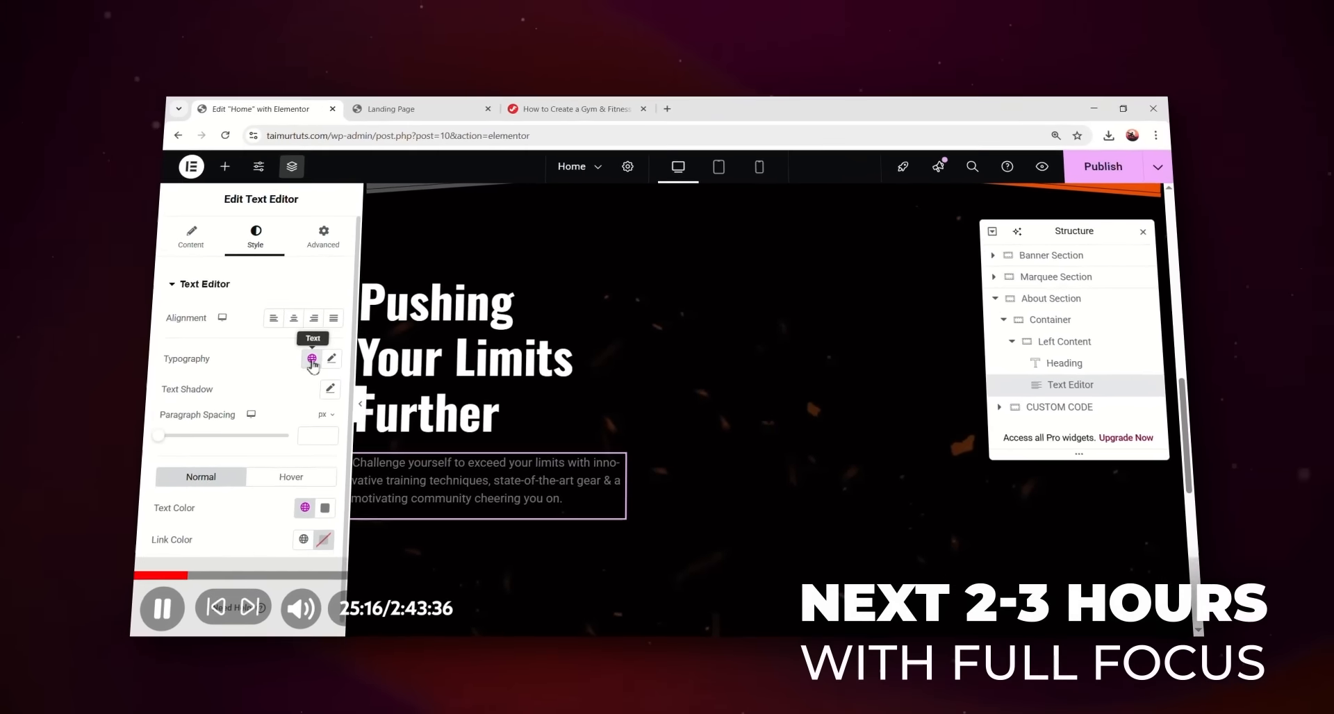
# - Briefly show and close the paragraph's global font presets, then scroll the gym results
pyautogui.click(222, 358)
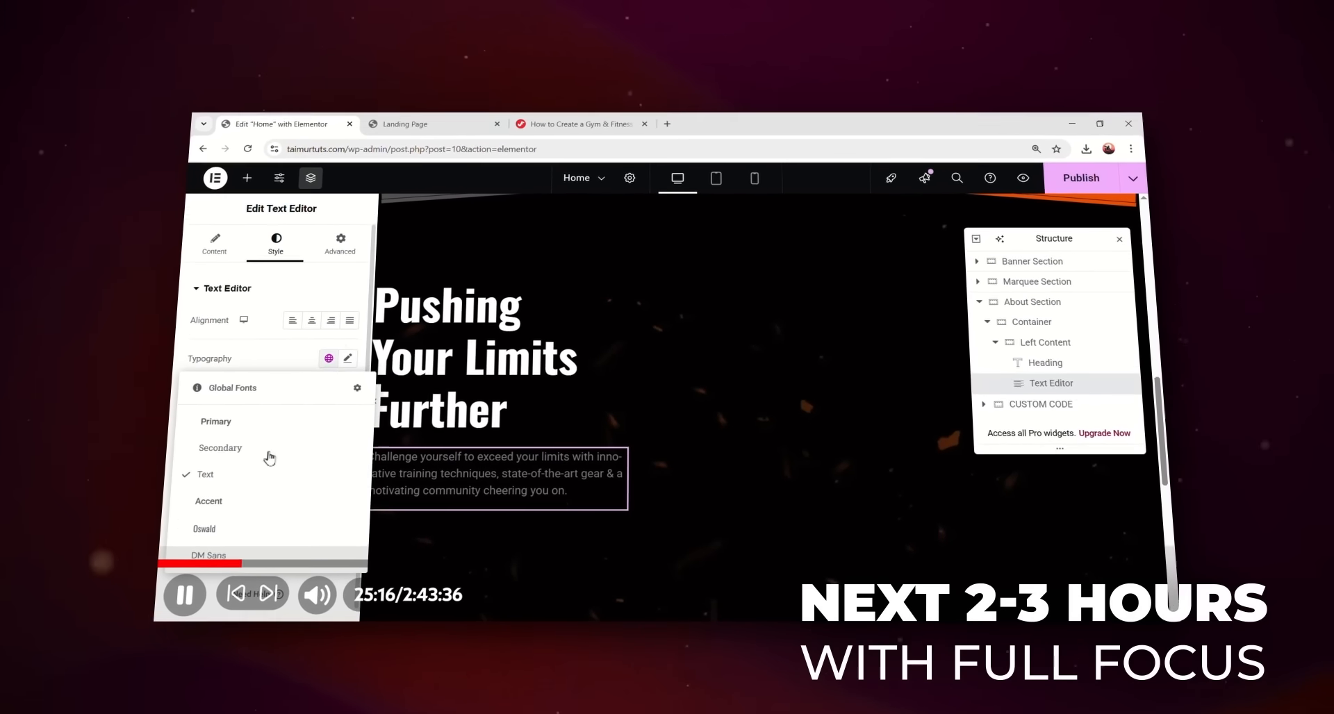
pyautogui.click(241, 550)
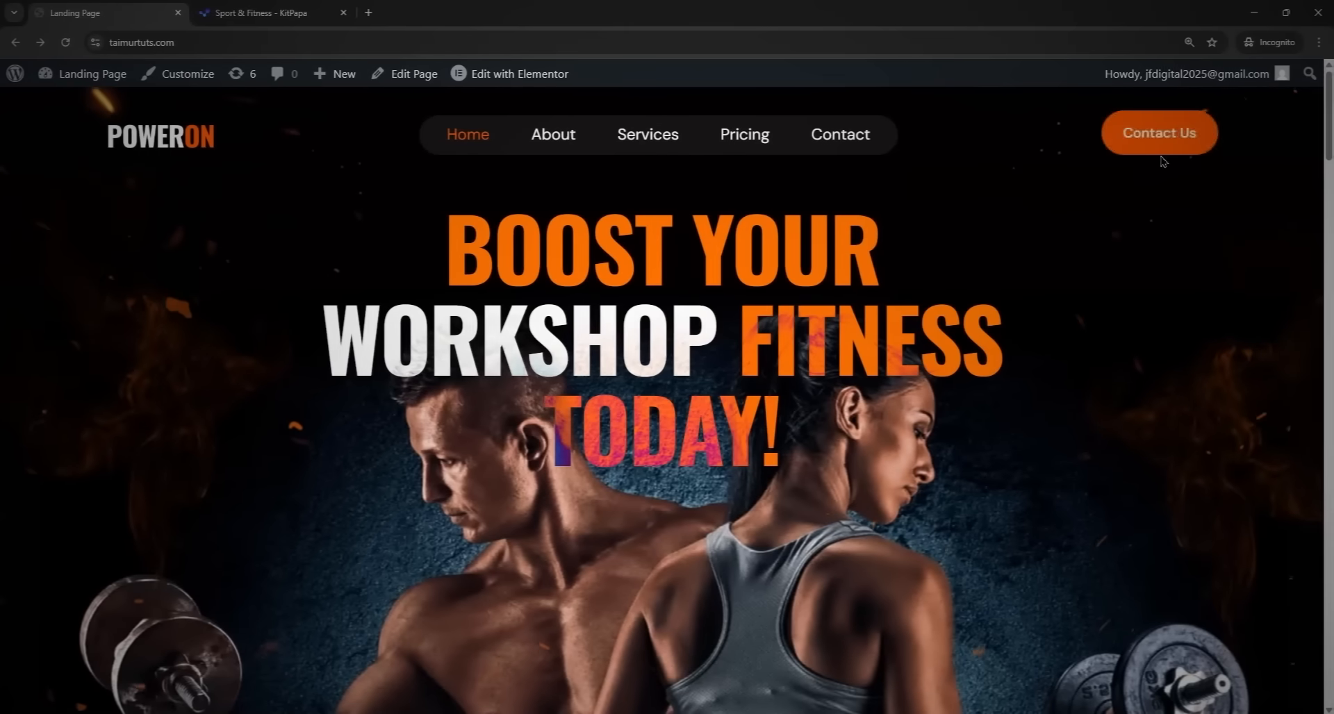
pyautogui.scroll(-15, 1163, 161)
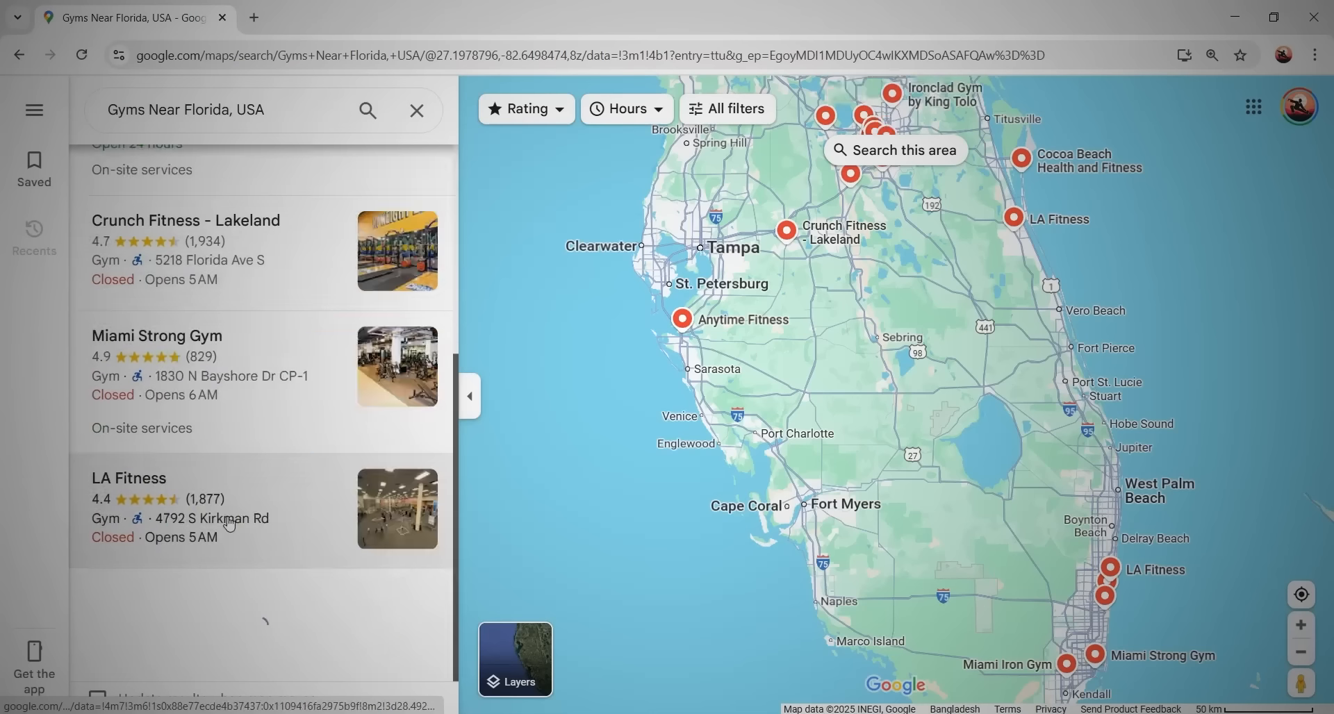
# - Open Power Strength Gym's listing and message the gym the landing-page offer link
pyautogui.click(222, 281)
pyautogui.scroll(-6, 708, 445)
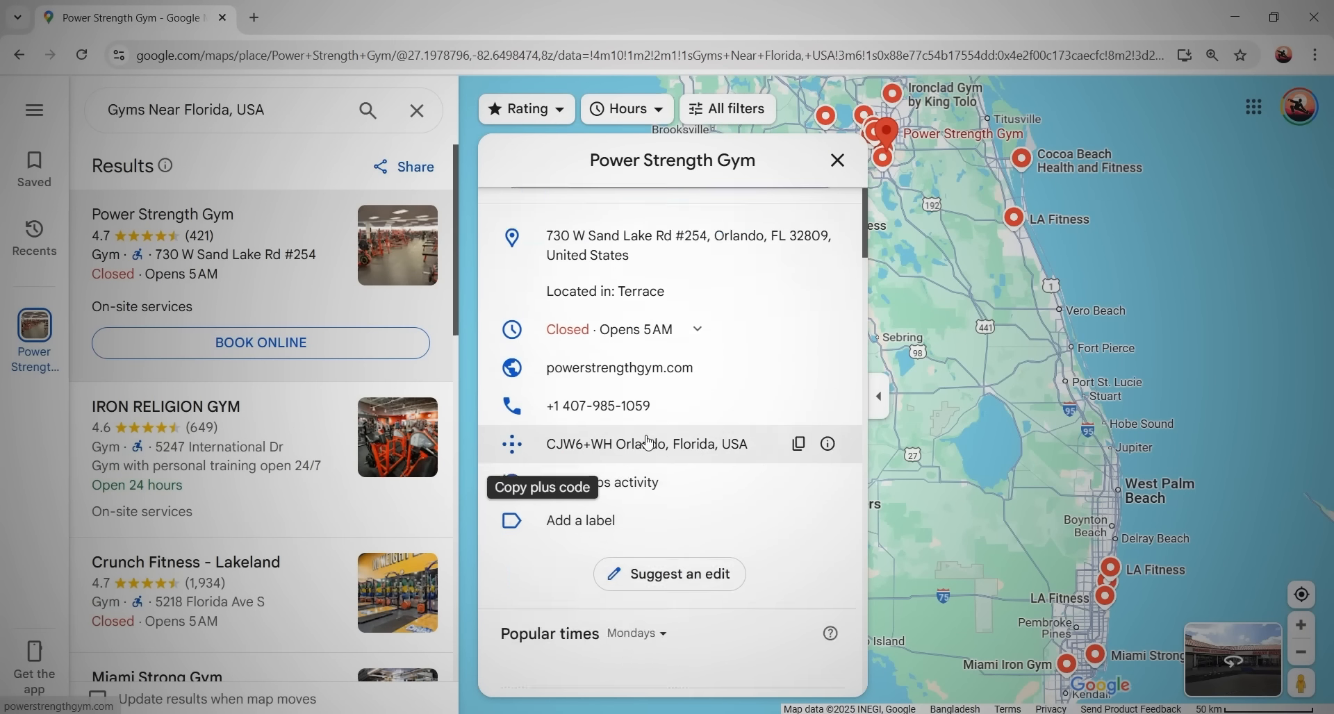
pyautogui.scroll(2, 715, 460)
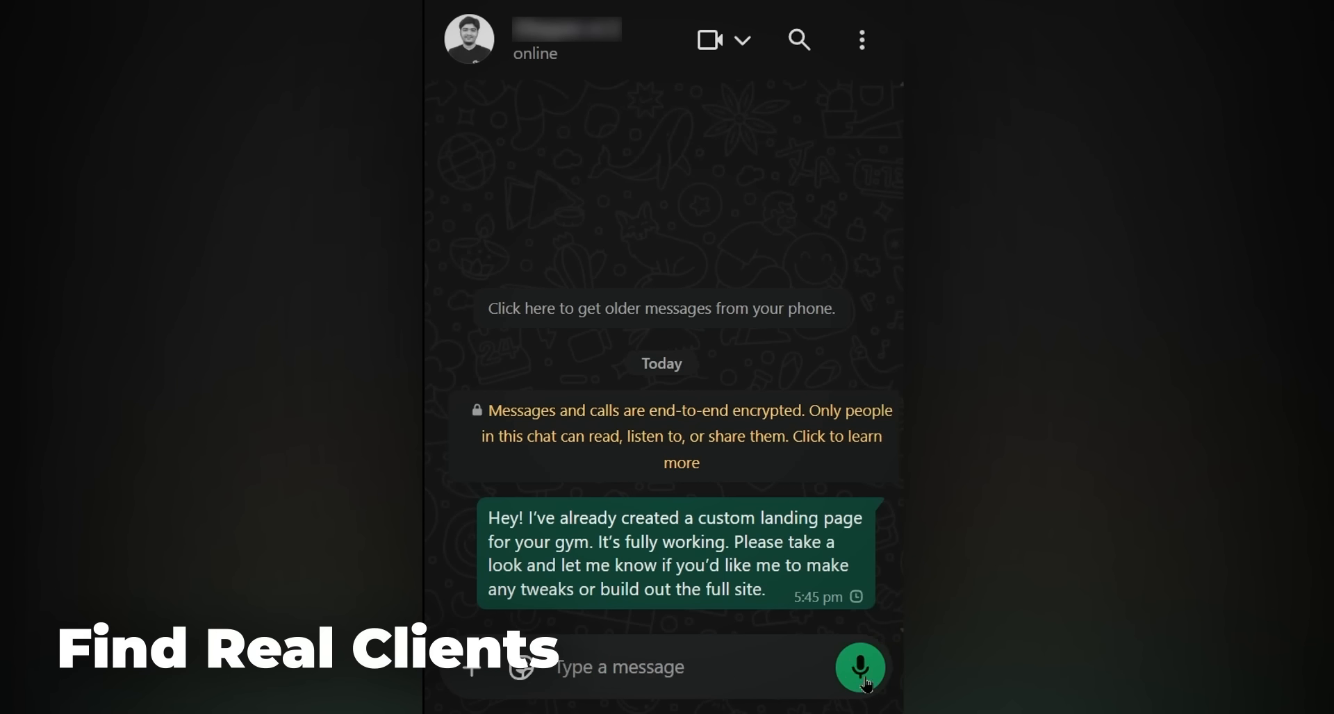
pyautogui.click(861, 668)
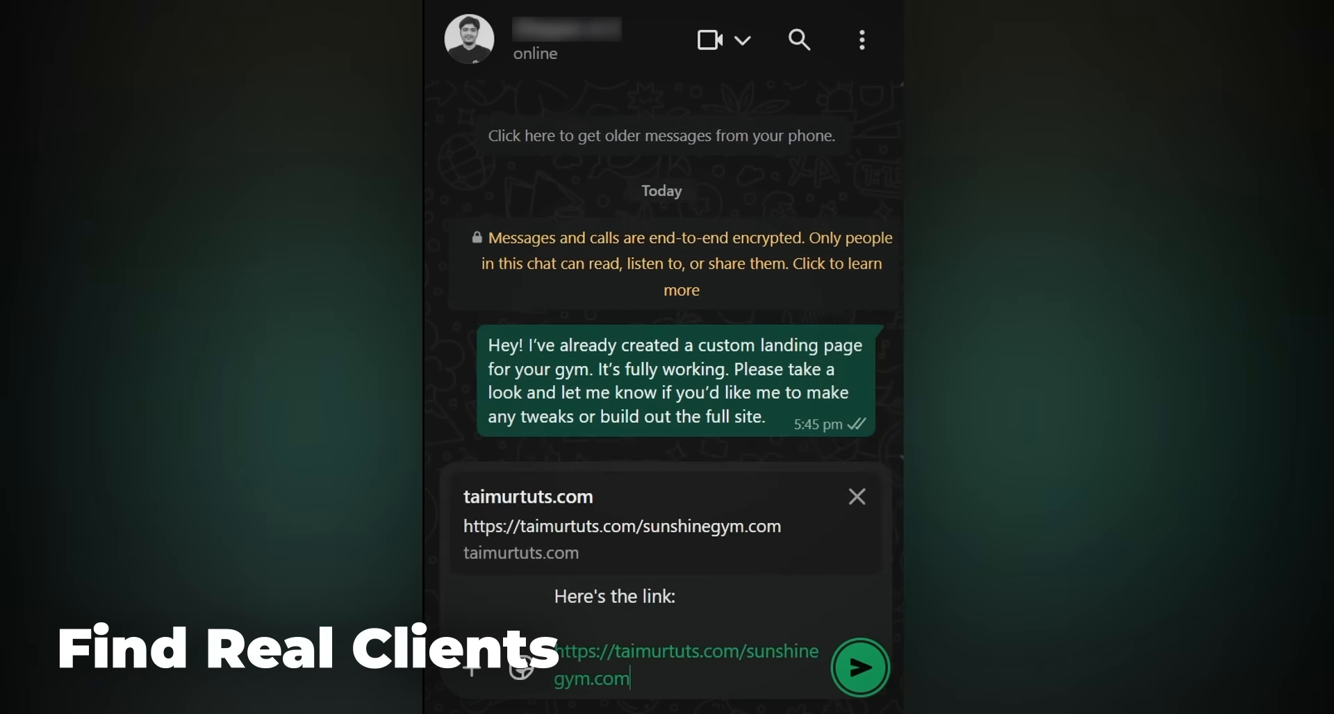
pyautogui.click(858, 667)
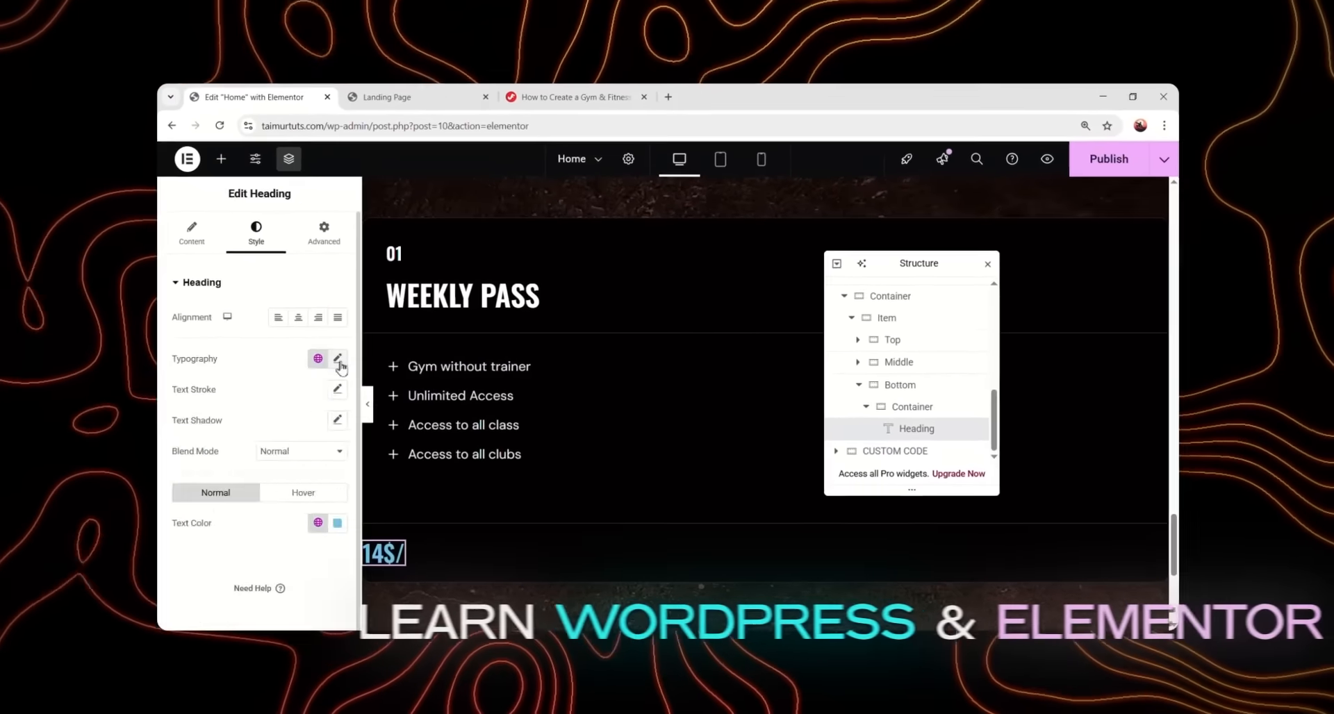
# - Give the Weekly Pass heading Oswald typography at size 40, weight 500 (Medium)
pyautogui.click(338, 358)
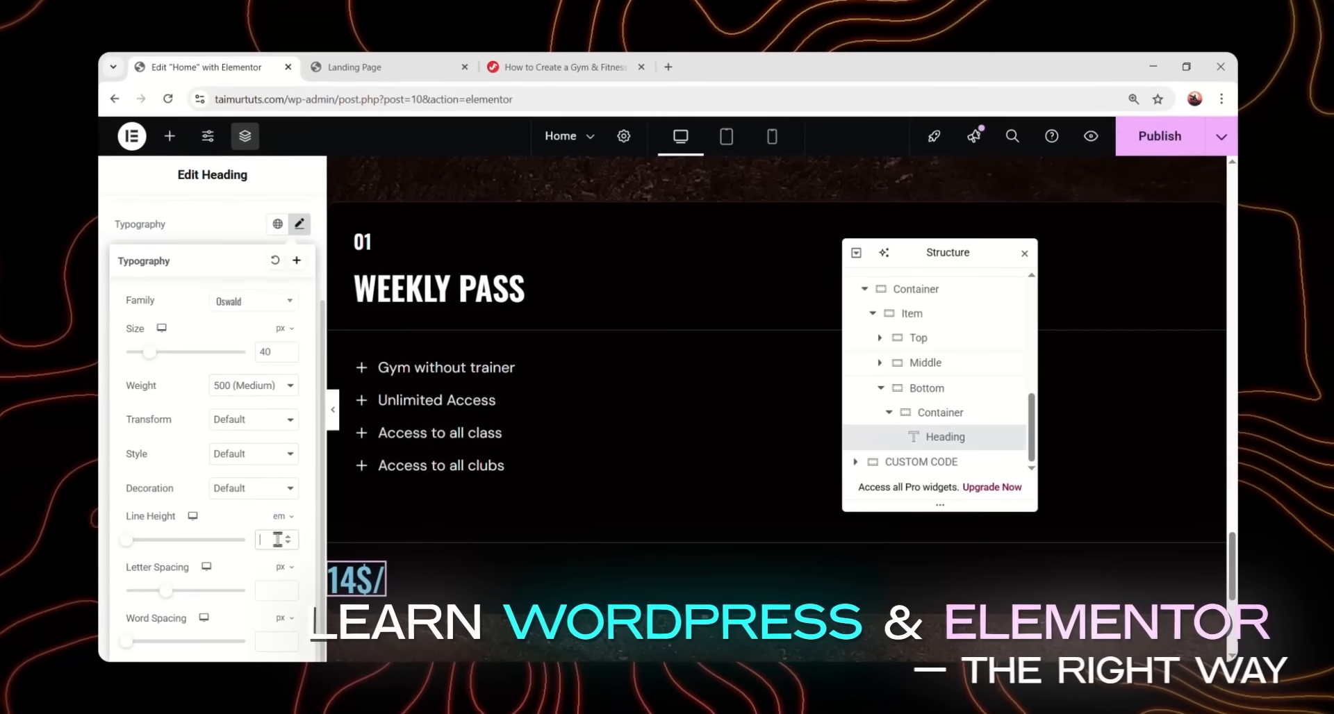
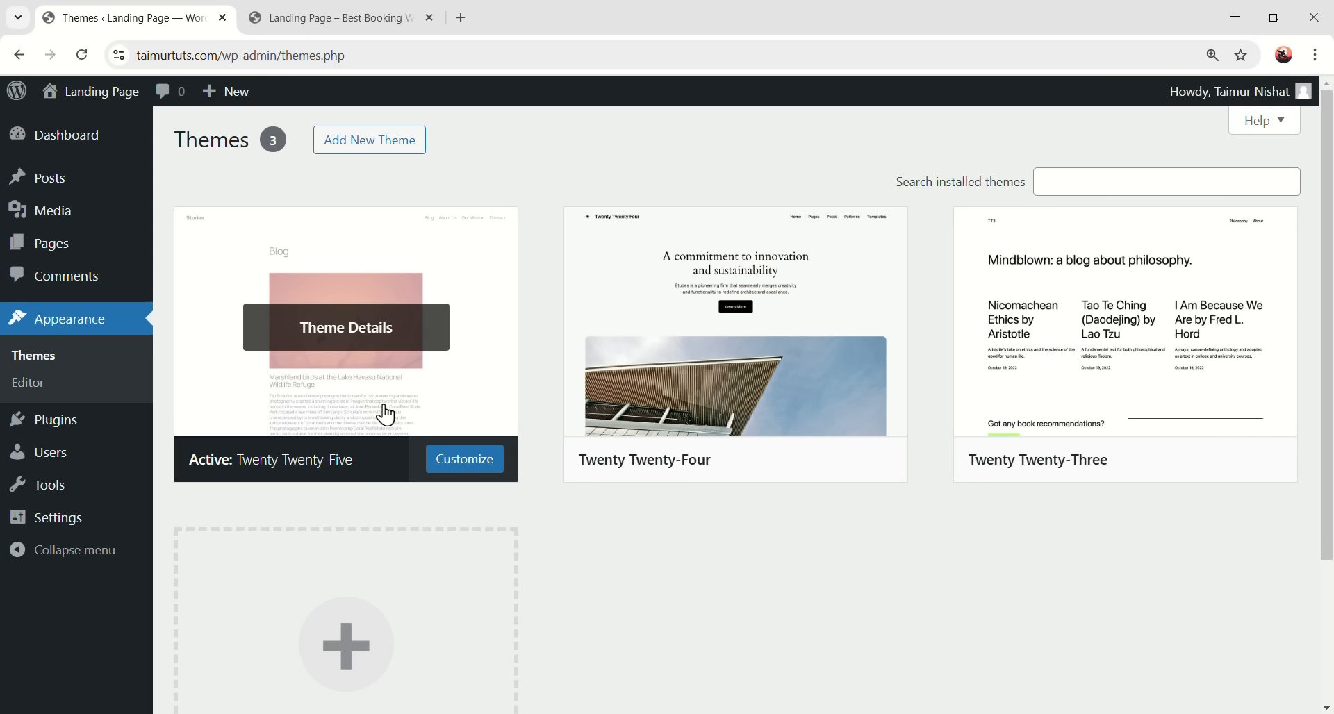
# - Look over the live site's Blog page, then return to the installed themes
pyautogui.click(385, 19)
pyautogui.scroll(-3, 640, 451)
pyautogui.scroll(3, 641, 452)
pyautogui.click(184, 16)
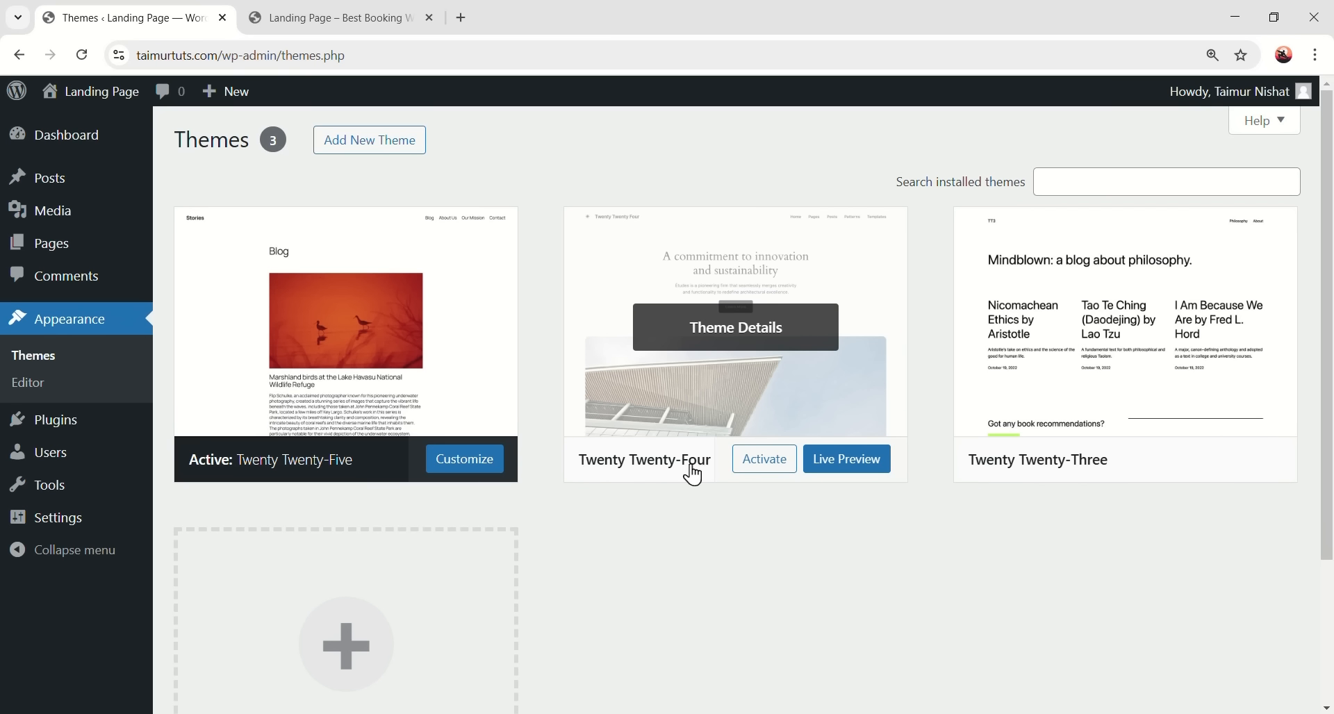
# - Activate Twenty Twenty-Four and reload the live site to see its new design
pyautogui.click(770, 459)
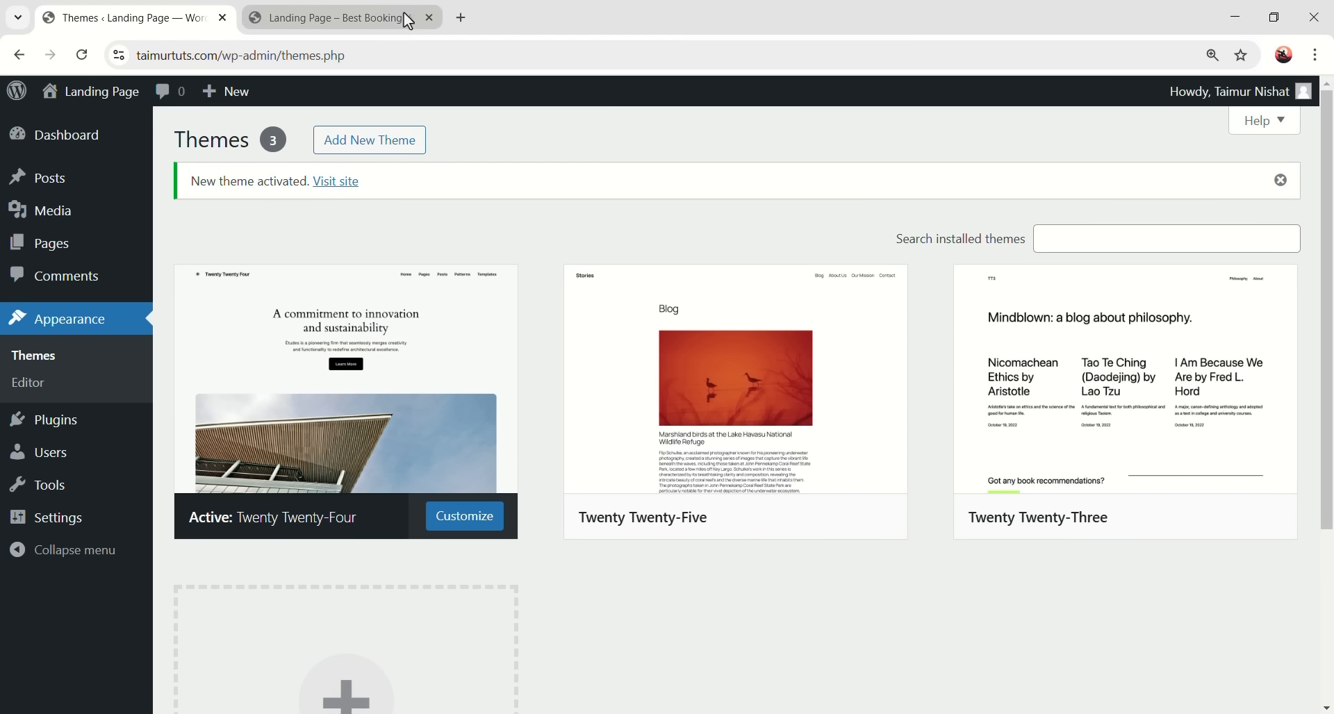
pyautogui.click(403, 14)
pyautogui.click(82, 55)
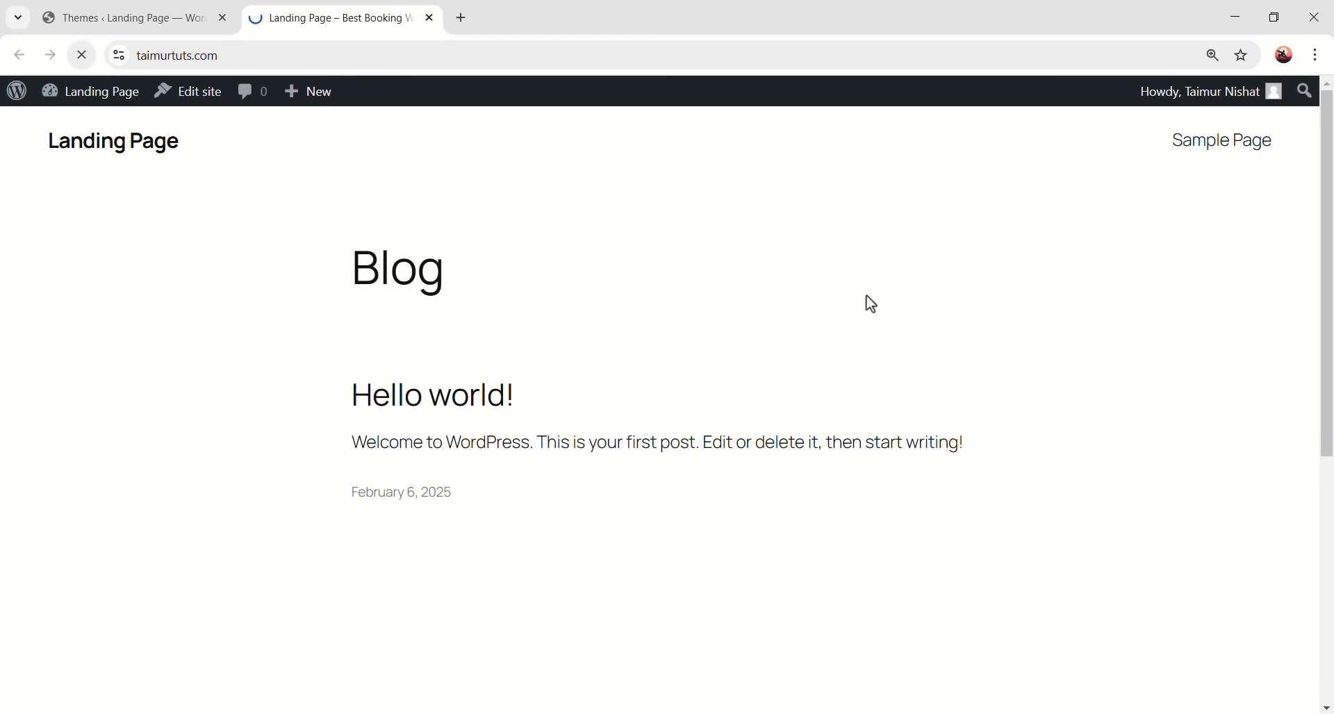
pyautogui.moveTo(1327, 139); pyautogui.dragTo(1328, 104)
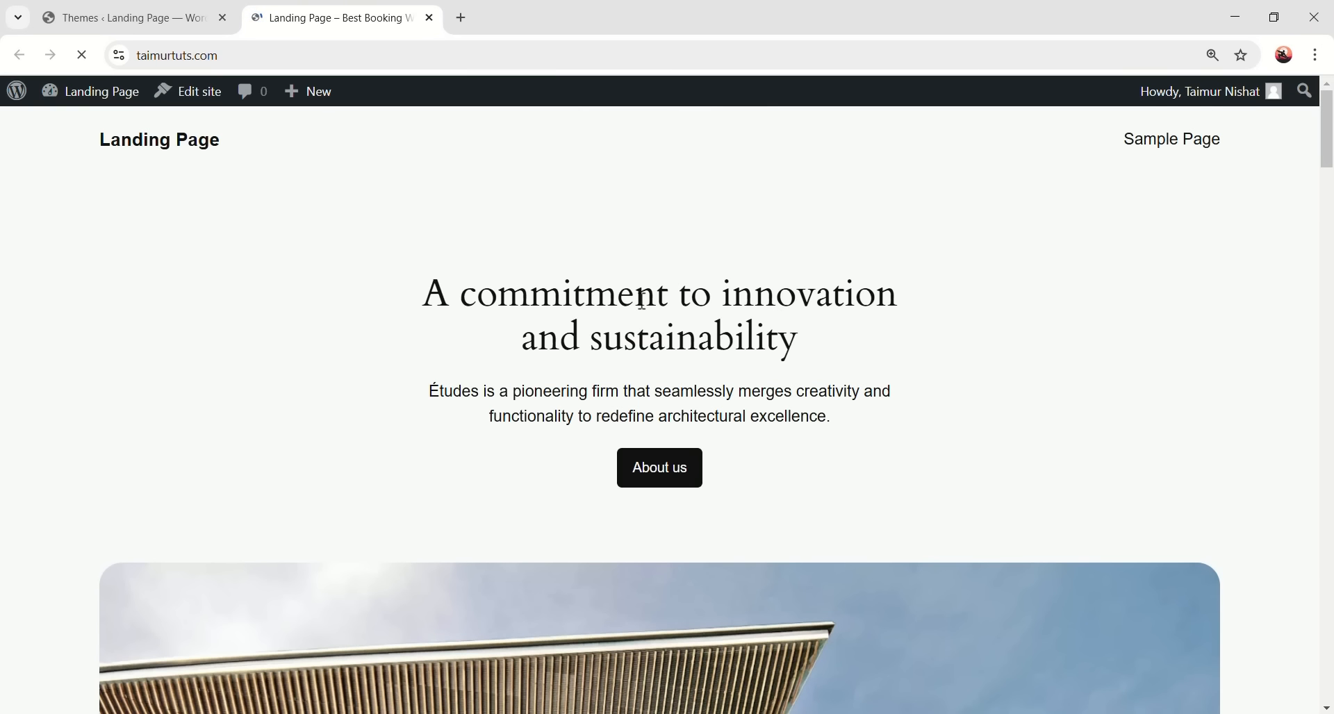
pyautogui.click(119, 17)
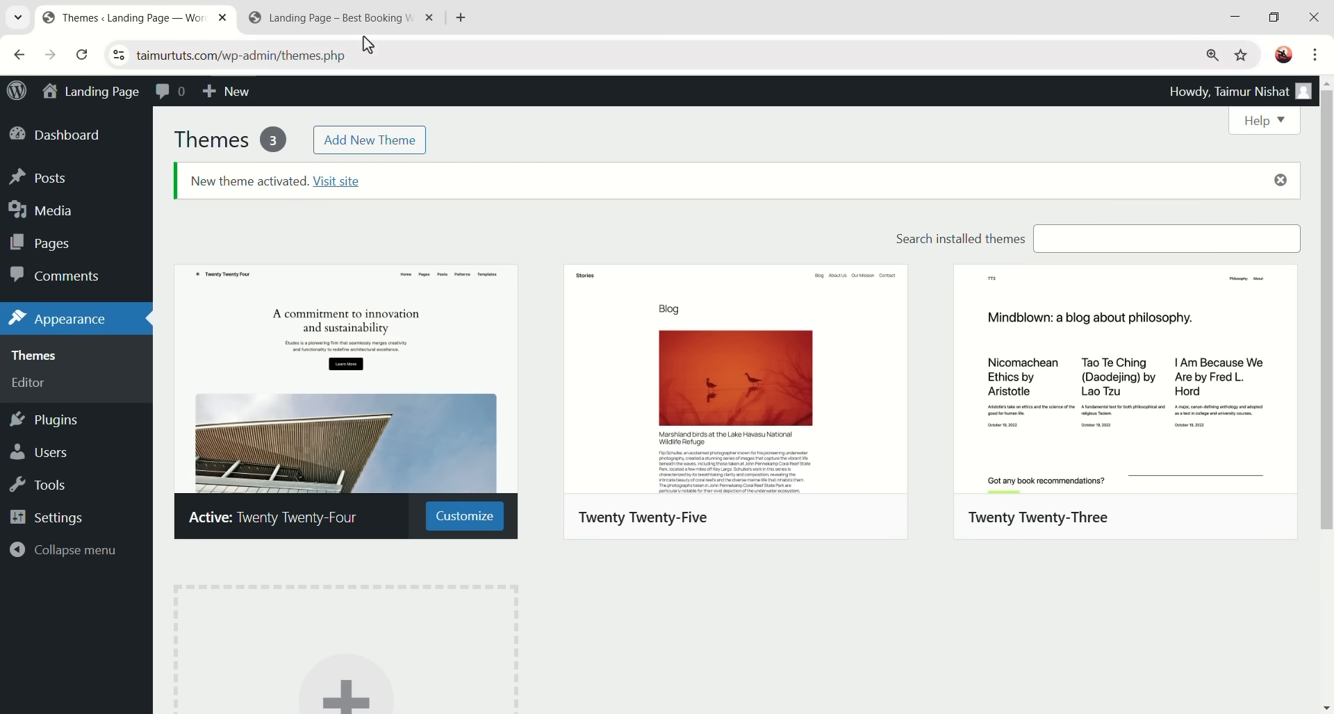
pyautogui.click(375, 18)
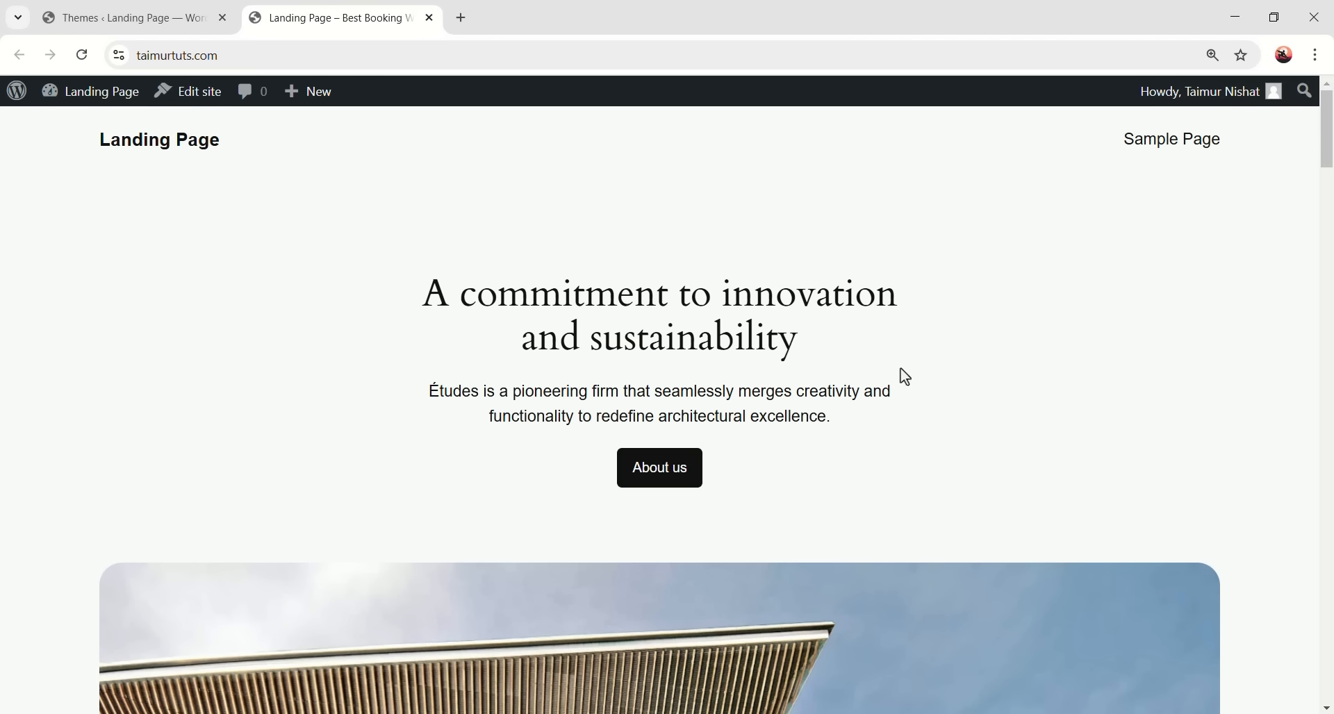
# - In a new tab, load jimfahaddigital.com and follow the Get Elementor Free version link
pyautogui.click(457, 22)
pyautogui.write('ji')
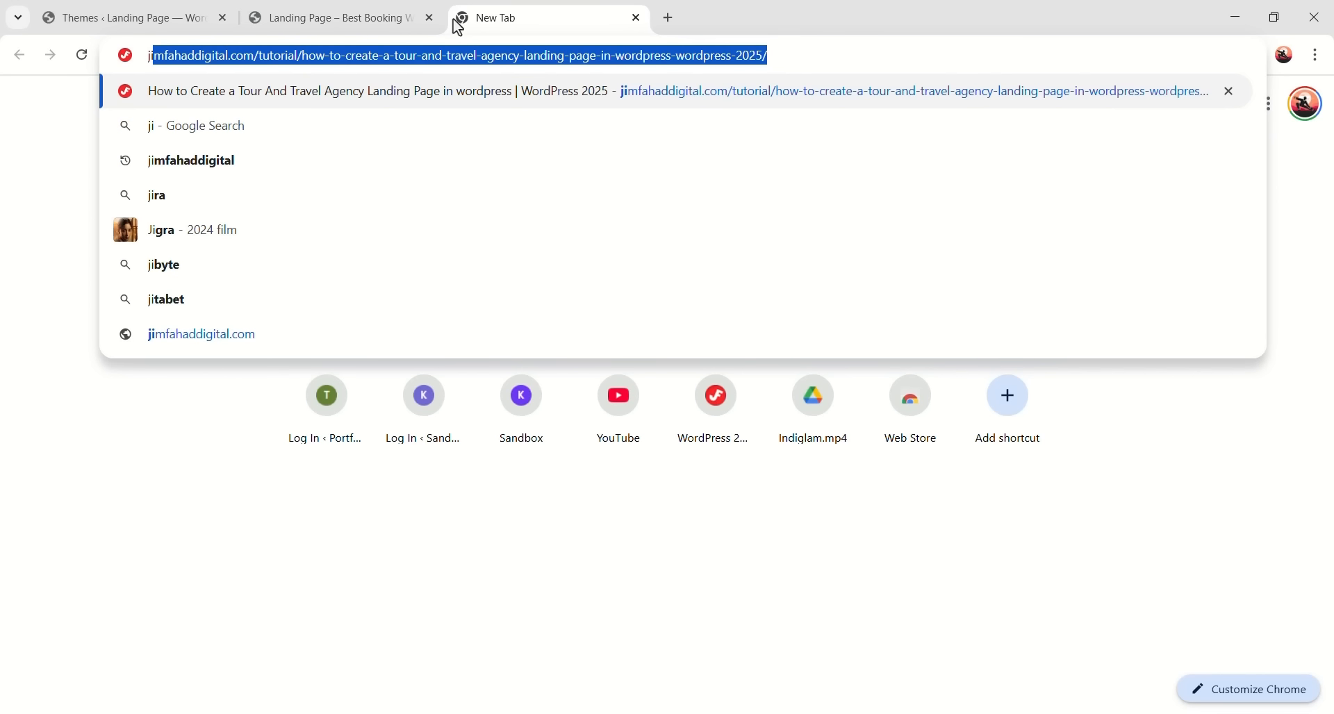
pyautogui.write('mfahaddigital.com')
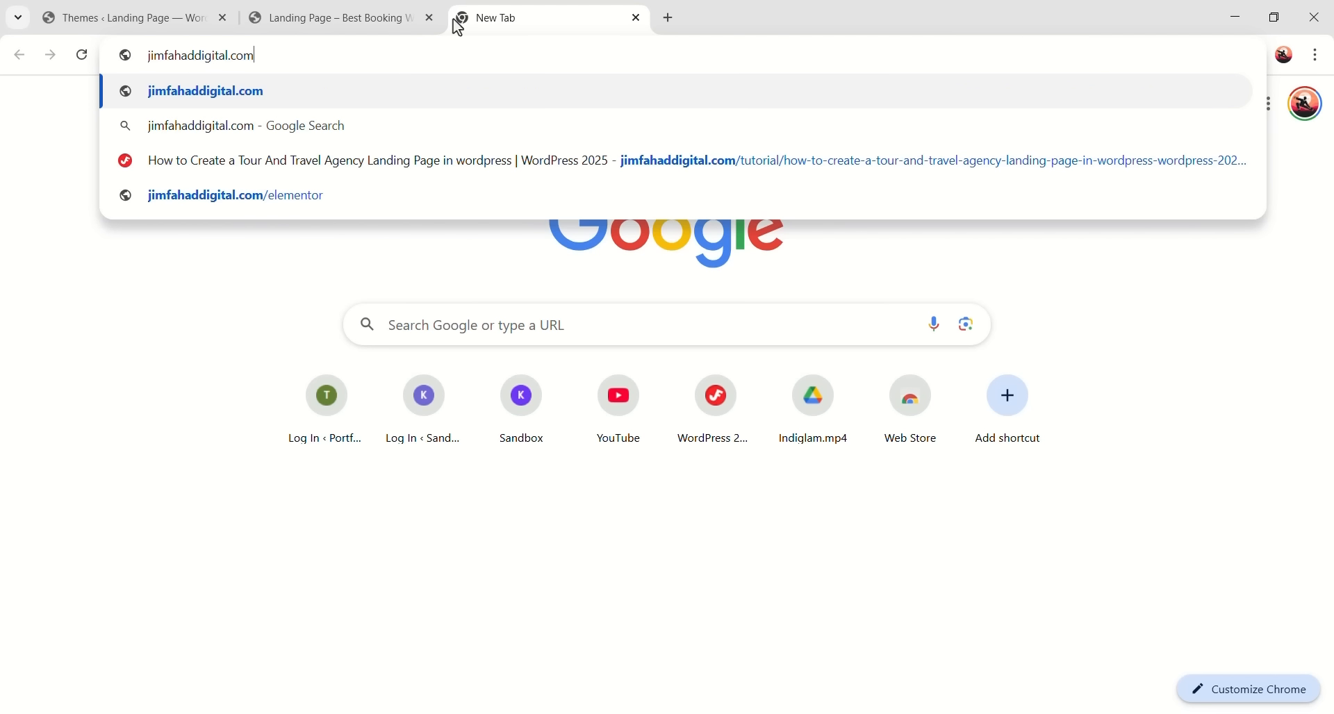
pyautogui.press('Return')
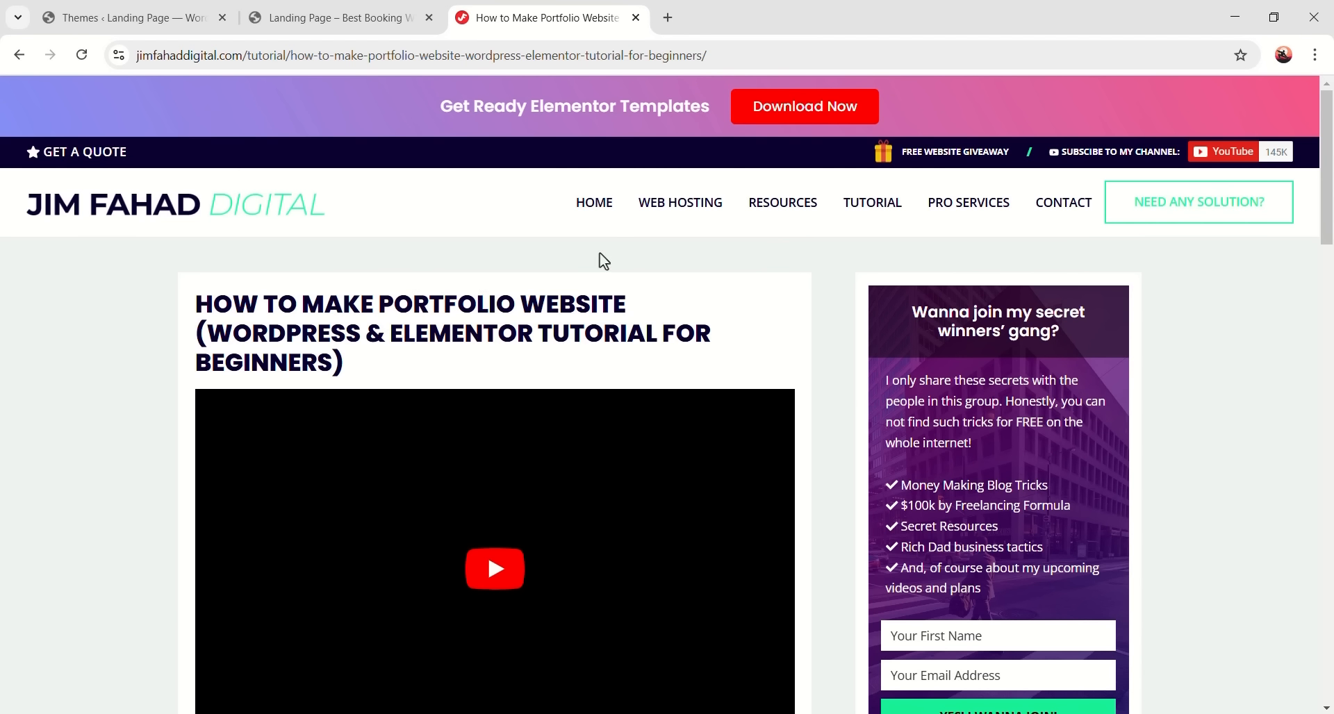
pyautogui.scroll(-7, 482, 315)
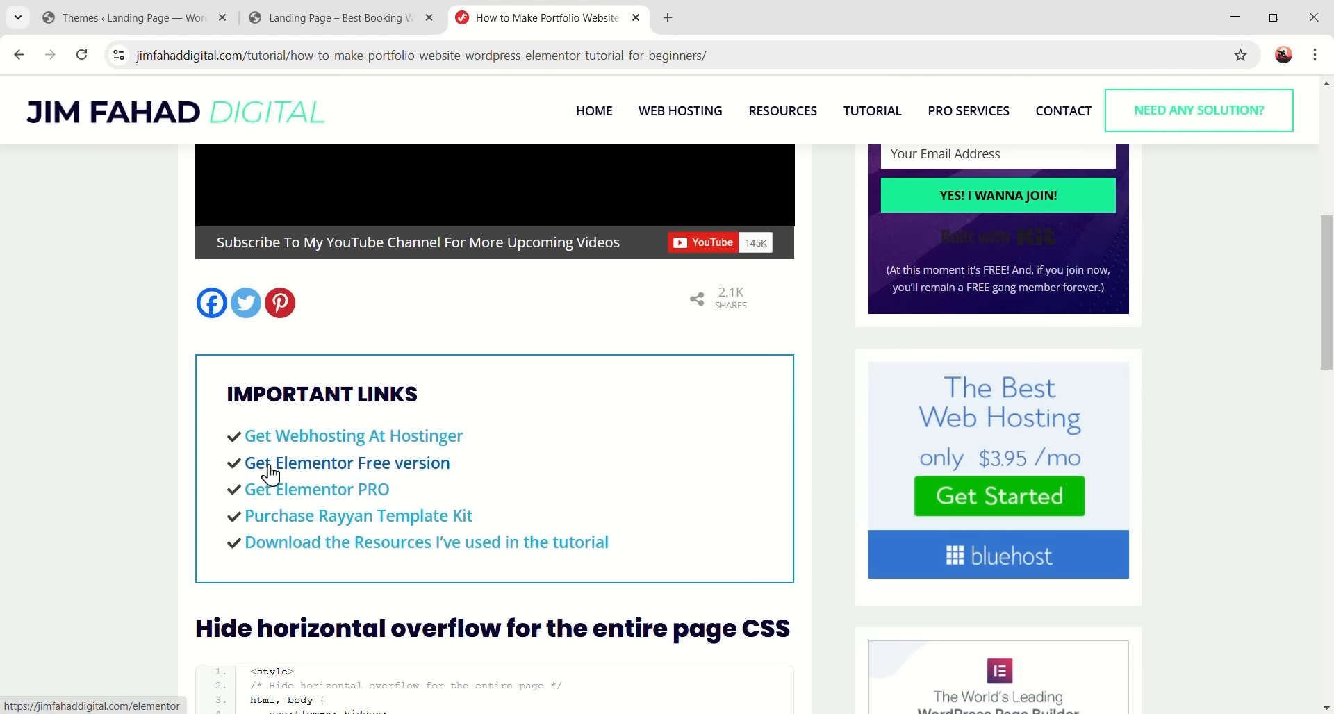
pyautogui.click(417, 477)
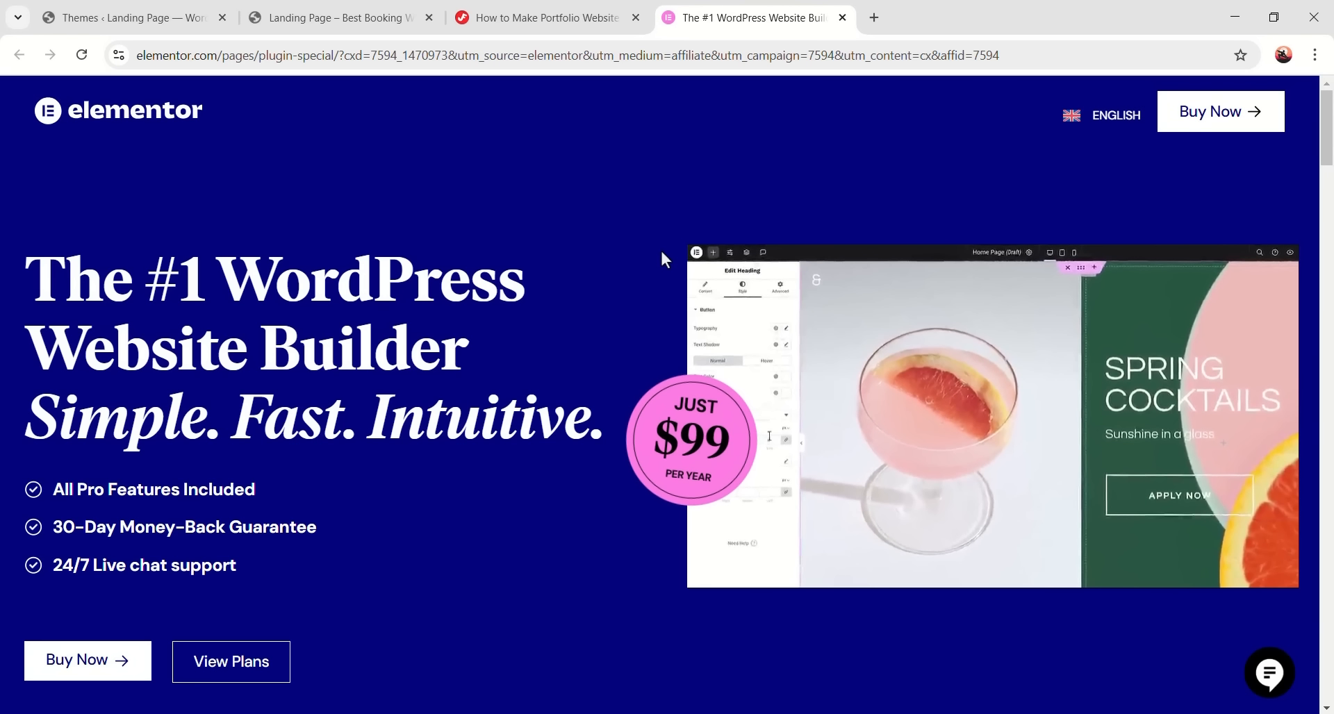
# - Scroll down the Elementor sales page past the stats row to the pricing cards
pyautogui.scroll(-7, 702, 373)
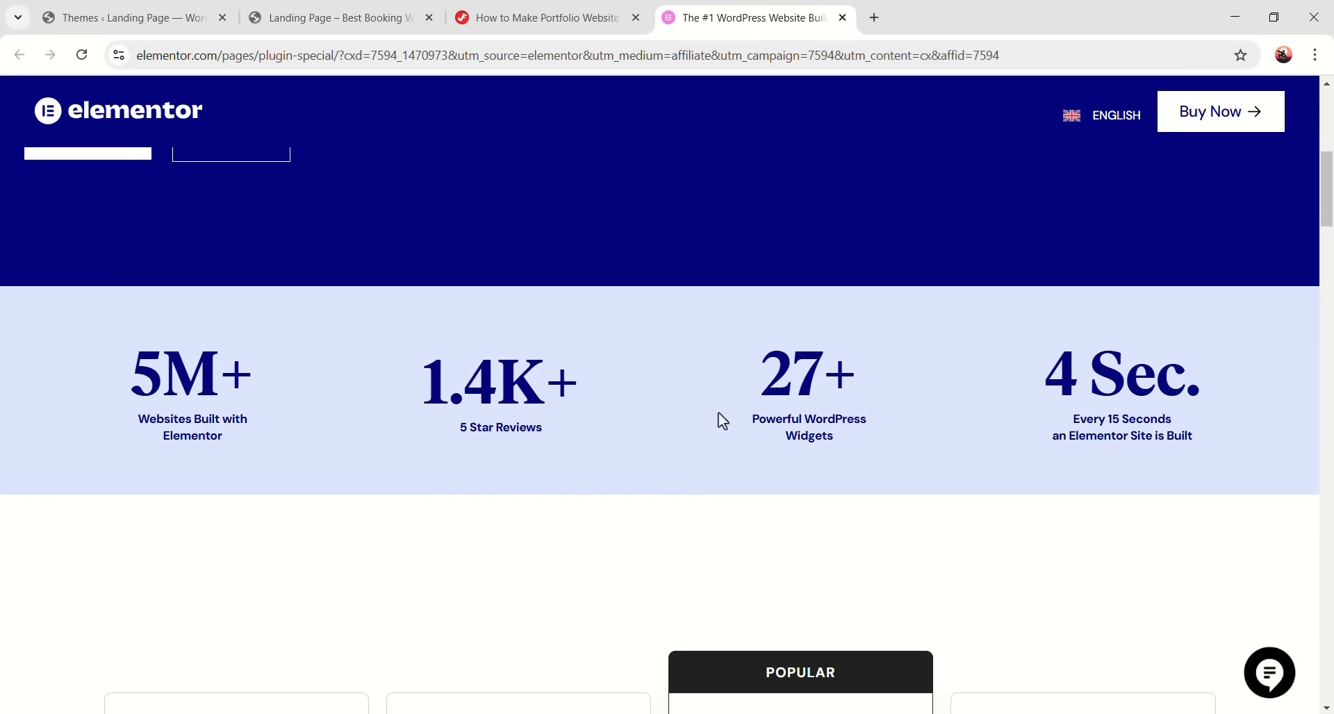
pyautogui.scroll(-7, 722, 420)
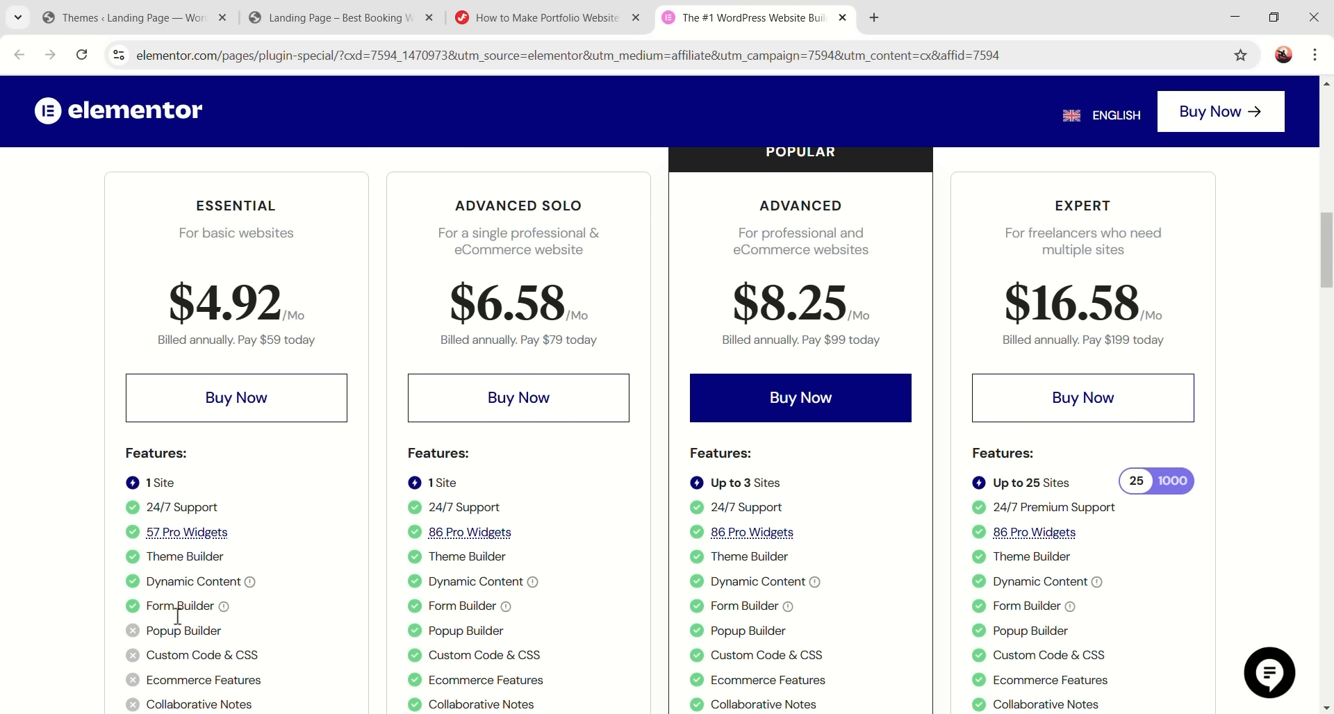
pyautogui.scroll(-1, 170, 604)
pyautogui.scroll(1, 285, 236)
pyautogui.scroll(-1, 582, 540)
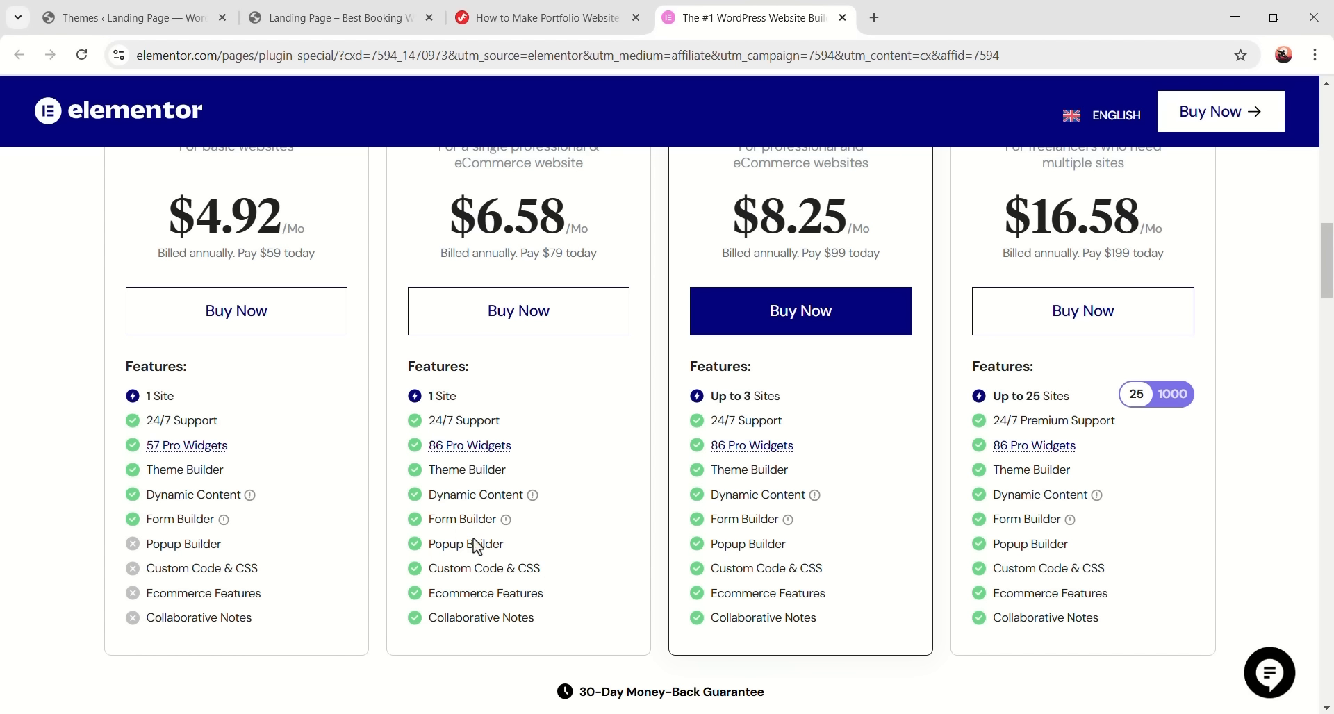
pyautogui.scroll(1, 594, 538)
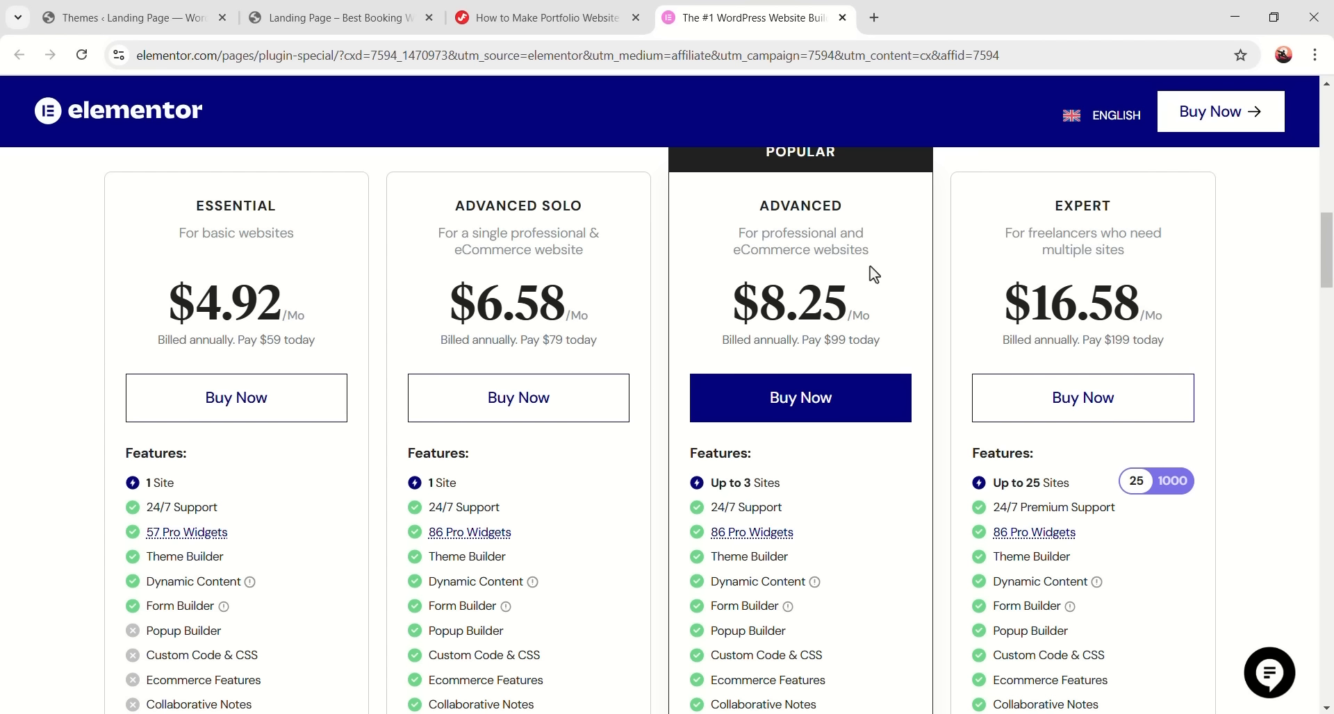
pyautogui.scroll(1, 827, 269)
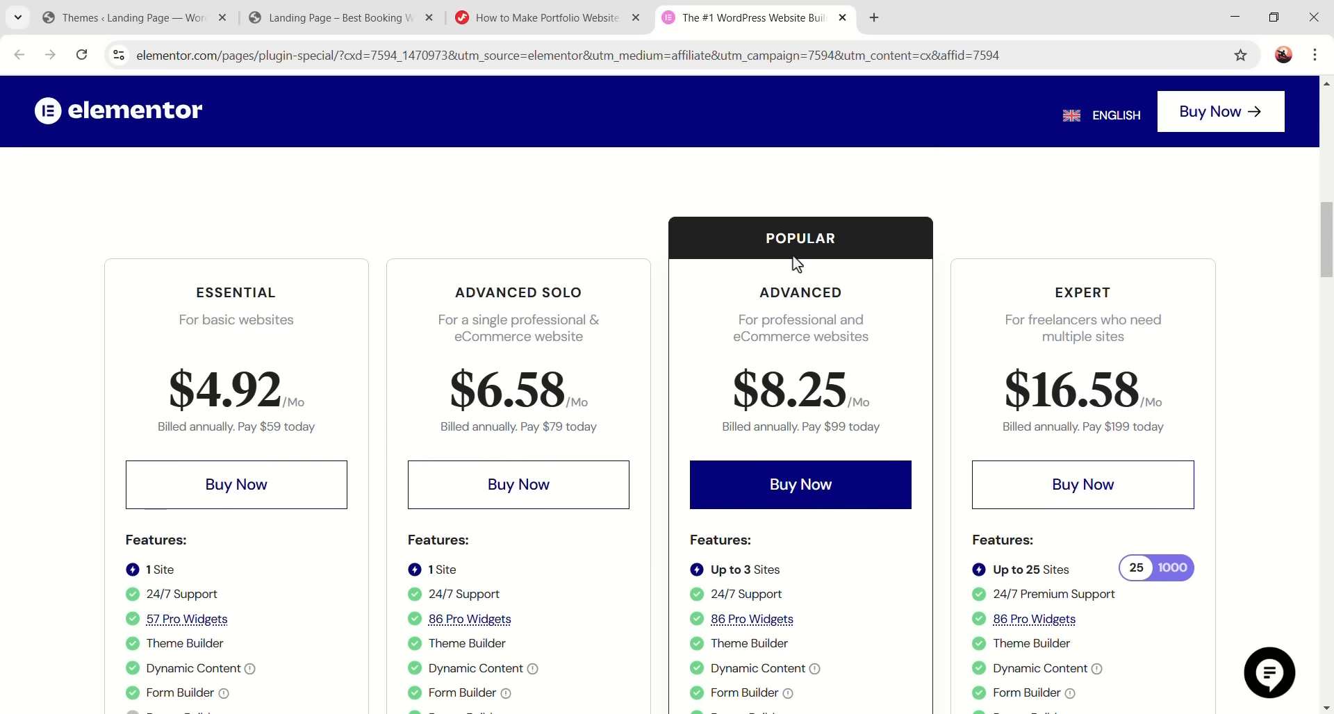
pyautogui.scroll(-1, 826, 345)
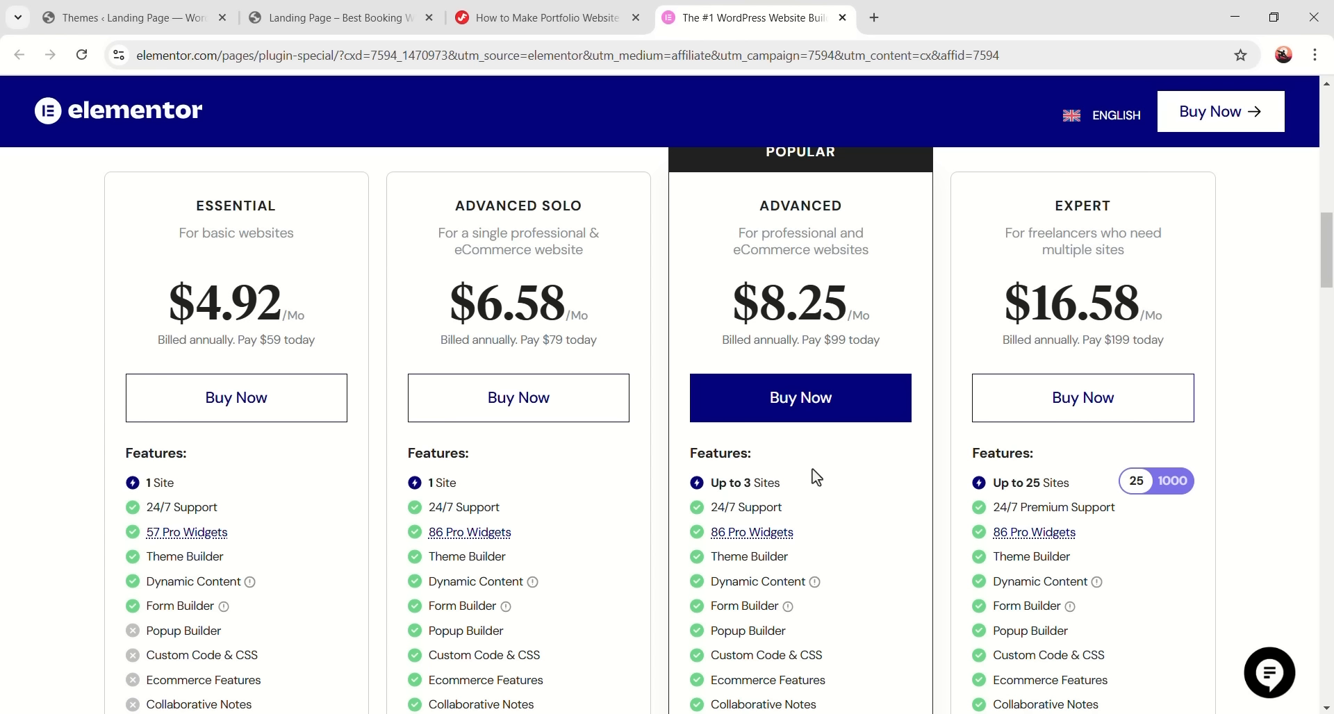
pyautogui.scroll(-1, 785, 472)
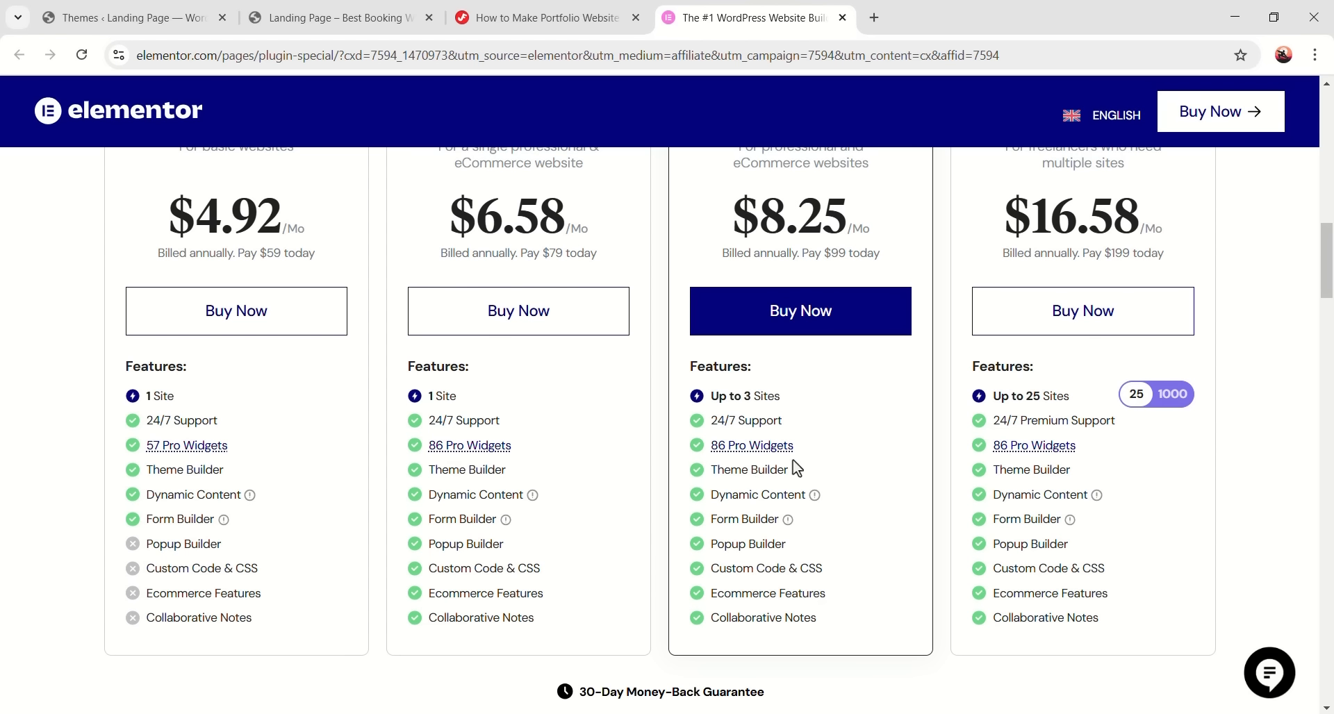
pyautogui.scroll(1, 573, 510)
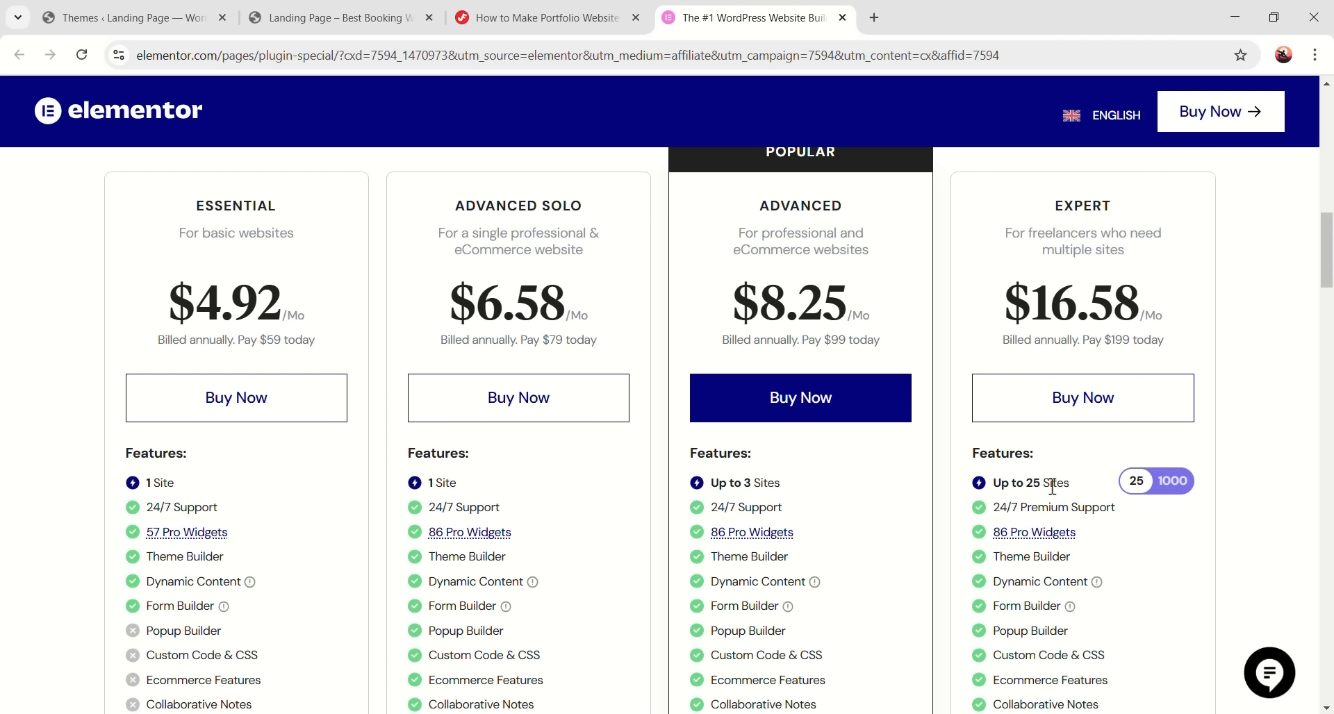
pyautogui.scroll(-2, 1062, 500)
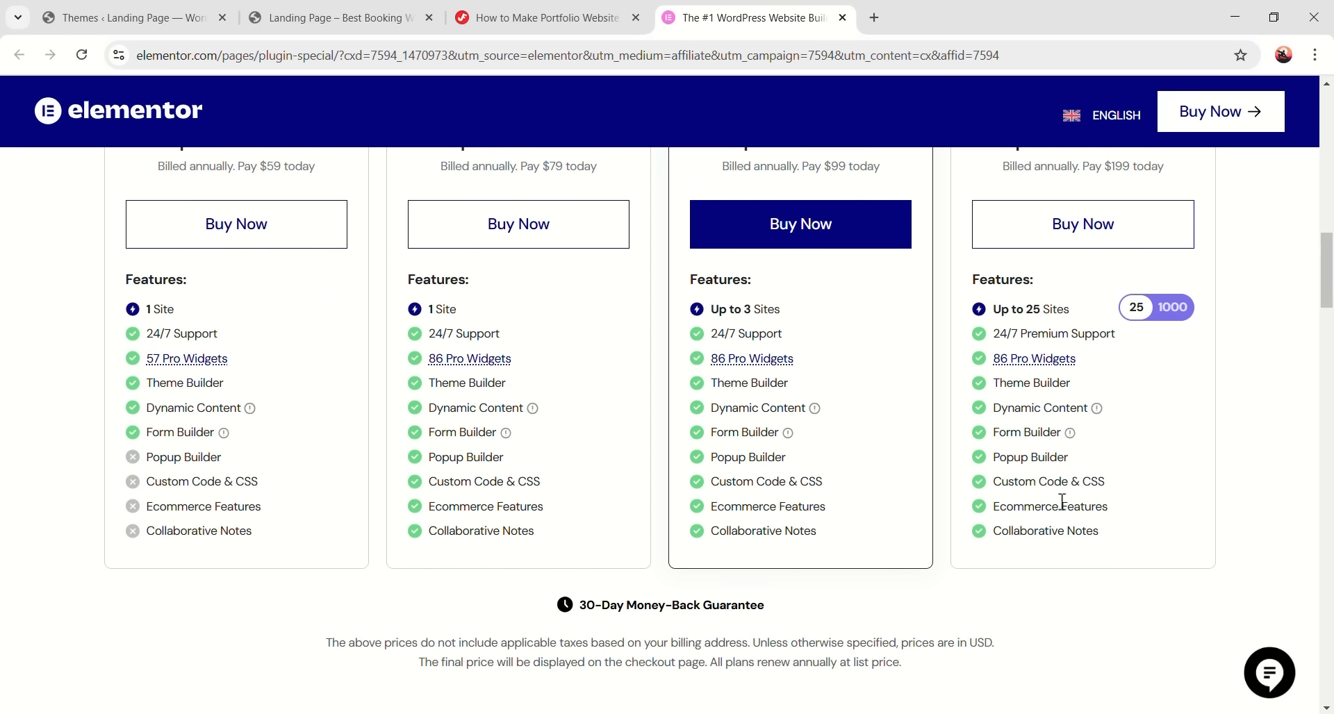
pyautogui.scroll(2, 1016, 486)
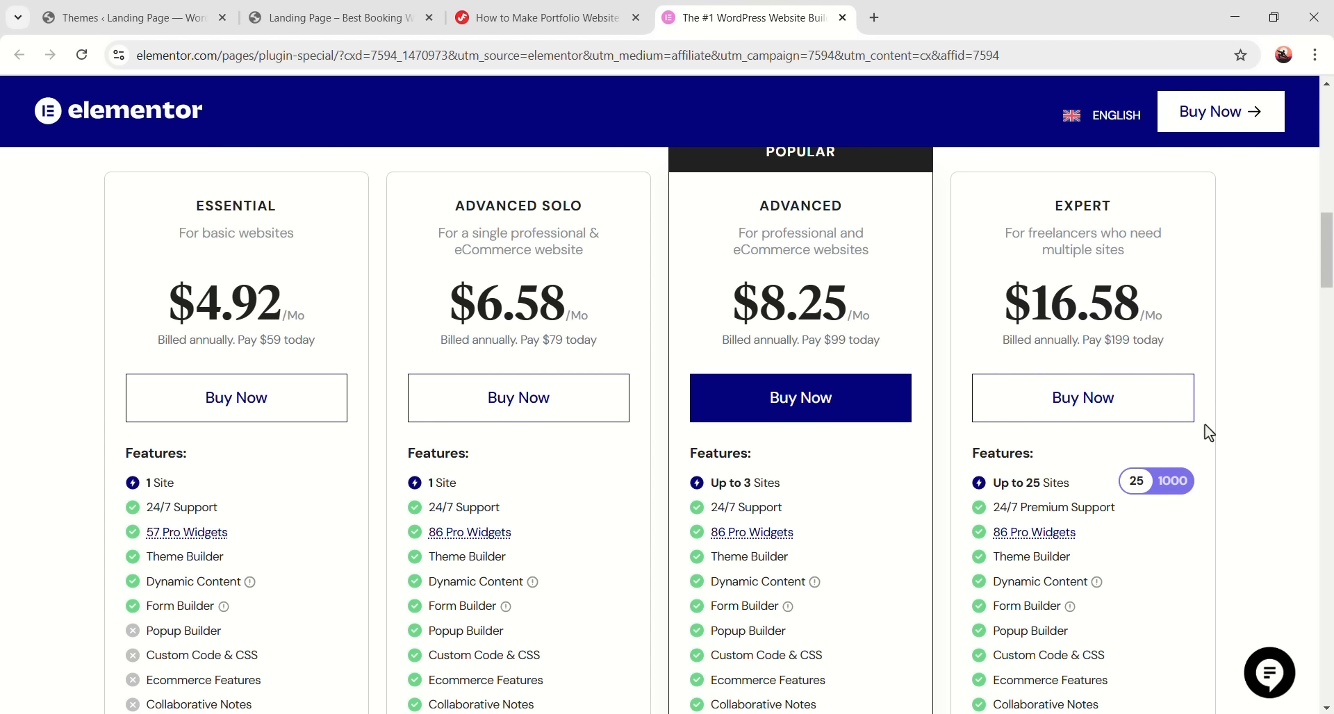
# - Switch the Expert card to the 1000-site Agency option at $33.25/month
pyautogui.click(1148, 484)
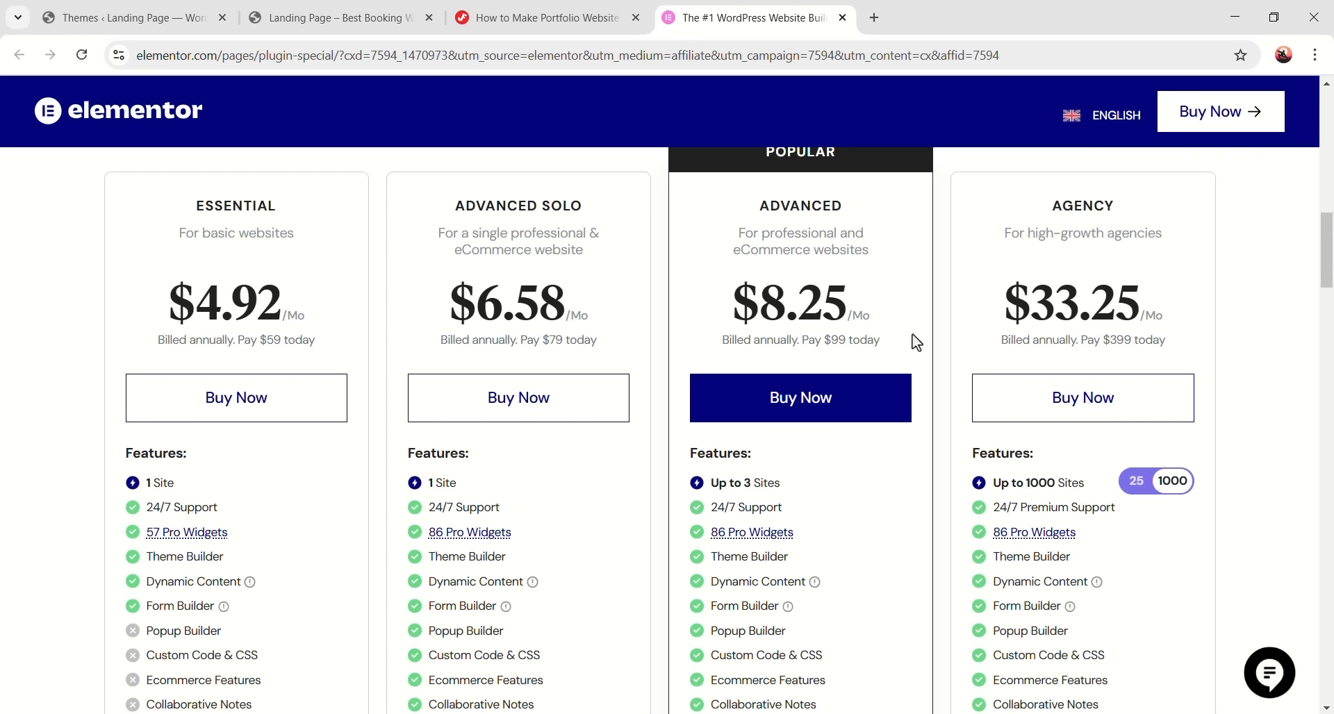
# - Preview the Advanced plan checkout, then go back to the pricing plans
pyautogui.click(831, 415)
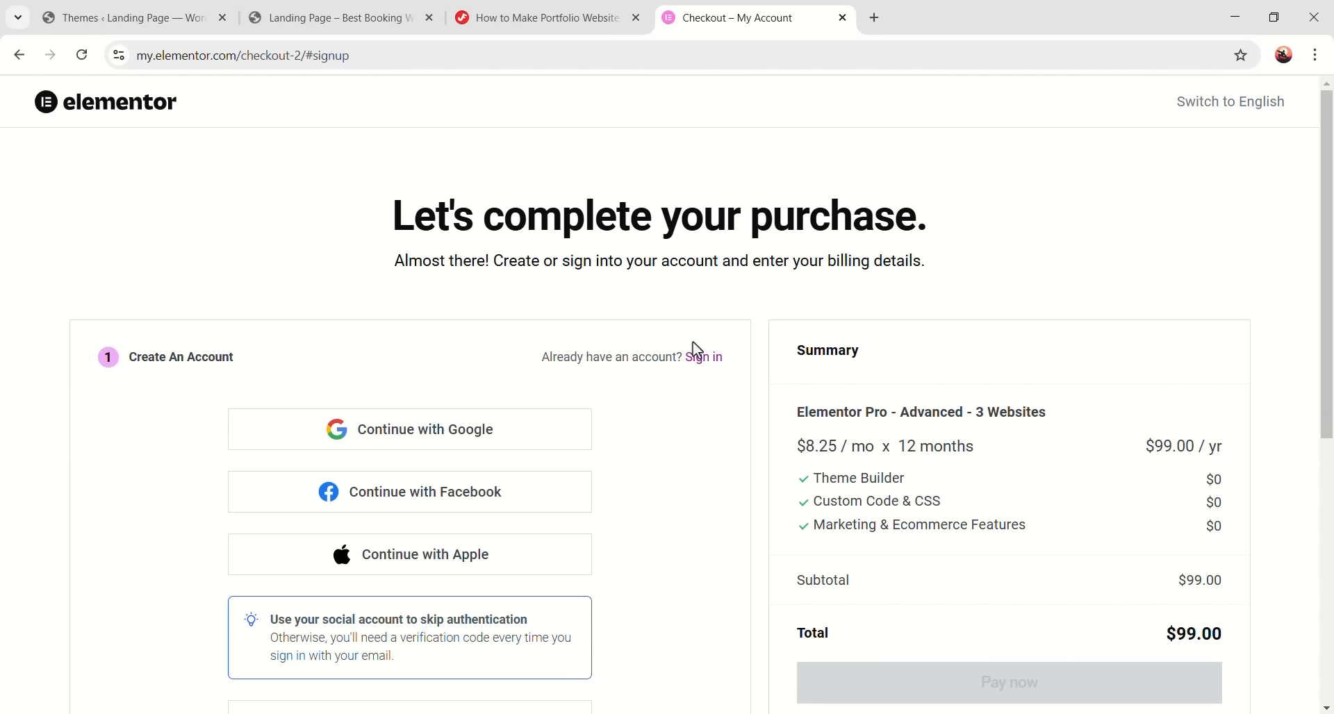
pyautogui.scroll(-5, 598, 521)
pyautogui.scroll(5, 708, 515)
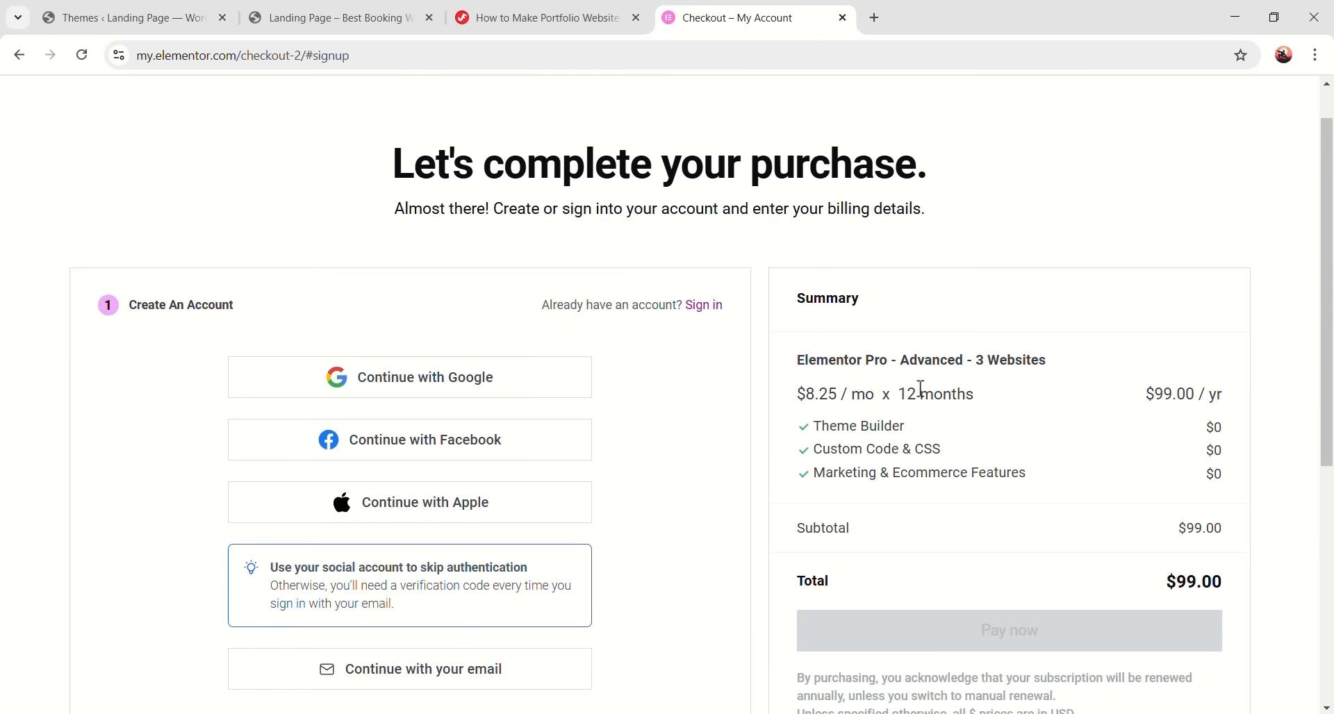
pyautogui.click(19, 55)
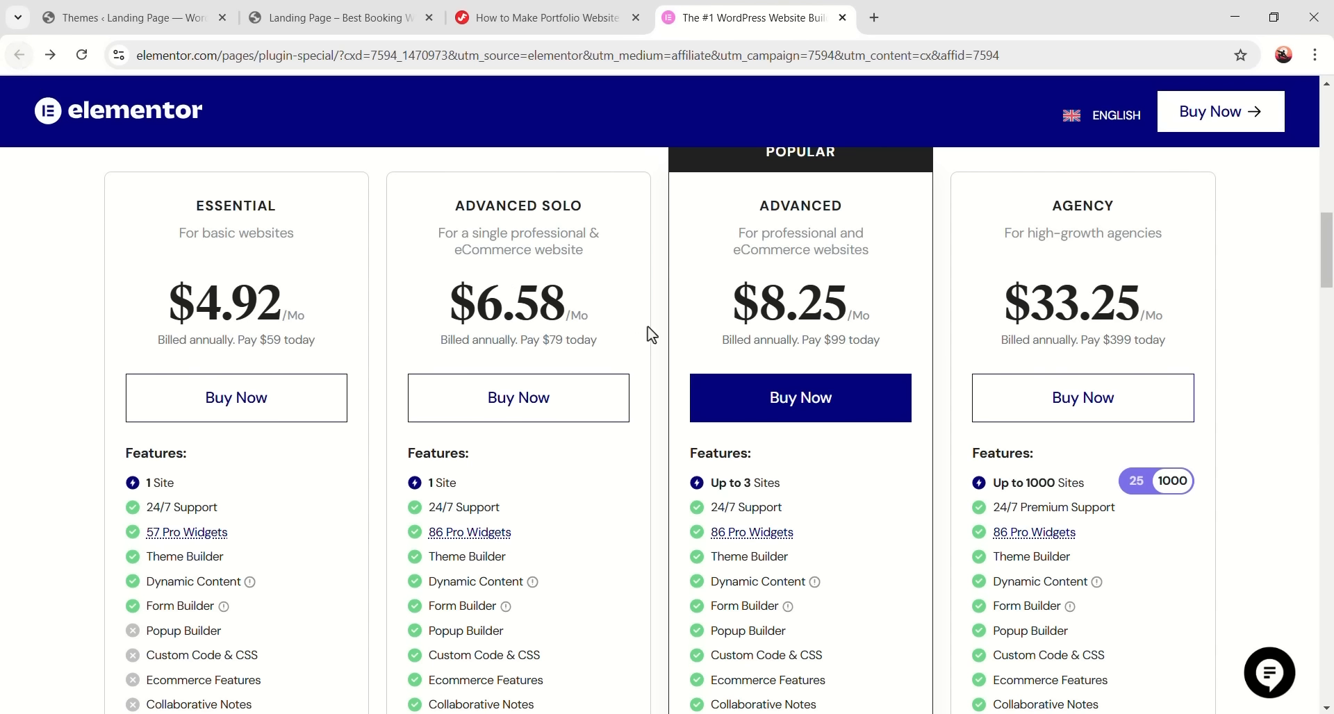
pyautogui.scroll(10, 776, 349)
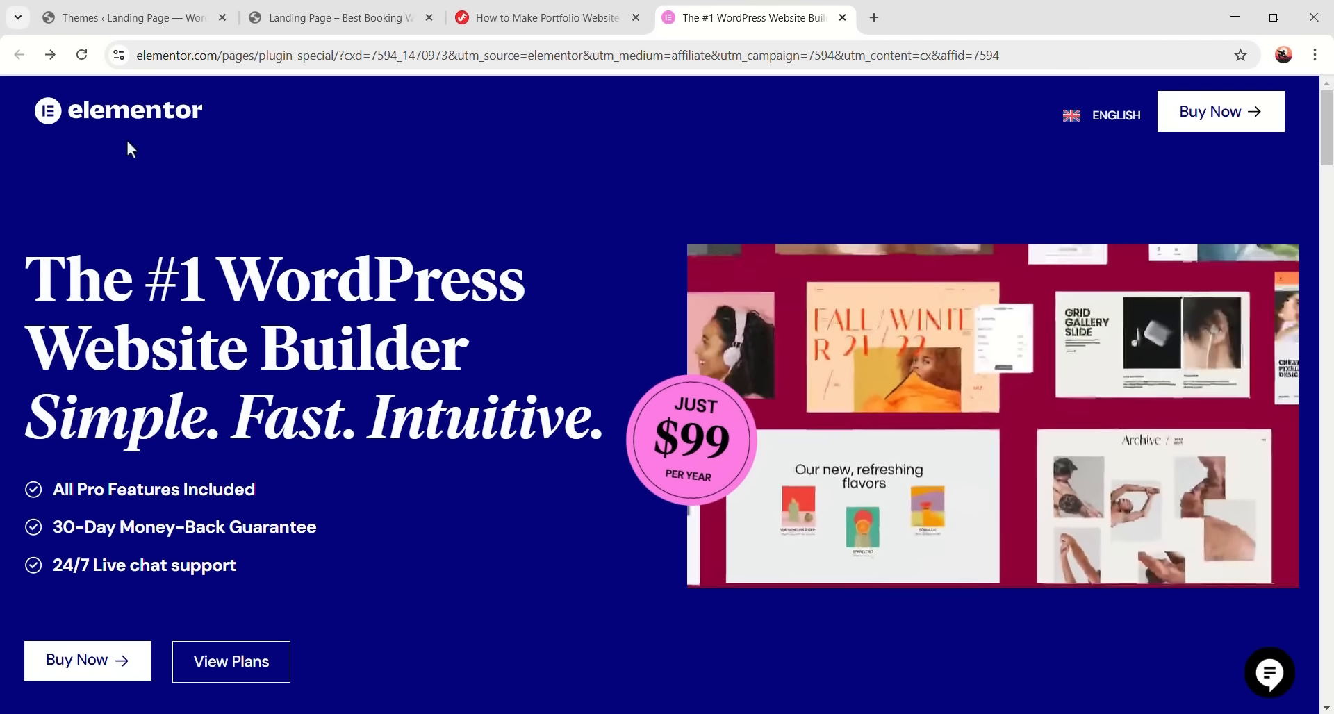
# - From the Elementor home page, go to sign-in and choose to create an account by email
pyautogui.click(141, 126)
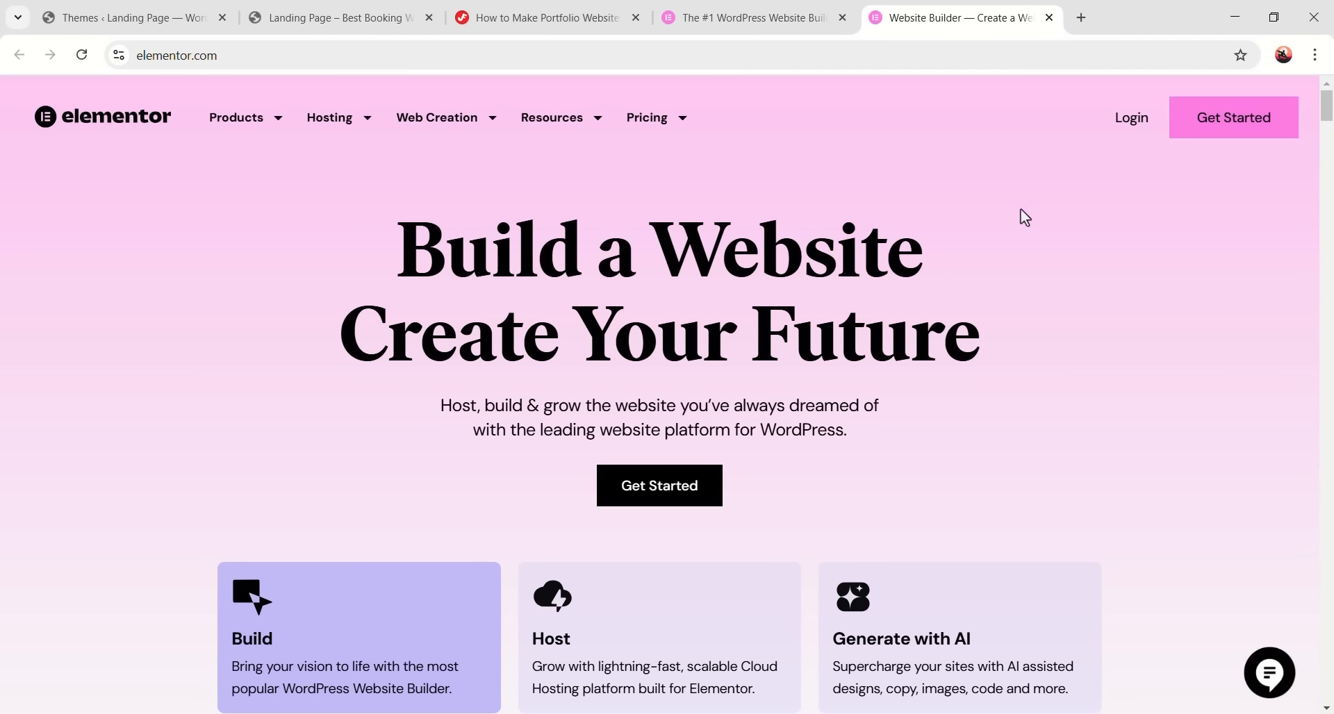
pyautogui.click(1129, 119)
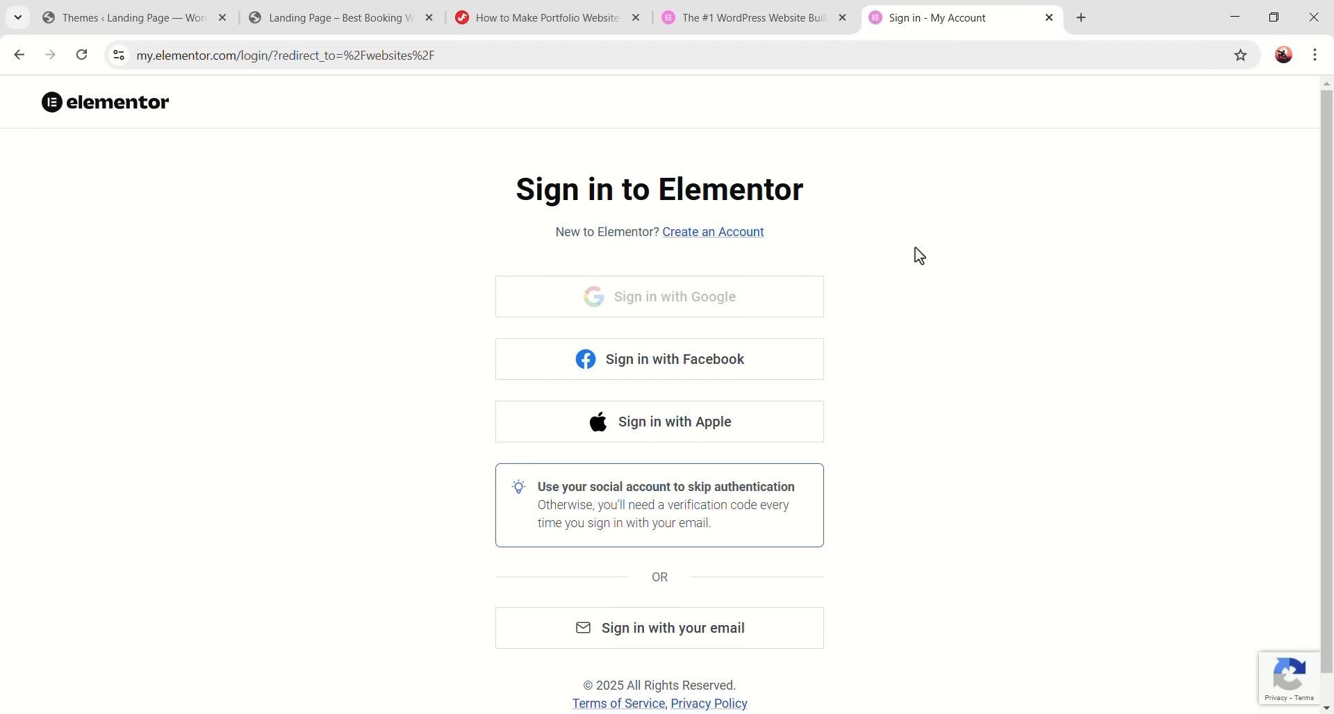
pyautogui.click(696, 235)
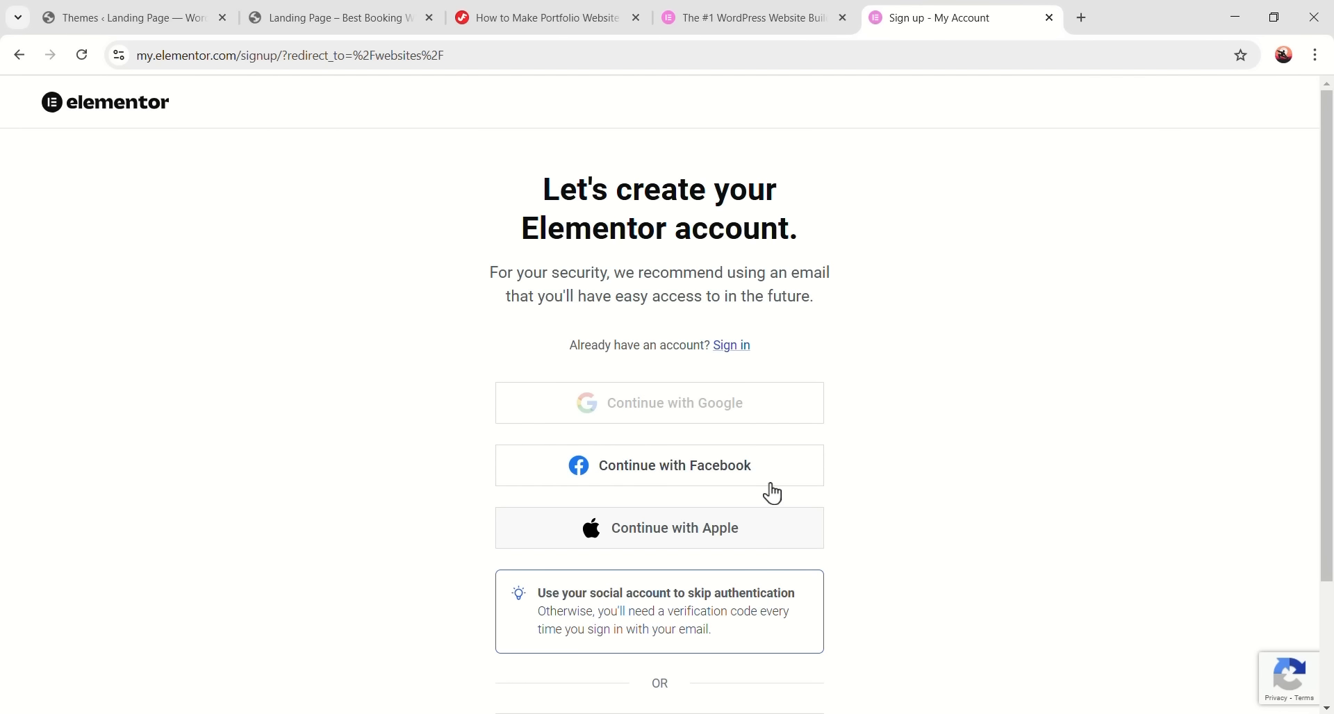
pyautogui.scroll(-3, 803, 462)
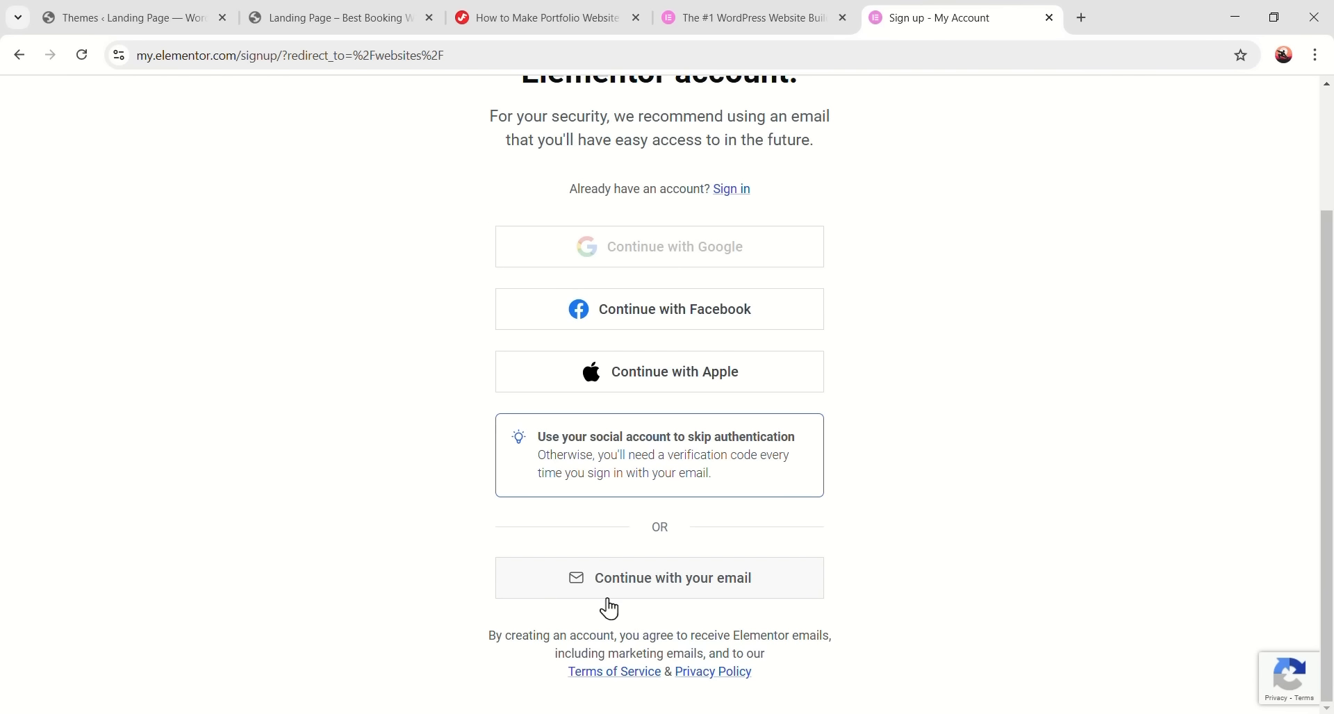
pyautogui.click(690, 596)
pyautogui.click(646, 345)
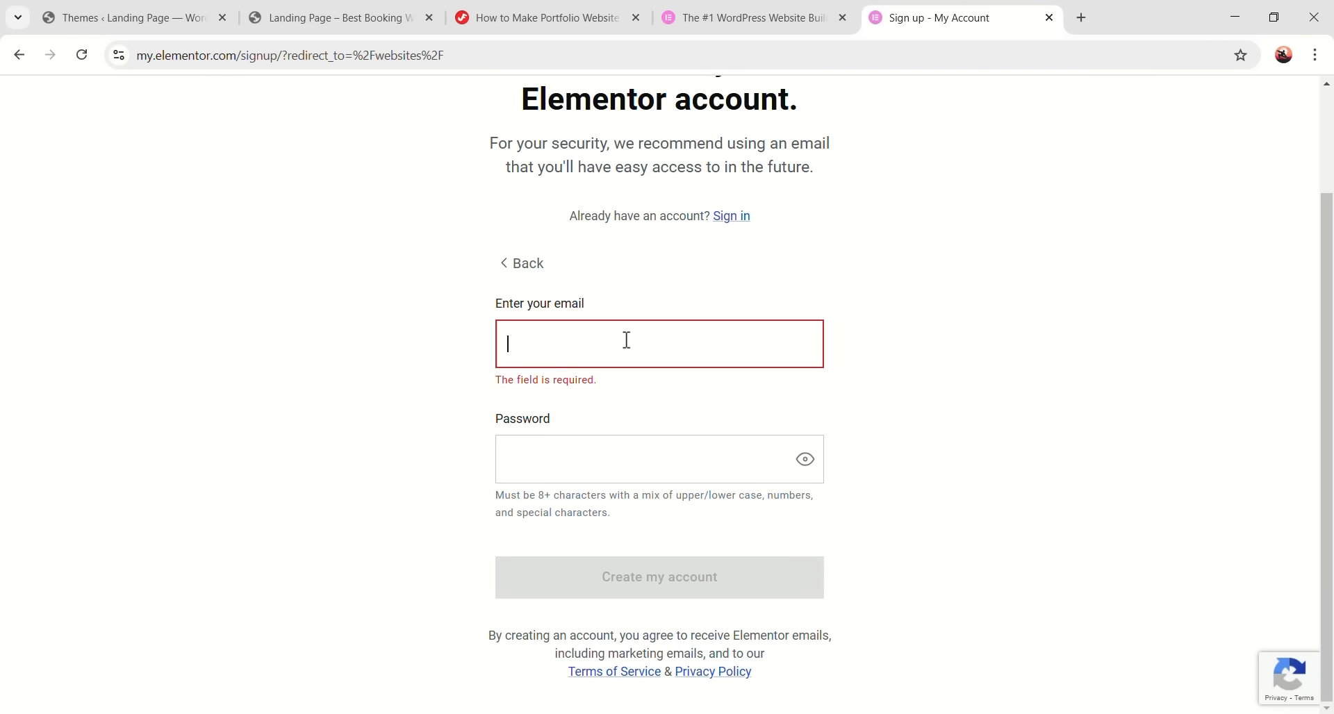
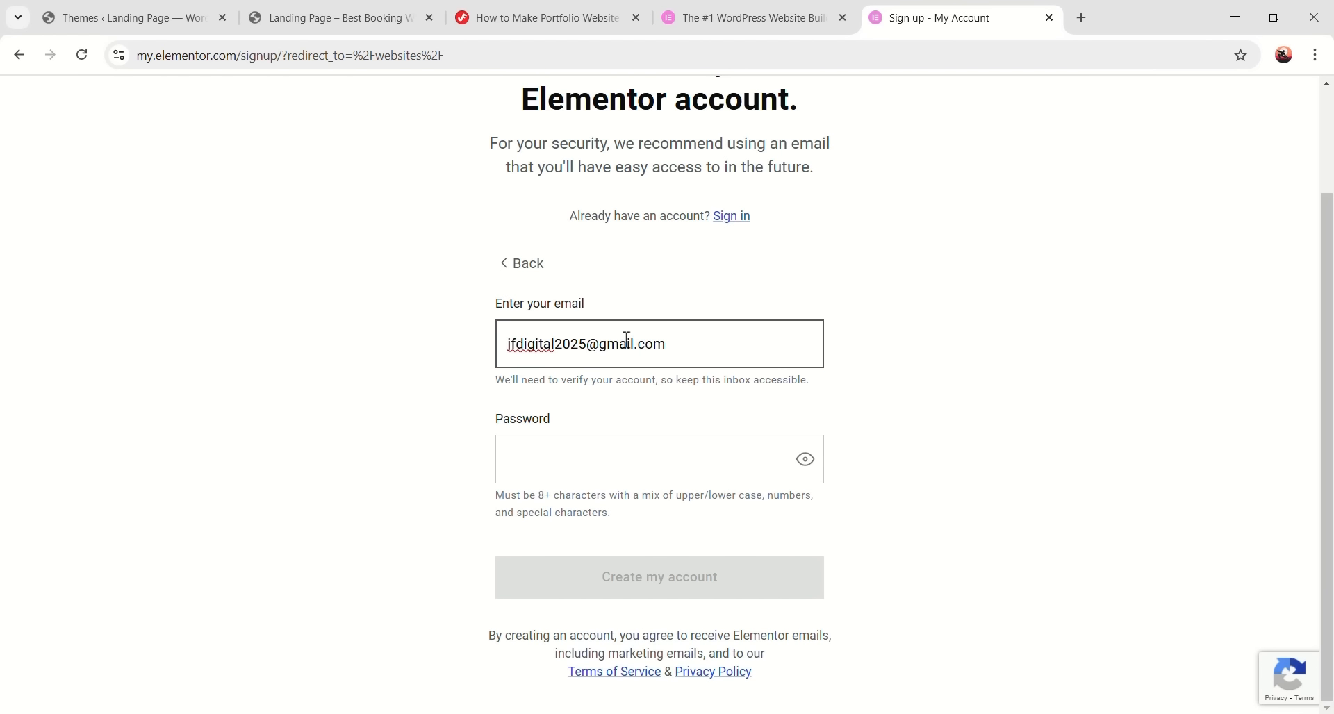
# - Enter the account e-mail and a password, then create the Elementor account
pyautogui.click(555, 464)
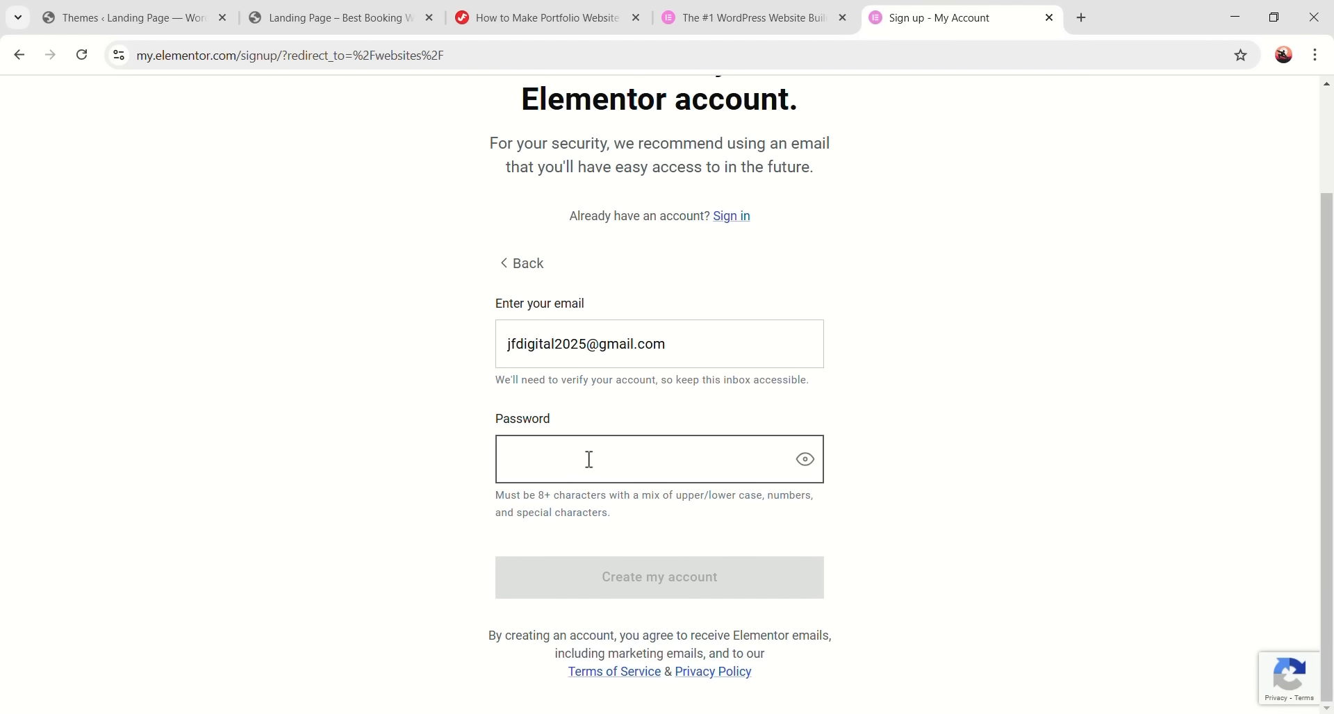
pyautogui.write('5')
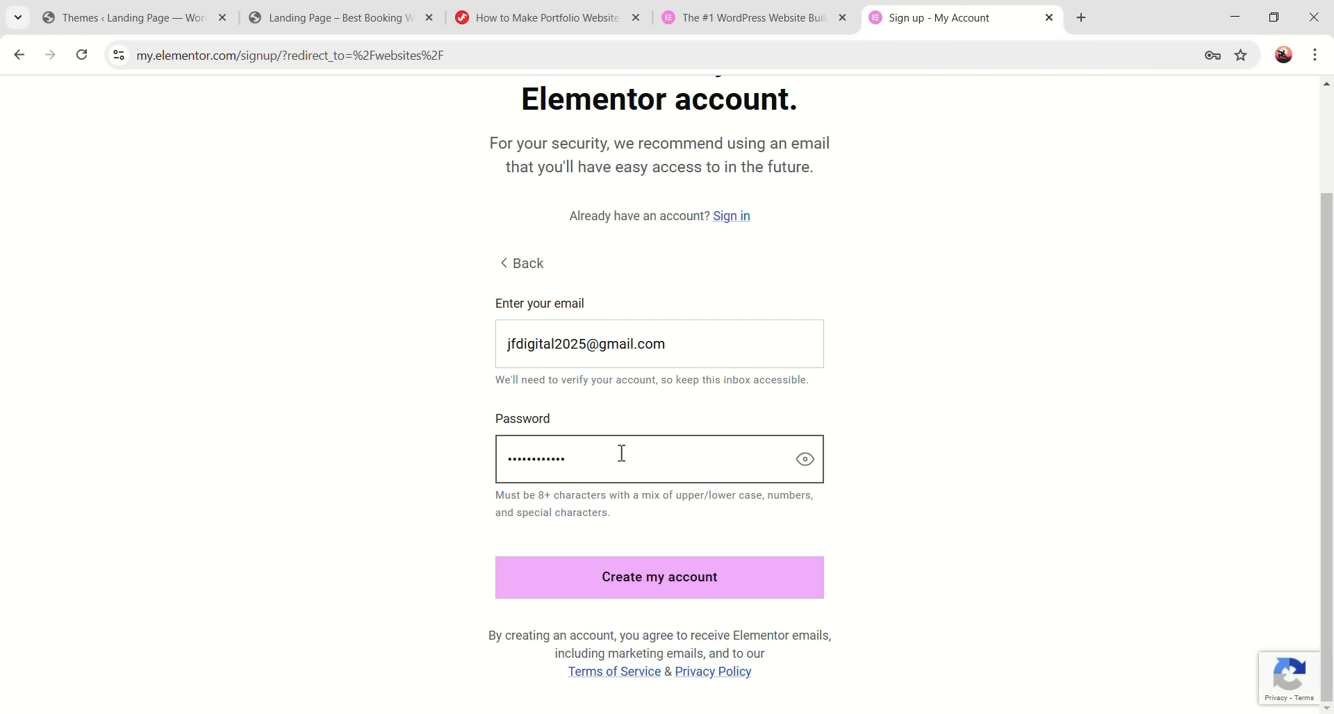
pyautogui.click(888, 551)
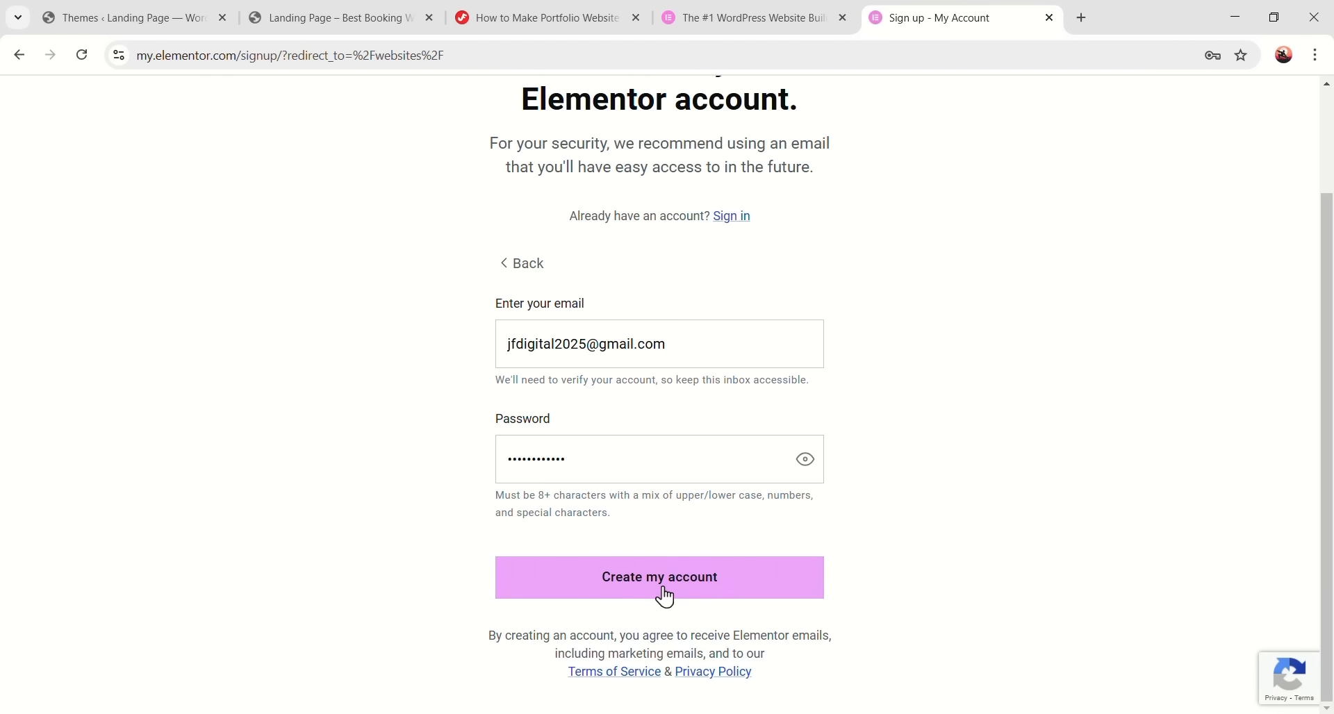
pyautogui.click(733, 598)
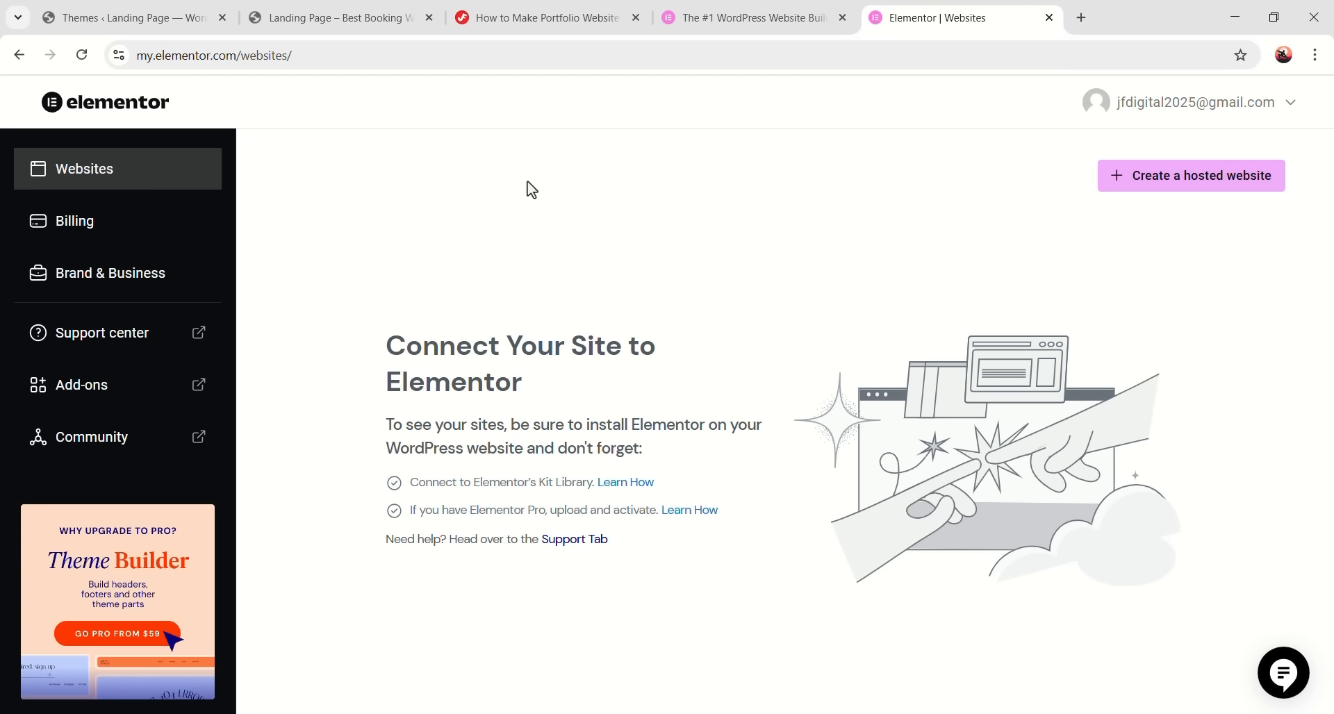
# - Check the Elementor account menu, then close both Elementor tabs
pyautogui.click(1237, 104)
pyautogui.click(829, 214)
pyautogui.click(1049, 18)
pyautogui.click(842, 17)
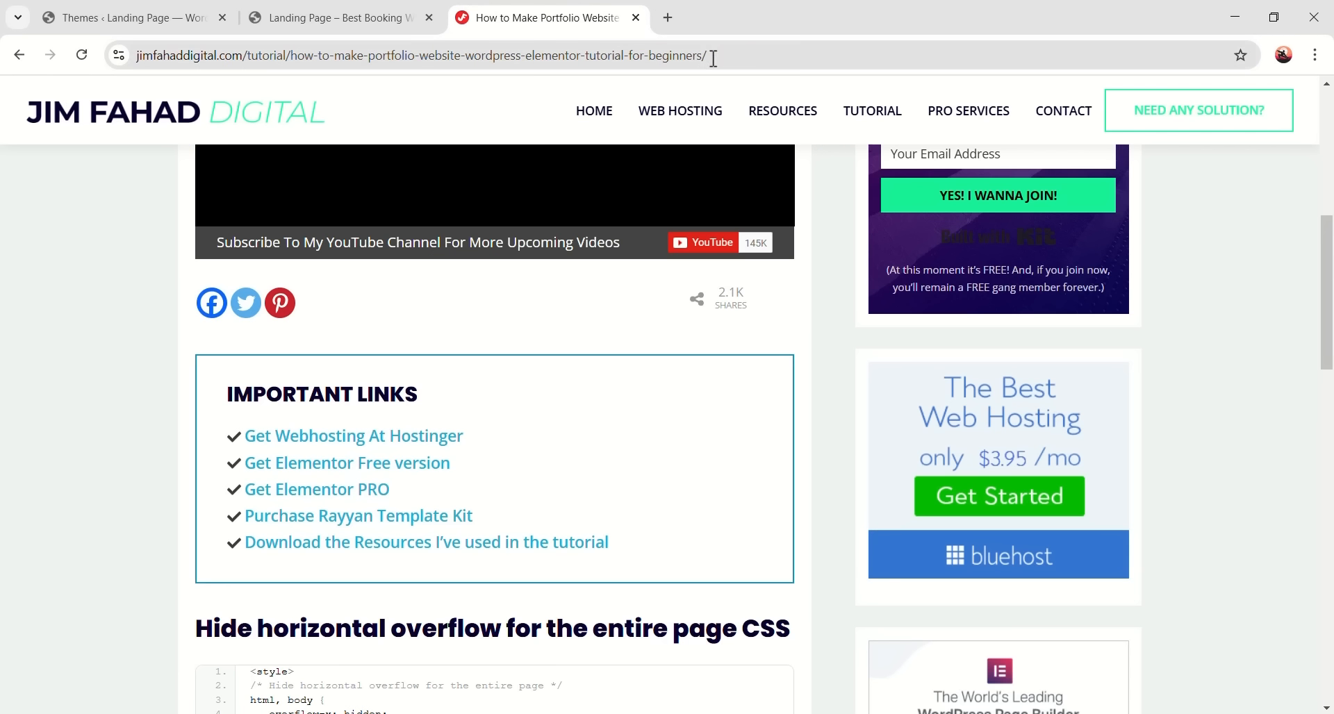
# - In the WordPress admin, go to Plugins > Add New Plugin
pyautogui.click(134, 25)
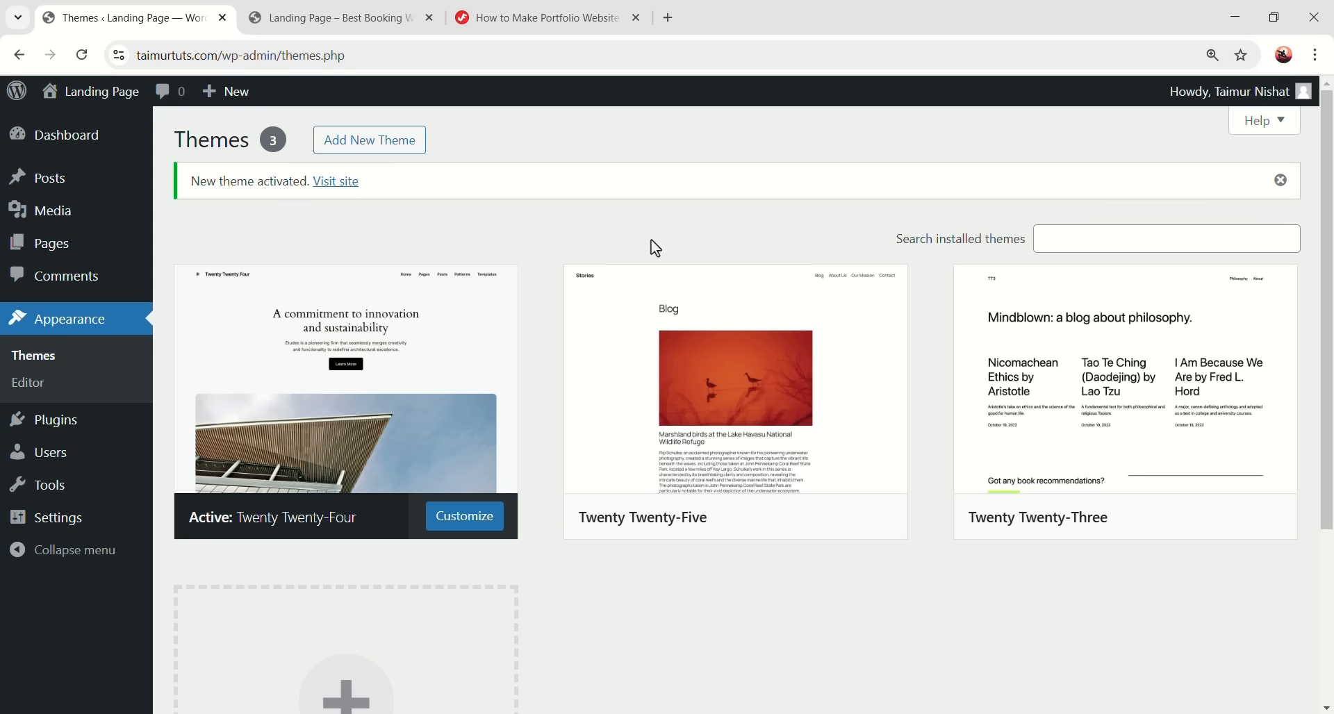
pyautogui.click(83, 428)
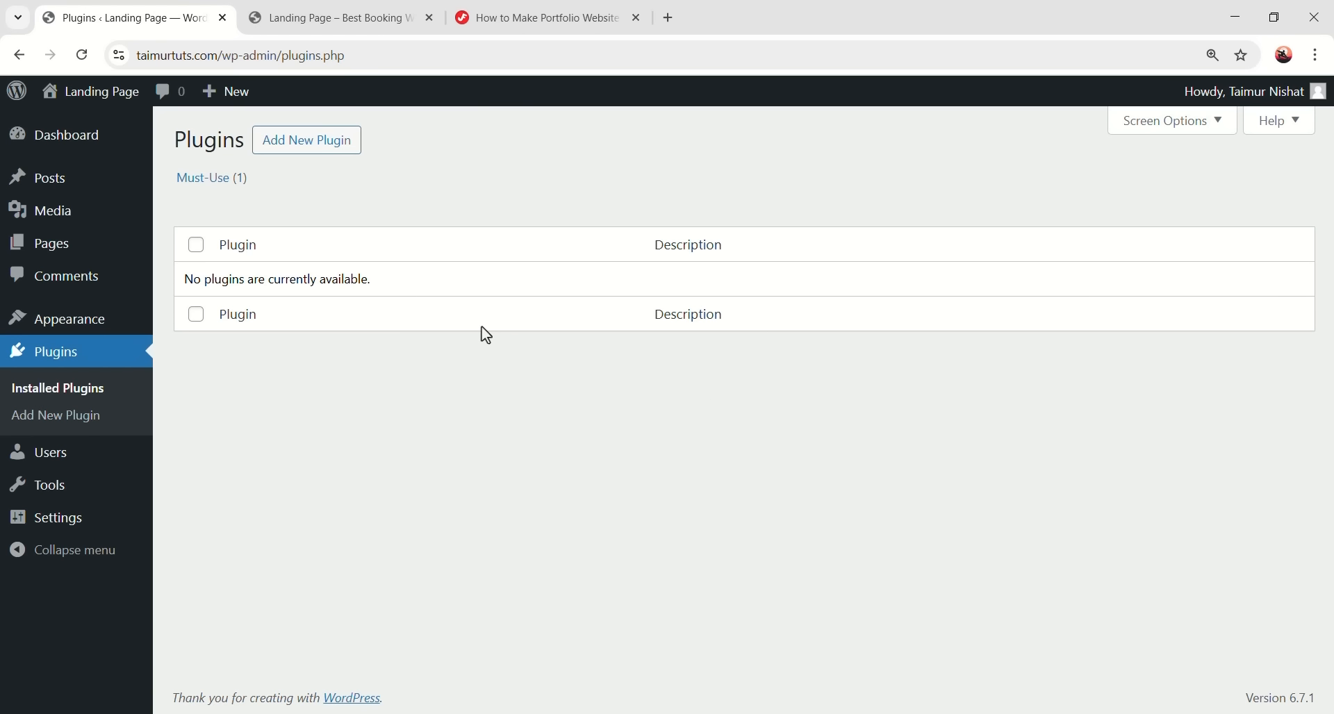
pyautogui.click(319, 147)
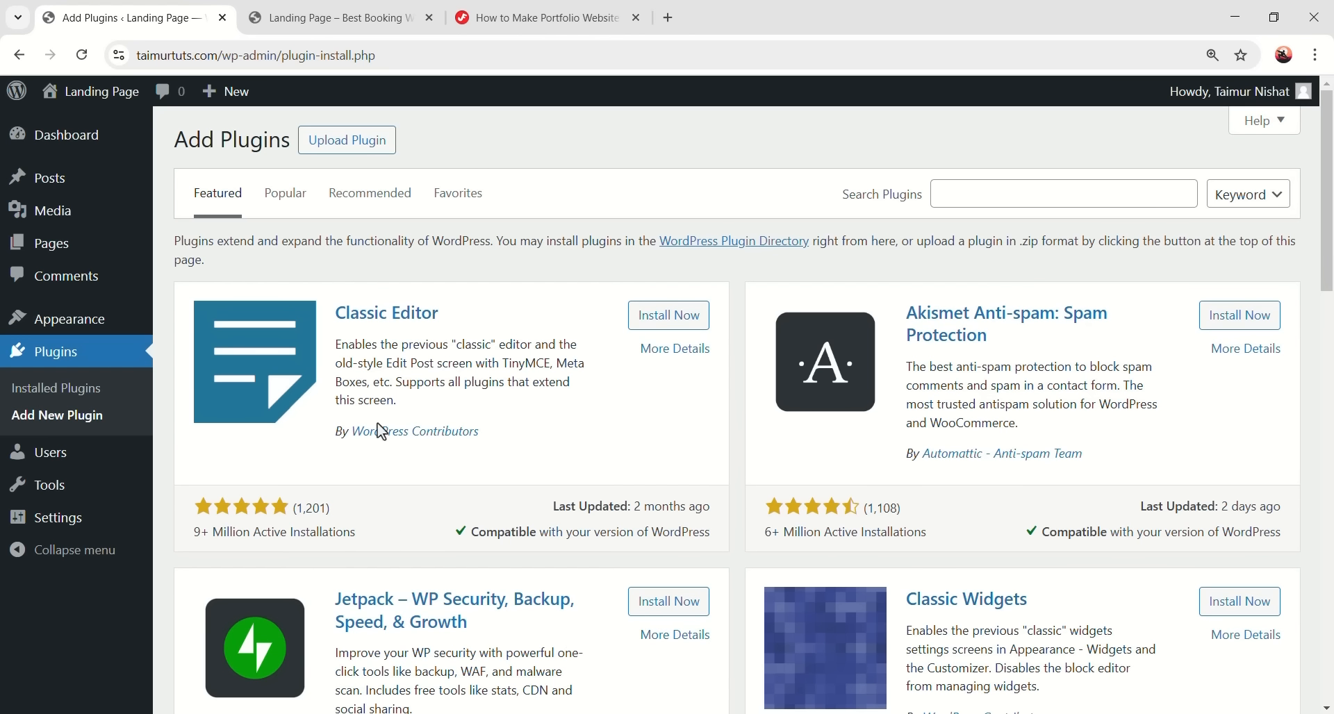
pyautogui.scroll(-9, 605, 542)
pyautogui.scroll(9, 564, 434)
# - Search 'elementor', install and activate Elementor Website Builder, skip onboarding, and view Installed Plugins
pyautogui.click(1030, 193)
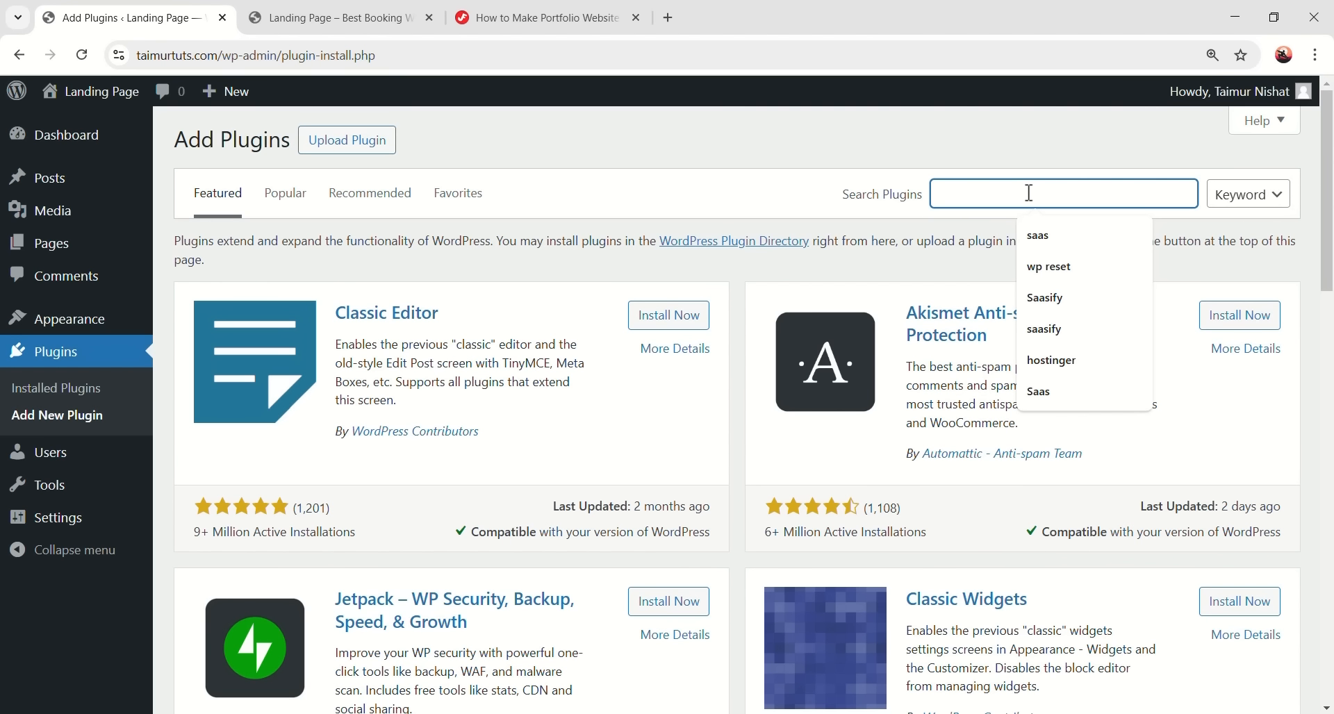
pyautogui.write('elementor')
pyautogui.press('Return')
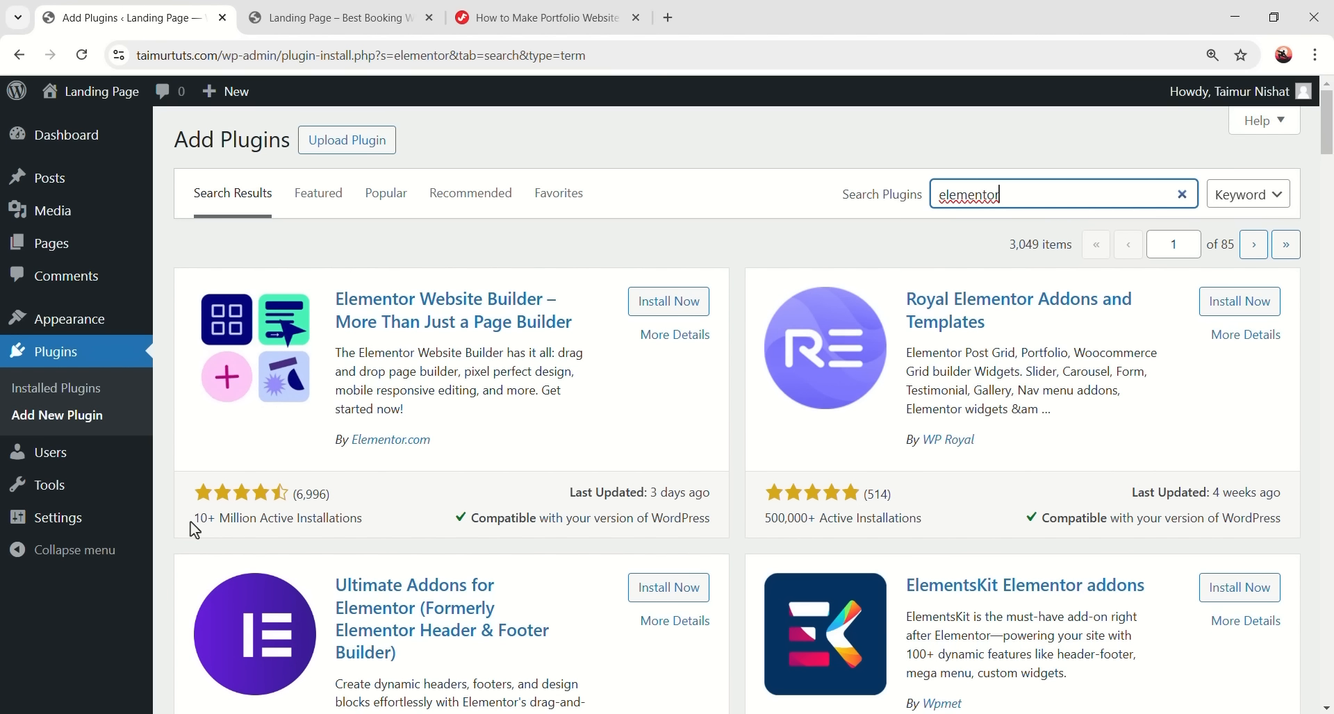
pyautogui.moveTo(190, 522); pyautogui.dragTo(361, 525)
pyautogui.click(360, 531)
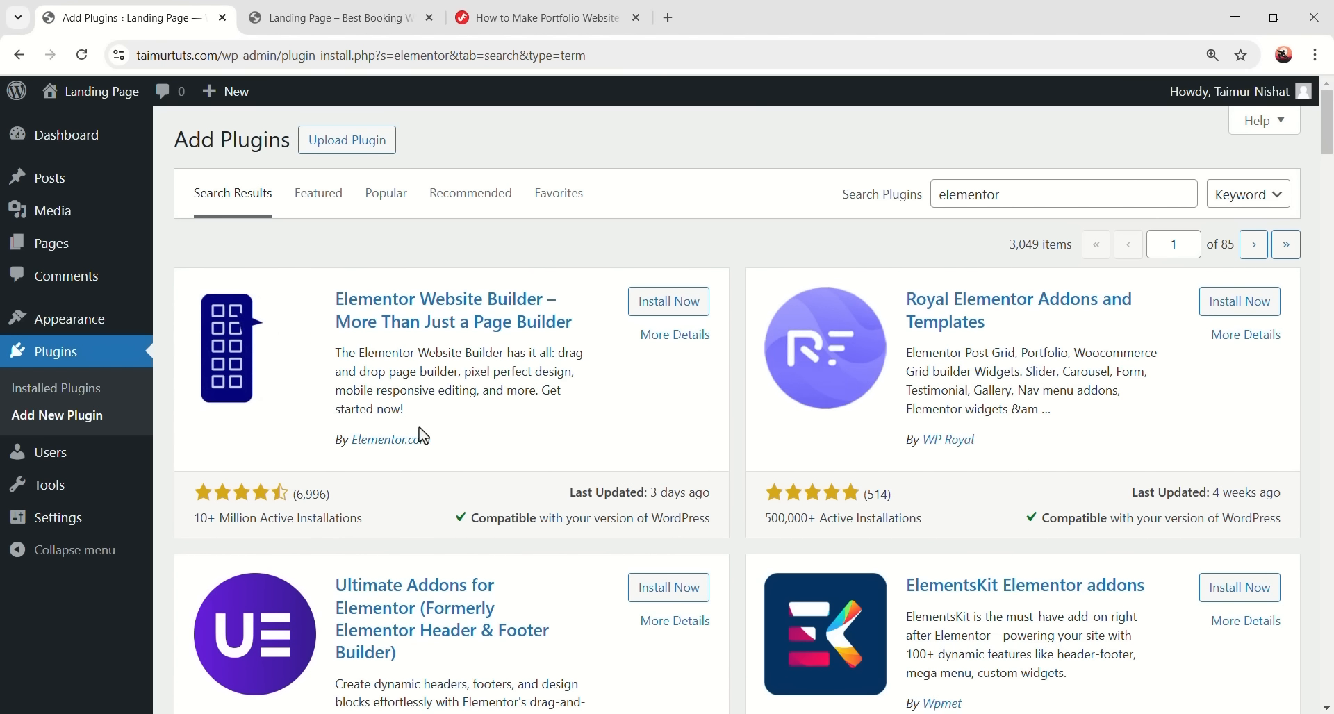
pyautogui.click(672, 302)
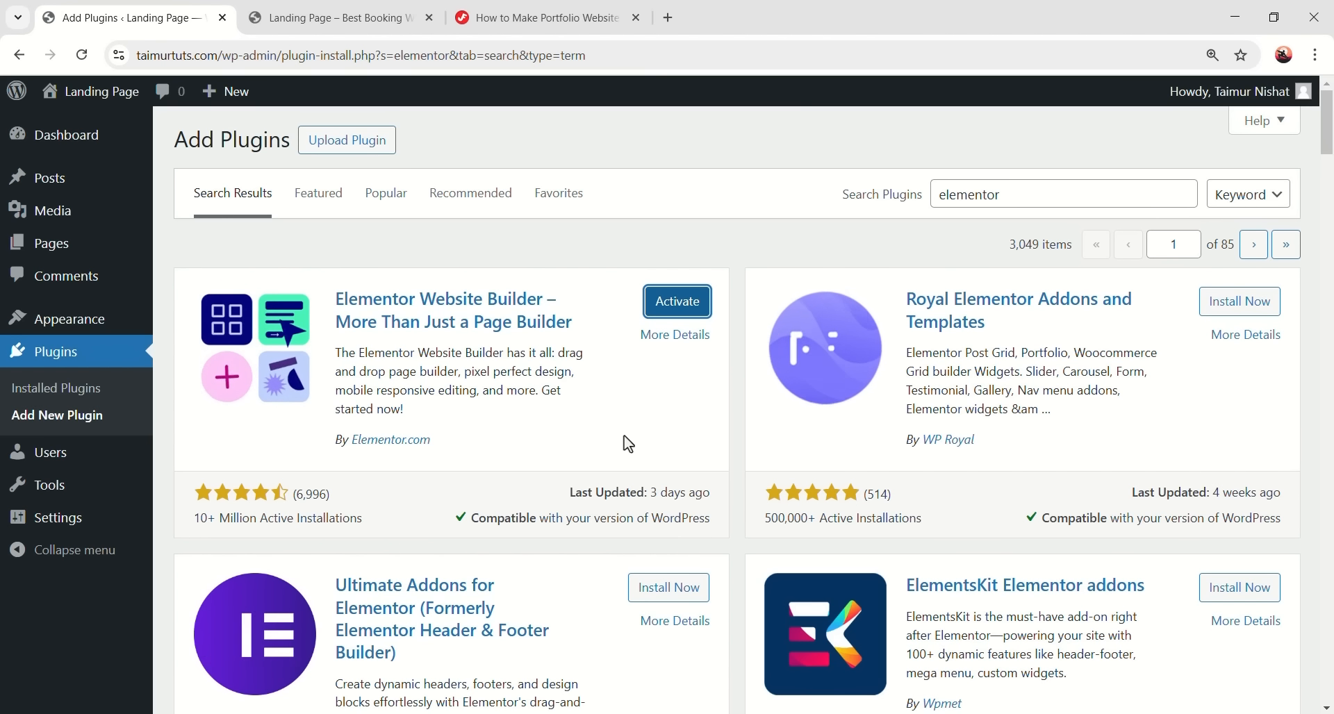
pyautogui.click(678, 304)
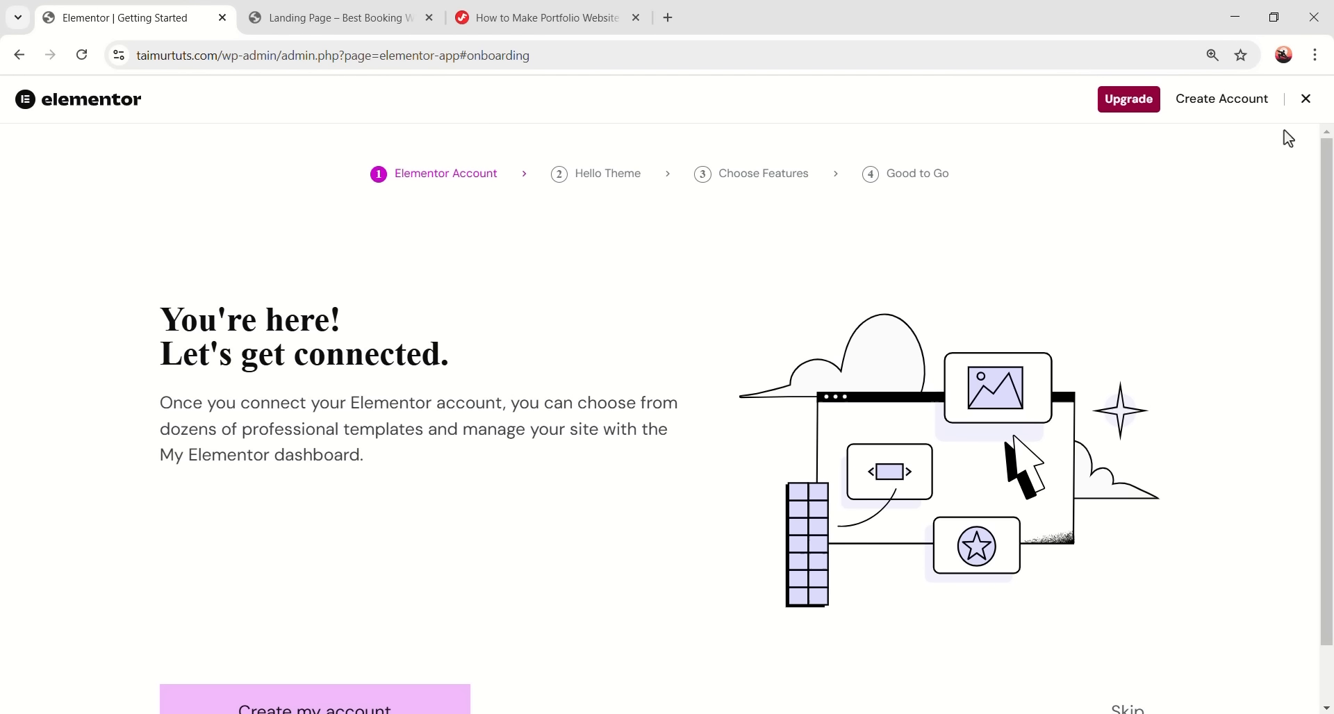
pyautogui.click(1307, 102)
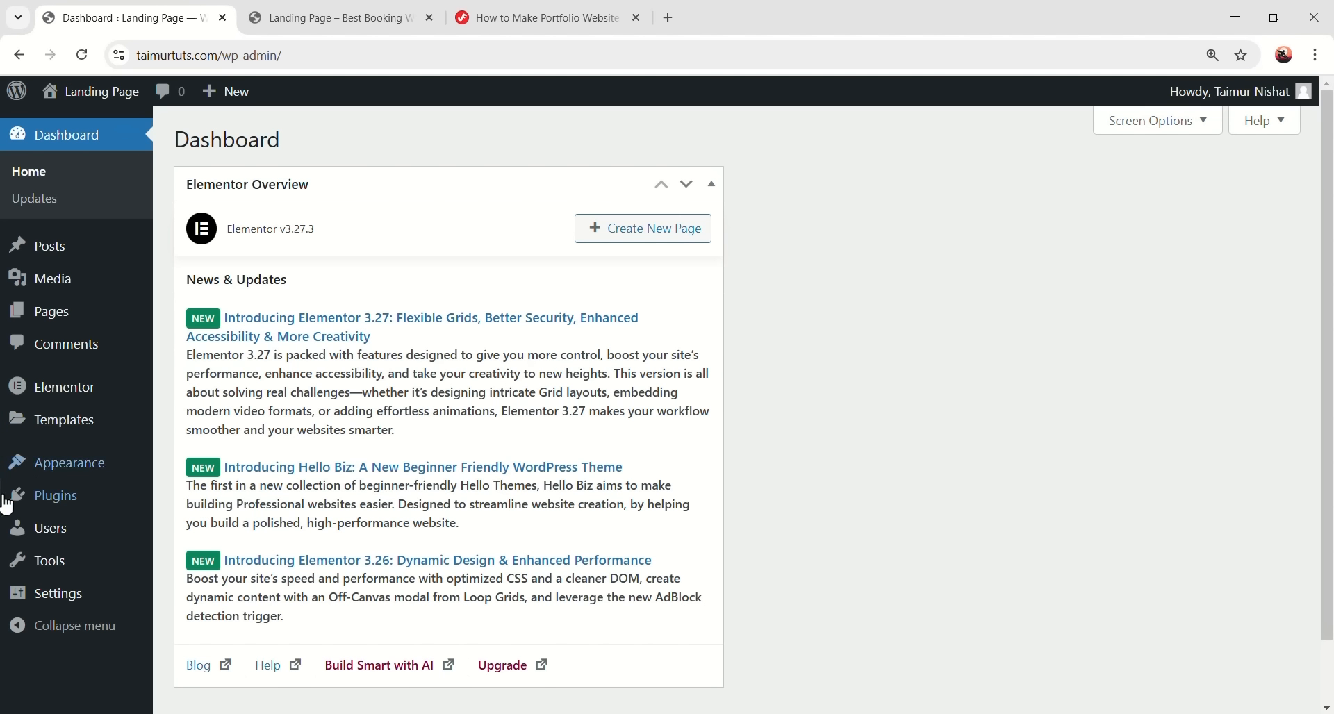
pyautogui.click(73, 501)
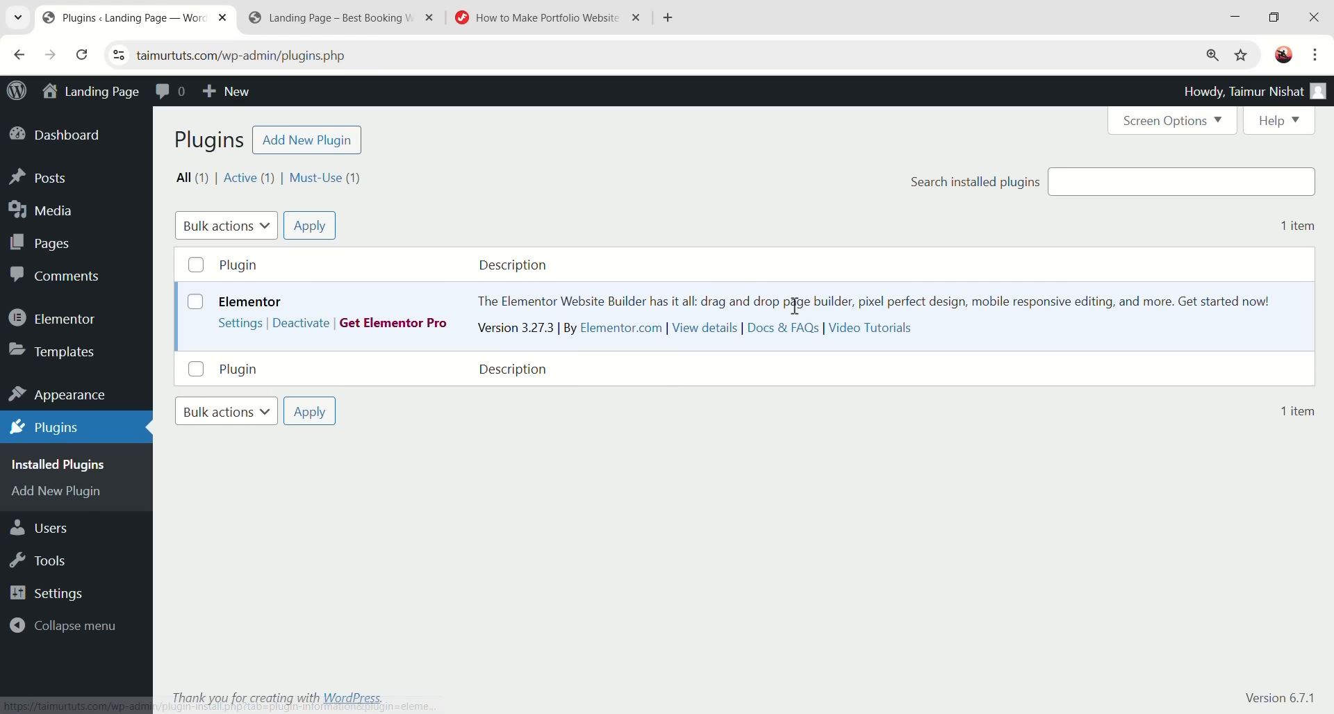
# - Search Add New Plugin for 'elements' and install ElementsKit
pyautogui.click(300, 142)
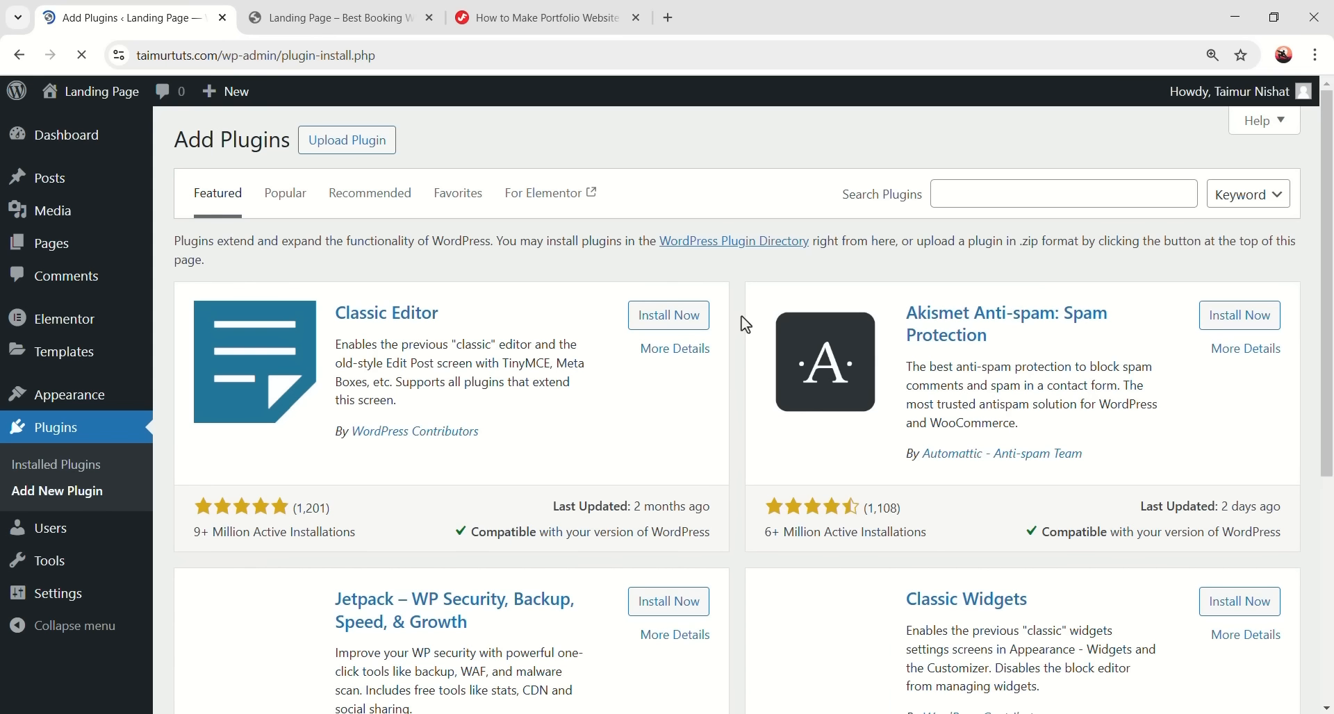
pyautogui.click(982, 202)
pyautogui.write('elementskit')
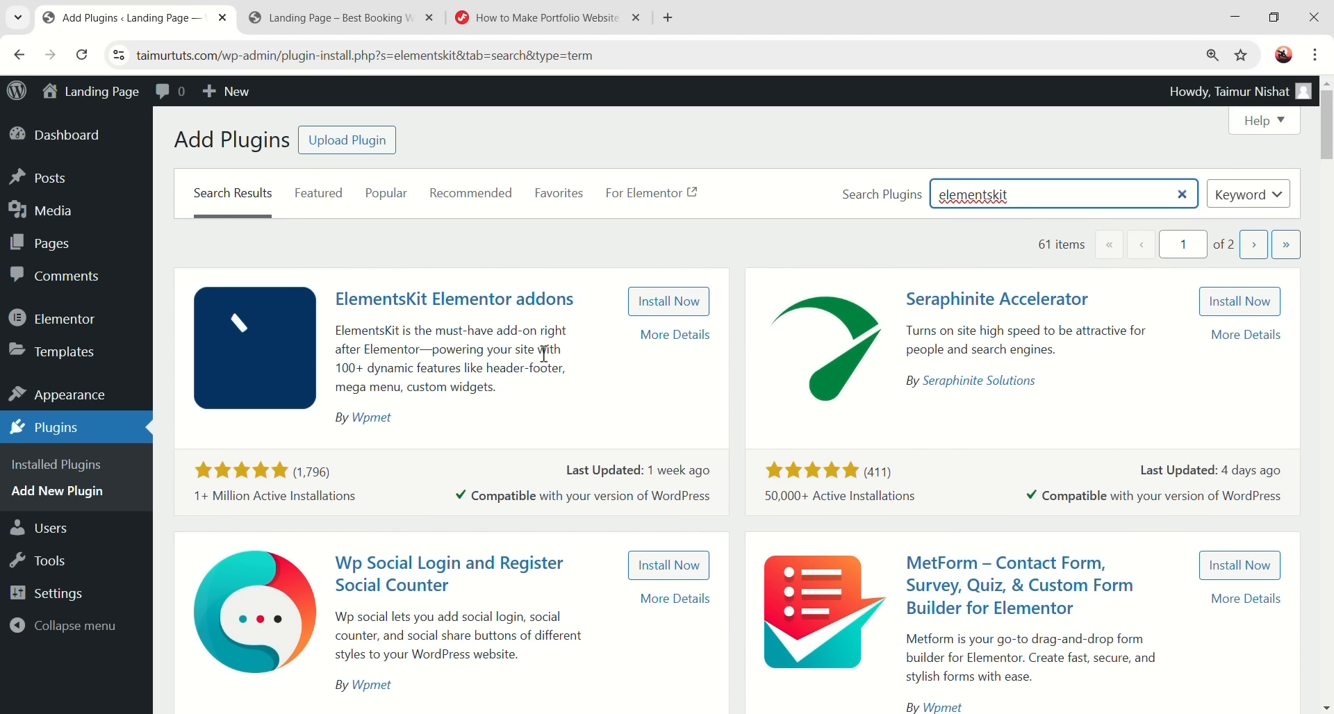
pyautogui.click(663, 300)
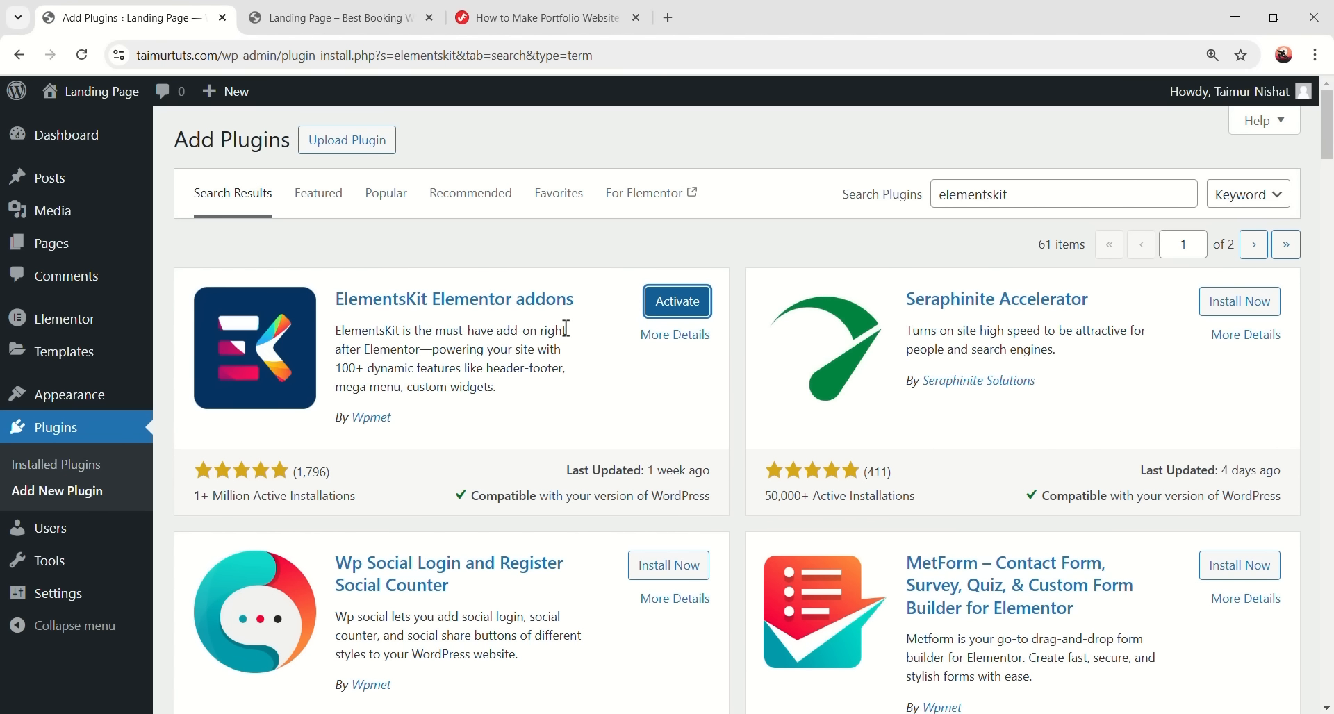
# - Replace the search with 'jeg elemento' and install Jeg Elementor Kit
pyautogui.click(1042, 199)
pyautogui.moveTo(1042, 200); pyautogui.dragTo(824, 199)
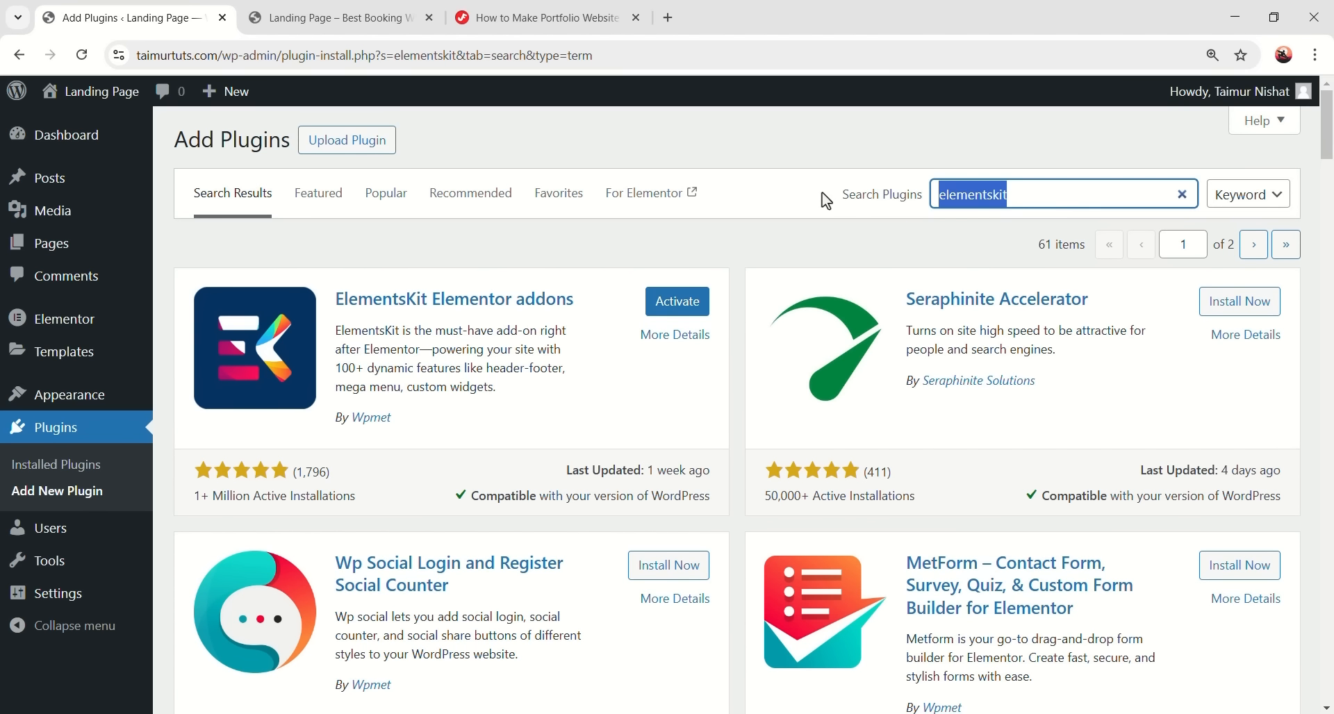
pyautogui.press('BackSpace')
pyautogui.write('jeg elementor')
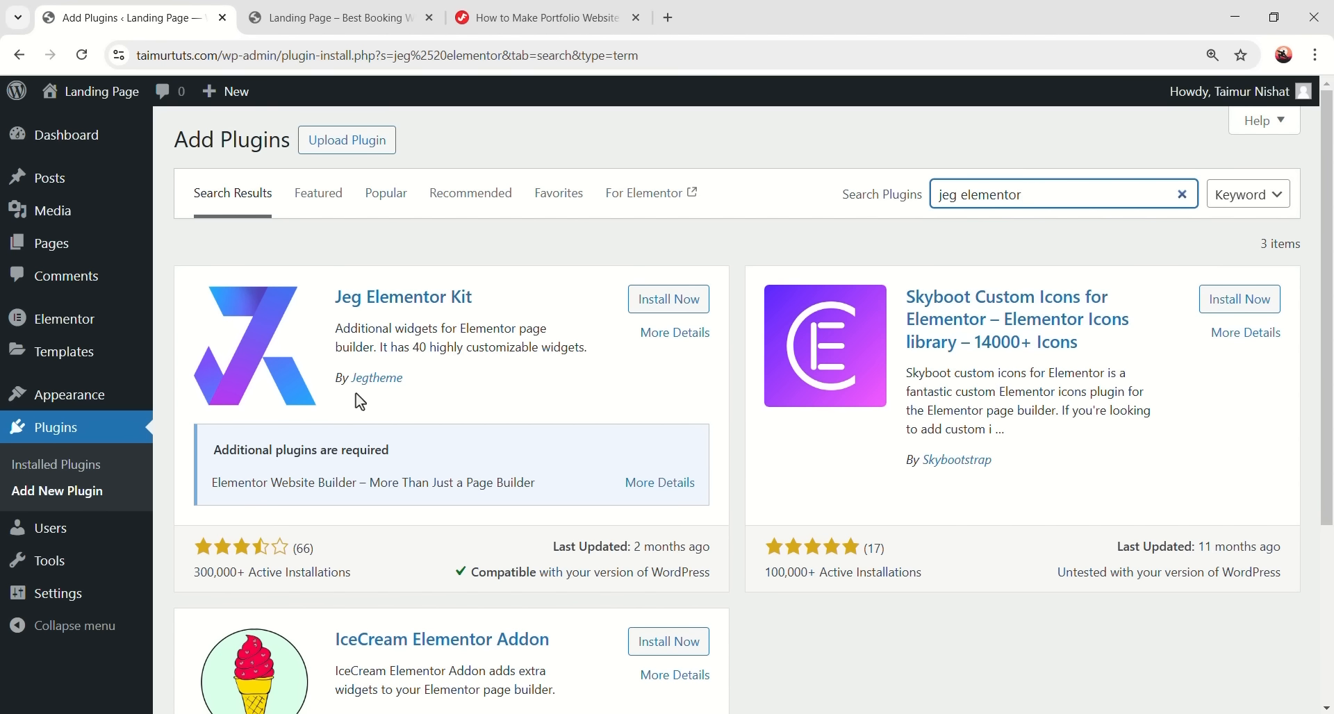
pyautogui.click(668, 299)
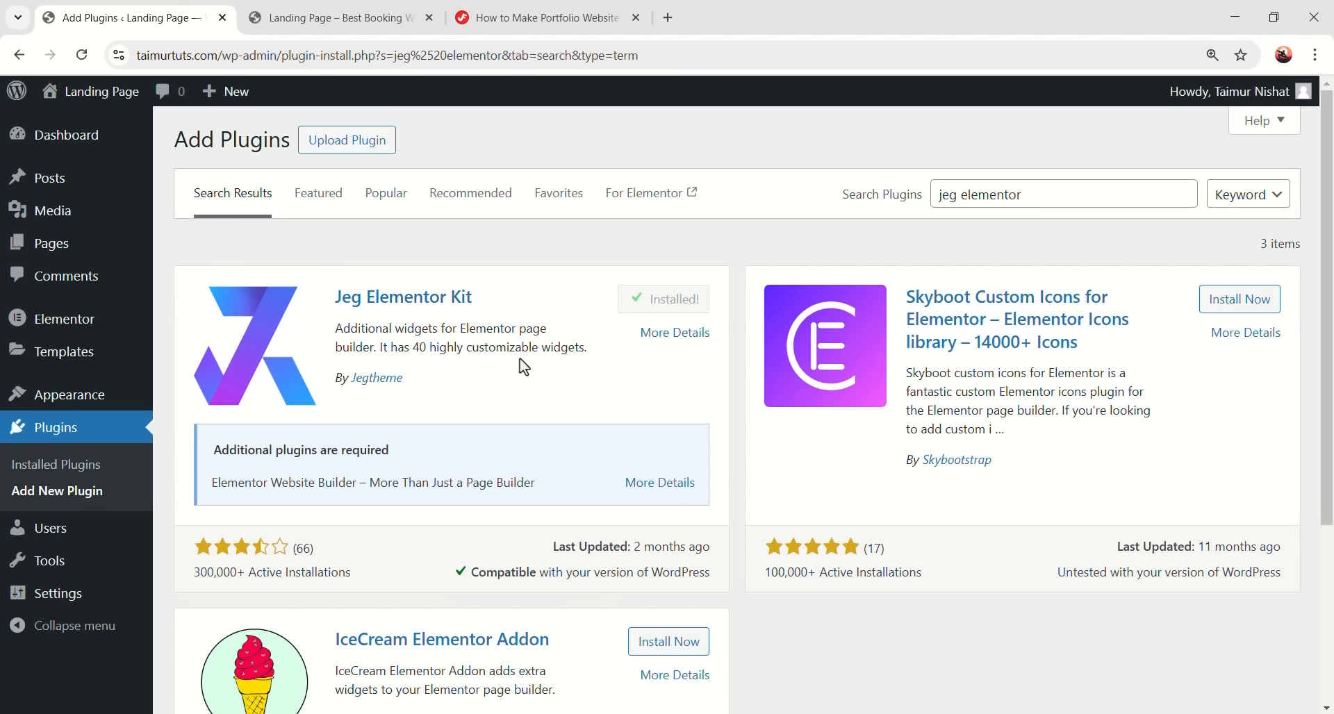
# - Install MetForm, then return to the installed plugins list
pyautogui.moveTo(1042, 196); pyautogui.dragTo(808, 204)
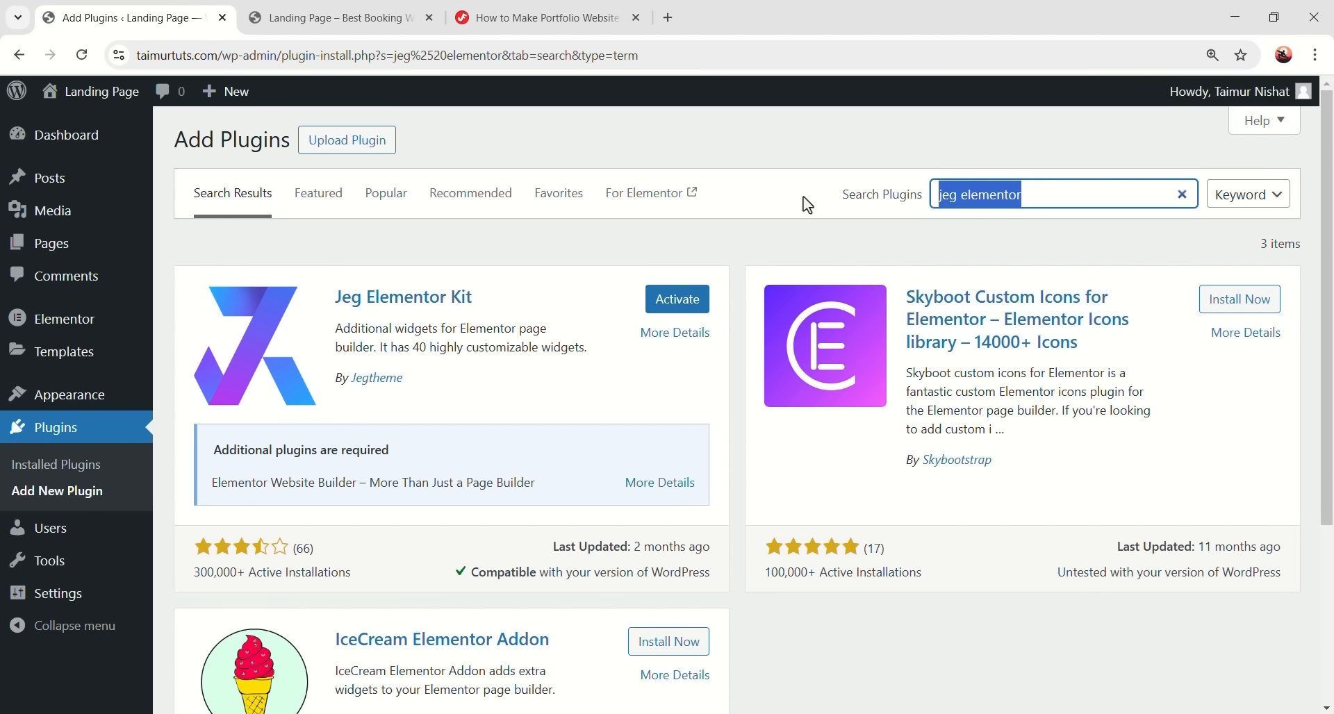
pyautogui.press('BackSpace')
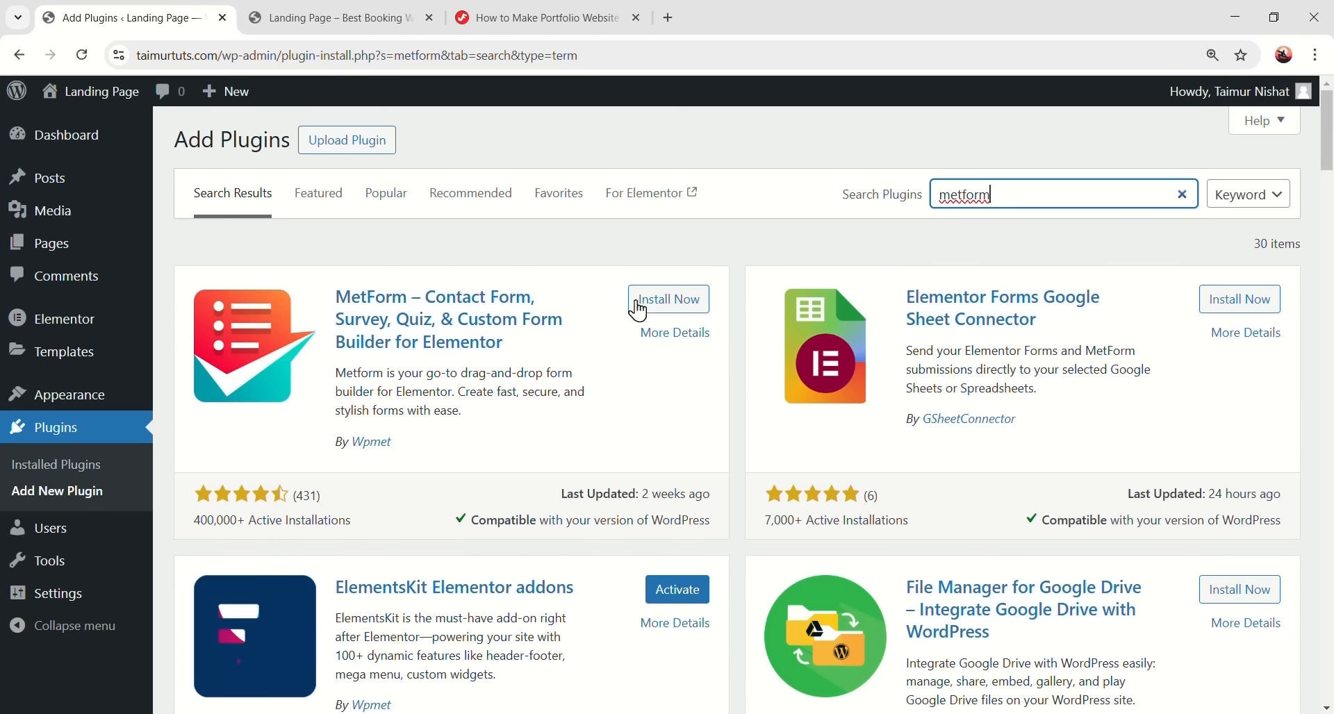
pyautogui.click(661, 300)
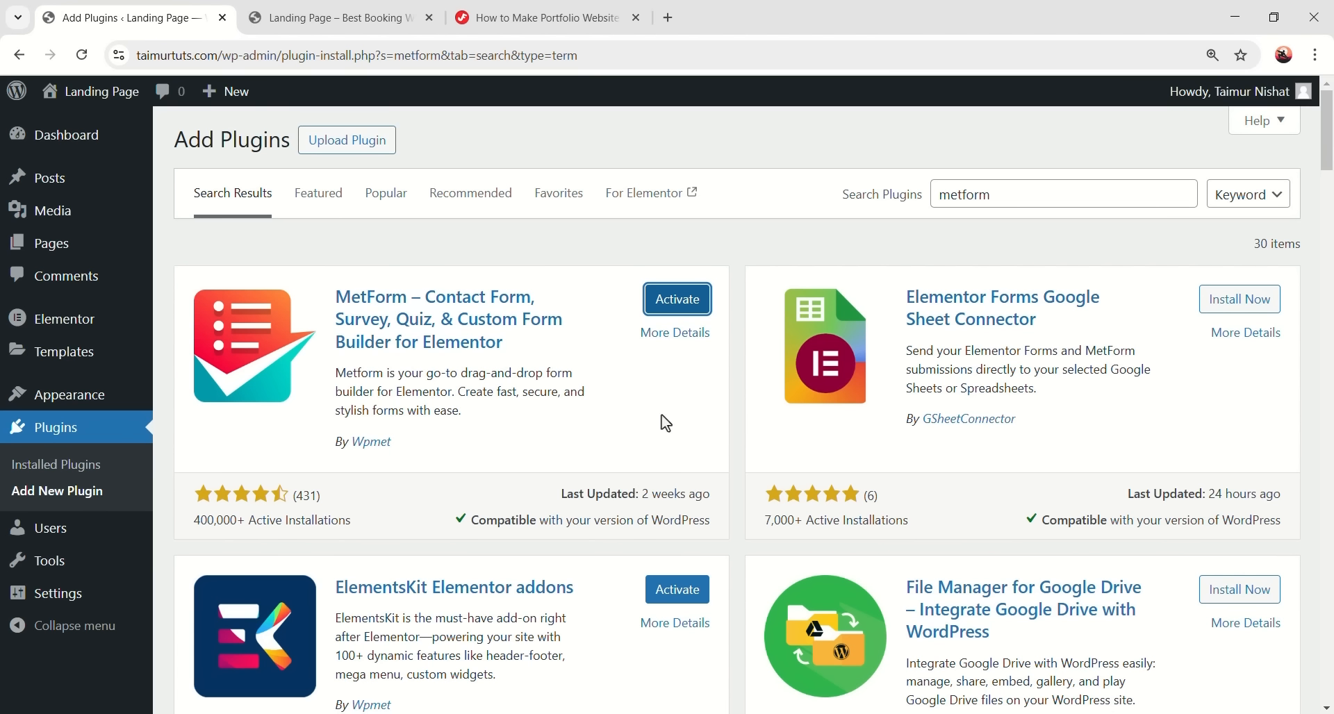
pyautogui.click(105, 437)
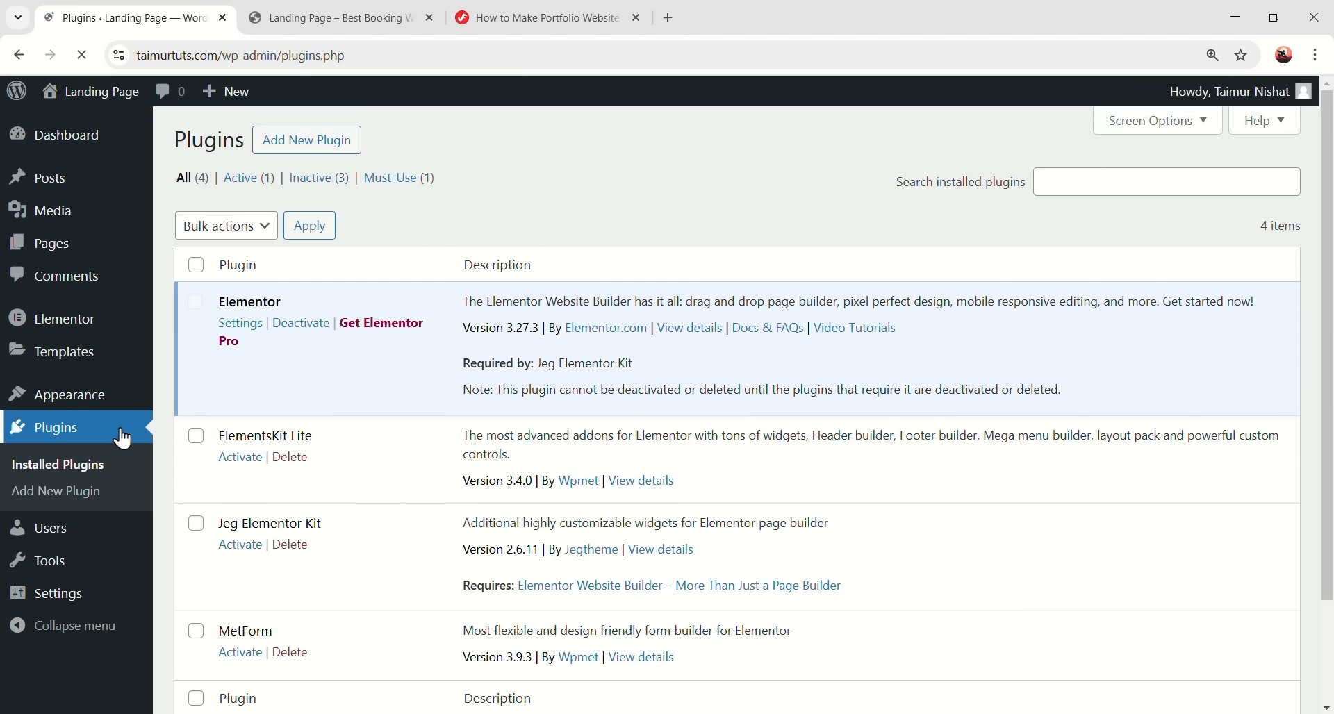
pyautogui.scroll(-2, 639, 445)
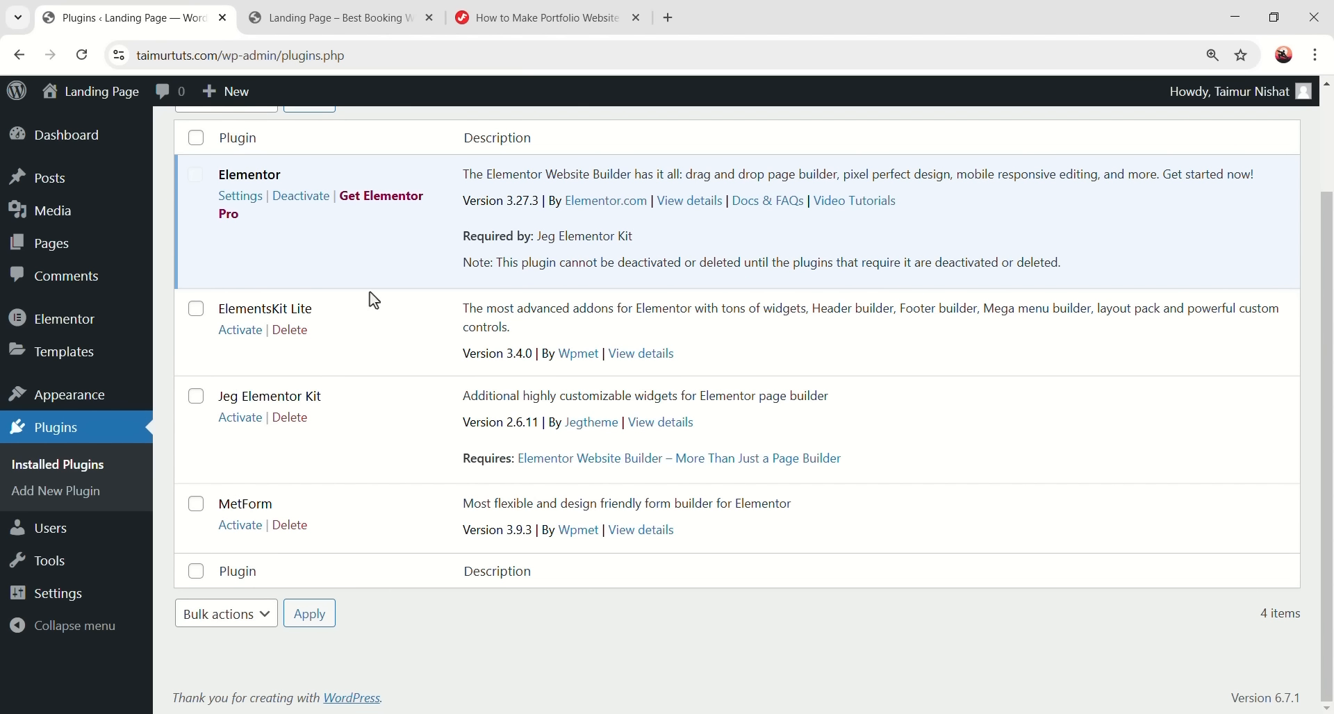
pyautogui.click(196, 504)
pyautogui.click(196, 396)
pyautogui.click(196, 308)
pyautogui.scroll(1, 360, 368)
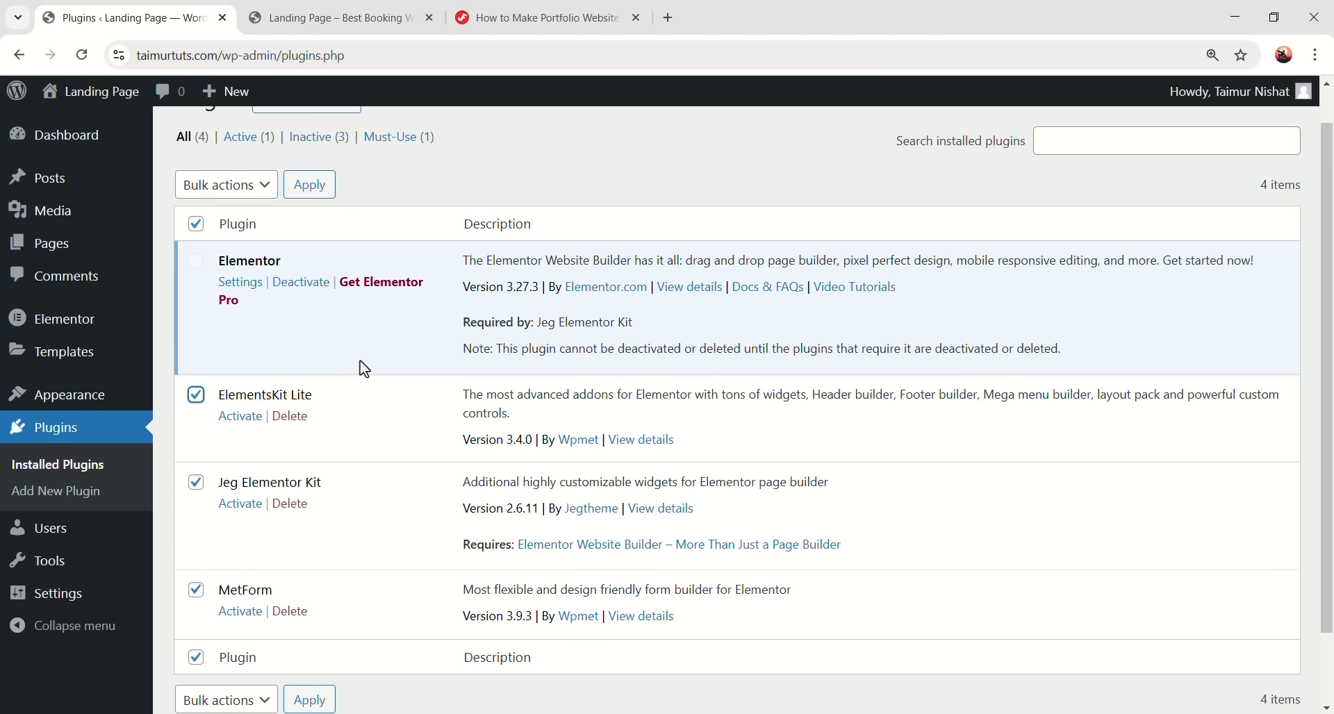
pyautogui.click(250, 186)
pyautogui.click(227, 249)
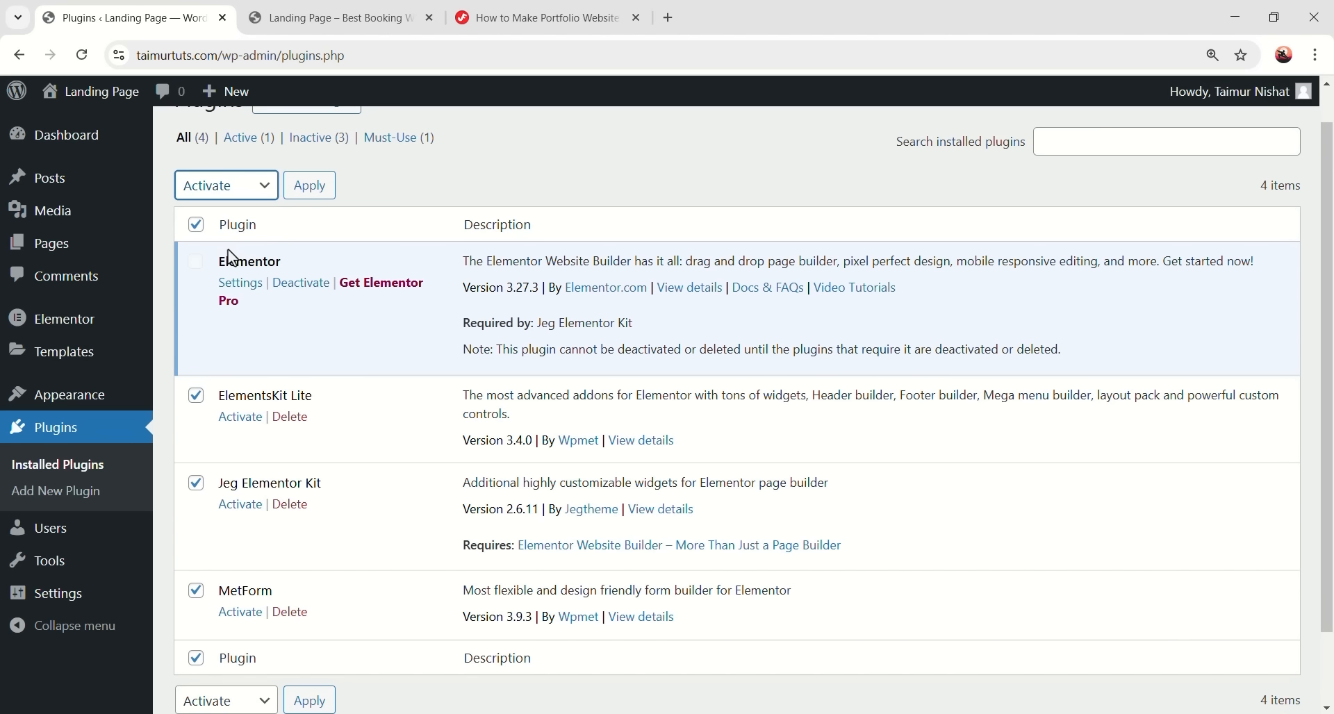
pyautogui.click(309, 187)
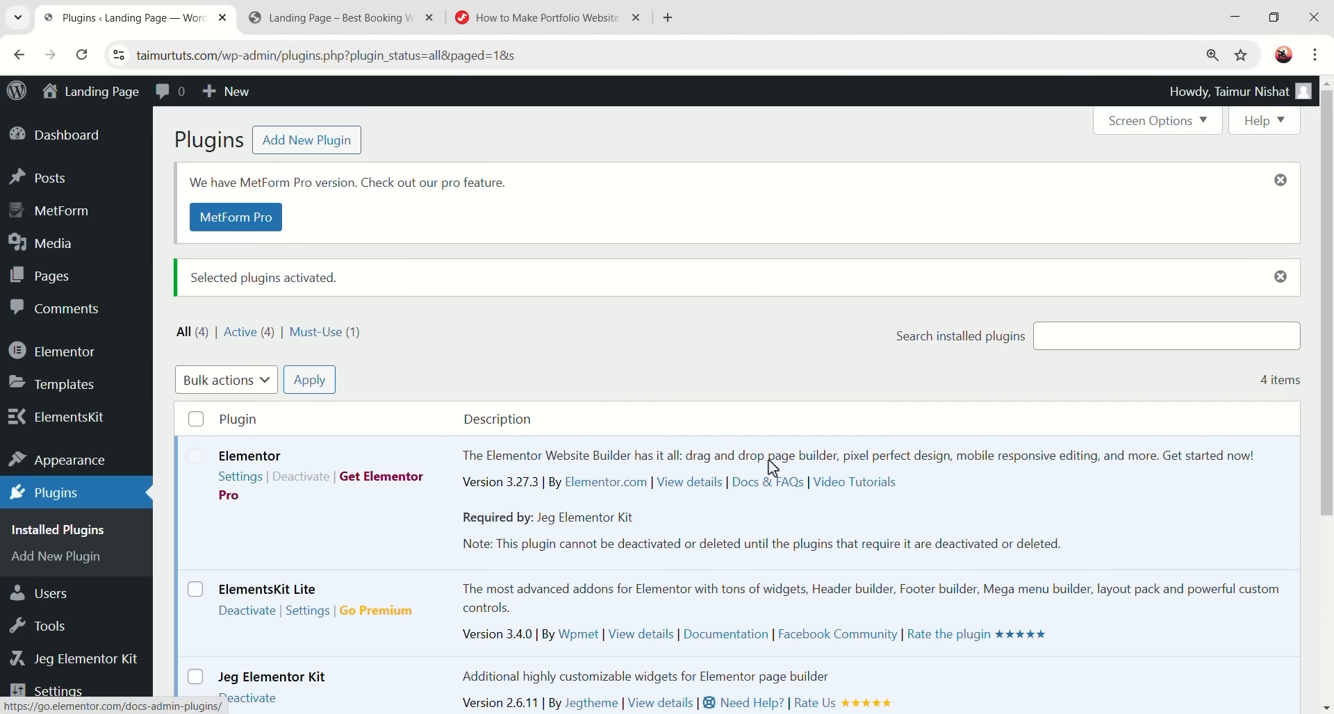
pyautogui.scroll(-3, 778, 535)
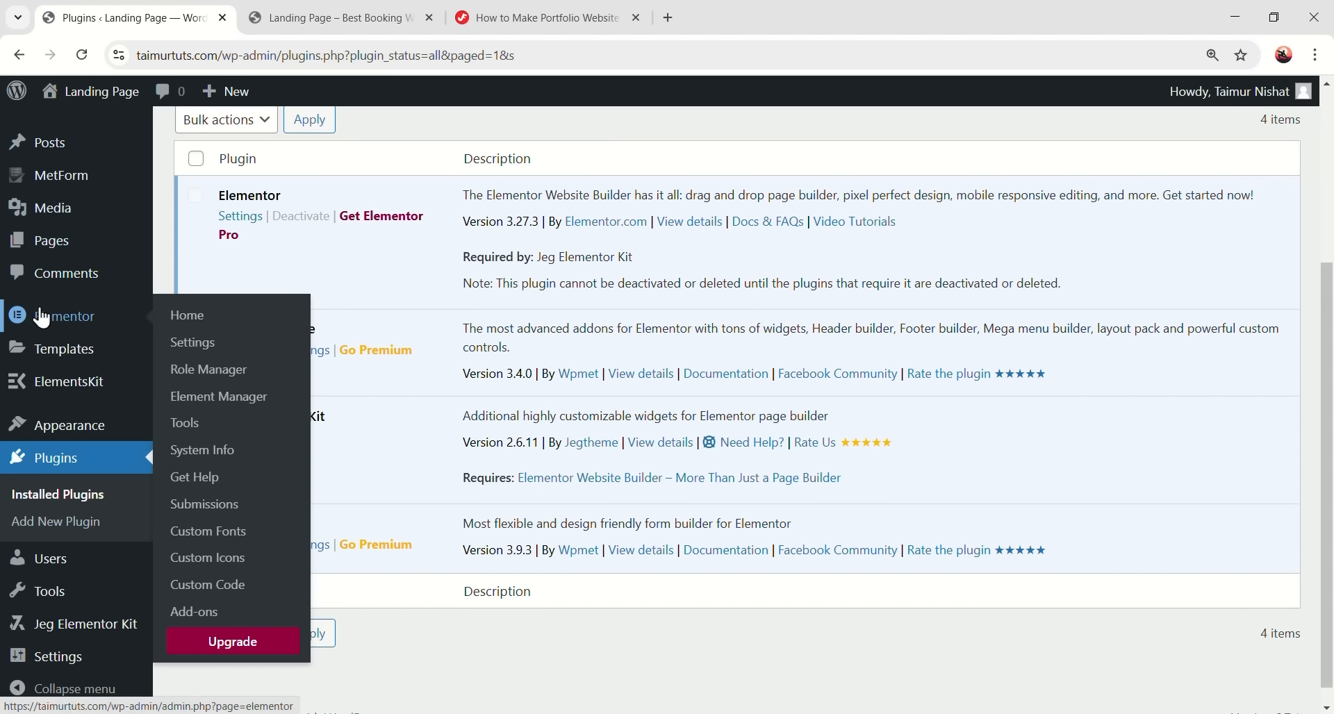
pyautogui.moveTo(66, 192)
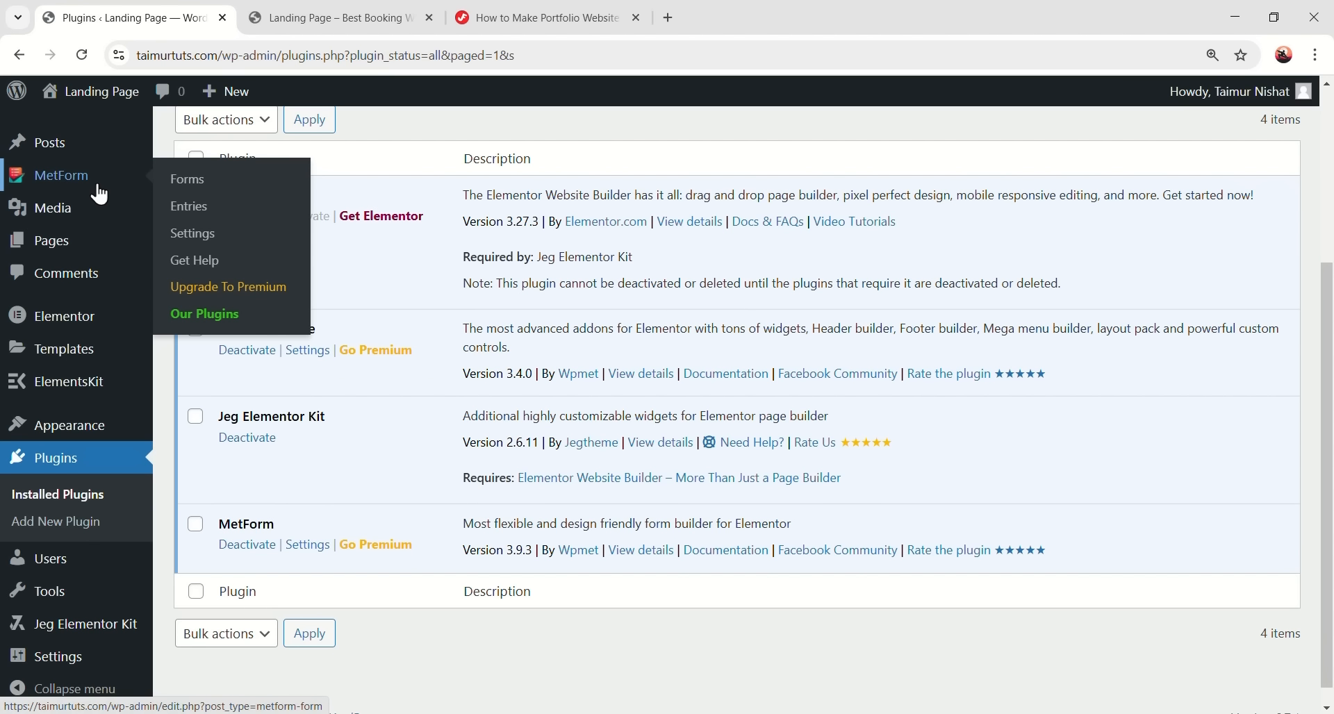
pyautogui.moveTo(72, 327)
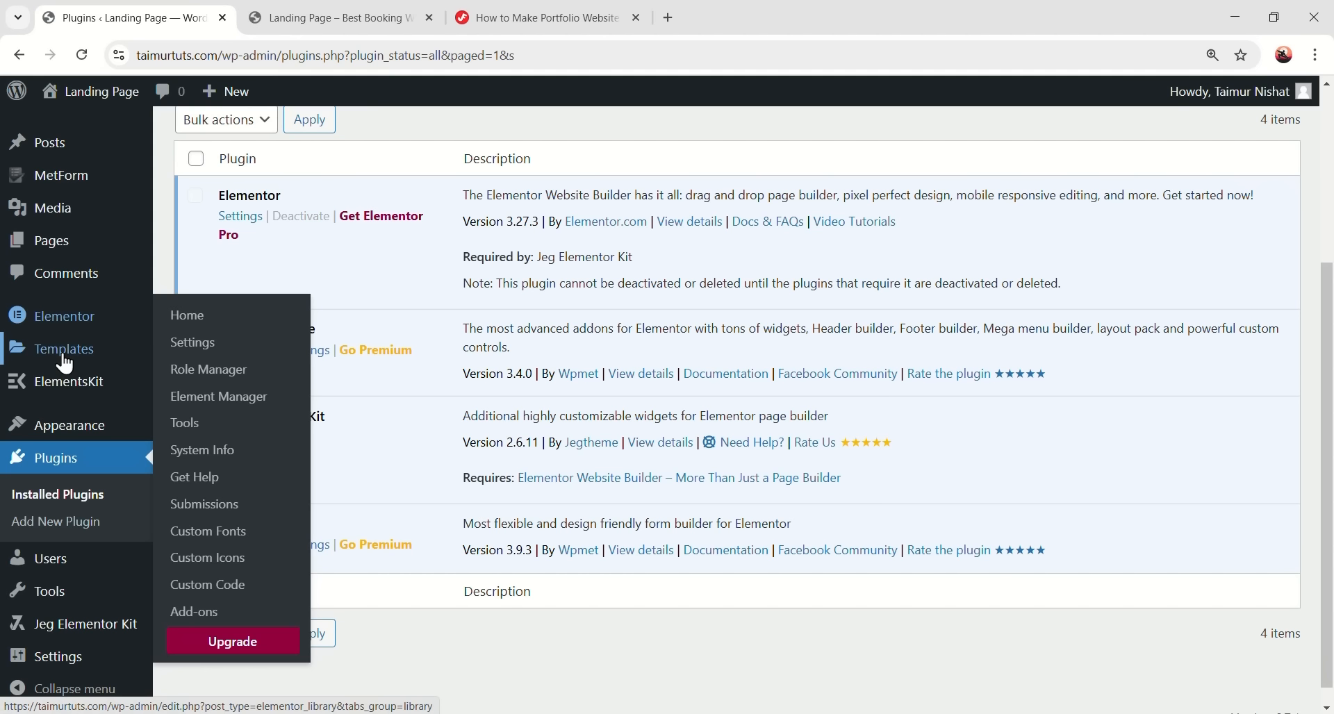
pyautogui.moveTo(94, 392)
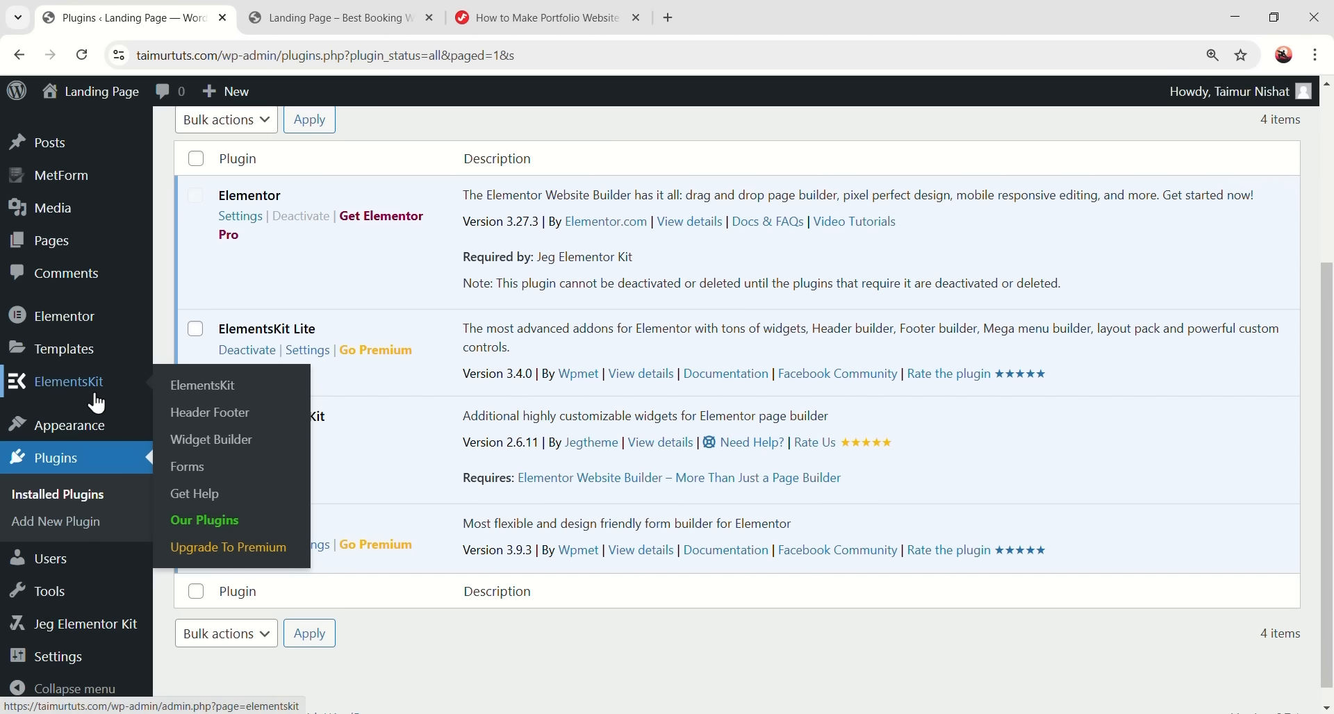
pyautogui.scroll(3, 466, 381)
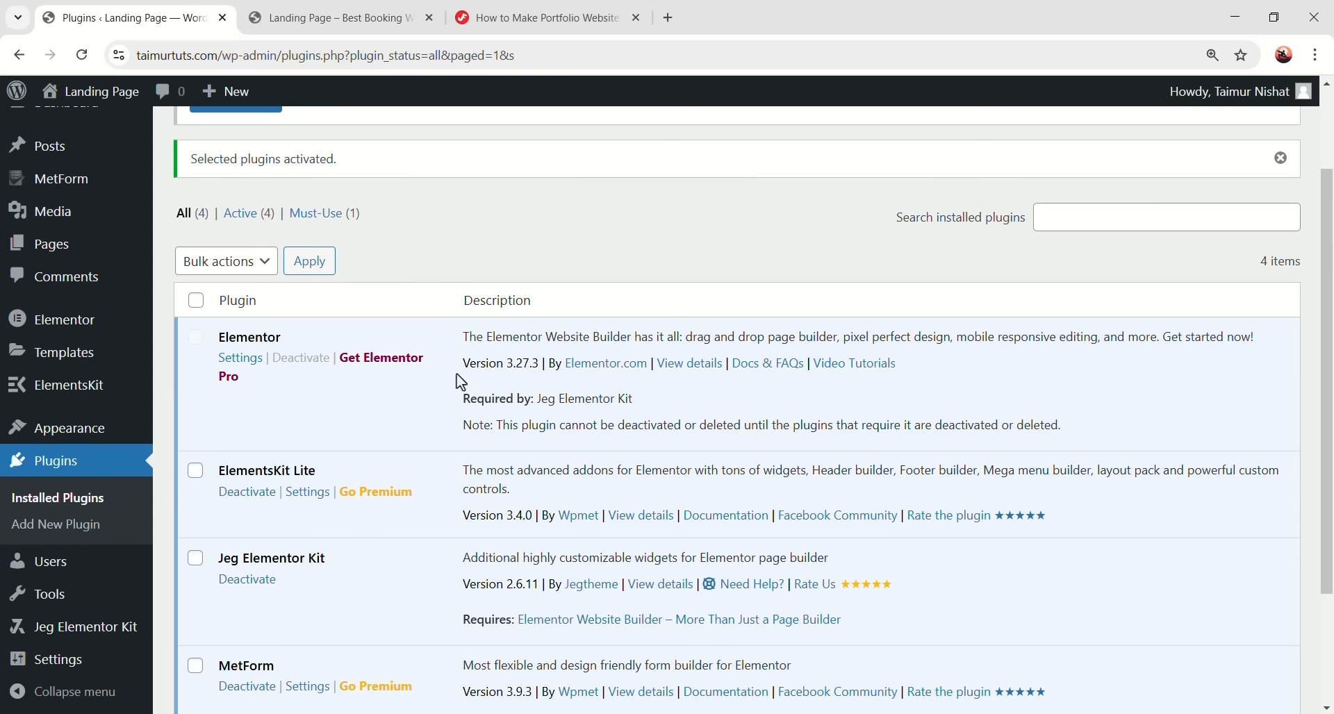
pyautogui.scroll(-2, 462, 384)
pyautogui.scroll(1, 450, 390)
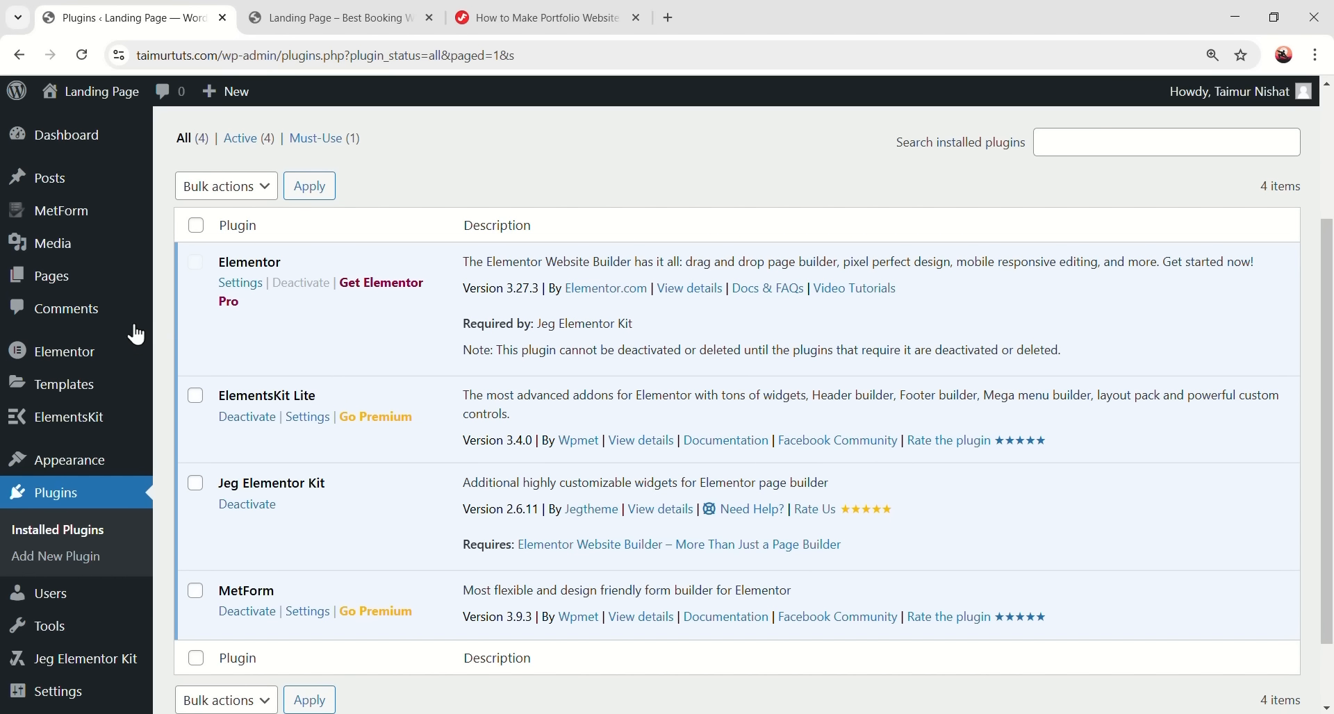
pyautogui.moveTo(94, 460)
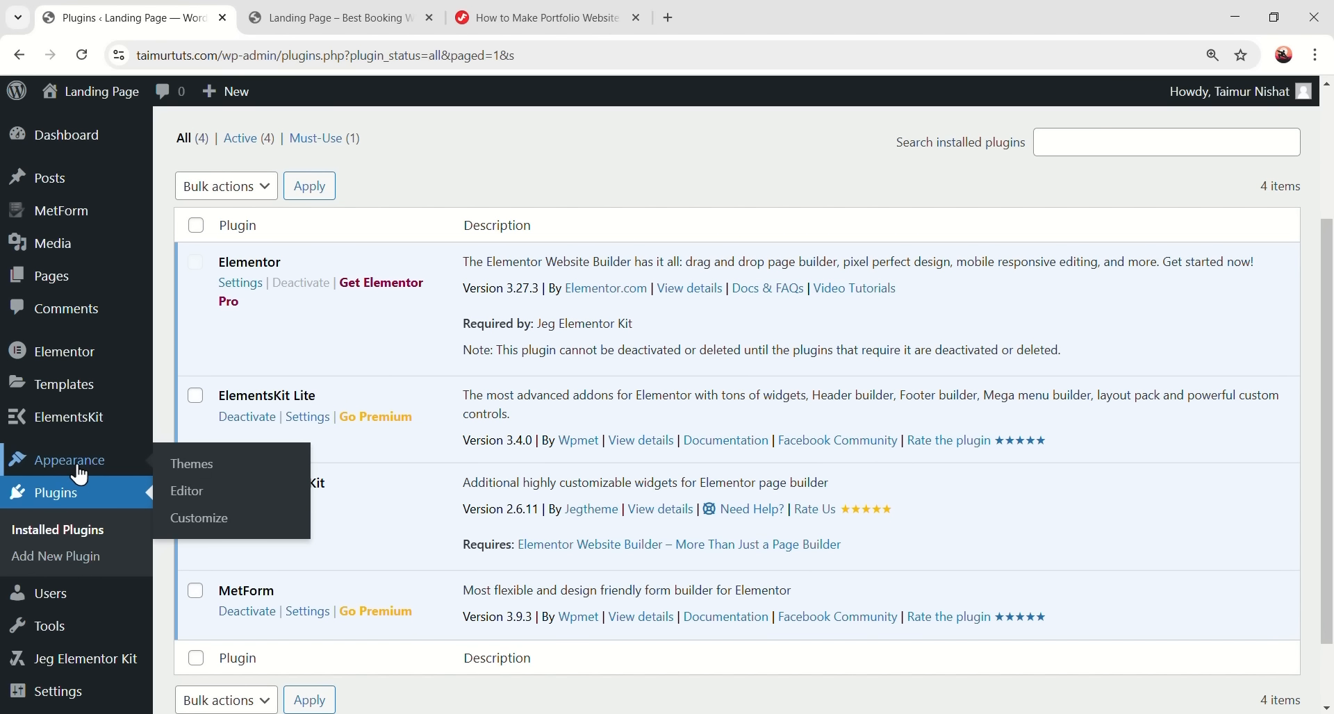
# - Under Add New Theme, search 'hello e', then install and activate Hello Elementor
pyautogui.click(207, 476)
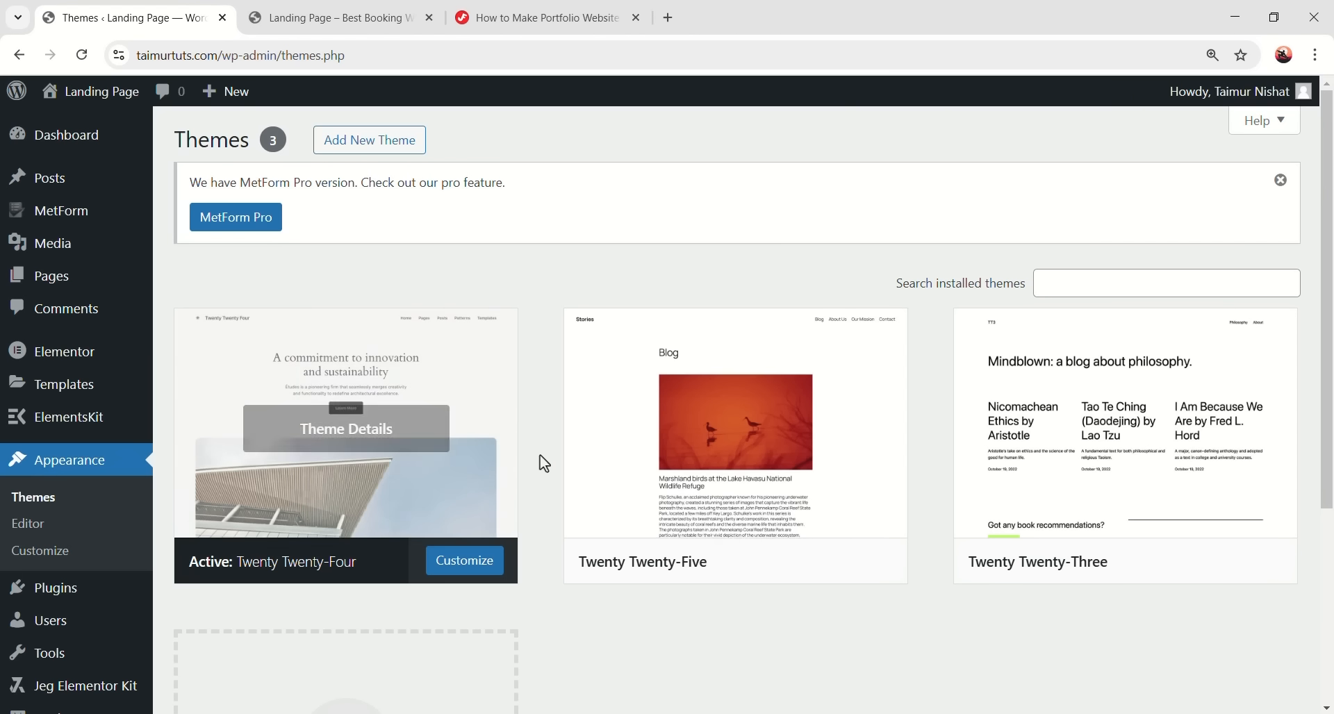
pyautogui.click(364, 141)
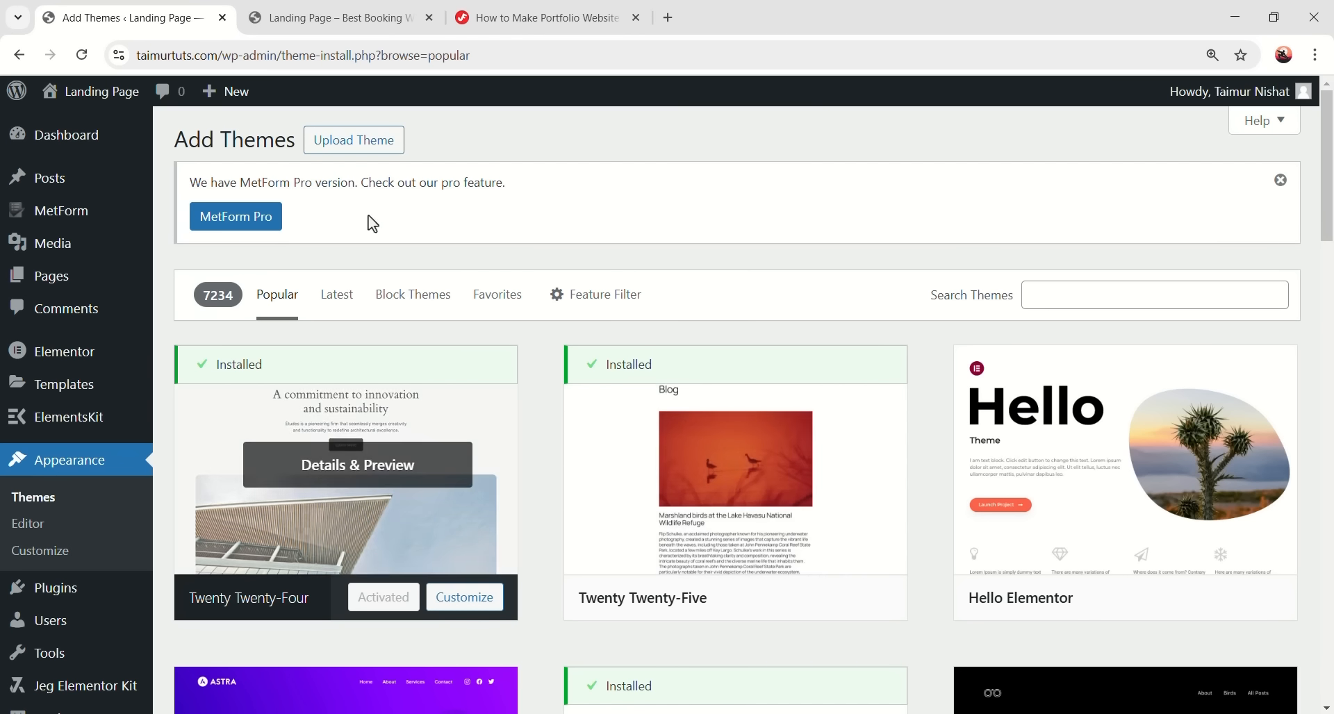
pyautogui.scroll(-5, 453, 305)
pyautogui.scroll(5, 327, 381)
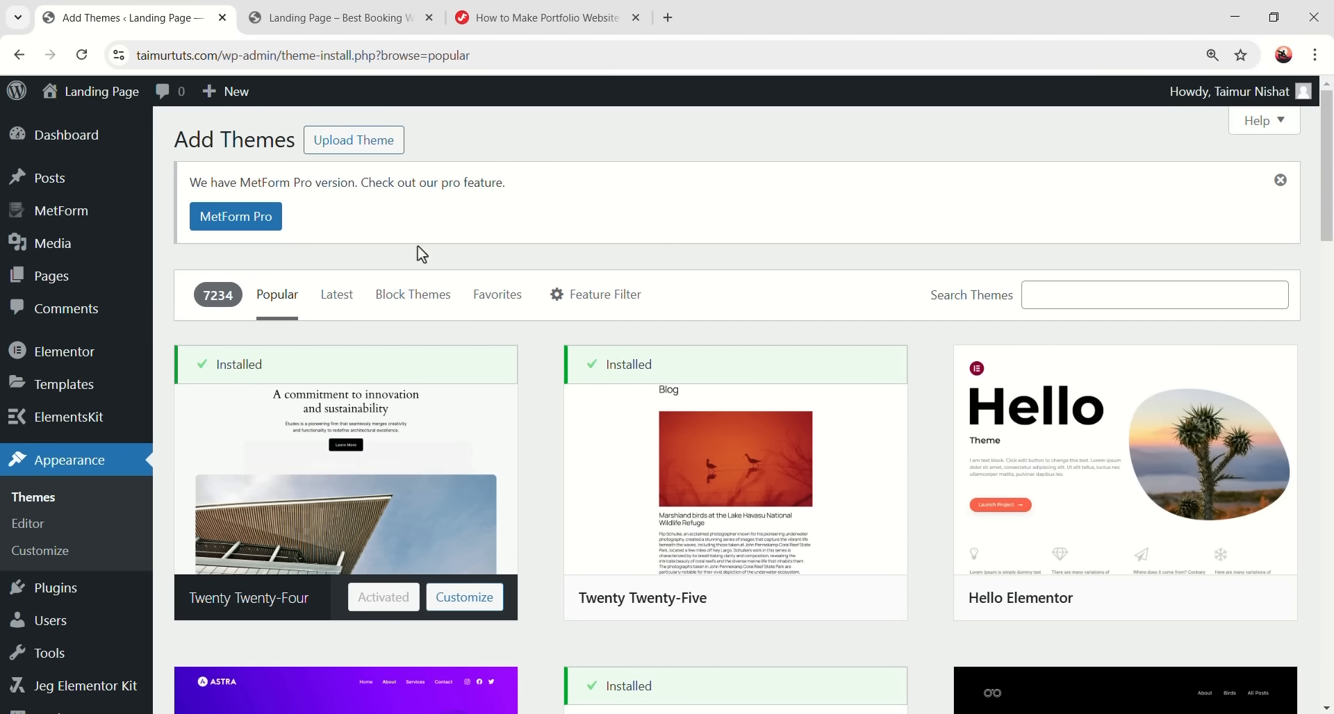
pyautogui.click(1120, 297)
pyautogui.write('hello elementor')
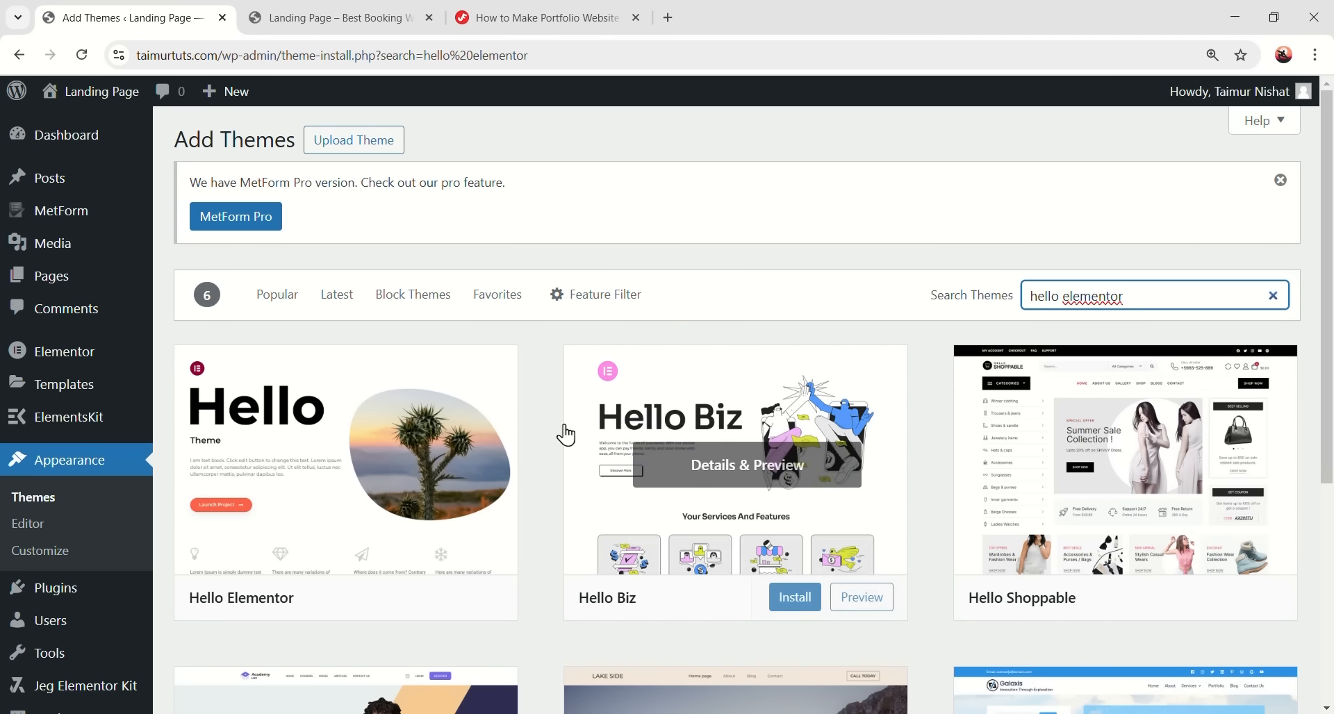
pyautogui.moveTo(211, 447)
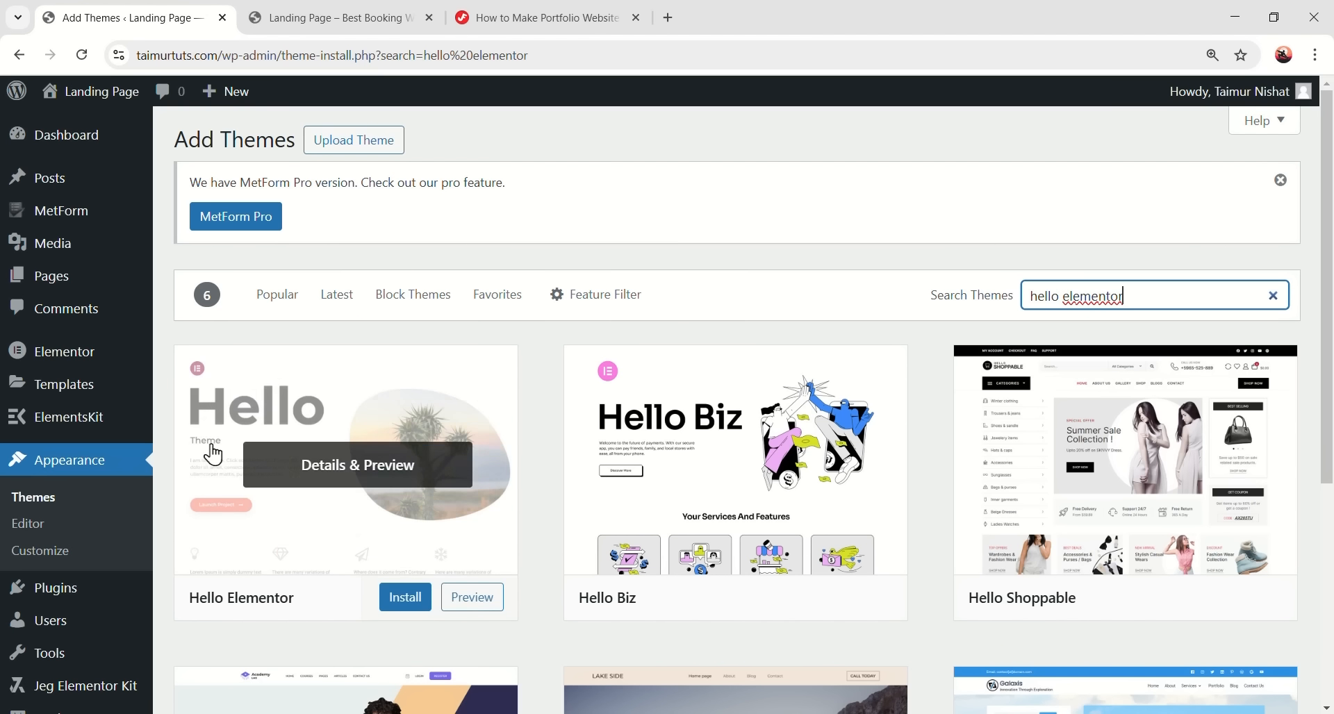
pyautogui.click(396, 602)
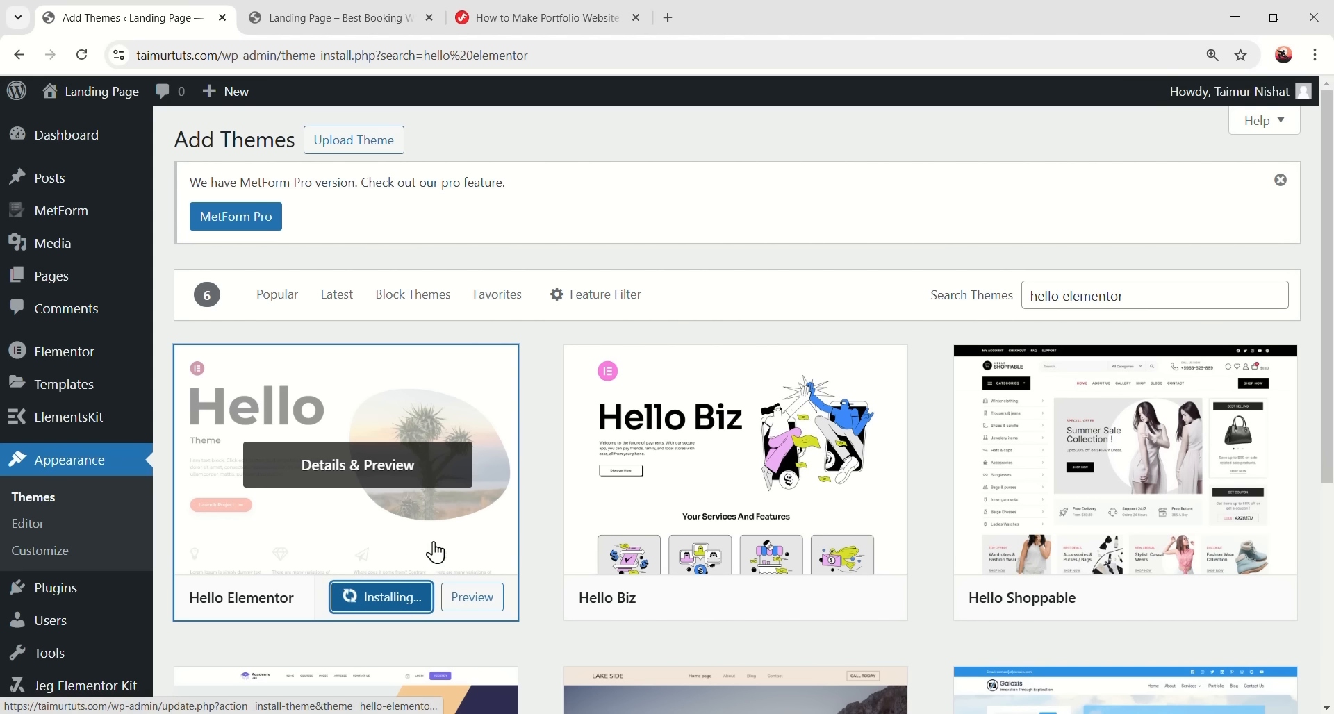
pyautogui.click(375, 598)
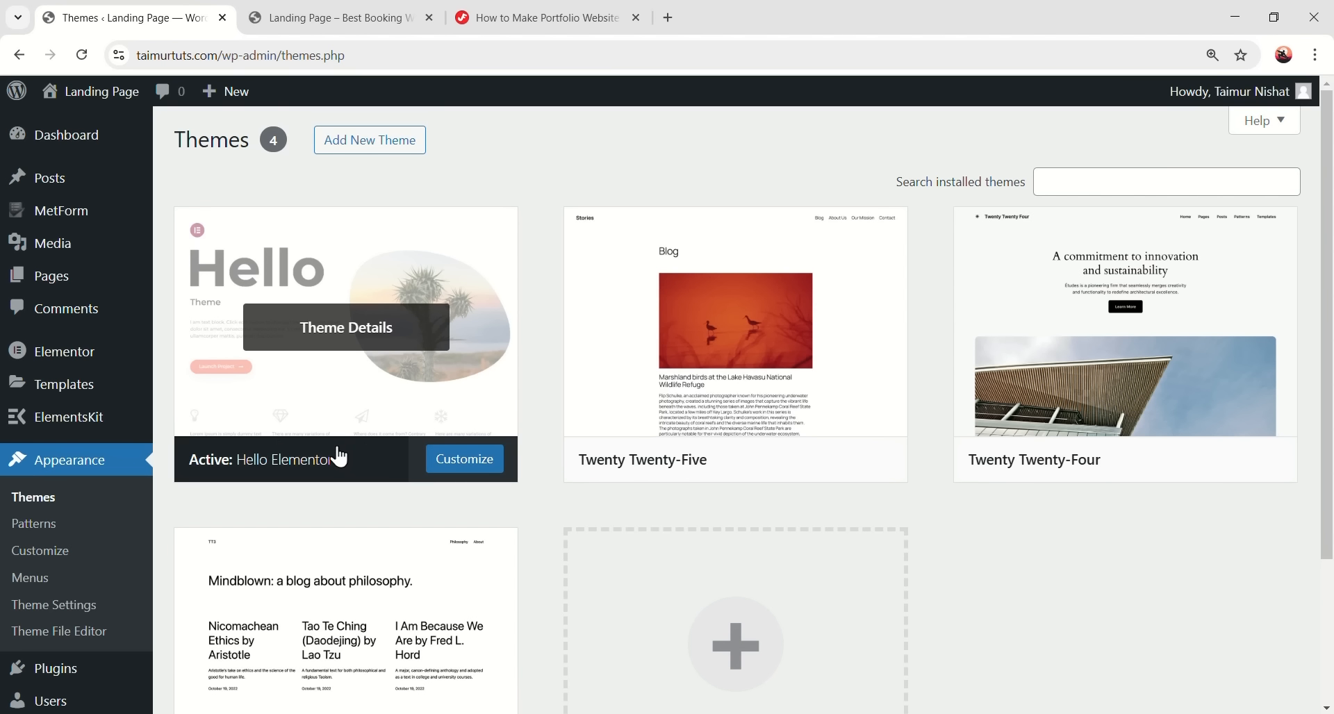
# - Reload the live site and inspect its plain Hello Elementor layout by selecting page text
pyautogui.click(389, 23)
pyautogui.click(82, 55)
pyautogui.moveTo(99, 153); pyautogui.dragTo(123, 188)
pyautogui.click(90, 149)
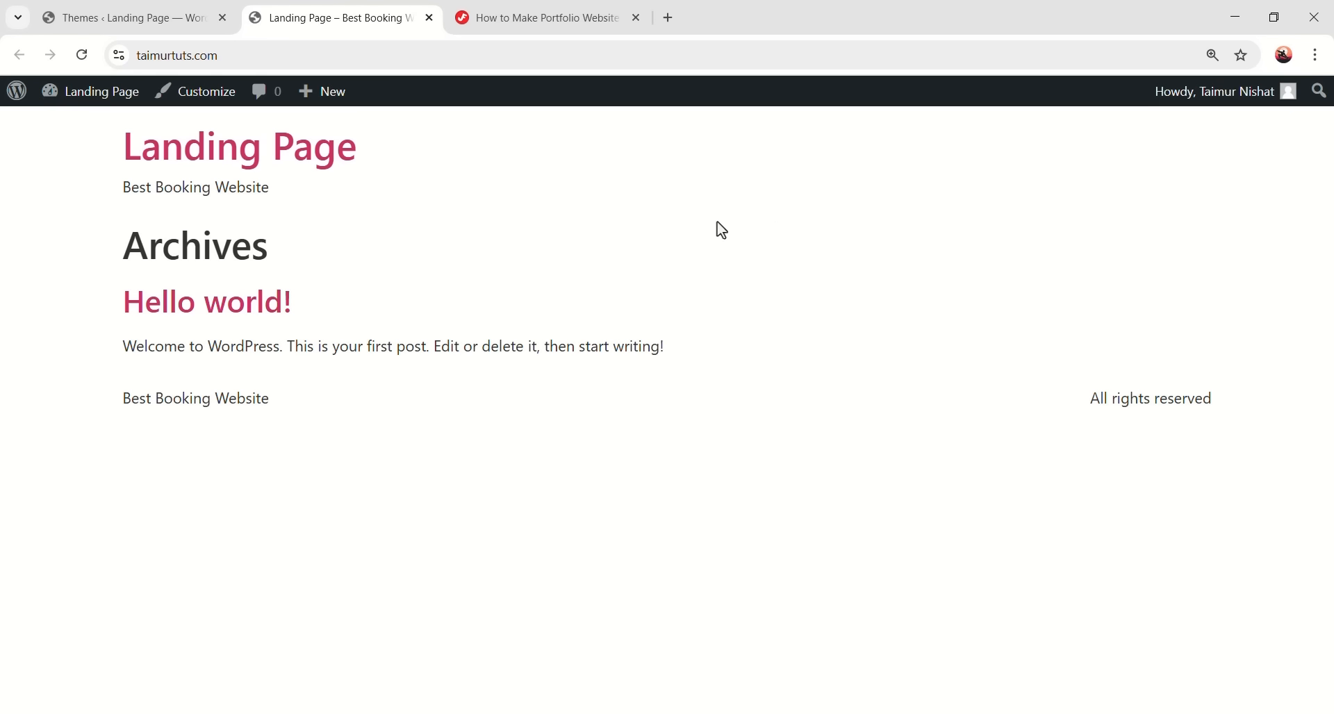
pyautogui.moveTo(273, 166); pyautogui.dragTo(473, 366)
pyautogui.click(781, 299)
pyautogui.moveTo(104, 184); pyautogui.dragTo(754, 334)
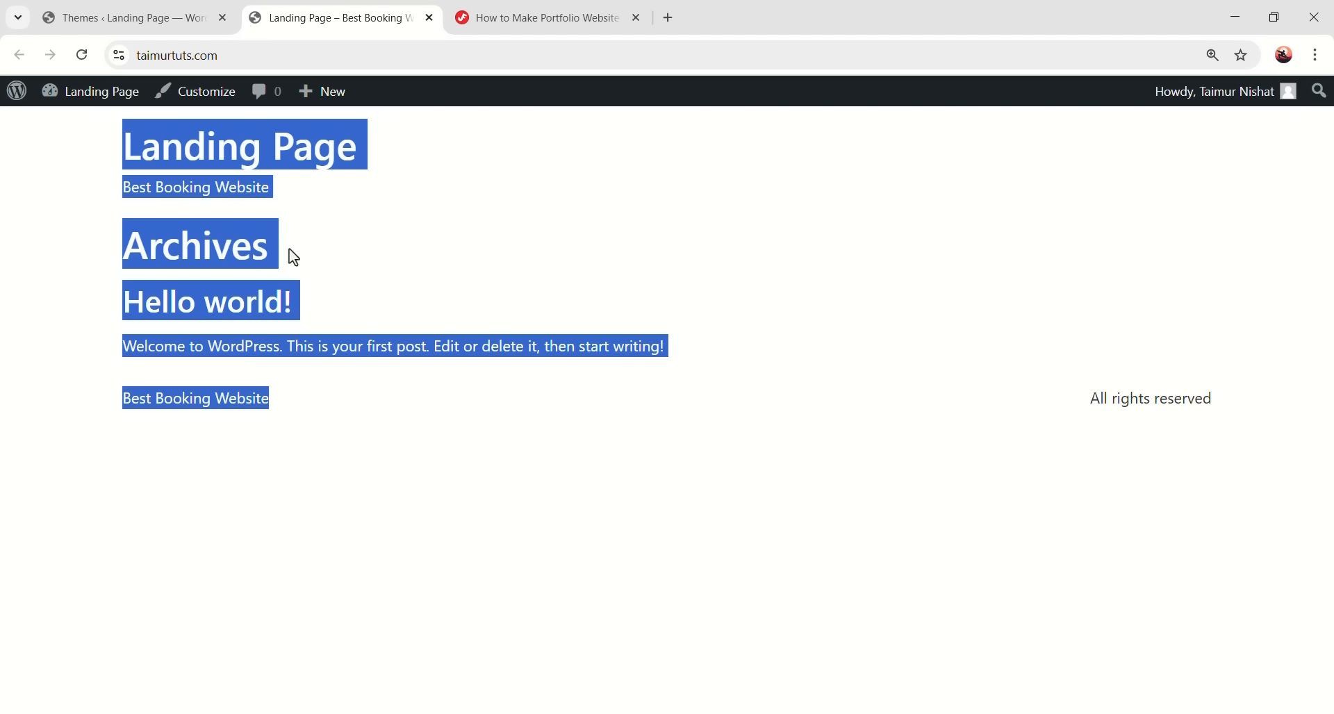
pyautogui.click(282, 220)
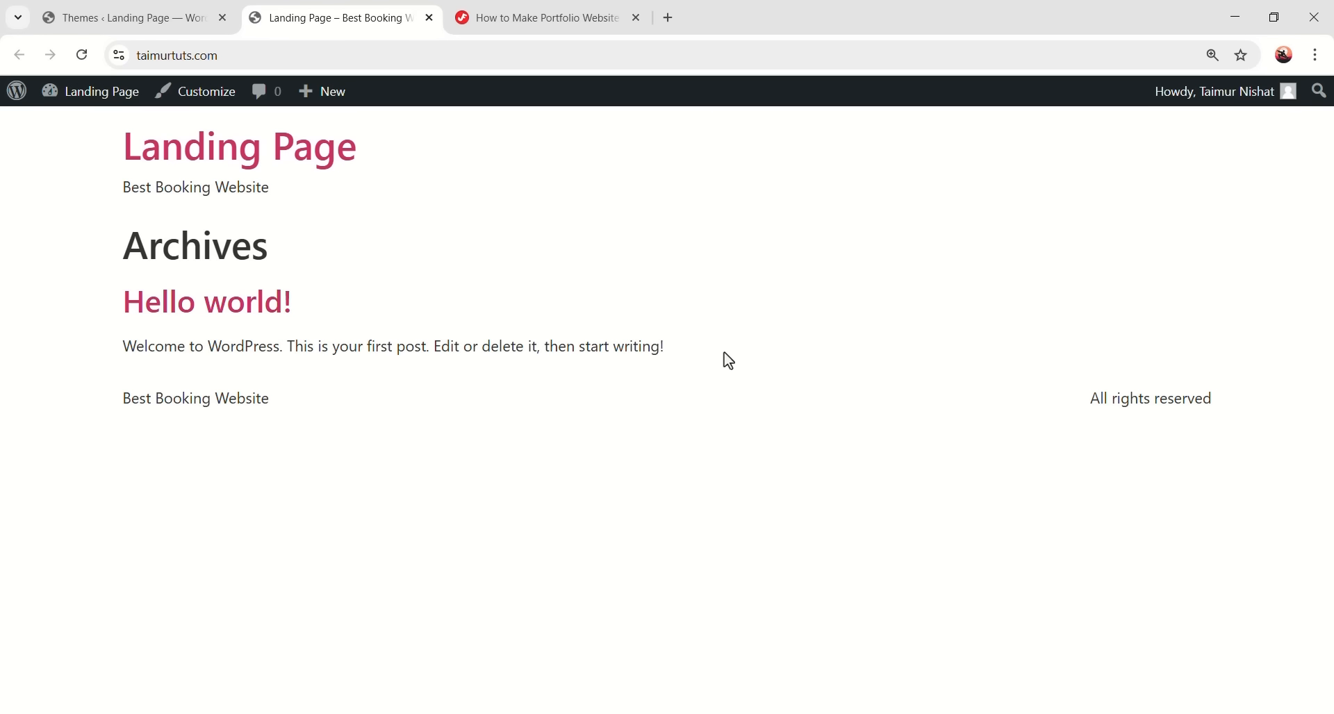
# - Back on the Themes page, bring up the Twenty Twenty-Five theme details
pyautogui.click(73, 8)
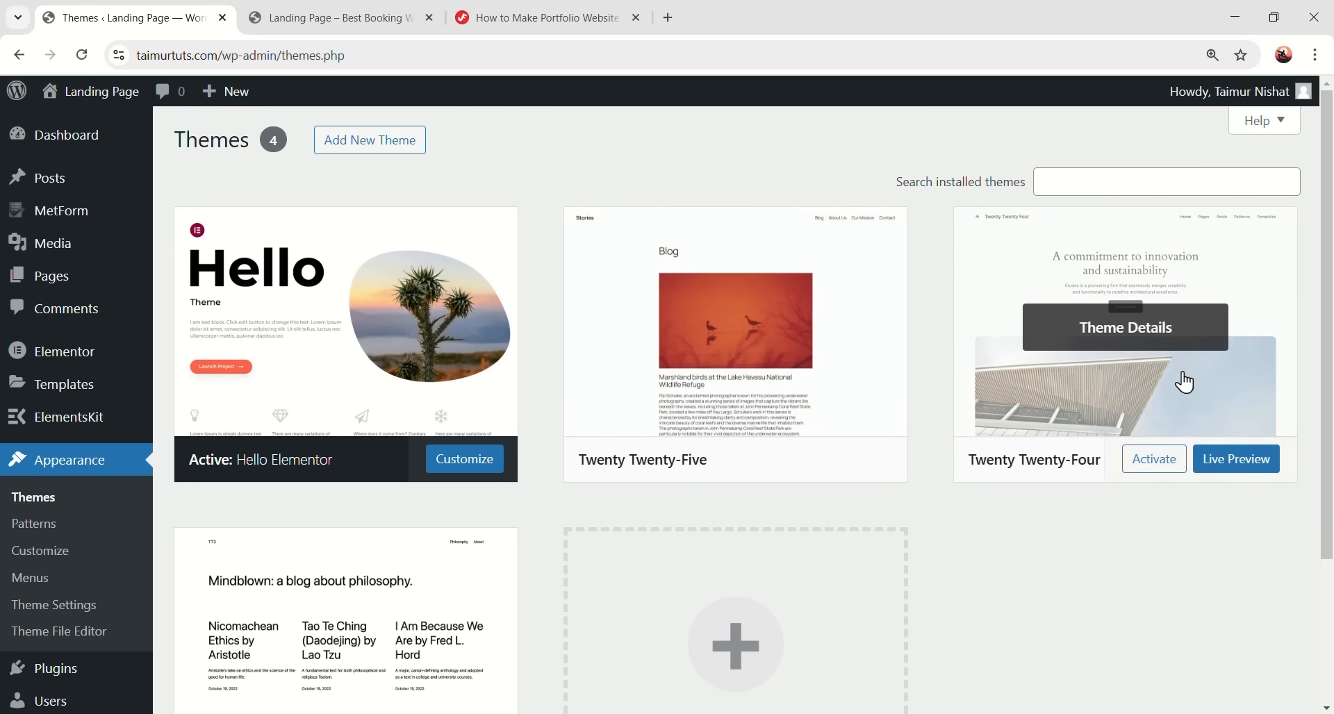
pyautogui.scroll(-1, 339, 619)
pyautogui.scroll(1, 771, 508)
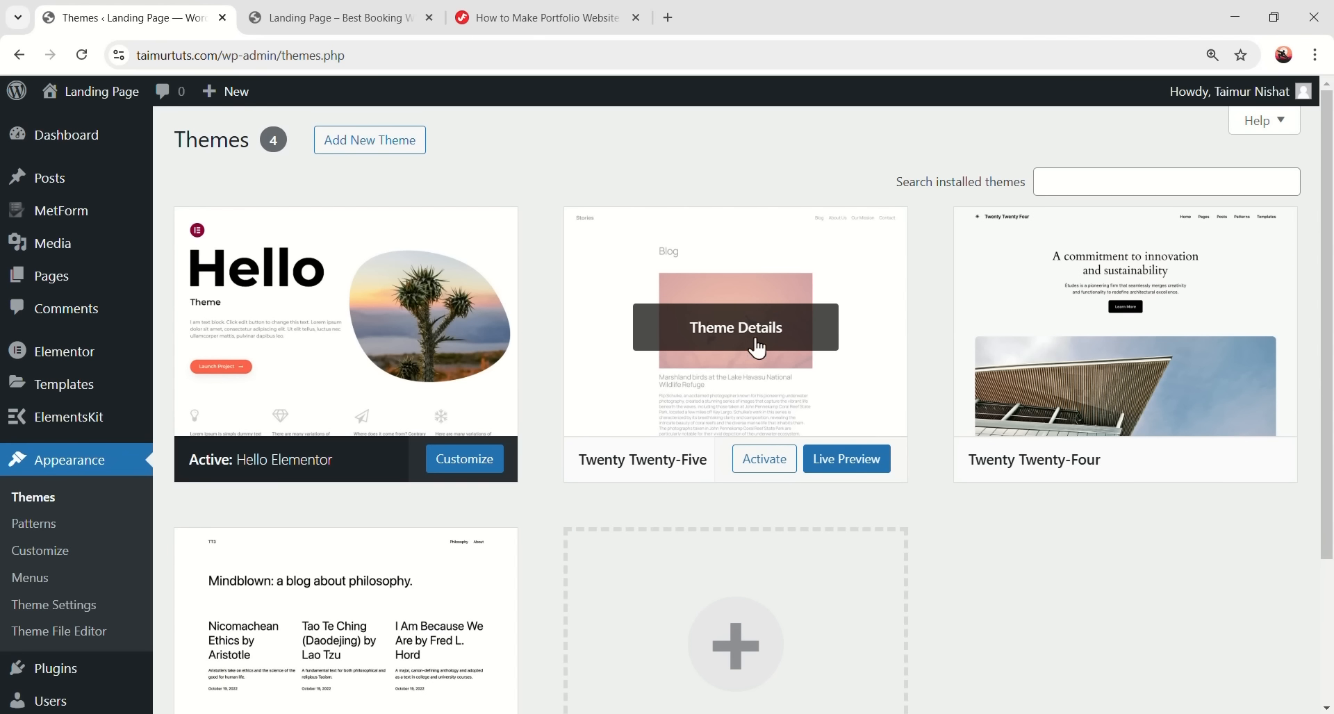
pyautogui.click(771, 352)
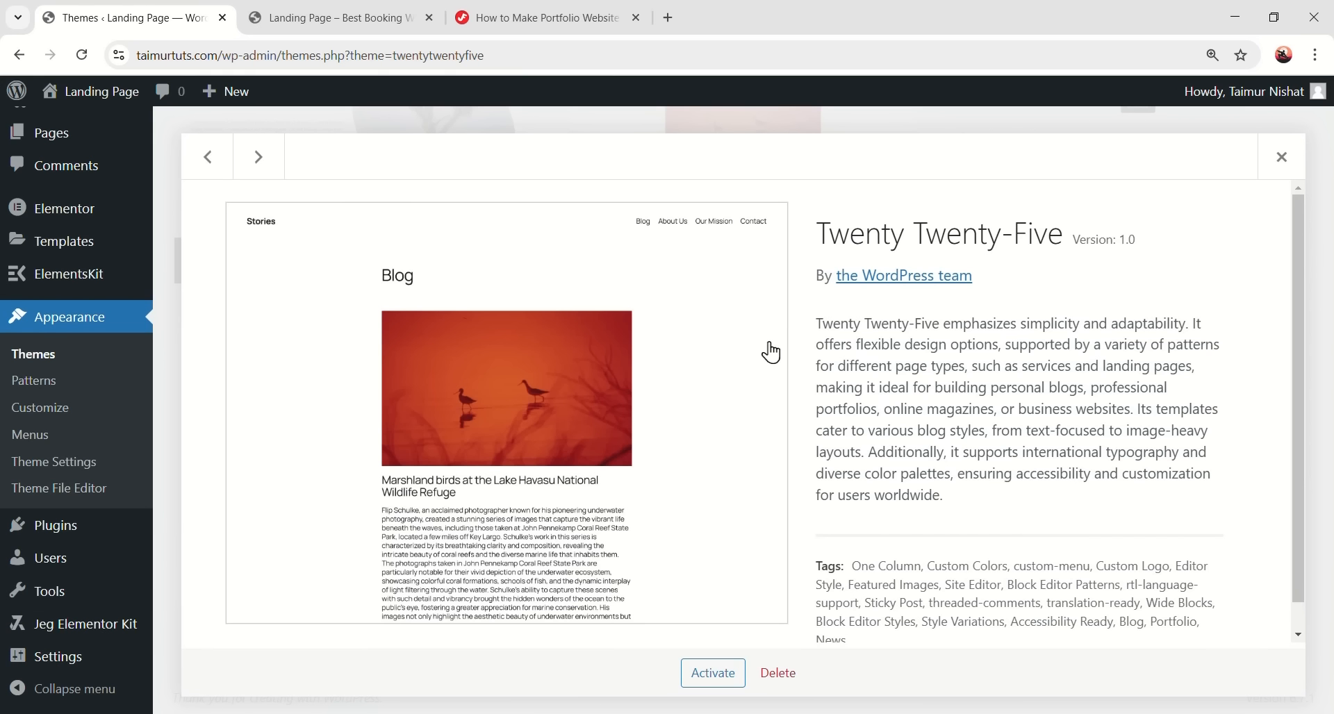
# - Delete the Twenty Twenty-Five, Twenty Twenty-Four and Twenty Twenty-Three themes, confirming each deletion
pyautogui.click(777, 674)
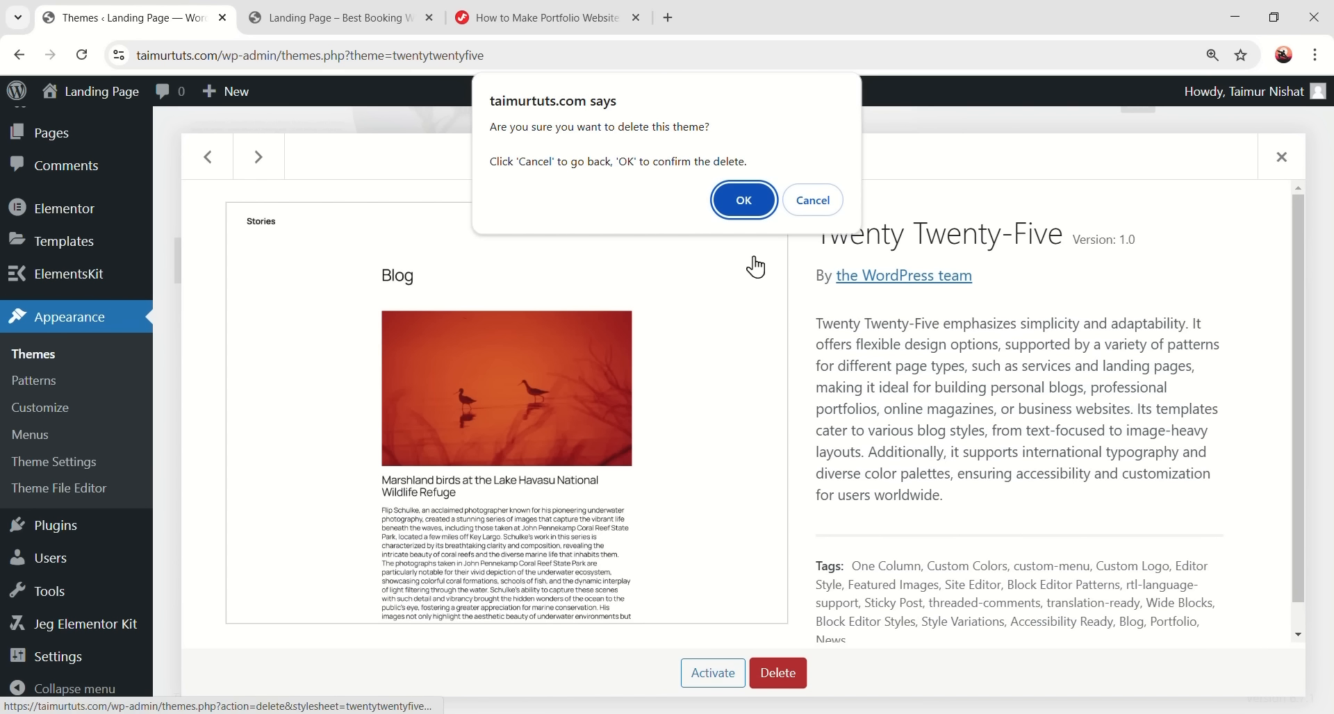
pyautogui.click(757, 211)
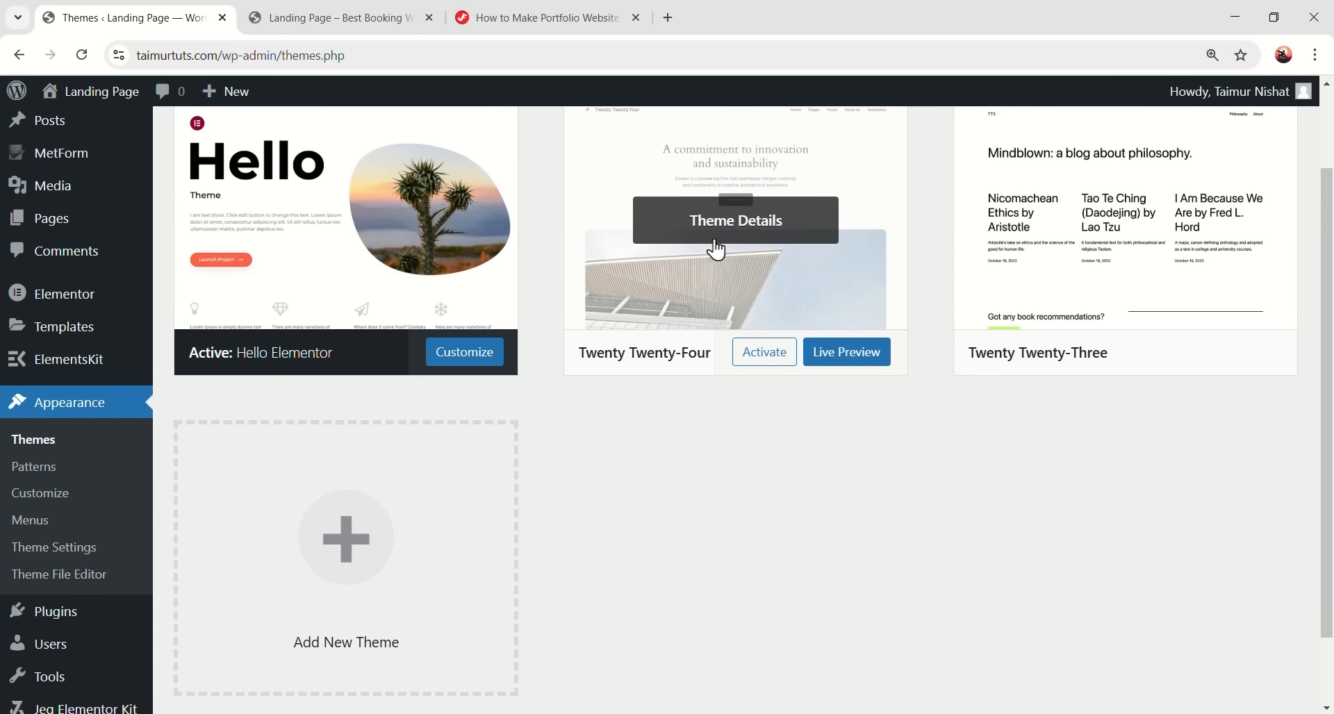
pyautogui.click(767, 248)
pyautogui.click(767, 678)
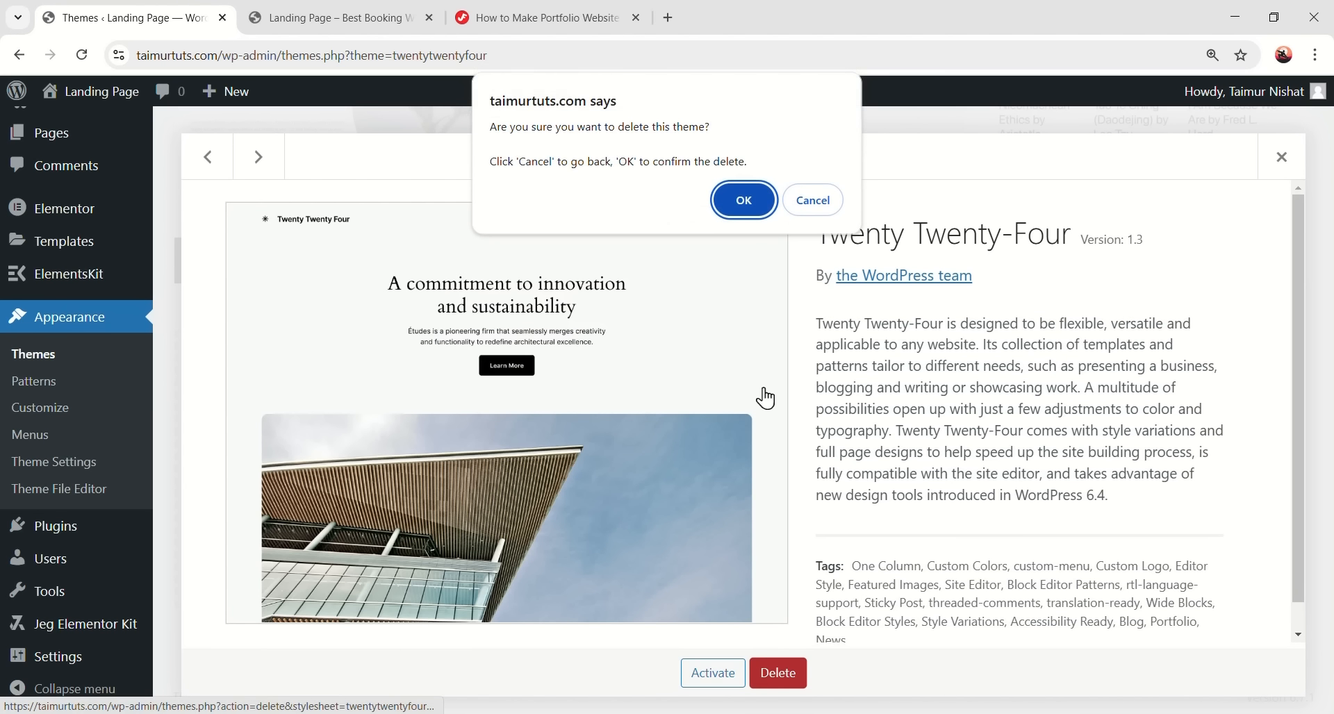
pyautogui.click(747, 201)
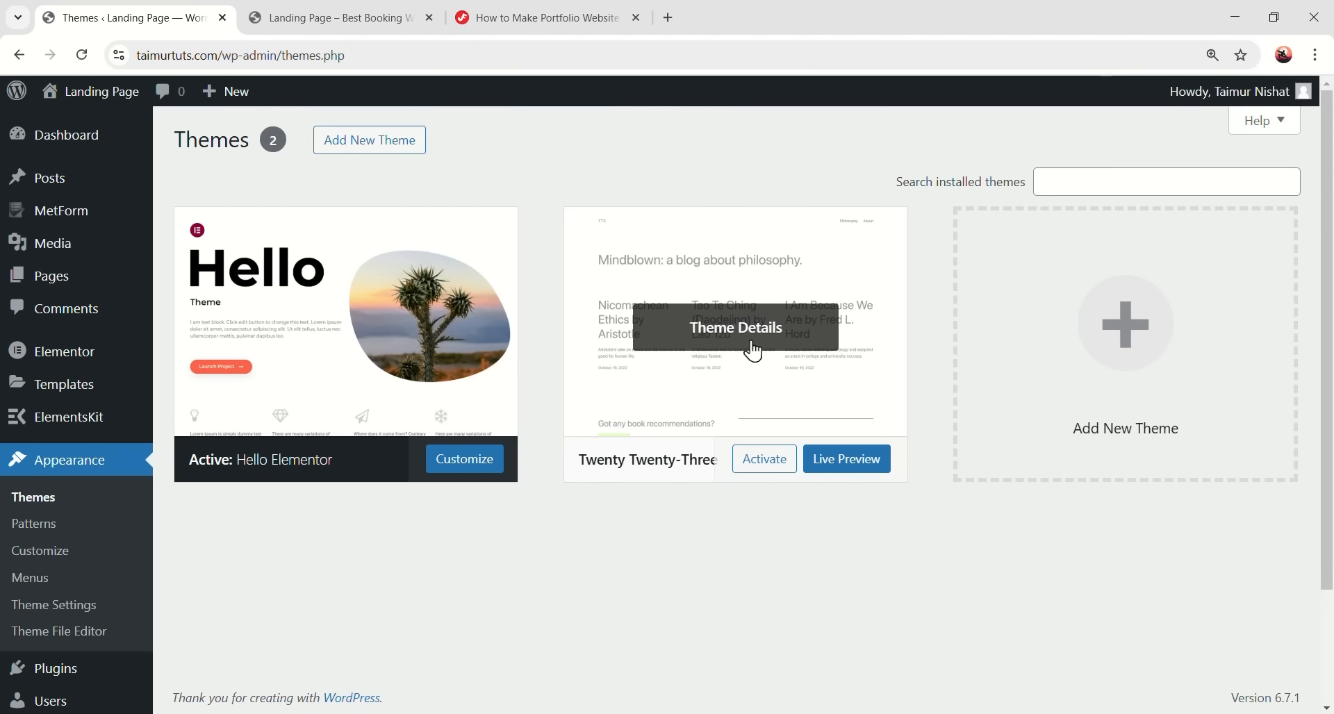
pyautogui.click(750, 348)
pyautogui.click(773, 673)
pyautogui.click(745, 189)
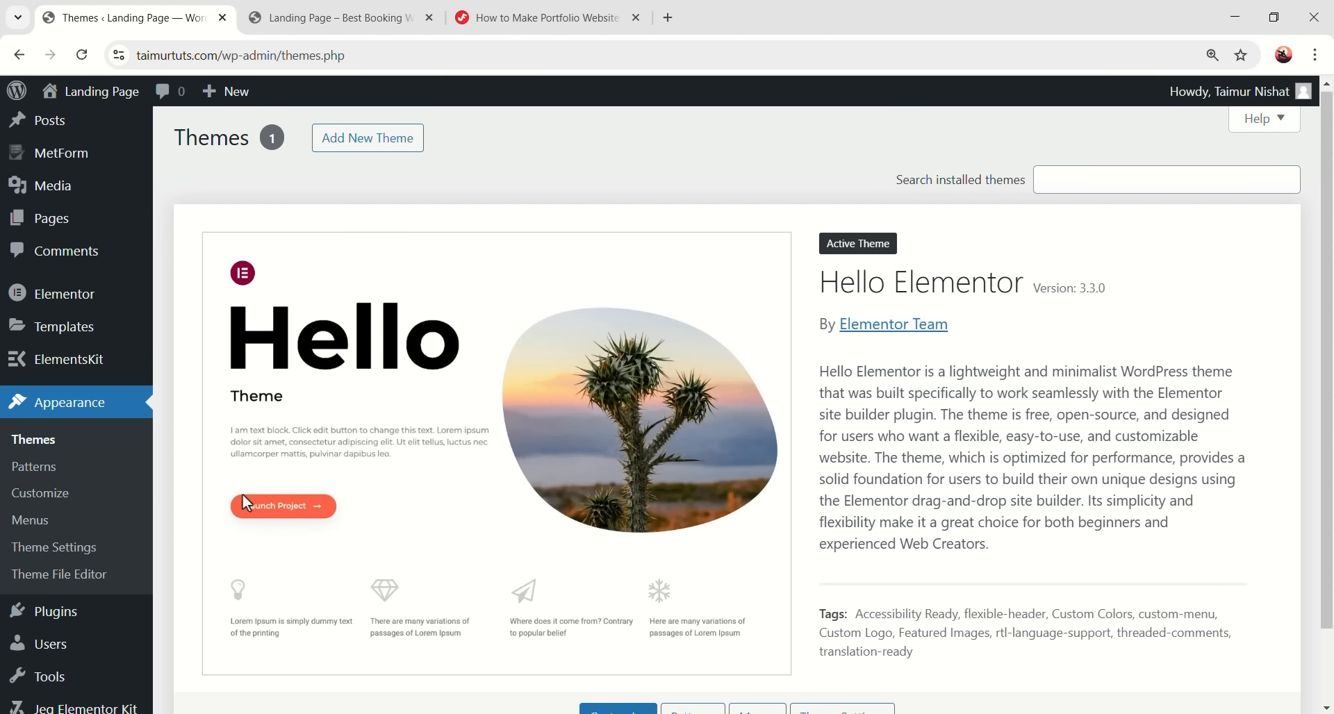
# - Glance at the live site, then return to the admin and open Pages > All Pages
pyautogui.click(410, 18)
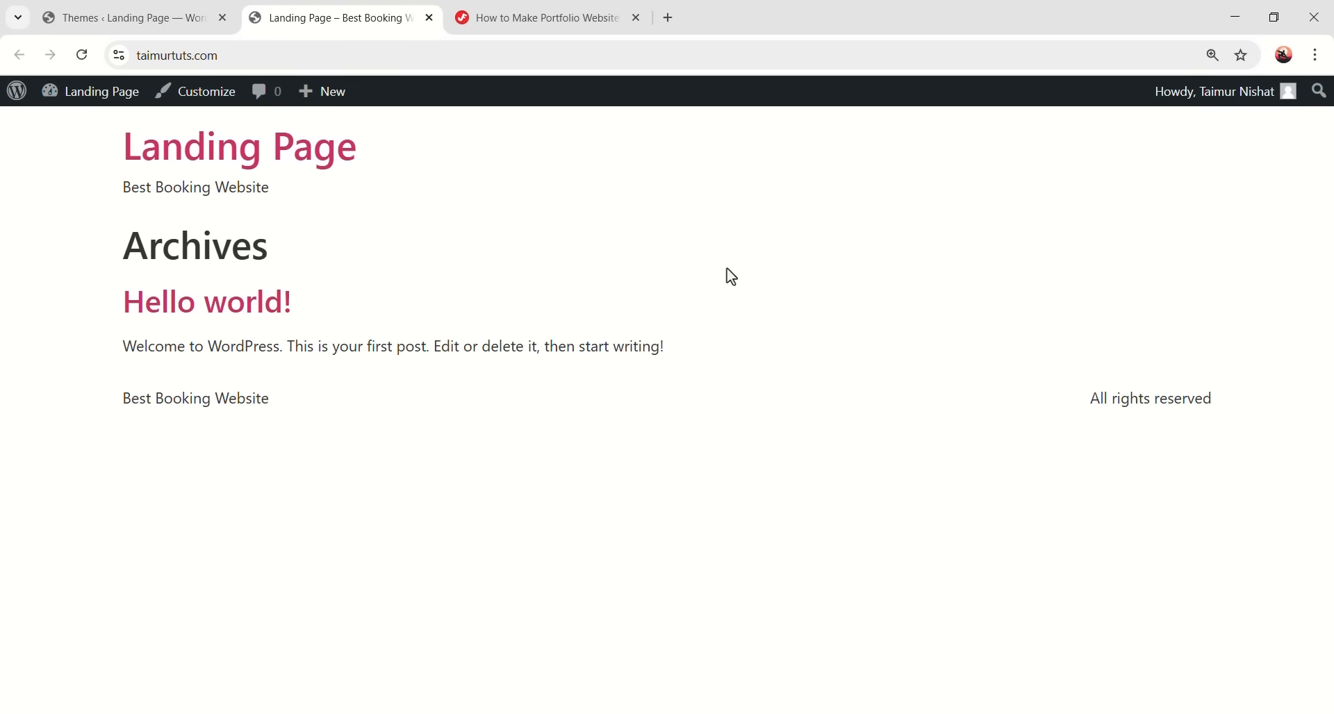
pyautogui.click(111, 13)
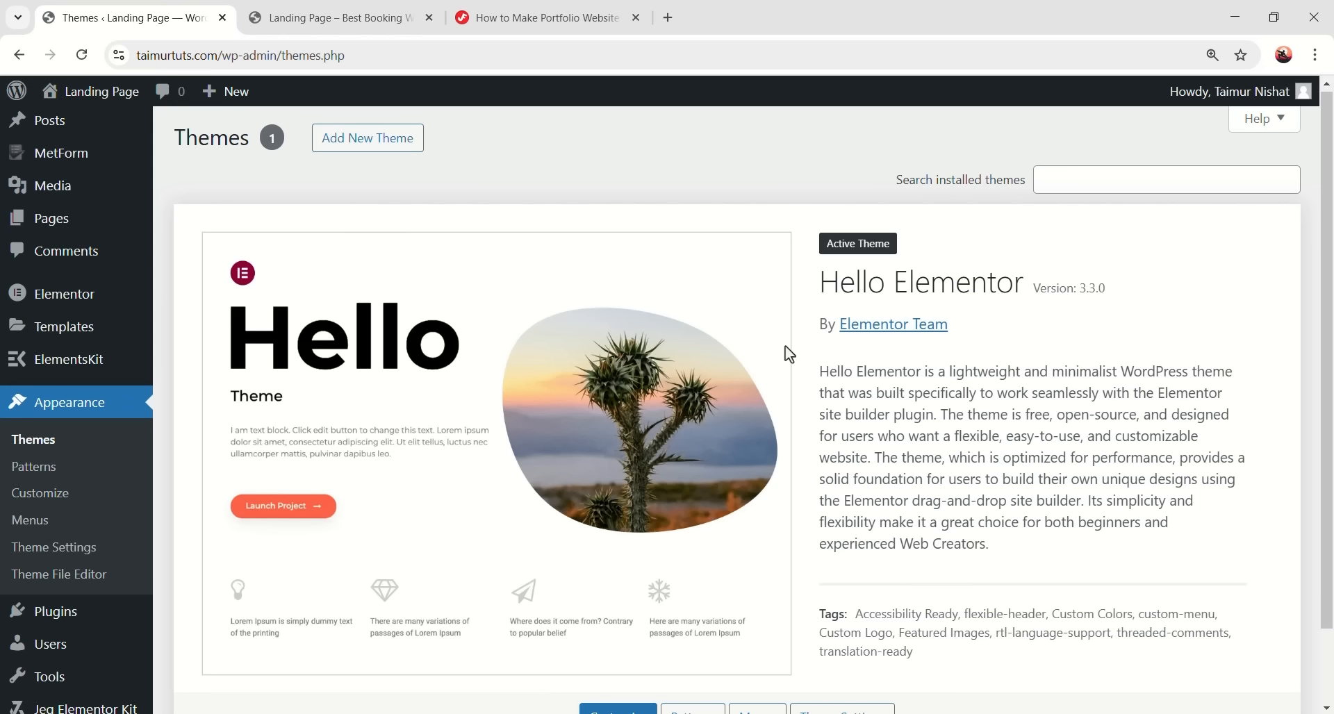
pyautogui.click(54, 232)
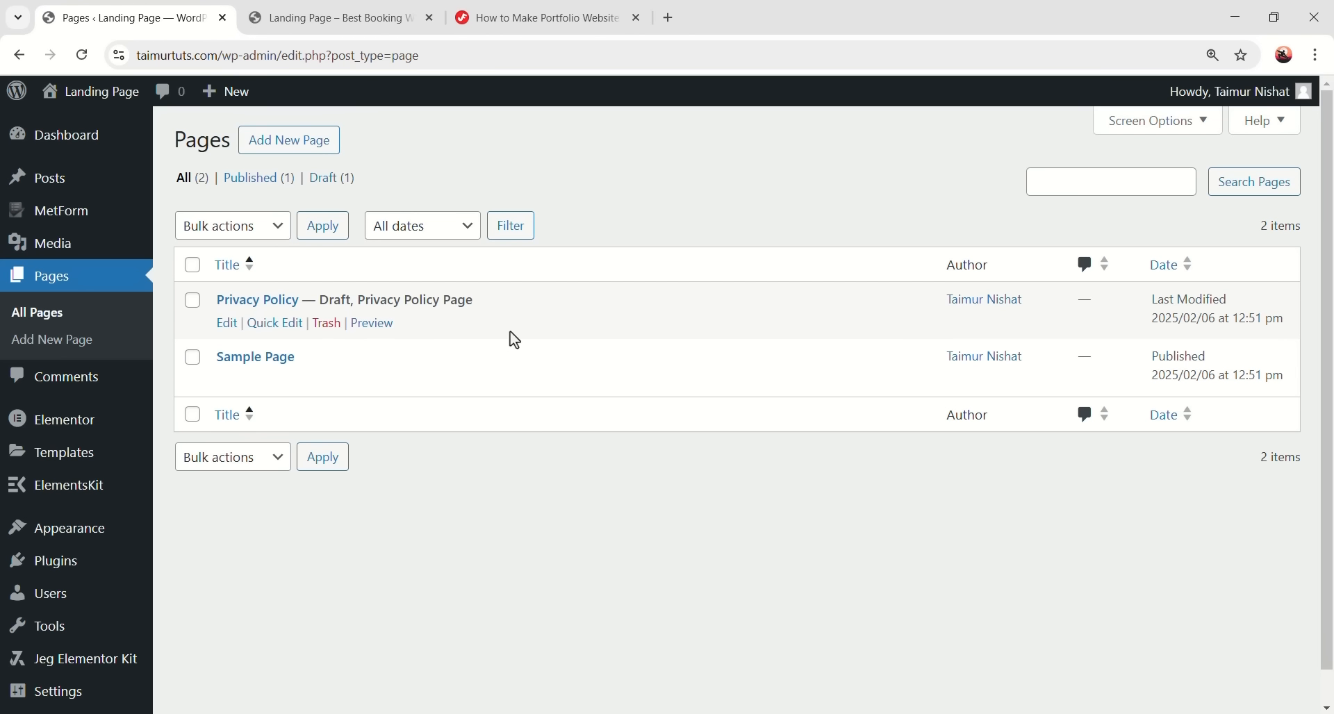
# - Preview the Privacy Policy draft, then go back and open it in the editor
pyautogui.click(372, 323)
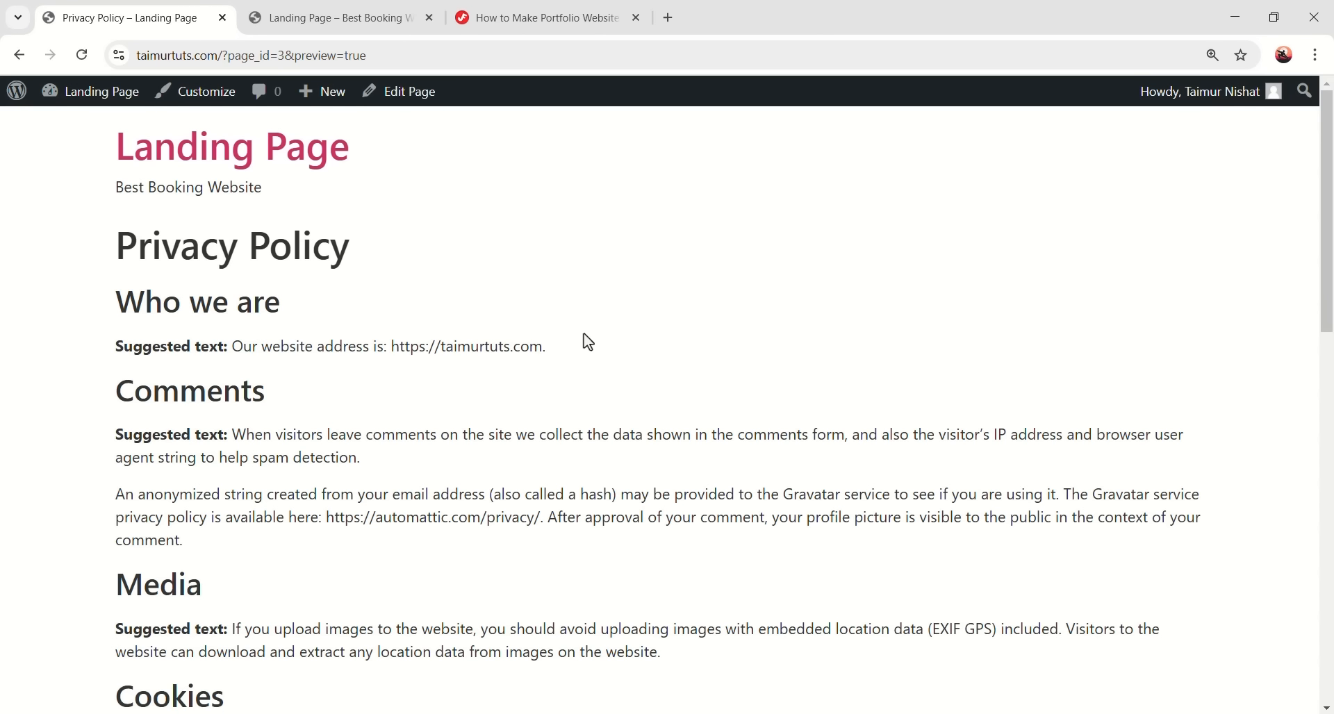
pyautogui.scroll(-12, 634, 440)
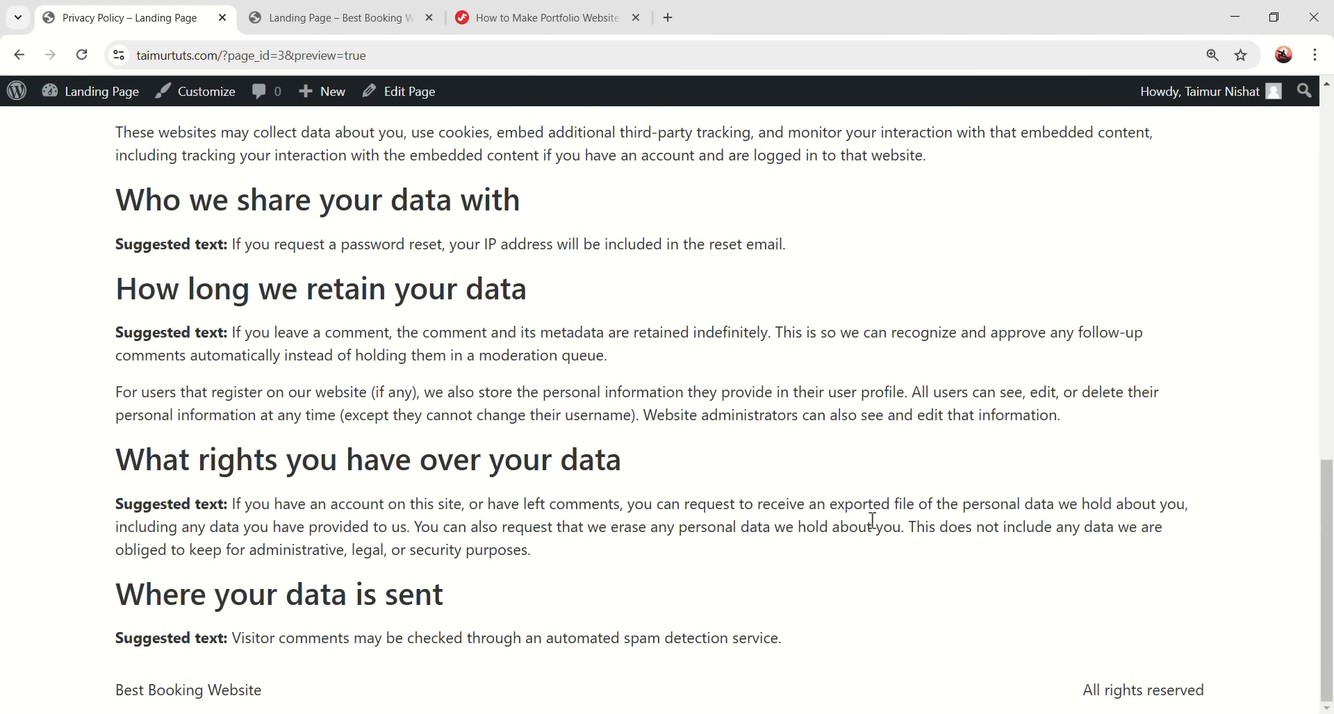
pyautogui.scroll(12, 874, 520)
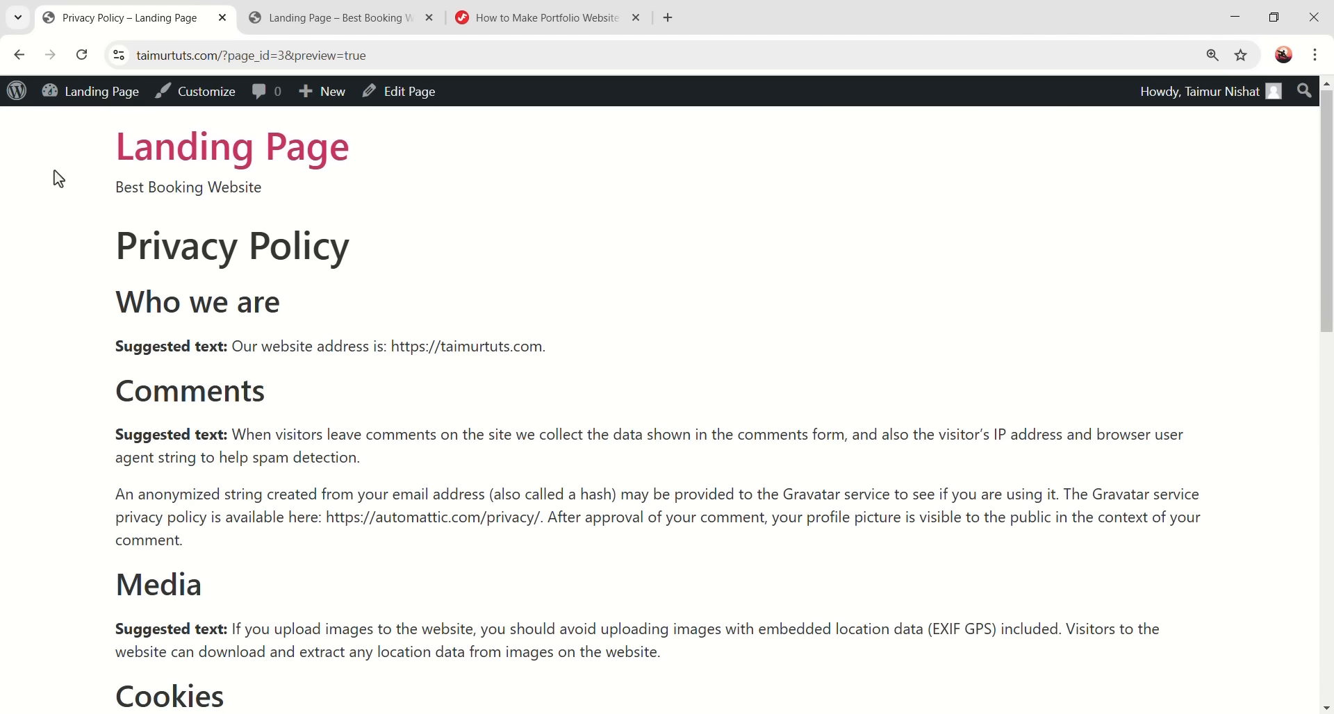
pyautogui.scroll(-5, 573, 529)
pyautogui.scroll(5, 632, 518)
pyautogui.click(20, 55)
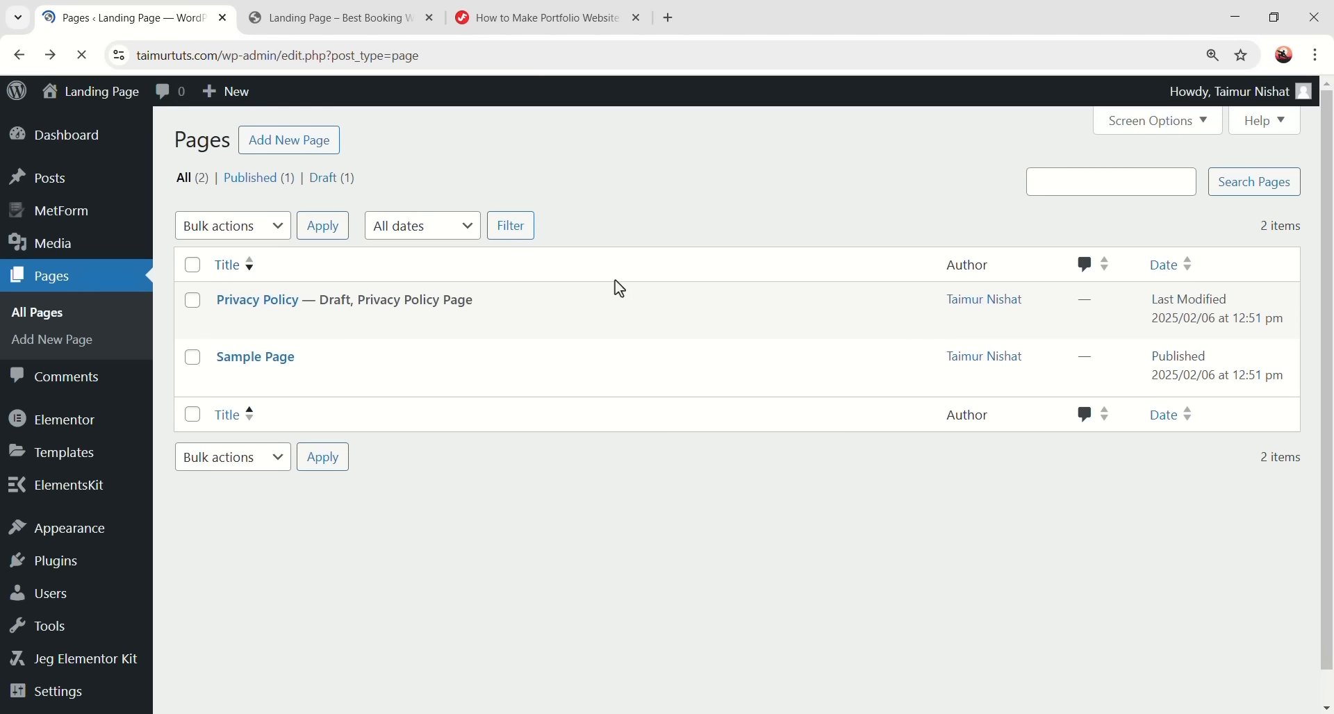
pyautogui.click(229, 324)
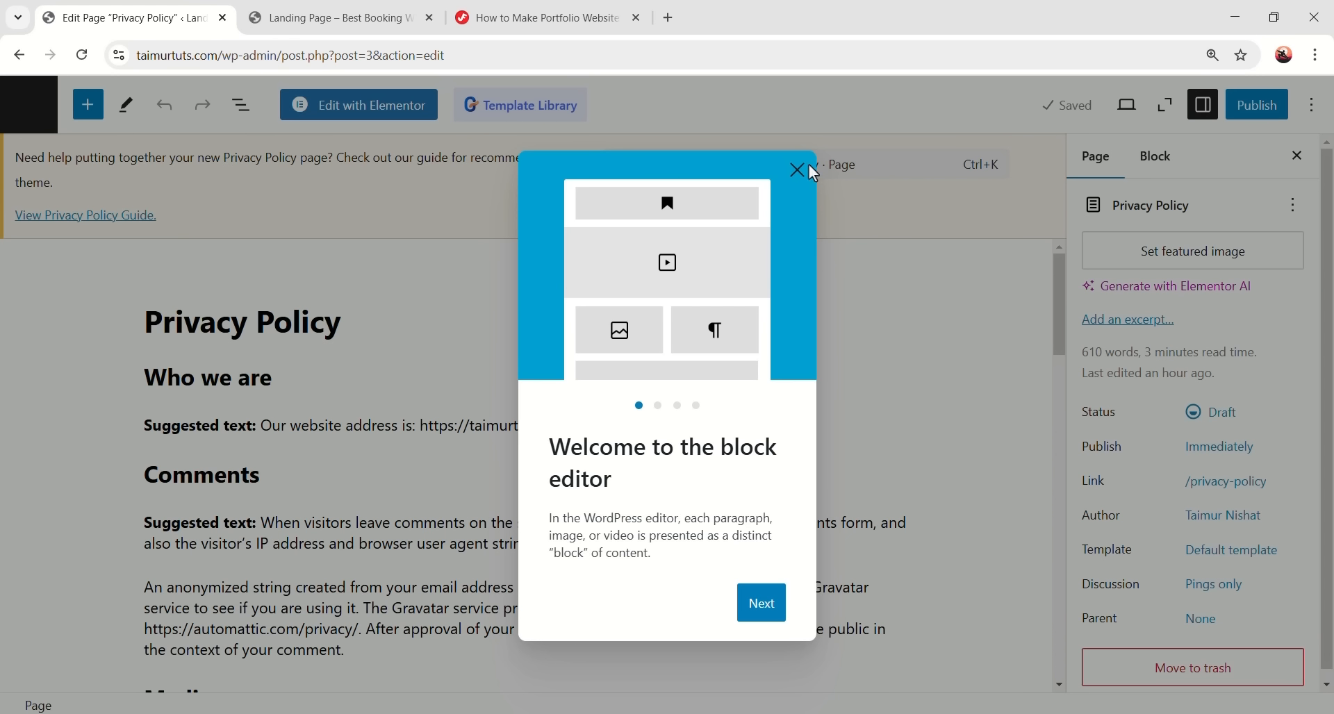
# - Dismiss the welcome guide and look over the Privacy Policy text in the editor
pyautogui.click(798, 171)
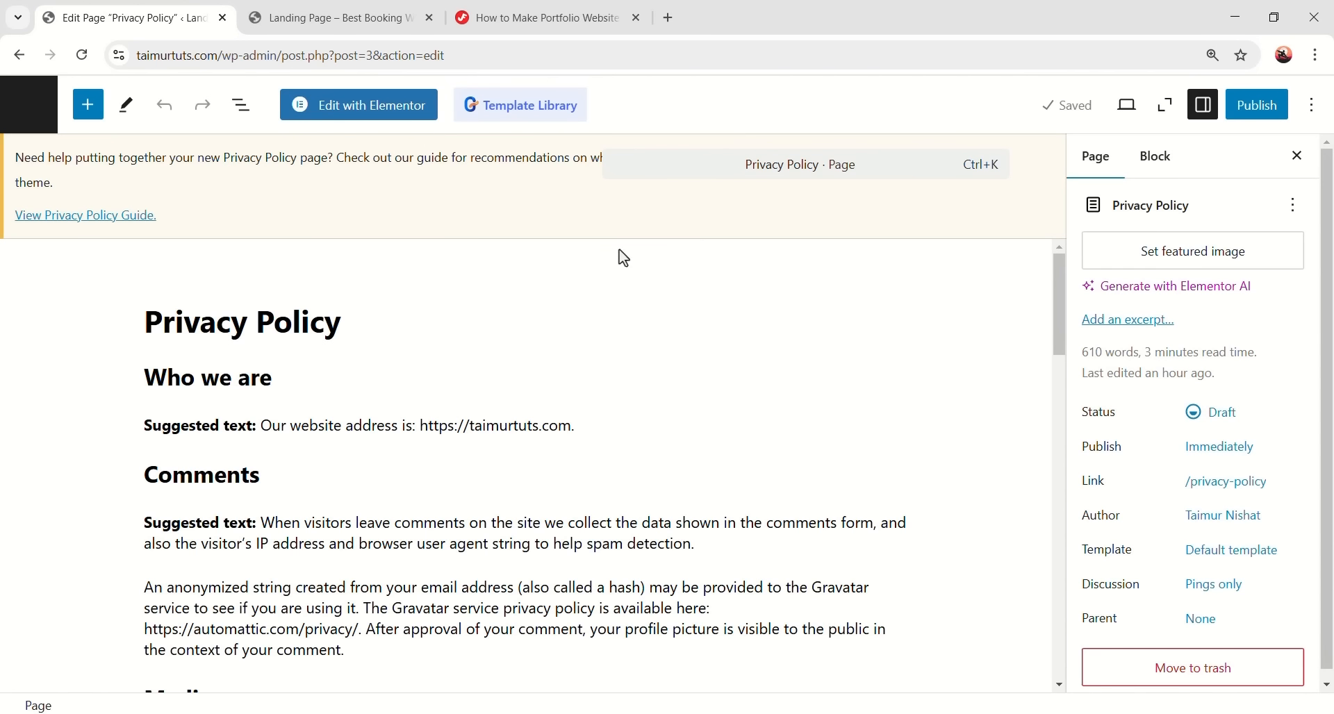
pyautogui.scroll(-3, 532, 392)
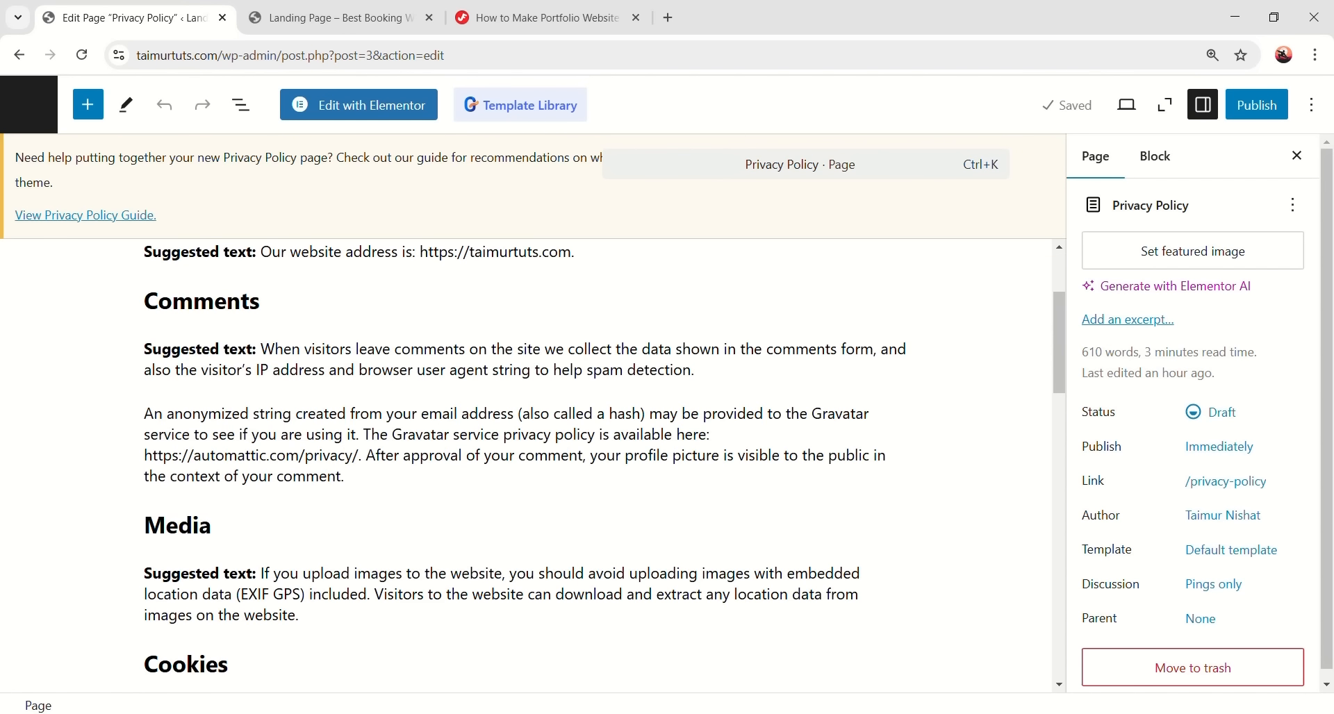
pyautogui.click(269, 314)
pyautogui.click(248, 355)
pyautogui.click(320, 355)
pyautogui.moveTo(367, 354); pyautogui.dragTo(537, 402)
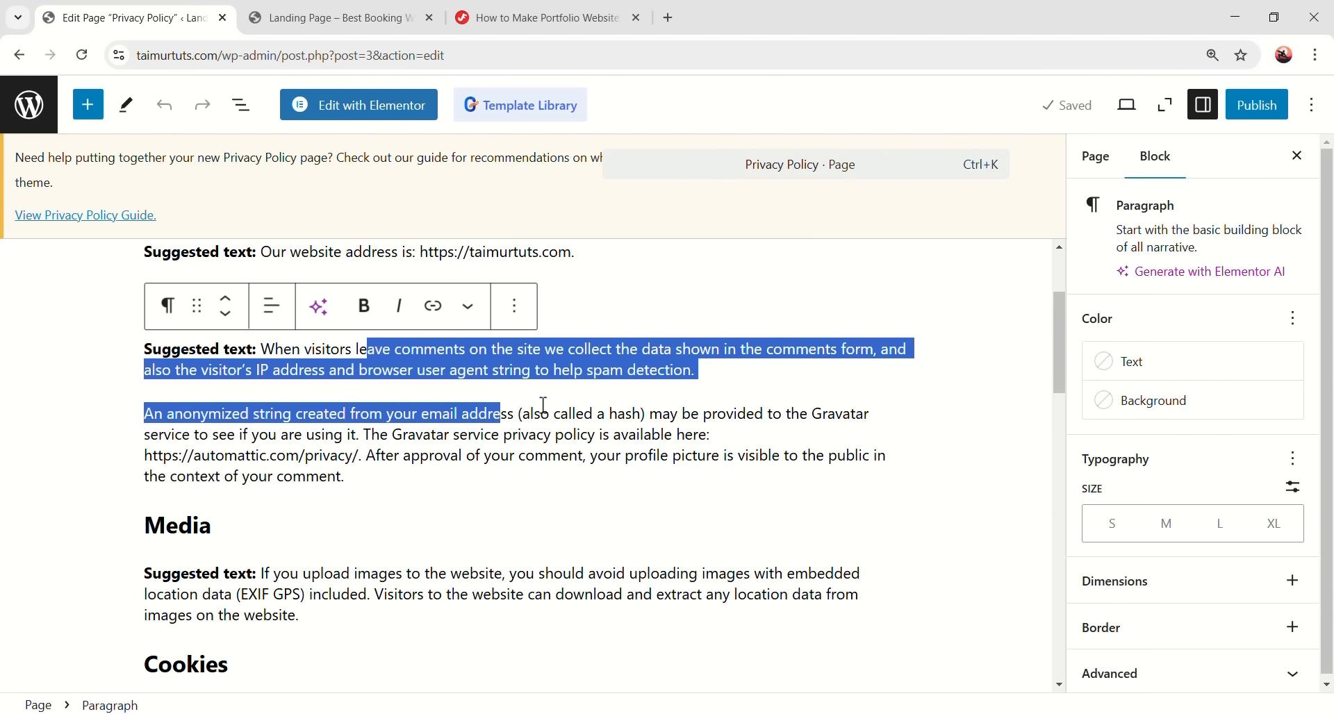
pyautogui.click(595, 450)
pyautogui.scroll(3, 681, 408)
pyautogui.click(686, 325)
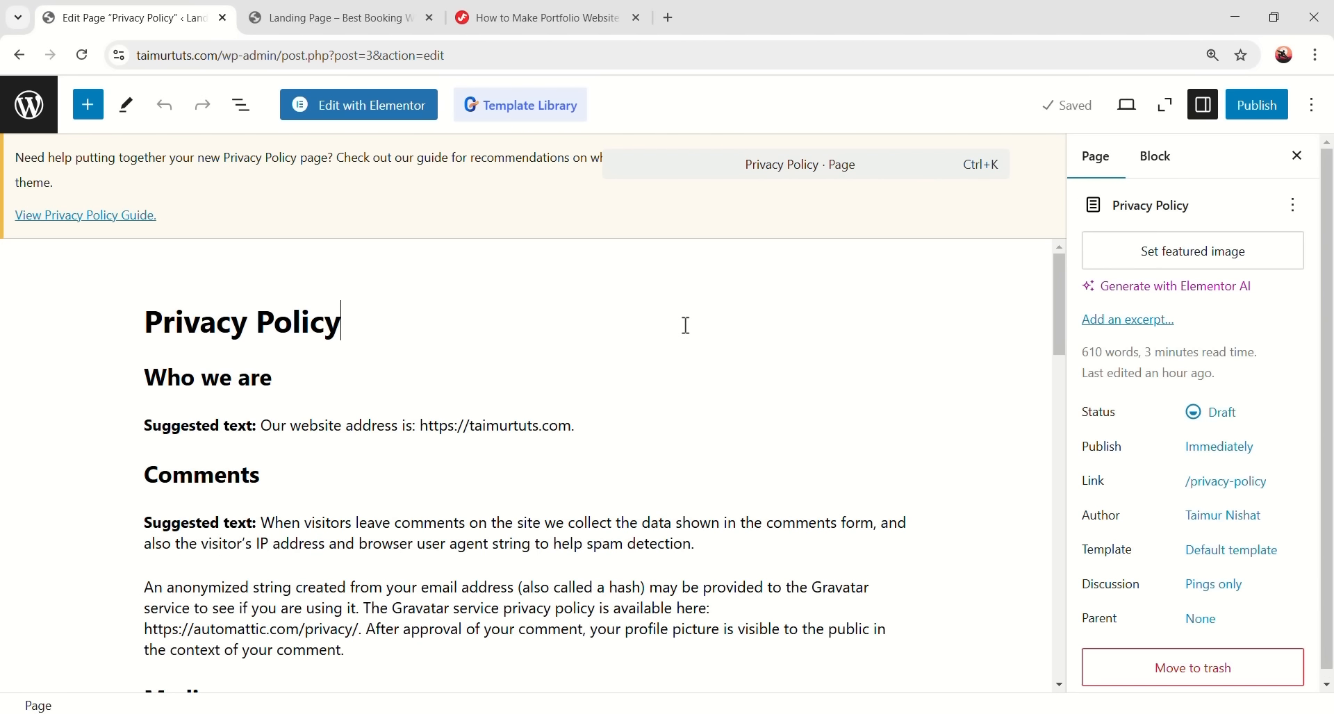
# - Publish the Privacy Policy page and return to the Pages list
pyautogui.click(1250, 105)
pyautogui.click(1251, 117)
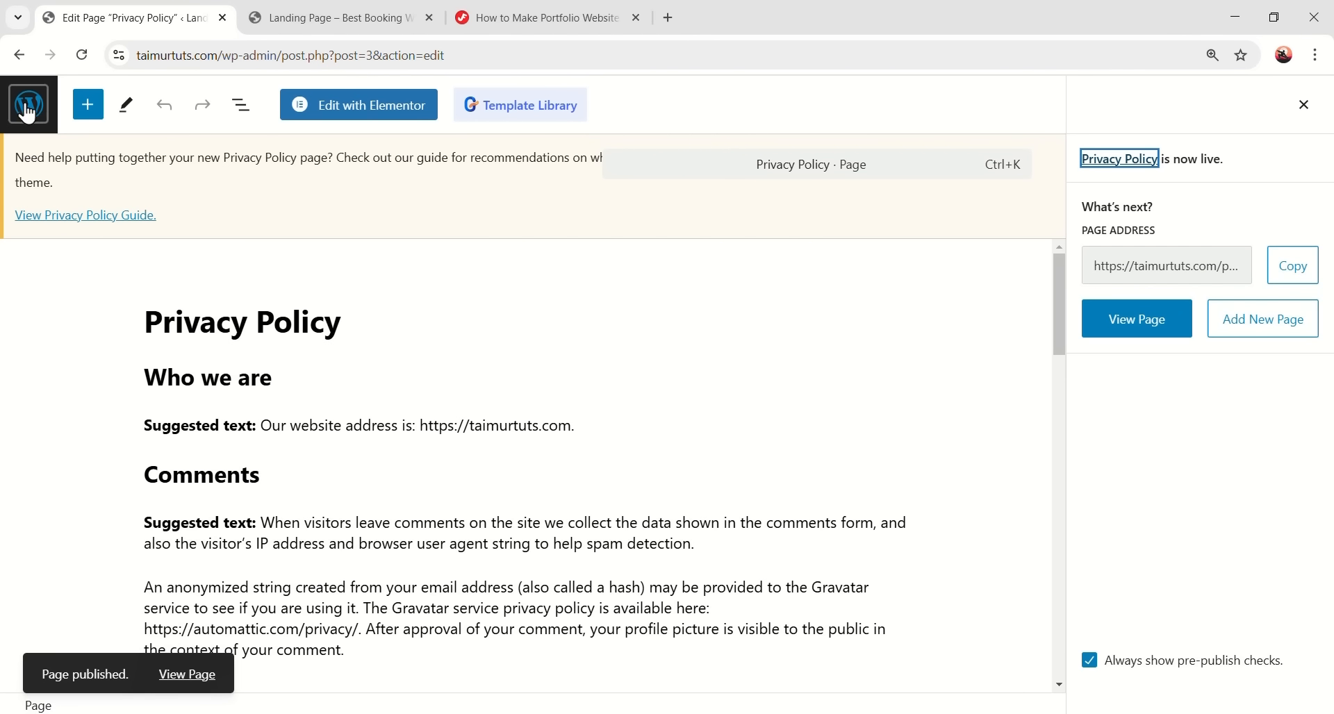
pyautogui.click(31, 121)
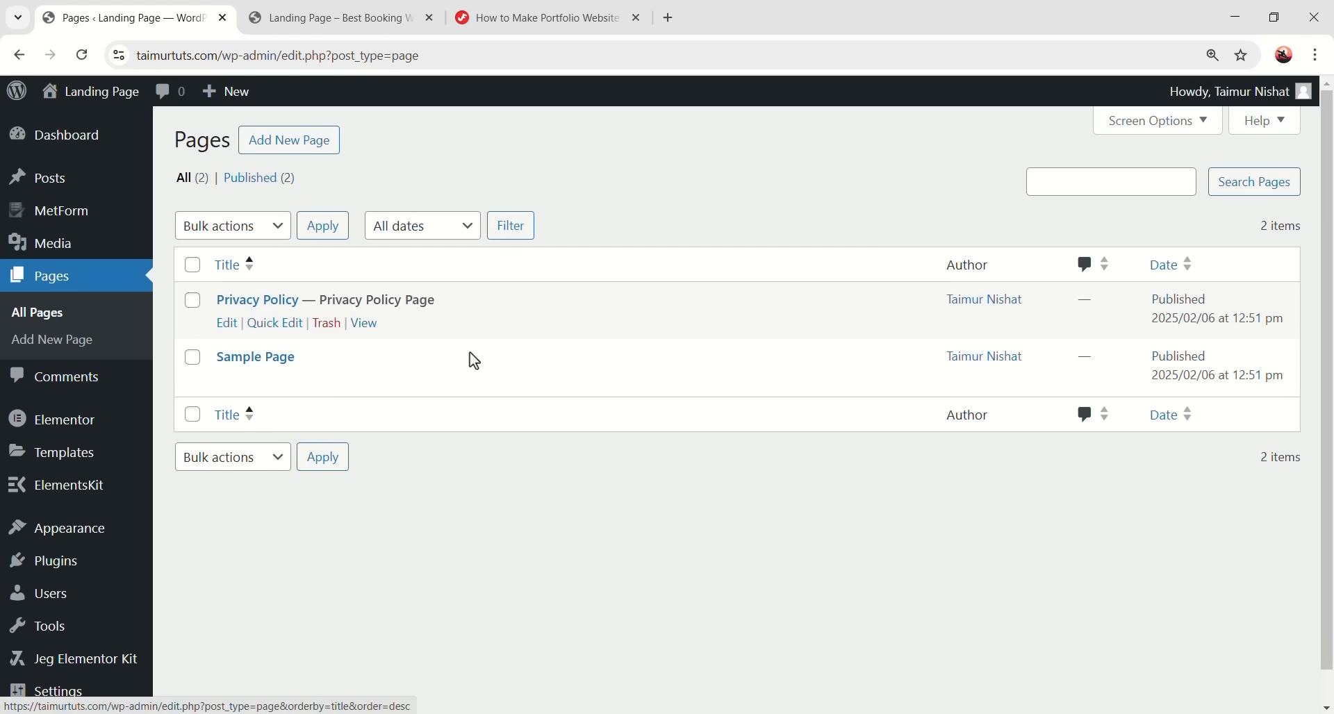
# - Select the Privacy Policy and Sample Page and bulk-move them to the Trash
pyautogui.click(193, 301)
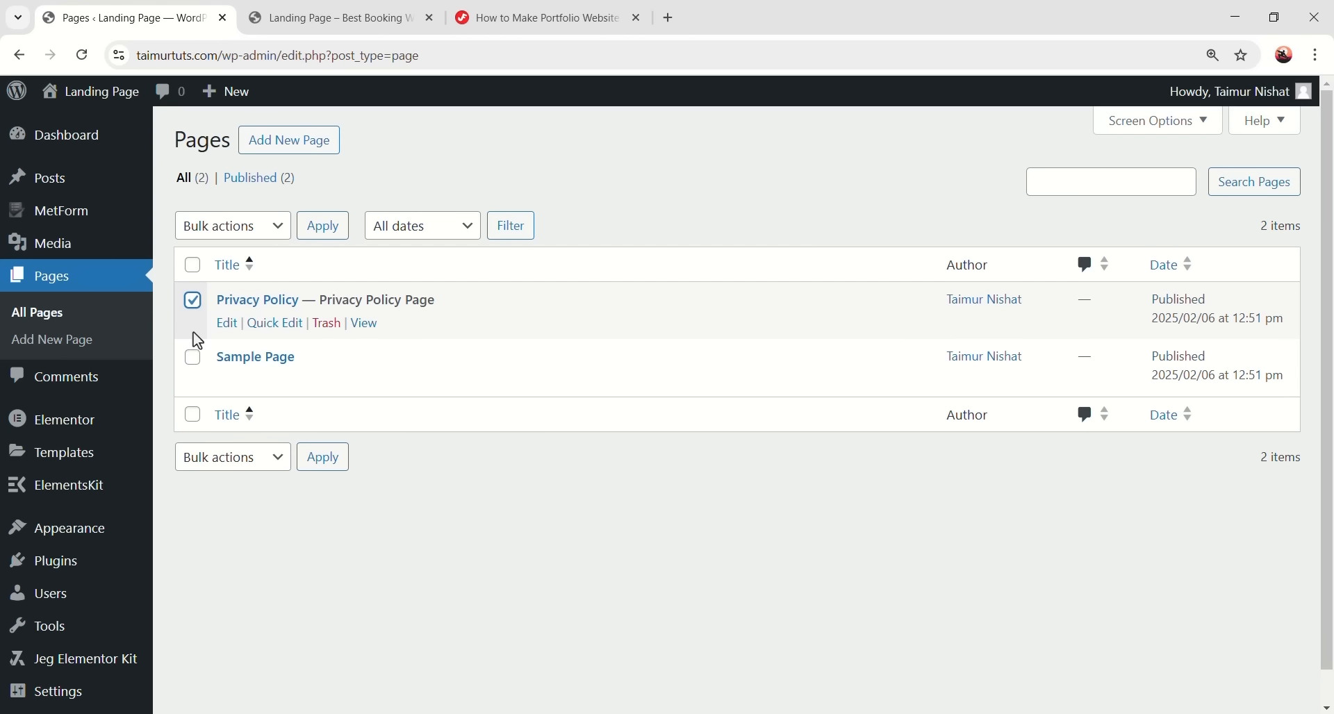
pyautogui.click(193, 358)
pyautogui.click(203, 230)
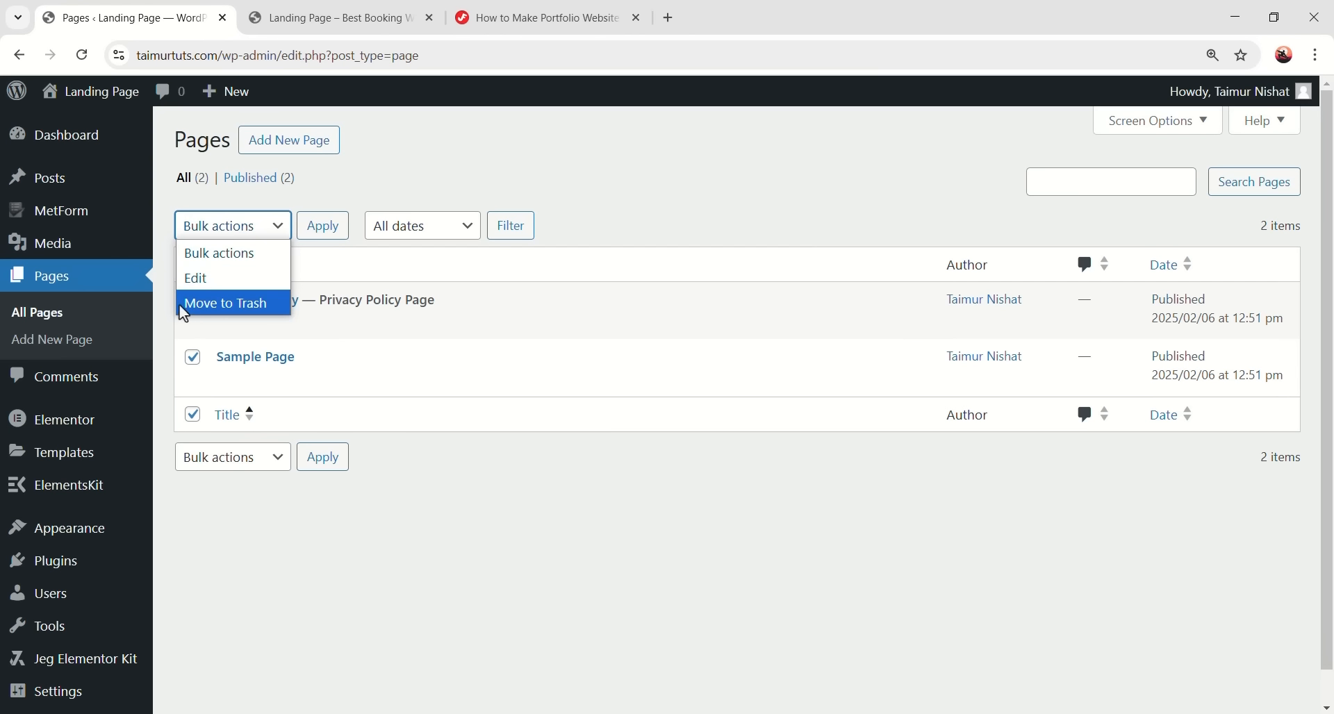
pyautogui.click(237, 303)
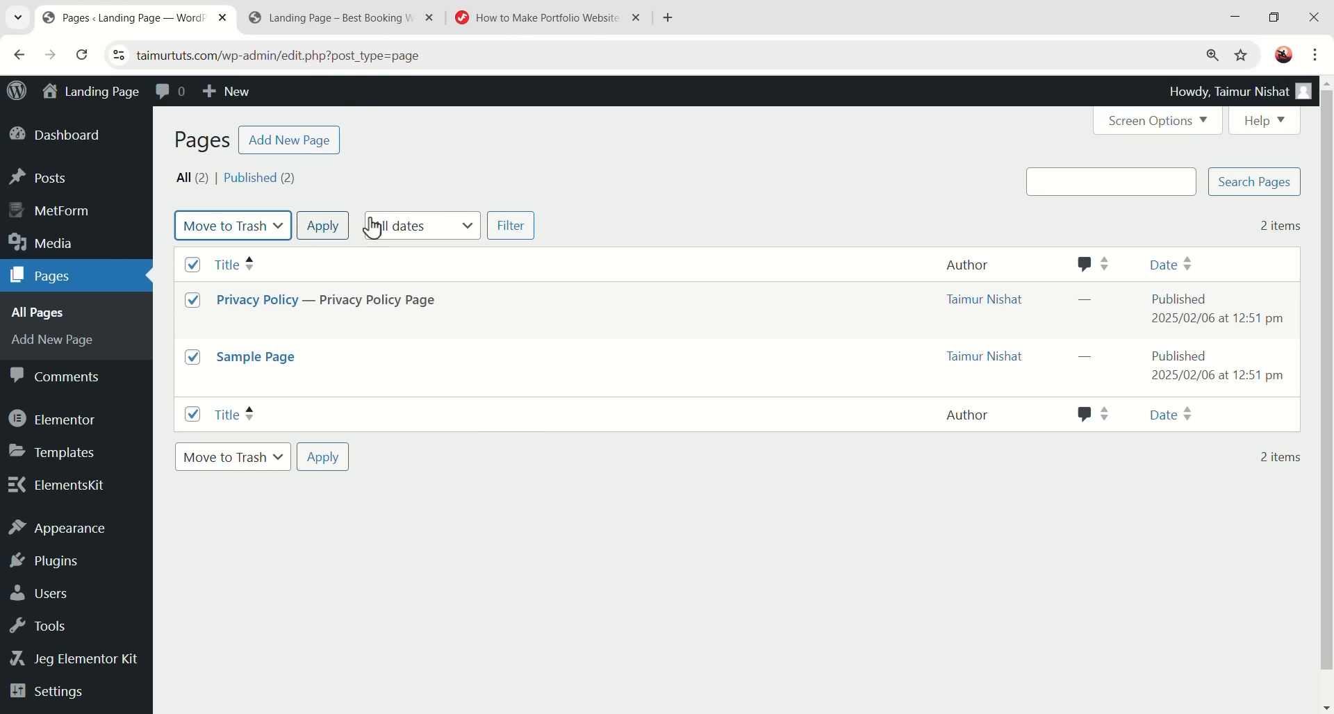
pyautogui.click(325, 227)
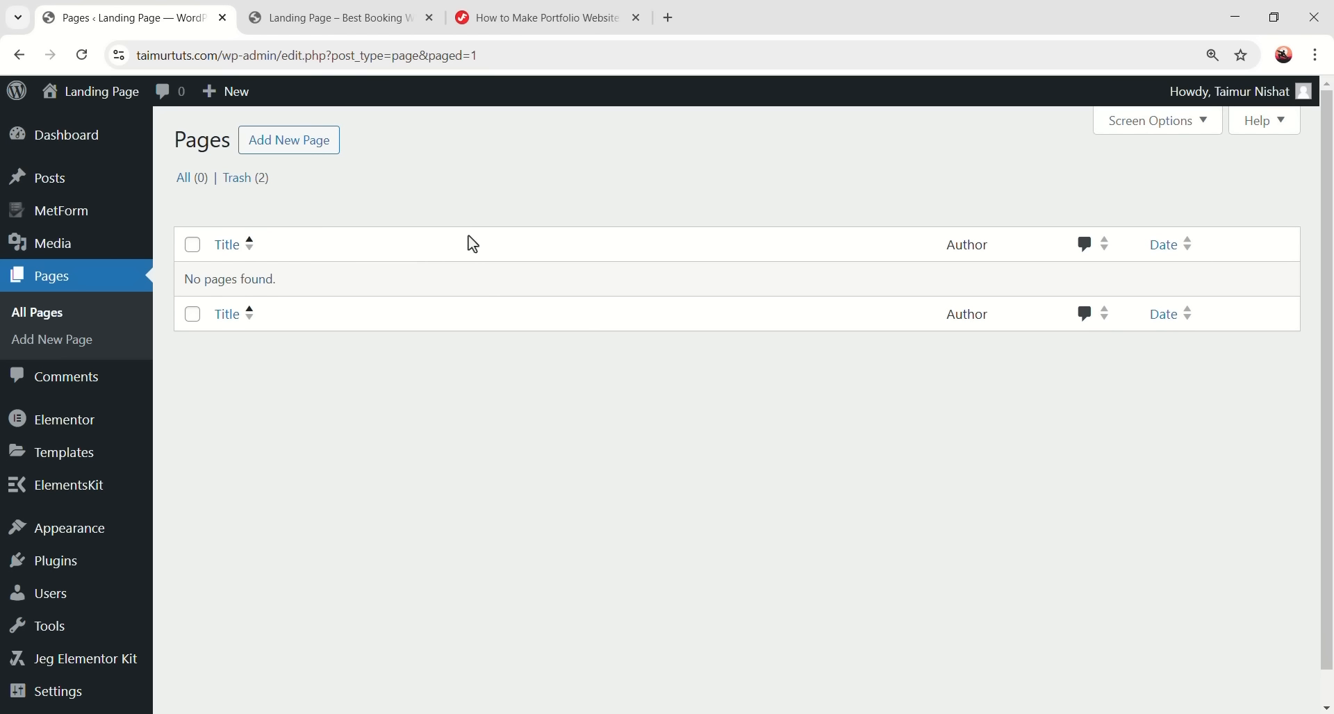
# - Add a new page titled 'Home', publish it, and return to the Pages list
pyautogui.click(285, 148)
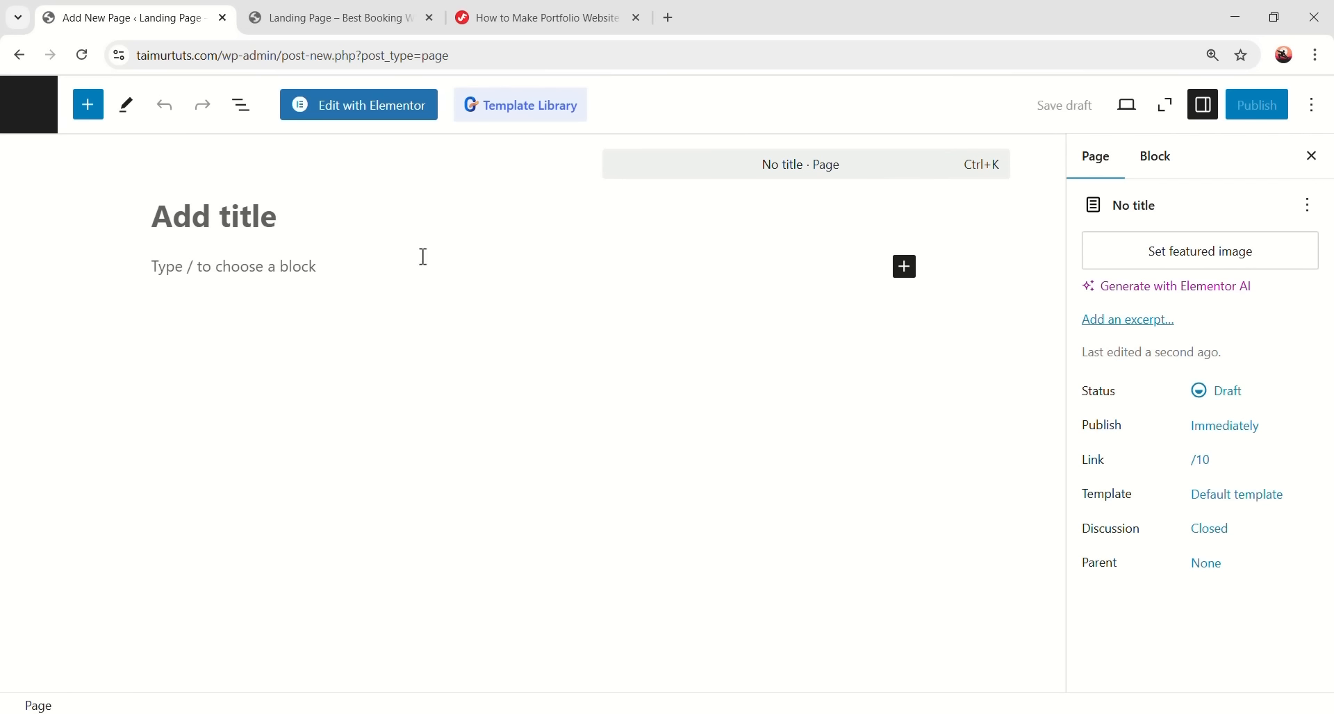
pyautogui.write('Ho')
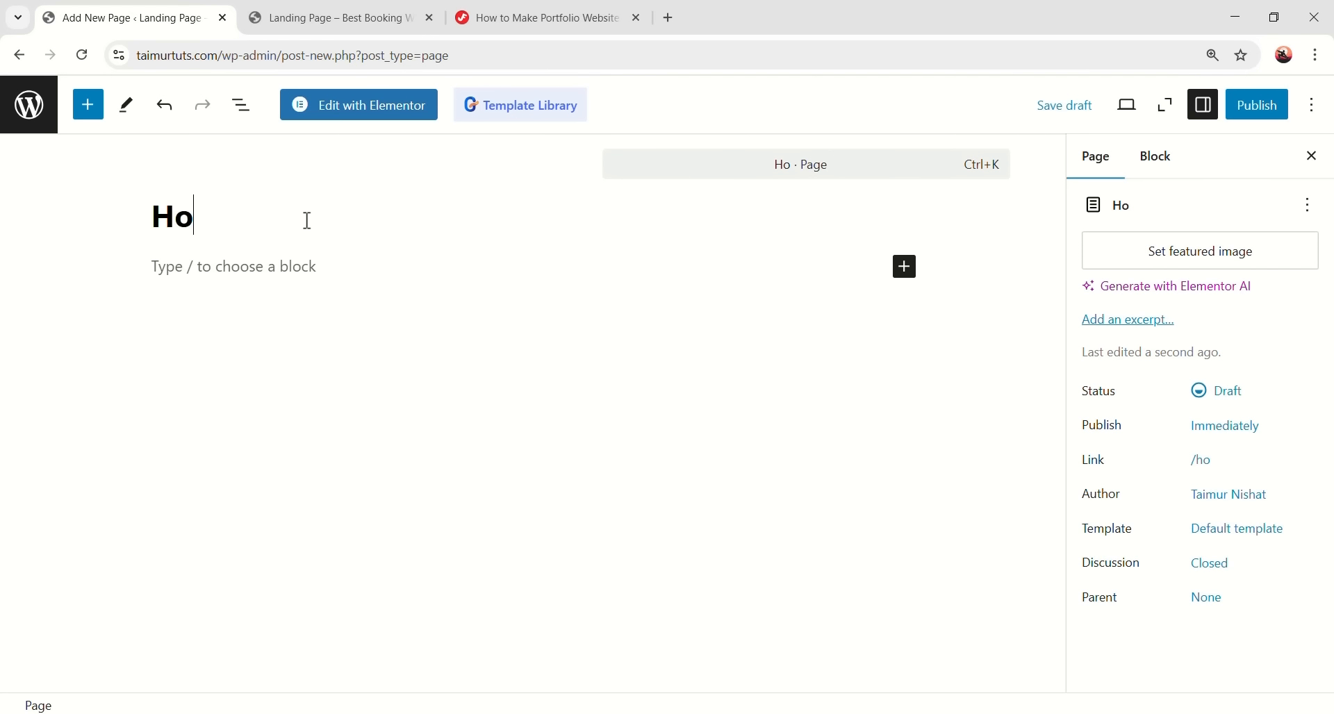
pyautogui.write('me')
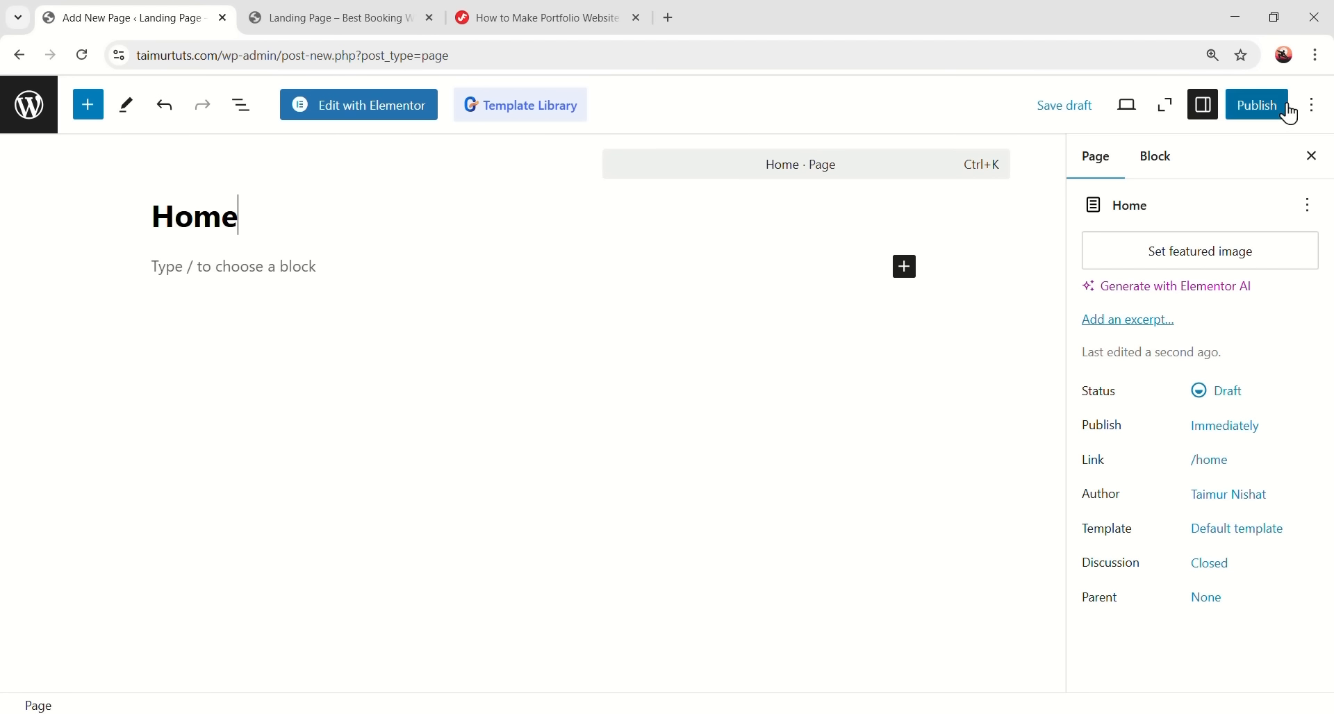
pyautogui.click(1258, 105)
pyautogui.click(1259, 105)
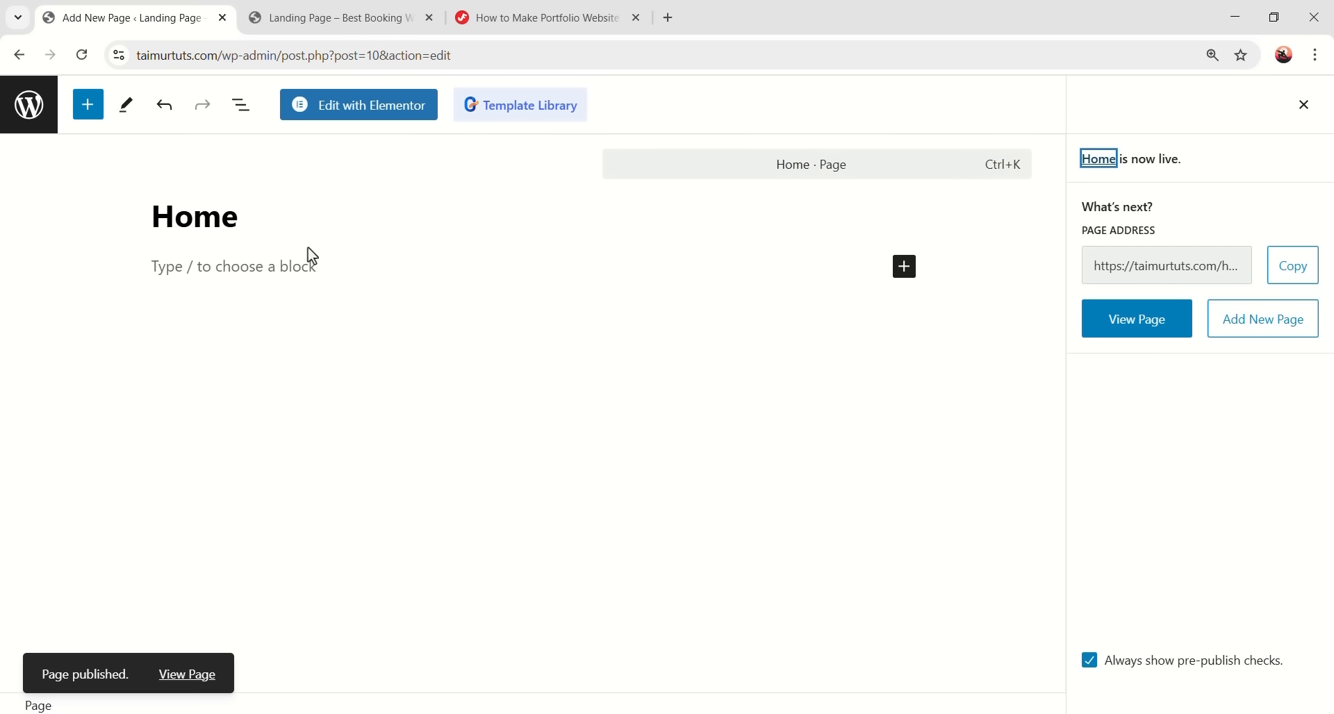
pyautogui.click(32, 125)
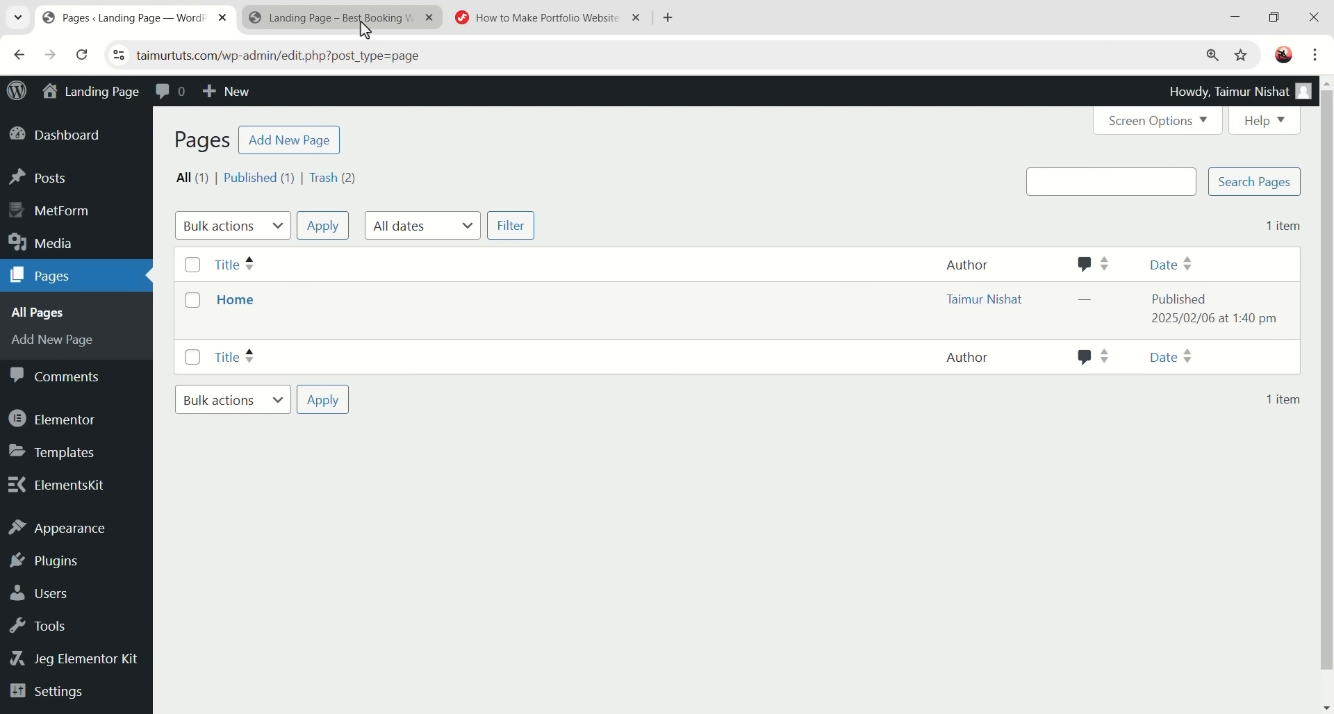
# - Check the live front page, still an Archives listing with Hello world!, and select its address
pyautogui.click(360, 23)
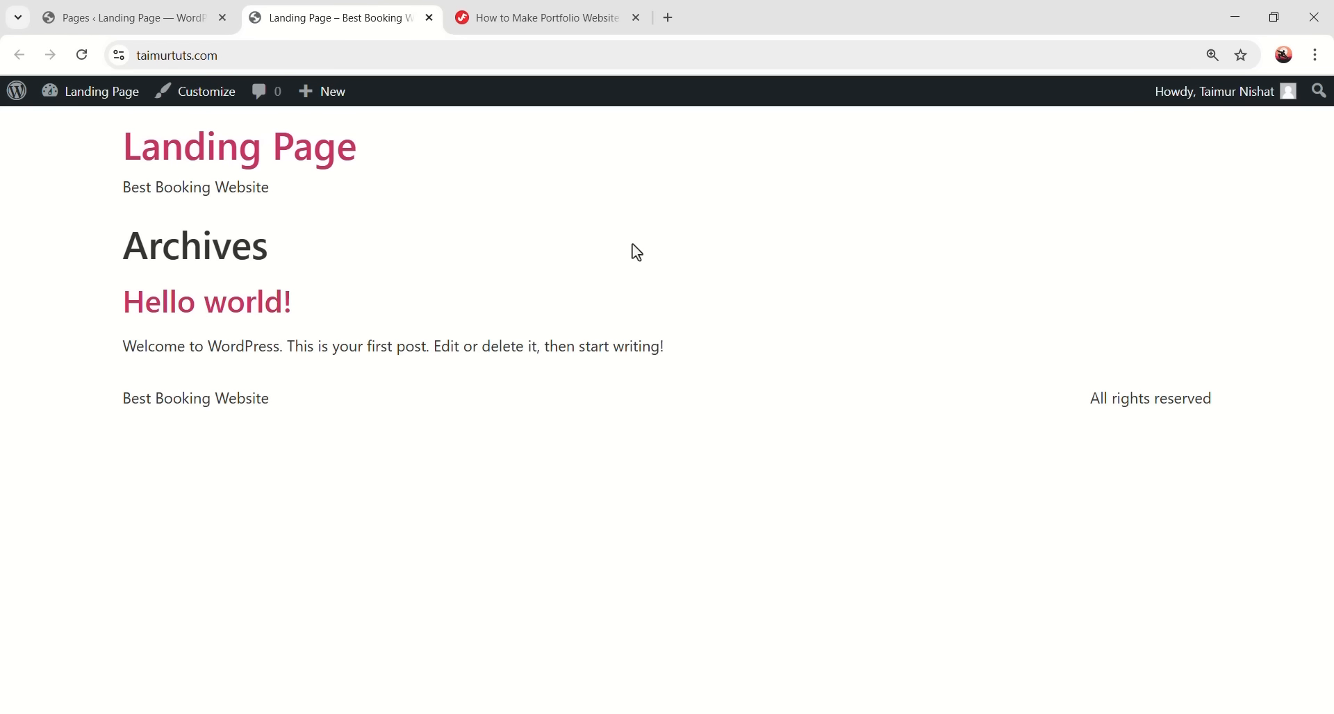
pyautogui.moveTo(105, 155); pyautogui.dragTo(716, 462)
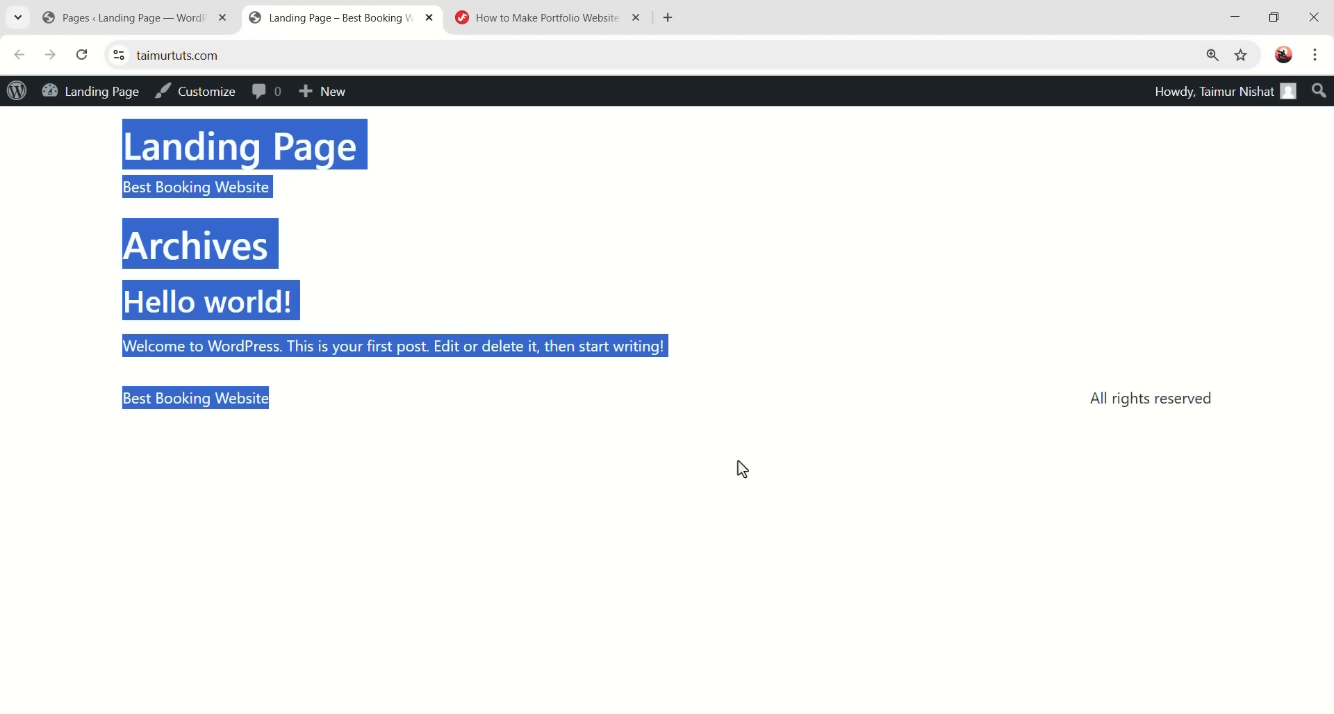
pyautogui.click(159, 20)
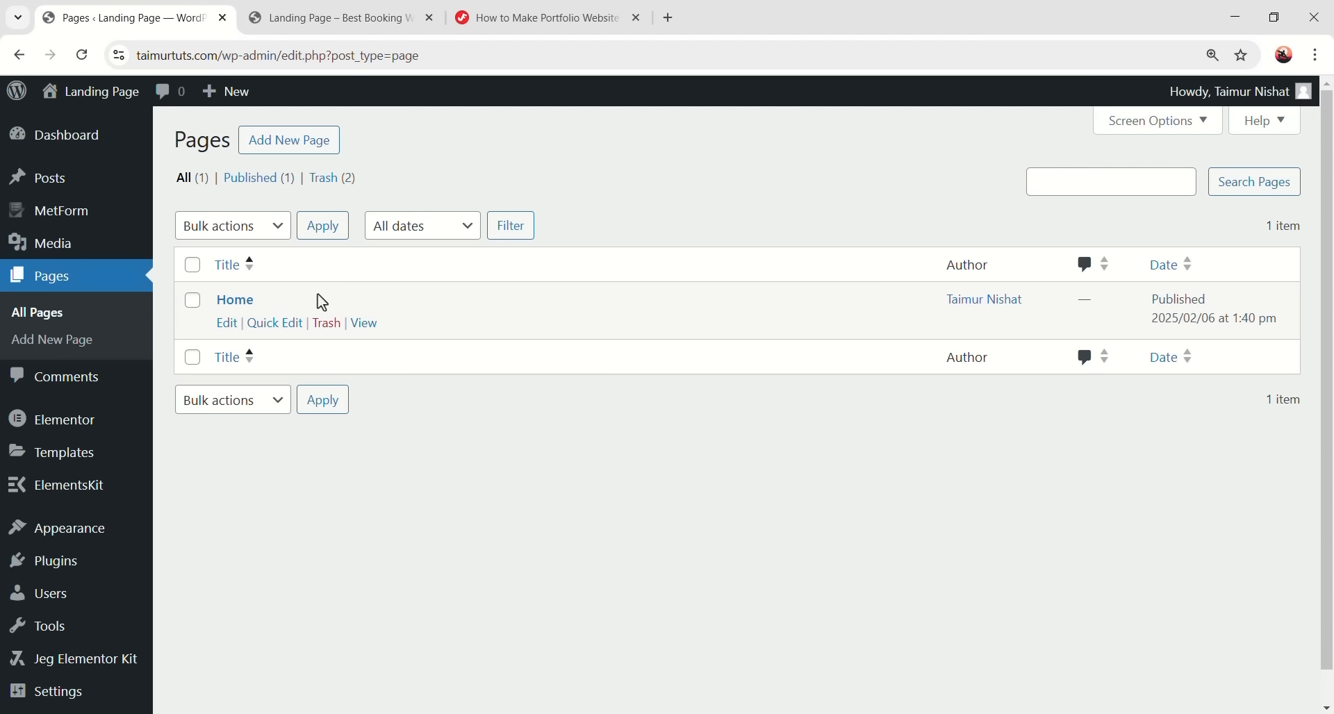
pyautogui.click(333, 18)
pyautogui.click(581, 403)
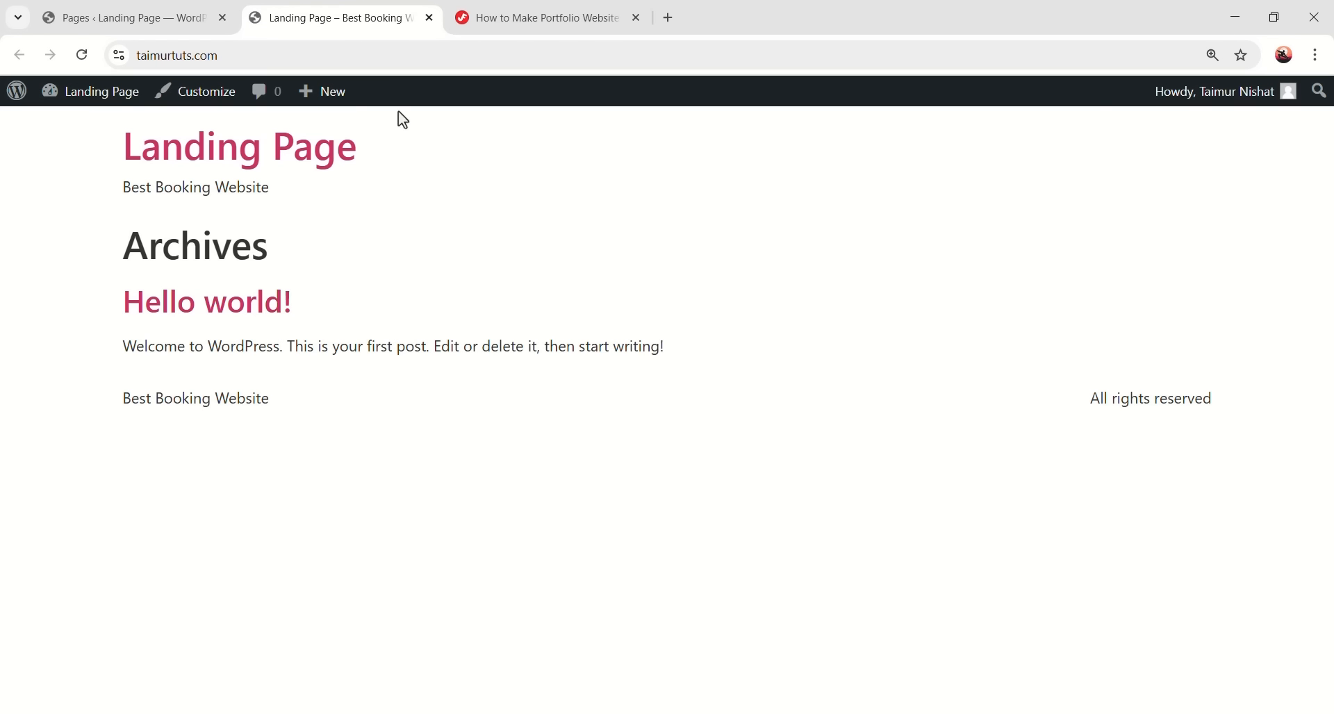
pyautogui.click(177, 56)
pyautogui.hotkey('ctrl', 'c')
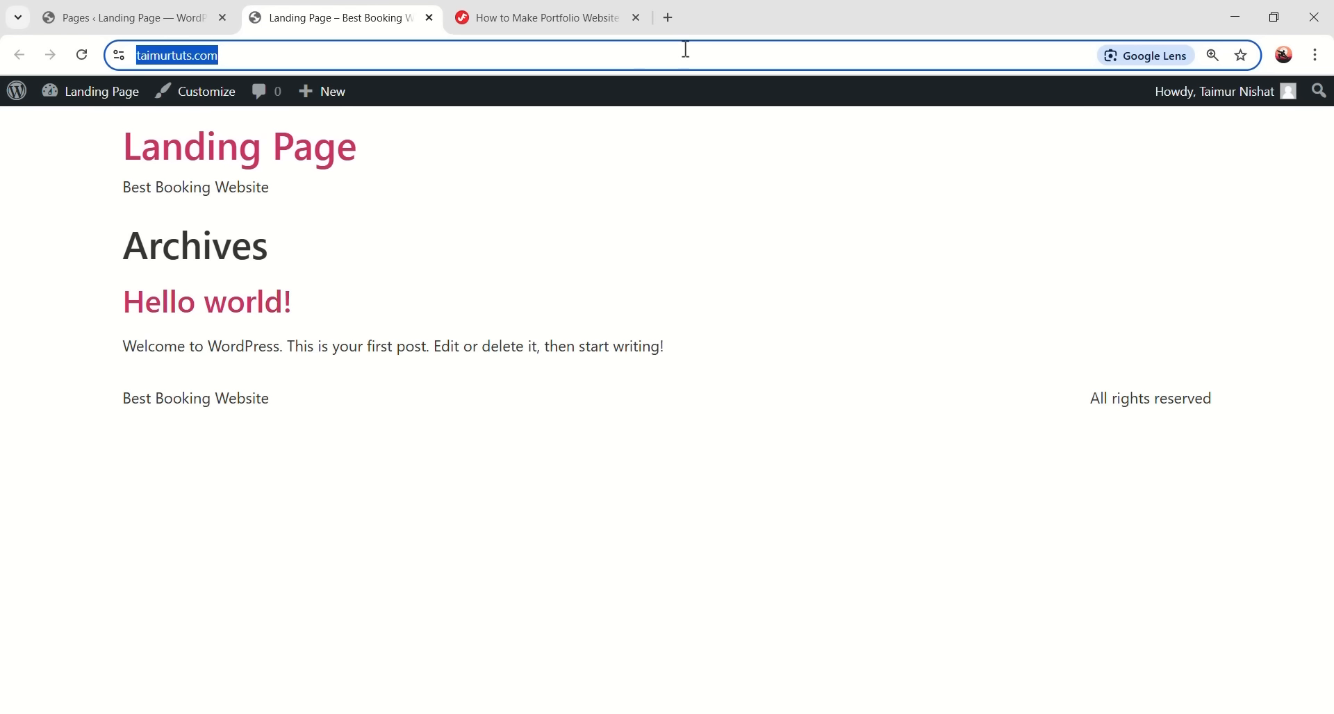
pyautogui.click(1317, 55)
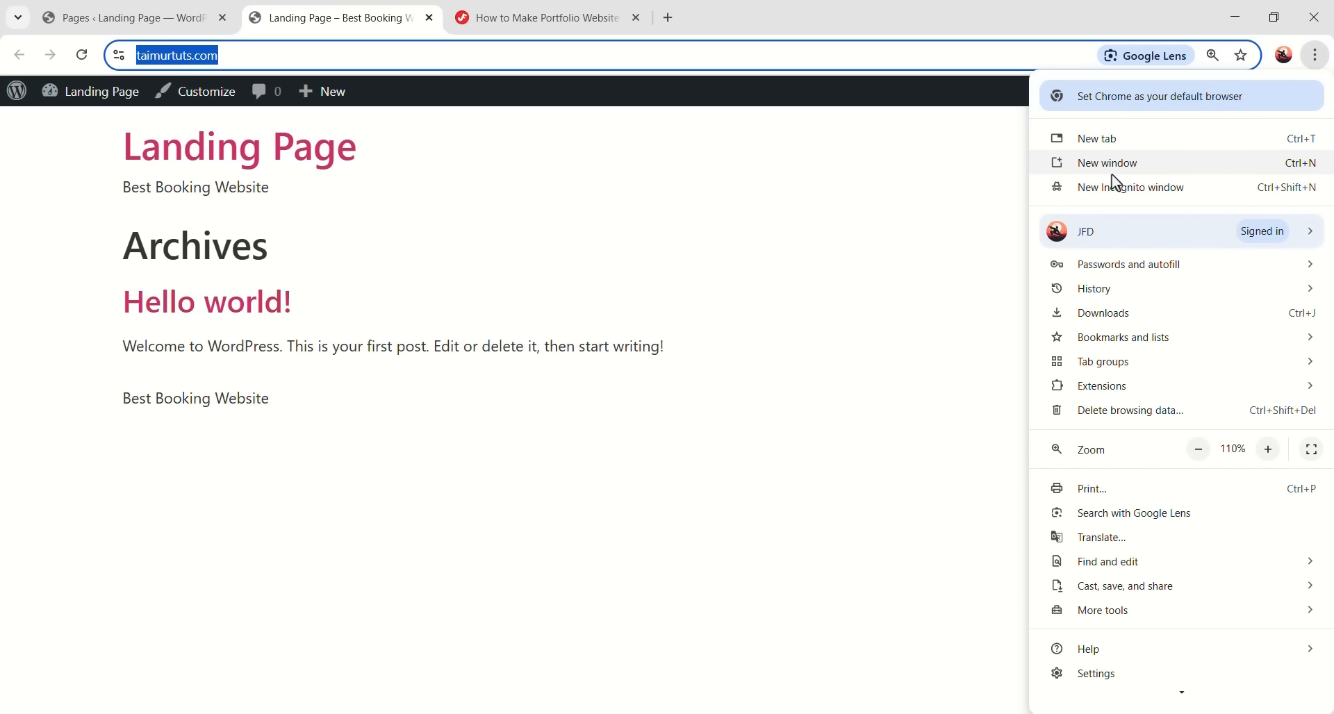
pyautogui.click(1144, 189)
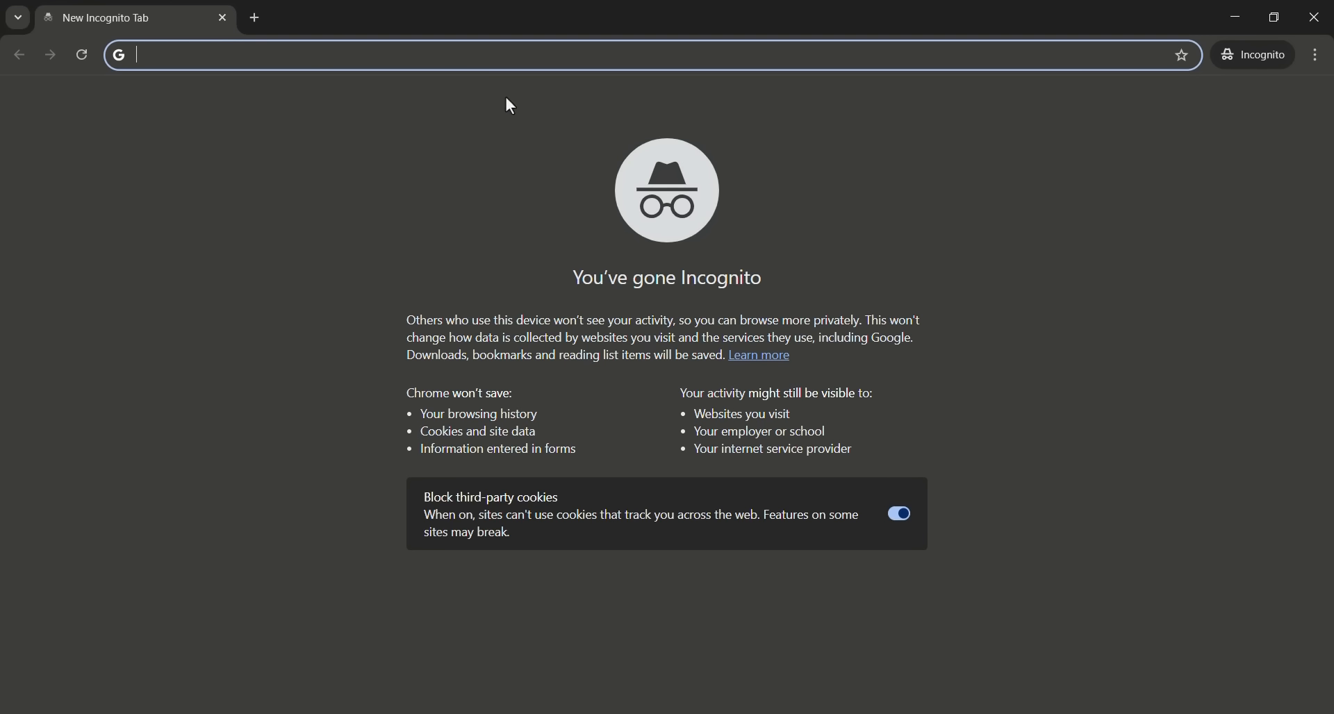
pyautogui.hotkey('ctrl', 'v')
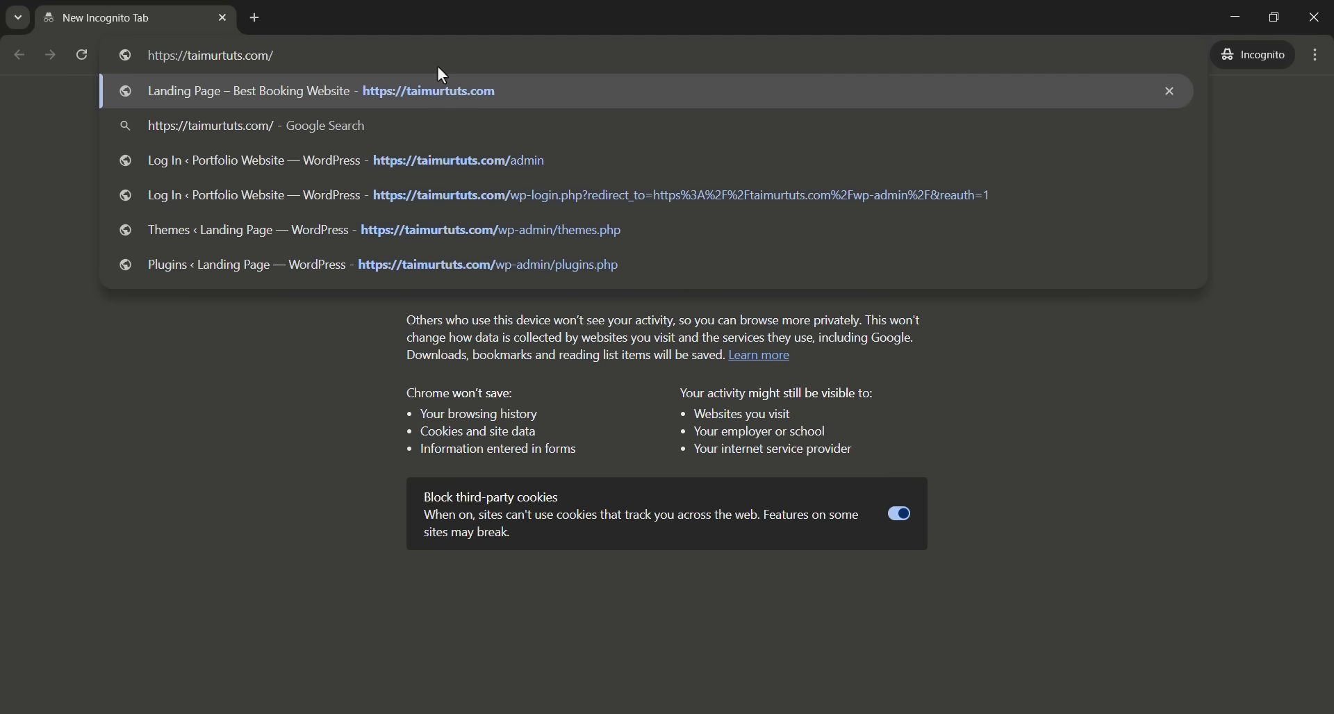
pyautogui.press('Return')
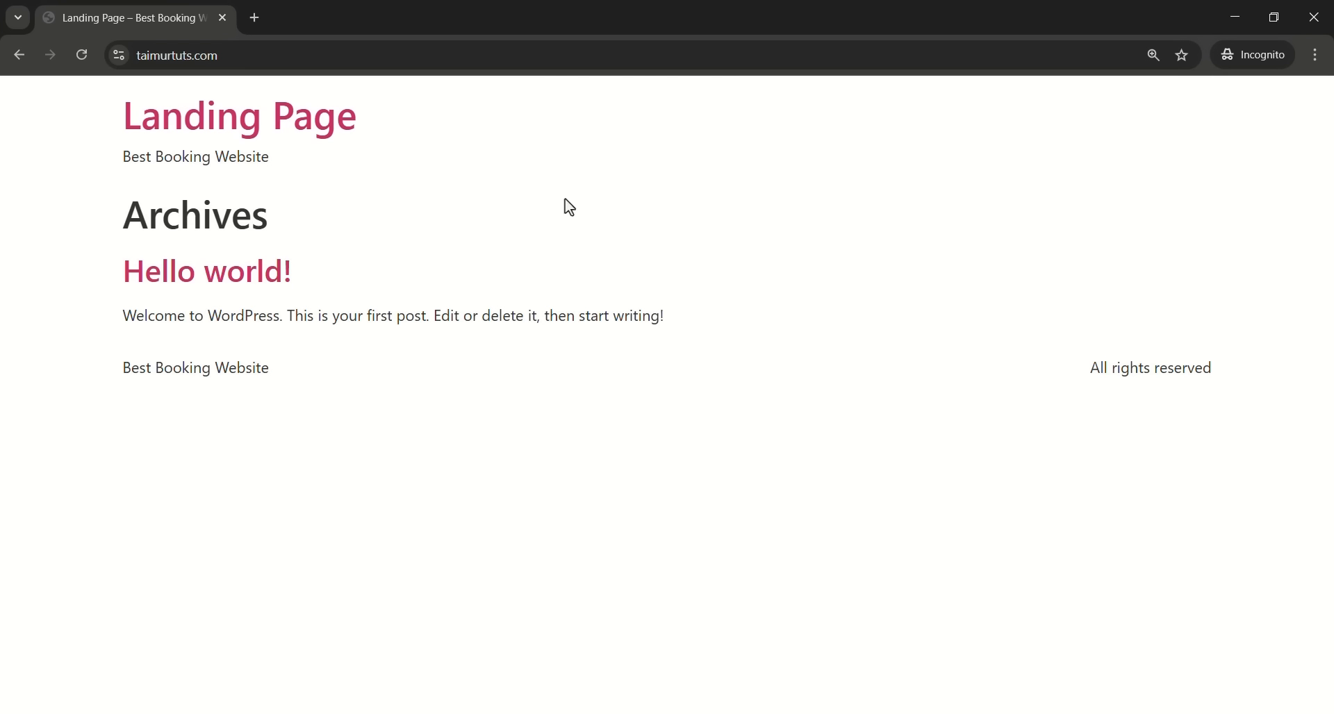
pyautogui.moveTo(94, 209); pyautogui.dragTo(298, 371)
pyautogui.click(566, 321)
pyautogui.click(1318, 17)
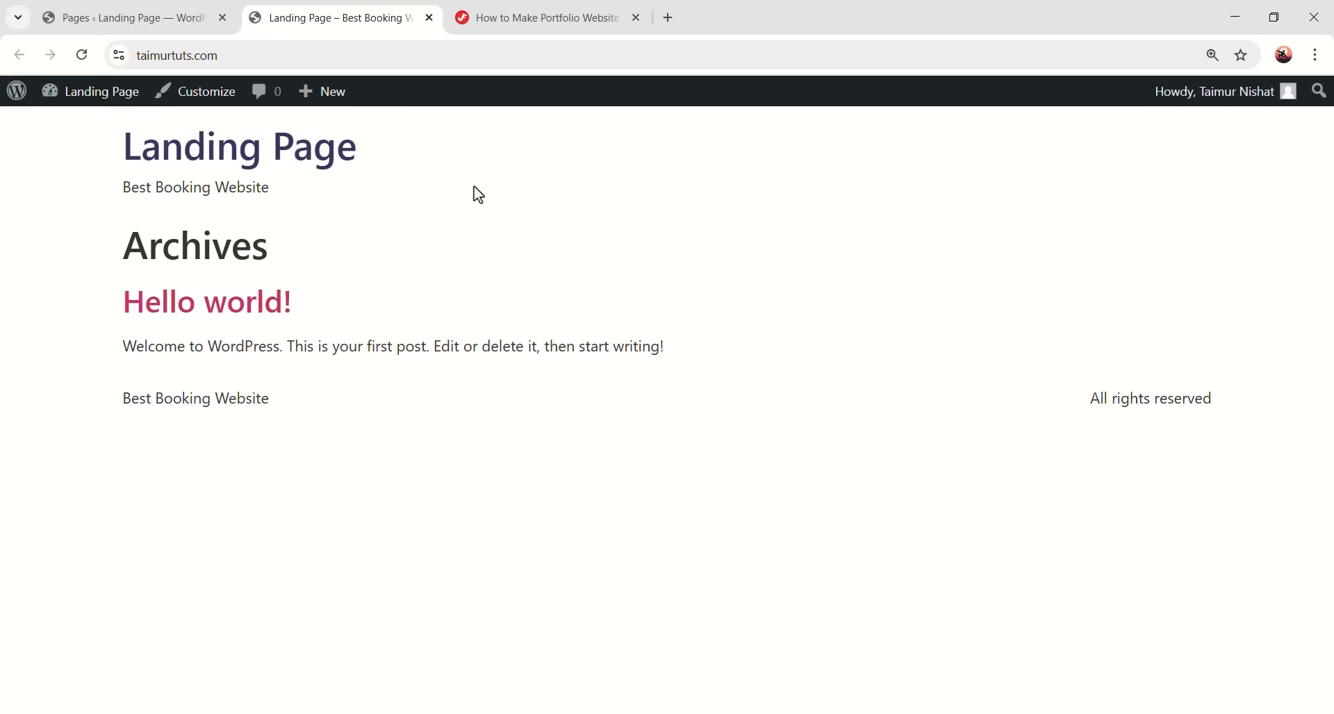
# - Switch back to the admin Pages tab listing Home as the only published page
pyautogui.click(98, 18)
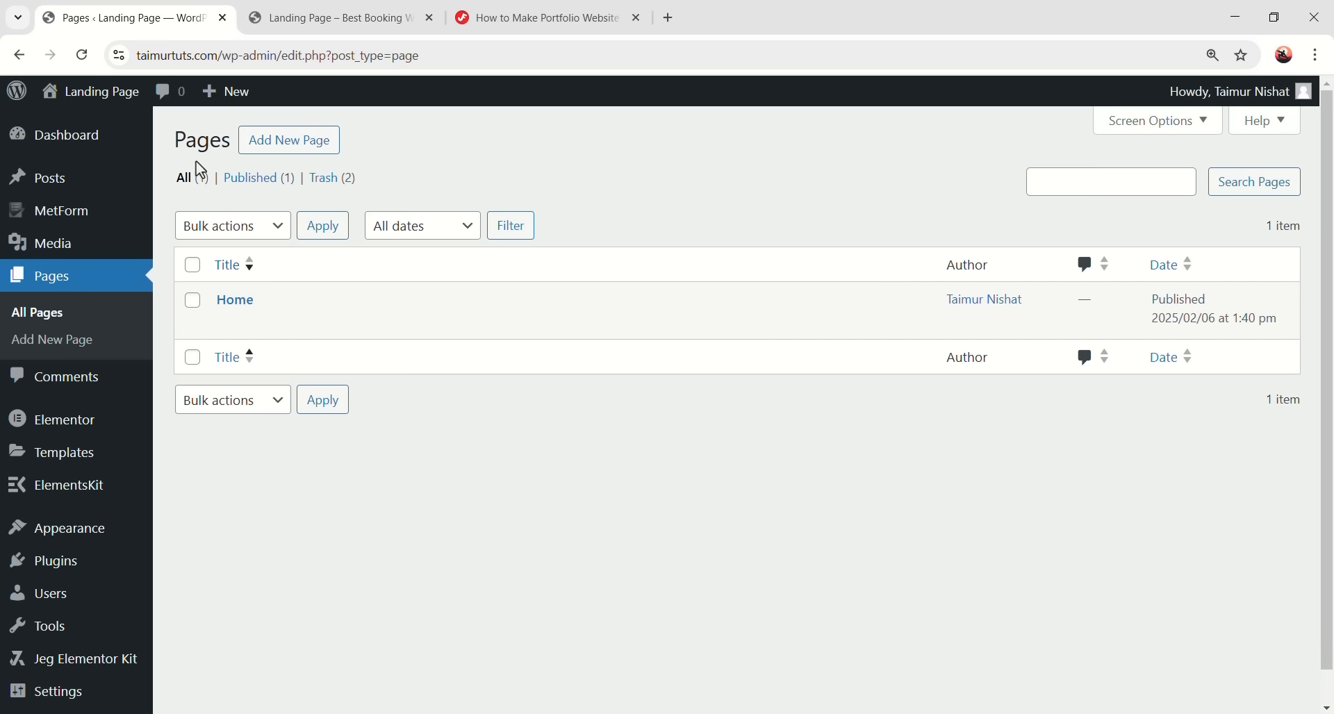
pyautogui.moveTo(620, 295)
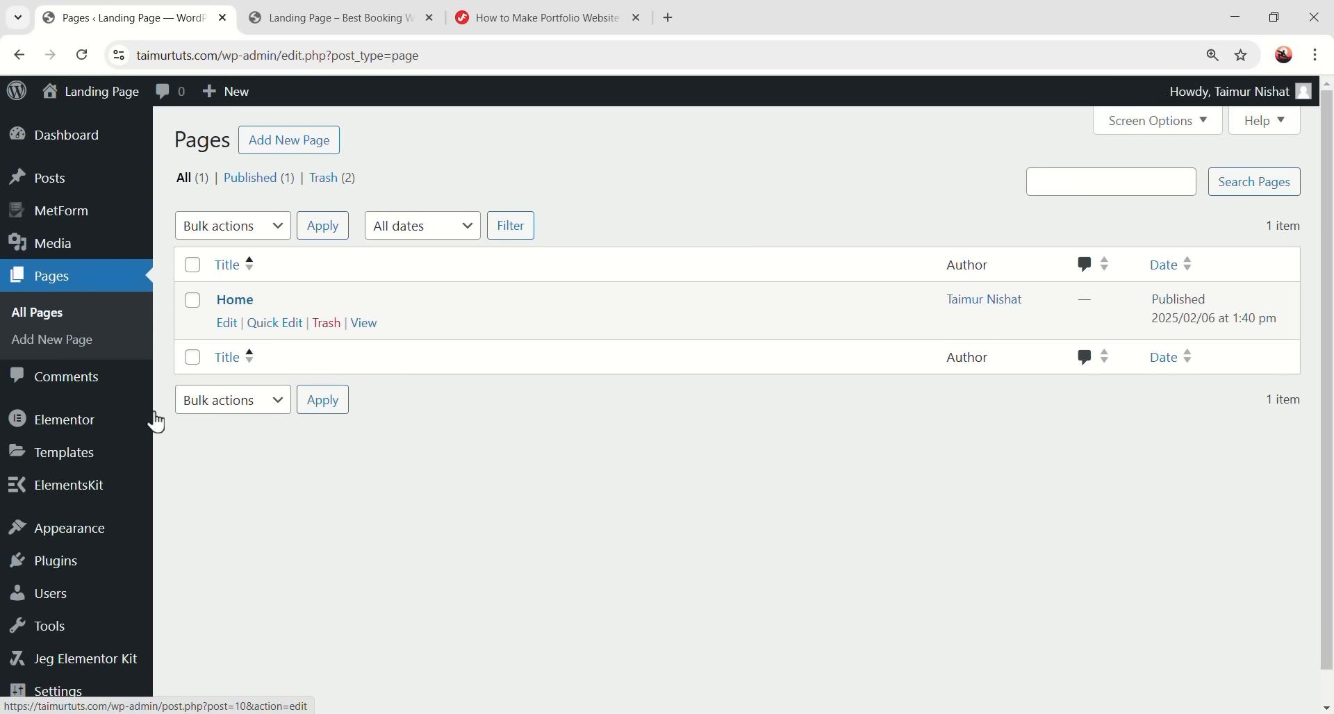
pyautogui.scroll(-1, 78, 577)
pyautogui.moveTo(70, 666)
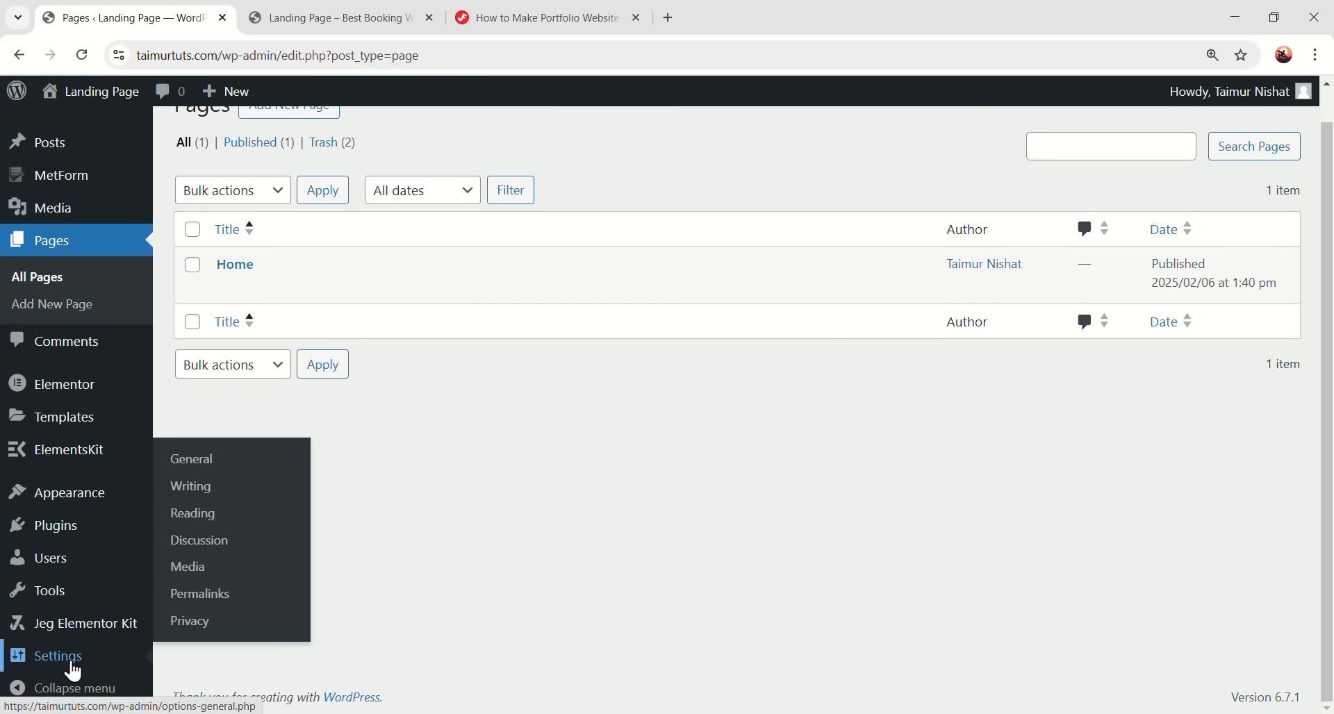
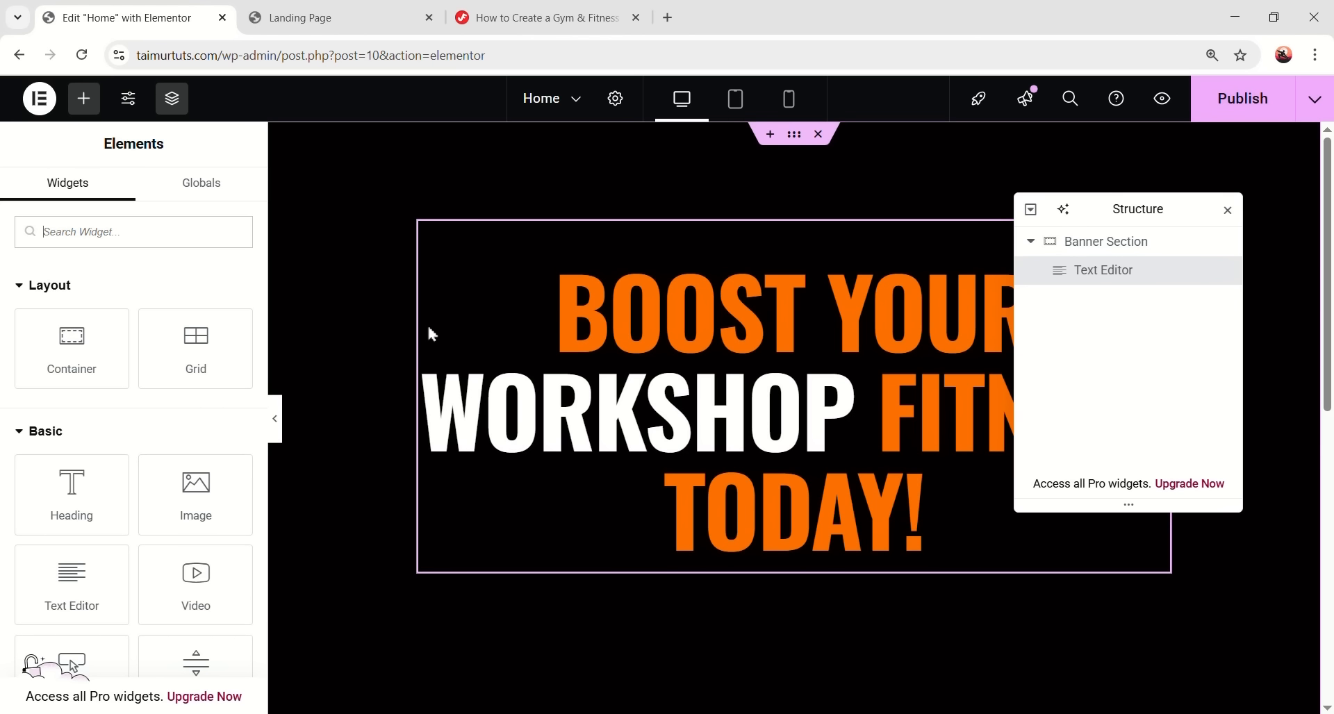
# - Drop an Image widget below the banner headline and open Insert Media to choose its picture
pyautogui.moveTo(182, 495); pyautogui.dragTo(837, 578)
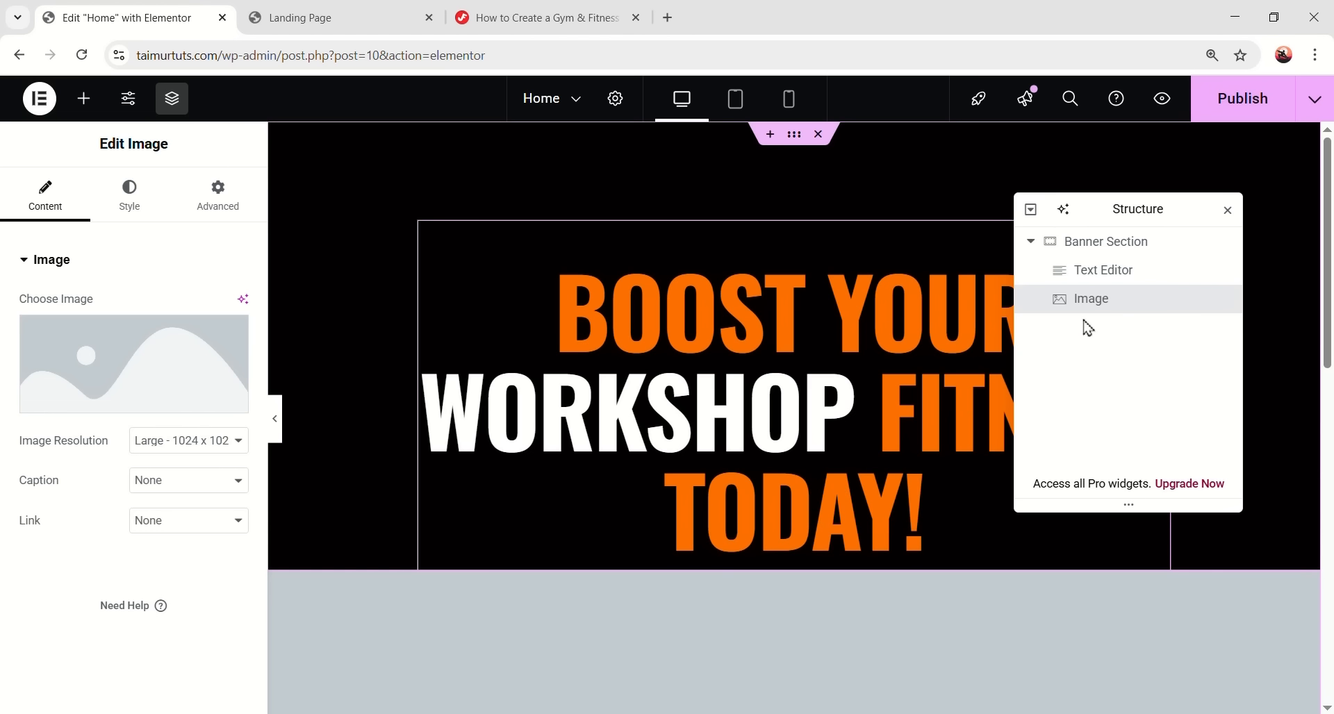
pyautogui.moveTo(173, 379)
pyautogui.click(193, 409)
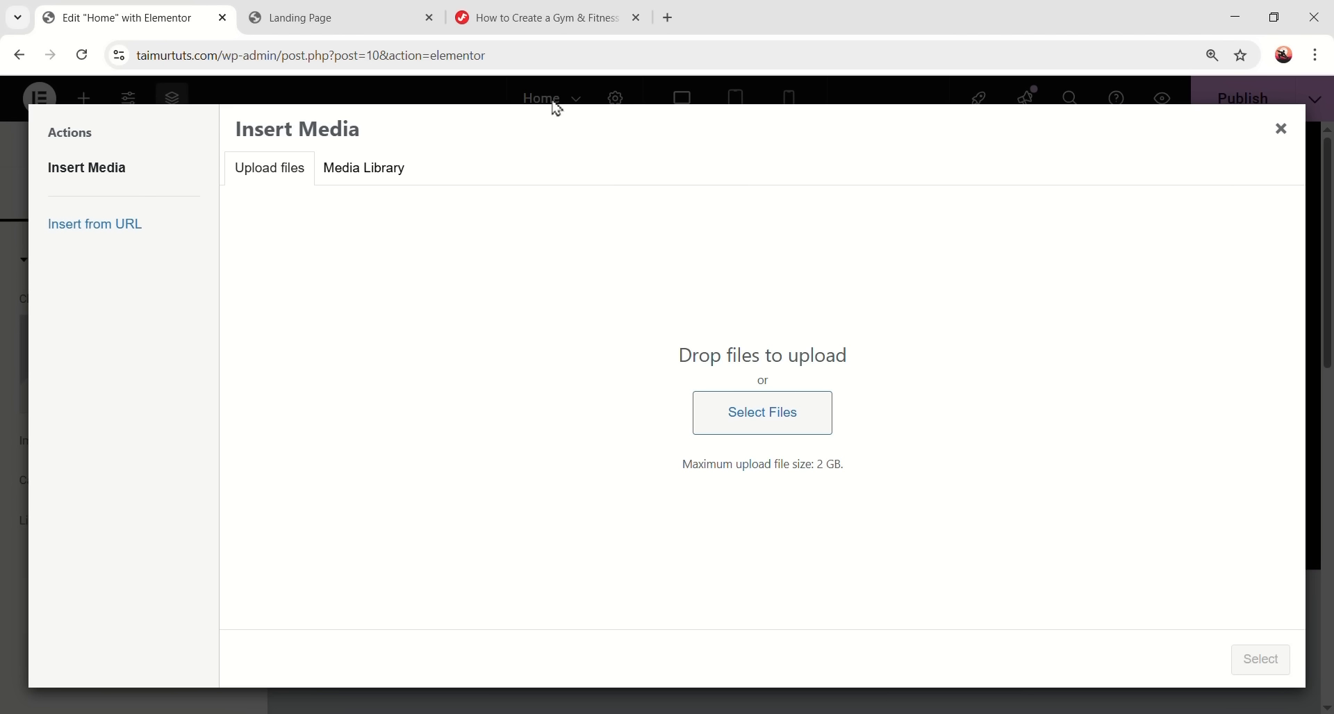
# - Download PowerOn - Images.zip from the tutorial's Google Drive resources link
pyautogui.click(556, 18)
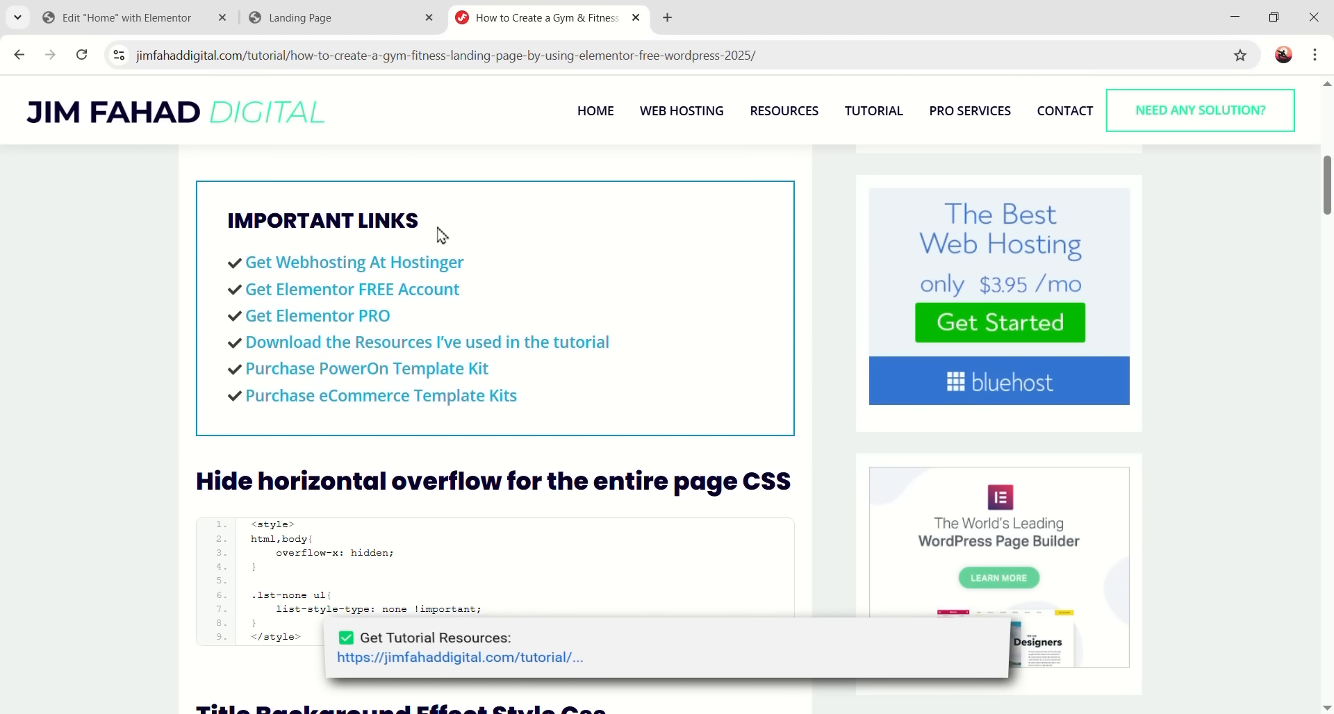
pyautogui.click(494, 352)
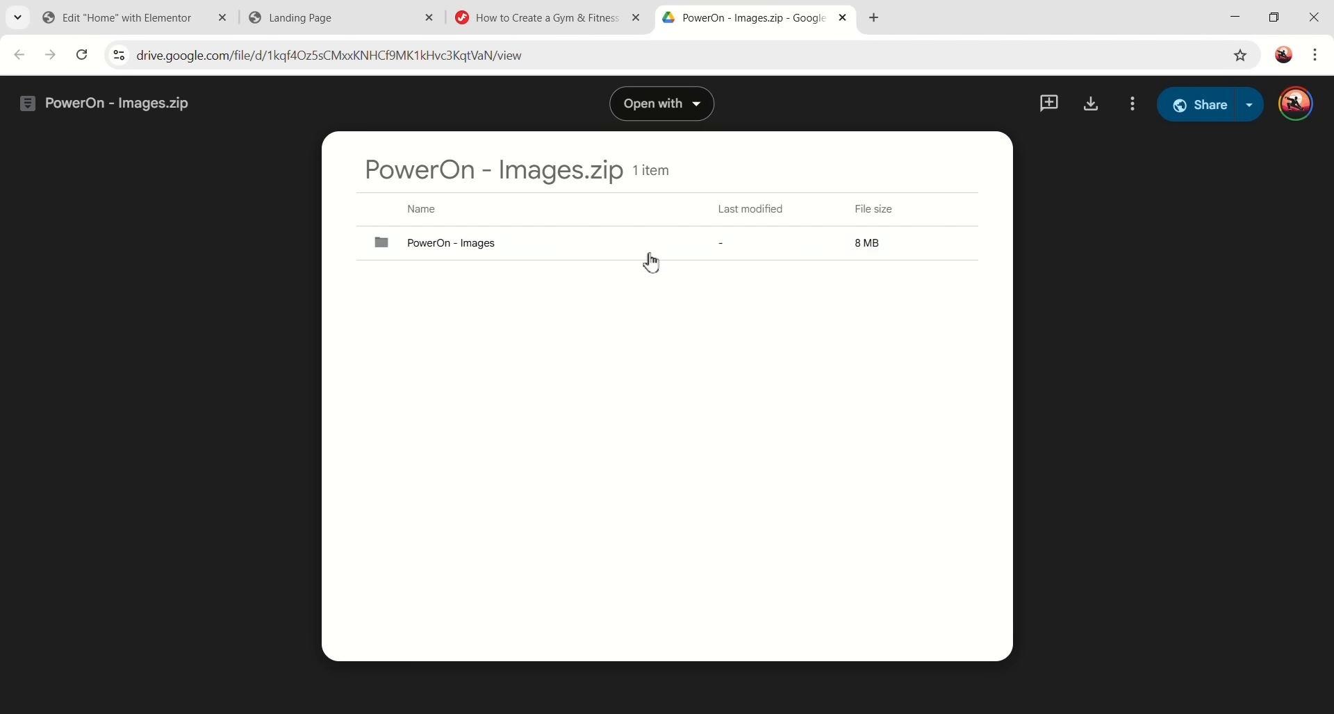
pyautogui.click(1090, 106)
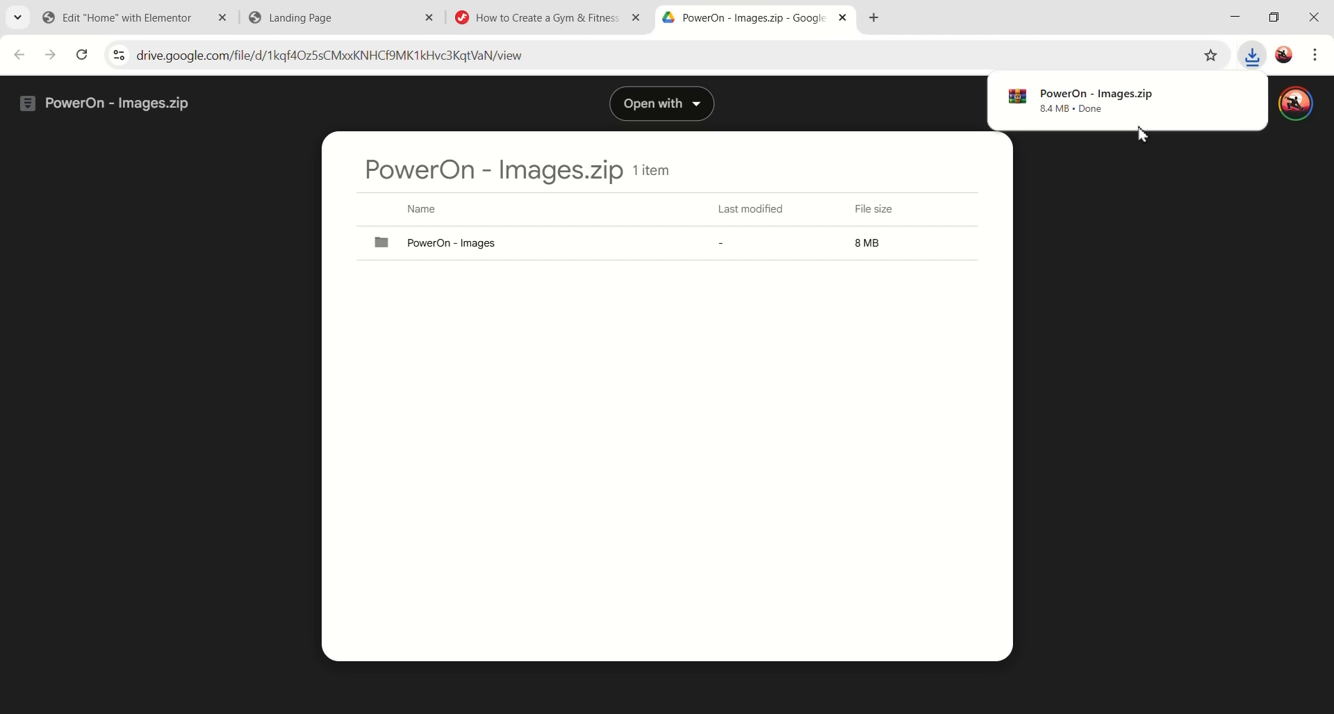
# - Open the downloaded PowerOn - Images subfolder in File Explorer
pyautogui.moveTo(1176, 110)
pyautogui.click(1205, 95)
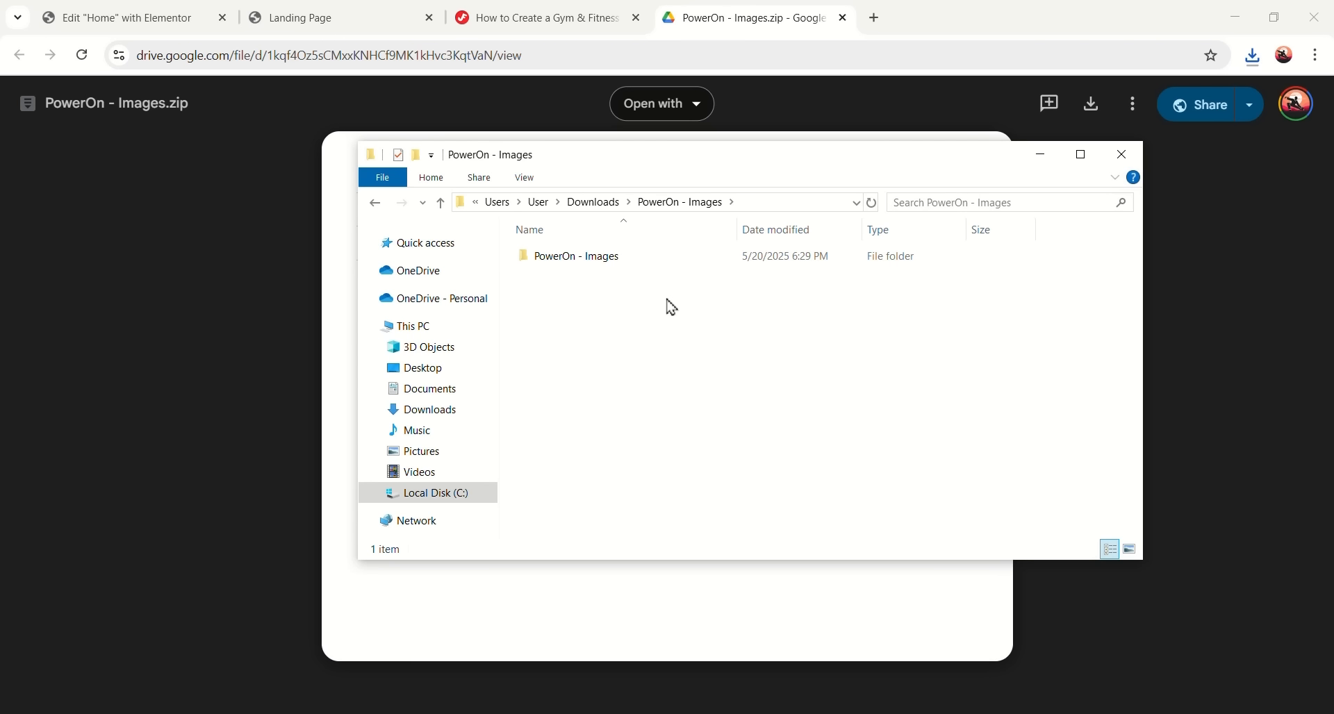
pyautogui.doubleClick(616, 268)
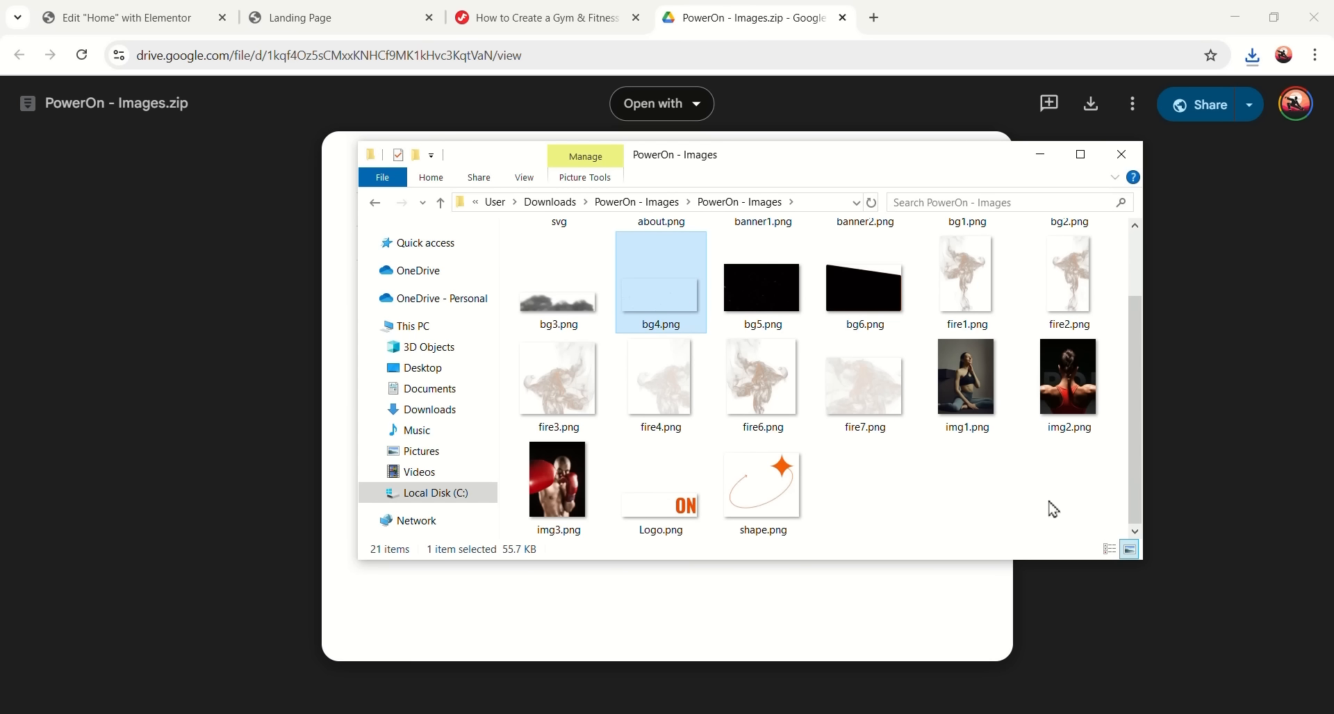
pyautogui.moveTo(1053, 509); pyautogui.dragTo(262, 48)
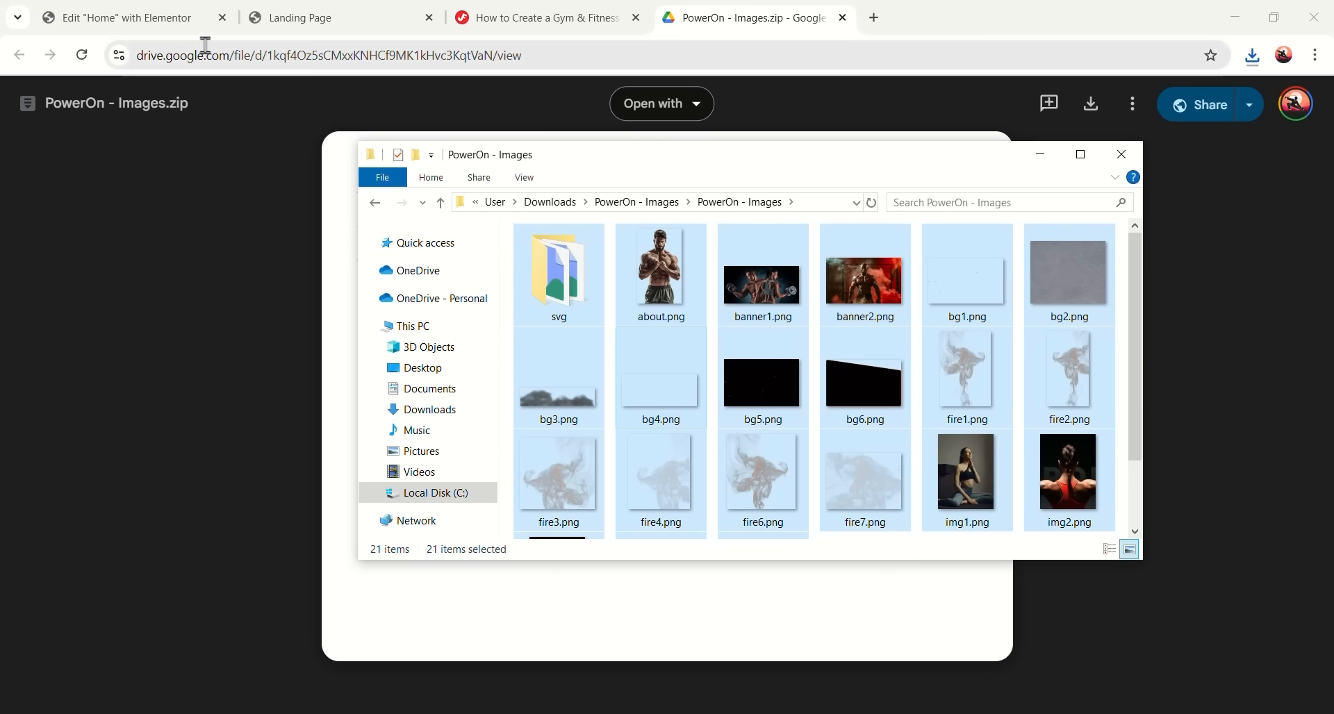
# - Close Google Drive and position the image folder window over the WordPress uploader
pyautogui.click(170, 20)
pyautogui.click(842, 18)
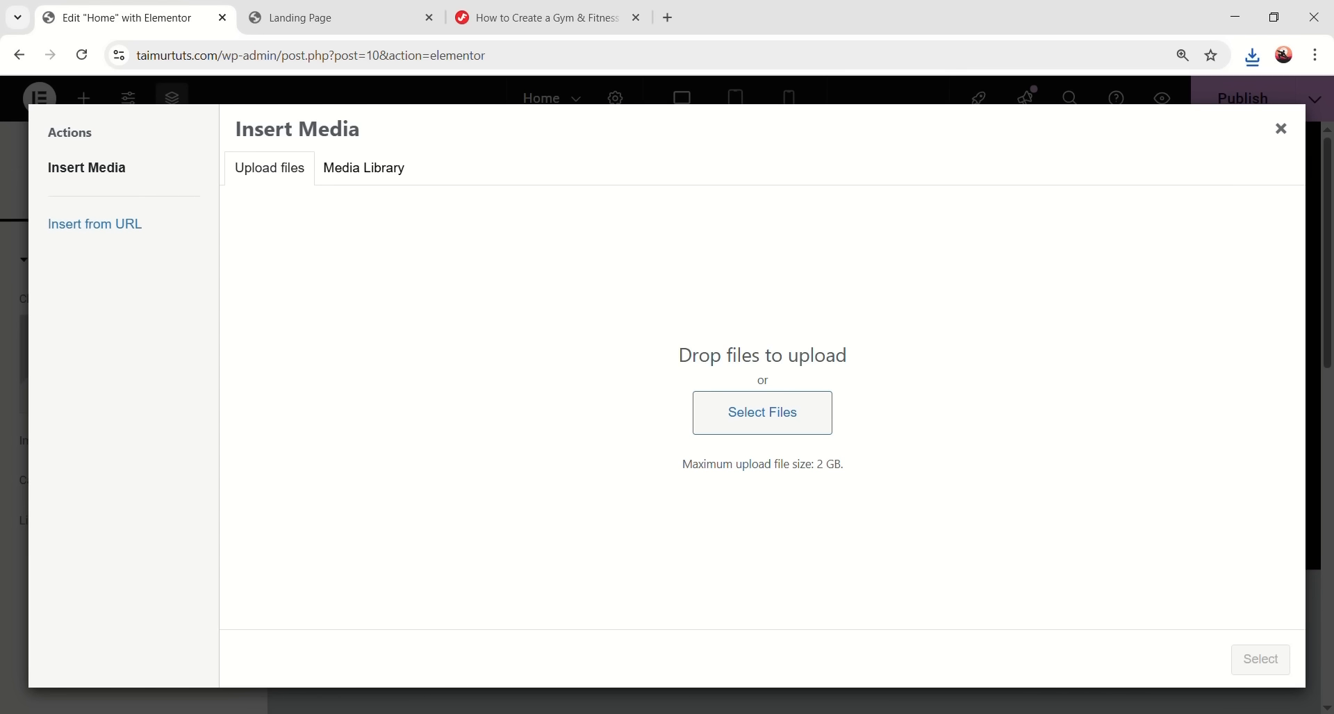
pyautogui.click(268, 713)
pyautogui.click(859, 417)
pyautogui.moveTo(934, 160); pyautogui.dragTo(1173, 144)
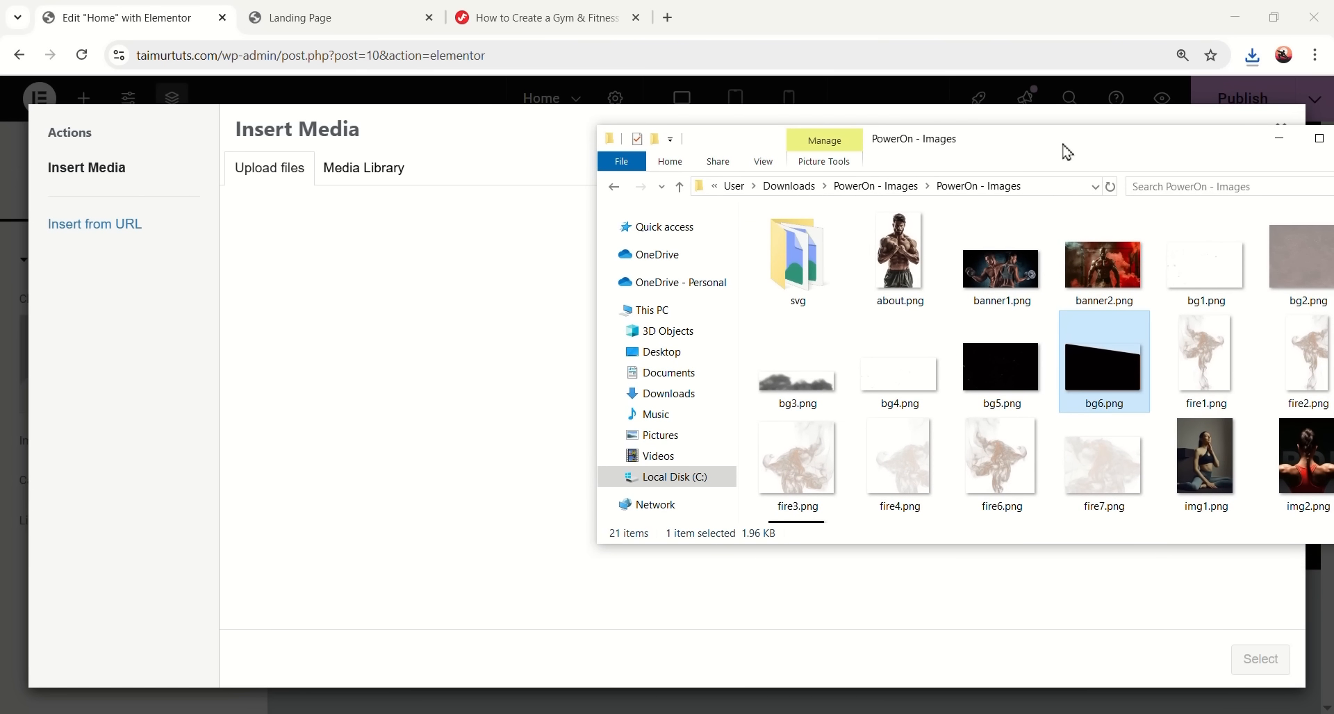
pyautogui.moveTo(1119, 143); pyautogui.dragTo(983, 139)
# - Upload all 20 images to the media library, leaving out the svg folder
pyautogui.click(898, 353)
pyautogui.hotkey('ctrl', 'a')
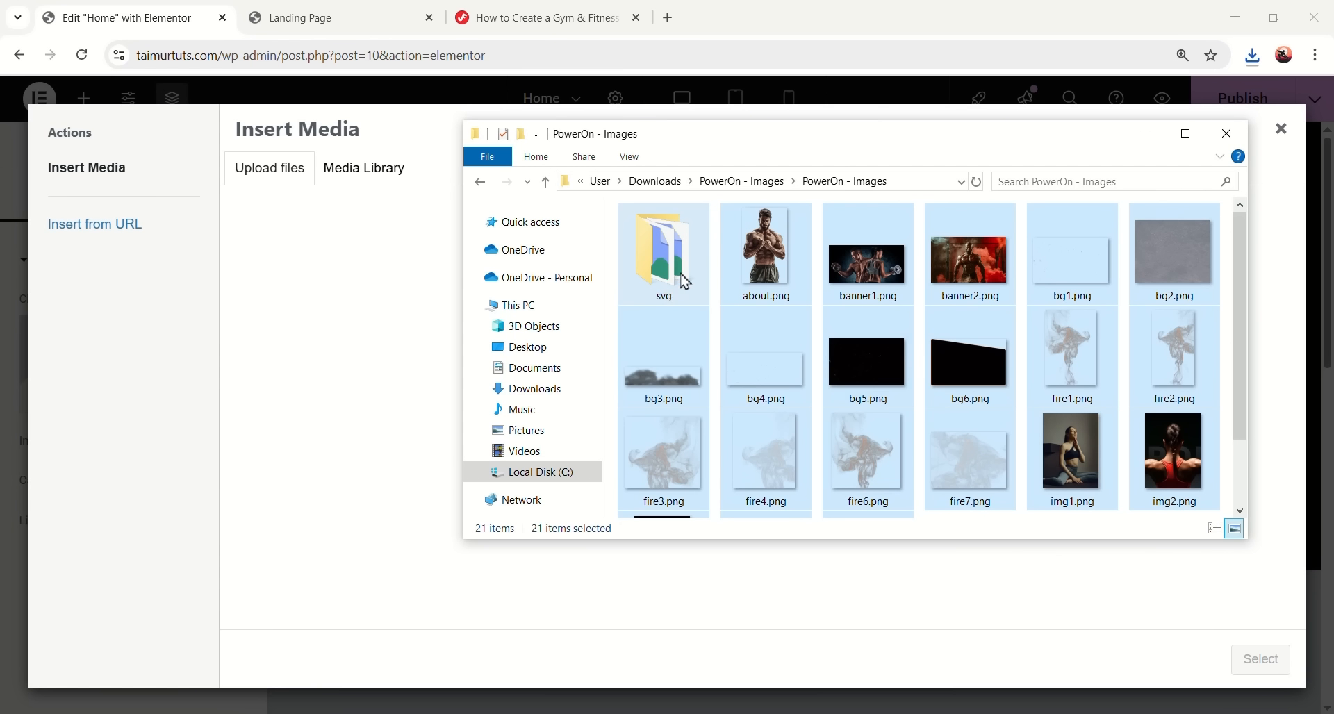
pyautogui.keyDown('ctrl'); pyautogui.click(672, 295); pyautogui.keyUp('ctrl')
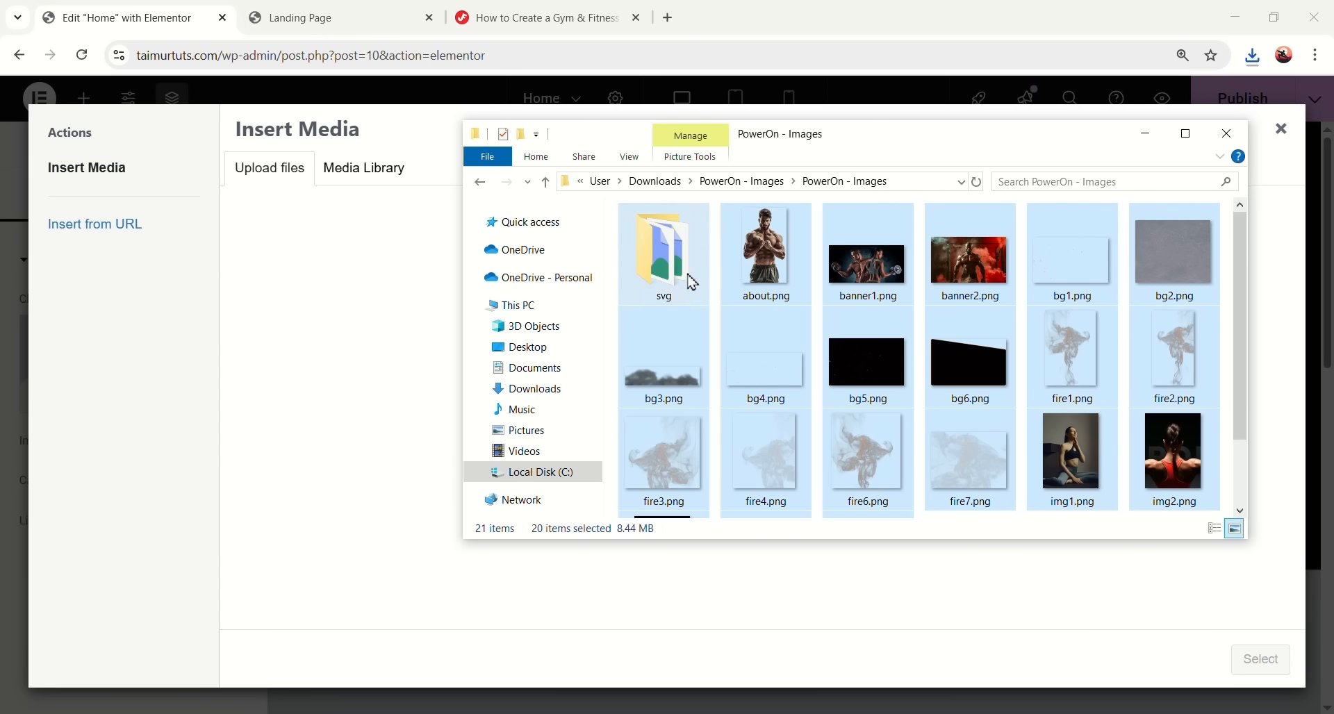
pyautogui.scroll(-2, 1000, 309)
pyautogui.scroll(2, 983, 453)
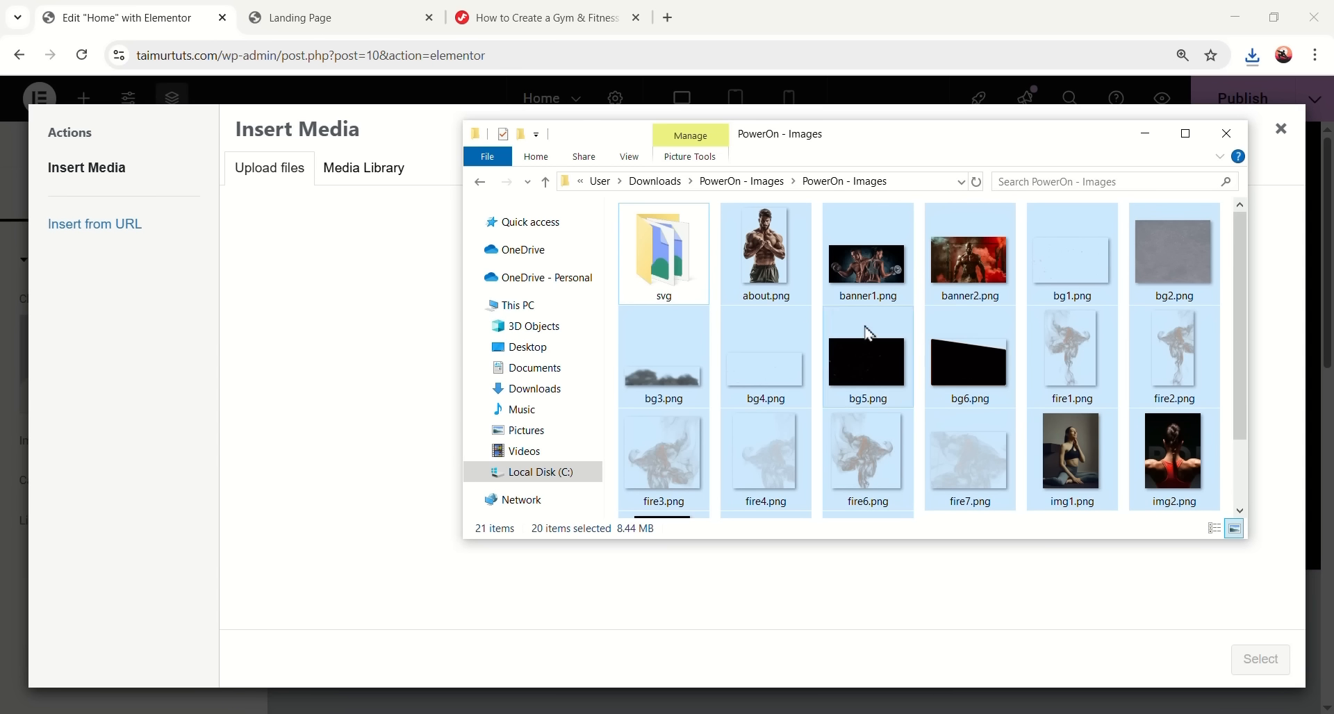
pyautogui.moveTo(778, 264); pyautogui.dragTo(321, 386)
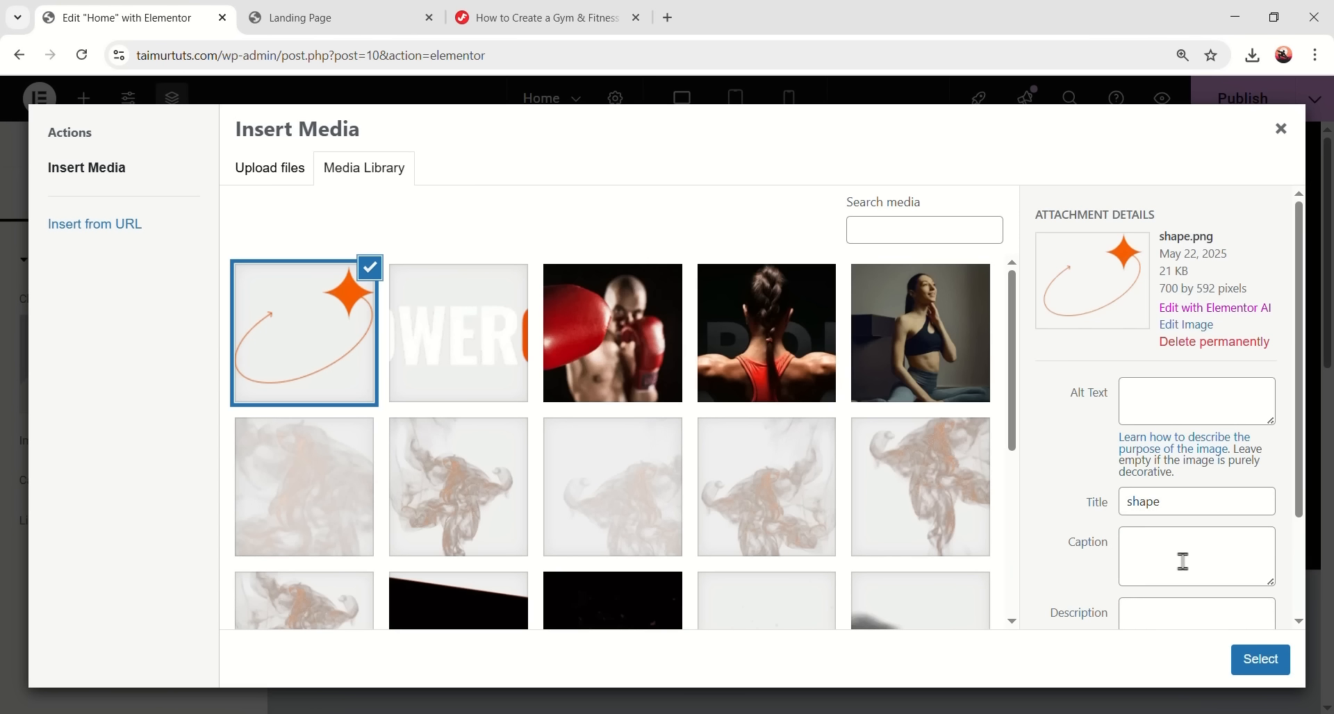
# - Insert banner1.png, the couple lifting dumbbells, into the image widget
pyautogui.scroll(-5, 637, 515)
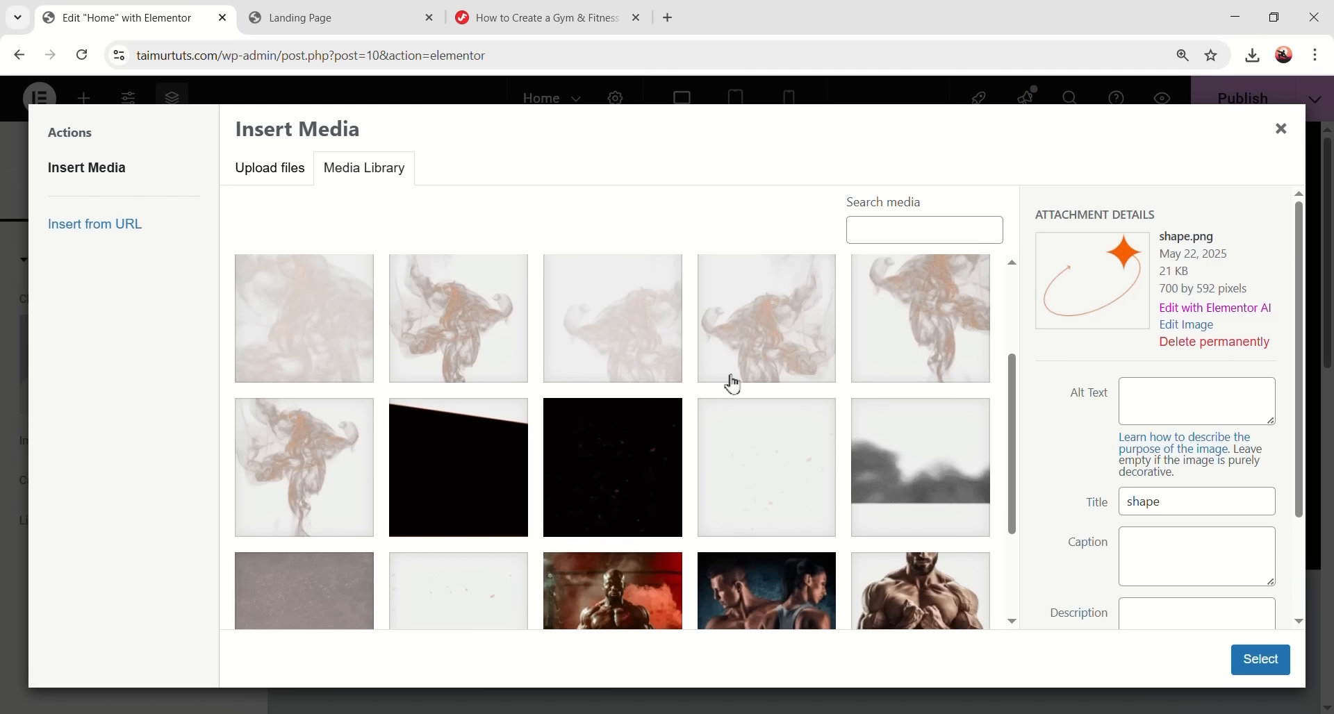
pyautogui.click(725, 454)
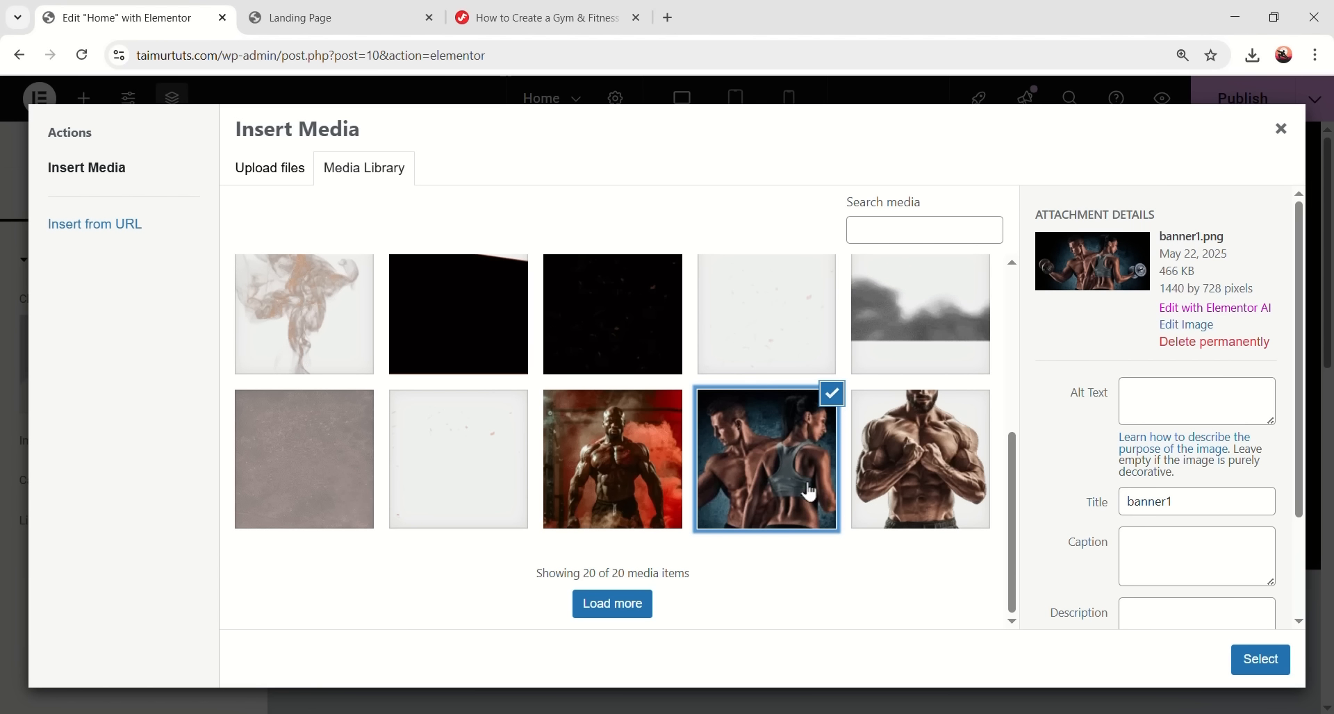
pyautogui.click(1261, 657)
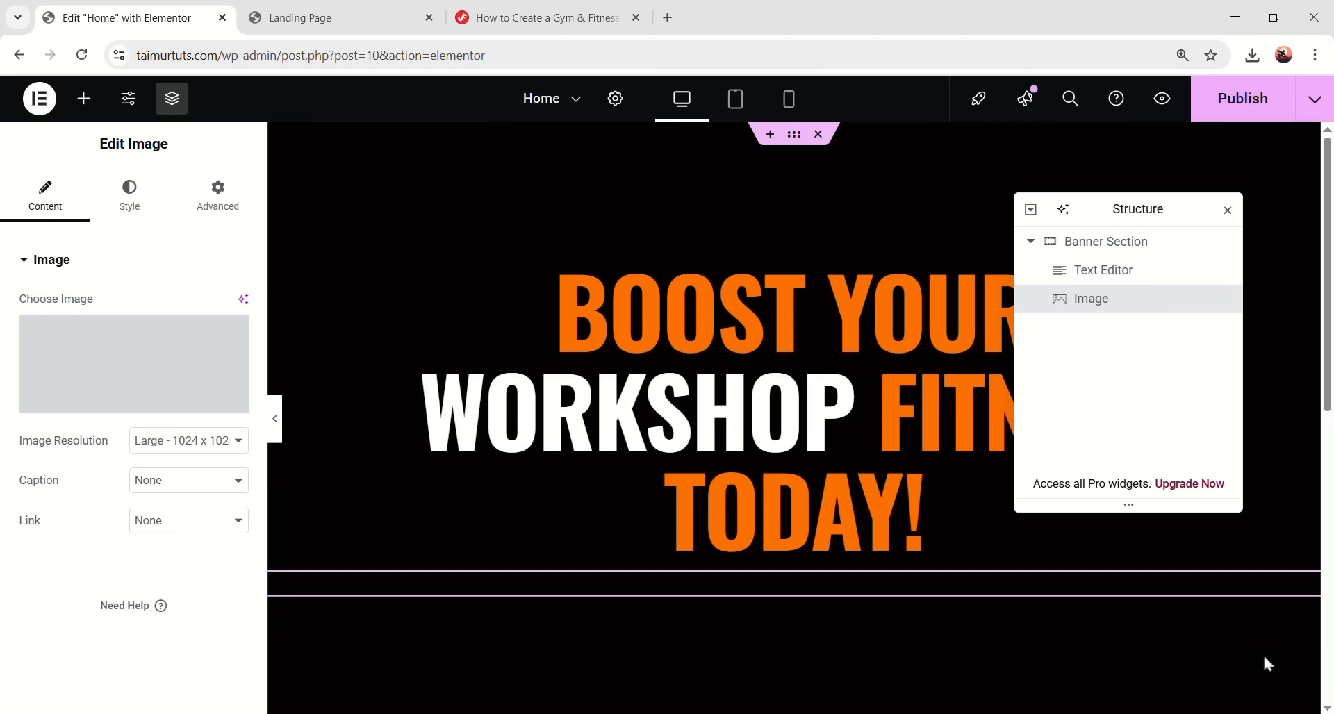
# - Set the fitness photo's resolution to Full and its width to Full Width (100%)
pyautogui.scroll(-8, 616, 358)
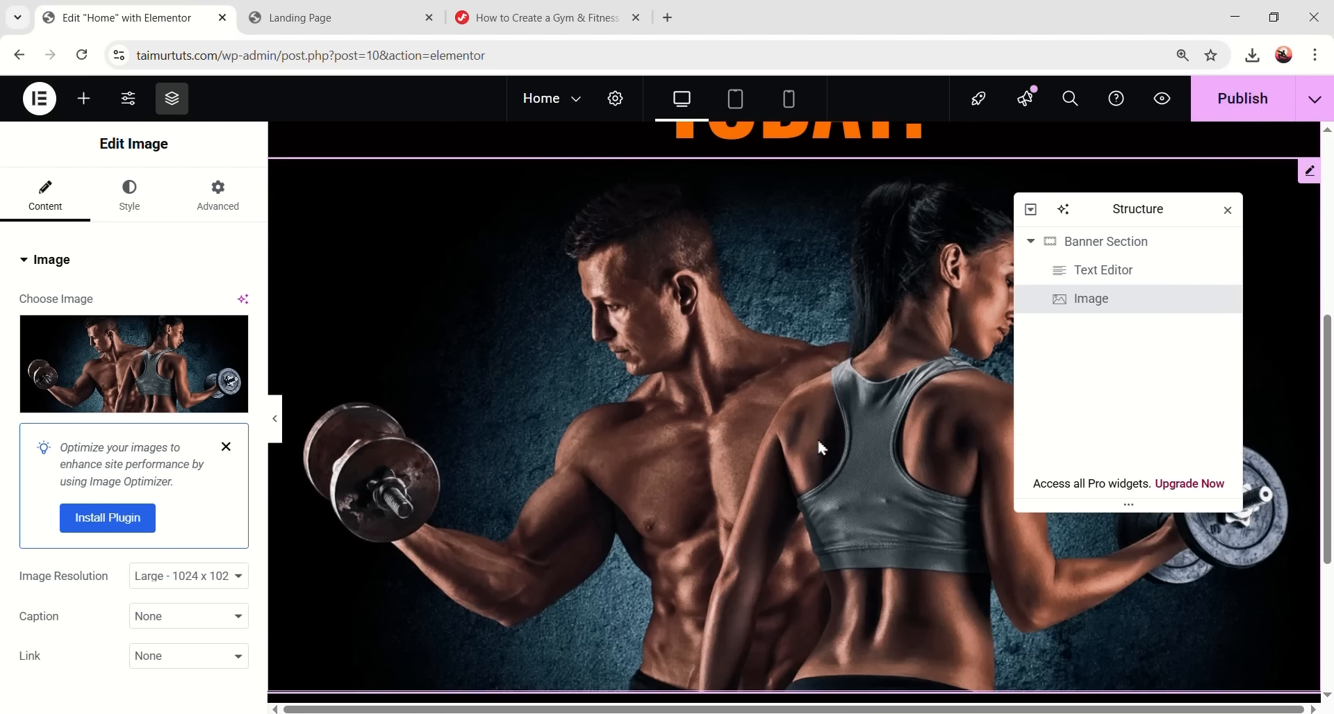
pyautogui.scroll(8, 891, 368)
pyautogui.scroll(-1, 765, 581)
pyautogui.scroll(1, 811, 610)
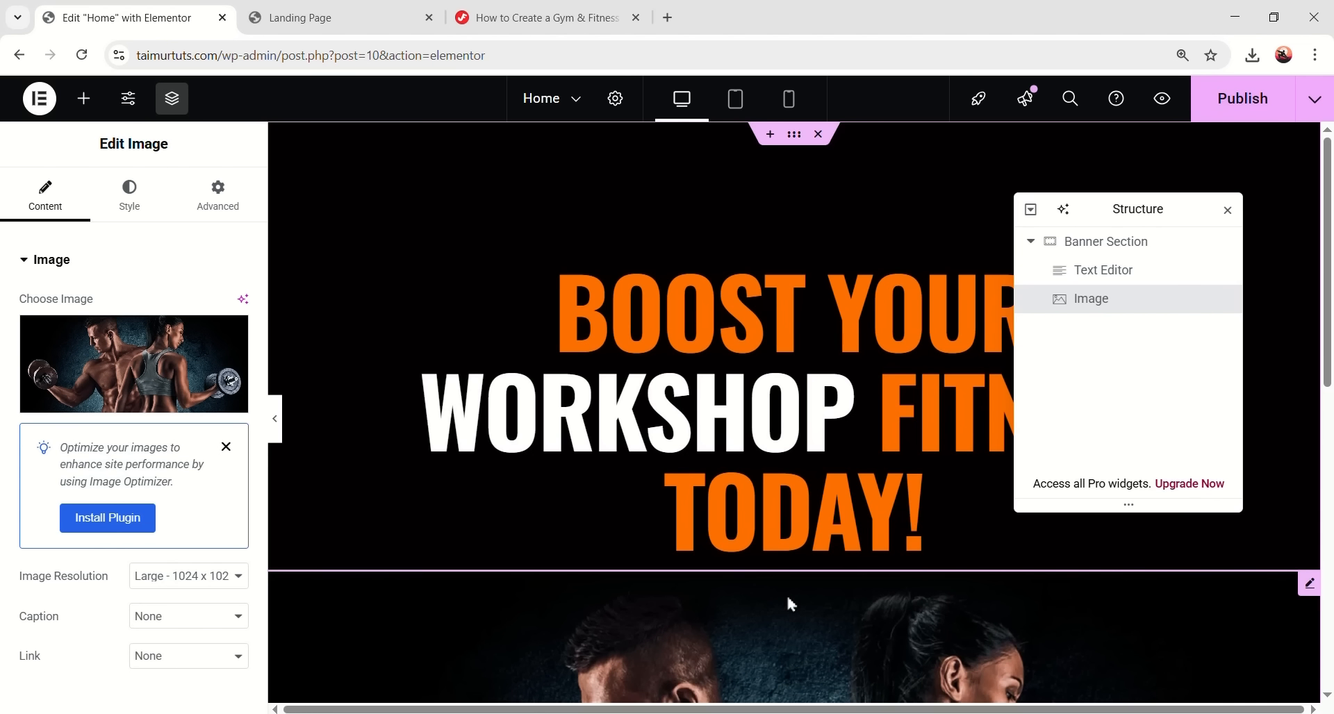
pyautogui.scroll(-1, 812, 556)
pyautogui.scroll(-2, 806, 549)
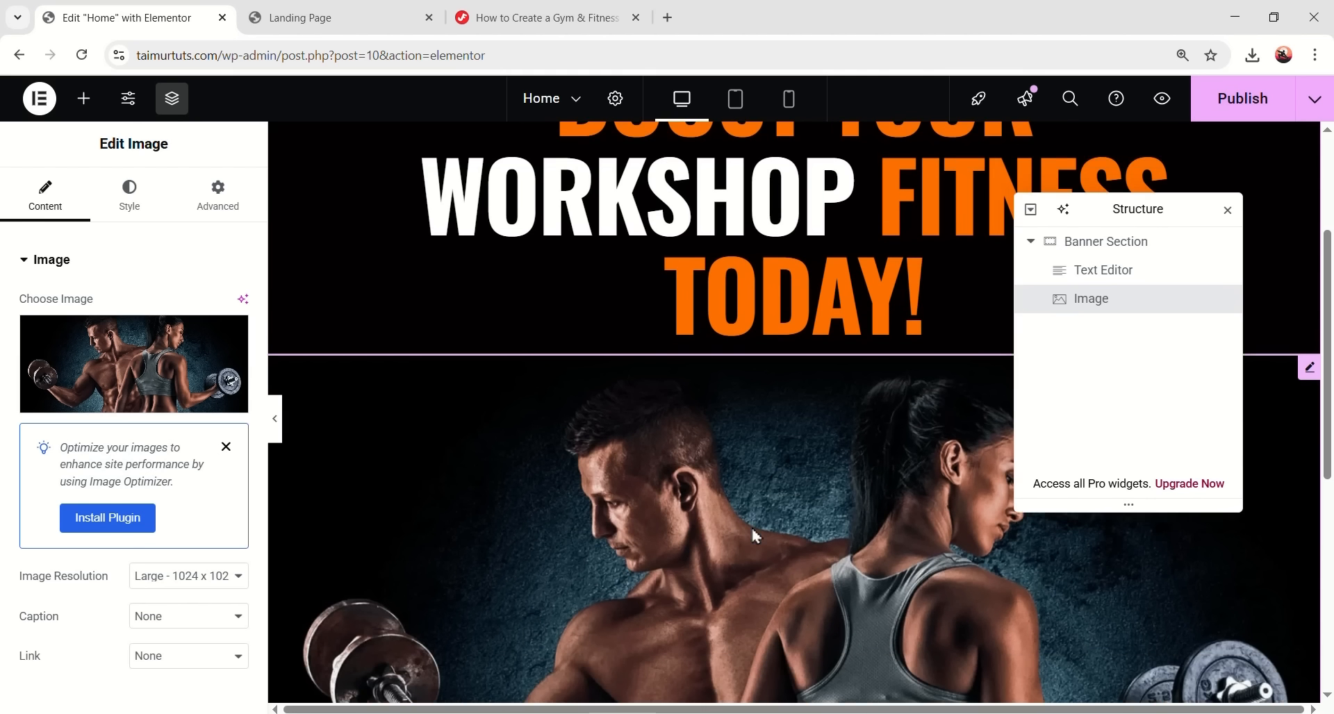
pyautogui.click(183, 589)
pyautogui.click(174, 531)
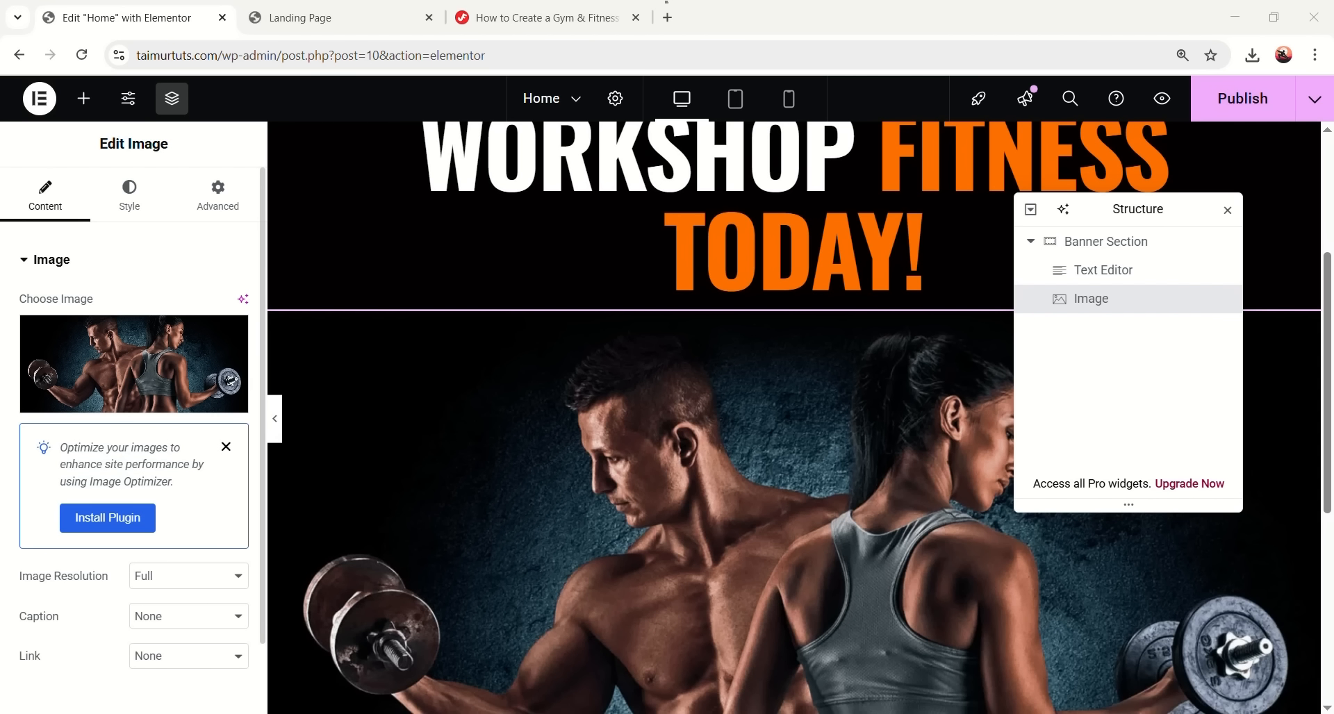
pyautogui.click(217, 201)
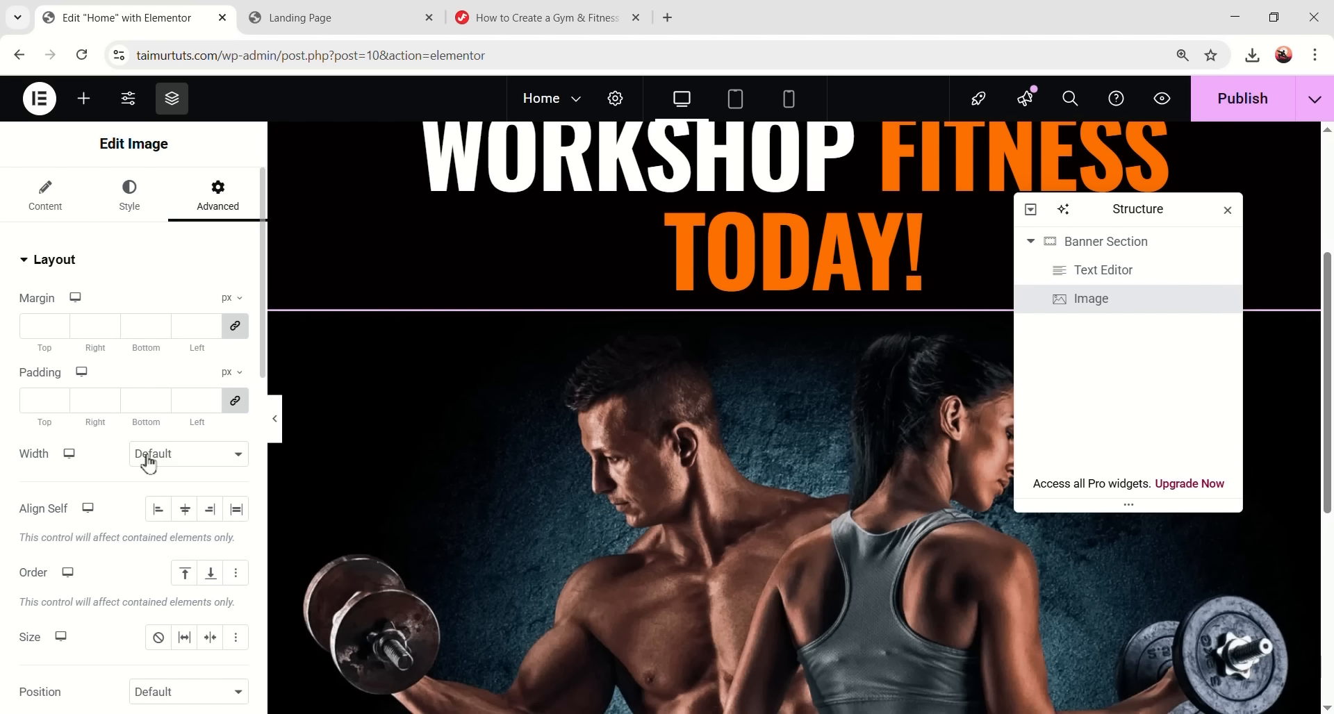
pyautogui.click(147, 460)
pyautogui.click(191, 498)
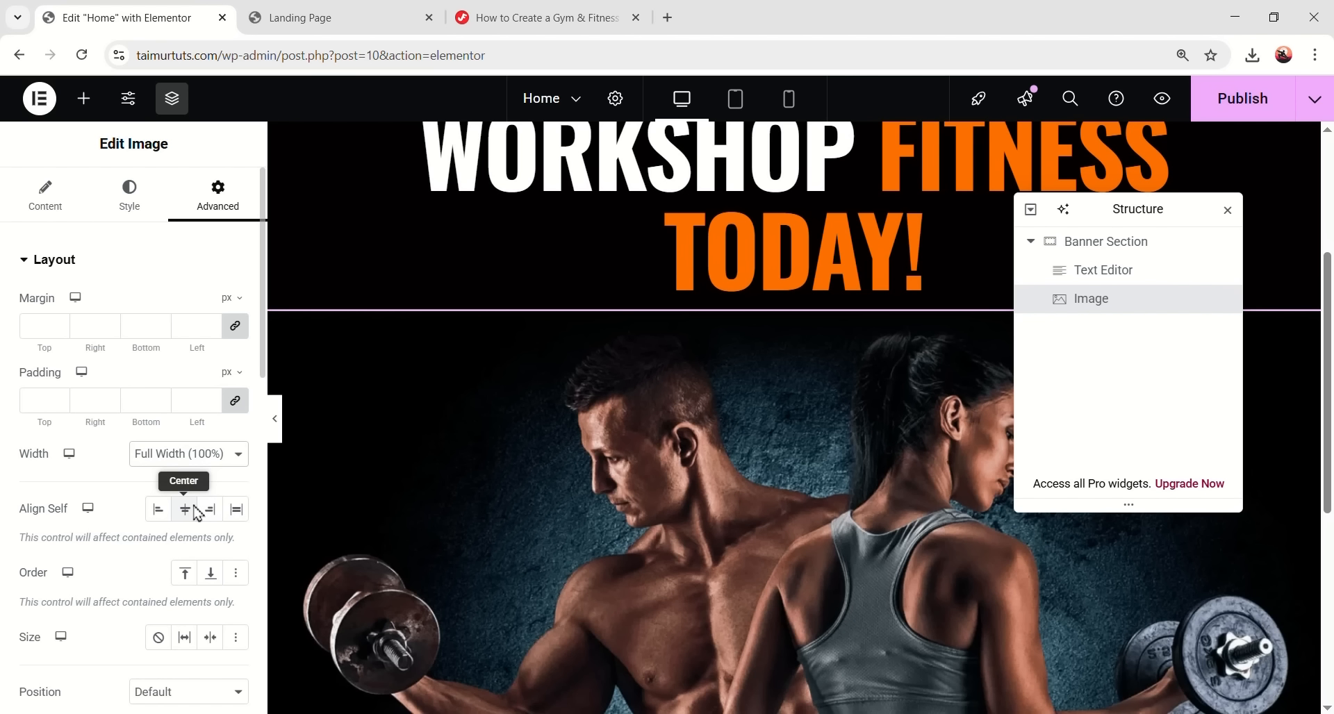
# - Make the photo Absolute with 0 offsets, anchored to the bottom-left of the banner
pyautogui.scroll(-4, 182, 439)
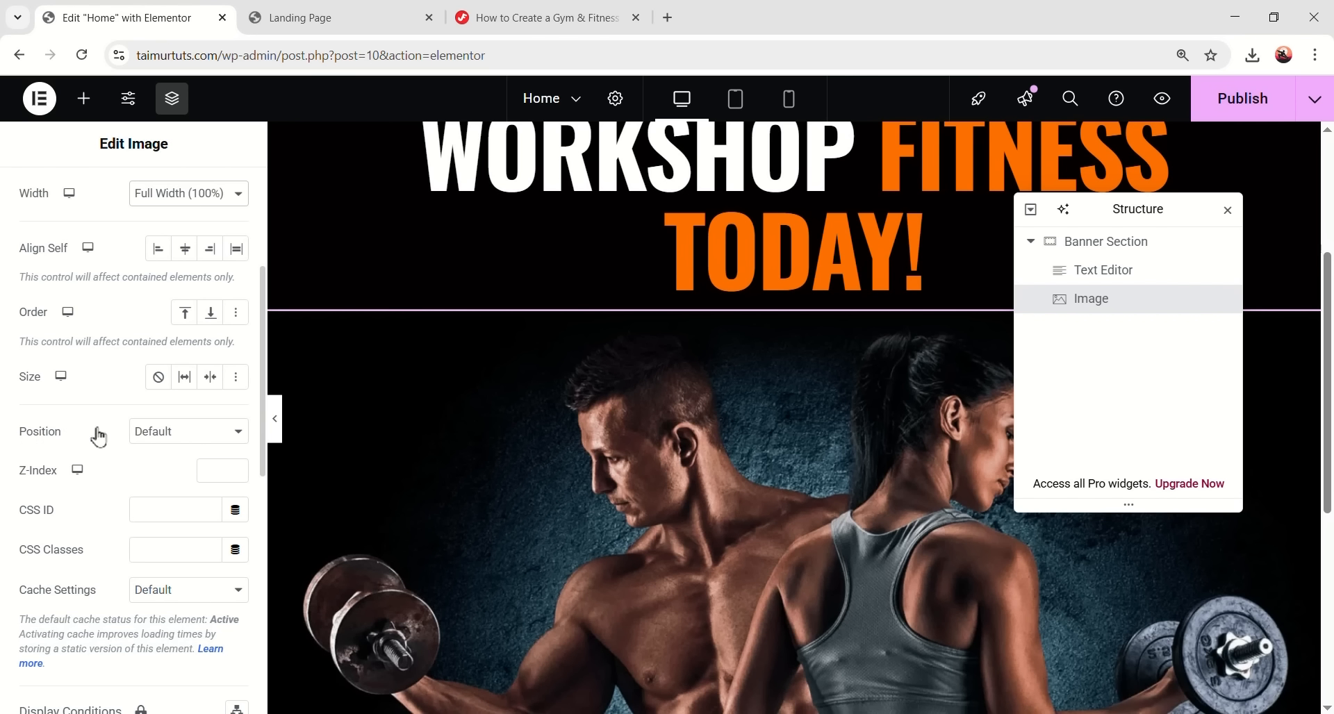
pyautogui.click(169, 430)
pyautogui.click(159, 476)
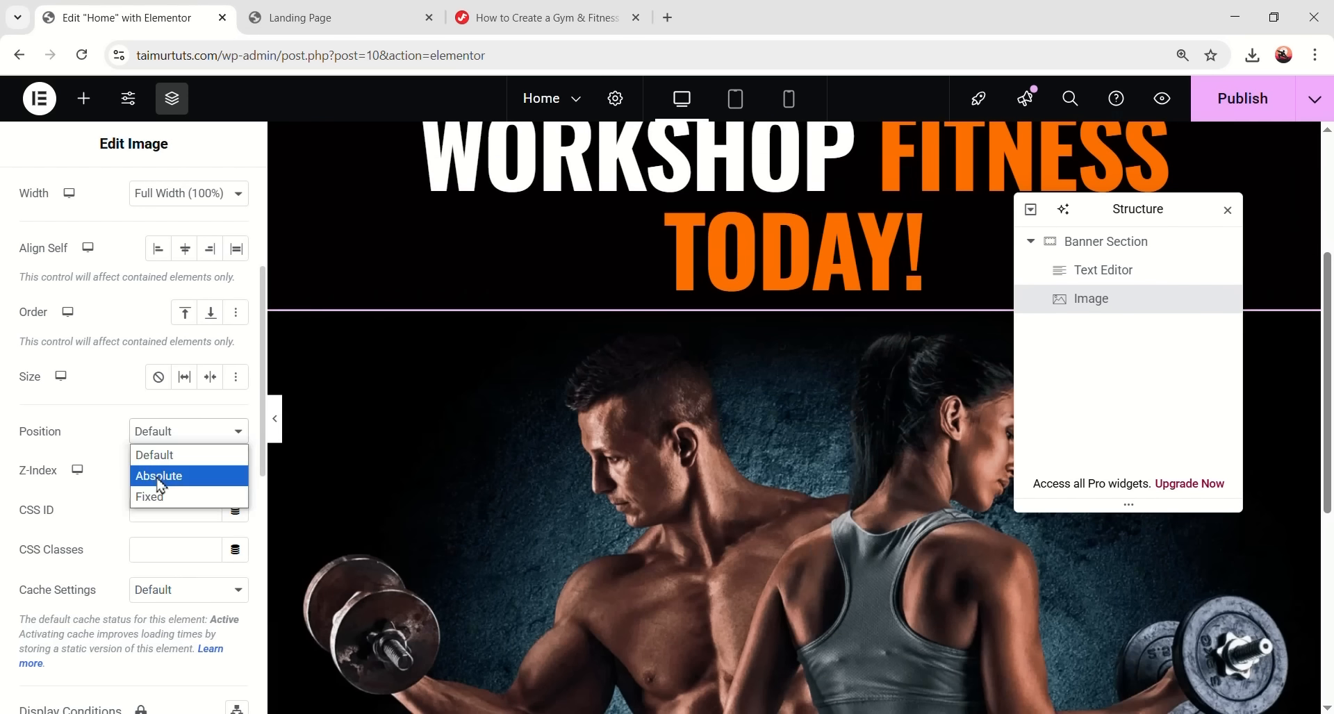
pyautogui.click(160, 476)
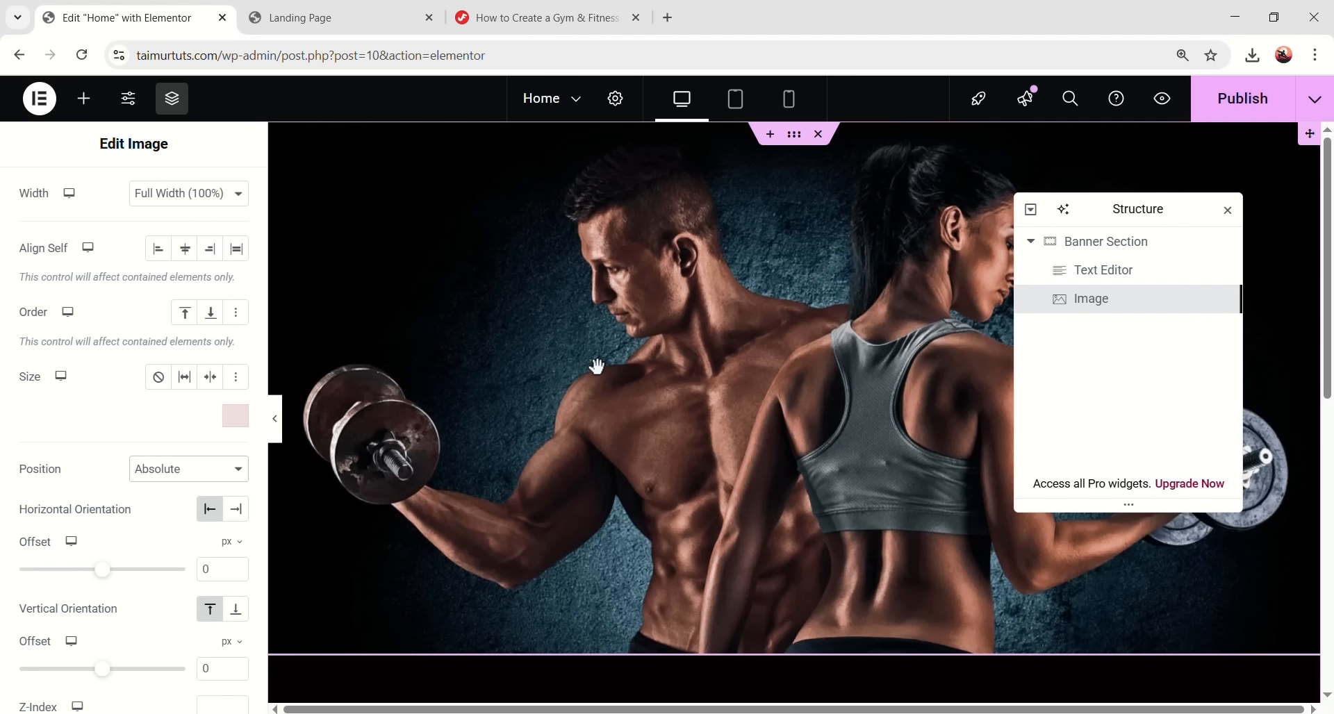
pyautogui.moveTo(1308, 143); pyautogui.dragTo(913, 239)
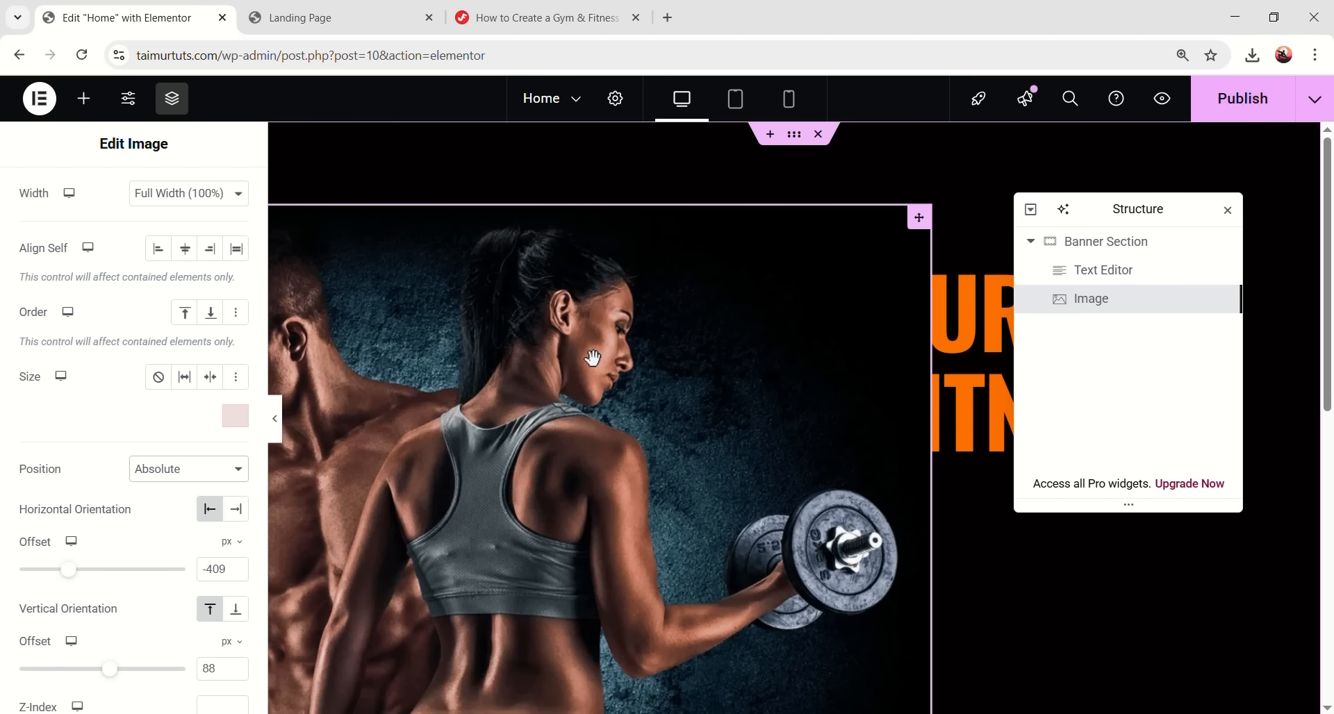
pyautogui.hotkey('ctrl', 'z')
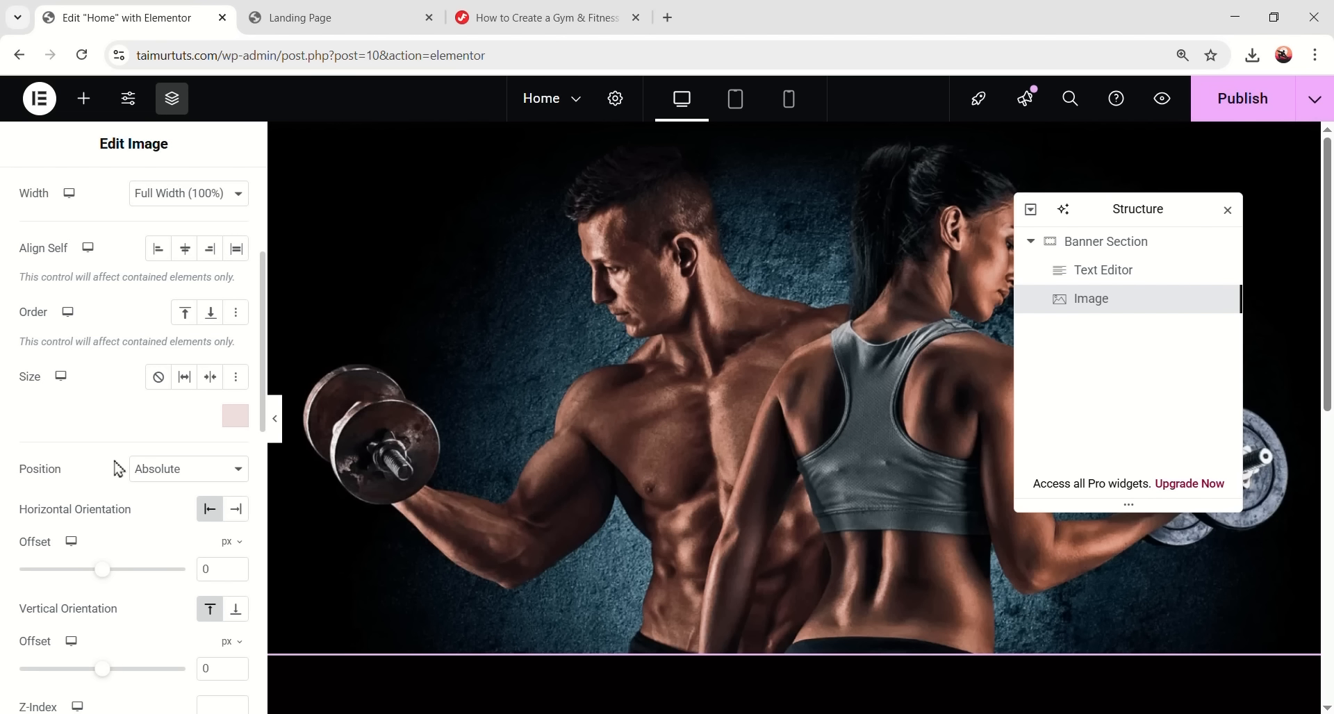
pyautogui.scroll(-2, 120, 464)
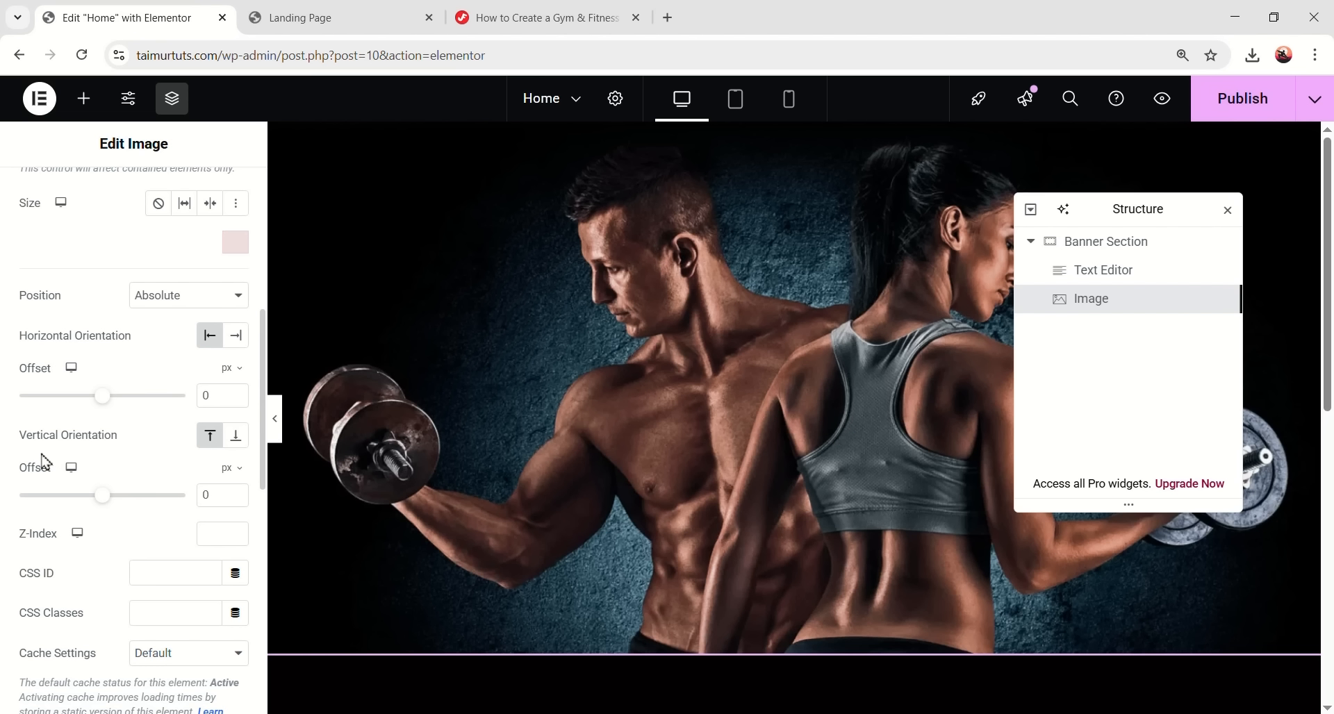
pyautogui.click(235, 438)
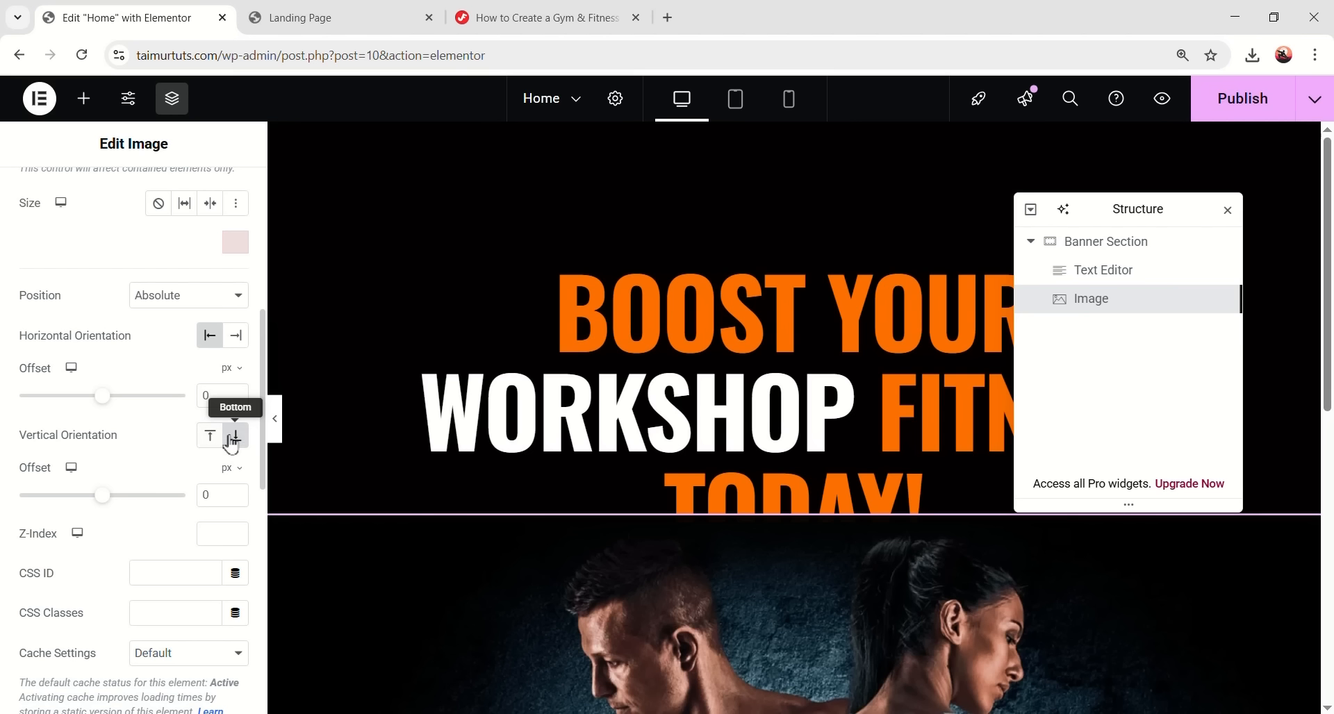
pyautogui.scroll(-5, 695, 531)
pyautogui.scroll(2, 833, 451)
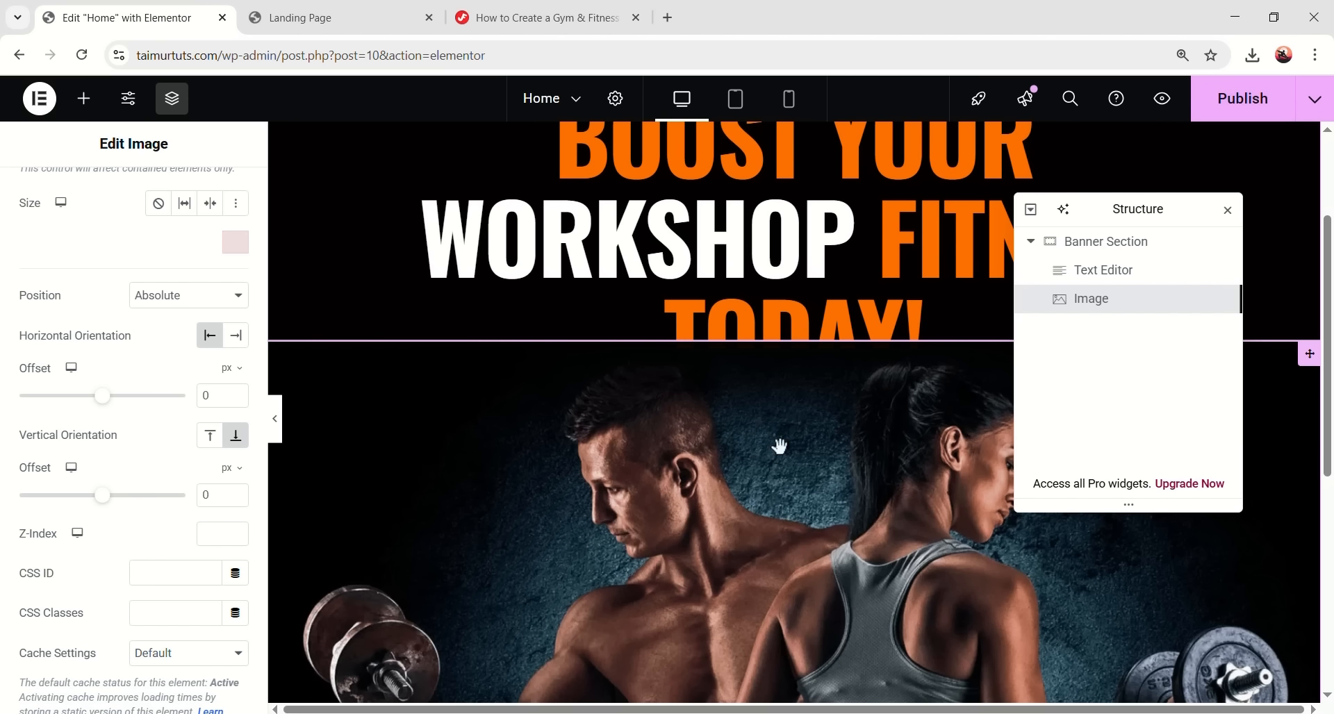
pyautogui.scroll(3, 762, 434)
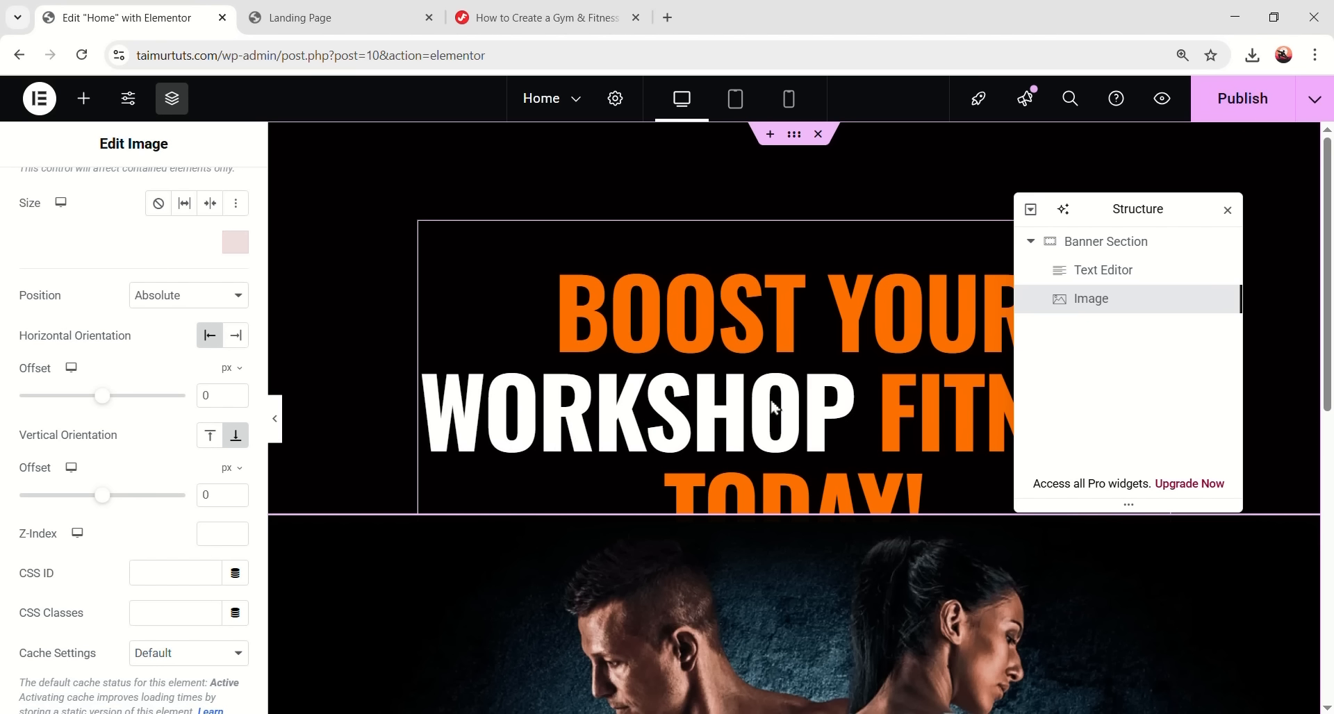
# - Give the banner heading a Z-Index of 2 so it sits above the photo
pyautogui.click(730, 394)
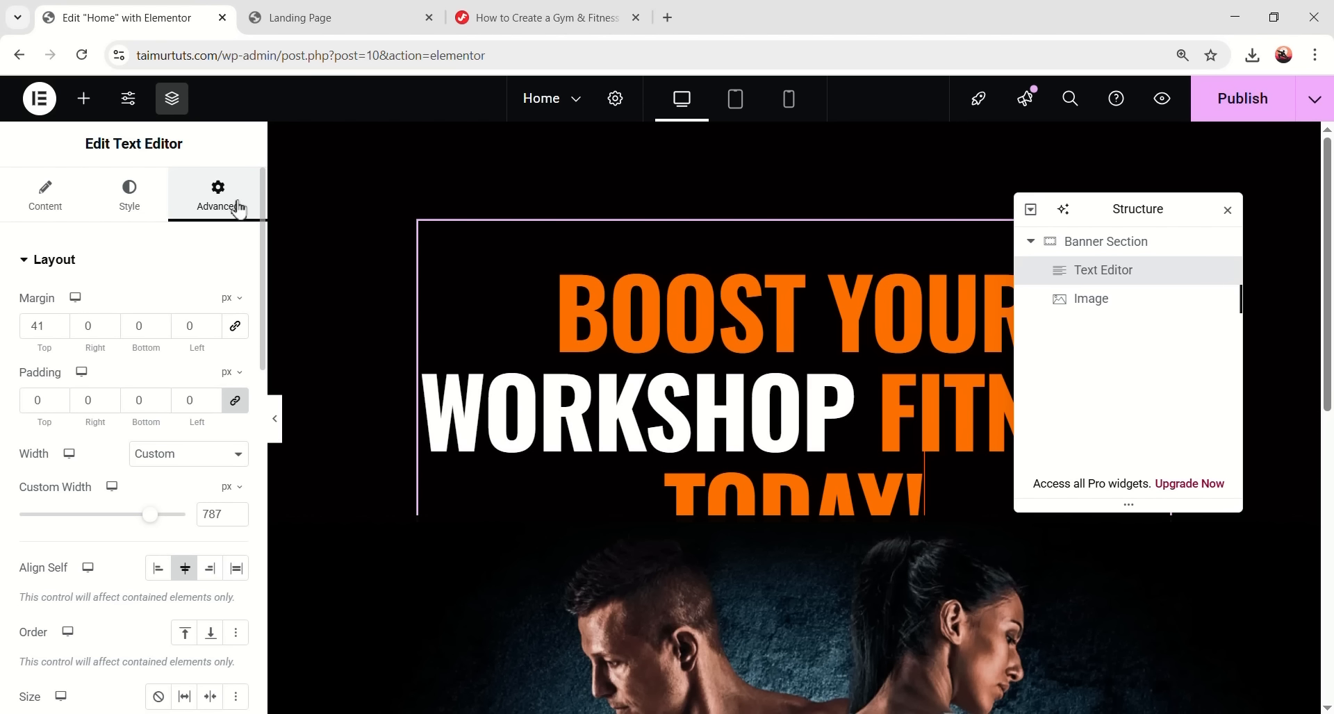
pyautogui.scroll(-5, 164, 415)
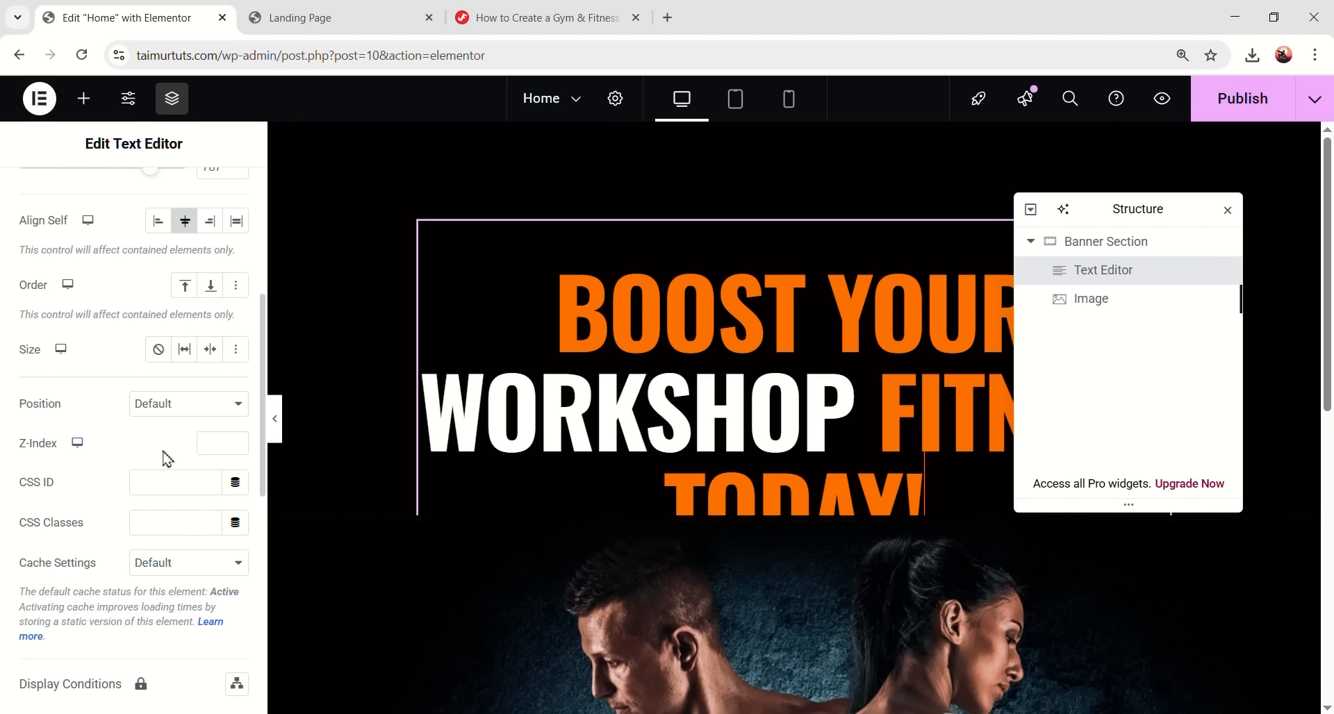
pyautogui.click(225, 442)
pyautogui.write('2')
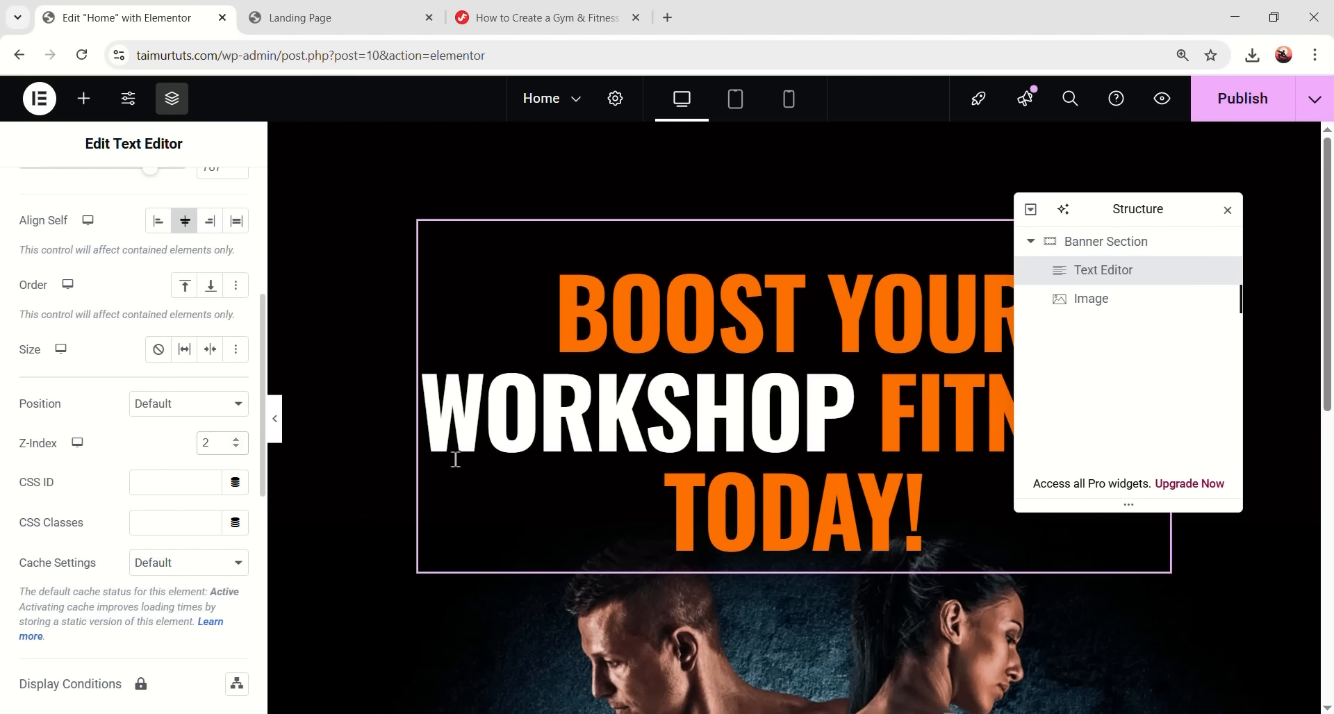
pyautogui.scroll(-2, 875, 490)
pyautogui.scroll(1, 878, 490)
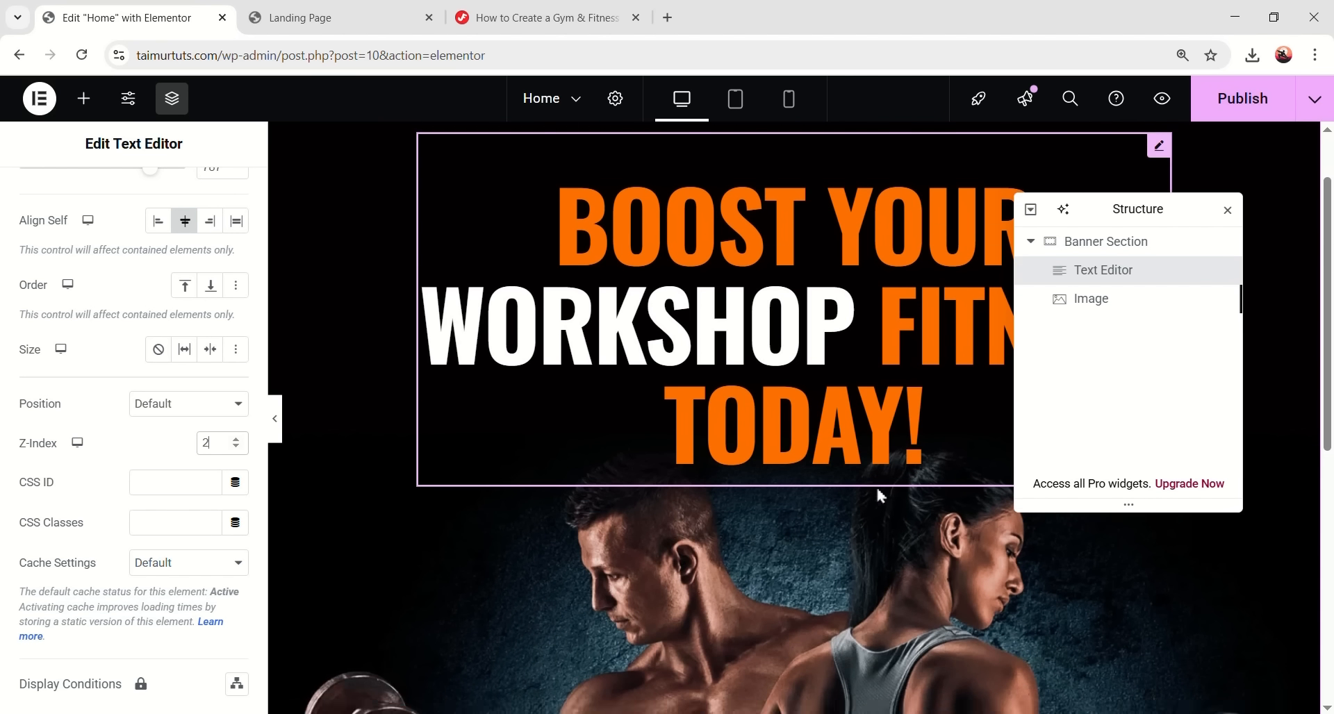
pyautogui.scroll(1, 871, 483)
# - Publish the page and check it in preview mode
pyautogui.click(1236, 97)
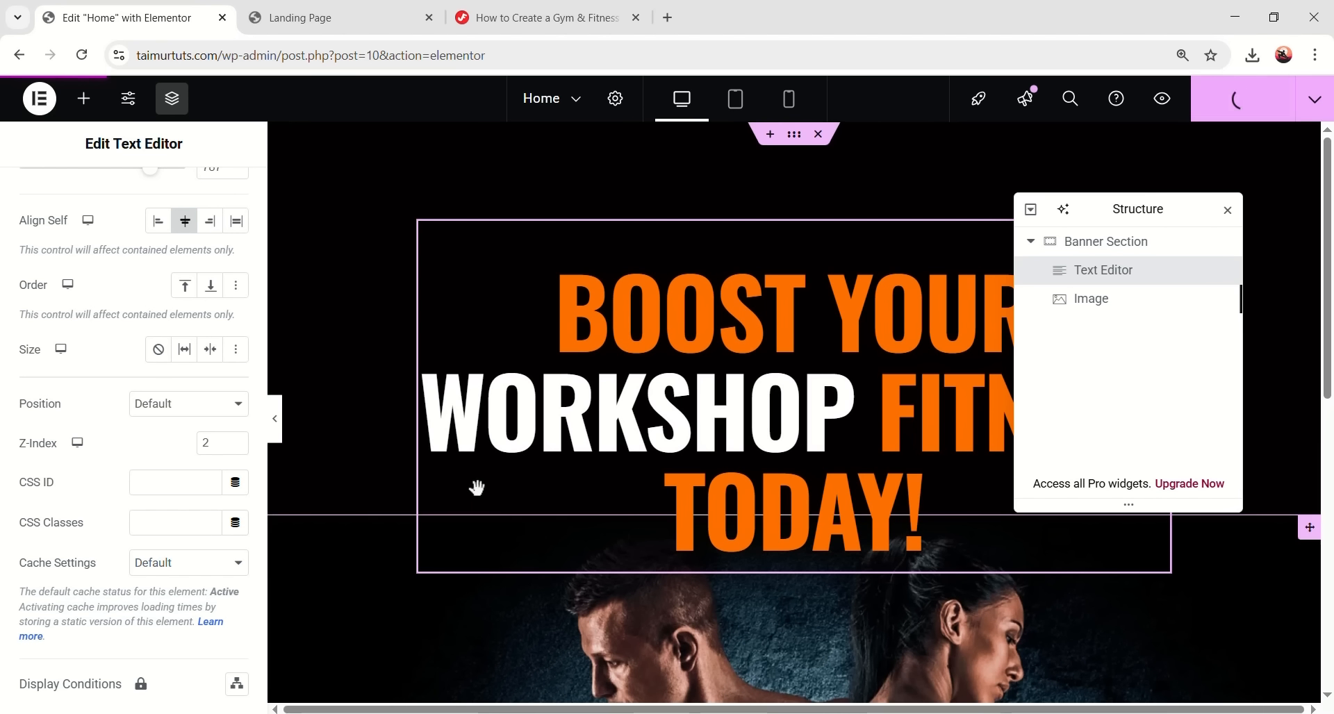
pyautogui.click(276, 423)
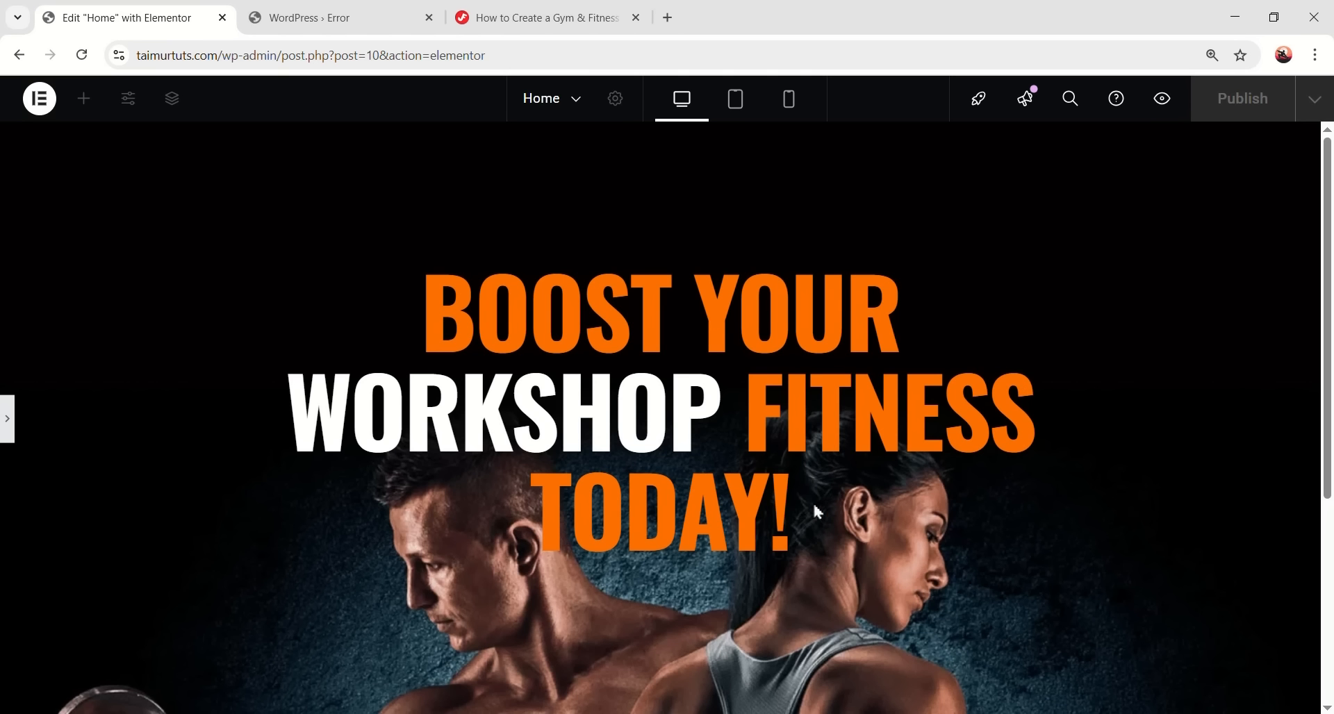
pyautogui.click(7, 421)
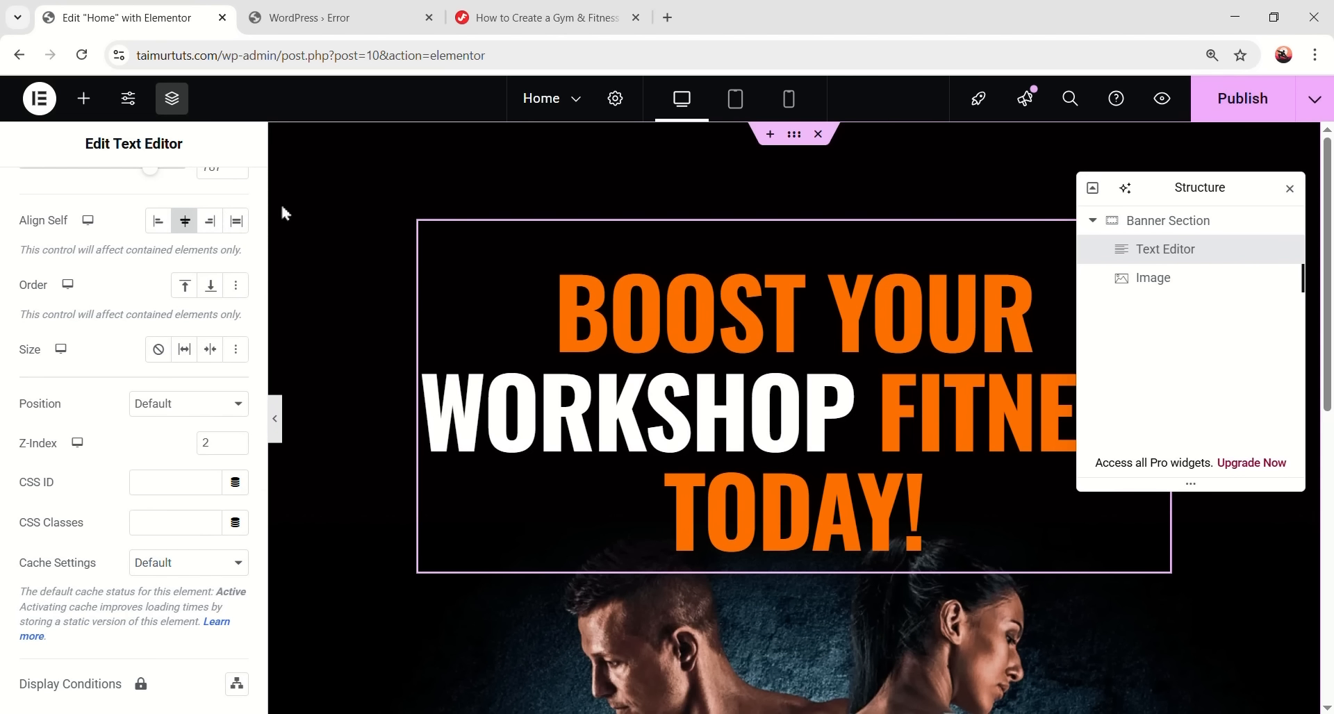
# - Drag a second Image widget into the Banner Section
pyautogui.click(84, 98)
pyautogui.scroll(-2, 951, 398)
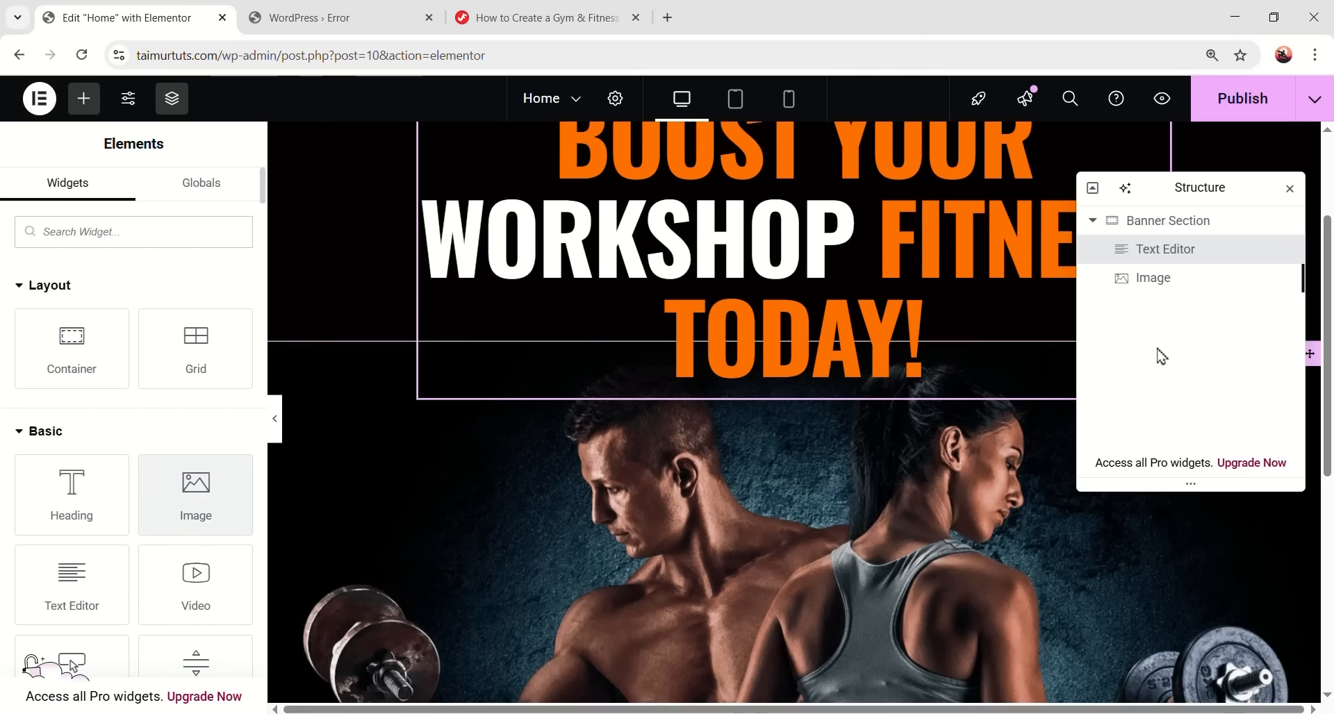
pyautogui.click(1181, 289)
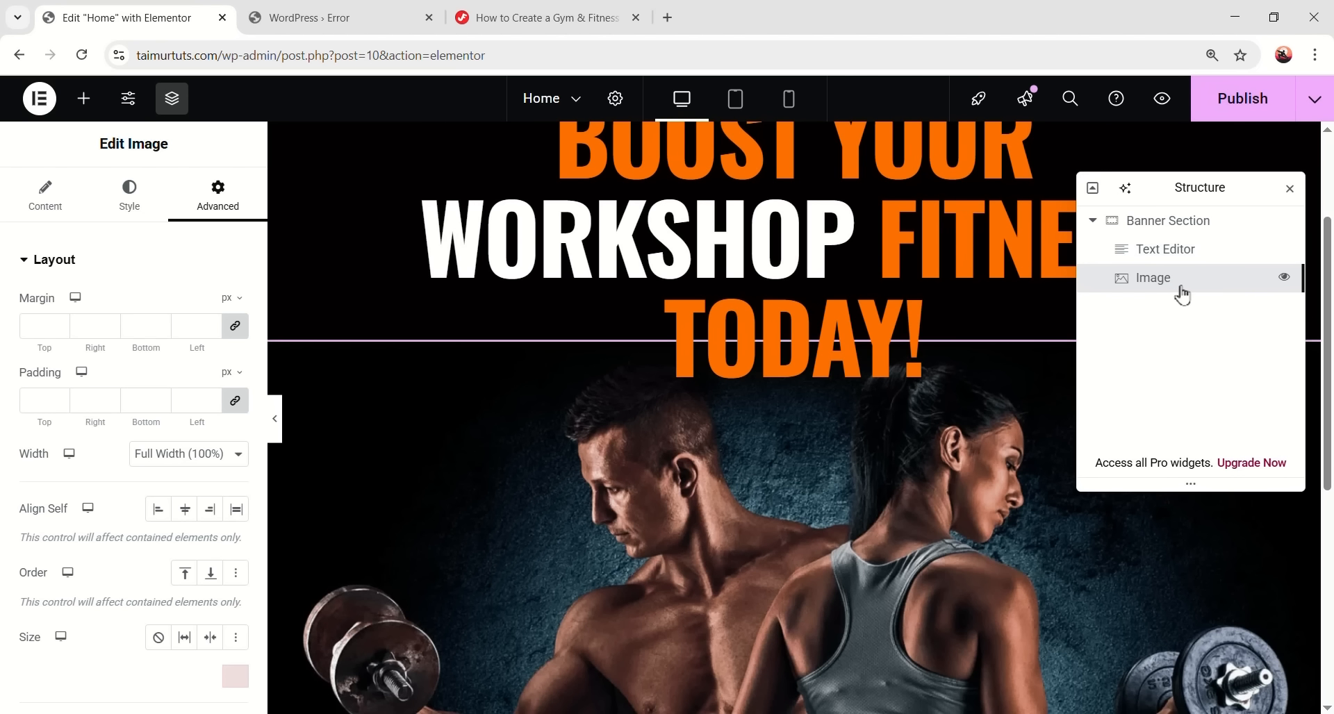
pyautogui.click(83, 98)
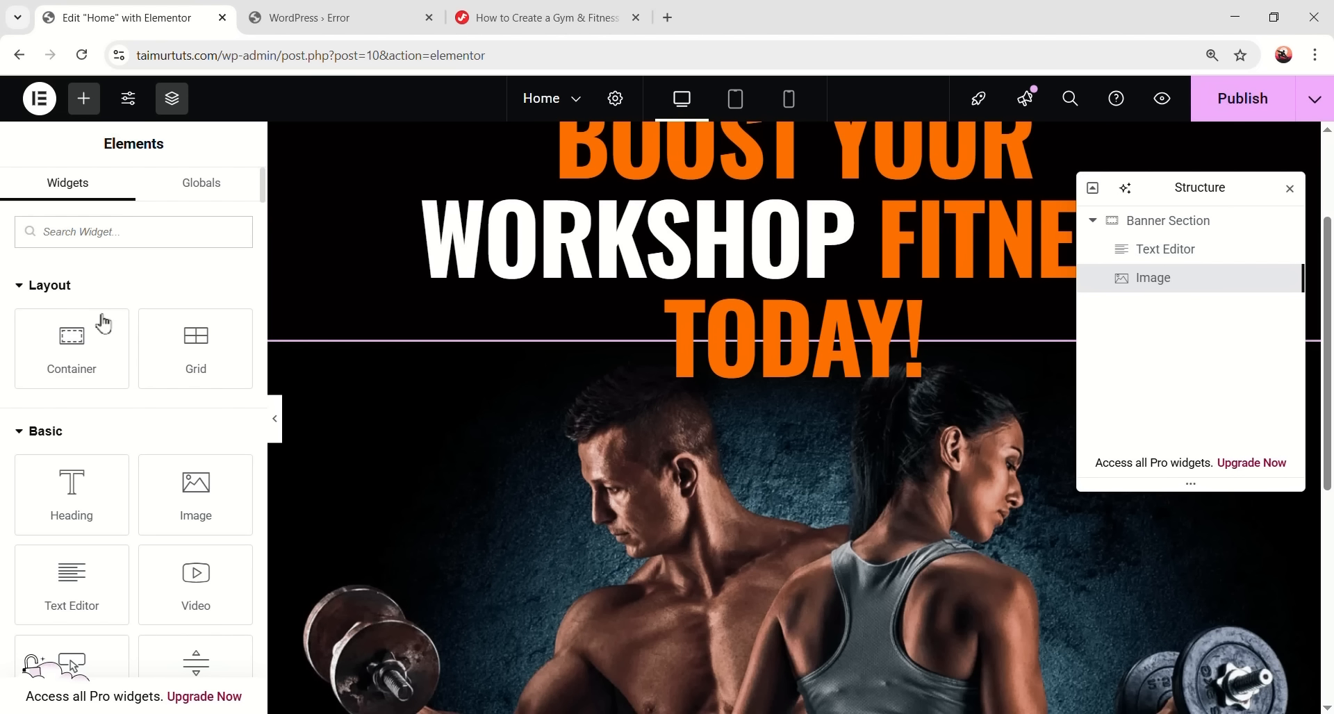
pyautogui.moveTo(189, 489); pyautogui.dragTo(448, 413)
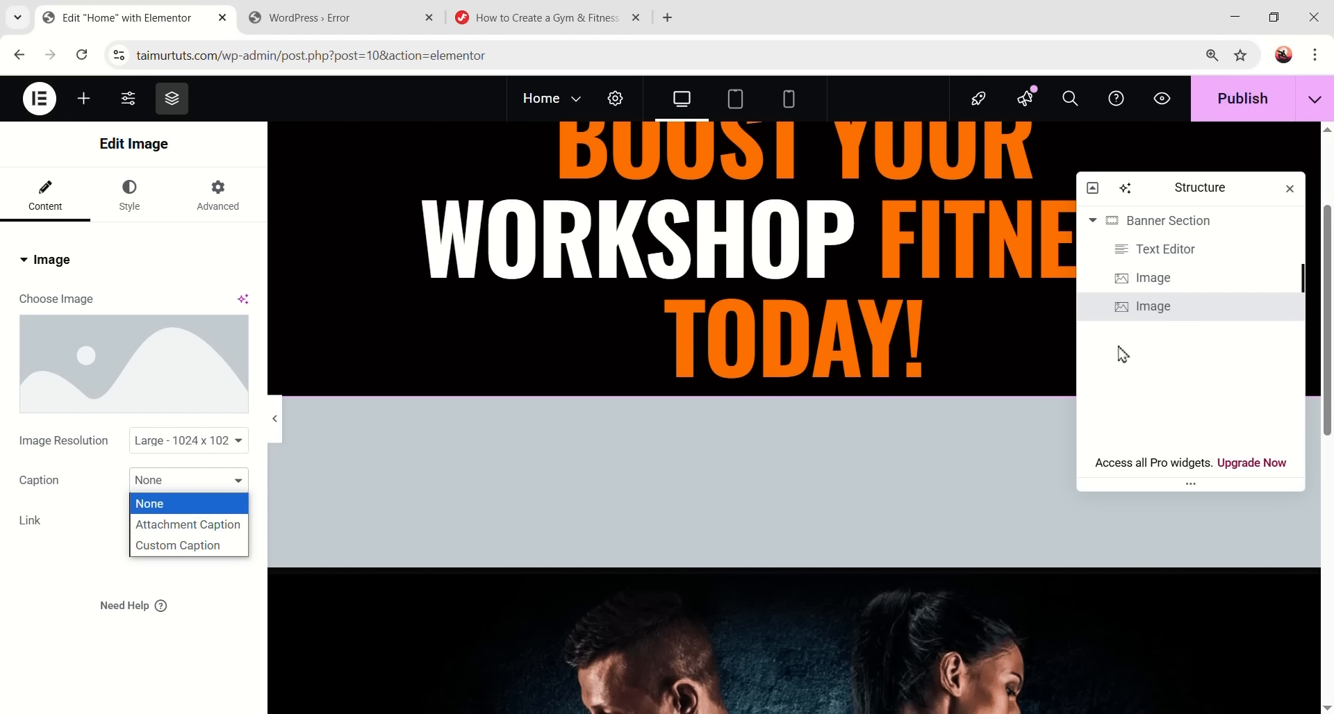
# - Set the new widget's picture to fire1.png, the orange smoke graphic
pyautogui.click(139, 389)
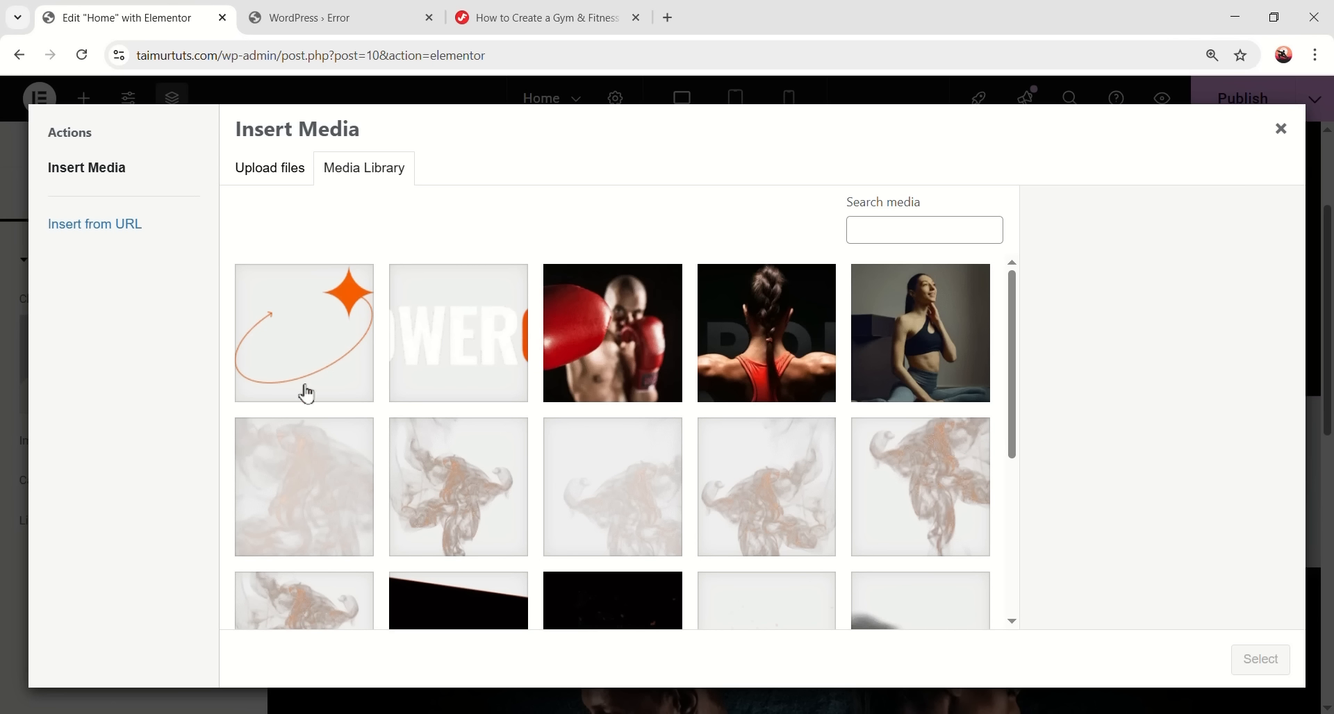
pyautogui.scroll(-2, 306, 394)
pyautogui.scroll(1, 342, 507)
pyautogui.click(327, 566)
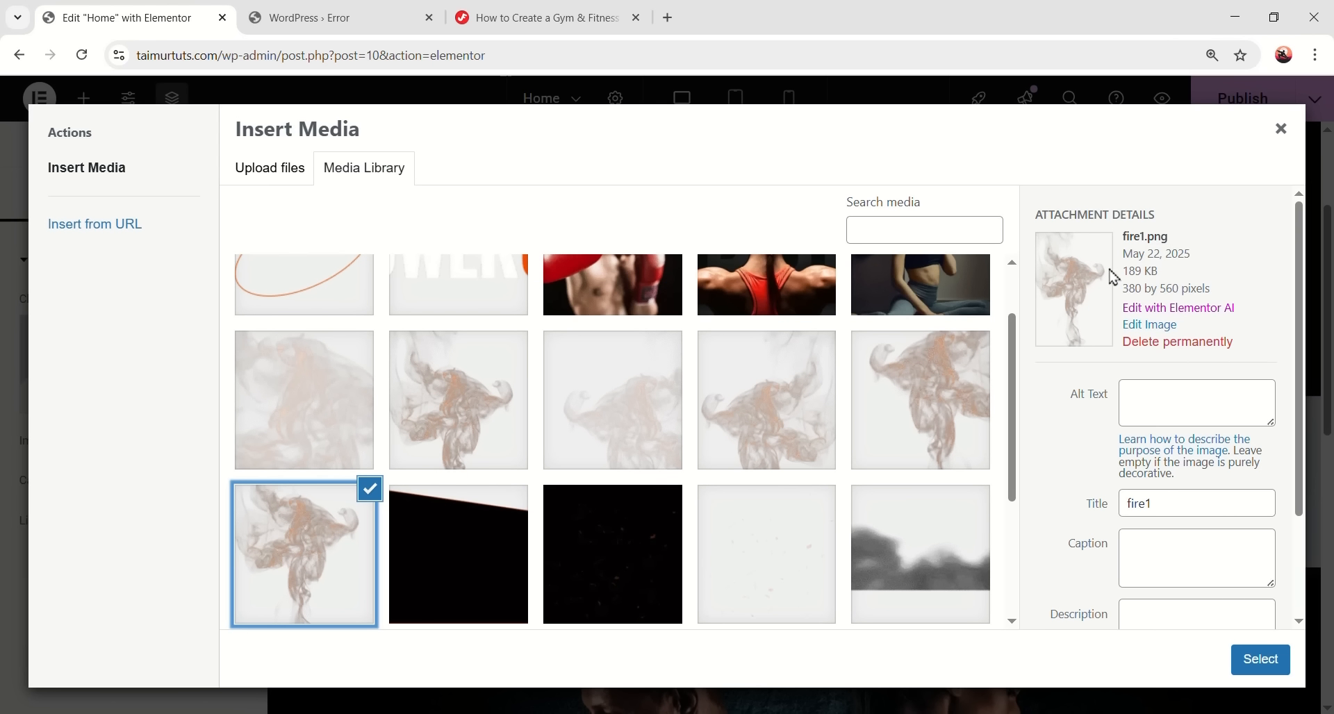
pyautogui.click(1260, 659)
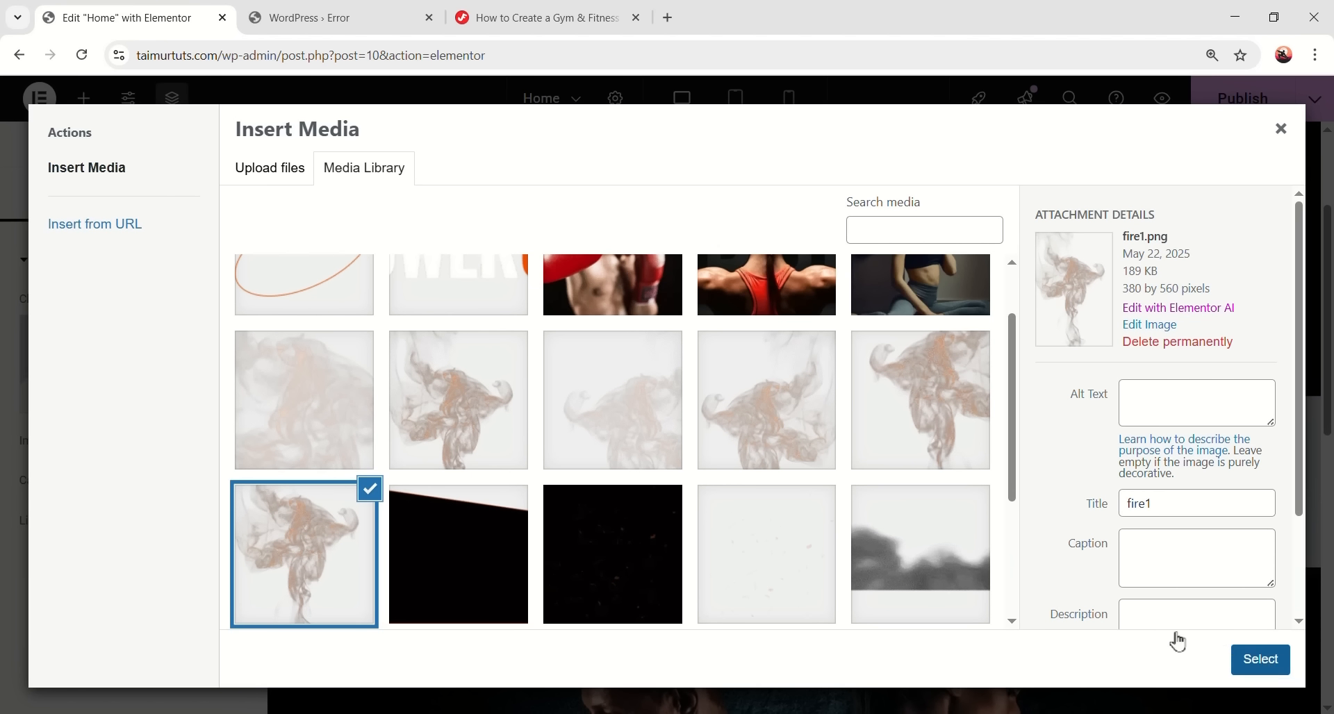
pyautogui.scroll(-10, 815, 524)
pyautogui.scroll(9, 824, 518)
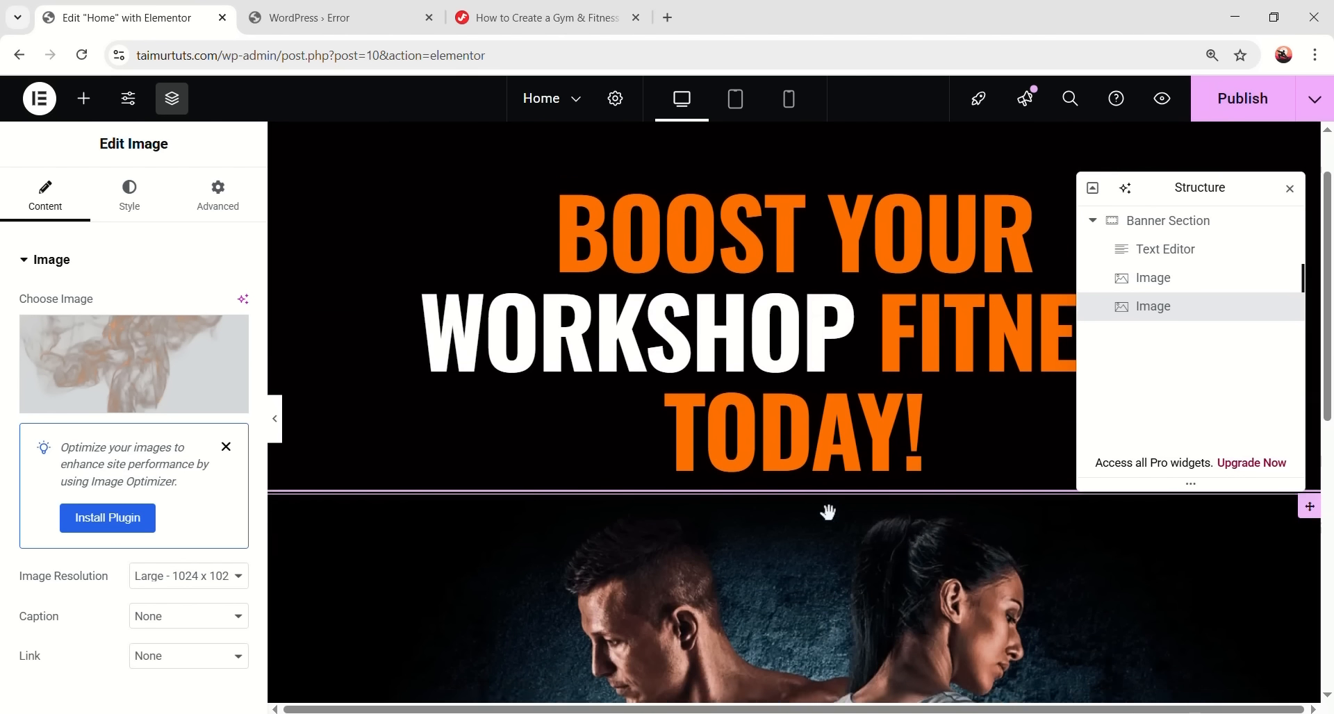
pyautogui.scroll(-5, 707, 316)
# - Send the fitness photo behind with a Z-Index of -5
pyautogui.scroll(-3, 764, 486)
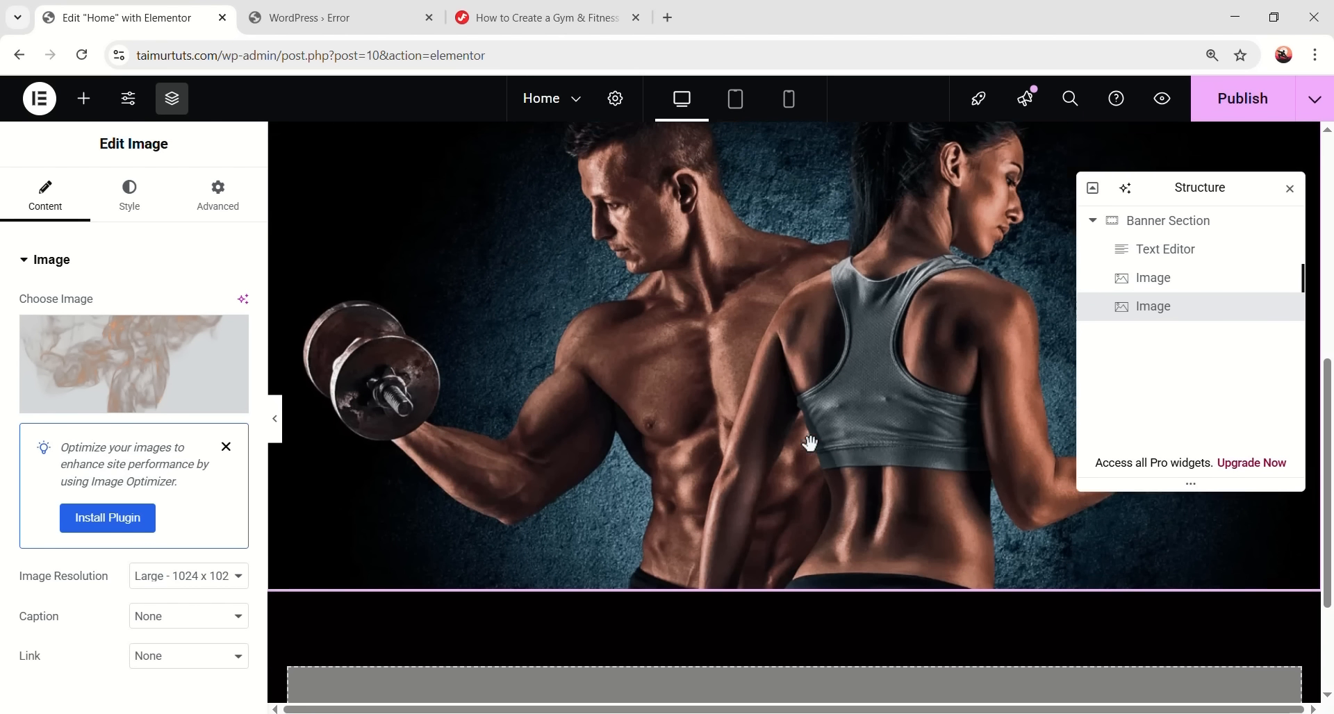
pyautogui.scroll(4, 660, 458)
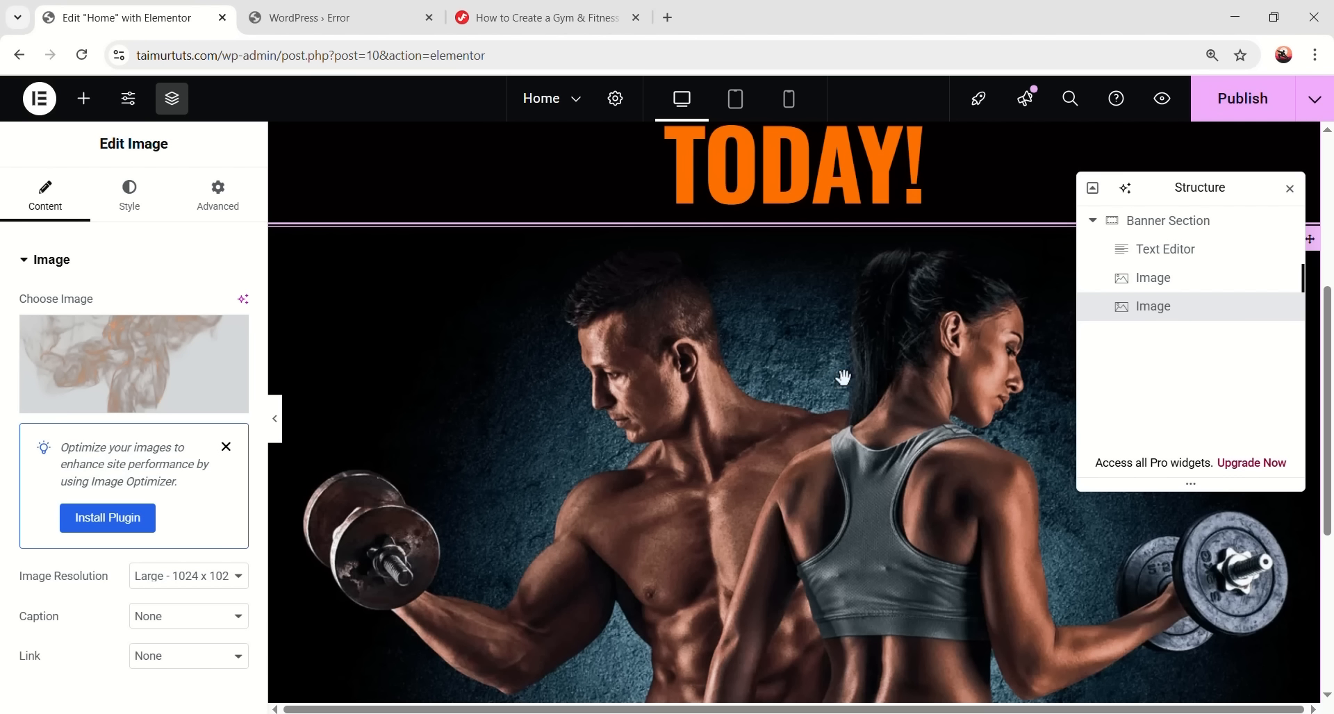
pyautogui.click(1153, 278)
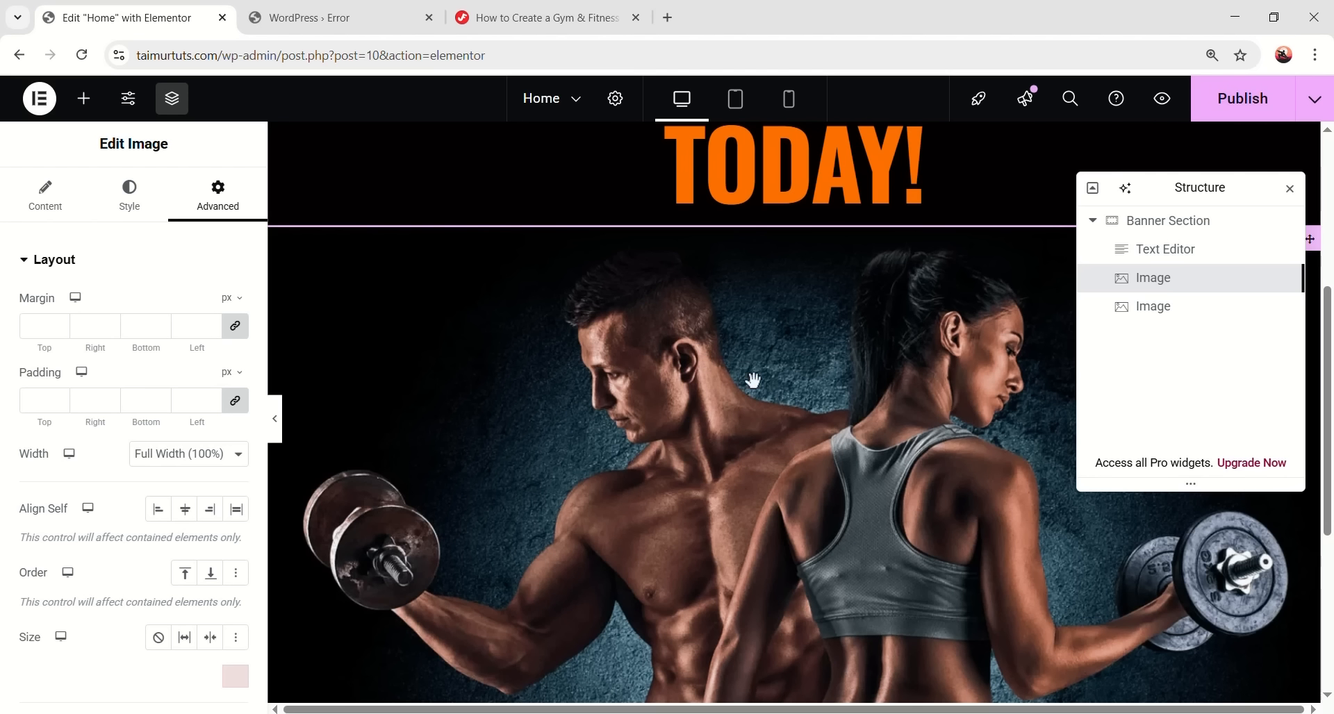
pyautogui.scroll(-6, 177, 314)
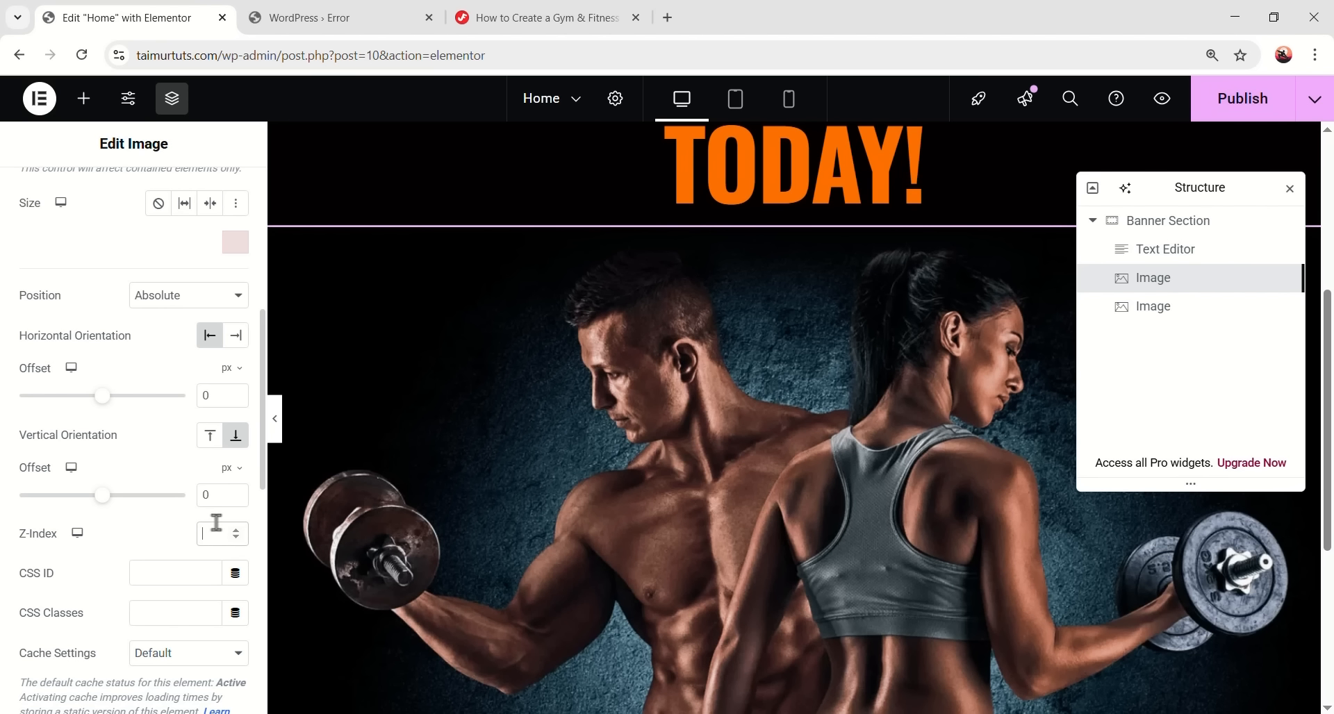
pyautogui.write('5')
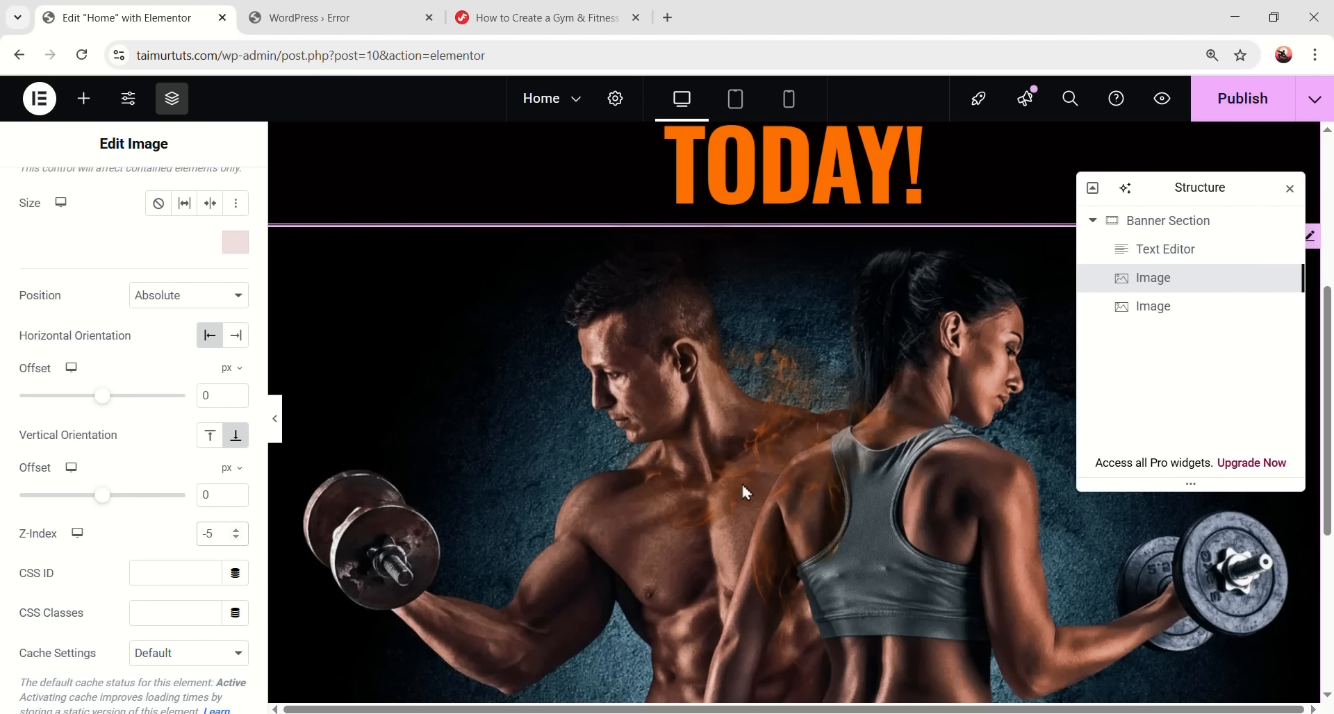
# - Make the fire1 smoke image absolutely positioned
pyautogui.click(1159, 307)
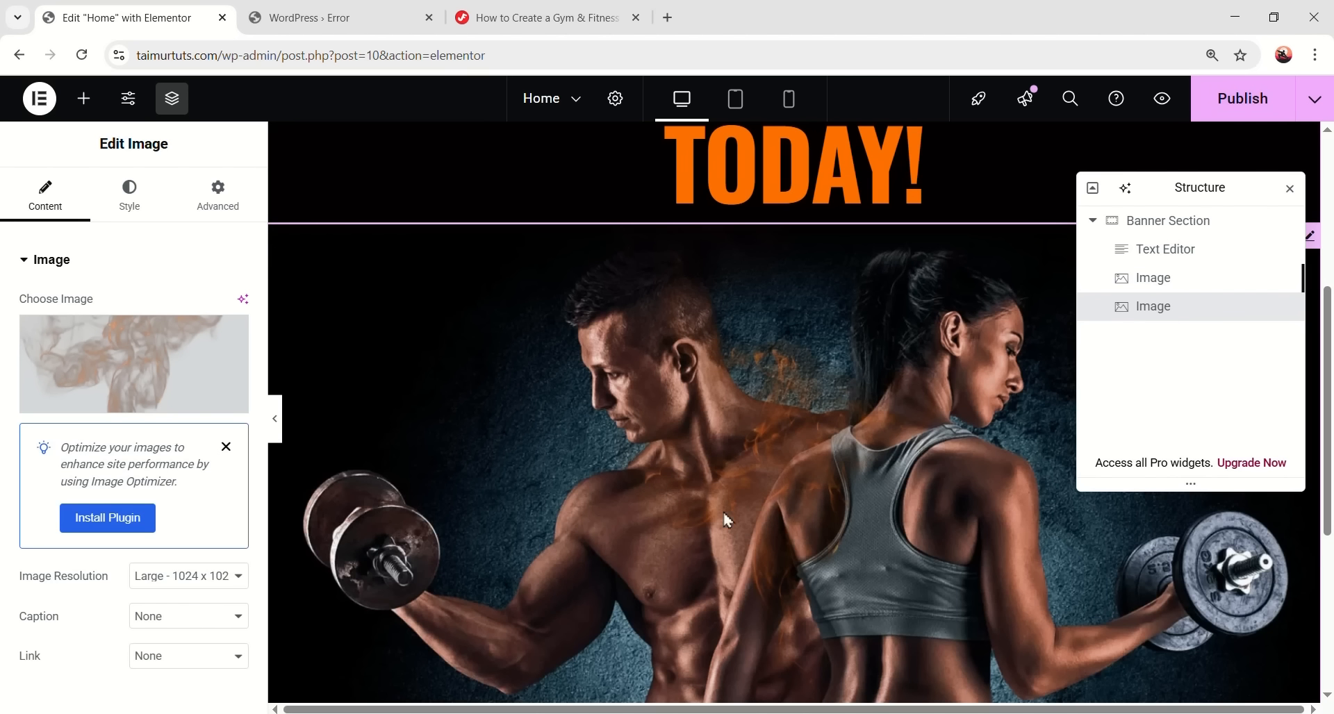
pyautogui.click(229, 209)
pyautogui.scroll(-5, 149, 425)
pyautogui.click(179, 345)
pyautogui.click(172, 387)
pyautogui.scroll(4, 438, 347)
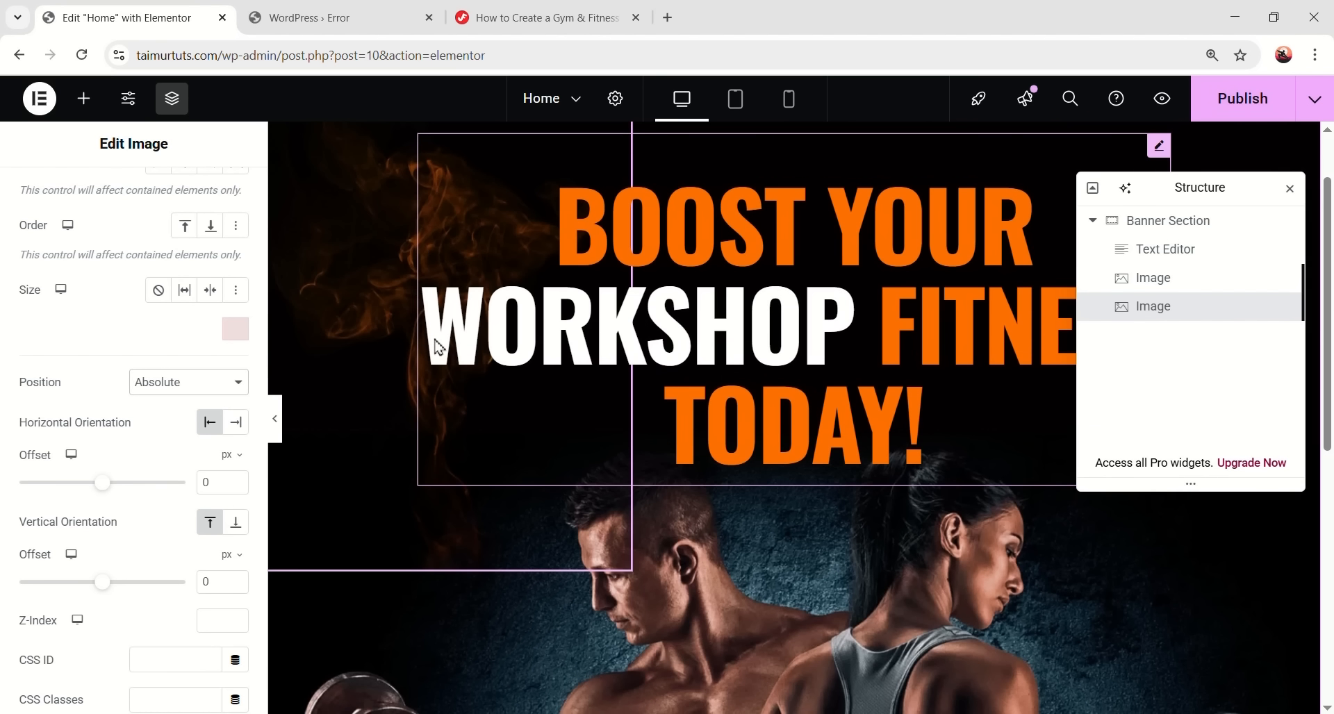
pyautogui.moveTo(389, 253); pyautogui.dragTo(387, 308)
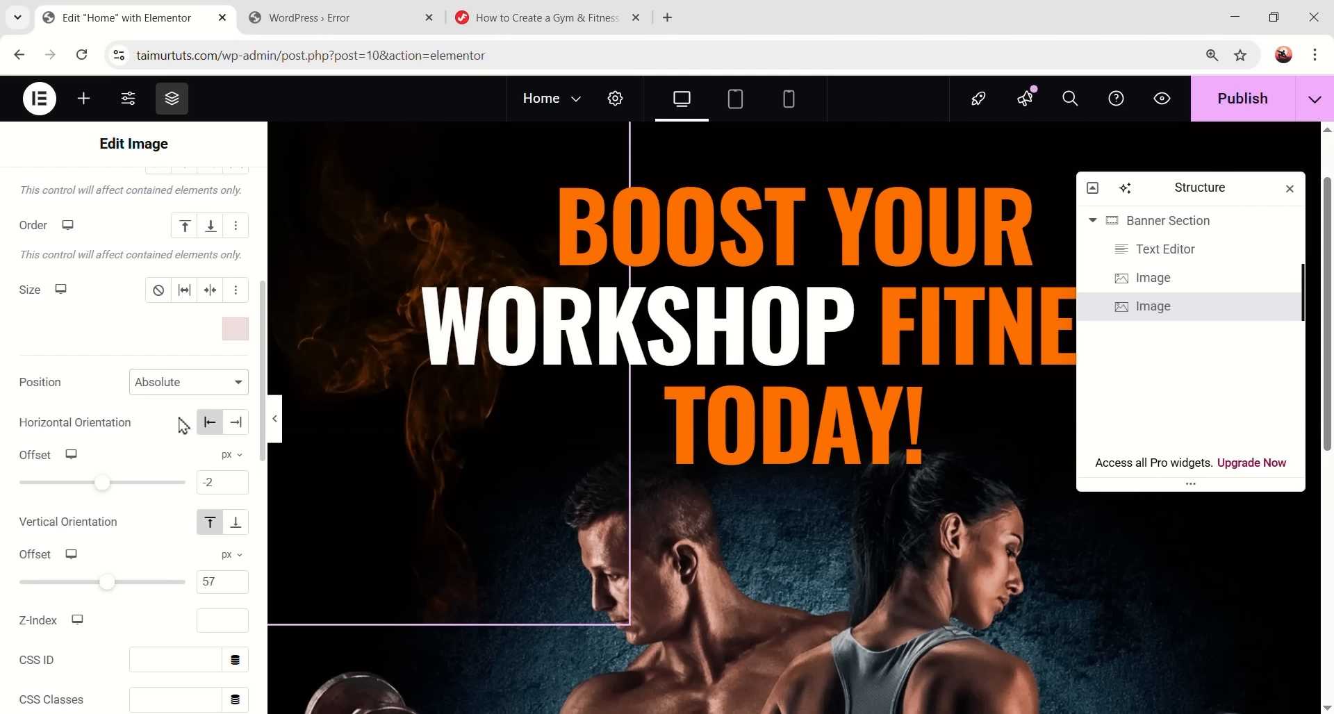
# - Set the fire1 image's offsets to 0 px horizontal and 153 px from the top
pyautogui.moveTo(215, 481); pyautogui.dragTo(186, 485)
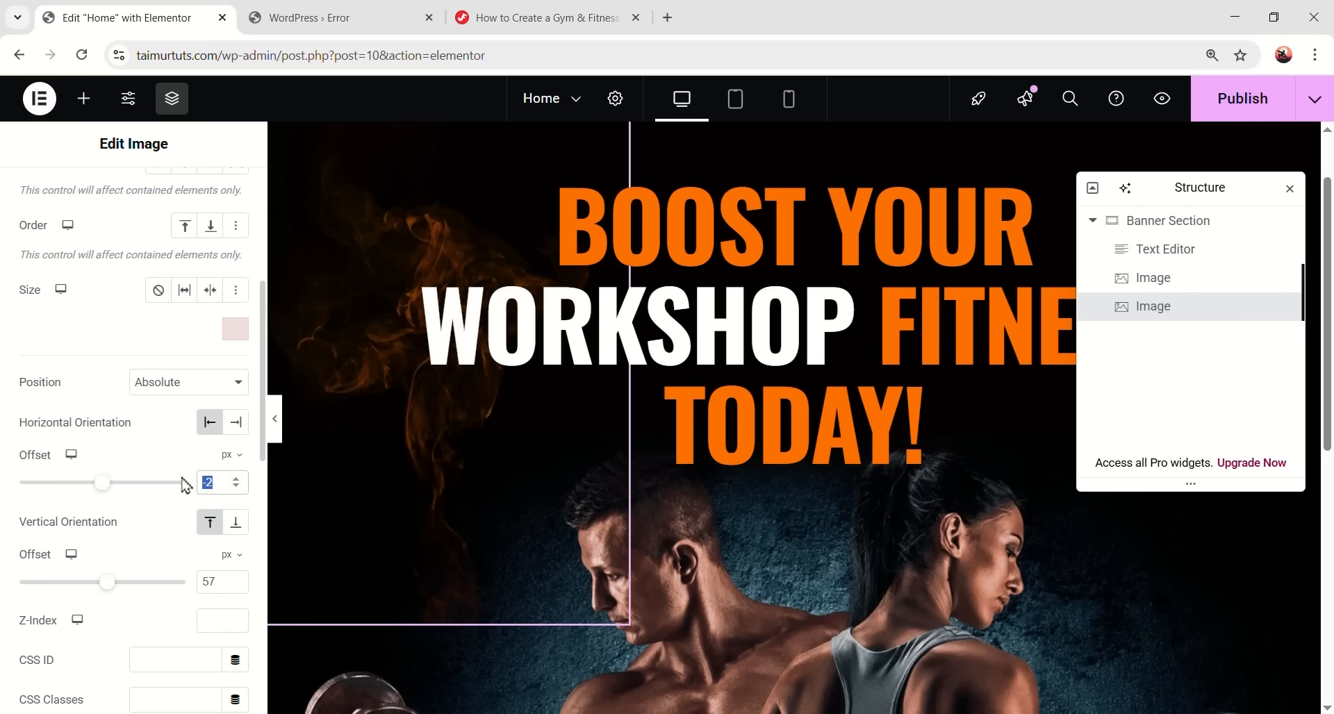
pyautogui.write('0')
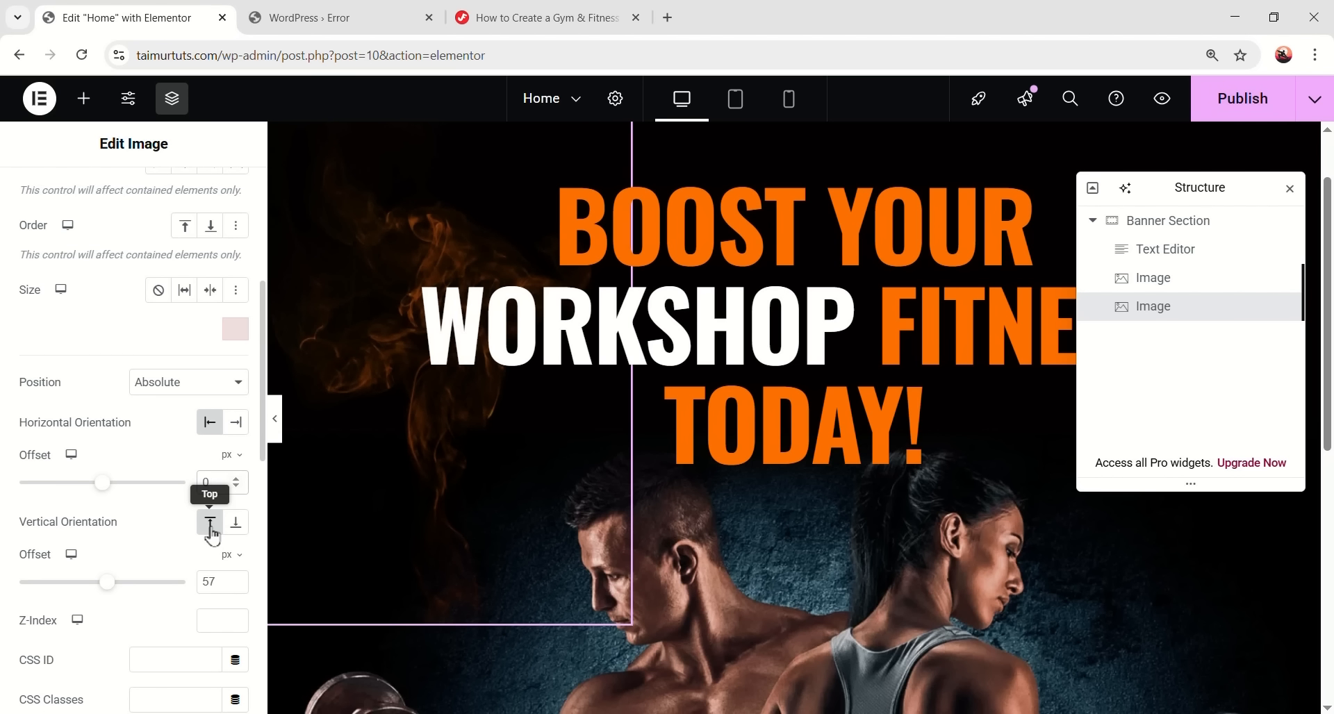
pyautogui.moveTo(216, 580); pyautogui.dragTo(128, 418)
pyautogui.write('153')
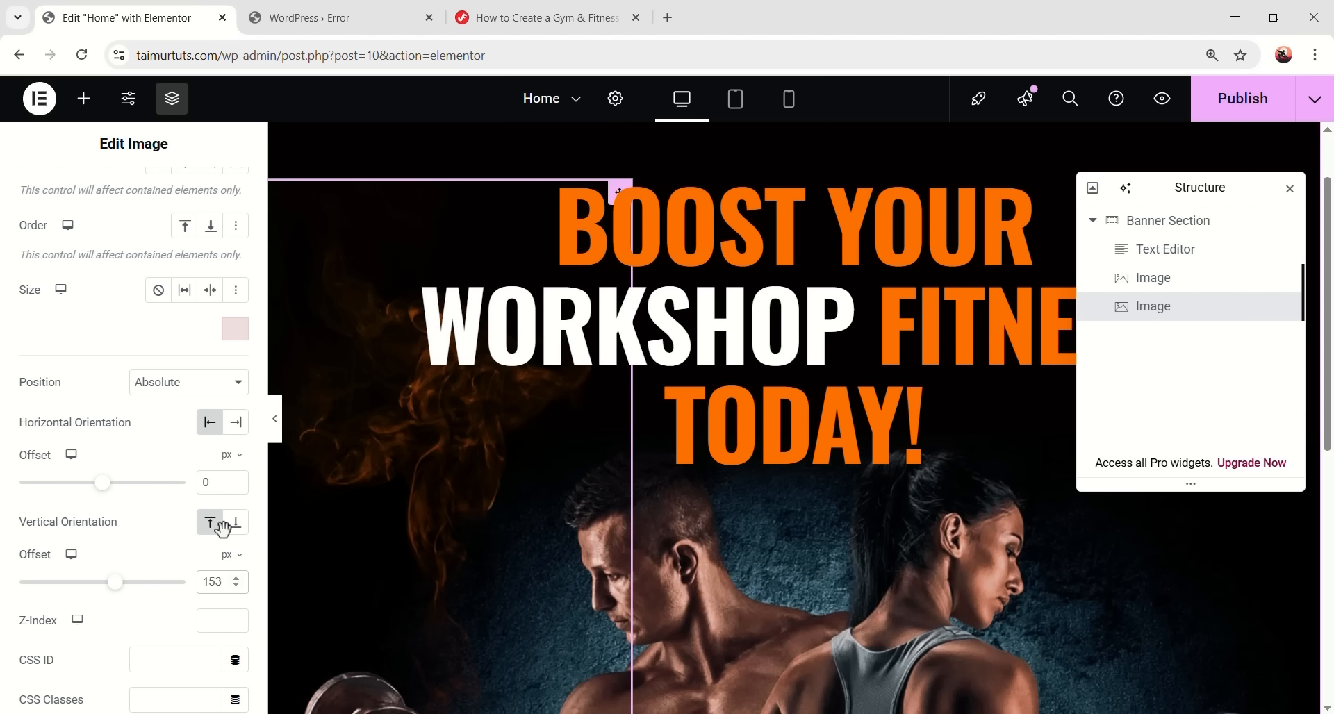
pyautogui.scroll(1, 420, 482)
pyautogui.scroll(-2, 540, 441)
pyautogui.scroll(2, 500, 451)
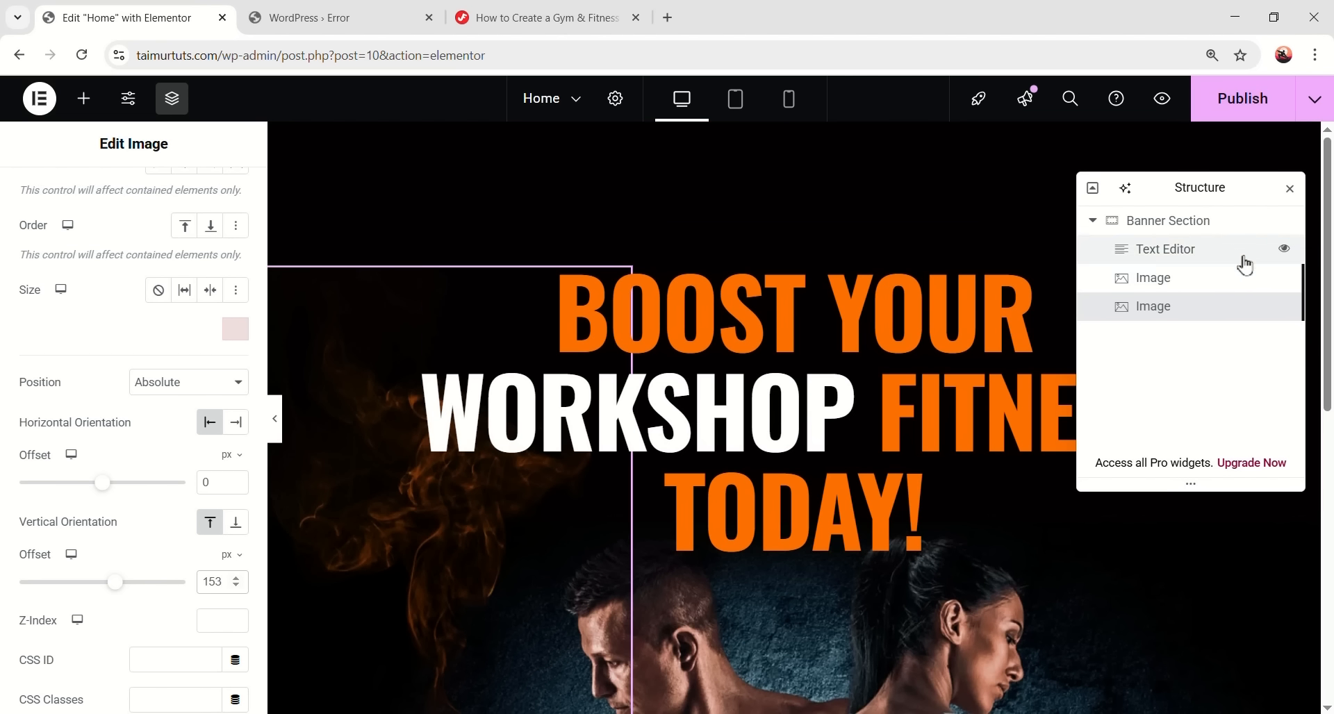
pyautogui.click(1165, 332)
pyautogui.click(1167, 310)
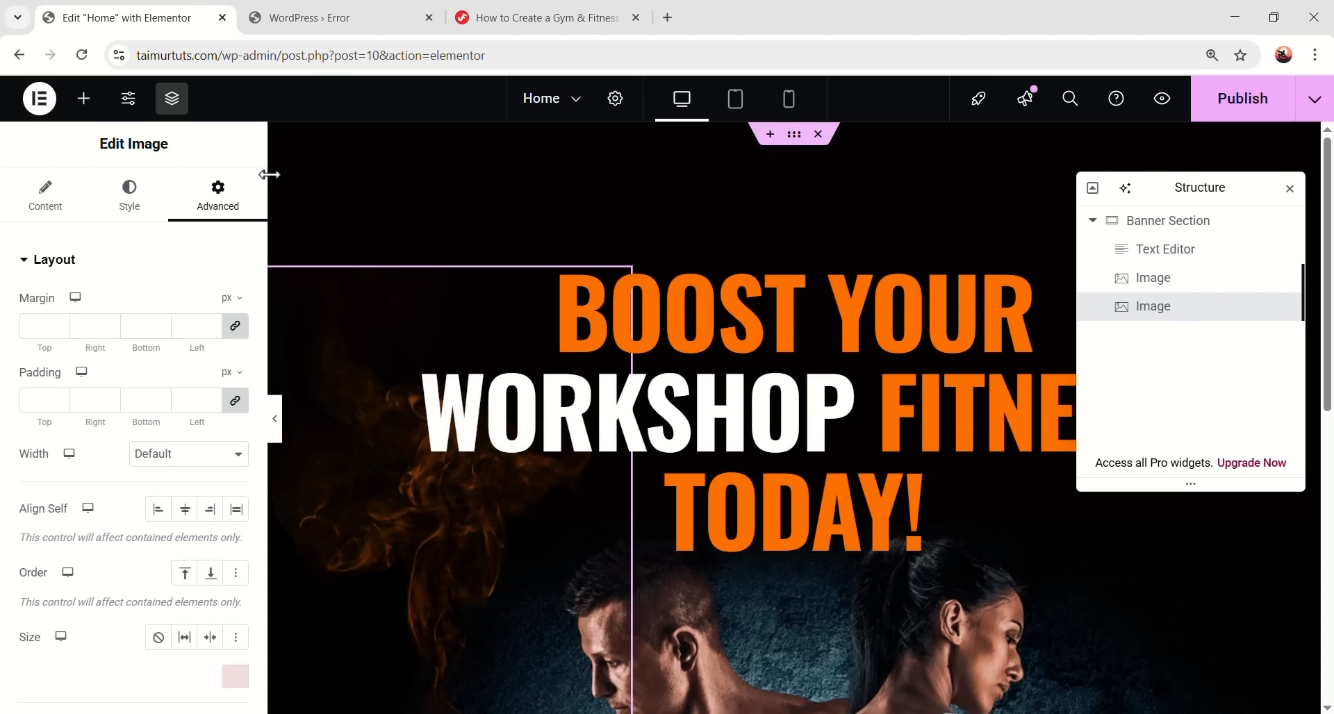
pyautogui.click(82, 102)
pyautogui.scroll(-2, 132, 348)
# - Add a third Image widget showing fire2.png smoke
pyautogui.moveTo(194, 402); pyautogui.dragTo(931, 453)
pyautogui.click(167, 385)
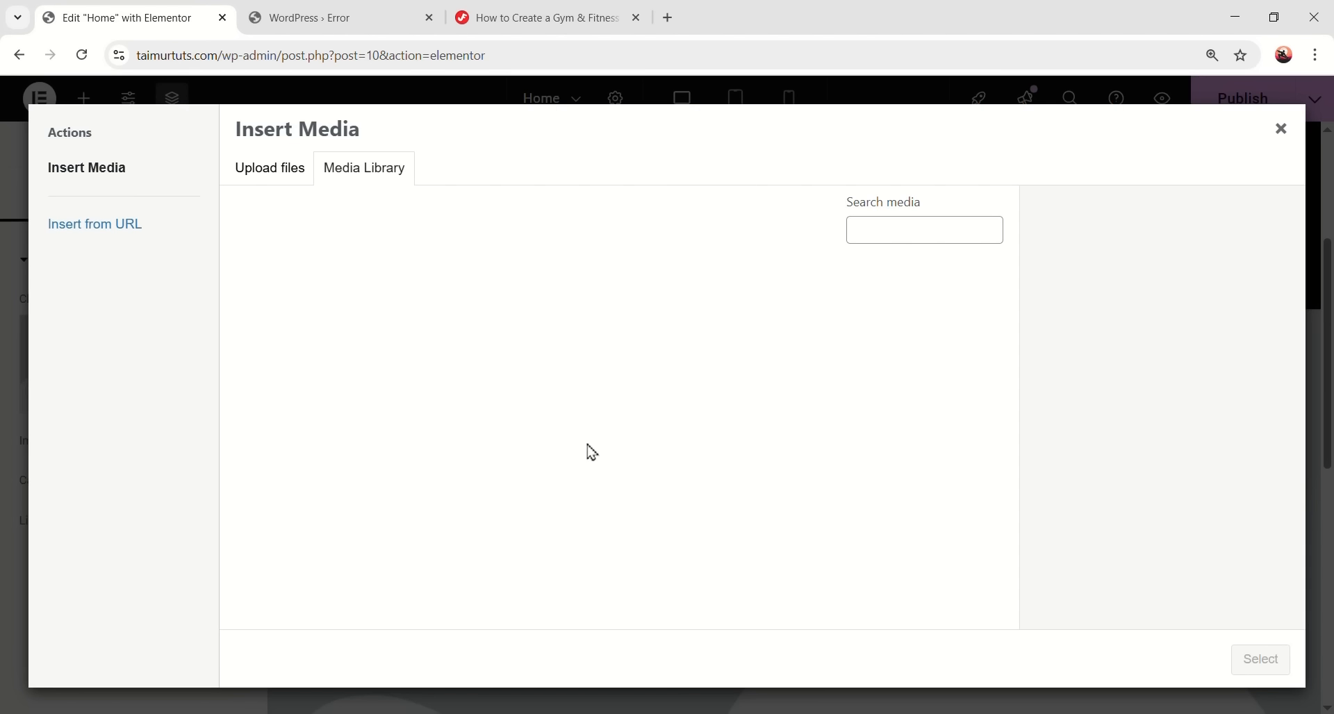
pyautogui.click(514, 385)
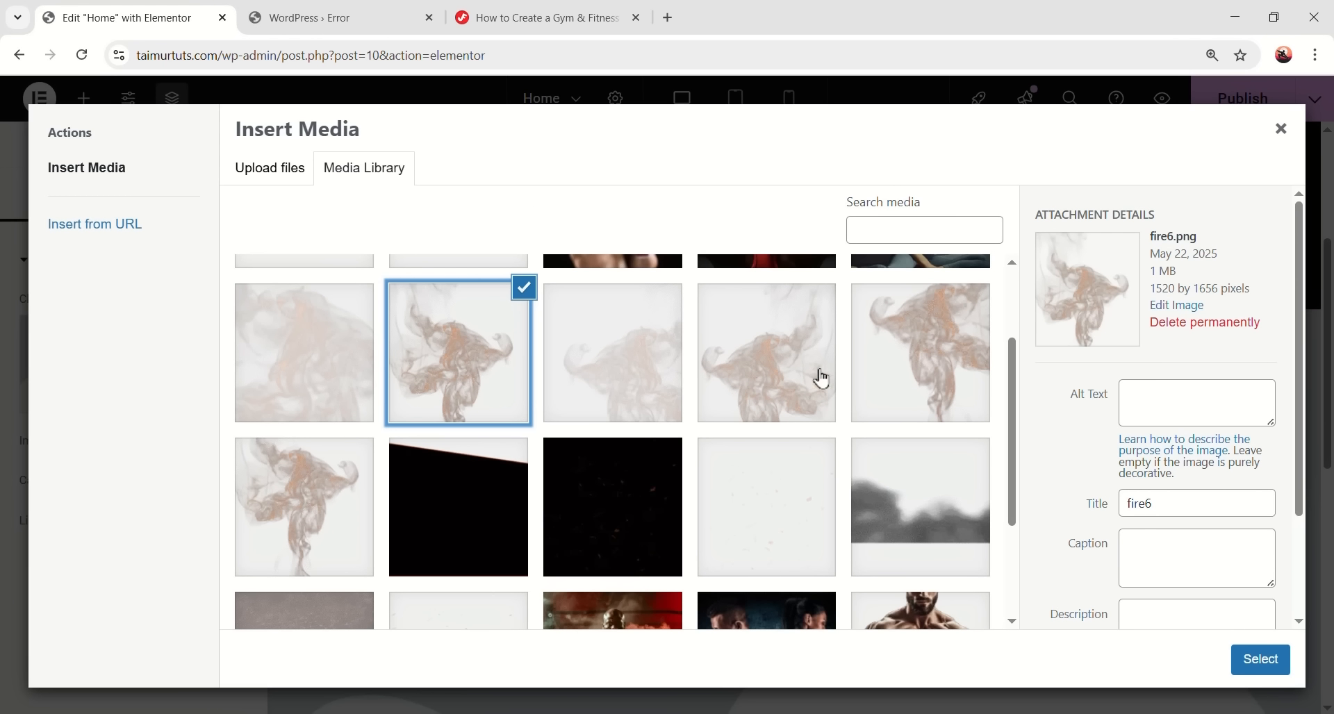
pyautogui.click(931, 326)
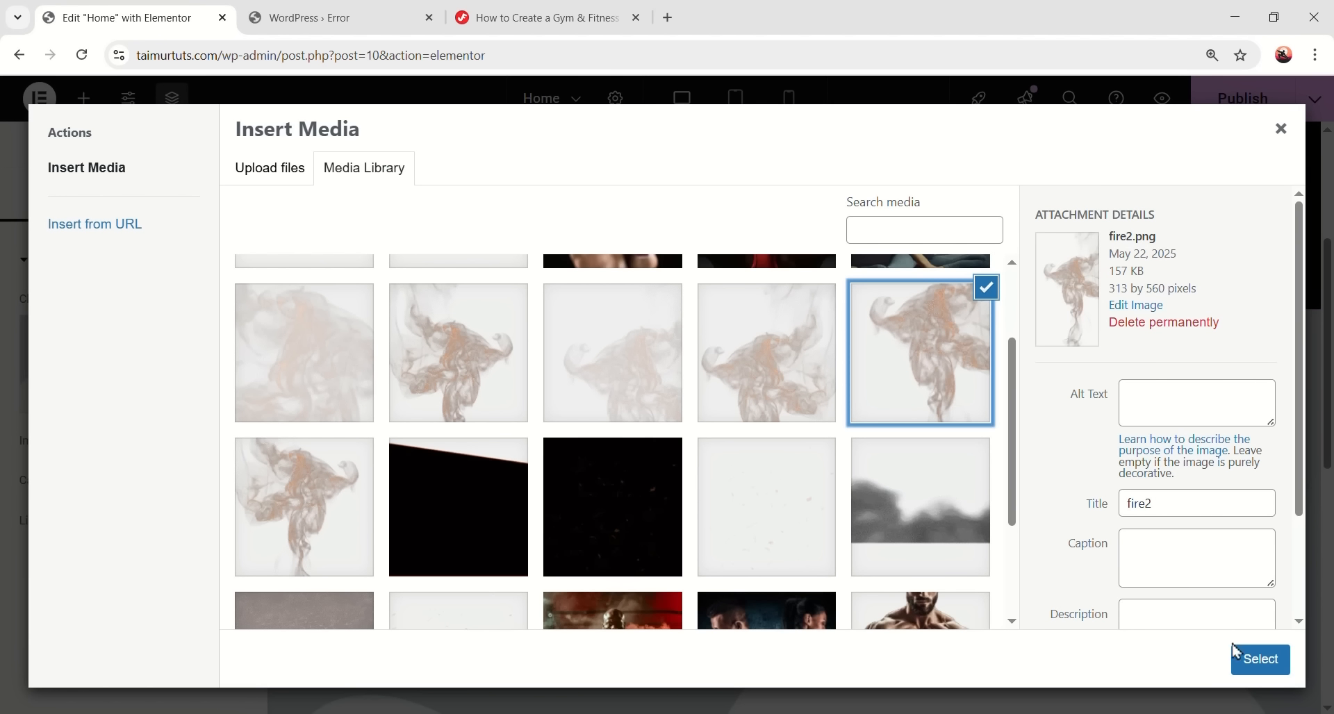
pyautogui.click(1259, 658)
# - Position fire2 absolutely, anchored right, 206 px from the top
pyautogui.scroll(-3, 661, 557)
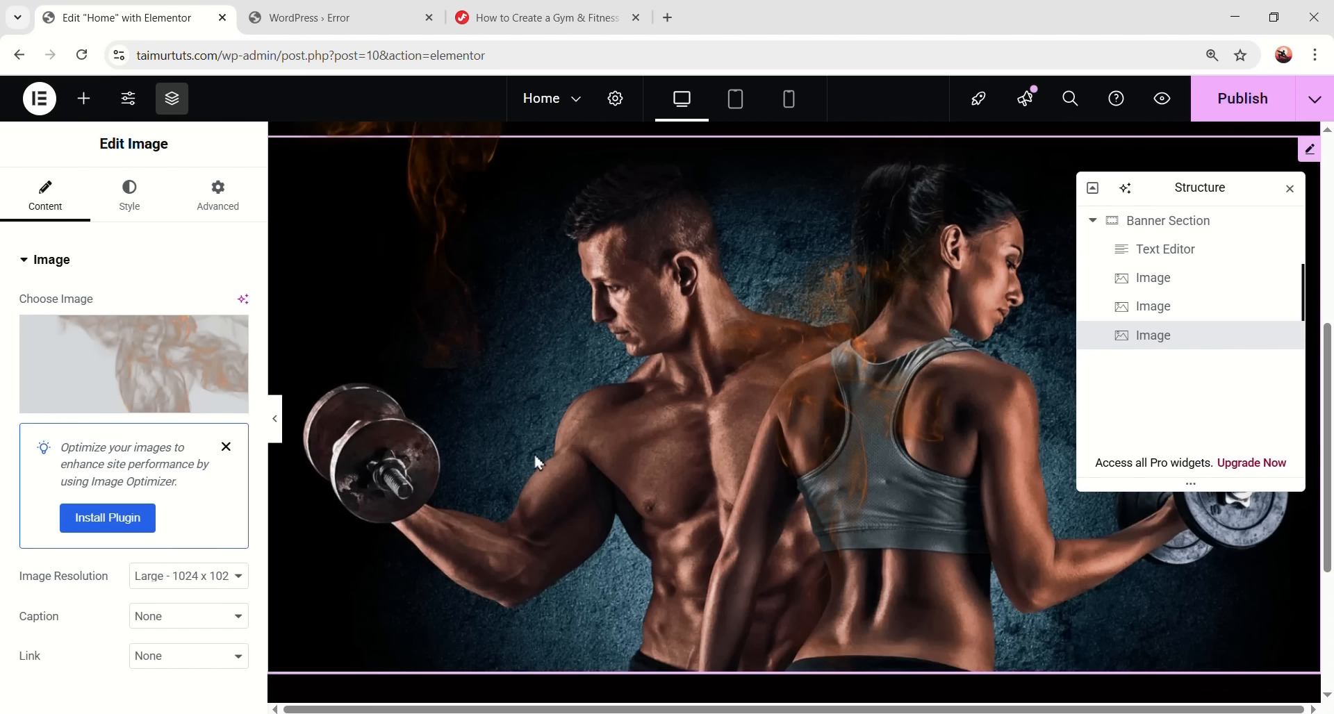
pyautogui.click(216, 198)
pyautogui.scroll(-3, 174, 389)
pyautogui.click(143, 534)
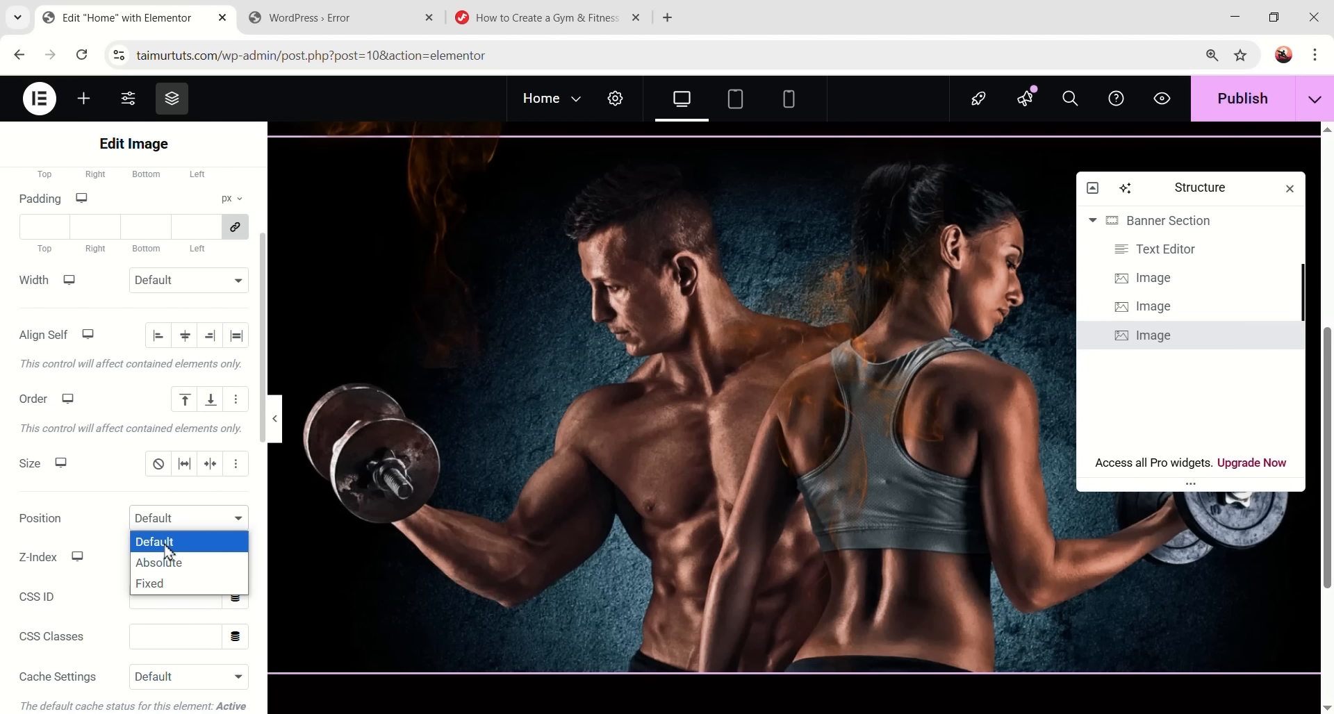
pyautogui.click(157, 560)
pyautogui.scroll(-3, 148, 507)
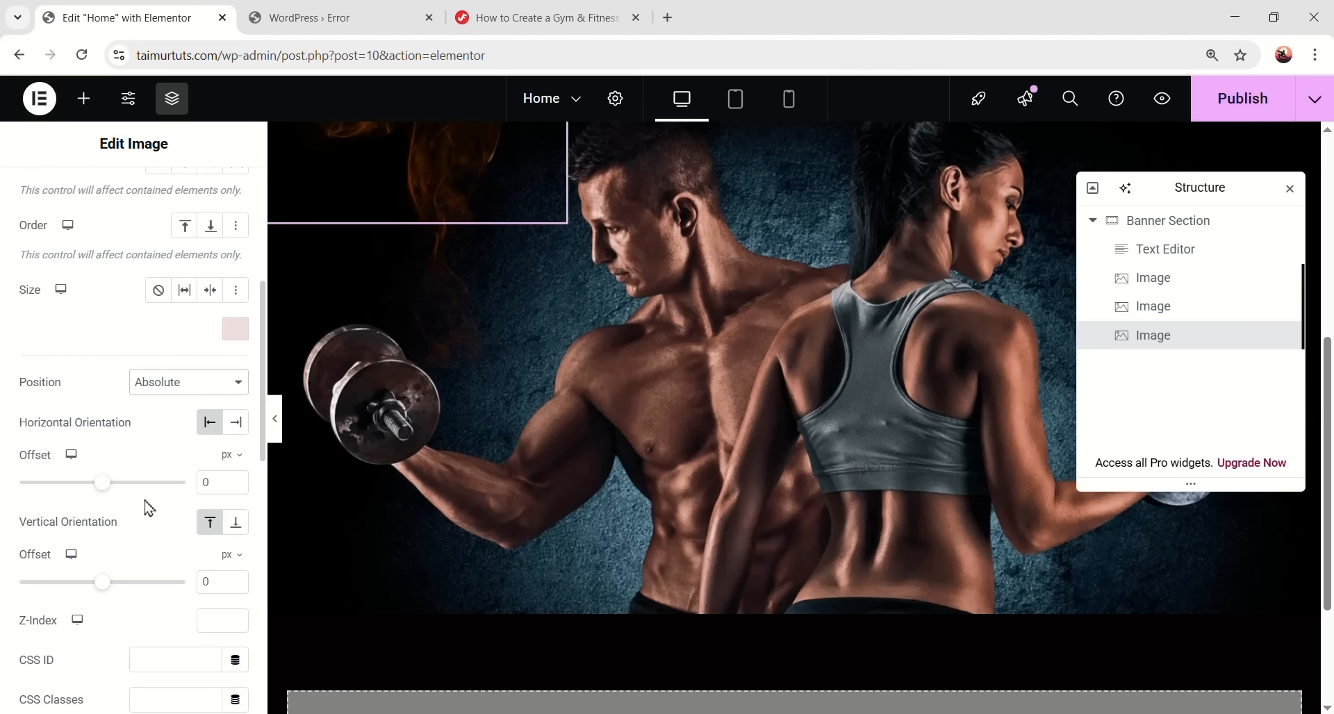
pyautogui.click(236, 422)
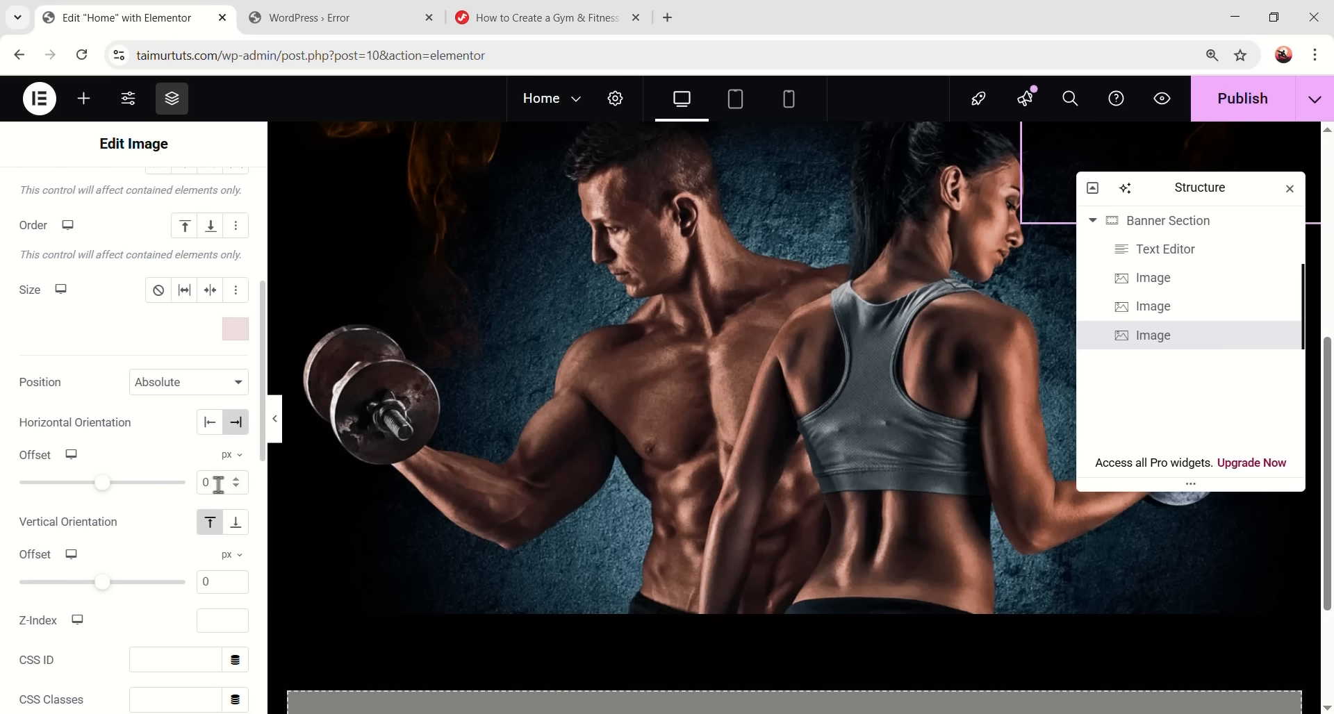
pyautogui.click(200, 582)
pyautogui.write('206')
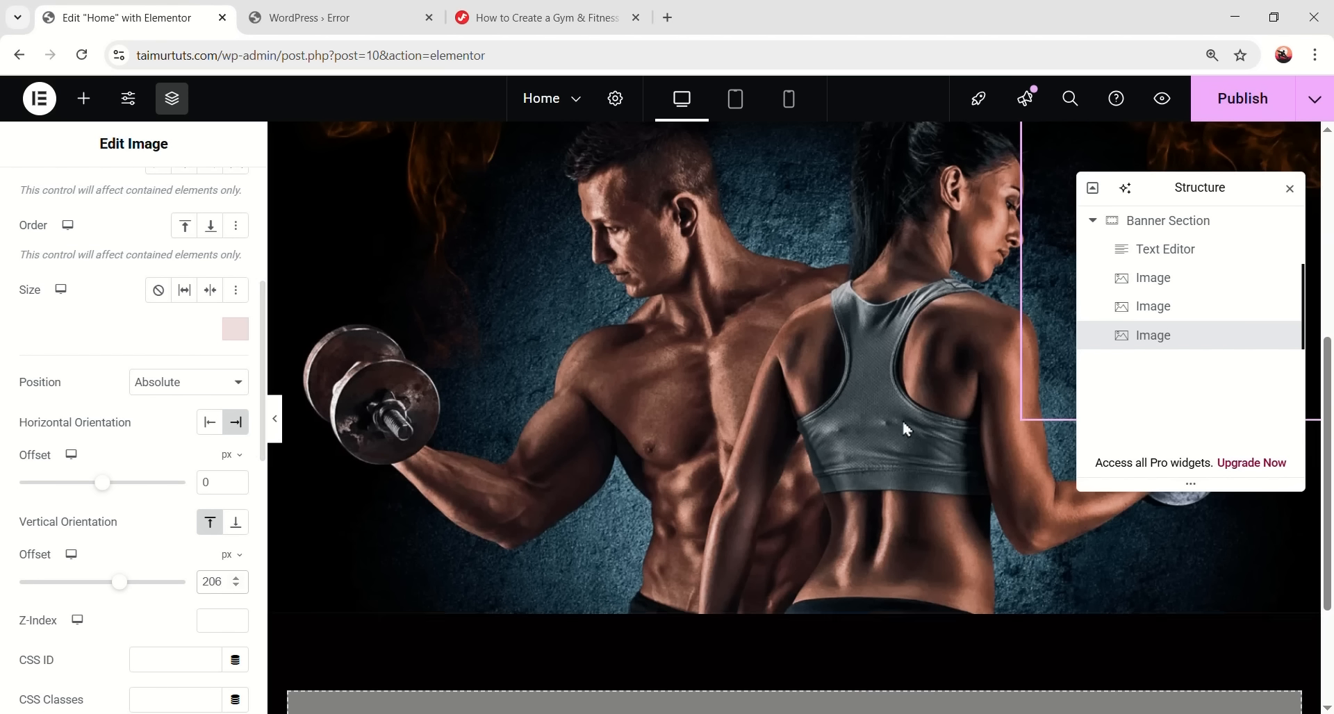
# - Preview the banner full-width with the editor panel collapsed
pyautogui.scroll(5, 902, 418)
pyautogui.moveTo(1199, 195); pyautogui.dragTo(704, 195)
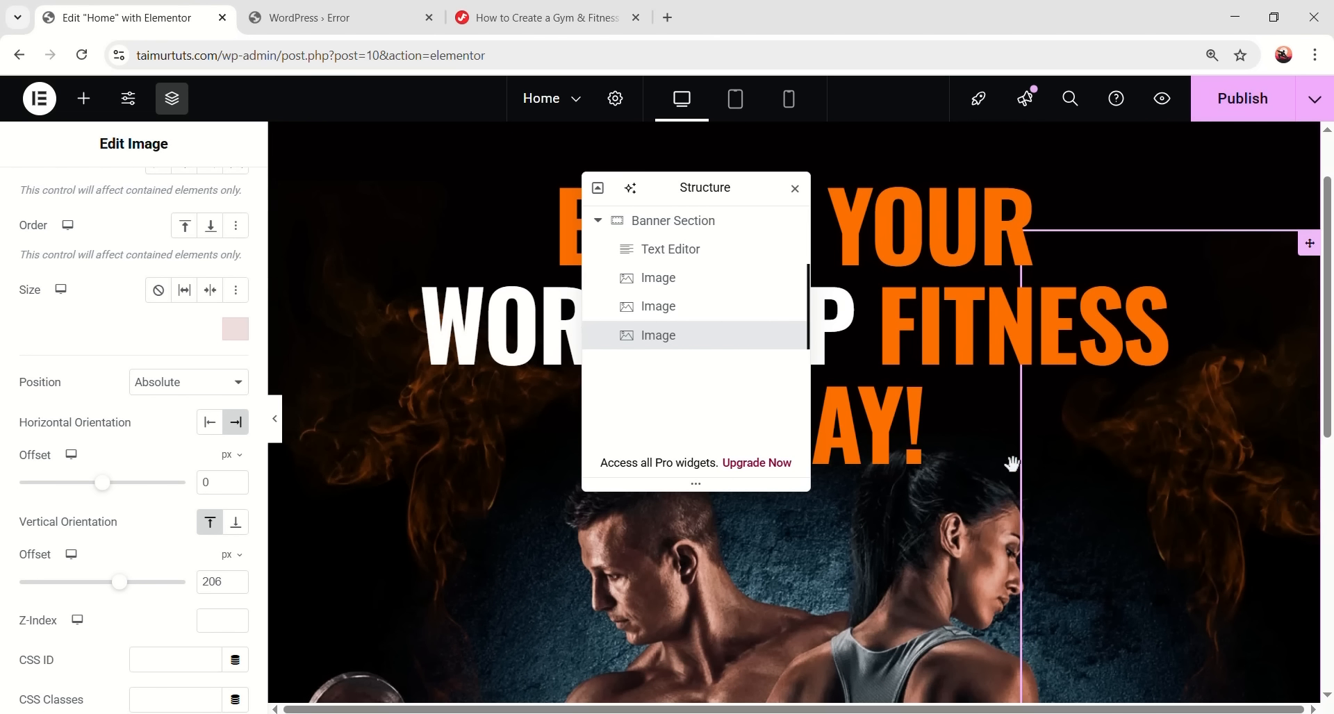
pyautogui.scroll(2, 1260, 423)
pyautogui.click(275, 432)
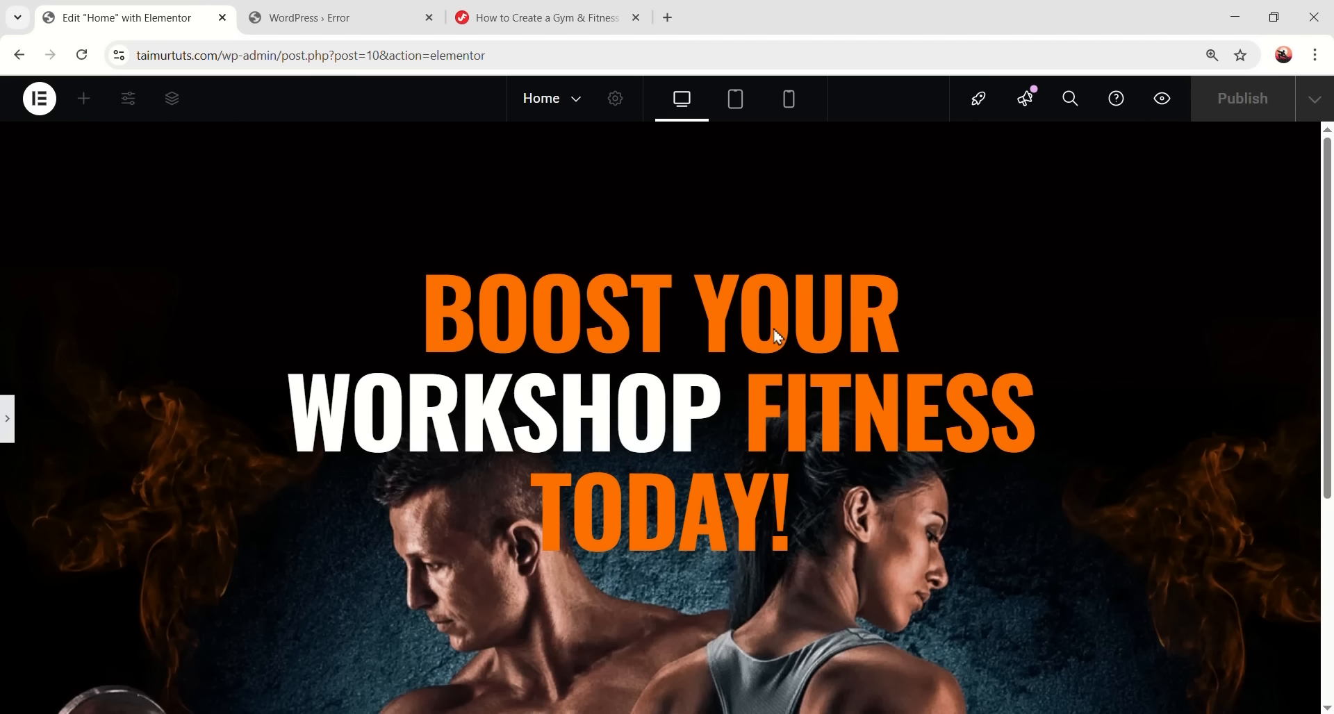
# - Add a new container to the banner and name it Animated Overlay
pyautogui.click(7, 434)
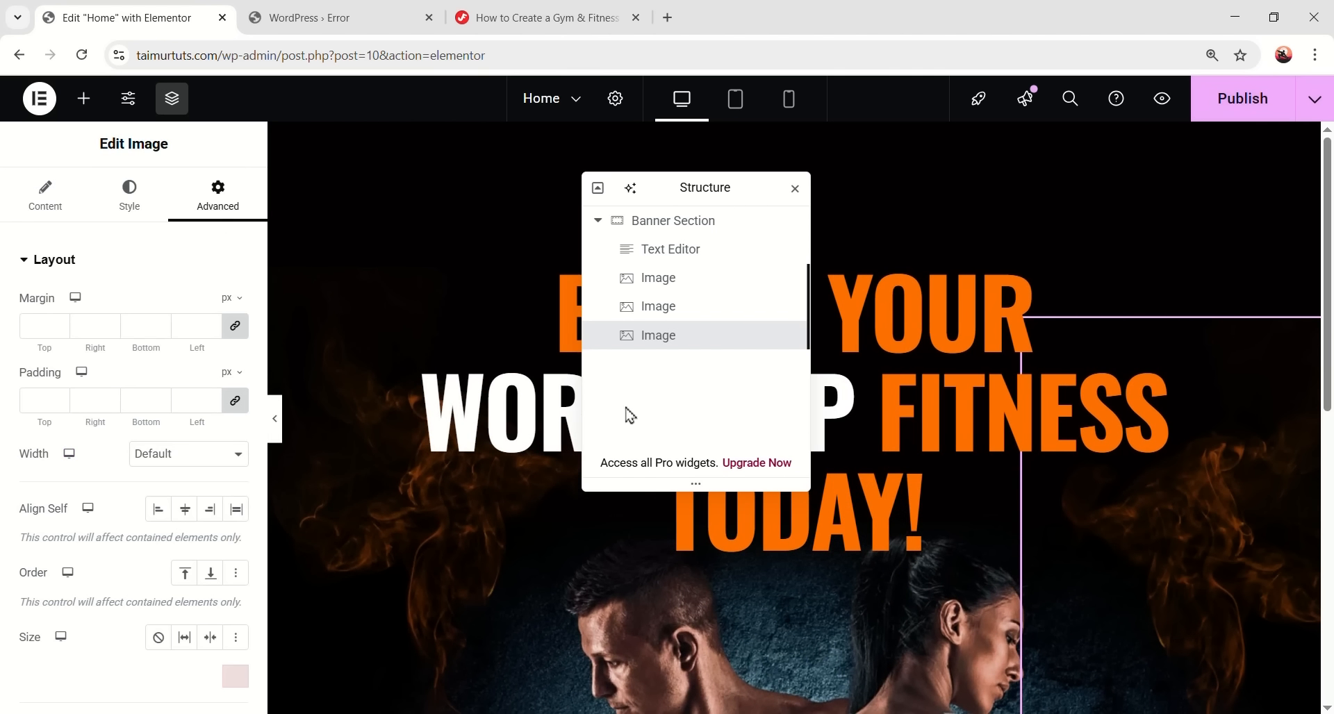
pyautogui.click(83, 98)
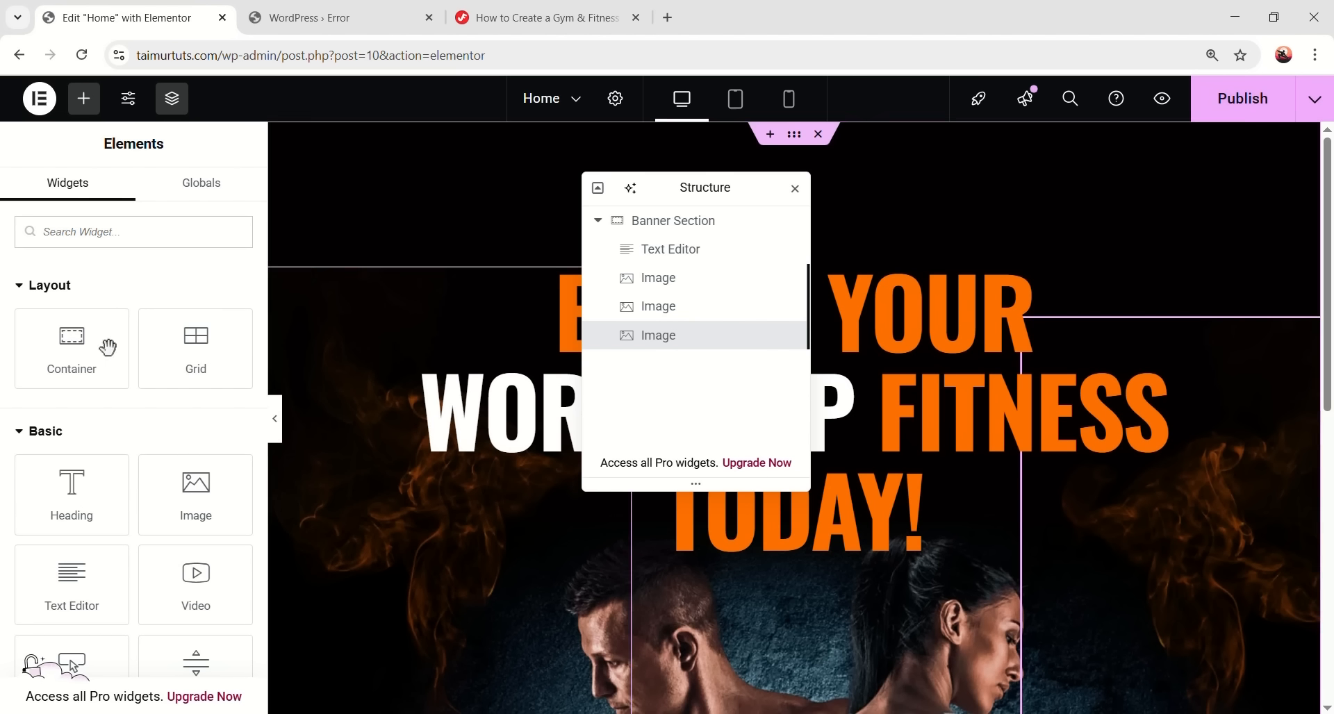
pyautogui.click(77, 352)
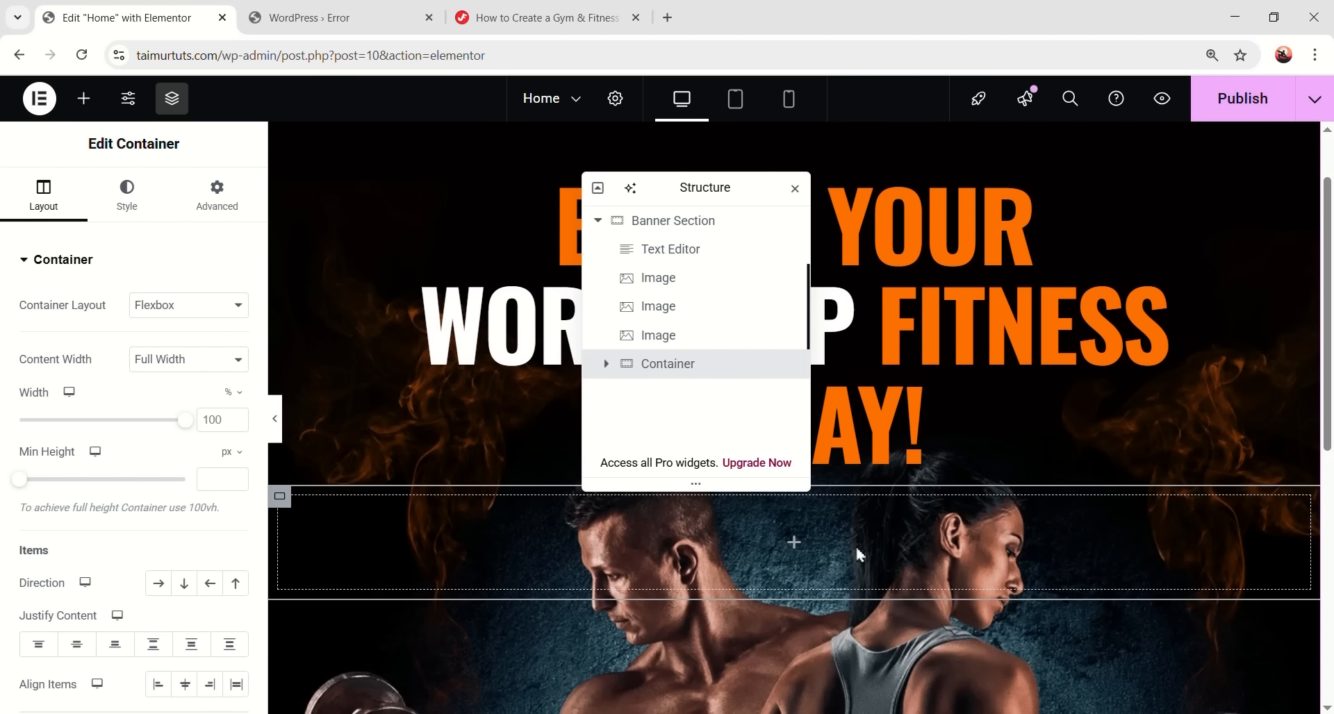
pyautogui.doubleClick(690, 366)
pyautogui.write('Animated Overlay')
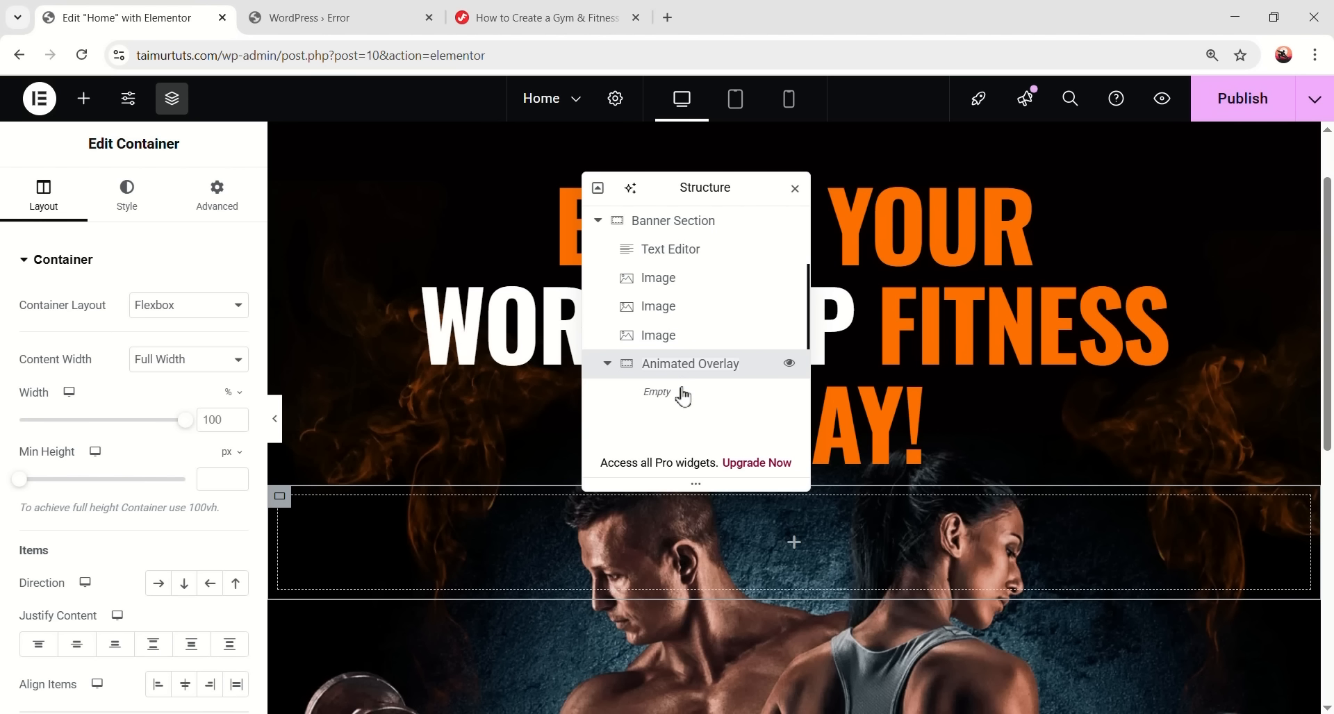
pyautogui.doubleClick(702, 369)
pyautogui.click(703, 368)
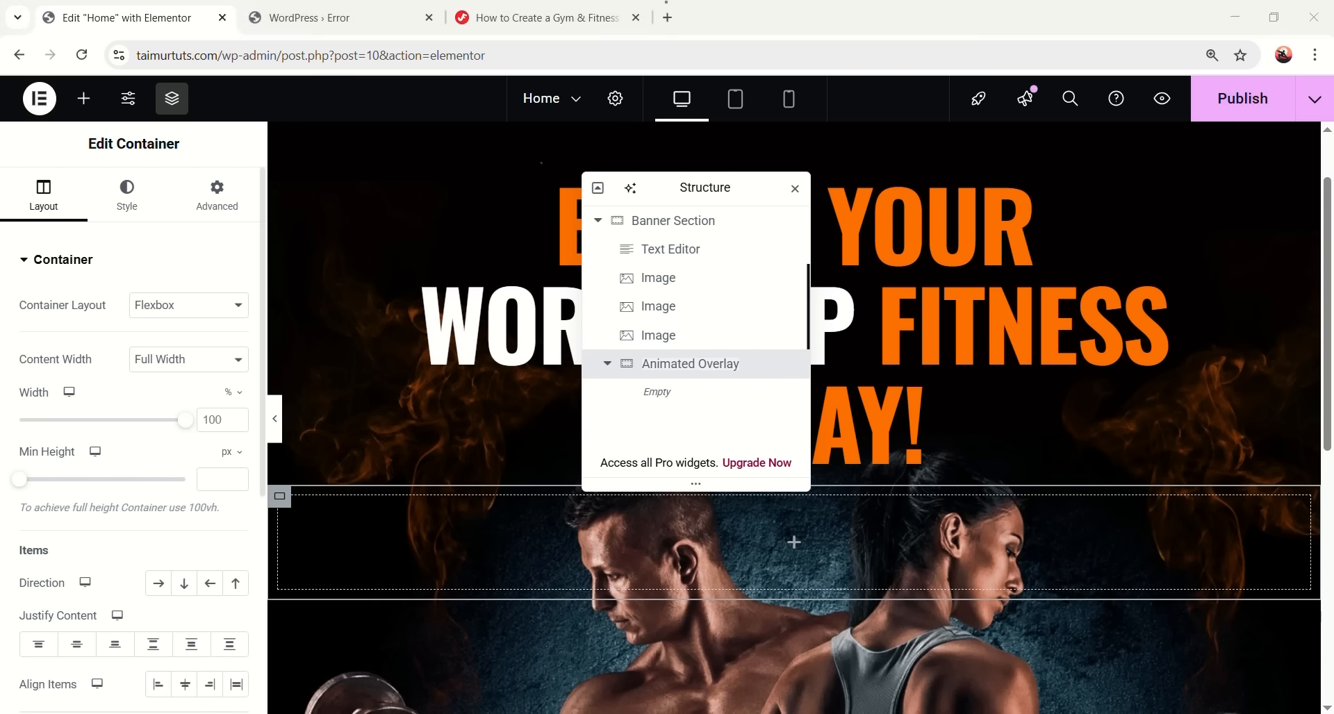
# - Keep the container Full Width and set its Min Height to a custom 100%
pyautogui.click(173, 365)
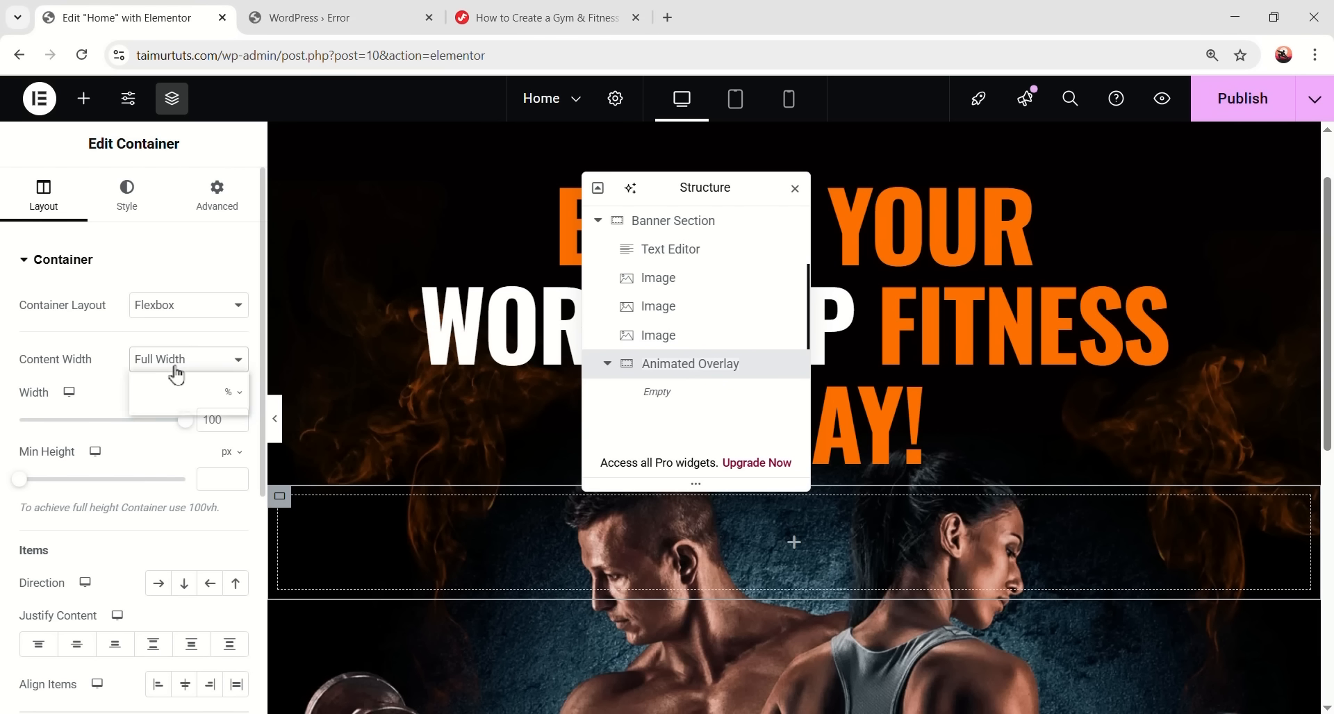
pyautogui.click(187, 402)
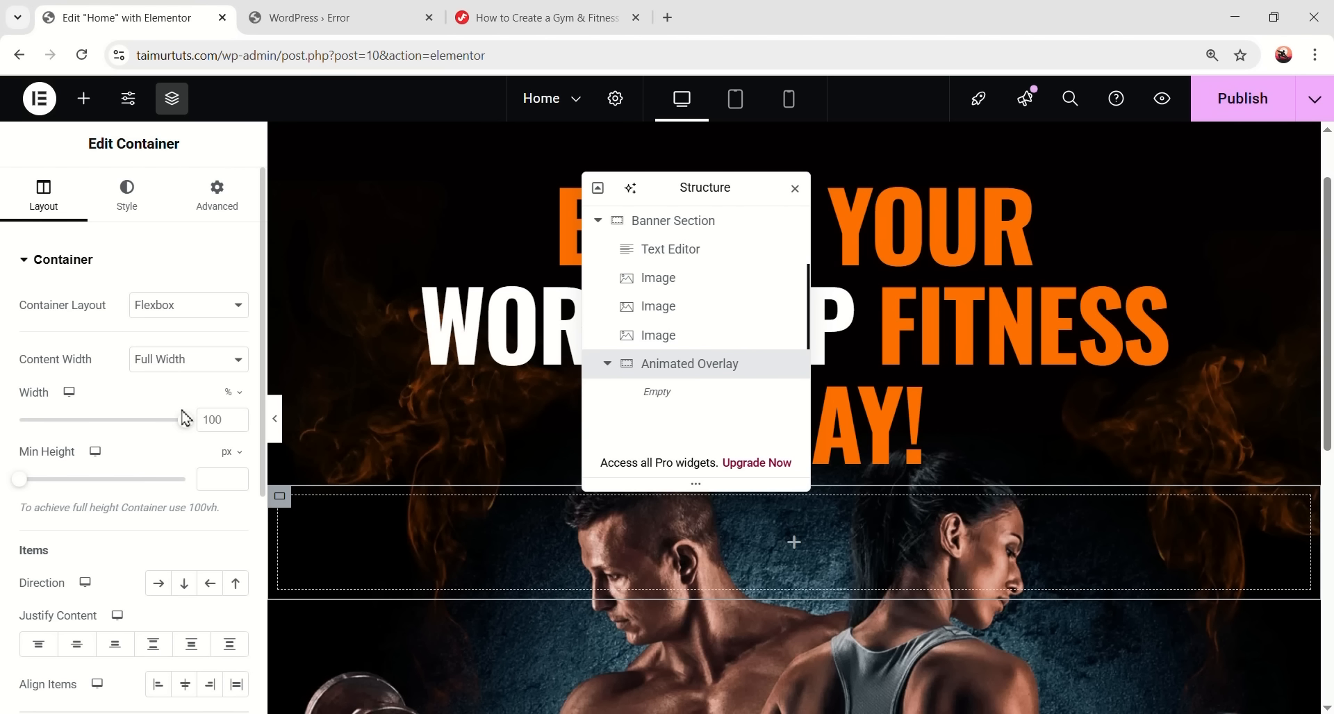
pyautogui.click(226, 458)
pyautogui.click(230, 575)
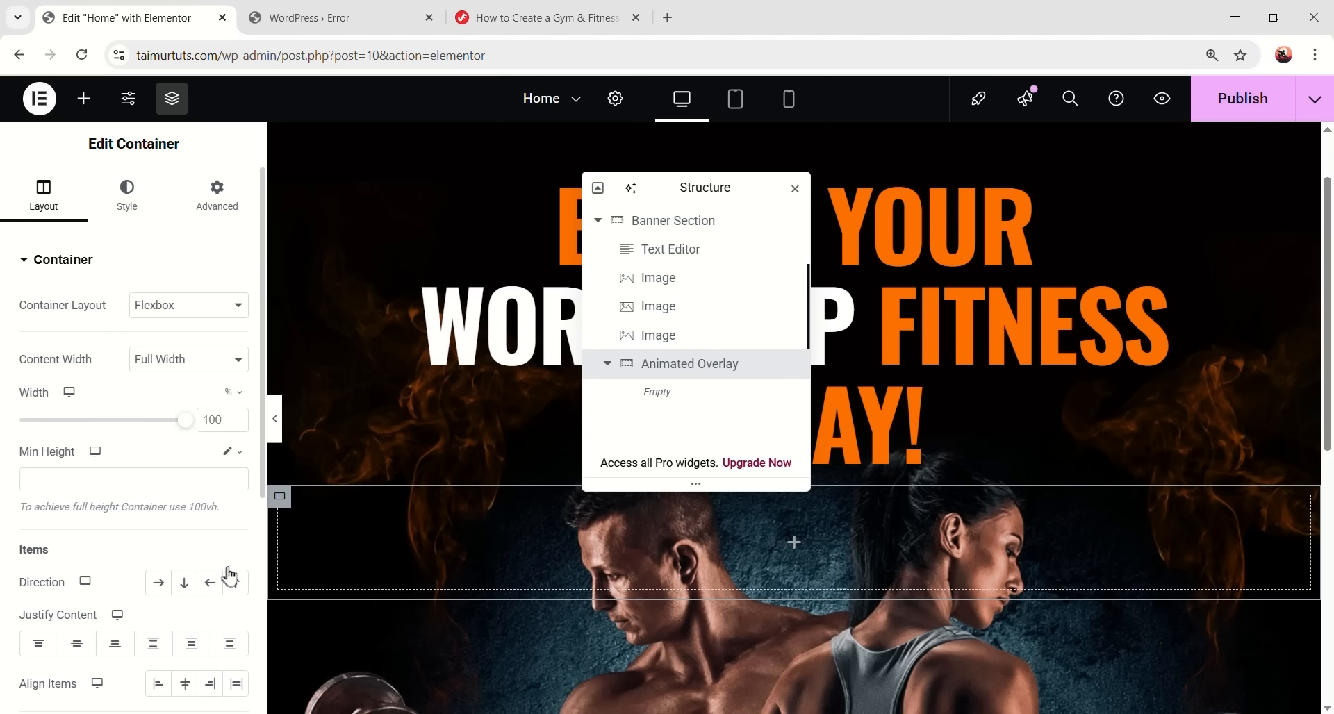
pyautogui.click(101, 479)
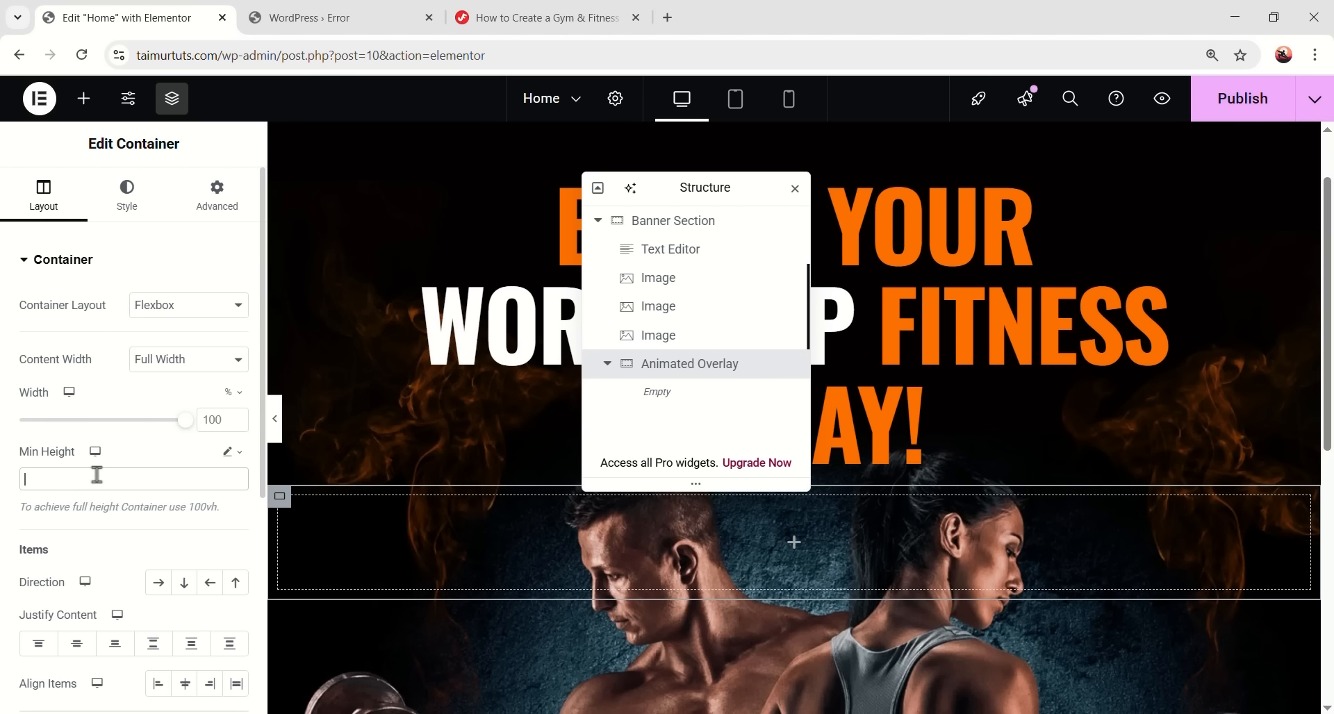
pyautogui.write('100')
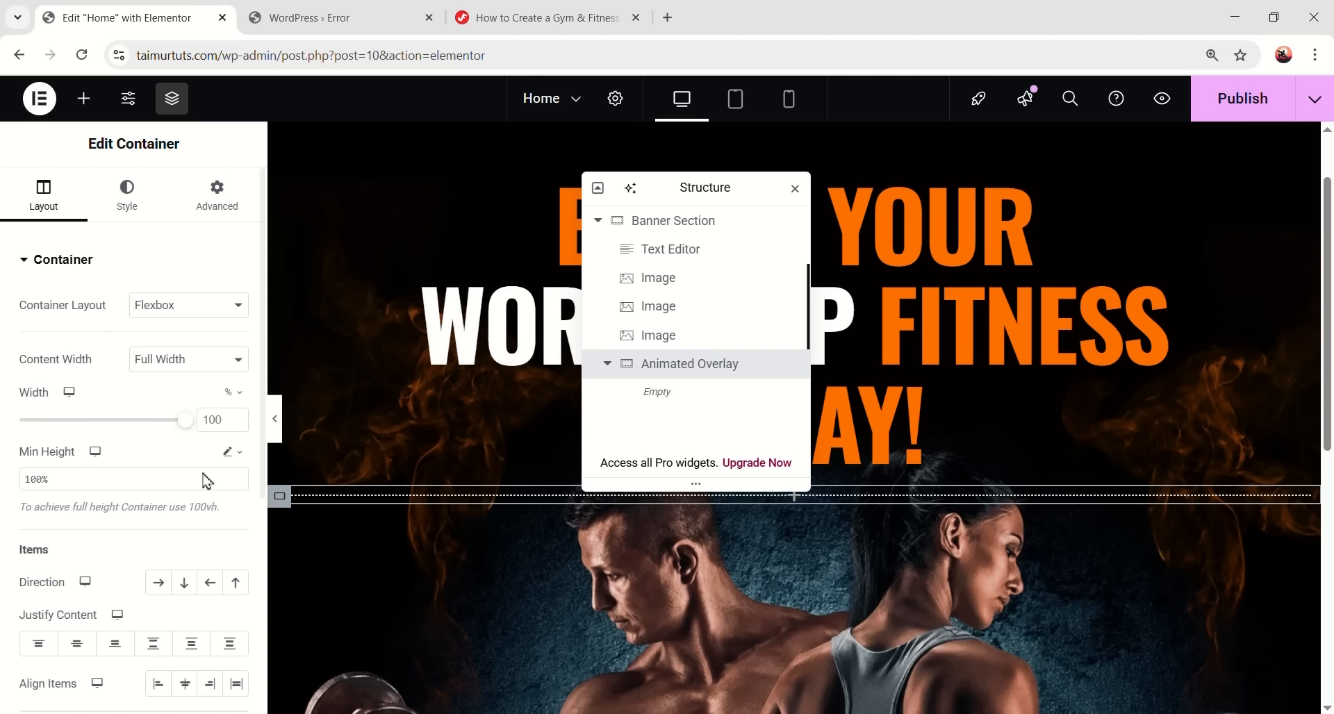
pyautogui.scroll(-3, 208, 465)
pyautogui.click(62, 585)
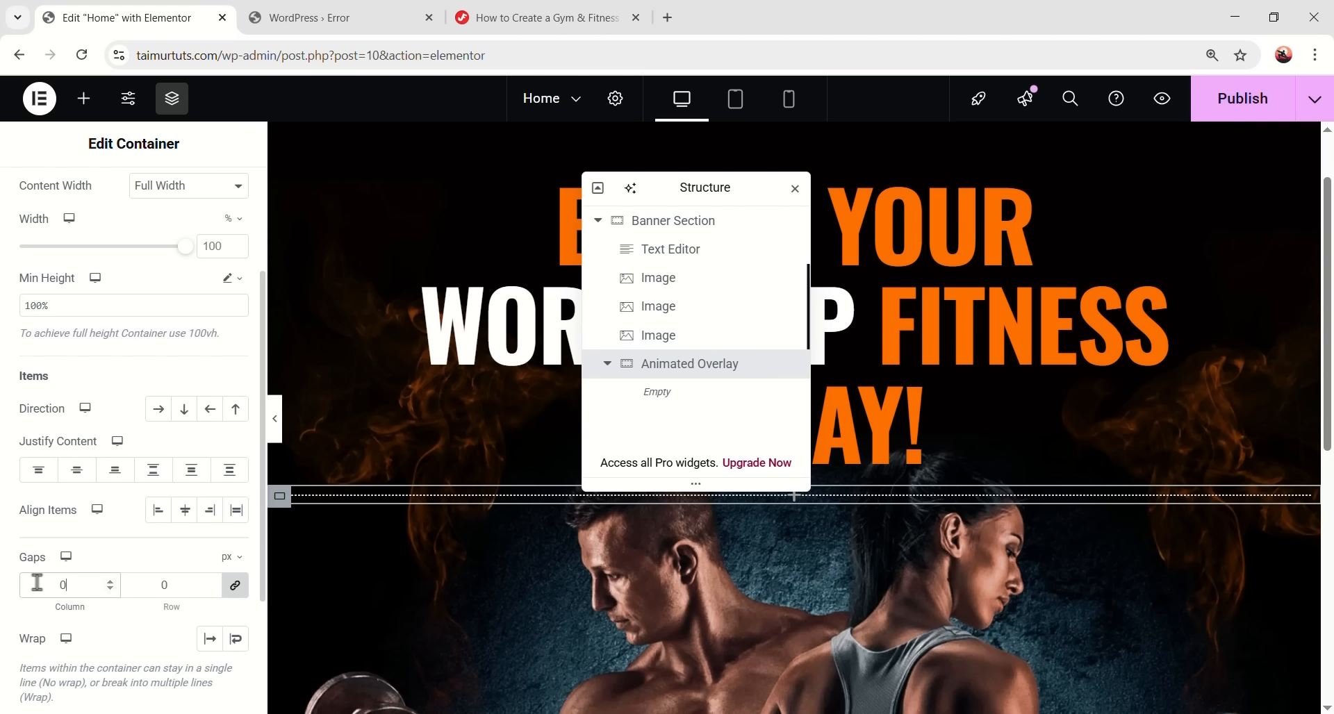
pyautogui.scroll(3, 182, 510)
# - Give the Animated Overlay container a Classic background using bg1.png from the Media Library
pyautogui.click(100, 215)
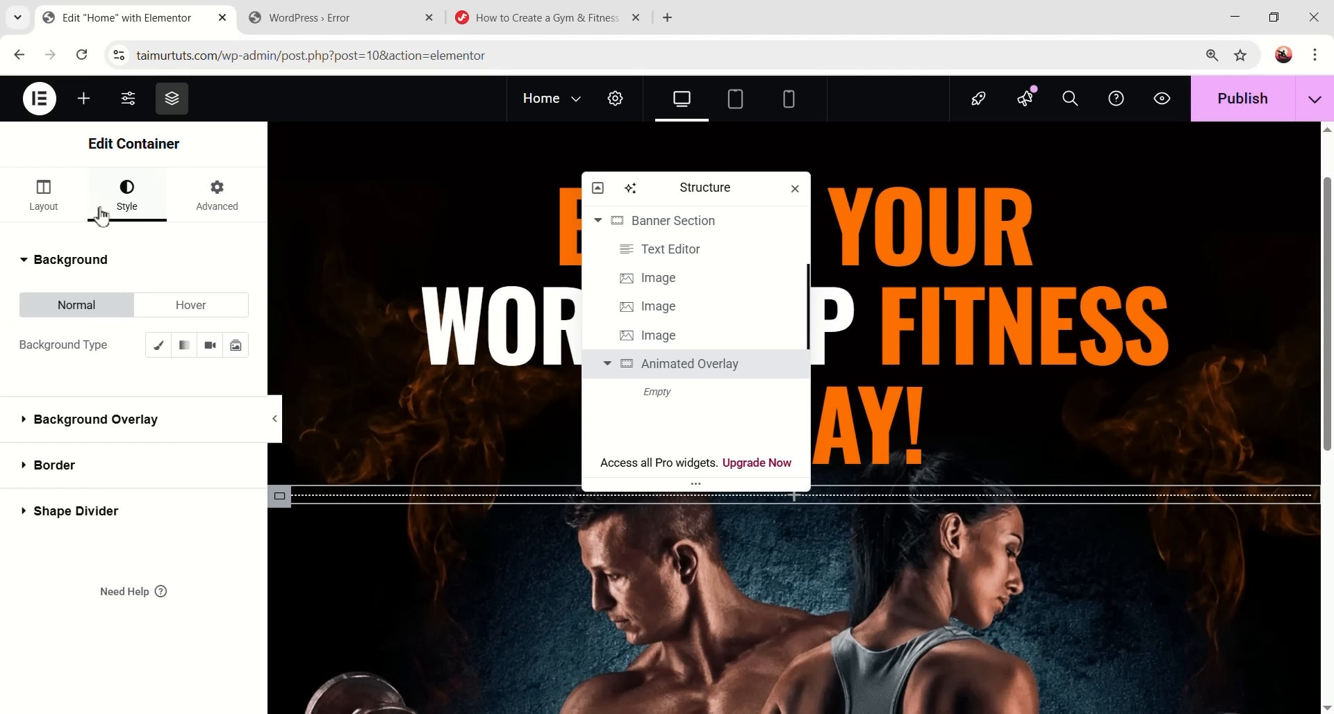
pyautogui.click(158, 349)
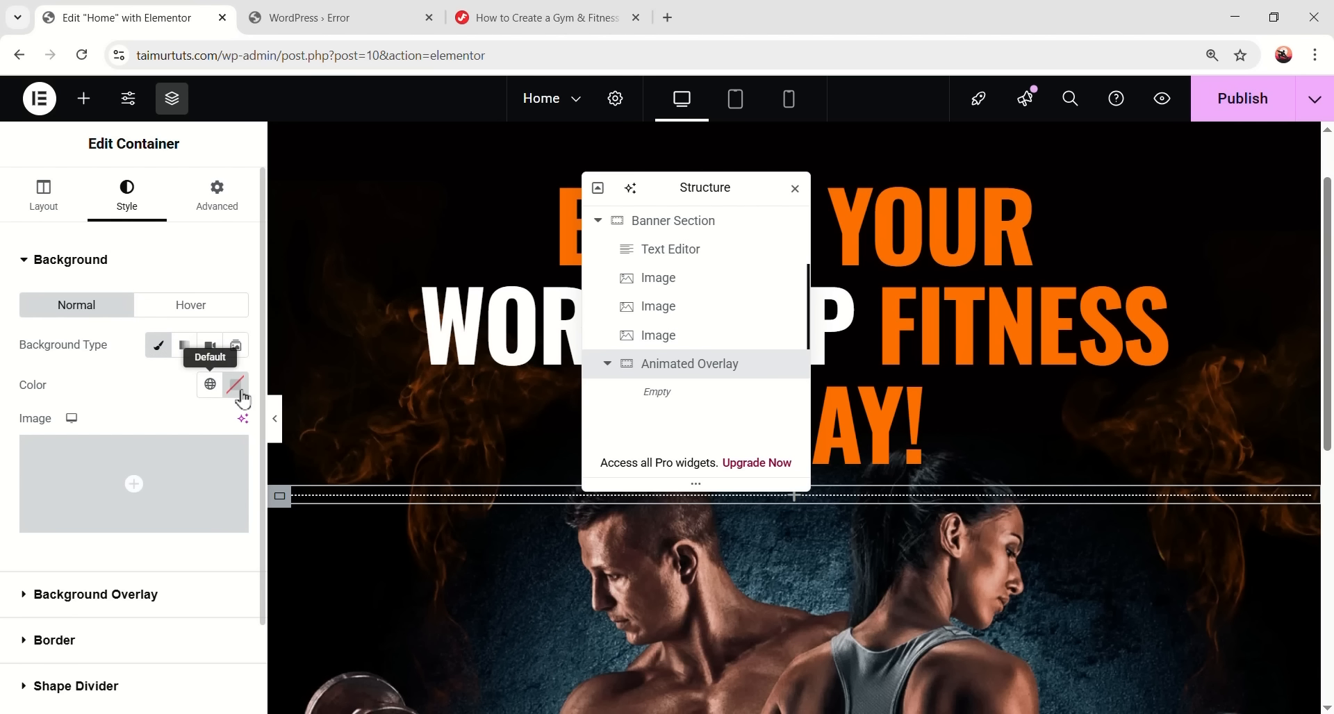
pyautogui.click(129, 519)
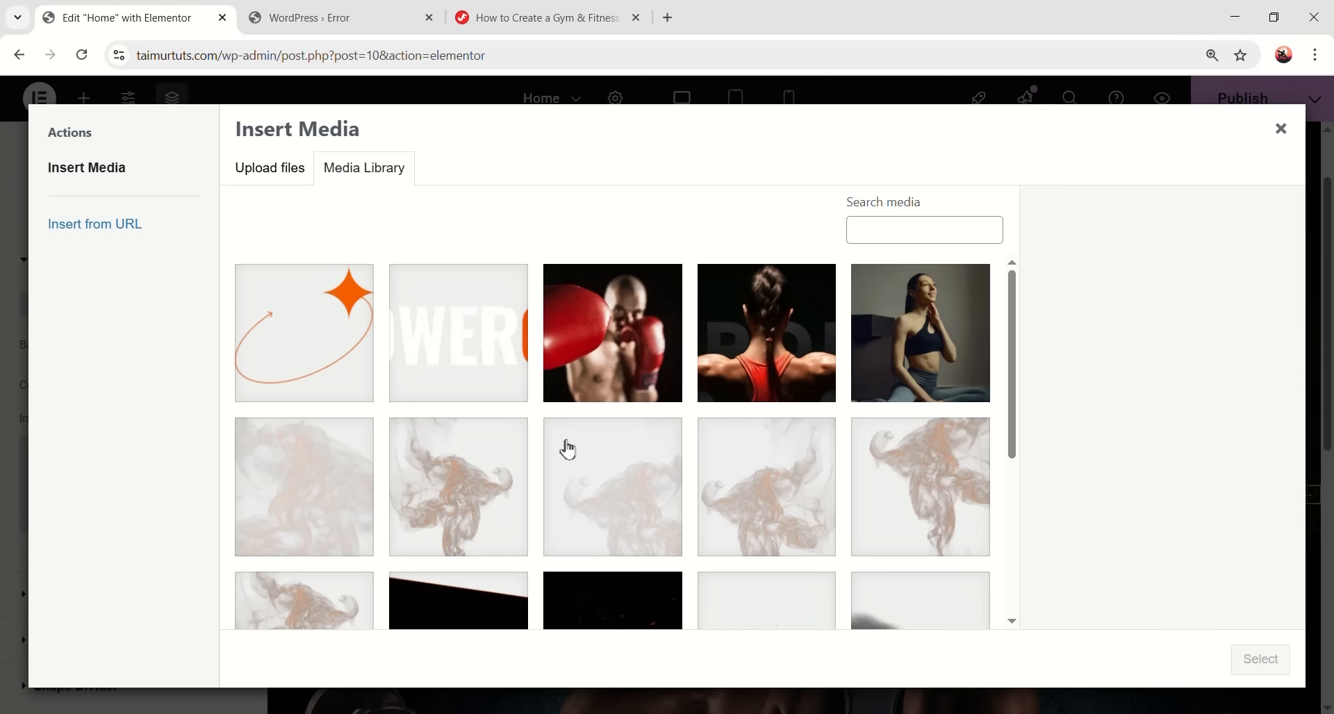
pyautogui.scroll(-4, 566, 451)
pyautogui.scroll(1, 873, 450)
pyautogui.click(448, 549)
pyautogui.scroll(-1, 434, 479)
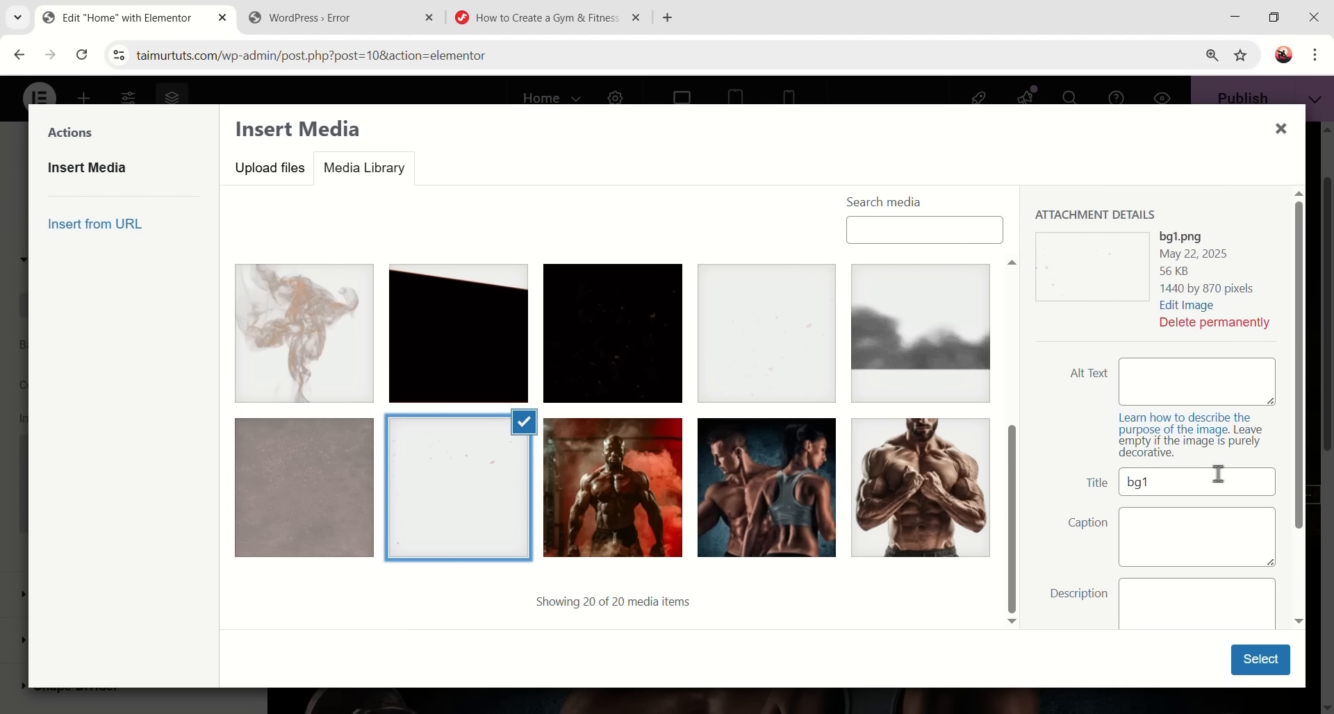
pyautogui.click(1256, 658)
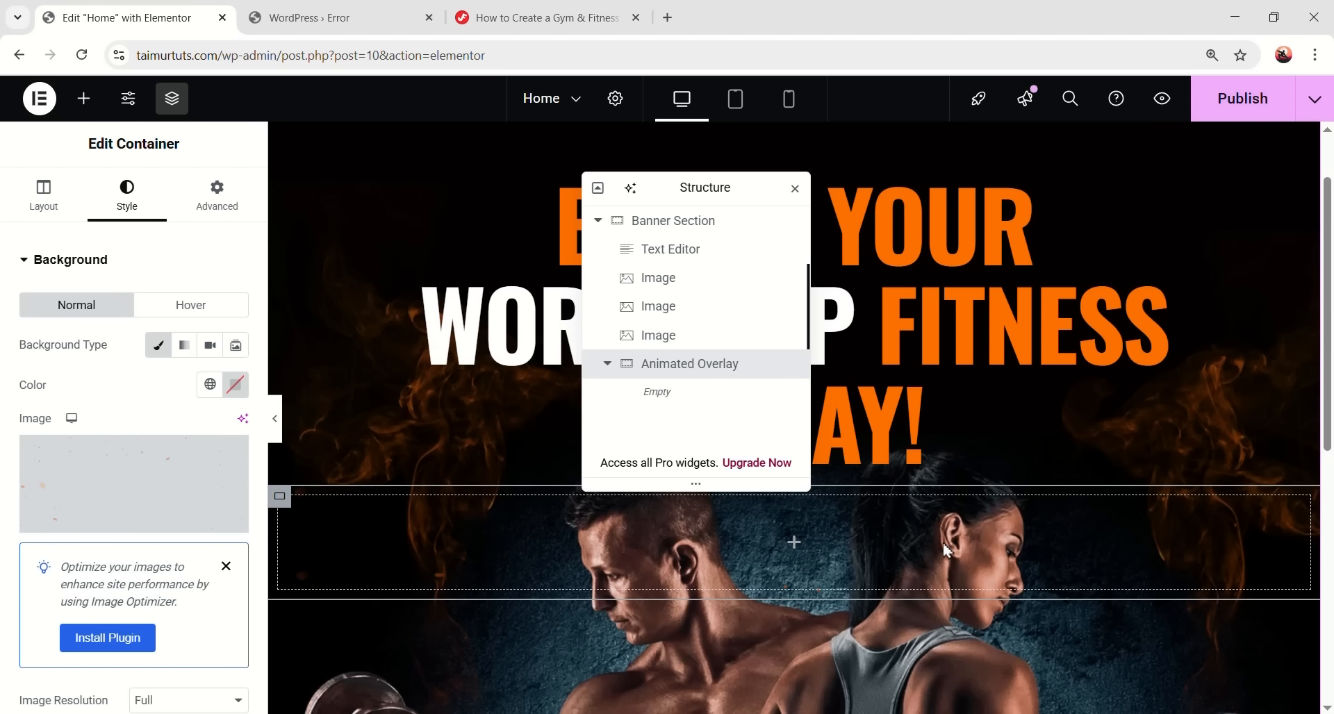
# - Set the background position to Center Center, repeat to Repeat-y and size to Cover
pyautogui.scroll(-5, 165, 549)
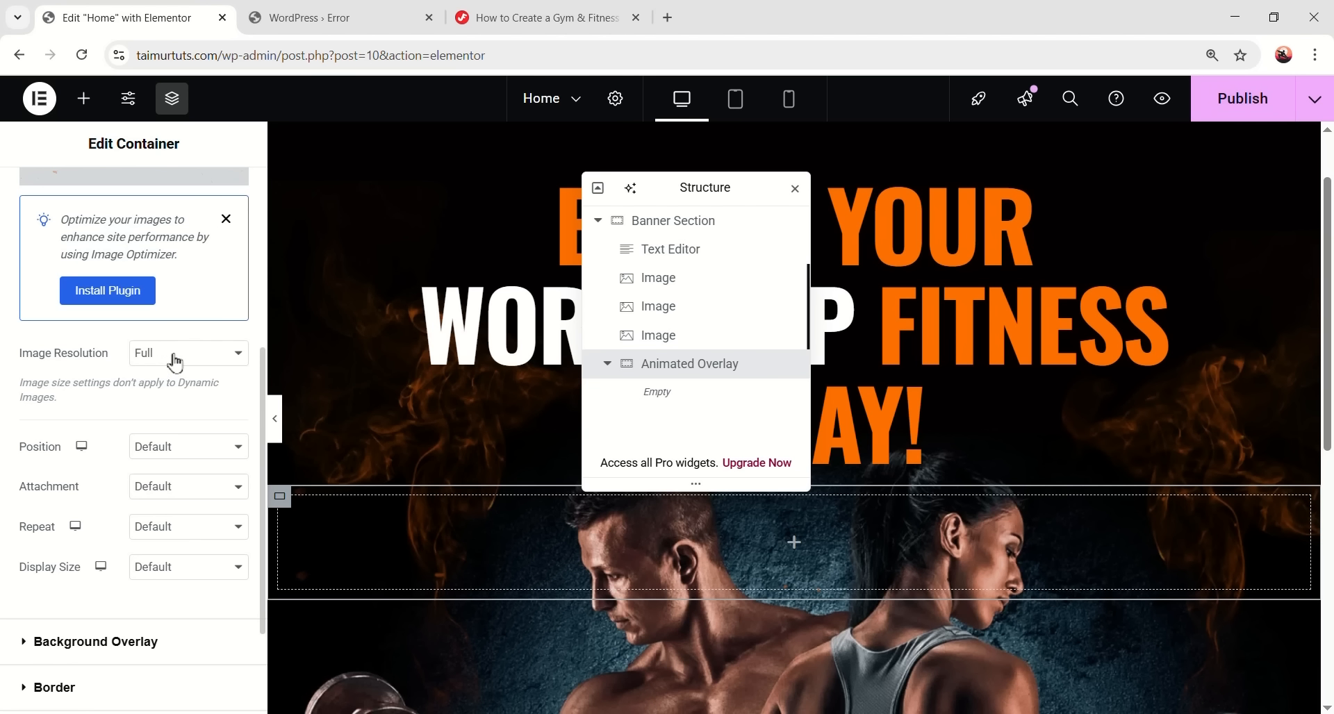
pyautogui.click(181, 450)
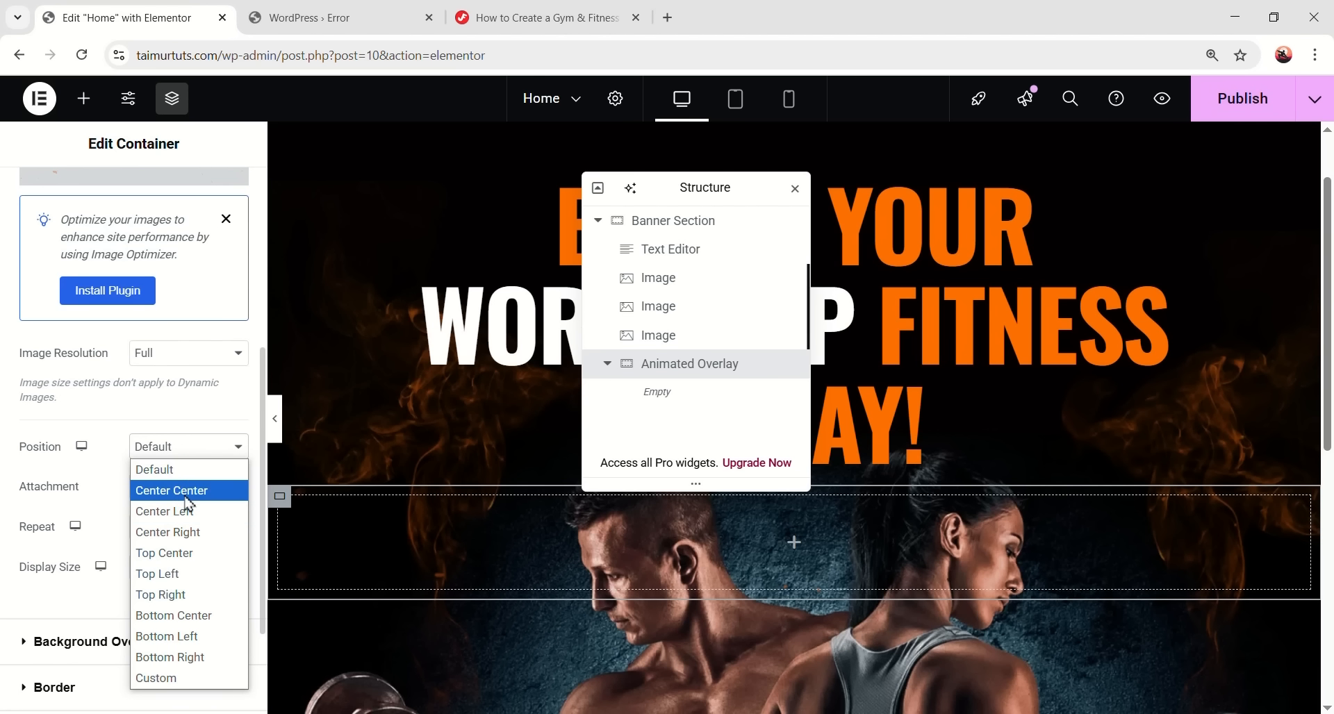
pyautogui.click(185, 494)
pyautogui.click(180, 527)
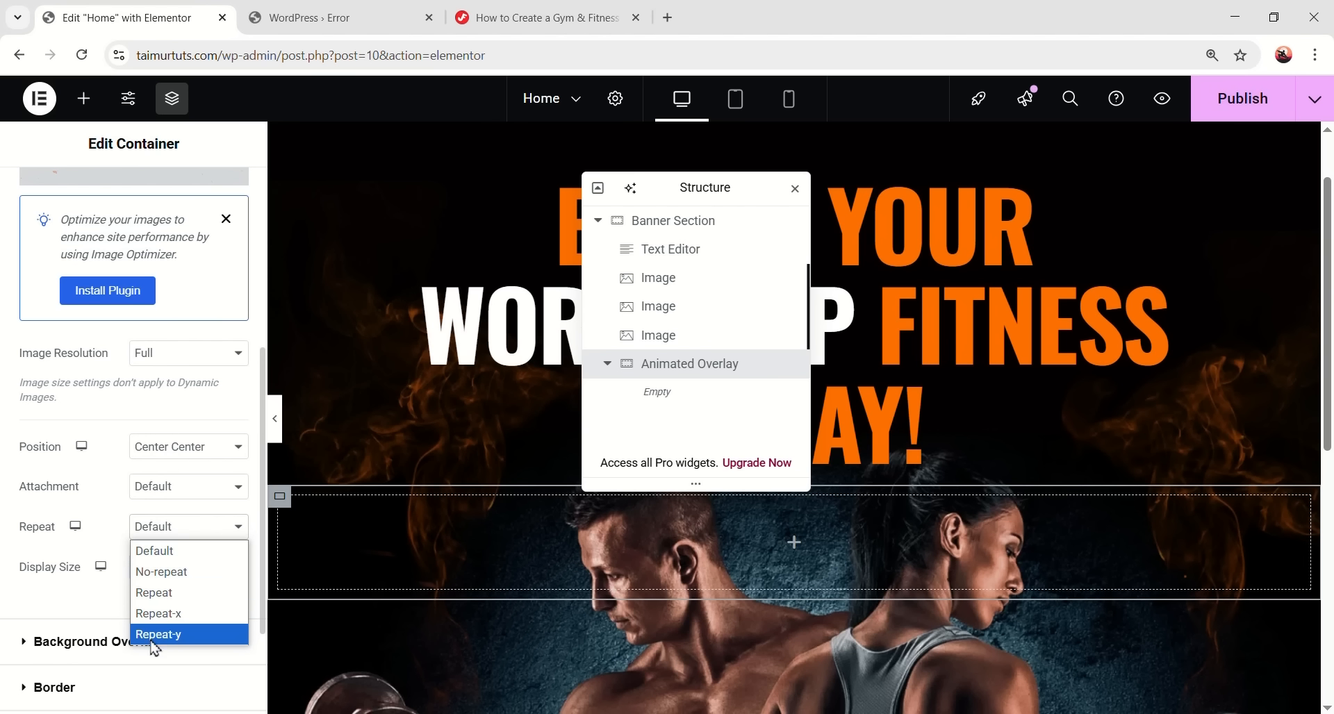
pyautogui.click(174, 635)
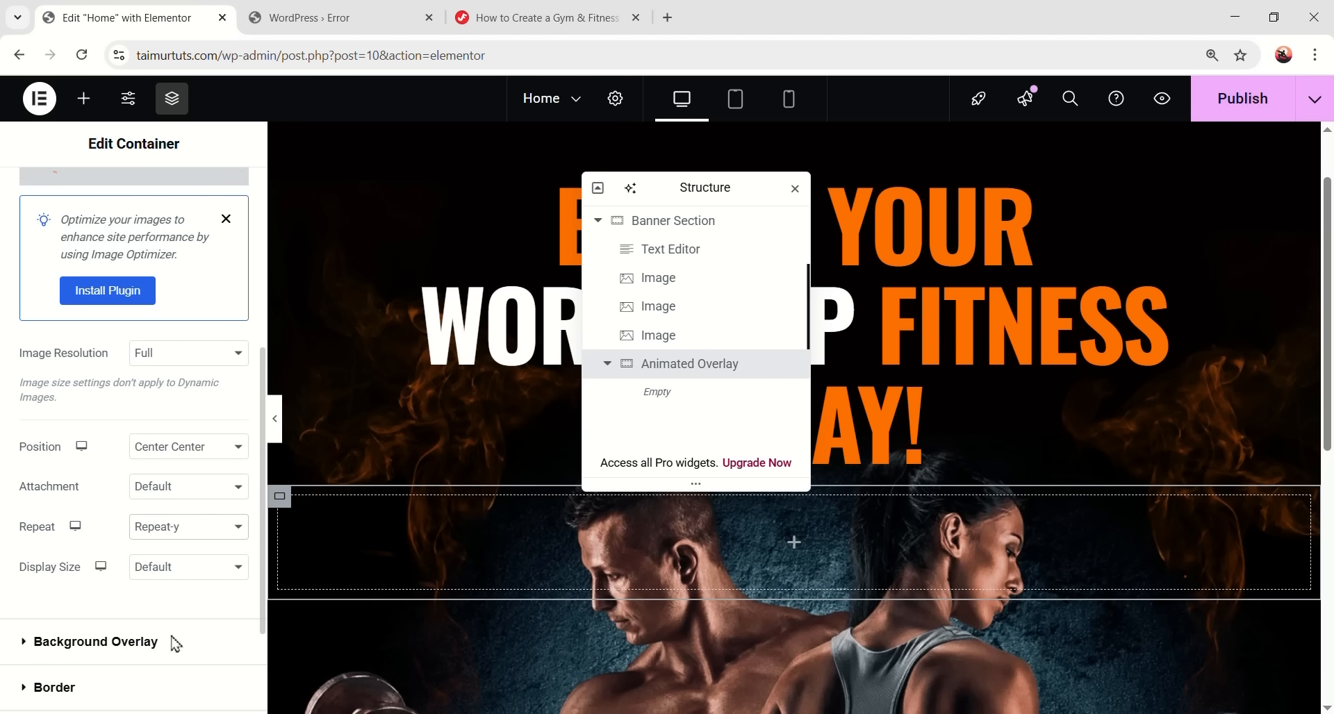
pyautogui.click(158, 575)
pyautogui.click(181, 632)
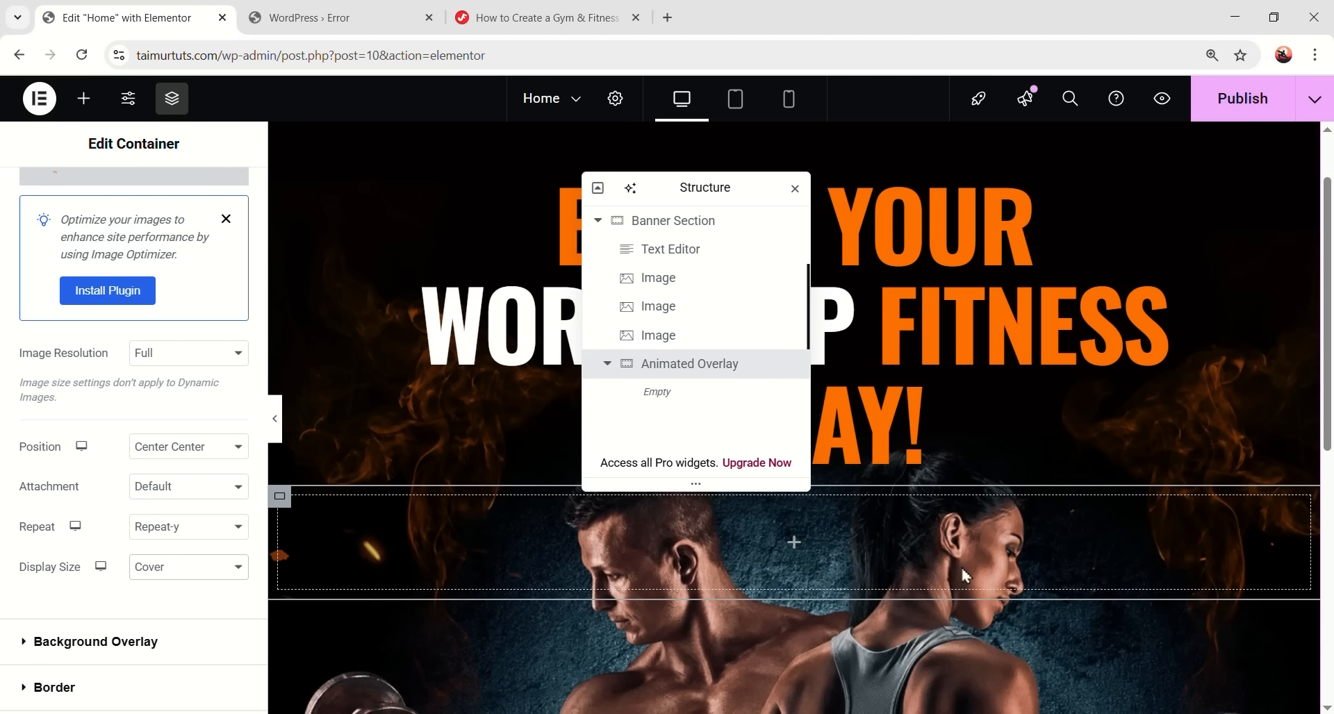
# - Set the overlay container's padding to 0 and its position to Absolute with z-index 5
pyautogui.scroll(5, 169, 344)
pyautogui.click(207, 200)
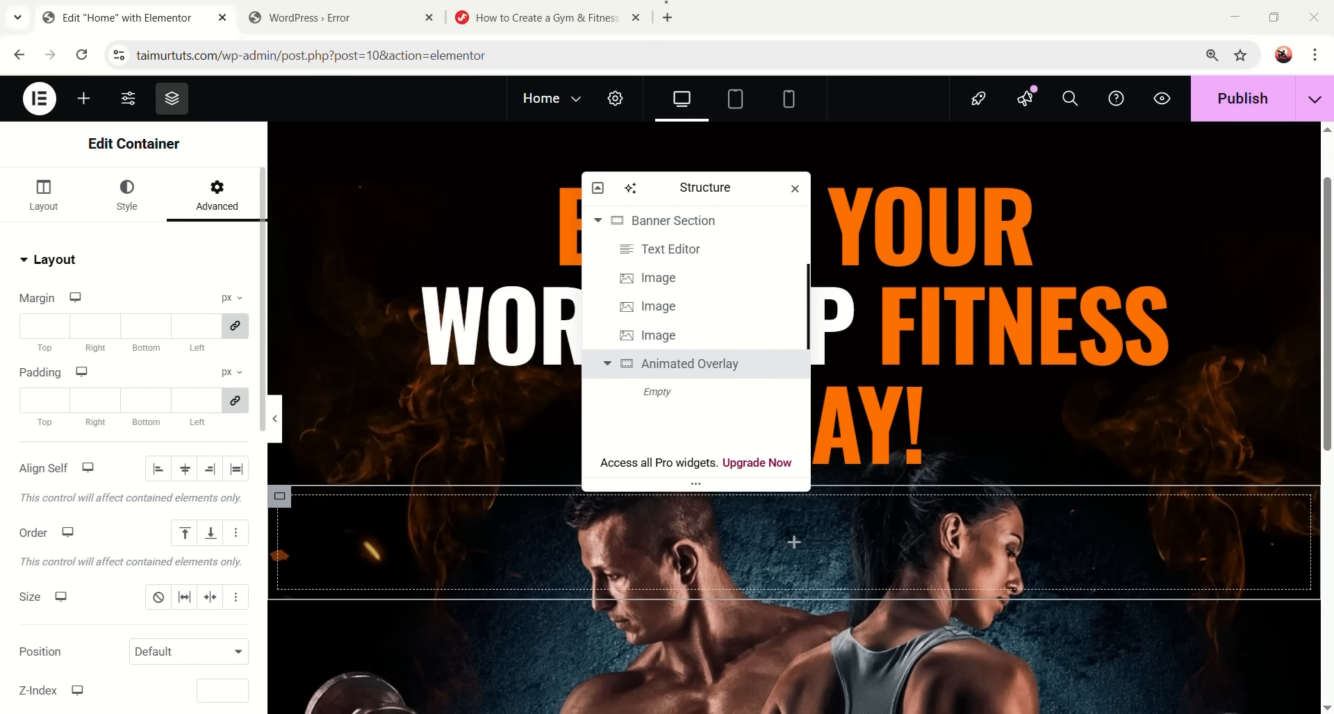
pyautogui.click(46, 396)
pyautogui.write('0')
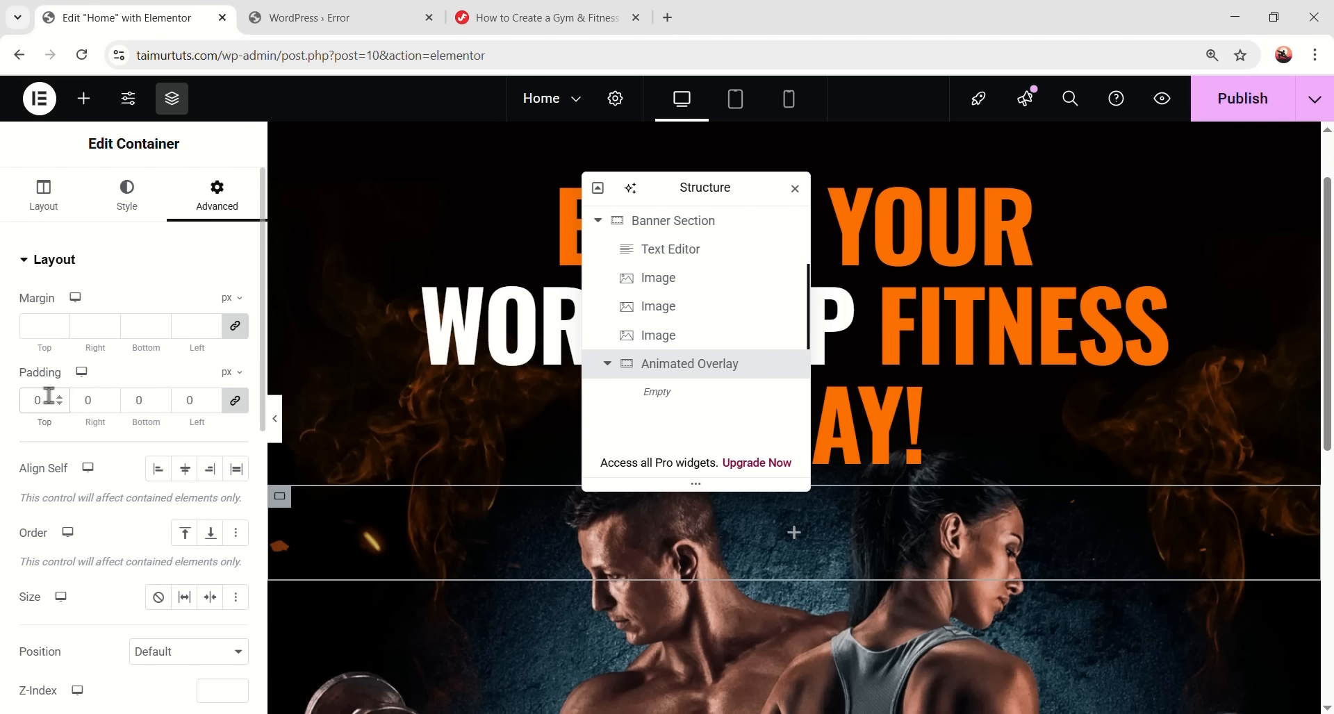
pyautogui.scroll(-4, 49, 394)
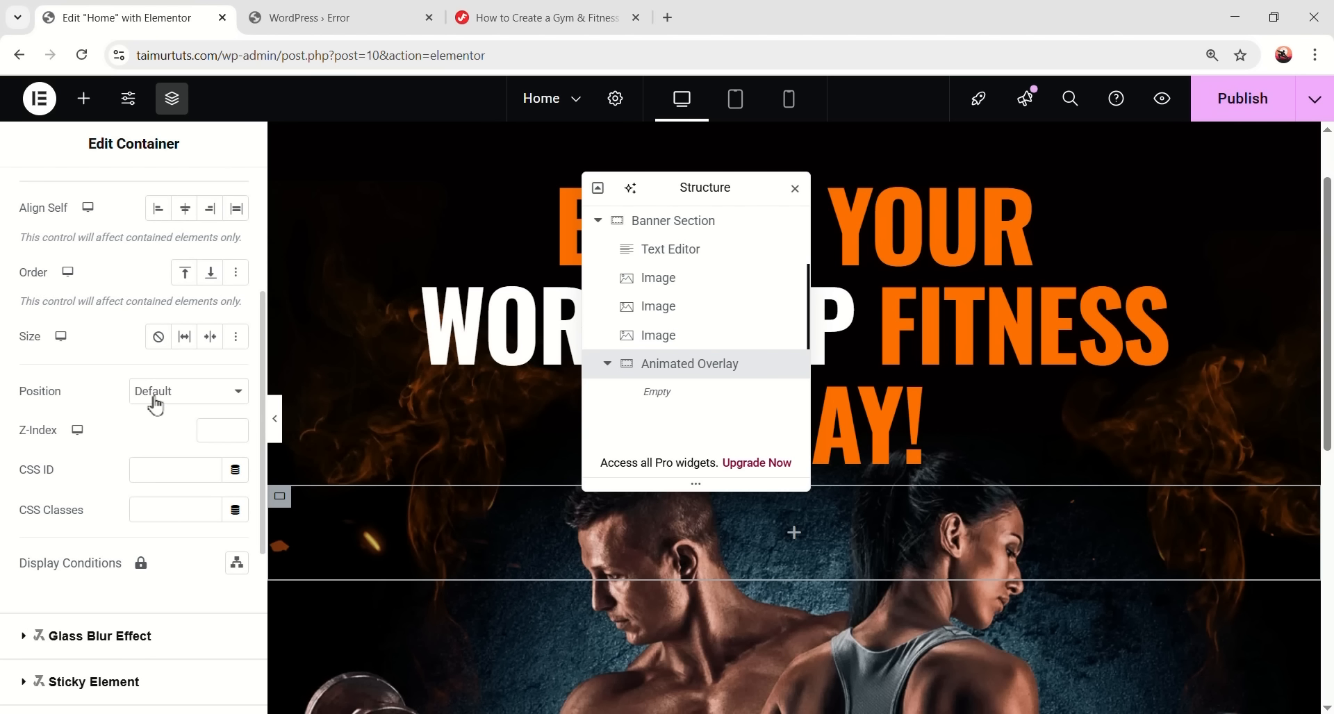
pyautogui.click(148, 406)
pyautogui.click(160, 437)
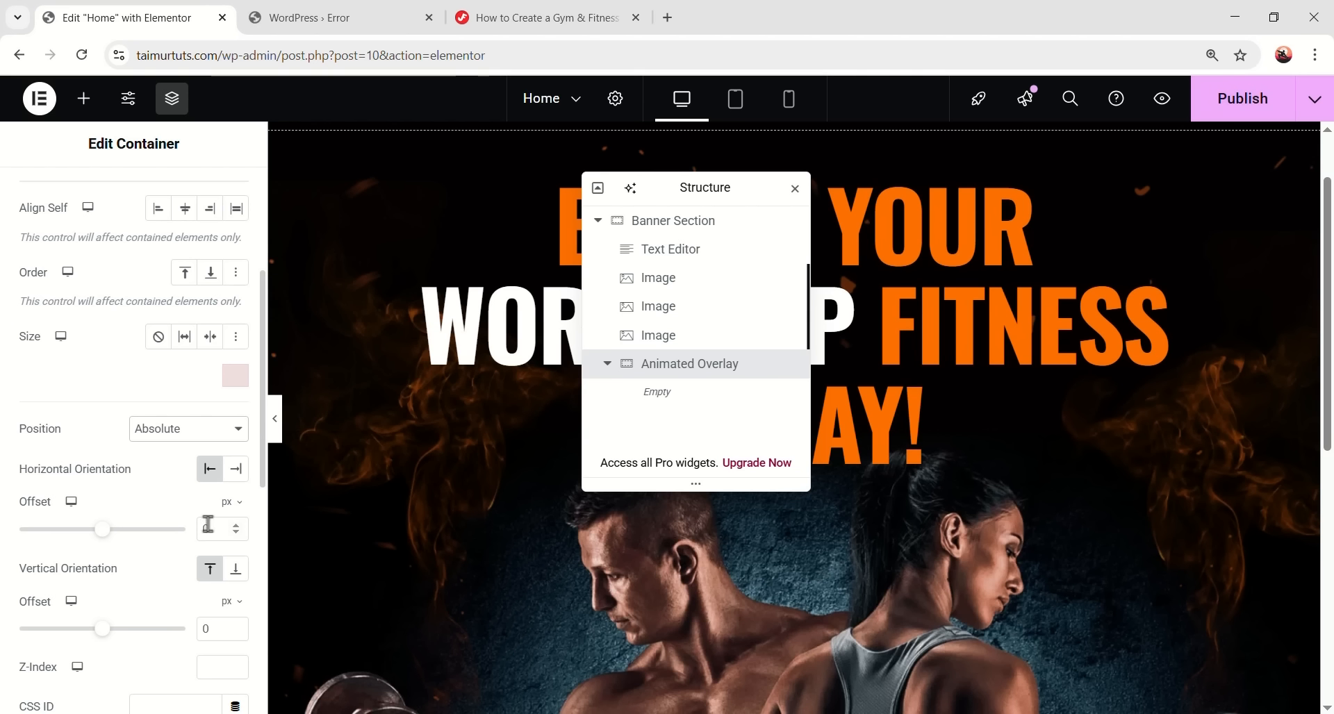
pyautogui.scroll(-1, 149, 535)
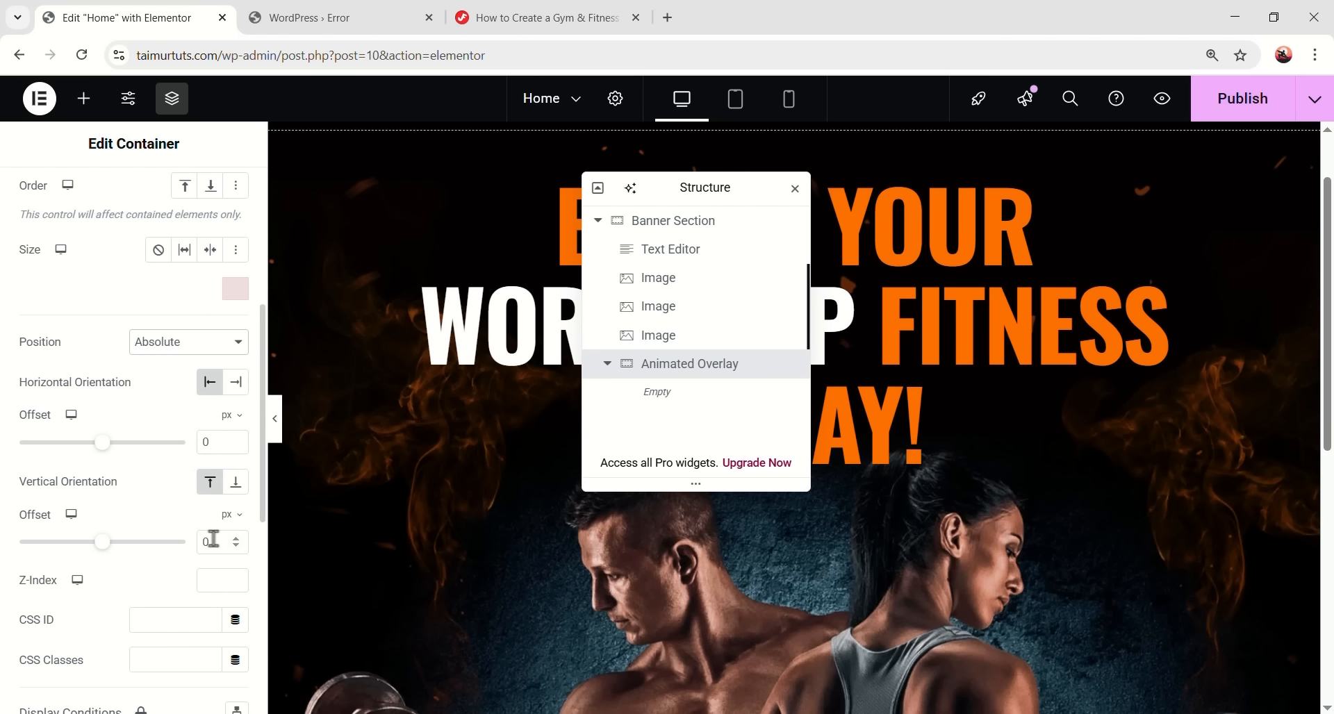
pyautogui.scroll(-1, 190, 532)
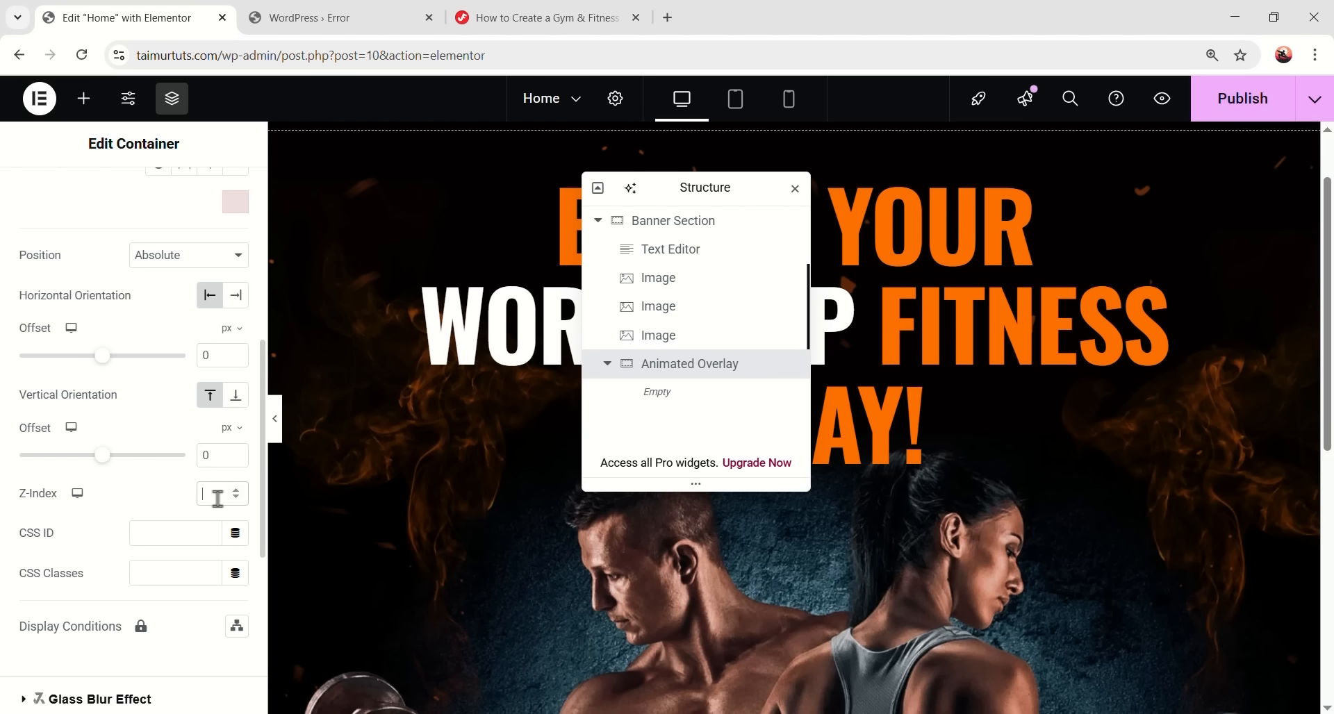
# - Preview the full banner without panels, then restore them and move the Navigator right
pyautogui.click(274, 429)
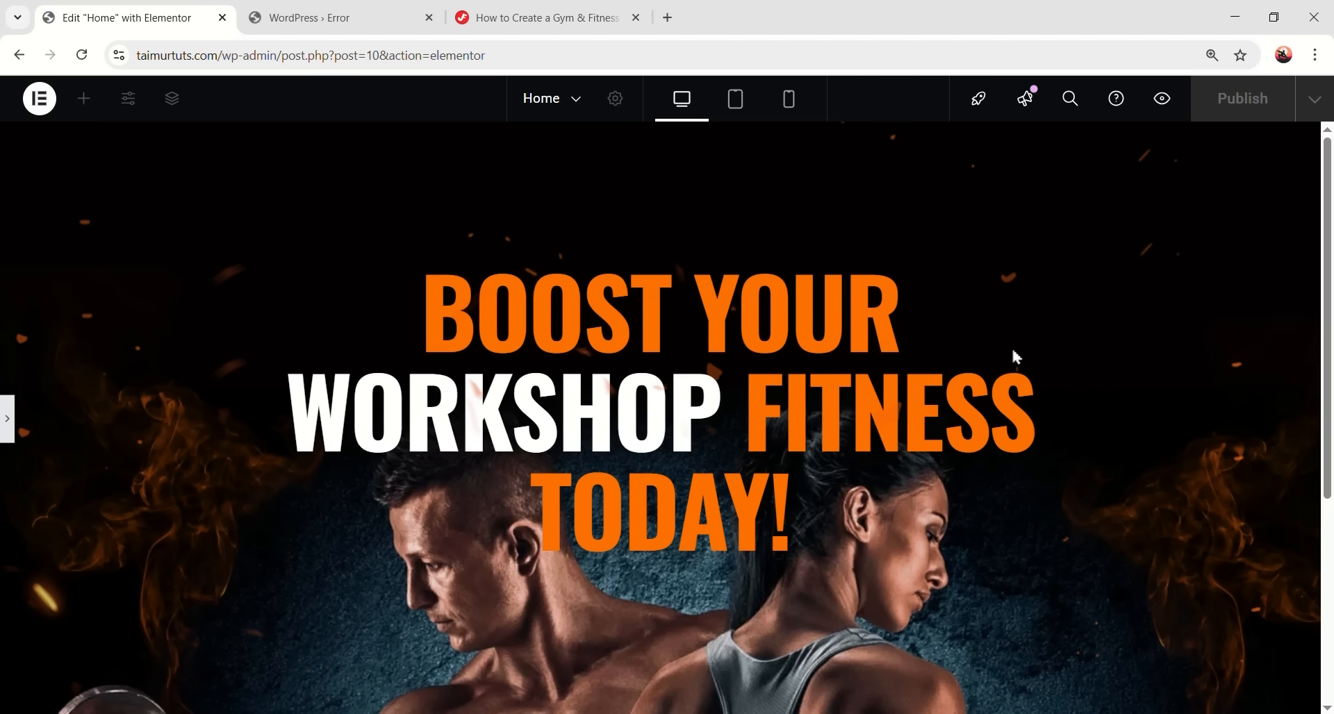
pyautogui.scroll(-5, 952, 329)
pyautogui.scroll(5, 650, 556)
pyautogui.scroll(-3, 854, 333)
pyautogui.scroll(3, 1028, 364)
pyautogui.click(8, 423)
pyautogui.moveTo(724, 191); pyautogui.dragTo(1136, 195)
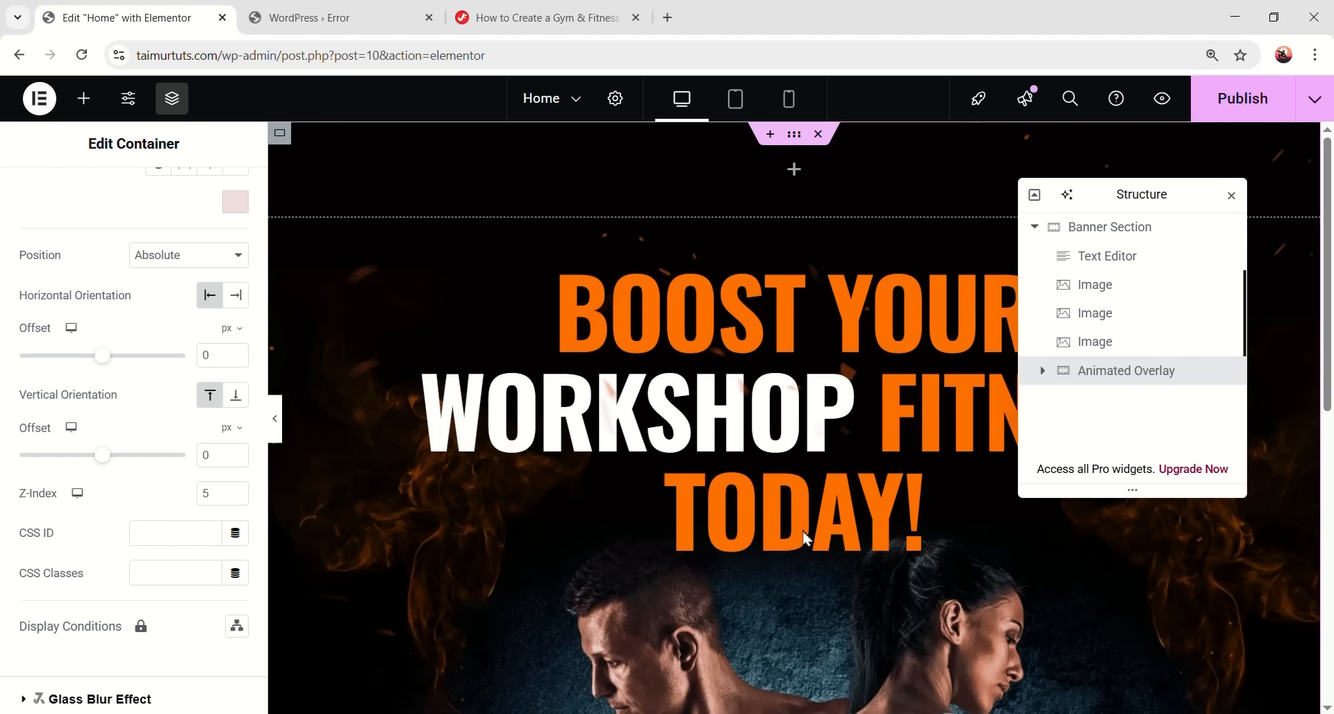
# - Find the HTML widget by searching 'html' and drop it into the empty section below the banner
pyautogui.click(83, 98)
pyautogui.write('h')
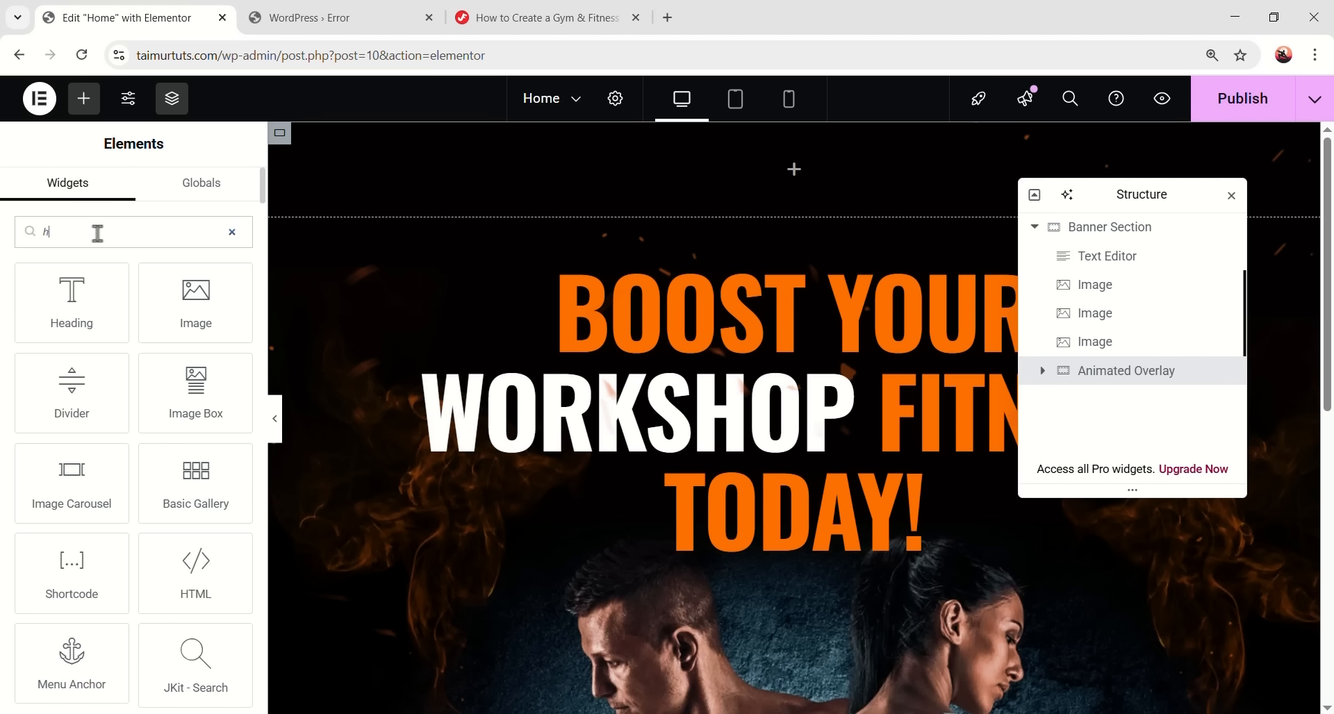
pyautogui.write('tml')
pyautogui.moveTo(86, 305); pyautogui.dragTo(538, 427)
pyautogui.moveTo(77, 306); pyautogui.dragTo(617, 580)
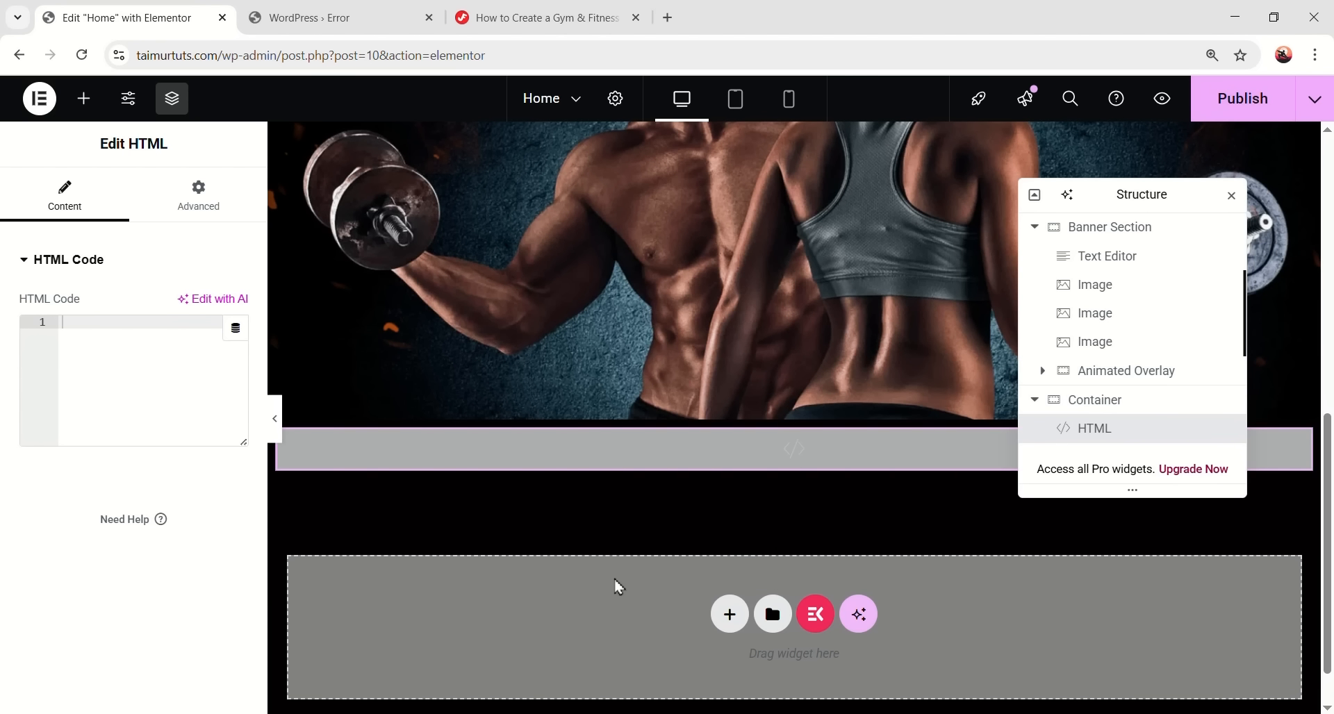
# - Rename the widget's container to CUSTOM CODE in the Navigator and select the HTML widget
pyautogui.doubleClick(1110, 408)
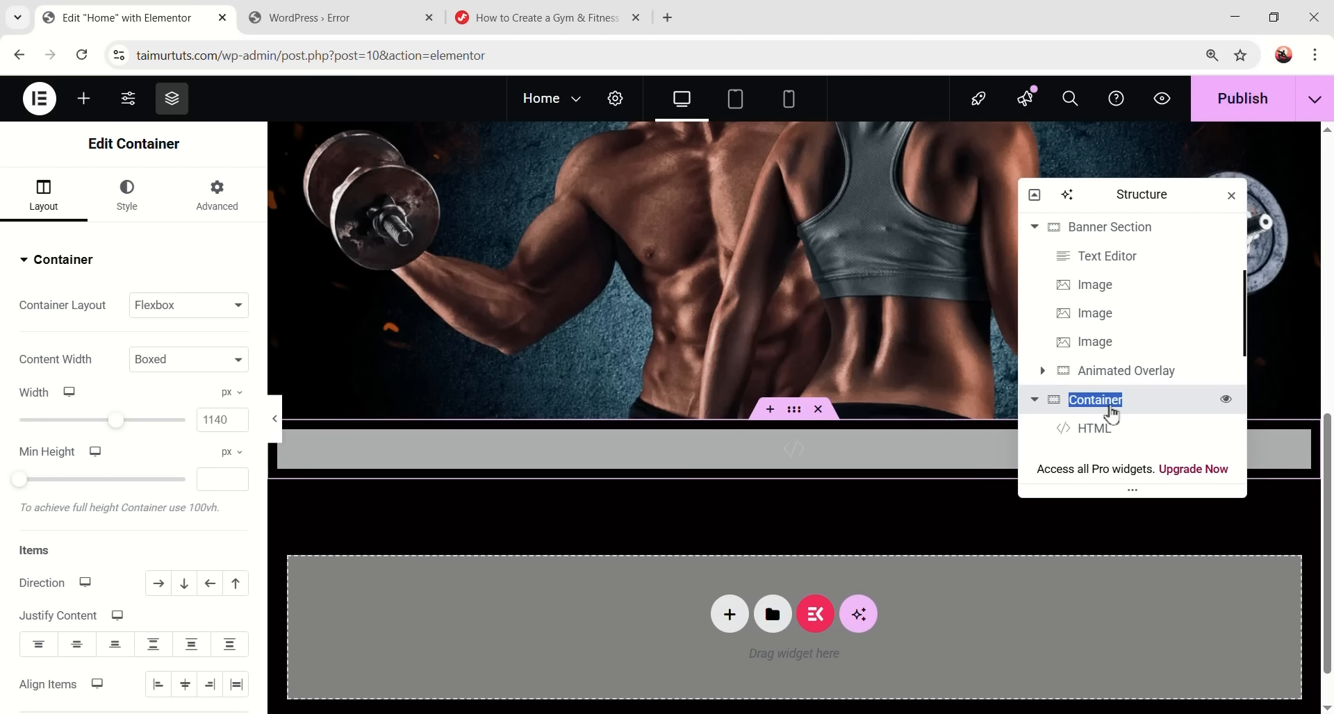
pyautogui.write('COS')
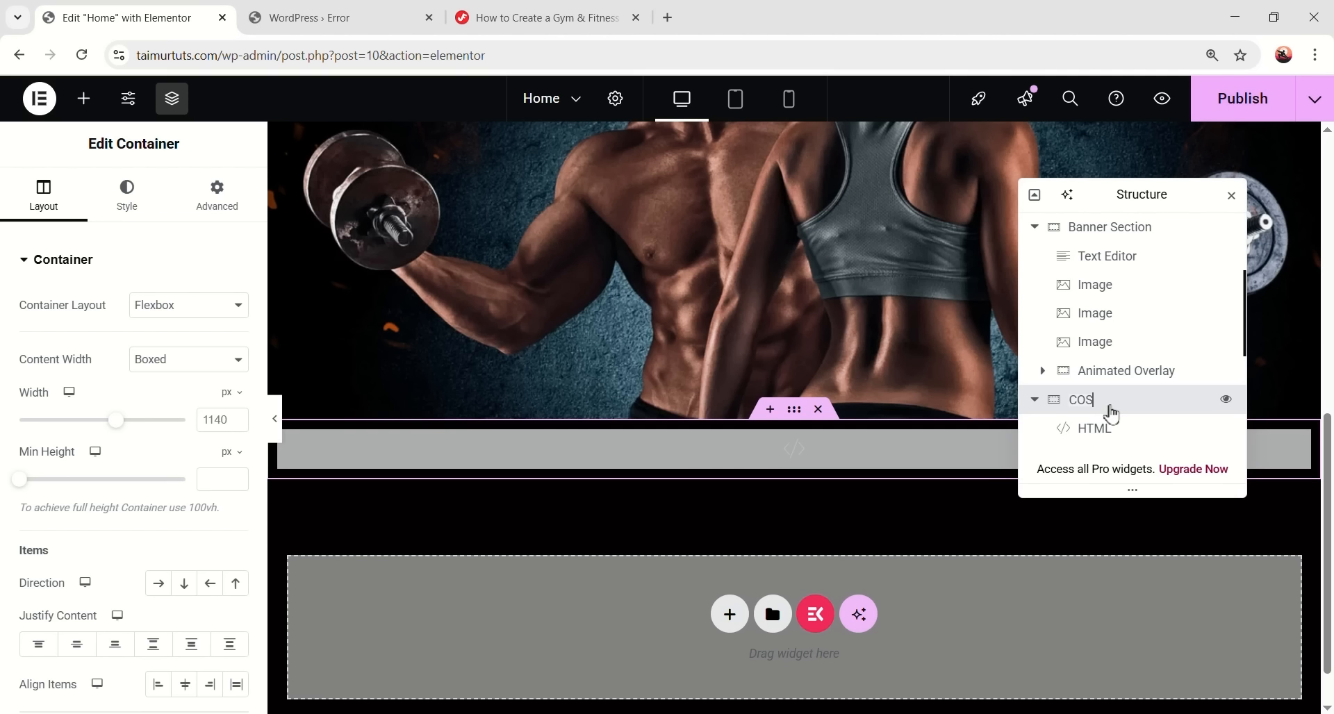
pyautogui.write('TOM C')
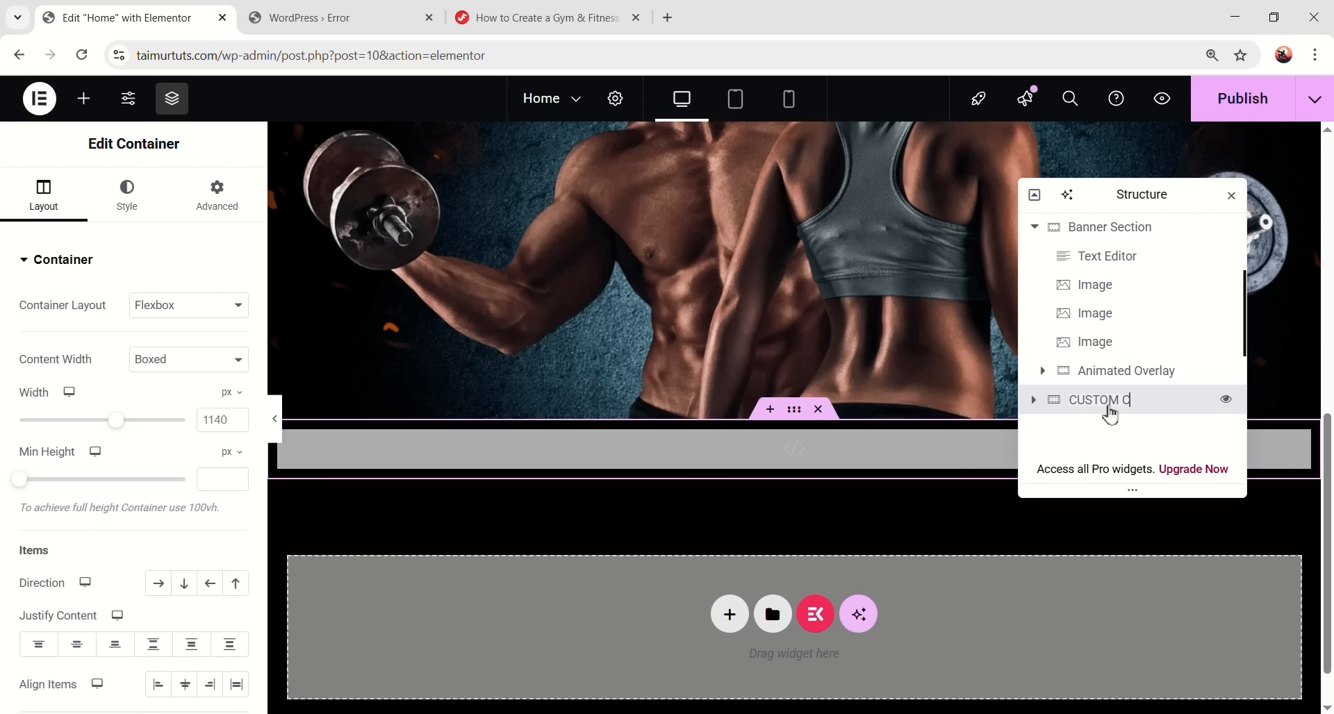
pyautogui.write('ODE')
pyautogui.click(1034, 400)
pyautogui.click(1103, 429)
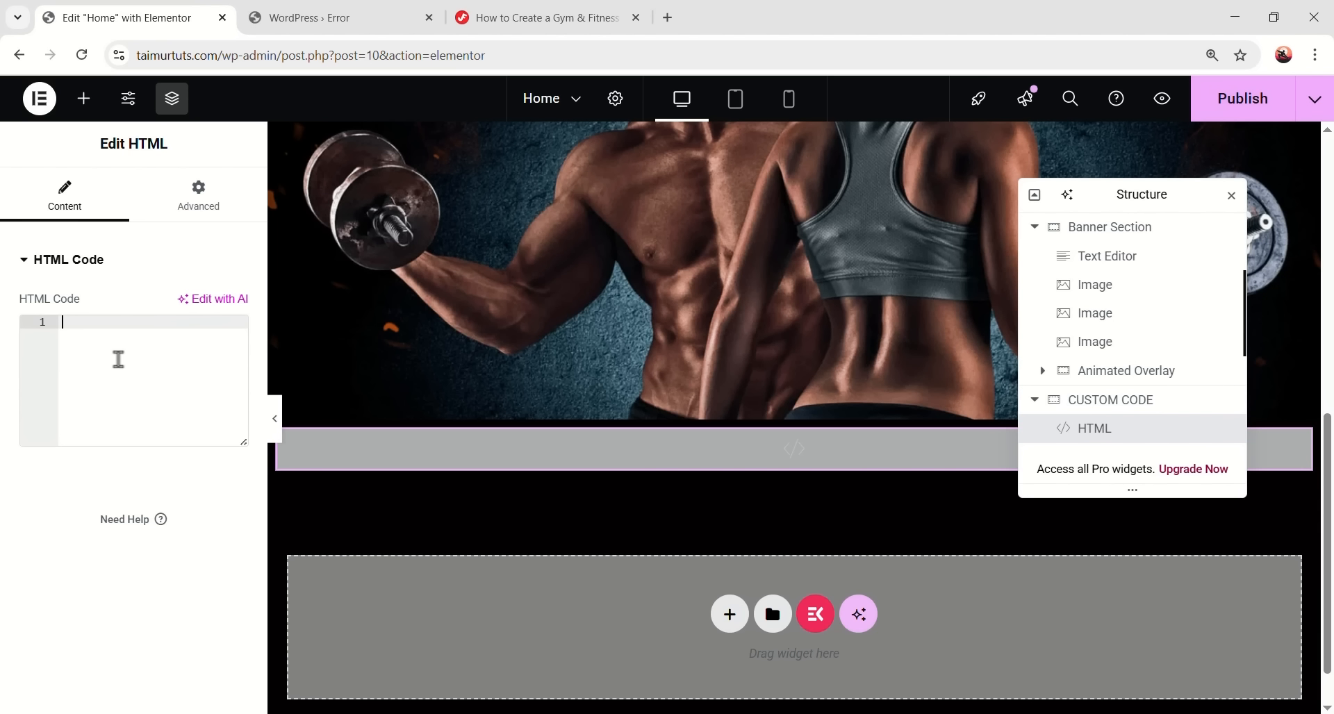
# - Copy the tutorial's overflow-hiding and .lst-none style block and paste it into the HTML Code box
pyautogui.click(519, 20)
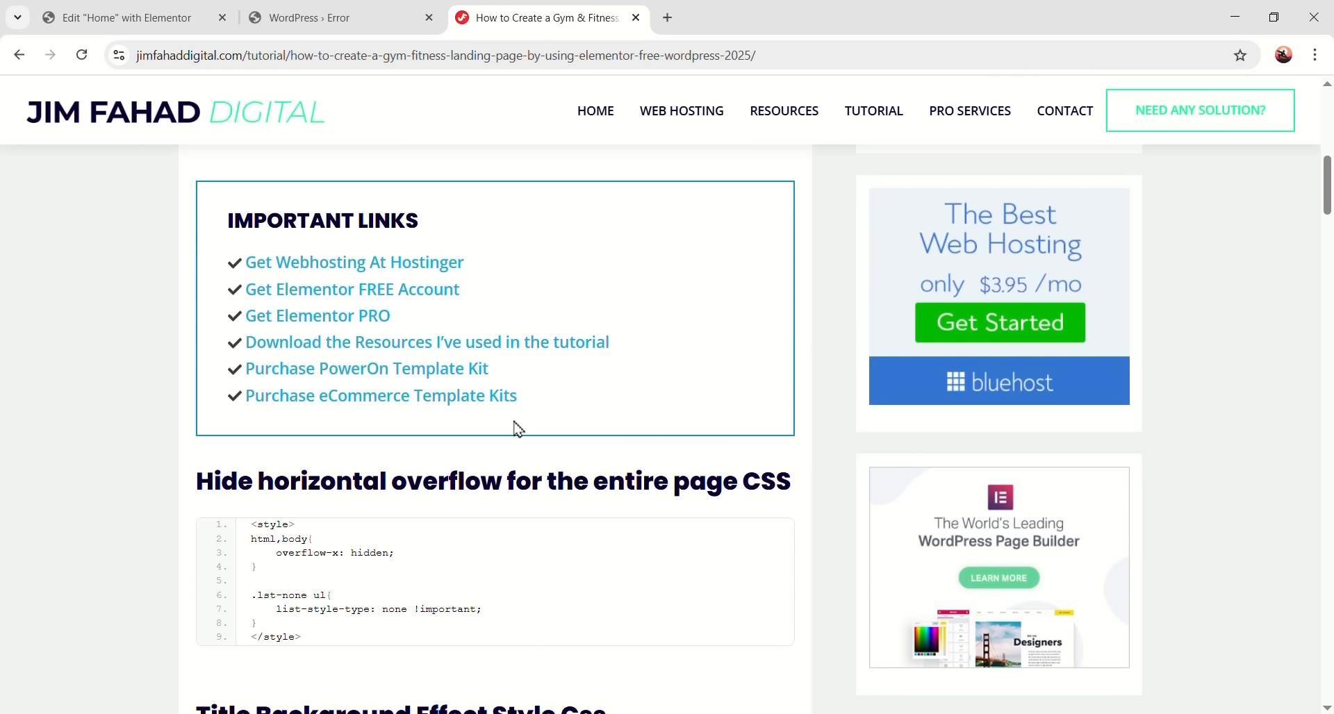
pyautogui.scroll(-10, 355, 469)
pyautogui.scroll(10, 515, 494)
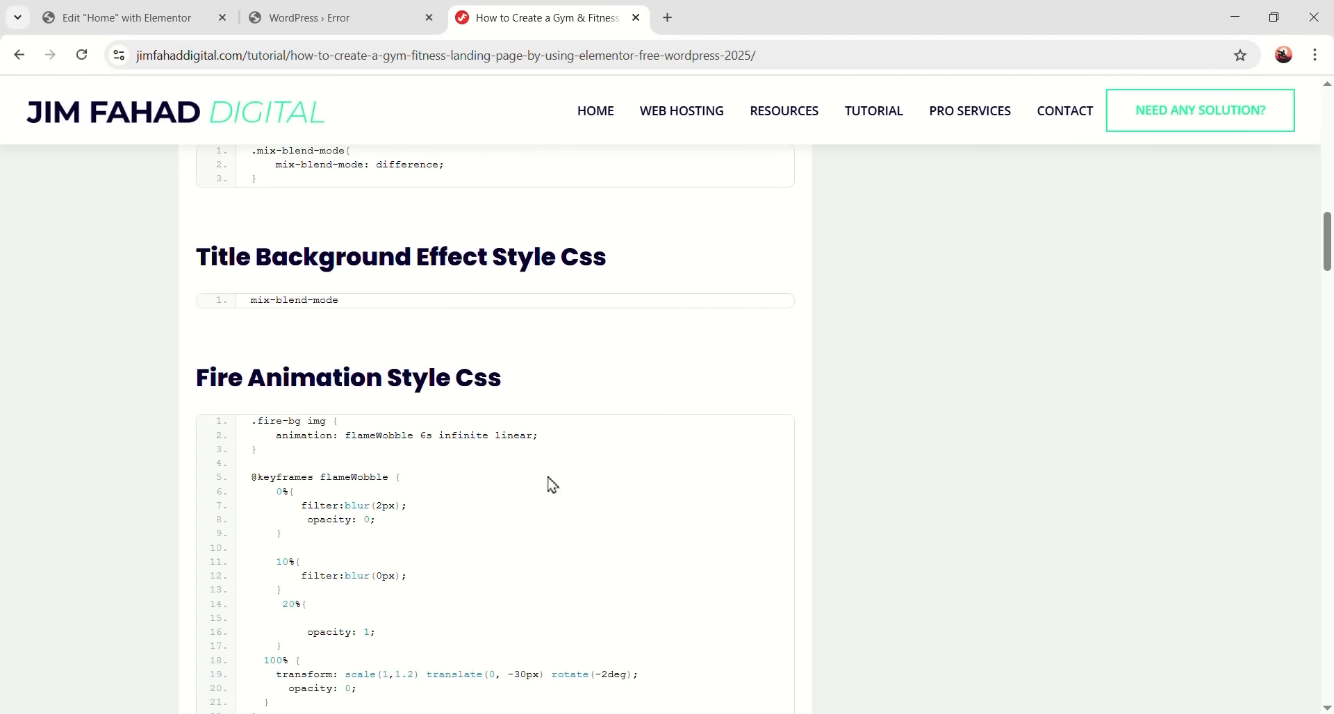
pyautogui.scroll(-5, 556, 459)
pyautogui.scroll(5, 634, 482)
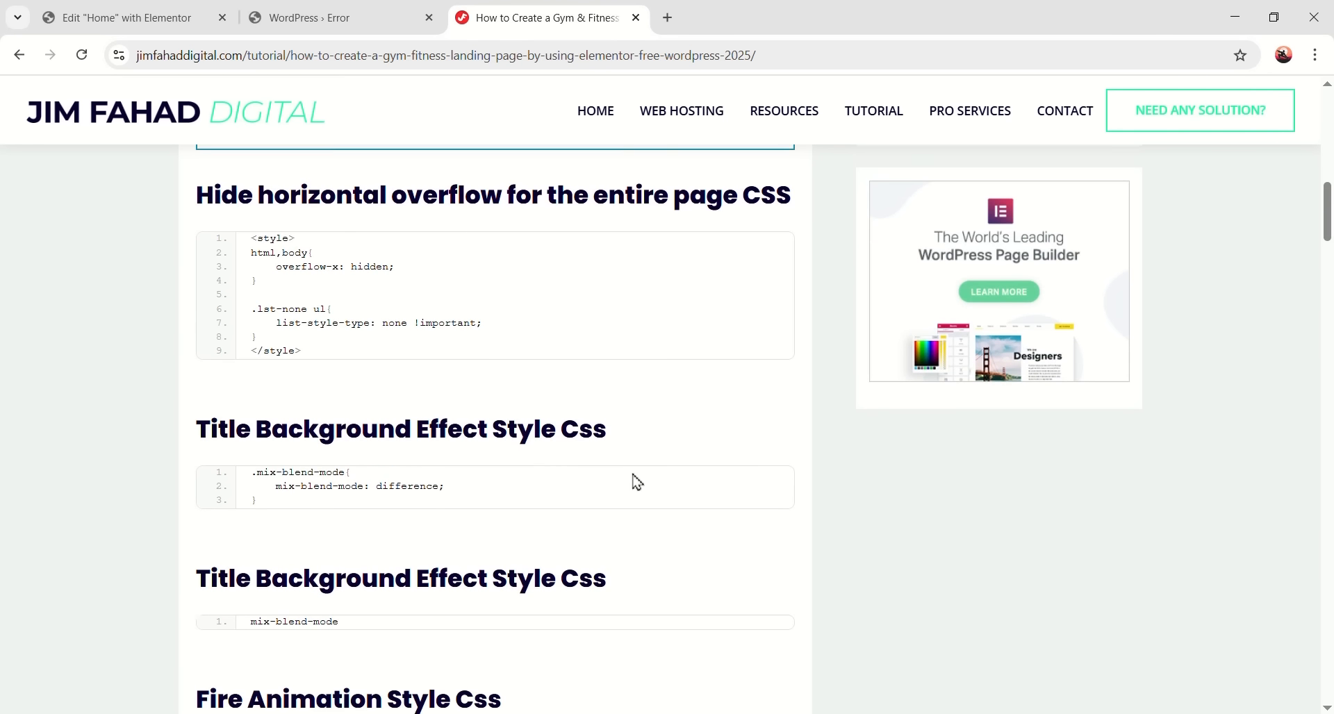
pyautogui.scroll(-1, 451, 424)
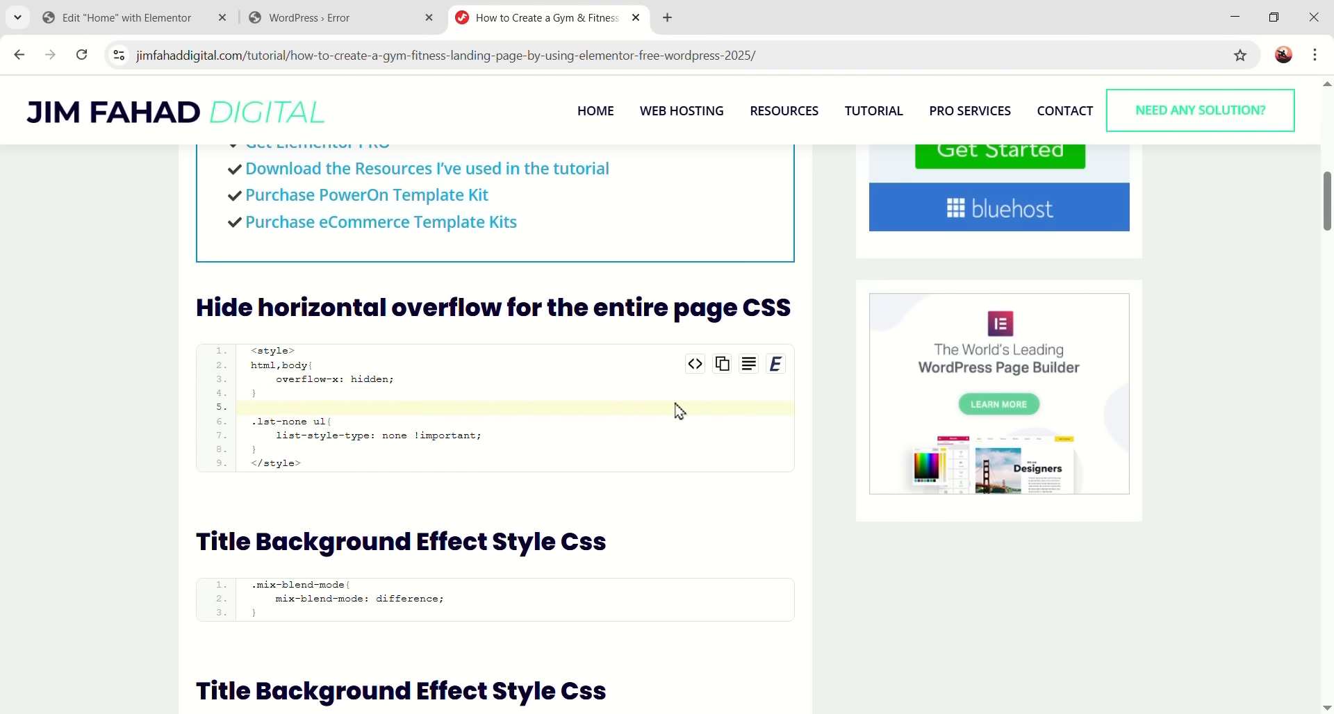
pyautogui.moveTo(279, 450); pyautogui.dragTo(250, 351)
pyautogui.click(452, 407)
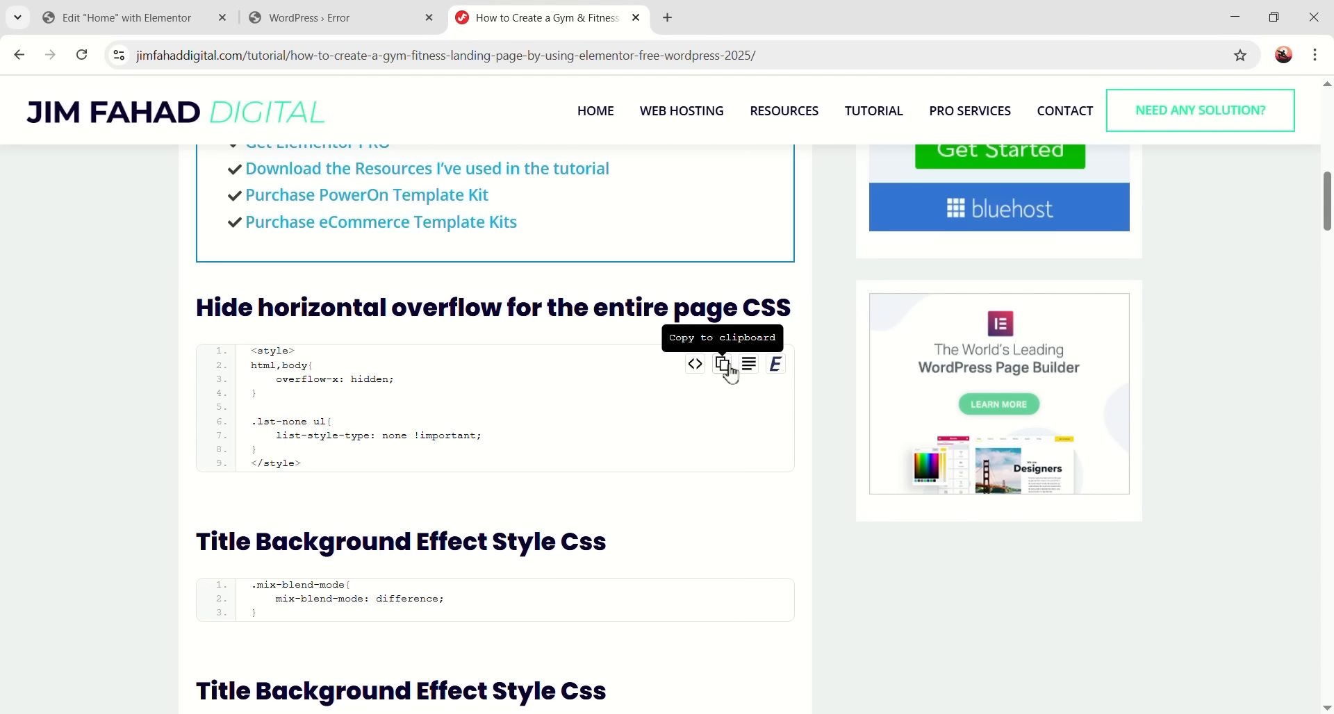
pyautogui.click(729, 368)
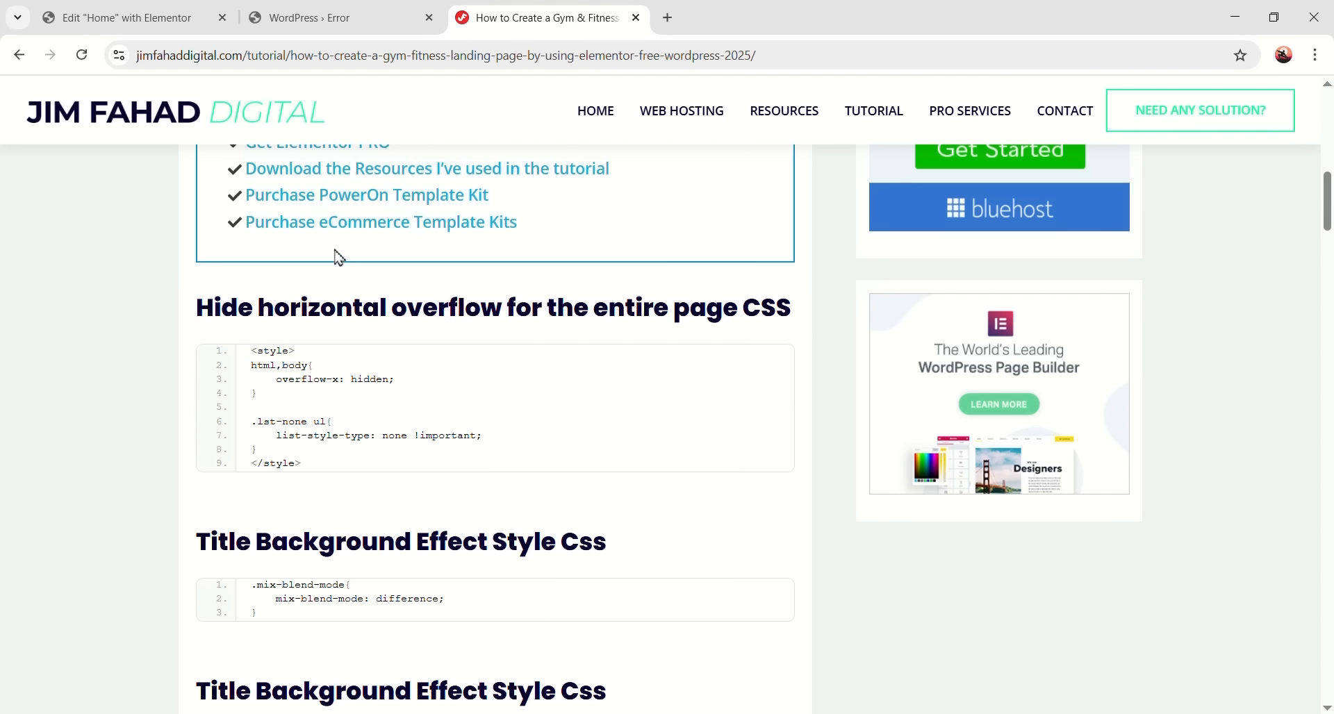
pyautogui.click(146, 28)
pyautogui.rightClick(99, 354)
pyautogui.click(130, 517)
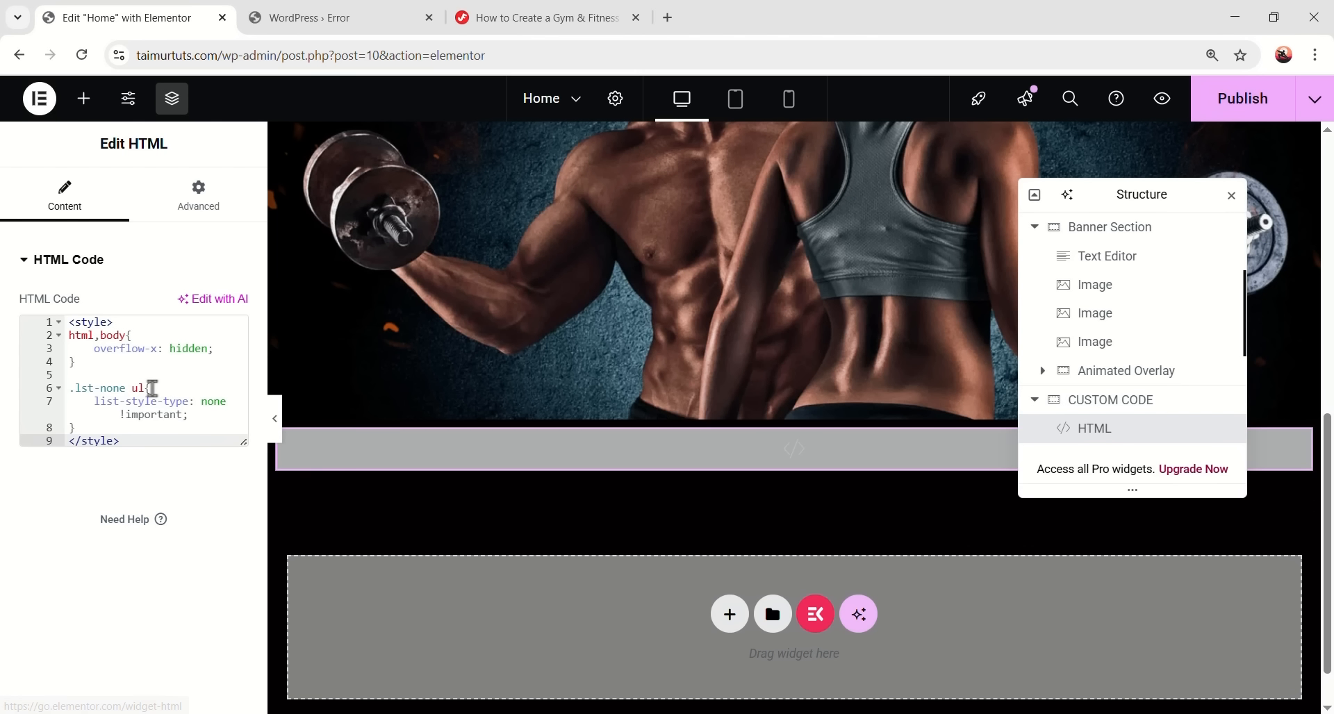
# - Paste the tutorial's .mix-blend-mode rule (mix-blend-mode: difference) after line 8 of the style block
pyautogui.moveTo(132, 439); pyautogui.dragTo(61, 321)
pyautogui.click(156, 445)
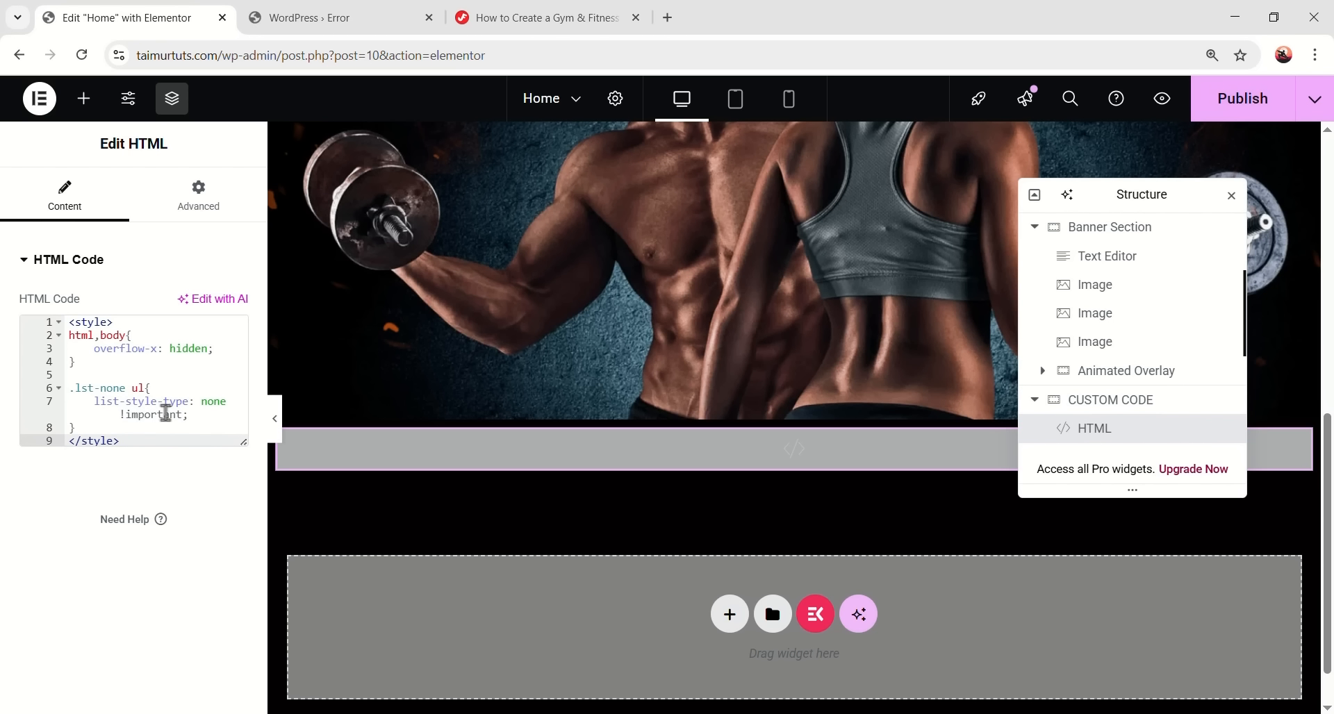
pyautogui.click(531, 19)
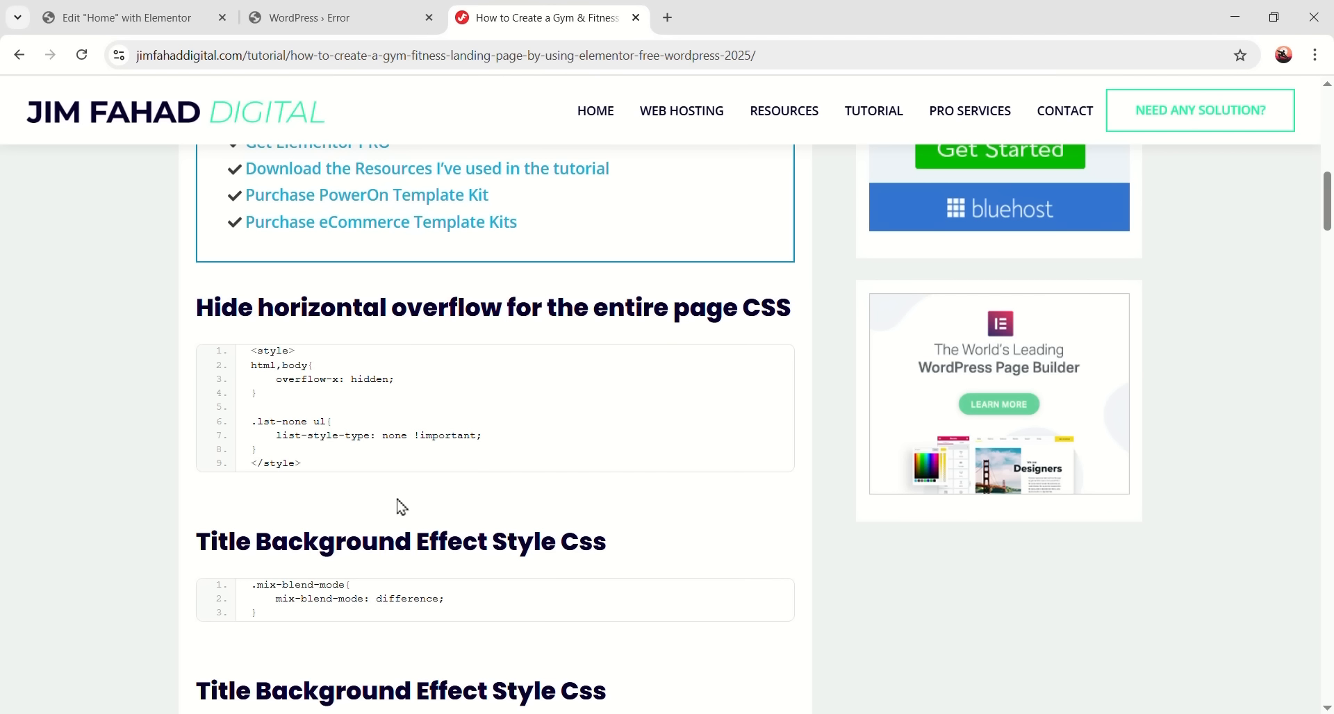
pyautogui.scroll(-3, 342, 462)
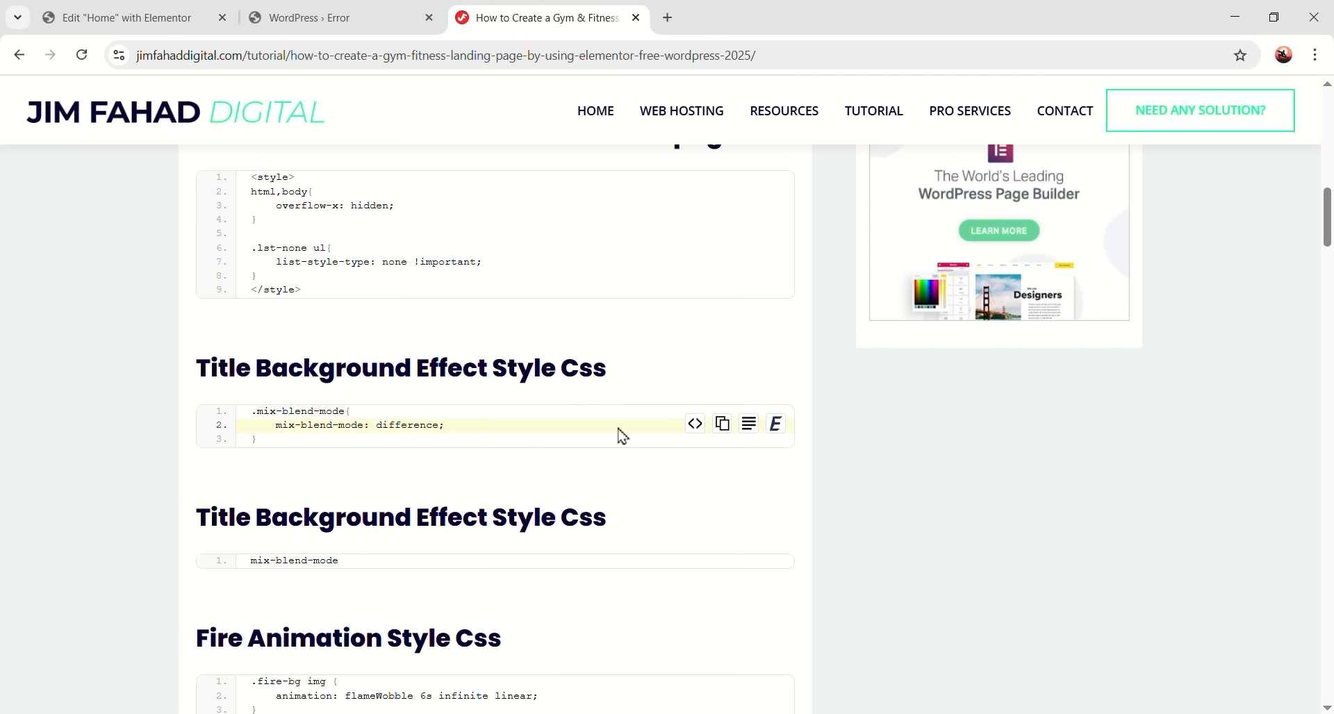
pyautogui.click(722, 424)
pyautogui.click(174, 18)
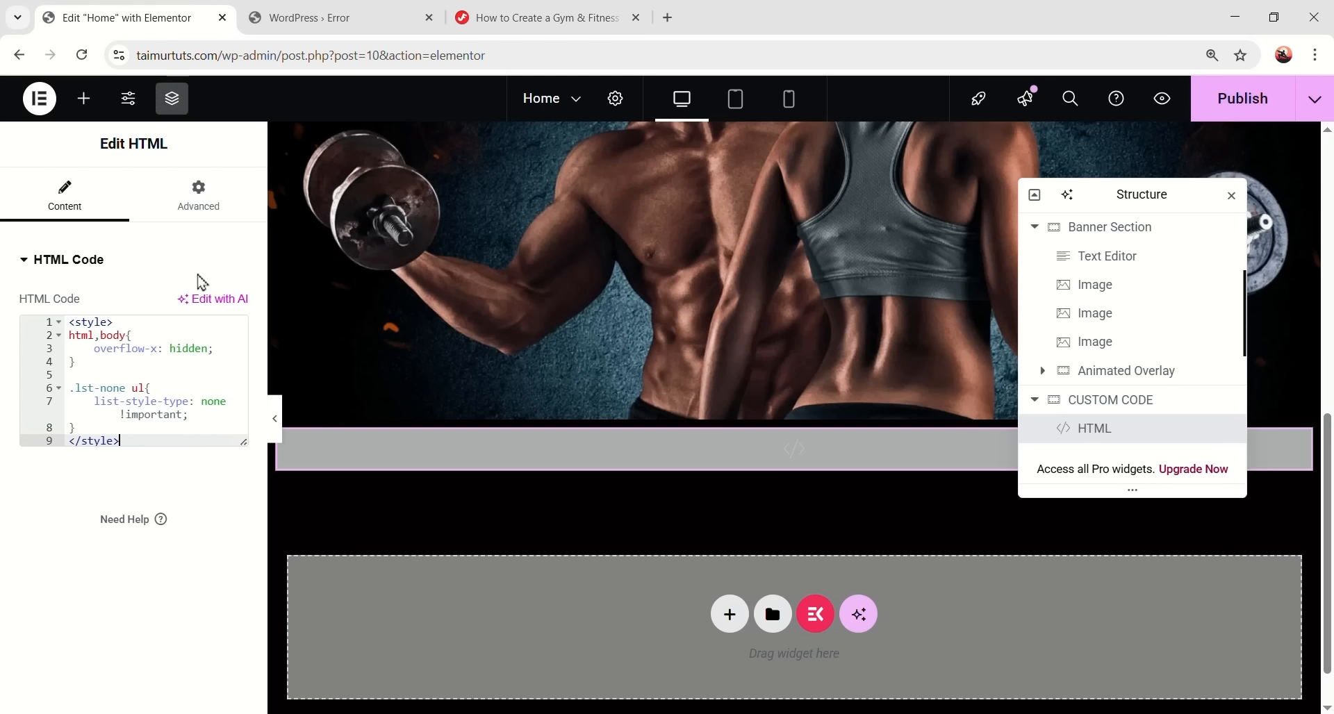
pyautogui.click(136, 430)
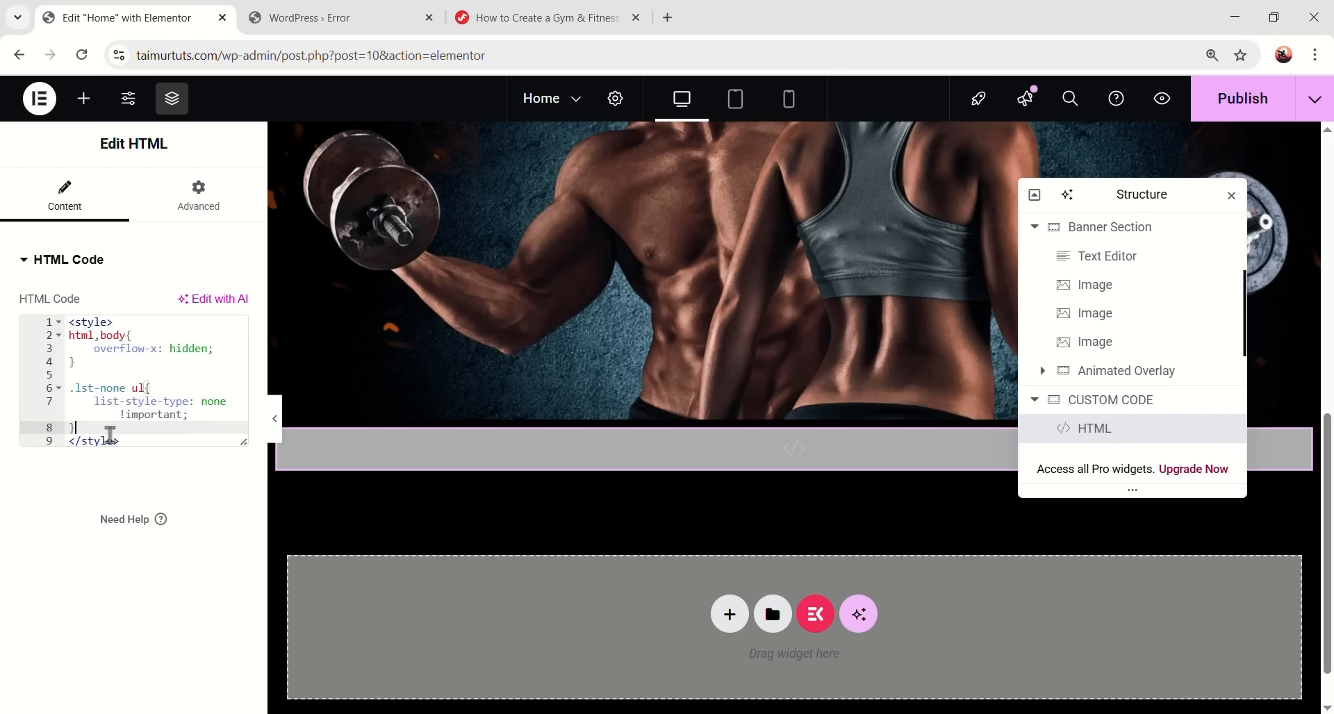
pyautogui.press('Return')
pyautogui.press('Return')
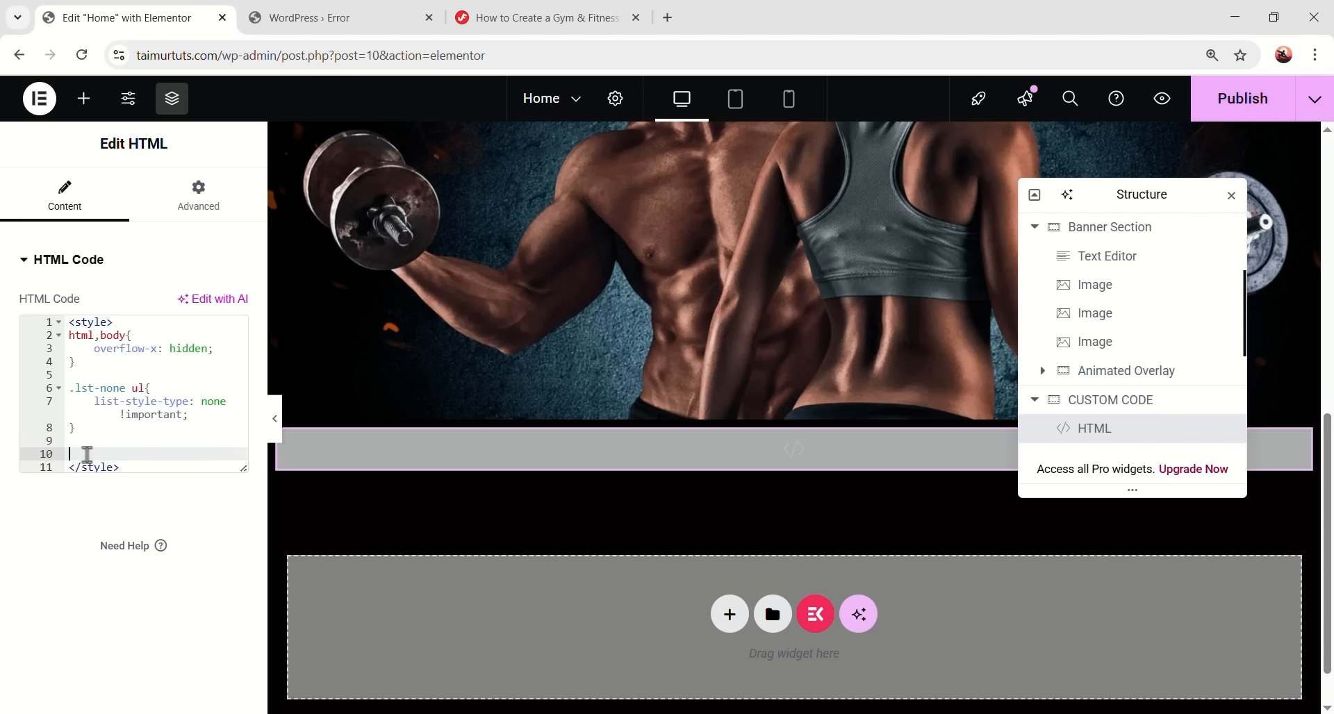
pyautogui.rightClick(87, 457)
pyautogui.hotkey('ctrl', 'v')
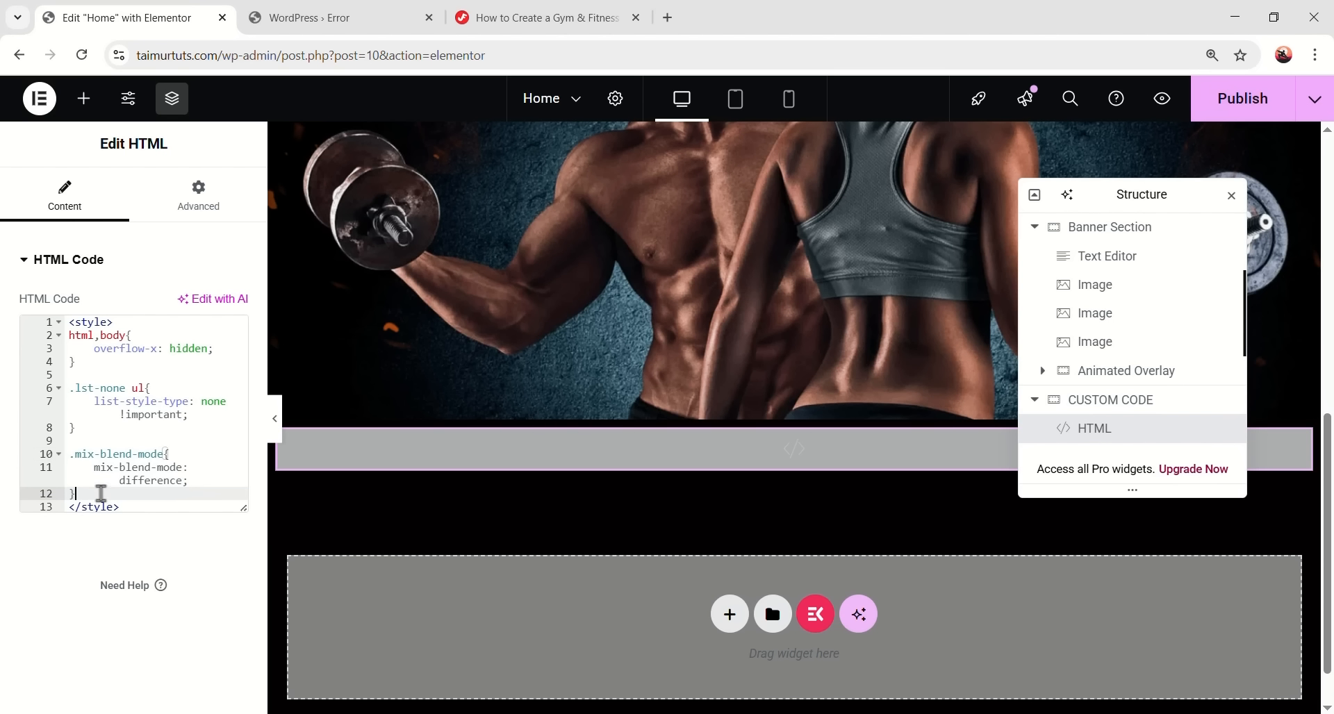
pyautogui.moveTo(78, 494); pyautogui.dragTo(70, 453)
# - Copy the mix-blend-mode class name from the tutorial for use in the editor
pyautogui.click(539, 14)
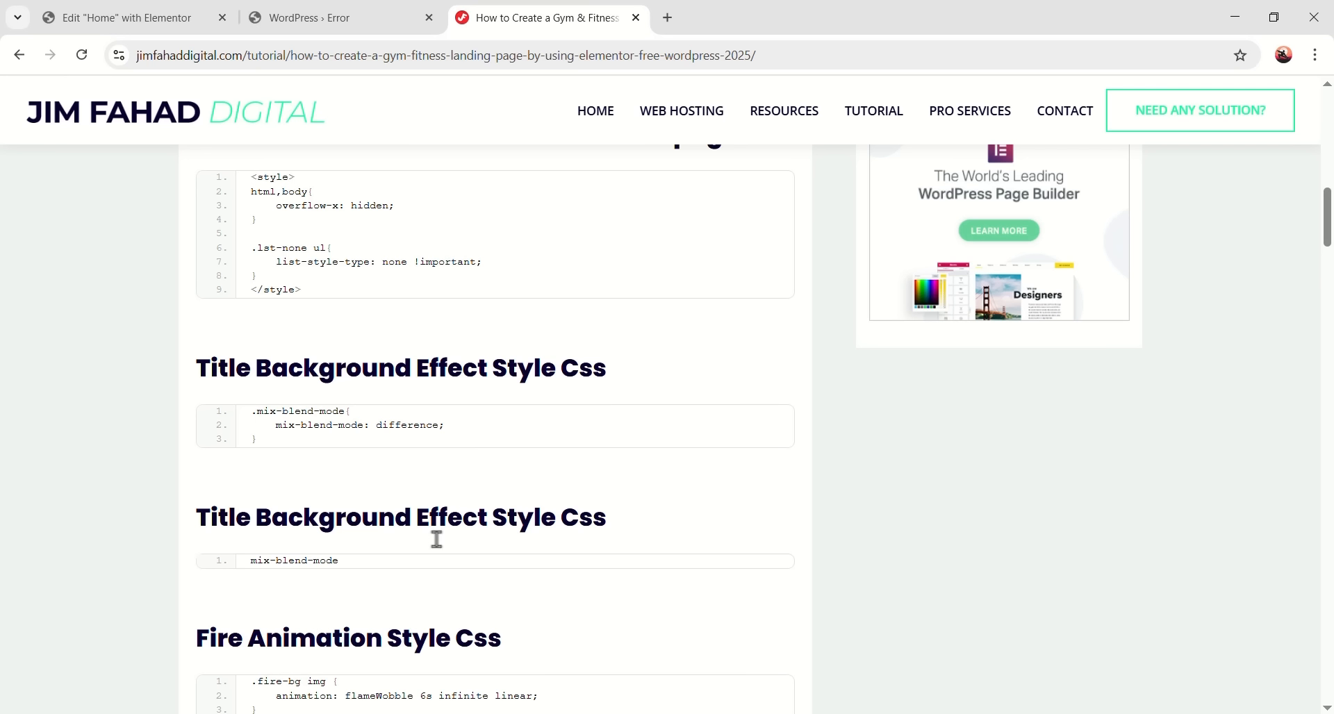
pyautogui.click(723, 573)
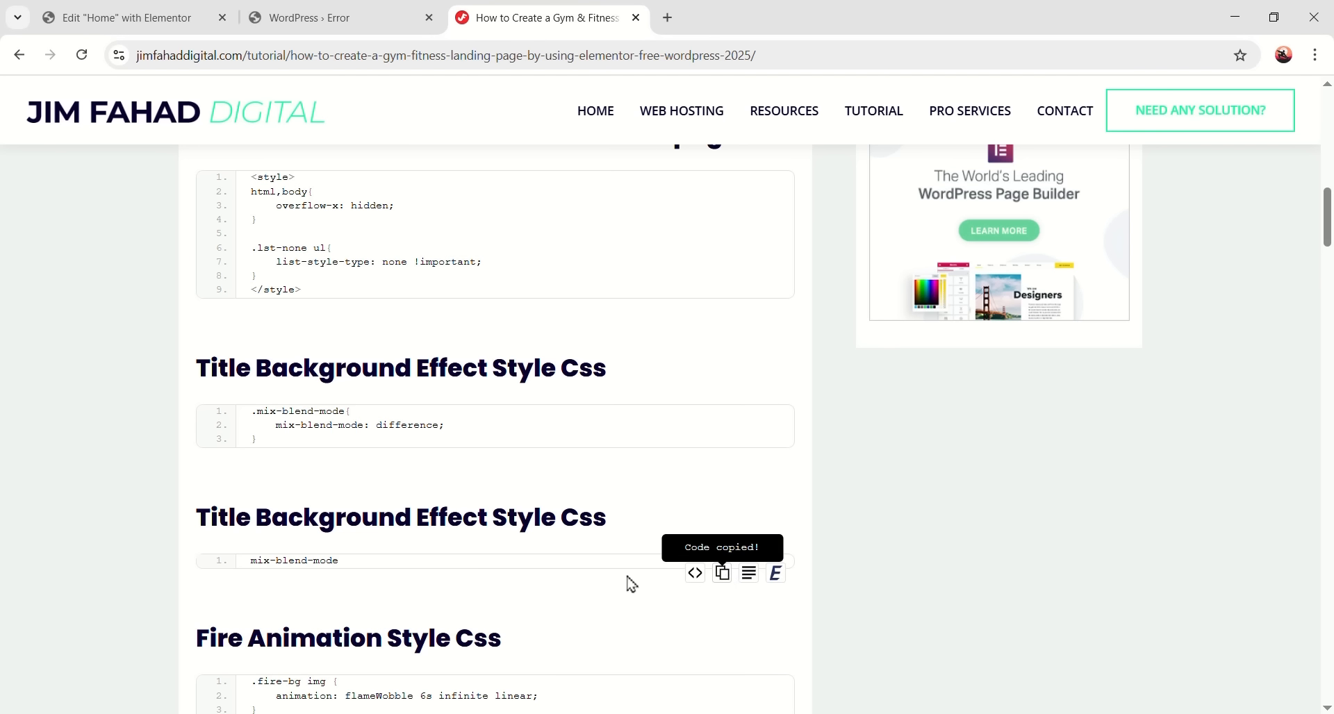
pyautogui.click(159, 26)
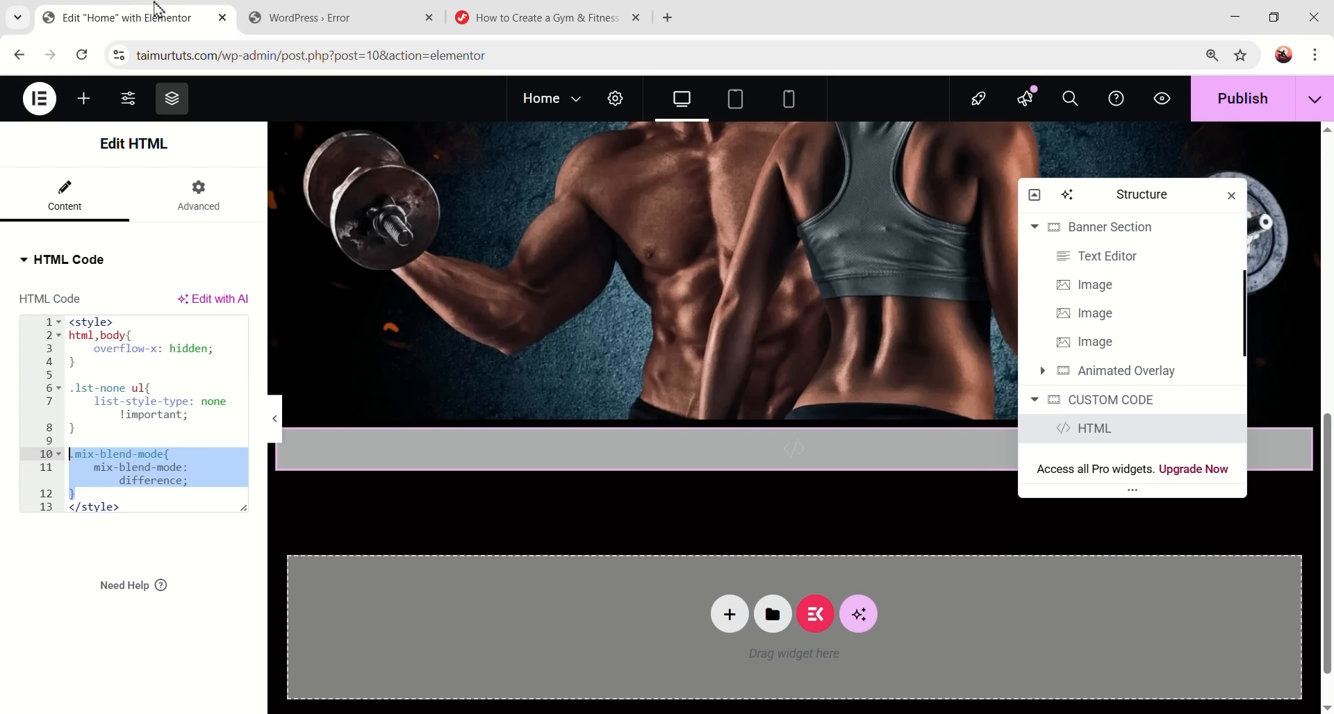
pyautogui.scroll(10, 606, 395)
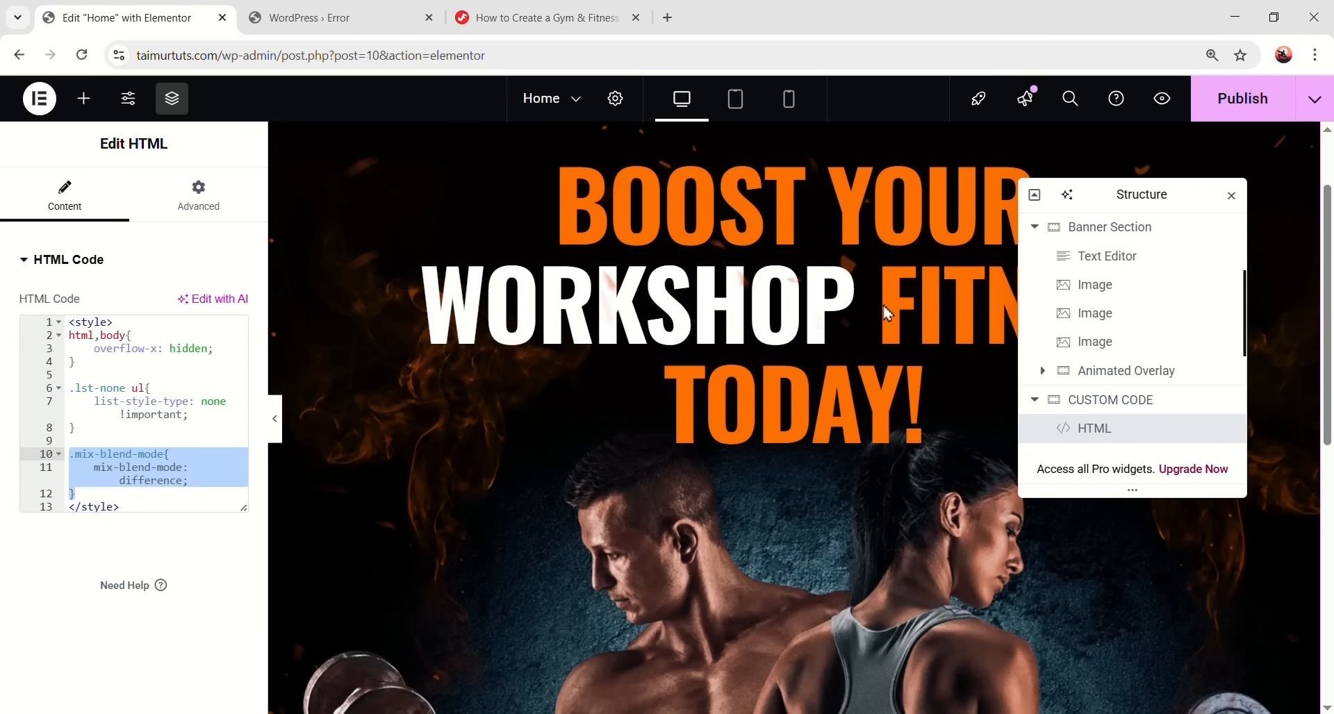
pyautogui.scroll(2, 773, 320)
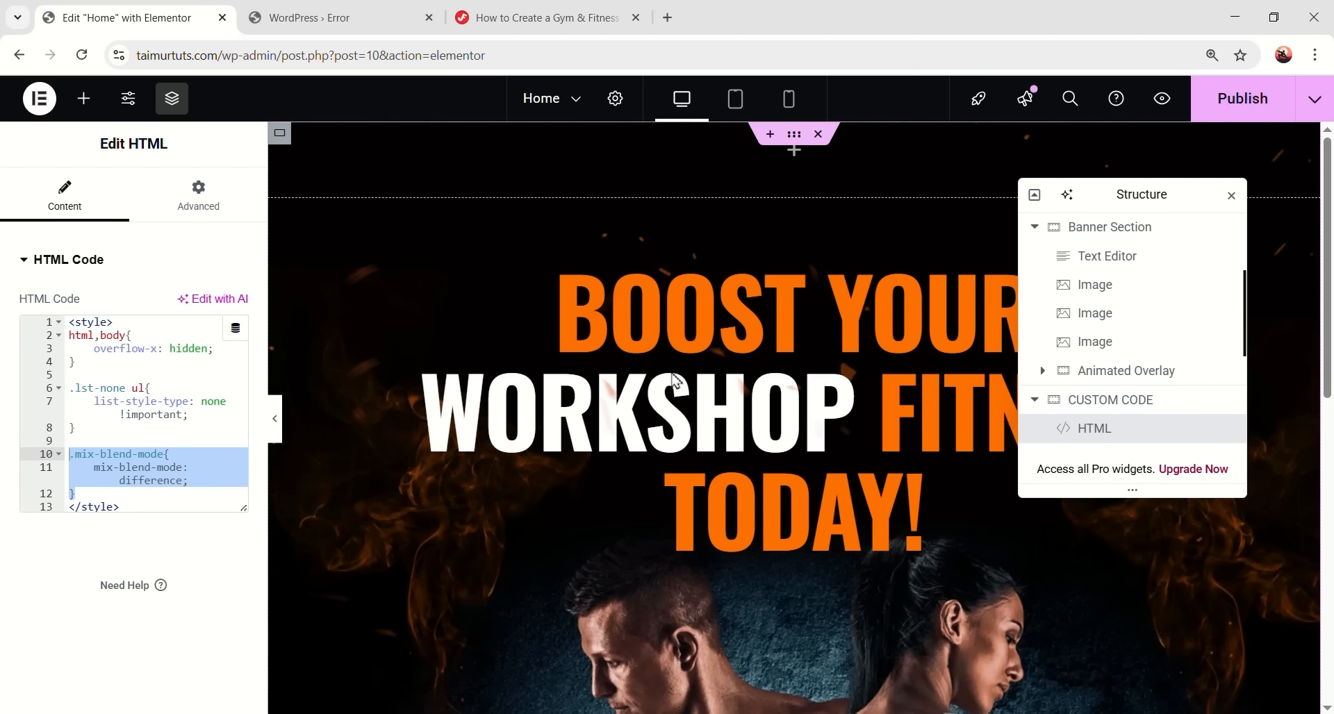
# - Paste mix-blend-mode into the headline Text Editor's Advanced CSS Classes field
pyautogui.click(1112, 264)
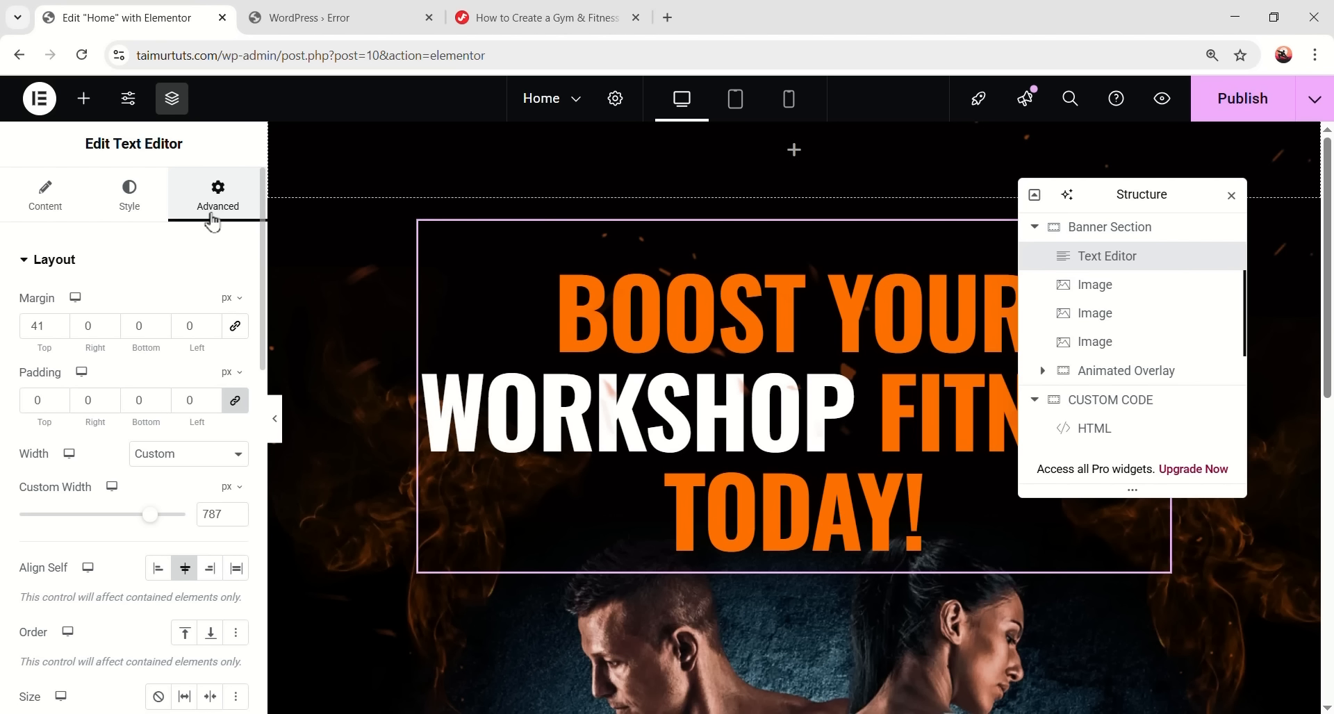
pyautogui.scroll(-5, 202, 403)
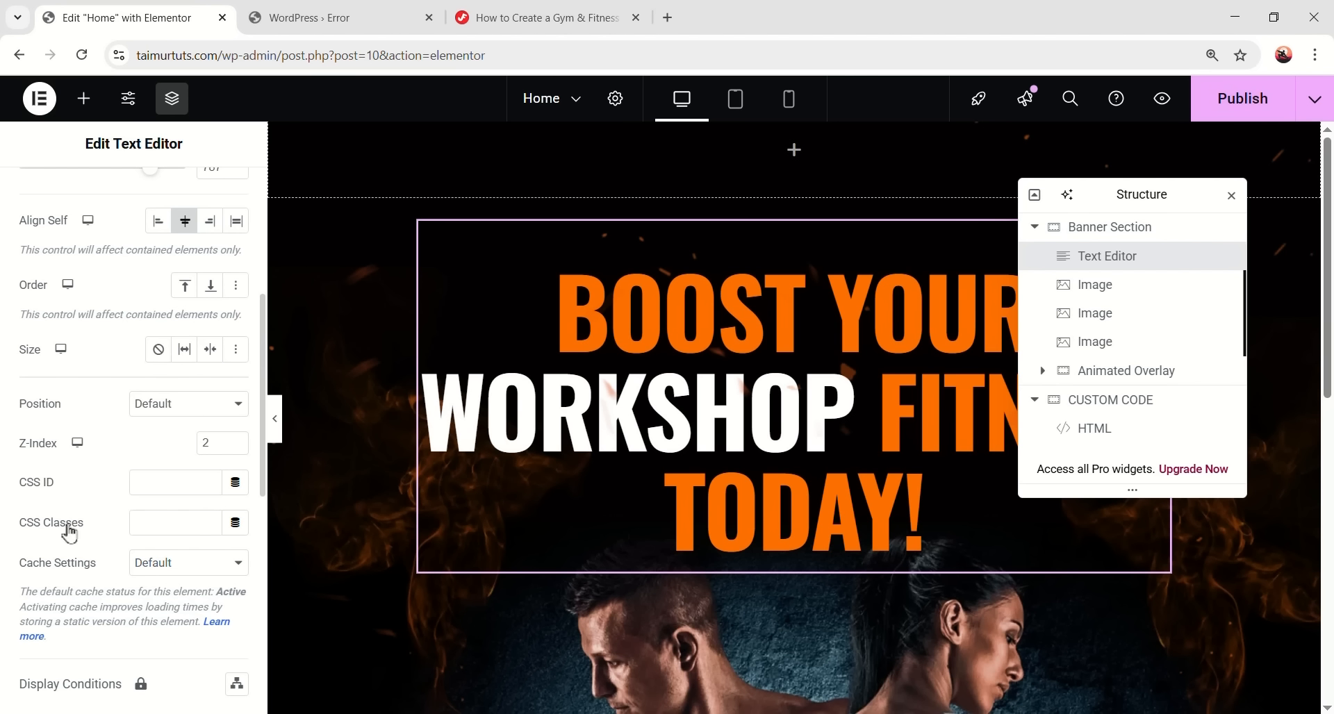
pyautogui.rightClick(168, 524)
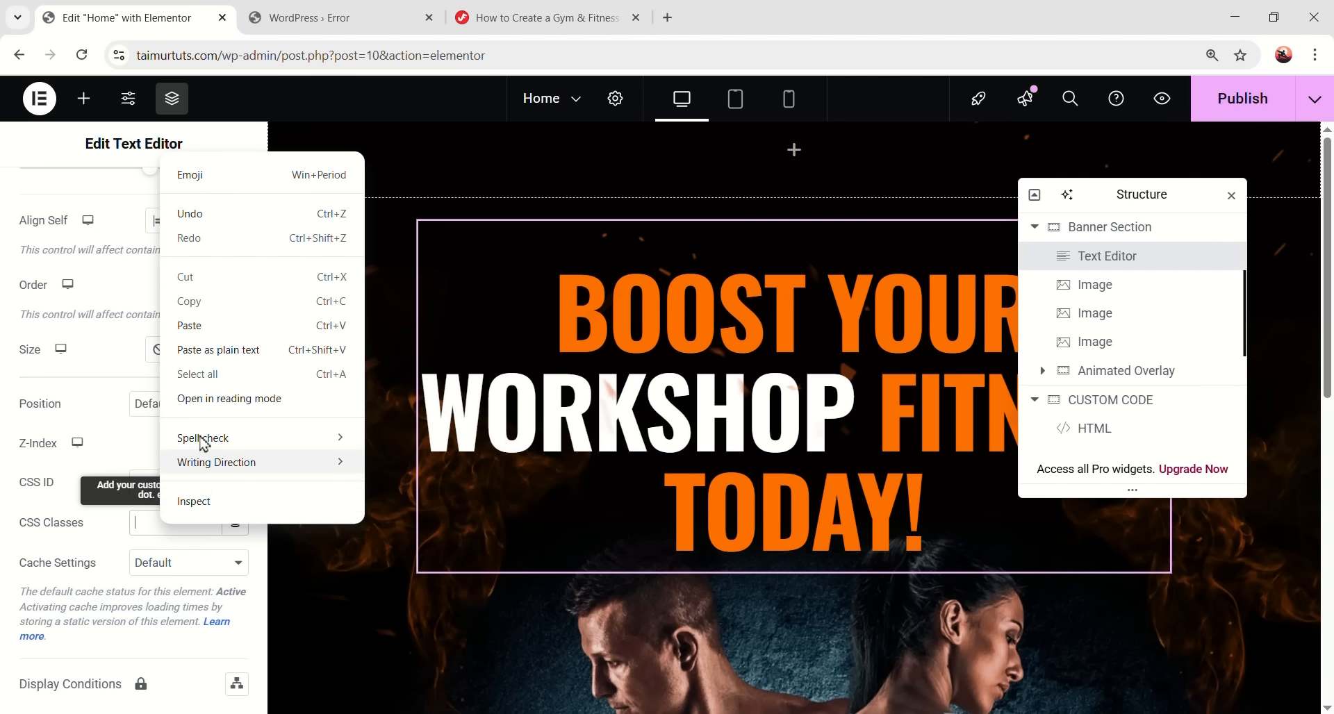
pyautogui.click(212, 333)
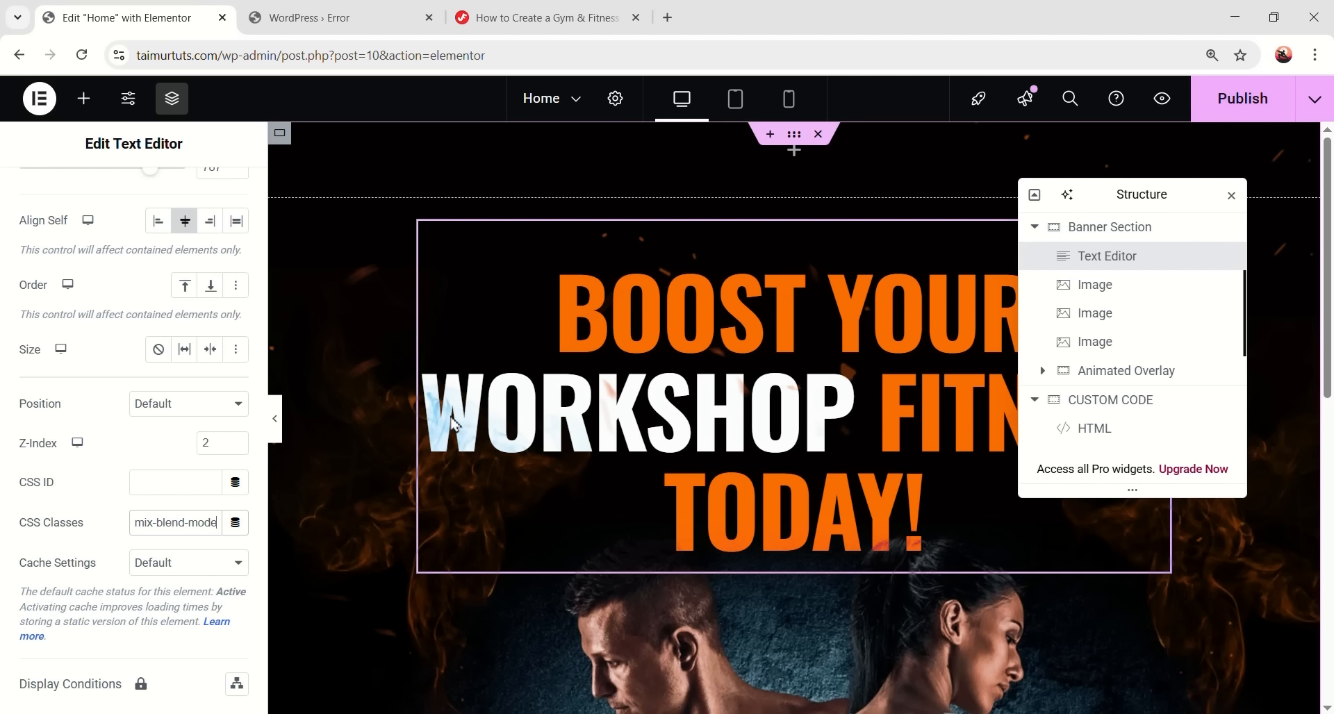
# - Preview the blended headline full-width, restore the panels, and bring up the tutorial's fire CSS
pyautogui.click(278, 430)
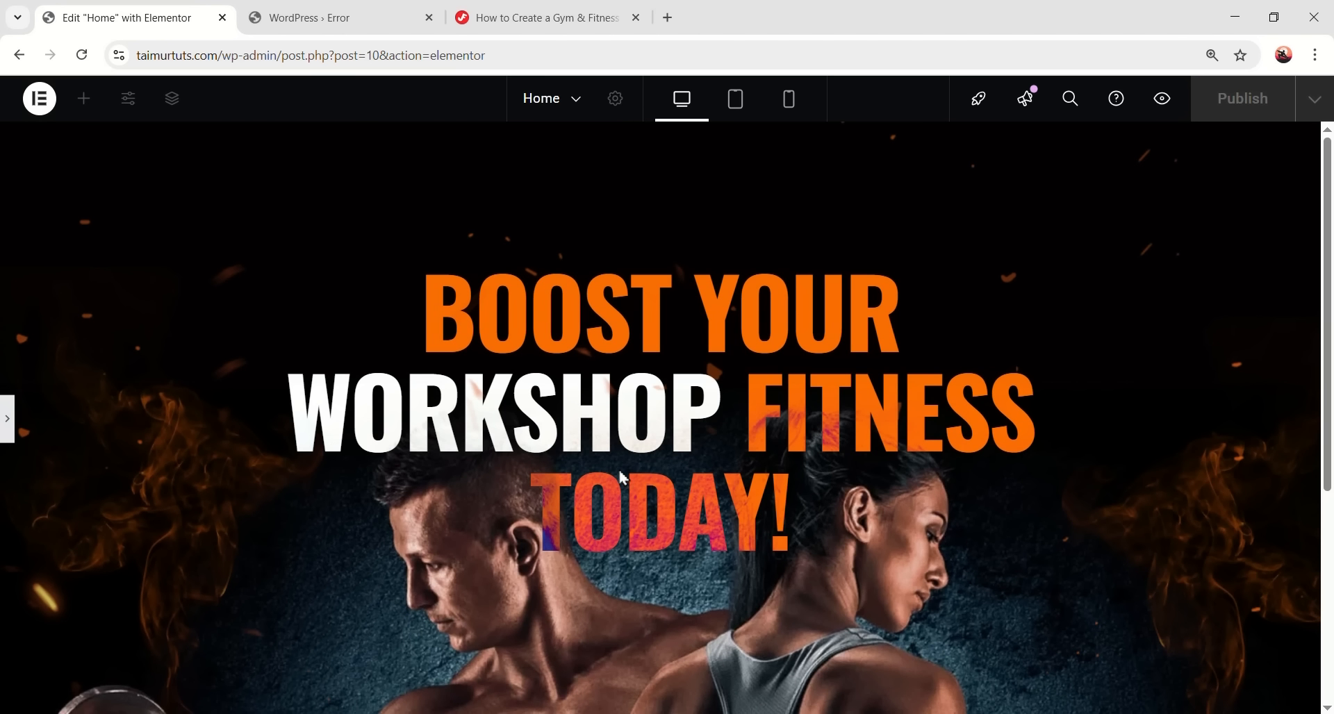
pyautogui.scroll(-2, 646, 471)
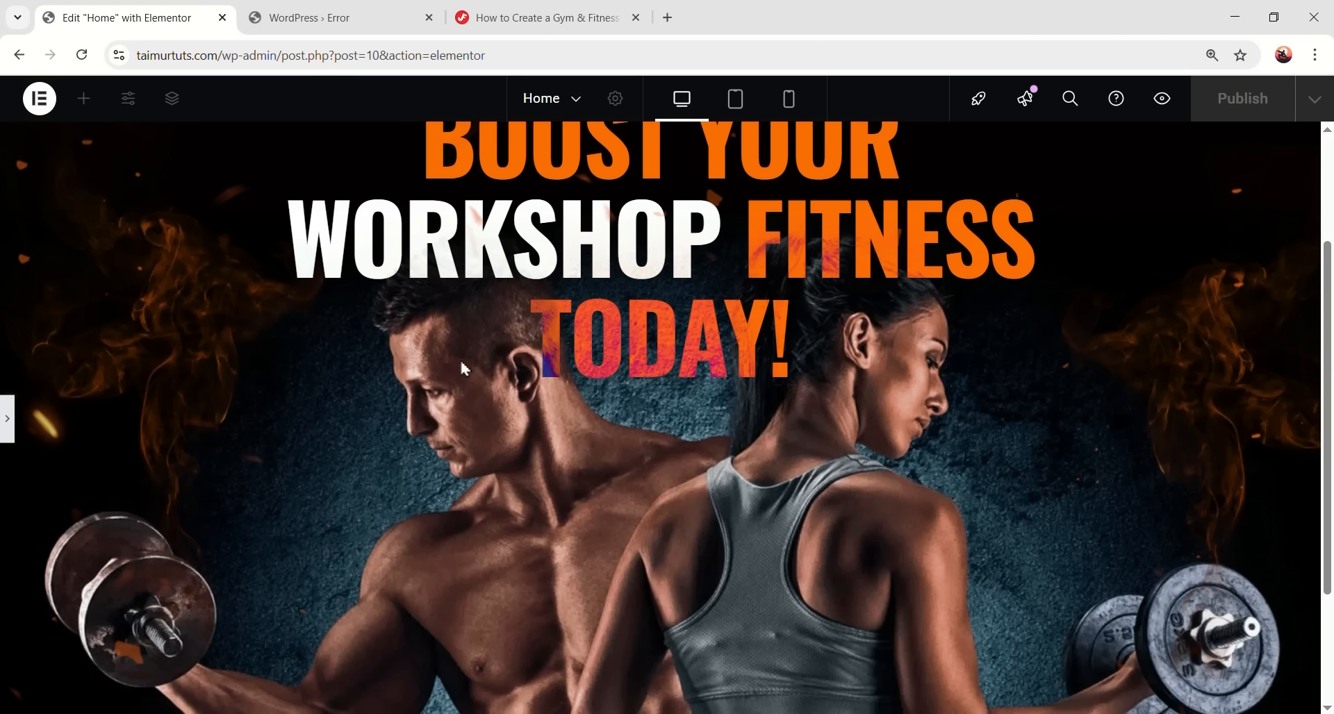
pyautogui.click(10, 420)
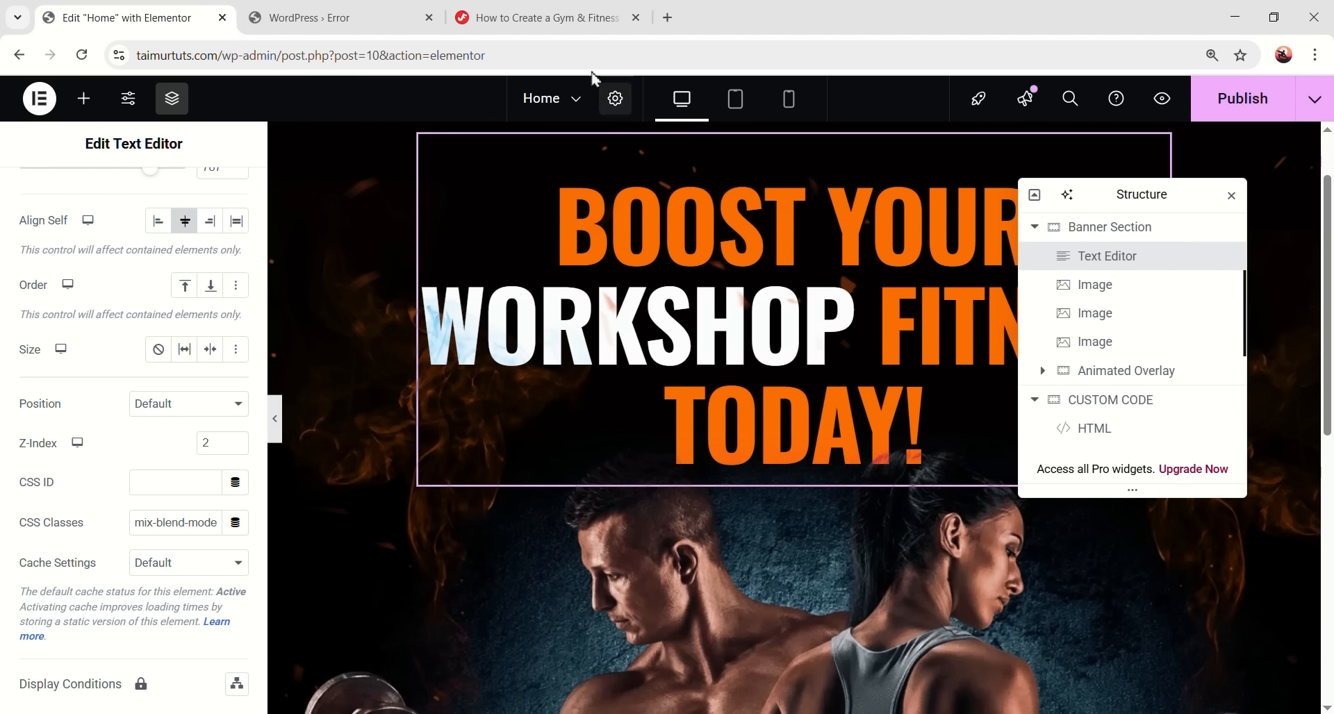
pyautogui.click(585, 21)
# - Copy the flameWobble fire animation CSS and paste it after the mix-blend-mode rule in the HTML widget
pyautogui.scroll(-5, 512, 431)
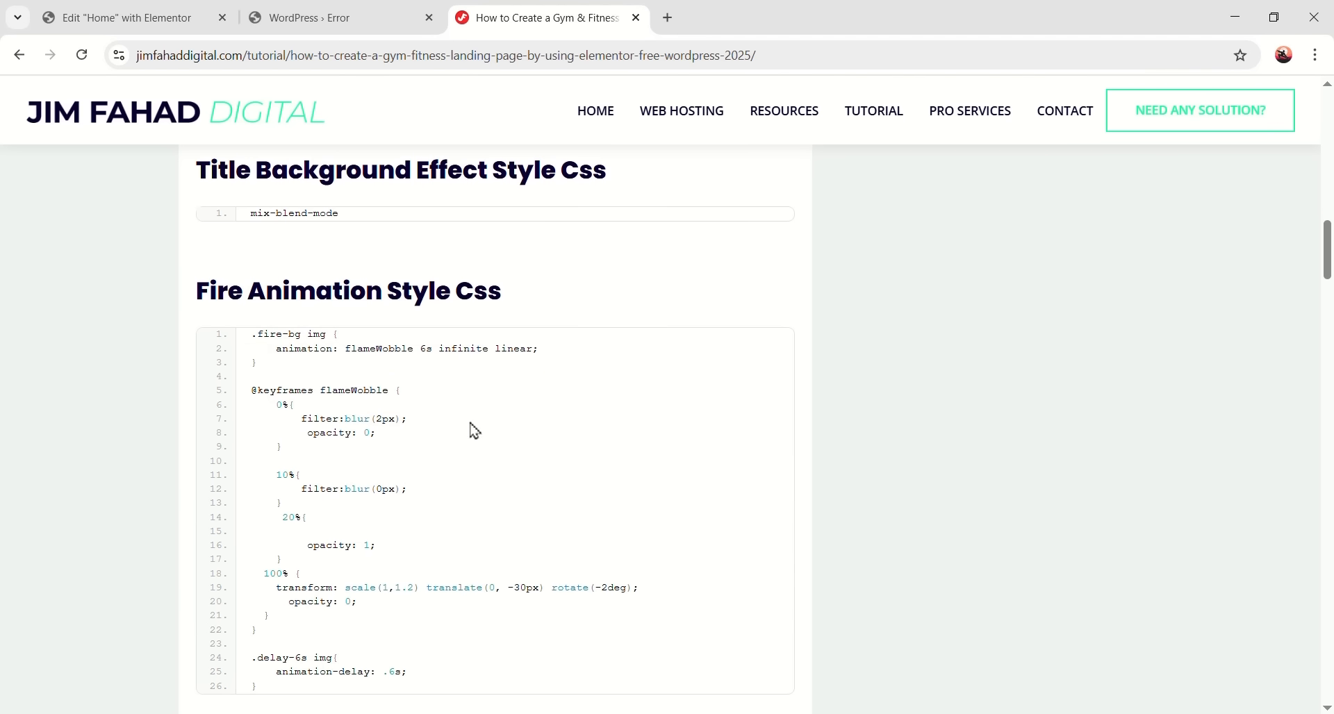
pyautogui.scroll(-3, 485, 304)
pyautogui.scroll(3, 476, 316)
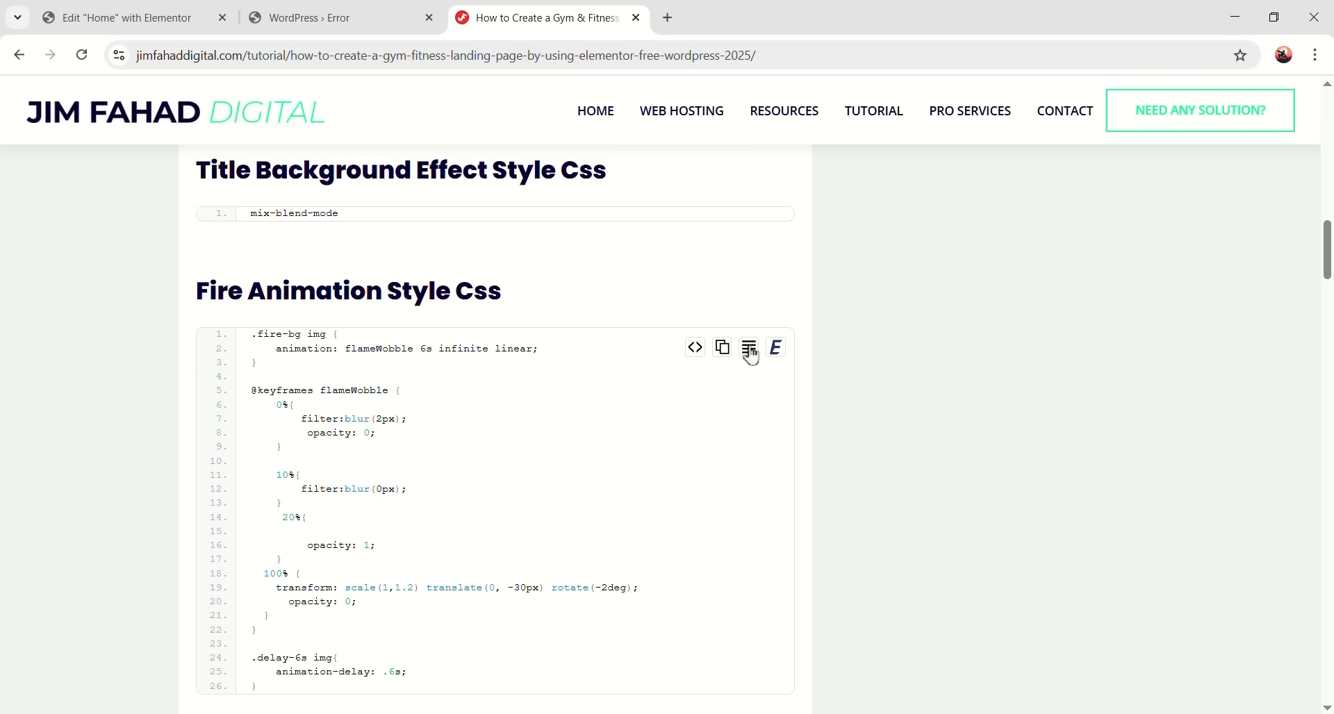
pyautogui.click(725, 353)
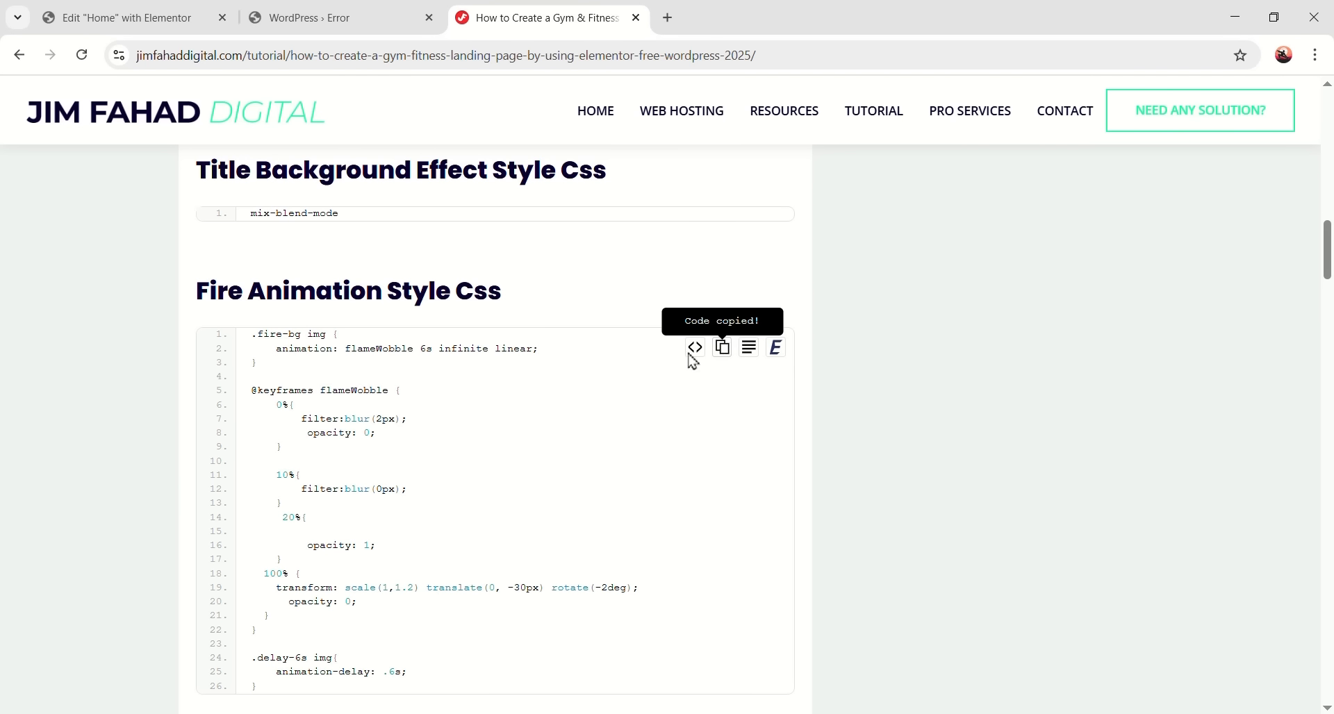
pyautogui.click(126, 21)
pyautogui.scroll(-6, 546, 389)
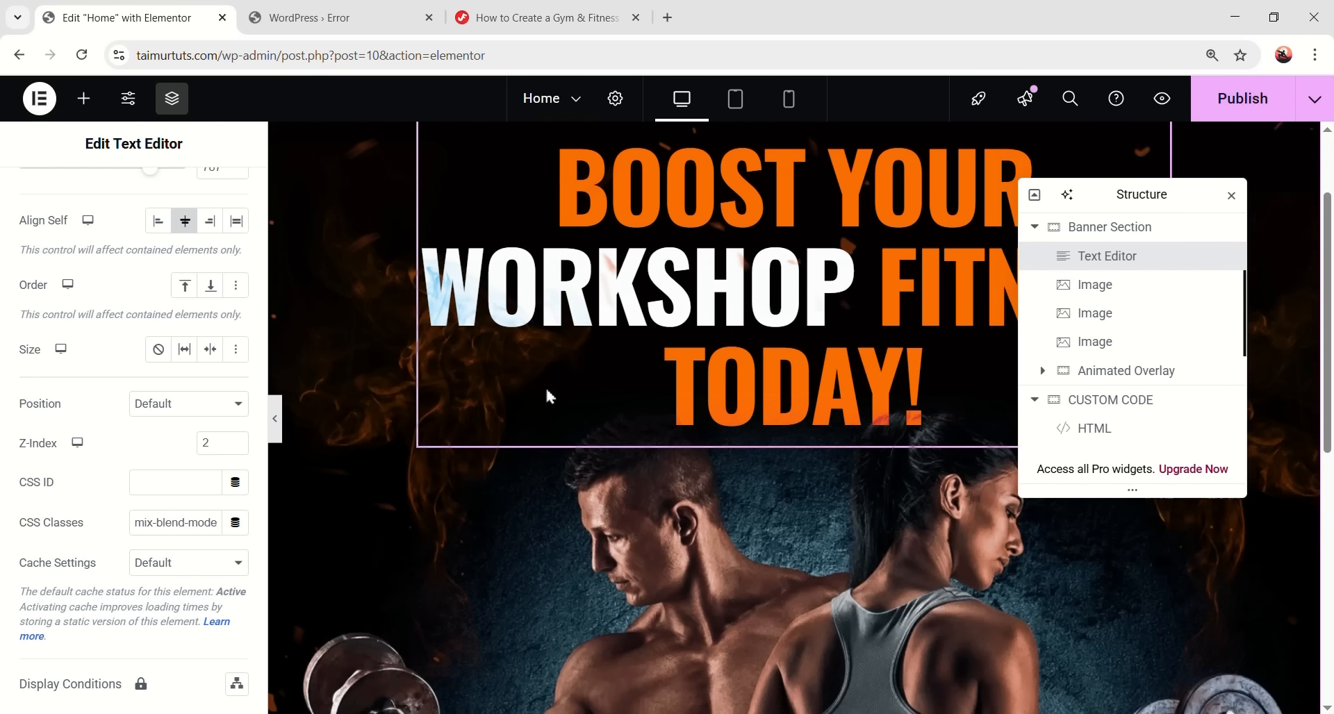
pyautogui.click(630, 406)
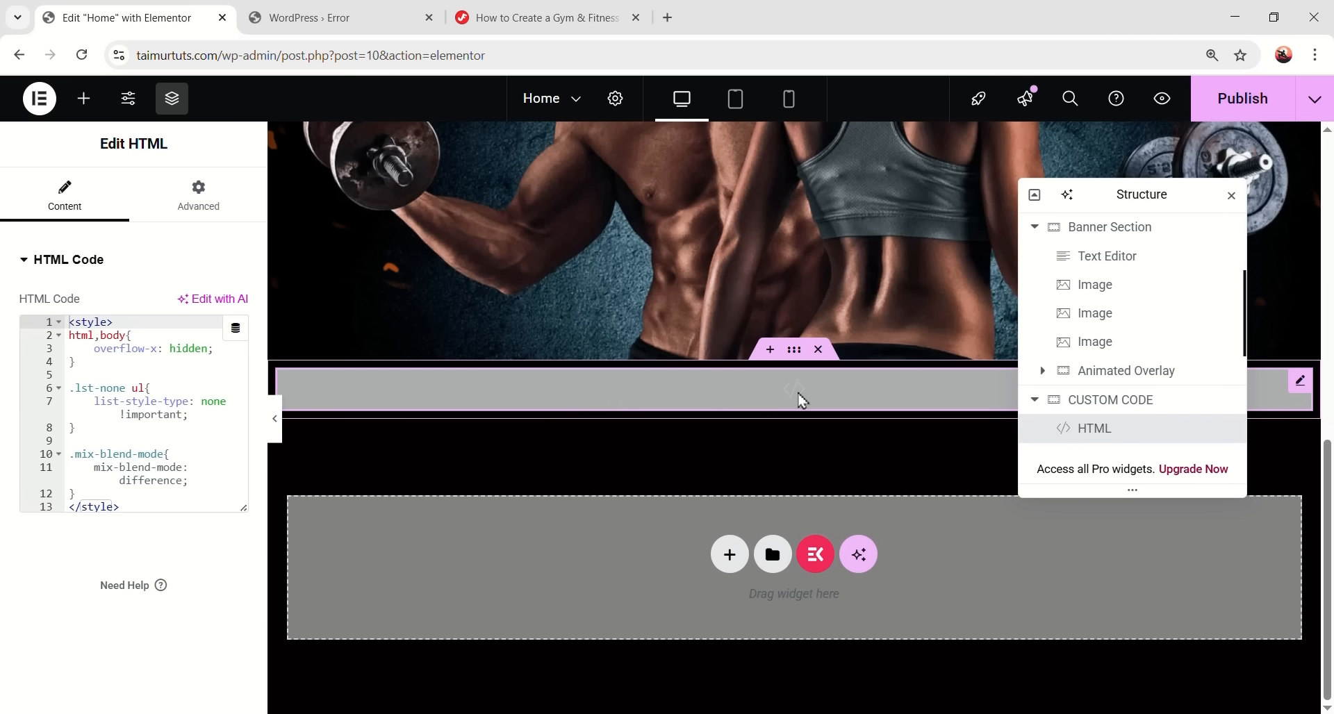
pyautogui.click(94, 493)
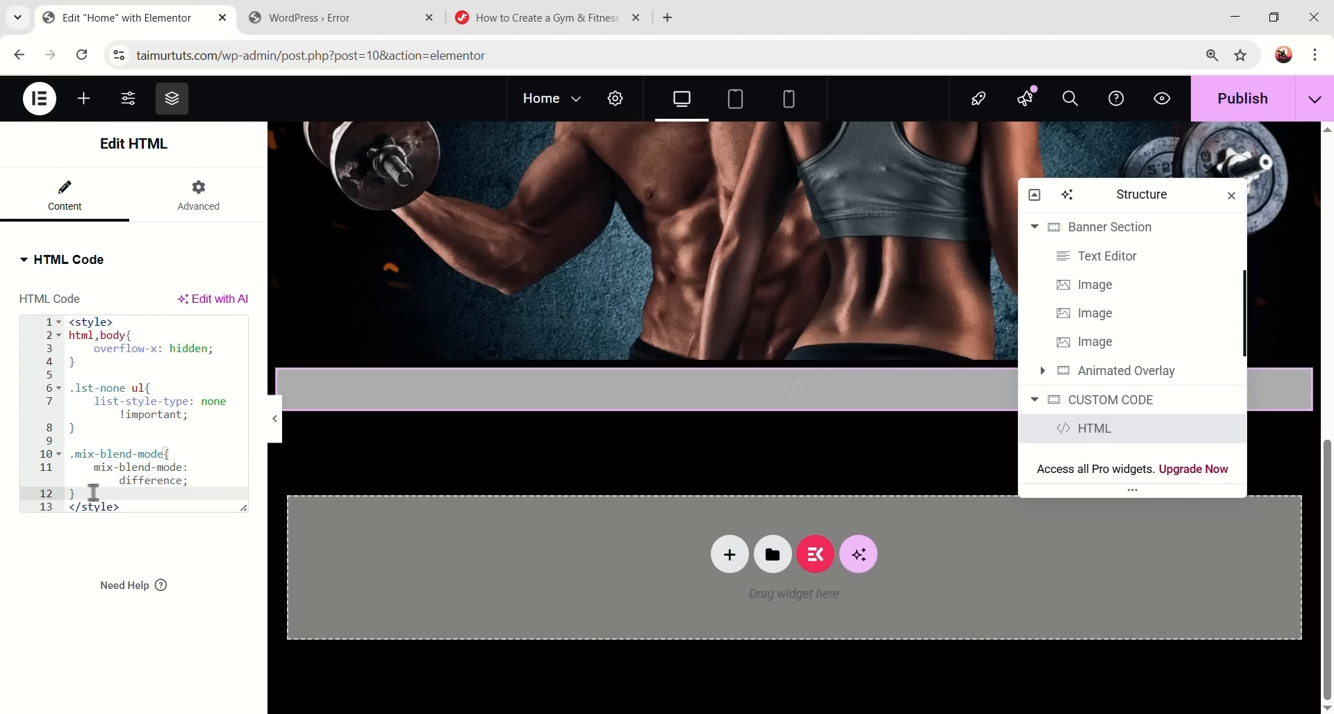
pyautogui.press('Return')
pyautogui.press('Return')
pyautogui.rightClick(139, 500)
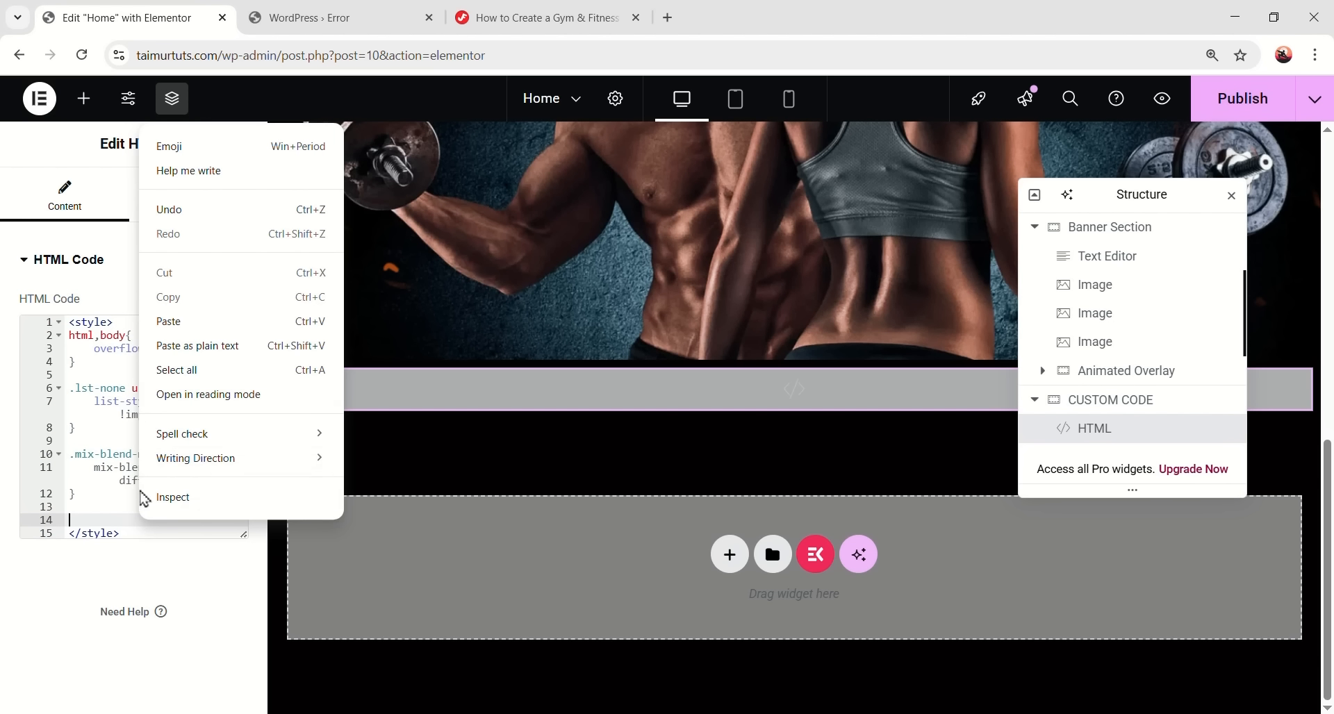
pyautogui.click(188, 321)
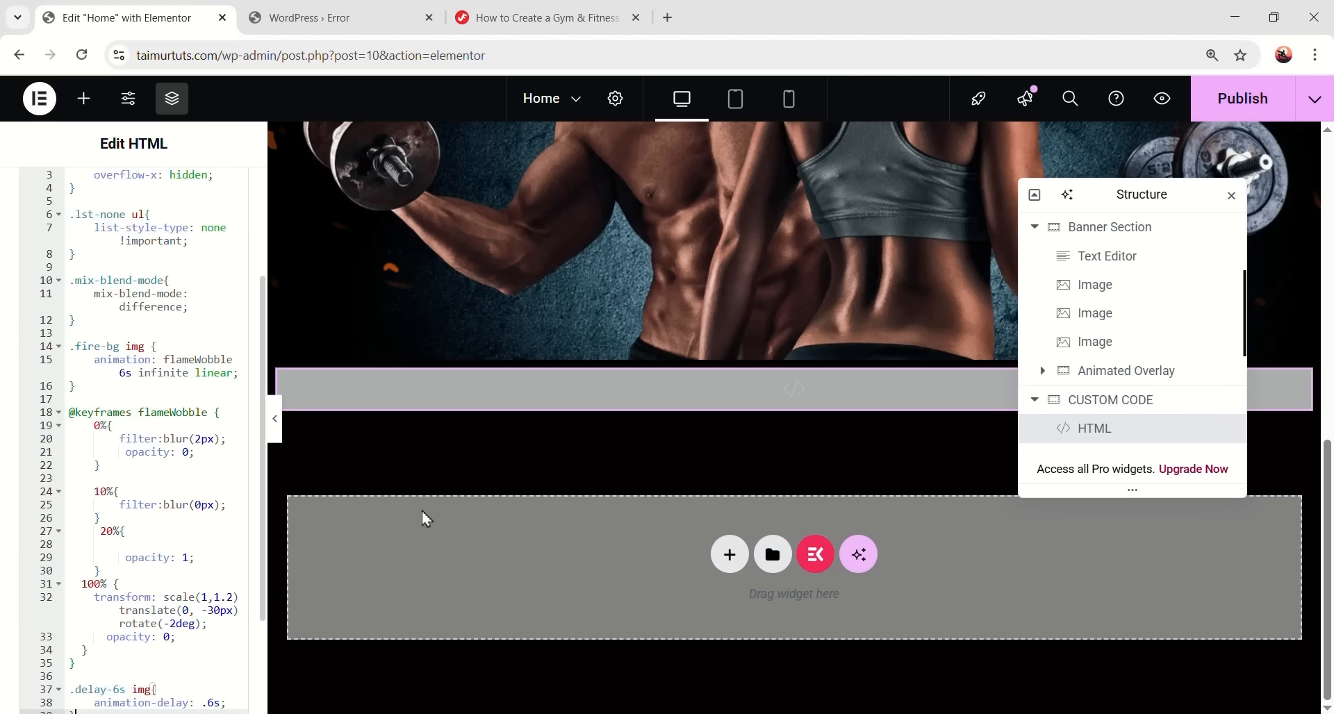
pyautogui.scroll(7, 452, 497)
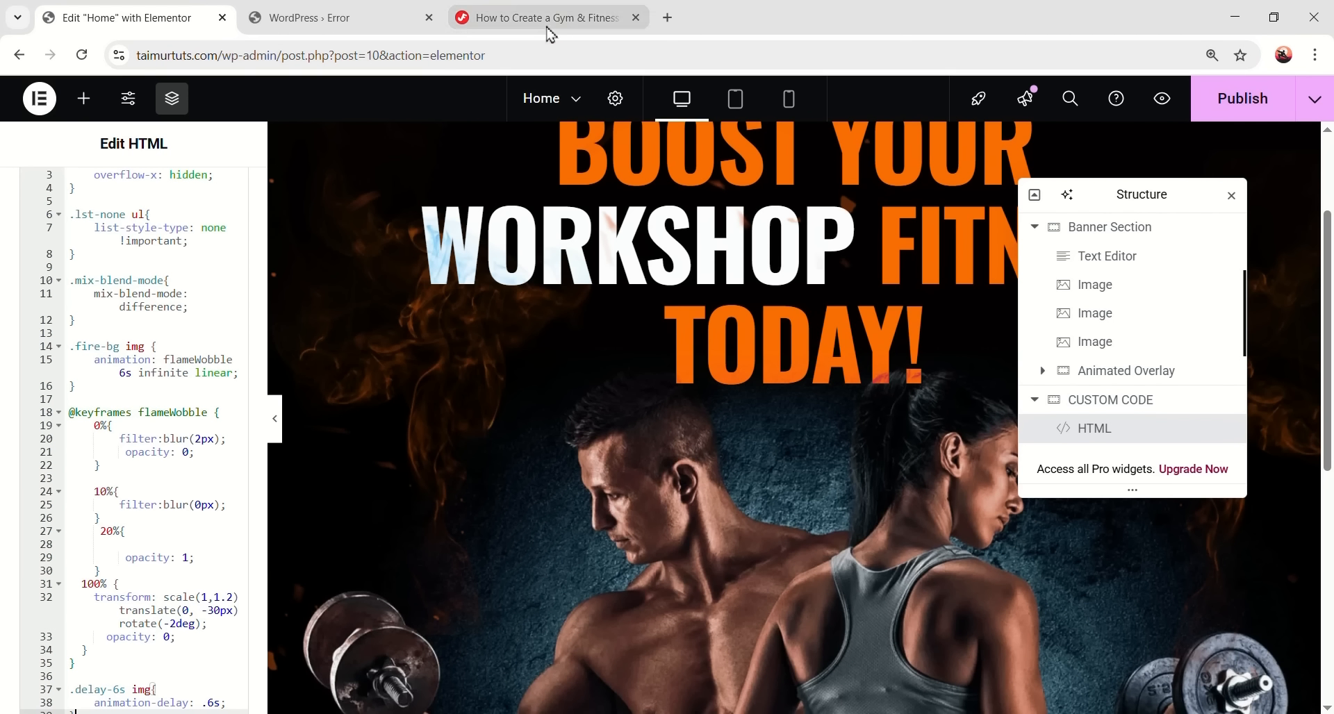
# - Copy the fire-bg class name from the tutorial and select the second fire image
pyautogui.click(547, 27)
pyautogui.scroll(-6, 623, 407)
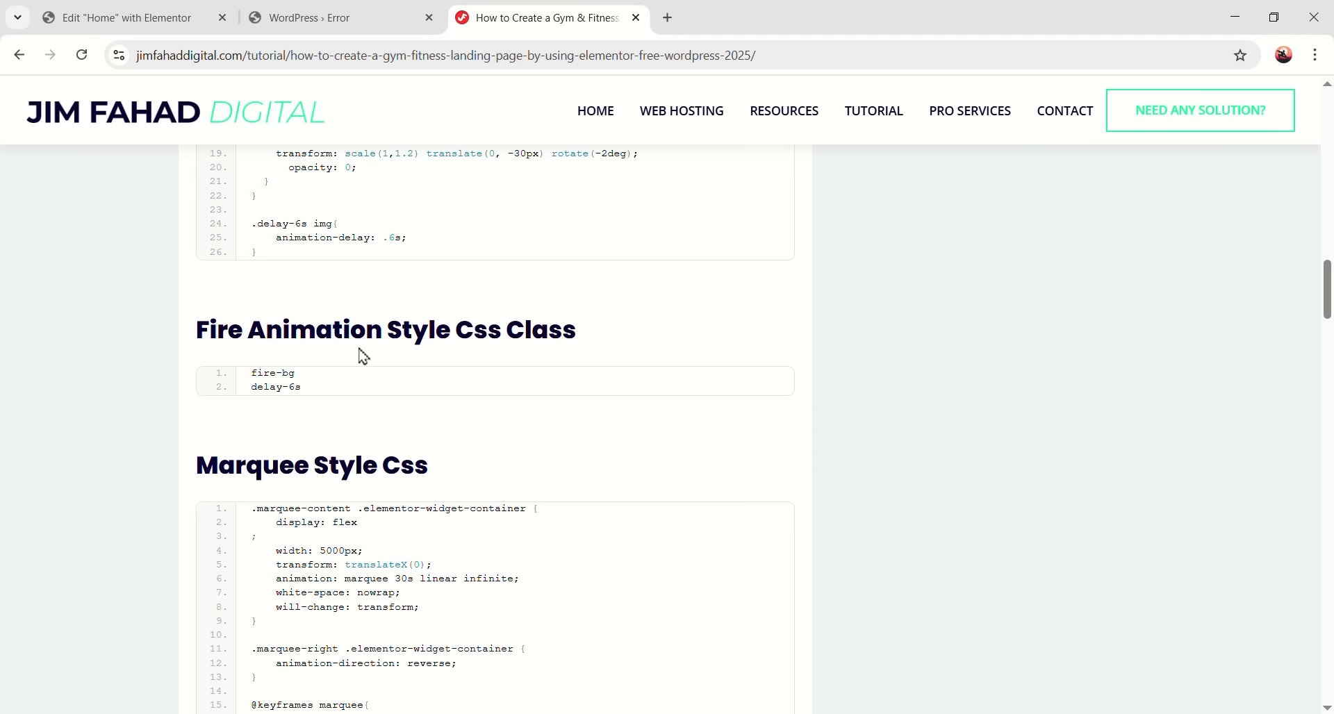
pyautogui.moveTo(297, 374); pyautogui.dragTo(252, 380)
pyautogui.rightClick(286, 377)
pyautogui.click(306, 394)
pyautogui.hotkey('ctrl', '1')
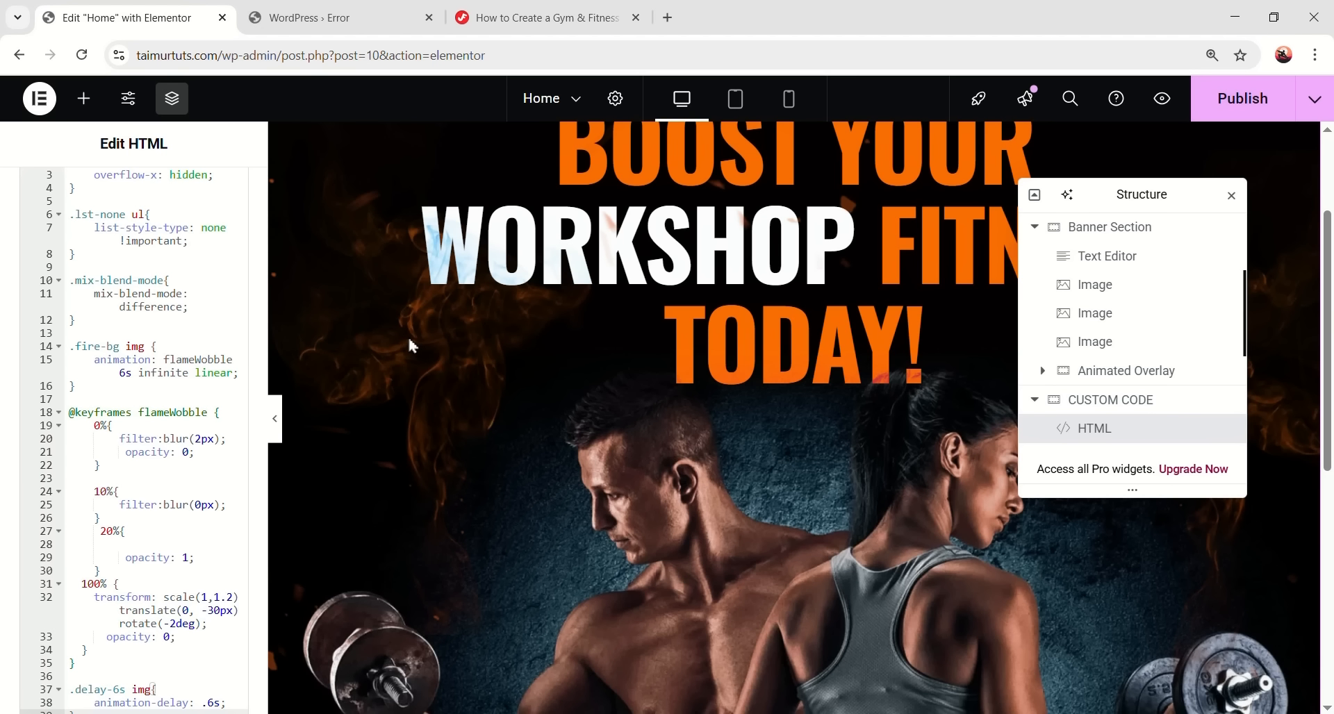
pyautogui.click(1098, 316)
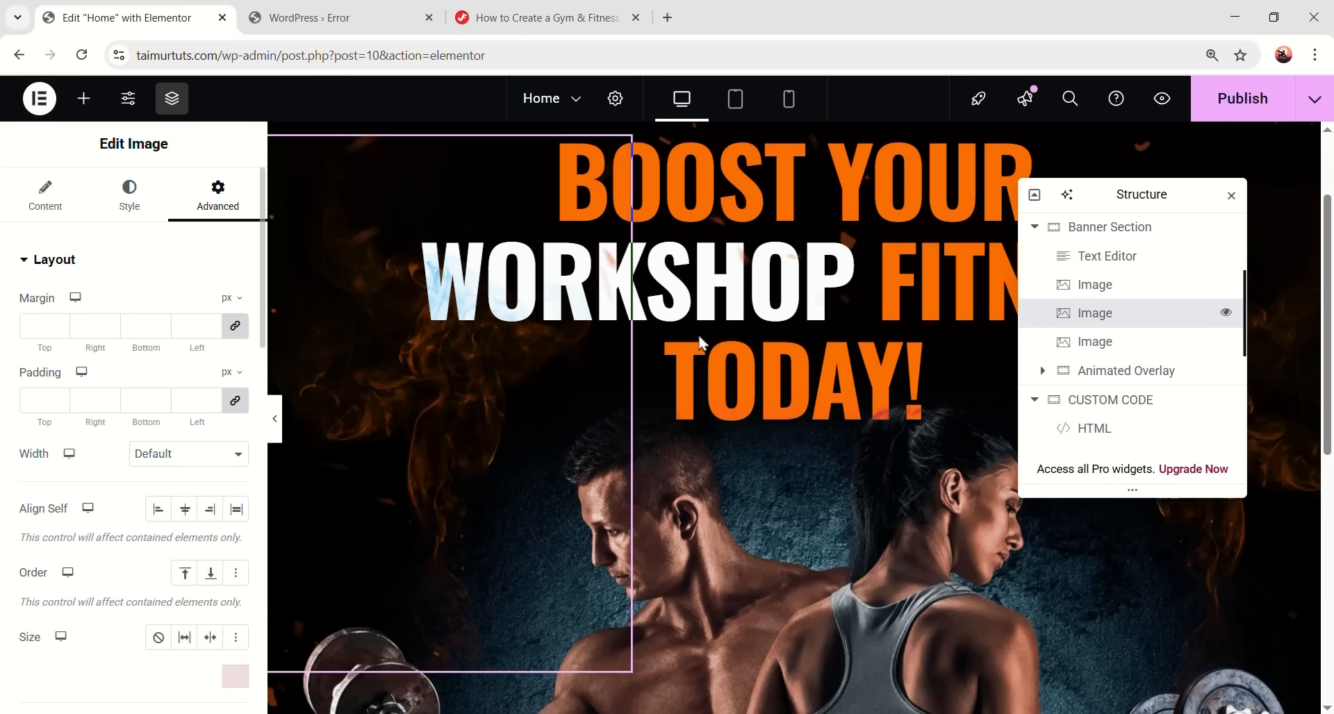
pyautogui.scroll(-3, 179, 366)
# - Paste fire-bg into the second image's CSS Classes and preview the banner
pyautogui.scroll(-4, 179, 366)
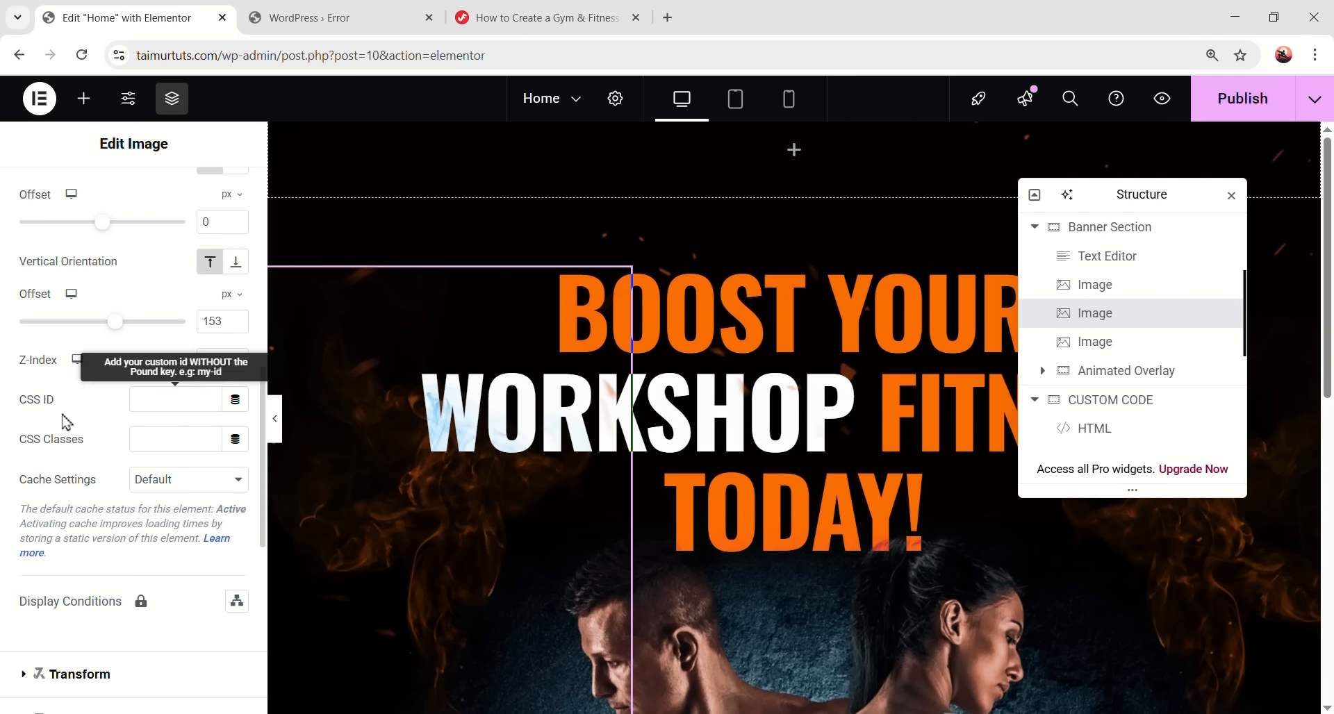
pyautogui.rightClick(164, 439)
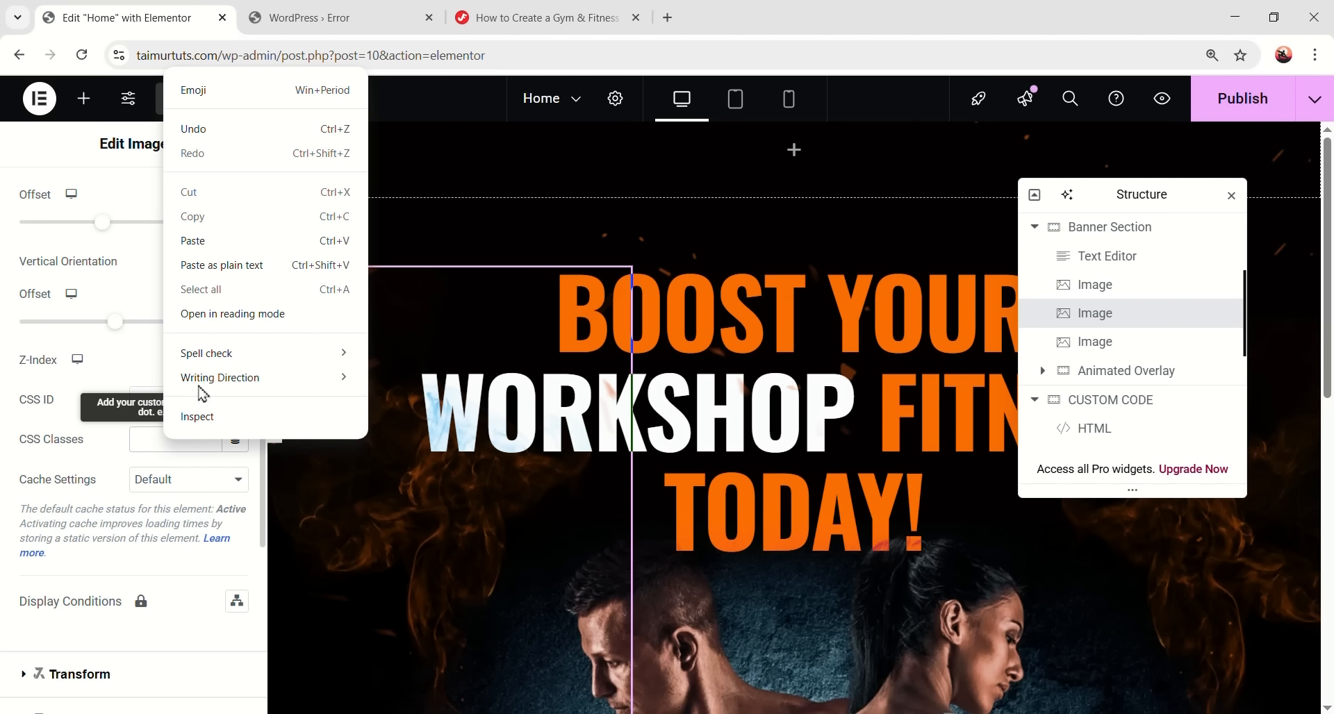
pyautogui.click(208, 243)
pyautogui.click(276, 419)
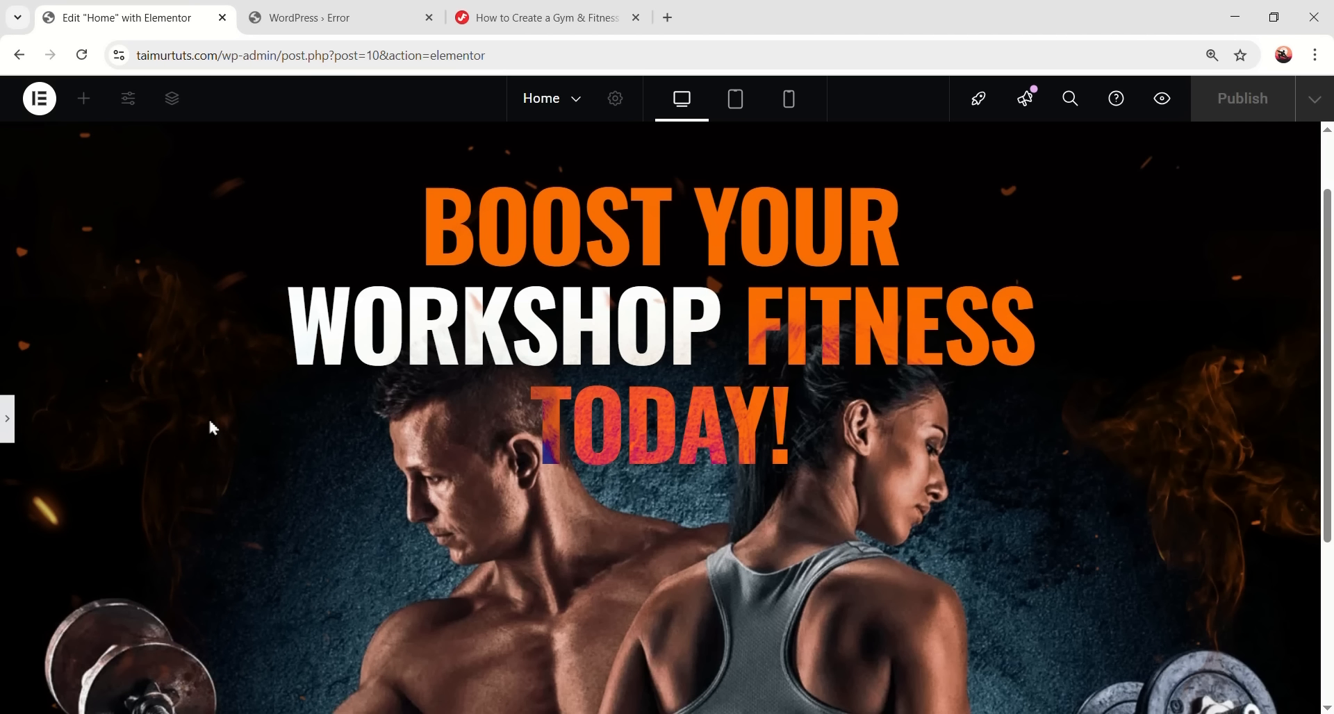
pyautogui.click(8, 428)
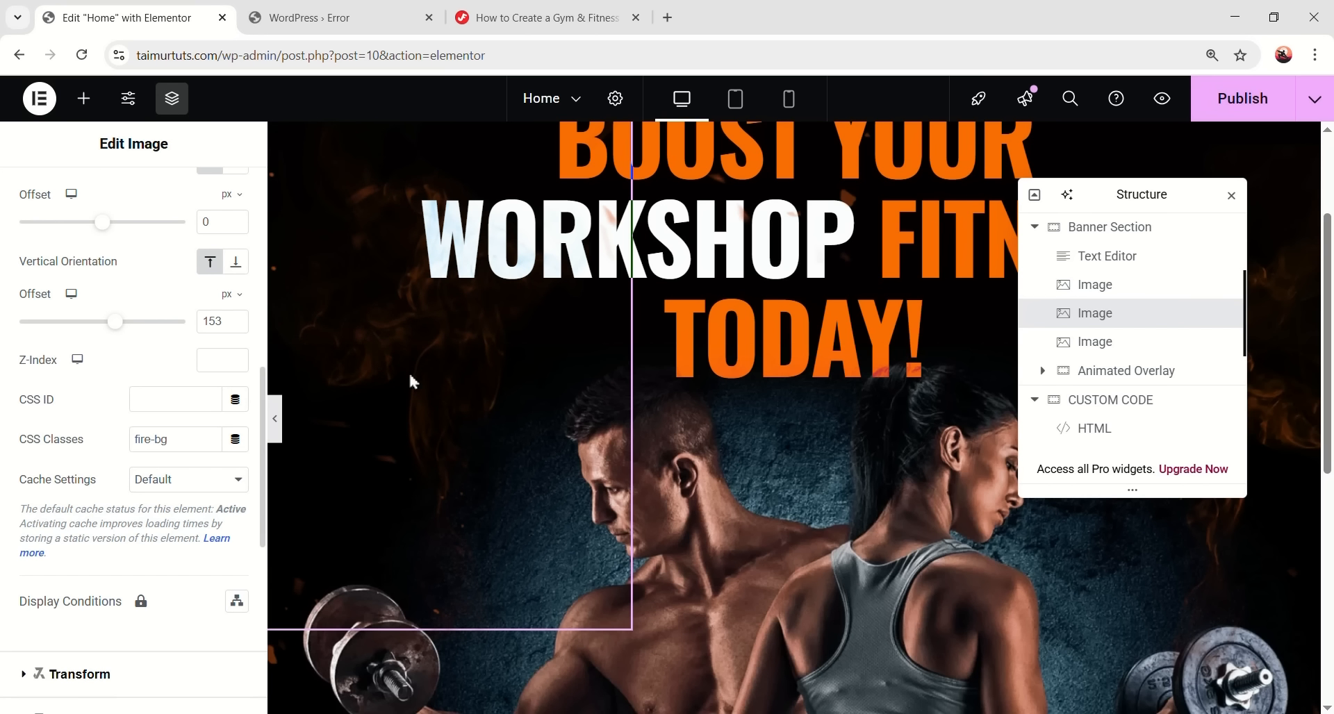
# - Type fire-bg into the third image's CSS Classes and move the Navigator back left
pyautogui.click(1114, 343)
pyautogui.scroll(-10, 174, 361)
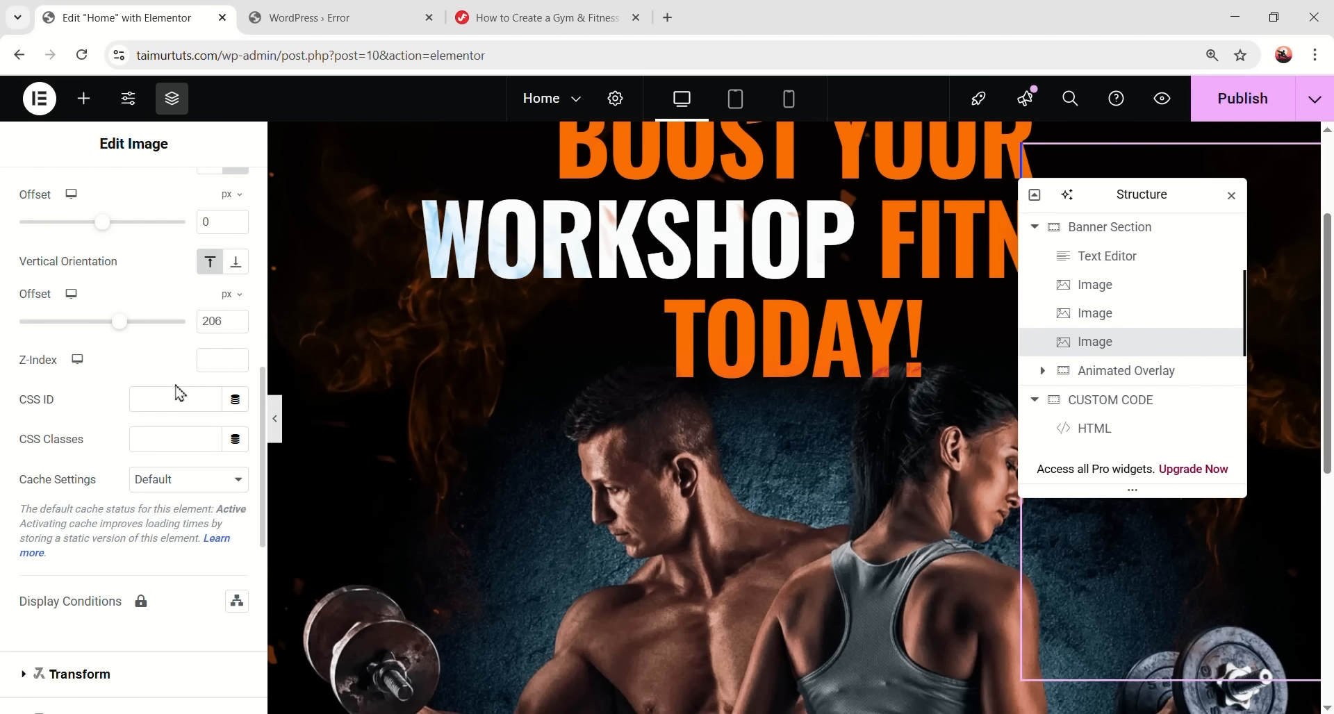
pyautogui.click(168, 436)
pyautogui.write('fire-bg')
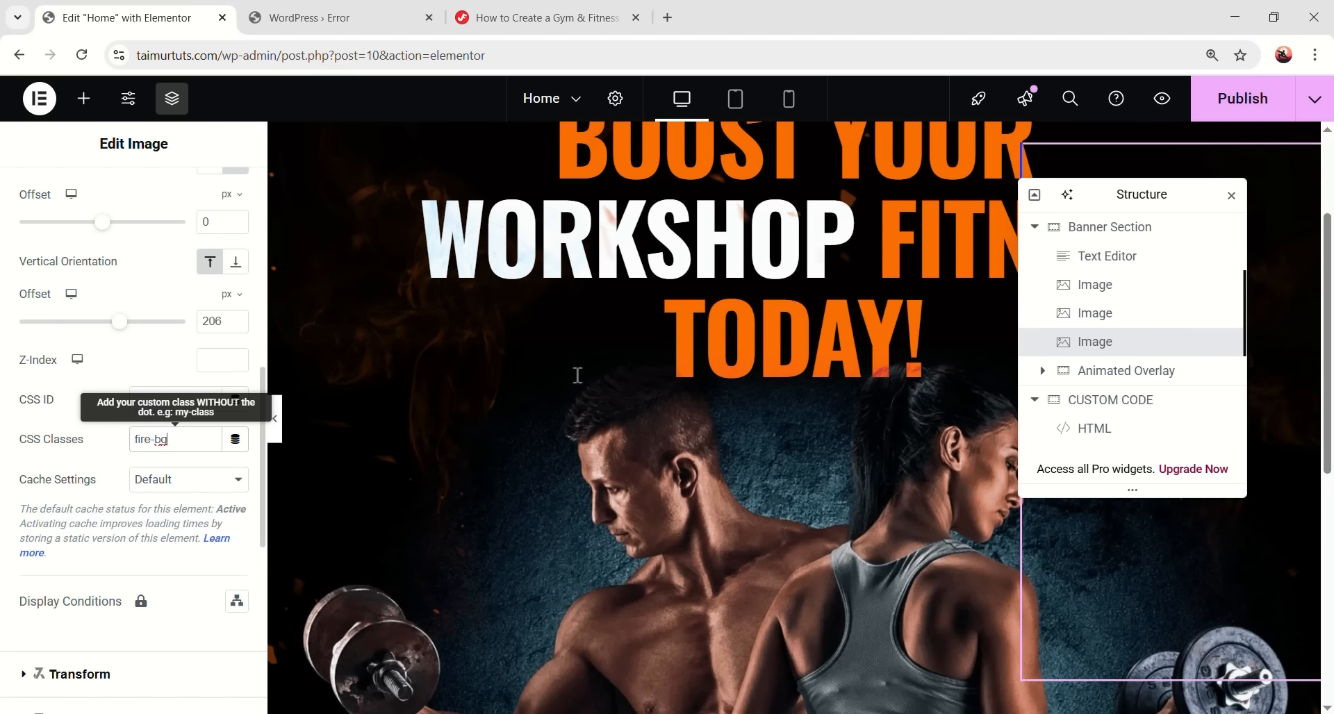
pyautogui.moveTo(1206, 201); pyautogui.dragTo(771, 200)
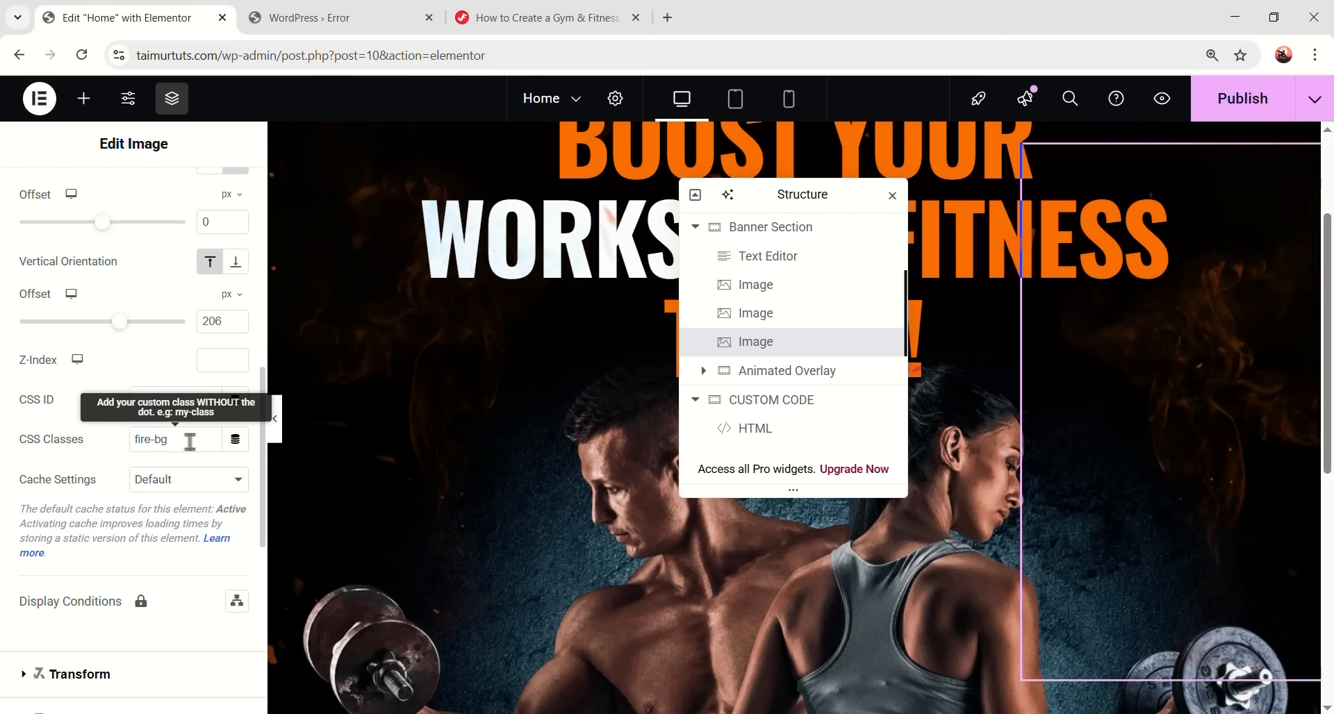
# - Copy delay-6s from the tutorial and add it after fire-bg in the image's CSS Classes
pyautogui.click(572, 20)
pyautogui.moveTo(251, 390); pyautogui.dragTo(295, 387)
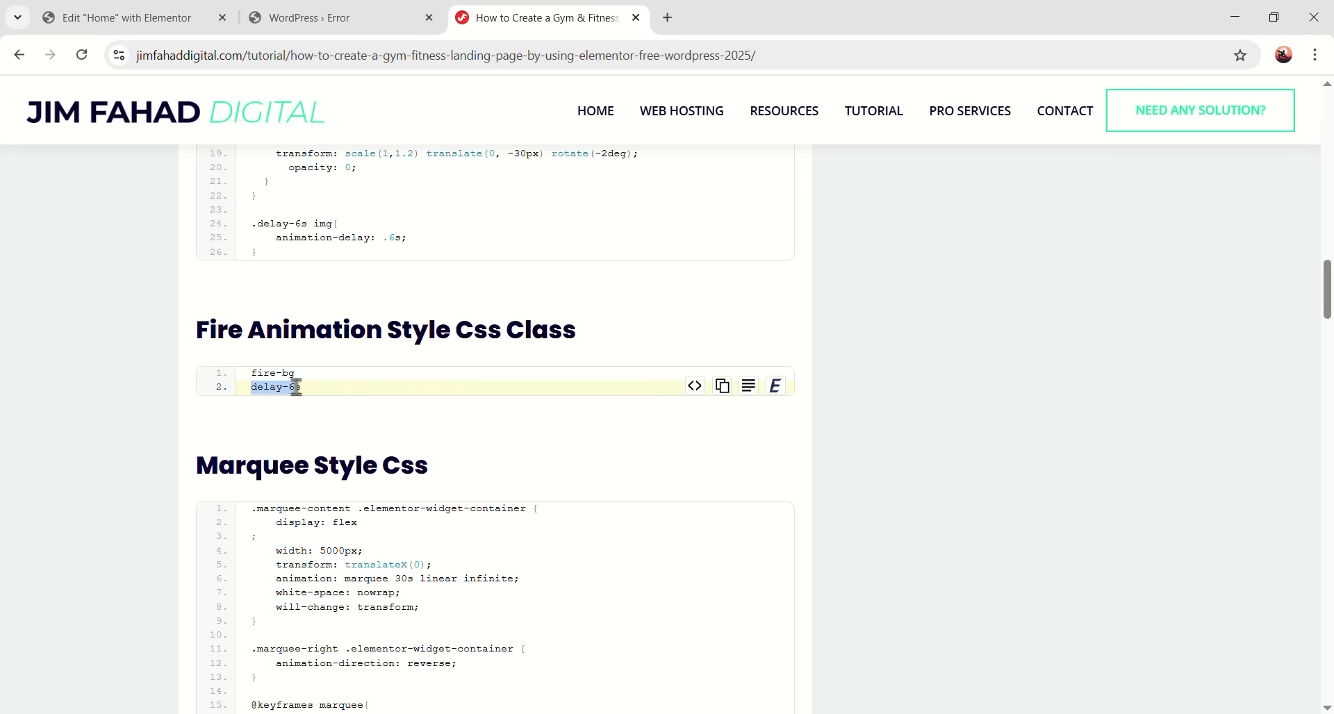
pyautogui.rightClick(304, 389)
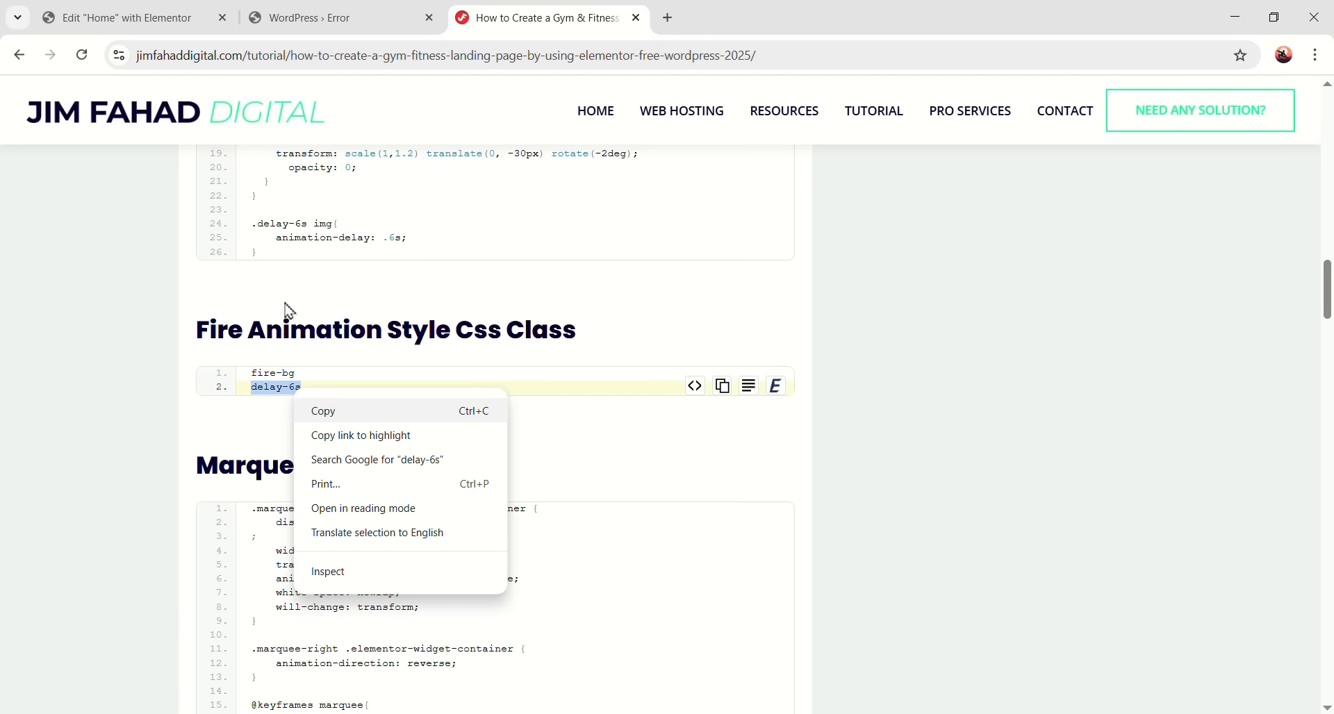
pyautogui.click(402, 411)
pyautogui.click(118, 18)
pyautogui.moveTo(139, 440); pyautogui.dragTo(187, 444)
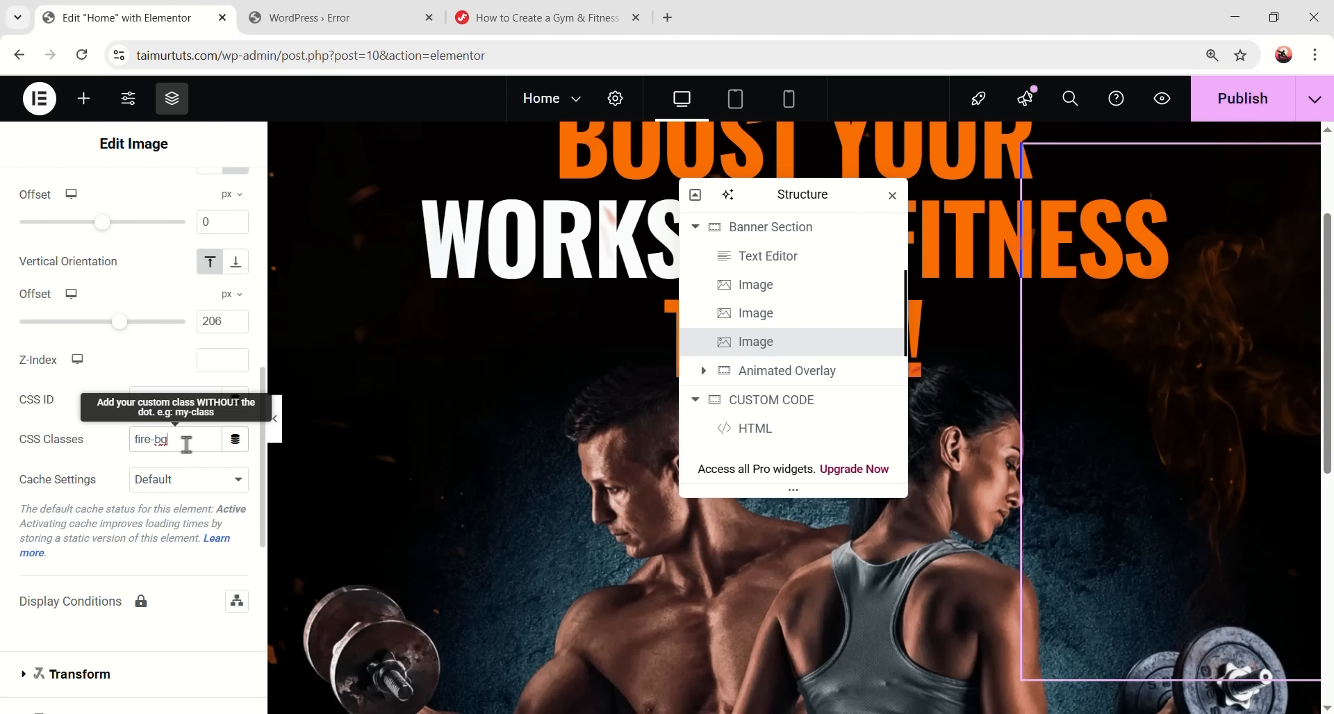
pyautogui.hotkey('ctrl', 'v')
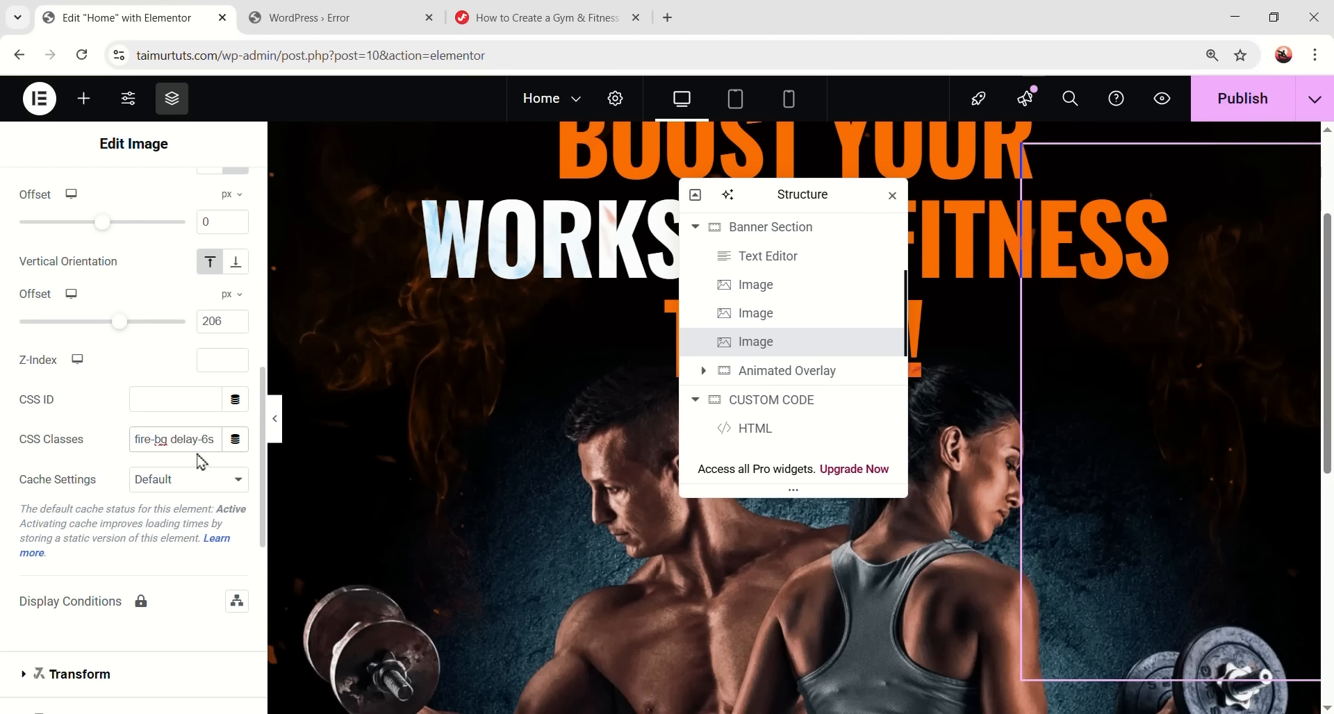
# - Hide the editor panels and scroll up to preview the animated fire behind the heading
pyautogui.click(275, 418)
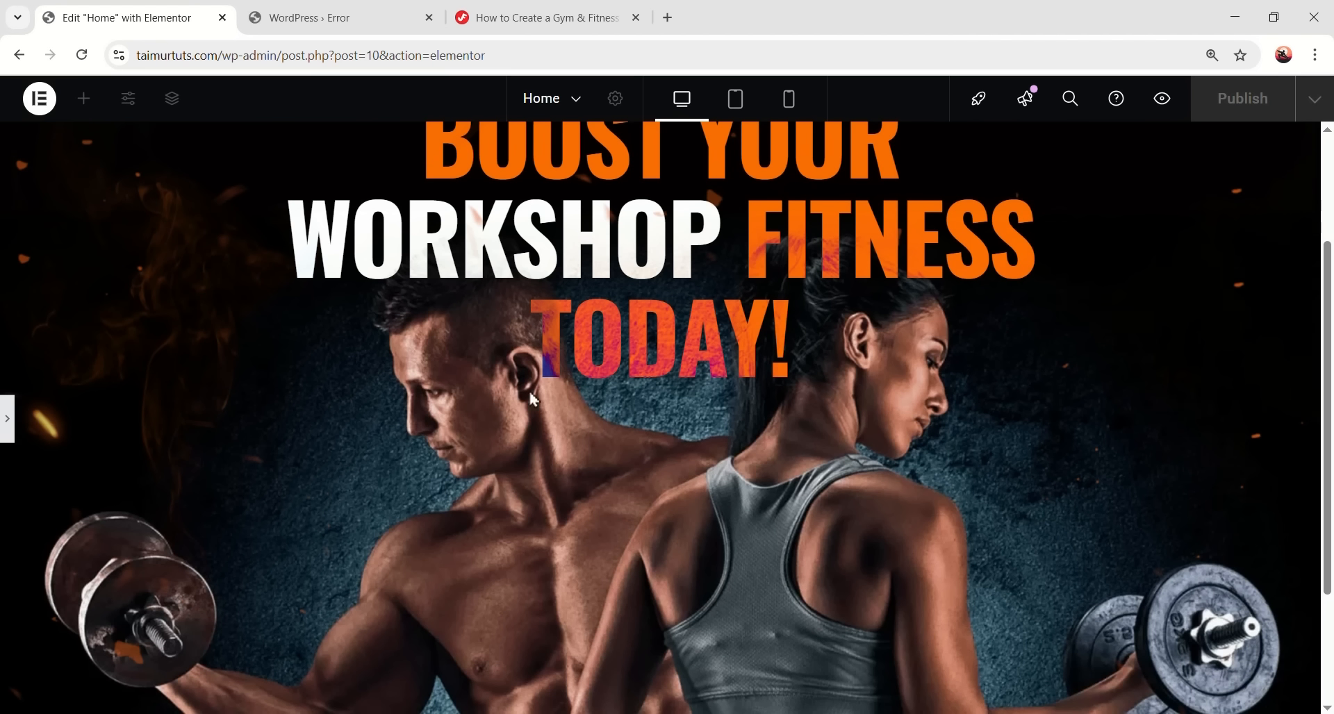
pyautogui.scroll(1, 417, 379)
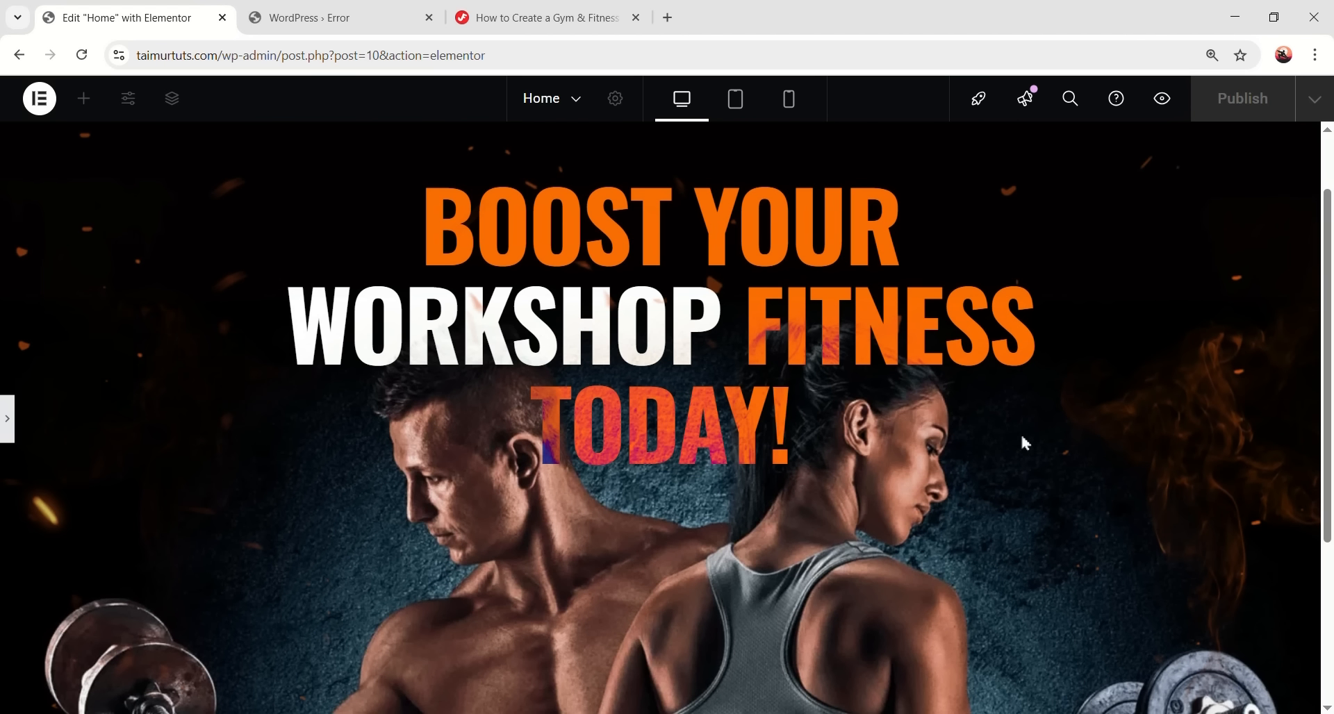
pyautogui.scroll(1, 941, 290)
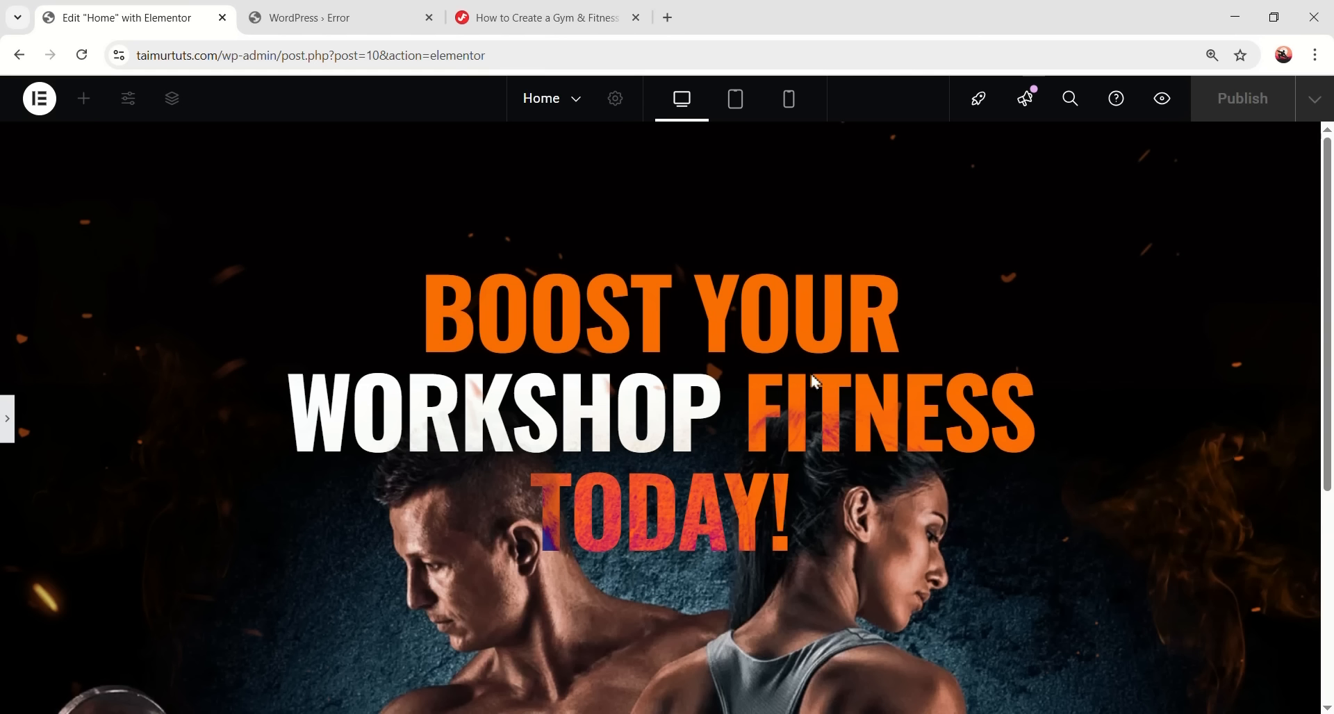
# - Paste the tutorial's Background Object Animation CSS after the delay-6s rule in the HTML widget
pyautogui.click(7, 419)
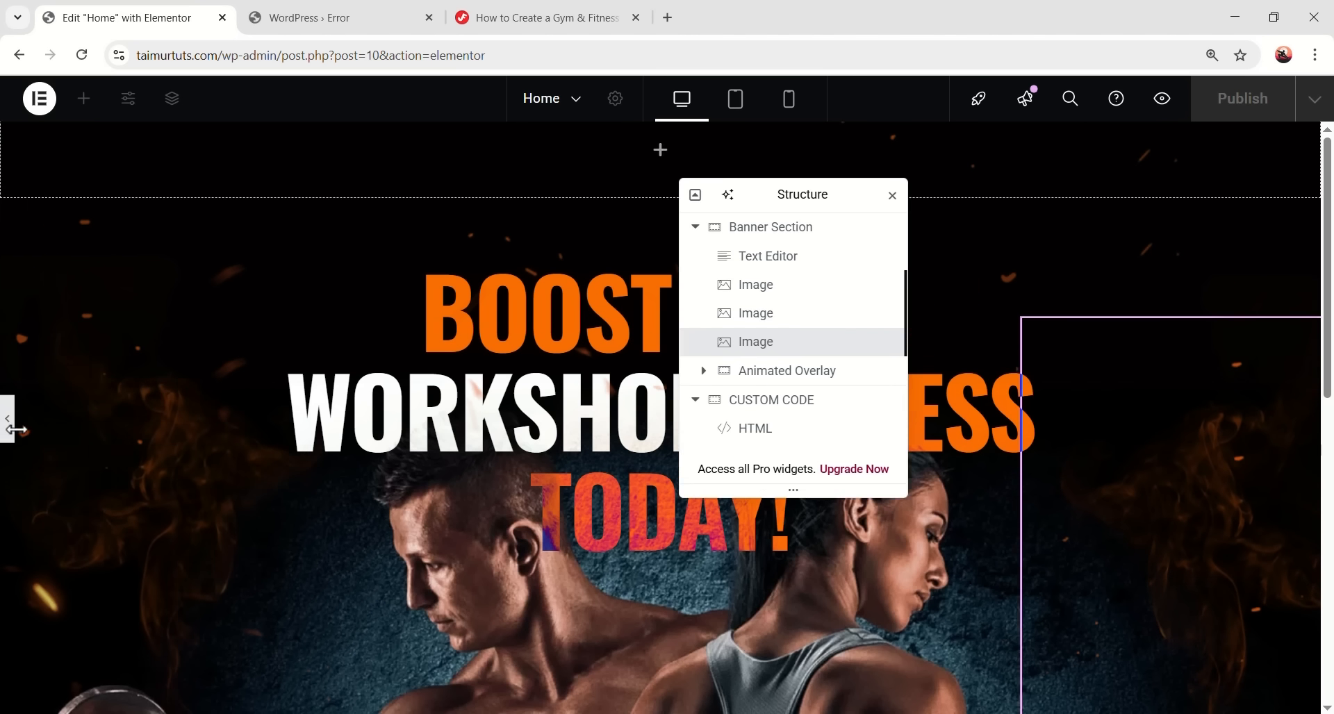
pyautogui.click(550, 10)
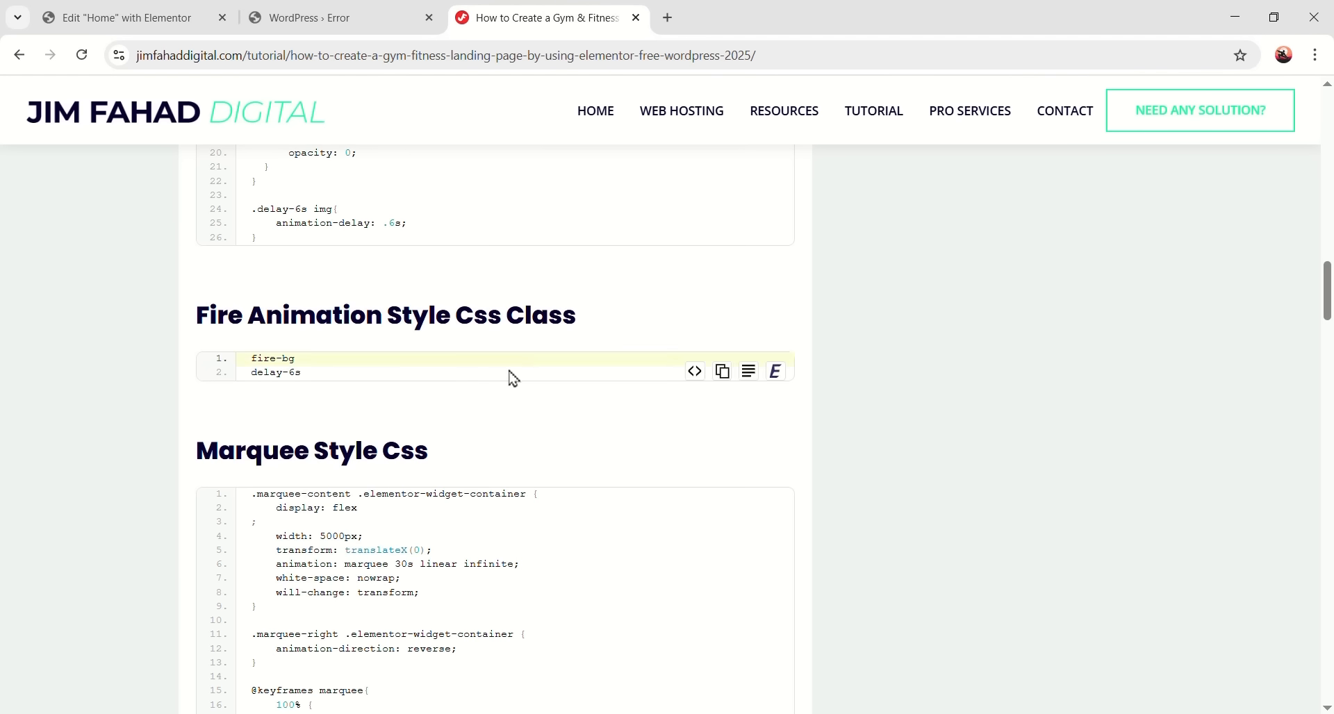
pyautogui.scroll(-3, 322, 417)
pyautogui.scroll(-6, 323, 440)
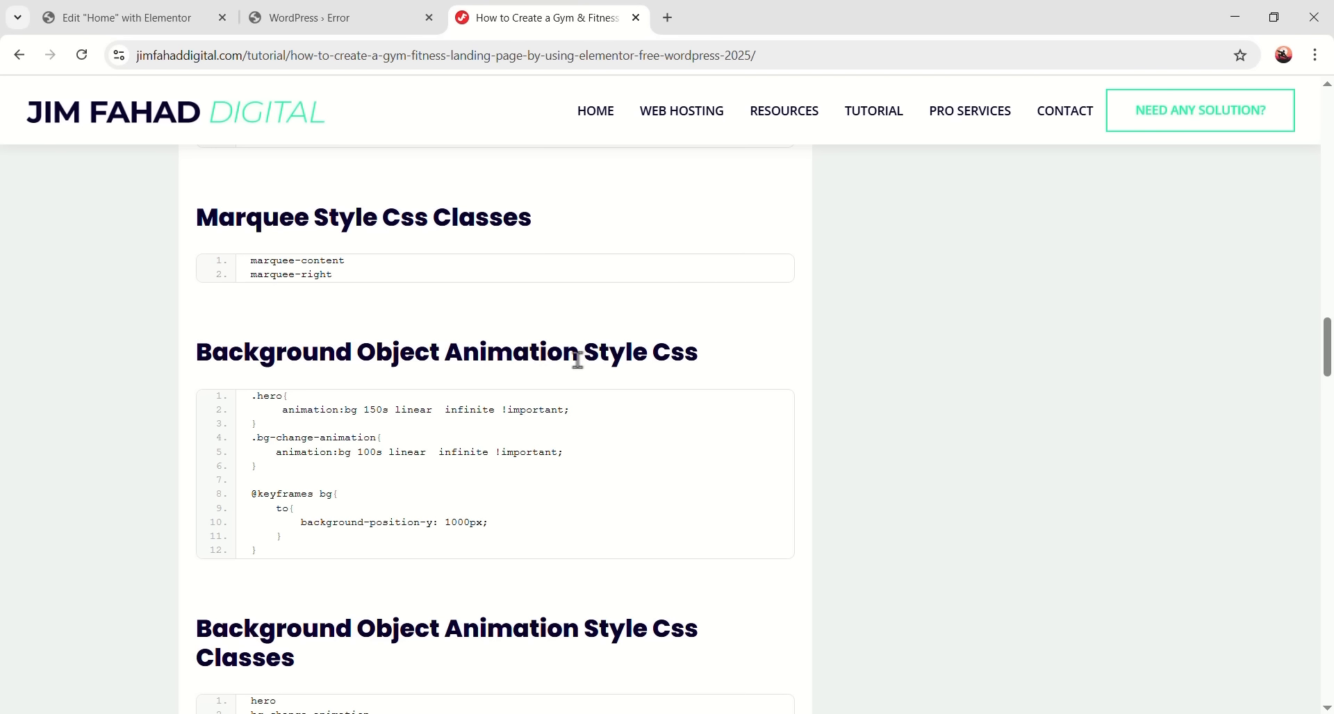
pyautogui.scroll(-1, 577, 359)
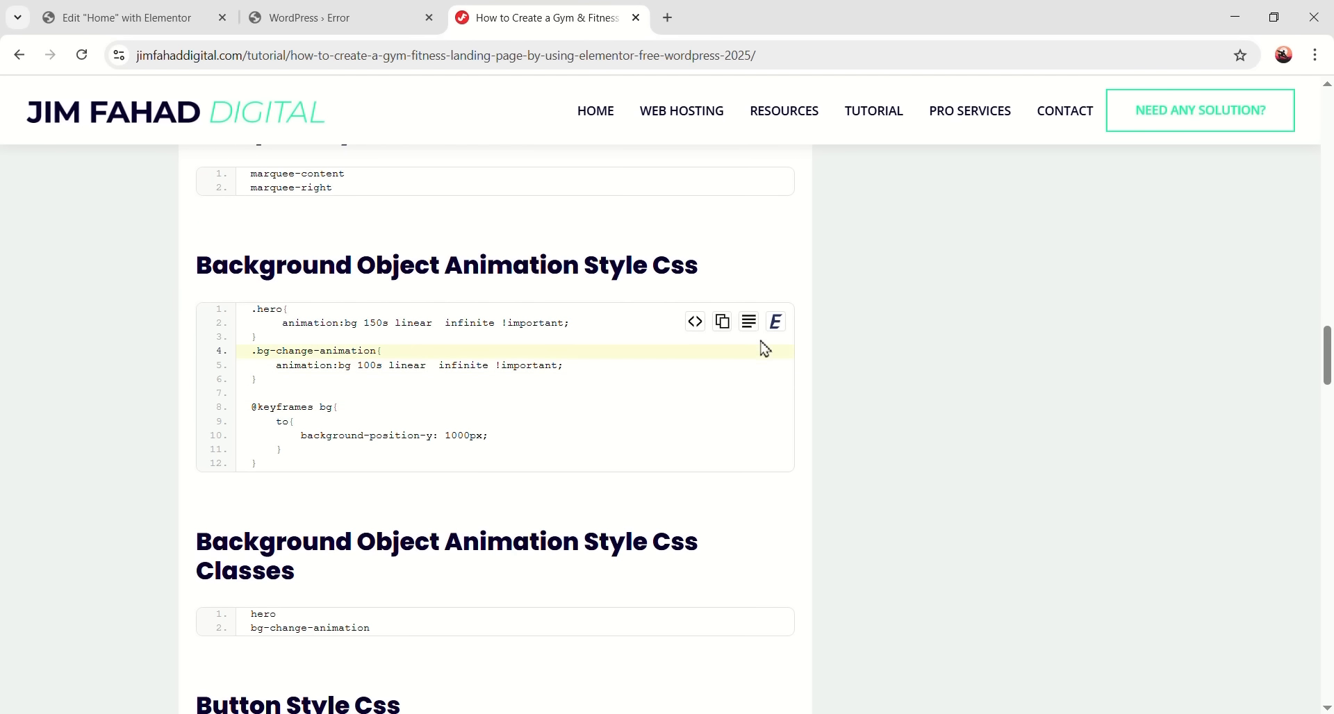
pyautogui.click(723, 321)
pyautogui.click(132, 17)
pyautogui.scroll(-10, 531, 410)
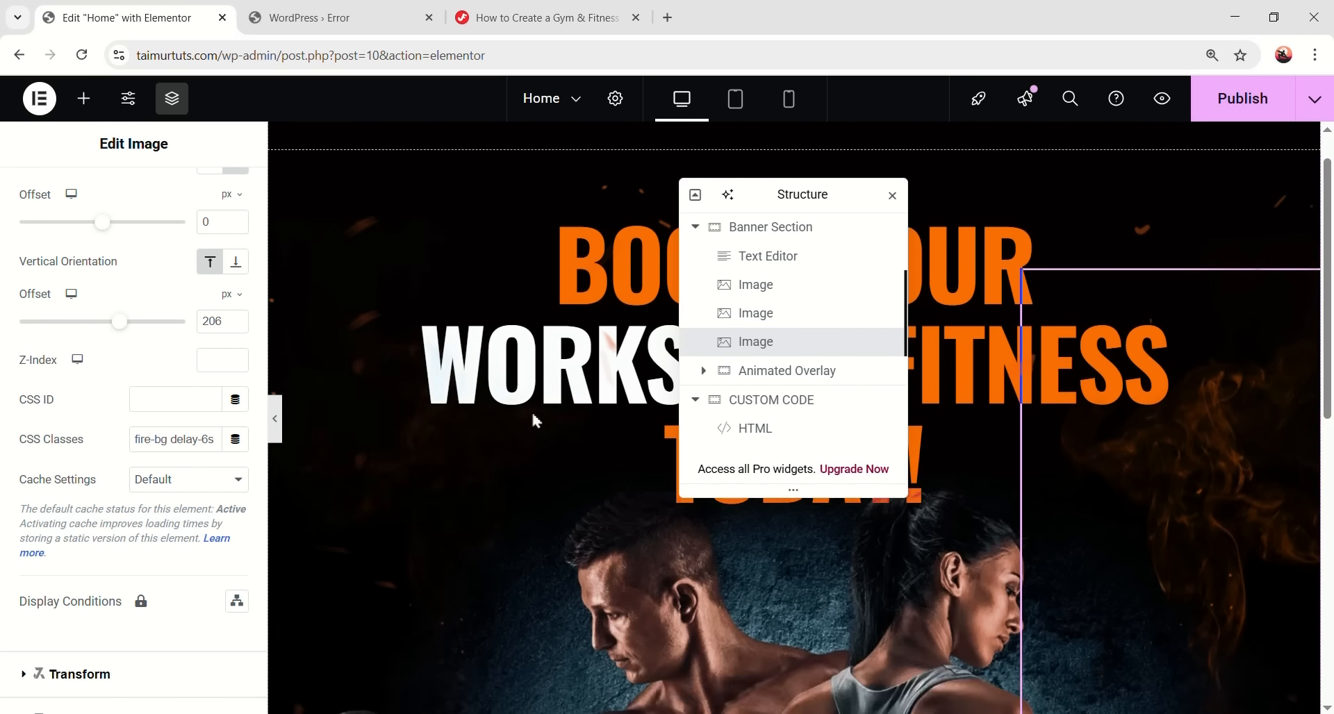
pyautogui.click(563, 399)
pyautogui.scroll(-5, 202, 439)
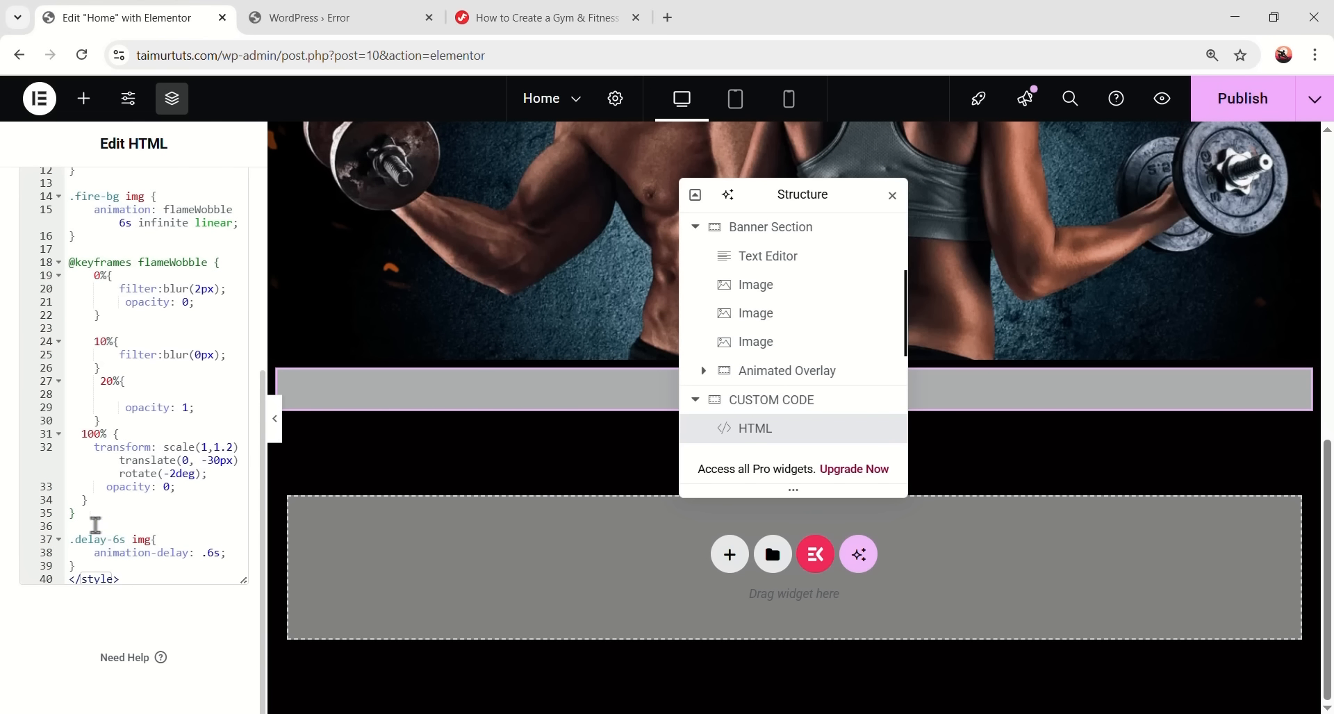
pyautogui.click(113, 569)
pyautogui.press('Return')
pyautogui.hotkey('ctrl', 'v')
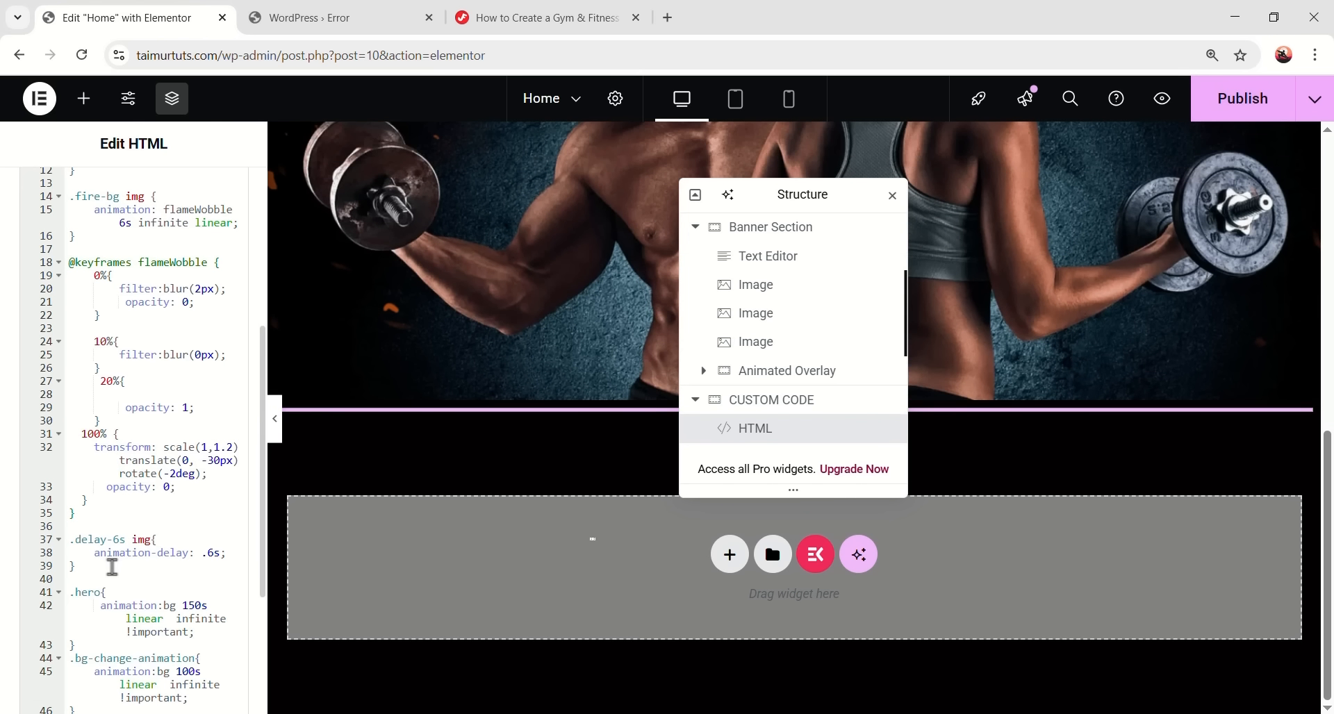
# - Copy the hero class name from the tutorial for use in the editor
pyautogui.click(556, 17)
pyautogui.scroll(-3, 384, 477)
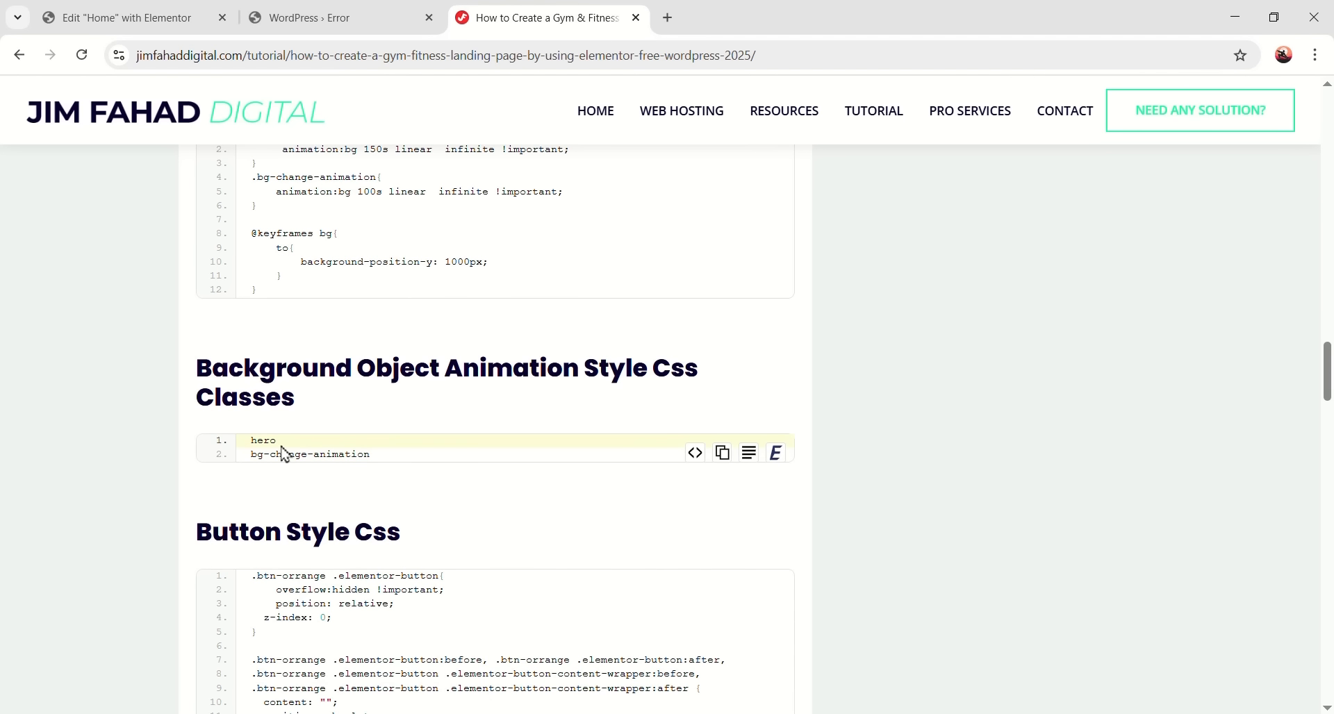
pyautogui.rightClick(261, 438)
pyautogui.click(291, 464)
pyautogui.click(145, 17)
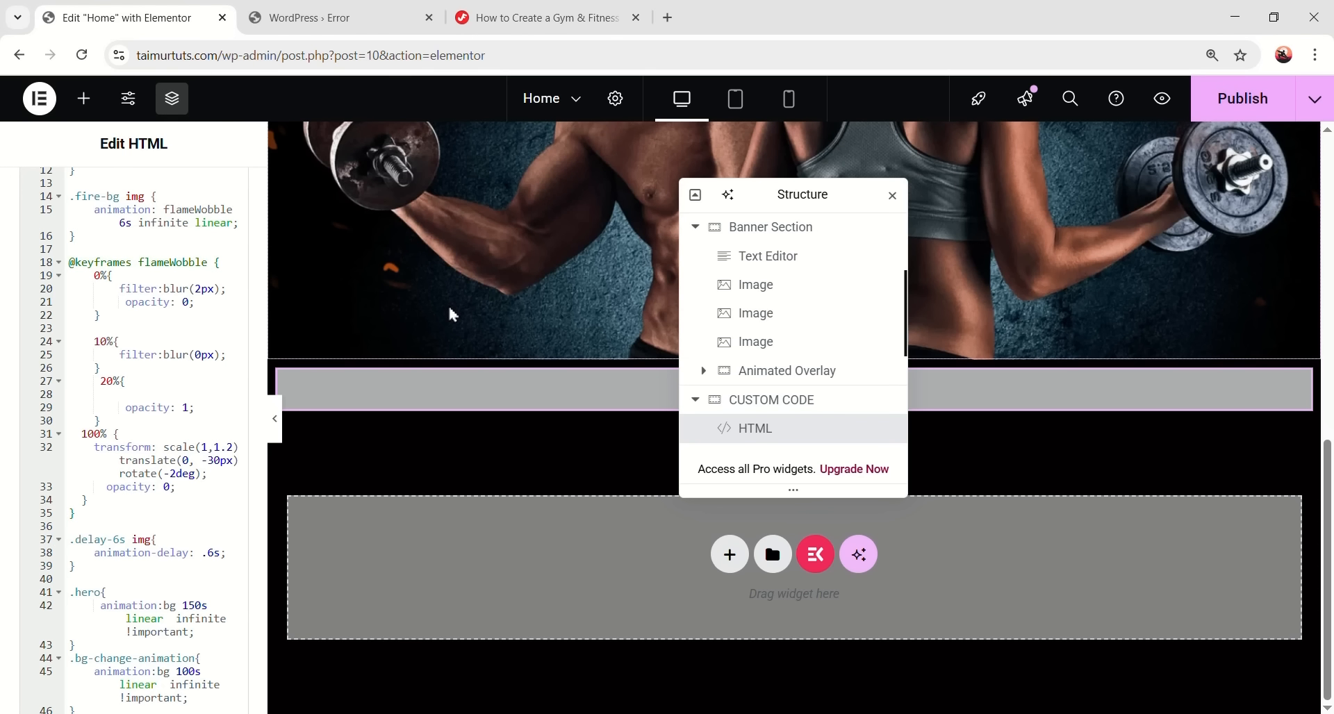
pyautogui.scroll(10, 447, 303)
# - Give the Animated Overlay container the CSS class 'hero'
pyautogui.click(799, 381)
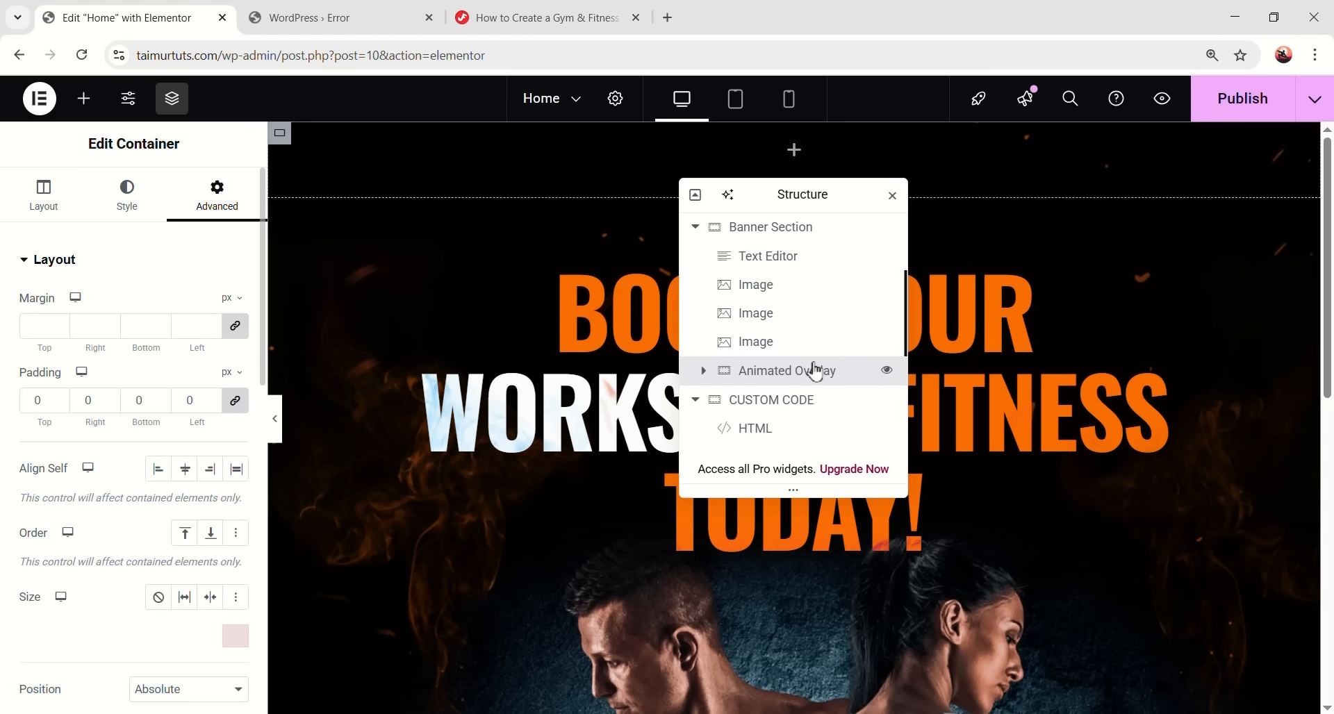
pyautogui.scroll(-7, 153, 382)
pyautogui.click(154, 490)
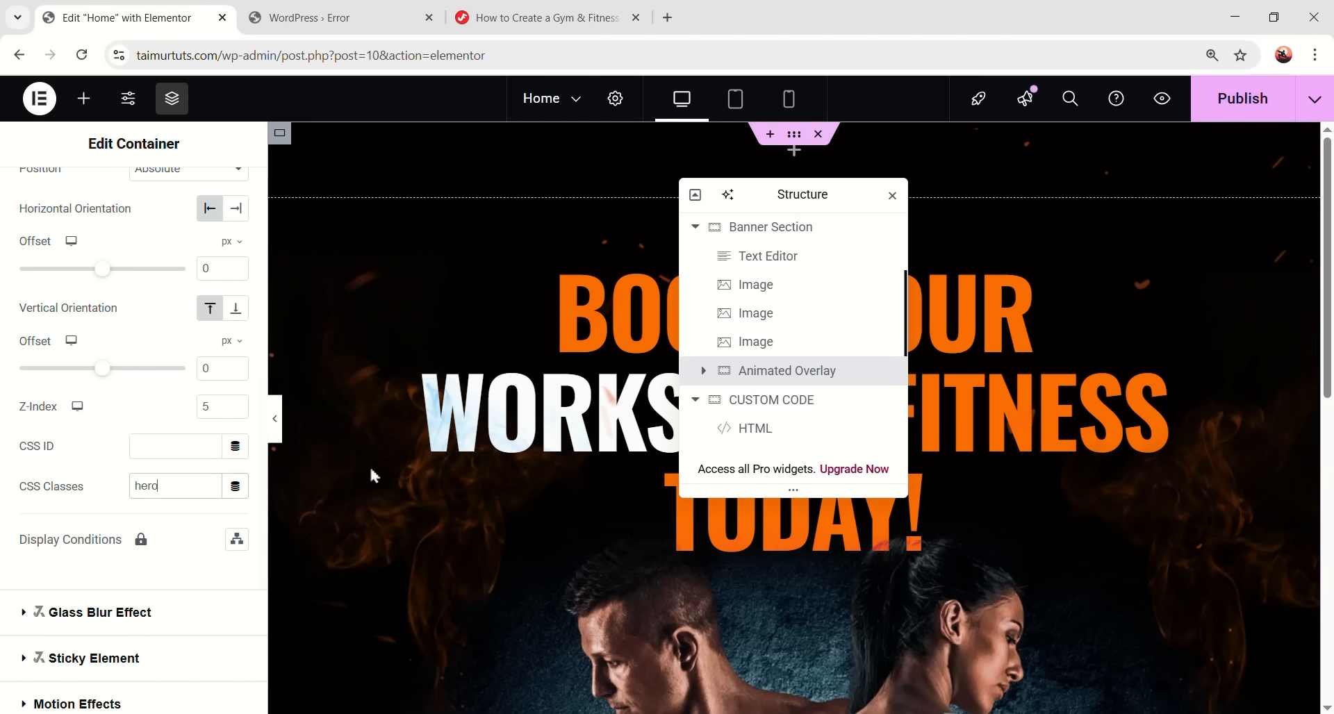
# - Collapse the editor and scroll to preview the smoke drifting behind the headline
pyautogui.click(275, 424)
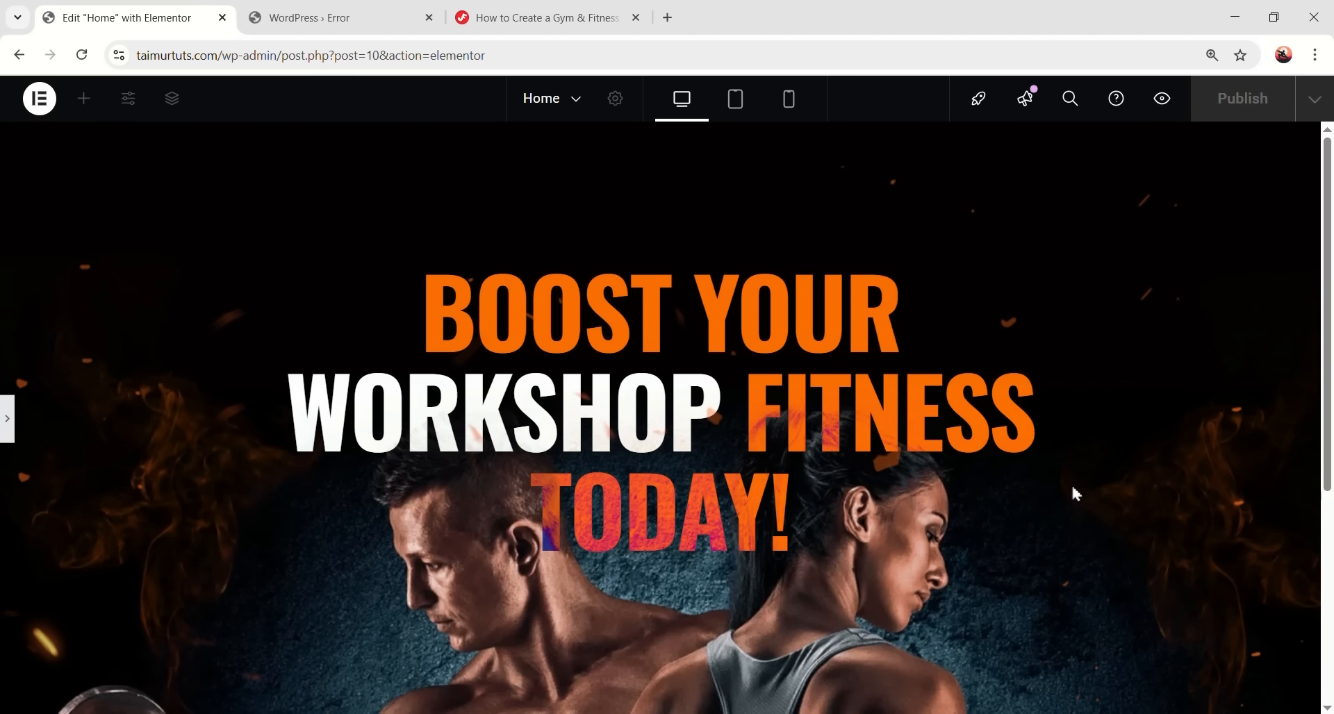
pyautogui.scroll(-5, 653, 499)
pyautogui.scroll(5, 862, 495)
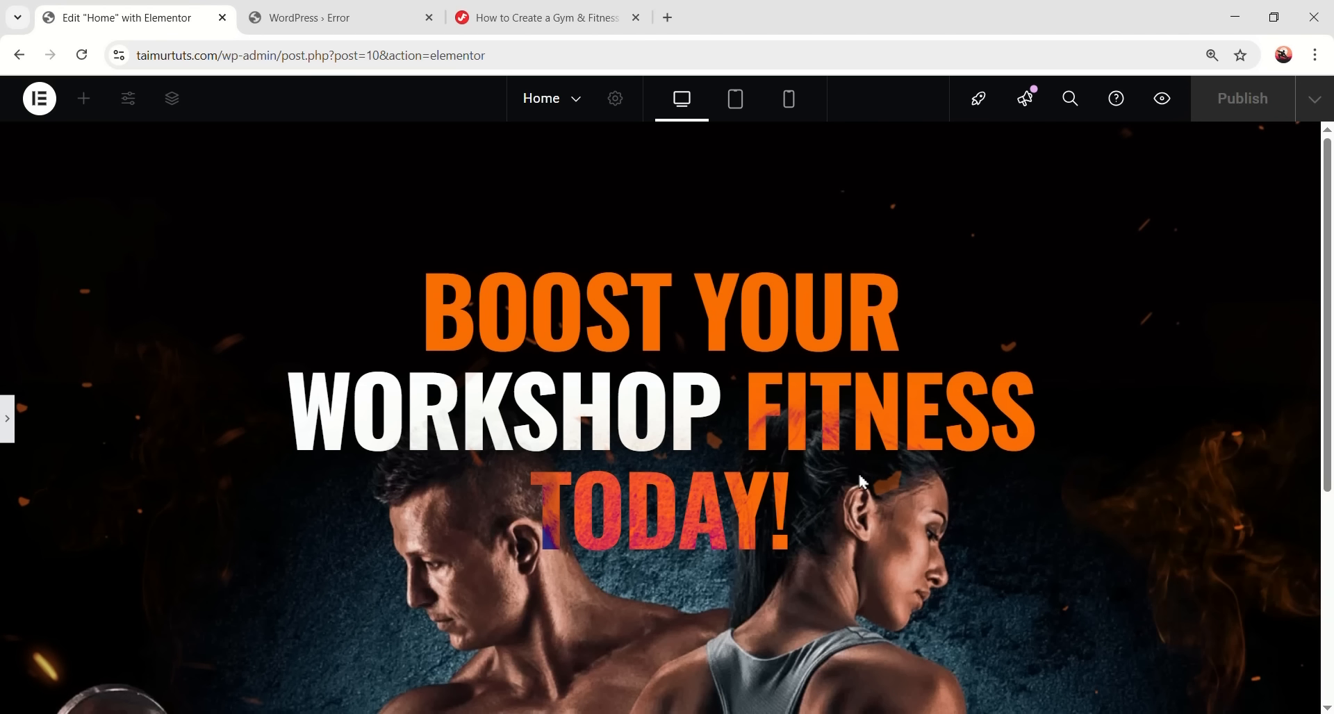
pyautogui.scroll(-2, 860, 479)
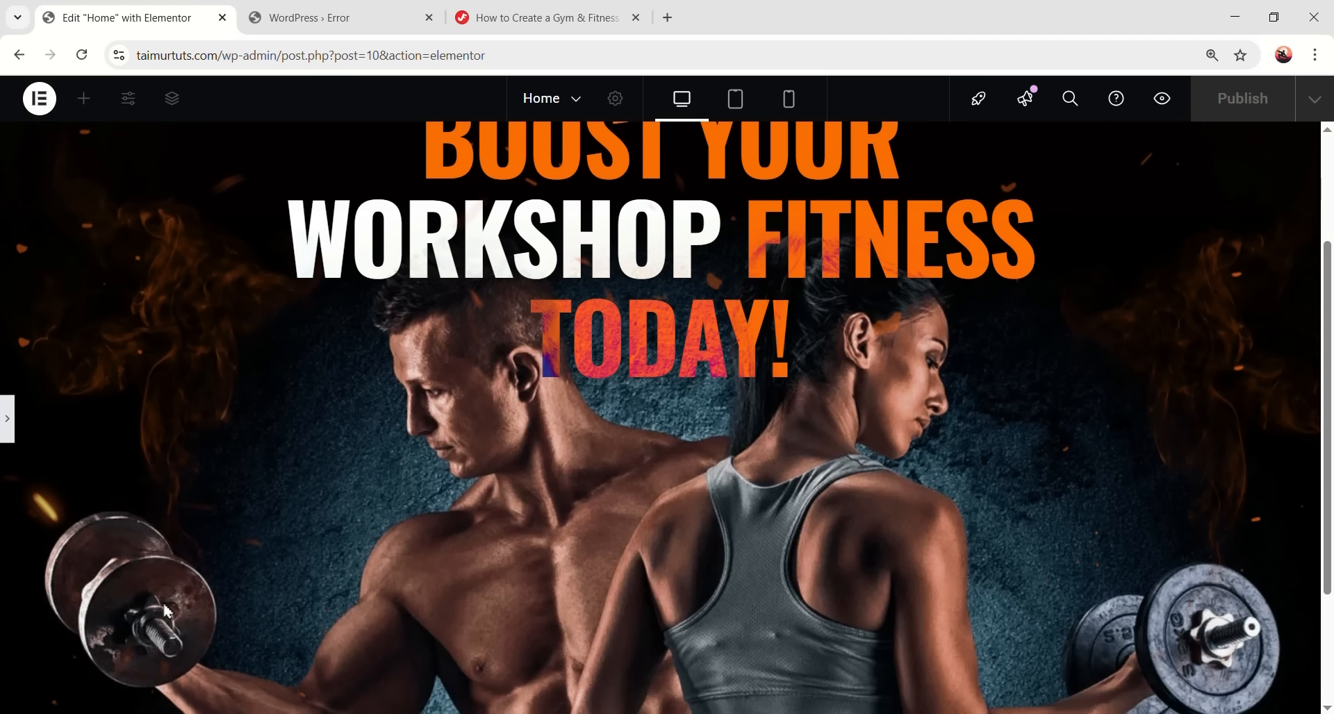
pyautogui.scroll(3, 1028, 461)
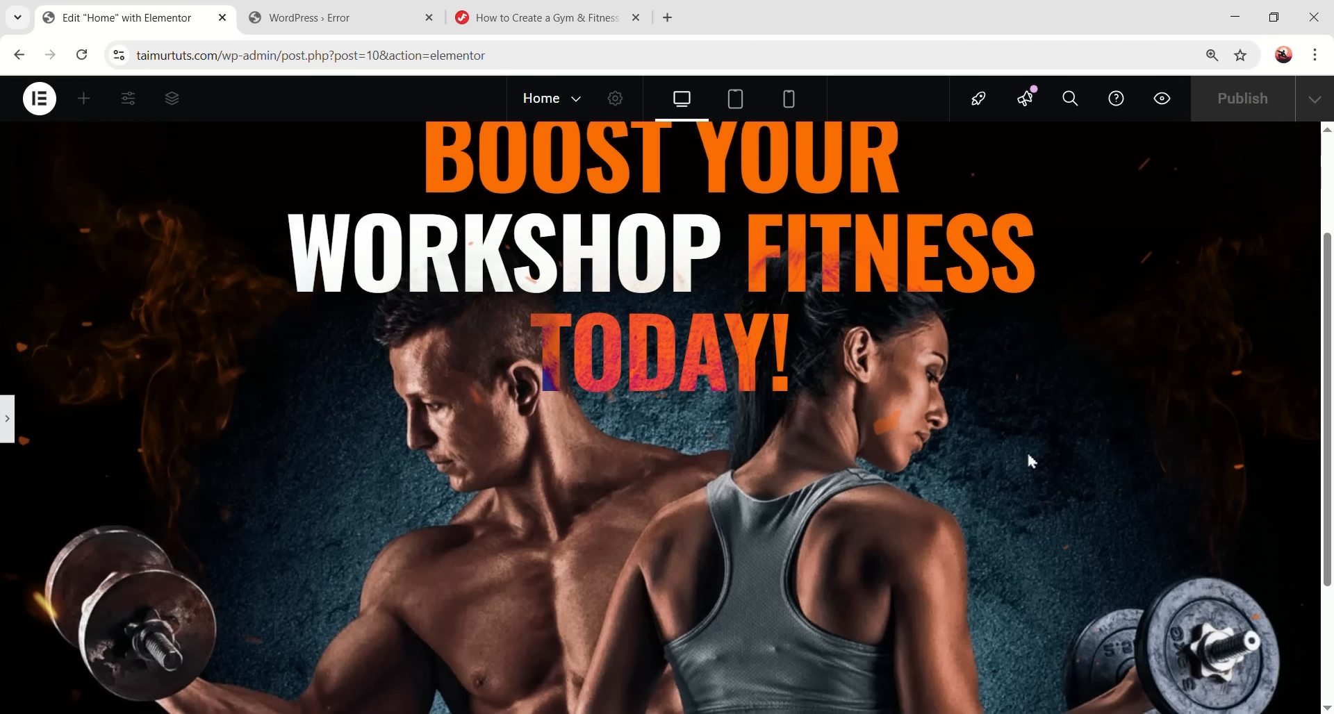
pyautogui.scroll(-5, 479, 458)
pyautogui.scroll(5, 547, 503)
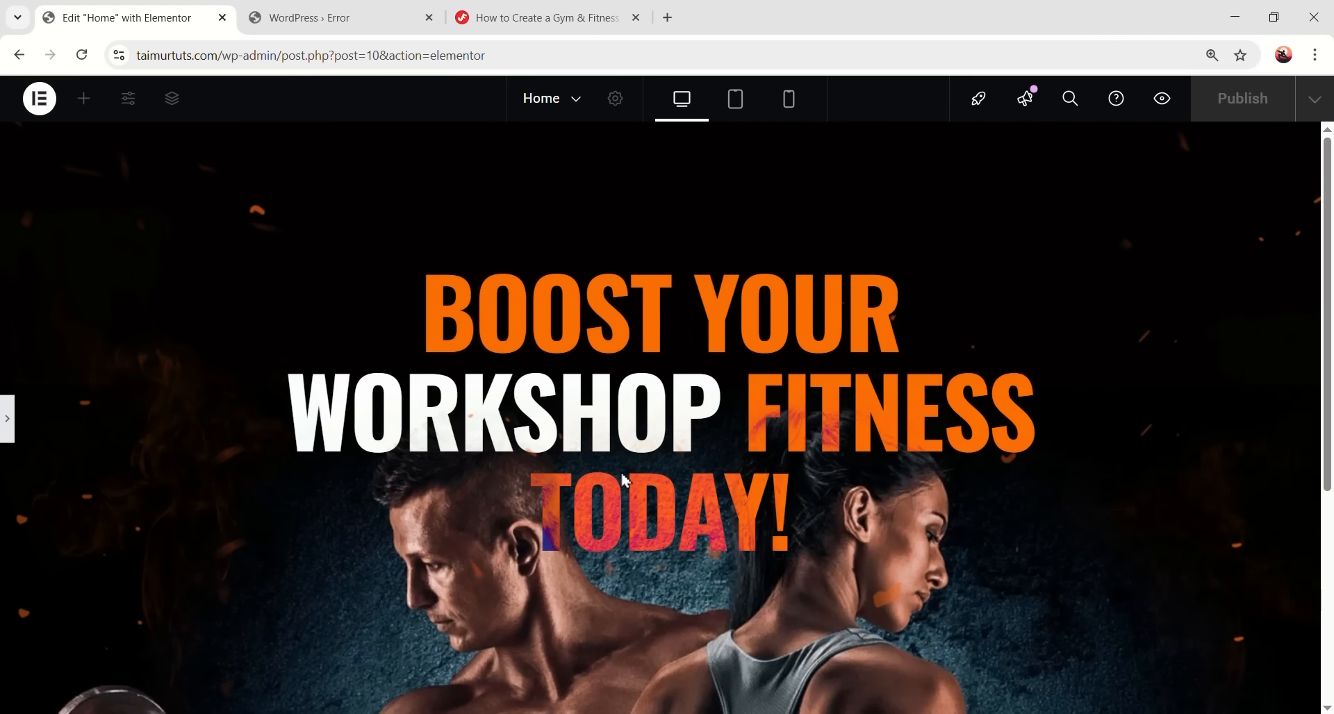
pyautogui.scroll(-3, 721, 493)
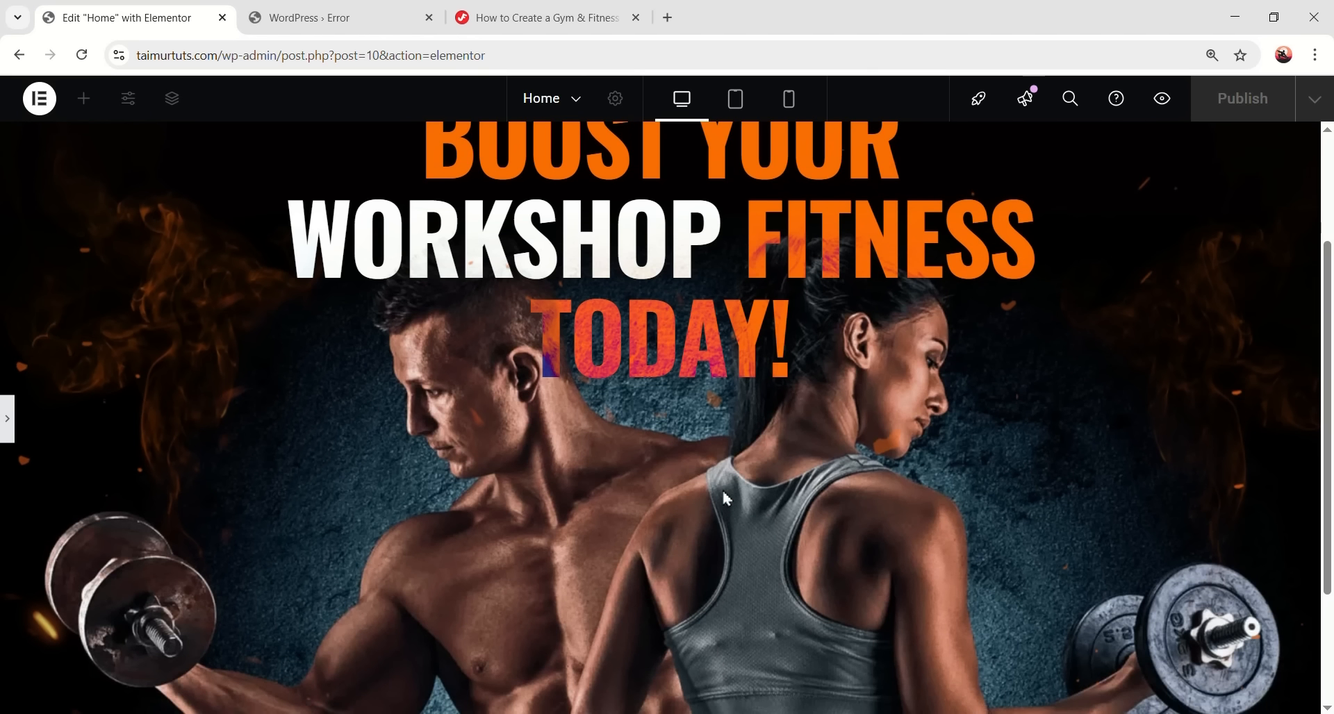
pyautogui.scroll(3, 663, 492)
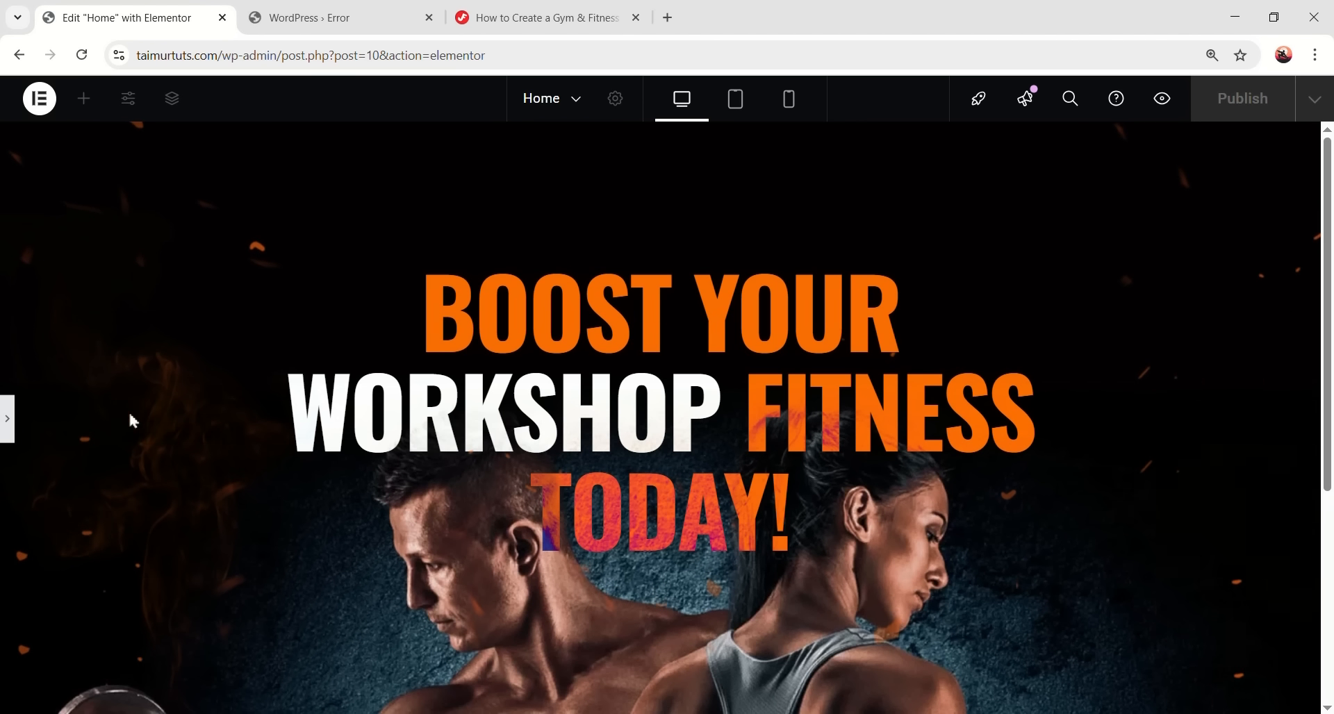
# - Preview the banner at tablet and mobile widths, then return to desktop
pyautogui.click(737, 99)
pyautogui.scroll(-5, 626, 441)
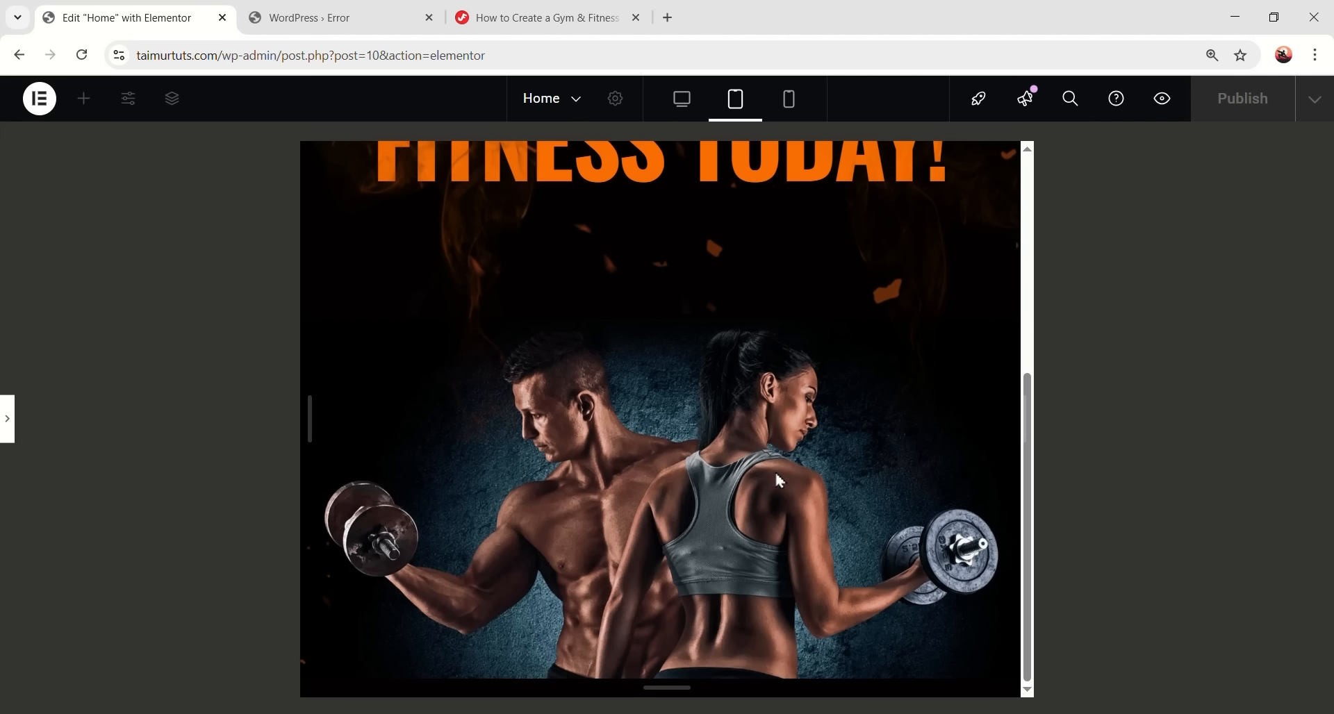
pyautogui.scroll(5, 734, 443)
pyautogui.click(790, 100)
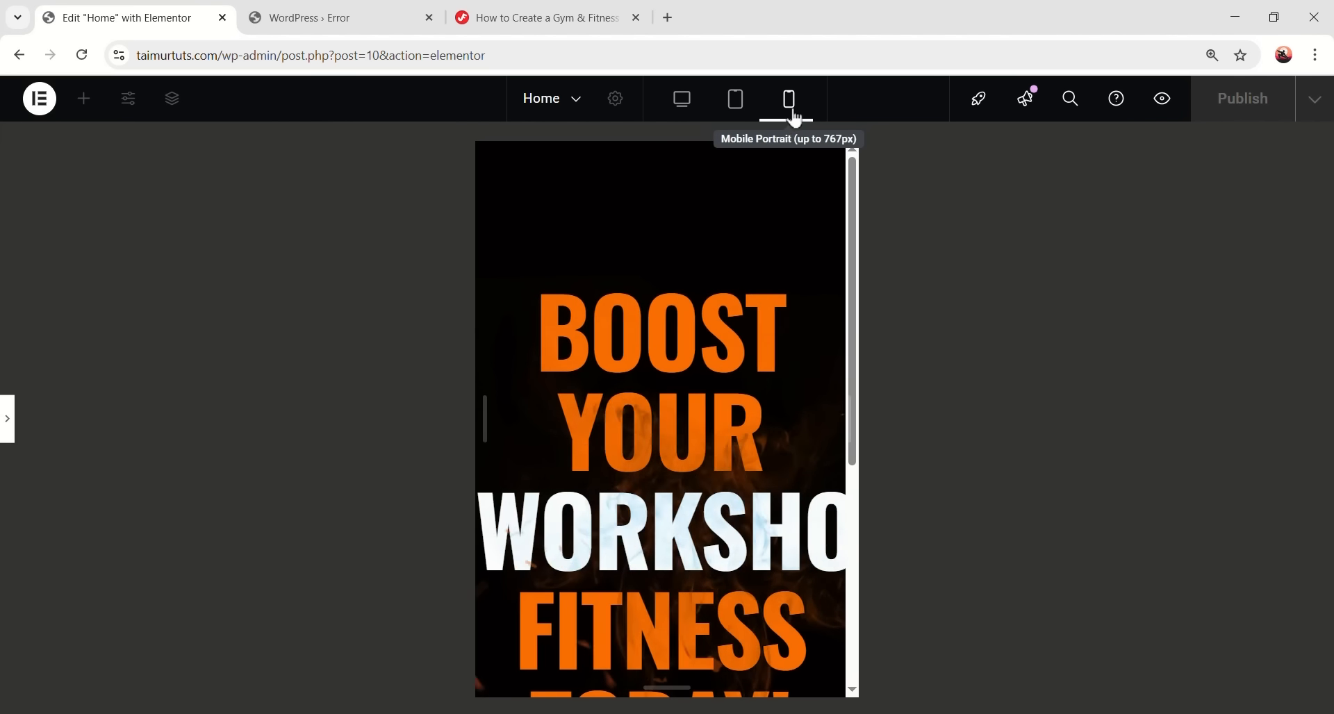
pyautogui.scroll(-5, 724, 407)
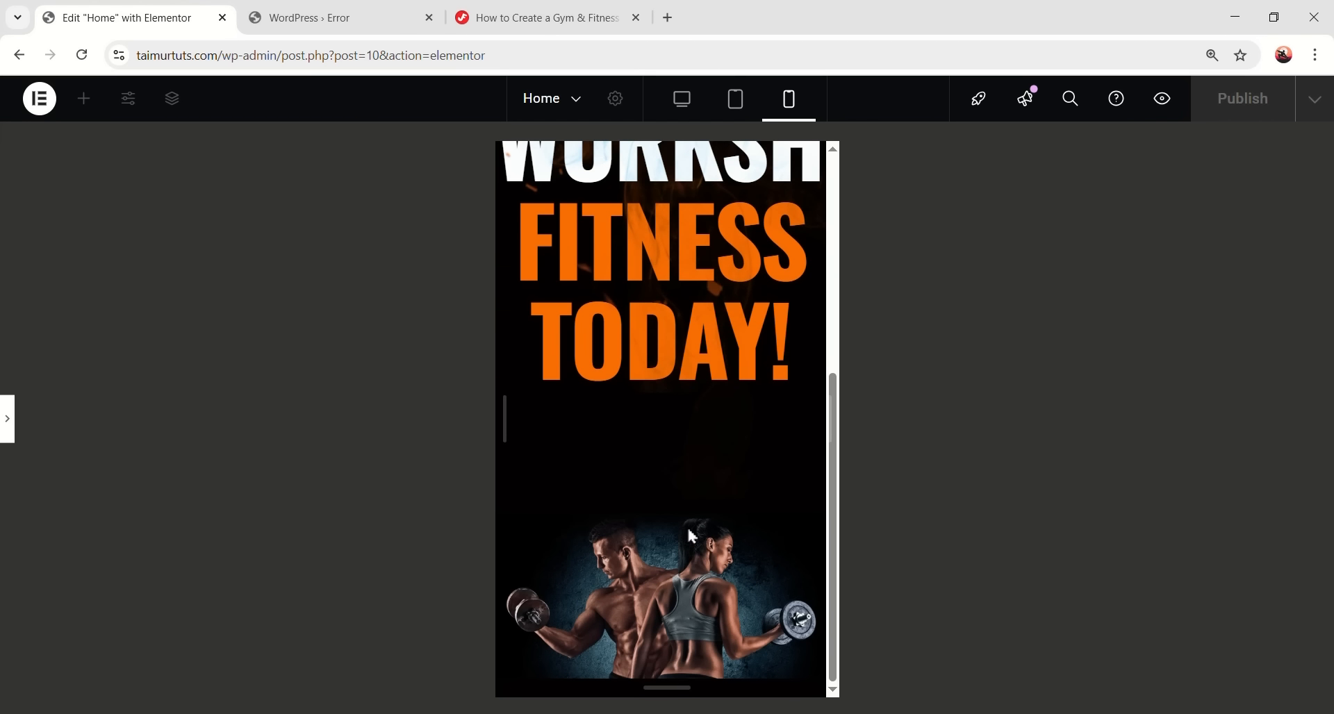
pyautogui.scroll(5, 689, 538)
pyautogui.click(678, 111)
# - Reopen the editor in tablet view with the structure overview moved off the banner
pyautogui.click(7, 418)
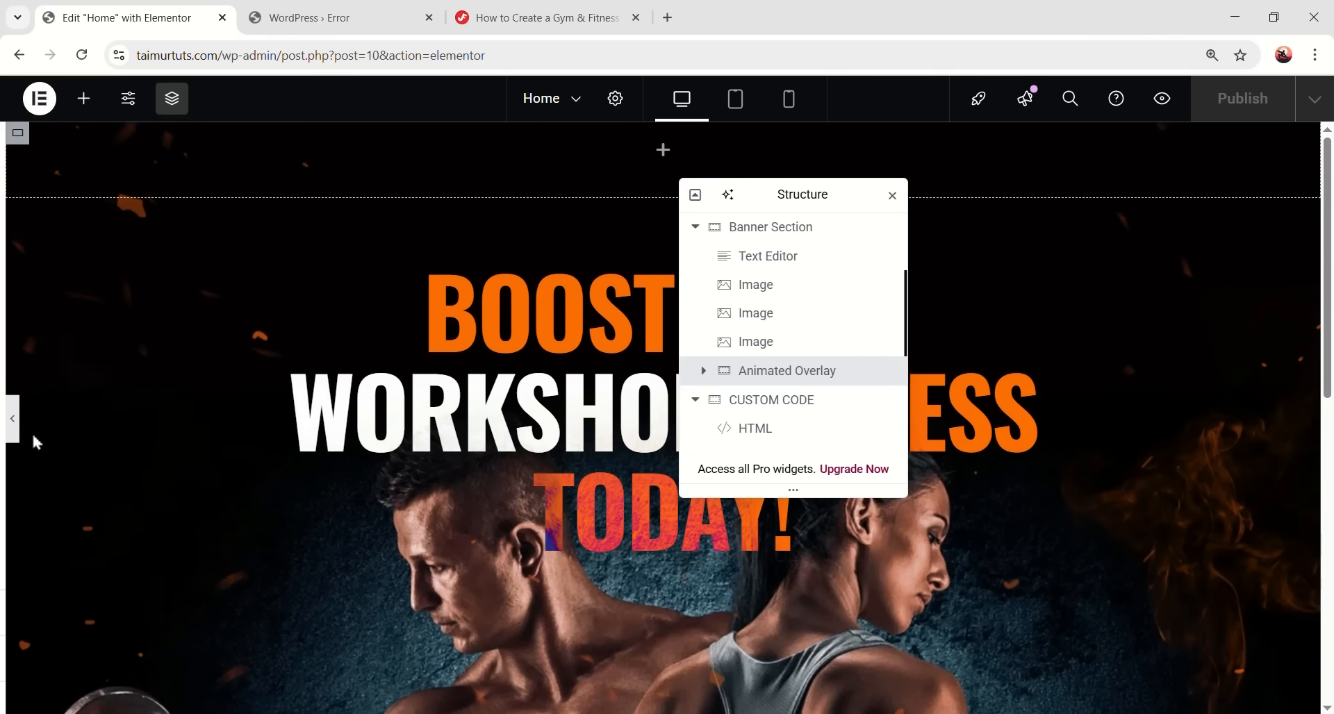
pyautogui.click(738, 104)
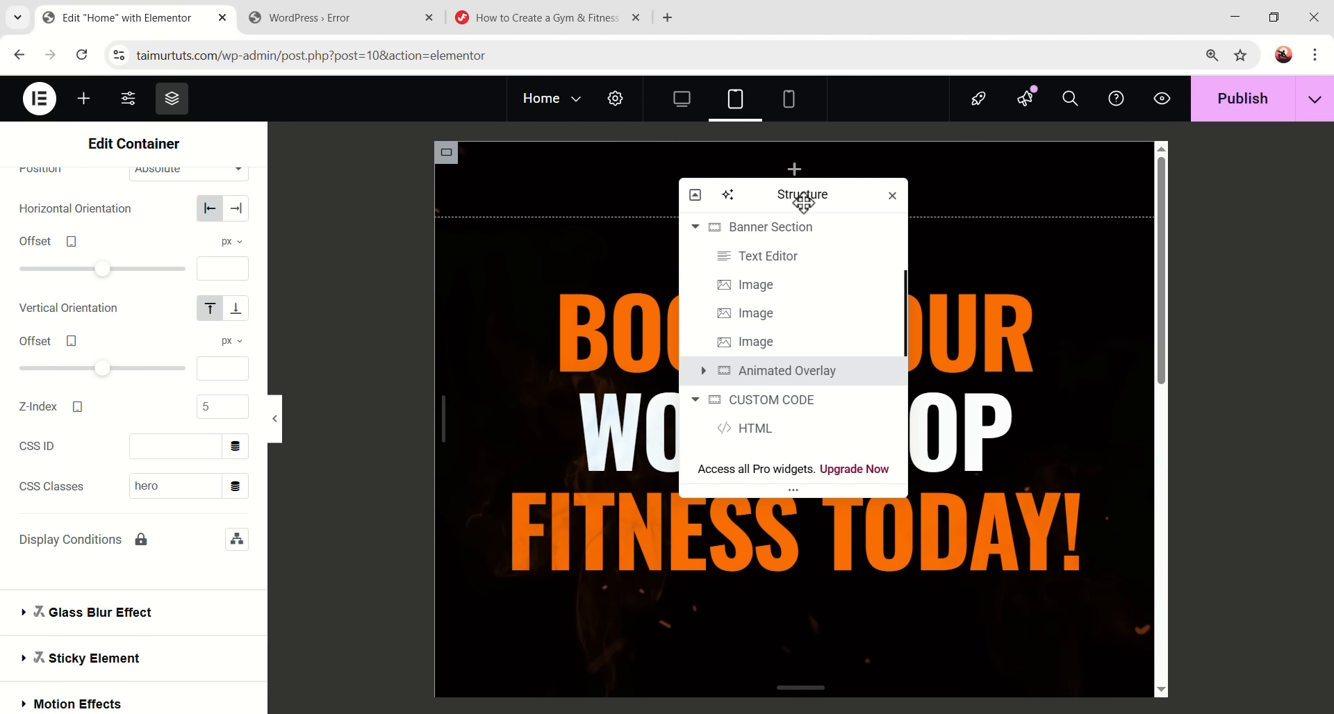
pyautogui.moveTo(812, 193); pyautogui.dragTo(424, 207)
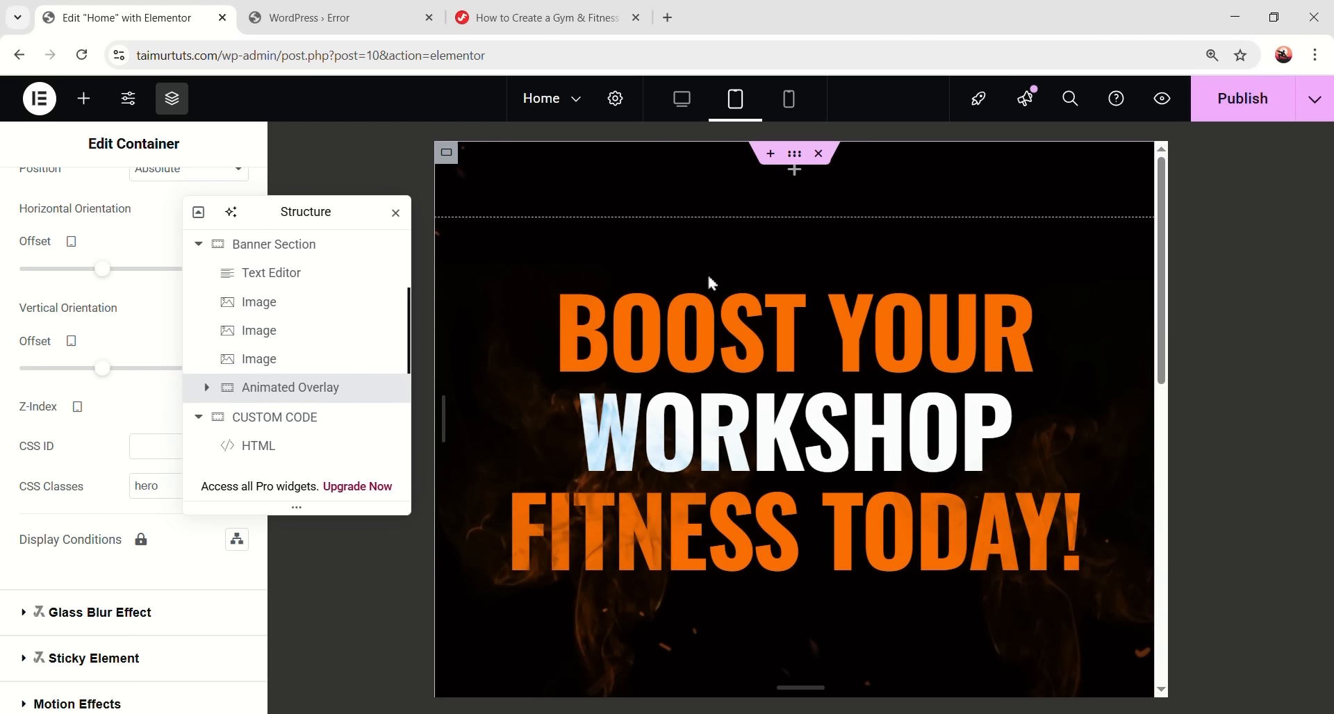
pyautogui.scroll(-5, 832, 366)
pyautogui.scroll(5, 963, 356)
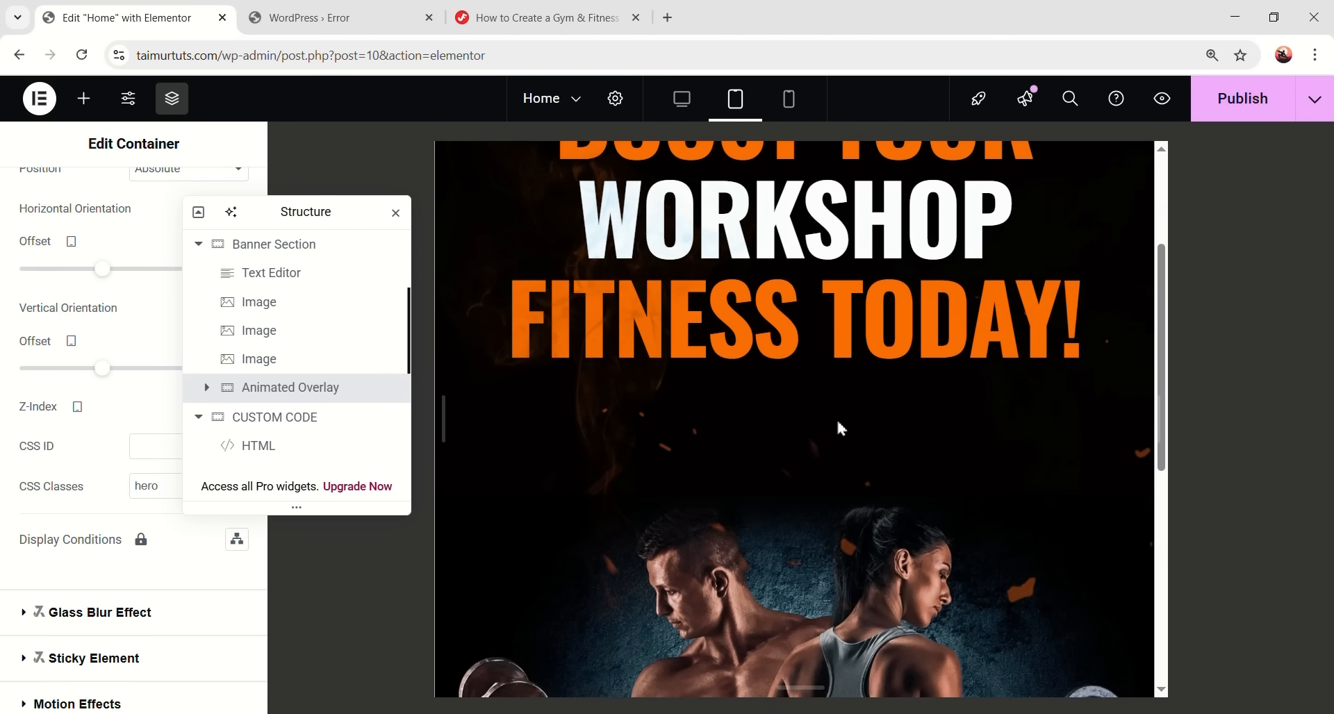
pyautogui.scroll(-5, 861, 424)
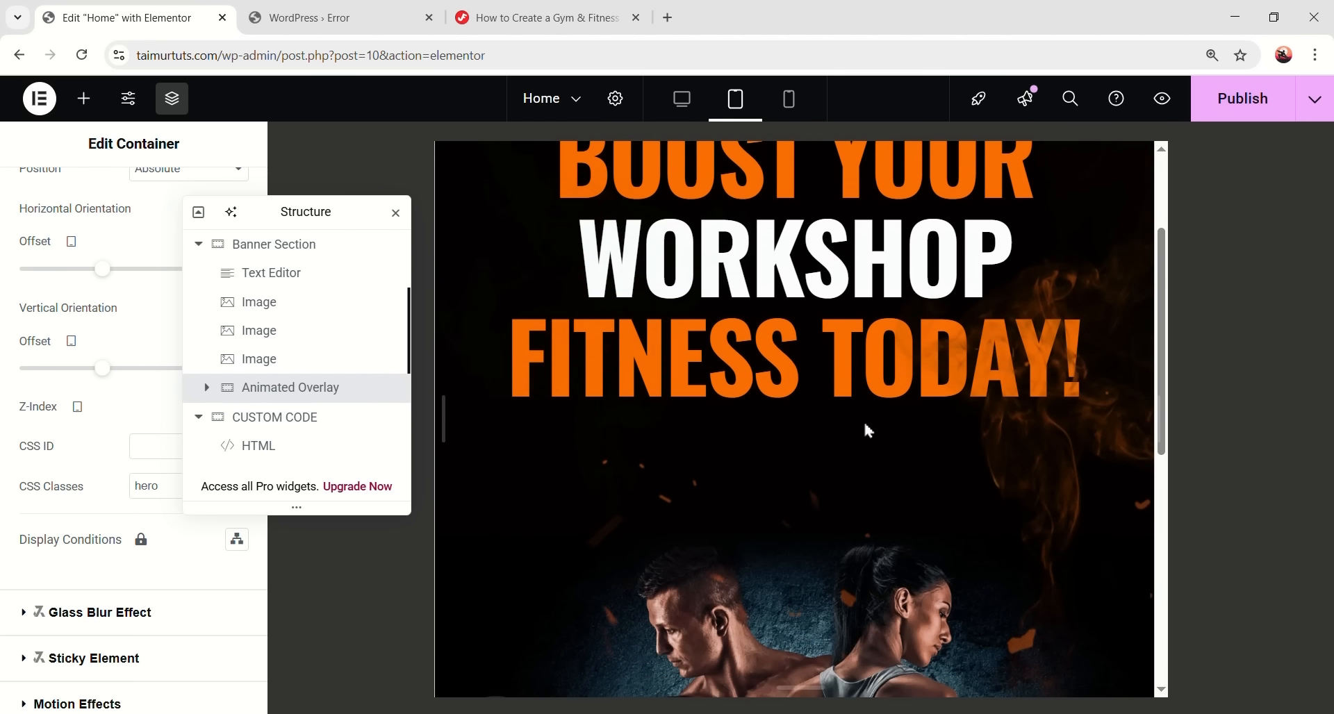
pyautogui.scroll(5, 862, 427)
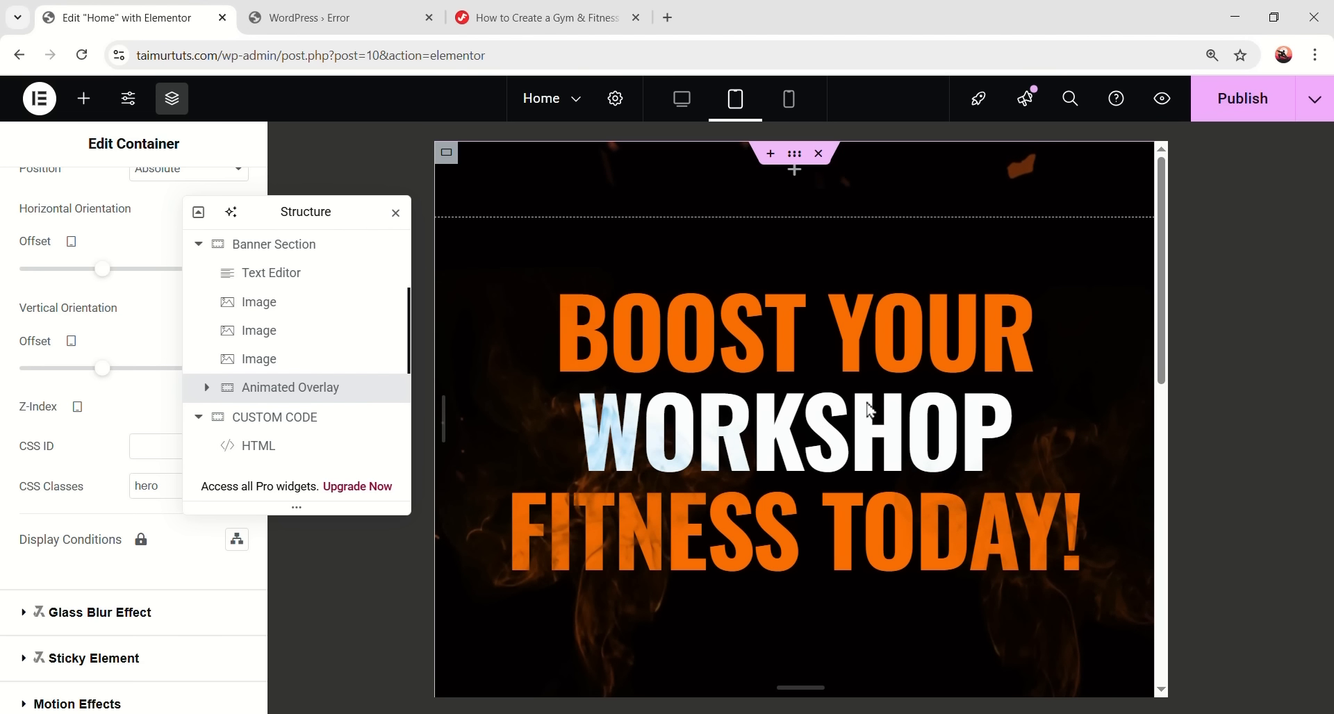
pyautogui.click(295, 245)
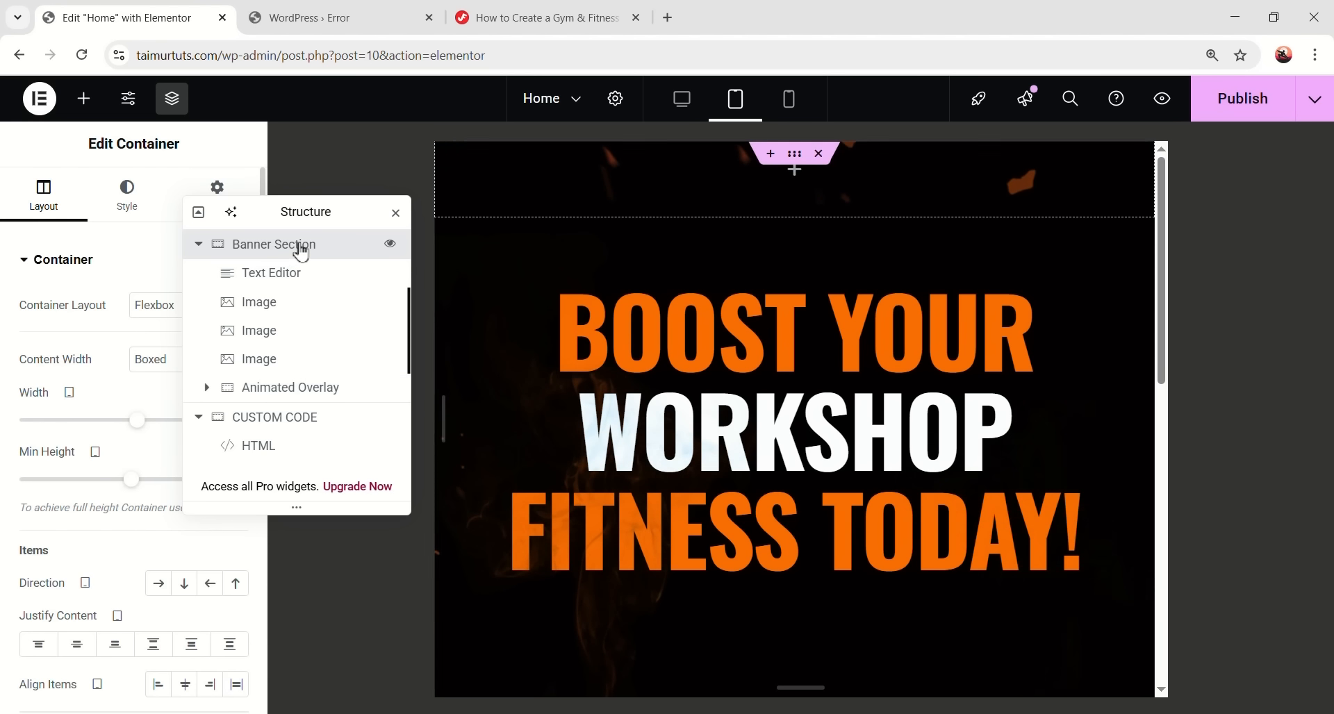
pyautogui.moveTo(319, 214); pyautogui.dragTo(534, 205)
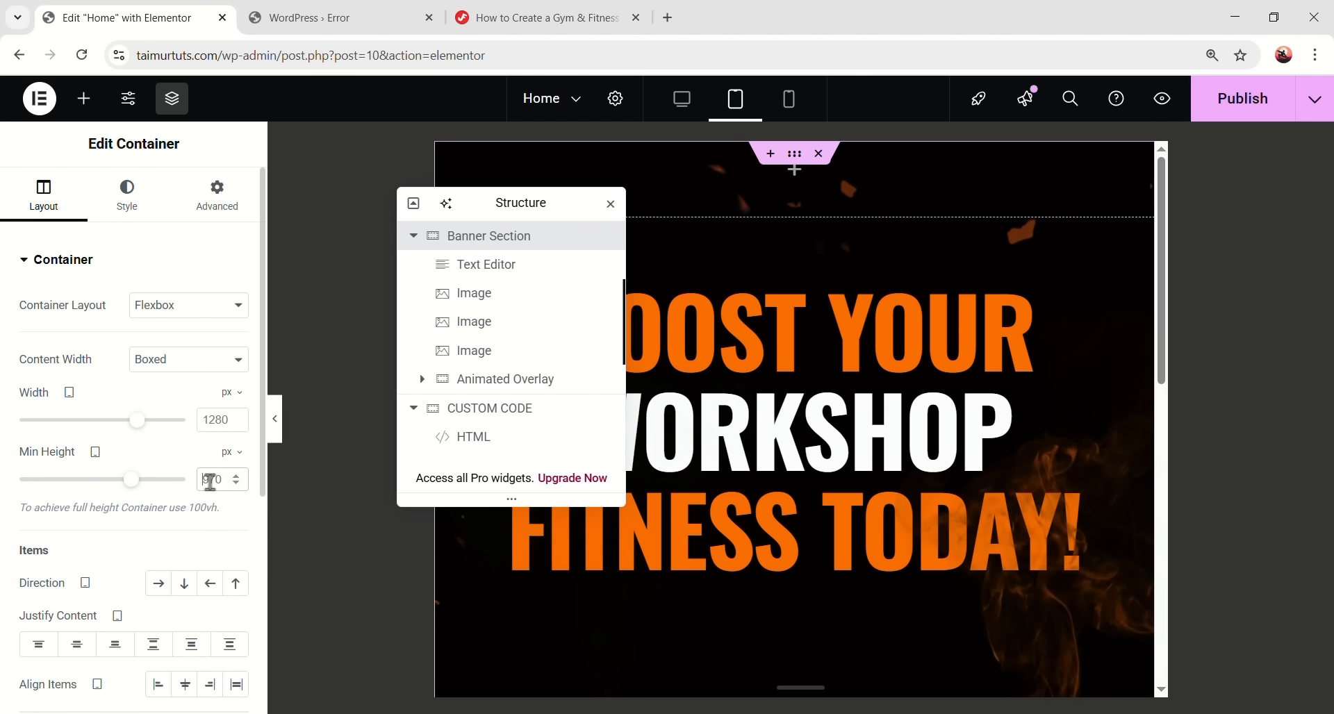
pyautogui.write('677')
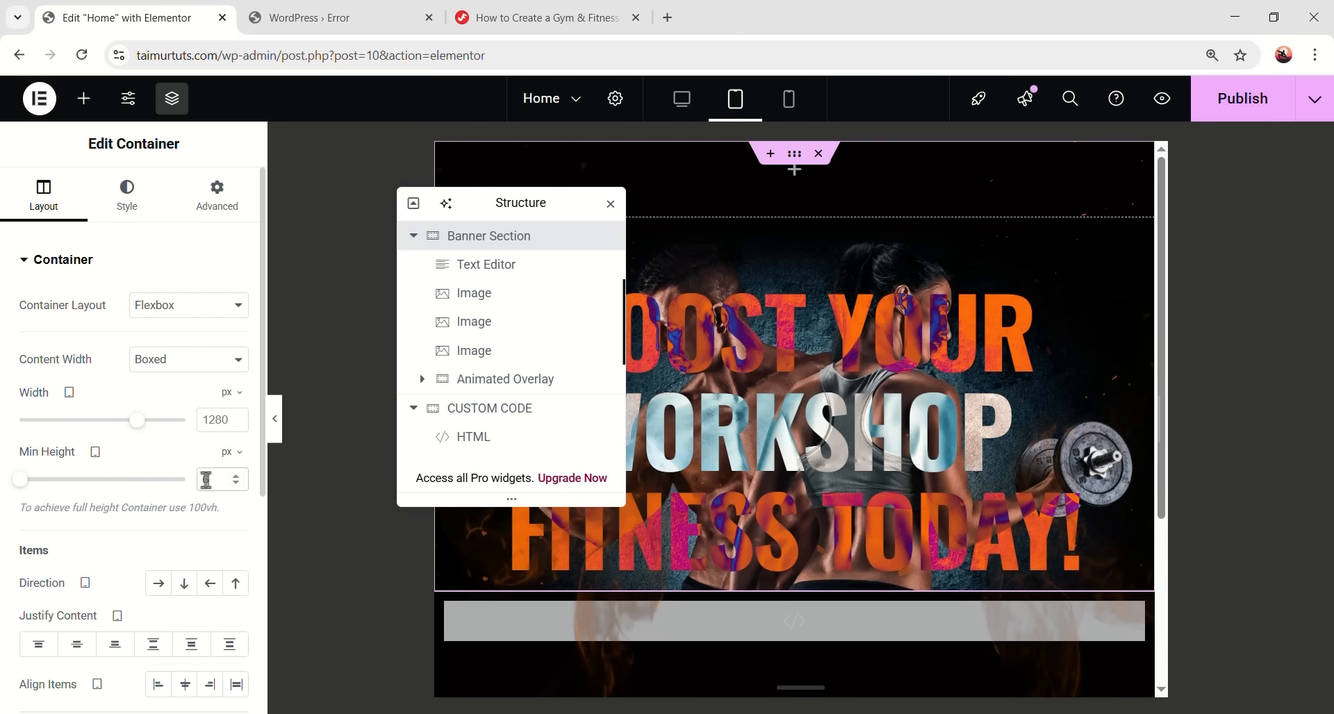
pyautogui.moveTo(549, 204); pyautogui.dragTo(426, 173)
# - Give the headline tablet typography of size 50 and line height 1.4
pyautogui.click(351, 249)
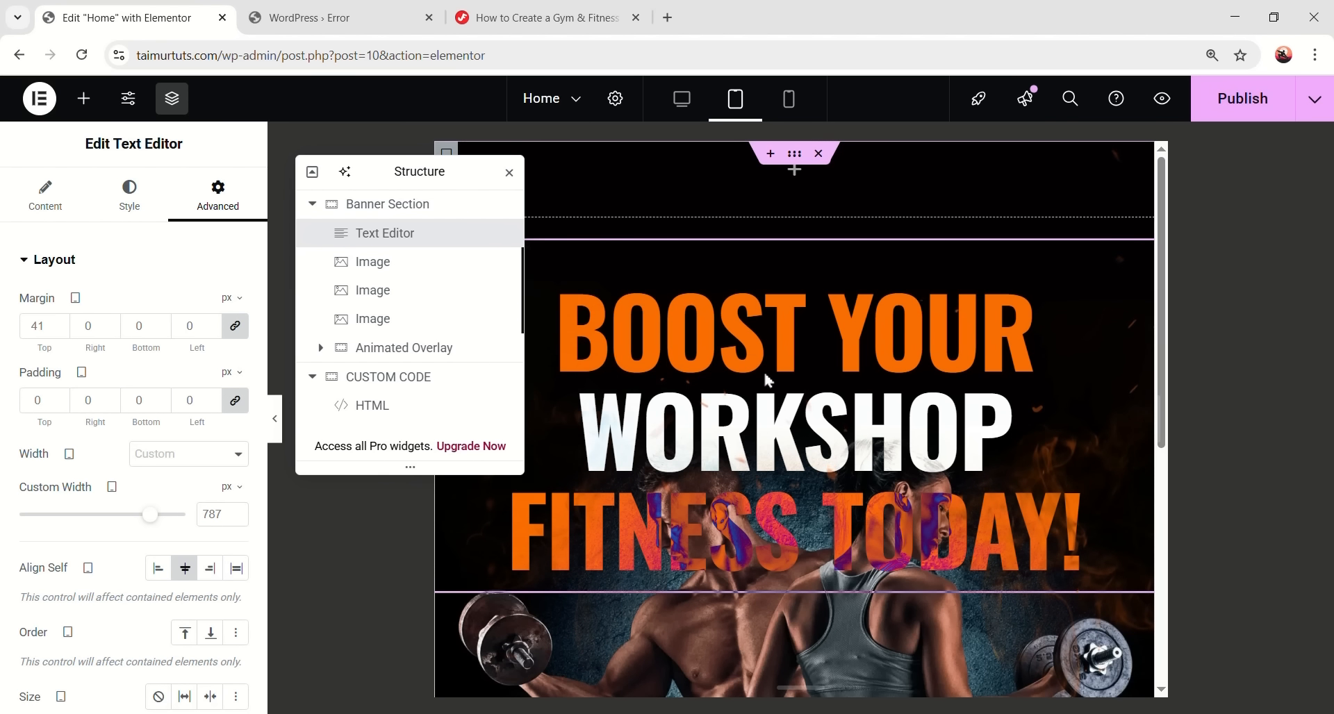
pyautogui.click(135, 206)
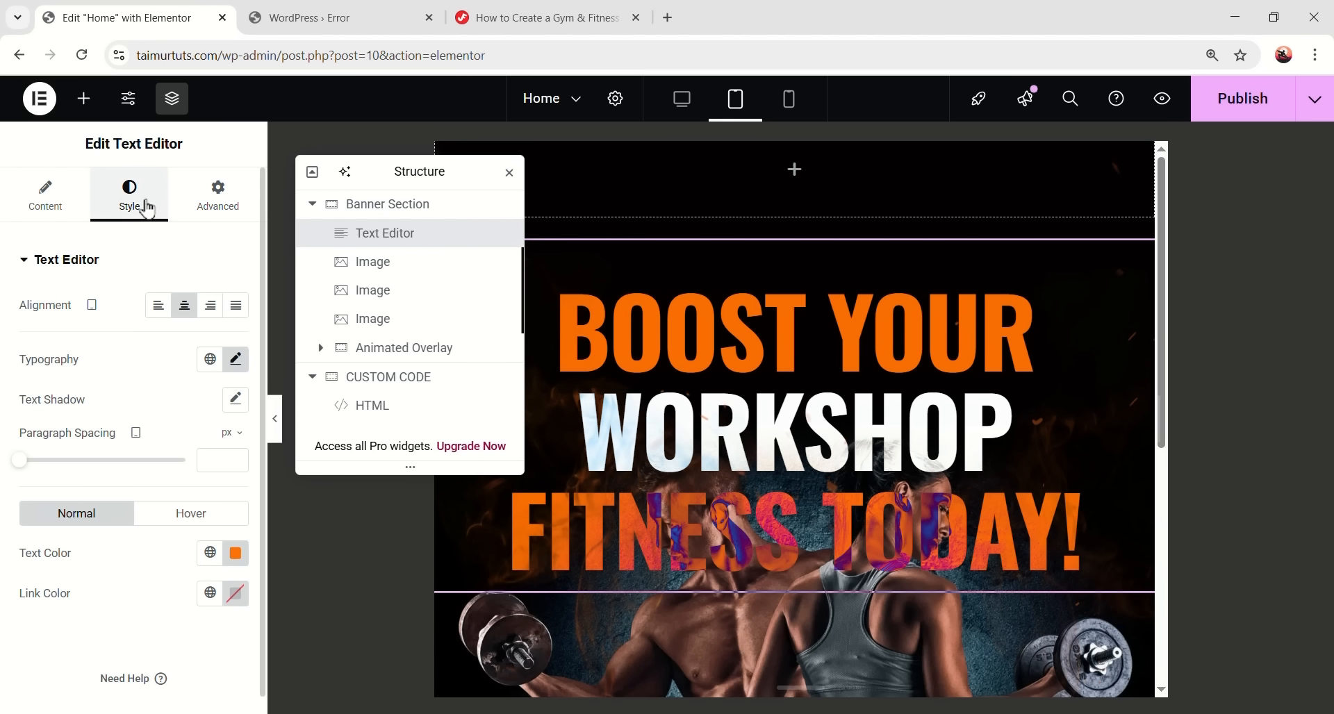
pyautogui.click(236, 359)
pyautogui.scroll(-2, 142, 348)
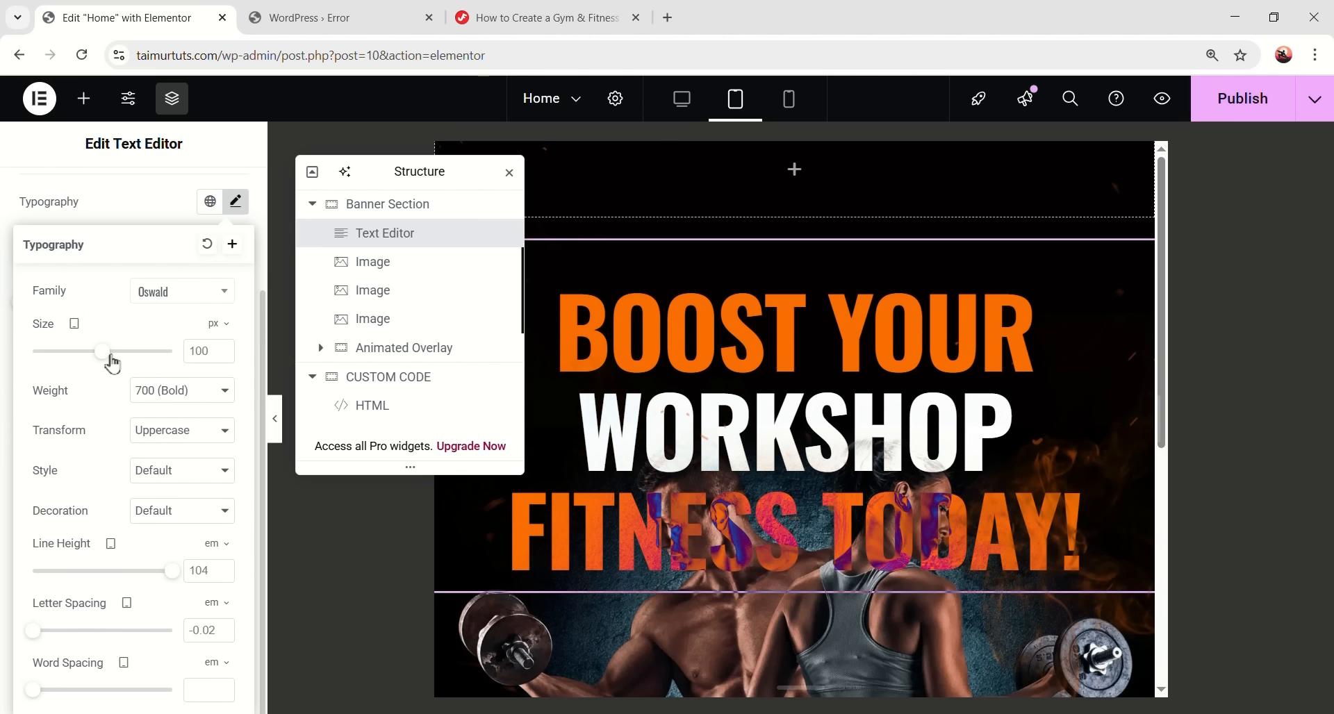
pyautogui.doubleClick(215, 351)
pyautogui.write('50')
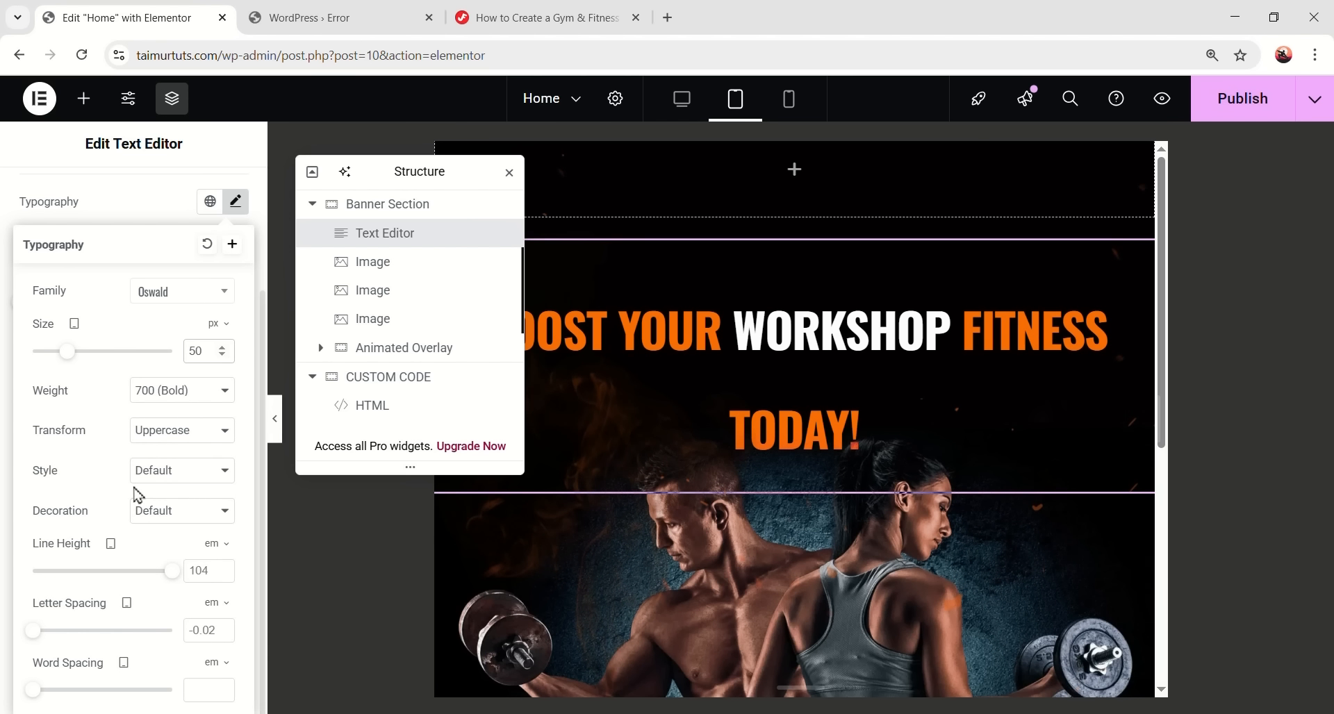
pyautogui.doubleClick(198, 570)
pyautogui.write('1.4')
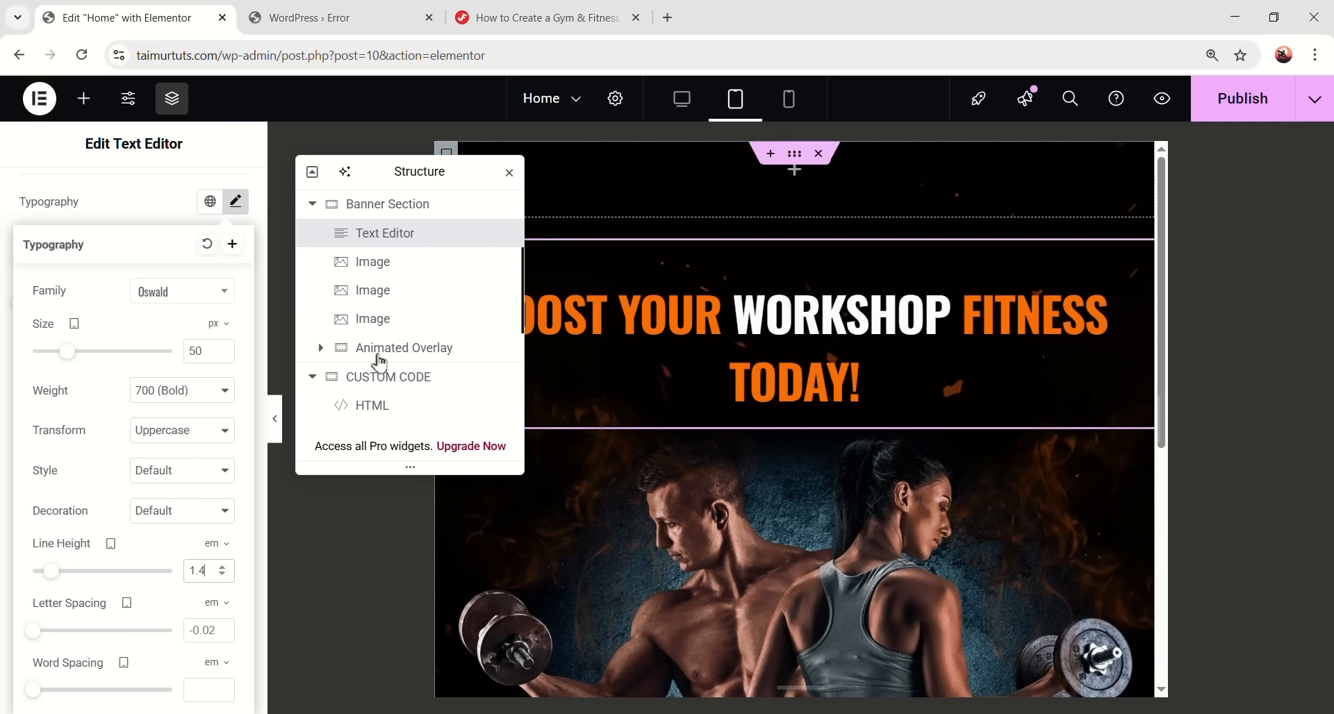
pyautogui.click(237, 203)
# - Set the headline's tablet custom width to 594 px and preview the banner
pyautogui.click(244, 200)
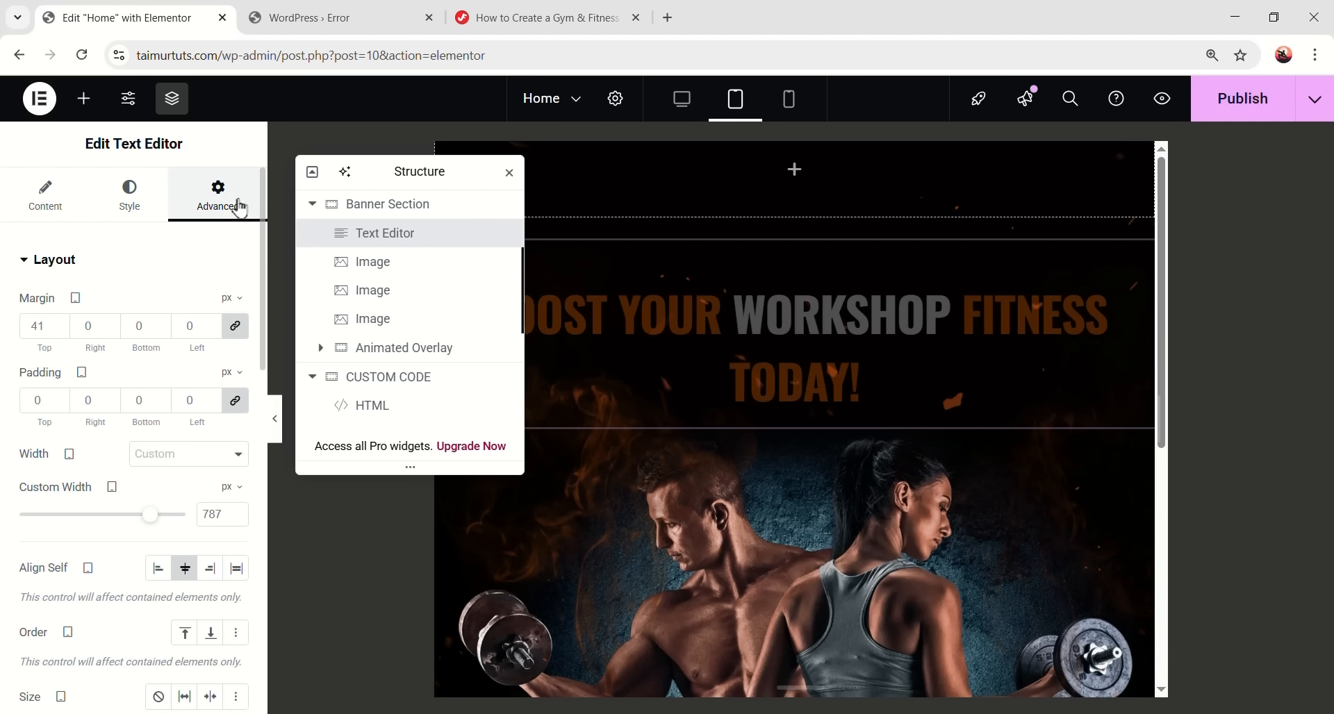
pyautogui.scroll(-1, 67, 415)
pyautogui.doubleClick(210, 431)
pyautogui.write('594')
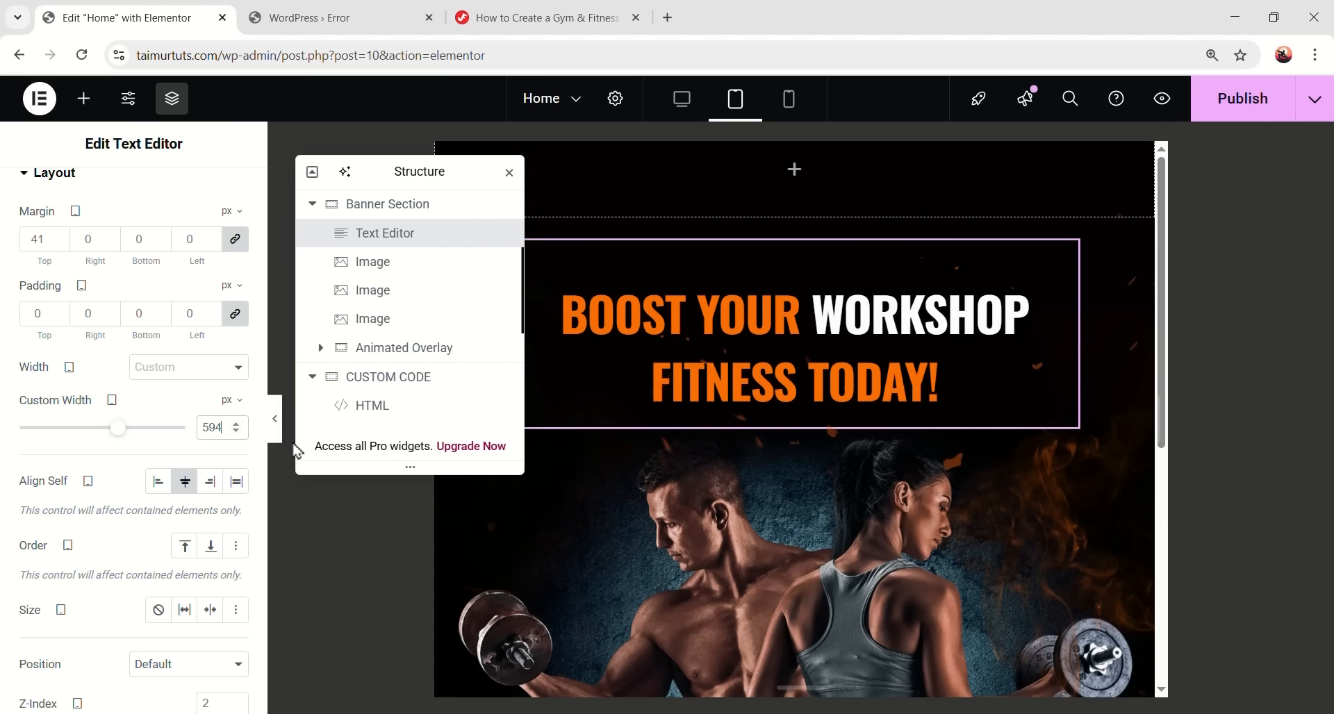
pyautogui.click(275, 418)
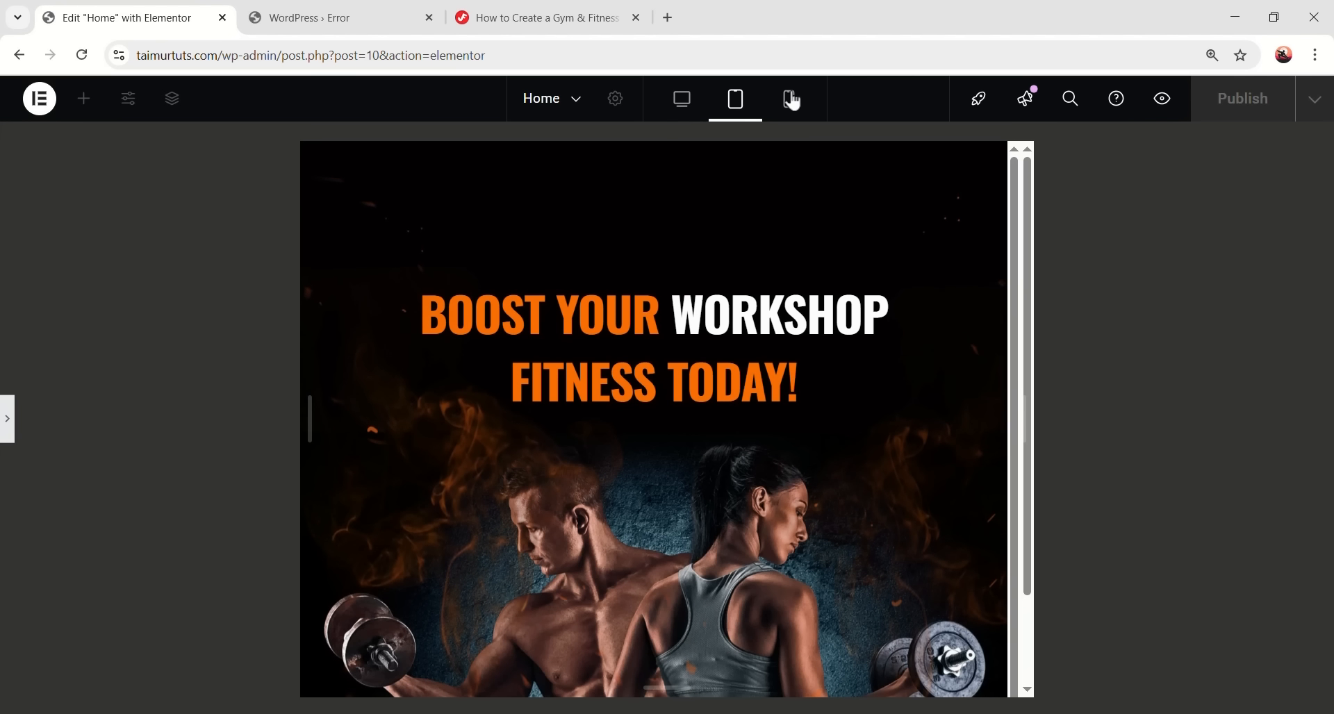
# - In mobile view, lower the Banner Section's minimum height to 585 px
pyautogui.click(790, 99)
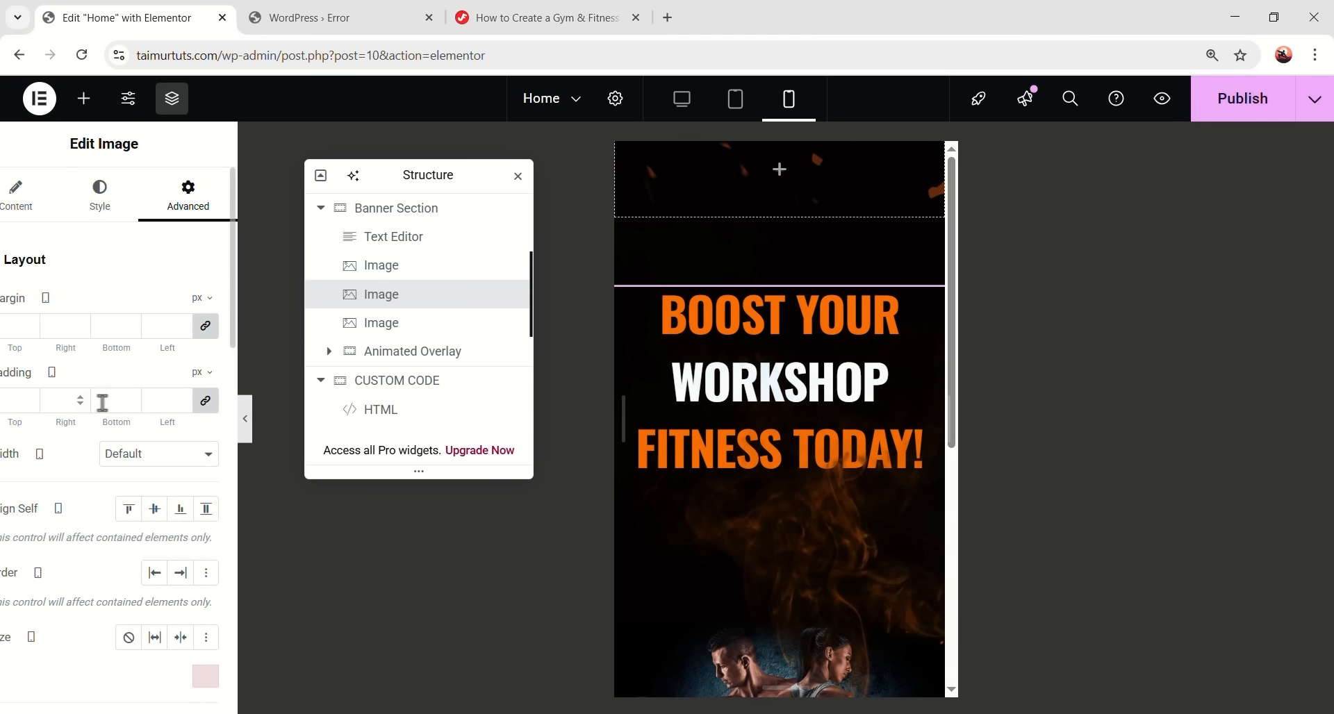
pyautogui.click(398, 218)
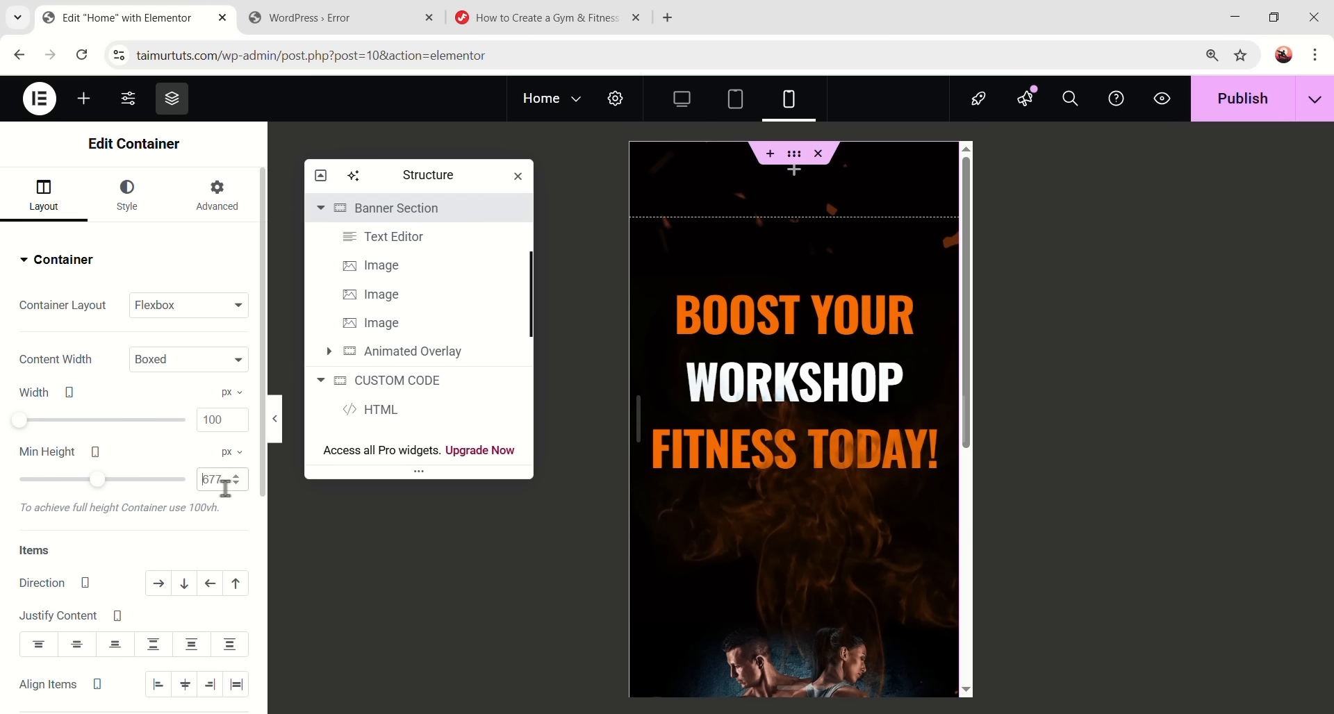
pyautogui.press('Down')
pyautogui.press('Down')
pyautogui.press('Down')
pyautogui.press('Down')
pyautogui.press('Down')
pyautogui.press('Down')
pyautogui.press('Down')
pyautogui.press('Down')
pyautogui.press('Down')
pyautogui.press('Down')
pyautogui.press('Down')
pyautogui.press('Down')
pyautogui.press('Down')
pyautogui.press('Down')
pyautogui.press('Down')
pyautogui.press('Down')
pyautogui.press('Down')
pyautogui.press('Down')
pyautogui.press('Down')
pyautogui.press('Down')
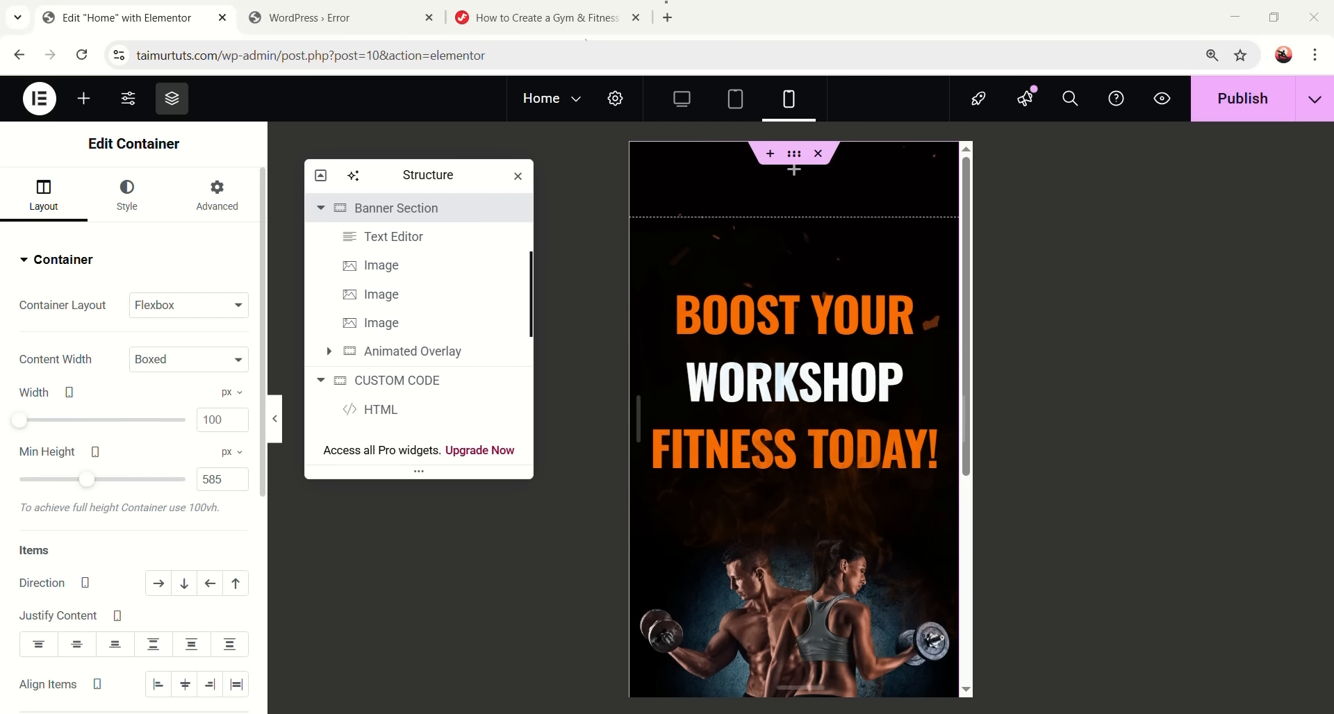
# - Set the headline's mobile font size to 42
pyautogui.click(432, 238)
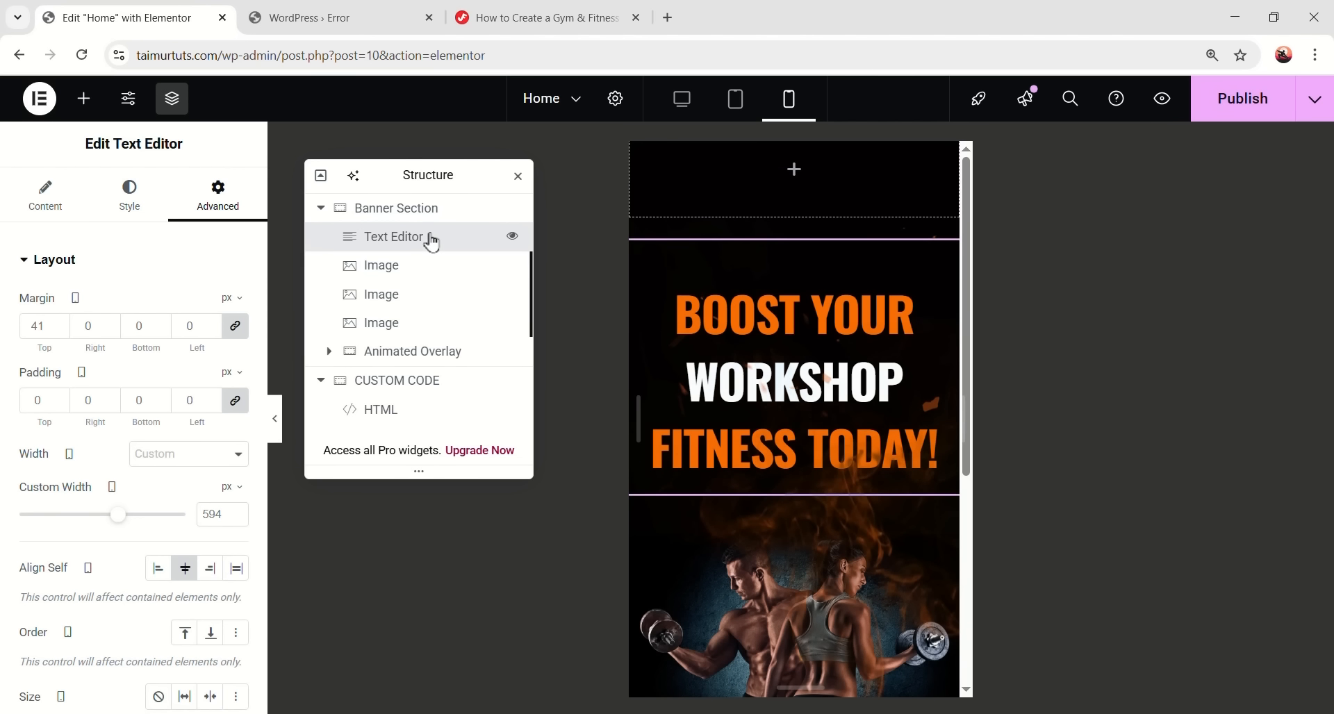
pyautogui.click(130, 197)
pyautogui.click(235, 358)
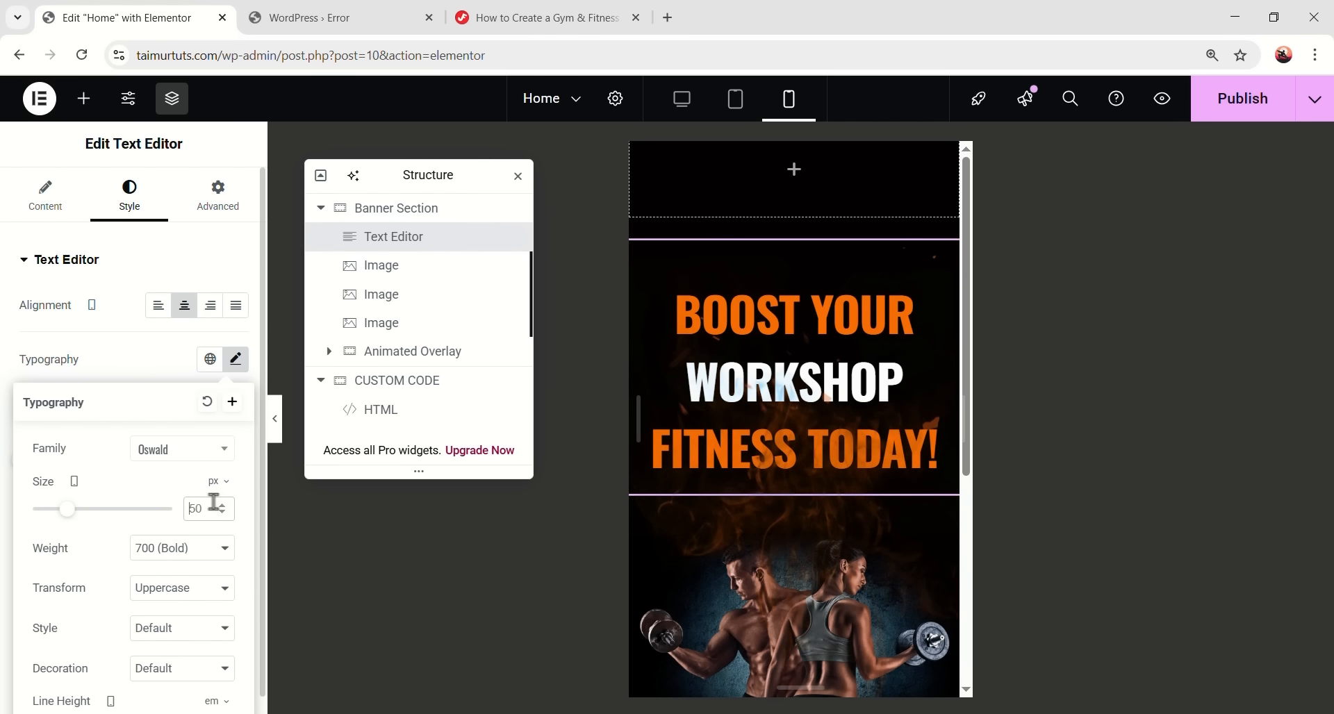
pyautogui.press('Delete')
pyautogui.press('Delete')
pyautogui.write('42')
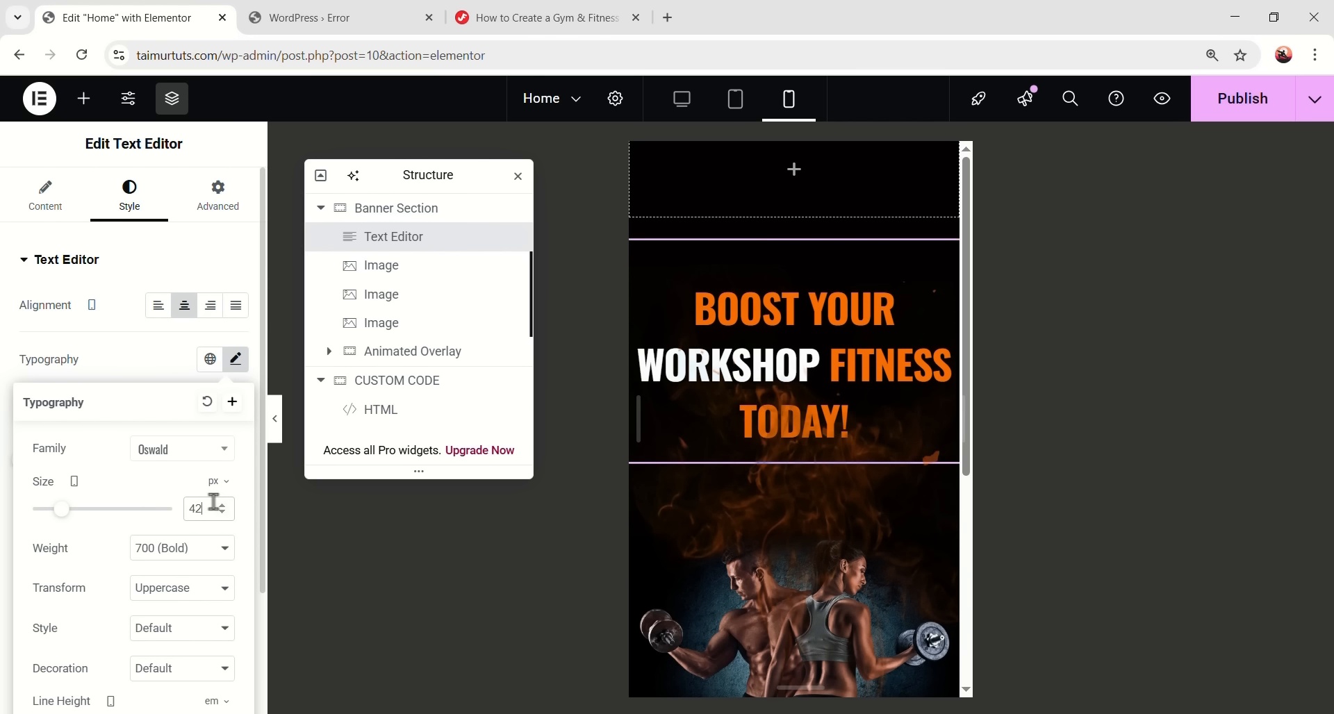
pyautogui.click(757, 389)
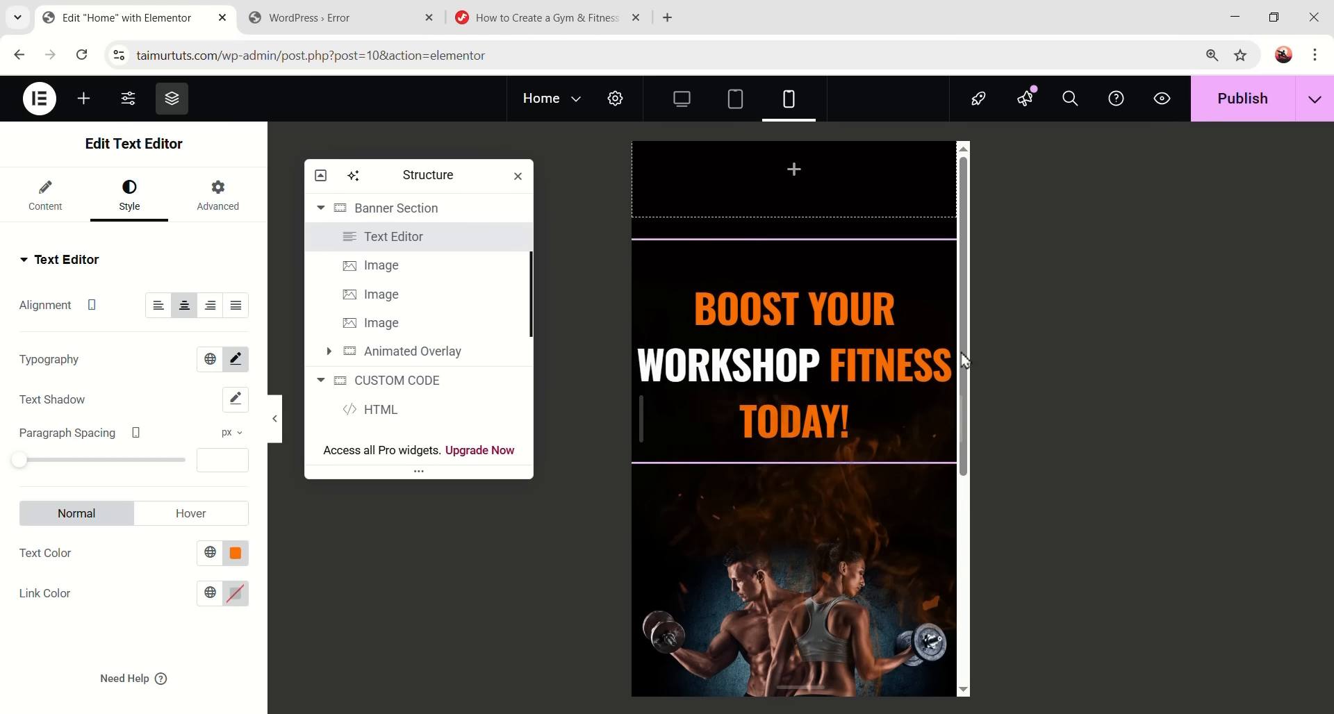
# - Give the headline unlinked 20 px right and left padding on mobile
pyautogui.click(221, 198)
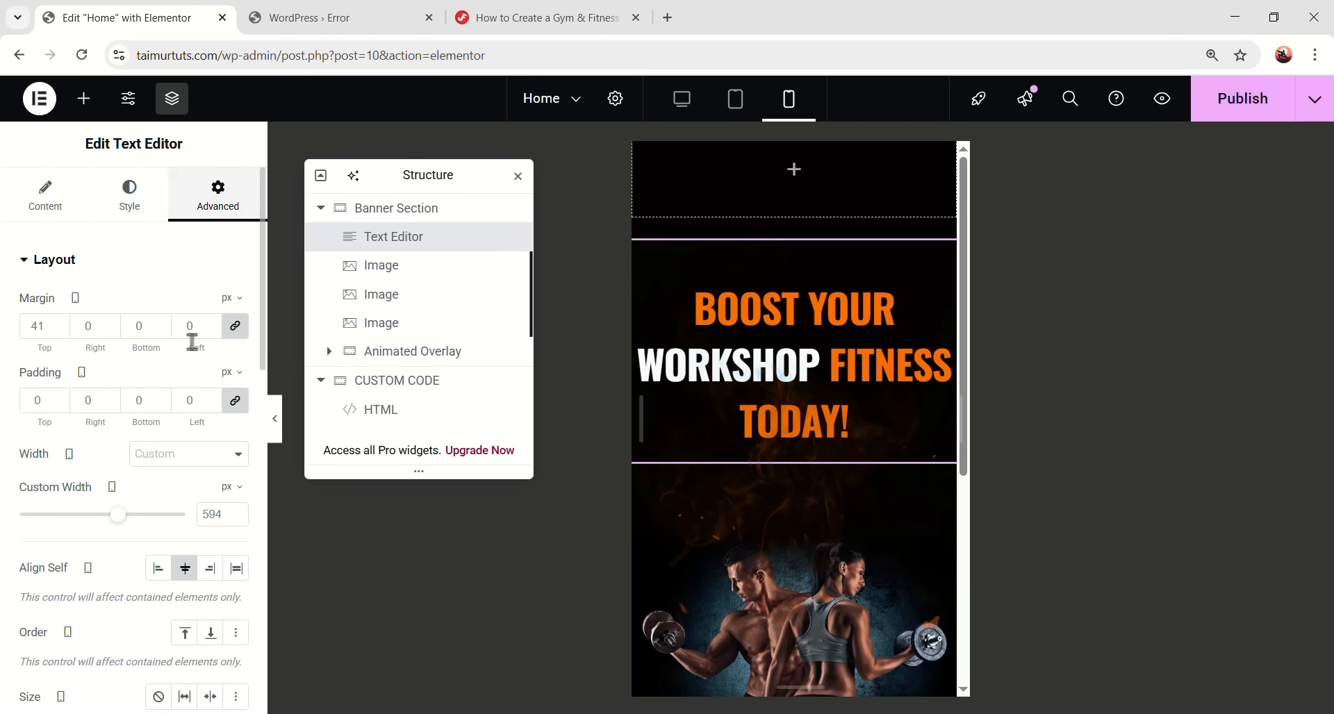
pyautogui.click(235, 400)
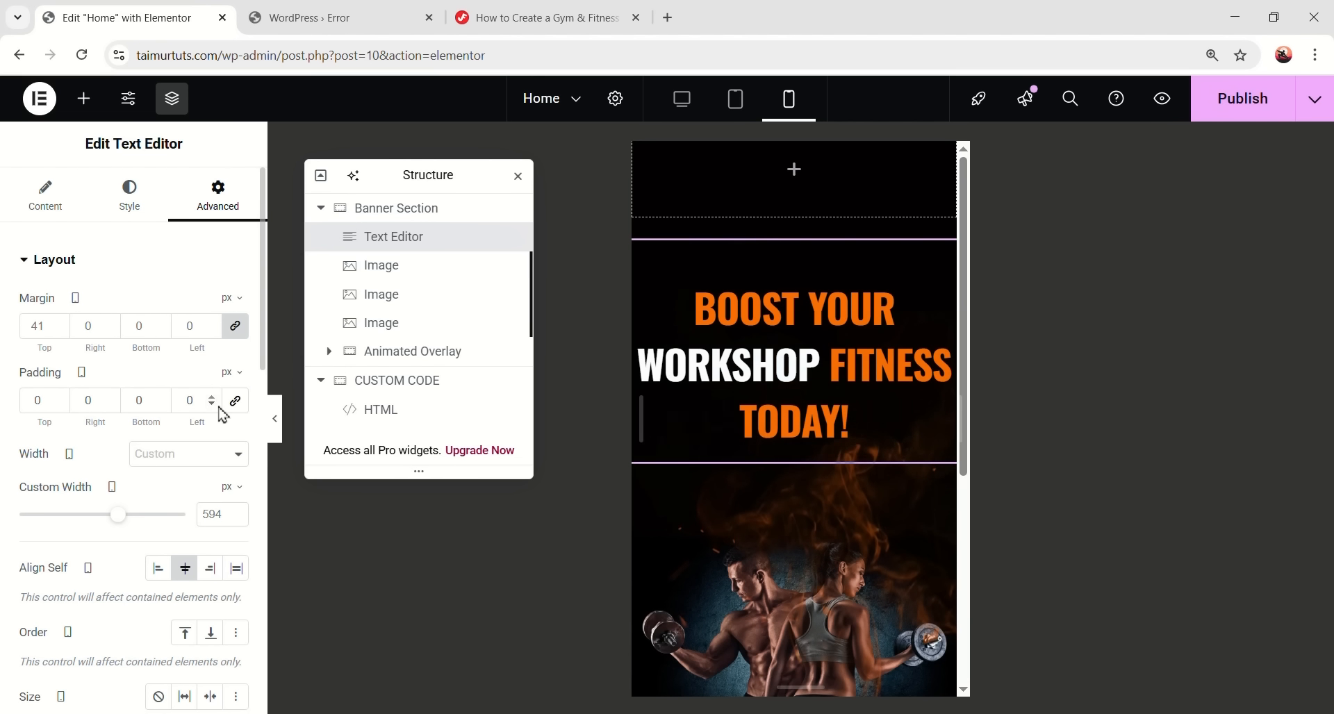
pyautogui.click(72, 396)
pyautogui.write('20')
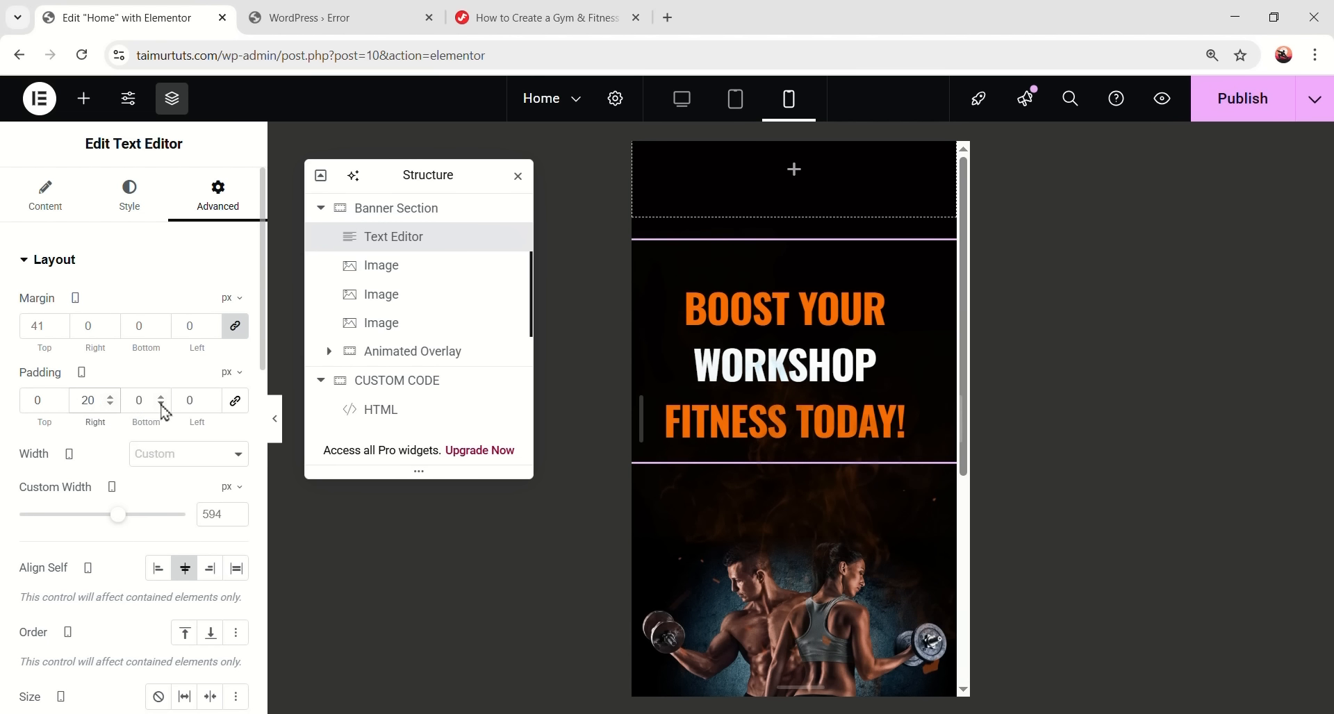
pyautogui.doubleClick(198, 401)
pyautogui.write('20')
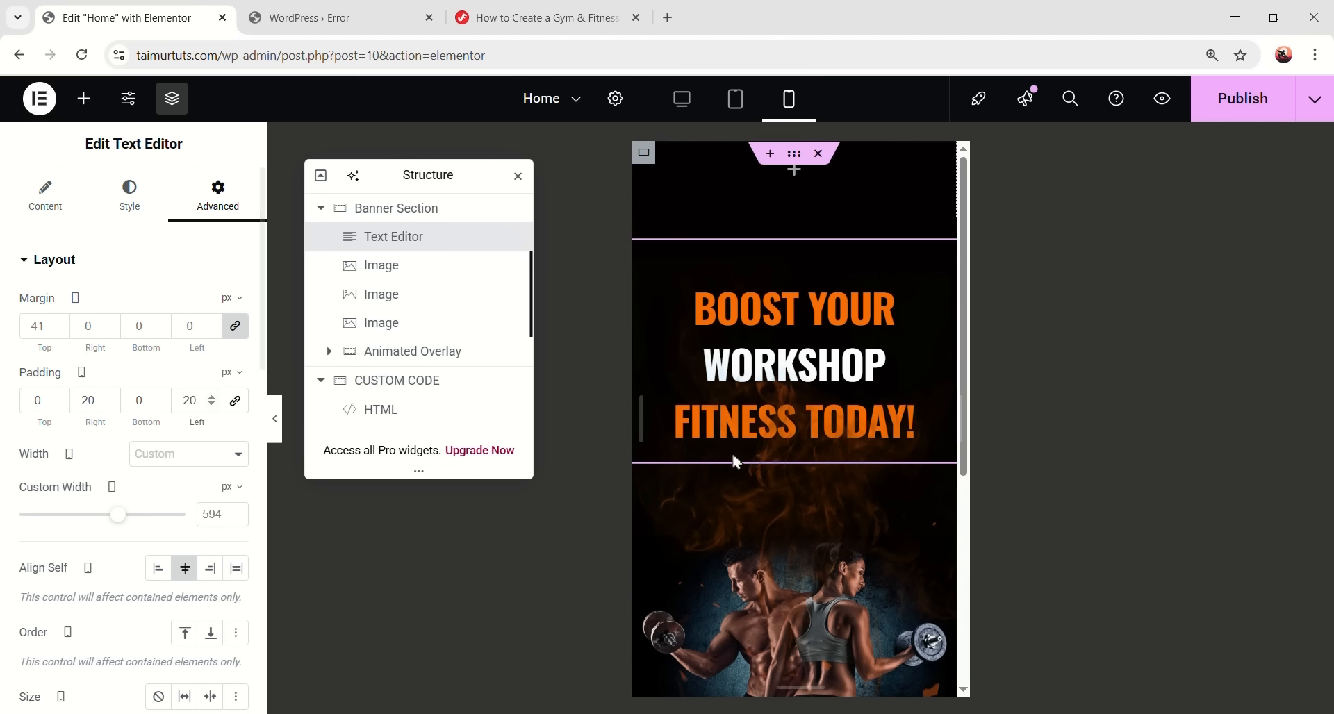
pyautogui.scroll(-3, 811, 471)
pyautogui.scroll(3, 843, 455)
pyautogui.scroll(-1, 844, 459)
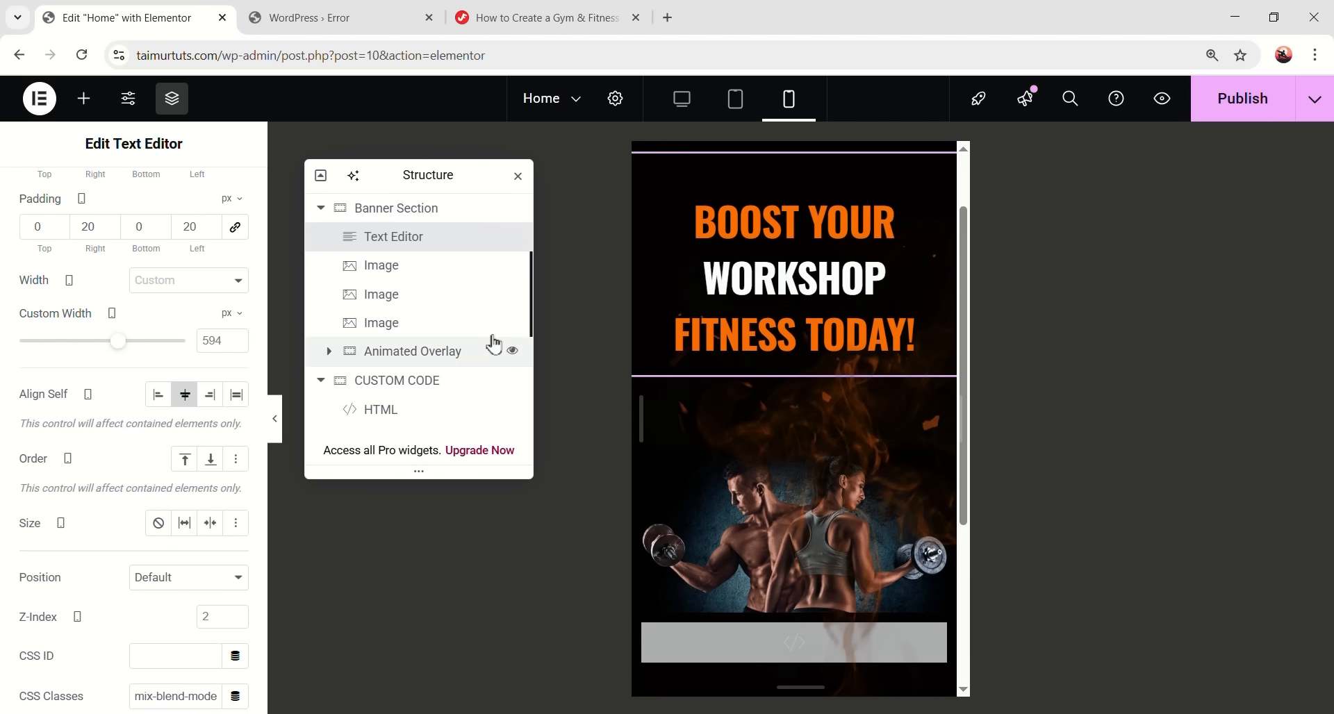
# - Shrink the second fire image to 118 px wide and move it higher in the banner
pyautogui.click(451, 300)
pyautogui.click(130, 200)
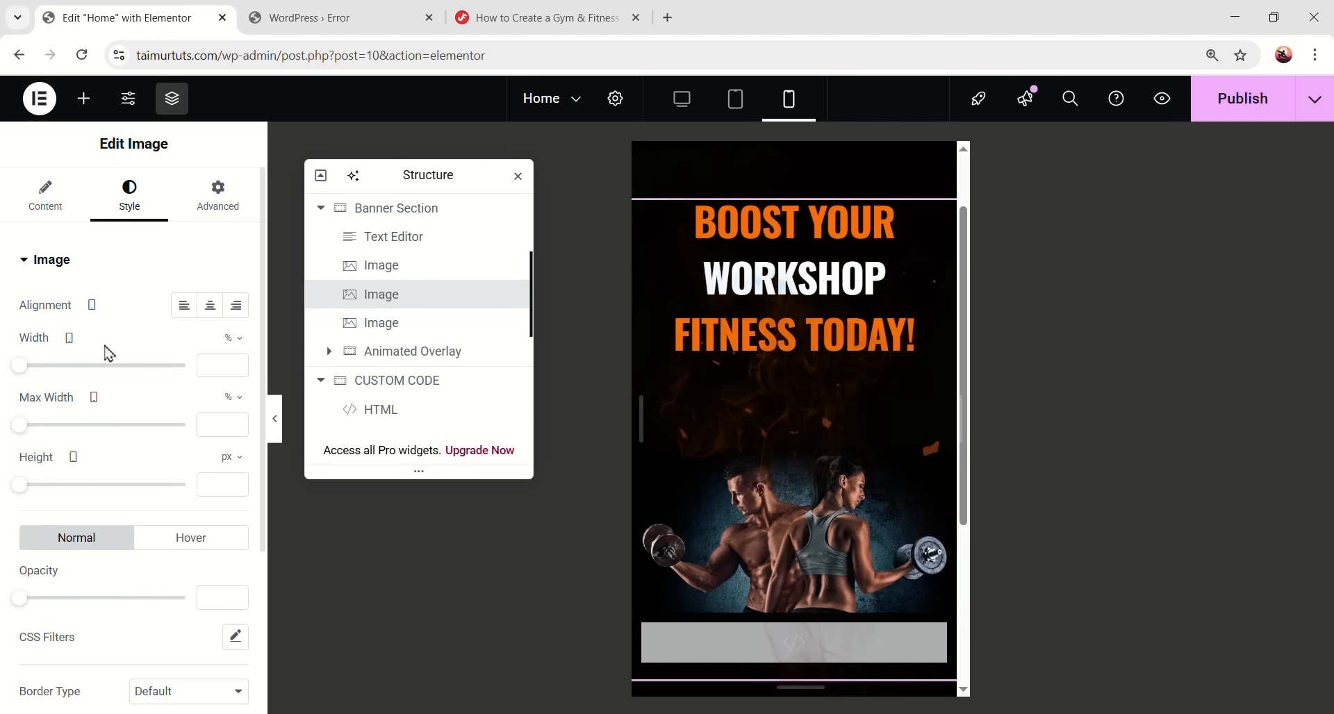
pyautogui.click(235, 339)
pyautogui.click(232, 339)
pyautogui.click(224, 366)
pyautogui.write('118')
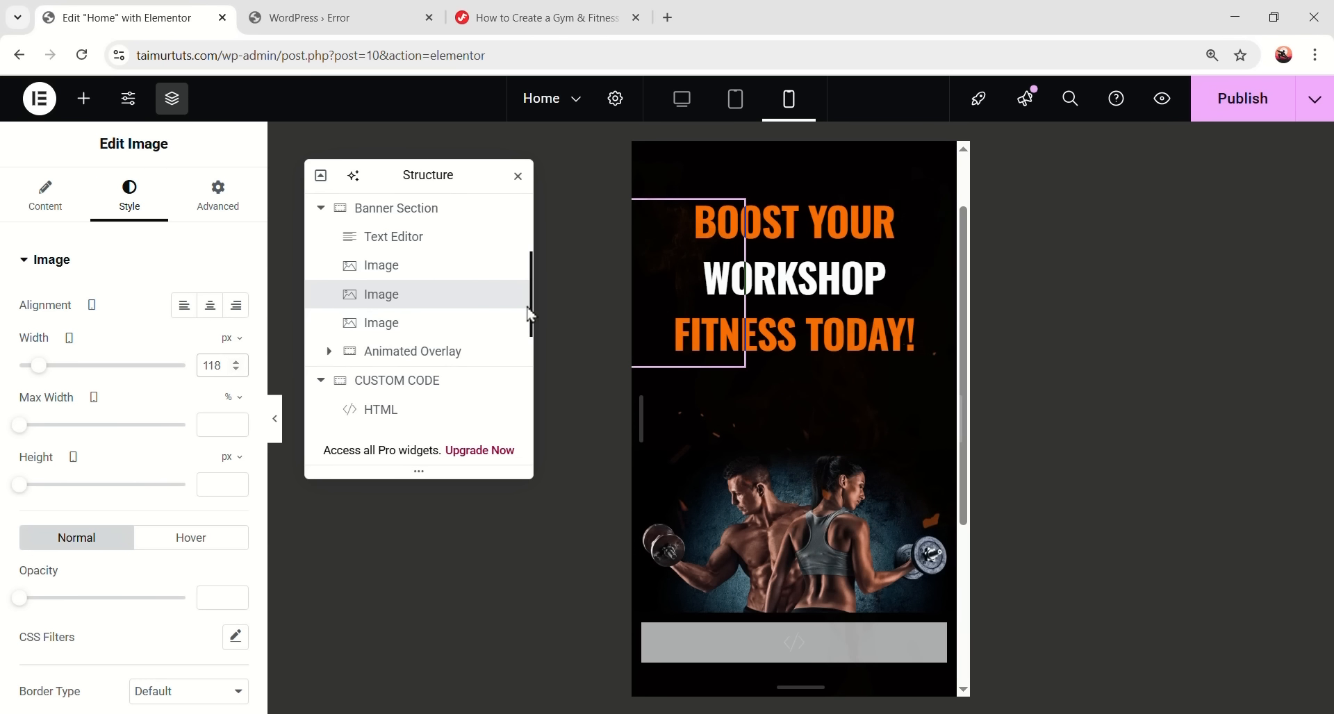
pyautogui.click(216, 198)
pyautogui.scroll(-6, 179, 427)
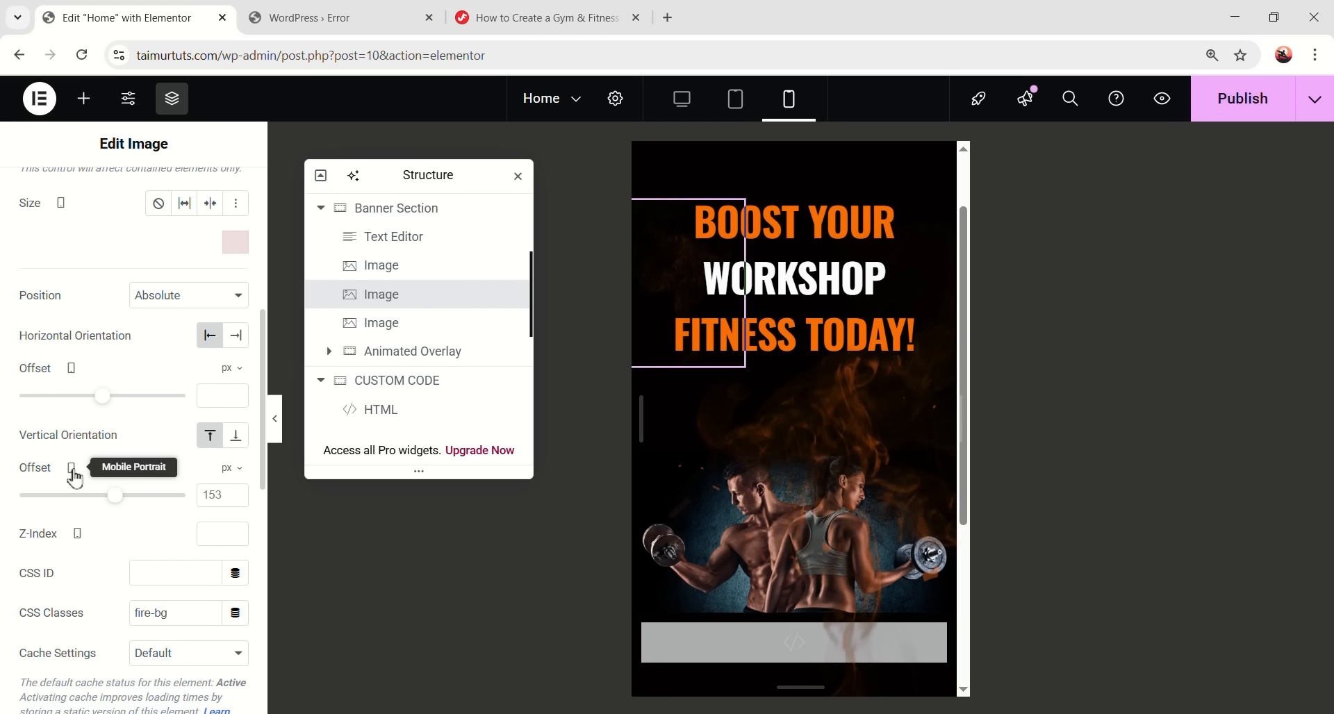
pyautogui.moveTo(119, 496); pyautogui.dragTo(163, 501)
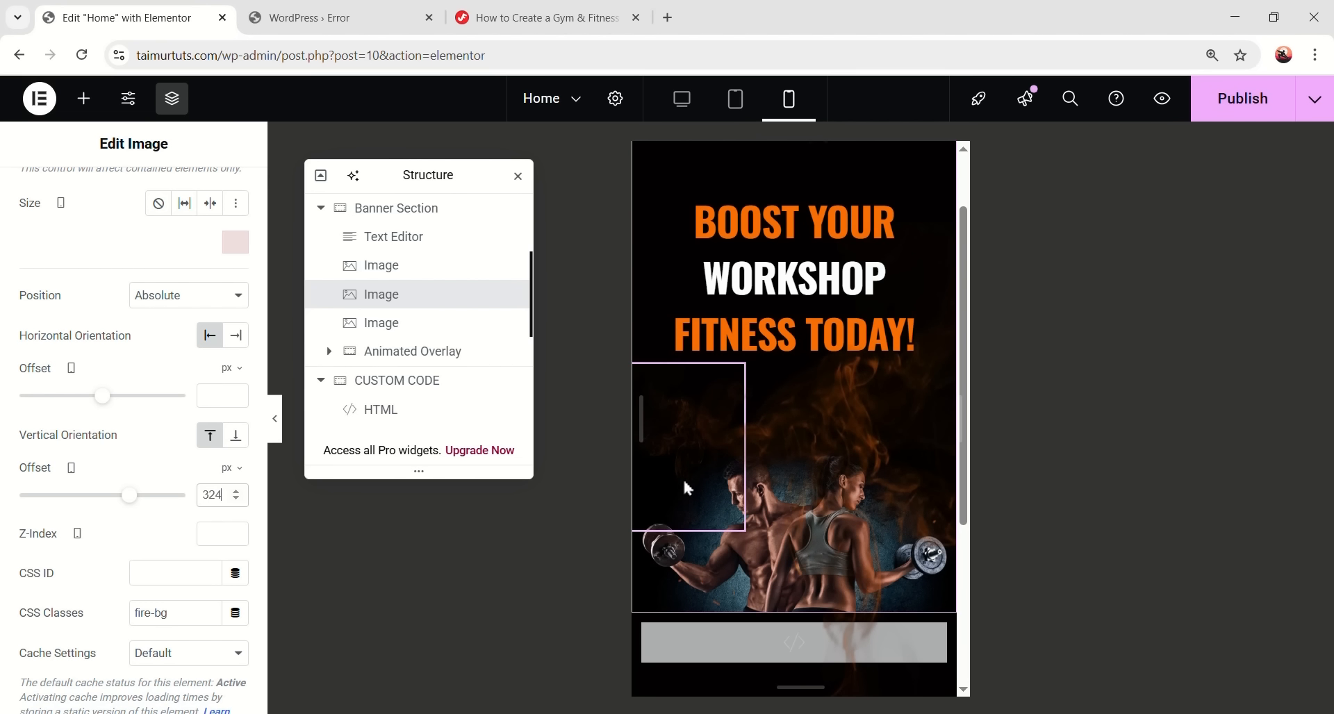
# - Set the third fire image's vertical offset to 324 px and width to 118 px
pyautogui.click(420, 327)
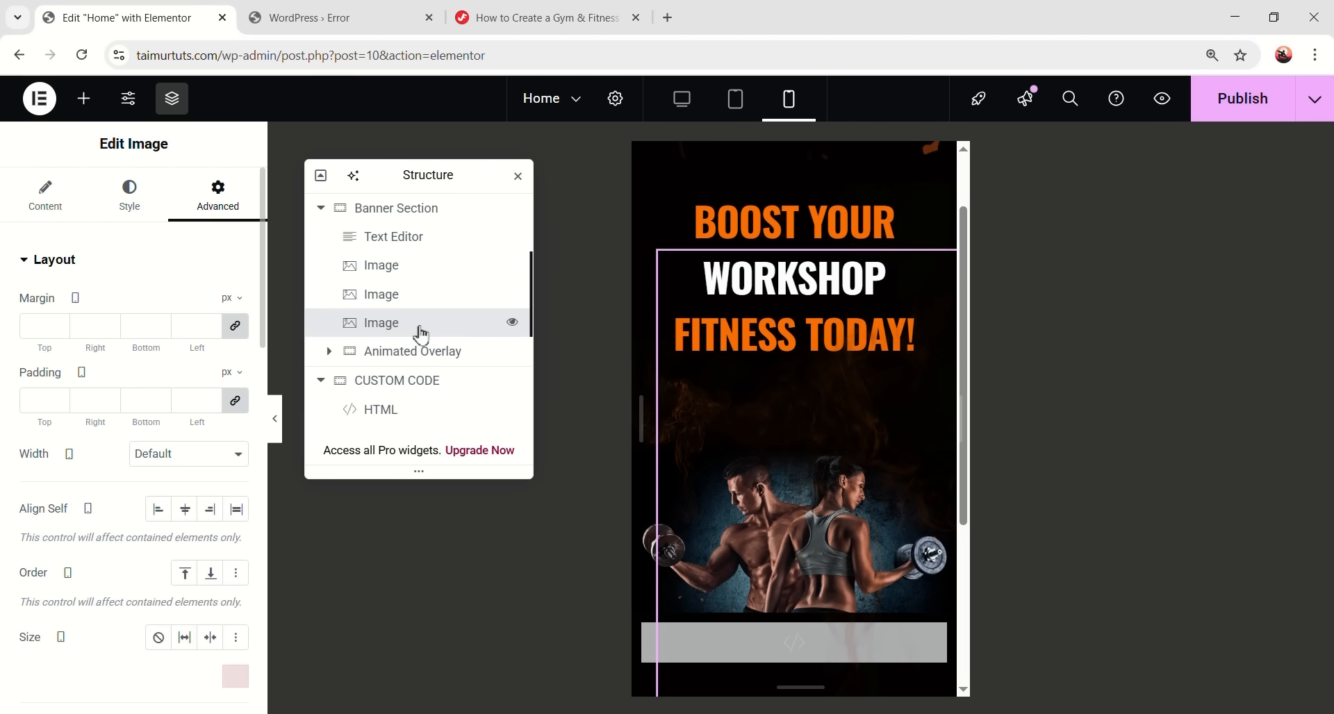
pyautogui.scroll(-6, 143, 378)
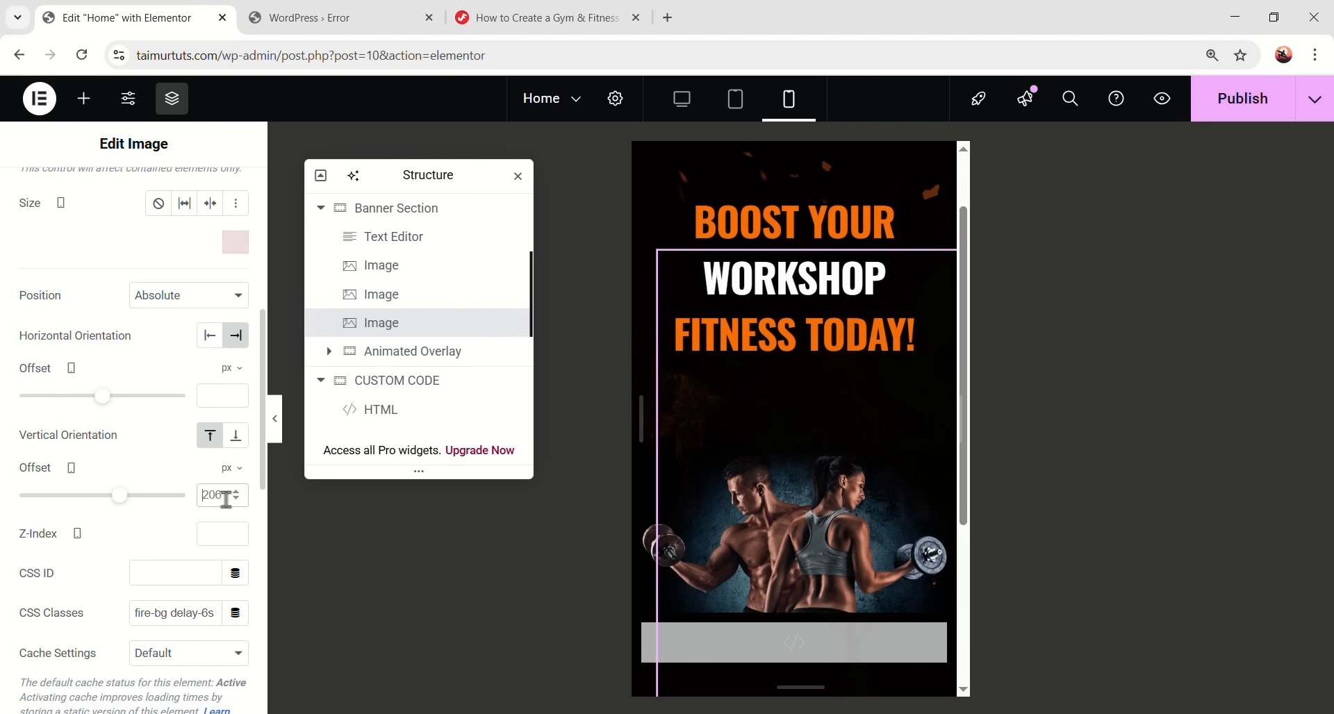
pyautogui.write('324')
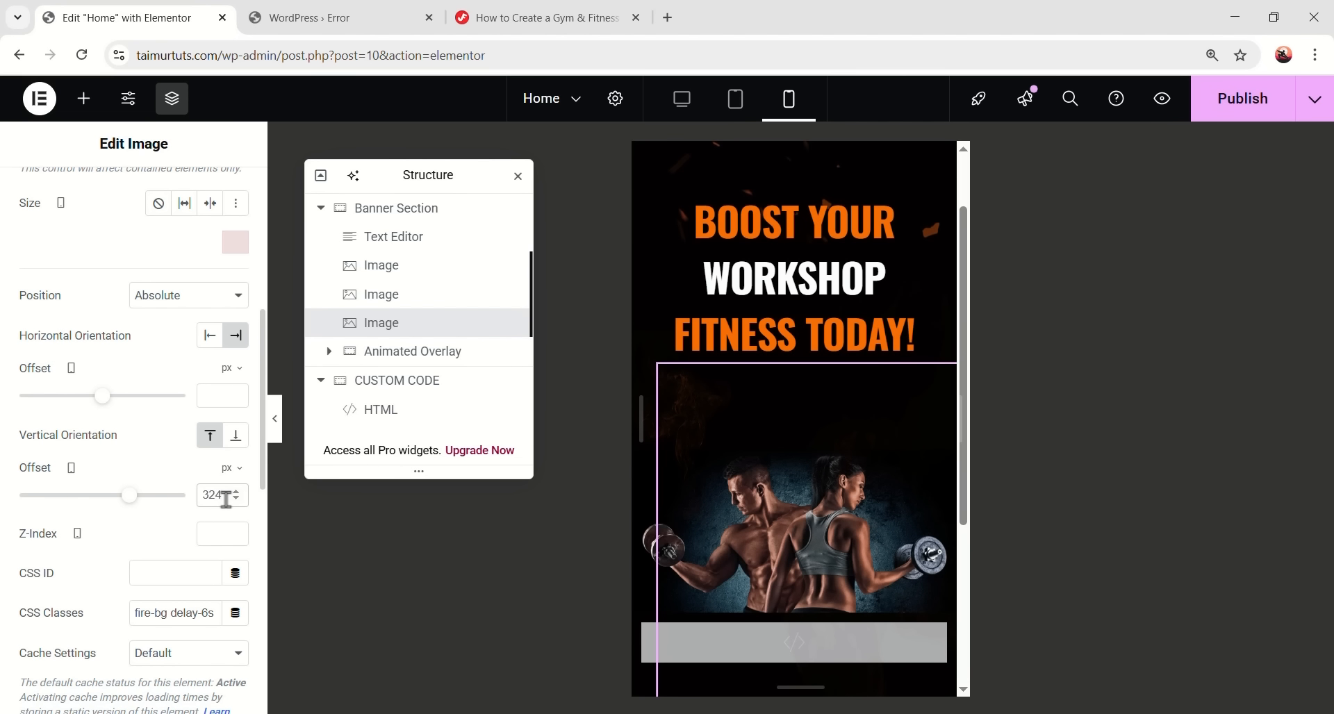
pyautogui.scroll(6, 208, 517)
pyautogui.click(146, 208)
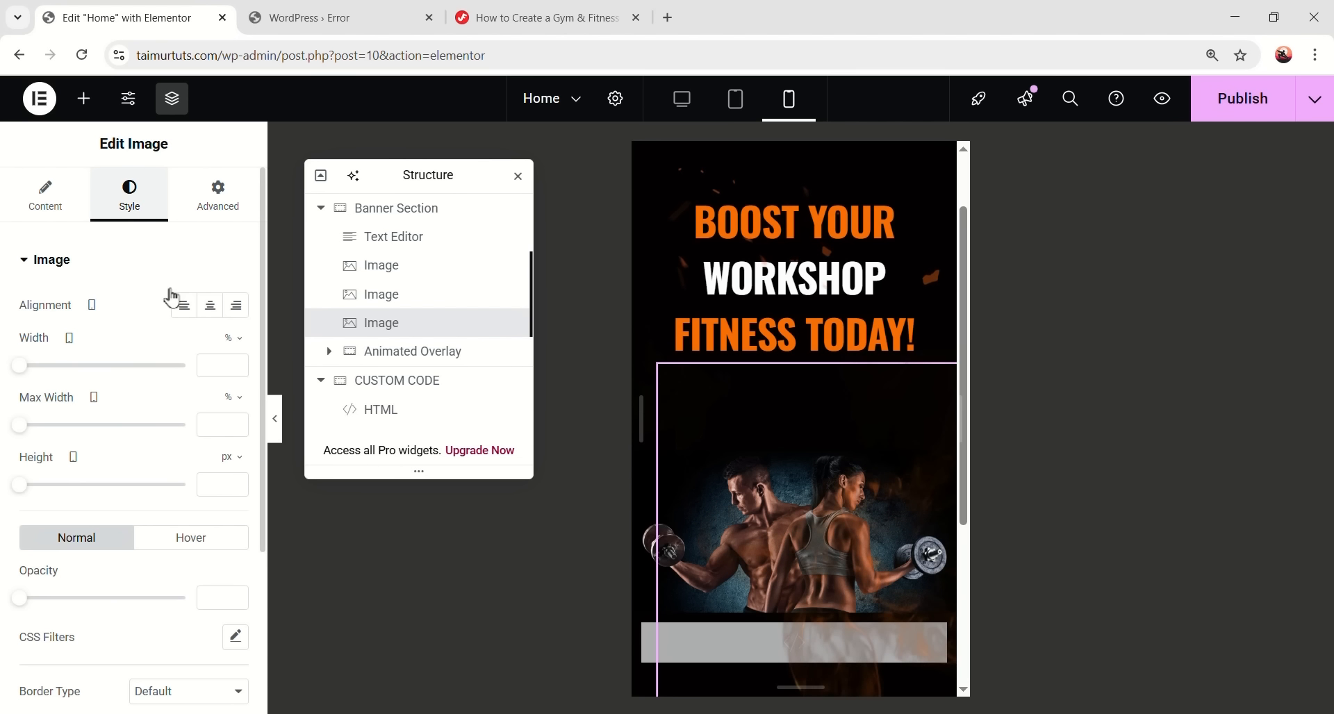
pyautogui.click(234, 341)
pyautogui.click(231, 339)
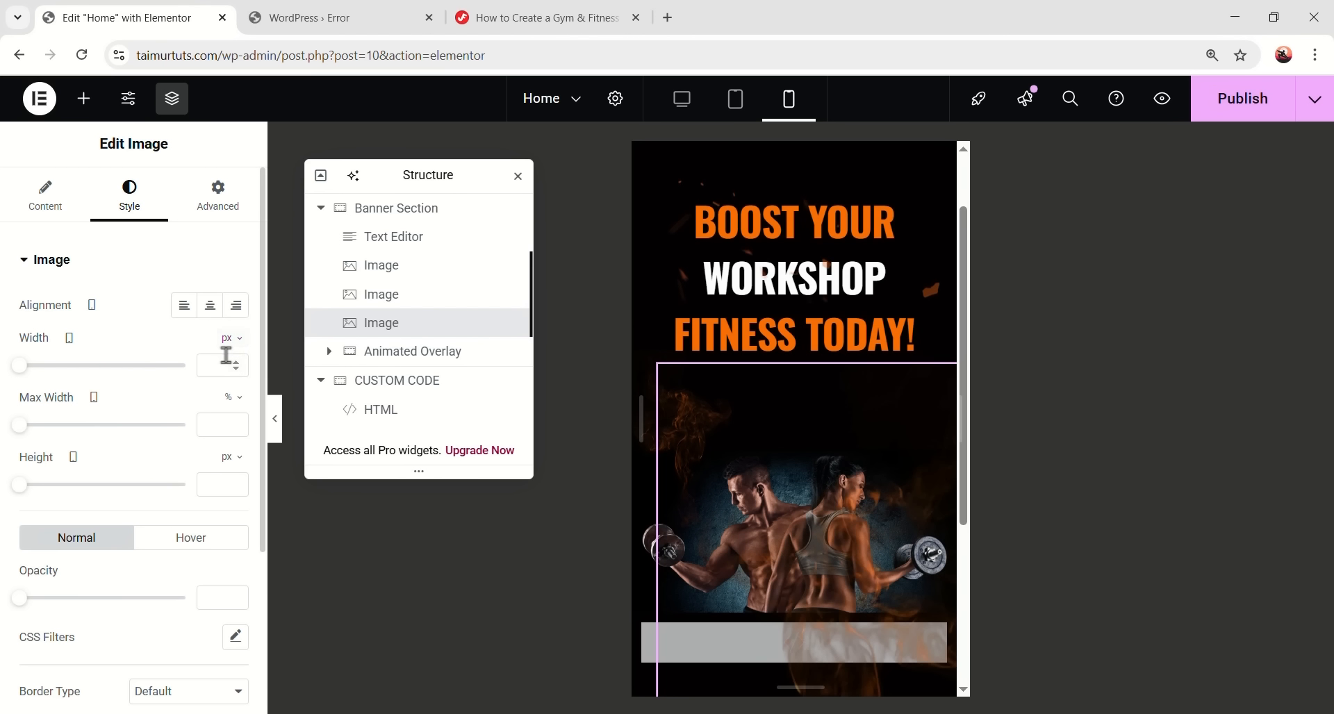
pyautogui.click(226, 356)
pyautogui.write('118')
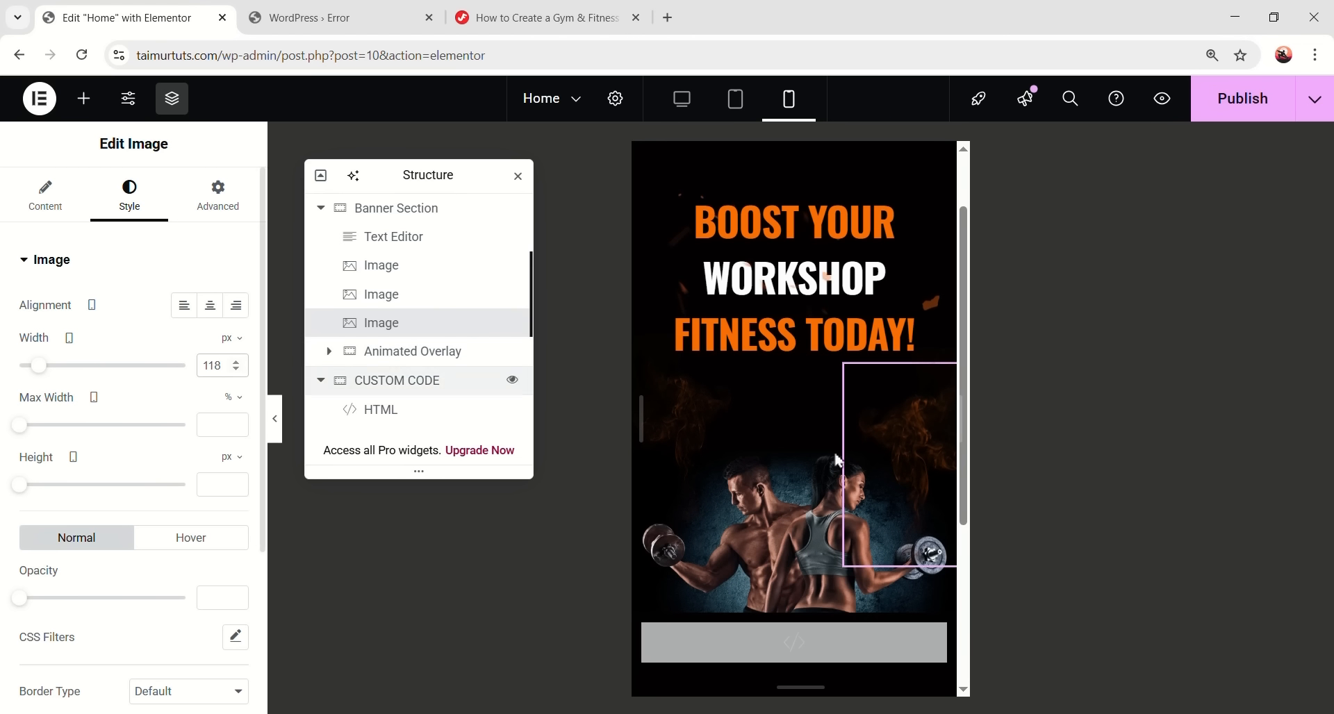
# - Collapse the panel and scroll to preview the mobile banner
pyautogui.click(273, 434)
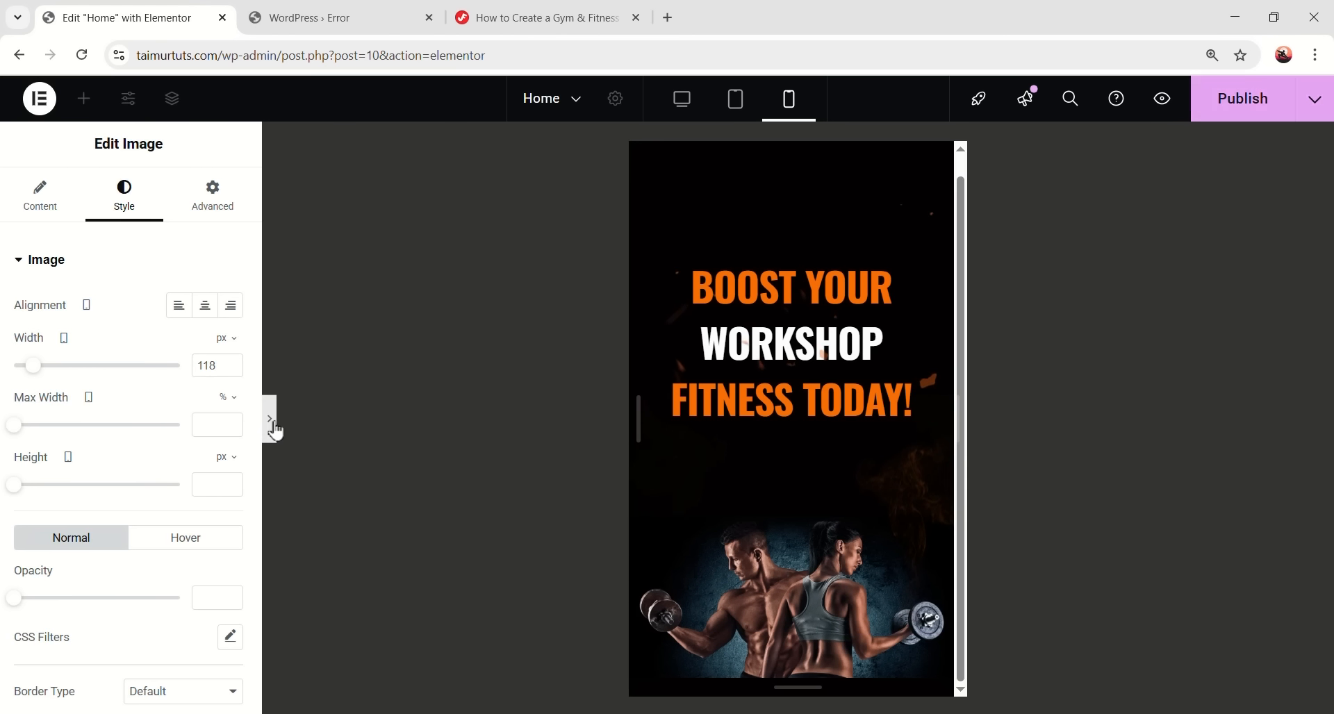
pyautogui.scroll(2, 666, 475)
pyautogui.scroll(-2, 781, 514)
pyautogui.scroll(2, 778, 524)
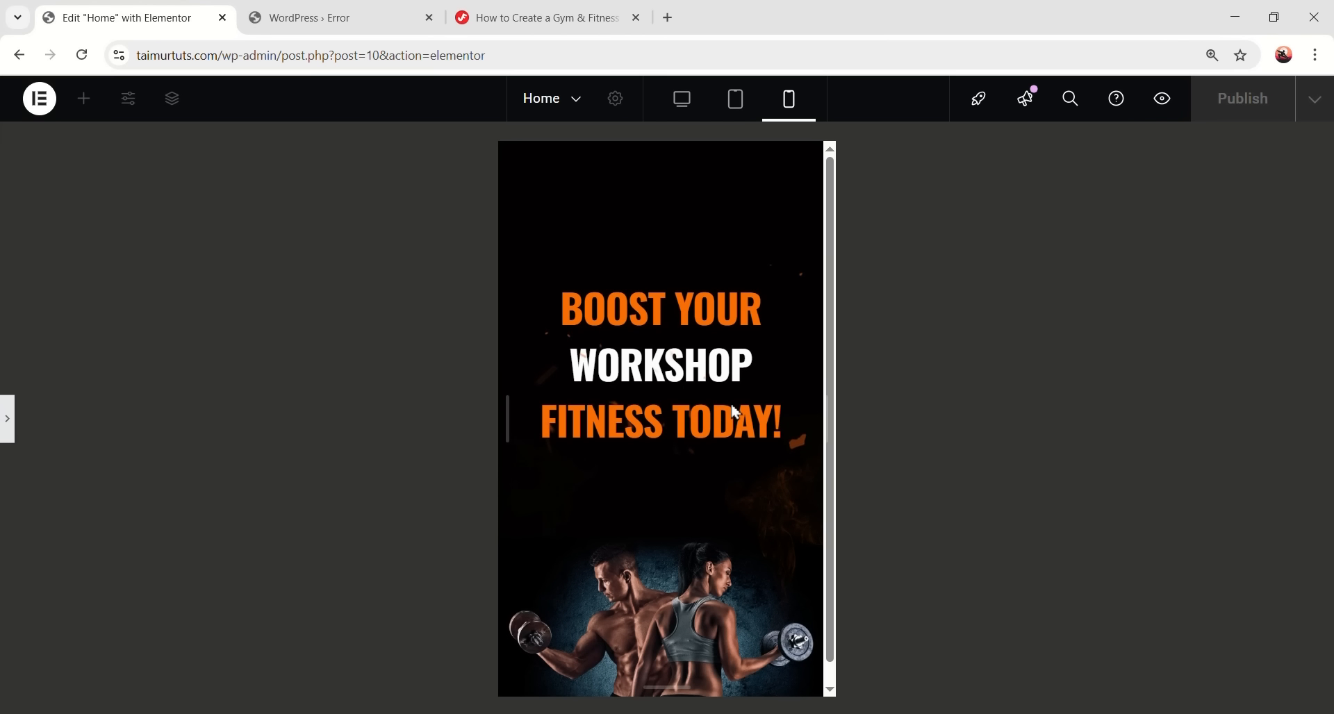
# - Return to desktop view and select the collapsed Banner Section in the structure tree
pyautogui.click(683, 100)
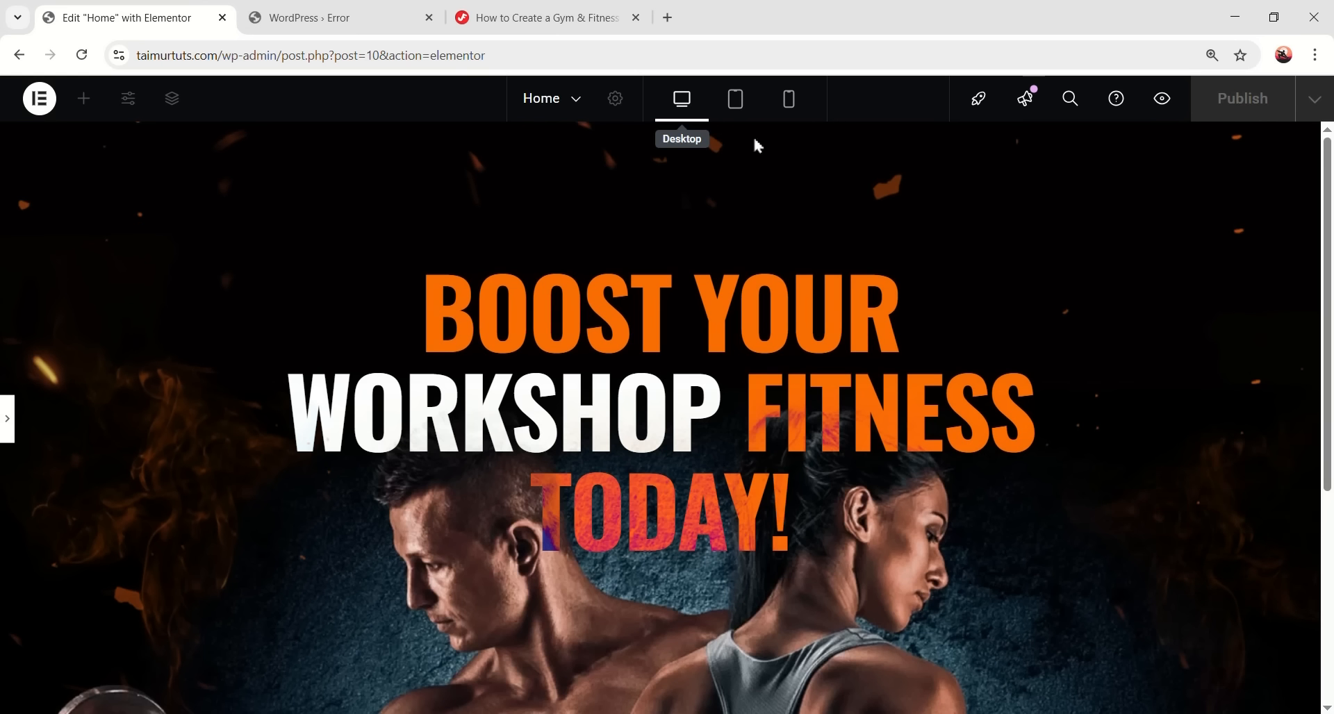
pyautogui.click(8, 421)
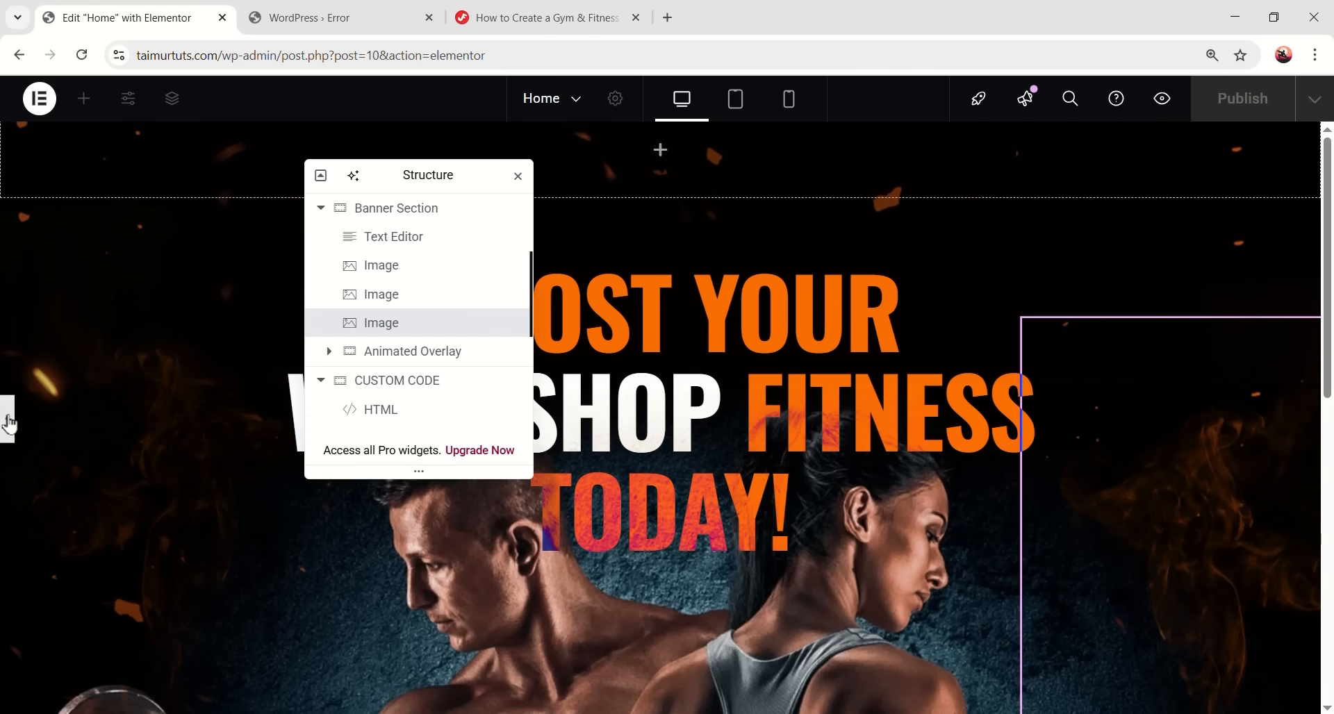
pyautogui.moveTo(346, 178); pyautogui.dragTo(241, 179)
pyautogui.scroll(-5, 808, 531)
pyautogui.scroll(-4, 796, 501)
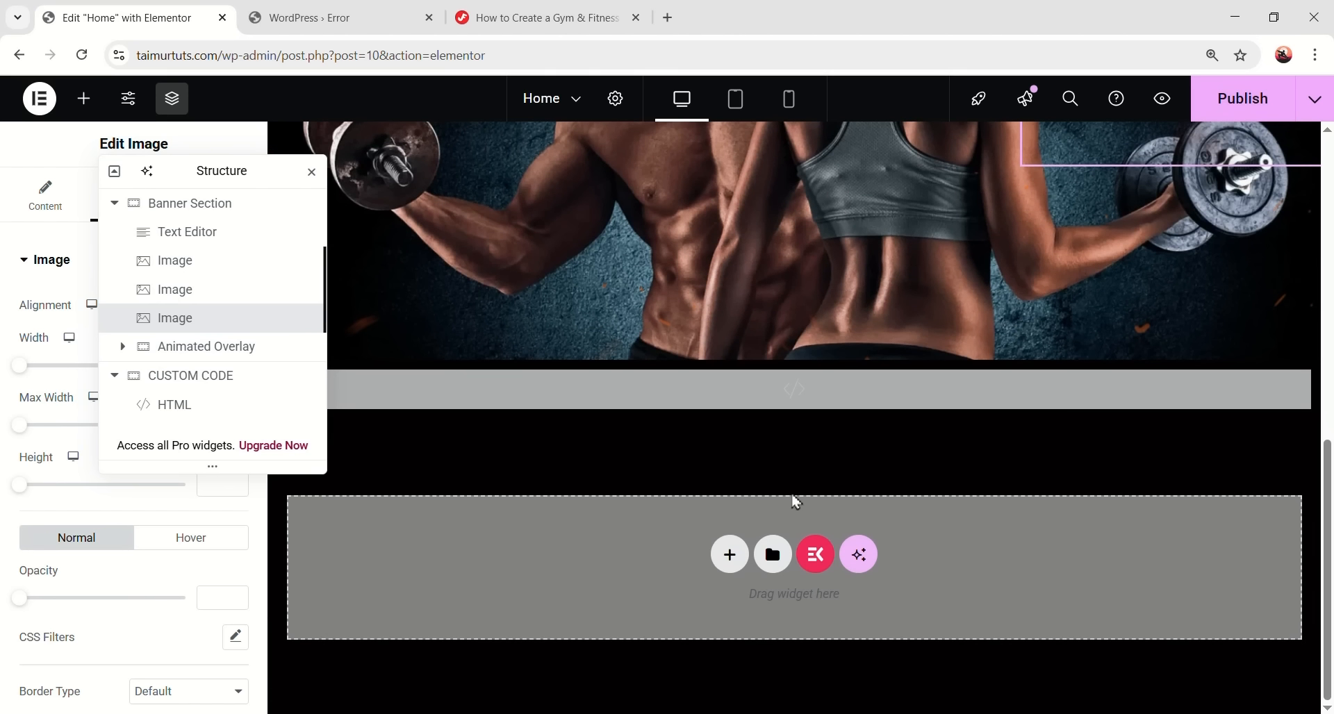
pyautogui.scroll(4, 767, 473)
pyautogui.scroll(-4, 766, 477)
pyautogui.moveTo(239, 172); pyautogui.dragTo(1197, 218)
pyautogui.click(1073, 250)
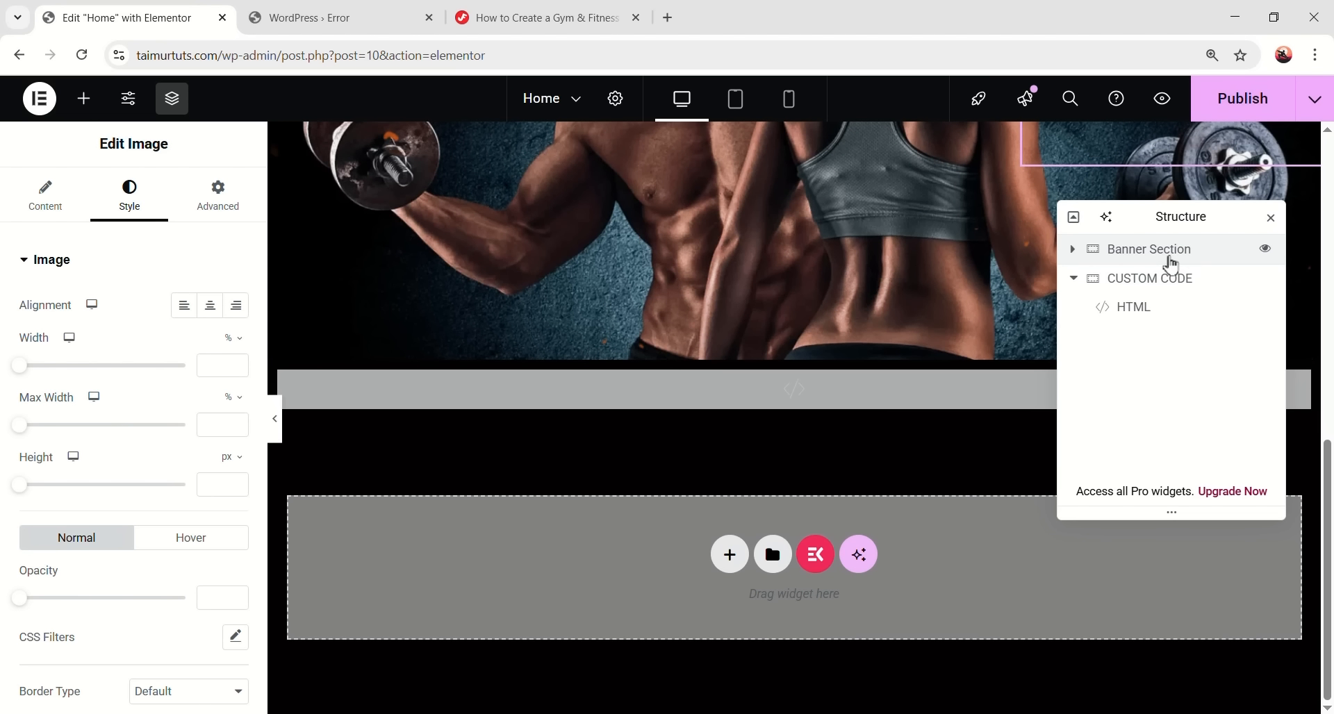
pyautogui.click(1153, 262)
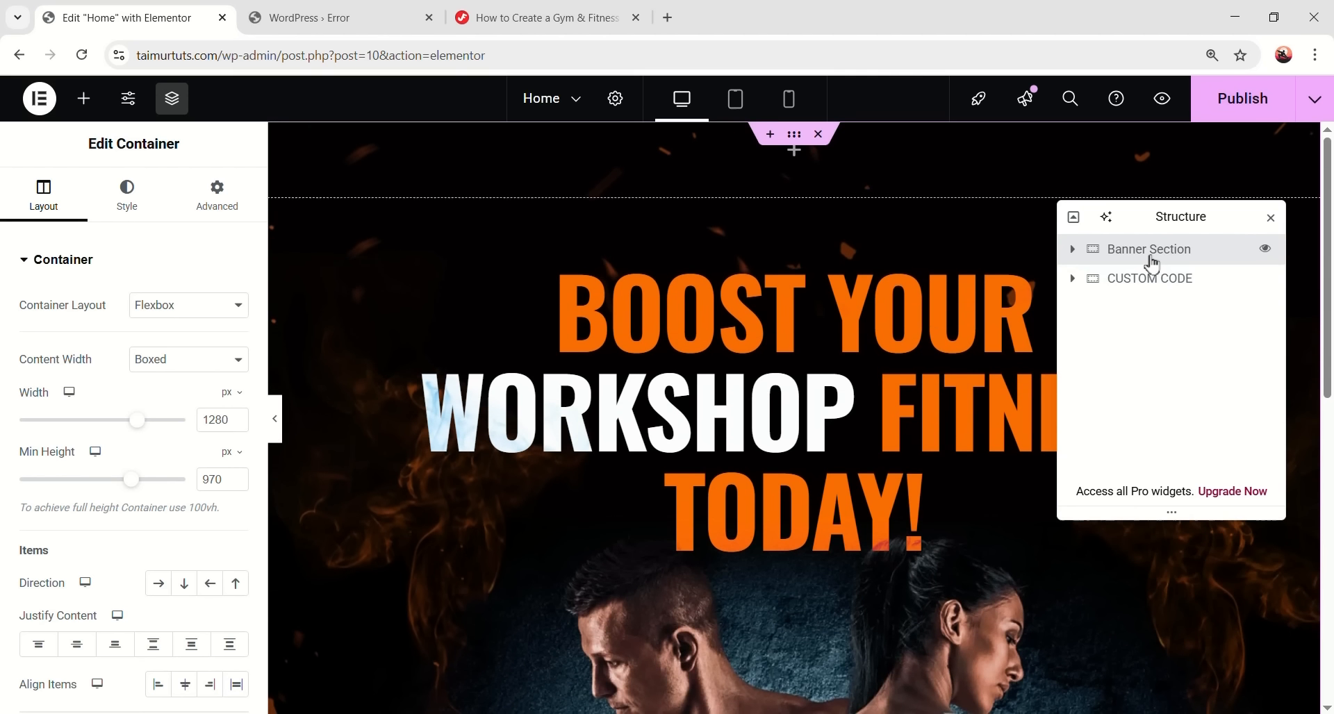
# - Drag a new Container onto the page and place it above CUSTOM CODE
pyautogui.click(83, 98)
pyautogui.scroll(-5, 558, 351)
pyautogui.moveTo(93, 347); pyautogui.dragTo(553, 553)
pyautogui.moveTo(1140, 316); pyautogui.dragTo(1147, 343)
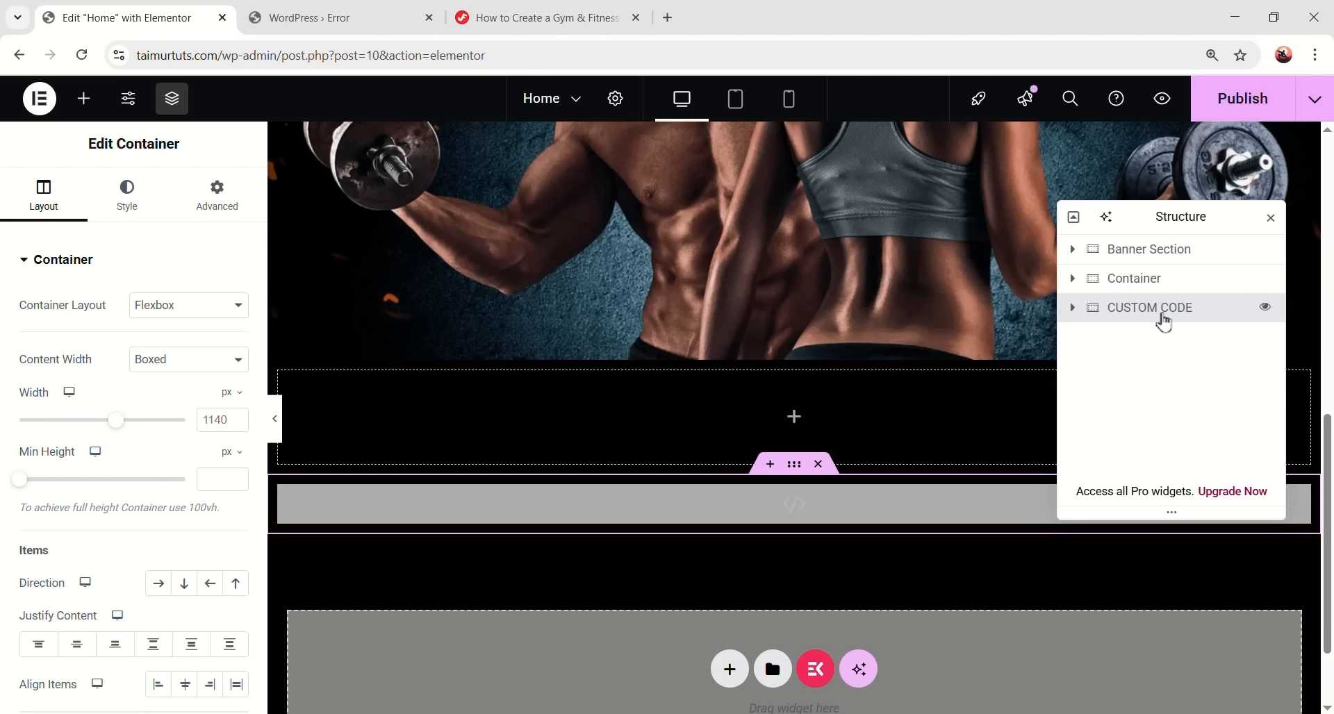
pyautogui.click(276, 419)
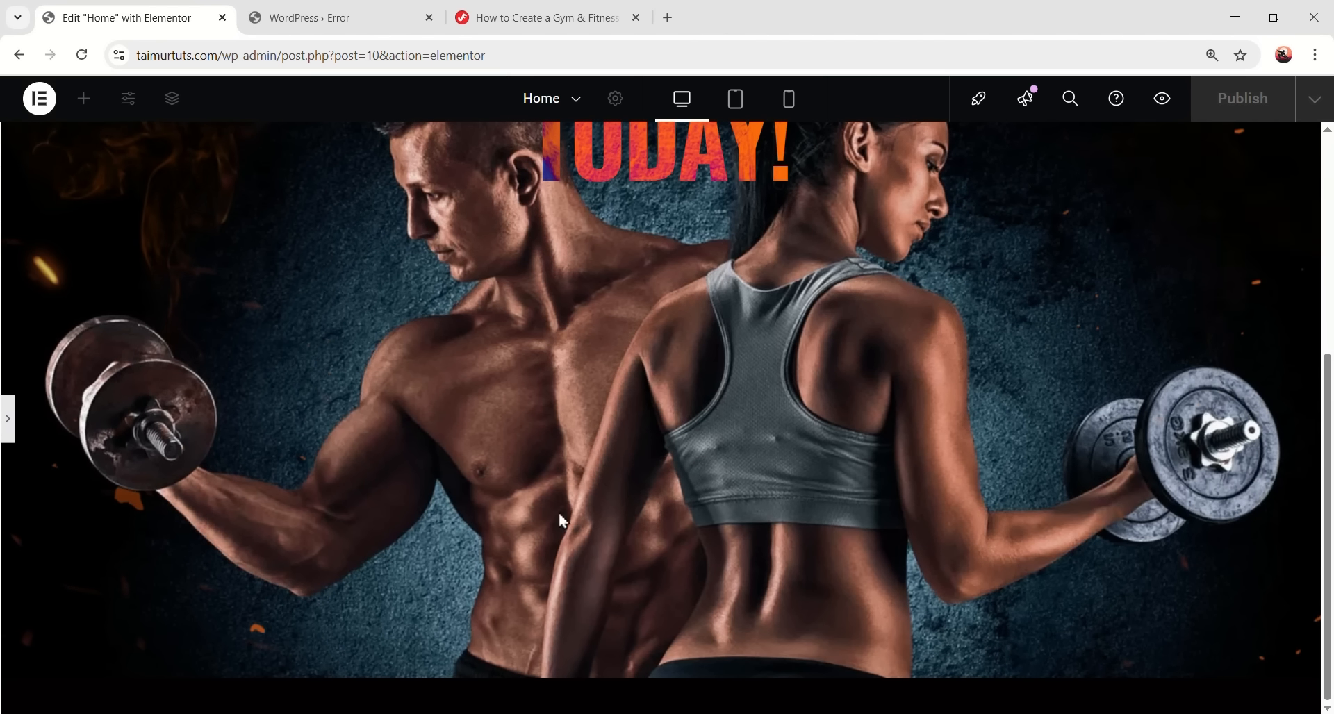
pyautogui.click(22, 419)
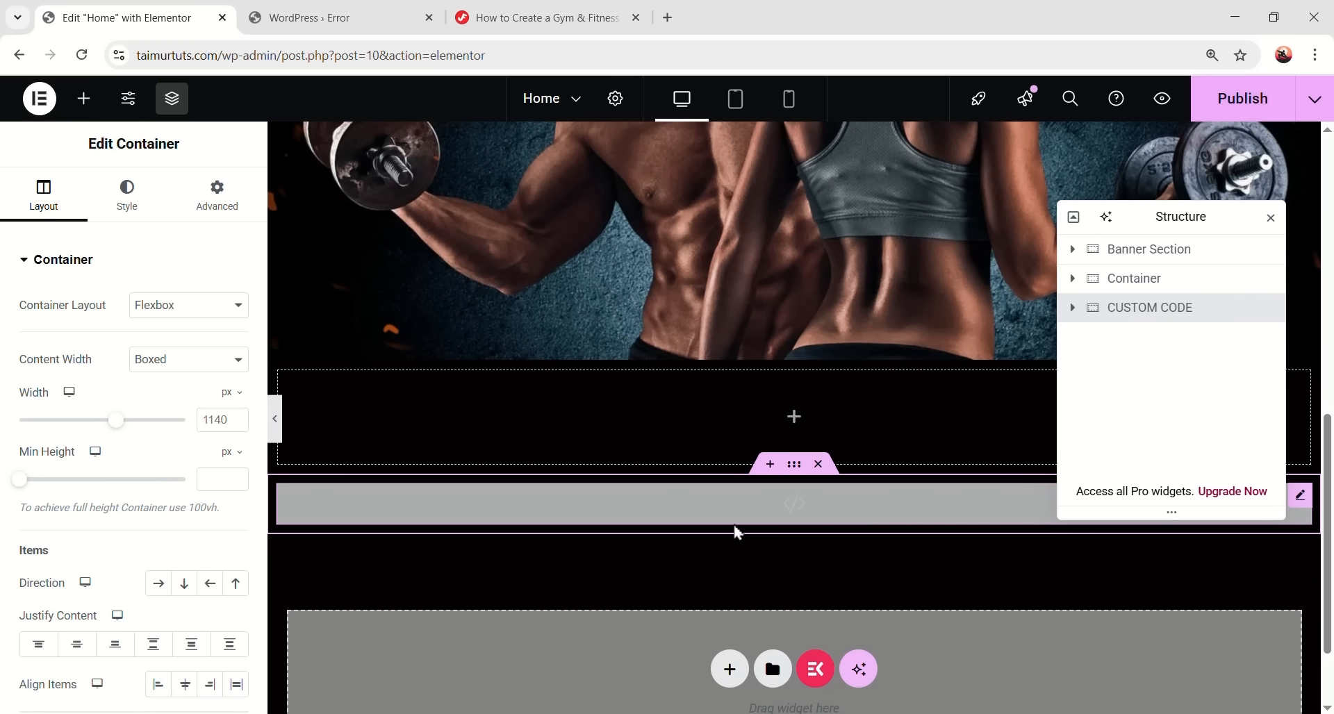
# - Rename the new container 'Marquee Section' and set its content width to Full Width
pyautogui.click(1146, 285)
pyautogui.doubleClick(1151, 286)
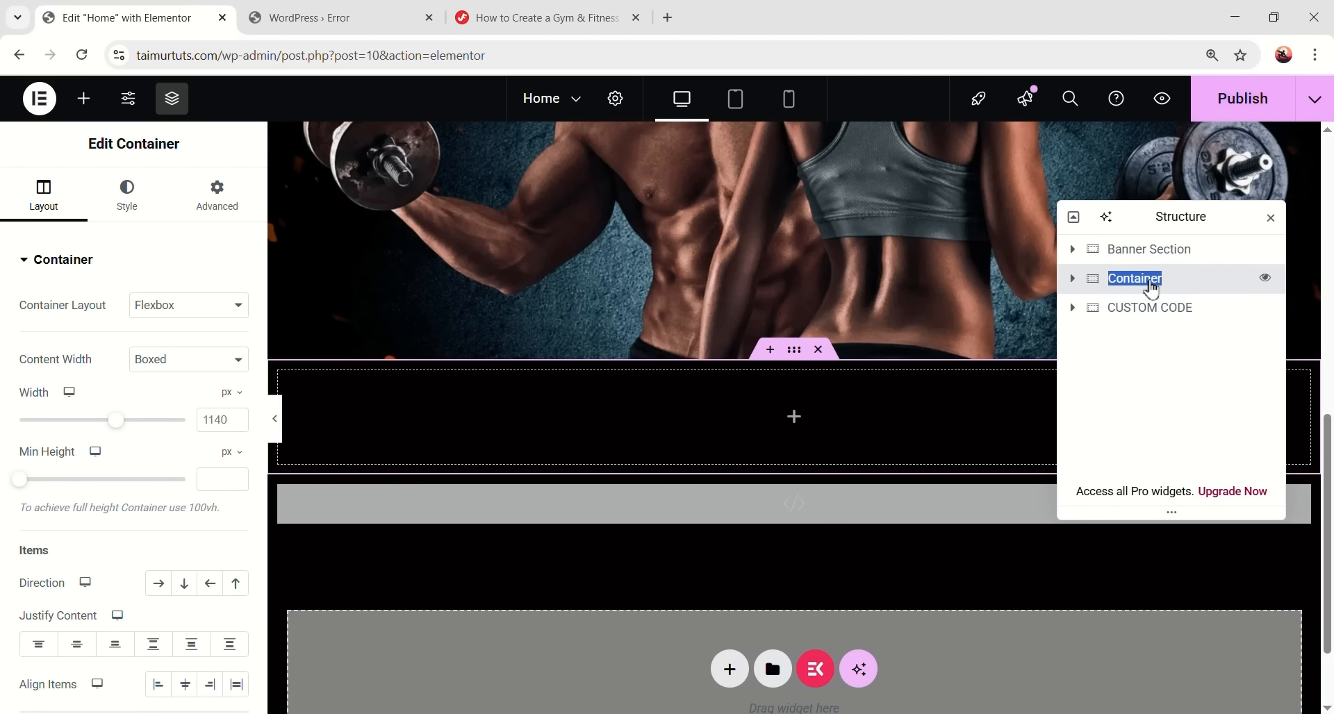
pyautogui.write('Marquee Section')
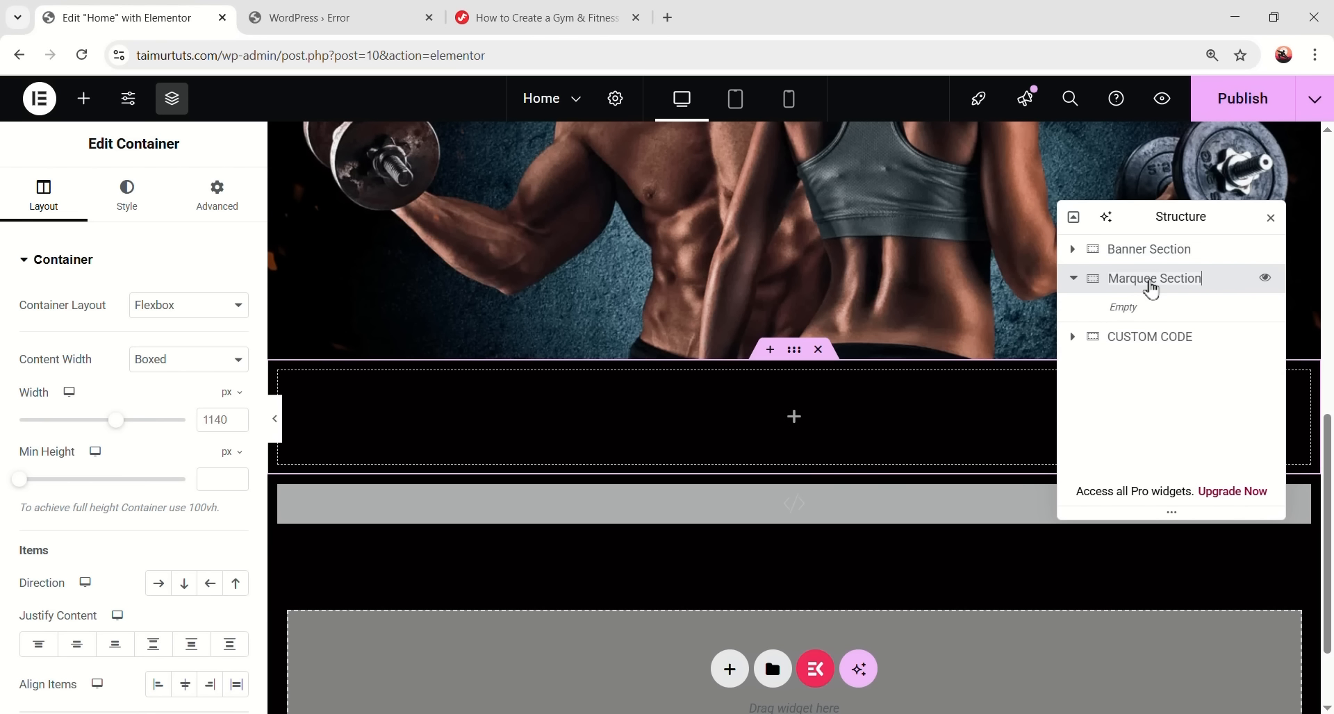
pyautogui.press('Return')
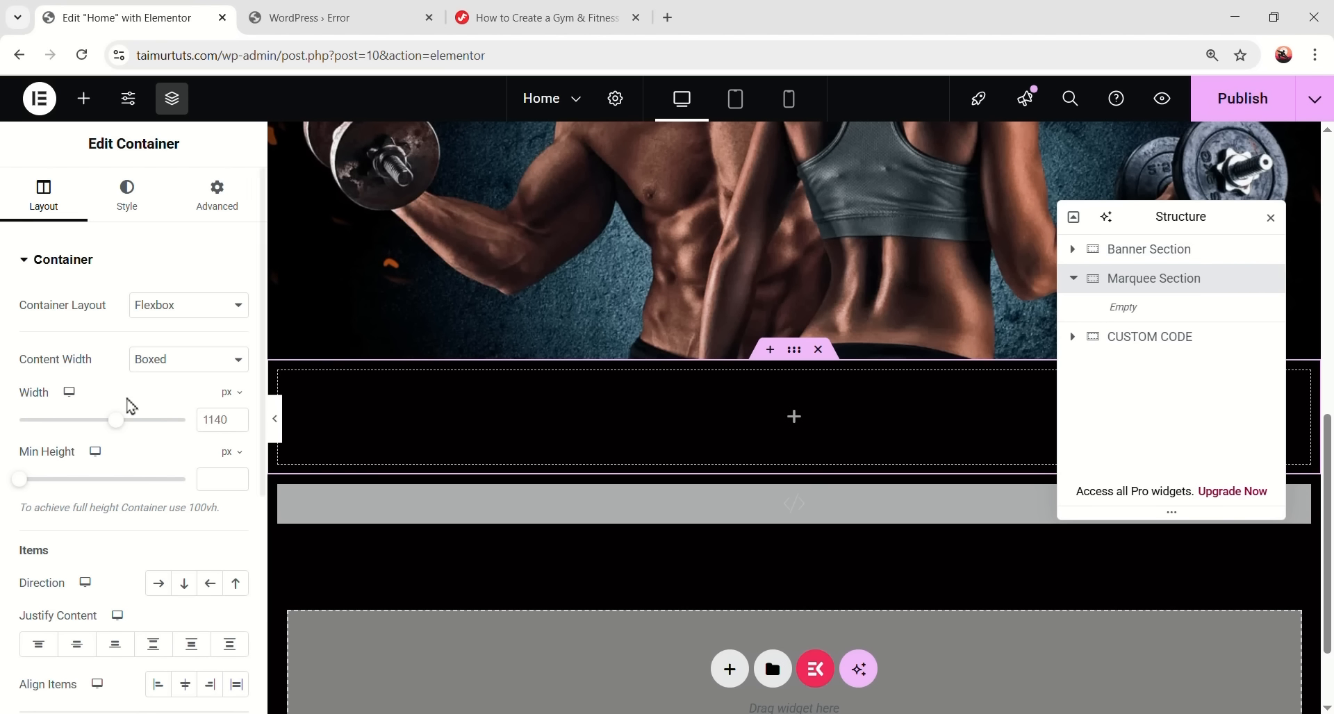
pyautogui.click(167, 362)
pyautogui.click(166, 400)
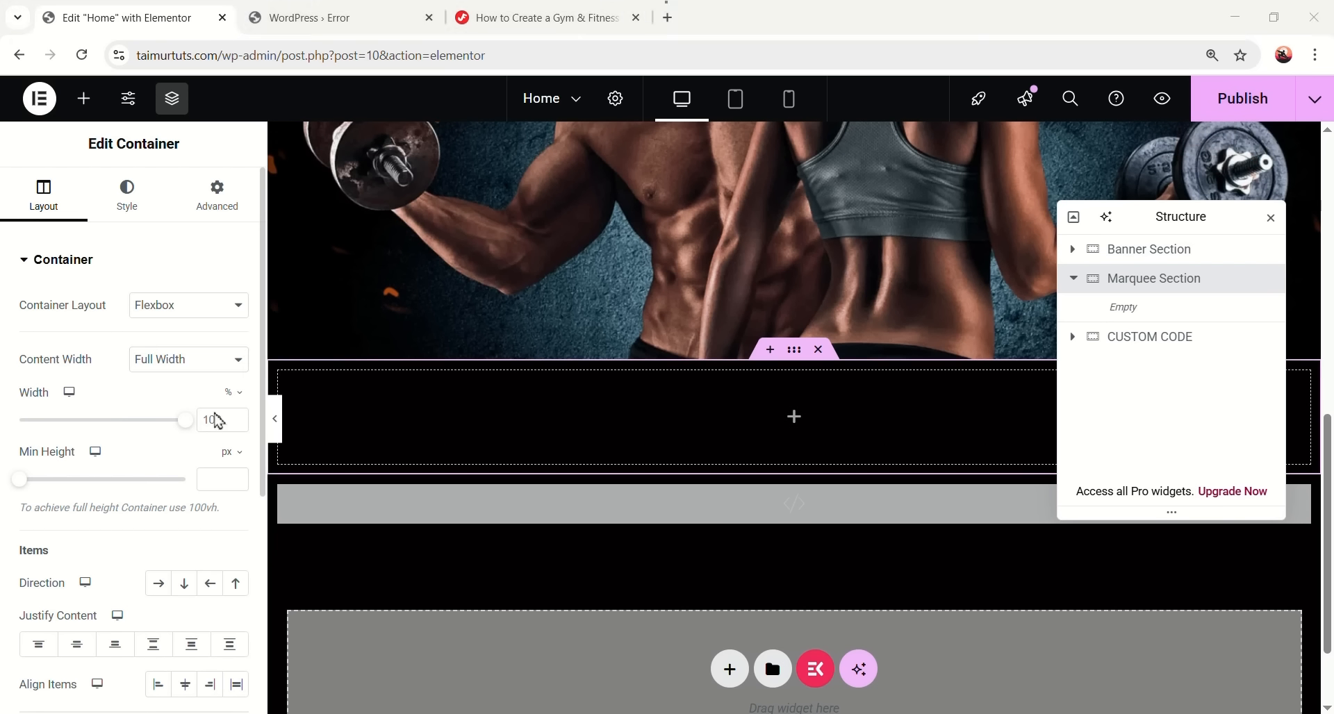
# - Give the Marquee Section a -32 px top margin
pyautogui.scroll(-4, 139, 493)
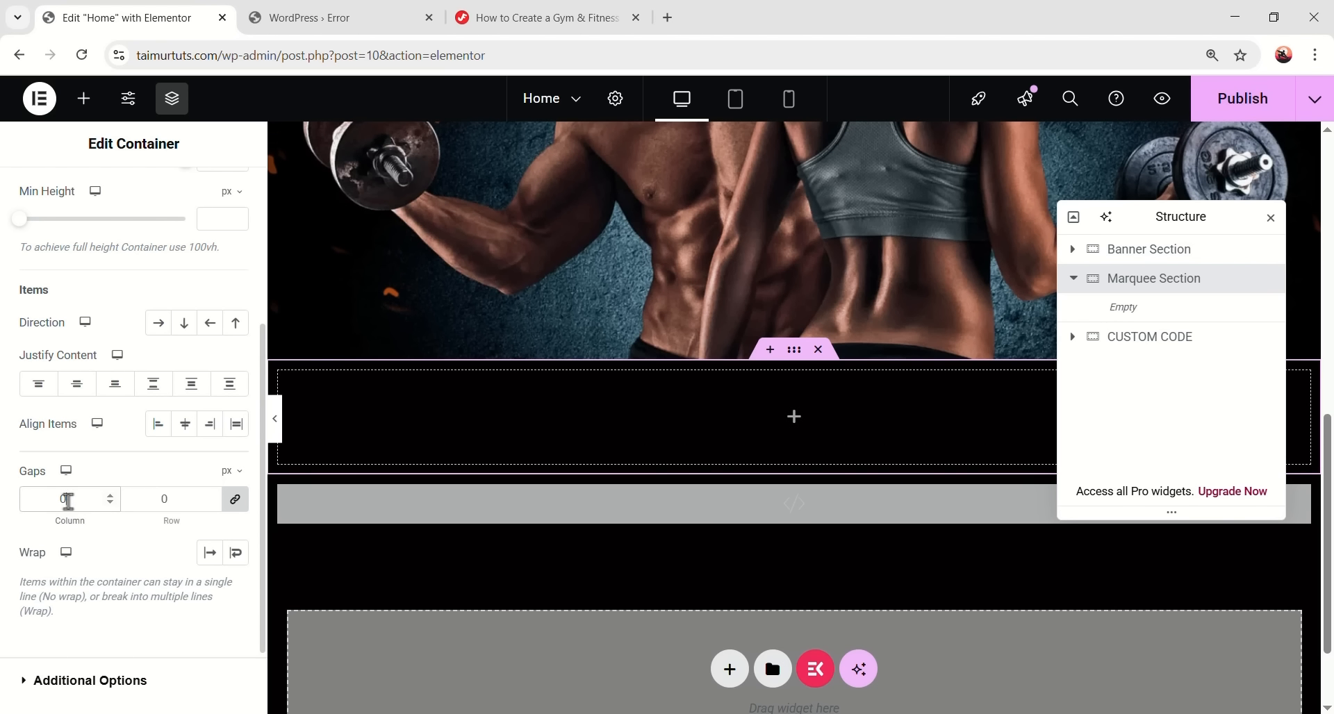
pyautogui.scroll(5, 104, 417)
pyautogui.click(217, 195)
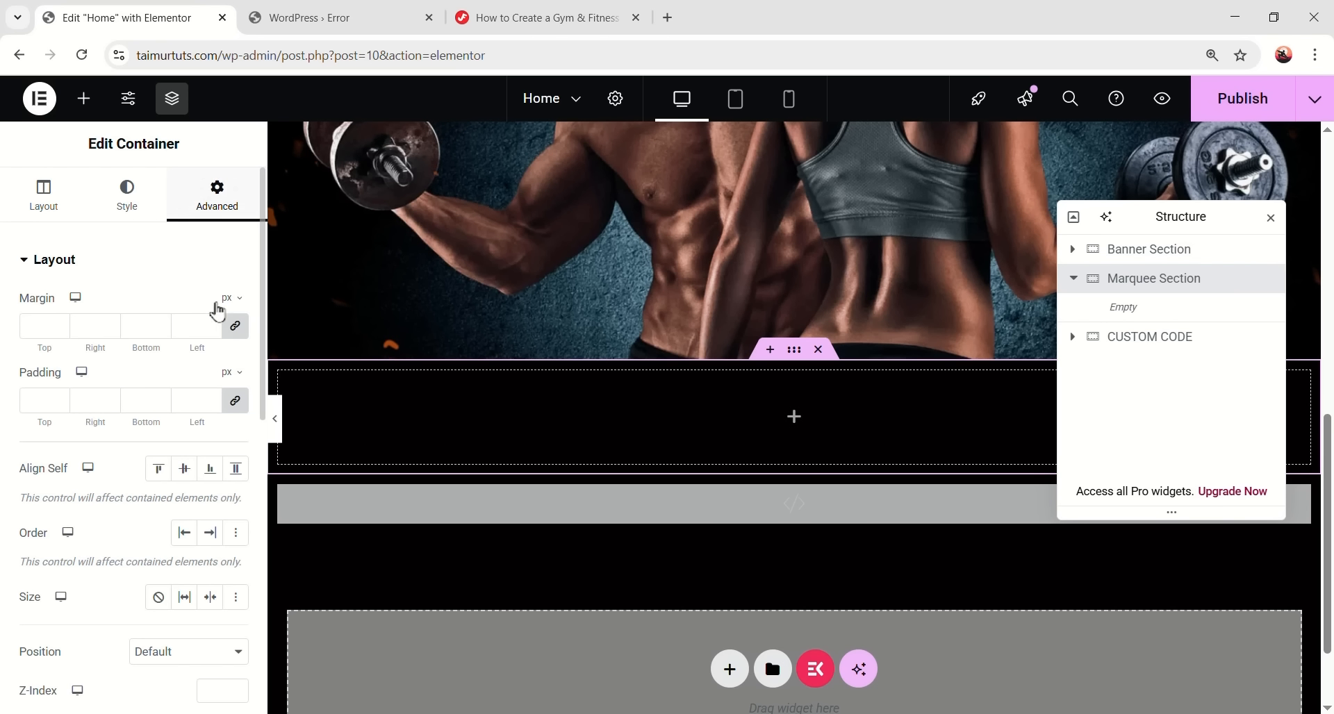
pyautogui.click(31, 326)
pyautogui.write('-32')
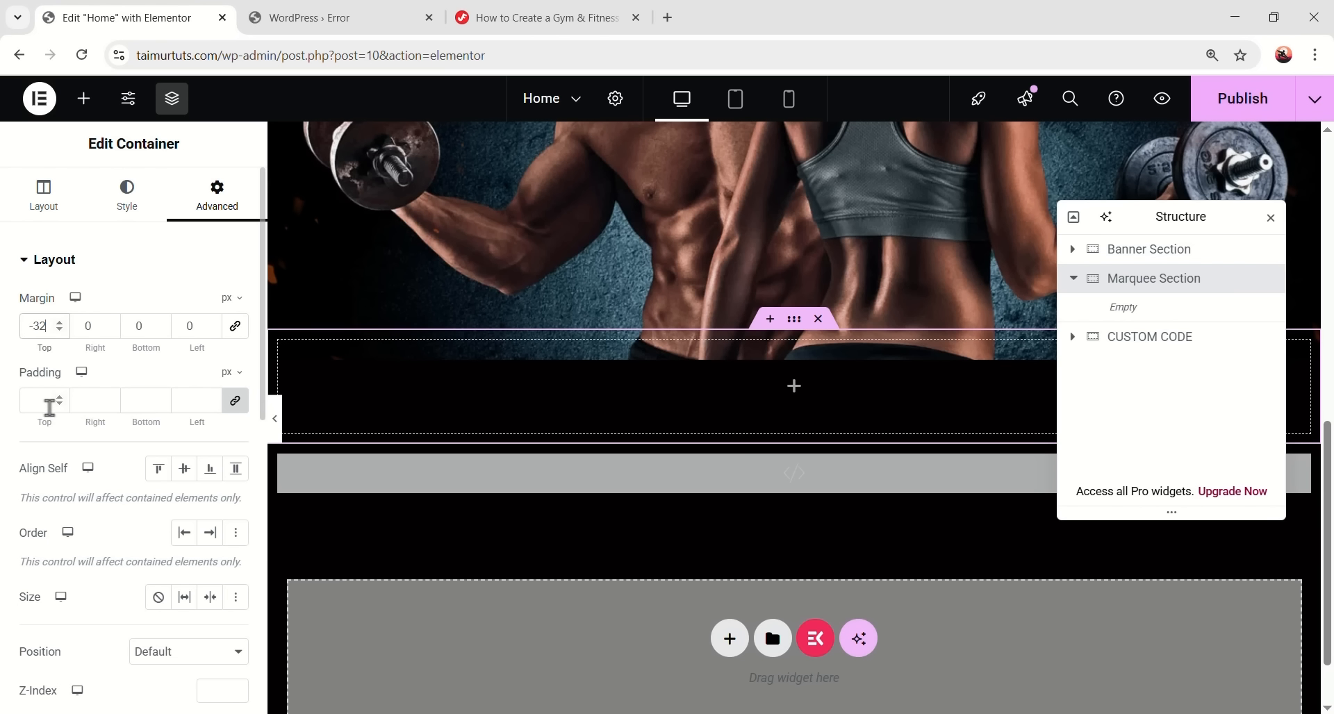
pyautogui.write('0')
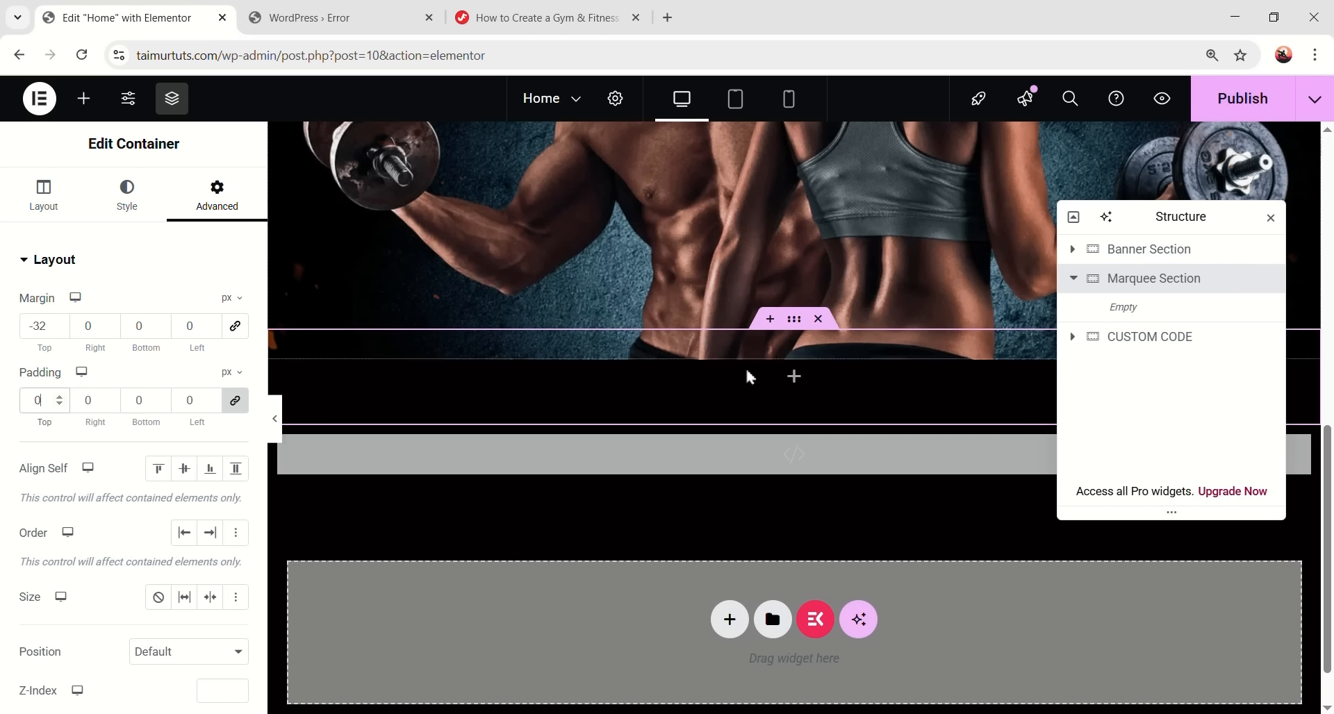
# - Add an inner container and name it 'Marquee Front'
pyautogui.click(84, 98)
pyautogui.moveTo(104, 382); pyautogui.dragTo(886, 389)
pyautogui.doubleClick(1142, 307)
pyautogui.write('Marquee Front')
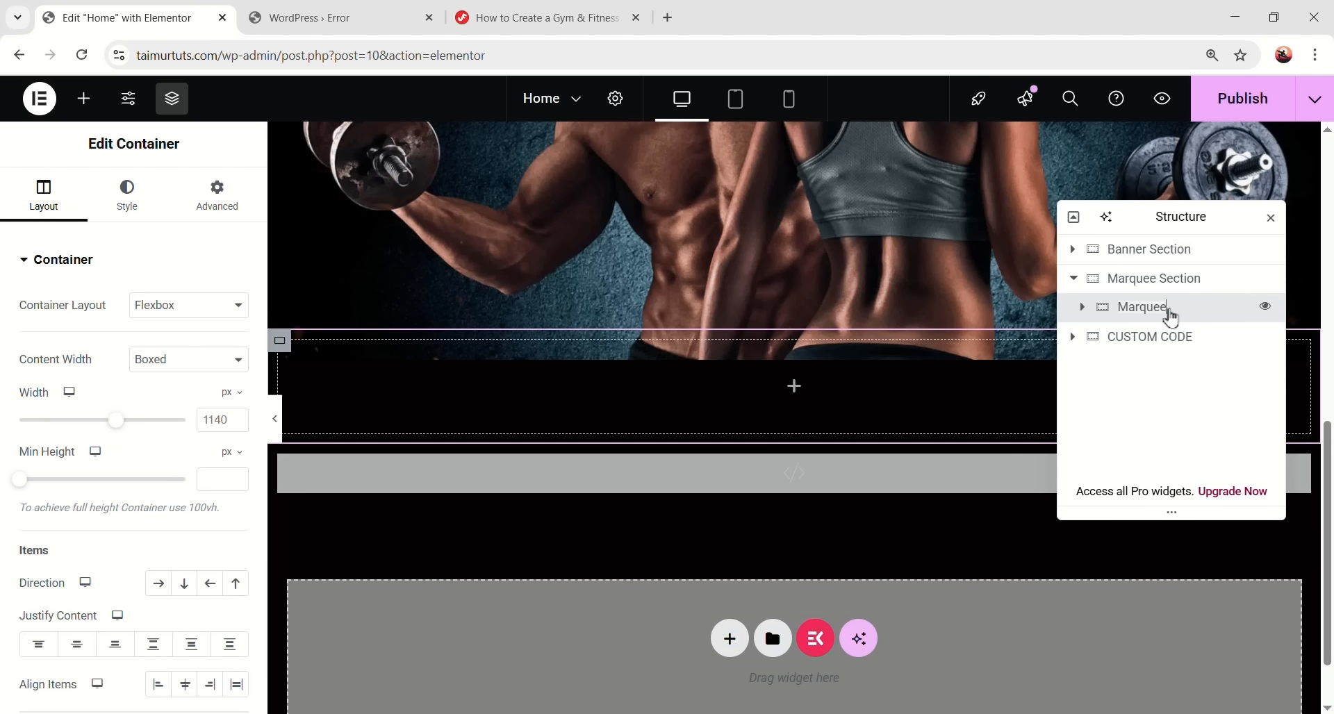
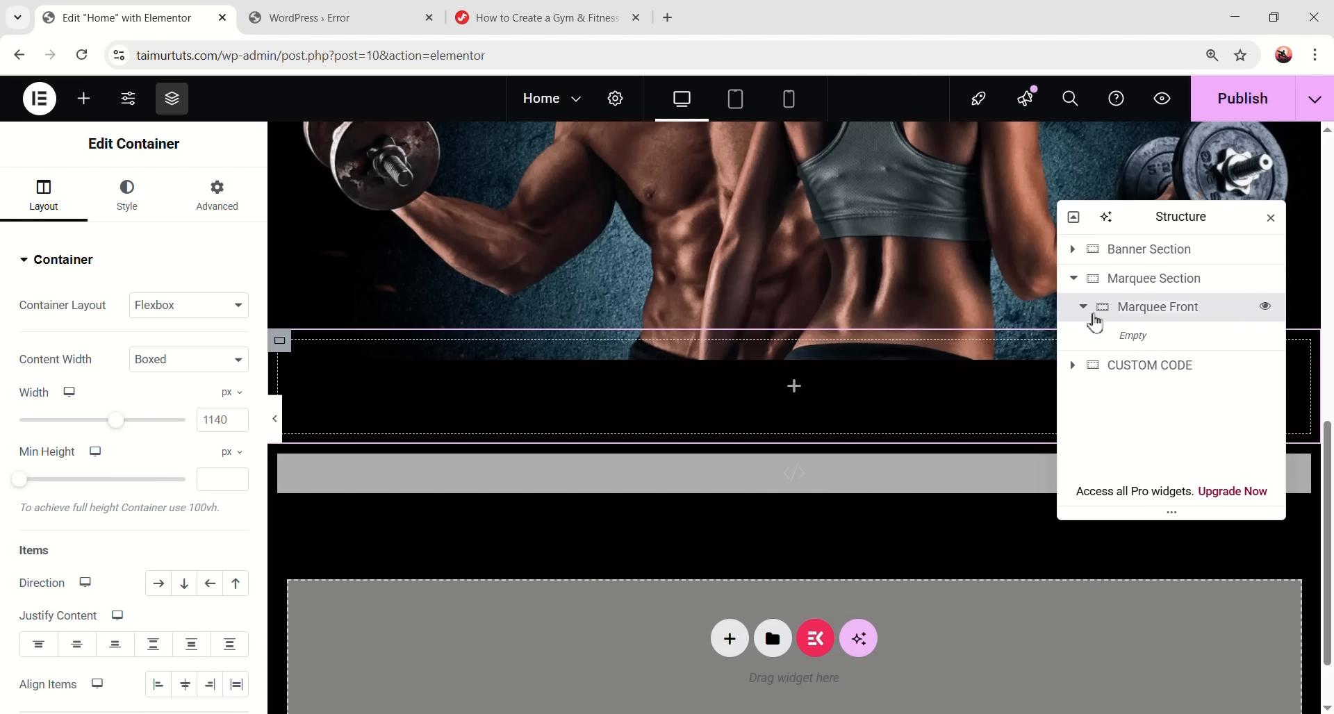
# - Confirm the Marquee Front name and set its content width to Full Width
pyautogui.press('Return')
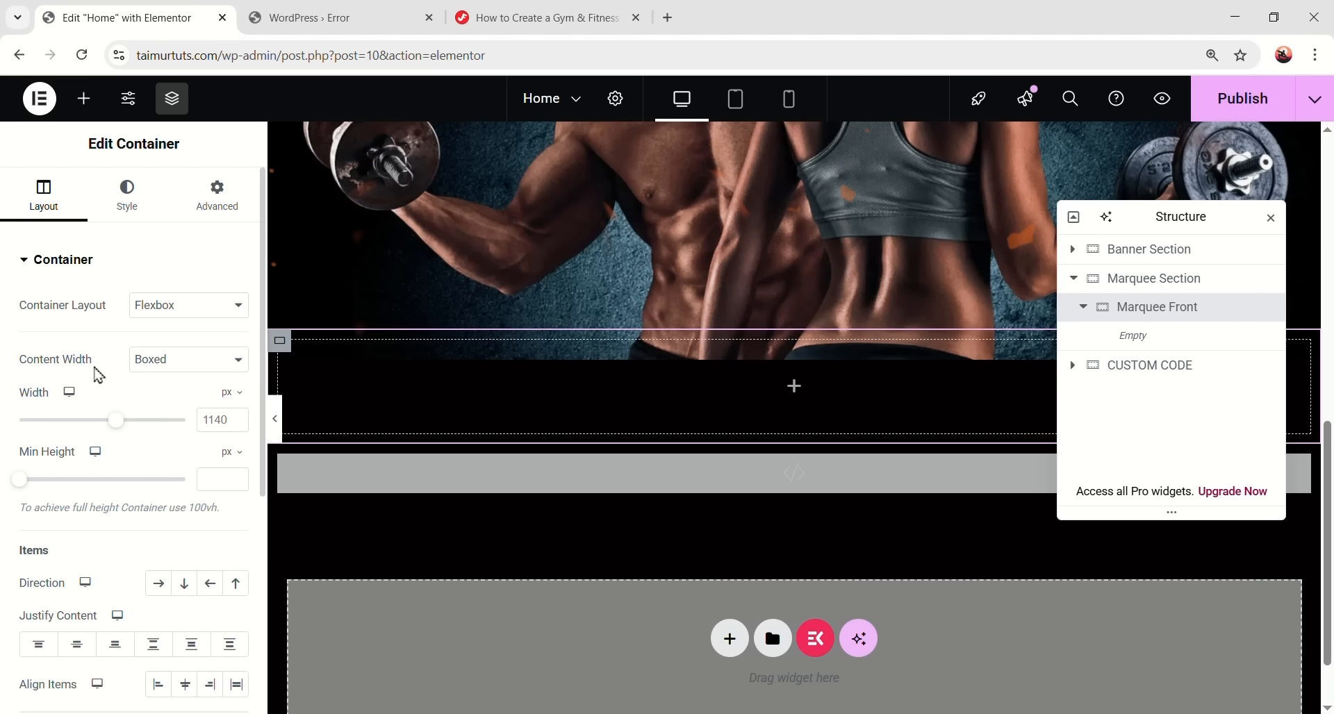
pyautogui.click(164, 365)
pyautogui.click(158, 402)
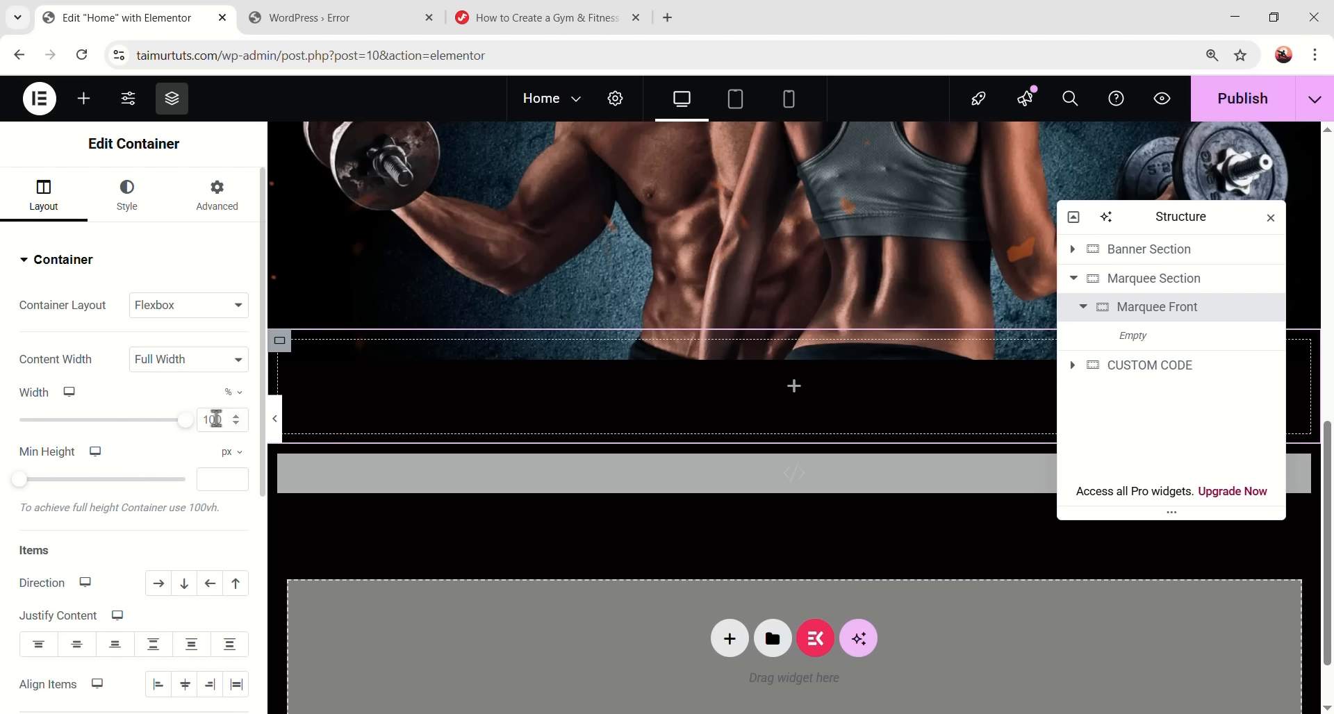
# - Give Marquee Front a classic solid #ee4d00 orange background
pyautogui.click(132, 193)
pyautogui.click(158, 345)
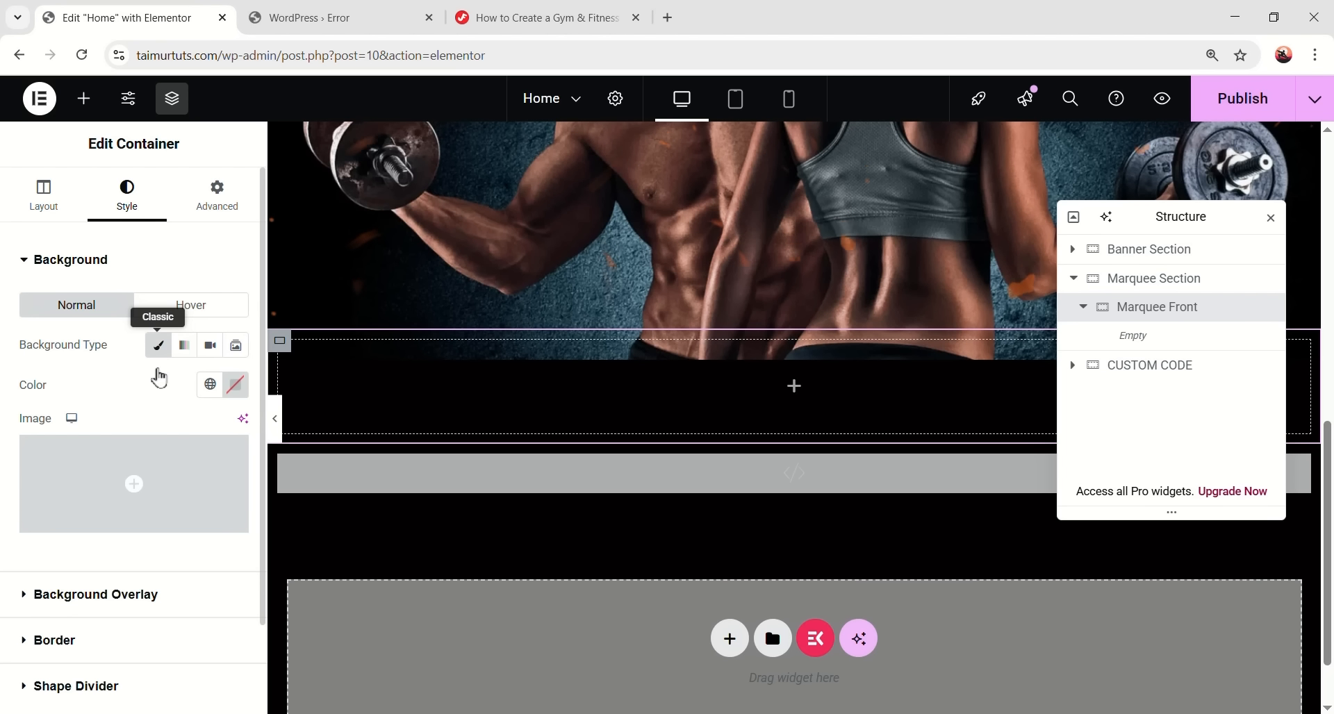
pyautogui.click(235, 384)
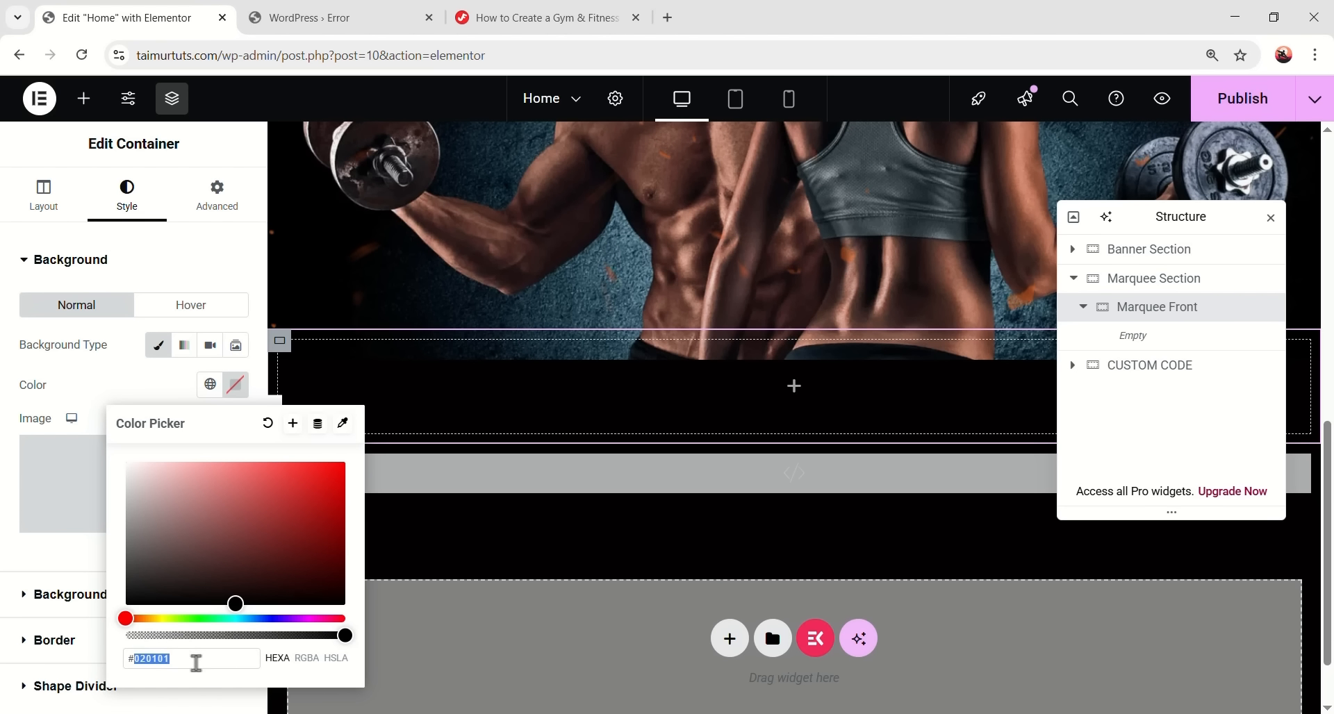
pyautogui.write('#ee4d00')
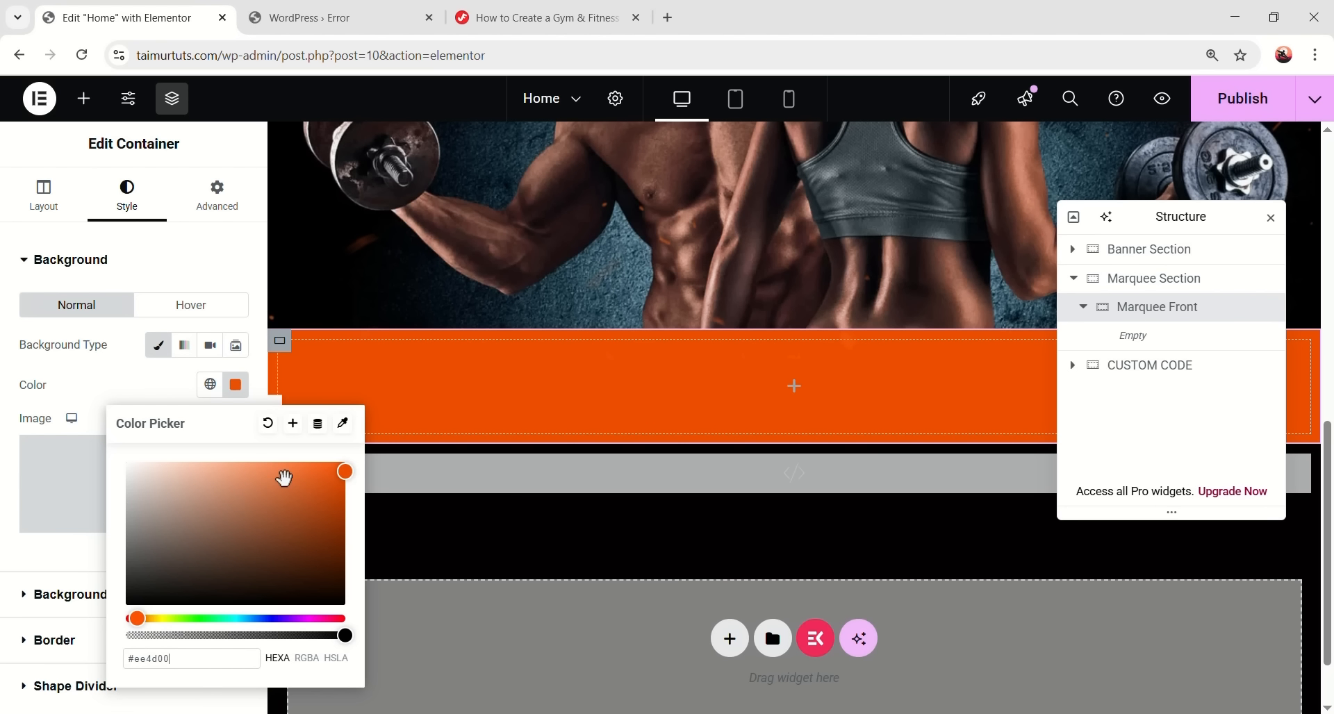
pyautogui.click(80, 556)
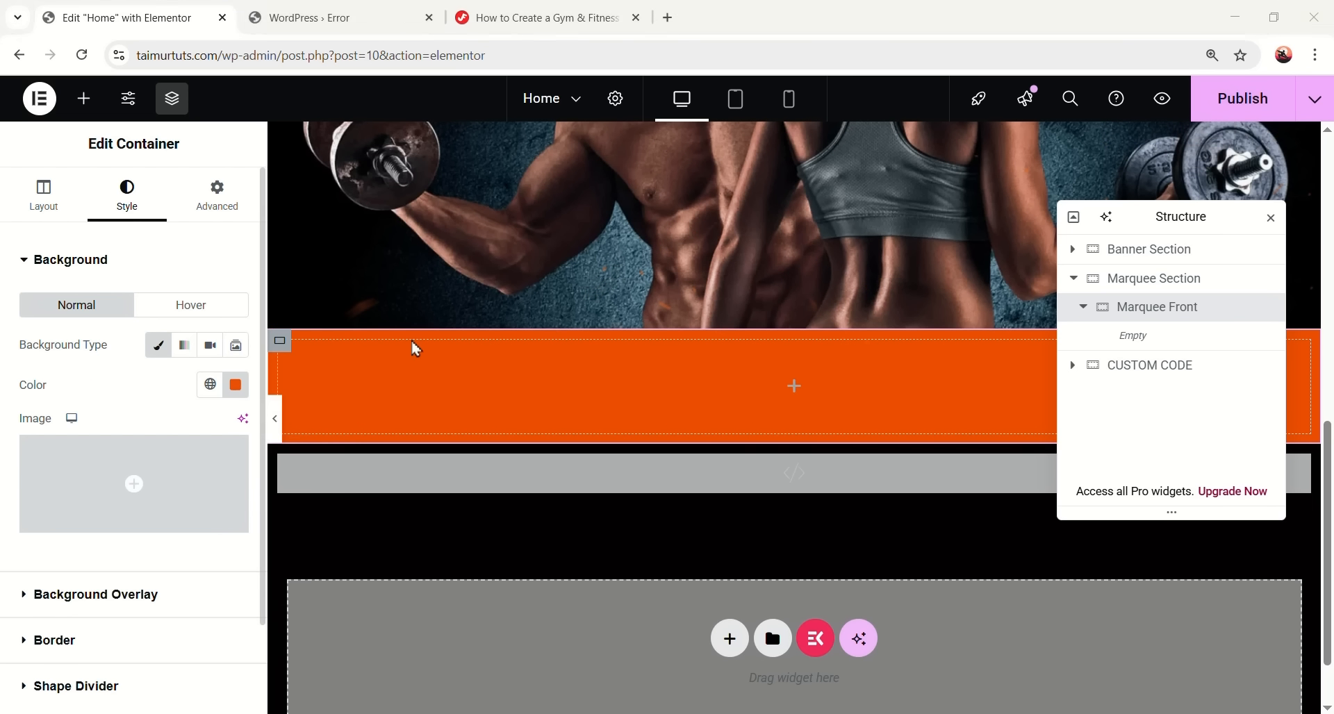
# - Set Marquee Front's top and bottom padding to 6 px and its z-index to 2
pyautogui.click(224, 203)
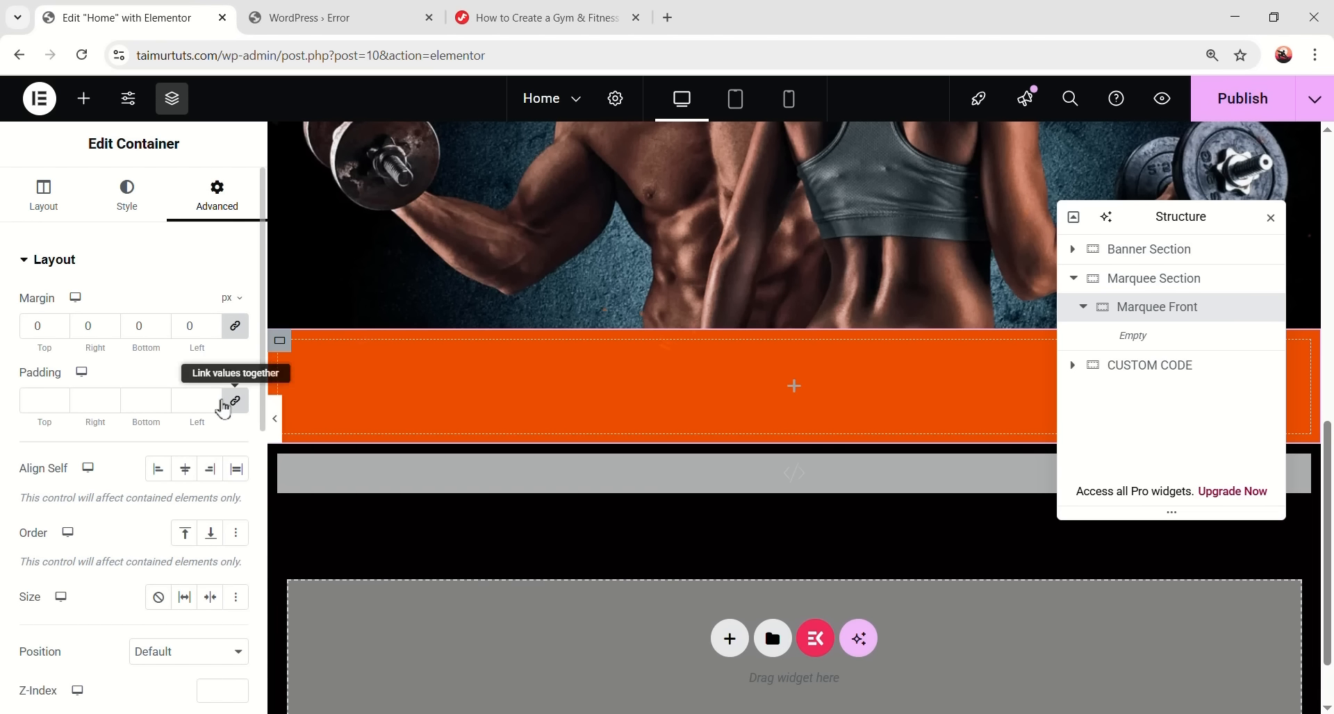
pyautogui.click(44, 401)
pyautogui.write('0')
pyautogui.write('6')
pyautogui.doubleClick(149, 401)
pyautogui.write('6')
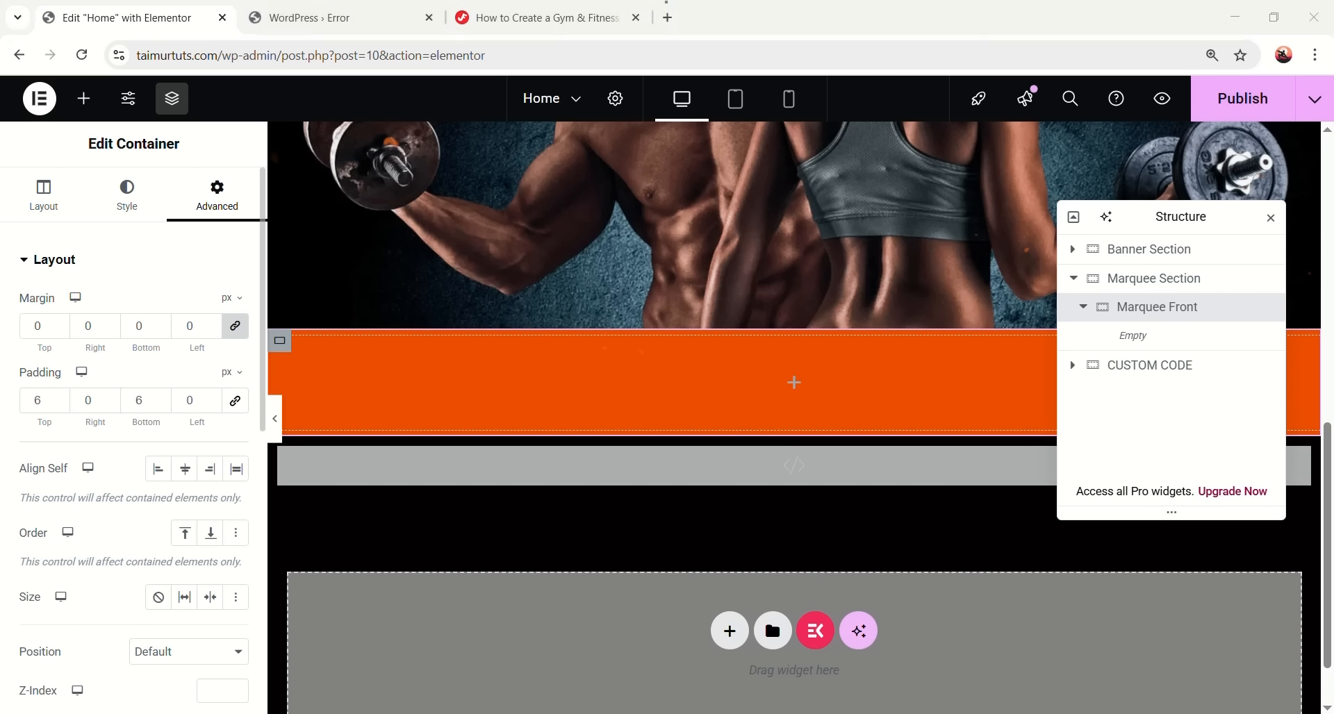
pyautogui.scroll(-3, 120, 556)
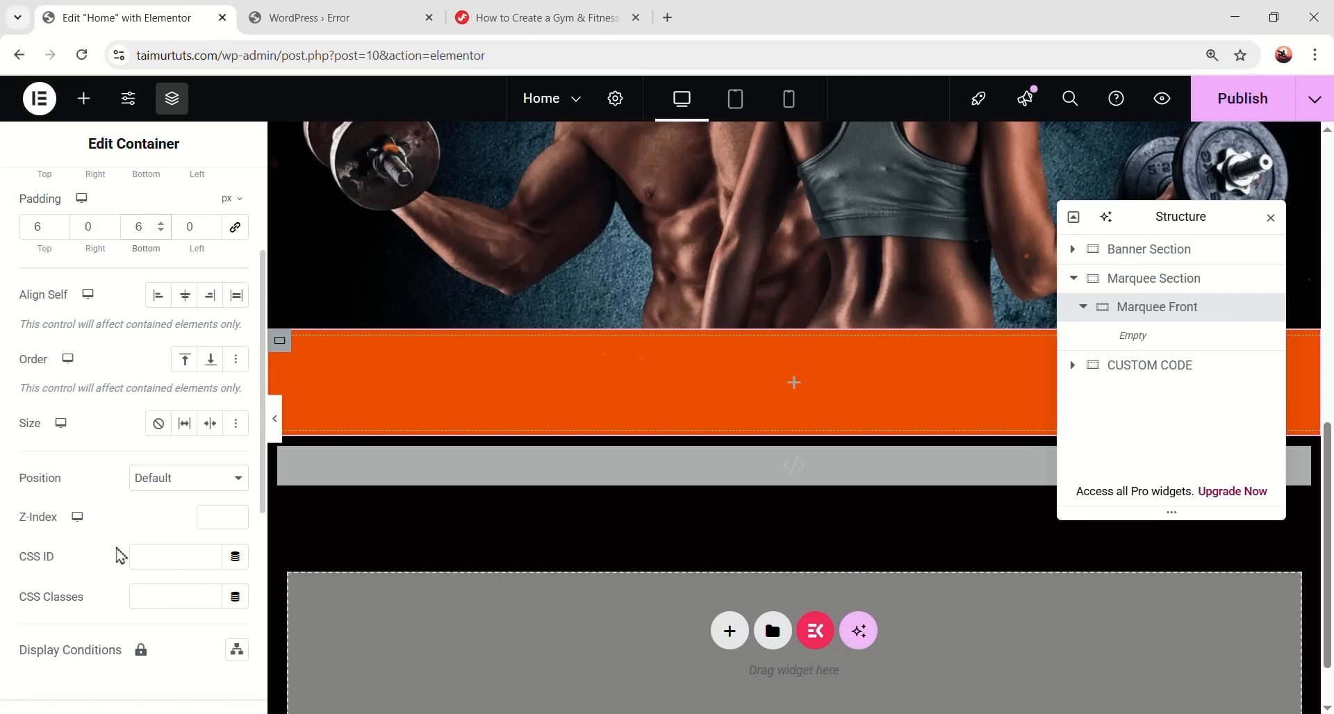
pyautogui.click(206, 514)
pyautogui.write('2')
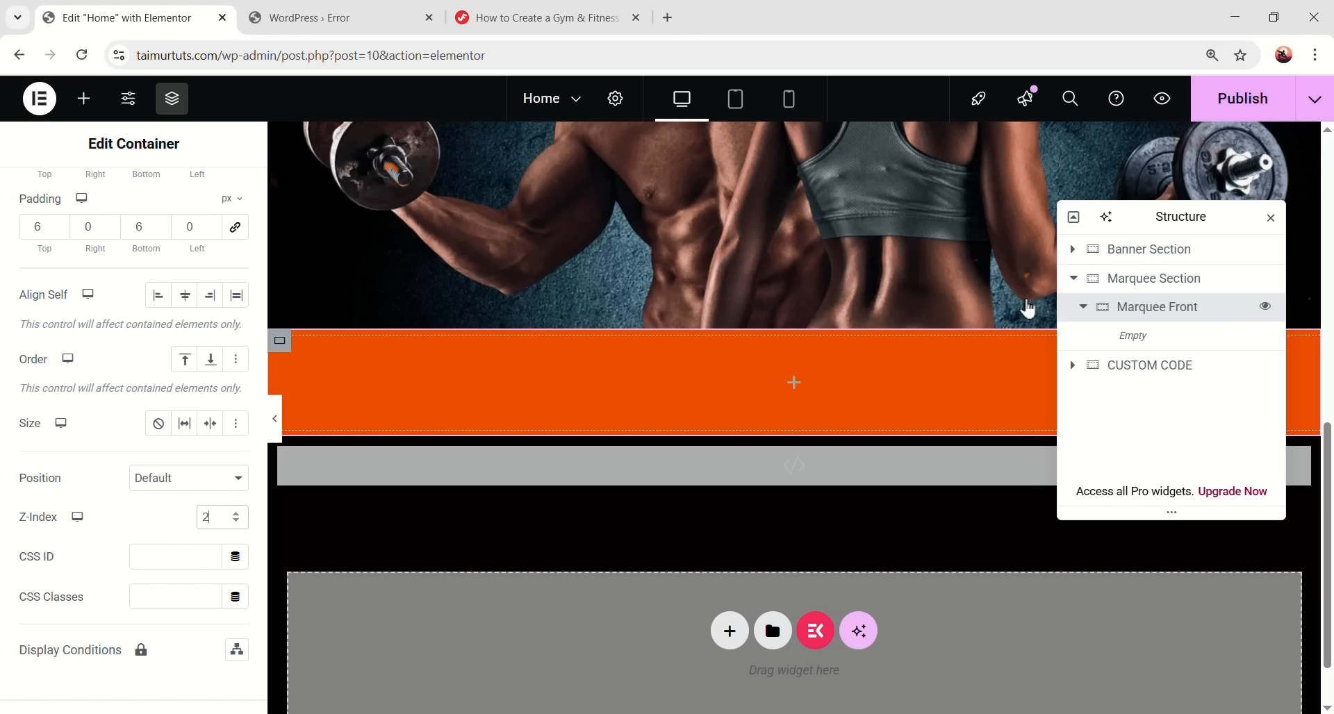
pyautogui.click(794, 383)
# - Nest a container in Marquee Front with Row direction, 0 gaps, No Wrap and 0 padding
pyautogui.moveTo(71, 343); pyautogui.dragTo(786, 412)
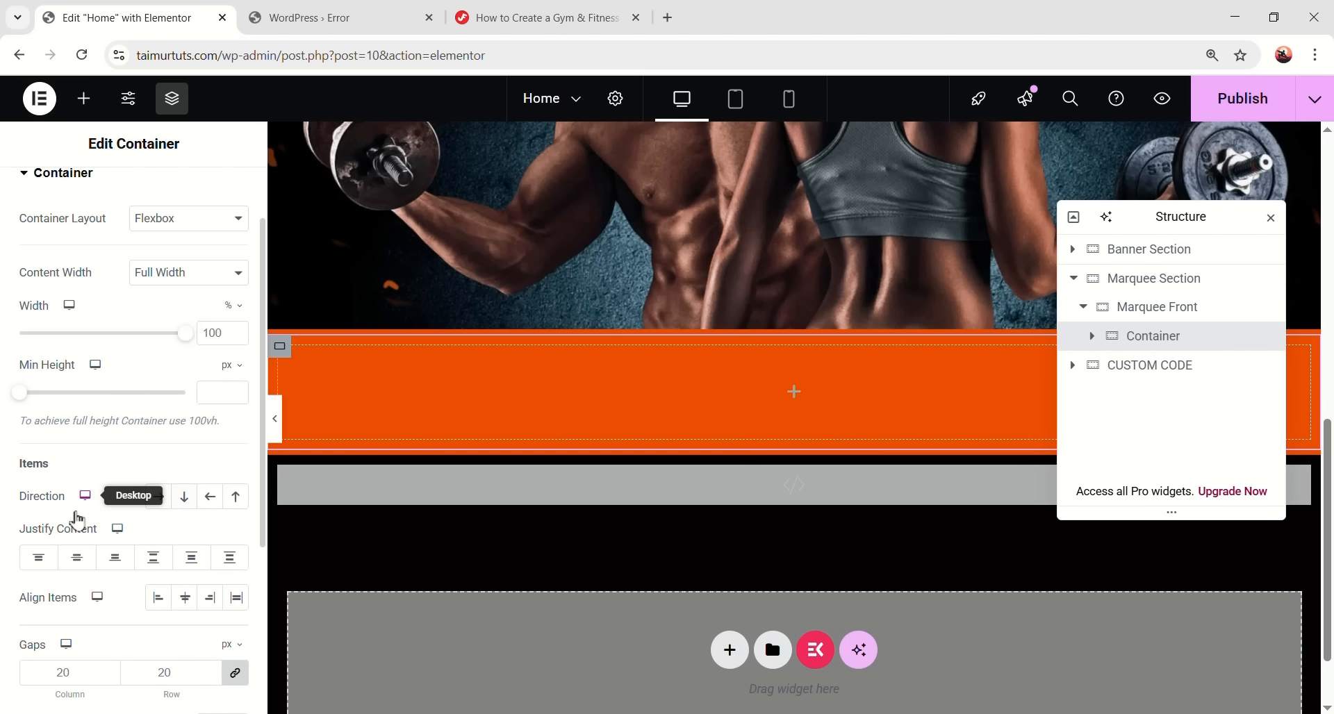
pyautogui.click(158, 496)
pyautogui.scroll(-1, 16, 596)
pyautogui.doubleClick(53, 587)
pyautogui.write('0')
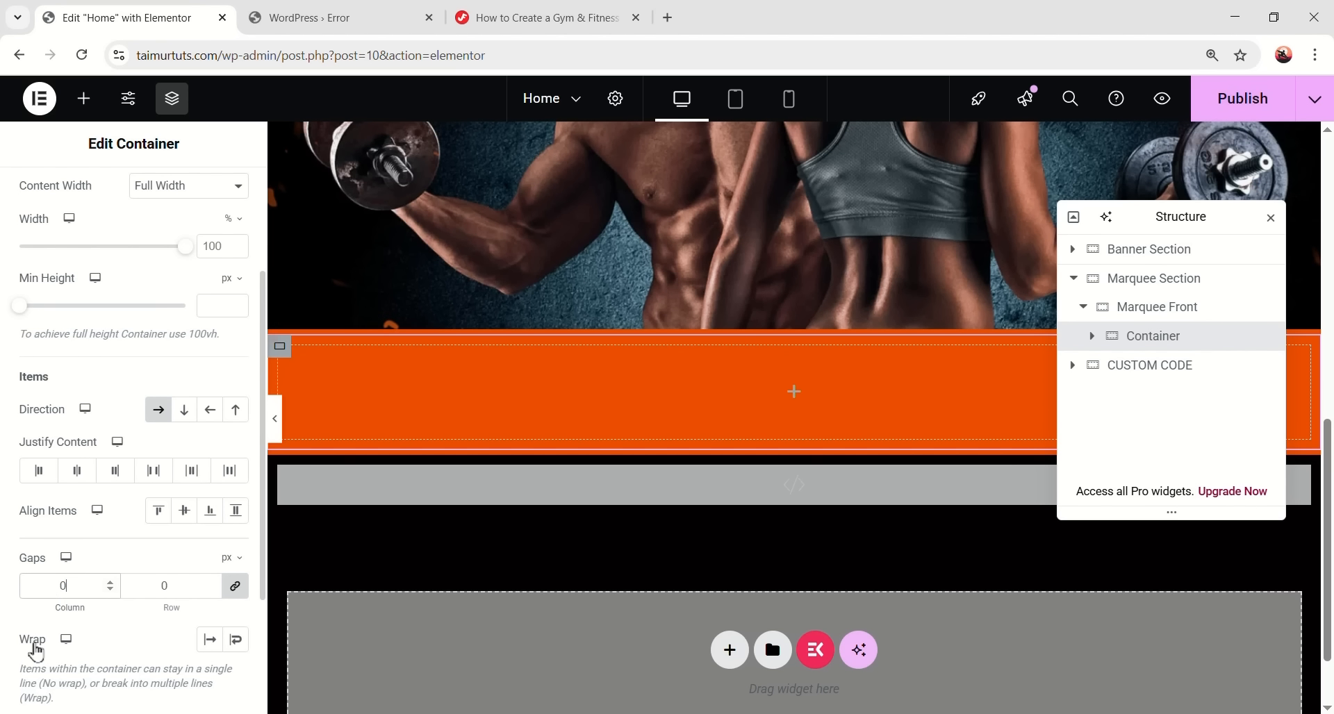
pyautogui.click(209, 641)
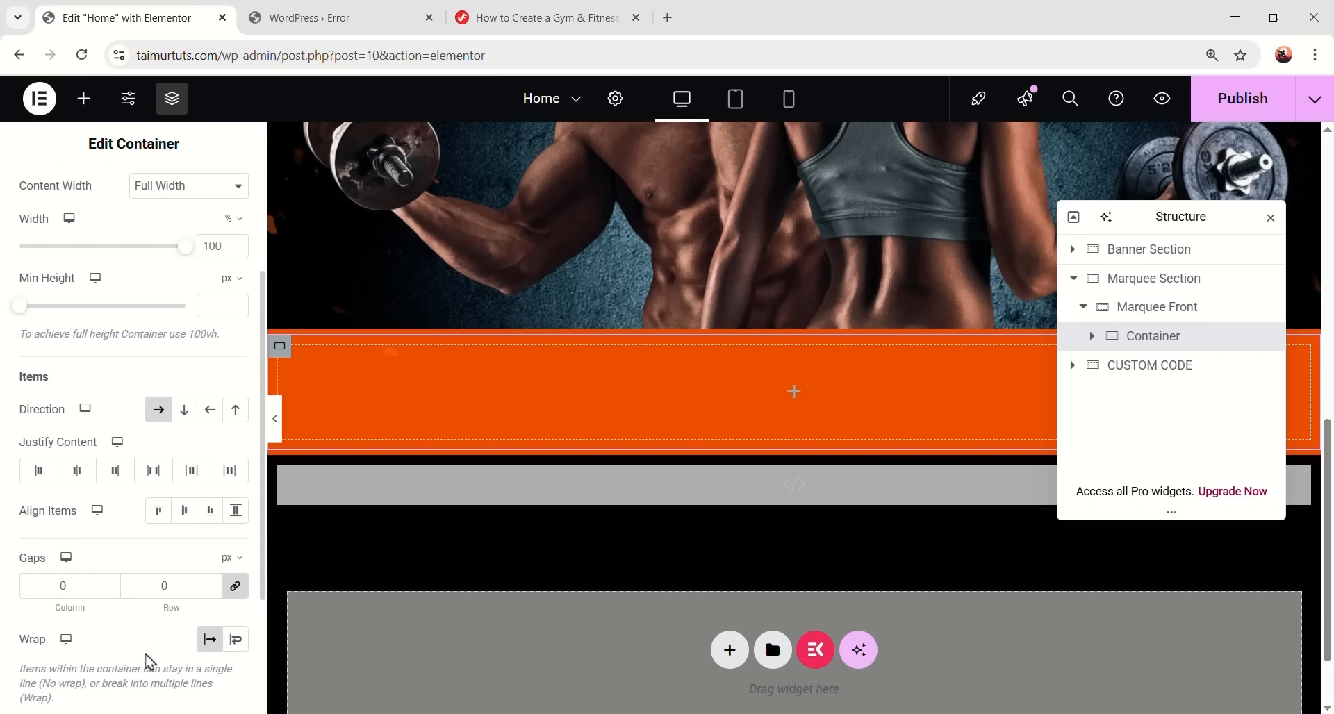
pyautogui.scroll(5, 202, 553)
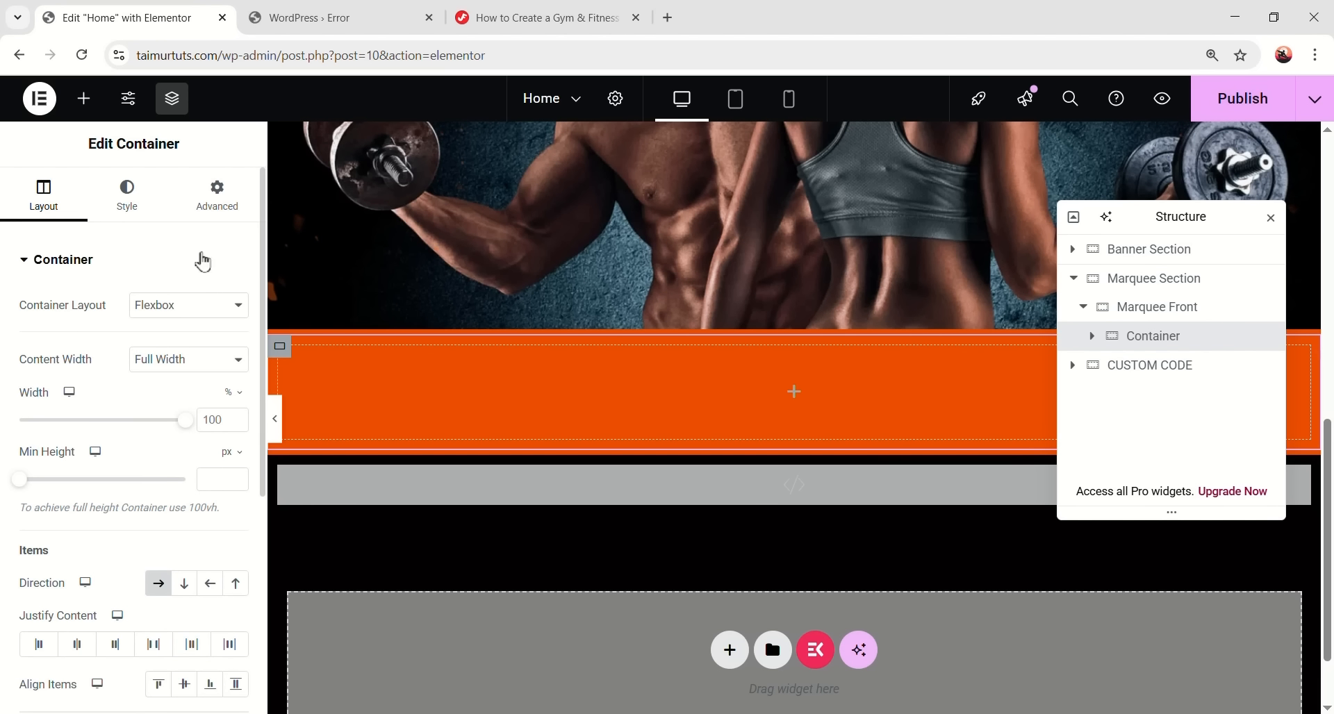
pyautogui.click(215, 198)
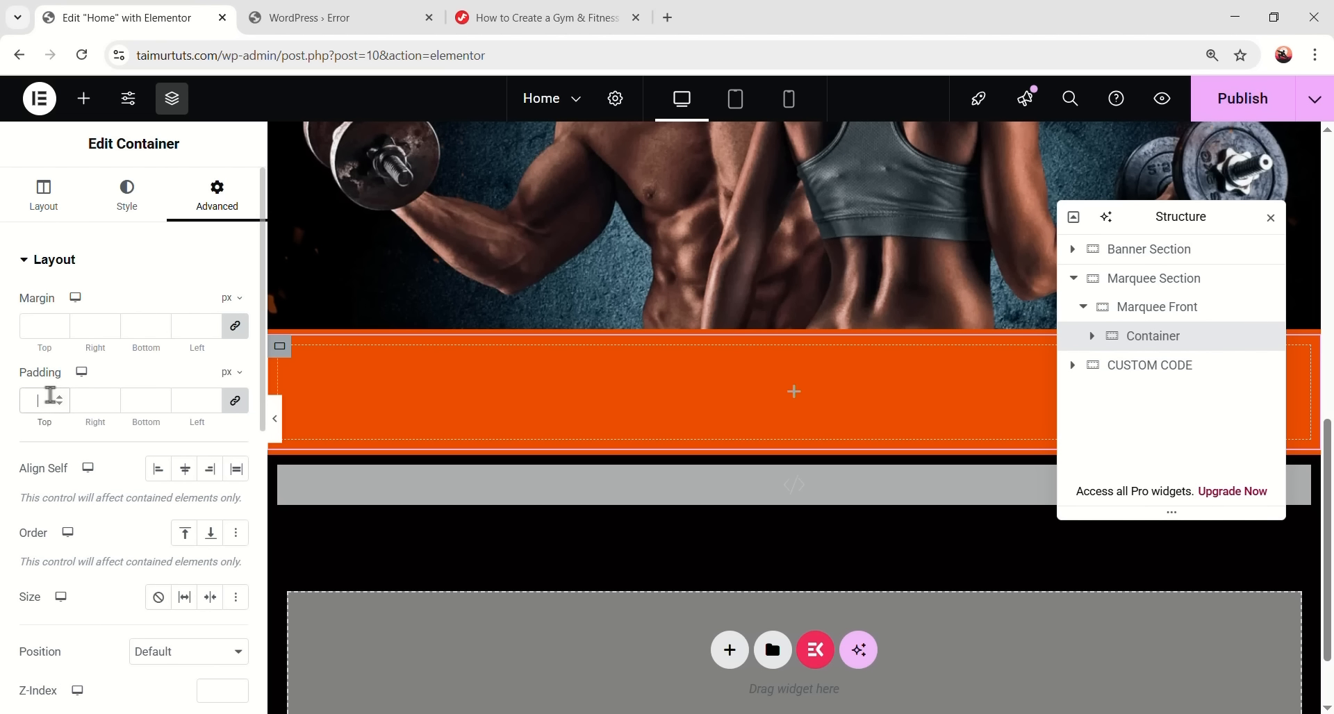
pyautogui.write('0')
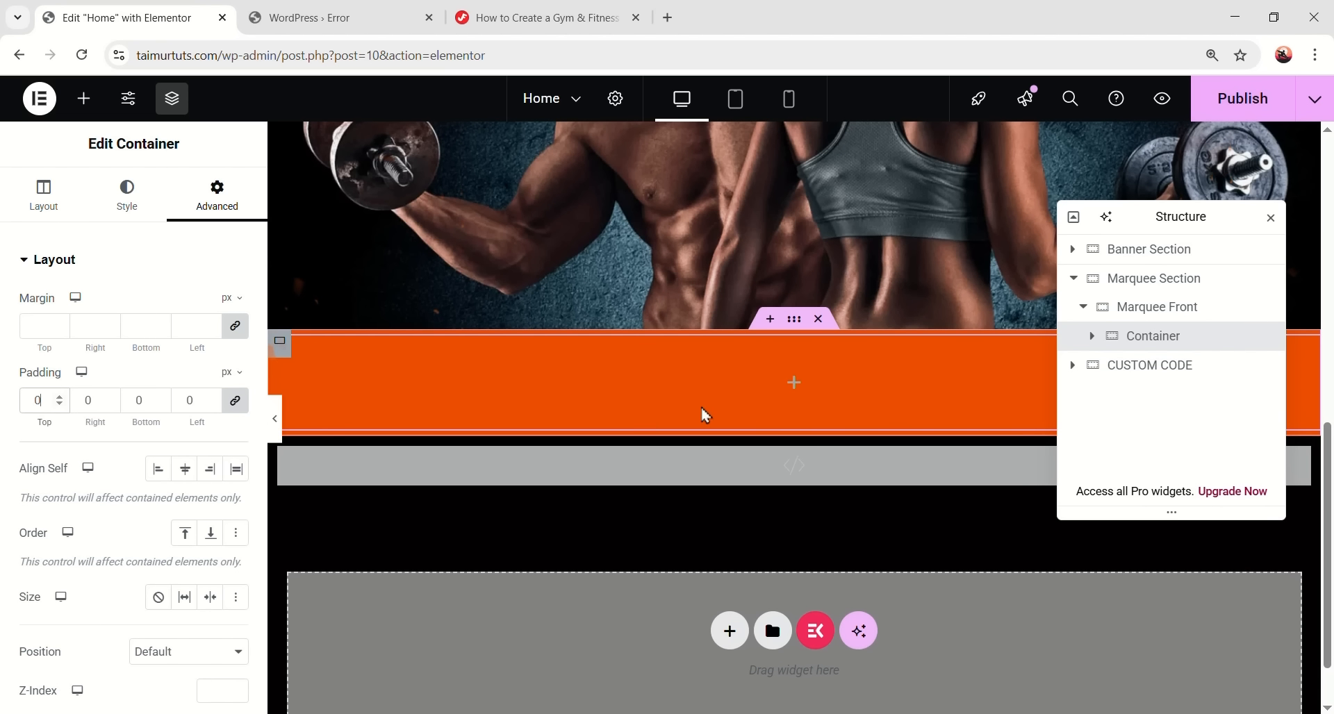
pyautogui.click(83, 98)
# - Drop an Icon List into the inner container and delete its second and third items
pyautogui.write('icon list')
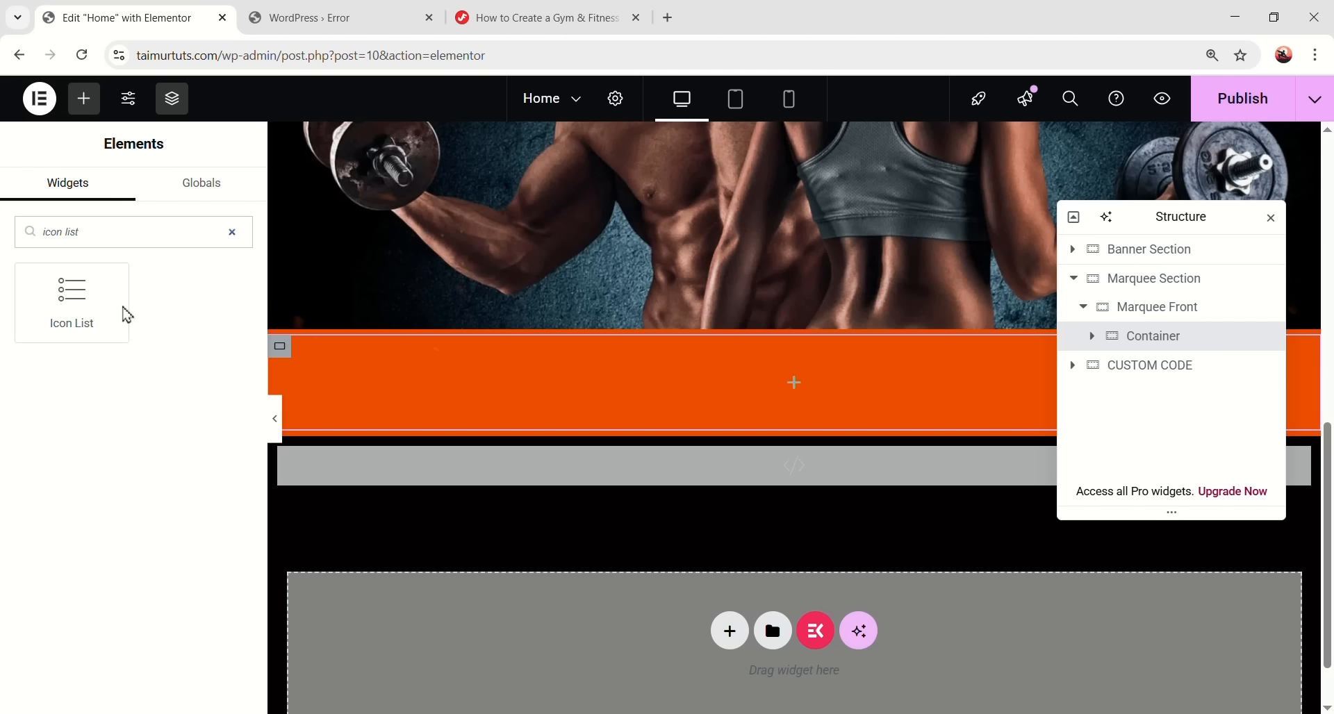
pyautogui.moveTo(126, 314); pyautogui.dragTo(721, 378)
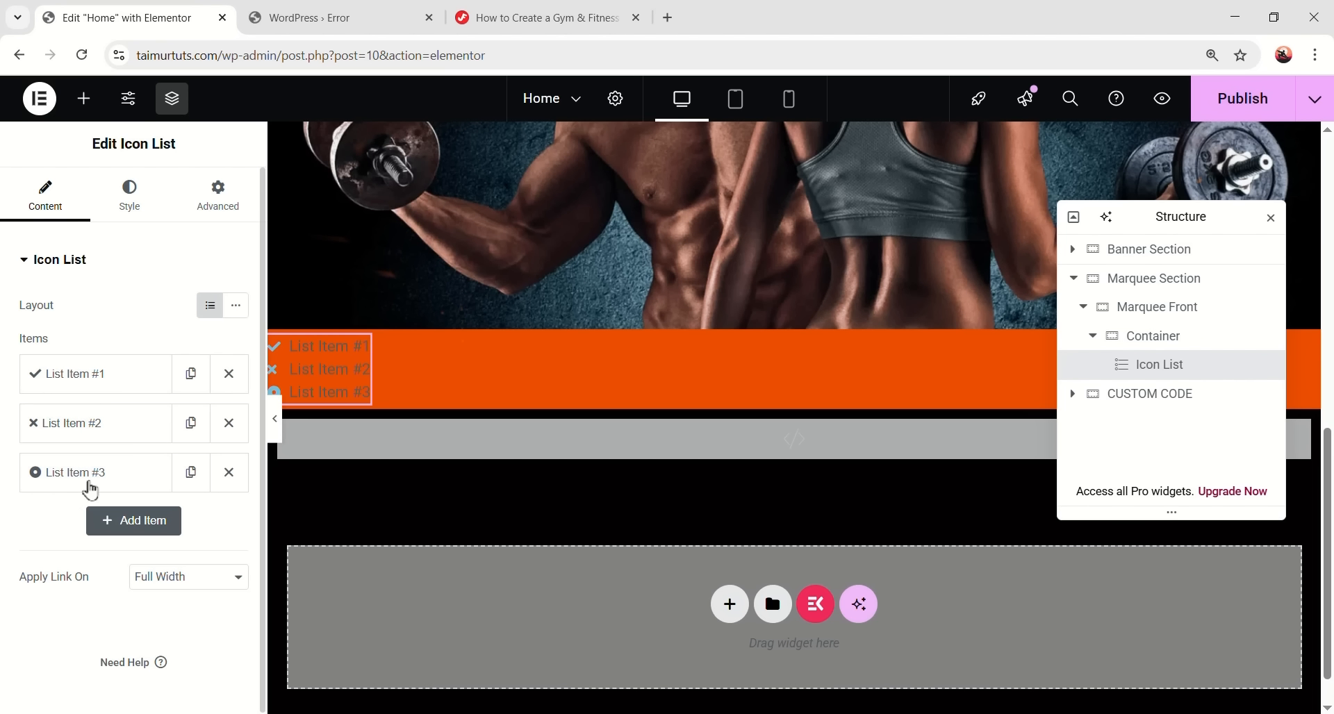
pyautogui.click(229, 472)
pyautogui.click(229, 423)
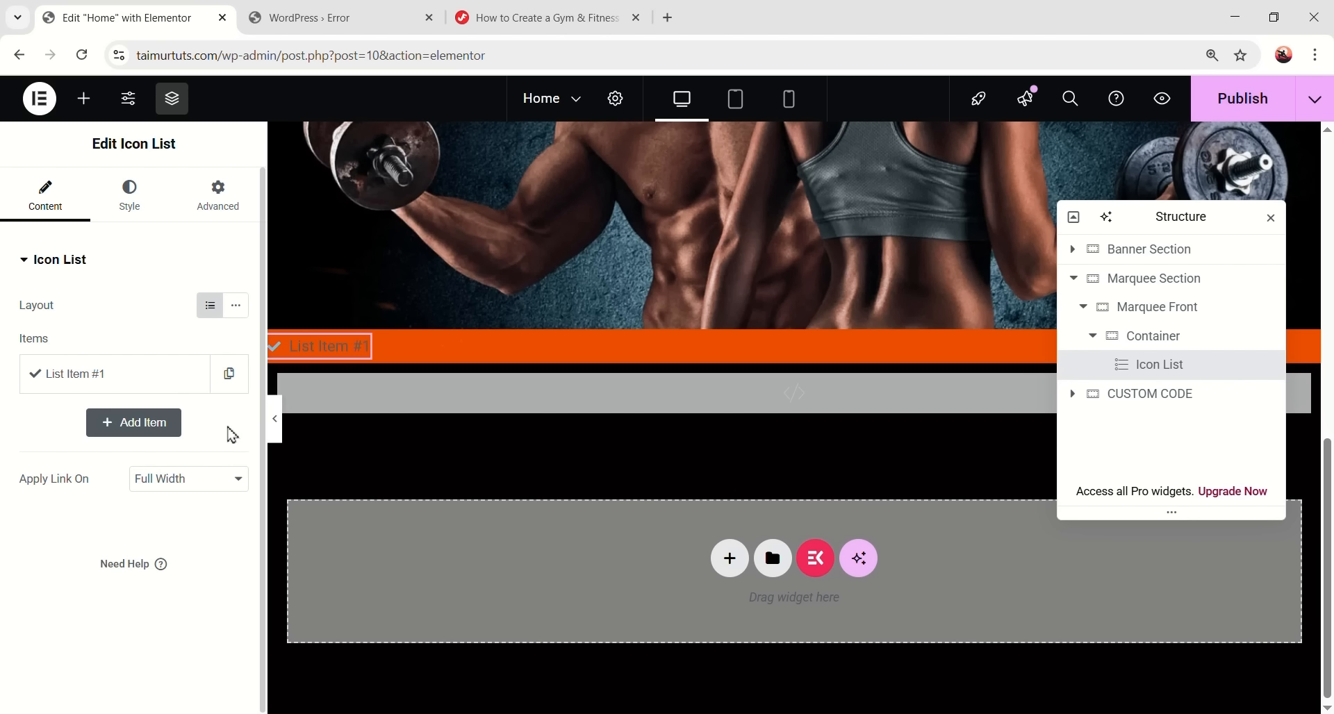
# - Rename the remaining item 'Dead Lift', remove its checkmark icon, and choose Upload SVG
pyautogui.click(63, 378)
pyautogui.moveTo(100, 437); pyautogui.dragTo(39, 439)
pyautogui.write('Dead LEf')
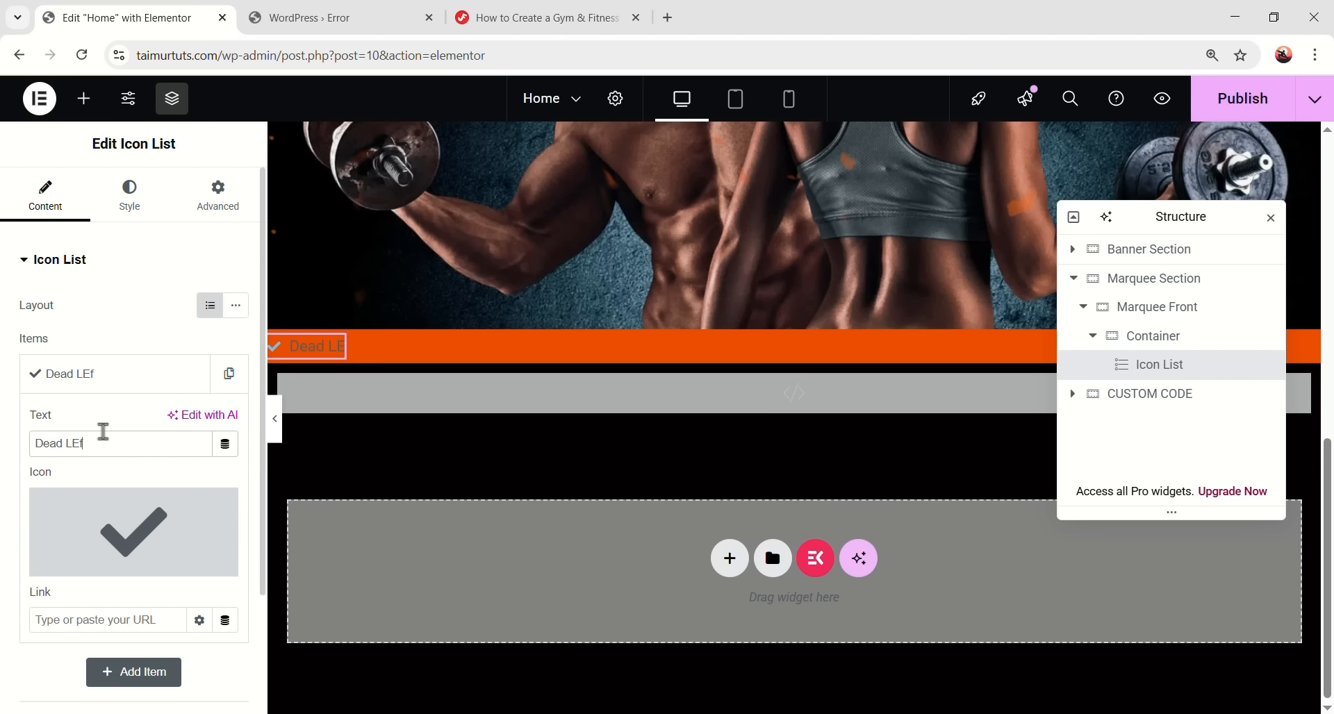
pyautogui.write('t')
pyautogui.press('BackSpace')
pyautogui.press('BackSpace')
pyautogui.press('BackSpace')
pyautogui.write('ift')
pyautogui.moveTo(156, 507)
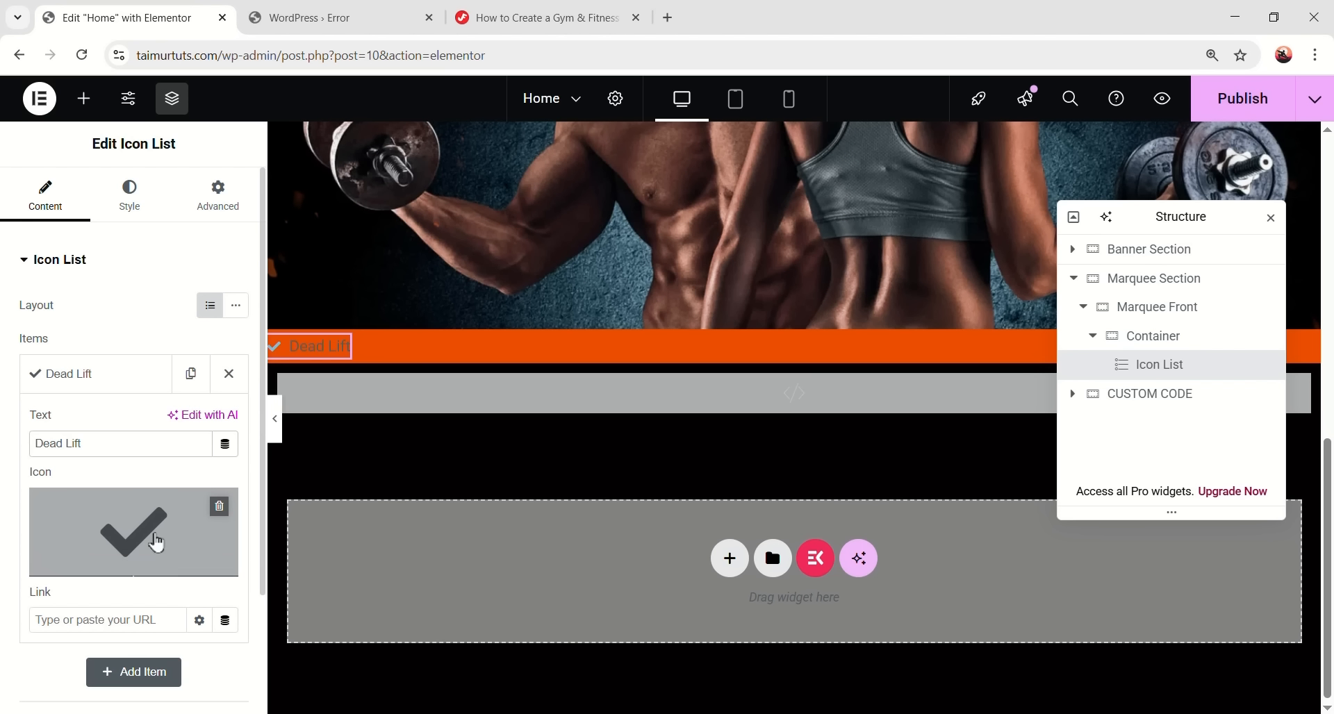
pyautogui.click(219, 508)
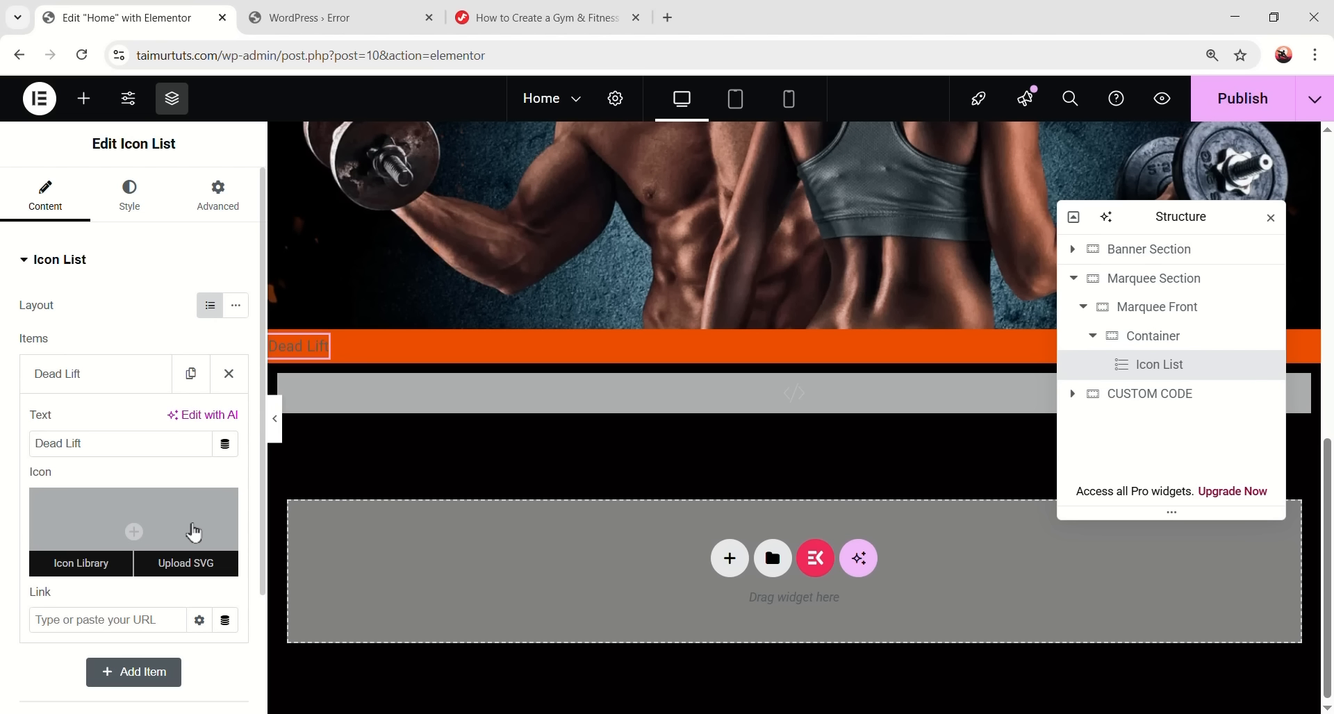
pyautogui.click(205, 571)
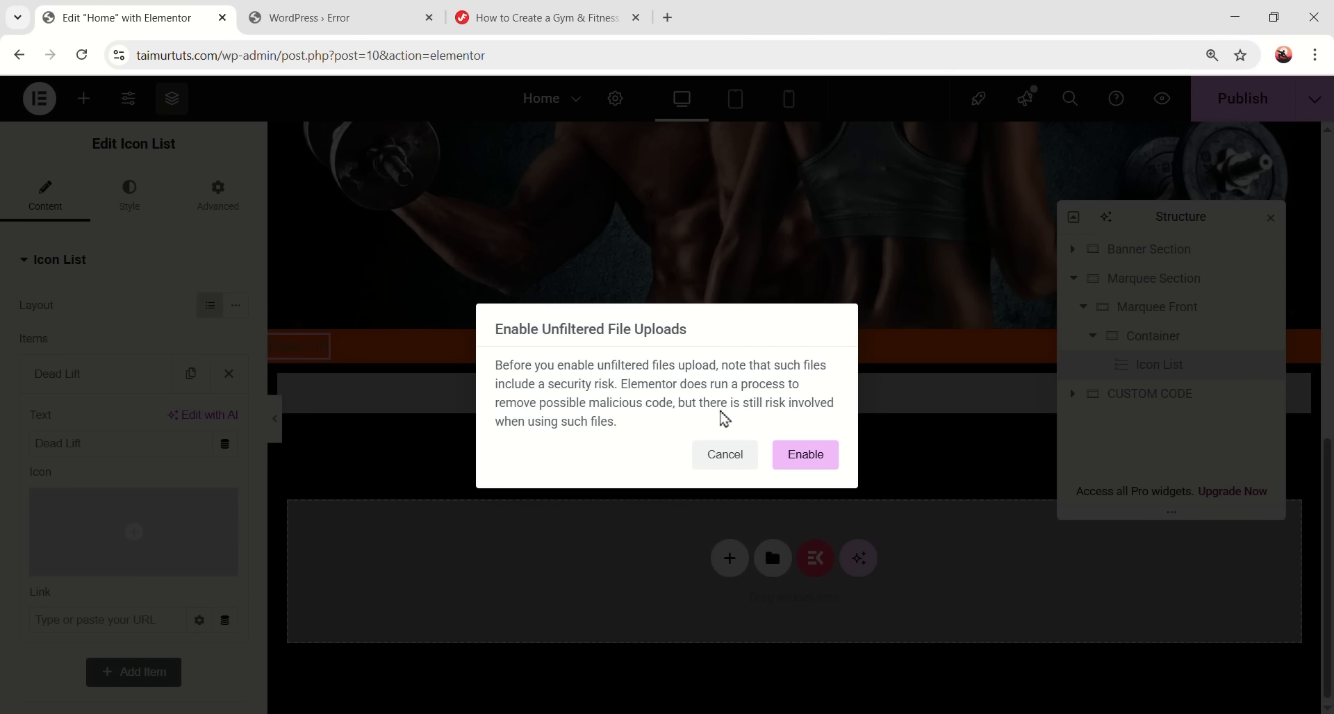
# - Allow unfiltered uploads, upload the four SVG files from the svg folder, and close Insert Media
pyautogui.click(804, 462)
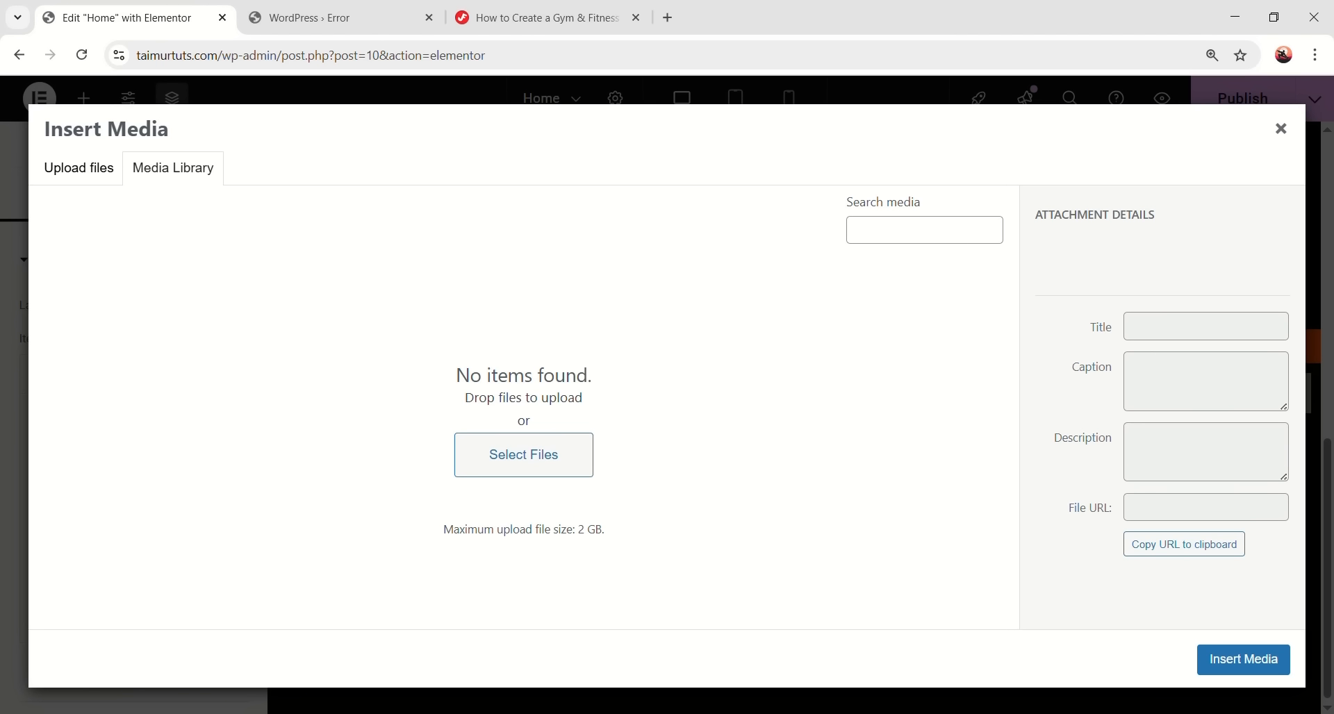
pyautogui.click(305, 713)
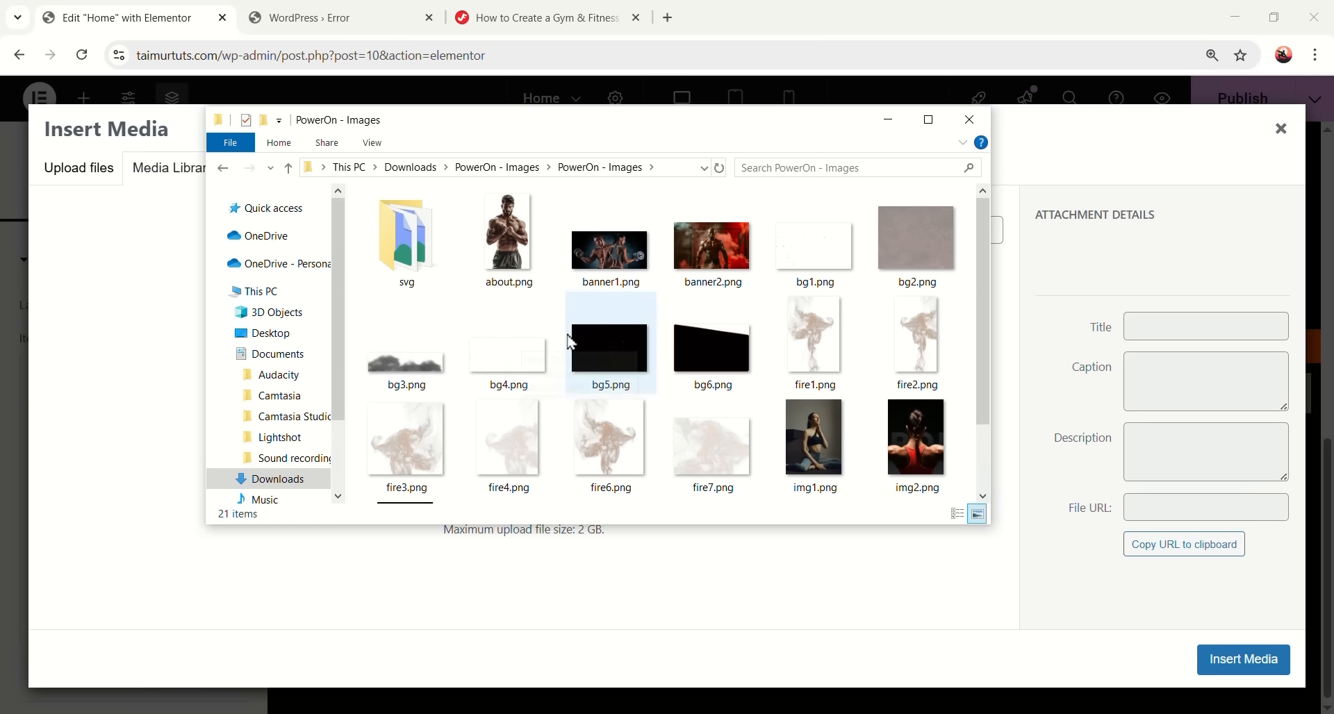
pyautogui.click(410, 291)
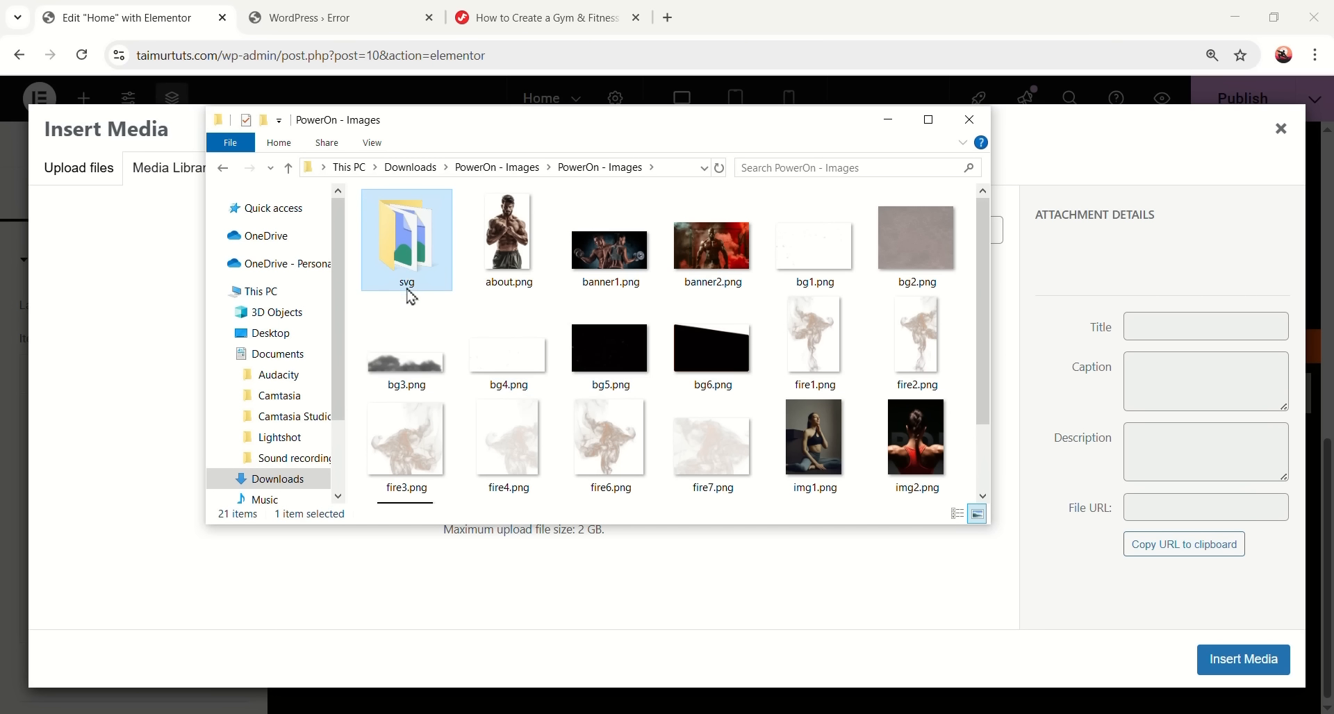
pyautogui.doubleClick(425, 288)
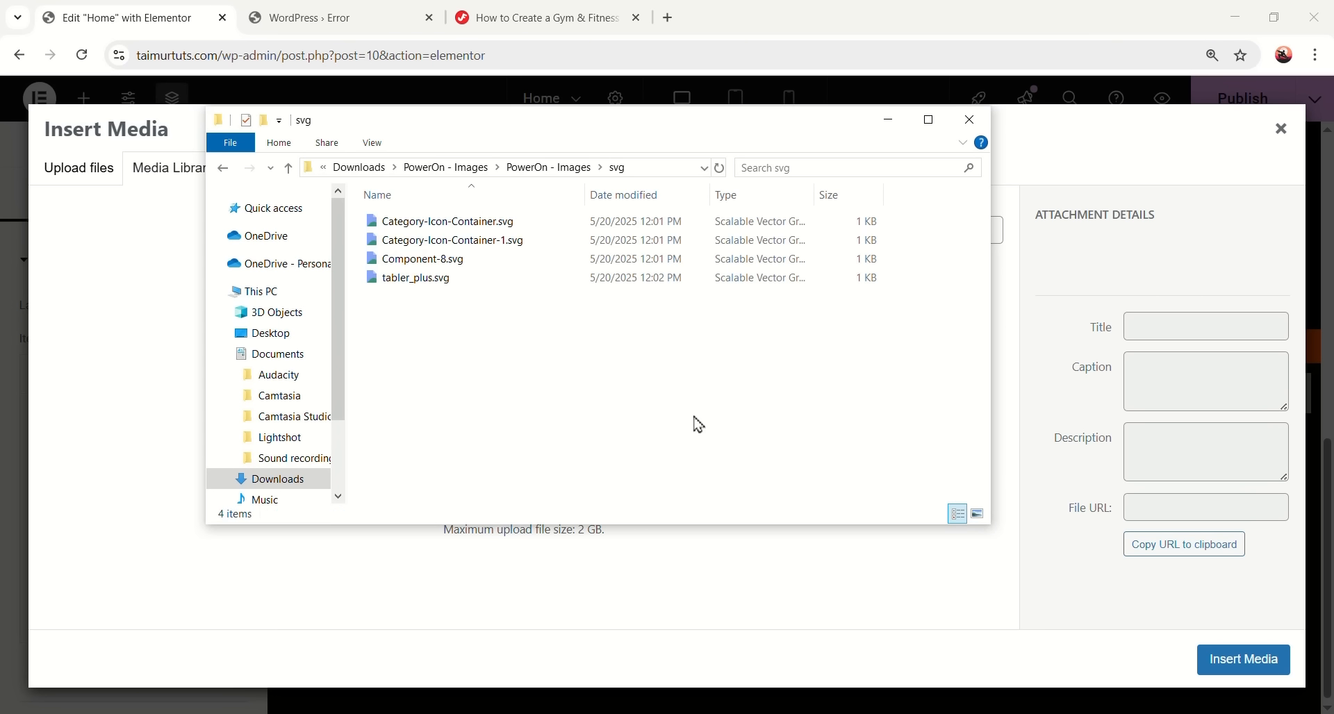
pyautogui.moveTo(659, 363); pyautogui.dragTo(549, 221)
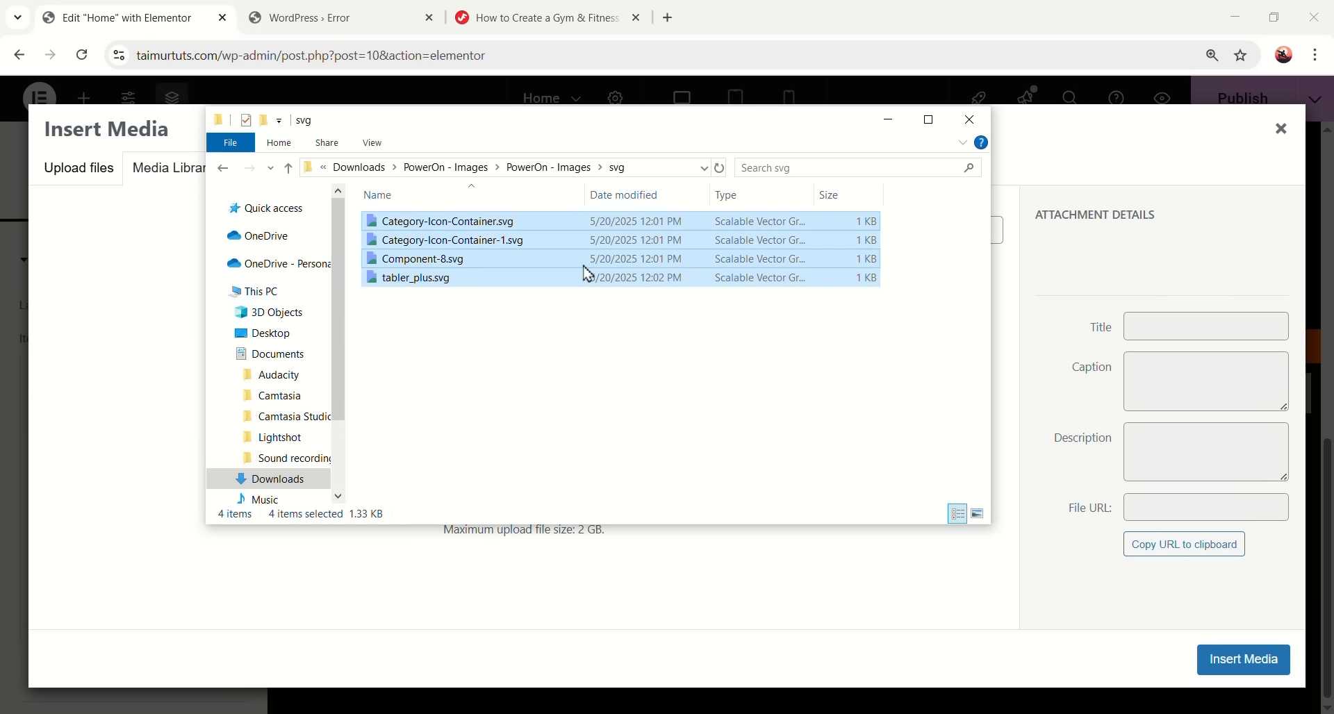
pyautogui.moveTo(587, 125); pyautogui.dragTo(983, 142)
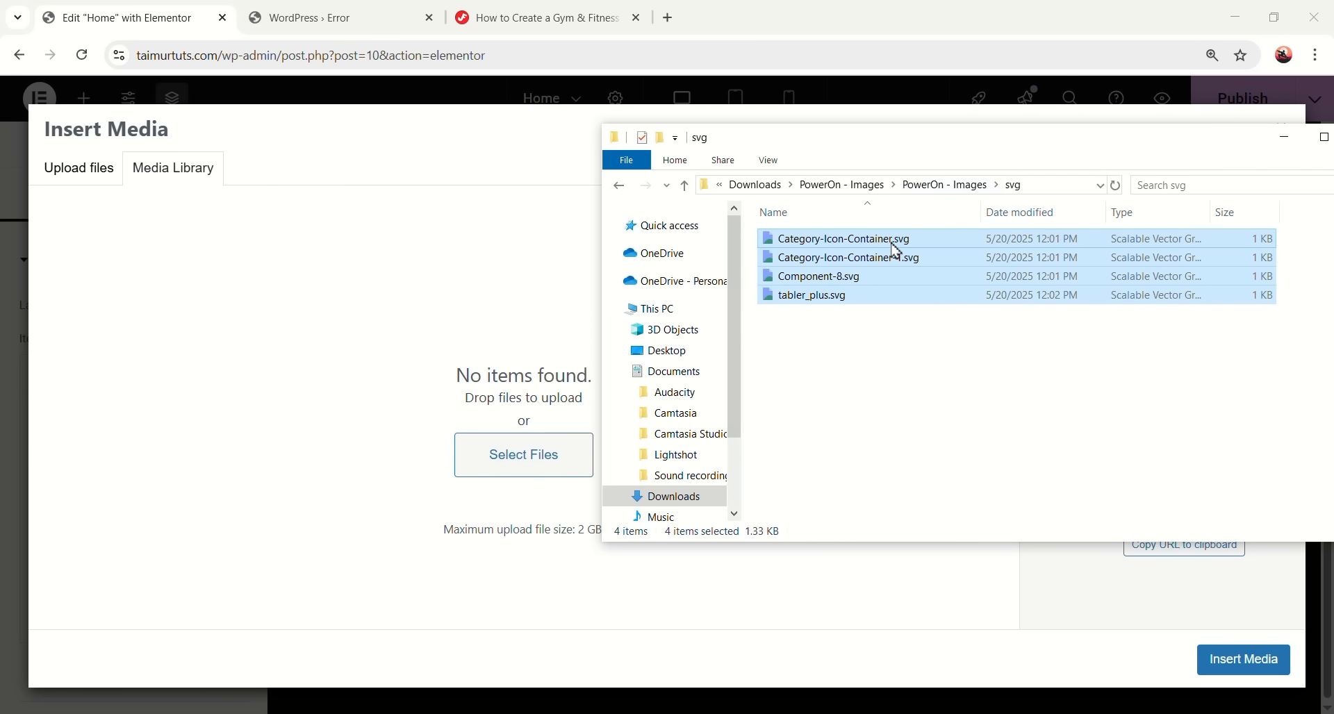
pyautogui.moveTo(894, 239); pyautogui.dragTo(459, 387)
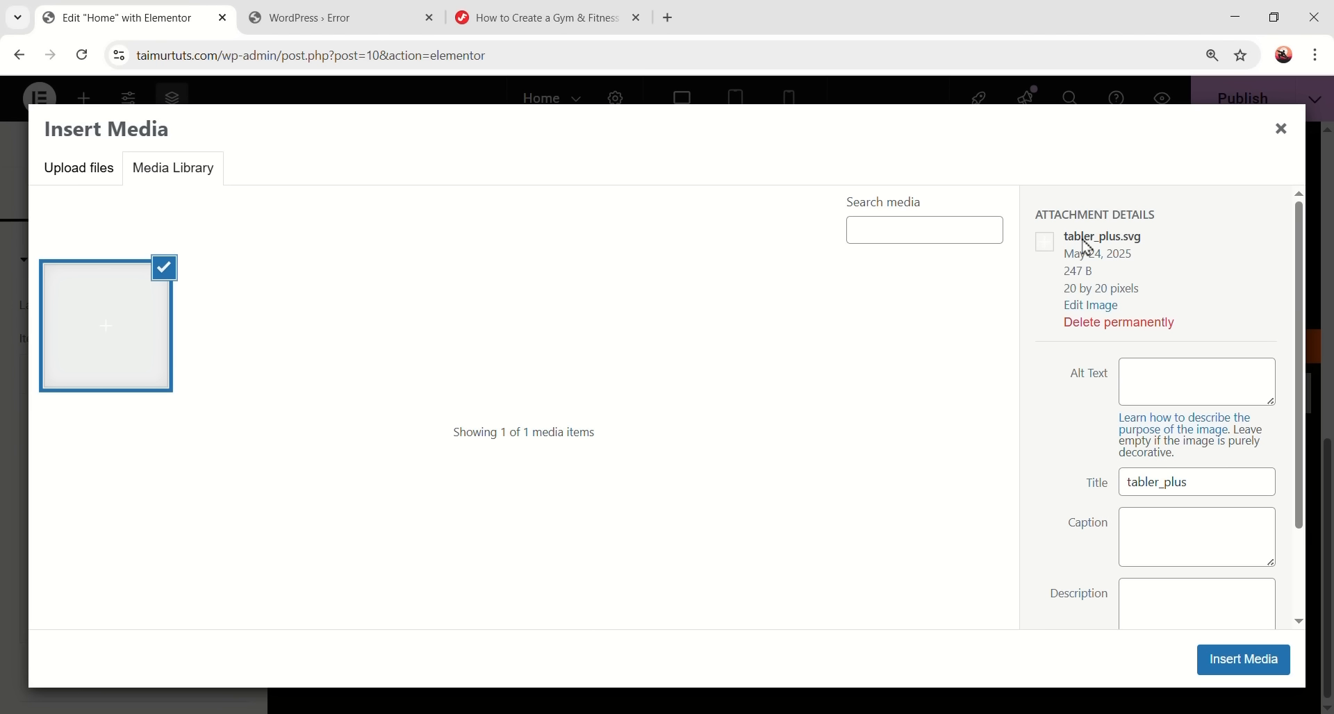
pyautogui.click(1286, 134)
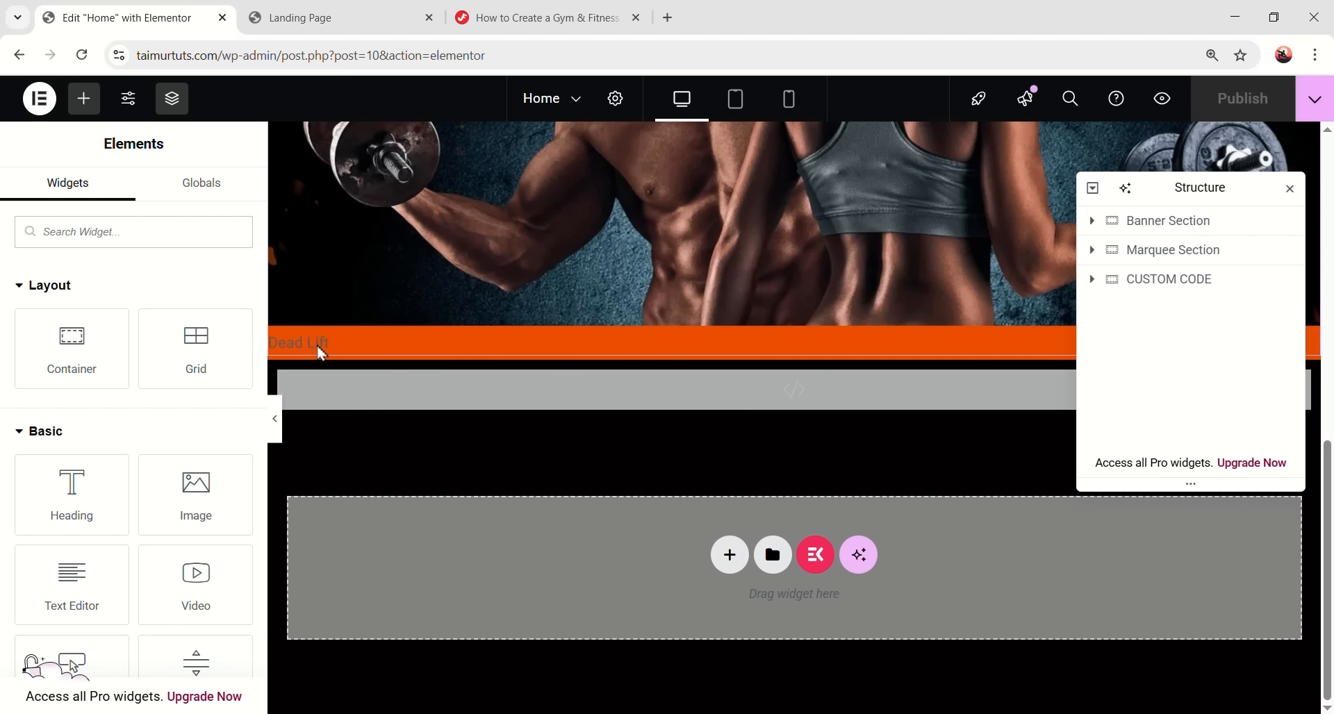
# - Select the orange strip's Icon List from Structure and give Dead Lift the black star SVG icon
pyautogui.click(1092, 250)
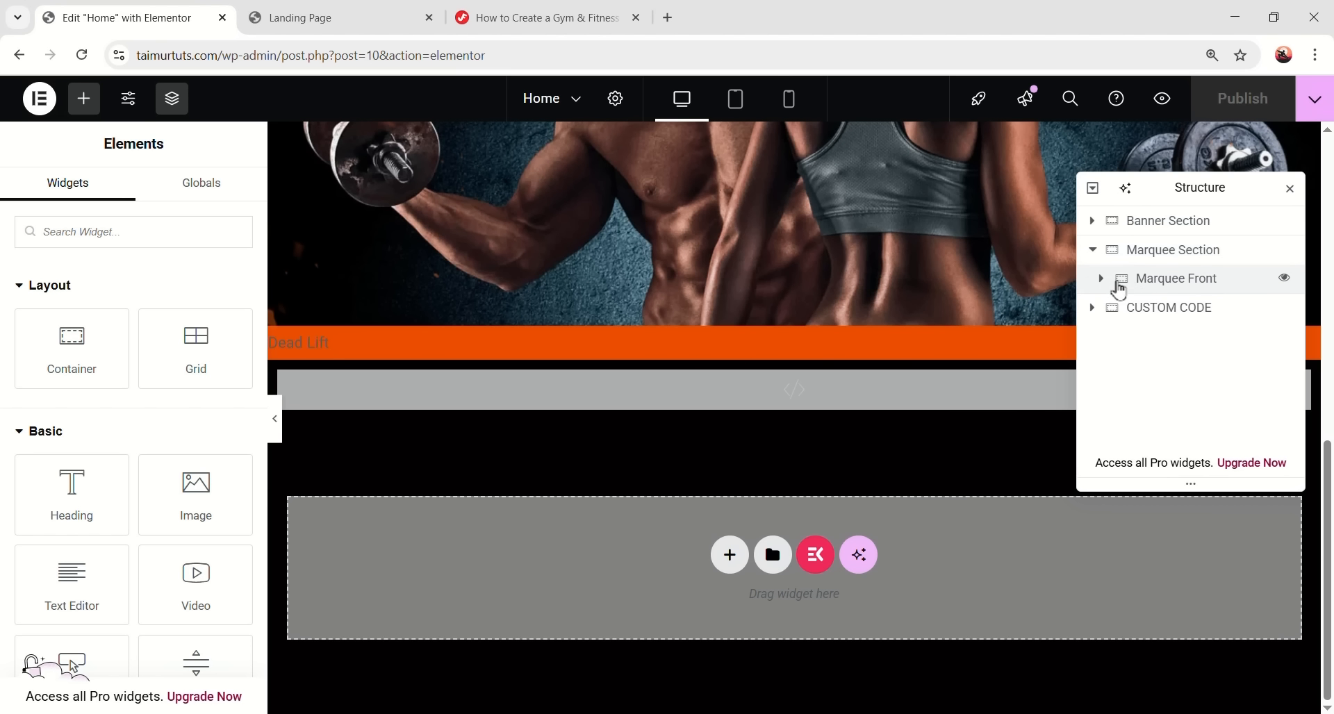
pyautogui.click(1102, 279)
pyautogui.click(1107, 306)
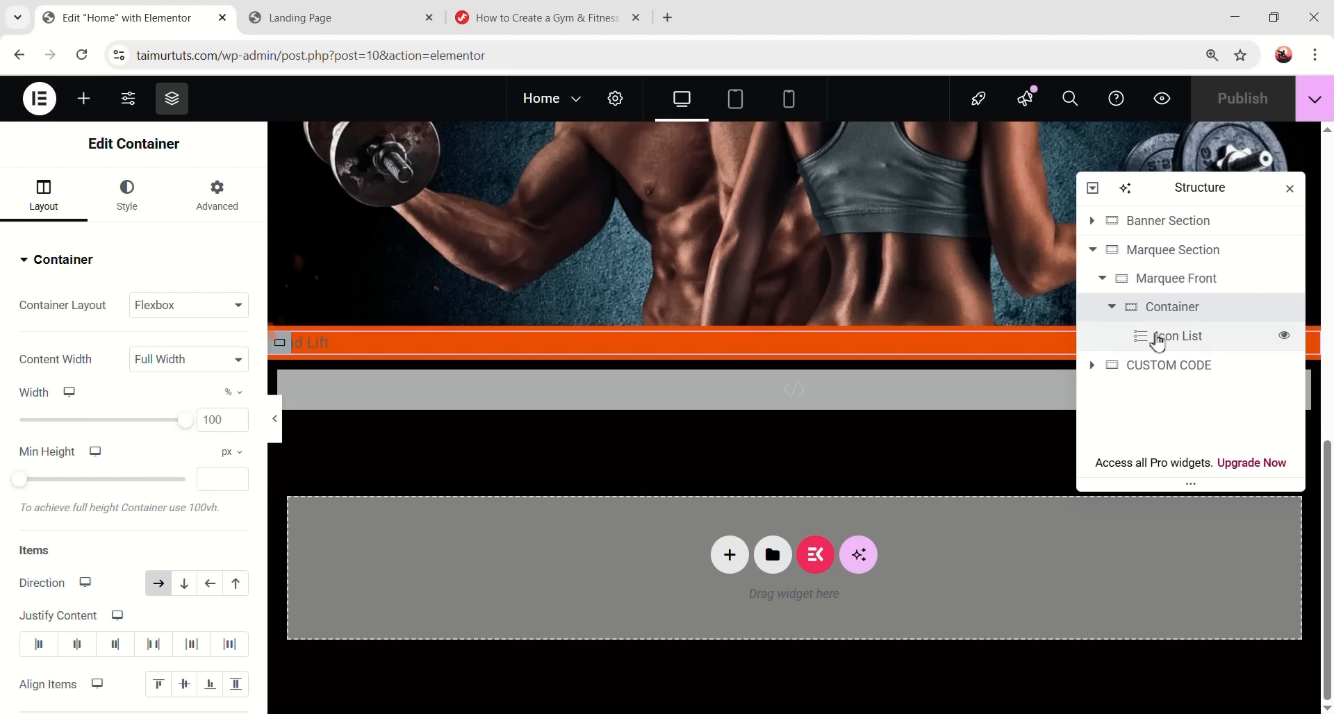
pyautogui.click(1152, 336)
pyautogui.click(221, 386)
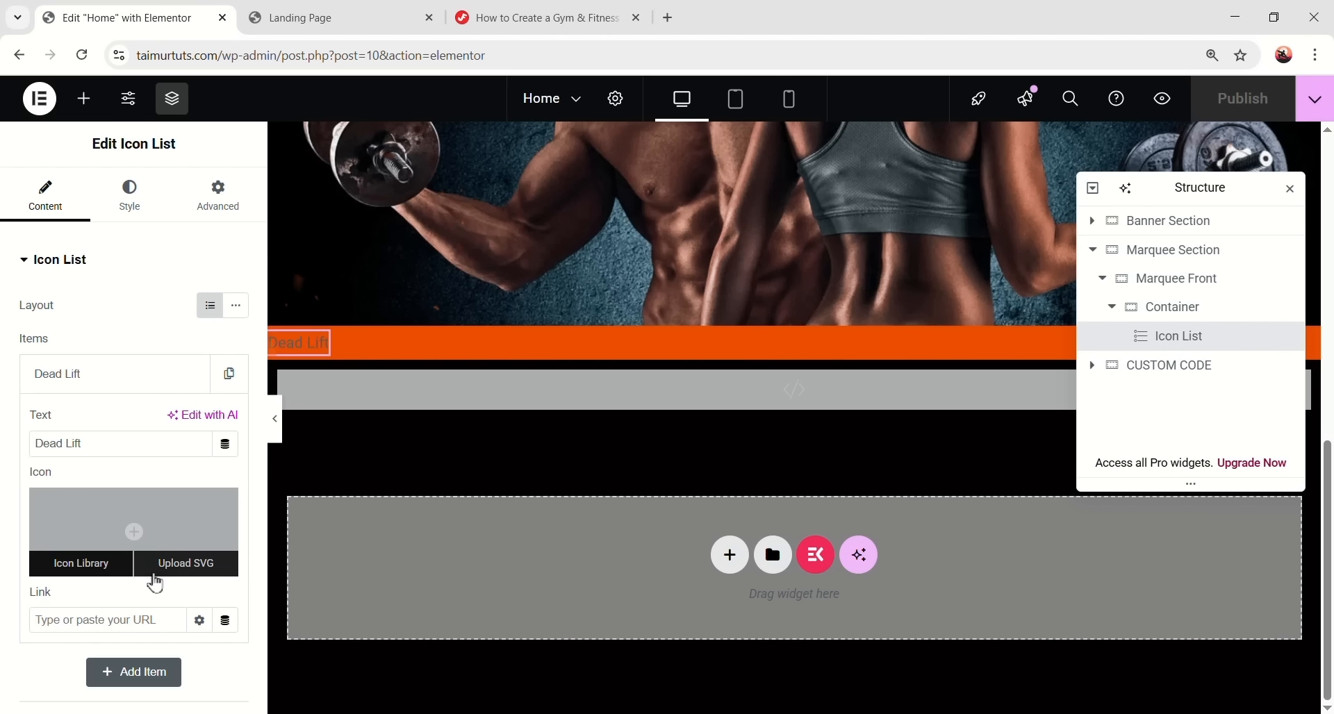
pyautogui.click(196, 571)
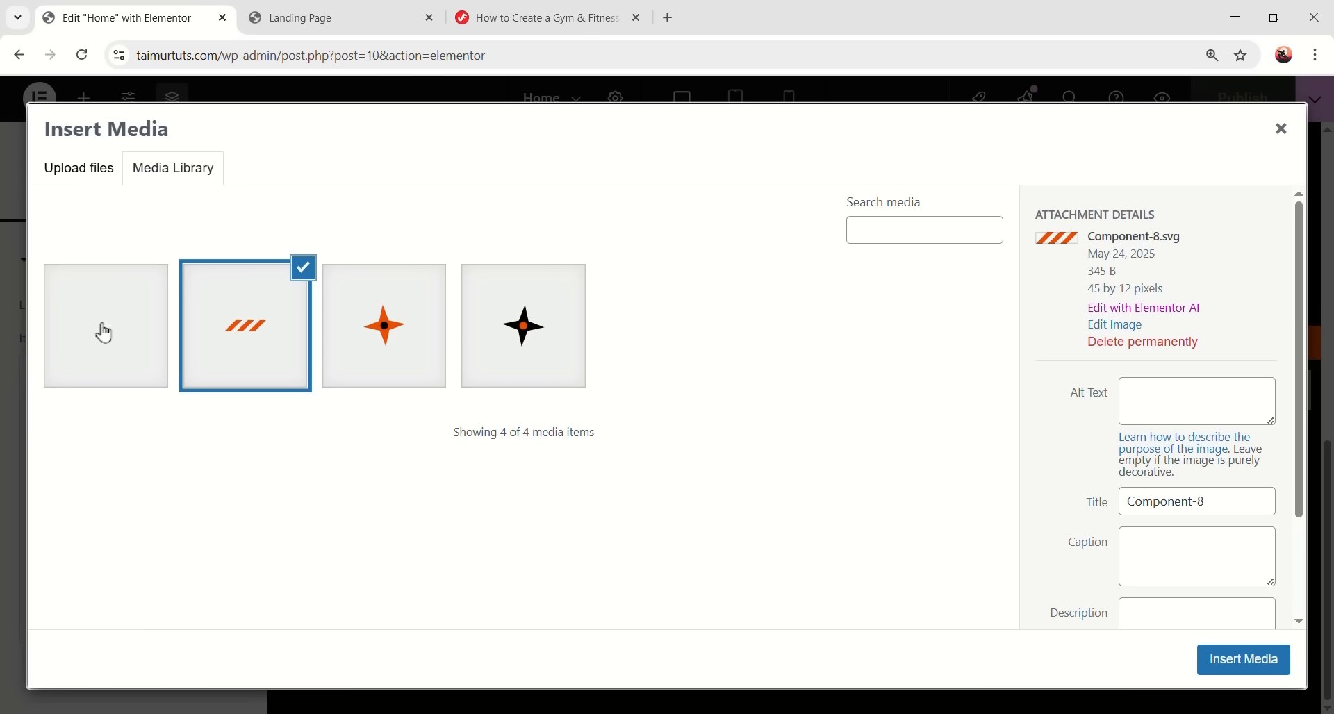
pyautogui.click(468, 347)
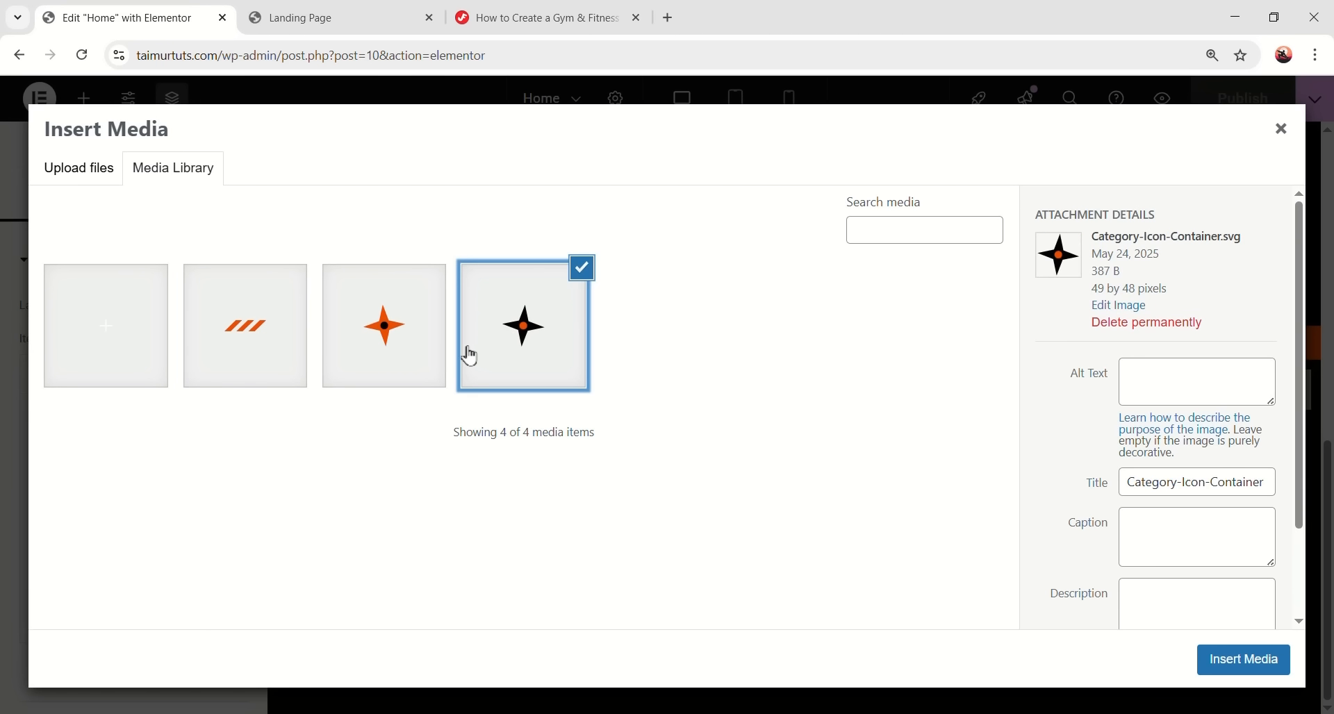
pyautogui.click(1243, 677)
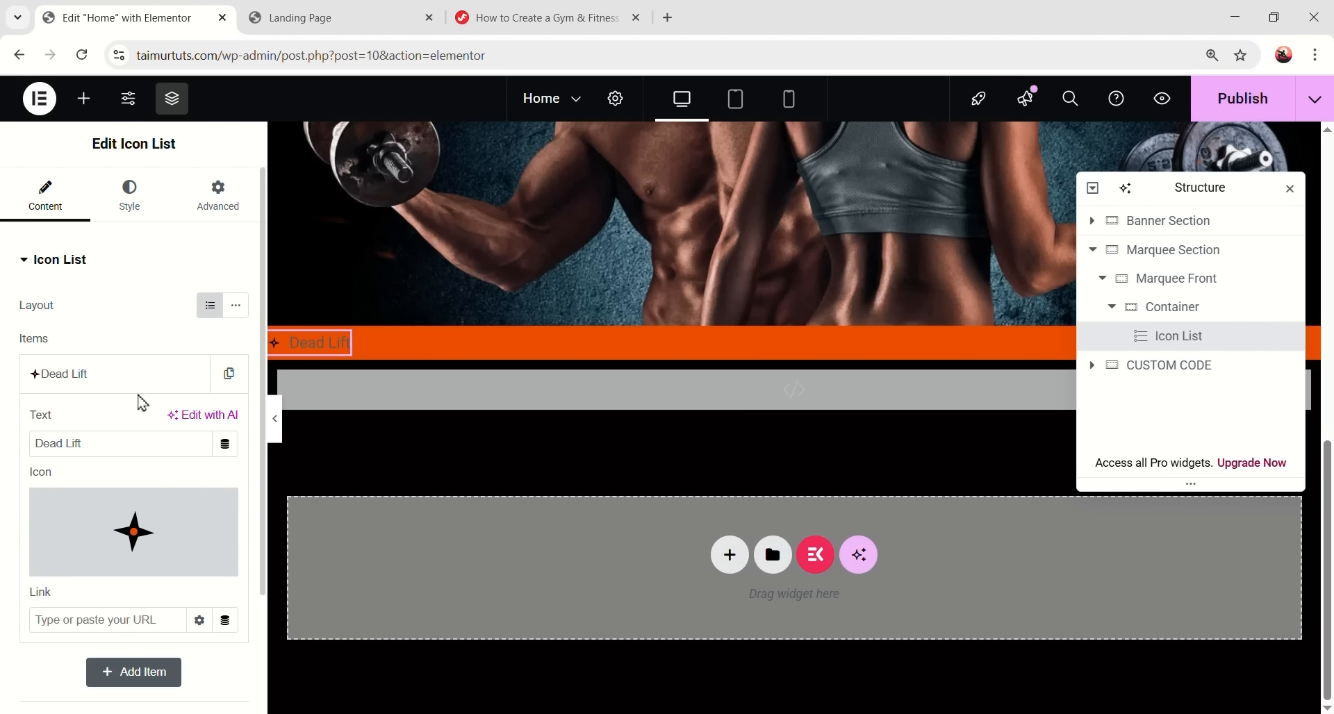
# - Duplicate the Dead Lift item until there are four copies
pyautogui.click(115, 379)
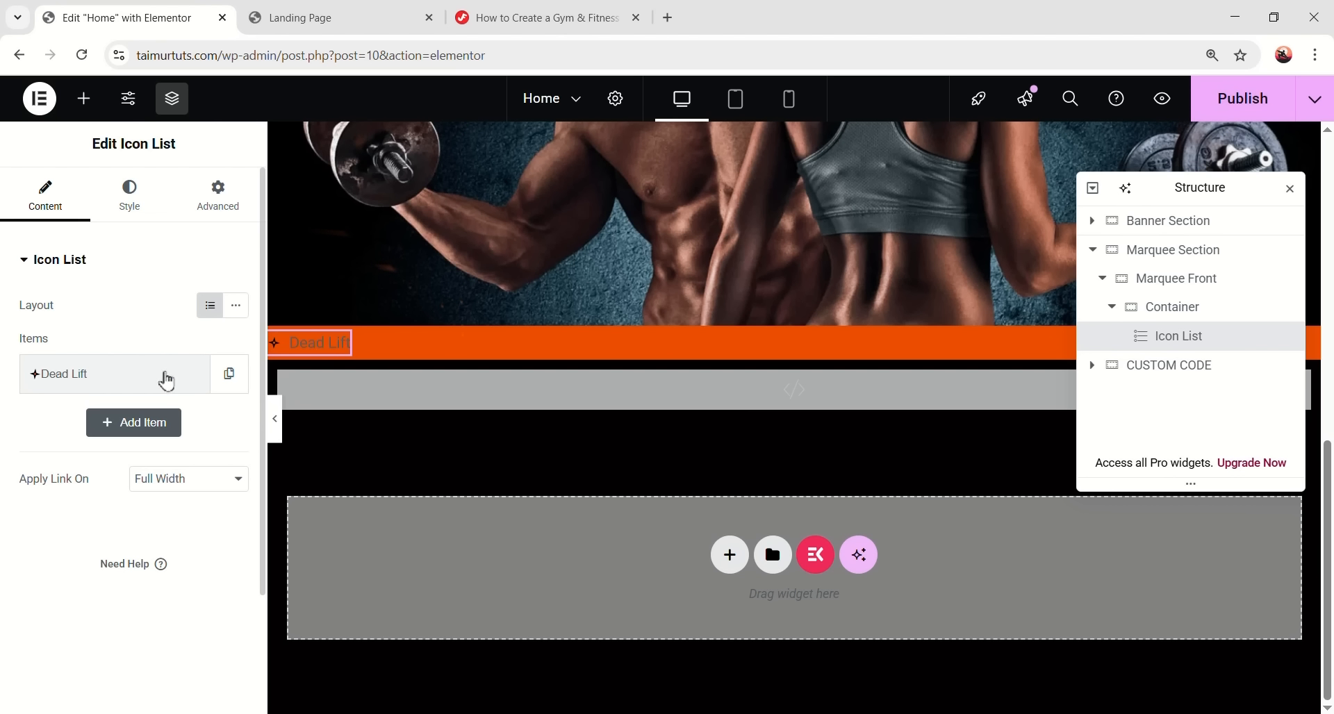
pyautogui.click(228, 374)
pyautogui.click(191, 423)
pyautogui.click(191, 472)
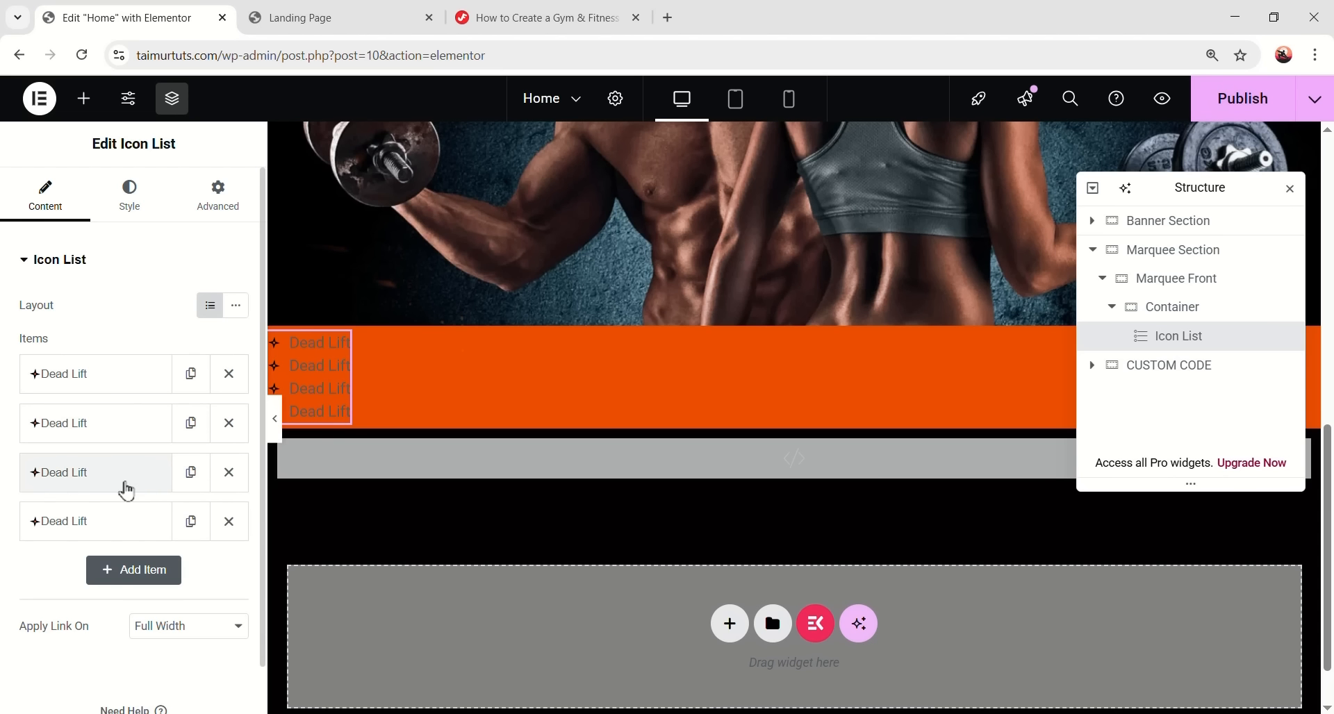
# - Rename the second, third and fourth items to Pilates, Cardio and Plank
pyautogui.click(106, 435)
pyautogui.tripleClick(40, 486)
pyautogui.write('Pilates')
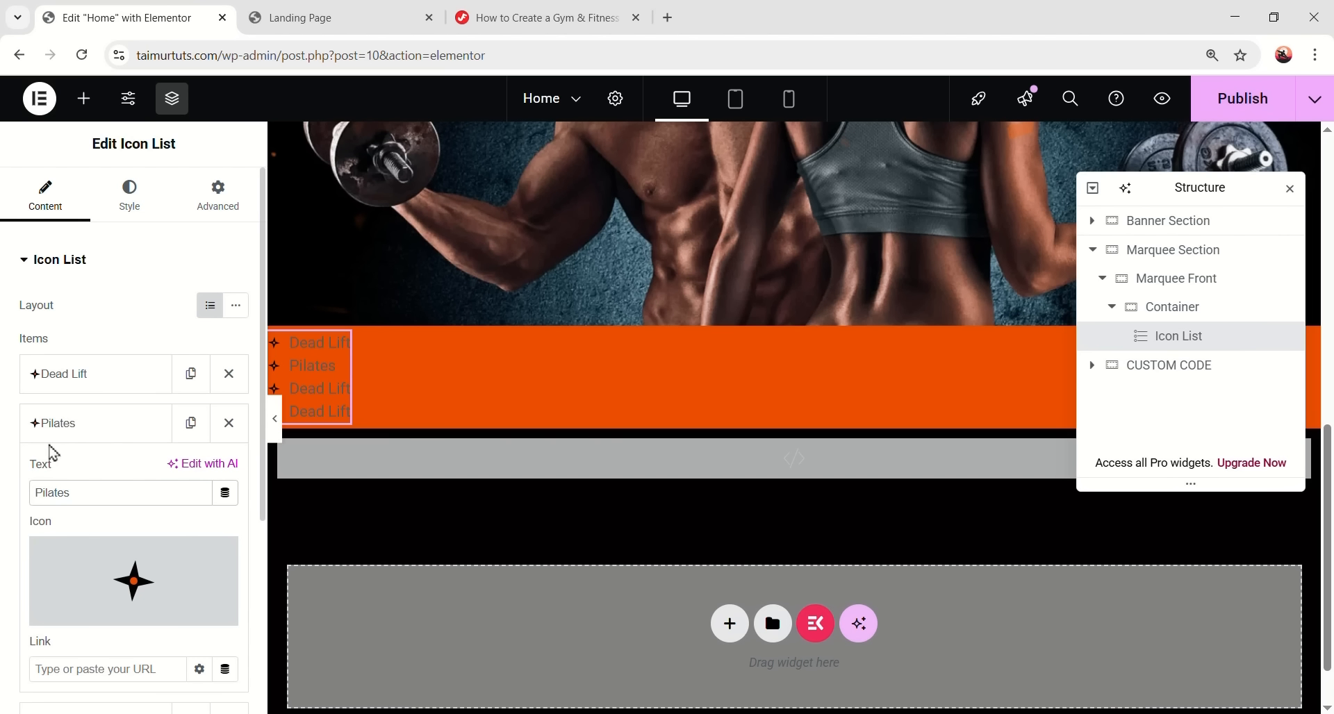
pyautogui.click(55, 429)
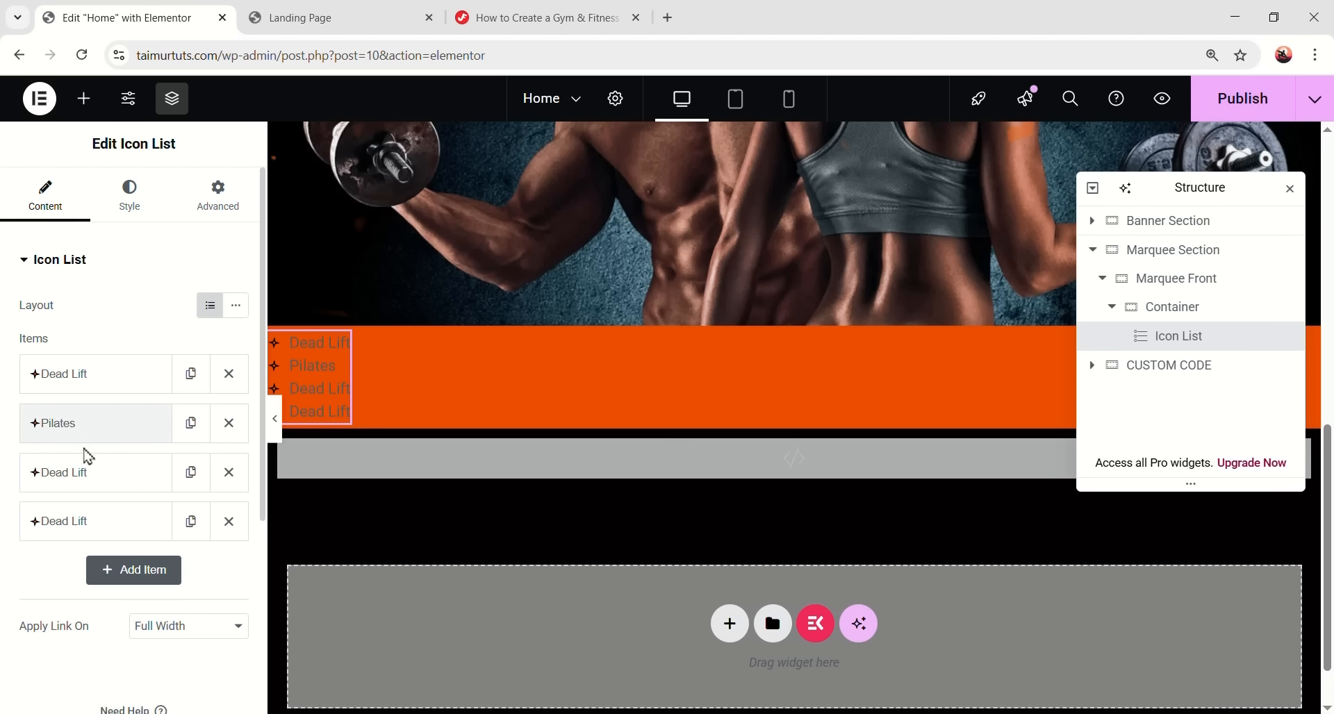
pyautogui.click(95, 472)
pyautogui.write('Cardio')
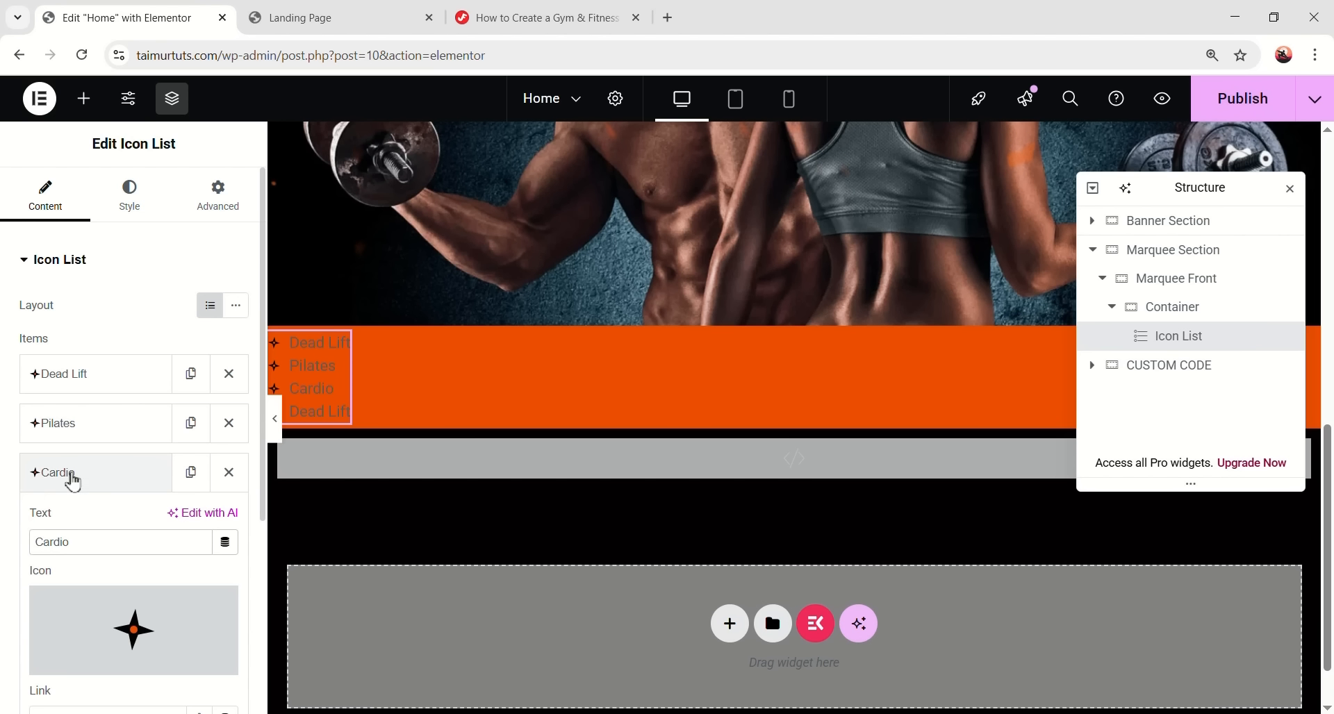
pyautogui.click(69, 471)
pyautogui.click(75, 521)
pyautogui.write('Plank')
pyautogui.click(115, 525)
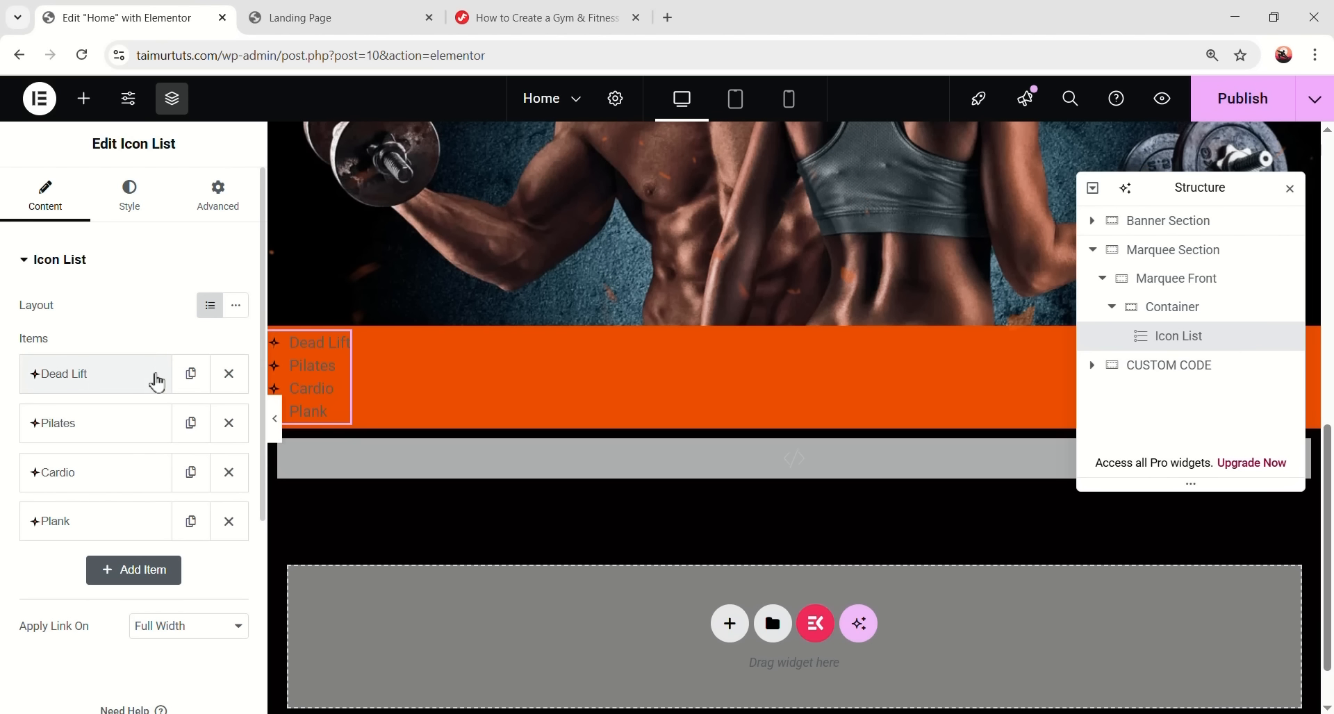
pyautogui.doubleClick(186, 376)
# - Duplicate the Dead Lift, Pilates, Cardio and Plank items until there are four of each
pyautogui.click(186, 423)
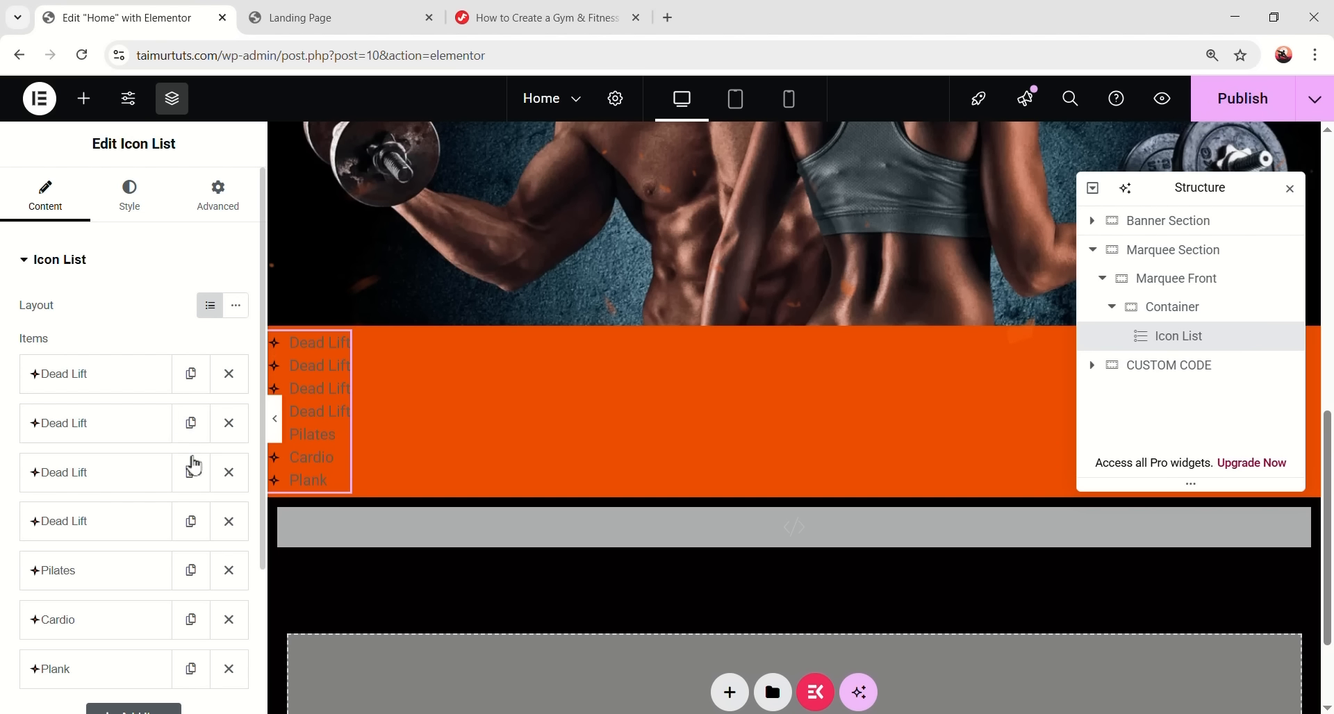
pyautogui.scroll(-3, 122, 441)
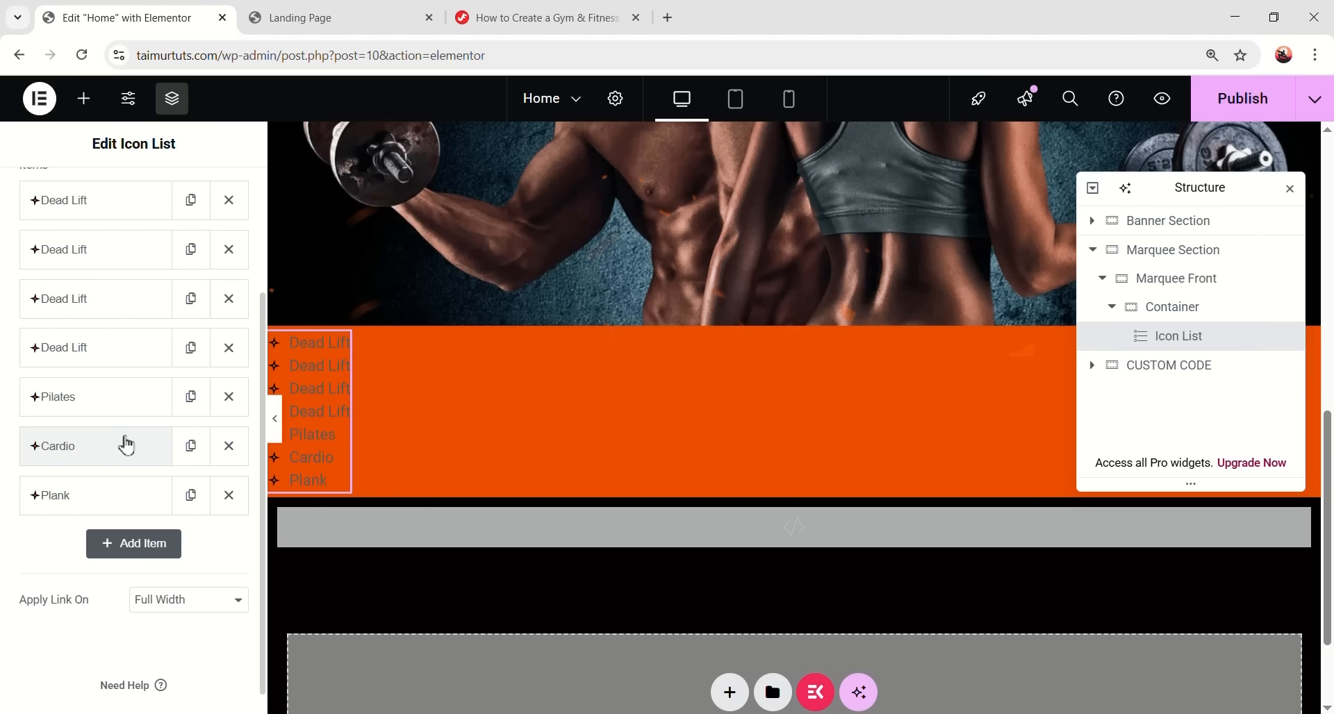
pyautogui.click(191, 397)
pyautogui.click(190, 445)
pyautogui.click(191, 494)
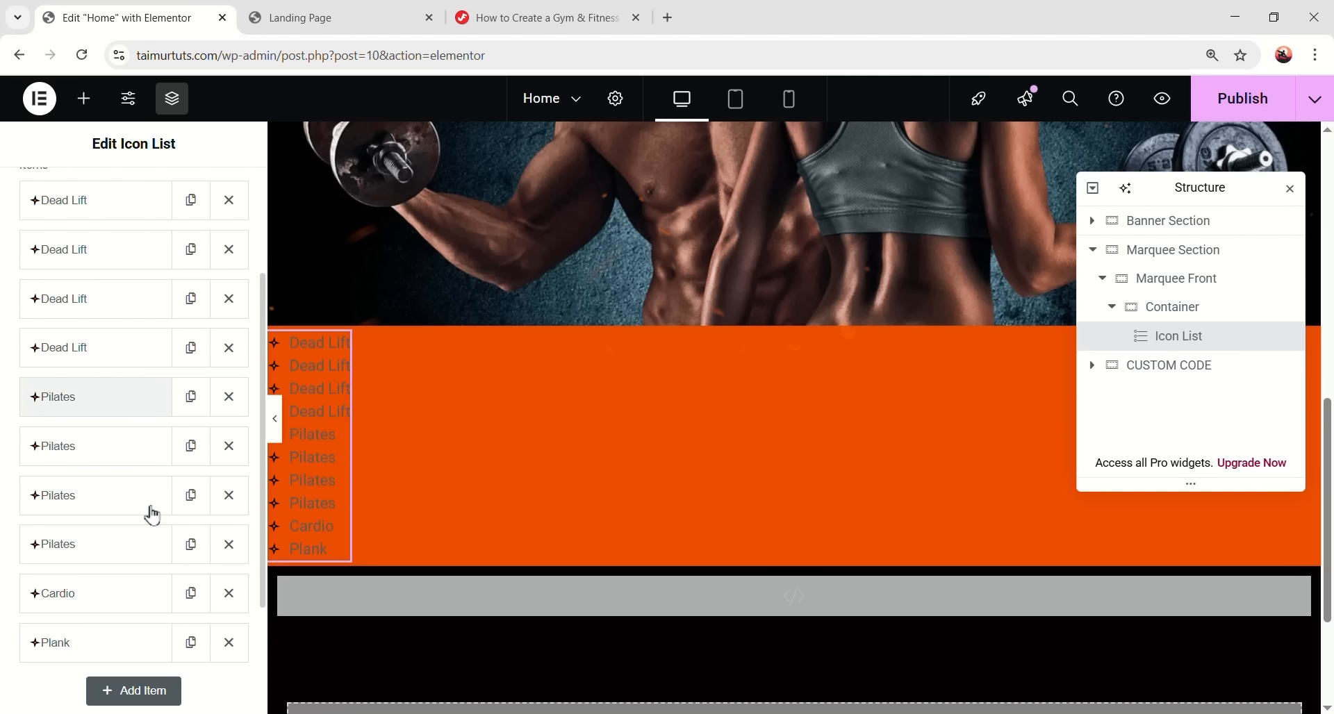
pyautogui.scroll(-3, 139, 544)
pyautogui.click(193, 424)
pyautogui.click(191, 467)
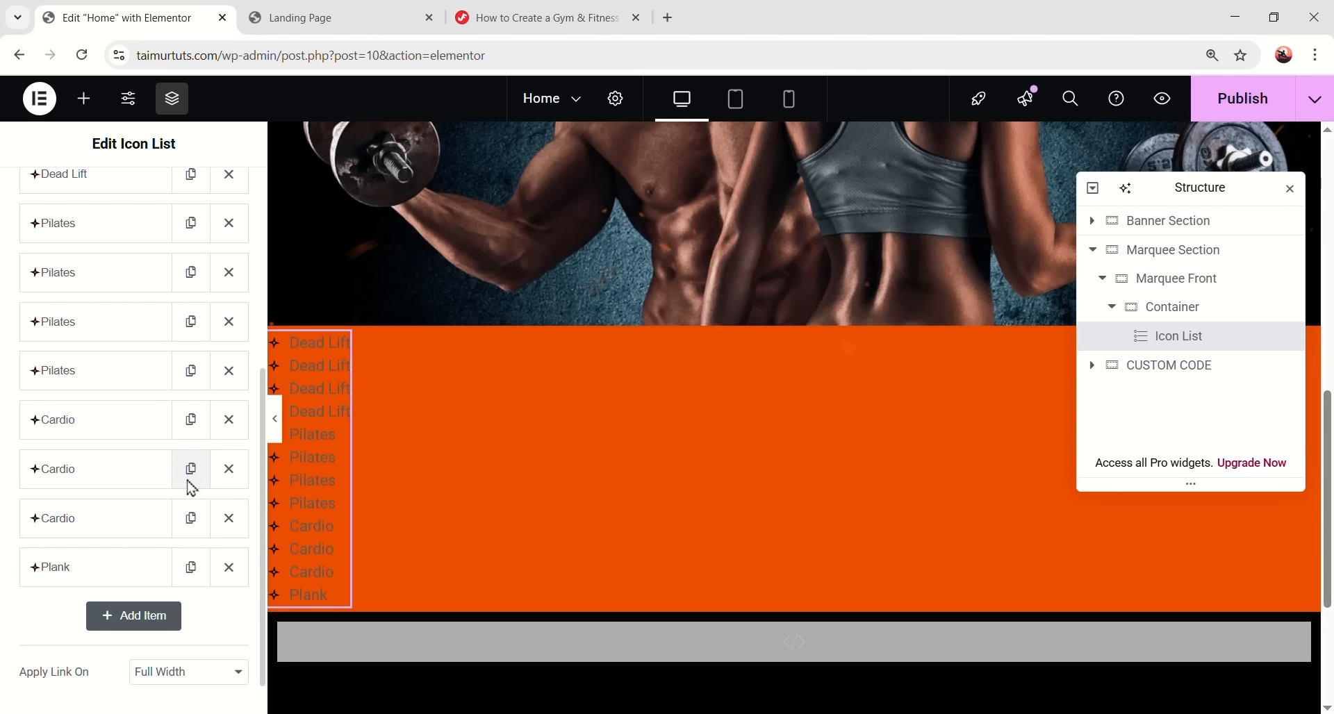
pyautogui.click(191, 472)
pyautogui.scroll(-3, 189, 479)
pyautogui.click(190, 472)
pyautogui.click(190, 517)
pyautogui.click(207, 522)
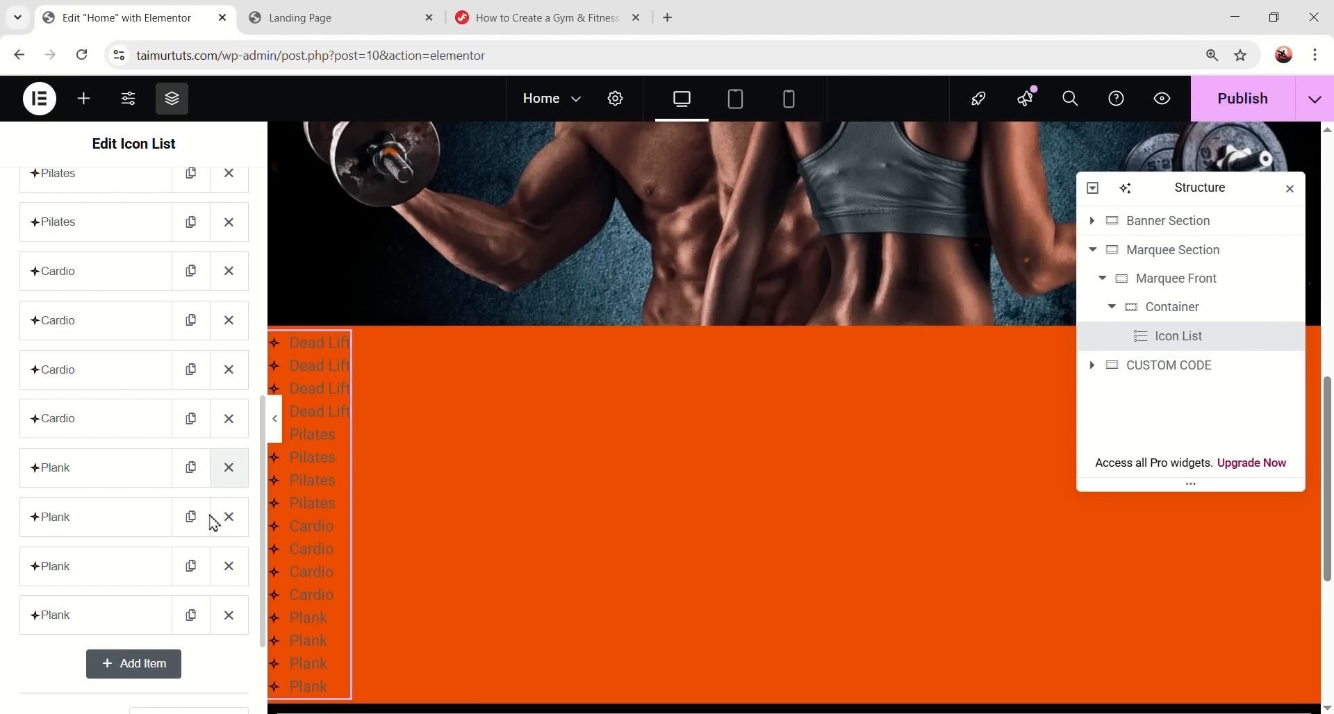
pyautogui.scroll(5, 125, 510)
pyautogui.scroll(2, 184, 521)
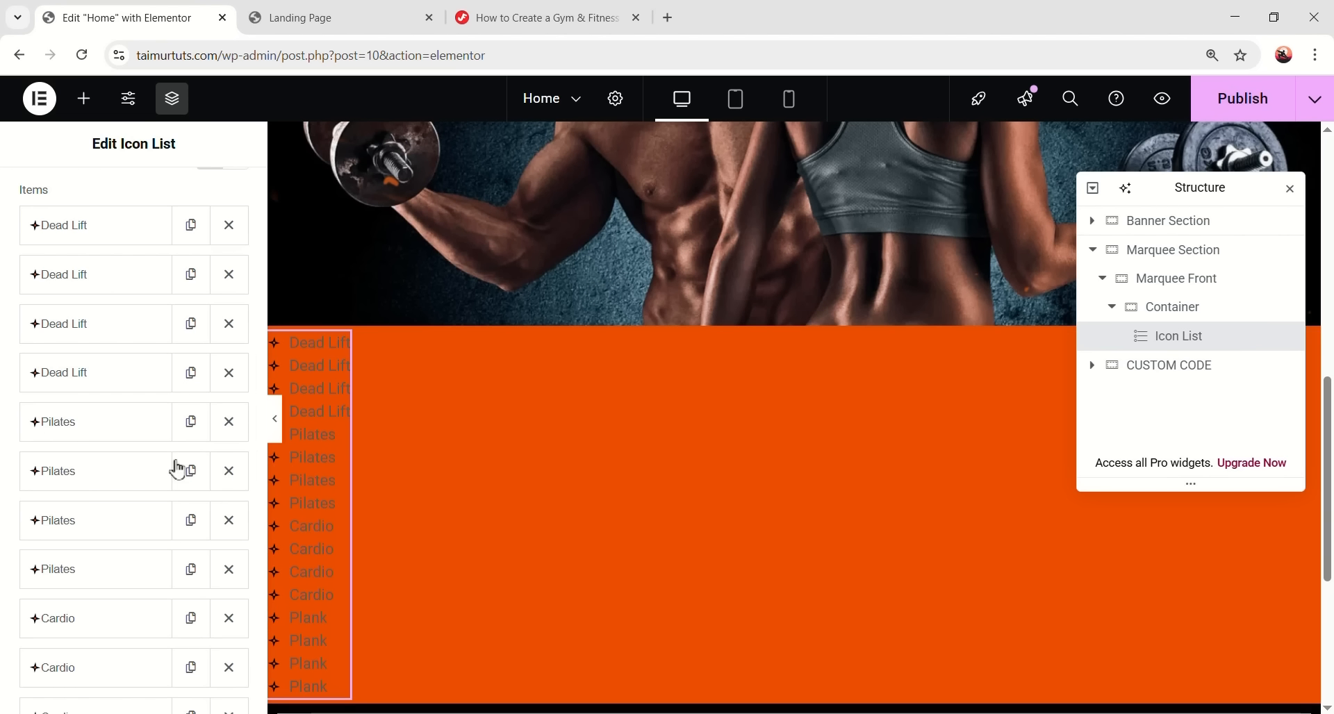
# - Drag the items into a repeating Dead Lift, Pilates, Cardio, Plank order
pyautogui.moveTo(74, 420); pyautogui.dragTo(110, 277)
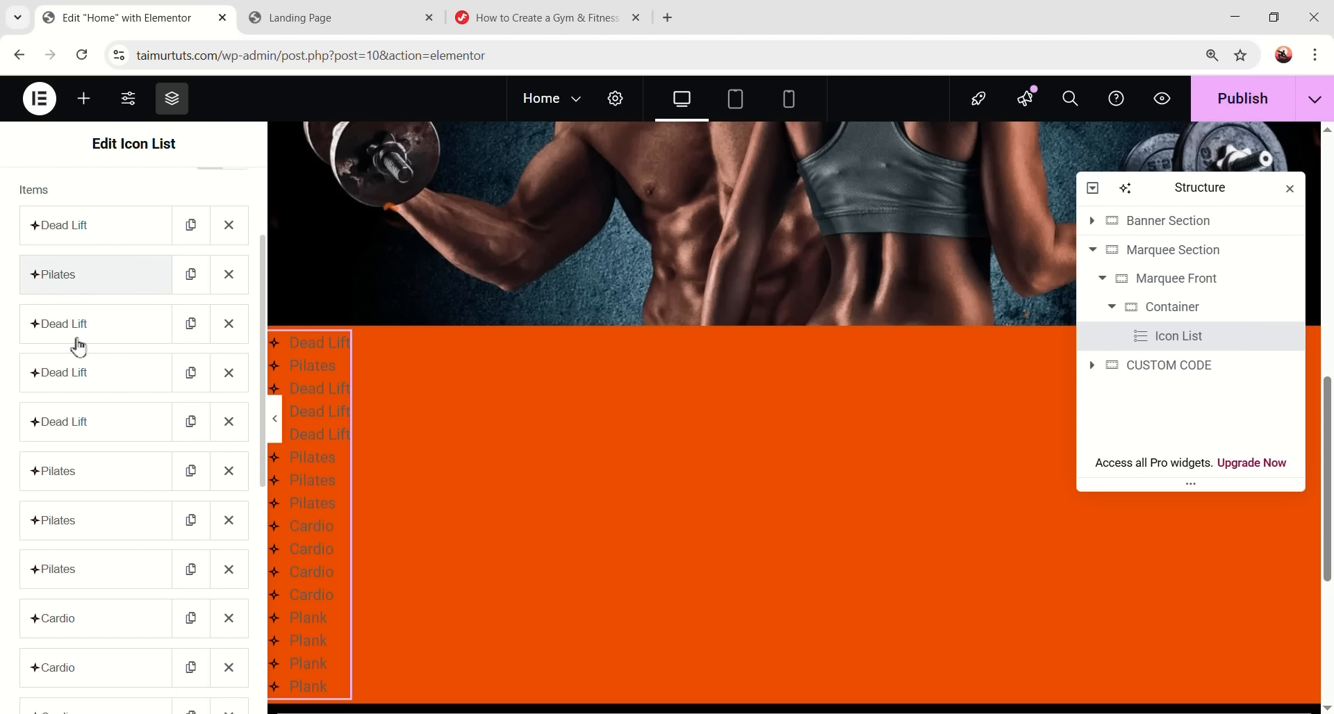
pyautogui.moveTo(72, 626); pyautogui.dragTo(80, 348)
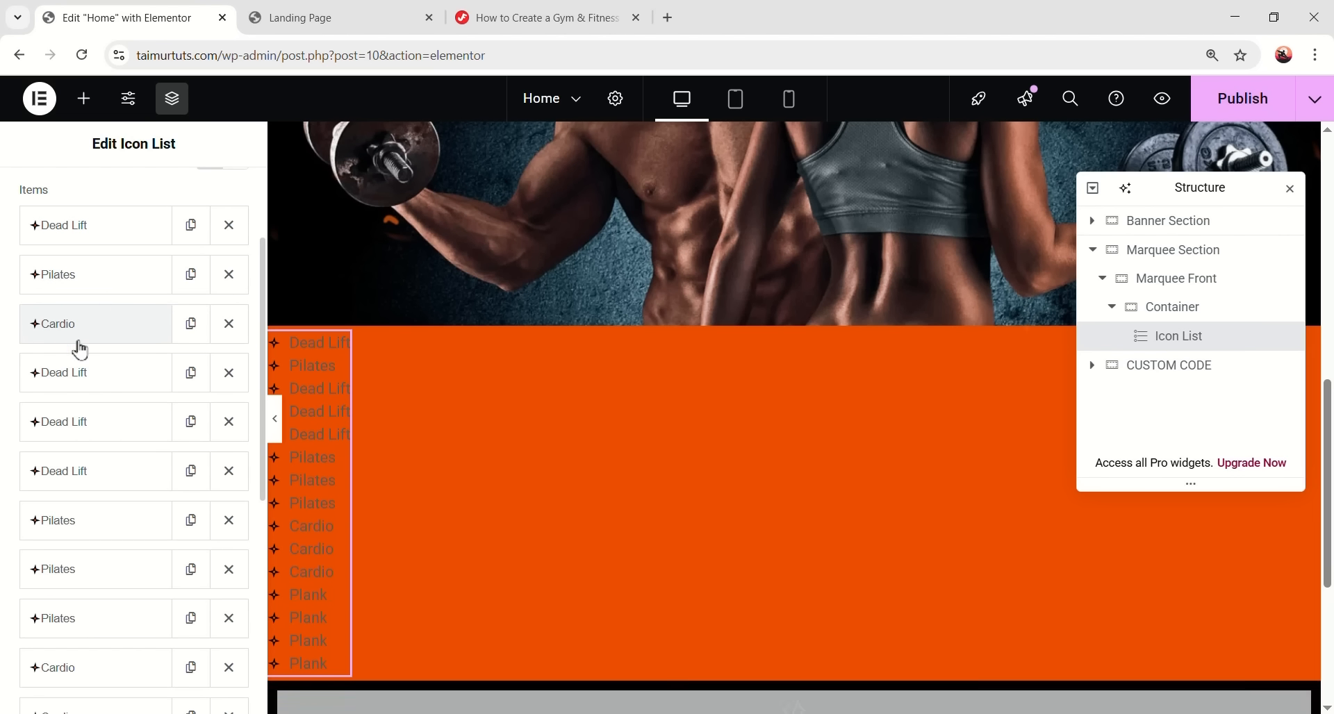
pyautogui.scroll(-3, 65, 604)
pyautogui.moveTo(67, 654); pyautogui.dragTo(84, 361)
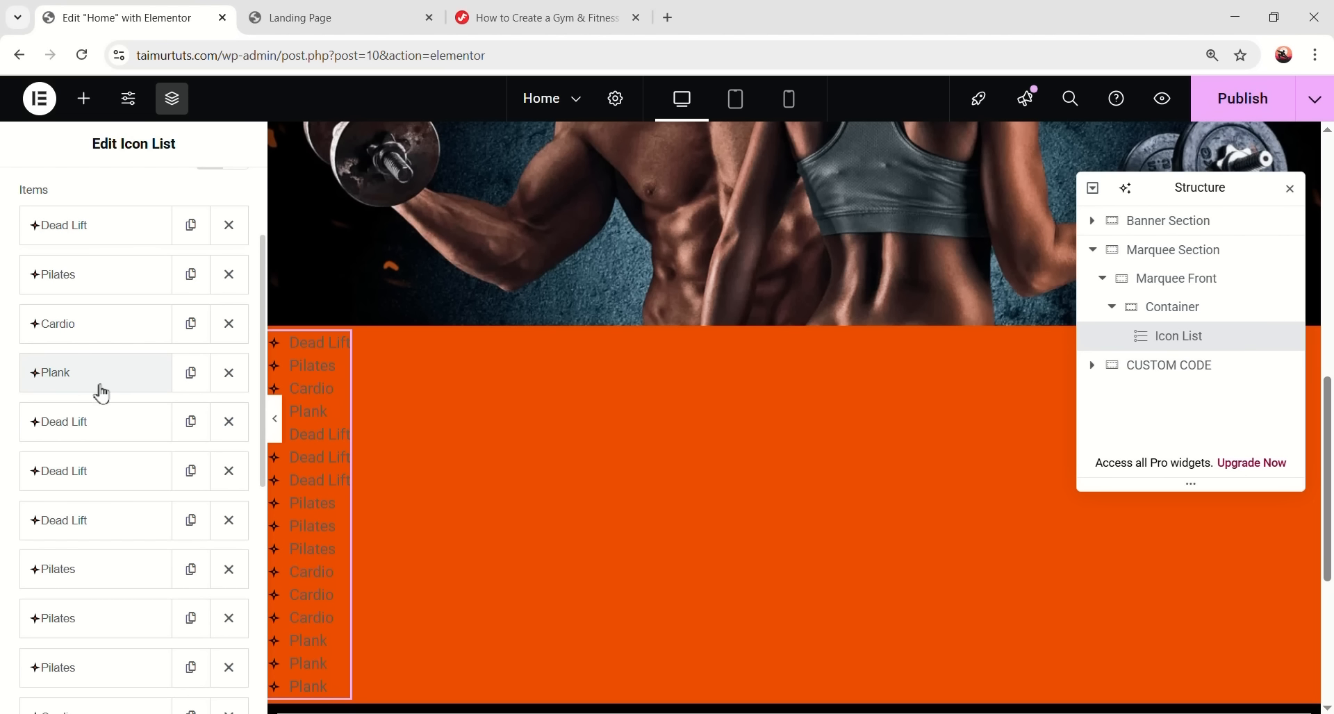
pyautogui.scroll(-1, 121, 498)
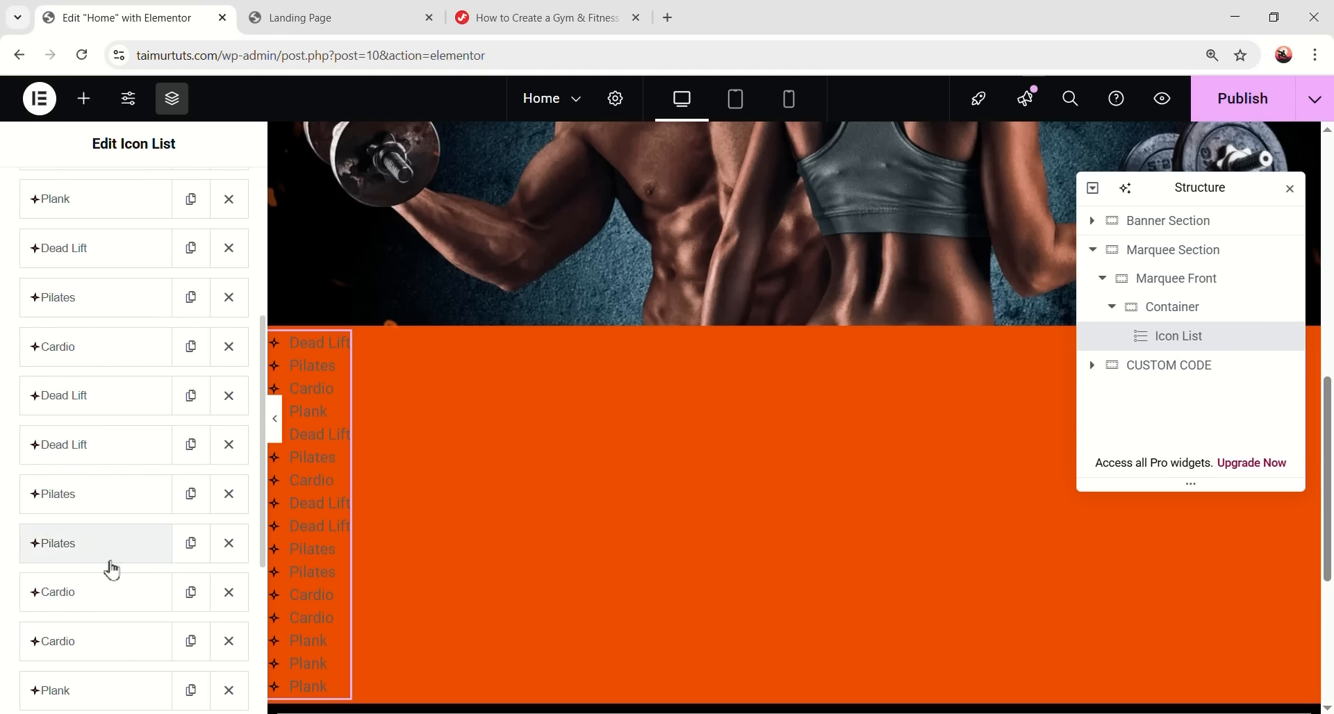
pyautogui.moveTo(104, 688); pyautogui.dragTo(115, 407)
pyautogui.moveTo(128, 543); pyautogui.dragTo(125, 455)
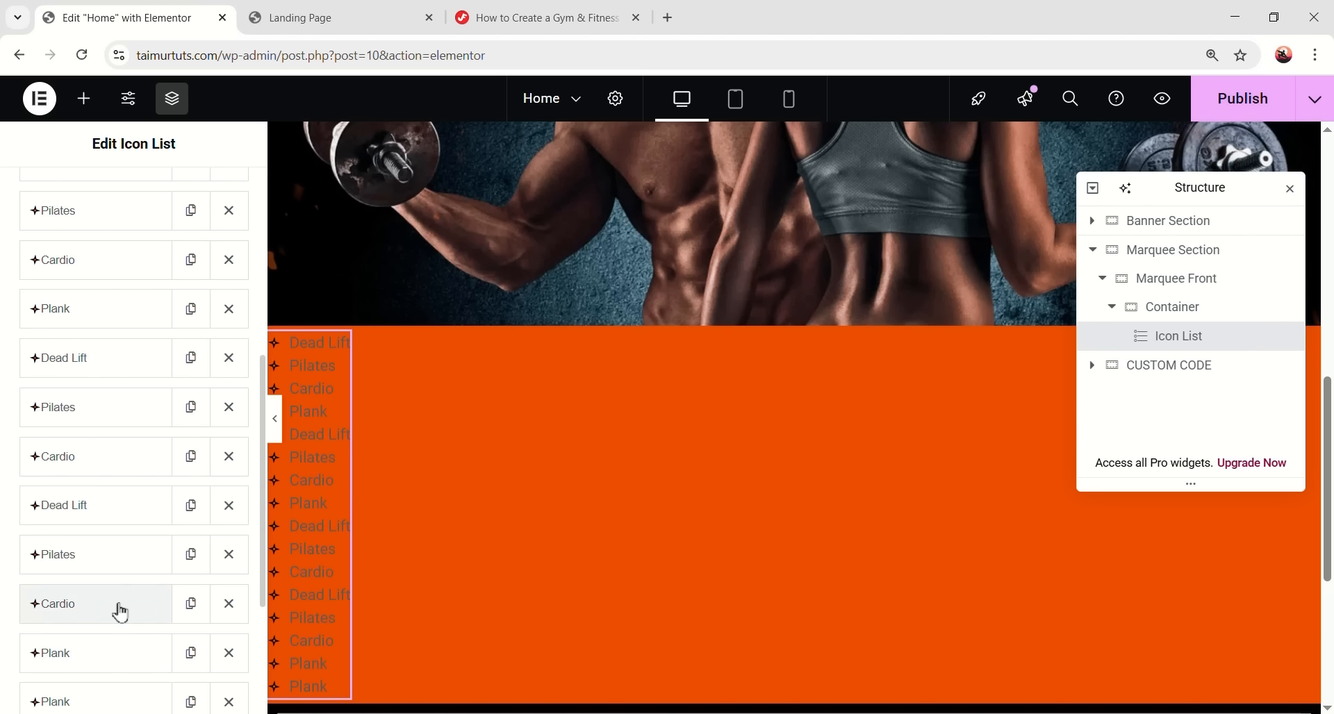
pyautogui.moveTo(123, 652); pyautogui.dragTo(123, 504)
pyautogui.scroll(-1, 122, 529)
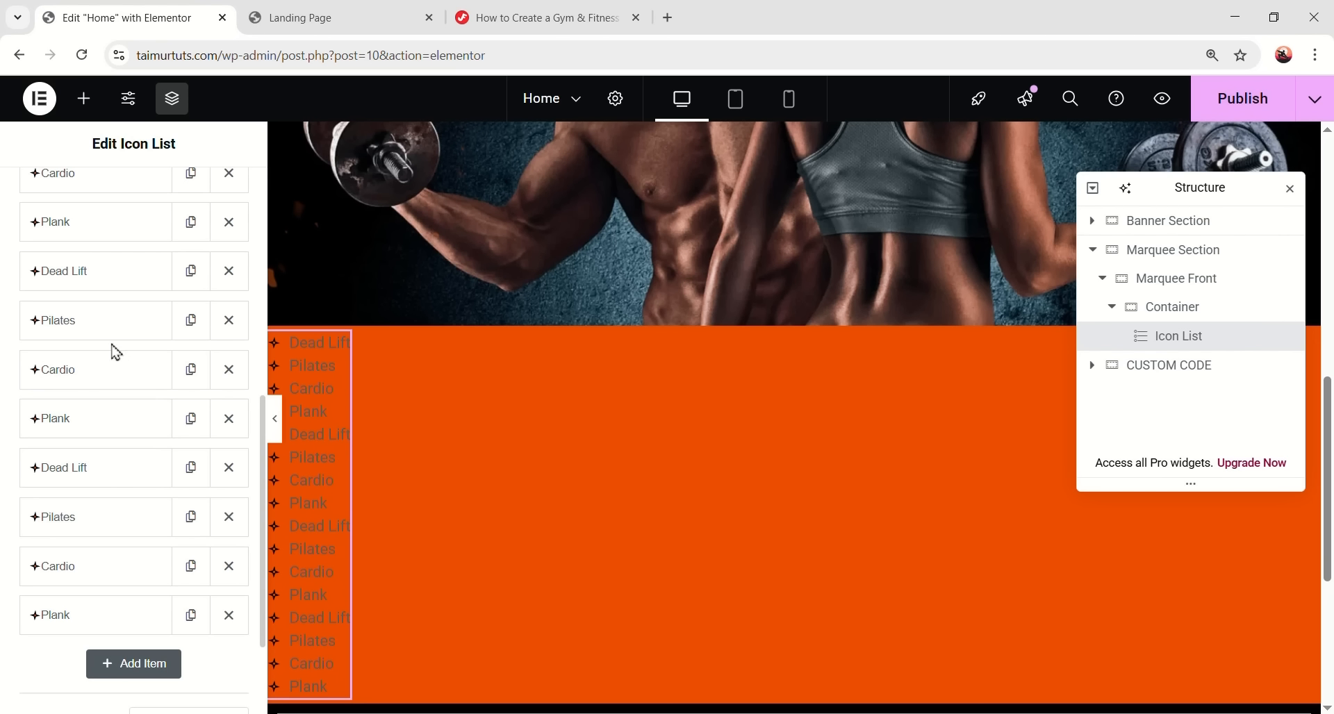
pyautogui.scroll(-2, 115, 444)
pyautogui.scroll(8, 140, 386)
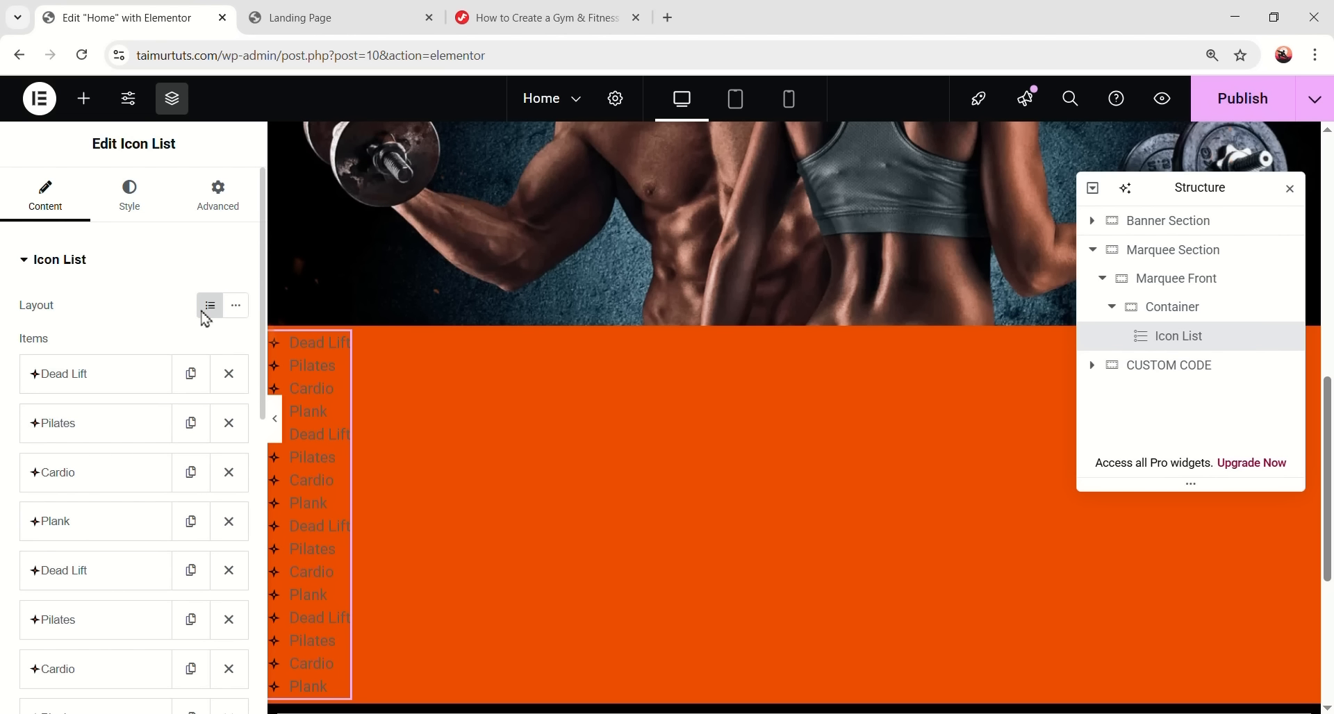
# - Lay the list items out inline and make the icon colour fully transparent
pyautogui.click(236, 306)
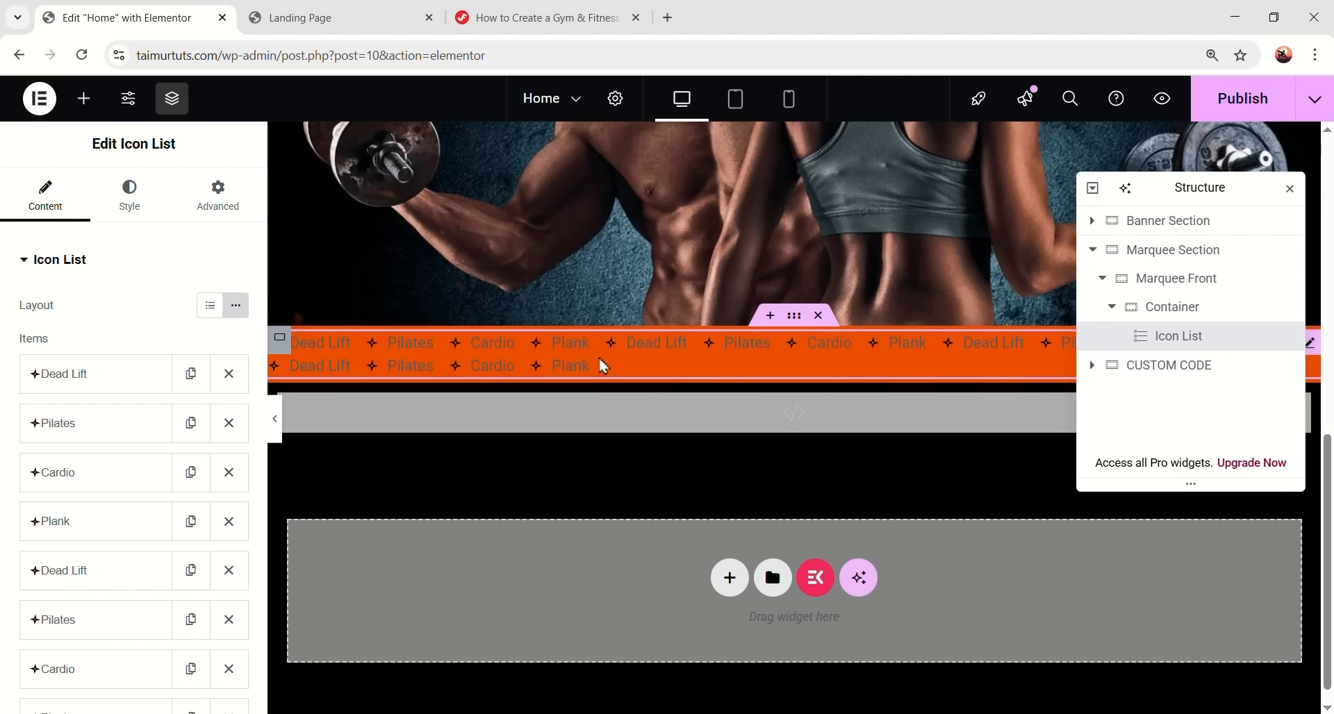
pyautogui.click(153, 220)
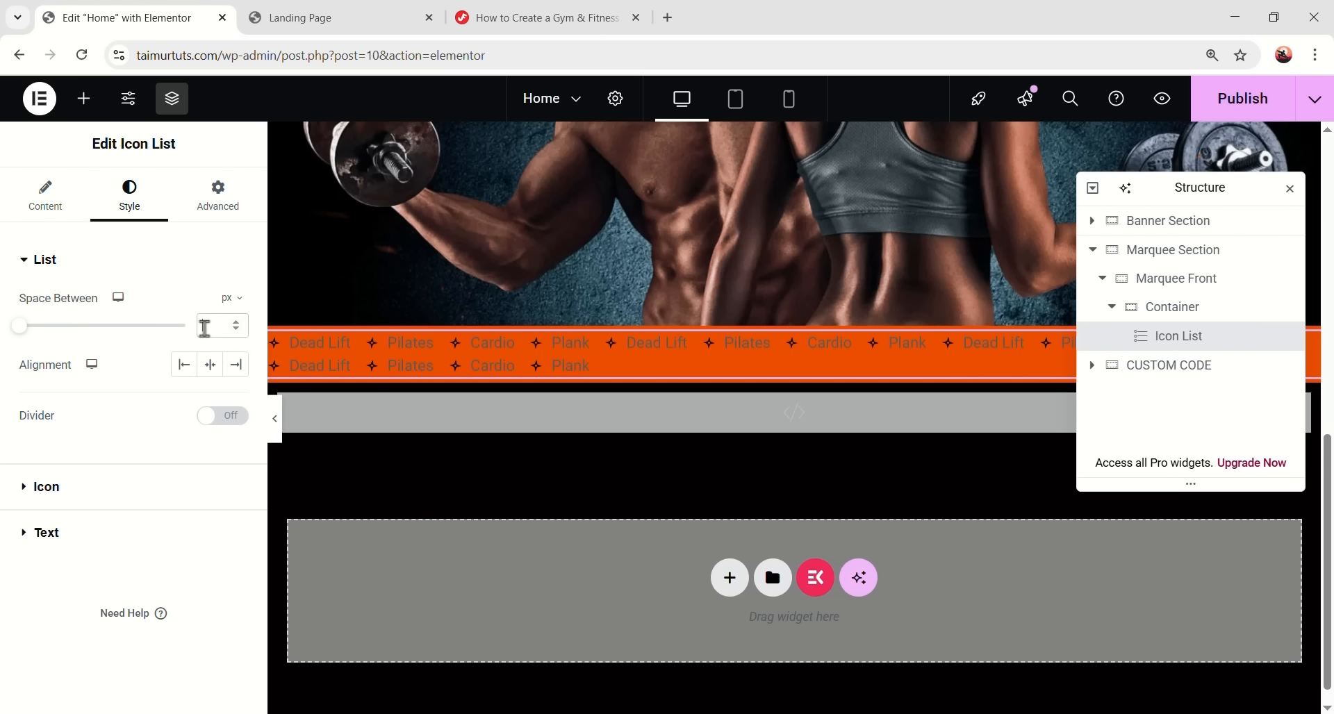
pyautogui.click(48, 489)
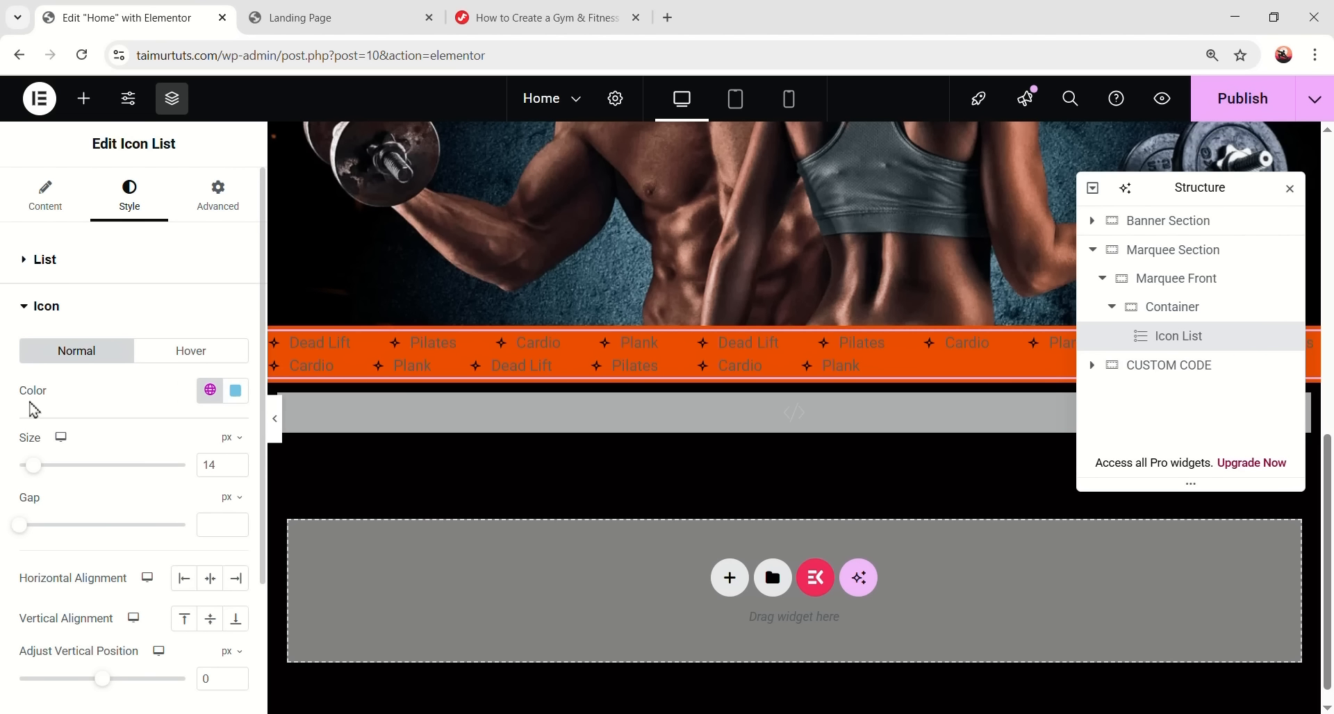
pyautogui.click(236, 393)
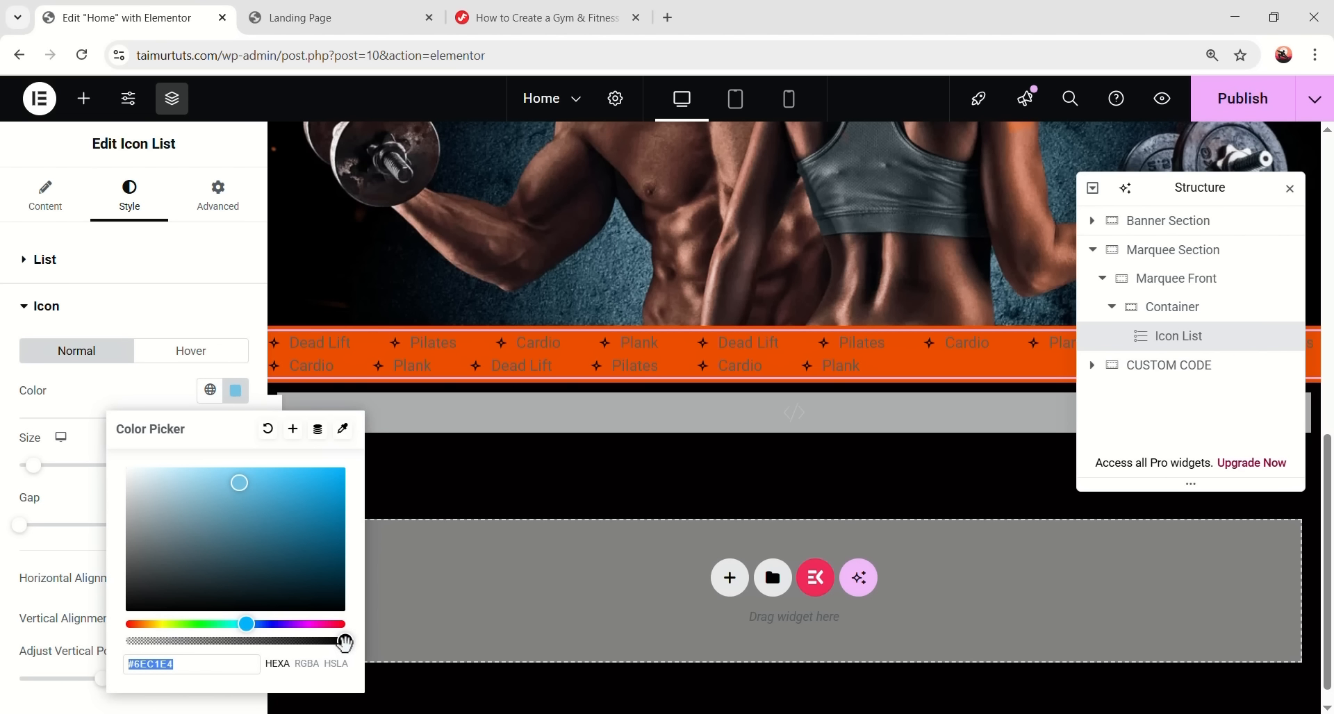
pyautogui.moveTo(336, 643); pyautogui.dragTo(192, 641)
pyautogui.moveTo(109, 656); pyautogui.dragTo(146, 640)
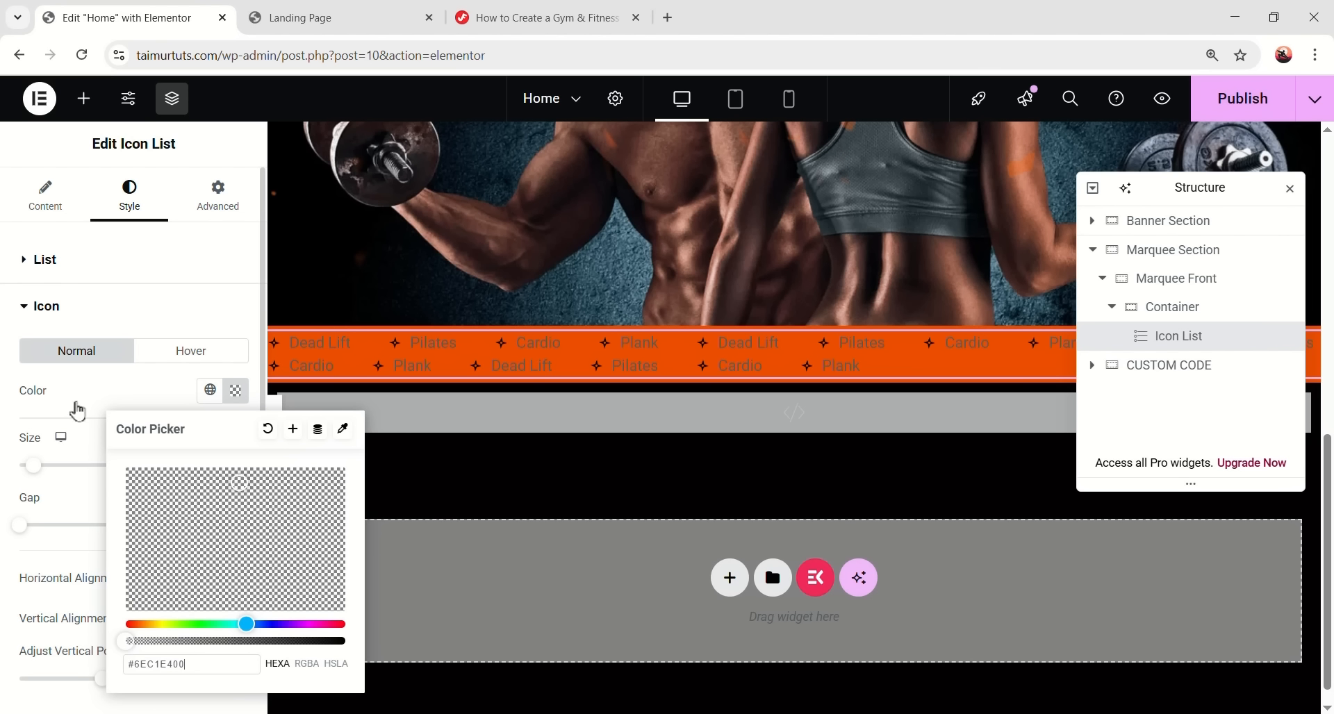
pyautogui.click(77, 458)
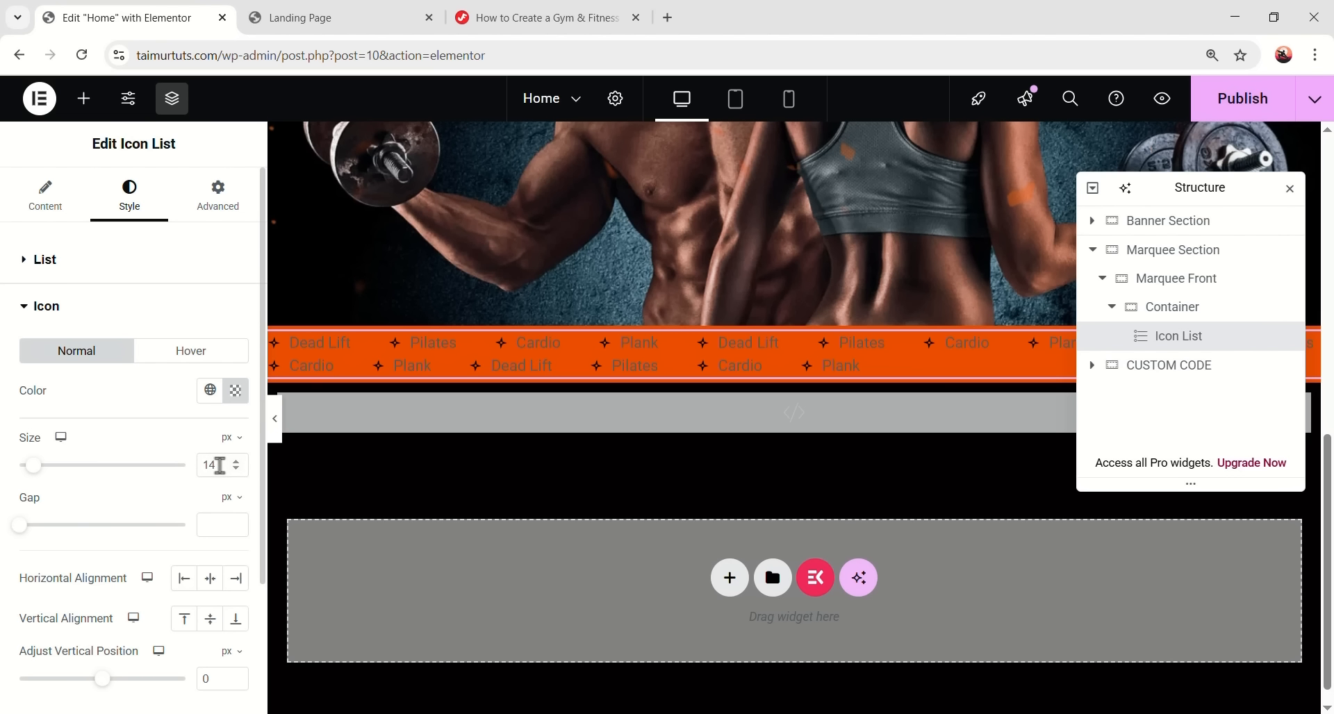
# - Set the icon size to 44 px with a 20 px gap
pyautogui.write('44')
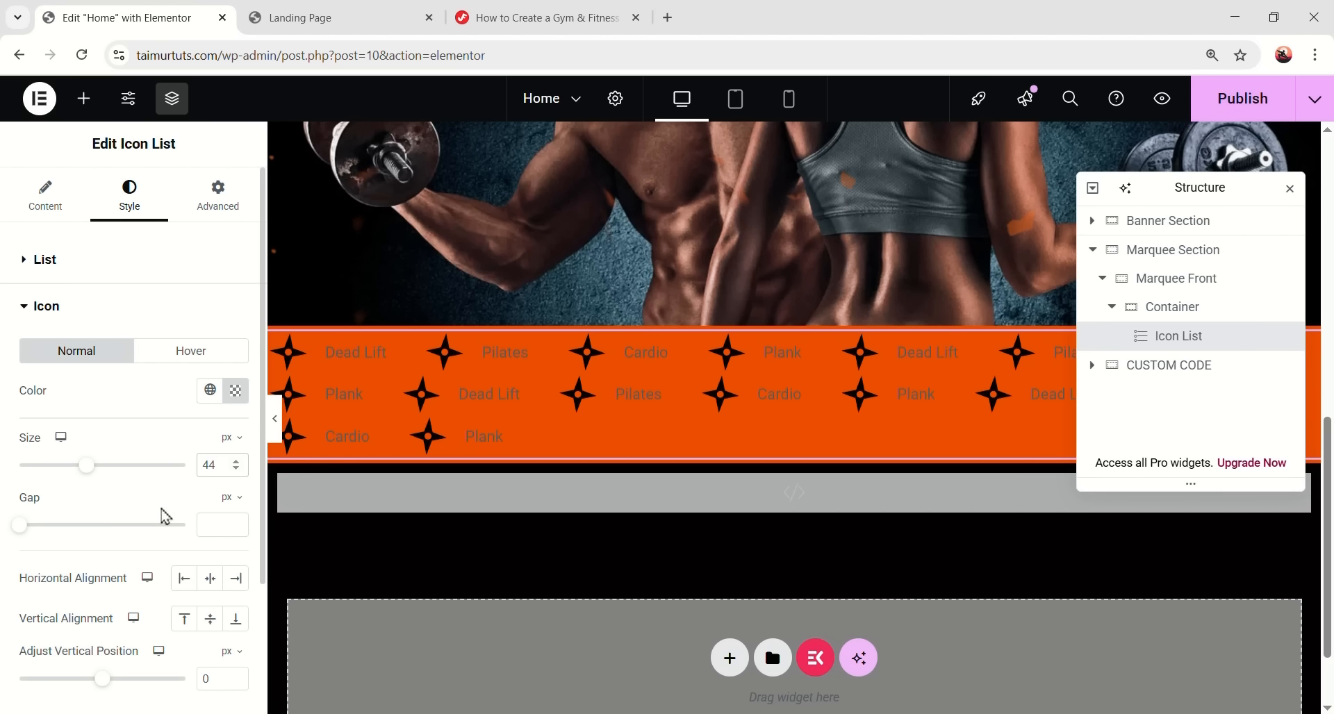
pyautogui.write('20')
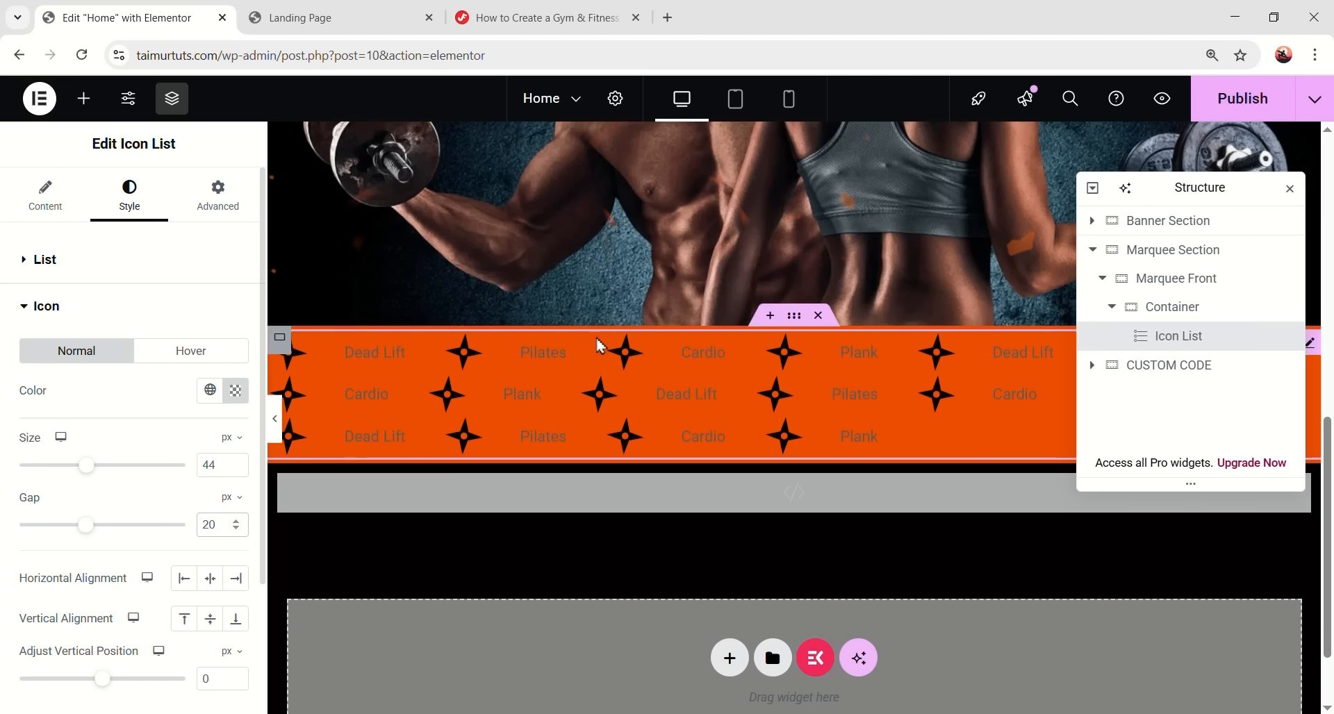
pyautogui.scroll(-1, 153, 531)
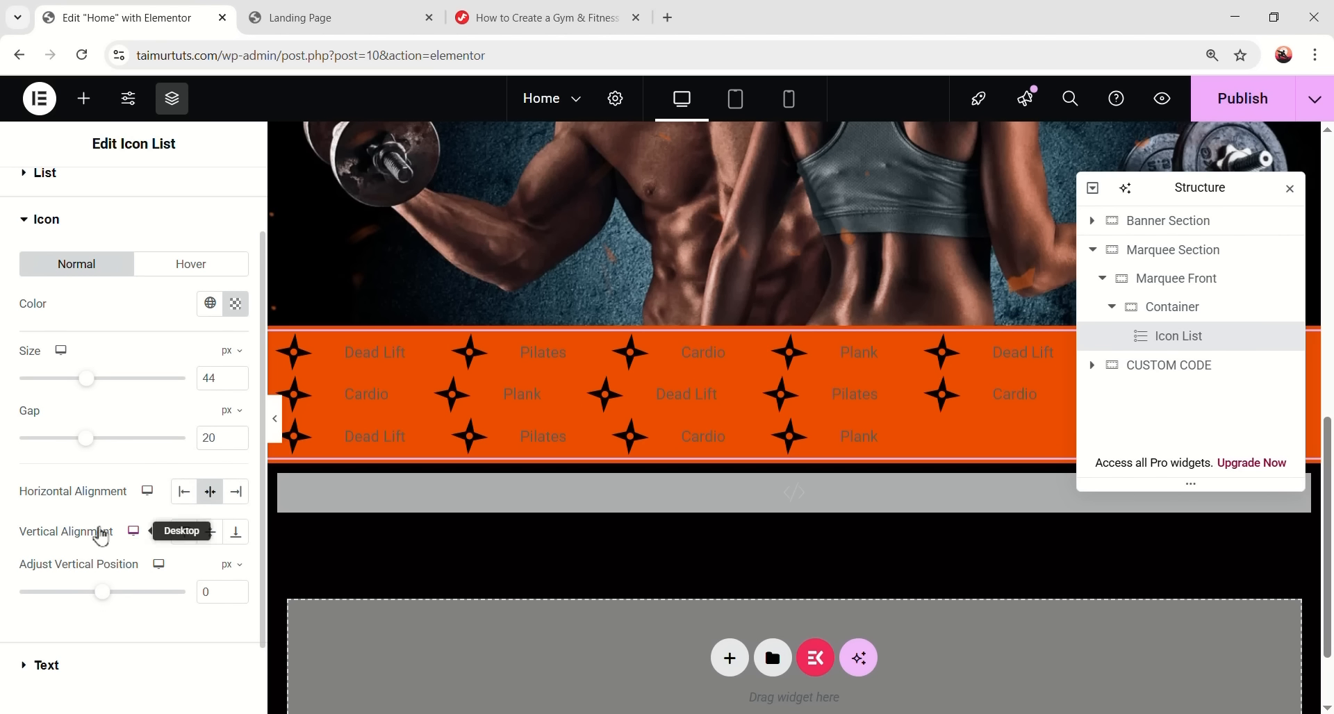
pyautogui.scroll(-1, 189, 545)
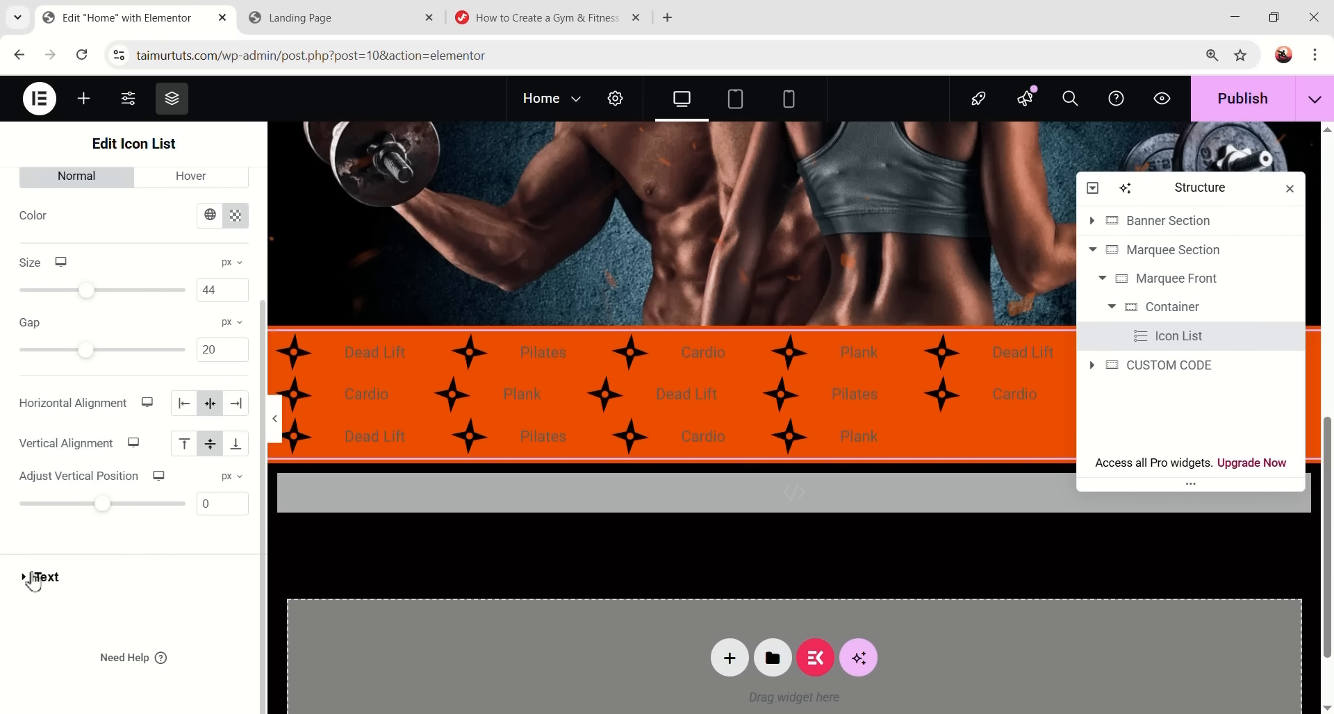
# - Set the list text typography to Oswald at 32 px
pyautogui.click(57, 581)
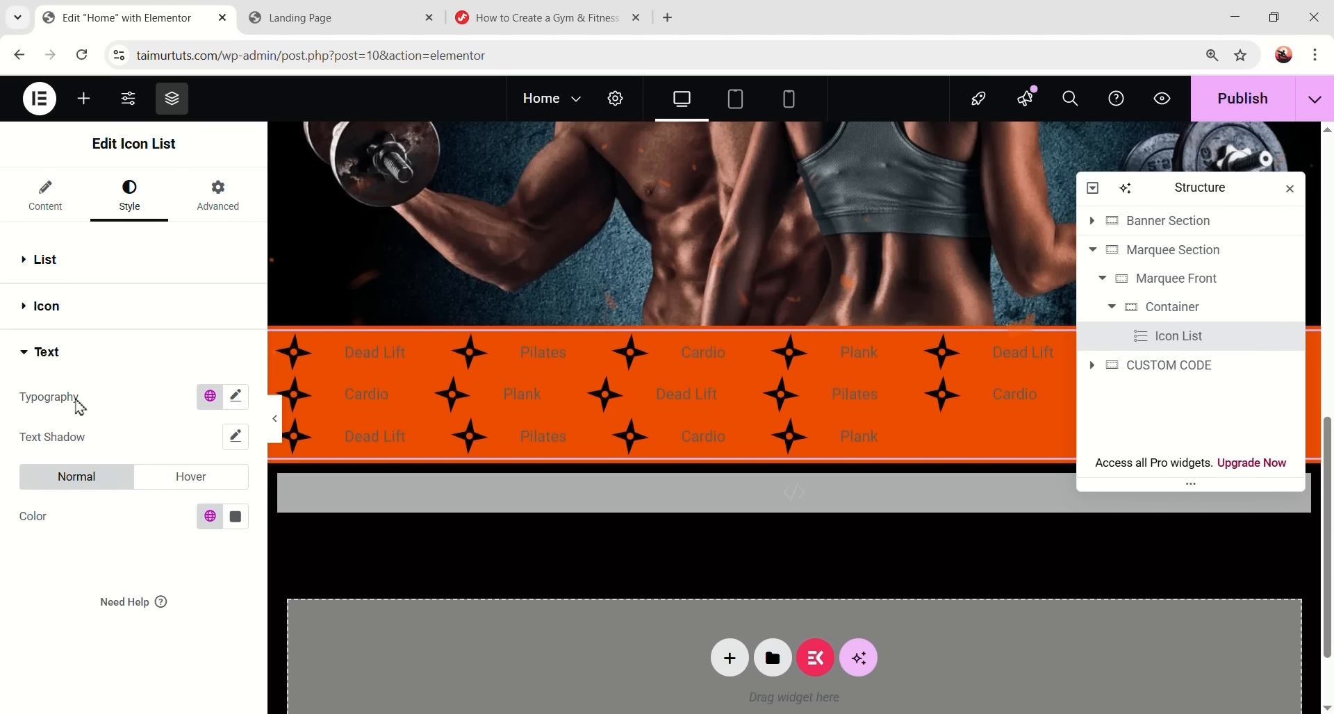
pyautogui.click(237, 397)
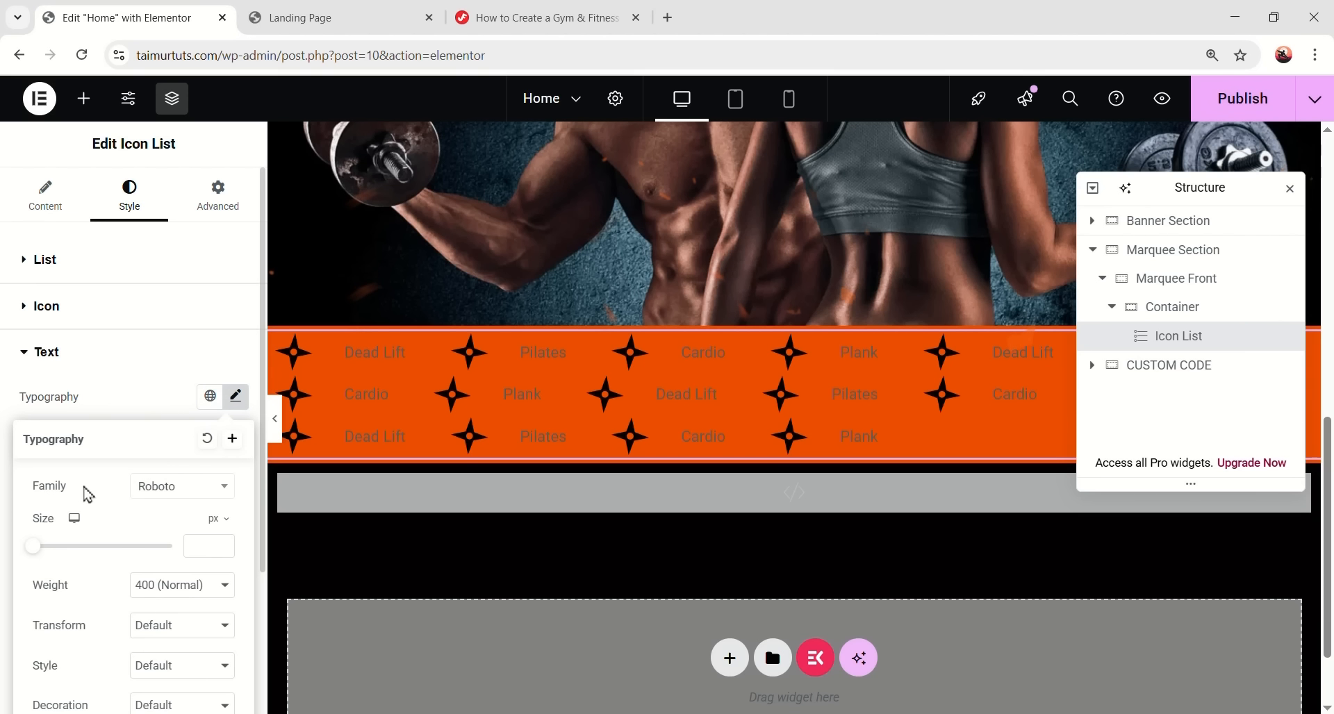
pyautogui.click(158, 495)
pyautogui.write('oswal')
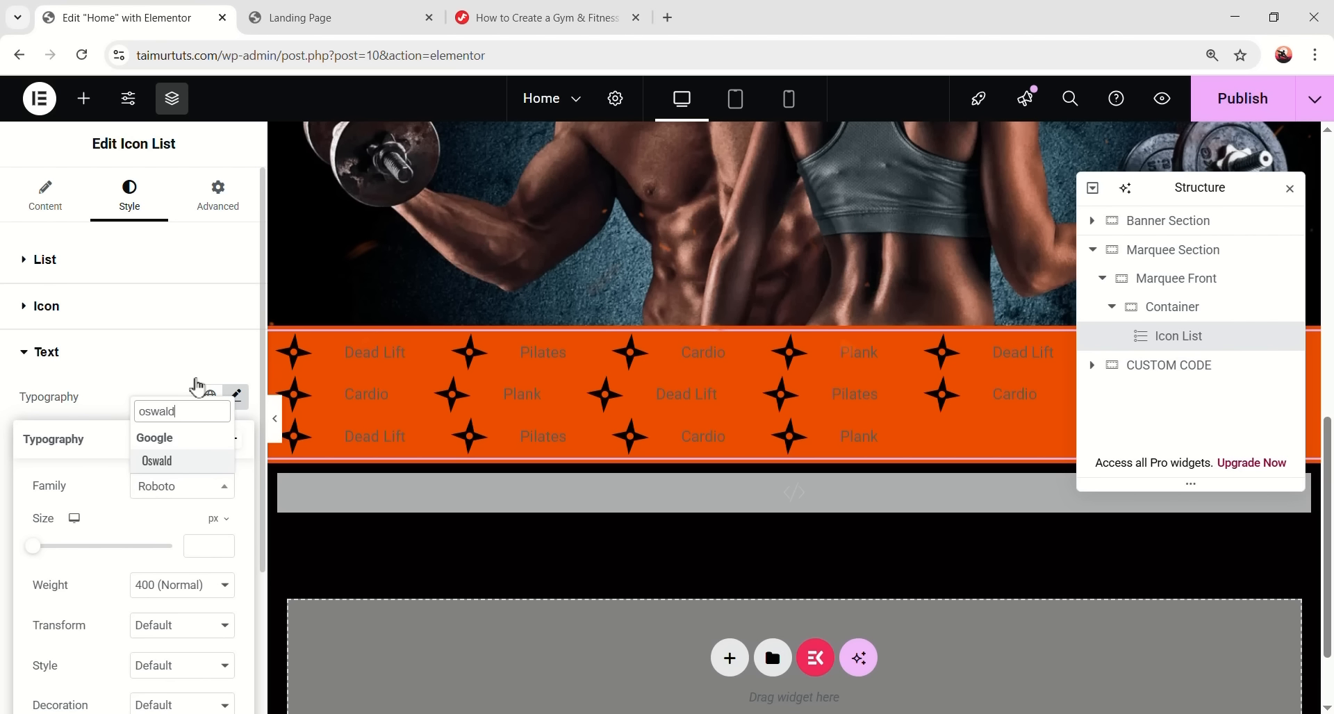
pyautogui.write('d')
pyautogui.click(157, 460)
pyautogui.scroll(-1, 184, 494)
pyautogui.click(201, 459)
pyautogui.write('32')
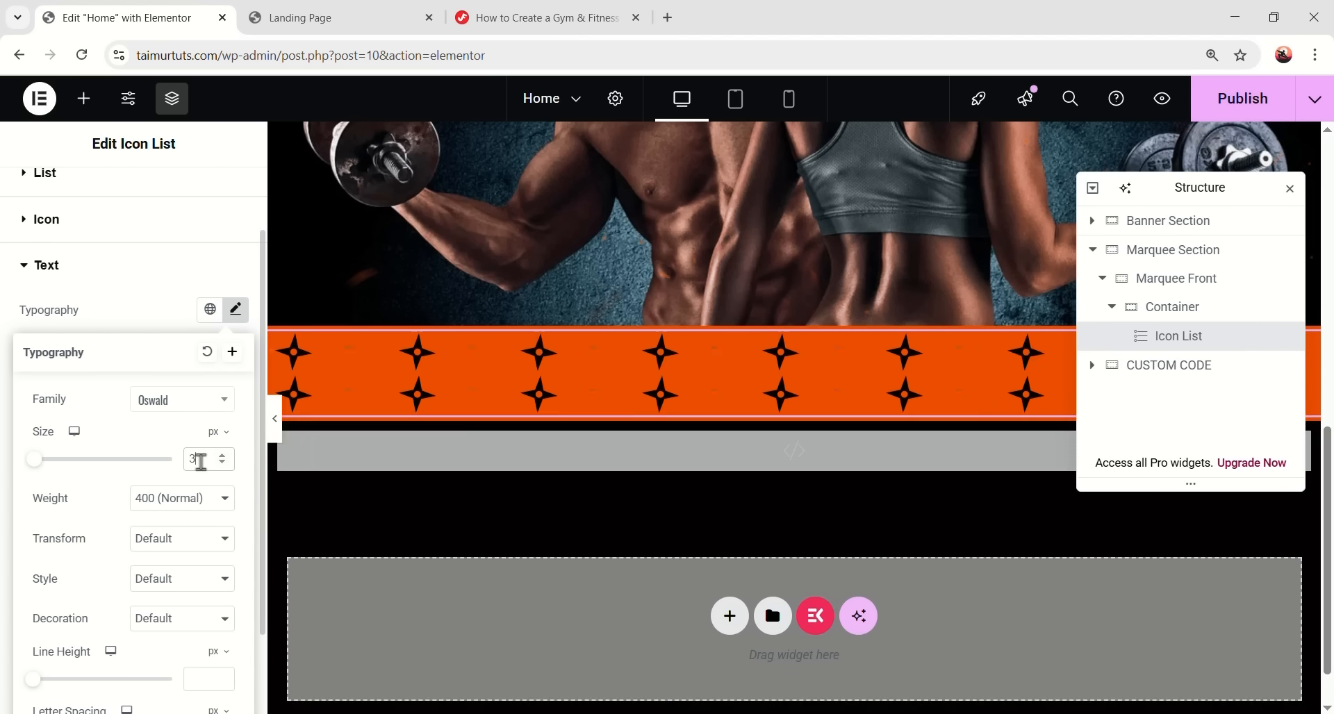
# - Make the text weight 500, uppercase, line height 44 and letter spacing -0.02 em
pyautogui.click(159, 498)
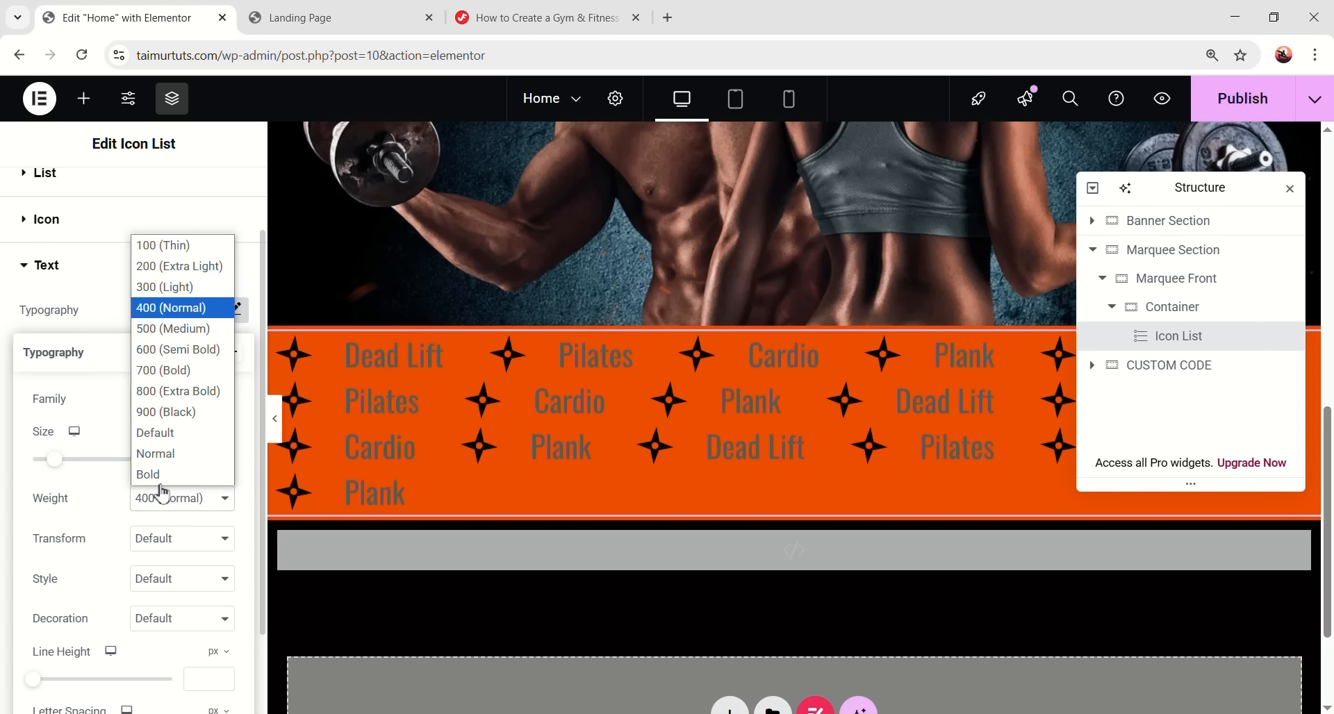
pyautogui.click(172, 329)
pyautogui.scroll(-1, 96, 485)
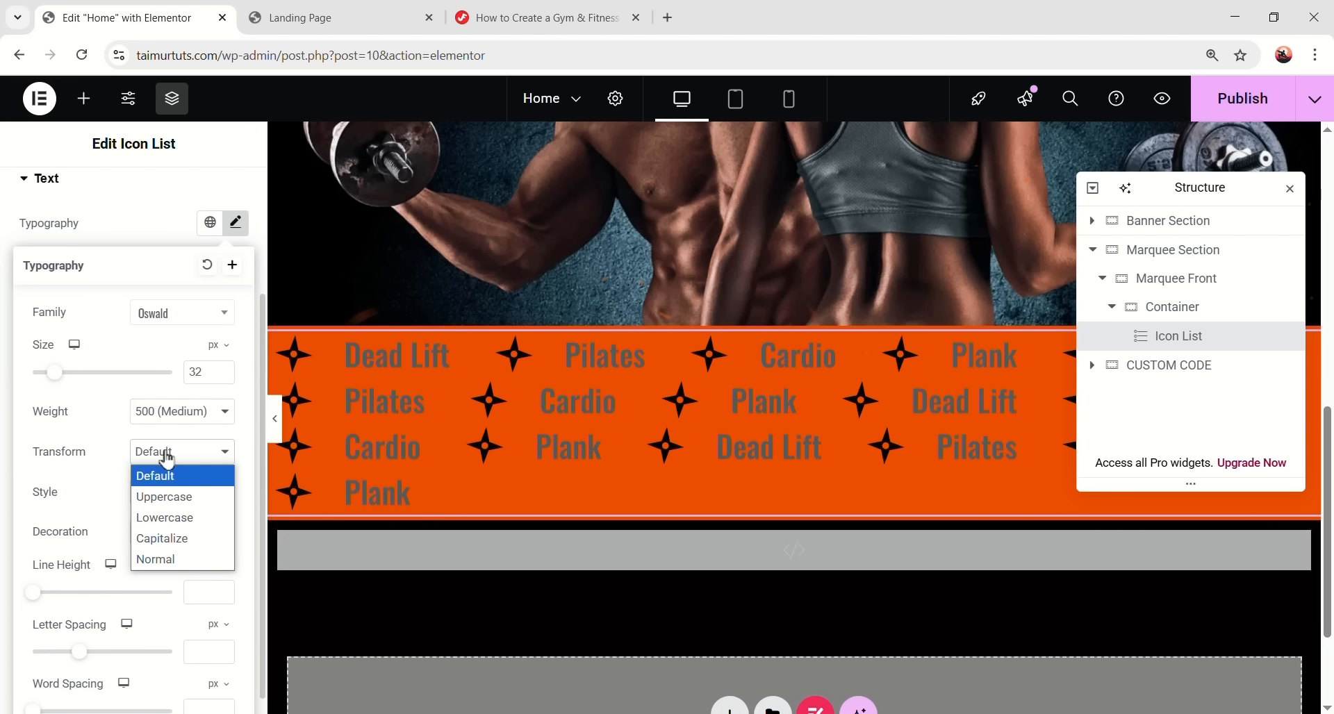
pyautogui.click(175, 498)
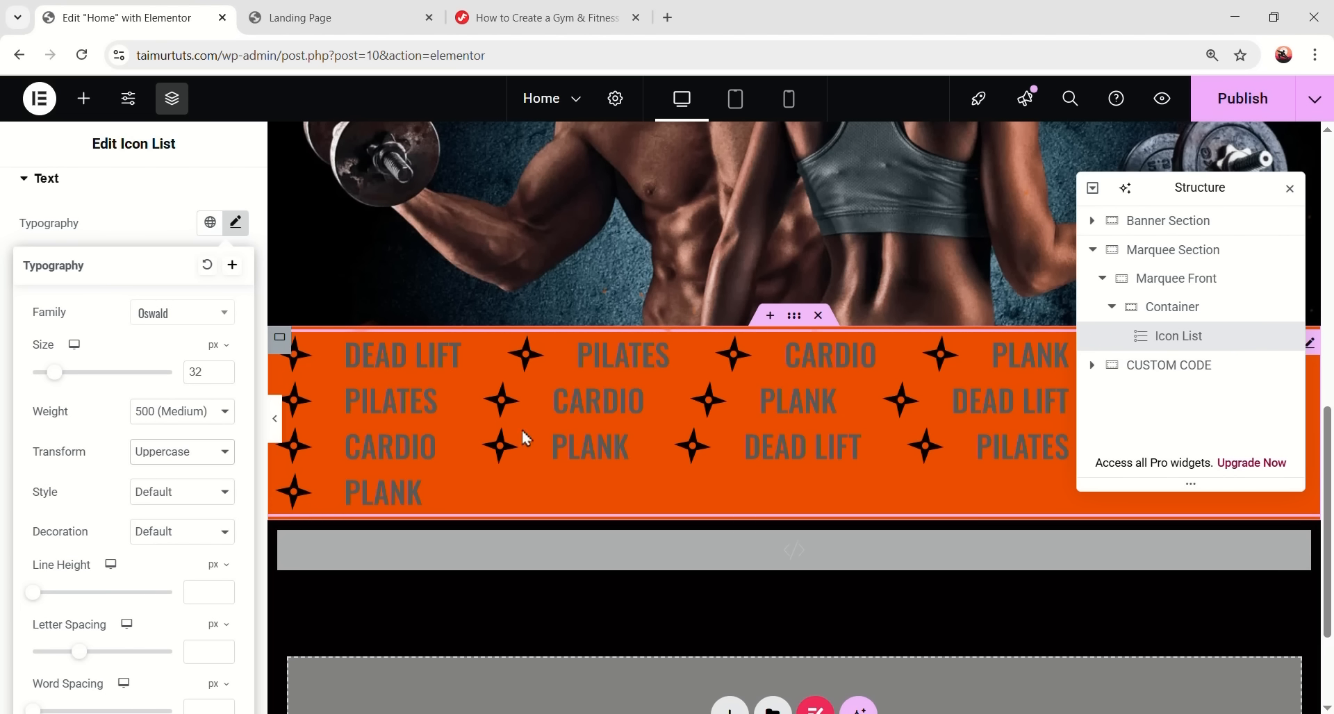
pyautogui.click(201, 589)
pyautogui.write('44')
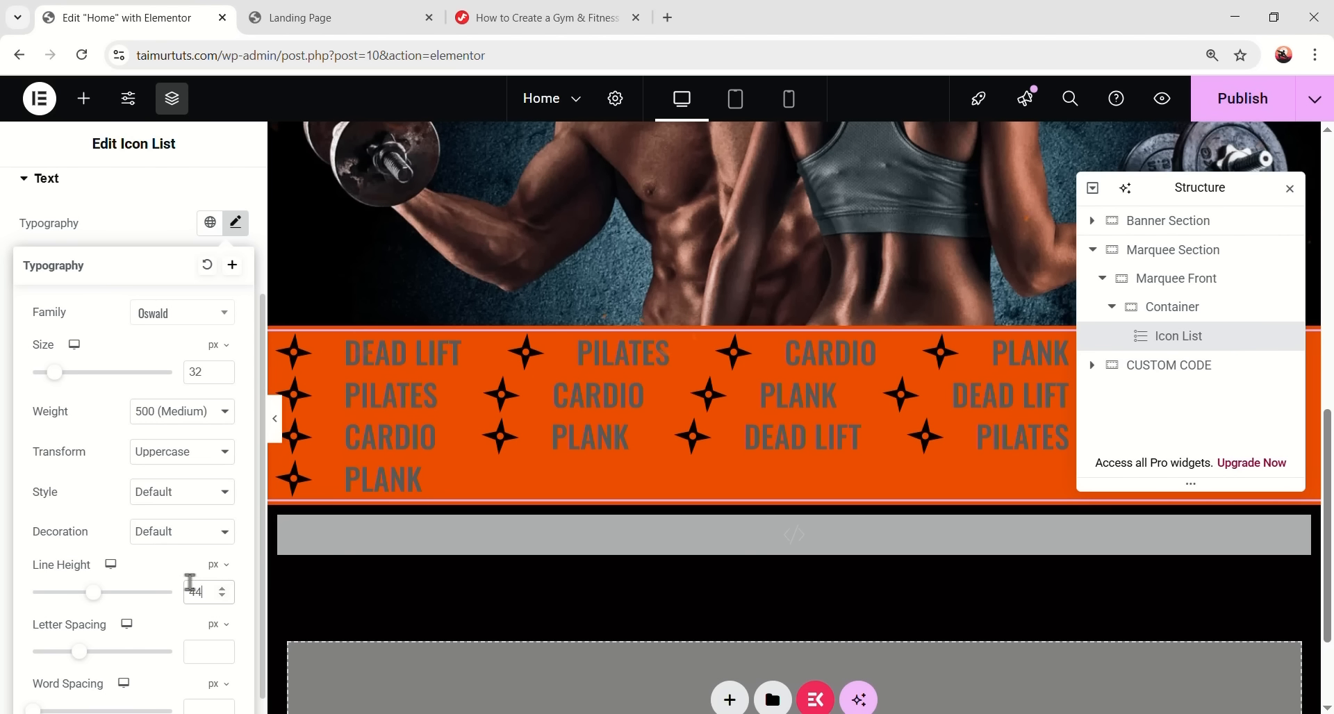
pyautogui.scroll(-1, 189, 585)
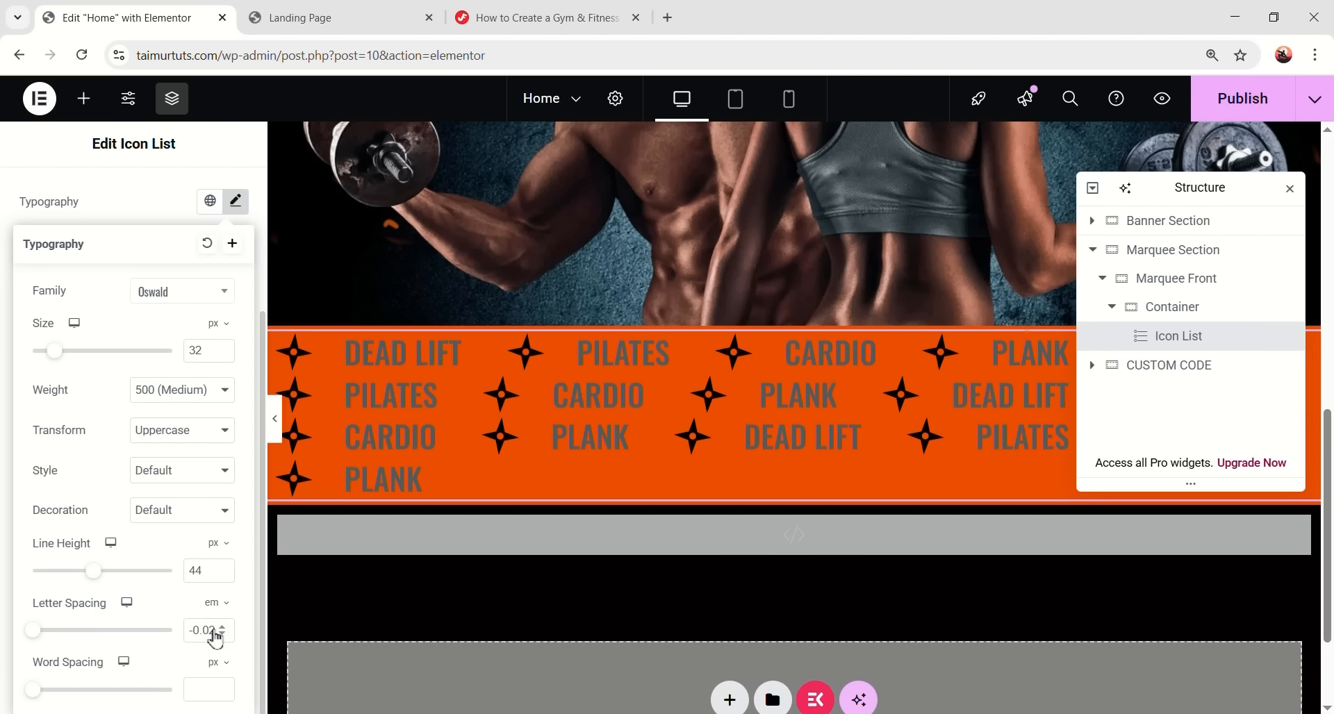
pyautogui.write('-0.02')
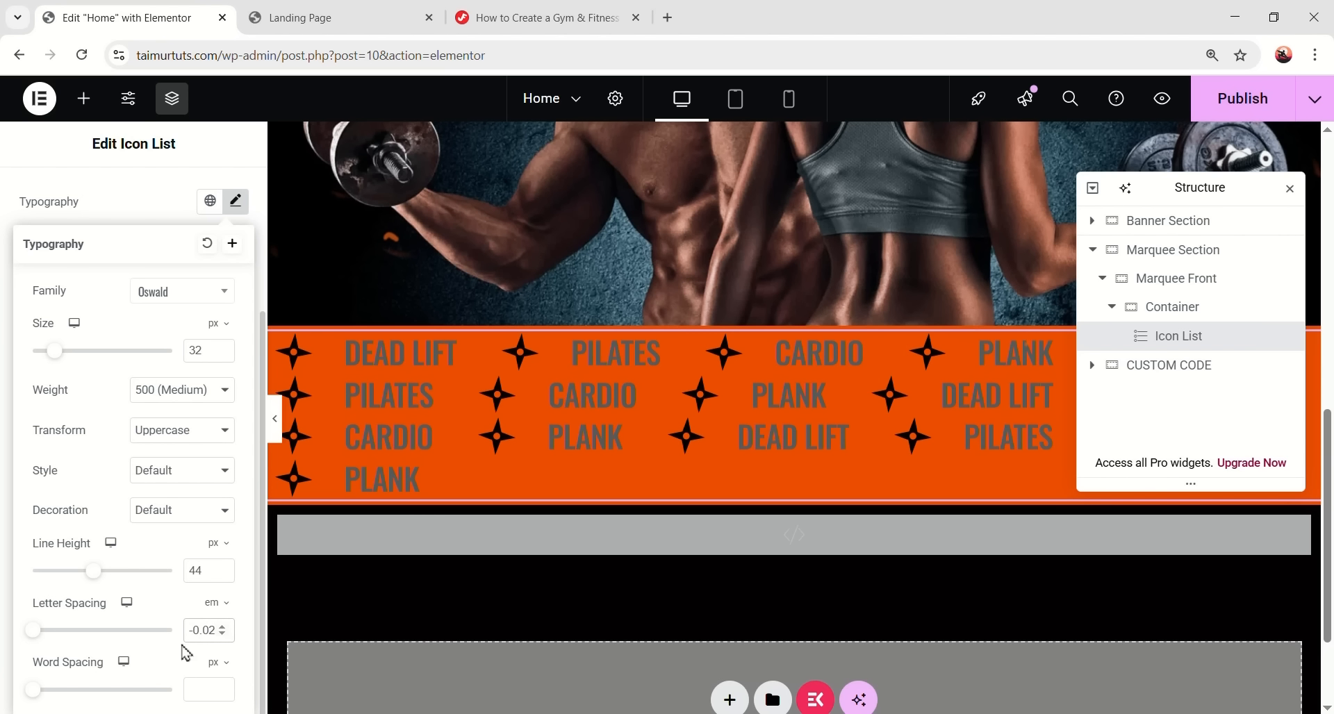
pyautogui.click(239, 206)
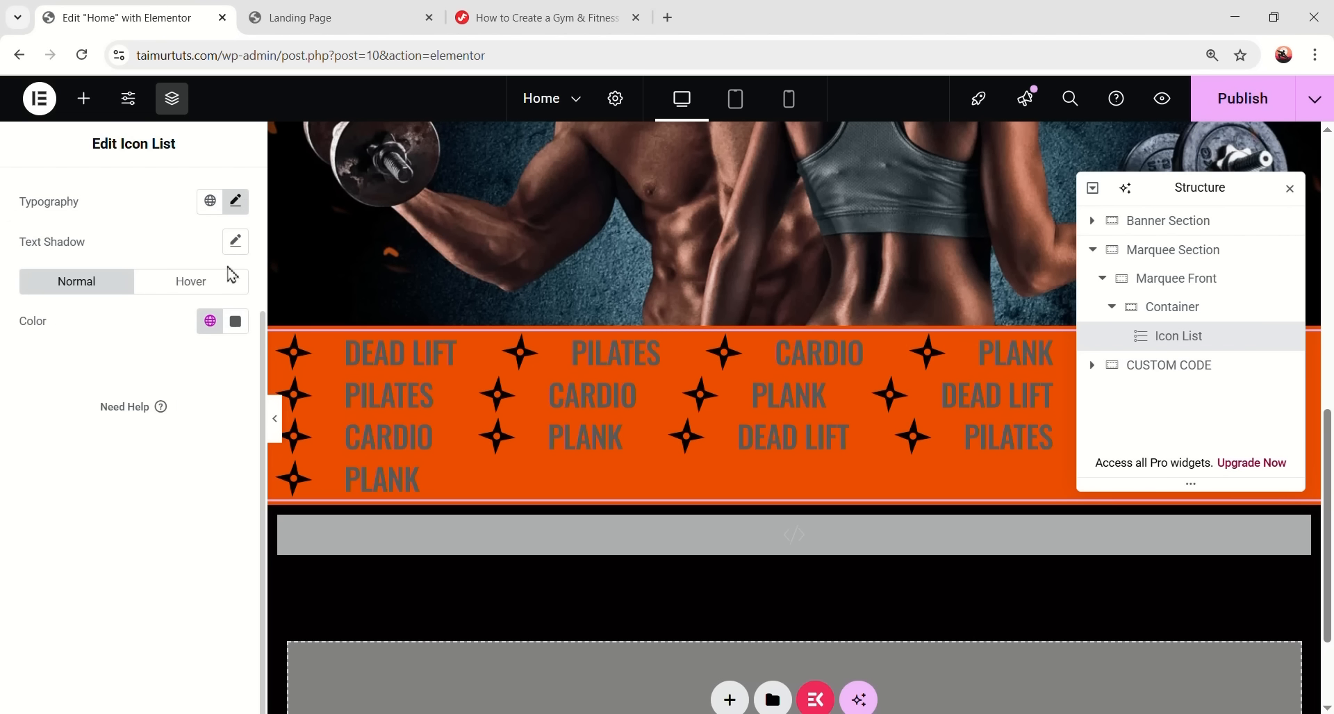
# - Set the list text colour to #040202
pyautogui.scroll(3, 208, 416)
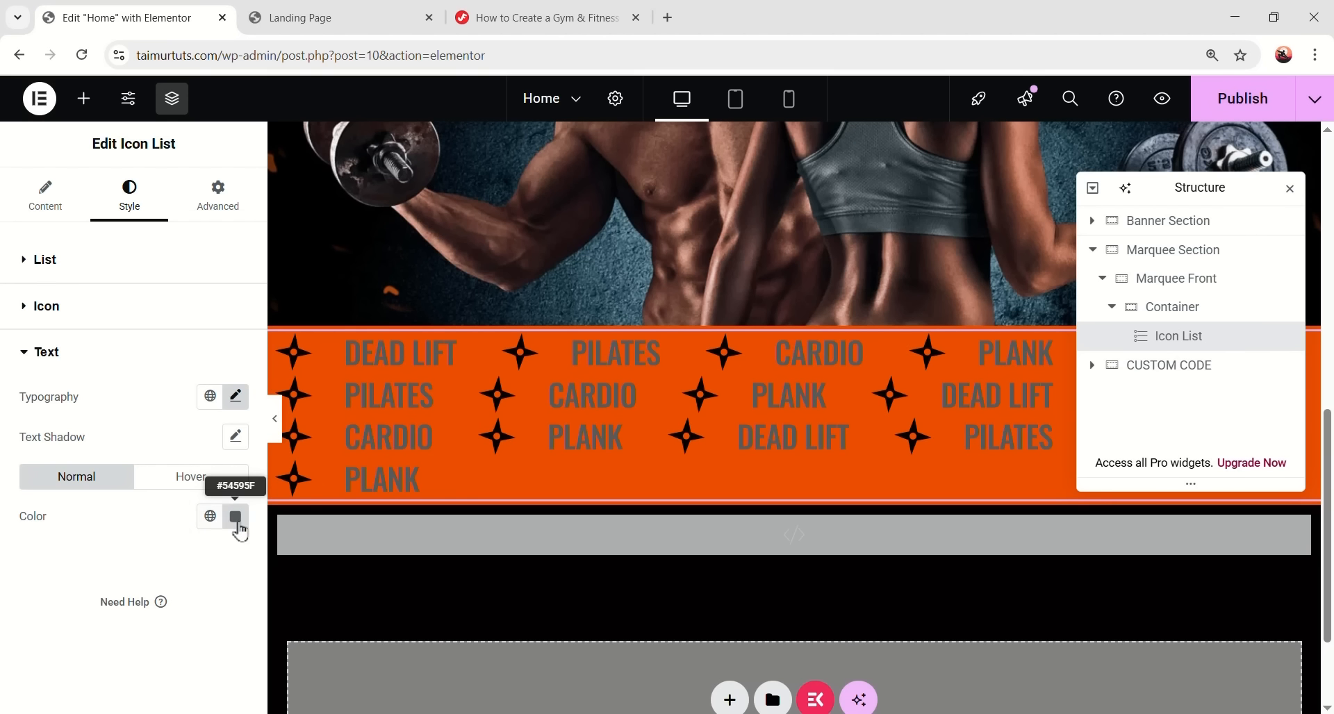
pyautogui.click(236, 516)
pyautogui.write('#040202')
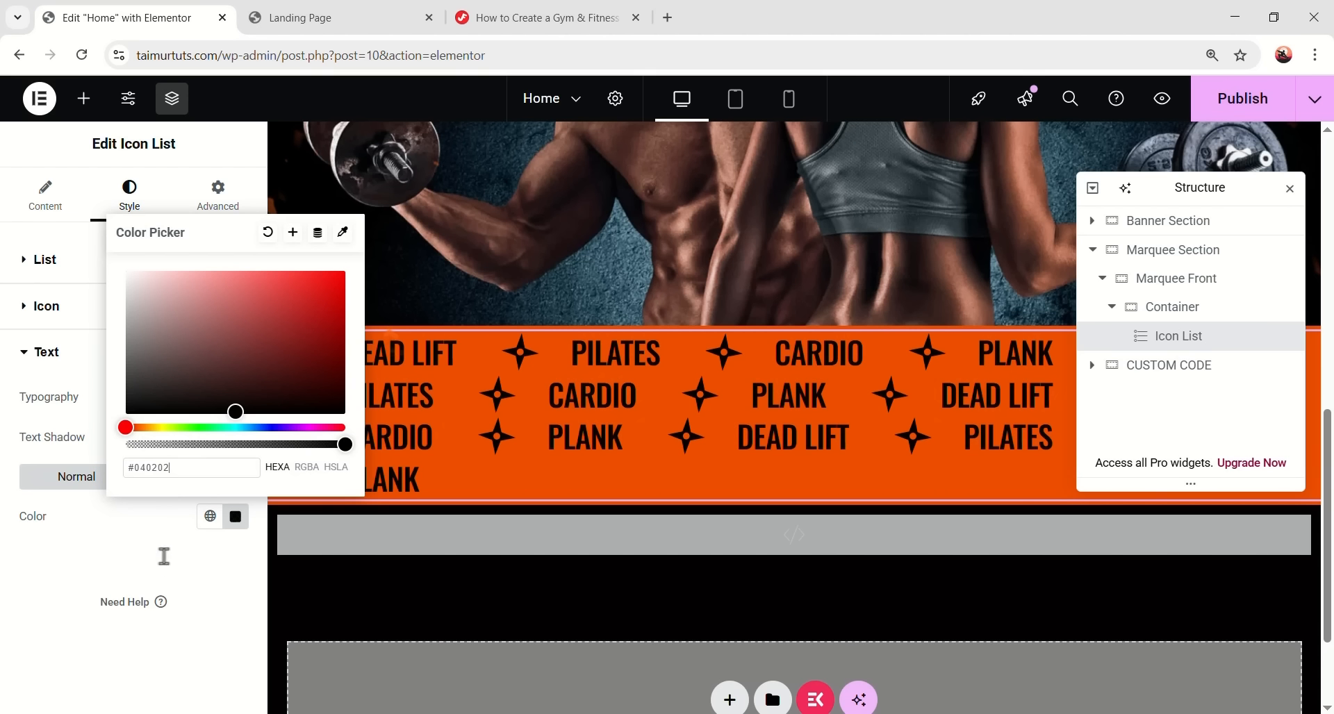
pyautogui.click(144, 628)
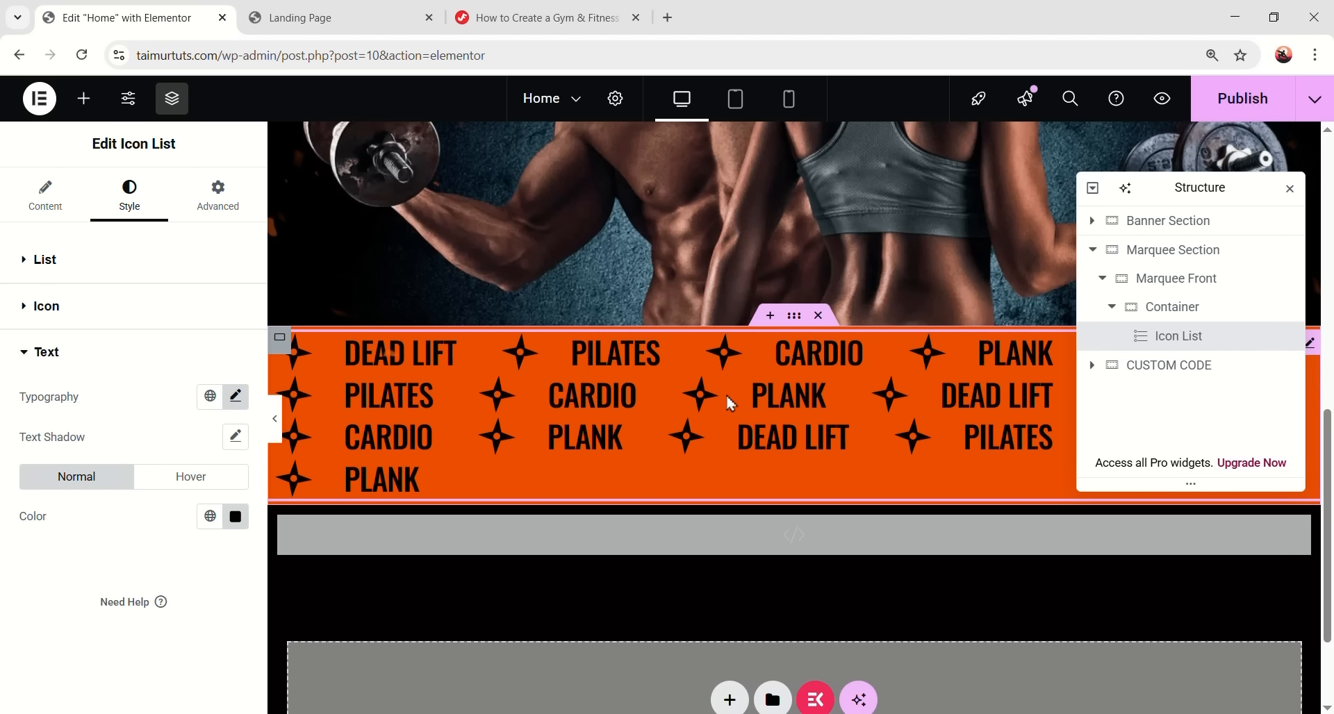
# - Give the Icon List 11 px top and bottom padding, then bring up the tutorial's Marquee Style CSS
pyautogui.click(218, 202)
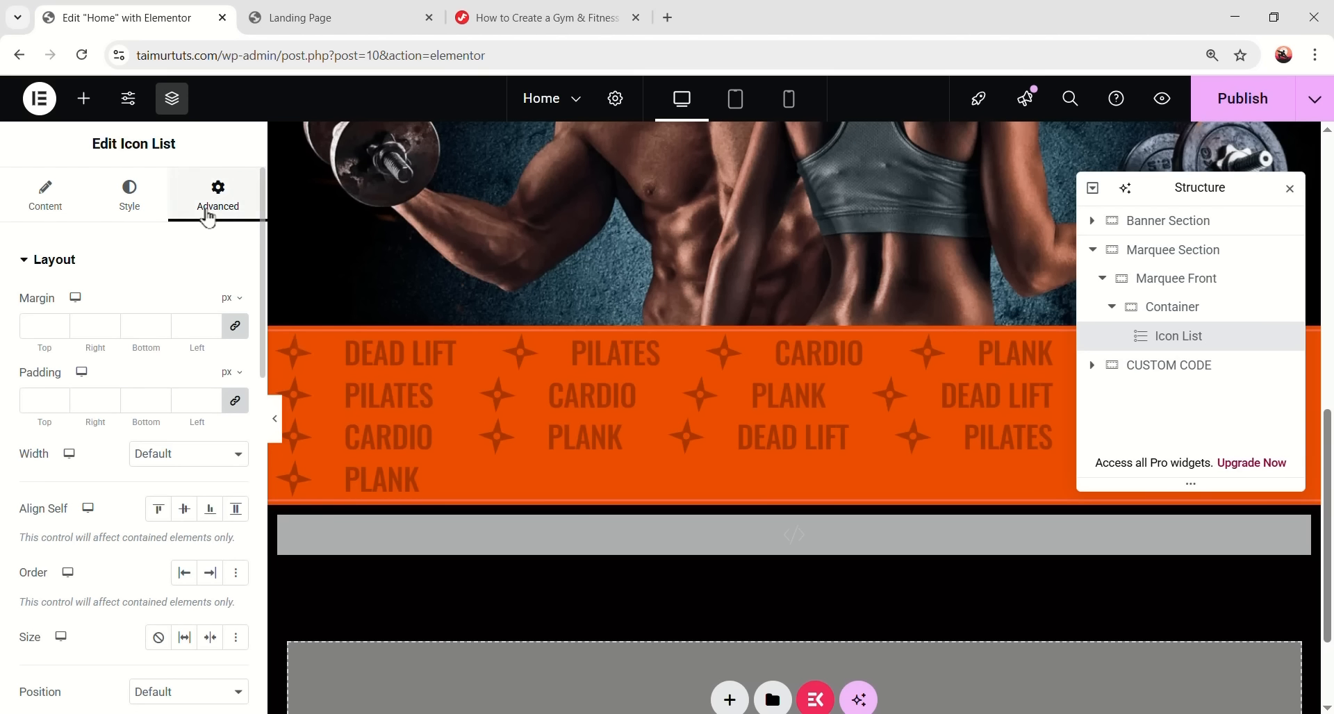
pyautogui.write('11')
pyautogui.doubleClick(142, 401)
pyautogui.write('11')
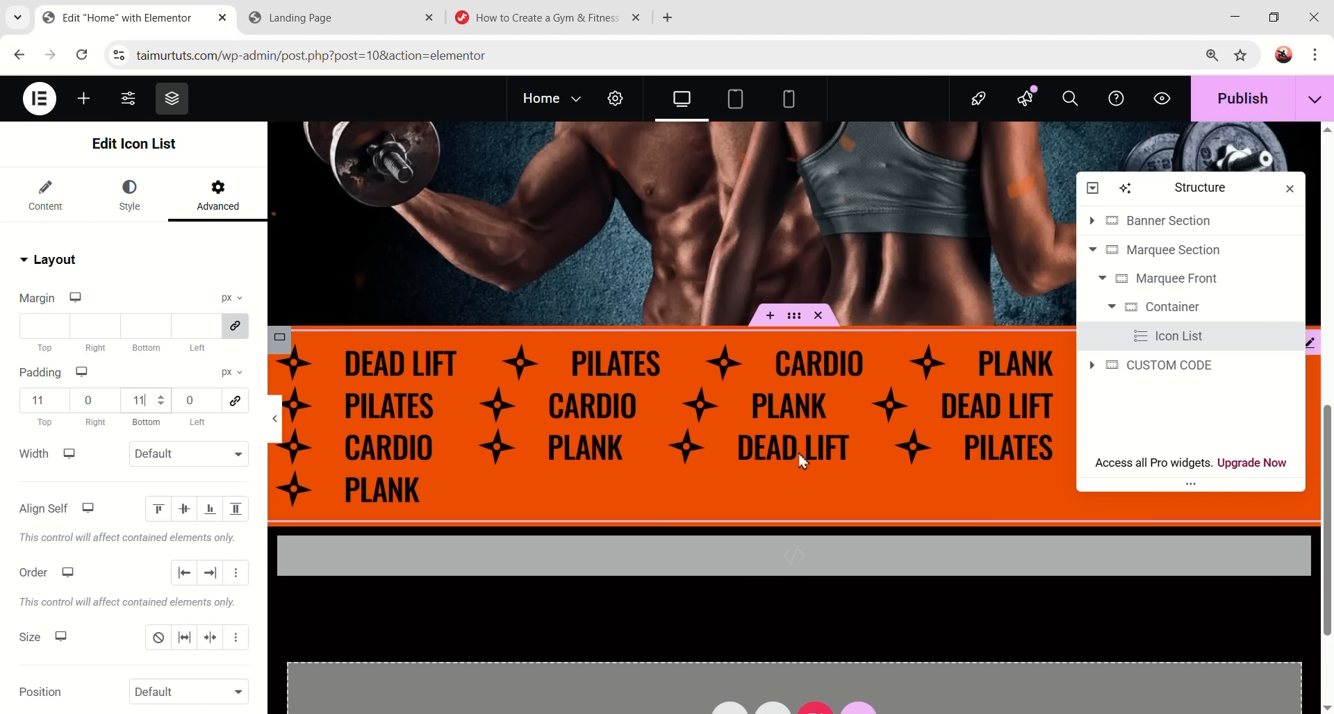
pyautogui.click(554, 31)
pyautogui.scroll(13, 582, 361)
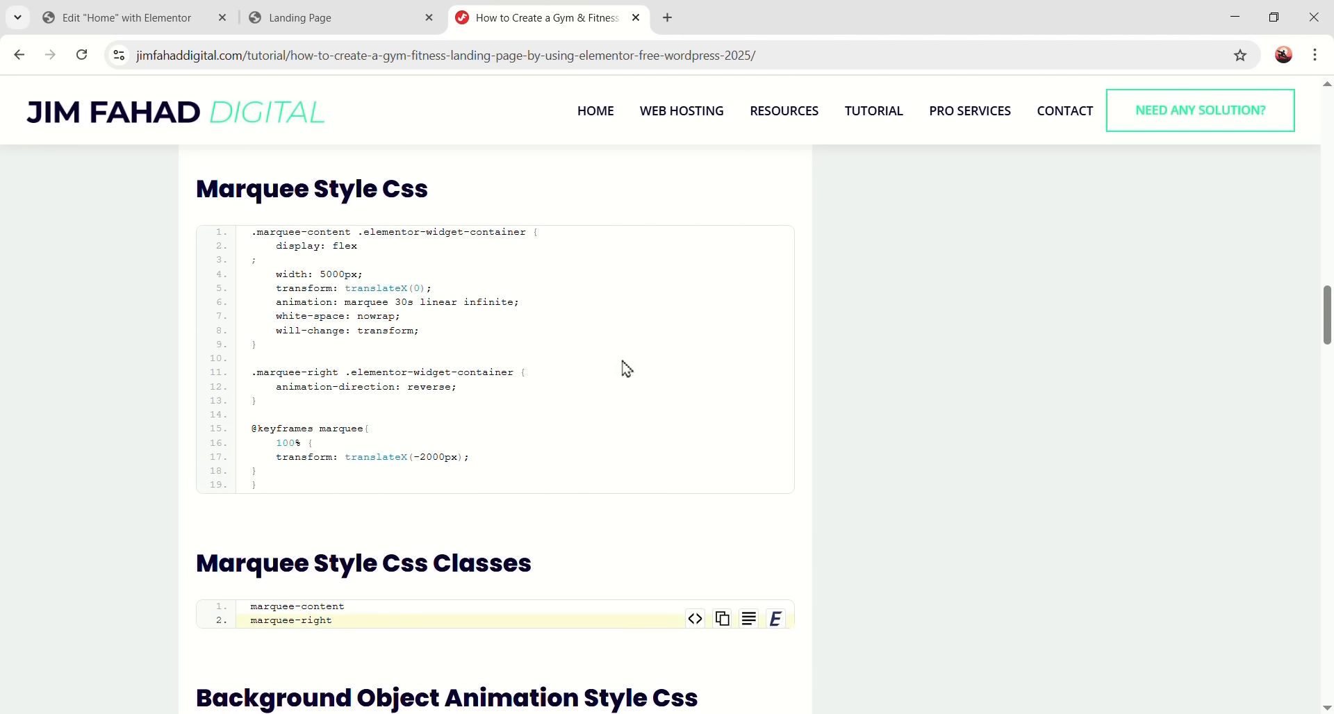
# - Paste the marquee CSS into the Home page's custom HTML code widget
pyautogui.scroll(-2, 428, 389)
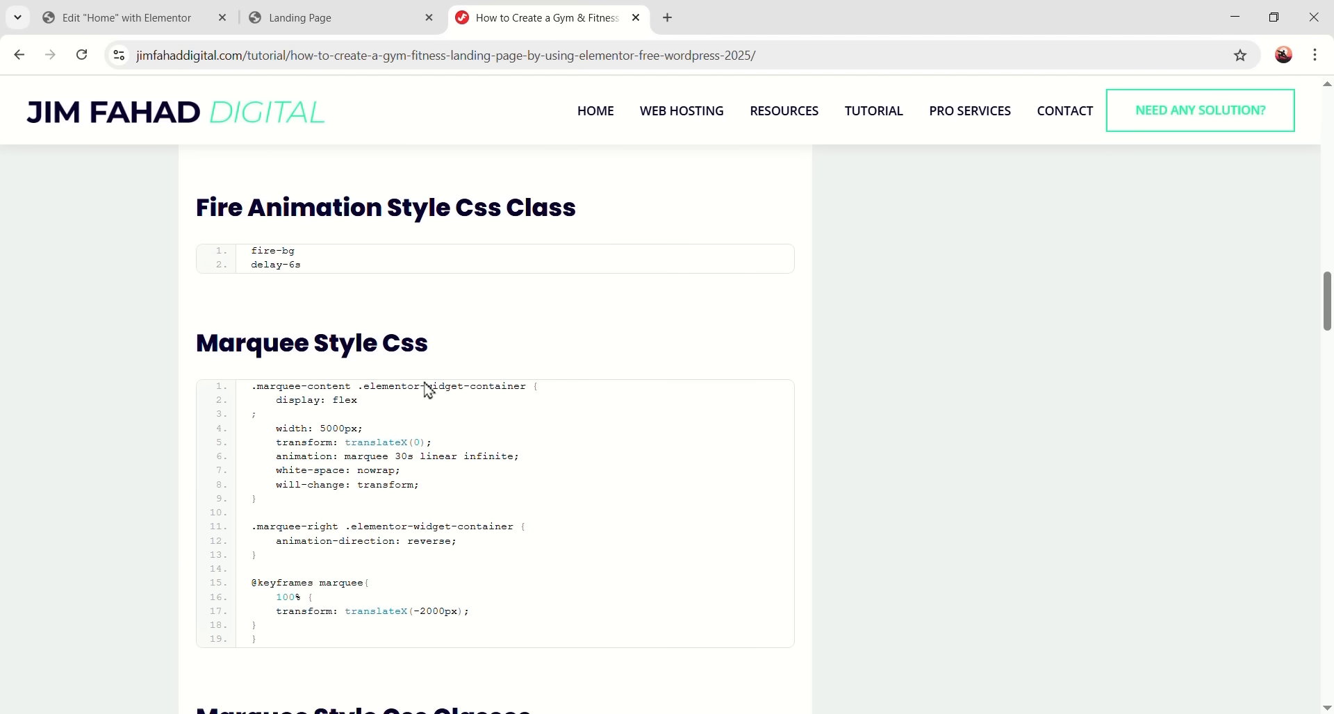
pyautogui.scroll(1, 542, 348)
pyautogui.click(168, 9)
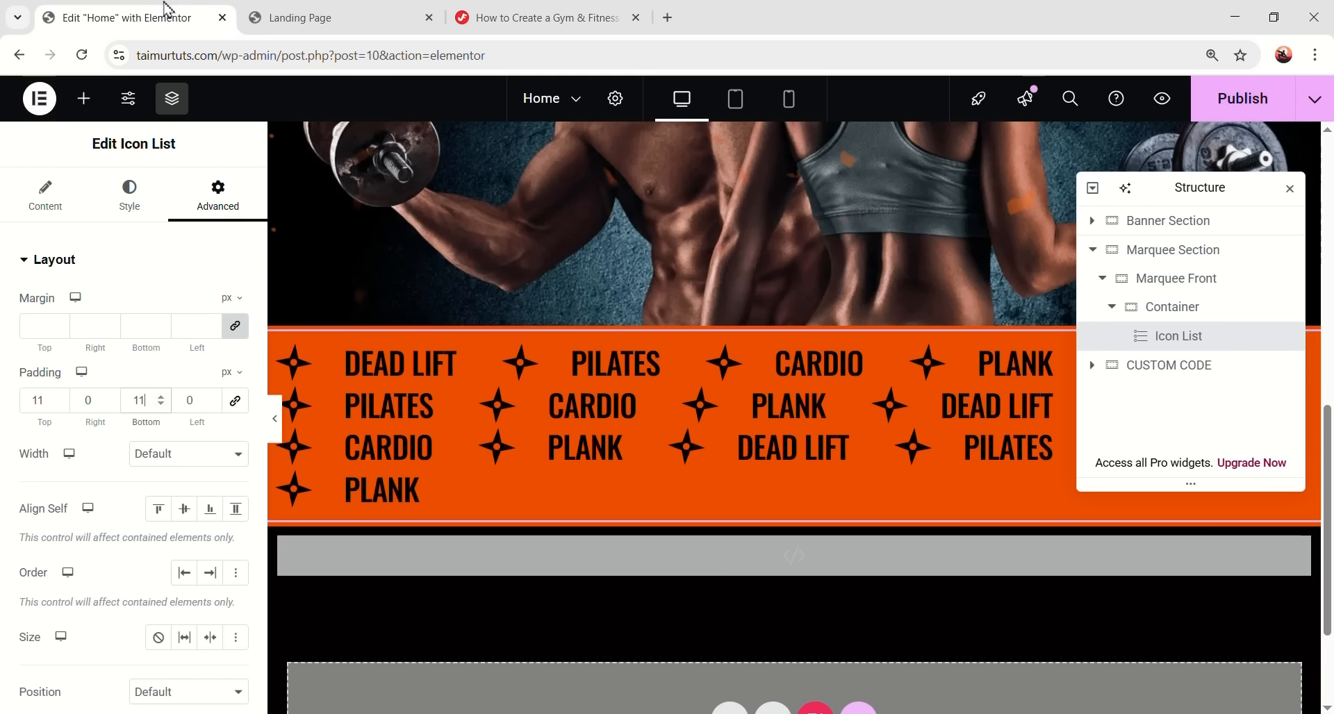
pyautogui.scroll(-2, 545, 387)
pyautogui.click(486, 399)
pyautogui.scroll(-5, 164, 508)
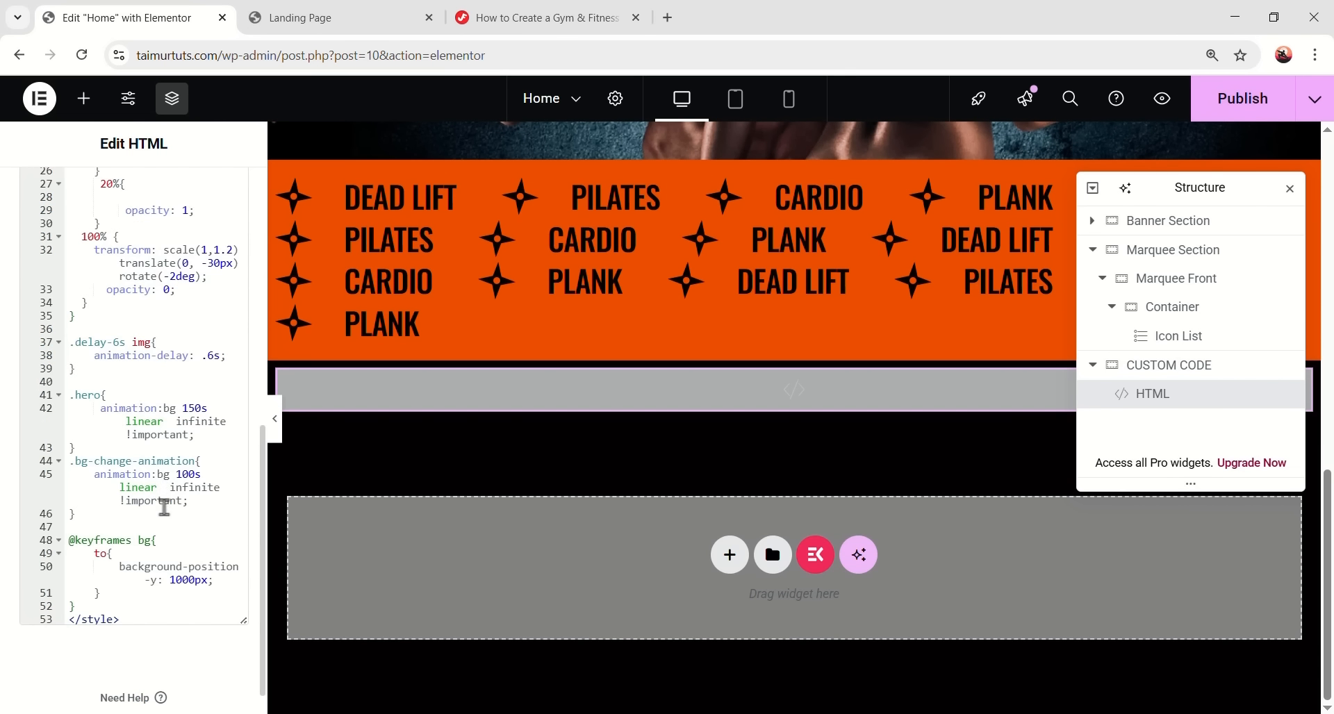
pyautogui.scroll(-1, 163, 507)
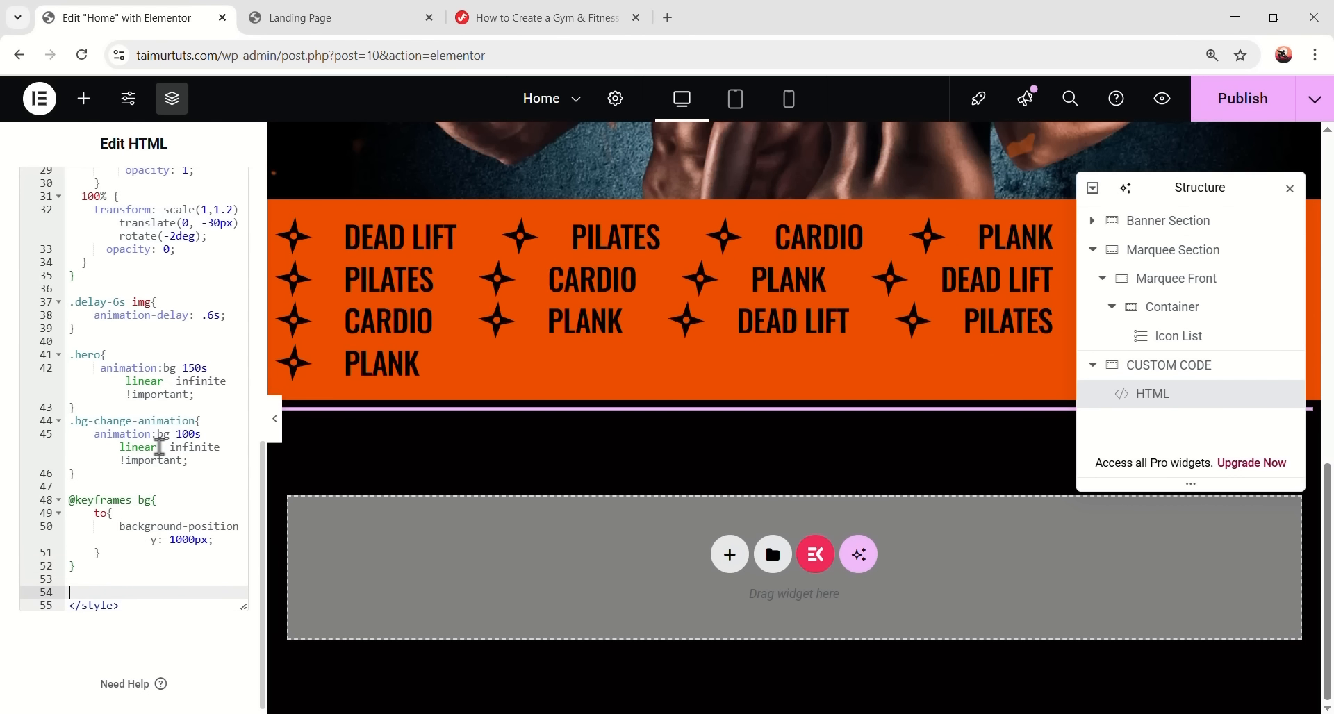
pyautogui.hotkey('ctrl', 'v')
# - Copy 'marquee-content' from the tutorial into the front Icon List's CSS Classes and preview
pyautogui.click(517, 17)
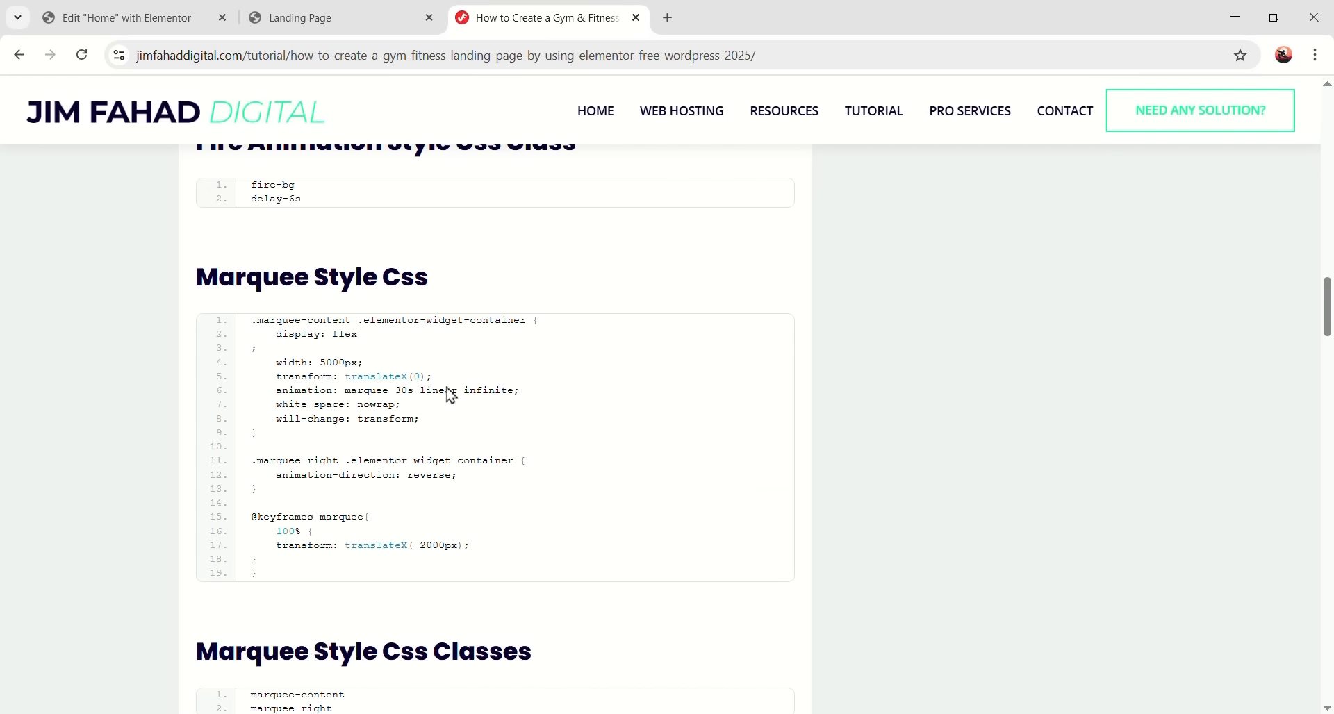
pyautogui.scroll(-2, 431, 459)
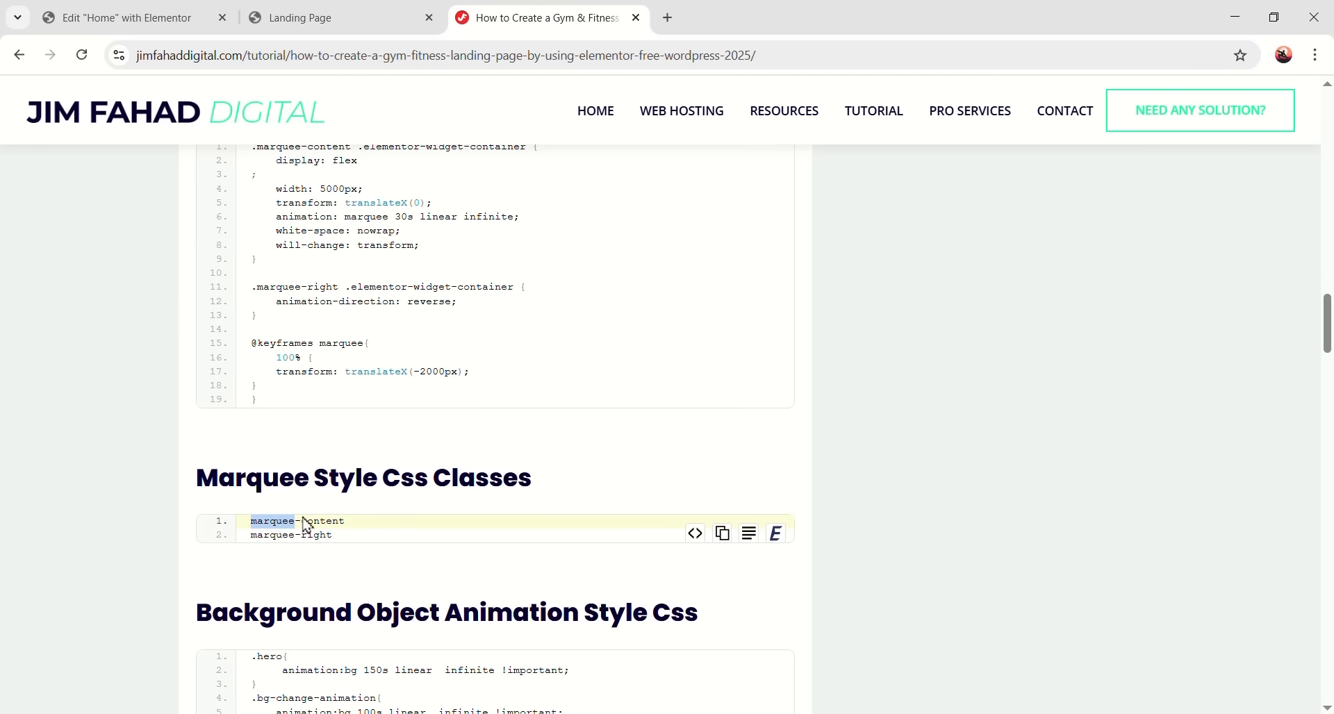
pyautogui.rightClick(341, 519)
pyautogui.click(408, 339)
pyautogui.click(176, 33)
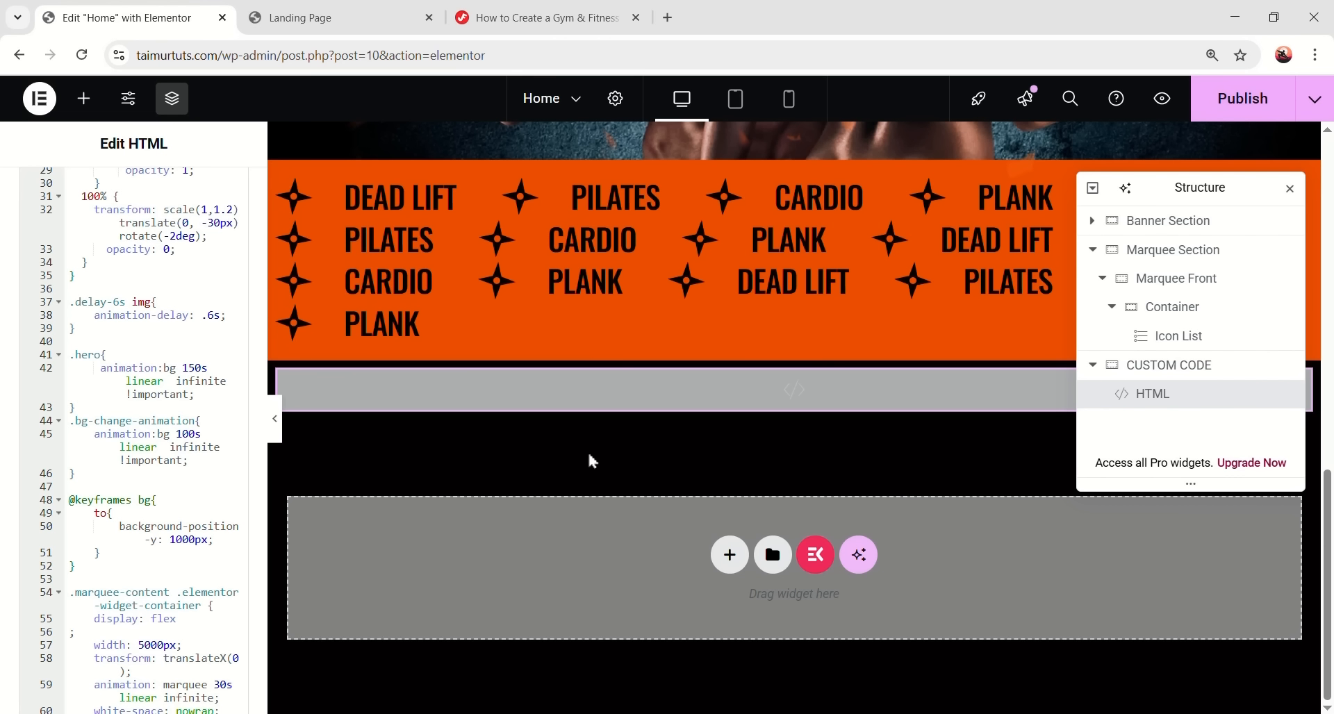
pyautogui.click(1180, 337)
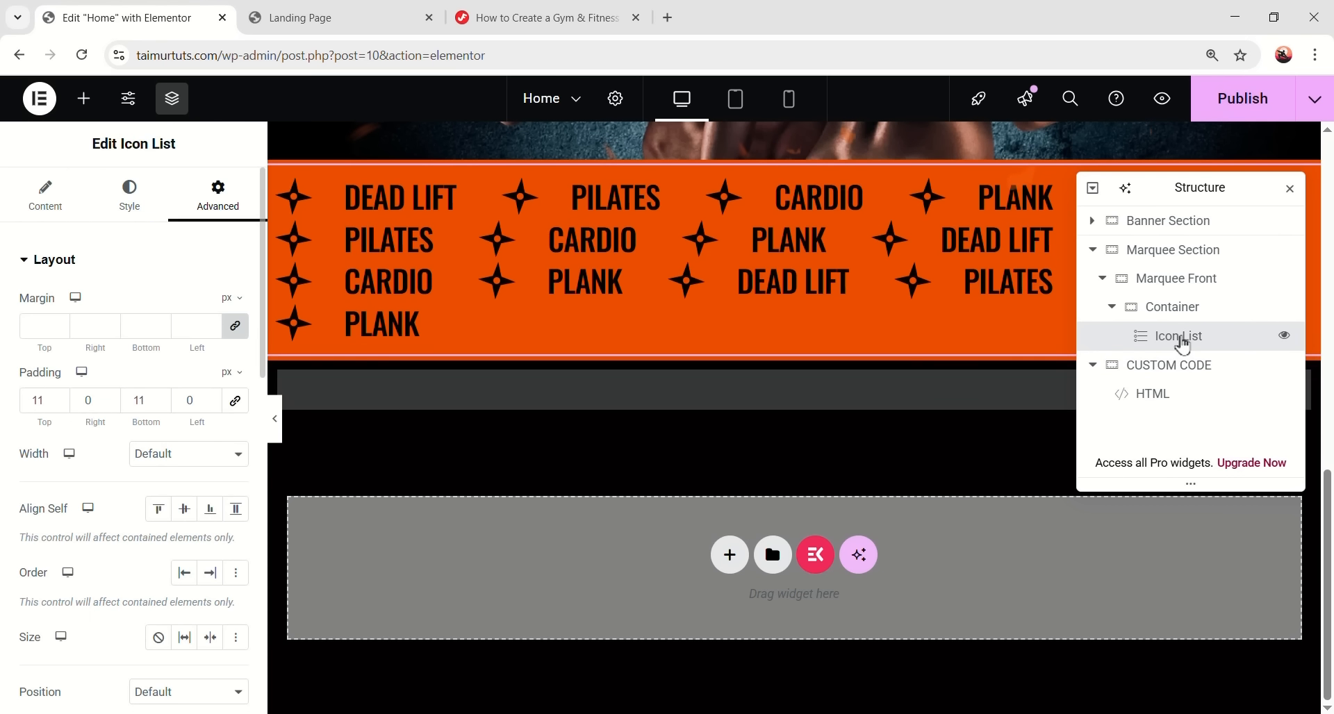
pyautogui.scroll(-7, 88, 408)
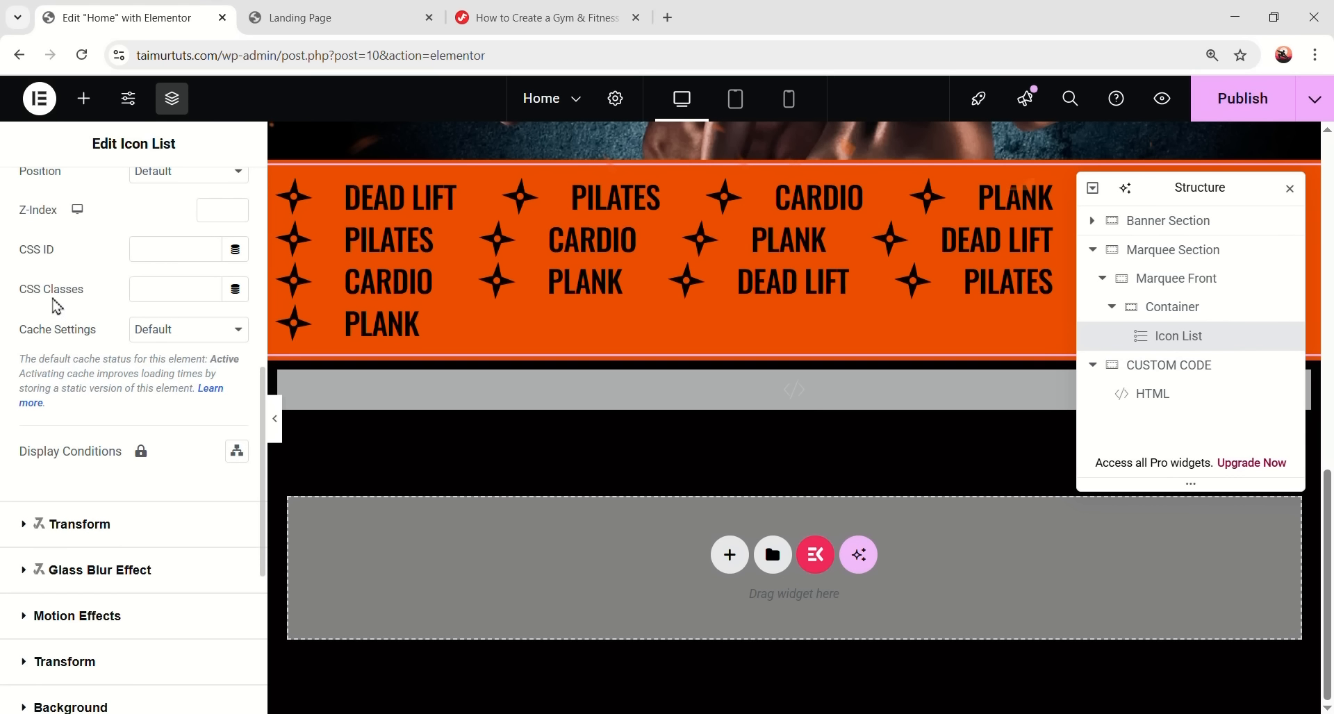
pyautogui.rightClick(167, 289)
pyautogui.click(200, 461)
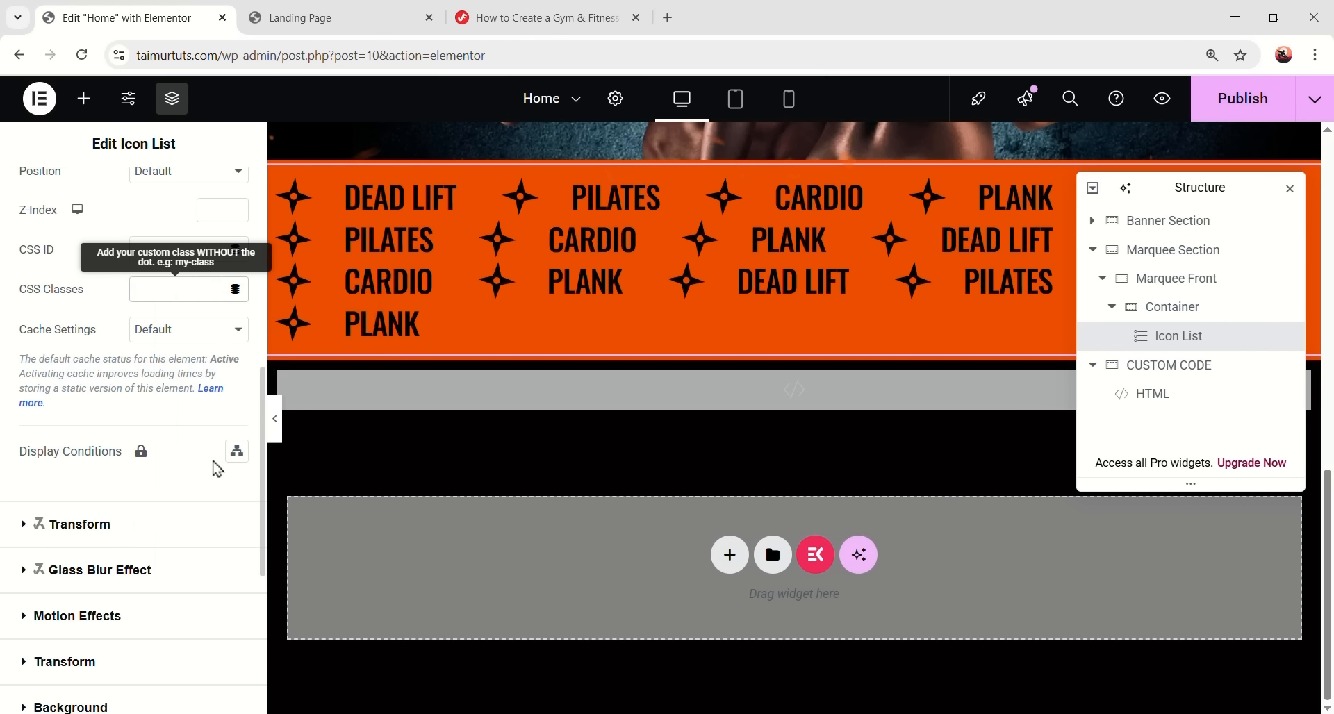
pyautogui.scroll(2, 351, 469)
pyautogui.click(275, 418)
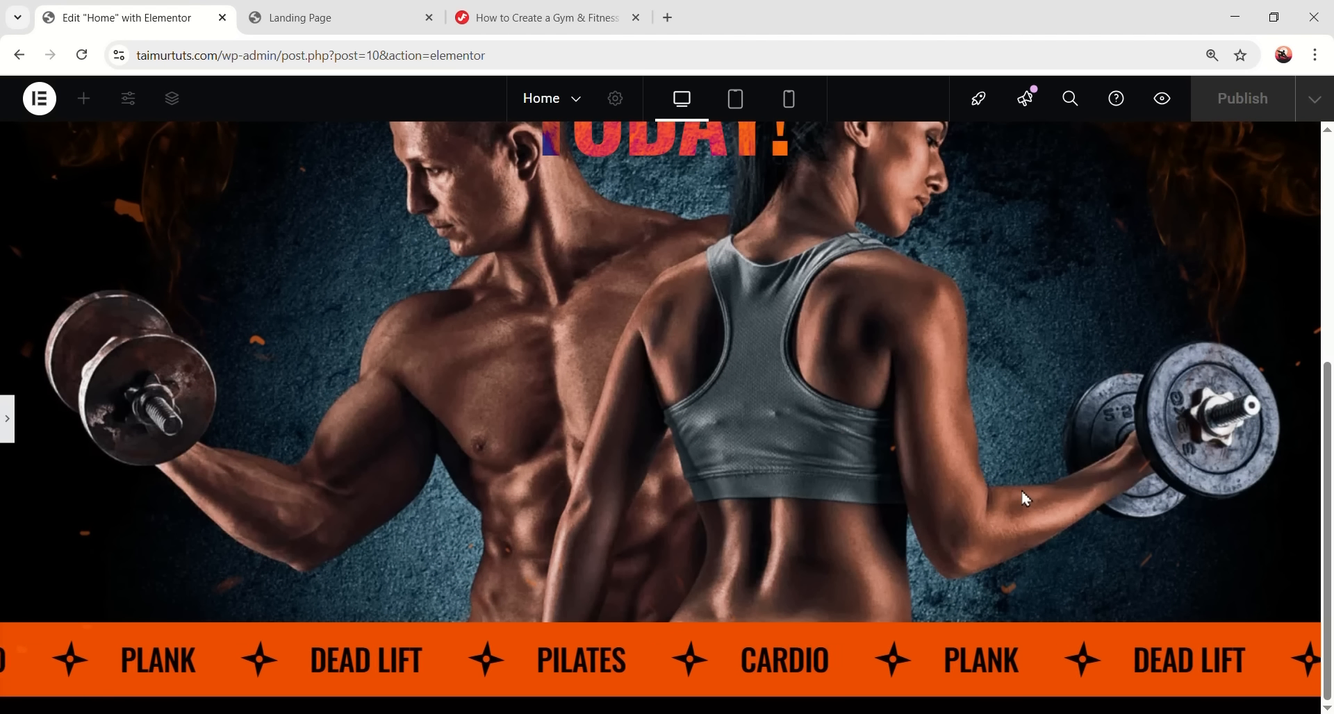
pyautogui.click(8, 420)
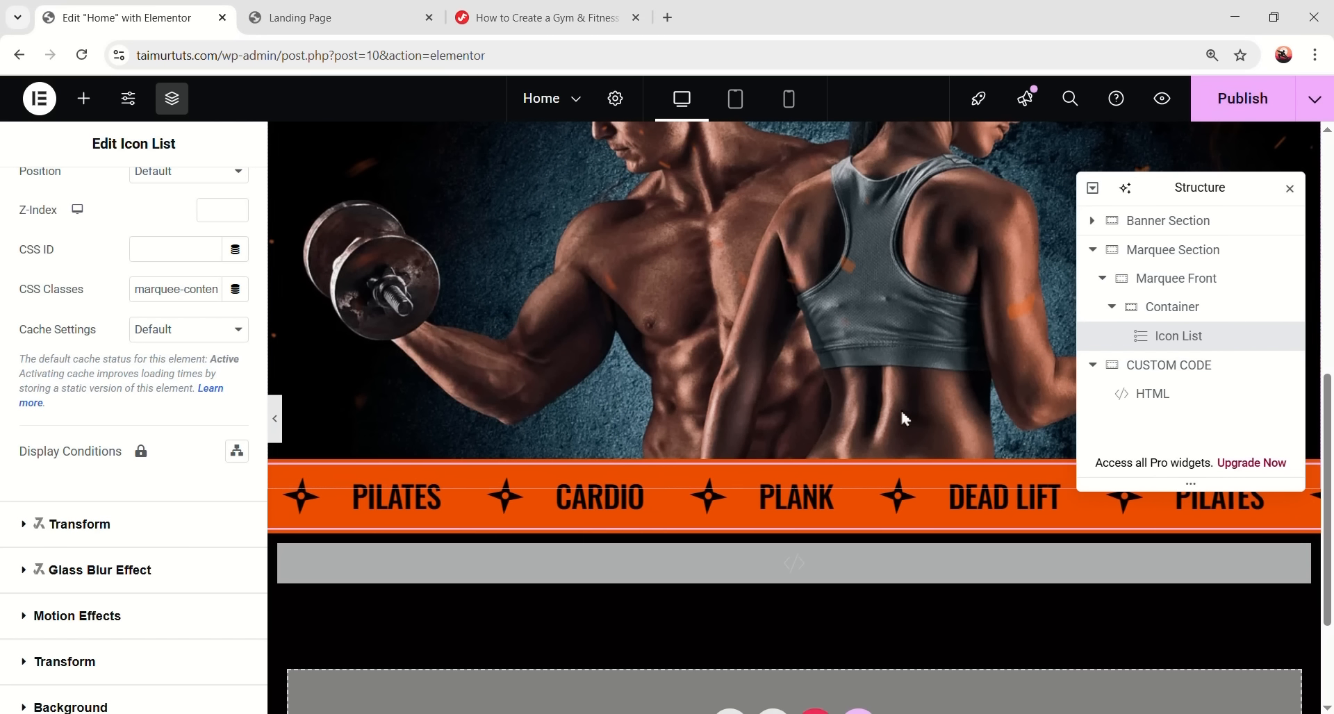
# - Give the container inside Marquee Front a Solid border type and preview it
pyautogui.click(1186, 308)
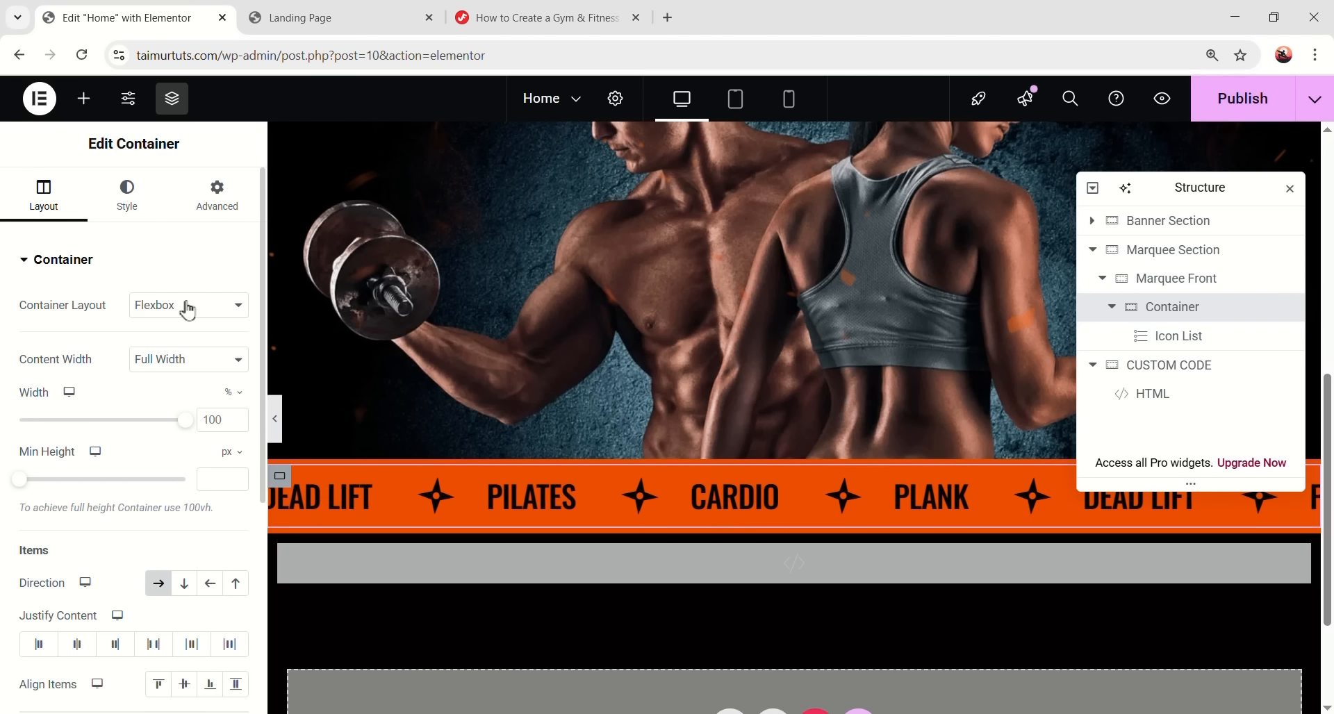
pyautogui.click(145, 217)
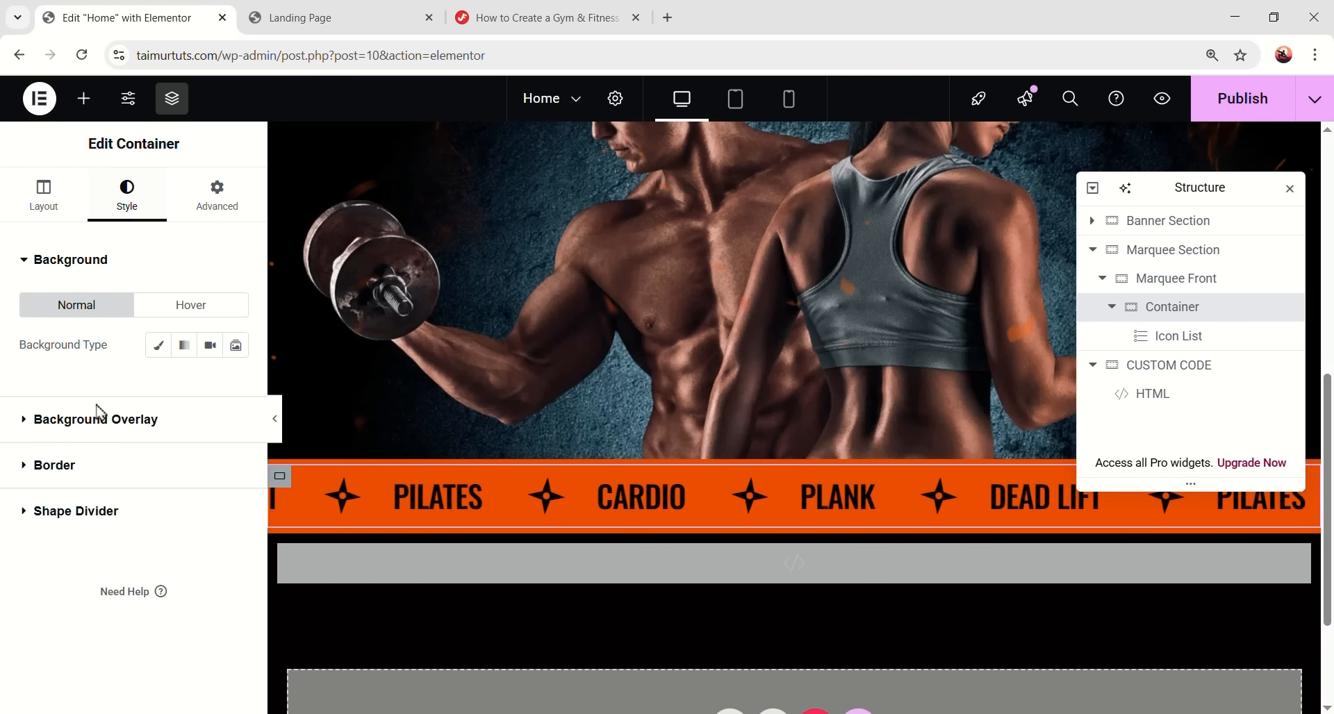
pyautogui.click(80, 462)
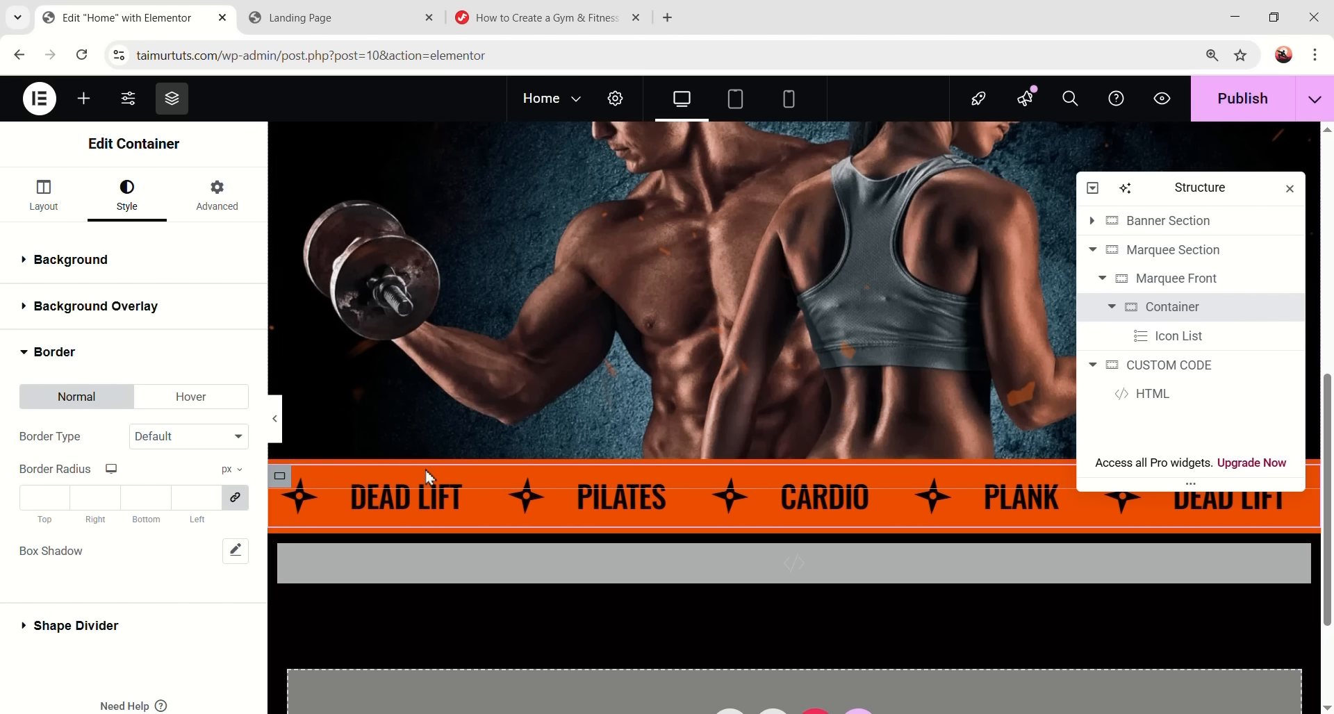
pyautogui.click(188, 438)
pyautogui.click(173, 500)
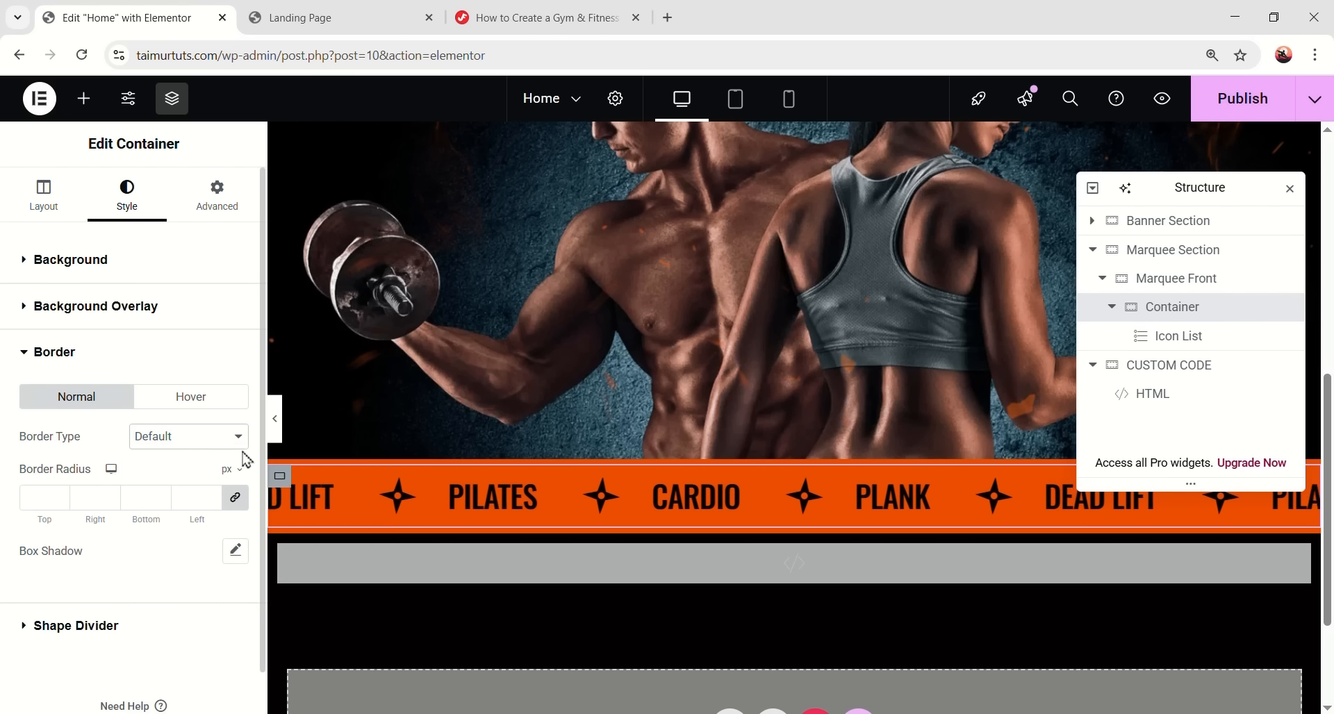
pyautogui.click(277, 434)
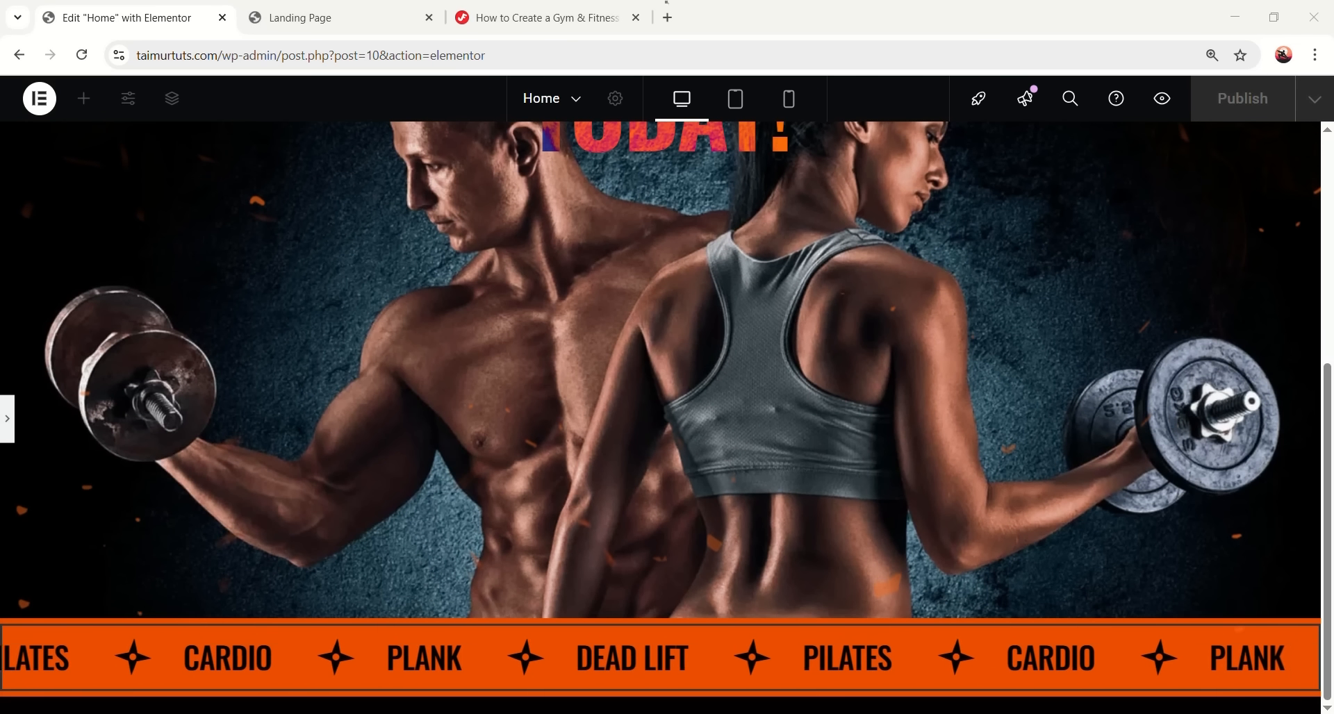
pyautogui.click(7, 418)
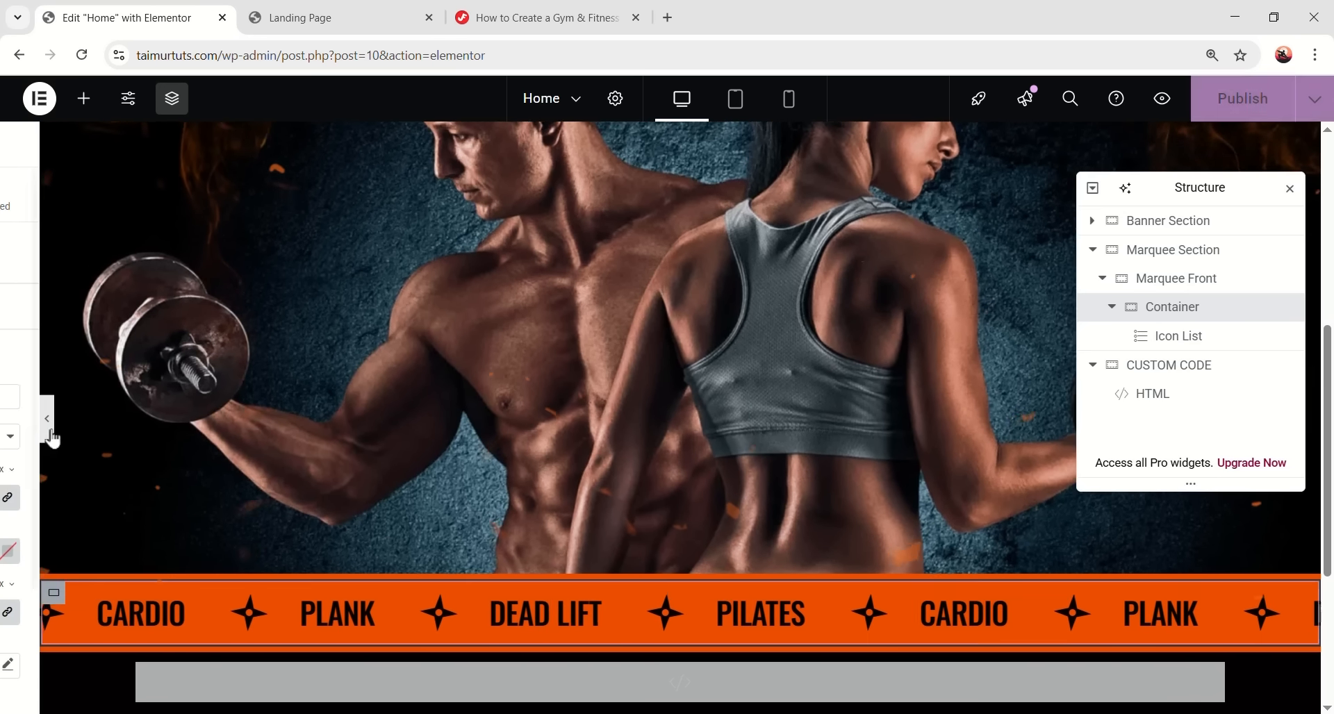
# - Set the border width to 1 on all sides and colour #040202, then preview
pyautogui.click(46, 496)
pyautogui.write('1')
pyautogui.click(235, 552)
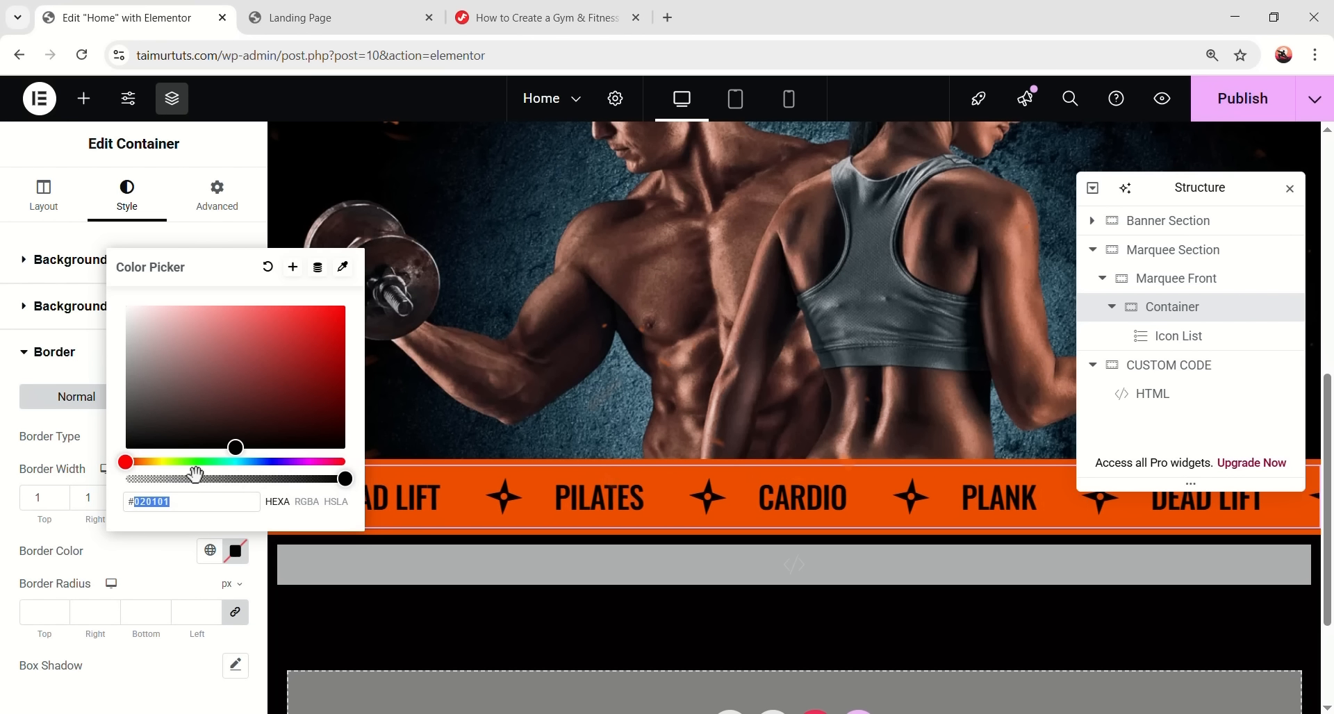
pyautogui.write('4')
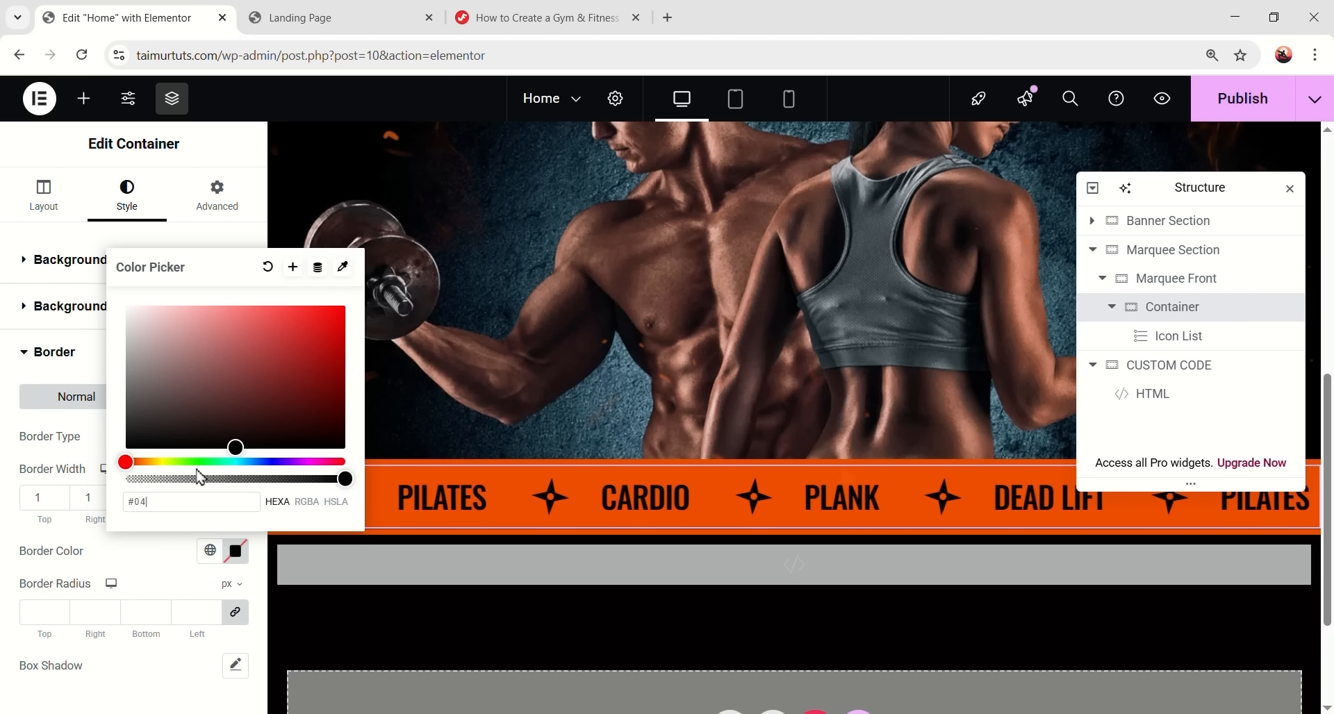
pyautogui.write('0202')
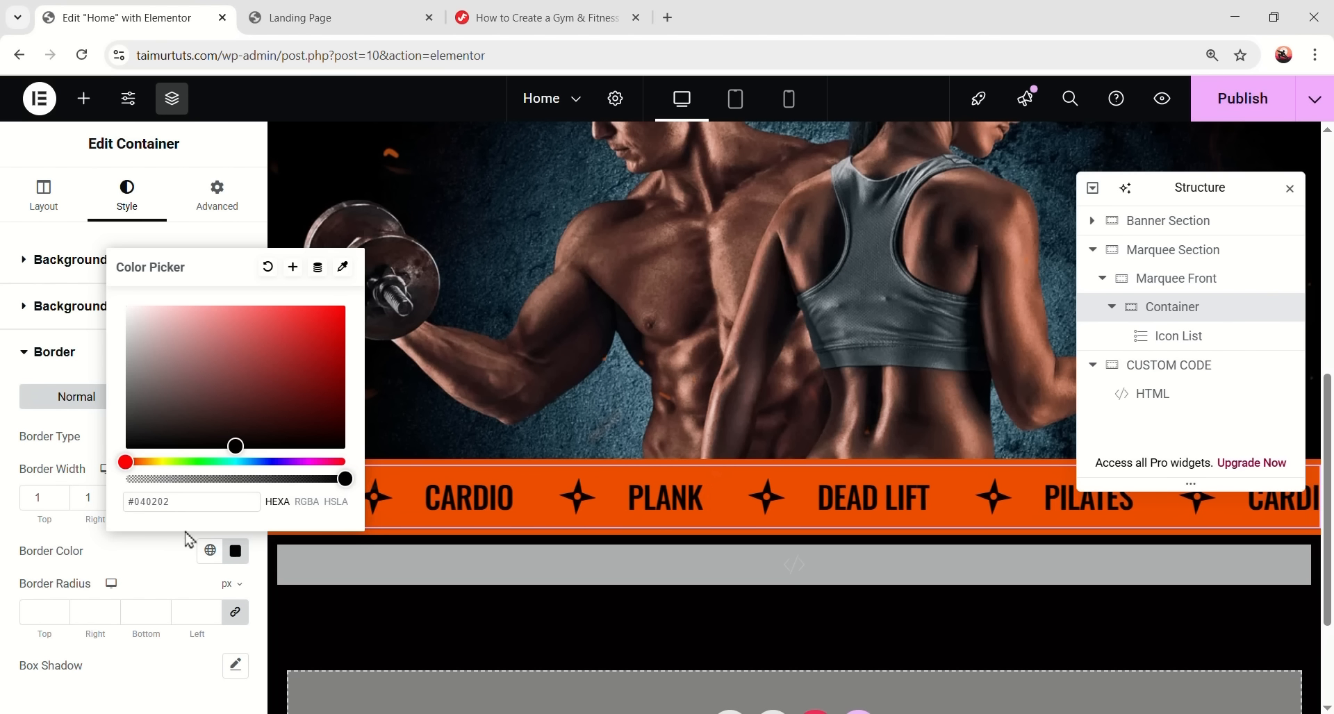
pyautogui.click(158, 682)
pyautogui.click(279, 421)
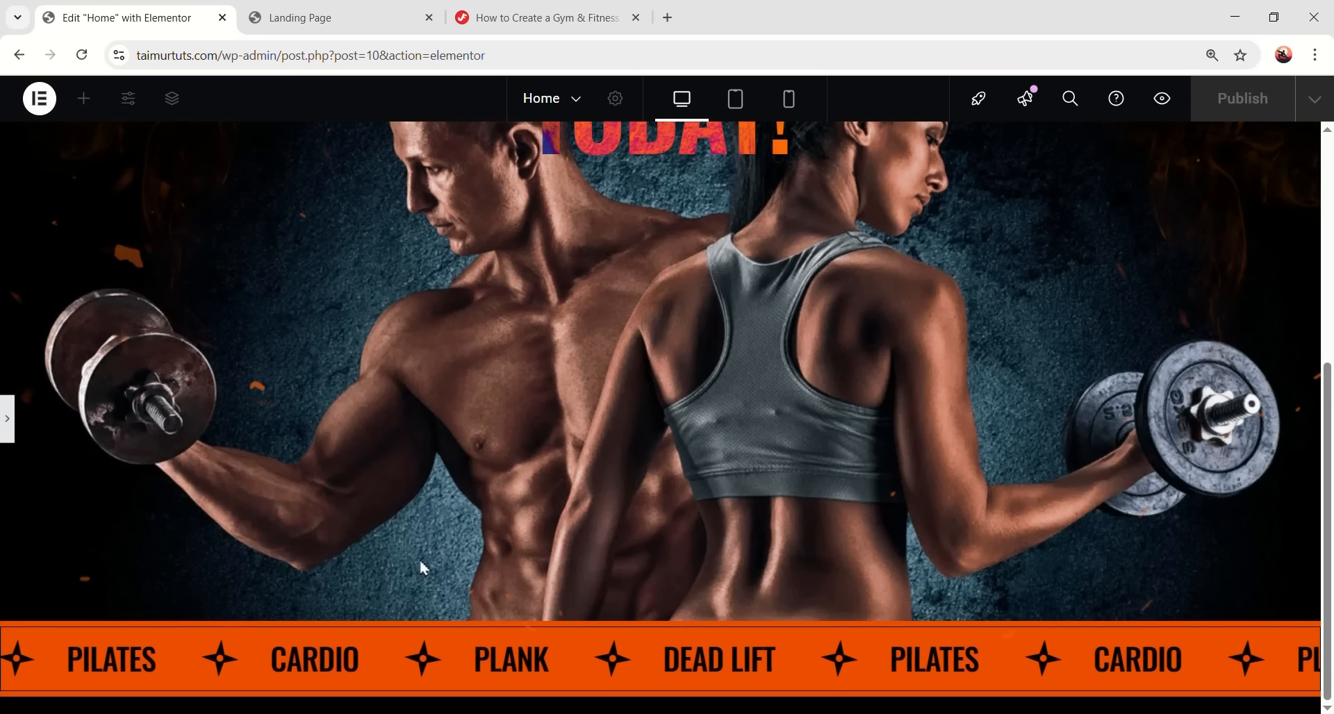
pyautogui.hotkey('ctrl', 'shift', 'p')
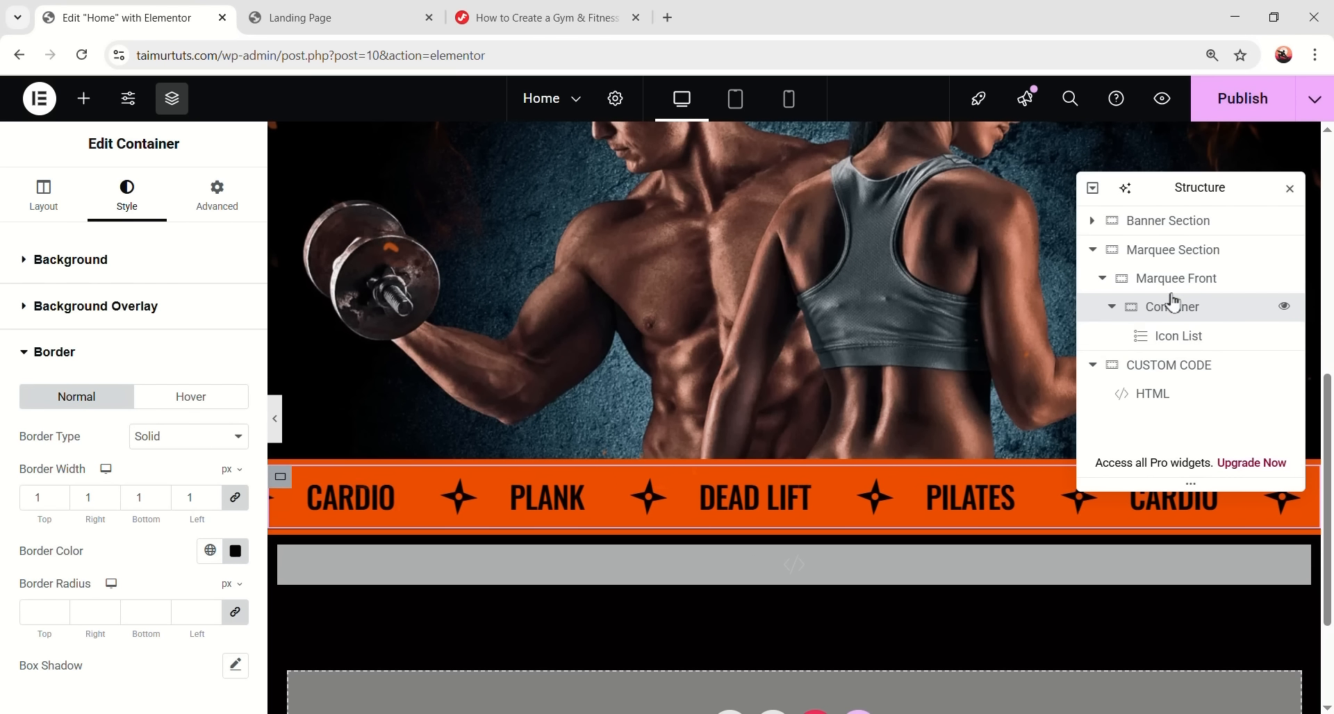
# - Set Marquee Front's Transform rotation to 4.7 degrees, then collapse it in the Navigator
pyautogui.click(1207, 287)
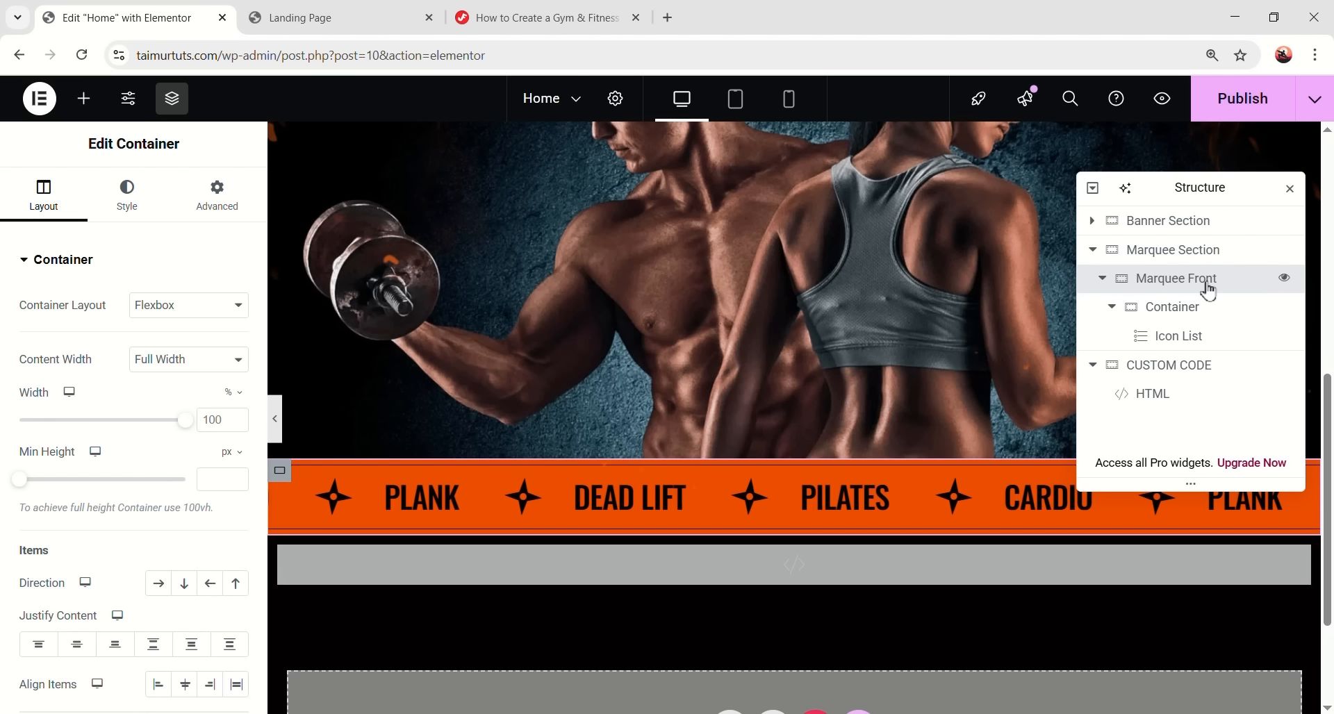
pyautogui.click(215, 195)
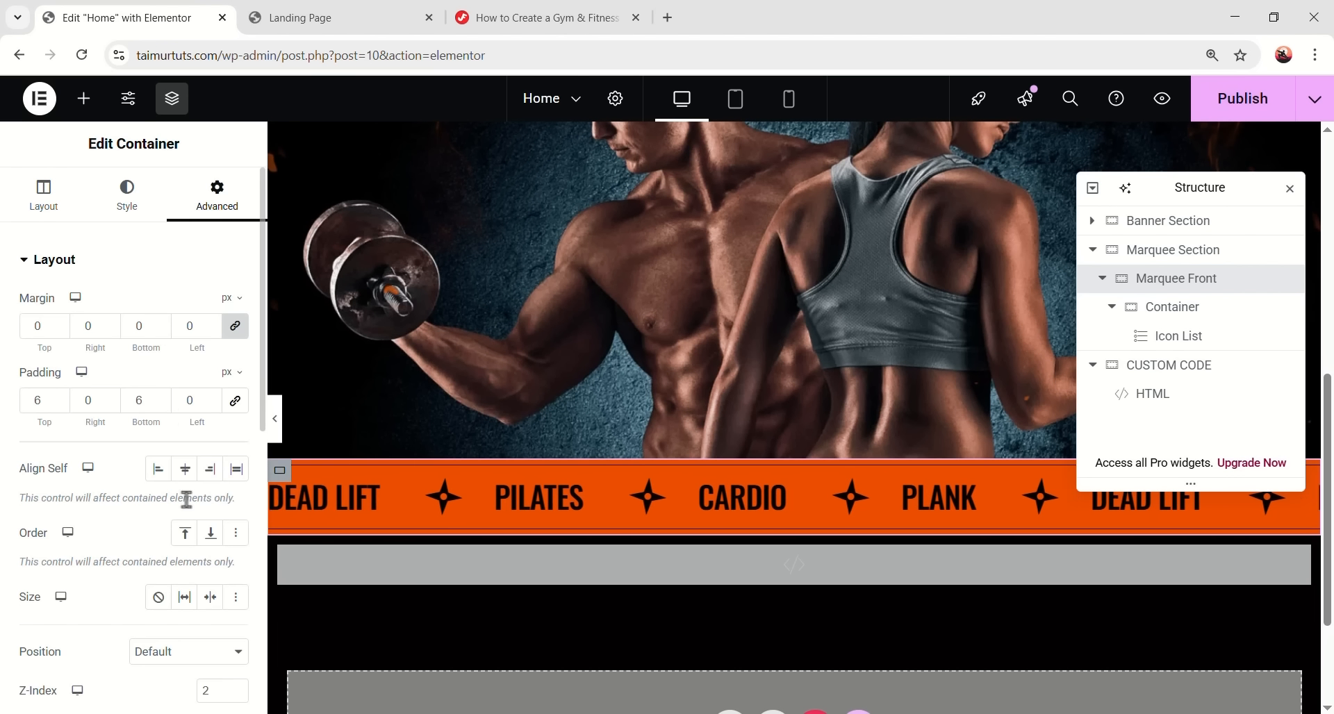
pyautogui.scroll(-7, 187, 514)
pyautogui.click(108, 519)
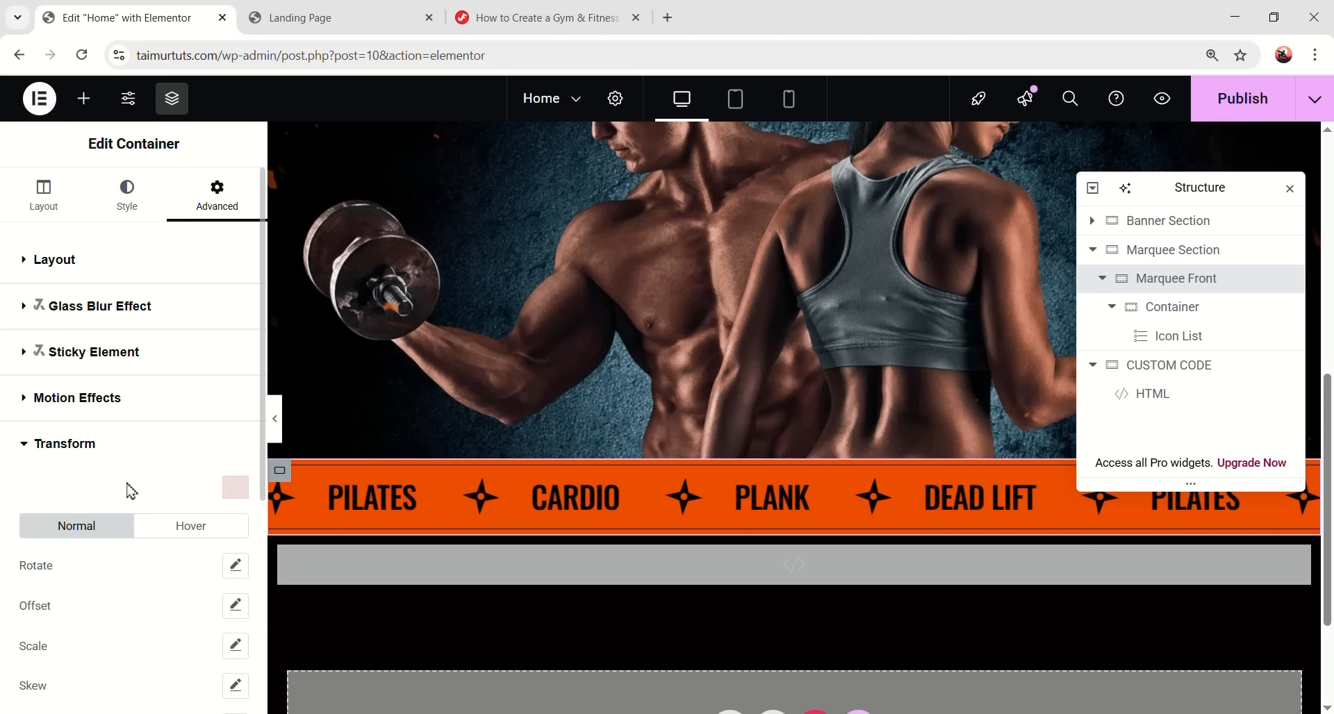
pyautogui.scroll(-3, 121, 472)
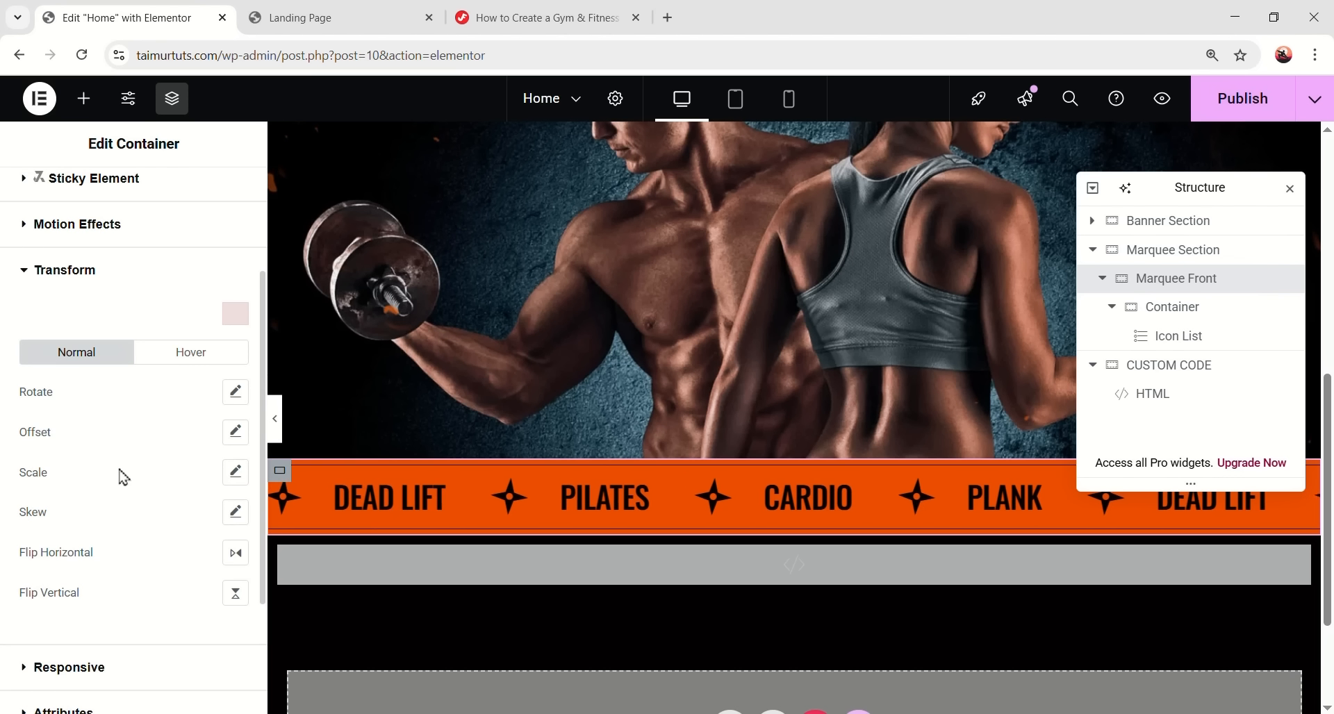
pyautogui.click(235, 394)
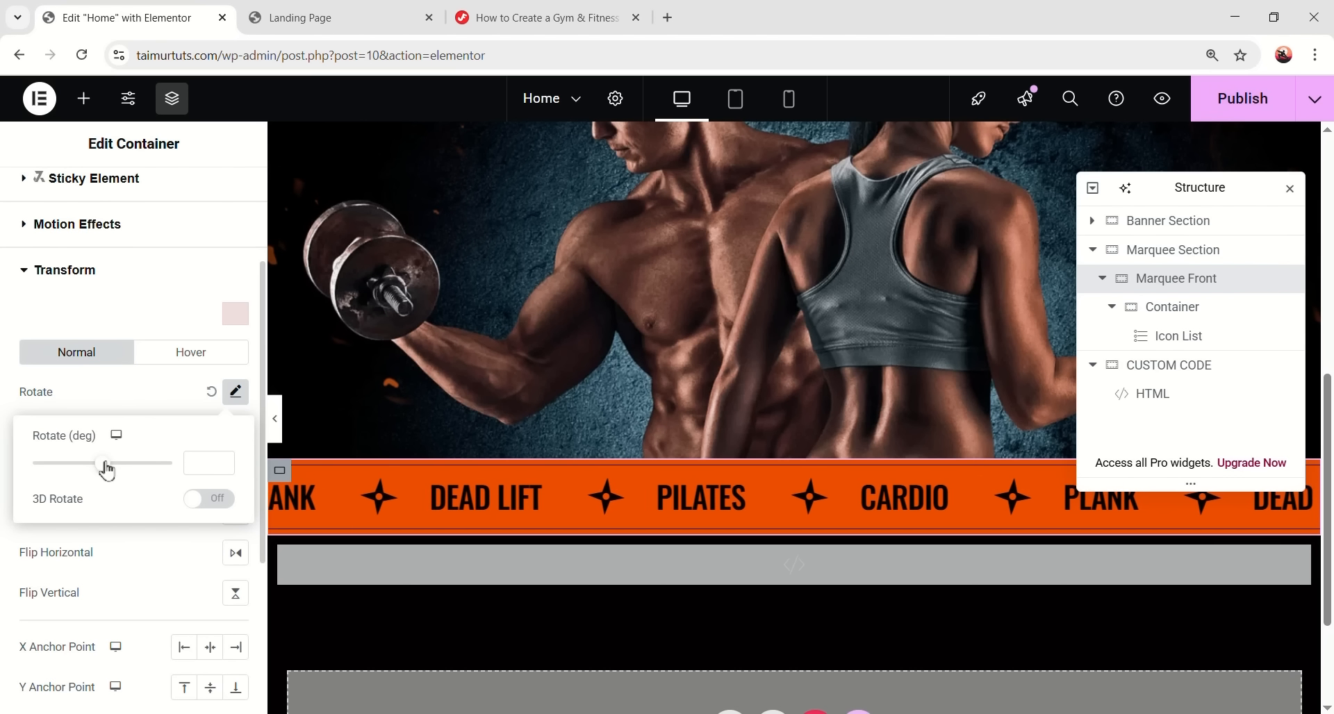
pyautogui.moveTo(106, 472); pyautogui.dragTo(103, 475)
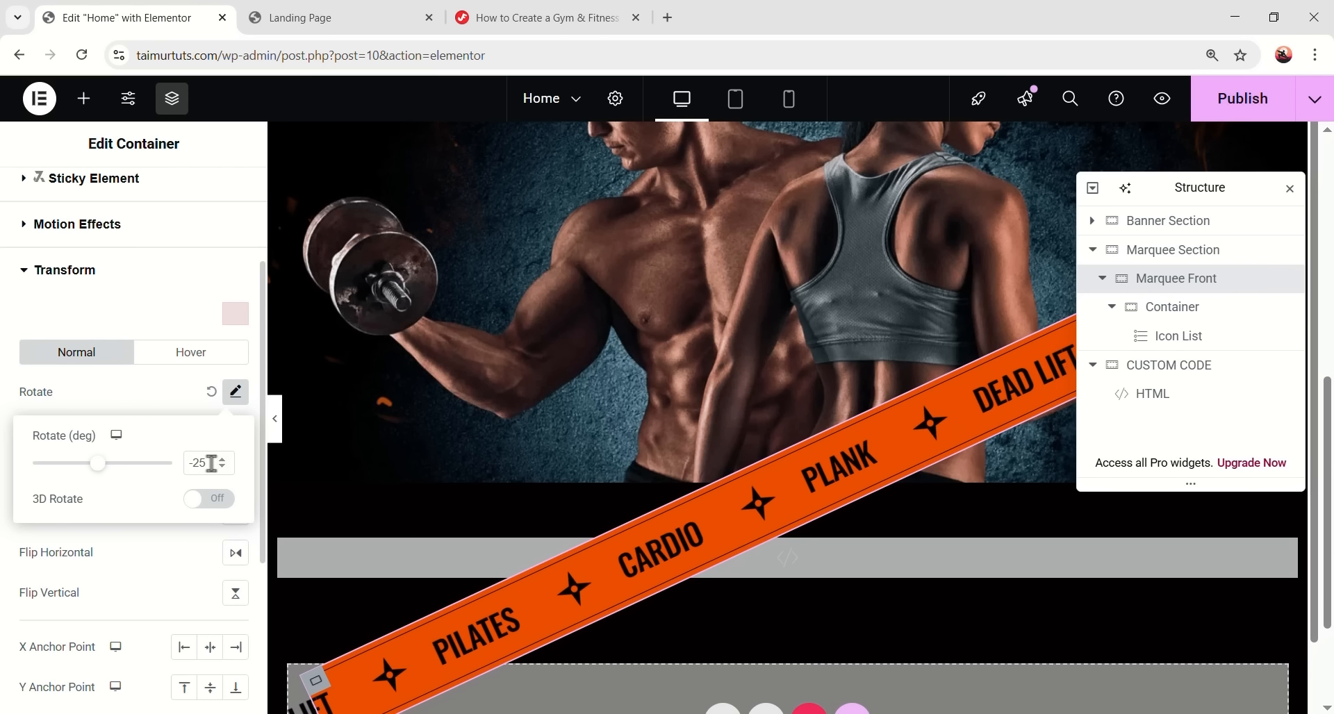
pyautogui.moveTo(207, 464); pyautogui.dragTo(168, 466)
pyautogui.write('4.7')
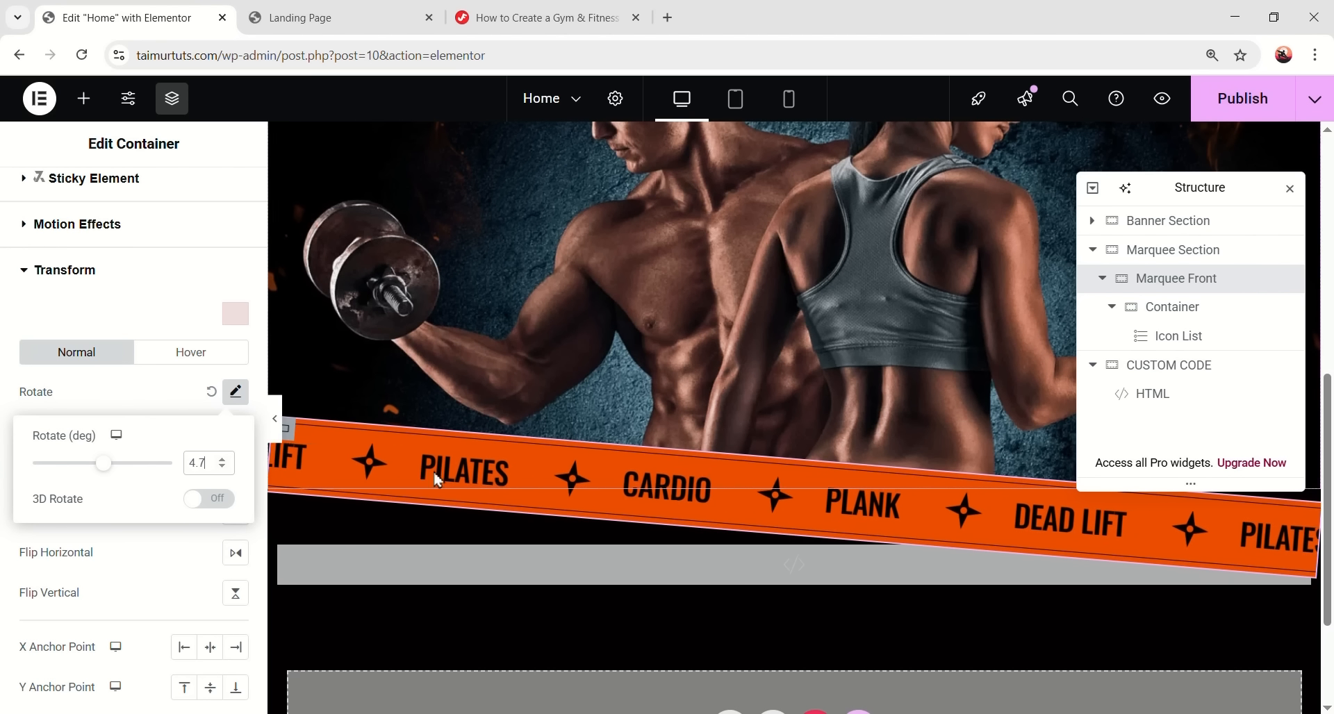
pyautogui.click(208, 302)
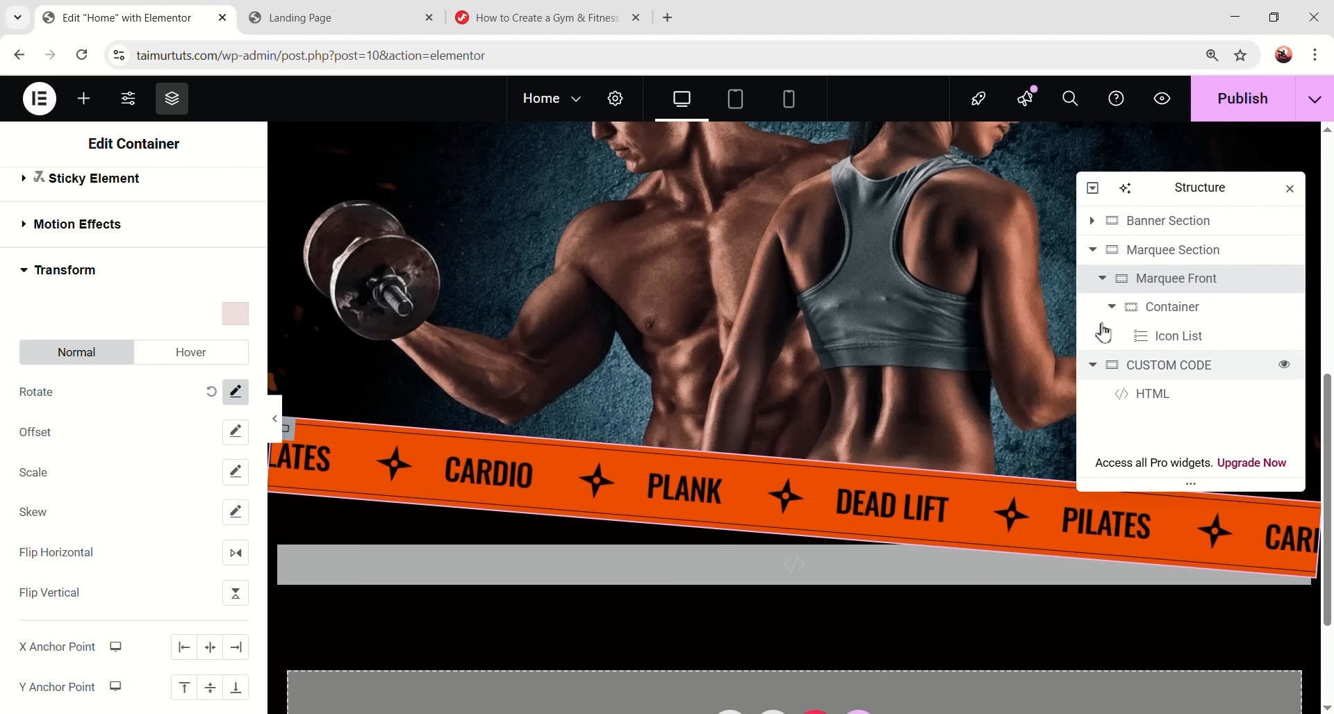
pyautogui.click(1102, 279)
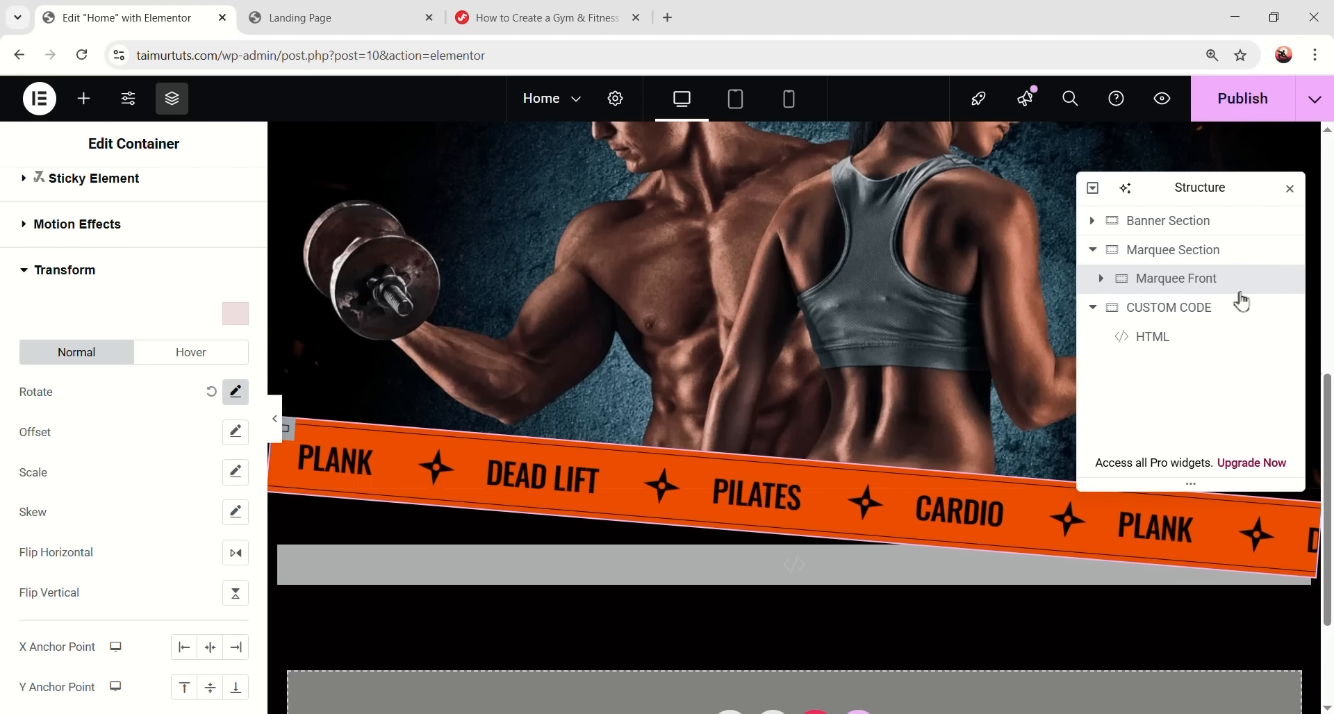
# - Duplicate Marquee Front and rename the copy Marquee Back
pyautogui.rightClick(1172, 285)
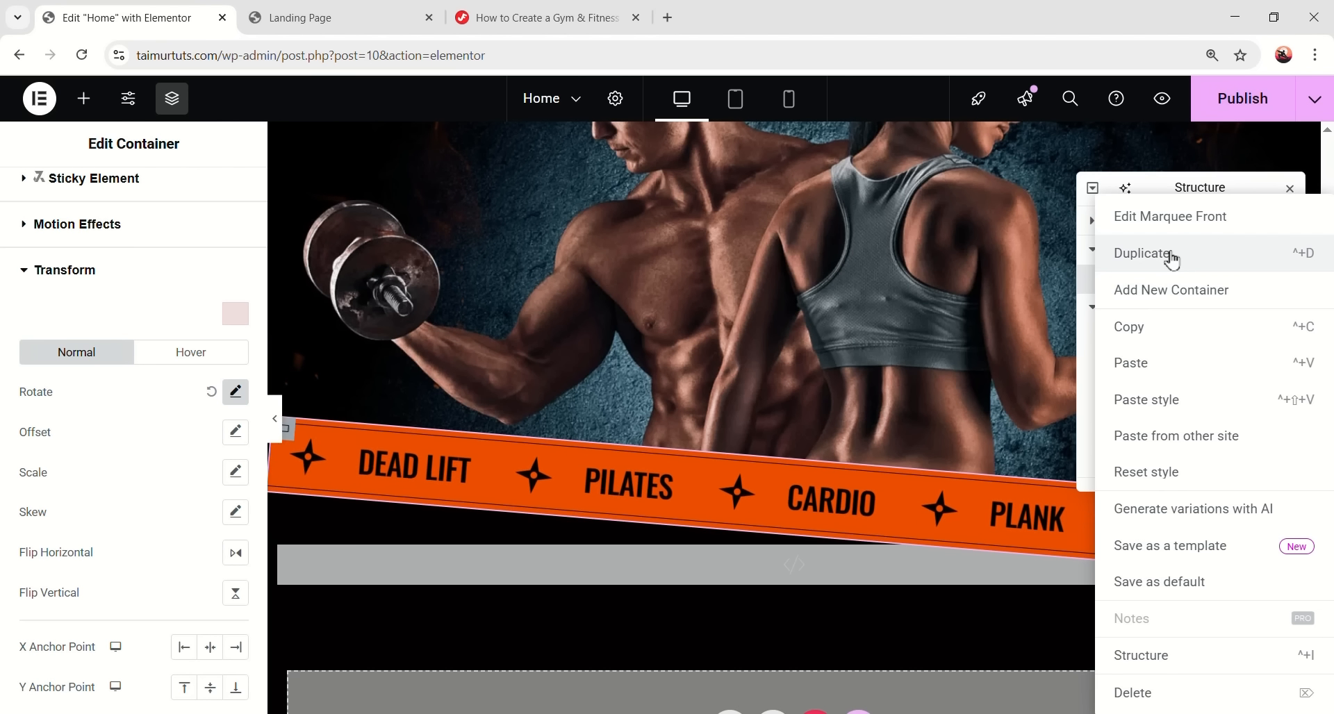
pyautogui.click(1171, 255)
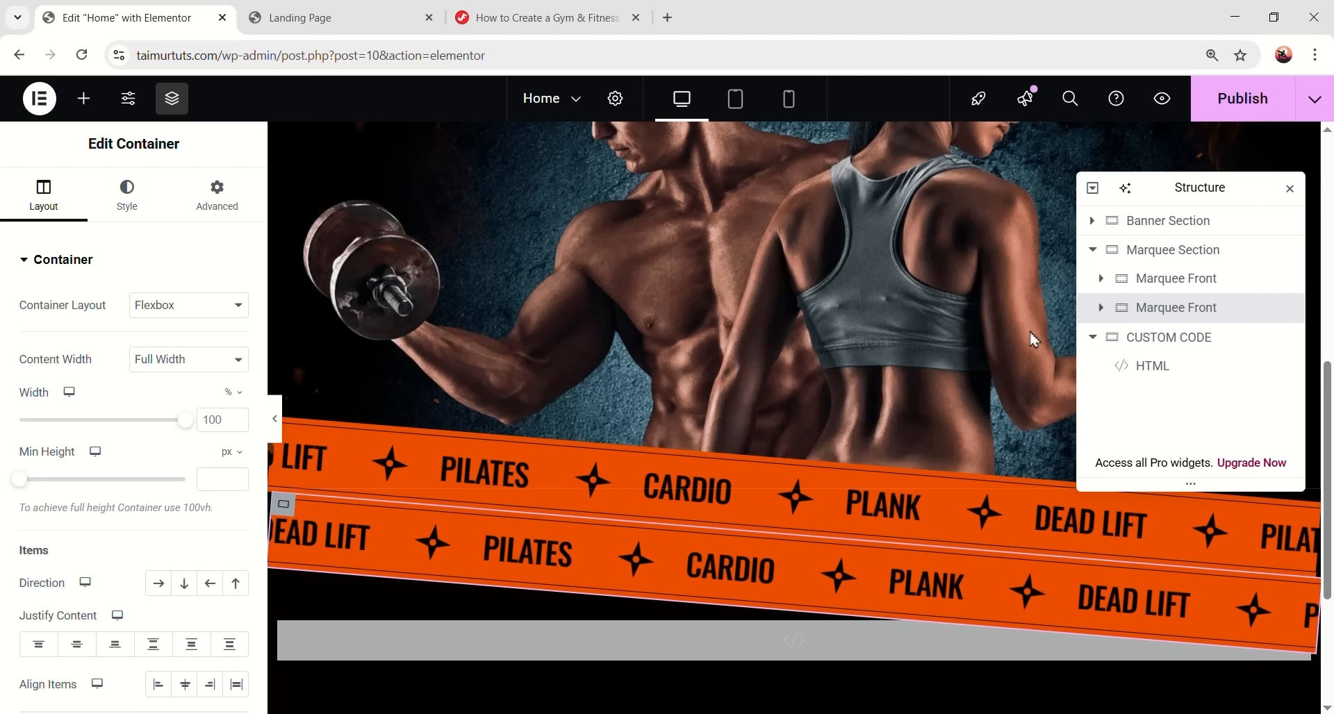
pyautogui.doubleClick(1206, 309)
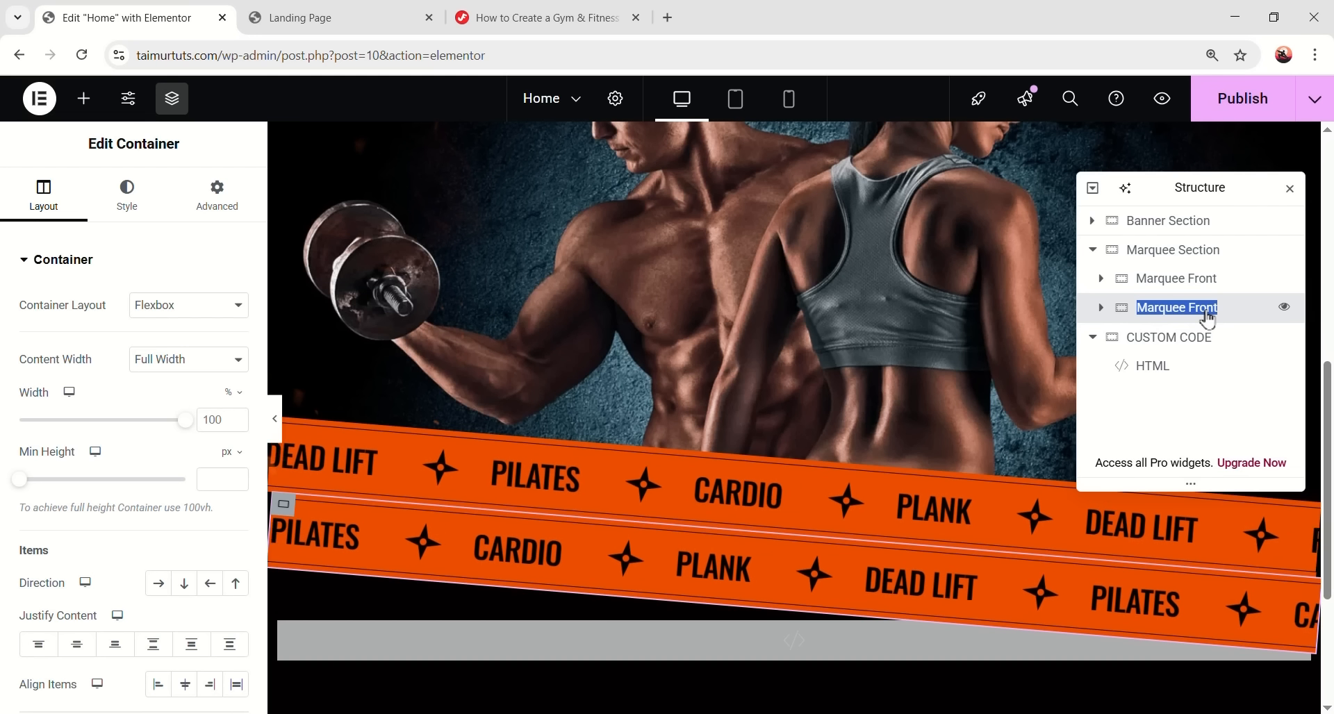
pyautogui.click(1207, 312)
pyautogui.press('BackSpace')
pyautogui.press('BackSpace')
pyautogui.press('BackSpace')
pyautogui.press('BackSpace')
pyautogui.press('BackSpace')
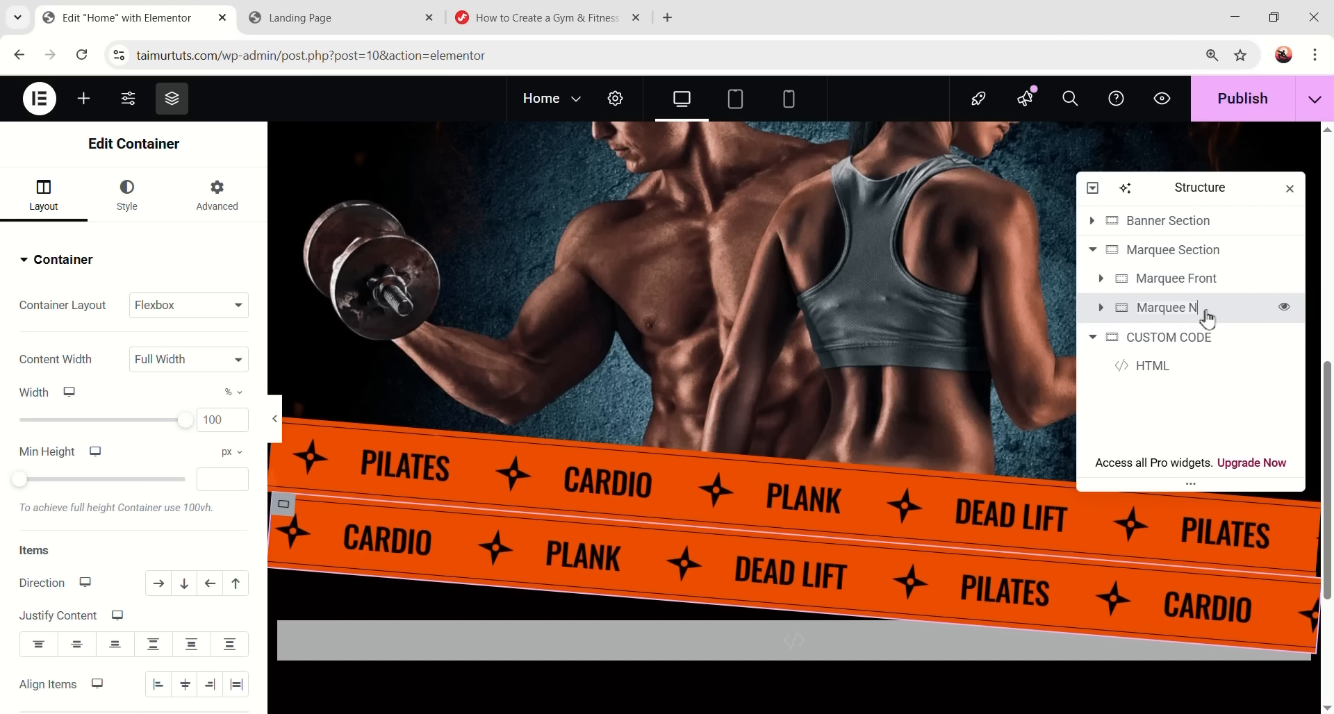
pyautogui.write('Back')
pyautogui.press('Return')
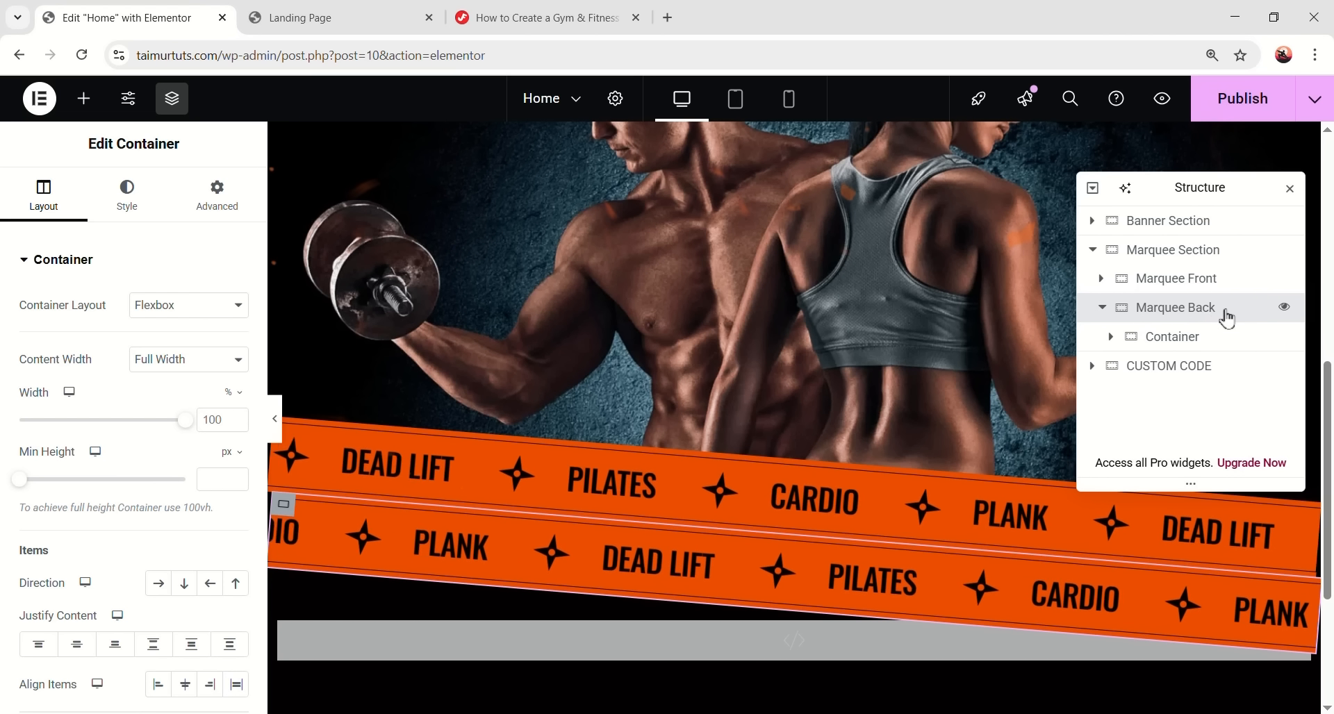
# - Change Marquee Back's Transform rotation to -4.22 degrees
pyautogui.click(216, 193)
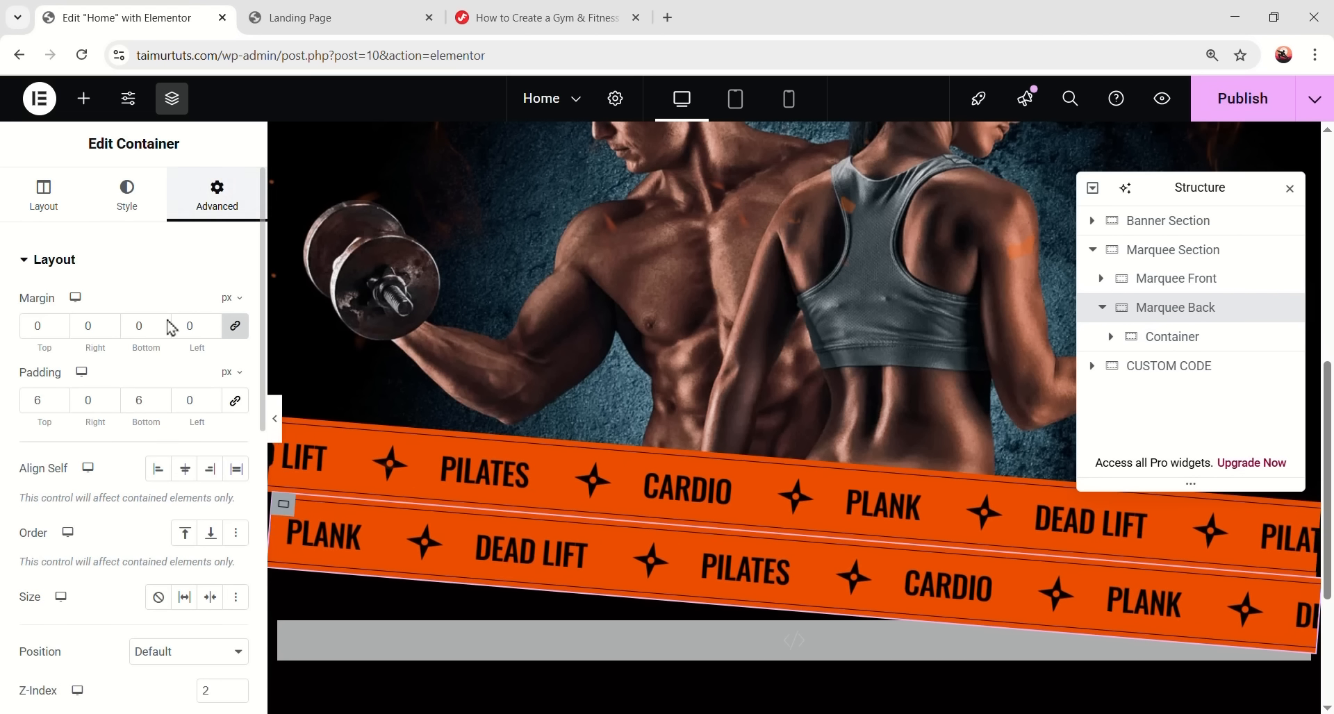
pyautogui.scroll(-6, 150, 428)
pyautogui.scroll(-2, 111, 420)
pyautogui.click(101, 452)
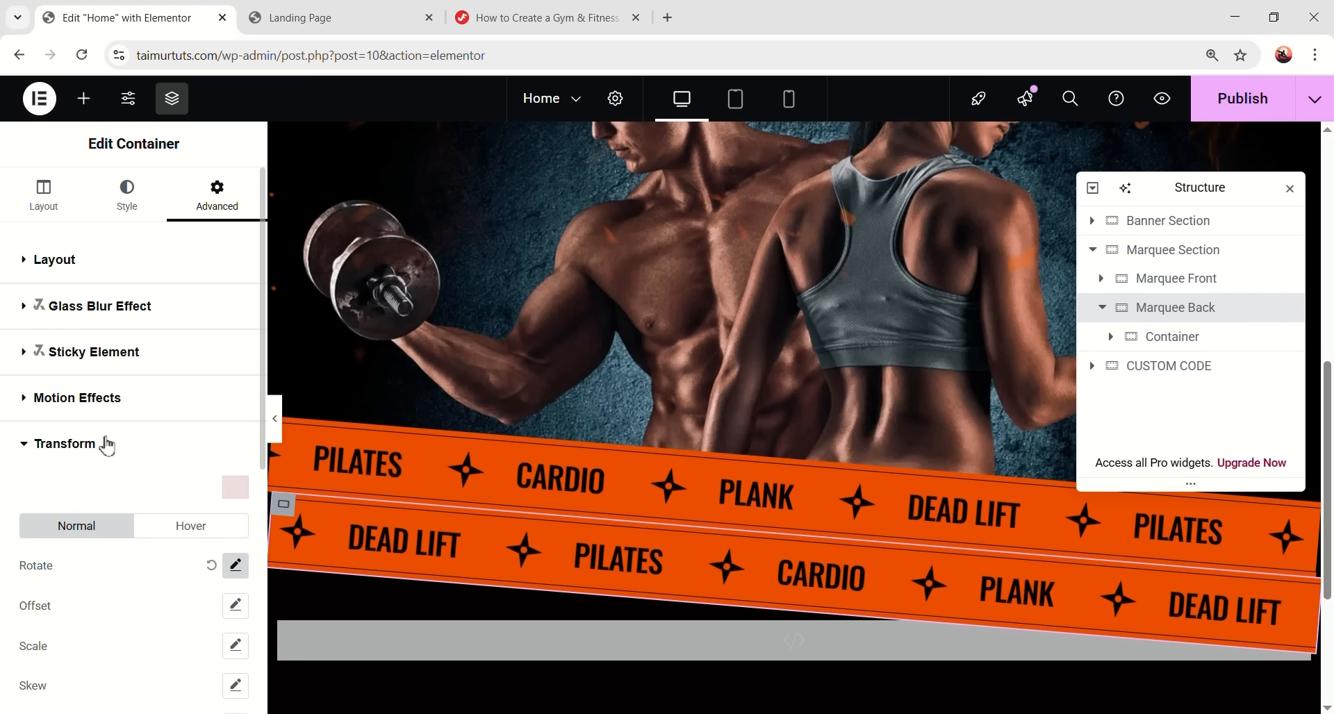
pyautogui.scroll(-5, 69, 438)
pyautogui.click(229, 391)
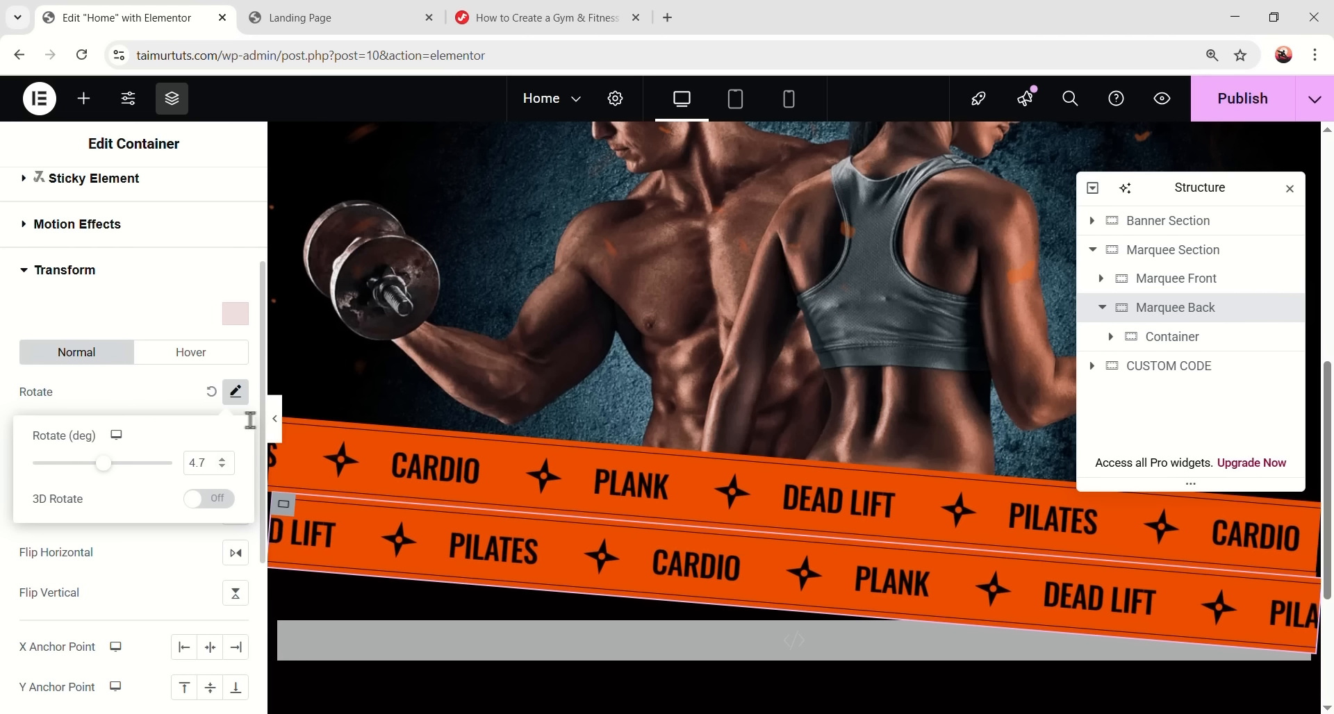
pyautogui.press('Right')
pyautogui.press('Right')
pyautogui.press('Right')
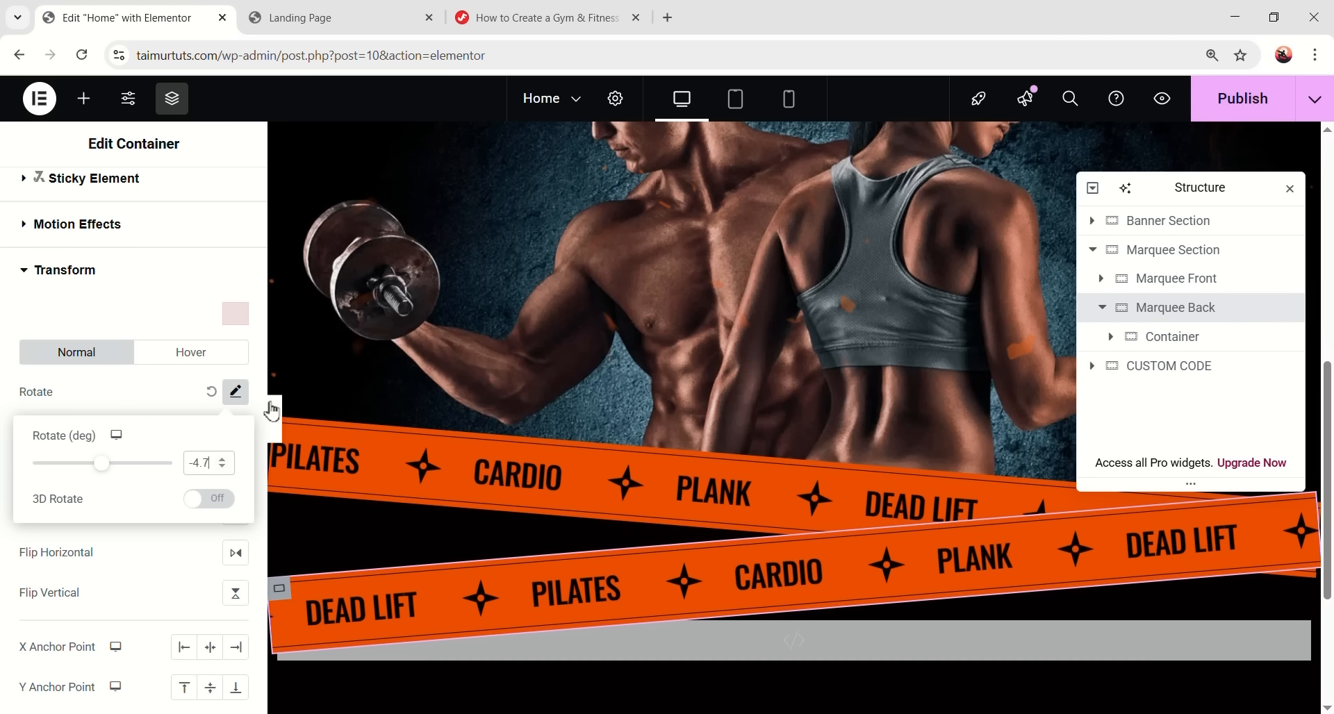
pyautogui.press('BackSpace')
pyautogui.write('22')
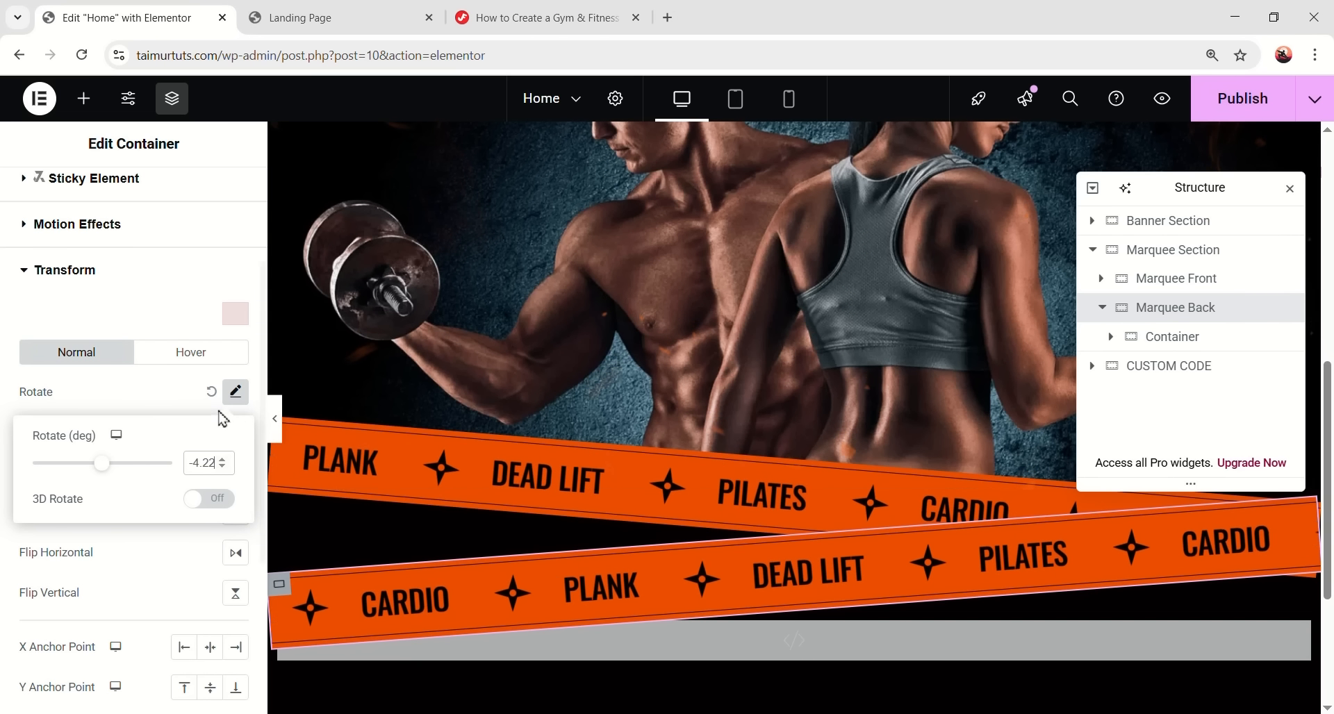
pyautogui.click(235, 392)
# - Give Marquee Back a -80 px top margin and preview the crossing strips
pyautogui.scroll(3, 80, 280)
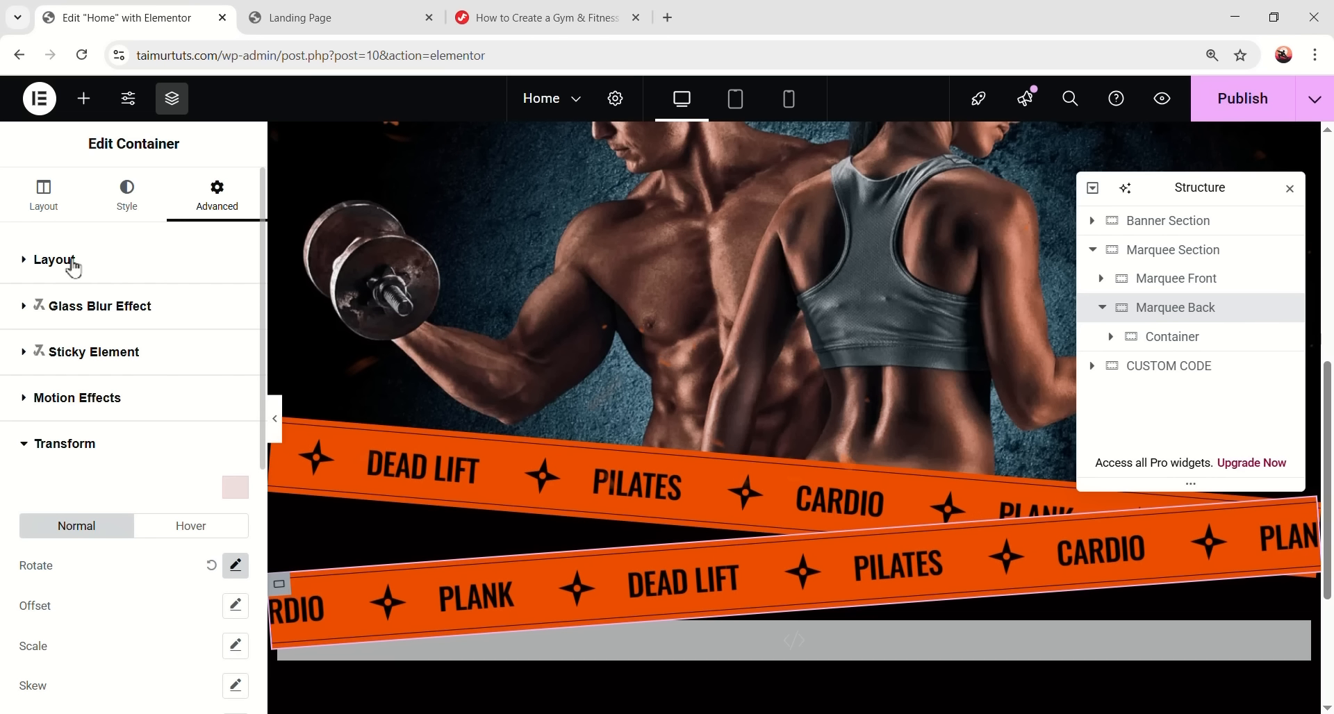
pyautogui.click(73, 263)
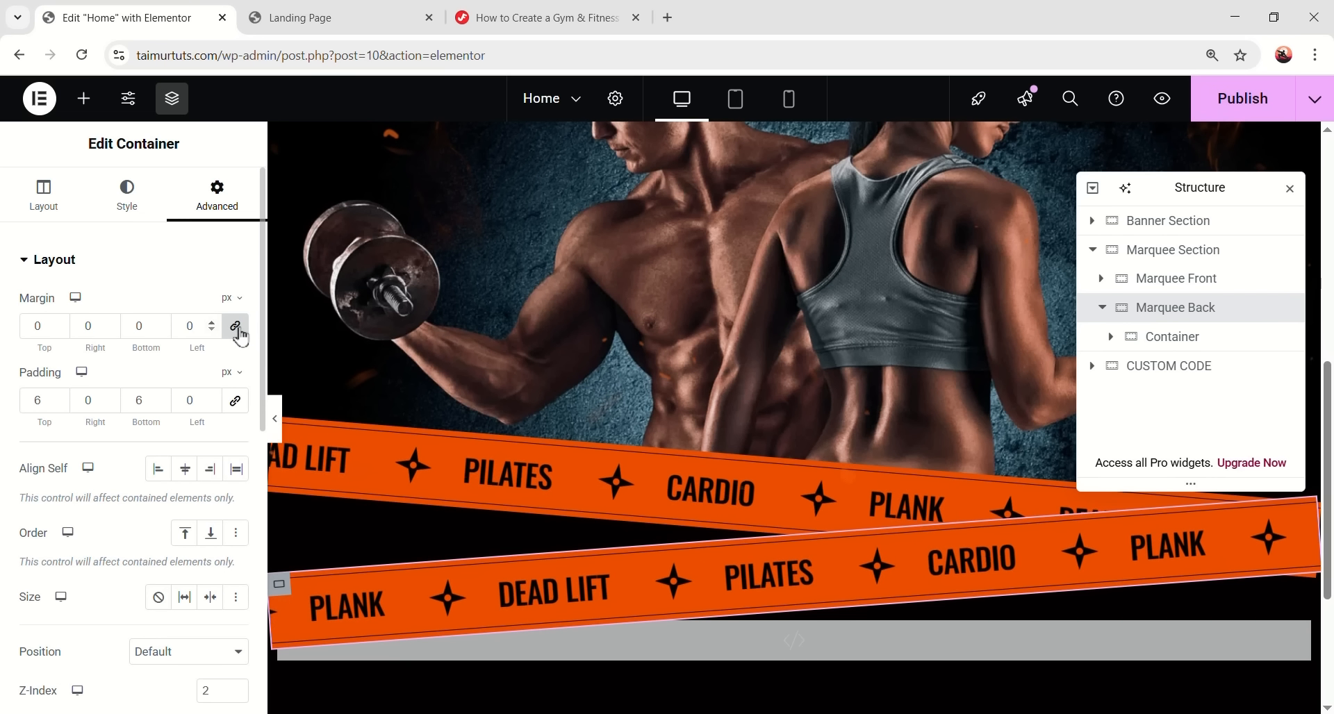
pyautogui.doubleClick(30, 321)
pyautogui.write('-')
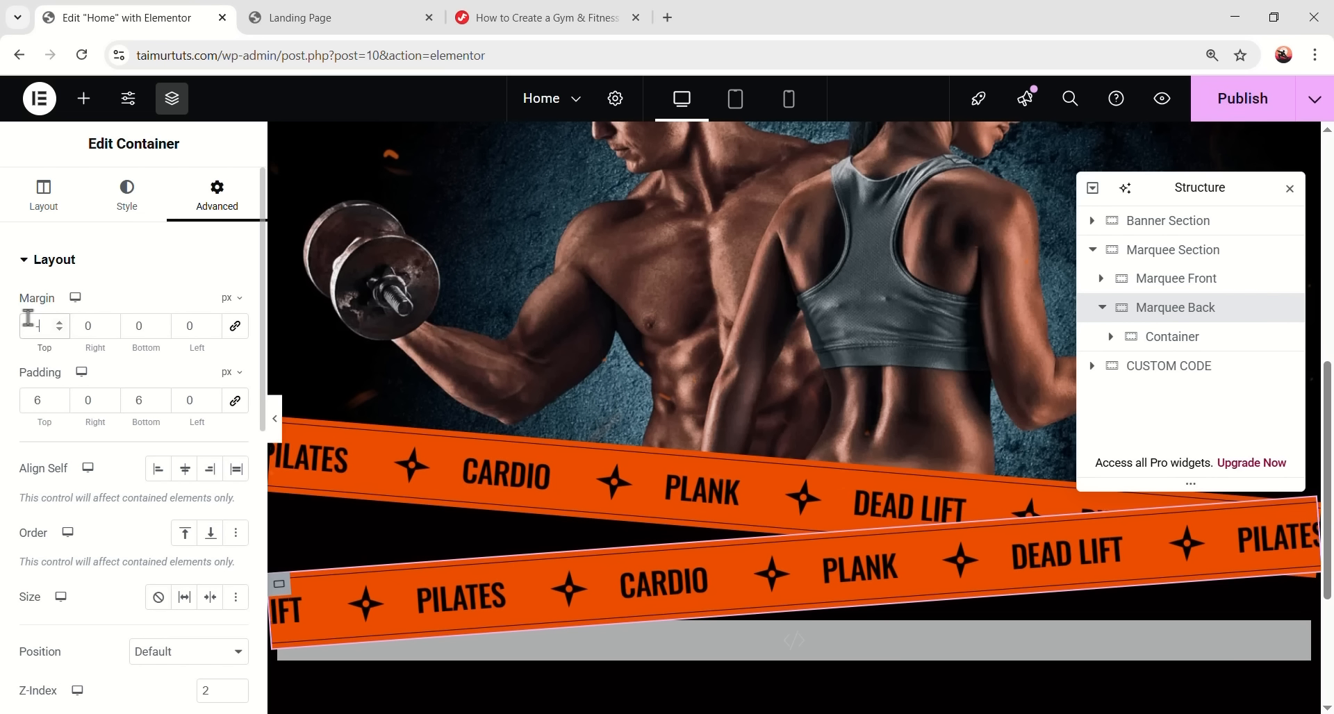
pyautogui.write('80')
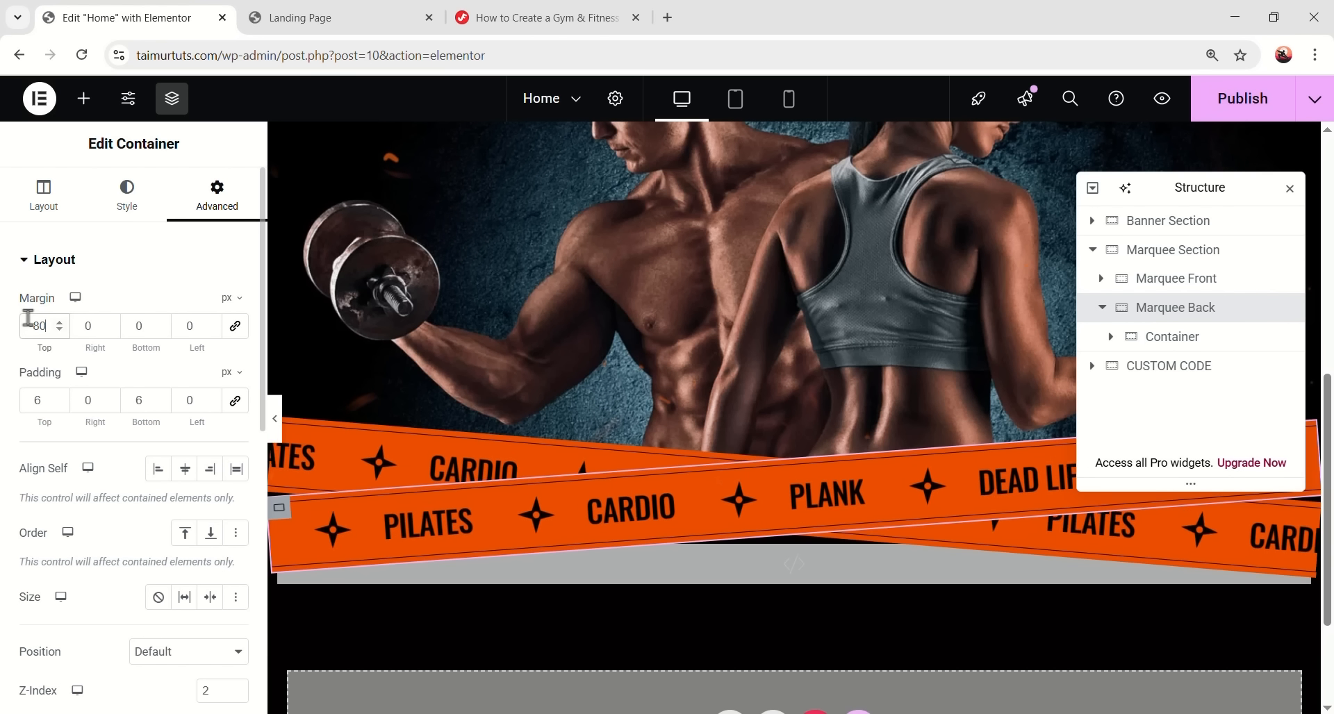
pyautogui.click(274, 427)
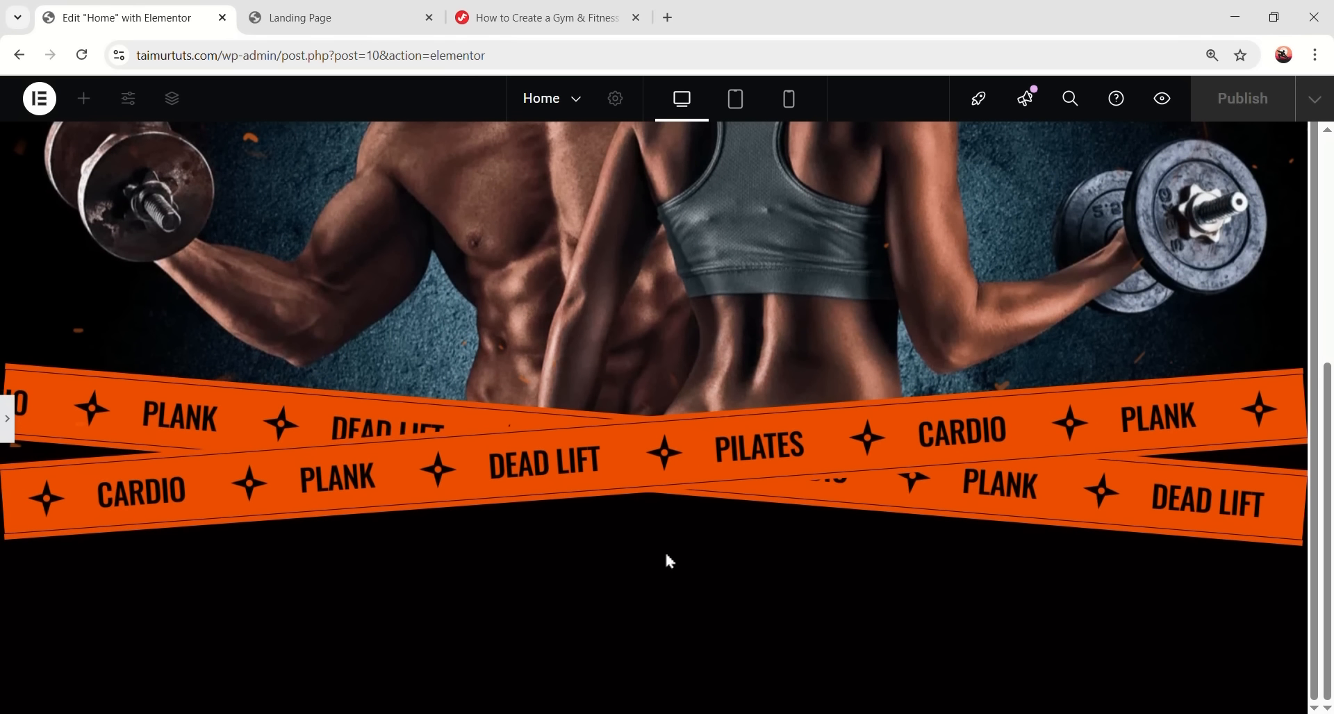
pyautogui.scroll(6, 674, 538)
pyautogui.scroll(-6, 665, 537)
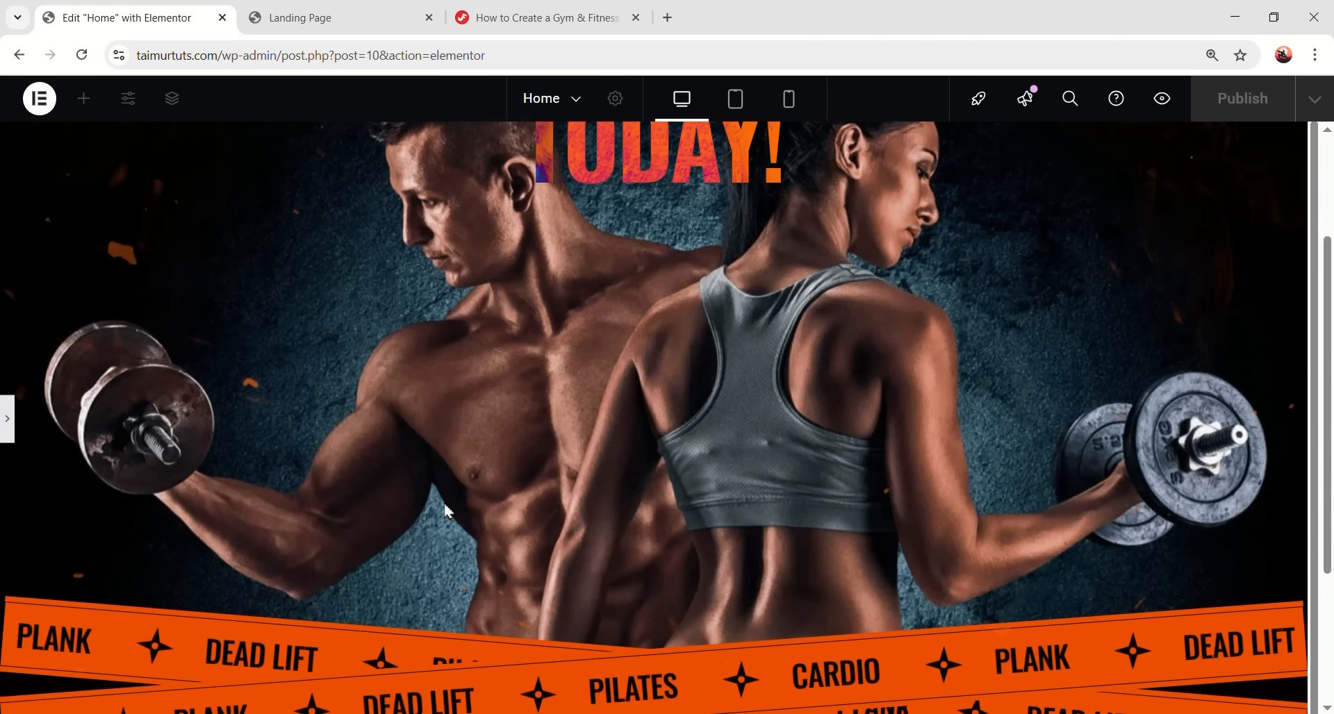
pyautogui.click(6, 418)
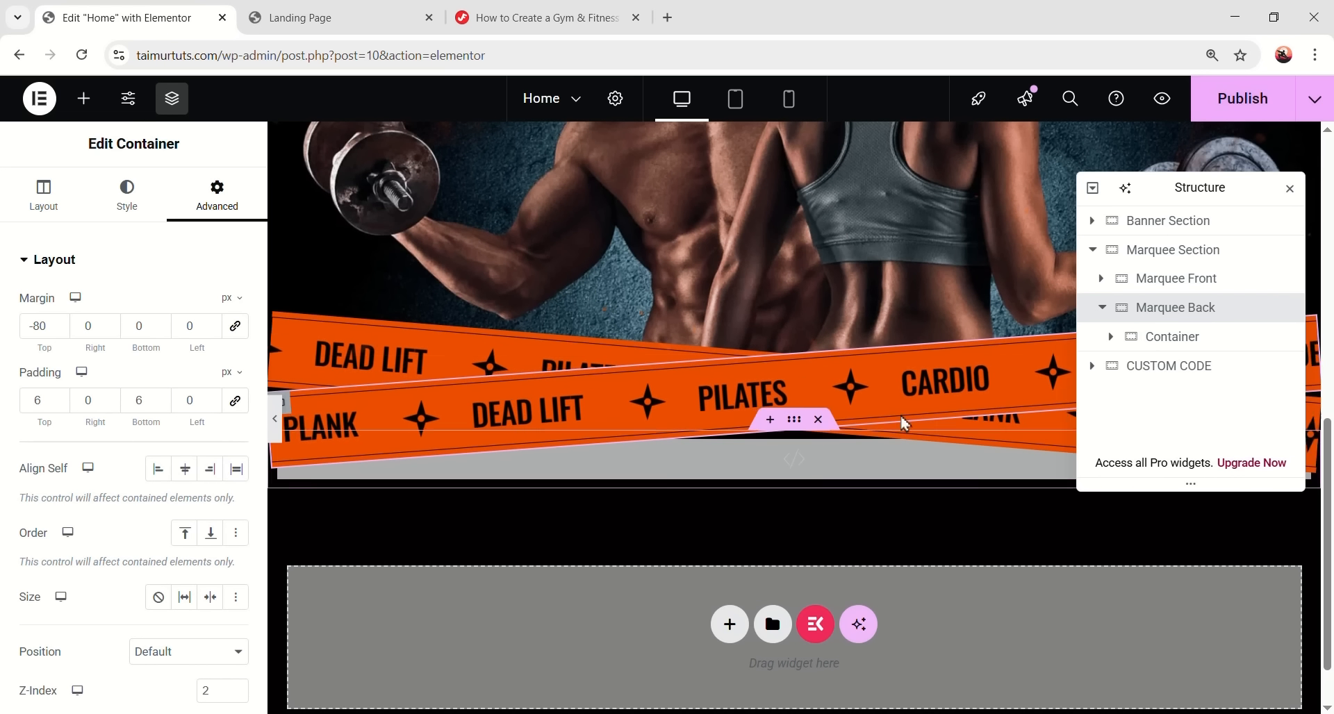
# - Set Marquee Back's background colour to #505050 and select its Icon List
pyautogui.click(1139, 310)
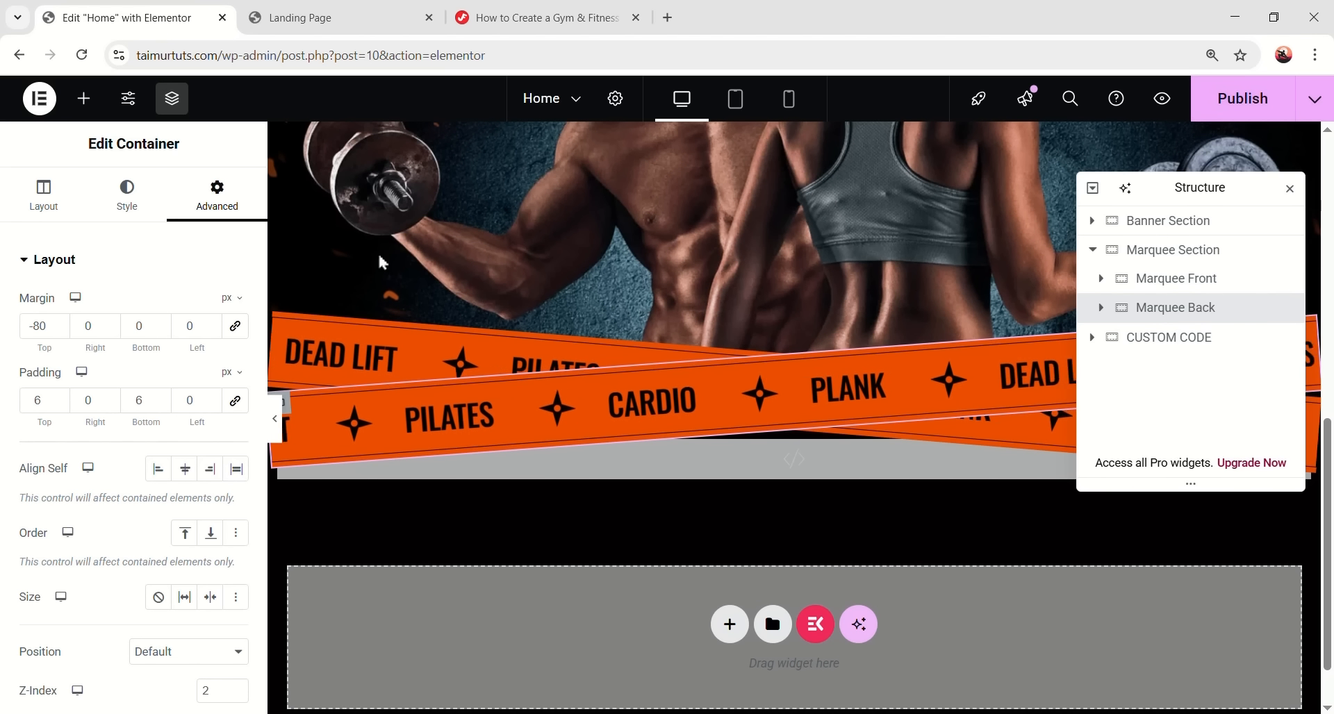
pyautogui.click(115, 209)
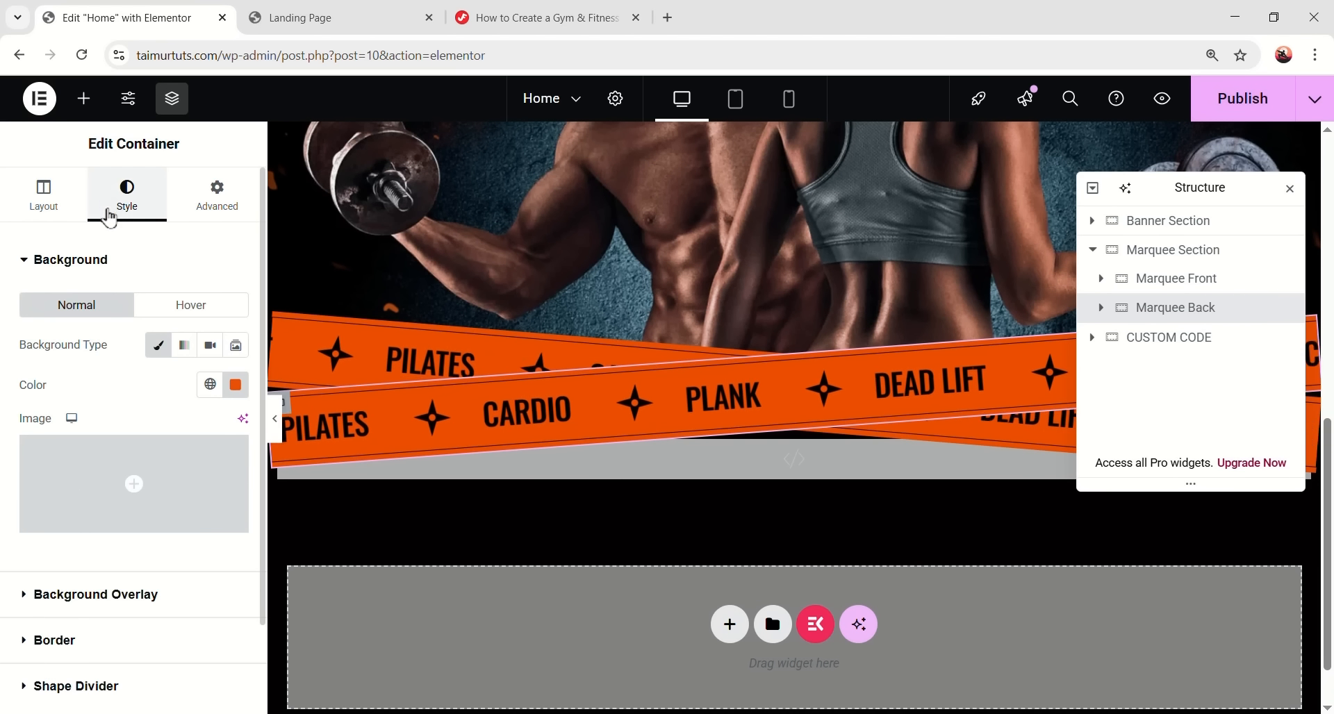
pyautogui.click(236, 385)
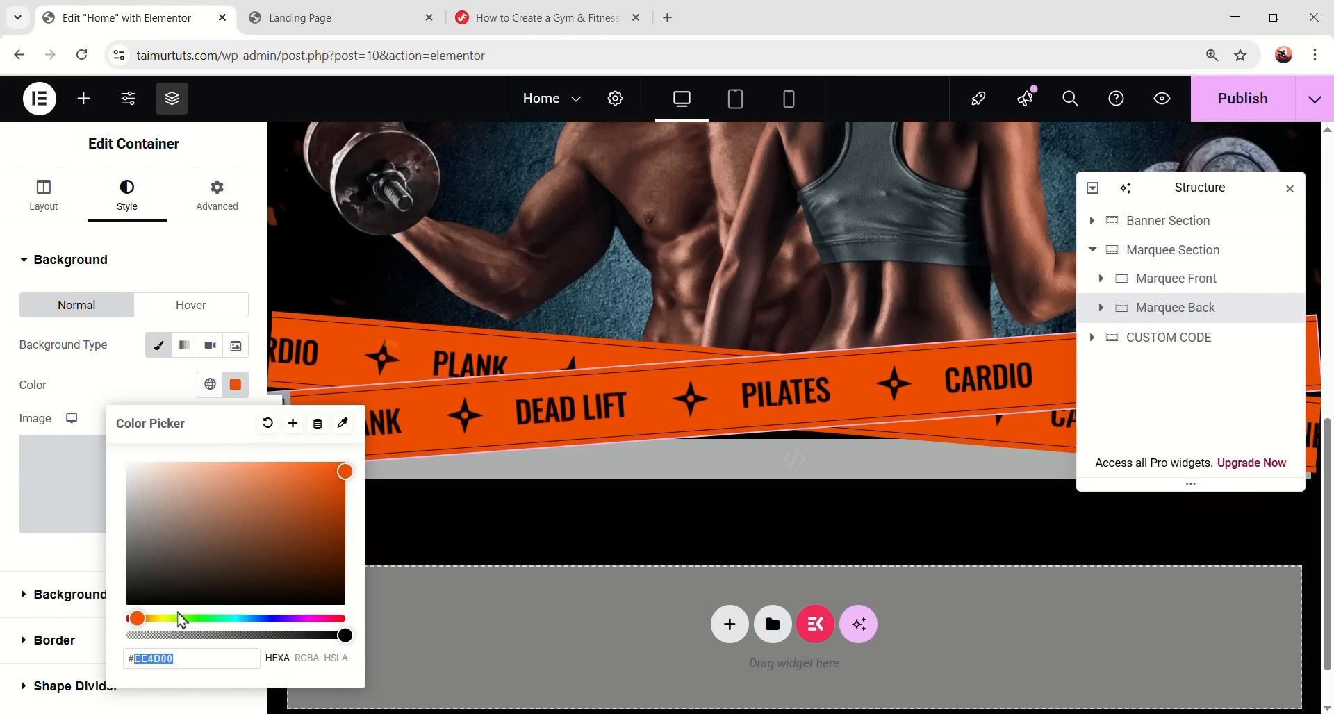
pyautogui.write('505050')
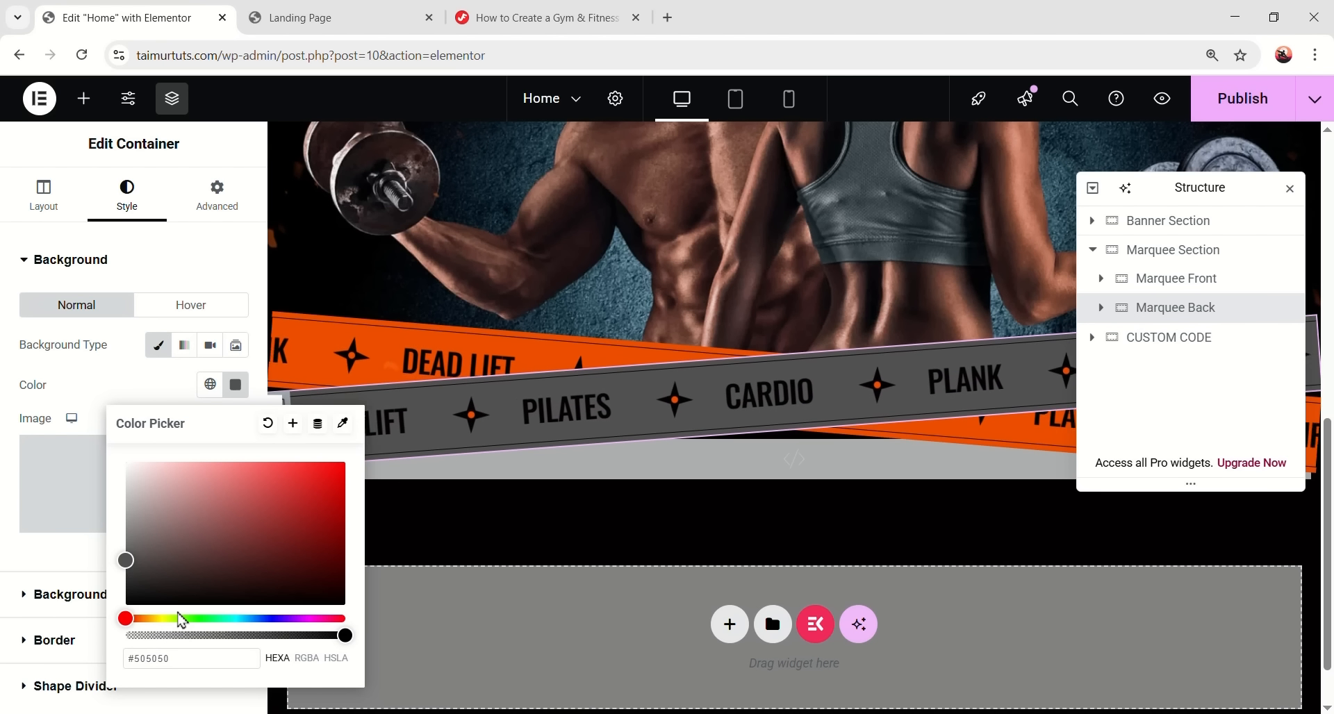
pyautogui.click(41, 552)
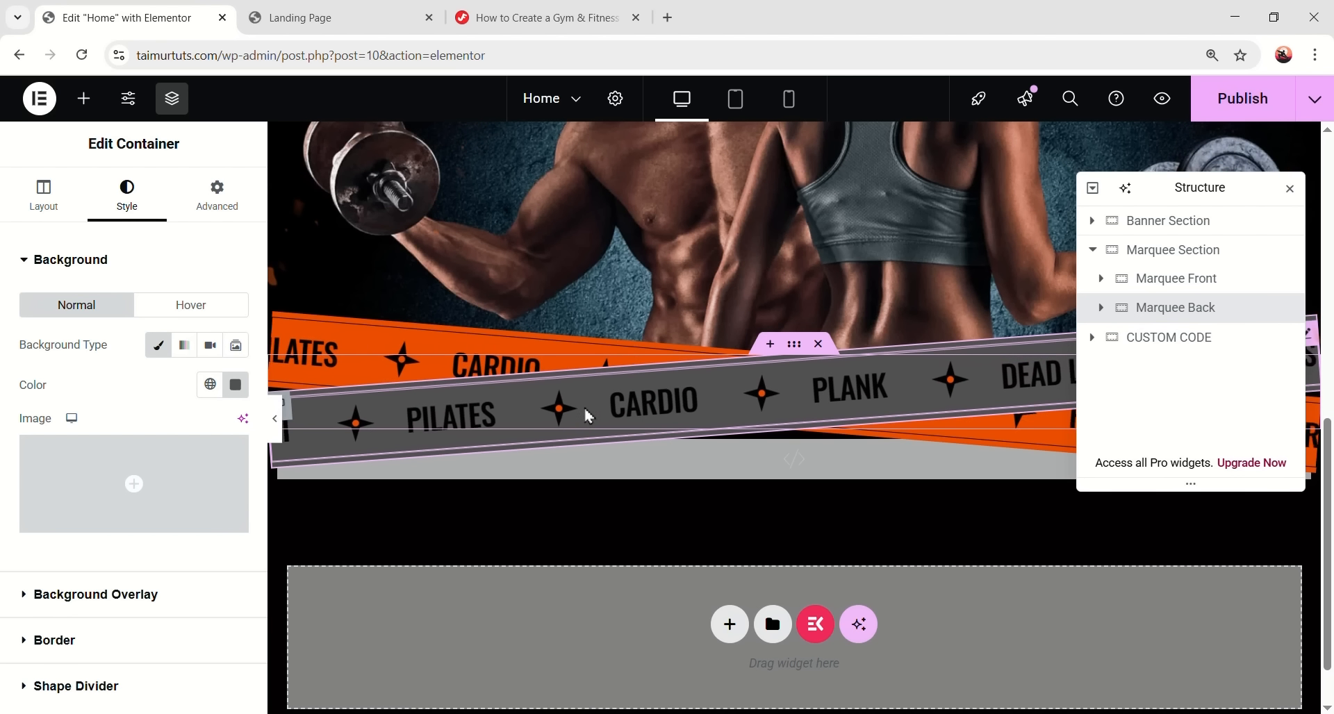
pyautogui.click(1101, 307)
pyautogui.click(1186, 368)
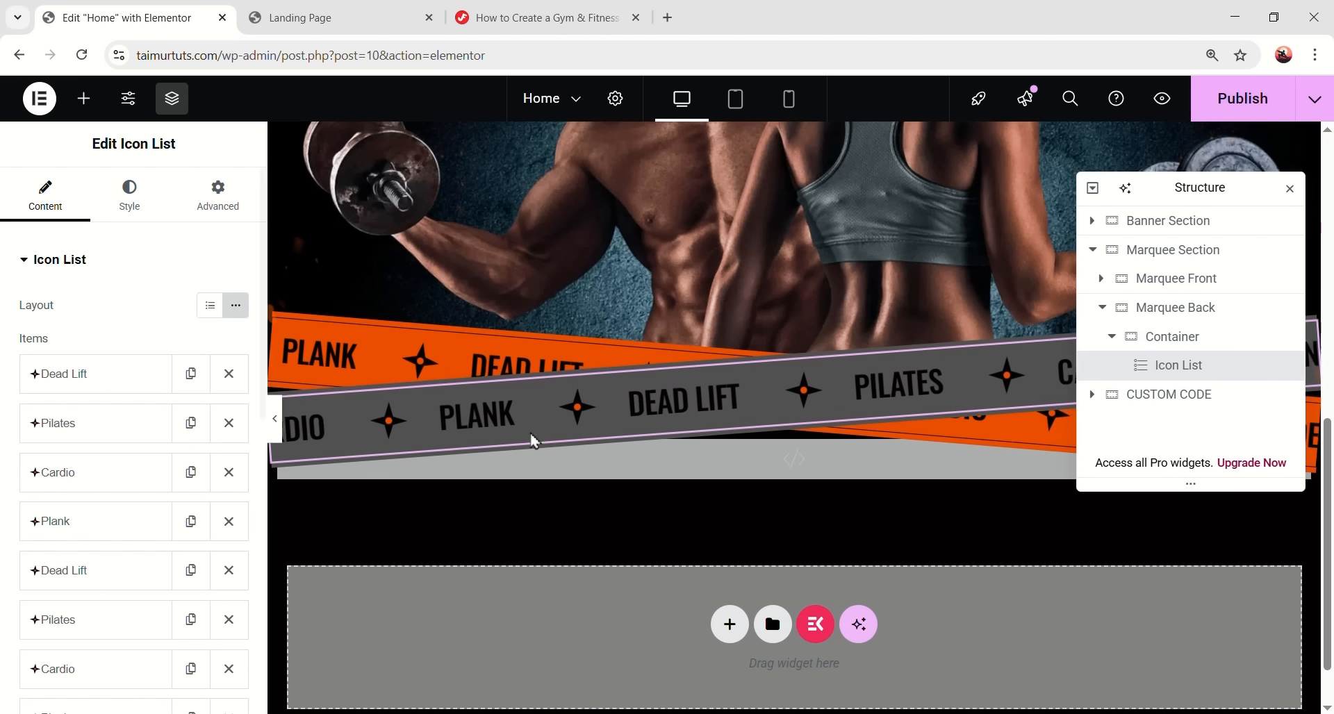
# - Set the orange star SVG as the icon for the Dead Lift, Pilates and Plank items
pyautogui.click(98, 378)
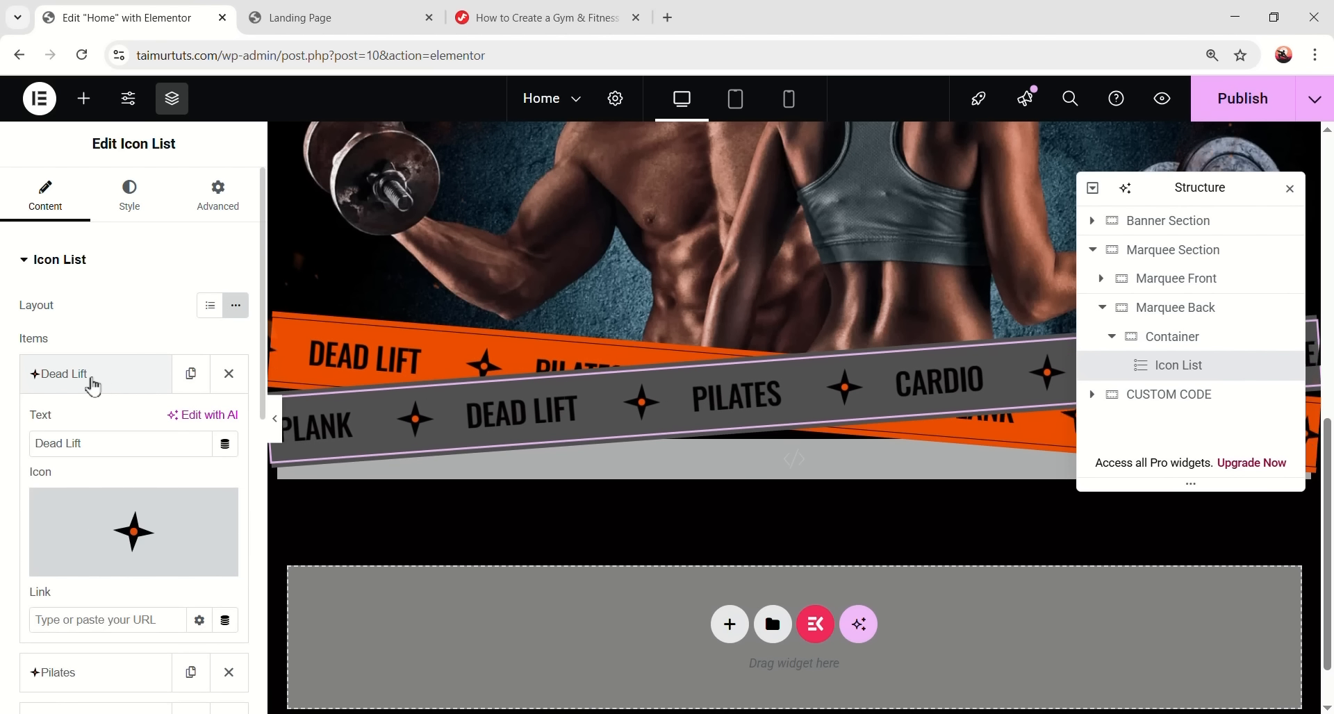
pyautogui.click(200, 563)
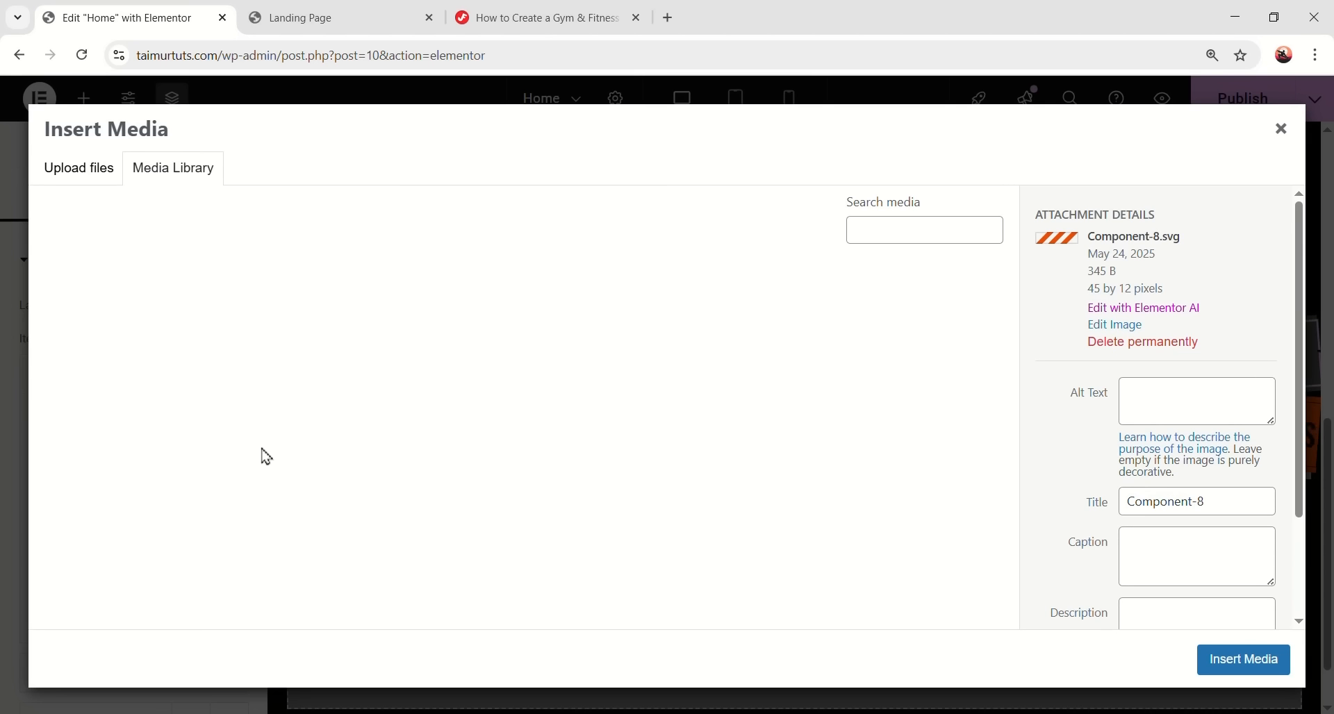
pyautogui.click(416, 338)
pyautogui.click(1243, 659)
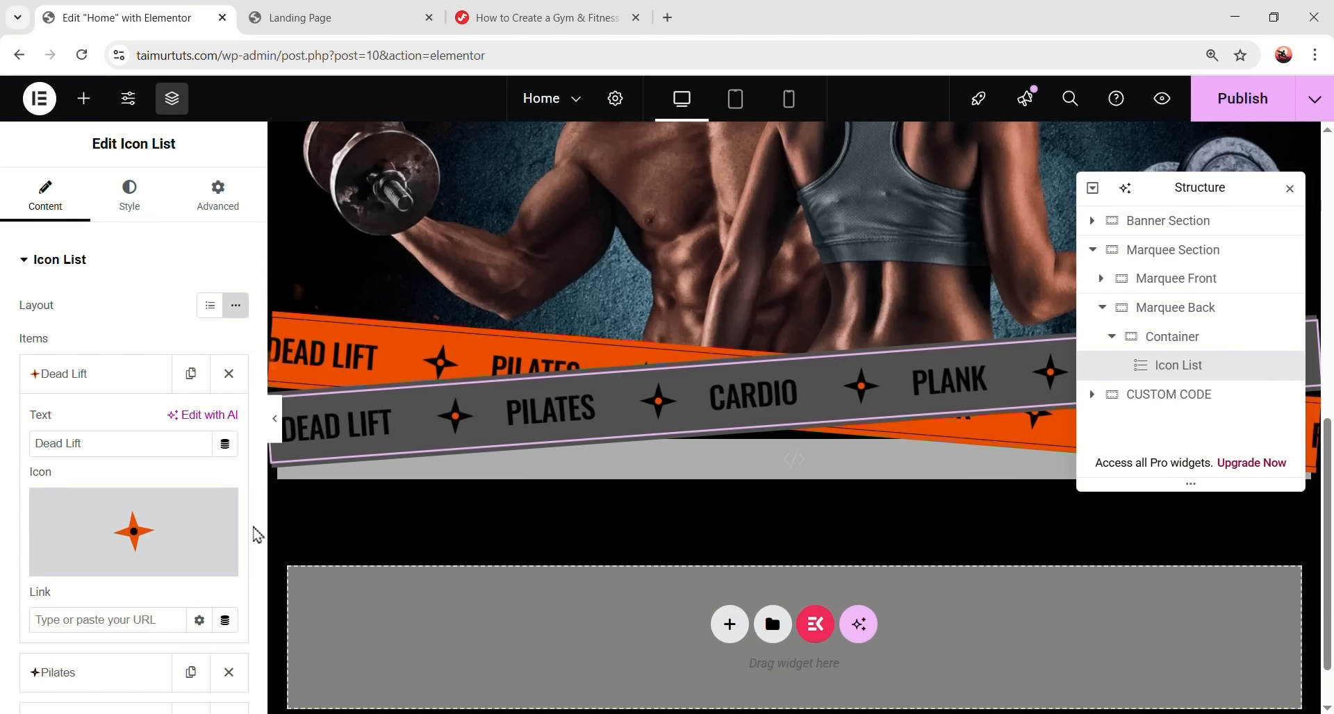
pyautogui.click(116, 301)
pyautogui.scroll(-2, 120, 316)
pyautogui.click(118, 257)
pyautogui.click(186, 441)
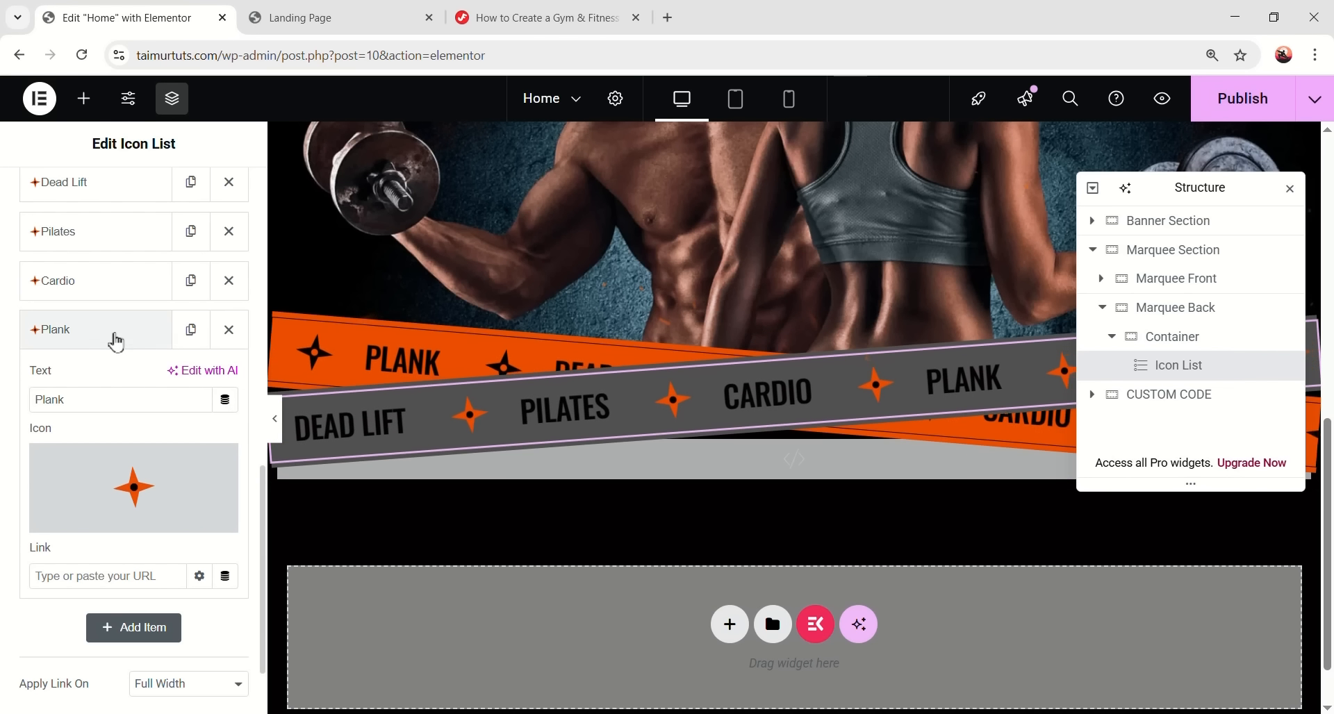
pyautogui.click(116, 329)
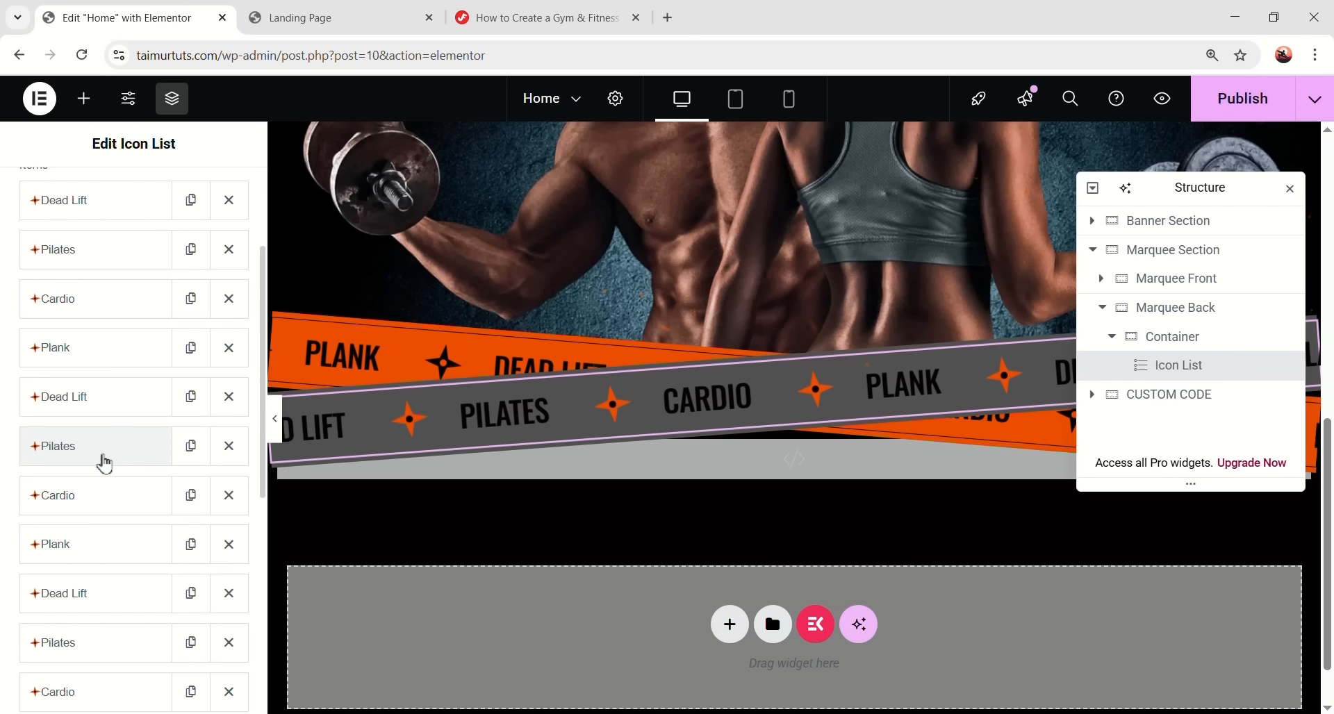
pyautogui.scroll(3, 102, 462)
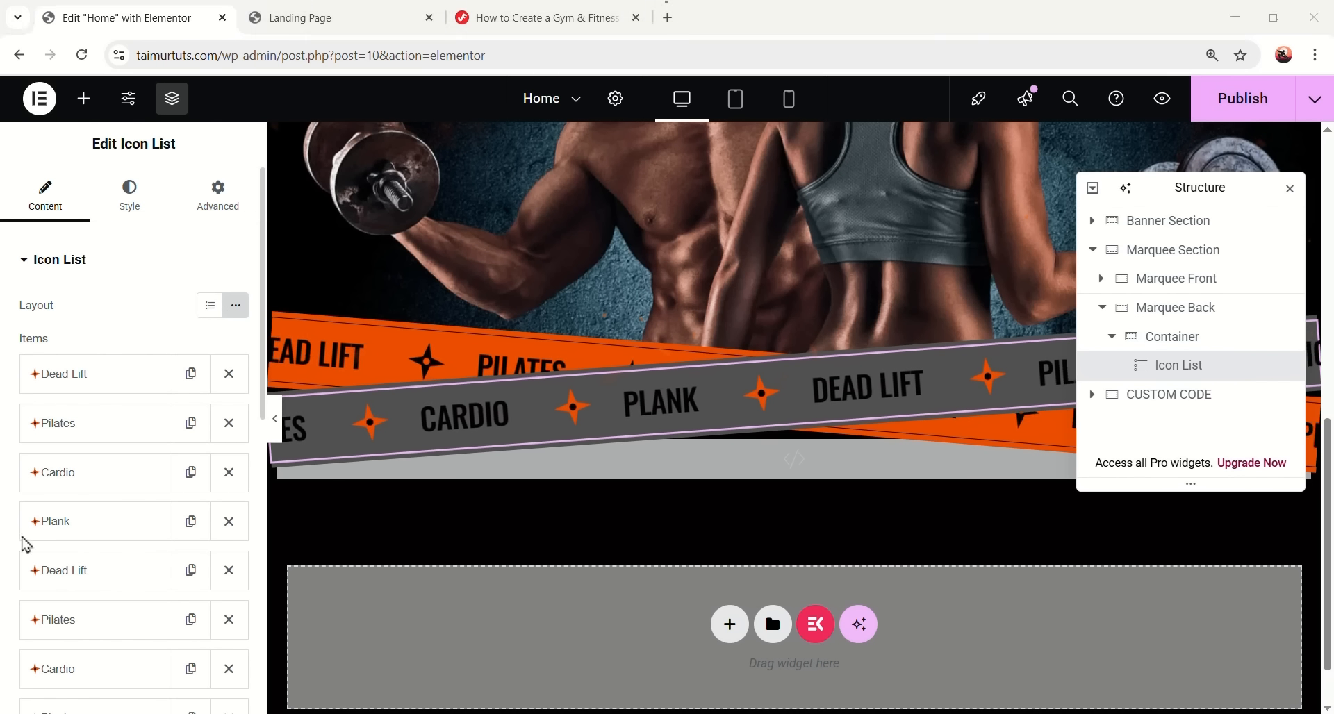
# - Change the back Icon List's text colour to #FFFFFF66
pyautogui.click(130, 192)
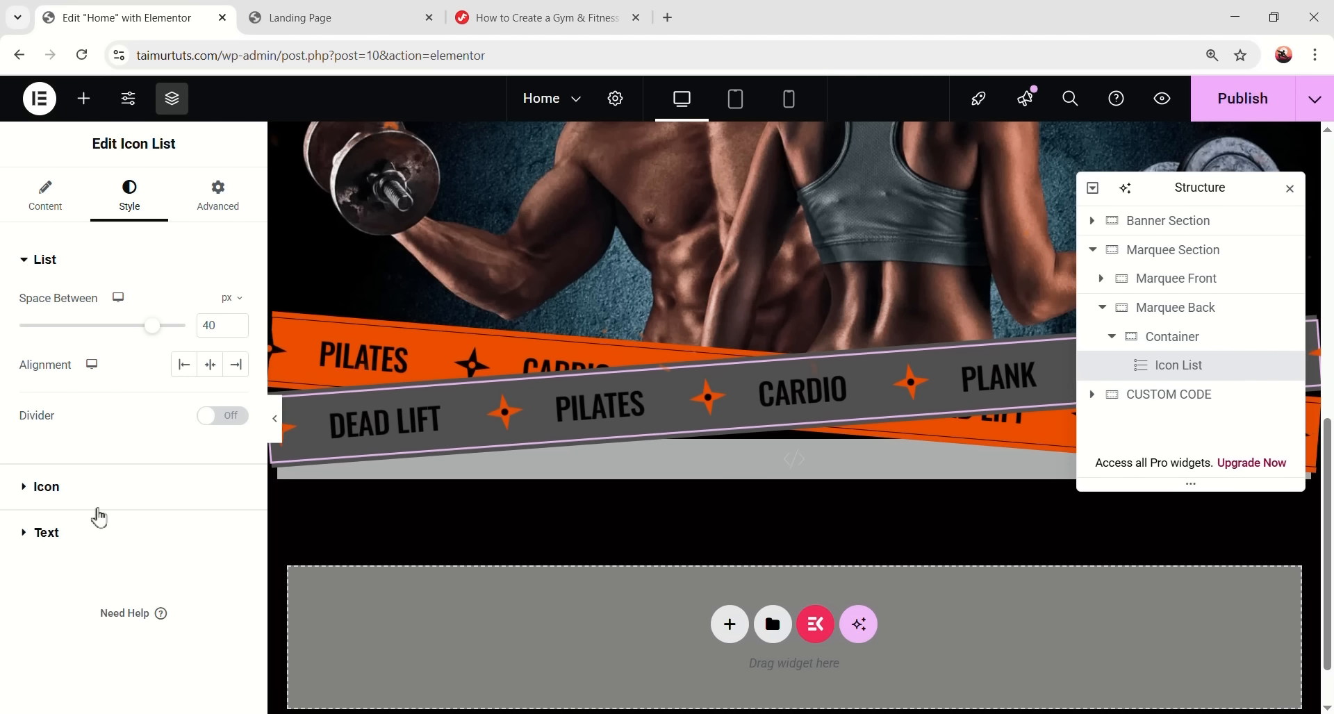
pyautogui.click(31, 532)
pyautogui.click(236, 517)
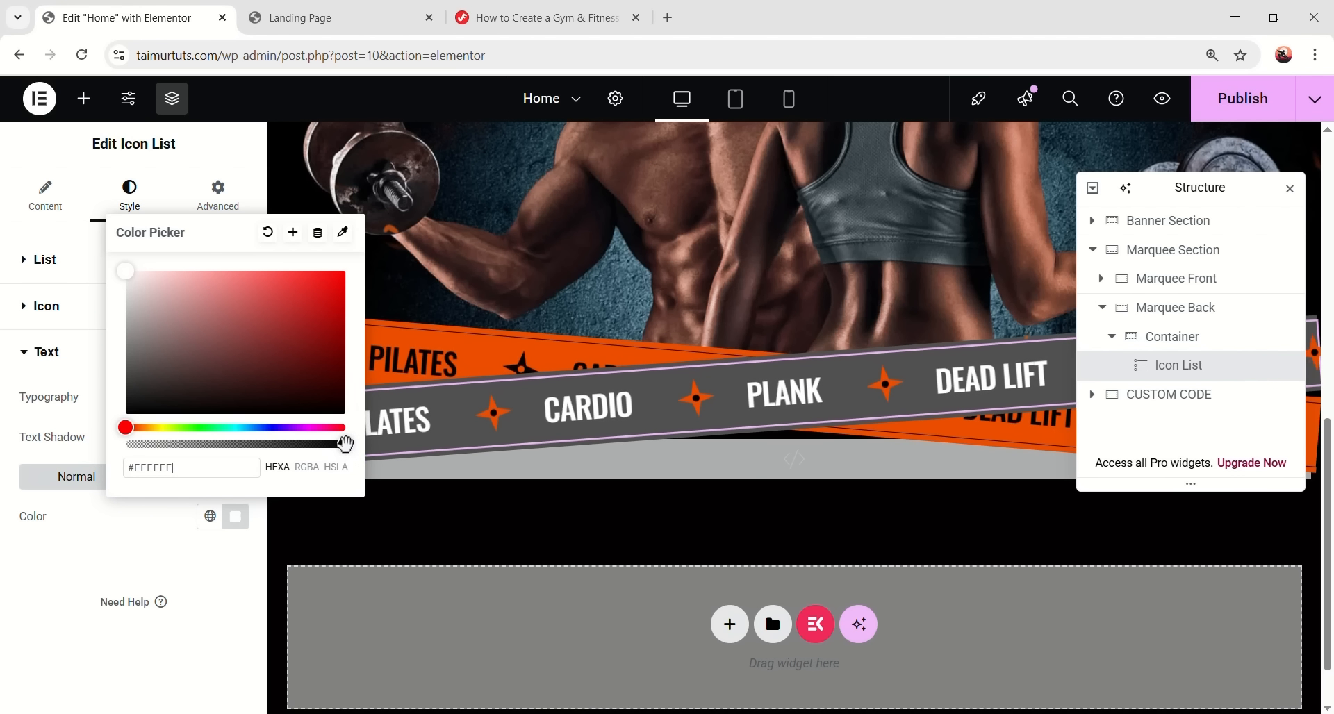
pyautogui.write('70')
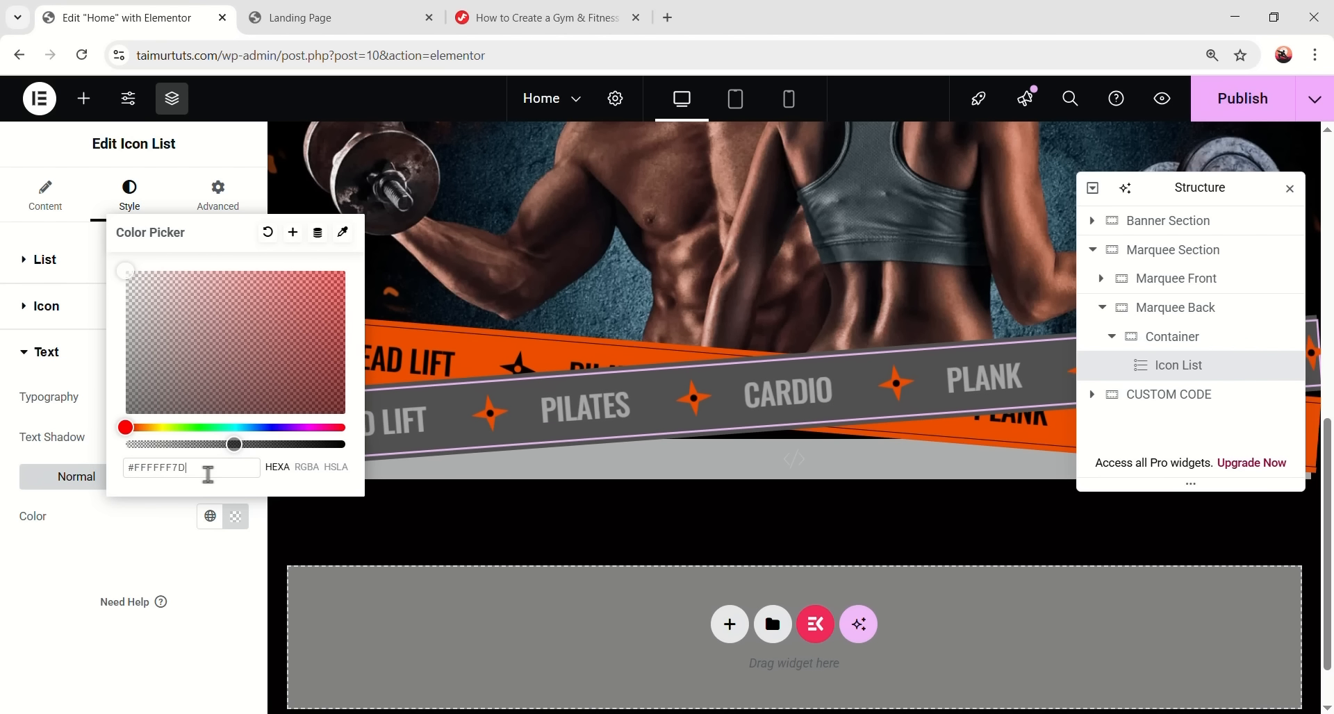
pyautogui.press('BackSpace')
pyautogui.press('BackSpace')
pyautogui.write('66')
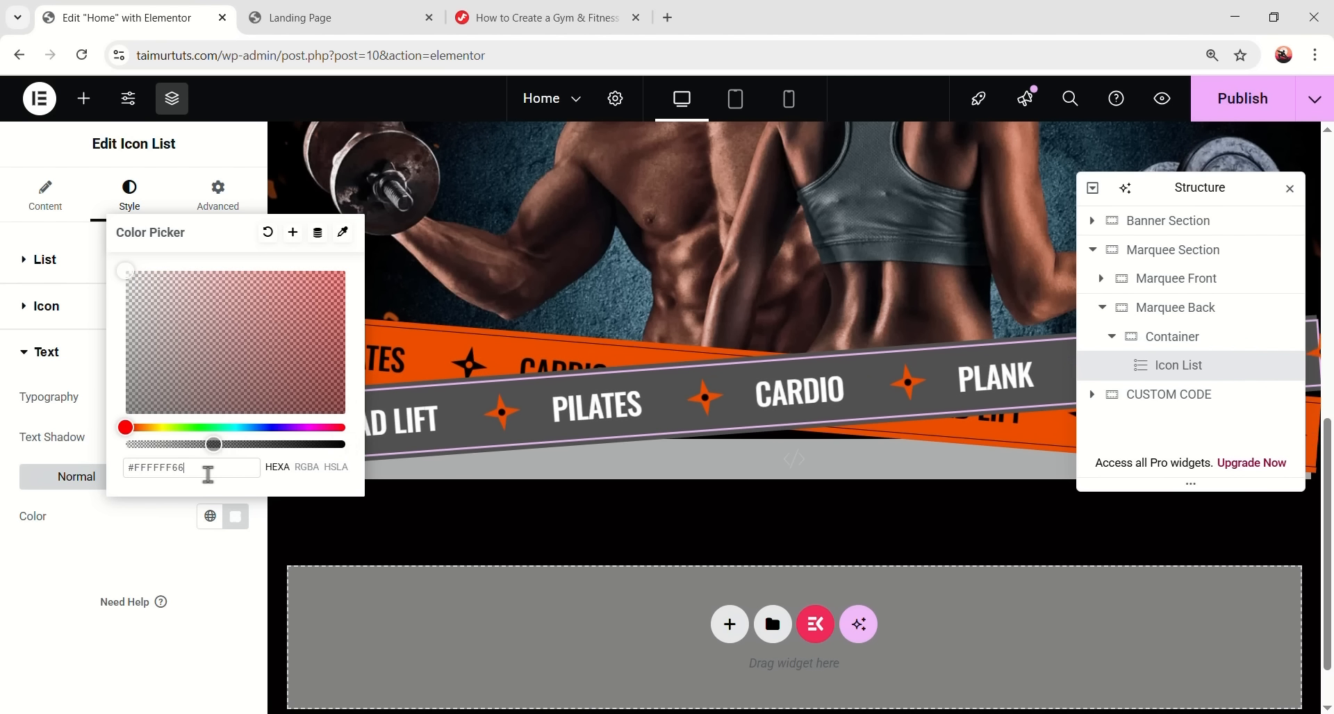
pyautogui.click(96, 649)
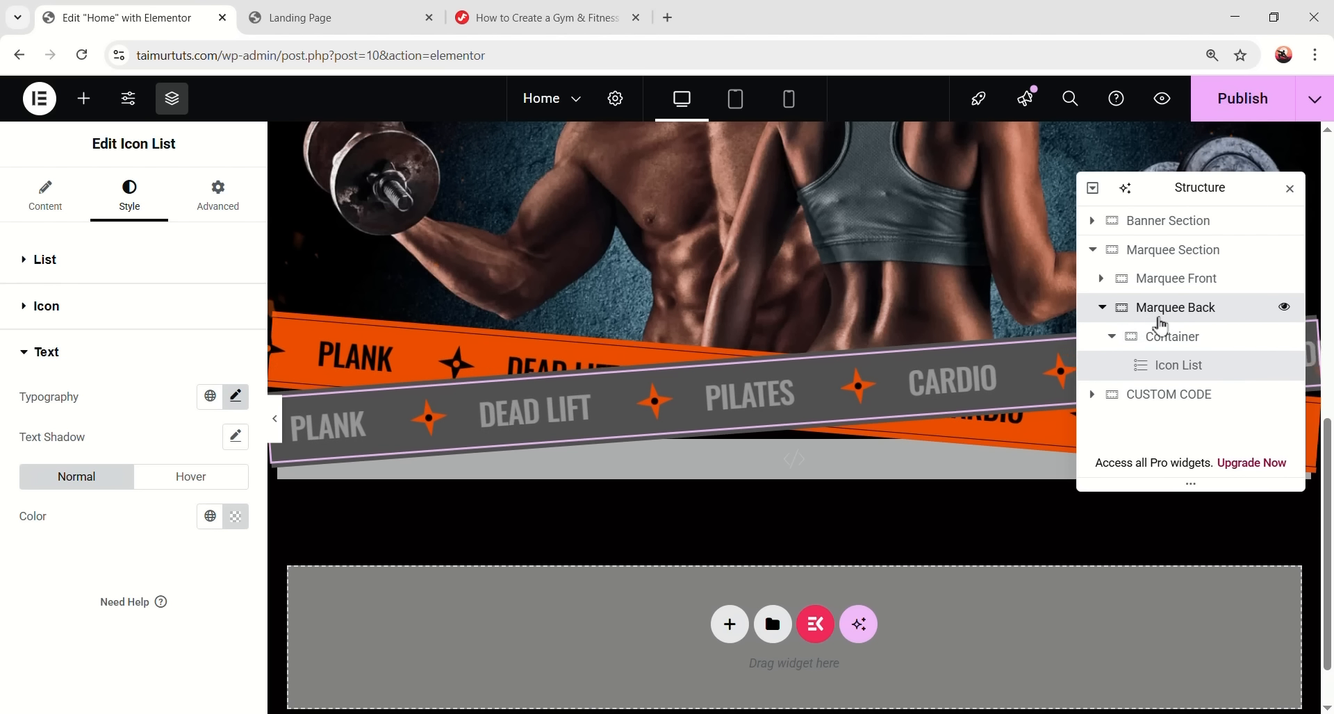
# - Set Marquee Back's Z-Index to 1
pyautogui.click(1113, 312)
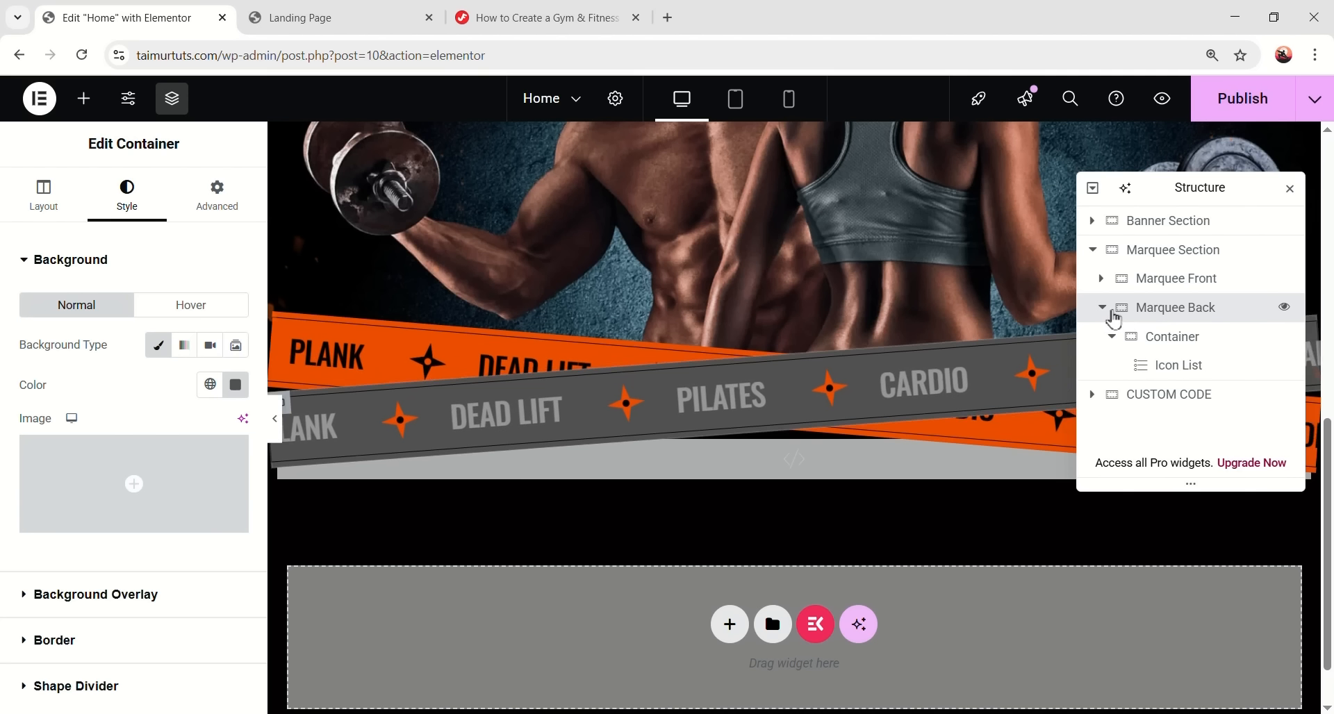
pyautogui.click(220, 197)
pyautogui.scroll(-6, 149, 413)
pyautogui.scroll(1, 82, 337)
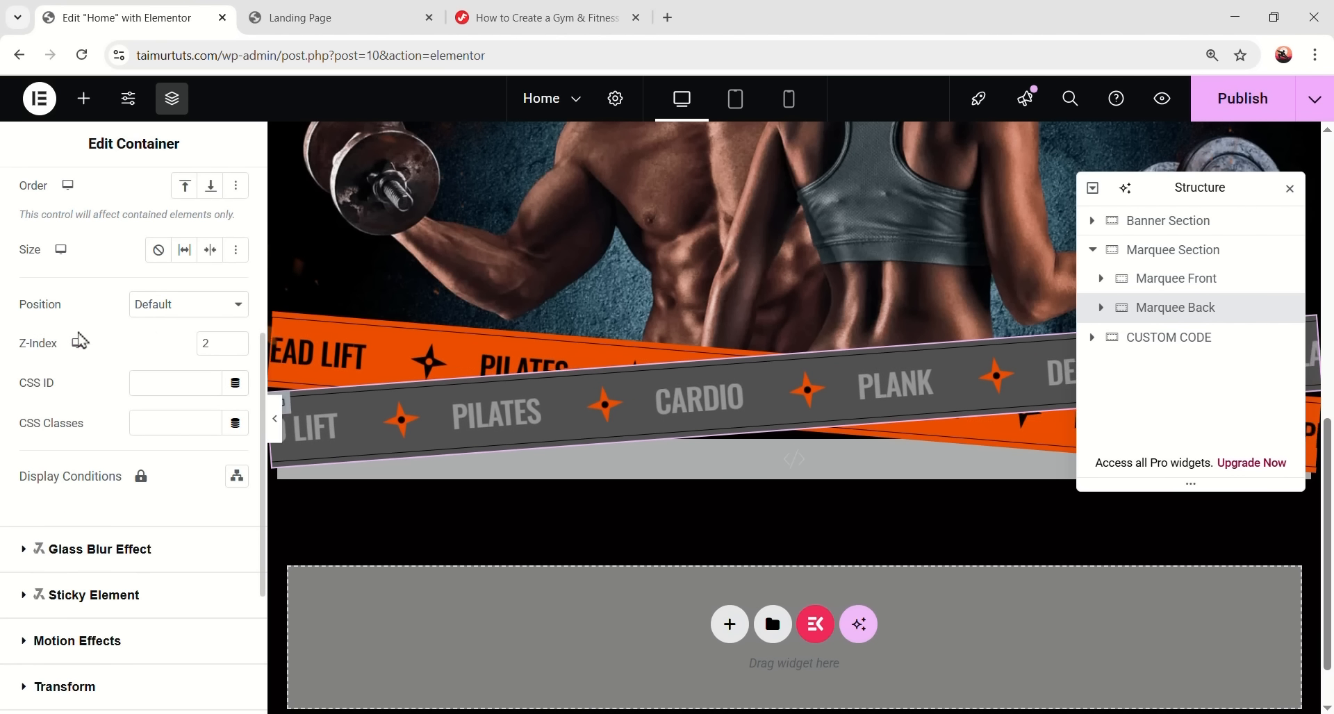
pyautogui.click(235, 349)
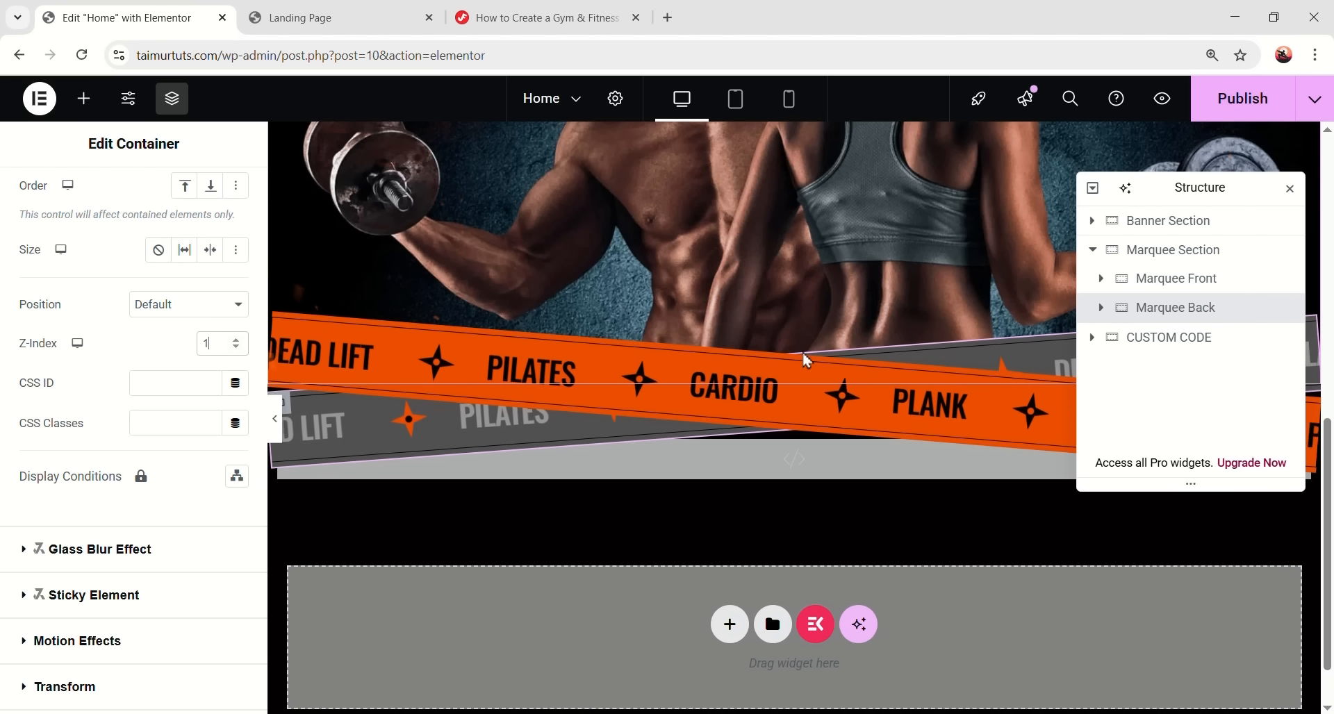
# - Confirm Marquee Front keeps Z-Index 2, then recheck Marquee Back's value
pyautogui.click(1150, 279)
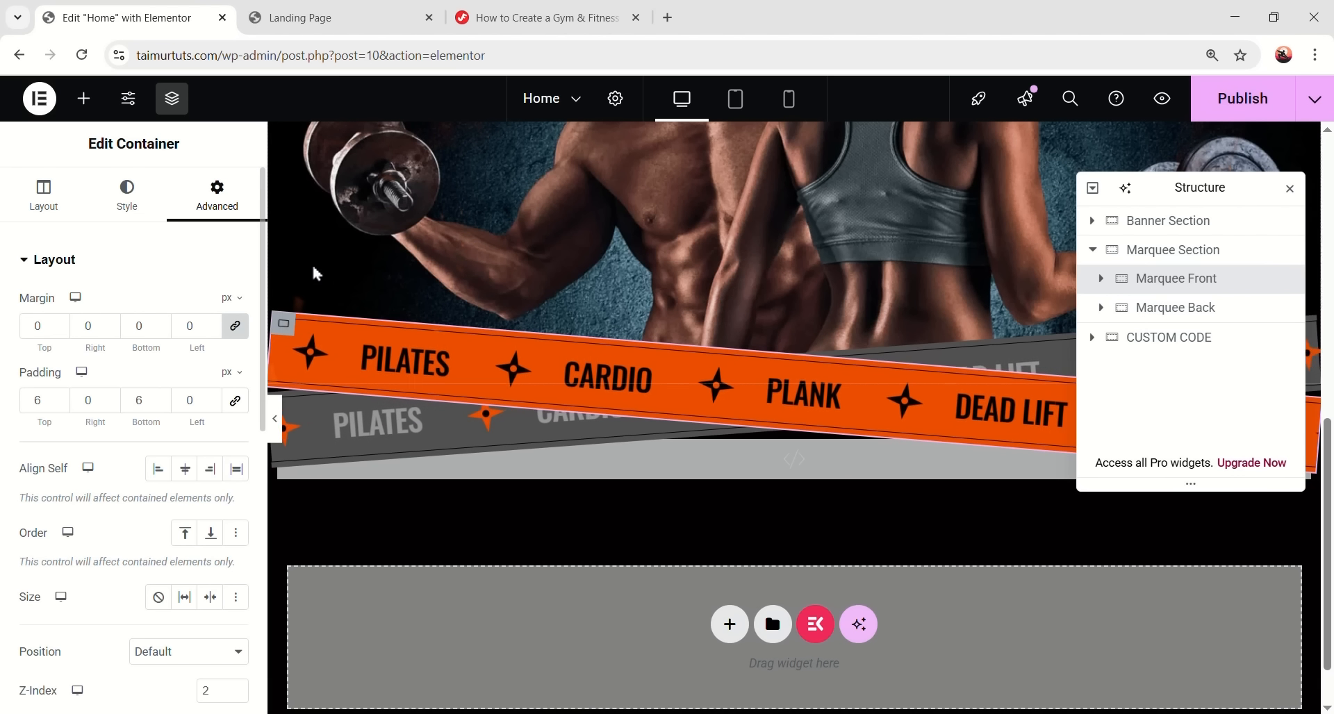
pyautogui.scroll(-3, 207, 395)
pyautogui.click(226, 430)
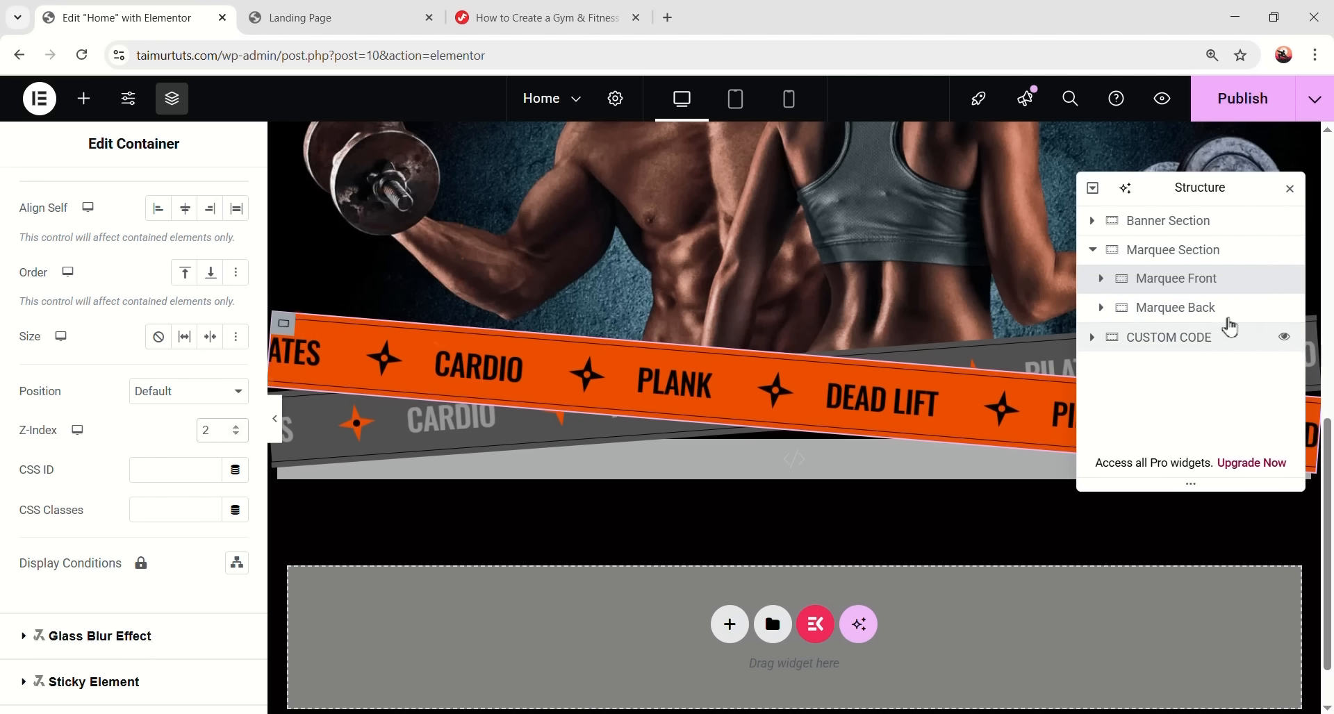
pyautogui.click(1063, 349)
pyautogui.scroll(-3, 216, 347)
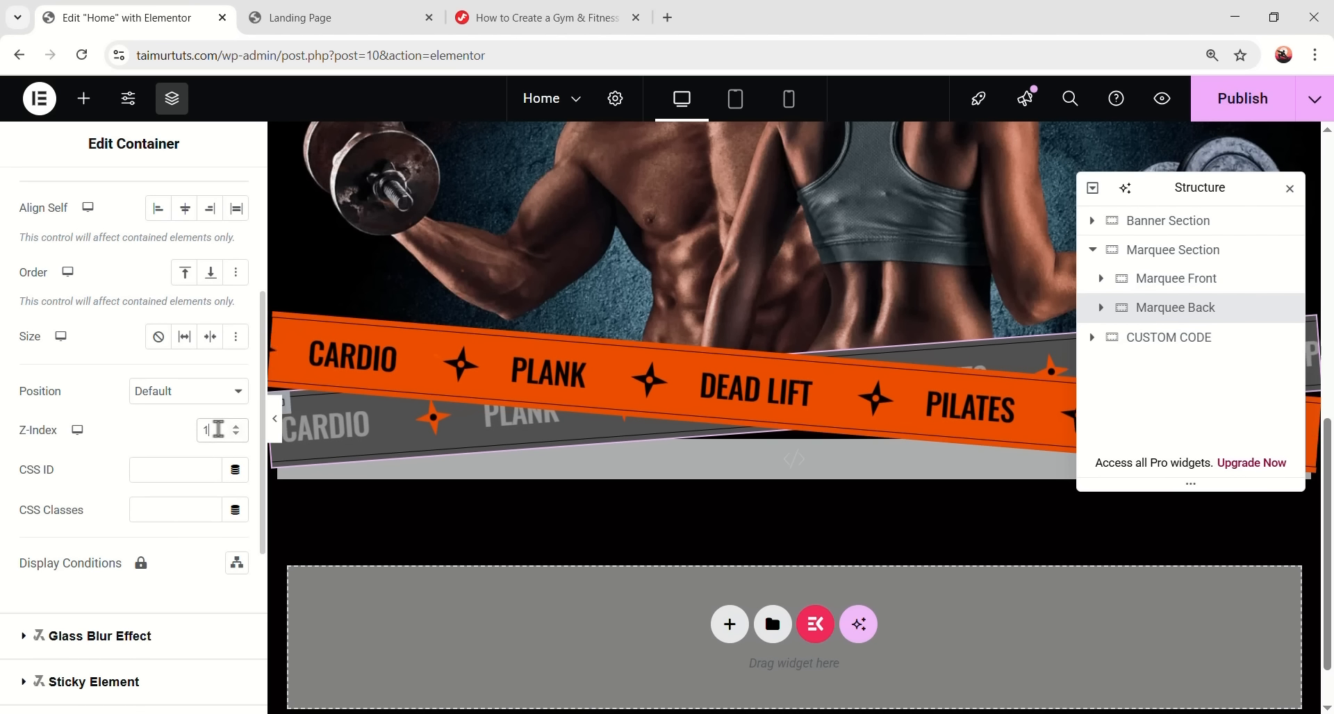
pyautogui.doubleClick(216, 430)
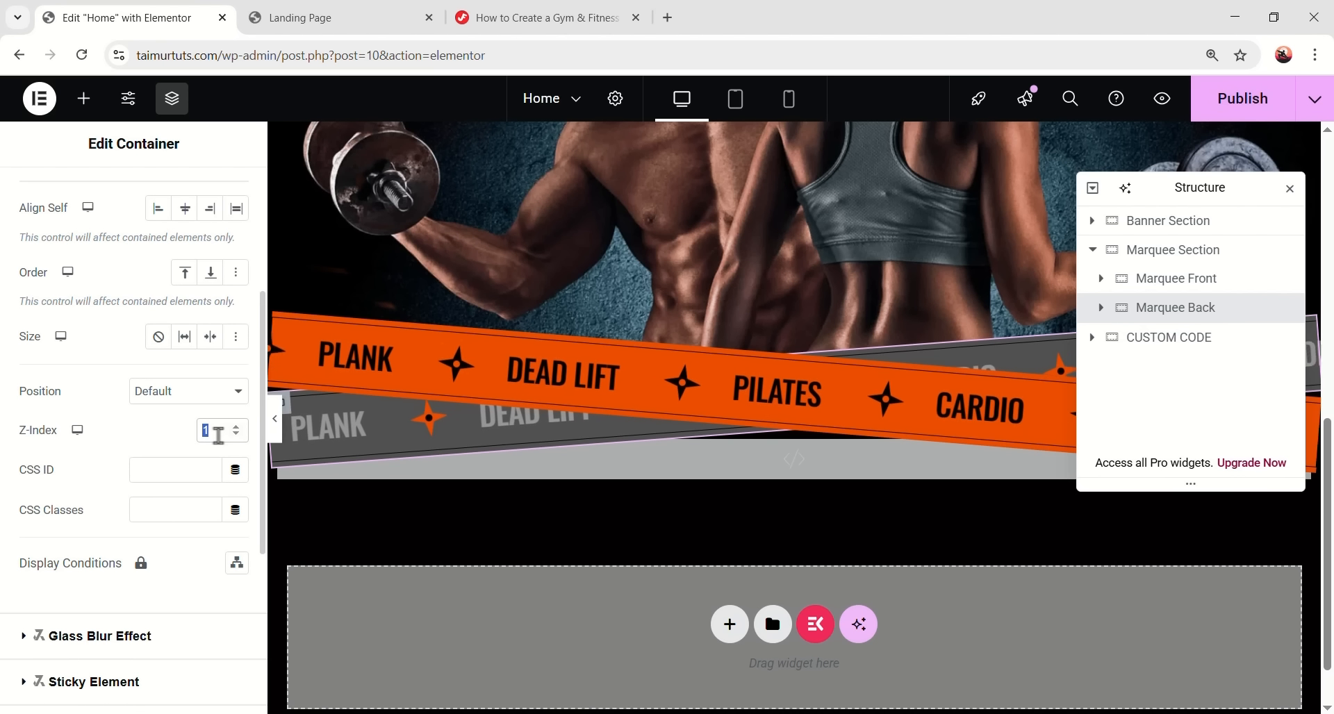
pyautogui.scroll(3, 728, 391)
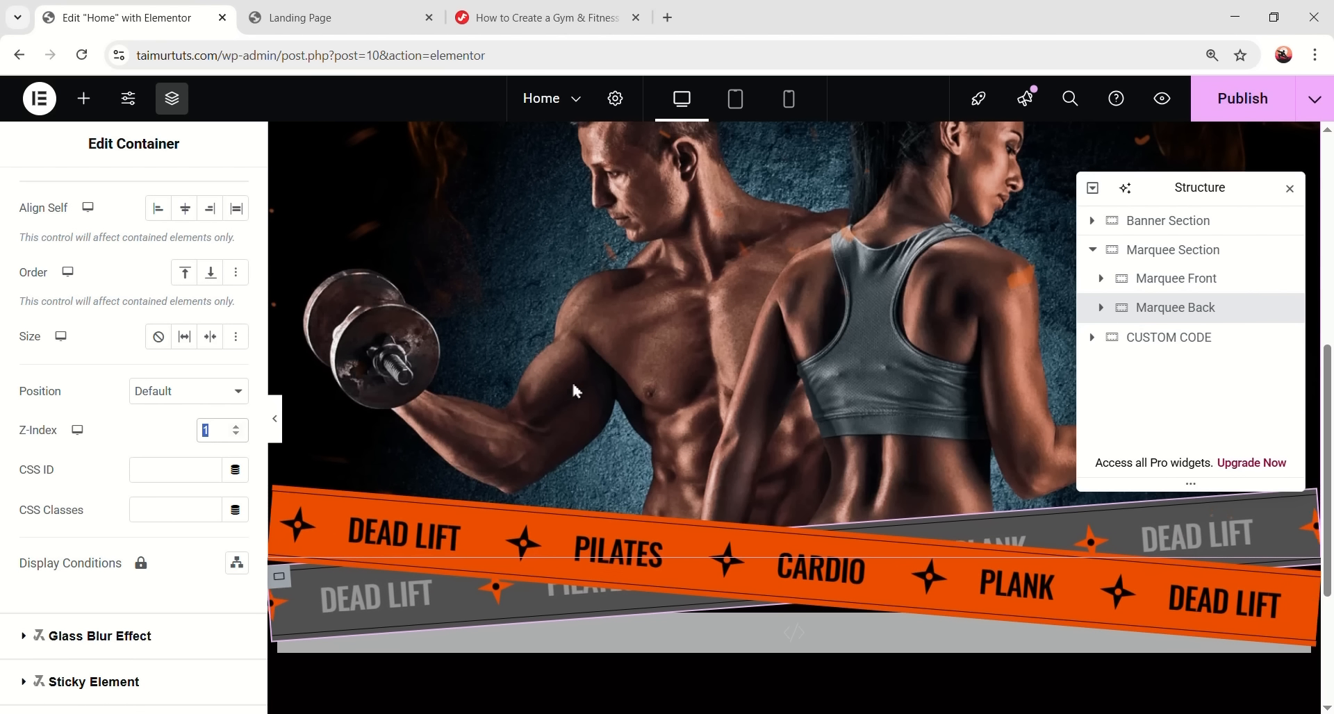
# - Preview the marquee banner at desktop width with the panels hidden
pyautogui.scroll(2, 295, 425)
pyautogui.click(275, 418)
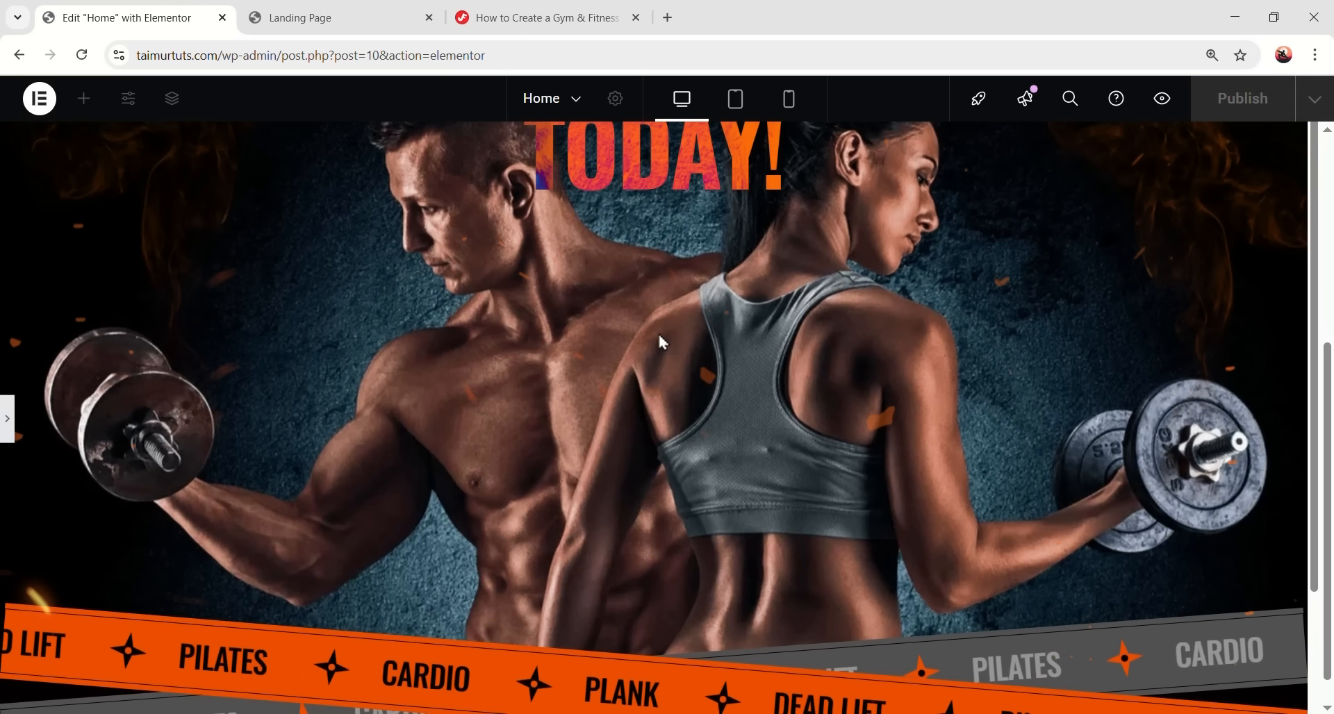
pyautogui.scroll(-3, 695, 354)
pyautogui.scroll(-2, 730, 379)
pyautogui.scroll(10, 759, 387)
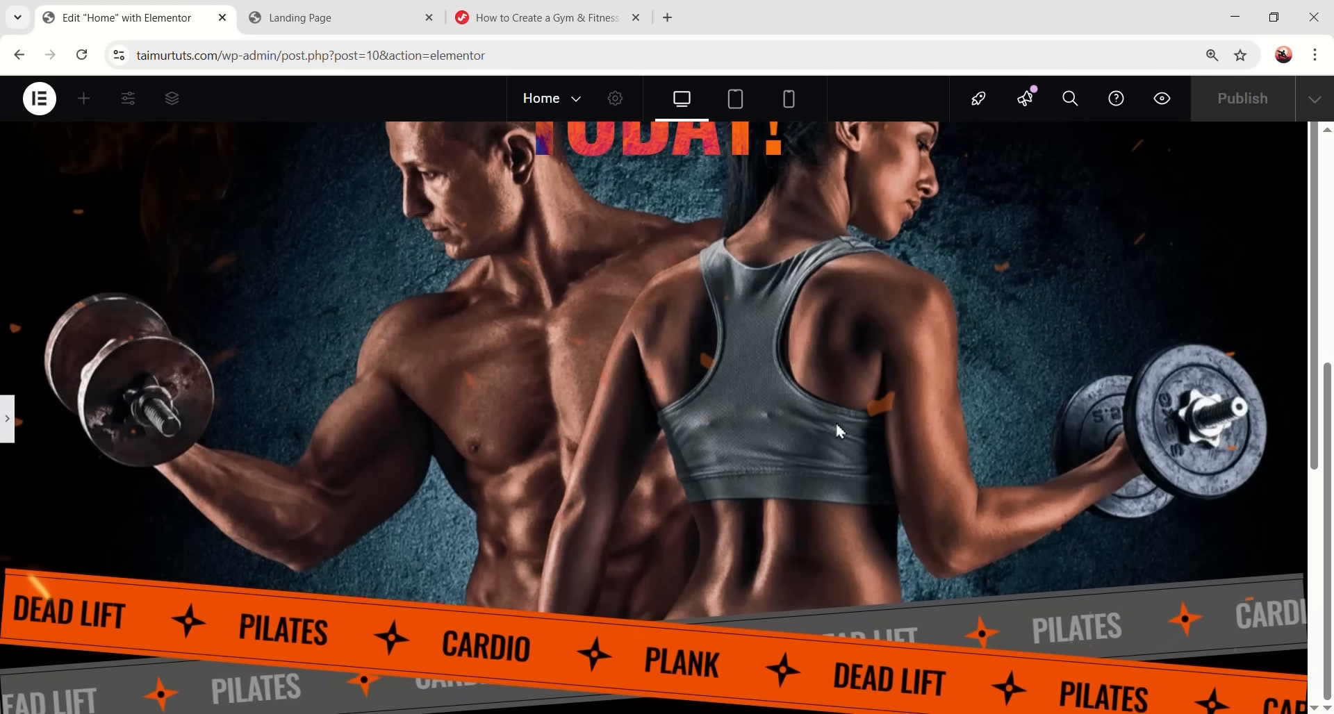
pyautogui.scroll(-8, 809, 427)
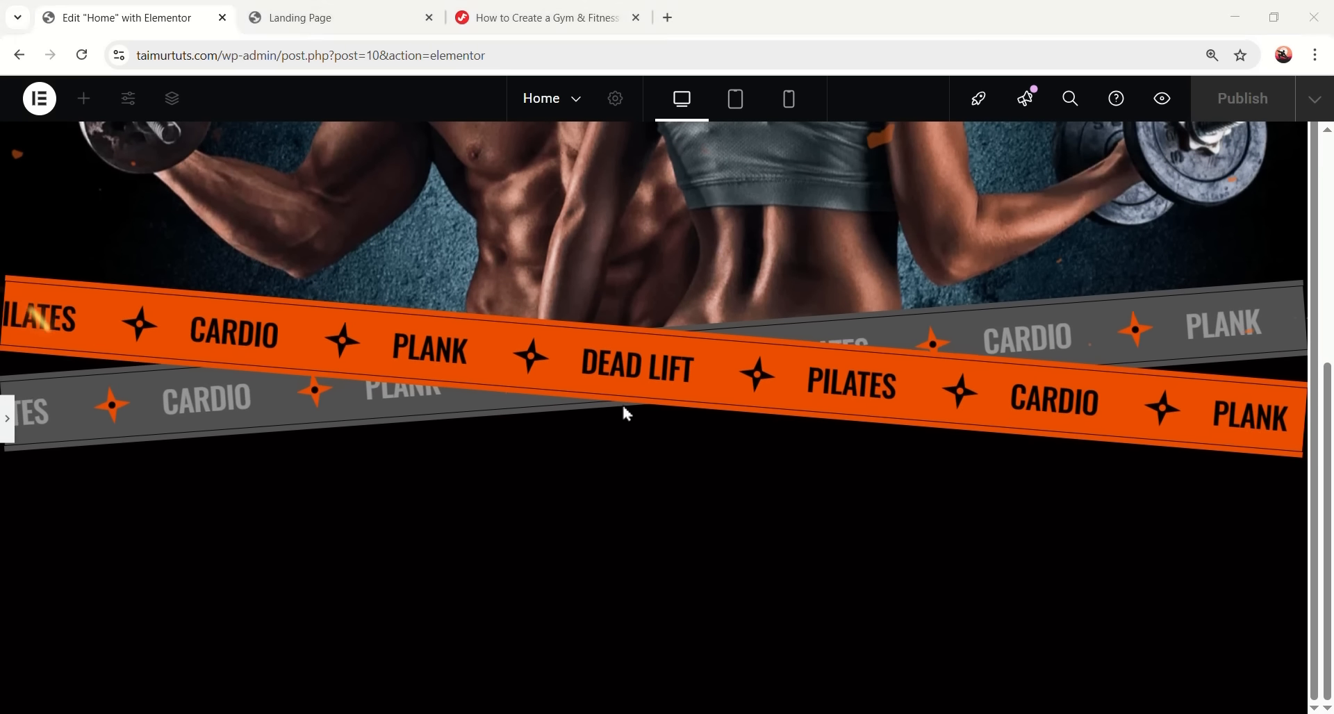
pyautogui.scroll(8, 205, 360)
pyautogui.scroll(-8, 194, 397)
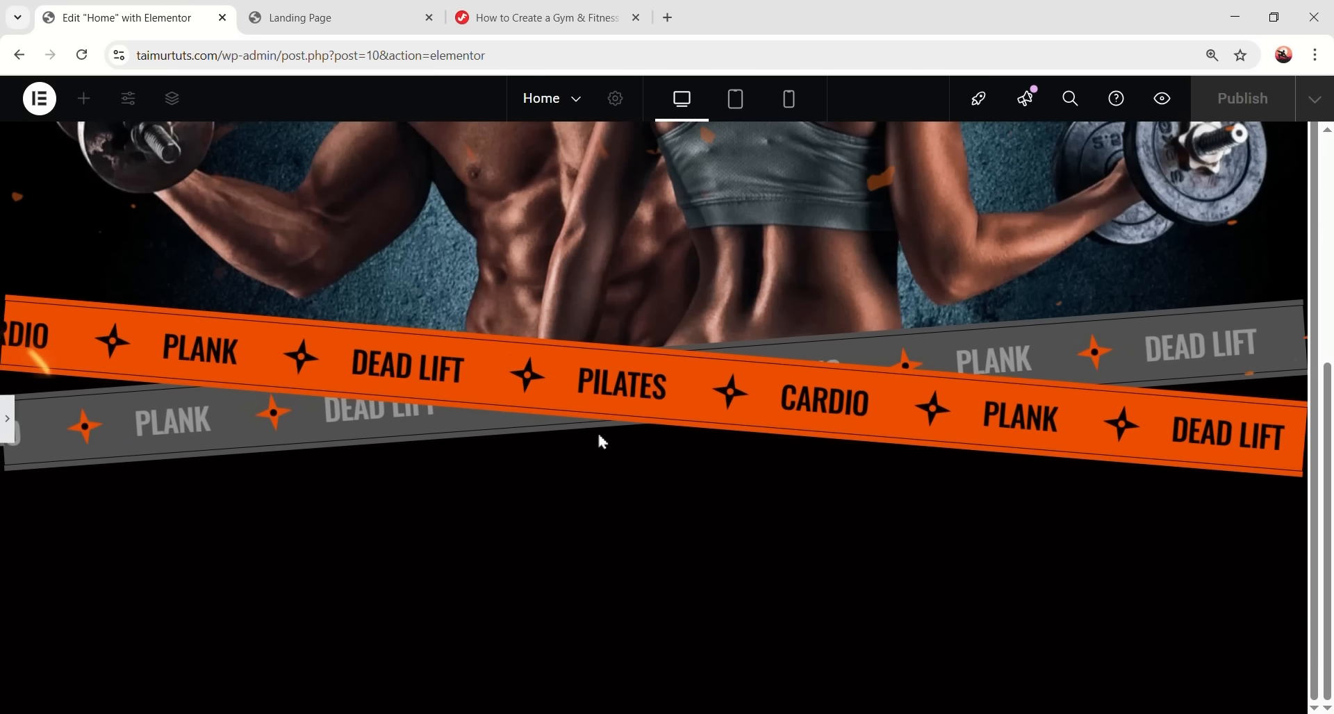
# - Check the banner at tablet, then mobile width, and restore the panels
pyautogui.click(735, 101)
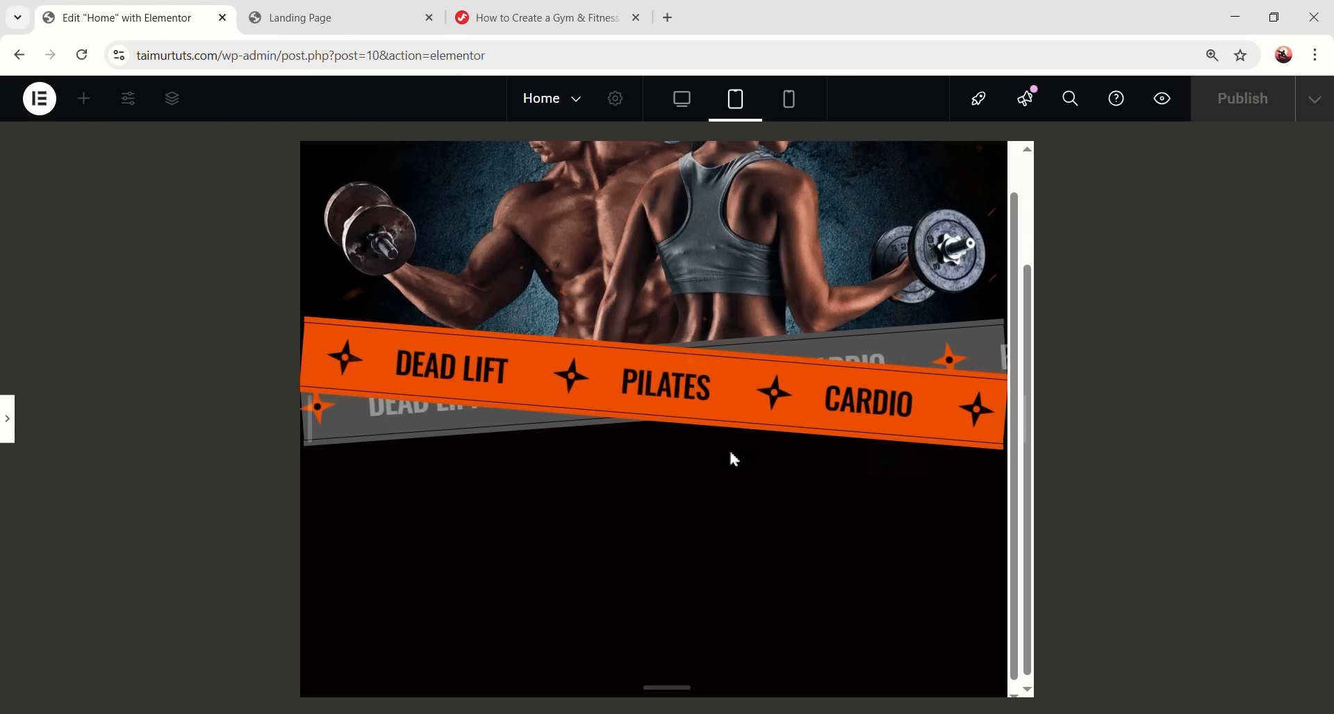
pyautogui.scroll(3, 722, 455)
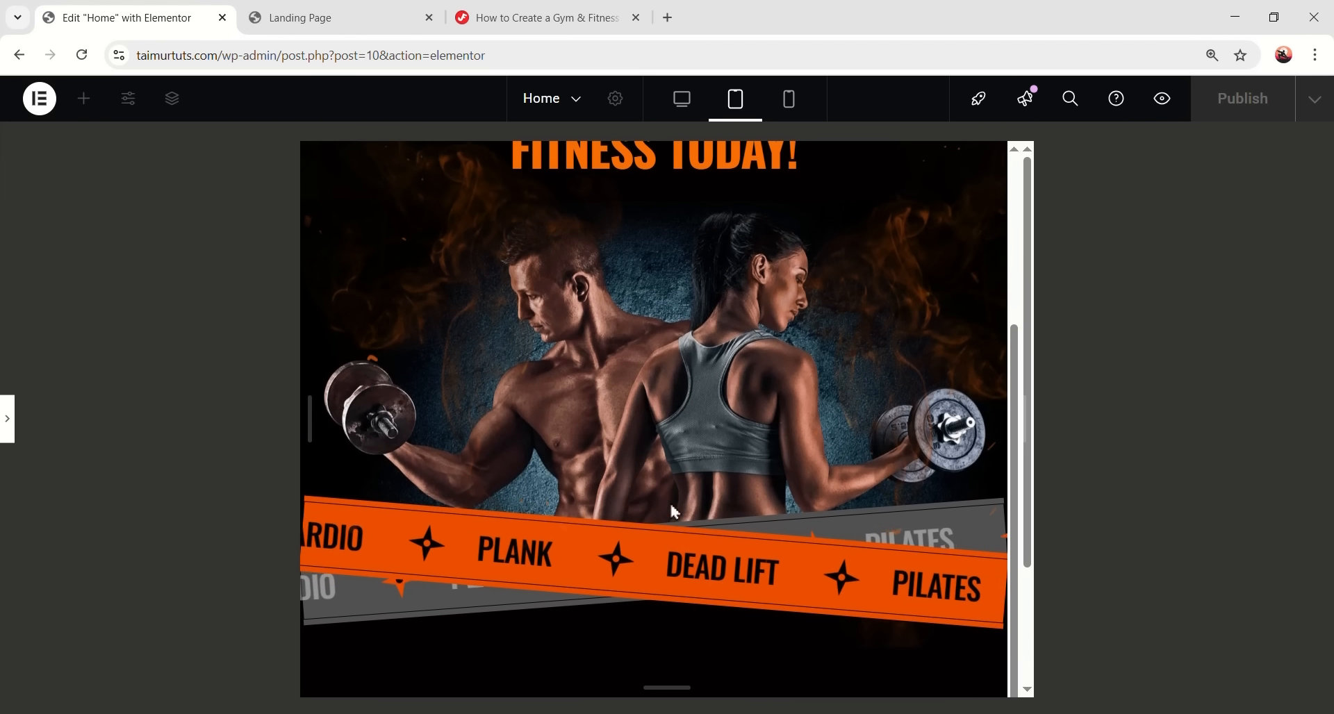
pyautogui.scroll(-2, 652, 514)
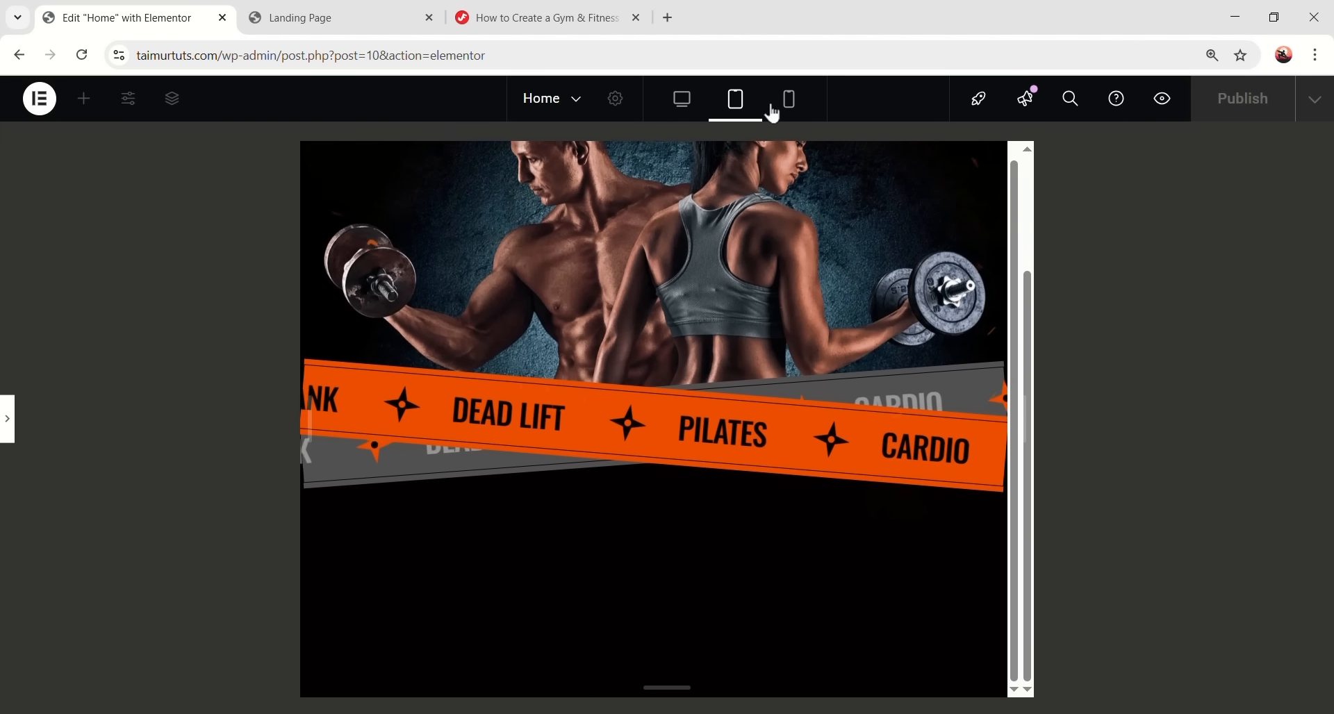
pyautogui.click(796, 97)
pyautogui.scroll(3, 679, 386)
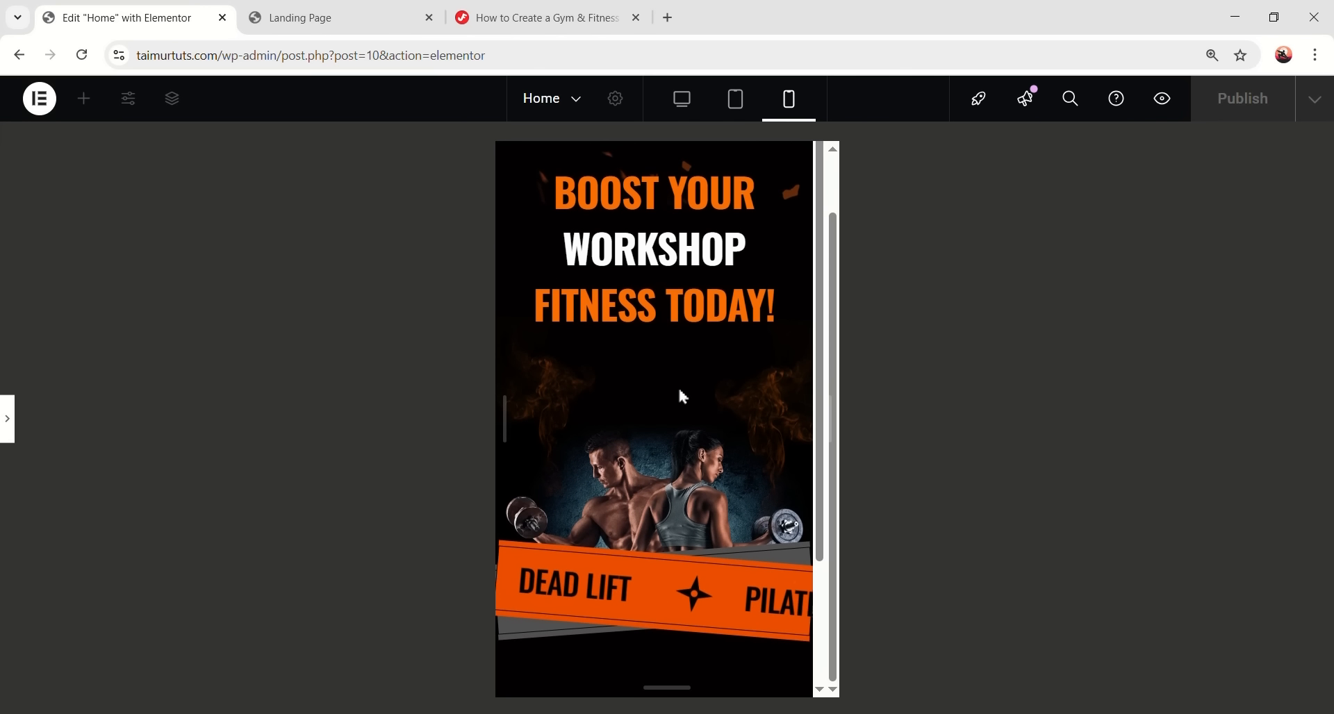
pyautogui.scroll(-4, 680, 376)
pyautogui.scroll(4, 660, 430)
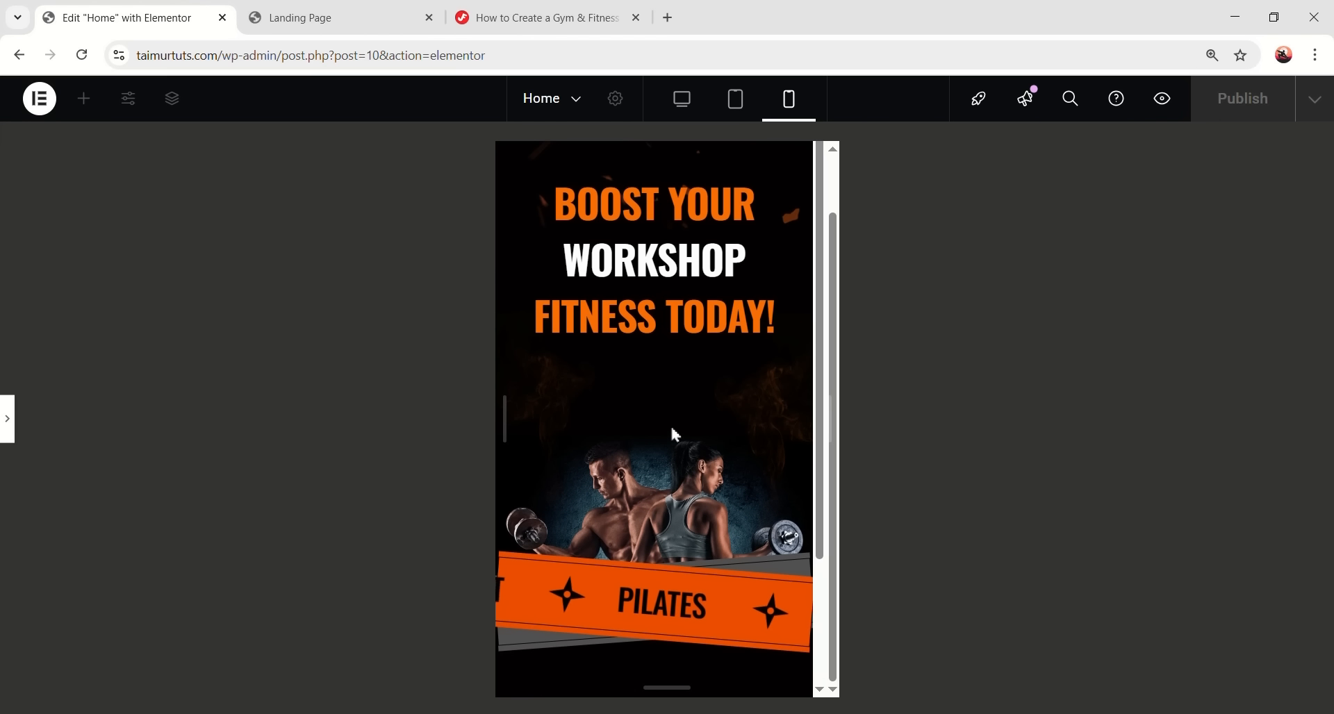
pyautogui.scroll(-3, 680, 462)
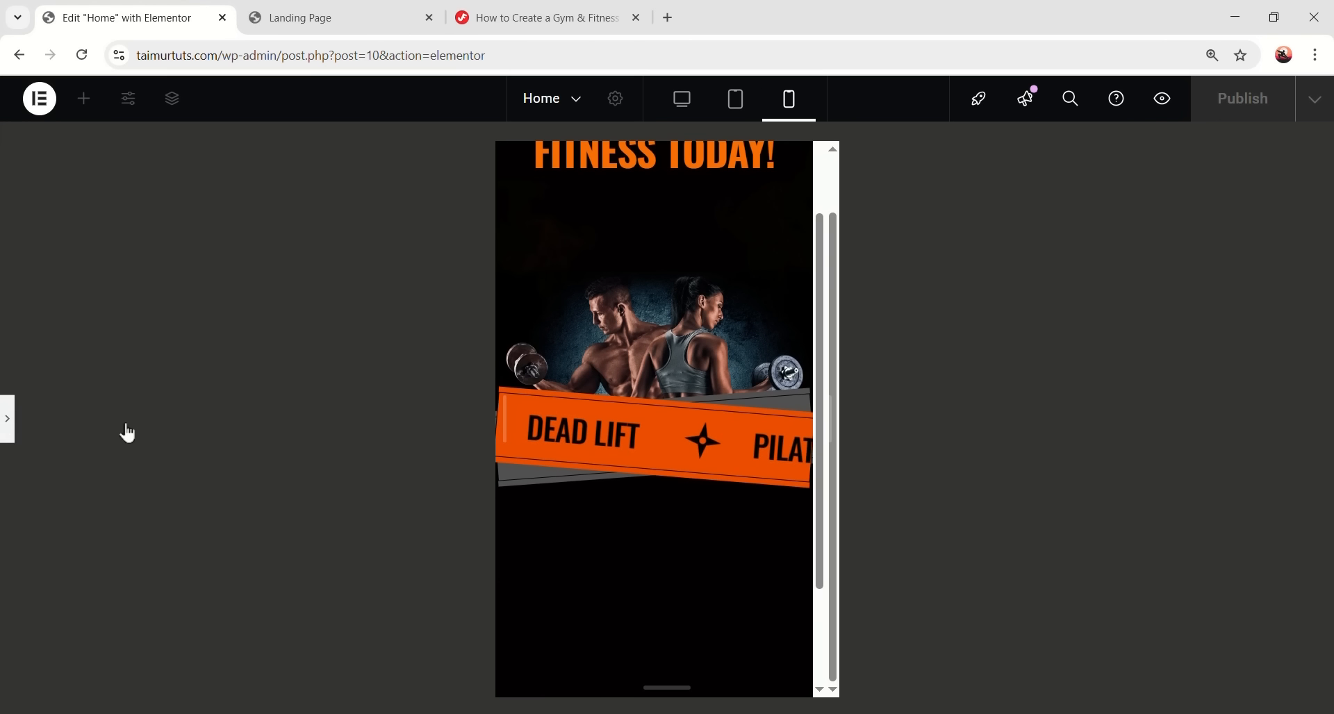
pyautogui.click(6, 418)
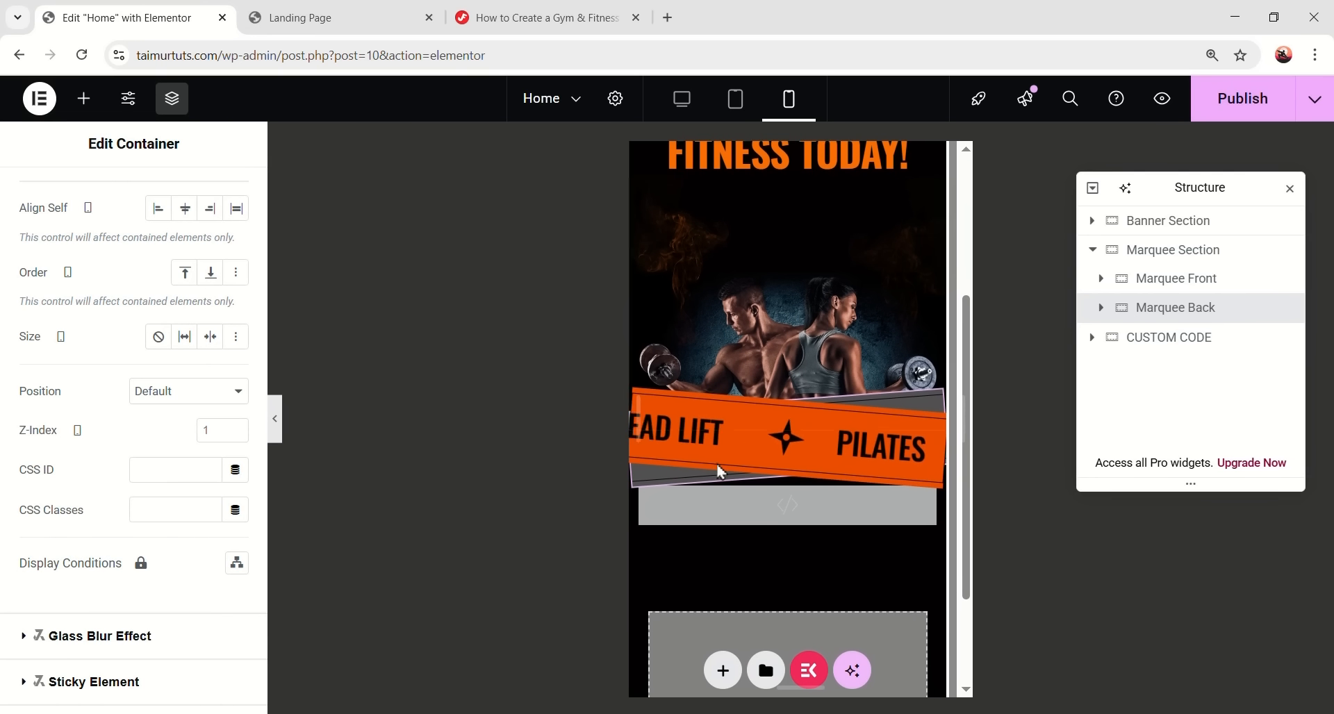
# - Give the front Icon List's mobile text 24 px size and 1.2 em line height
pyautogui.click(1191, 284)
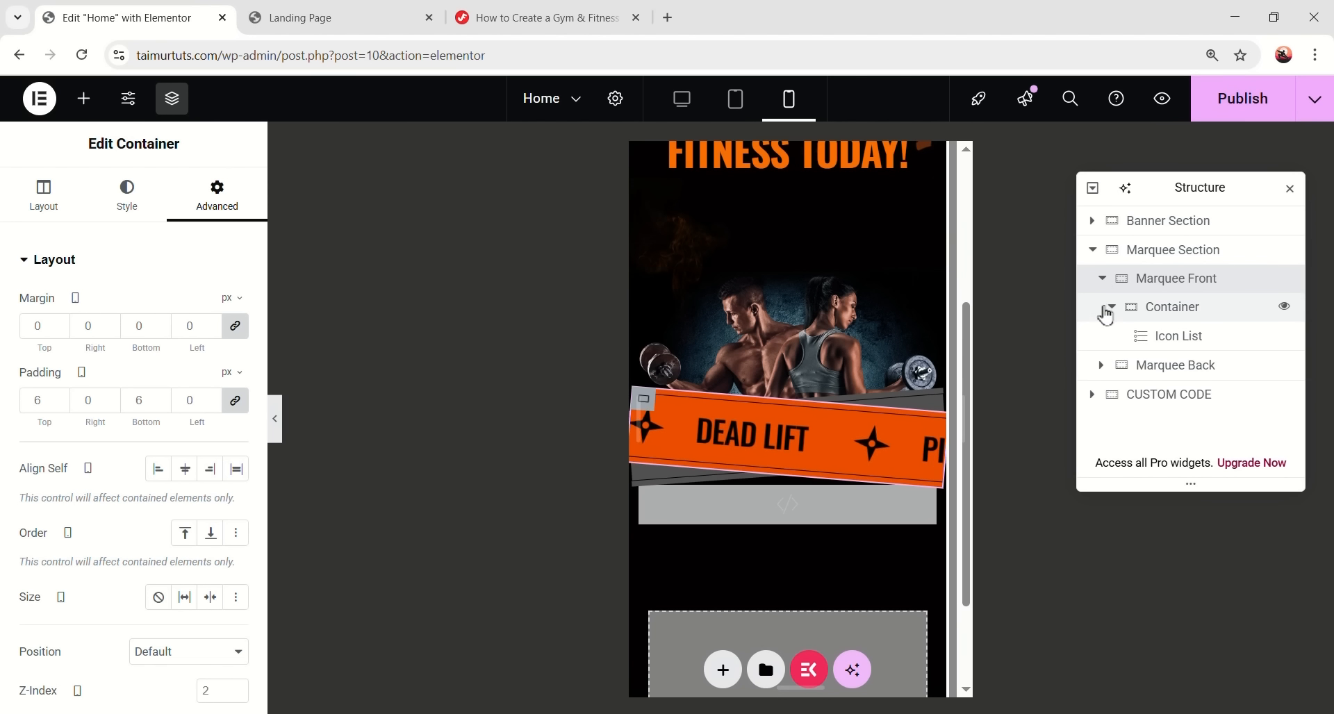
pyautogui.click(1169, 341)
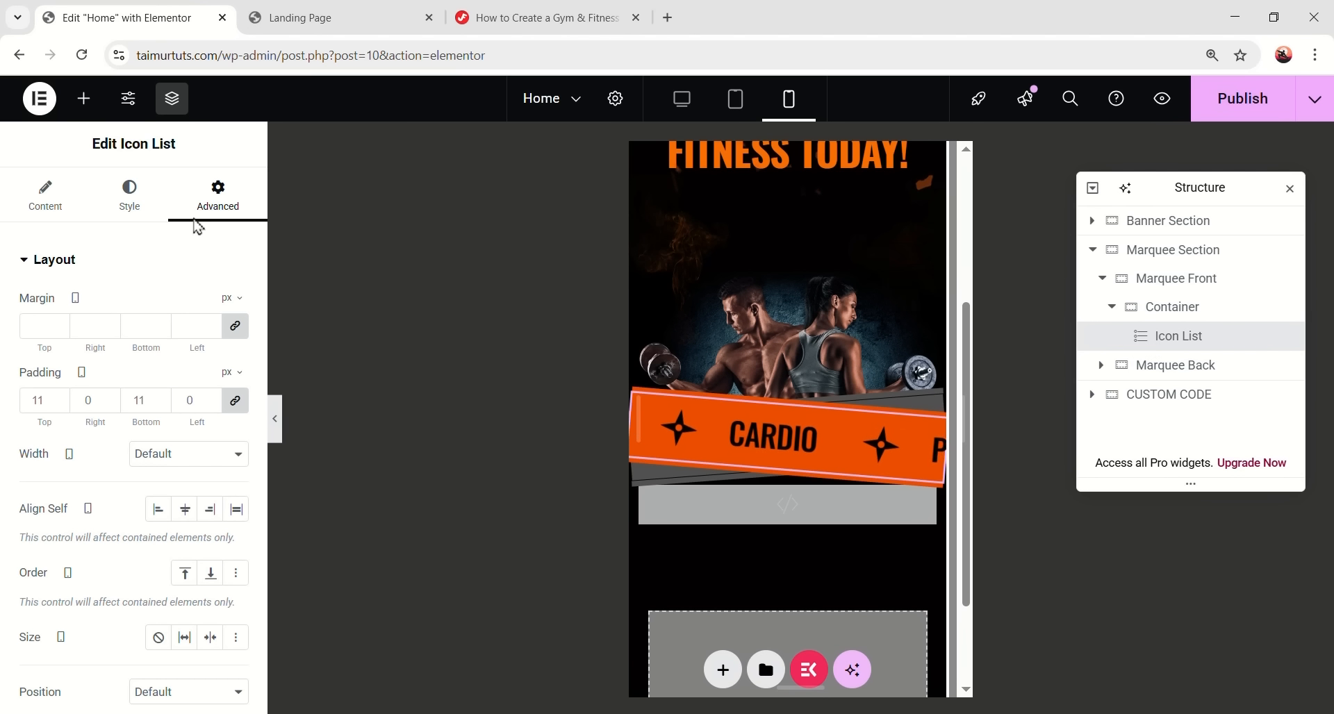
pyautogui.click(132, 199)
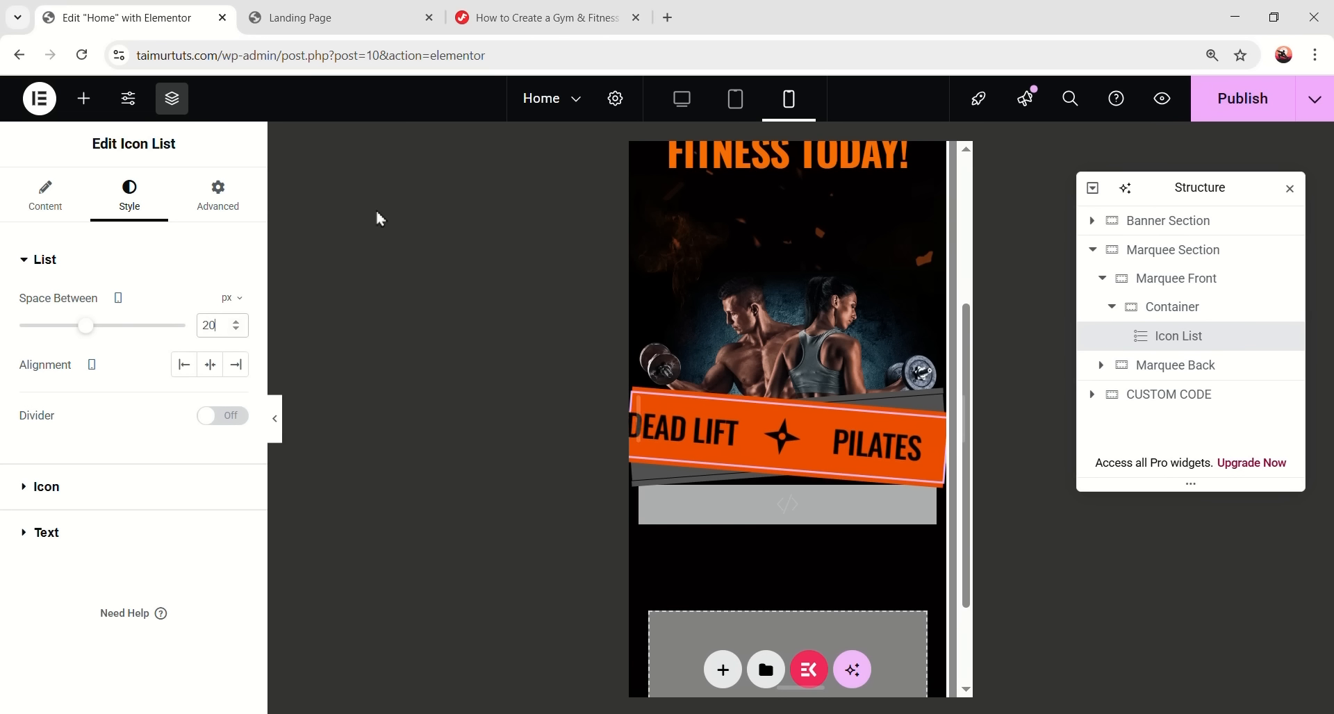
pyautogui.click(73, 483)
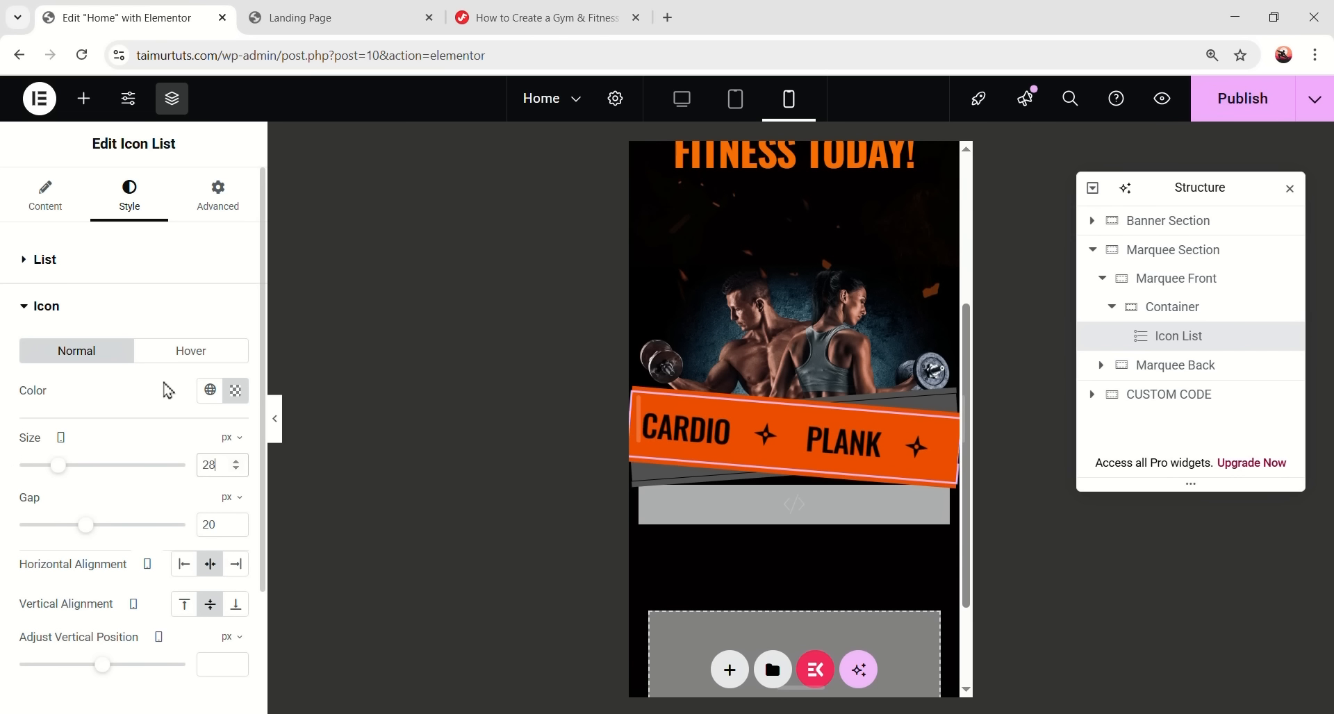
pyautogui.scroll(-3, 179, 549)
pyautogui.click(52, 589)
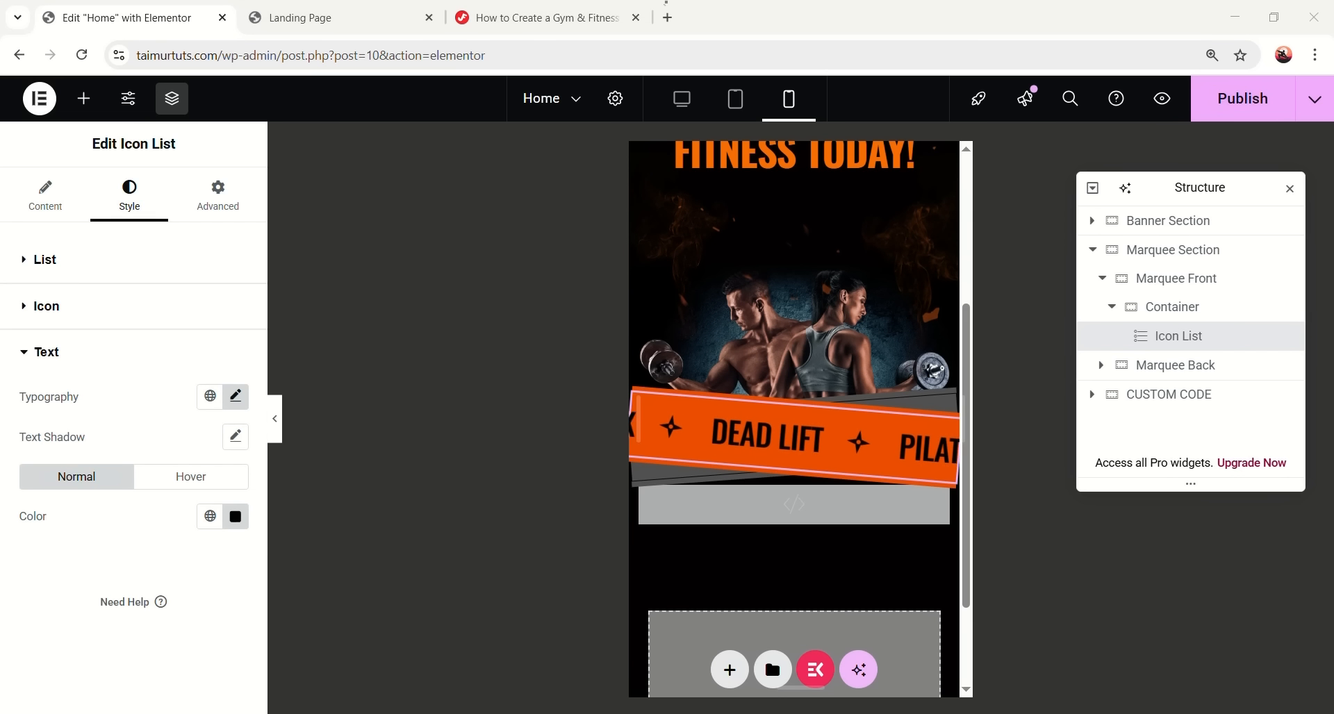
pyautogui.click(335, 418)
pyautogui.click(235, 397)
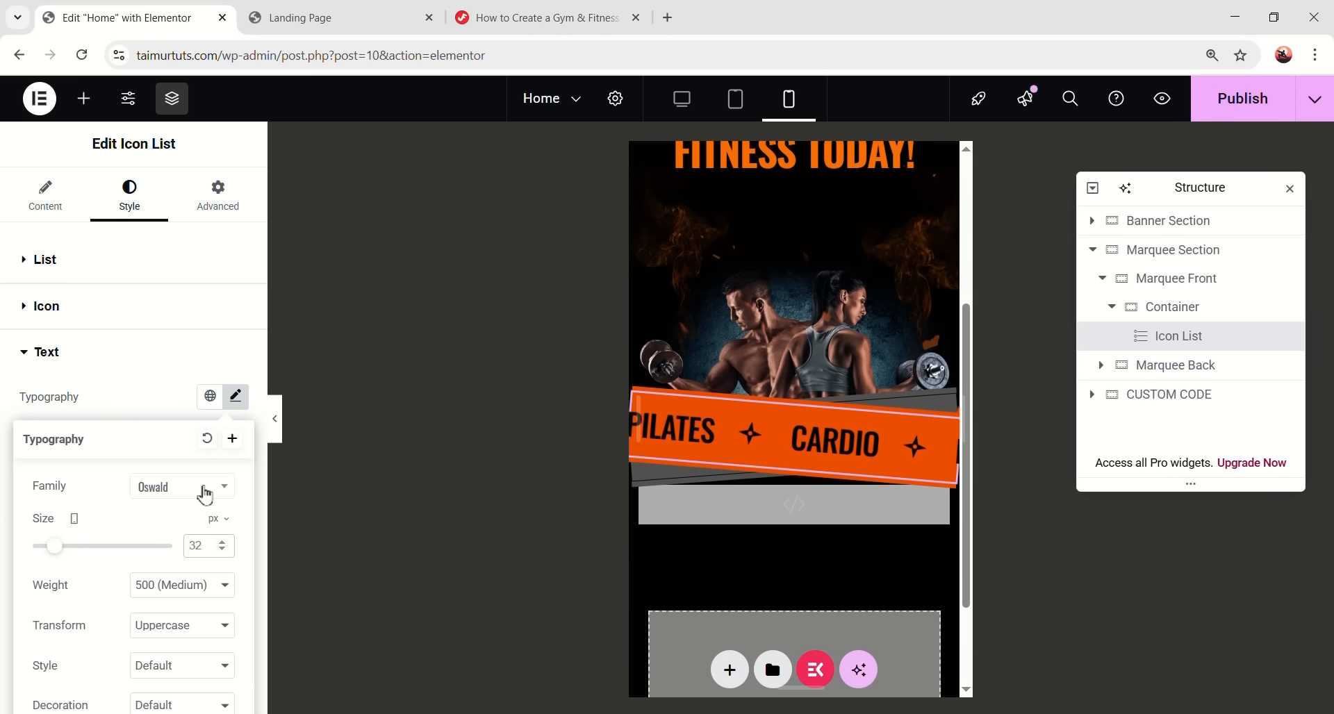
pyautogui.scroll(-2, 194, 521)
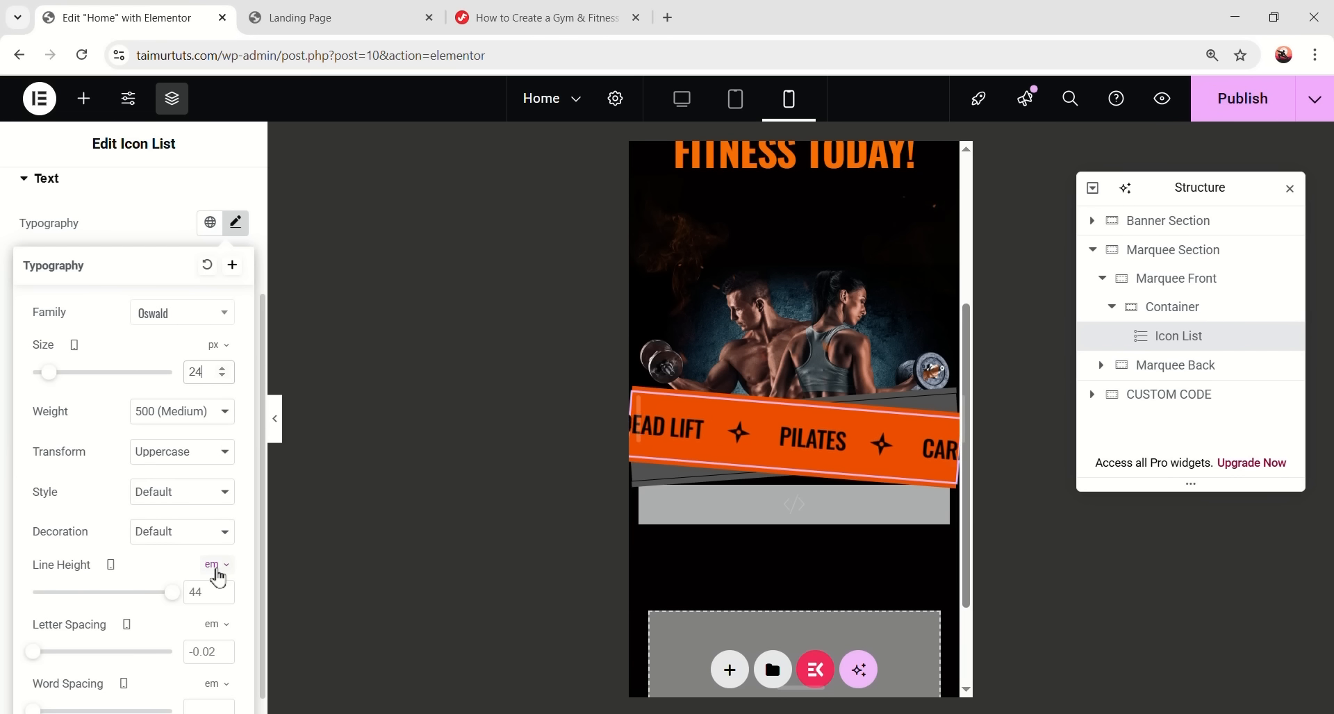
pyautogui.write('1.2')
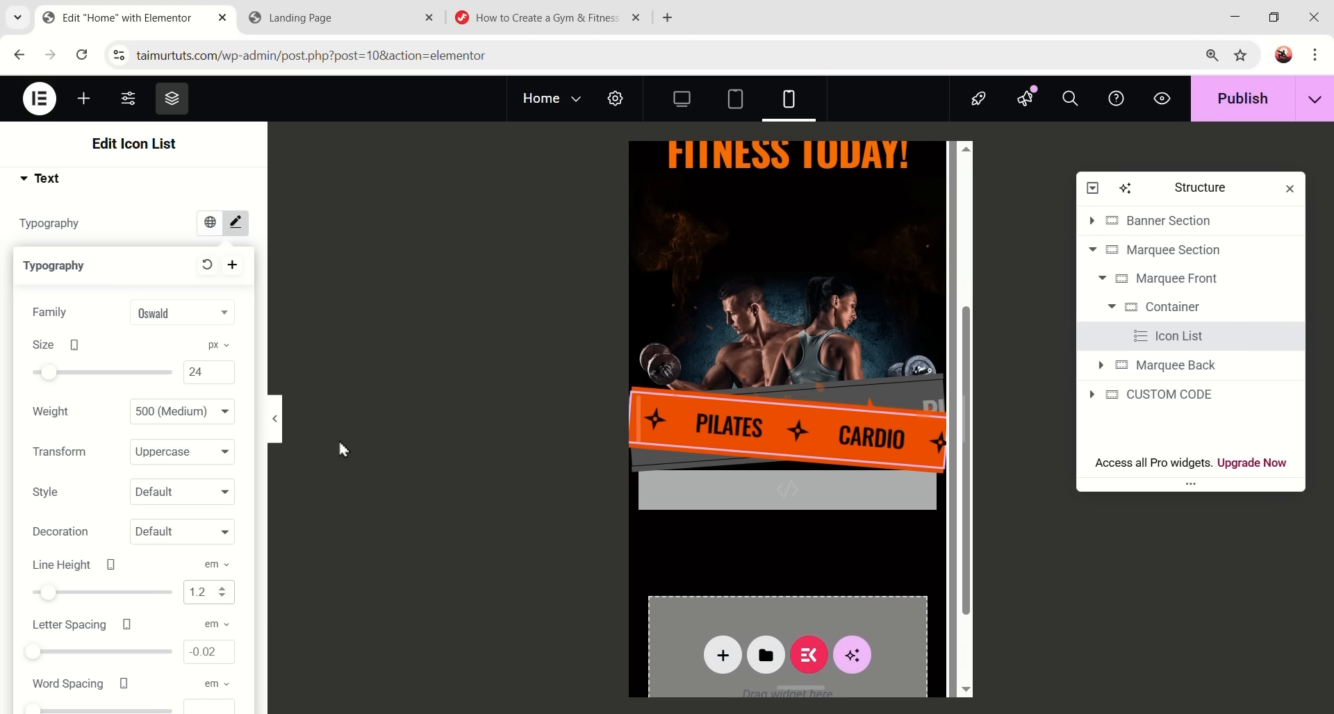
# - Preview the slimmer orange strip at mobile width
pyautogui.click(274, 426)
pyautogui.scroll(-4, 726, 548)
pyautogui.scroll(1, 739, 479)
pyautogui.click(7, 418)
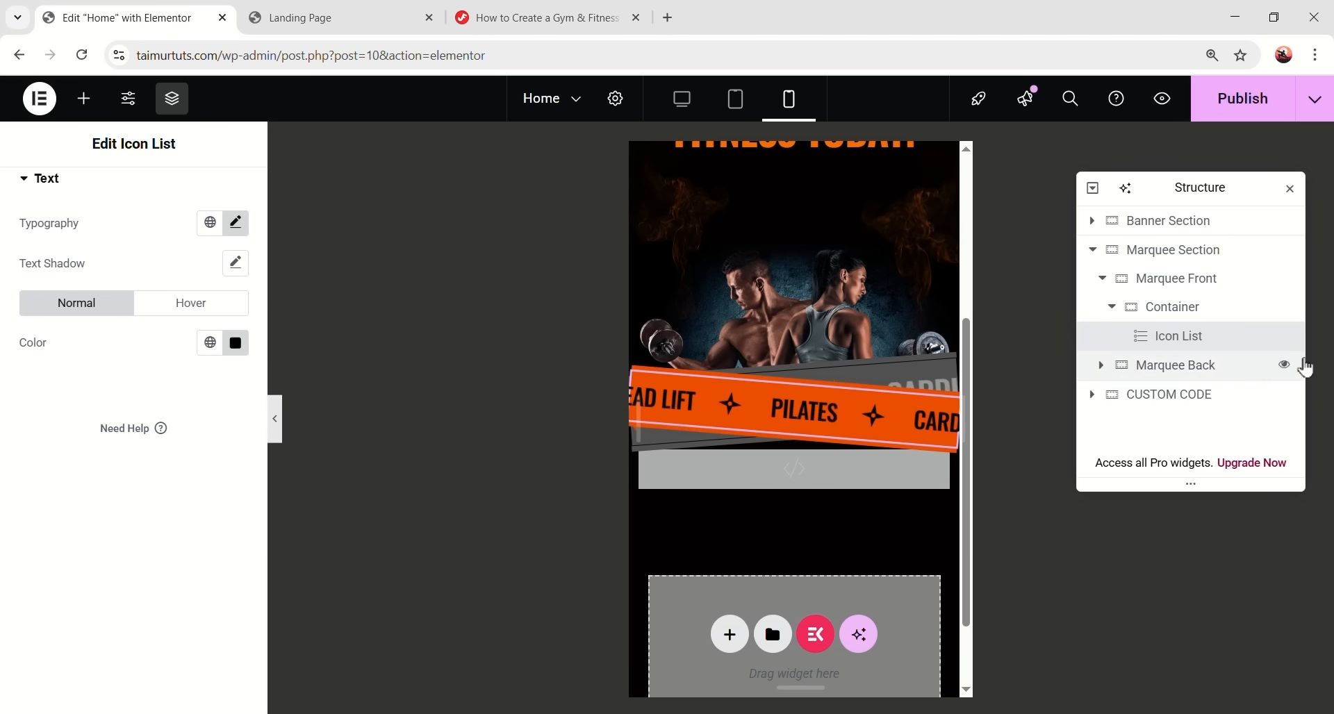
# - Set the Marquee Back icon list's mobile text typography to a 1.3 line height
pyautogui.click(1101, 366)
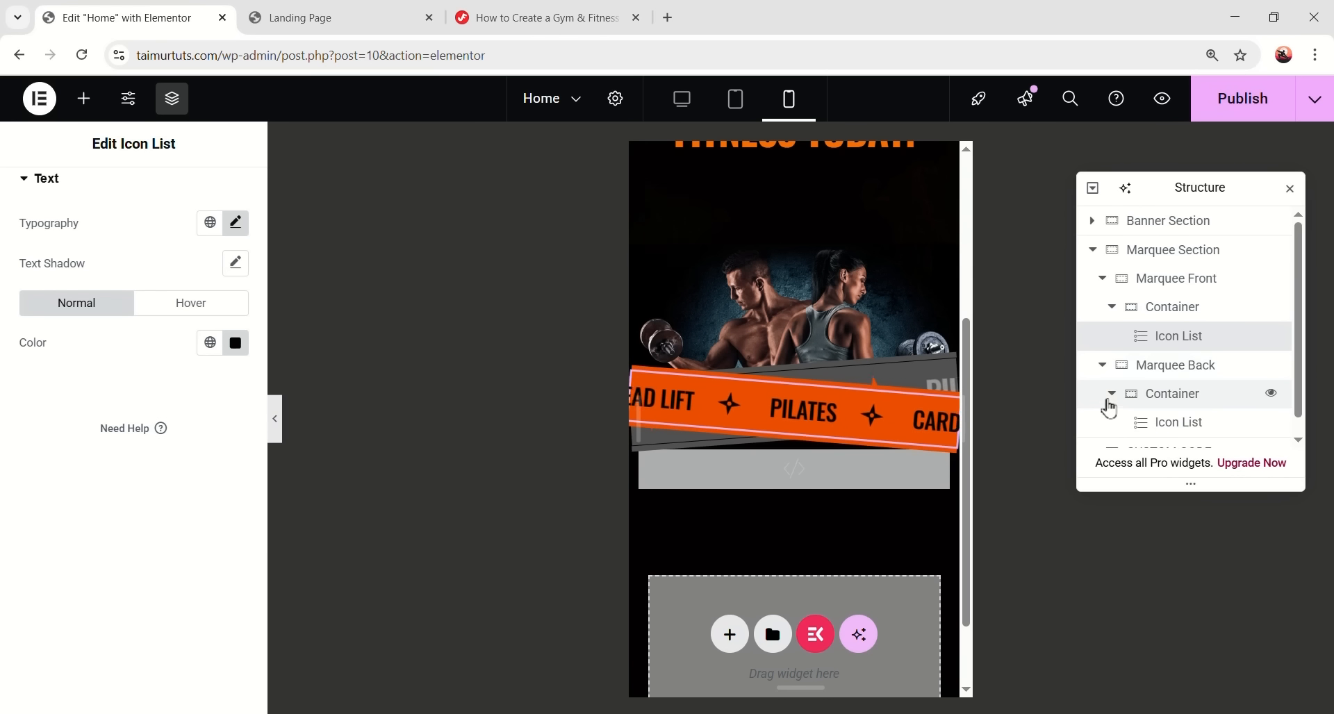
pyautogui.click(1135, 413)
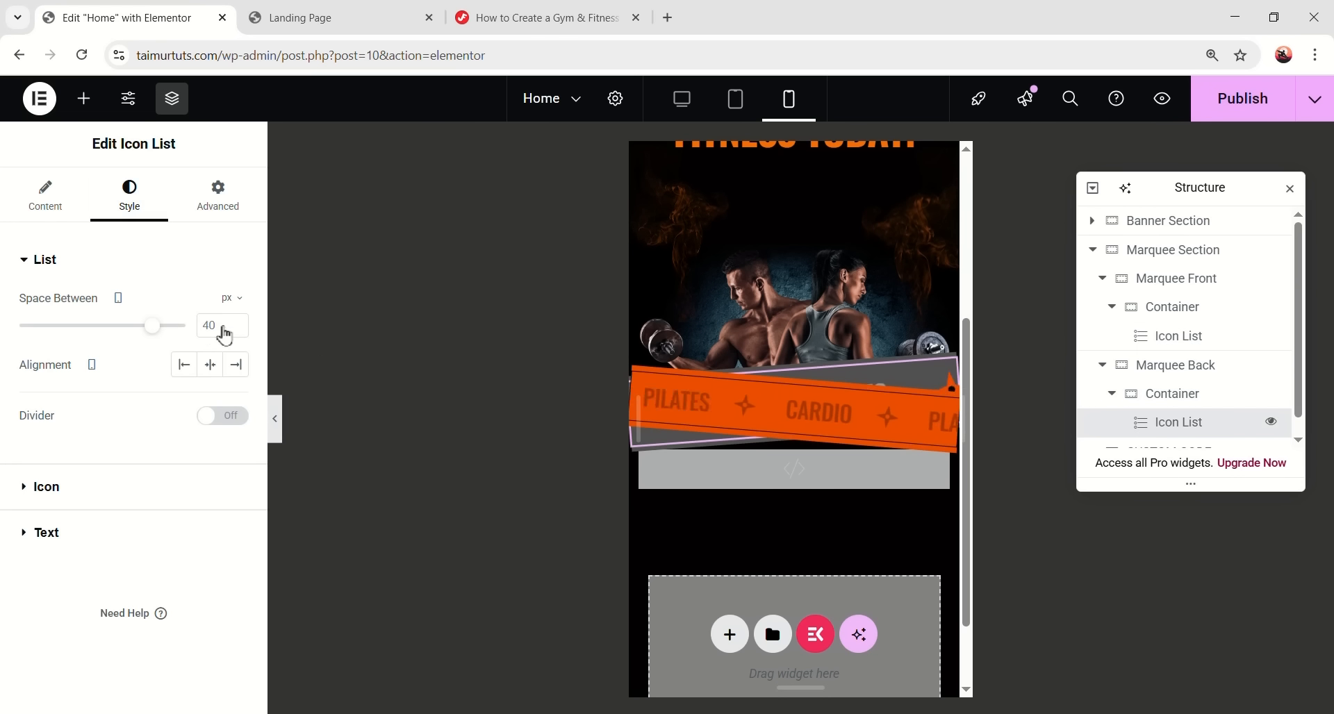
pyautogui.click(89, 493)
pyautogui.scroll(-2, 152, 512)
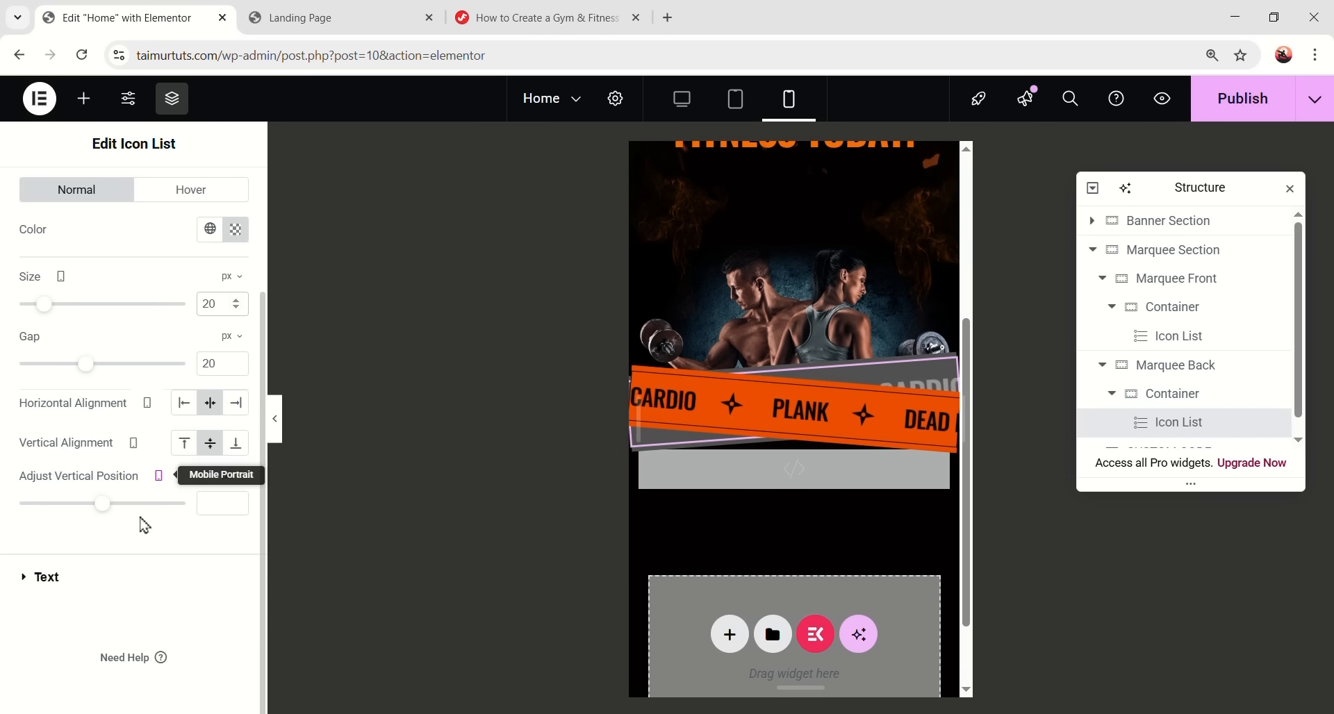
pyautogui.click(146, 571)
pyautogui.click(236, 400)
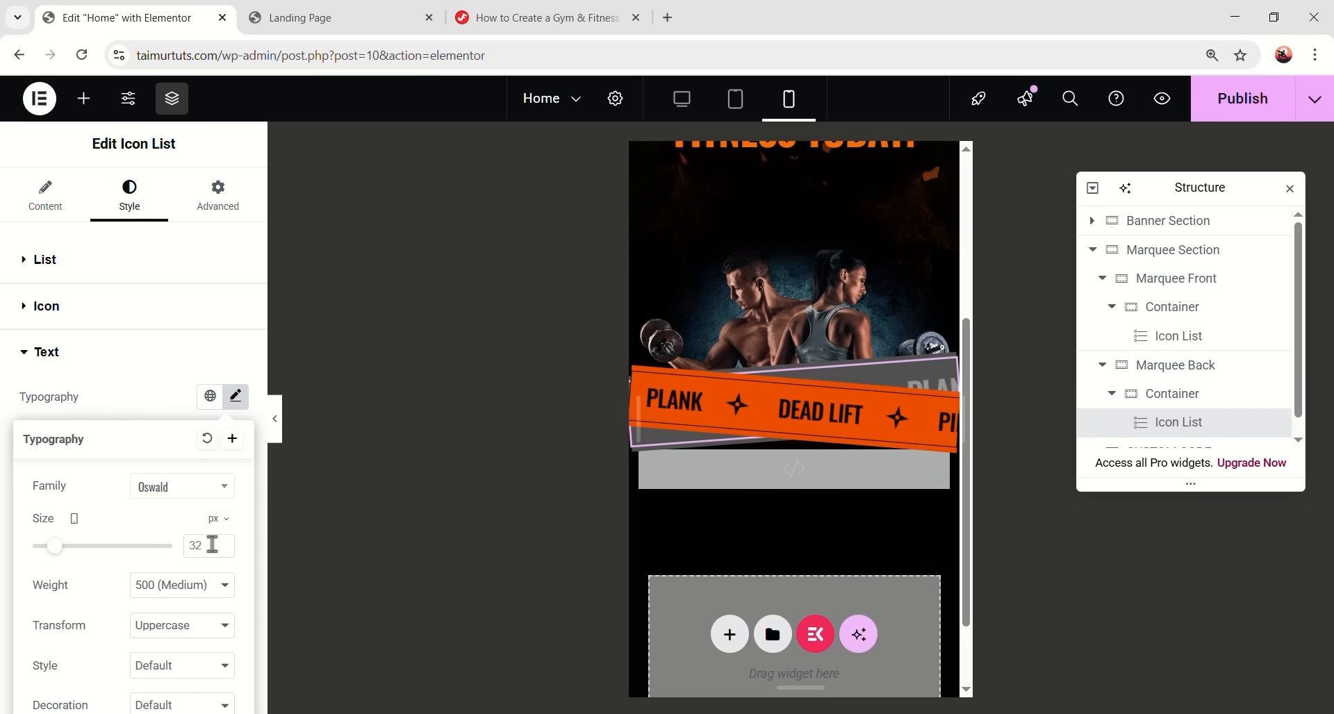
pyautogui.scroll(-3, 217, 558)
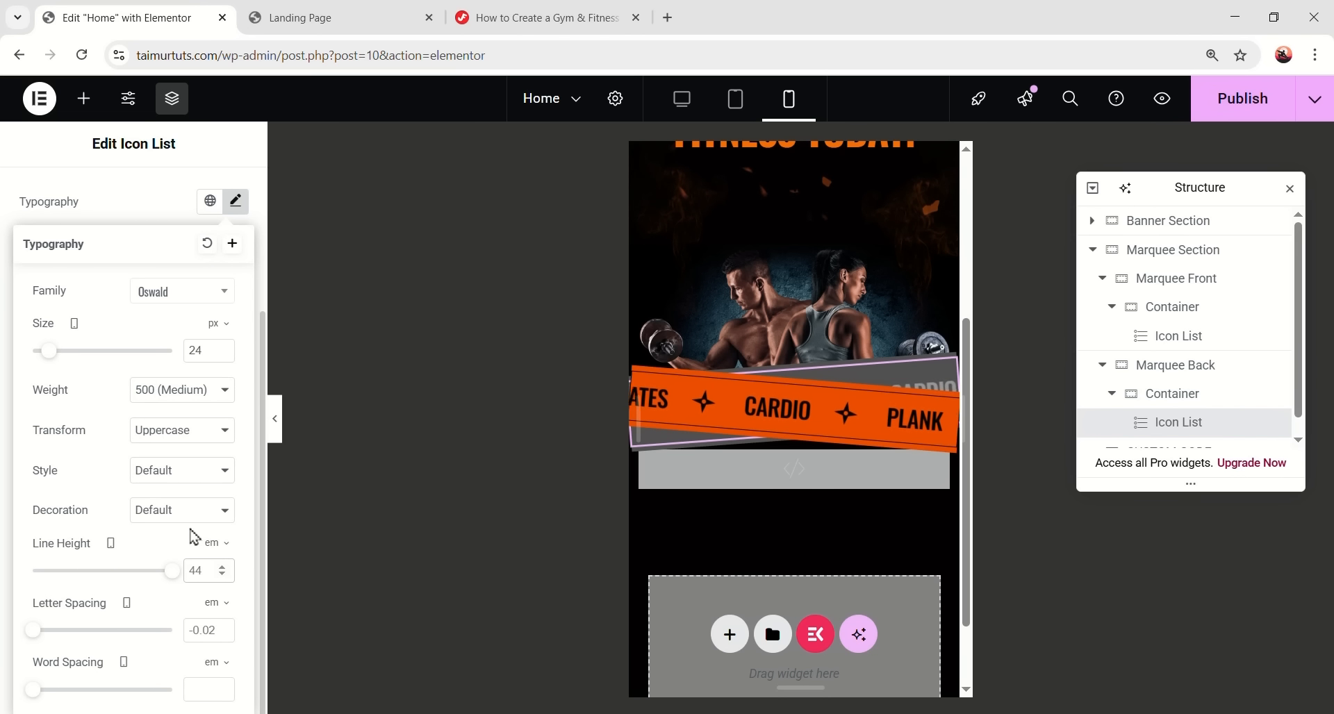
pyautogui.write('1.3')
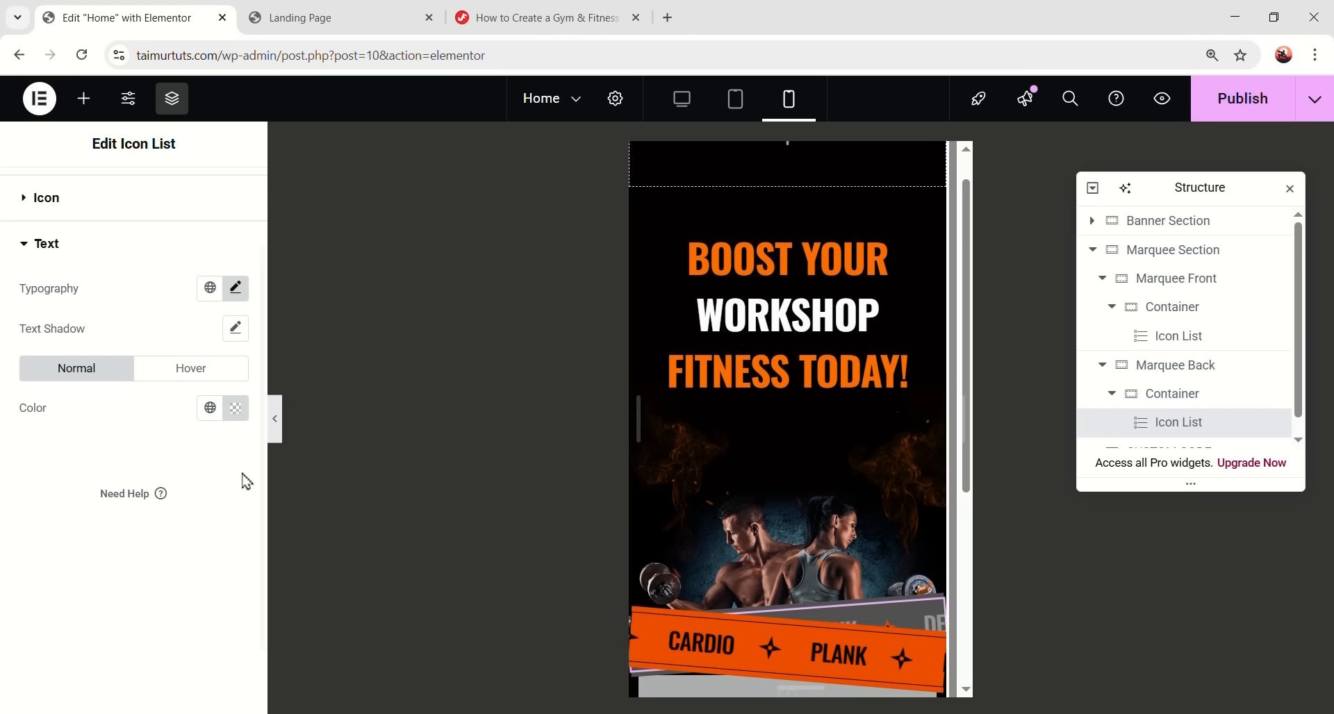
pyautogui.click(278, 433)
pyautogui.scroll(-4, 657, 537)
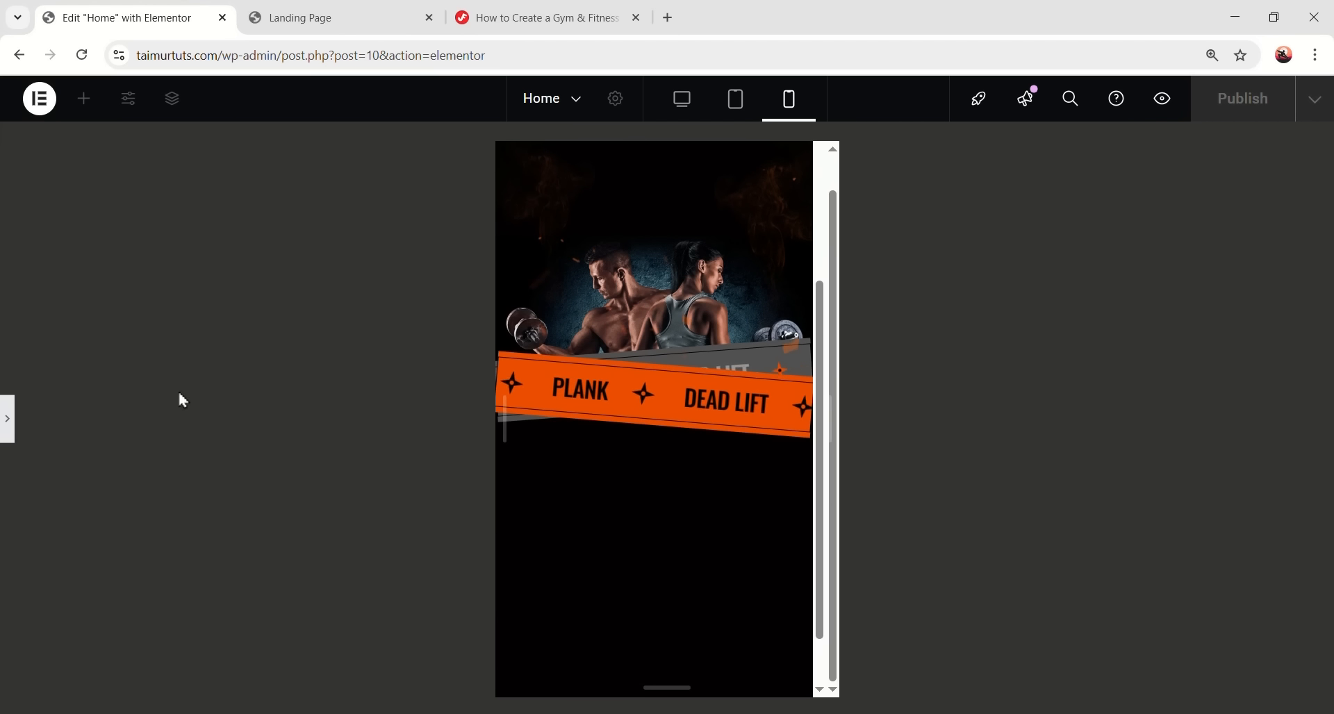
# - Give the Marquee Back container a -63 px top margin and preview the mobile layout
pyautogui.click(6, 420)
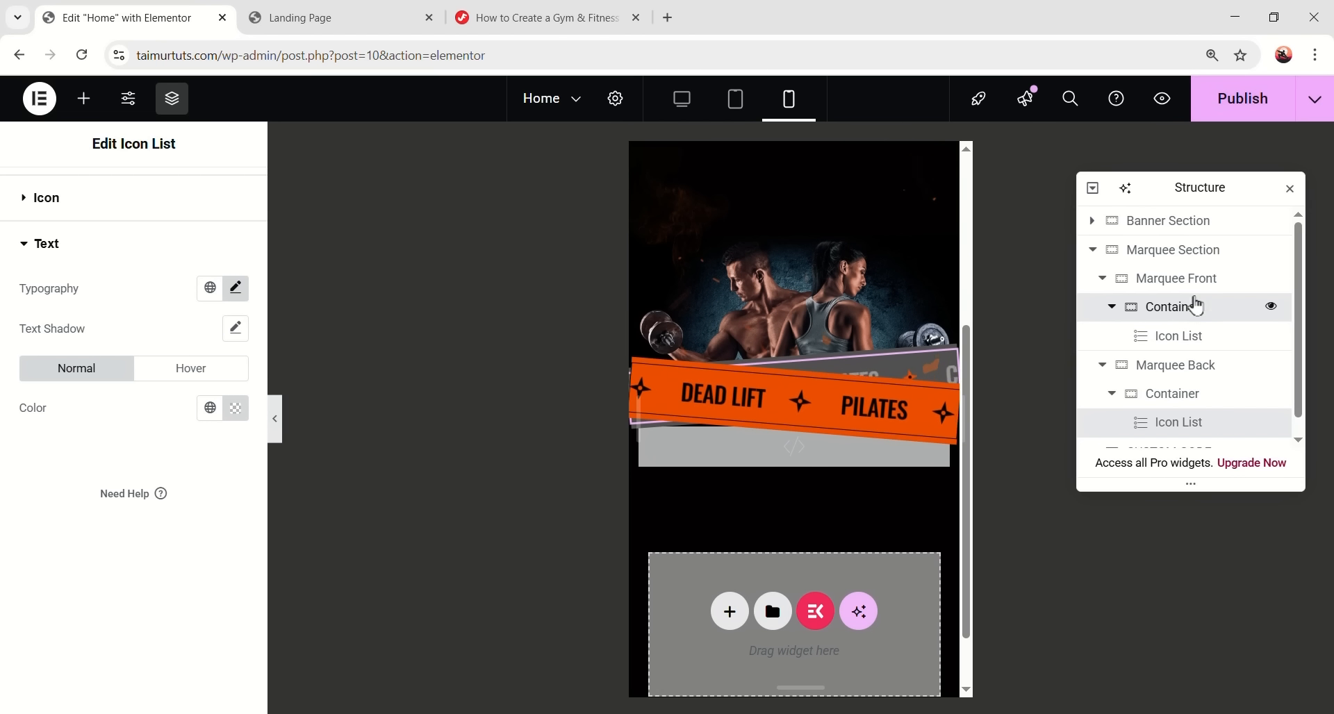
pyautogui.click(1189, 377)
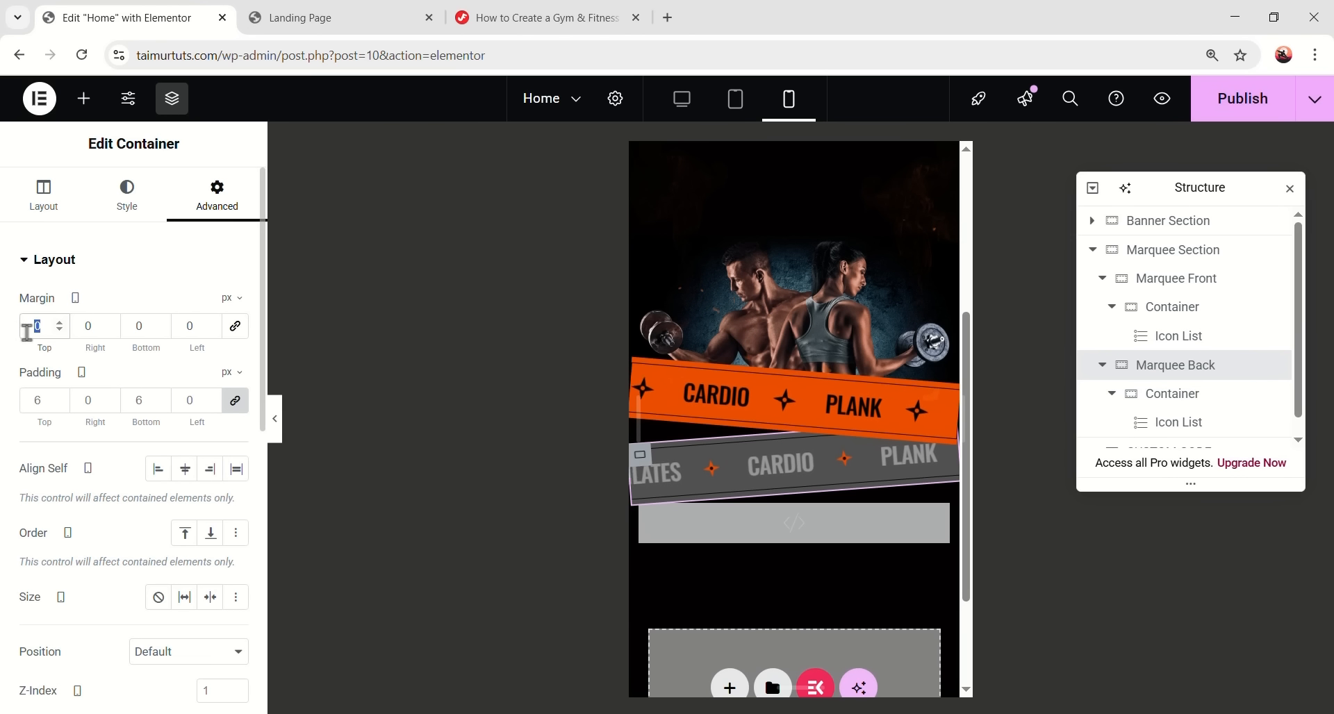
pyautogui.write('-63')
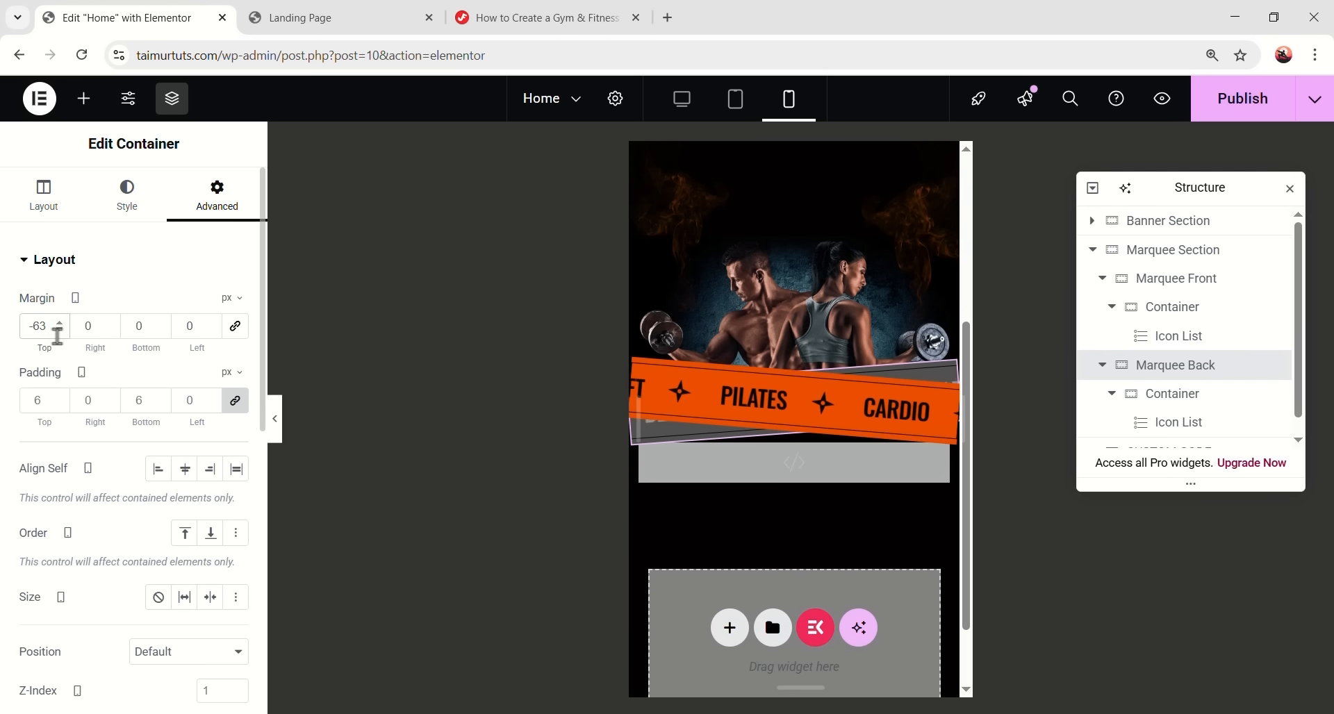
pyautogui.click(278, 422)
pyautogui.scroll(-3, 700, 455)
pyautogui.scroll(3, 700, 456)
pyautogui.scroll(-3, 698, 456)
pyautogui.scroll(3, 697, 457)
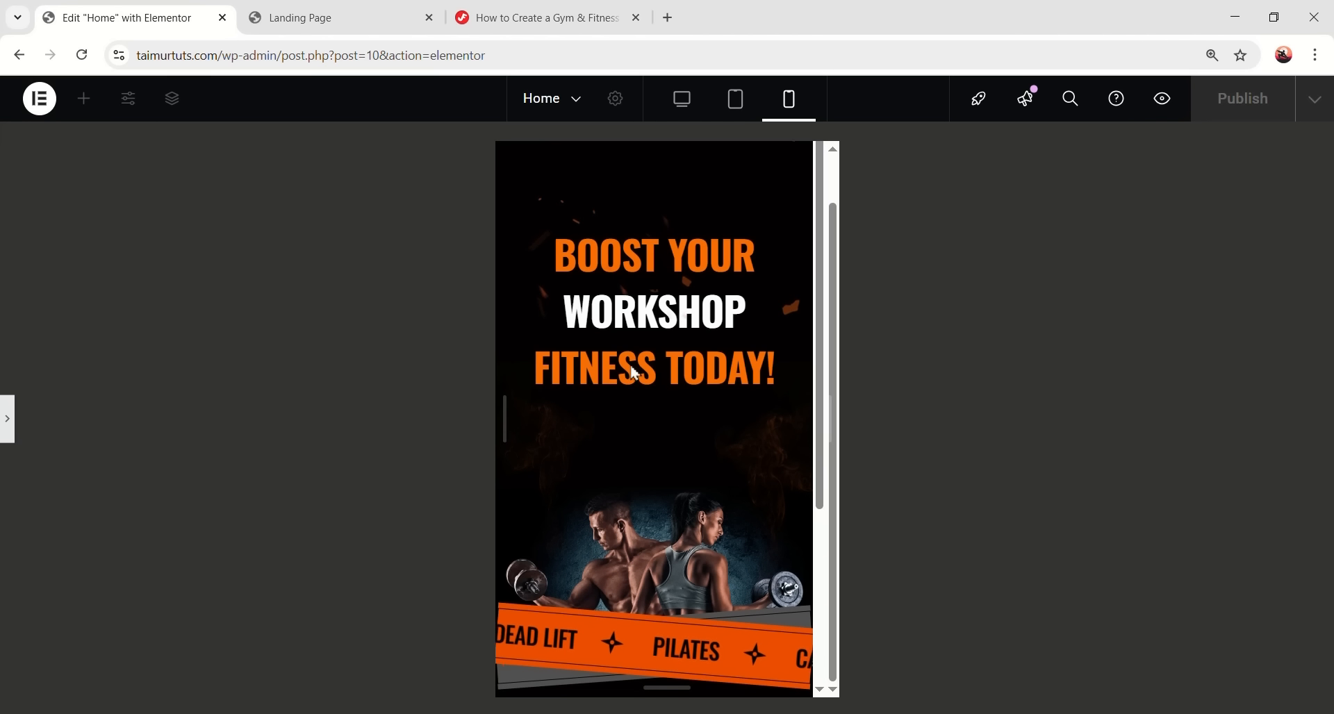
# - Switch to the desktop layout and publish the Home page changes
pyautogui.click(683, 103)
pyautogui.scroll(-5, 751, 428)
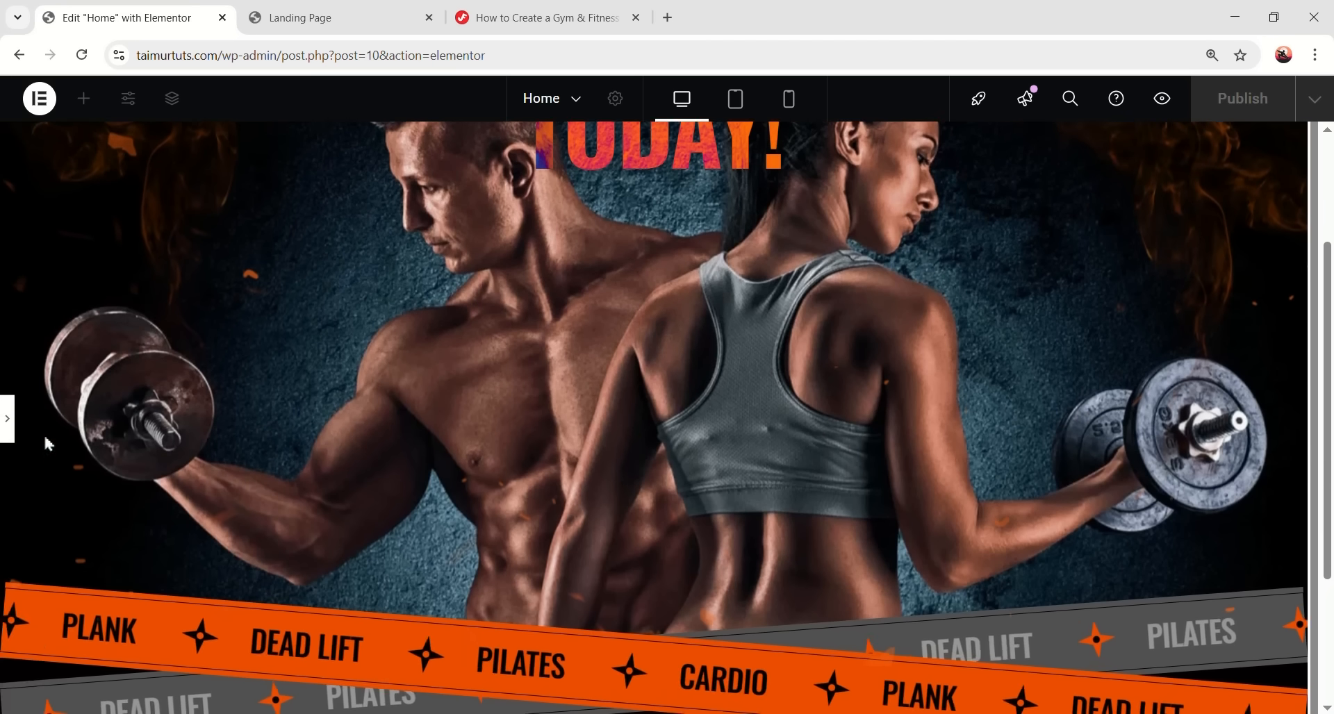
pyautogui.click(8, 424)
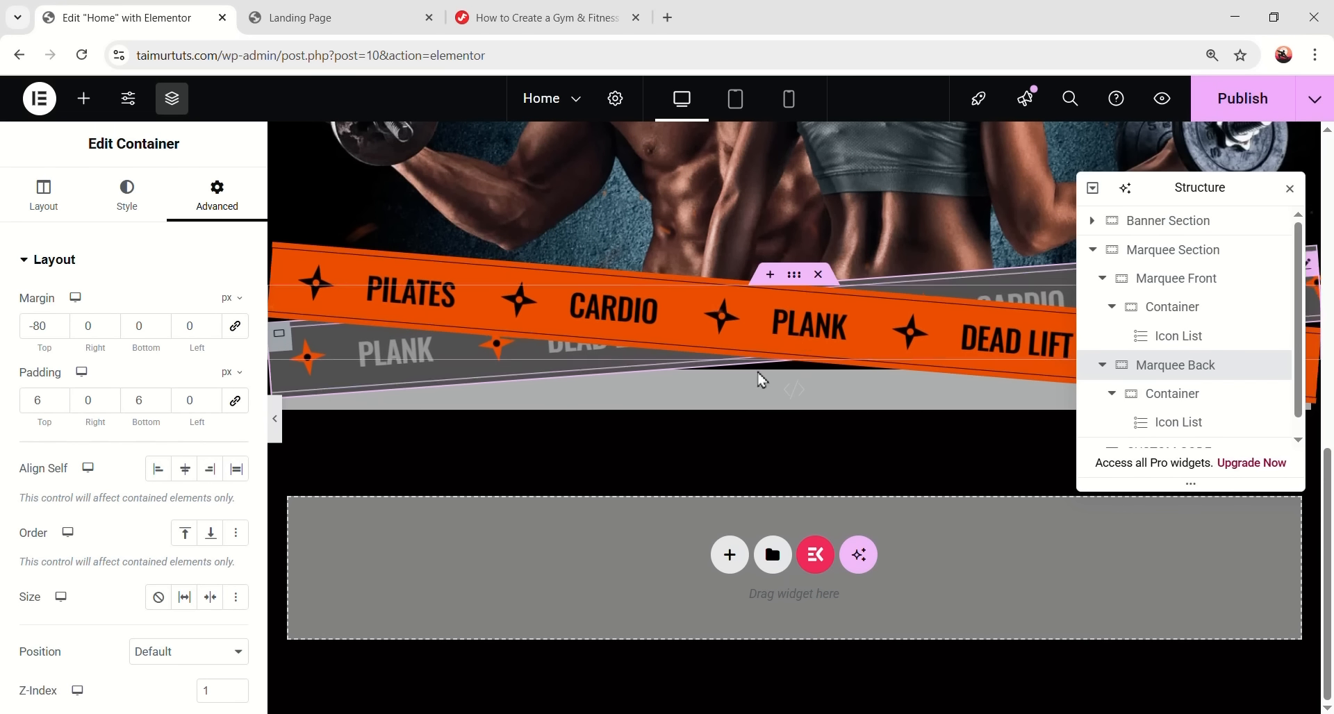
pyautogui.click(1243, 107)
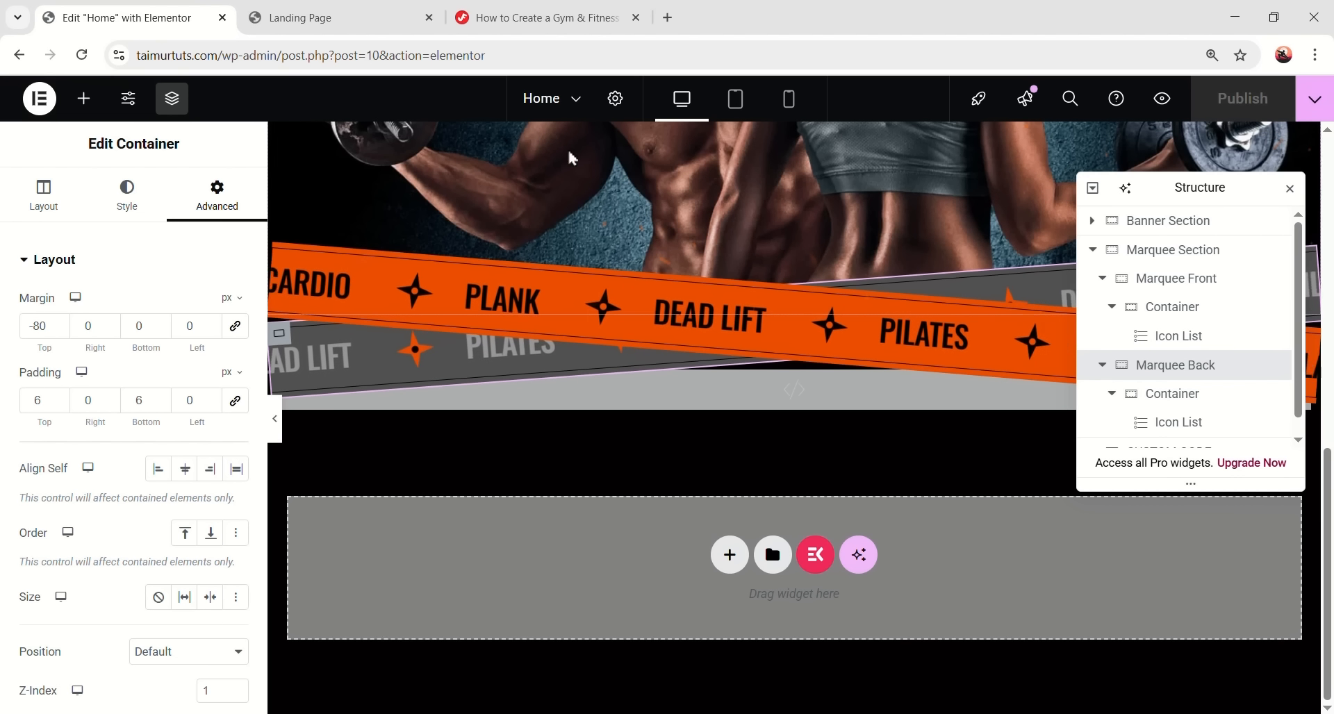
# - Review the published page in a live preview tab, then close it
pyautogui.click(1164, 104)
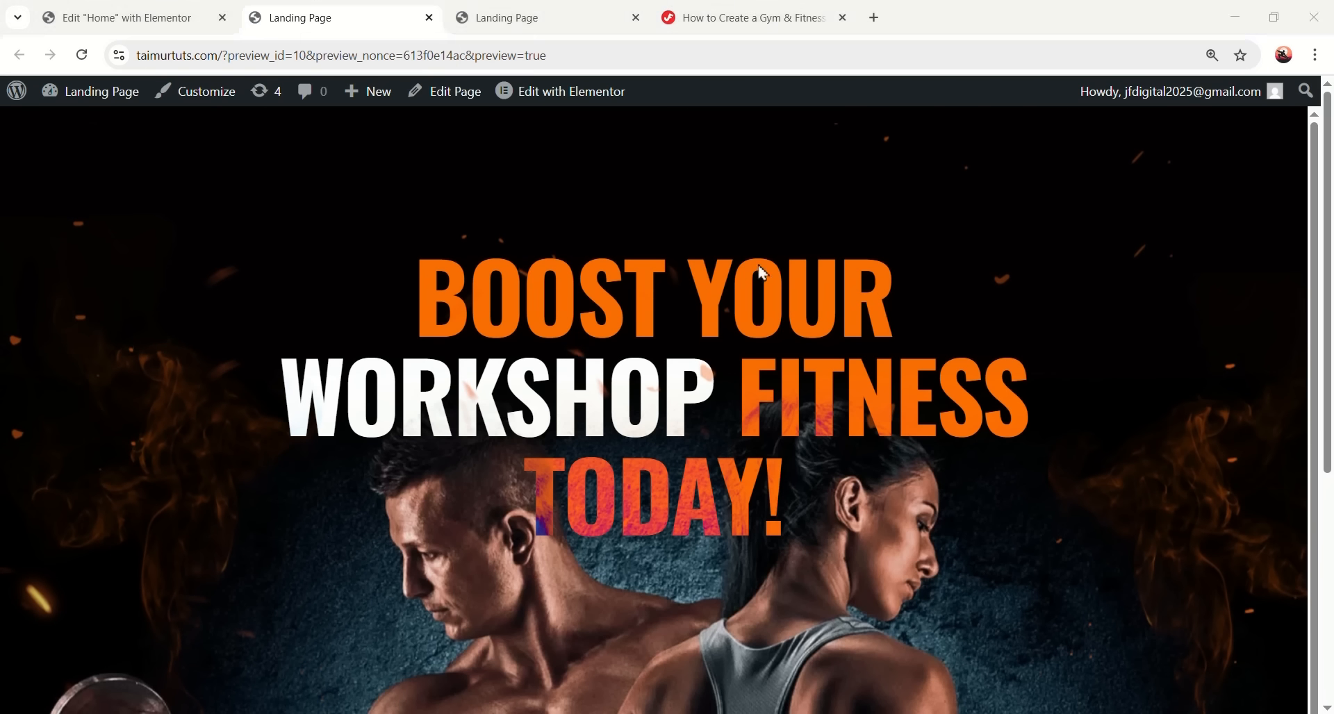
pyautogui.scroll(-5, 1289, 501)
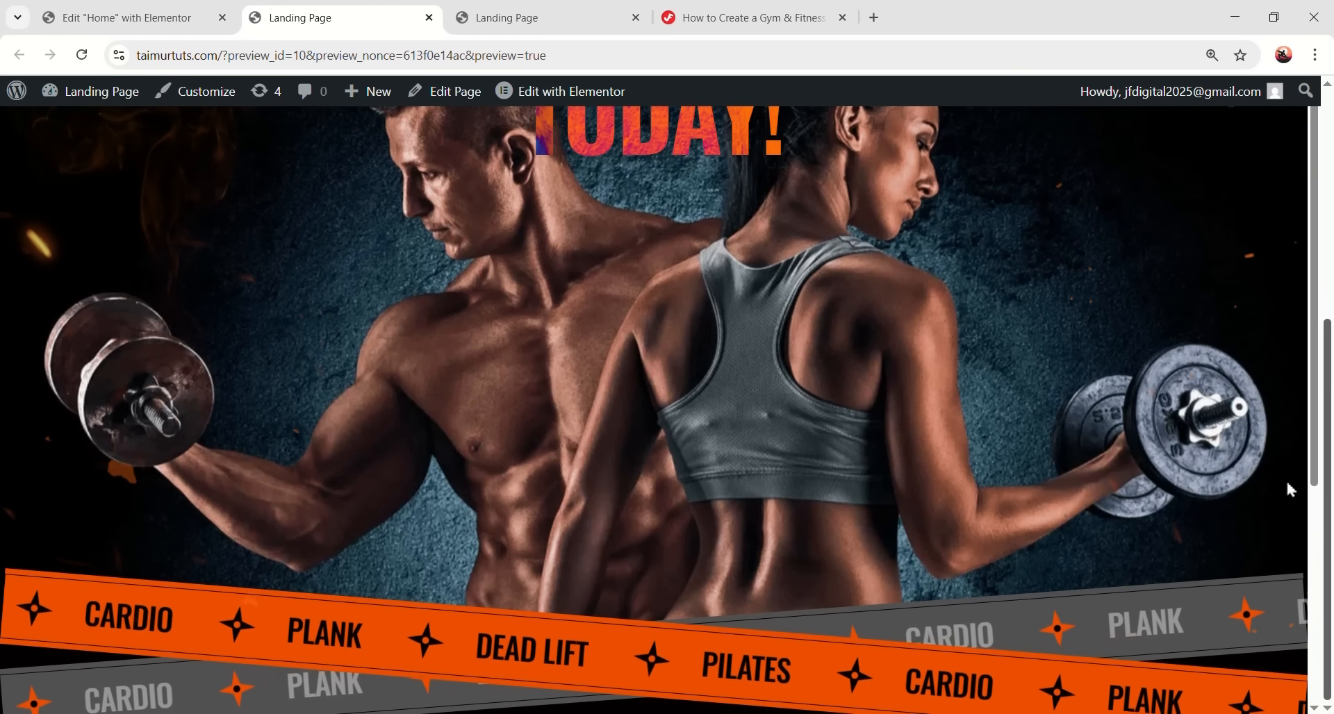
pyautogui.scroll(5, 1285, 478)
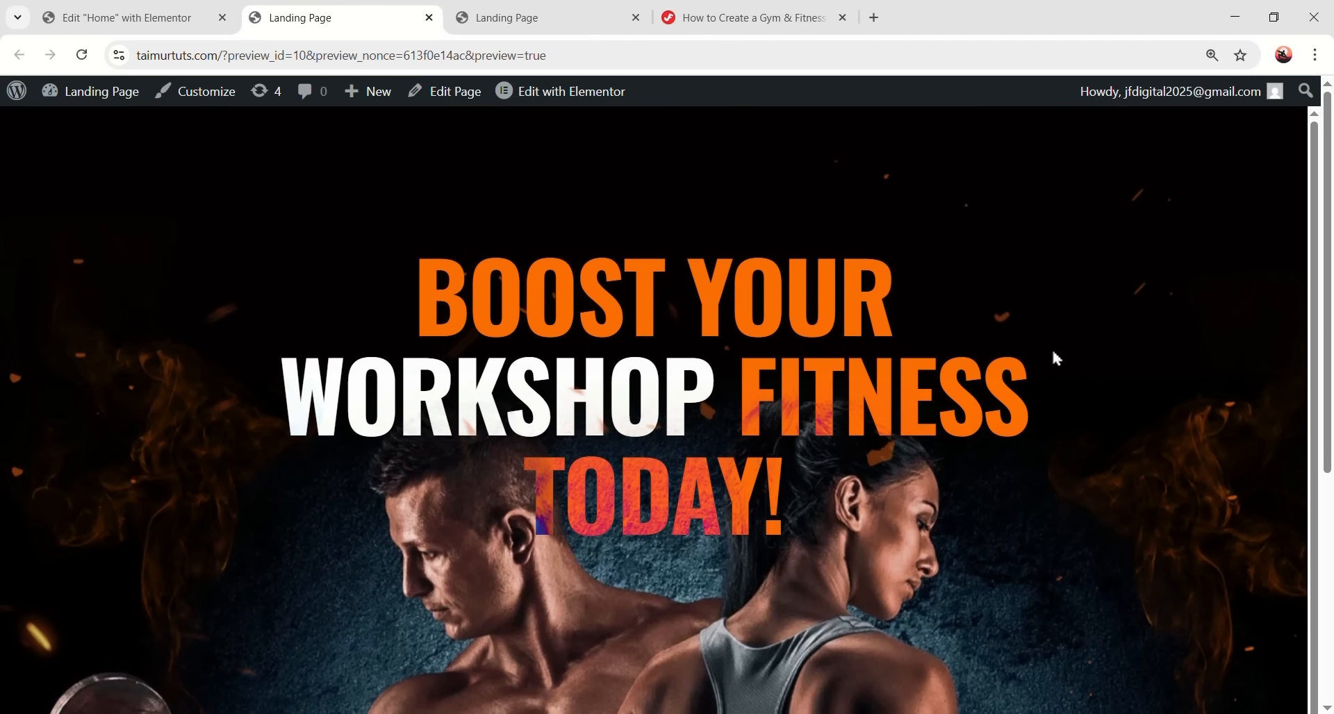
pyautogui.hotkey('ctrl', 'w')
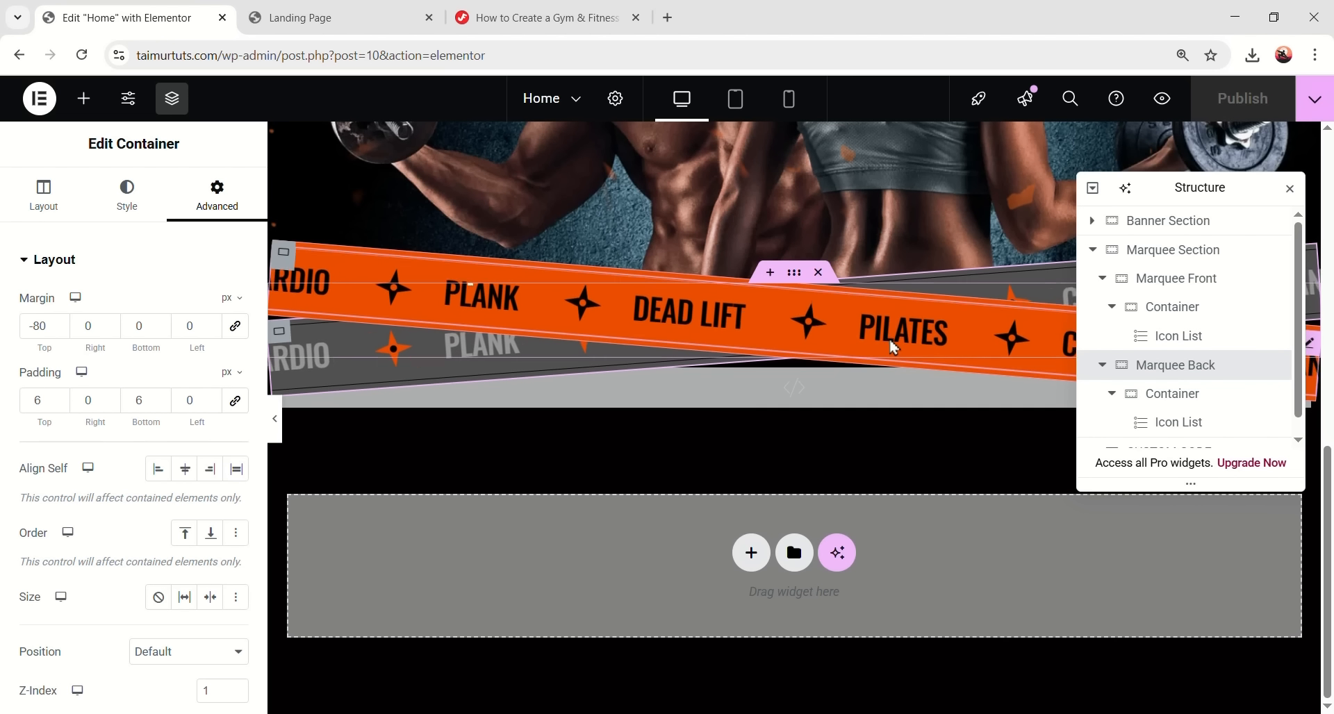
# - In Site Settings Global Colors, add a custom colour named Orange with hex #EE4E00
pyautogui.click(128, 98)
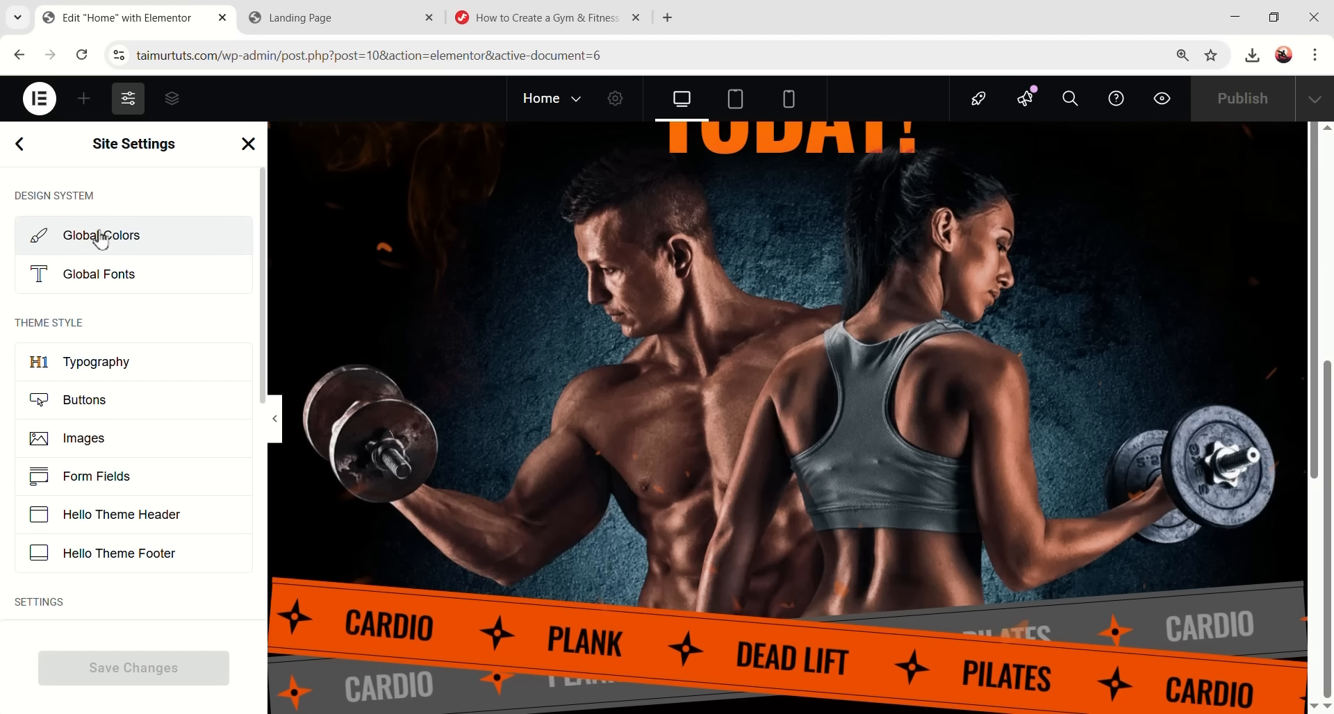
pyautogui.click(132, 249)
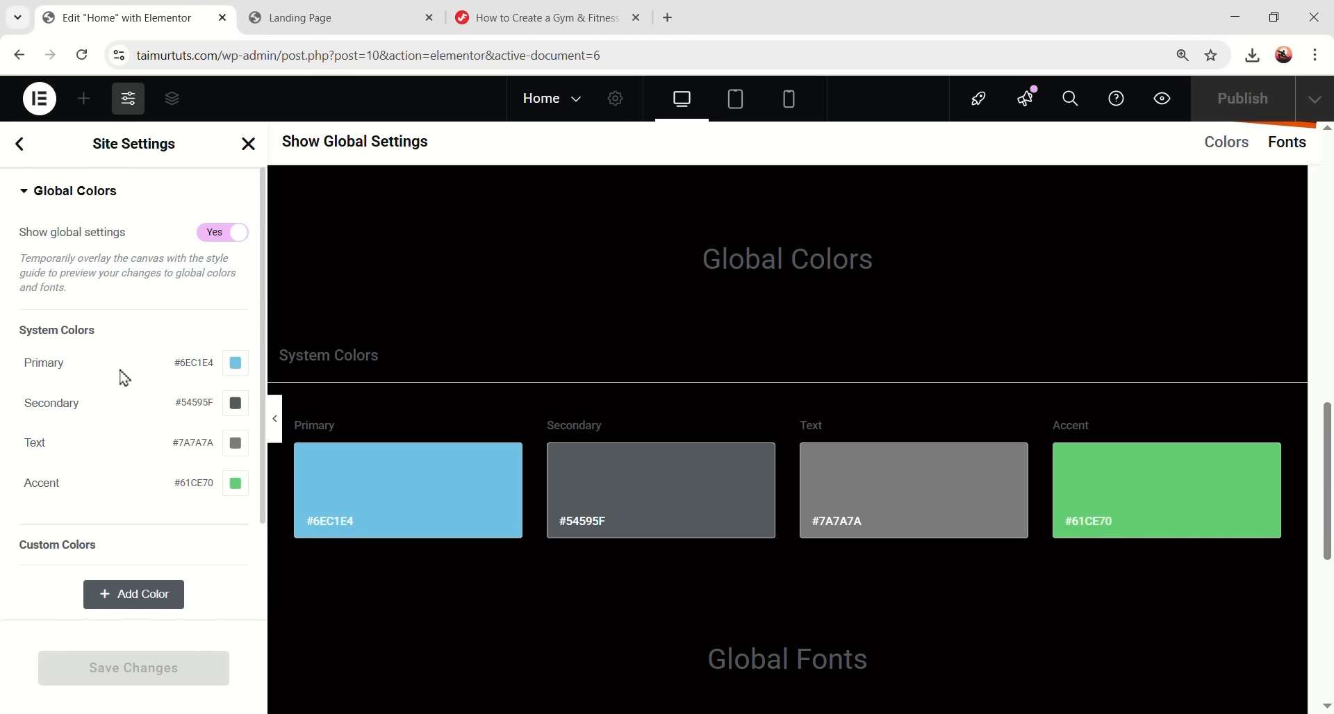
pyautogui.scroll(-2, 57, 458)
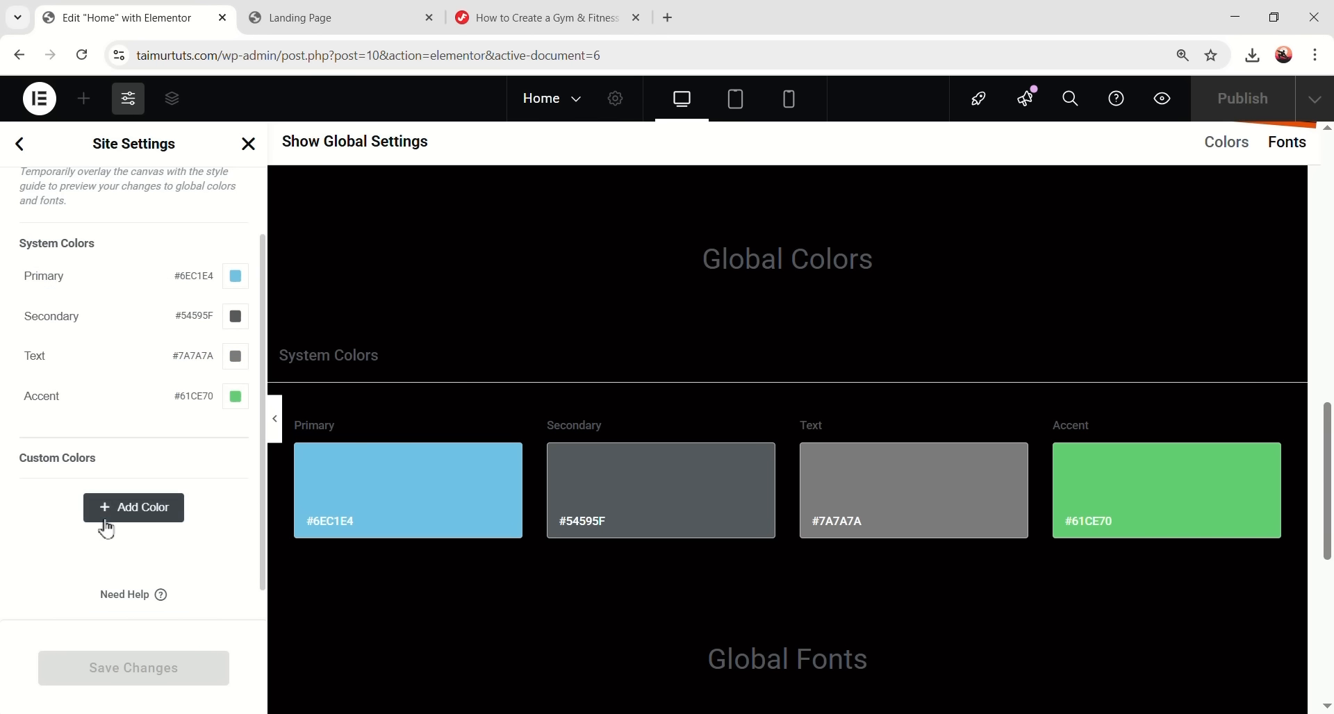
pyautogui.click(162, 523)
pyautogui.tripleClick(19, 495)
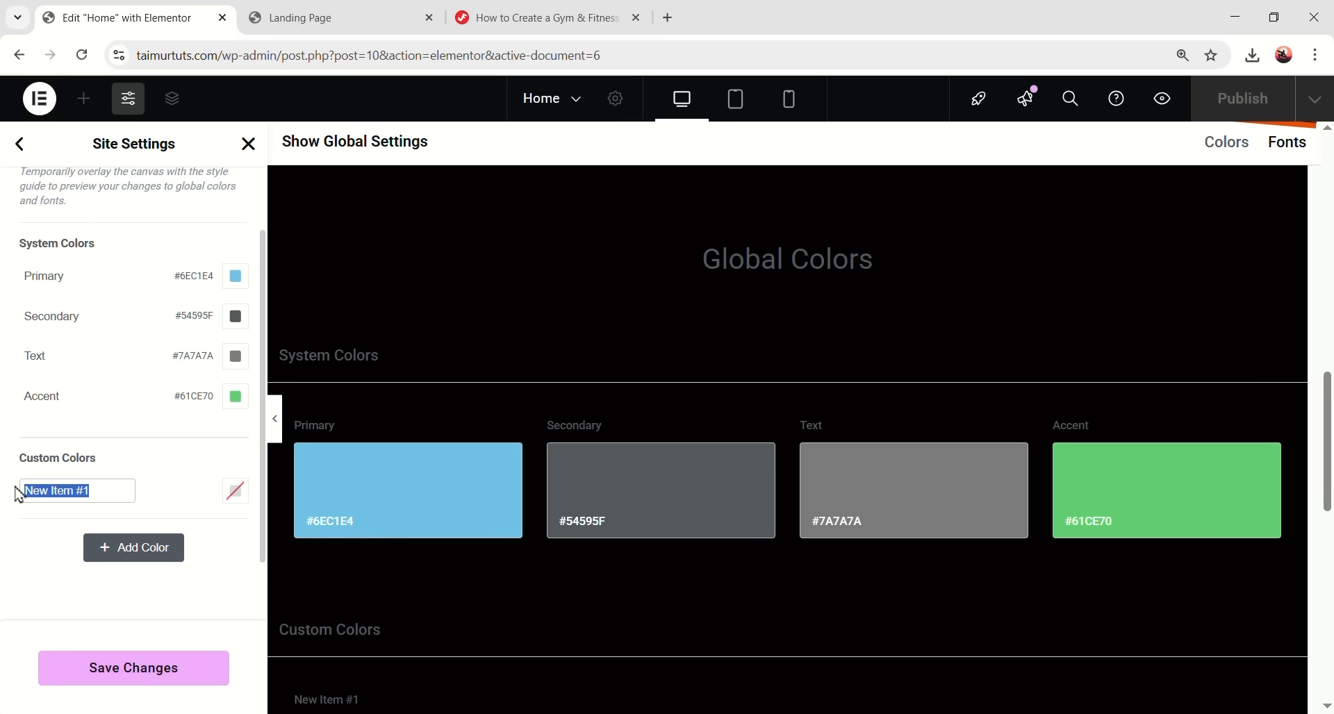
pyautogui.click(237, 493)
pyautogui.doubleClick(195, 442)
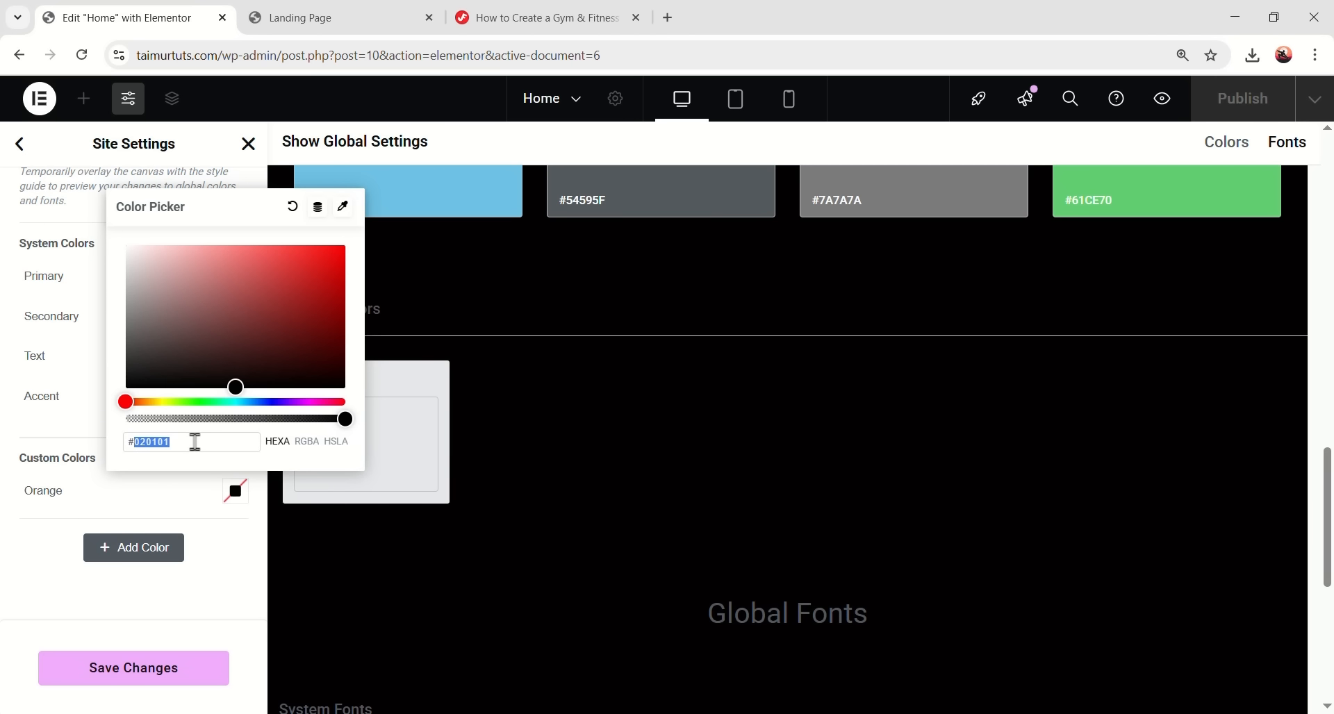
pyautogui.write('EE4E00')
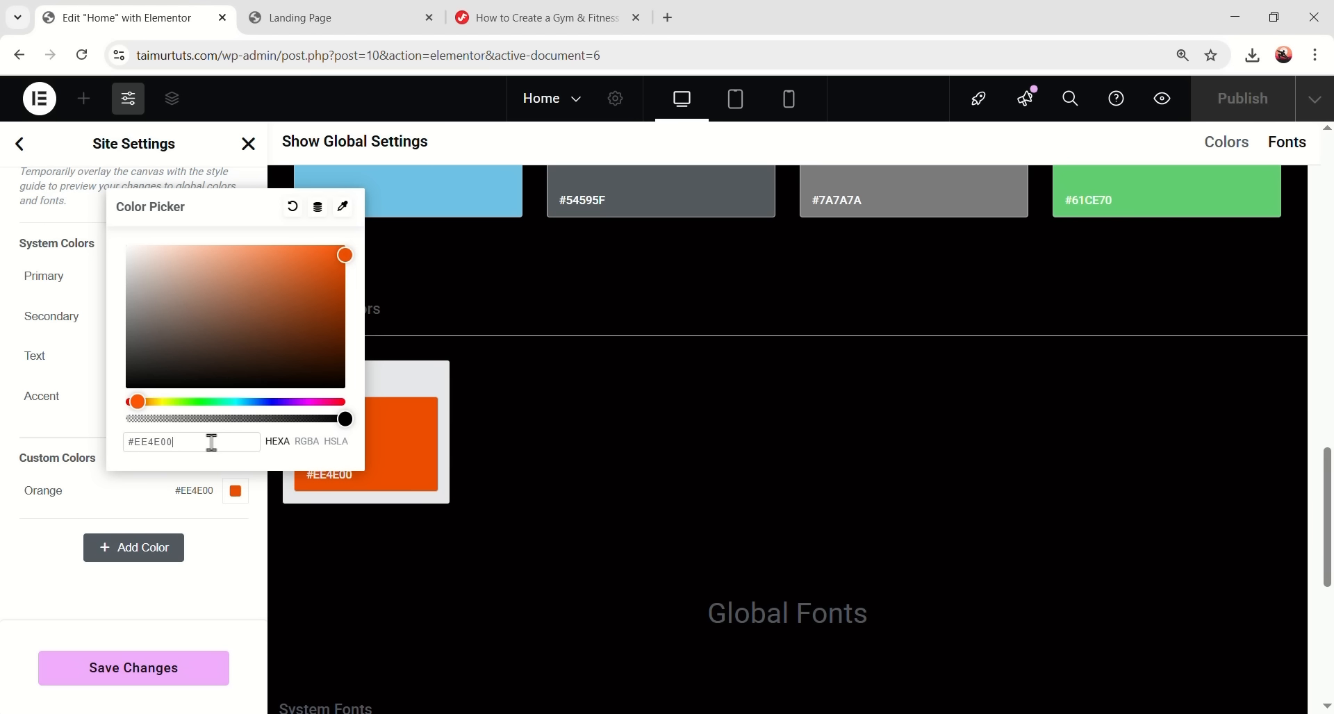
pyautogui.click(233, 571)
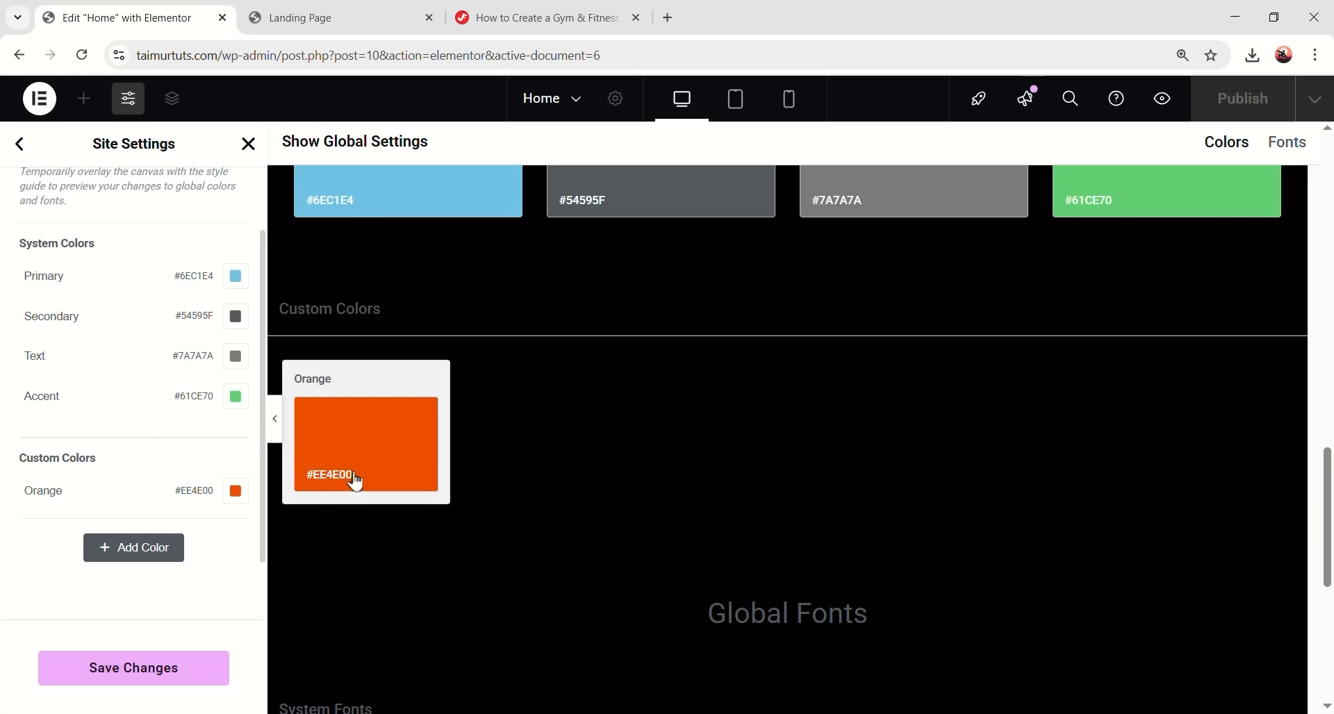
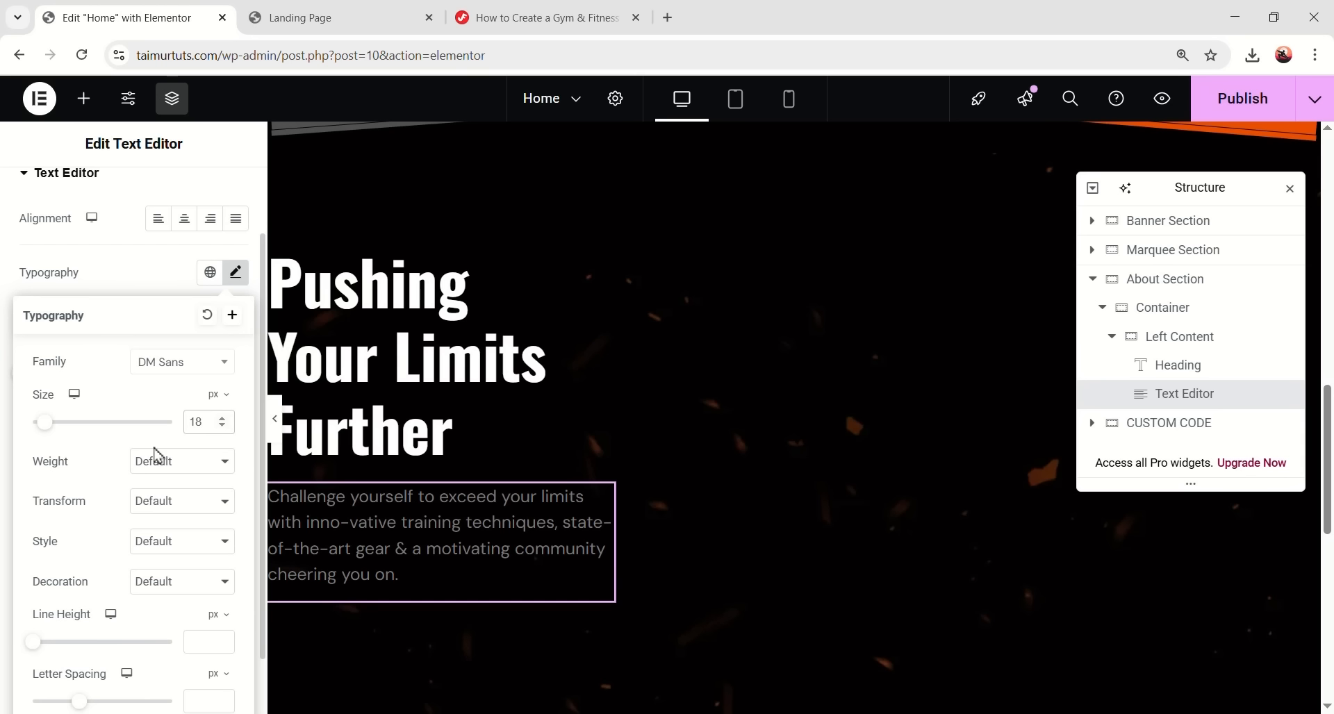
# - Set the About paragraph to weight 400, 26 px line height and text colour #d7d7d7
pyautogui.click(164, 270)
pyautogui.scroll(-1, 173, 486)
pyautogui.click(200, 570)
pyautogui.write('26')
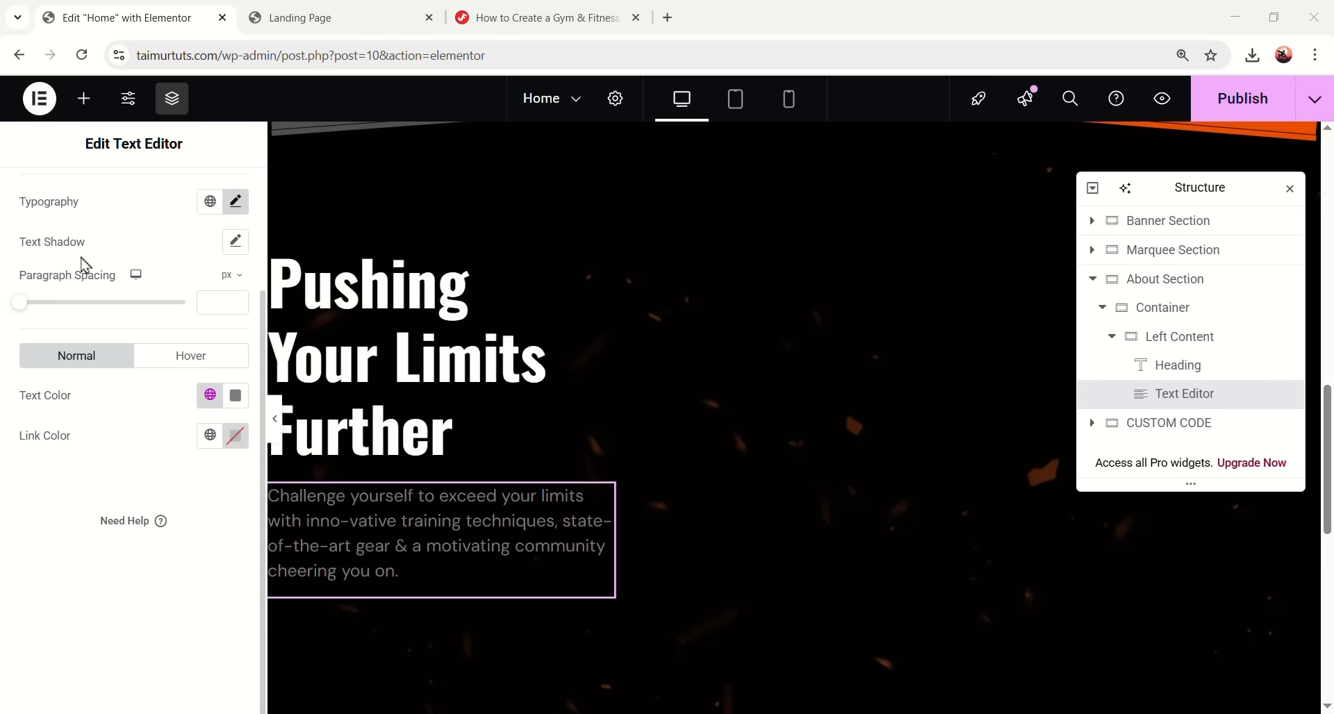
pyautogui.click(235, 396)
pyautogui.doubleClick(205, 484)
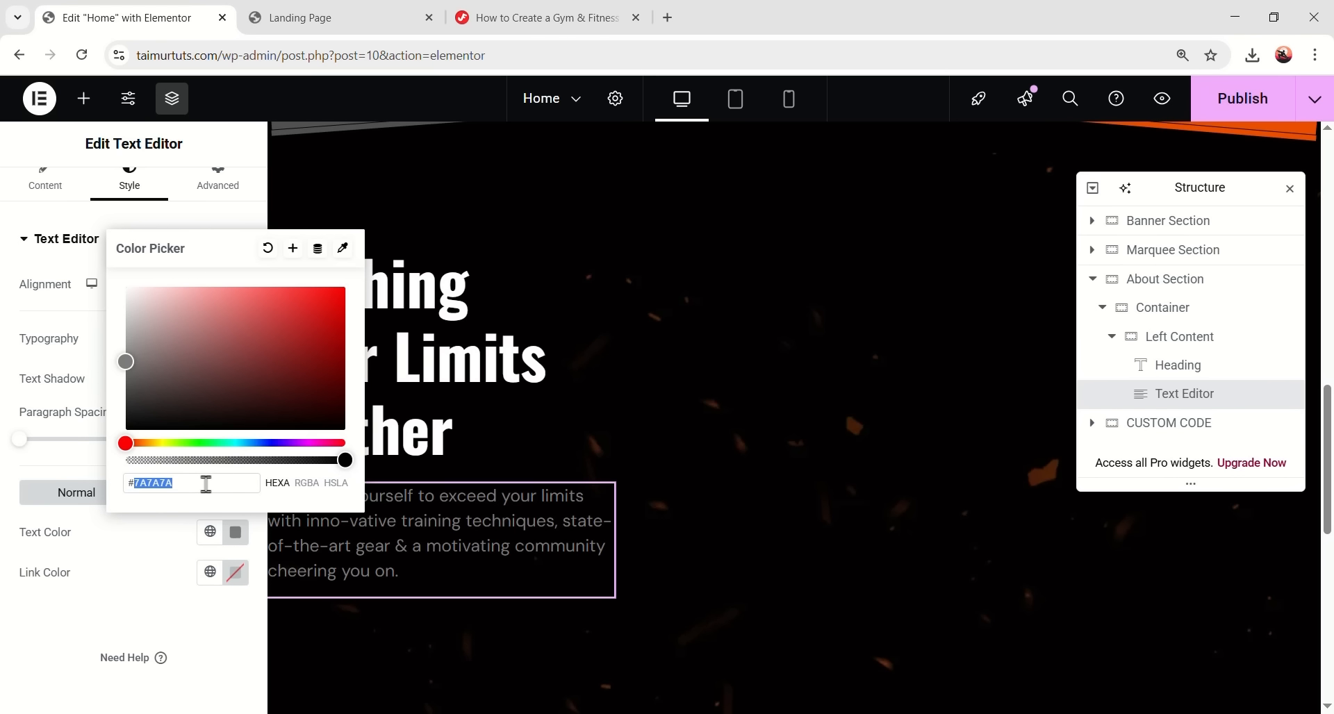
pyautogui.write('d7d7d7')
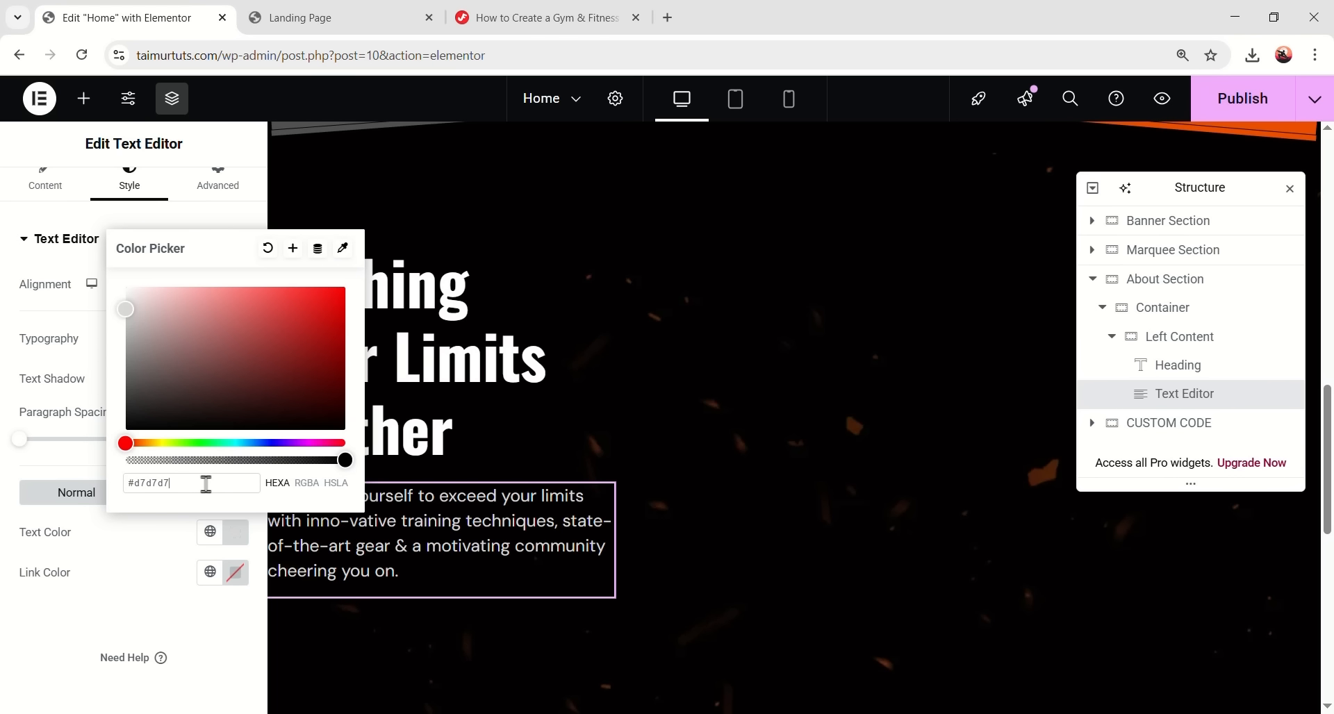
pyautogui.click(225, 645)
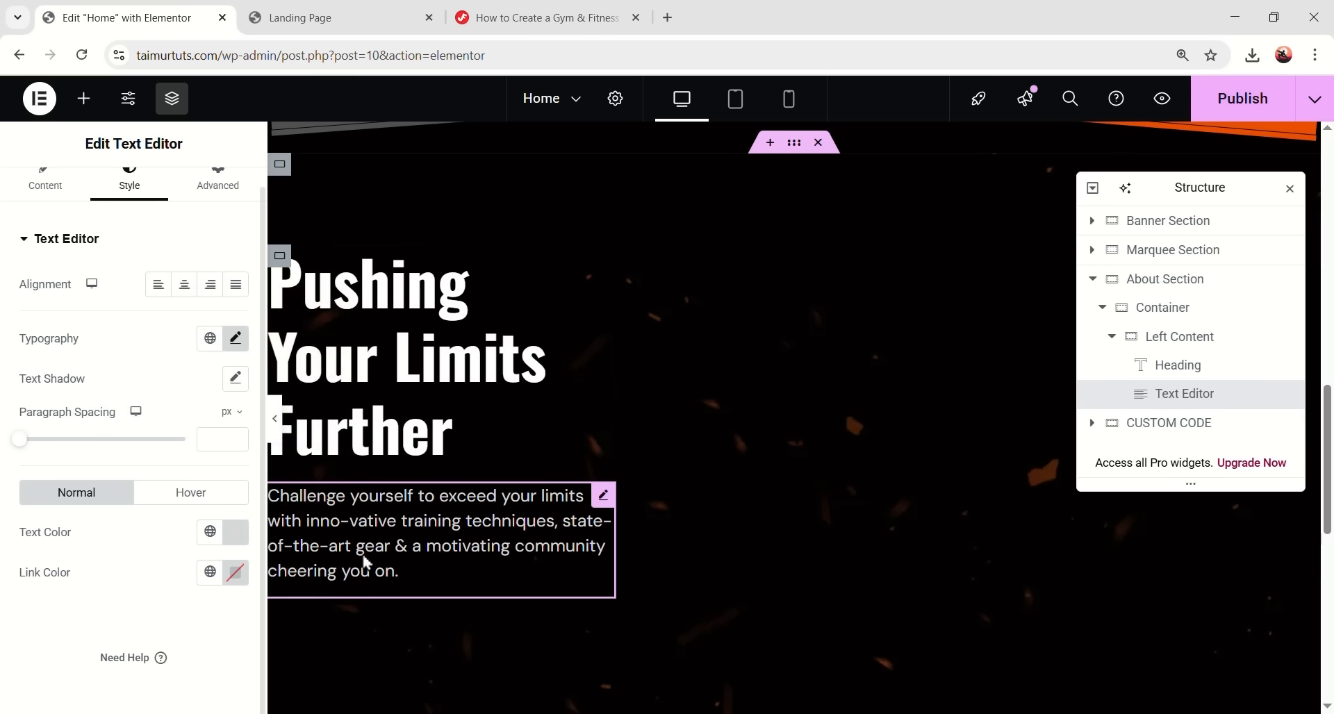
# - Give the paragraph a 30 px bottom margin and a custom width of 360 px
pyautogui.scroll(1, 195, 258)
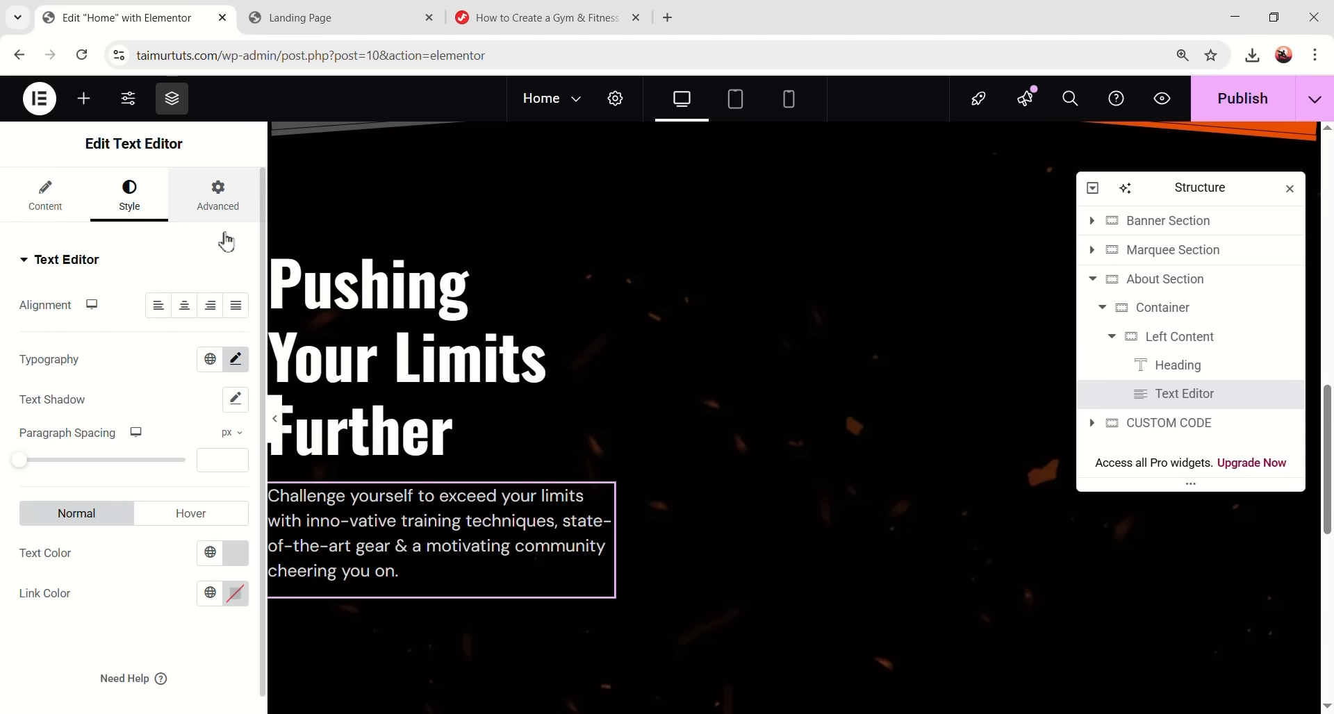
pyautogui.click(220, 205)
pyautogui.write('30')
pyautogui.click(179, 453)
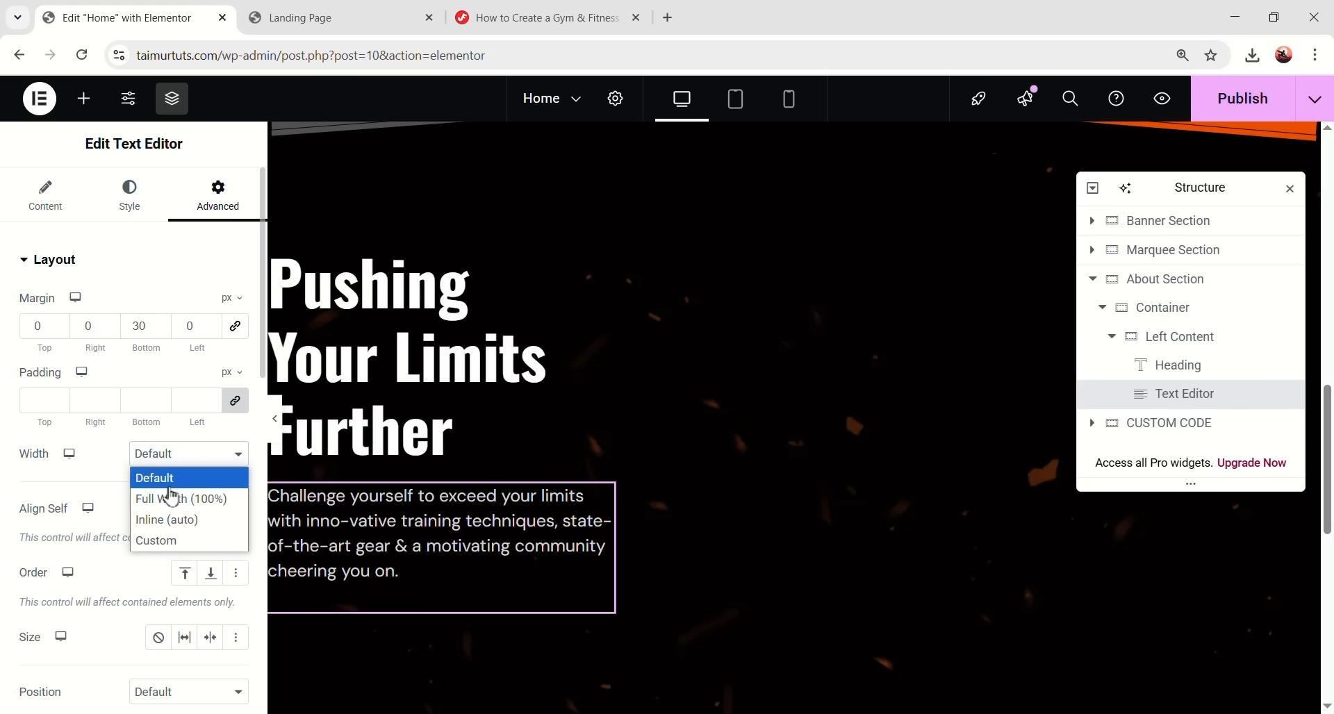
pyautogui.click(188, 542)
pyautogui.click(230, 489)
pyautogui.click(220, 515)
pyautogui.write('360')
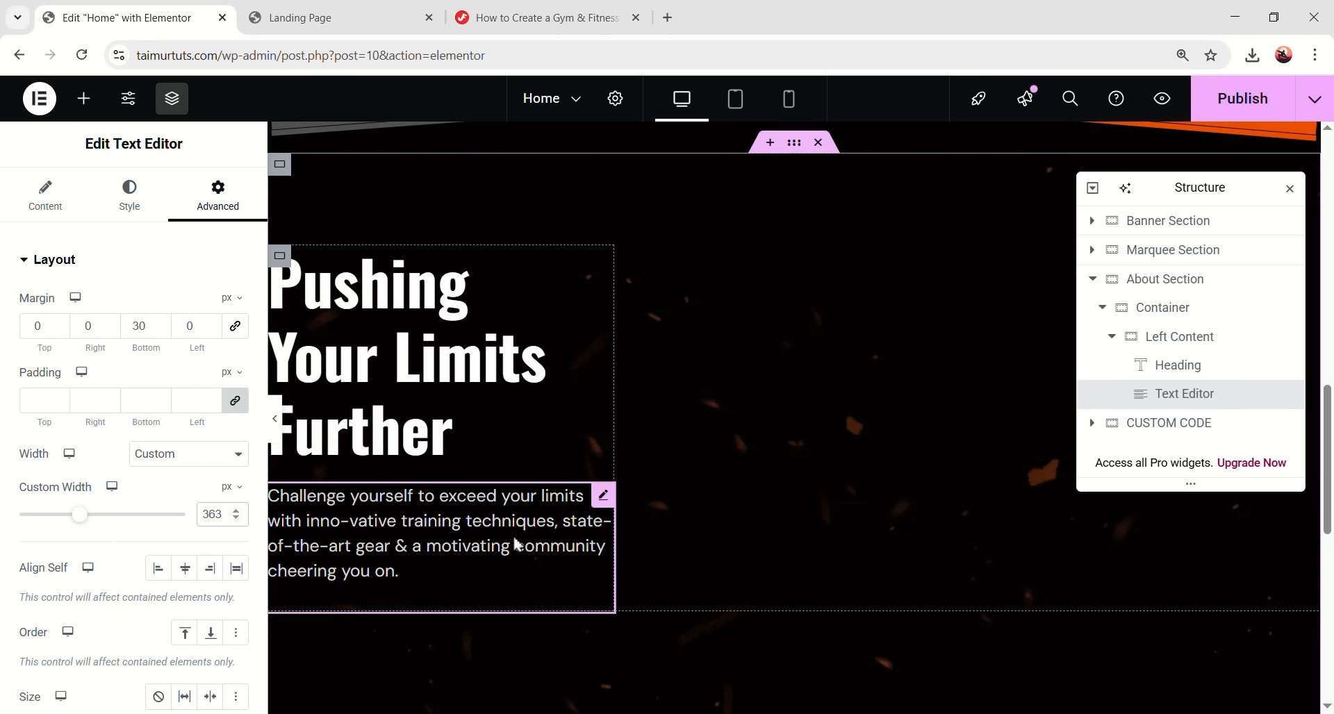
pyautogui.scroll(-1, 490, 512)
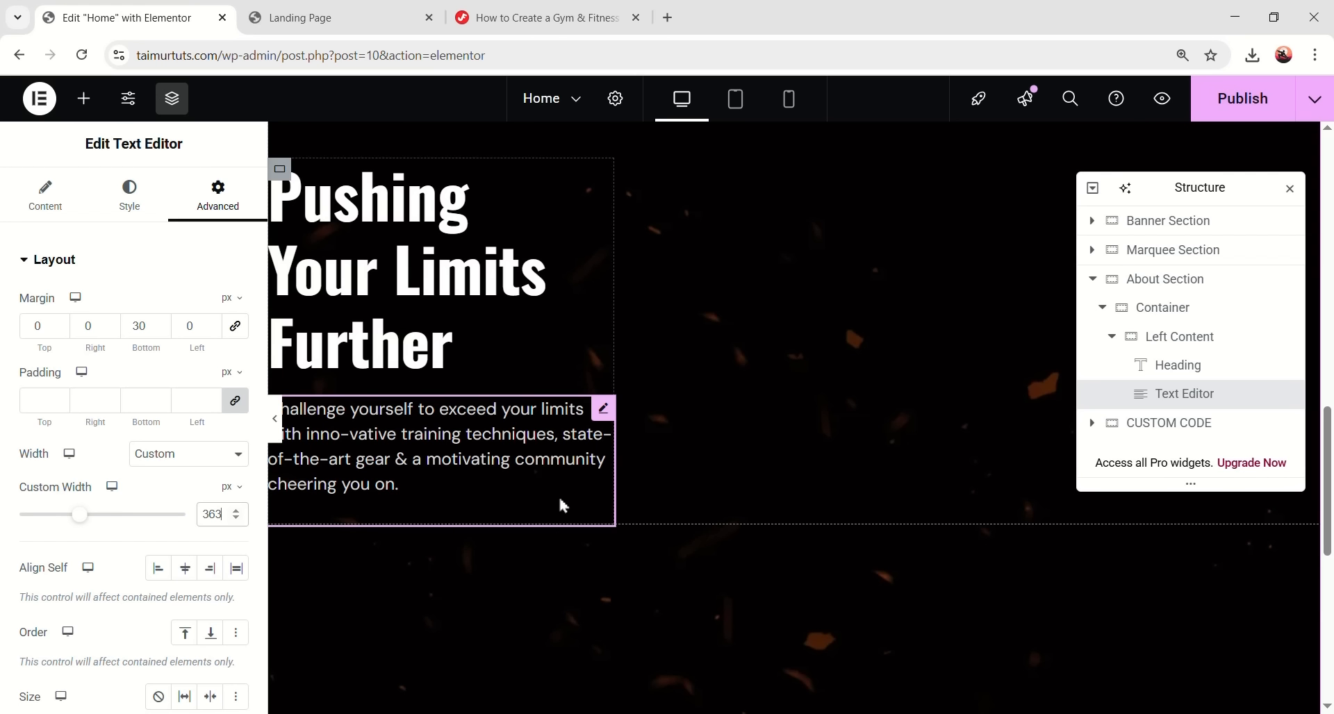
pyautogui.click(84, 98)
# - Add a Button below the paragraph labelled ABOUT US [+] and apply a global font style
pyautogui.moveTo(75, 494); pyautogui.dragTo(464, 526)
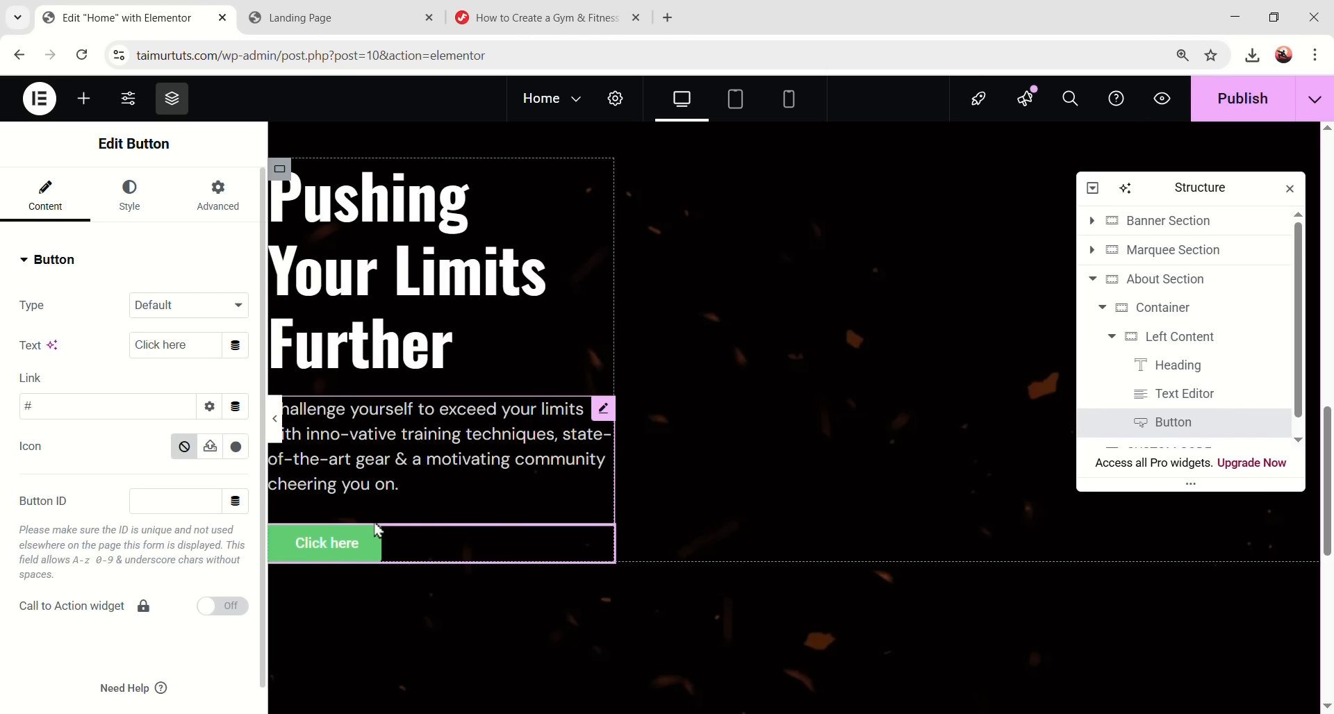
pyautogui.moveTo(196, 345); pyautogui.dragTo(152, 347)
pyautogui.write('ABOUT US [+]')
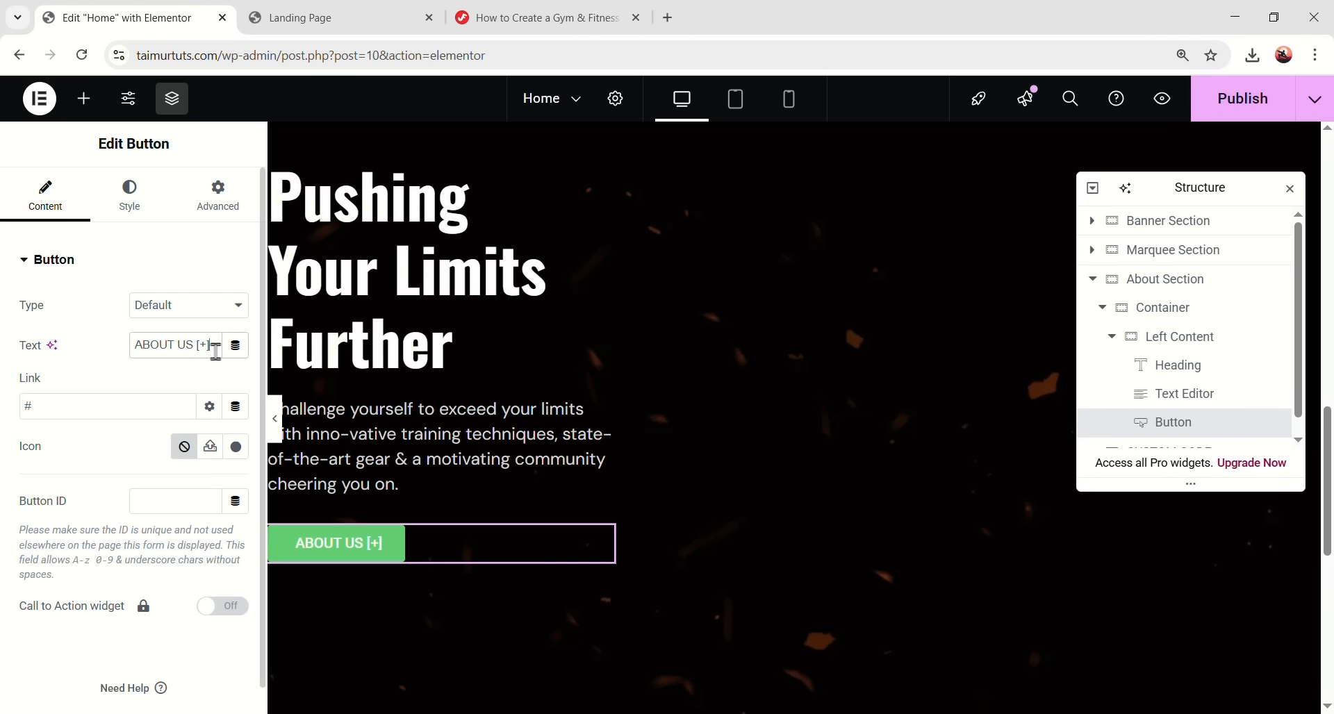
pyautogui.click(129, 197)
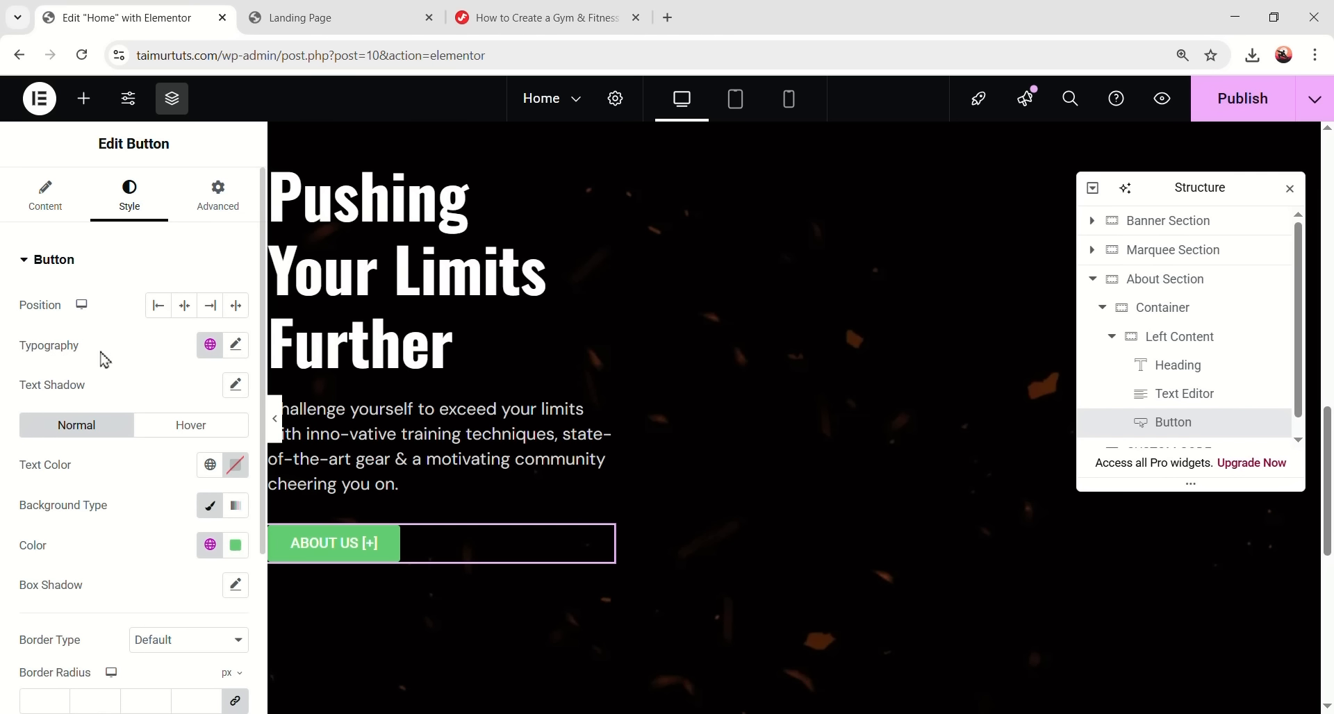
pyautogui.click(214, 353)
pyautogui.click(105, 578)
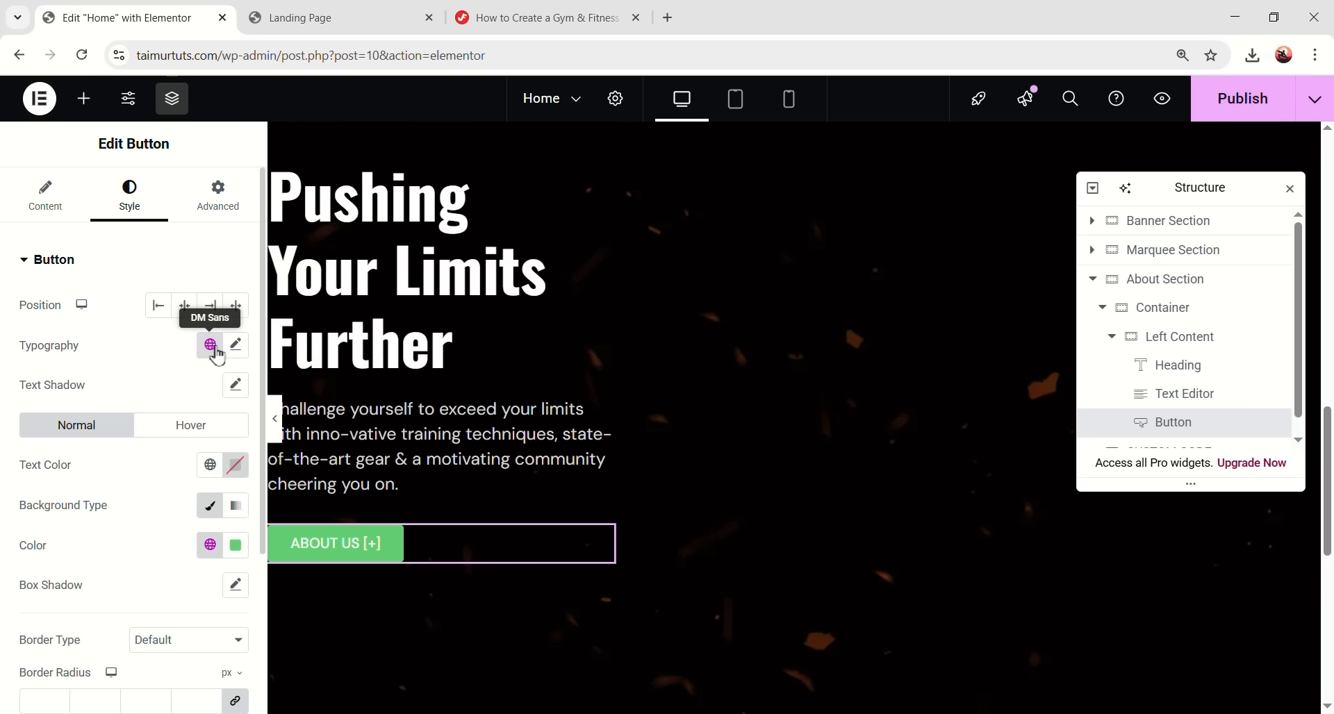
# - Set the button text to size 18, weight 500 Medium and 26 px line height
pyautogui.click(232, 353)
pyautogui.scroll(-3, 217, 368)
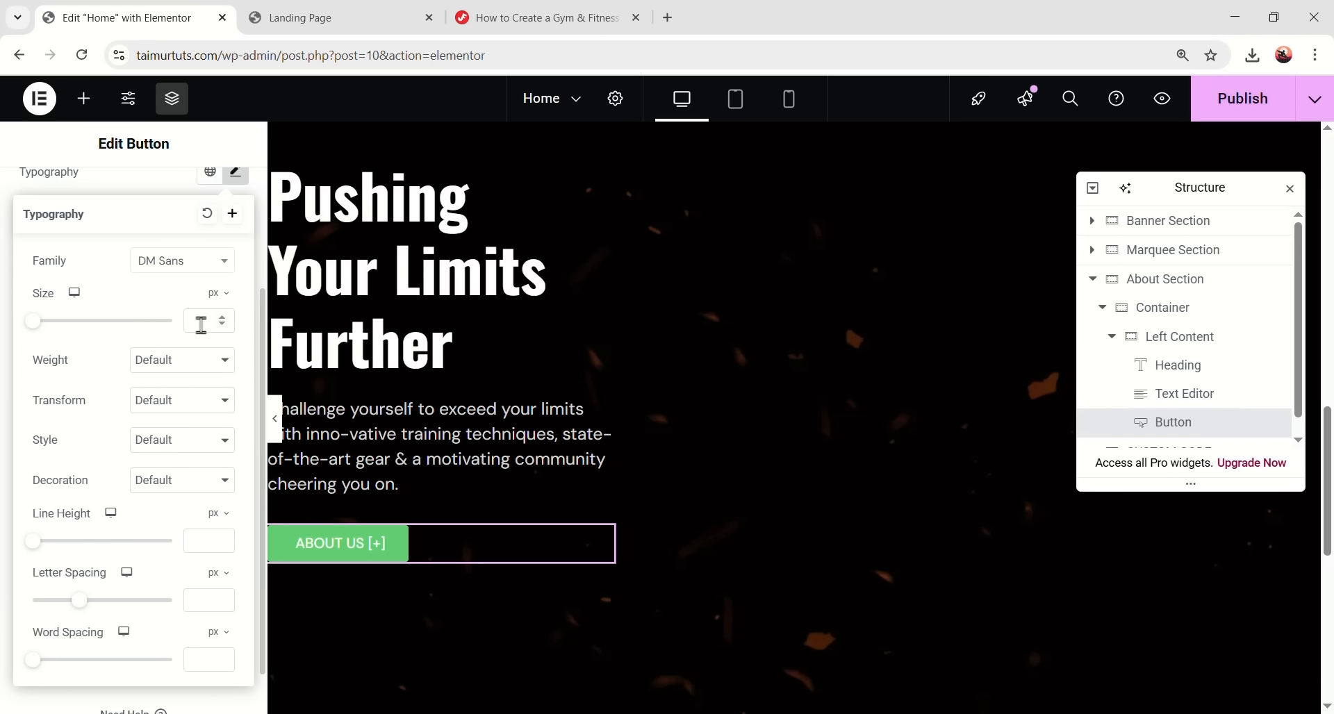
pyautogui.write('18')
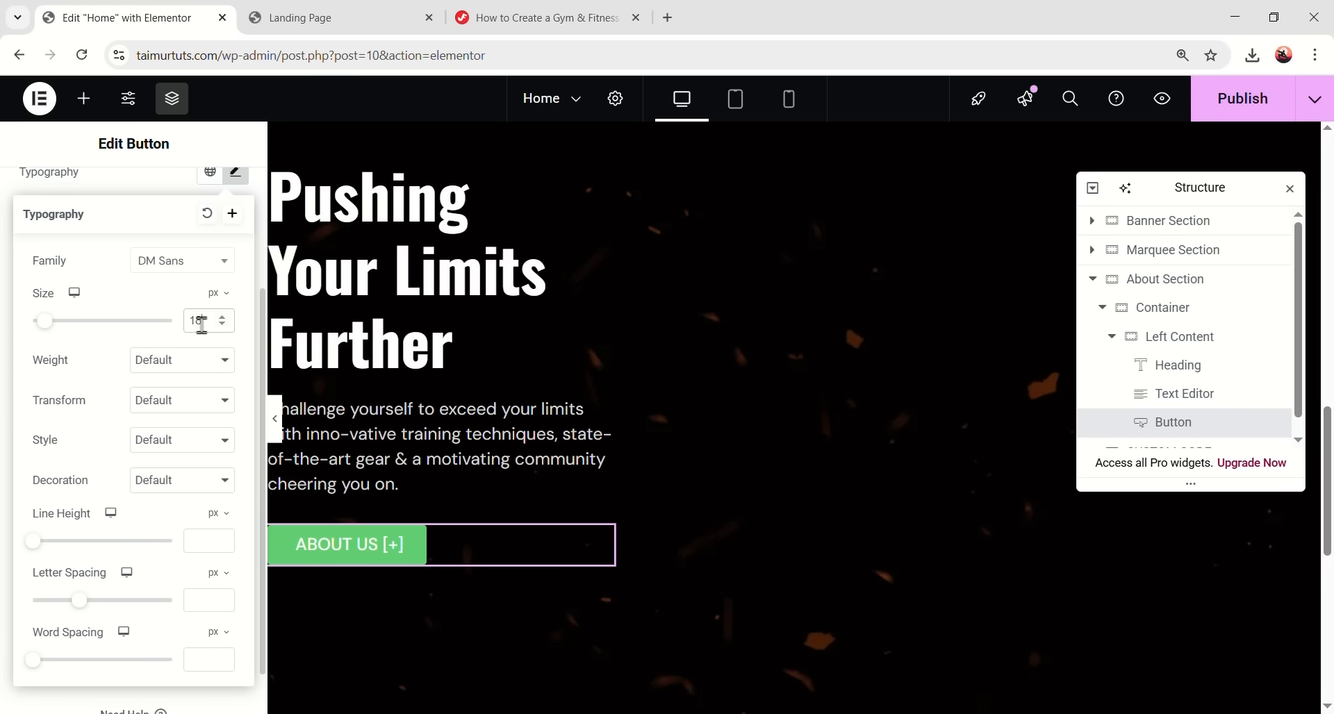
pyautogui.click(192, 371)
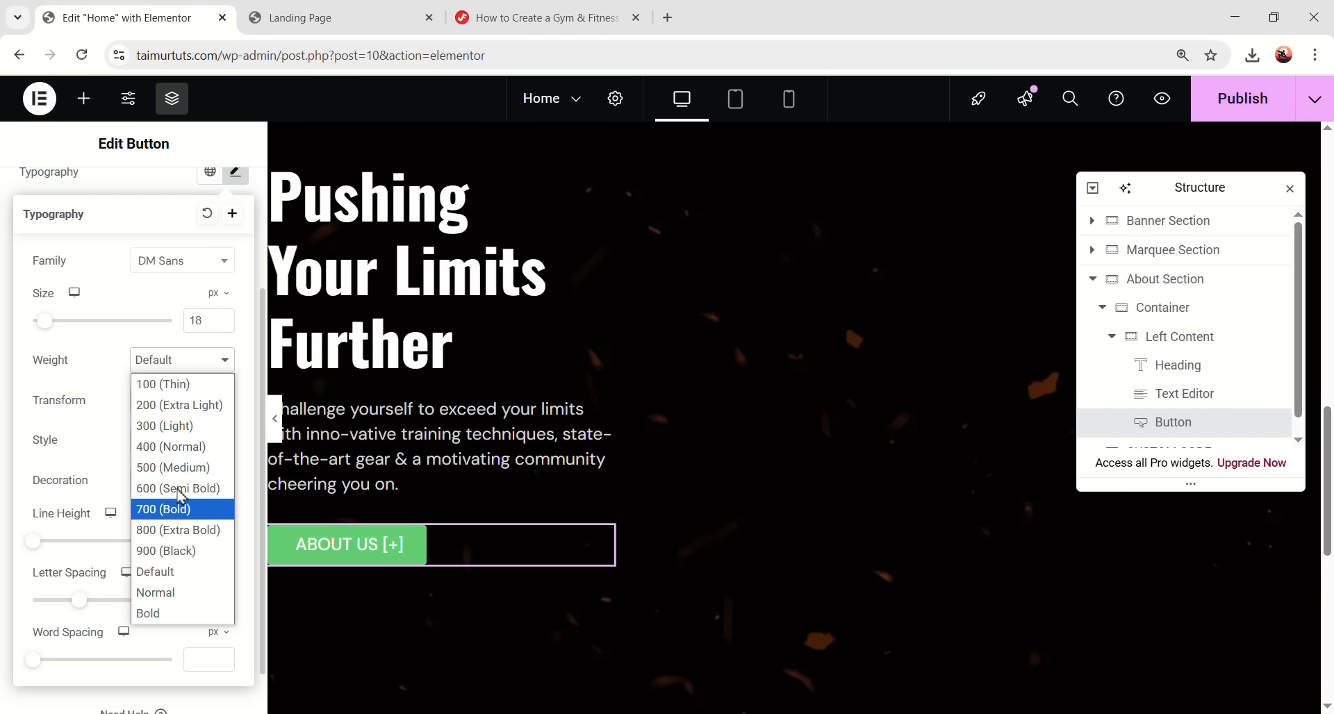
pyautogui.click(187, 475)
pyautogui.scroll(-1, 201, 529)
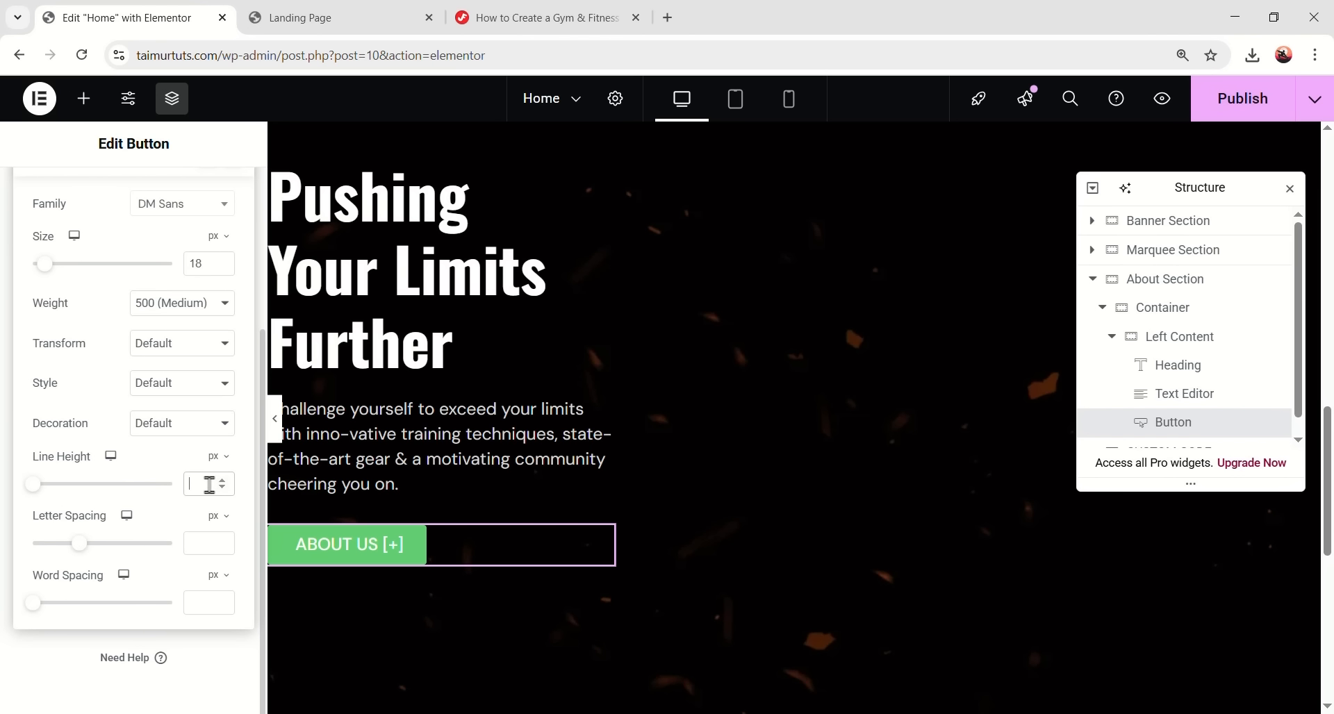
pyautogui.click(209, 484)
pyautogui.write('26')
pyautogui.scroll(3, 207, 410)
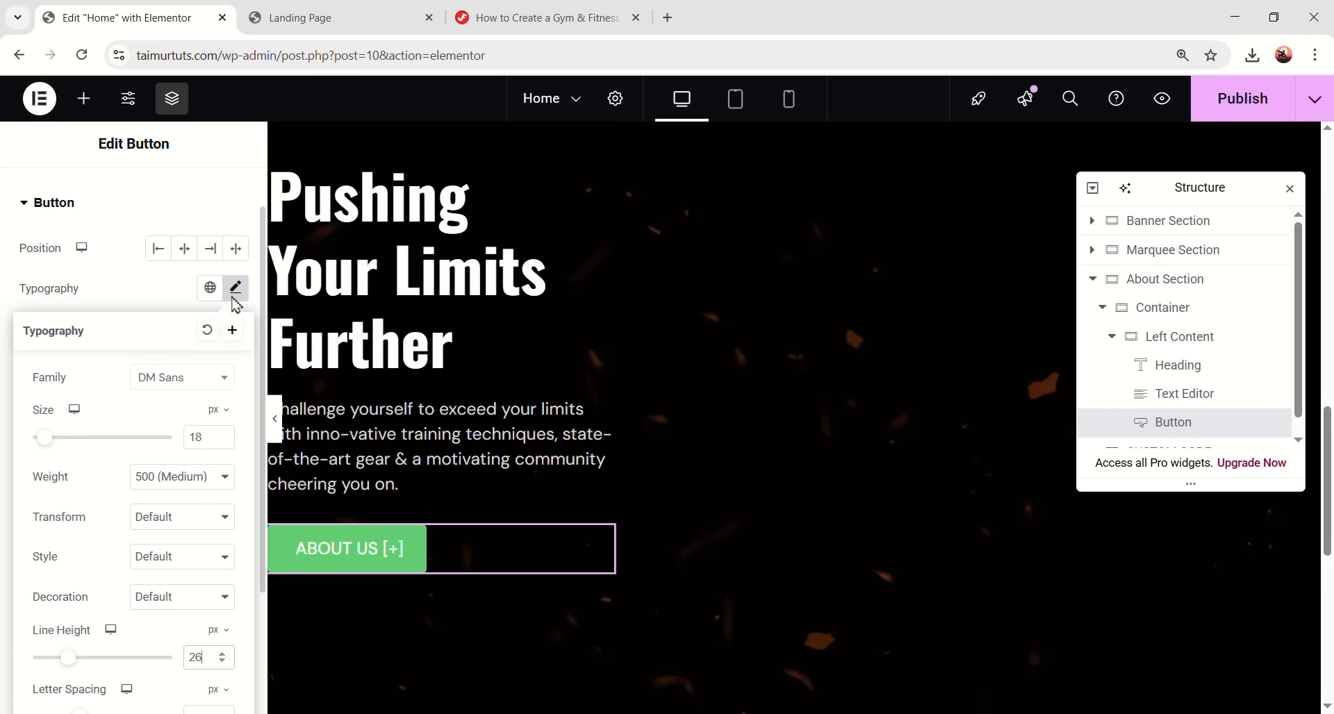
pyautogui.click(233, 292)
pyautogui.click(236, 408)
# - Make the button text white and its background the global Orange colour
pyautogui.moveTo(212, 530); pyautogui.dragTo(104, 471)
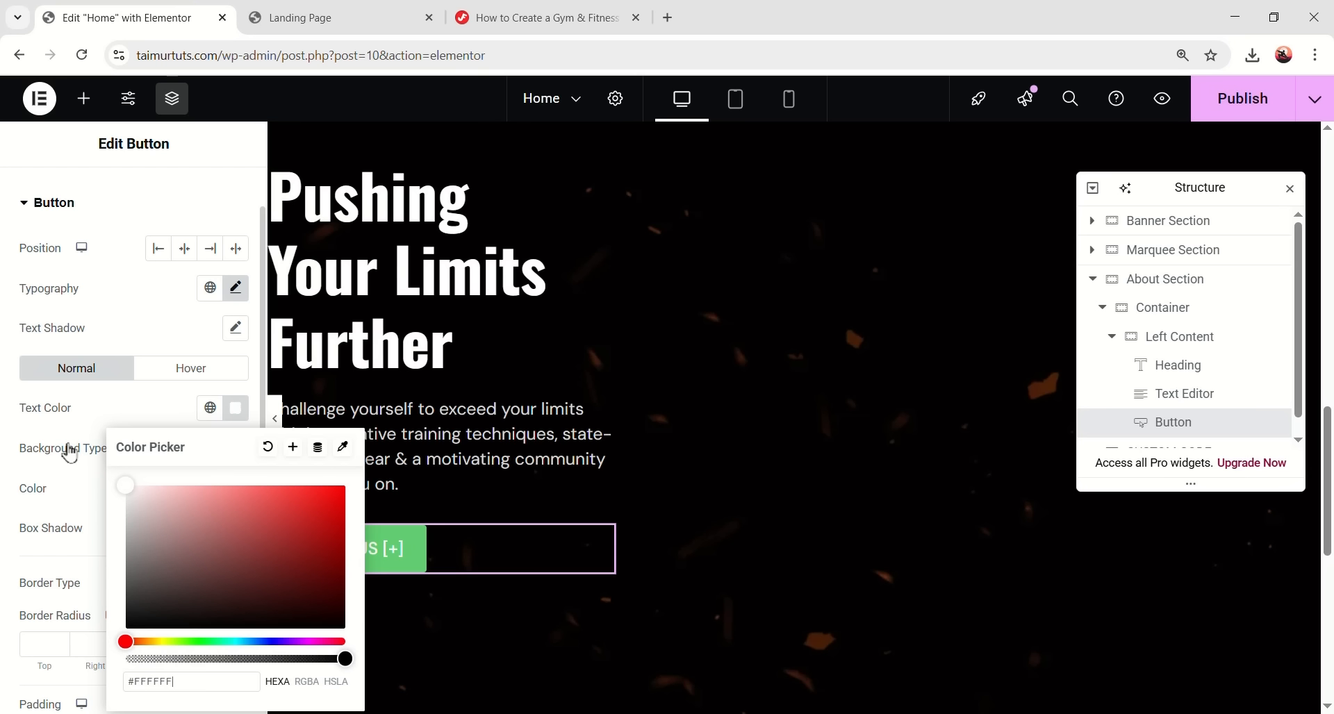
pyautogui.click(134, 453)
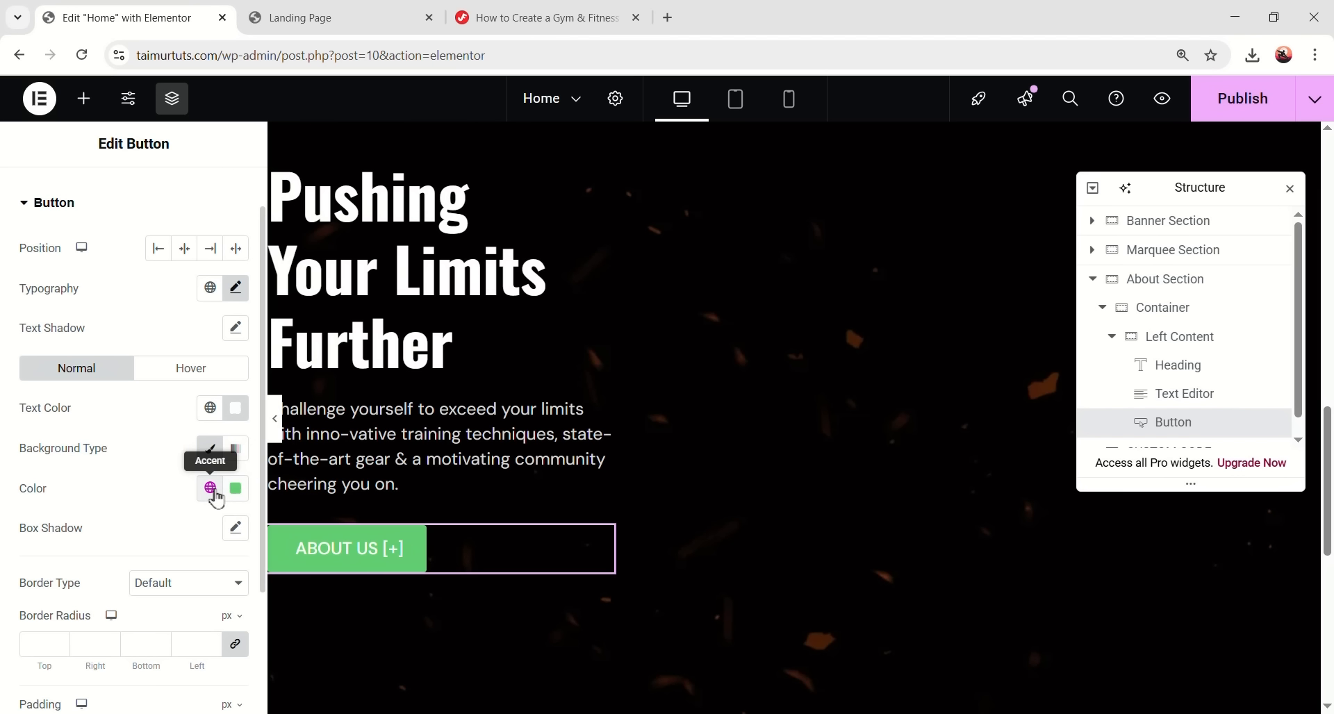
pyautogui.click(210, 490)
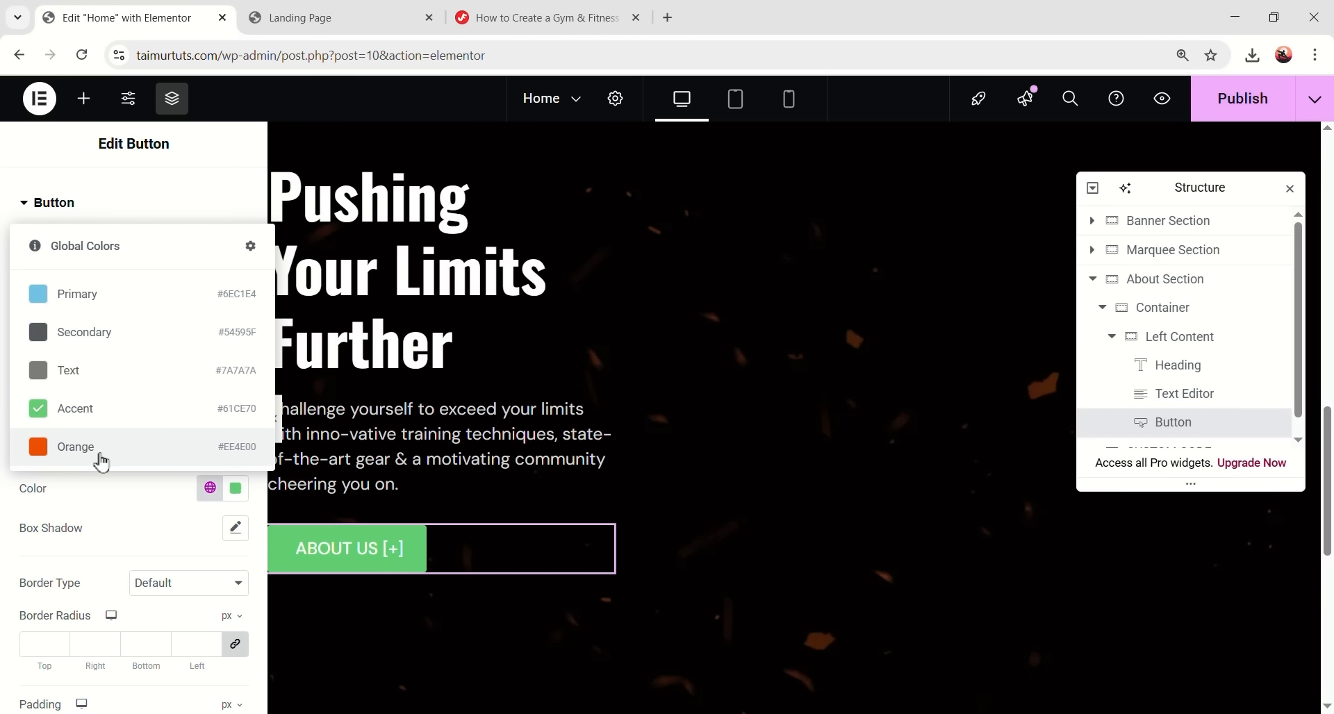
pyautogui.click(102, 462)
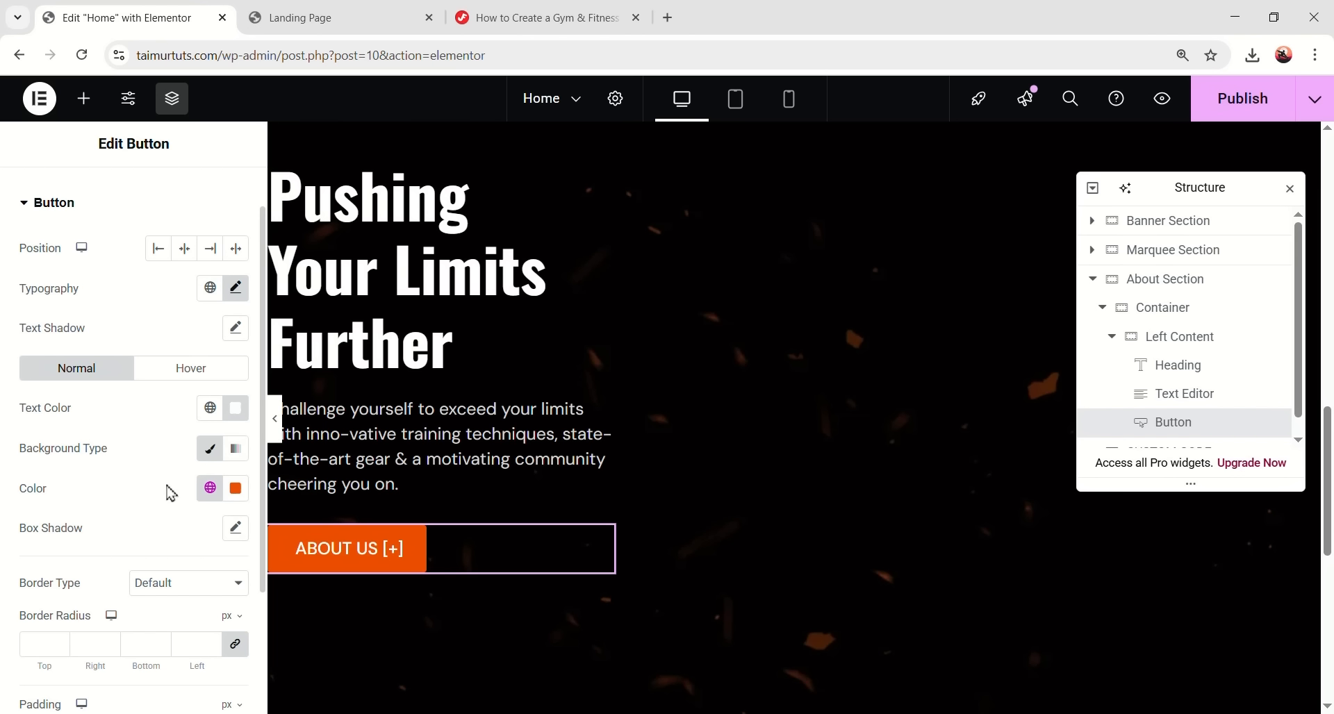
# - Give the button a solid border in the global Orange colour
pyautogui.scroll(-1, 114, 438)
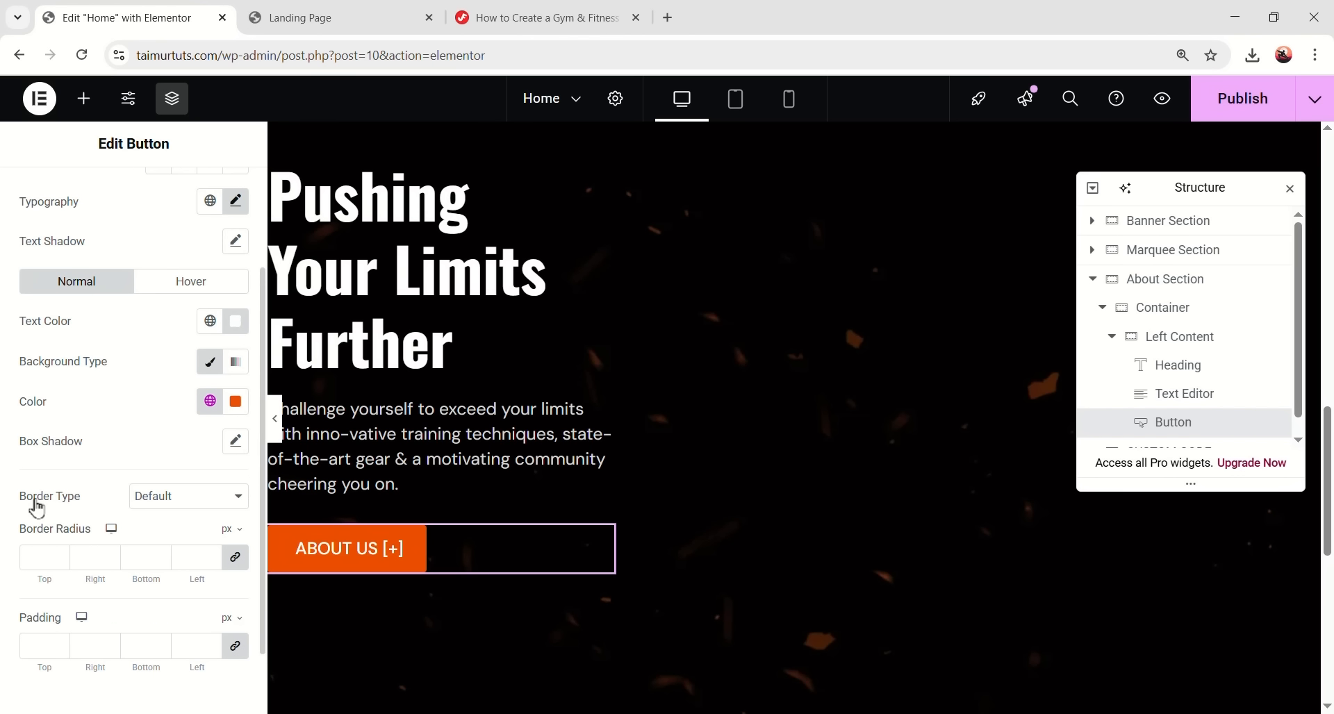
pyautogui.click(153, 503)
pyautogui.click(166, 560)
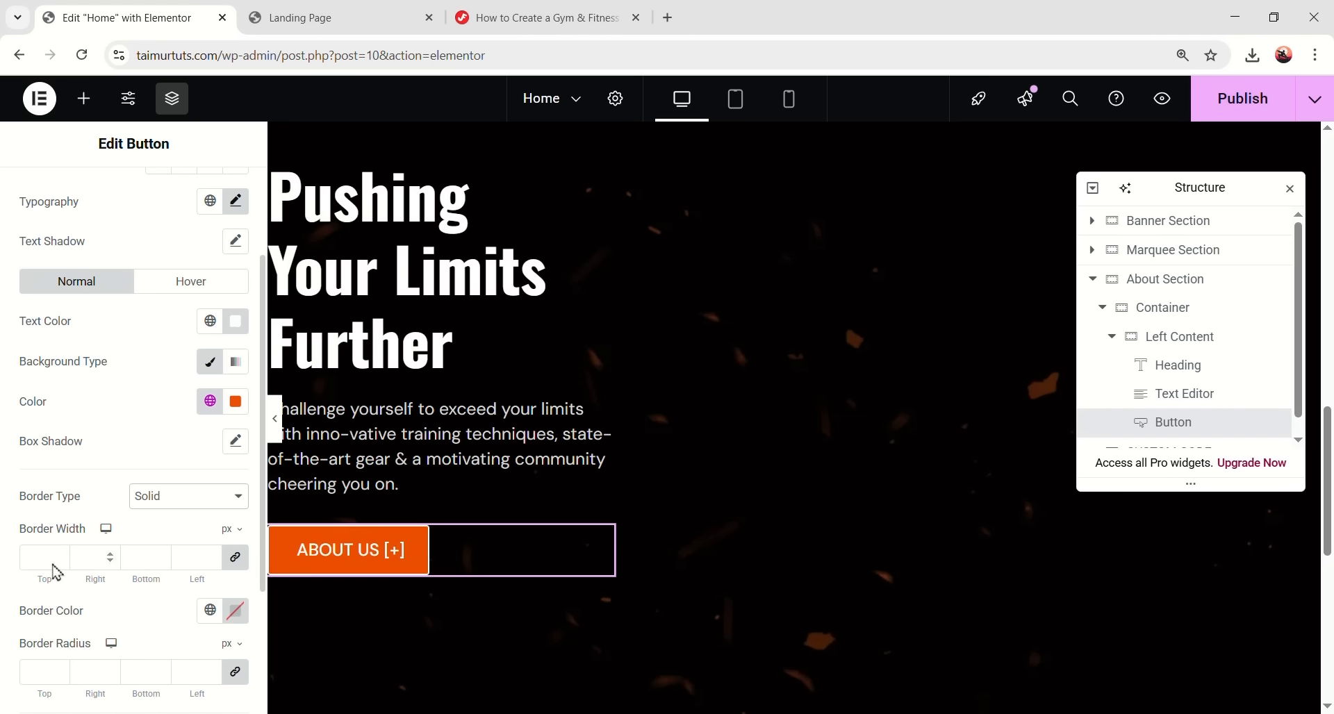
pyautogui.scroll(-1, 122, 551)
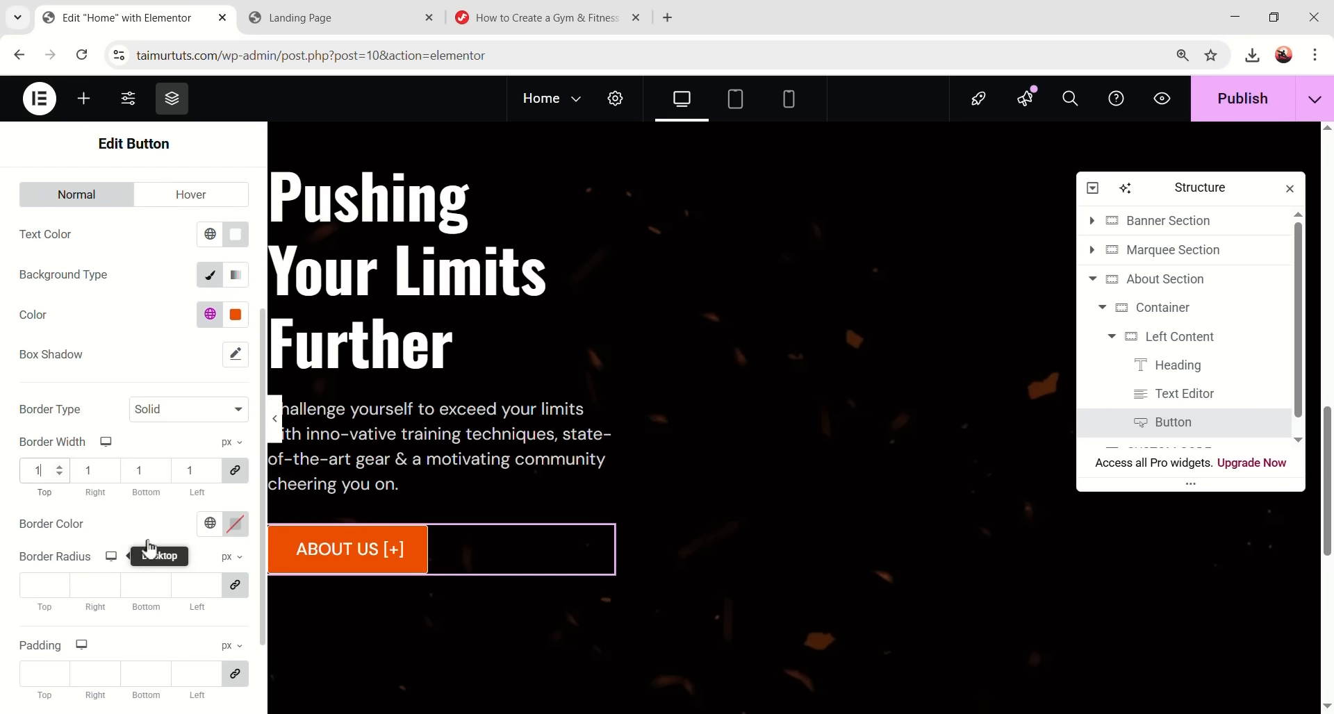
pyautogui.click(210, 524)
pyautogui.click(130, 499)
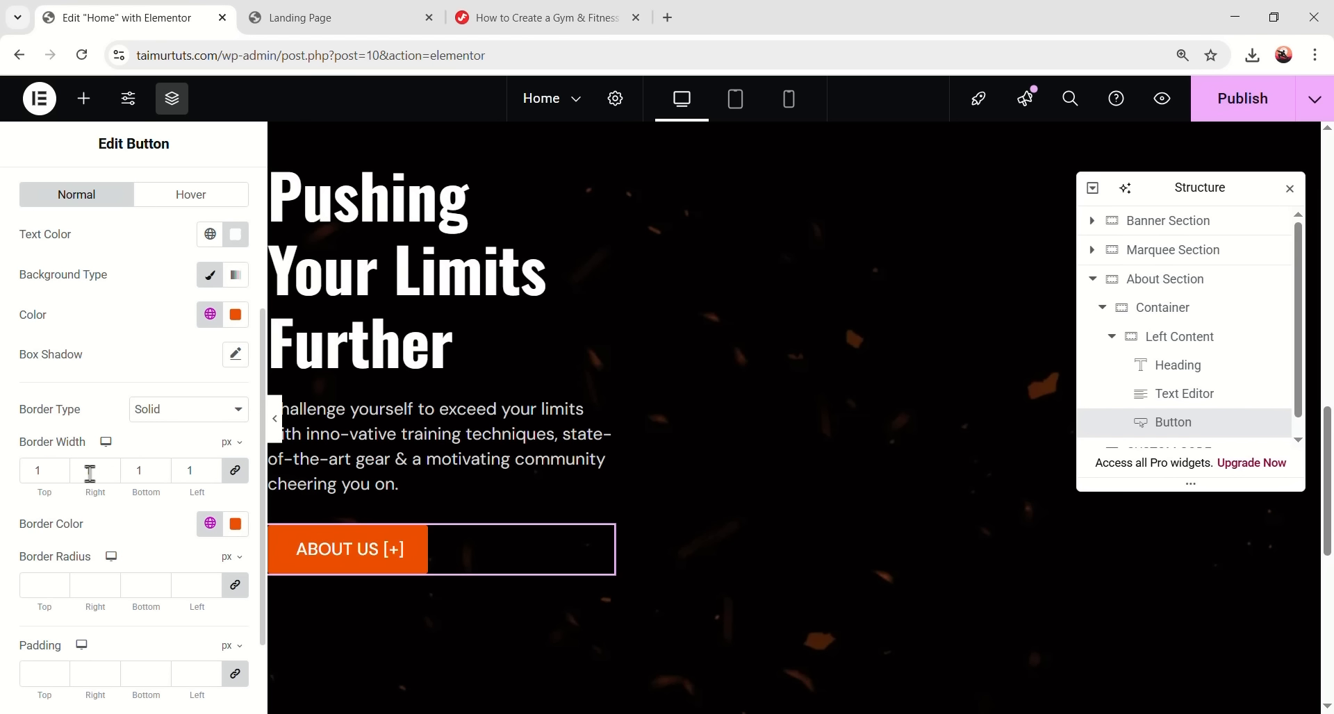
# - Set the button border radius to 100 and unlinked padding to 14/50/14/50 px
pyautogui.scroll(-1, 142, 507)
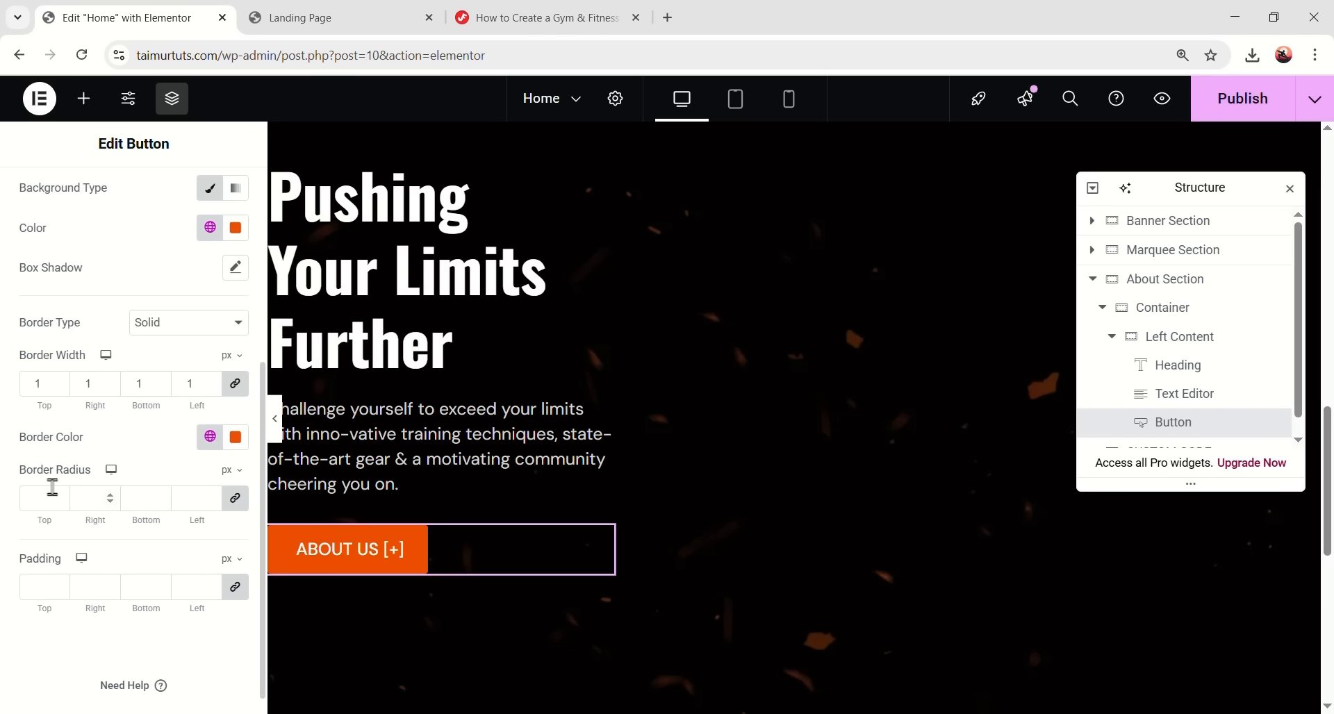
pyautogui.hotkey('alt', 'Tab')
pyautogui.click(35, 498)
pyautogui.write('100')
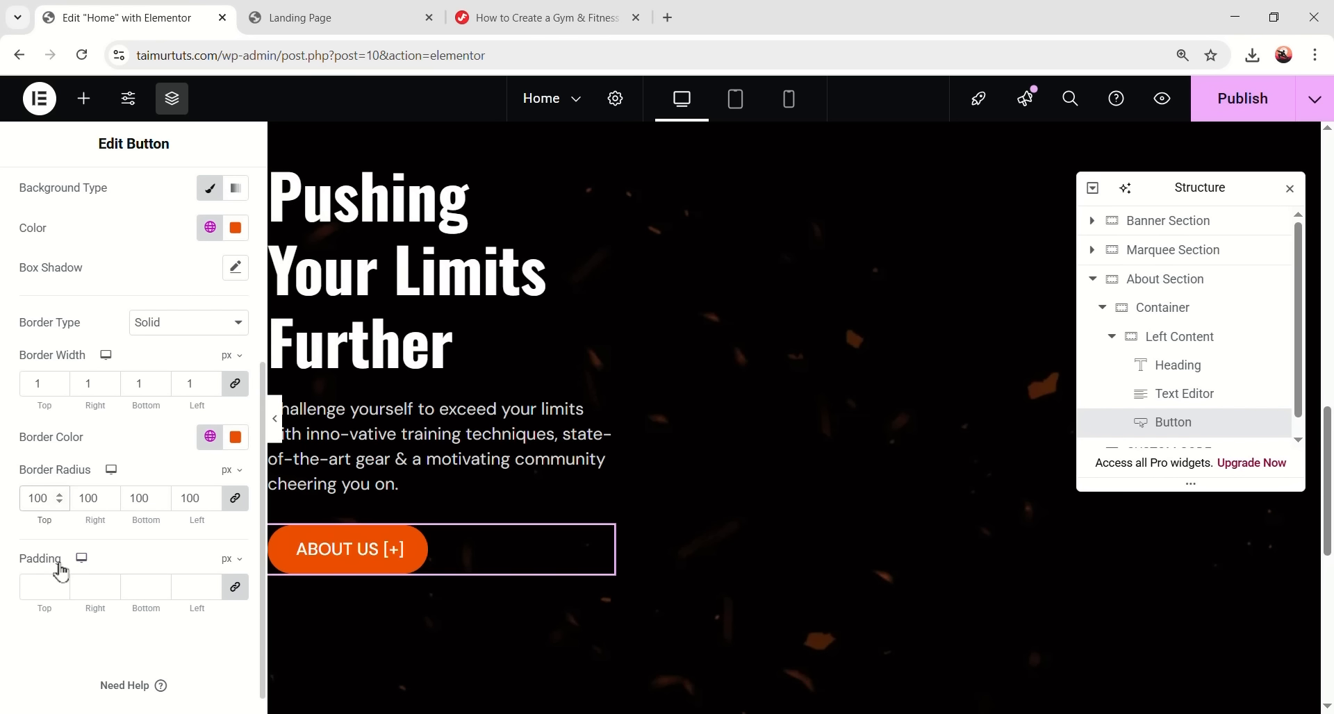
pyautogui.click(236, 589)
pyautogui.write('14')
pyautogui.press('Tab')
pyautogui.write('50')
pyautogui.press('Tab')
pyautogui.write('14')
pyautogui.press('Tab')
pyautogui.write('50')
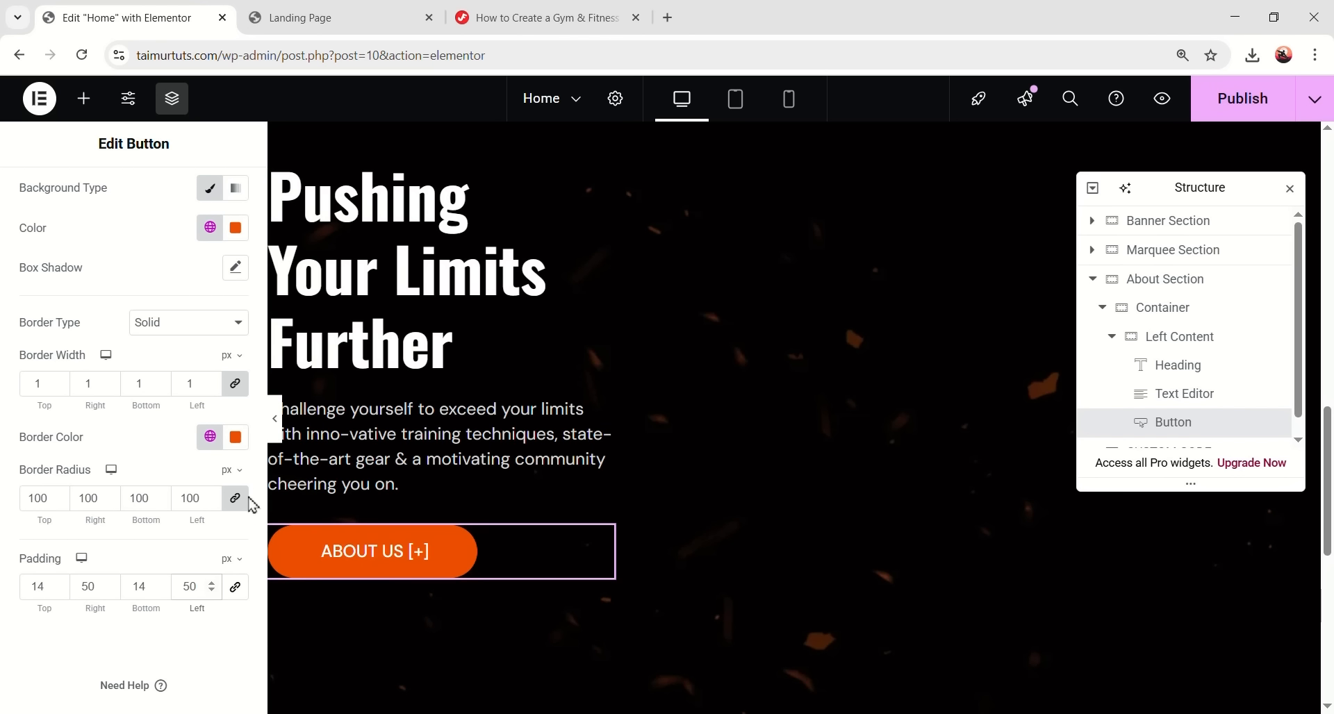
pyautogui.scroll(2, 164, 408)
# - In the button's hover state, set white text and a fully transparent background, then preview
pyautogui.click(191, 281)
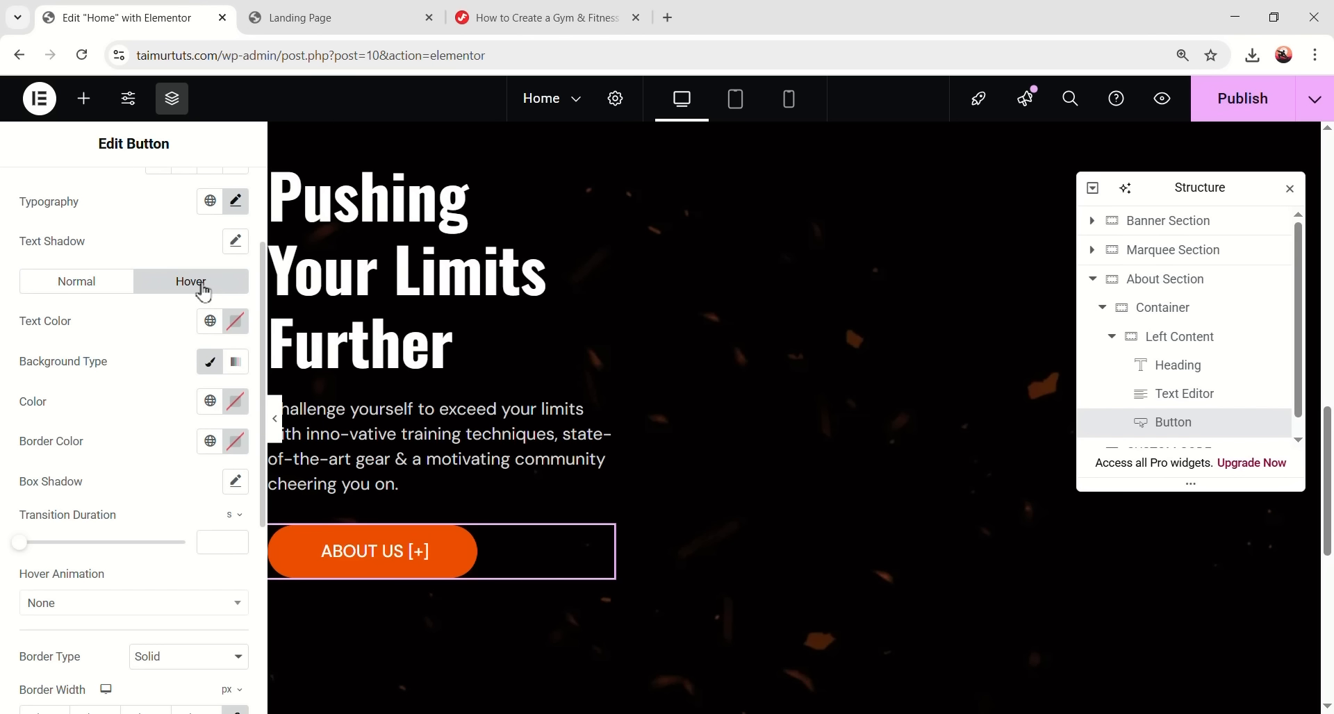
pyautogui.click(229, 329)
pyautogui.click(127, 391)
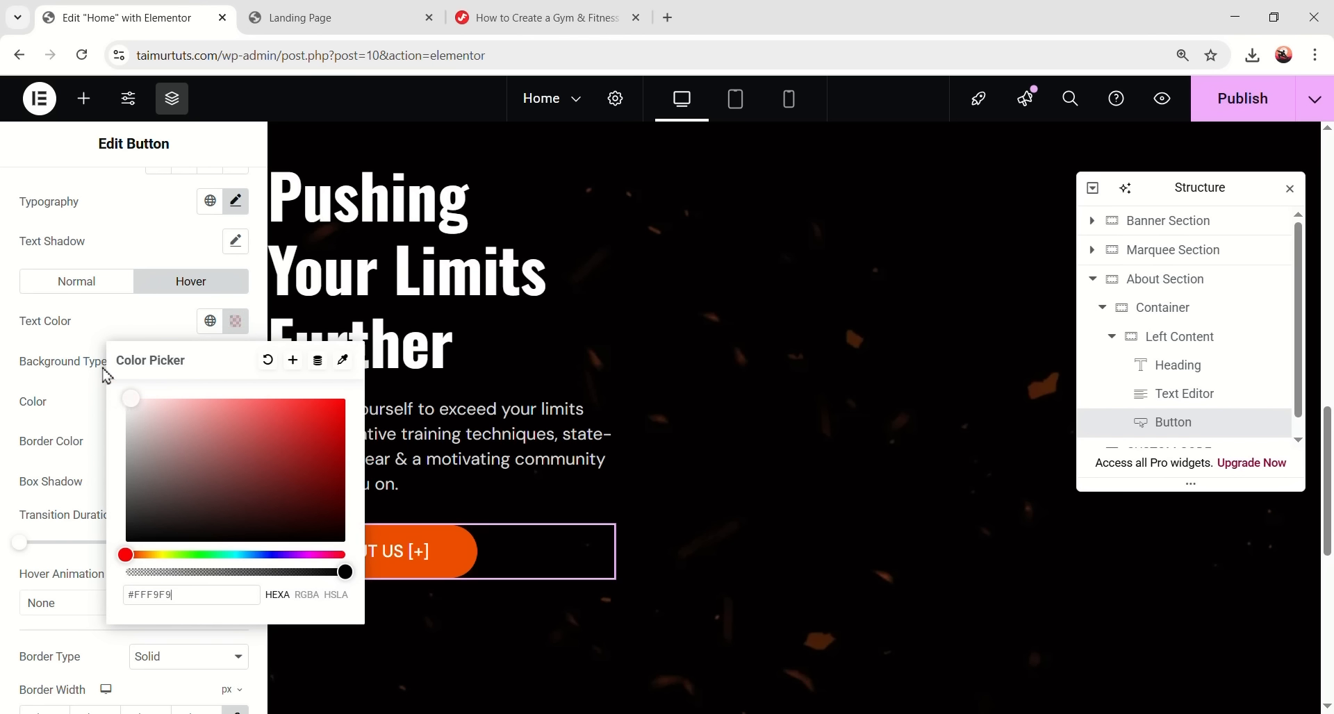
pyautogui.click(107, 366)
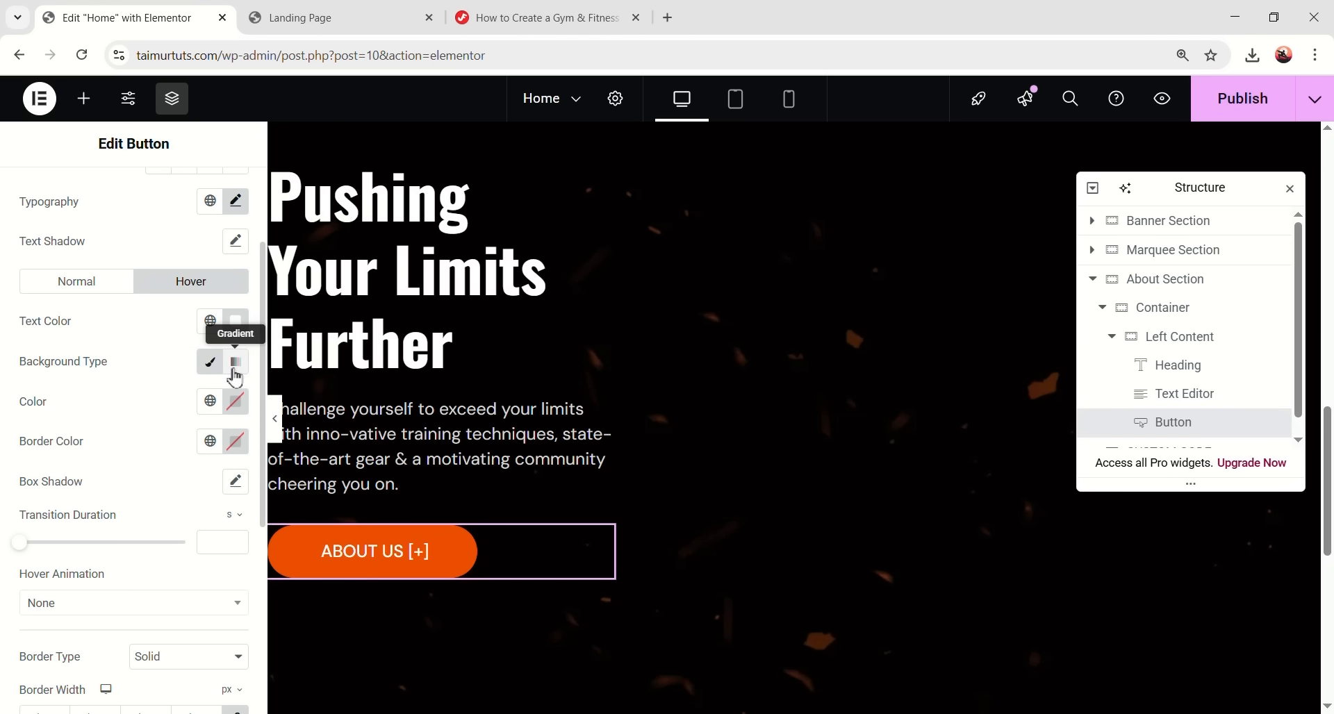
pyautogui.click(235, 402)
pyautogui.moveTo(334, 653); pyautogui.dragTo(115, 644)
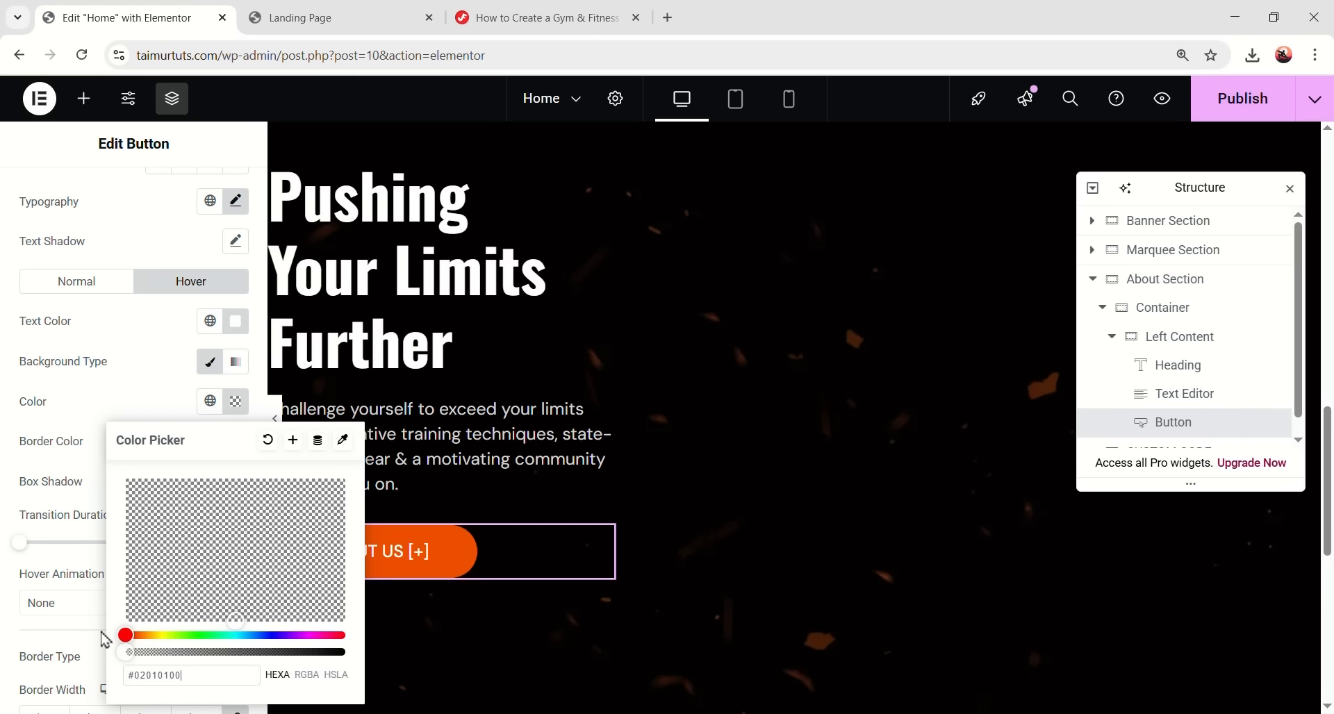
pyautogui.click(74, 416)
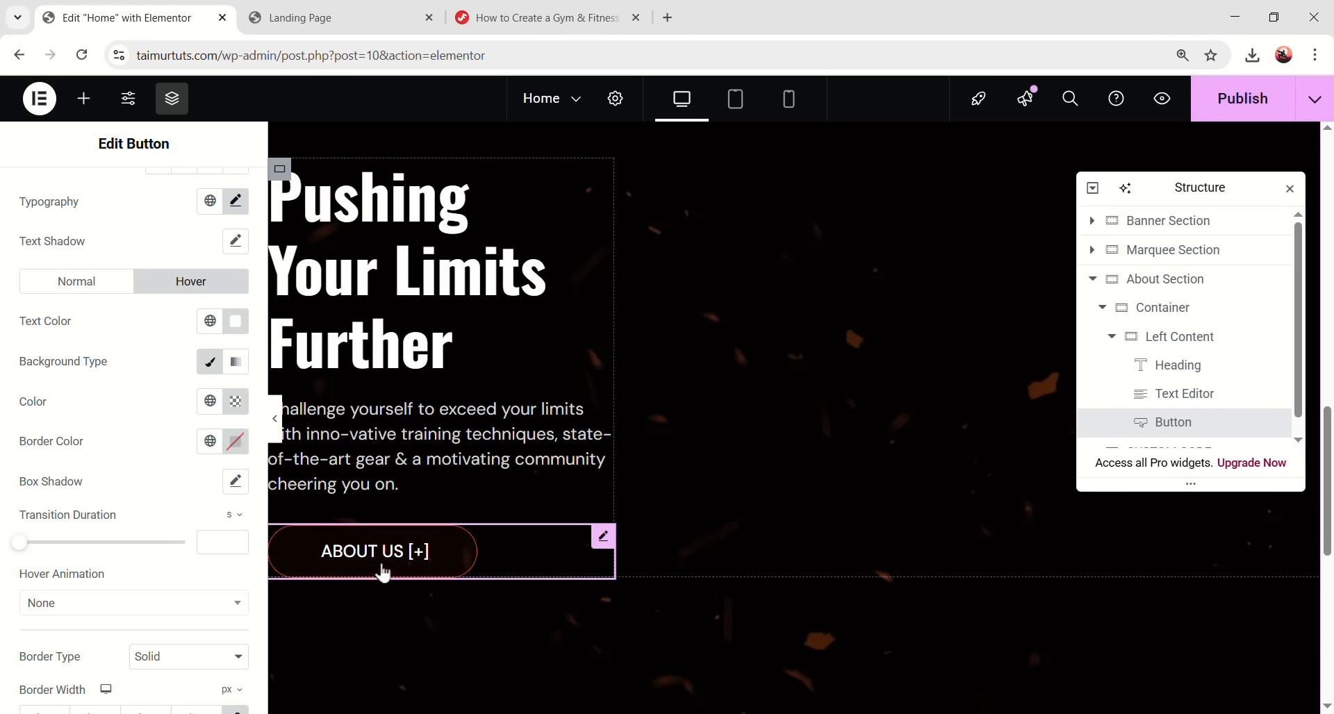
pyautogui.click(276, 423)
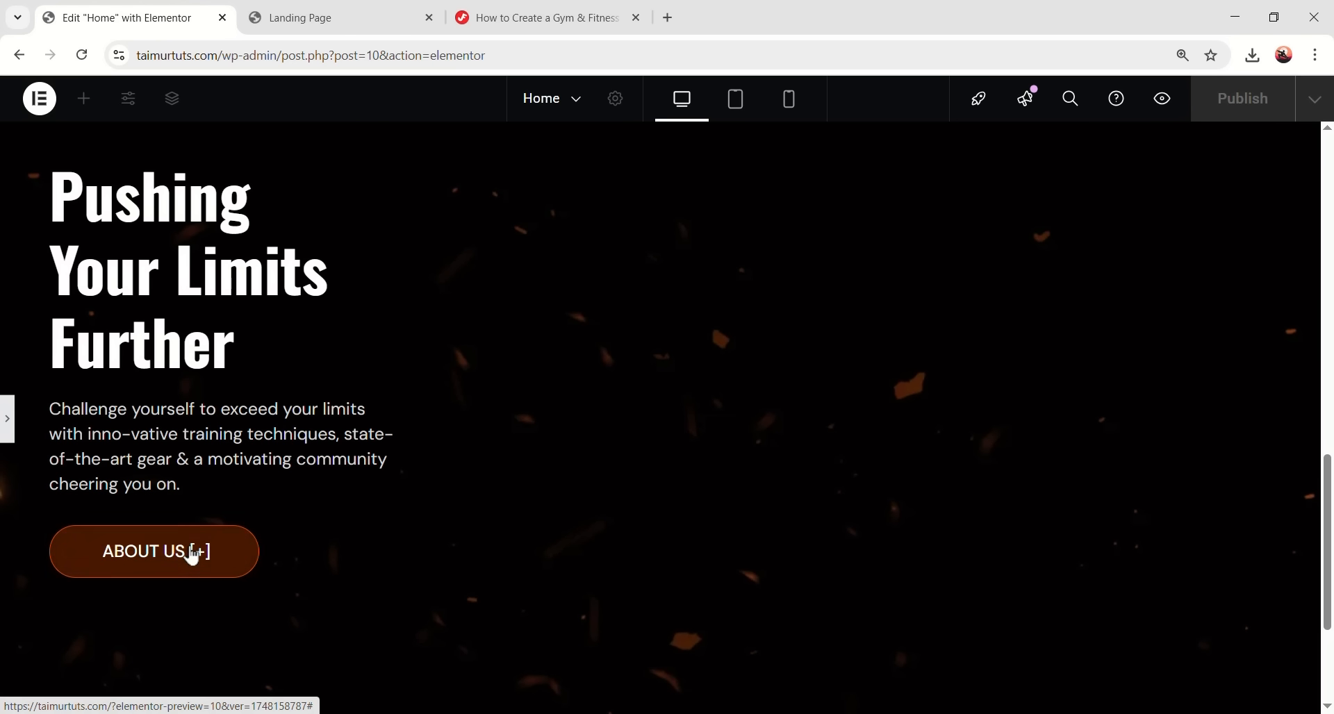
# - Change the hover text colour to global Orange and preview the hover effect
pyautogui.hotkey('ctrl', 'p')
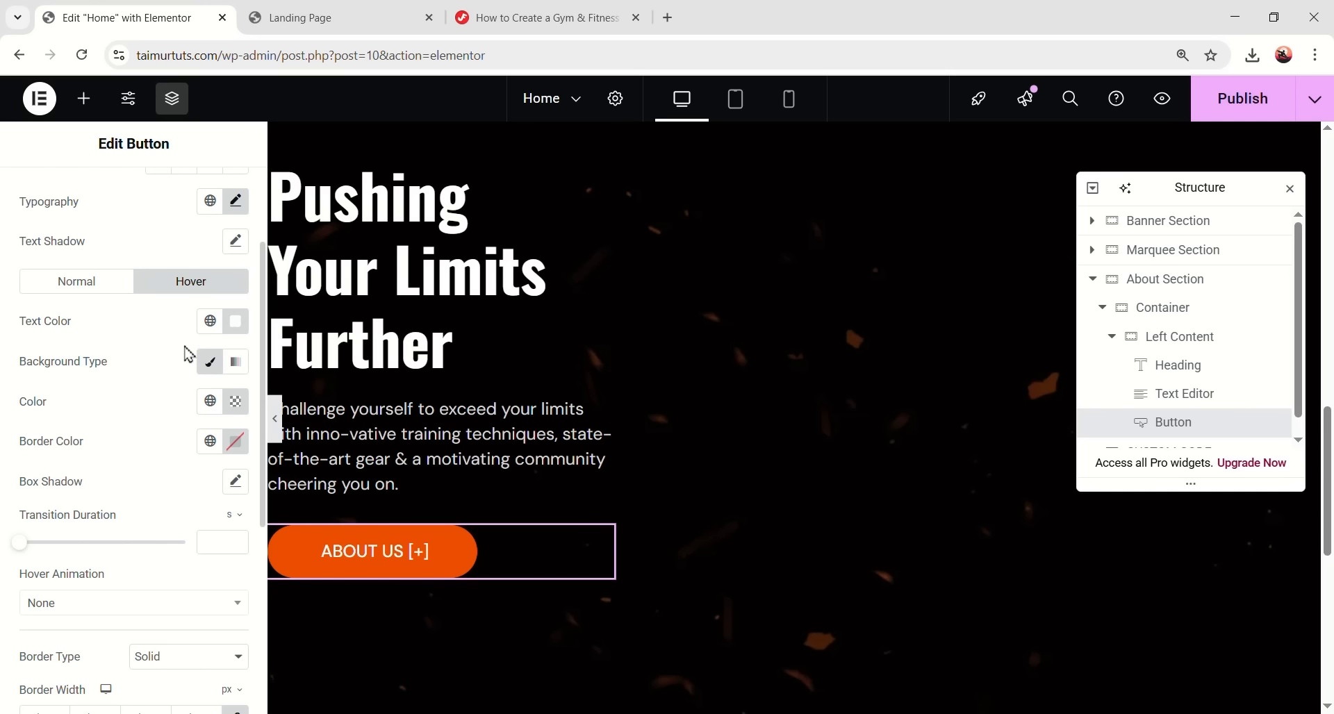
pyautogui.click(209, 321)
pyautogui.click(128, 559)
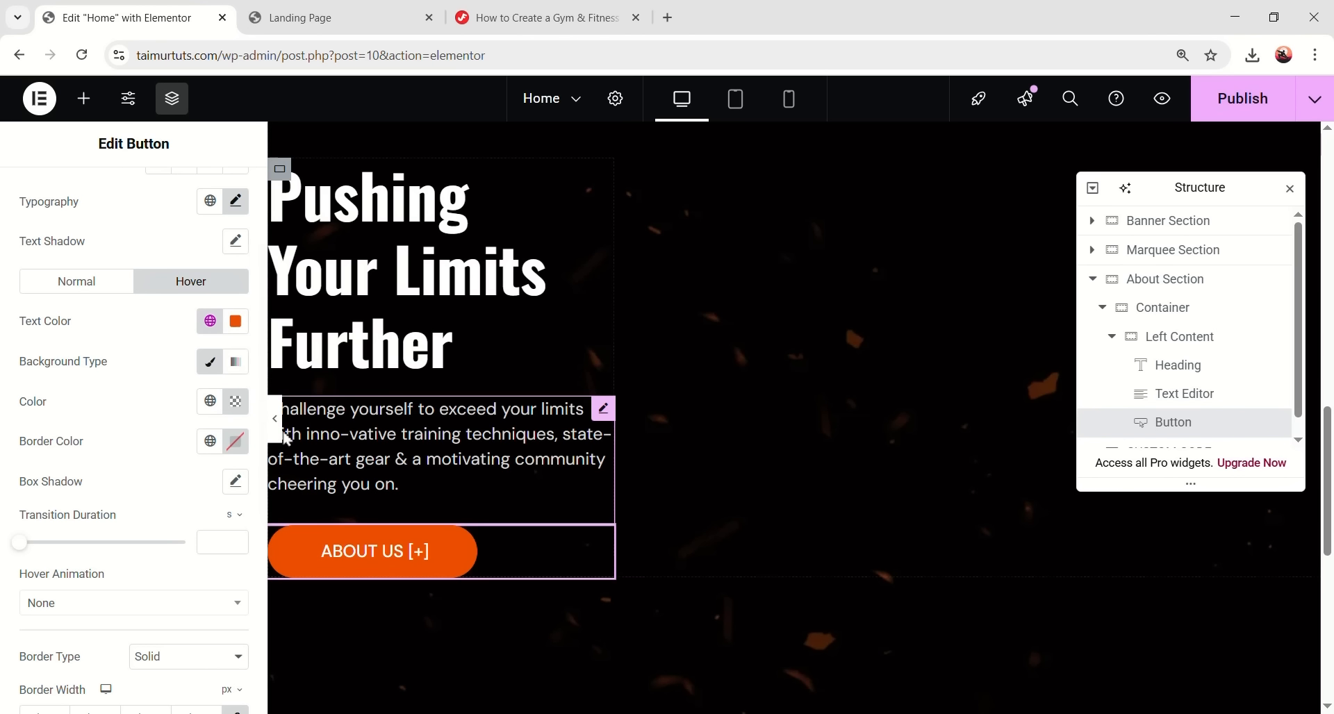
pyautogui.click(276, 419)
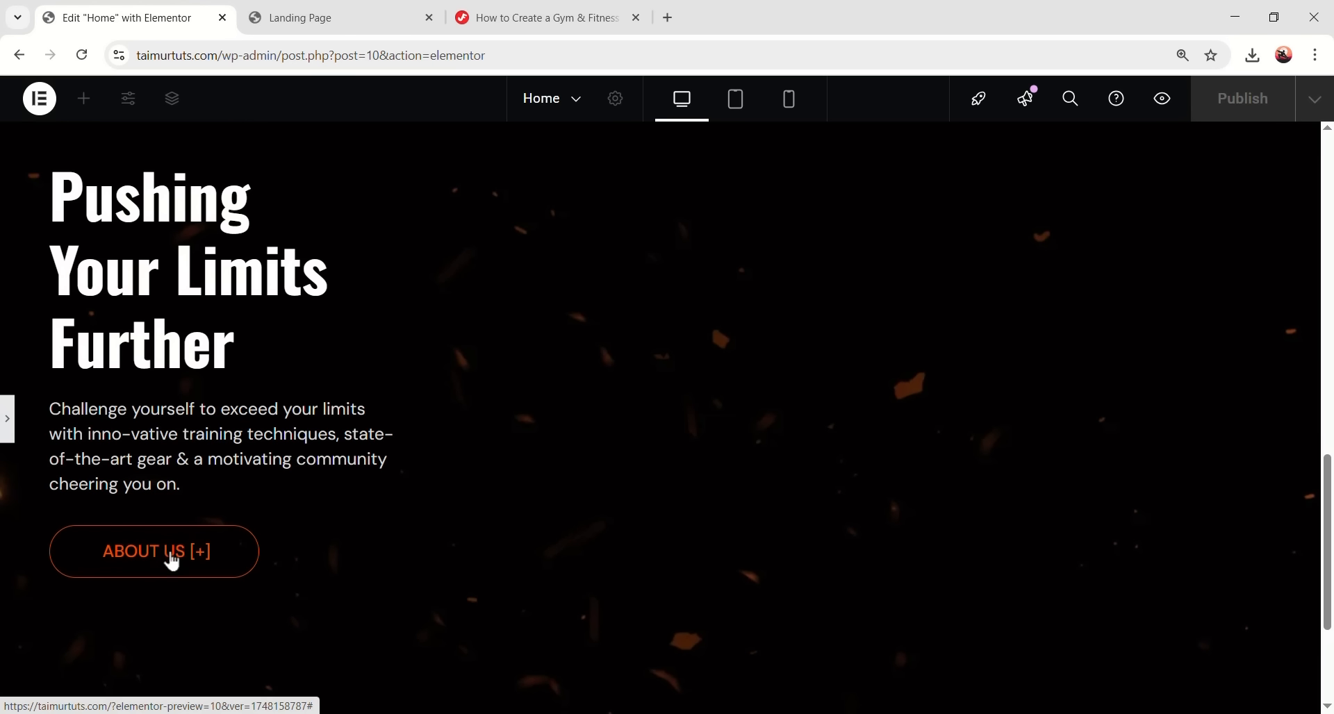
pyautogui.click(7, 431)
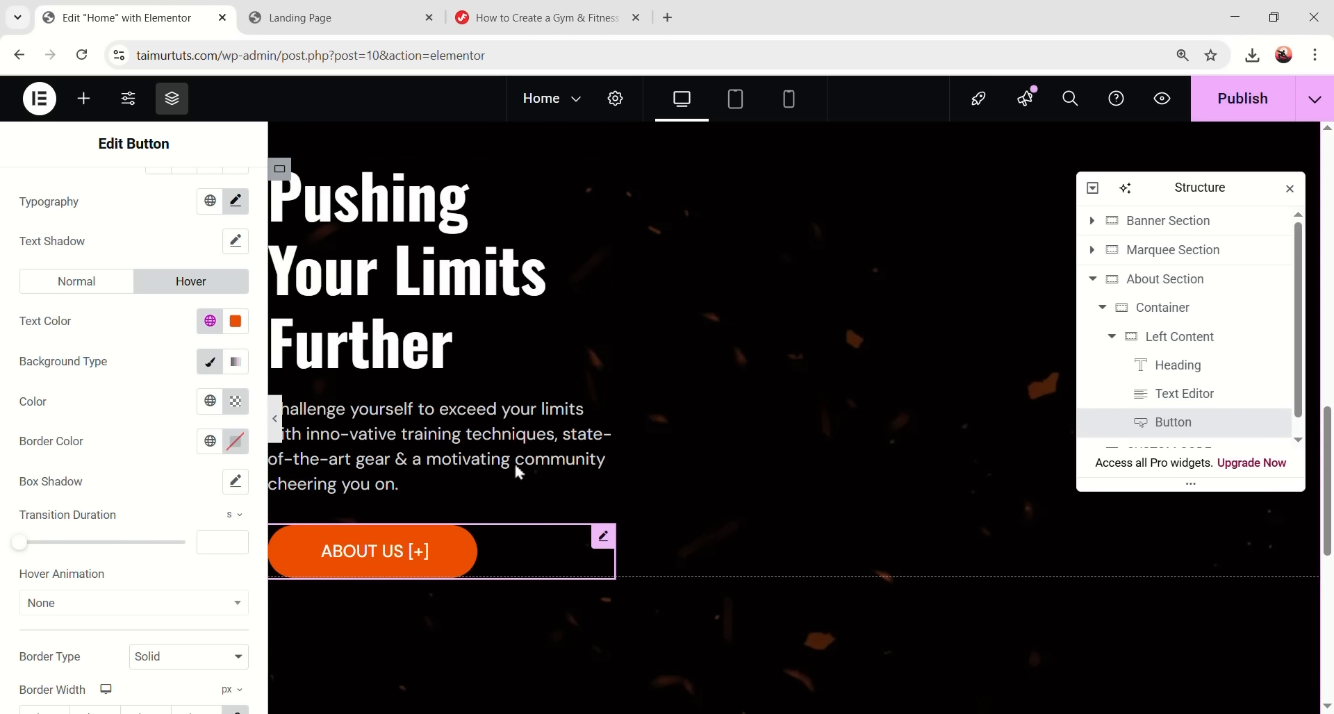
pyautogui.scroll(1, 580, 469)
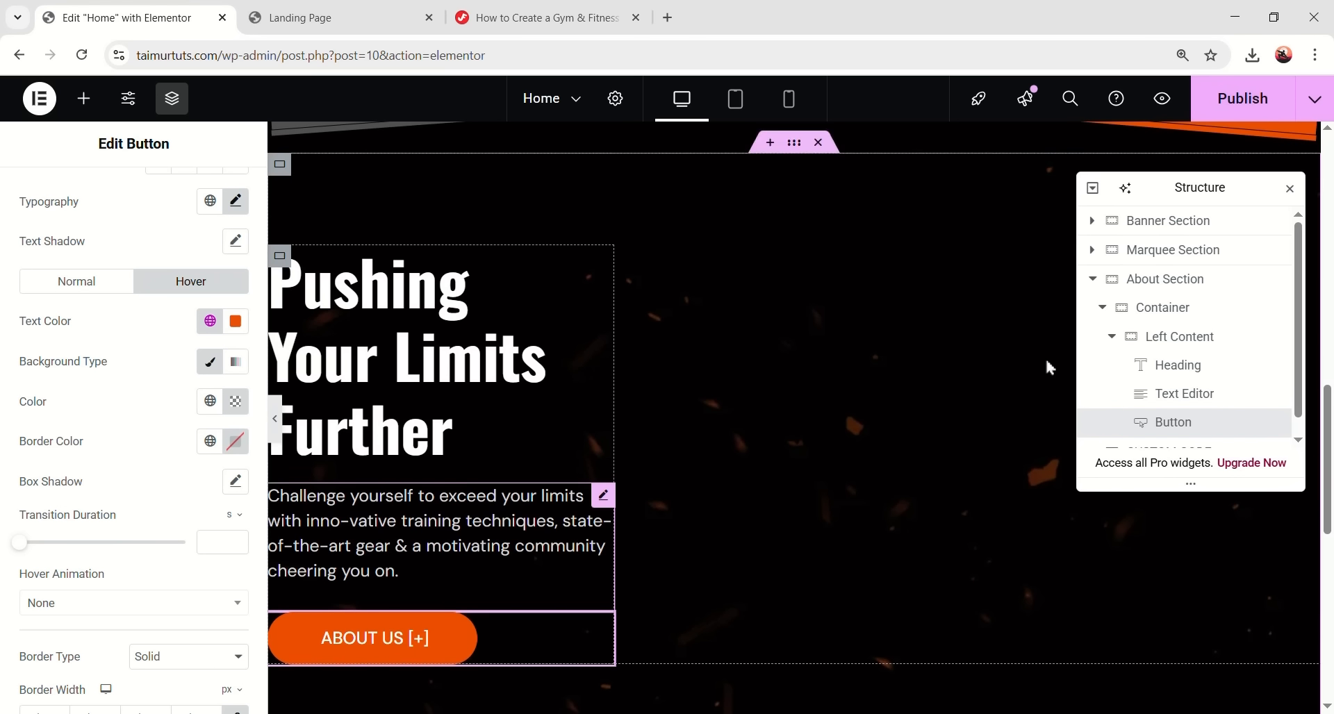
# - Add a new container after Left Content and name it Right Content
pyautogui.click(1111, 336)
pyautogui.click(1184, 339)
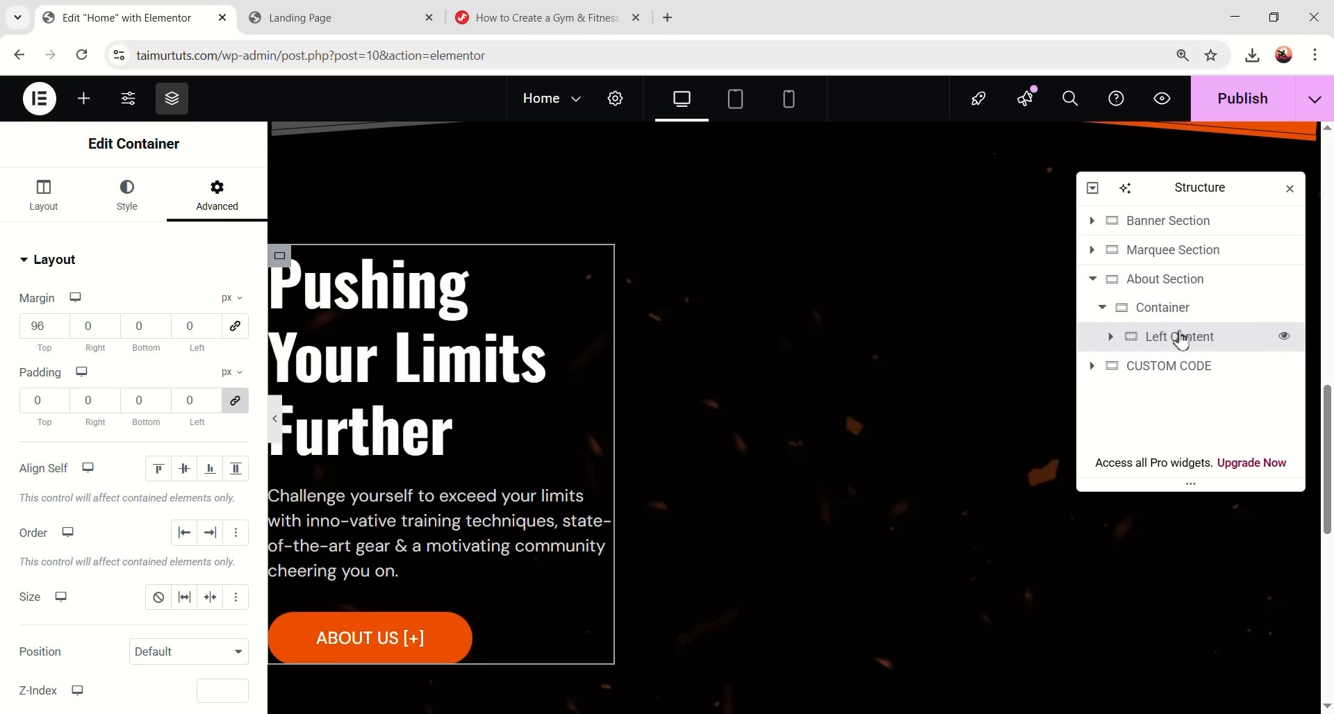
pyautogui.rightClick(1205, 349)
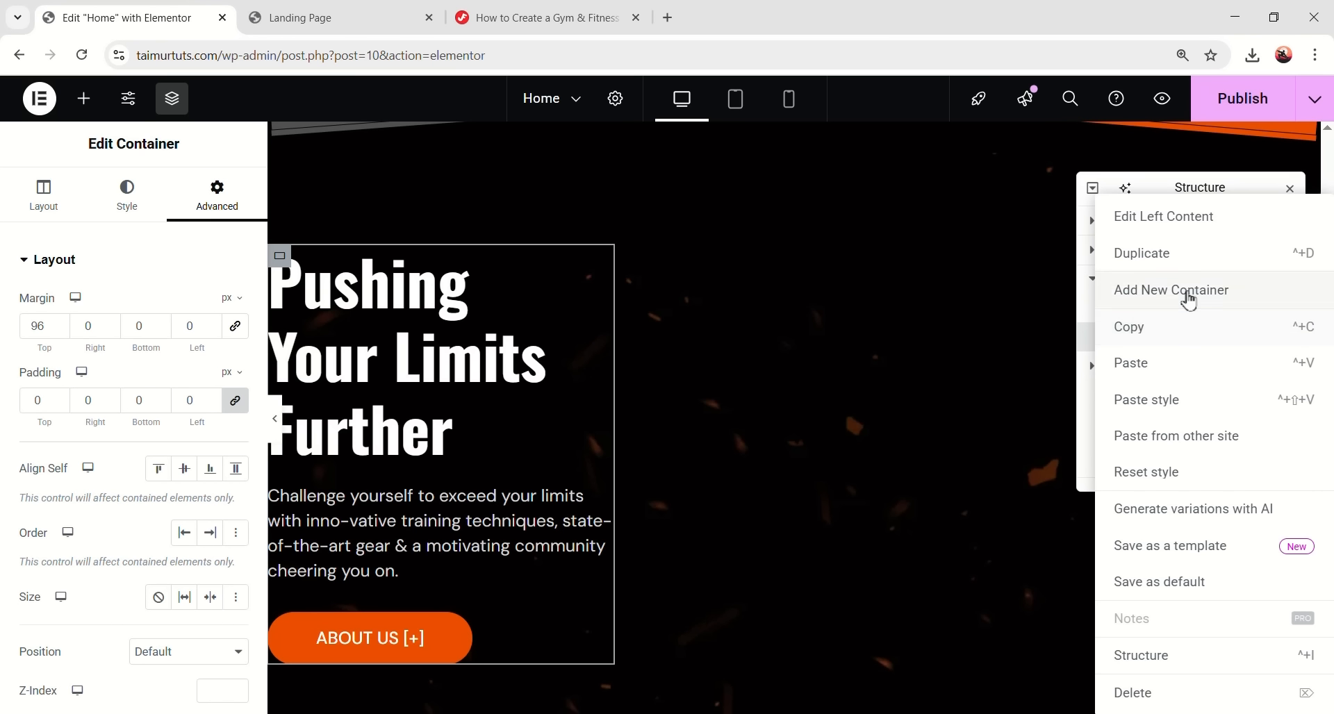
pyautogui.click(1189, 292)
pyautogui.doubleClick(1185, 374)
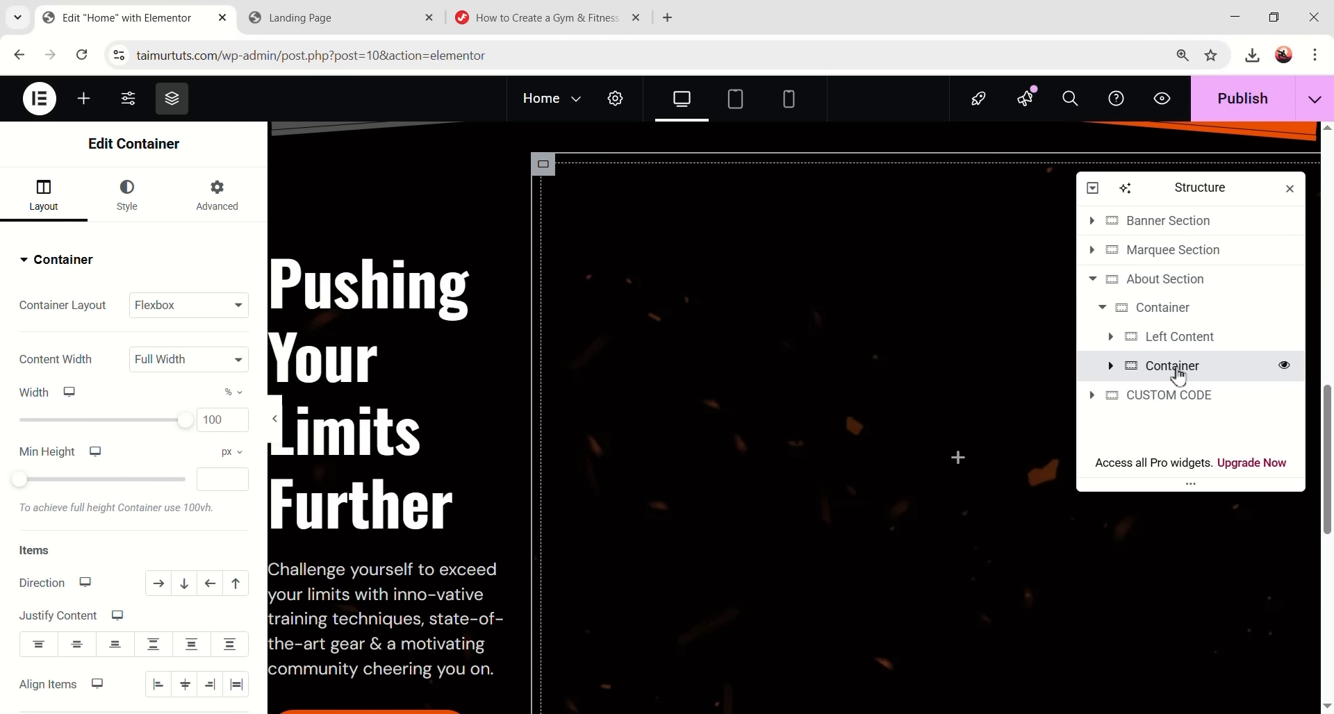
pyautogui.write('Right C')
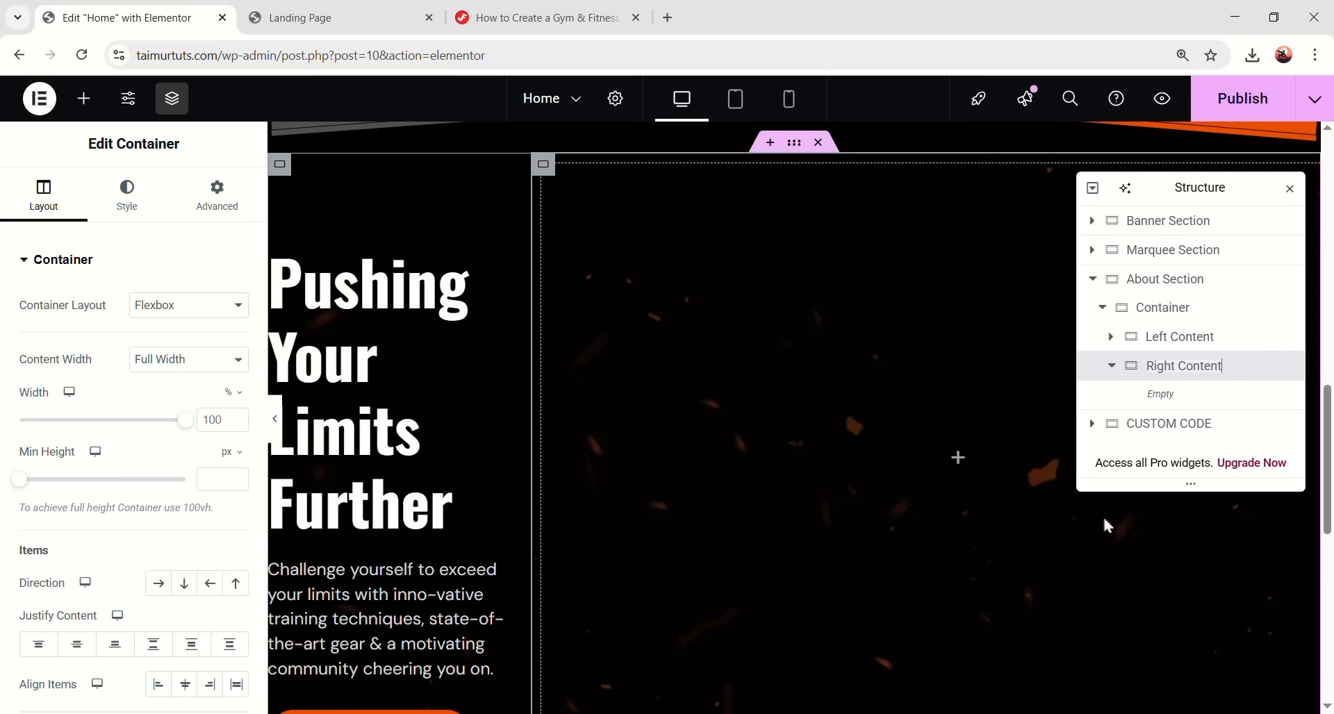
# - Place a nested container inside Right Content named Image Wrapper
pyautogui.click(87, 102)
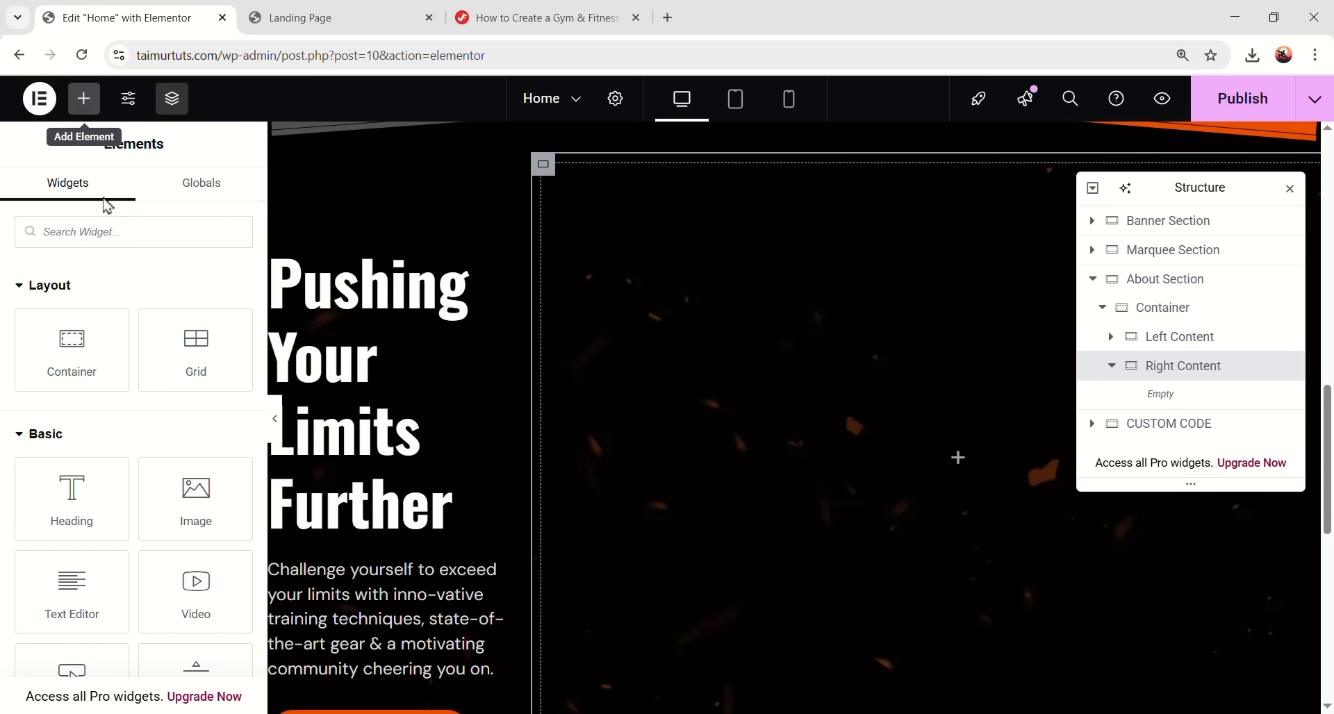
pyautogui.moveTo(71, 347); pyautogui.dragTo(936, 404)
pyautogui.doubleClick(1184, 395)
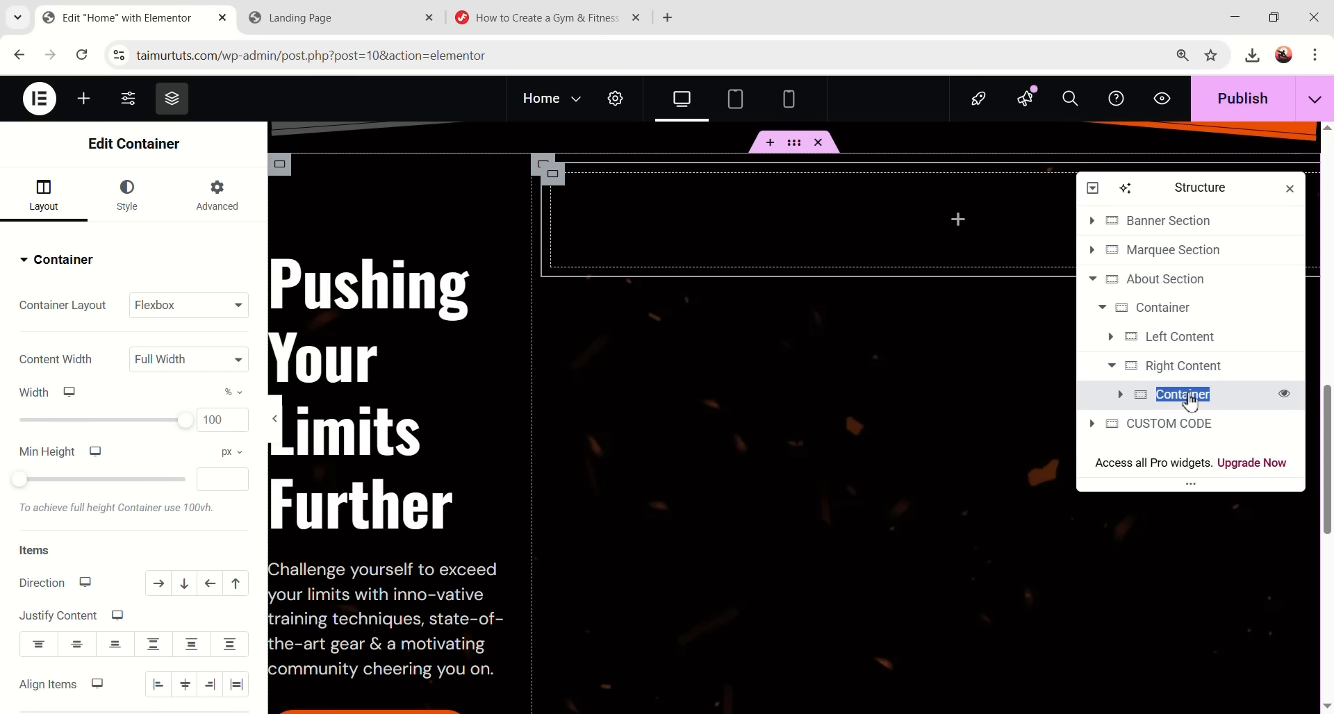
pyautogui.press('BackSpace')
pyautogui.write('Image Wrapper')
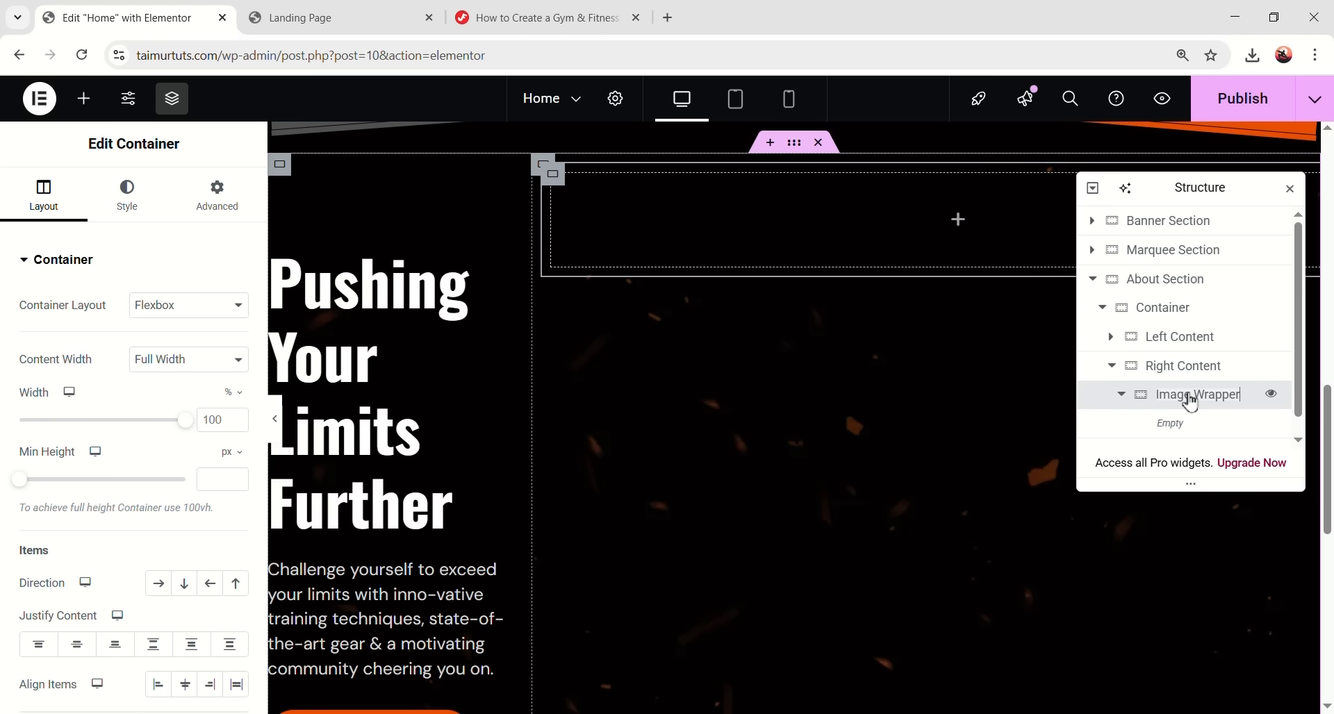
pyautogui.press('Return')
# - Set Image Wrapper's width unit to px and padding to 0, then drop an Image widget inside
pyautogui.click(235, 396)
pyautogui.click(230, 410)
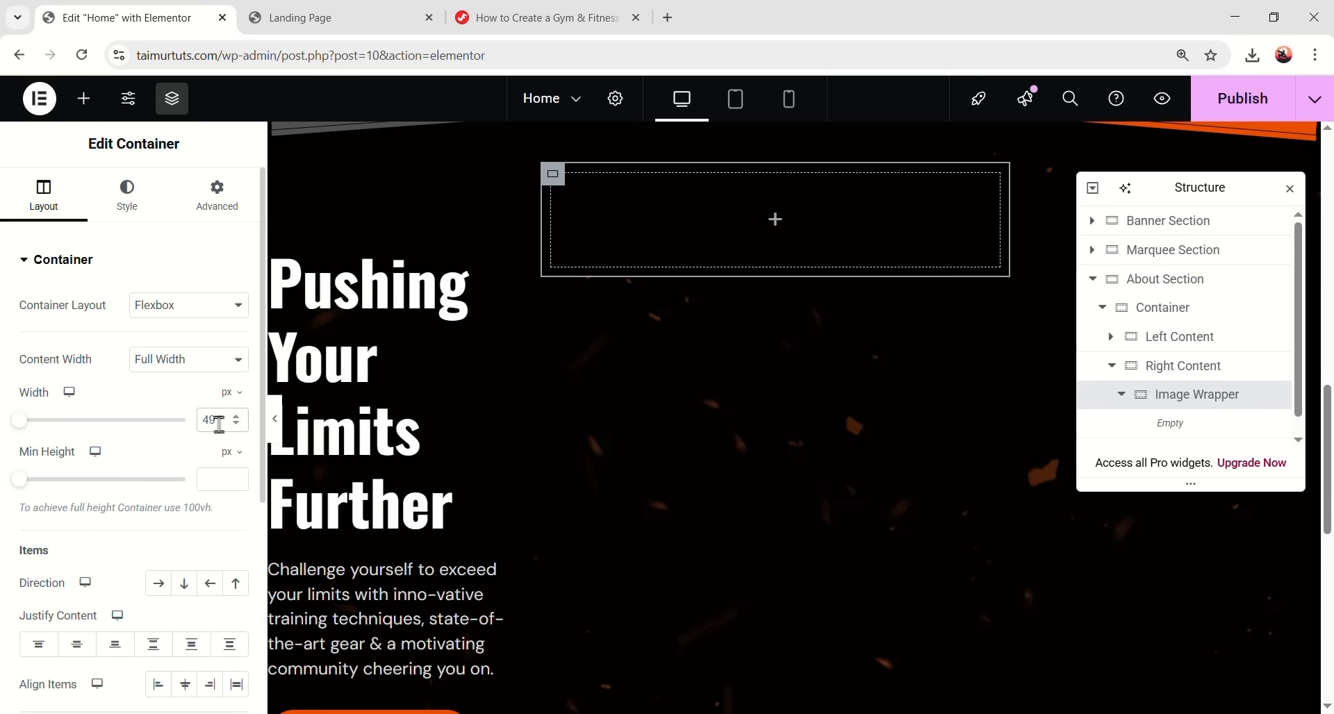
pyautogui.click(216, 195)
pyautogui.click(43, 396)
pyautogui.write('0')
pyautogui.scroll(-1, 148, 505)
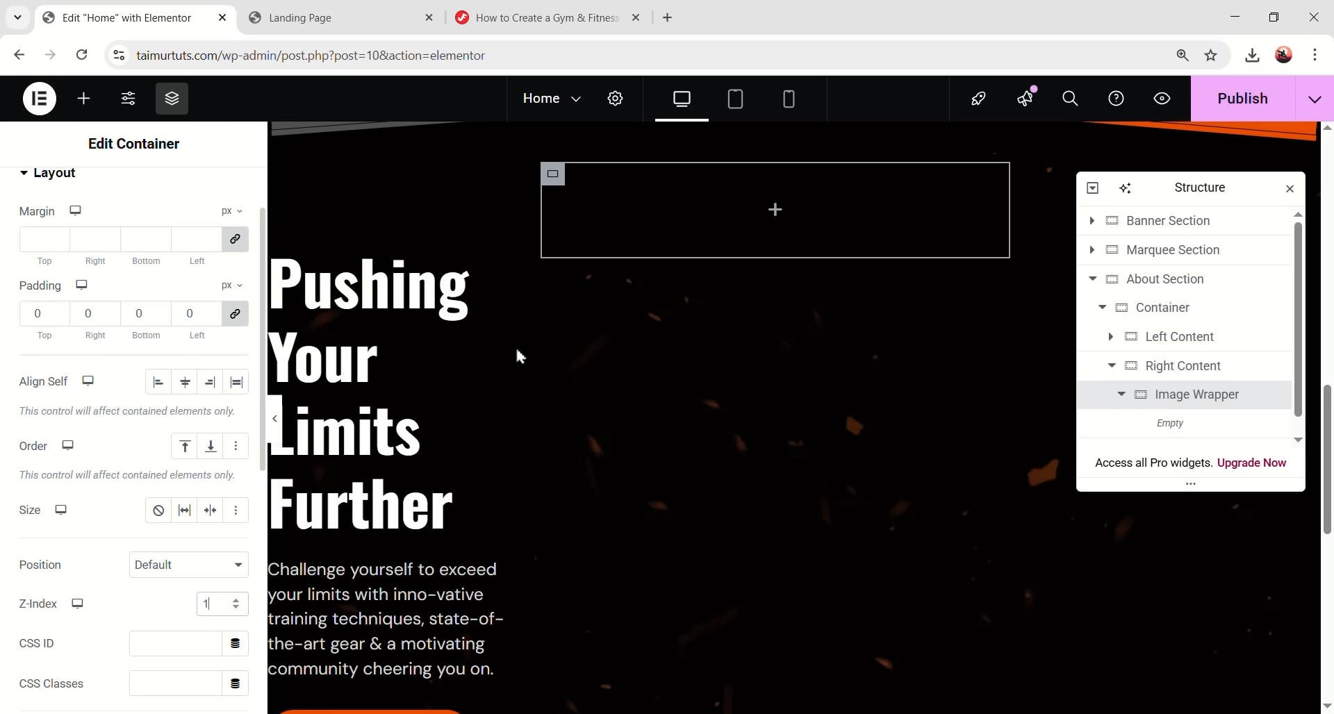
pyautogui.click(775, 210)
pyautogui.scroll(-3, 185, 452)
pyautogui.moveTo(196, 325); pyautogui.dragTo(896, 236)
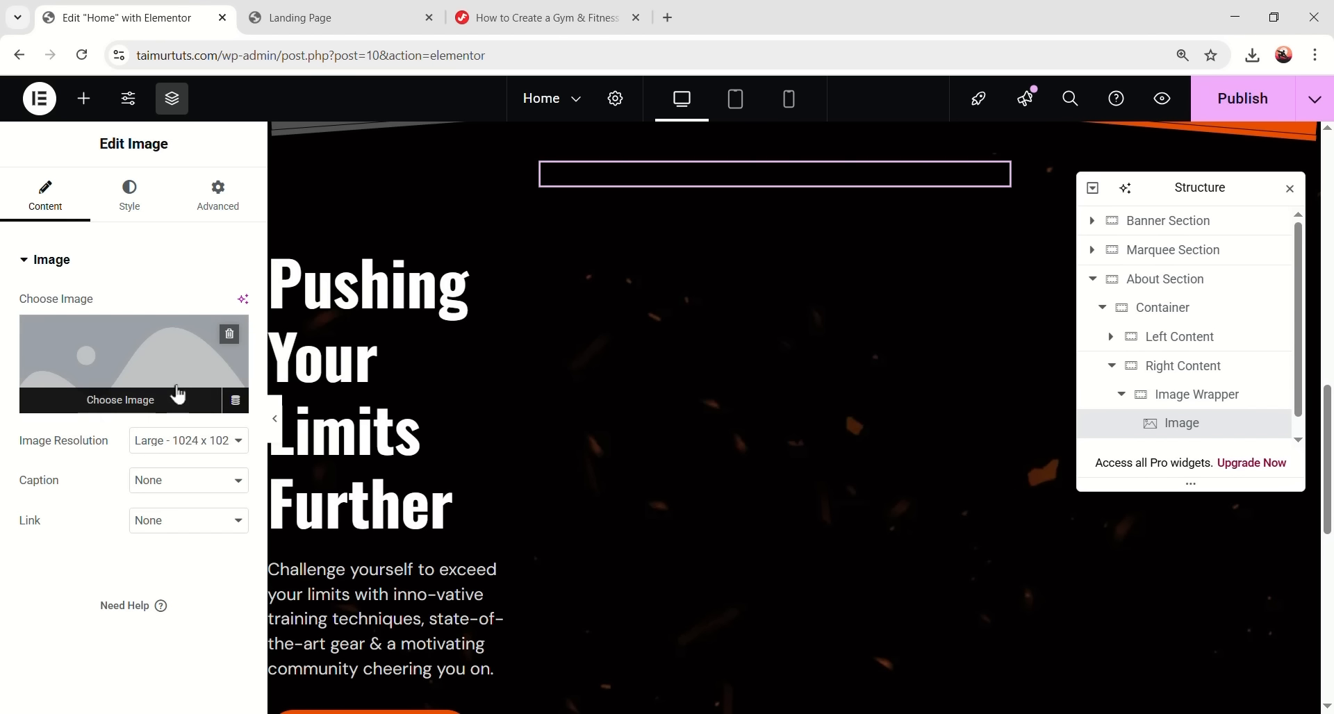
# - Insert the about.png bodybuilder photo into the Image widget at Full resolution
pyautogui.click(149, 380)
pyautogui.scroll(-5, 595, 431)
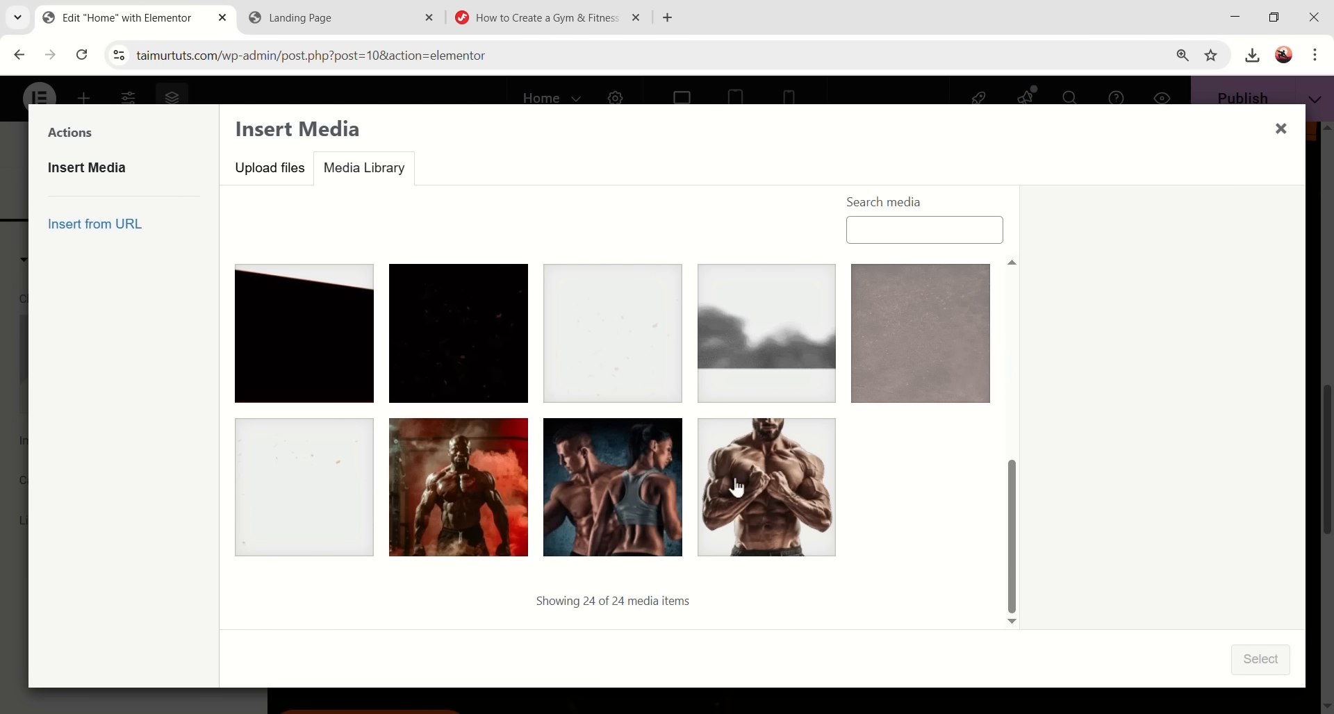
pyautogui.click(743, 475)
pyautogui.click(1260, 659)
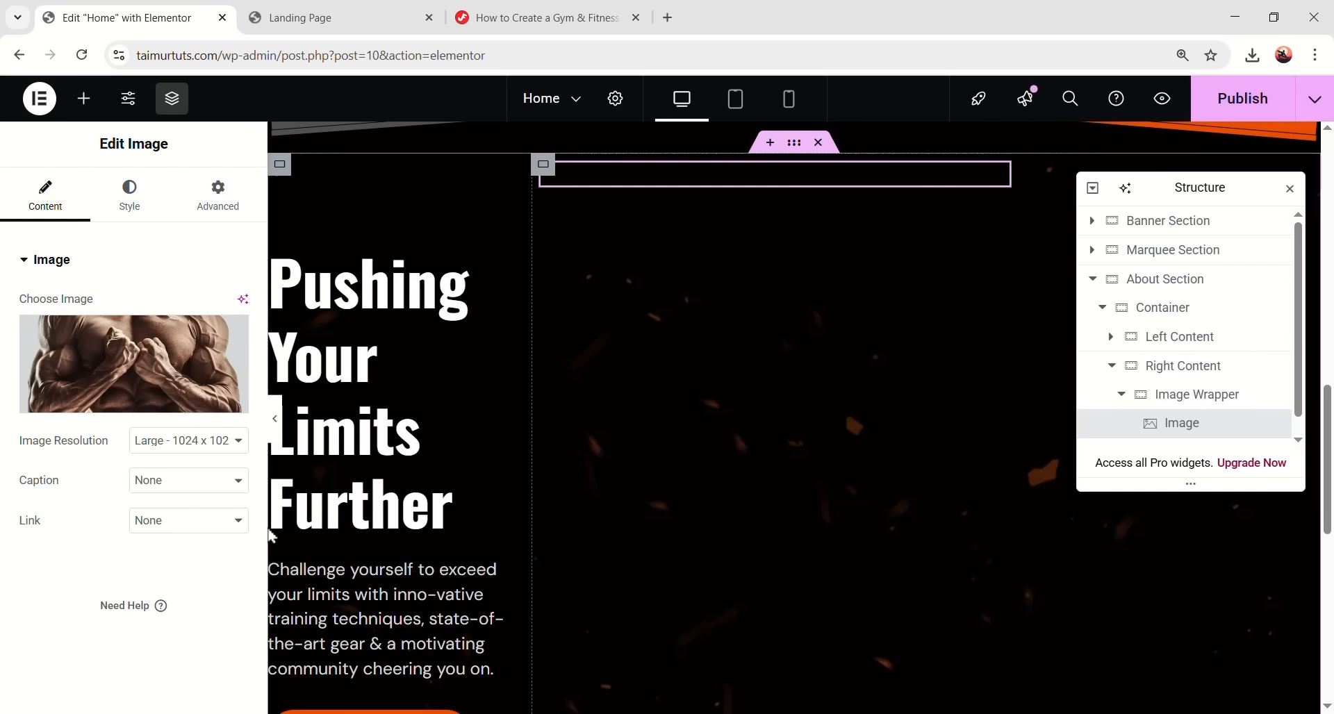
pyautogui.click(182, 587)
pyautogui.click(187, 533)
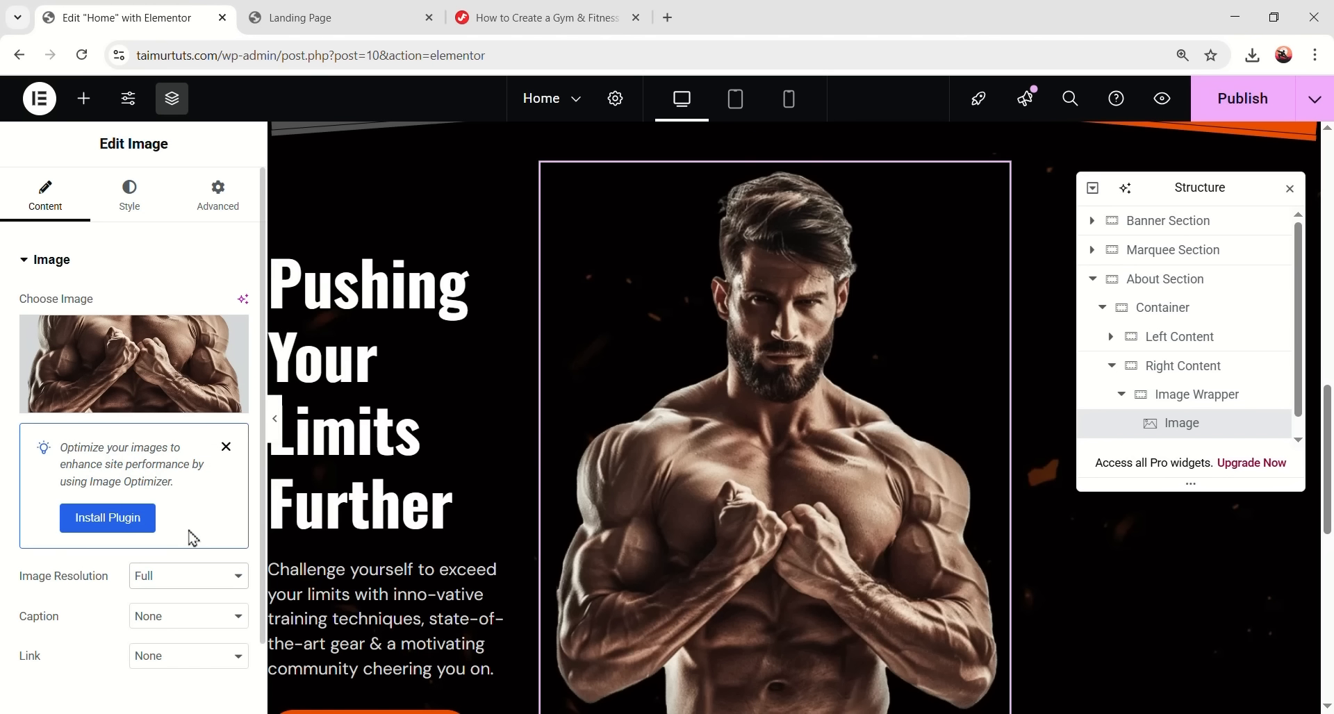
# - Set the image width to 100% and its z-index to 1
pyautogui.click(129, 193)
pyautogui.click(216, 364)
pyautogui.write('100')
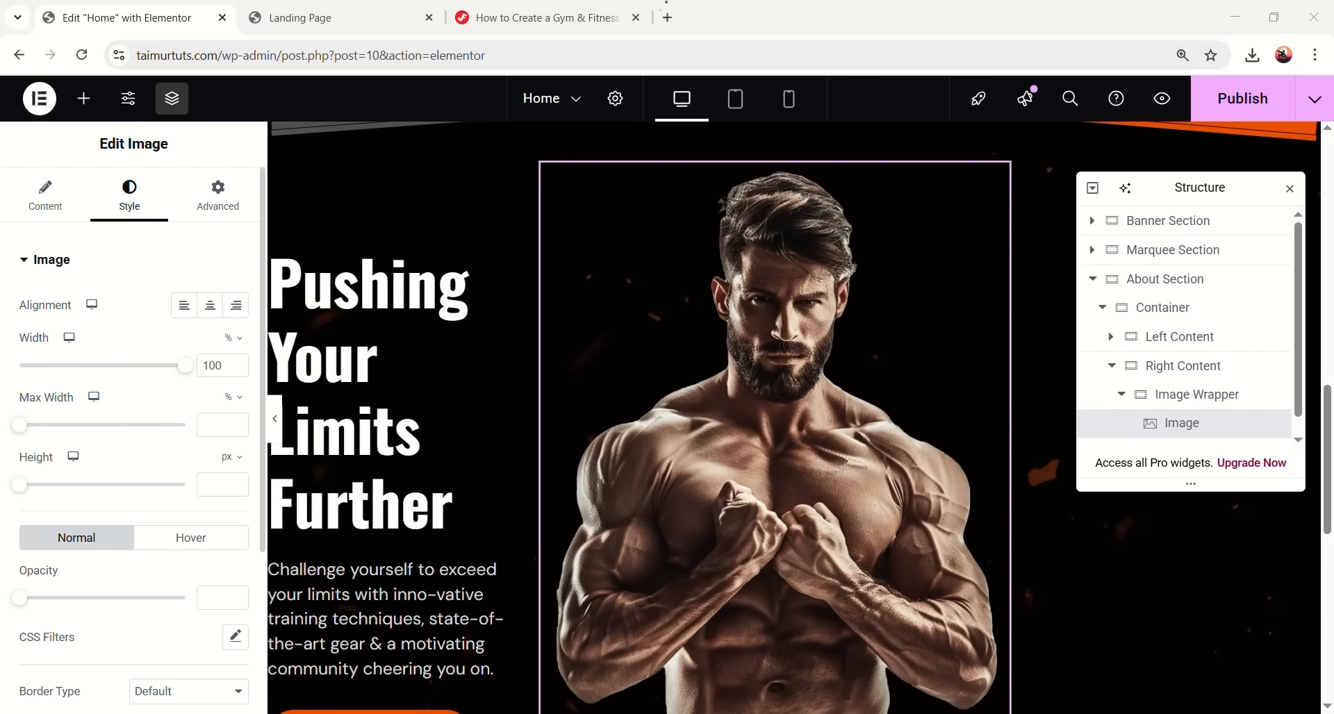
pyautogui.click(218, 195)
pyautogui.scroll(-1, 169, 458)
pyautogui.scroll(-3, 169, 458)
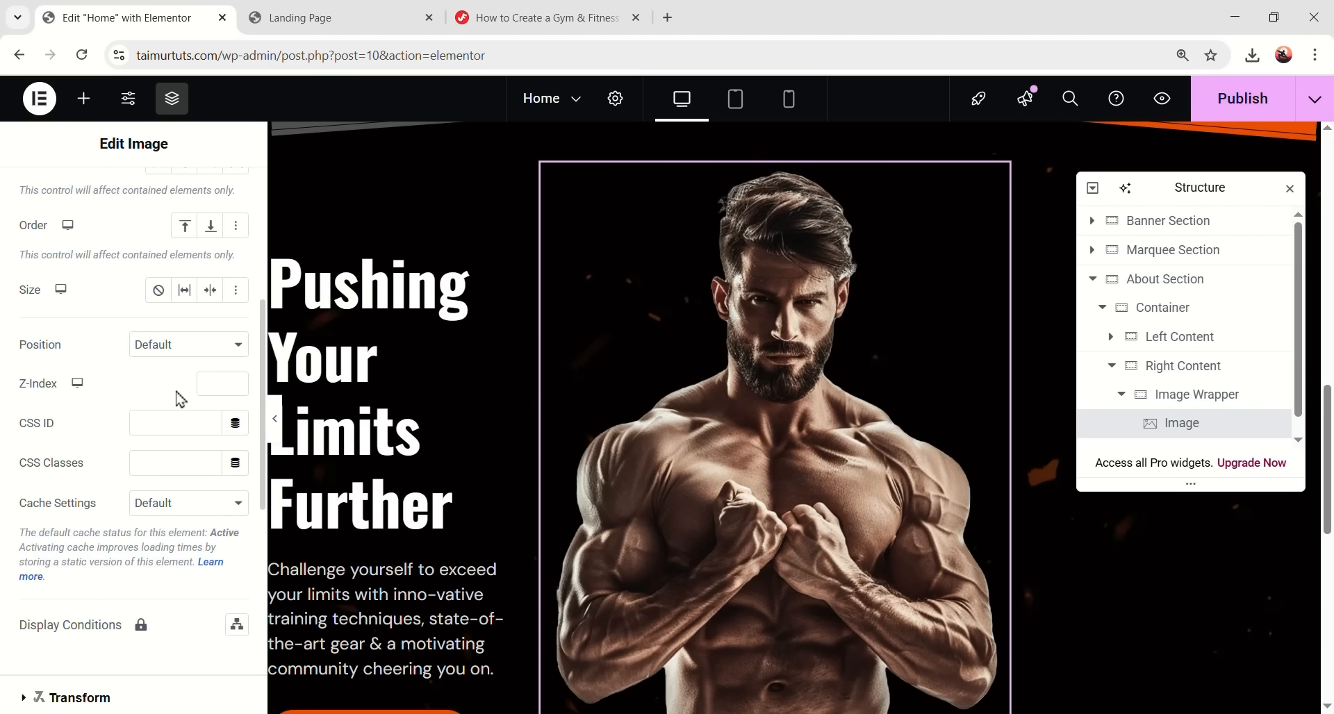
pyautogui.click(211, 383)
pyautogui.write('1')
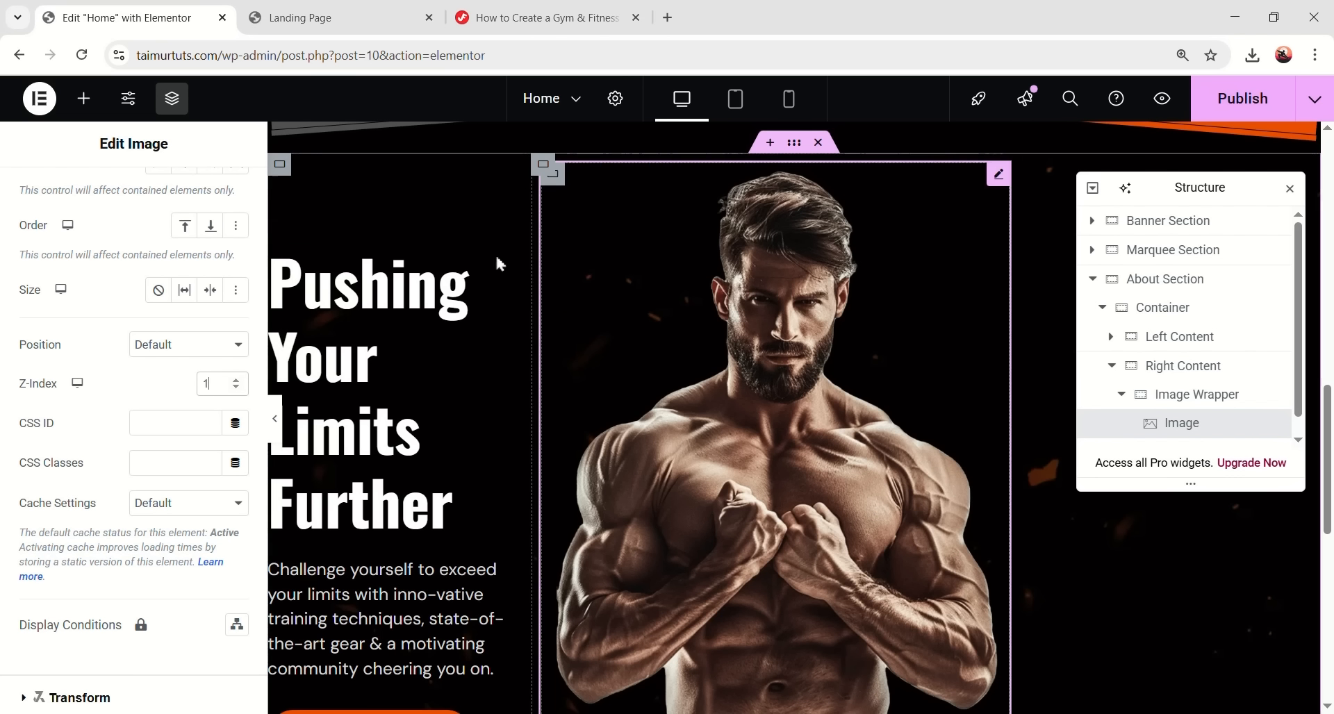
pyautogui.click(84, 97)
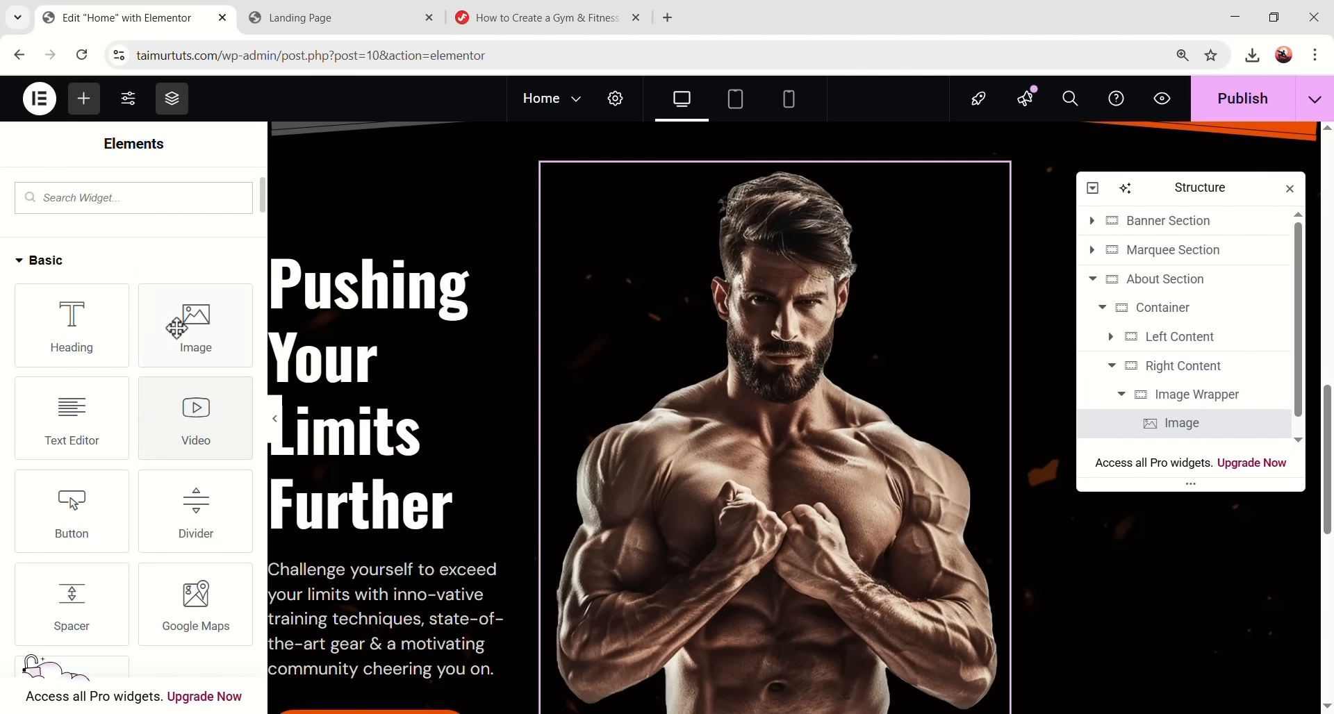
# - Add a second Image widget below the photo and fill it with the fire6 smoke image
pyautogui.moveTo(188, 323); pyautogui.dragTo(554, 381)
pyautogui.scroll(-3, 729, 379)
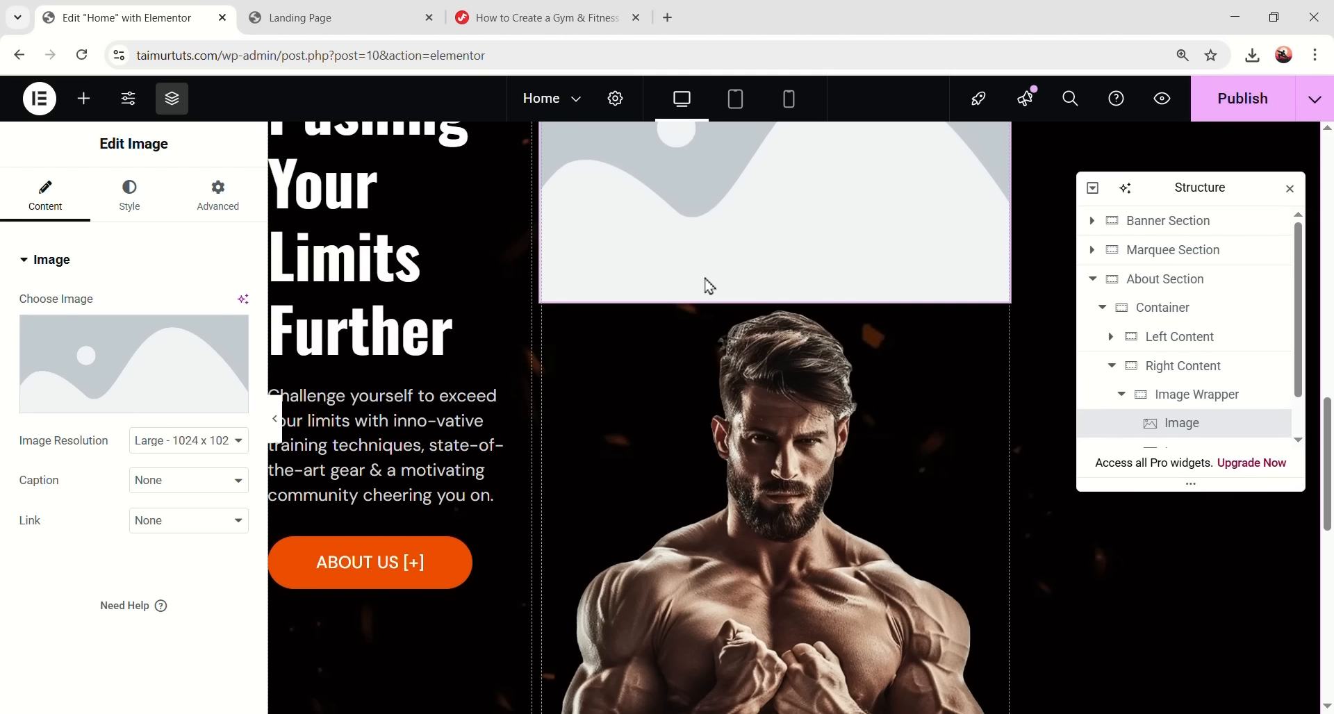
pyautogui.scroll(-1, 1256, 384)
pyautogui.moveTo(1173, 387)
pyautogui.mouseDown()
pyautogui.moveTo(1181, 441)
pyautogui.moveTo(1174, 407)
pyautogui.mouseUp()
pyautogui.scroll(-4, 733, 552)
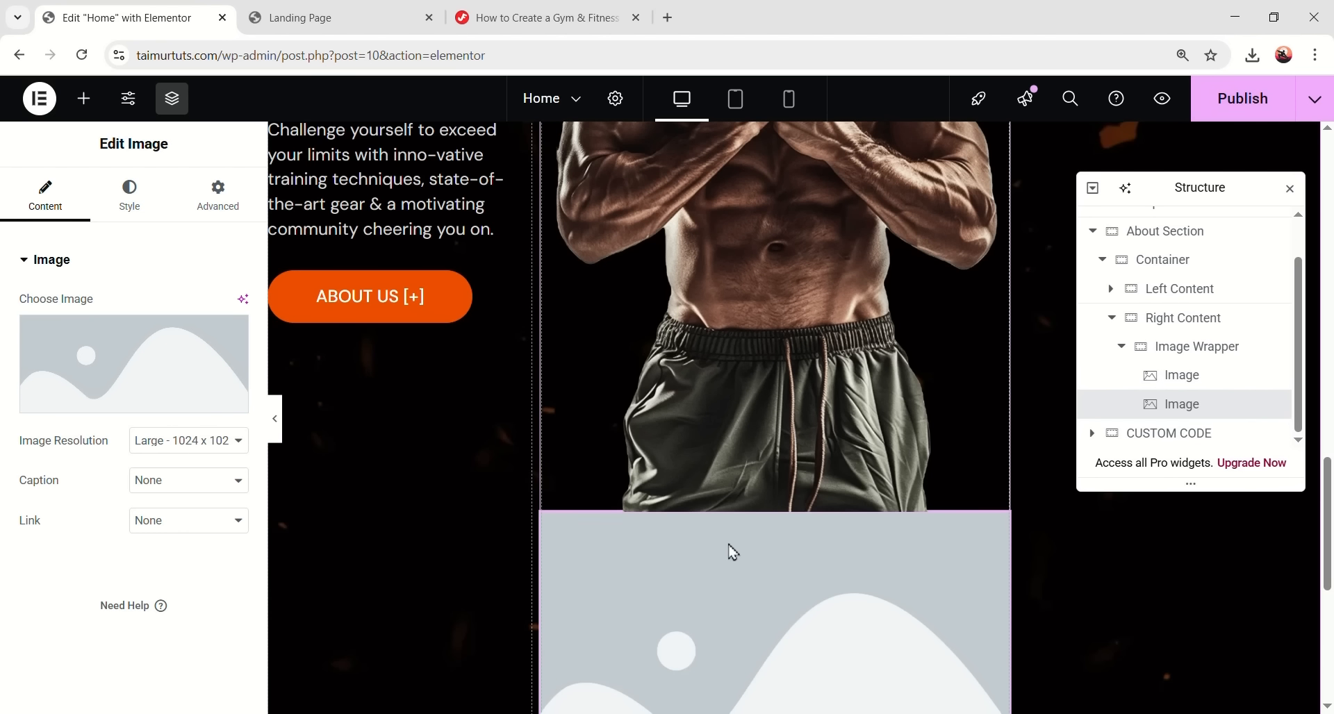
pyautogui.scroll(3, 690, 524)
pyautogui.click(188, 387)
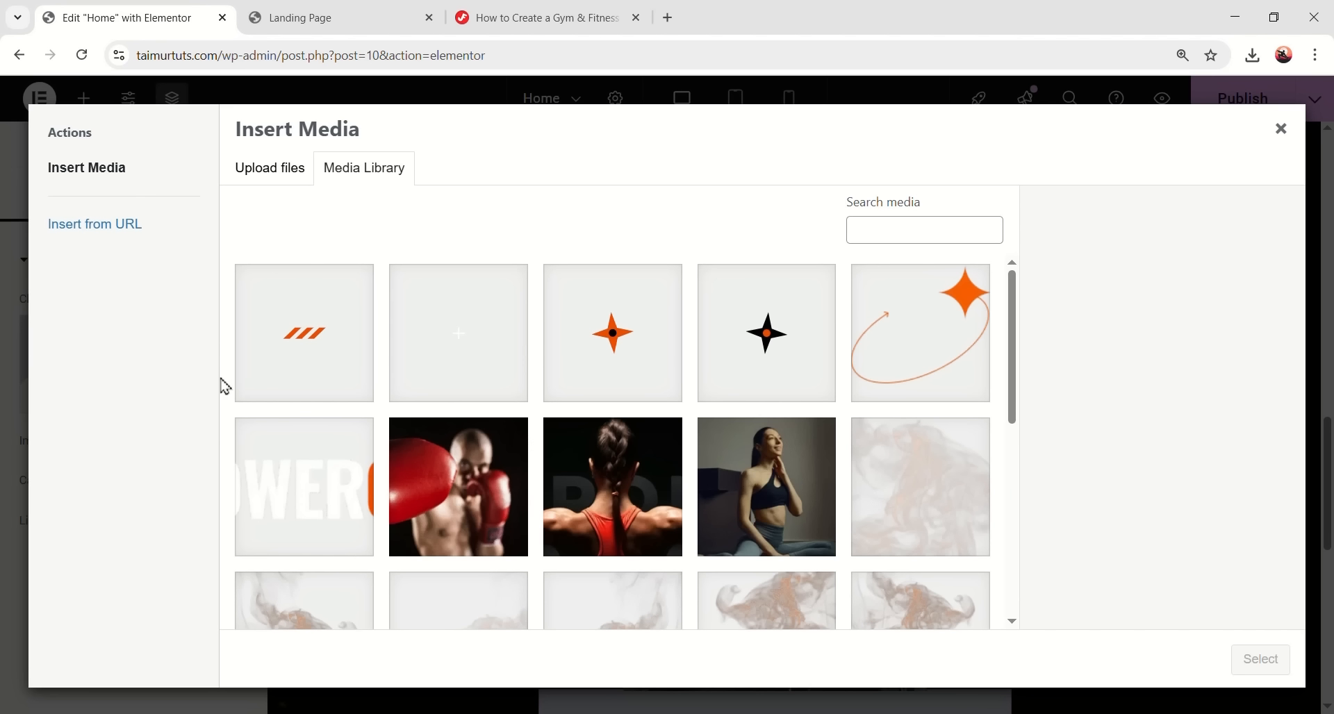
pyautogui.scroll(-3, 360, 387)
pyautogui.click(354, 403)
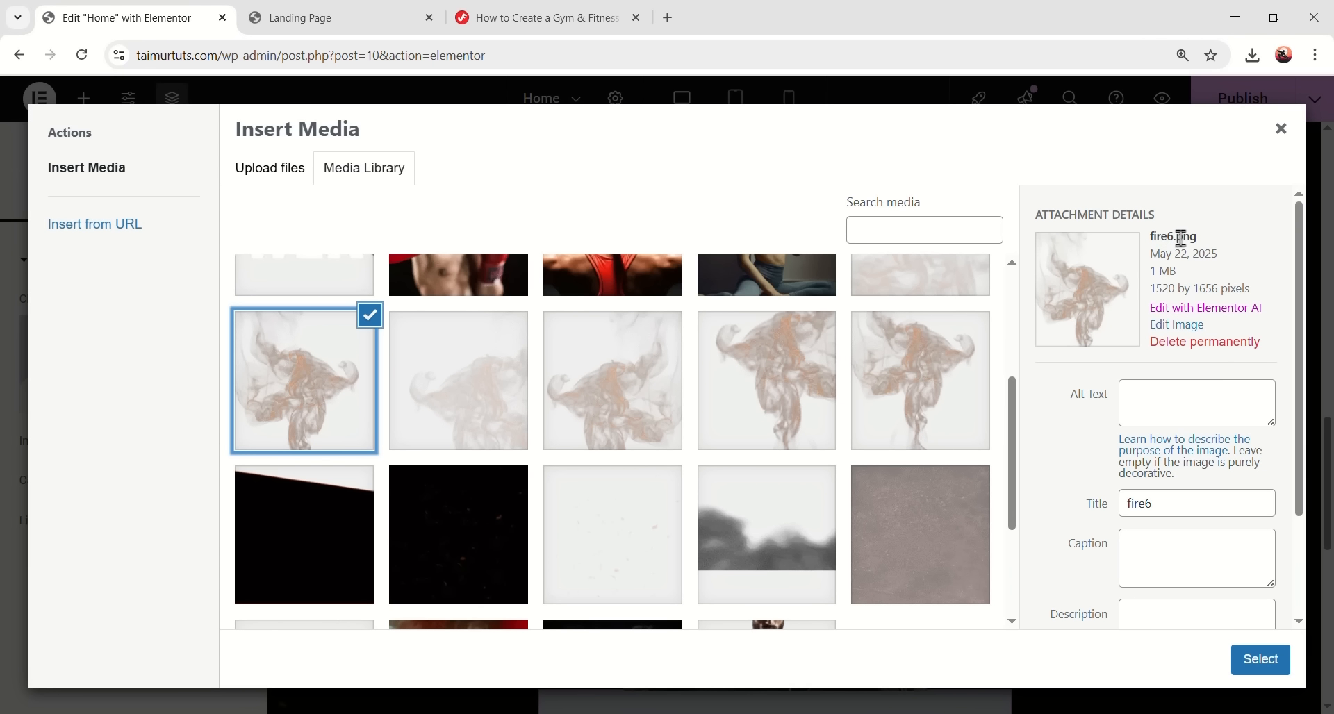
pyautogui.click(1260, 659)
# - Position the fire6 image absolutely at -229 px horizontal, 0 px vertical, with z-index -5
pyautogui.scroll(-6, 747, 551)
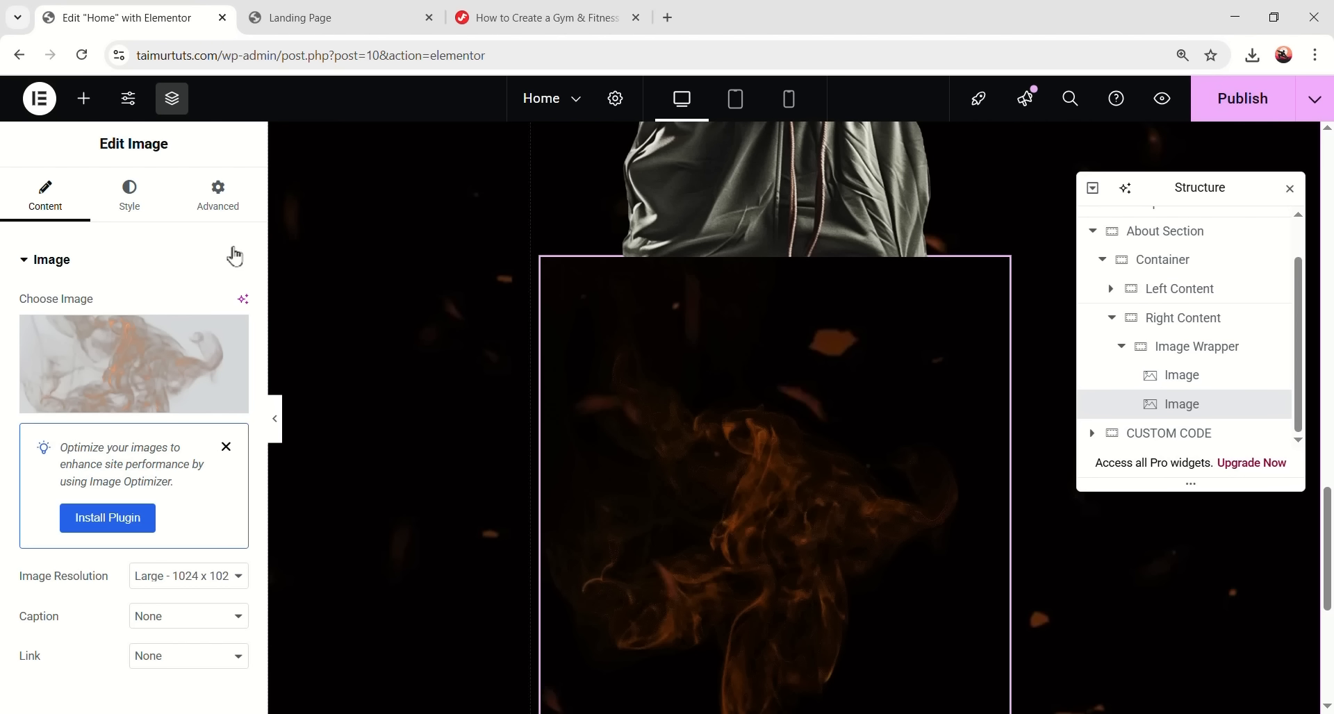
pyautogui.click(222, 198)
pyautogui.scroll(-4, 149, 461)
pyautogui.click(164, 438)
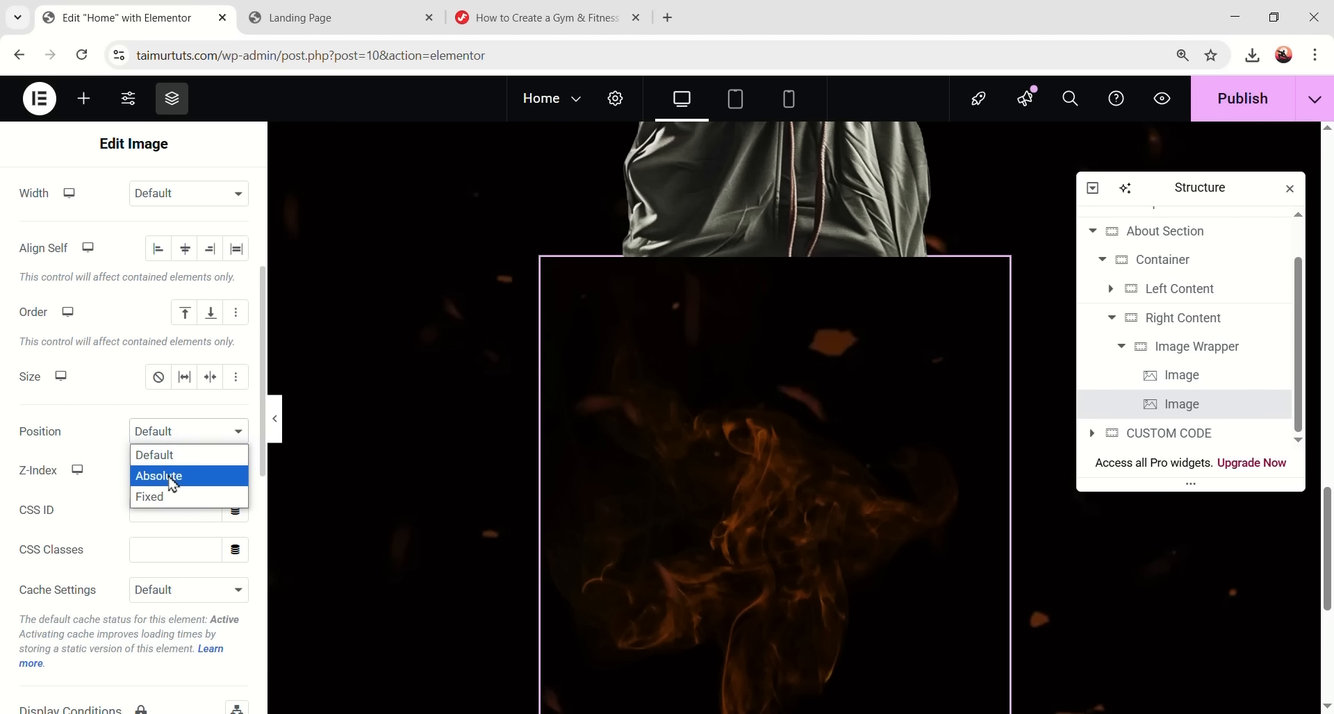
pyautogui.click(172, 476)
pyautogui.scroll(-2, 173, 484)
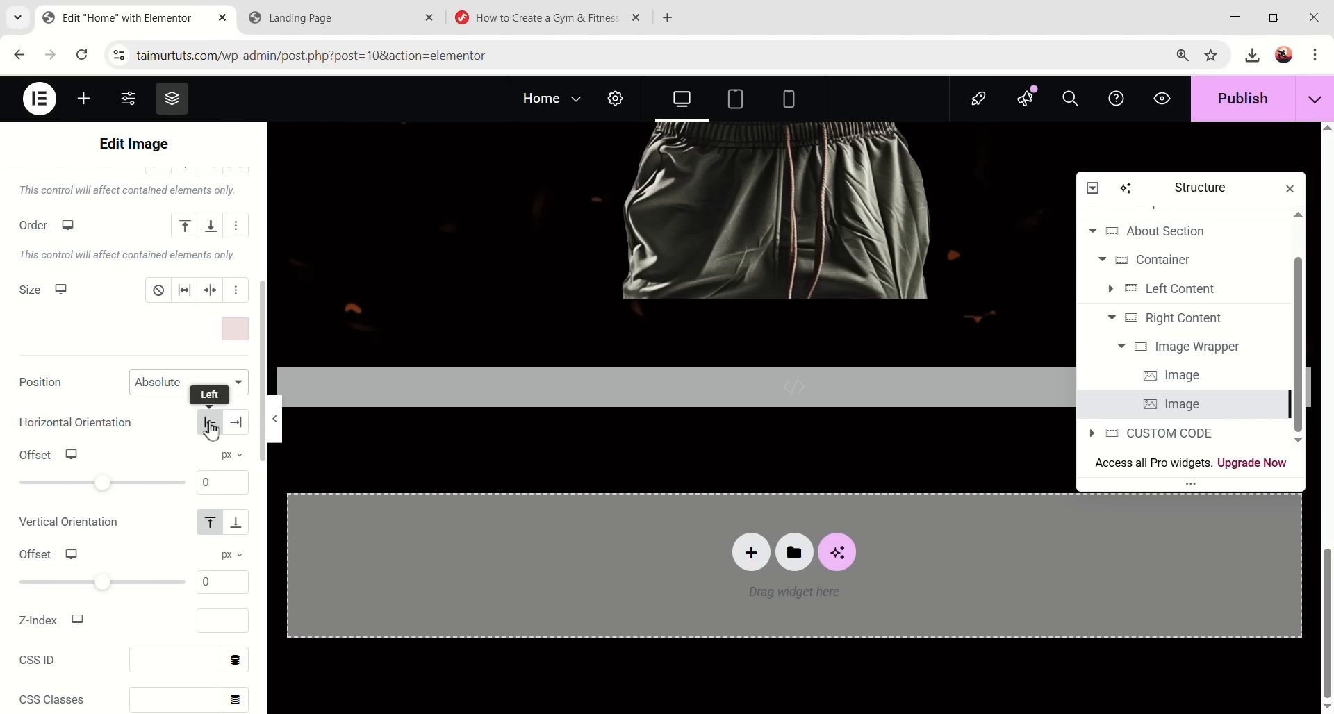
pyautogui.moveTo(215, 482); pyautogui.dragTo(189, 487)
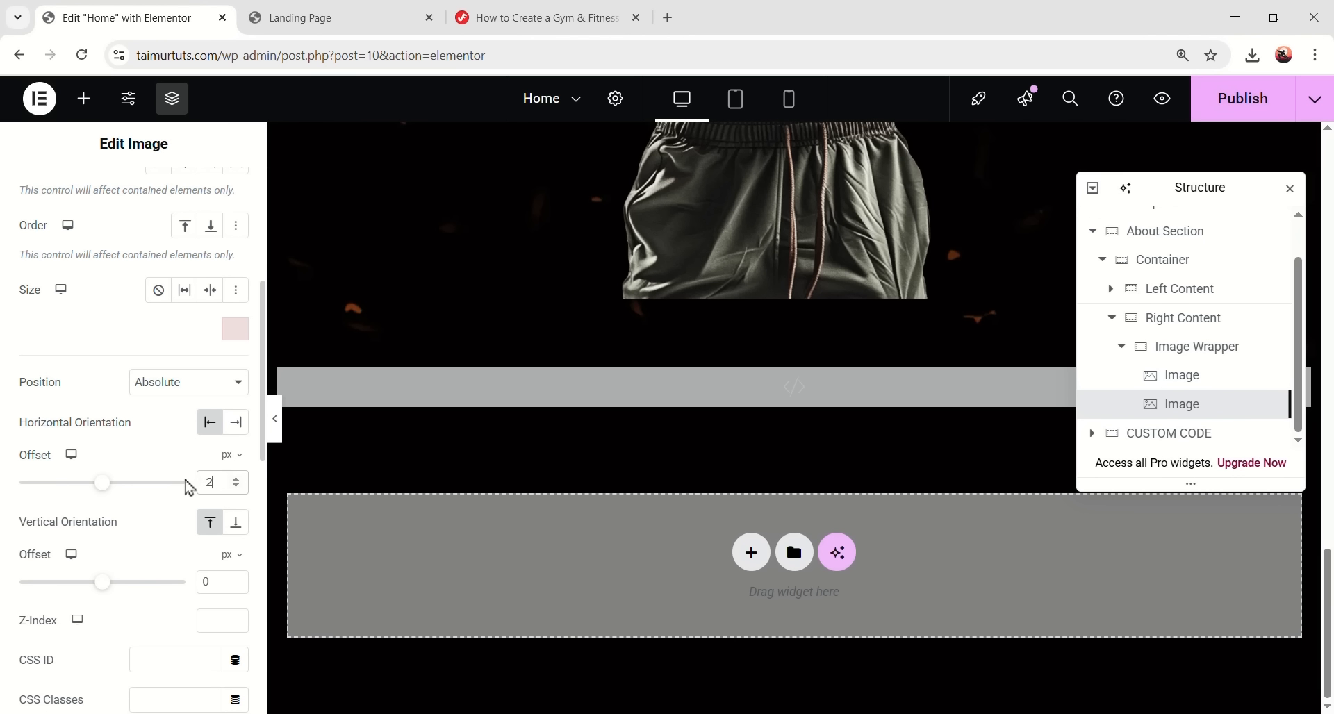
pyautogui.scroll(5, 530, 417)
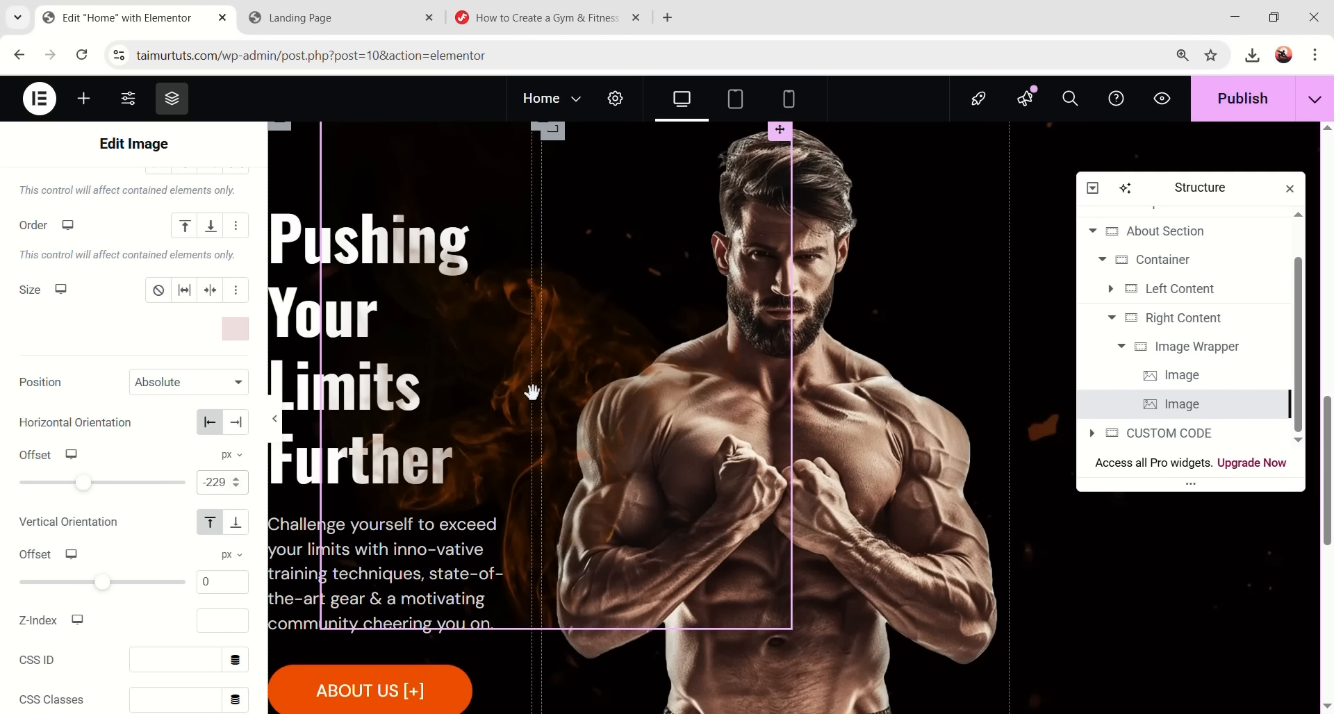
pyautogui.scroll(-1, 222, 451)
pyautogui.click(212, 494)
pyautogui.scroll(-1, 62, 487)
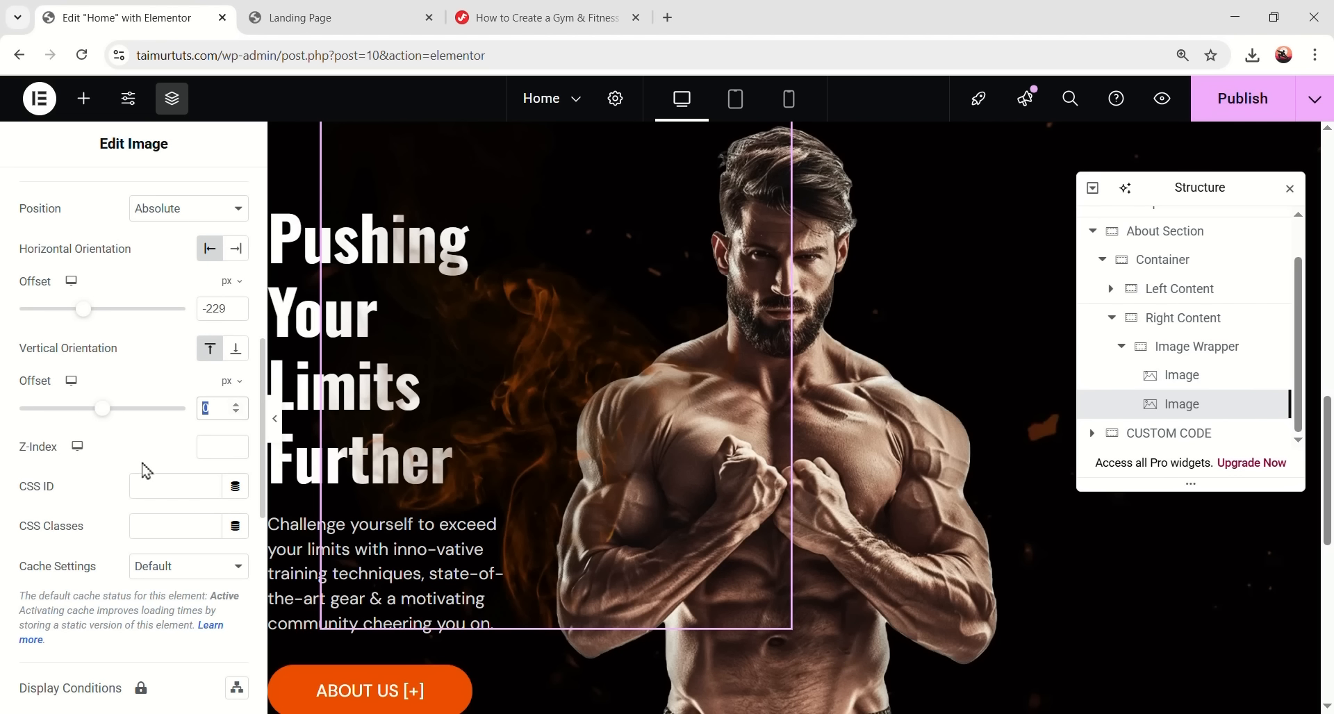
pyautogui.write('-5')
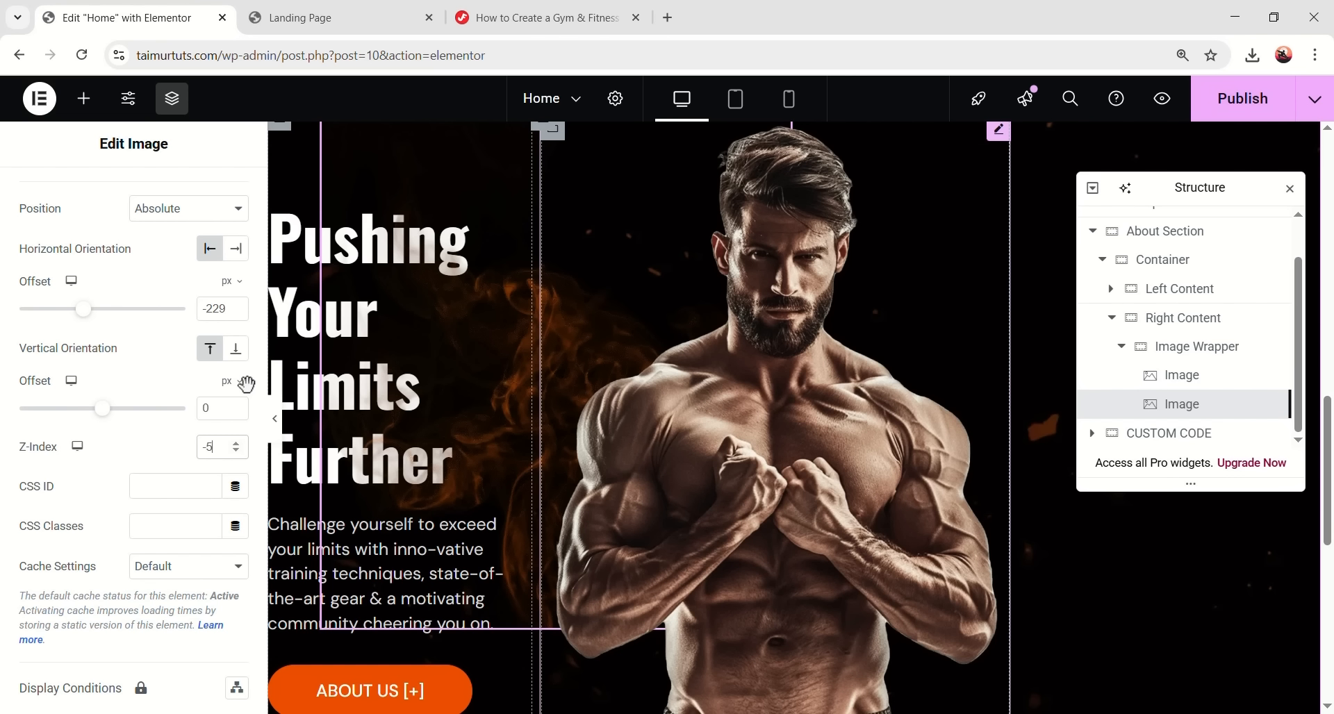
# - Add a new container after Image Wrapper and rename it 'Counter Wrapper'
pyautogui.click(1121, 347)
pyautogui.doubleClick(1174, 394)
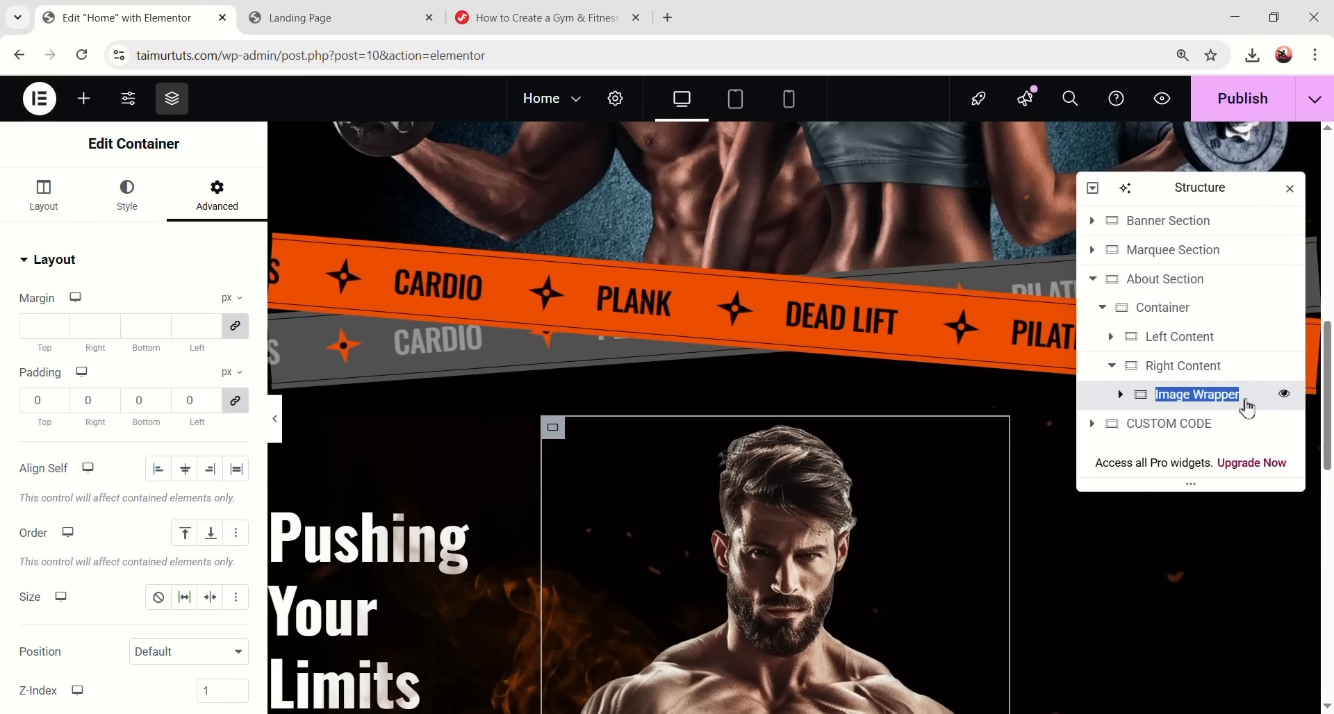
pyautogui.rightClick(1207, 395)
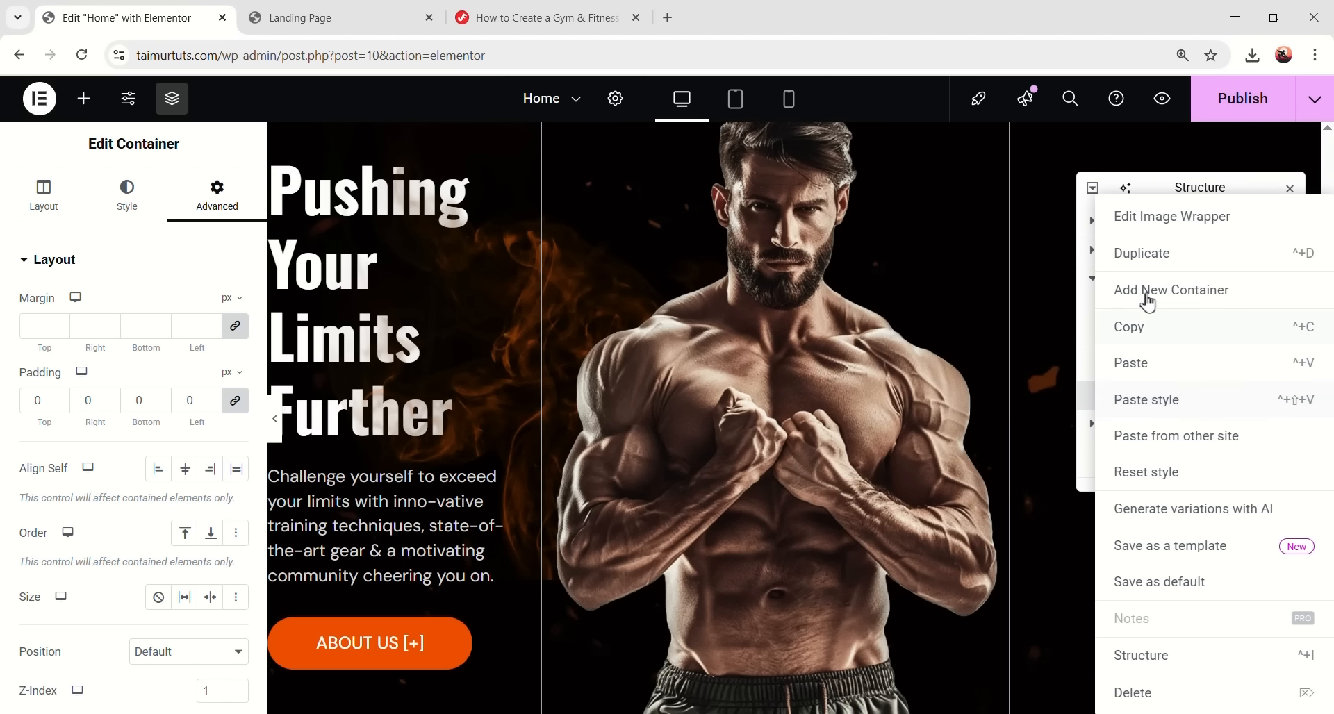
pyautogui.click(1191, 292)
pyautogui.doubleClick(1179, 425)
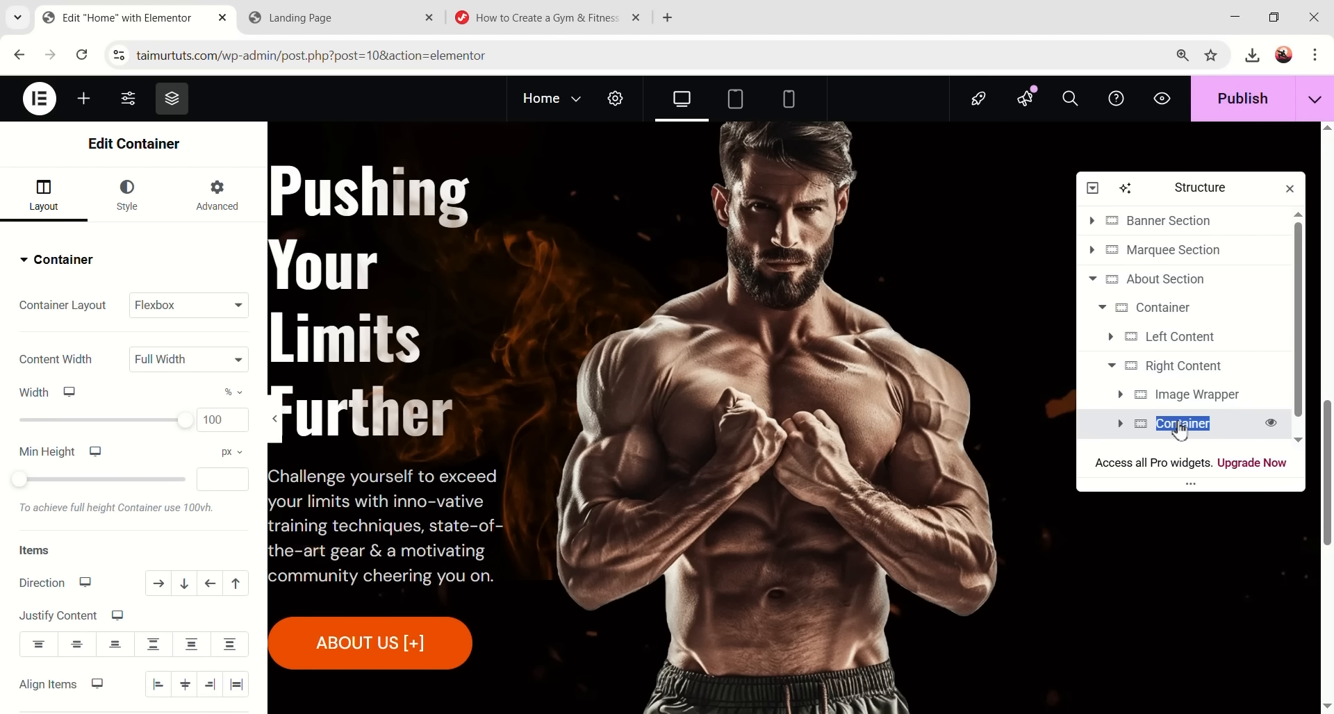
pyautogui.write('Counter Wrapper')
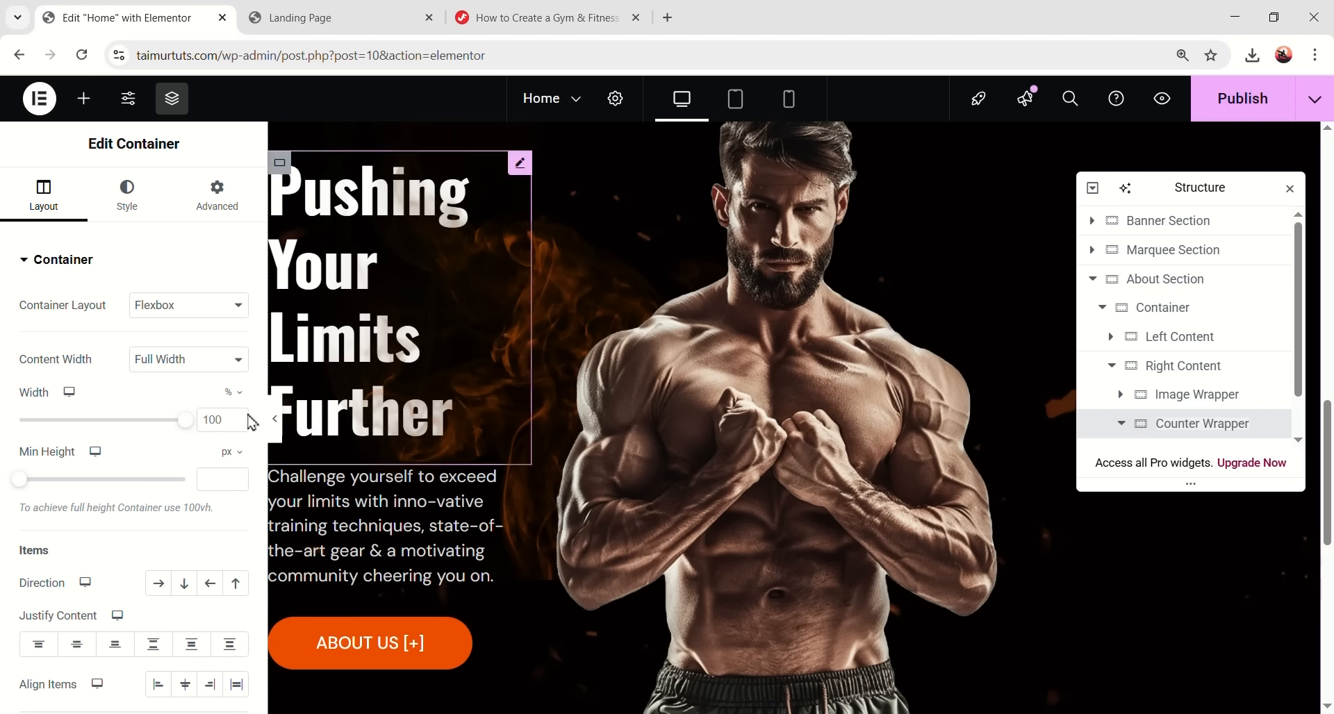
# - Set Counter Wrapper's width to 491 px with end-justified items and 30 px gaps
pyautogui.click(230, 395)
pyautogui.click(230, 393)
pyautogui.click(201, 419)
pyautogui.write('491')
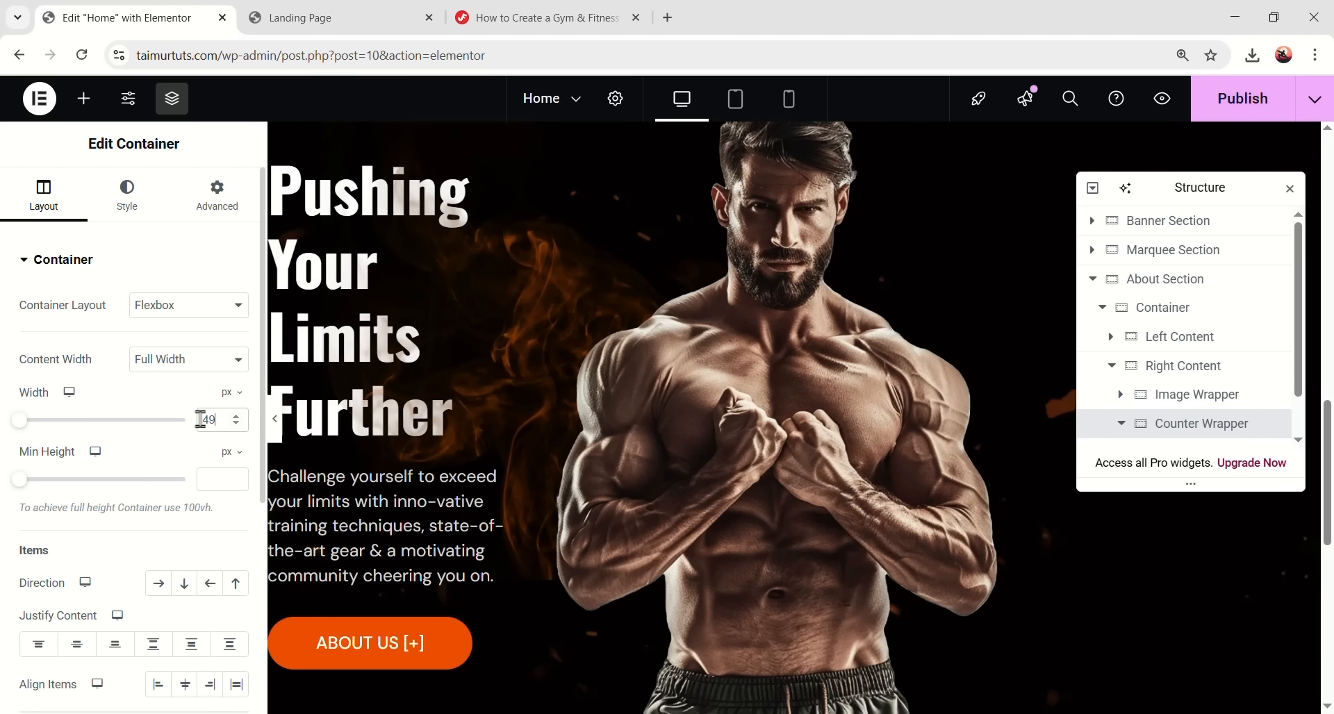
pyautogui.scroll(-3, 131, 586)
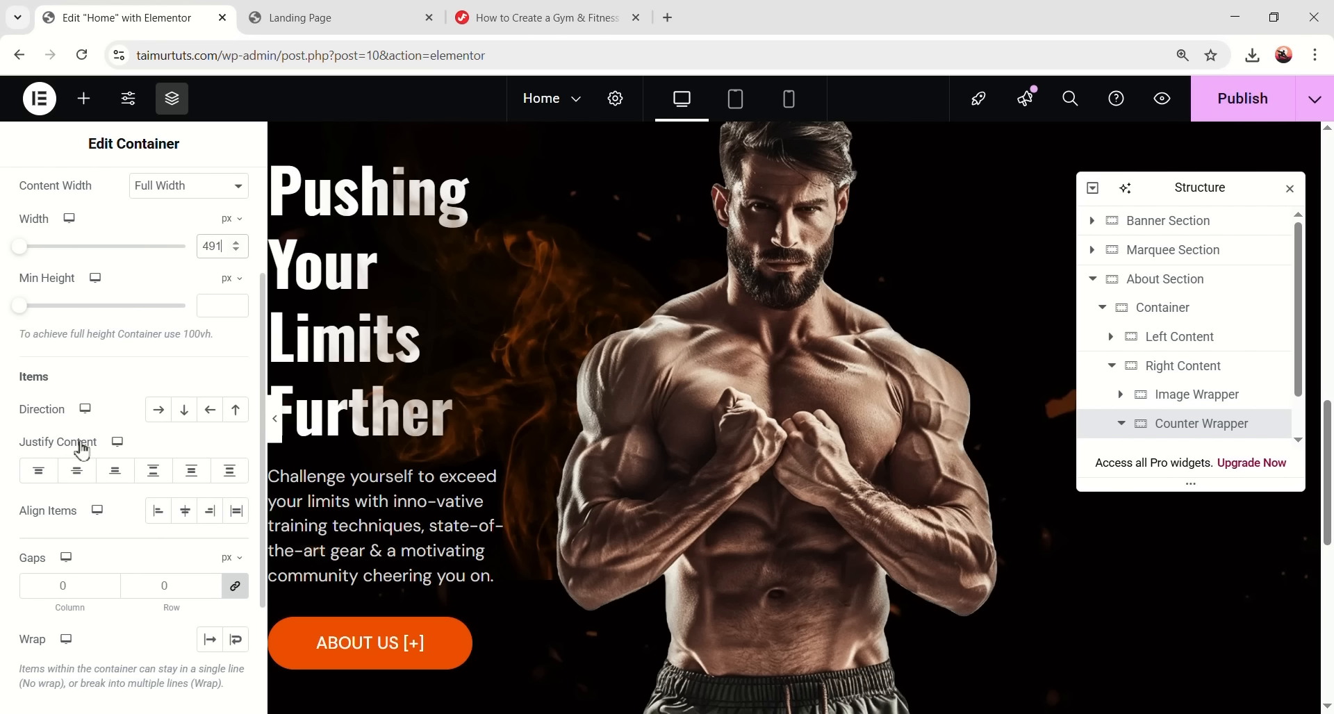
pyautogui.click(116, 472)
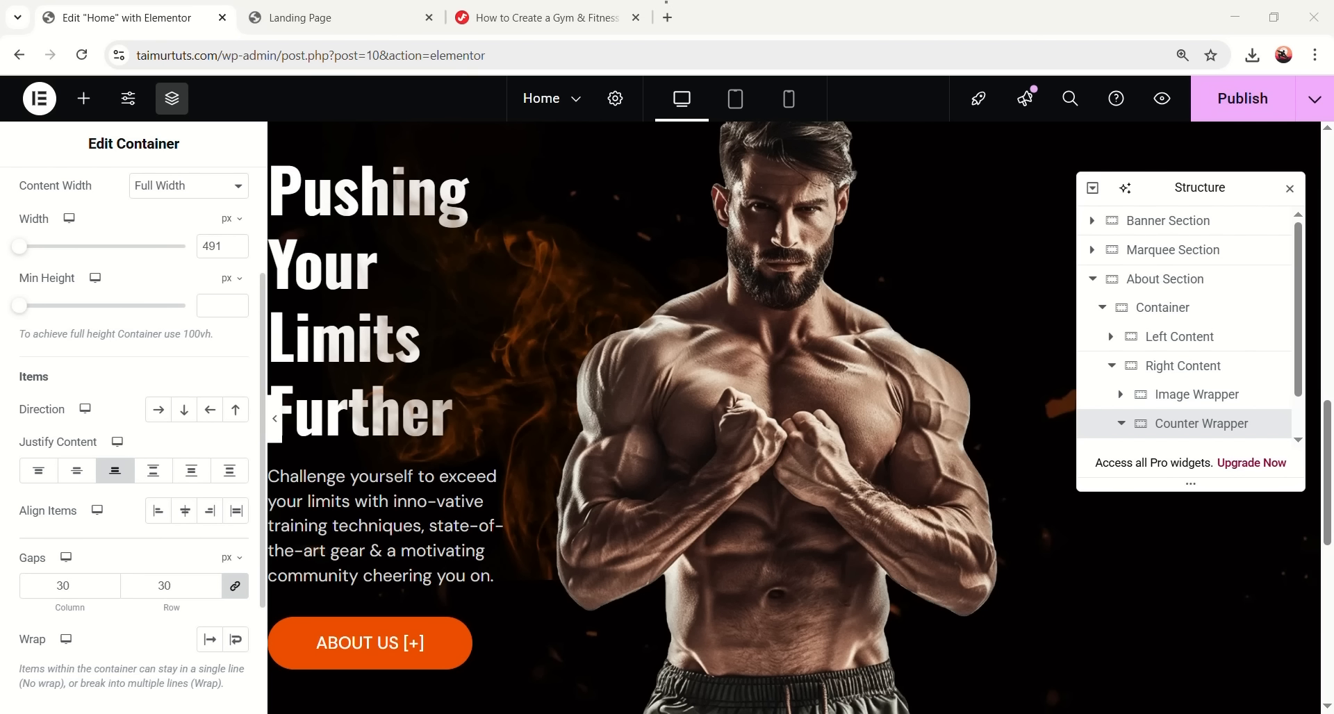
pyautogui.scroll(3, 222, 291)
# - Give Counter Wrapper a −173 px left margin and 82 px bottom padding
pyautogui.click(216, 198)
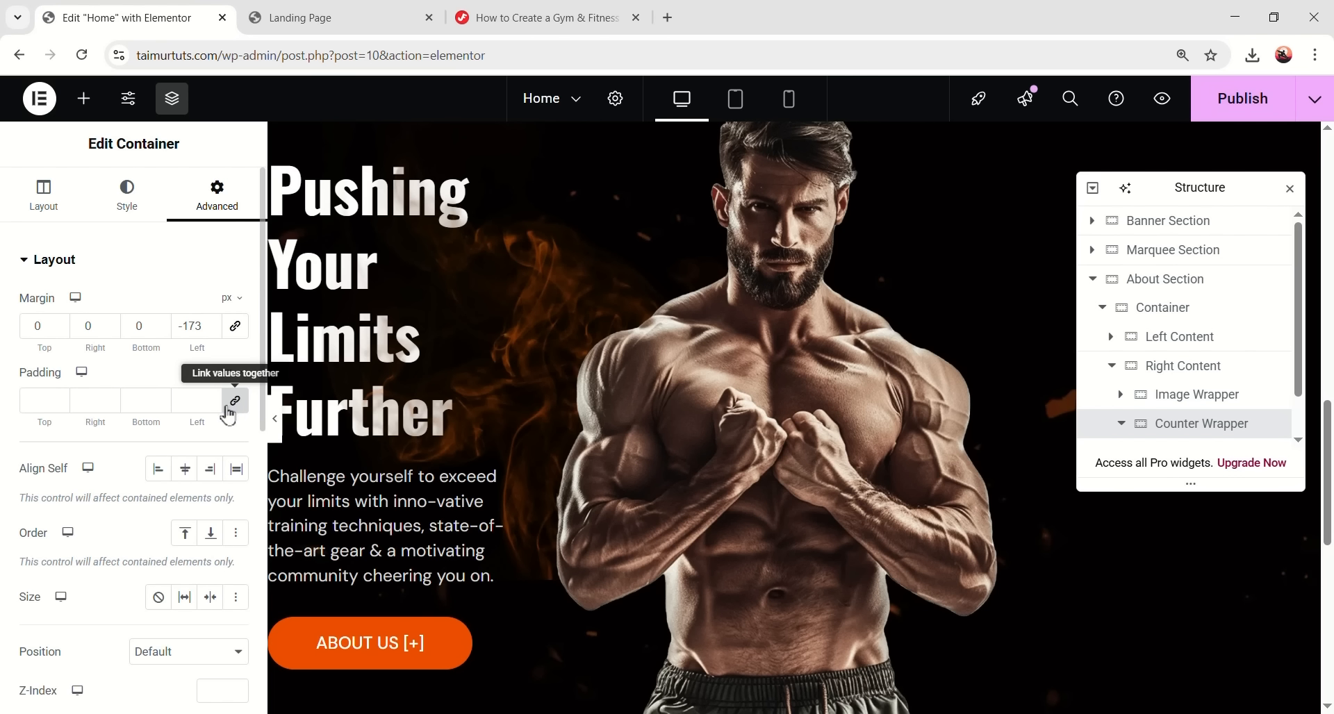
pyautogui.click(143, 400)
pyautogui.write('82')
pyautogui.click(995, 376)
pyautogui.scroll(-5, 1048, 381)
pyautogui.scroll(3, 852, 415)
pyautogui.scroll(-3, 853, 417)
pyautogui.click(1187, 418)
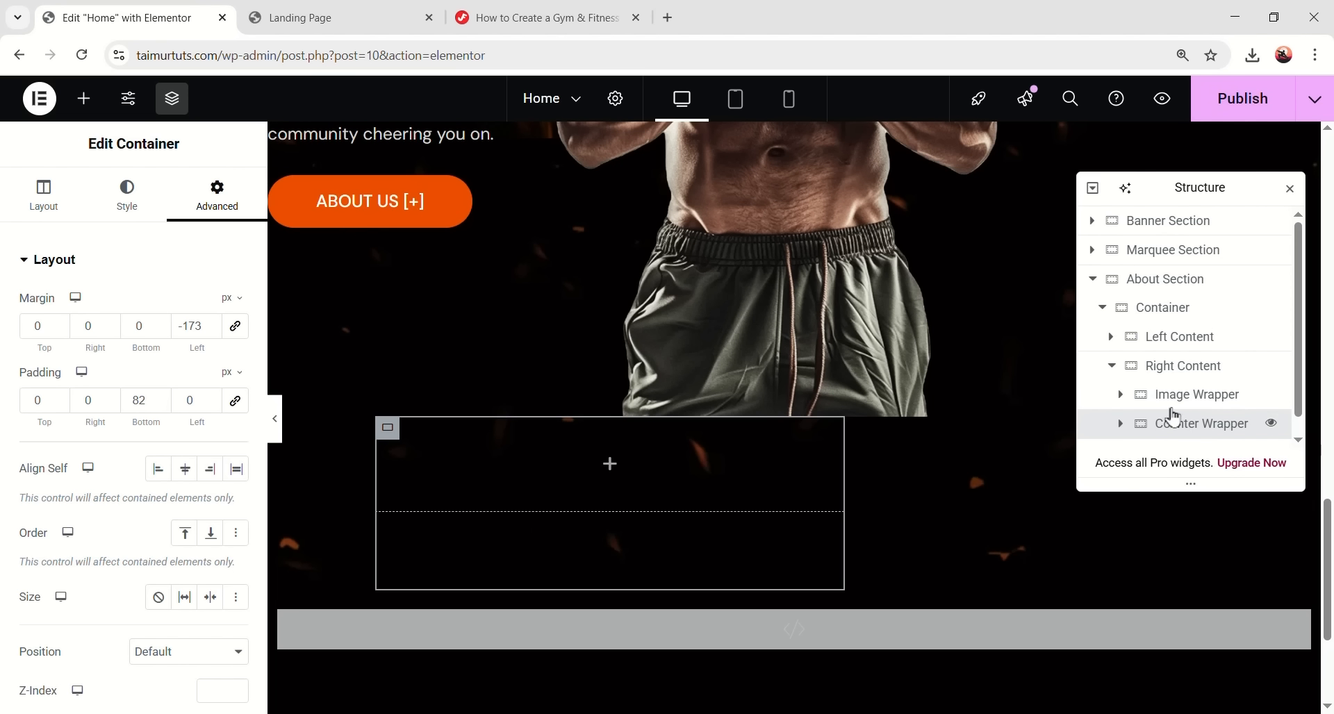
pyautogui.click(1197, 379)
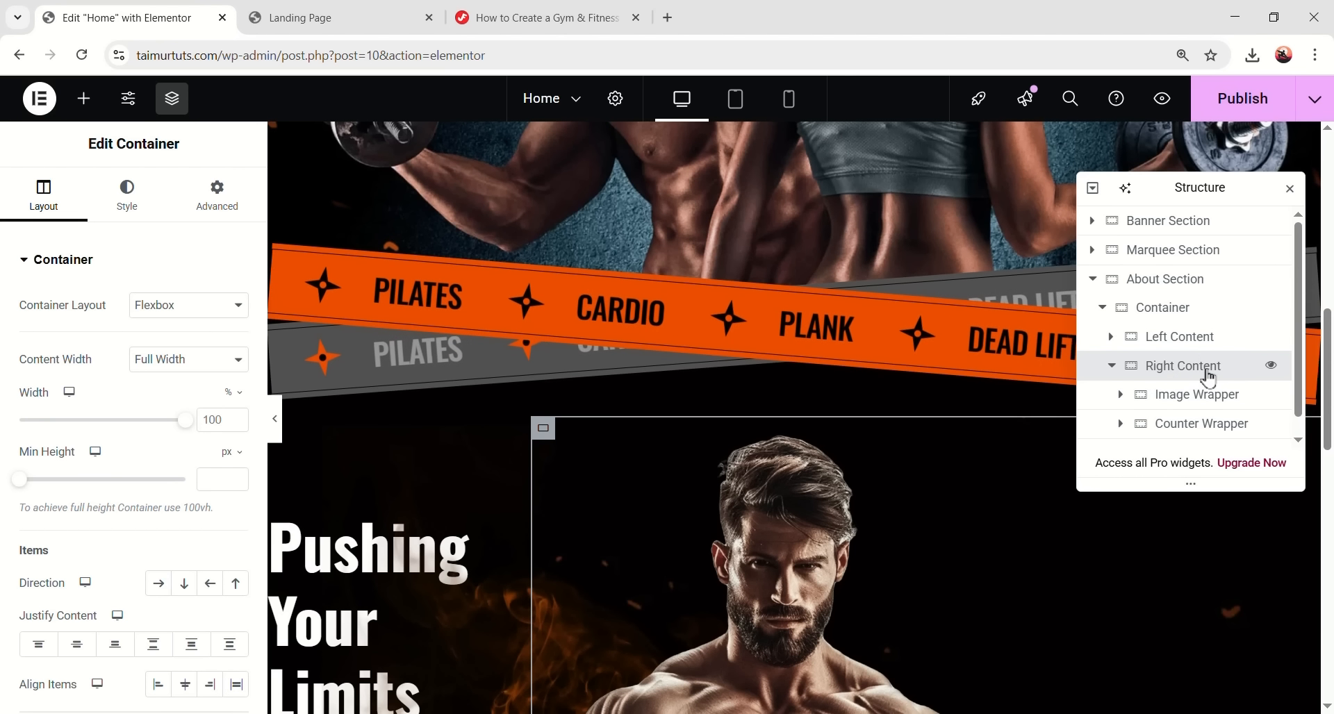
# - Set Right Content's direction to Row so its children sit side by side
pyautogui.click(159, 583)
pyautogui.click(1174, 424)
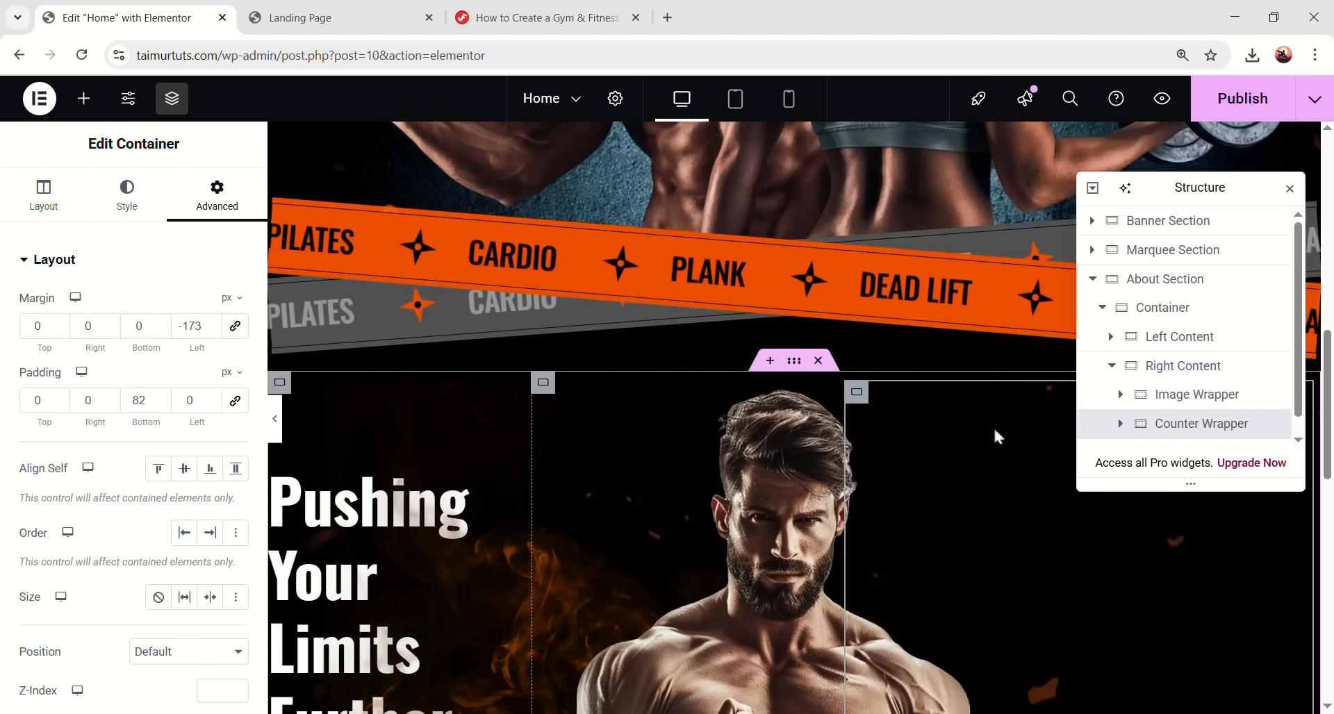
pyautogui.scroll(-5, 942, 458)
pyautogui.scroll(1, 1052, 480)
pyautogui.scroll(-1, 1057, 485)
pyautogui.moveTo(1197, 190); pyautogui.dragTo(504, 206)
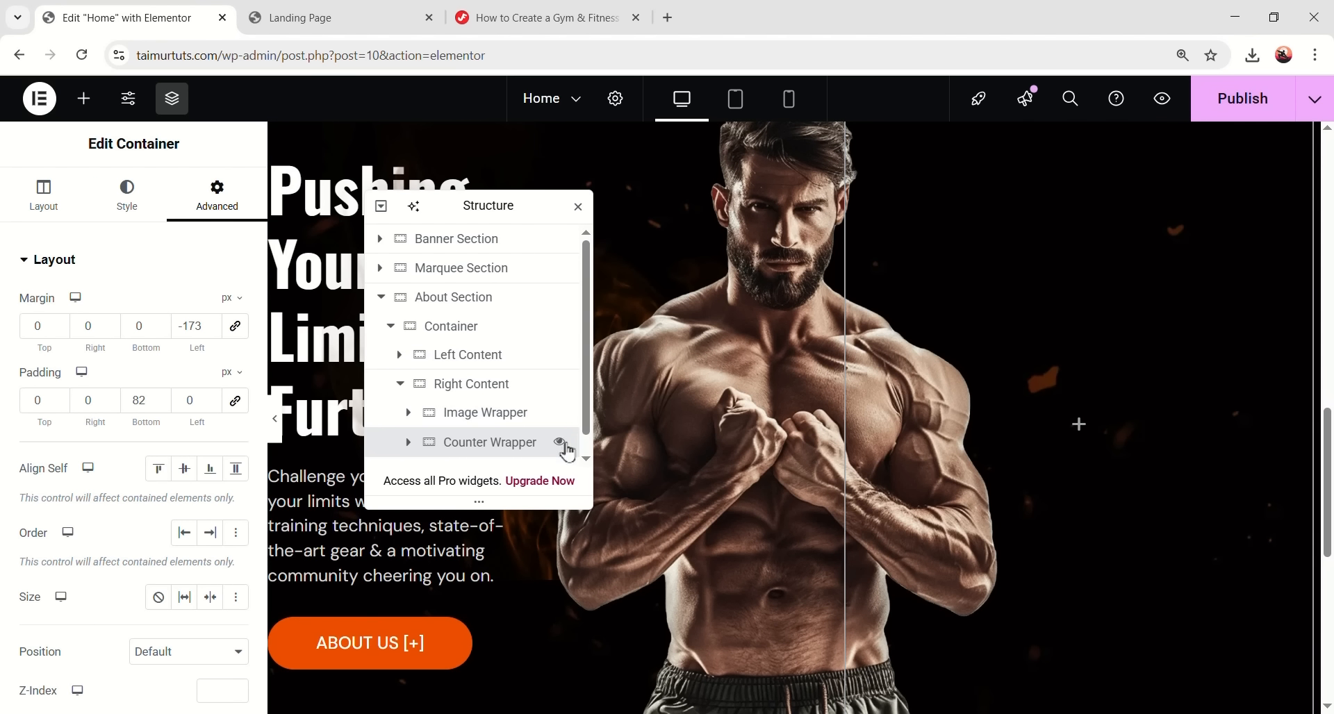
# - Add a new container inside Counter Wrapper and rename it 'Item'
pyautogui.click(83, 99)
pyautogui.moveTo(71, 350); pyautogui.dragTo(1066, 386)
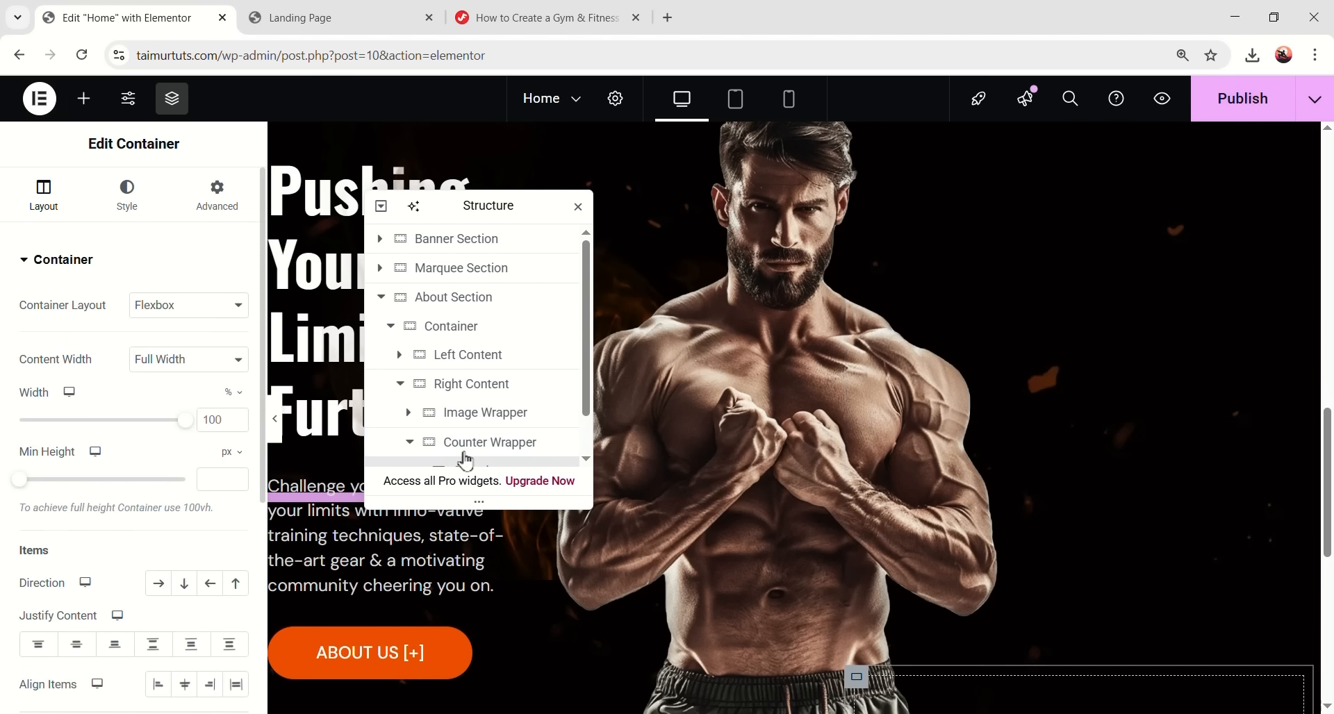
pyautogui.scroll(-1, 495, 427)
pyautogui.doubleClick(480, 423)
pyautogui.write('Item')
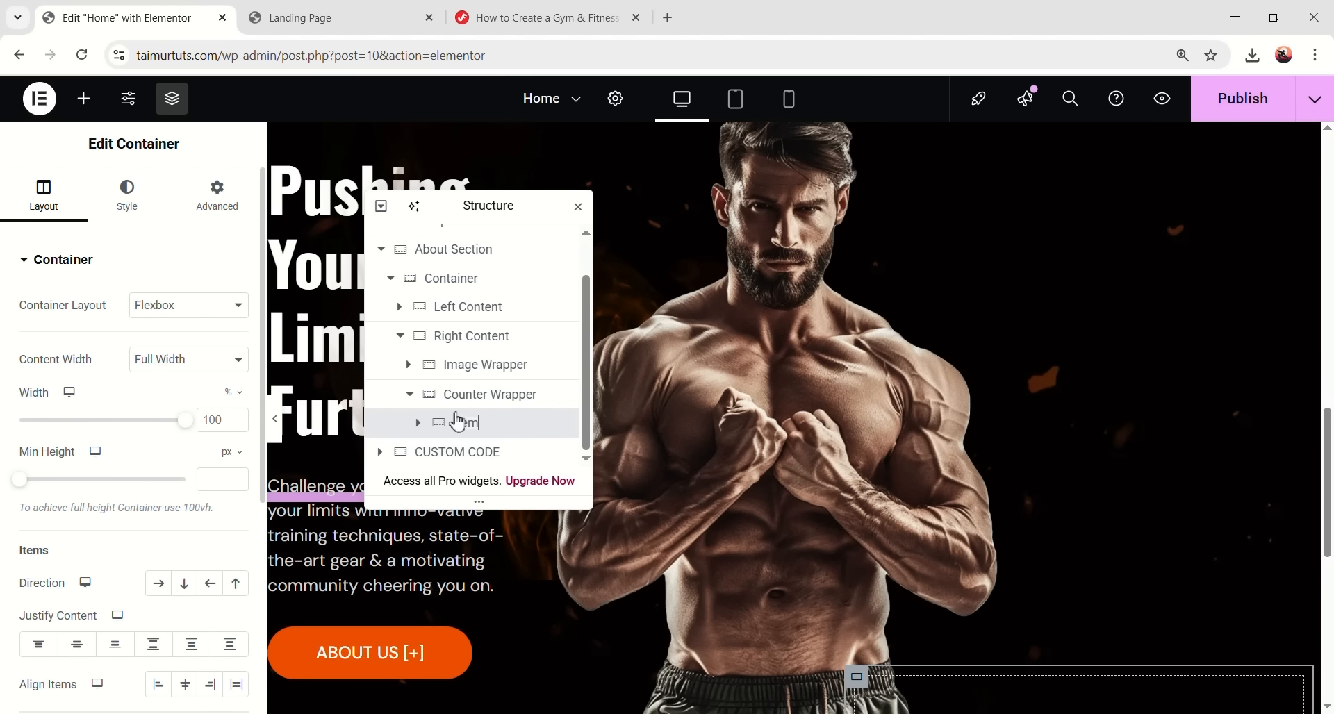
# - Give the Item container a classic solid background
pyautogui.scroll(-3, 873, 440)
pyautogui.scroll(-3, 874, 440)
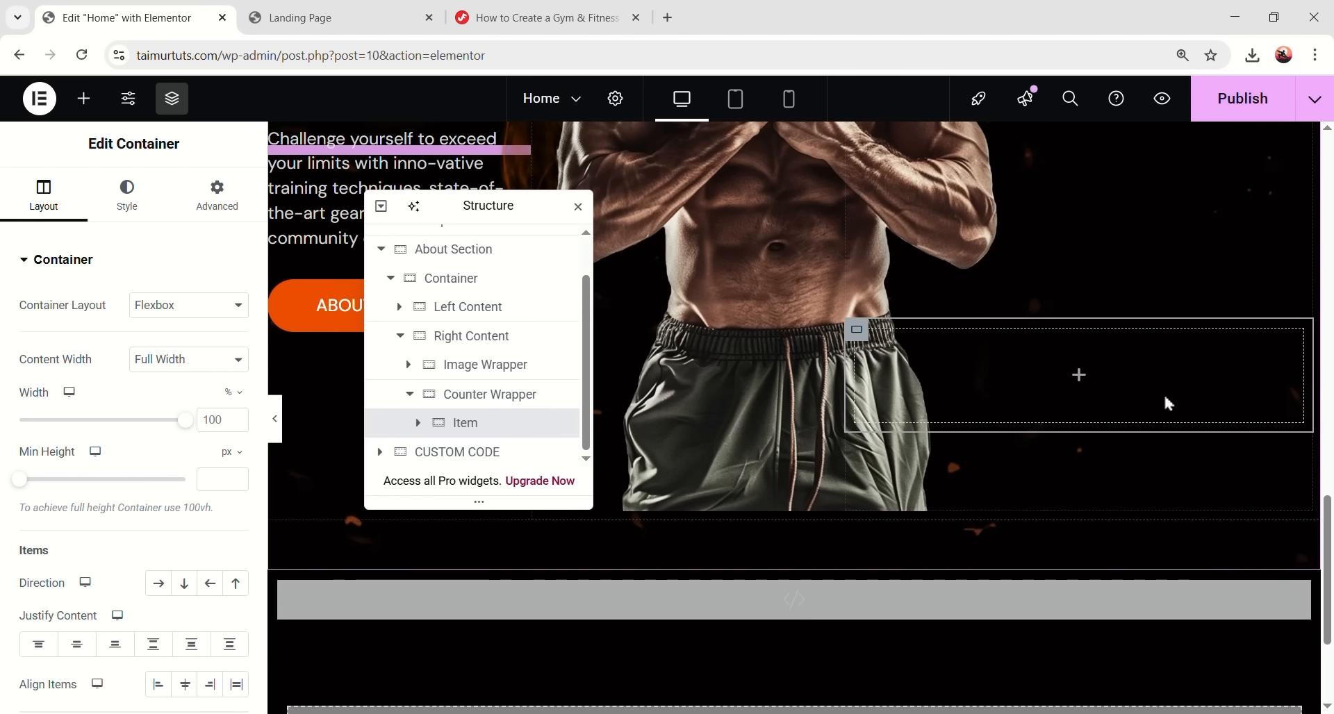
pyautogui.click(126, 198)
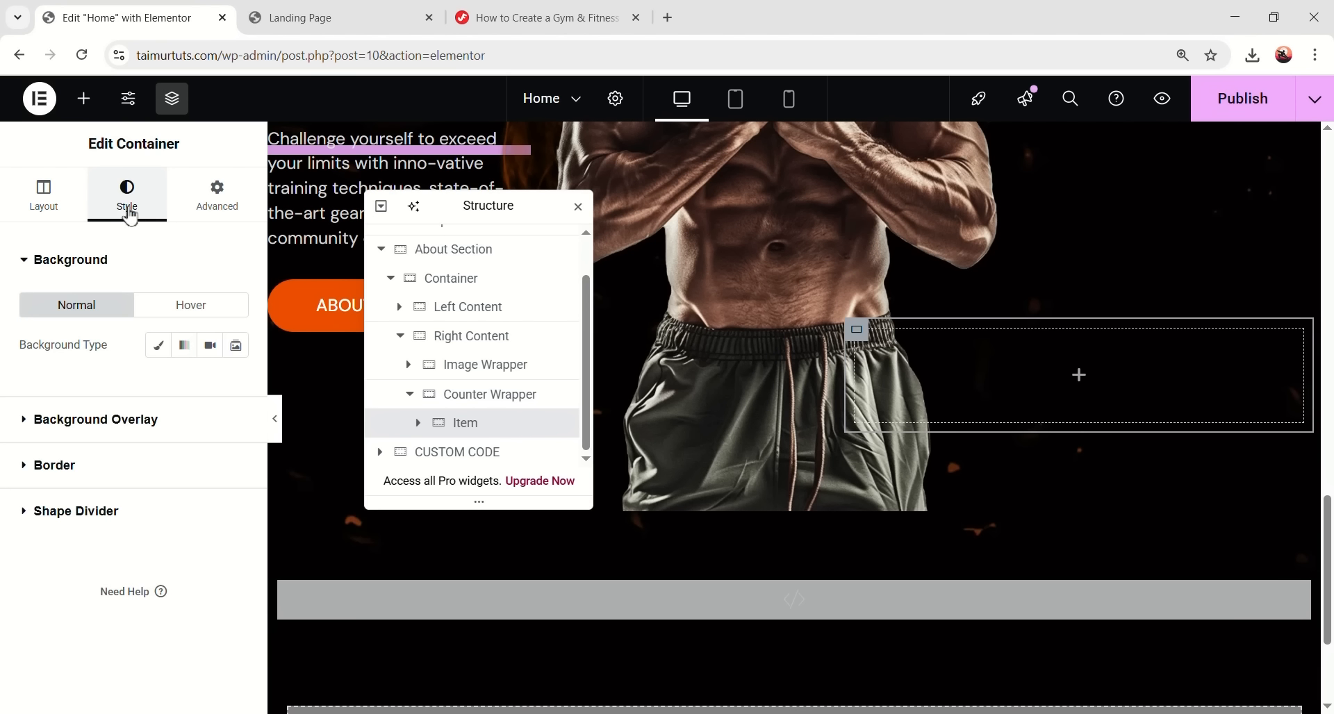
pyautogui.click(158, 345)
# - Change the Item background colour from #fa6d01 to translucent #FA6D011A
pyautogui.click(236, 384)
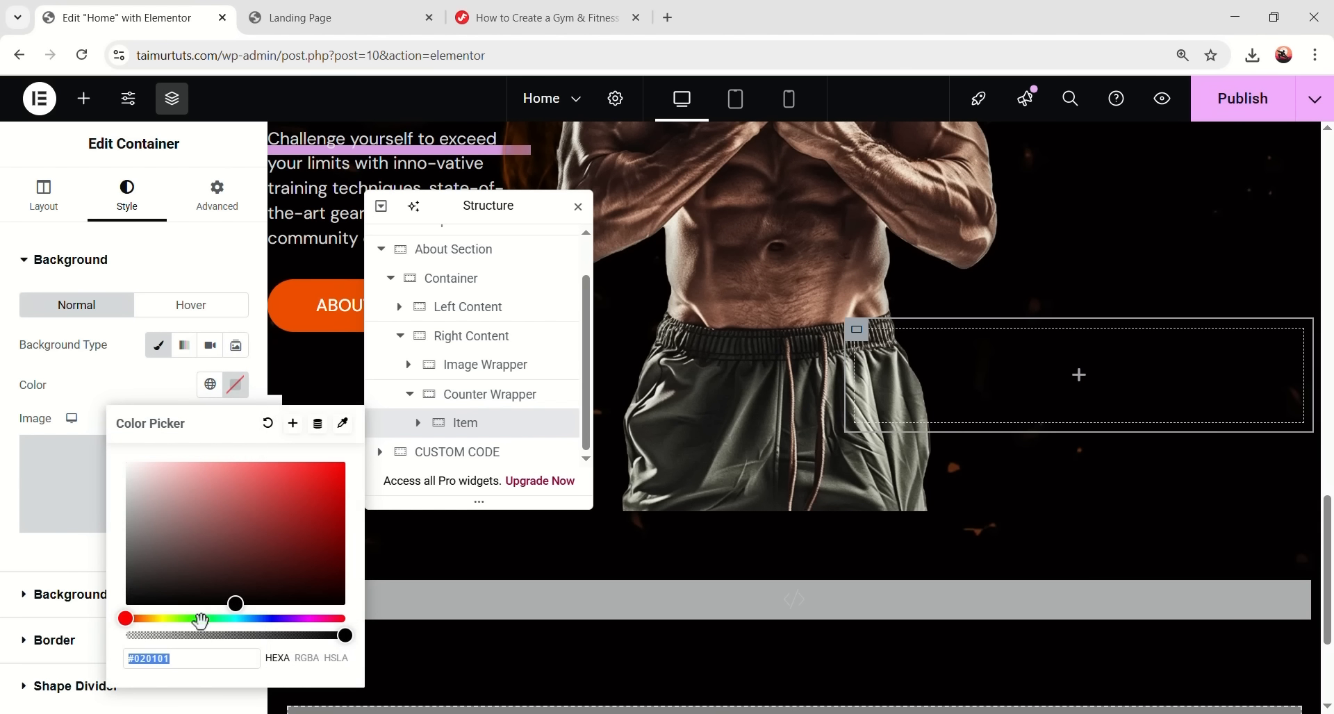
pyautogui.write('#fa6d01')
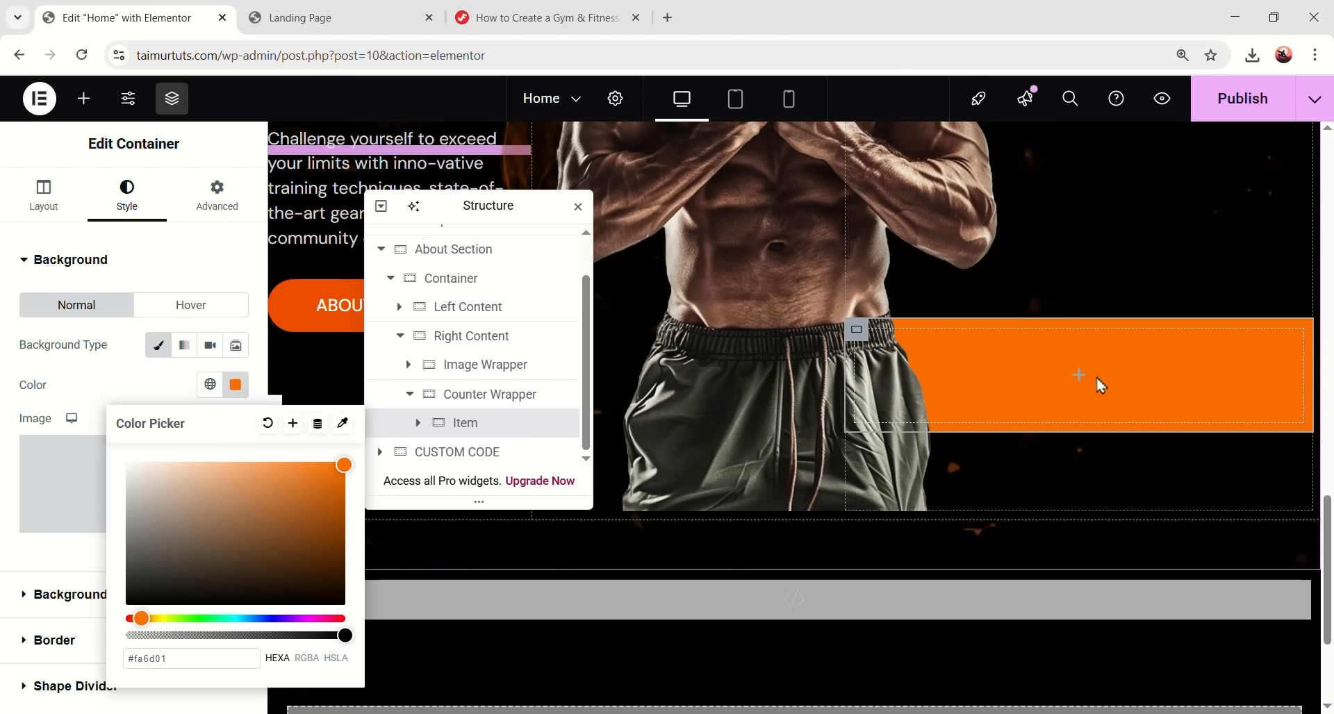
pyautogui.moveTo(344, 637); pyautogui.dragTo(171, 636)
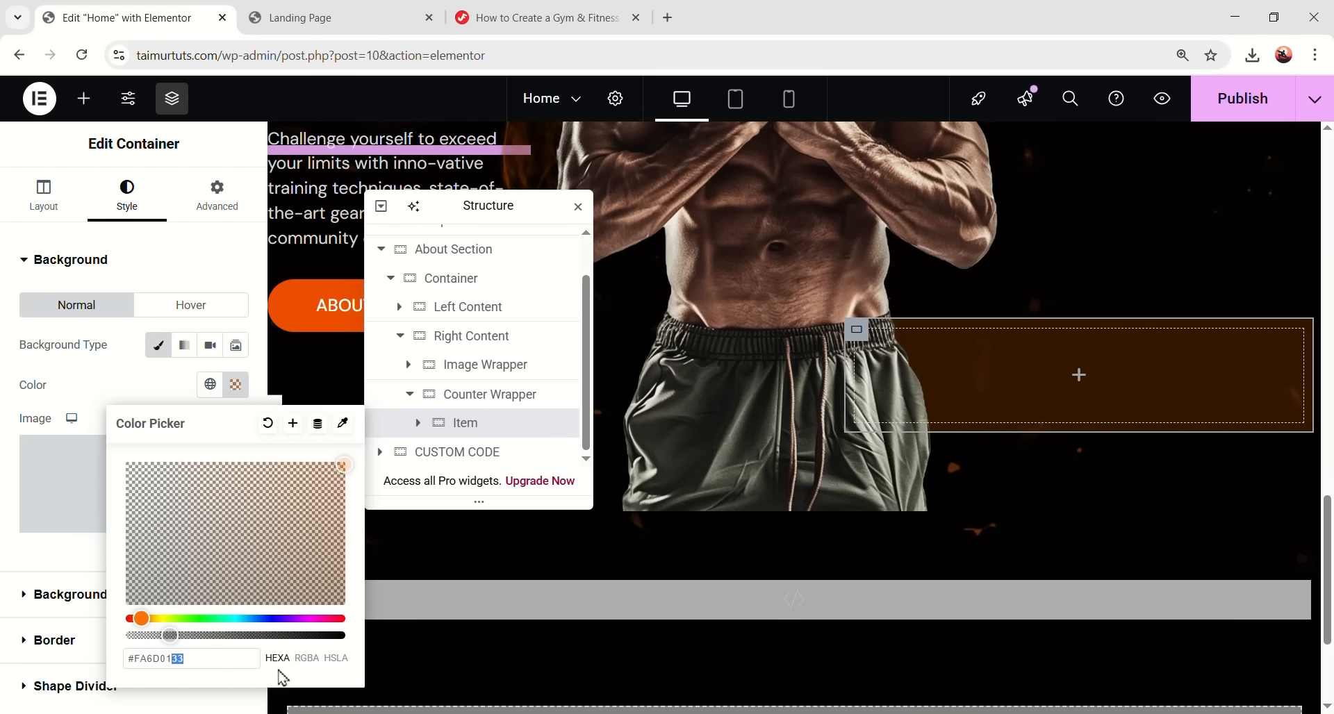
pyautogui.press('BackSpace')
pyautogui.write('1')
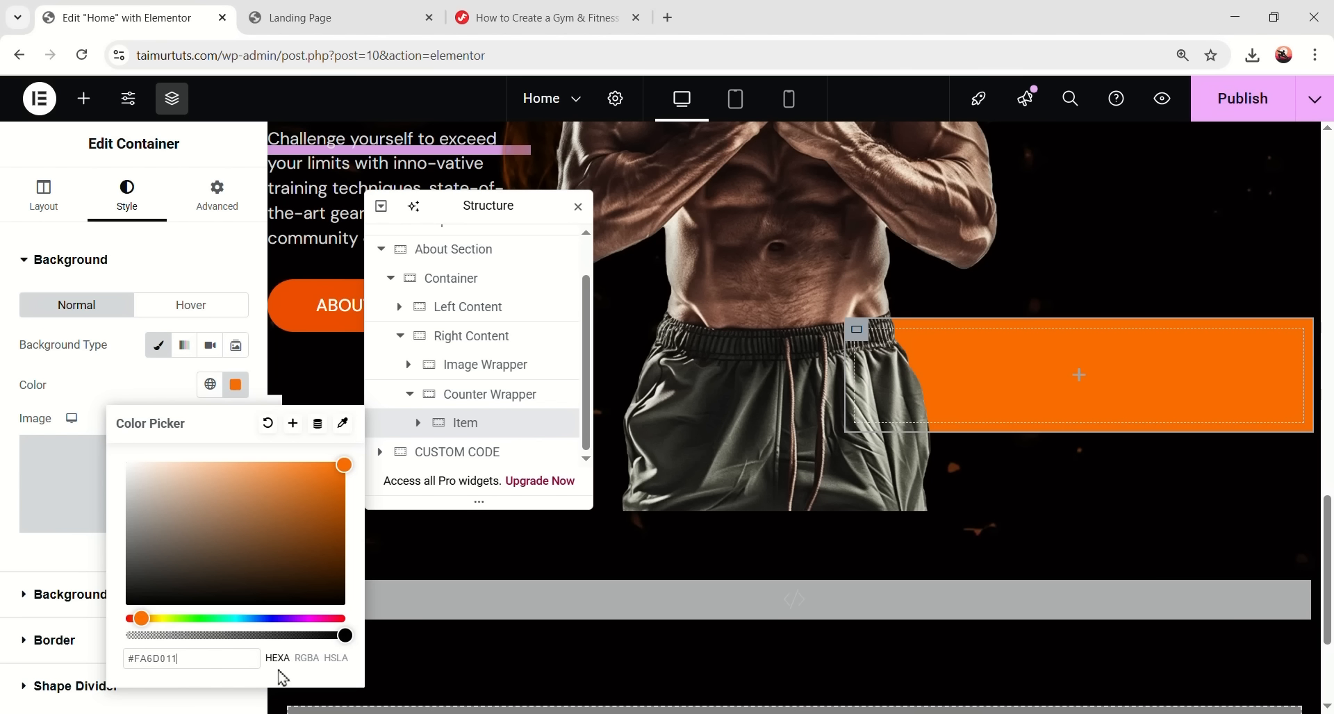
pyautogui.write('A')
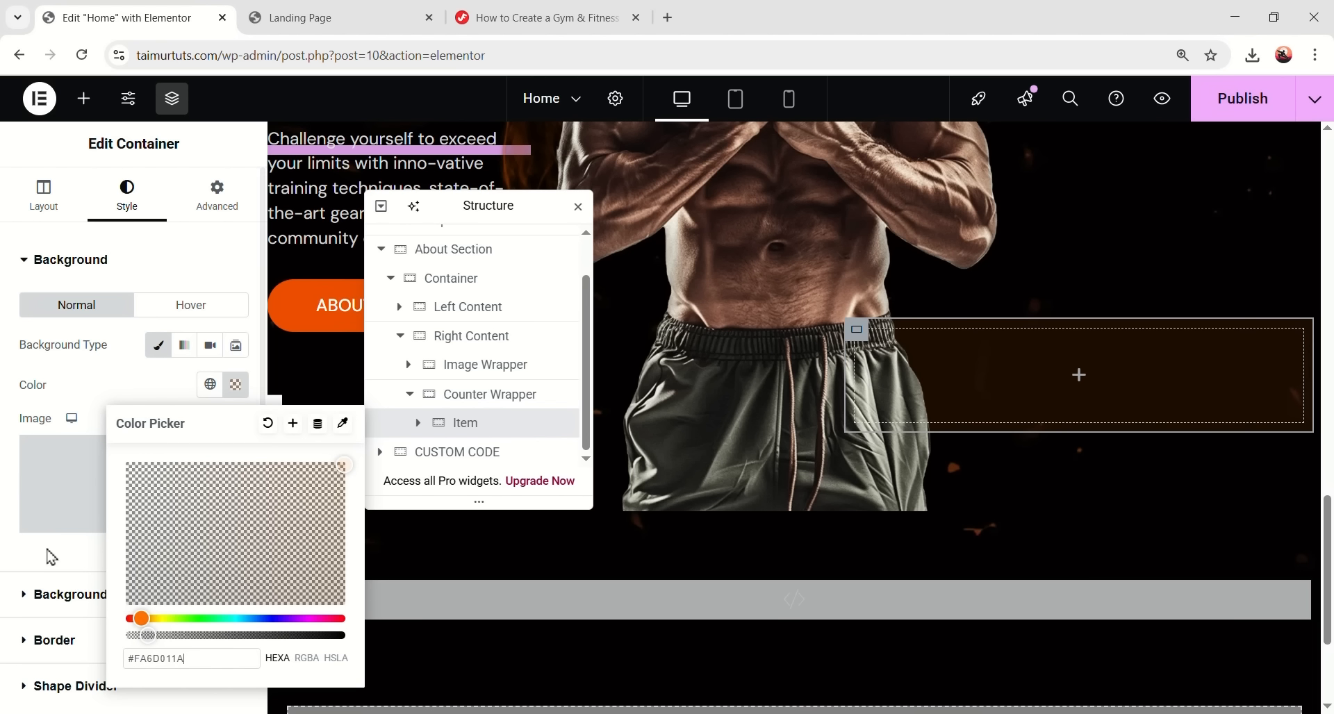
pyautogui.click(49, 553)
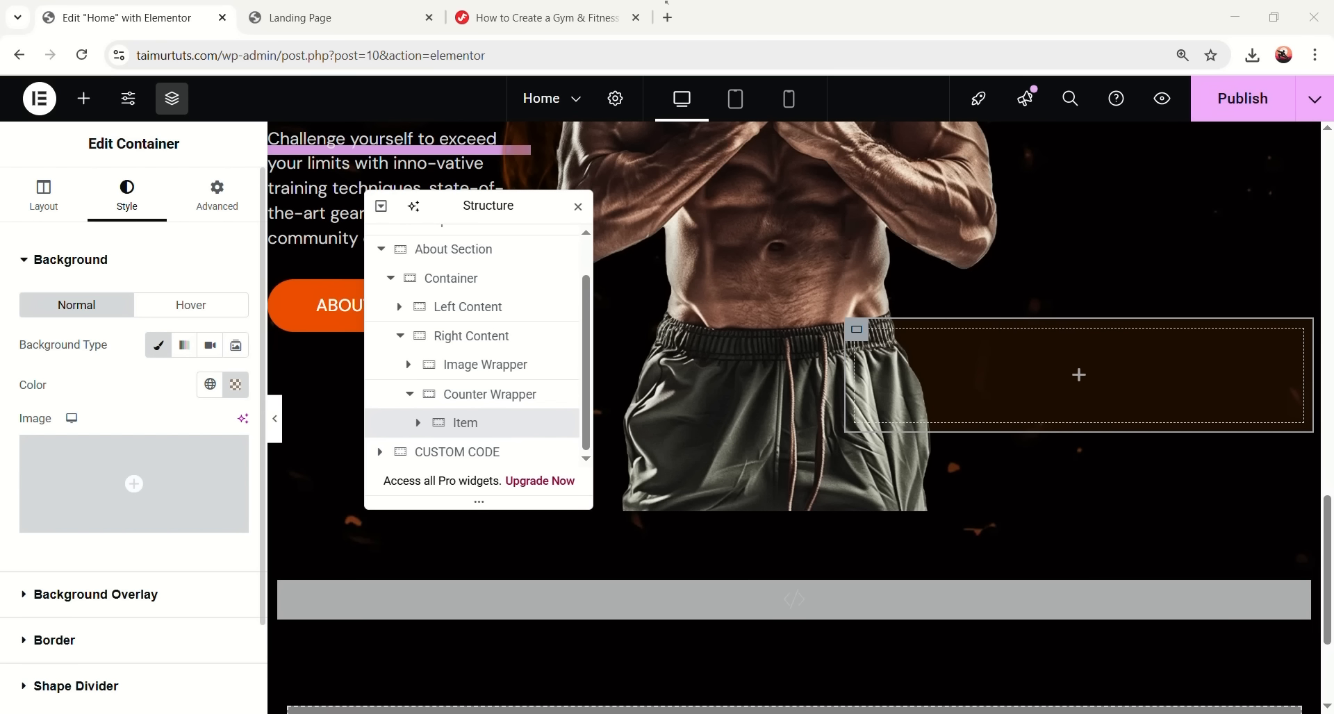
# - Give the Item a solid 4 px bottom border in global Orange with 20 px corner radius
pyautogui.scroll(-2, 69, 515)
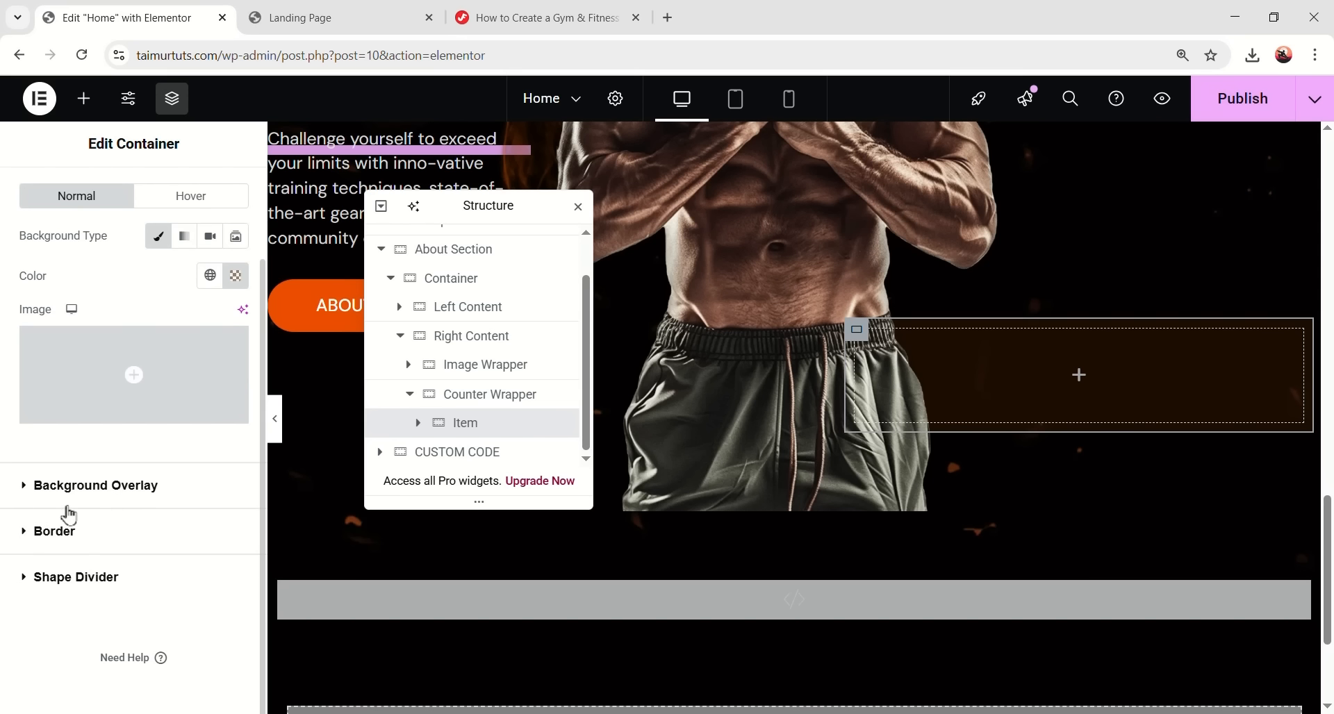
pyautogui.click(208, 531)
pyautogui.click(164, 436)
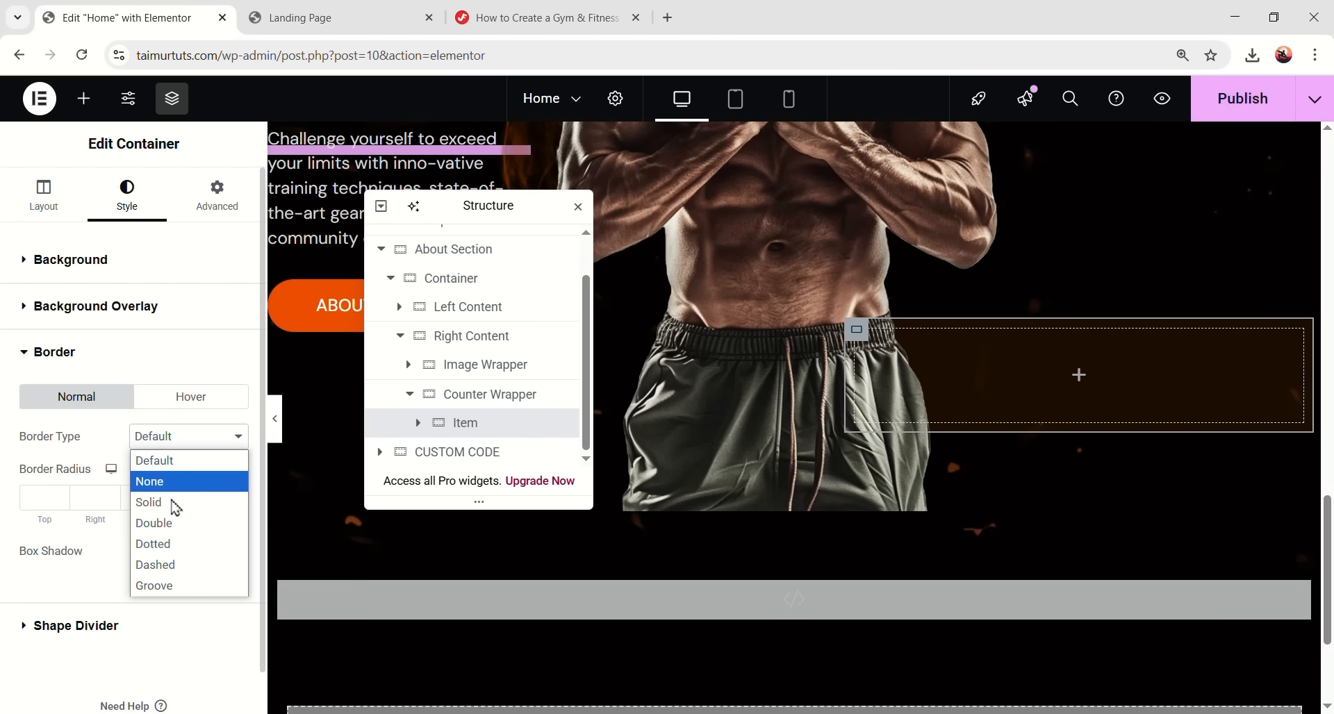
pyautogui.click(173, 506)
pyautogui.click(240, 500)
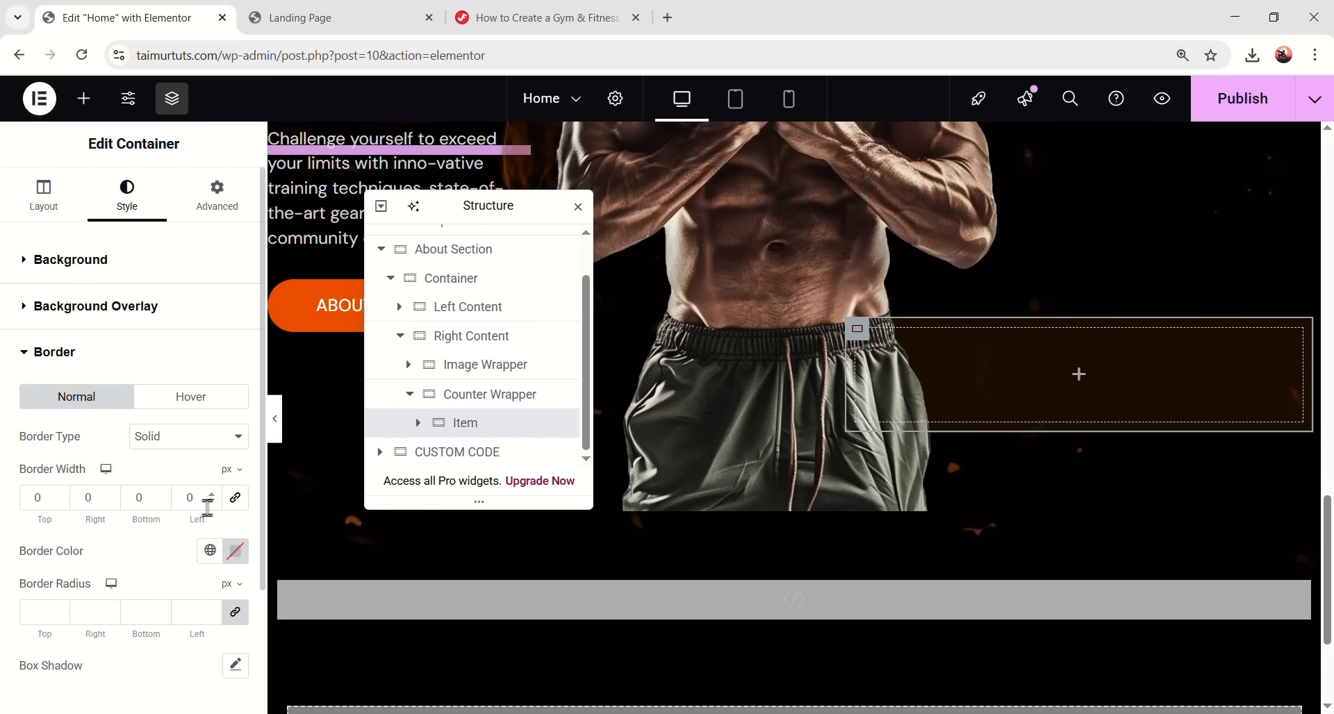
pyautogui.write('4')
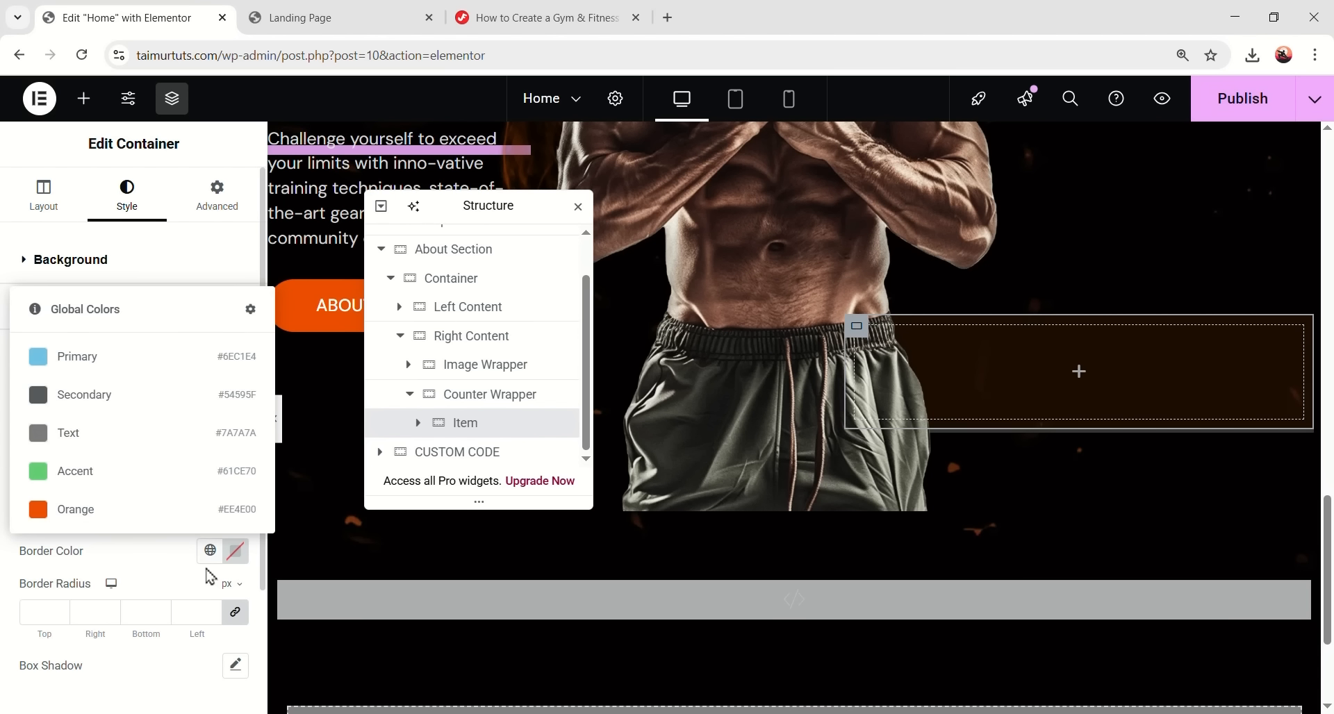
pyautogui.click(210, 550)
pyautogui.click(116, 521)
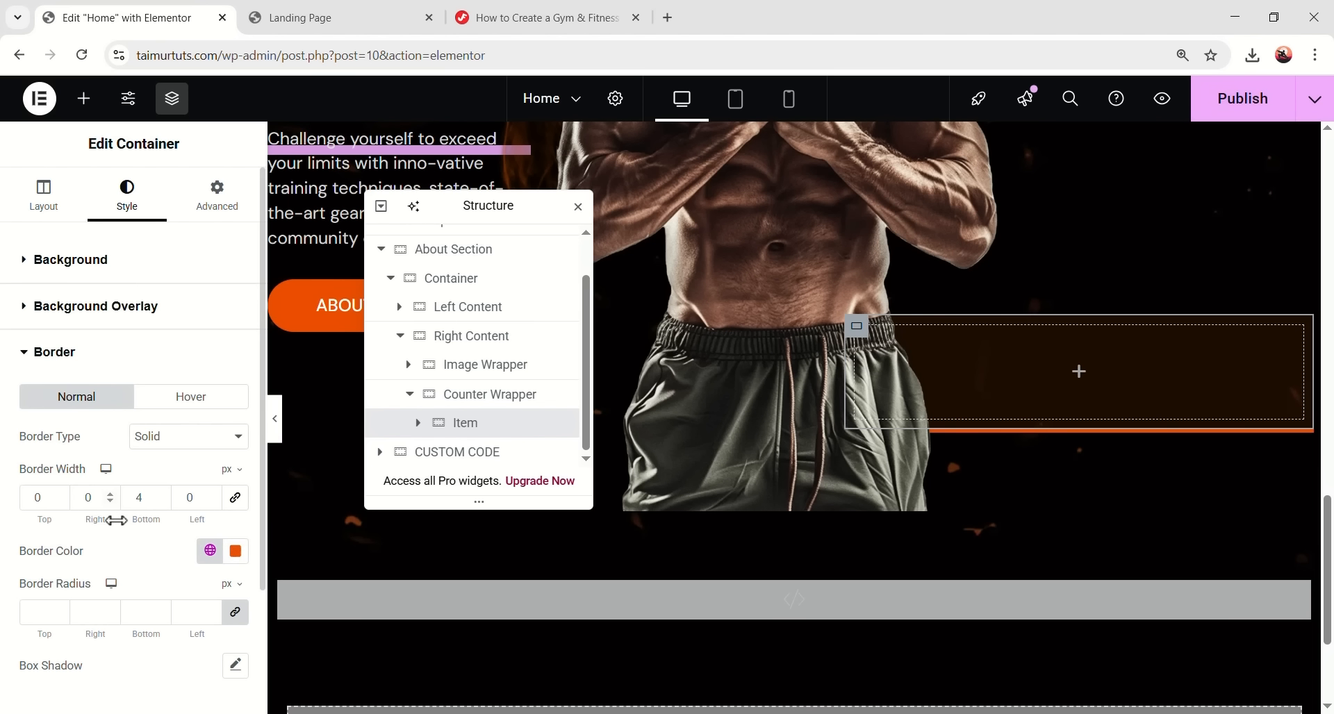
pyautogui.click(52, 611)
pyautogui.write('20')
pyautogui.click(275, 418)
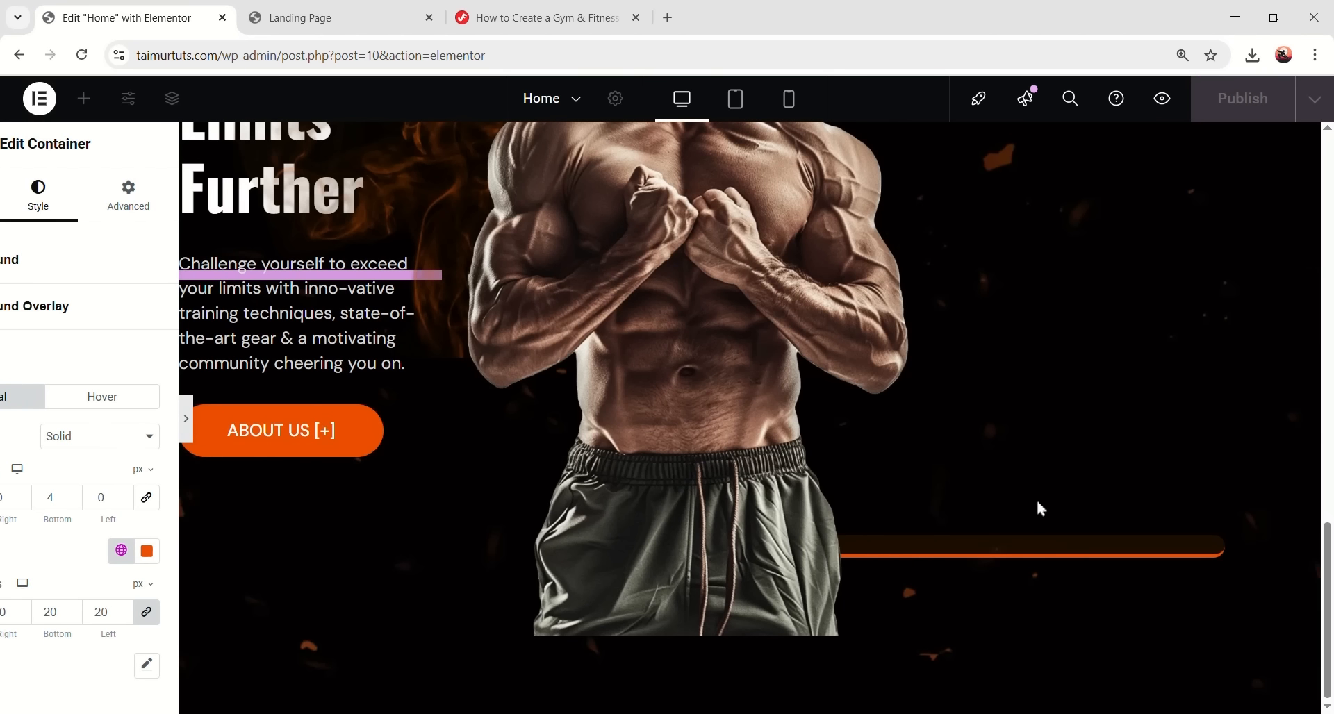
pyautogui.hotkey('ctrl', 'p')
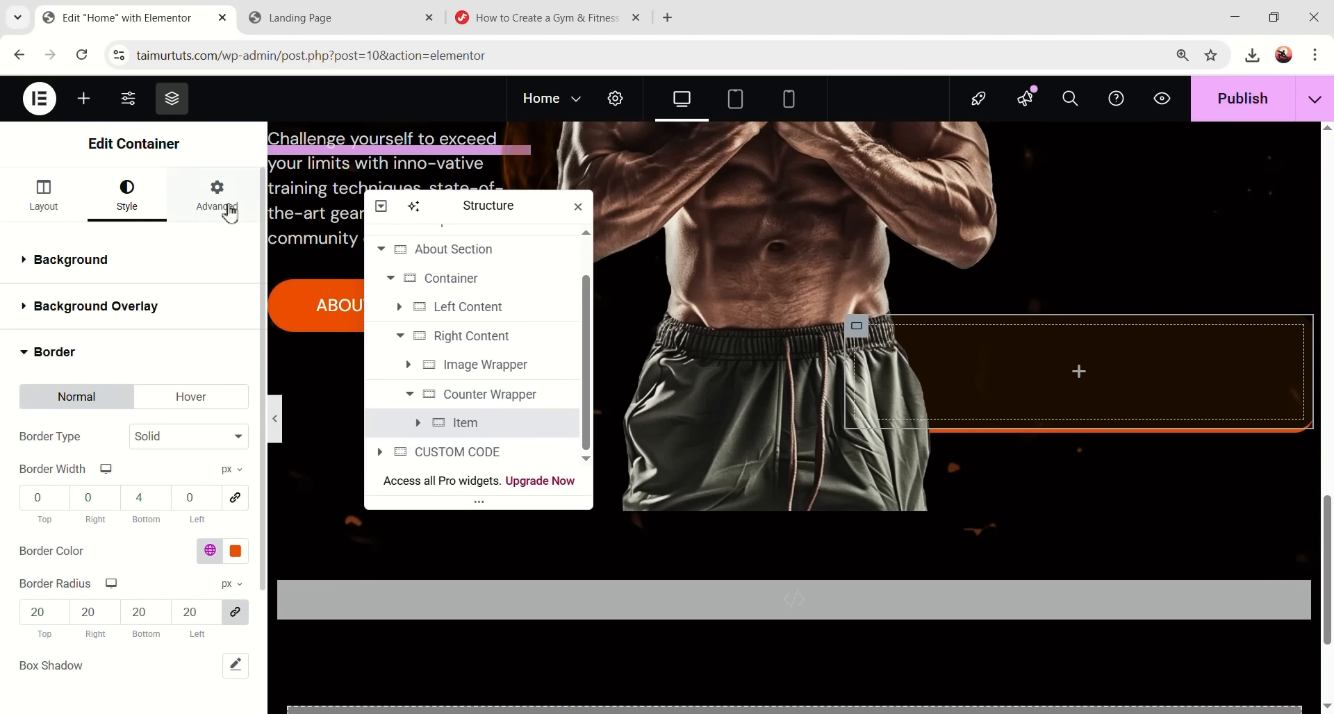
# - Set the Item's padding to 39.5 top, 0 right, 39.5 bottom and 223 left
pyautogui.click(216, 198)
pyautogui.write('30')
pyautogui.write('.5')
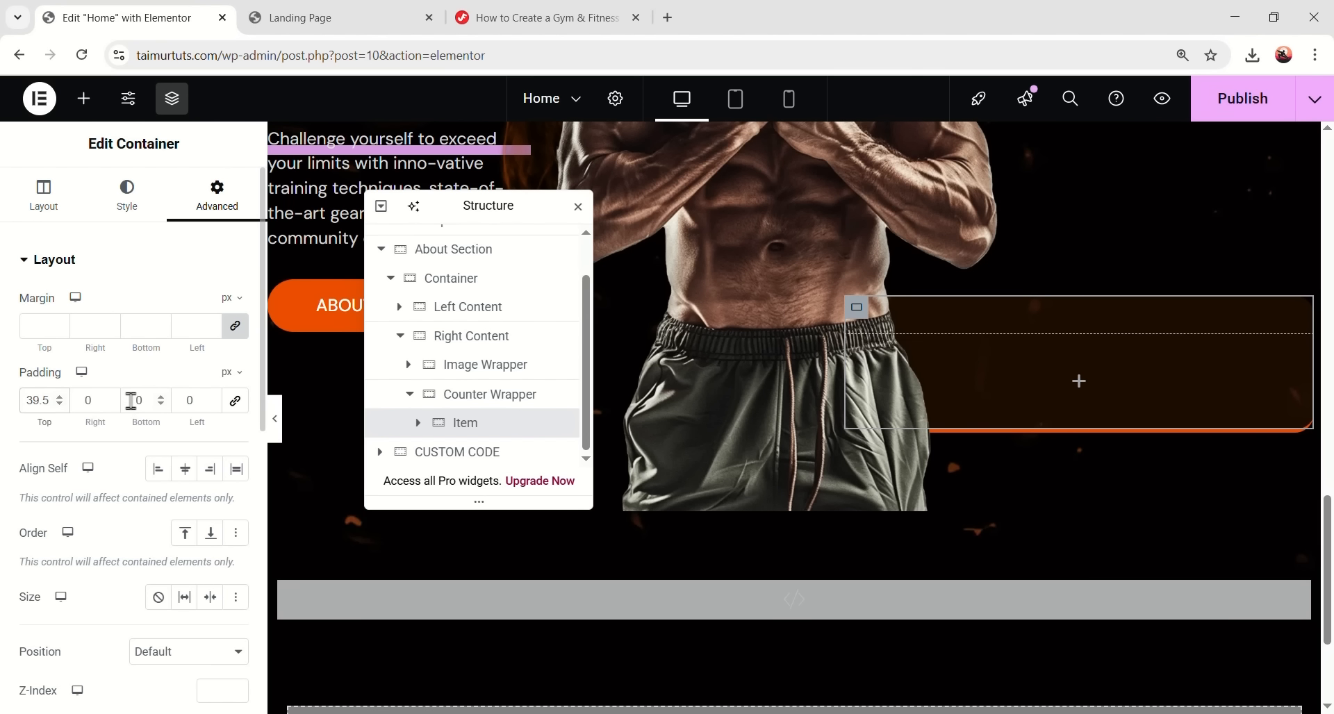
pyautogui.write('39')
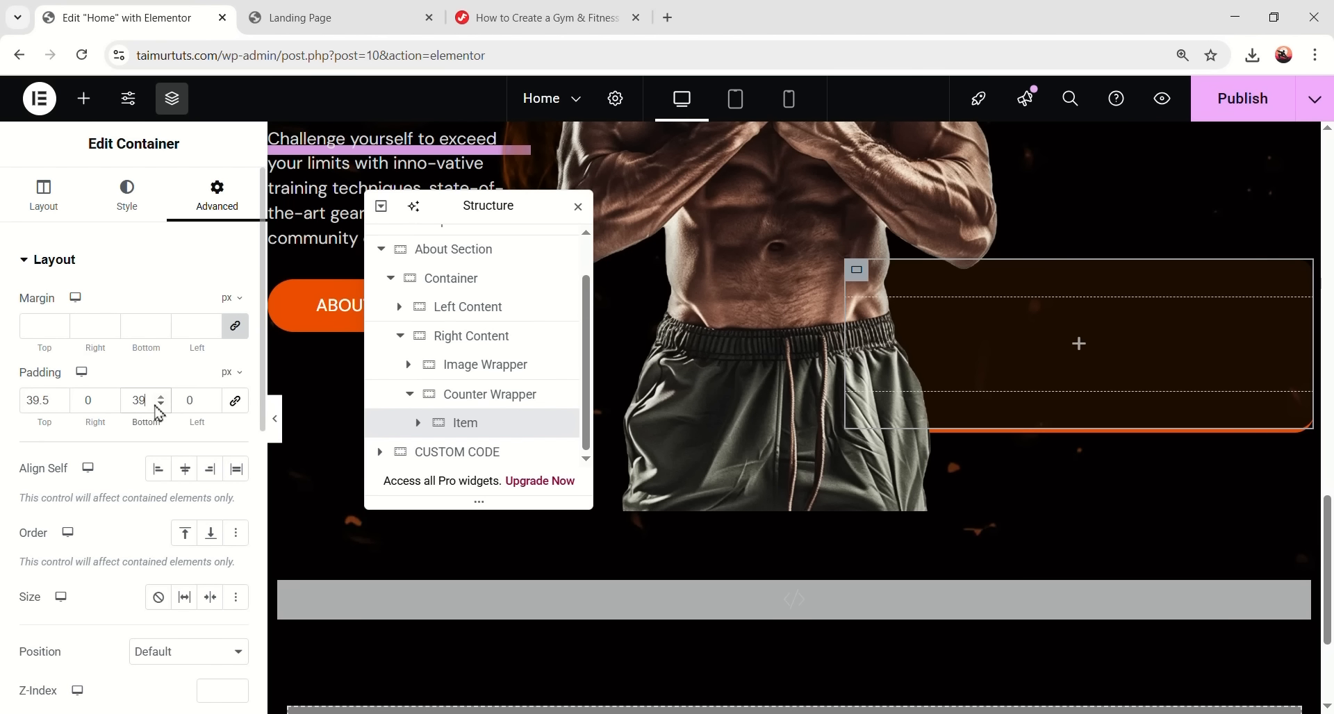
pyautogui.write('.5')
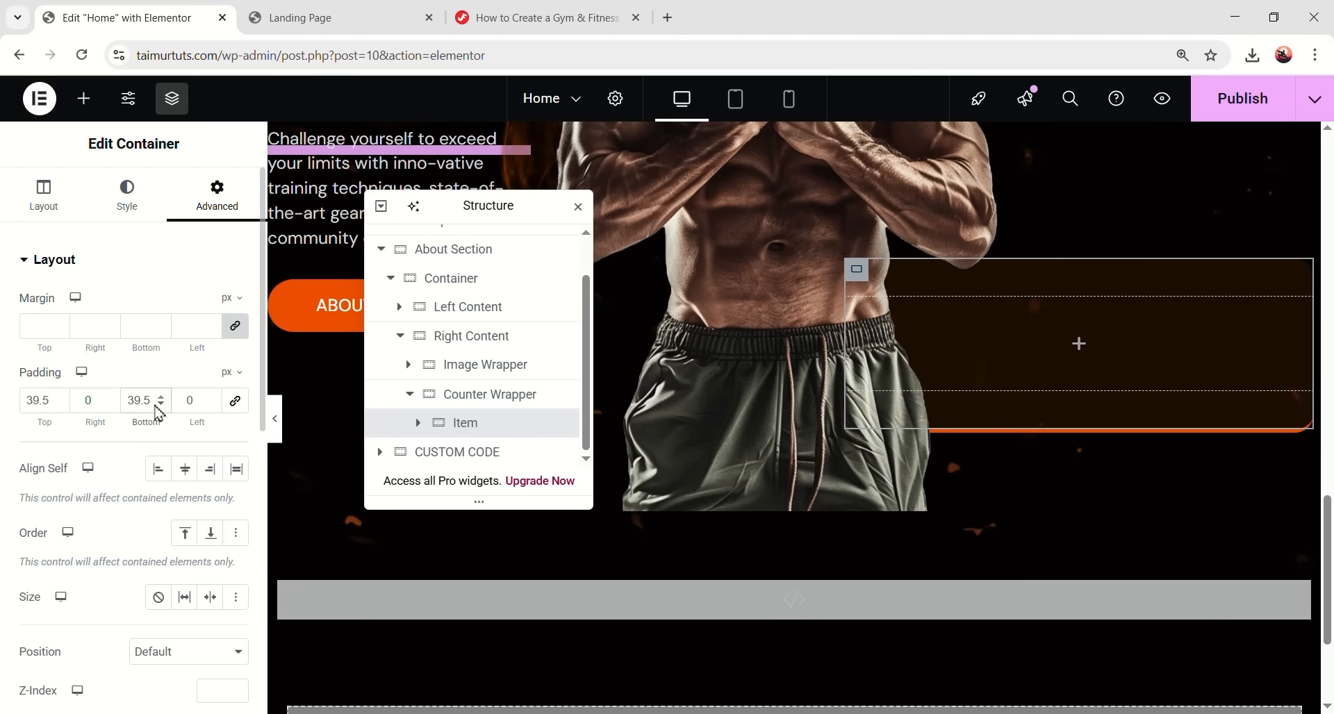
pyautogui.click(190, 400)
pyautogui.write('223')
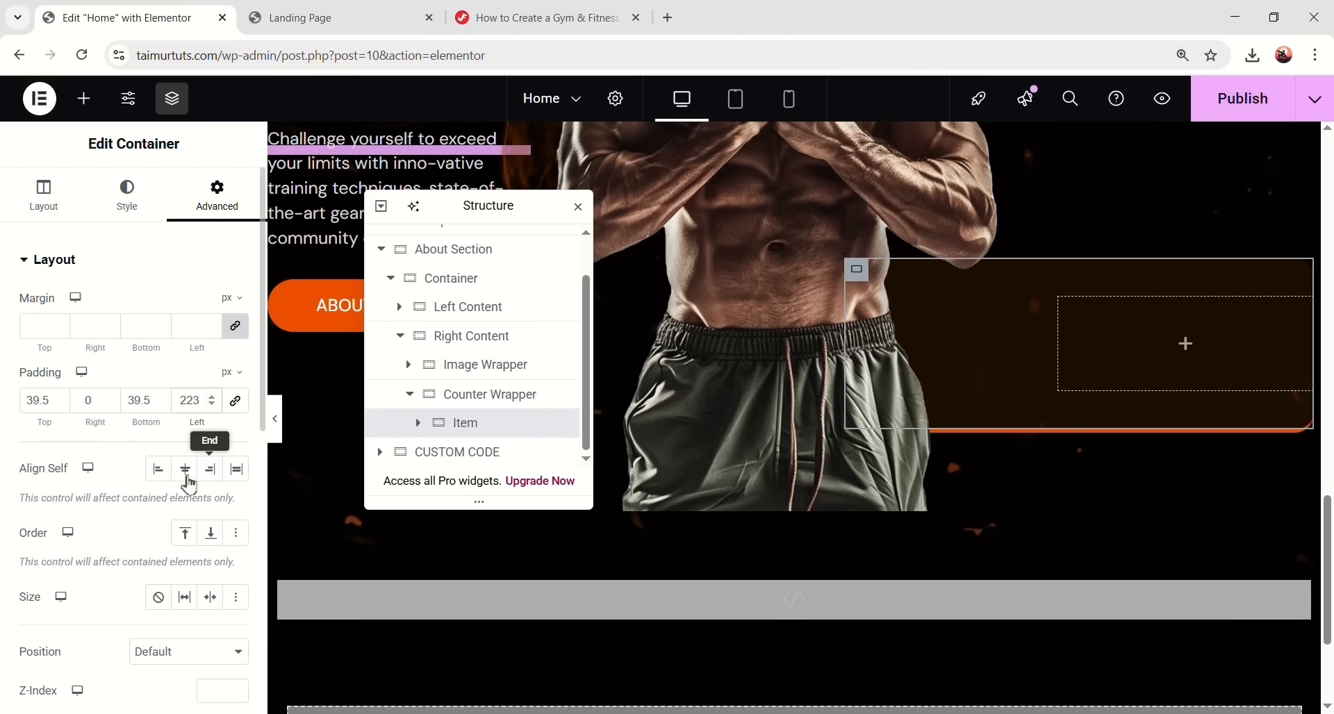
pyautogui.scroll(-3, 170, 507)
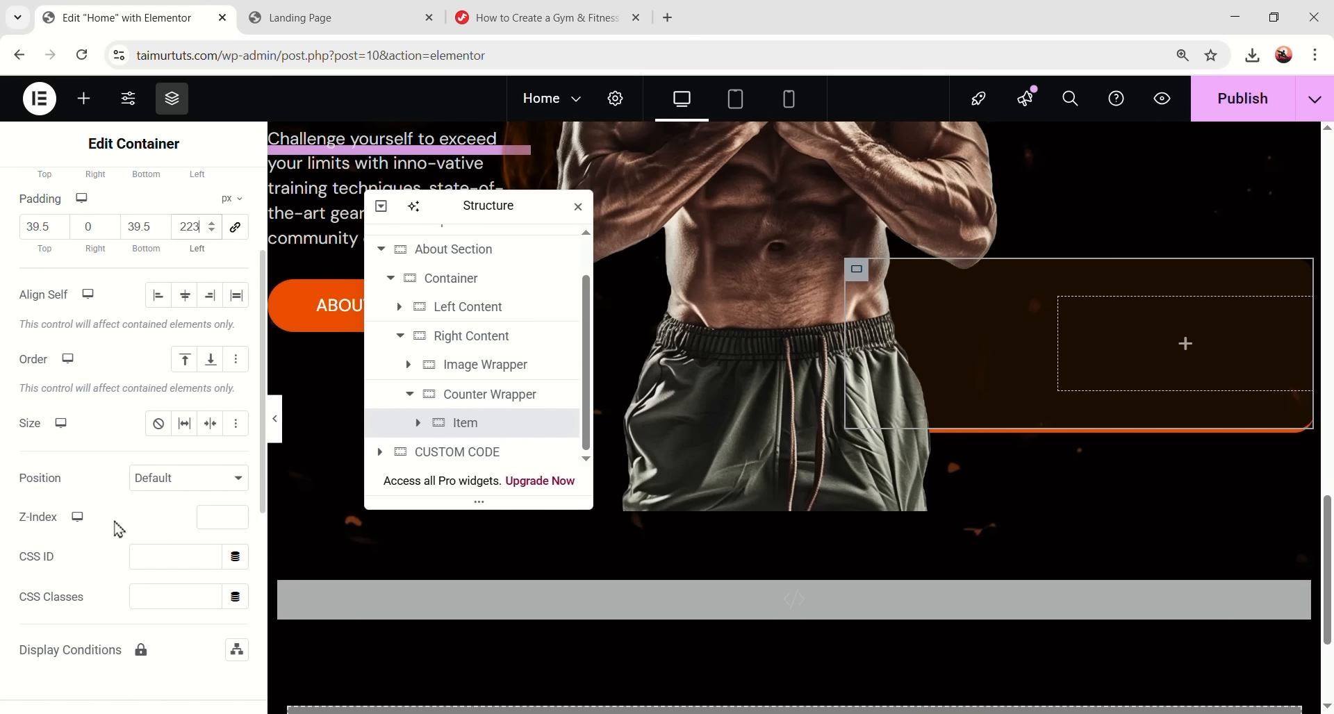
pyautogui.scroll(3, 159, 445)
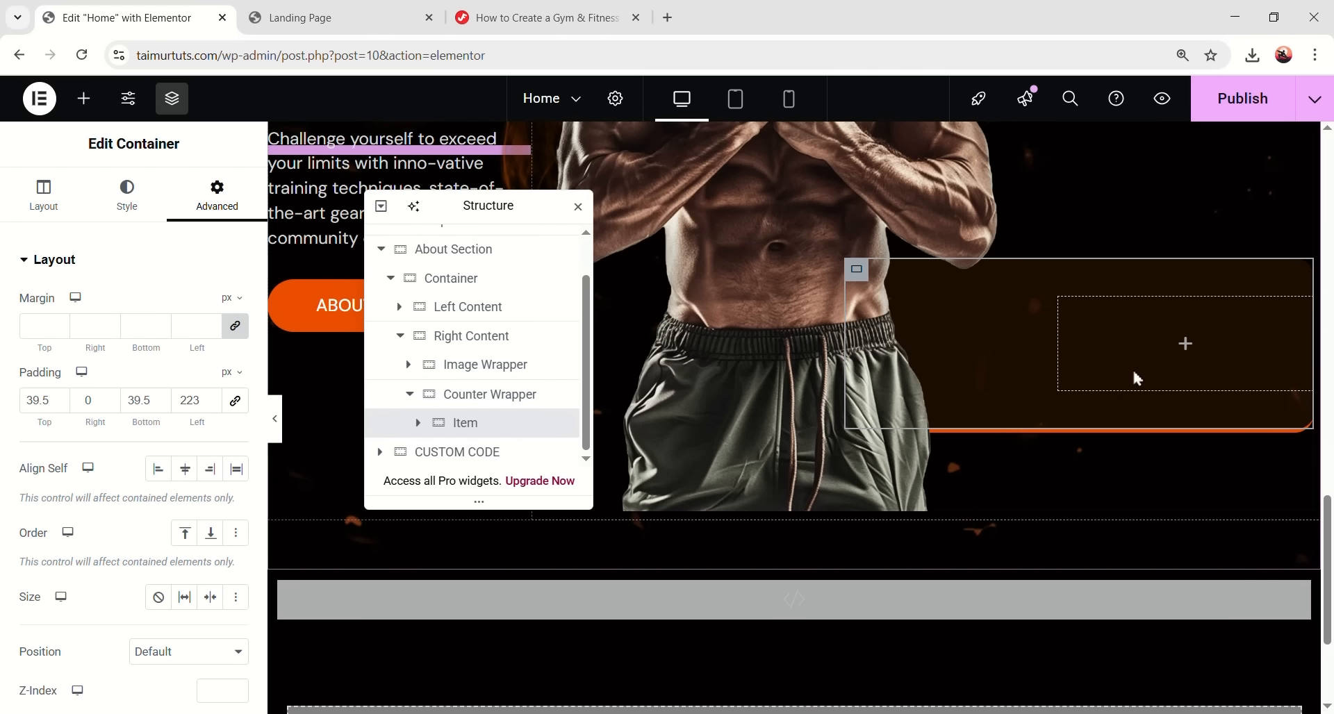
# - Add a container inside the Item and rename it 'Content'
pyautogui.click(83, 99)
pyautogui.moveTo(82, 353); pyautogui.dragTo(1210, 346)
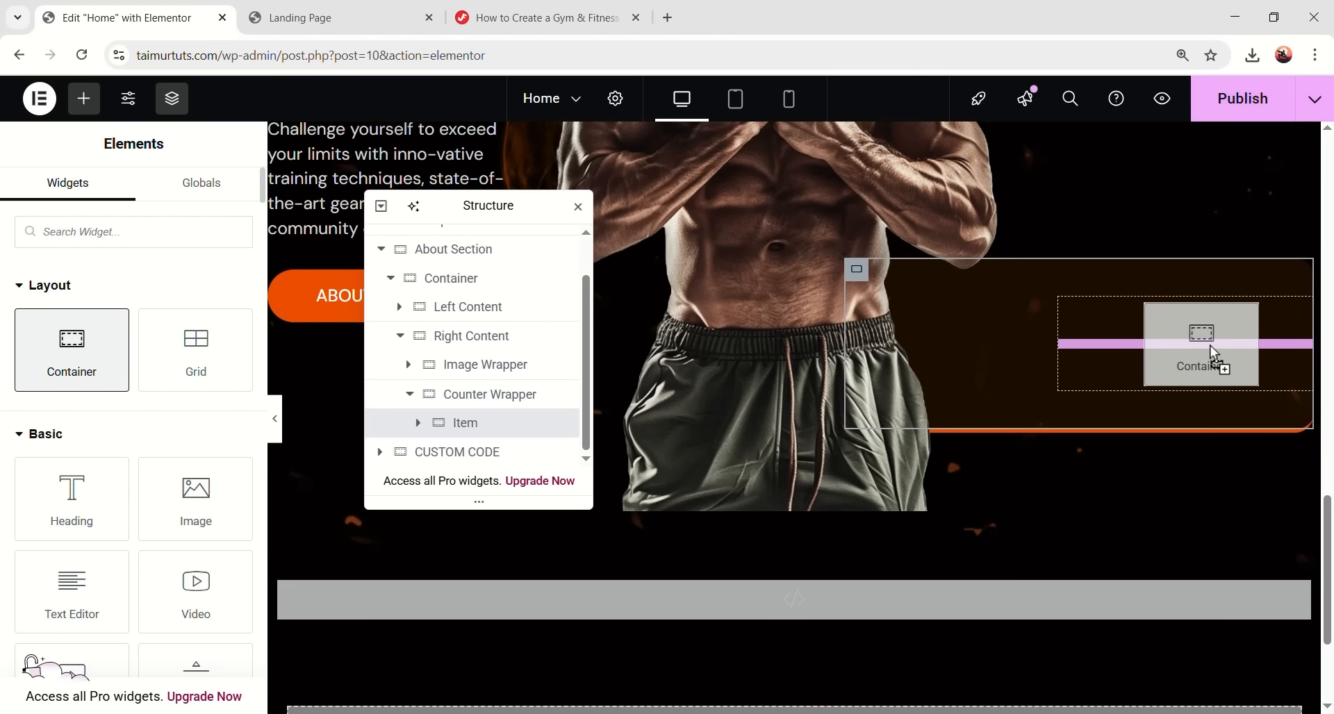
pyautogui.scroll(-1, 548, 413)
pyautogui.doubleClick(488, 425)
pyautogui.write('Content')
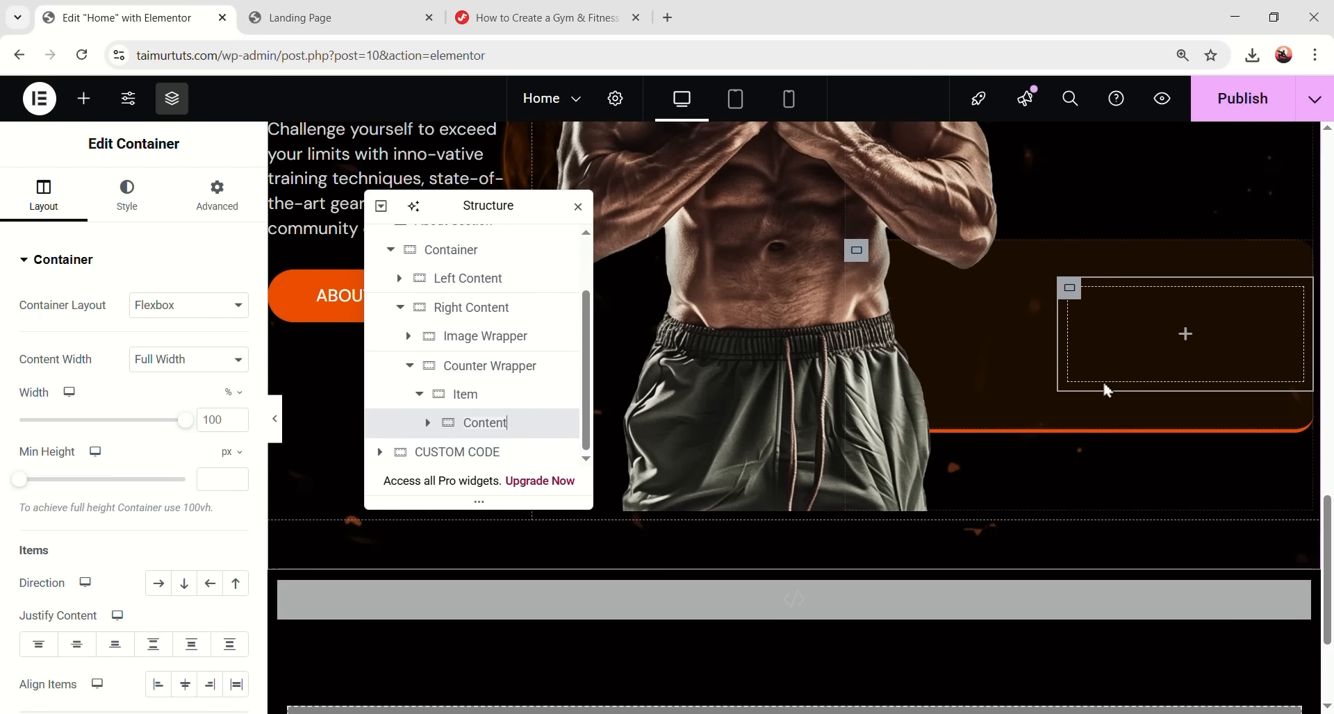
pyautogui.click(216, 195)
pyautogui.click(45, 403)
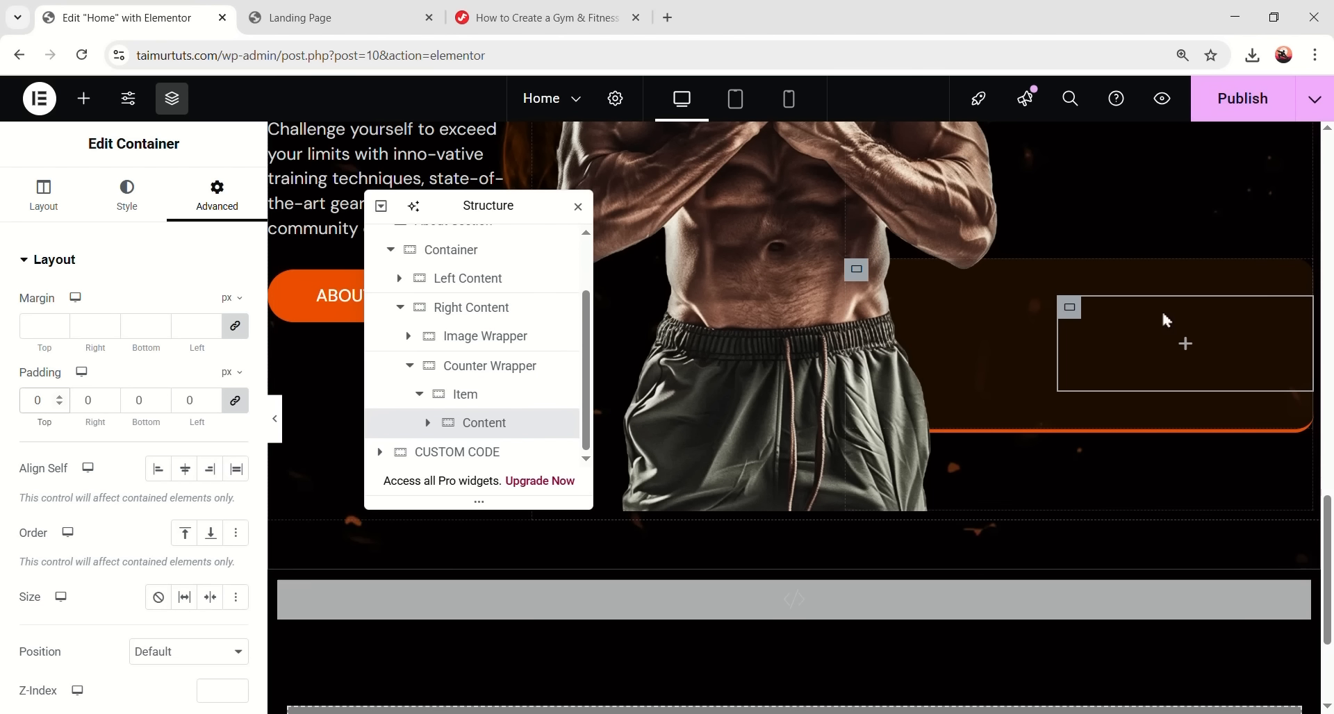
# - Drop an Icon Box into Content and use the orange slashes SVG as its icon
pyautogui.click(1185, 347)
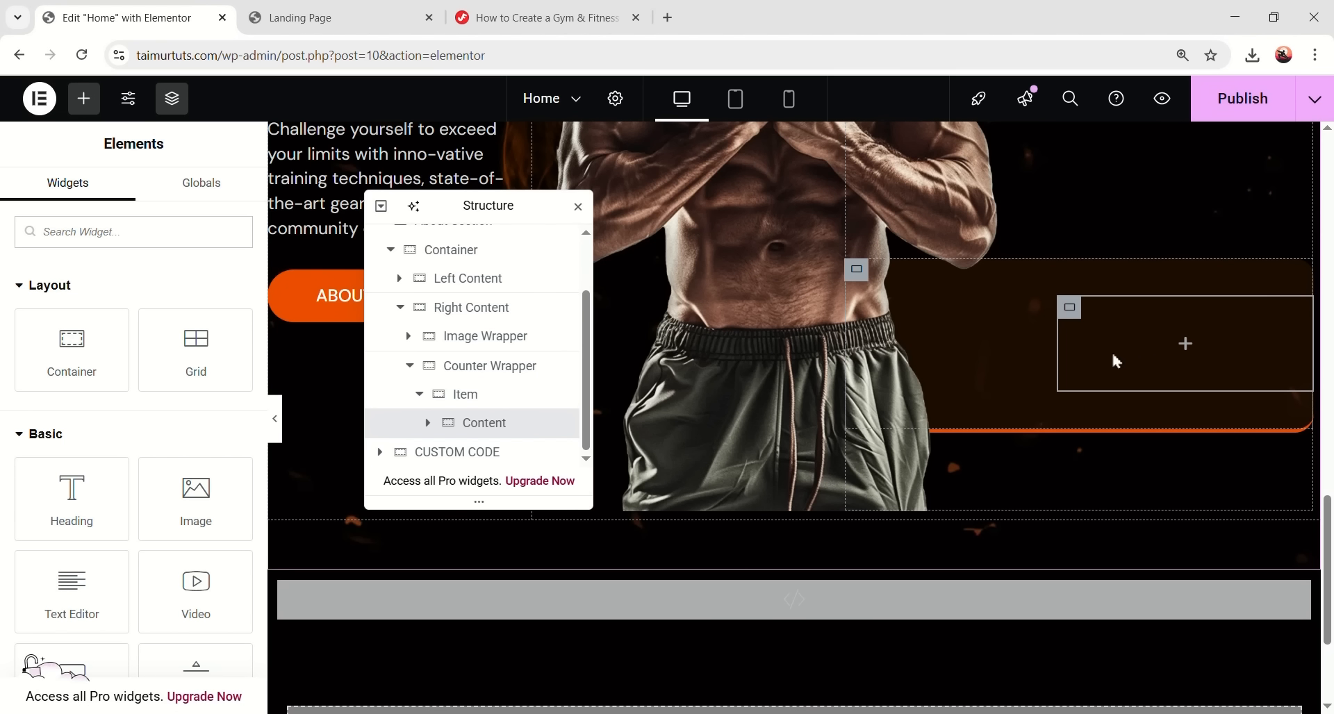
pyautogui.click(194, 236)
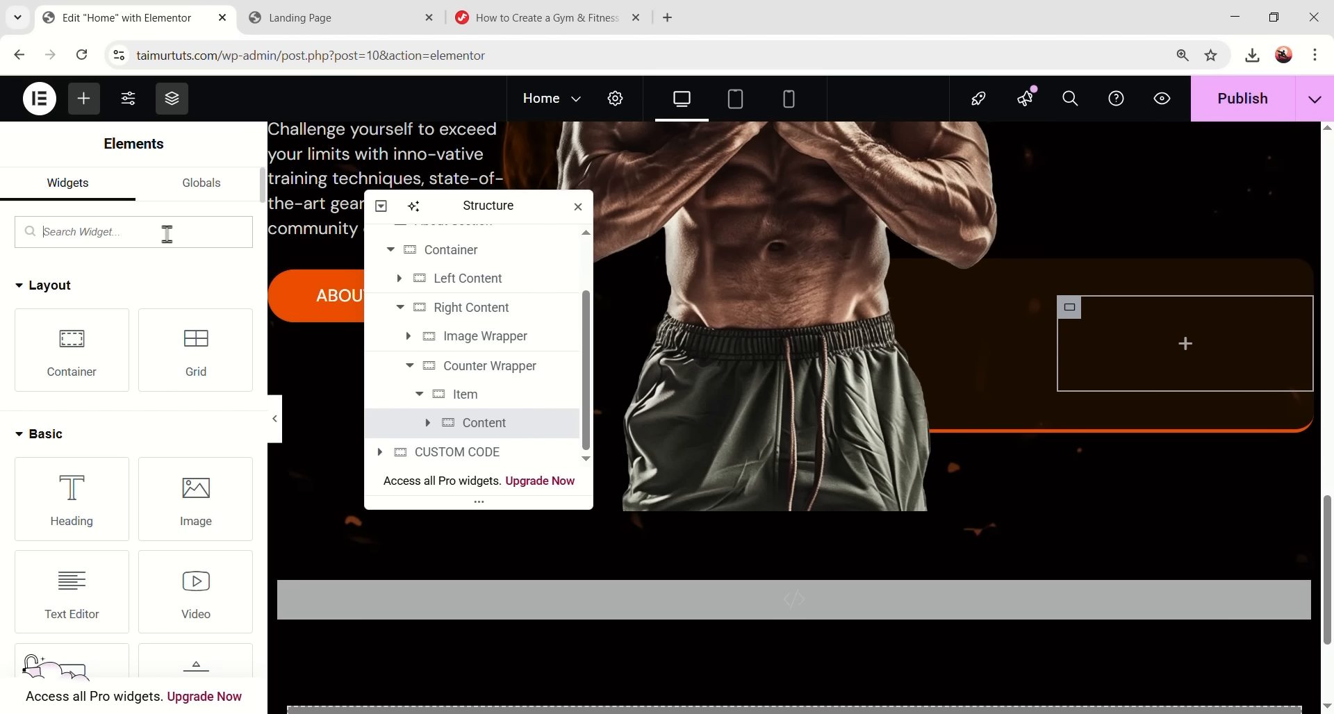
pyautogui.write('icon box')
pyautogui.moveTo(71, 300); pyautogui.dragTo(1173, 292)
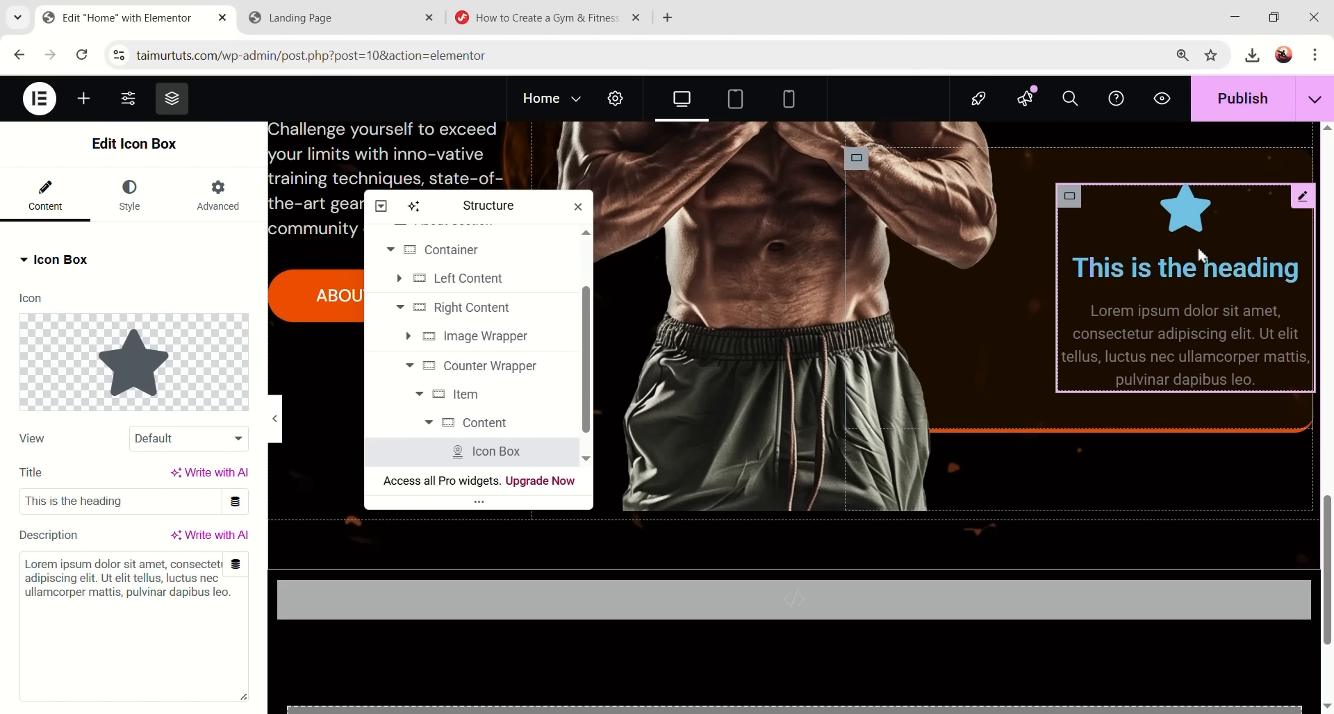
pyautogui.moveTo(134, 389)
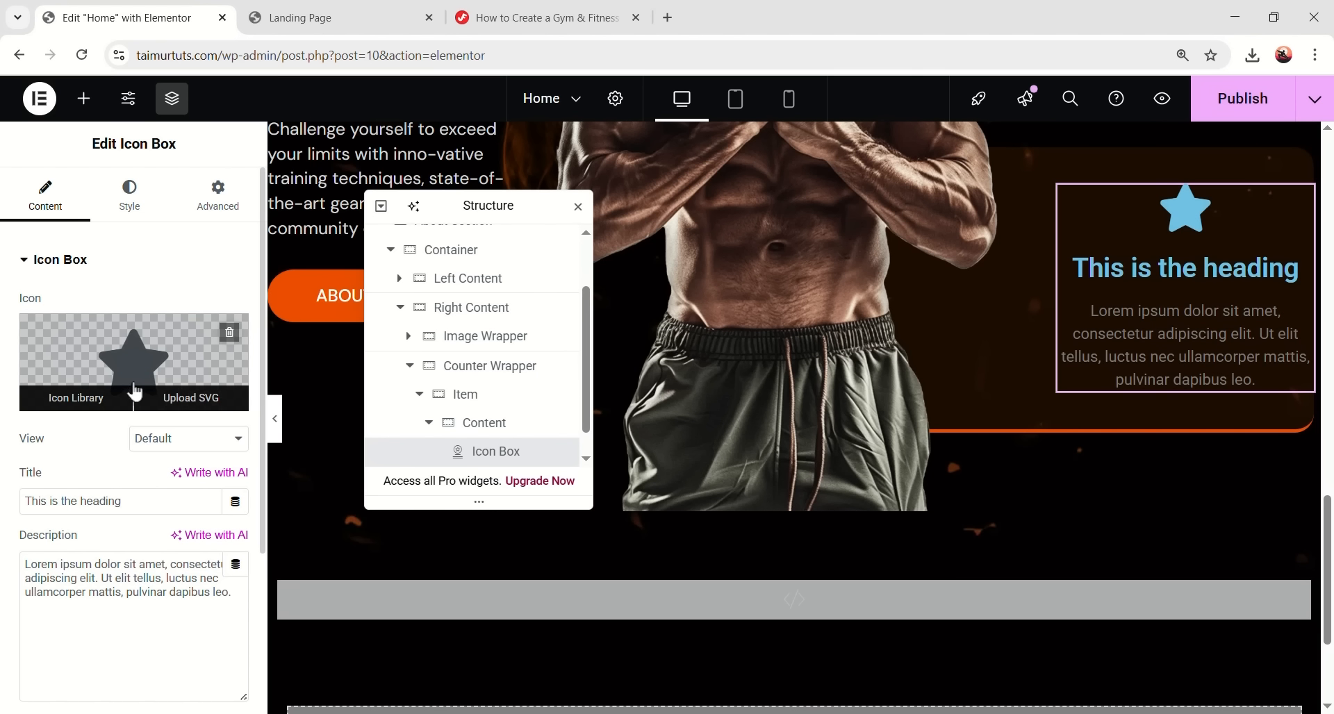
pyautogui.click(198, 411)
pyautogui.click(149, 331)
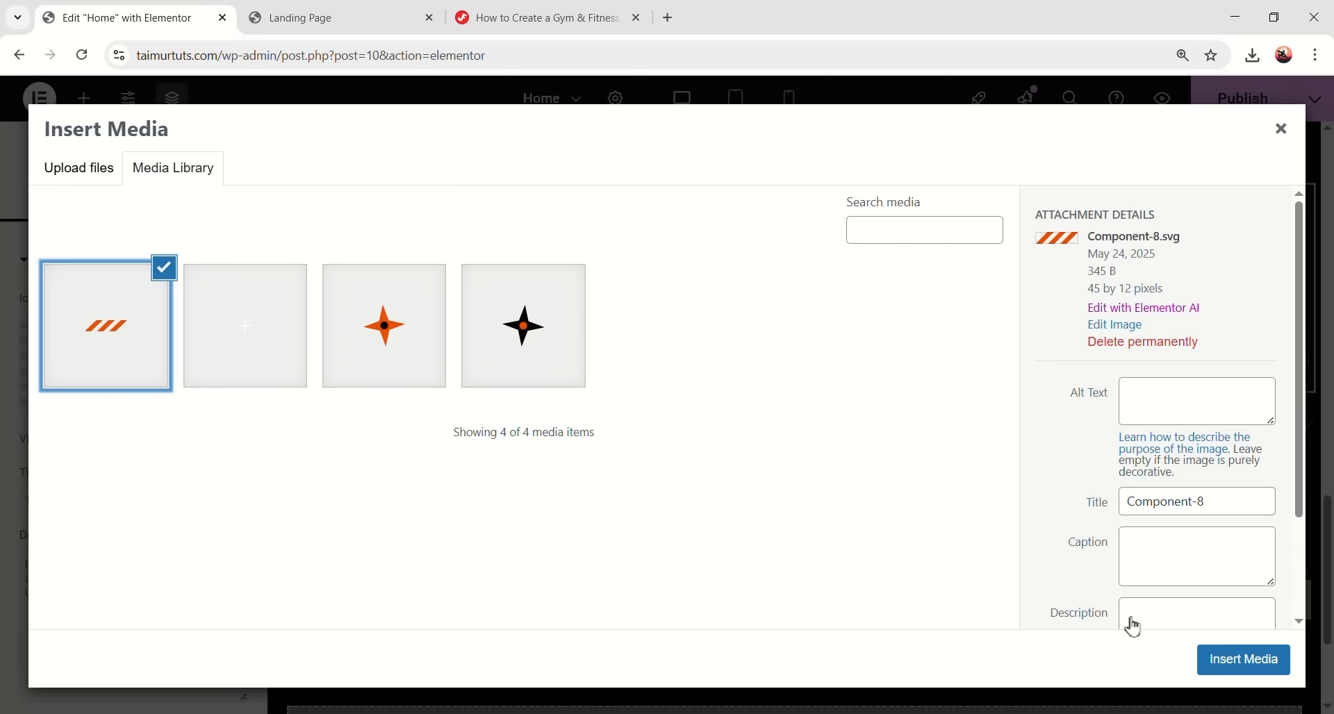
pyautogui.click(1244, 659)
# - Retitle the icon box 'FITNESS Trainee' and delete its description text
pyautogui.click(146, 500)
pyautogui.hotkey('ctrl', 'a')
pyautogui.write('FITNESS Trainee')
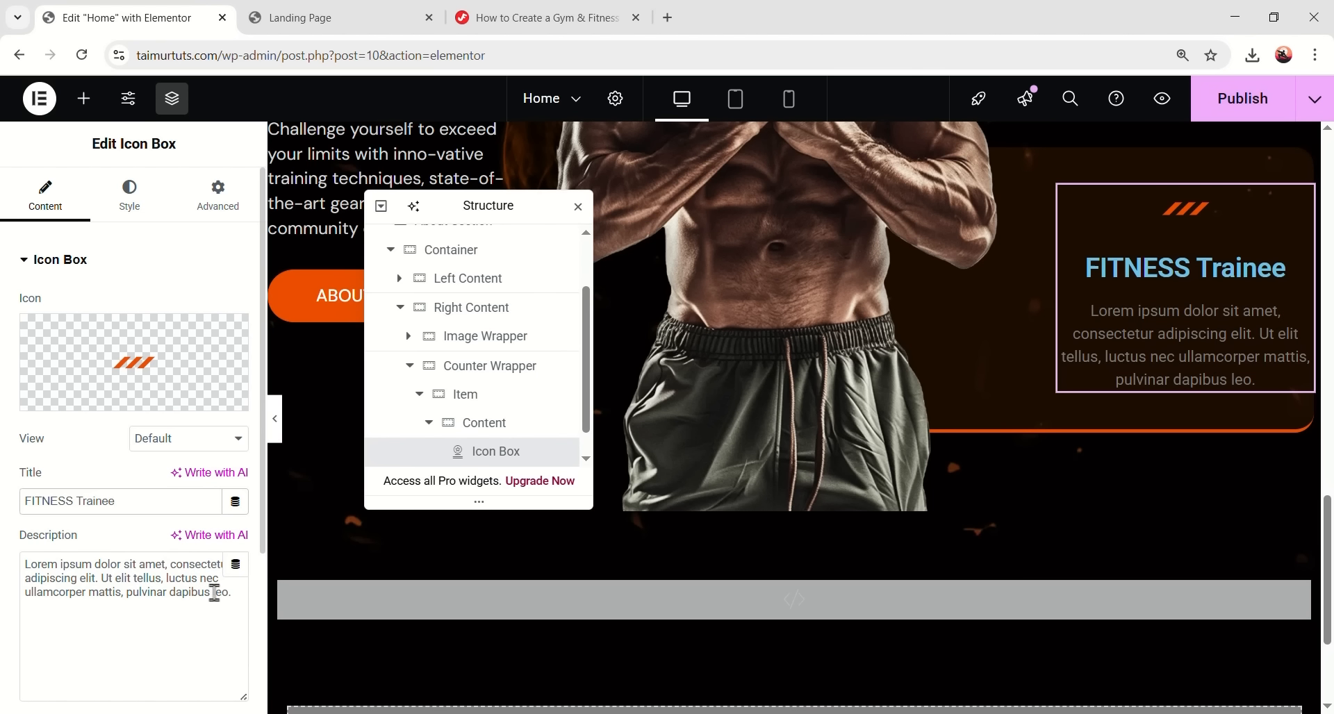
pyautogui.moveTo(236, 594); pyautogui.dragTo(28, 559)
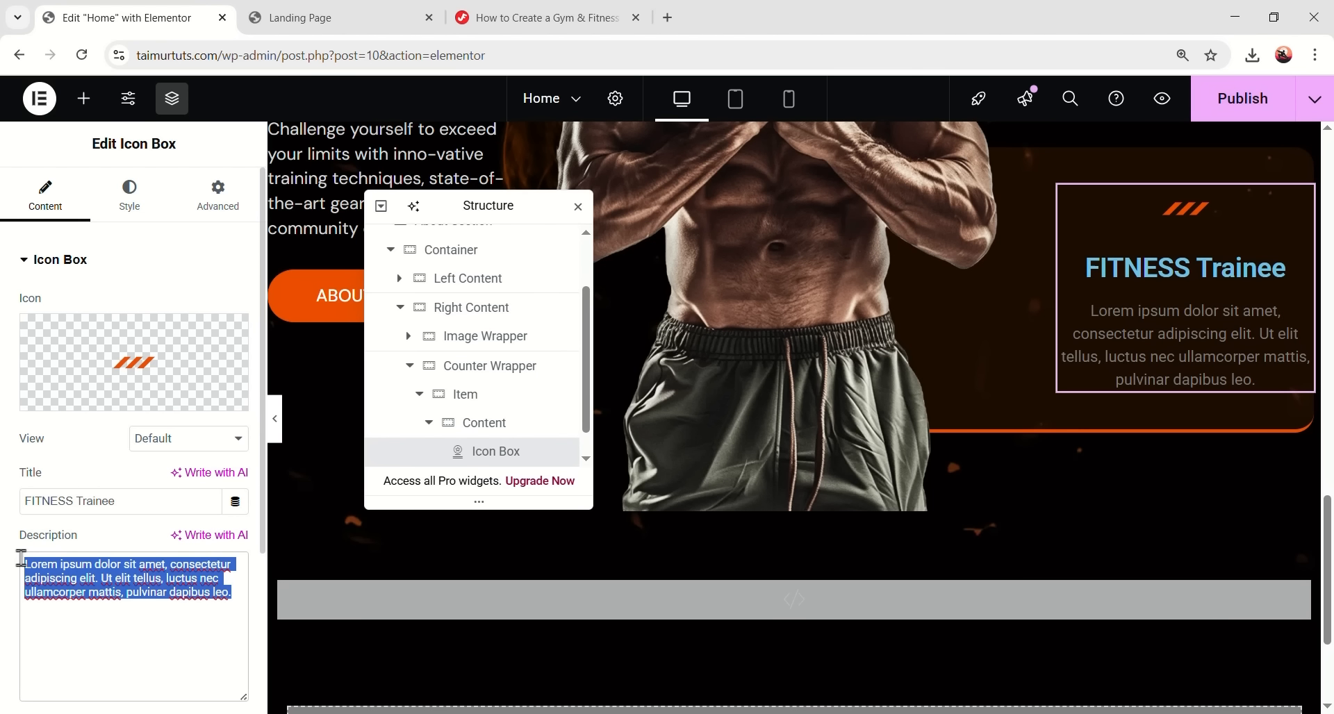
pyautogui.press('BackSpace')
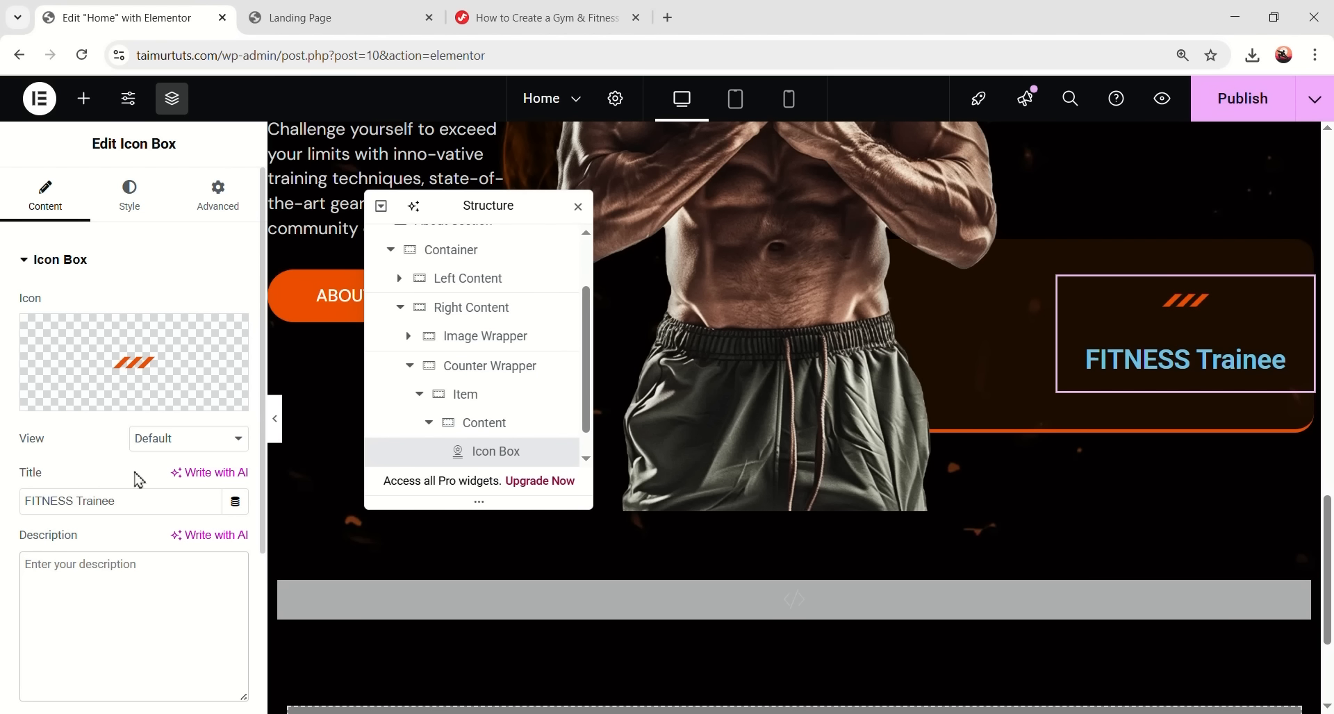
# - Place the icon left of the title, vertically centred, with icon spacing 9 and content spacing 8
pyautogui.click(132, 207)
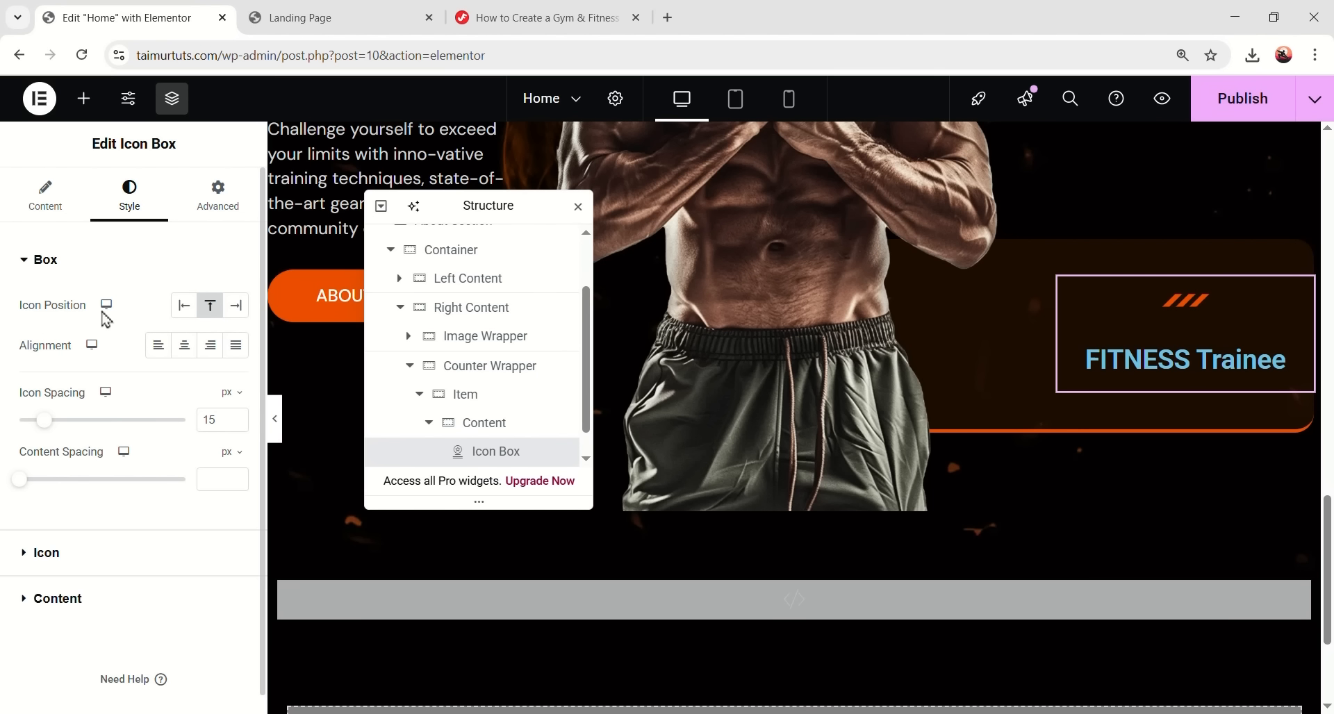
pyautogui.click(183, 305)
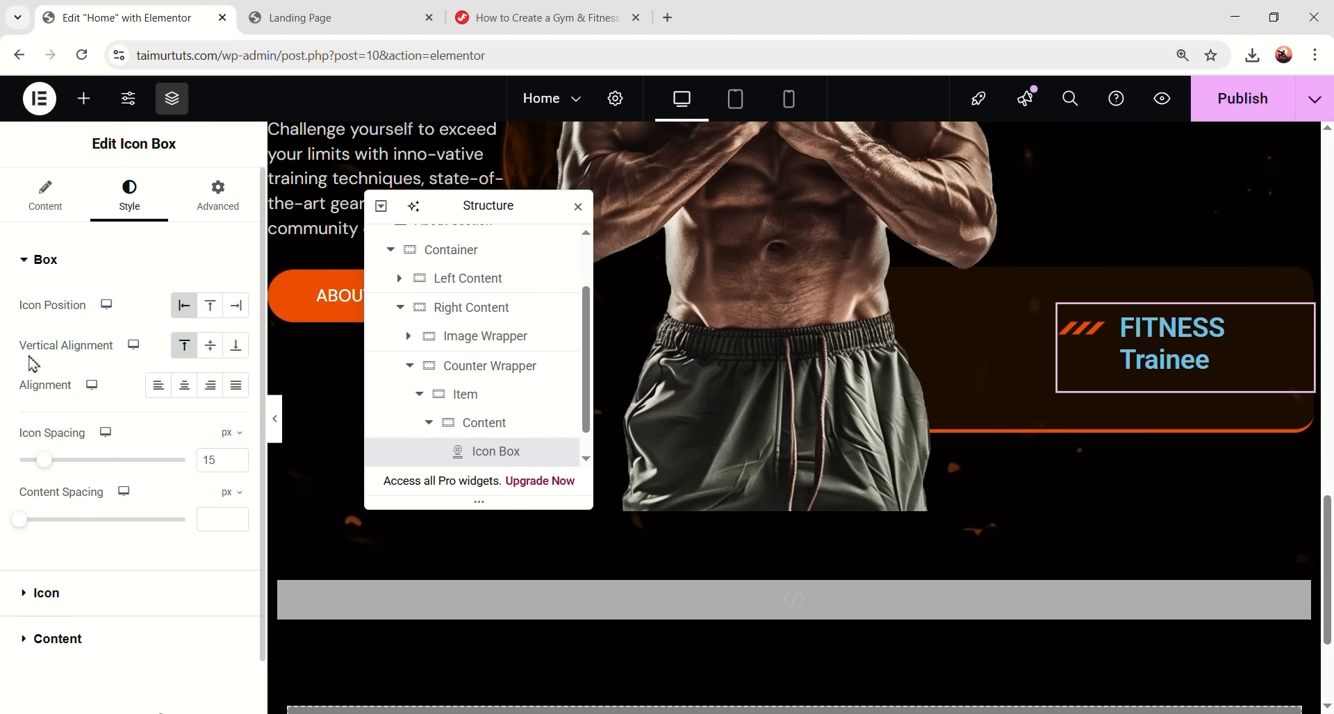
pyautogui.click(210, 346)
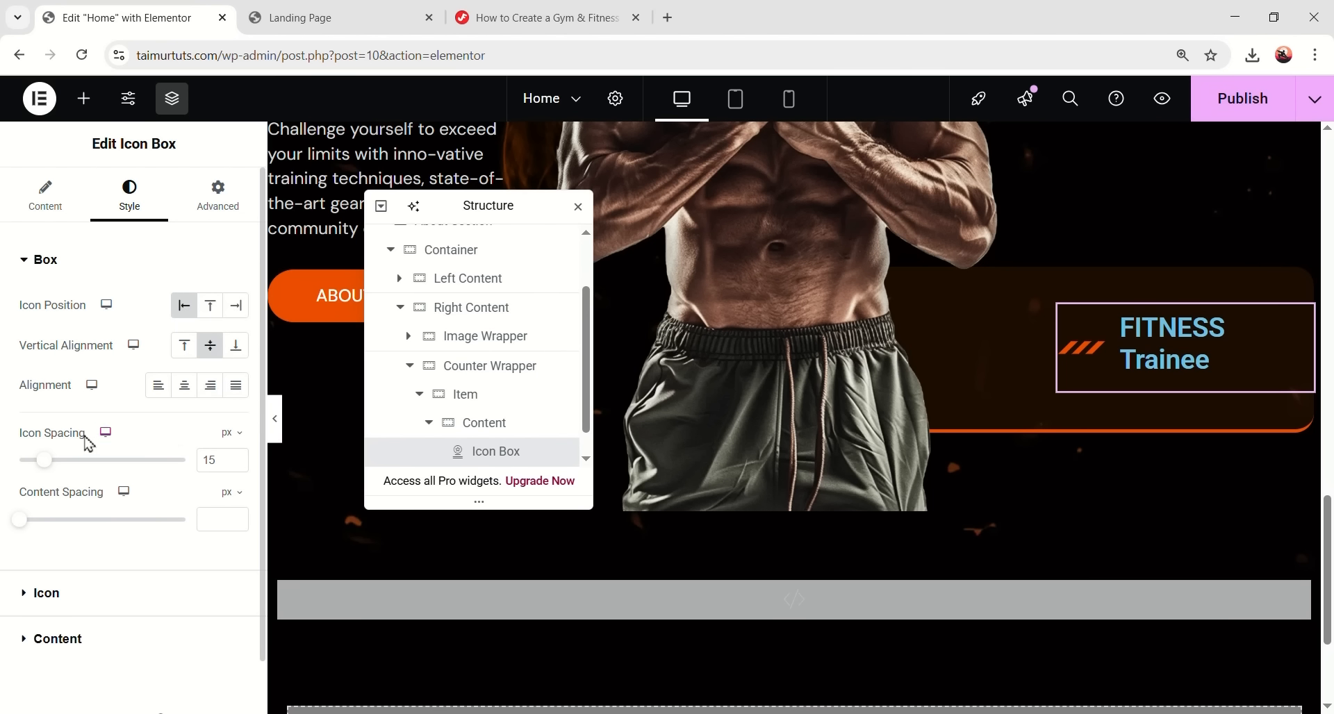
pyautogui.doubleClick(203, 461)
pyautogui.write('9')
pyautogui.click(213, 520)
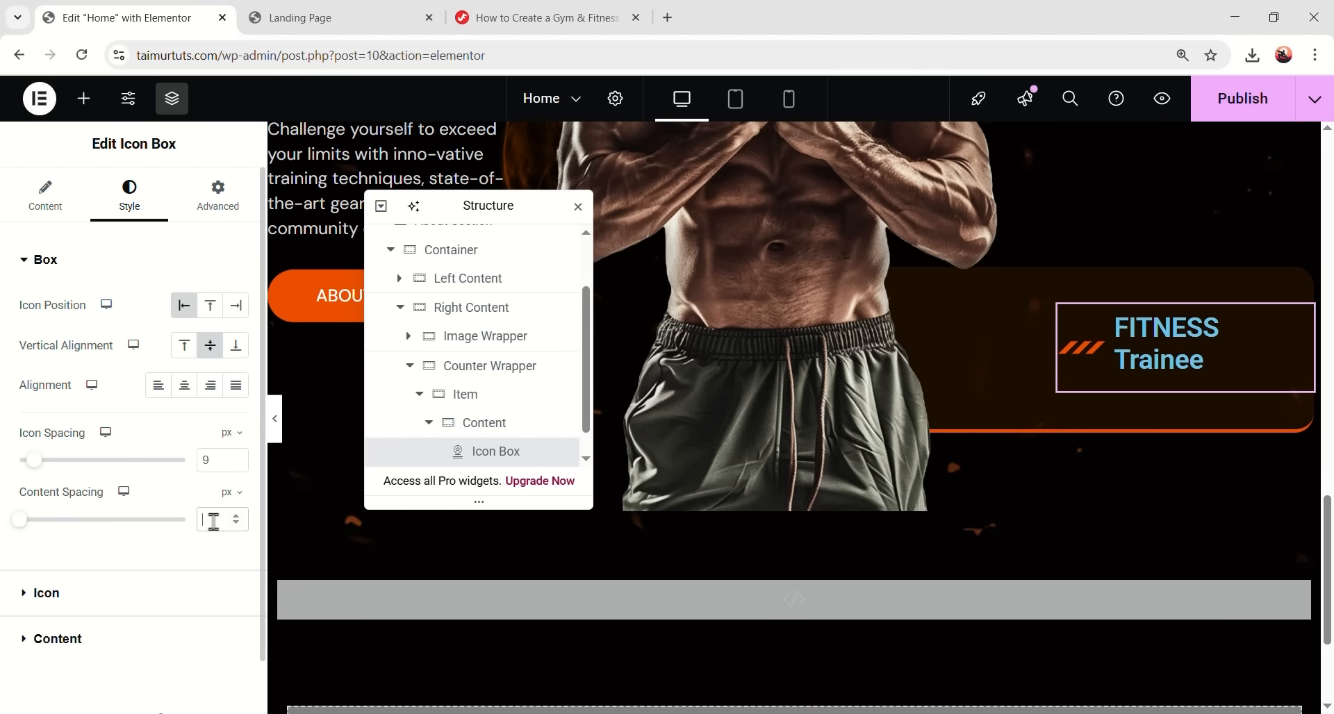
pyautogui.write('8')
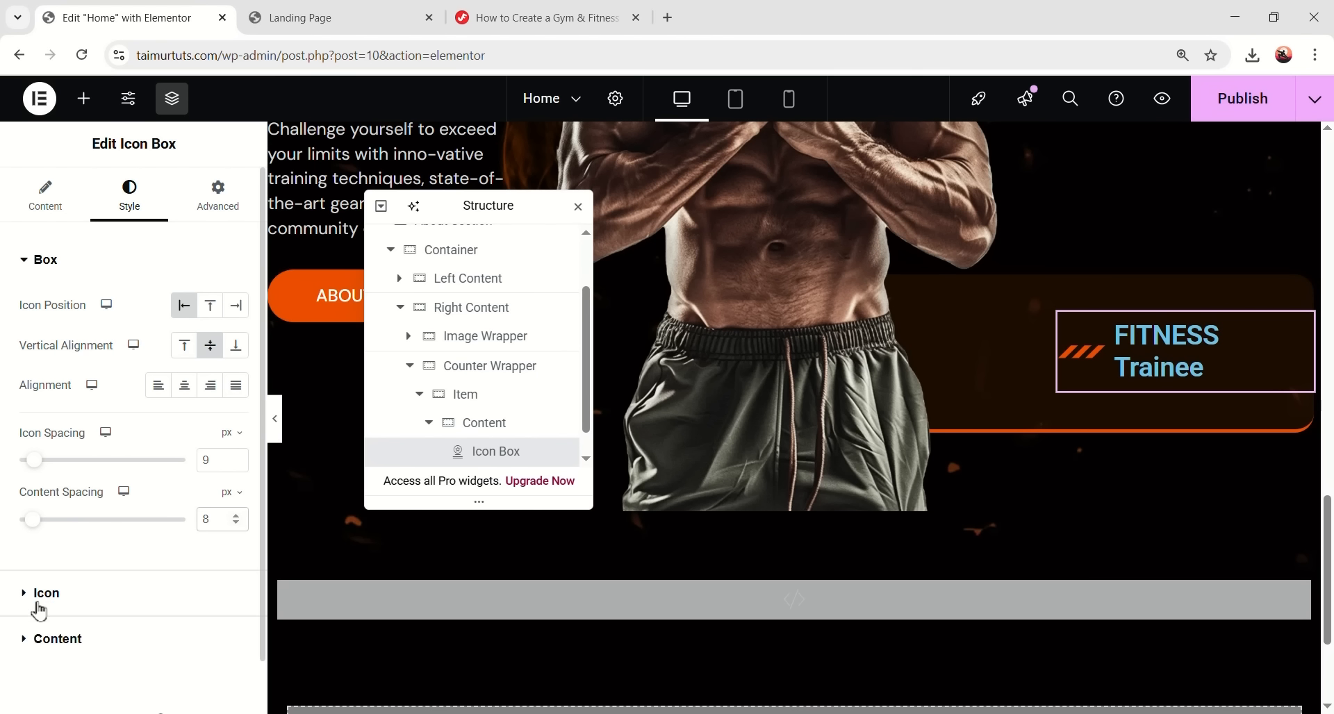
# - Make the icon the global orange colour at size 45
pyautogui.click(83, 593)
pyautogui.click(211, 390)
pyautogui.click(26, 626)
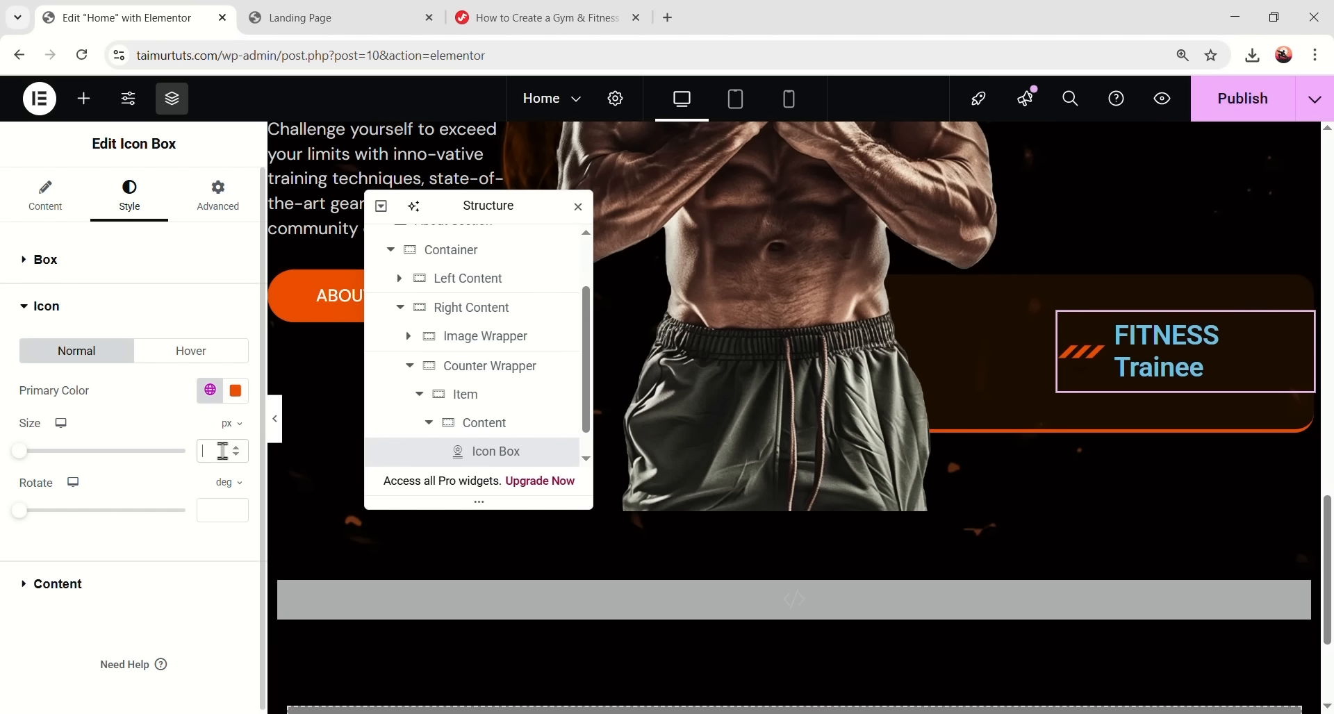
pyautogui.write('45')
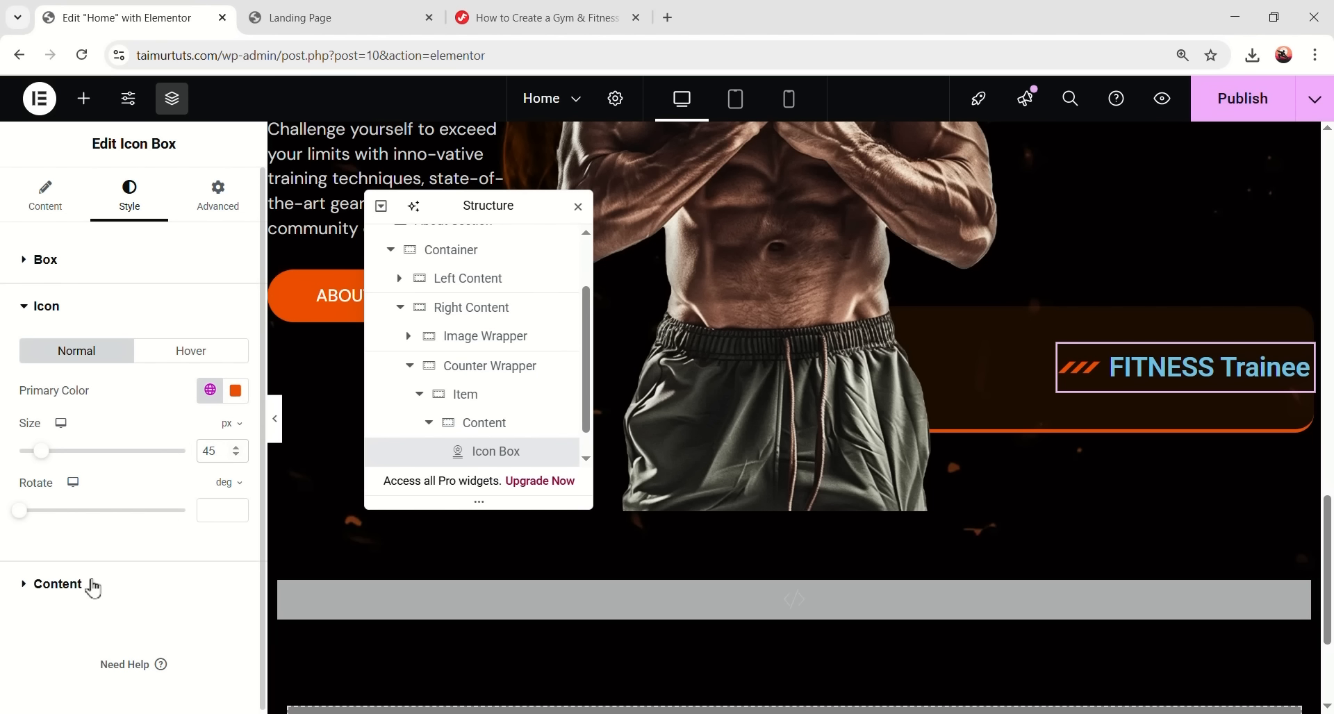
# - Set the title typography to DM Sans, weight 500, size 16
pyautogui.click(64, 590)
pyautogui.scroll(-1, 193, 514)
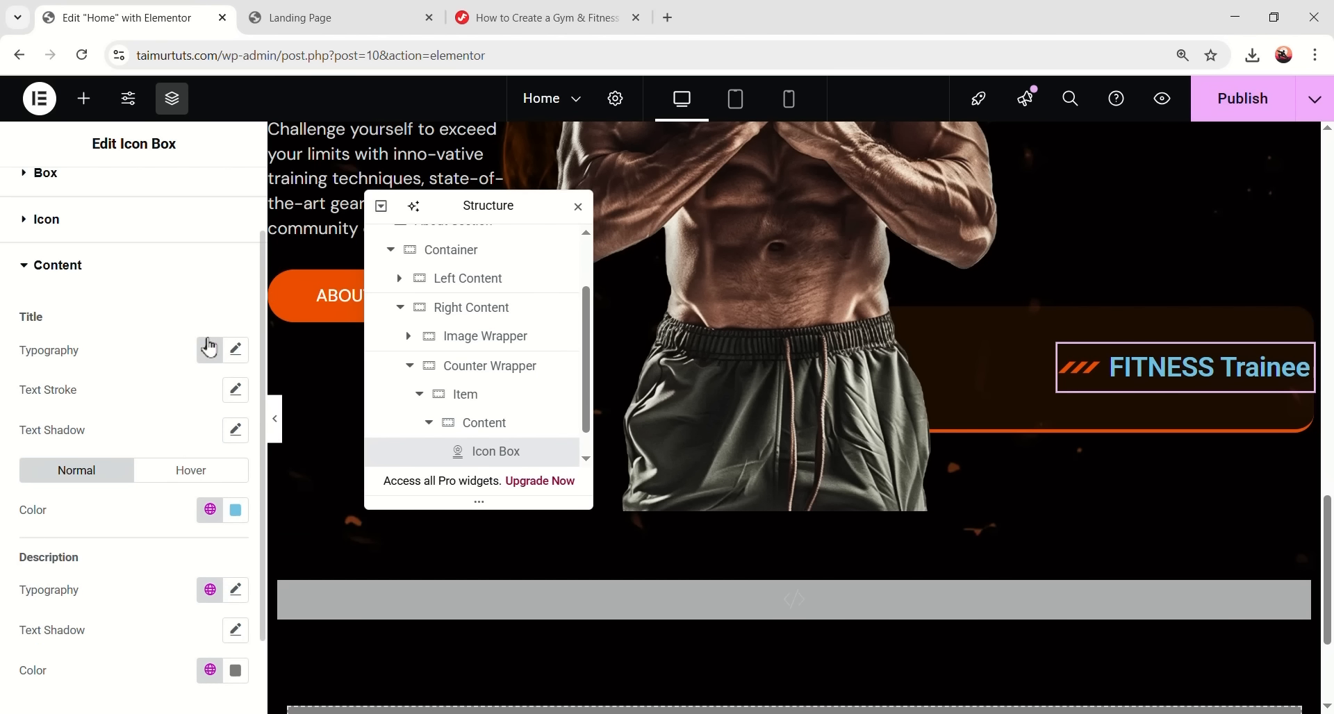
pyautogui.scroll(-1, 142, 316)
pyautogui.scroll(1, 104, 306)
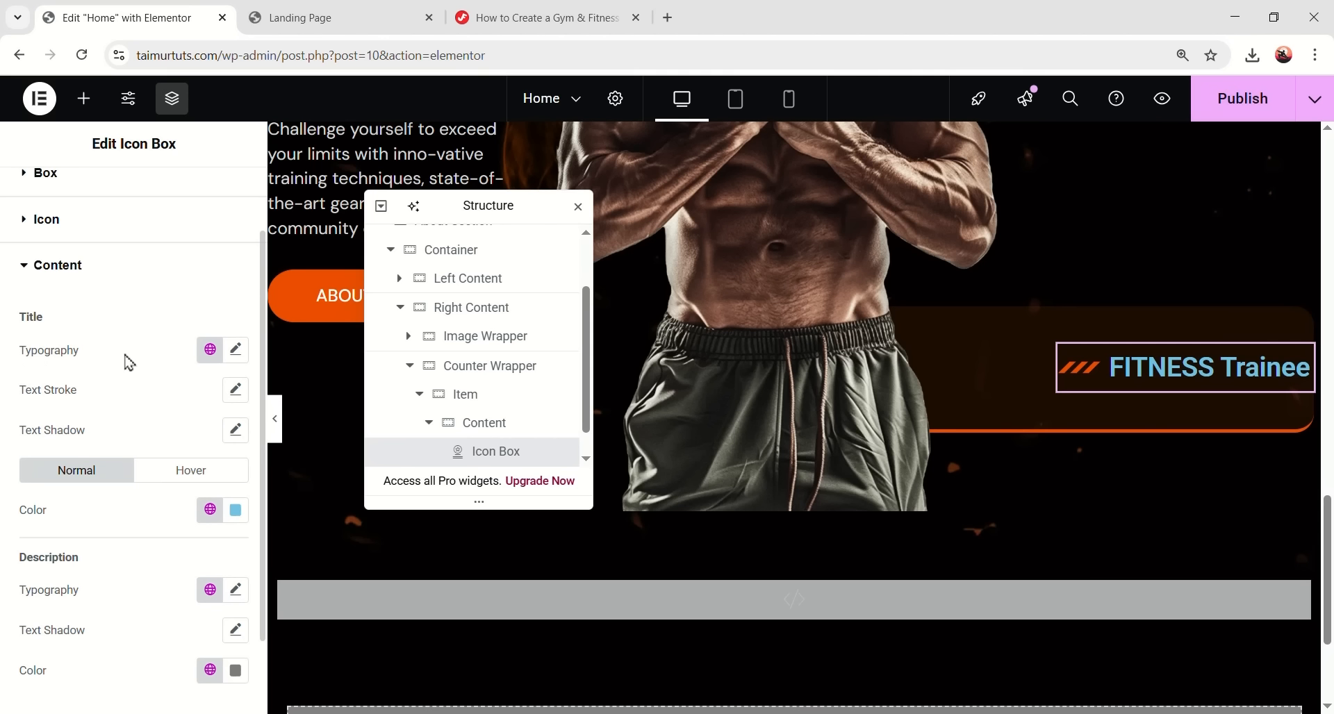
pyautogui.click(203, 352)
pyautogui.click(98, 620)
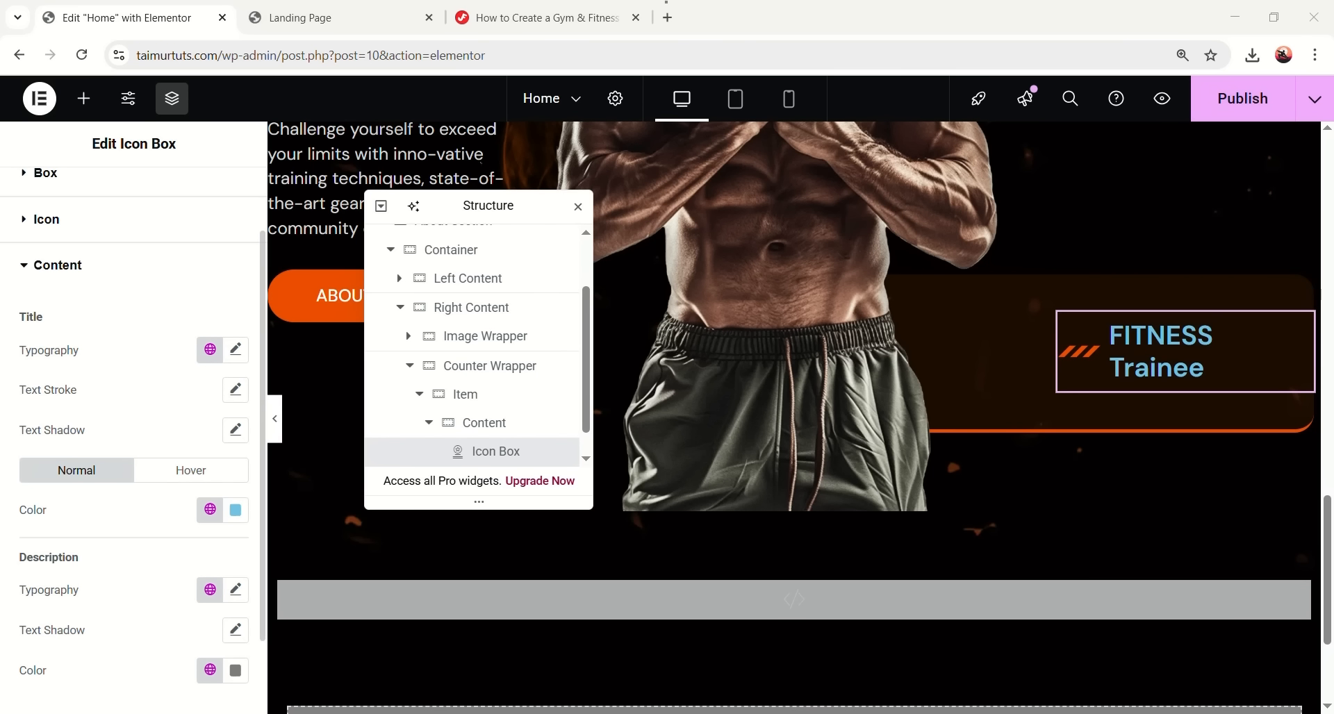
pyautogui.click(236, 350)
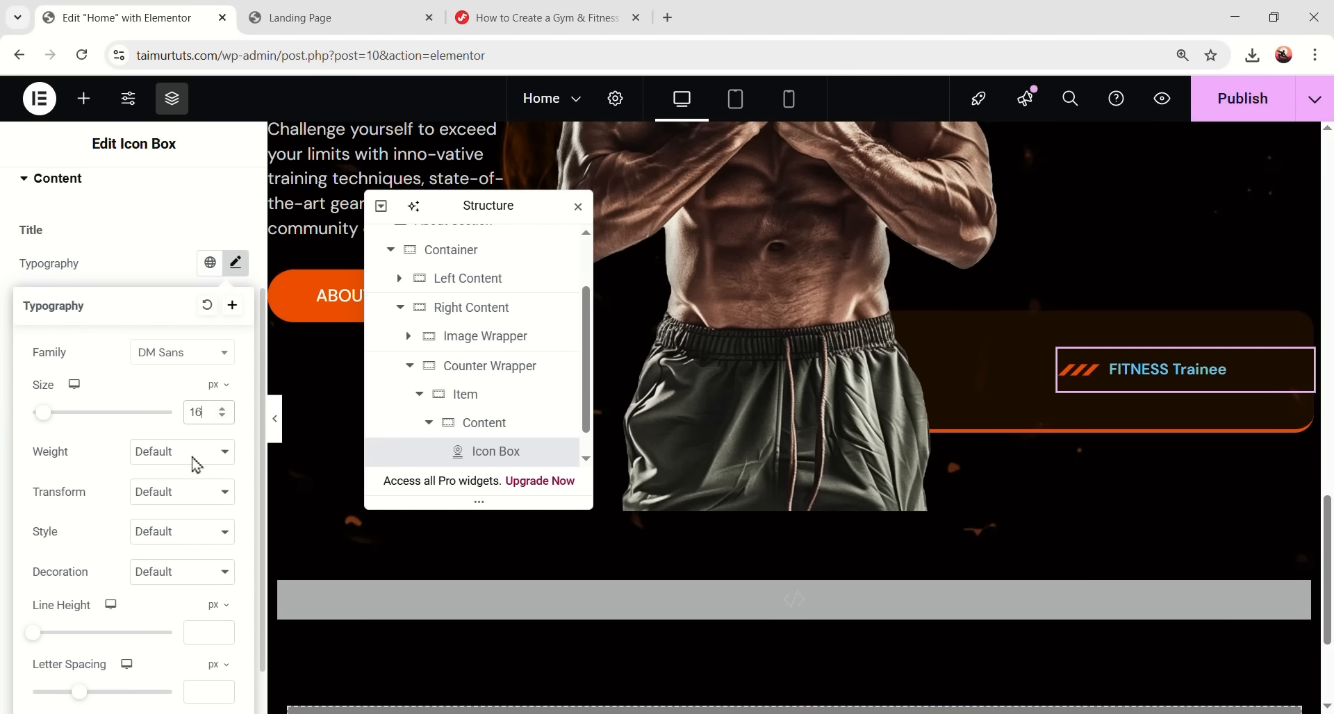
pyautogui.click(164, 459)
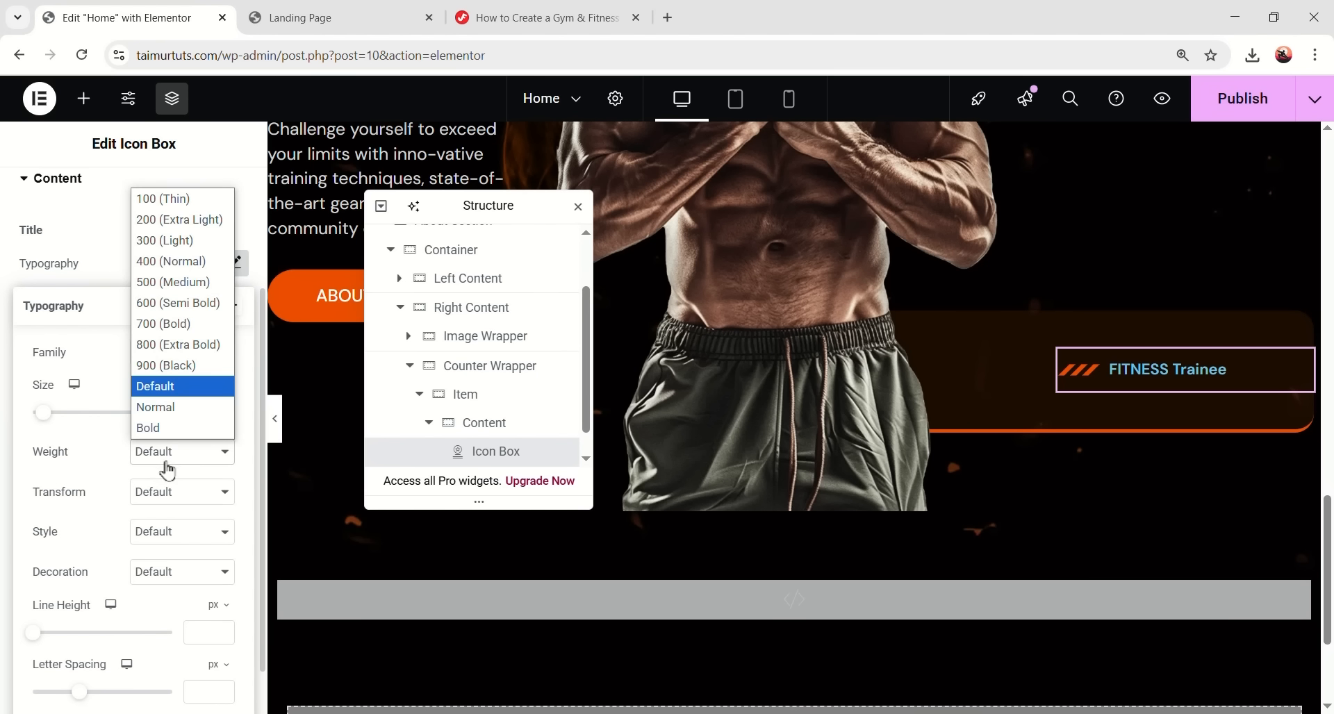
pyautogui.click(158, 283)
pyautogui.scroll(-1, 189, 496)
pyautogui.write('16')
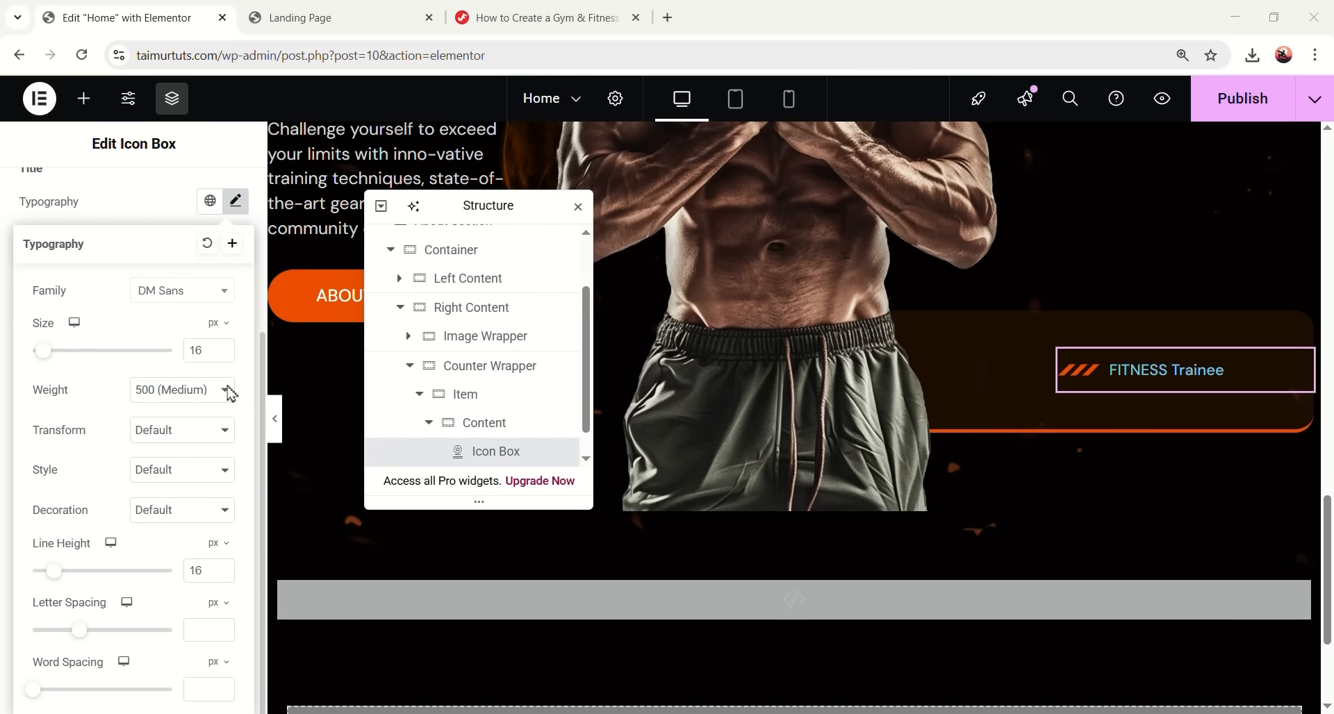
pyautogui.click(236, 205)
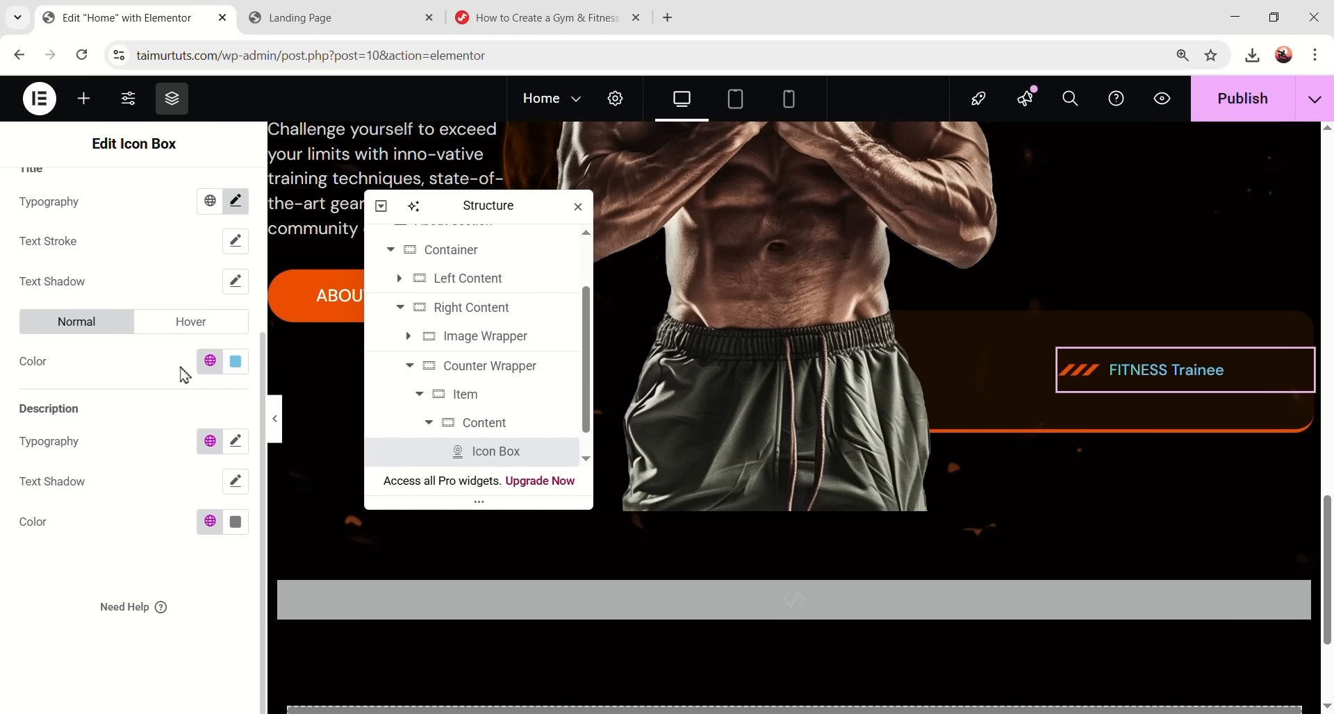
# - Colour the title #d7d7d7 with a #e7e7e7 hover colour
pyautogui.click(235, 363)
pyautogui.write('#d7d7d7')
pyautogui.click(50, 674)
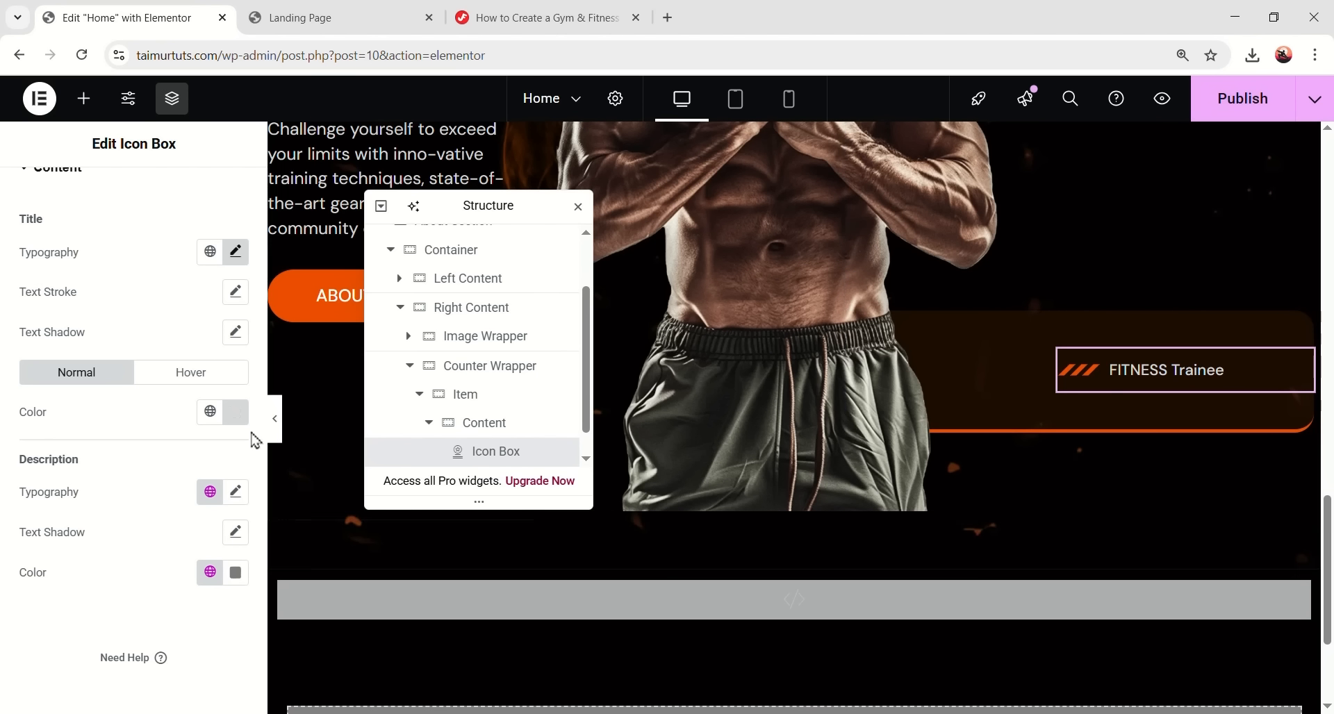
pyautogui.scroll(3, 156, 427)
pyautogui.click(189, 548)
pyautogui.scroll(-3, 182, 550)
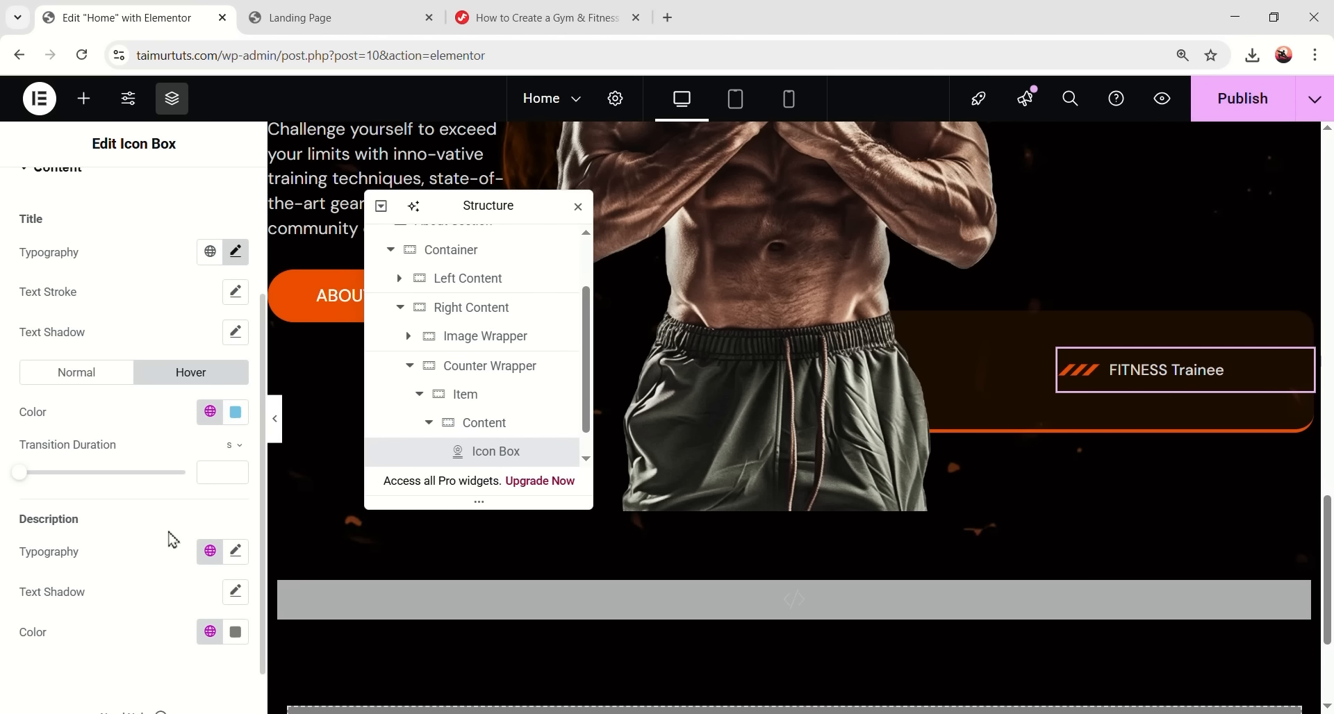
pyautogui.click(227, 421)
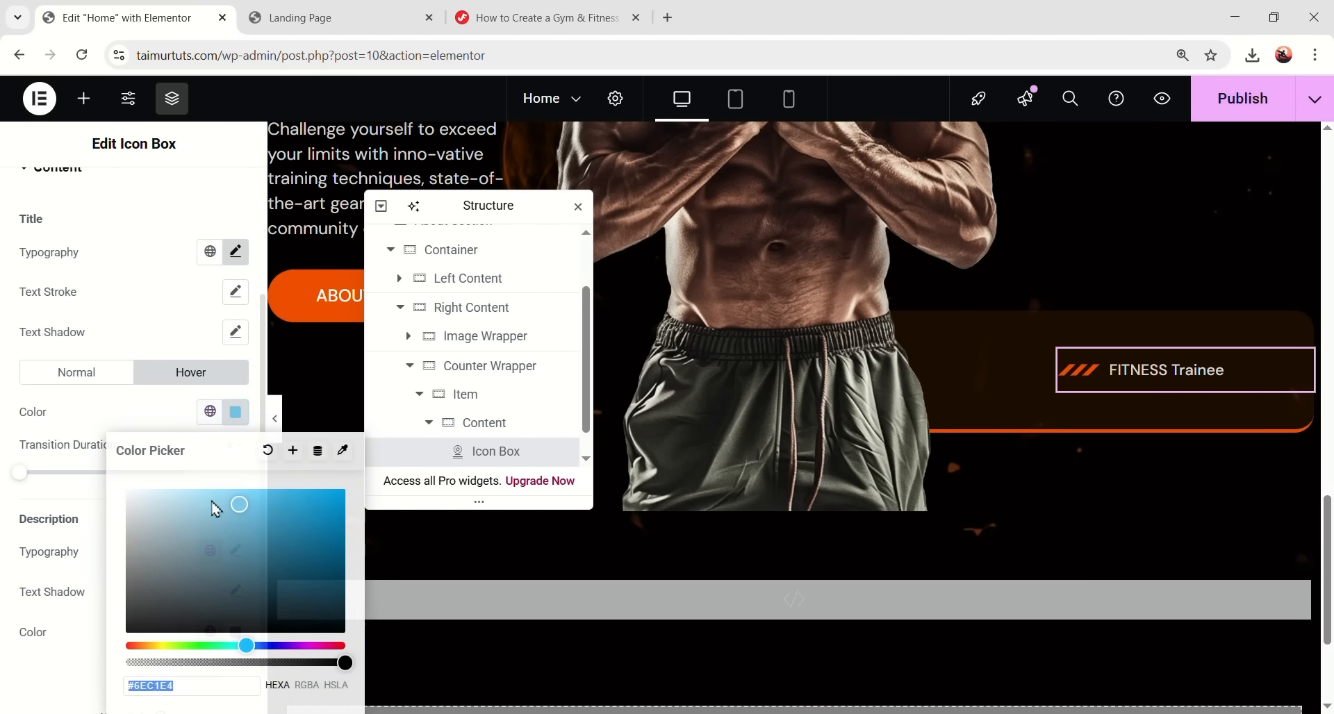
pyautogui.write('e7e7e7')
pyautogui.click(1130, 374)
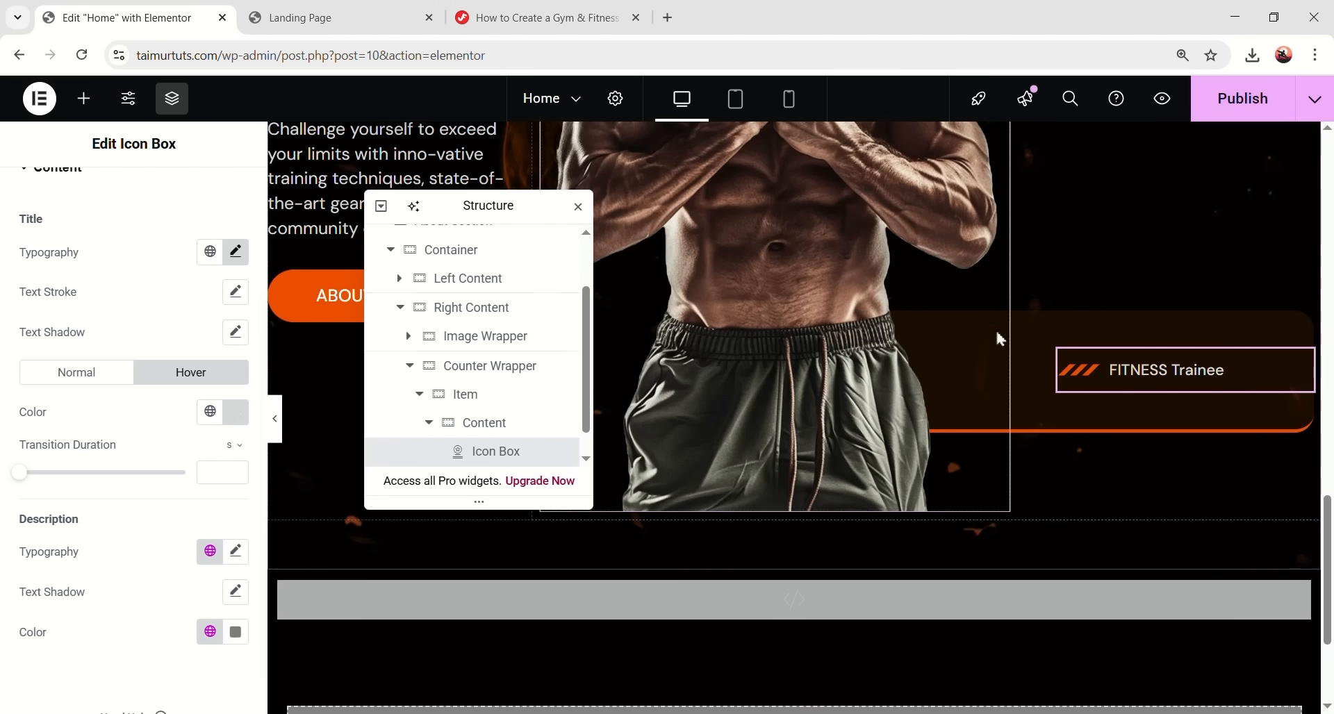
# - Give the icon box -5 px top and bottom margins
pyautogui.scroll(3, 202, 432)
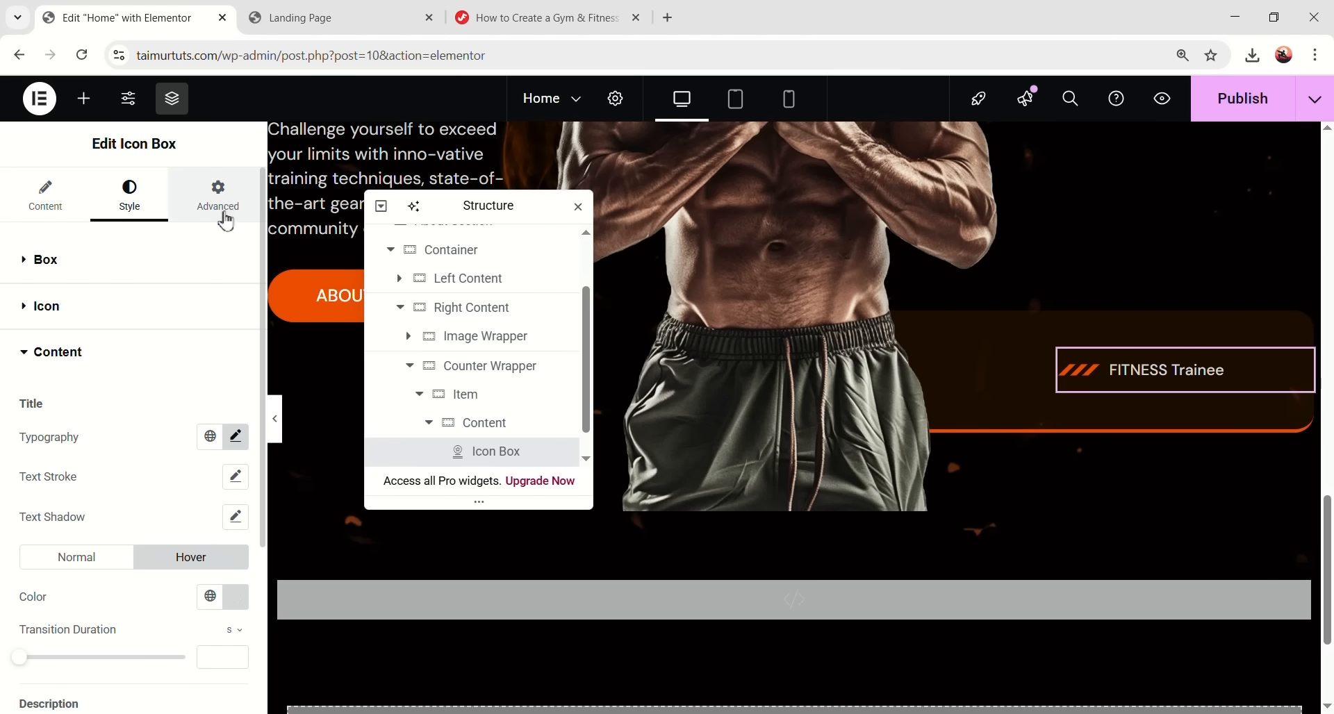
pyautogui.click(224, 216)
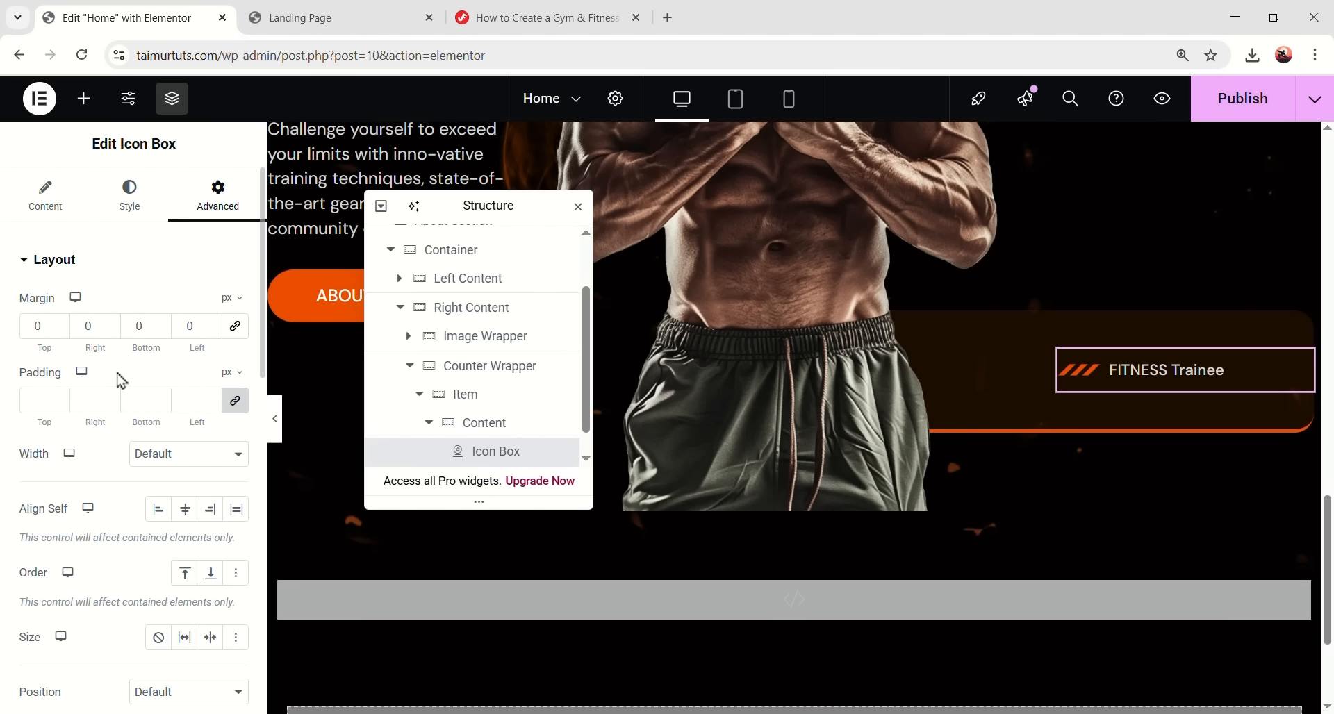
pyautogui.write('-5')
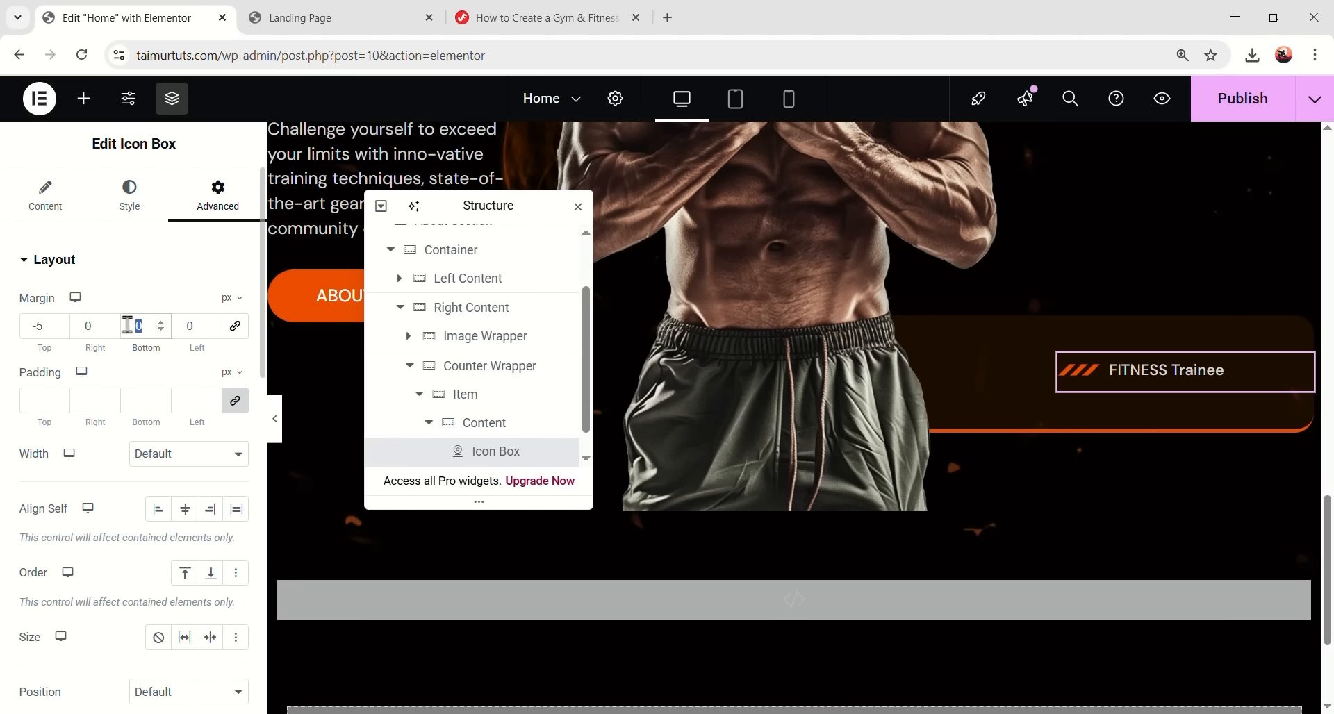
pyautogui.write('-5')
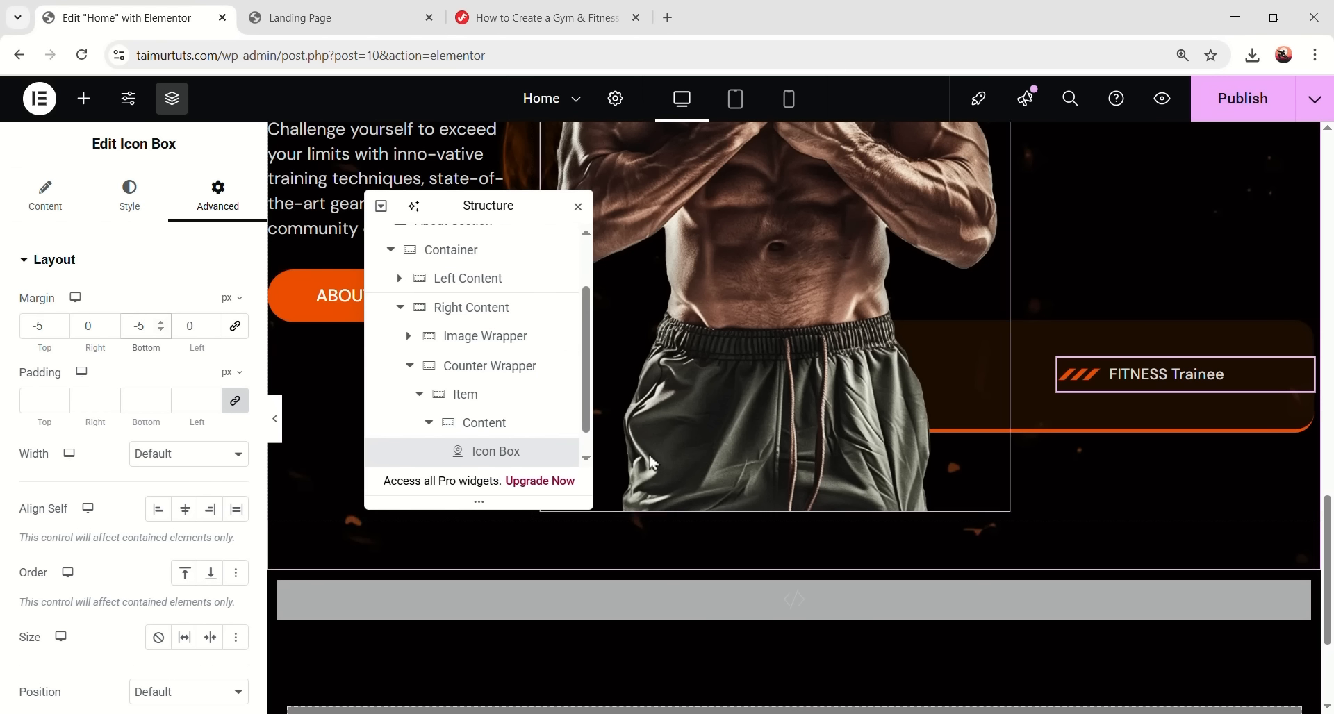
# - Add a container below the icon box with Row direction and centred items
pyautogui.click(89, 104)
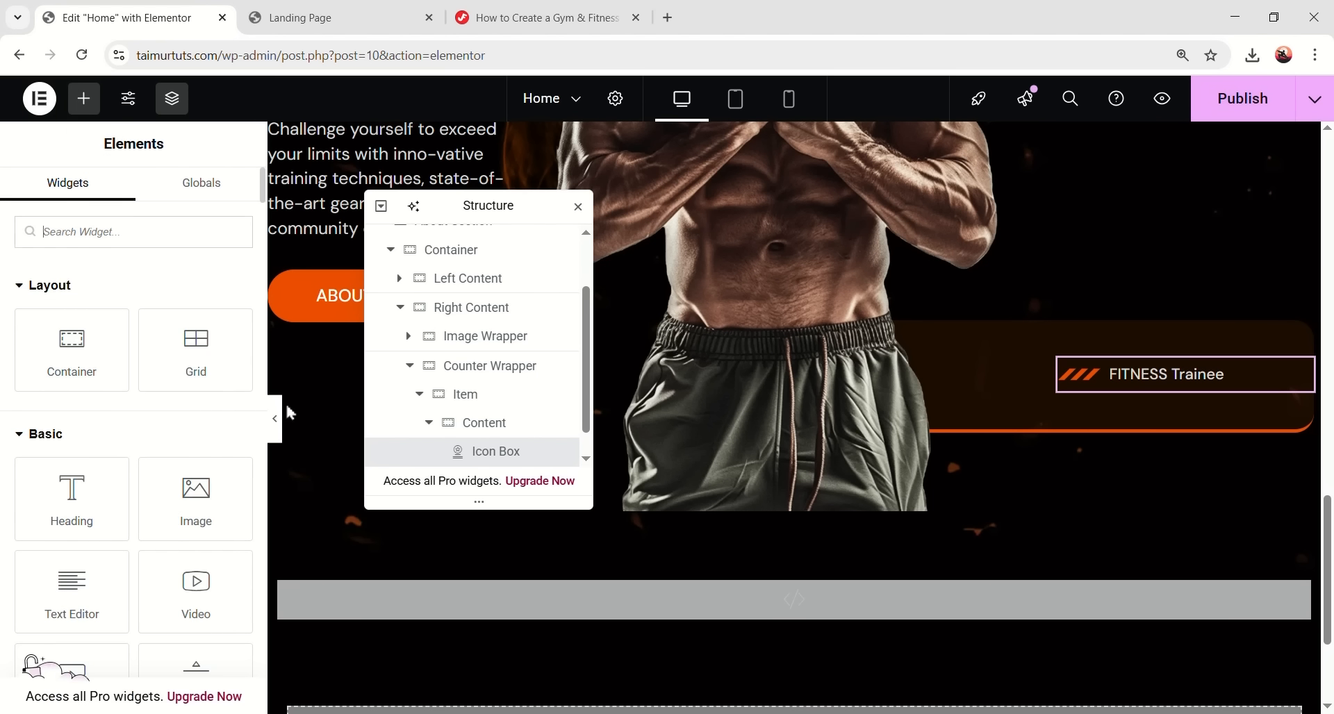
pyautogui.scroll(-1, 414, 396)
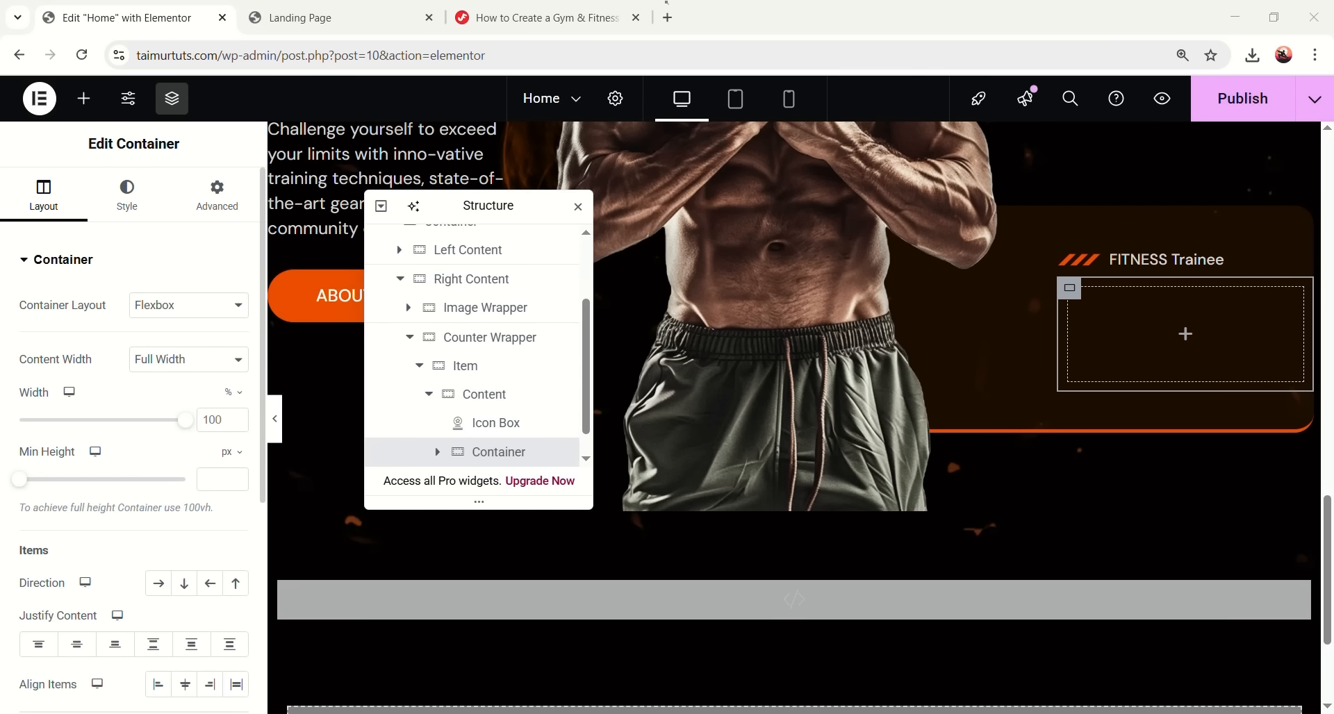
pyautogui.click(158, 583)
pyautogui.scroll(-3, 92, 595)
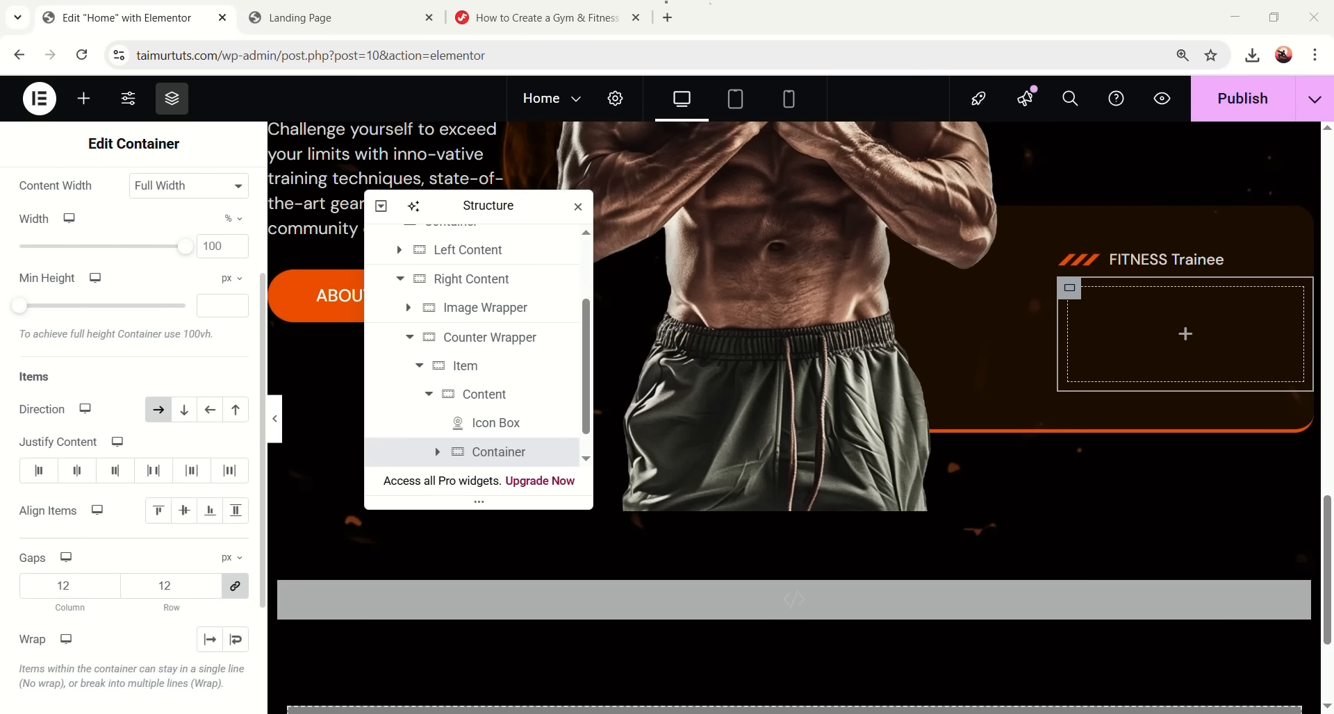
pyautogui.click(184, 510)
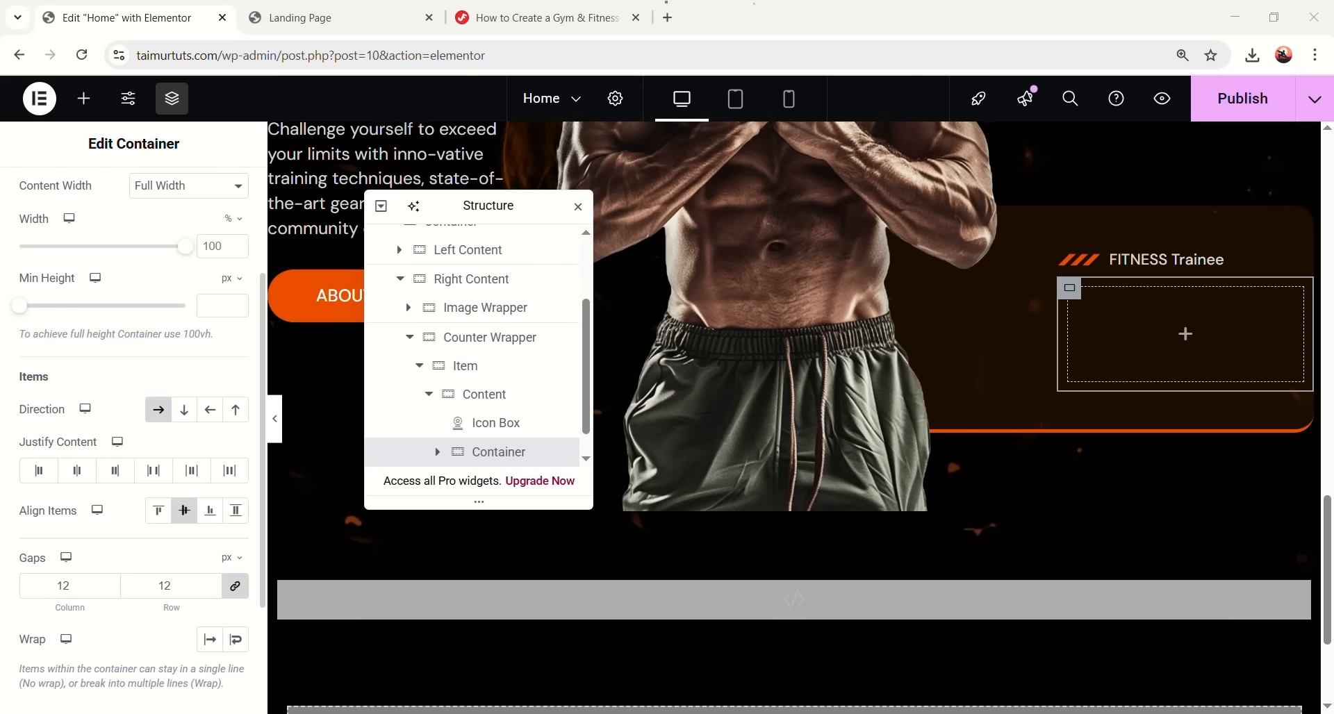
pyautogui.scroll(3, 144, 230)
# - Set the new container's padding to 0 and search widgets for 'counter'
pyautogui.click(216, 197)
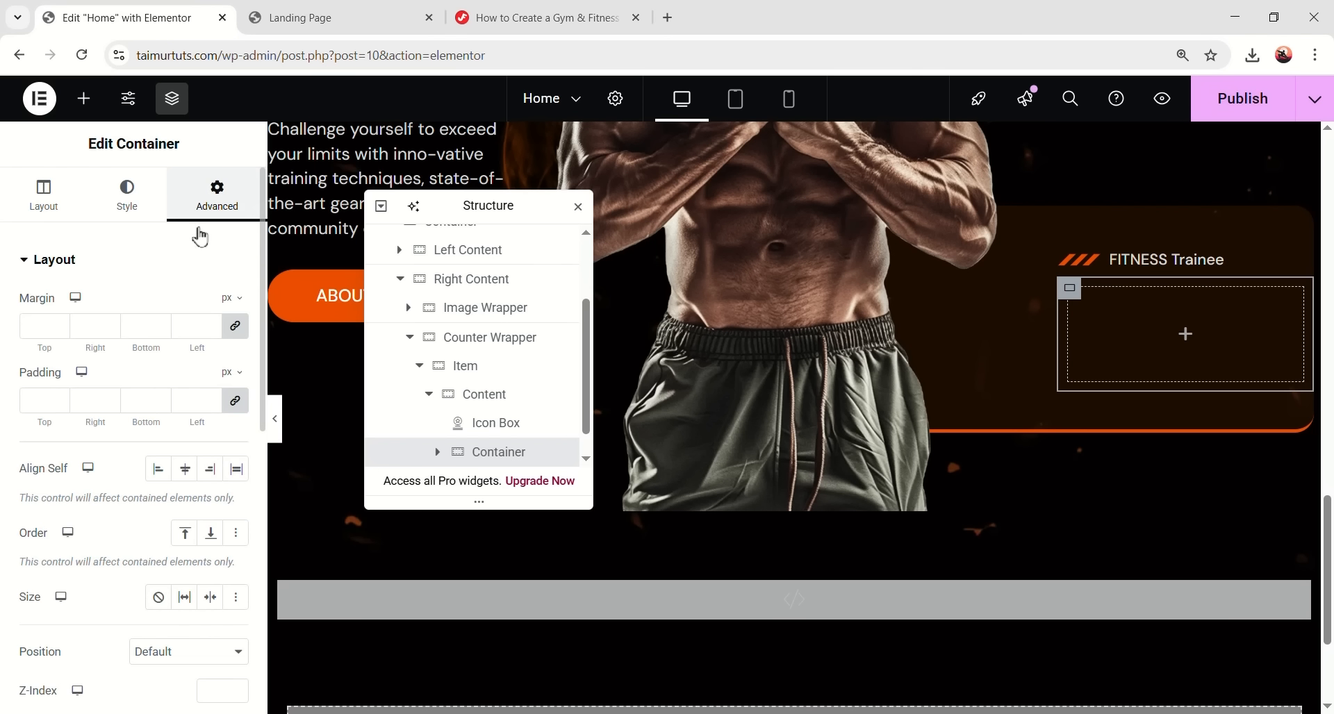
pyautogui.click(84, 400)
pyautogui.write('0')
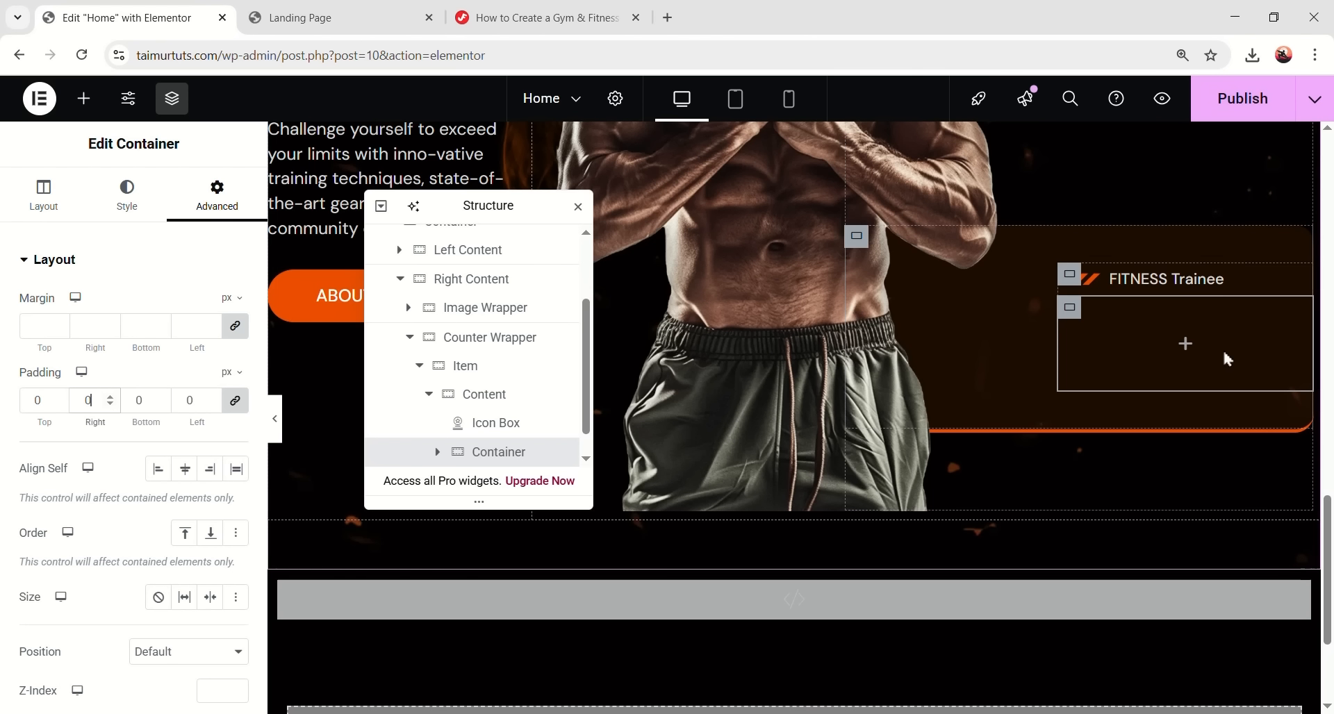
pyautogui.click(1185, 344)
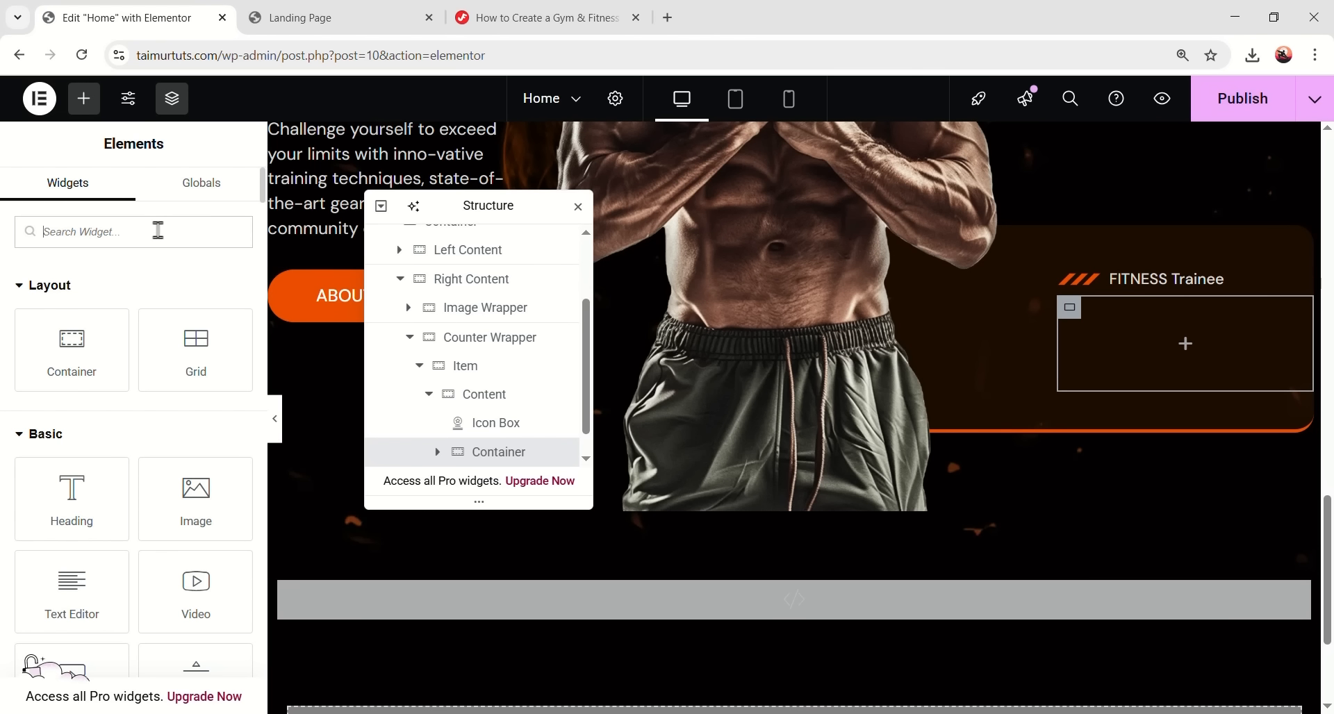
pyautogui.write('counter')
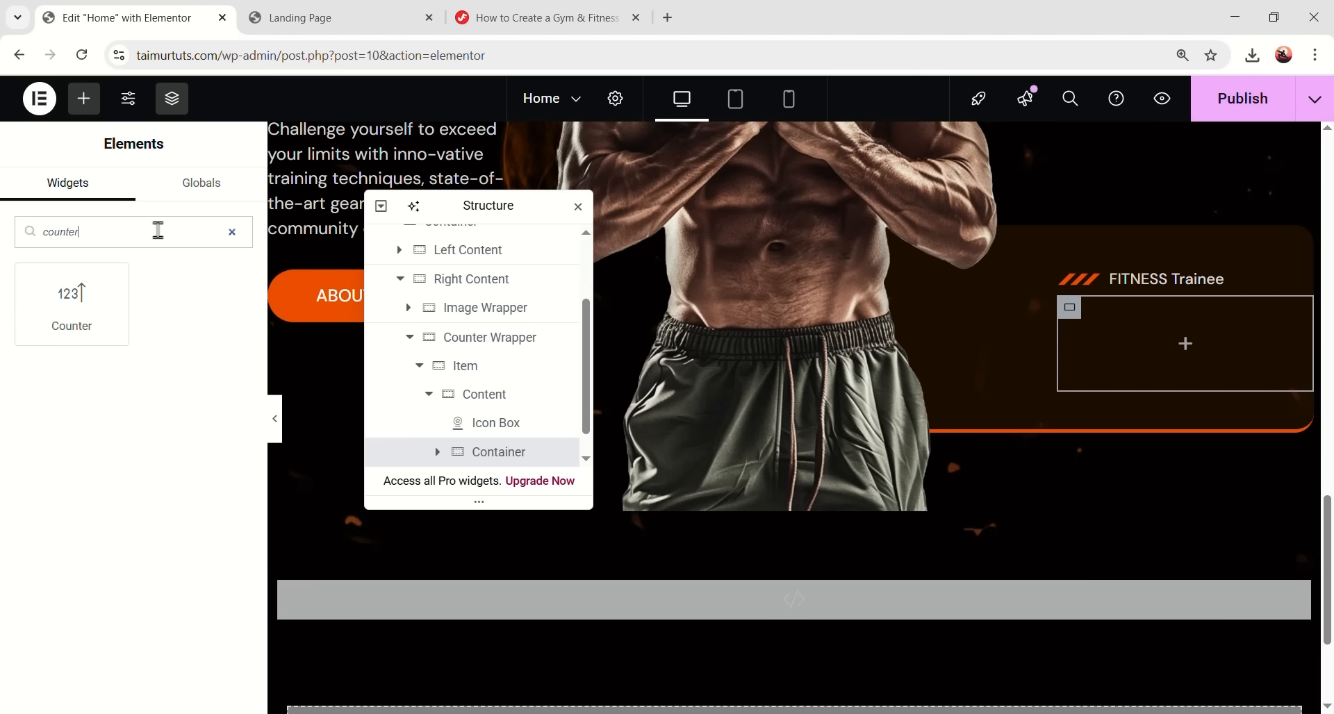
# - Add a Counter widget ending at 252 with suffix K, and delete its 'Cool Number' caption
pyautogui.moveTo(72, 303); pyautogui.dragTo(1185, 343)
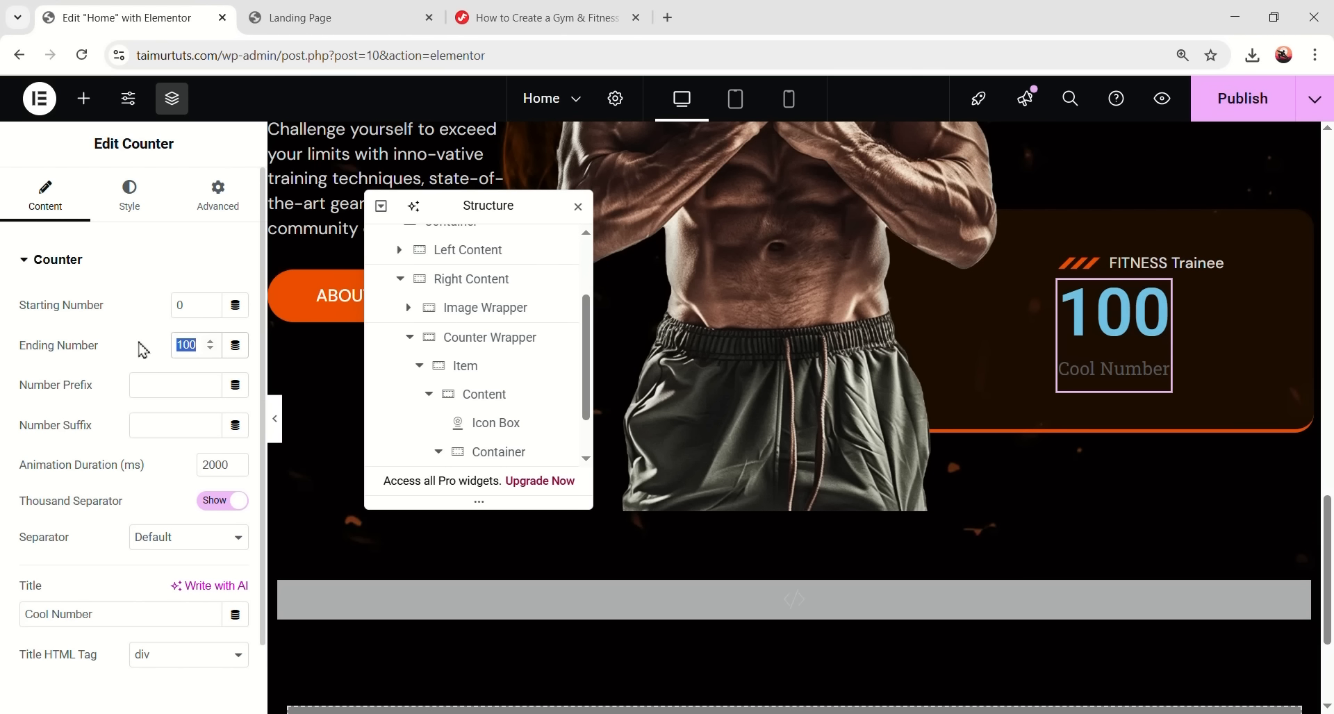
pyautogui.write('252')
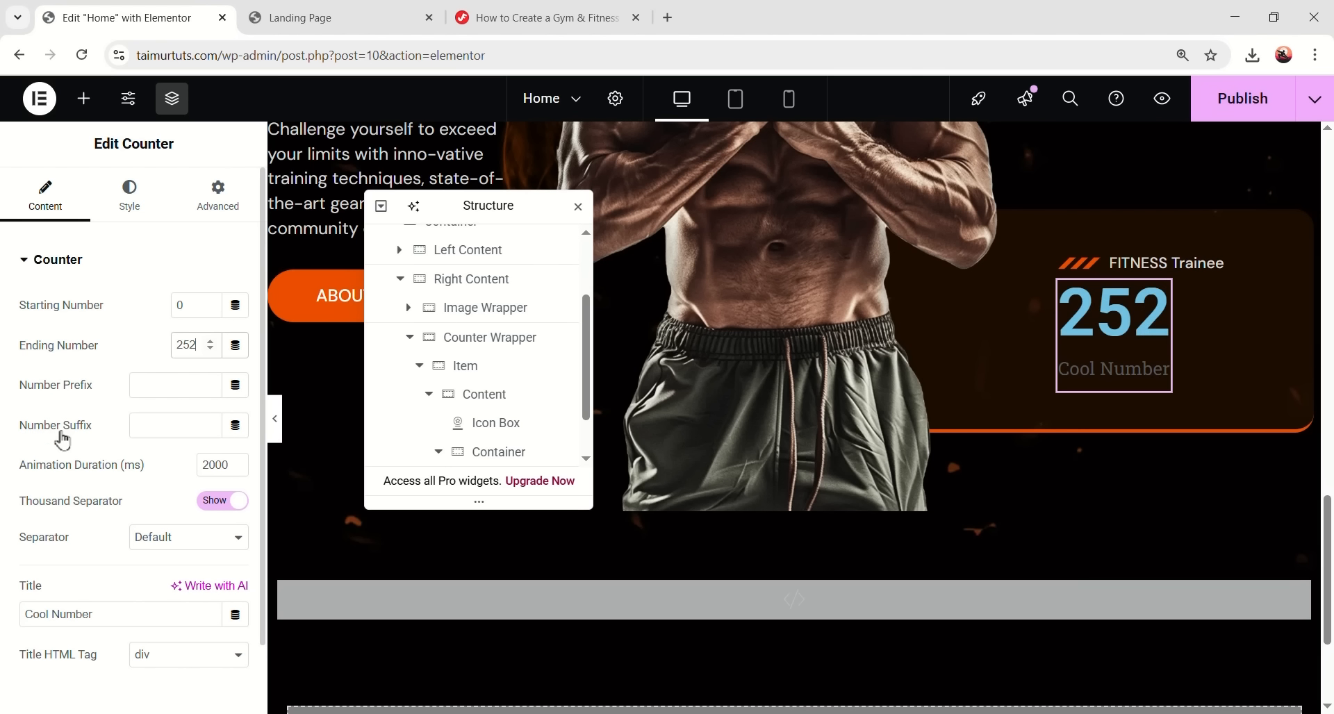
pyautogui.click(162, 426)
pyautogui.write('K')
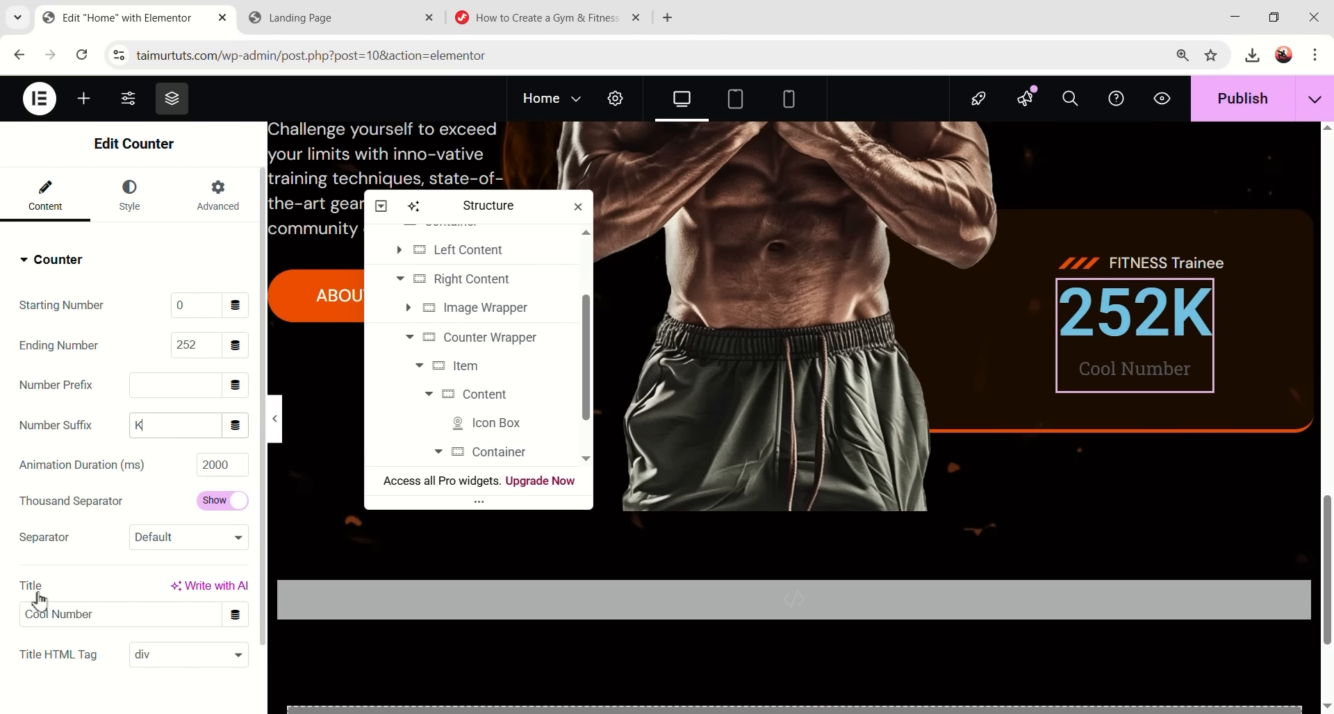
pyautogui.tripleClick(26, 613)
pyautogui.press('BackSpace')
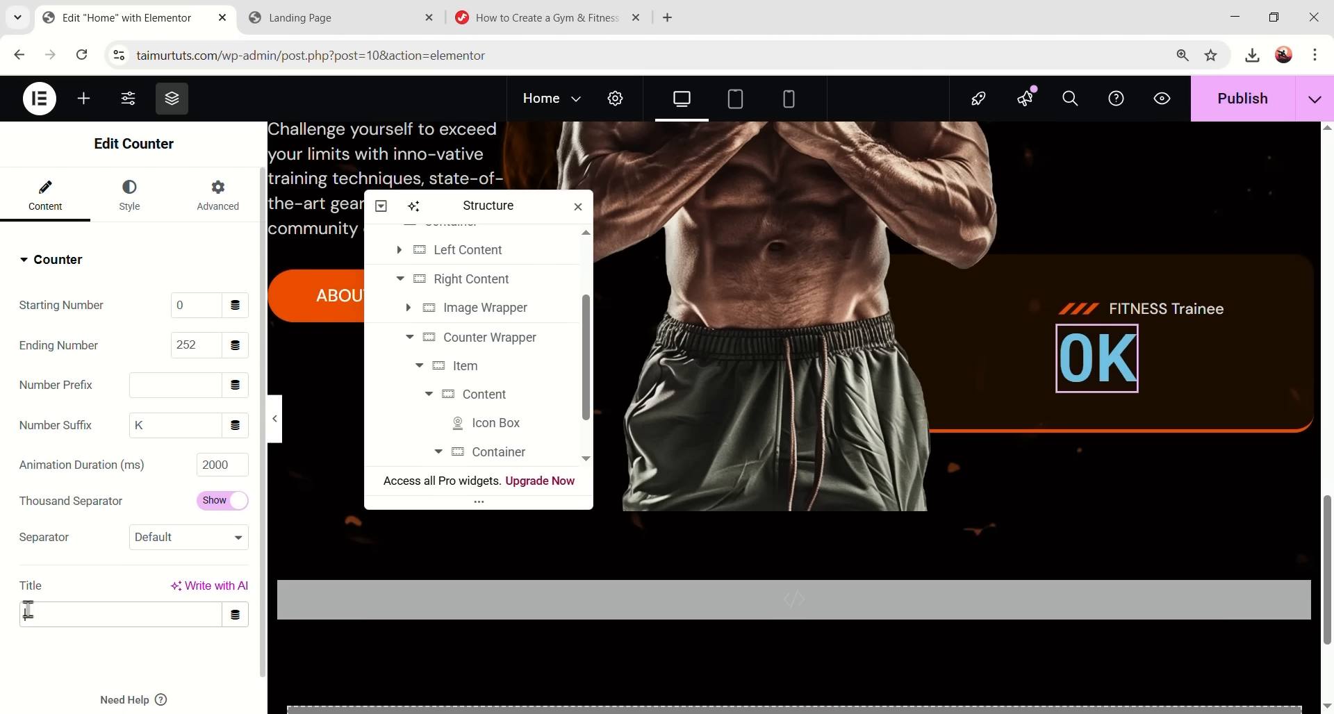
pyautogui.click(129, 197)
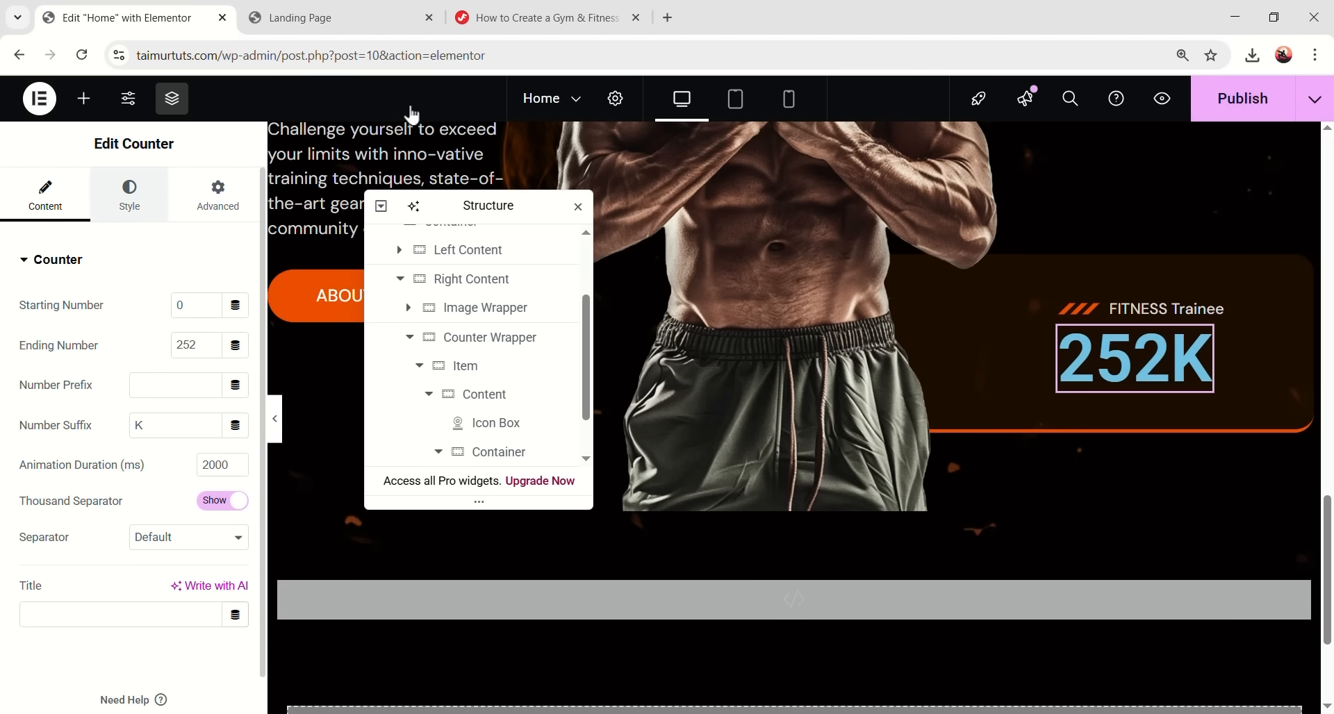
# - Make the 252K counter number white and set its font to Oswald
pyautogui.click(79, 464)
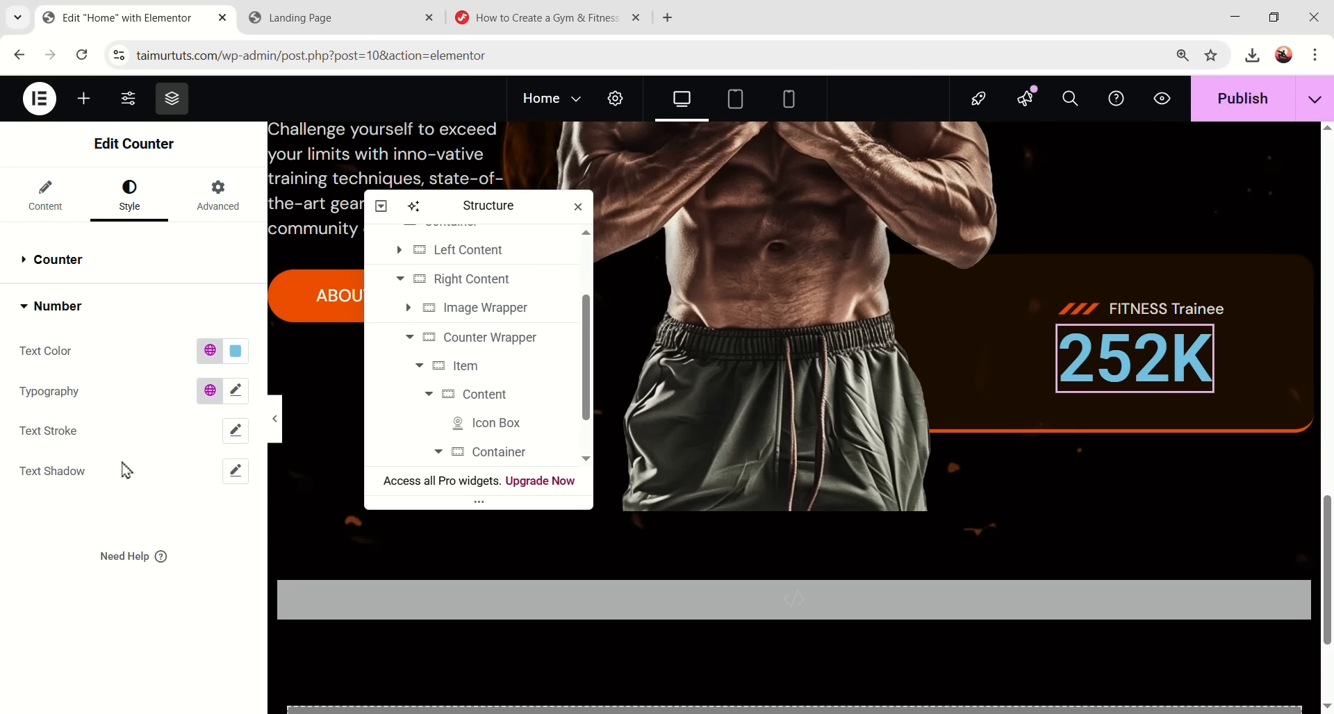
pyautogui.click(235, 351)
pyautogui.click(126, 429)
pyautogui.click(70, 573)
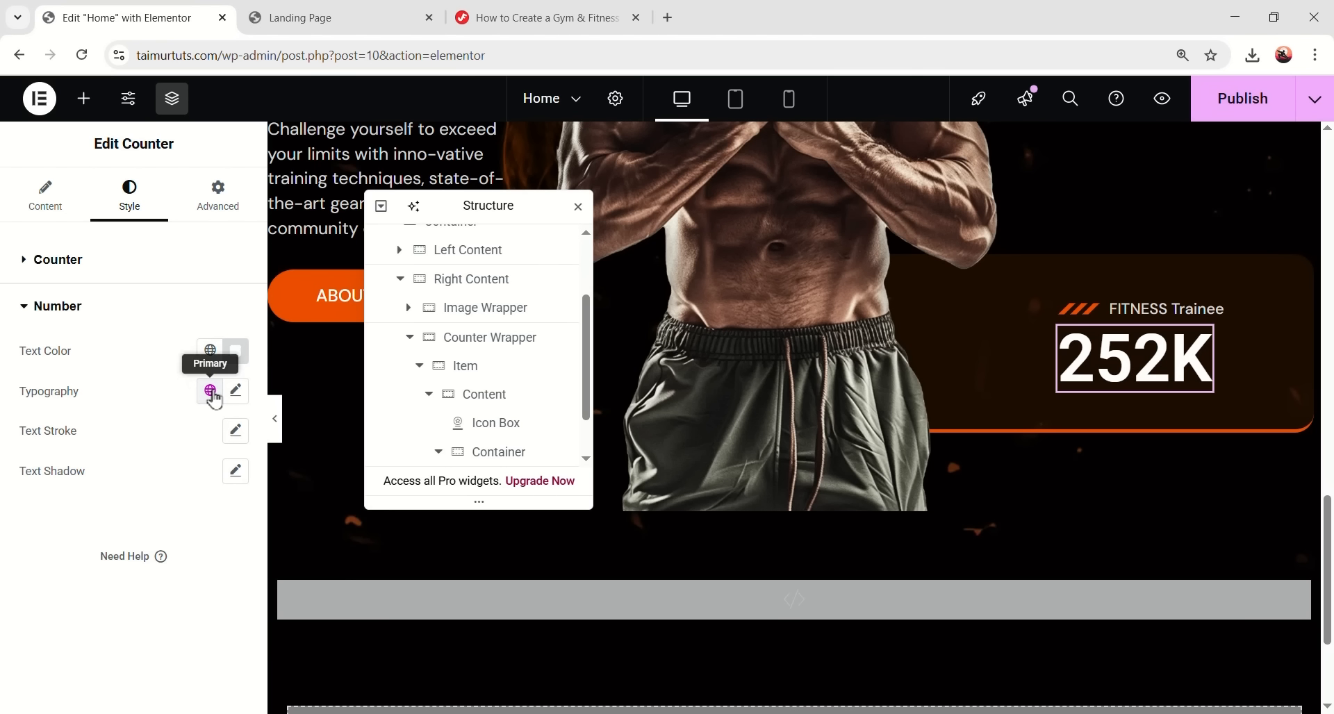
pyautogui.click(209, 390)
pyautogui.click(100, 633)
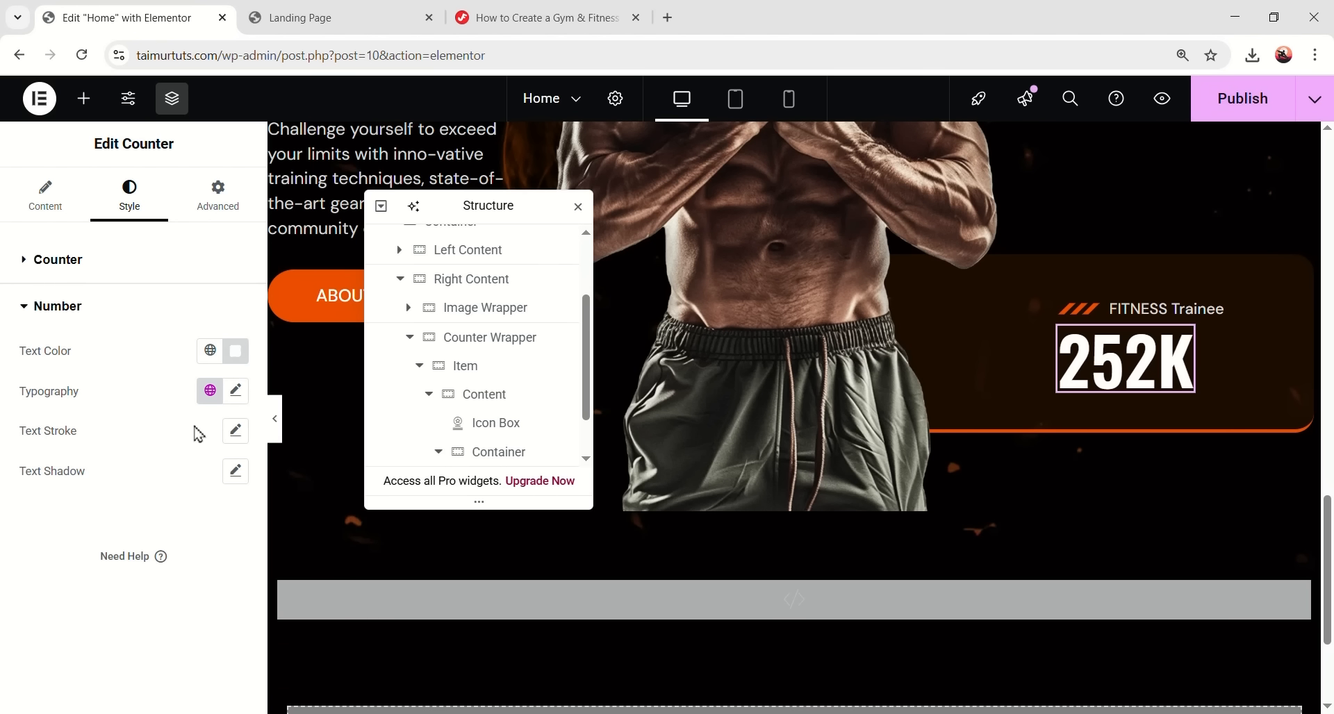
# - Set the number's typography to 60 px size, 700 bold weight and line height 60
pyautogui.click(235, 390)
pyautogui.click(206, 532)
pyautogui.write('60')
pyautogui.scroll(-3, 223, 387)
pyautogui.click(143, 410)
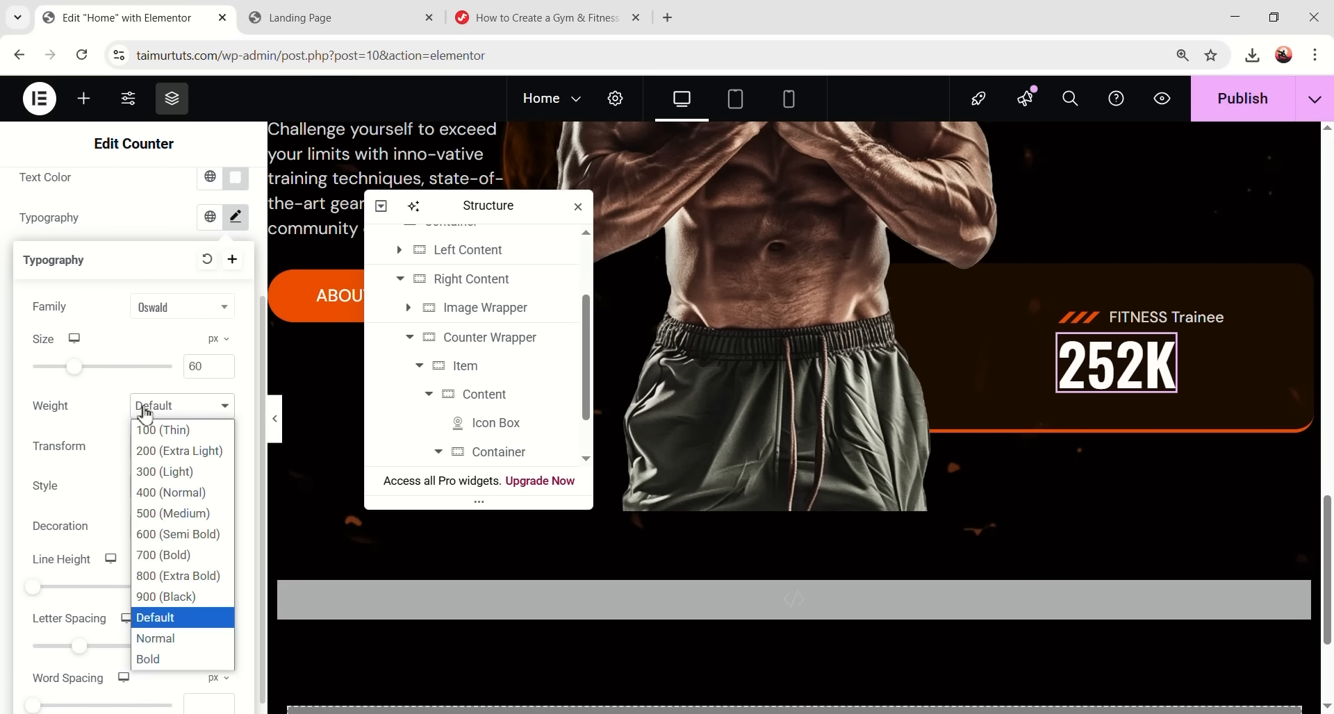
pyautogui.click(173, 548)
pyautogui.scroll(-1, 211, 562)
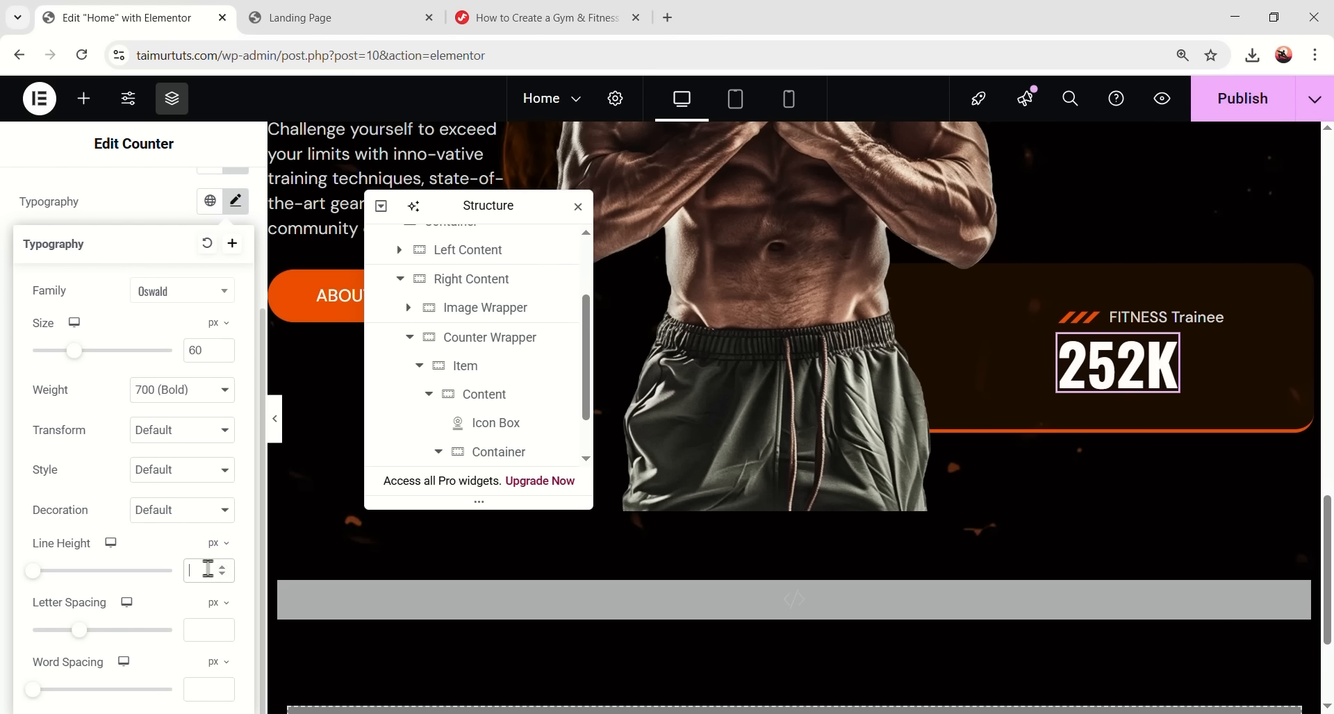
pyautogui.click(208, 569)
pyautogui.write('60')
pyautogui.write('1.8')
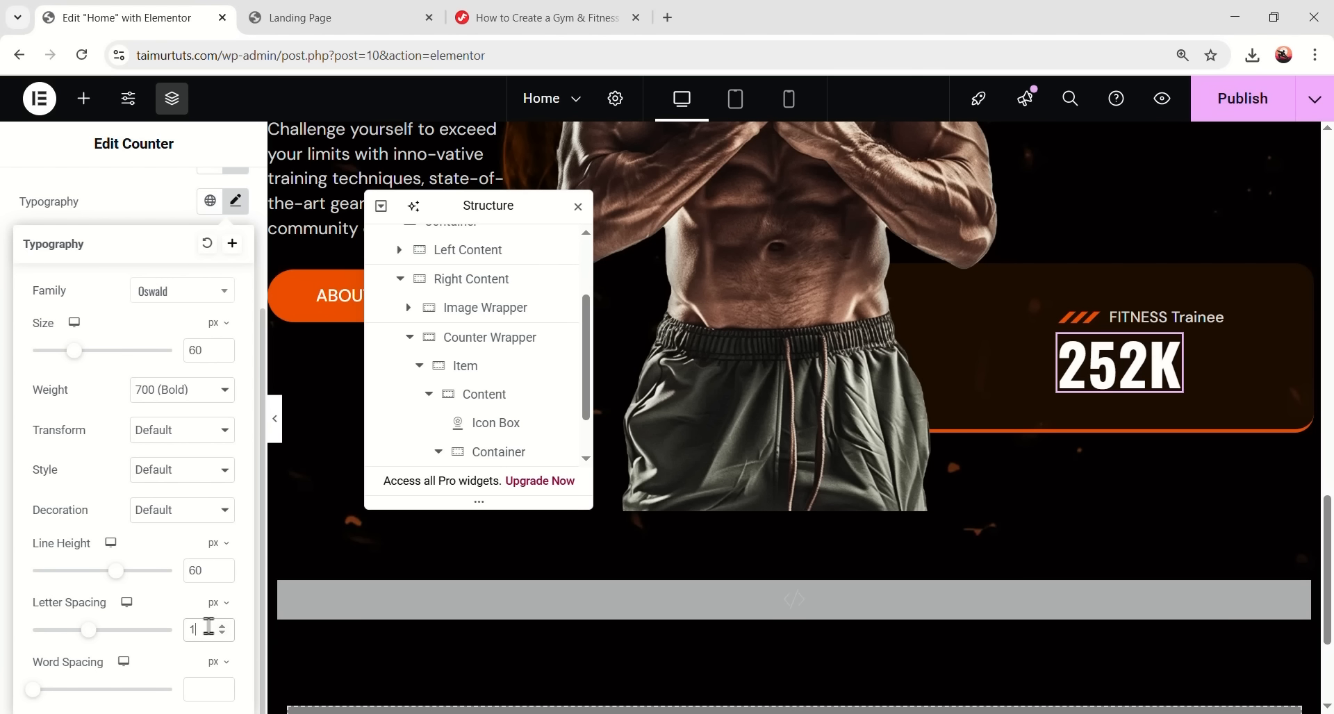
pyautogui.click(237, 203)
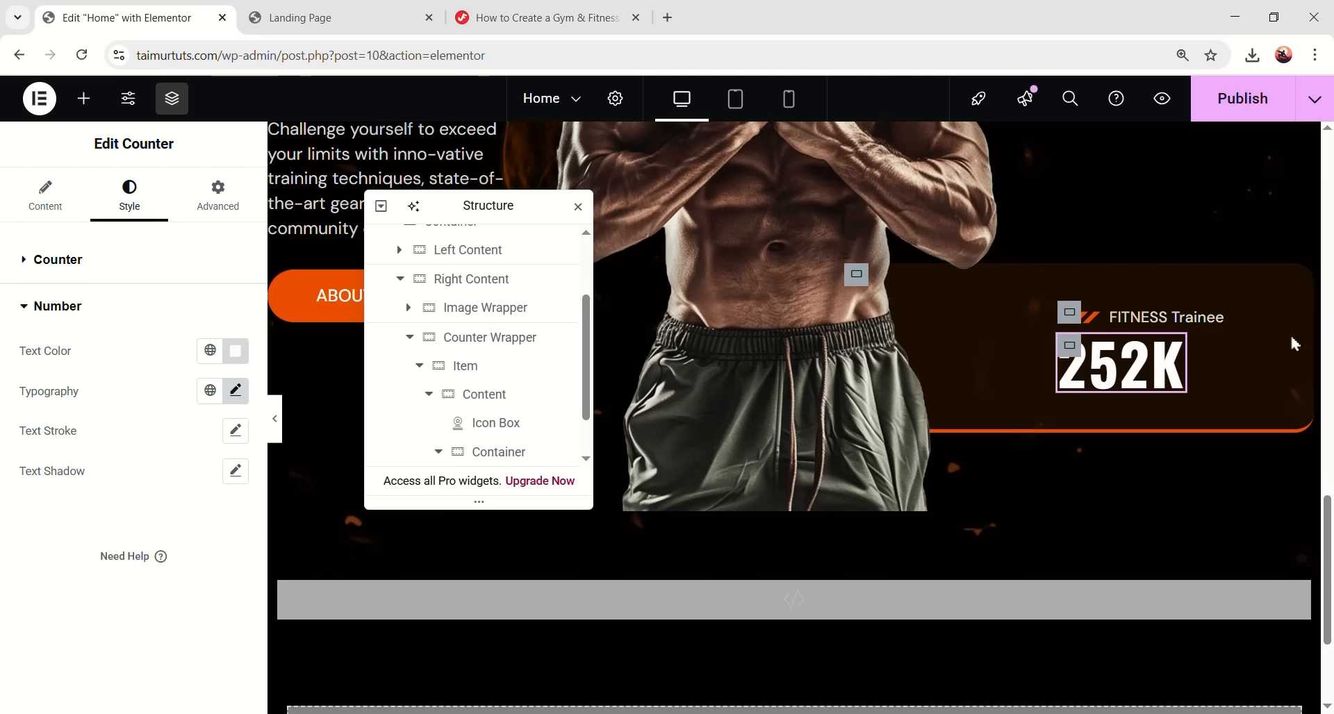
# - Give the FITNESS Trainee title box margins of -10 top and -15 bottom
pyautogui.click(1151, 320)
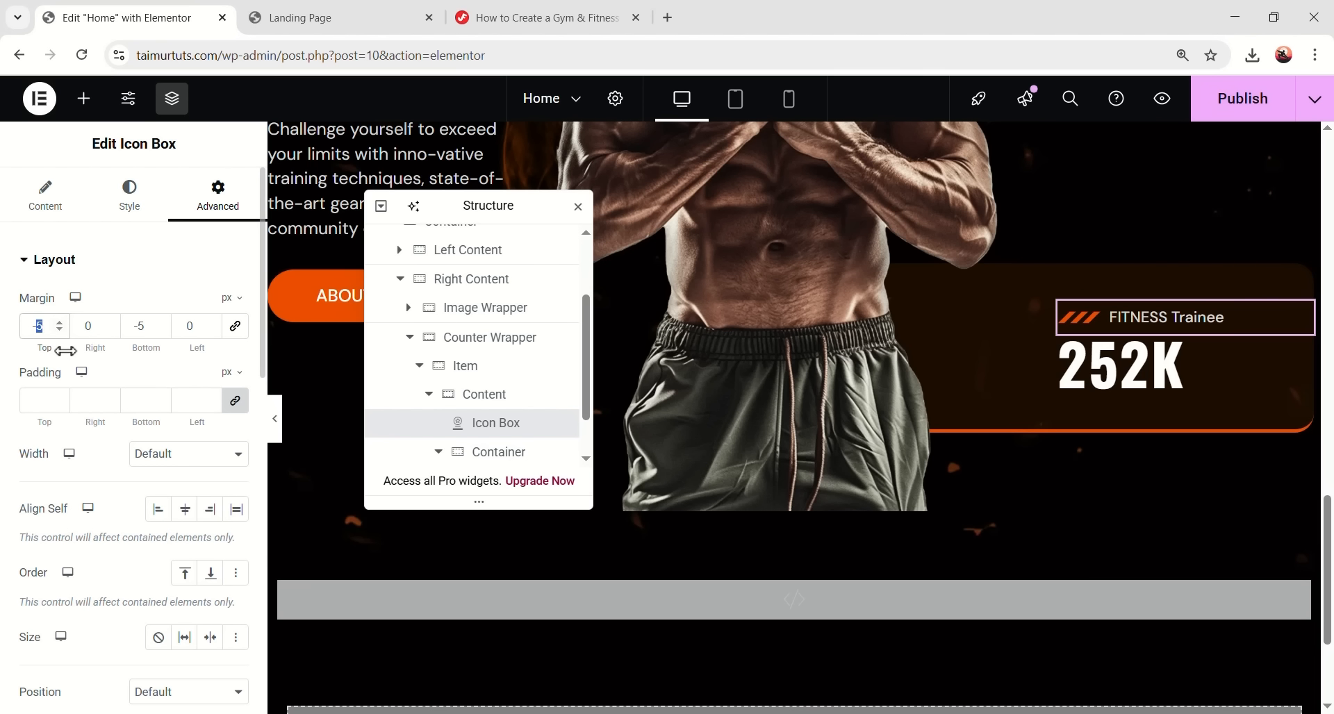
pyautogui.write('10')
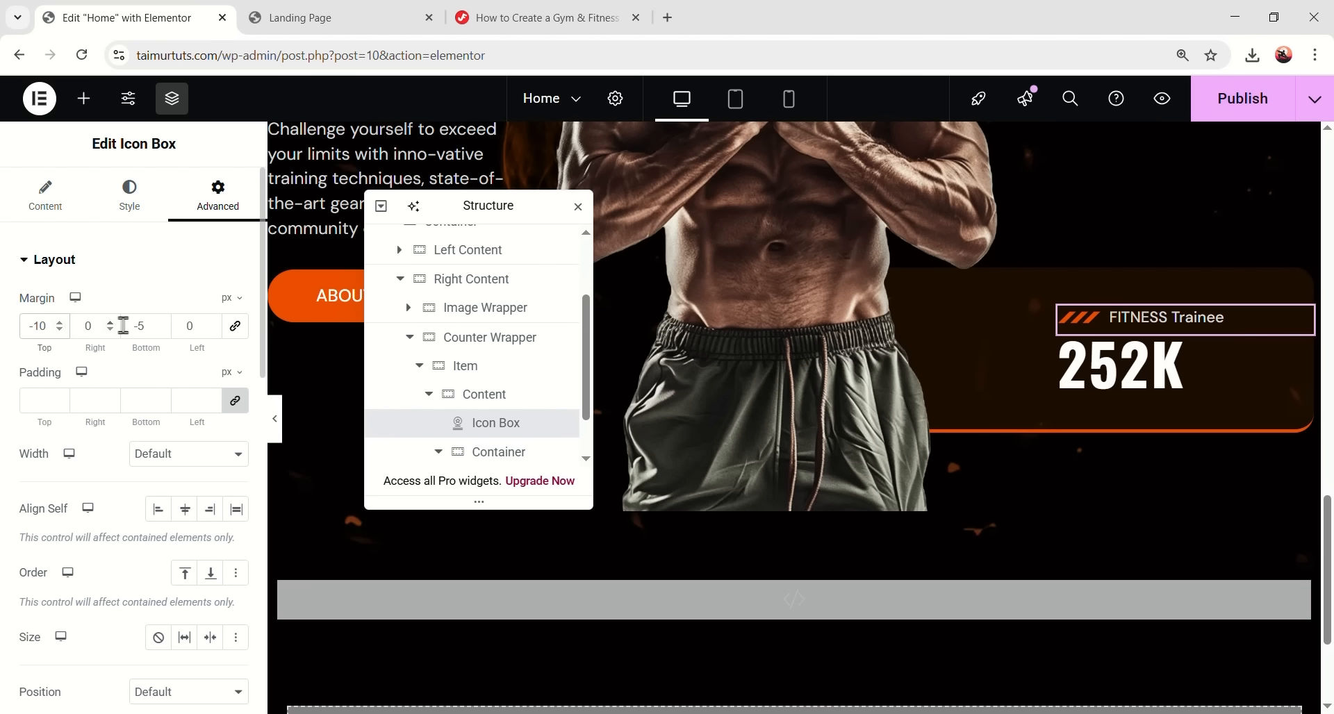
pyautogui.write('15')
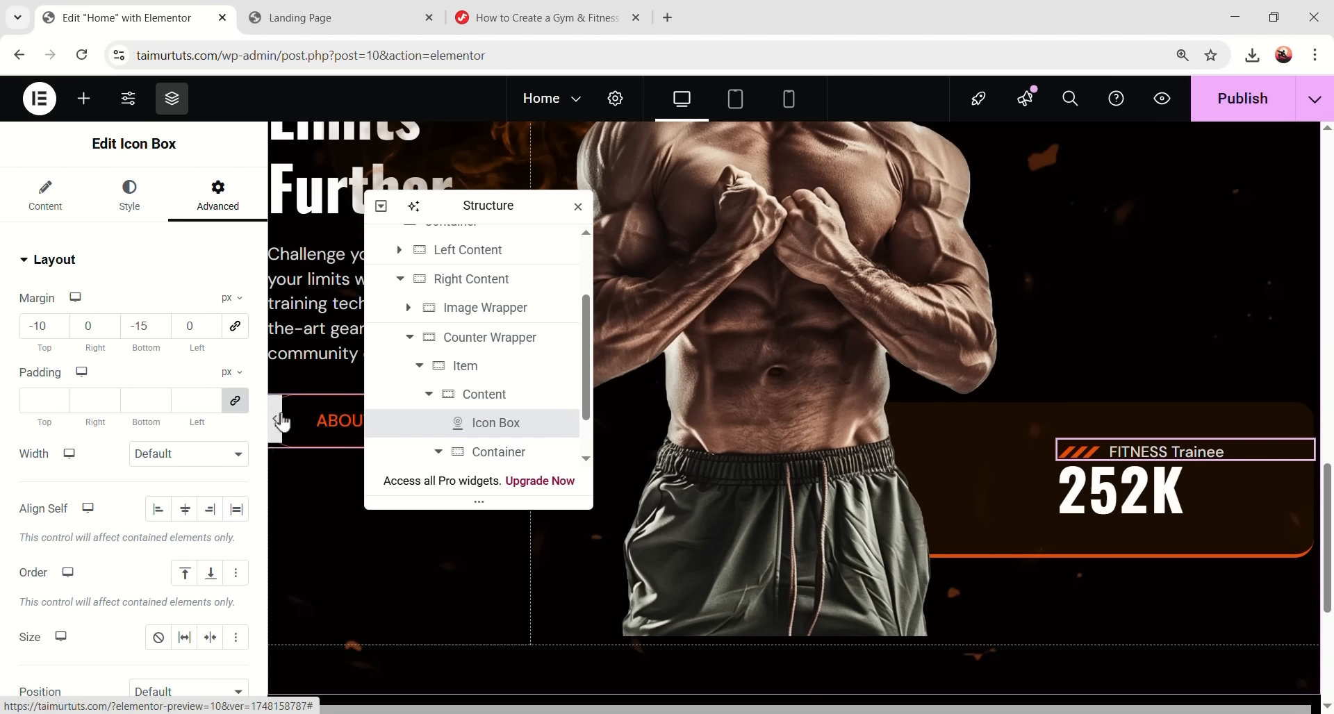
pyautogui.click(275, 419)
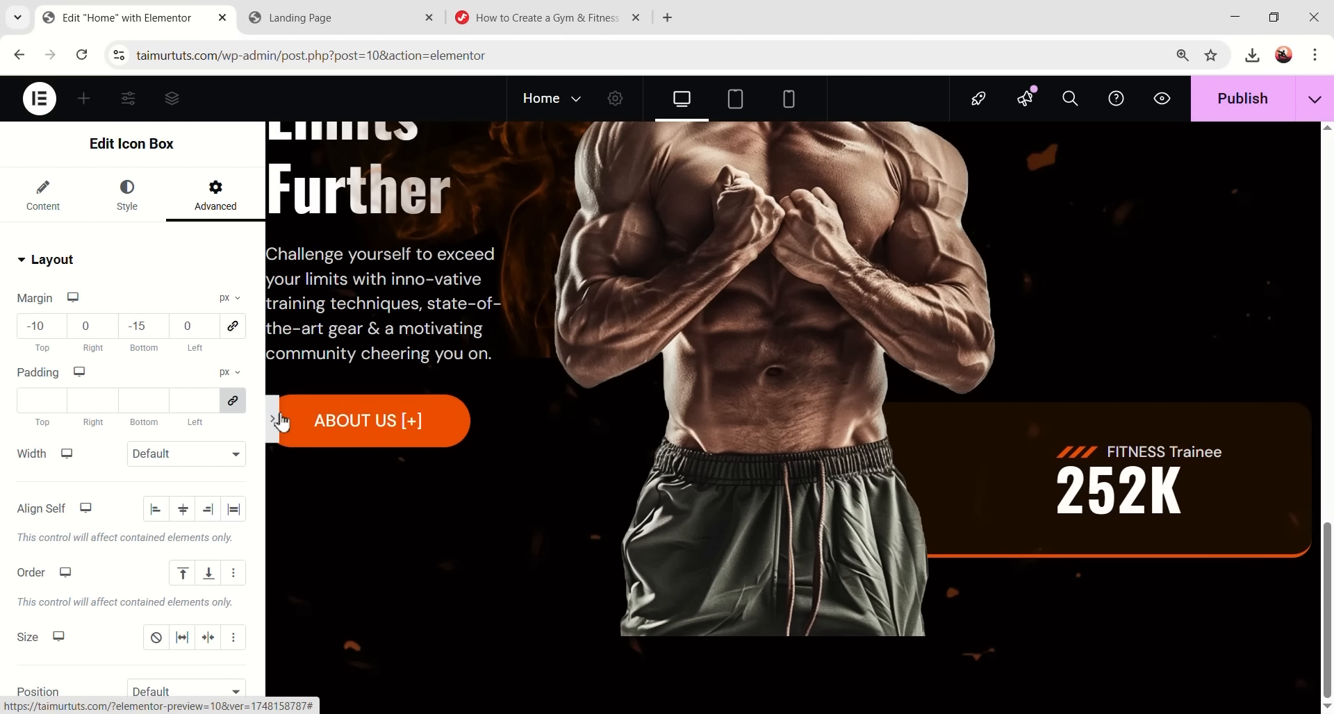
pyautogui.click(37, 418)
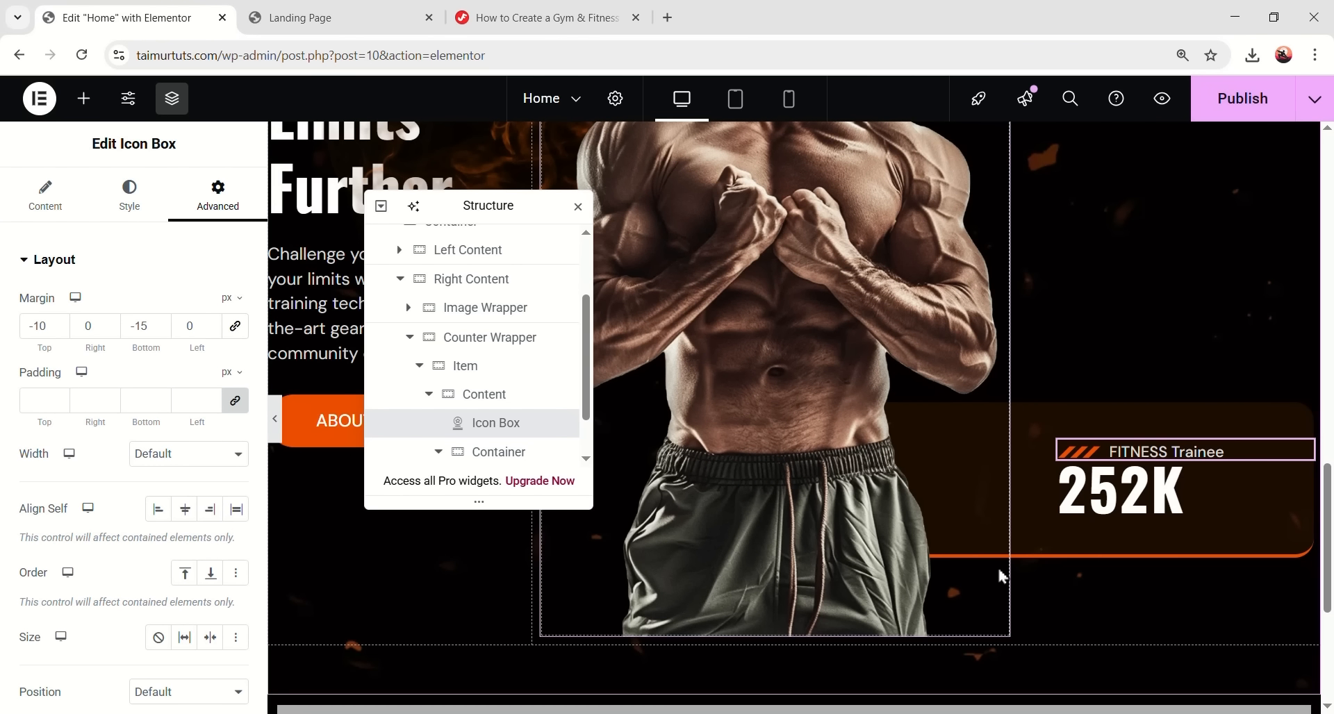
# - Duplicate the counter card Item container twice from the Structure navigator
pyautogui.click(419, 366)
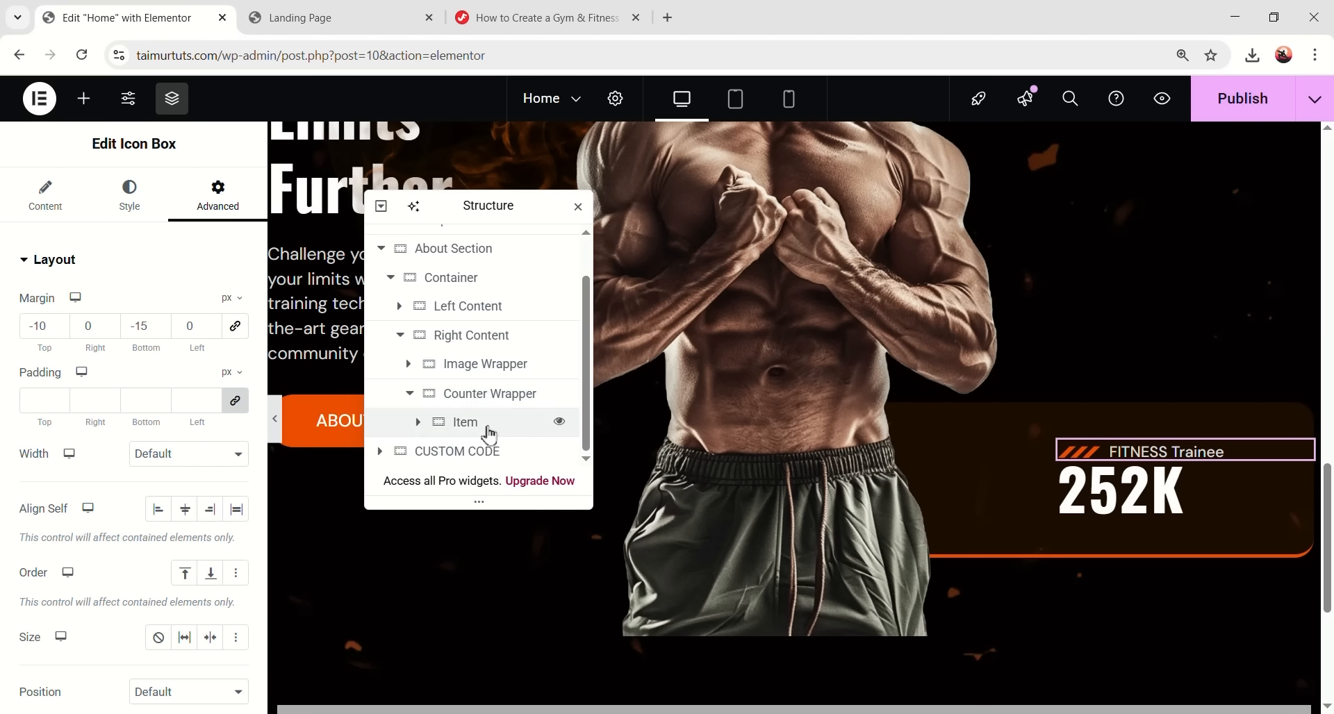
pyautogui.click(486, 425)
pyautogui.rightClick(478, 423)
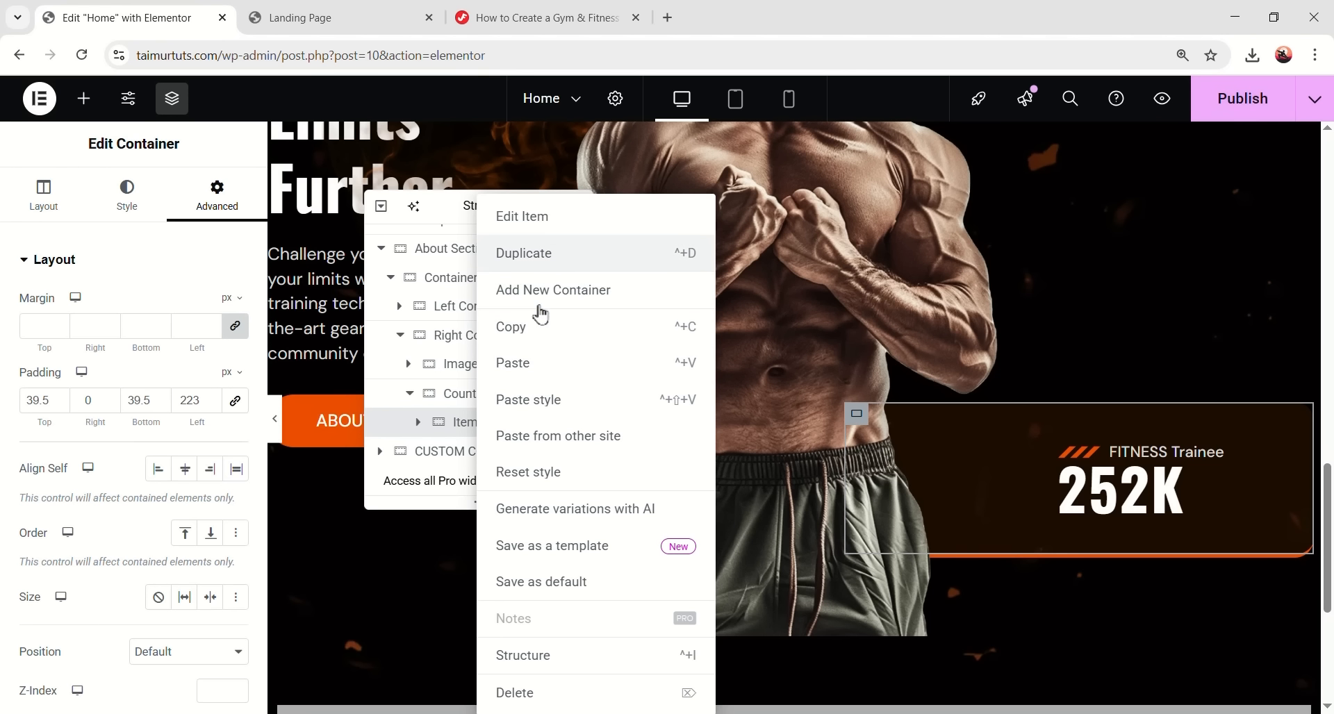
pyautogui.click(548, 255)
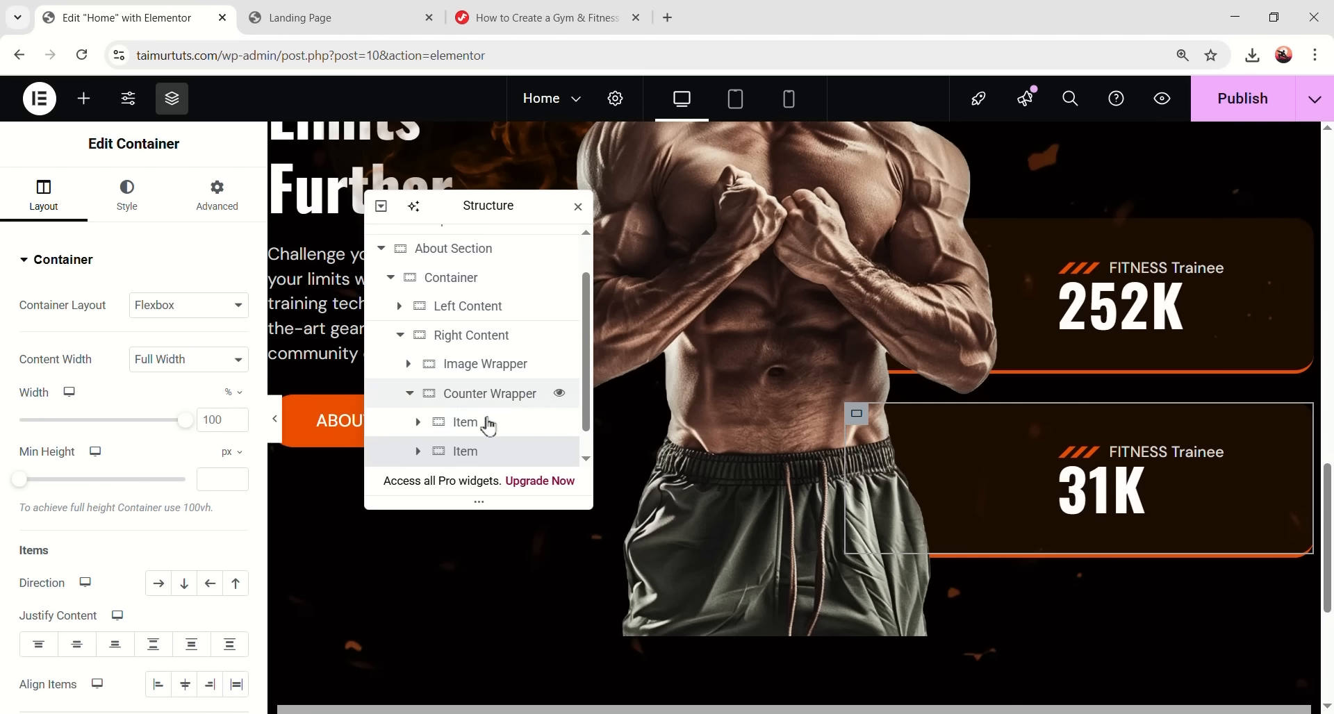
pyautogui.rightClick(491, 451)
pyautogui.click(545, 259)
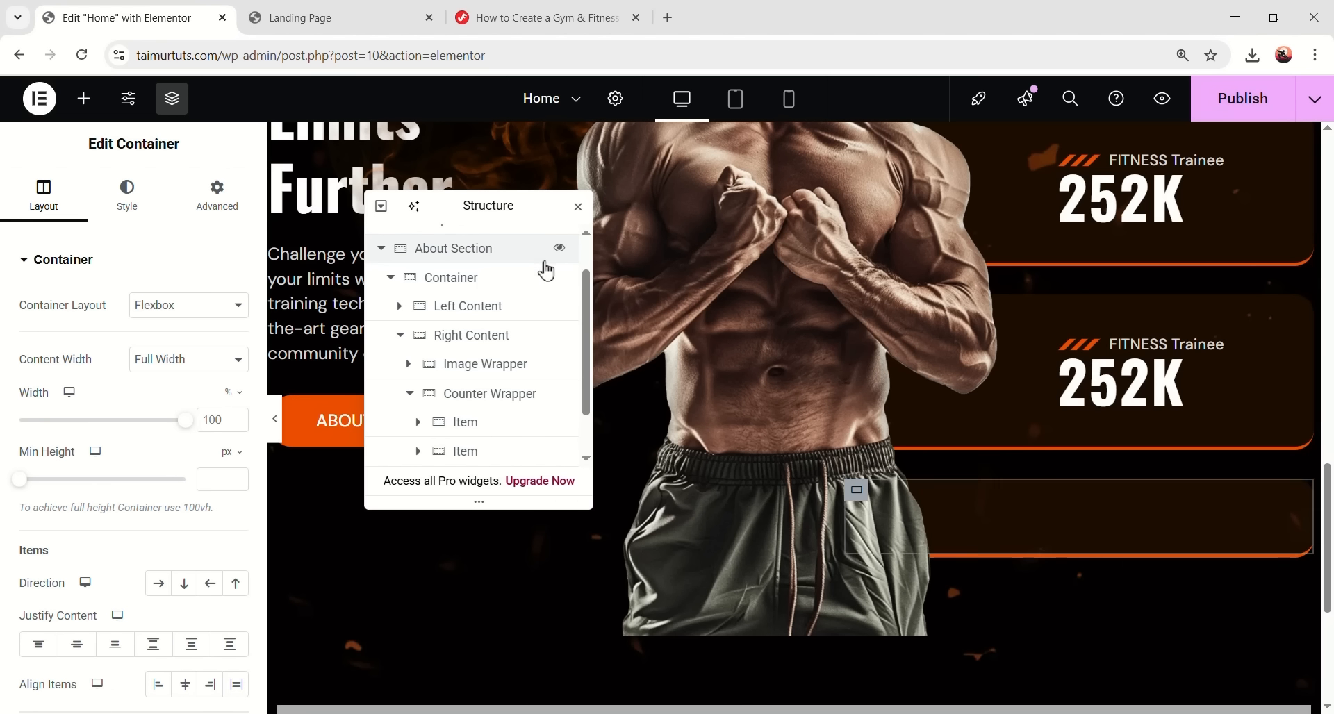
# - Preview the page to check the three stacked FITNESS Trainee 252K cards
pyautogui.scroll(3, 960, 394)
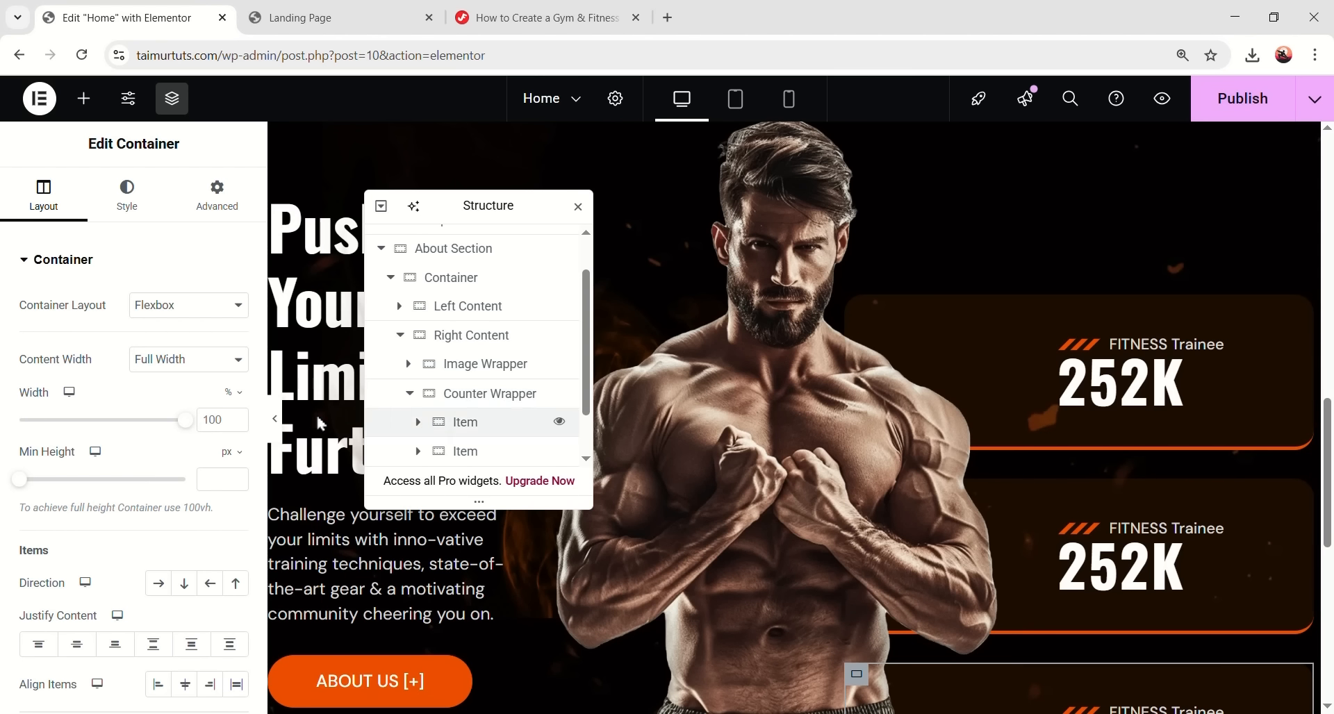
pyautogui.click(276, 427)
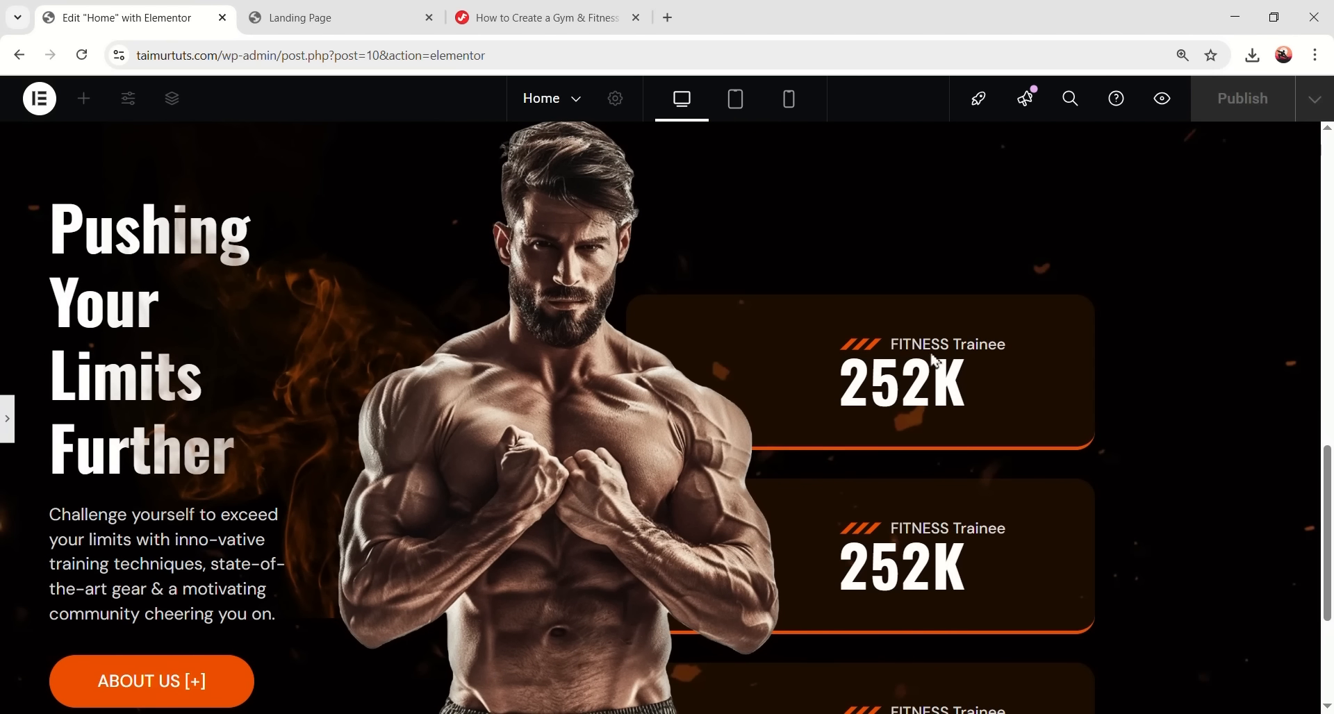
pyautogui.scroll(-3, 874, 457)
pyautogui.scroll(4, 446, 274)
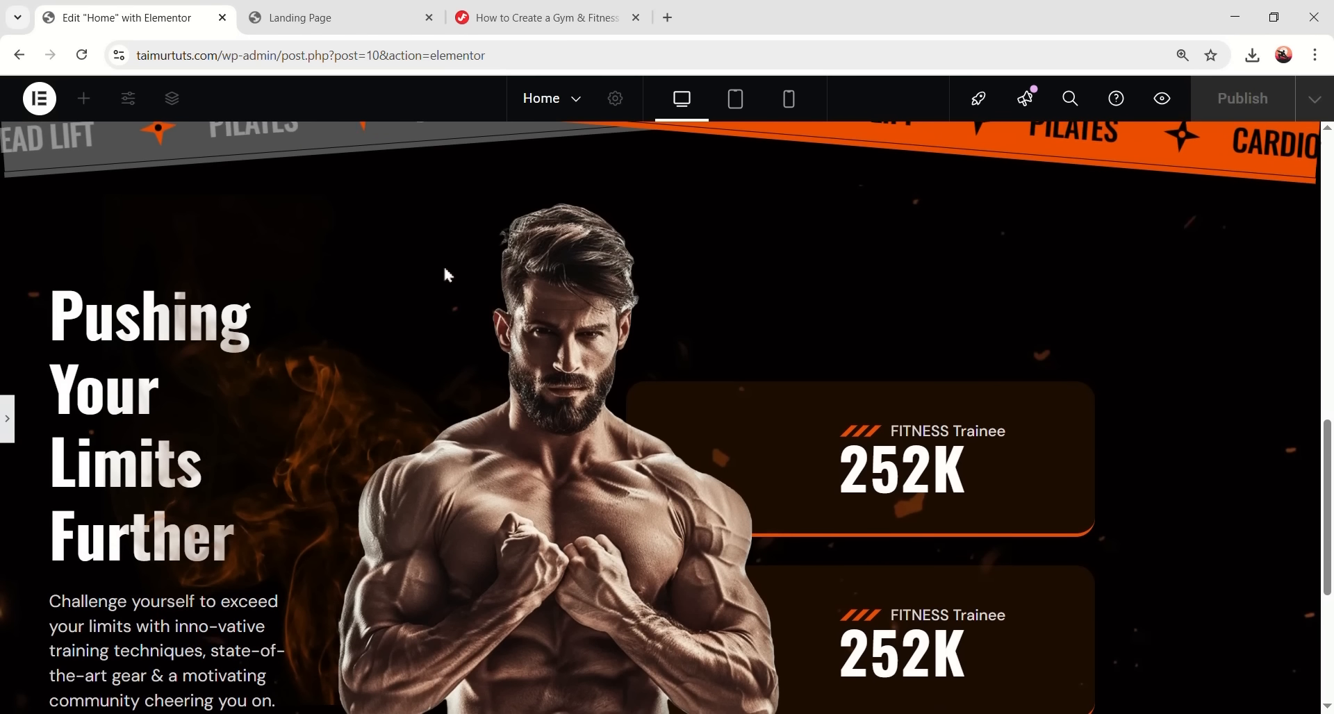
pyautogui.scroll(-4, 884, 422)
pyautogui.scroll(1, 372, 384)
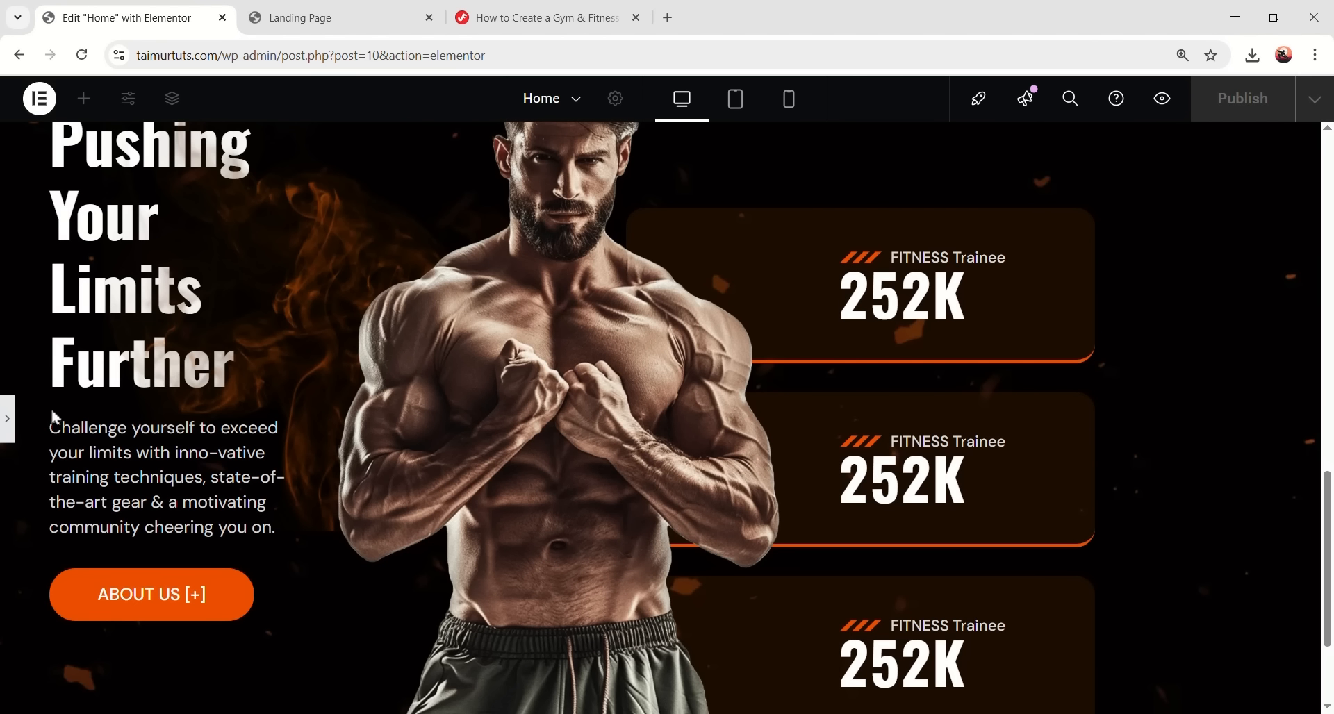
pyautogui.click(7, 418)
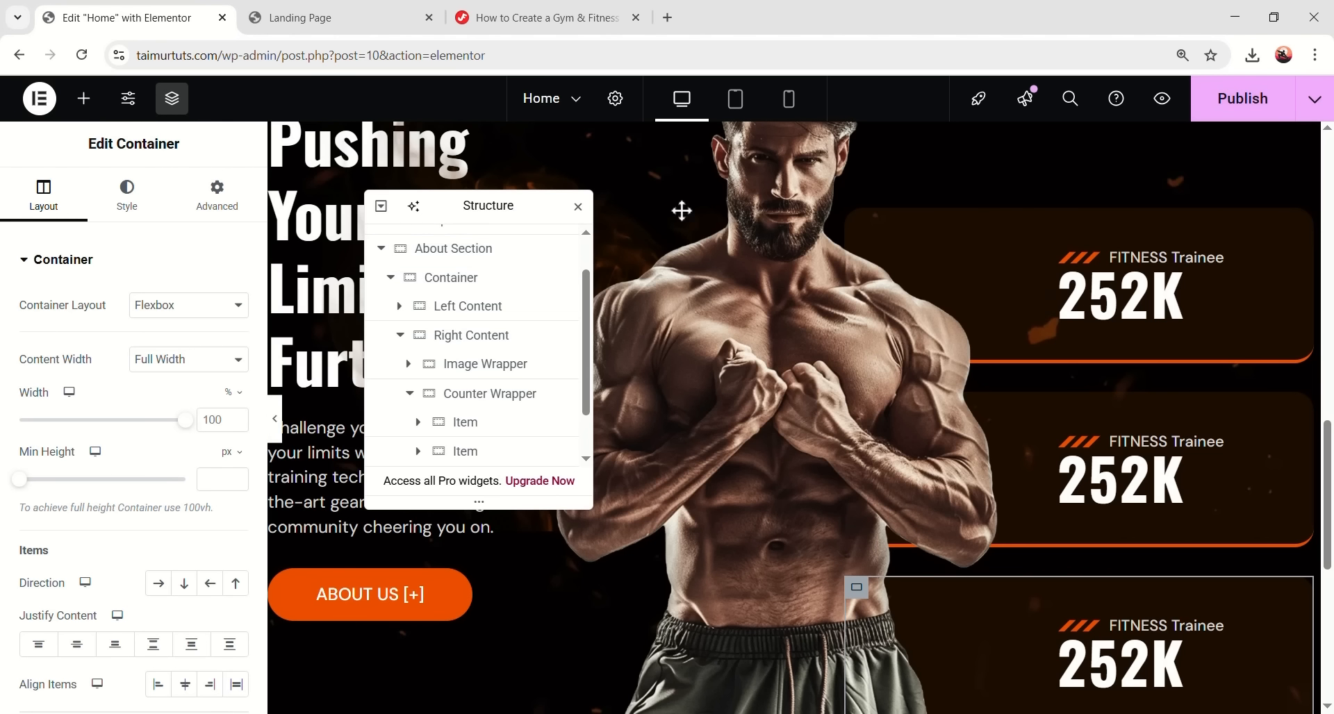
pyautogui.moveTo(681, 210); pyautogui.dragTo(1021, 208)
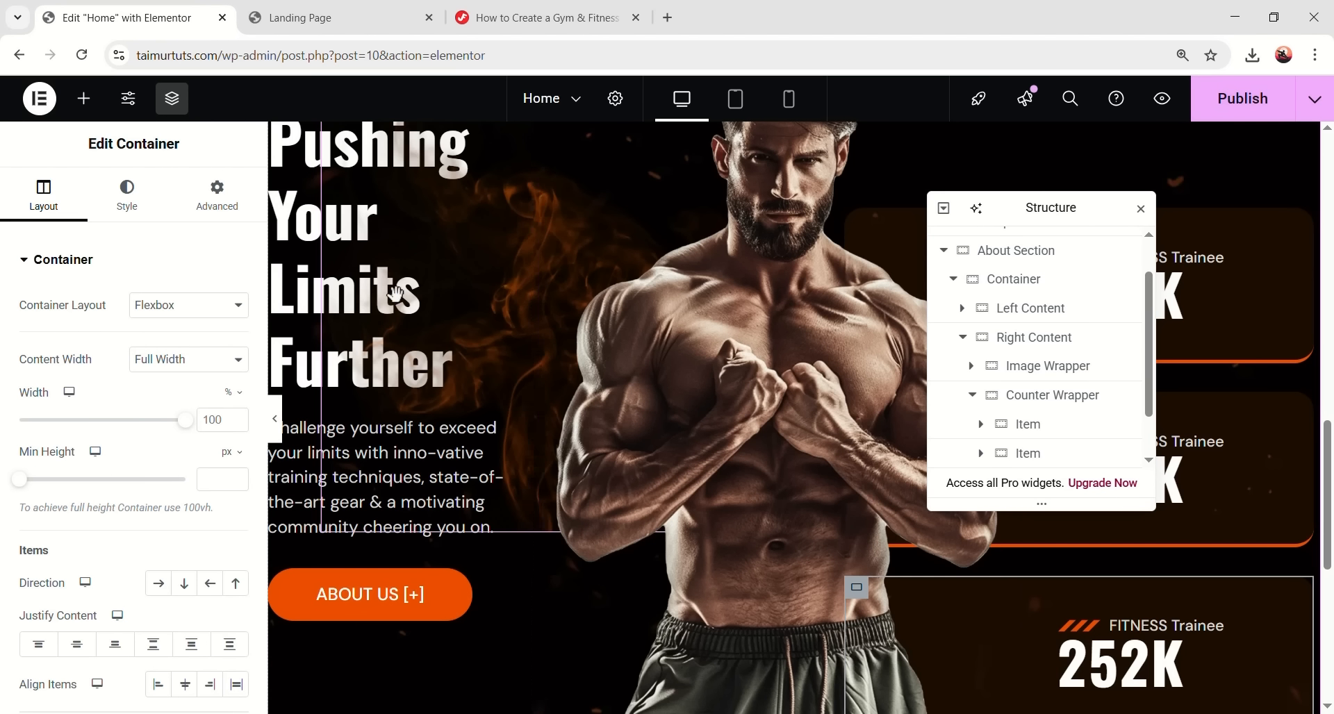
# - Set the Left Content column's z-index to 2
pyautogui.scroll(3, 389, 277)
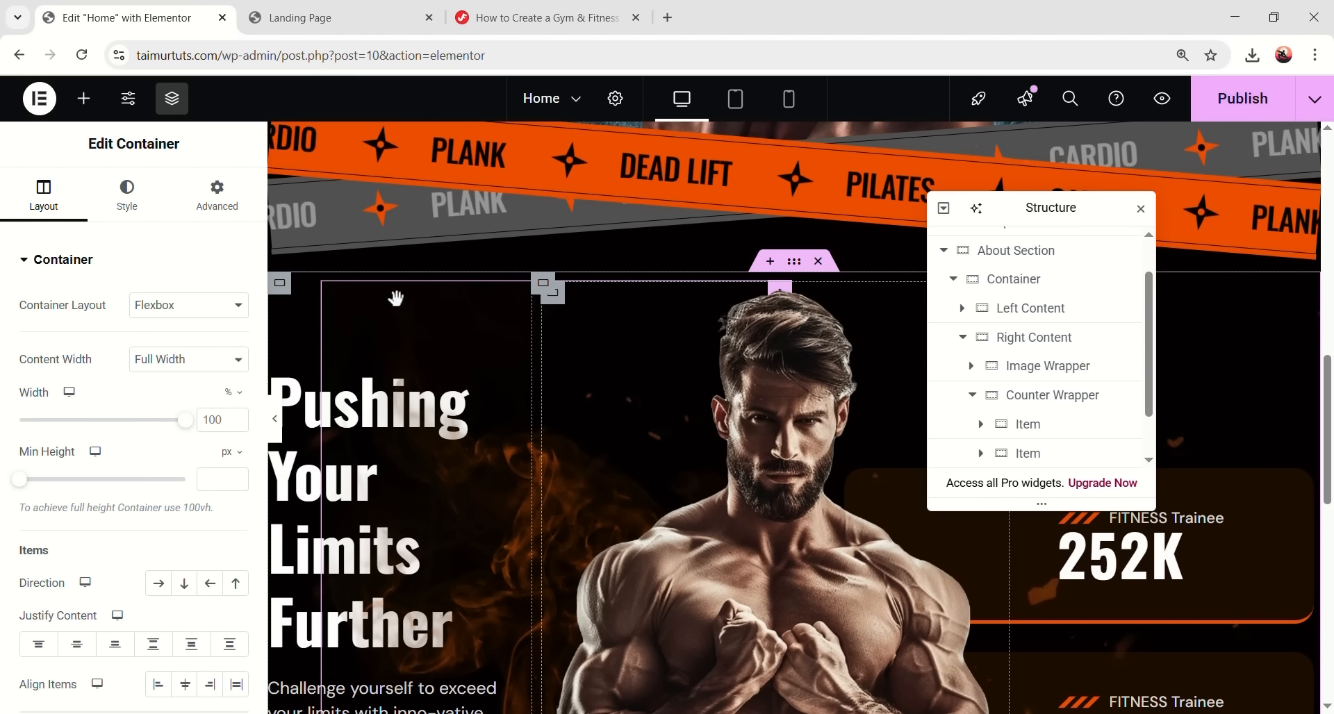
pyautogui.scroll(-2, 286, 216)
pyautogui.click(281, 206)
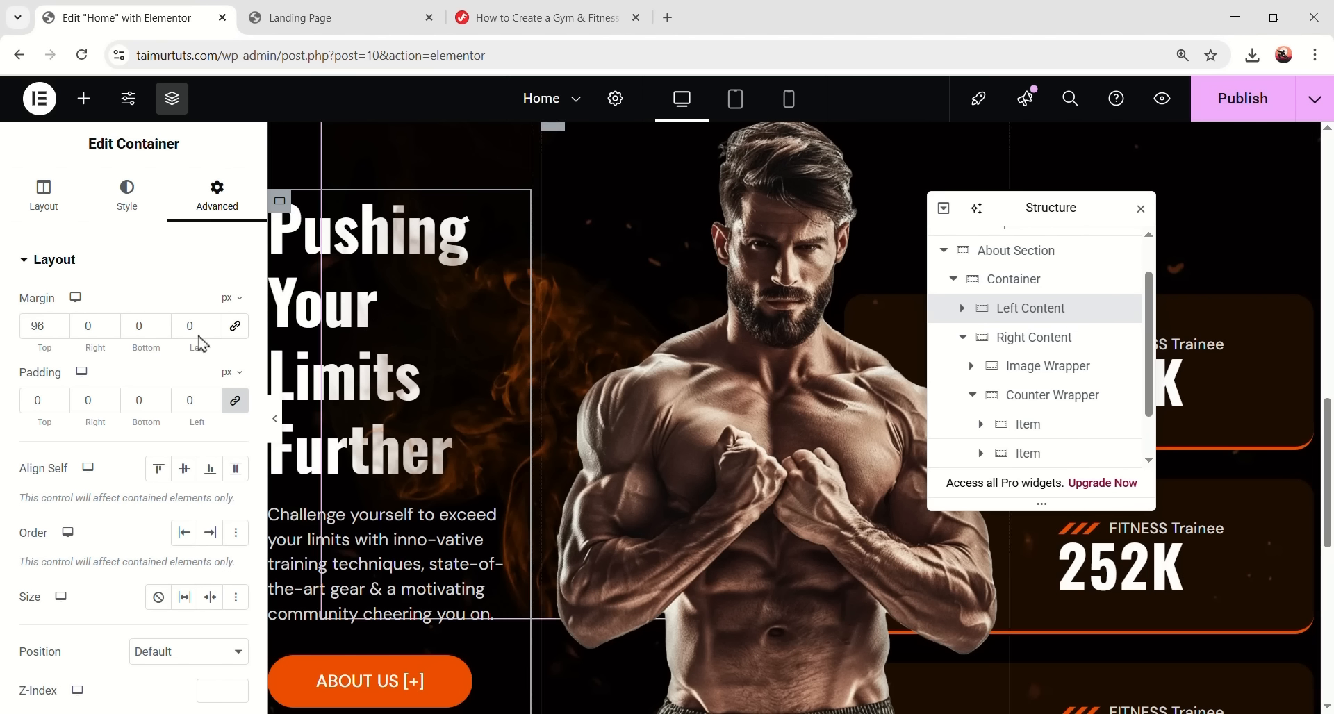
pyautogui.scroll(-4, 156, 452)
pyautogui.click(218, 431)
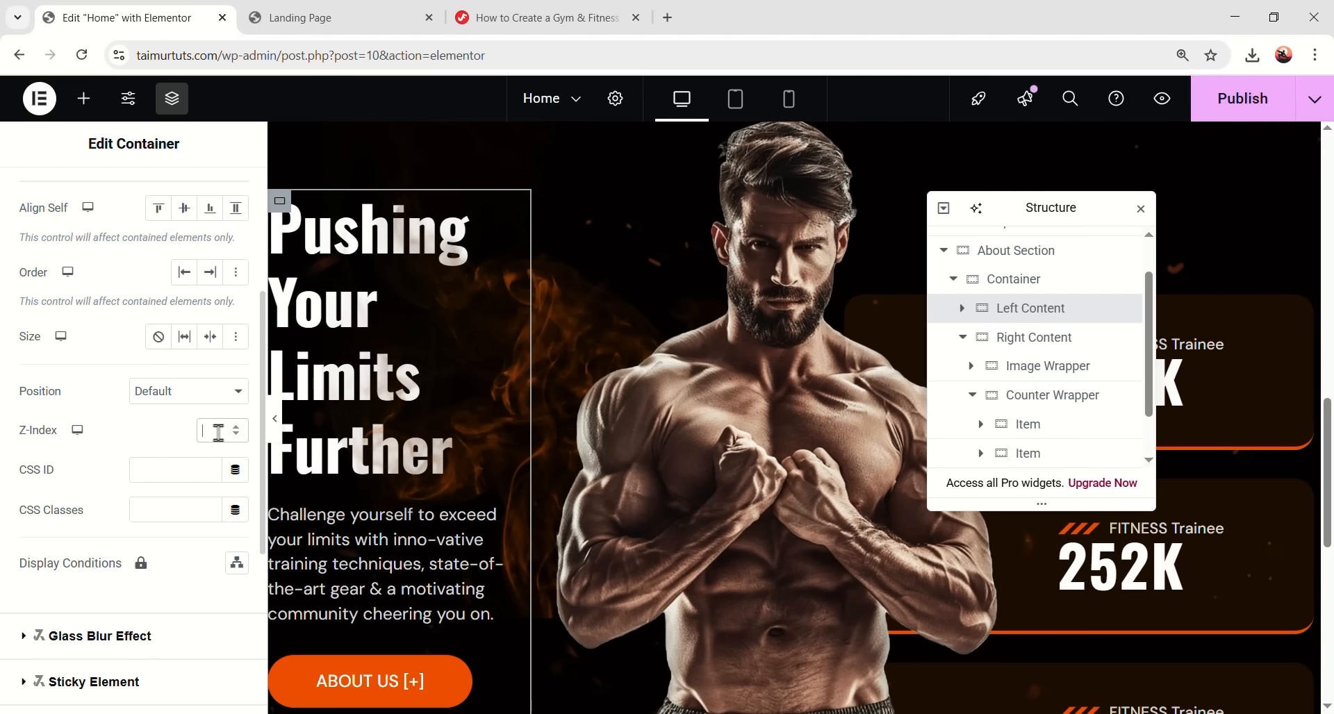
pyautogui.write('2')
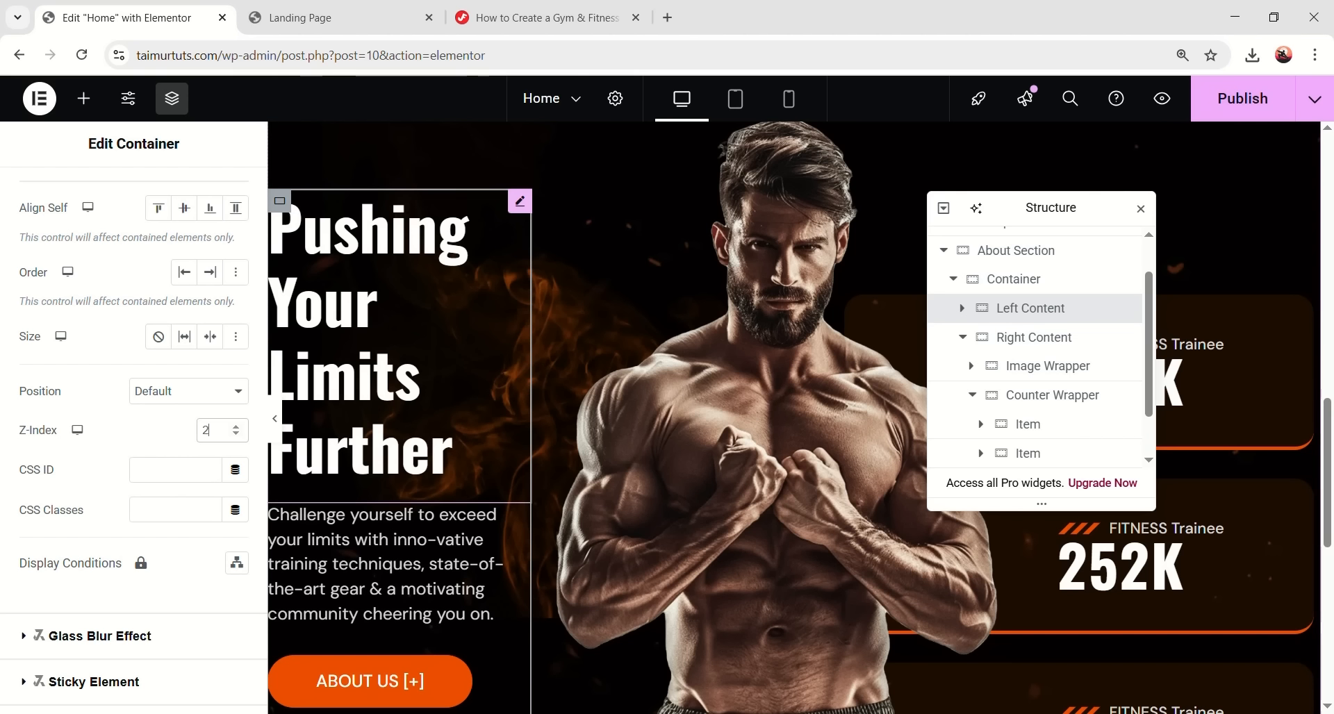
# - Select the Counter Wrapper container and bring up the list of widgets
pyautogui.moveTo(997, 209); pyautogui.dragTo(913, 180)
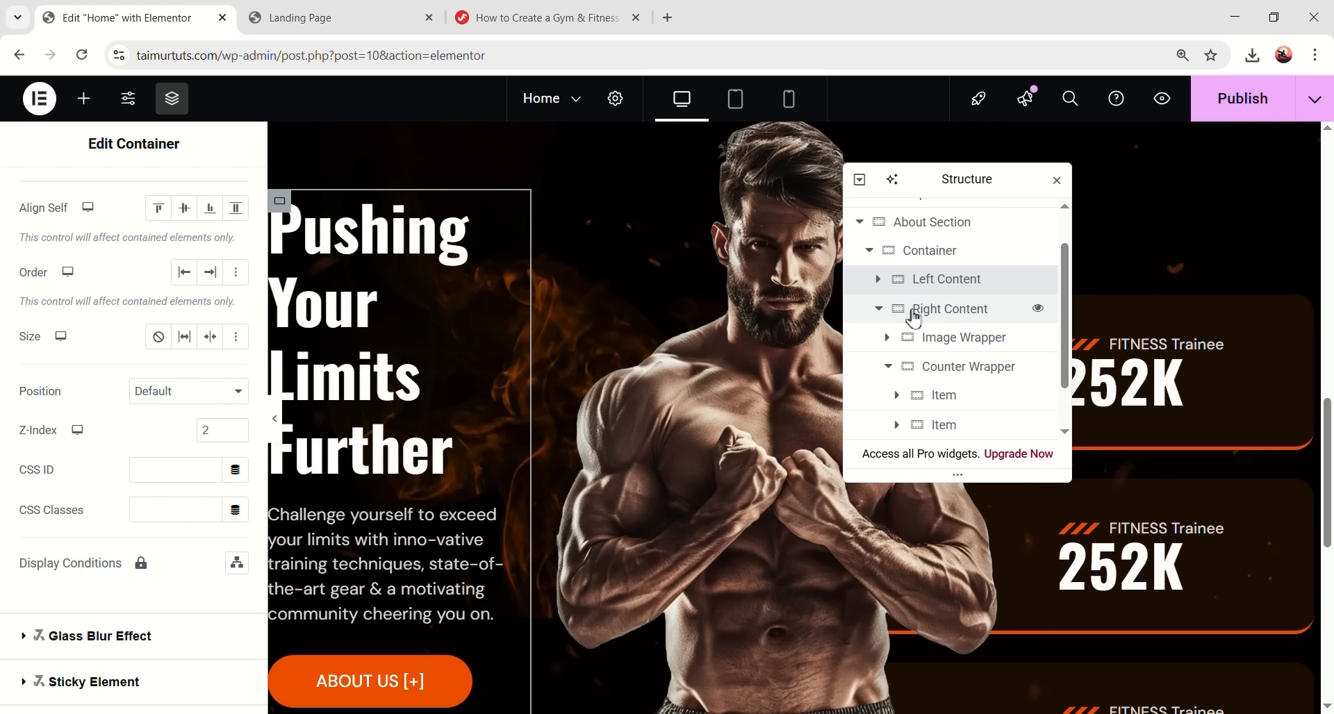
pyautogui.click(887, 366)
pyautogui.click(939, 397)
pyautogui.click(83, 98)
pyautogui.scroll(-5, 298, 376)
pyautogui.scroll(-3, 299, 376)
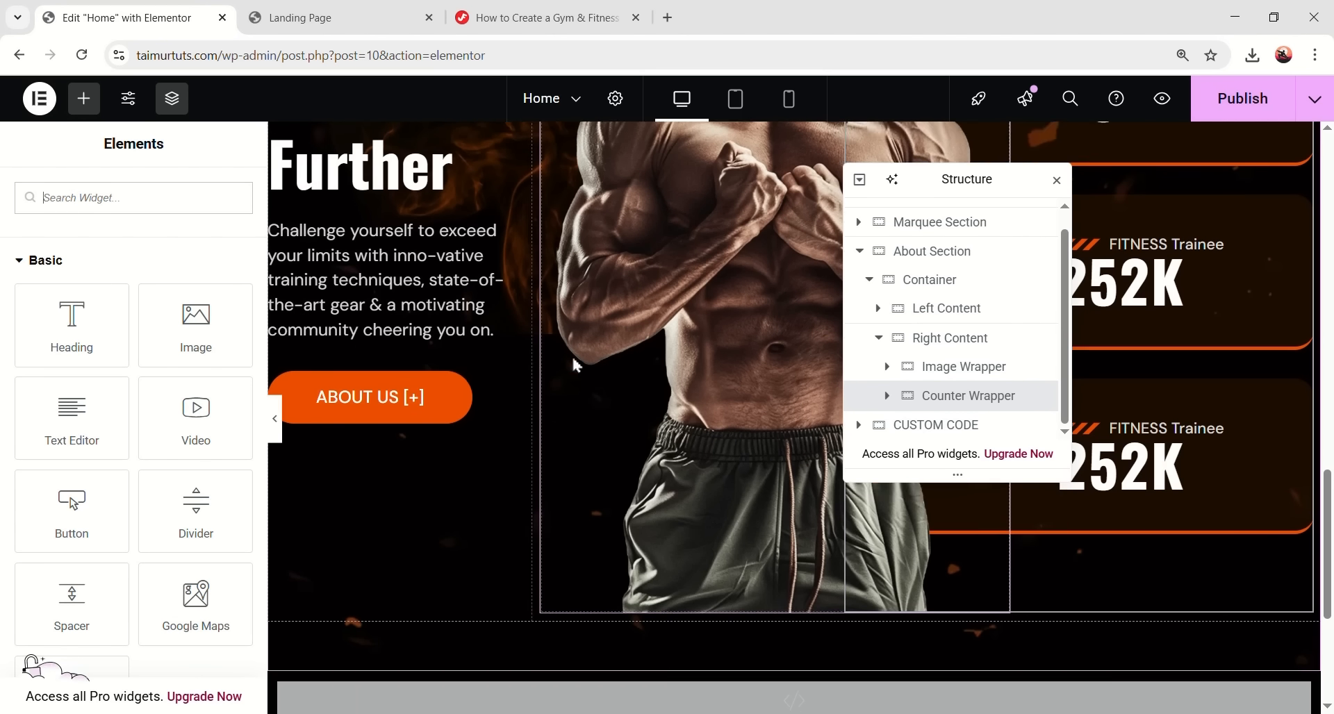
# - Add an Image widget and give it the fire6 flame image from the Media Library
pyautogui.moveTo(196, 325); pyautogui.dragTo(1216, 577)
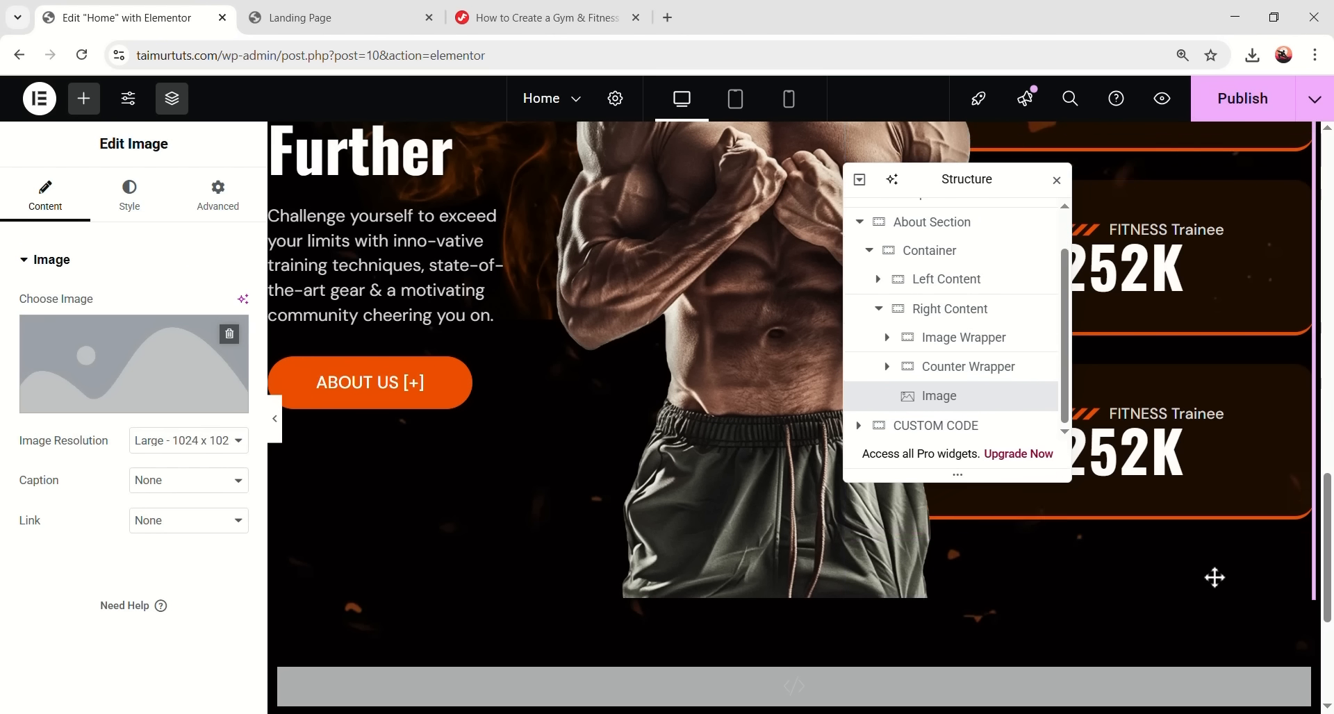
pyautogui.click(184, 378)
pyautogui.scroll(-2, 538, 400)
pyautogui.scroll(-1, 538, 399)
pyautogui.click(334, 387)
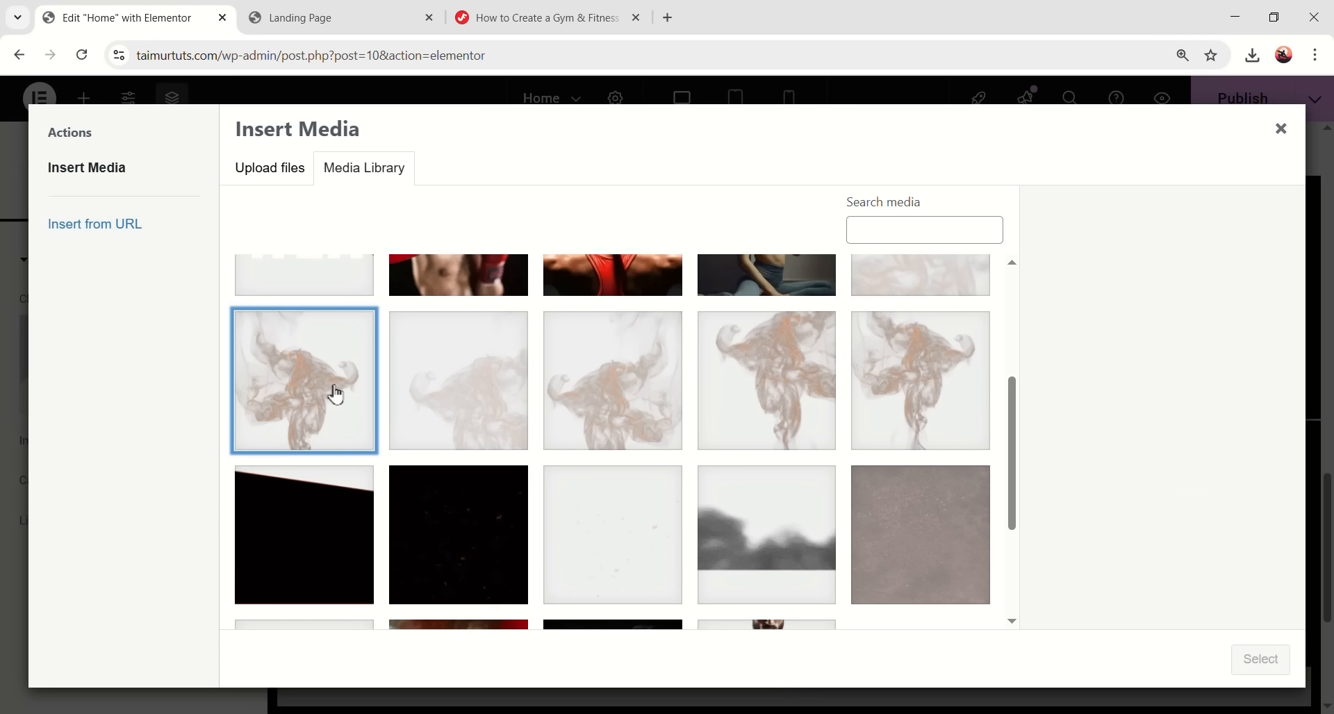
pyautogui.click(1260, 658)
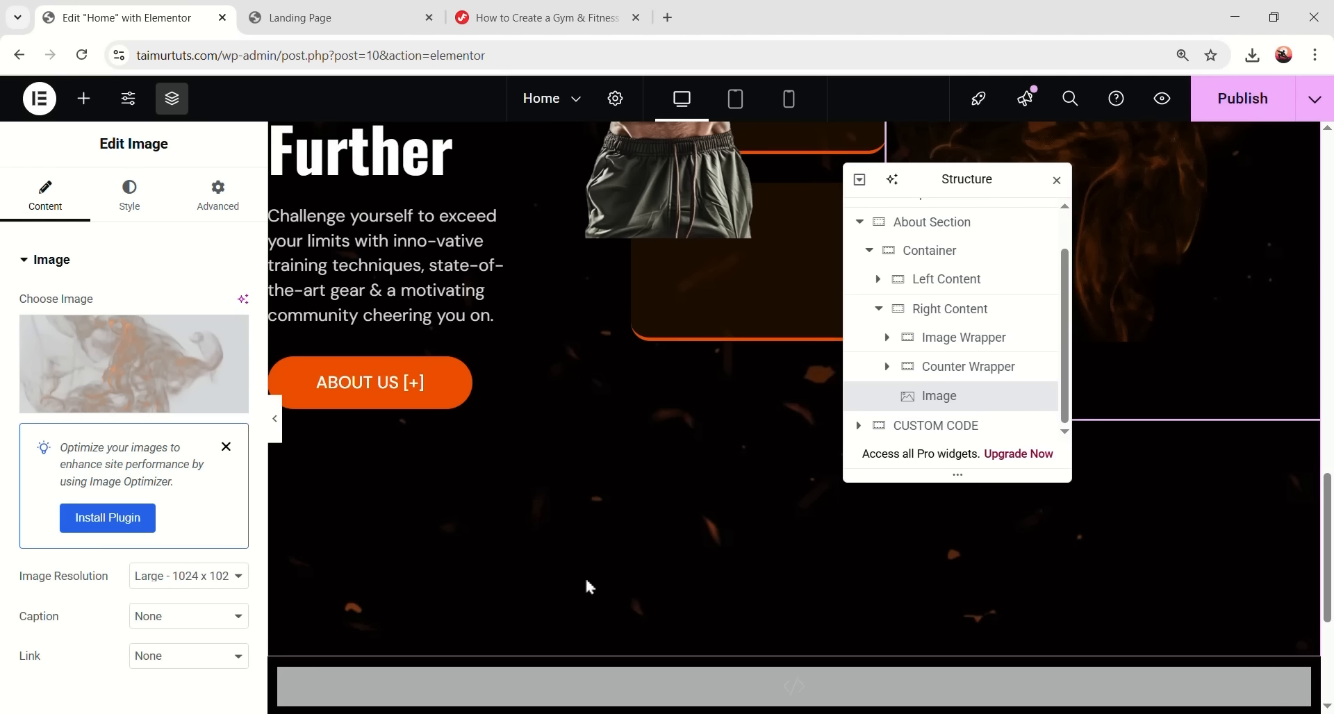
# - Position the image absolutely, anchored to the right with a vertical offset of -1
pyautogui.click(218, 196)
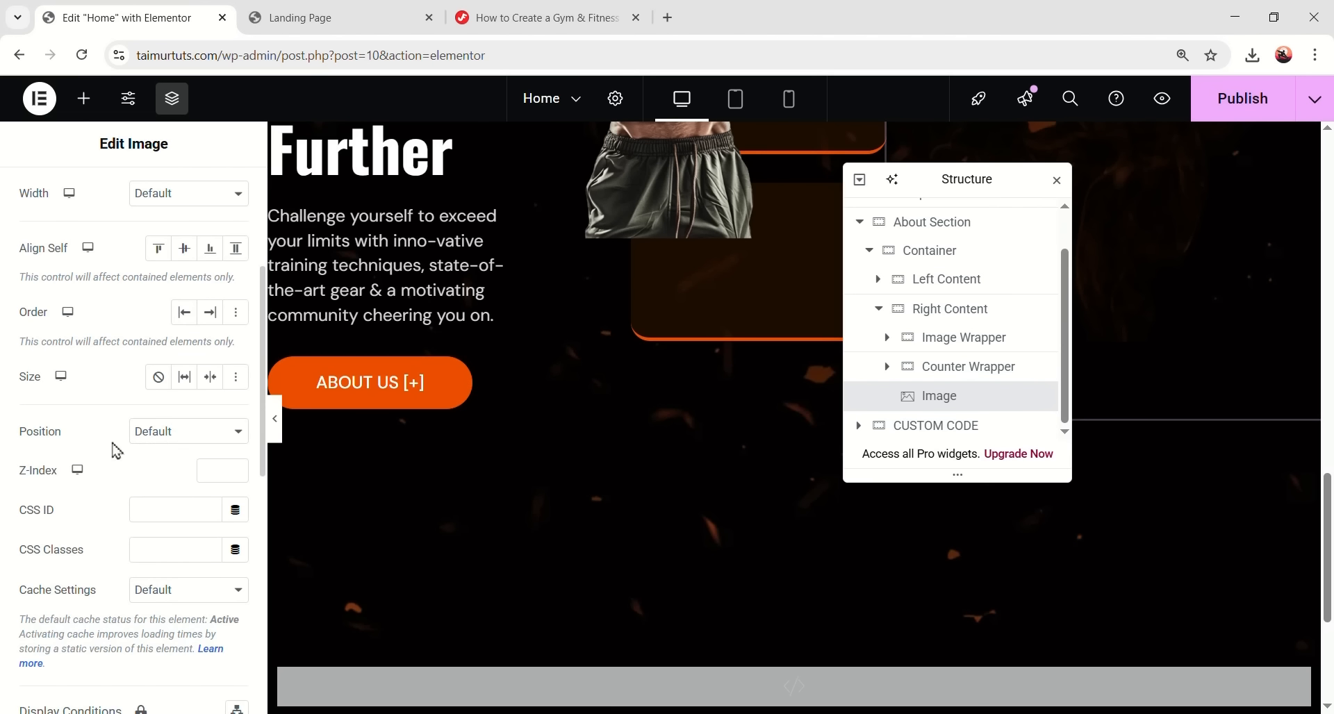
pyautogui.click(180, 432)
pyautogui.click(179, 475)
pyautogui.moveTo(977, 185); pyautogui.dragTo(539, 209)
pyautogui.scroll(2, 840, 396)
pyautogui.scroll(1, 839, 396)
pyautogui.scroll(-3, 153, 304)
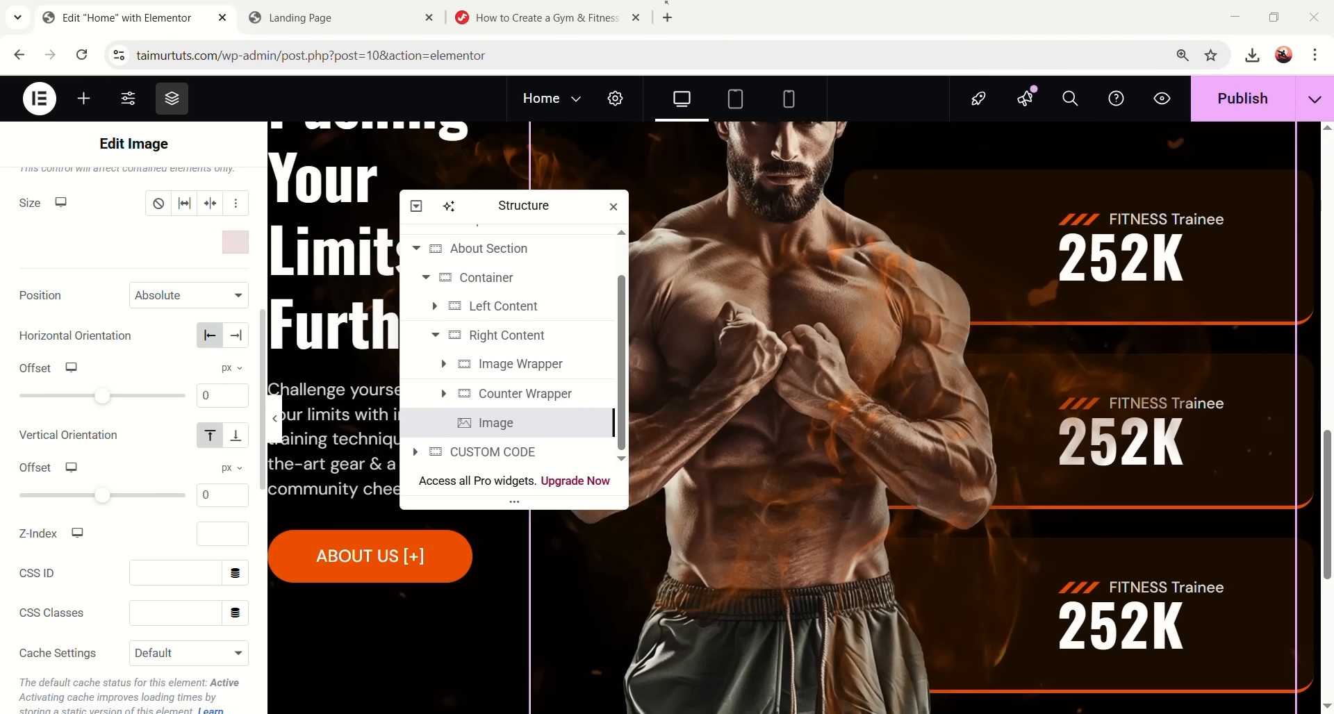
pyautogui.click(236, 335)
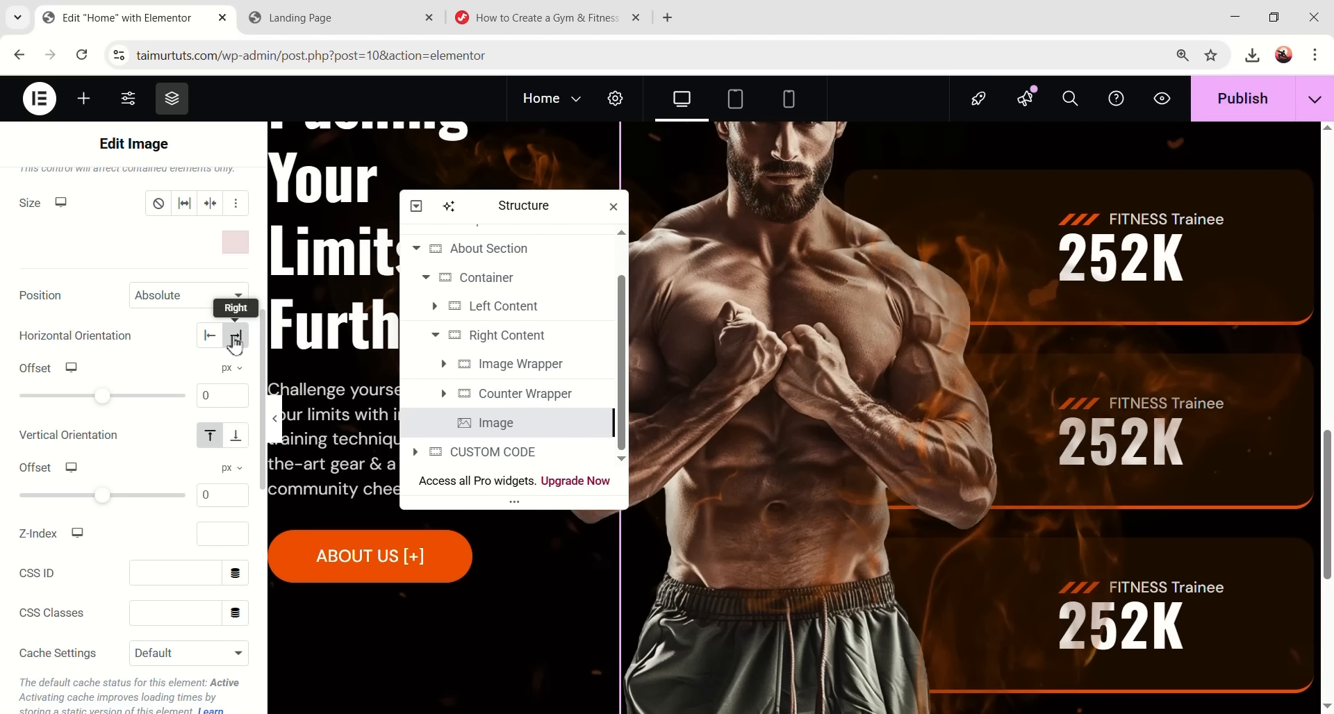
pyautogui.scroll(-2, 1092, 447)
pyautogui.scroll(2, 962, 450)
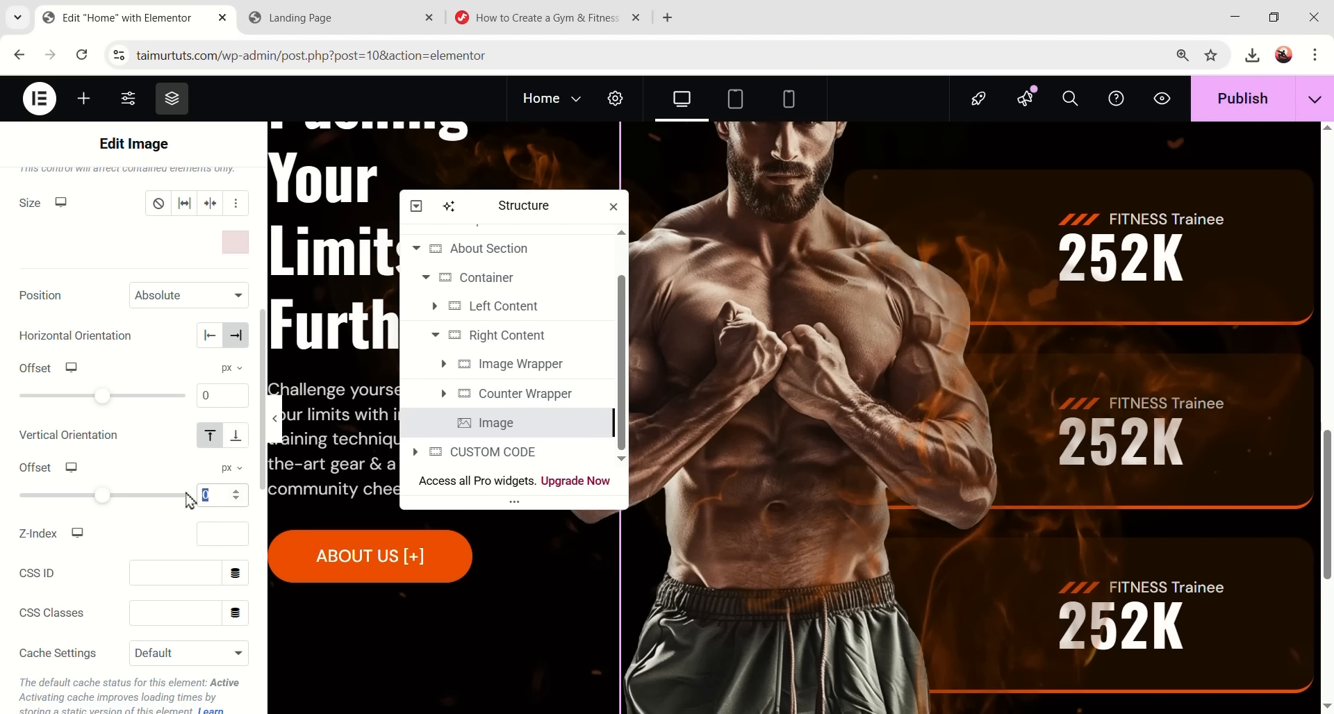
pyautogui.write('-1')
# - Select the first image inside the Image Wrapper in the structure navigator
pyautogui.moveTo(514, 195); pyautogui.dragTo(414, 177)
pyautogui.scroll(3, 783, 307)
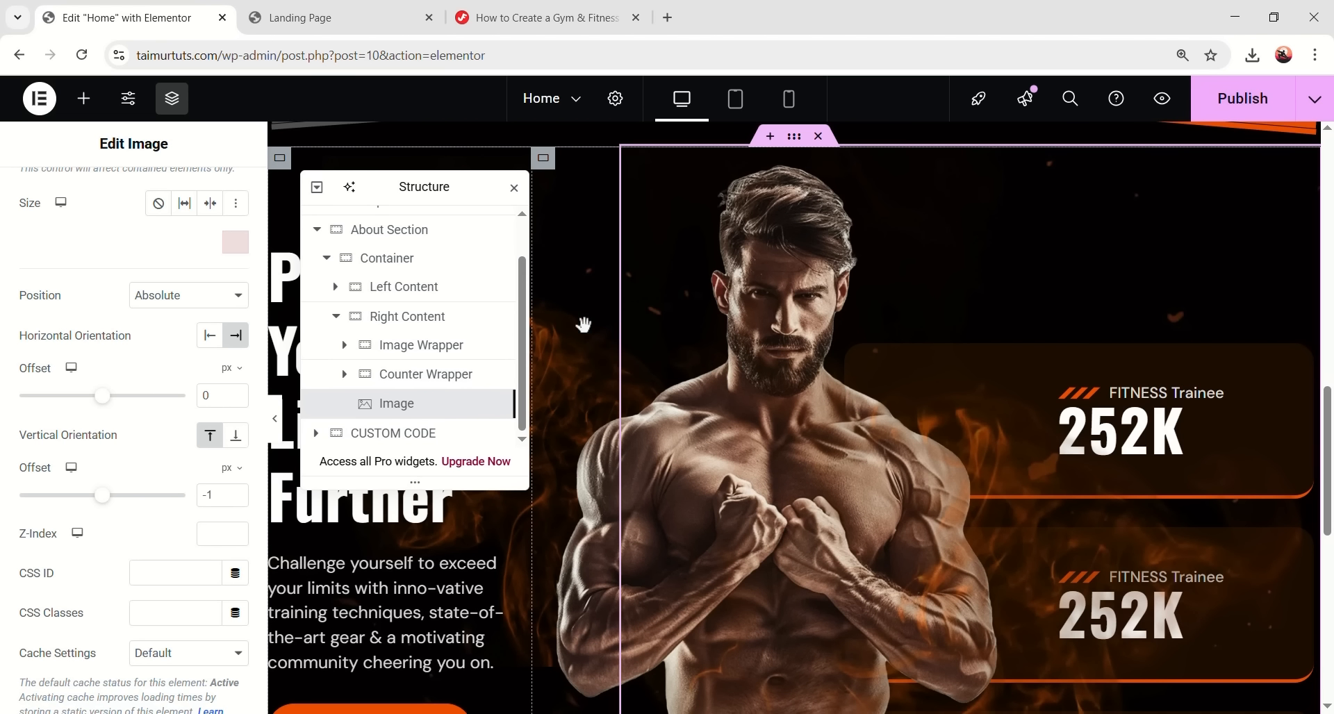
pyautogui.click(344, 346)
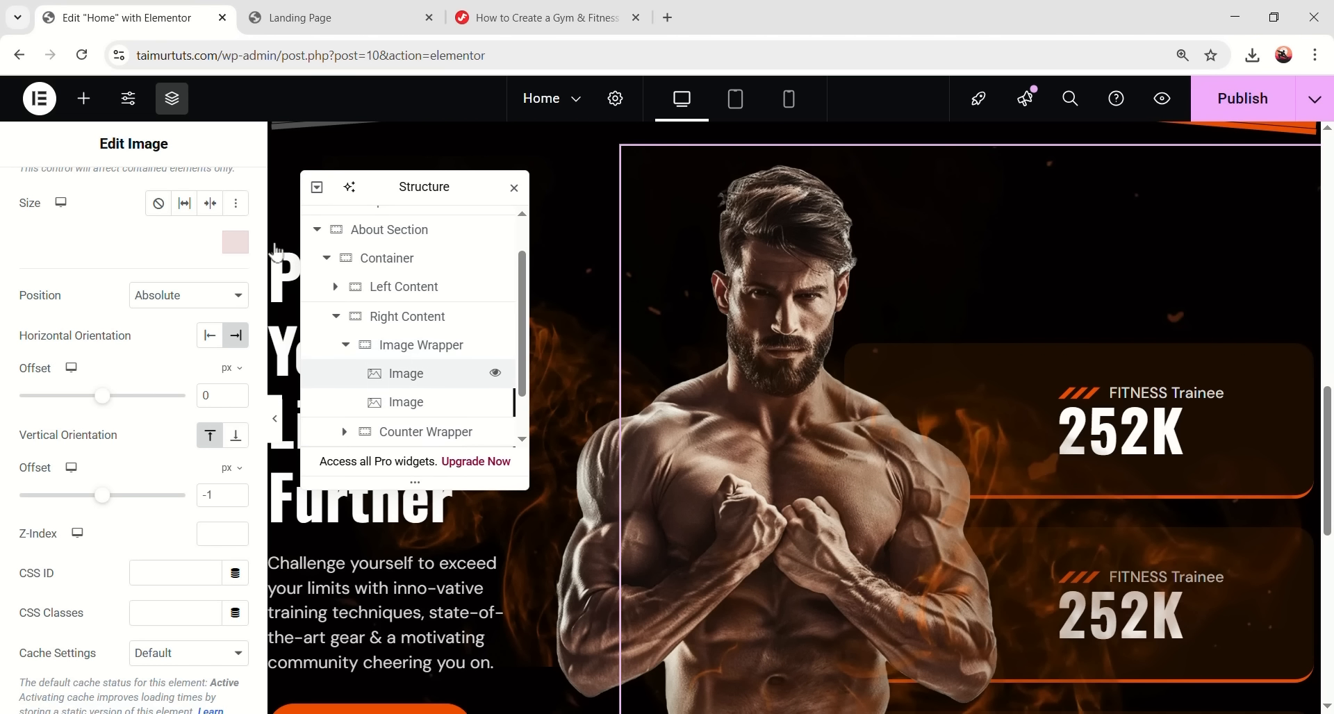
pyautogui.click(406, 373)
pyautogui.scroll(-4, 159, 415)
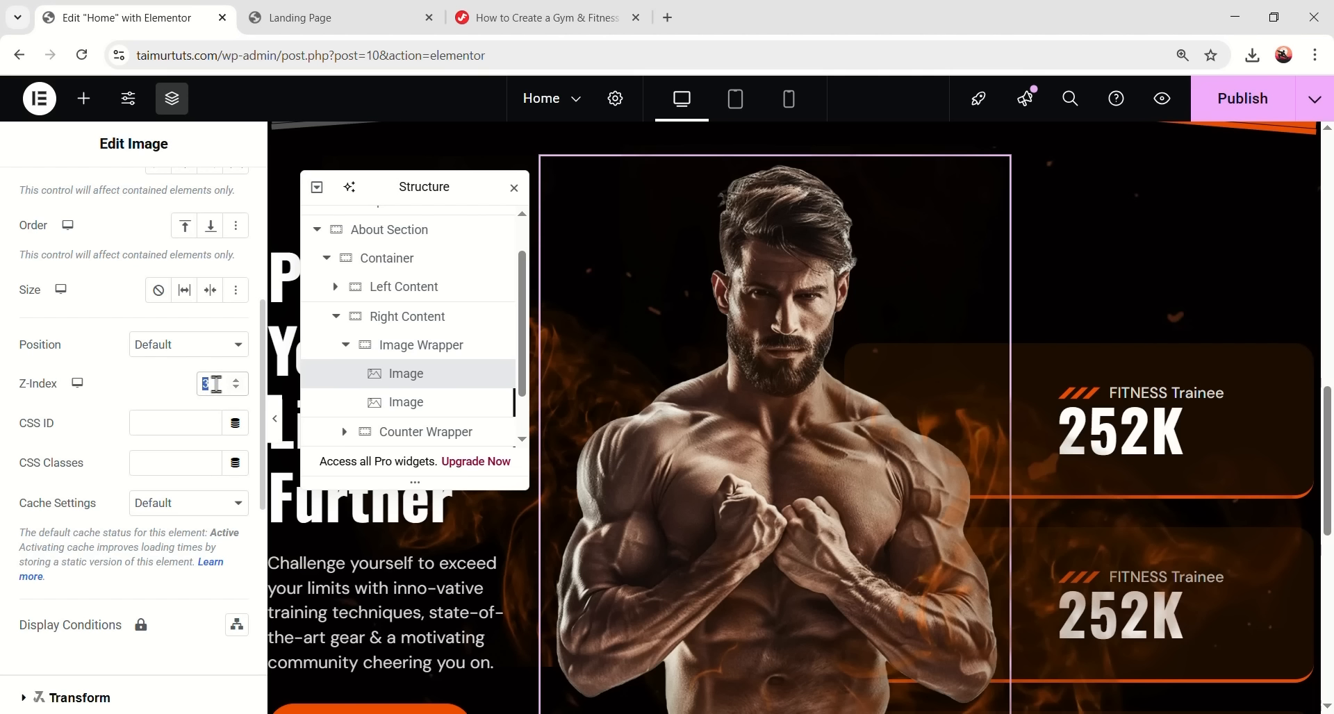
# - Give the Image Wrapper and the Counter Wrapper a z-index of 2 each
pyautogui.click(216, 383)
pyautogui.click(409, 345)
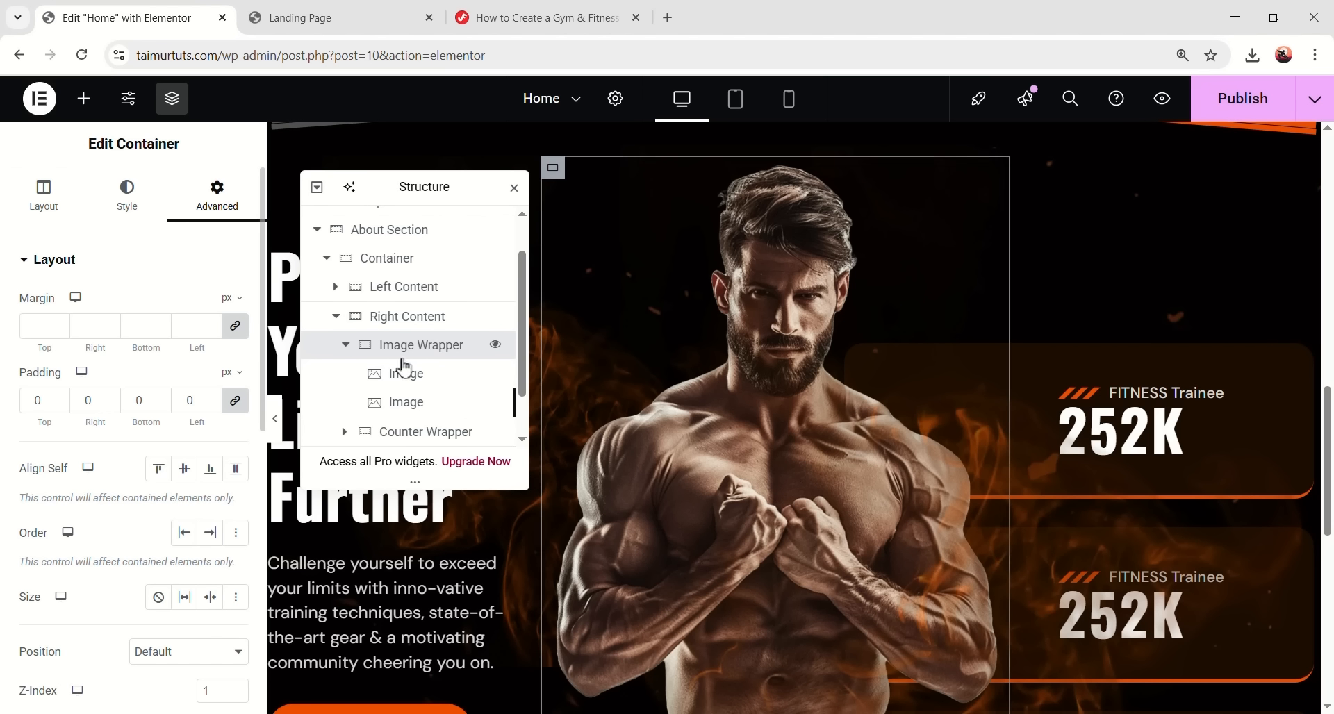
pyautogui.scroll(-3, 219, 431)
pyautogui.press('Up')
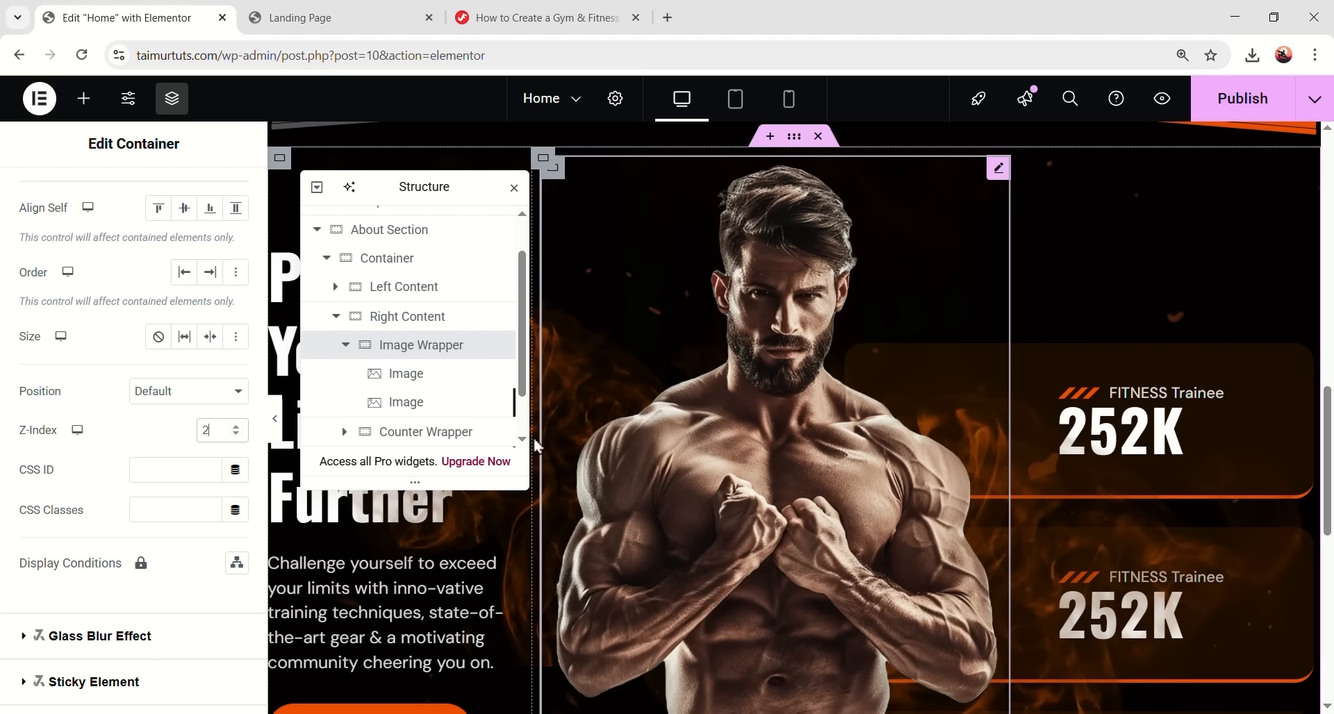
pyautogui.click(423, 439)
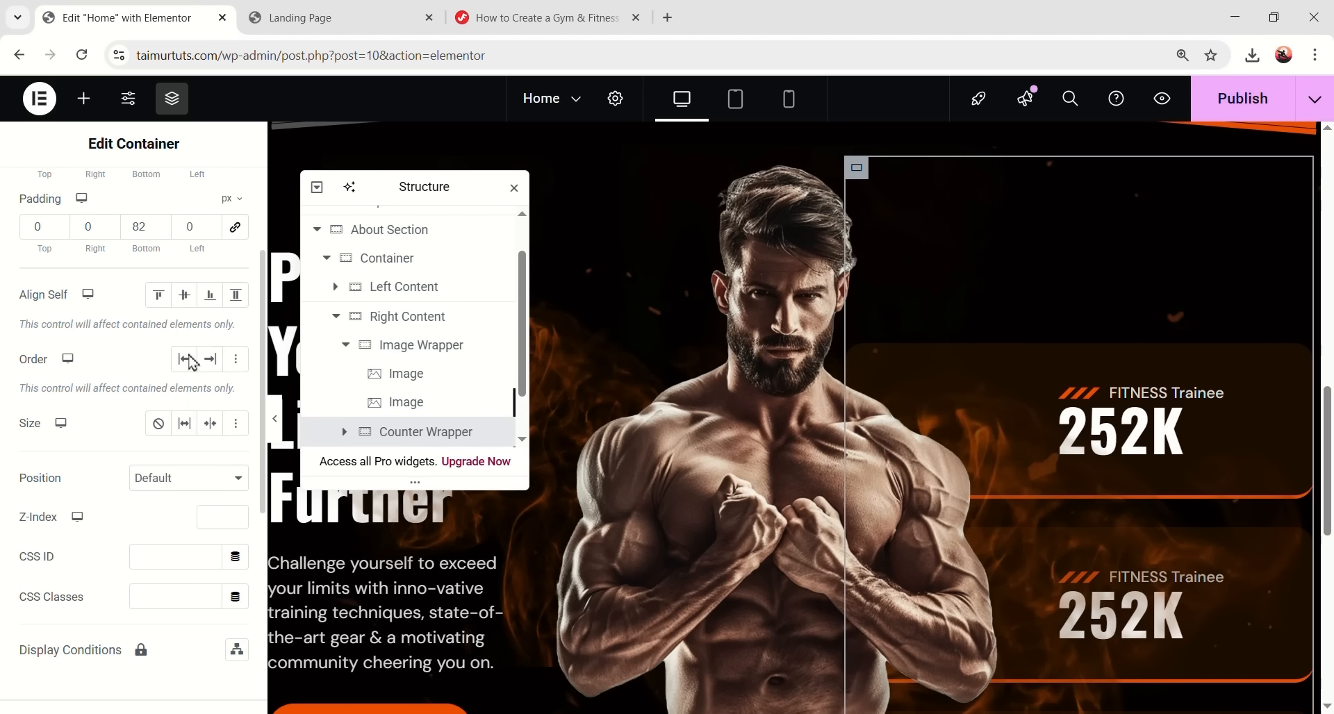
pyautogui.write('1')
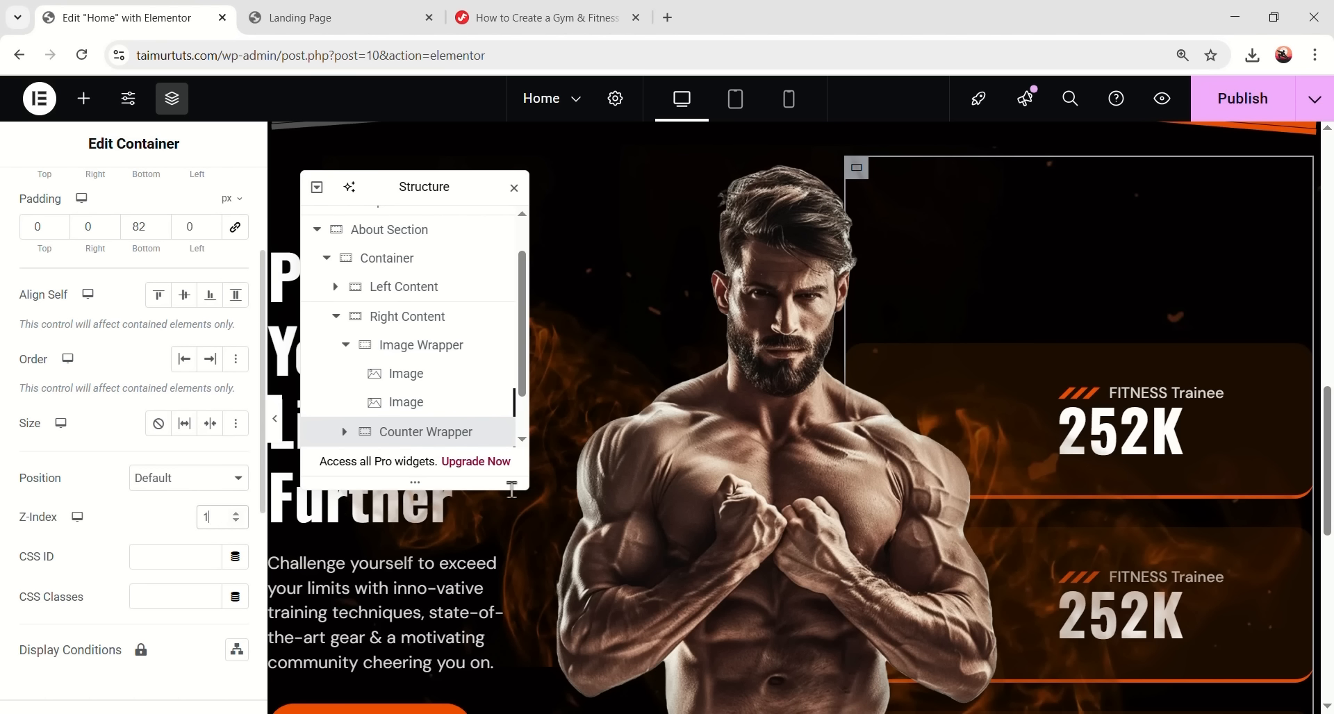
pyautogui.press('Up')
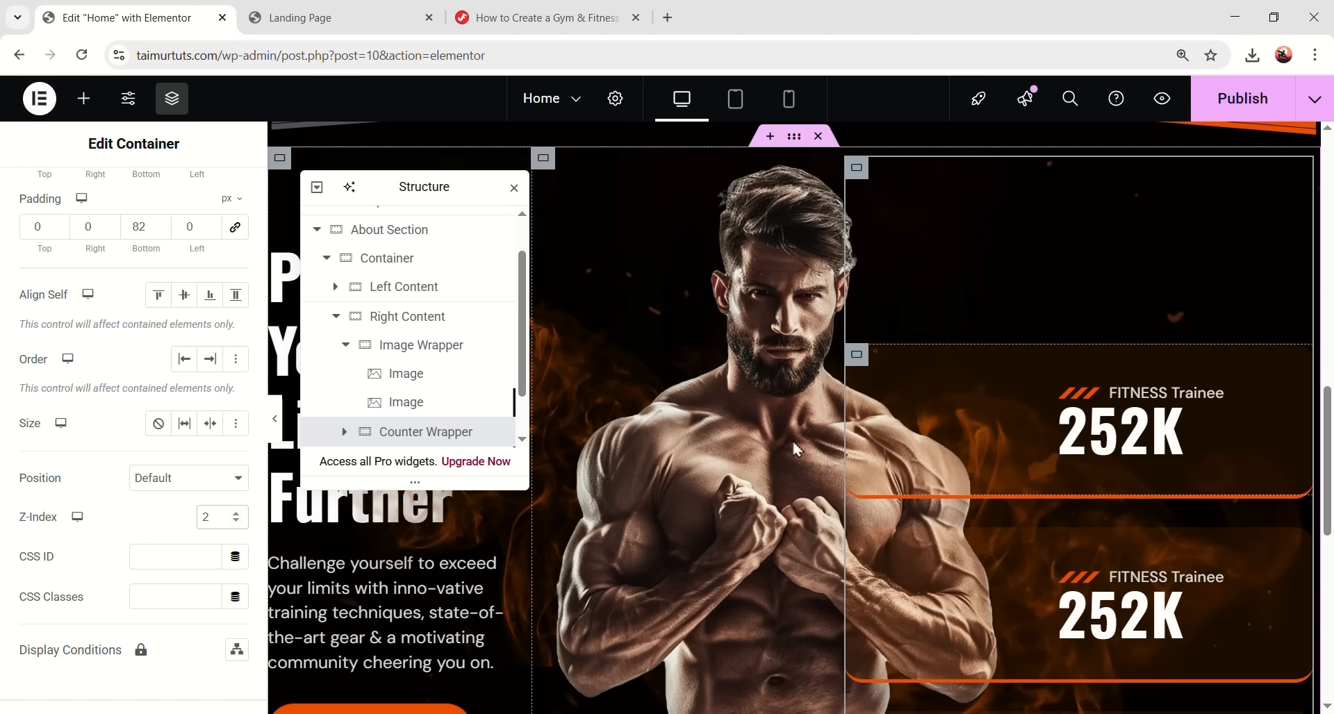
# - Raise the Image Wrapper's z-index to 3 so the man sits in front of the counters
pyautogui.click(406, 346)
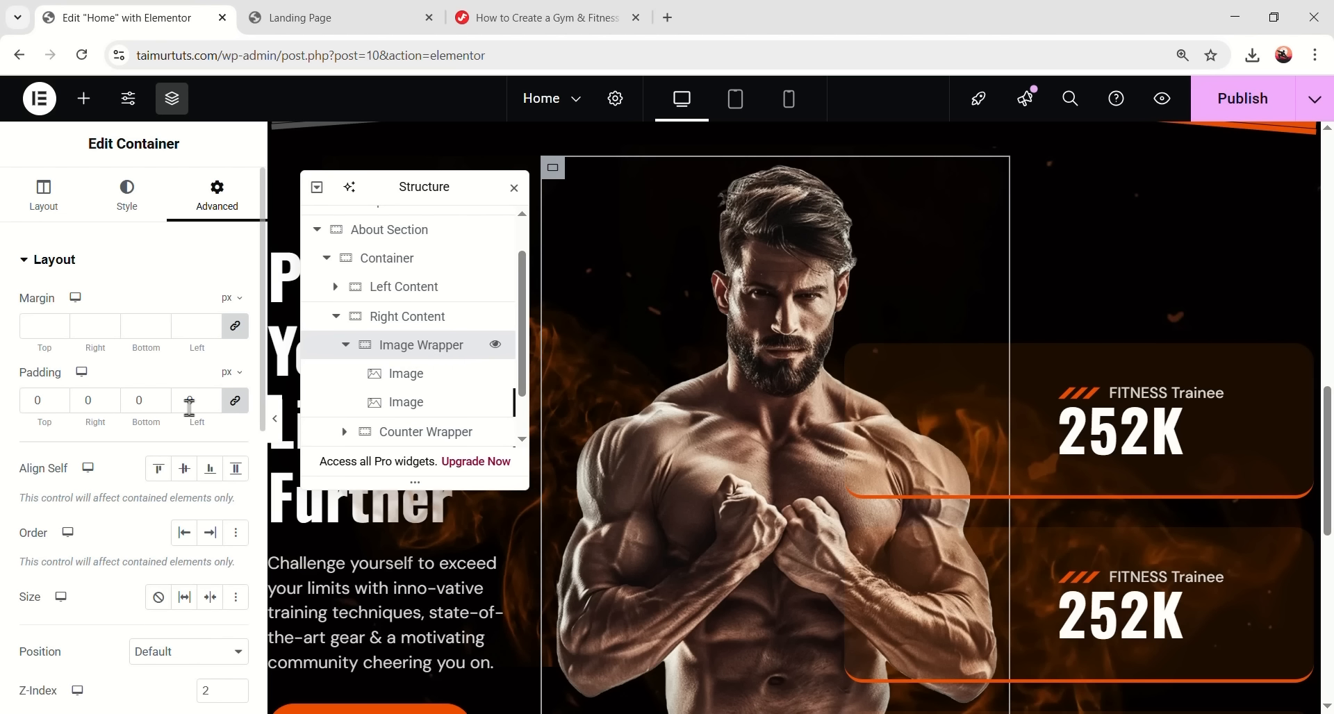
pyautogui.scroll(-3, 202, 517)
pyautogui.press('Up')
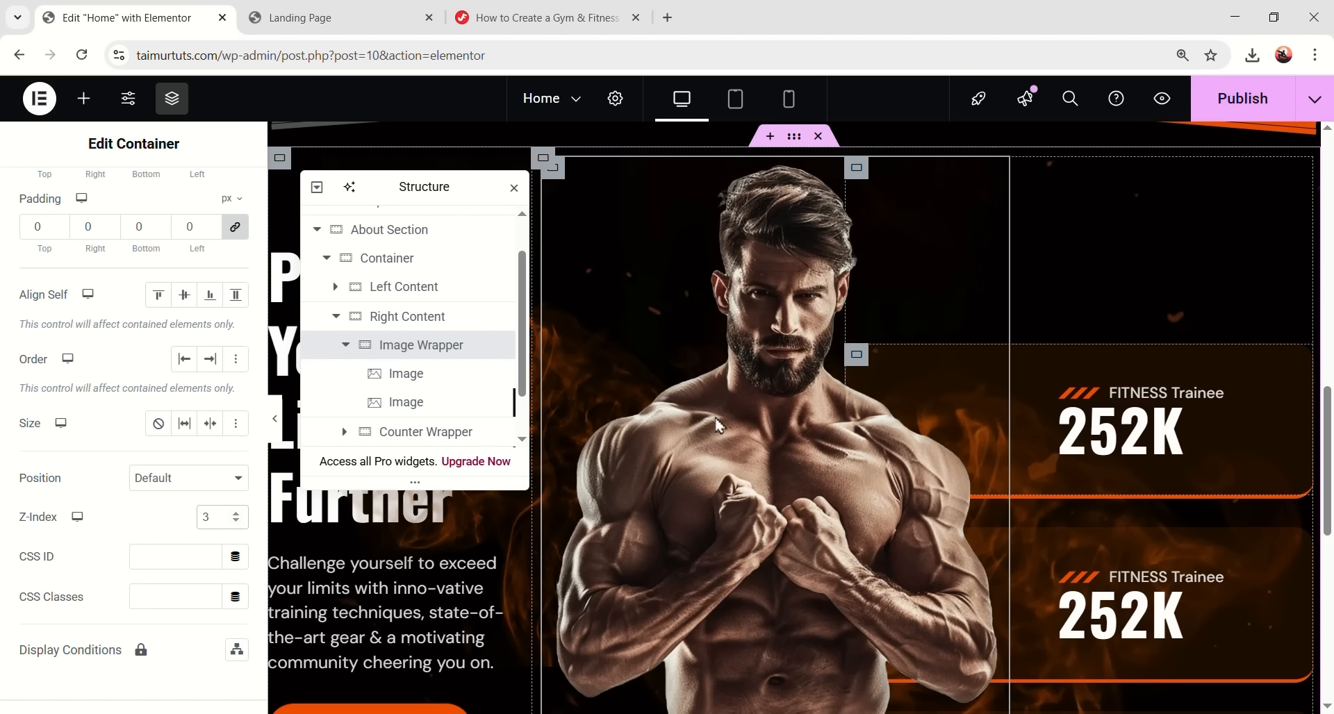
pyautogui.scroll(-3, 278, 413)
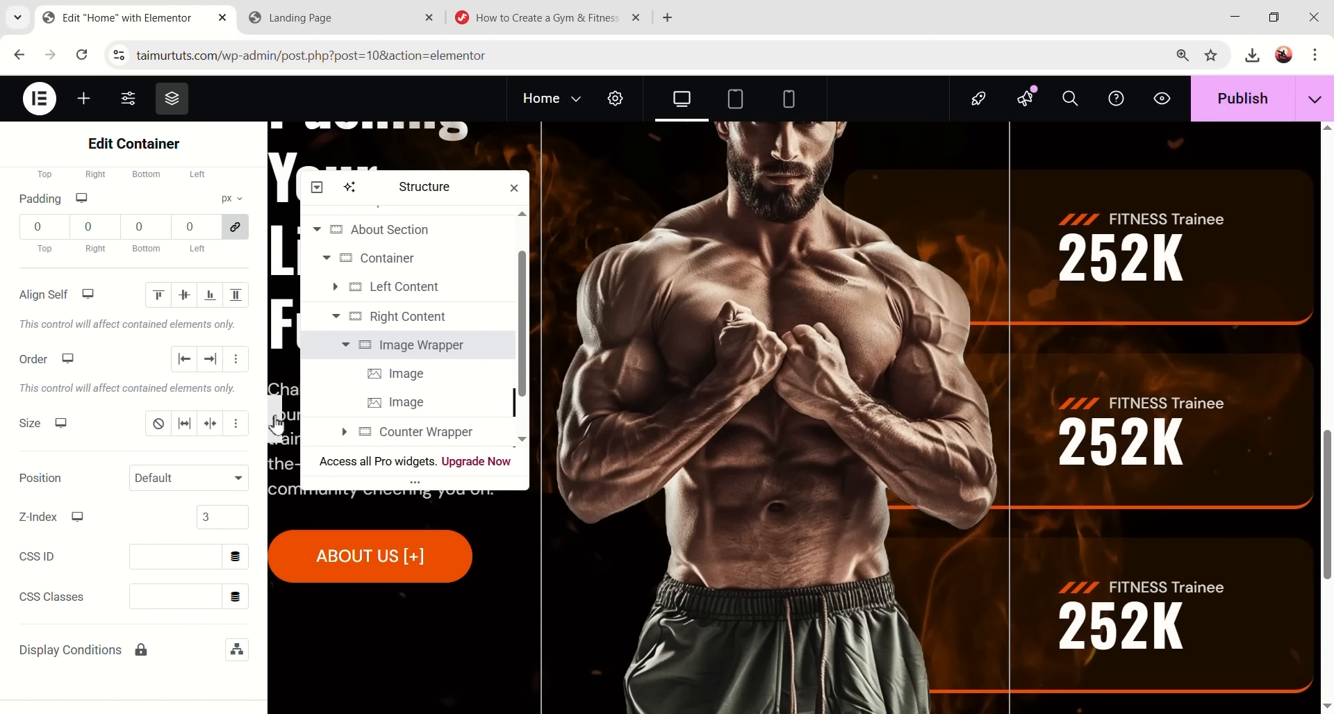
pyautogui.click(276, 422)
pyautogui.scroll(2, 604, 396)
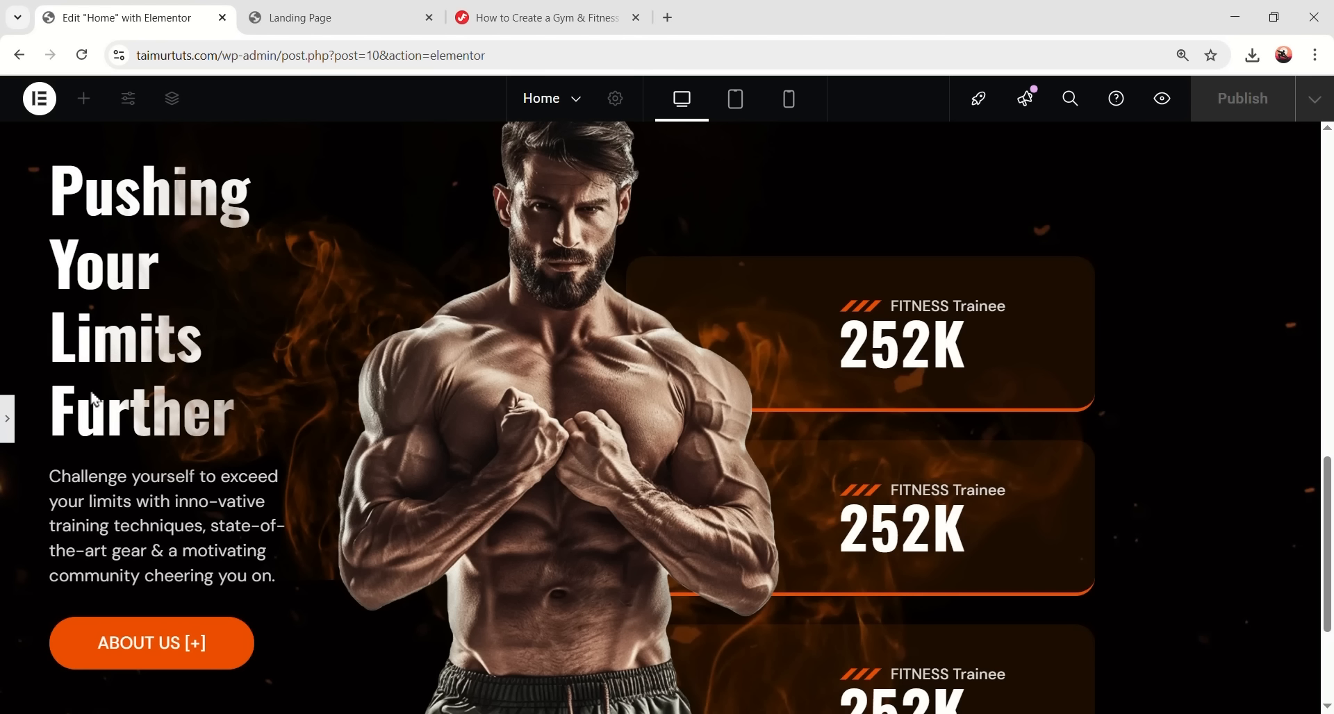
# - Raise the Left Content column's z-index to 4
pyautogui.click(7, 419)
pyautogui.moveTo(426, 185); pyautogui.dragTo(864, 216)
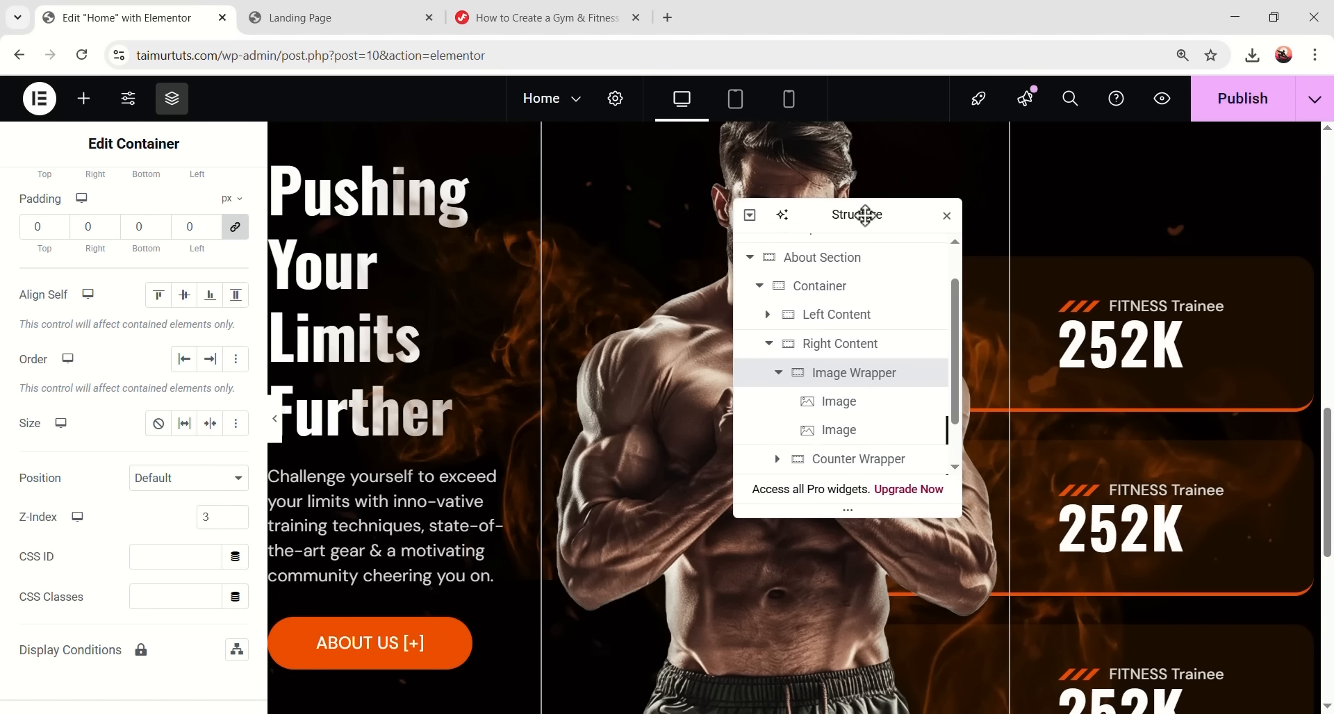
pyautogui.click(840, 318)
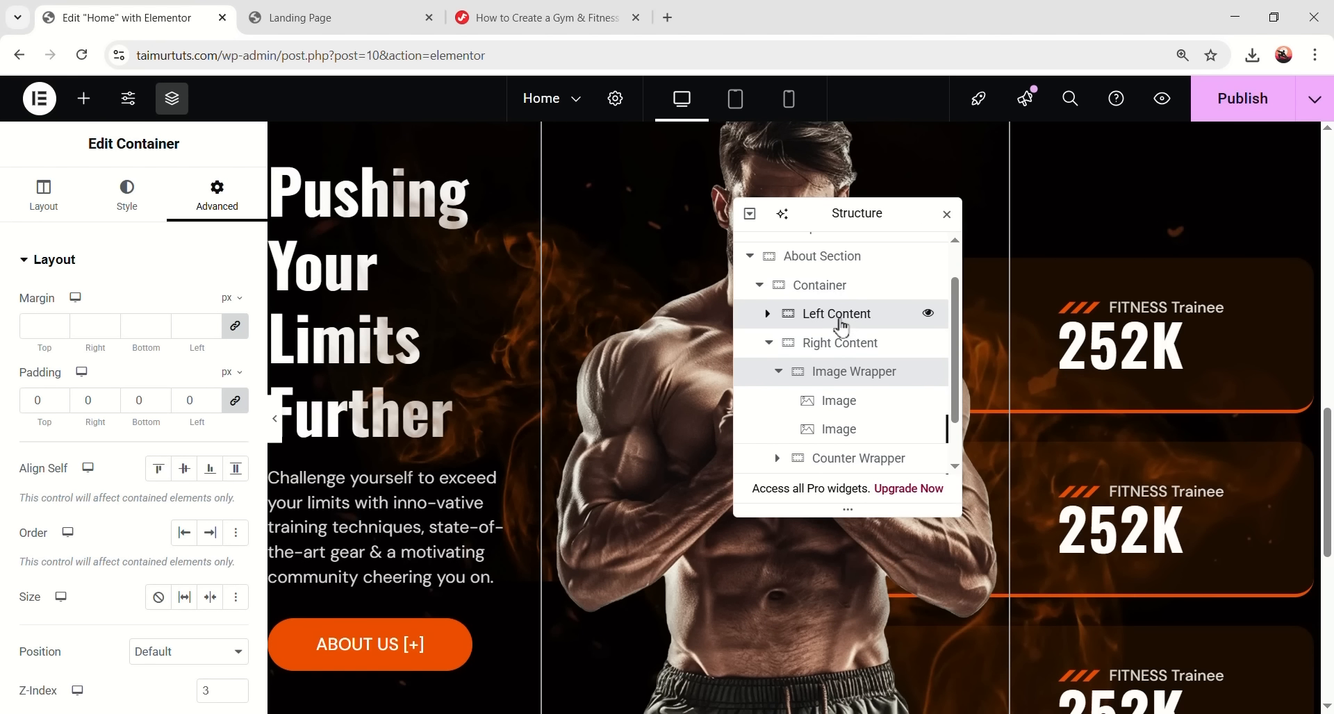
pyautogui.scroll(-3, 207, 563)
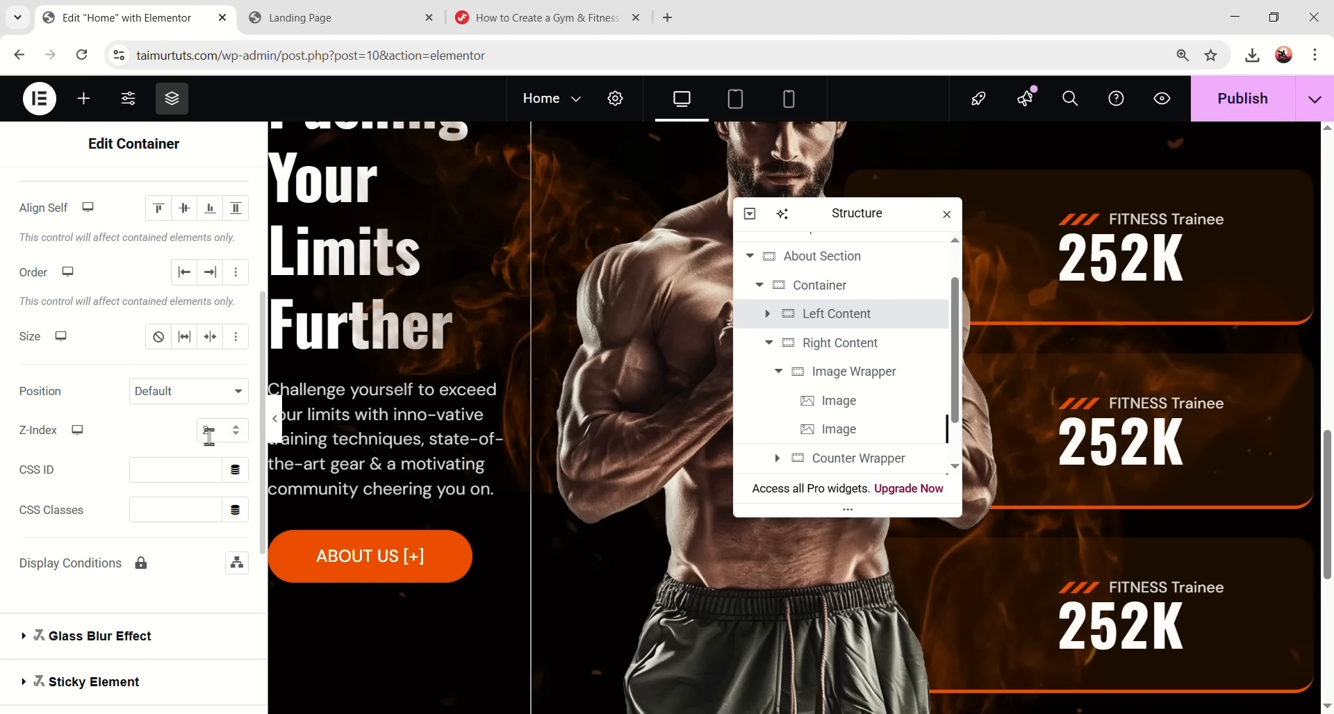
pyautogui.press('Up')
pyautogui.scroll(3, 505, 418)
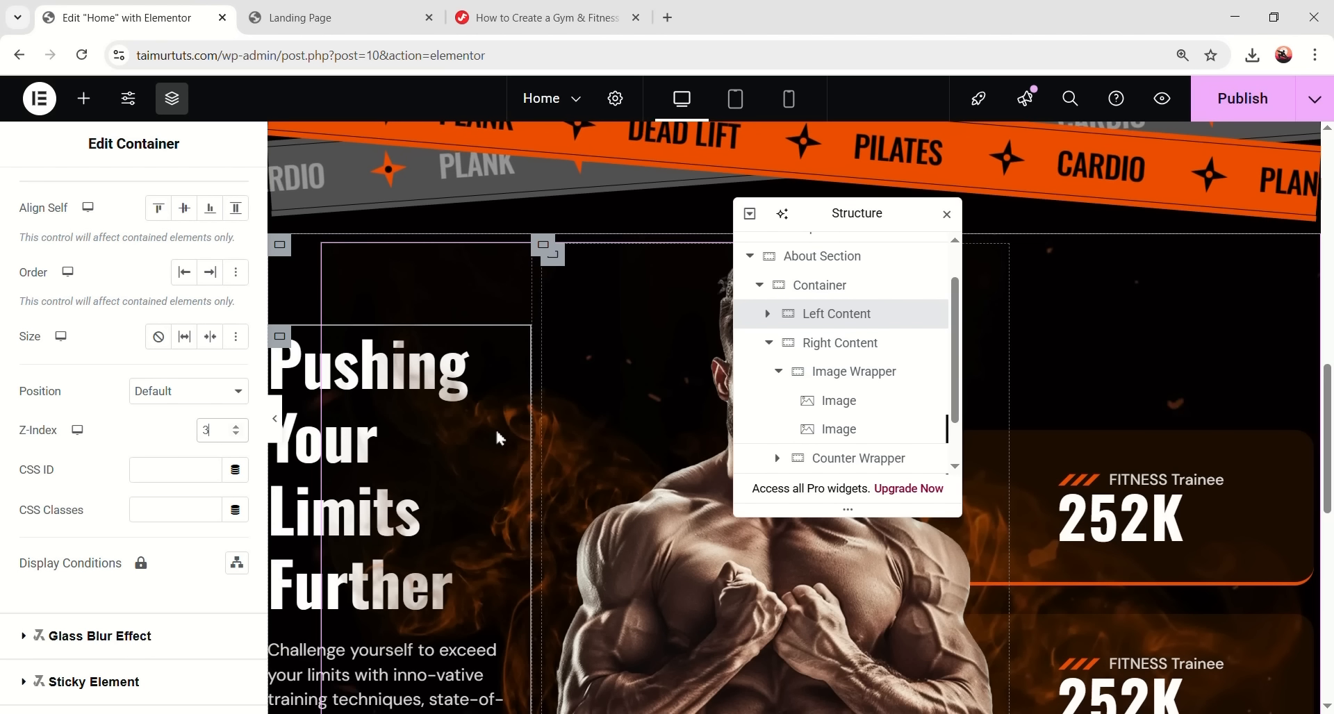
pyautogui.scroll(-3, 497, 438)
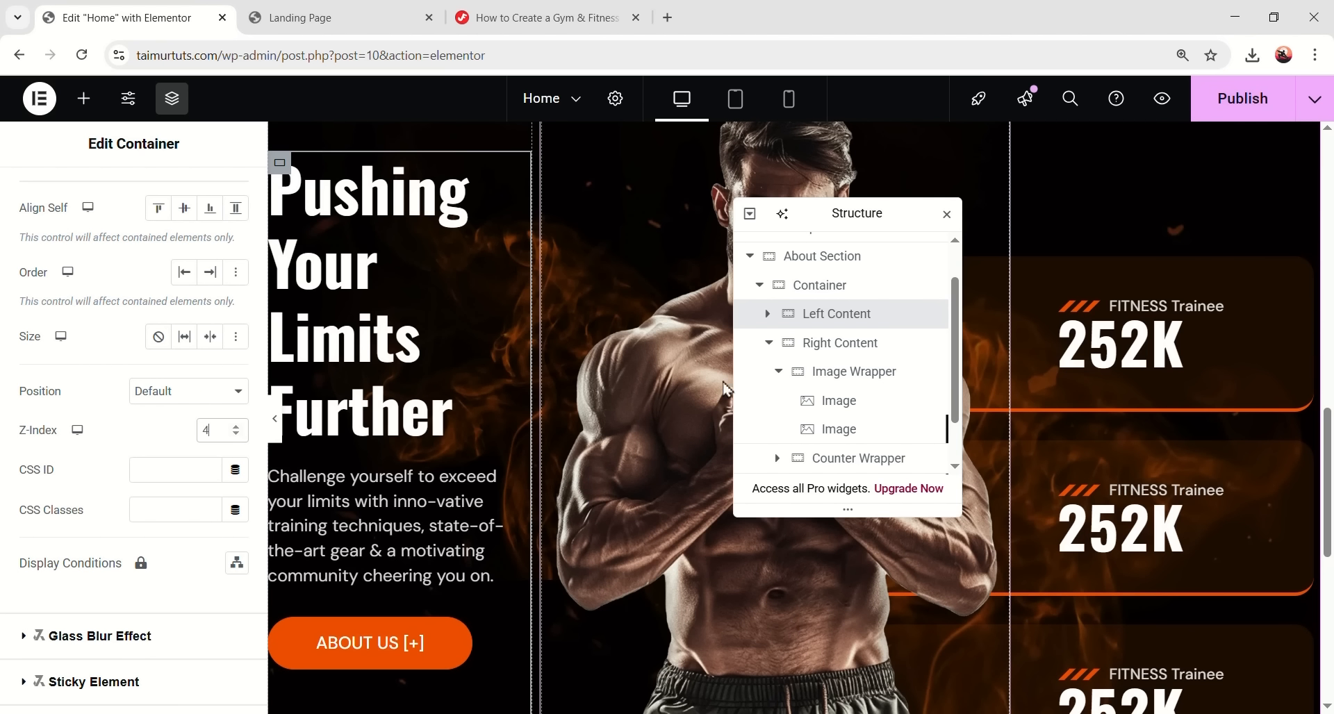
pyautogui.click(767, 342)
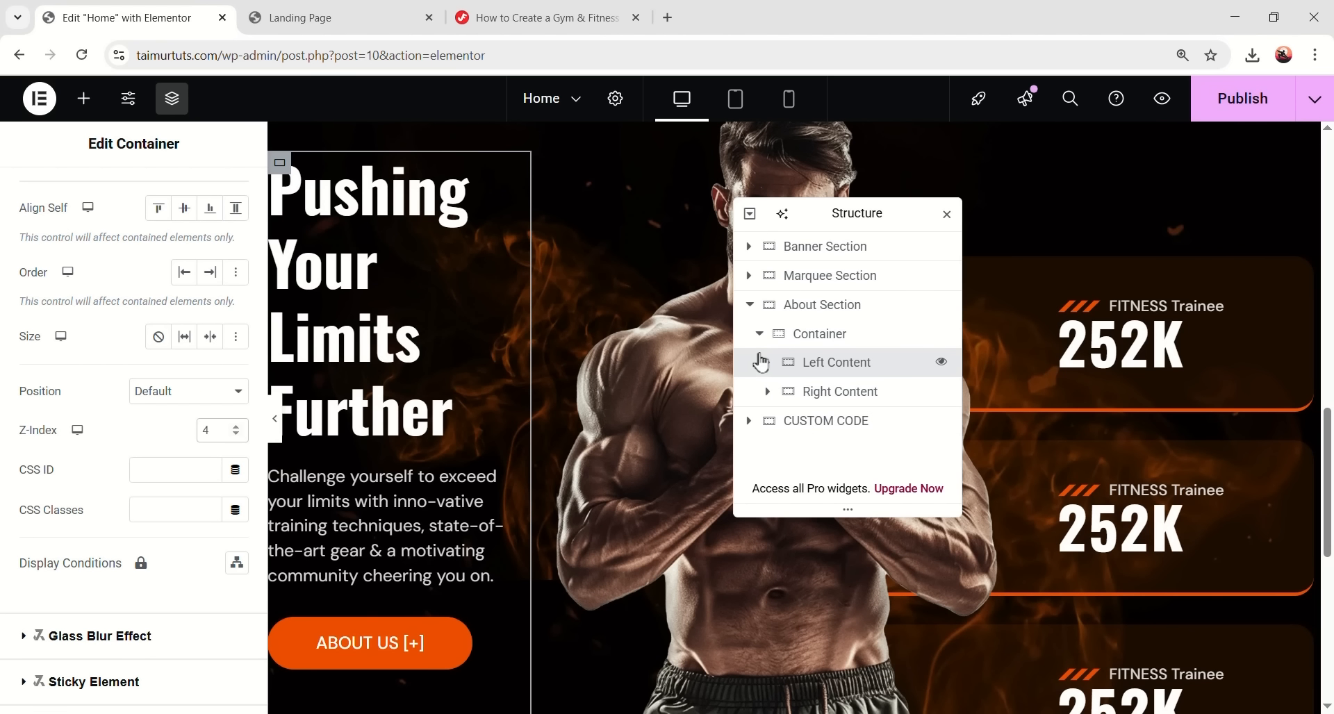
# - Paste the .btn-orrange button hover CSS after the marquee keyframes in the custom code widget
pyautogui.click(541, 17)
pyautogui.scroll(-8, 574, 352)
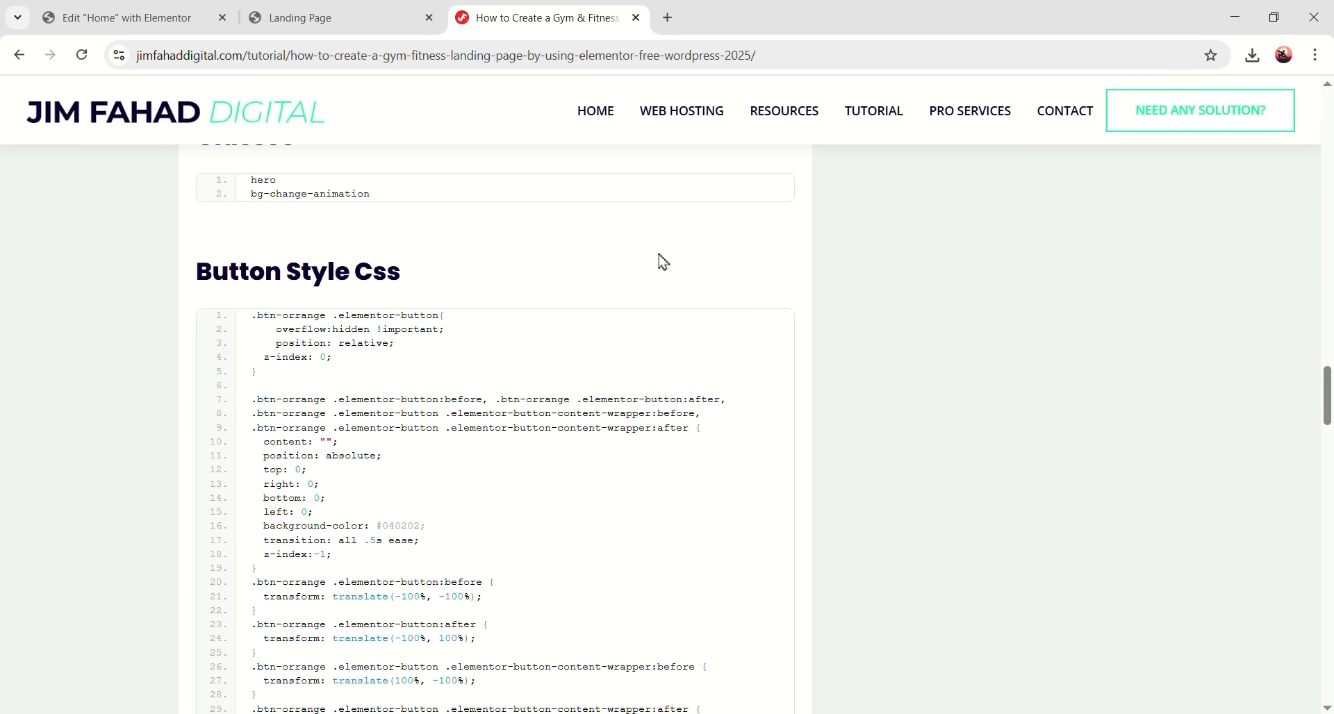
pyautogui.scroll(-1, 631, 266)
pyautogui.click(170, 18)
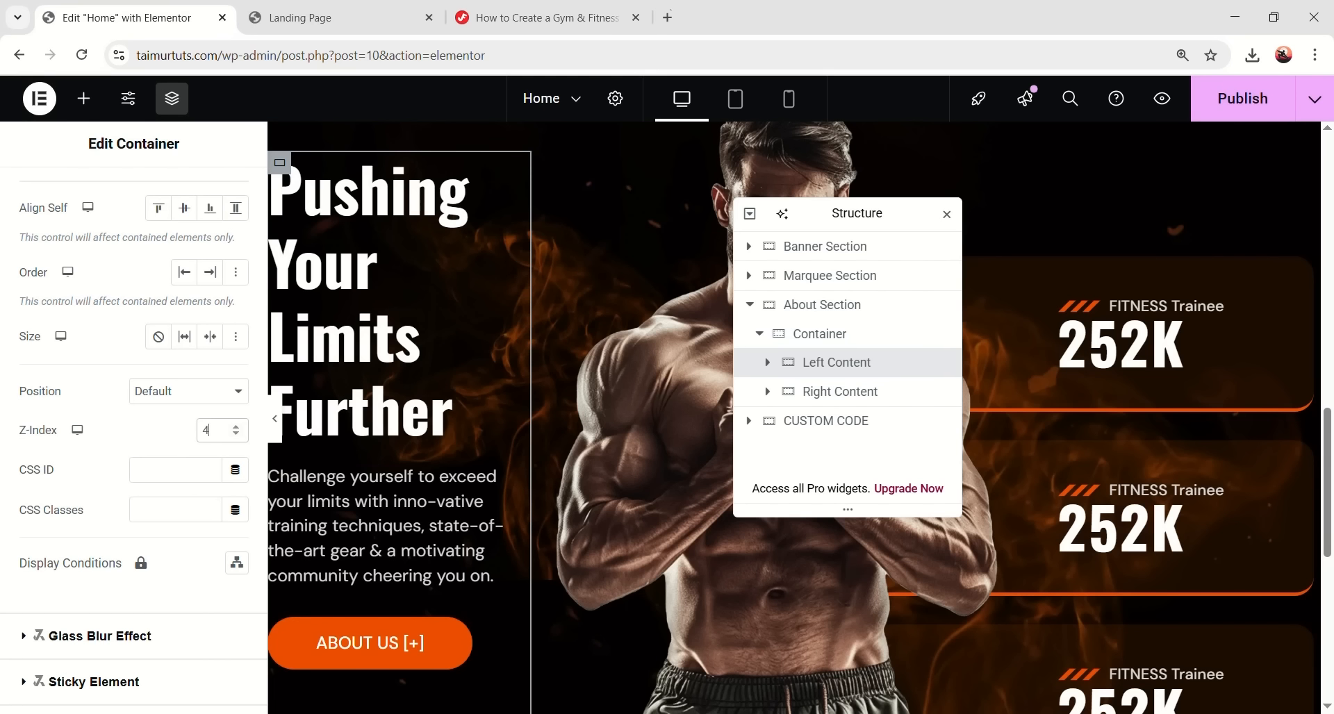
pyautogui.scroll(-1, 441, 489)
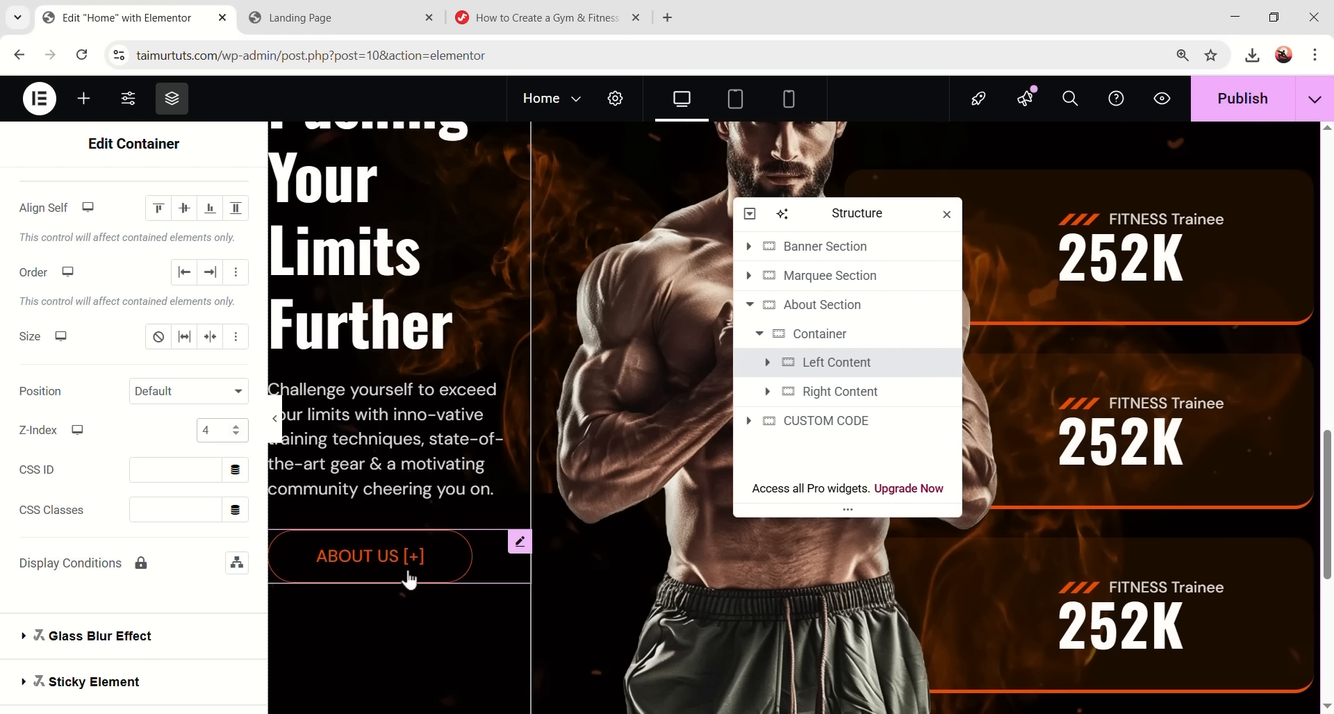
pyautogui.scroll(-5, 502, 529)
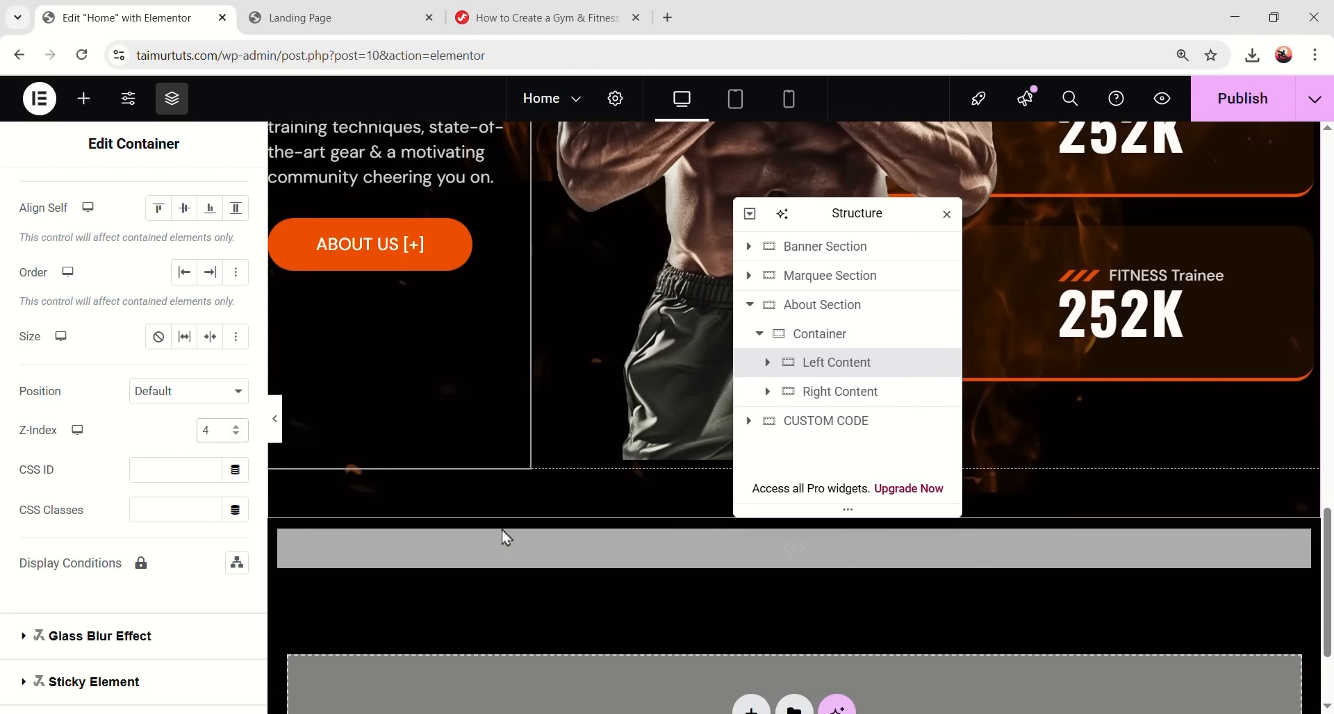
pyautogui.click(542, 387)
pyautogui.scroll(-10, 170, 528)
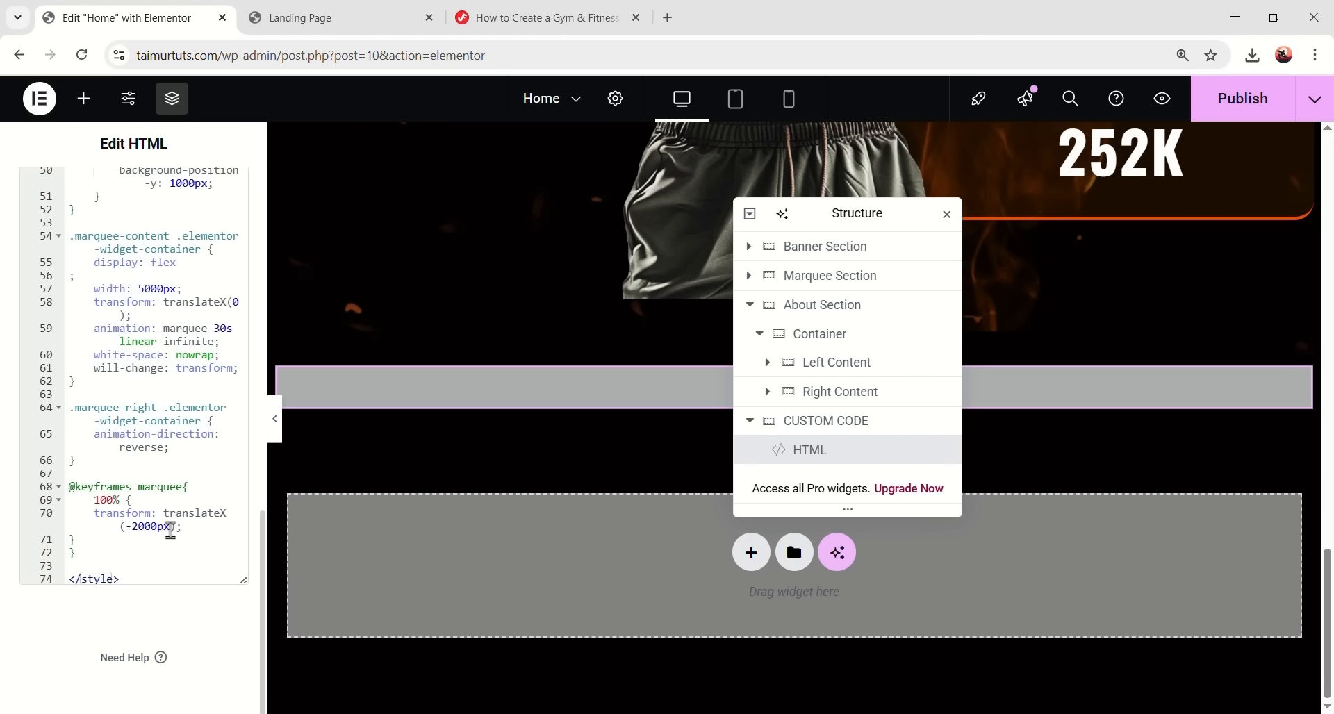
pyautogui.press('Return')
pyautogui.press('Return')
pyautogui.hotkey('ctrl', 'v')
# - Copy the btn-orrange class name from the tutorial page
pyautogui.click(535, 17)
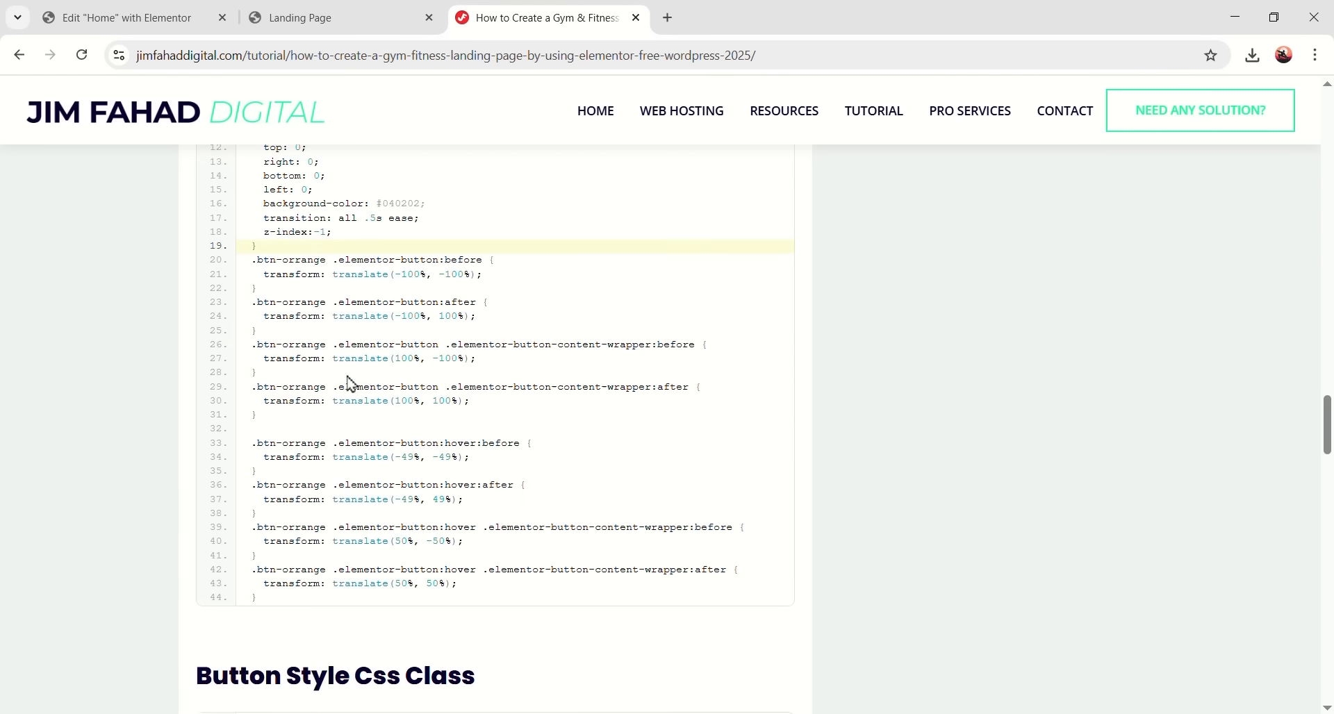
pyautogui.scroll(-3, 277, 478)
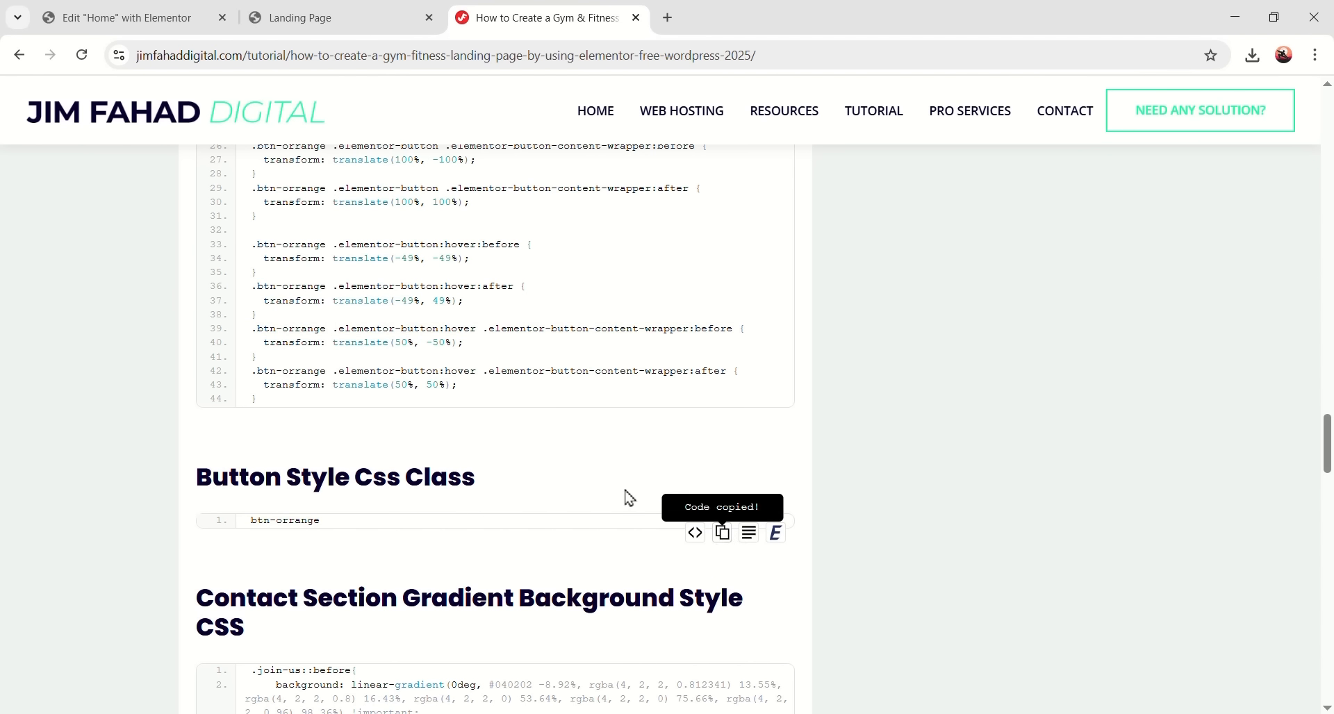
pyautogui.click(136, 10)
pyautogui.scroll(5, 570, 470)
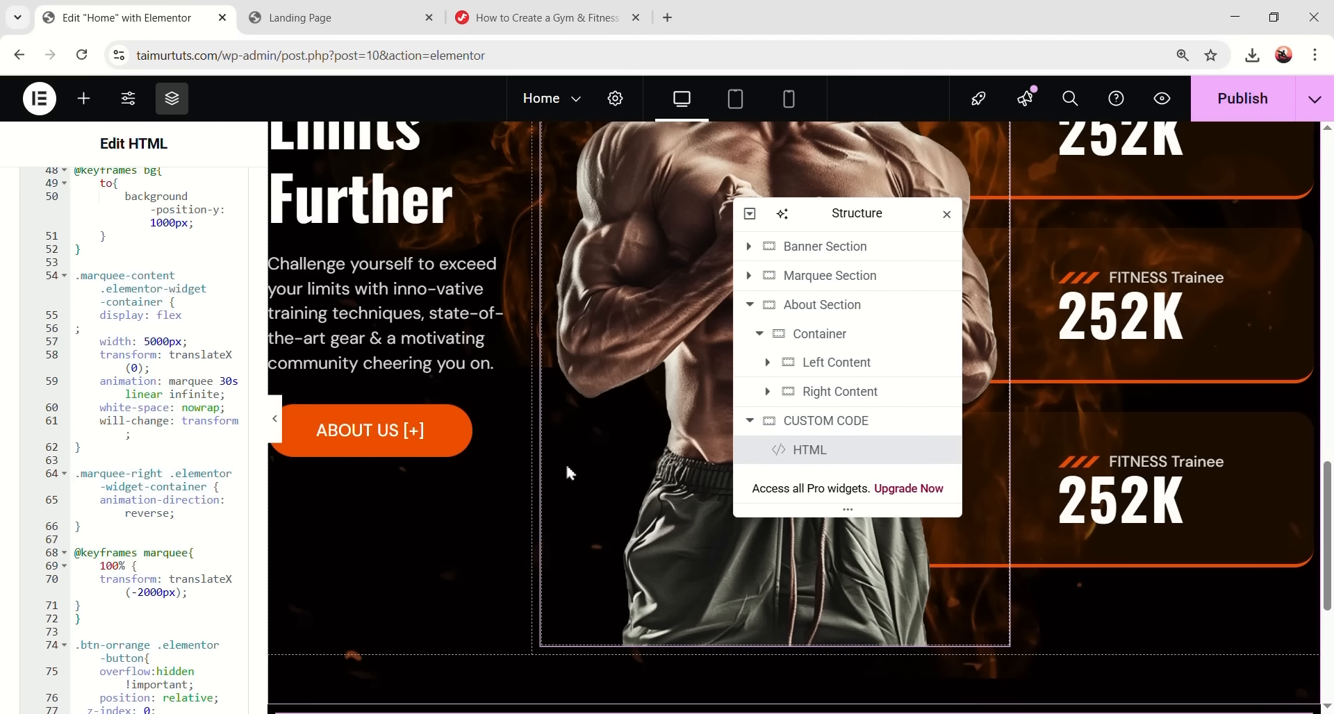
# - Give the ABOUT US button the btn-orrange CSS class
pyautogui.click(455, 443)
pyautogui.click(209, 194)
pyautogui.scroll(-4, 201, 472)
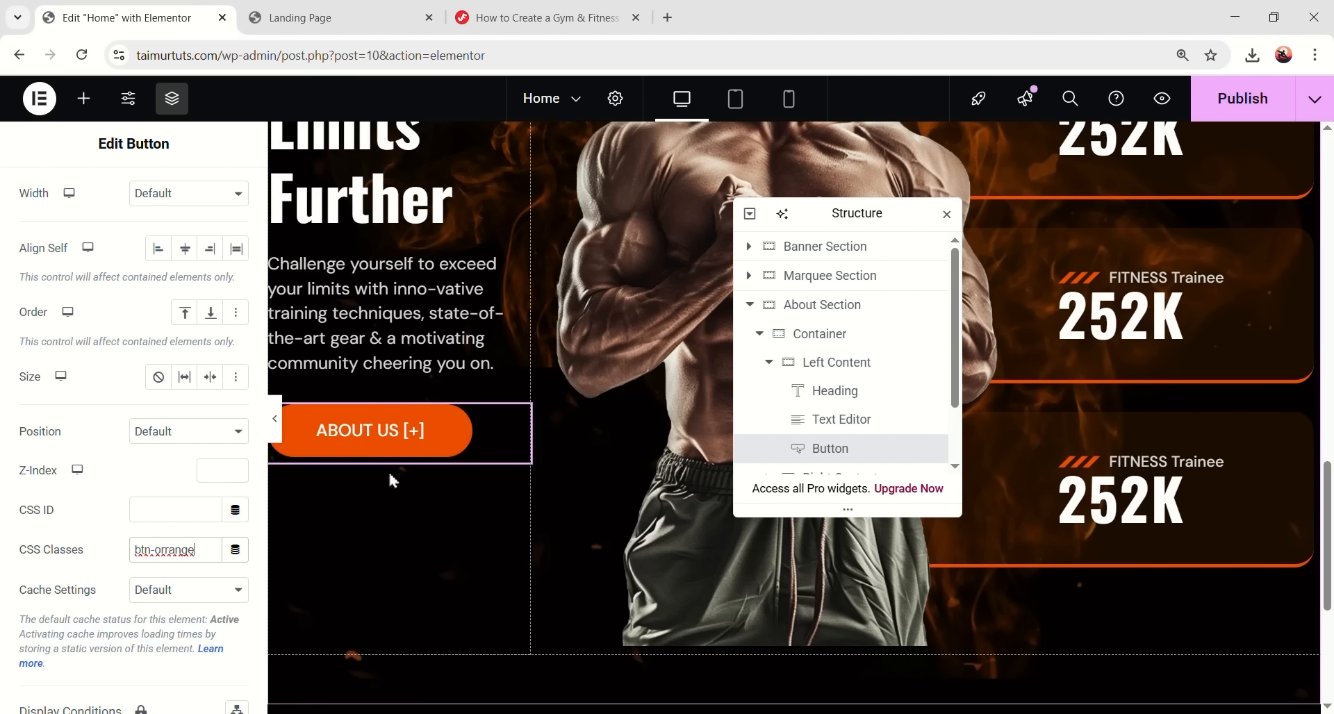
pyautogui.scroll(5, 196, 466)
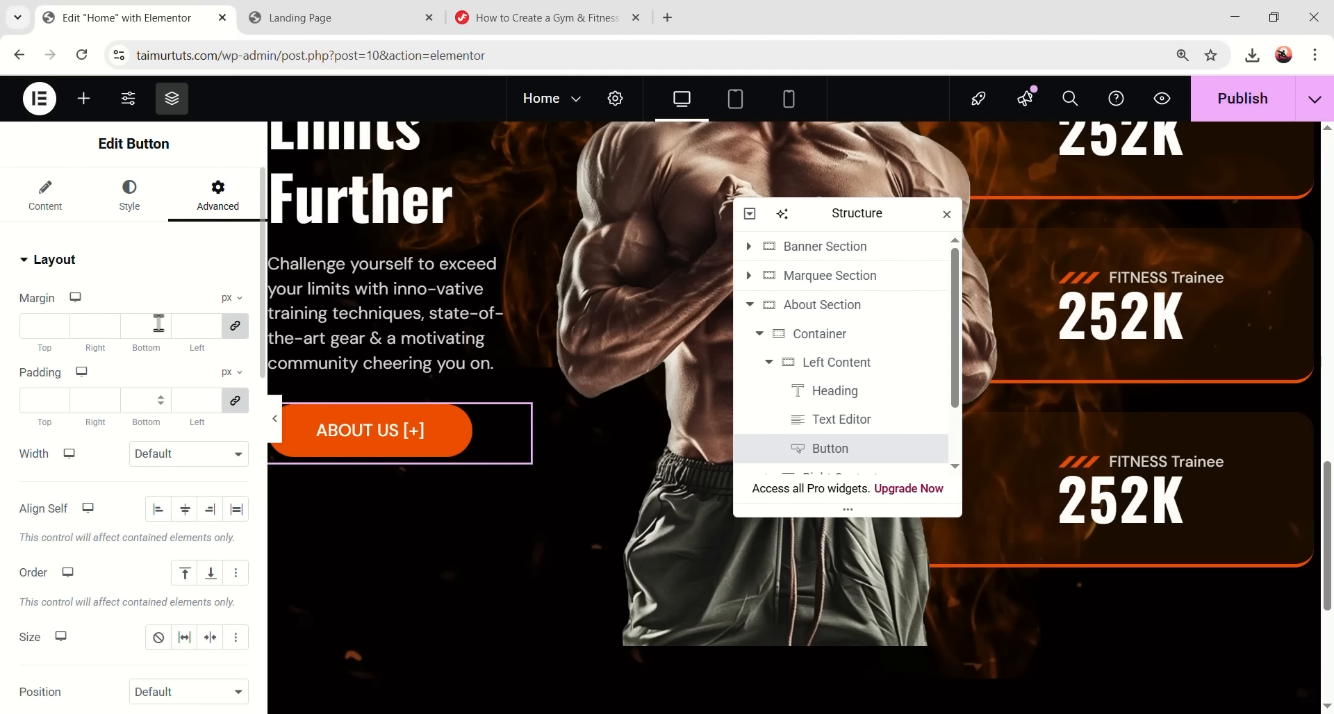
# - Clear the button's hover background colour
pyautogui.click(129, 201)
pyautogui.scroll(-1, 201, 476)
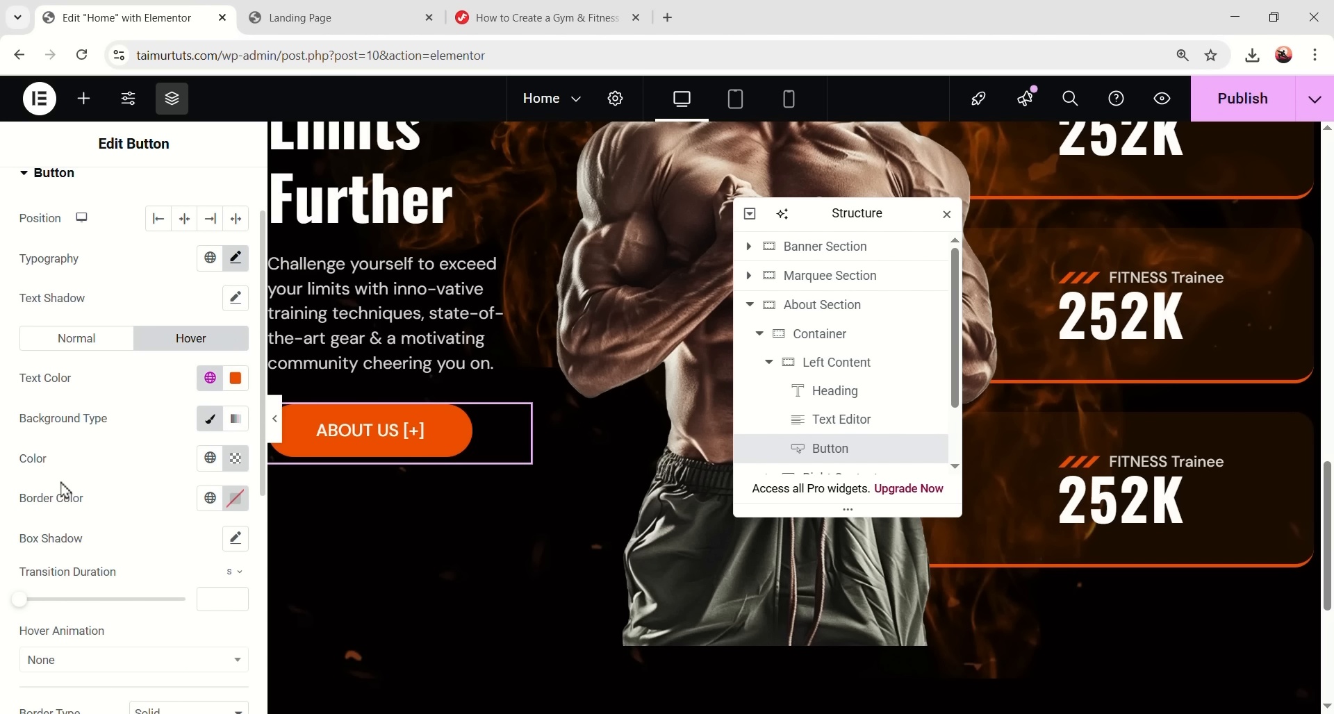
pyautogui.click(236, 461)
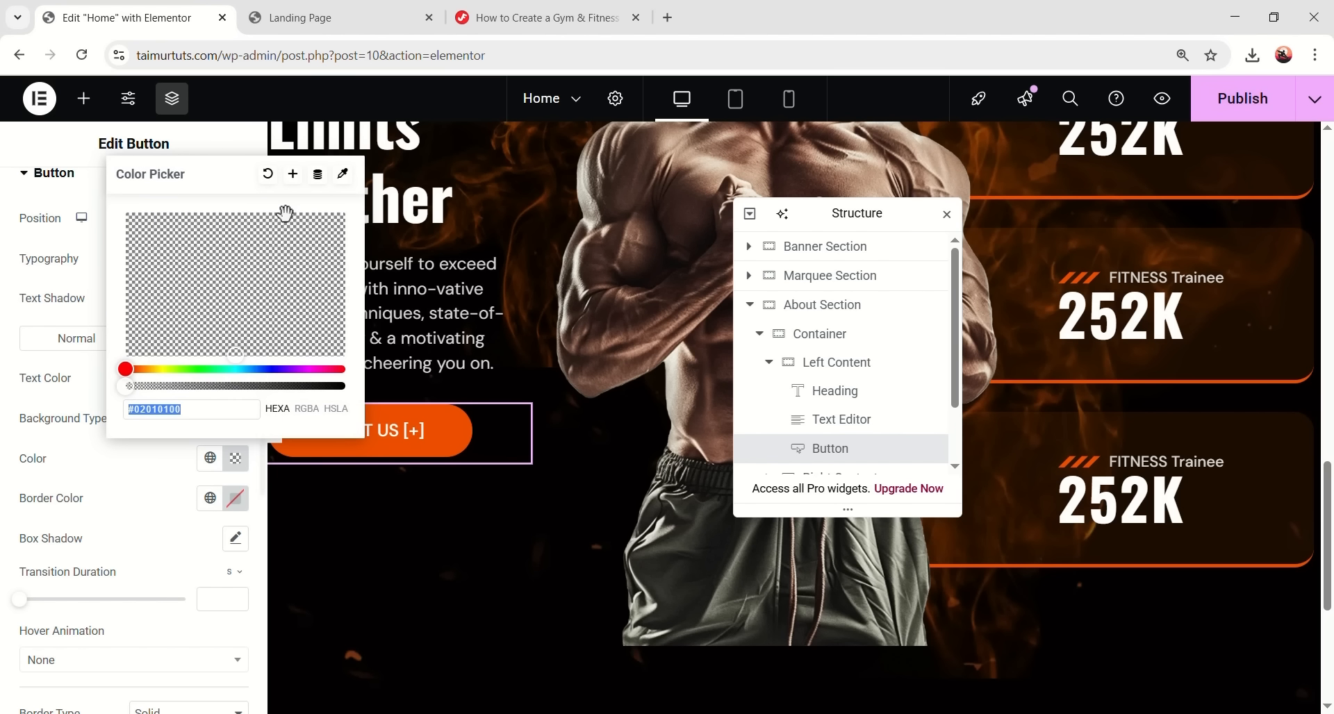
pyautogui.click(269, 177)
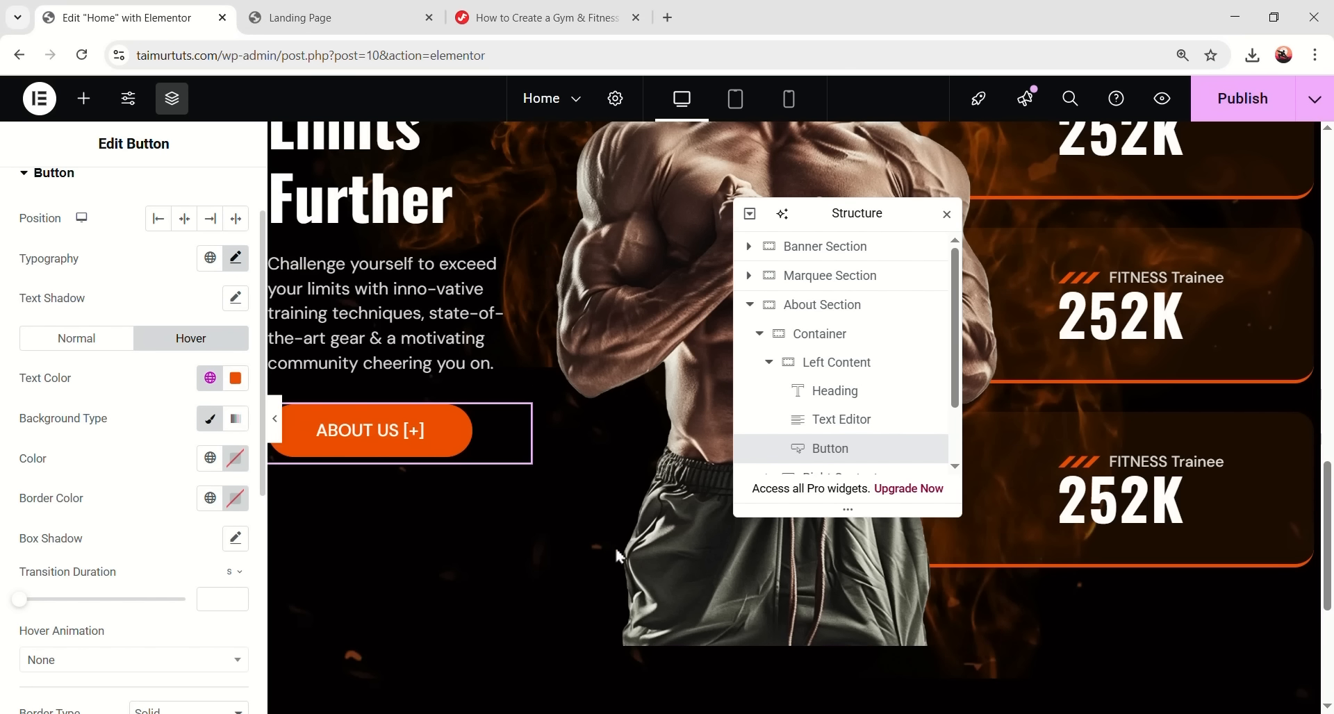
pyautogui.scroll(4, 597, 534)
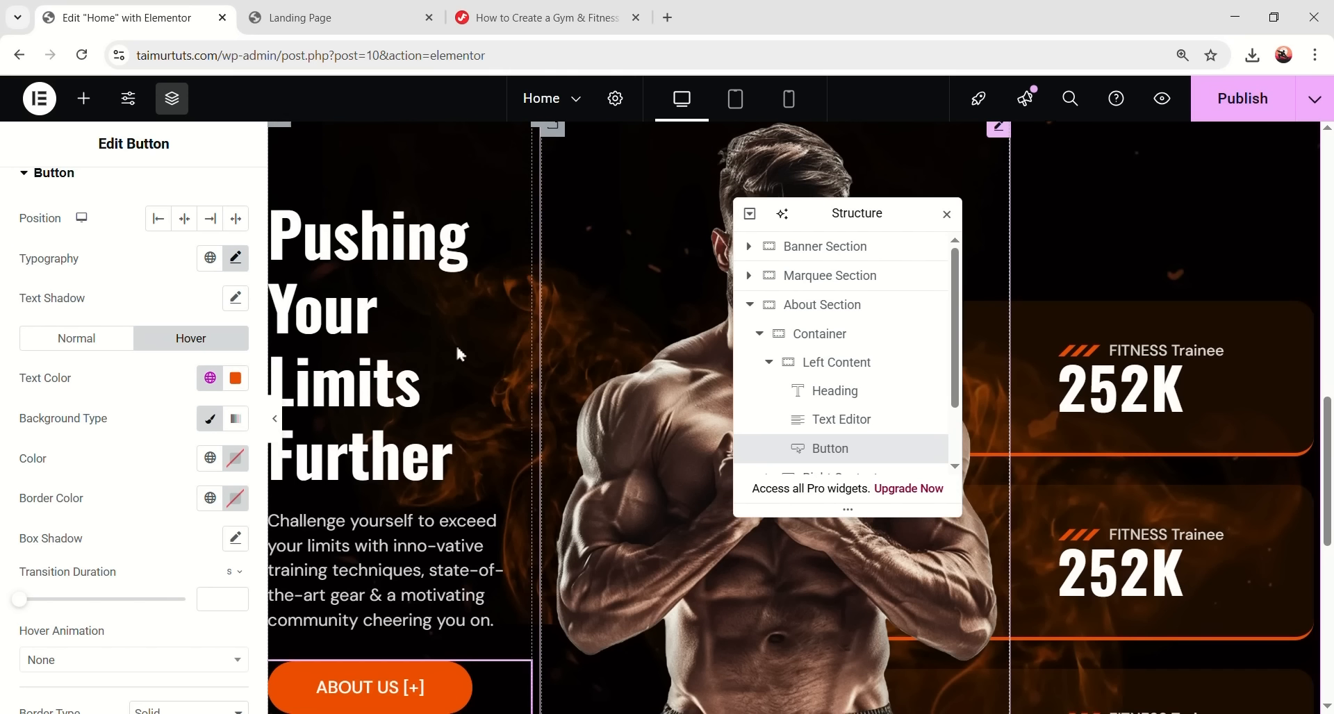
pyautogui.scroll(-1, 799, 385)
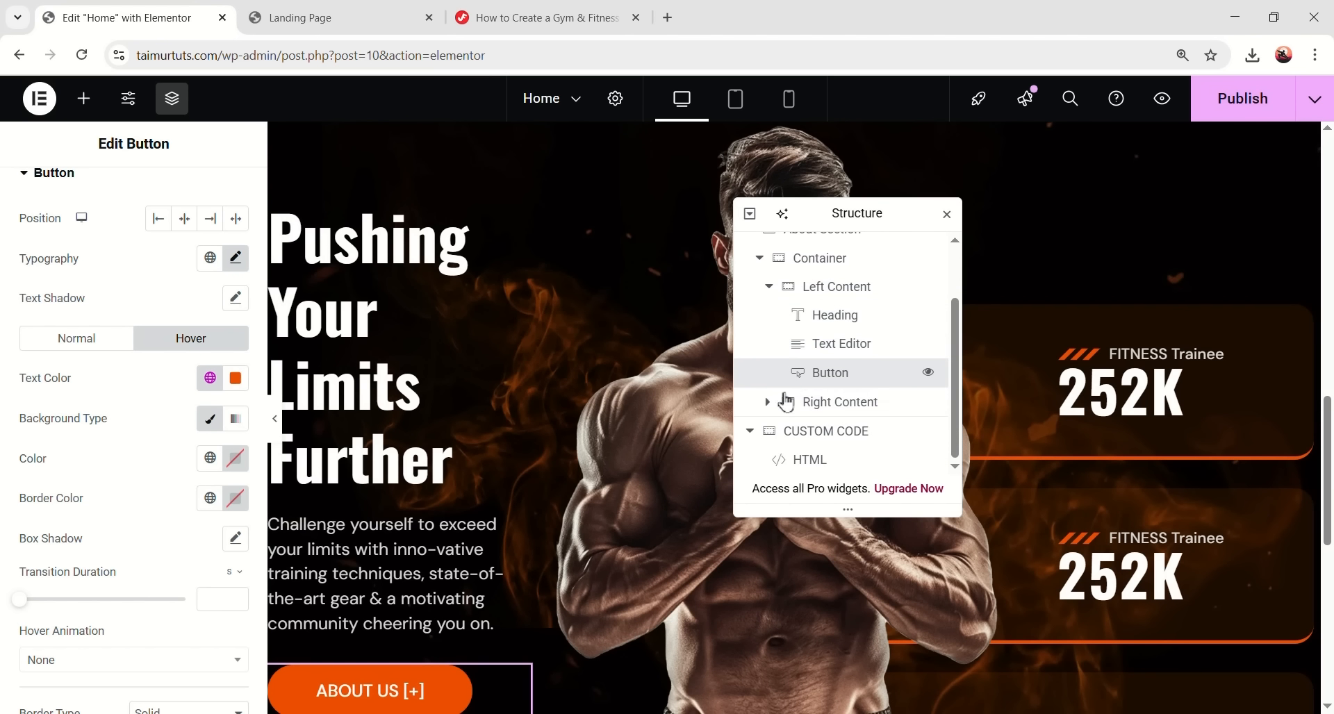
# - Copy the fire-bg class name from the tutorial page
pyautogui.click(534, 17)
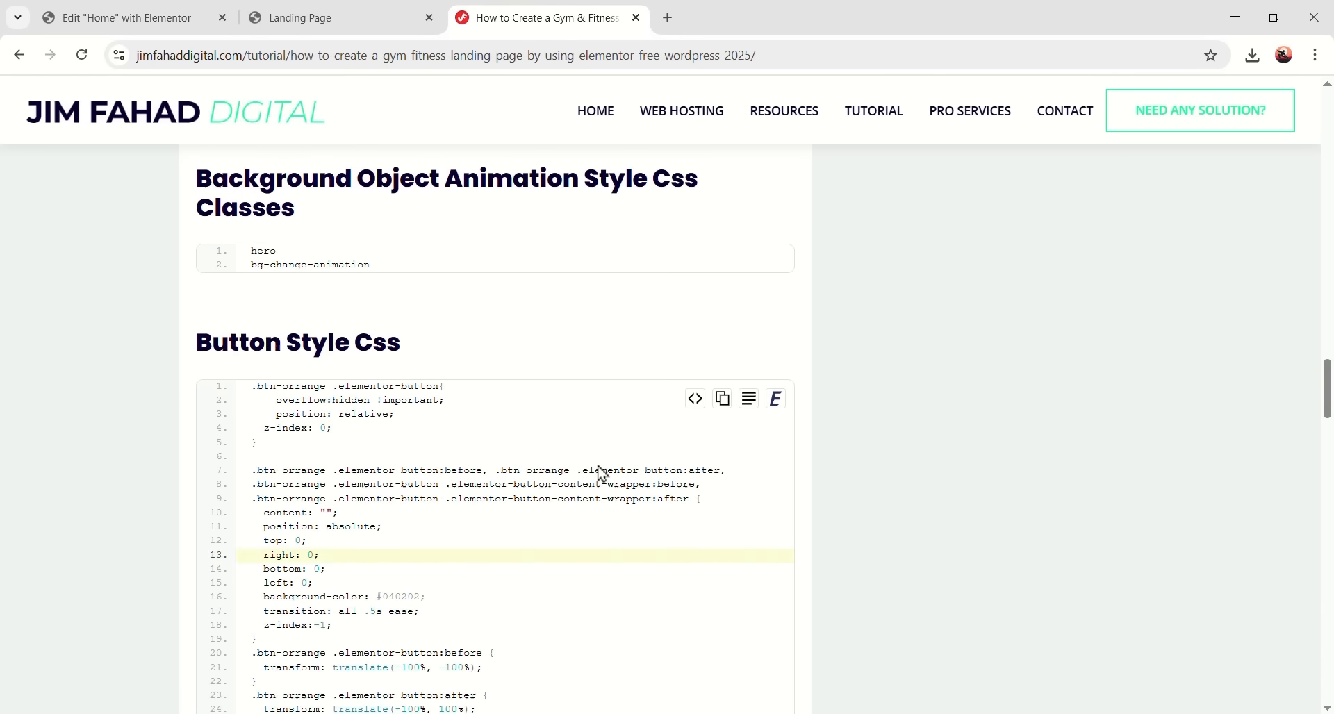
pyautogui.scroll(5, 591, 452)
pyautogui.scroll(1, 591, 451)
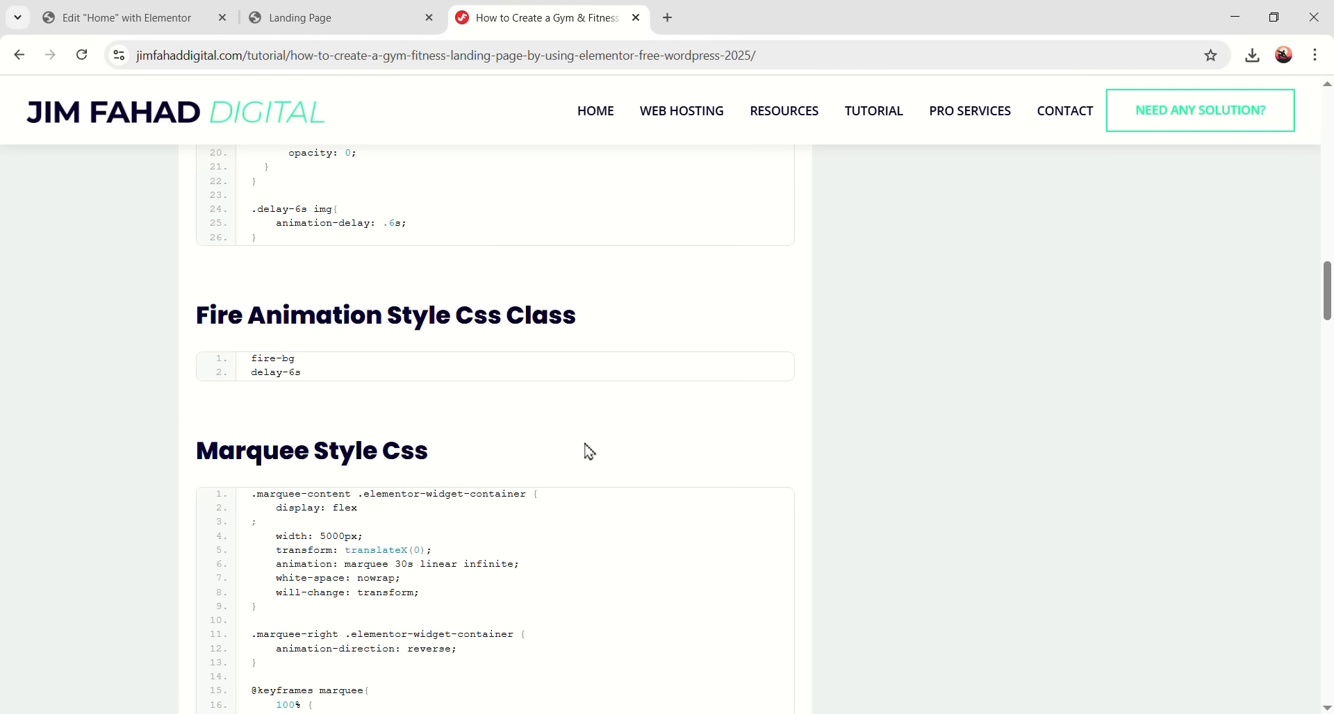
pyautogui.tripleClick(257, 359)
pyautogui.rightClick(266, 362)
pyautogui.click(285, 384)
pyautogui.click(179, 19)
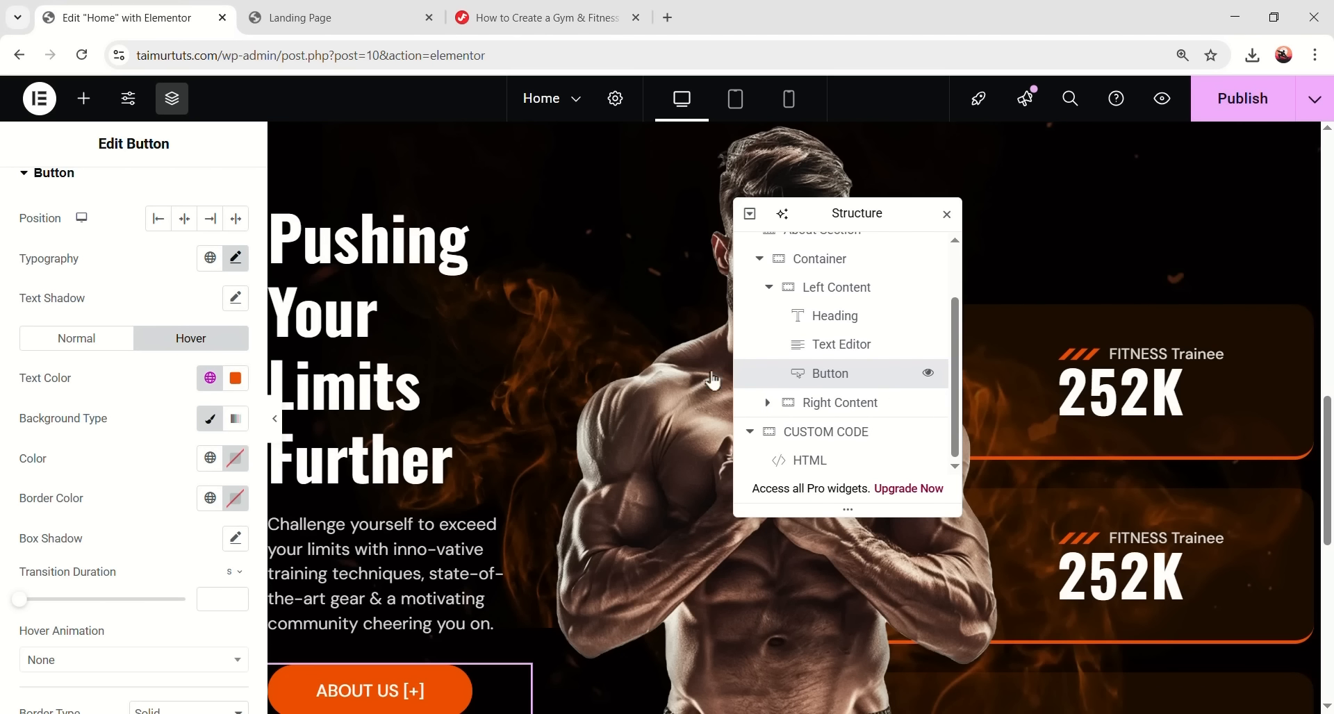
# - Add the fire-bg CSS class to the second image in the Image Wrapper
pyautogui.scroll(1, 816, 384)
pyautogui.scroll(-1, 821, 371)
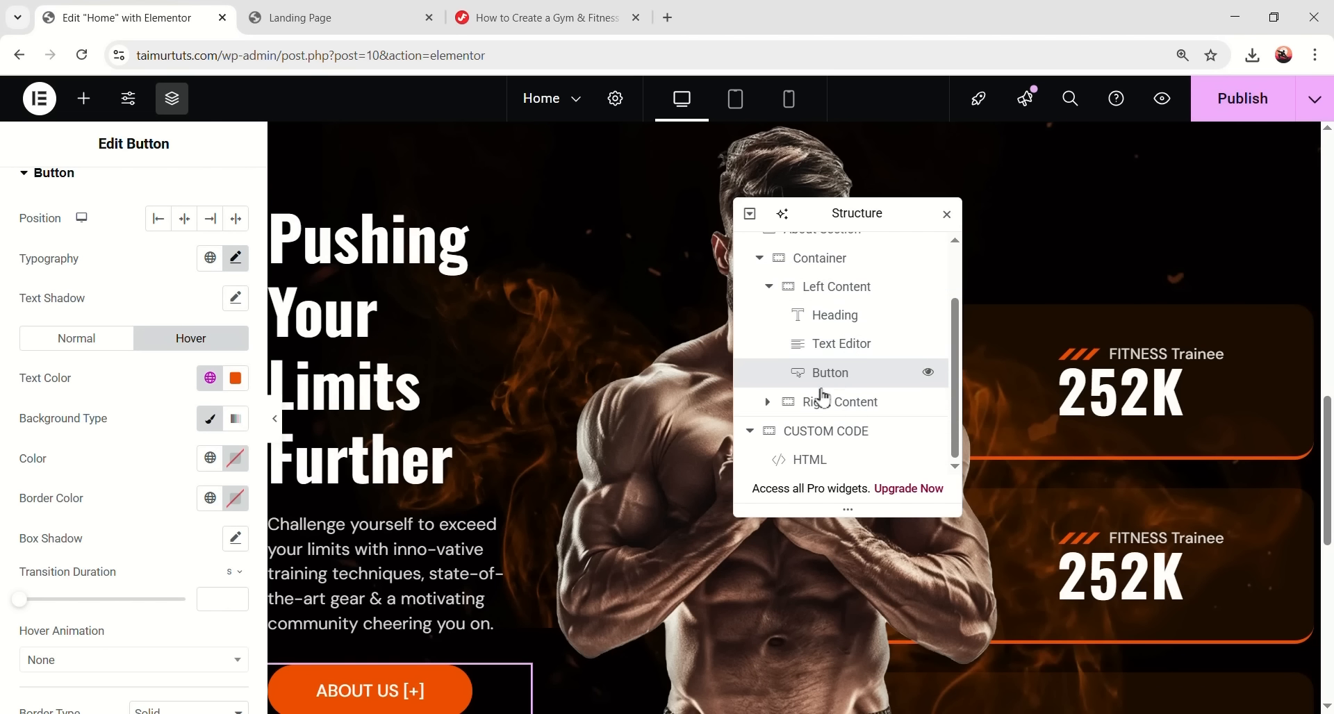
pyautogui.scroll(-1, 776, 414)
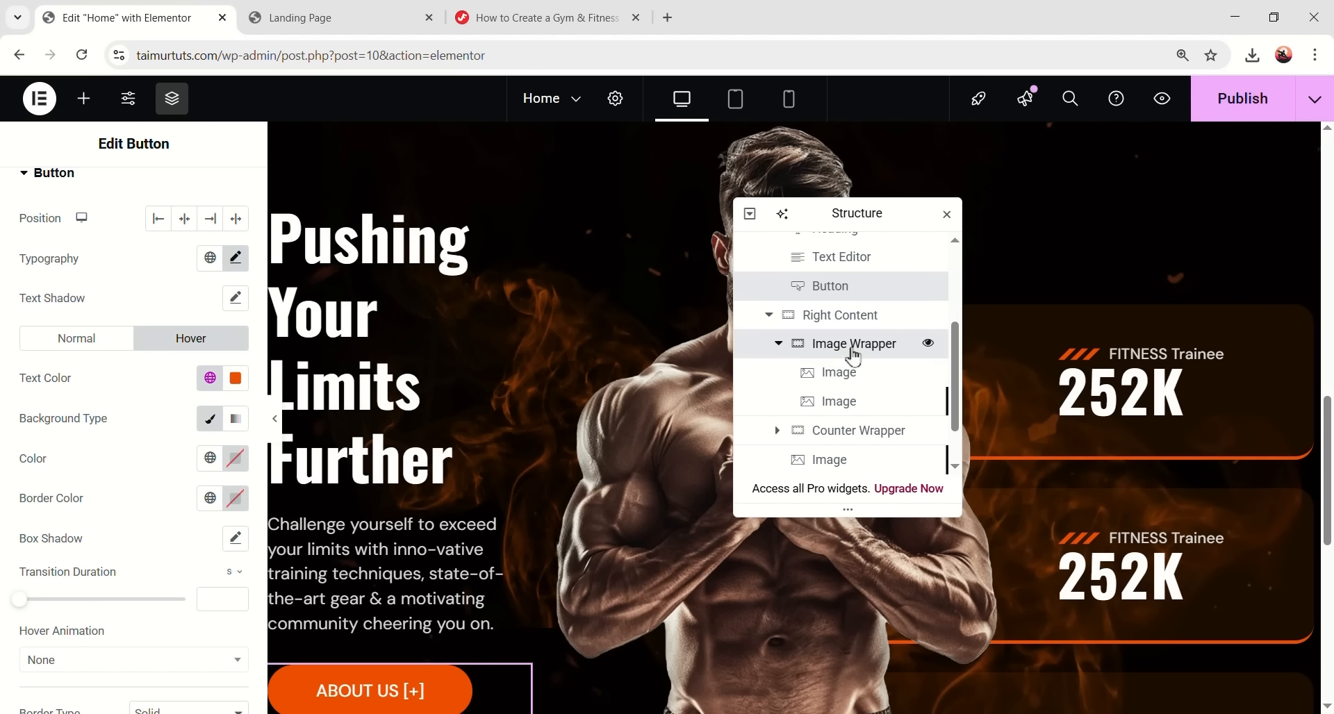
pyautogui.click(848, 346)
pyautogui.click(834, 402)
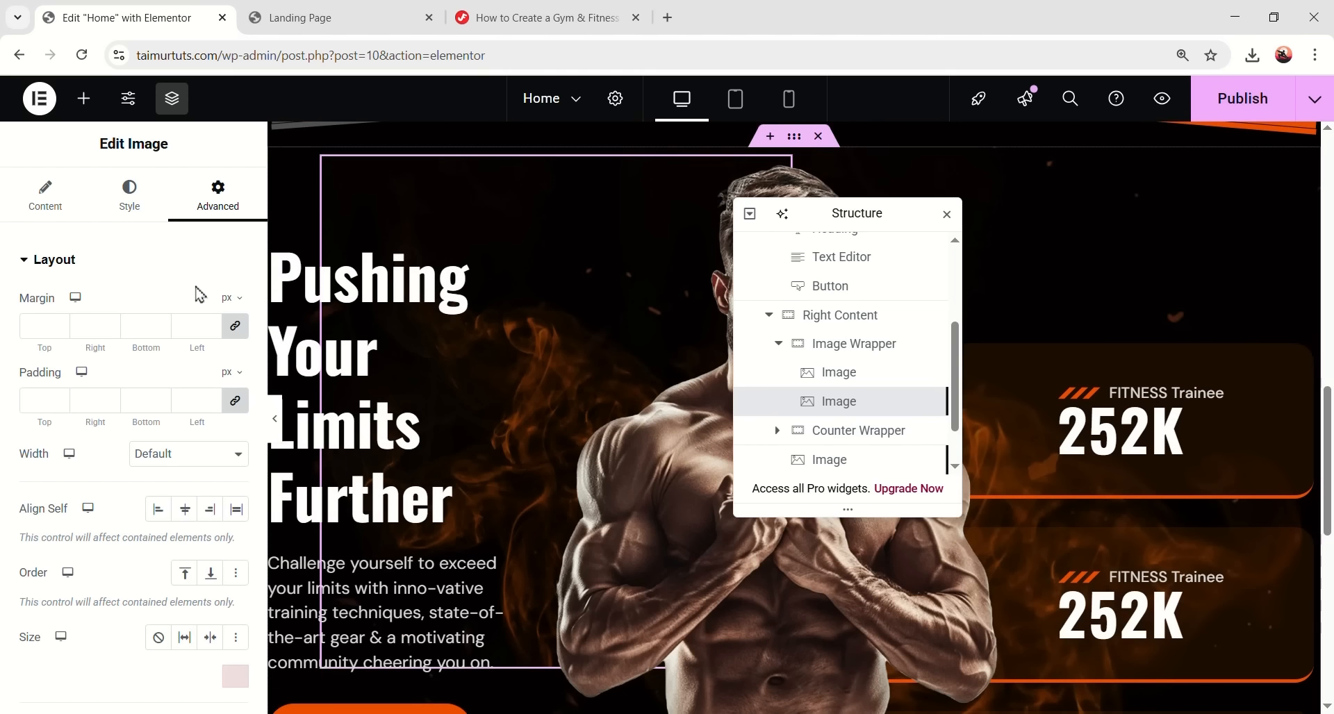
pyautogui.scroll(-8, 197, 587)
pyautogui.click(198, 524)
pyautogui.write('fire-bg')
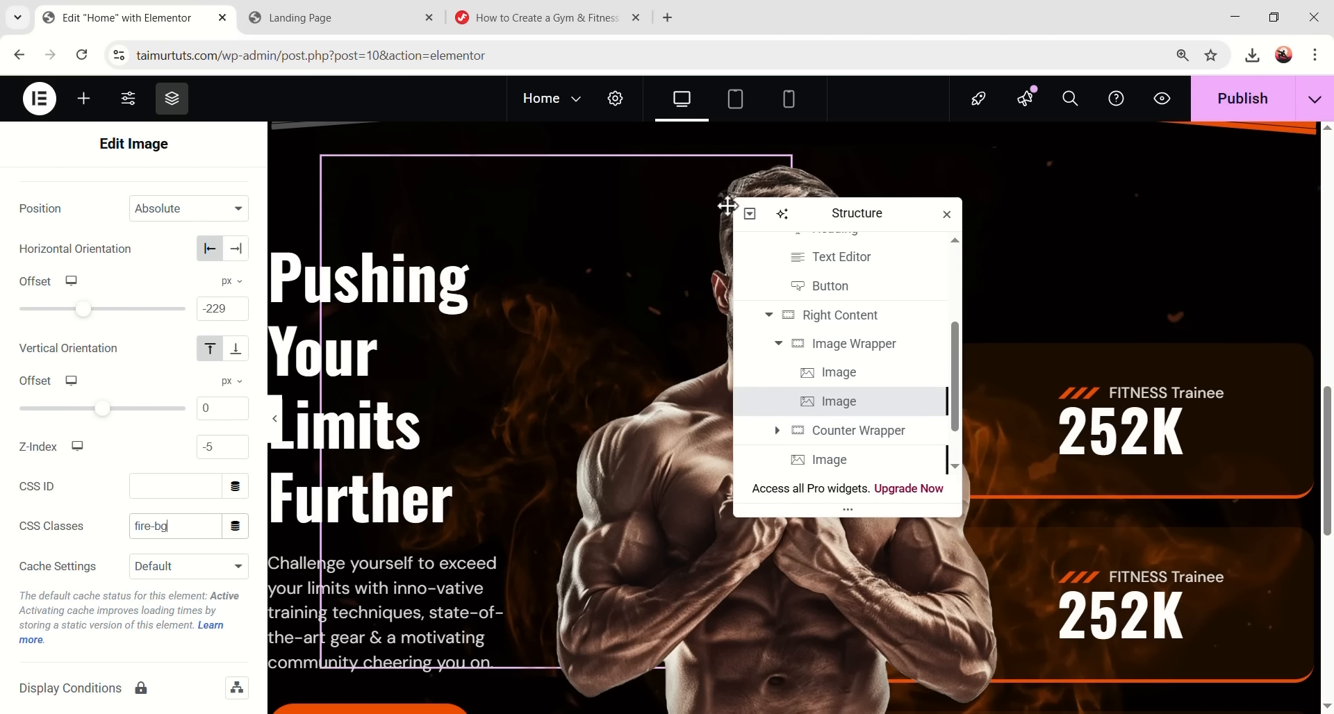
# - Paste fire-bg into the large man image's CSS classes
pyautogui.moveTo(797, 216); pyautogui.dragTo(616, 195)
pyautogui.scroll(-1, 688, 403)
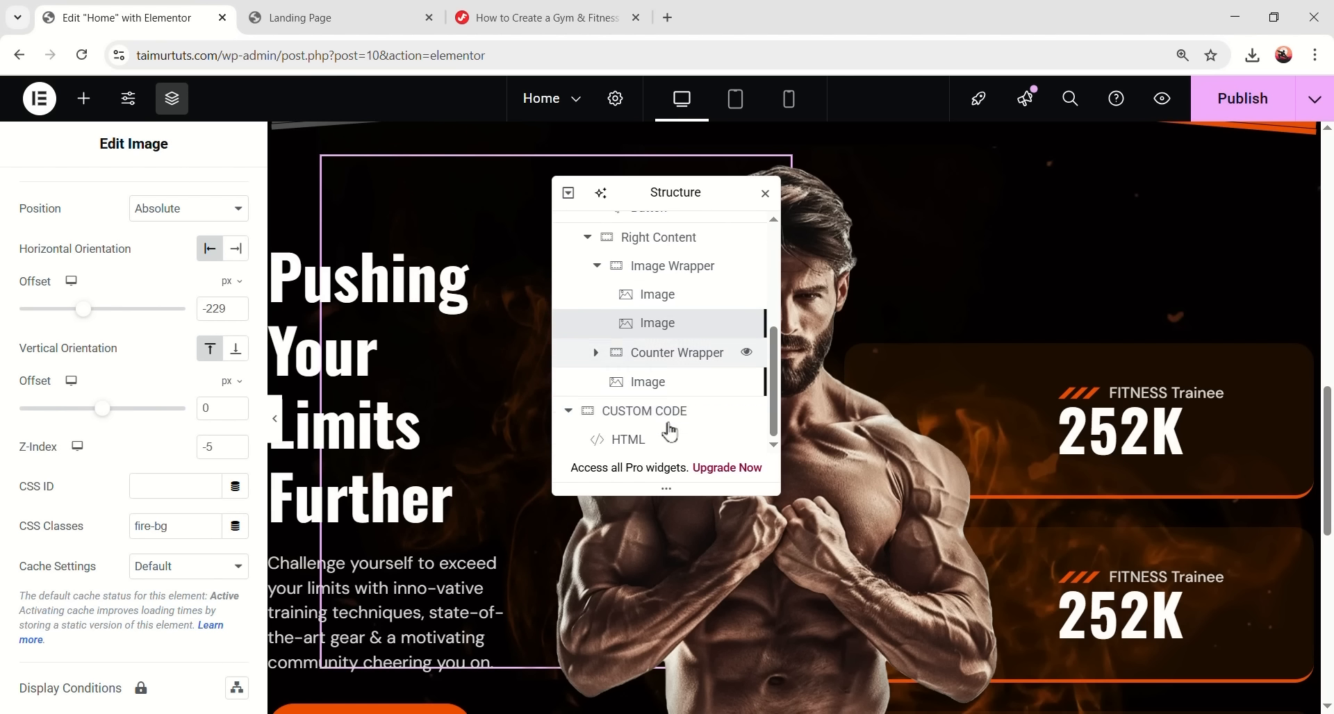
pyautogui.click(955, 430)
pyautogui.scroll(-5, 203, 500)
pyautogui.scroll(-3, 202, 519)
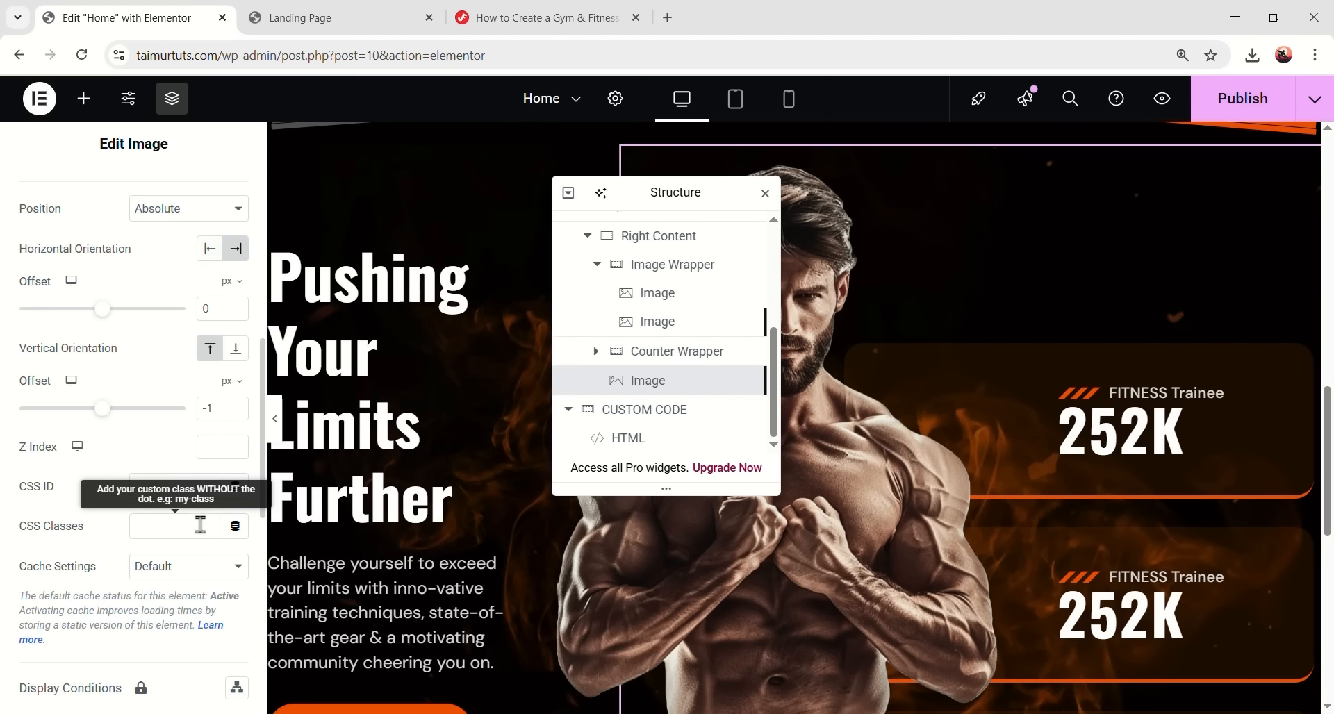
pyautogui.hotkey('ctrl', 'v')
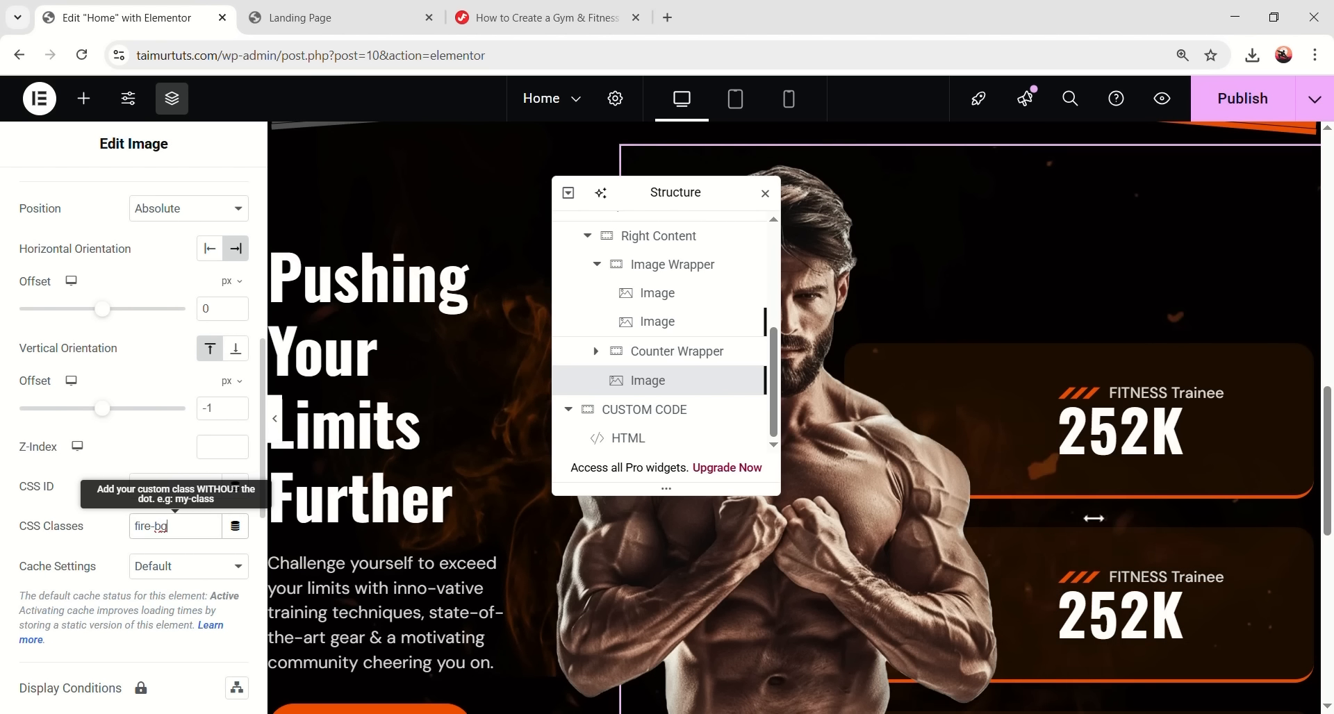
pyautogui.scroll(-2, 1063, 518)
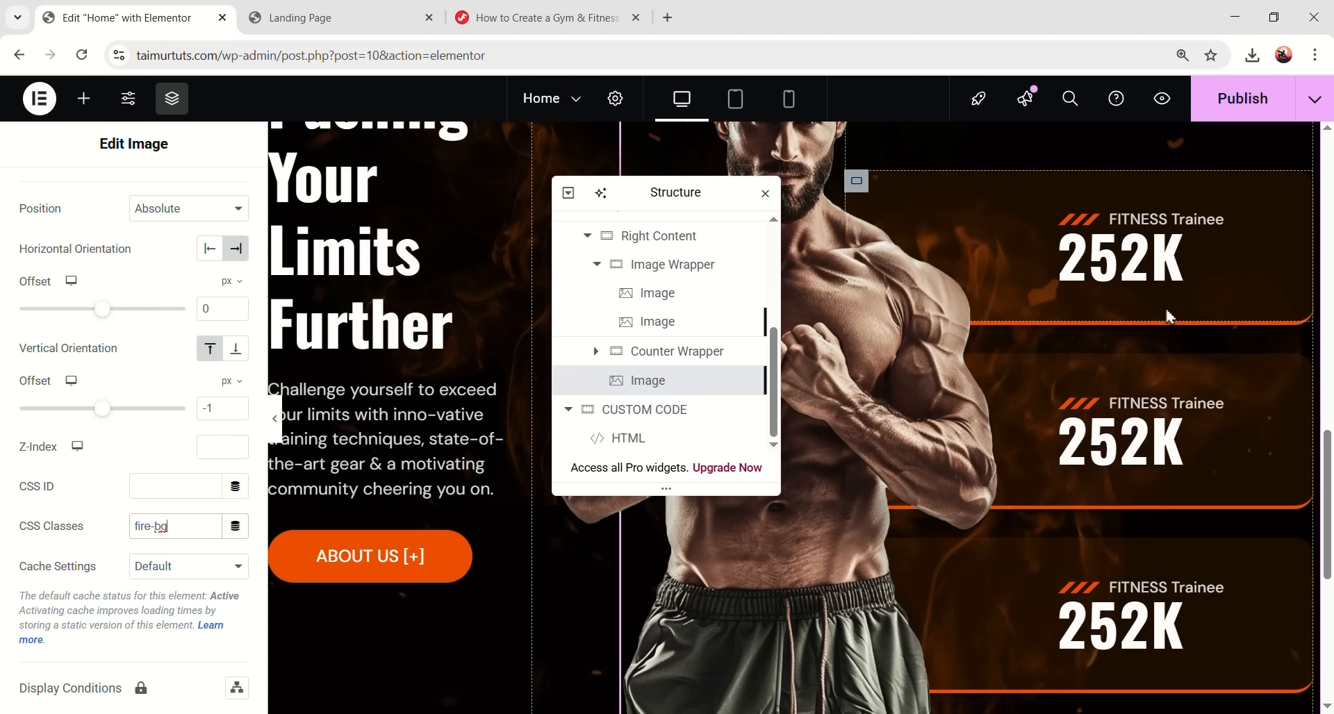
# - Find the count-wrapper blur CSS on the tutorial page
pyautogui.click(574, 18)
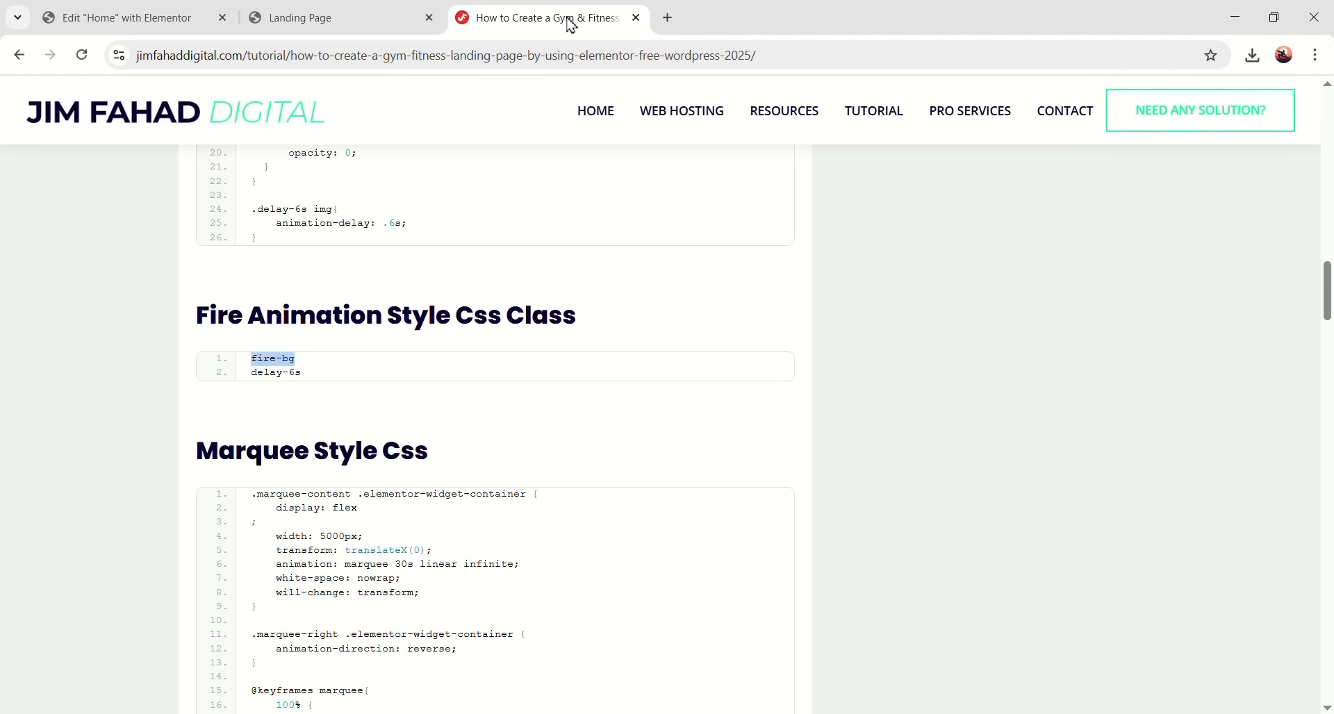
pyautogui.scroll(-10, 445, 374)
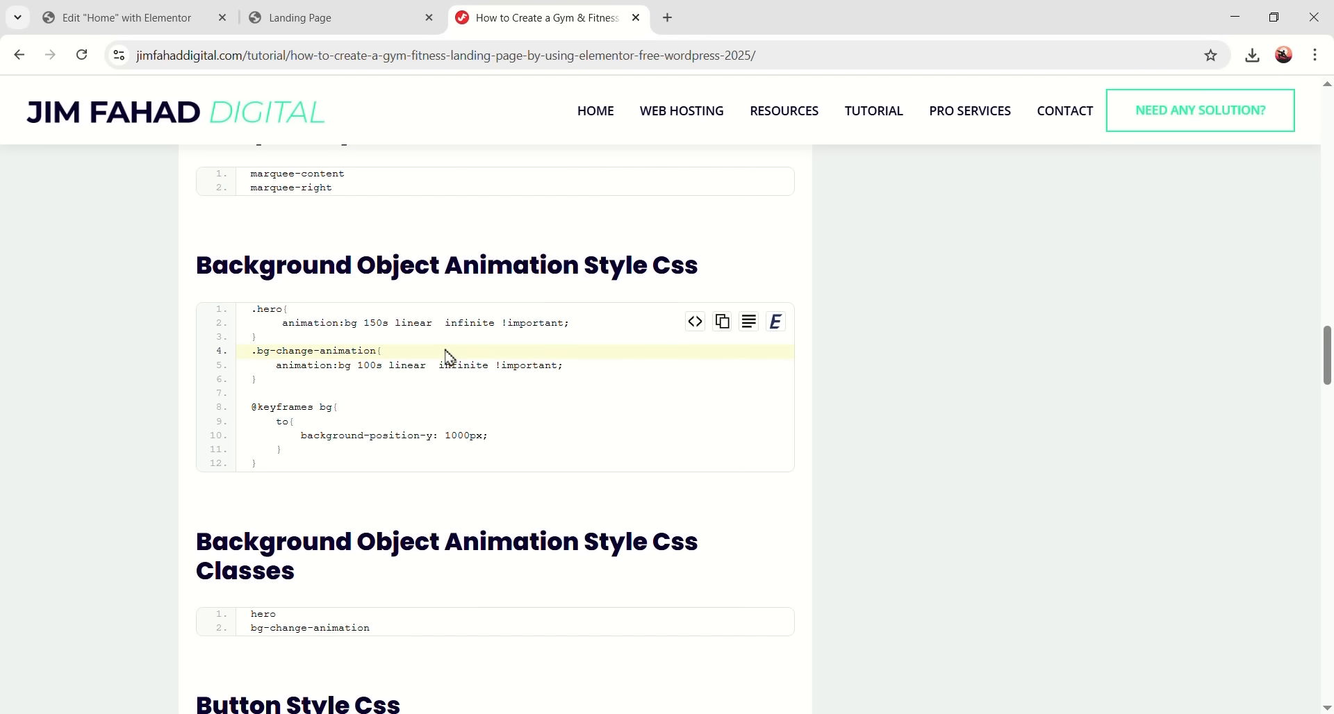
pyautogui.scroll(-20, 448, 356)
pyautogui.scroll(3, 402, 319)
pyautogui.scroll(-12, 405, 334)
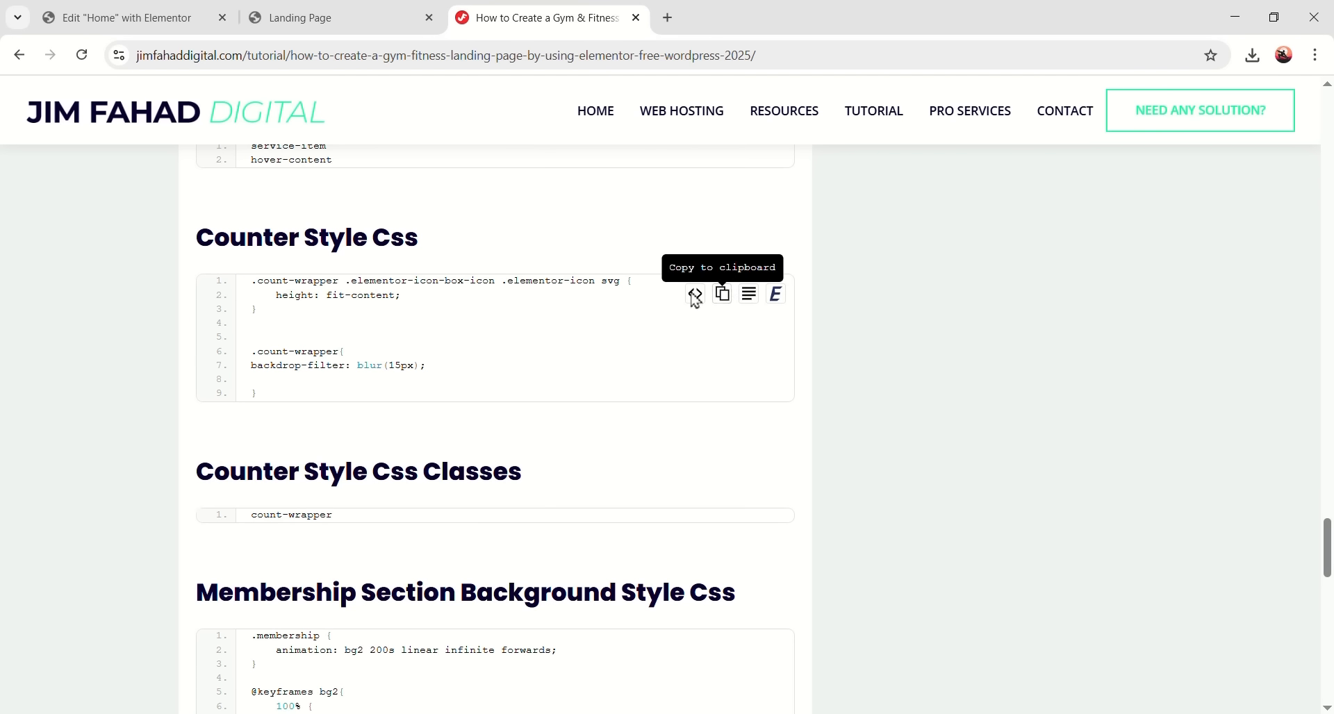
# - Paste the .count-wrapper blur CSS after the button CSS in the custom code HTML widget
pyautogui.click(173, 17)
pyautogui.scroll(-8, 556, 529)
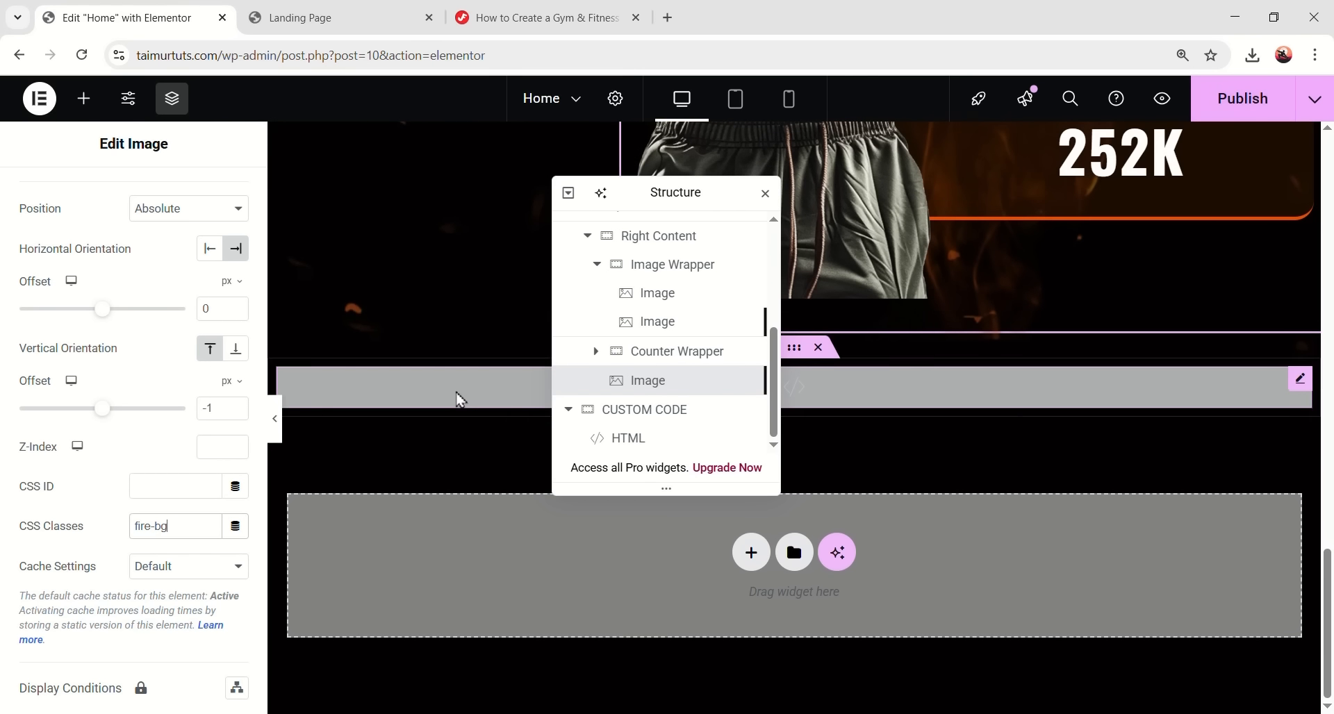
pyautogui.click(459, 401)
pyautogui.scroll(-20, 143, 518)
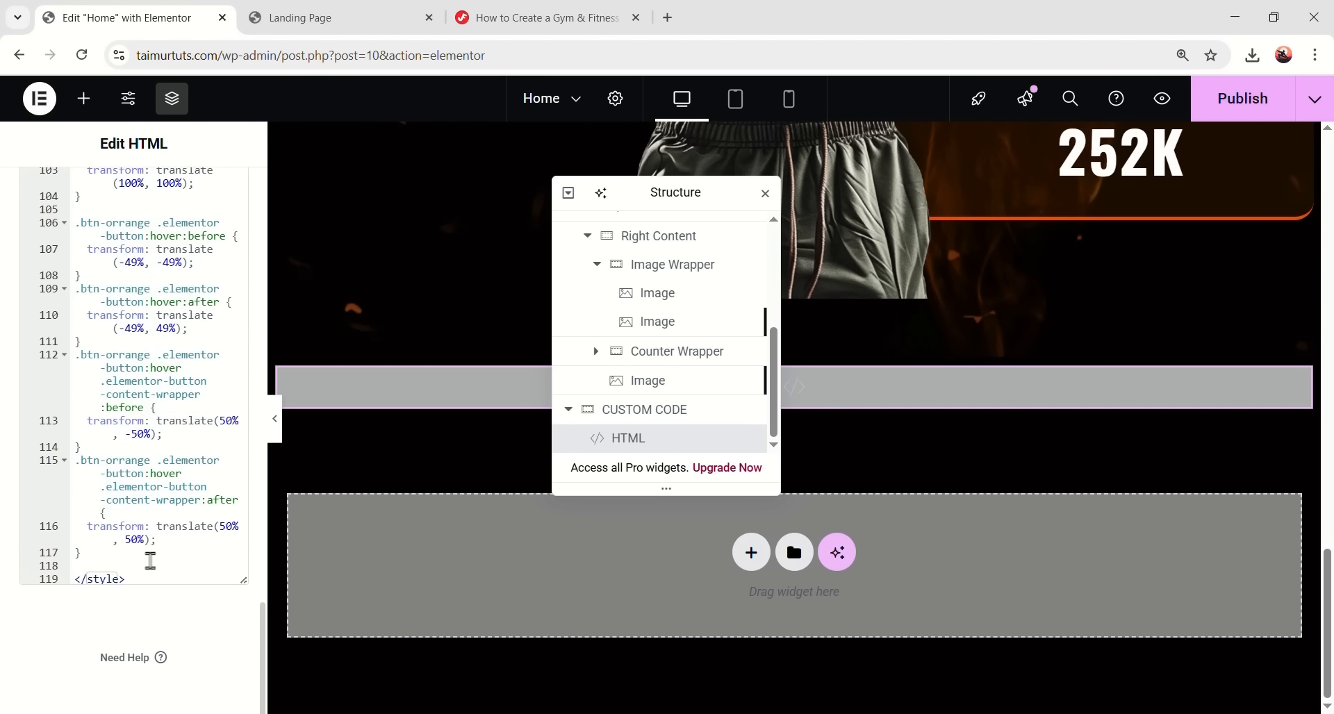
pyautogui.press('Return')
pyautogui.hotkey('ctrl', 'v')
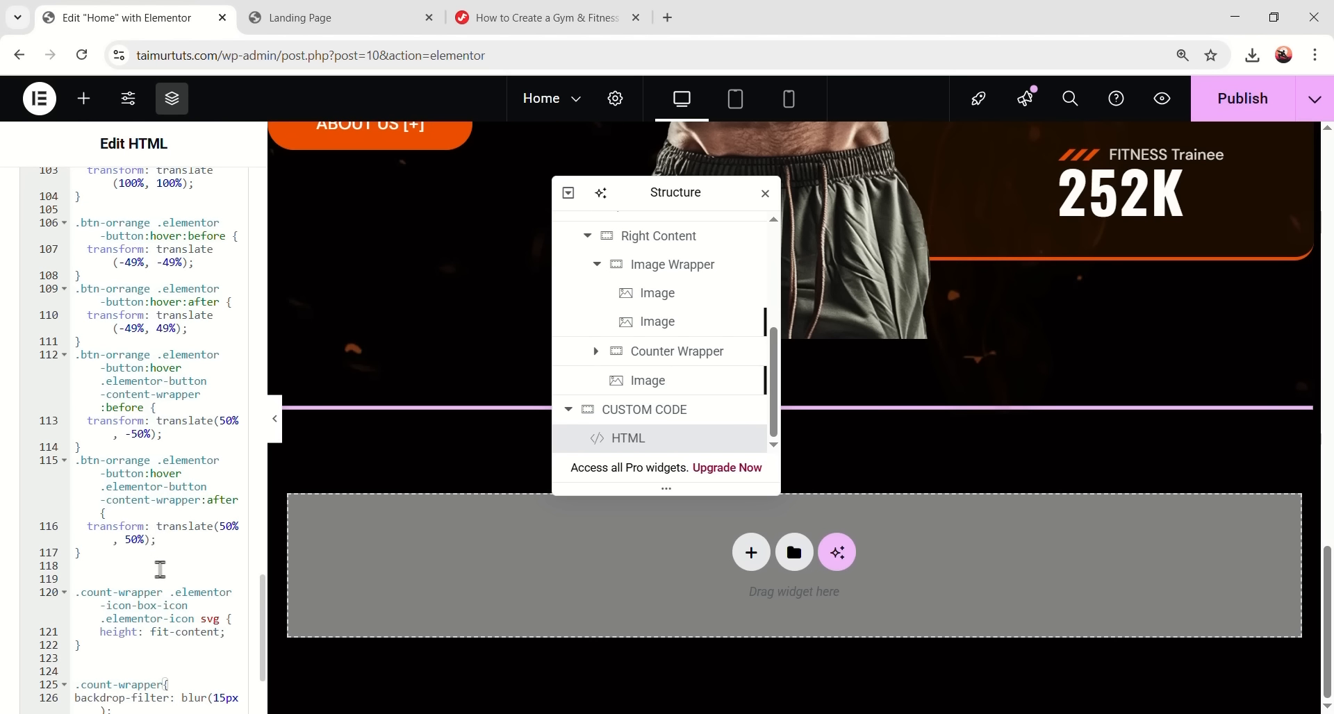
# - Copy the count-wrapper class name from the tutorial and scroll the editor back to the counters
pyautogui.click(521, 14)
pyautogui.scroll(-2, 405, 425)
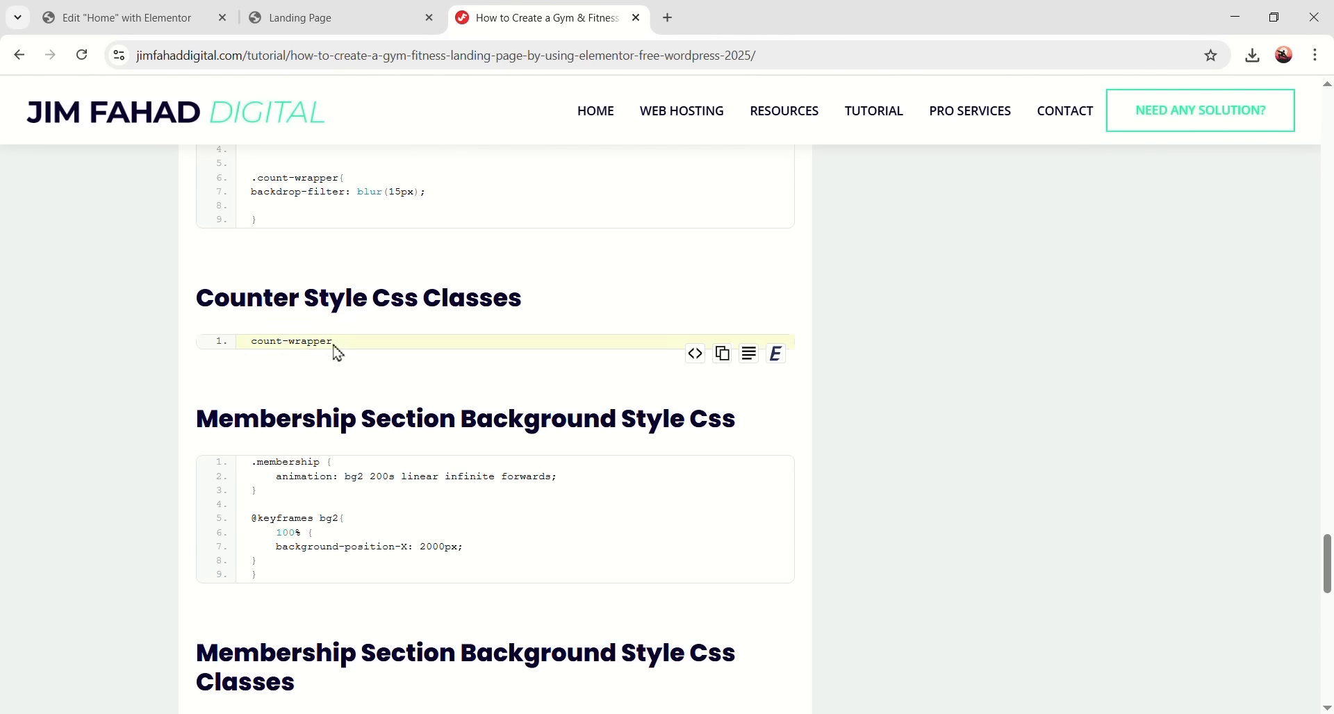
pyautogui.moveTo(723, 351)
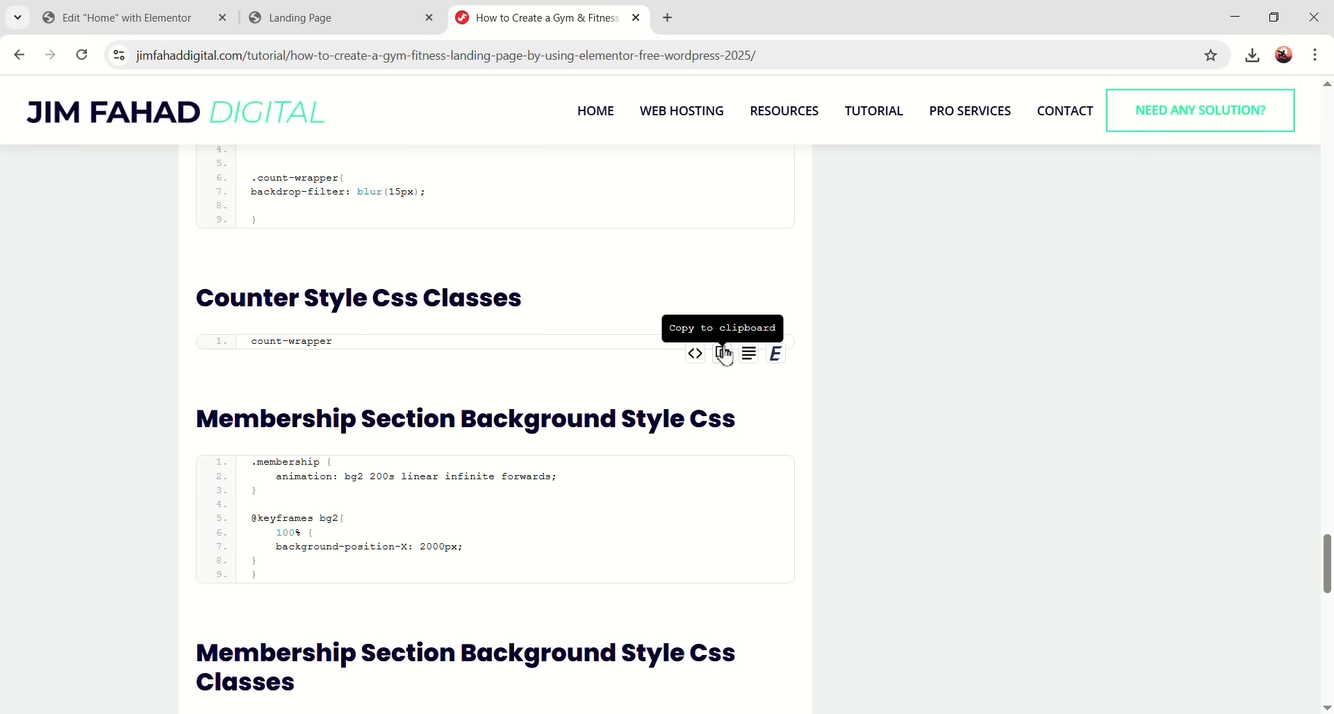
pyautogui.click(148, 11)
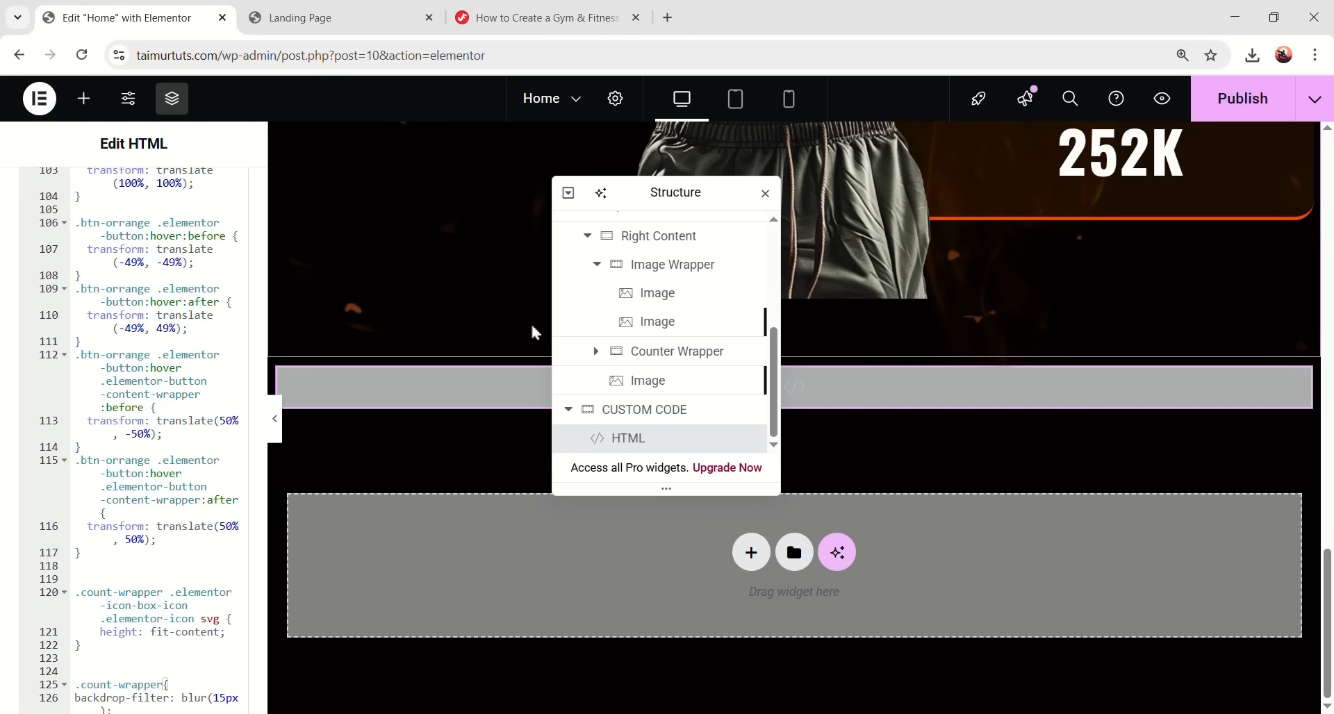
pyautogui.scroll(5, 1026, 357)
pyautogui.scroll(1, 1026, 357)
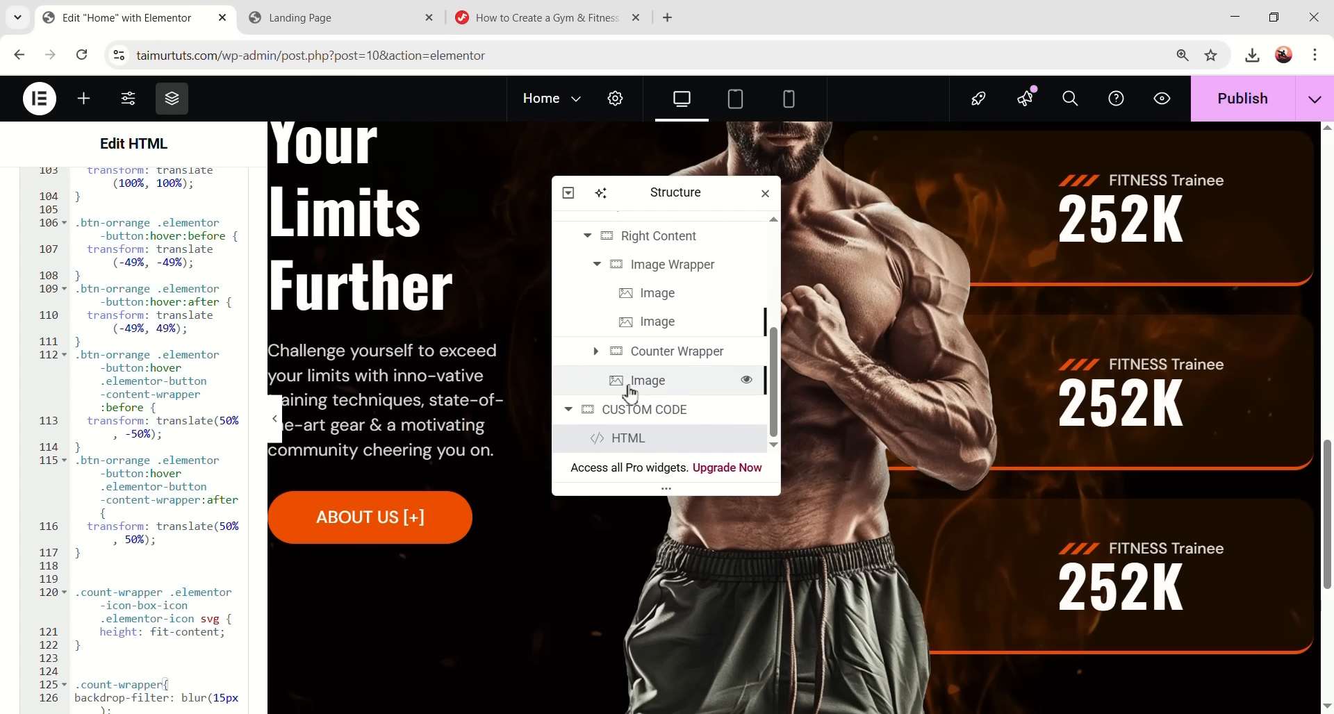
# - Expand Counter Wrapper and give the first counter Item the count-wrapper CSS class
pyautogui.click(598, 352)
pyautogui.scroll(-1, 653, 341)
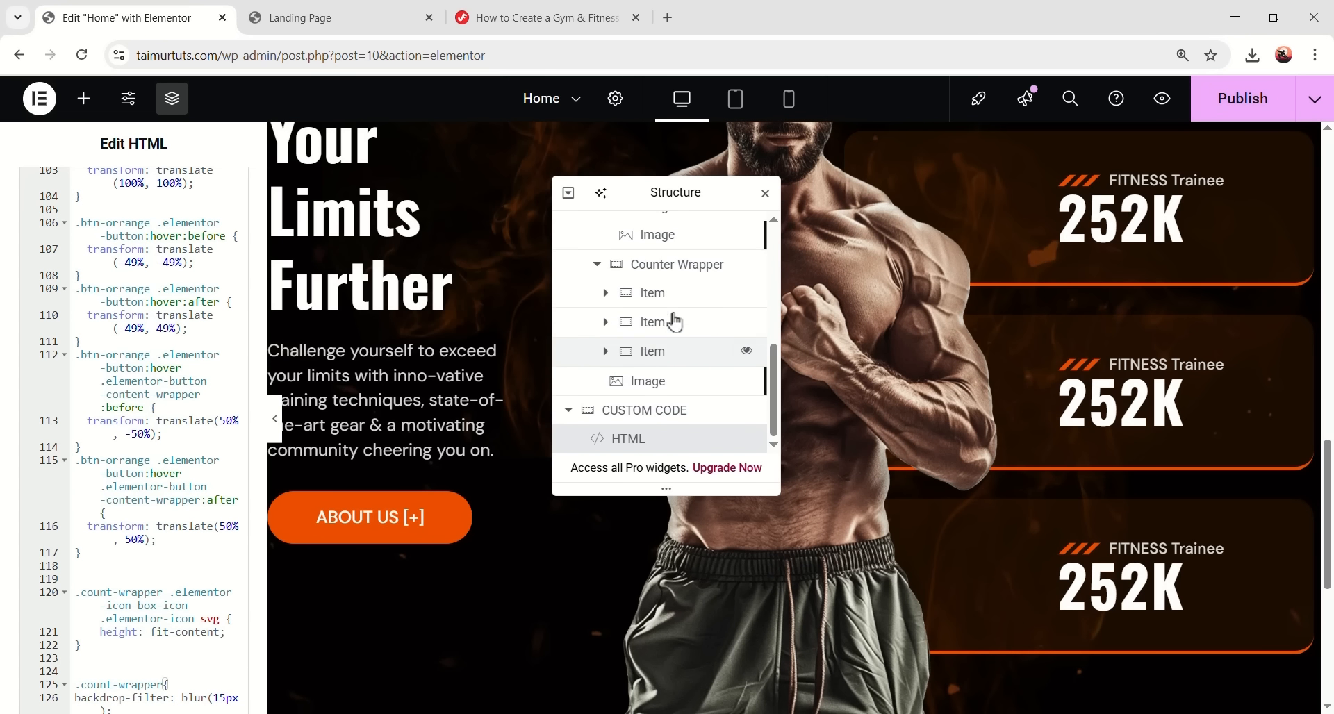
pyautogui.click(679, 291)
pyautogui.scroll(-4, 165, 405)
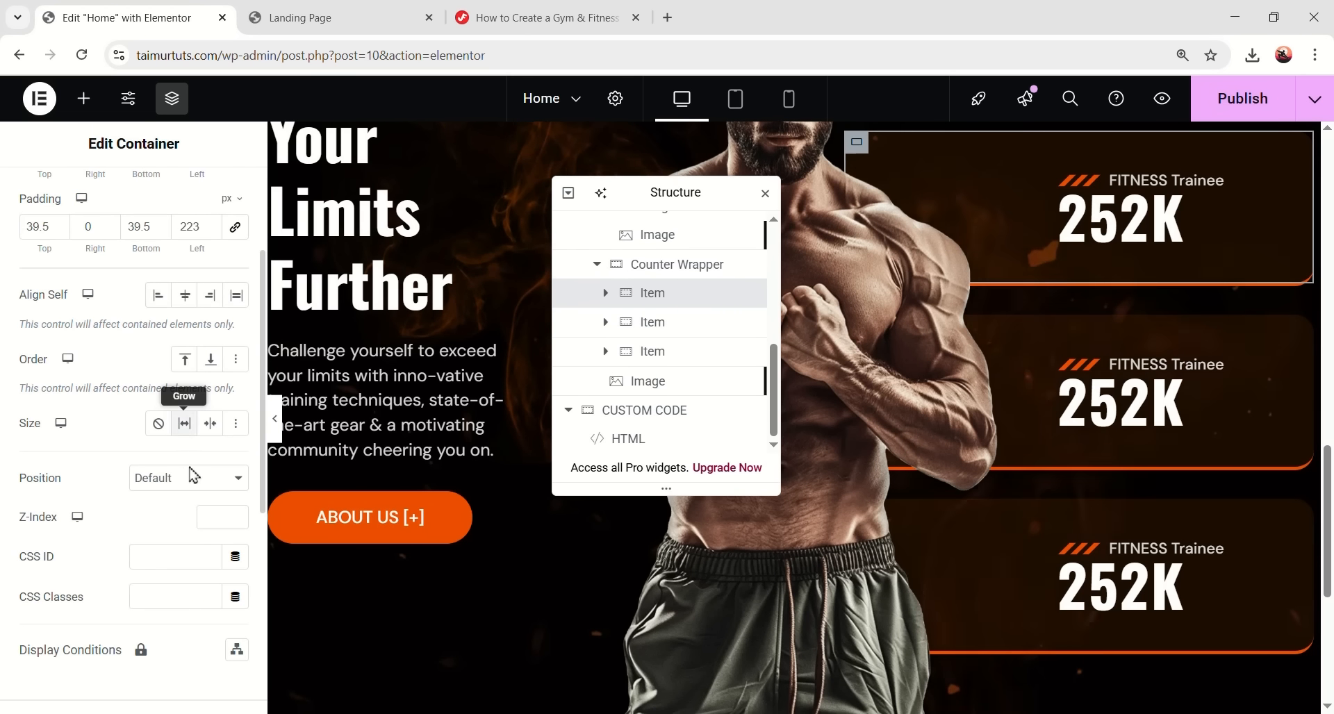
pyautogui.click(171, 510)
pyautogui.hotkey('ctrl', 'v')
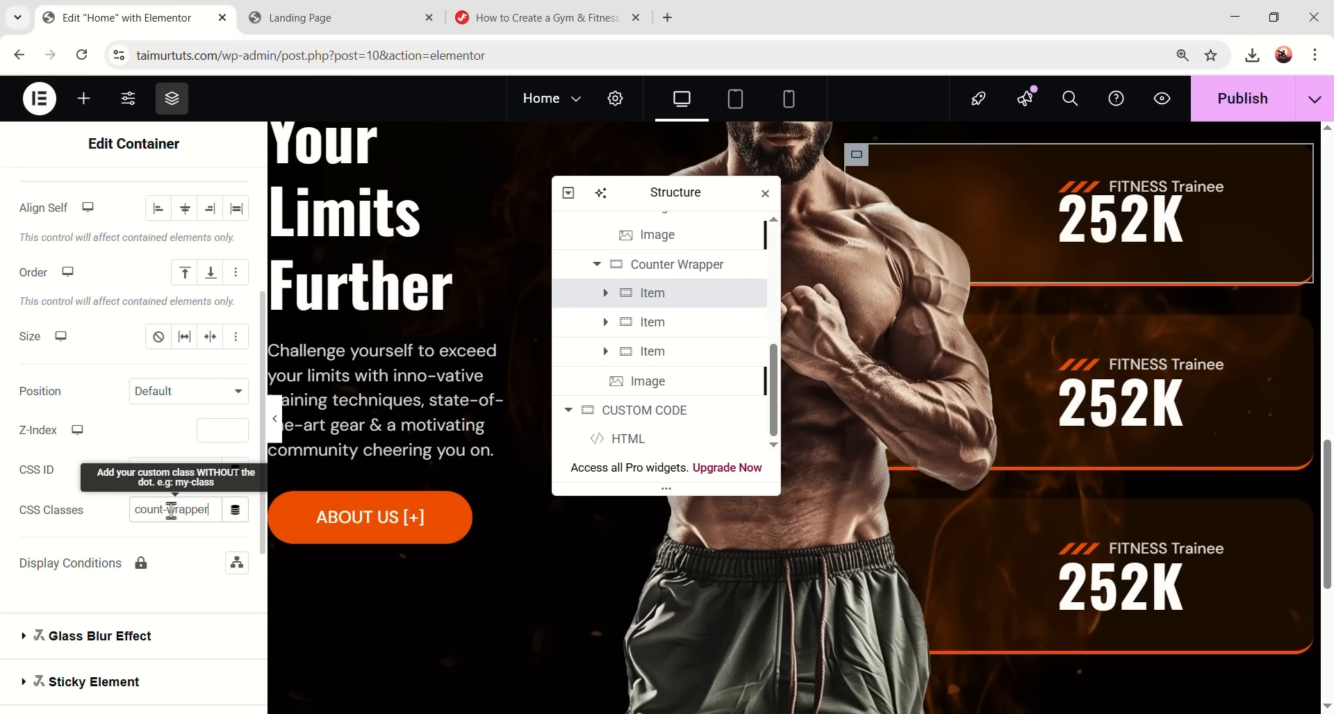
pyautogui.scroll(1, 1024, 277)
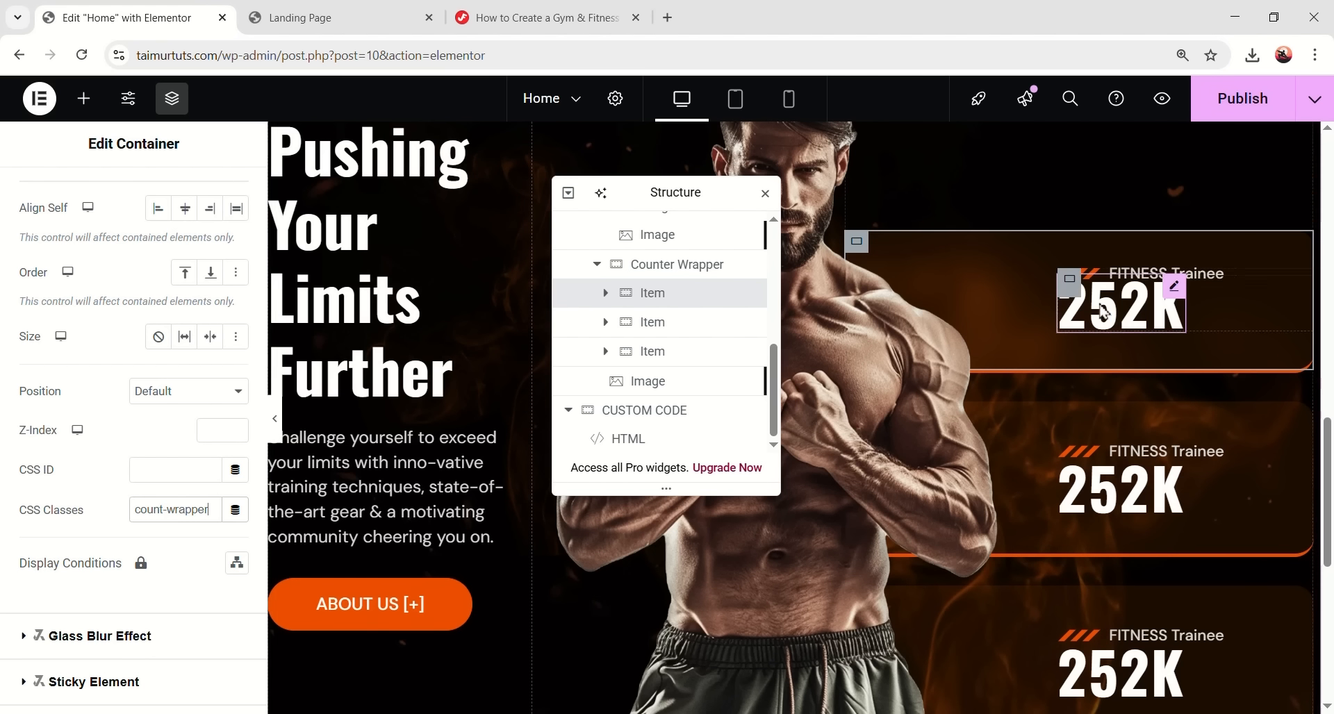
# - Add count-wrapper to the second and third counter Items, then preview the blurred cards
pyautogui.click(682, 327)
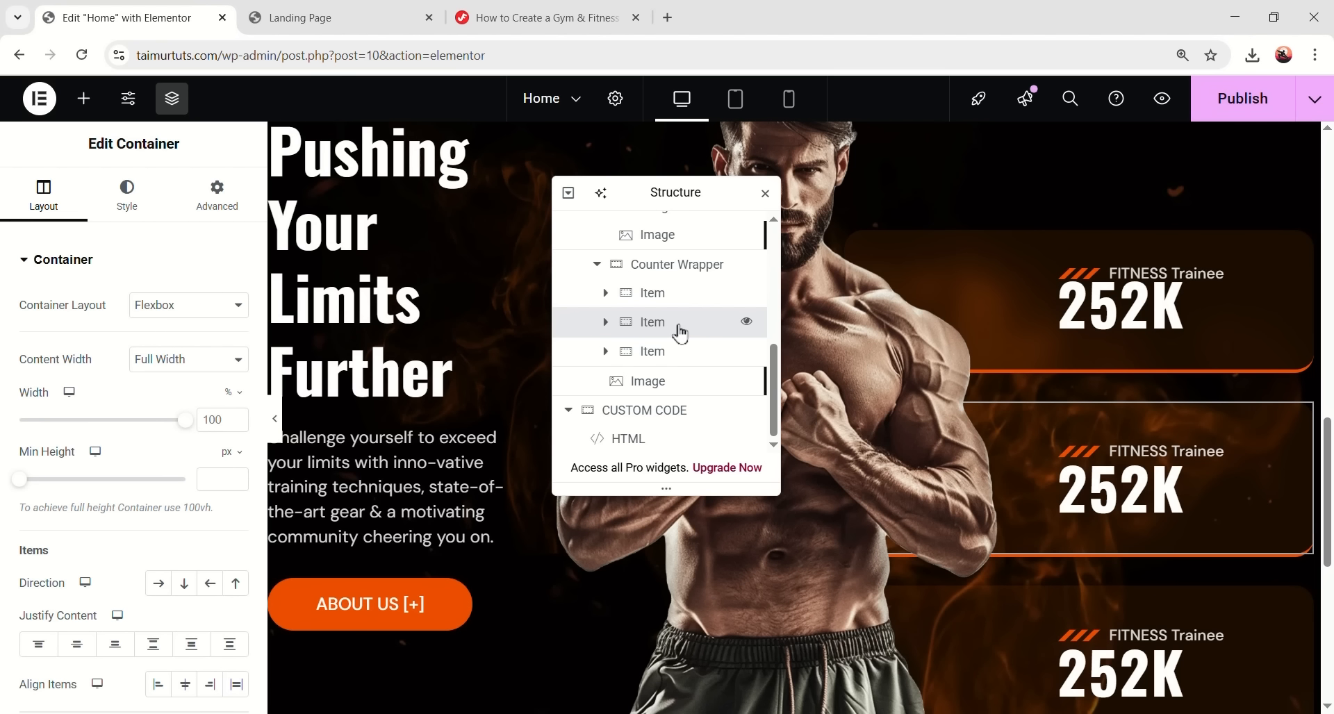
pyautogui.click(217, 194)
pyautogui.scroll(-4, 188, 479)
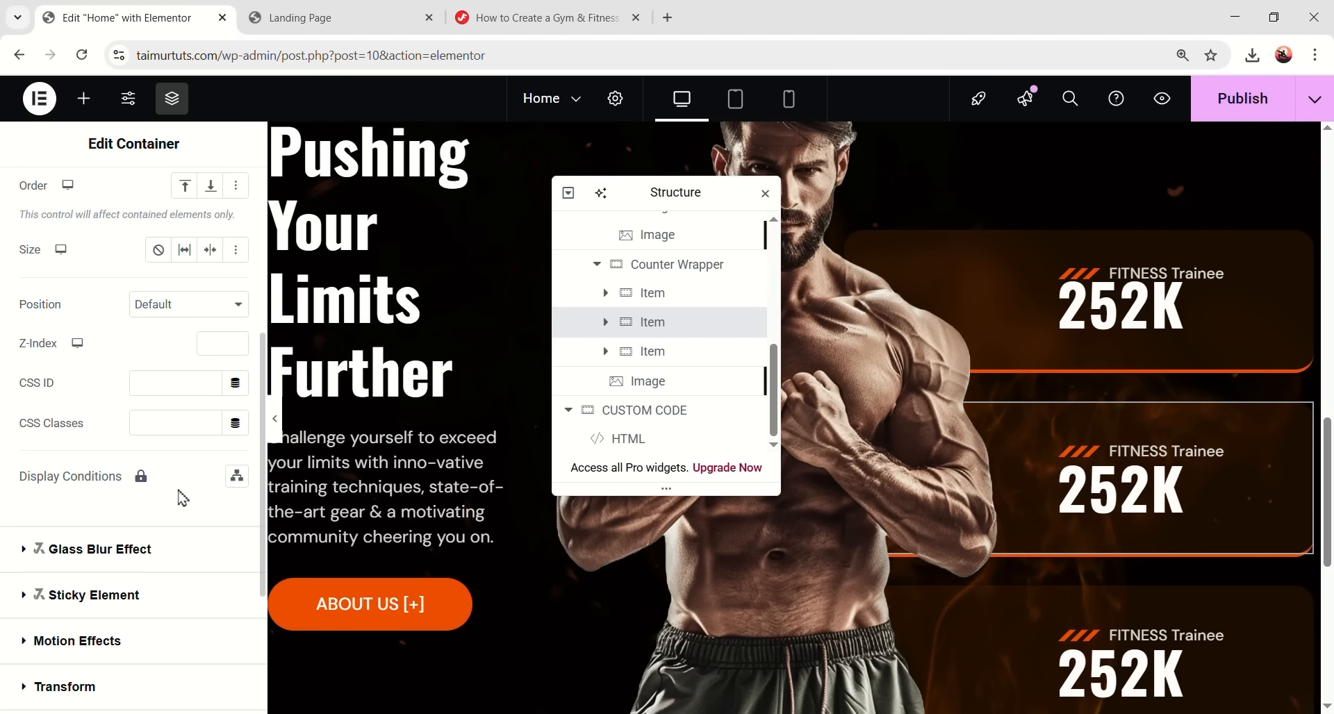
pyautogui.hotkey('ctrl', 'v')
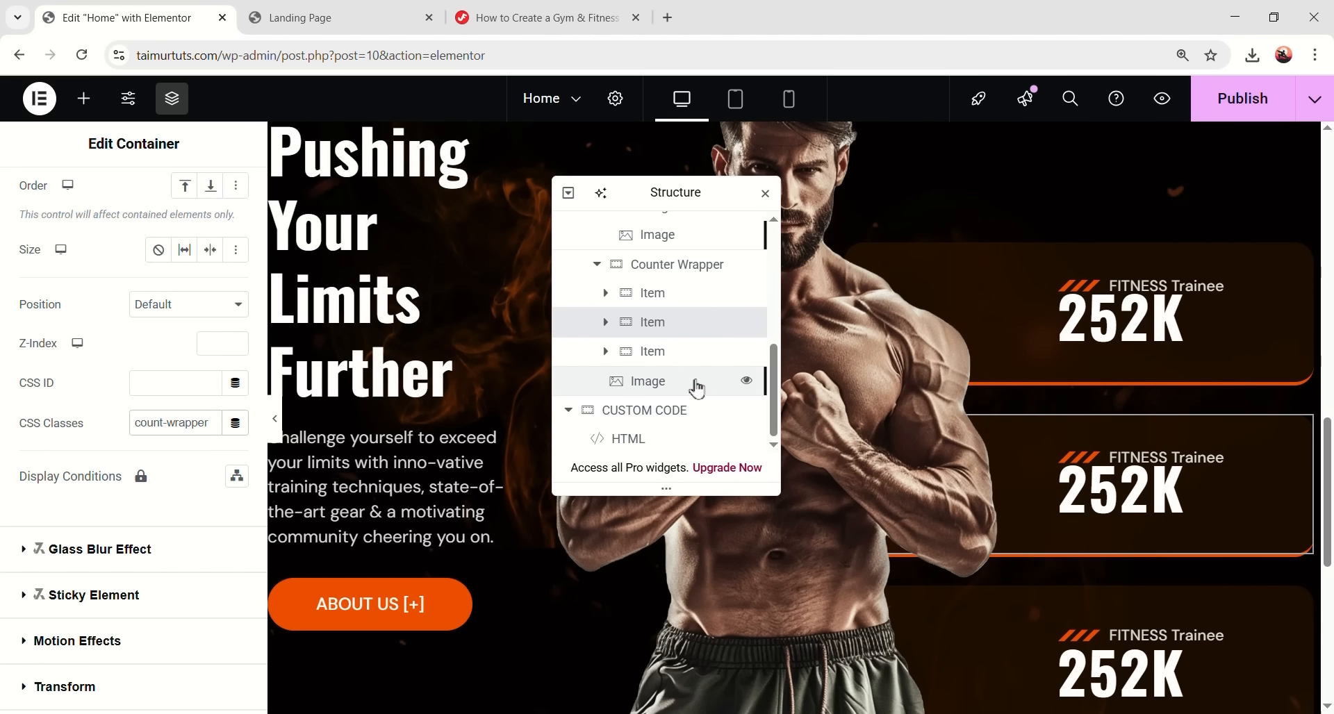
pyautogui.click(688, 356)
pyautogui.click(192, 209)
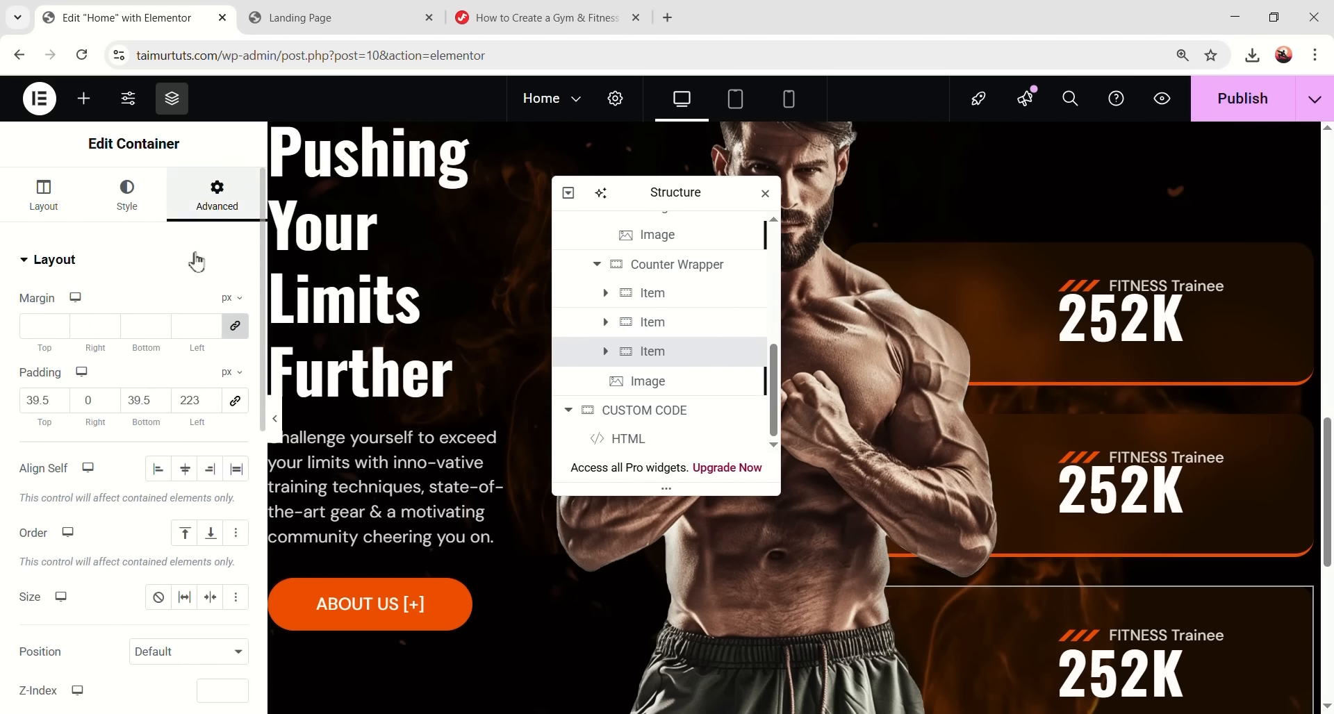
pyautogui.scroll(-3, 182, 417)
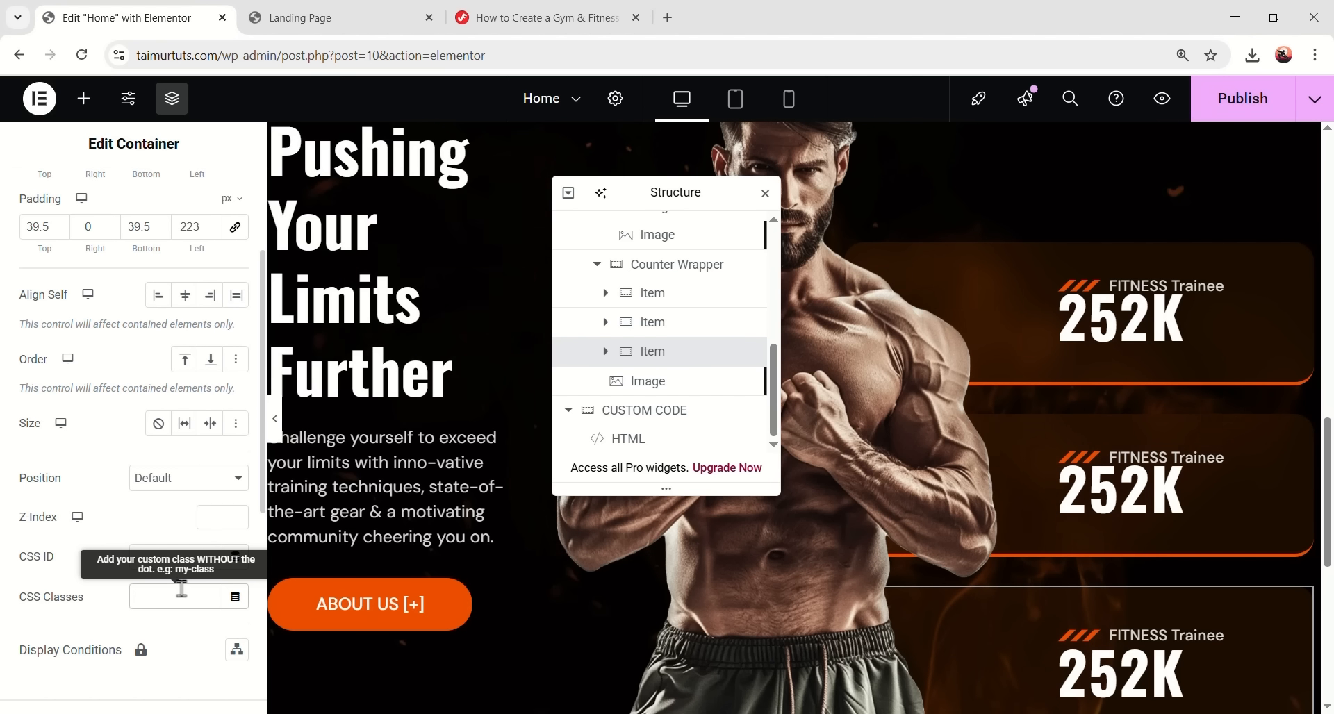
pyautogui.hotkey('ctrl', 'v')
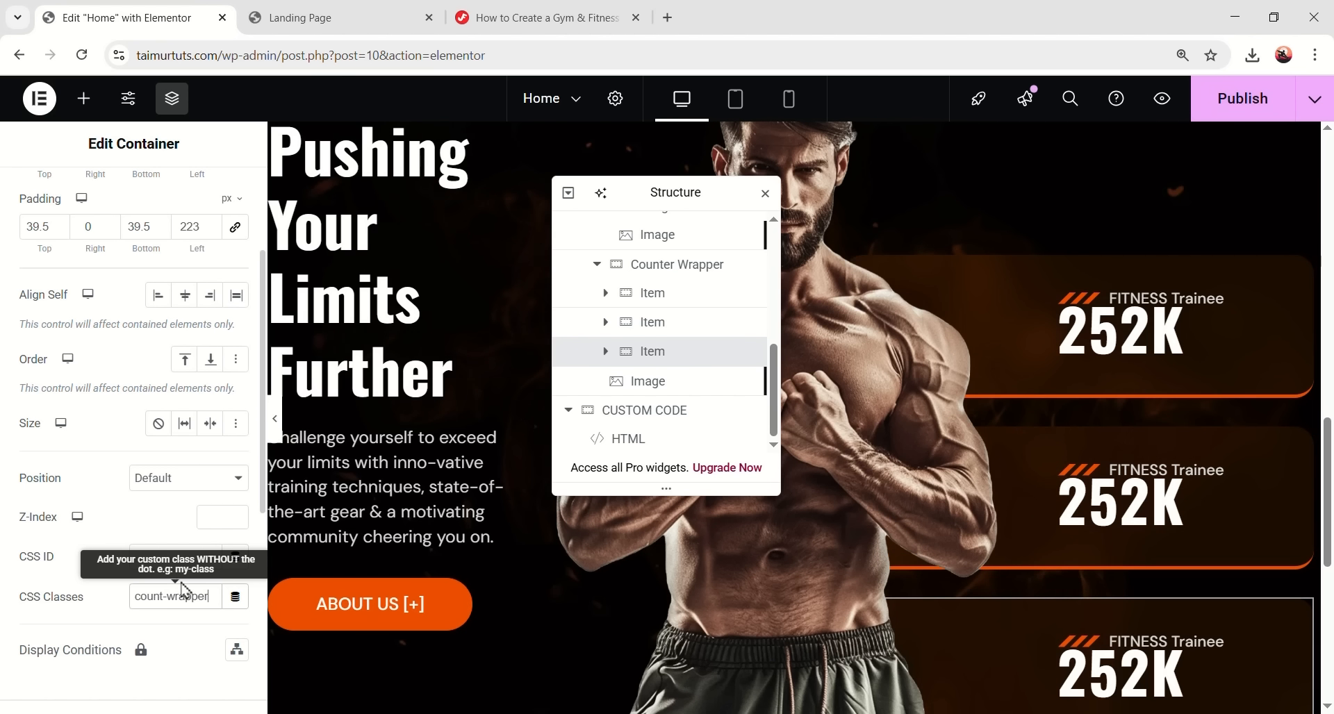
pyautogui.click(277, 434)
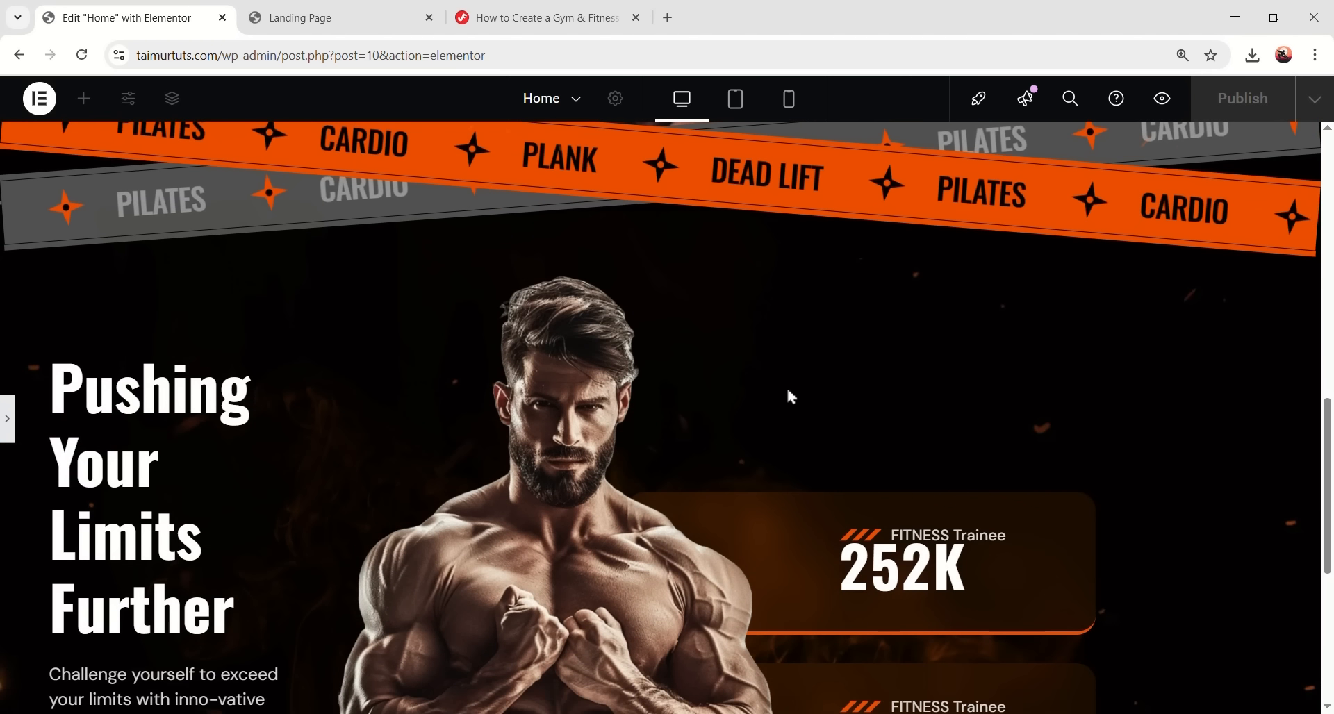
pyautogui.scroll(-5, 799, 487)
pyautogui.scroll(3, 802, 507)
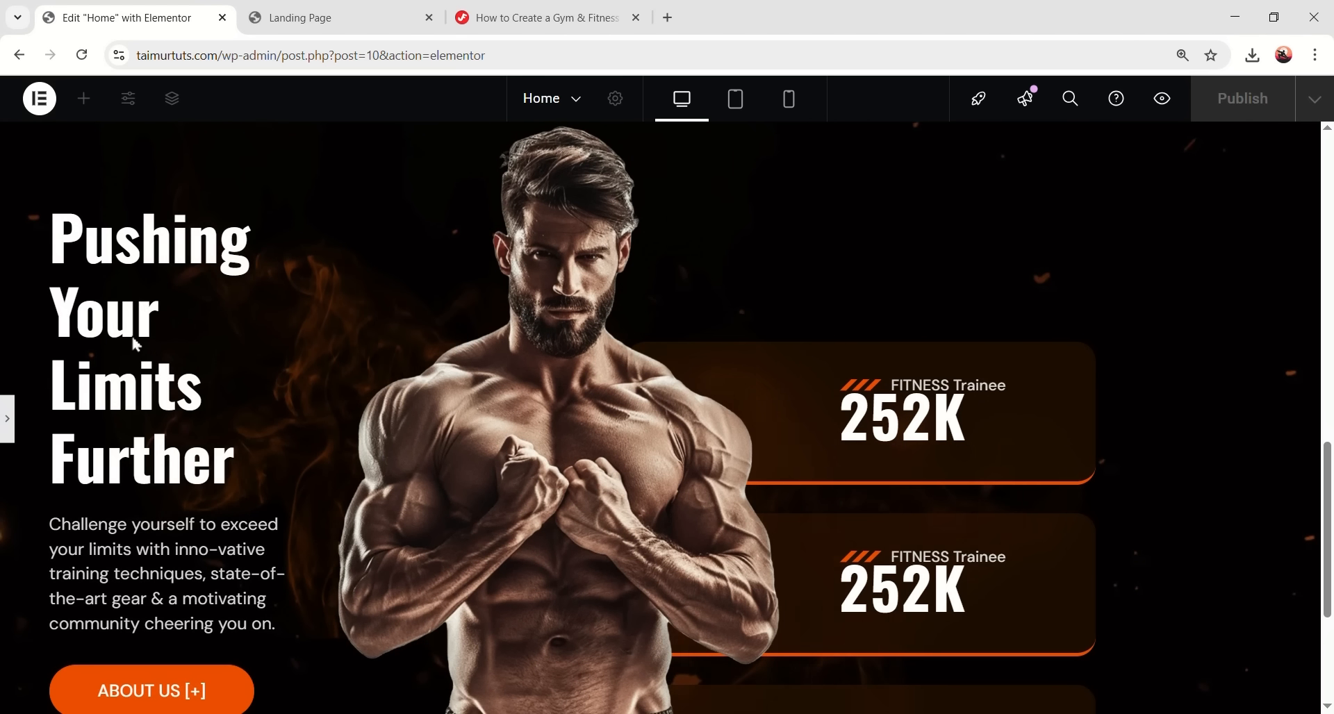
# - Set the 'Pushing Your Limits Further' heading's Typography letter spacing to -1.5 px and preview it
pyautogui.click(9, 420)
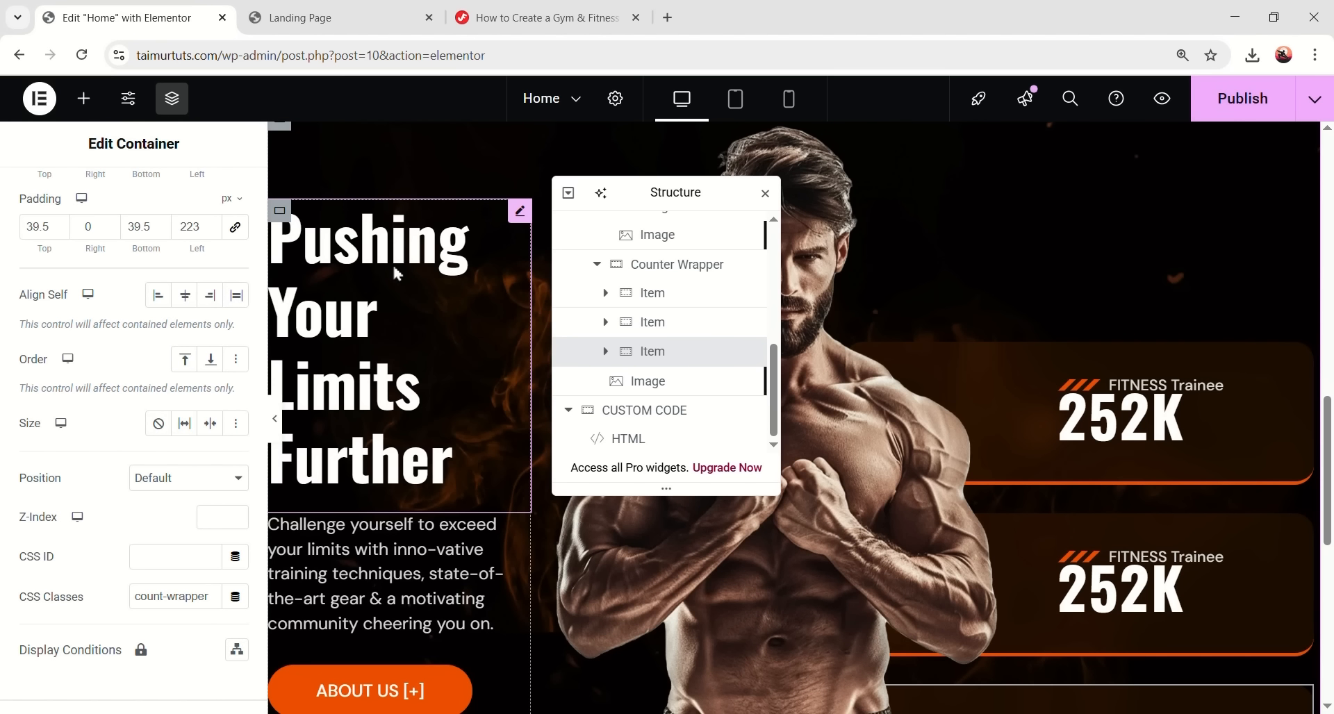
pyautogui.click(393, 268)
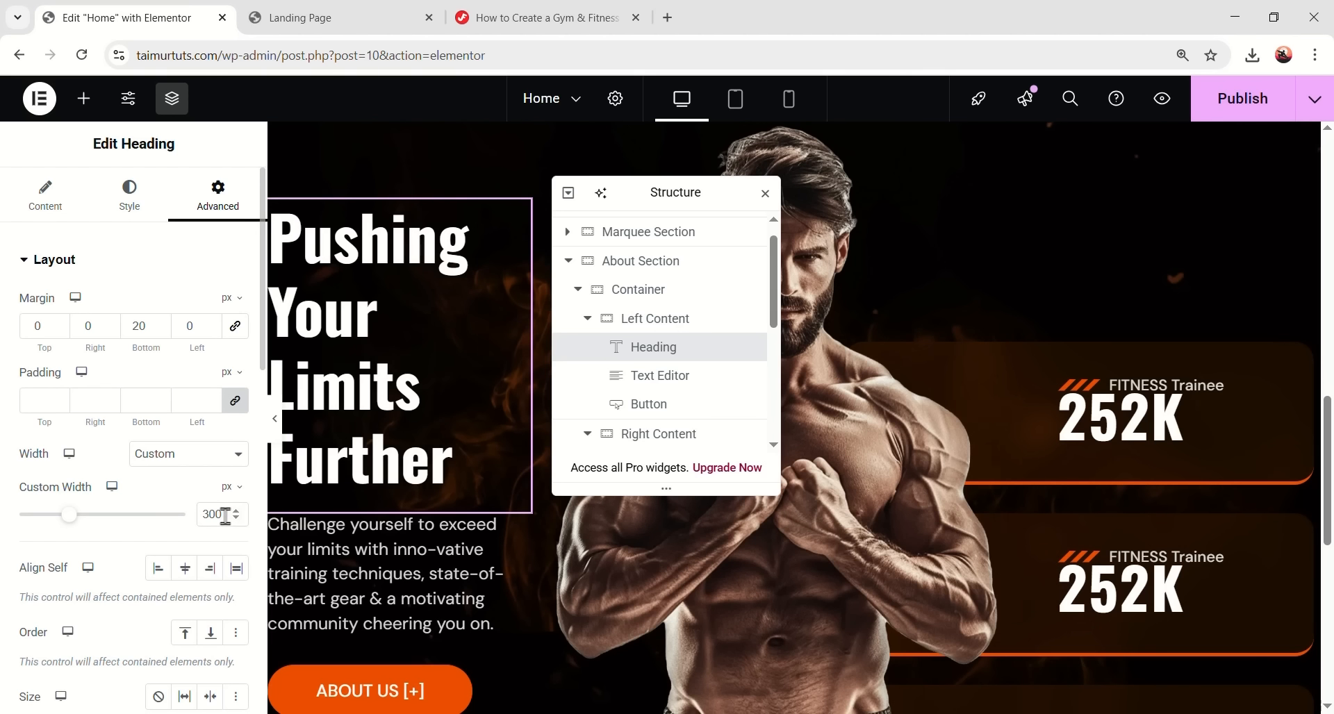
pyautogui.click(130, 200)
pyautogui.click(235, 359)
pyautogui.scroll(-2, 152, 492)
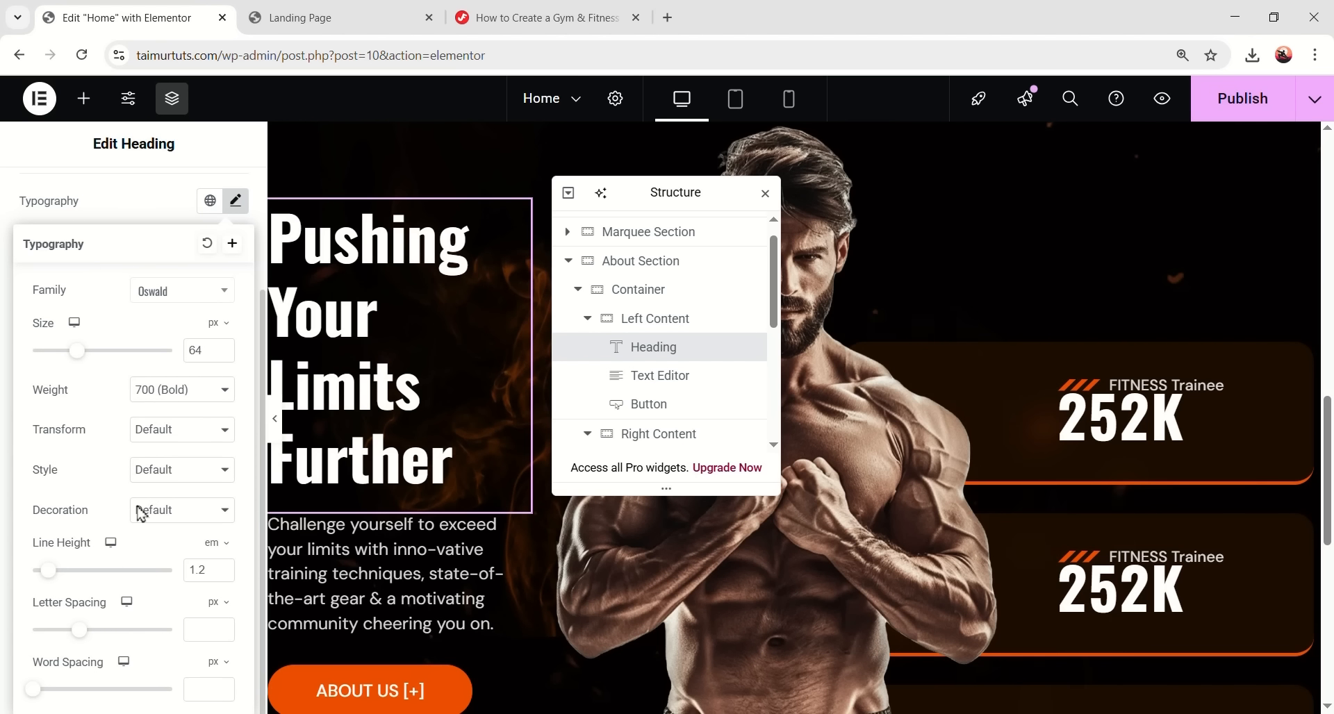
pyautogui.click(210, 617)
pyautogui.write('-1.5')
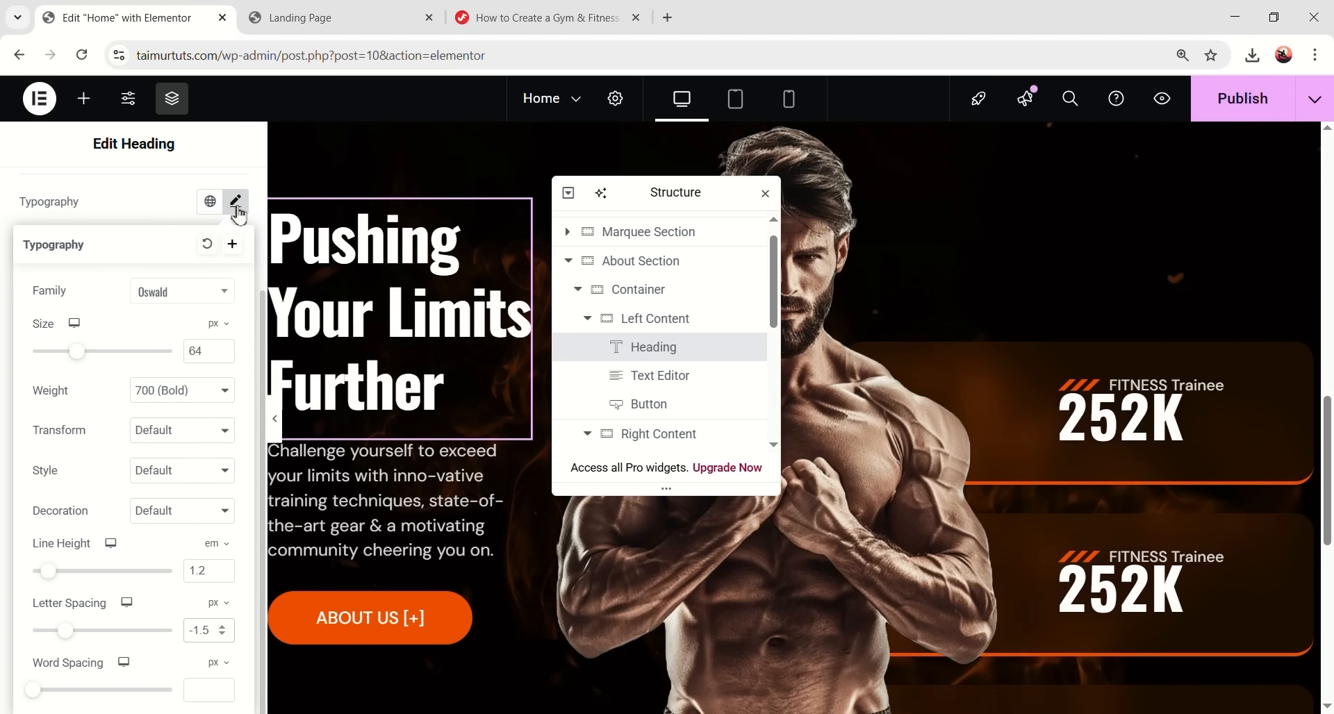
pyautogui.click(275, 418)
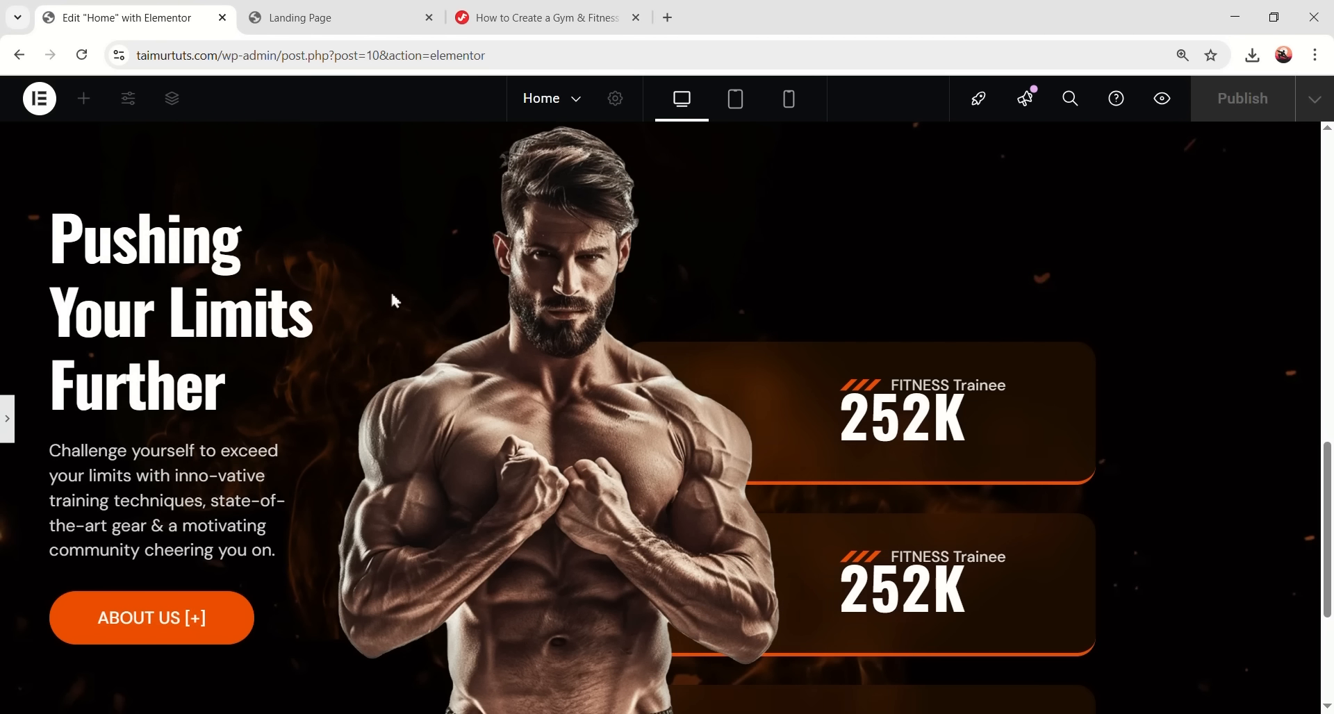
pyautogui.scroll(-4, 962, 486)
pyautogui.click(8, 419)
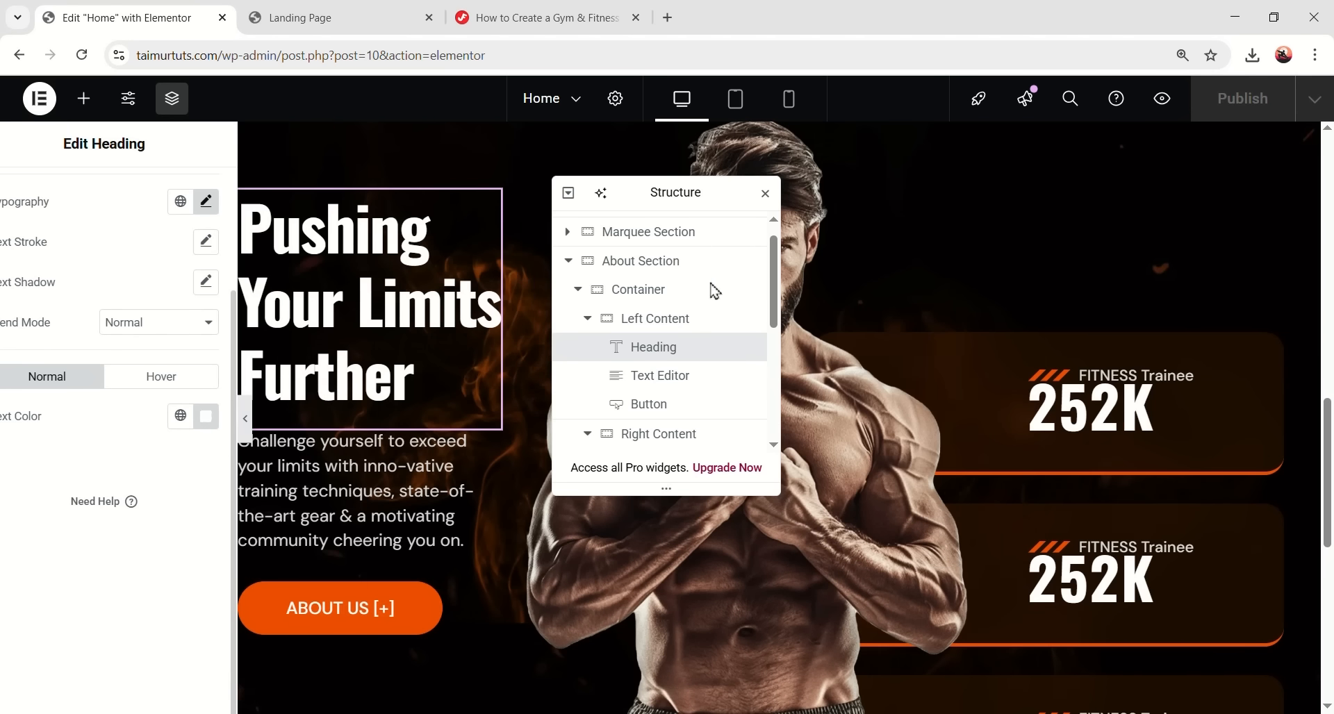
# - Select the About Section container and copy the Background Object Animation CSS from the tutorial
pyautogui.moveTo(685, 193); pyautogui.dragTo(1024, 186)
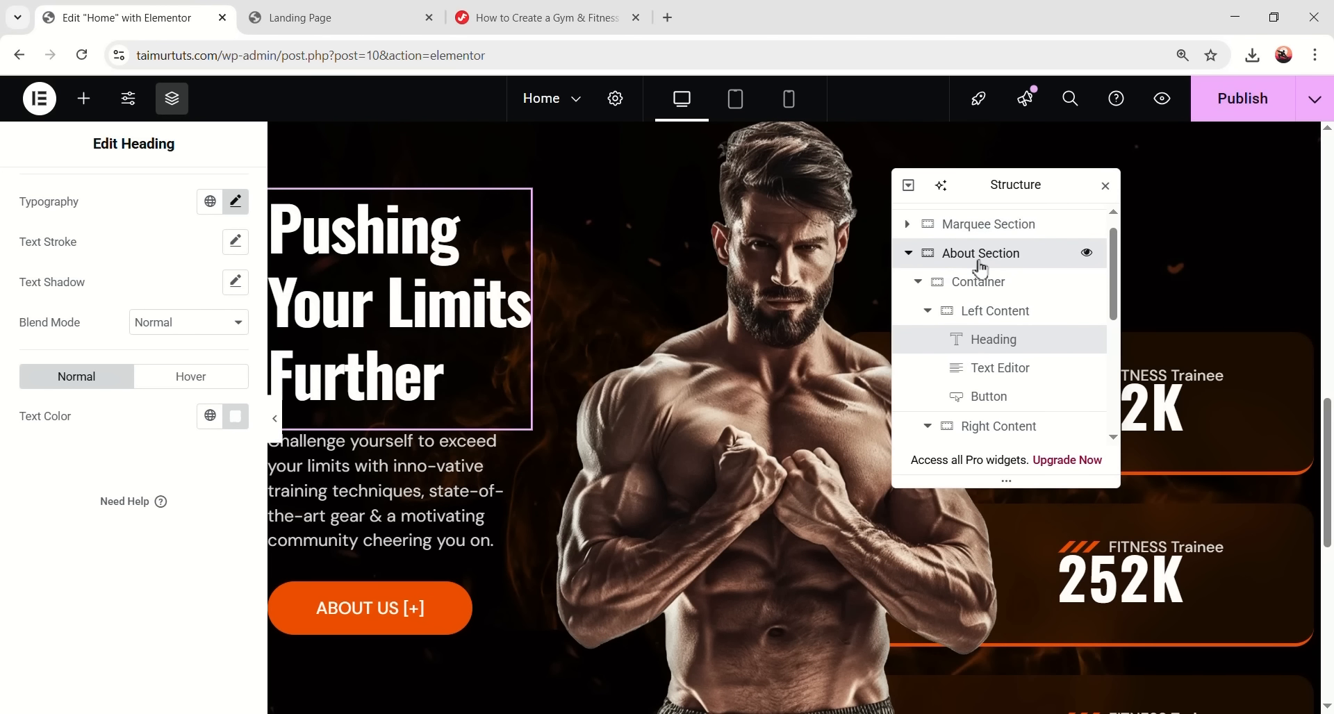
pyautogui.click(979, 263)
pyautogui.click(542, 18)
pyautogui.scroll(8, 582, 347)
pyautogui.scroll(10, 586, 361)
pyautogui.scroll(-5, 583, 375)
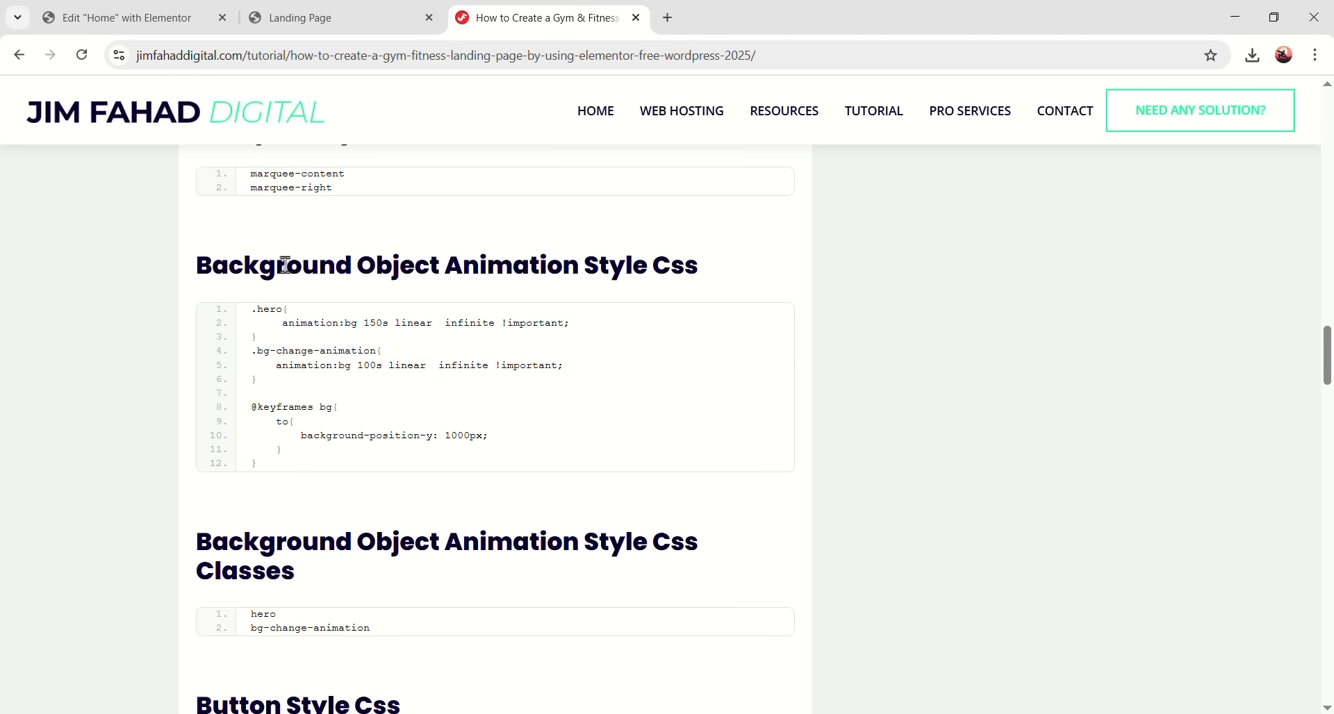
pyautogui.moveTo(722, 330)
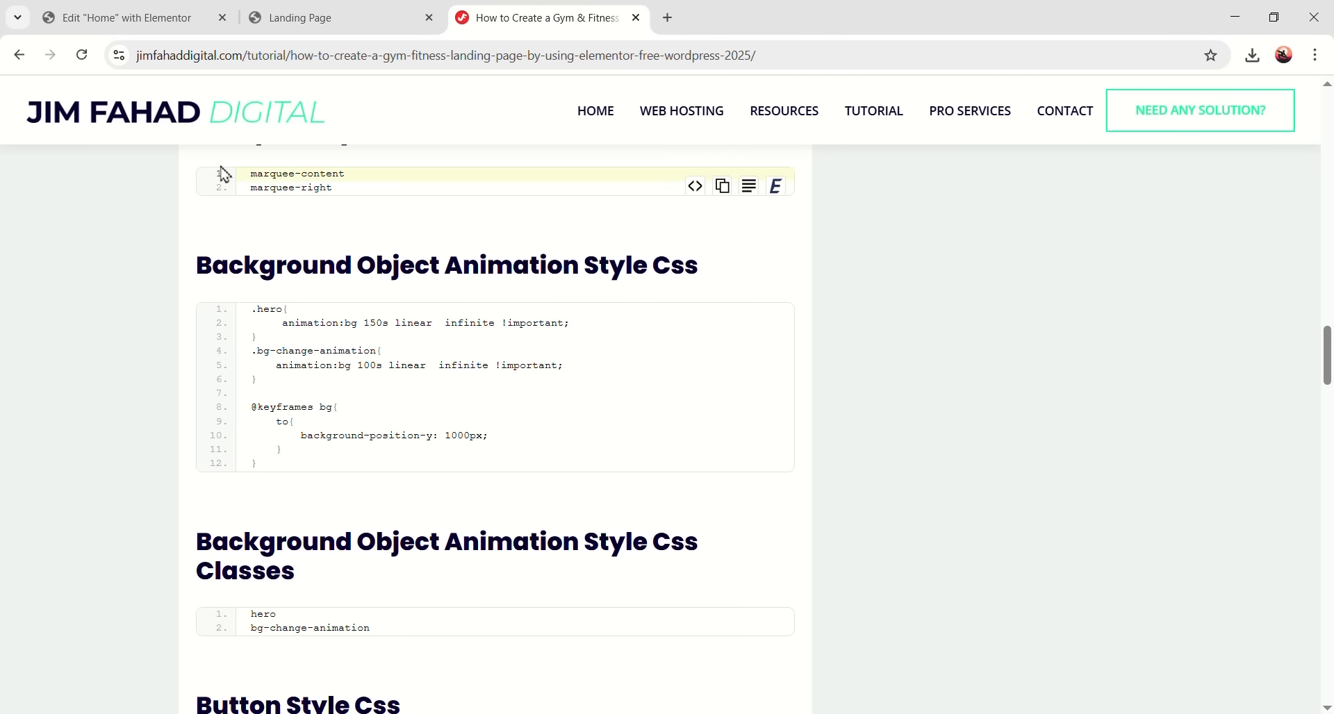
# - Paste the .hero and .bg-change-animation CSS into the HTML widget's code
pyautogui.click(122, 17)
pyautogui.scroll(-6, 464, 394)
pyautogui.scroll(-20, 182, 501)
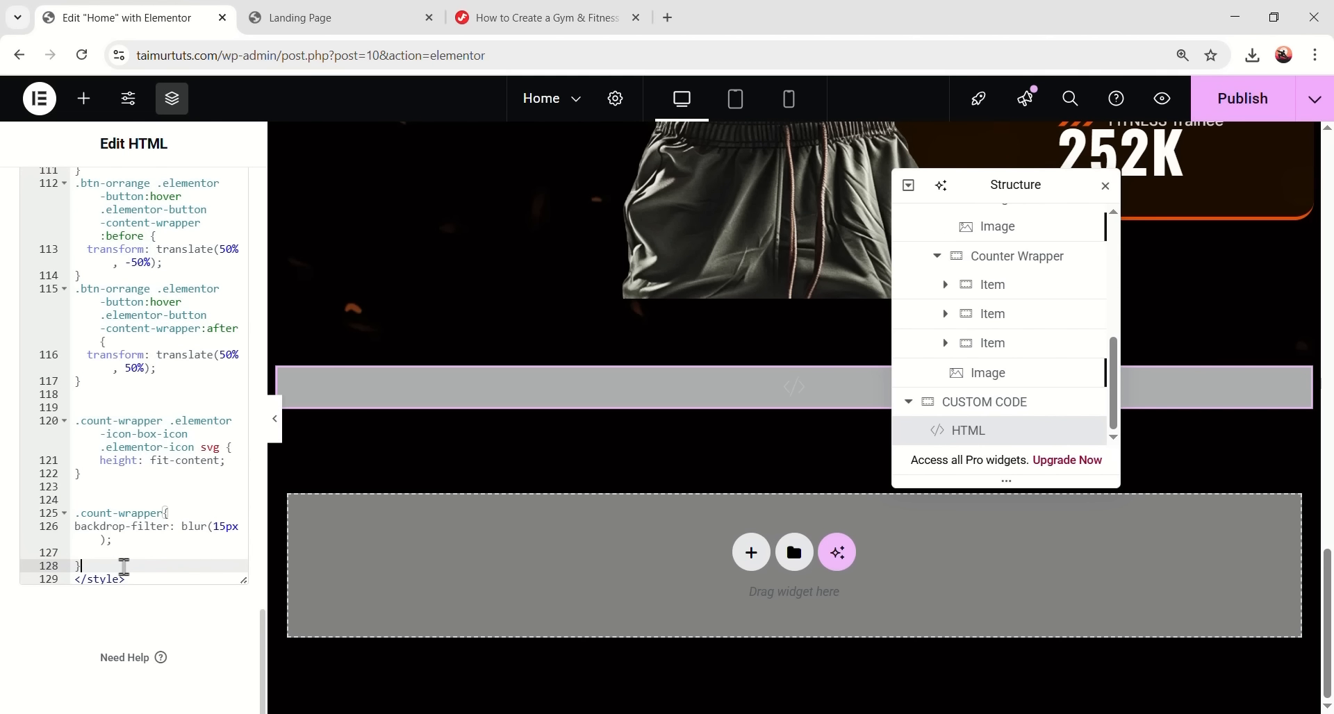
pyautogui.hotkey('ctrl', 'v')
# - Copy the hero class from the tutorial and reselect the About Section container
pyautogui.click(462, 18)
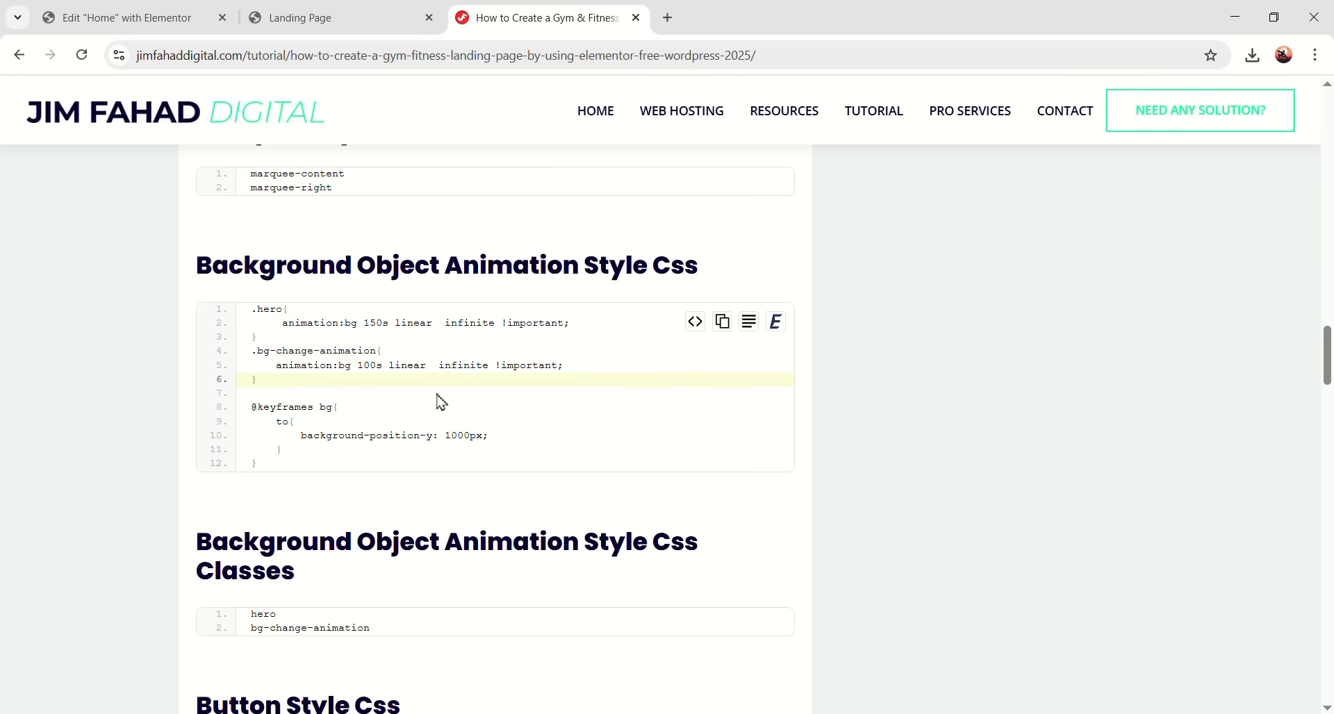
pyautogui.scroll(-2, 448, 394)
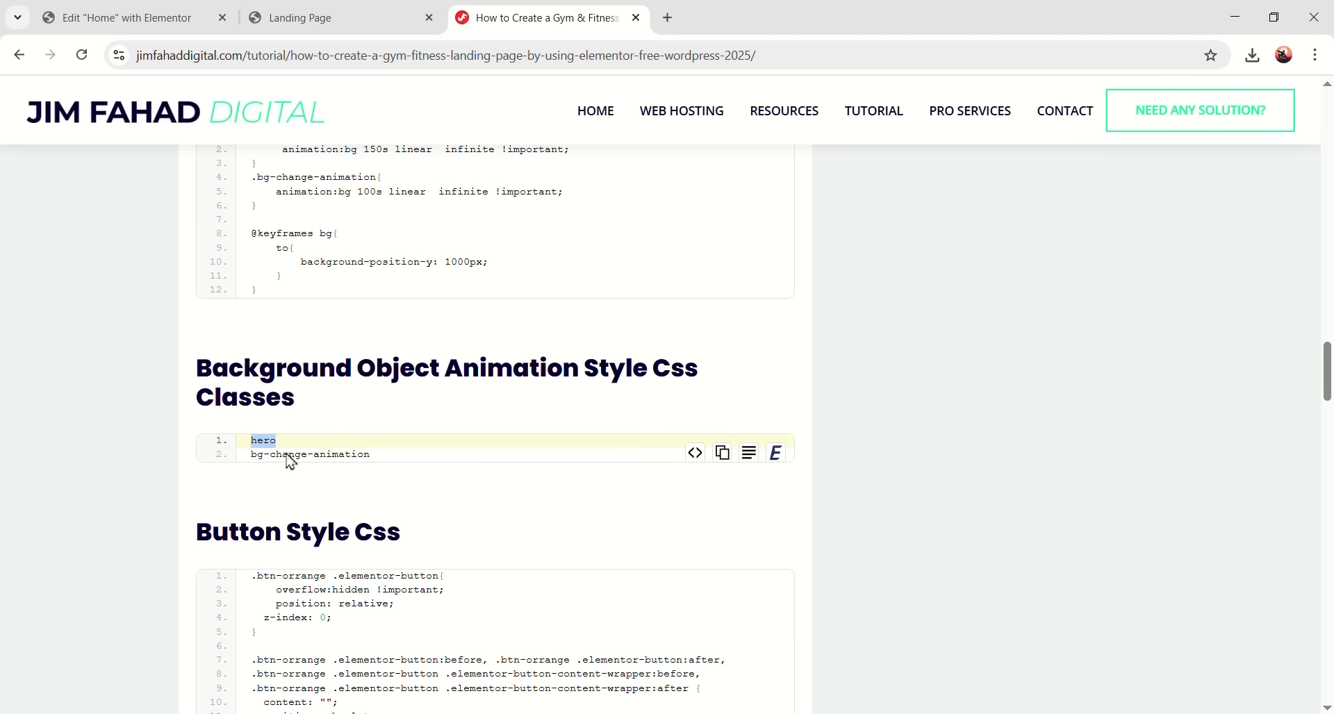
pyautogui.click(174, 17)
pyautogui.scroll(5, 669, 373)
pyautogui.scroll(5, 1017, 317)
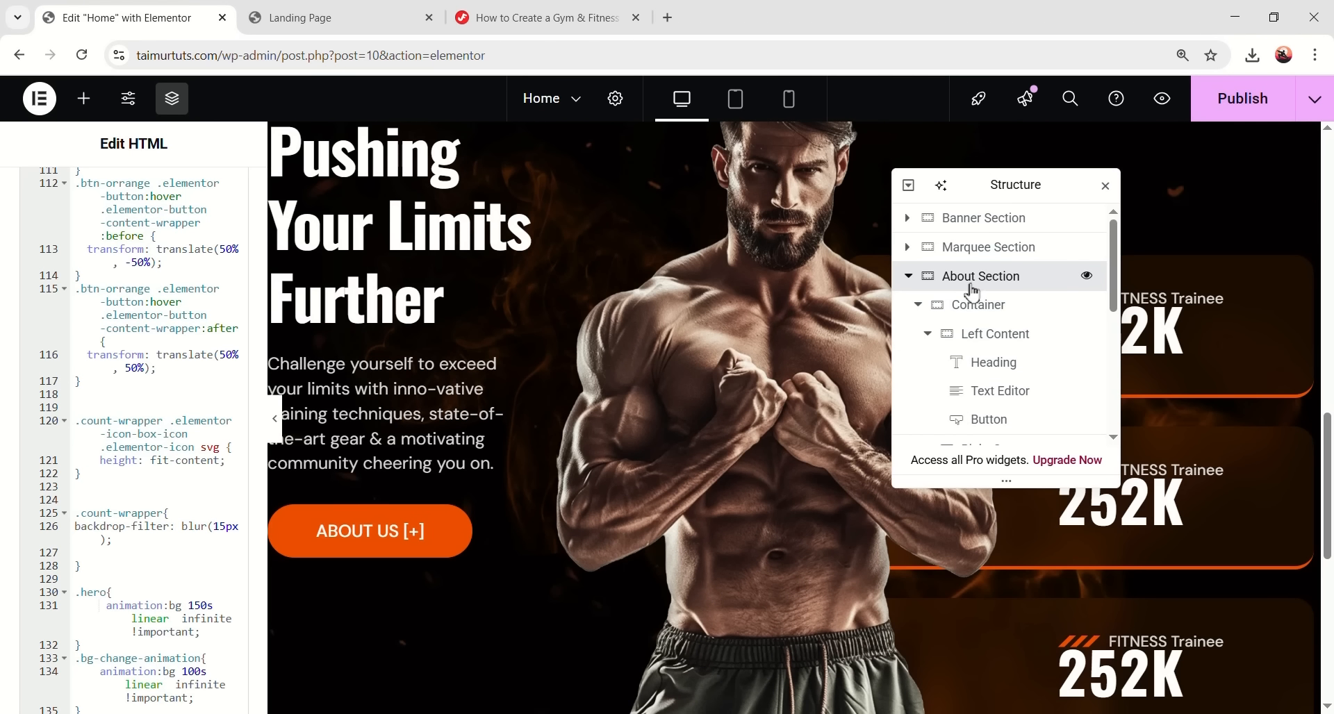
pyautogui.click(970, 285)
# - Give the About Section the hero CSS class and preview the fire background
pyautogui.scroll(-4, 146, 444)
pyautogui.scroll(-3, 151, 465)
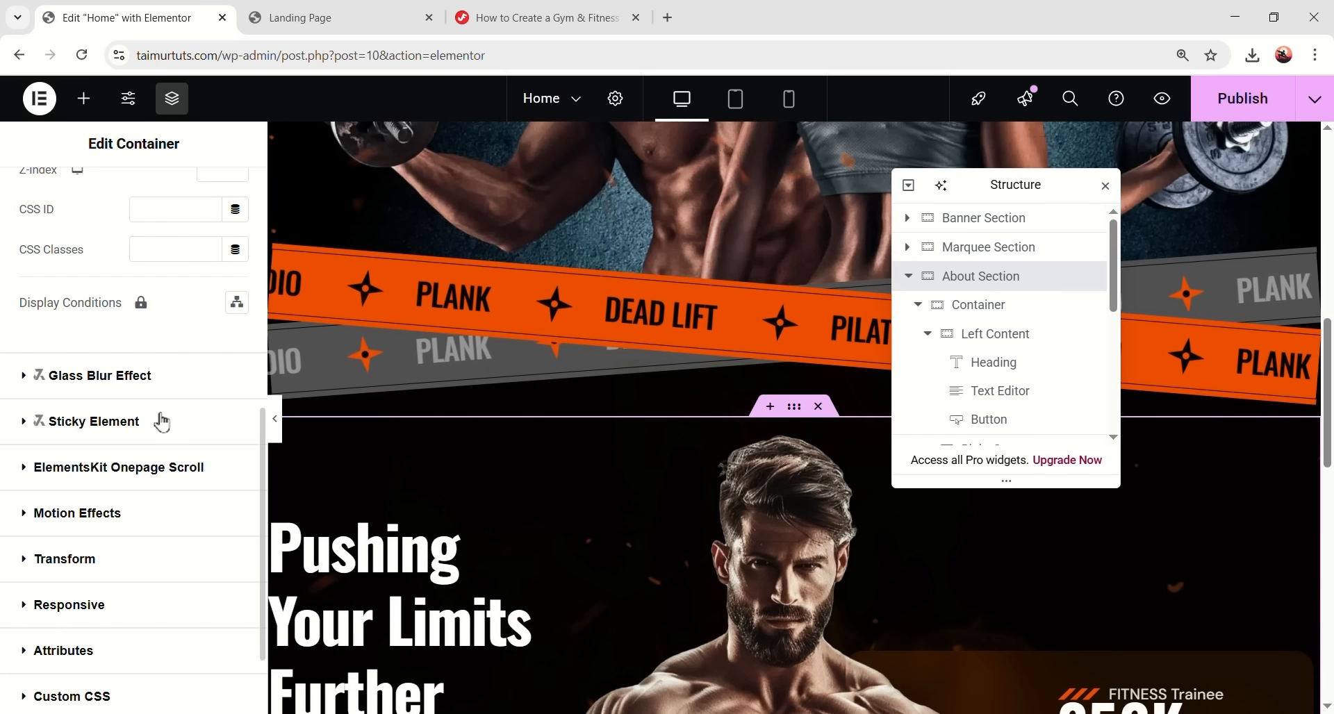
pyautogui.scroll(2, 167, 425)
pyautogui.click(208, 424)
pyautogui.hotkey('ctrl', 'v')
pyautogui.click(276, 425)
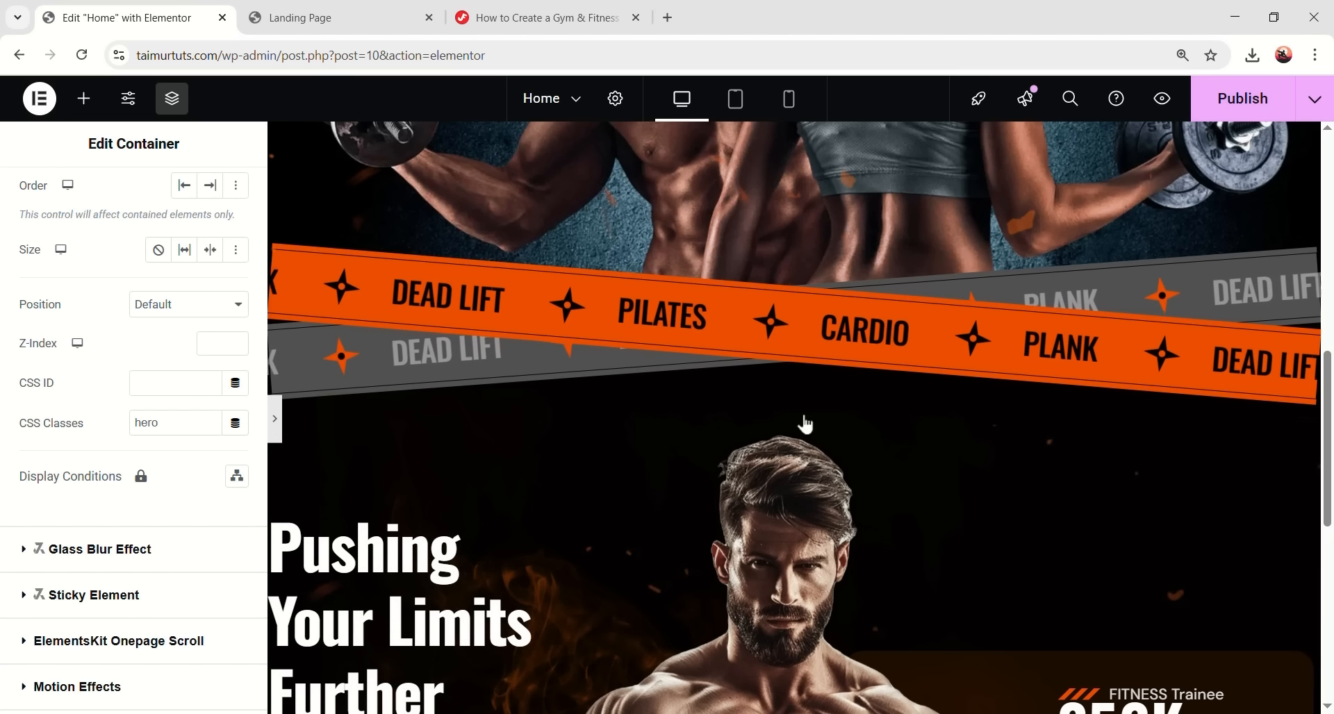
pyautogui.scroll(-3, 972, 375)
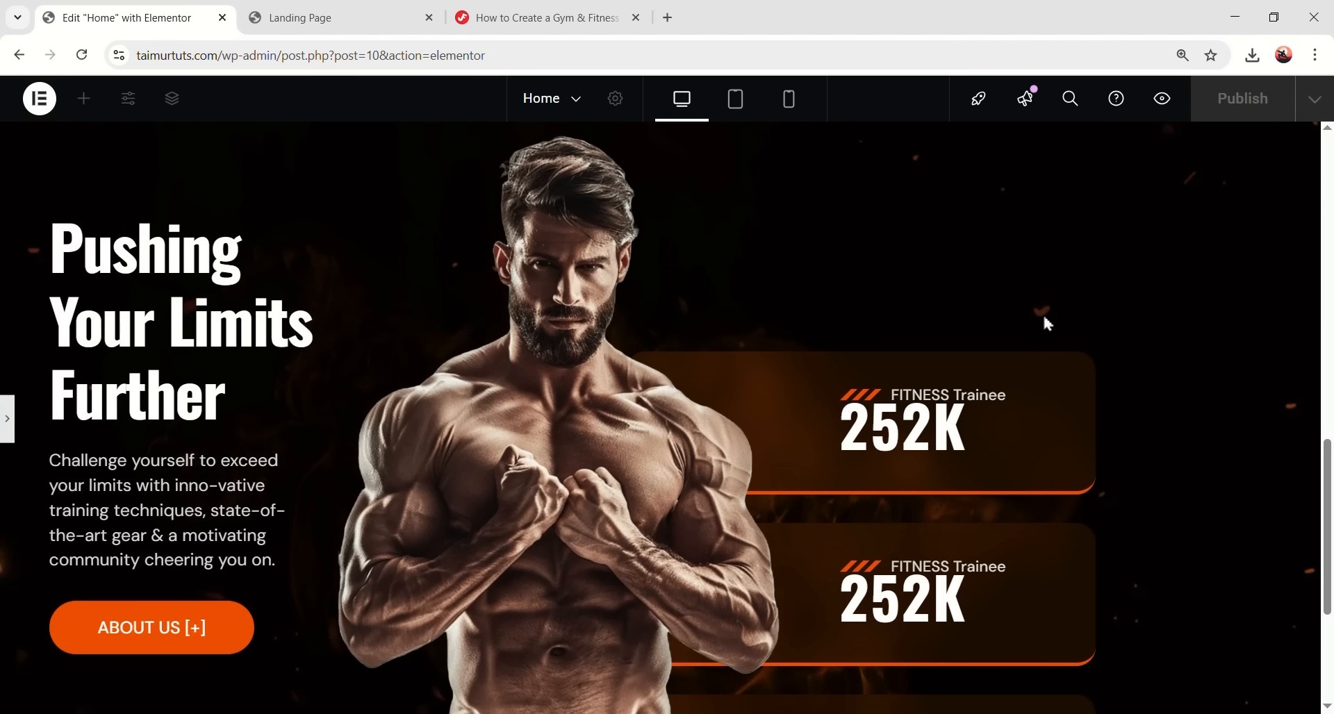
pyautogui.scroll(-4, 1112, 347)
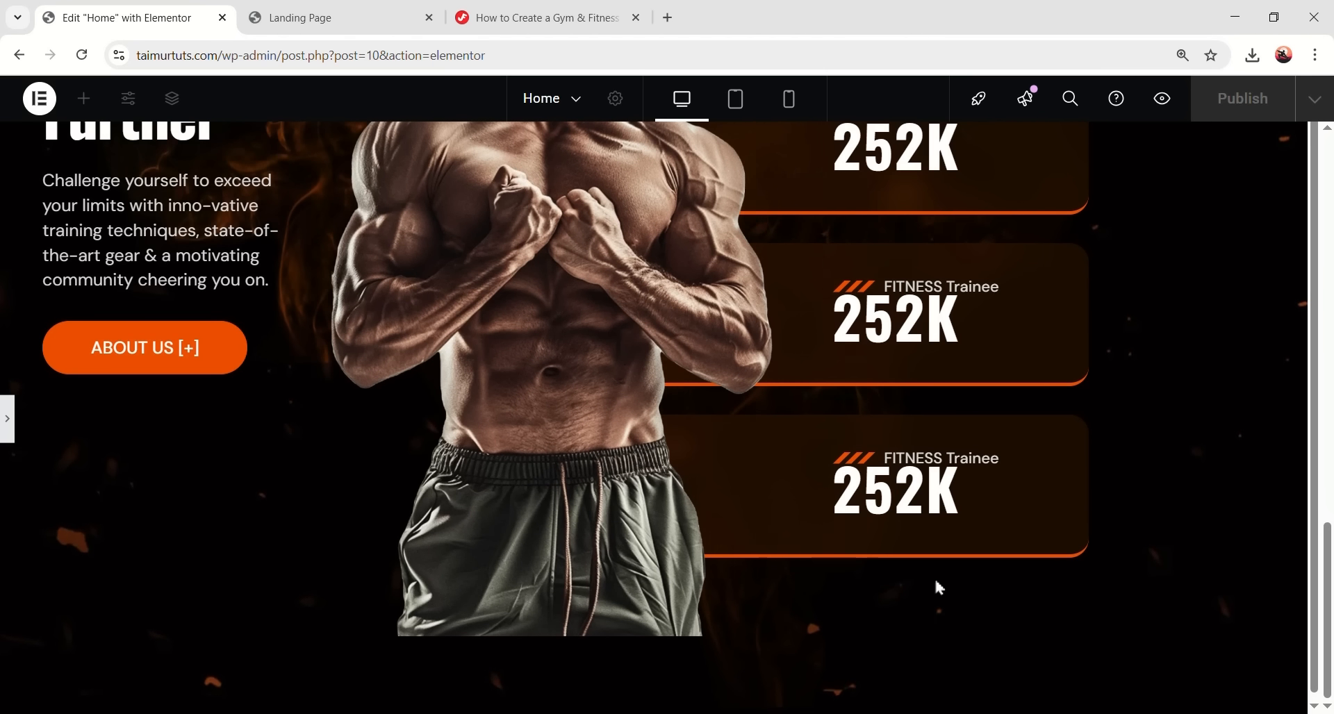
pyautogui.scroll(8, 1119, 526)
pyautogui.scroll(-4, 1131, 503)
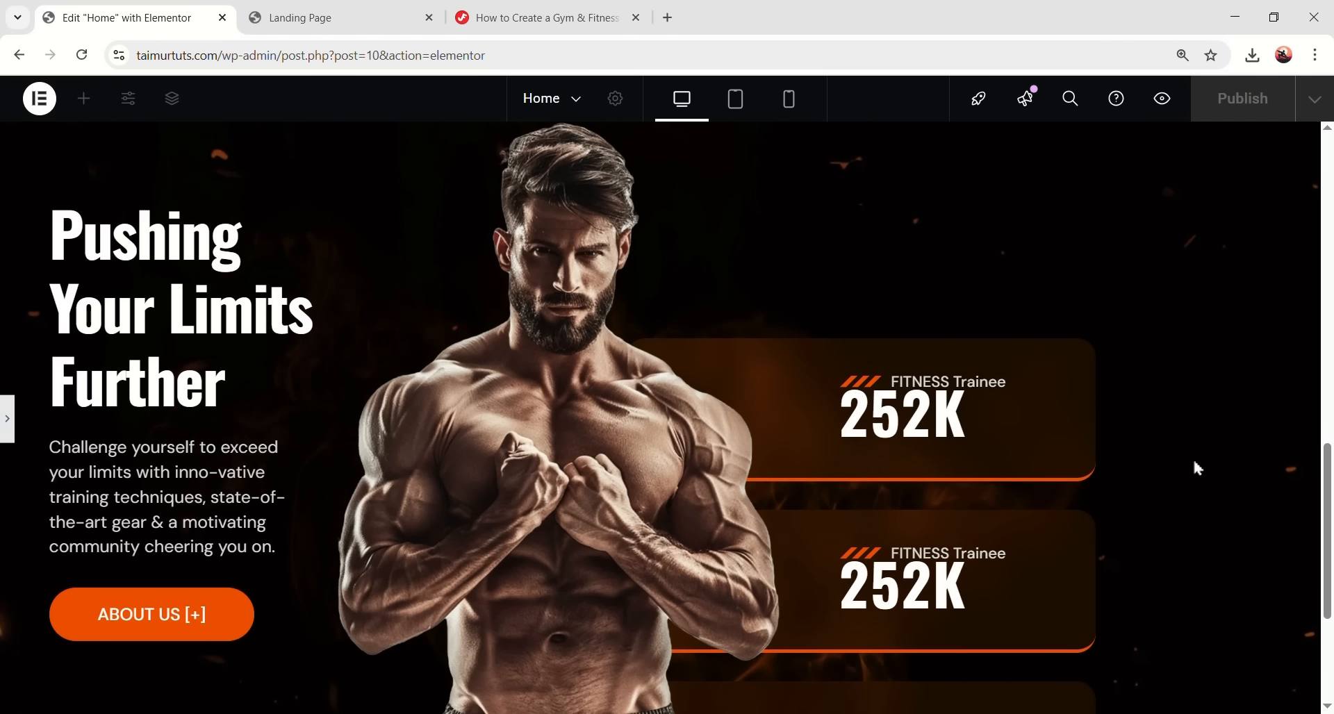
pyautogui.scroll(-3, 1217, 590)
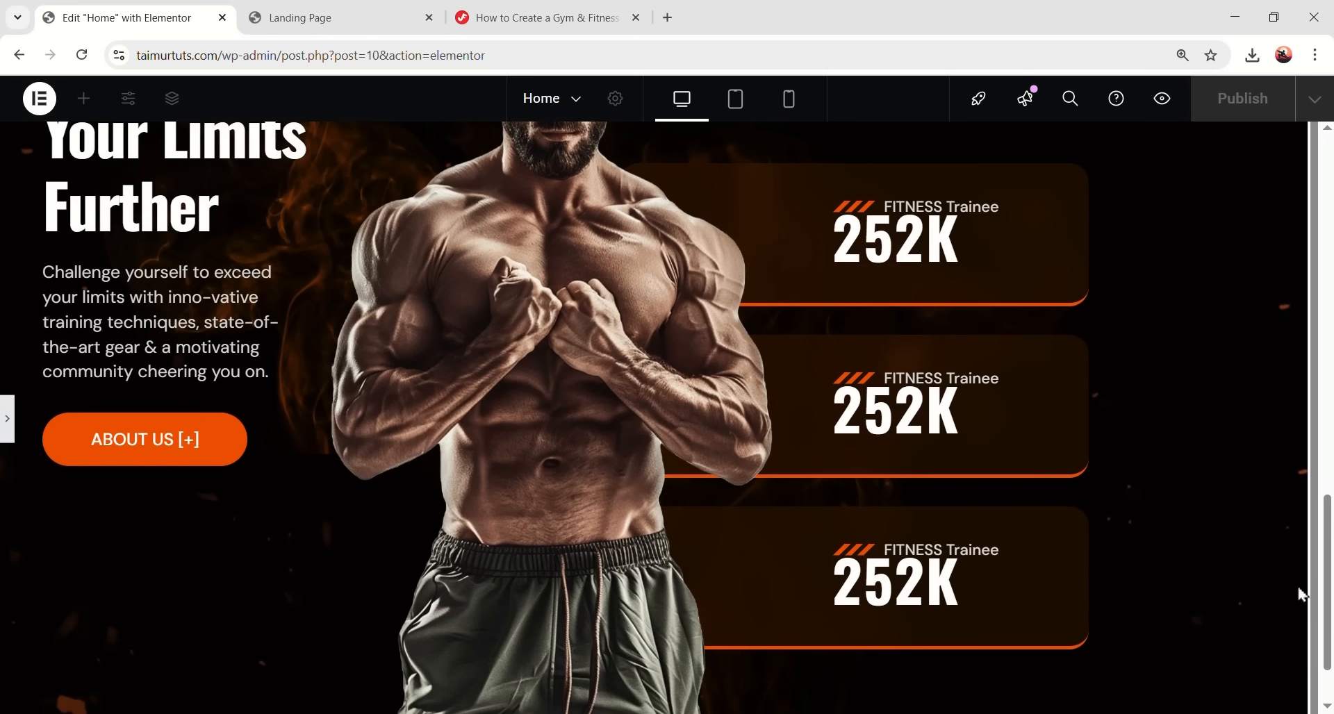
pyautogui.scroll(5, 400, 486)
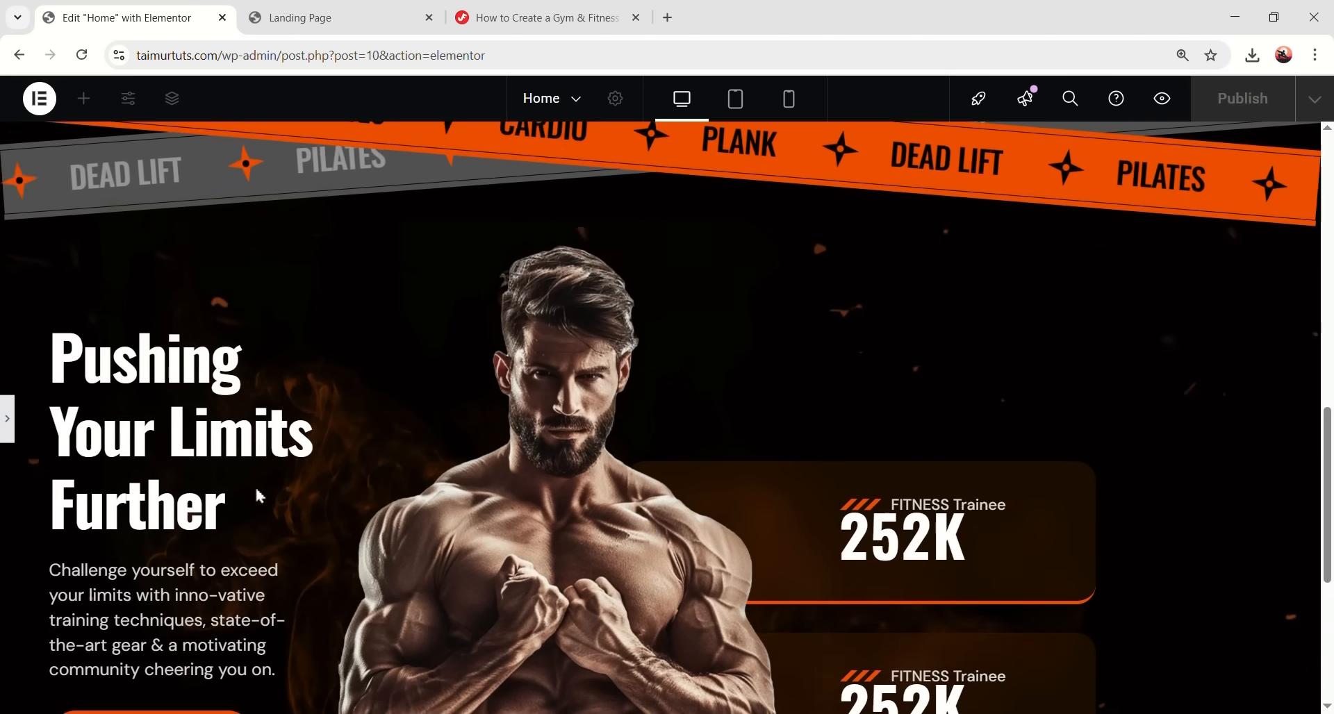
# - Set the About Section container's Overflow to Hidden under Additional Options
pyautogui.click(78, 453)
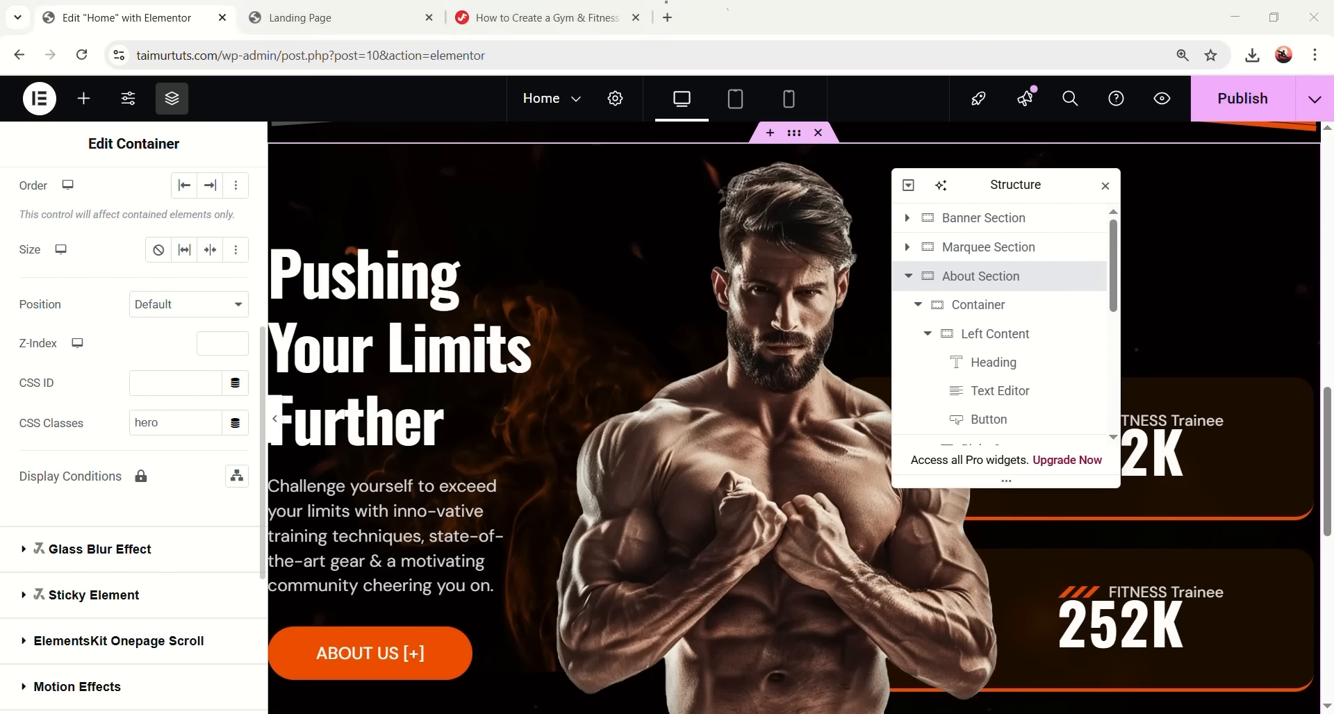
pyautogui.scroll(-1, 1155, 502)
pyautogui.scroll(-2, 1155, 502)
pyautogui.scroll(3, 972, 521)
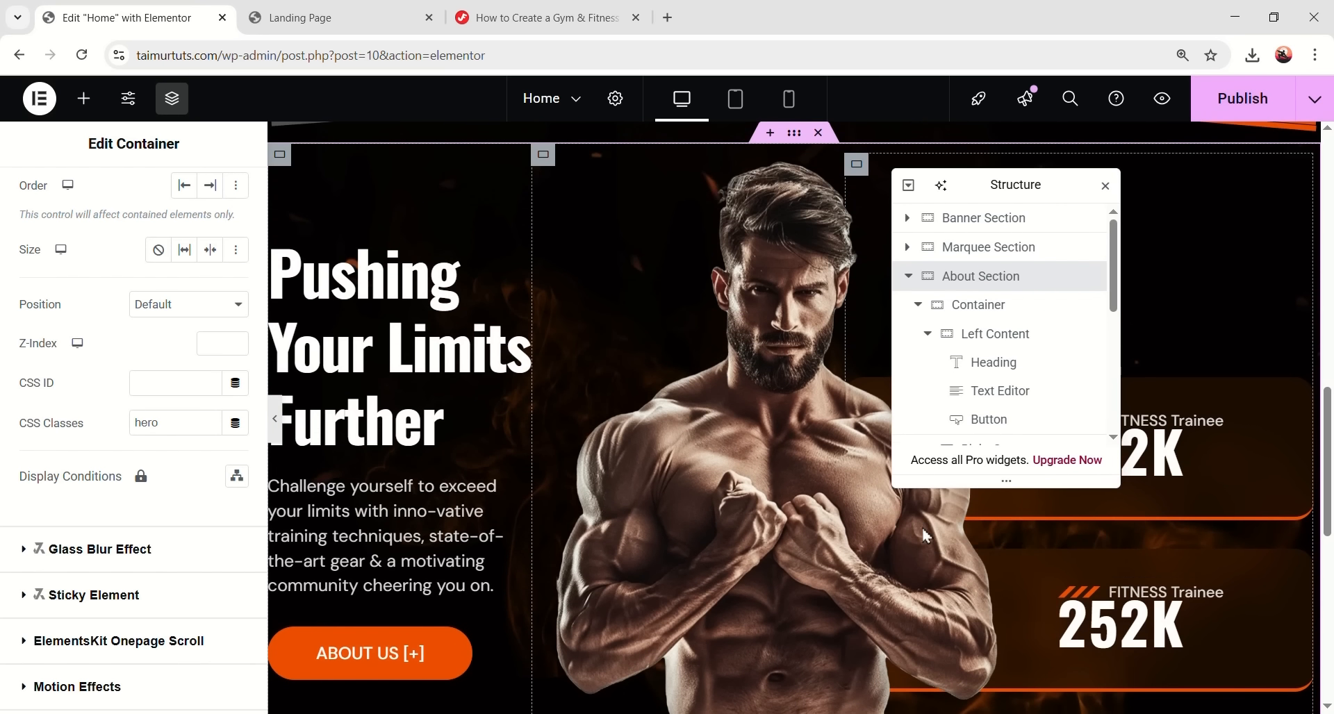
pyautogui.scroll(4, 126, 300)
pyautogui.click(985, 276)
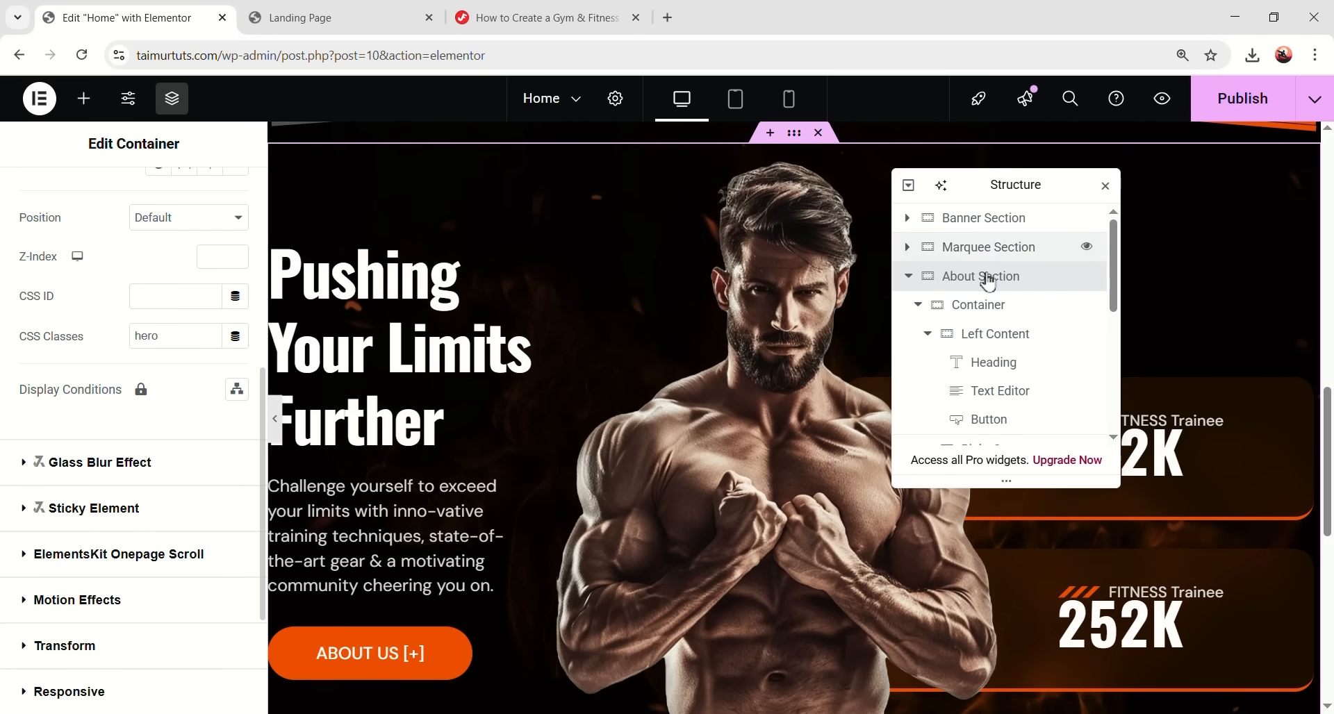
pyautogui.scroll(1, 154, 370)
pyautogui.scroll(5, 108, 274)
pyautogui.click(60, 208)
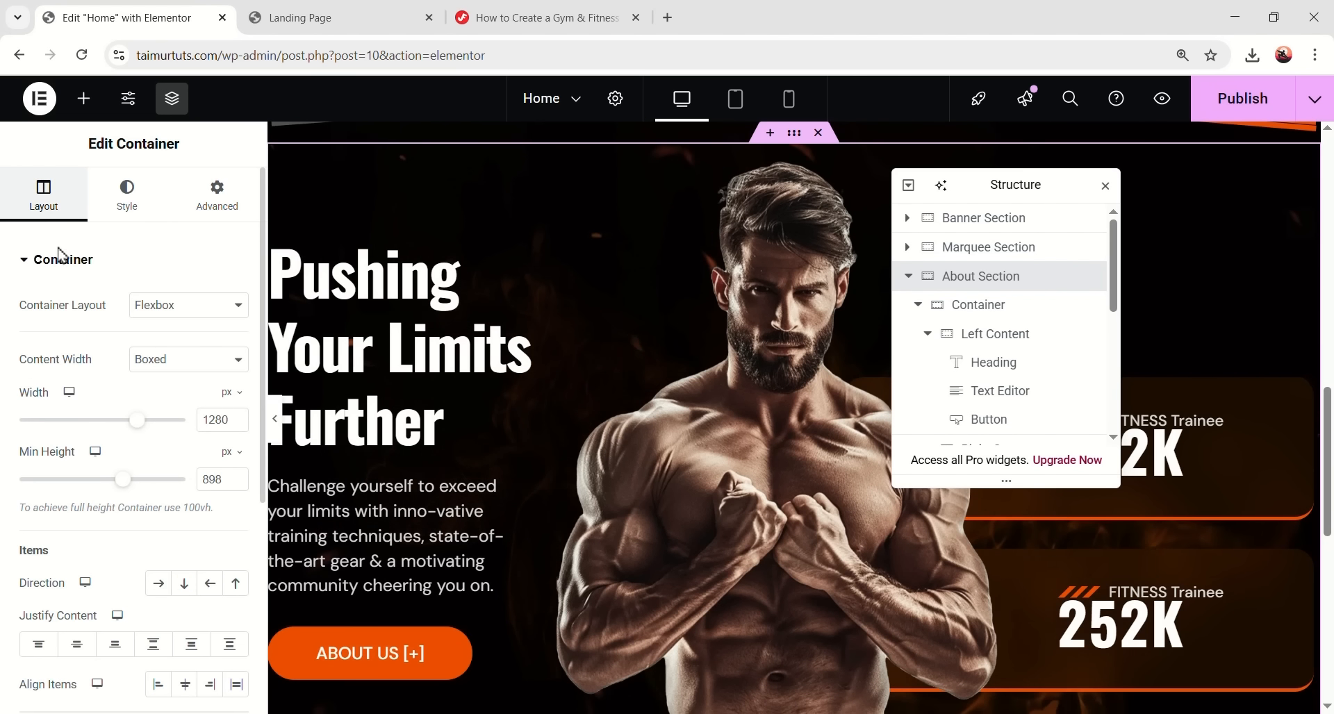
pyautogui.scroll(-5, 77, 333)
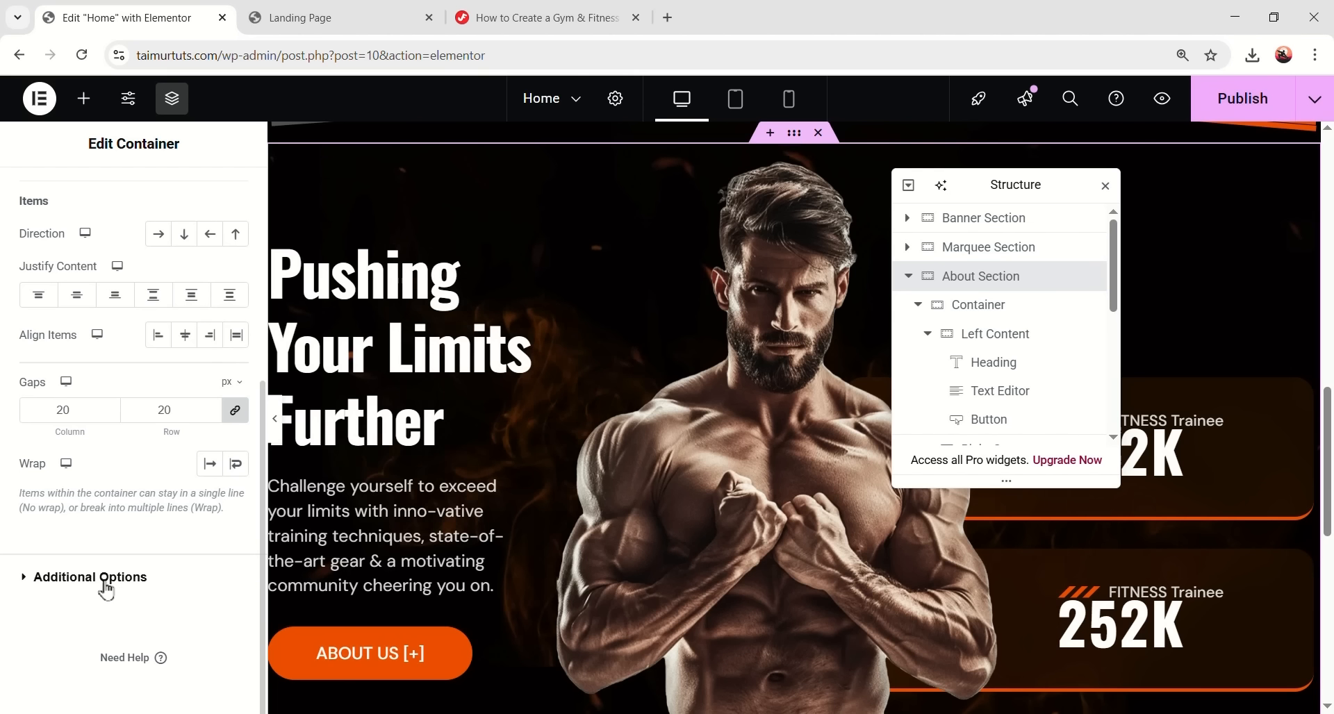
pyautogui.click(139, 586)
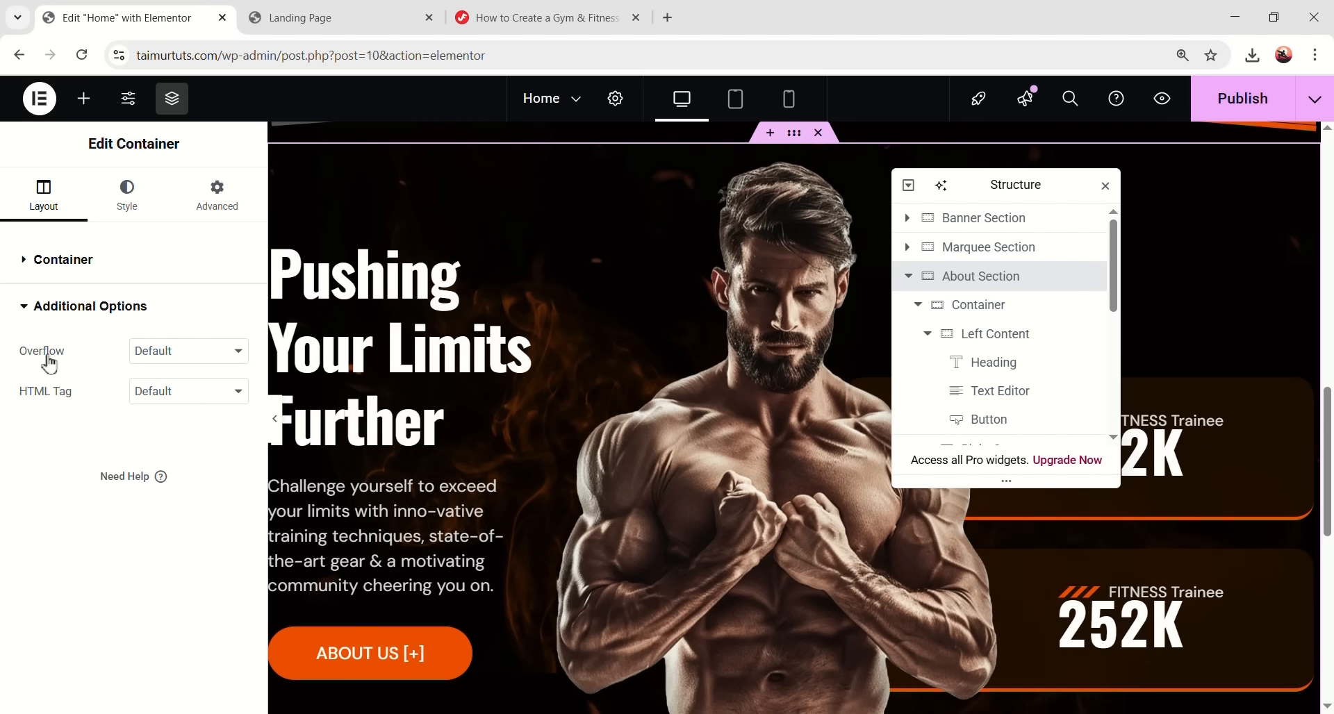
pyautogui.click(132, 351)
pyautogui.click(230, 393)
# - Preview the page to check the clipped hero area
pyautogui.click(275, 419)
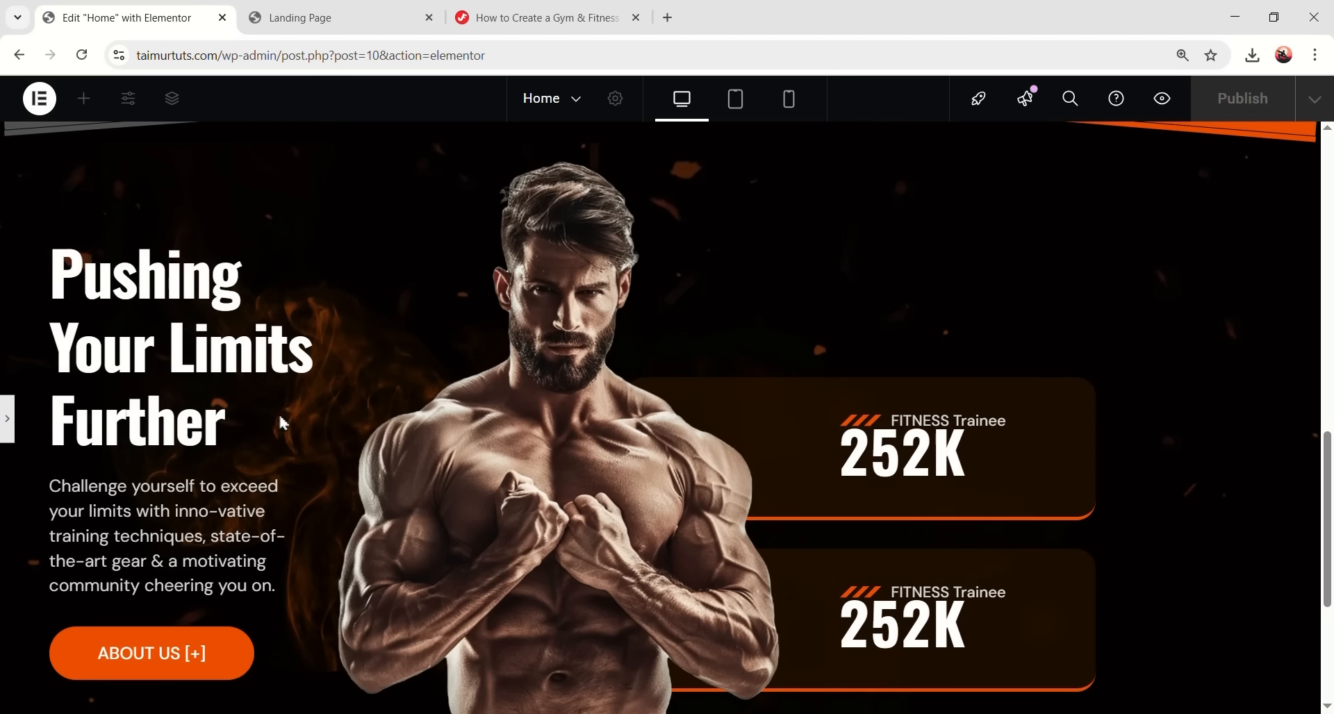
pyautogui.scroll(-4, 908, 569)
pyautogui.scroll(5, 215, 526)
pyautogui.scroll(-4, 214, 526)
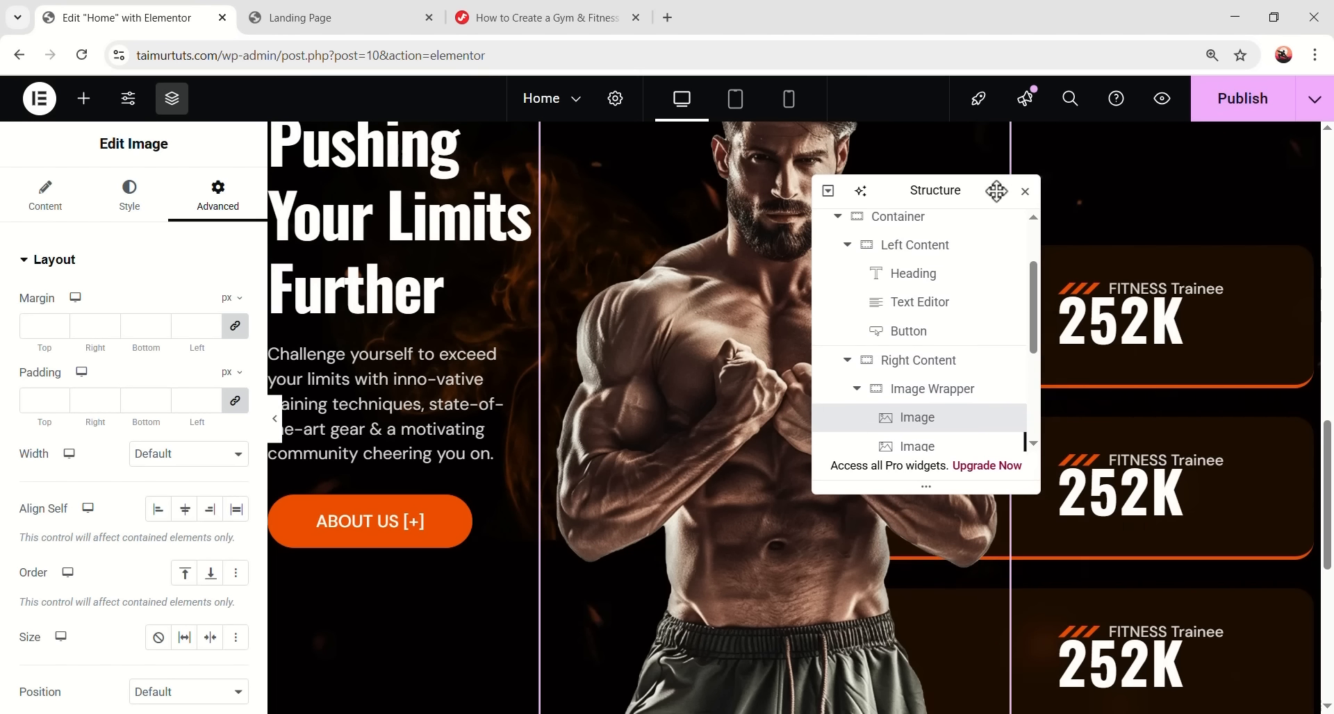
pyautogui.scroll(-2, 973, 292)
# - Set the first counter icon box's bottom margin to -5 px and preview it
pyautogui.moveTo(996, 191); pyautogui.dragTo(851, 182)
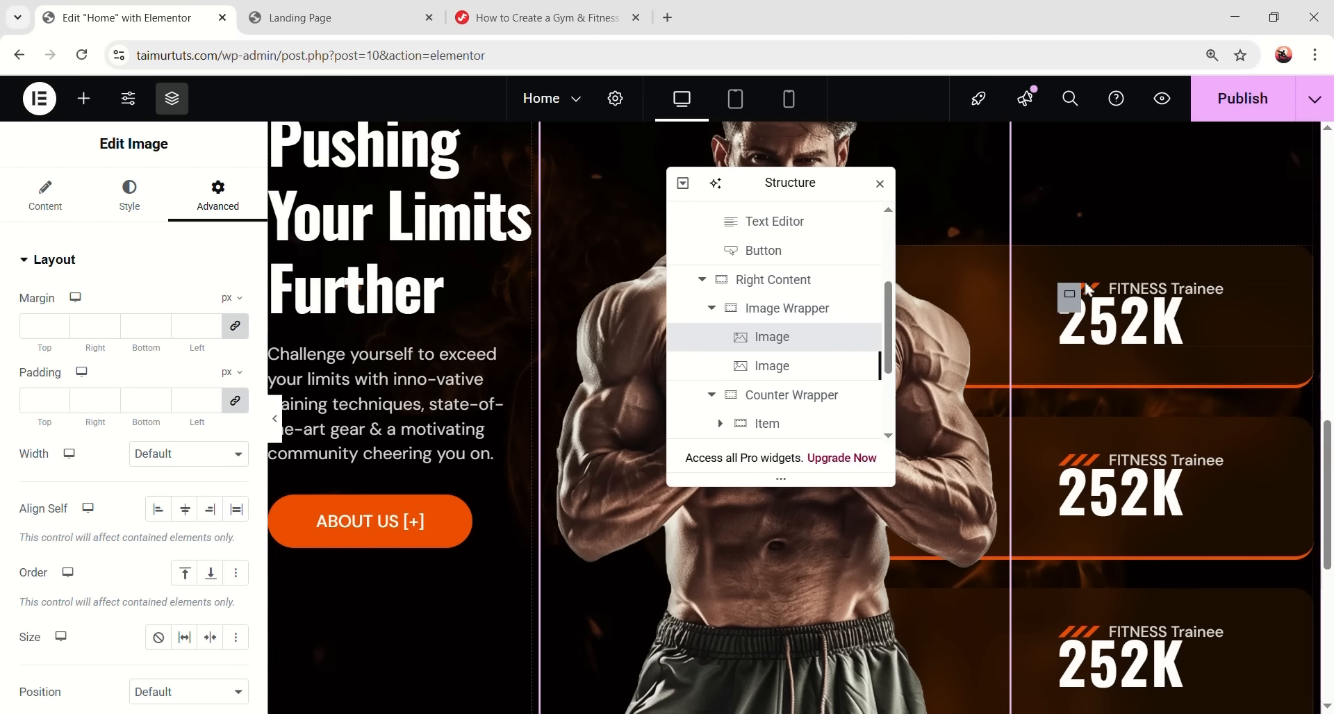
pyautogui.click(1226, 287)
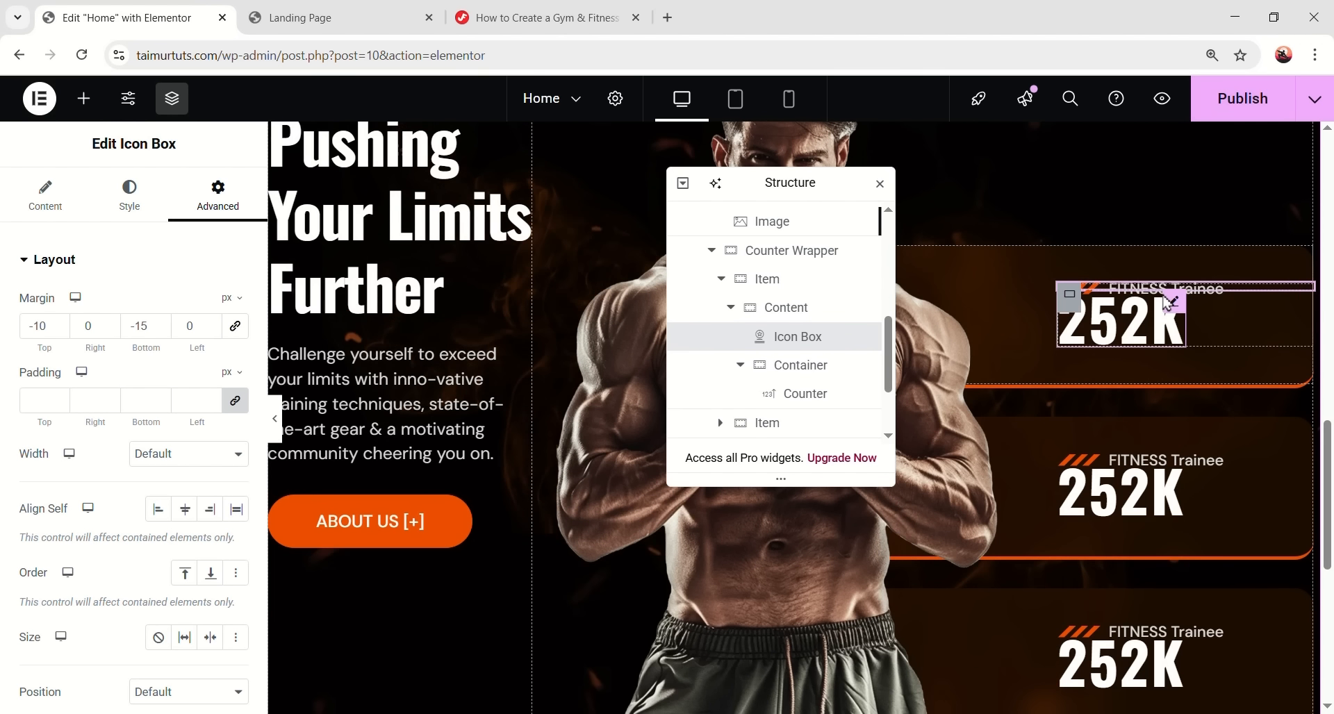
pyautogui.scroll(1, 858, 341)
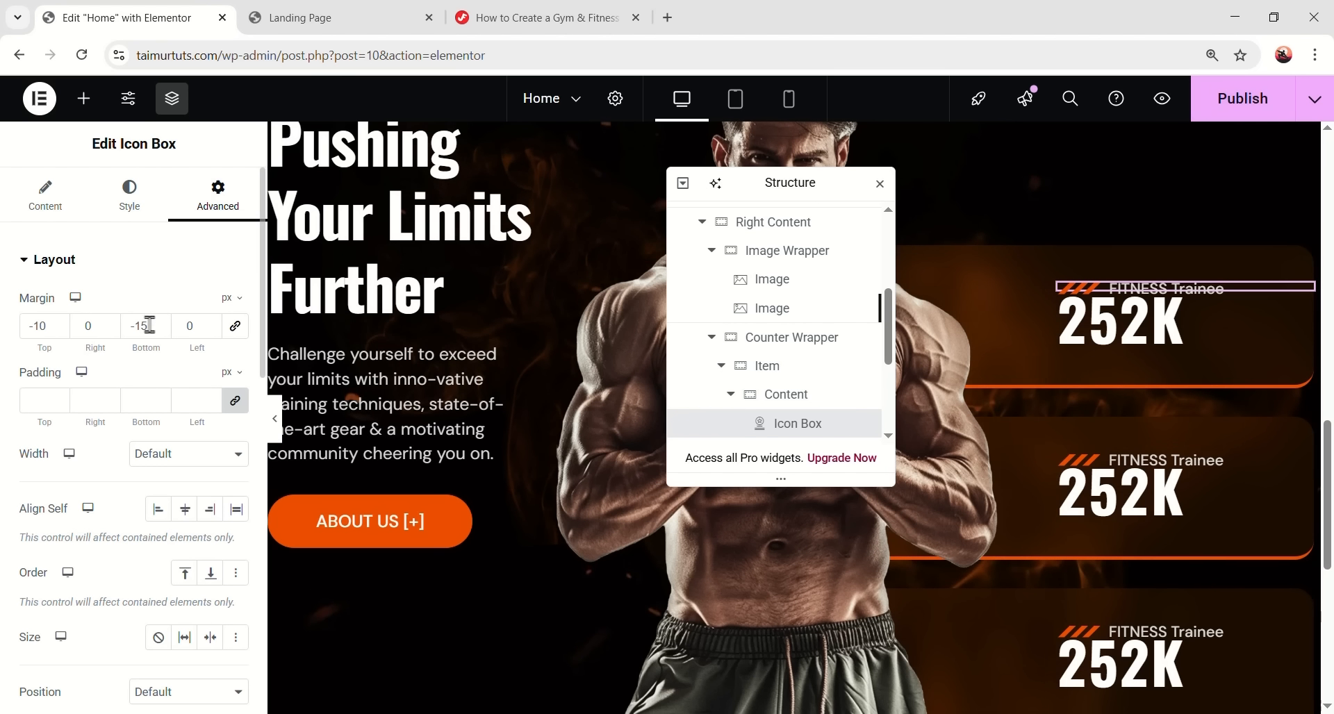
pyautogui.write('0')
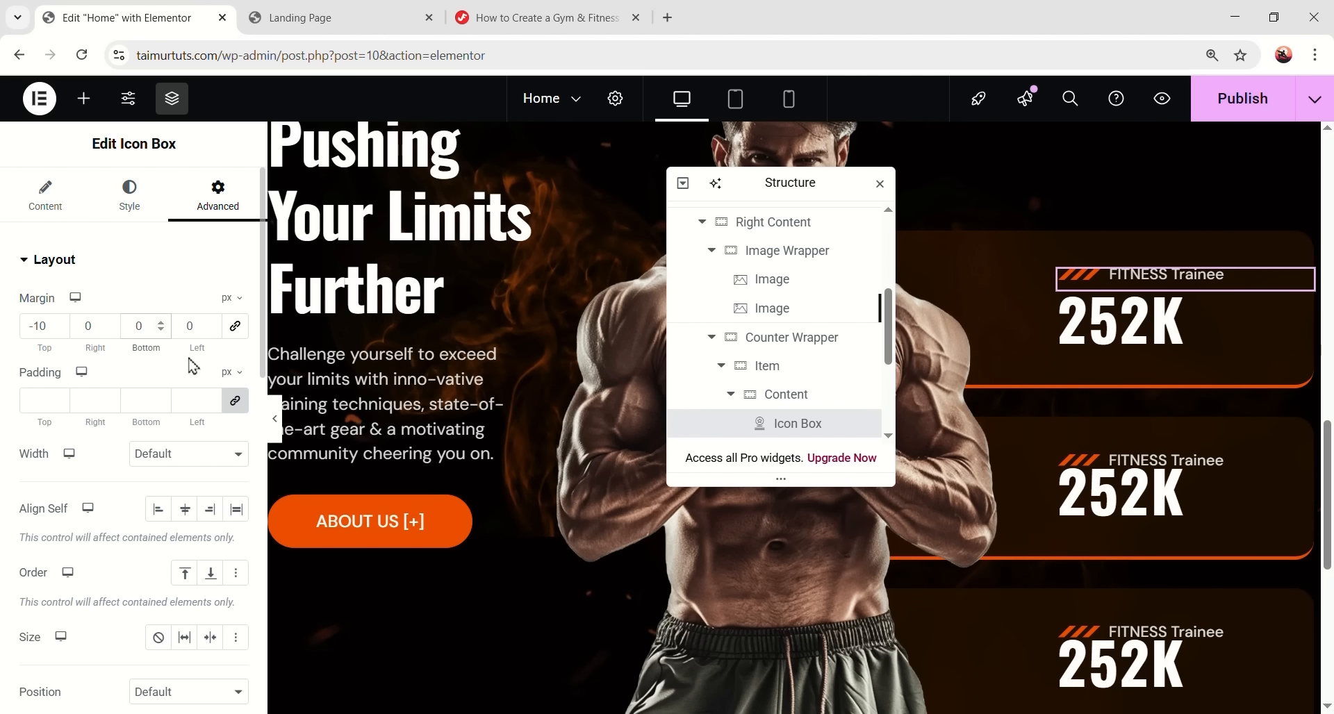
pyautogui.press('BackSpace')
pyautogui.write('-5')
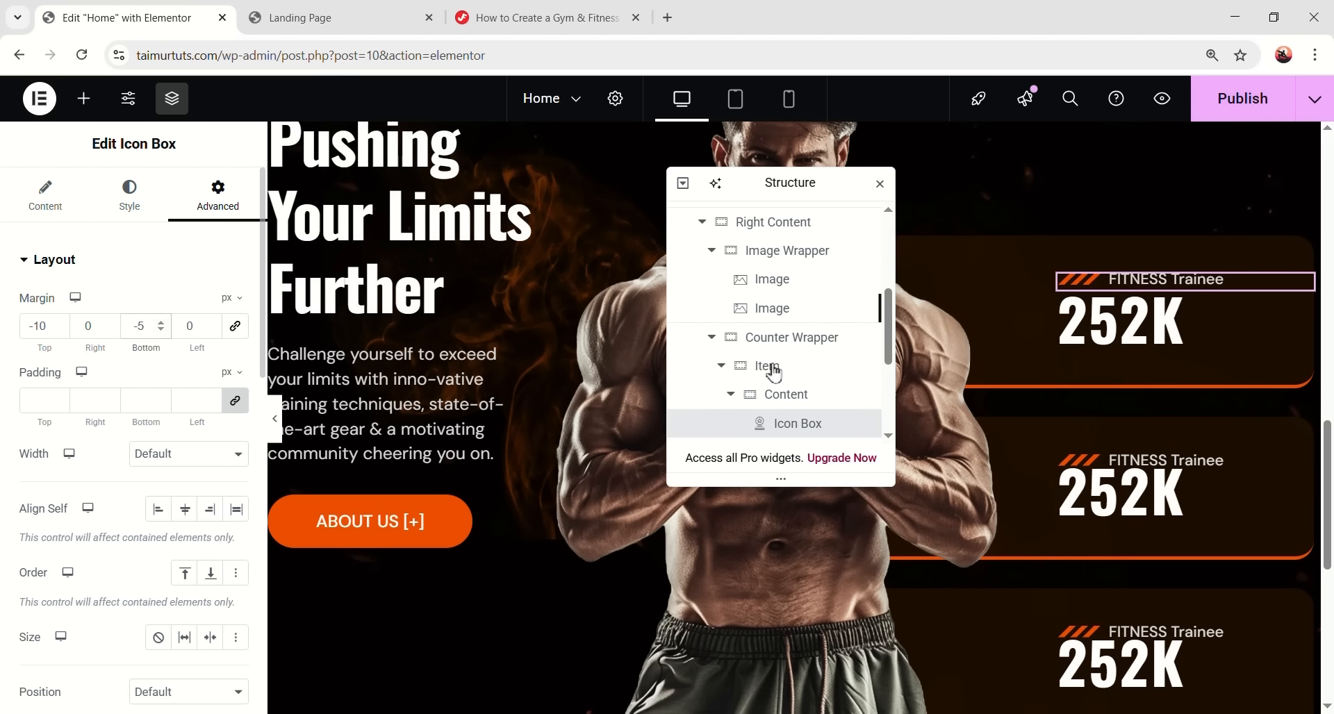
pyautogui.hotkey('ctrl', 'p')
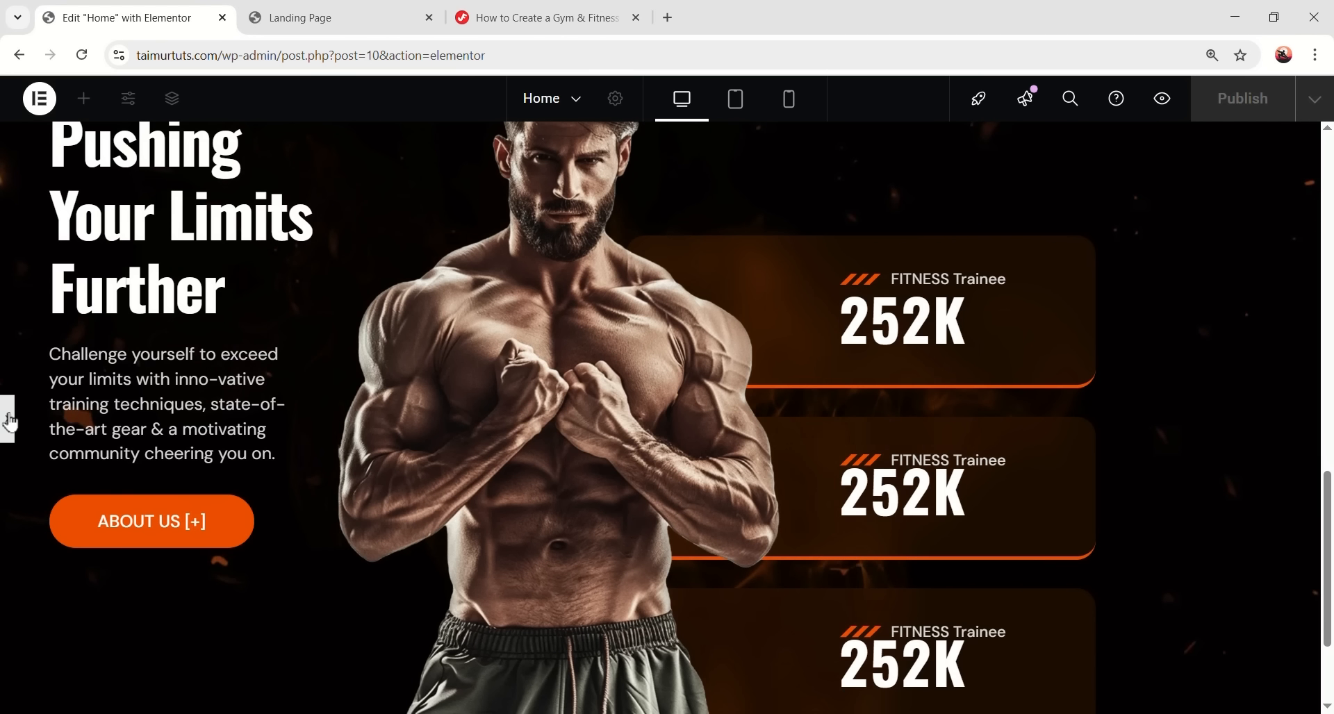
pyautogui.click(9, 420)
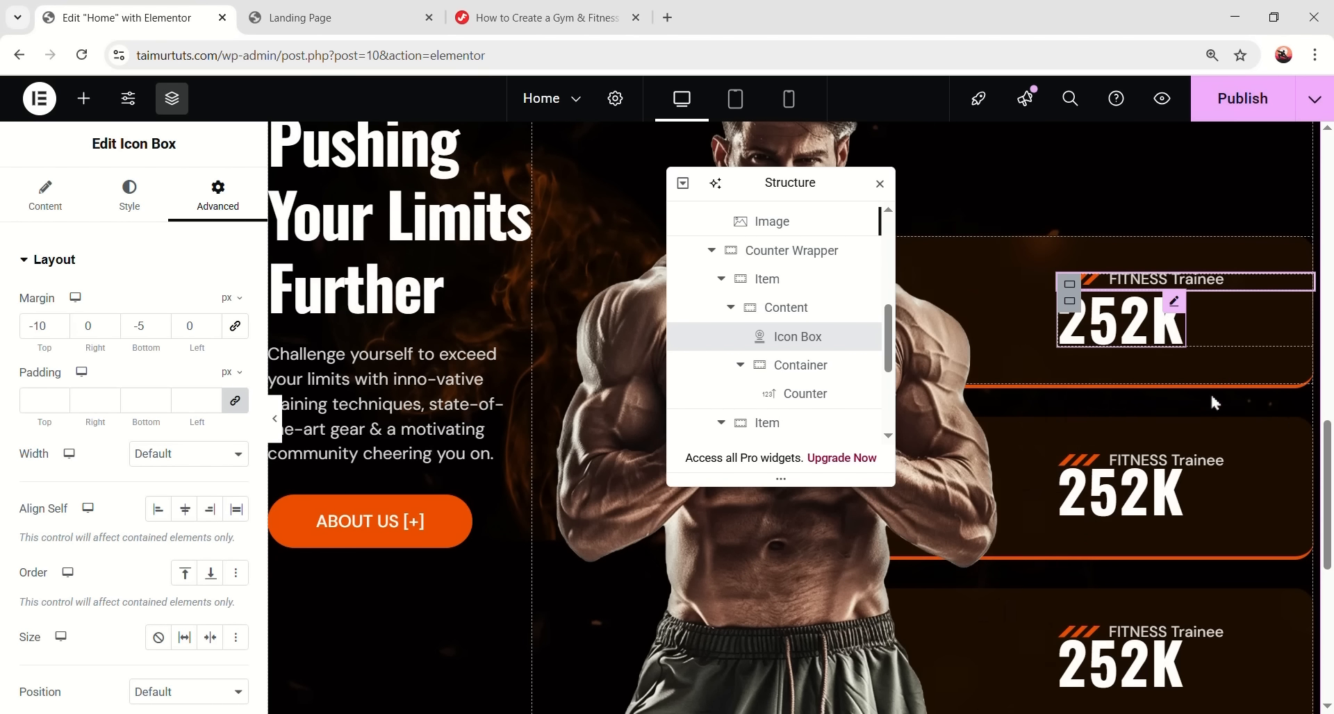
# - Change the second and third icon boxes' bottom margin to -5 px
pyautogui.click(1221, 458)
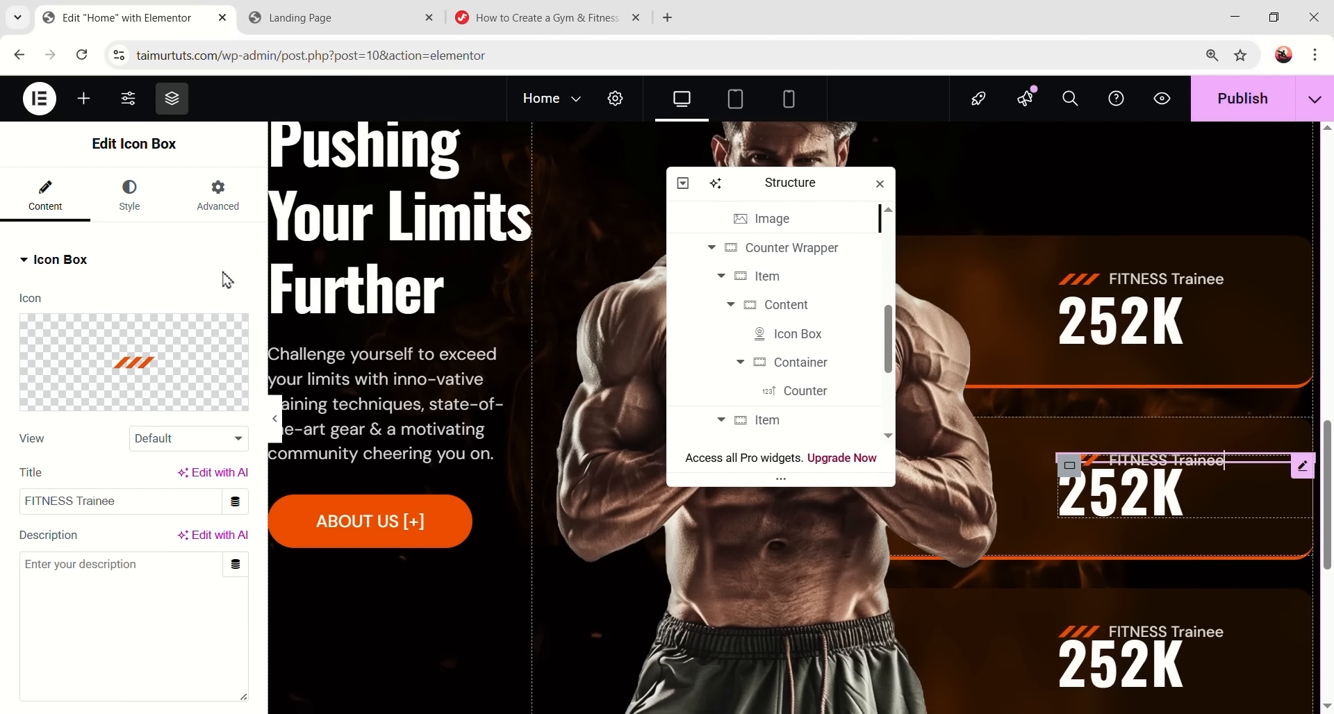
pyautogui.click(235, 193)
pyautogui.doubleClick(152, 331)
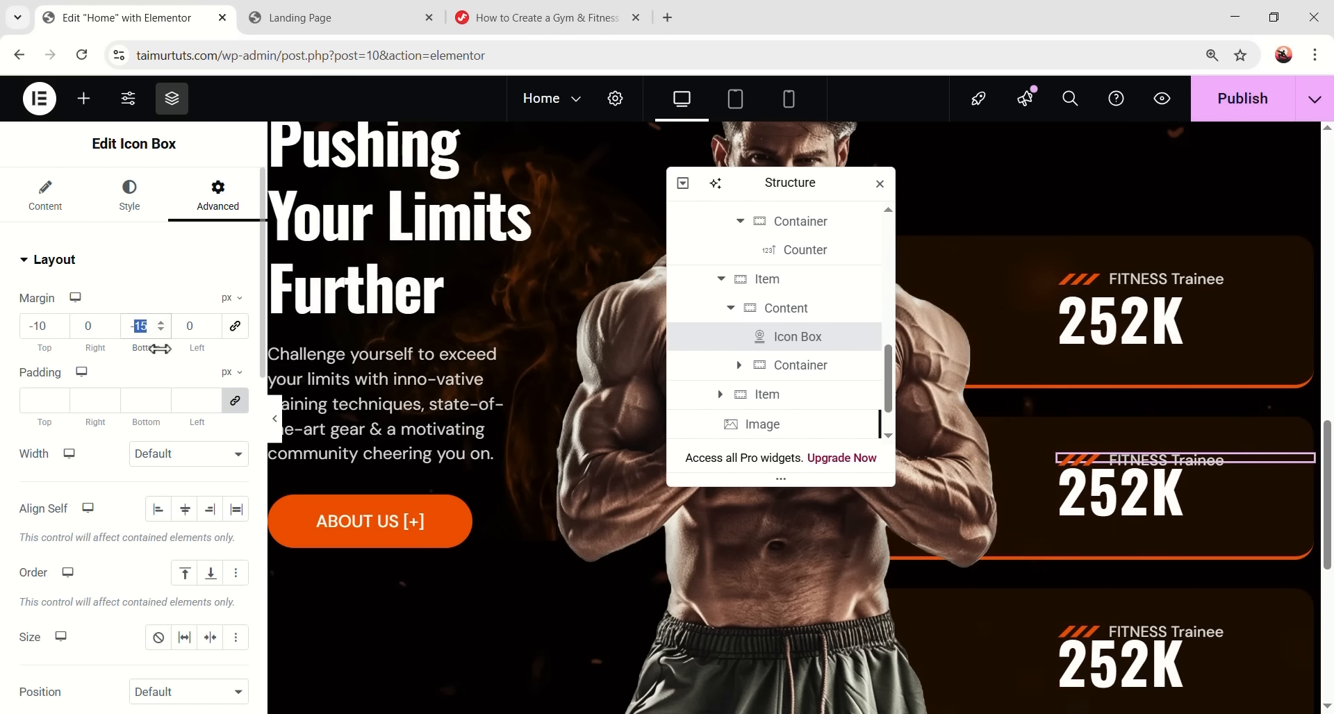
pyautogui.write('5')
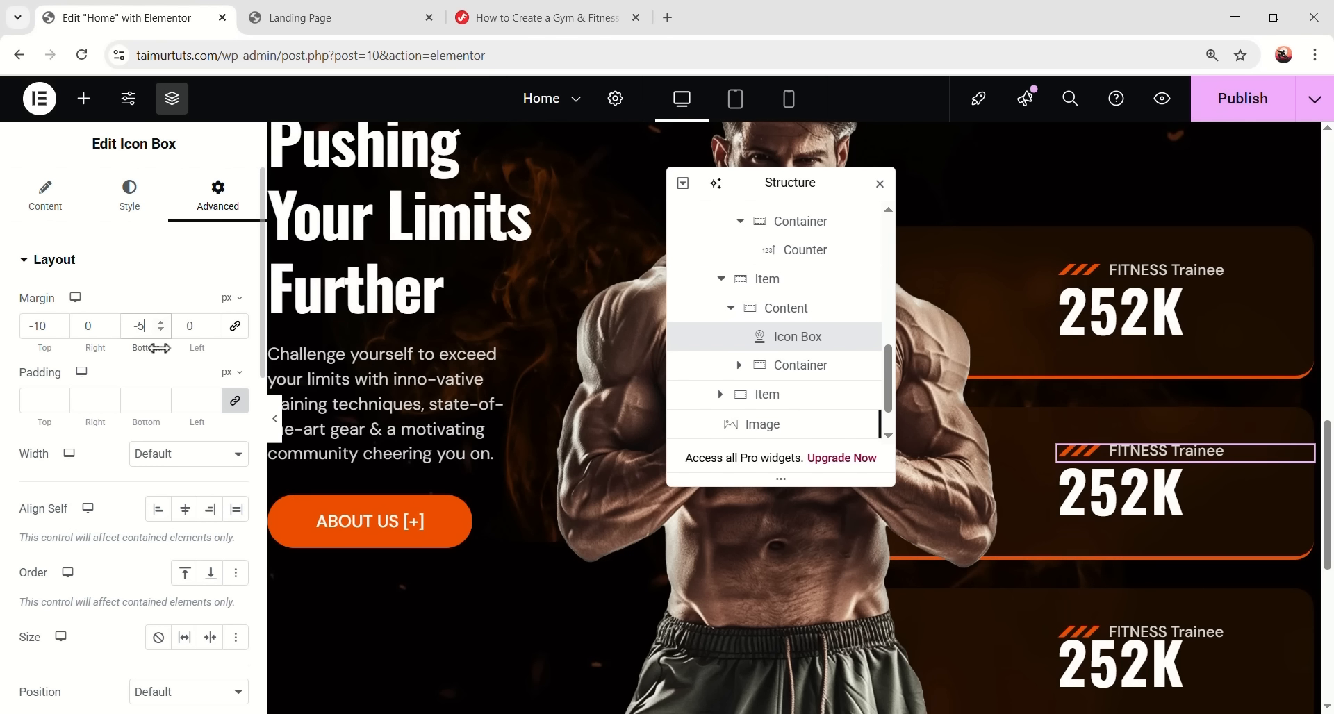
pyautogui.click(1196, 637)
pyautogui.click(220, 198)
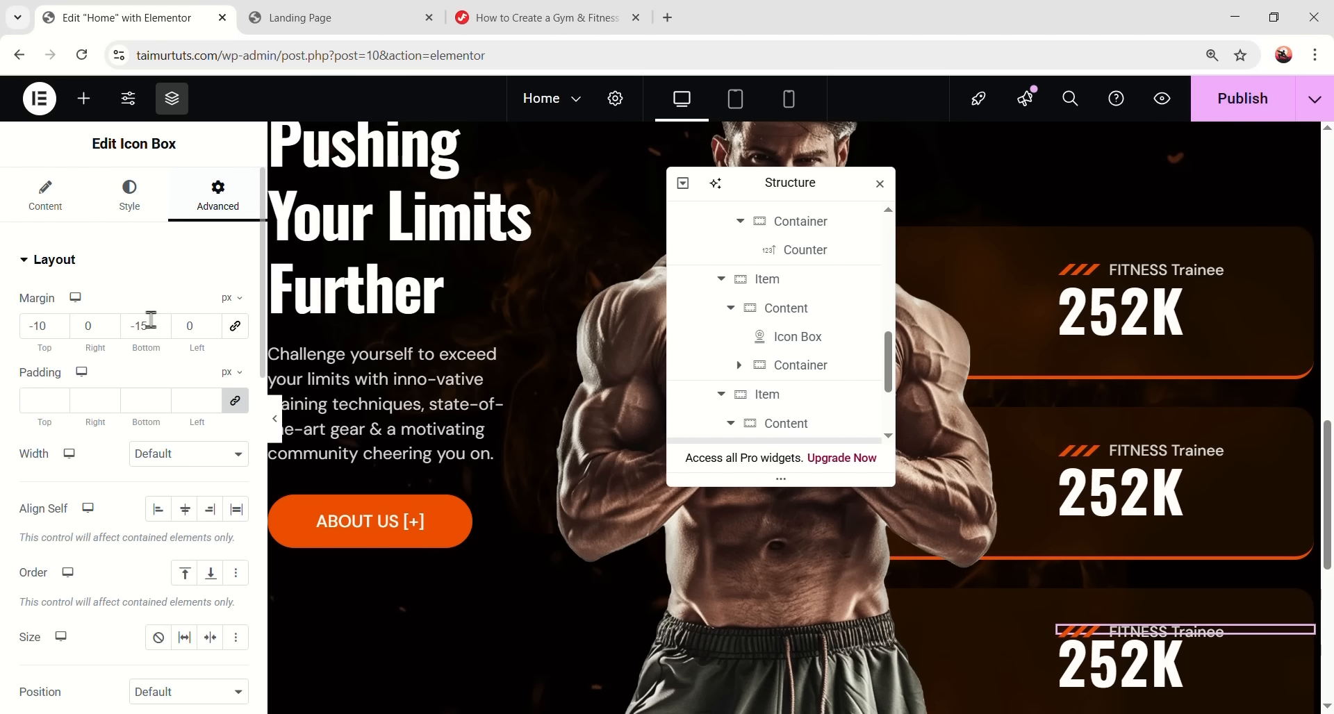
pyautogui.doubleClick(152, 323)
pyautogui.write('5')
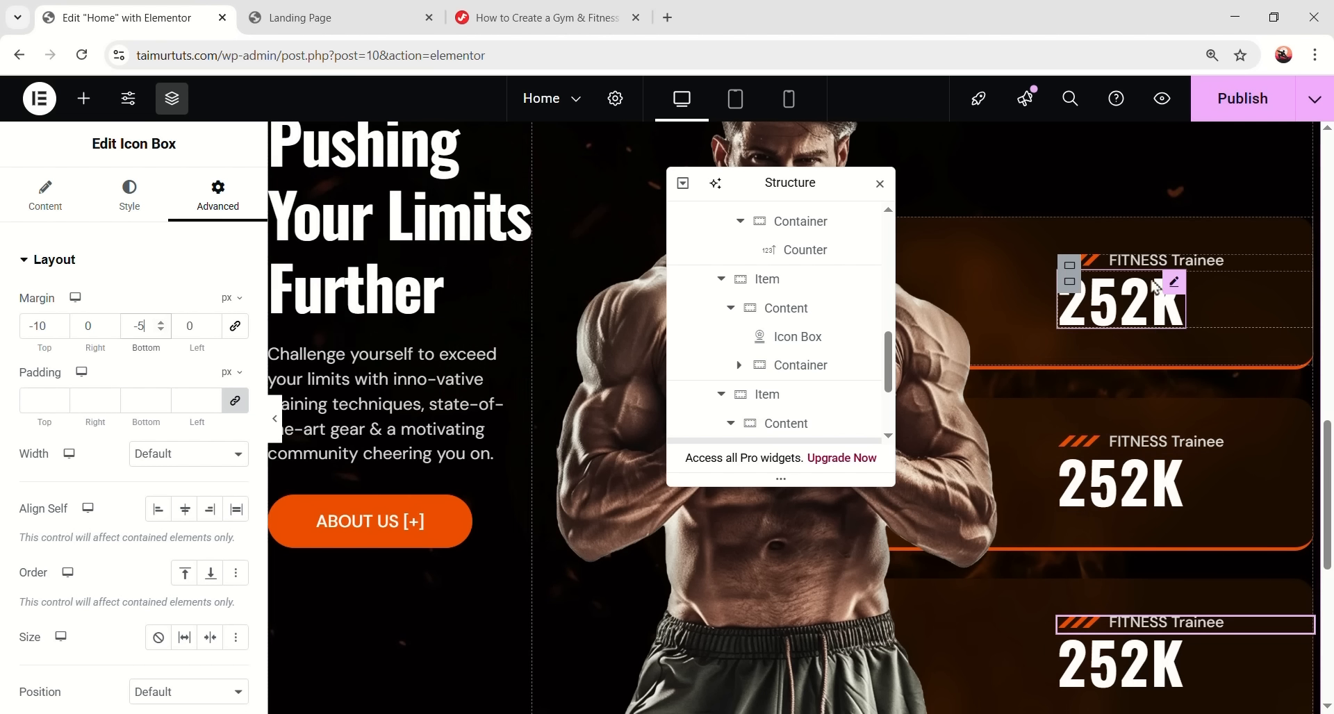
# - Switch the first counter's Content container width to a custom value
pyautogui.click(1069, 266)
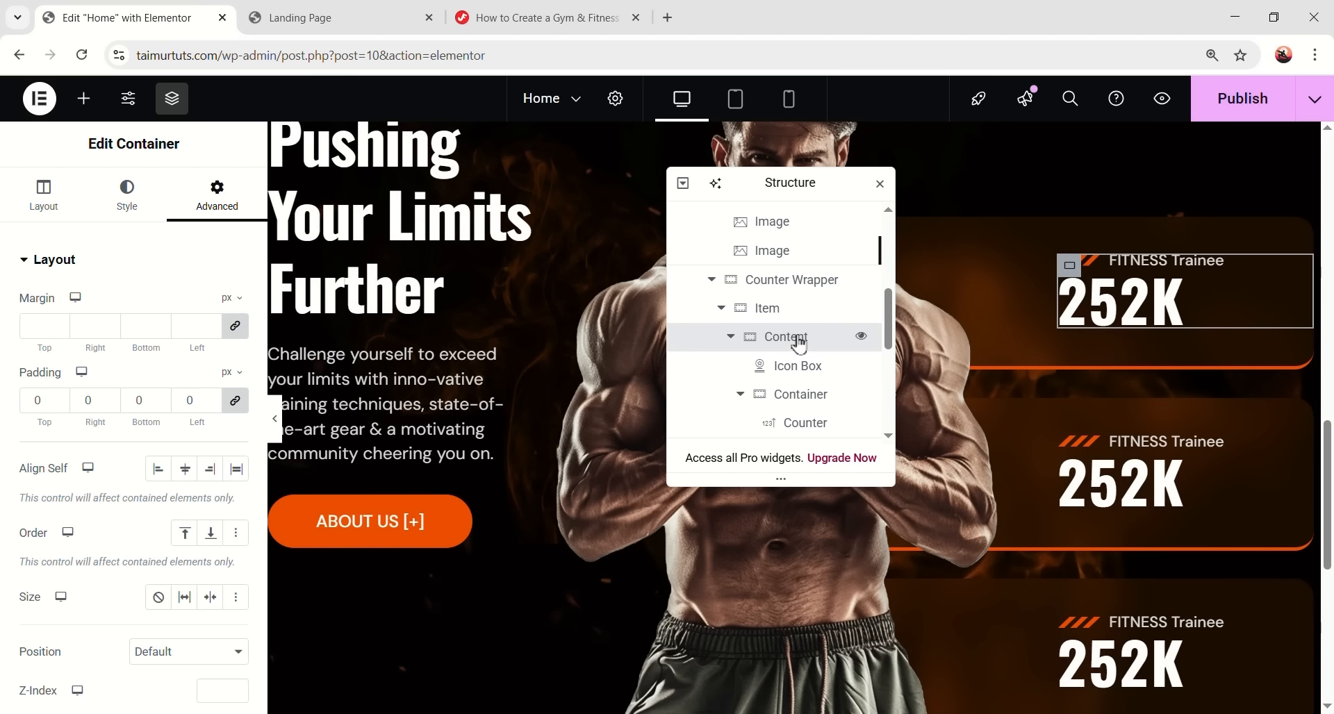
pyautogui.click(66, 198)
pyautogui.click(155, 360)
pyautogui.click(139, 402)
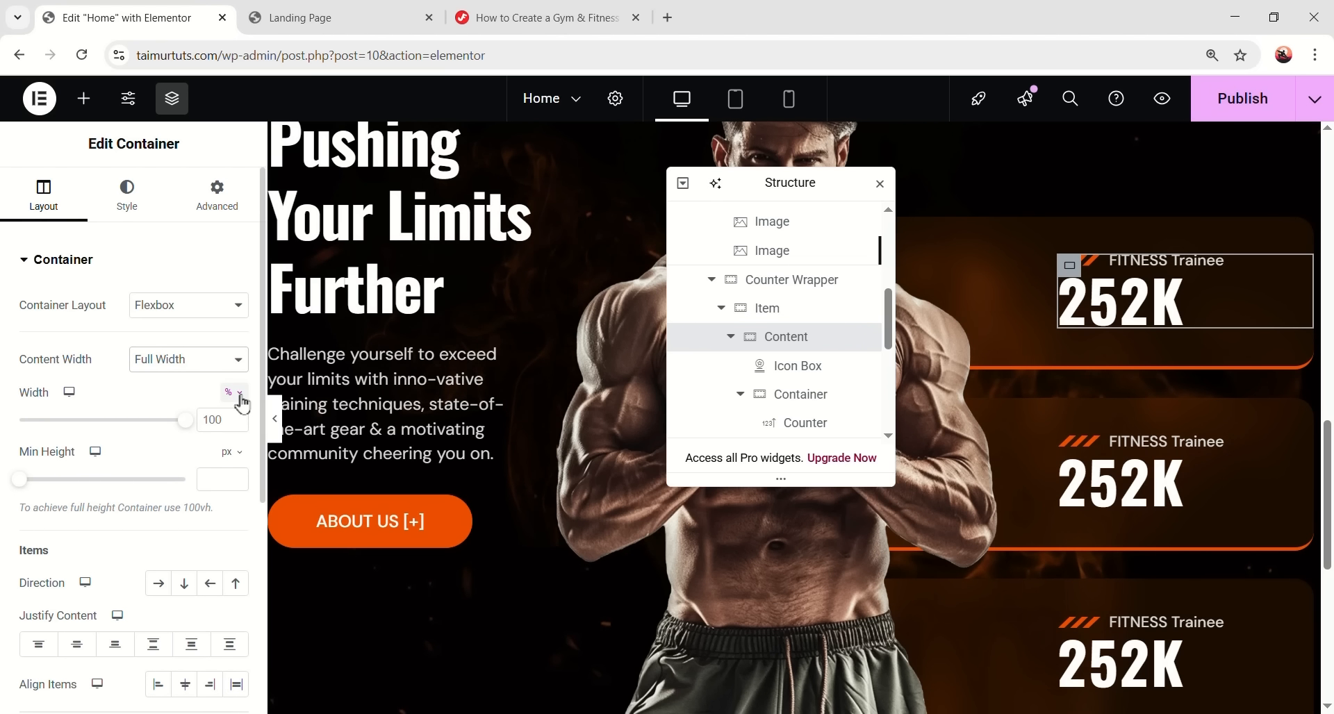
pyautogui.click(229, 536)
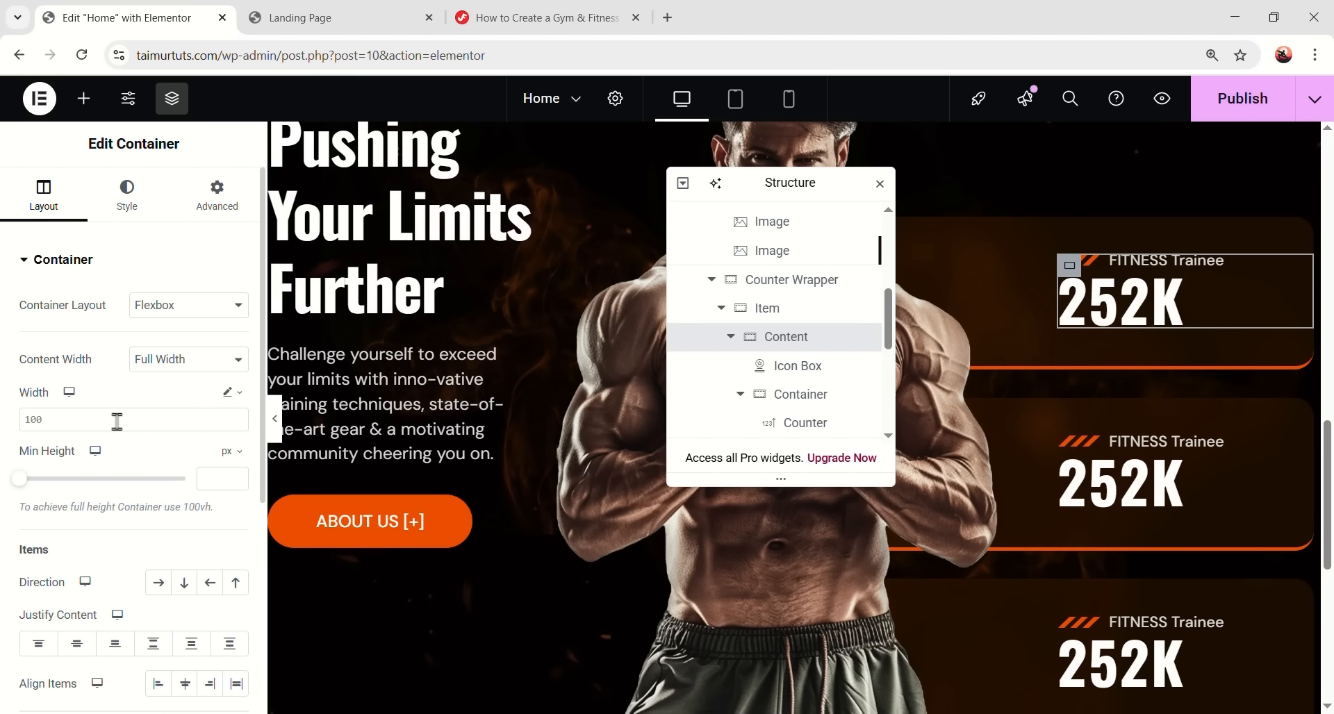
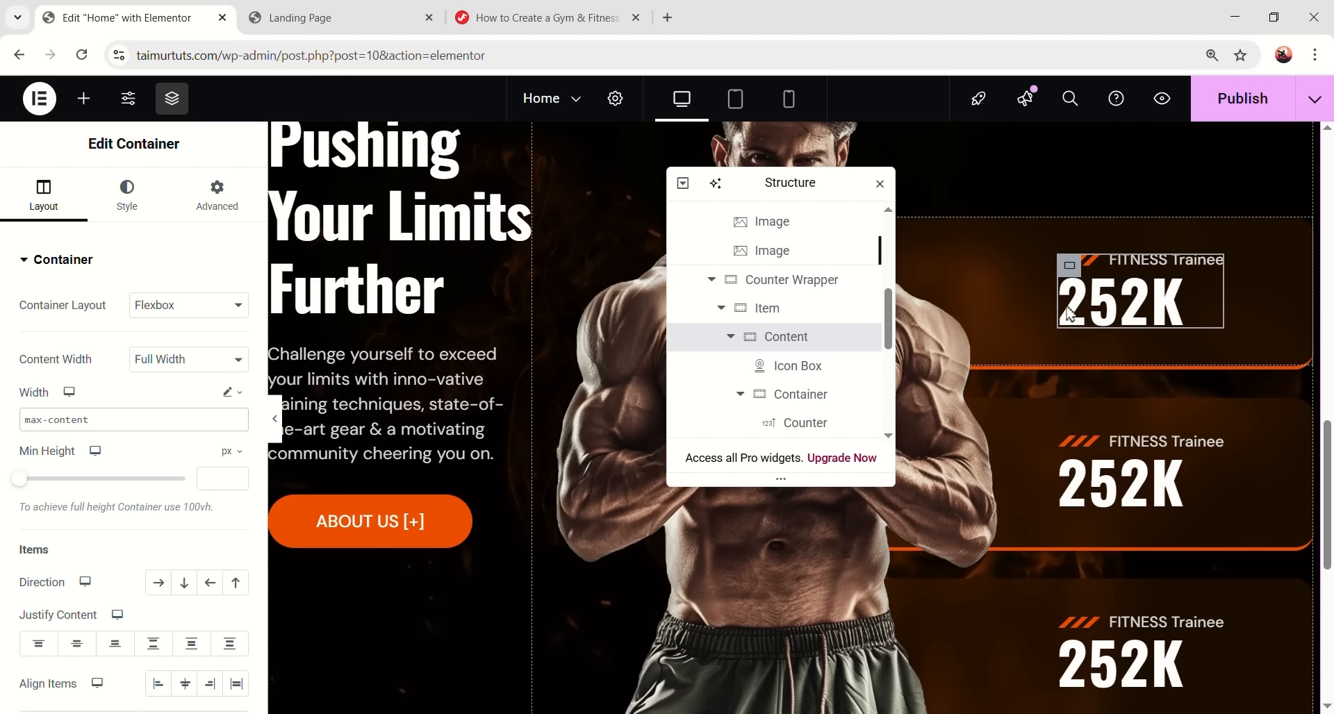
# - Copy the first counter's Content block and paste its style onto the second and third counters
pyautogui.rightClick(783, 336)
pyautogui.click(826, 327)
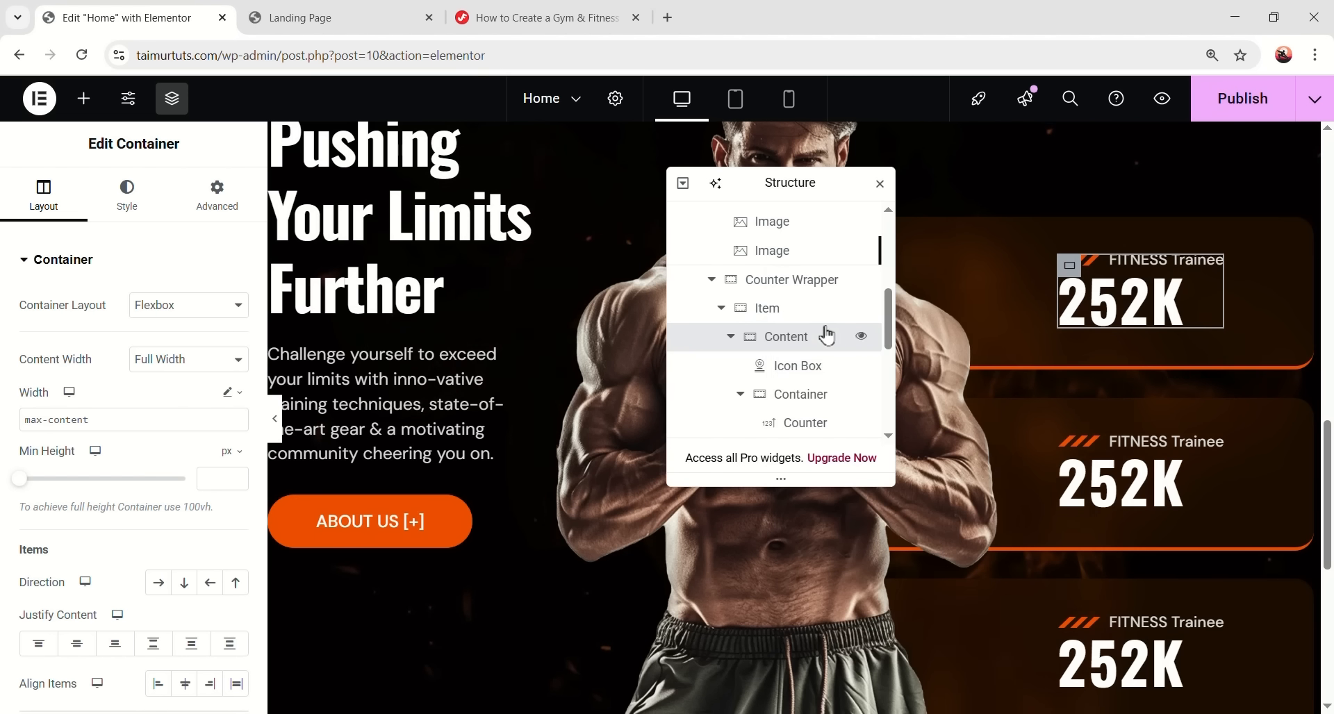
pyautogui.click(1069, 450)
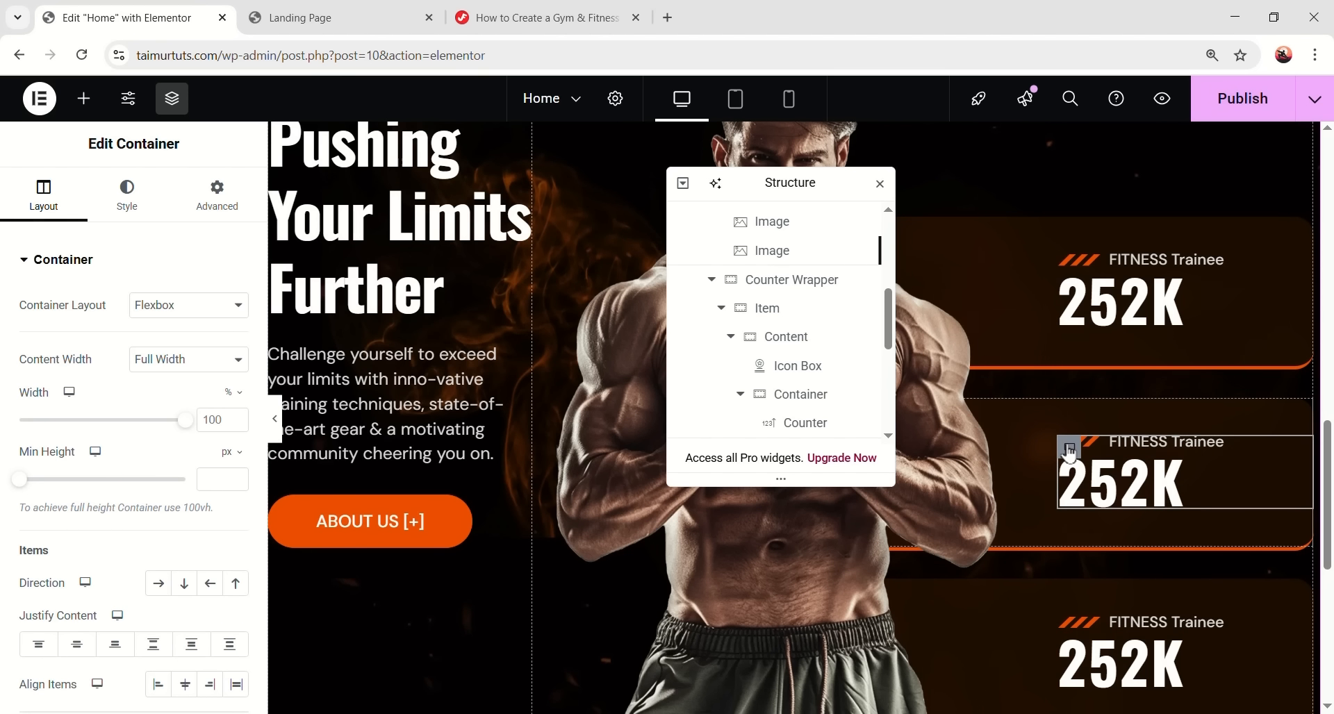
pyautogui.rightClick(814, 339)
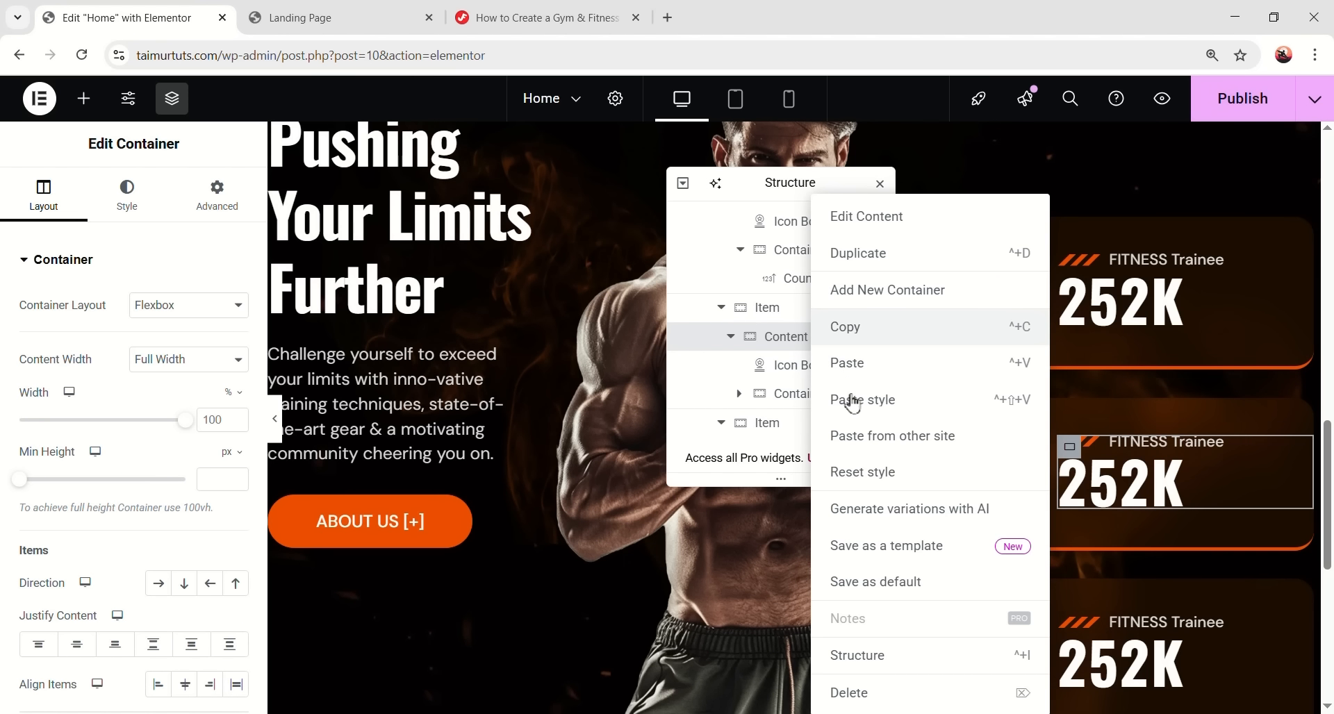
pyautogui.click(855, 397)
pyautogui.scroll(-1, 1113, 504)
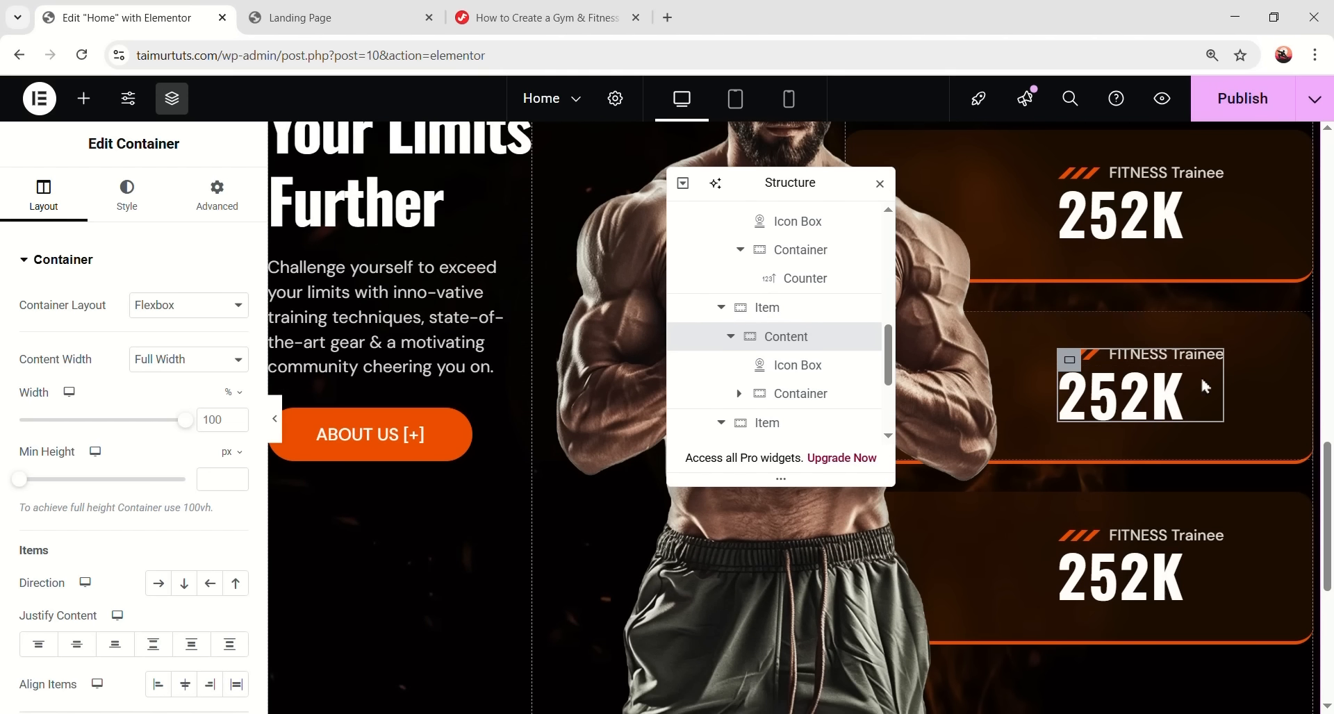
pyautogui.click(1070, 543)
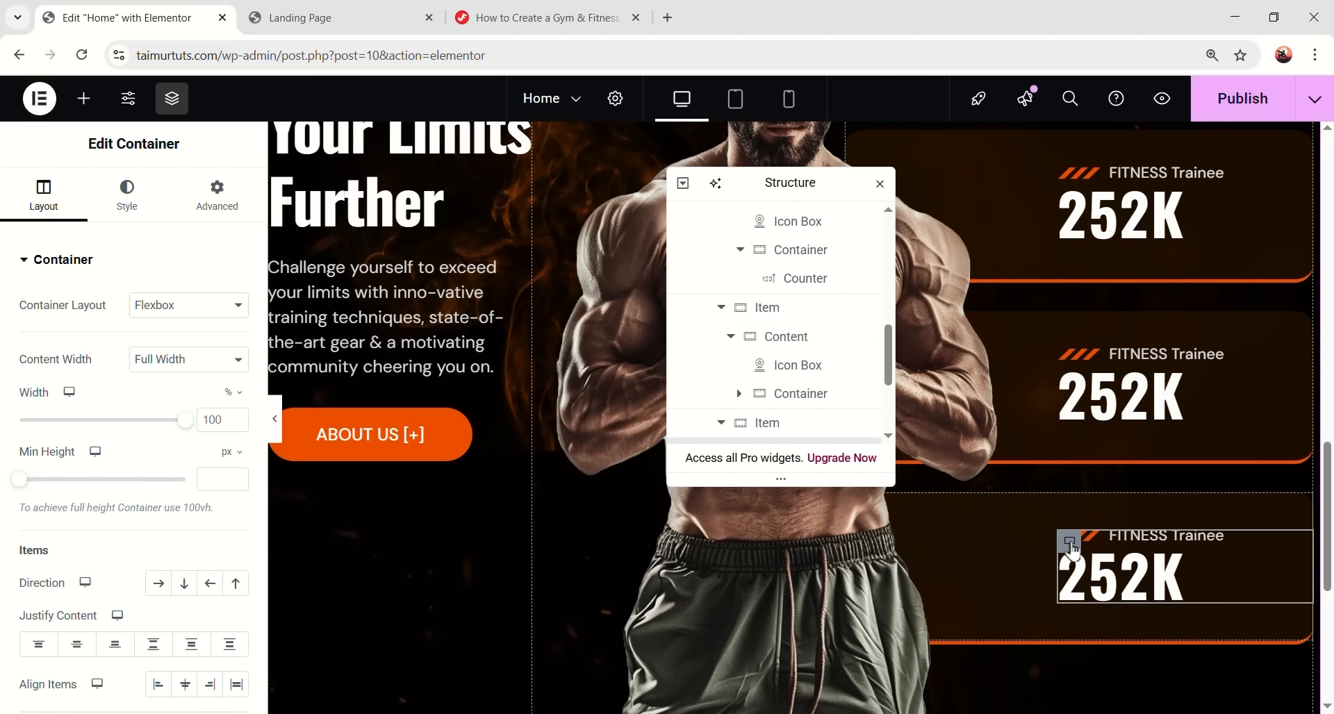
pyautogui.scroll(-3, 792, 382)
pyautogui.rightClick(800, 286)
pyautogui.click(868, 411)
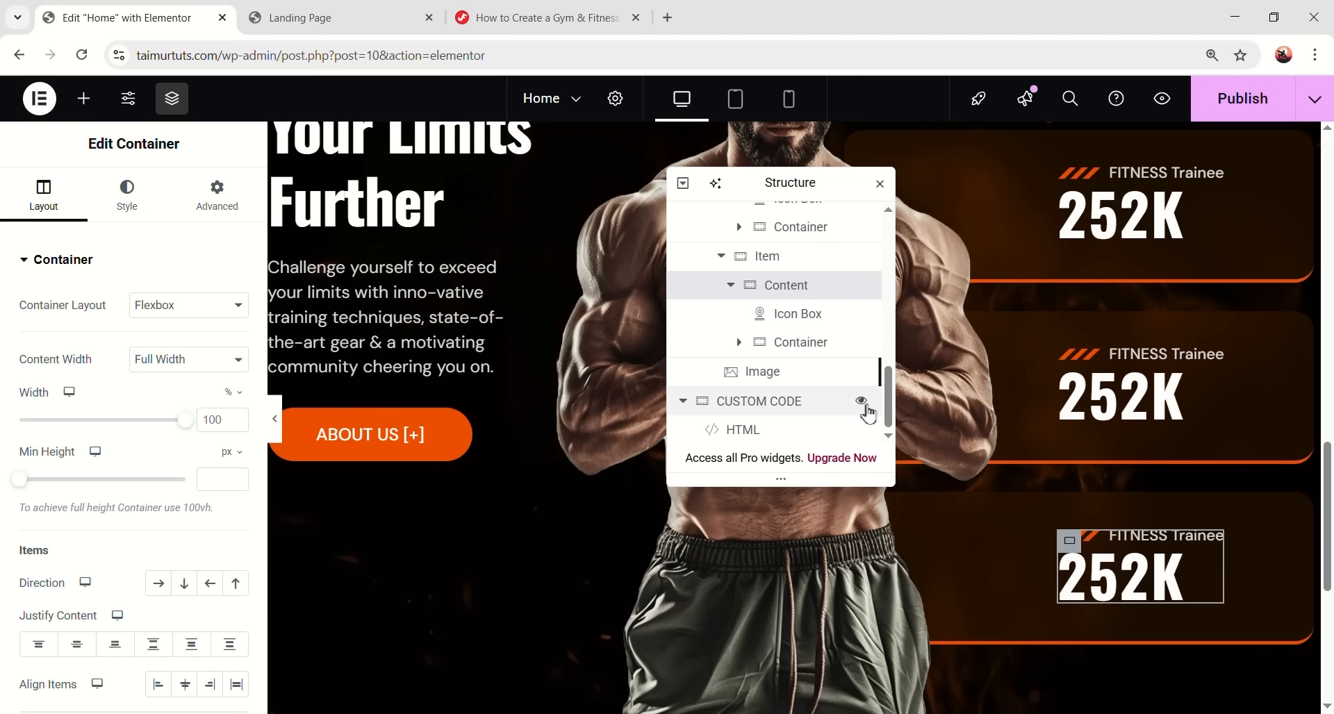
# - Hide the editor panels, review the page, and switch the preview to tablet width
pyautogui.click(275, 419)
pyautogui.scroll(1, 1037, 347)
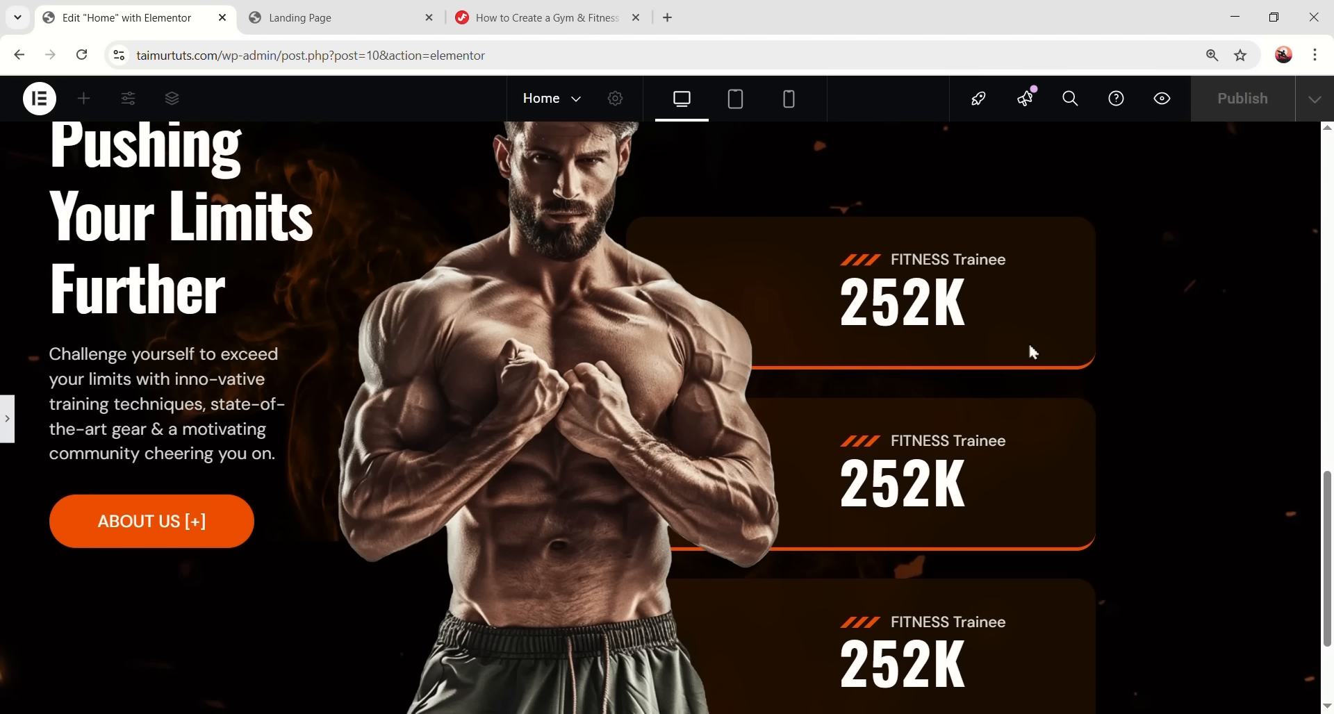
pyautogui.scroll(1, 1077, 396)
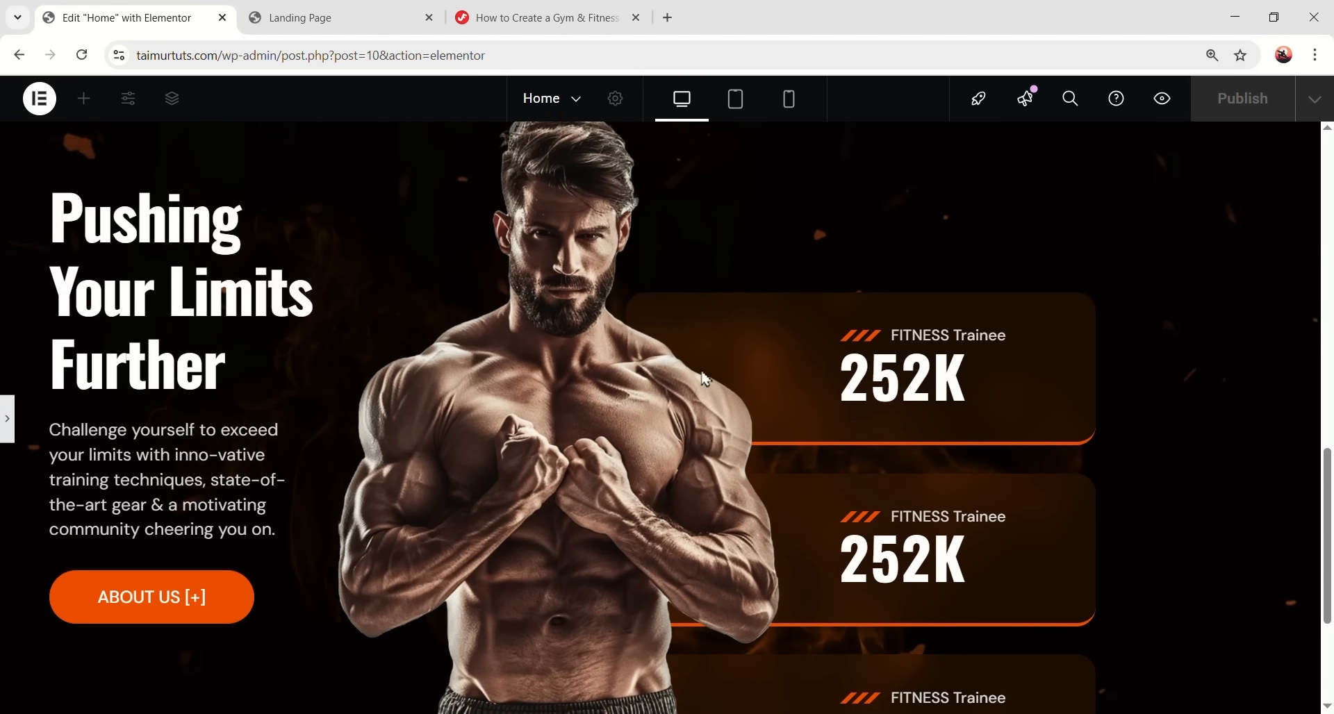
pyautogui.scroll(-1, 721, 387)
pyautogui.scroll(1, 738, 122)
pyautogui.click(735, 100)
# - Give the About Section 20 px right and left padding on tablet
pyautogui.scroll(-2, 775, 383)
pyautogui.scroll(2, 710, 381)
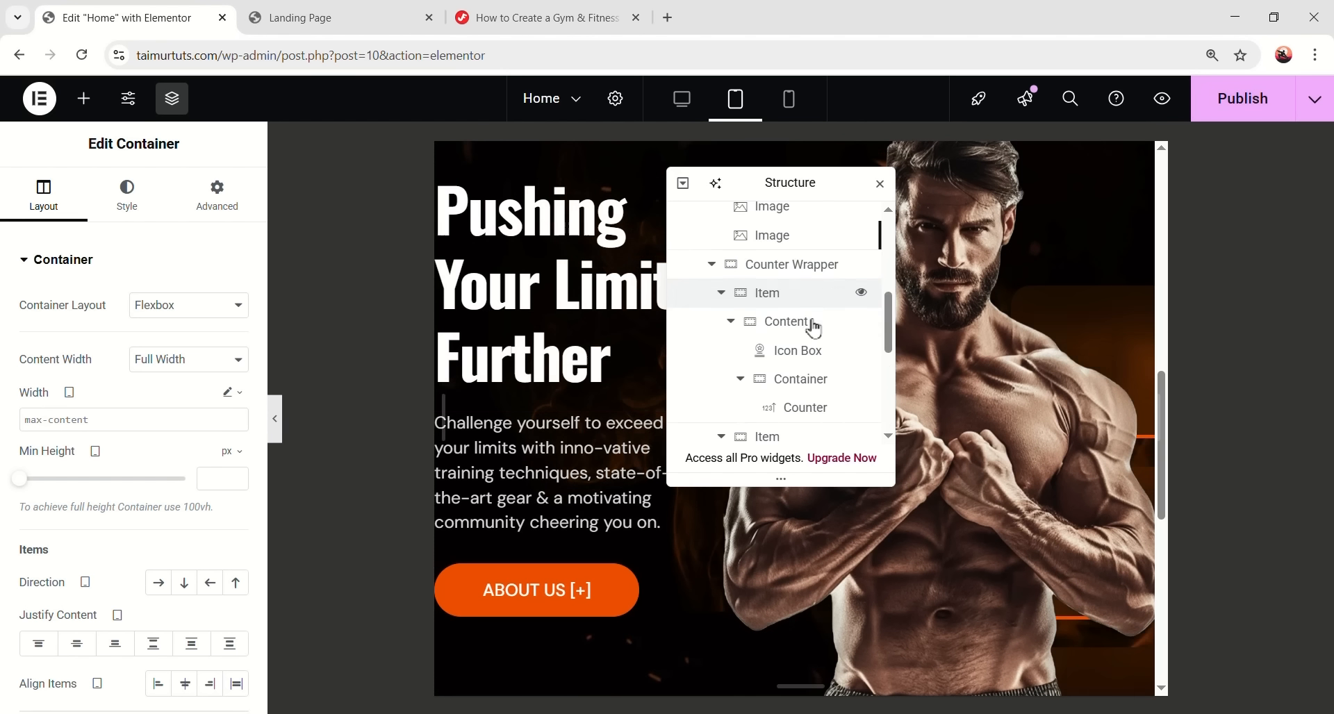
pyautogui.scroll(5, 814, 328)
pyautogui.click(797, 281)
pyautogui.click(218, 198)
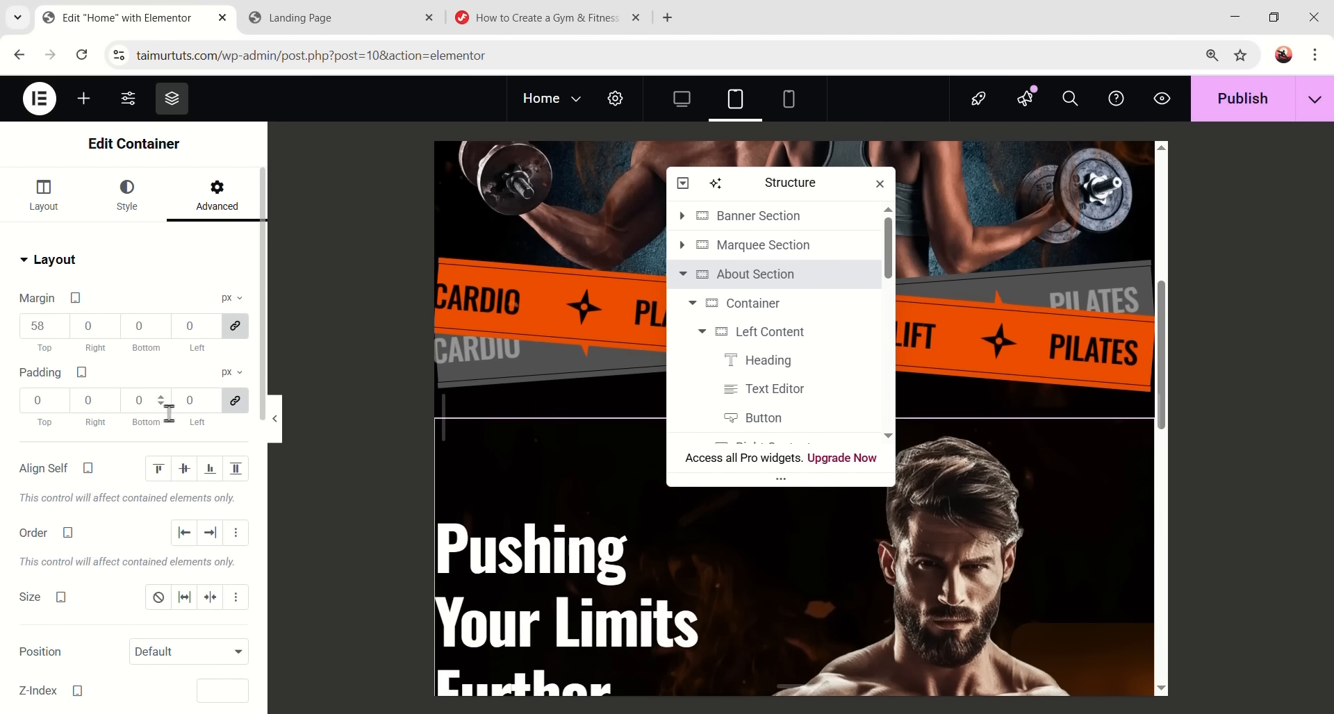
pyautogui.click(234, 400)
pyautogui.doubleClick(100, 406)
pyautogui.write('20')
pyautogui.doubleClick(199, 402)
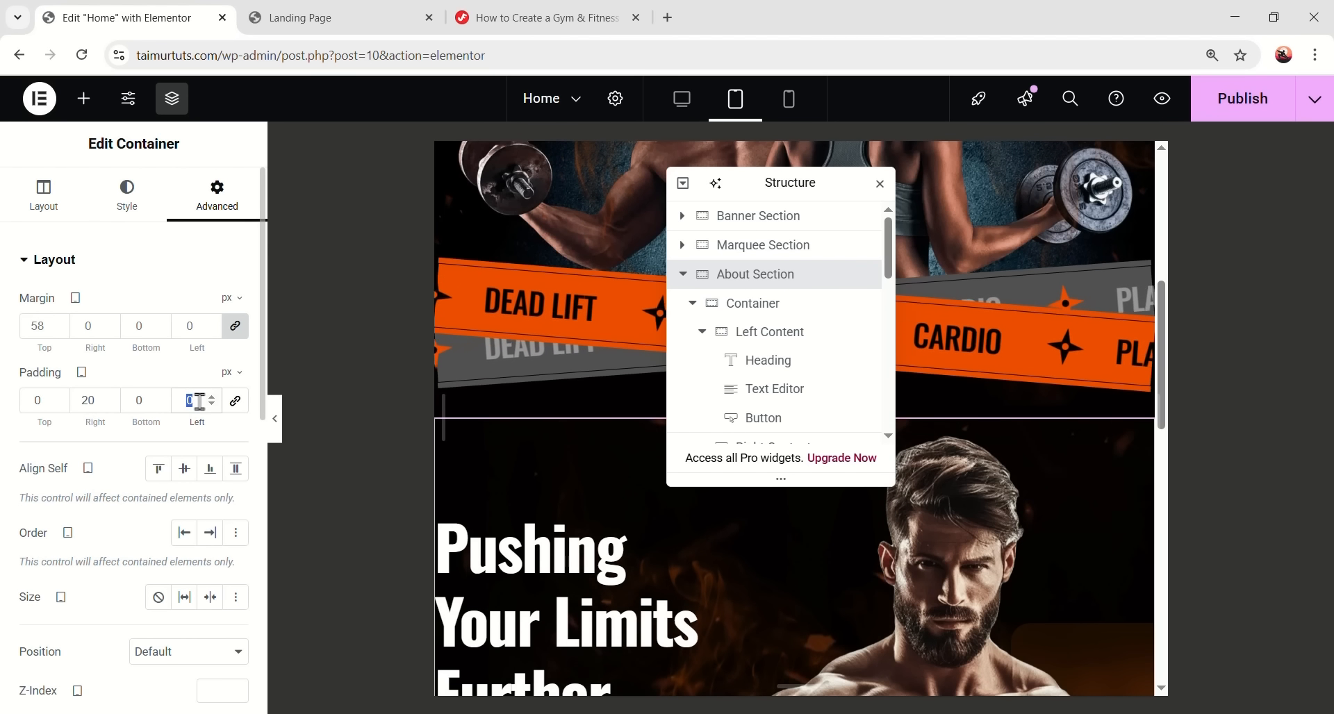
pyautogui.write('20')
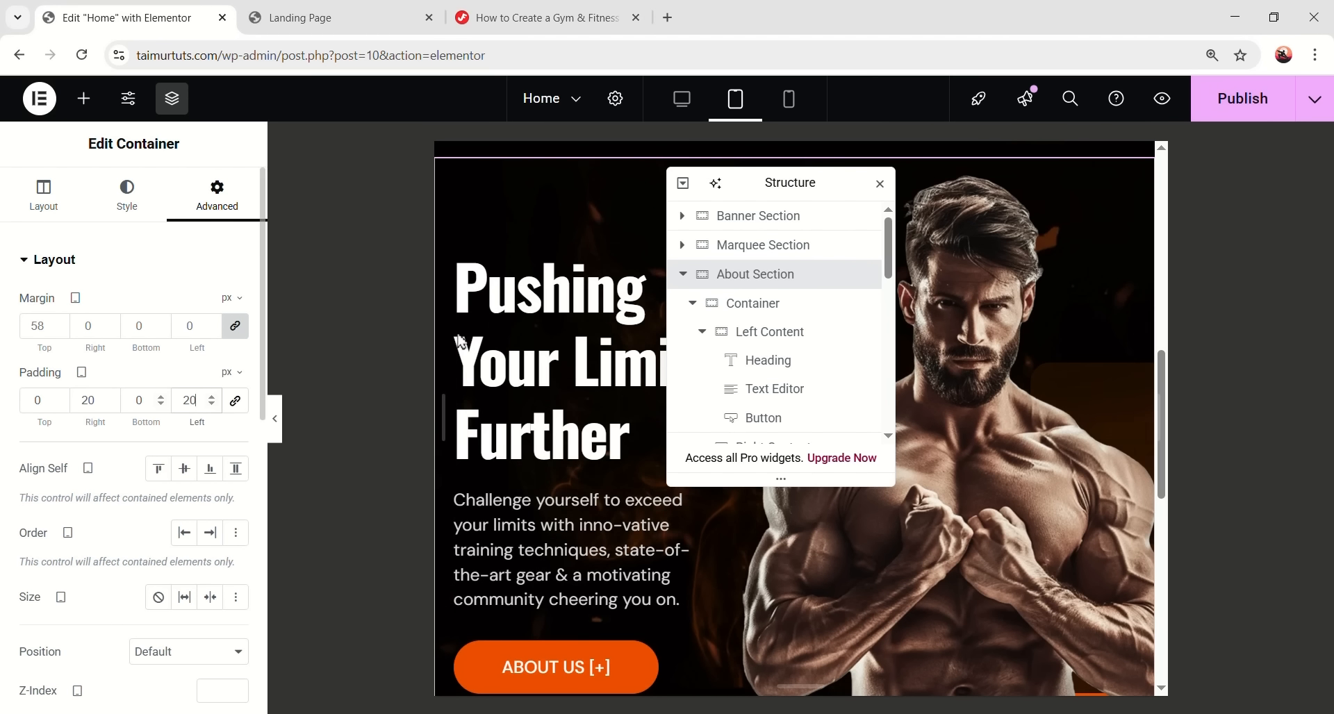
# - Enable Wrap on the About Section's inner container
pyautogui.click(738, 301)
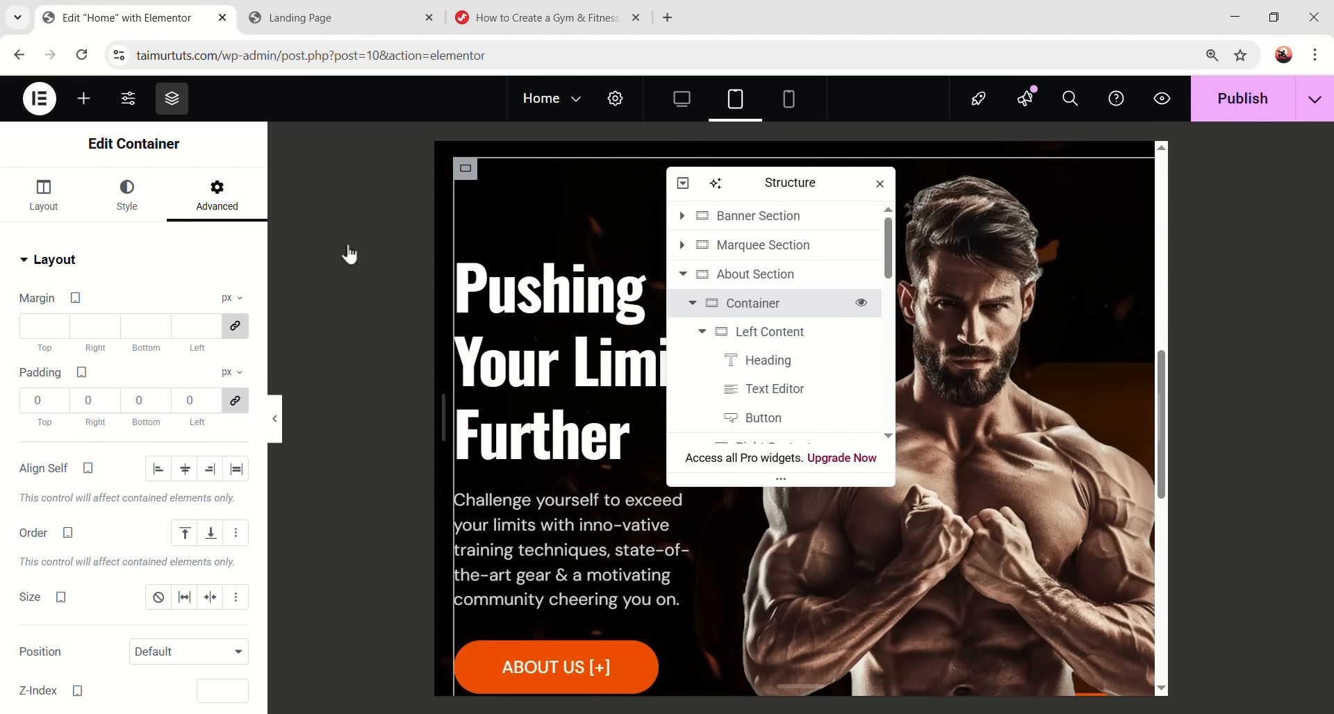
pyautogui.click(43, 198)
pyautogui.scroll(-5, 185, 486)
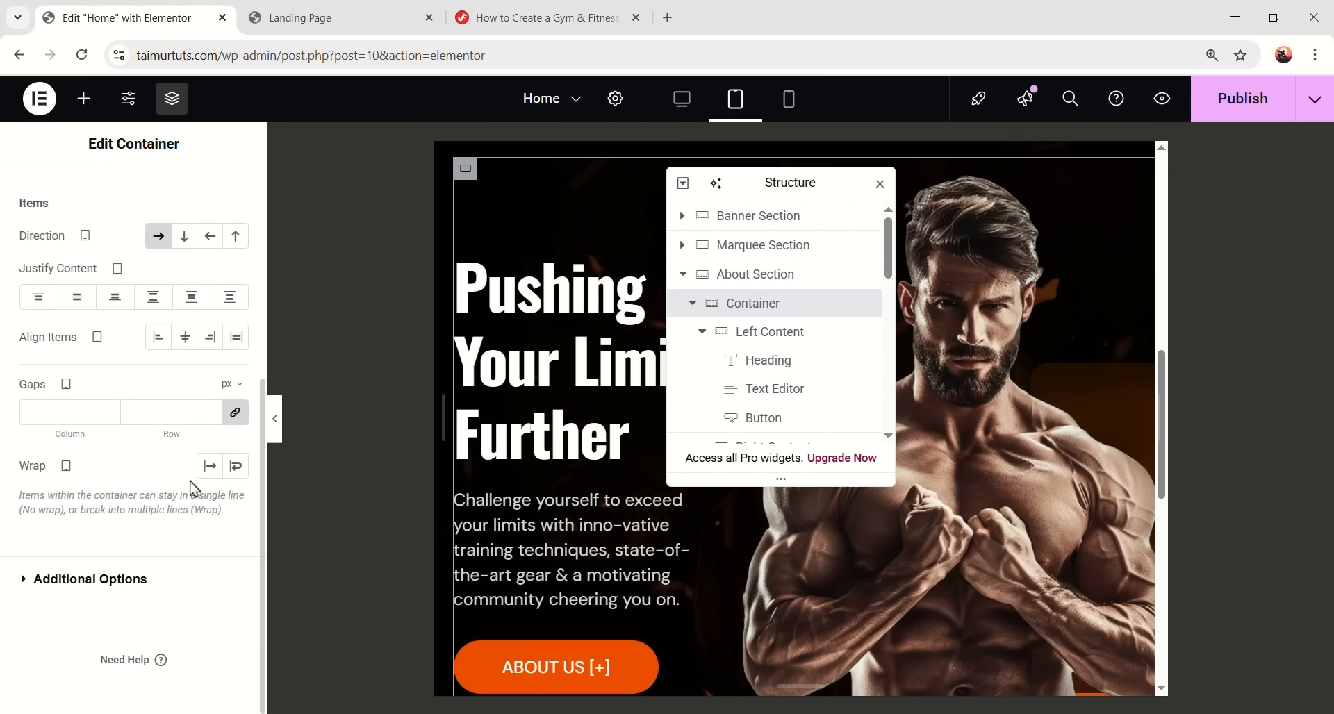
pyautogui.click(240, 467)
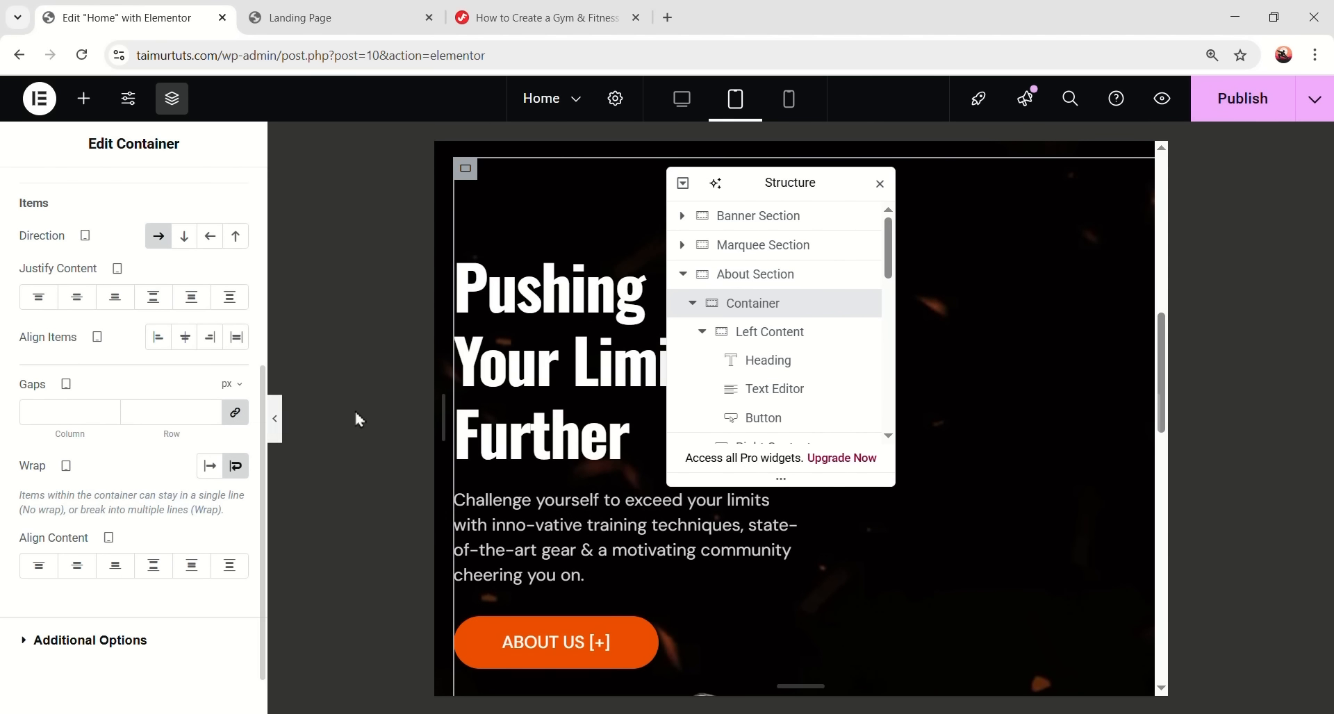
pyautogui.moveTo(771, 187); pyautogui.dragTo(1062, 158)
pyautogui.scroll(-5, 706, 348)
pyautogui.scroll(-3, 902, 396)
pyautogui.scroll(3, 757, 455)
pyautogui.scroll(-1, 752, 492)
# - Set the Left Content column width to 100% and centre its items
pyautogui.click(681, 475)
pyautogui.scroll(5, 681, 475)
pyautogui.scroll(3, 646, 424)
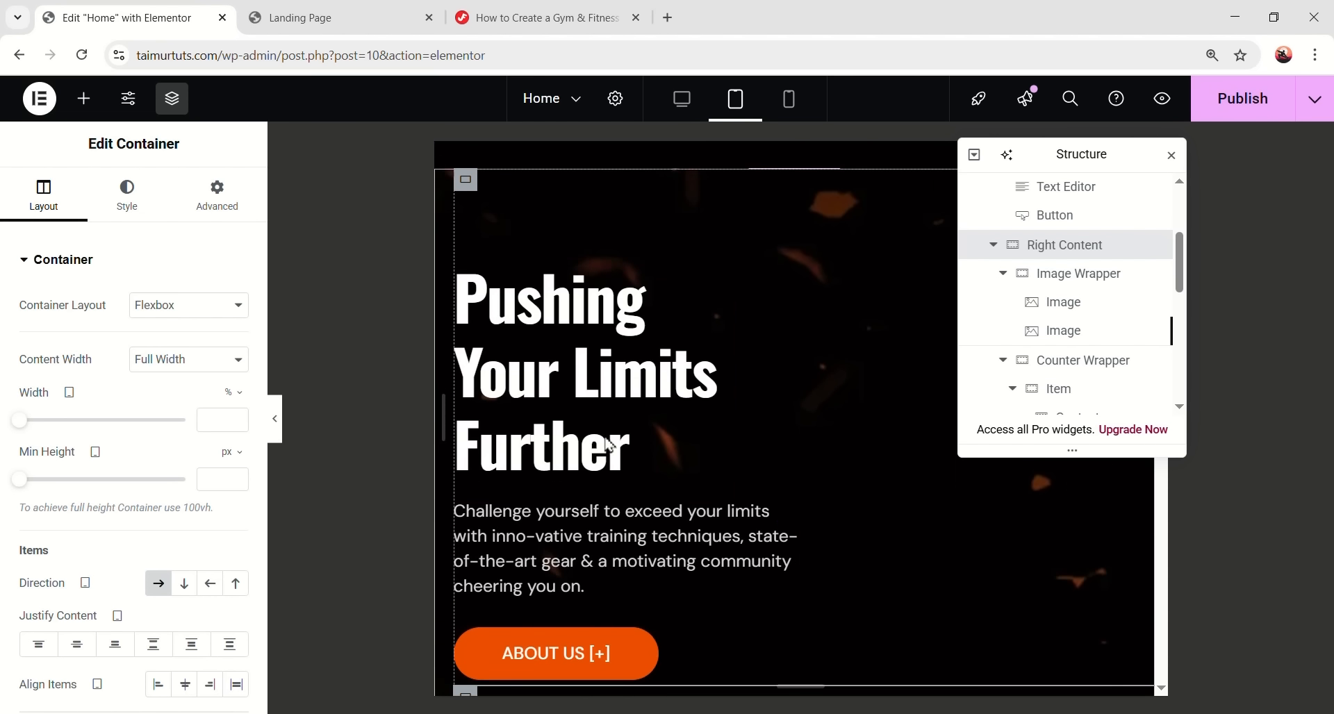
pyautogui.scroll(-1, 705, 497)
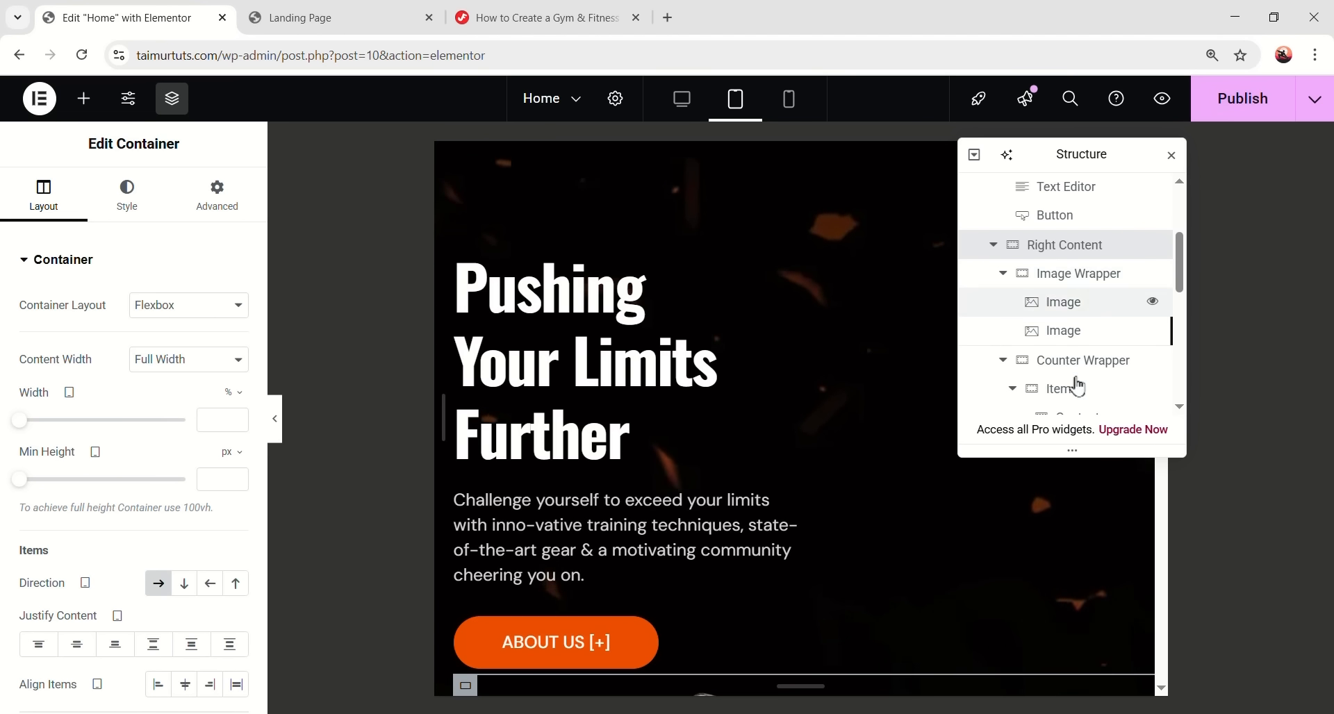
pyautogui.scroll(3, 1073, 361)
pyautogui.click(1014, 304)
pyautogui.click(216, 196)
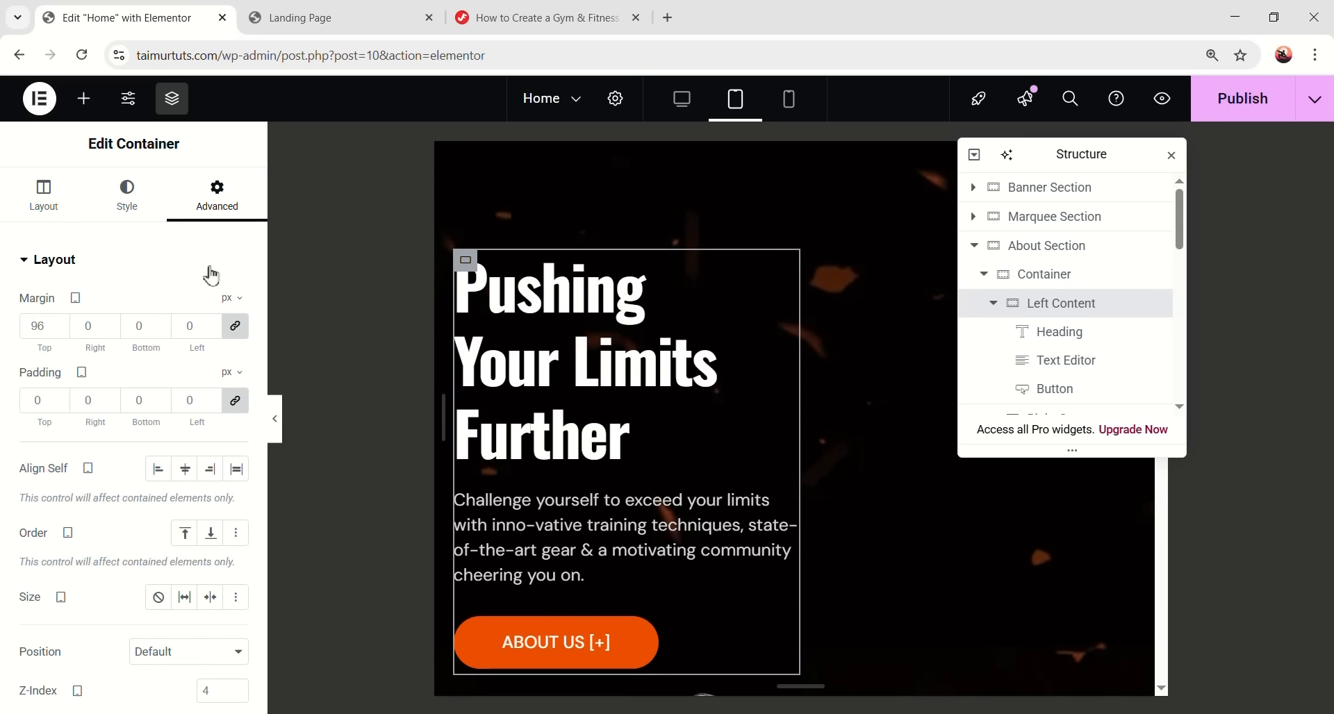
pyautogui.click(50, 198)
pyautogui.doubleClick(215, 419)
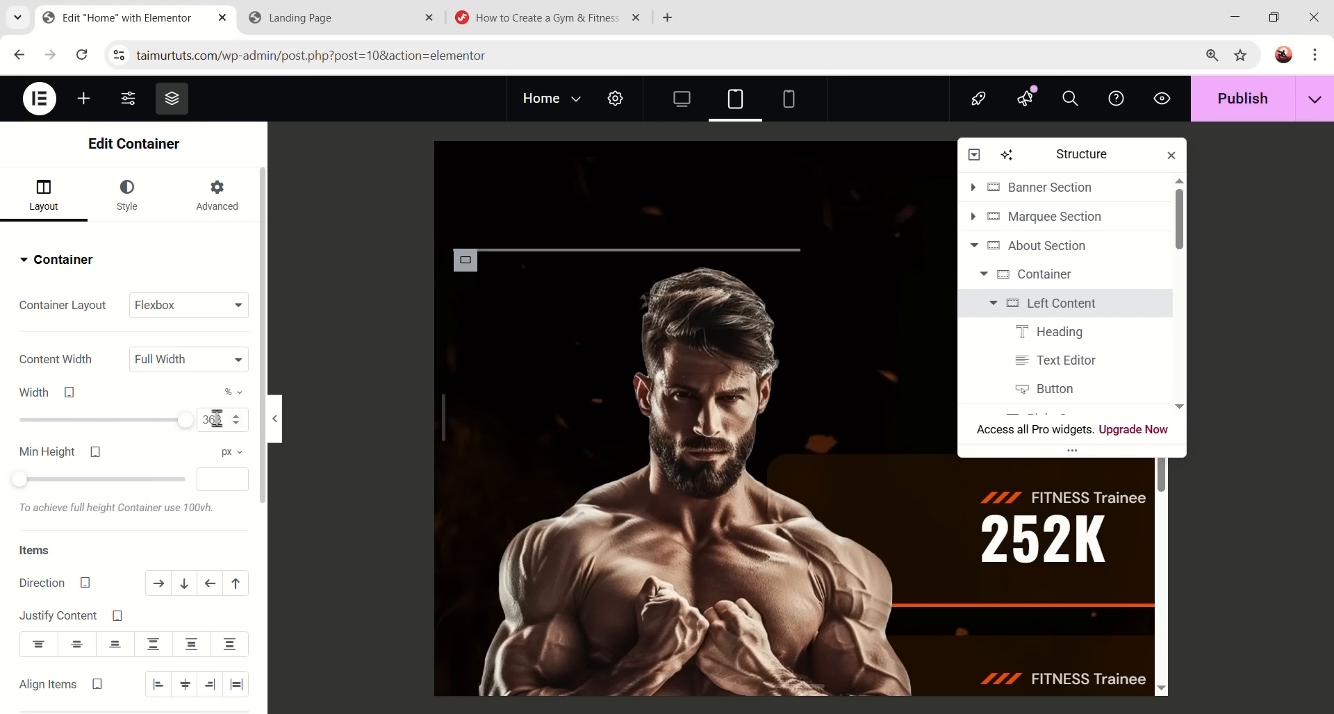
pyautogui.write('100')
pyautogui.scroll(-1, 149, 505)
pyautogui.scroll(-1, 150, 504)
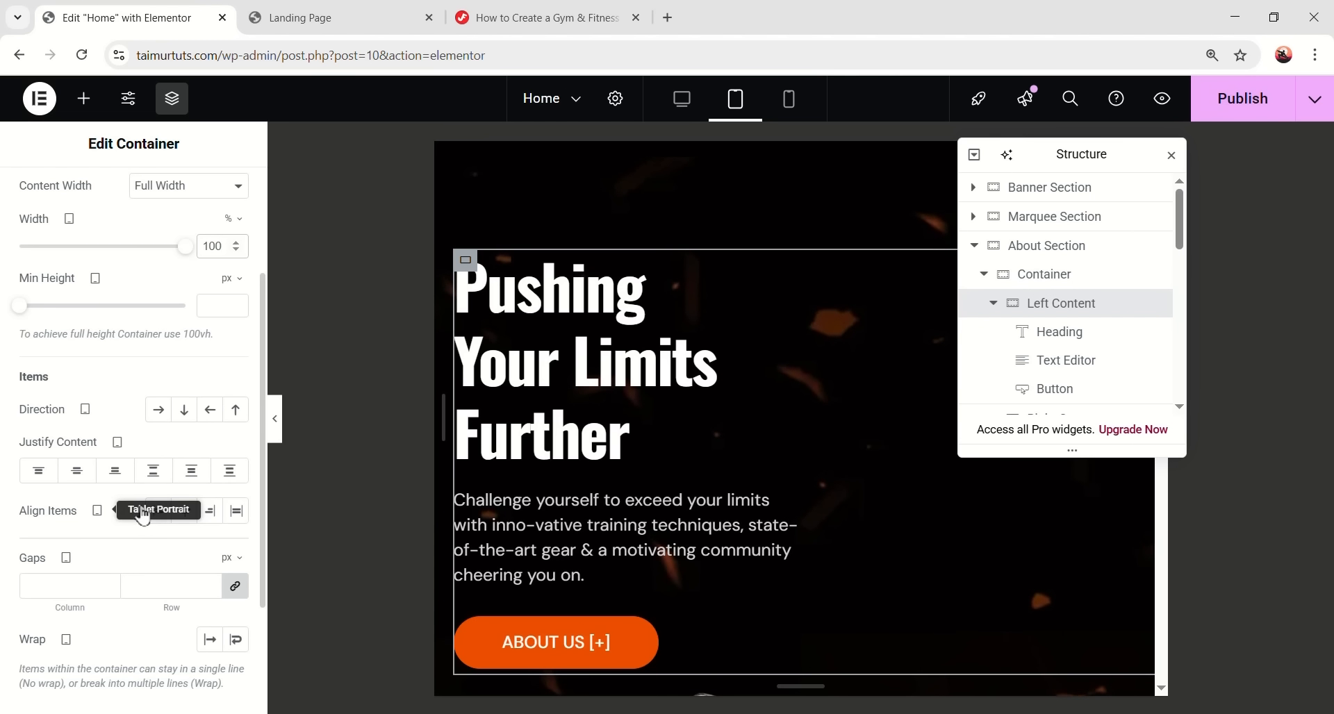
pyautogui.click(185, 514)
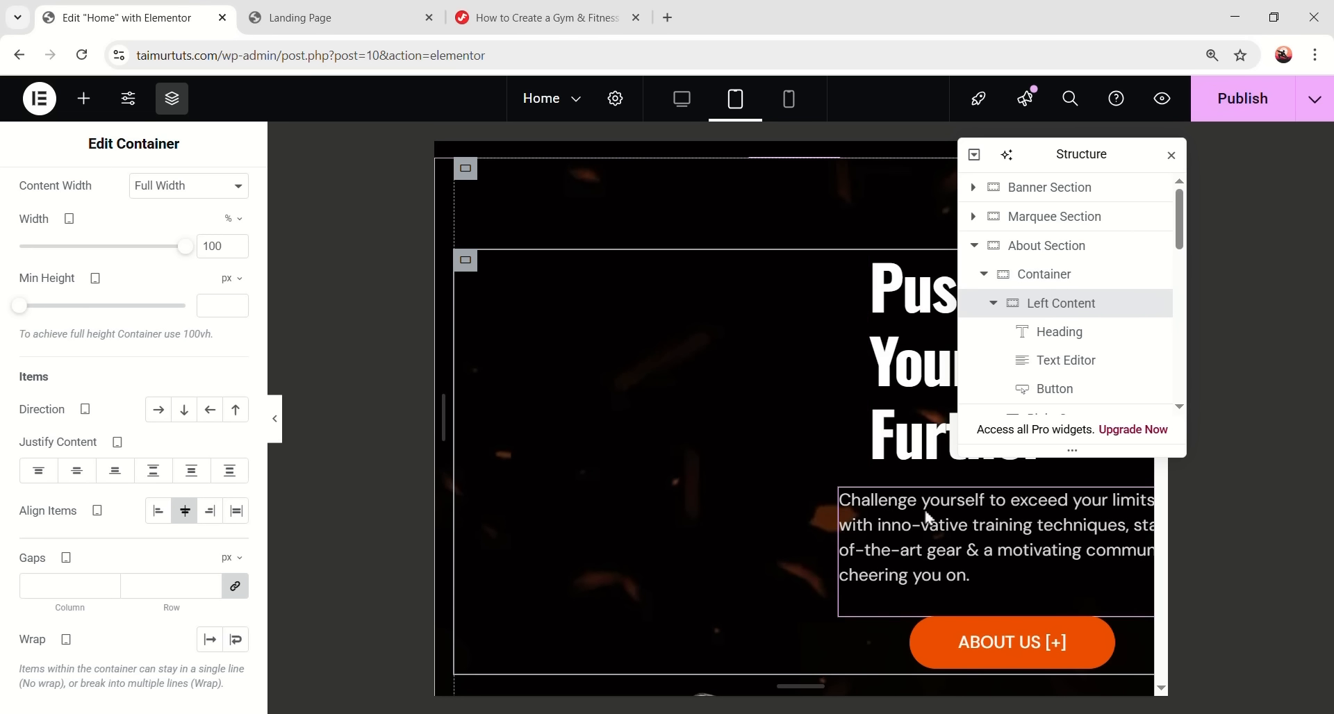
# - Give the Left Content column a 40 px top margin
pyautogui.scroll(2, 240, 447)
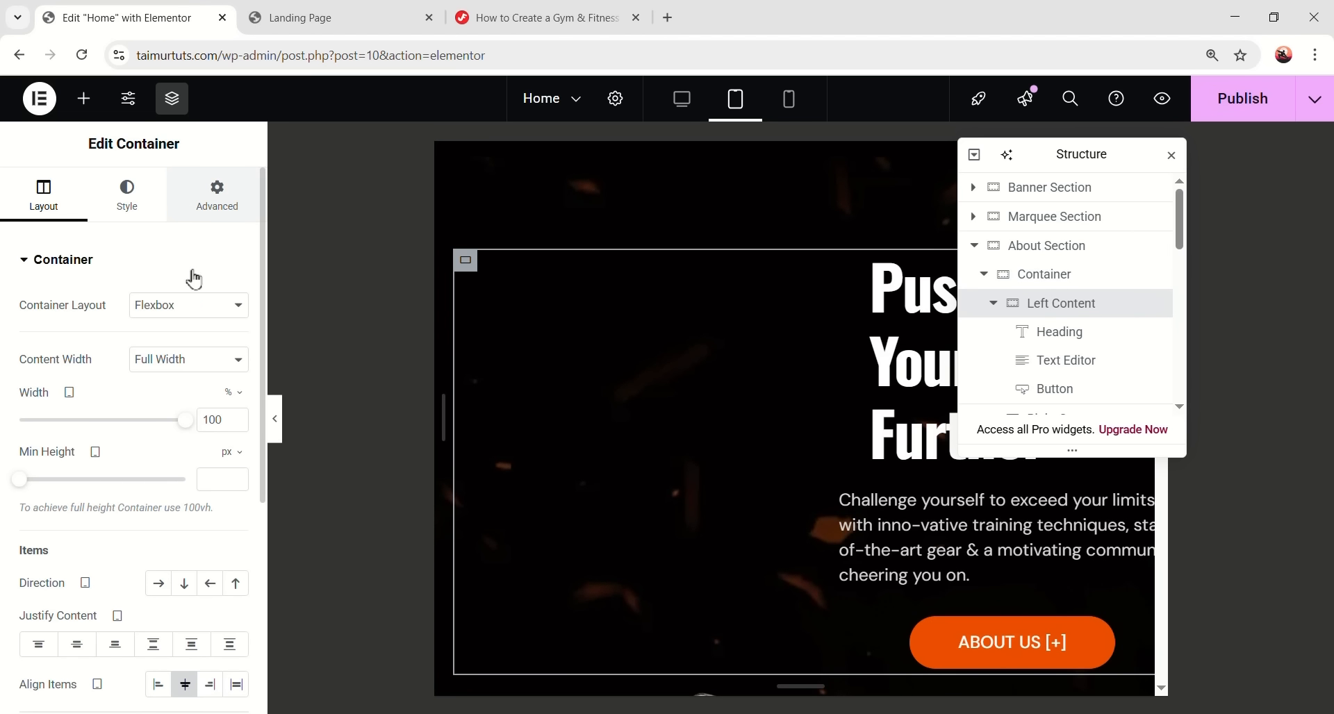
pyautogui.click(234, 209)
pyautogui.doubleClick(36, 325)
pyautogui.write('0')
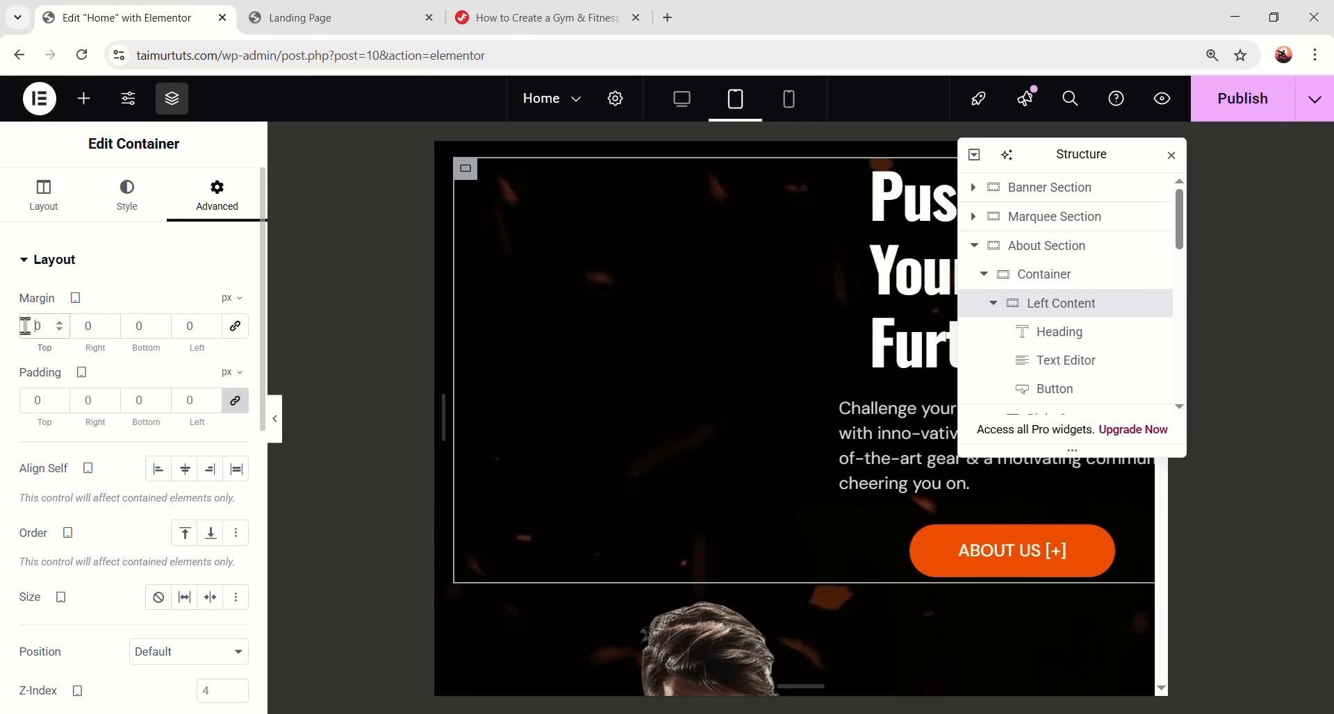
pyautogui.write('4')
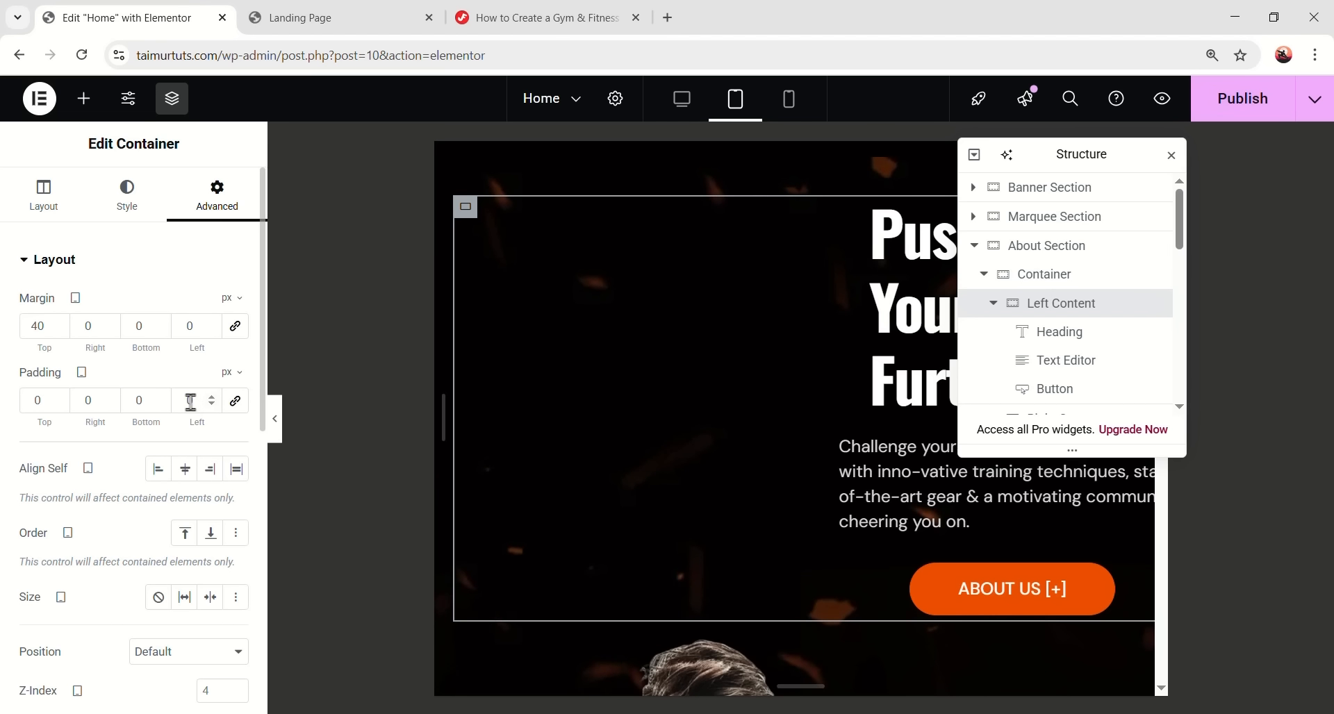
pyautogui.write('40')
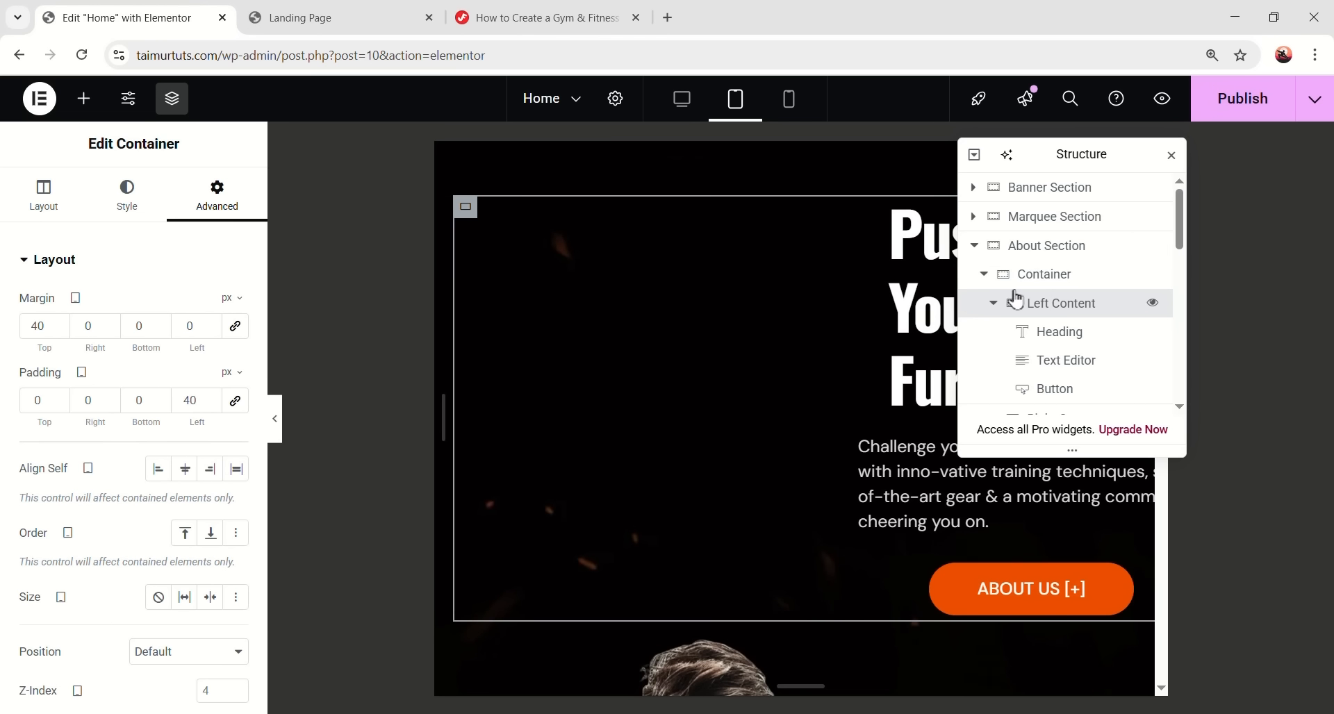
# - Set the About Section's outer container width to 100%
pyautogui.click(1087, 284)
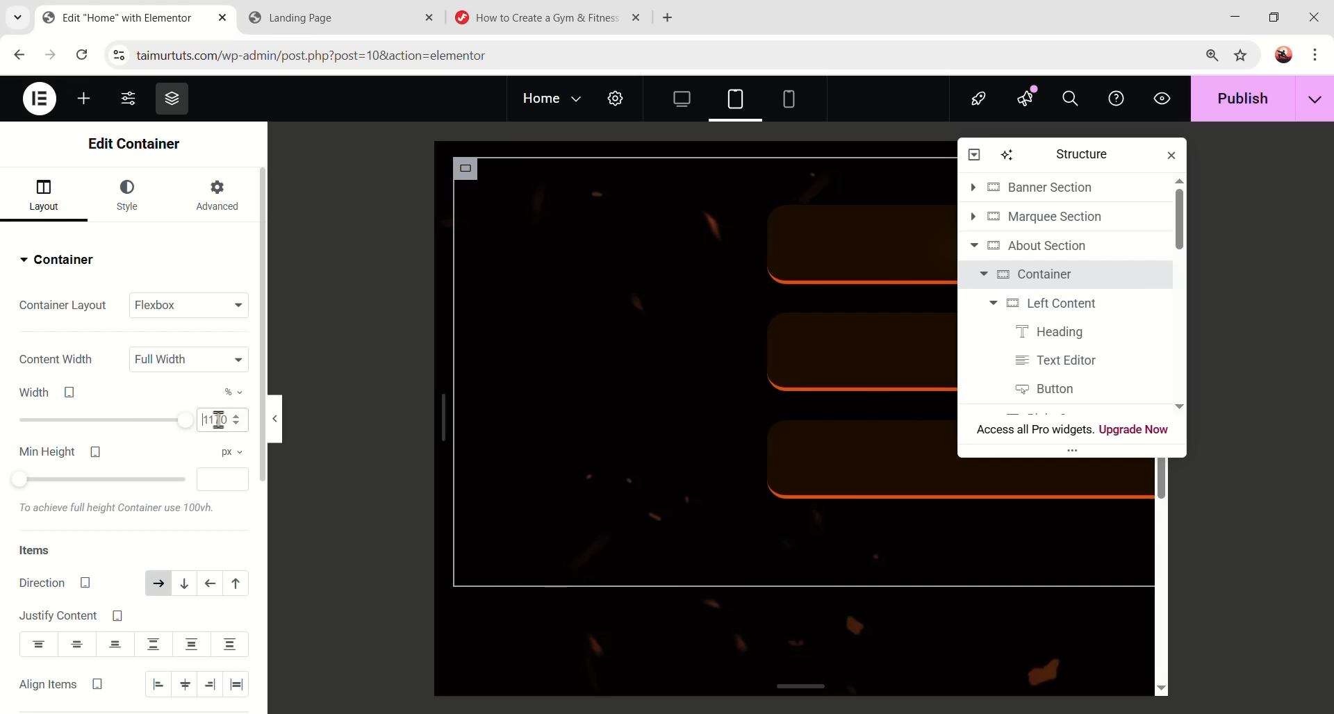
pyautogui.click(219, 420)
pyautogui.write('100')
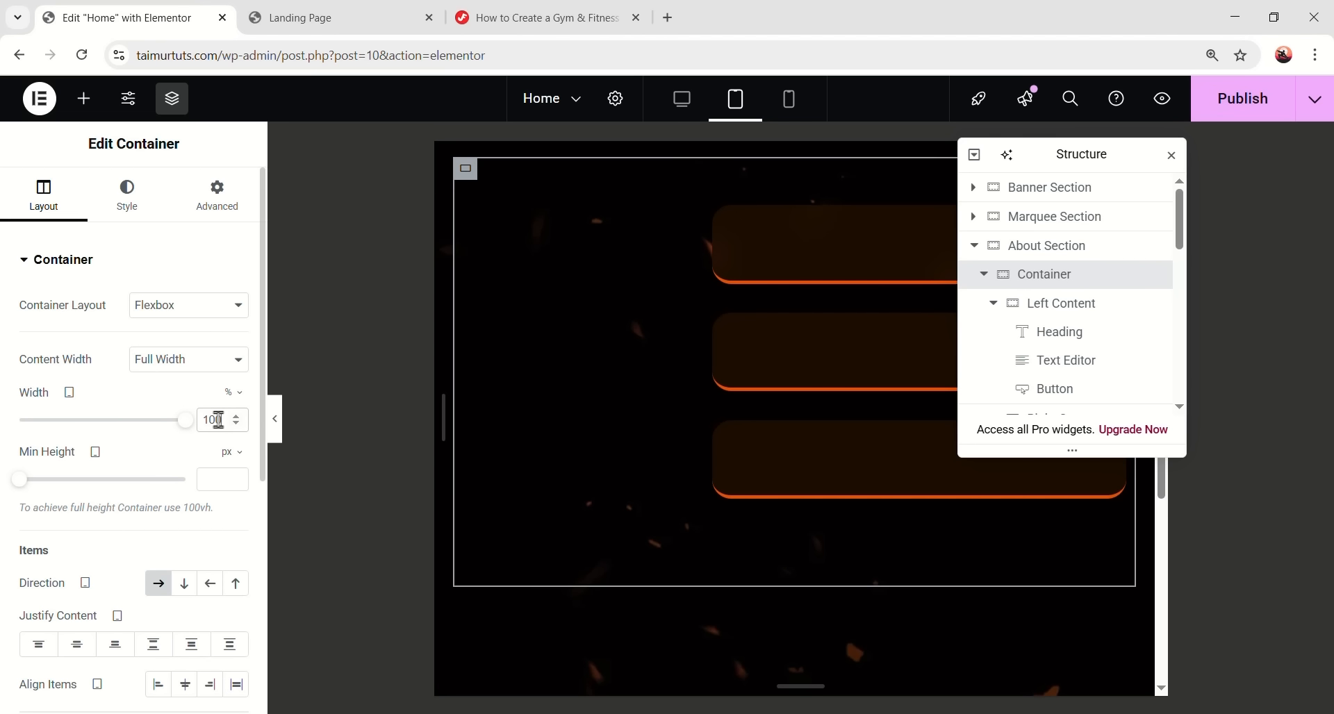
pyautogui.scroll(-4, 649, 214)
pyautogui.scroll(4, 774, 467)
pyautogui.scroll(-3, 775, 467)
pyautogui.scroll(4, 774, 467)
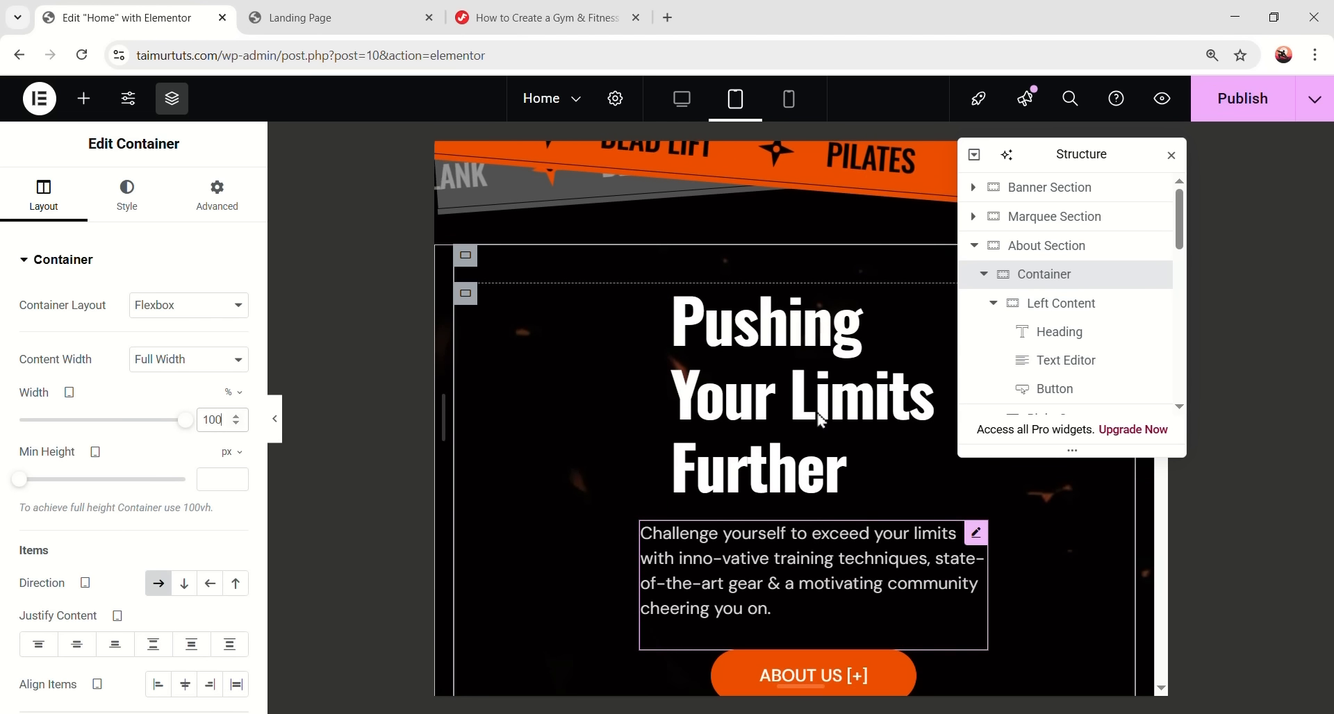
# - Widen the heading and paragraph to fit two lines, centring the paragraph text
pyautogui.click(826, 395)
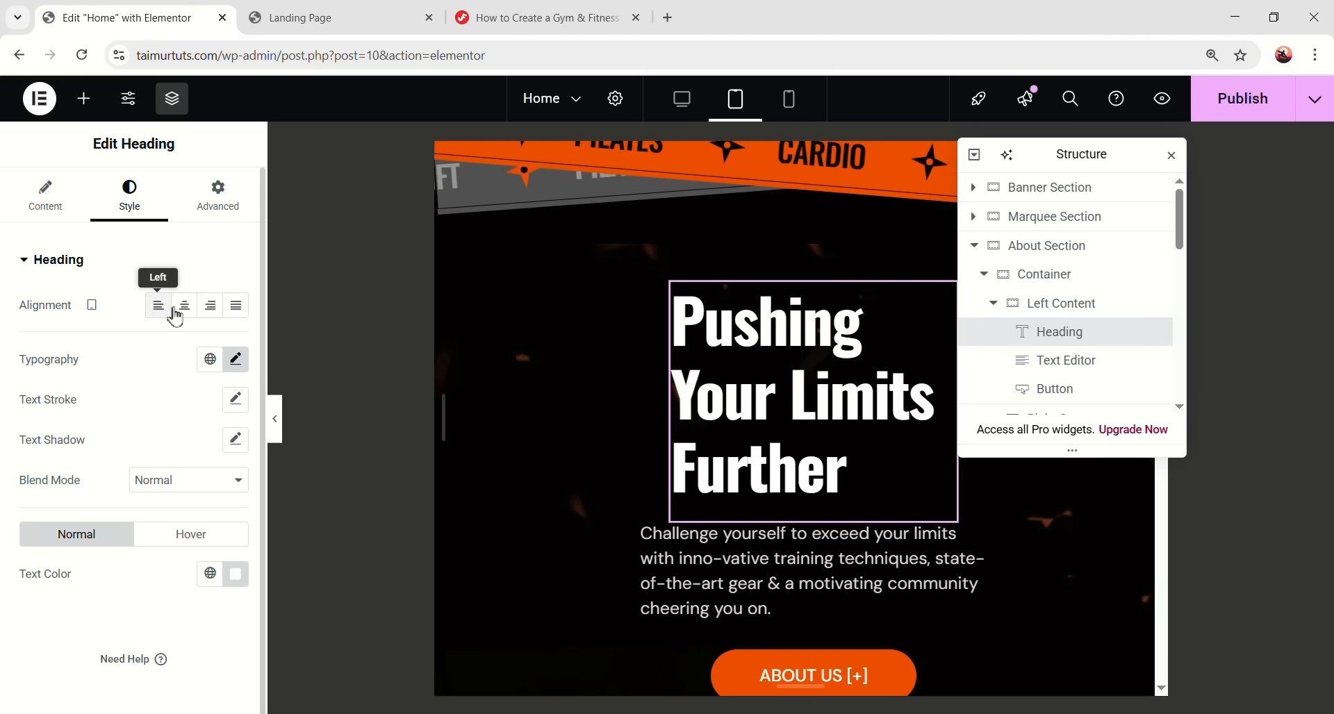
pyautogui.click(218, 194)
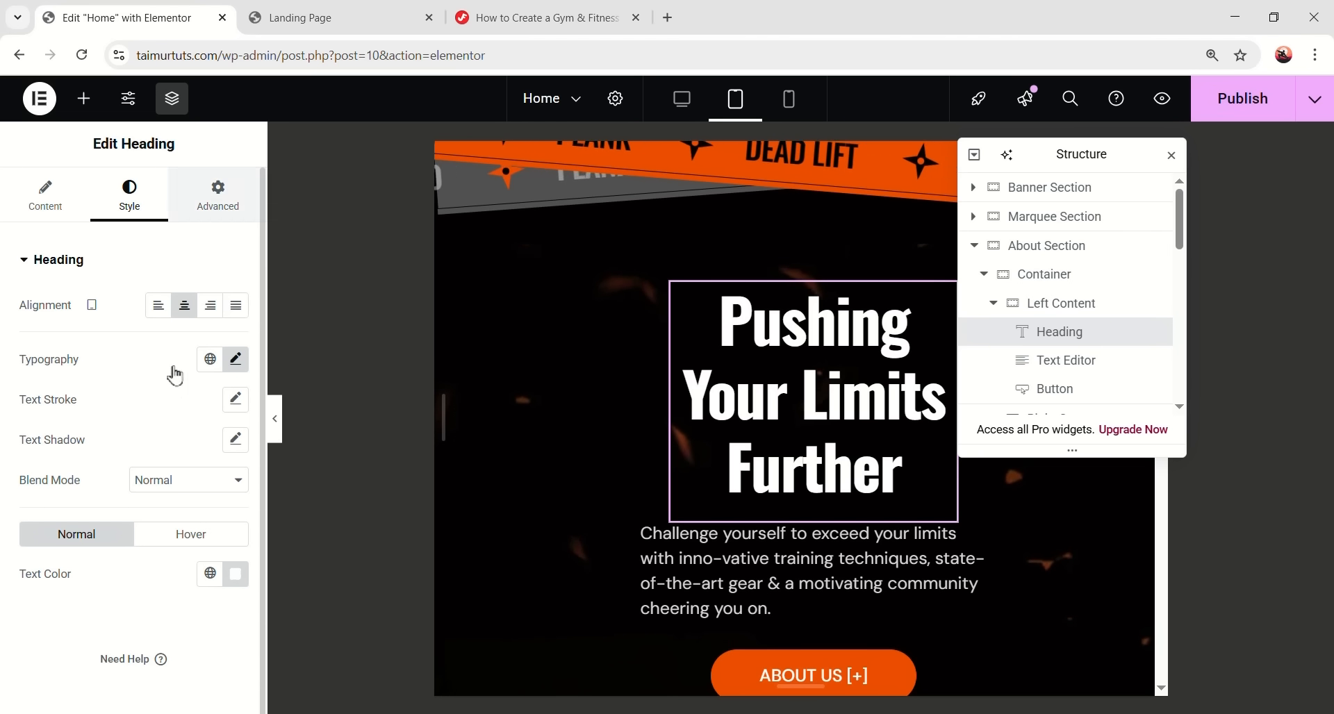
pyautogui.moveTo(74, 516)
pyautogui.mouseDown()
pyautogui.moveTo(105, 518)
pyautogui.moveTo(91, 517)
pyautogui.mouseUp()
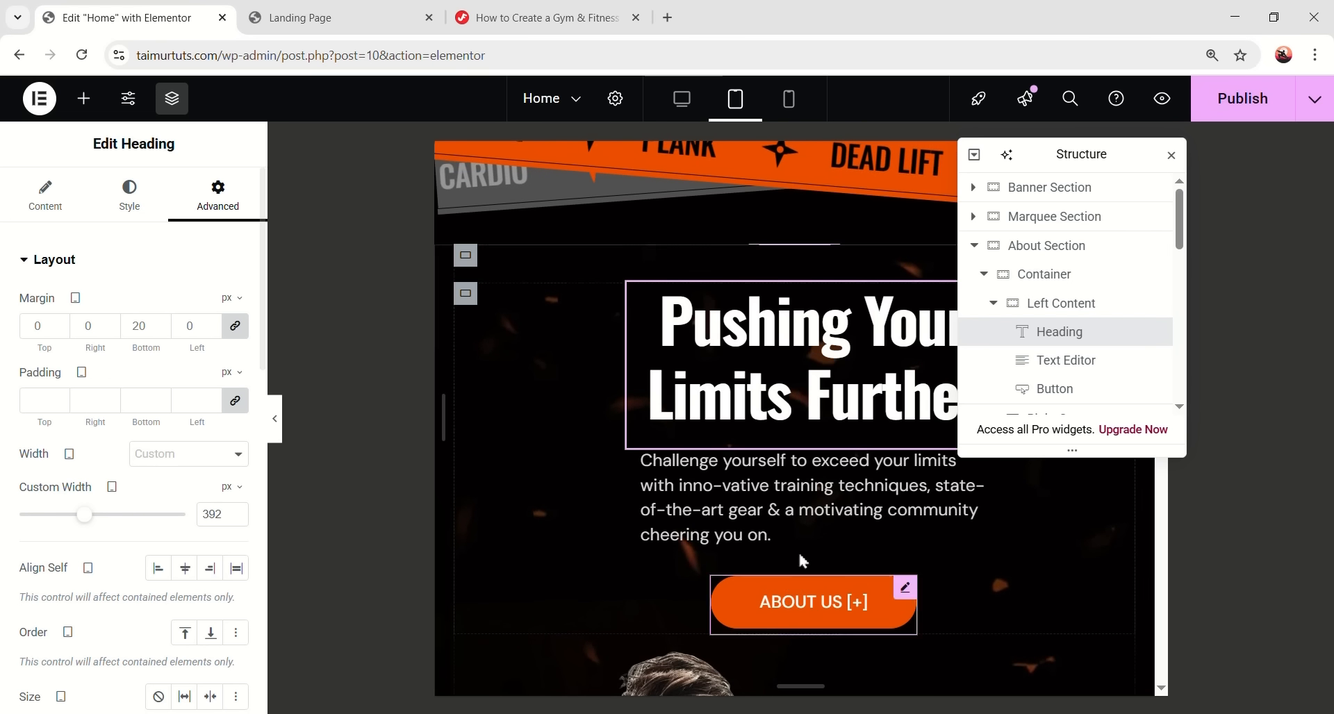
pyautogui.click(148, 202)
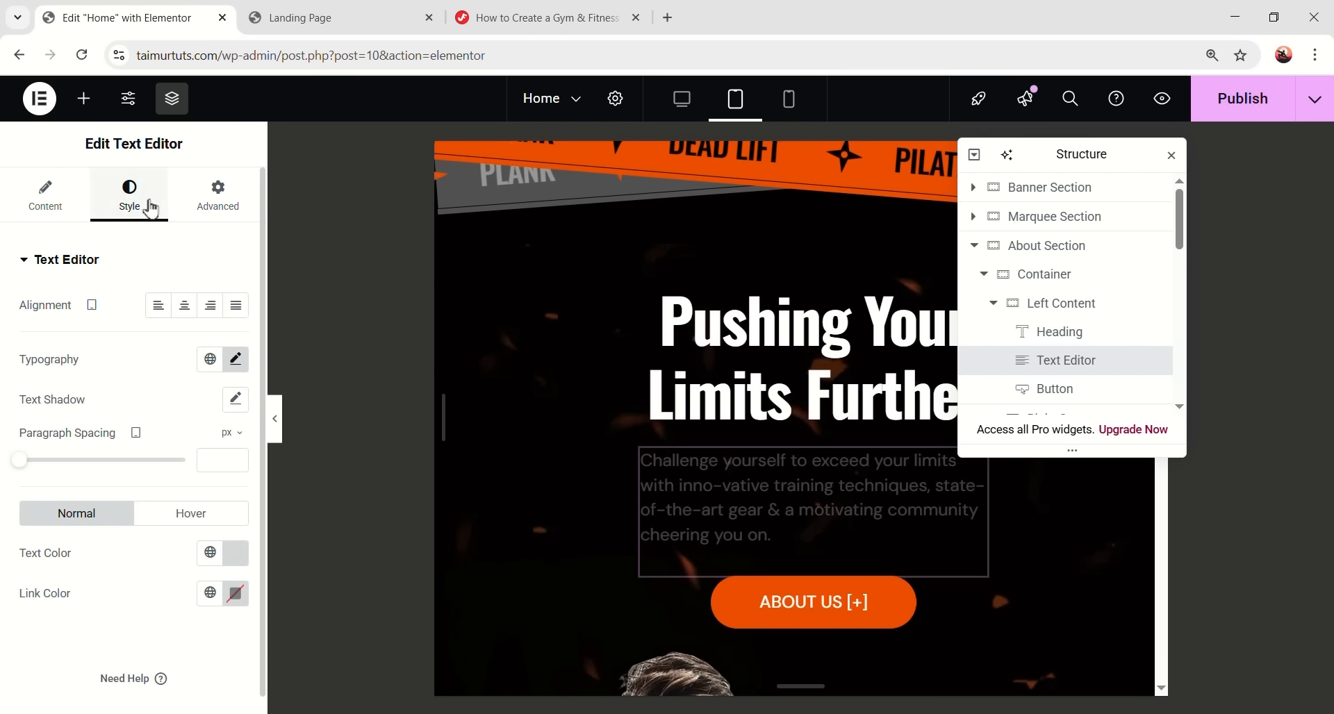
pyautogui.click(185, 306)
pyautogui.click(238, 201)
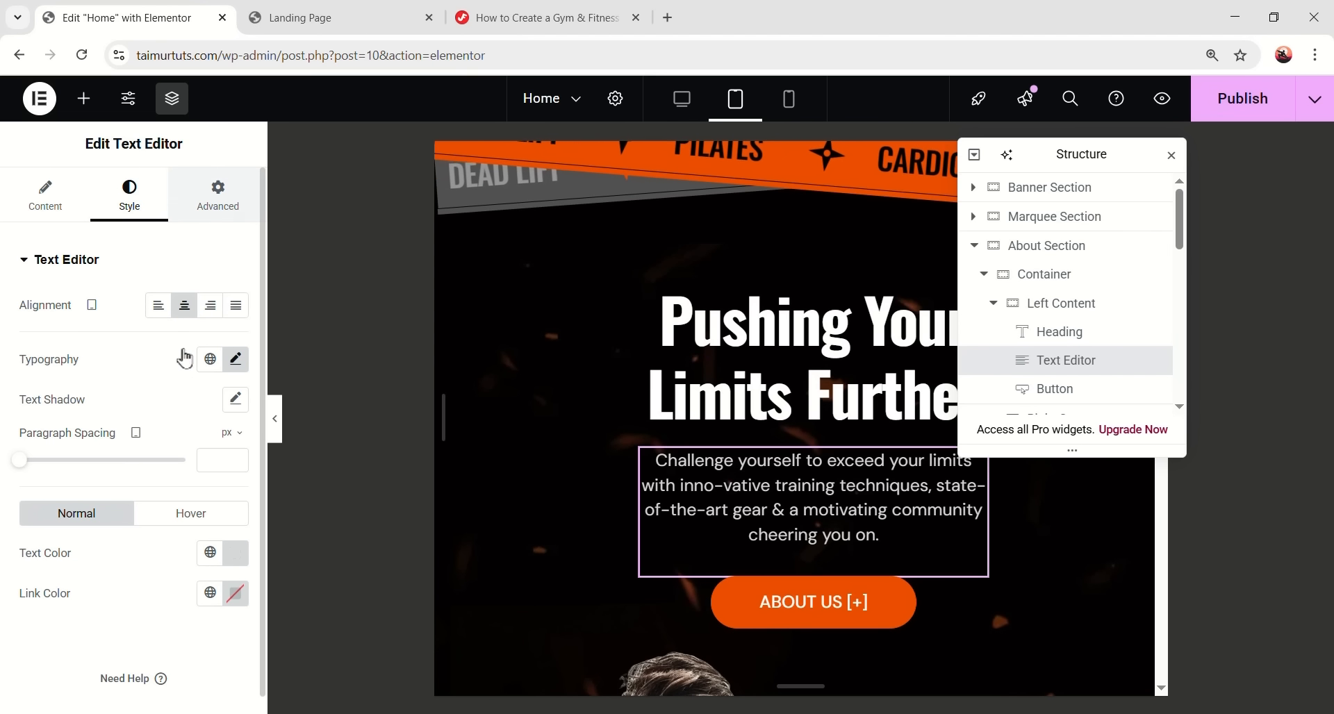
pyautogui.moveTo(89, 530); pyautogui.dragTo(133, 532)
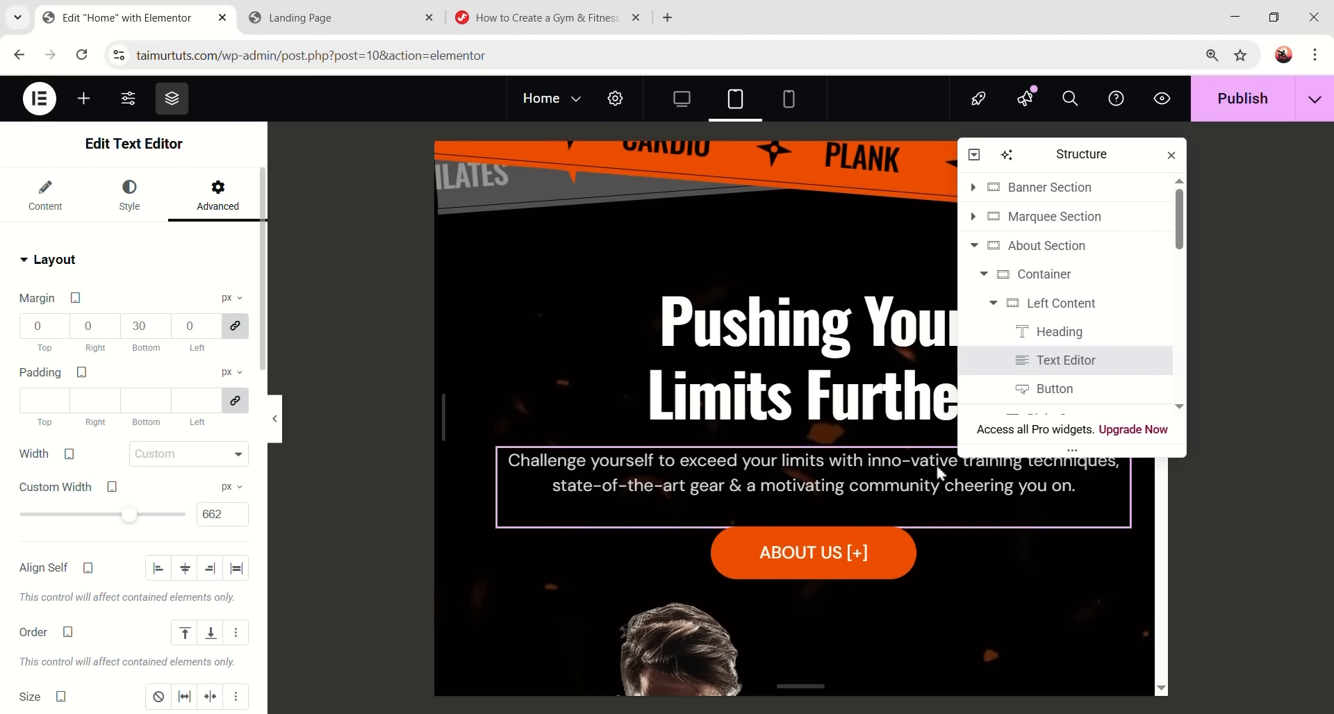
# - Move the Navigator aside, review the layout, and preview at mobile phone width
pyautogui.moveTo(1103, 159); pyautogui.dragTo(1214, 260)
pyautogui.scroll(-5, 945, 379)
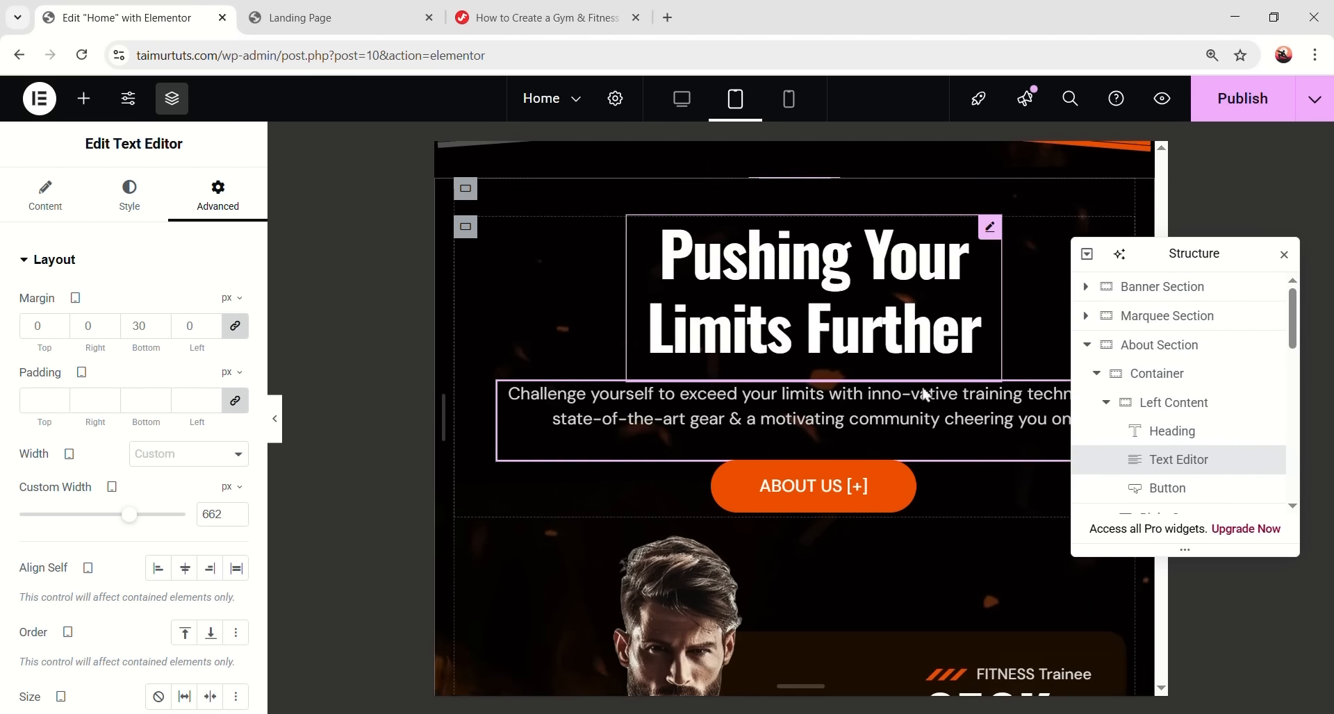
pyautogui.scroll(5, 875, 447)
pyautogui.scroll(-5, 875, 446)
pyautogui.scroll(-3, 874, 447)
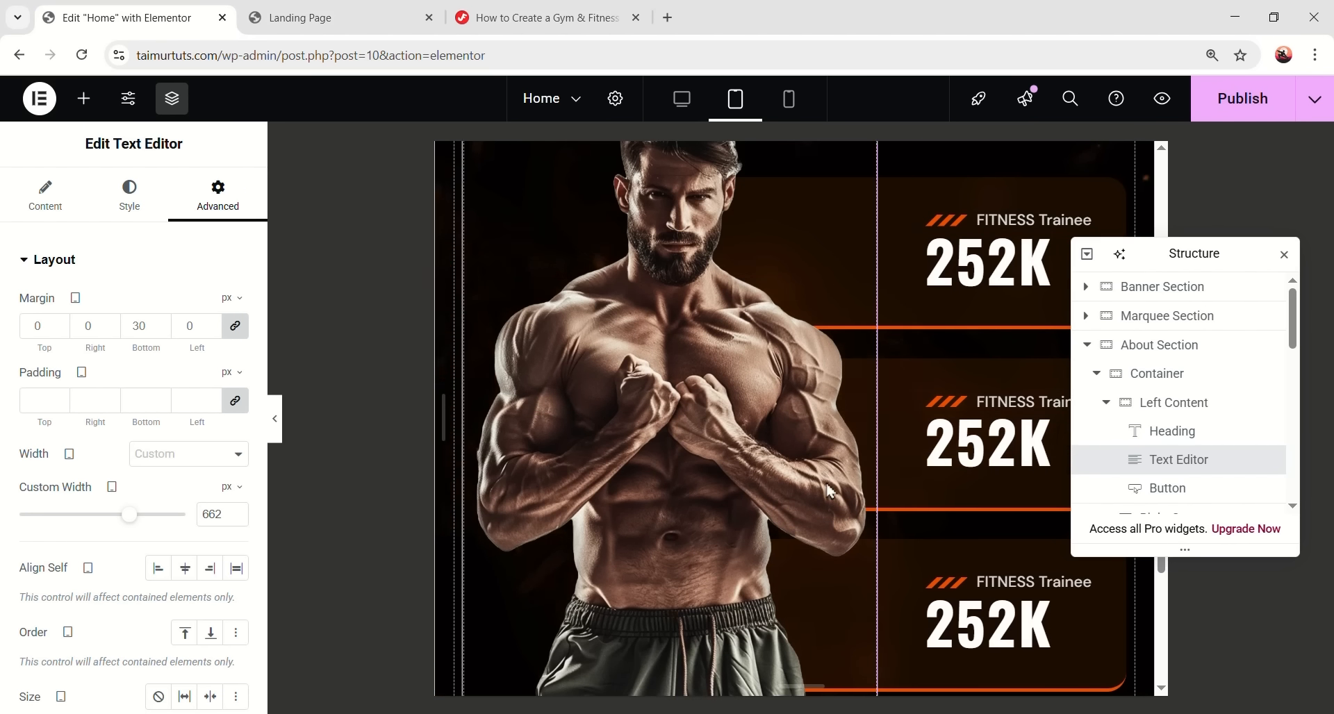
pyautogui.scroll(3, 805, 445)
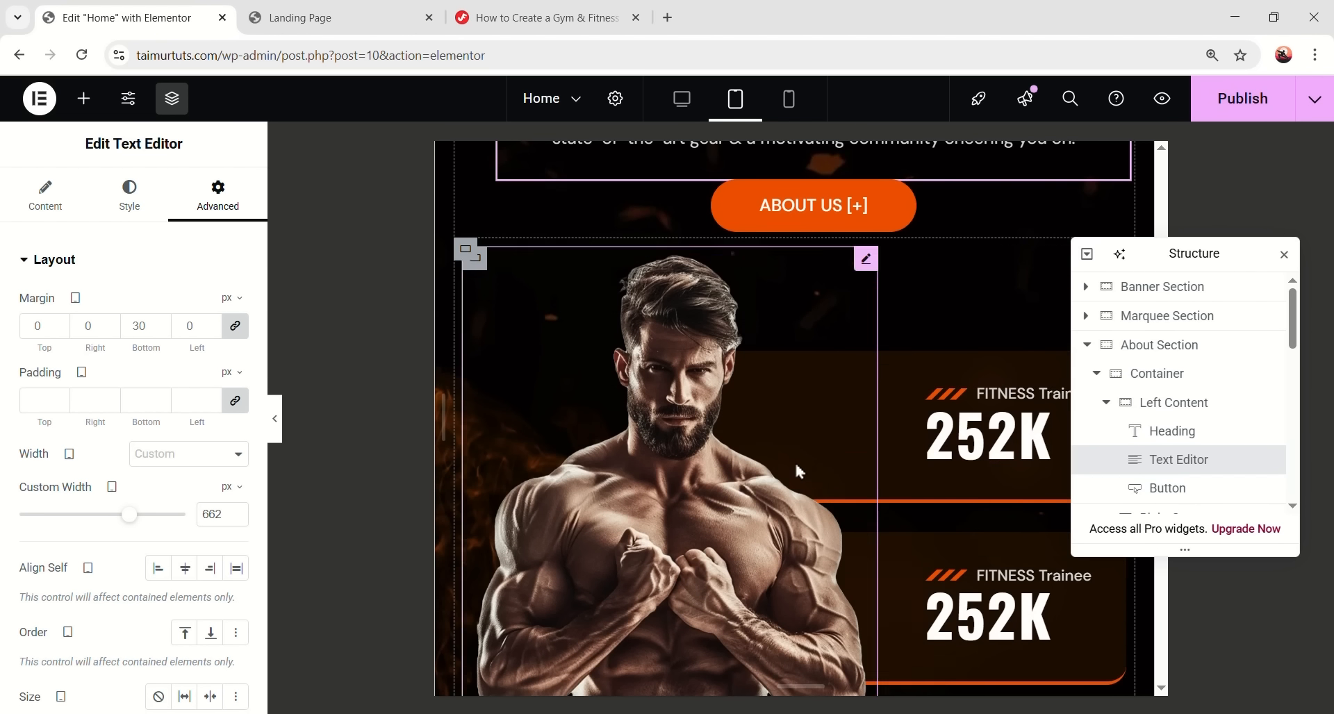
pyautogui.scroll(1, 785, 452)
pyautogui.scroll(-5, 712, 303)
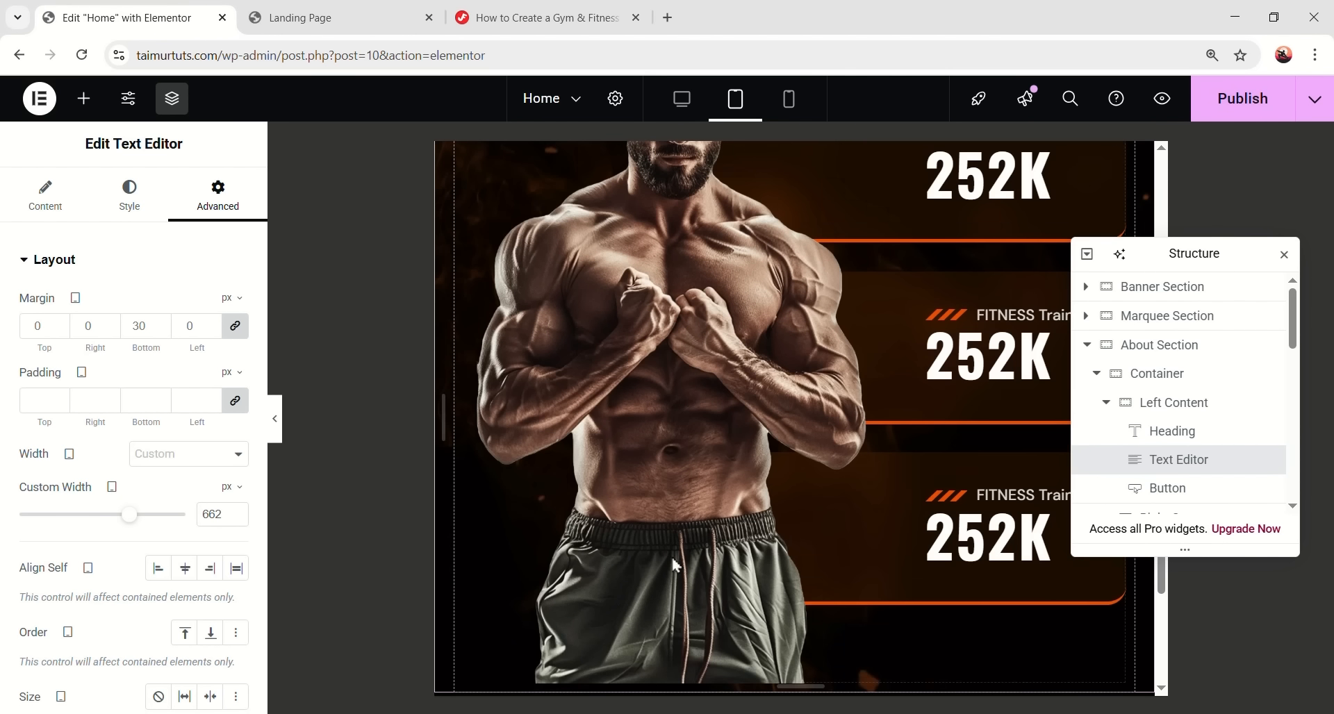
pyautogui.scroll(10, 972, 434)
pyautogui.scroll(-3, 912, 435)
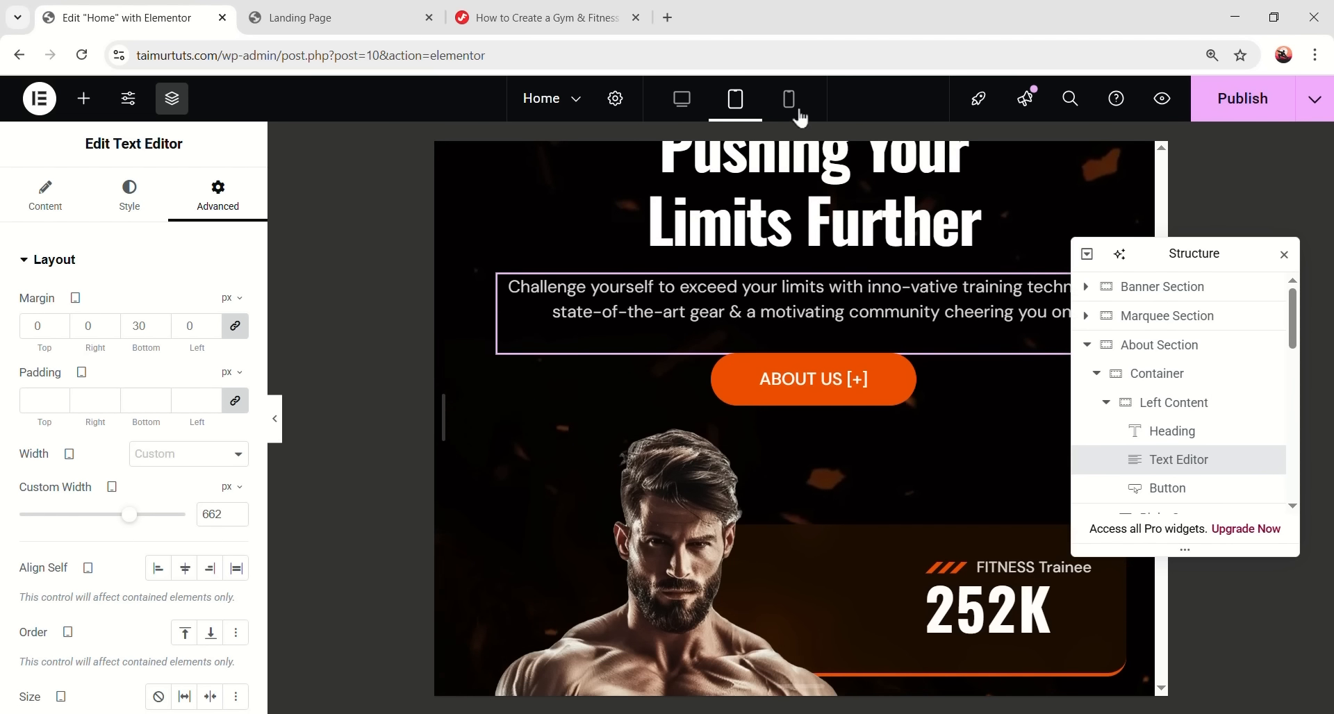
pyautogui.click(790, 99)
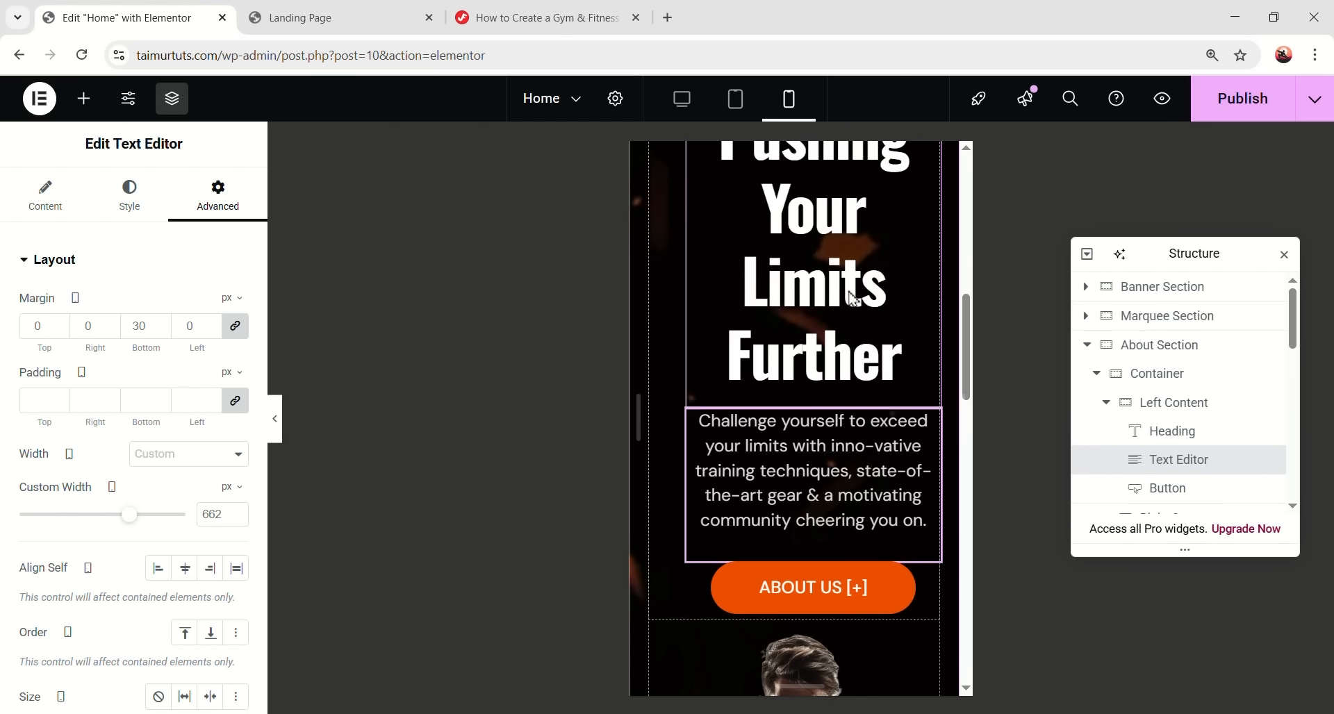
pyautogui.scroll(3, 855, 361)
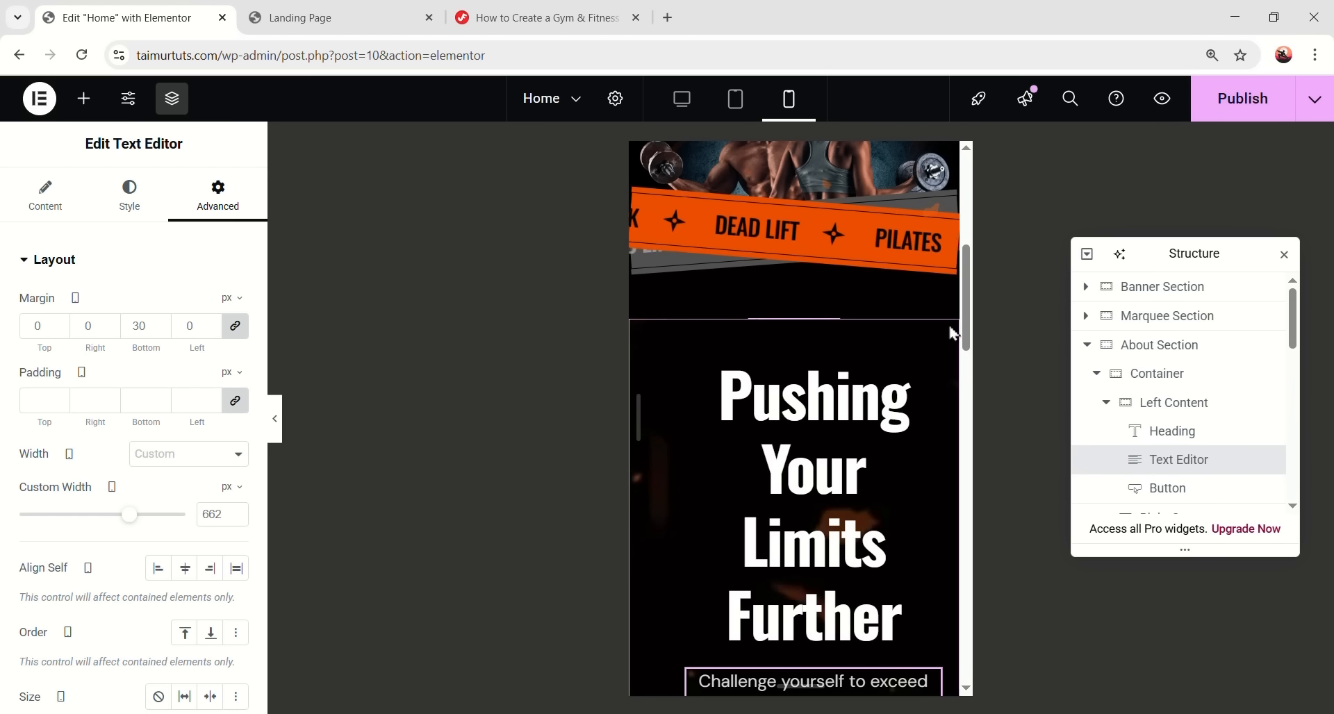
# - Set Left Content's left padding to 0 and its top margin to 60 px on mobile
pyautogui.scroll(-5, 762, 375)
pyautogui.scroll(4, 1093, 410)
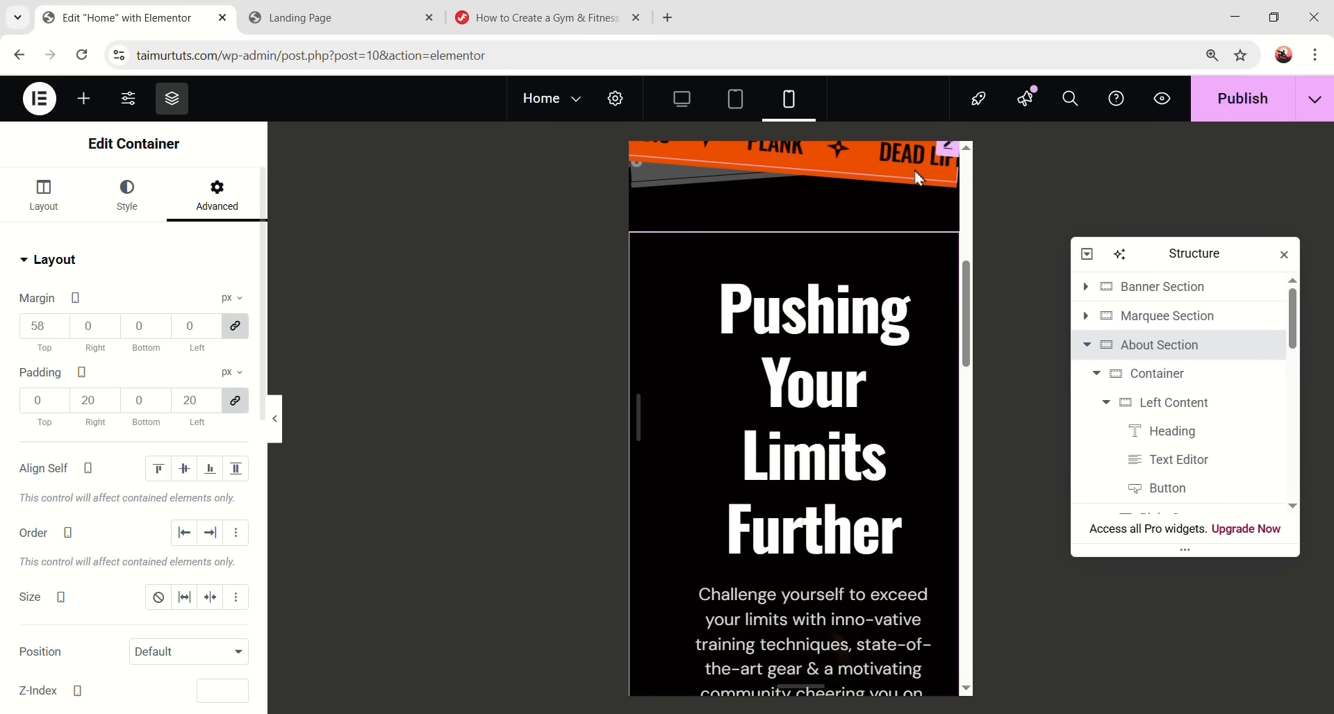
pyautogui.click(1166, 416)
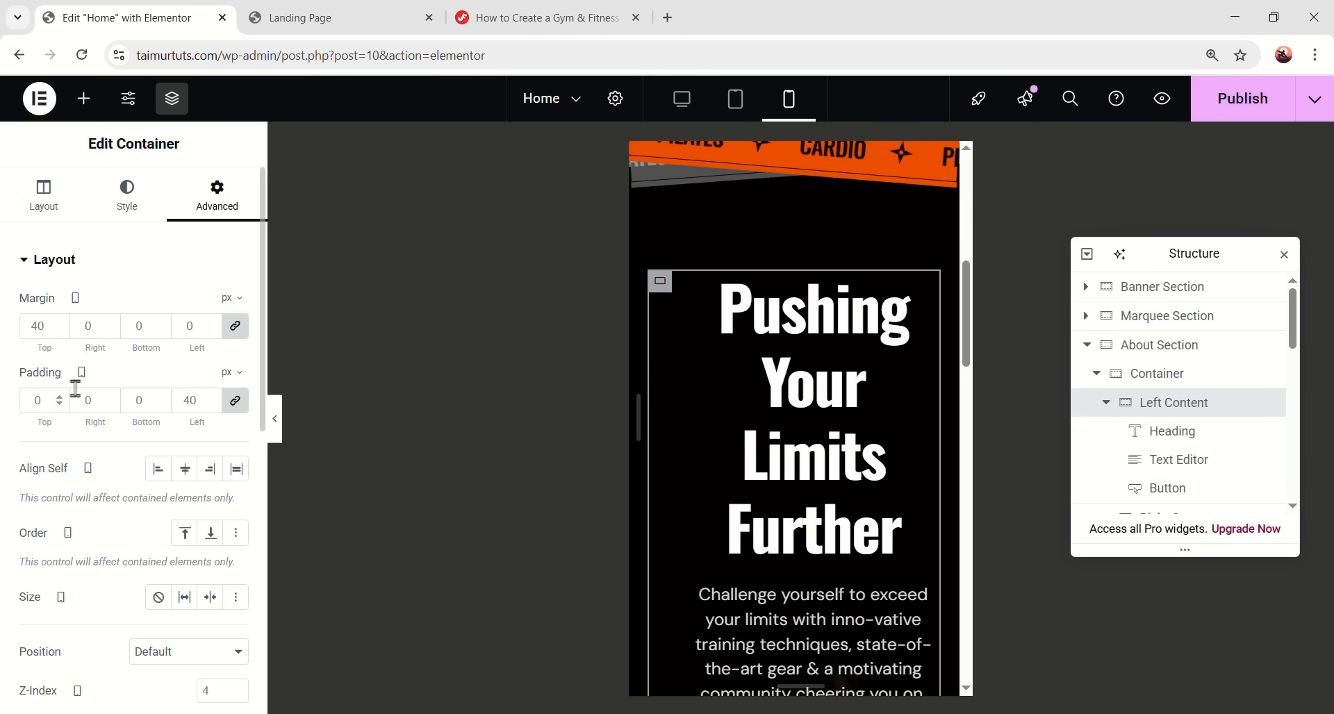
pyautogui.write('0')
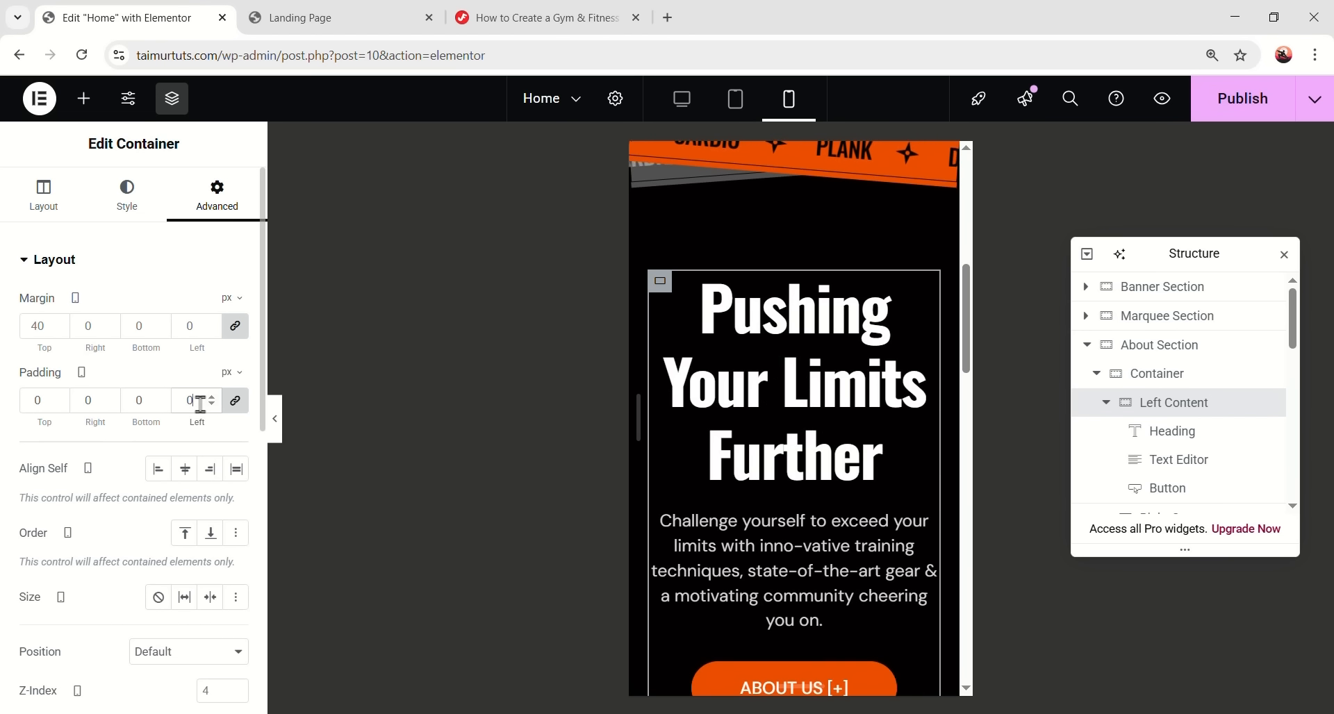
pyautogui.click(235, 327)
pyautogui.doubleClick(36, 329)
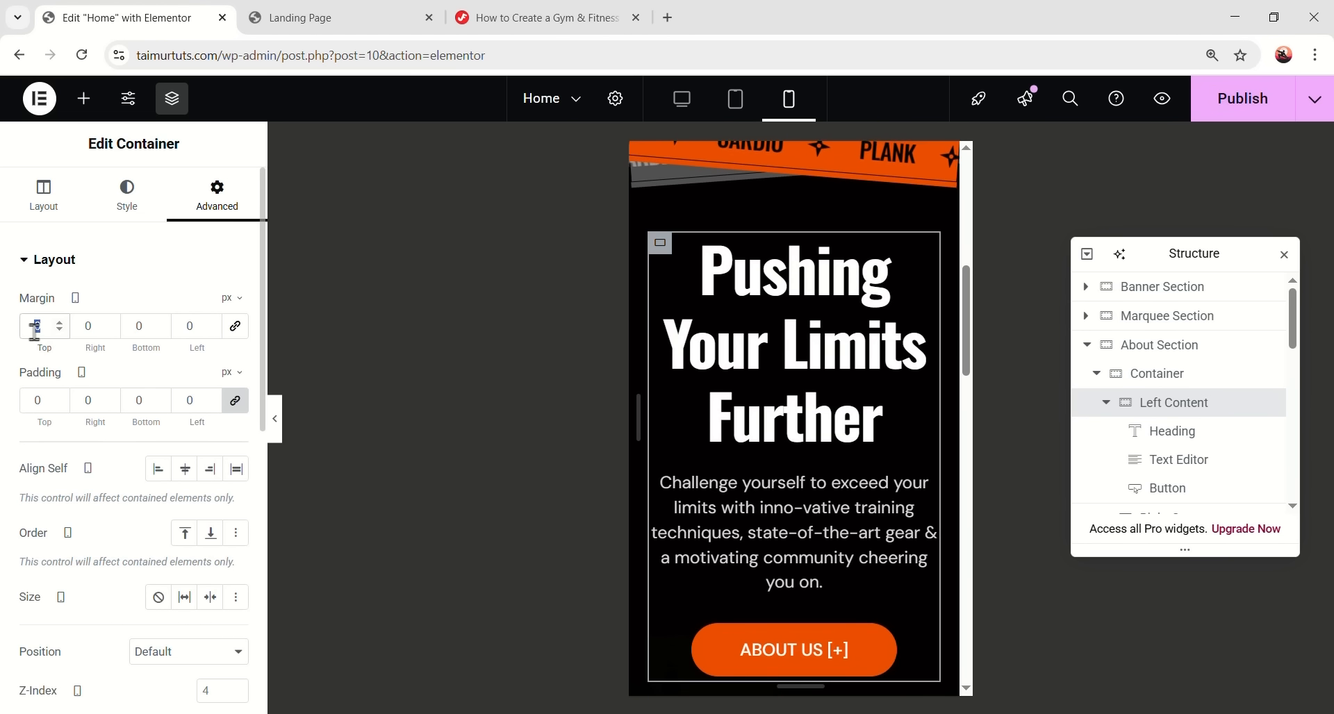
pyautogui.write('60')
pyautogui.scroll(-3, 884, 307)
pyautogui.scroll(1, 866, 366)
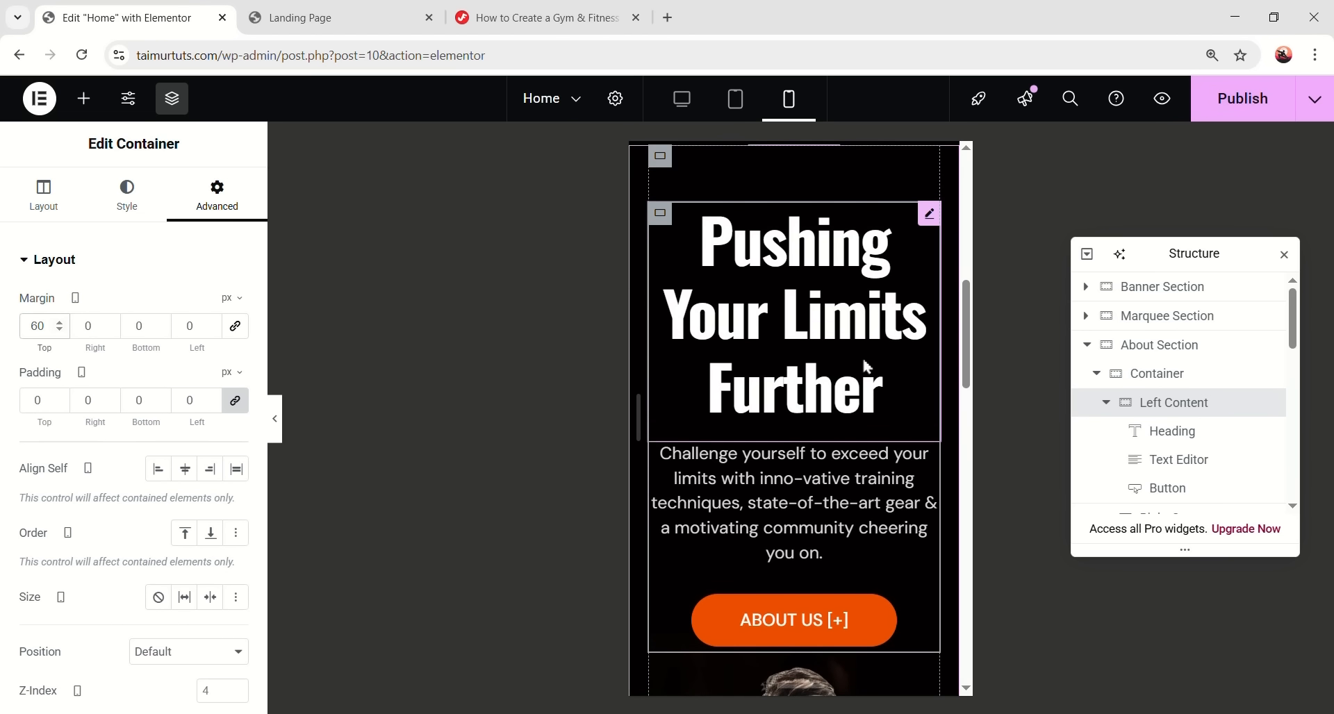
# - Shrink the 'Pushing Your Limits Further' heading's font size to 32
pyautogui.click(129, 197)
pyautogui.click(235, 358)
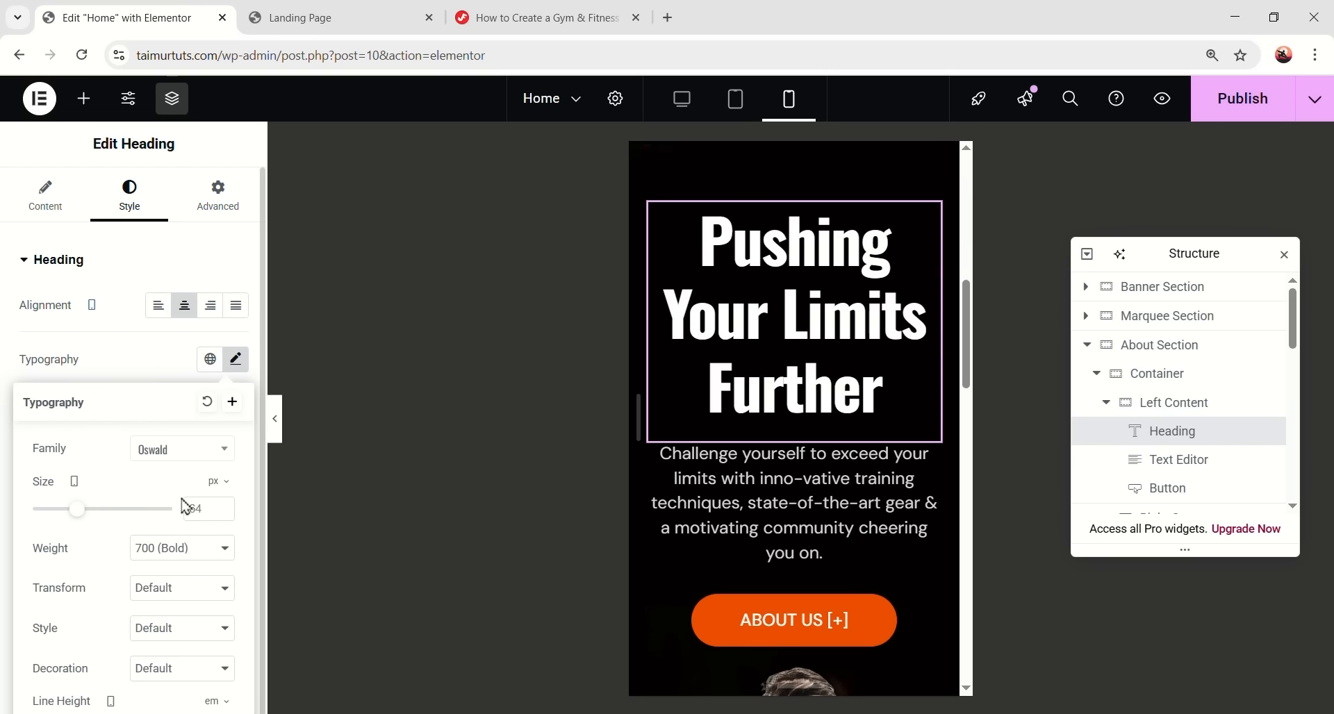
pyautogui.click(196, 508)
pyautogui.write('32')
pyautogui.click(239, 363)
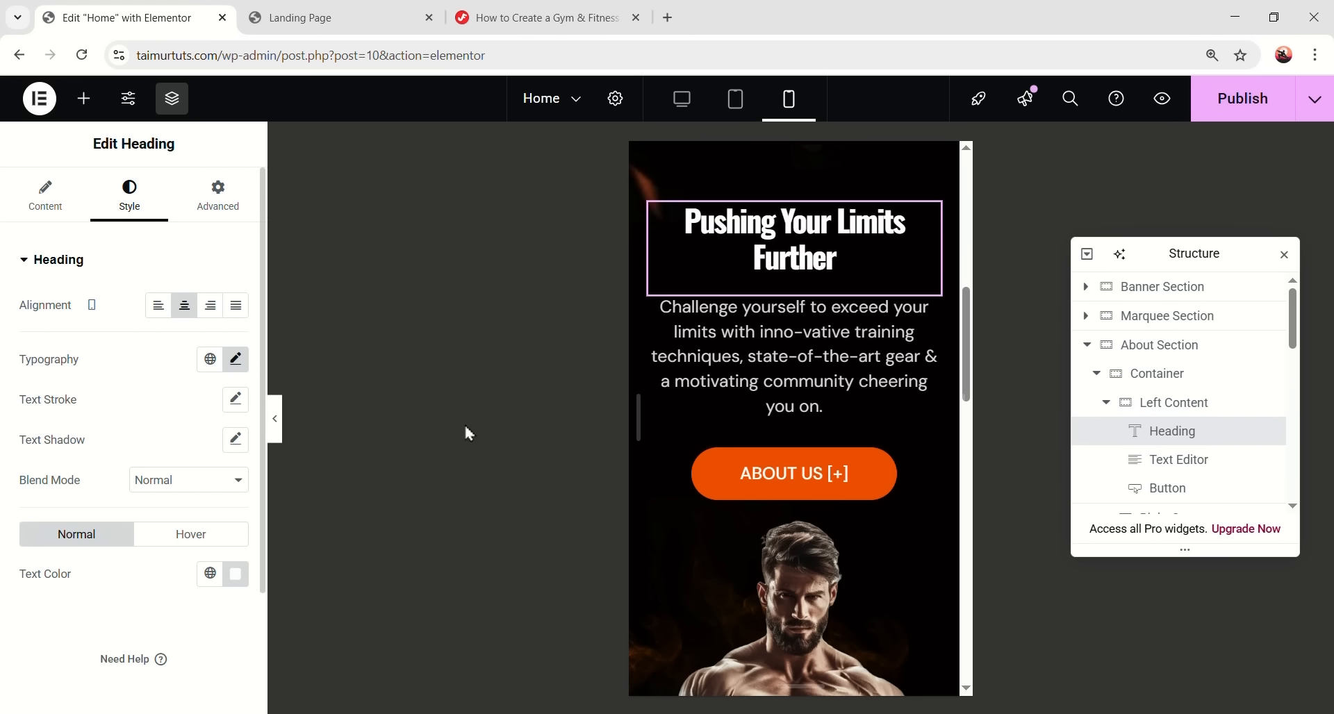
pyautogui.click(702, 438)
pyautogui.click(792, 251)
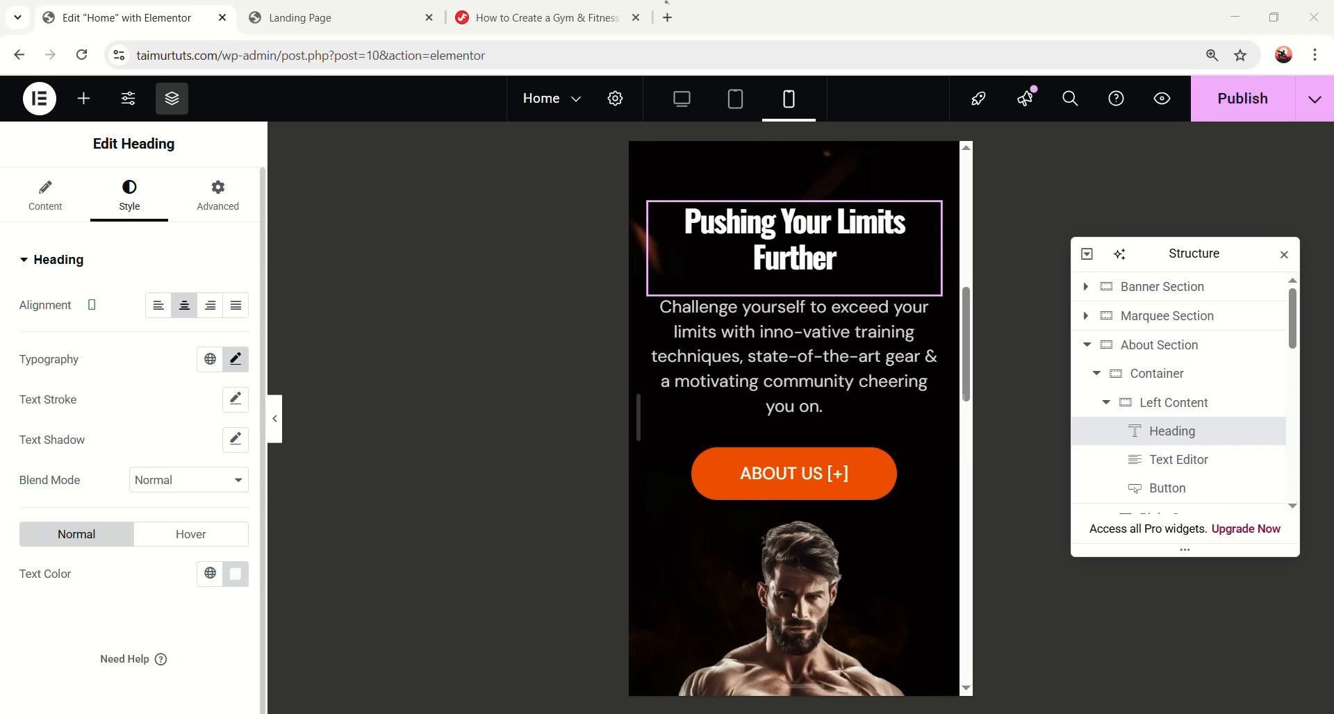
pyautogui.scroll(1, 764, 313)
pyautogui.scroll(-3, 764, 313)
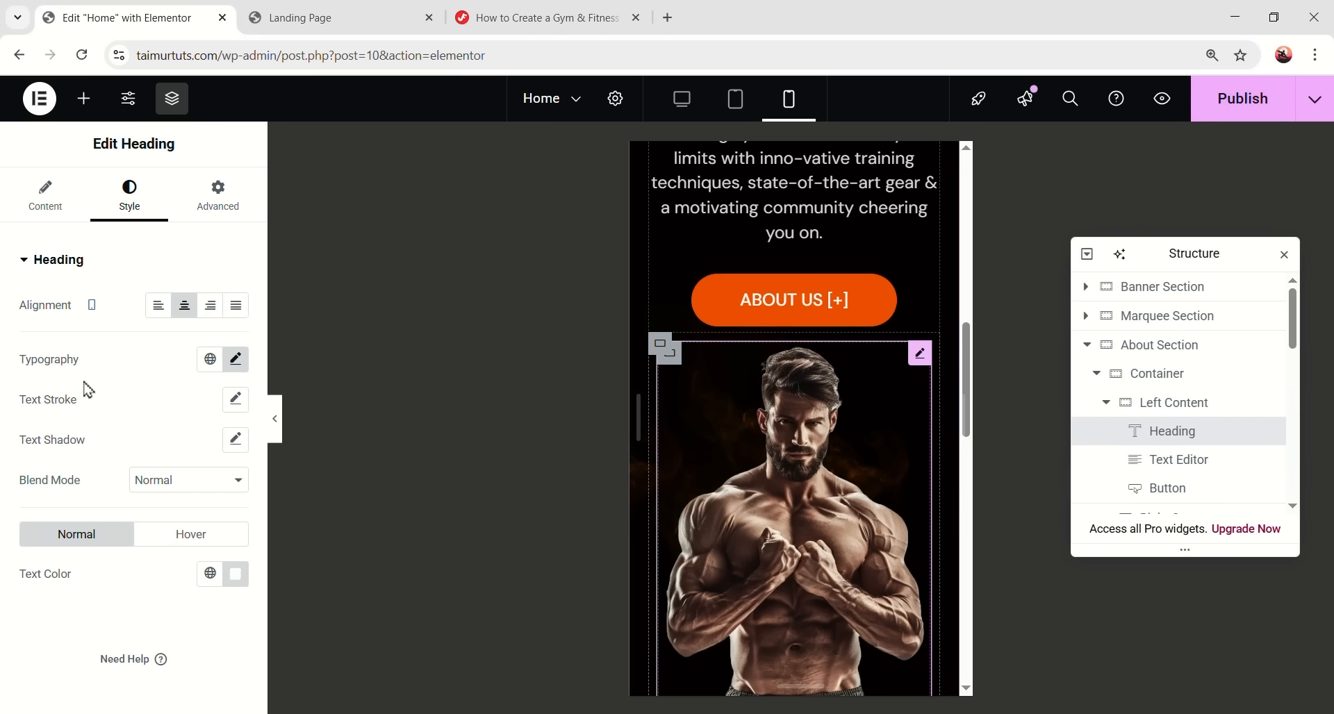
pyautogui.scroll(-6, 778, 396)
pyautogui.scroll(1, 726, 354)
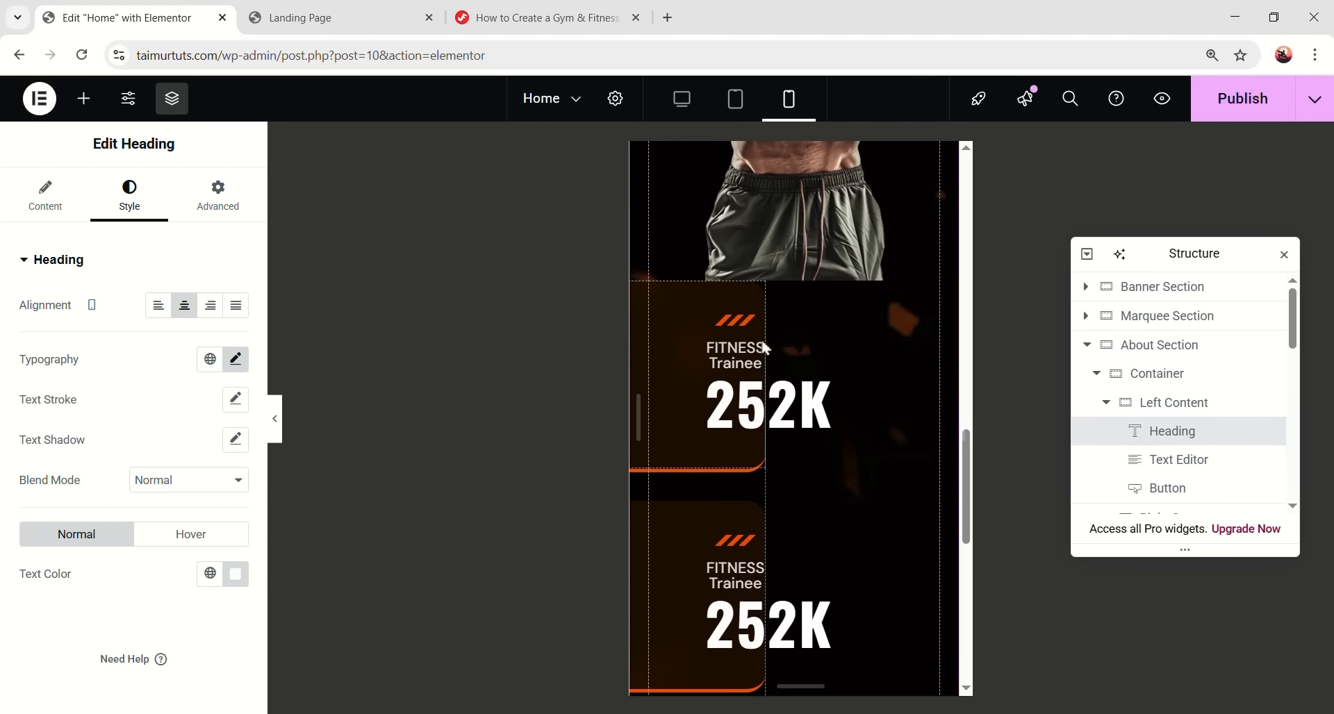
pyautogui.scroll(2, 746, 351)
pyautogui.scroll(-1, 1132, 418)
pyautogui.scroll(-4, 1146, 403)
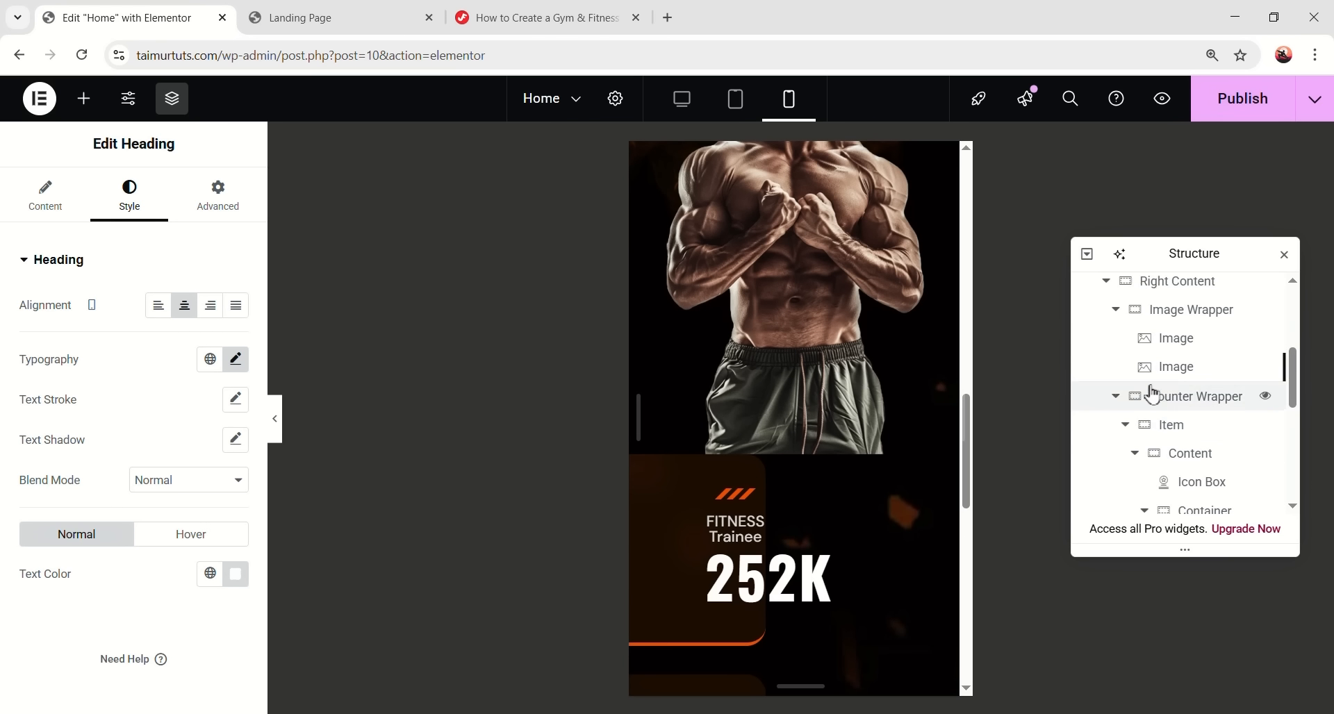
pyautogui.scroll(2, 1173, 424)
# - Zero the Counter Wrapper's value and adjust the first counter Item's padding
pyautogui.click(1202, 460)
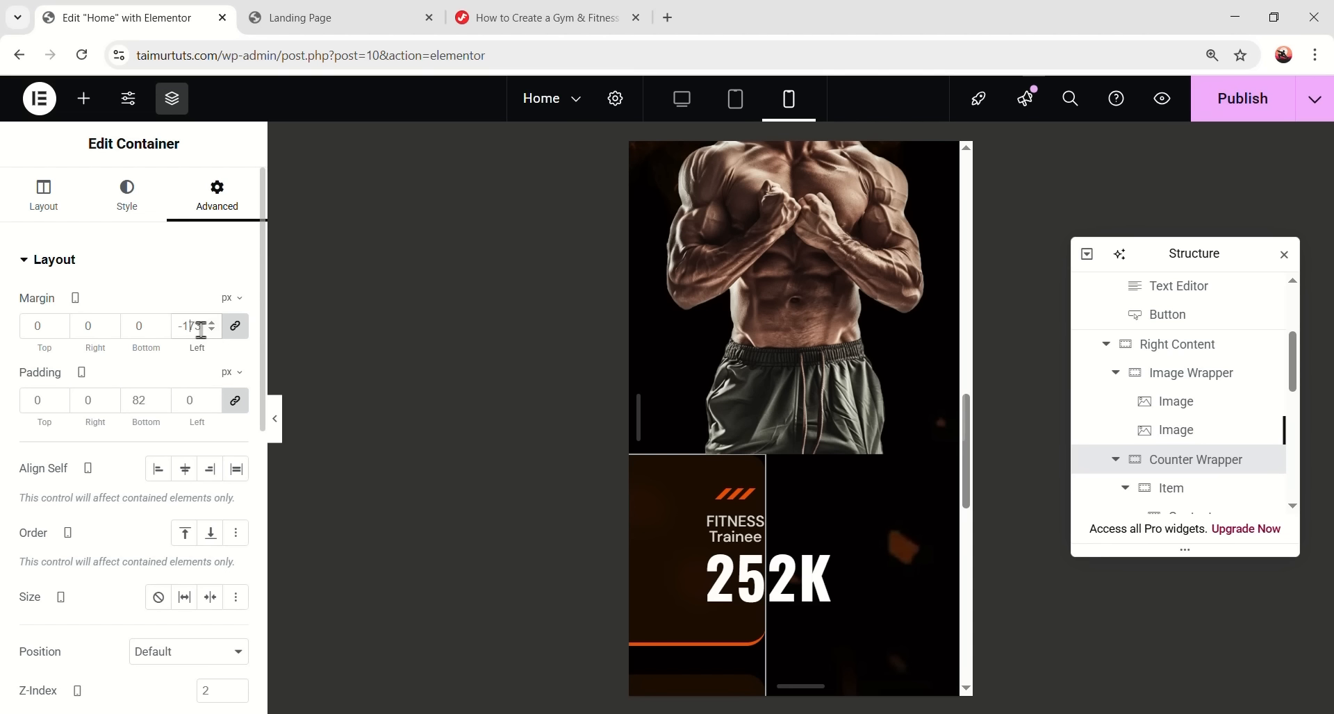
pyautogui.write('0')
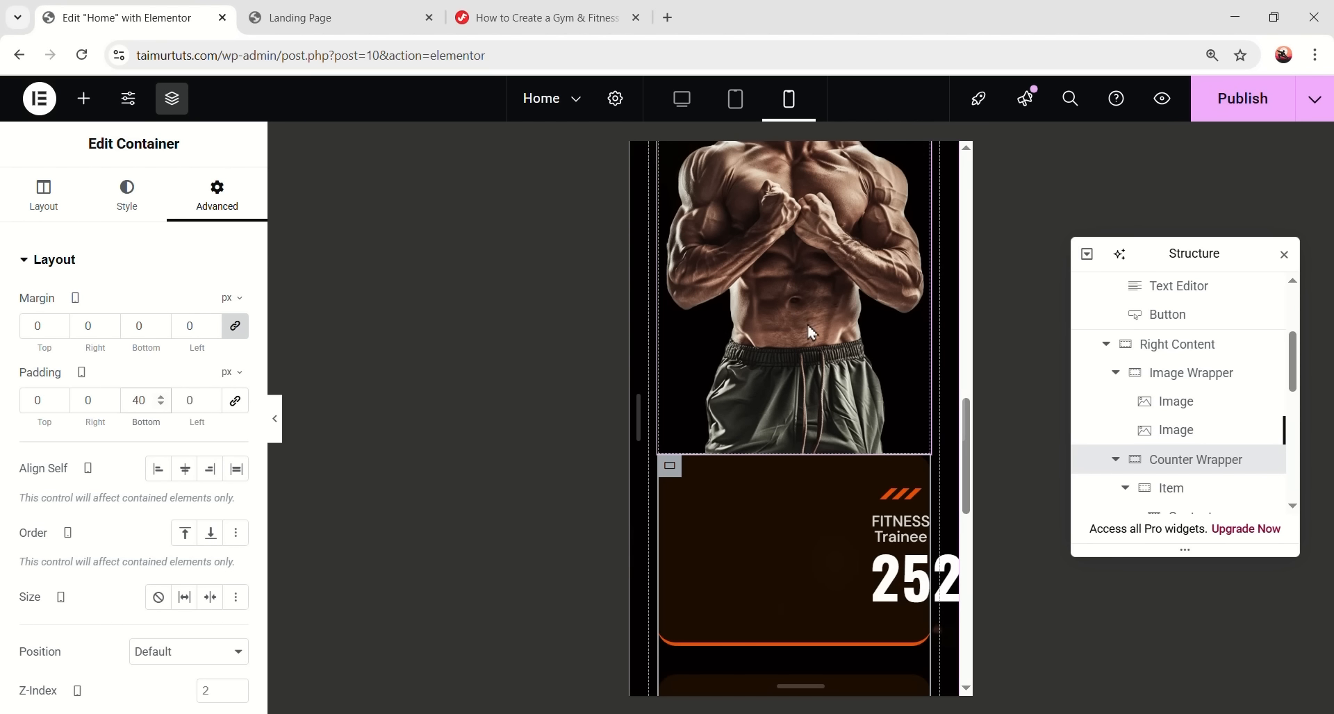
pyautogui.click(1181, 489)
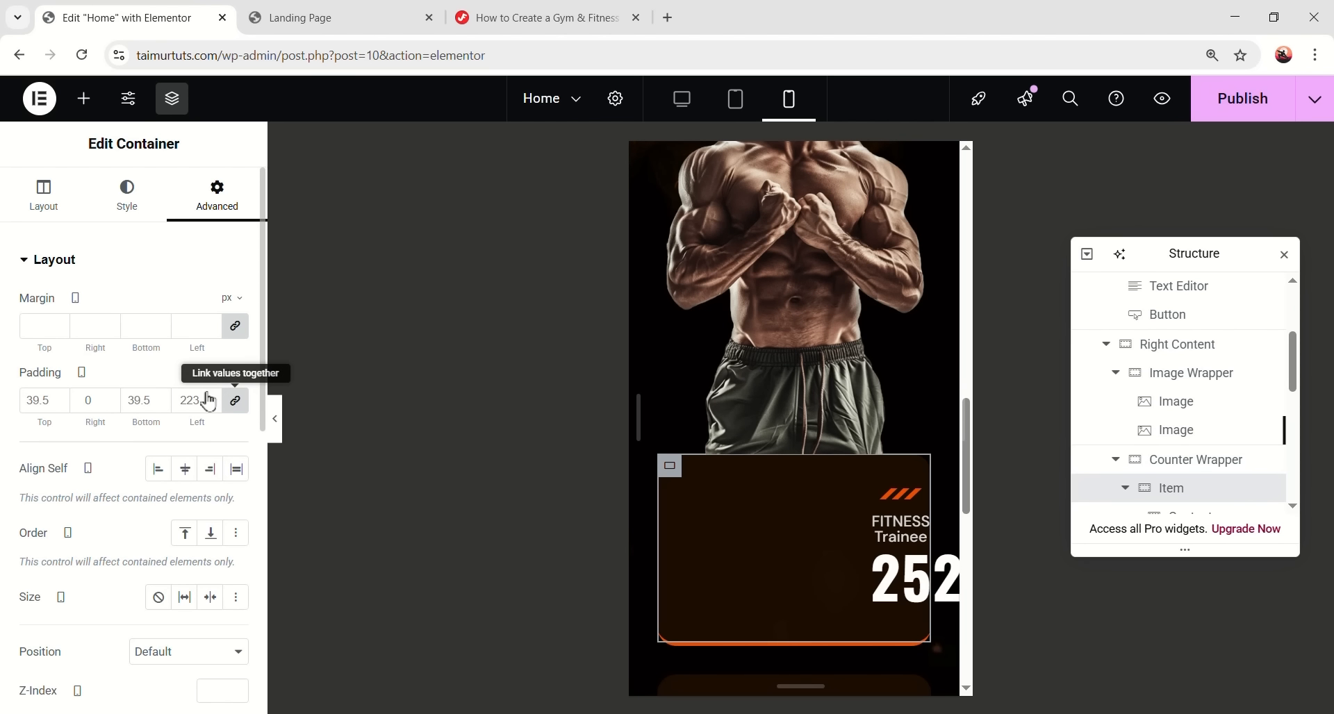
pyautogui.click(234, 401)
pyautogui.click(30, 401)
pyautogui.write('0')
pyautogui.write('25')
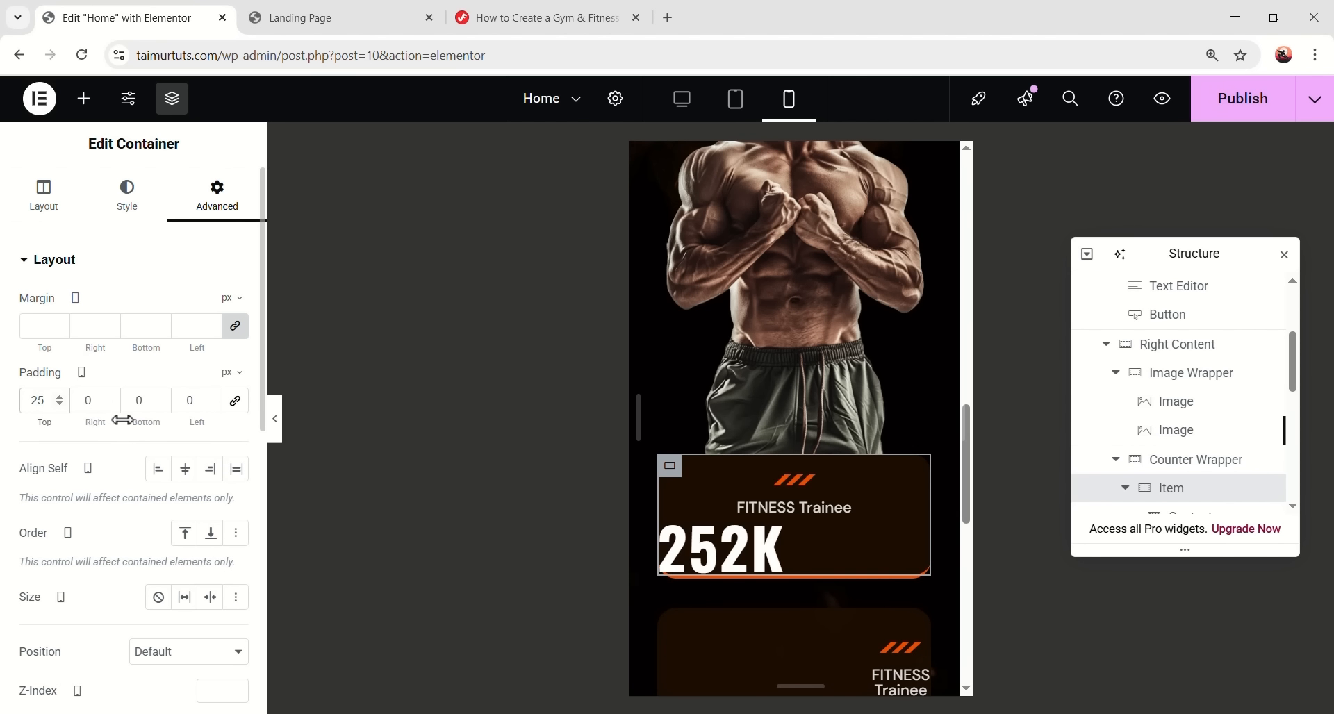
pyautogui.write('25')
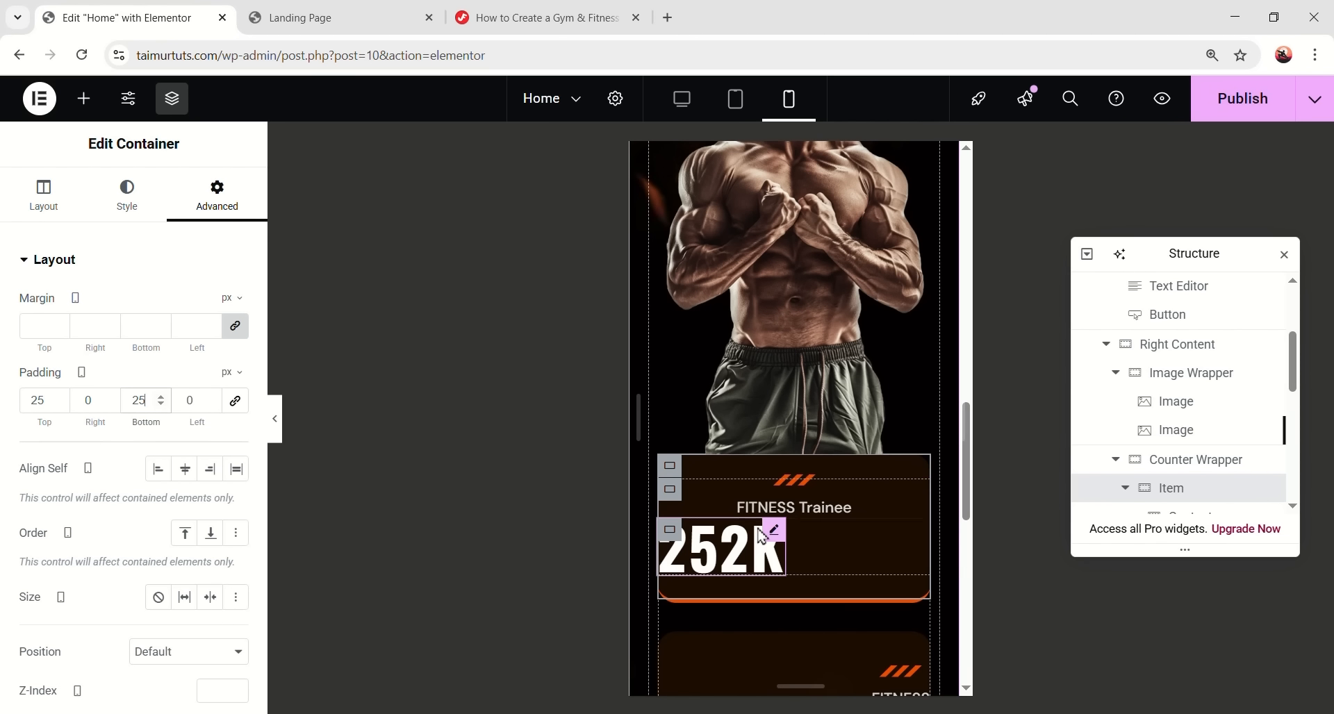
# - Set the 252K counter number's font size to 40
pyautogui.click(776, 535)
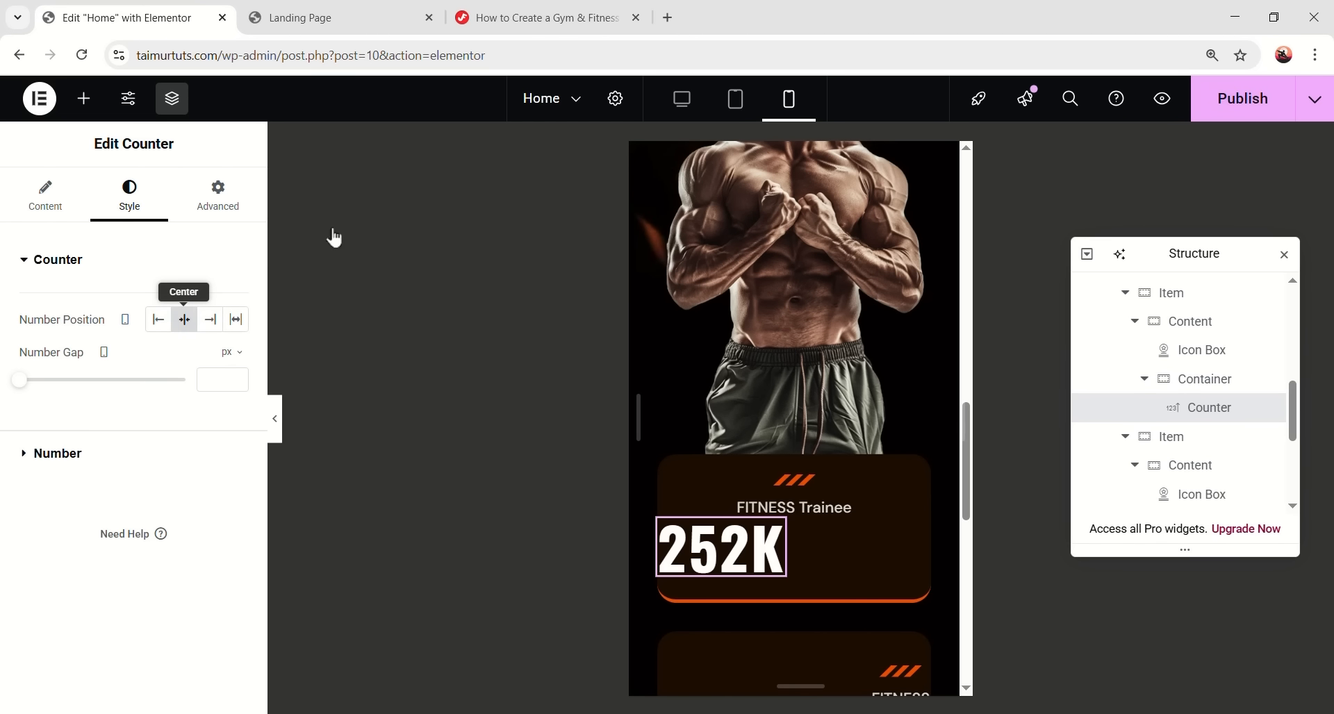
pyautogui.click(46, 457)
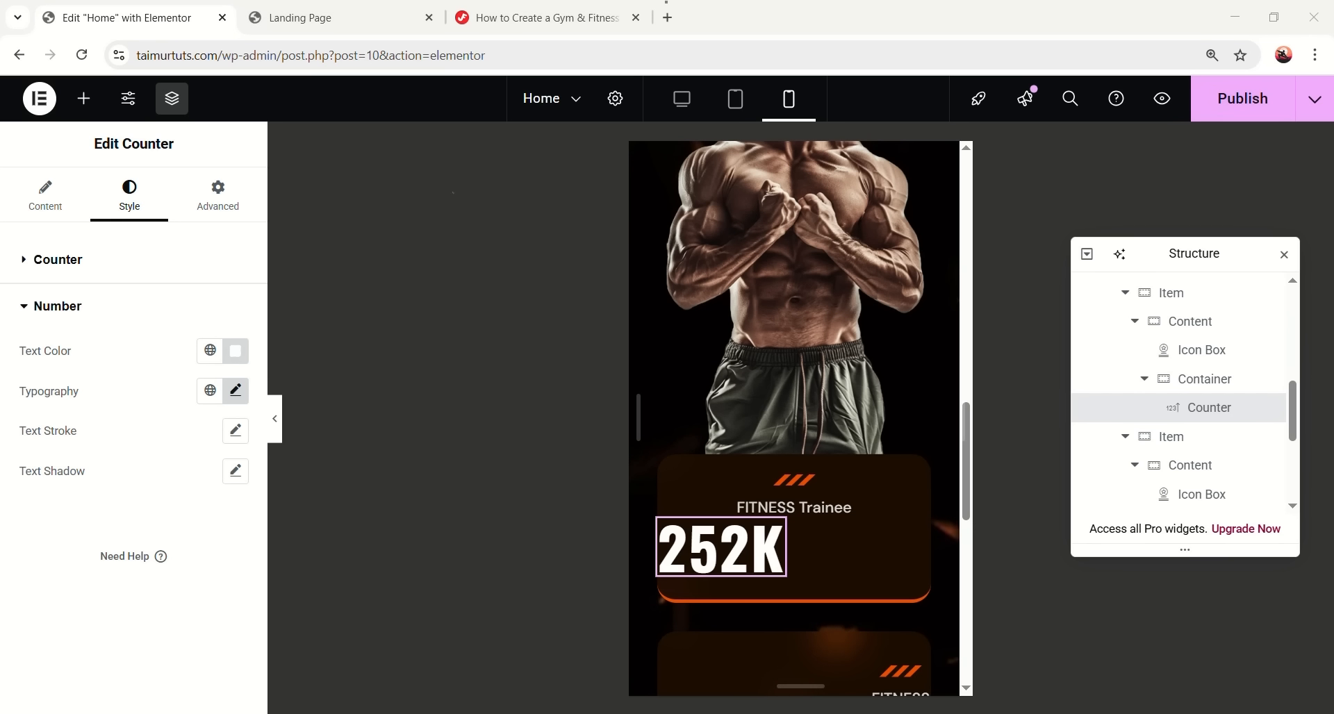
pyautogui.click(236, 391)
pyautogui.click(206, 533)
pyautogui.write('40')
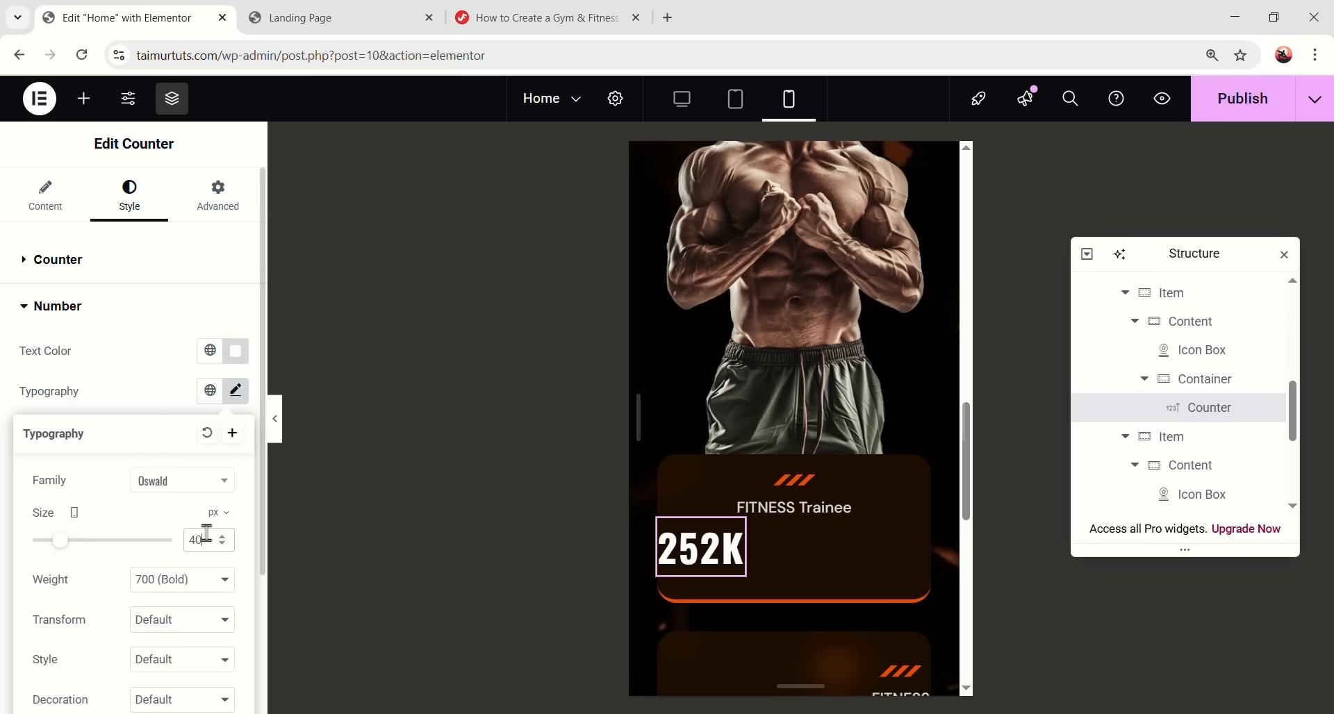
pyautogui.scroll(-1, 243, 402)
pyautogui.click(238, 306)
pyautogui.click(139, 260)
pyautogui.click(139, 465)
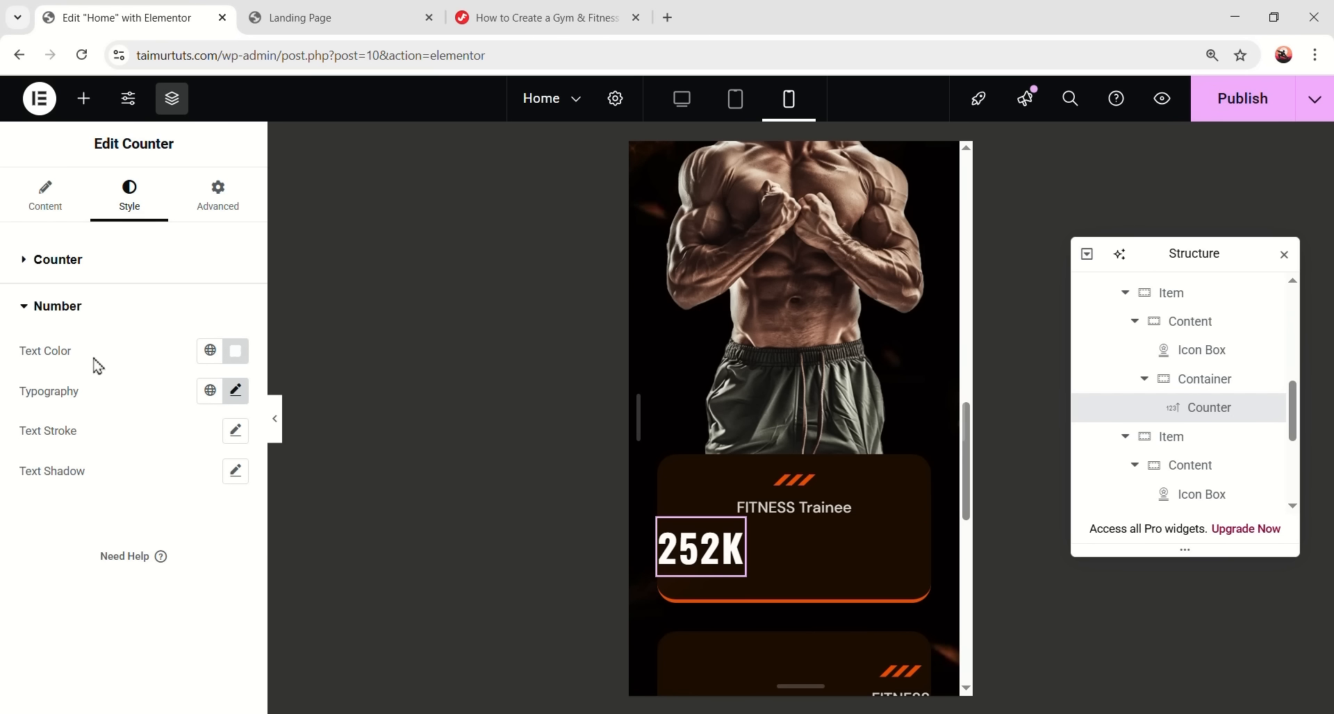
# - Set the counter's width to Full Width (100%), then select the second fitness card
pyautogui.click(214, 201)
pyautogui.click(187, 456)
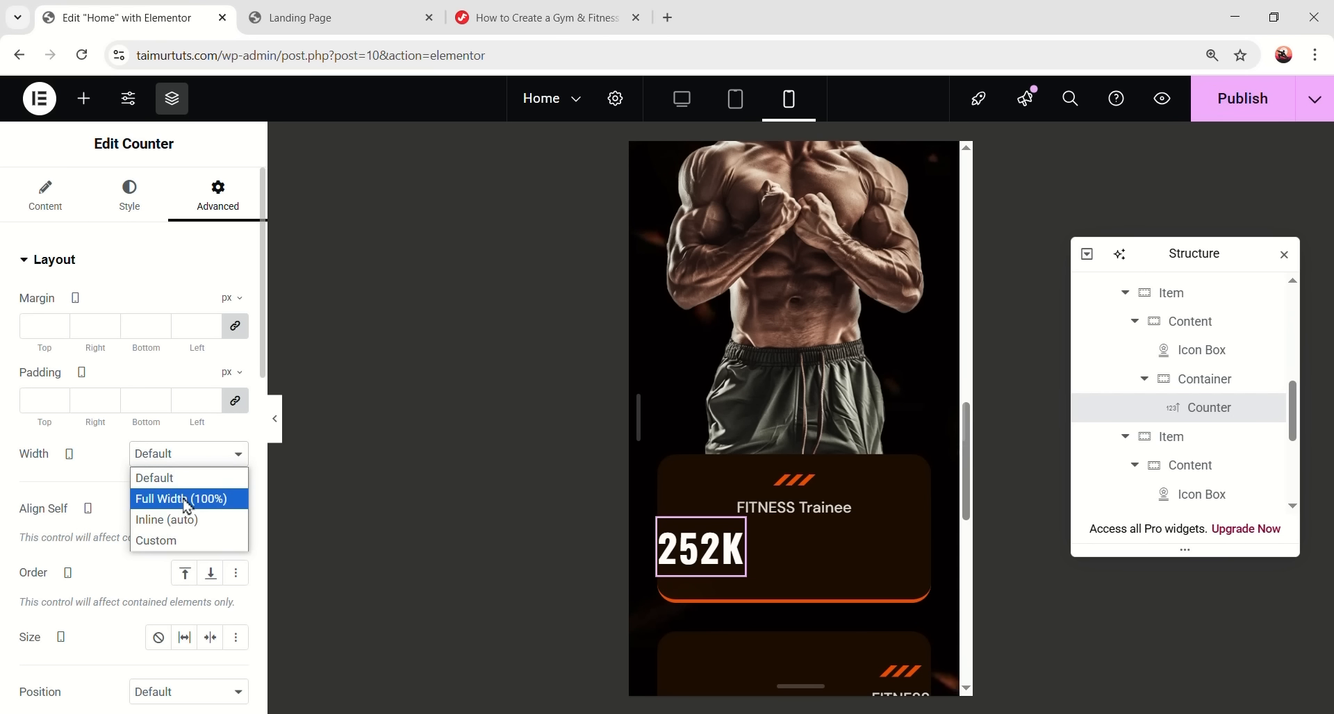
pyautogui.click(183, 497)
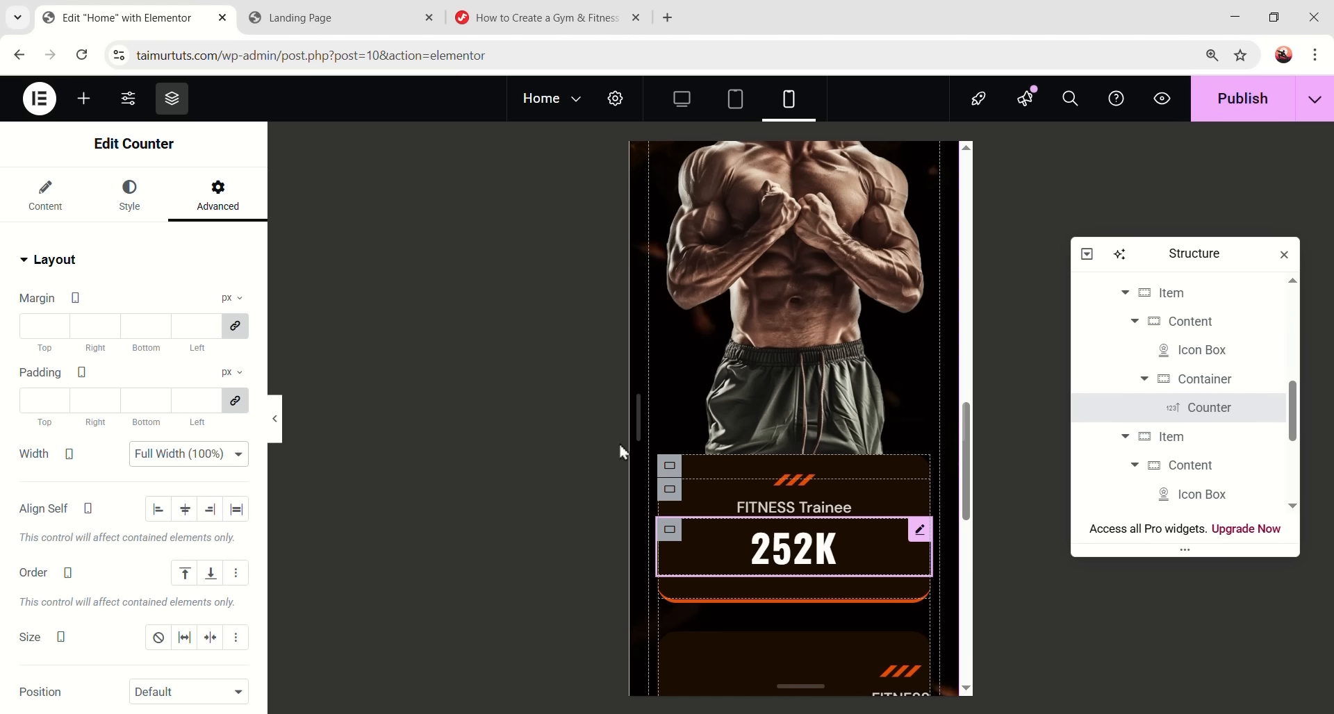
pyautogui.scroll(-6, 768, 463)
pyautogui.scroll(4, 827, 514)
pyautogui.scroll(-3, 820, 507)
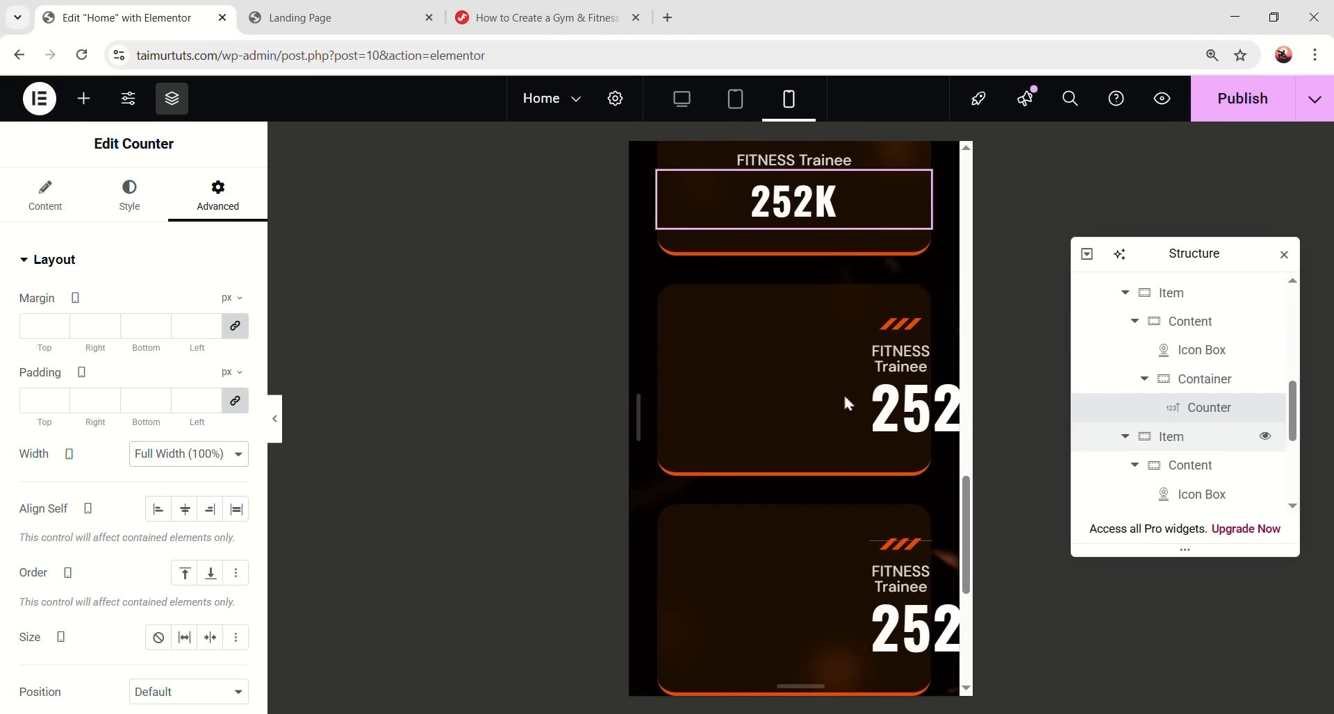
pyautogui.click(1125, 437)
pyautogui.click(1183, 450)
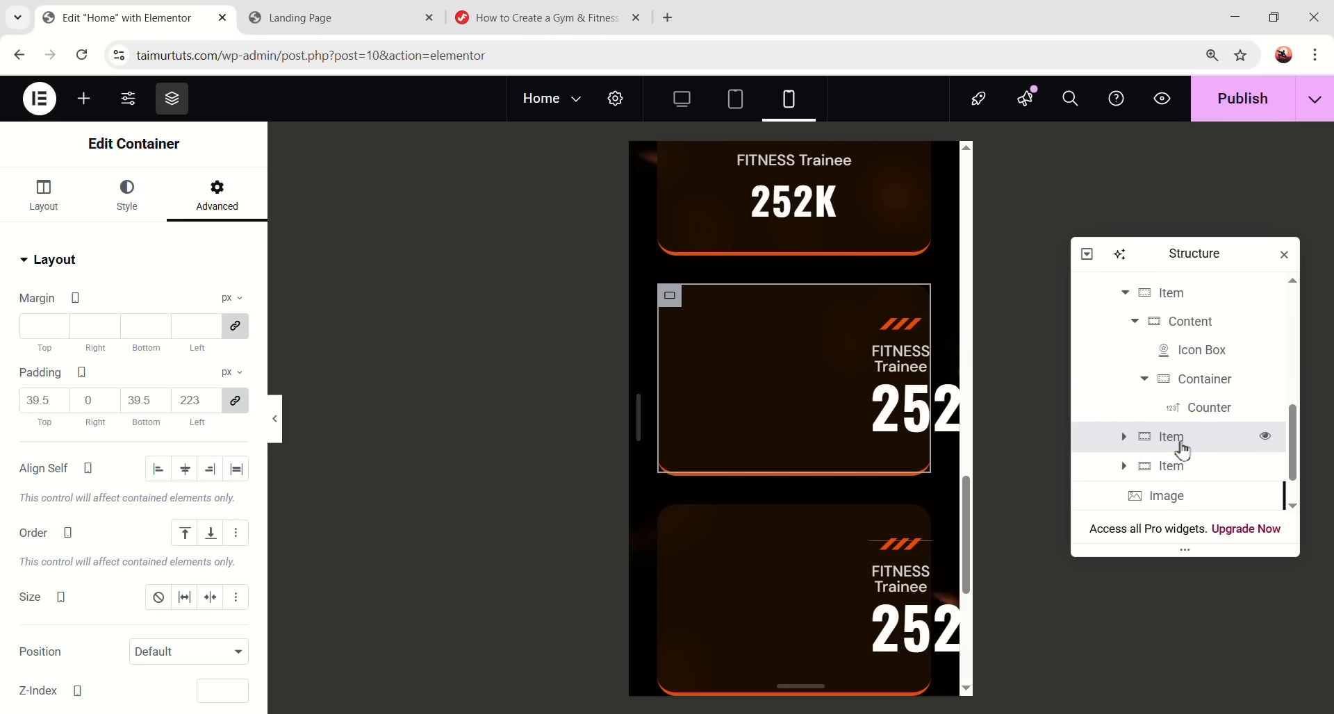
# - Delete the two faulty fitness counter cards
pyautogui.keyDown('ctrl'); pyautogui.click(1187, 467); pyautogui.keyUp('ctrl')
pyautogui.rightClick(1190, 473)
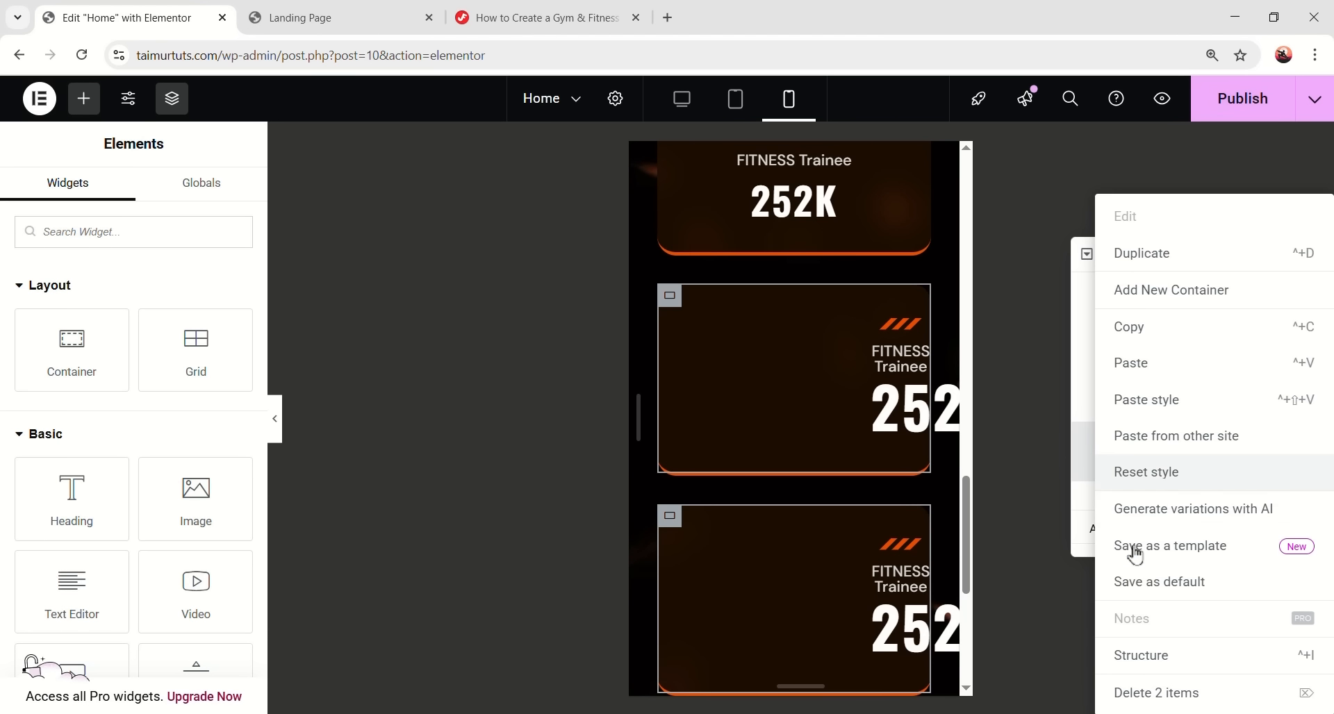
pyautogui.click(1138, 695)
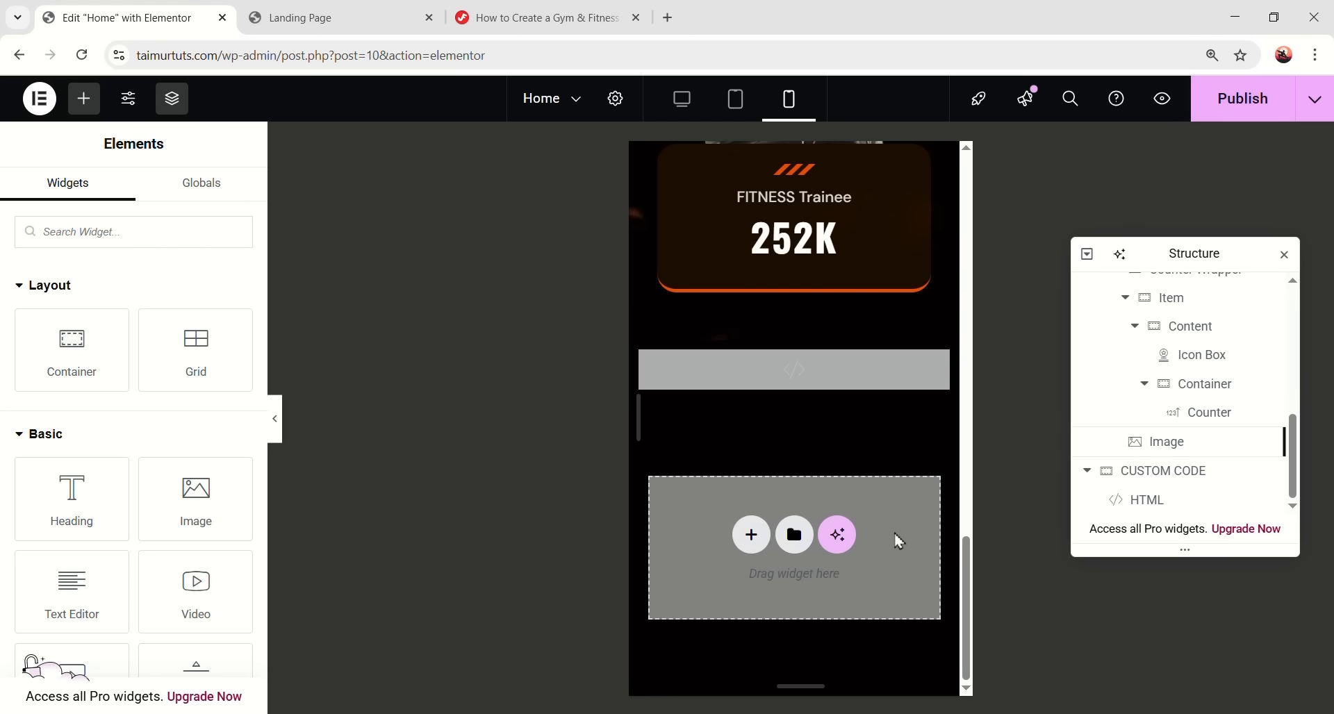
pyautogui.scroll(1, 896, 537)
# - Duplicate the remaining 252K fitness card twice to make three cards
pyautogui.click(1126, 305)
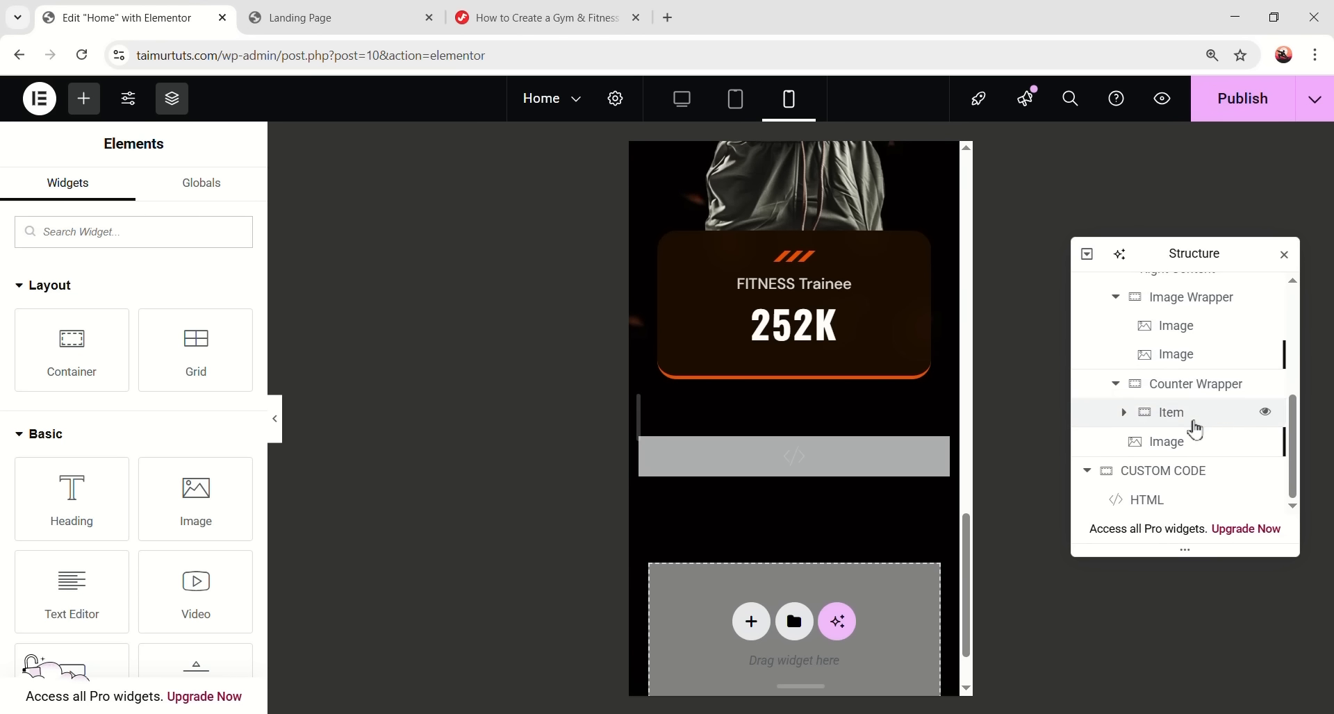
pyautogui.click(1157, 417)
pyautogui.rightClick(1174, 420)
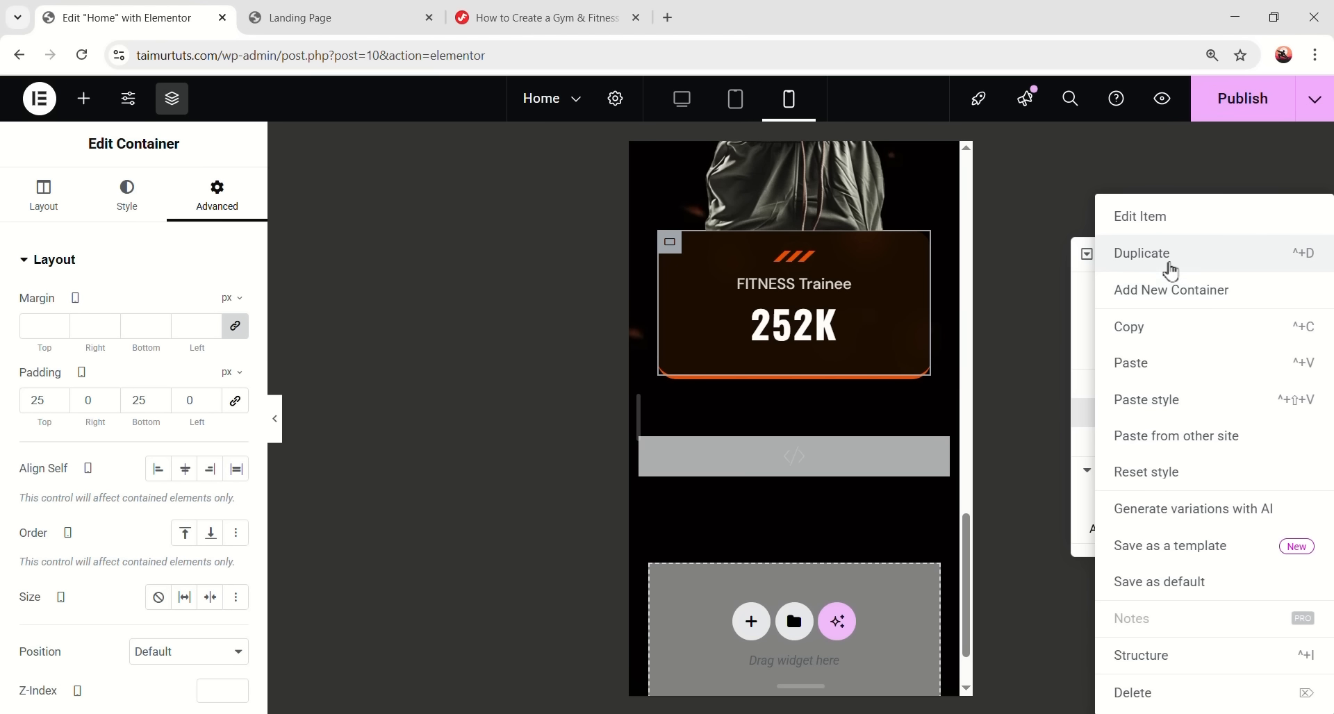
pyautogui.click(1168, 257)
pyautogui.rightClick(1177, 453)
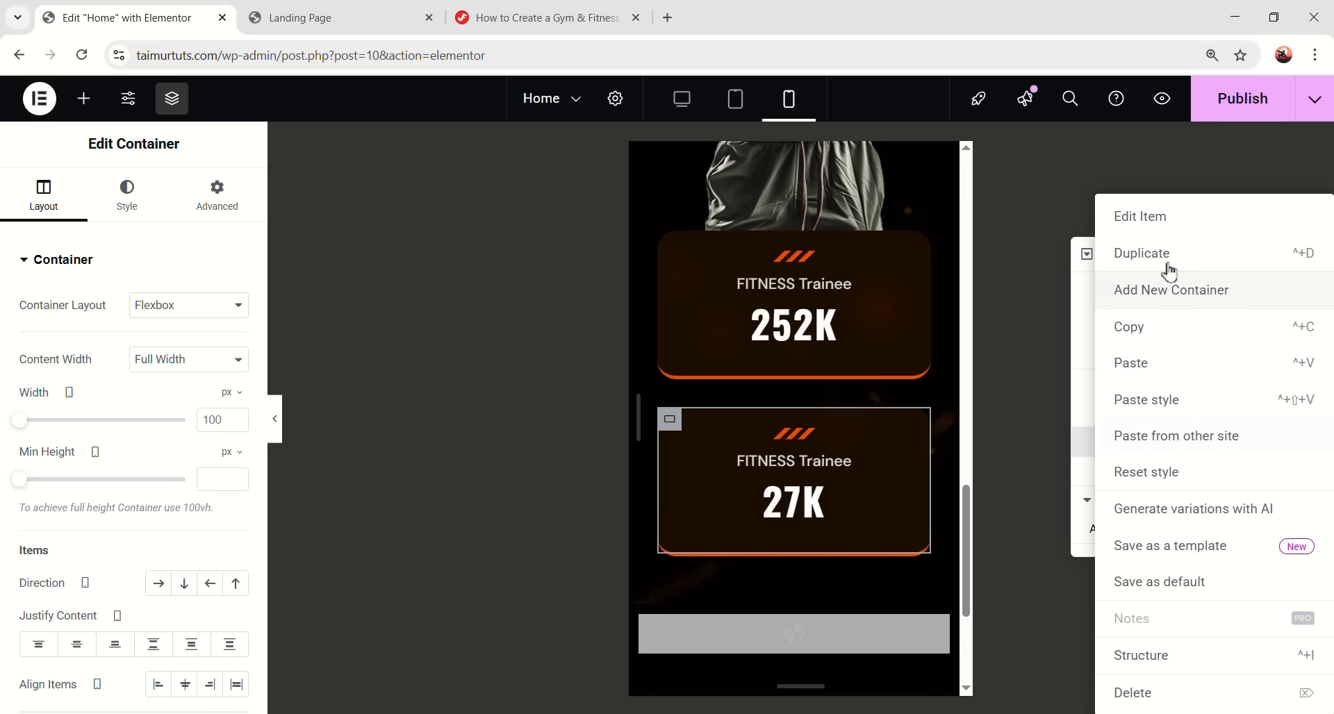
pyautogui.click(1170, 255)
pyautogui.scroll(-3, 862, 400)
pyautogui.scroll(3, 785, 401)
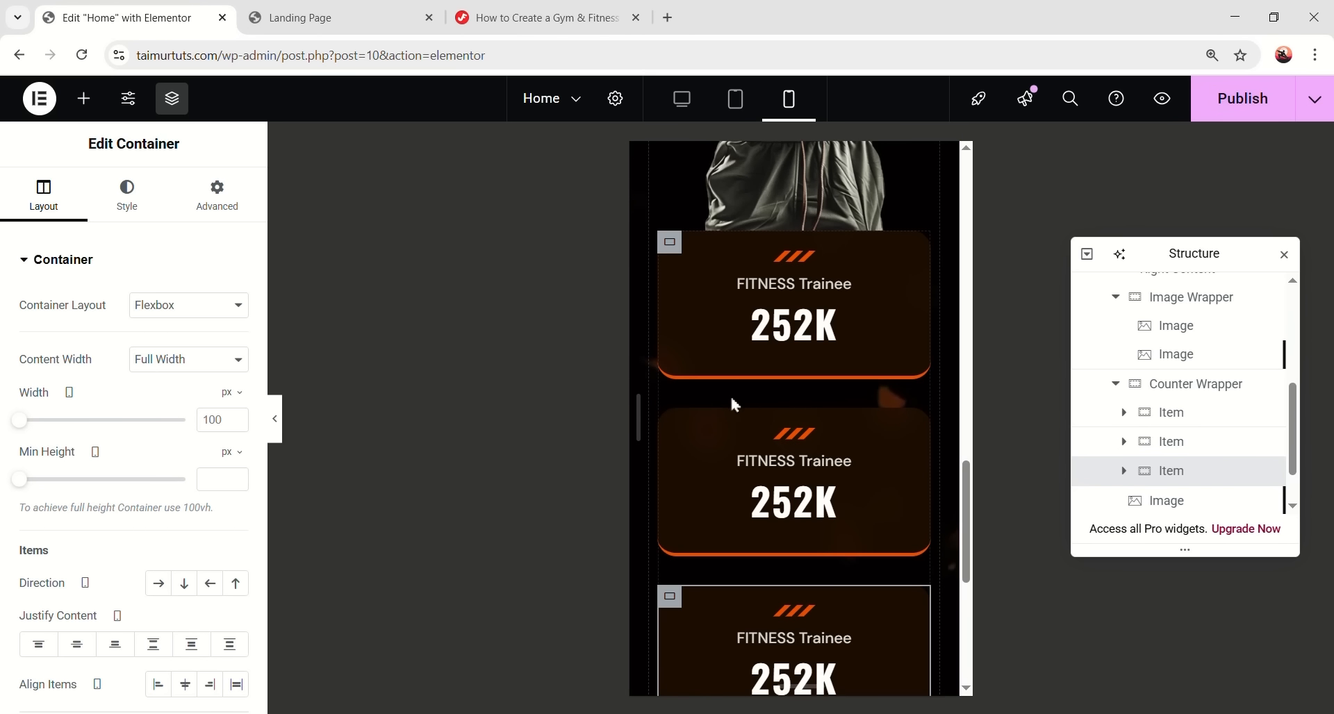
# - Set the Counter Wrapper's gap between cards to 20 px
pyautogui.click(1202, 386)
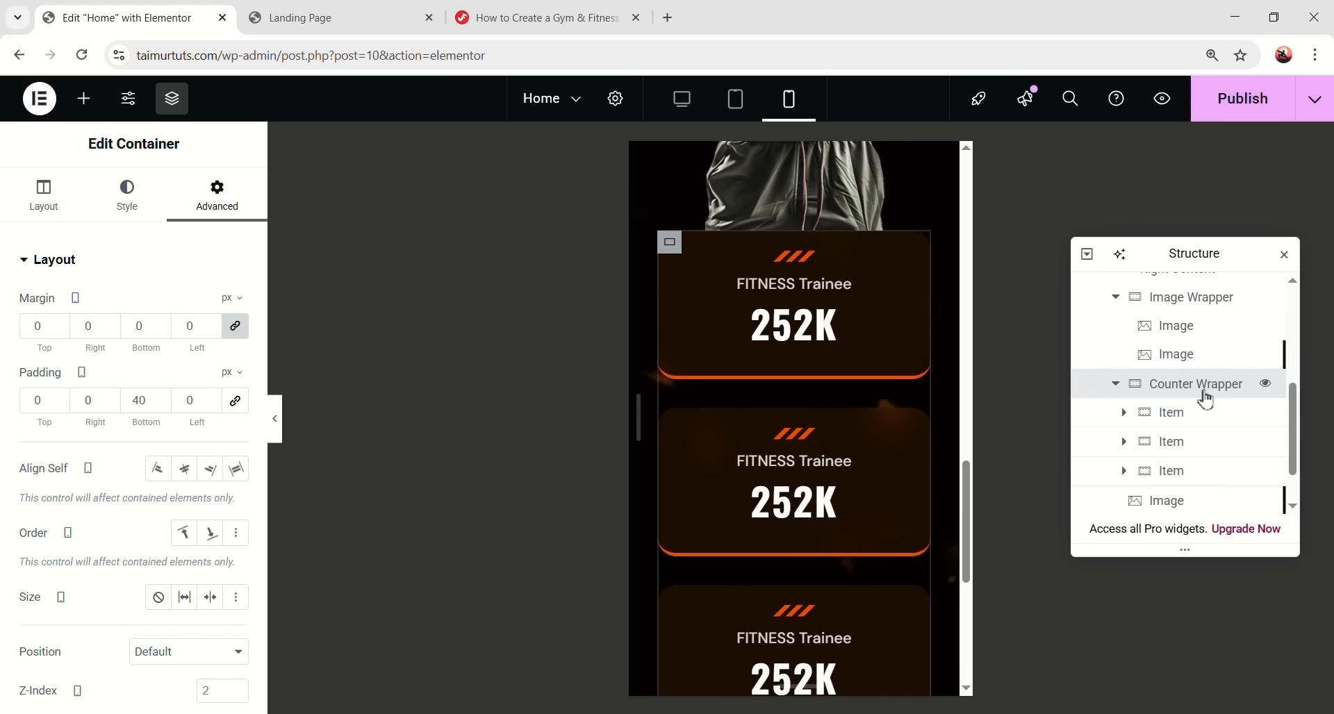
pyautogui.click(70, 205)
pyautogui.scroll(-4, 89, 285)
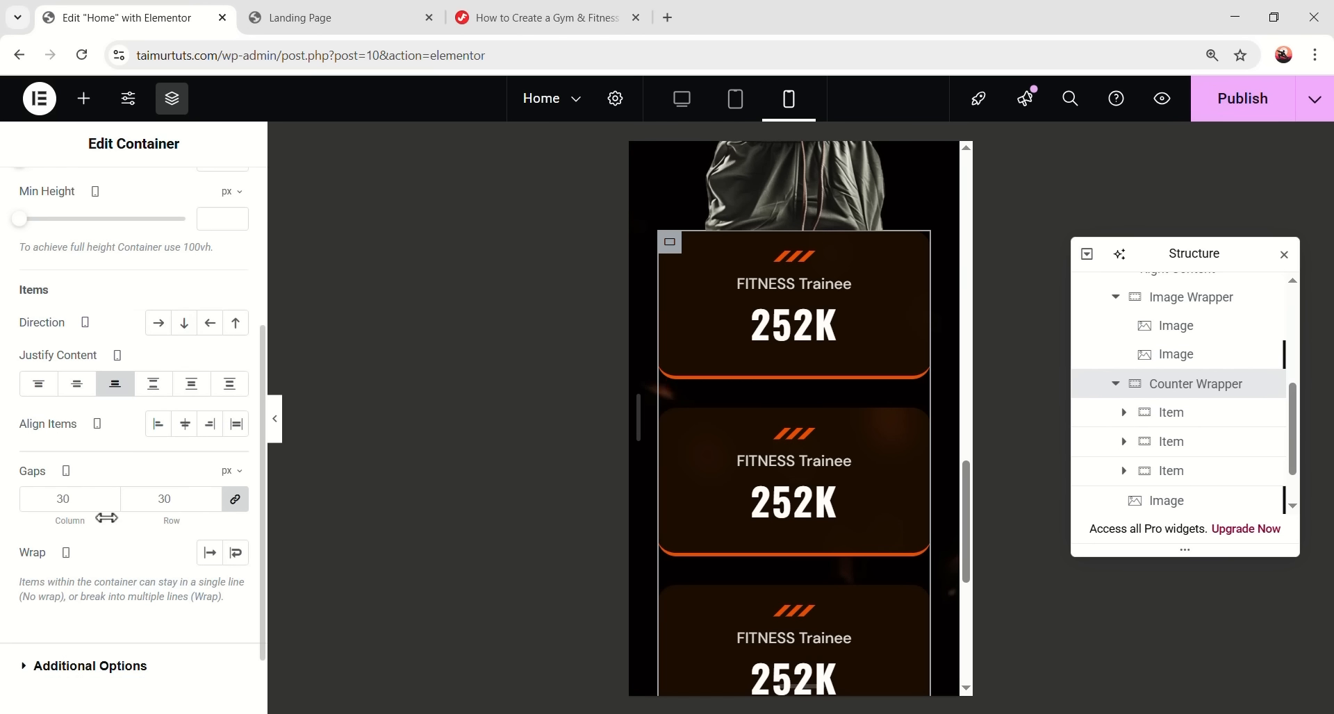
pyautogui.write('20')
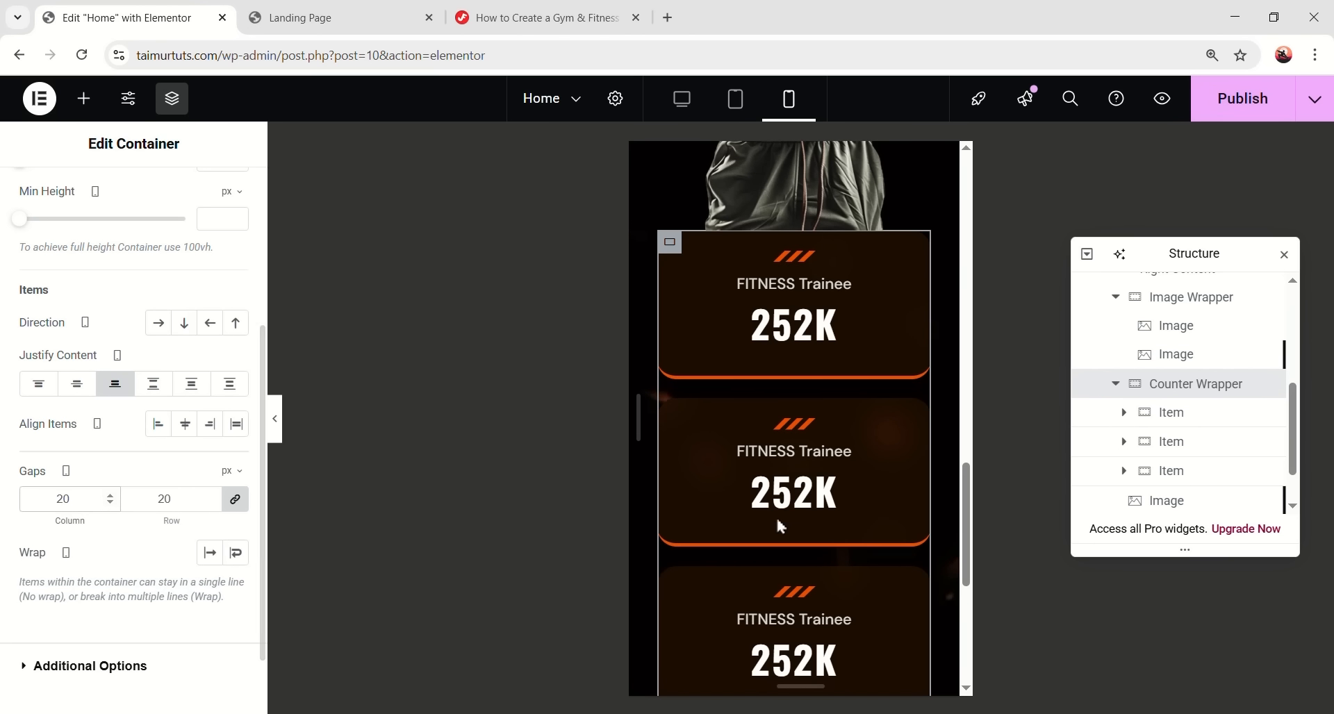
pyautogui.scroll(-1, 833, 507)
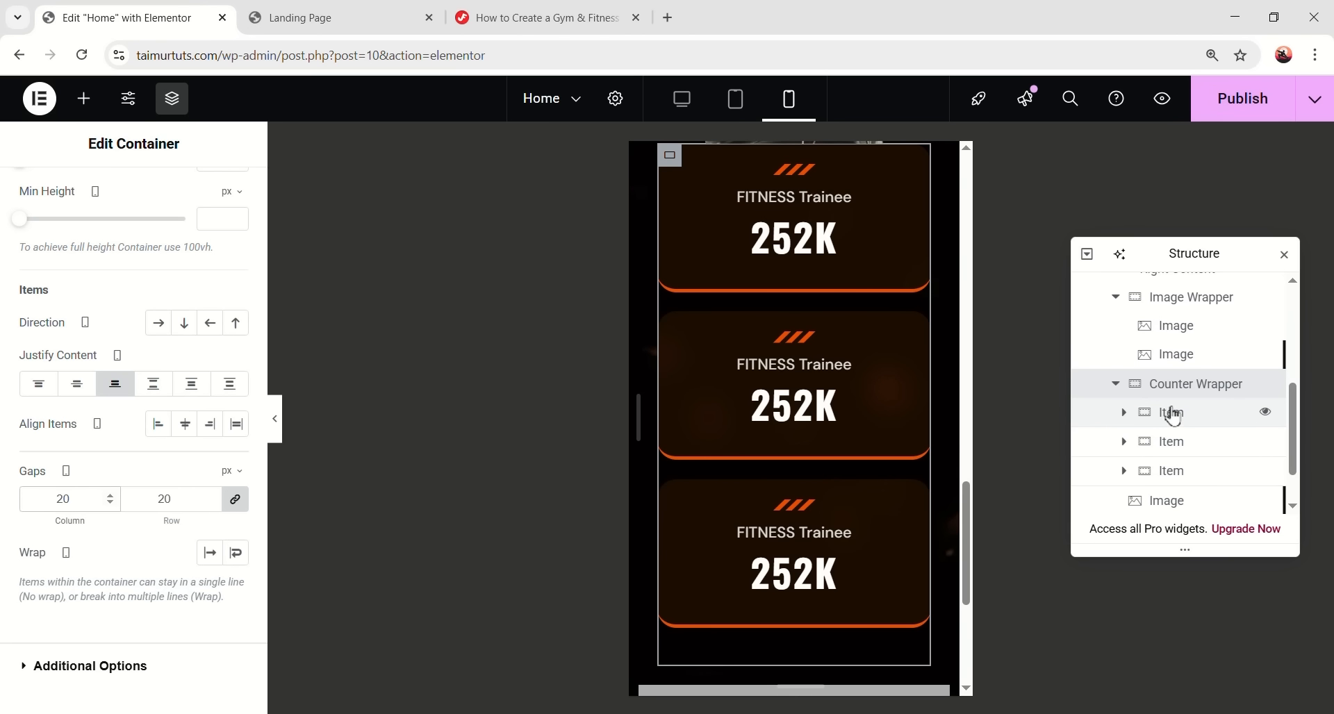
pyautogui.scroll(1, 1173, 415)
# - Move the Image Wrapper so the image sits after the counter cards
pyautogui.click(1225, 393)
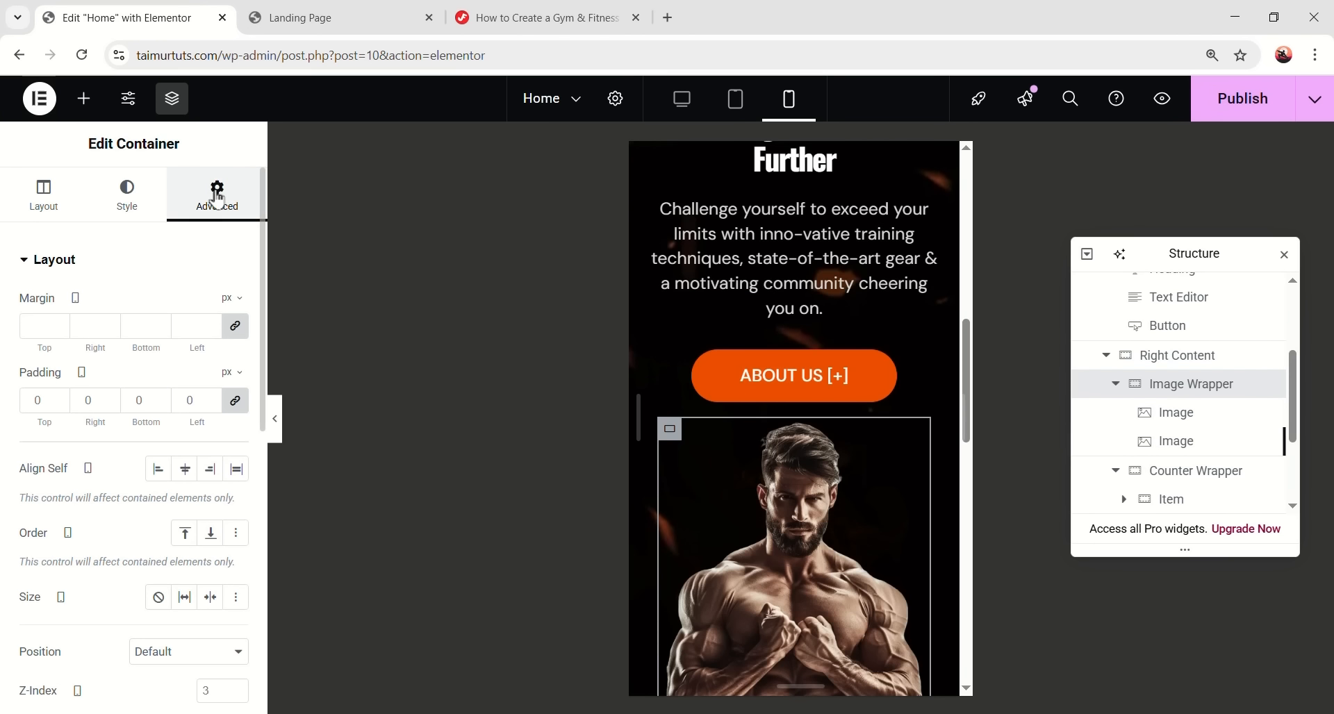
pyautogui.scroll(-3, 162, 356)
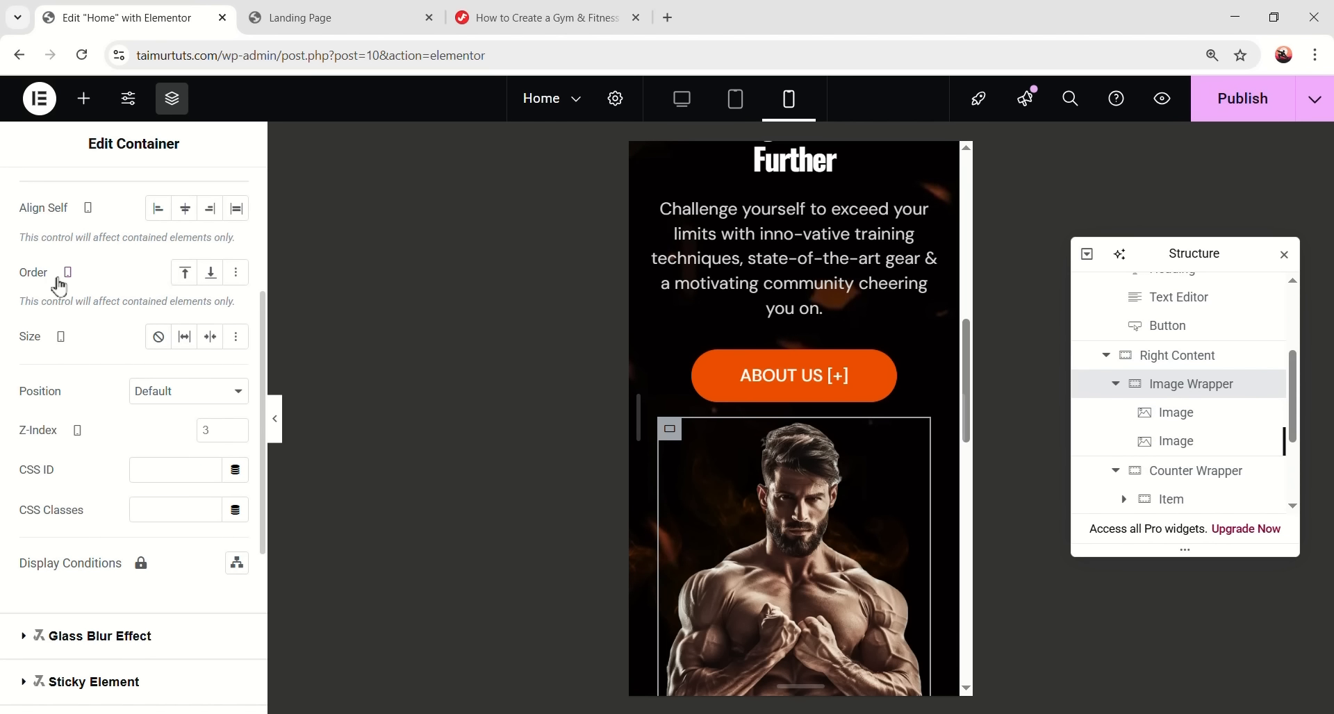
pyautogui.click(212, 278)
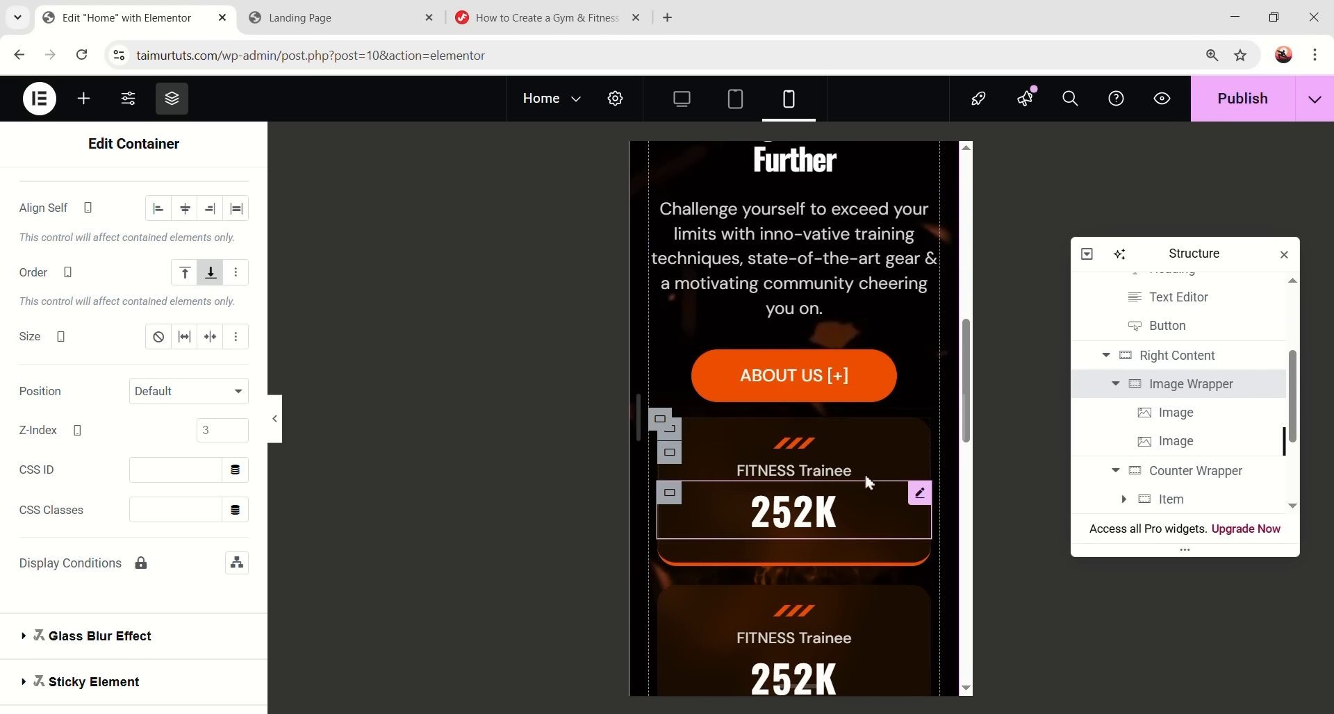
pyautogui.scroll(-8, 840, 442)
pyautogui.scroll(4, 840, 458)
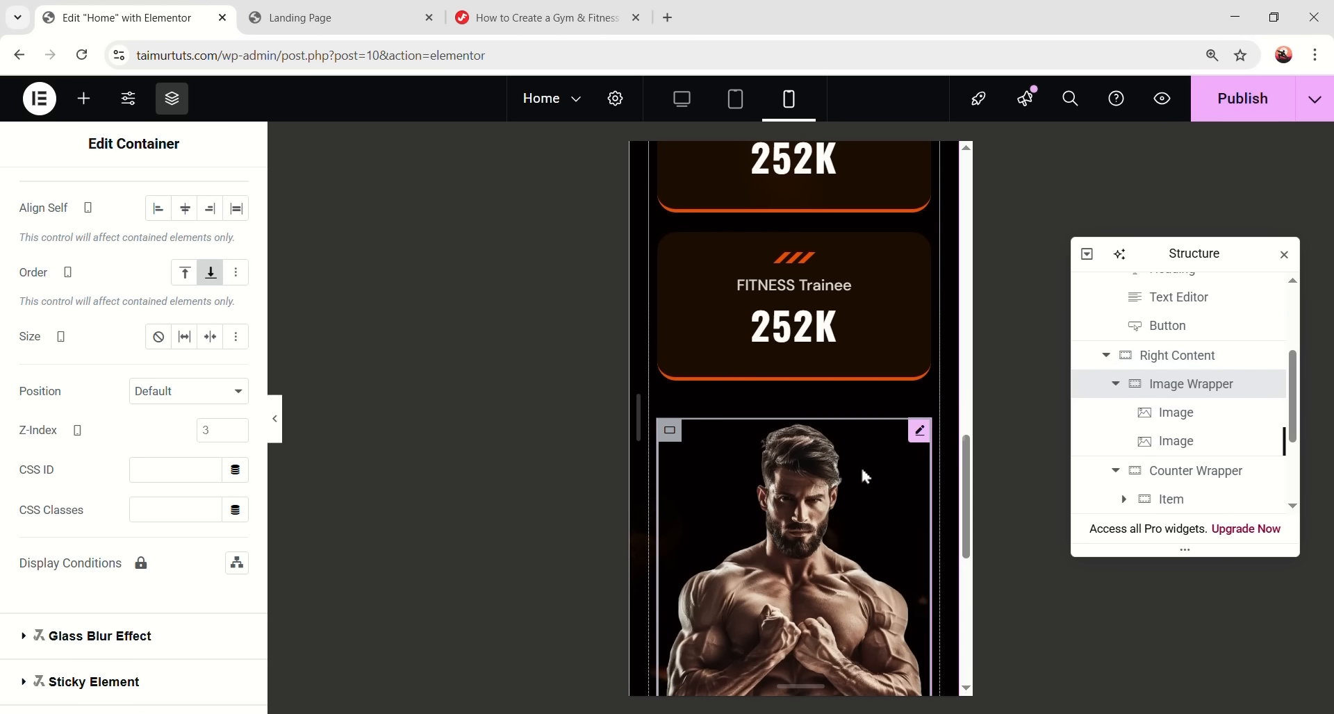
pyautogui.scroll(3, 834, 437)
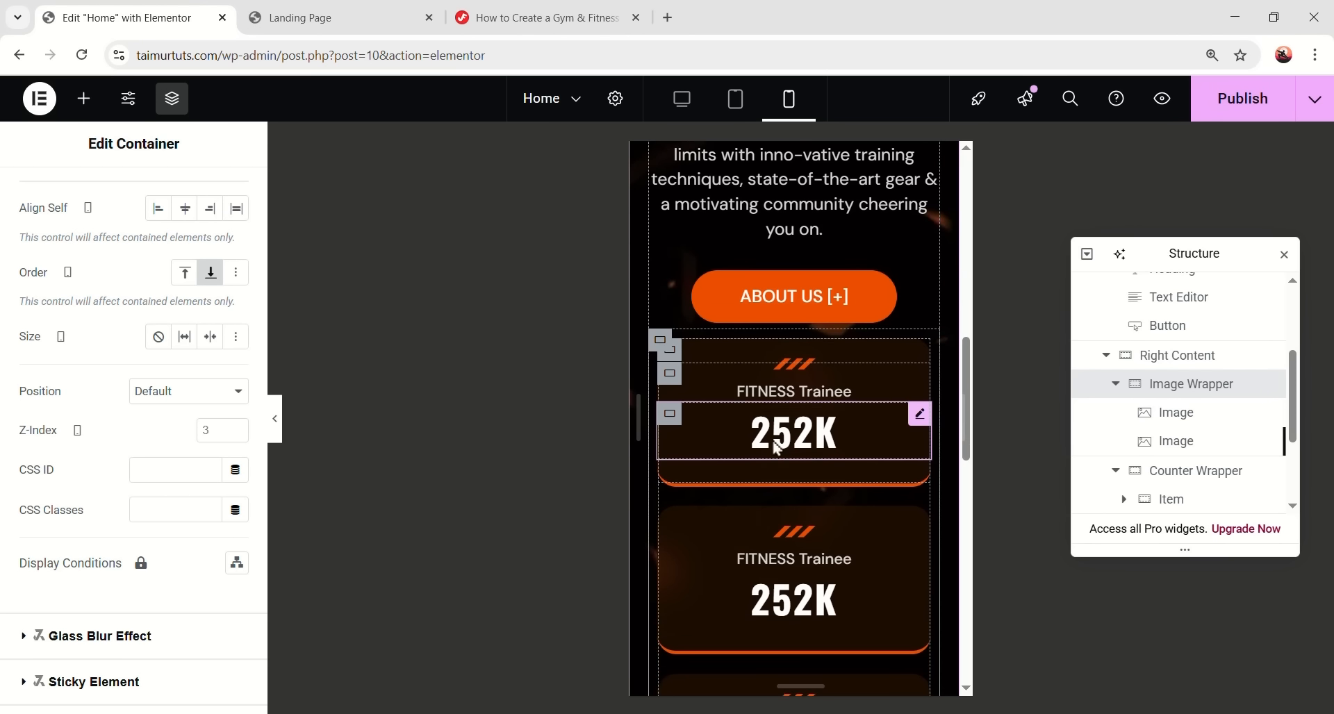
# - Give the Counter Wrapper a 20 px top margin
pyautogui.click(1191, 384)
pyautogui.click(1175, 472)
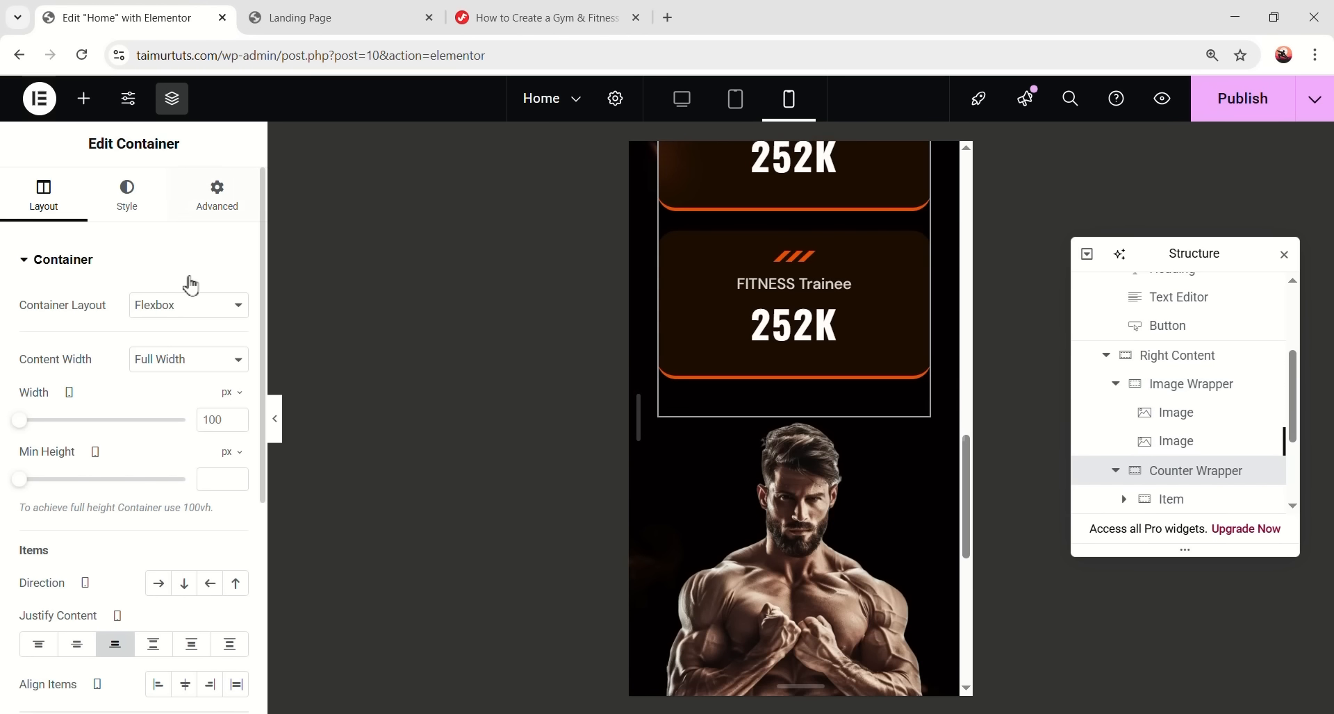
pyautogui.click(218, 197)
pyautogui.click(36, 323)
pyautogui.write('20')
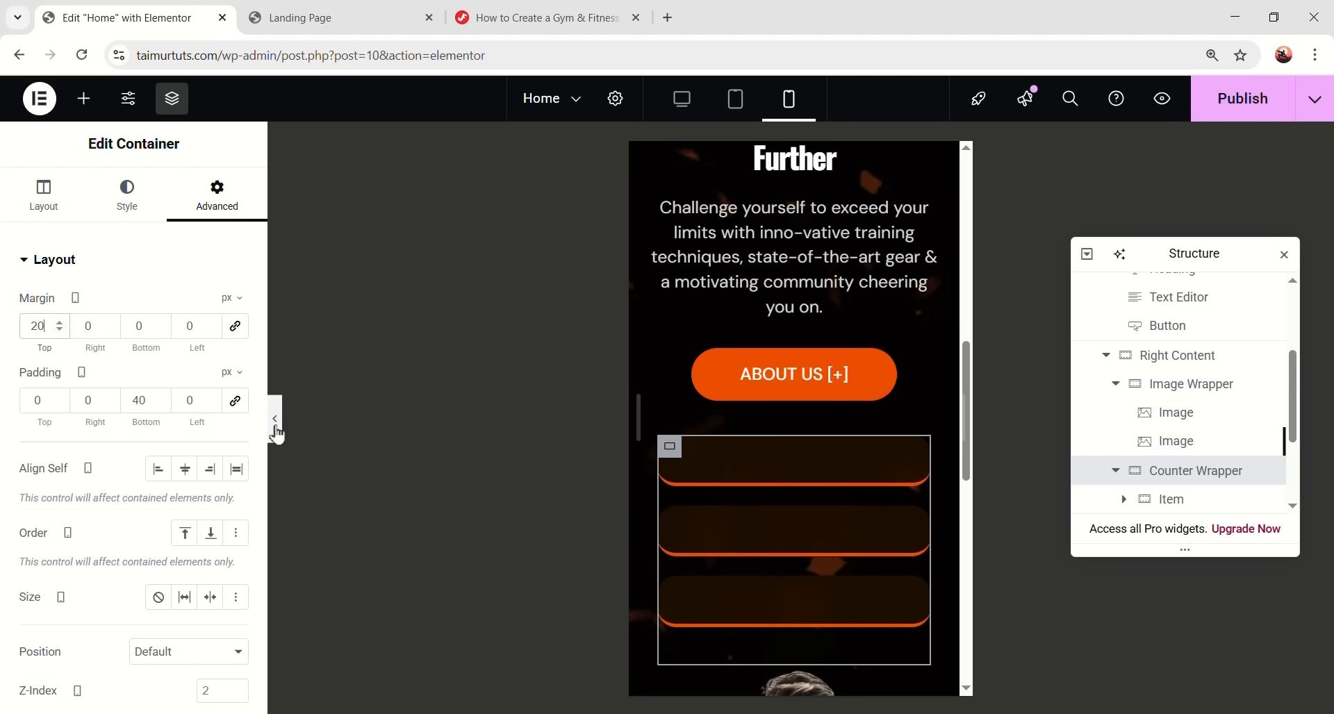
# - Preview the page without the editor panels to check the layout
pyautogui.click(276, 434)
pyautogui.scroll(-6, 736, 332)
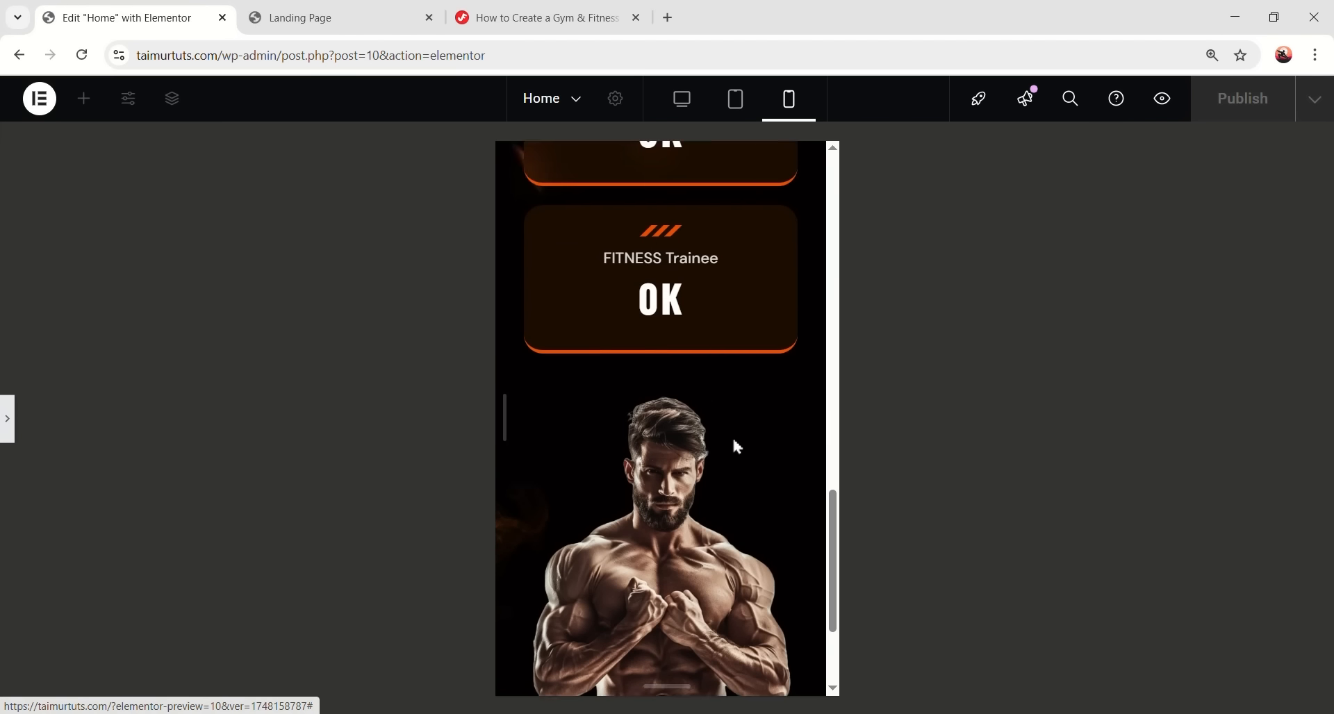
pyautogui.scroll(-3, 735, 447)
pyautogui.scroll(10, 741, 456)
pyautogui.scroll(-8, 744, 452)
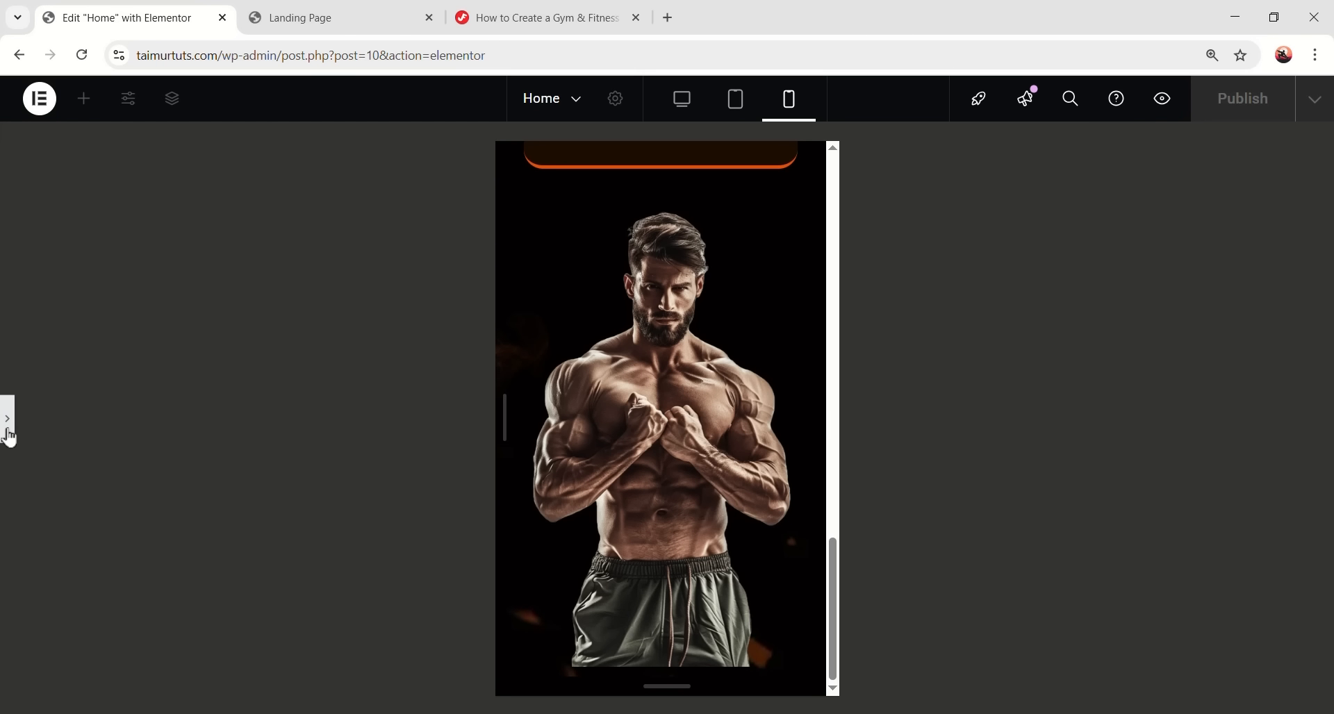
pyautogui.click(8, 424)
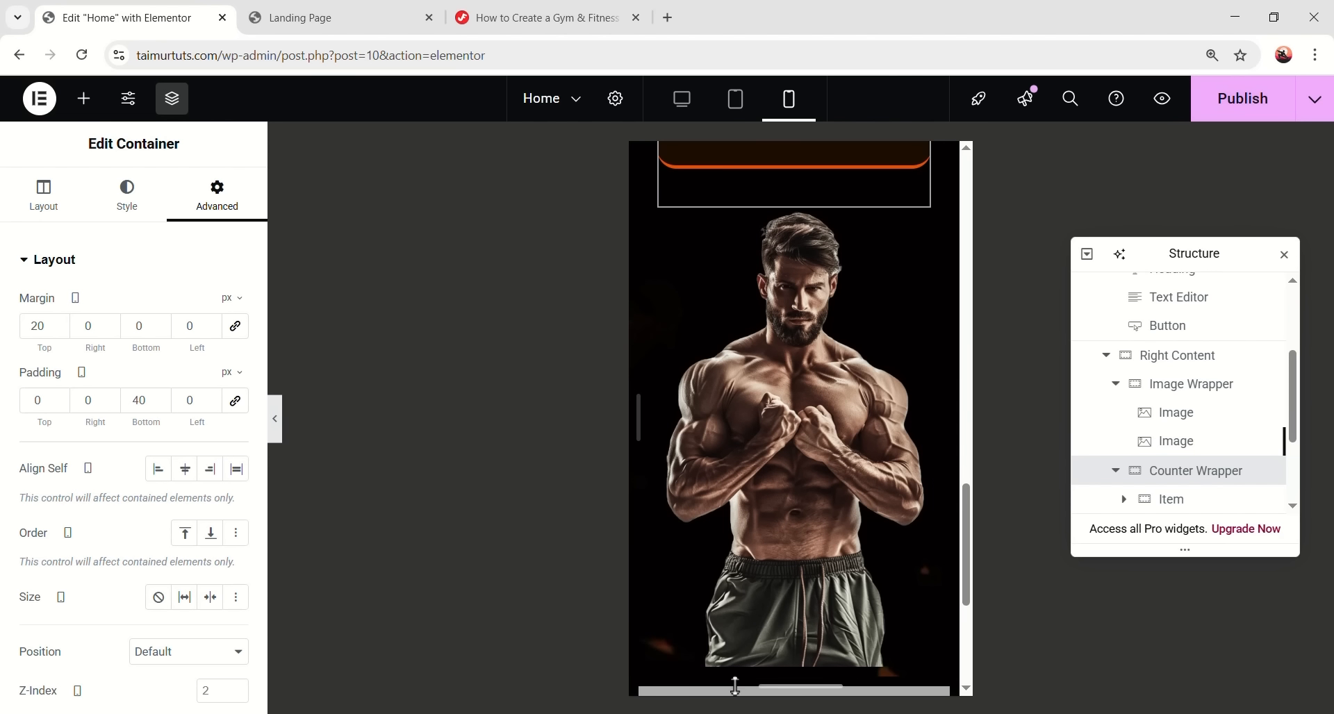
# - Adjust the Image Wrapper's right margin and the Right Content's margin and padding
pyautogui.click(1183, 393)
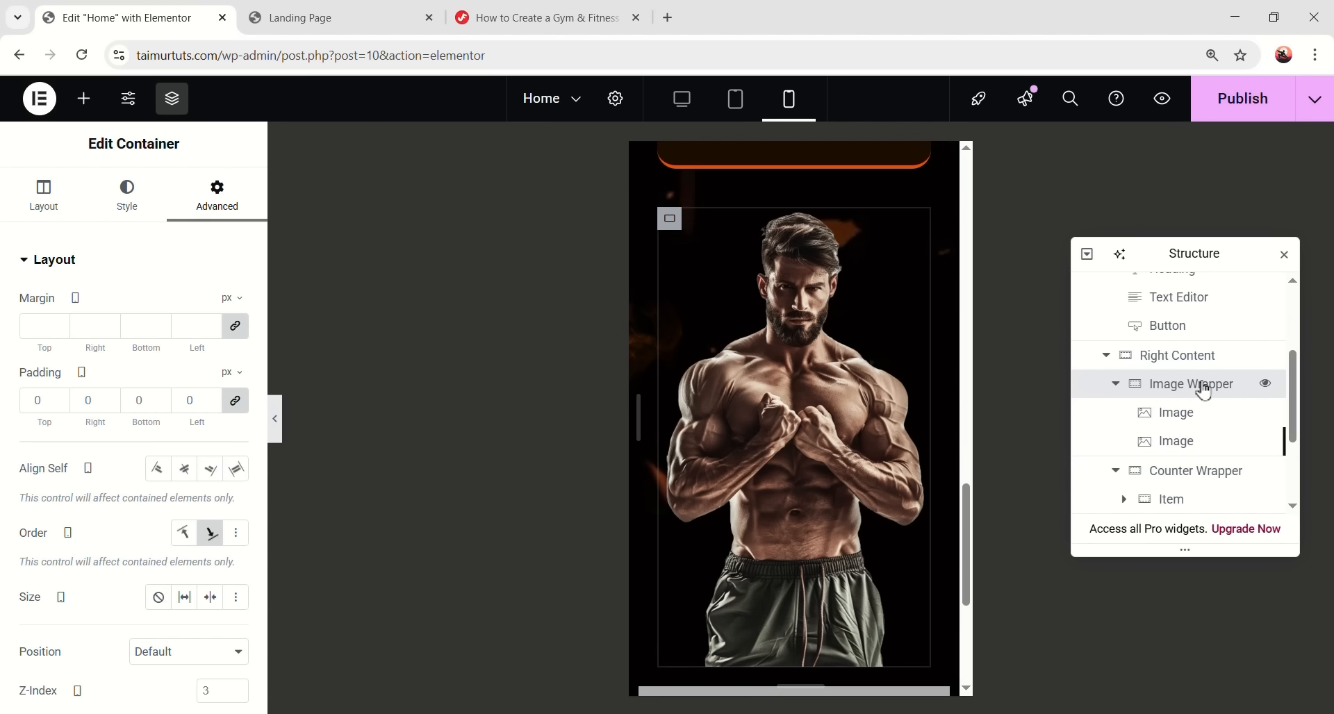
pyautogui.click(104, 325)
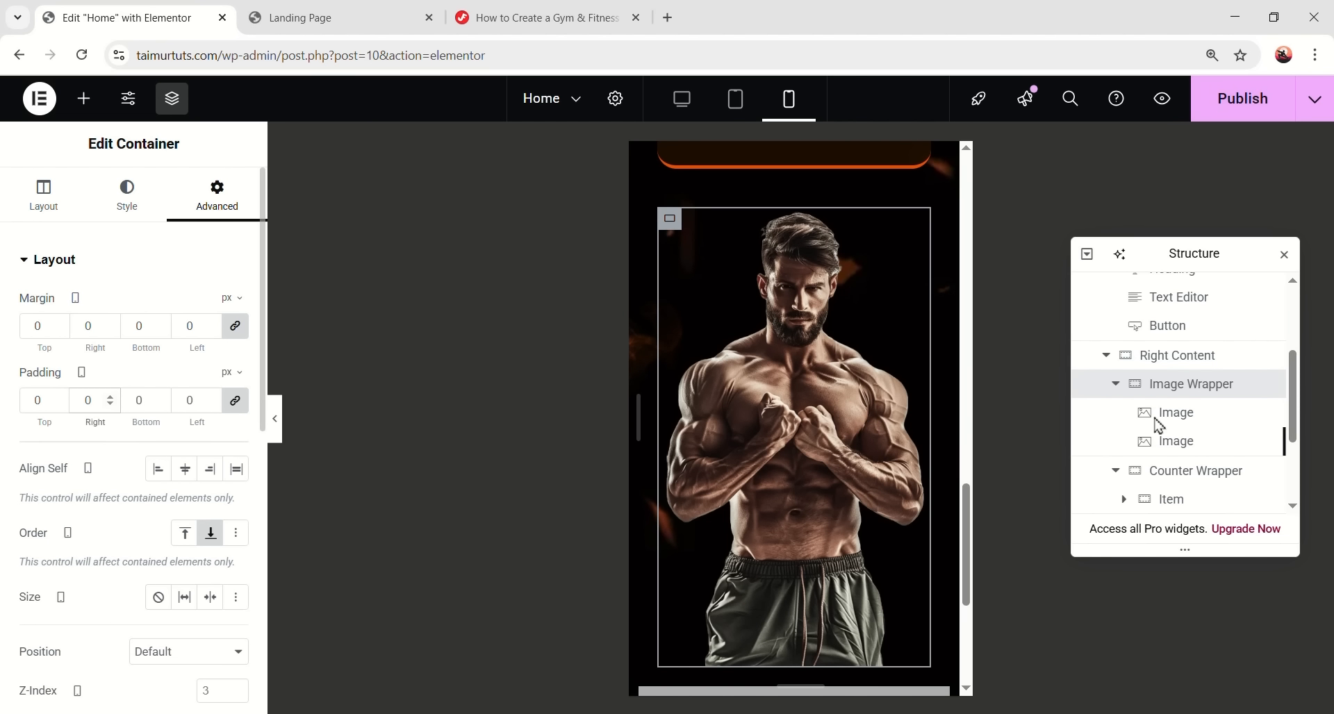
pyautogui.click(1173, 360)
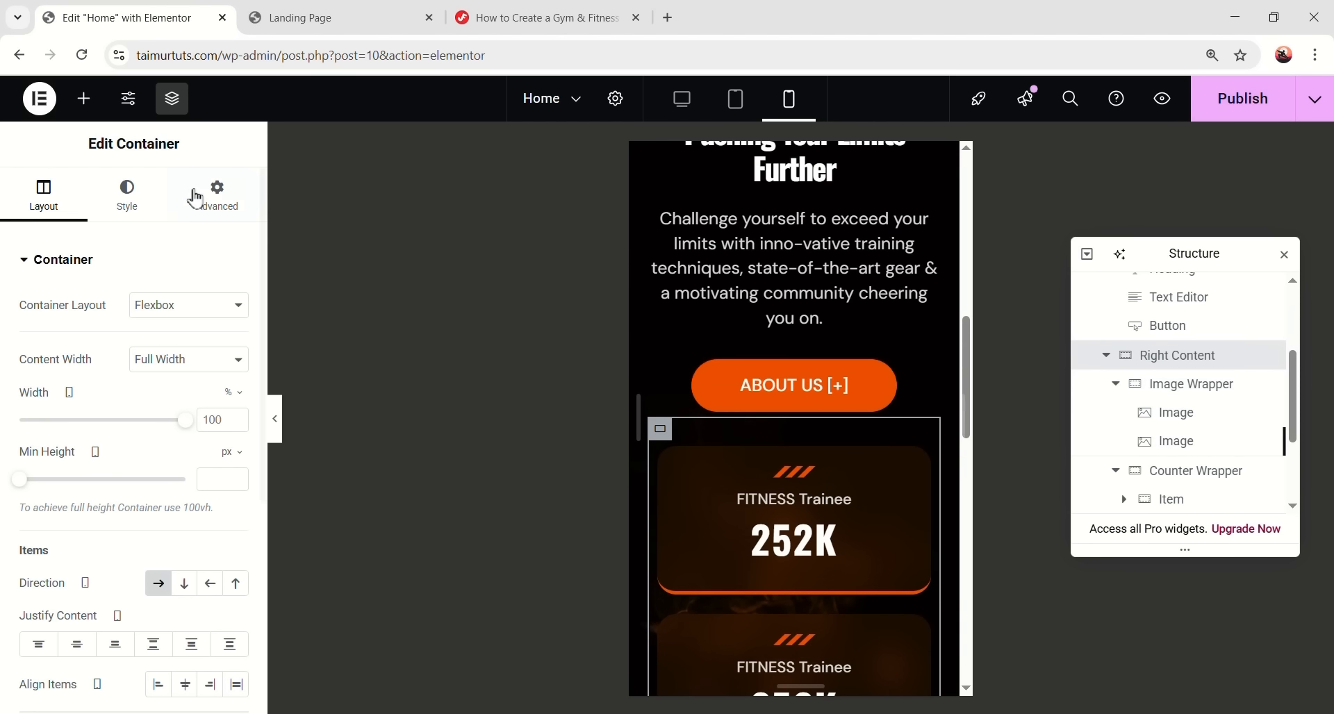
pyautogui.click(198, 198)
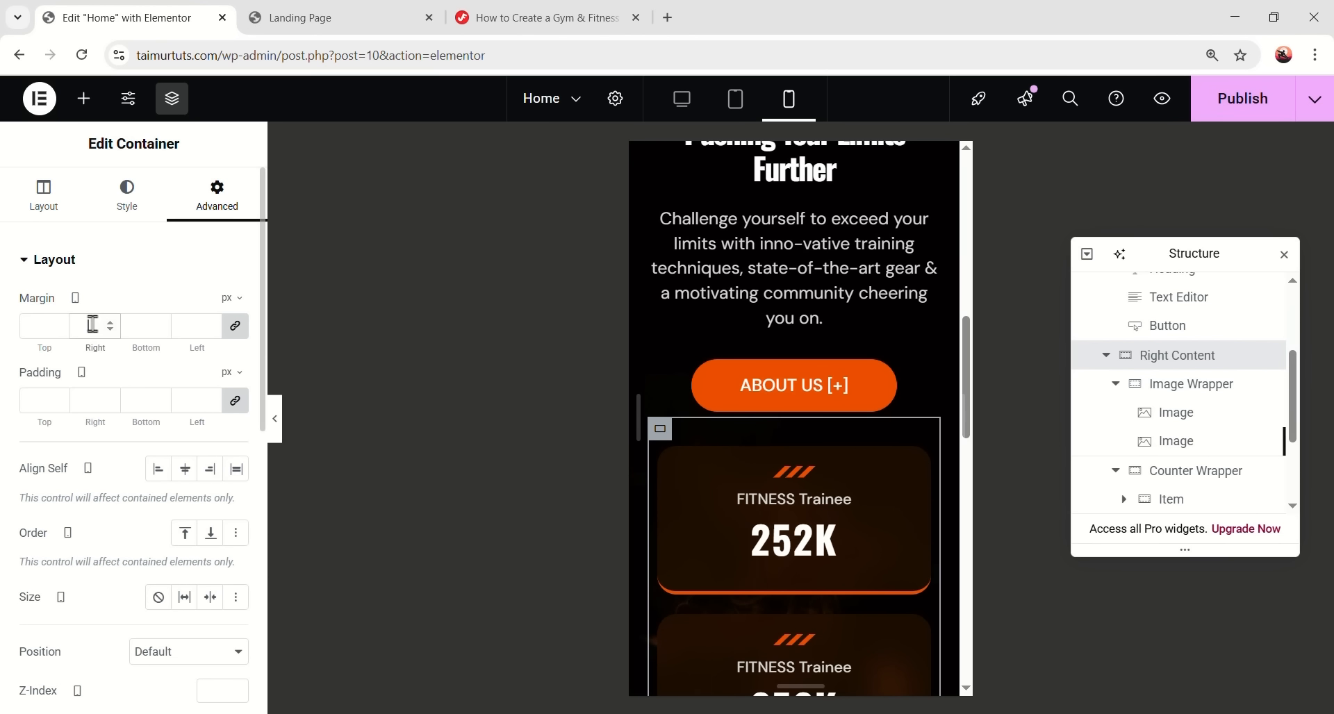
pyautogui.scroll(-8, 834, 529)
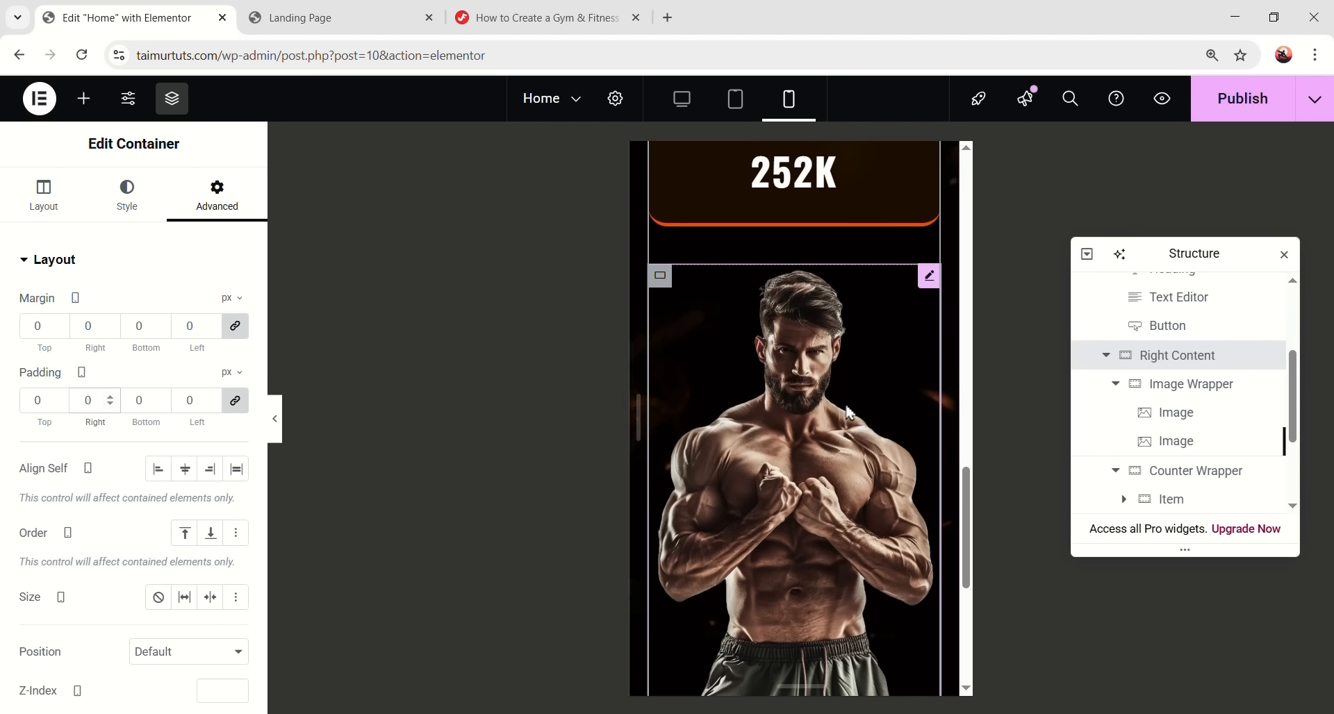
pyautogui.scroll(-4, 850, 455)
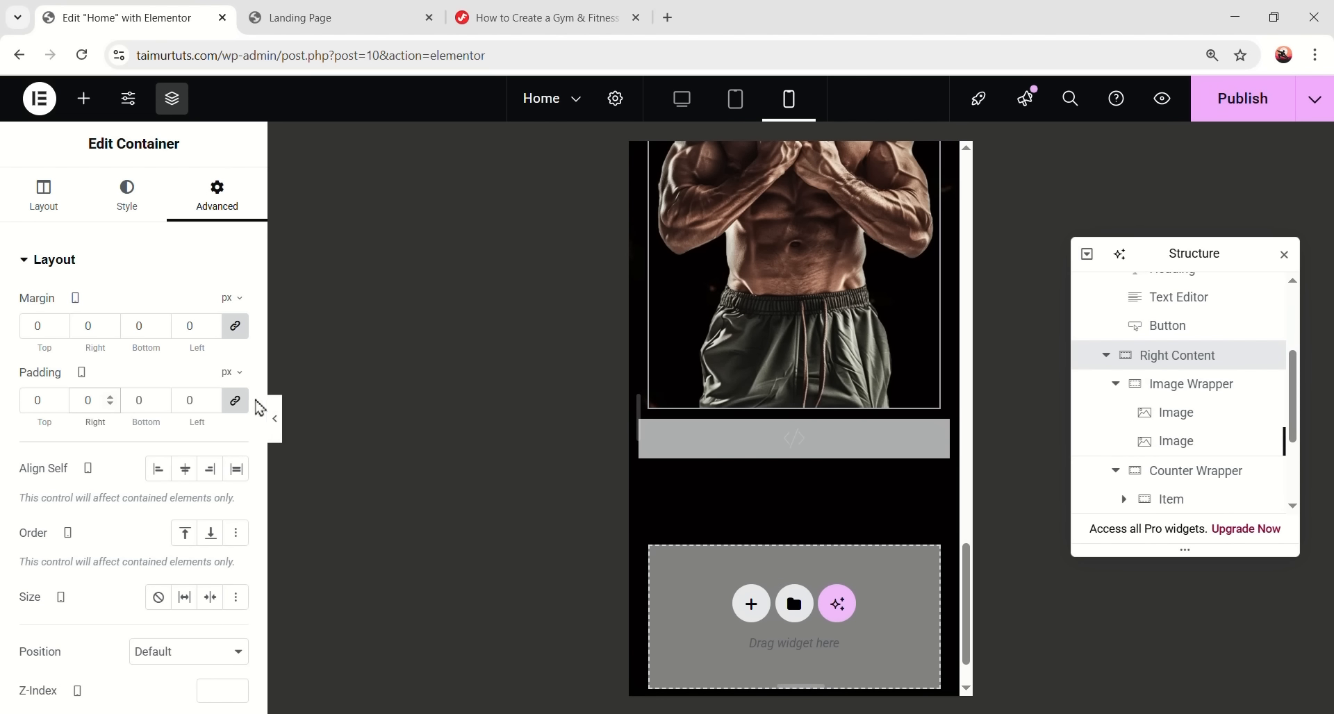
# - Preview the page, switch it from tablet back to desktop width, and resume editing
pyautogui.click(279, 421)
pyautogui.scroll(3, 713, 448)
pyautogui.scroll(-3, 696, 624)
pyautogui.scroll(5, 719, 611)
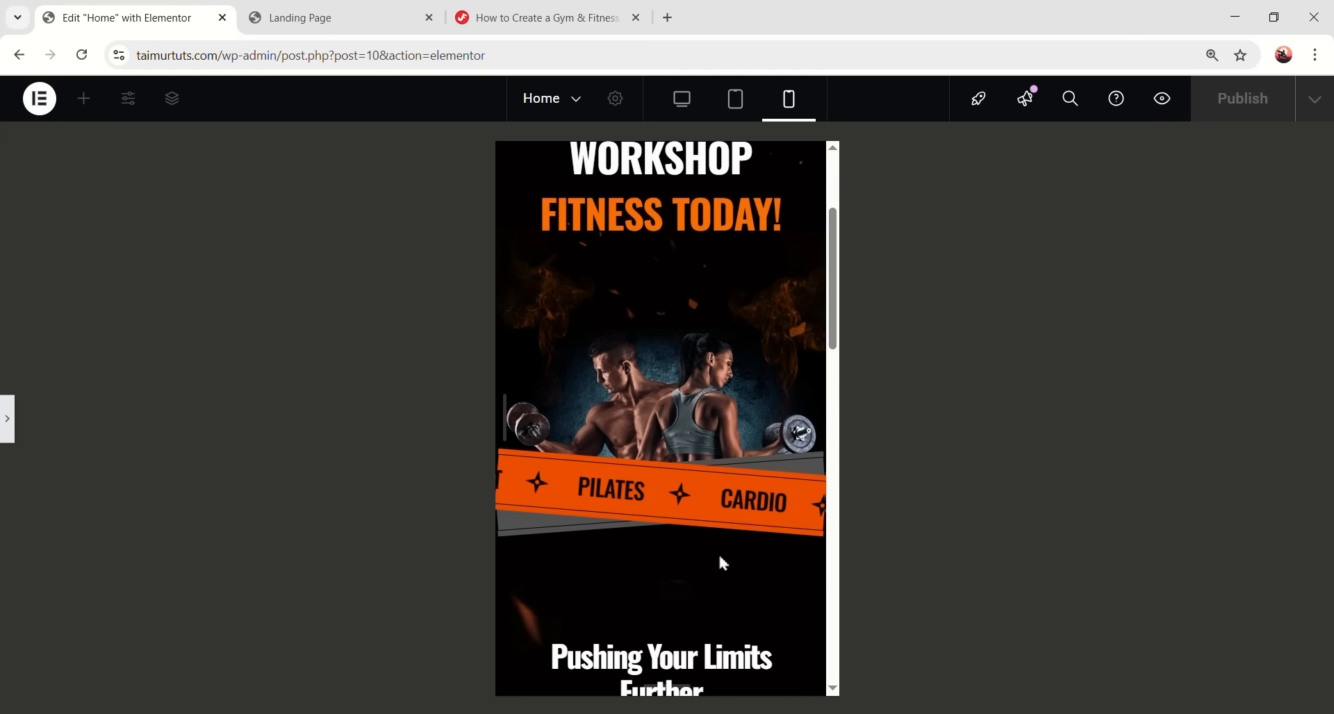
pyautogui.scroll(-3, 718, 553)
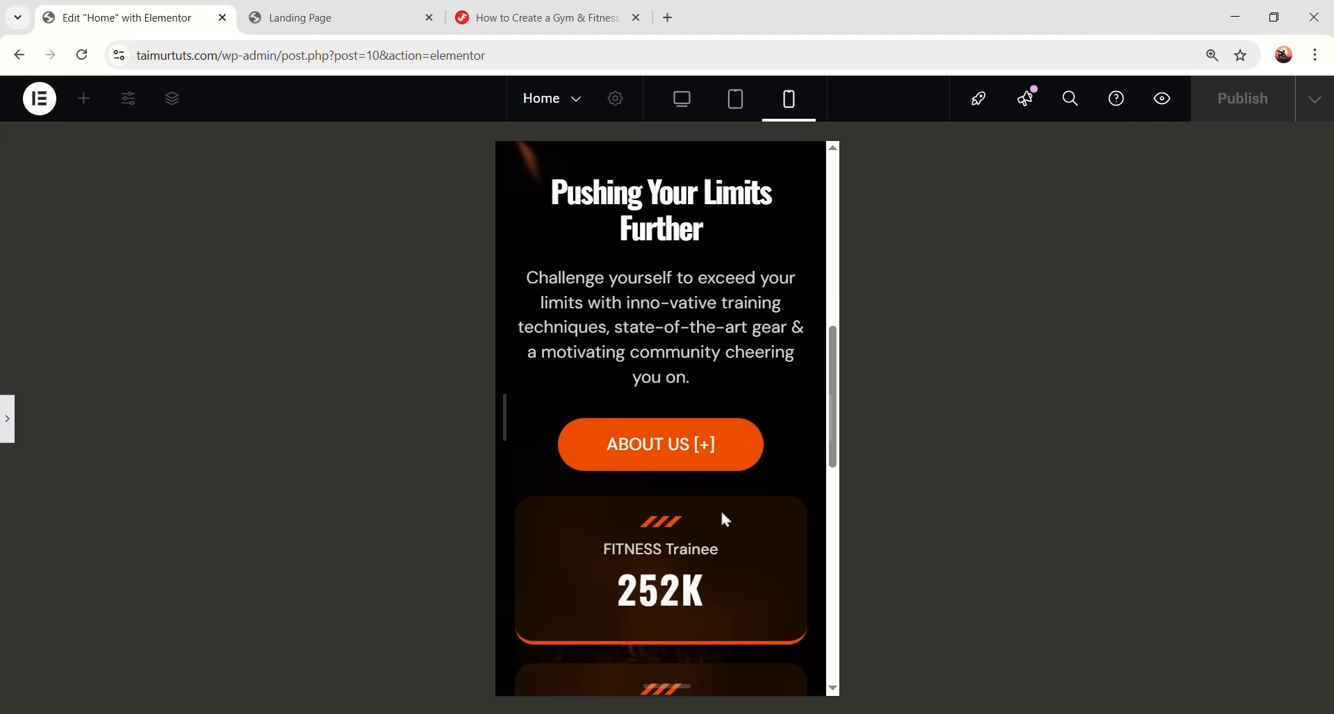
pyautogui.click(741, 102)
pyautogui.click(684, 104)
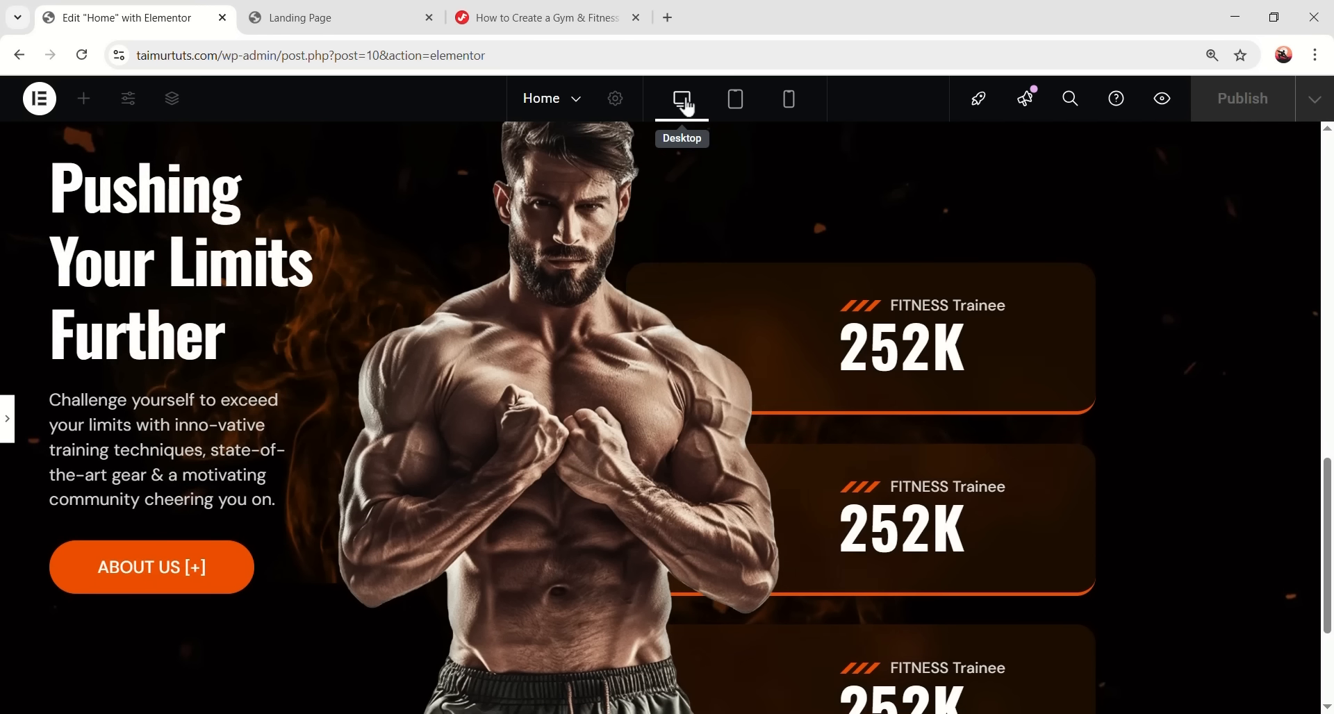
pyautogui.scroll(5, 556, 358)
pyautogui.scroll(-5, 790, 389)
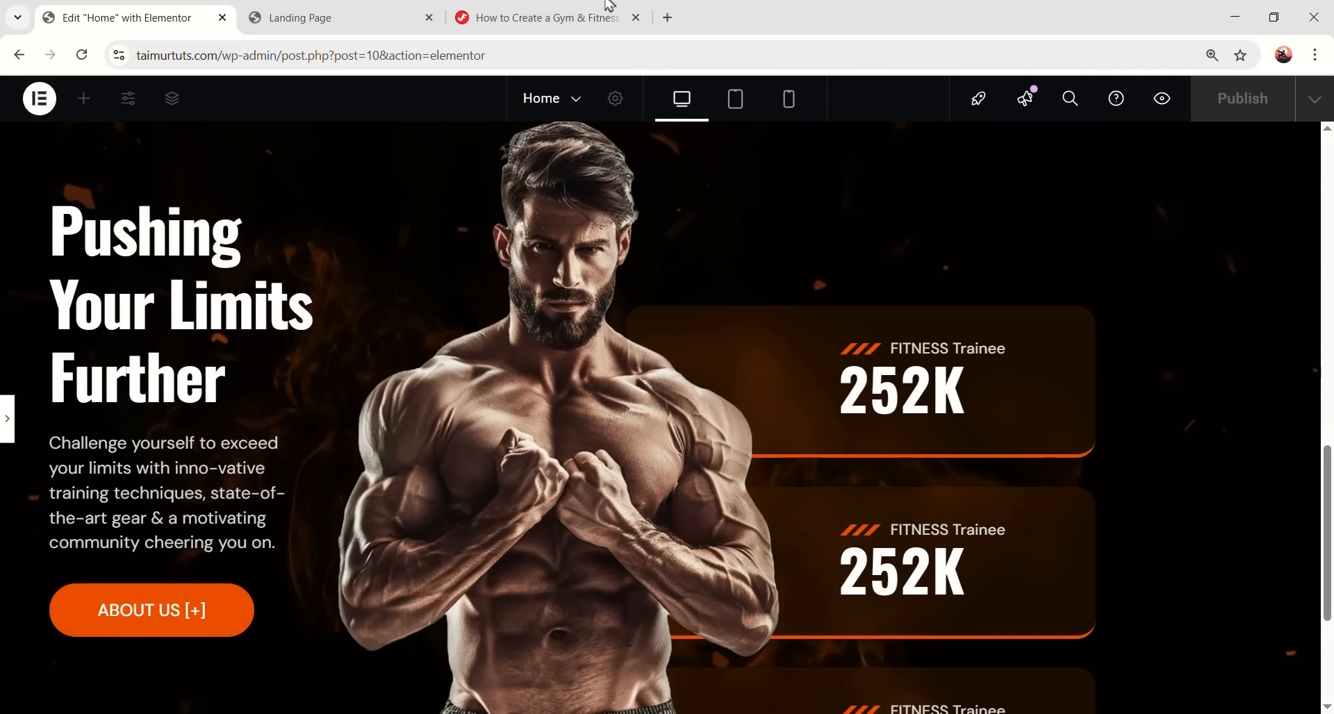
pyautogui.click(7, 419)
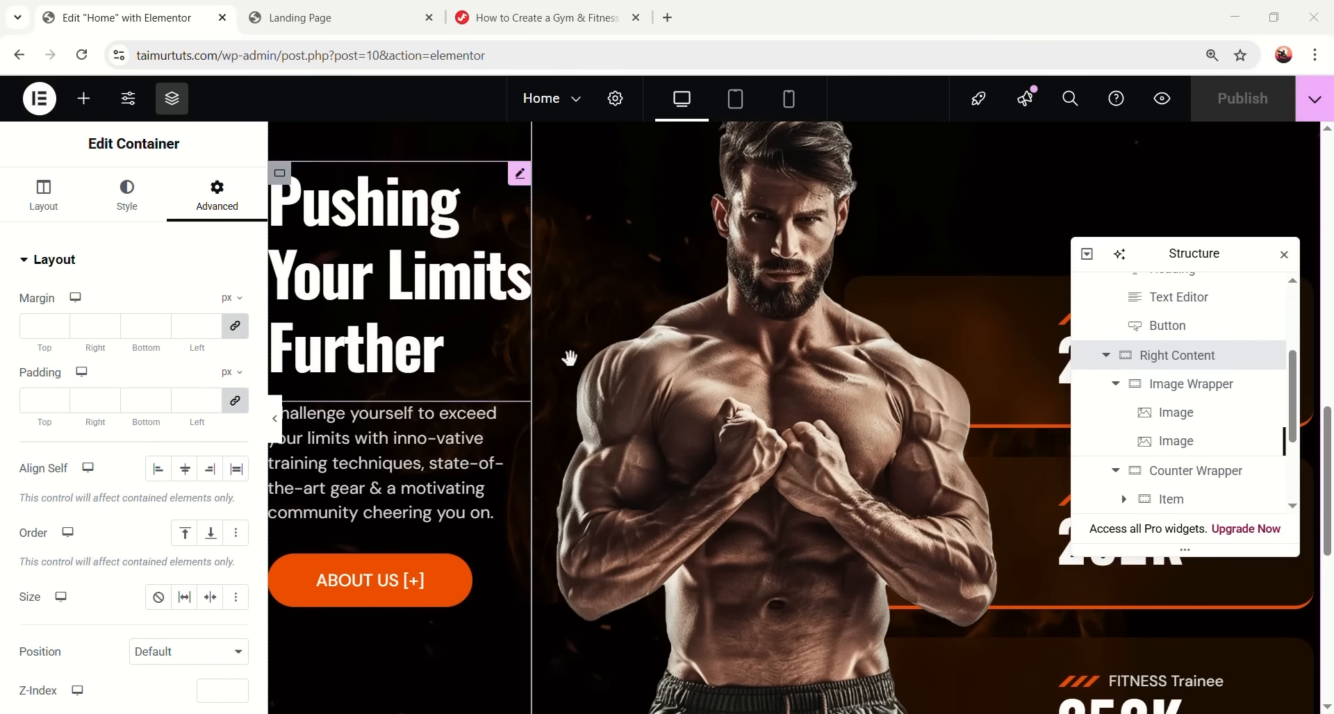
pyautogui.scroll(-6, 570, 358)
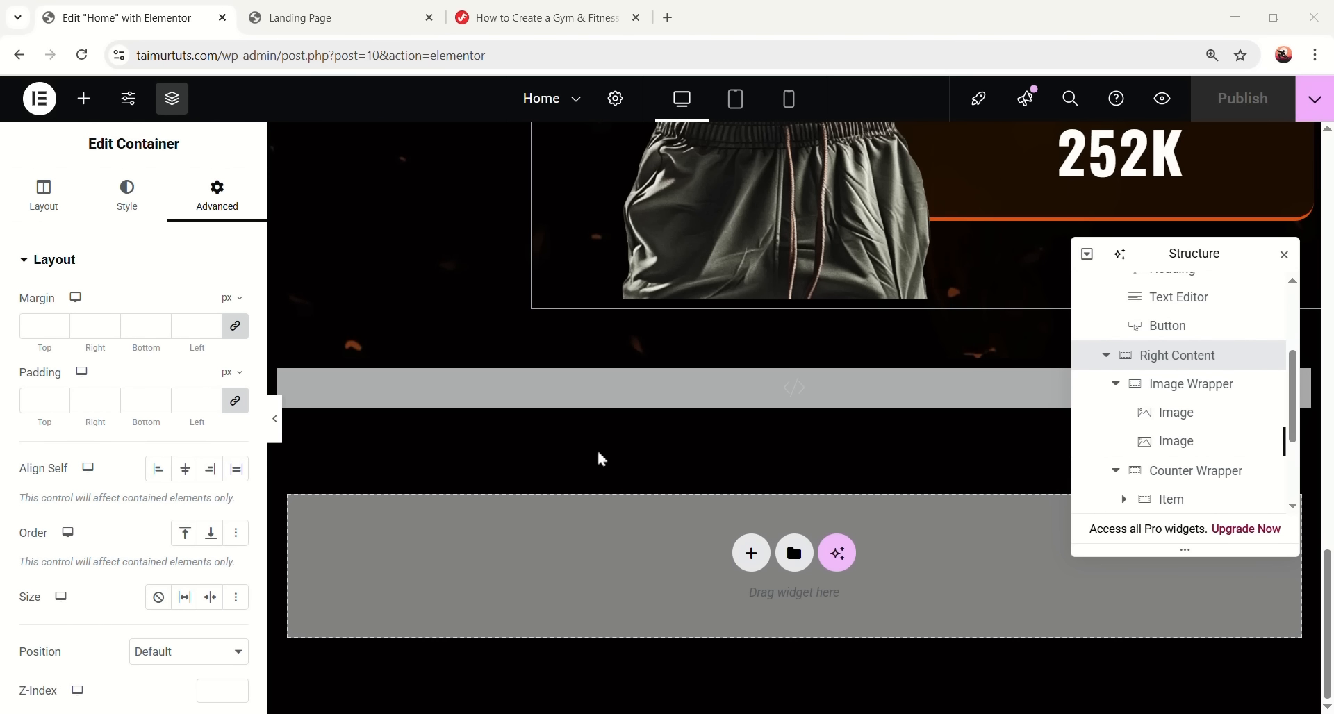
pyautogui.click(84, 98)
# - Add a 1280 px wide container named Services Section above the Custom Code block
pyautogui.moveTo(73, 351); pyautogui.dragTo(448, 577)
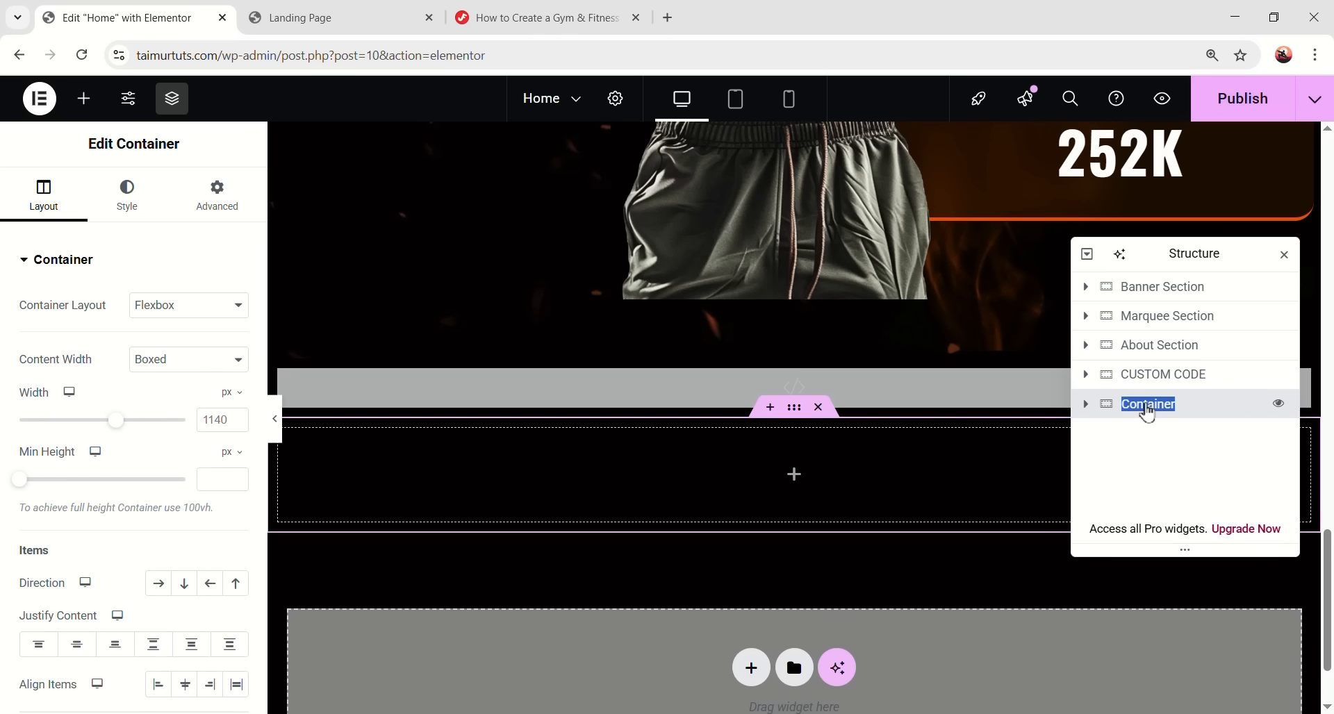
pyautogui.click(1156, 406)
pyautogui.write('Services Section')
pyautogui.click(1088, 403)
pyautogui.moveTo(1141, 376); pyautogui.dragTo(1086, 414)
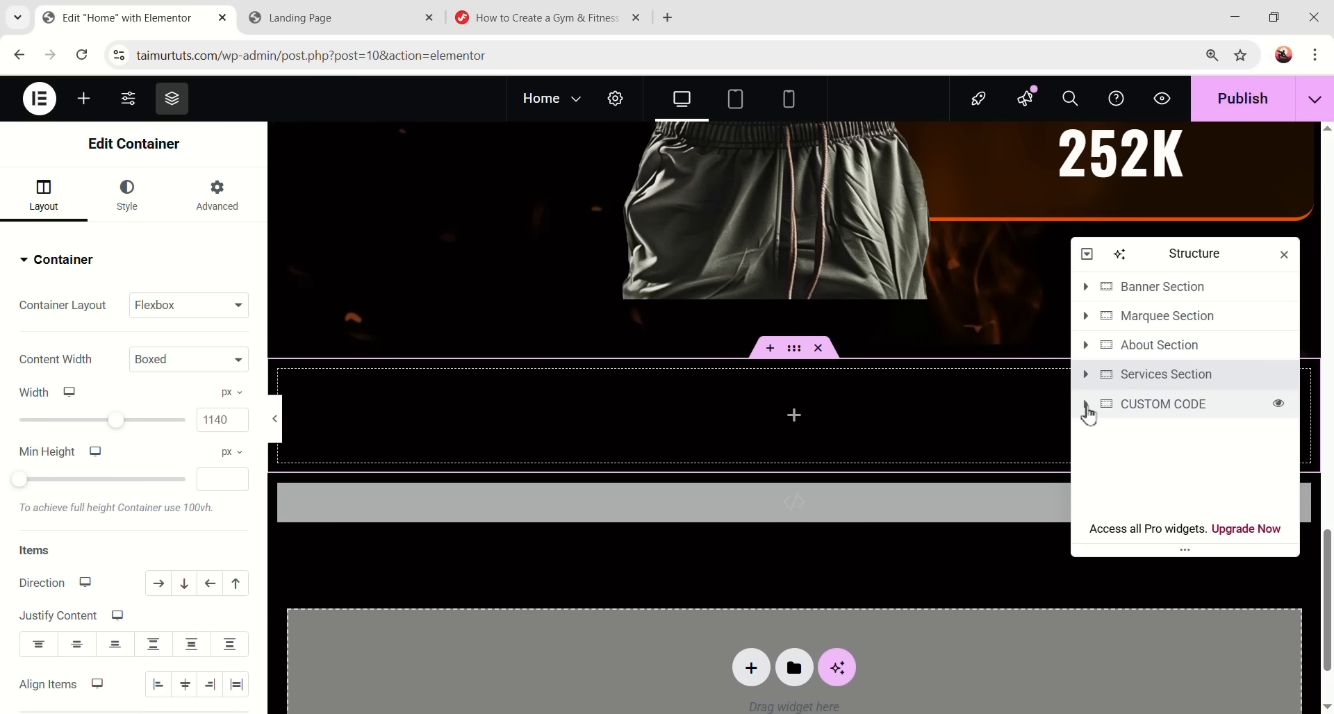
pyautogui.doubleClick(221, 414)
pyautogui.write('1280')
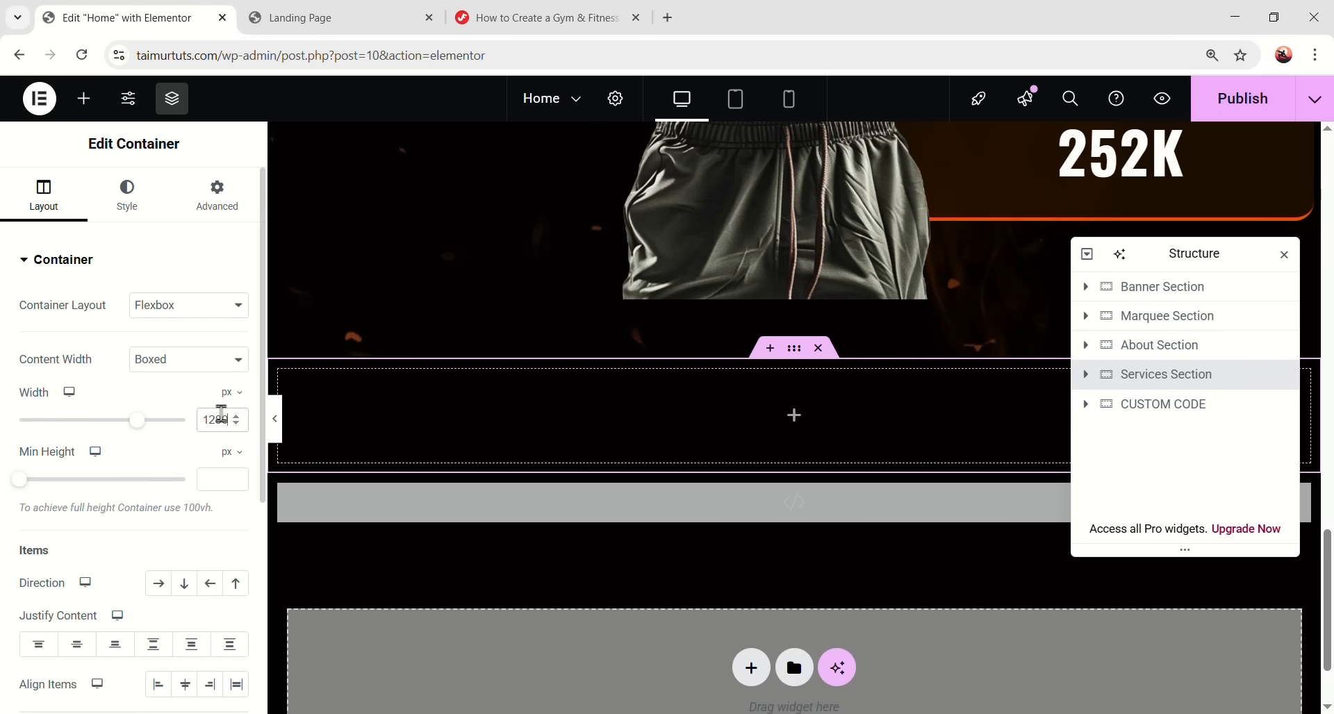
# - Give the Services Section a classic background image using bg3
pyautogui.click(128, 195)
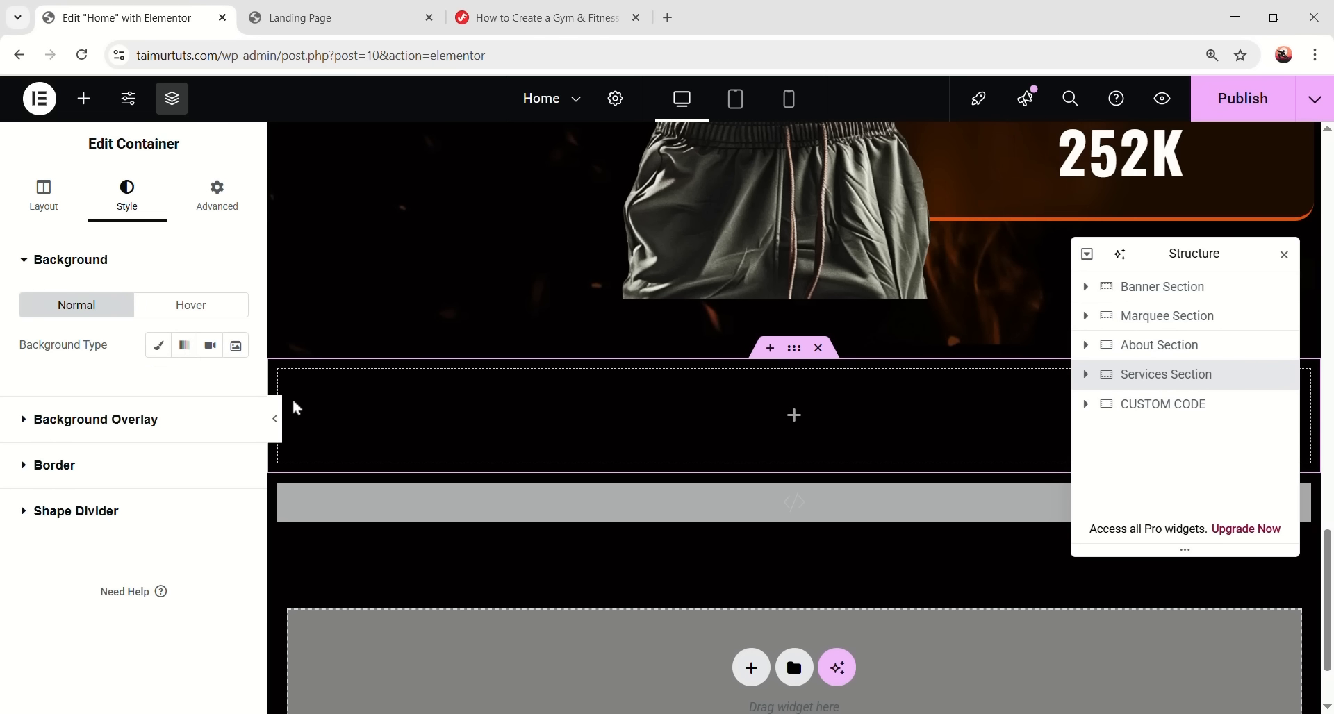
pyautogui.click(165, 353)
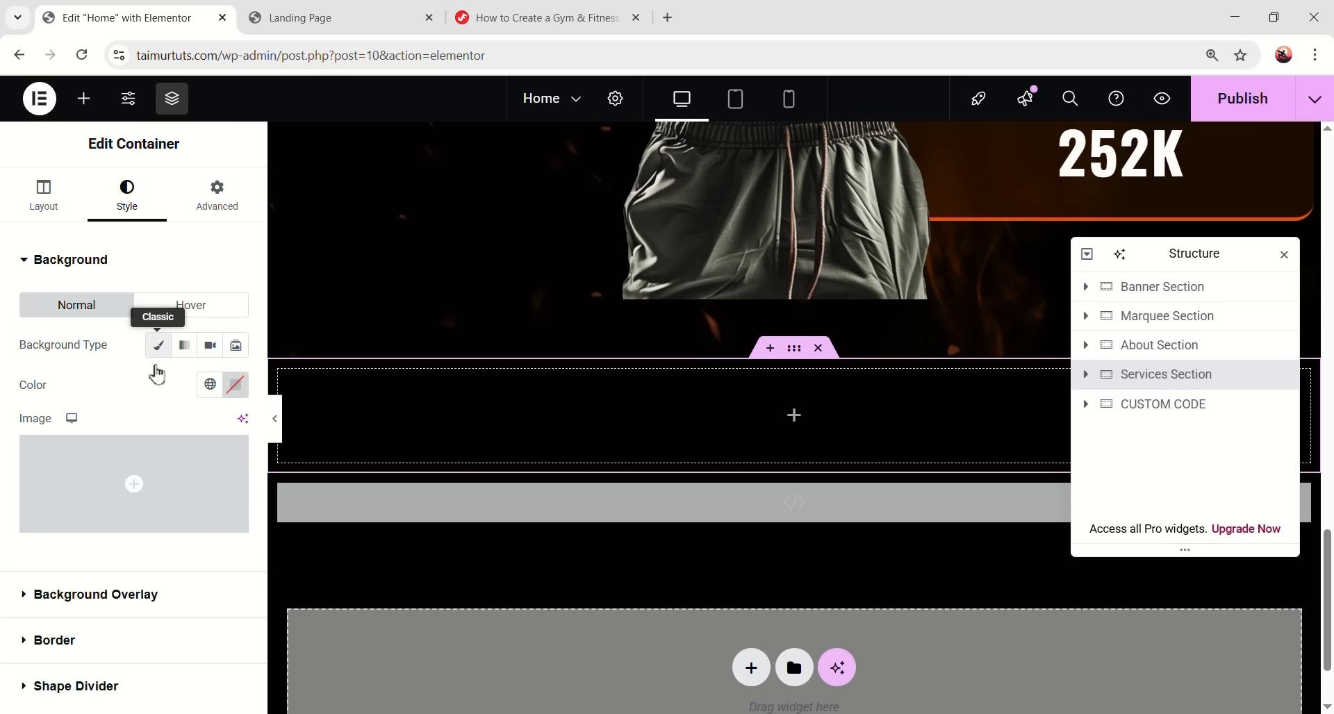
pyautogui.click(127, 467)
pyautogui.scroll(-1, 623, 387)
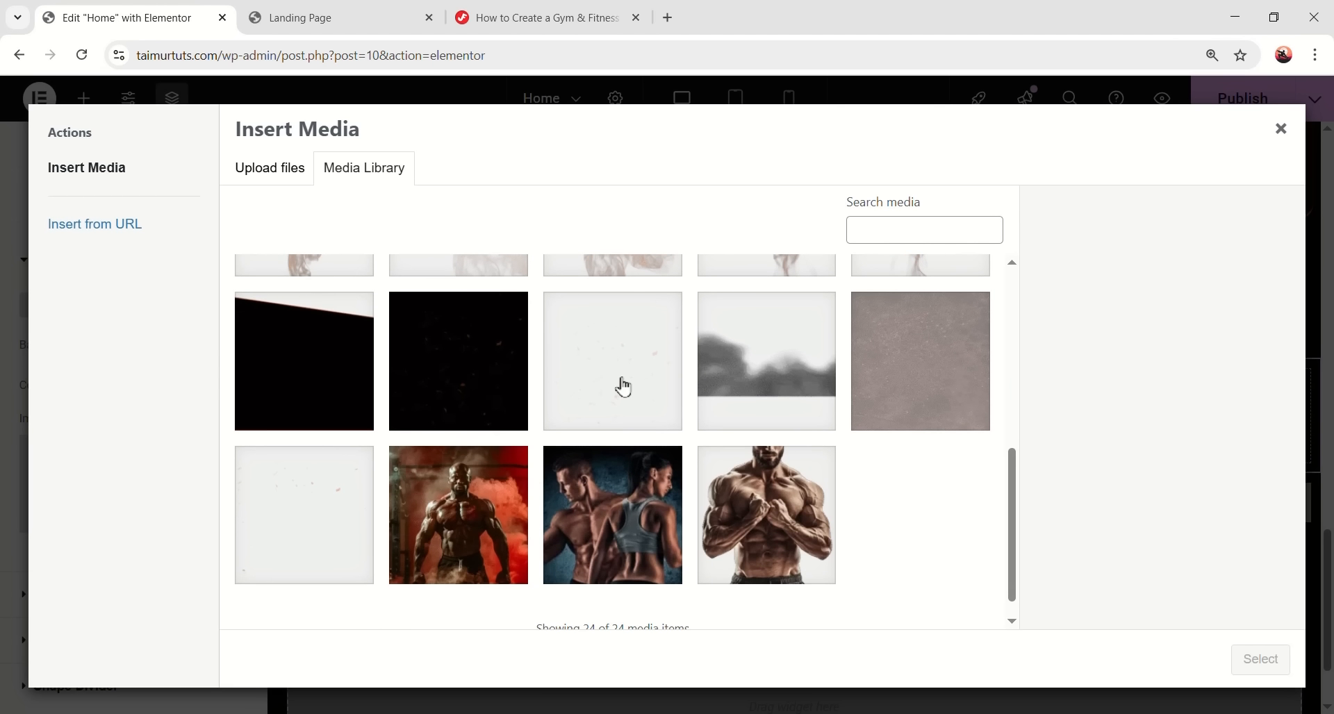
pyautogui.click(726, 375)
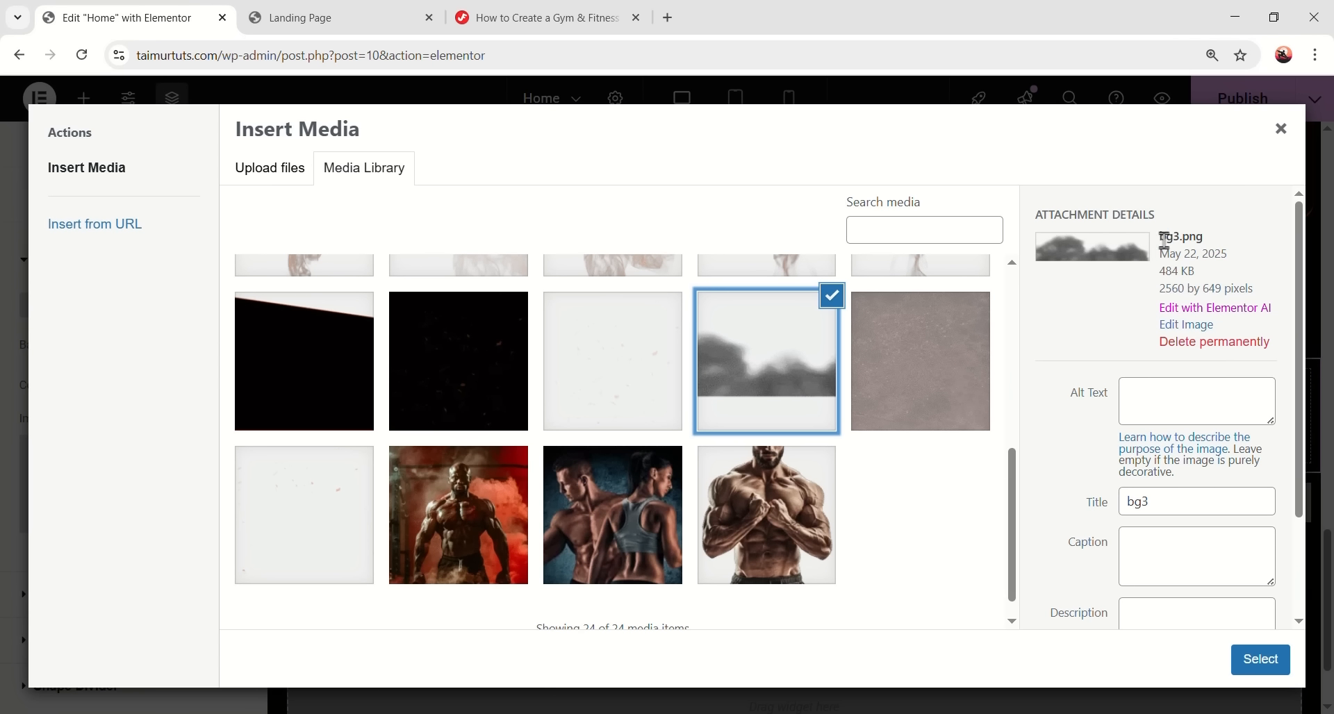
pyautogui.scroll(-3, 205, 471)
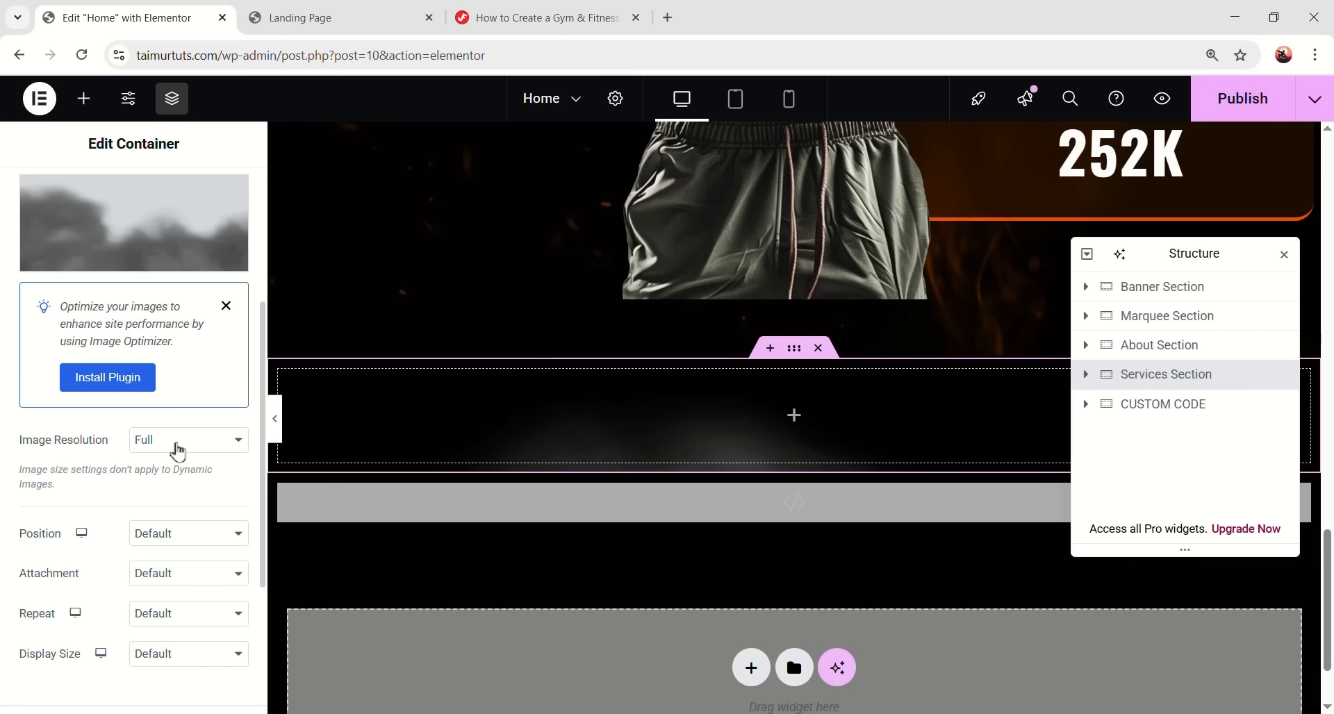
pyautogui.scroll(-1, 159, 452)
# - Anchor the background Bottom Right, repeating, Cover size, with 124 px top/bottom padding
pyautogui.click(155, 446)
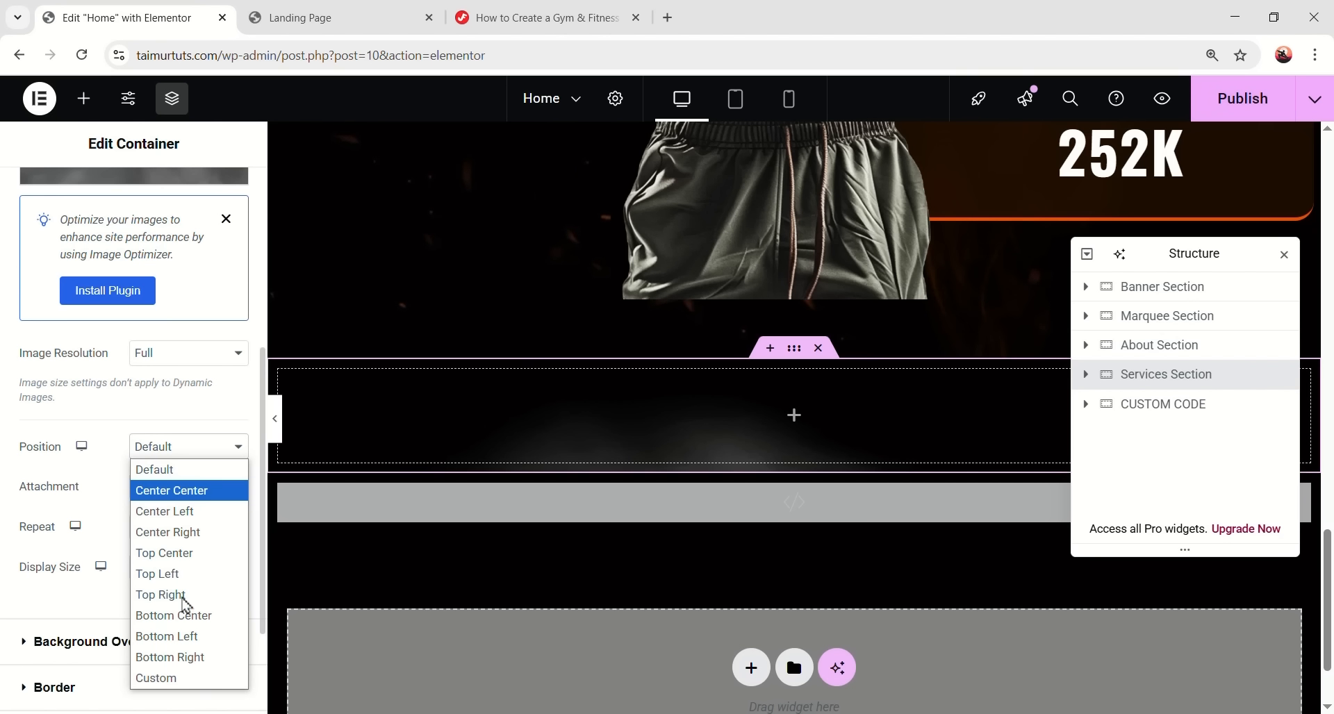
pyautogui.click(198, 660)
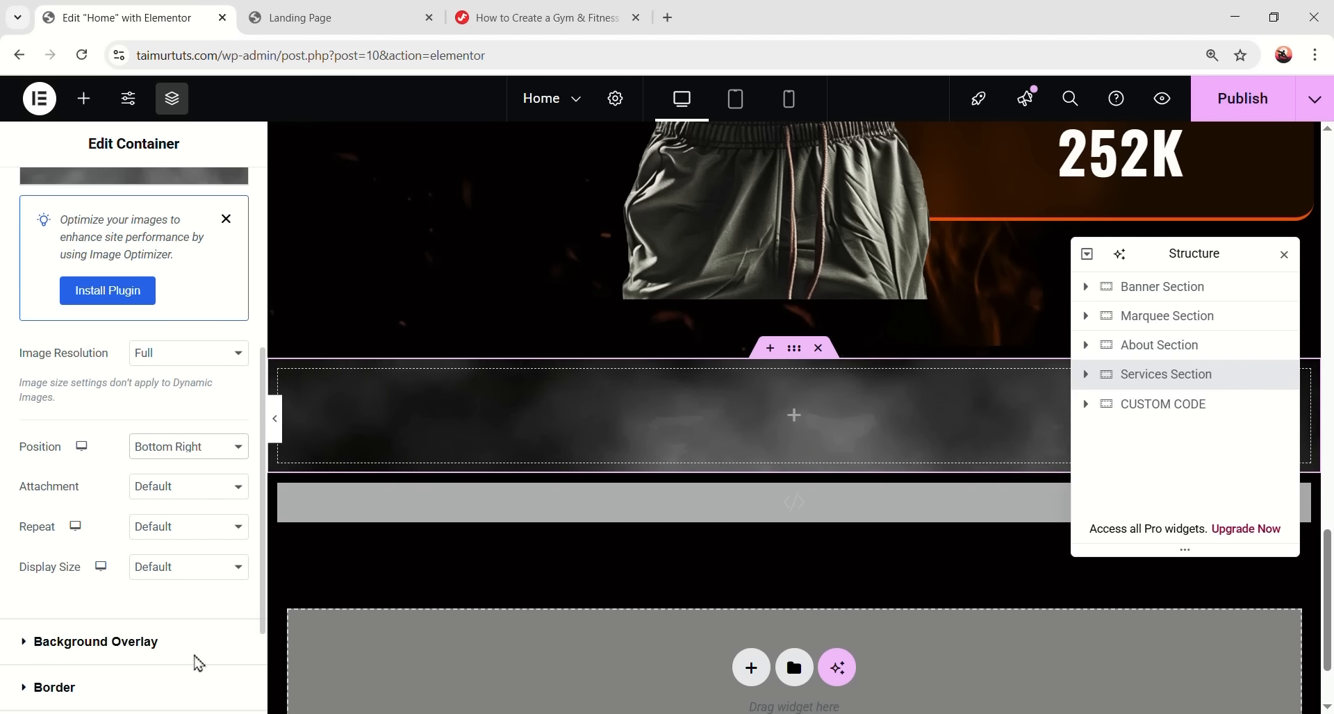
pyautogui.click(200, 529)
pyautogui.click(190, 594)
pyautogui.click(192, 567)
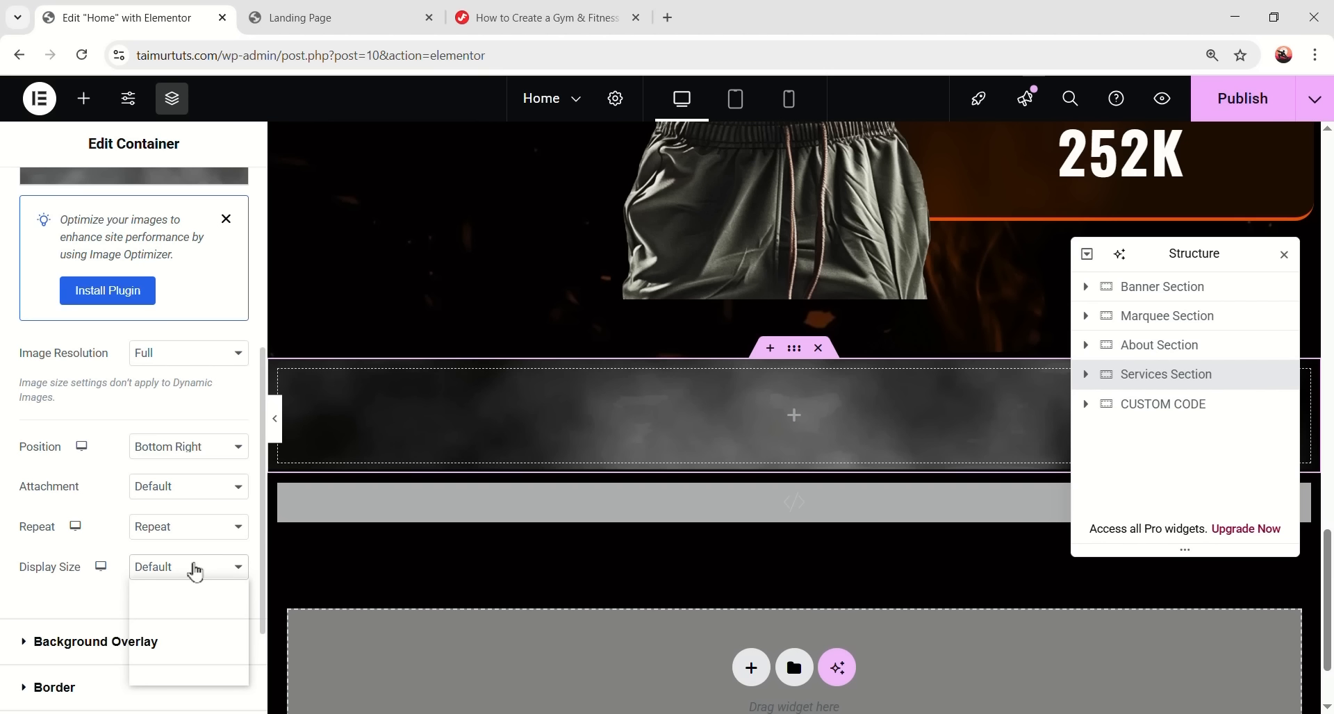
pyautogui.click(174, 632)
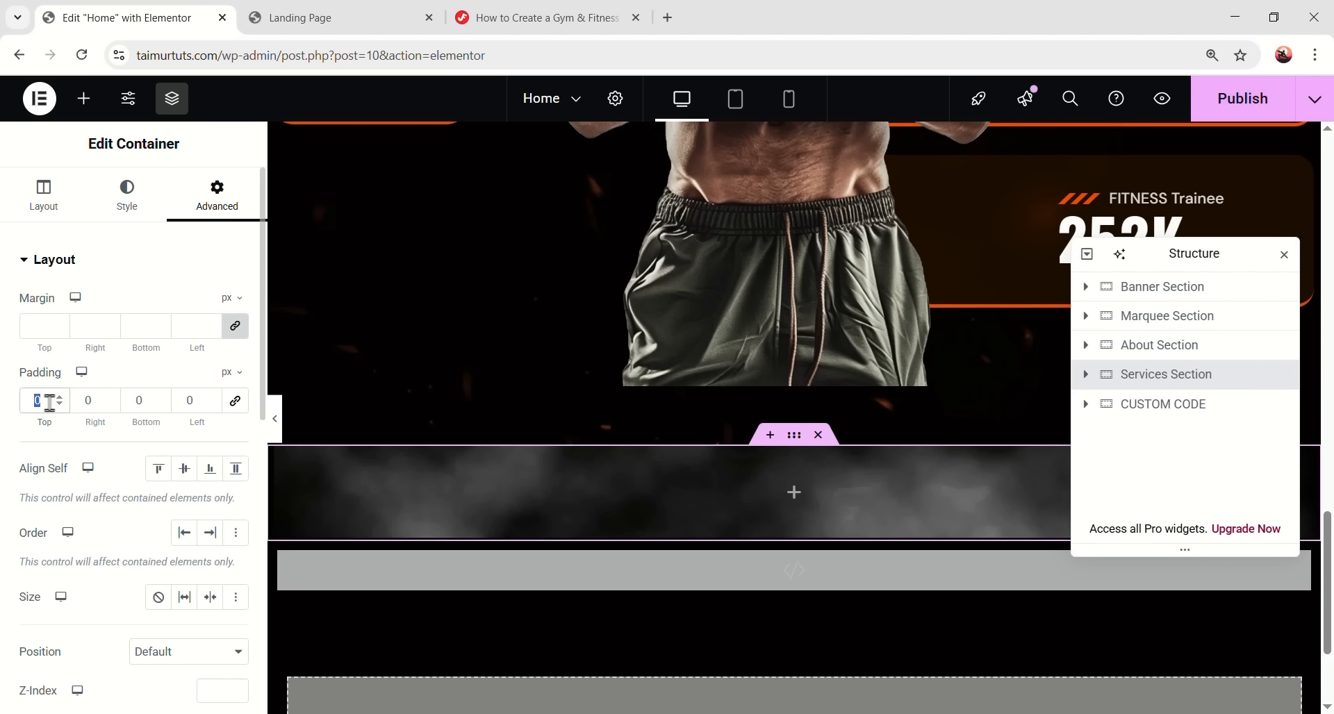
pyautogui.write('124124')
# - Add an inner container to the Services Section with a 720 px width
pyautogui.scroll(-3, 919, 289)
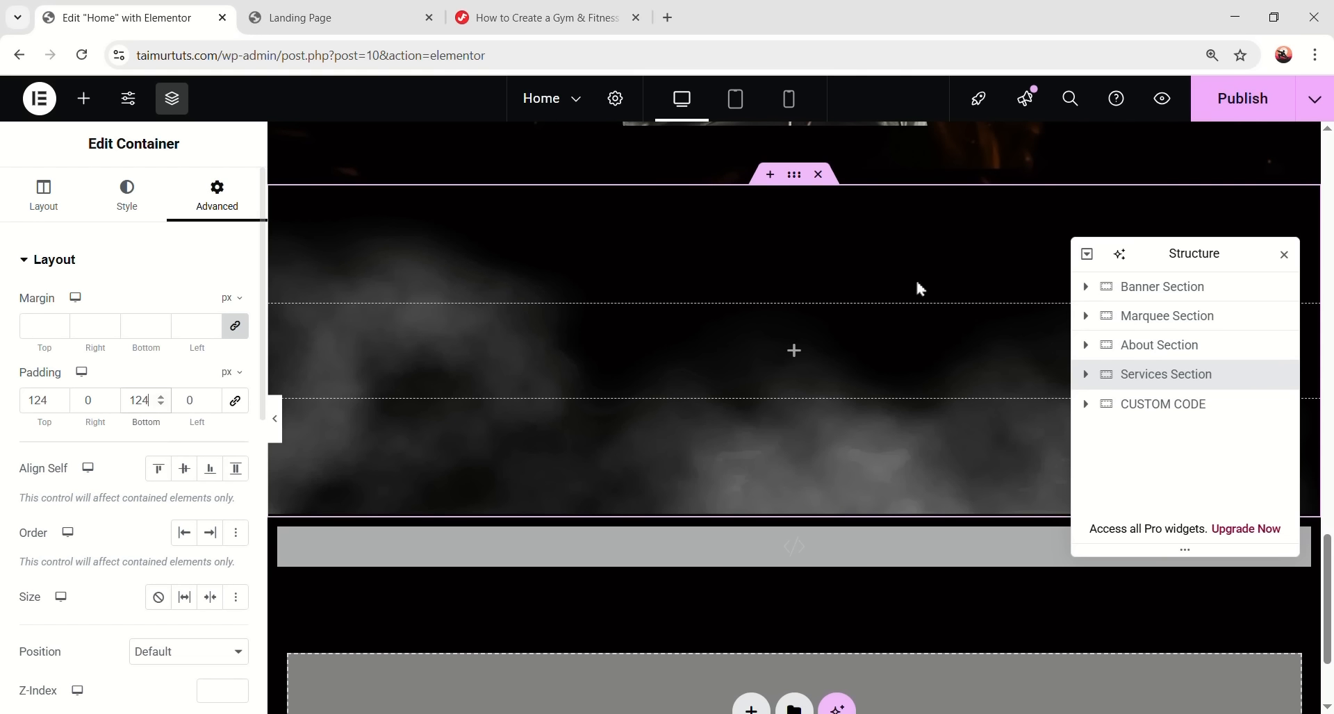
pyautogui.click(793, 356)
pyautogui.moveTo(121, 360); pyautogui.dragTo(679, 336)
pyautogui.click(230, 397)
pyautogui.click(229, 415)
pyautogui.click(221, 422)
pyautogui.write('720')
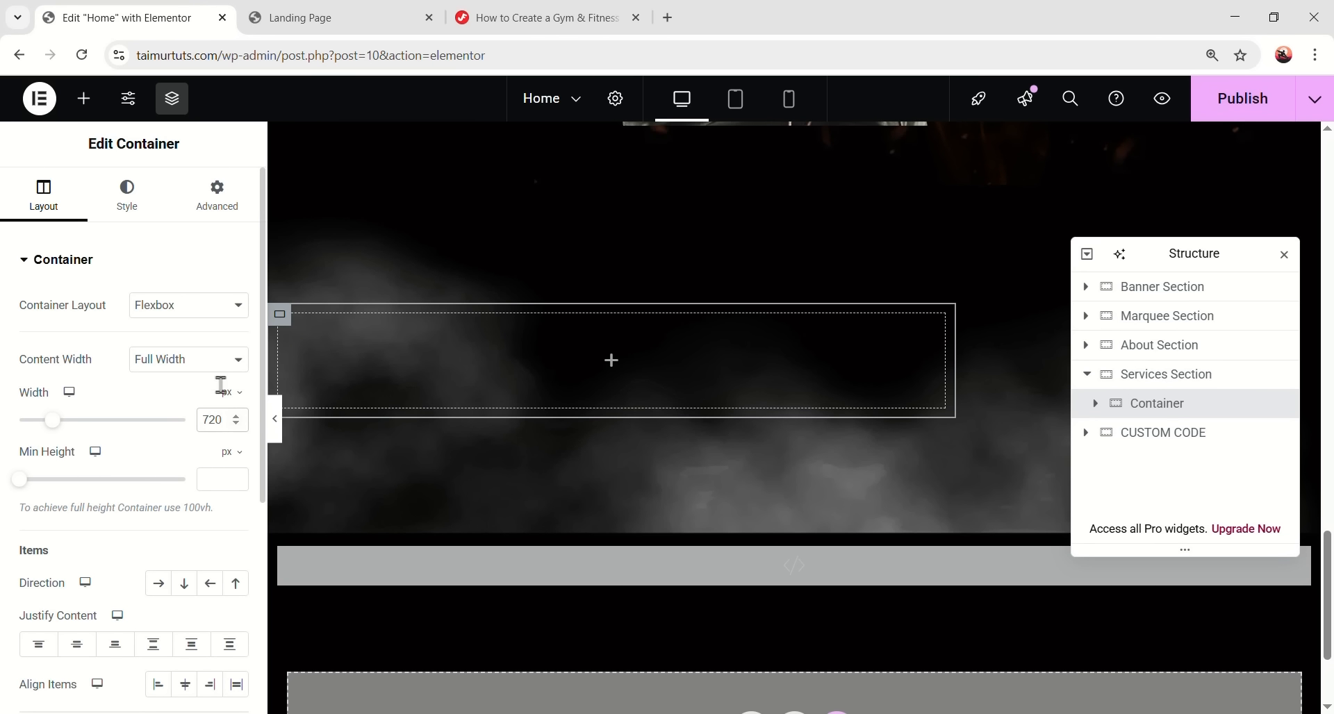
# - Give the inner container a 48 px bottom margin, 0 padding, centre alignment, and add a Heading
pyautogui.click(217, 195)
pyautogui.click(235, 326)
pyautogui.write('48')
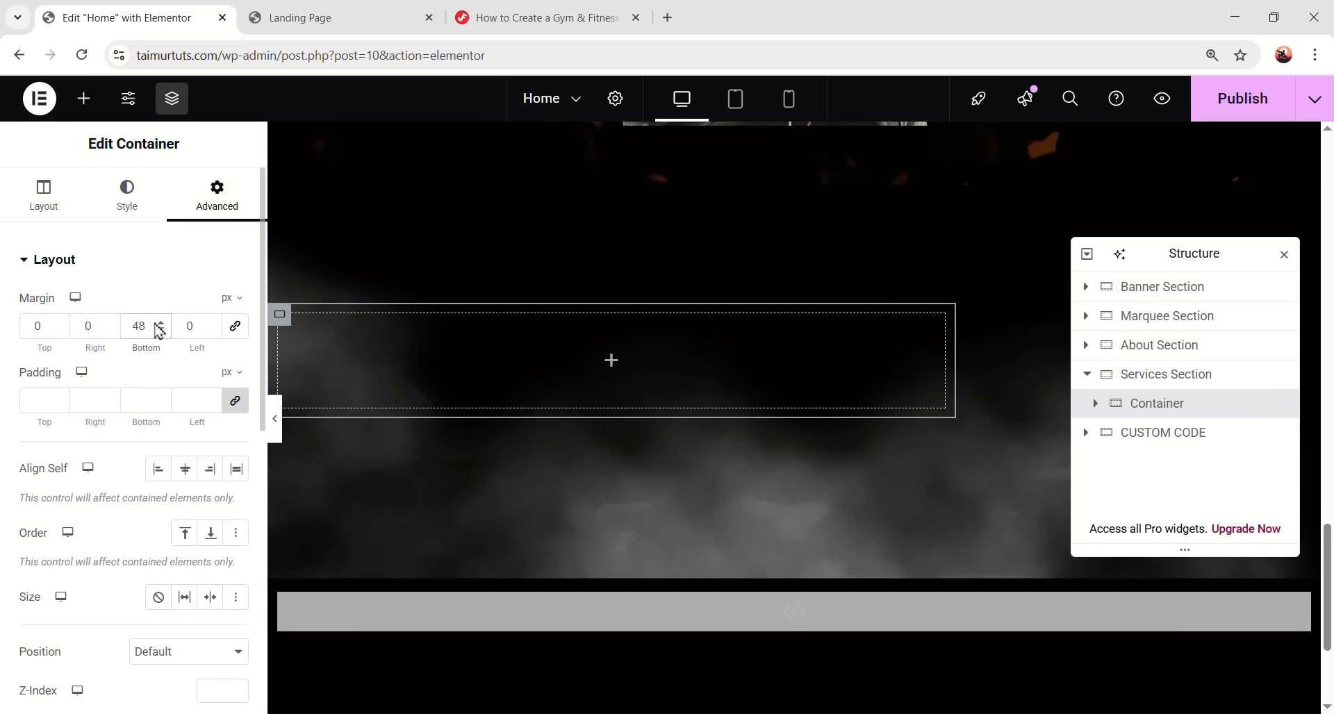
pyautogui.click(140, 399)
pyautogui.write('0')
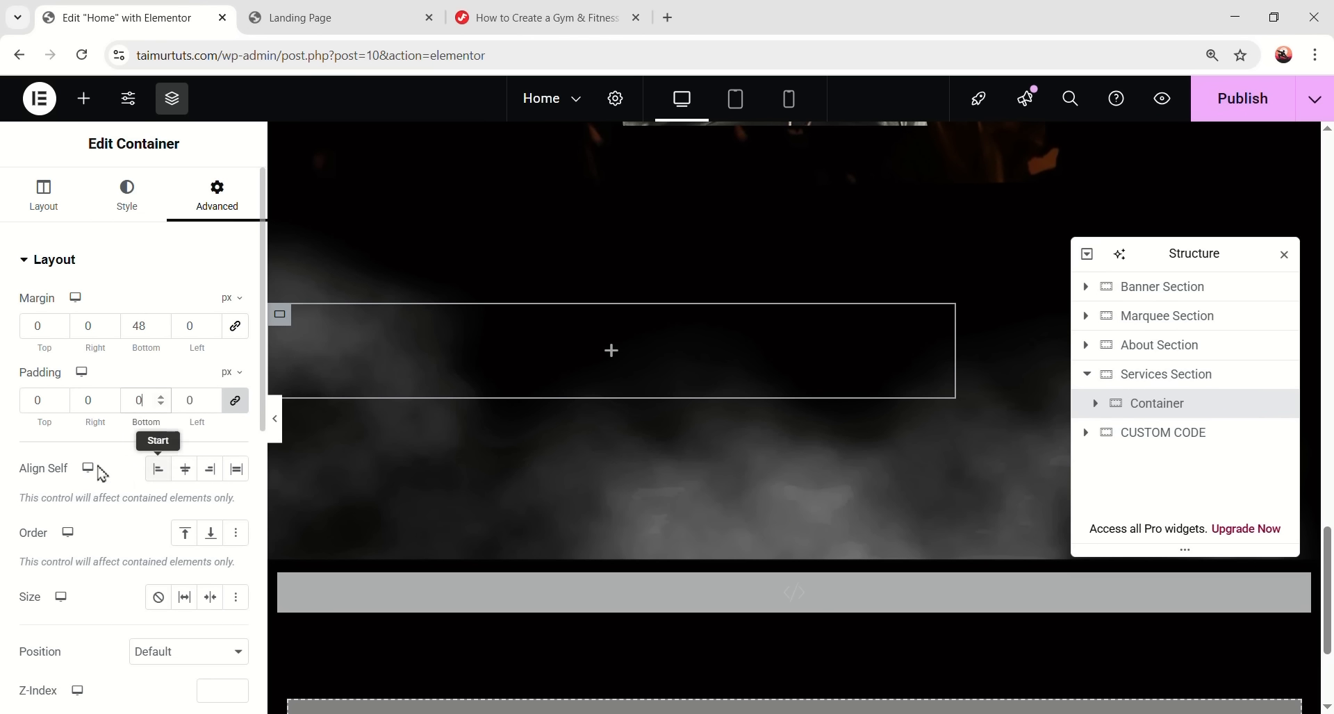
pyautogui.click(186, 470)
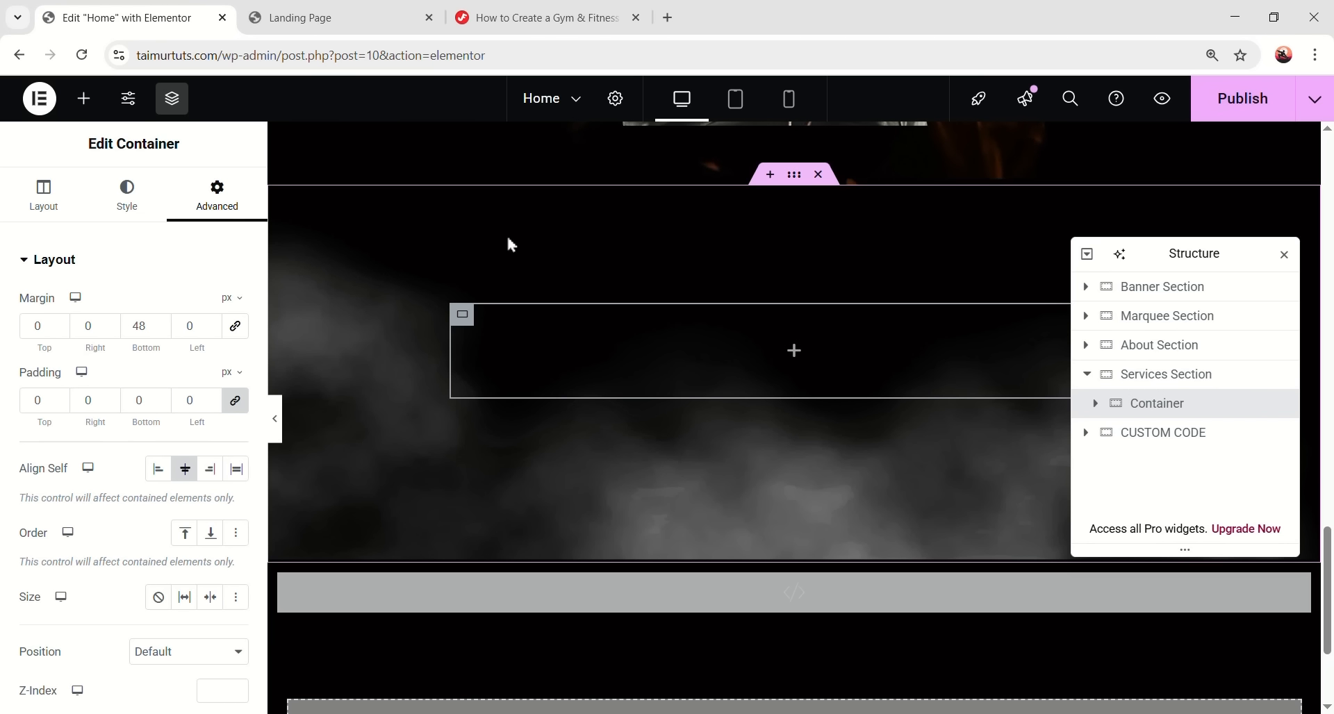
pyautogui.click(83, 99)
pyautogui.moveTo(72, 494); pyautogui.dragTo(723, 385)
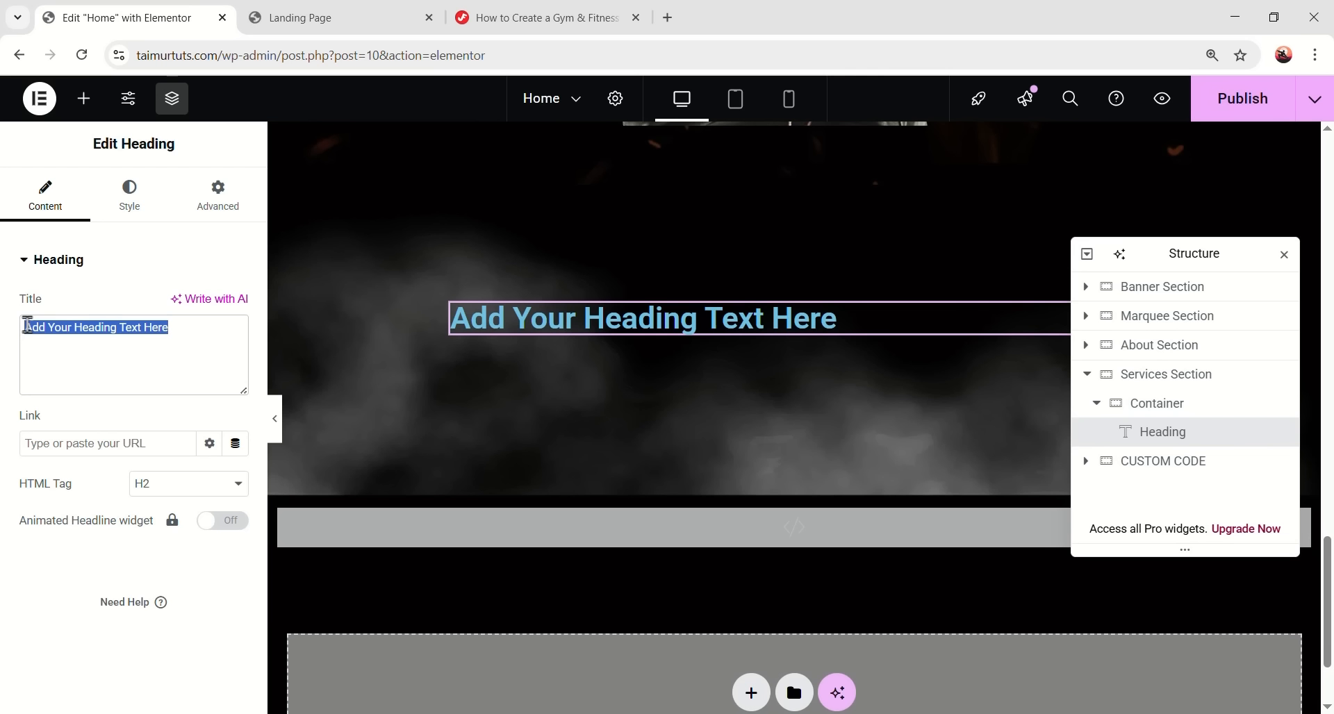
# - Set the heading text to OUR SERVICES, centred, in the DM Sans font
pyautogui.write('OUR Services')
pyautogui.click(133, 228)
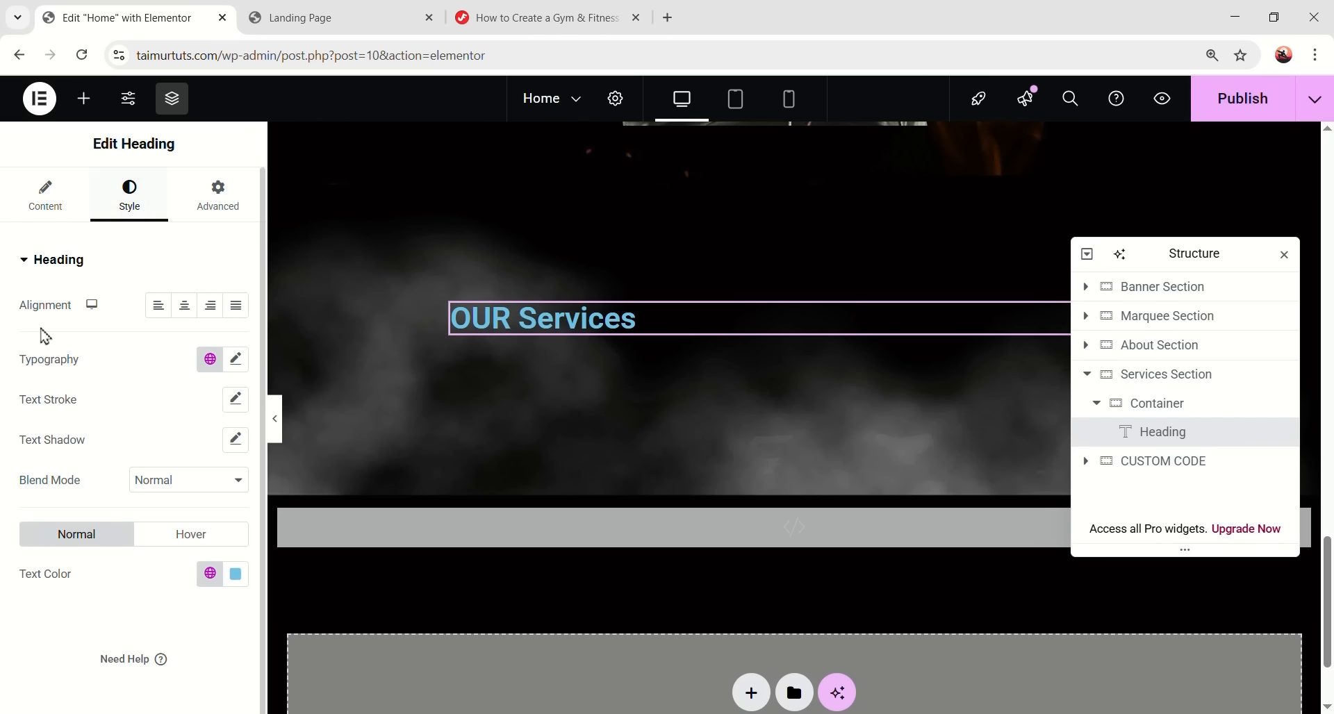
pyautogui.click(184, 308)
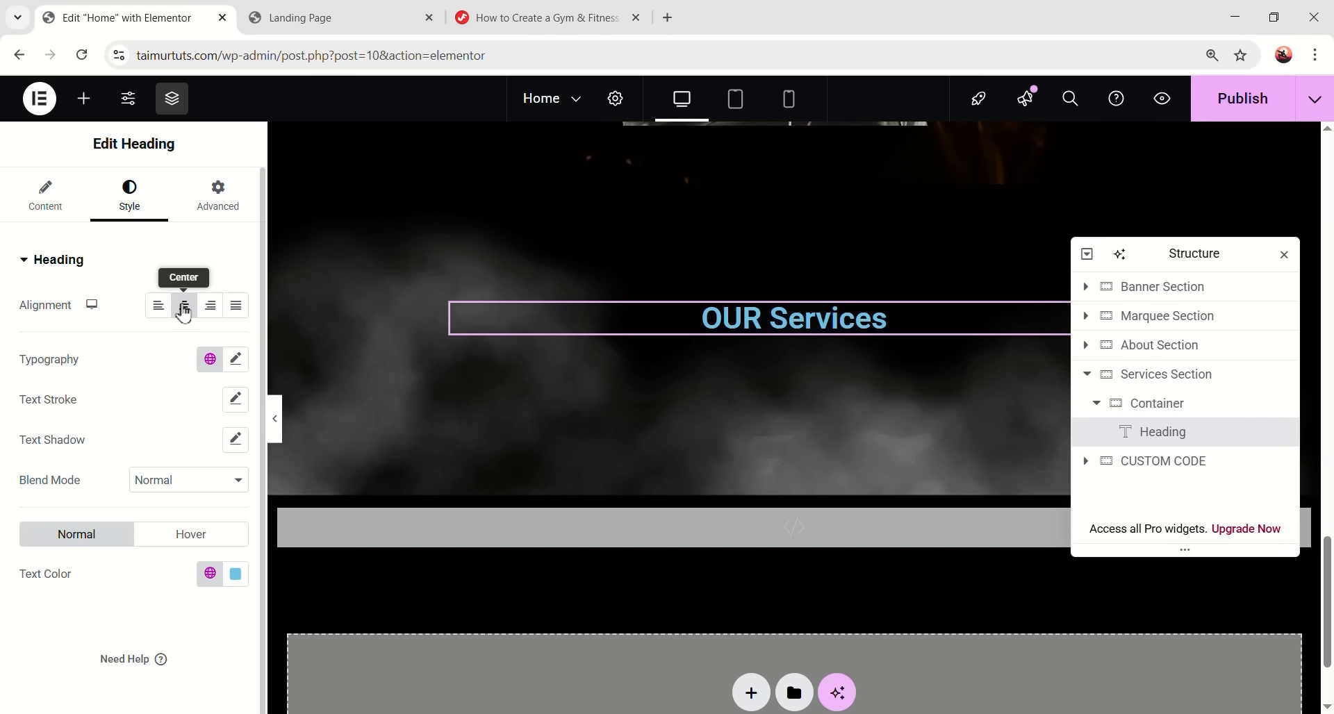
pyautogui.click(210, 359)
pyautogui.click(103, 629)
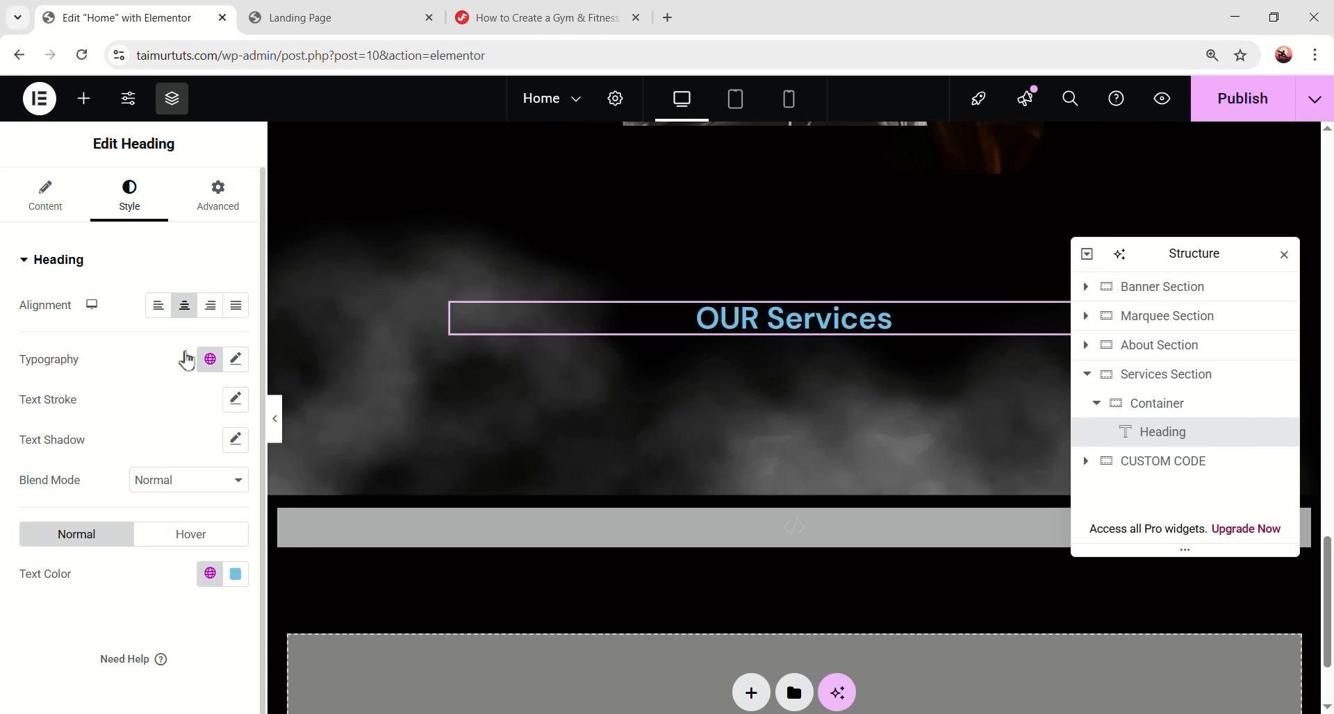
# - Set the heading typography to 18 px, weight 700, uppercase, line height 28
pyautogui.click(235, 359)
pyautogui.scroll(-2, 209, 357)
pyautogui.click(203, 351)
pyautogui.write('16')
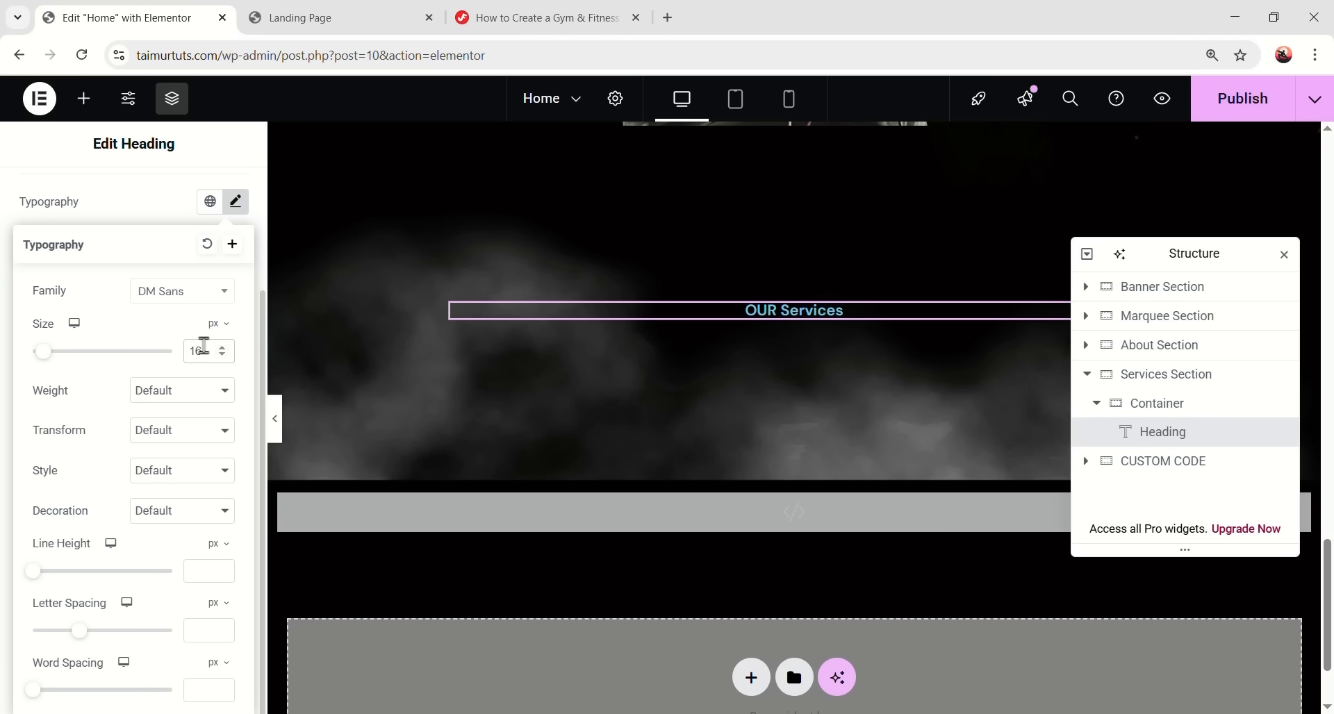
pyautogui.press('BackSpace')
pyautogui.press('BackSpace')
pyautogui.write('18')
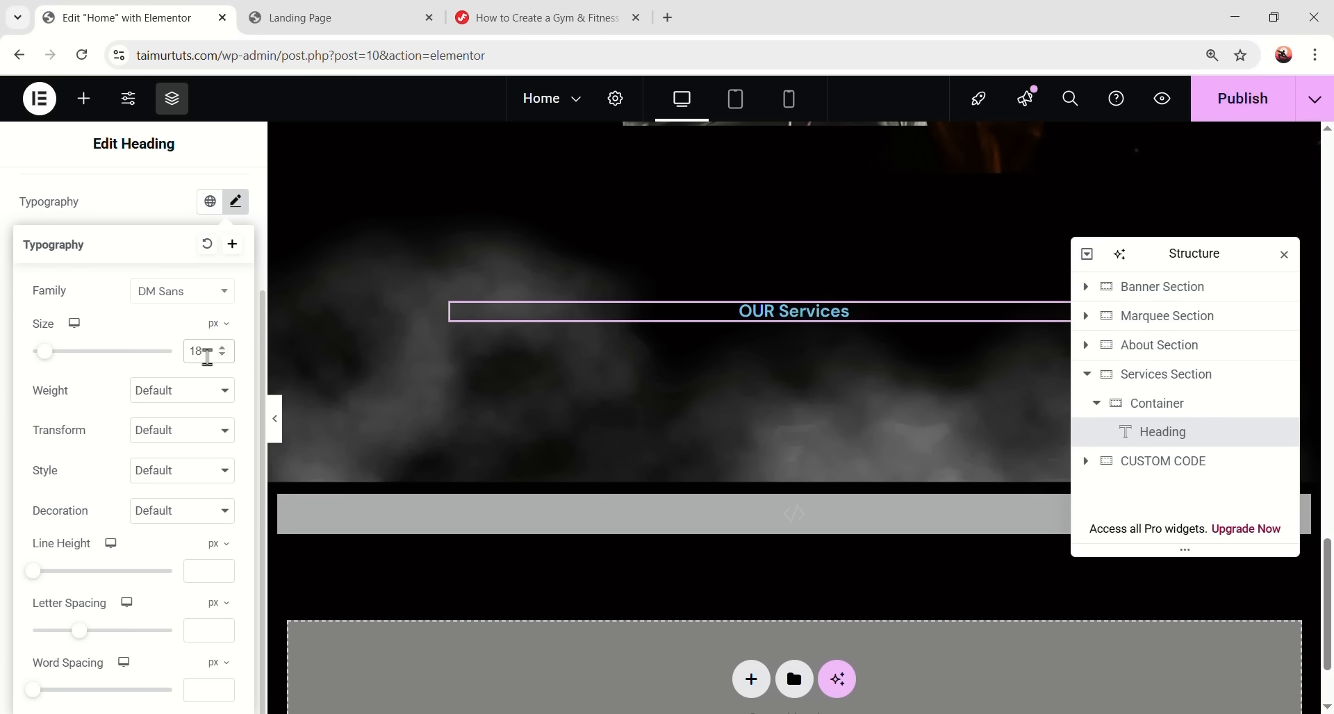
pyautogui.click(175, 392)
pyautogui.click(179, 538)
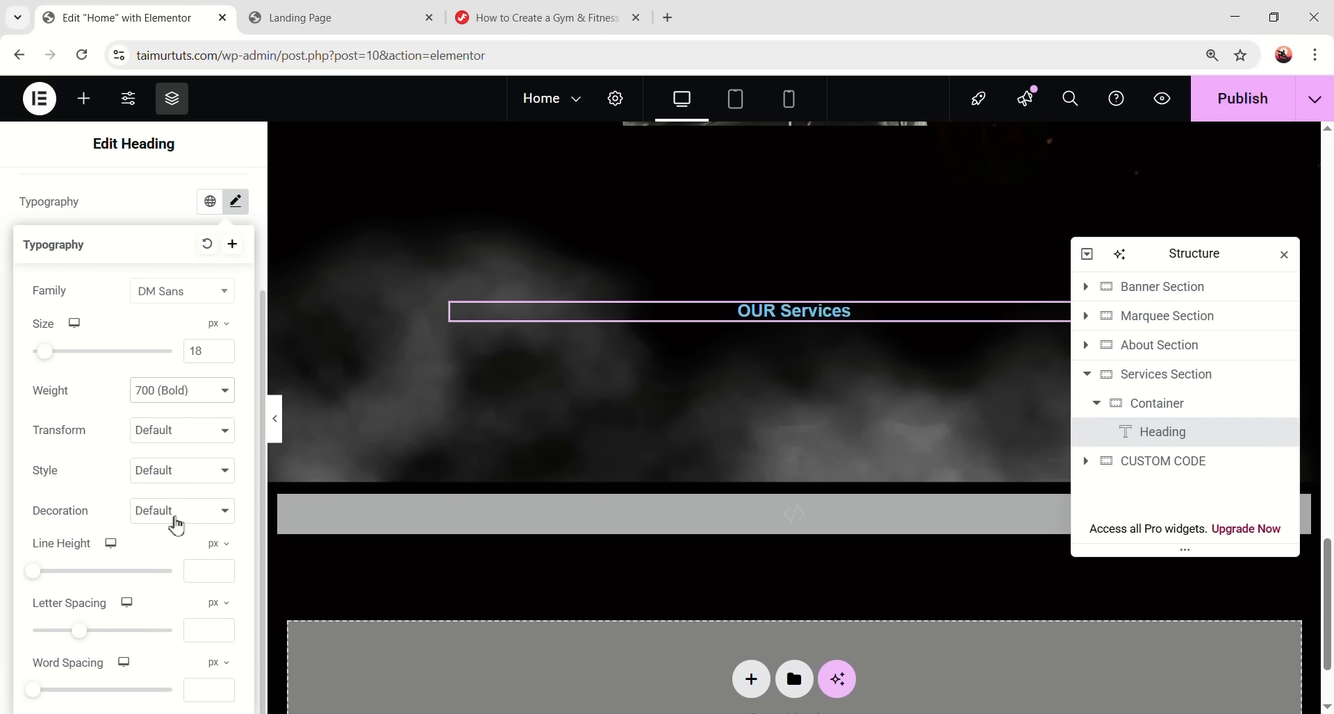
pyautogui.click(177, 430)
pyautogui.click(161, 473)
pyautogui.click(195, 571)
pyautogui.write('28')
pyautogui.click(235, 202)
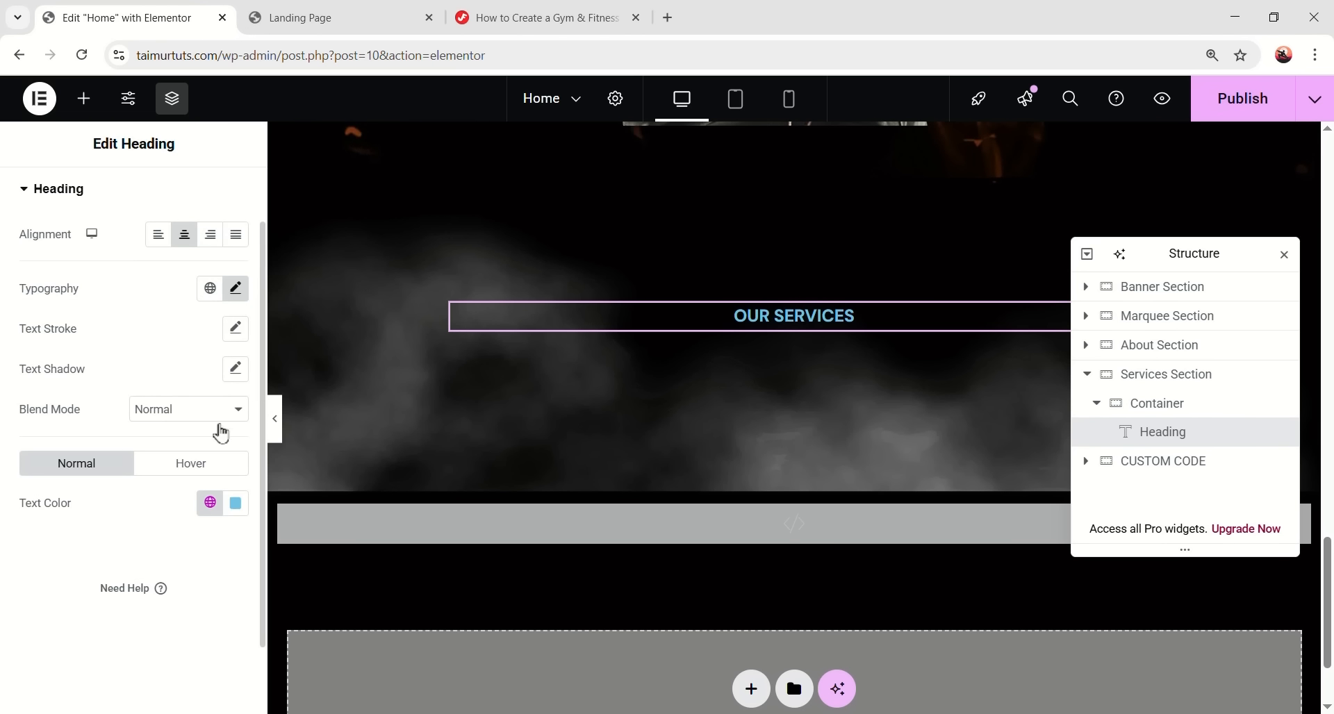
# - Colour the heading orange, give it a 14 px bottom margin, and add a second heading below
pyautogui.click(210, 502)
pyautogui.click(82, 464)
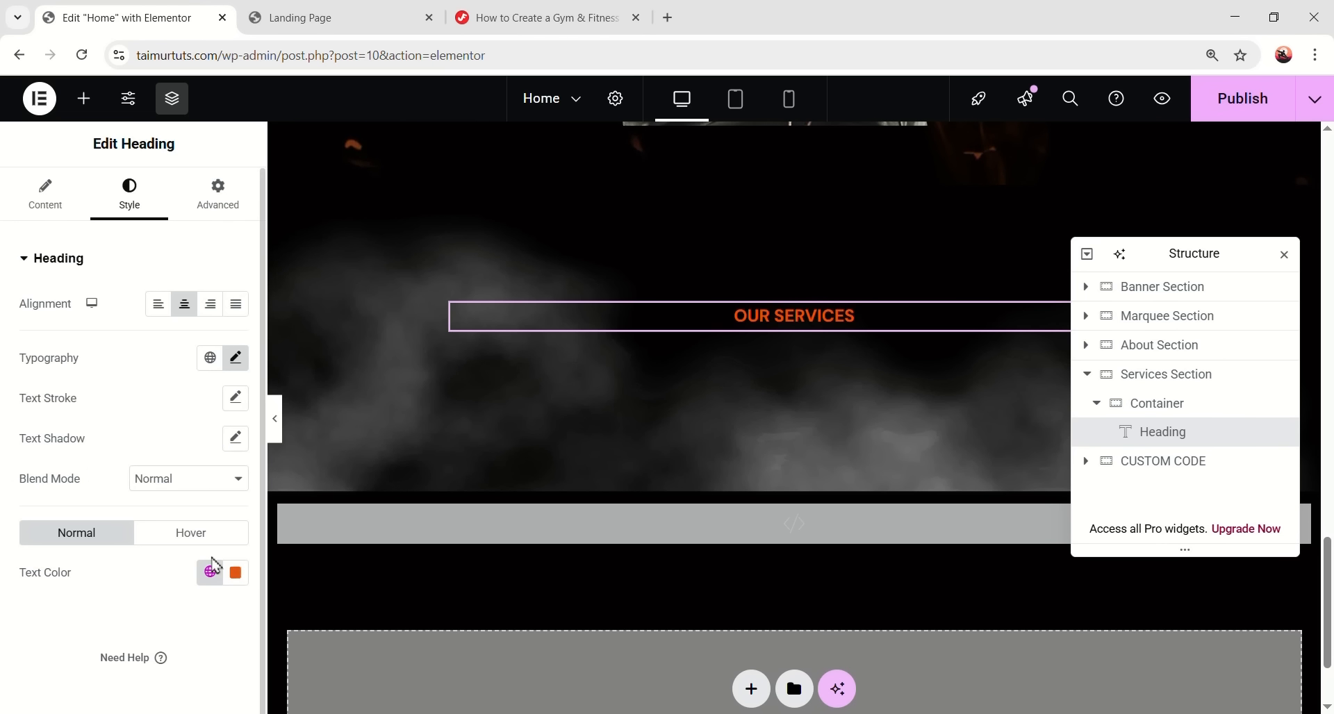
pyautogui.click(217, 202)
pyautogui.click(235, 326)
pyautogui.click(145, 326)
pyautogui.write('14')
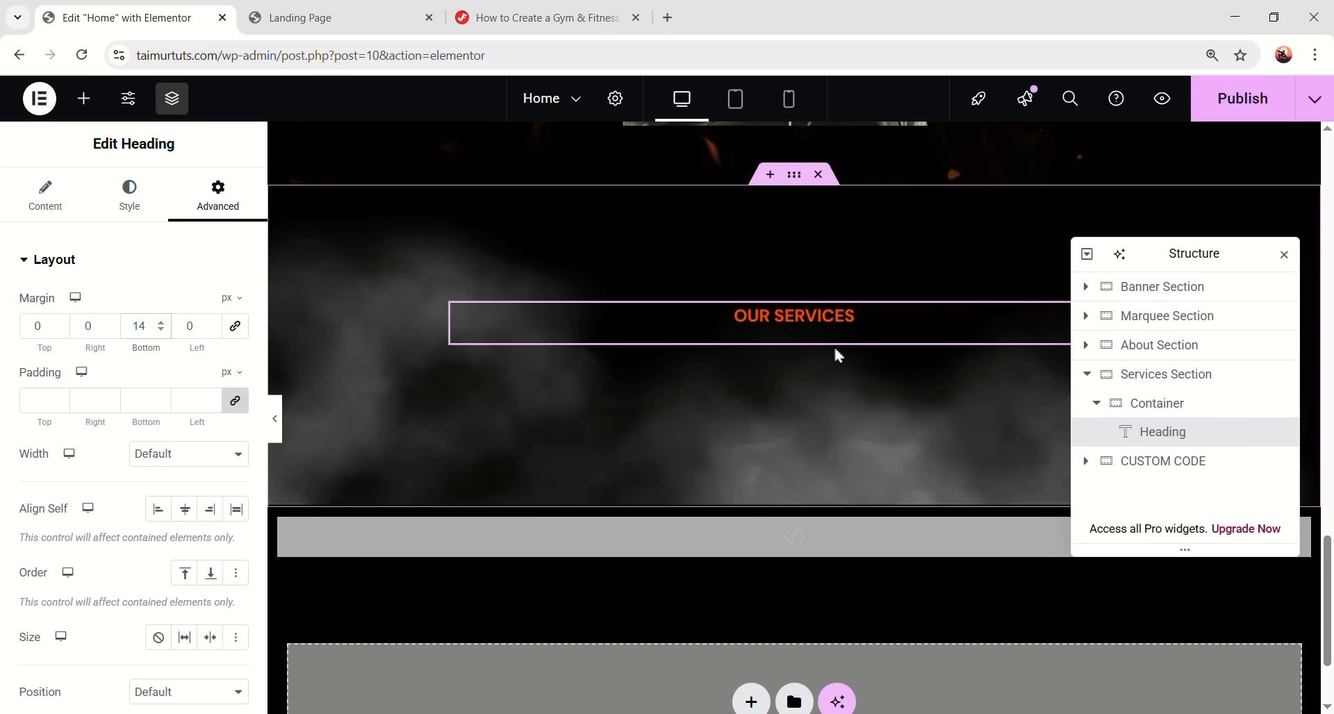
pyautogui.click(83, 98)
pyautogui.moveTo(72, 499); pyautogui.dragTo(843, 348)
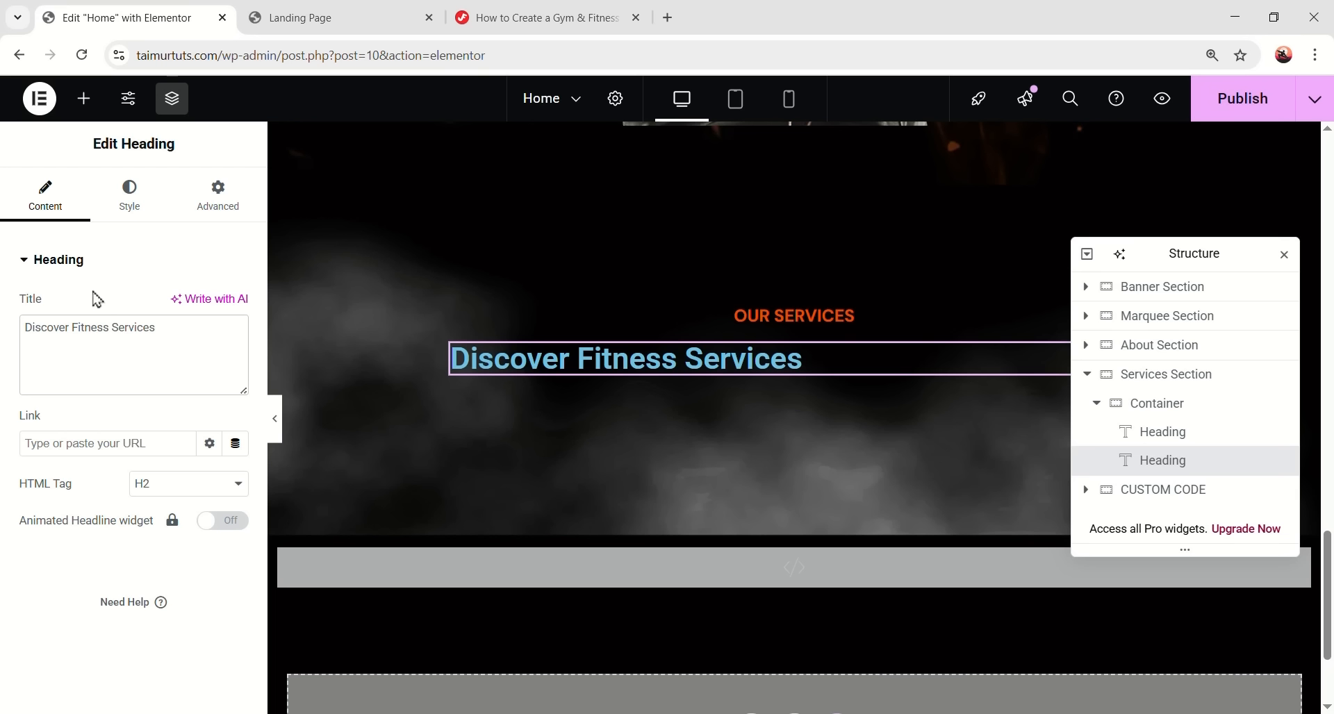
# - Centre the Discover Fitness Services heading in Oswald at 64 px, weight 700
pyautogui.click(126, 195)
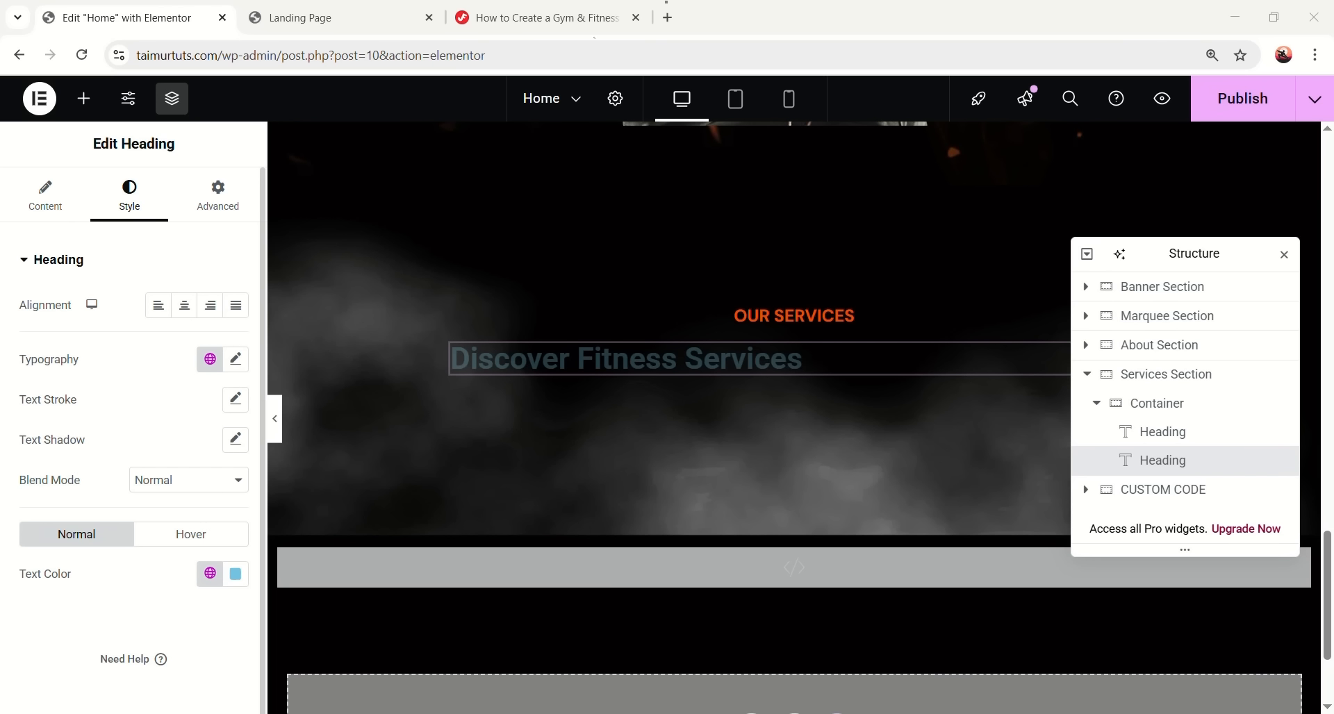
pyautogui.click(186, 311)
pyautogui.click(209, 359)
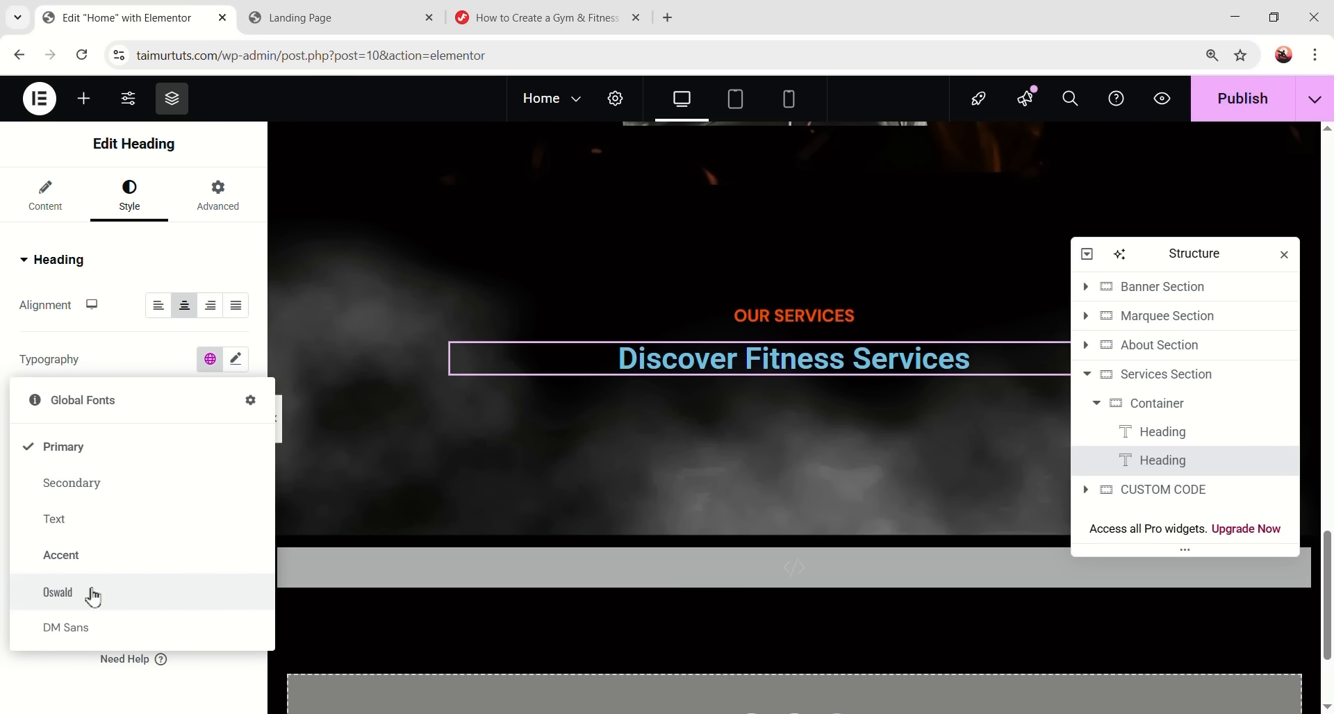
pyautogui.click(93, 594)
pyautogui.click(236, 359)
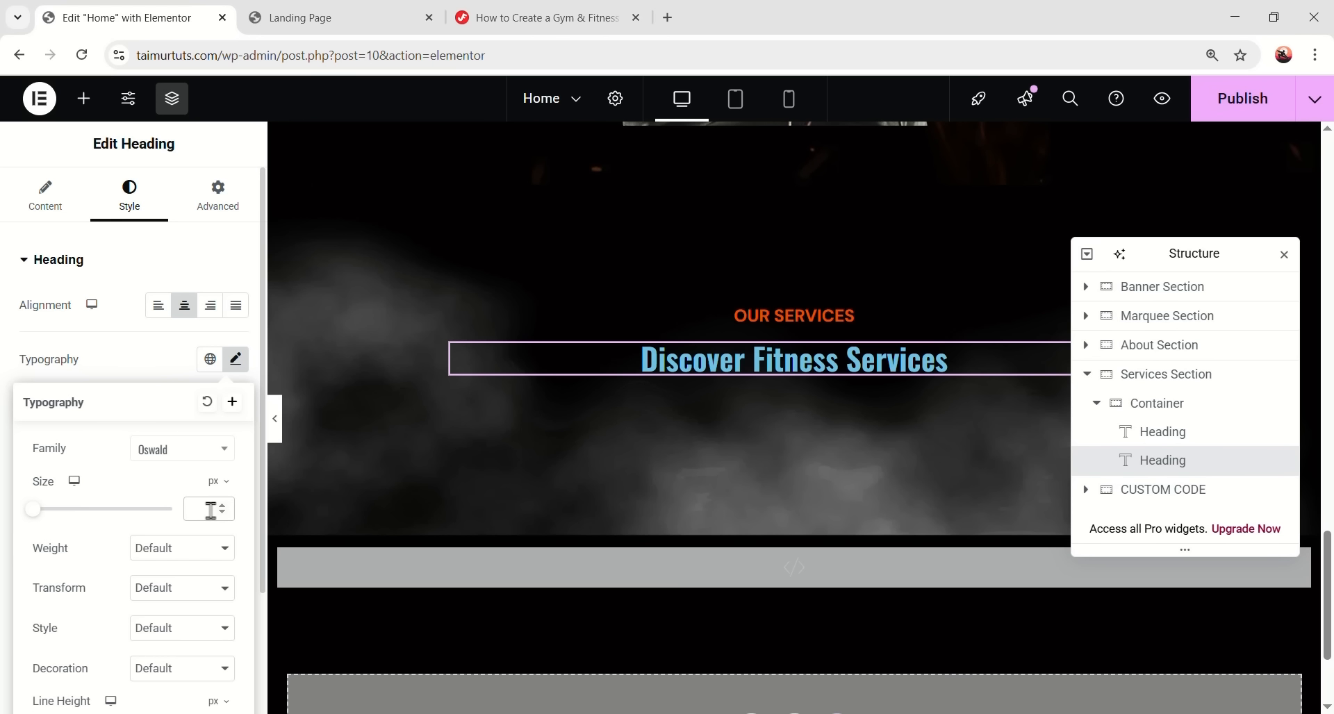
pyautogui.click(210, 511)
pyautogui.write('64')
pyautogui.click(188, 557)
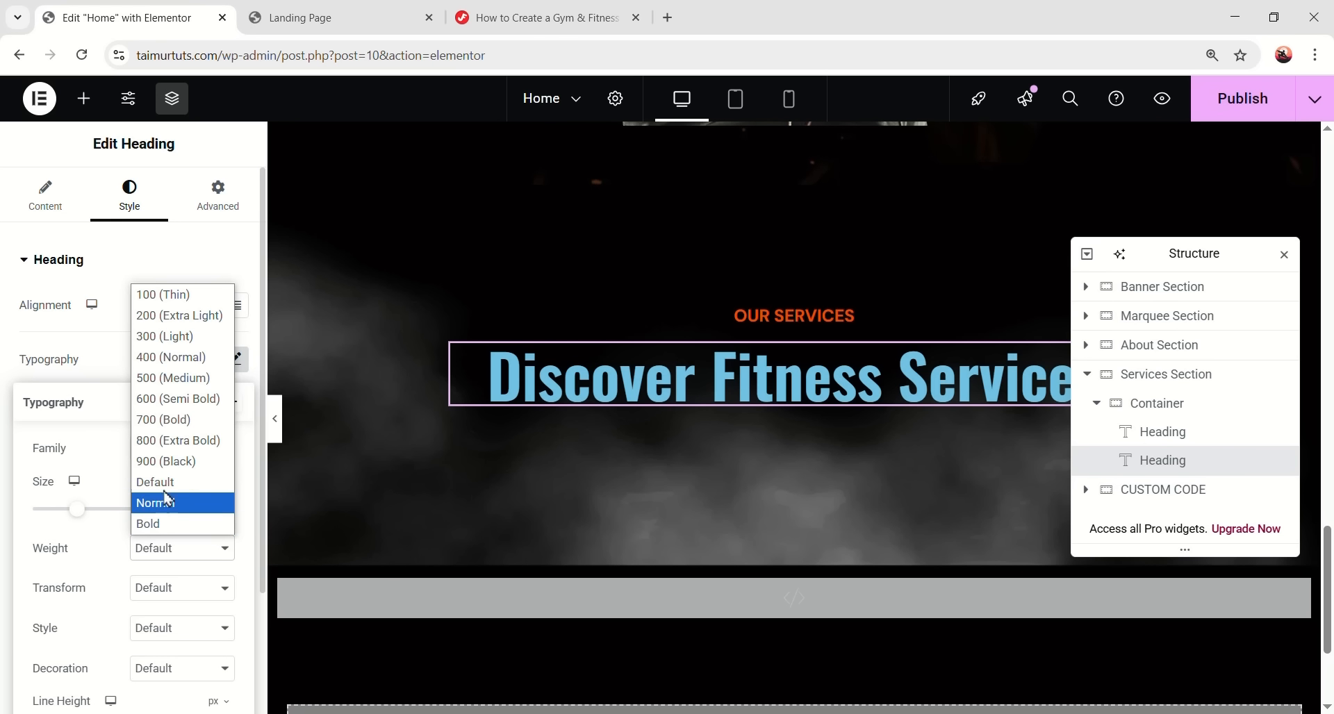
pyautogui.click(163, 420)
# - Make the heading uppercase with 1.2em line height and -0.02em letter spacing
pyautogui.scroll(-2, 167, 521)
pyautogui.click(182, 432)
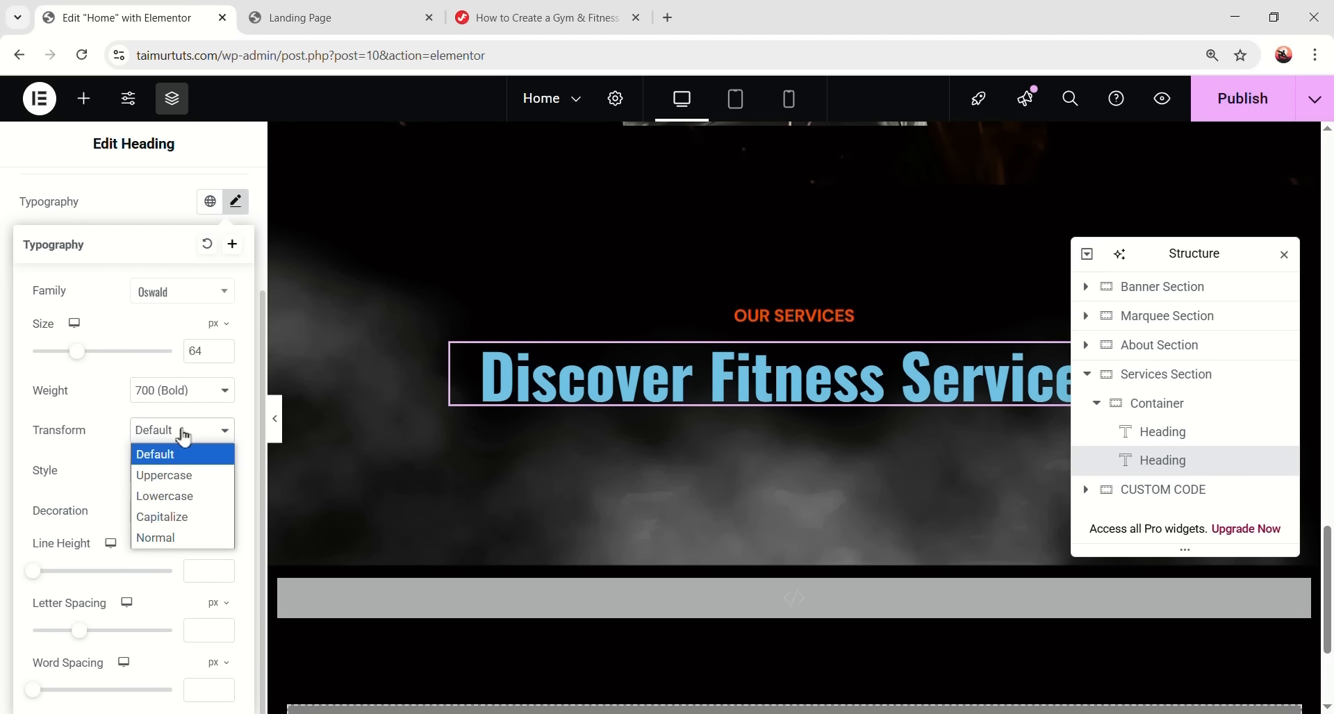
pyautogui.click(167, 471)
pyautogui.click(212, 545)
pyautogui.click(217, 571)
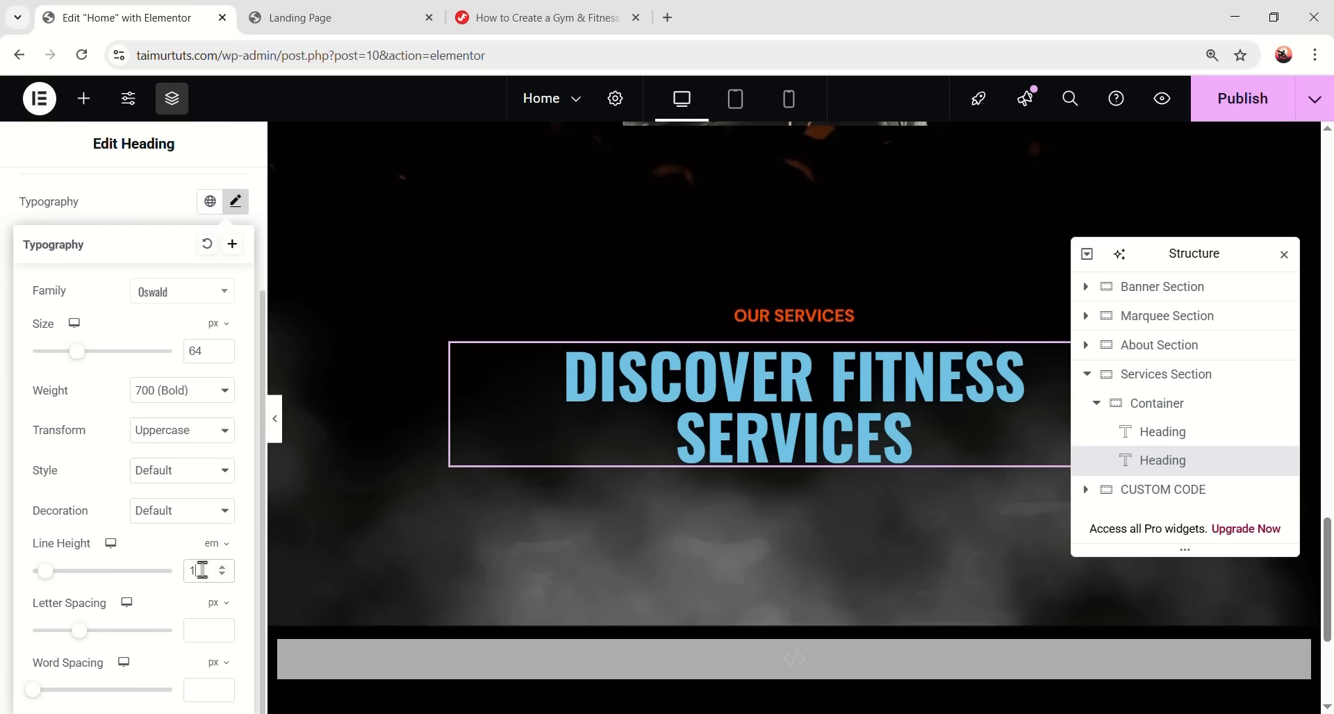
pyautogui.write('.2')
pyautogui.click(196, 633)
pyautogui.click(218, 604)
pyautogui.click(218, 631)
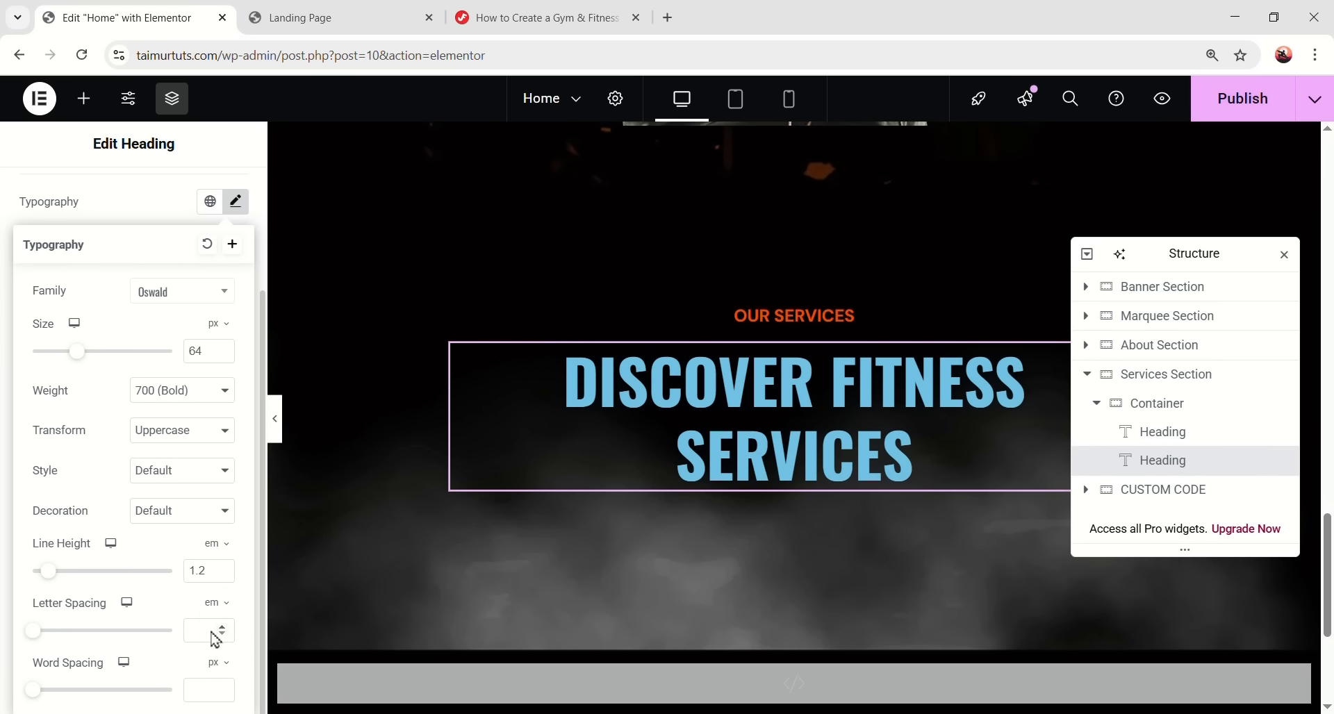
pyautogui.write('-0.02')
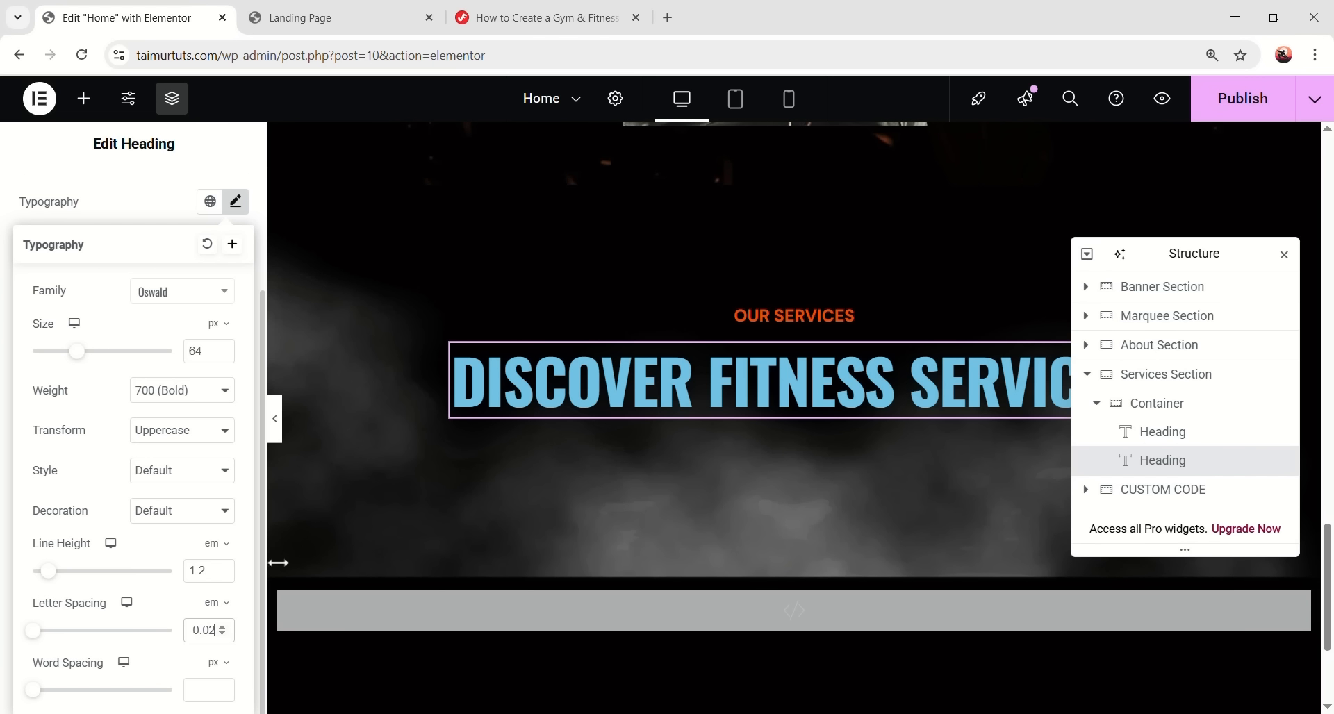
pyautogui.click(238, 202)
# - Change the heading text colour to white
pyautogui.click(235, 417)
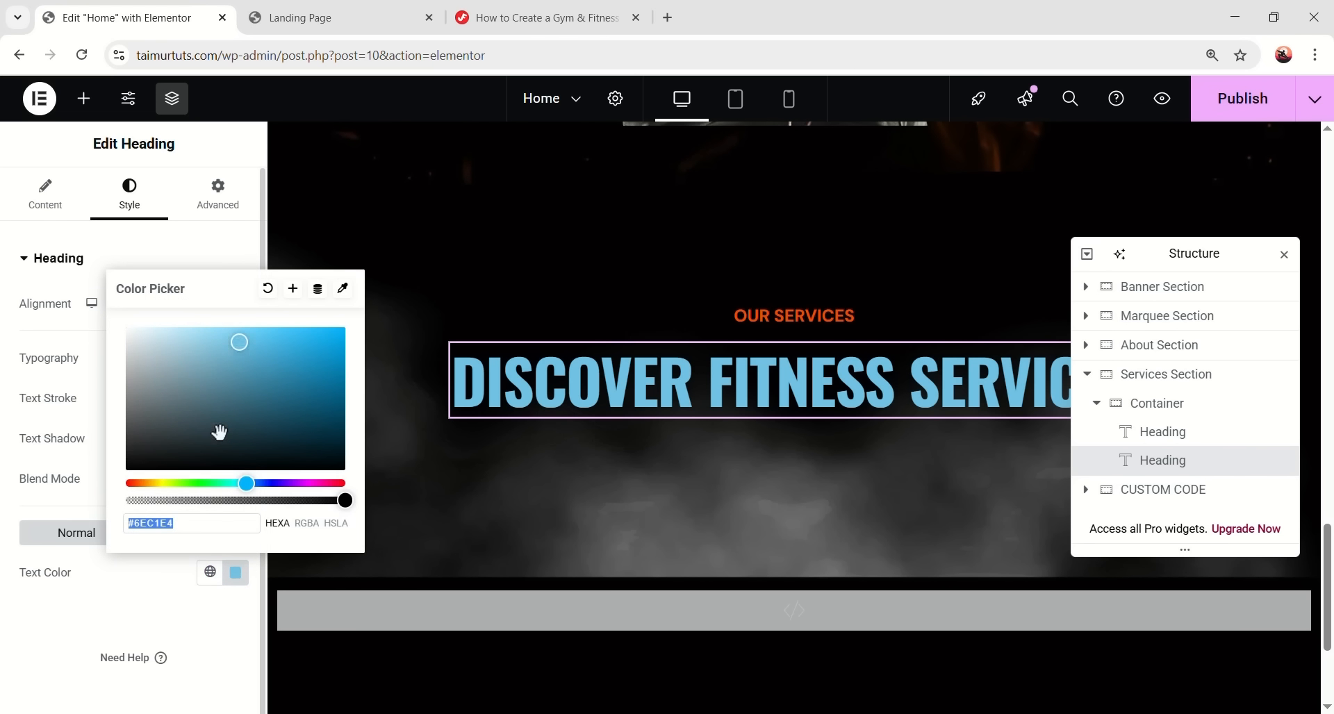
pyautogui.moveTo(219, 432); pyautogui.dragTo(89, 298)
pyautogui.click(61, 654)
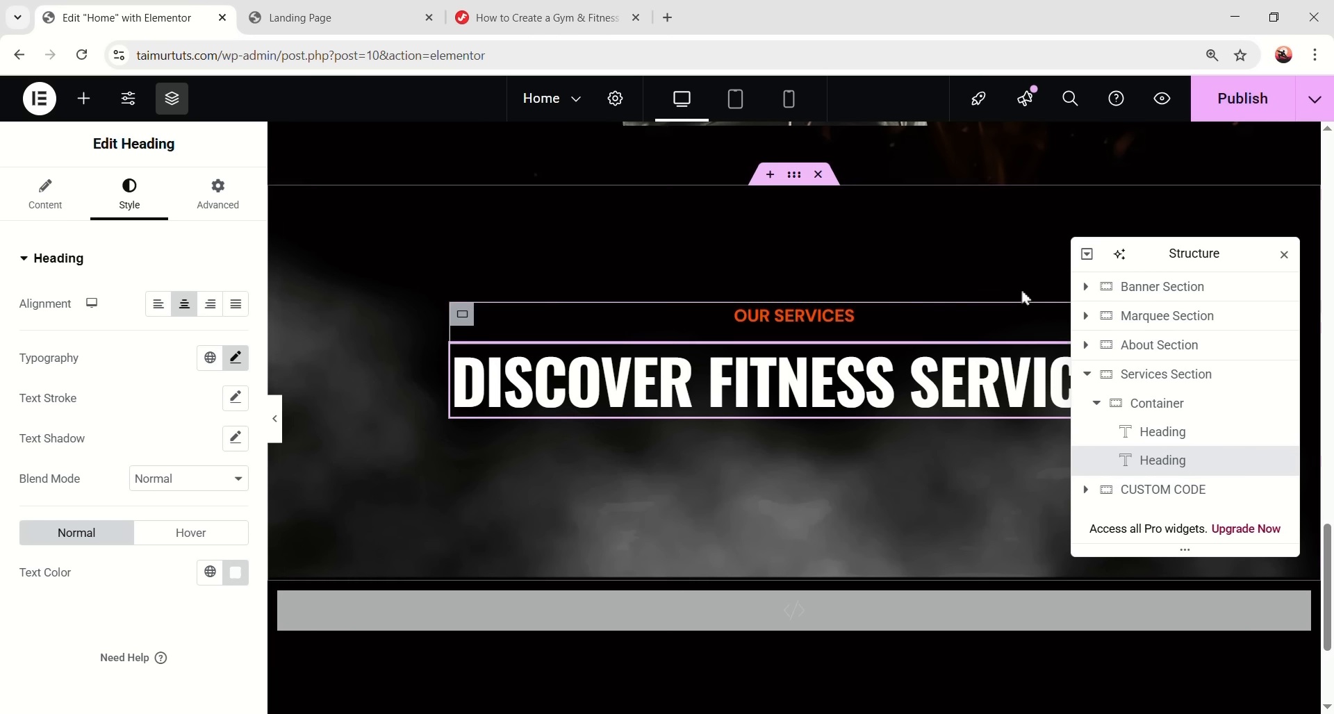
pyautogui.moveTo(1209, 259); pyautogui.dragTo(356, 182)
pyautogui.click(83, 98)
# - Add an Image widget below the heading showing shape.png at full resolution
pyautogui.moveTo(191, 512); pyautogui.dragTo(1006, 441)
pyautogui.click(102, 390)
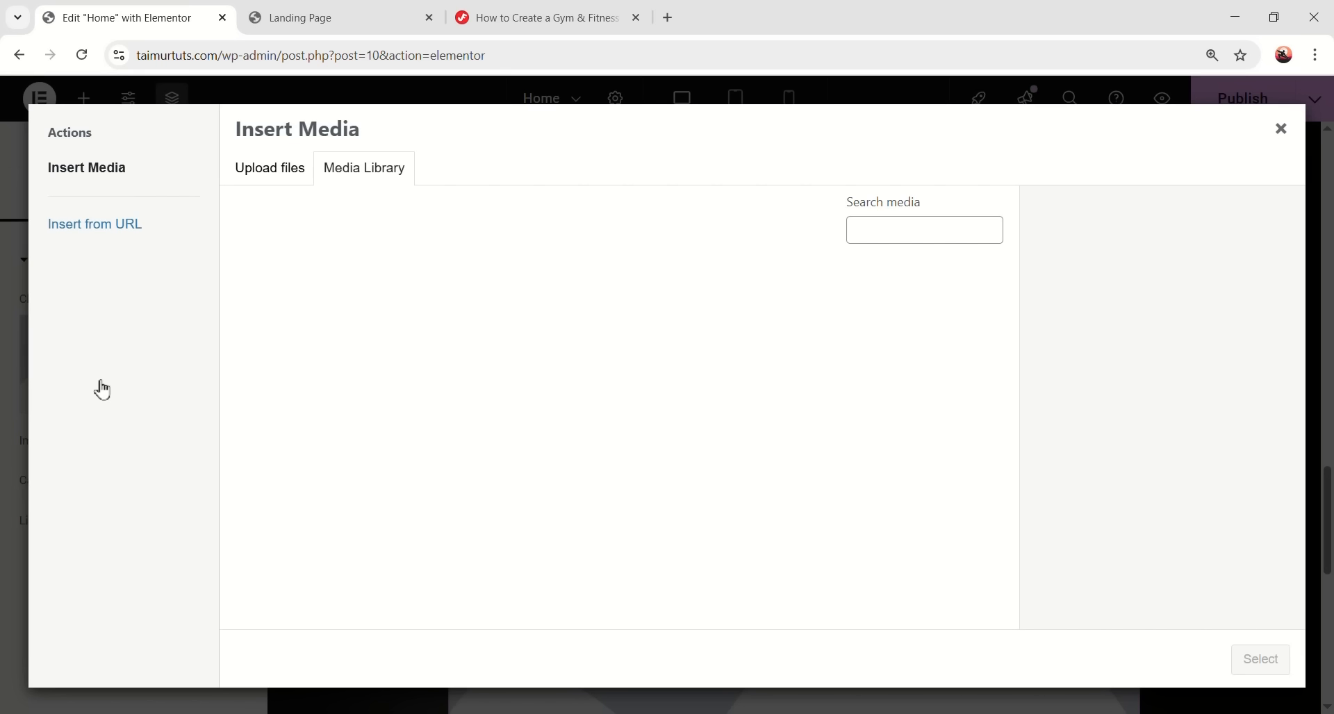
pyautogui.click(927, 372)
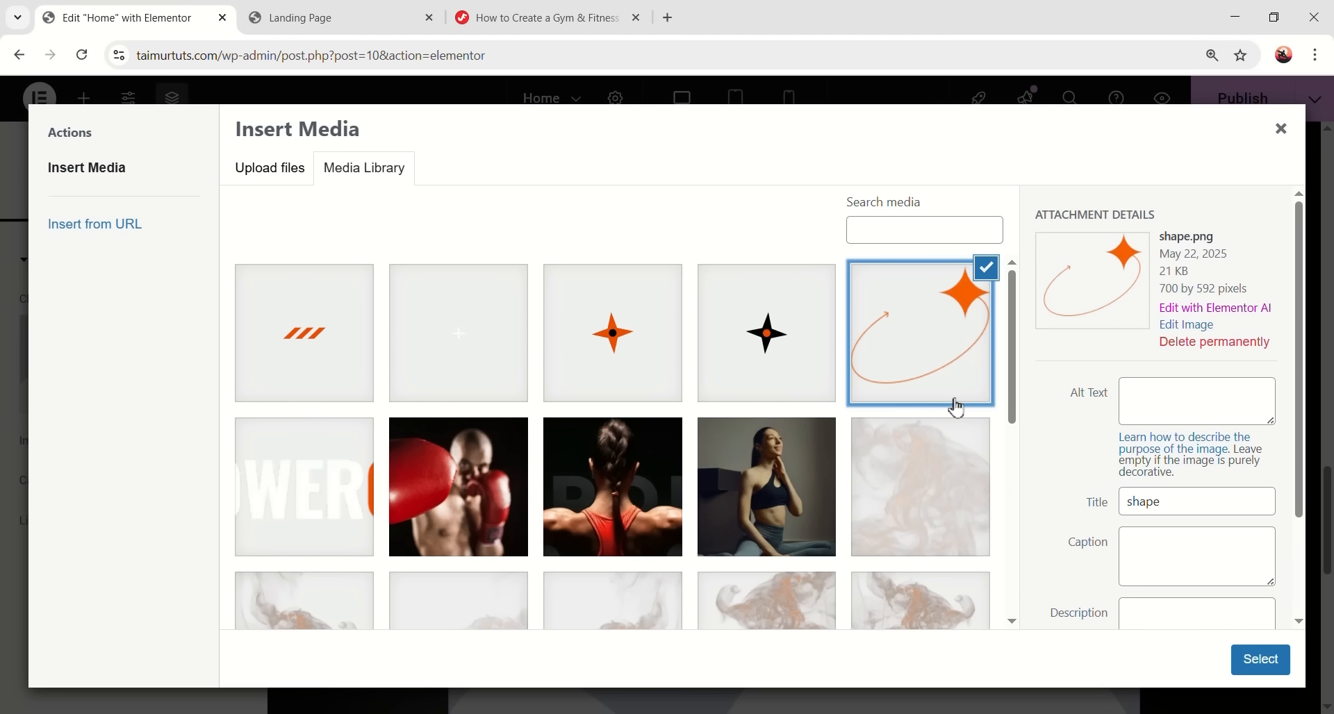
pyautogui.click(1260, 660)
pyautogui.click(164, 575)
pyautogui.click(156, 530)
pyautogui.moveTo(321, 197); pyautogui.dragTo(354, 302)
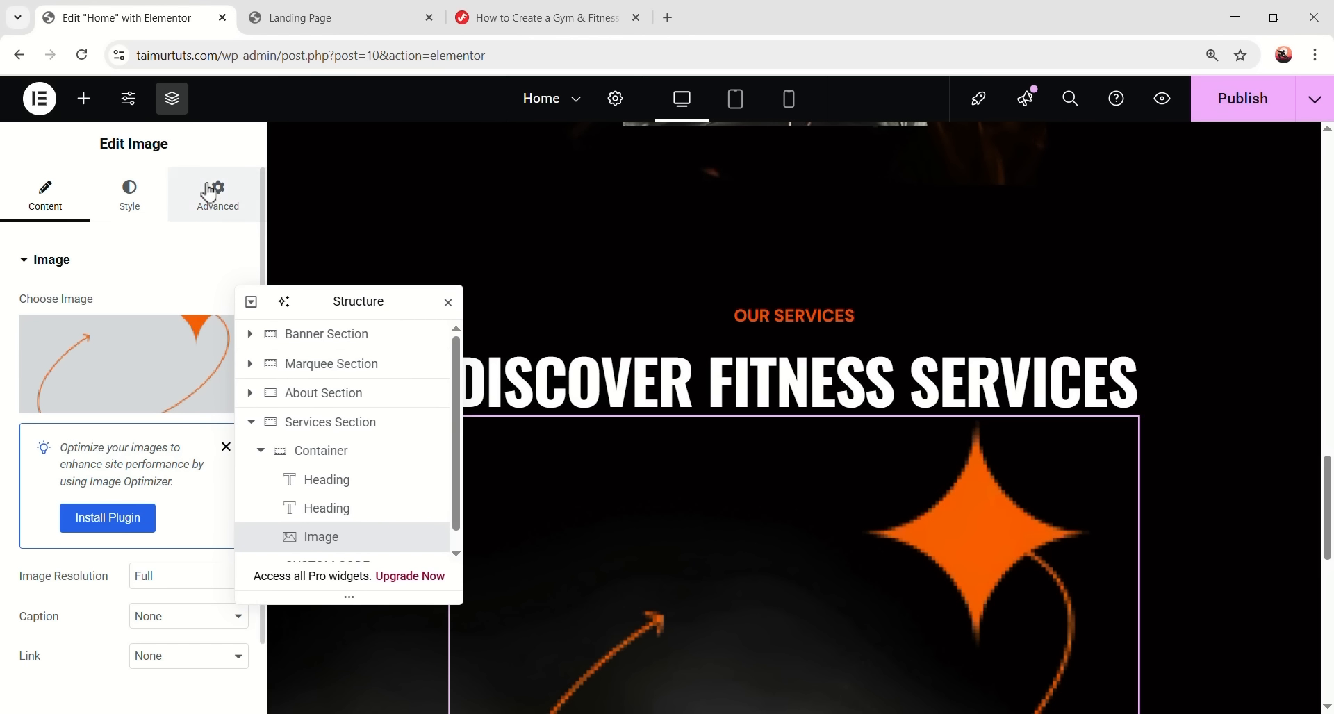
# - Position the image absolutely with a right offset of -70 and bottom offset of -38
pyautogui.click(217, 193)
pyautogui.scroll(-1, 165, 359)
pyautogui.click(157, 519)
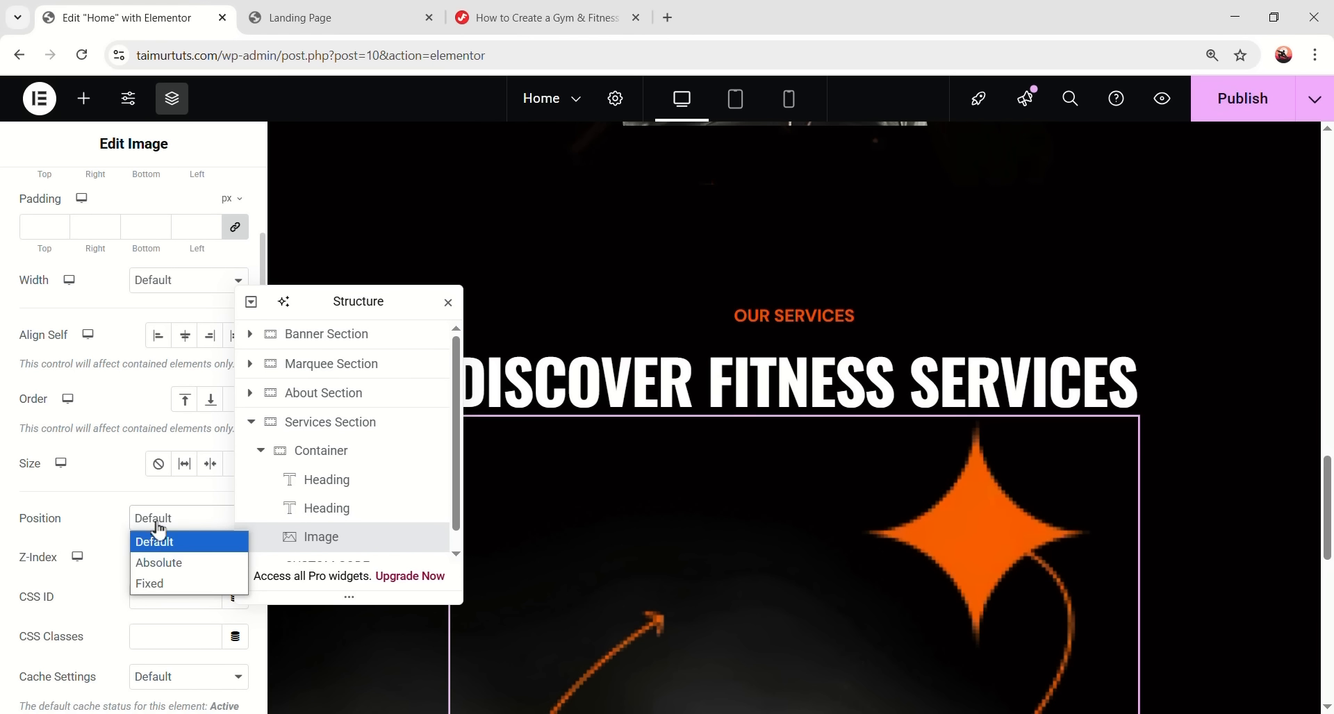
pyautogui.click(164, 563)
pyautogui.scroll(-1, 153, 458)
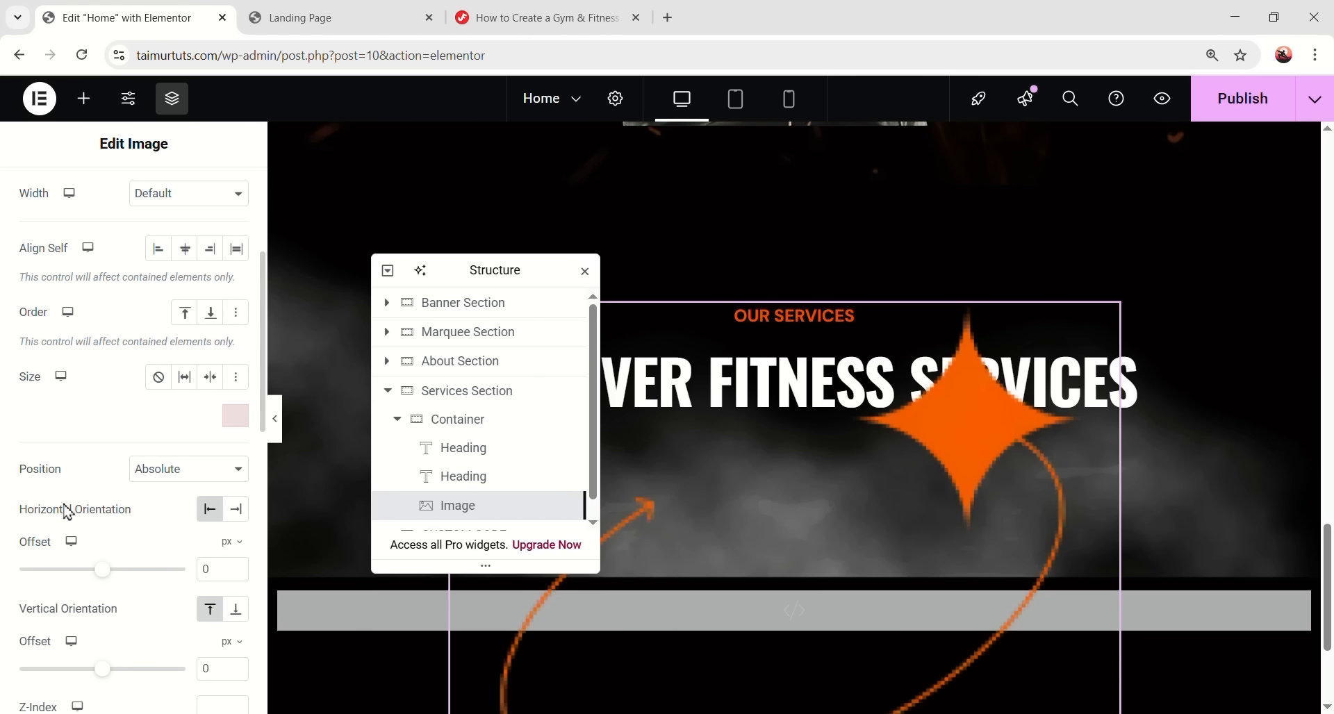
pyautogui.click(237, 518)
pyautogui.scroll(-2, 192, 522)
pyautogui.click(203, 394)
pyautogui.write('-70')
pyautogui.click(236, 436)
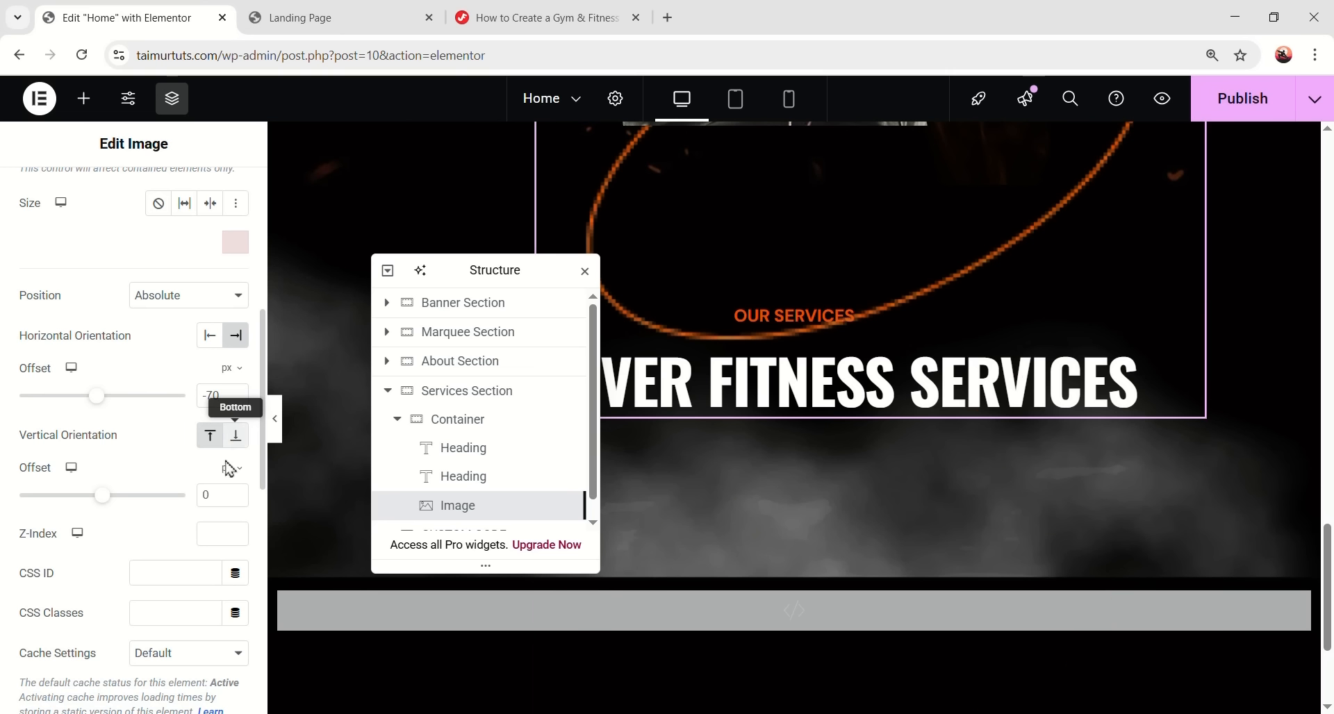
pyautogui.write('-38')
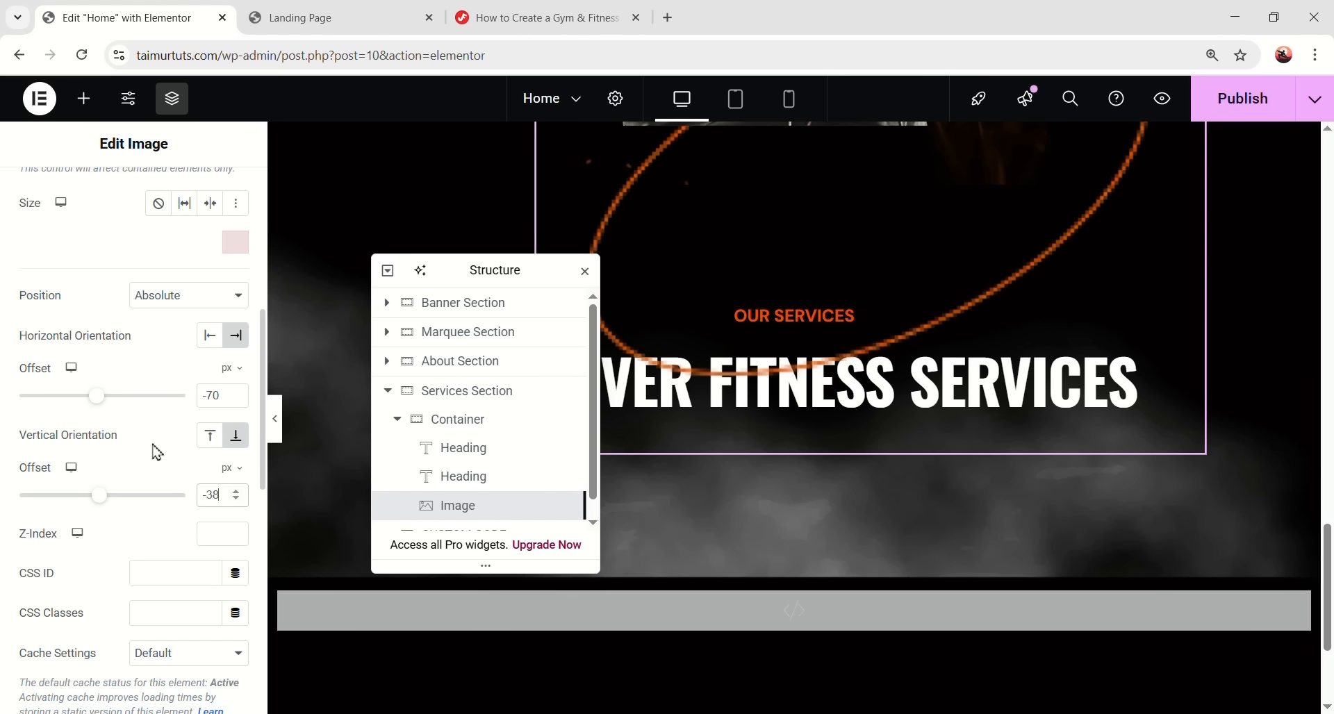
pyautogui.scroll(1, 882, 393)
pyautogui.scroll(5, 120, 252)
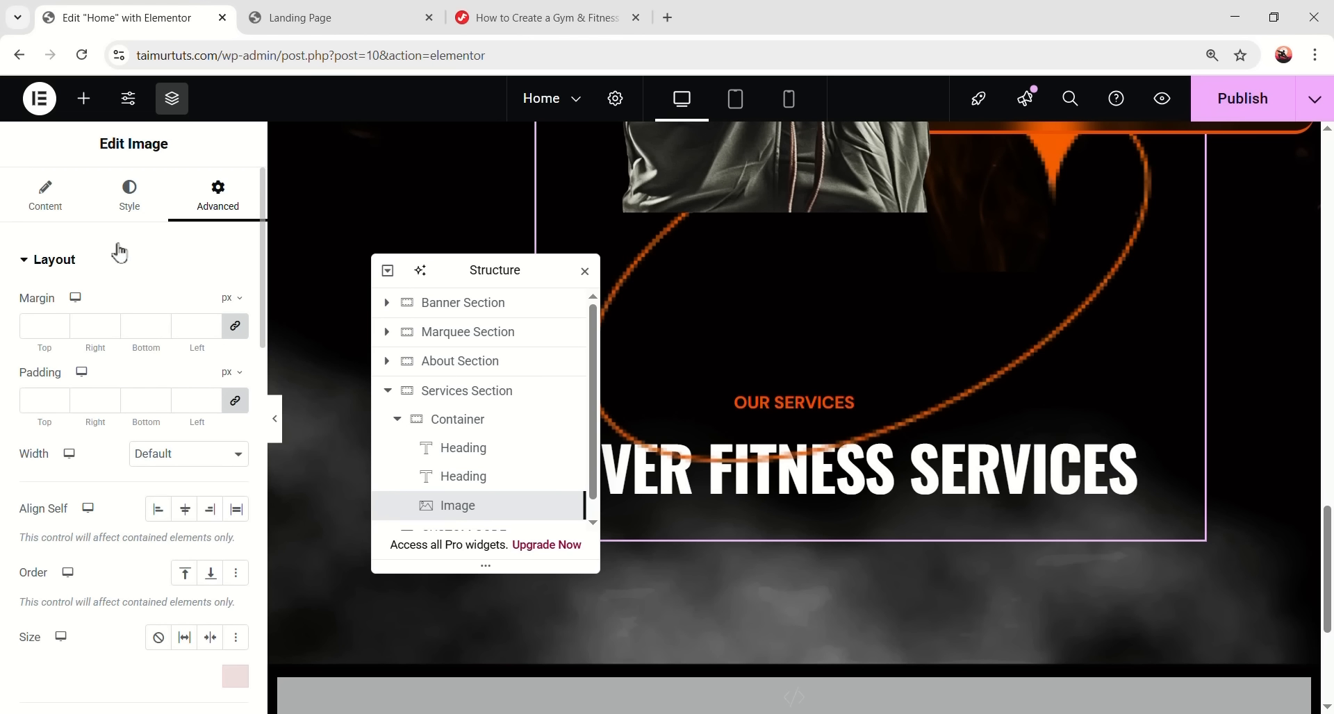
# - Set the star image width to 175px
pyautogui.click(129, 201)
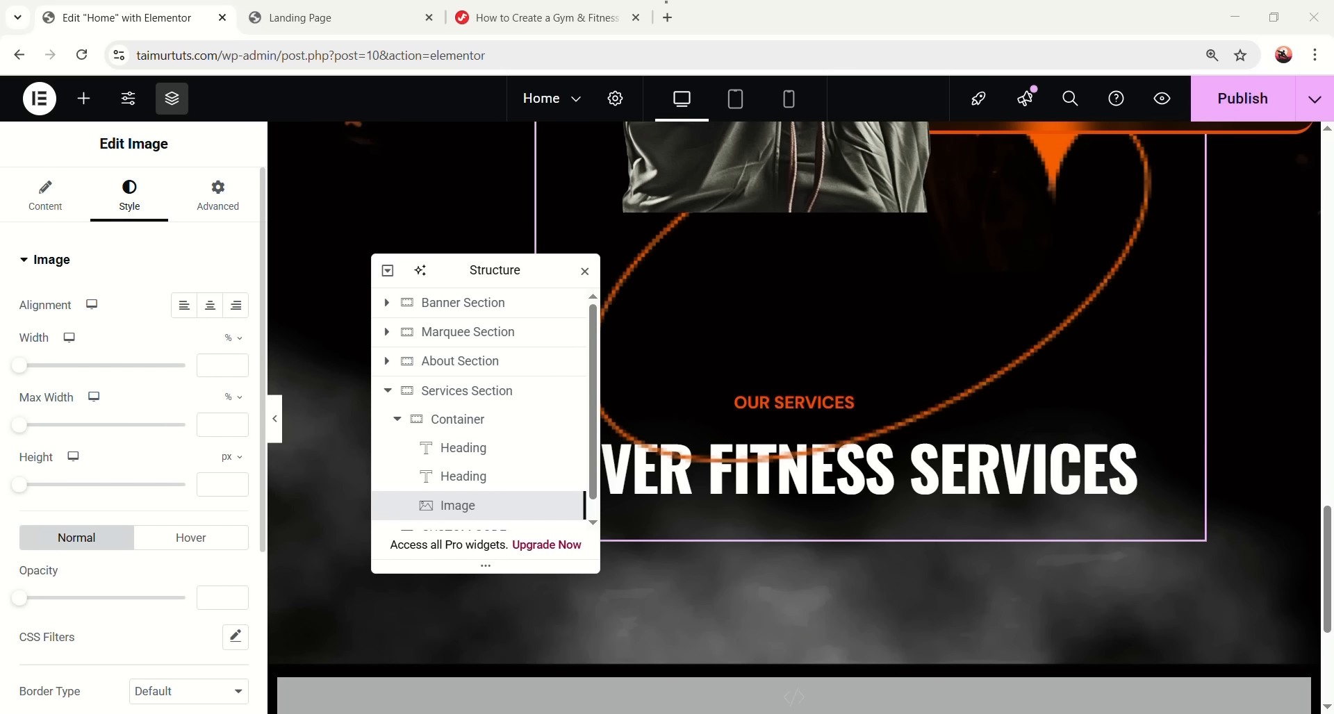
pyautogui.click(231, 339)
pyautogui.click(228, 356)
pyautogui.write('175')
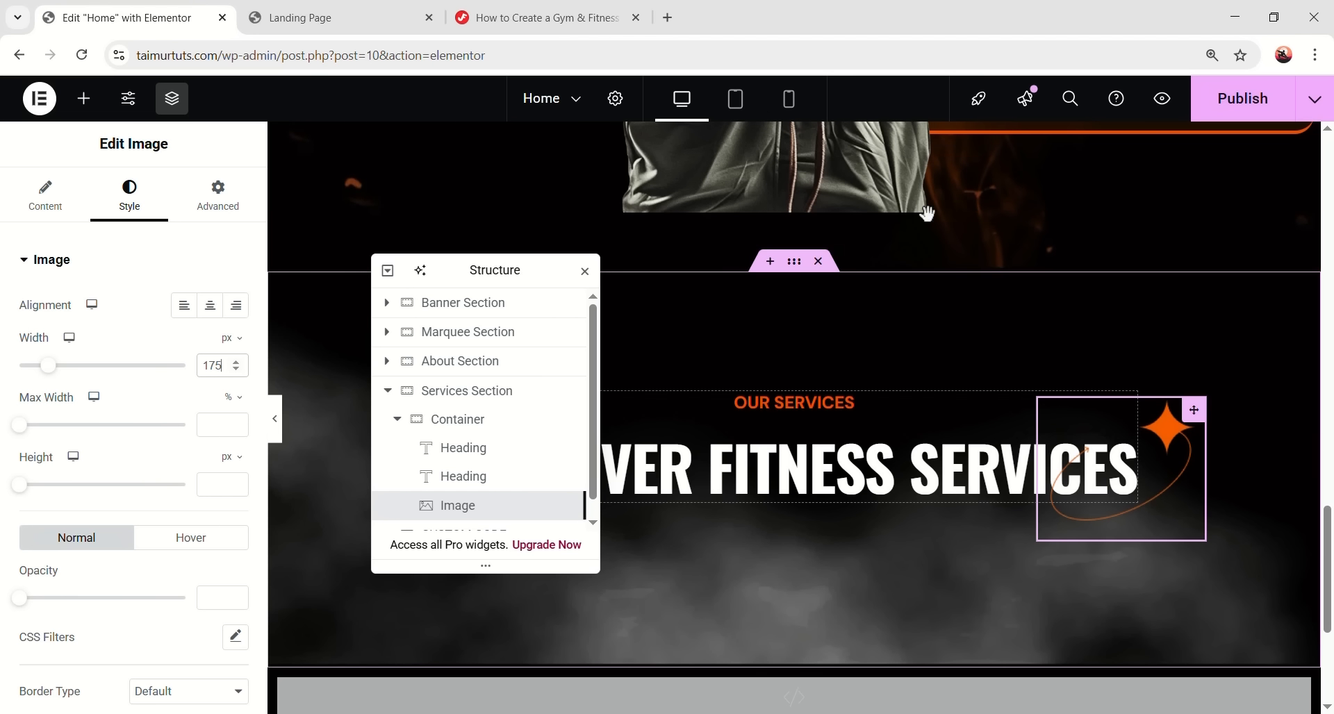
# - Raise the 'Discover Fitness Services' heading's Z-index so it sits above the star image
pyautogui.click(950, 484)
pyautogui.click(208, 202)
pyautogui.scroll(-5, 139, 417)
pyautogui.click(207, 384)
pyautogui.write('1')
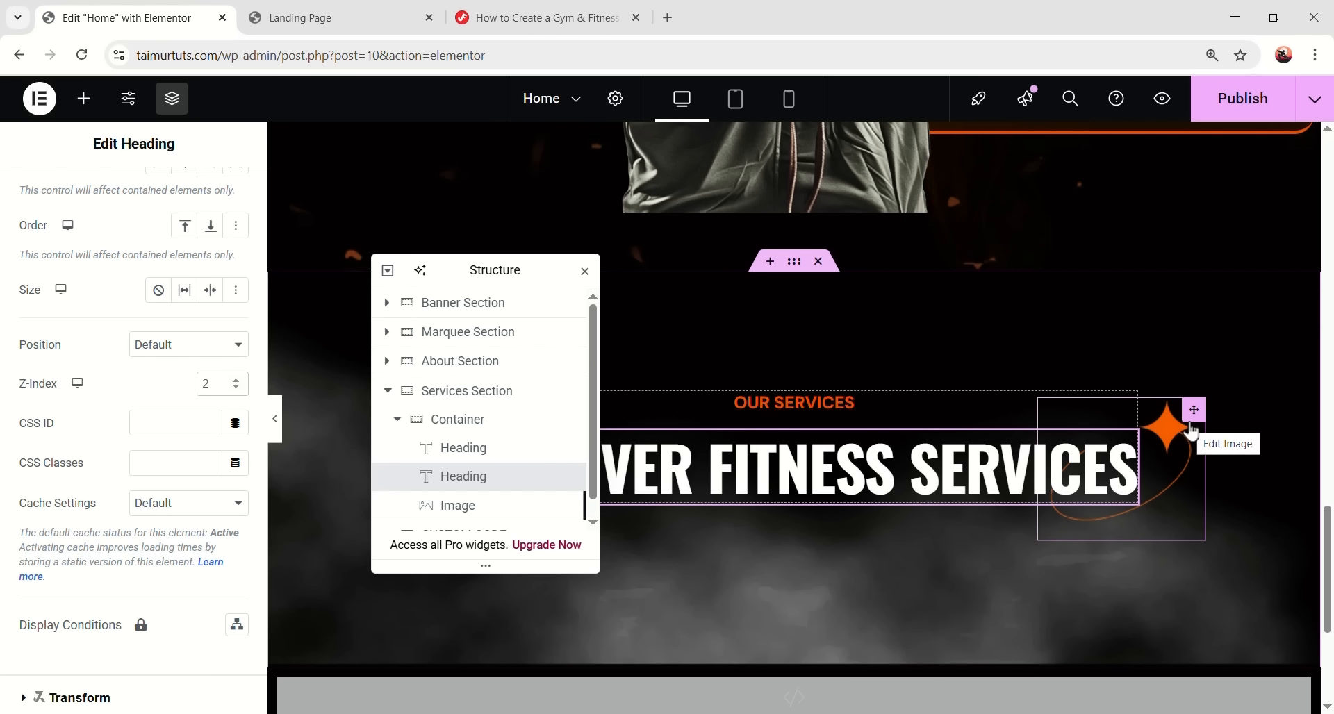
pyautogui.click(1154, 415)
pyautogui.moveTo(500, 271); pyautogui.dragTo(372, 235)
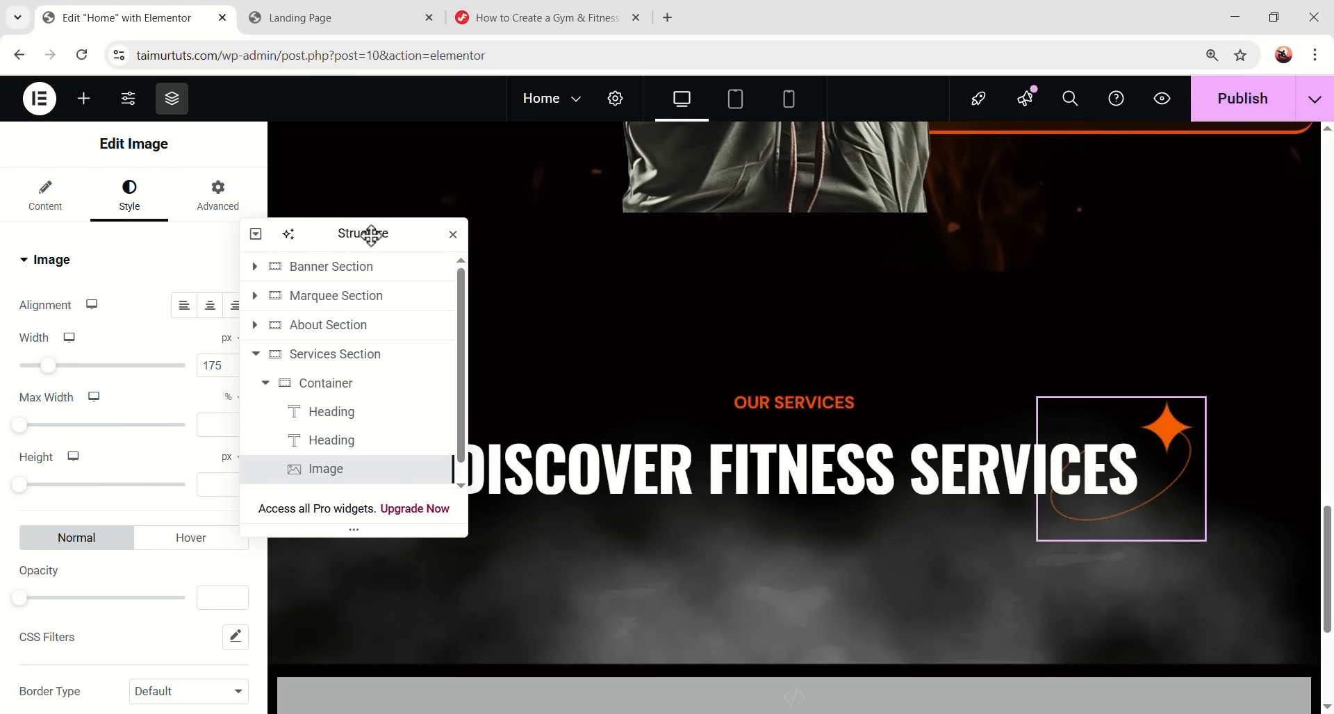
pyautogui.click(266, 383)
# - Add a new container after the heading block, name it Service Wrapper, and set direction to Row
pyautogui.doubleClick(336, 384)
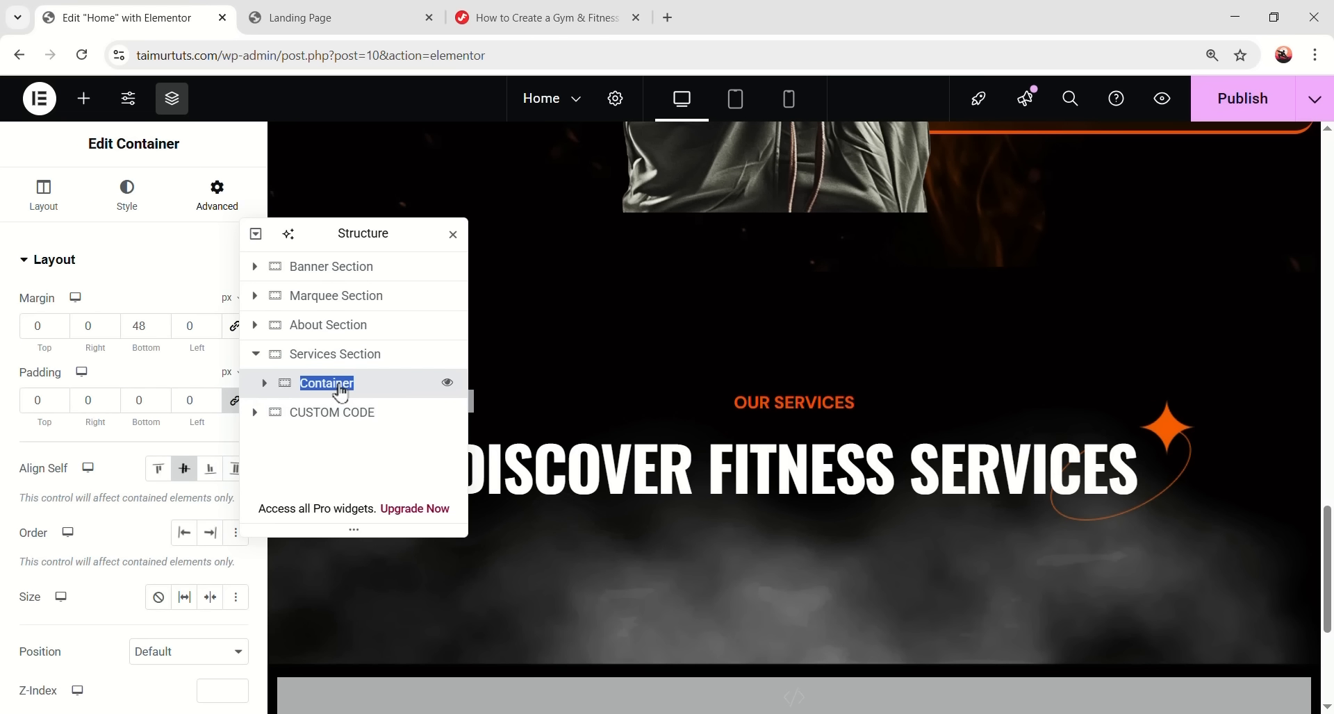
pyautogui.rightClick(360, 375)
pyautogui.click(404, 296)
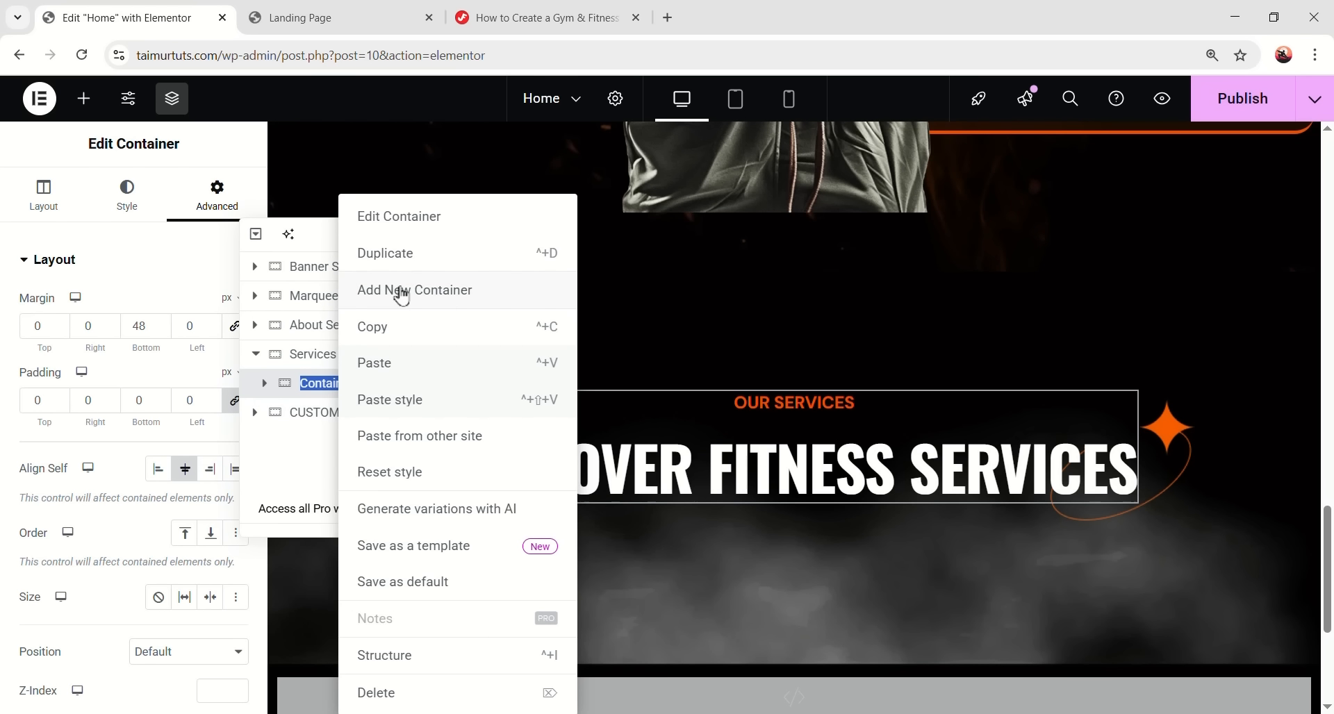
pyautogui.click(403, 291)
pyautogui.doubleClick(347, 417)
pyautogui.write('Service Wrapper')
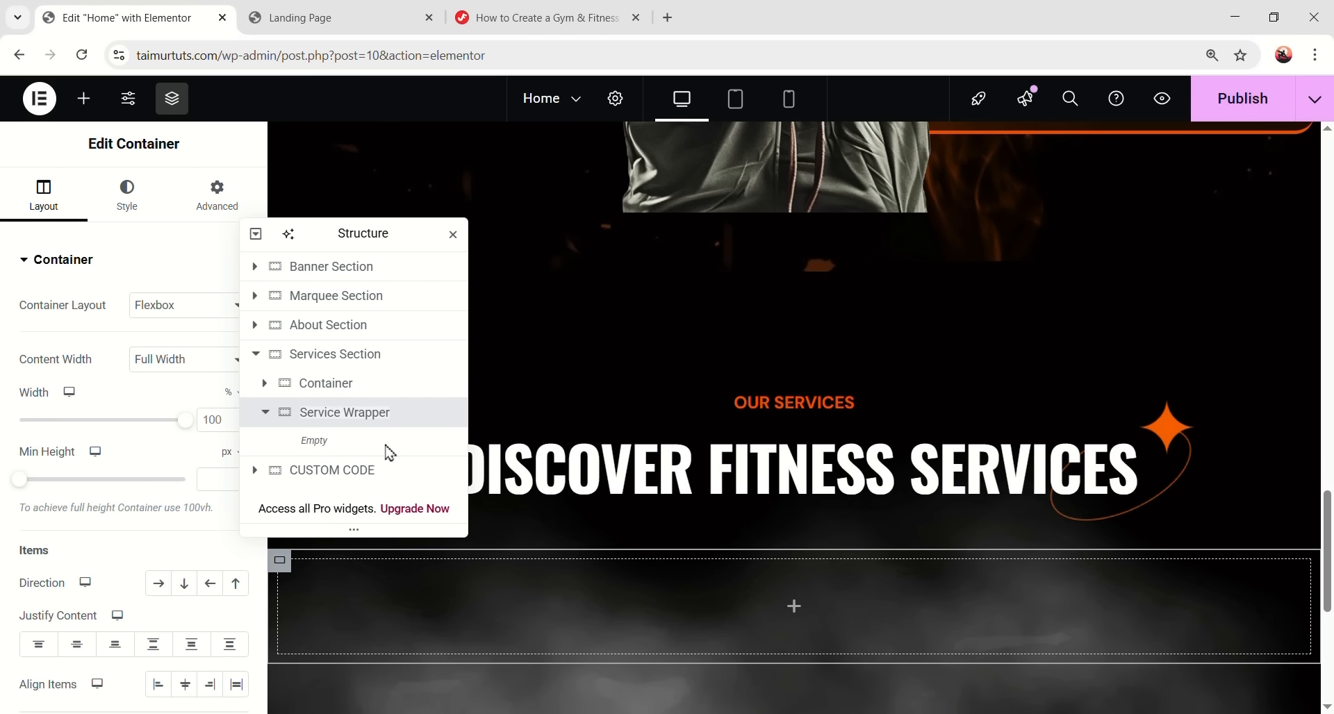
pyautogui.moveTo(371, 234); pyautogui.dragTo(1143, 221)
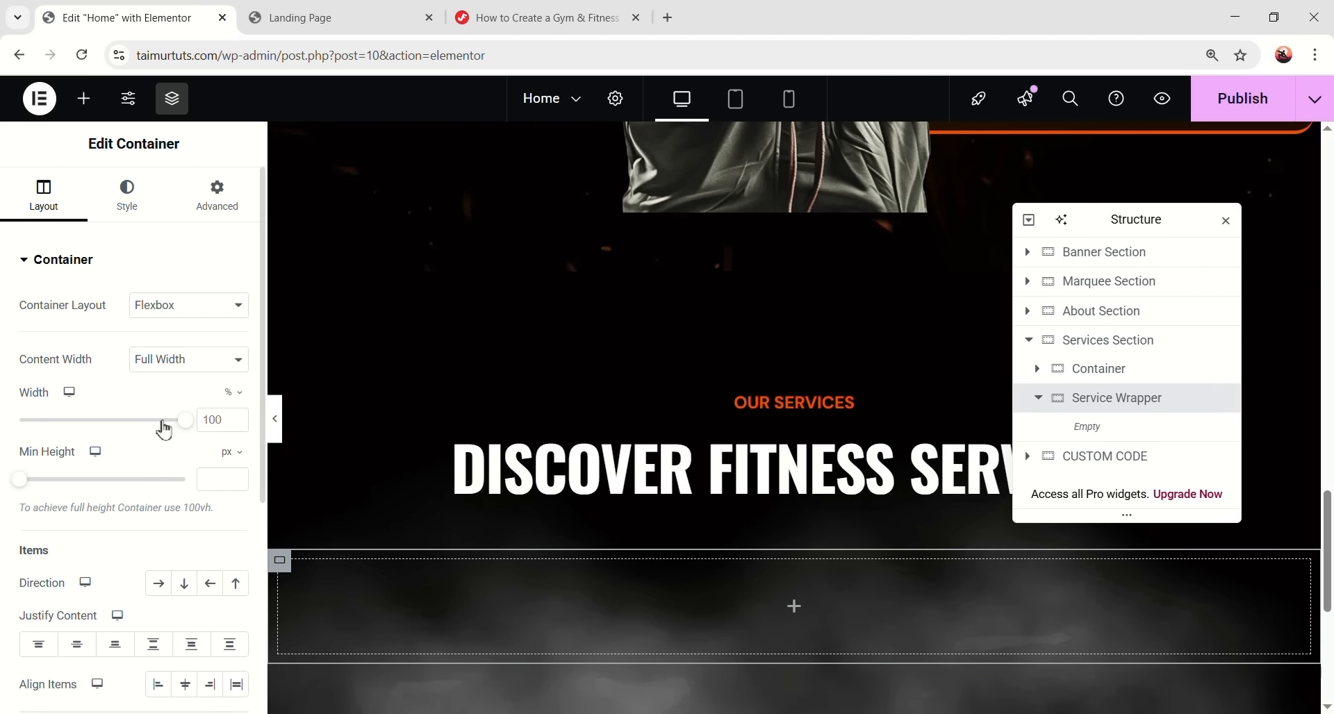
pyautogui.click(158, 583)
pyautogui.scroll(-3, 105, 570)
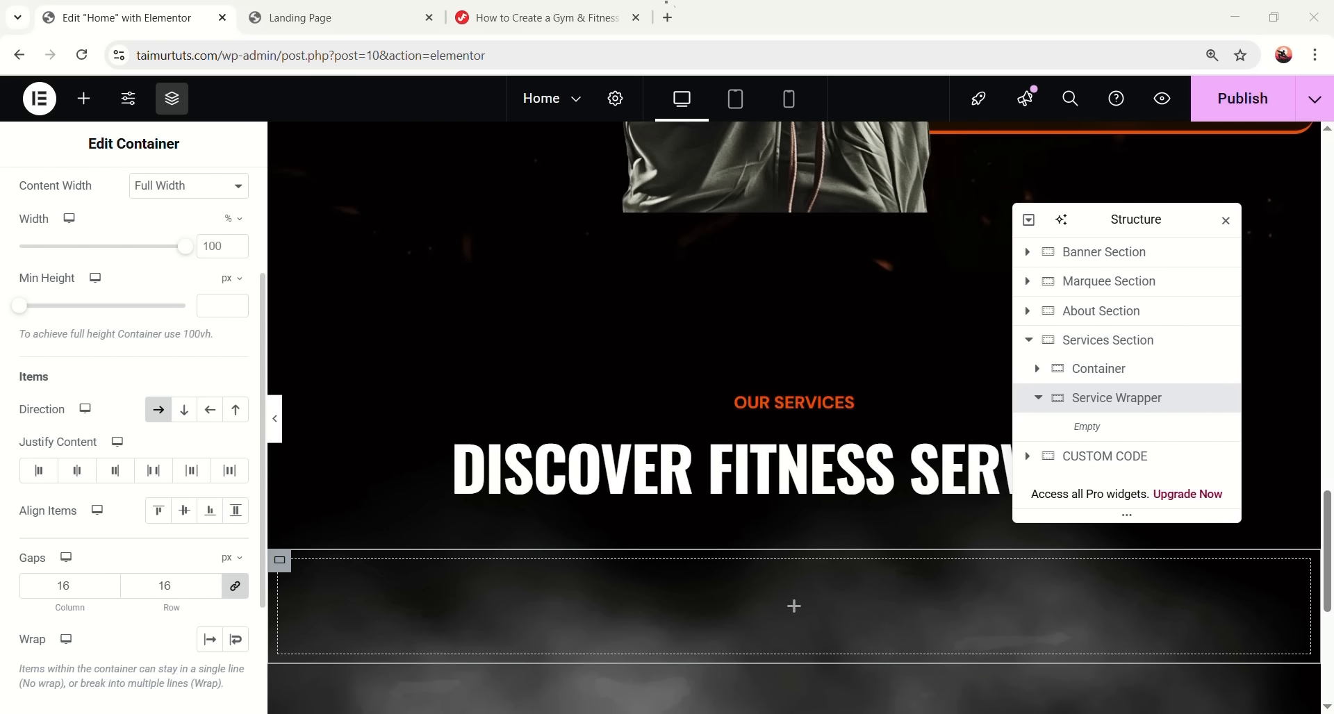
# - Place an inner container named Item in Service Wrapper with 560px minimum height
pyautogui.click(794, 605)
pyautogui.moveTo(119, 364); pyautogui.dragTo(691, 616)
pyautogui.doubleClick(1114, 435)
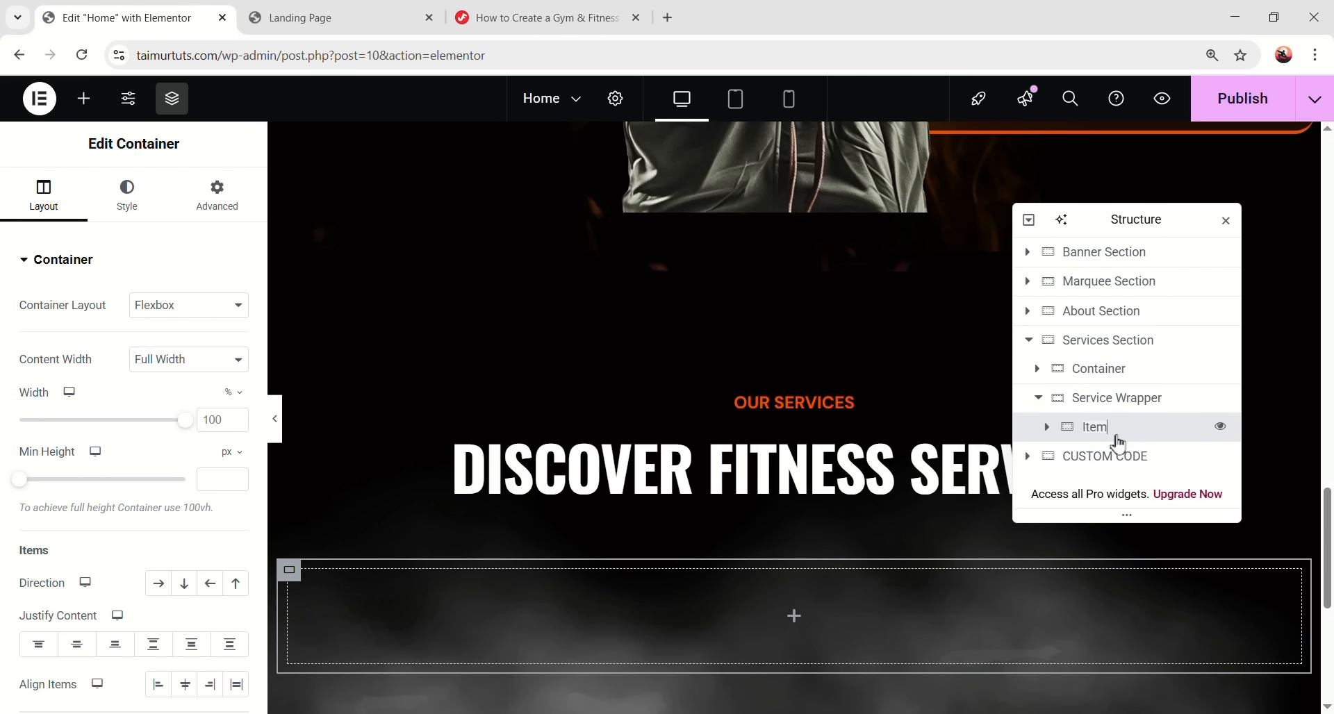
pyautogui.scroll(-1, 868, 458)
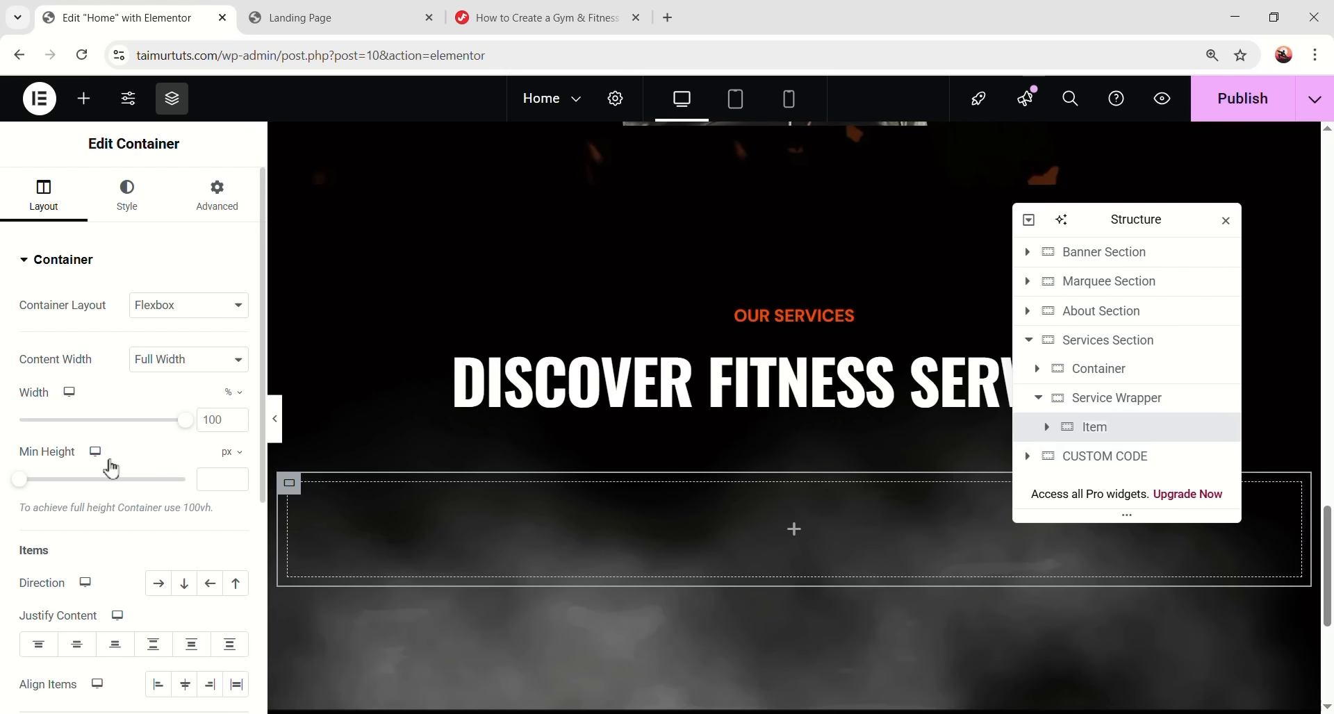
pyautogui.click(220, 475)
pyautogui.write('560')
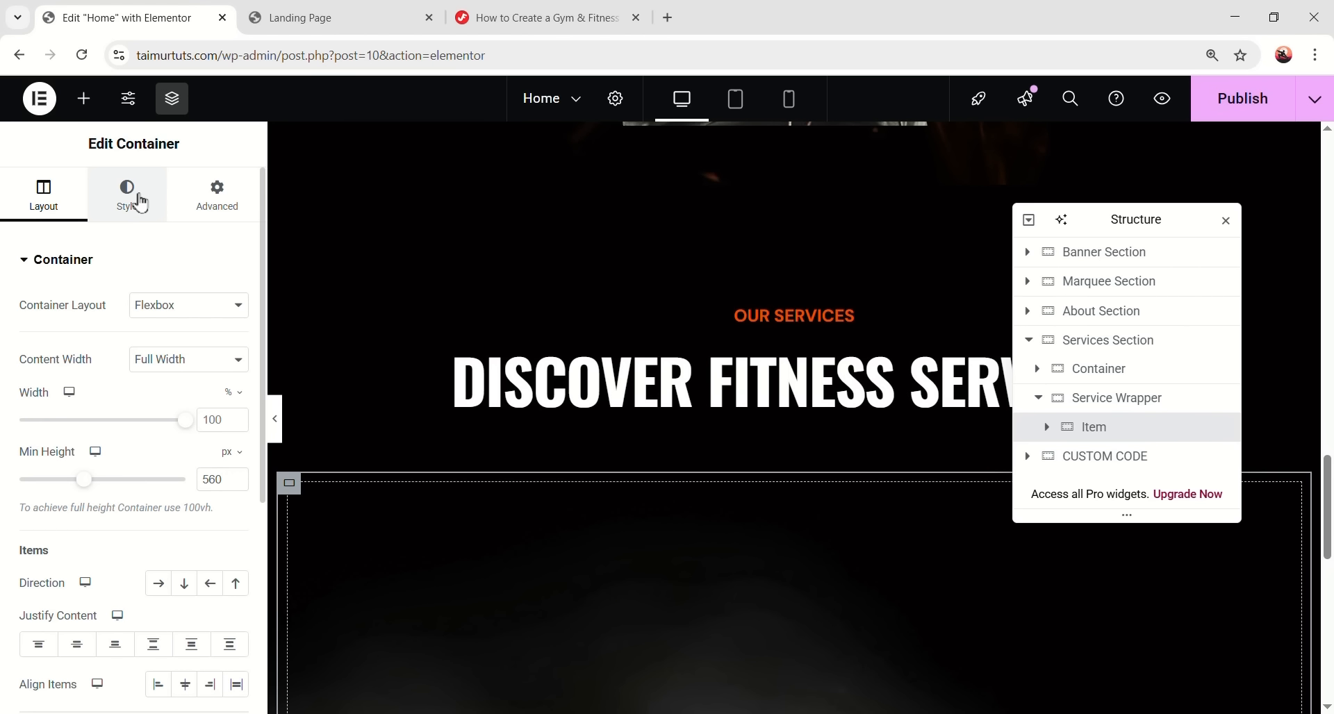
pyautogui.click(141, 202)
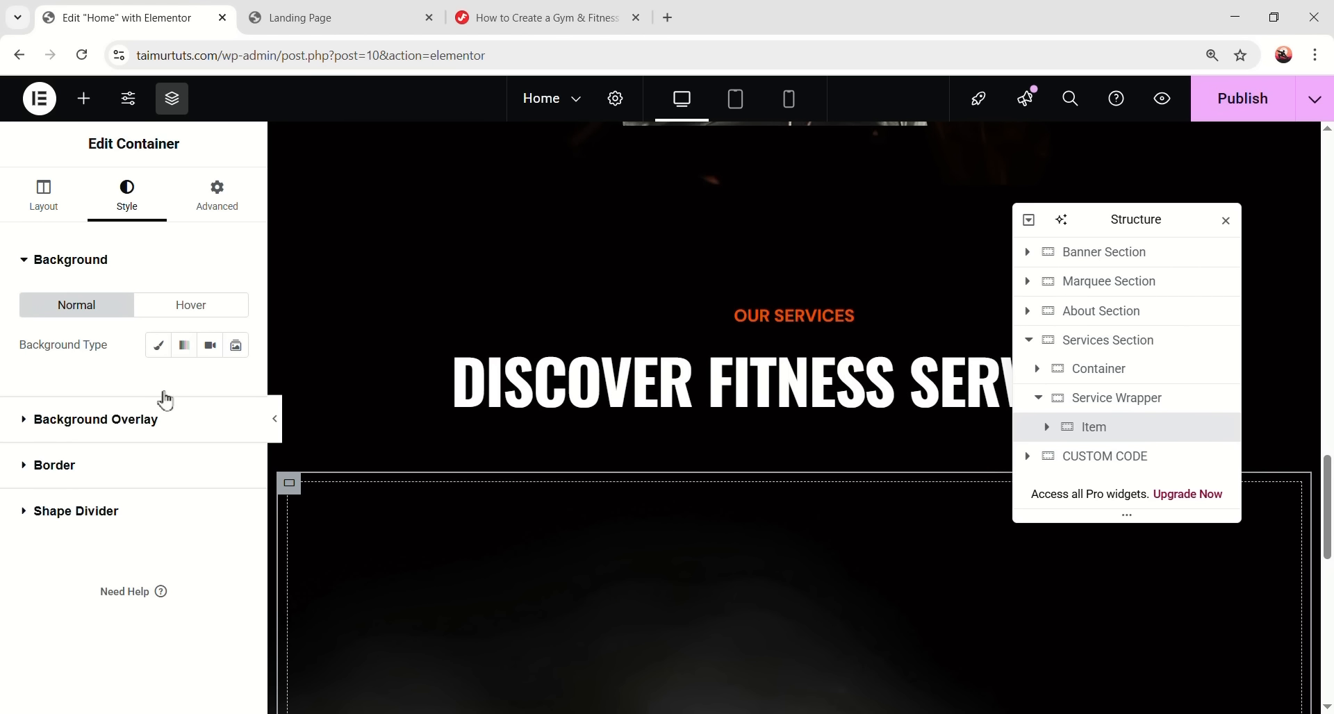
# - Give the Item card a classic background using the boxer photo
pyautogui.click(159, 345)
pyautogui.click(181, 455)
pyautogui.click(454, 487)
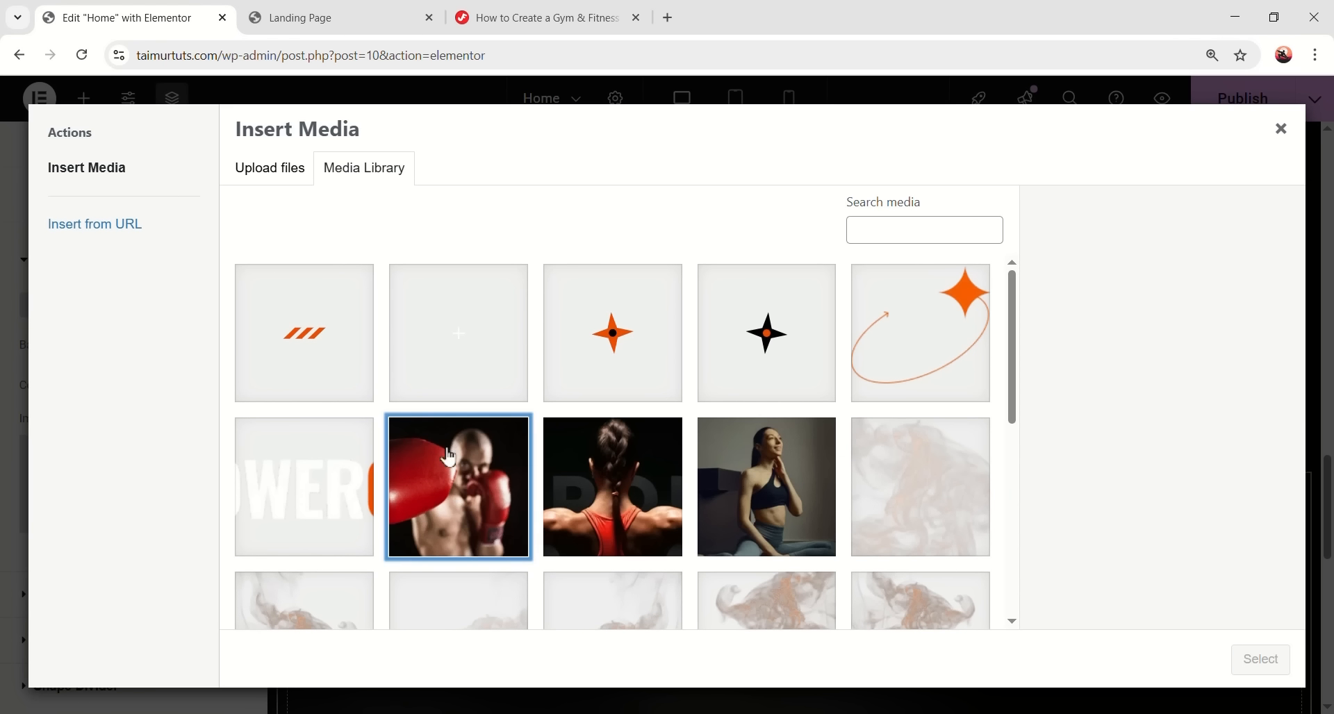
pyautogui.click(1253, 660)
pyautogui.scroll(-5, 451, 437)
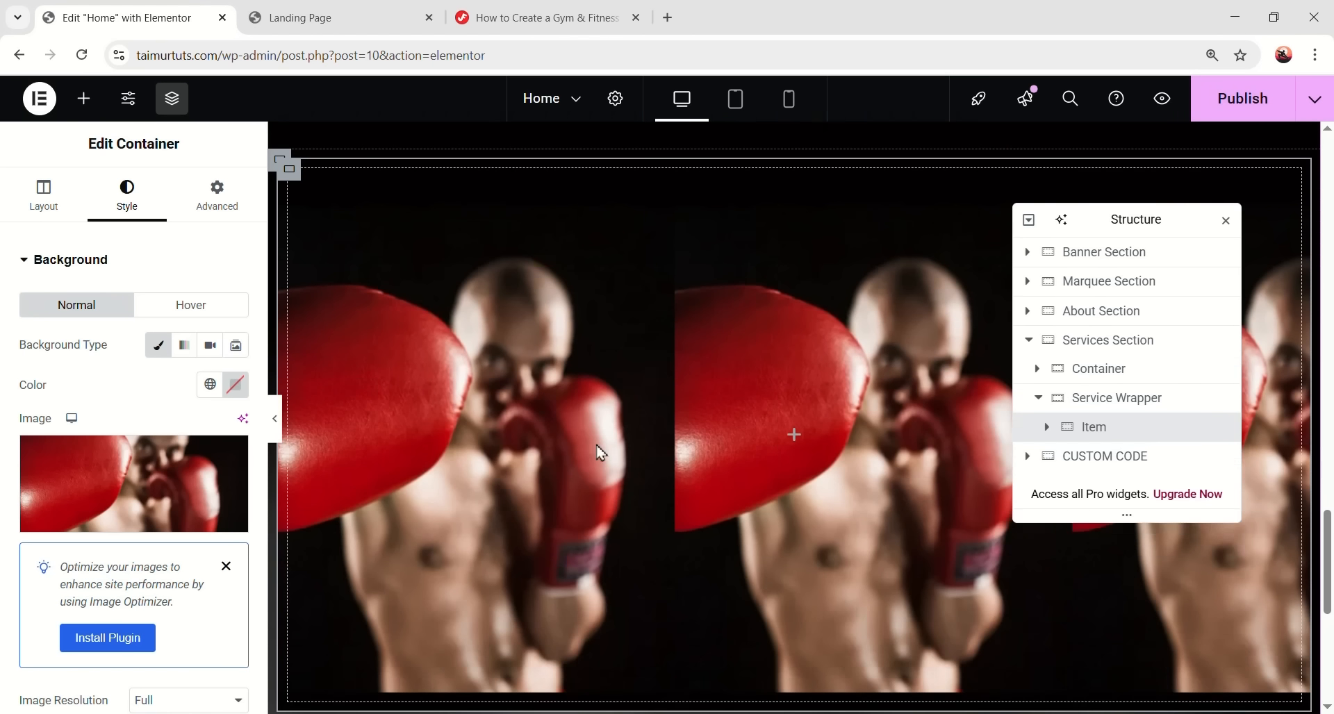
pyautogui.scroll(-5, 104, 472)
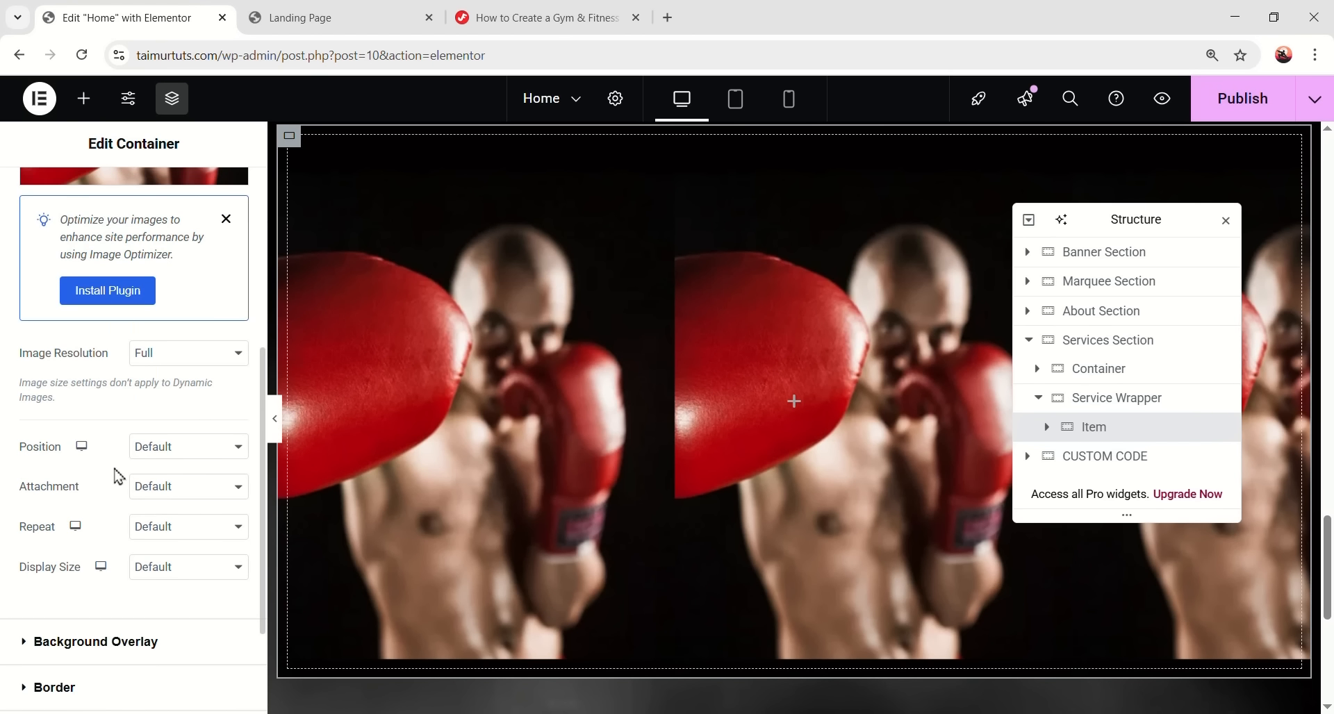
# - Set the background to Center Center, No-repeat and Cover size
pyautogui.click(187, 448)
pyautogui.click(196, 493)
pyautogui.click(179, 529)
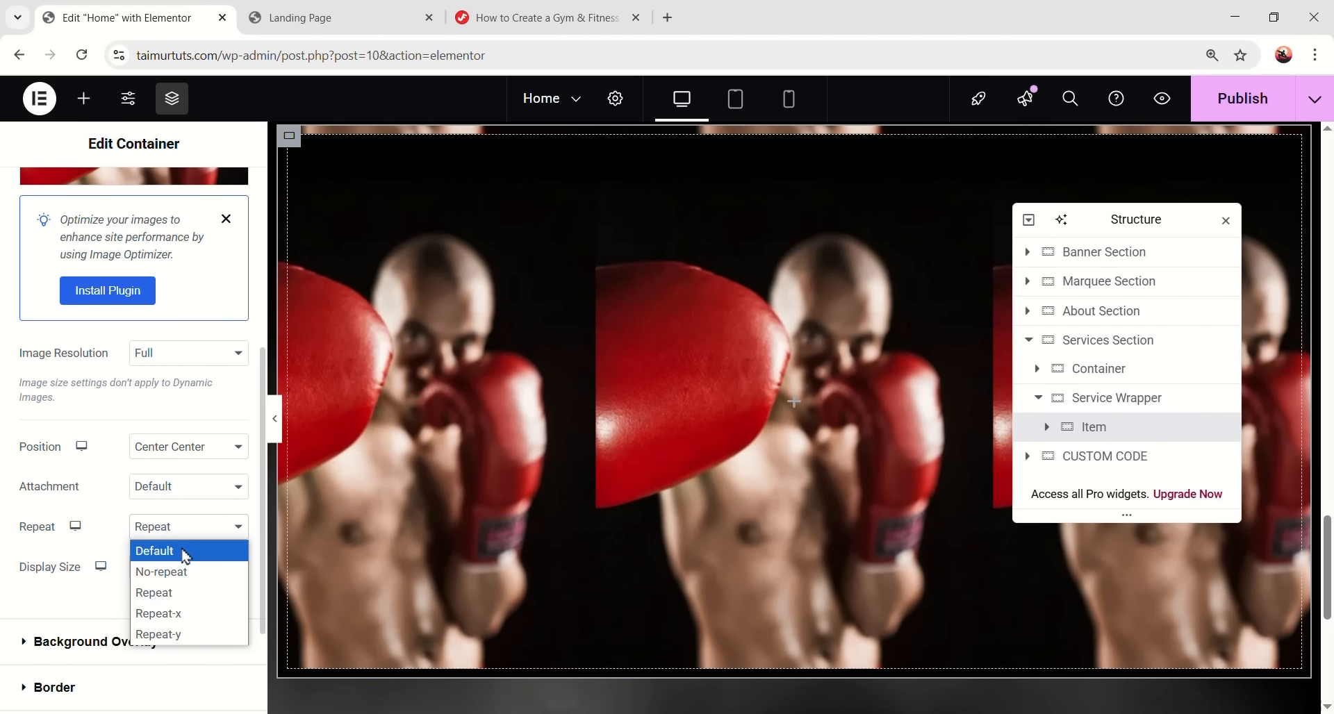
pyautogui.click(192, 572)
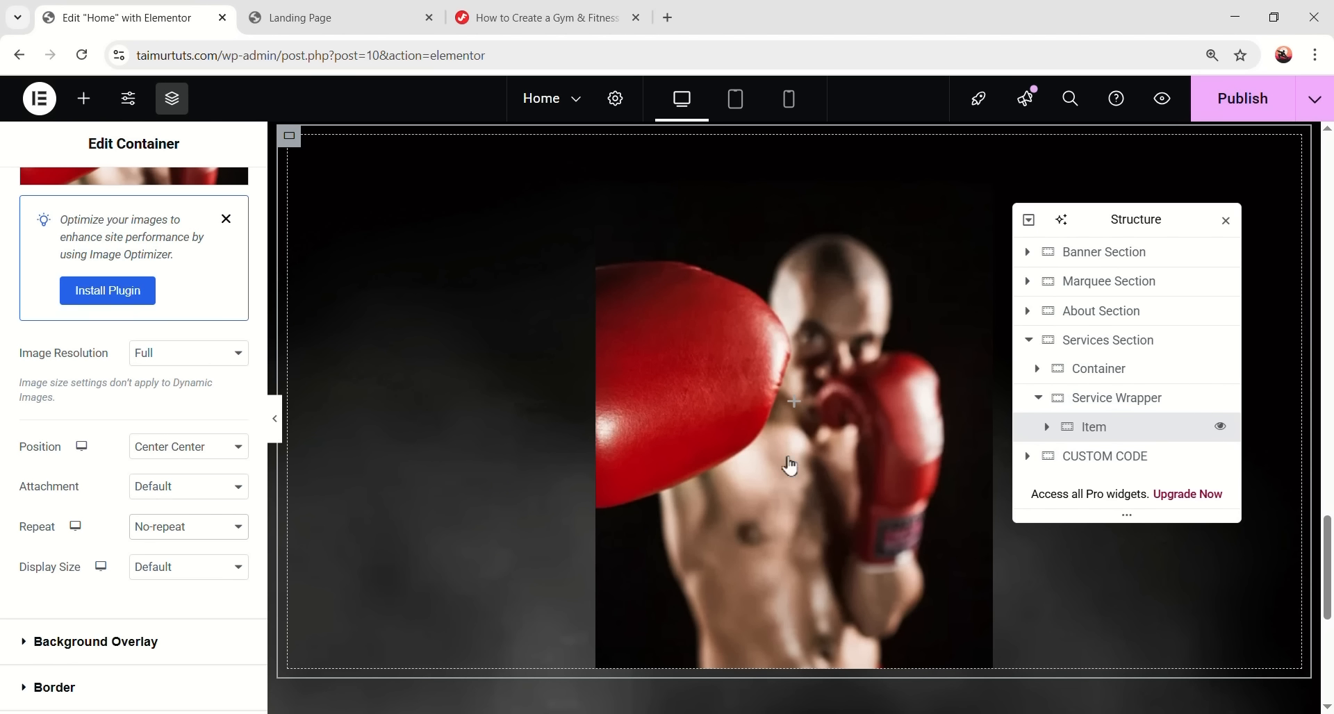
pyautogui.click(157, 568)
pyautogui.click(165, 629)
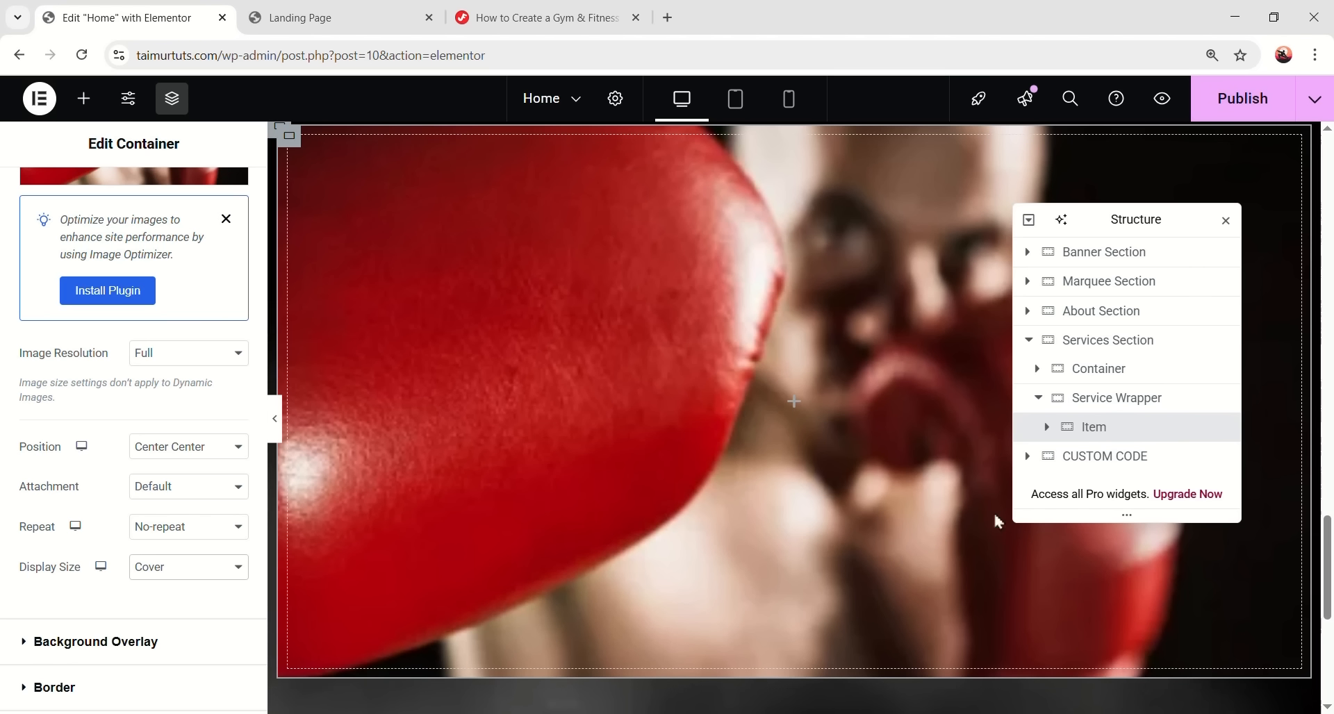
pyautogui.scroll(-2, 43, 501)
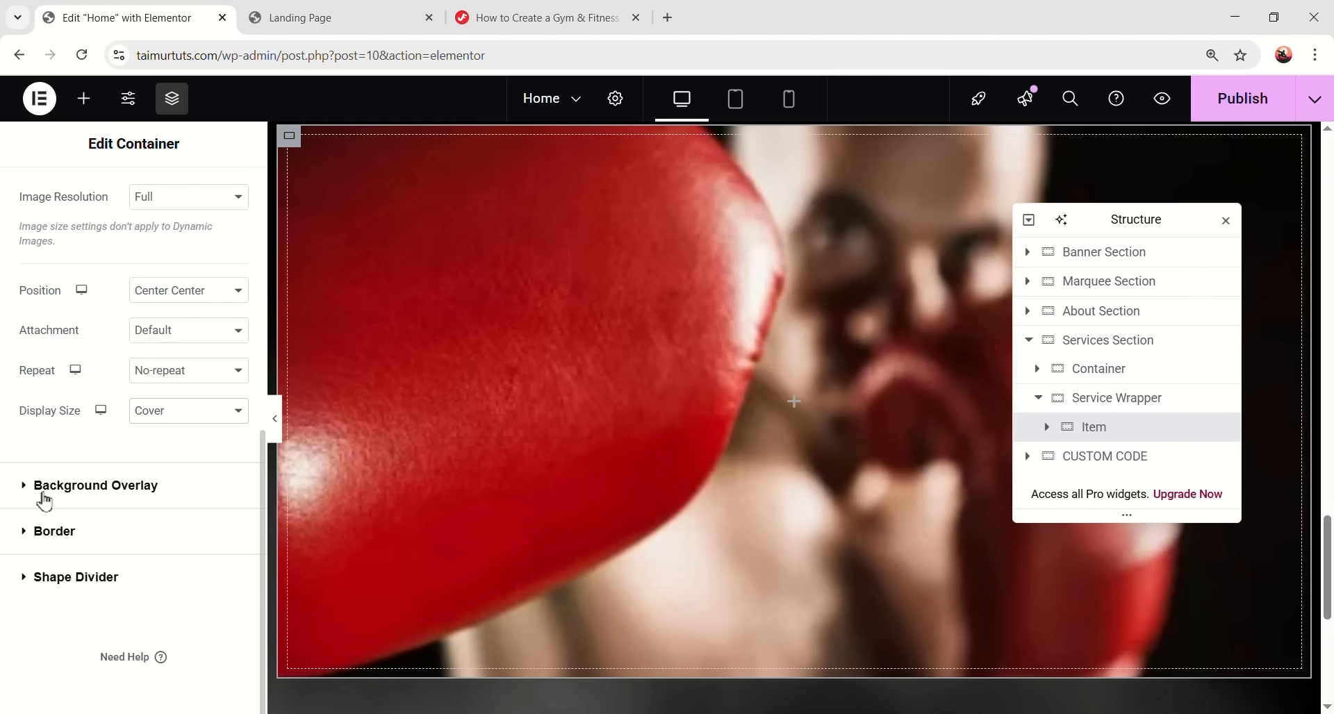
pyautogui.click(120, 492)
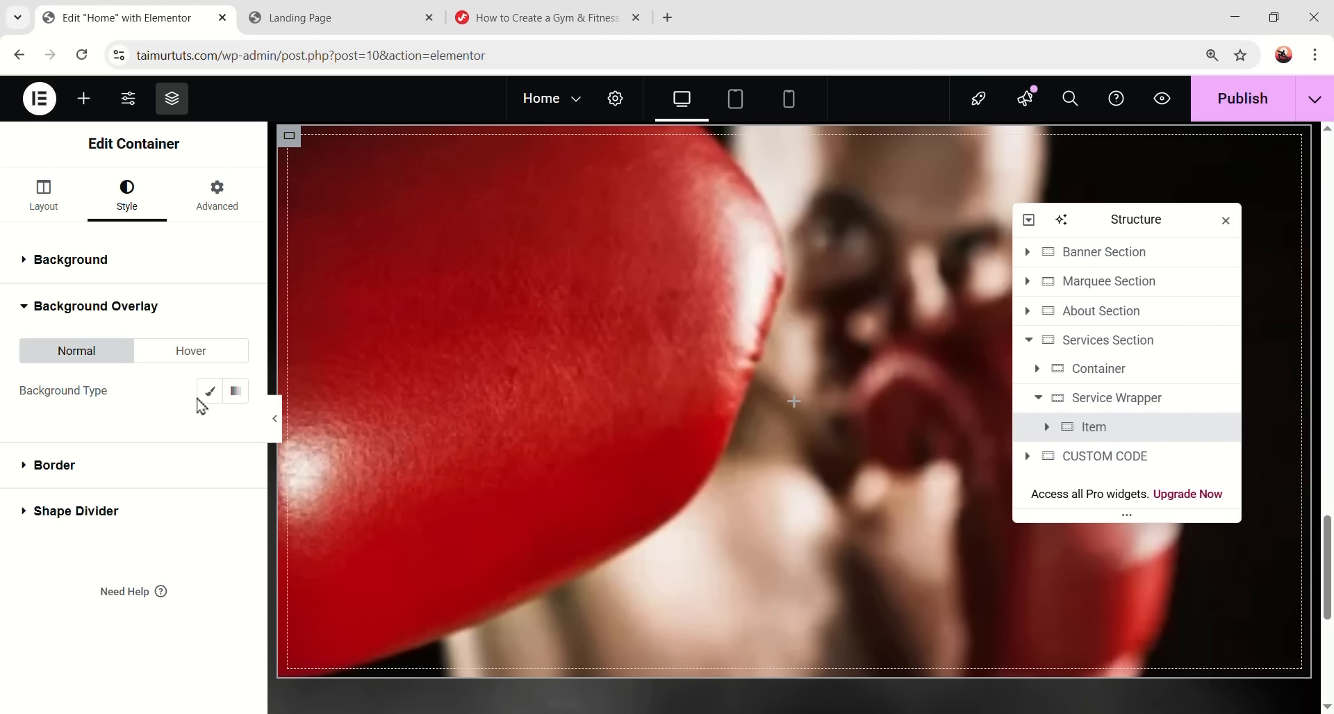
pyautogui.click(209, 391)
# - Make the overlay a gradient from black at #000000BF to a nearly transparent second colour
pyautogui.click(234, 433)
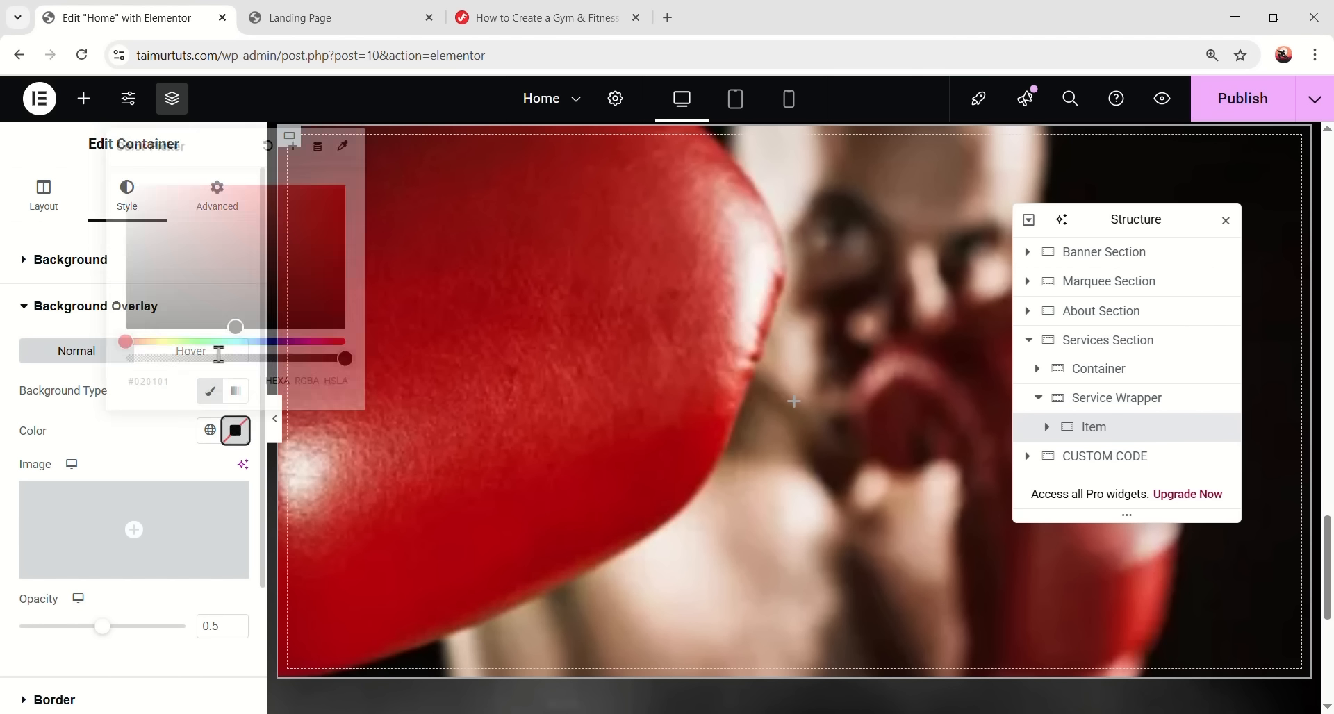
pyautogui.moveTo(160, 285); pyautogui.dragTo(198, 402)
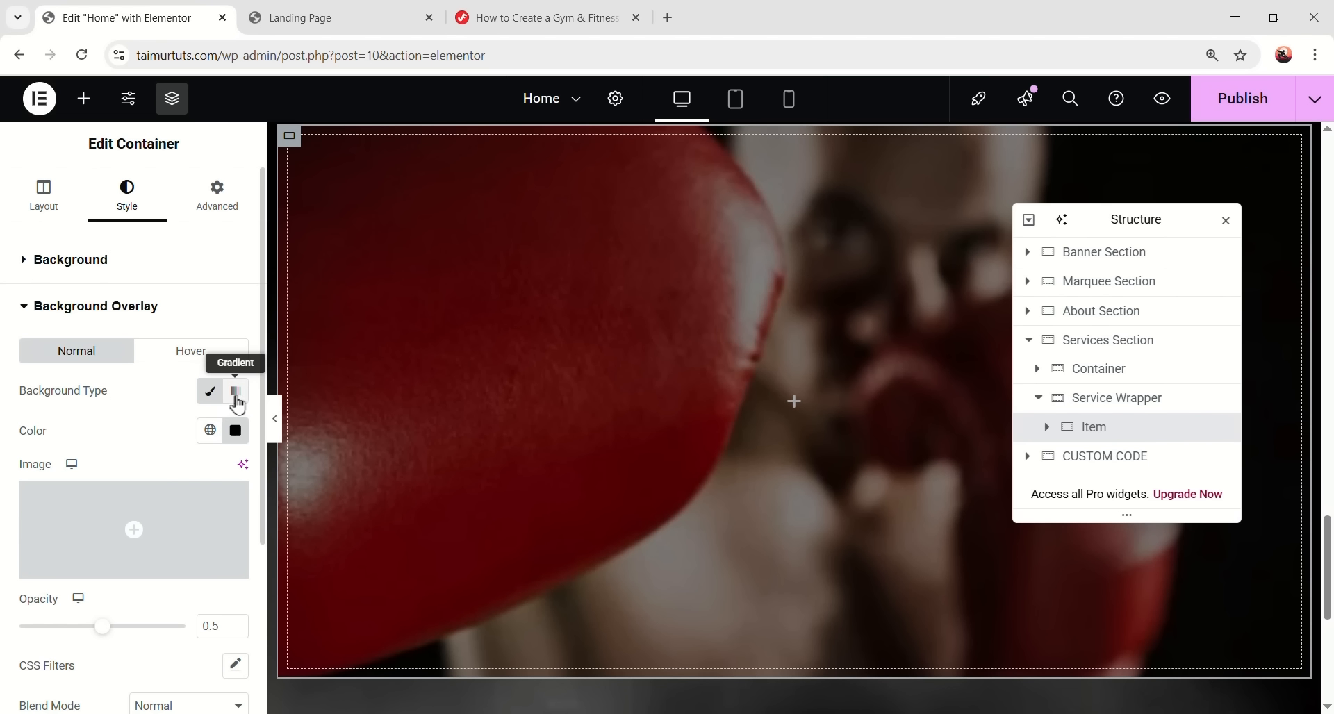
pyautogui.click(237, 394)
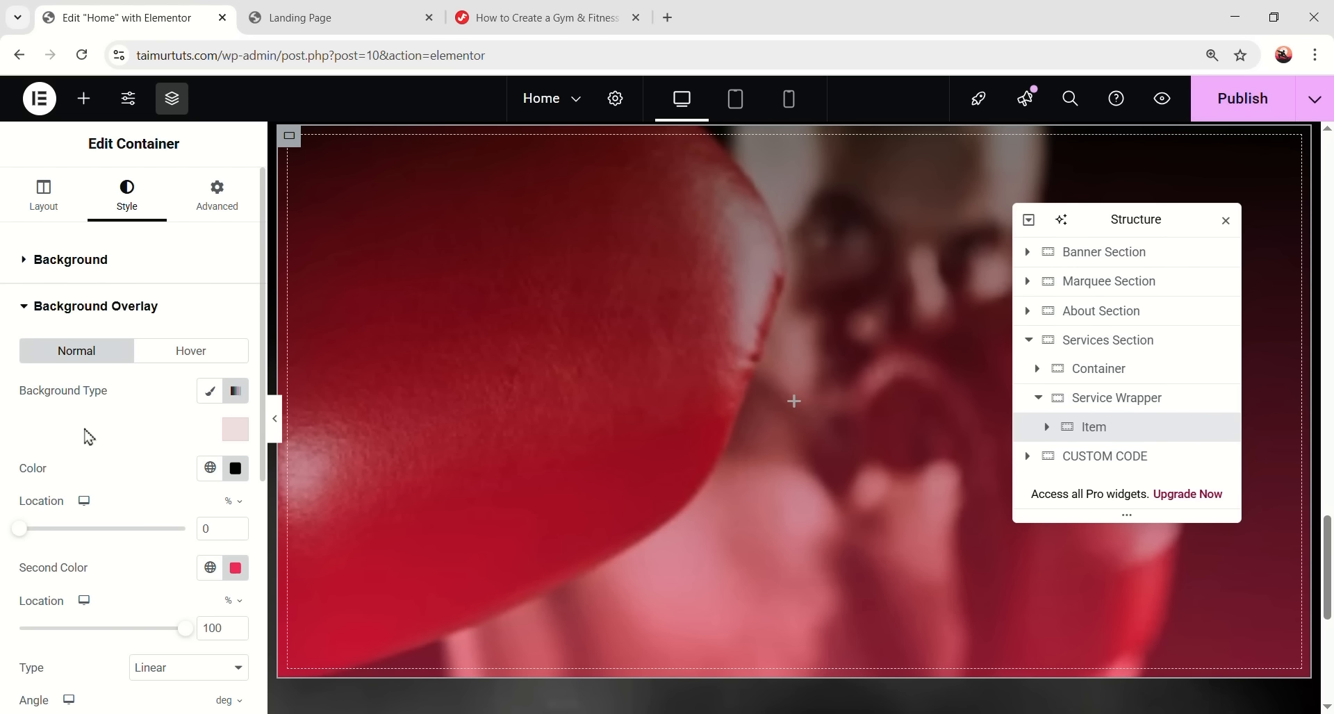
pyautogui.click(237, 468)
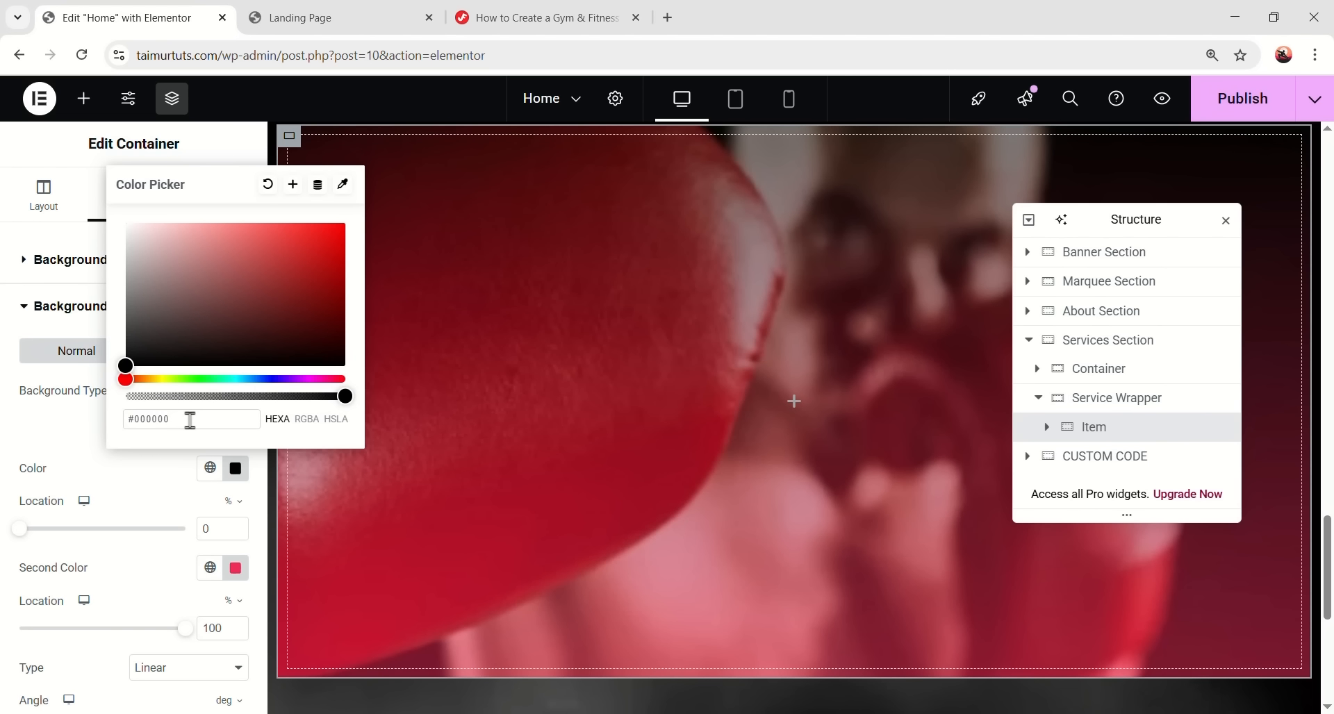
pyautogui.write('bf')
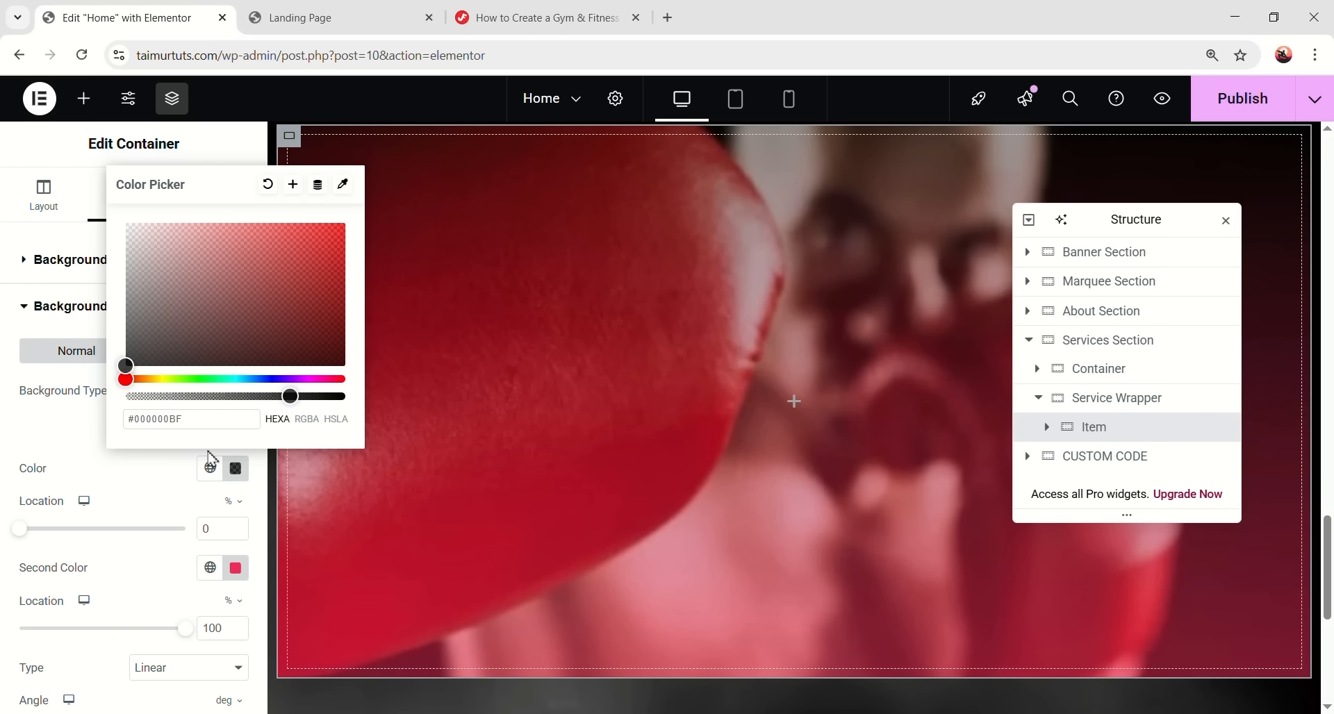
pyautogui.click(62, 486)
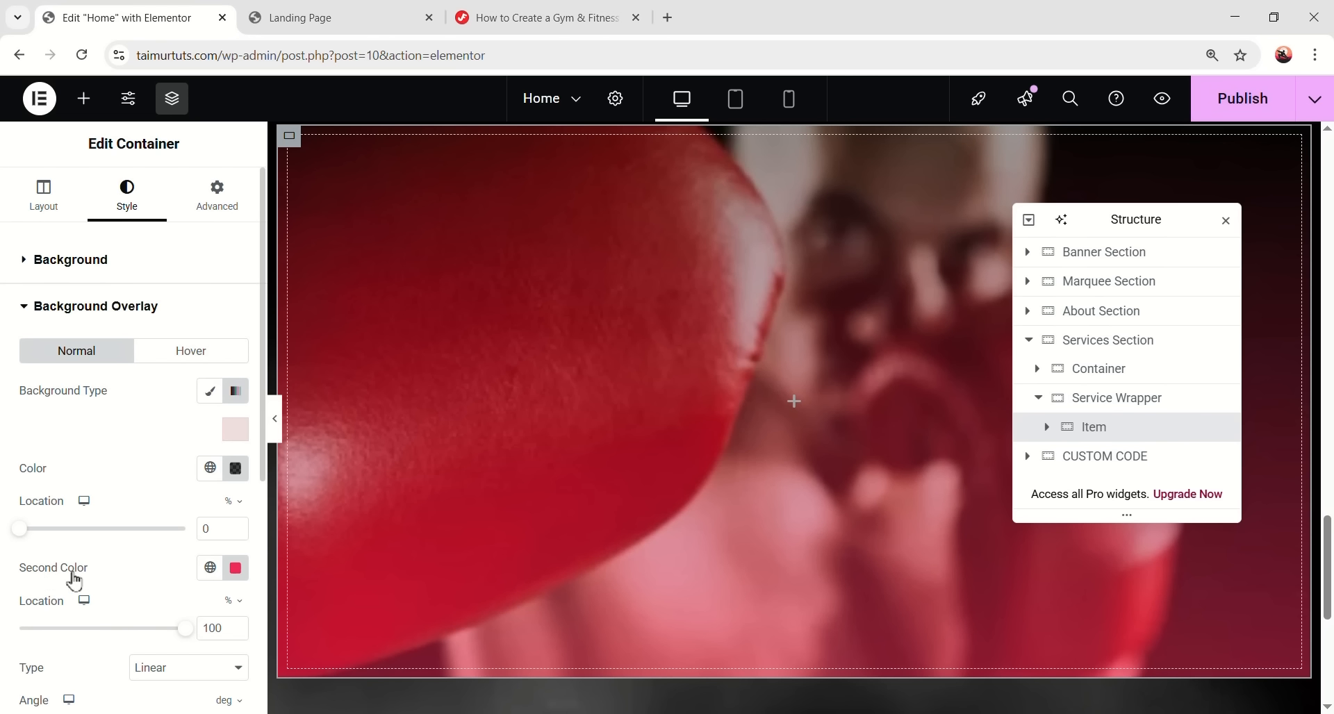
pyautogui.click(235, 567)
pyautogui.moveTo(336, 496); pyautogui.dragTo(83, 500)
pyautogui.click(73, 510)
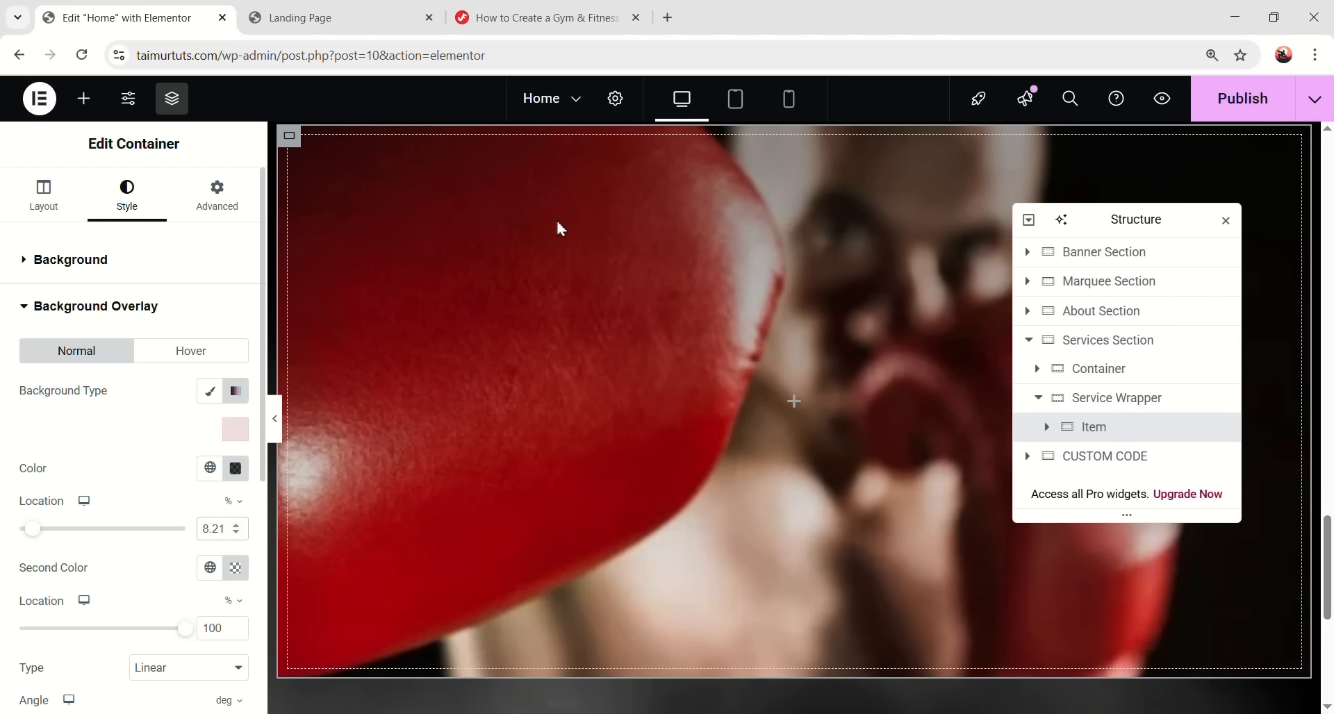
# - Move the second gradient stop to 63% and raise overlay opacity to 1
pyautogui.scroll(-3, 214, 472)
pyautogui.moveTo(224, 456); pyautogui.dragTo(191, 462)
pyautogui.write('63')
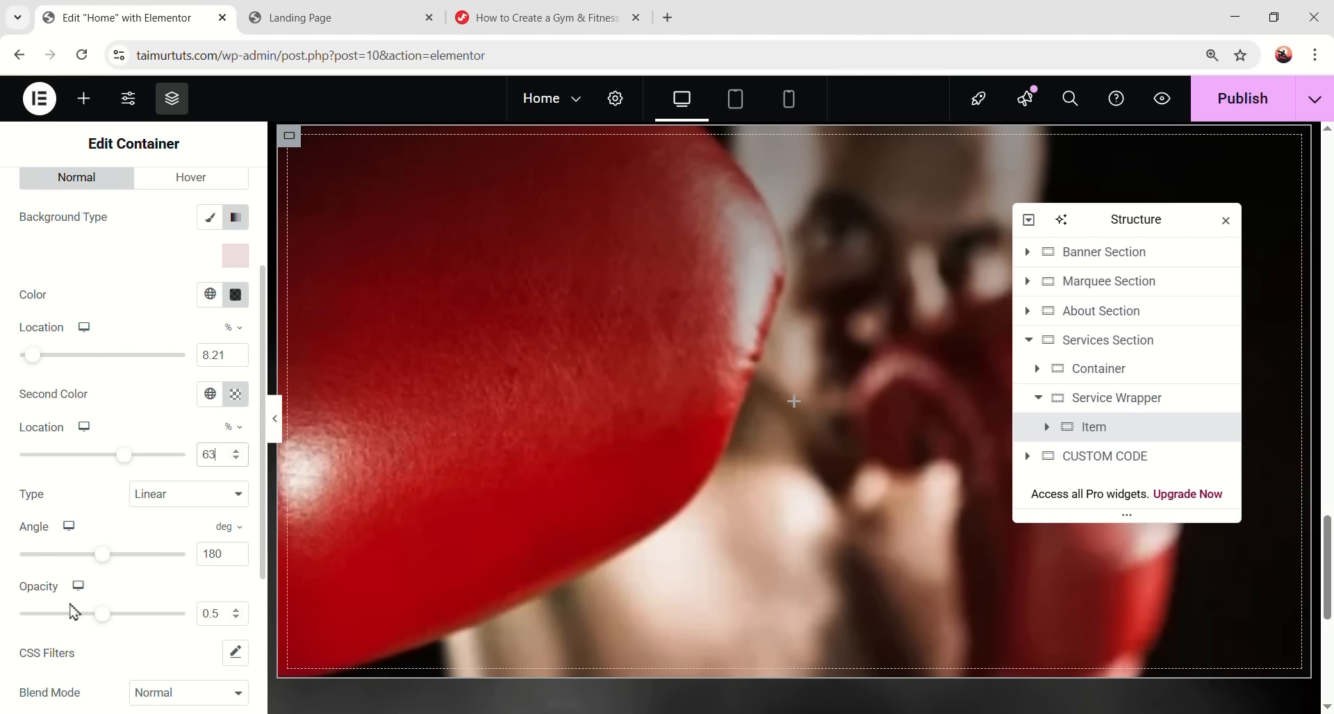
pyautogui.moveTo(172, 621); pyautogui.dragTo(217, 615)
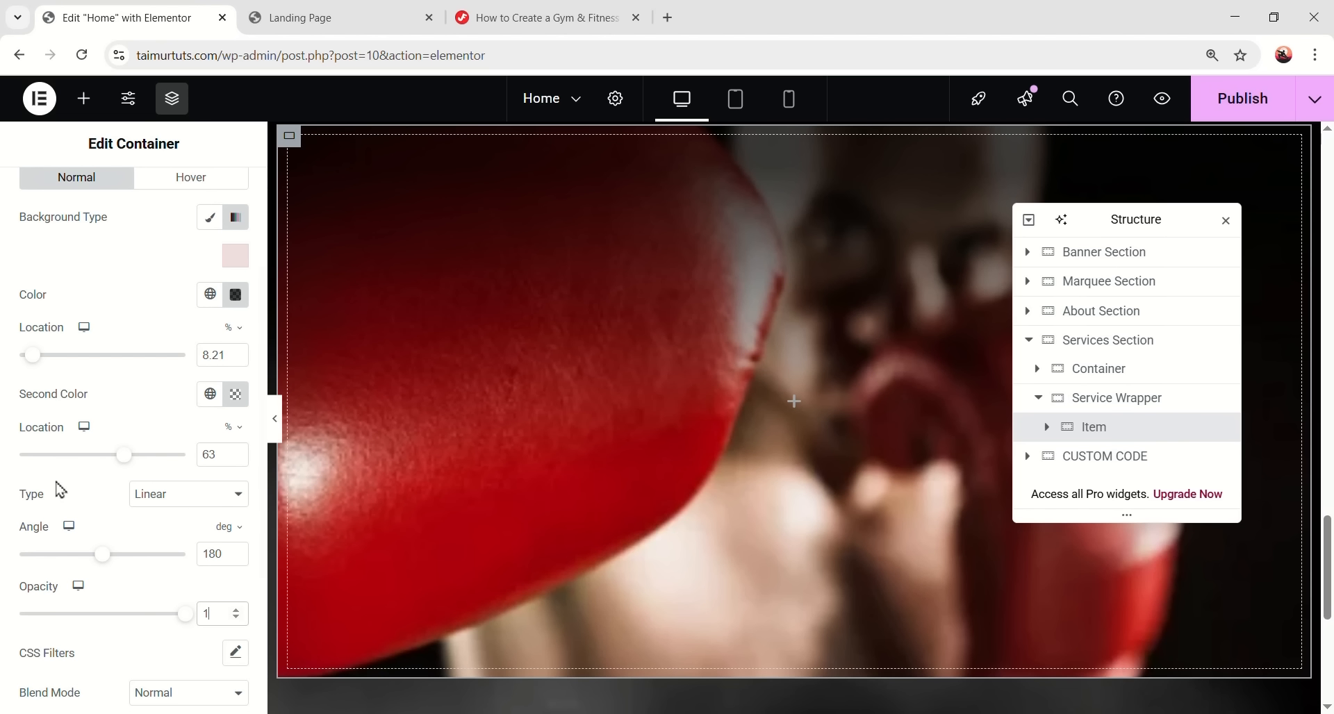
pyautogui.scroll(-3, 139, 528)
# - Give the card a solid 1px border in translucent orange #ff530059
pyautogui.click(141, 541)
pyautogui.click(164, 439)
pyautogui.click(158, 501)
pyautogui.write('1')
pyautogui.click(231, 543)
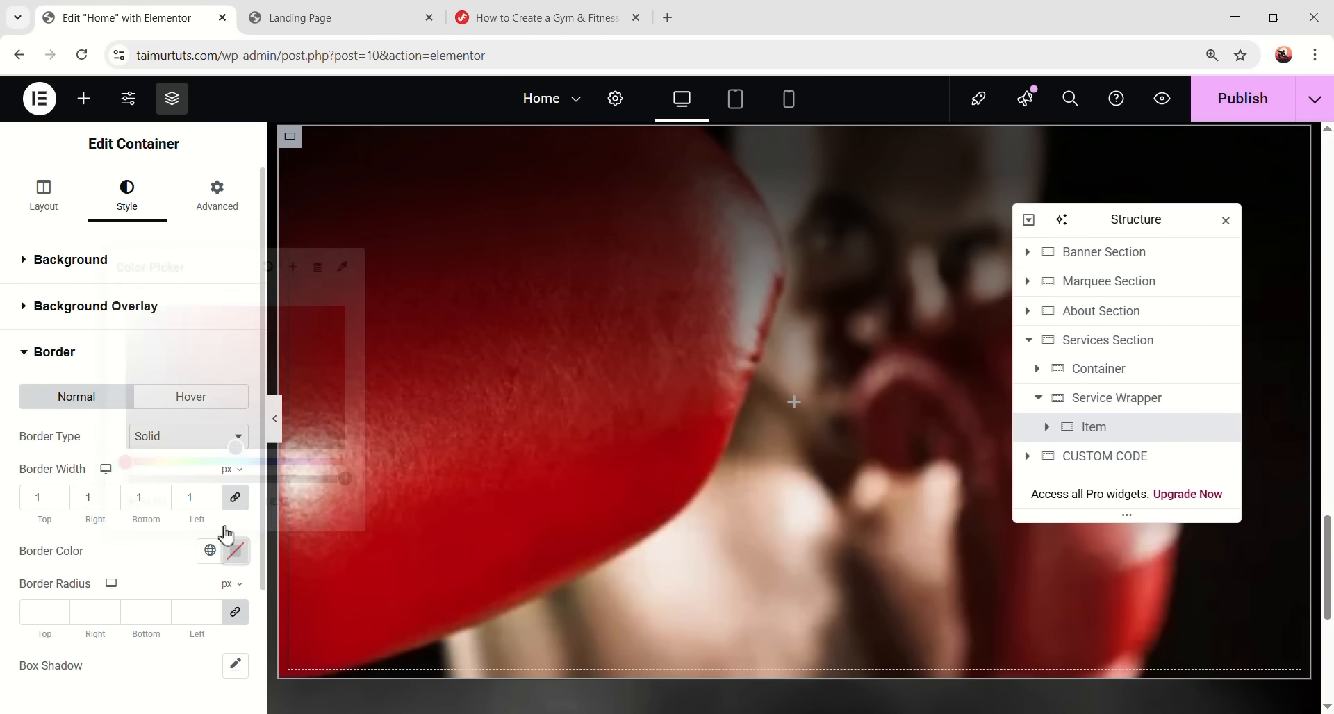
pyautogui.click(203, 501)
pyautogui.write('#ff53')
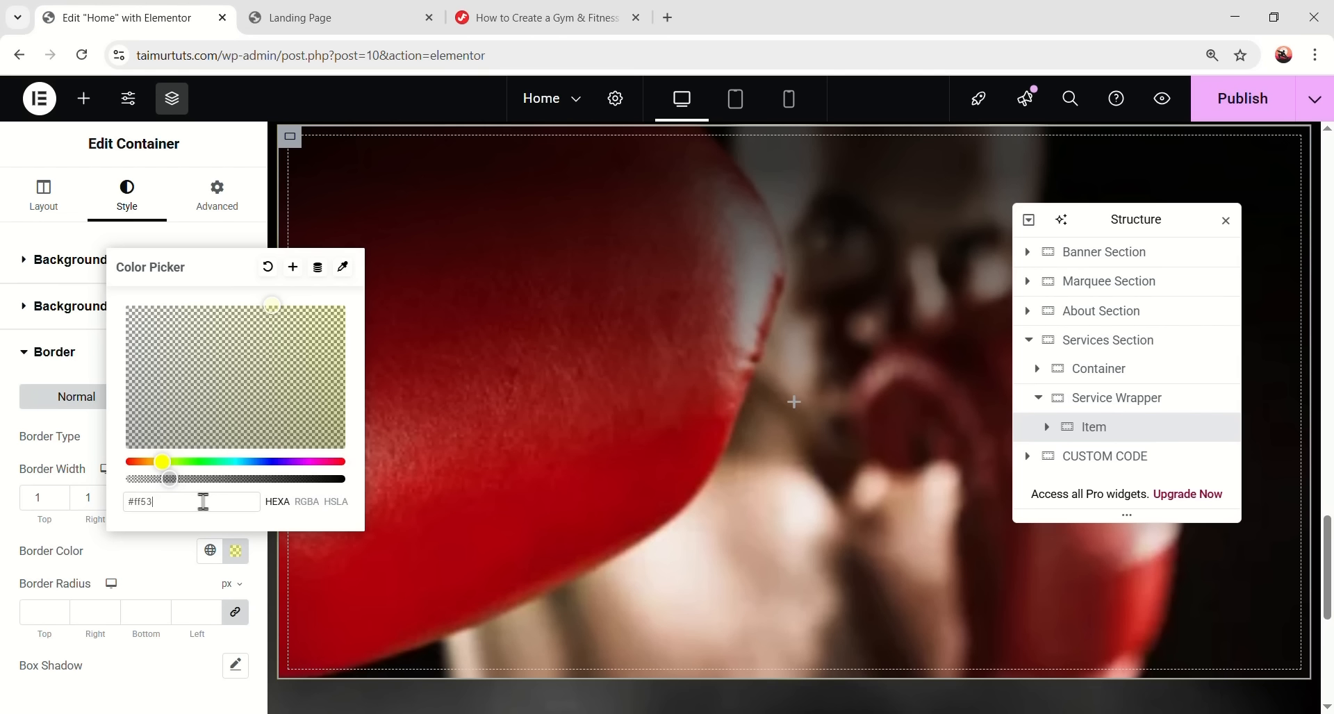
pyautogui.write('0059')
pyautogui.click(184, 586)
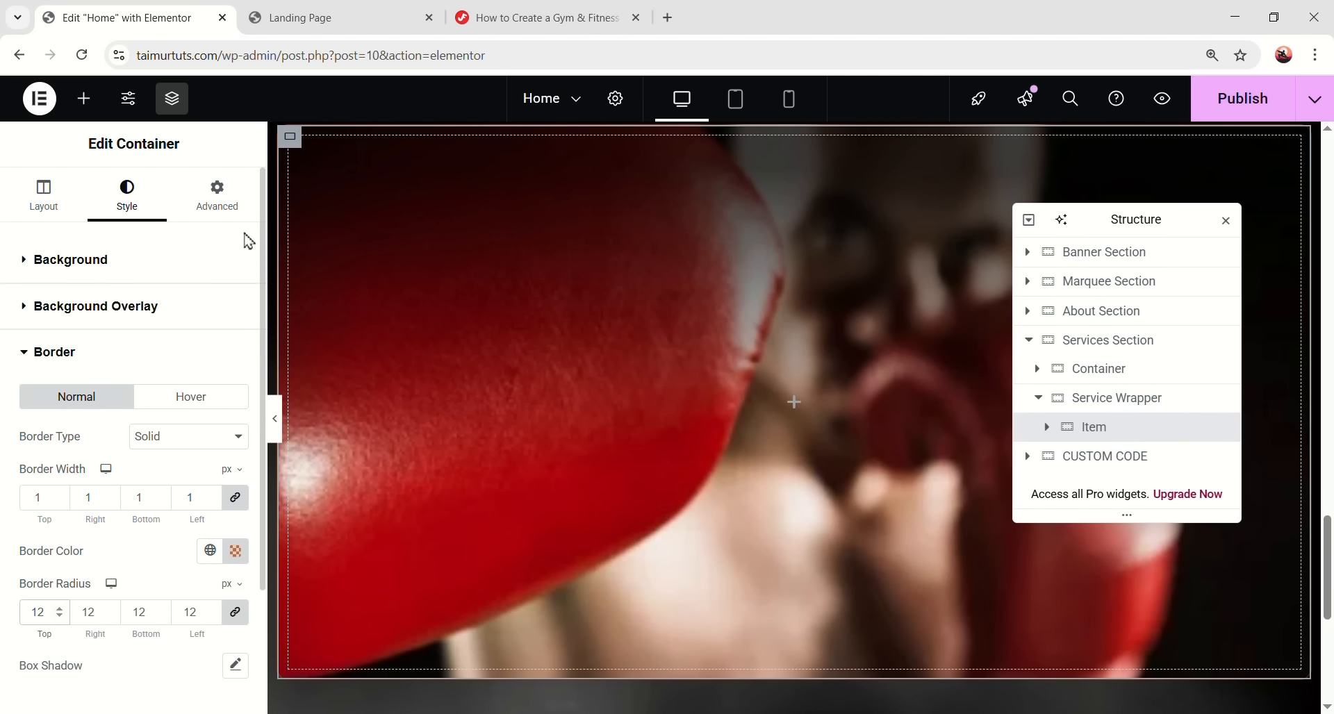
# - Set the card's padding to 0 in the Advanced settings
pyautogui.click(218, 198)
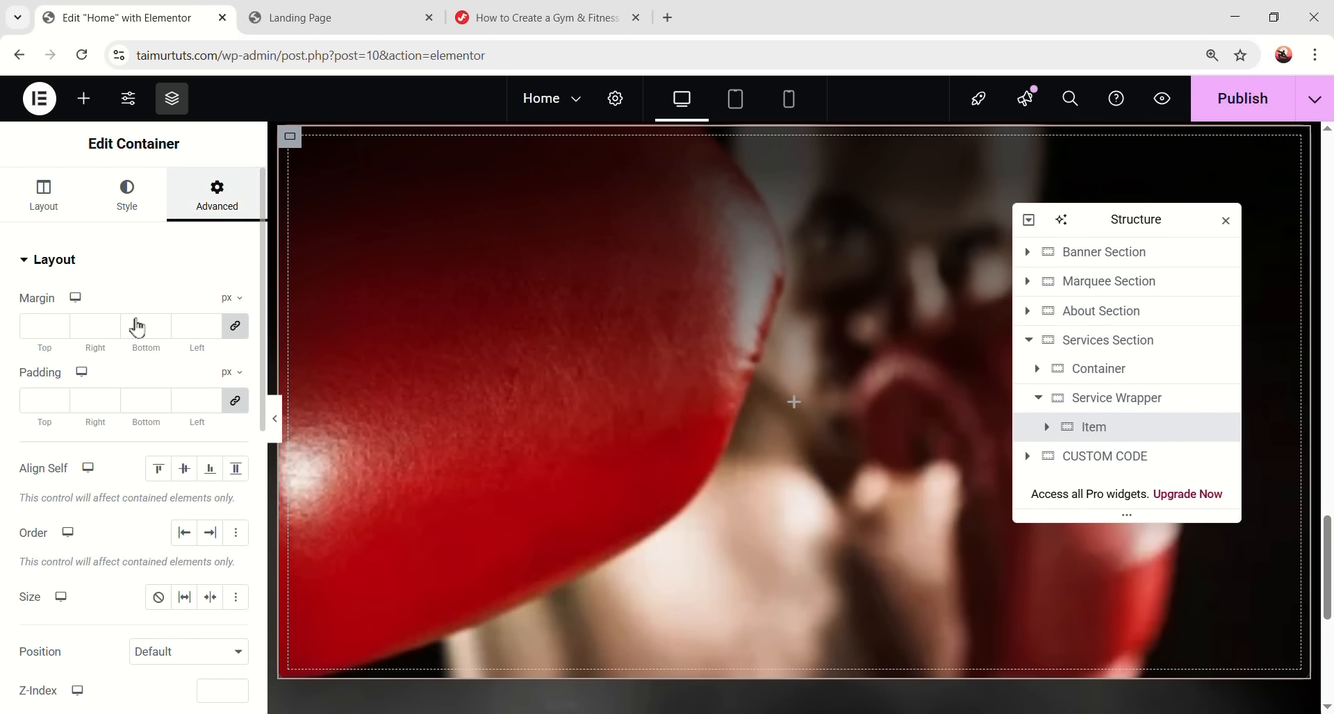
pyautogui.click(109, 399)
pyautogui.write('0')
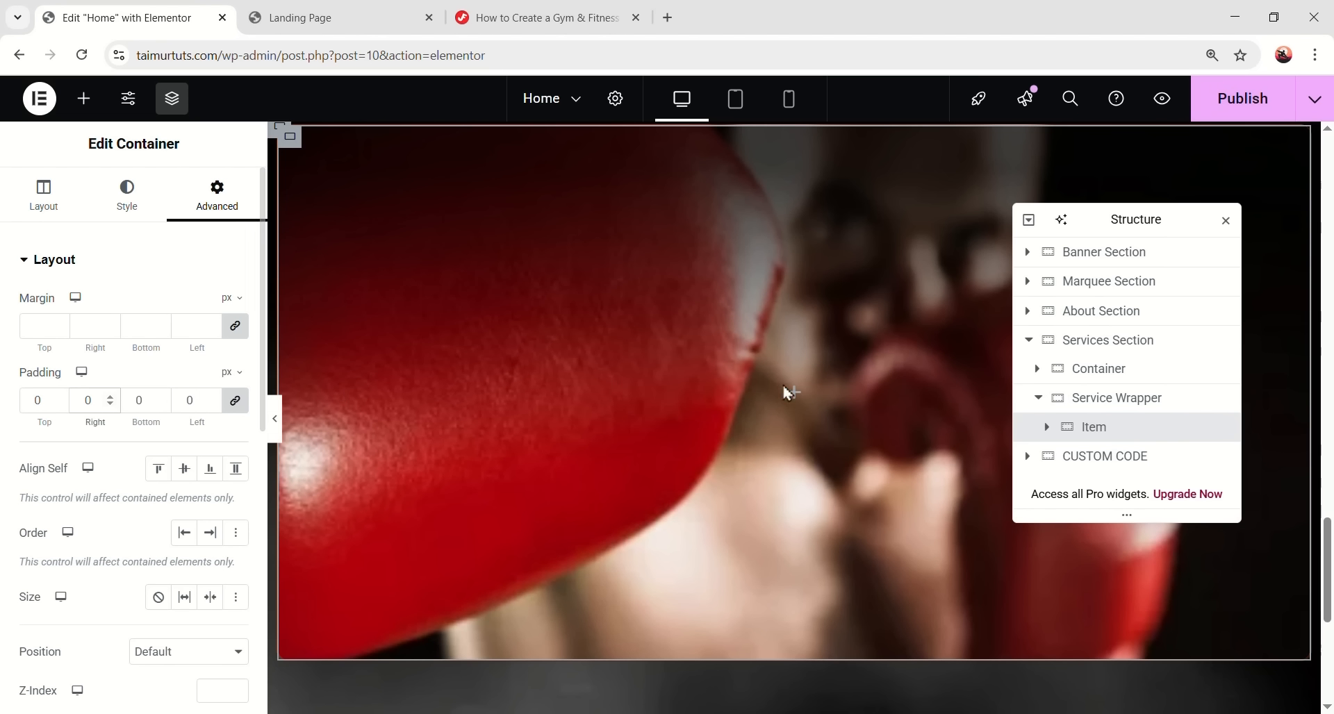
pyautogui.scroll(1, 730, 364)
pyautogui.scroll(-1, 714, 374)
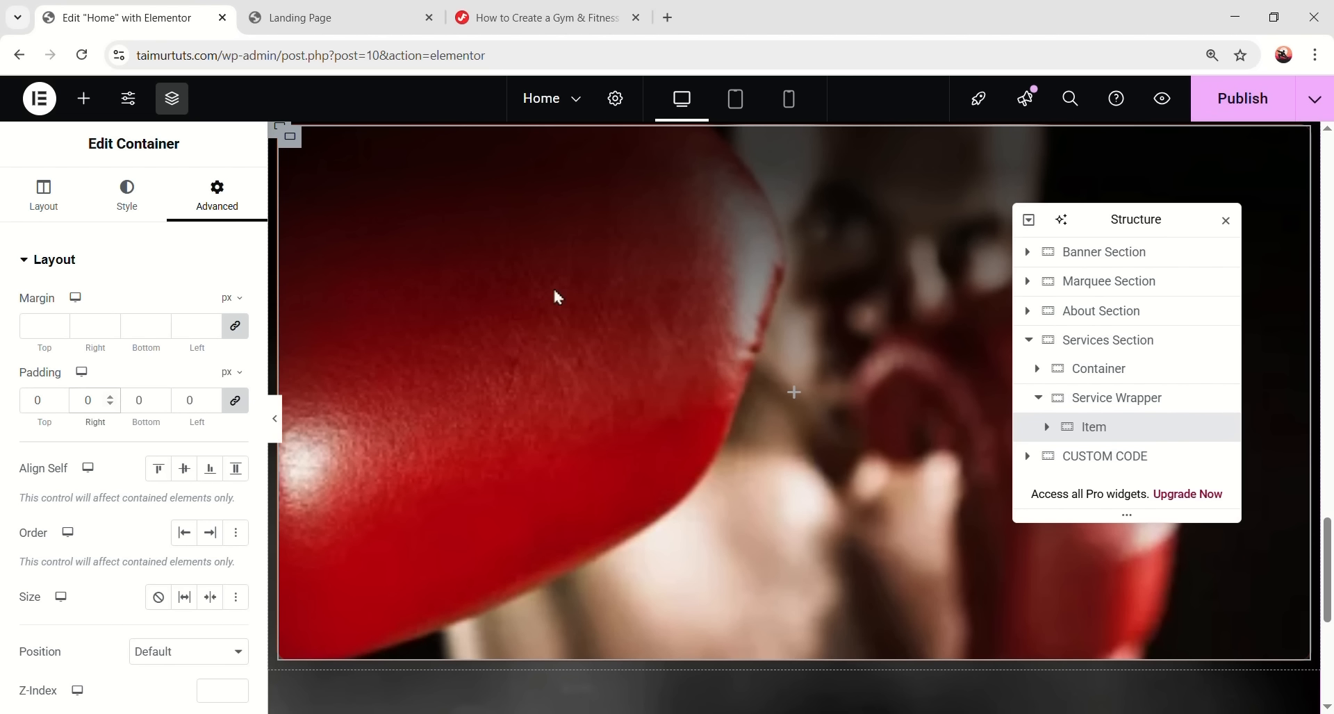
# - Duplicate the Item card twice and preview the three cards with the panel hidden
pyautogui.rightClick(1109, 437)
pyautogui.click(1158, 257)
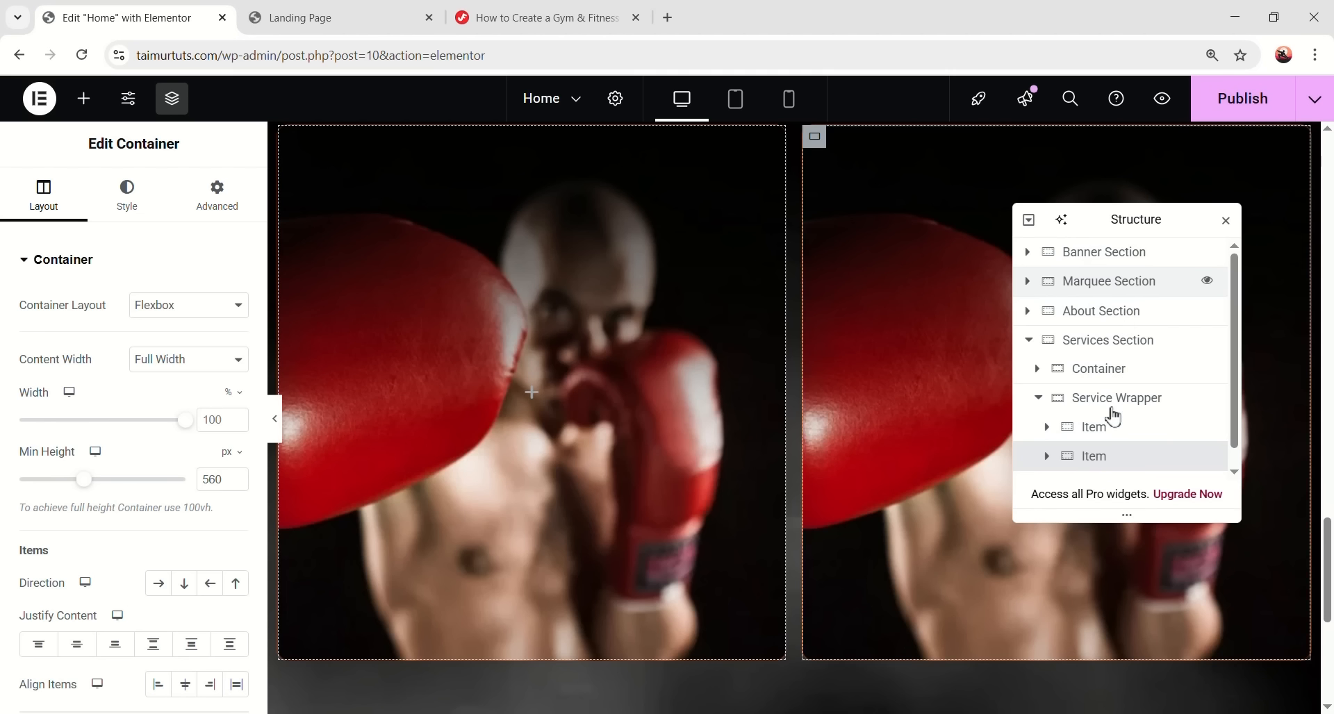
pyautogui.rightClick(1131, 464)
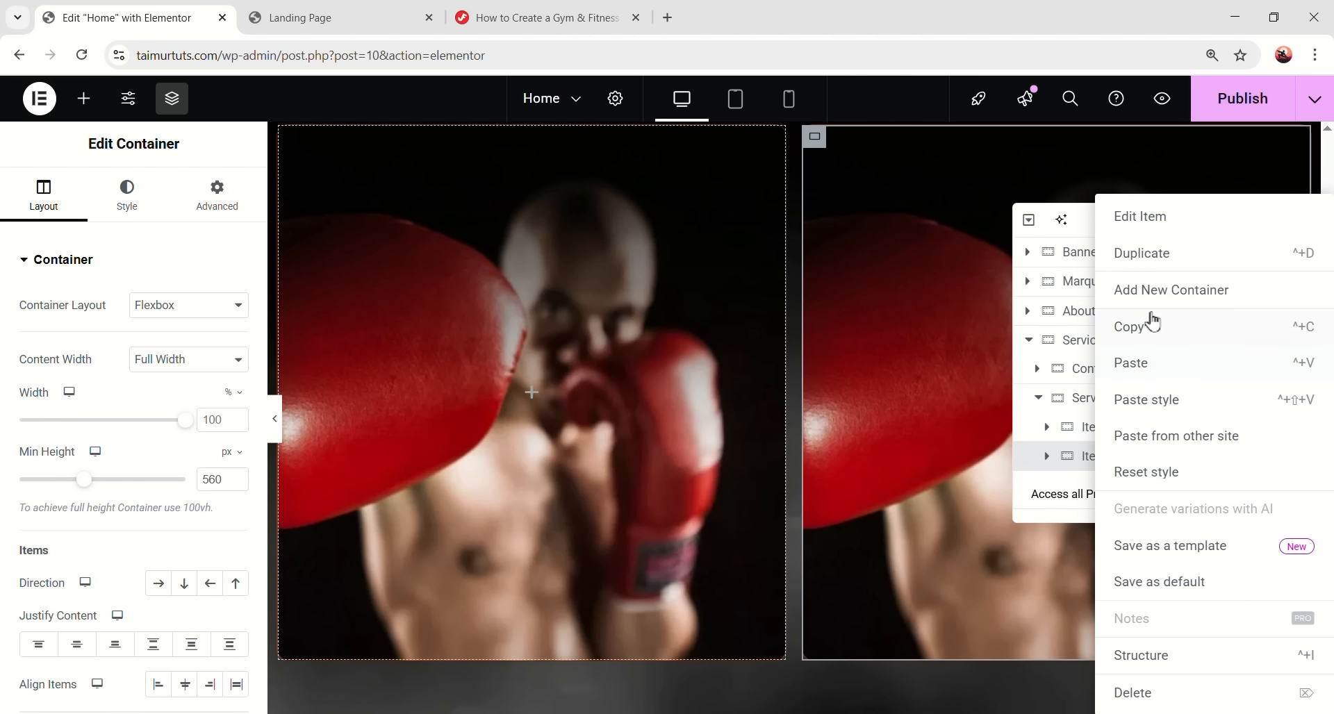
pyautogui.click(1167, 257)
pyautogui.scroll(2, 752, 427)
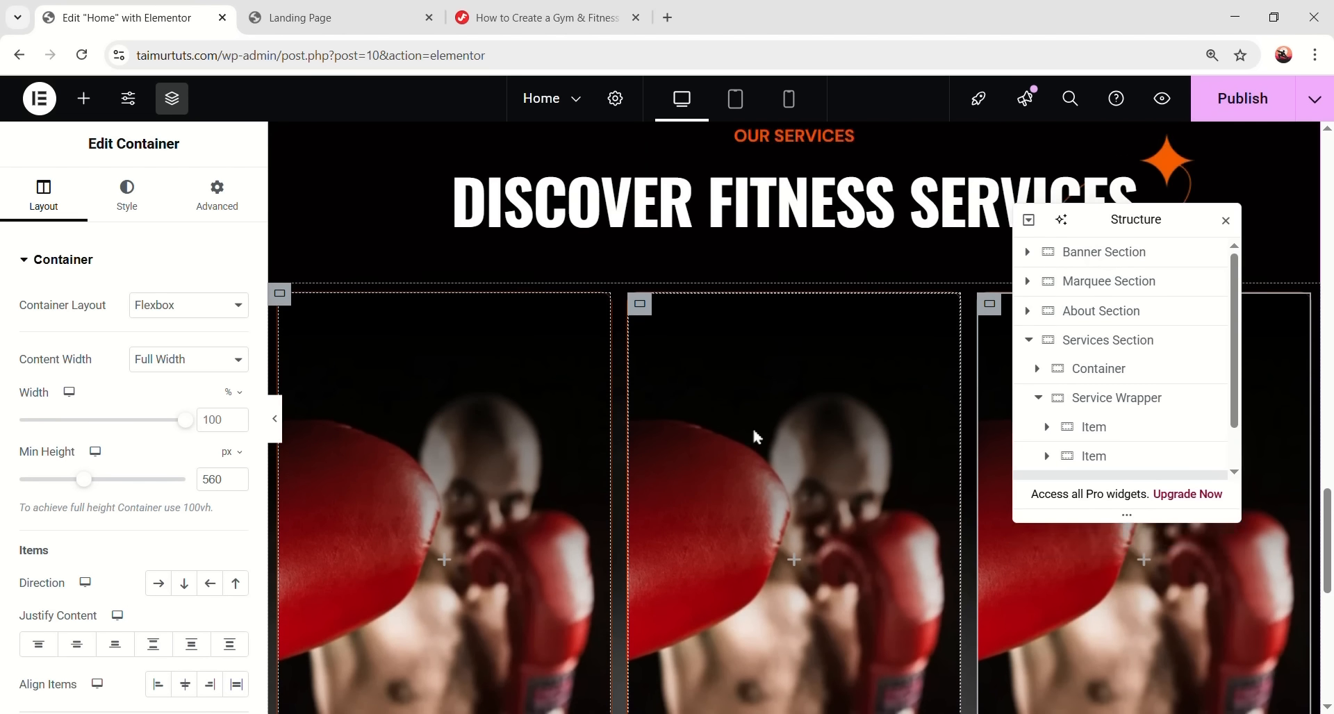
pyautogui.click(275, 420)
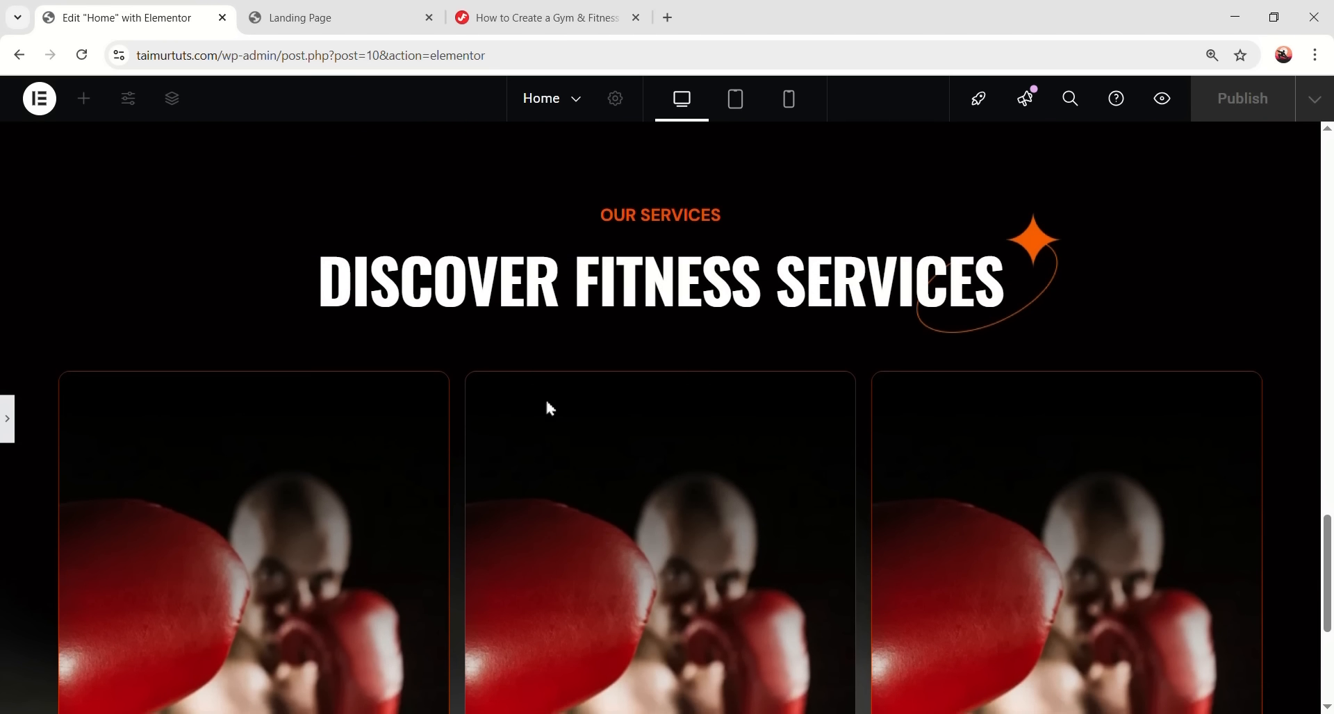
pyautogui.scroll(-4, 549, 409)
pyautogui.scroll(1, 103, 441)
pyautogui.click(8, 420)
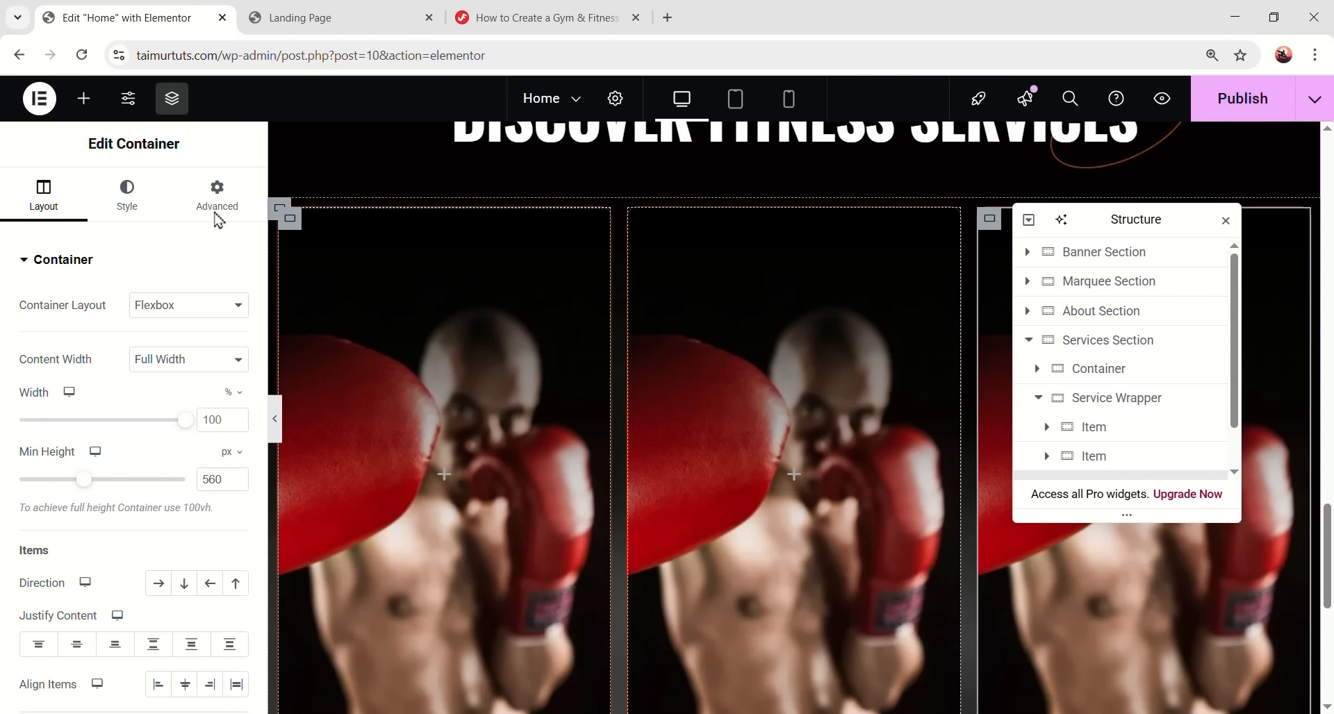
# - Add a centred 'YOGA & PILATES' heading to the first card with a global font preset
pyautogui.click(83, 98)
pyautogui.moveTo(71, 495); pyautogui.dragTo(362, 458)
pyautogui.rightClick(100, 327)
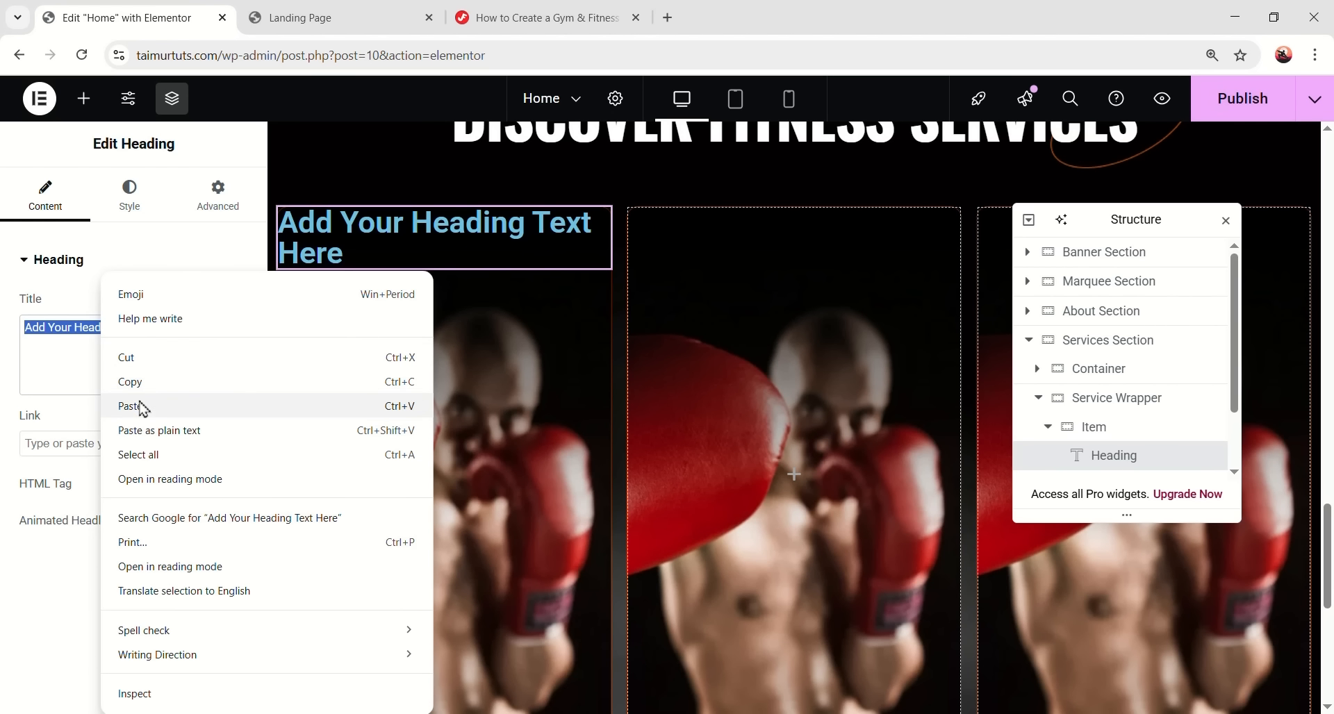
pyautogui.click(139, 408)
pyautogui.click(130, 195)
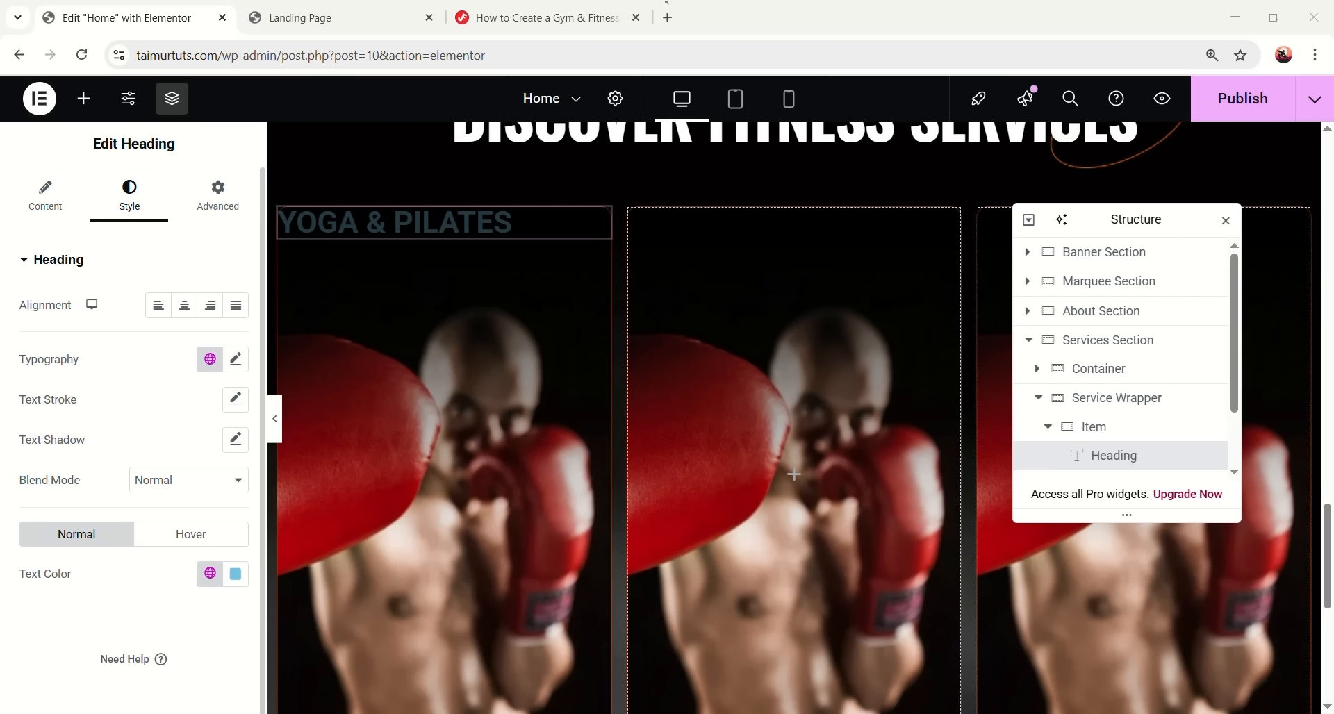
pyautogui.click(184, 305)
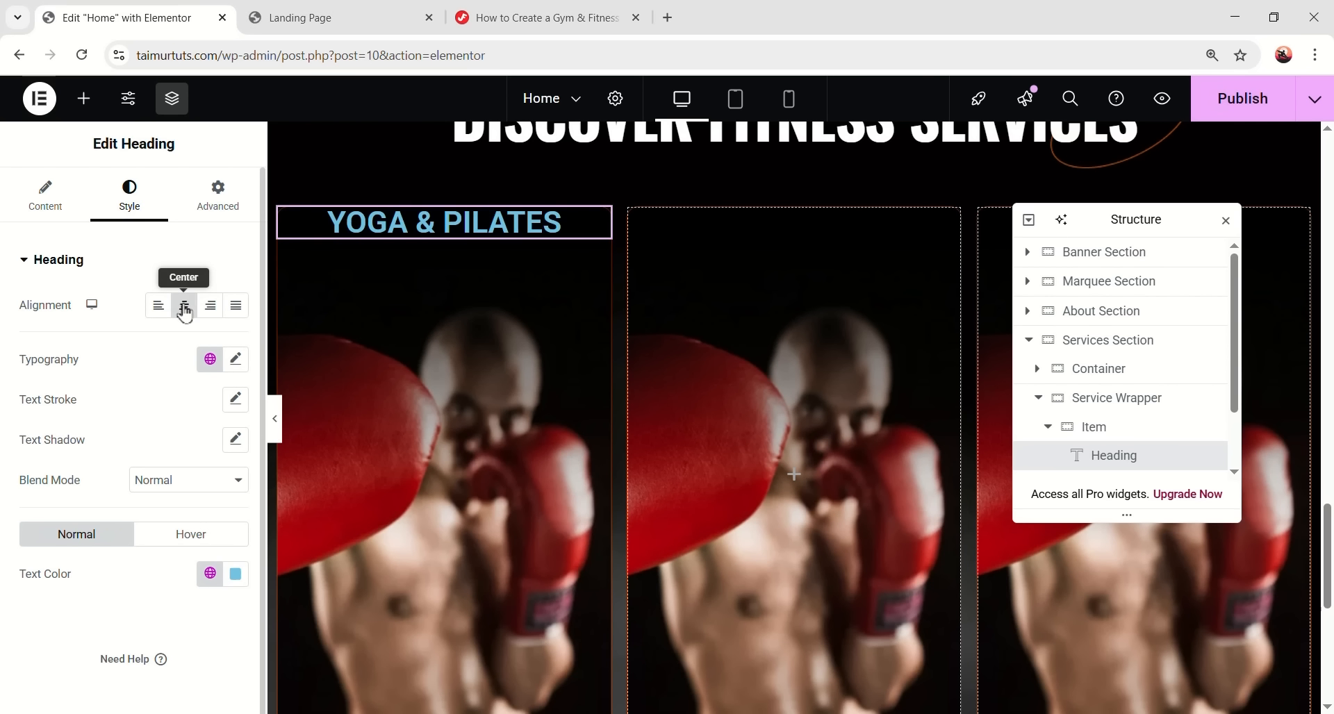
pyautogui.click(210, 359)
pyautogui.click(149, 590)
# - Style the heading at size 40, weight 500, line height 48, in white
pyautogui.click(236, 359)
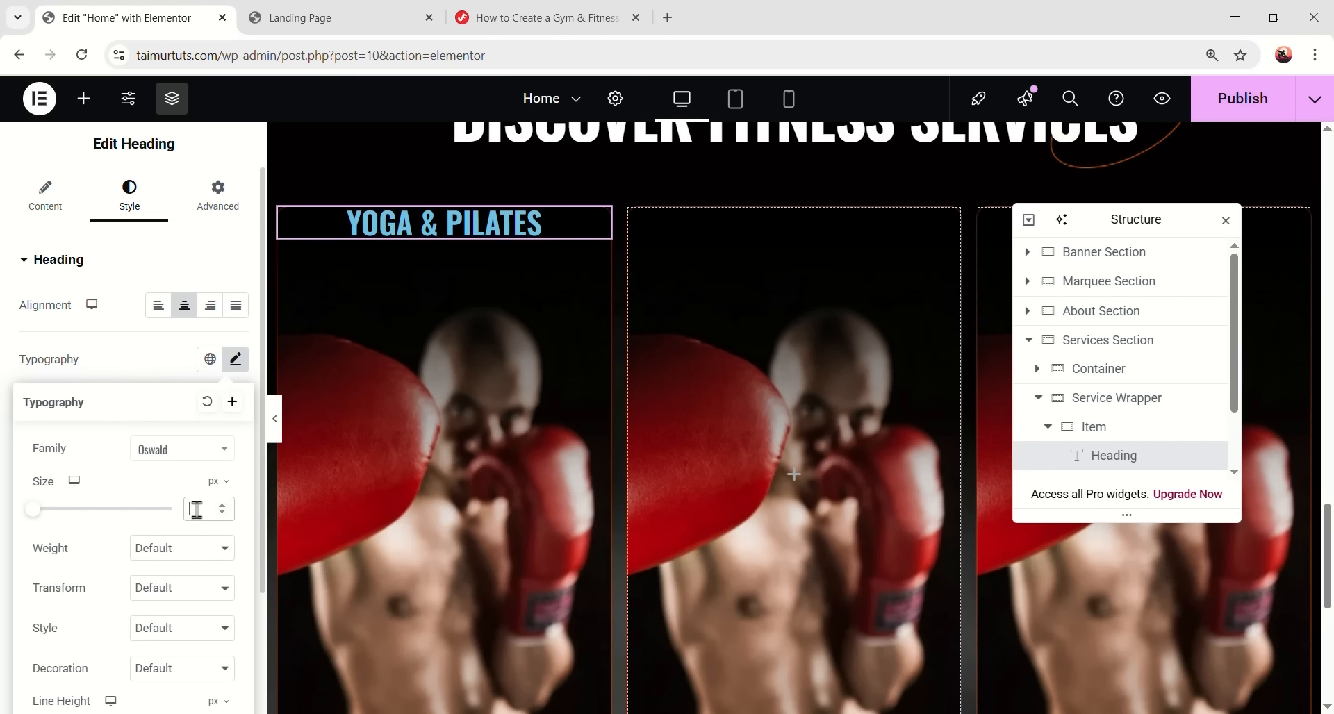
pyautogui.click(196, 509)
pyautogui.write('40')
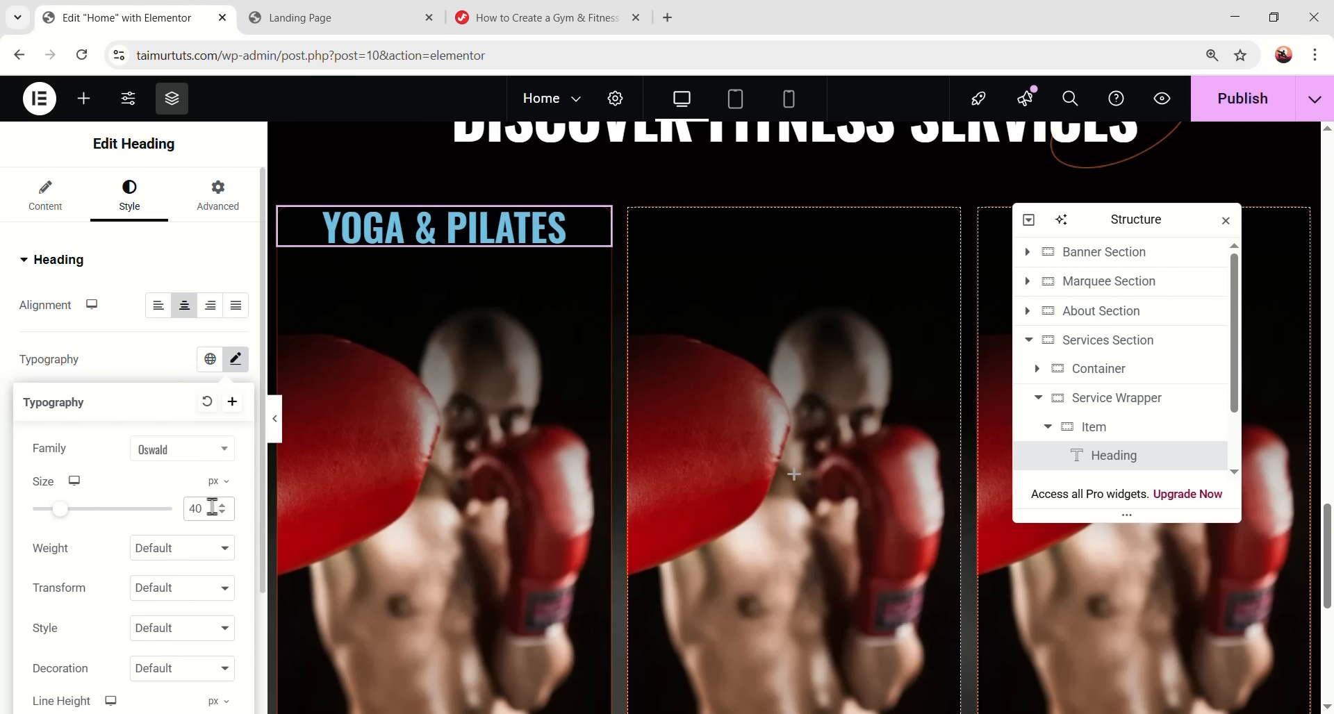
pyautogui.scroll(-2, 177, 392)
pyautogui.click(177, 391)
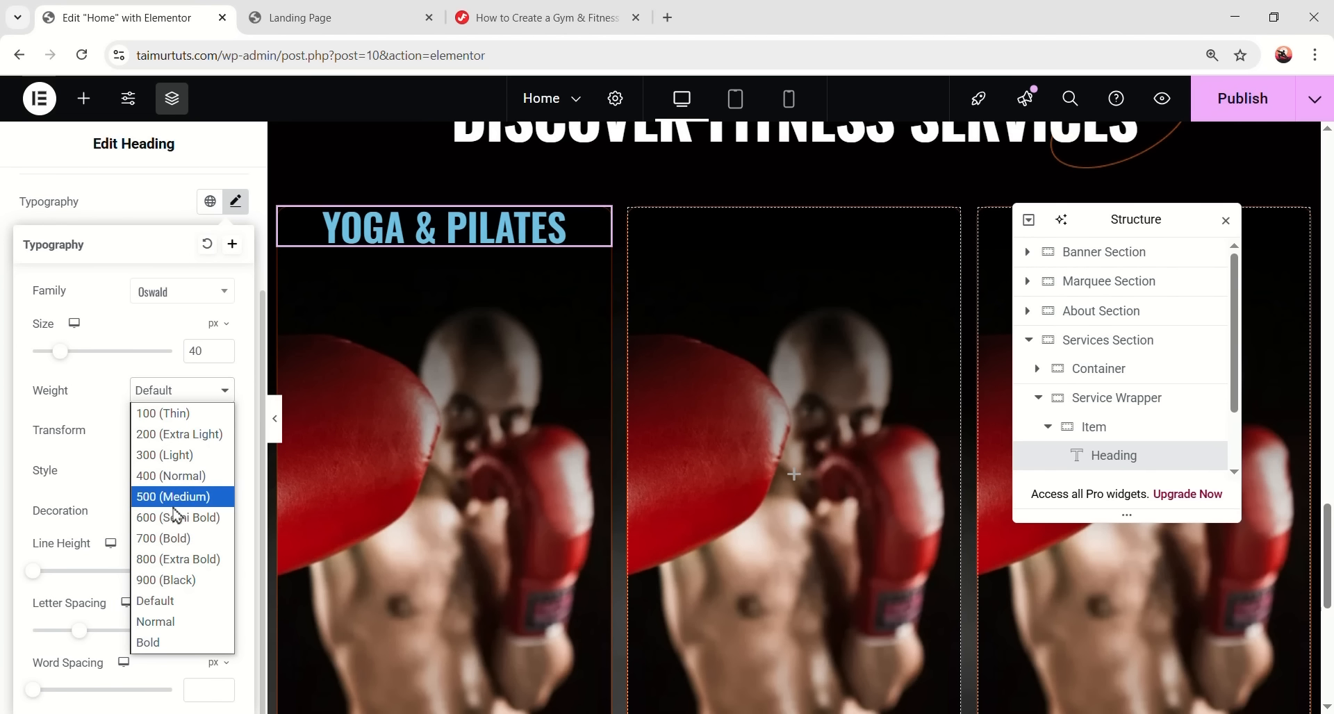
pyautogui.click(174, 497)
pyautogui.click(207, 570)
pyautogui.write('48')
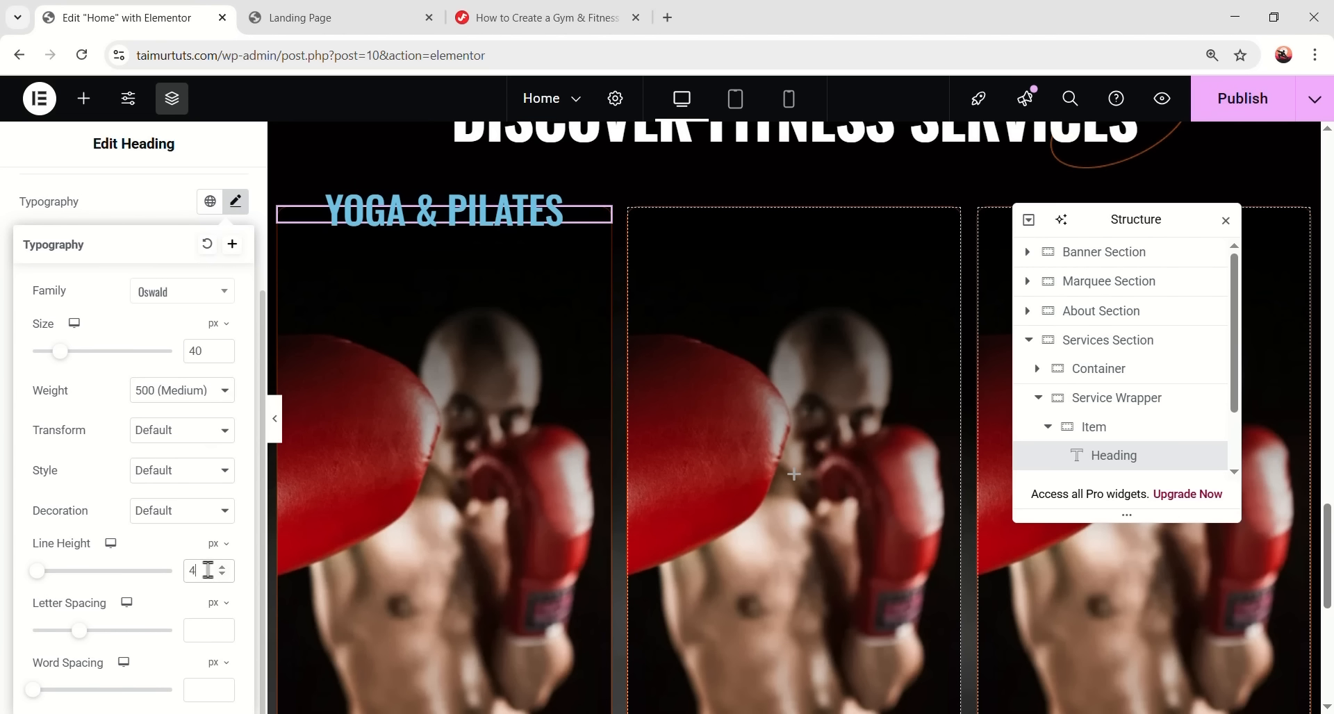
pyautogui.click(235, 201)
pyautogui.click(233, 419)
pyautogui.moveTo(170, 378); pyautogui.dragTo(86, 300)
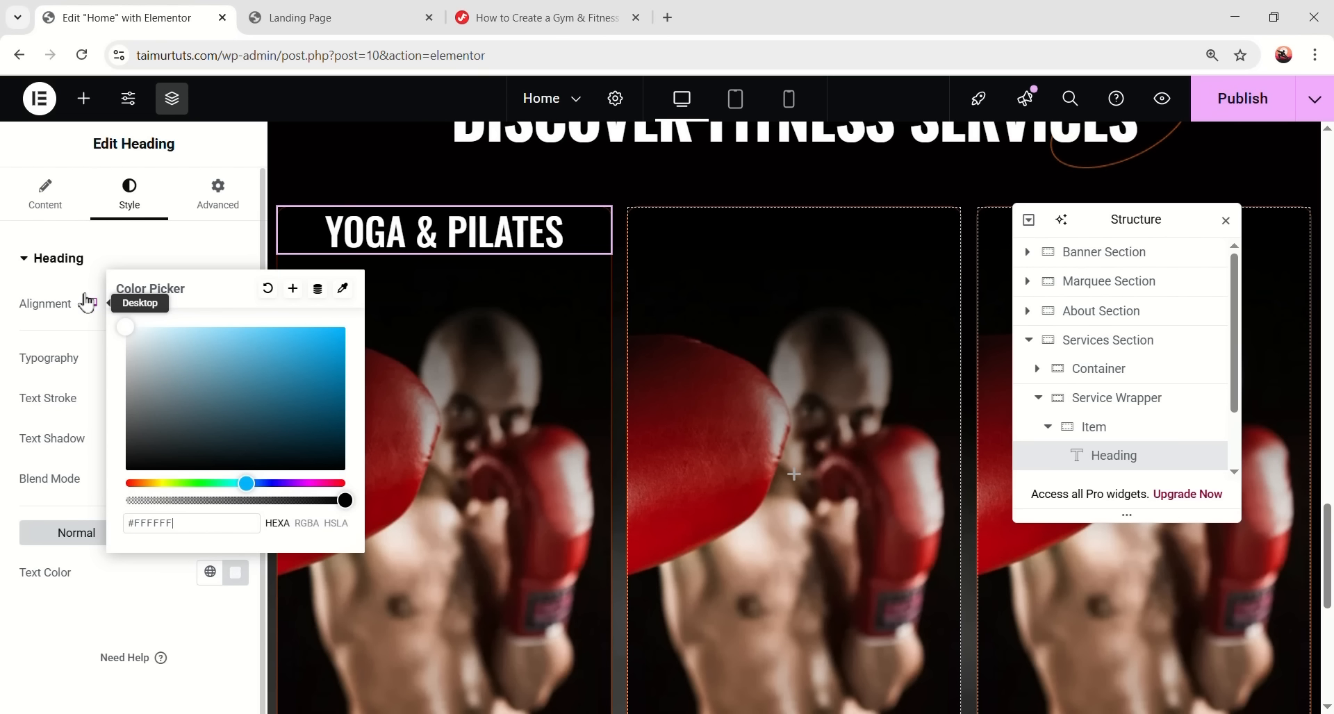
pyautogui.click(125, 618)
# - Set the heading's unlinked padding to 52 top, 20 right, 0 bottom, 20 left
pyautogui.click(218, 194)
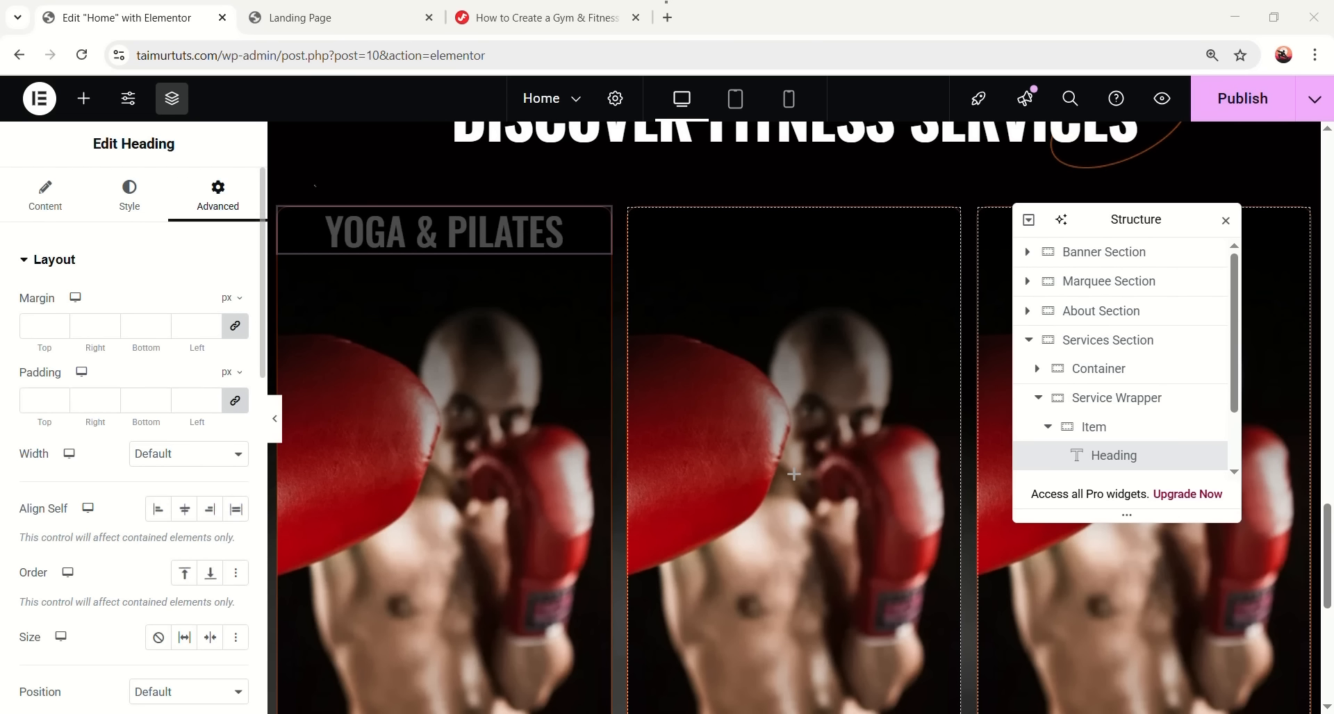
pyautogui.click(235, 401)
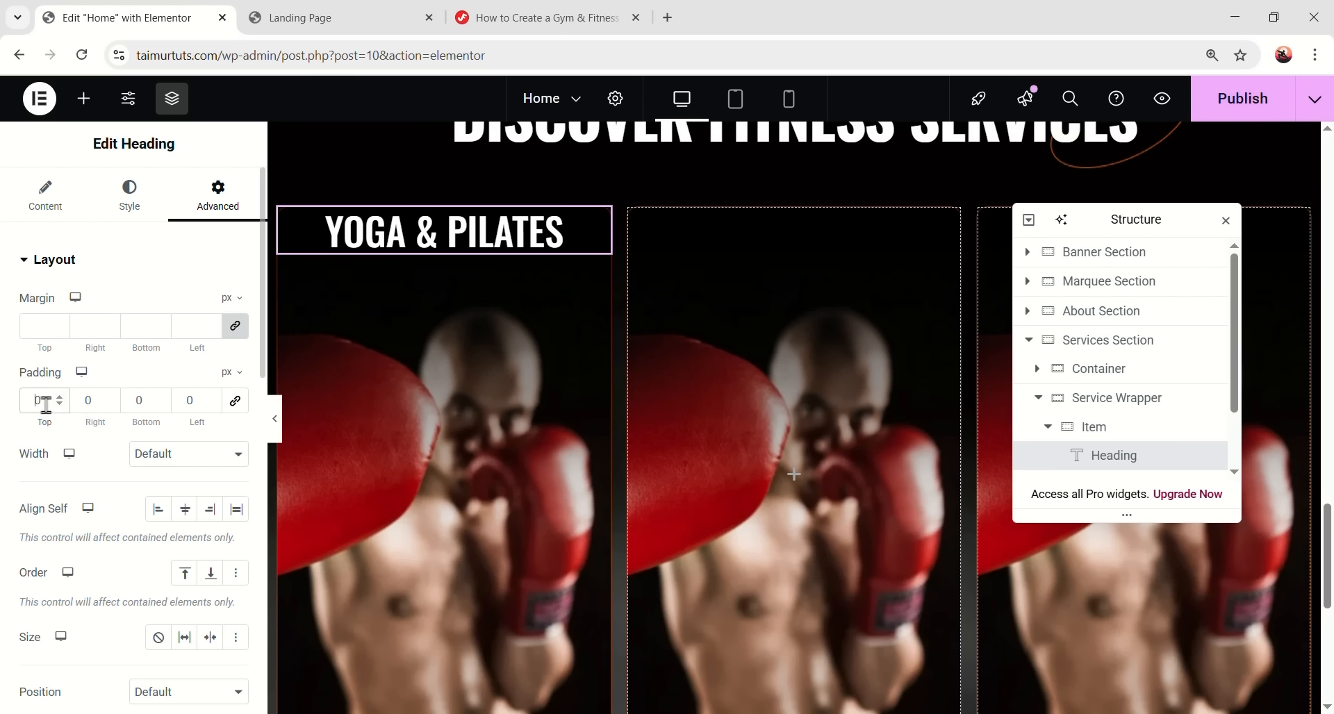
pyautogui.write('52')
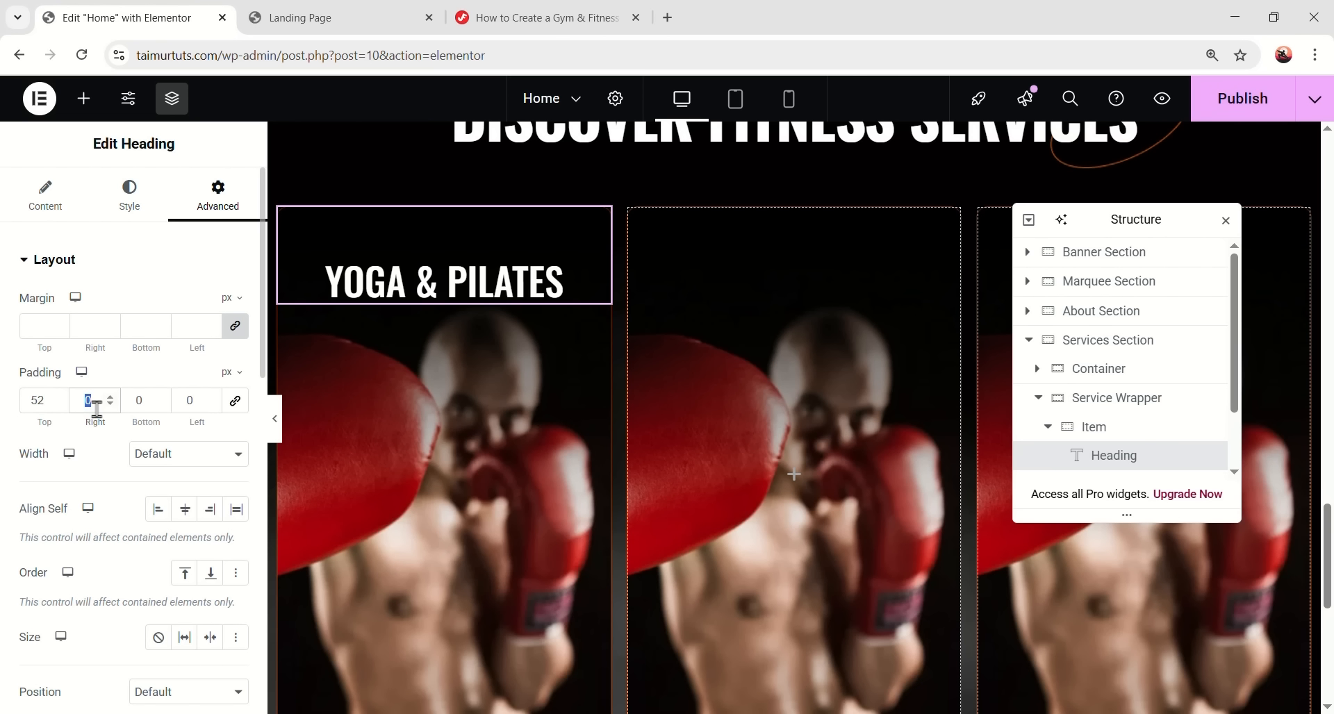
pyautogui.write('20')
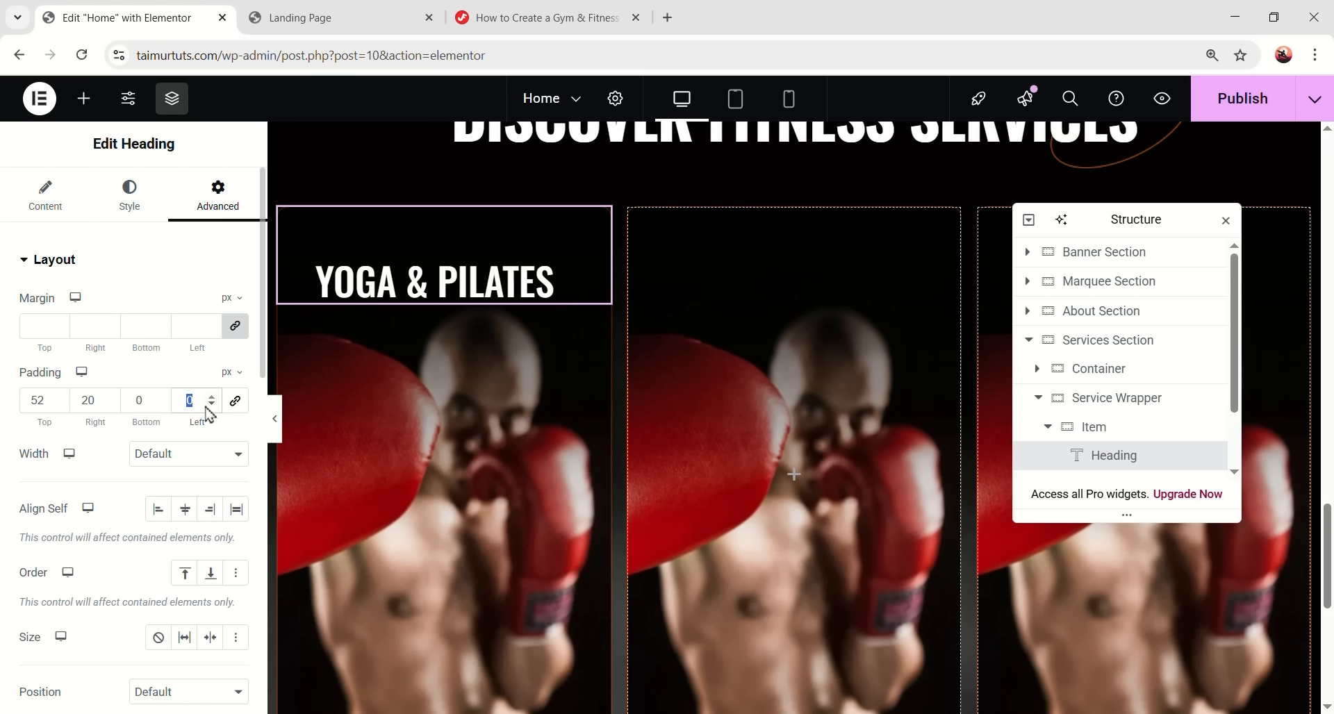
pyautogui.write('20')
pyautogui.scroll(-1, 507, 309)
pyautogui.scroll(-1, 1093, 393)
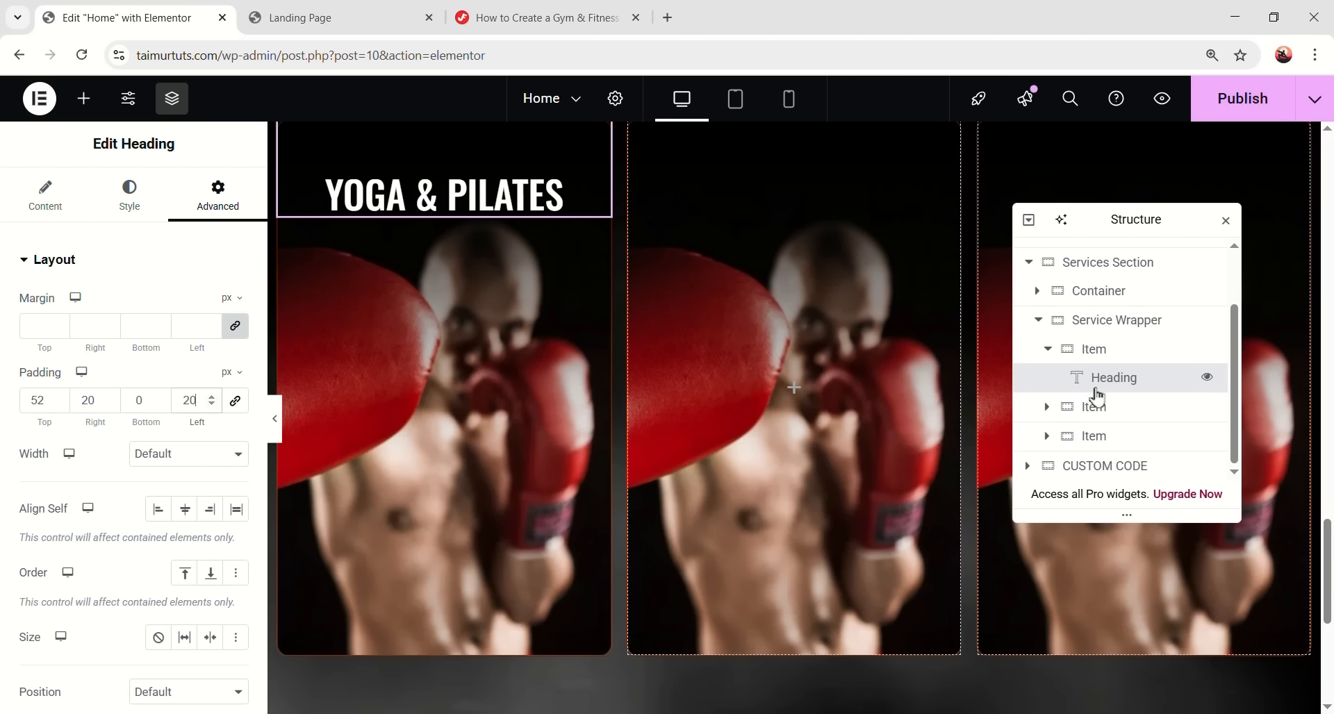
# - Add a container under the heading, name it Hover Content, and set minimum height 200
pyautogui.click(82, 98)
pyautogui.click(80, 357)
pyautogui.doubleClick(1134, 410)
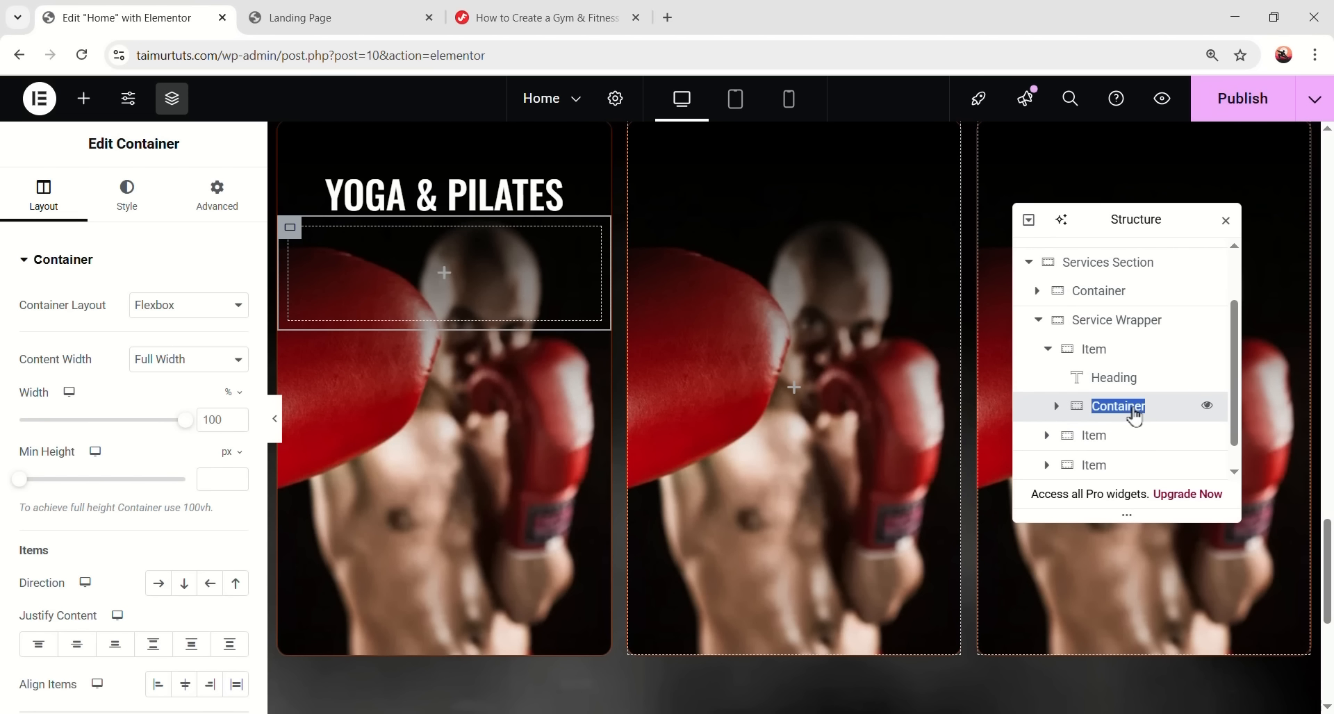
pyautogui.write('Hover')
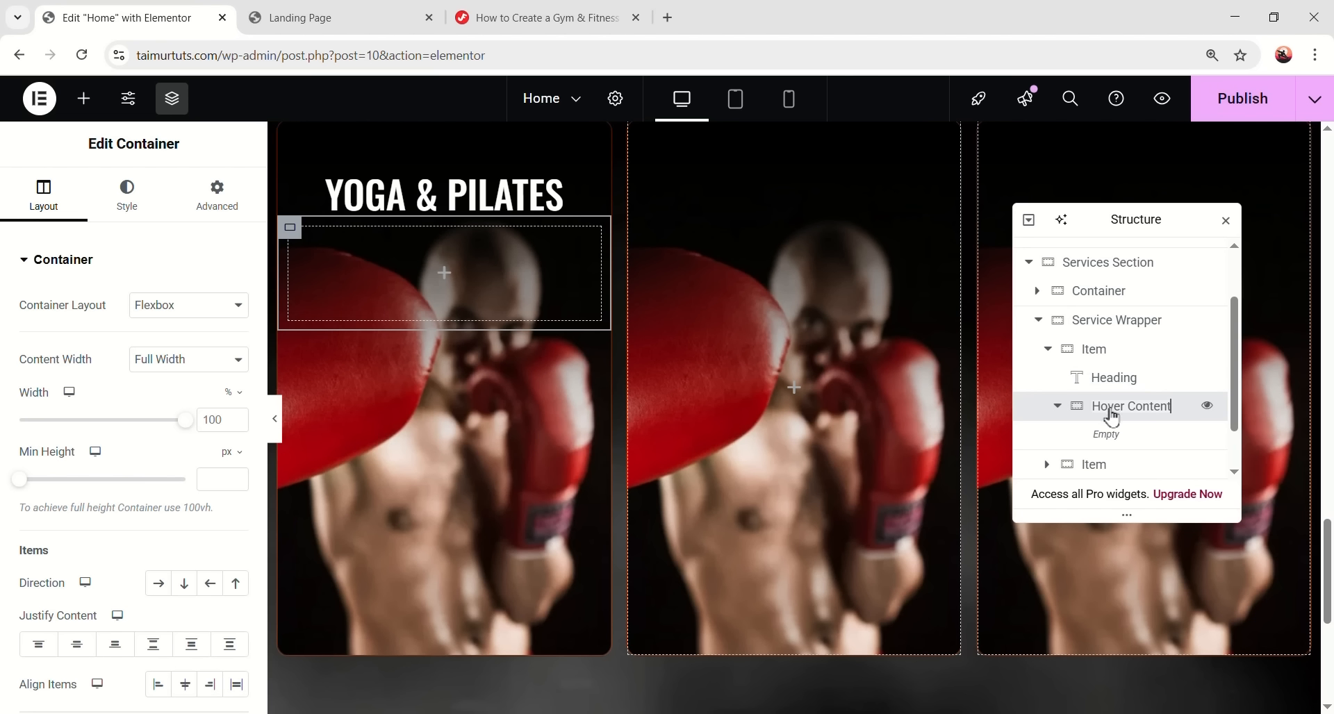
pyautogui.write('200')
# - Round the container's corners to 0/0/12/12 so only the bottom is rounded
pyautogui.click(126, 202)
pyautogui.click(77, 475)
pyautogui.click(163, 502)
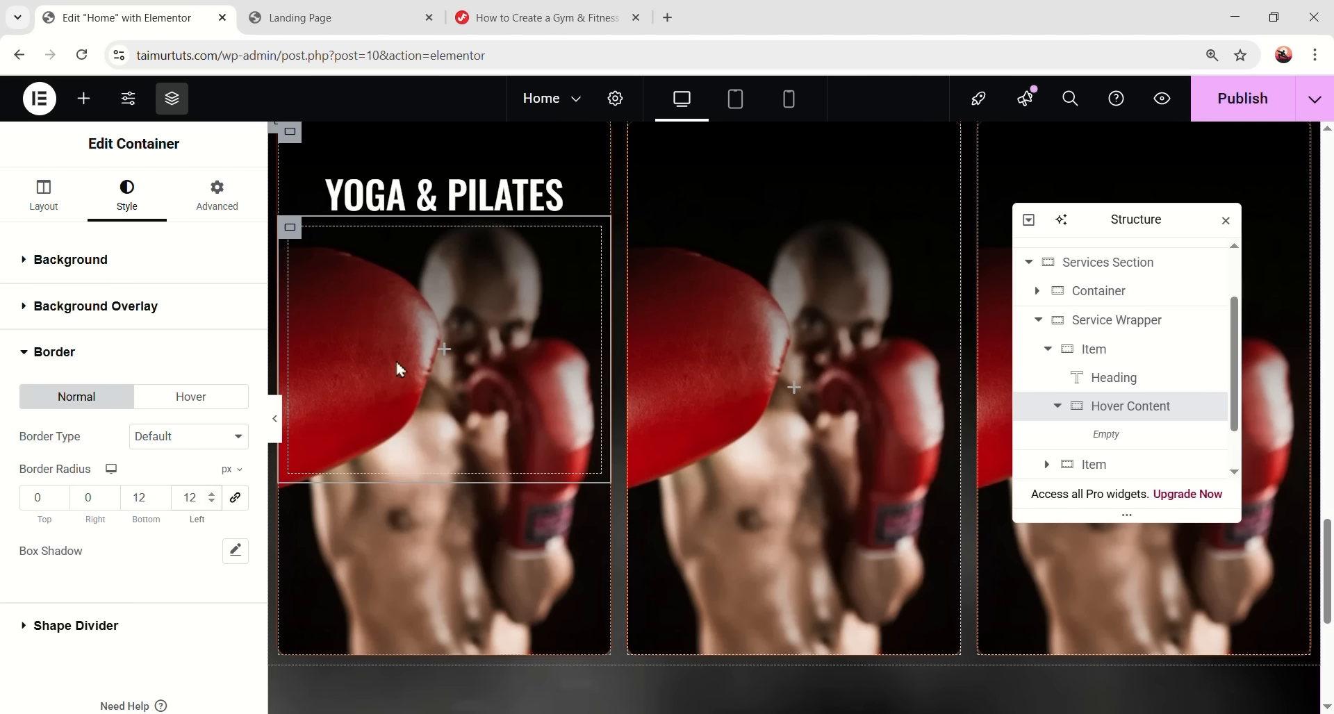
# - Set the container padding to 100/32/32/32 and drop an Image widget inside it
pyautogui.click(221, 191)
pyautogui.click(46, 401)
pyautogui.write('100')
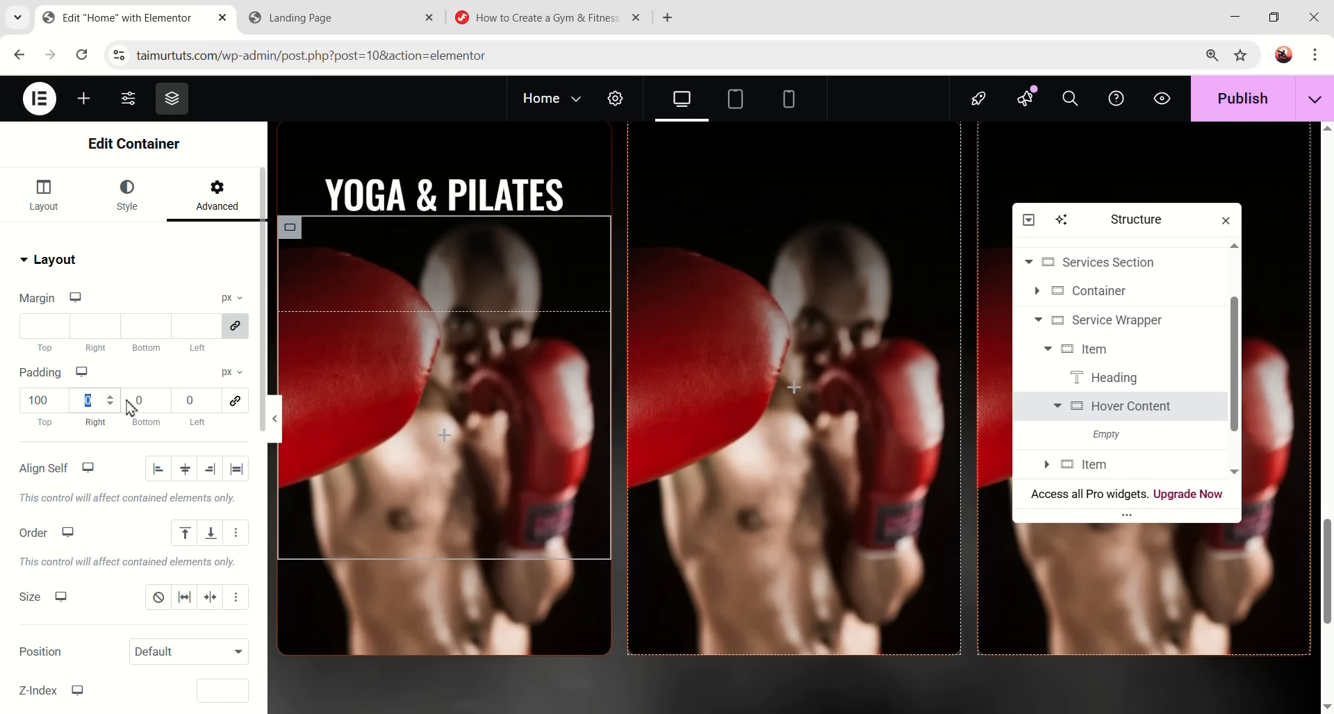
pyautogui.write('32')
pyautogui.click(148, 400)
pyautogui.write('32')
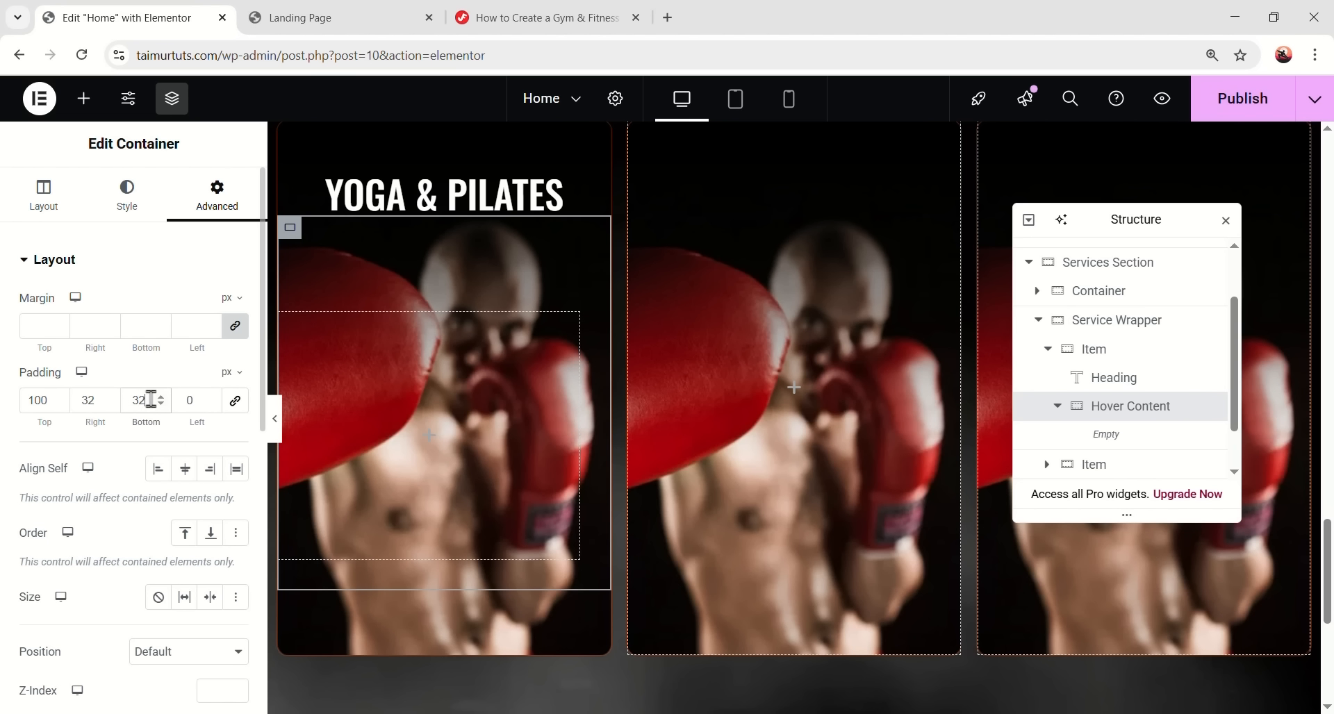
pyautogui.click(209, 406)
pyautogui.write('32')
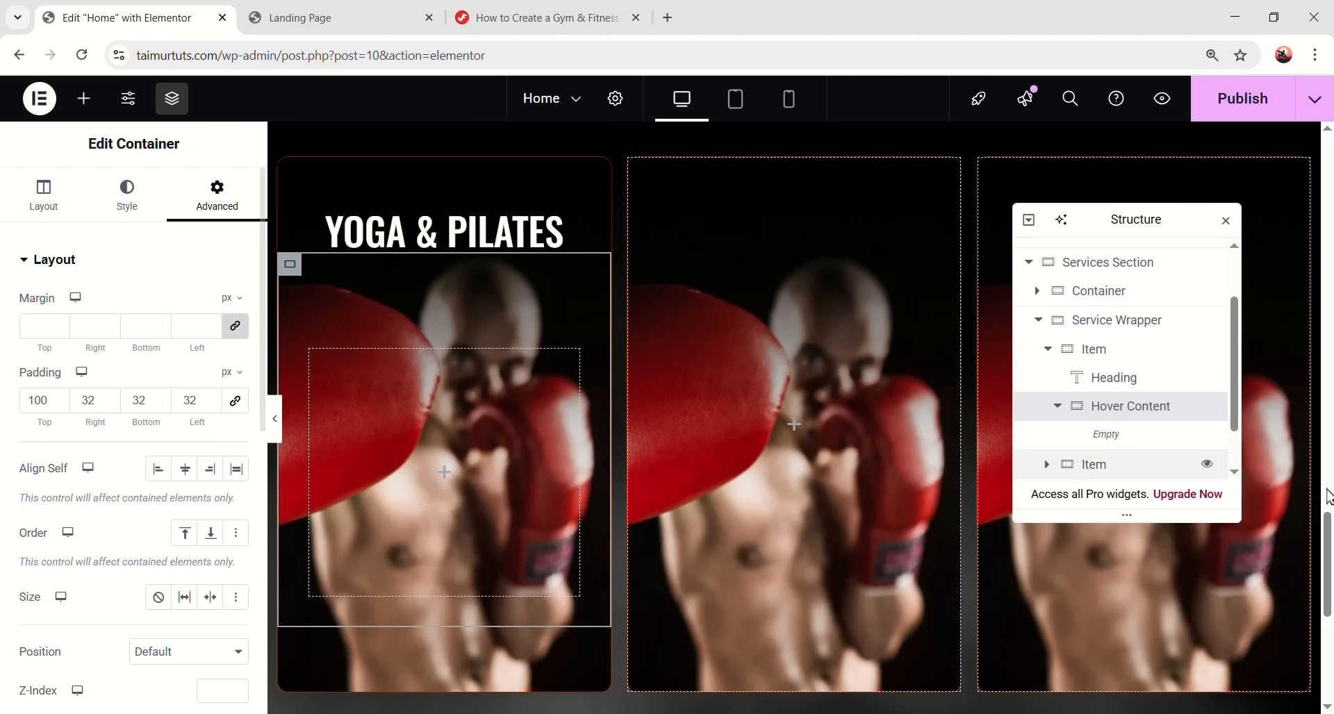
pyautogui.click(83, 98)
pyautogui.moveTo(196, 499); pyautogui.dragTo(459, 461)
# - Insert bg6.png into the Image widget and set its width to 100%
pyautogui.click(202, 375)
pyautogui.click(362, 446)
pyautogui.click(348, 387)
pyautogui.click(348, 387)
pyautogui.scroll(1, 348, 387)
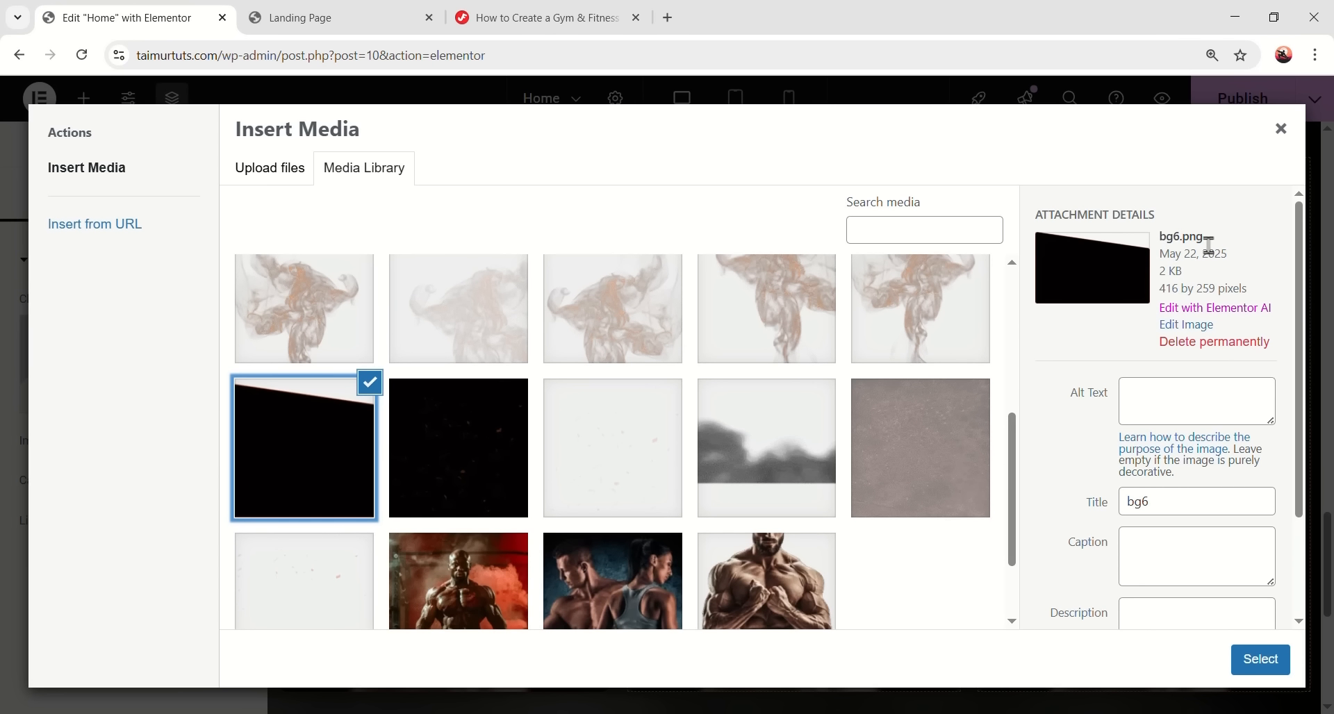
pyautogui.click(1250, 660)
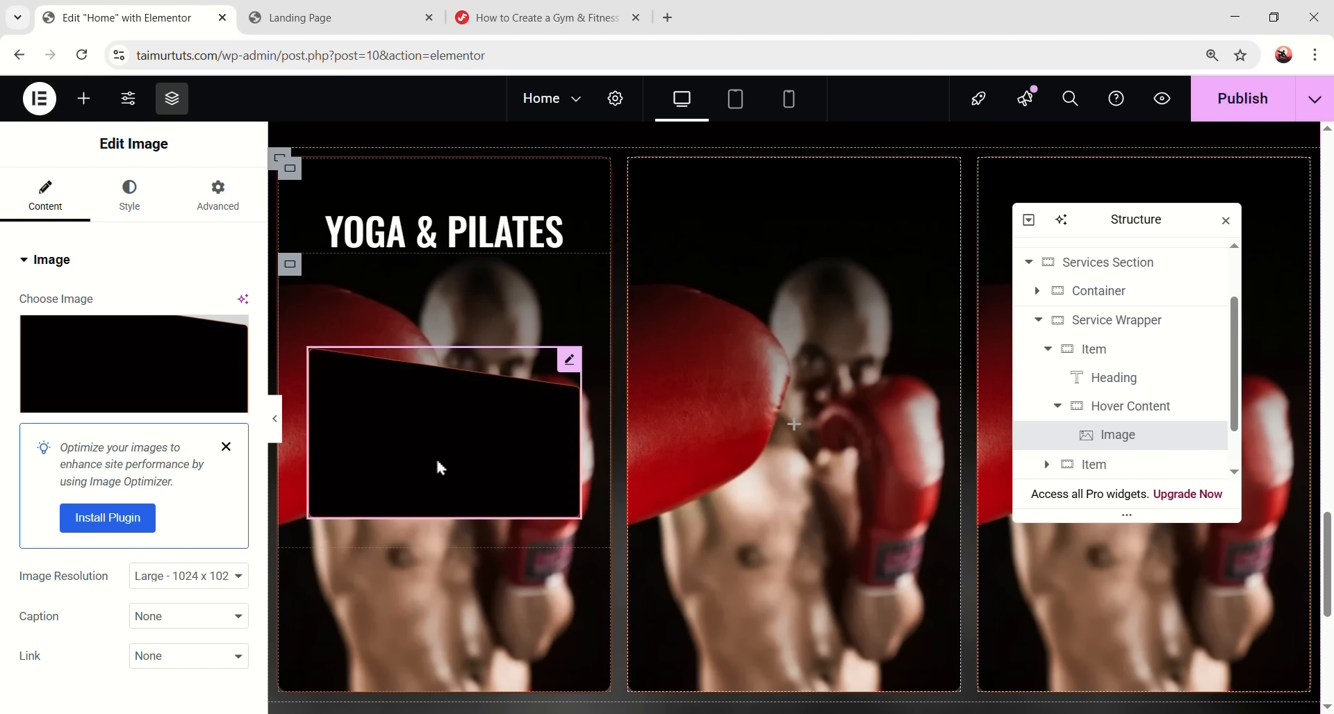
pyautogui.click(129, 195)
pyautogui.click(216, 365)
pyautogui.write('100')
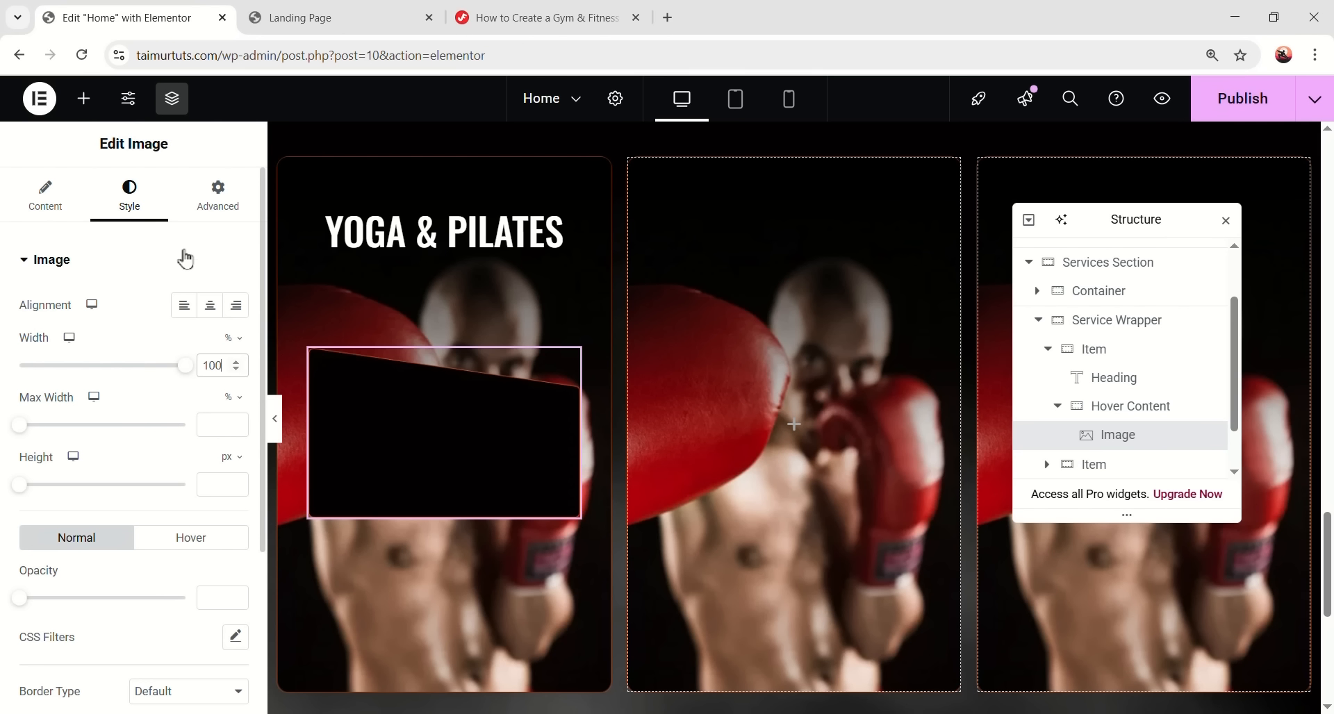
# - Make the image absolutely positioned, anchored to the bottom of Hover Content
pyautogui.click(223, 198)
pyautogui.scroll(-4, 128, 524)
pyautogui.scroll(2, 127, 524)
pyautogui.click(168, 604)
pyautogui.click(161, 649)
pyautogui.scroll(-2, 167, 611)
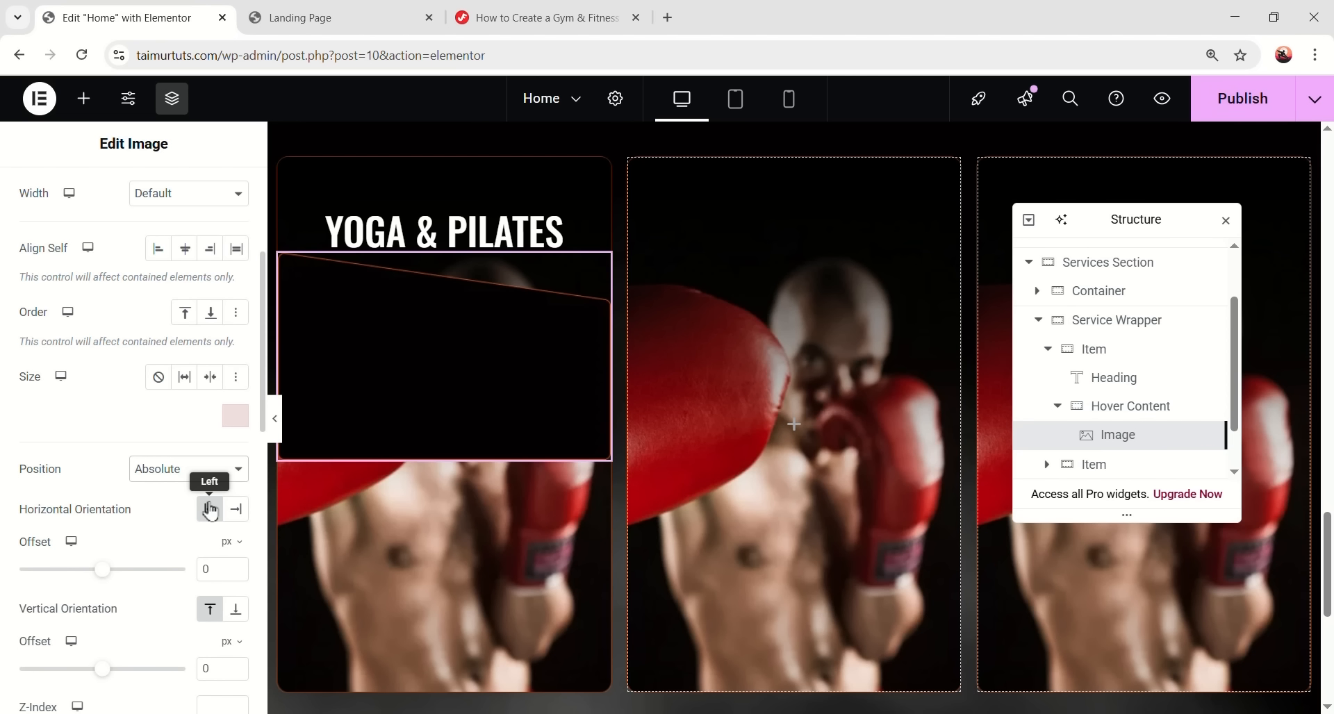
pyautogui.click(235, 609)
pyautogui.scroll(-2, 236, 609)
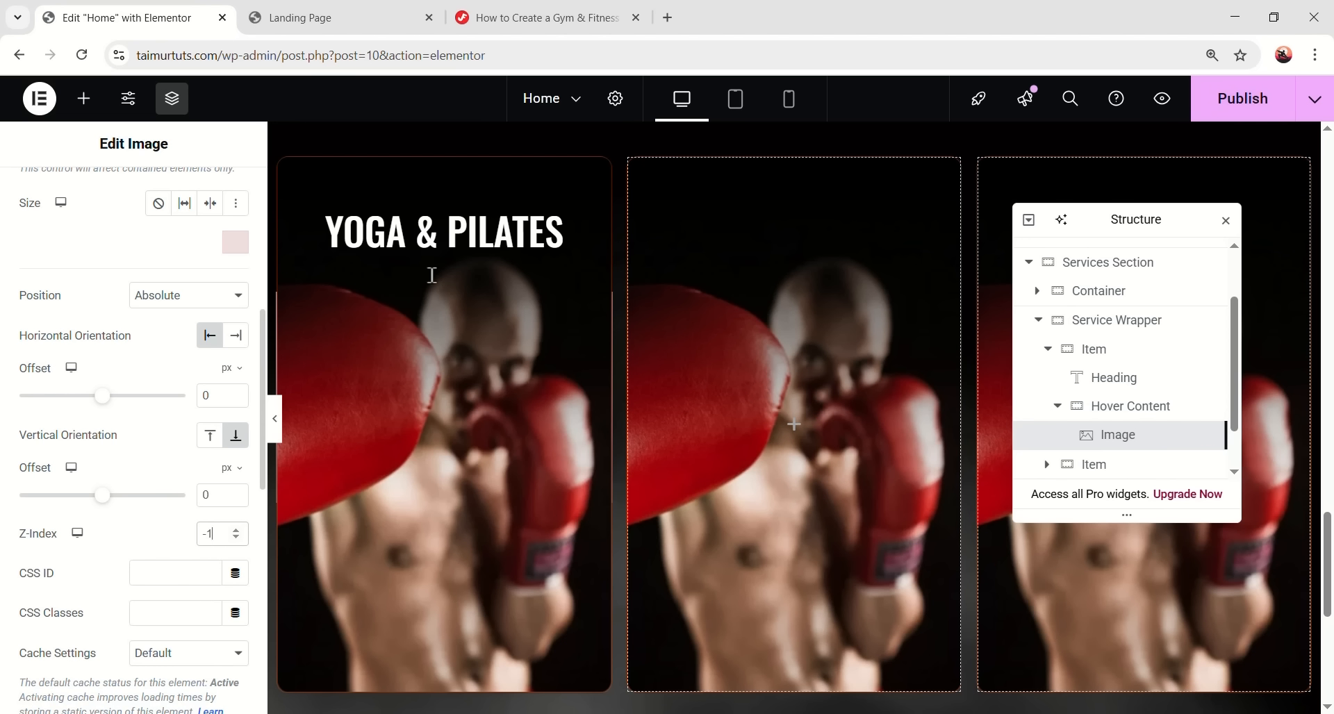
pyautogui.scroll(5, 207, 534)
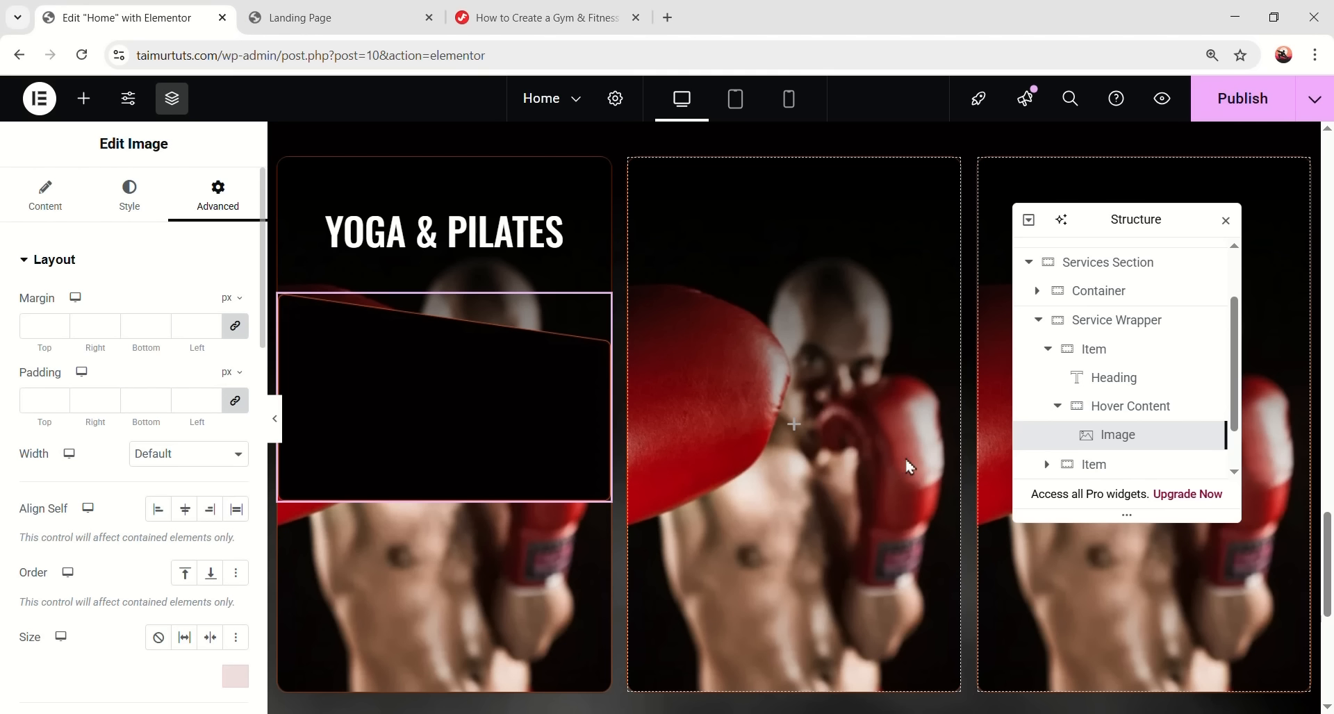
pyautogui.click(83, 98)
pyautogui.scroll(-2, 74, 506)
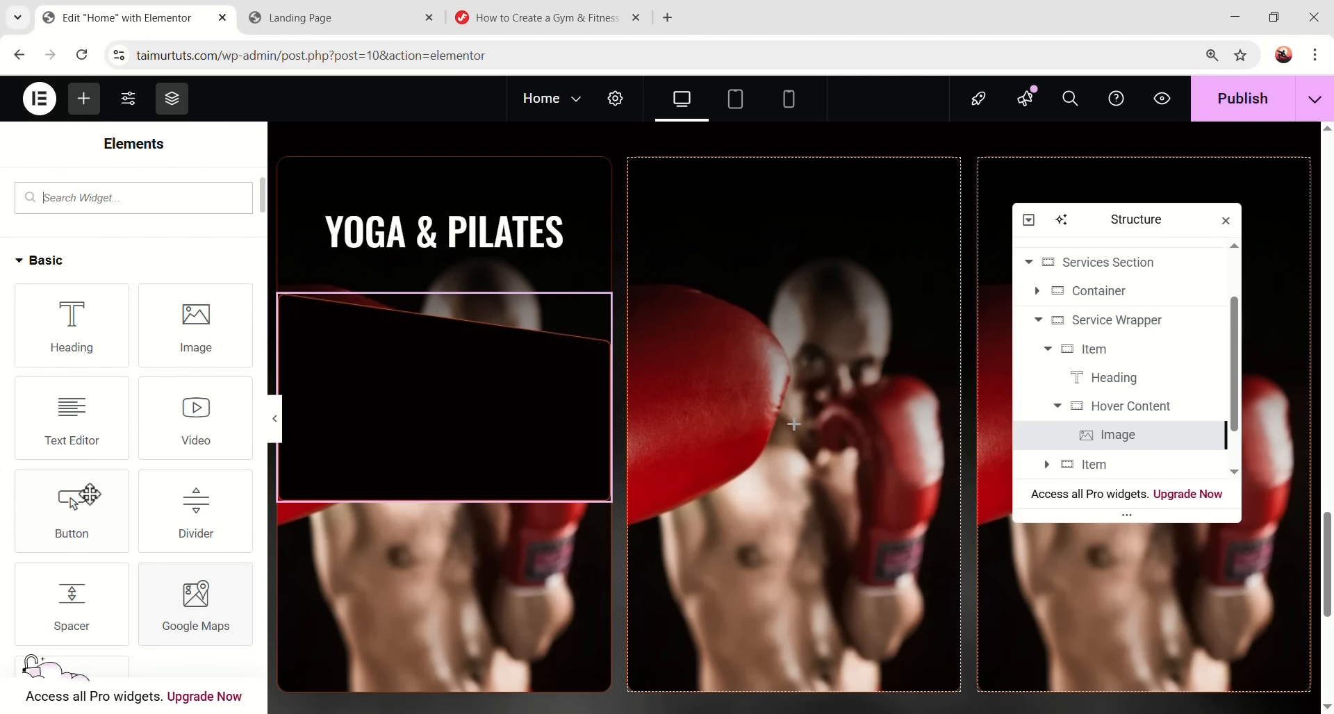
# - Add a Text Editor to Hover Content and paste in the description text
pyautogui.moveTo(65, 440); pyautogui.dragTo(518, 486)
pyautogui.click(151, 528)
pyautogui.hotkey('ctrl', 'a')
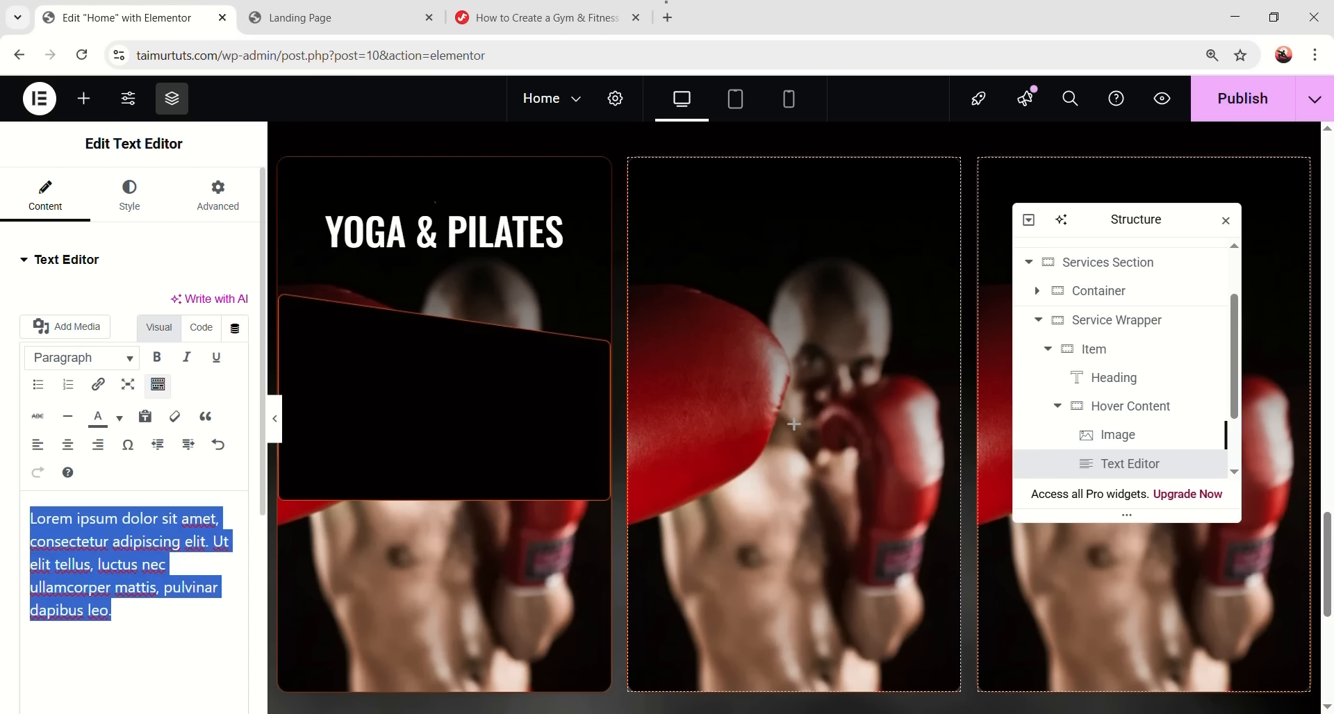
pyautogui.write('Build strength and endurance through targeted workouts, proper nutrition, and consistent training routines.')
# - Style the description in DM Sans, weight 400, with line height measured in em
pyautogui.click(159, 212)
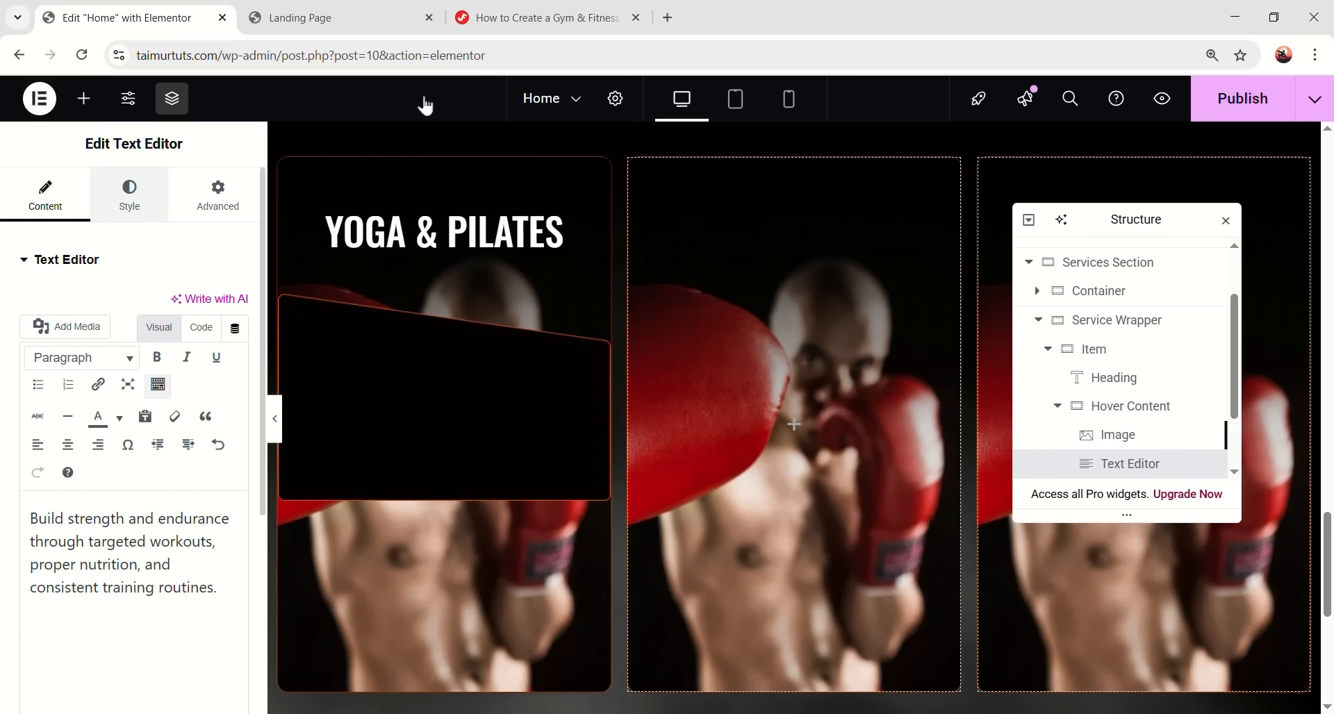
pyautogui.click(209, 362)
pyautogui.click(93, 624)
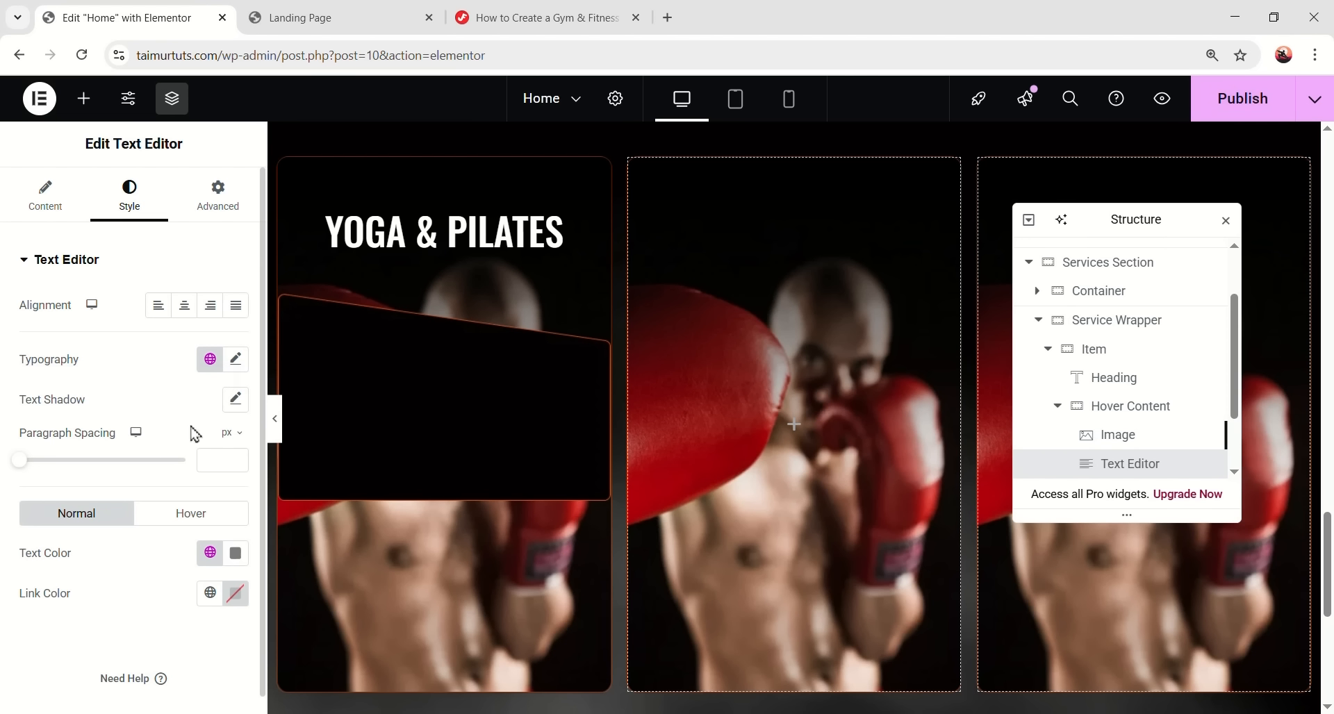
pyautogui.click(236, 360)
pyautogui.scroll(-1, 203, 486)
pyautogui.click(203, 420)
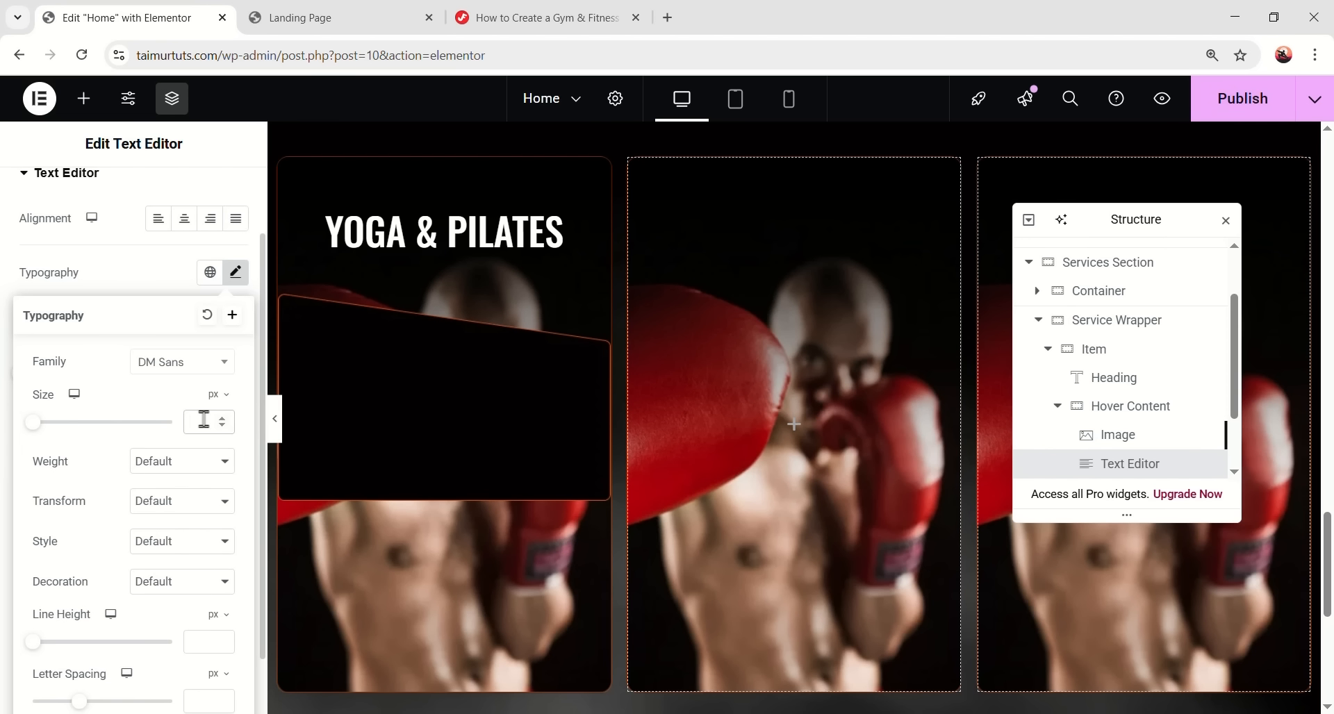
pyautogui.click(171, 459)
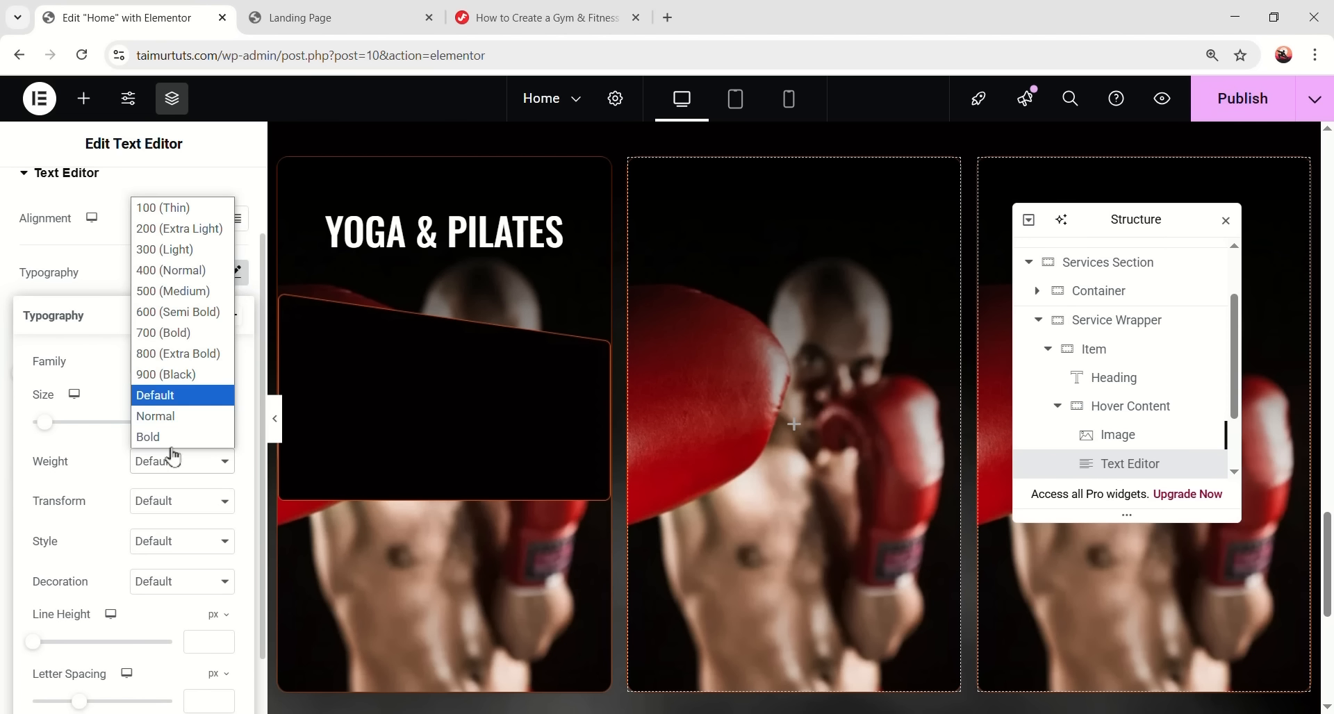
pyautogui.click(176, 272)
pyautogui.scroll(-1, 170, 450)
pyautogui.click(218, 544)
pyautogui.click(209, 582)
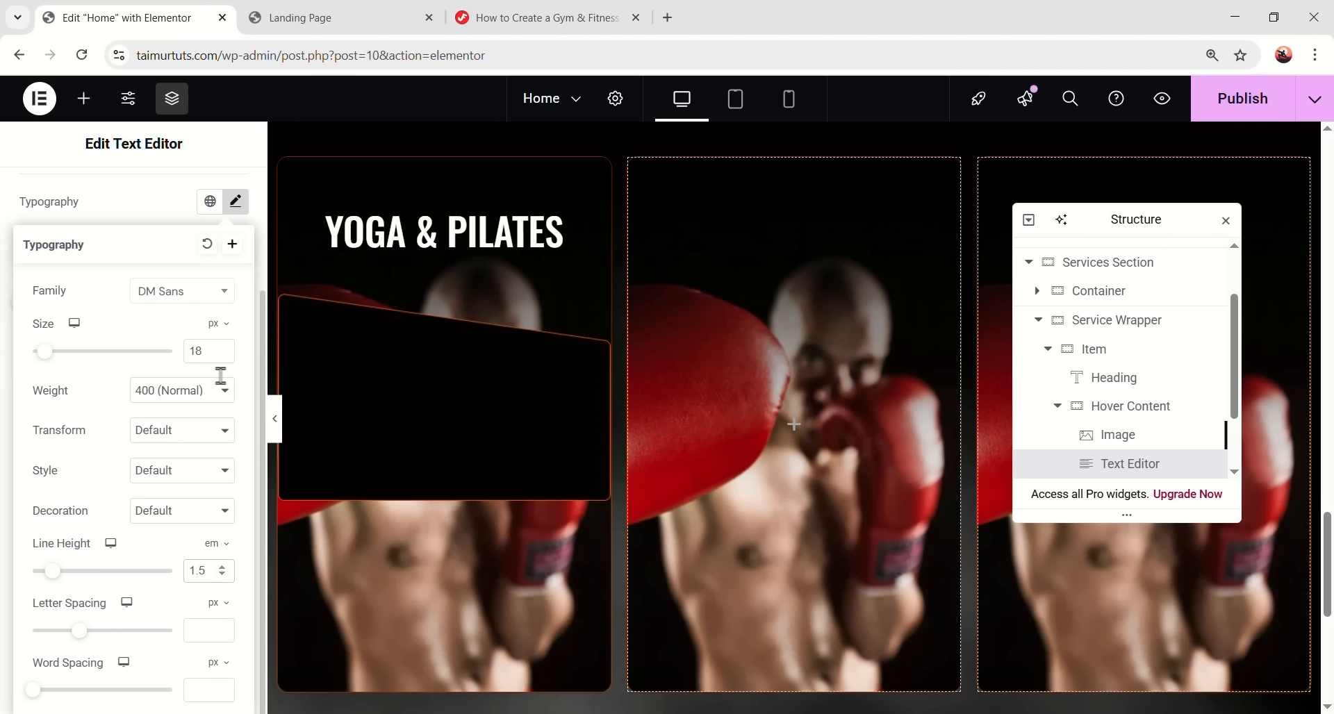
pyautogui.click(235, 201)
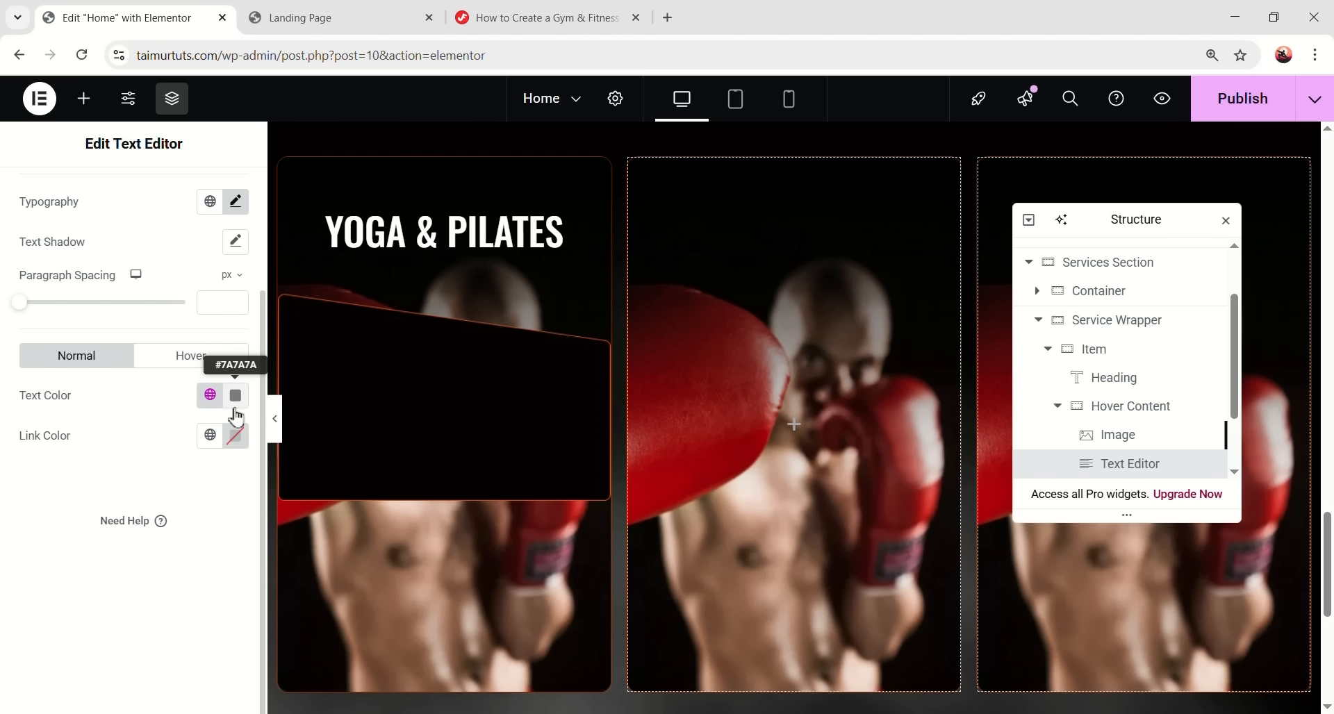
# - Set the description text colour to white
pyautogui.click(238, 401)
pyautogui.moveTo(149, 325); pyautogui.dragTo(54, 231)
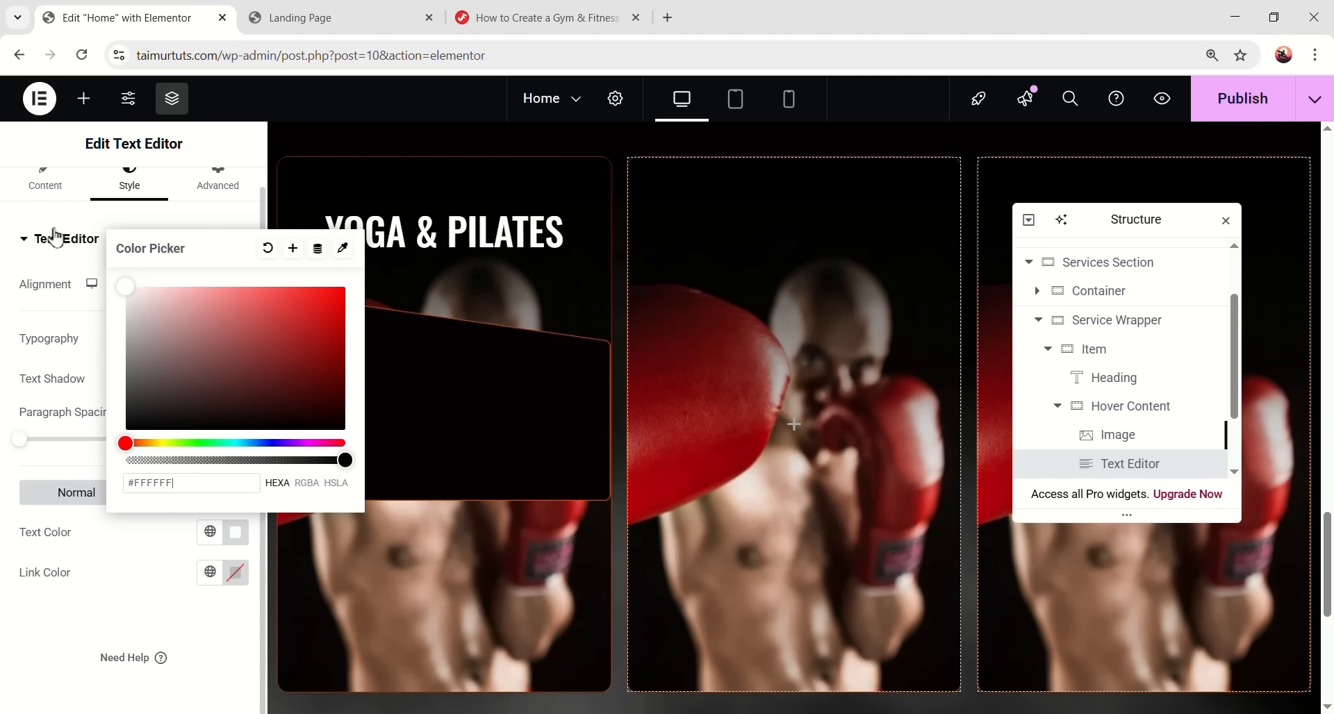
pyautogui.click(410, 452)
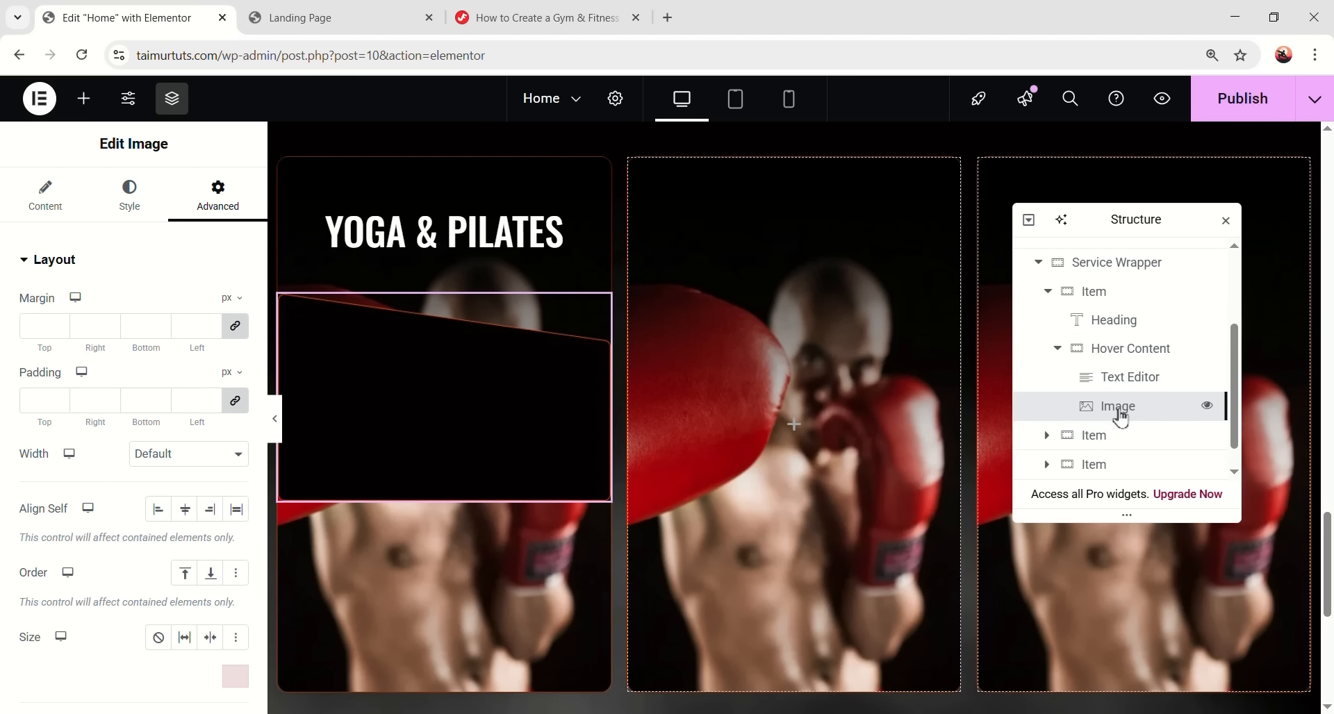
# - Give the description text element a Z-Index of 1
pyautogui.scroll(1, 1122, 420)
pyautogui.click(1134, 465)
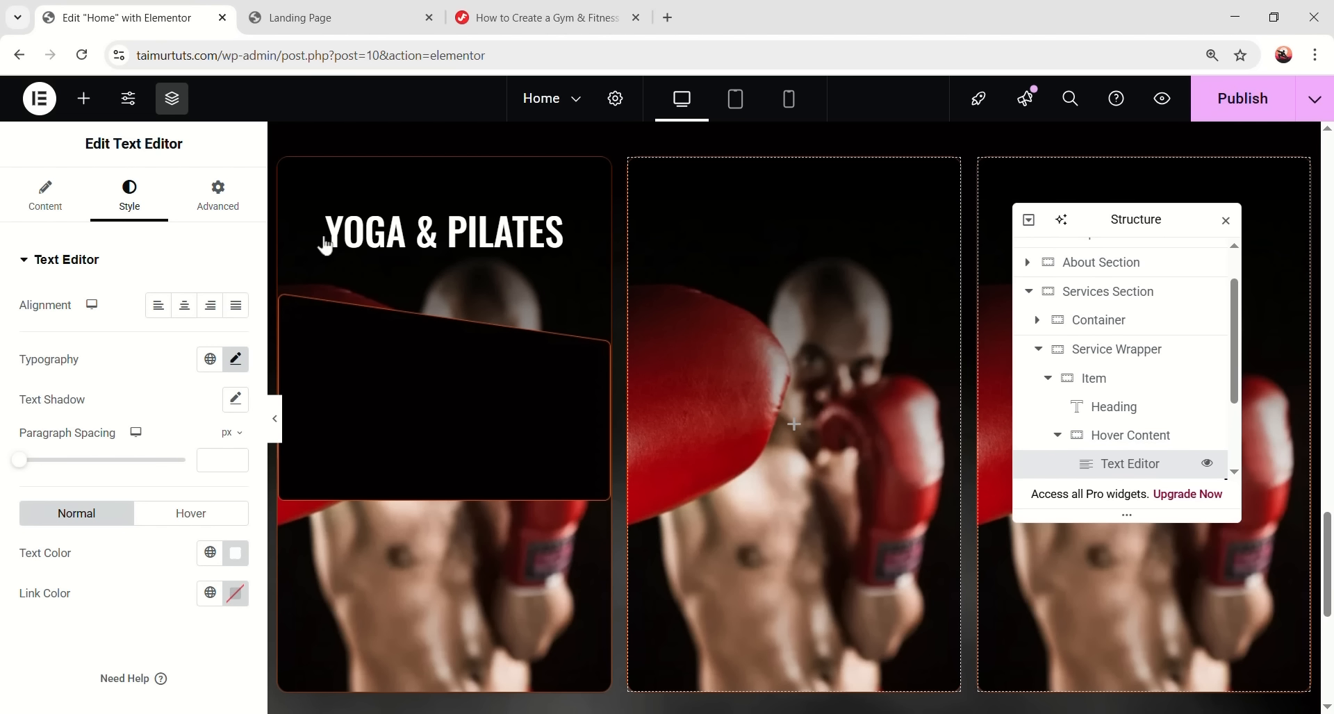
pyautogui.click(218, 194)
pyautogui.scroll(-3, 191, 568)
pyautogui.scroll(-1, 191, 569)
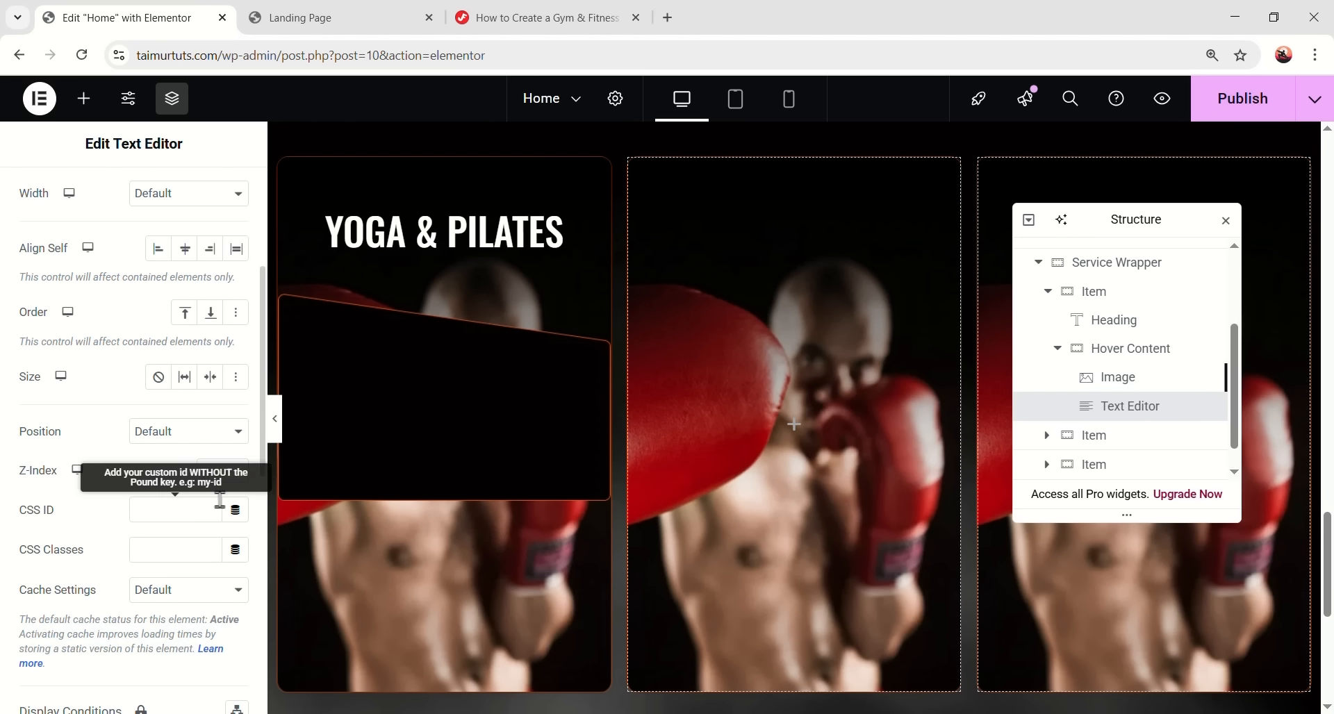
pyautogui.click(224, 478)
pyautogui.write('1')
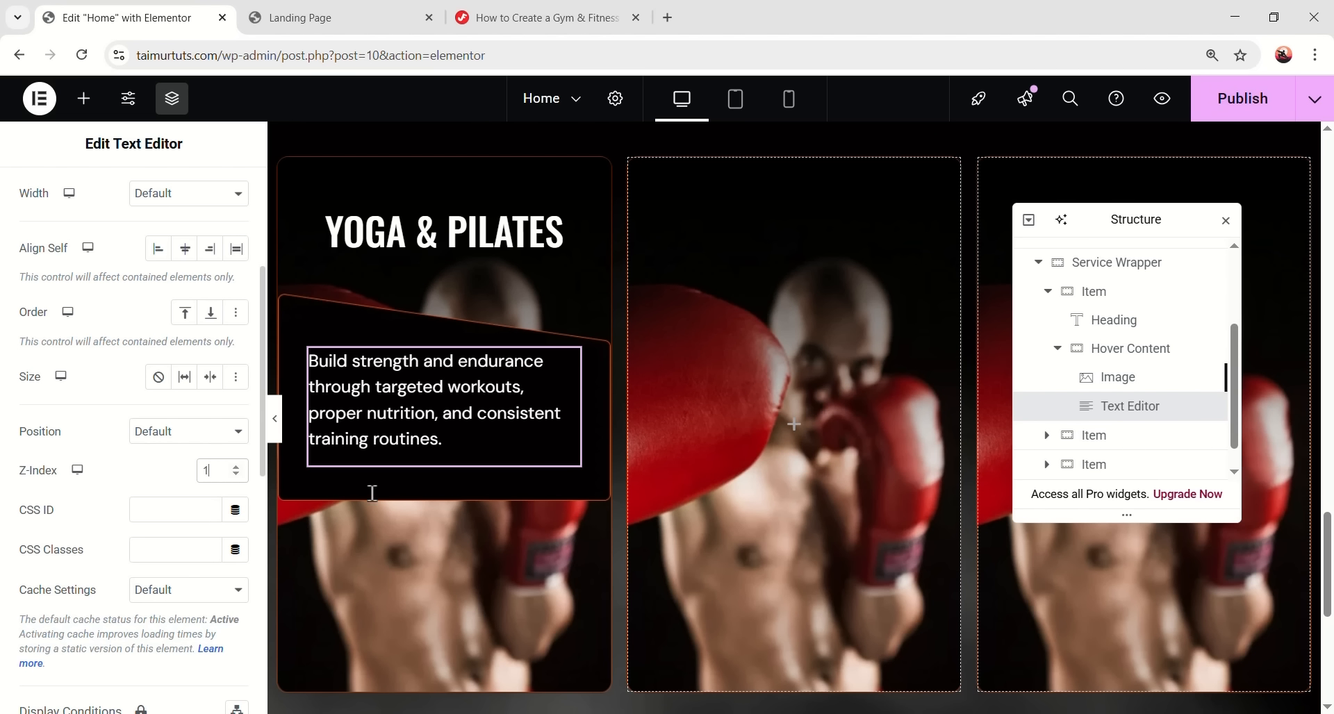
# - Set only a 16 px bottom margin on the description and add a Button widget below it
pyautogui.scroll(1, 721, 526)
pyautogui.scroll(-2, 721, 526)
pyautogui.scroll(1, 627, 485)
pyautogui.scroll(3, 90, 372)
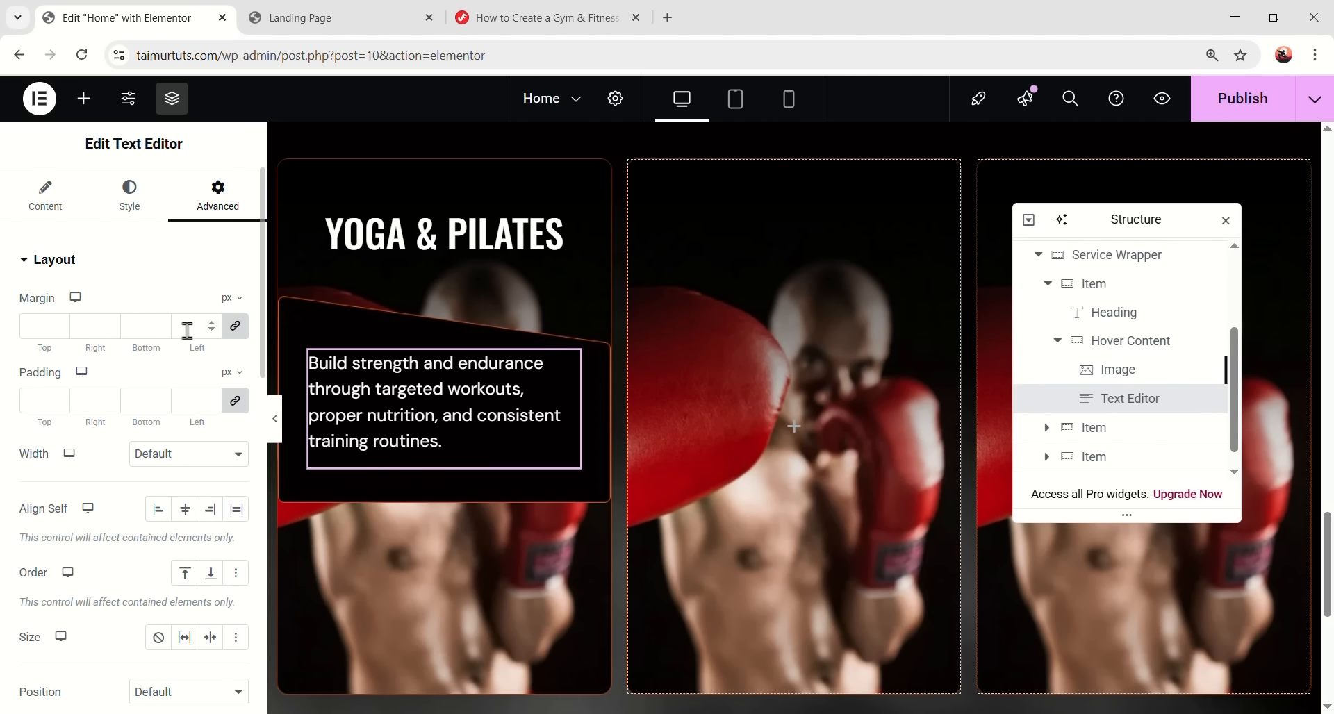
pyautogui.click(235, 326)
pyautogui.click(162, 332)
pyautogui.write('16')
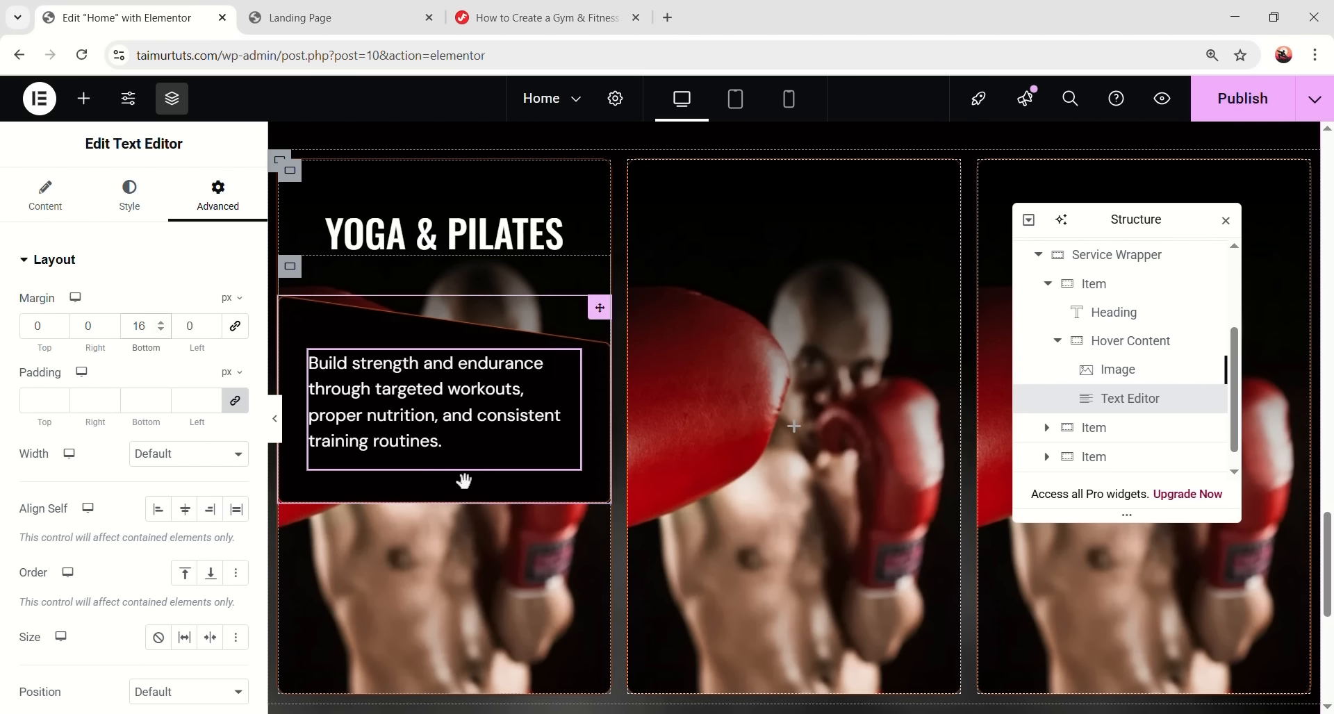
pyautogui.click(83, 98)
pyautogui.moveTo(72, 511); pyautogui.dragTo(475, 428)
# - Drop the button into the hover panel and set its Z-Index to 1
pyautogui.click(167, 345)
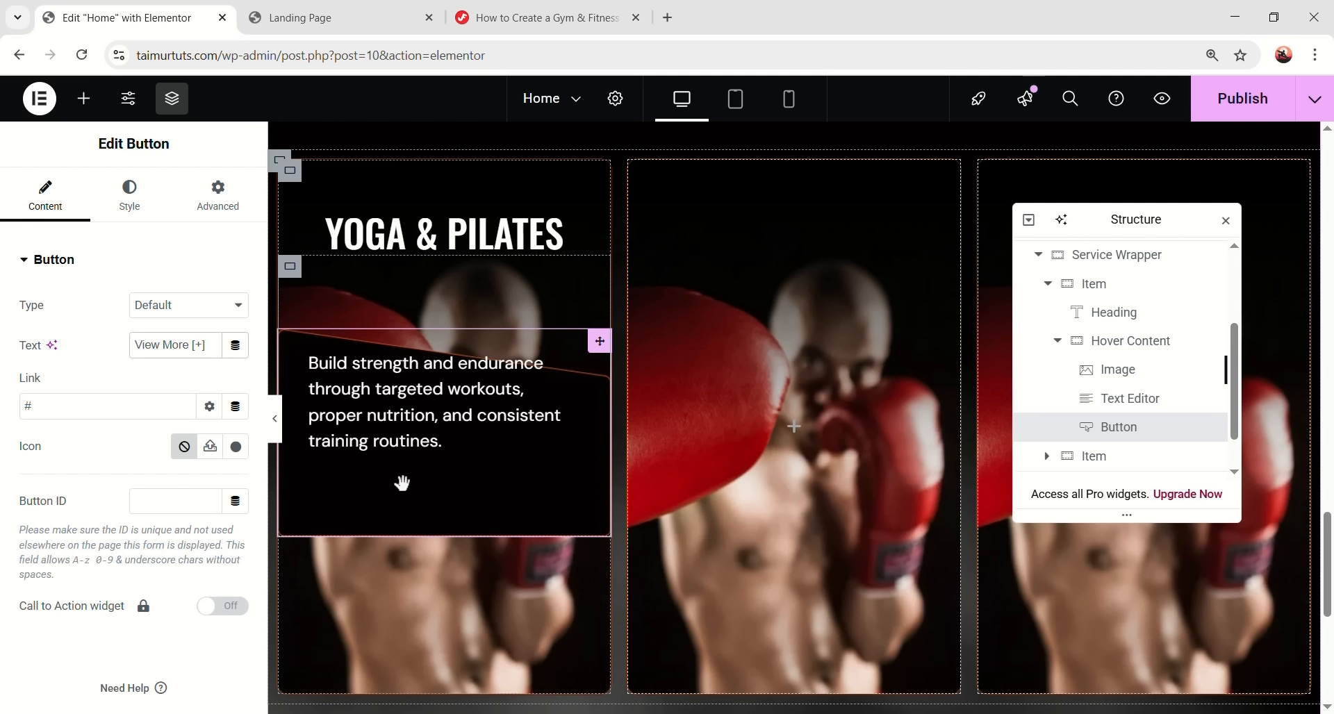
pyautogui.click(217, 203)
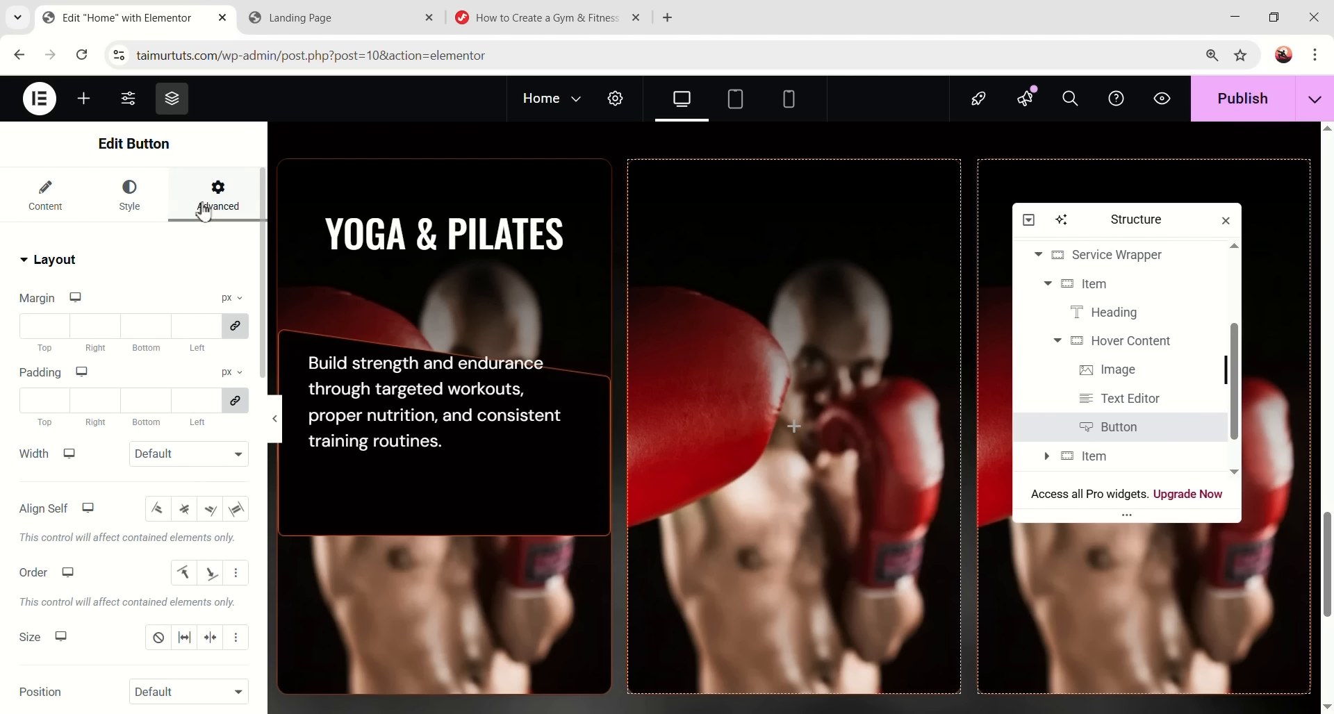
pyautogui.scroll(-4, 130, 377)
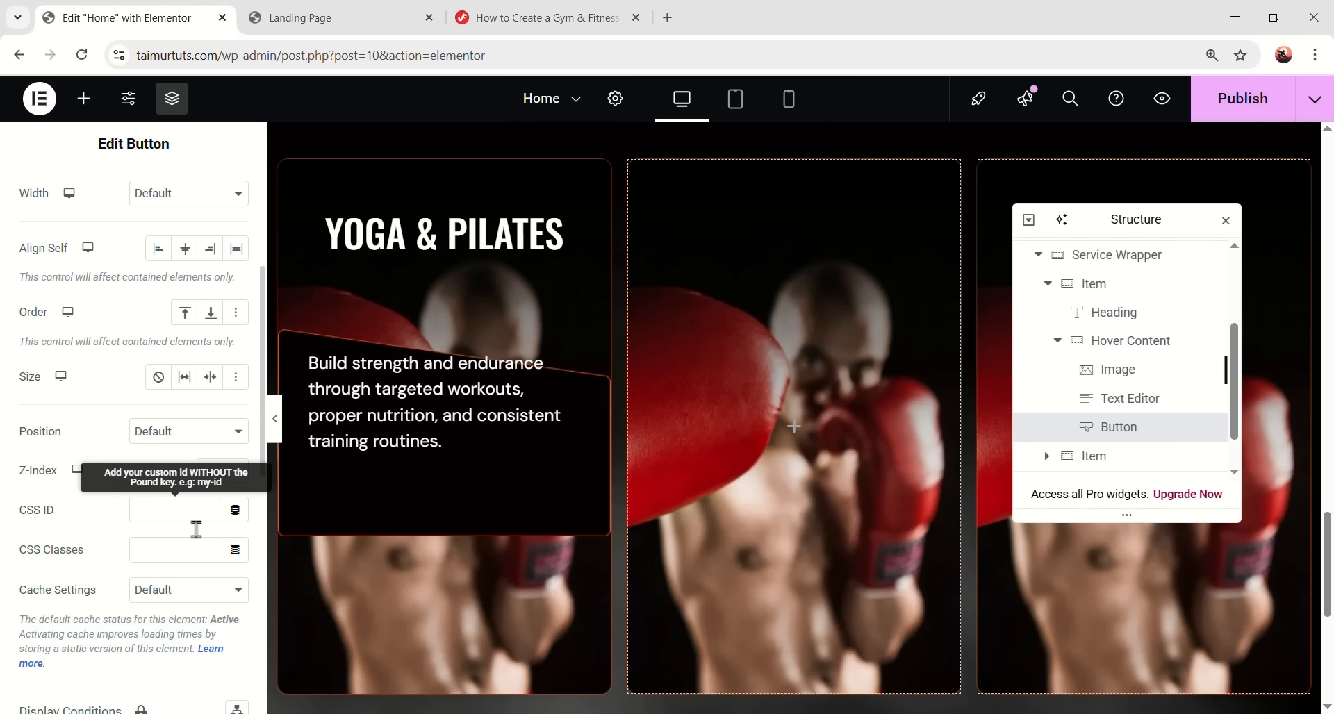
pyautogui.write('1')
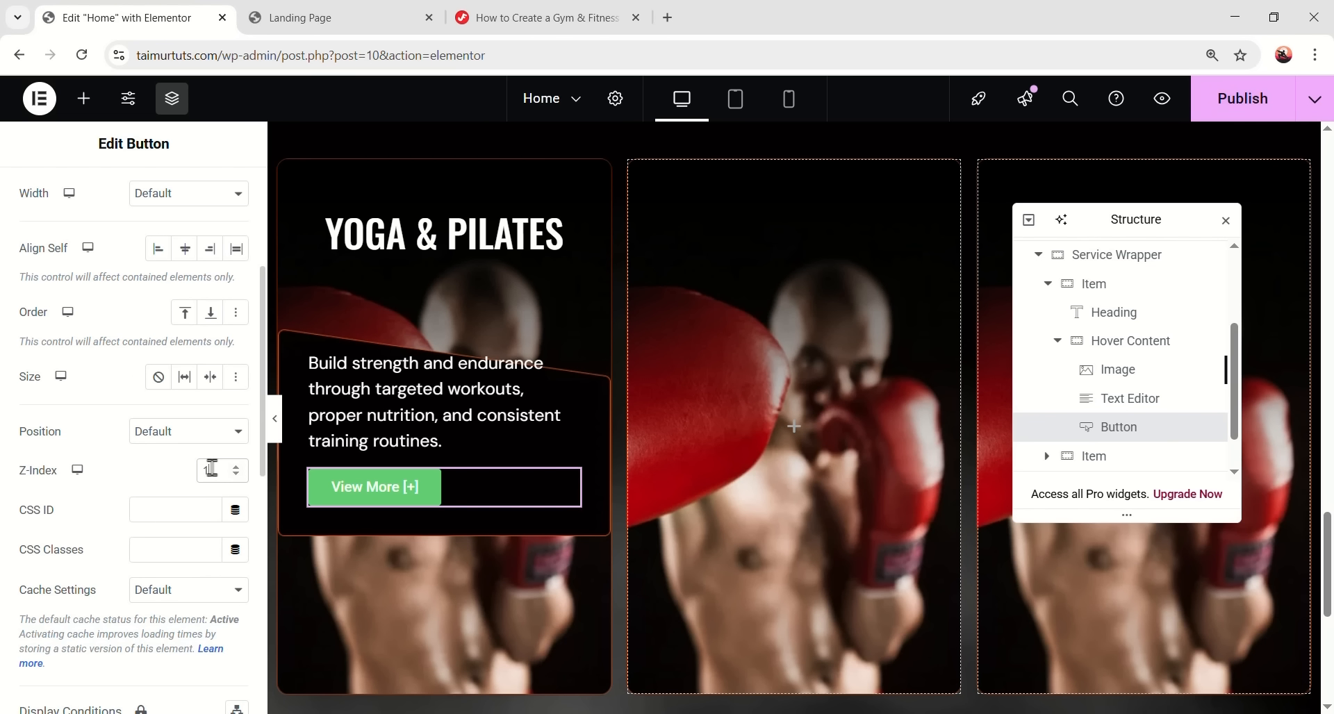
pyautogui.scroll(4, 158, 295)
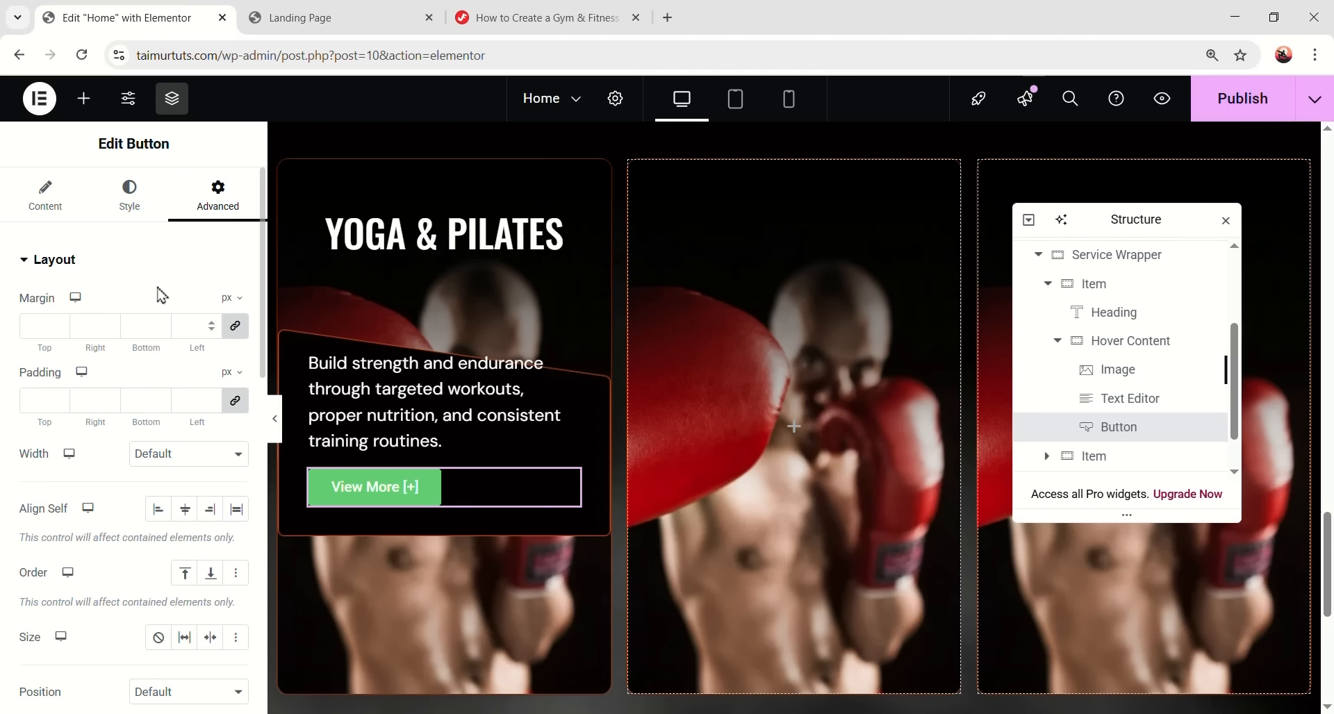
# - Set the button font to Oswald, 18 px, semi-bold
pyautogui.click(137, 217)
pyautogui.click(209, 345)
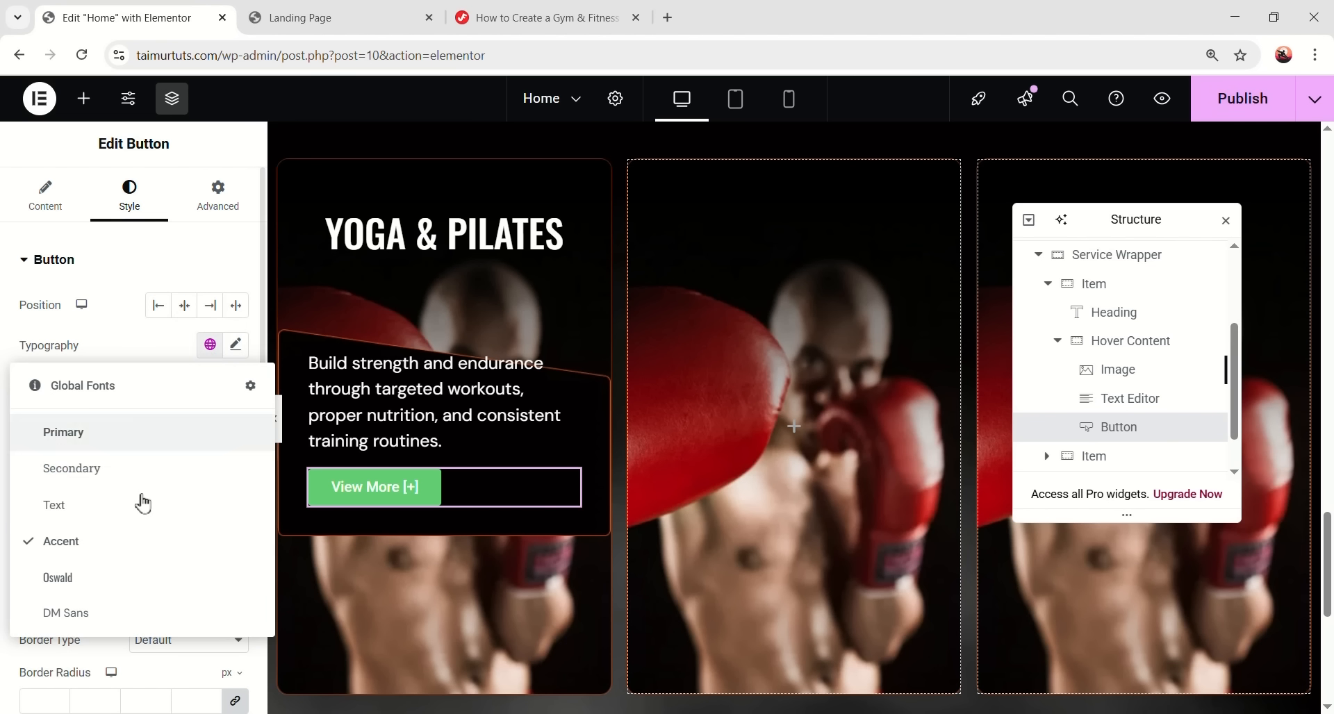
pyautogui.click(109, 585)
pyautogui.click(235, 345)
pyautogui.click(201, 496)
pyautogui.write('18')
pyautogui.scroll(-1, 188, 486)
pyautogui.click(182, 447)
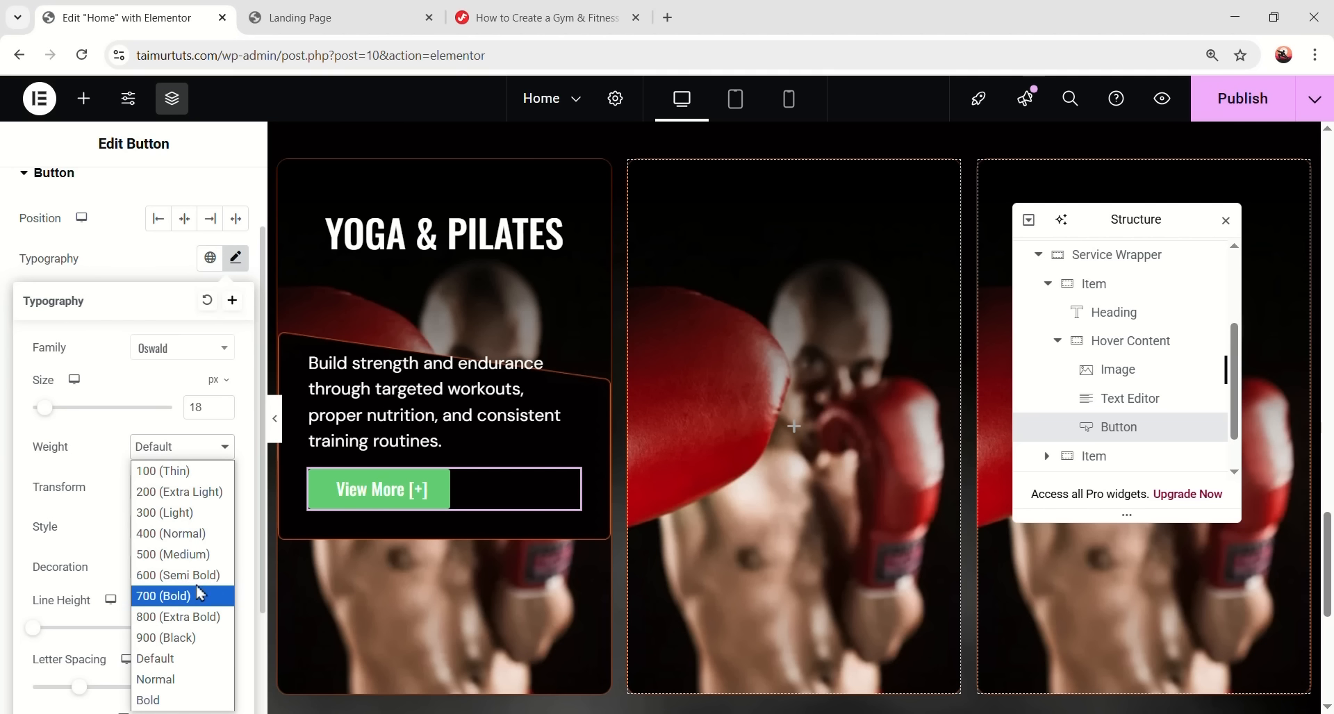
pyautogui.click(200, 575)
# - Make the button text uppercase with a line height of 2
pyautogui.scroll(-1, 184, 452)
pyautogui.click(178, 400)
pyautogui.click(178, 443)
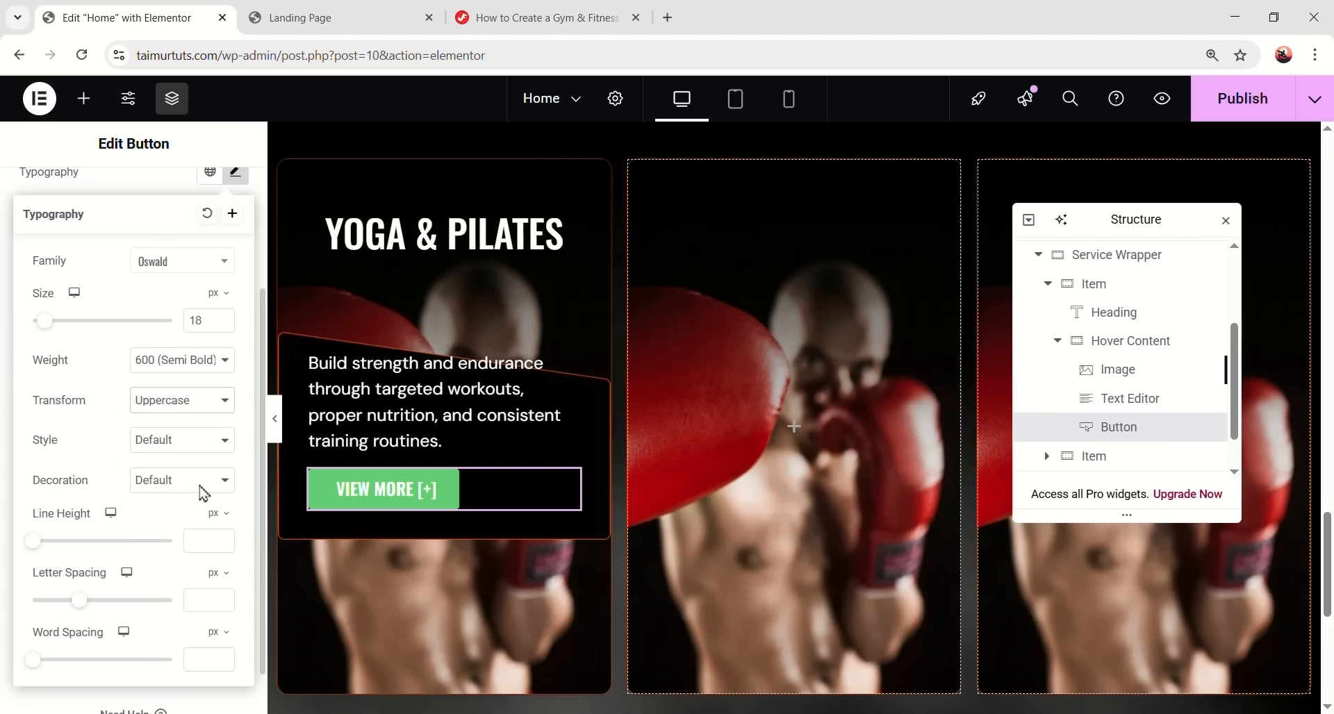
pyautogui.scroll(-1, 204, 494)
pyautogui.click(205, 484)
pyautogui.write('2')
pyautogui.scroll(1, 229, 312)
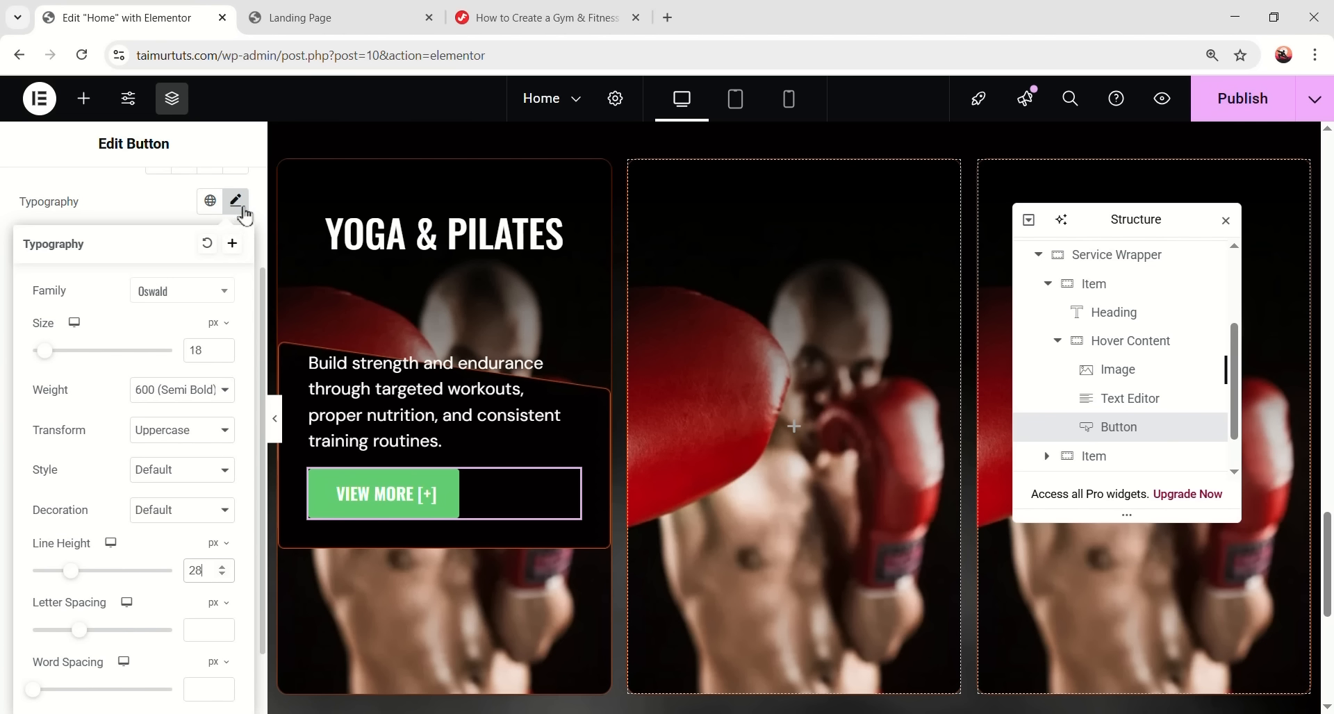
pyautogui.click(239, 202)
# - Colour the button text orange, make its background transparent, and set padding 0
pyautogui.click(210, 320)
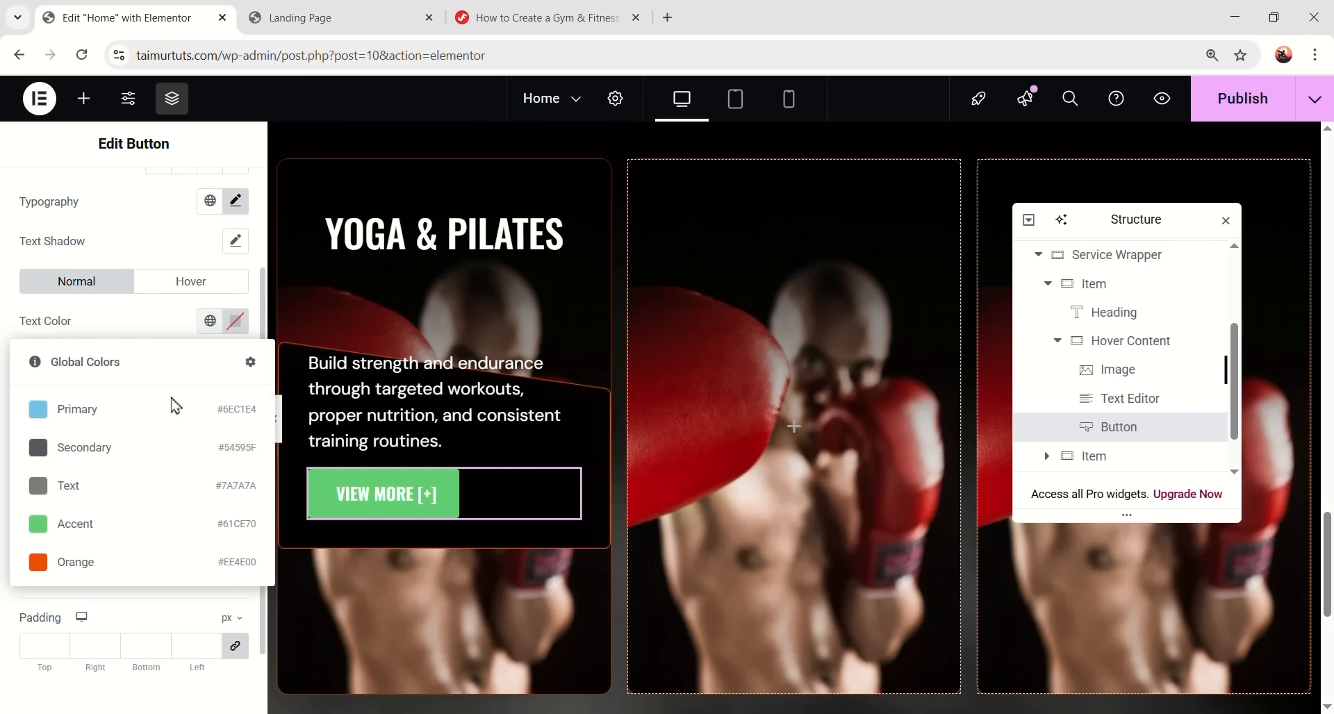
pyautogui.click(128, 561)
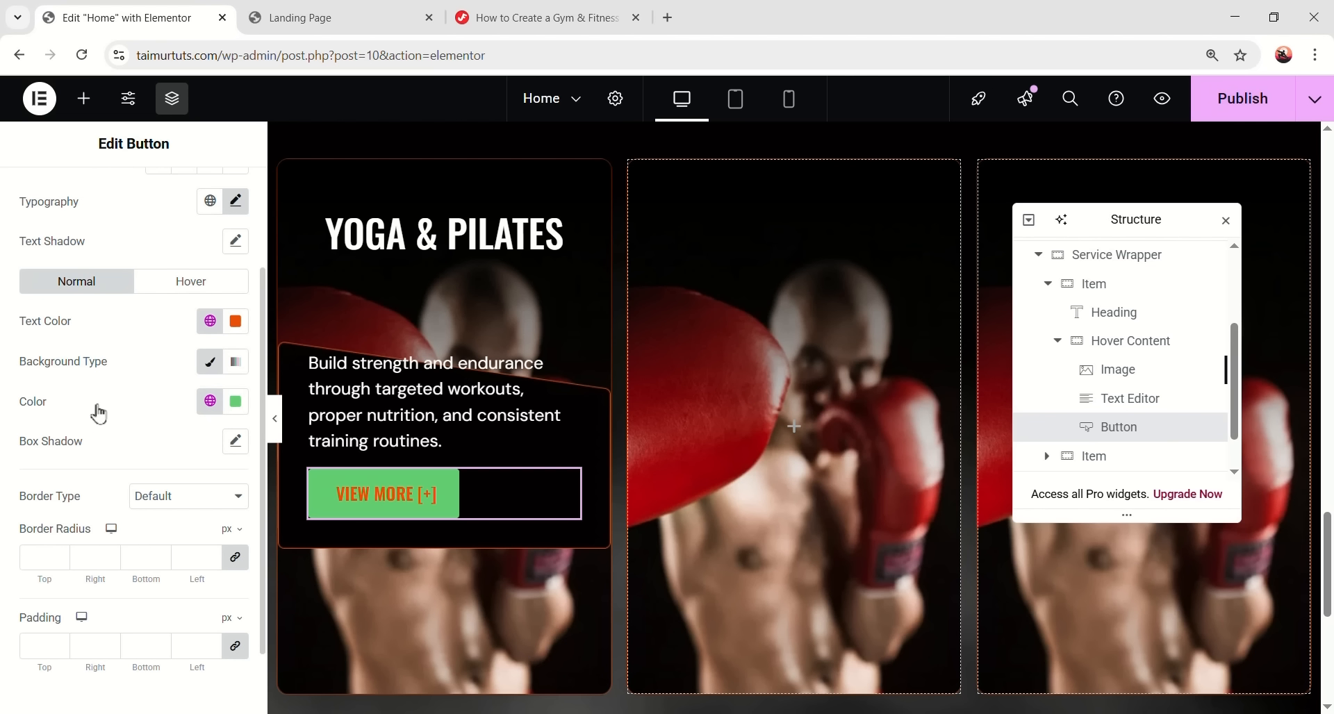
pyautogui.click(235, 402)
pyautogui.moveTo(314, 651); pyautogui.dragTo(128, 652)
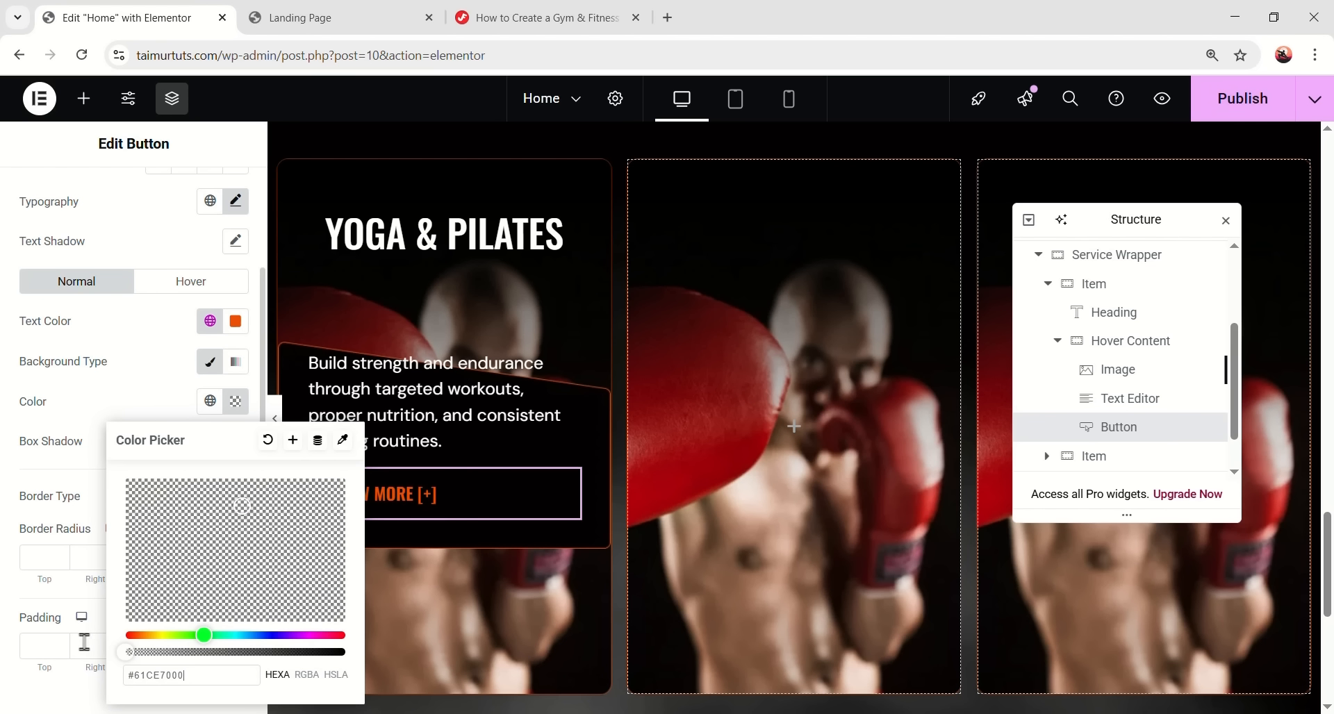
pyautogui.click(28, 461)
pyautogui.write('0')
pyautogui.scroll(1, 169, 402)
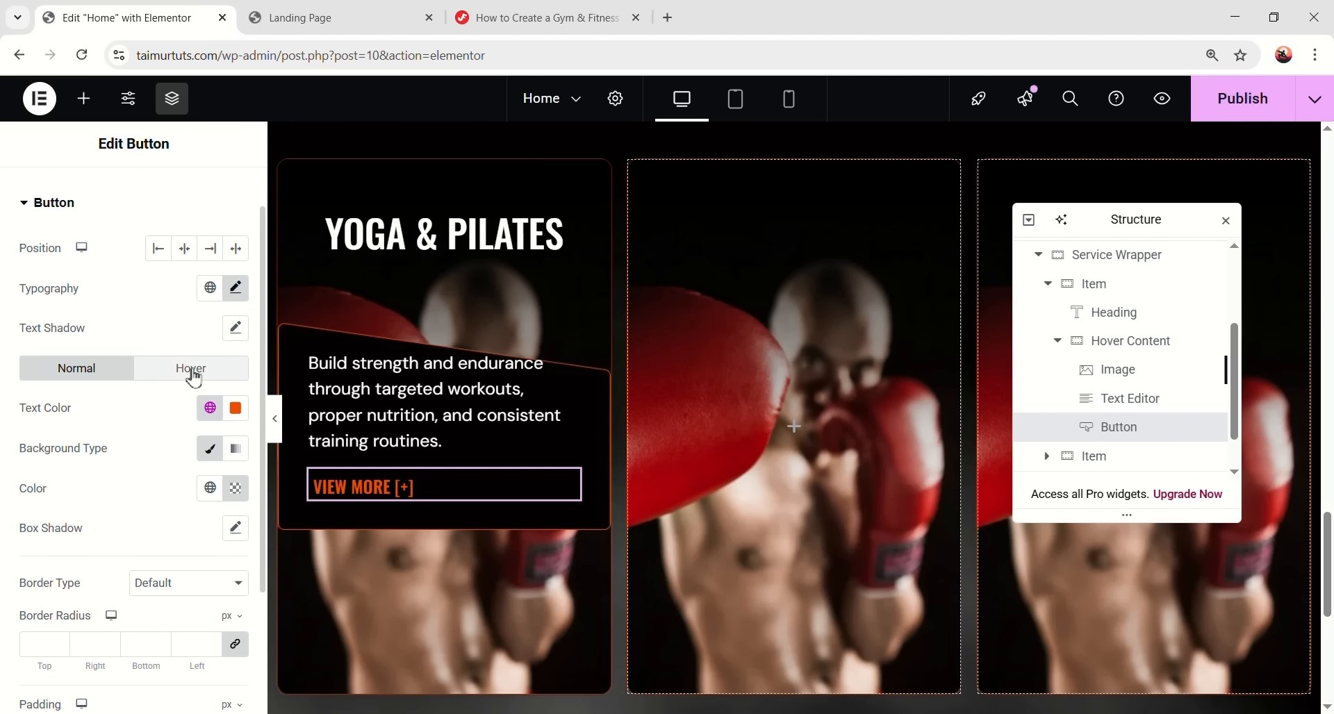
# - Set the button's hover text colour to #575757 and preview the result
pyautogui.click(194, 378)
pyautogui.scroll(-1, 160, 451)
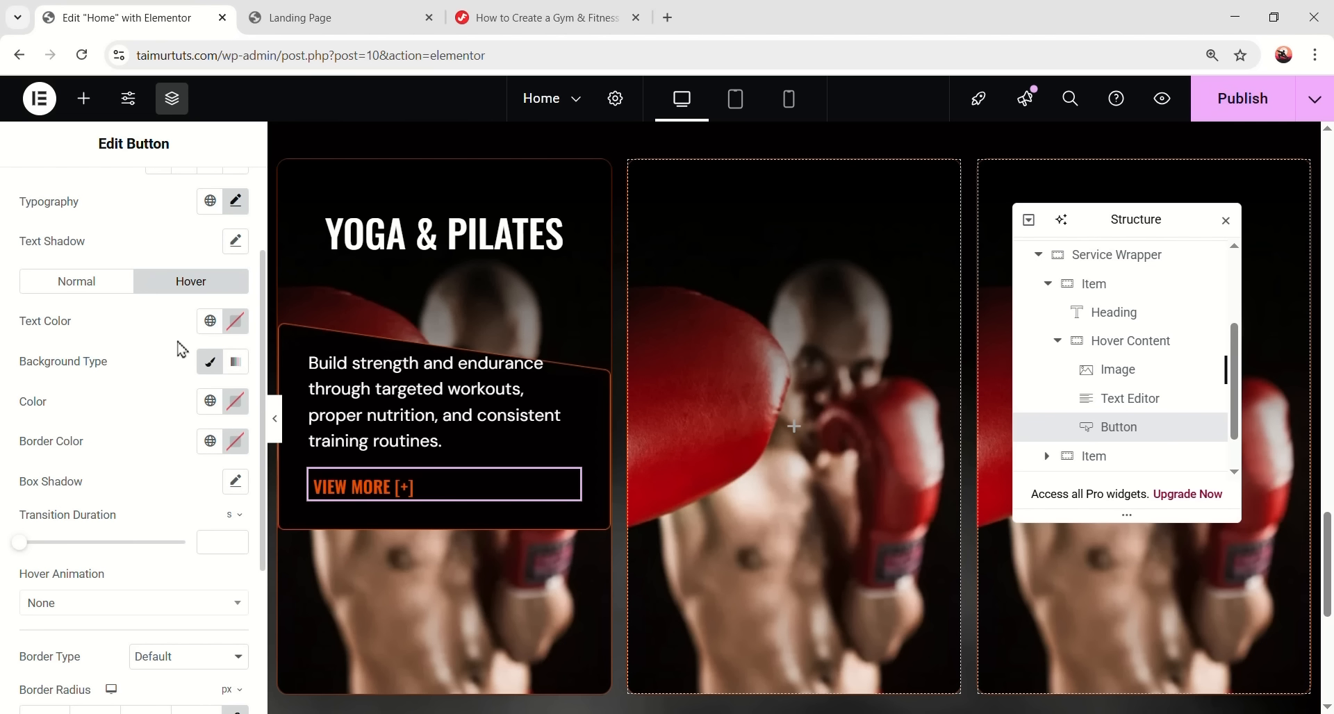
pyautogui.click(236, 327)
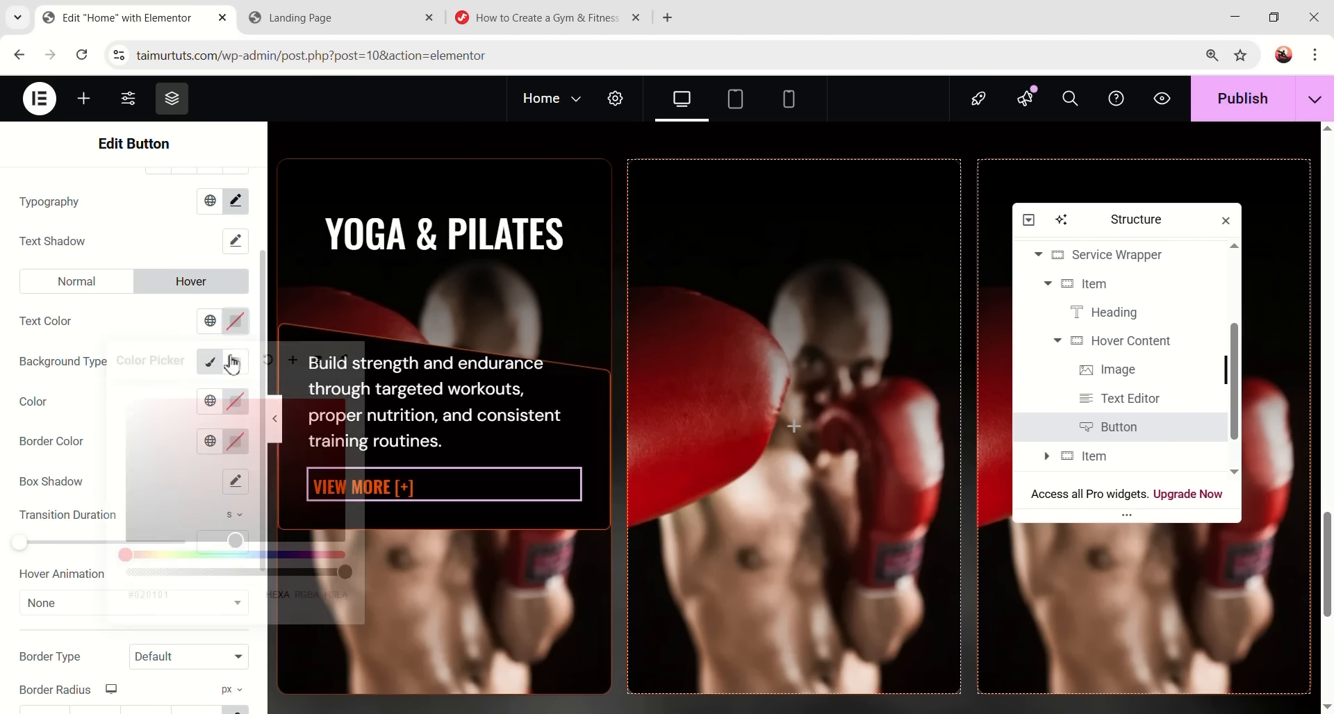
pyautogui.doubleClick(212, 593)
pyautogui.write('575757')
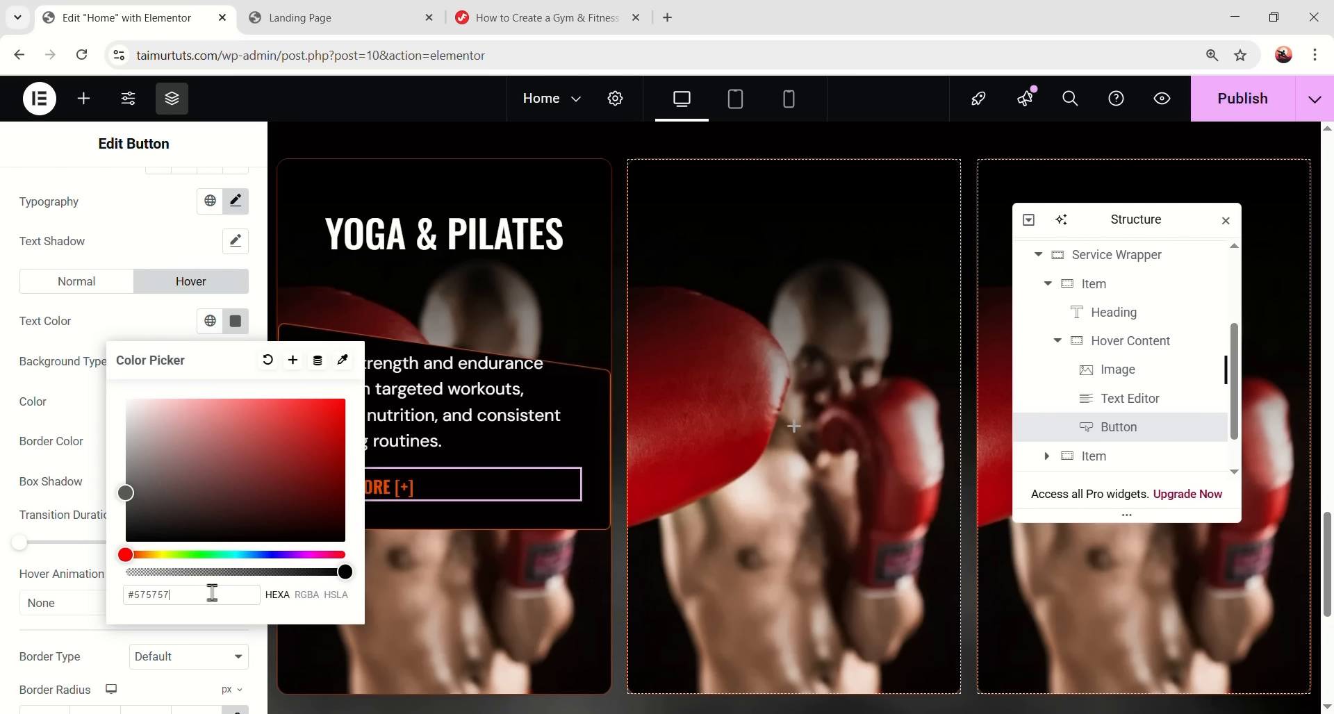
pyautogui.click(127, 645)
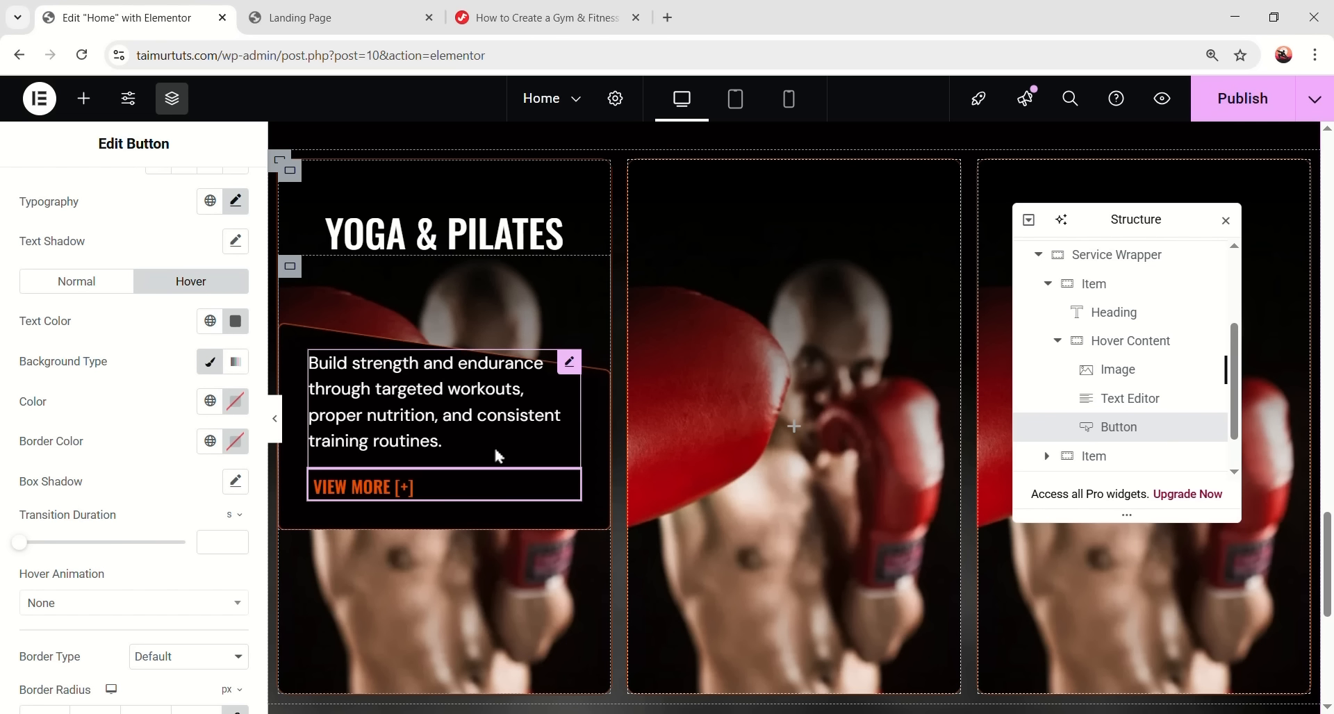
pyautogui.click(278, 420)
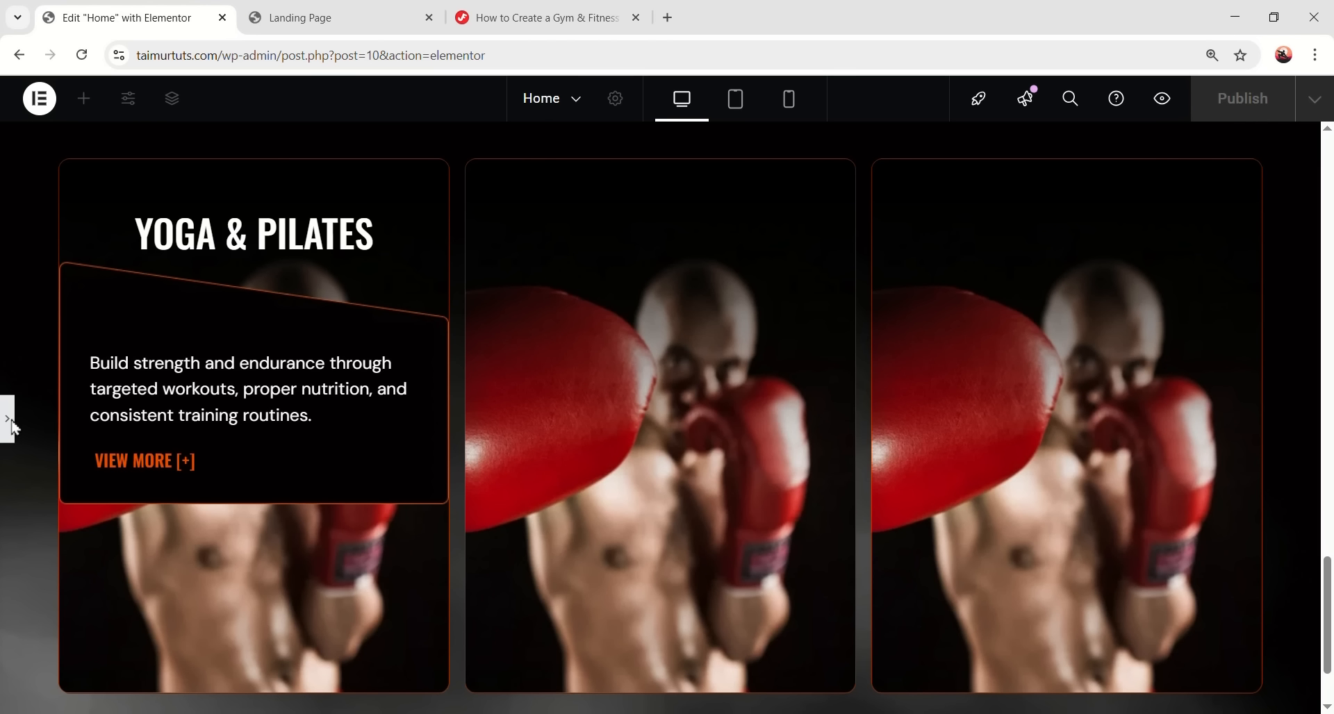
pyautogui.click(8, 419)
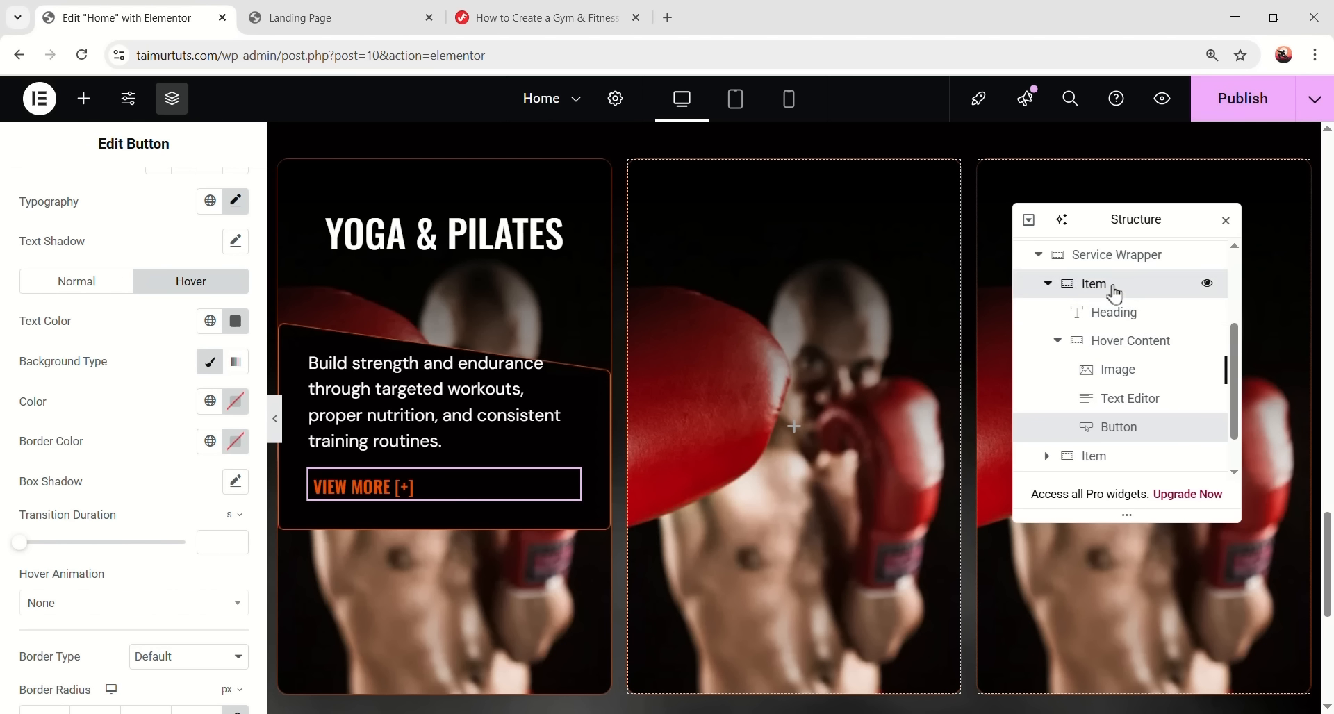
pyautogui.click(1111, 285)
# - Set the card container's Justify Content to Space Between and preview the card
pyautogui.scroll(-3, 100, 375)
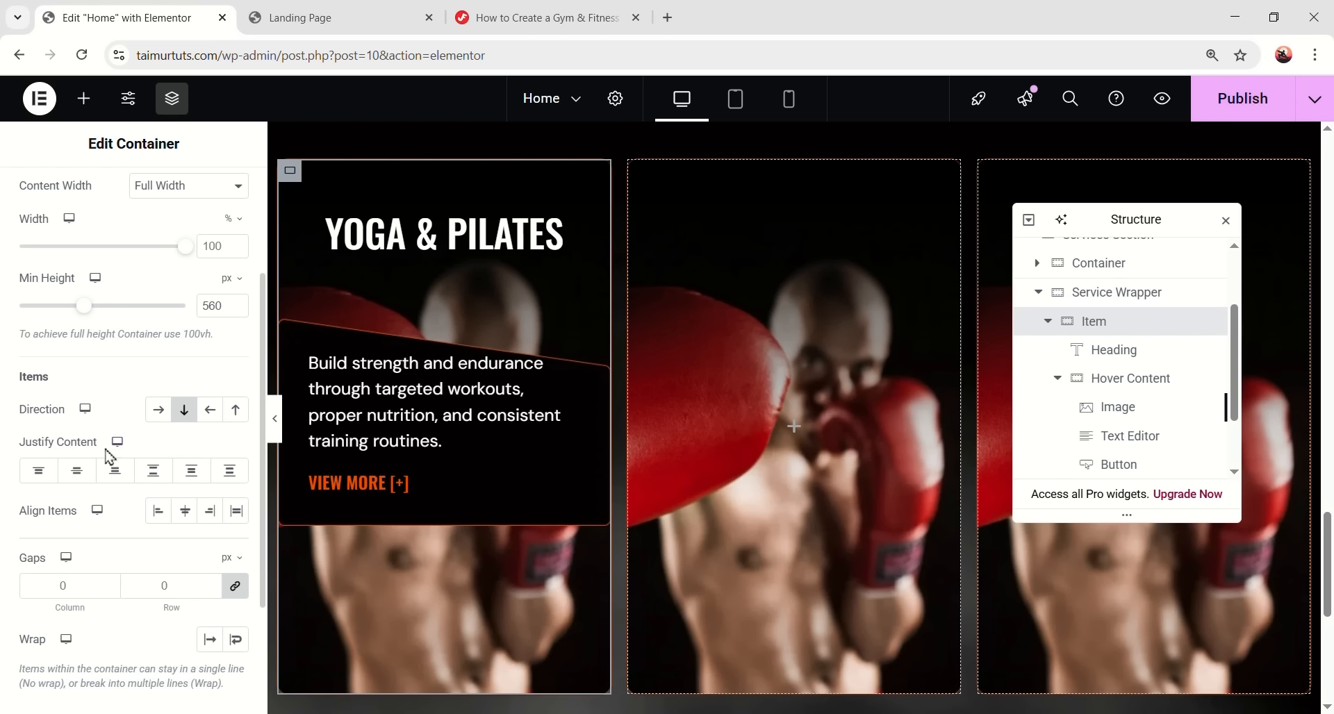
pyautogui.click(157, 480)
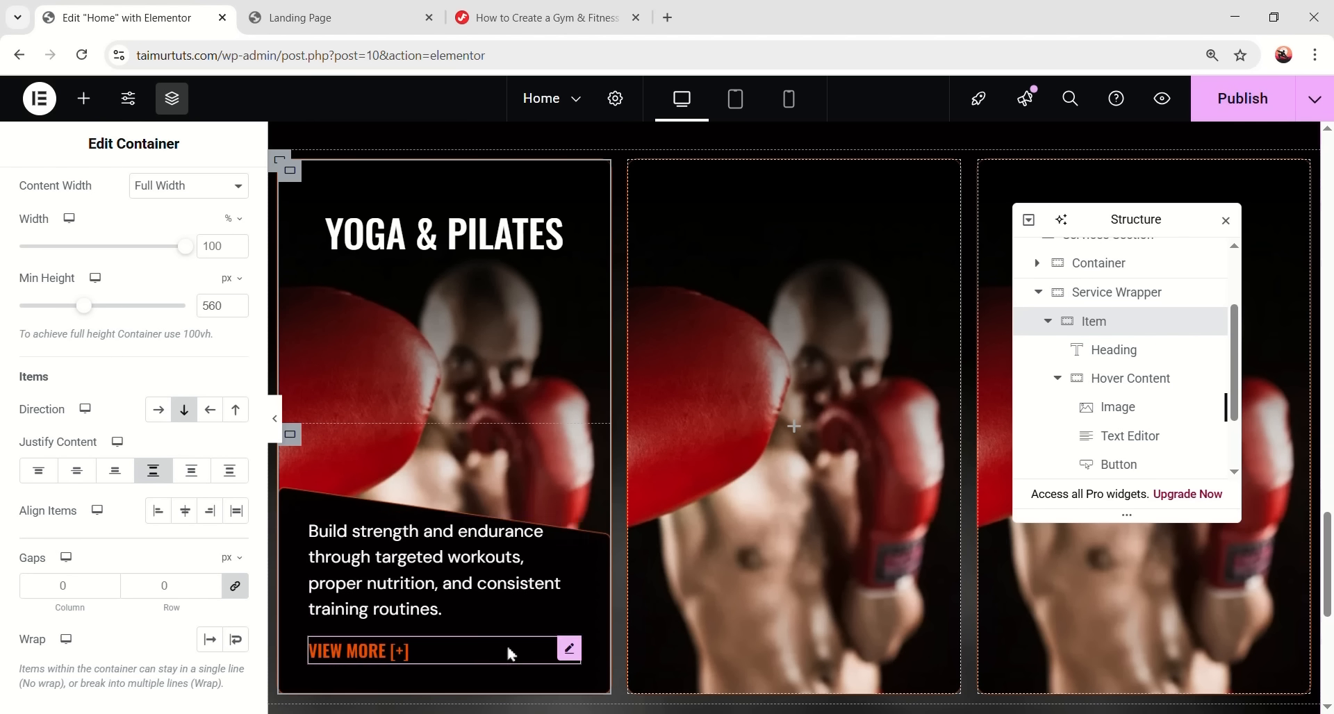
pyautogui.click(276, 438)
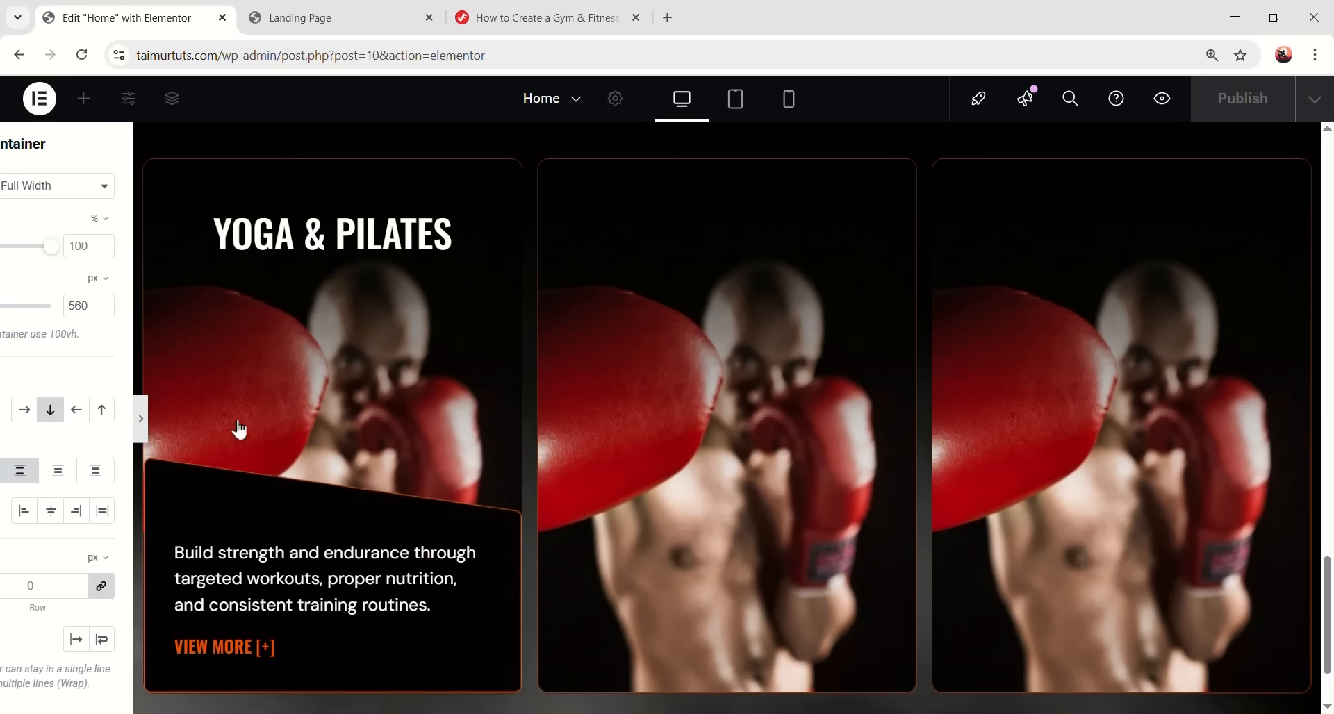
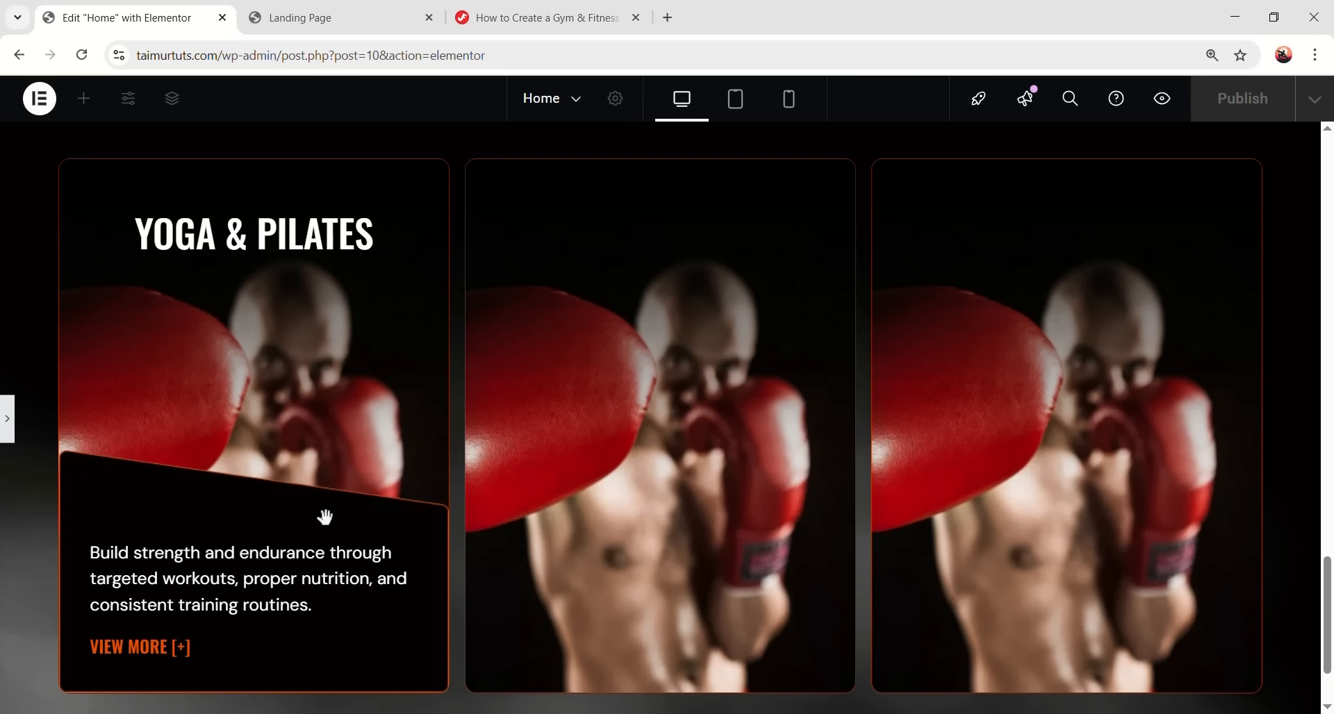
# - Paste the tutorial's service-item hover CSS on a new line in the Custom Code HTML widget
pyautogui.click(9, 437)
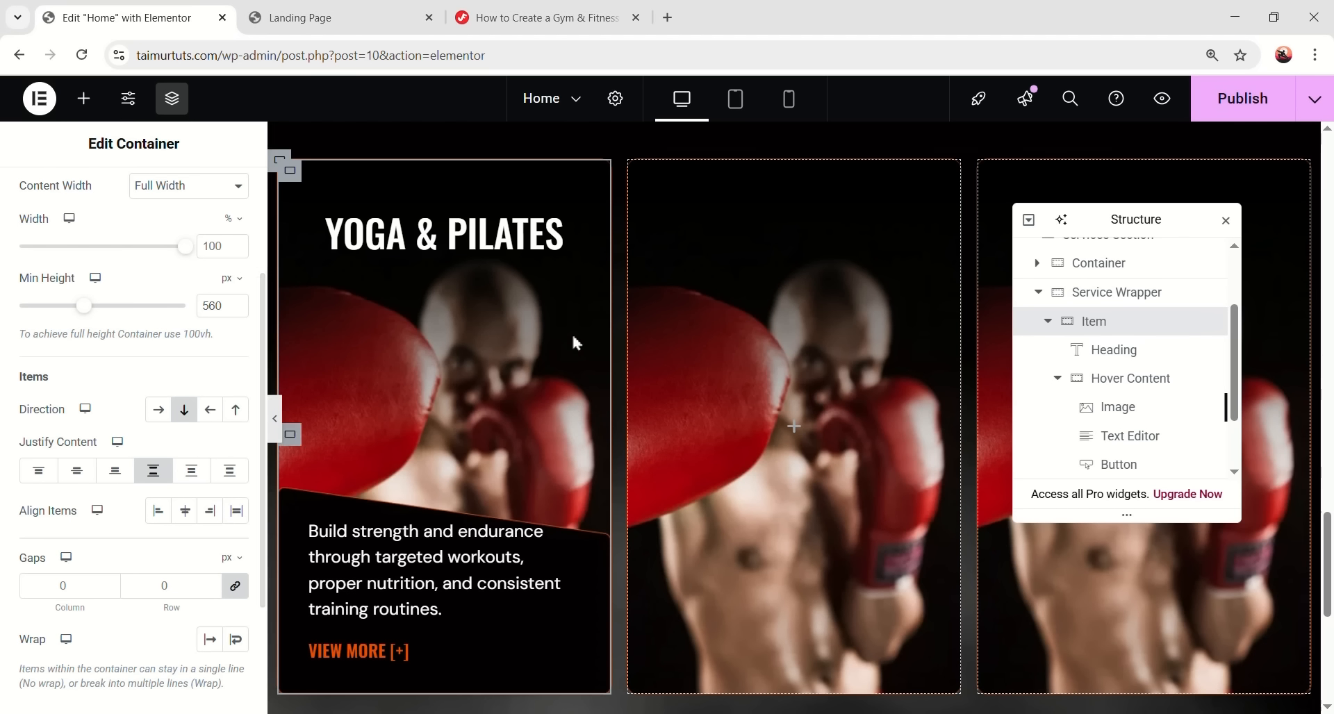
pyautogui.click(538, 17)
pyautogui.scroll(9, 486, 467)
pyautogui.scroll(-20, 489, 471)
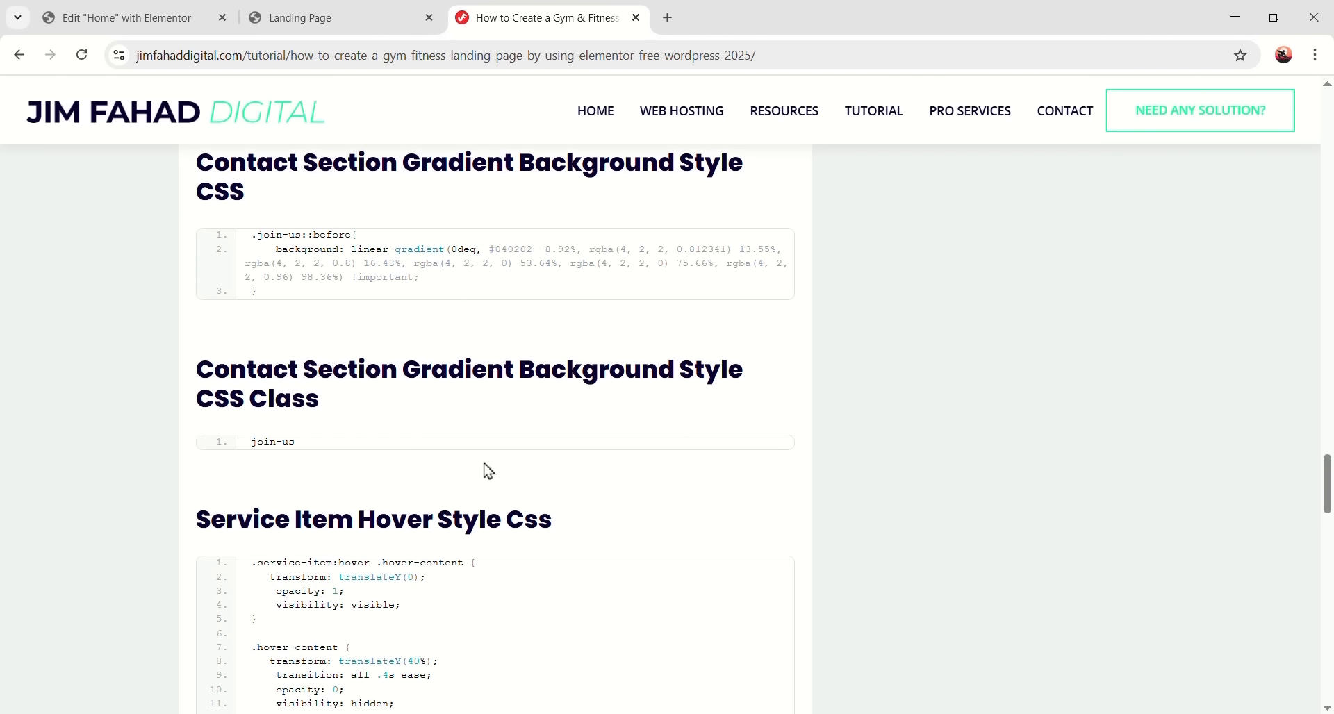
pyautogui.scroll(-4, 488, 471)
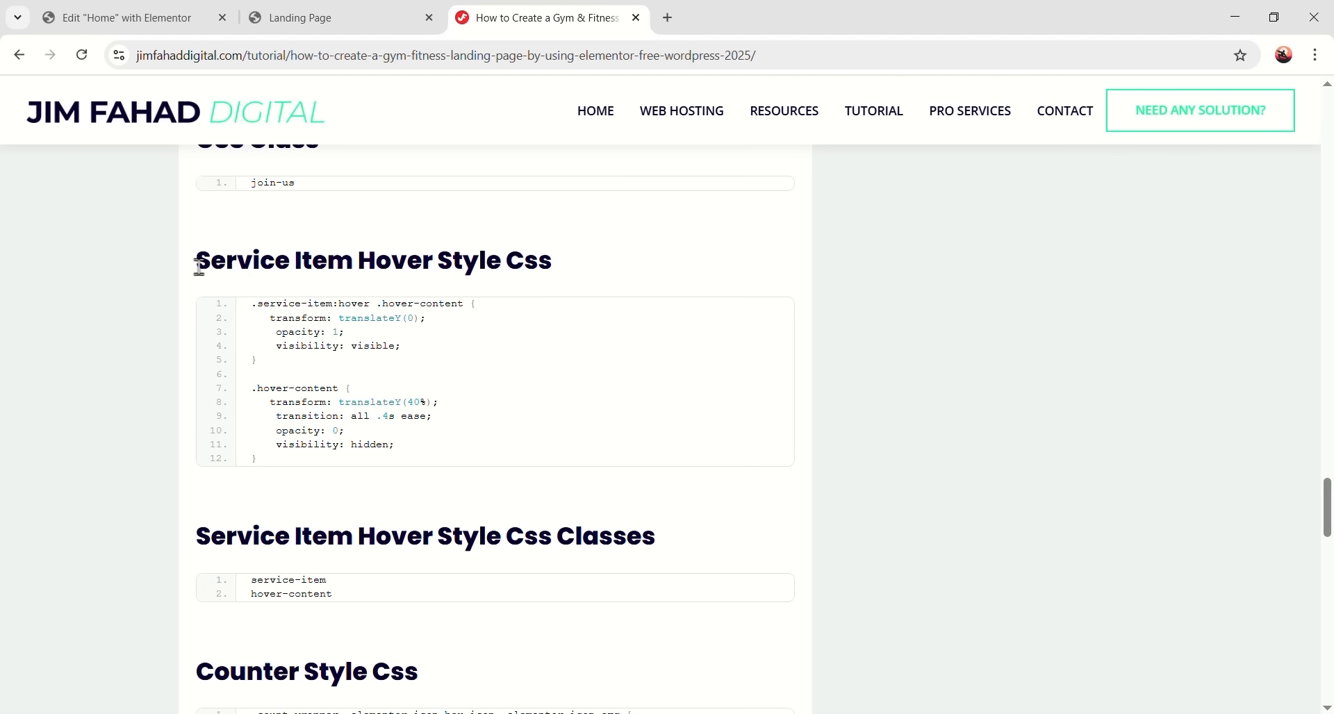
pyautogui.click(119, 18)
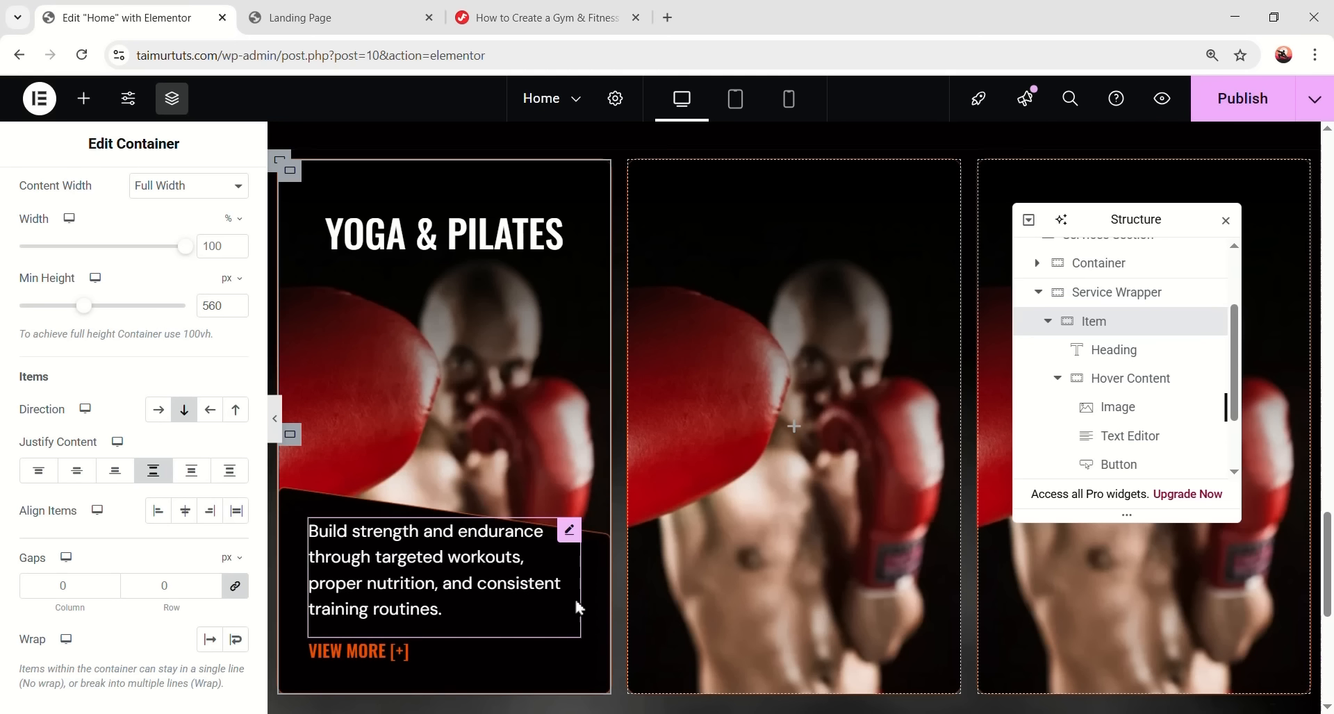
pyautogui.scroll(-5, 574, 598)
pyautogui.click(547, 398)
pyautogui.scroll(-20, 139, 611)
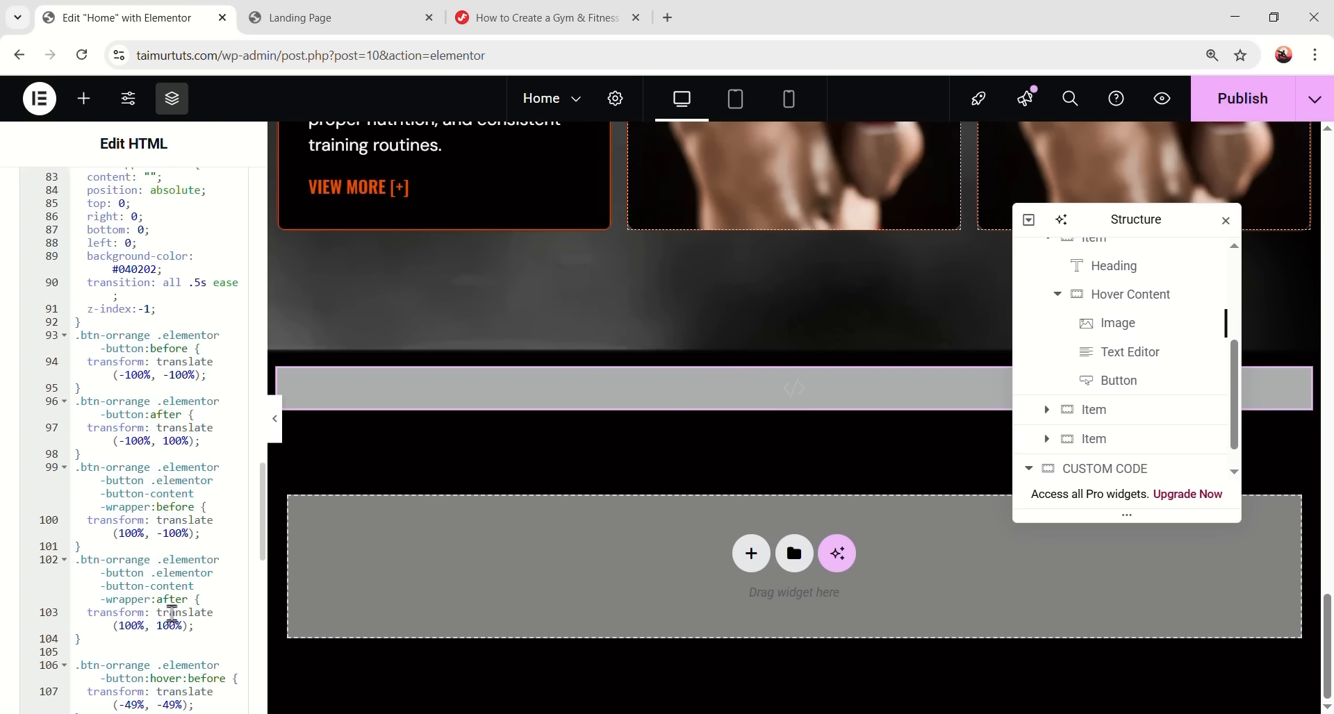
pyautogui.press('Return')
pyautogui.write('.service-item:hover .hover-content {   transform: translateY(0);   opacity: 1;   visibility: visible; }  .hover-content {   transform: translateY(40%);   transition: all .4s ease;   opacity: 0;   visibility: hidden; }')
# - Give the Yoga & Pilates card container the CSS class service-item
pyautogui.click(535, 18)
pyautogui.scroll(-3, 381, 447)
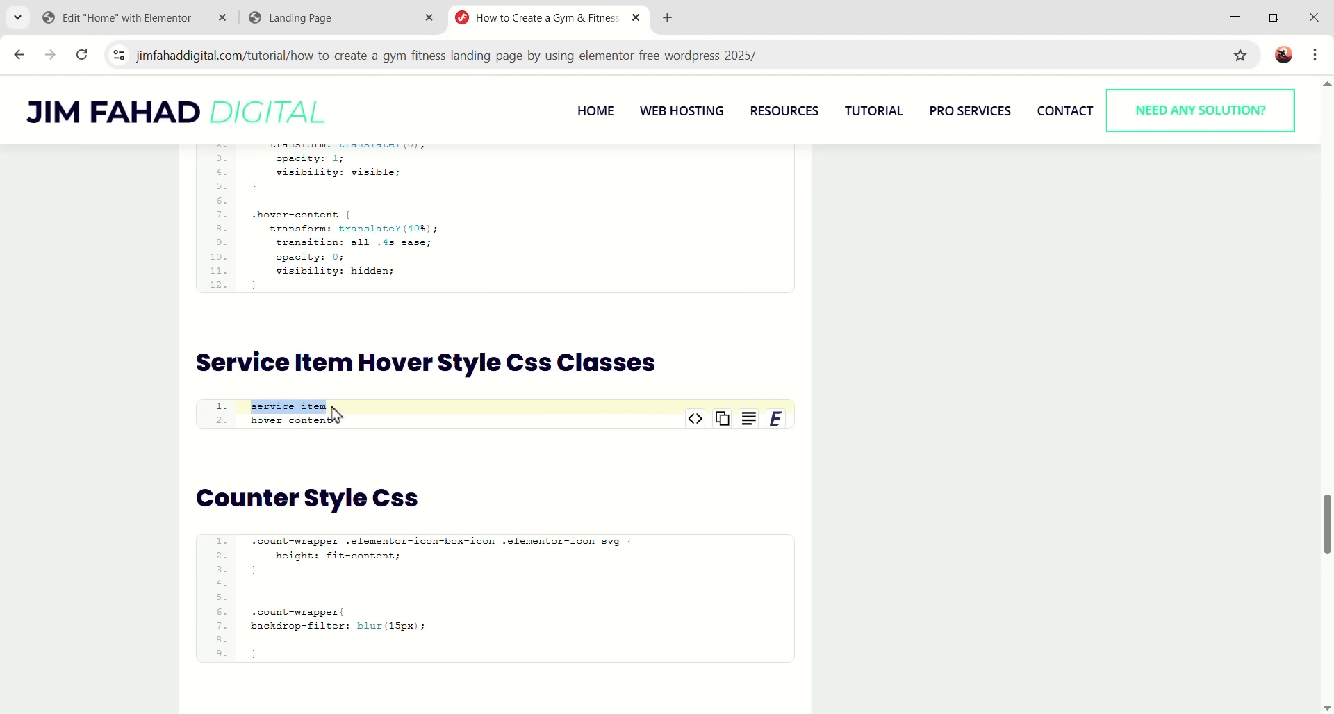
pyautogui.click(347, 430)
pyautogui.click(167, 20)
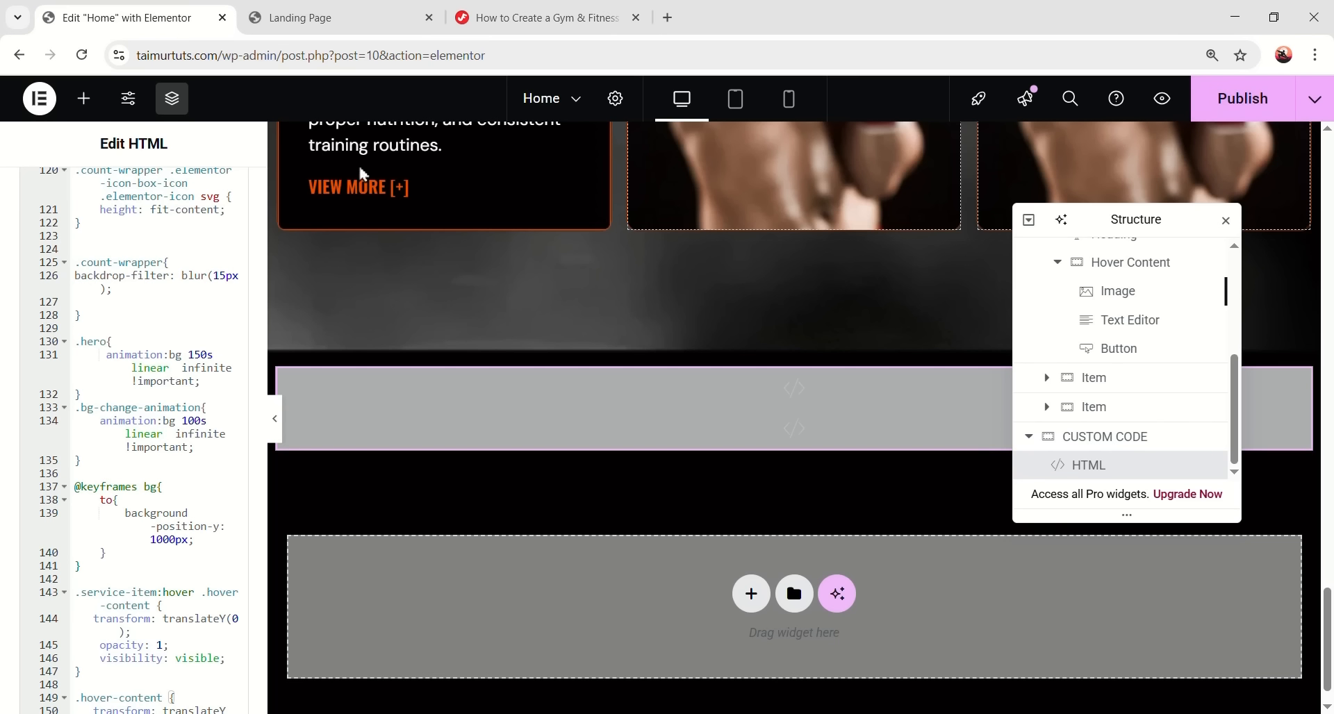
pyautogui.scroll(1, 654, 375)
pyautogui.scroll(4, 1120, 390)
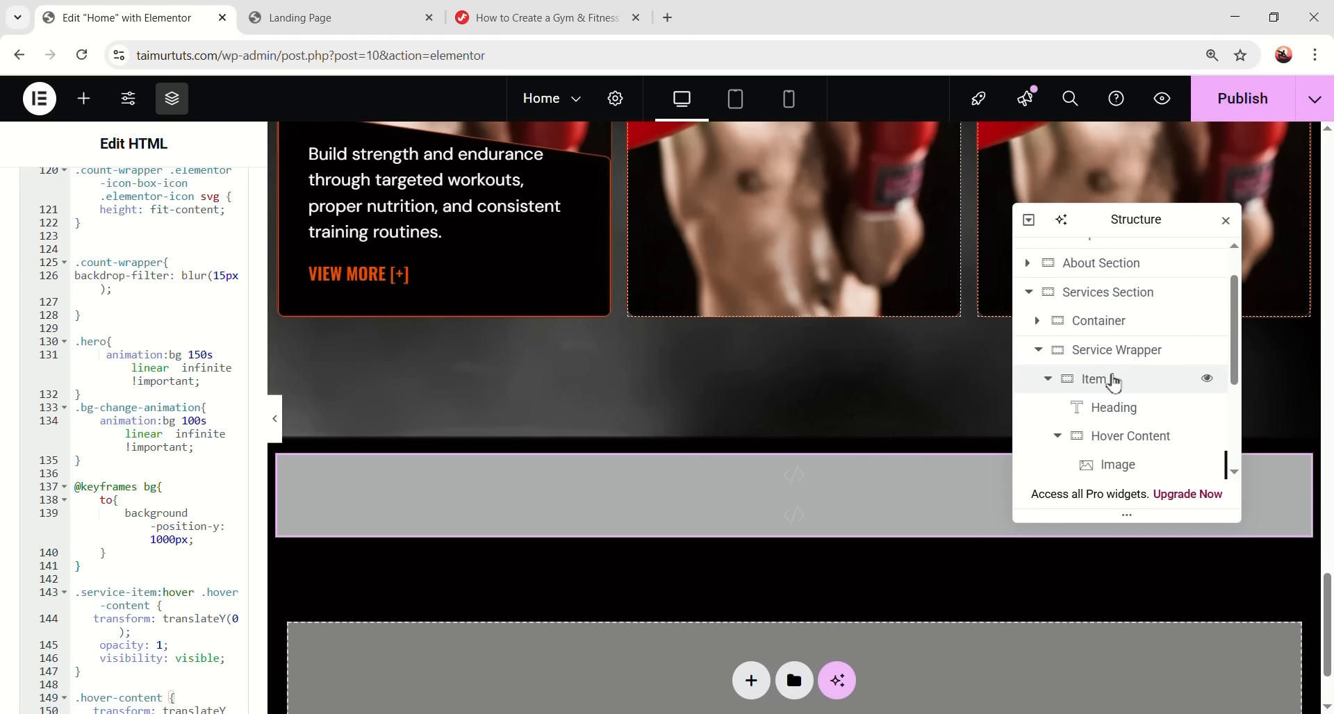
pyautogui.click(1114, 381)
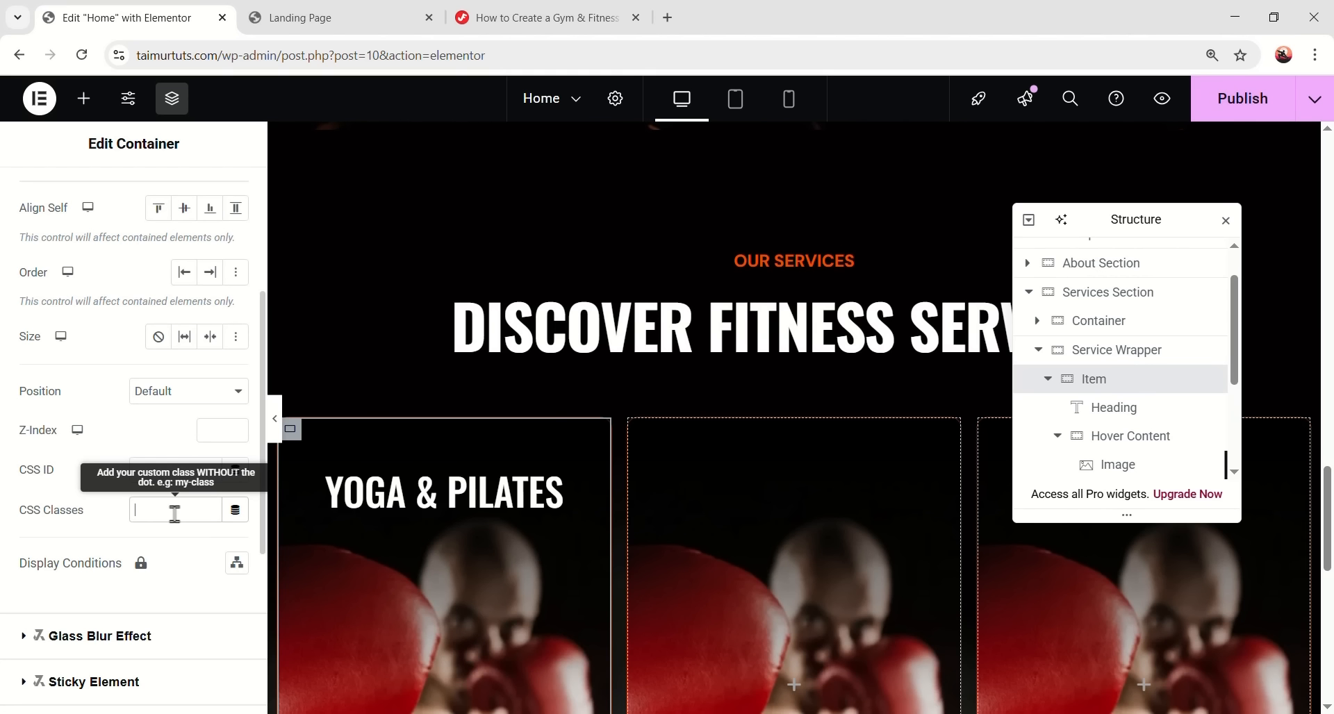
pyautogui.click(173, 509)
pyautogui.hotkey('ctrl', 'v')
pyautogui.scroll(-3, 364, 464)
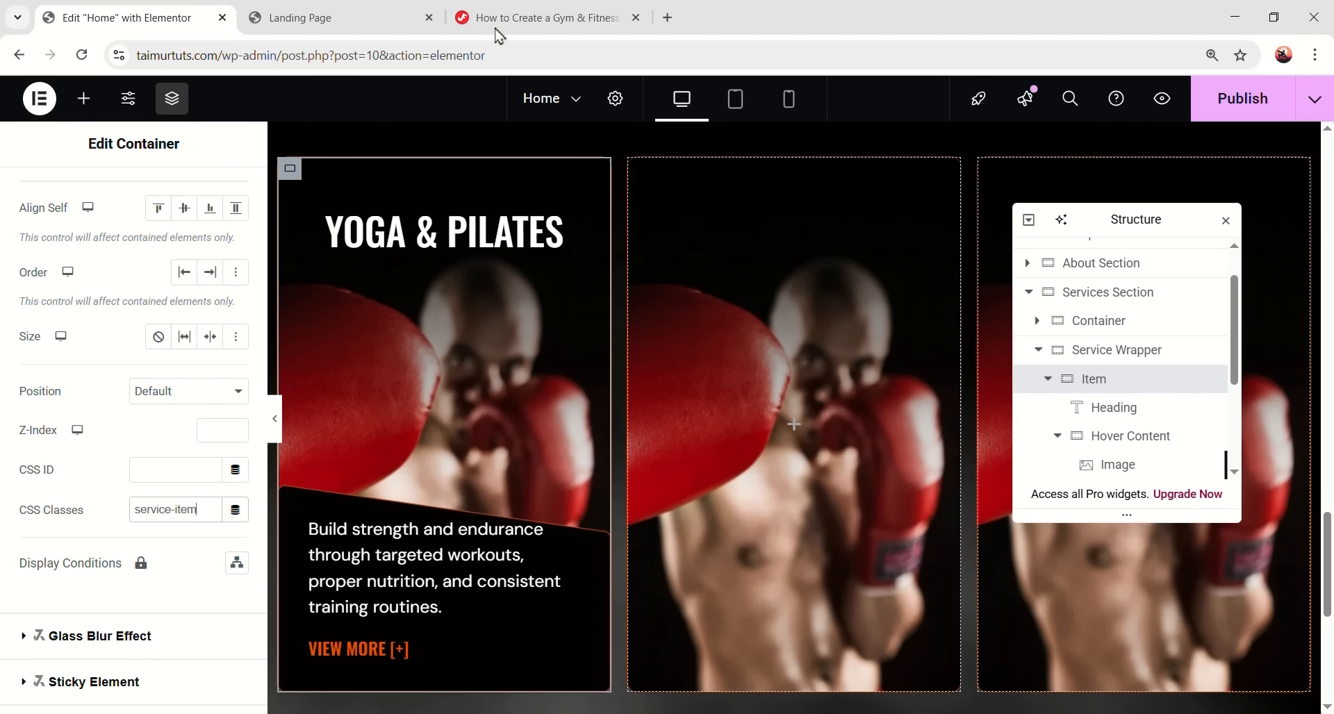
# - Give the Hover Content container the CSS class hover-content and preview the page
pyautogui.click(538, 18)
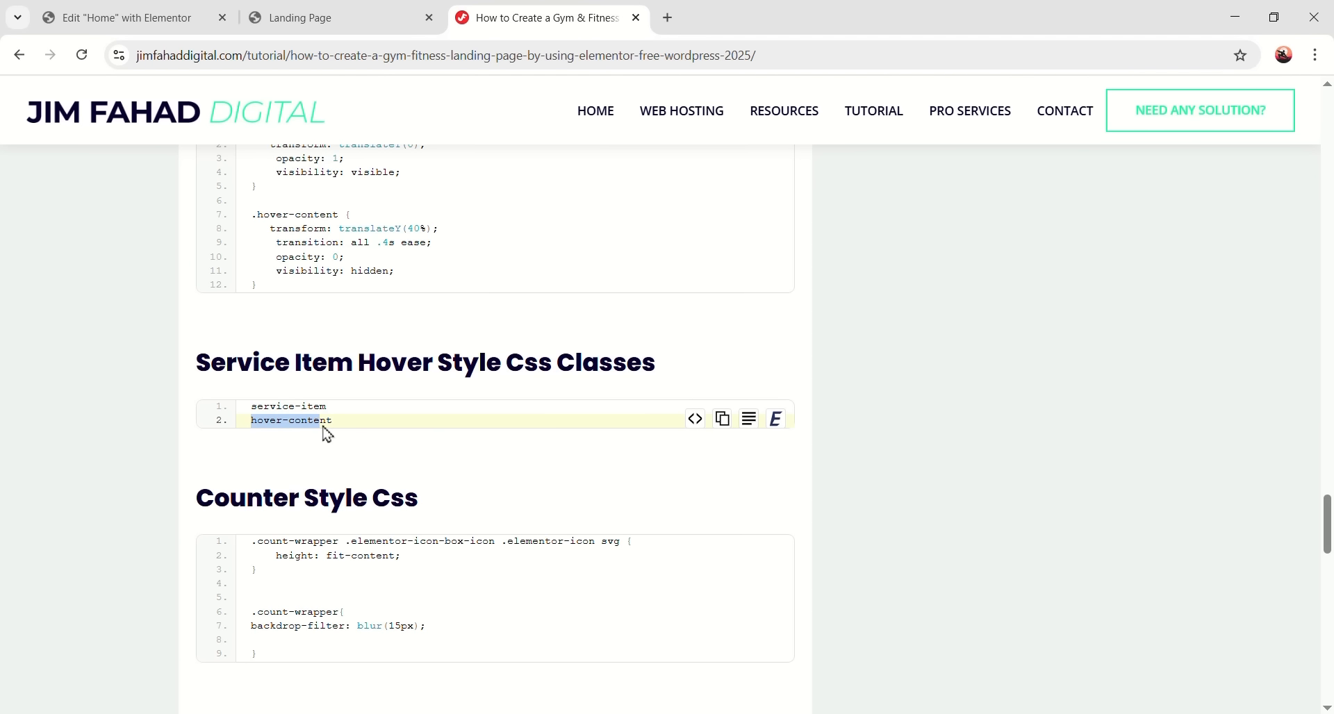
pyautogui.click(139, 21)
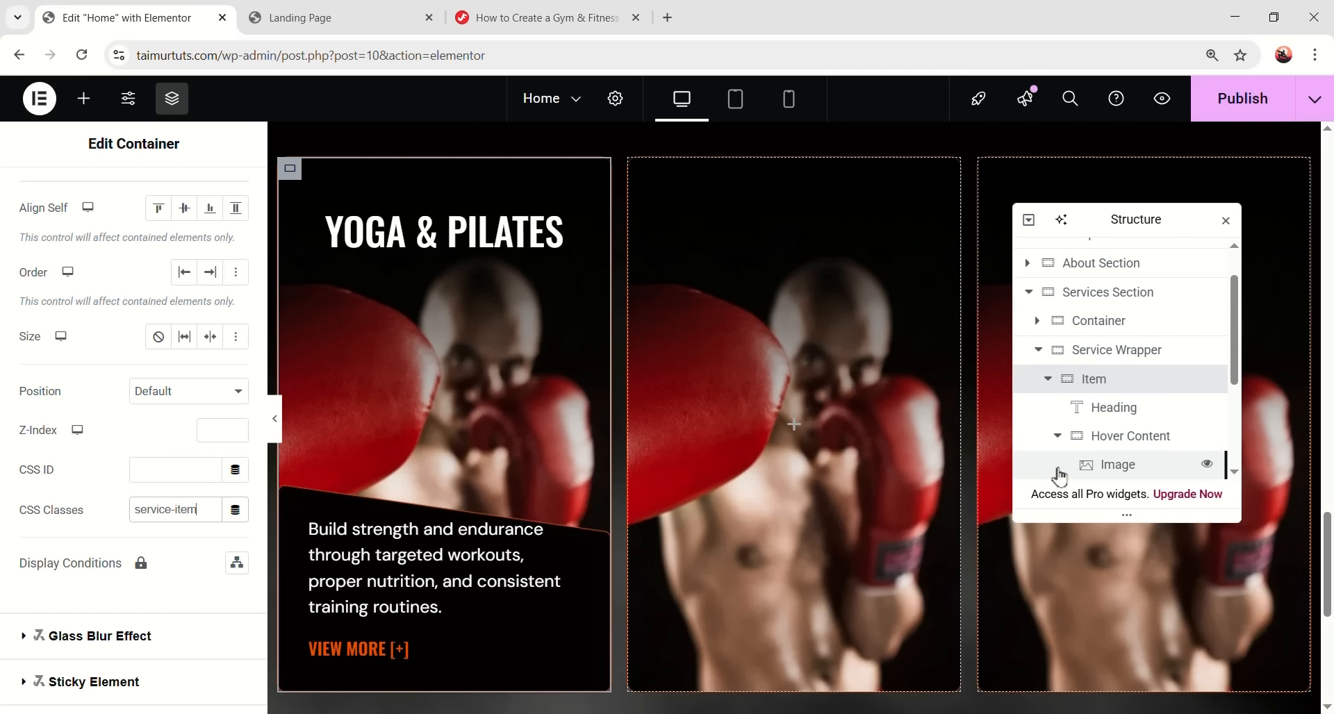
pyautogui.click(1143, 448)
pyautogui.scroll(-5, 139, 347)
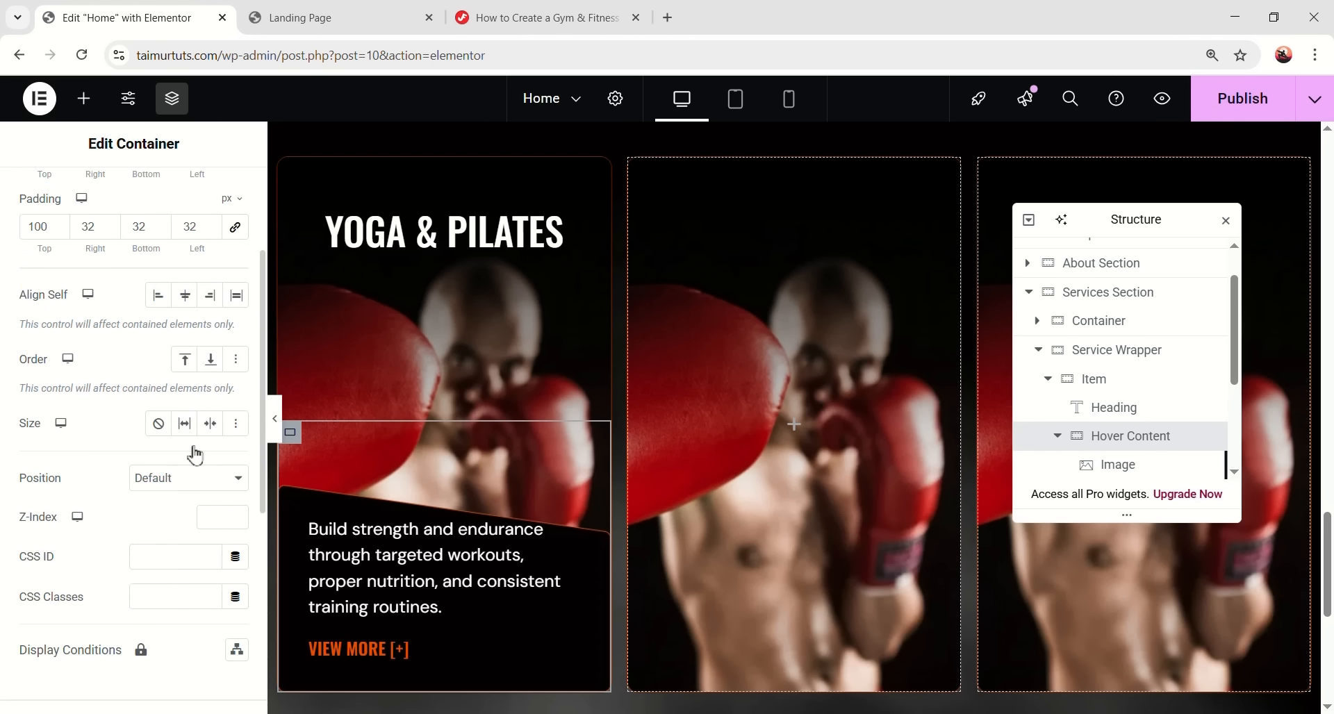
pyautogui.click(194, 509)
pyautogui.hotkey('ctrl', 'v')
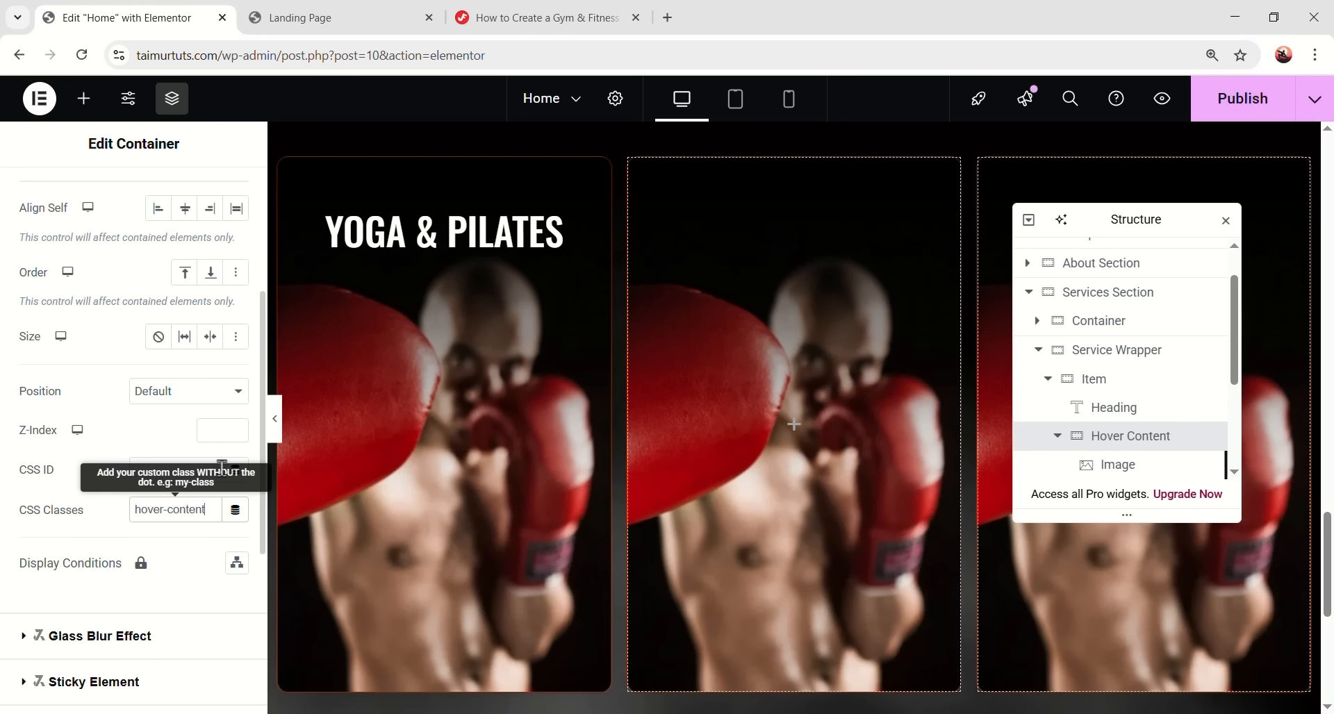
pyautogui.click(275, 418)
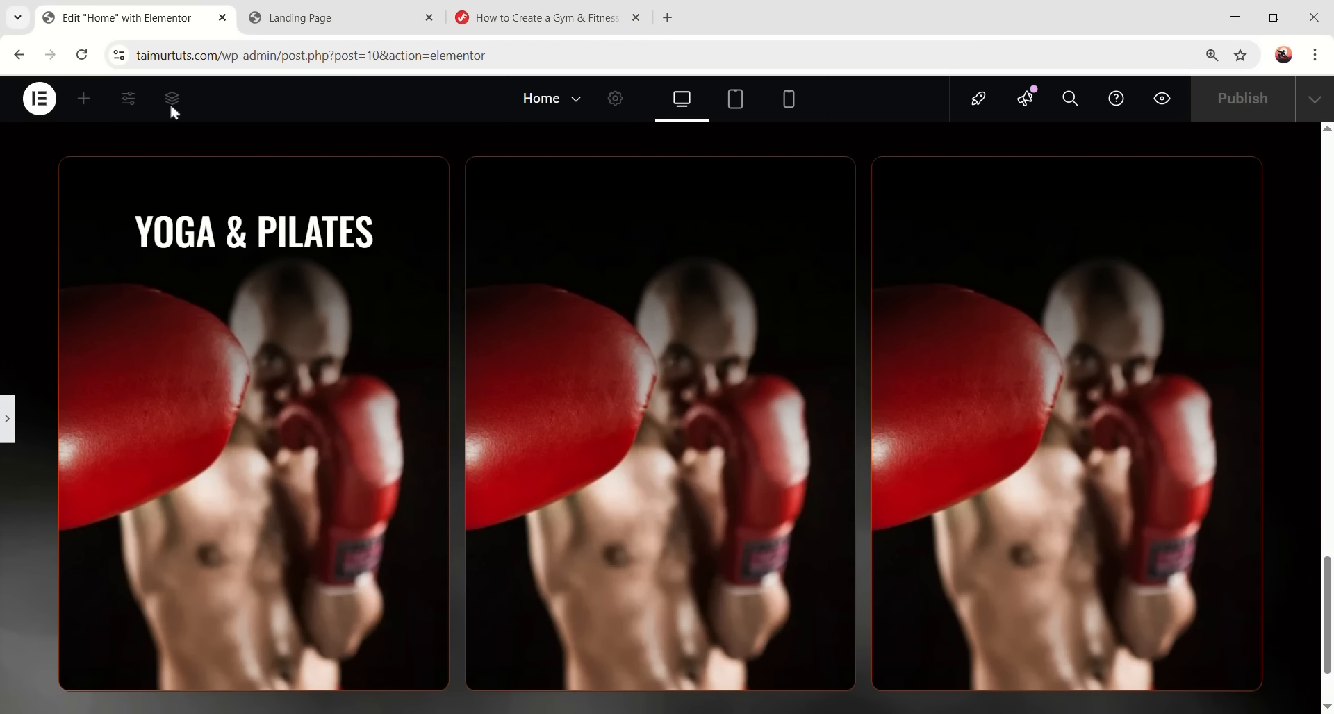
pyautogui.moveTo(274, 431)
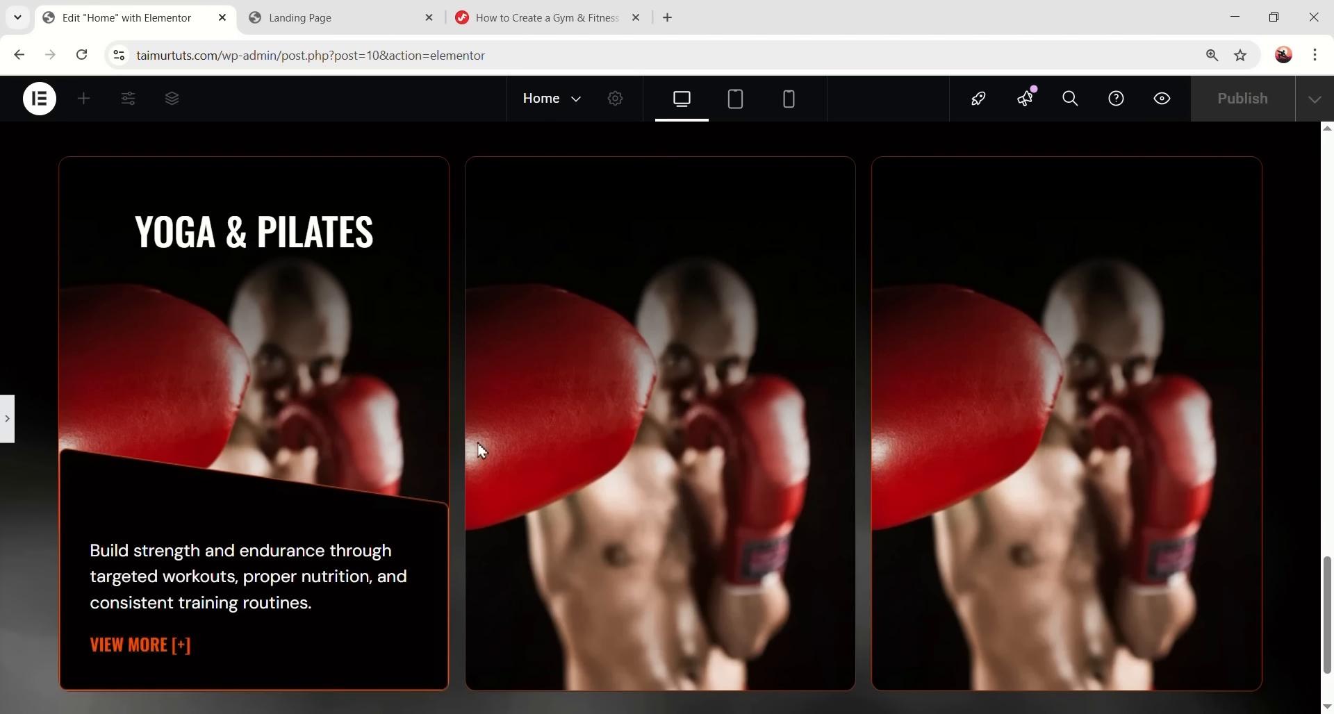
# - Set the Yoga & Pilates card container's Overflow to Hidden under Additional Options
pyautogui.scroll(-2, 489, 442)
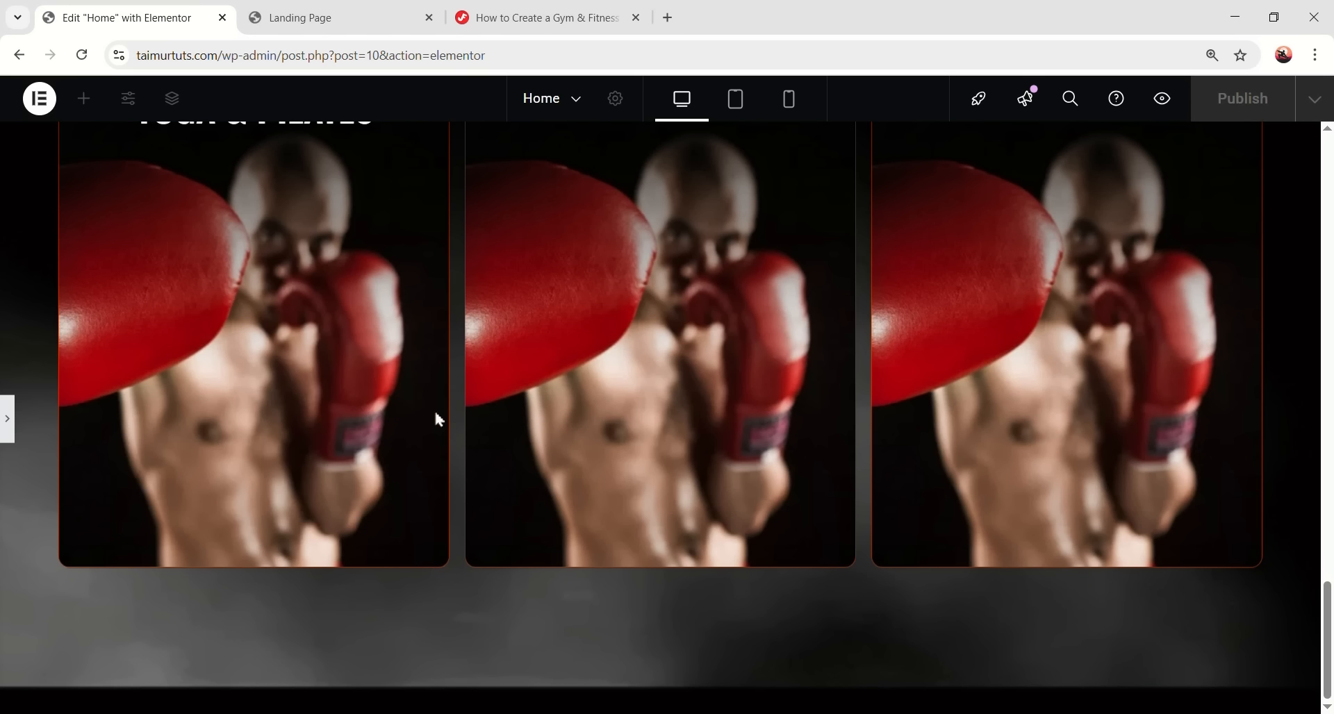
pyautogui.click(6, 437)
pyautogui.click(1094, 378)
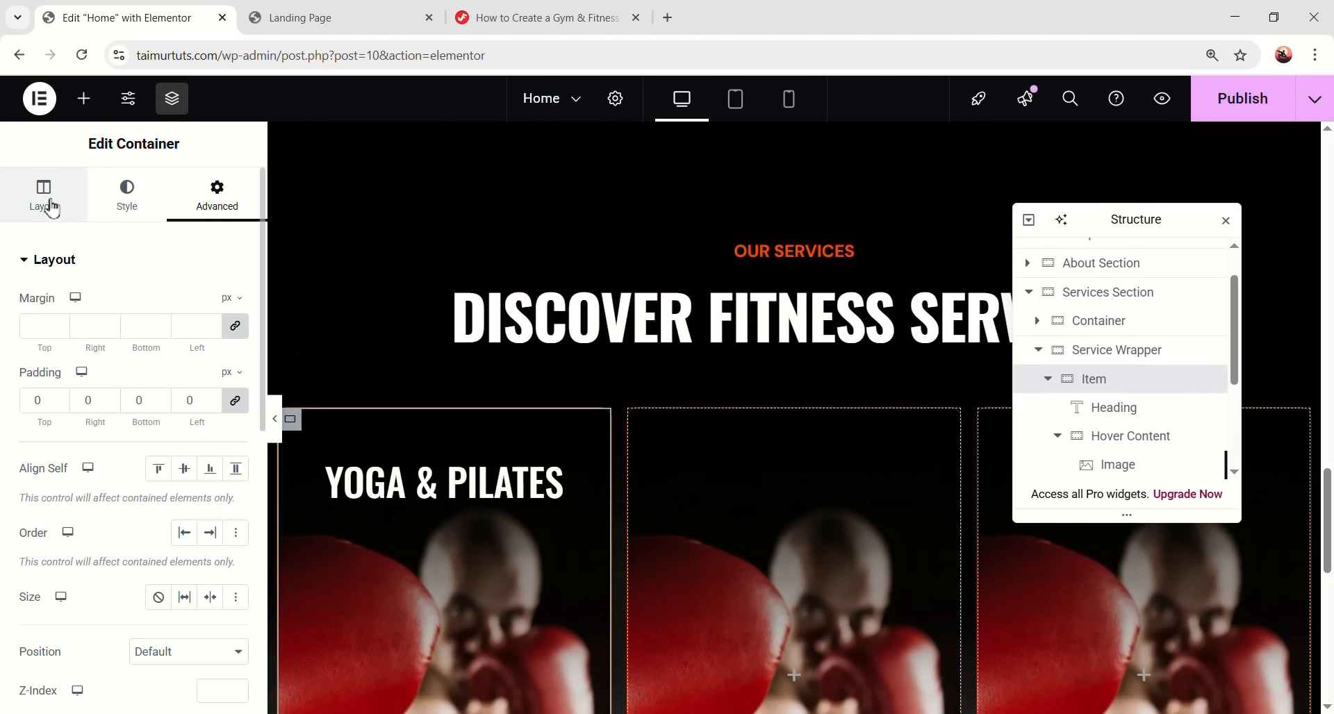
pyautogui.click(44, 201)
pyautogui.scroll(-5, 208, 389)
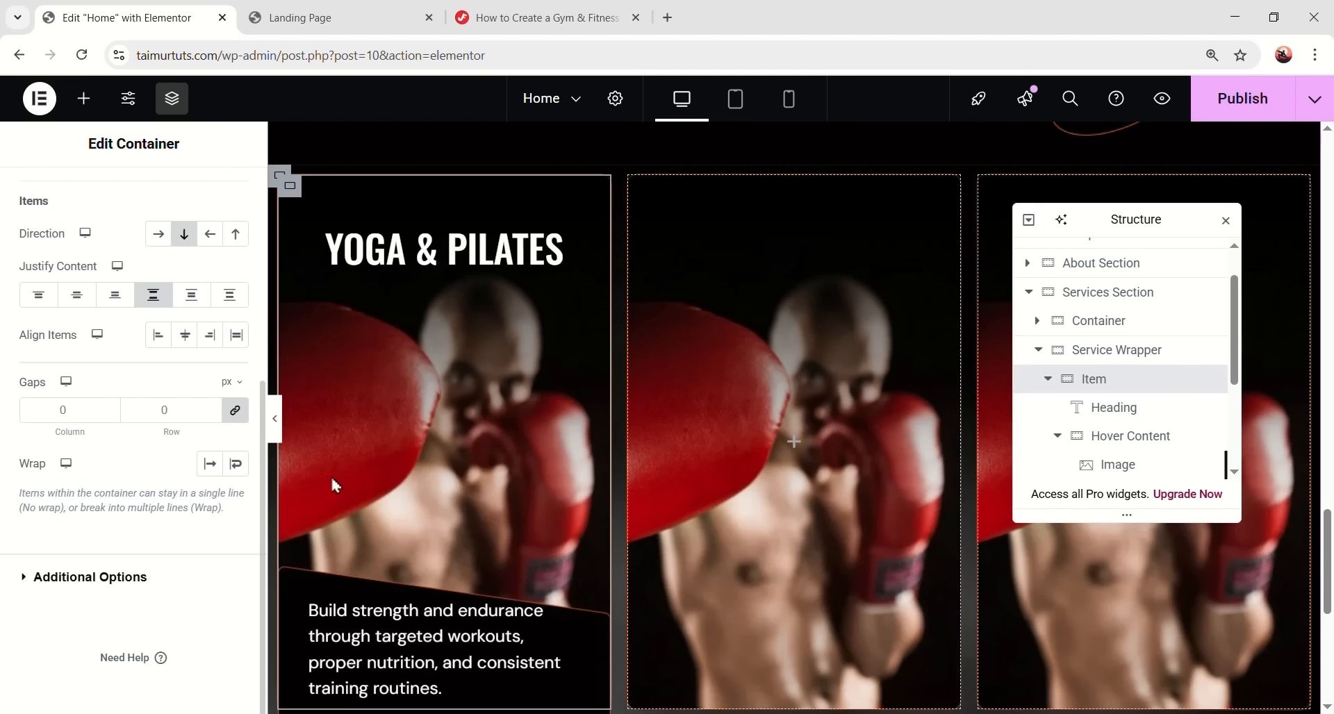
pyautogui.click(109, 582)
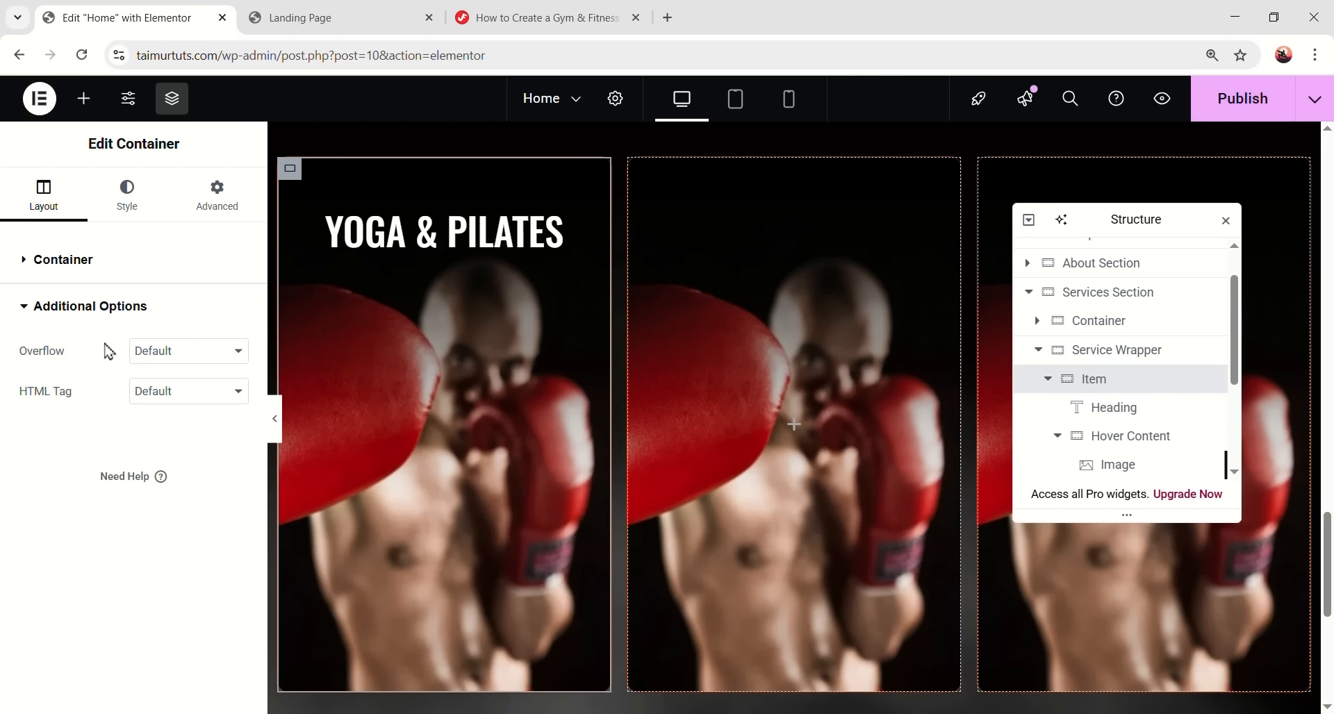
pyautogui.click(174, 357)
pyautogui.click(169, 401)
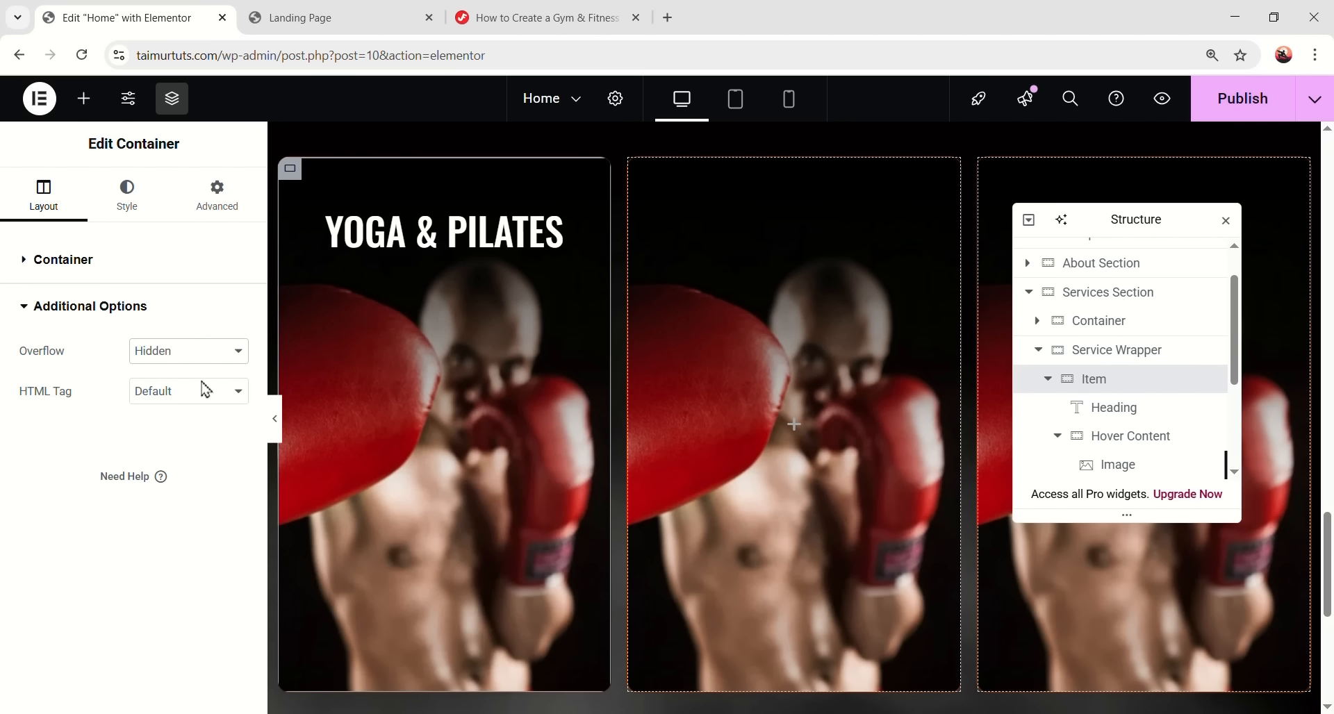
# - Preview the page to check the description panel slides in on hover
pyautogui.hotkey('ctrl', 'p')
pyautogui.scroll(-1, 401, 358)
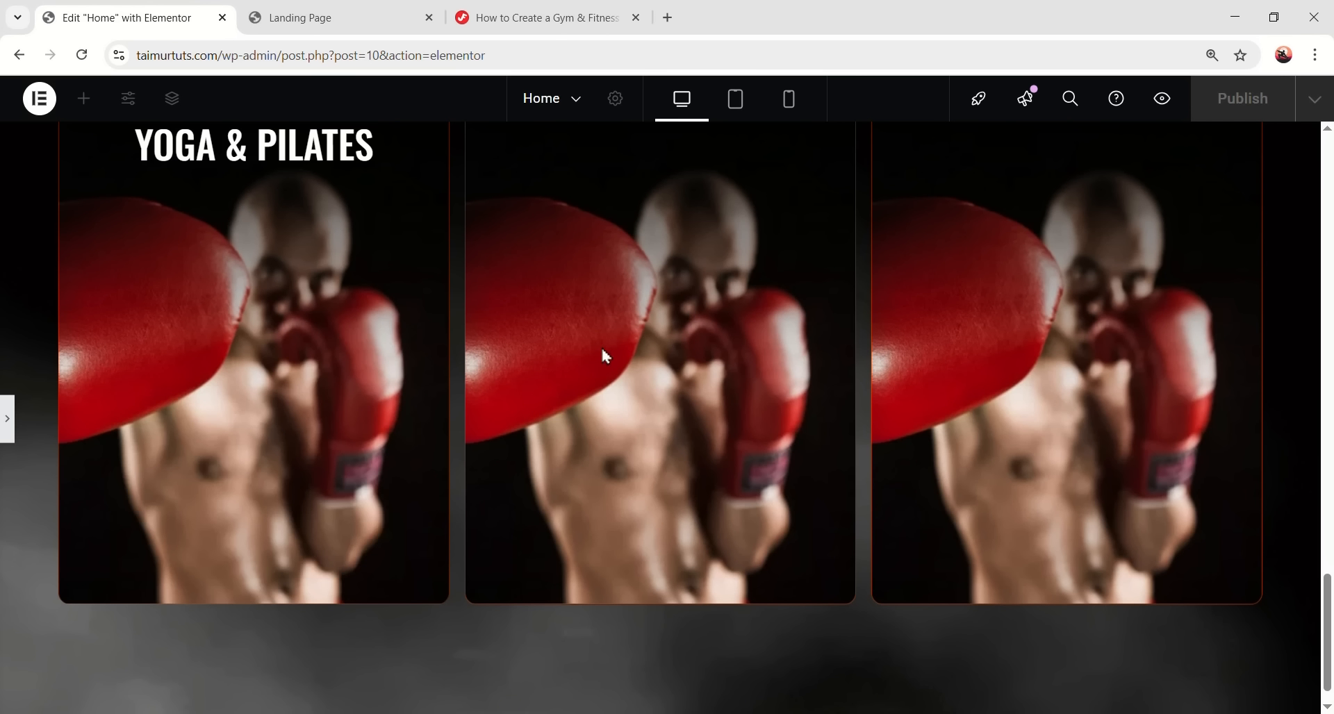
pyautogui.scroll(2, 440, 634)
pyautogui.scroll(-2, 408, 541)
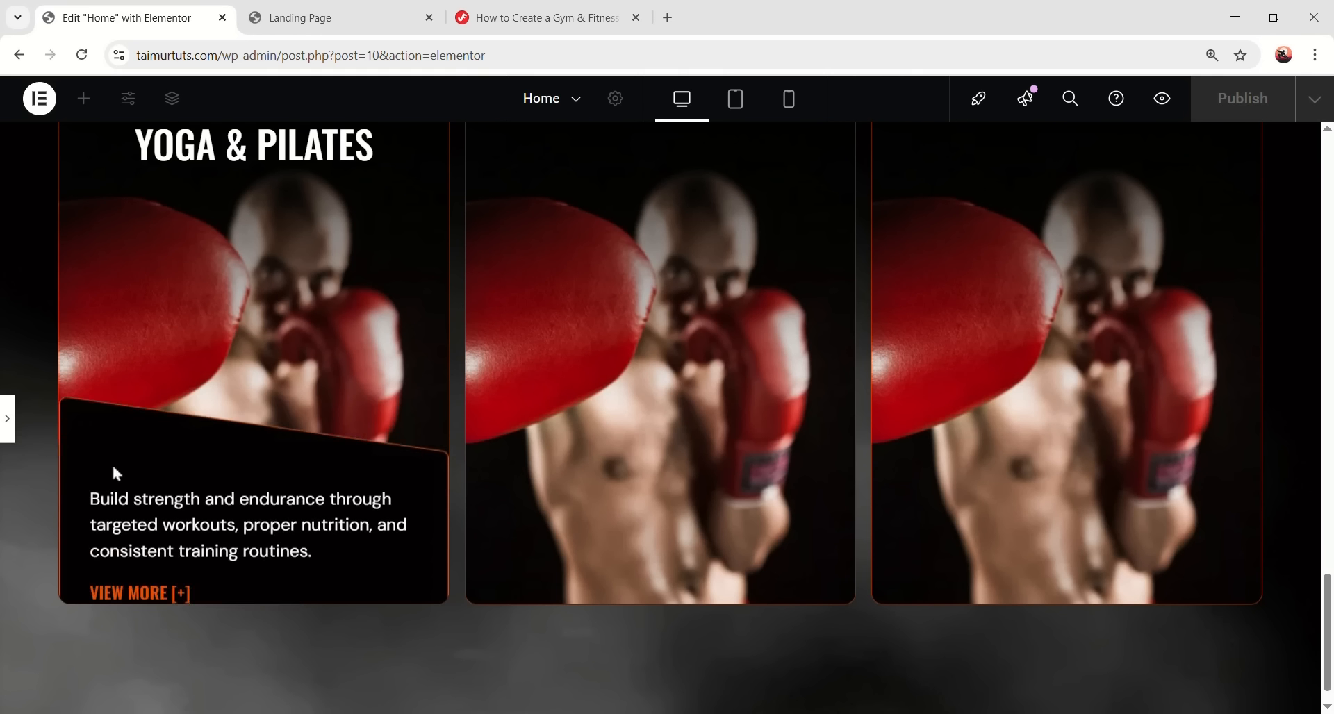
pyautogui.click(8, 427)
pyautogui.scroll(2, 552, 480)
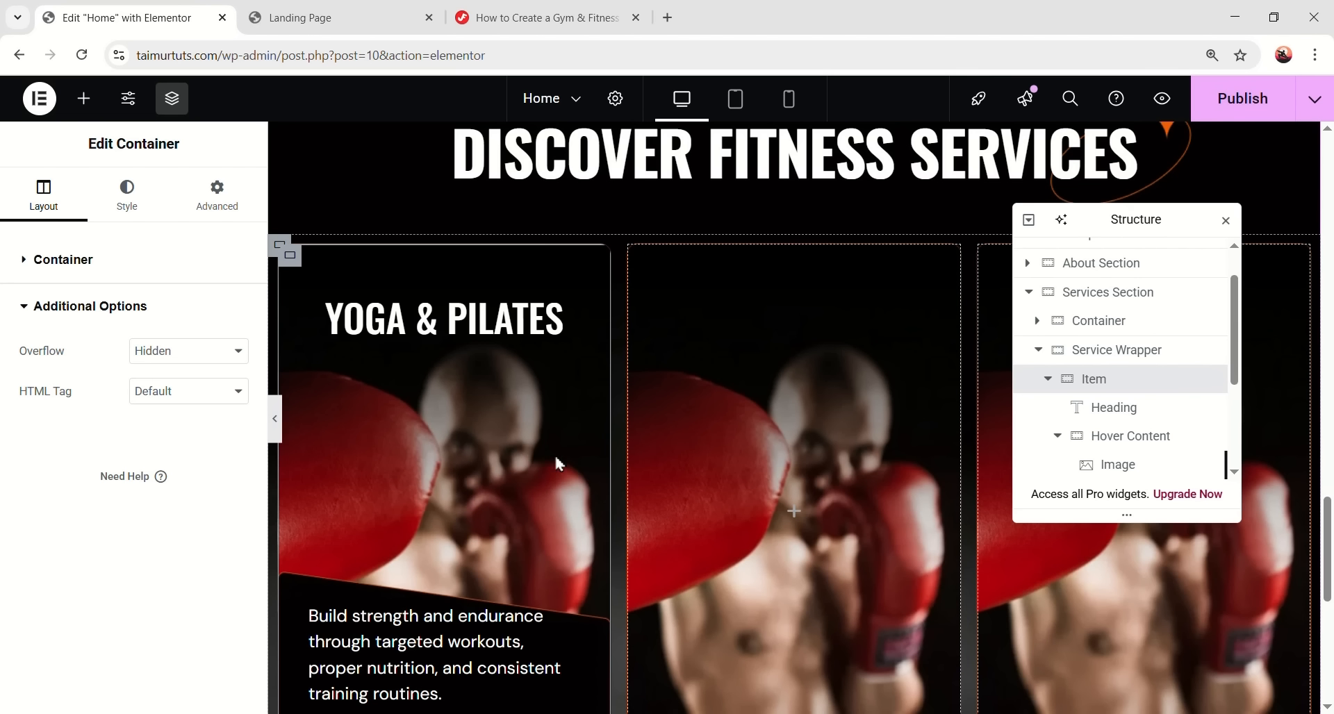
# - Delete the second and third service cards from the Navigator
pyautogui.click(1047, 379)
pyautogui.click(1084, 412)
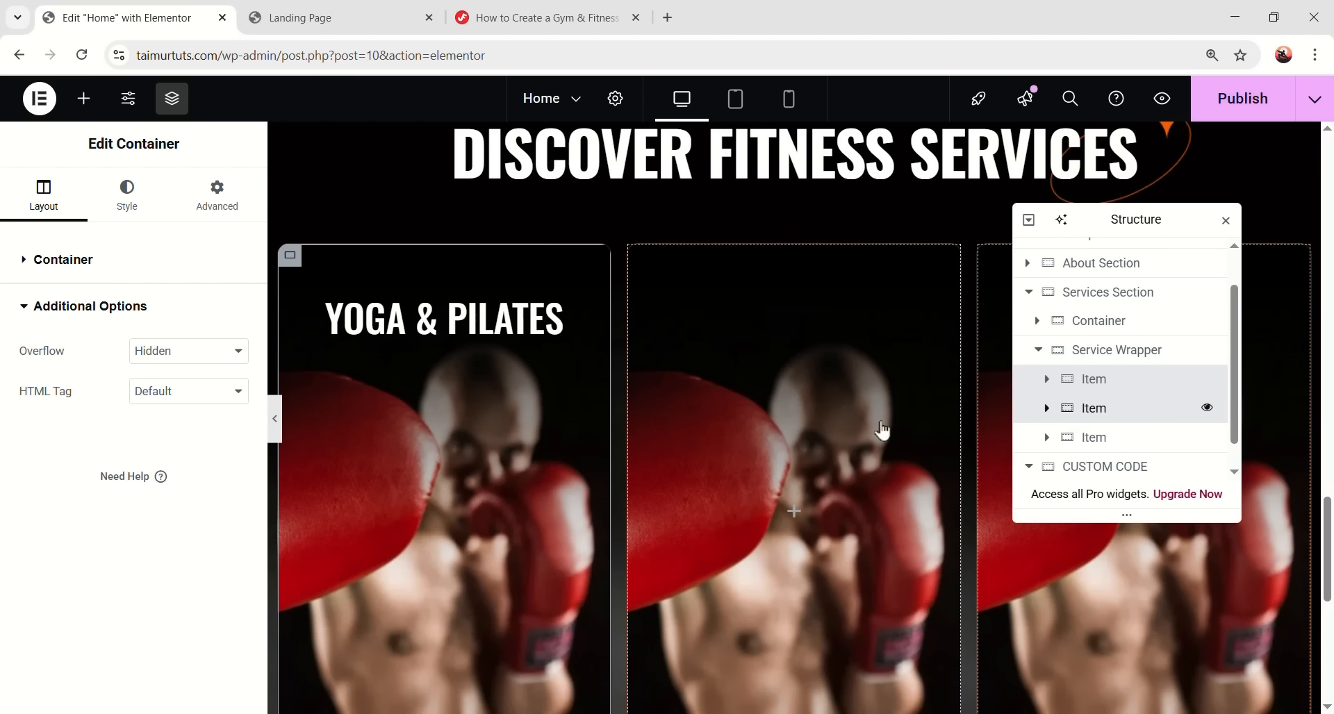
pyautogui.keyDown('ctrl'); pyautogui.click(1108, 441); pyautogui.keyUp('ctrl')
pyautogui.rightClick(1093, 464)
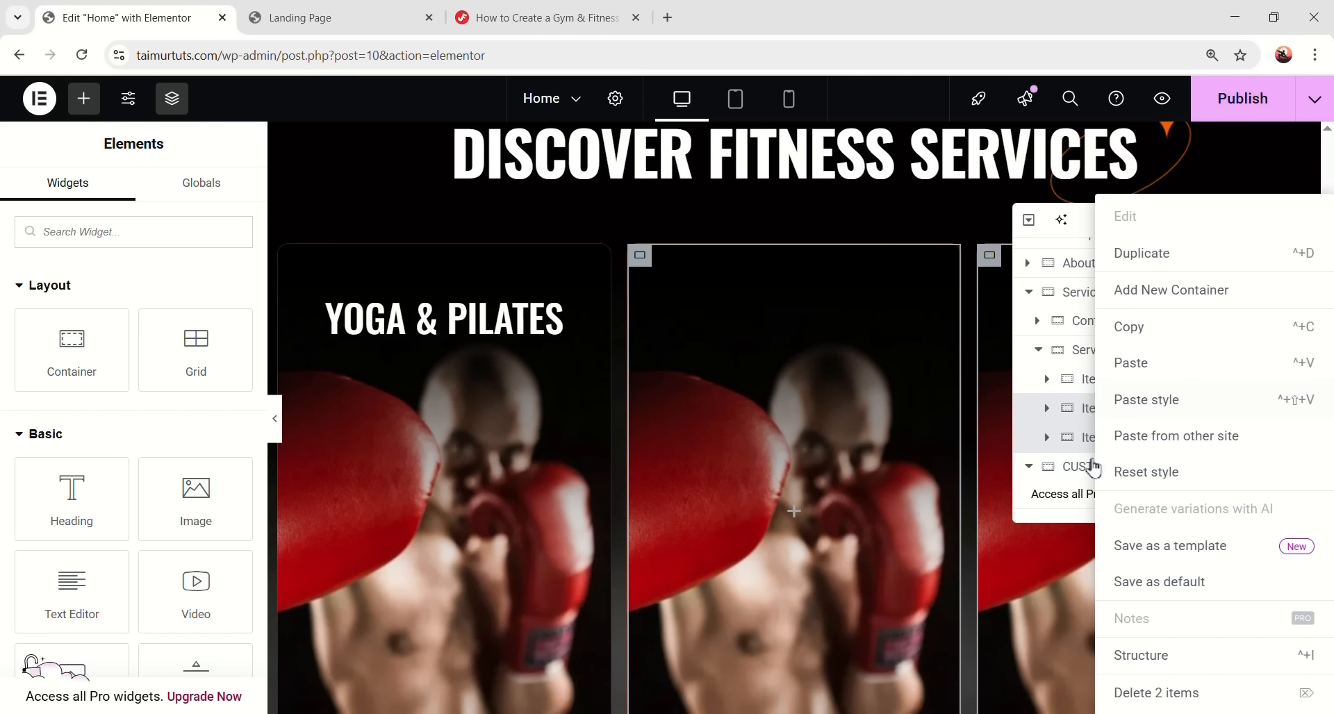
pyautogui.click(1132, 691)
# - Duplicate the updated Yoga & Pilates card twice to make three cards
pyautogui.scroll(-1, 921, 510)
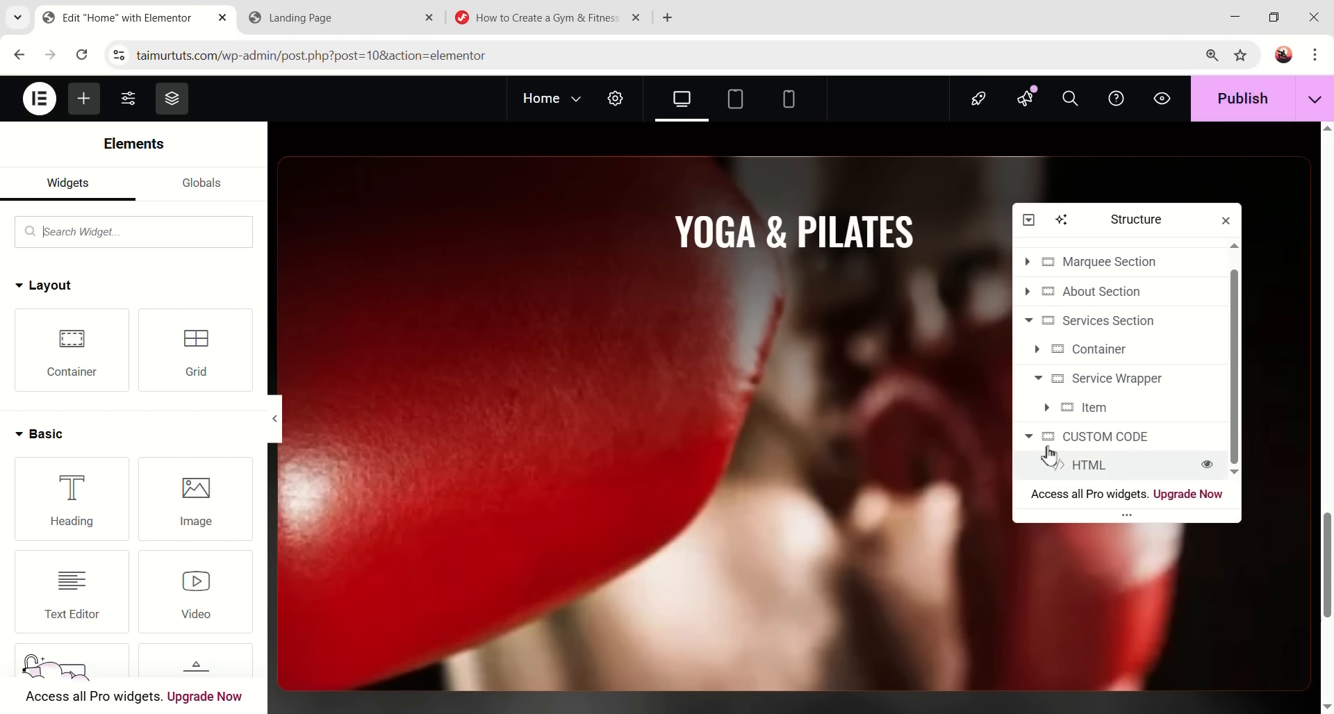
pyautogui.rightClick(1103, 410)
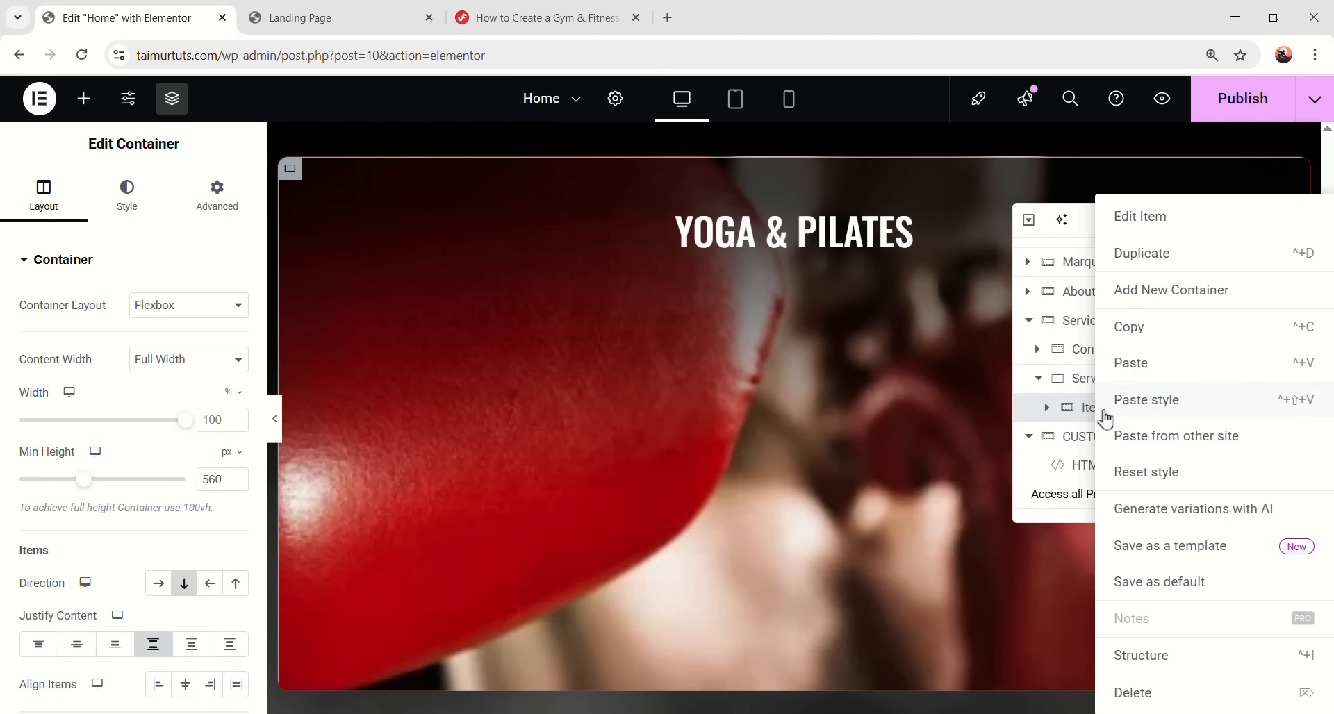
pyautogui.click(1164, 262)
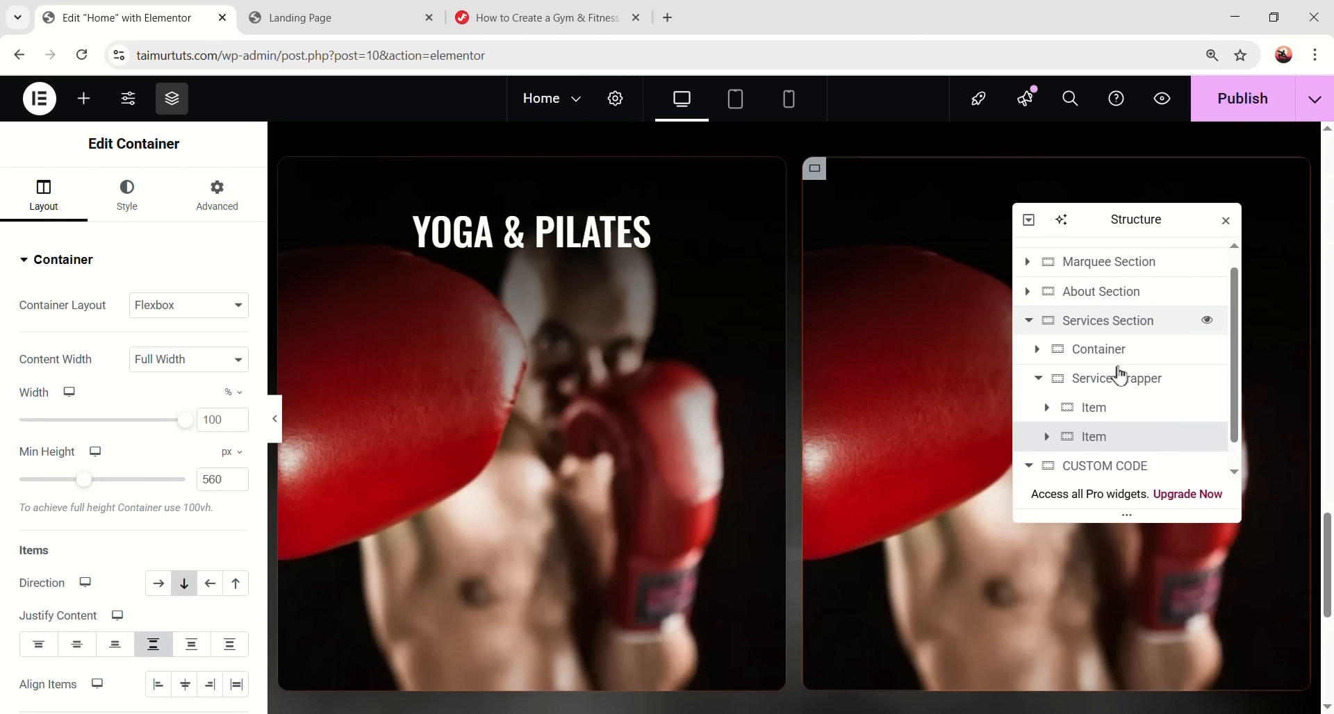
pyautogui.rightClick(1119, 438)
pyautogui.click(1148, 257)
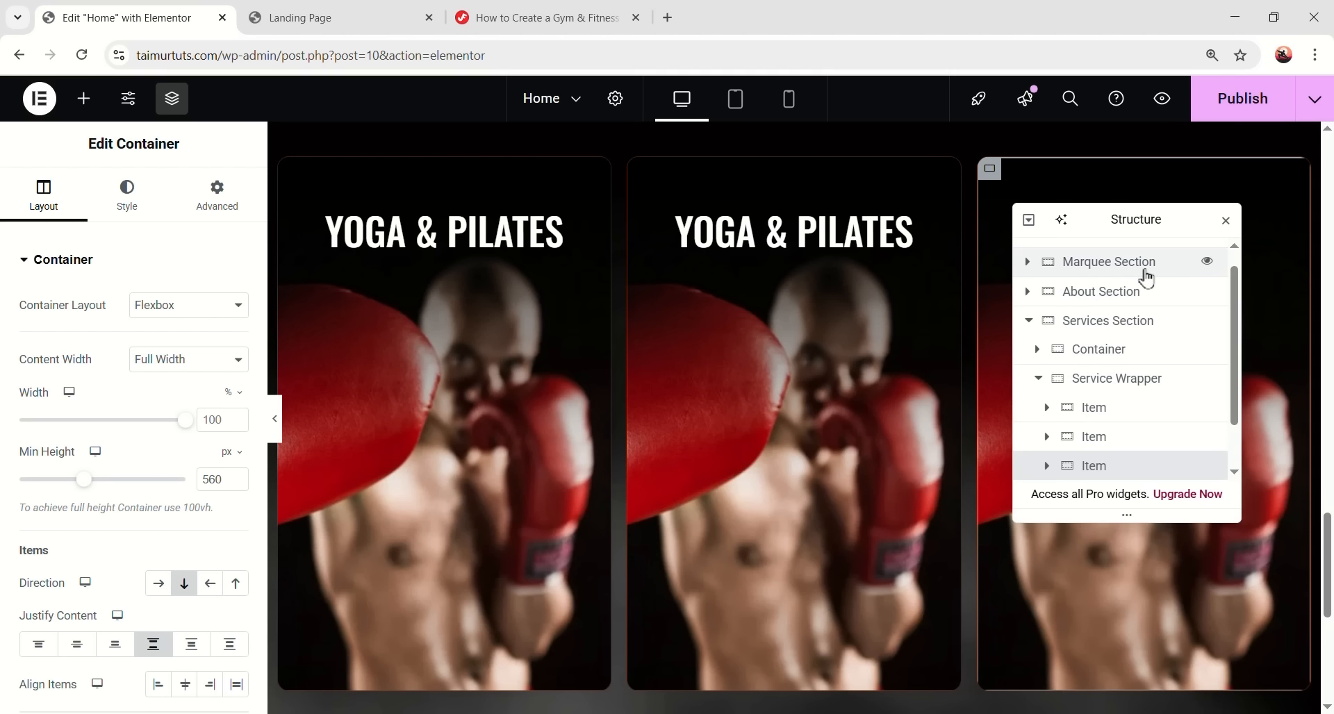
pyautogui.moveTo(1128, 220); pyautogui.dragTo(1039, 496)
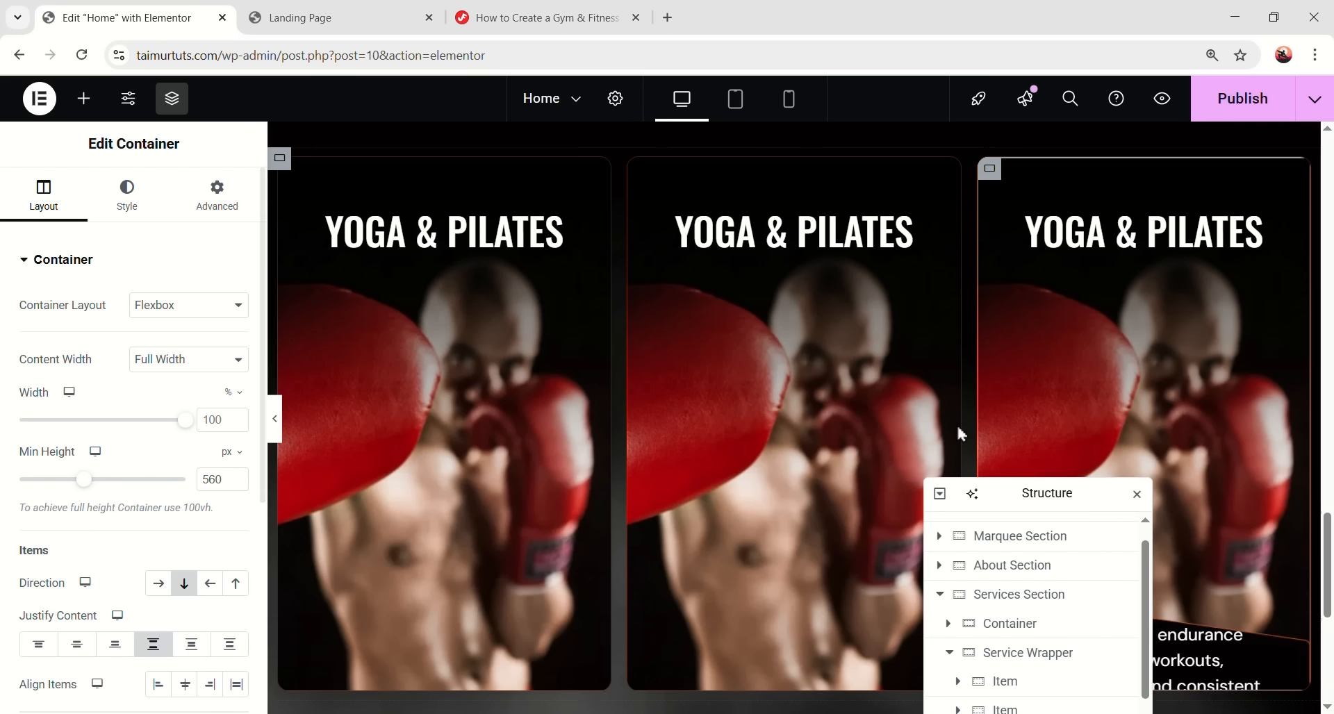
pyautogui.click(854, 231)
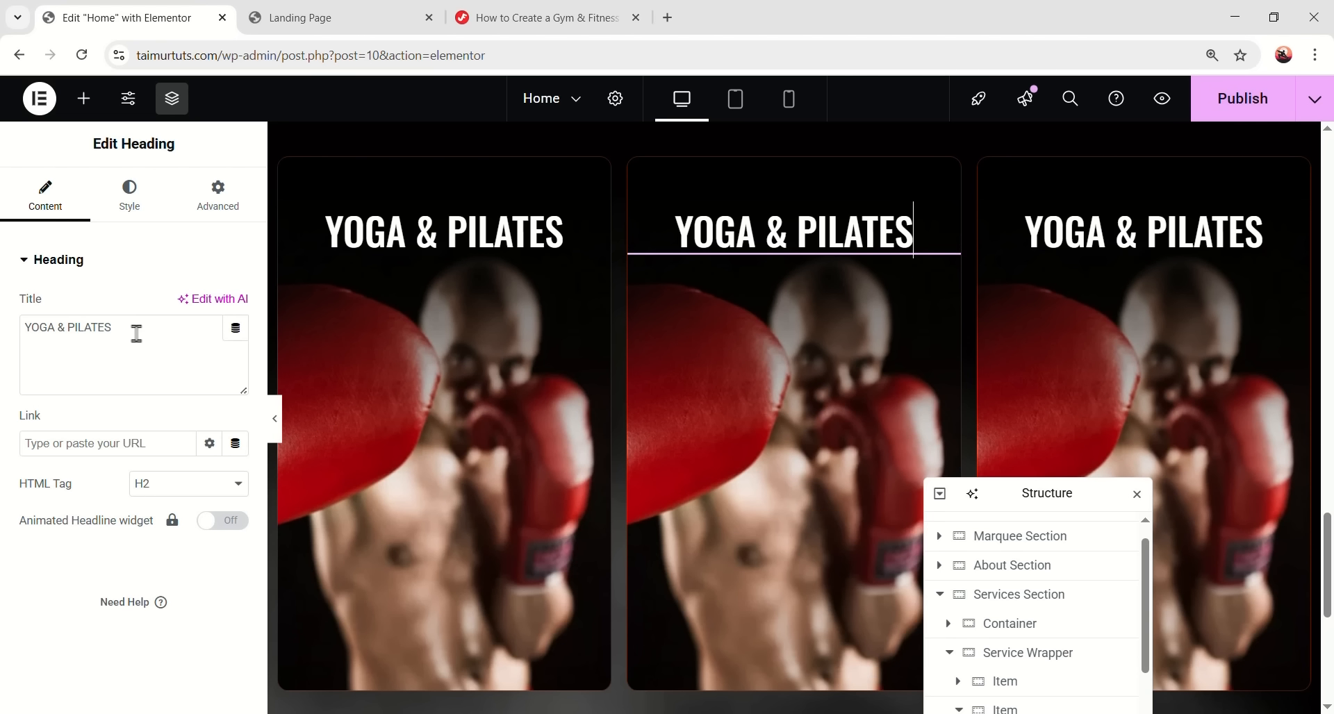
# - Retitle the second card 'Muscle Building' and set its background image to img2
pyautogui.hotkey('ctrl', 'v')
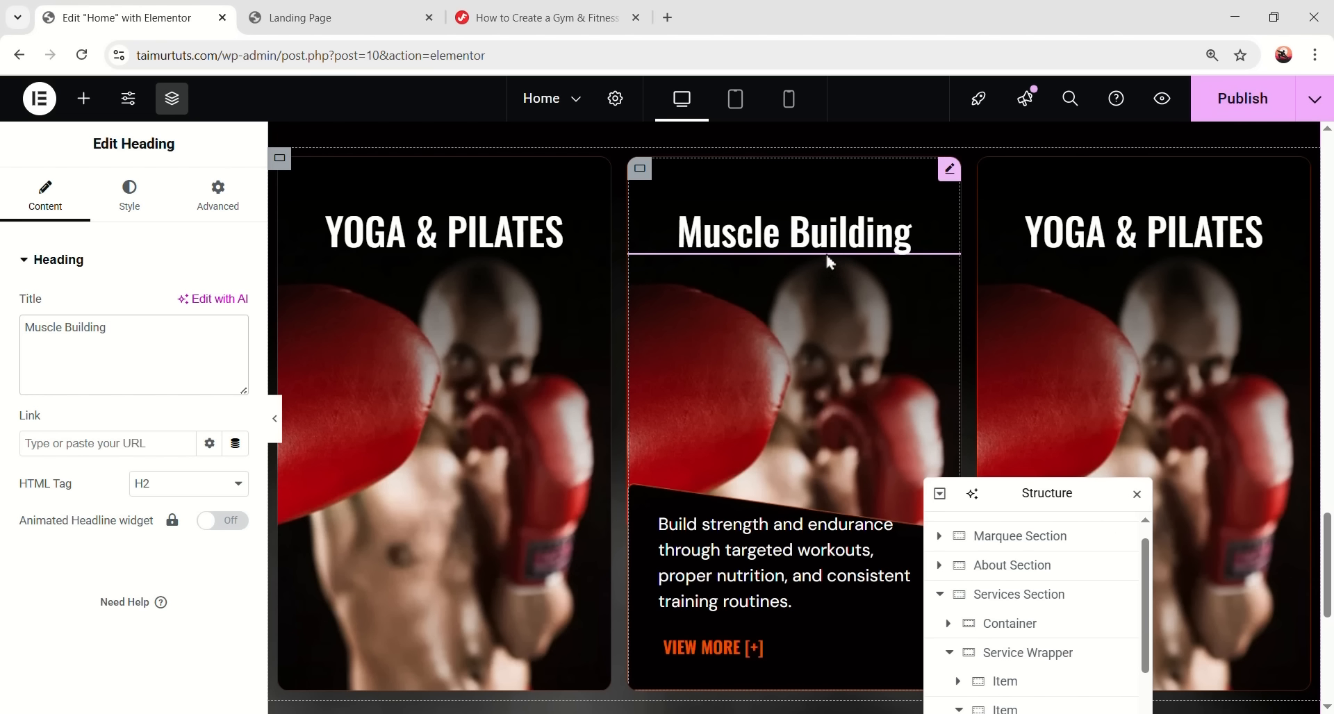
pyautogui.moveTo(1020, 492); pyautogui.dragTo(1093, 362)
pyautogui.click(639, 168)
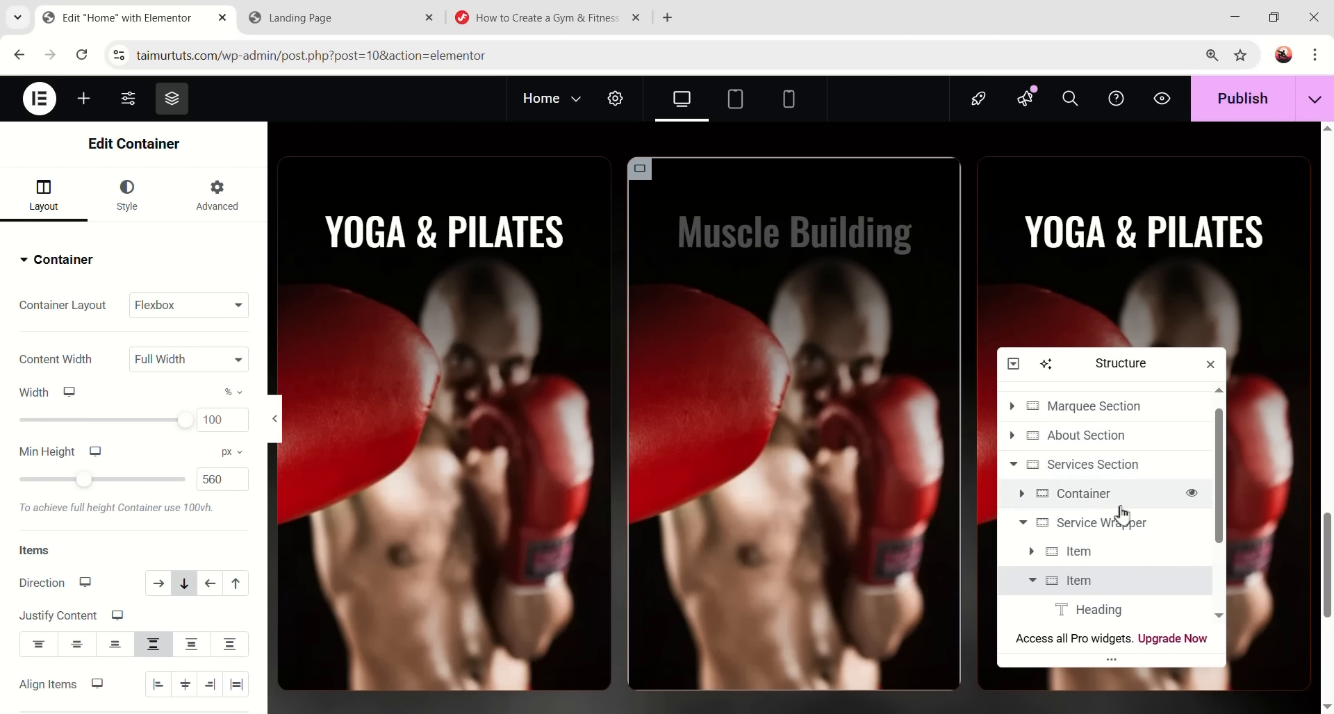
pyautogui.scroll(-1, 1107, 507)
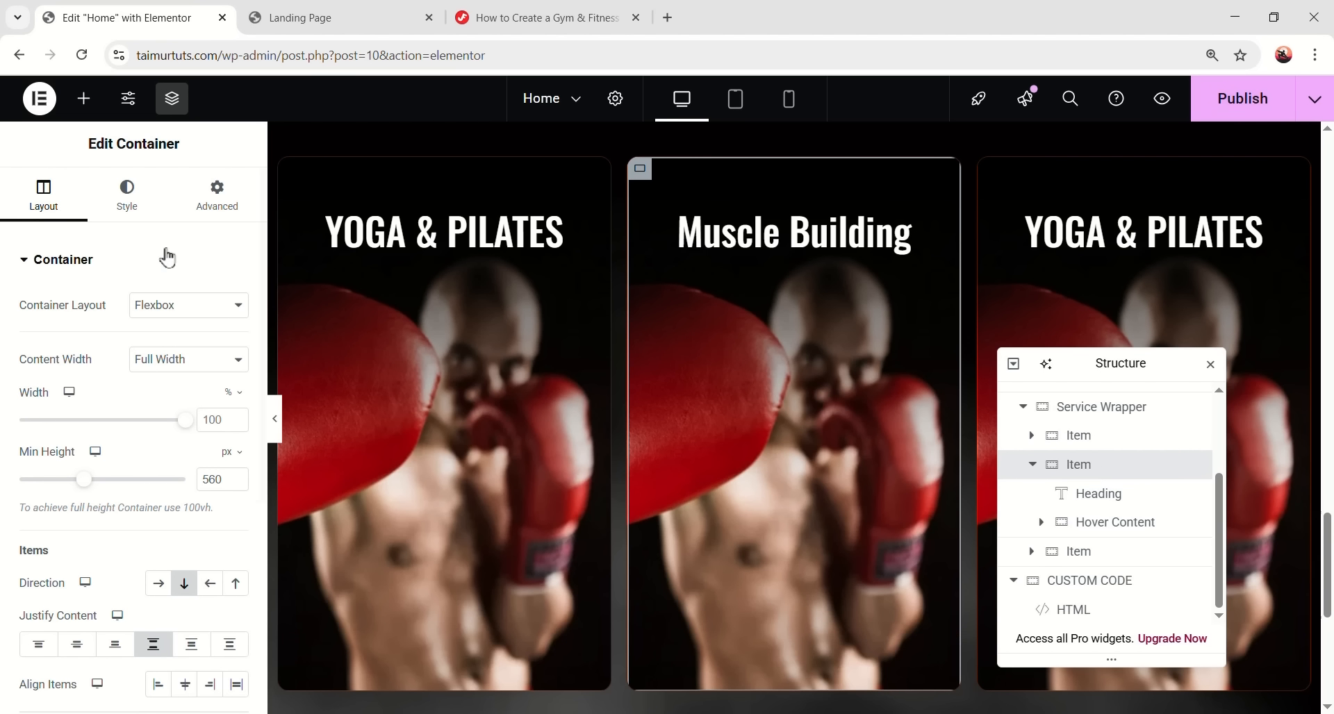
pyautogui.click(119, 202)
pyautogui.click(149, 492)
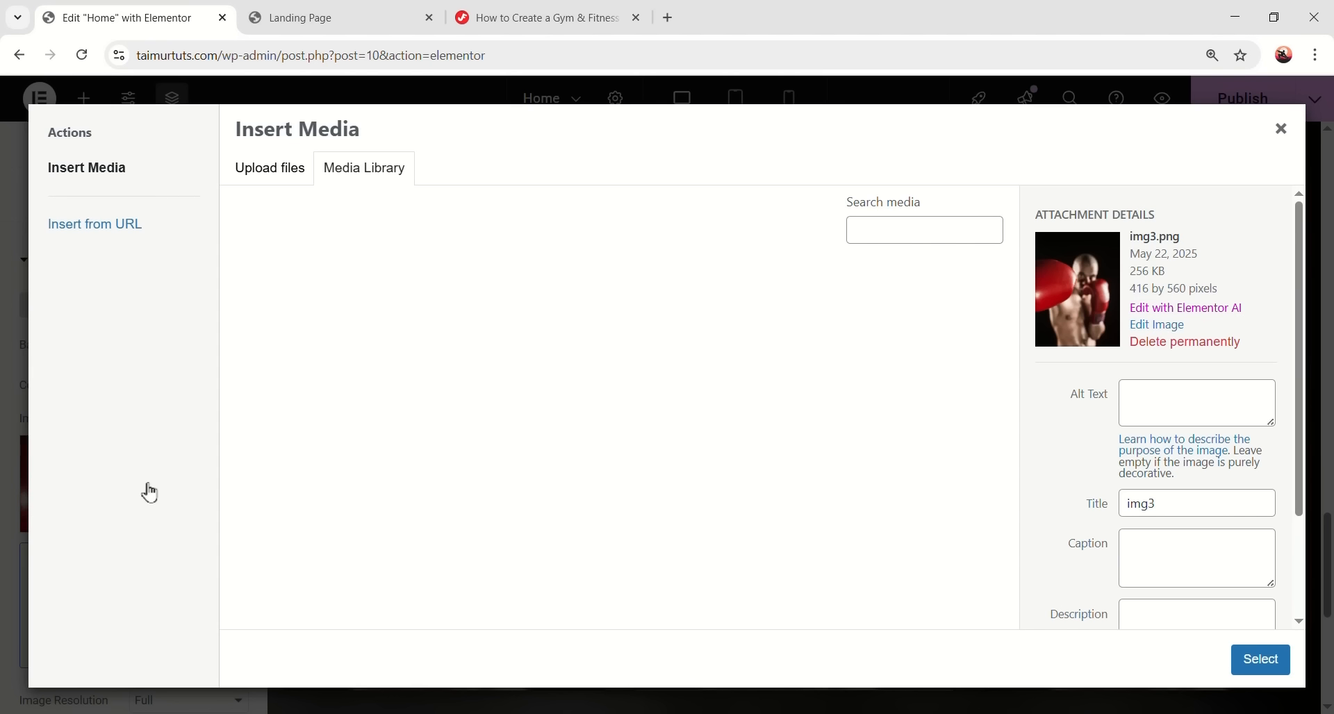
pyautogui.scroll(-2, 669, 432)
pyautogui.click(640, 346)
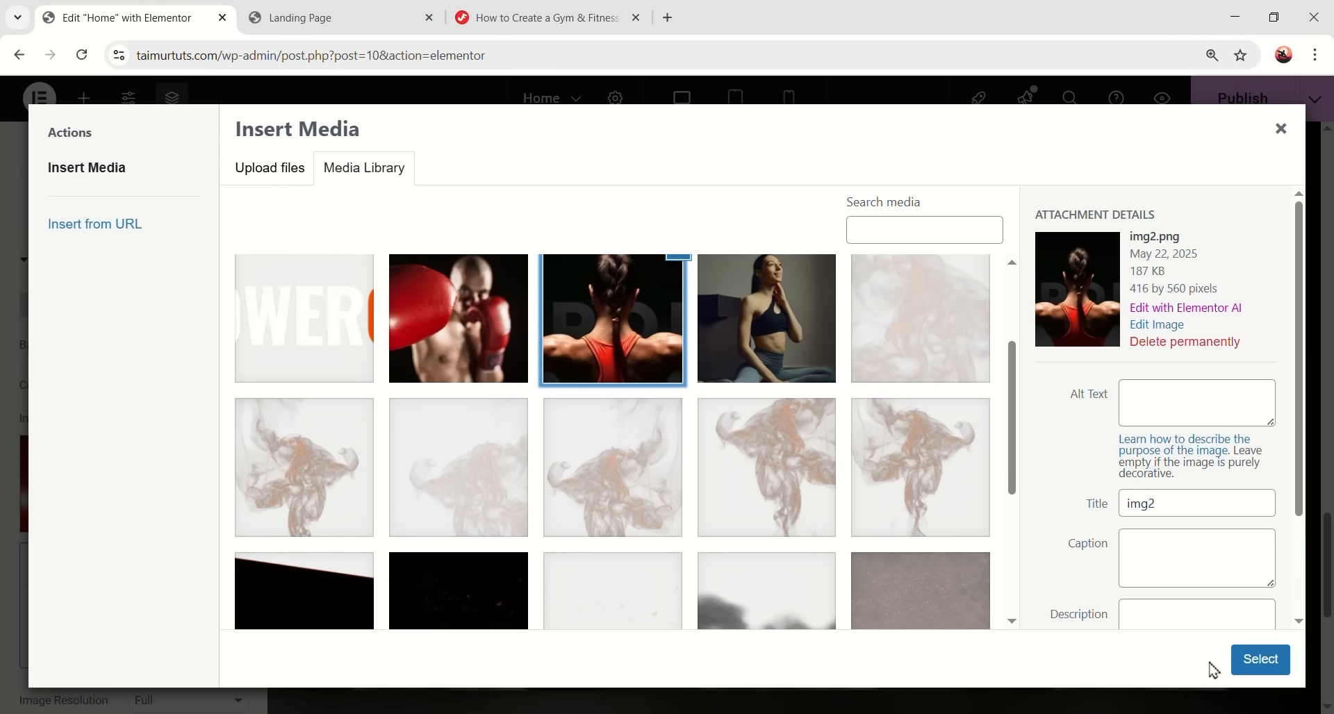
pyautogui.click(1260, 659)
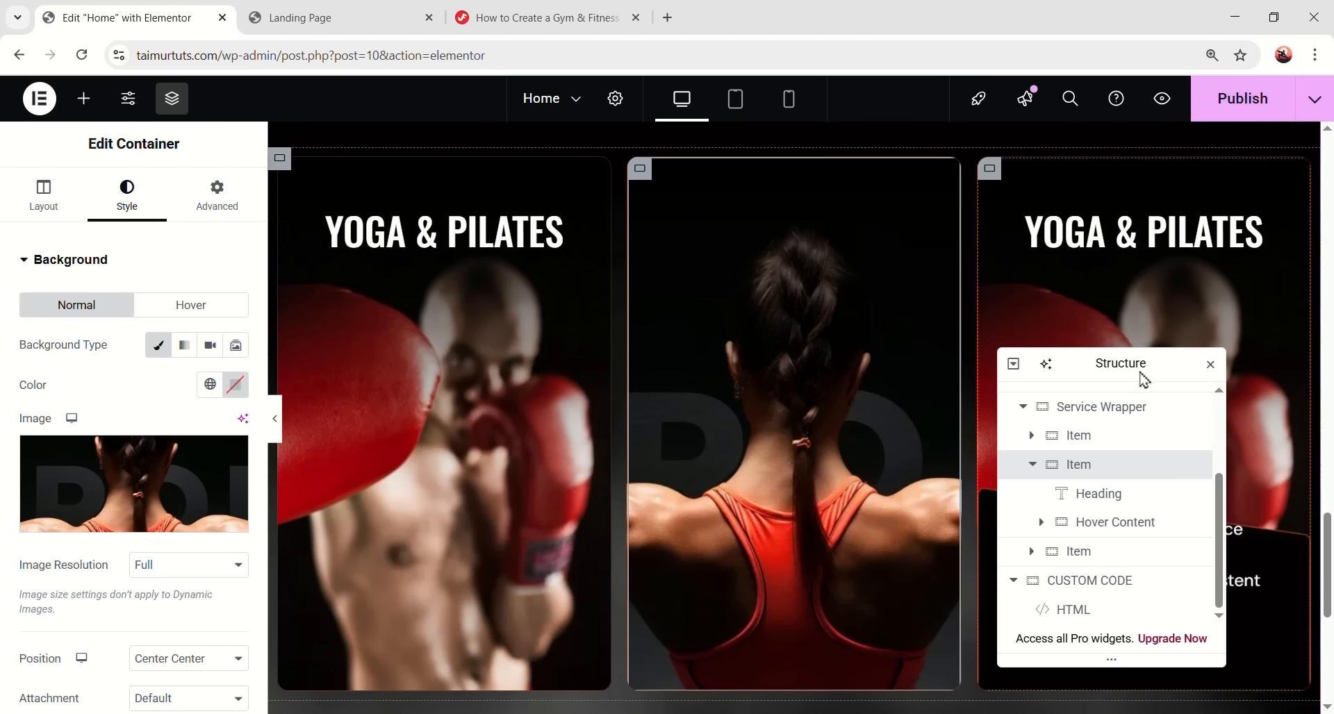
# - Set the third card's background image to img1, the seated woman photo
pyautogui.moveTo(1140, 364); pyautogui.dragTo(941, 339)
pyautogui.click(1105, 249)
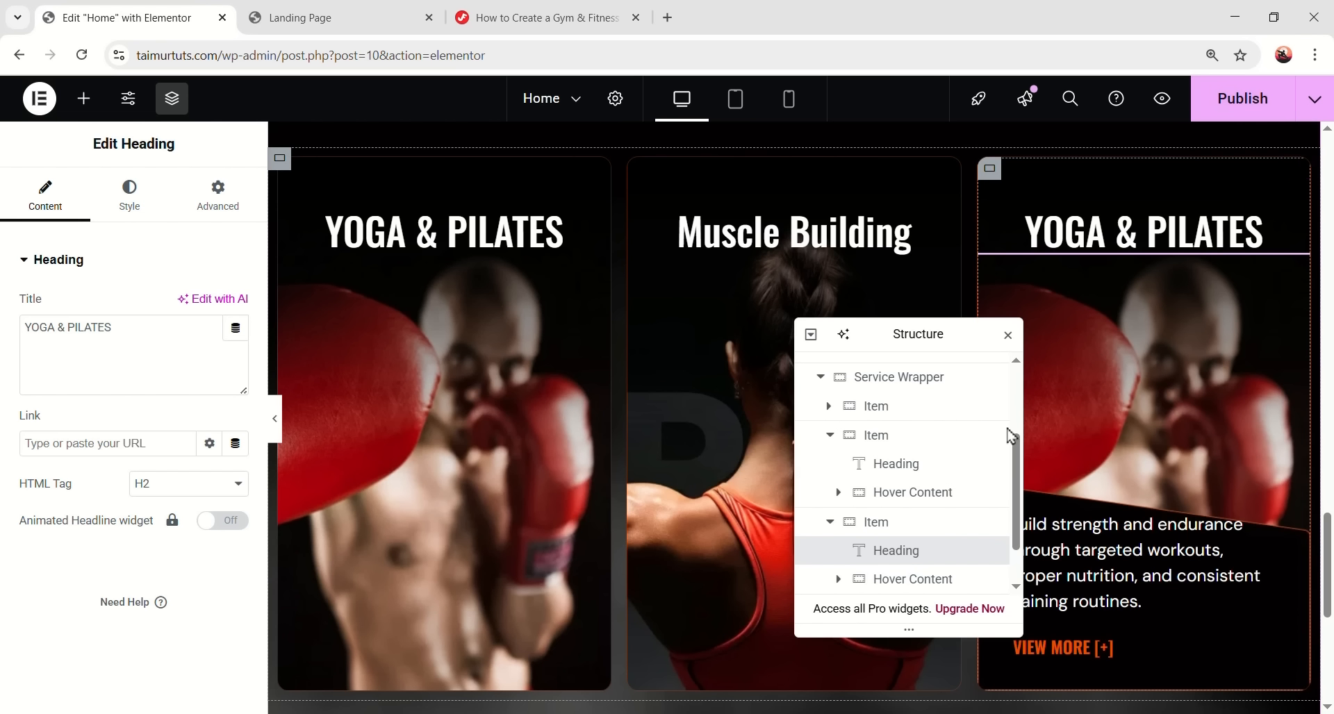
pyautogui.scroll(-1, 907, 527)
pyautogui.click(910, 472)
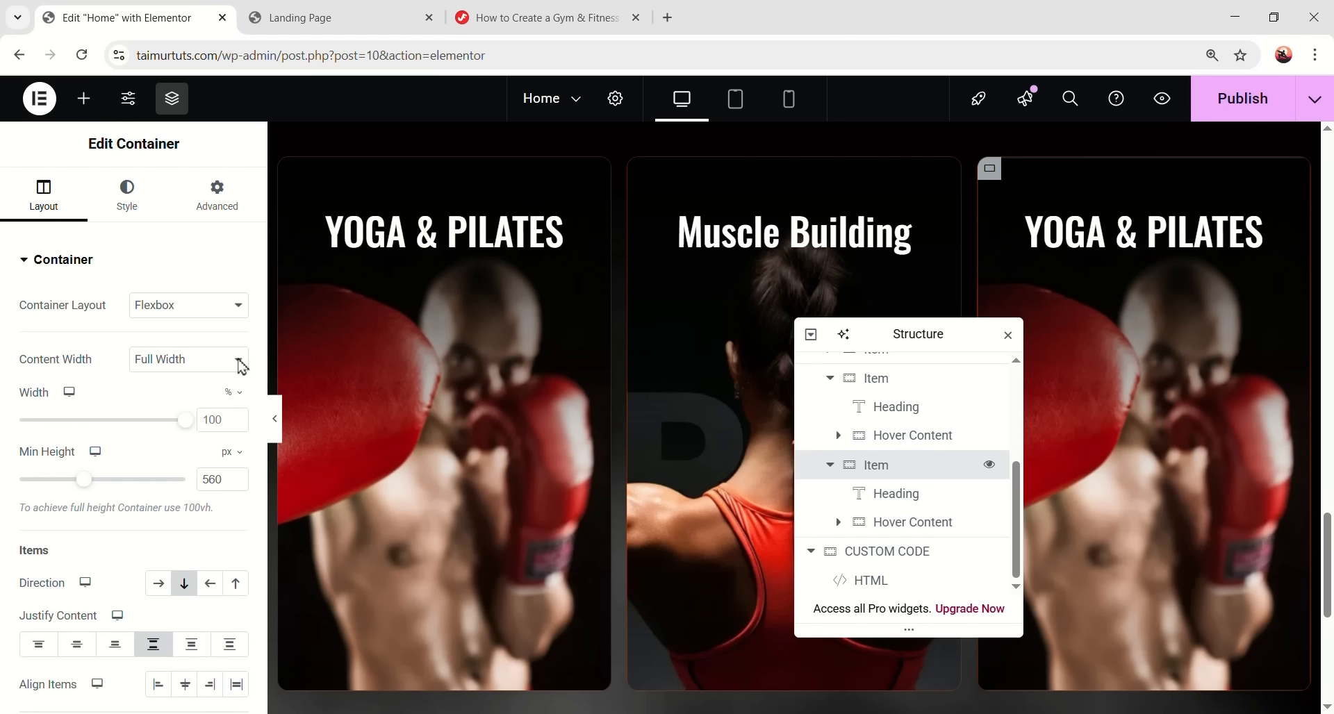
pyautogui.click(127, 195)
pyautogui.click(147, 473)
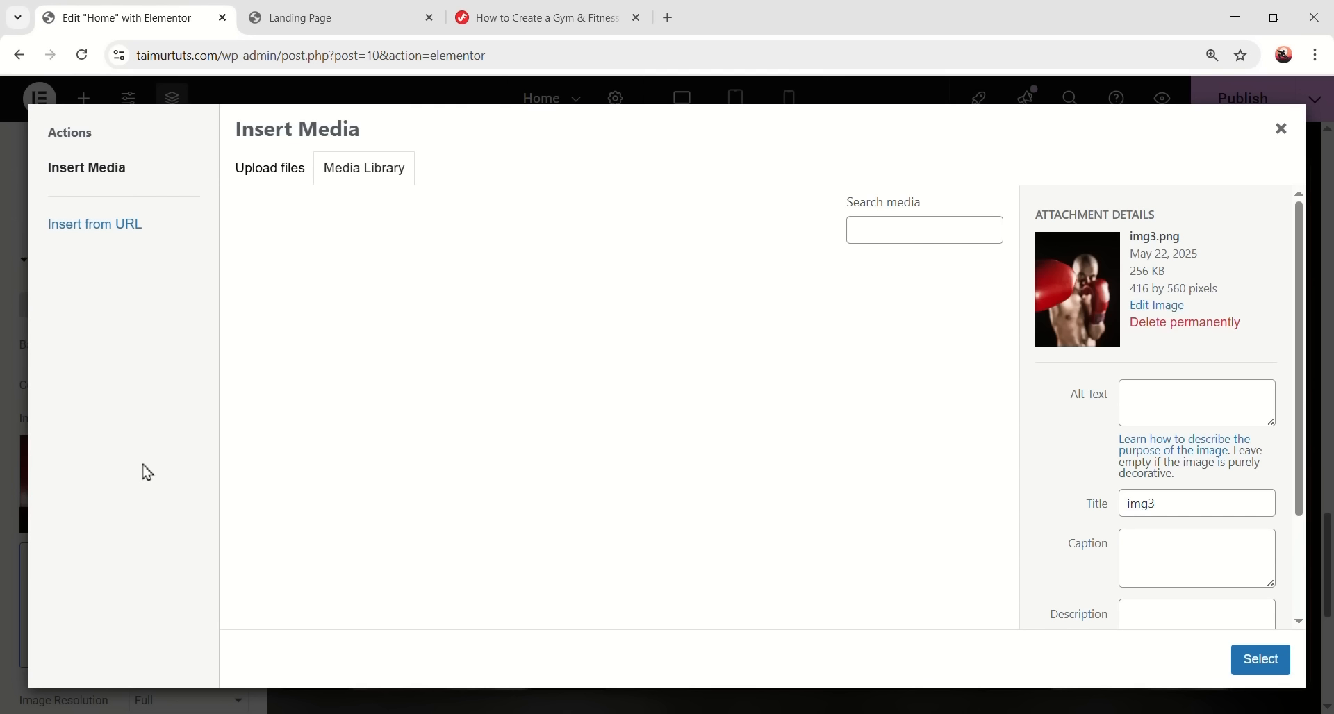
pyautogui.scroll(-1, 811, 382)
pyautogui.click(810, 382)
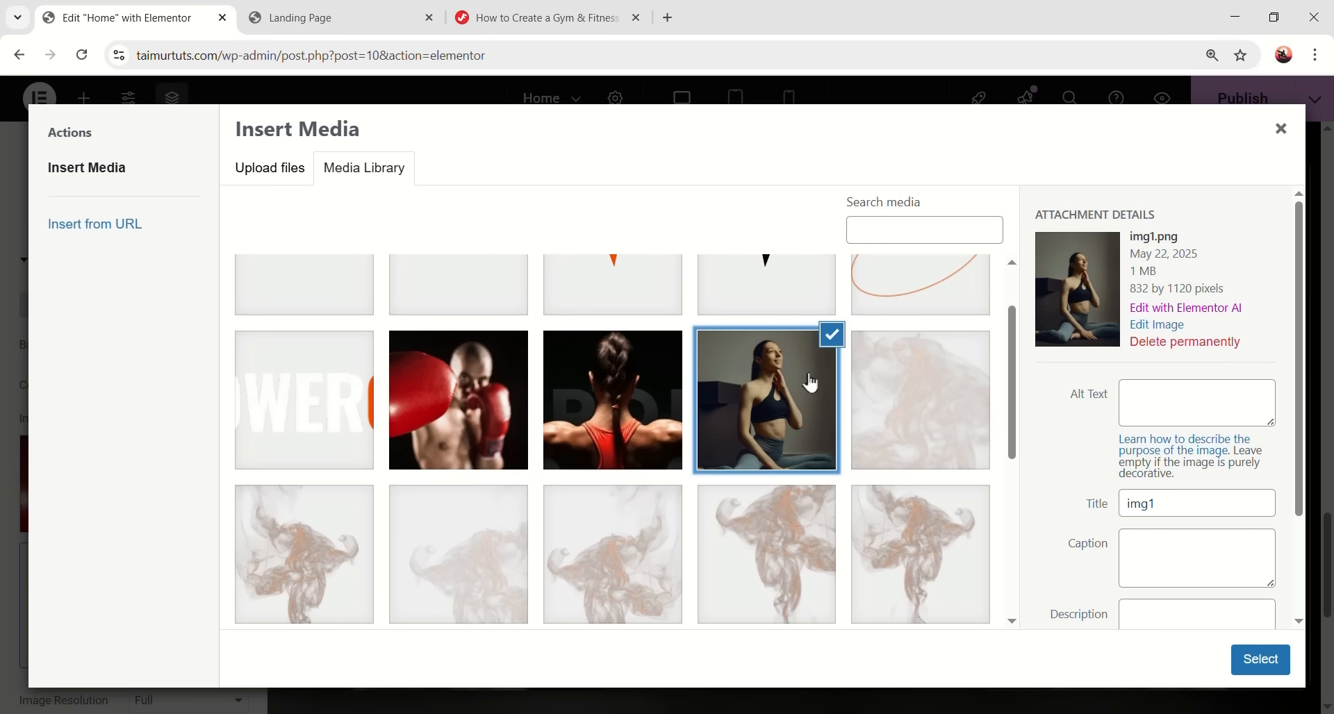
pyautogui.click(1260, 658)
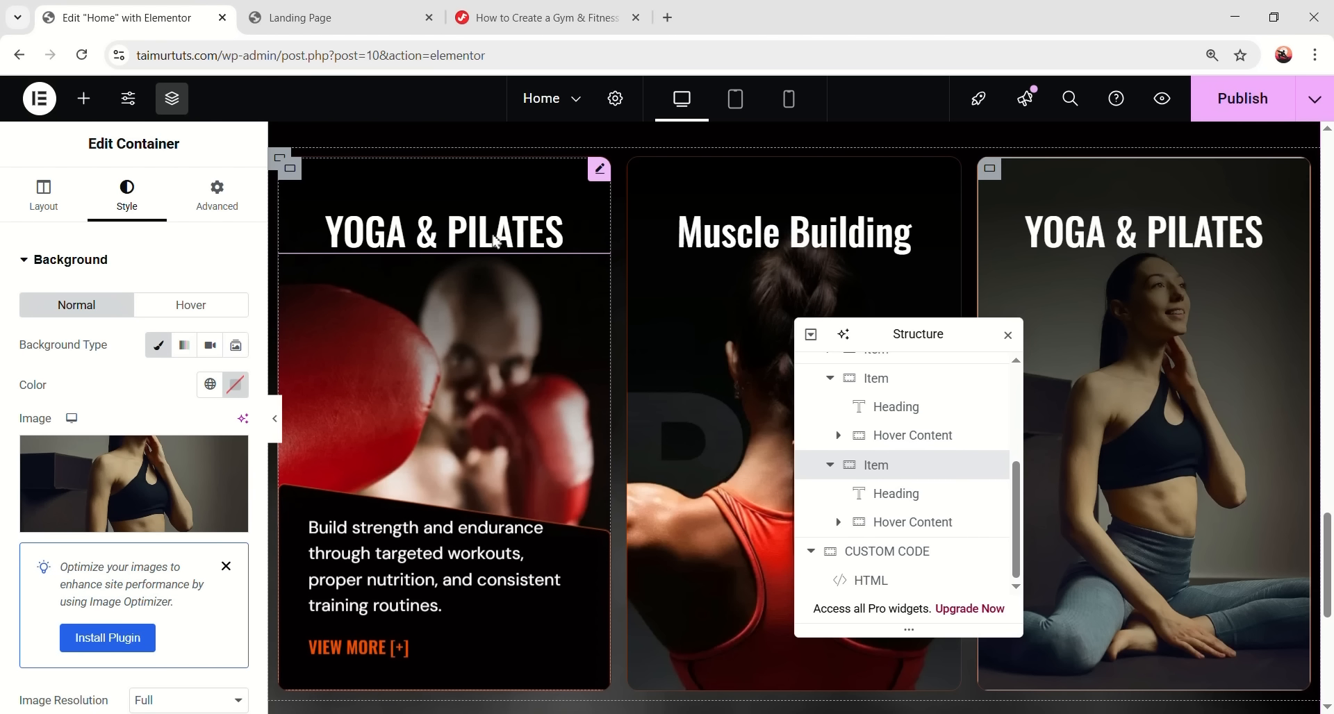
# - Retitle the first card 'Boxing Classes'
pyautogui.click(574, 248)
pyautogui.tripleClick(104, 327)
pyautogui.write('Boxing Classes')
pyautogui.scroll(-1, 280, 422)
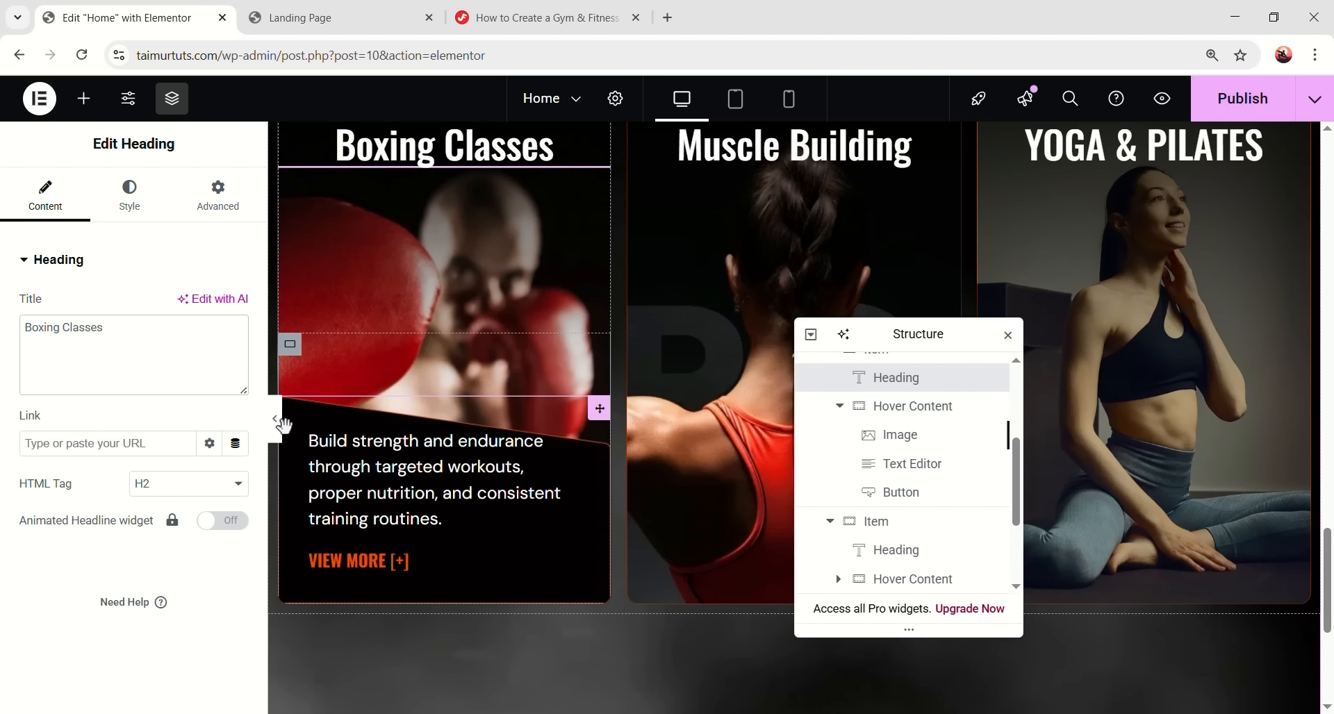
pyautogui.scroll(2, 419, 429)
pyautogui.scroll(-1, 420, 429)
pyautogui.scroll(1, 884, 330)
pyautogui.scroll(2, 681, 277)
pyautogui.scroll(-5, 682, 281)
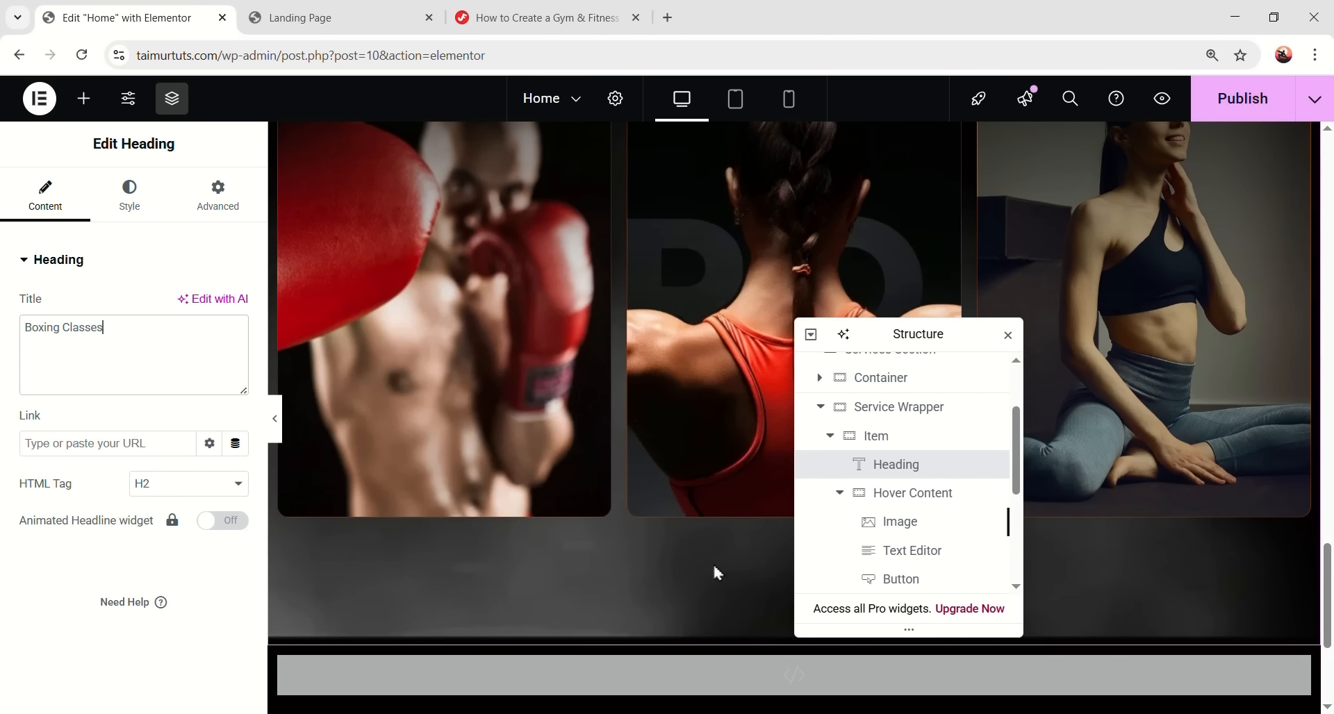
pyautogui.scroll(10, 723, 556)
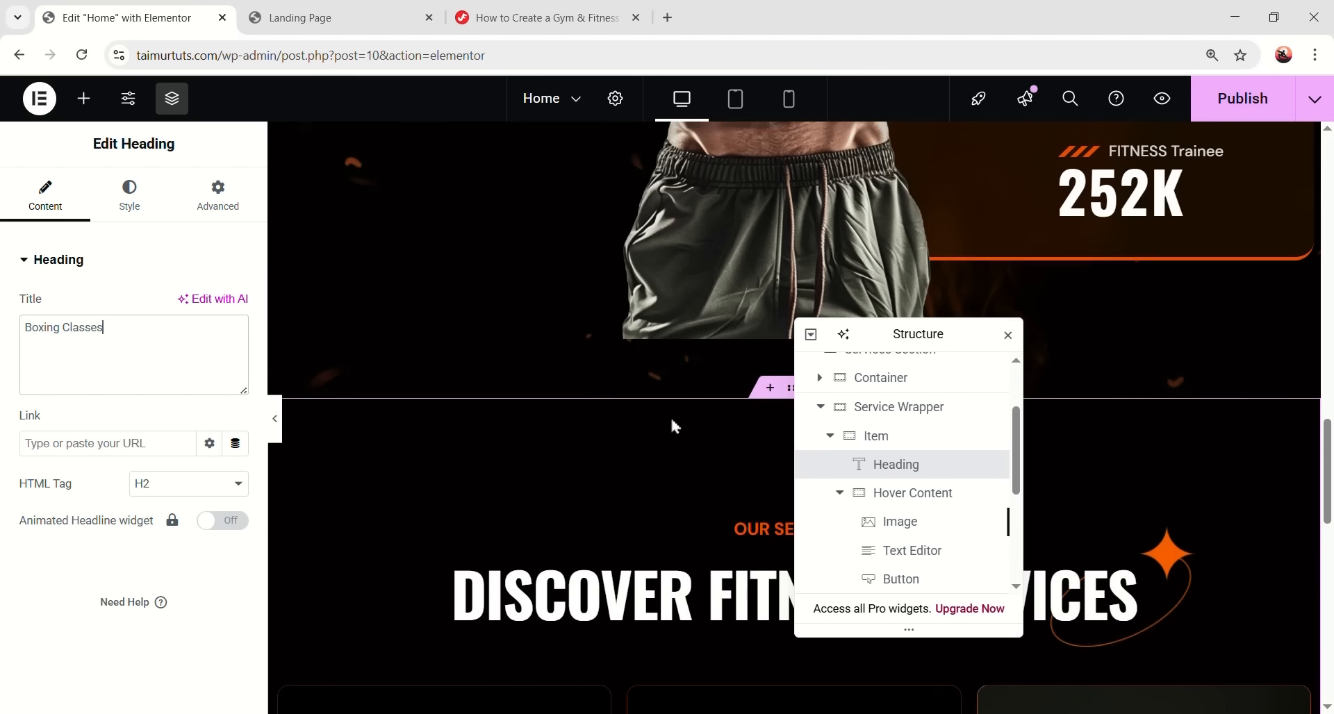
pyautogui.scroll(-4, 359, 499)
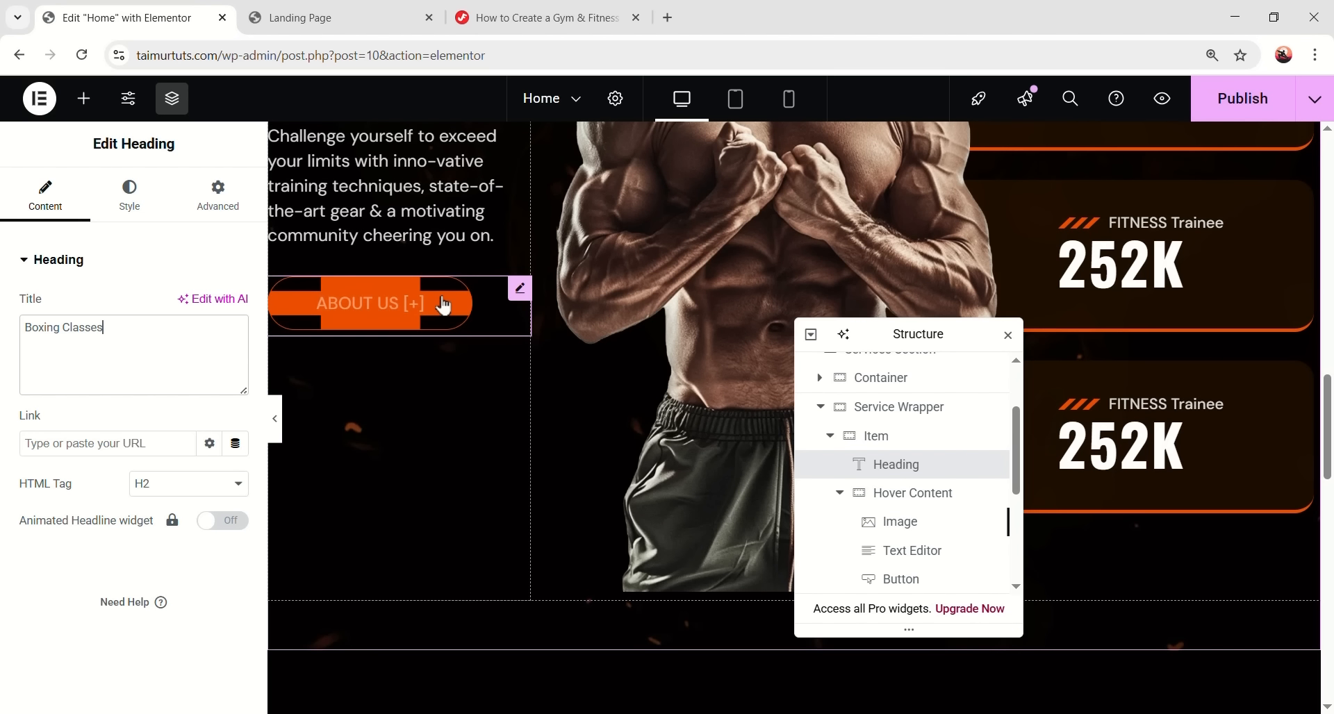
# - Copy the ABOUT US button to reuse below the service cards
pyautogui.rightClick(451, 316)
pyautogui.click(489, 372)
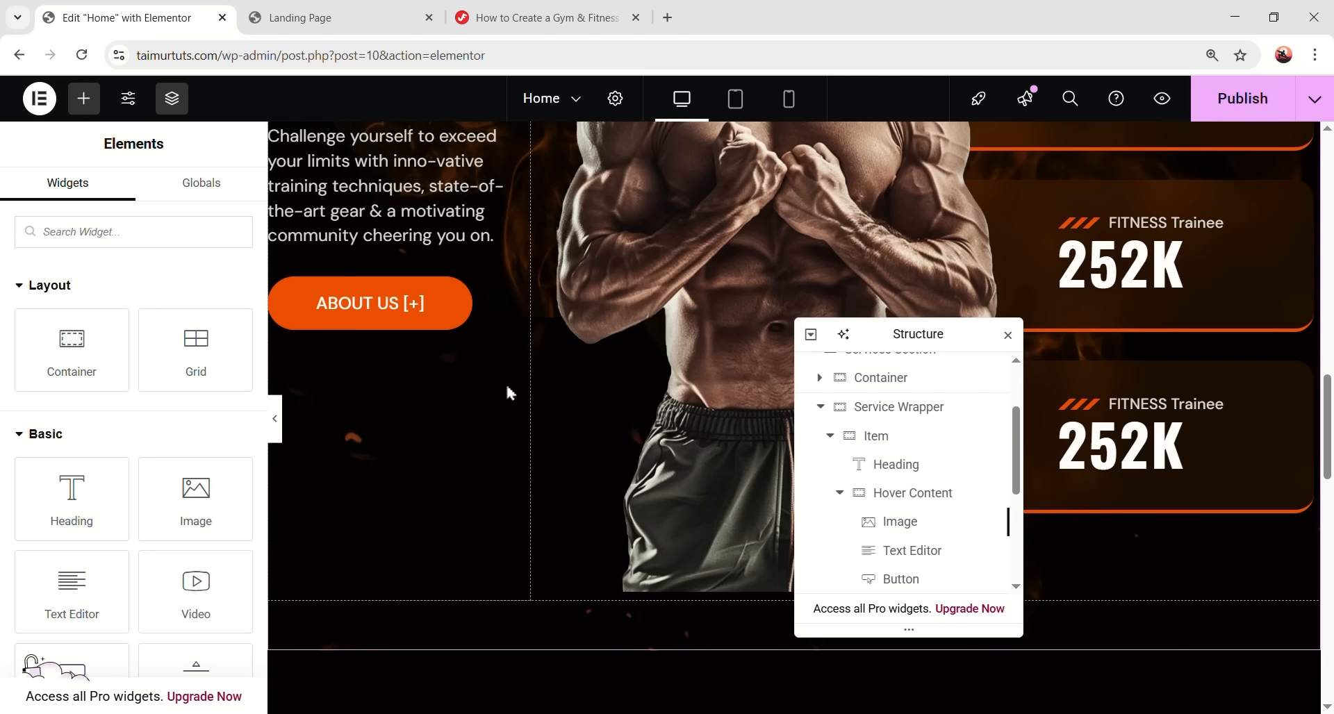
pyautogui.scroll(-10, 500, 390)
pyautogui.scroll(2, 705, 356)
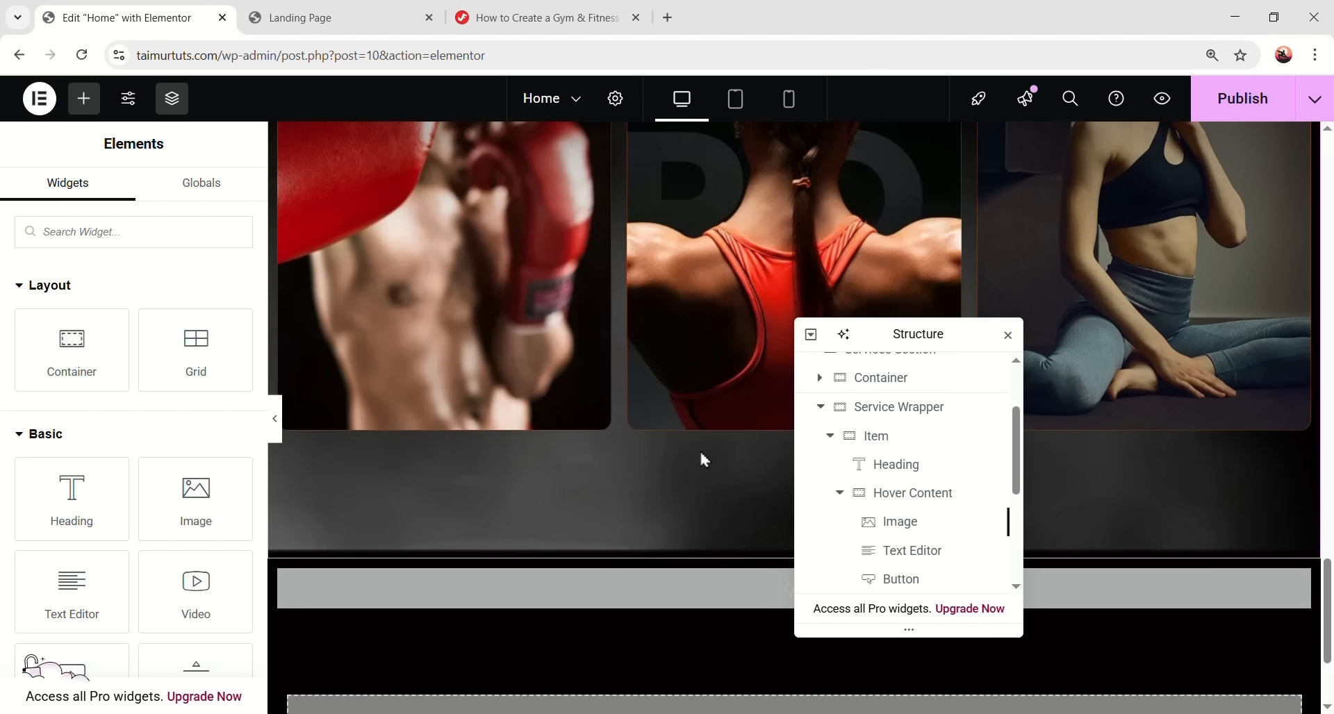
pyautogui.rightClick(699, 448)
# - Paste the button below the service cards, set top padding 13, and centre it
pyautogui.click(752, 361)
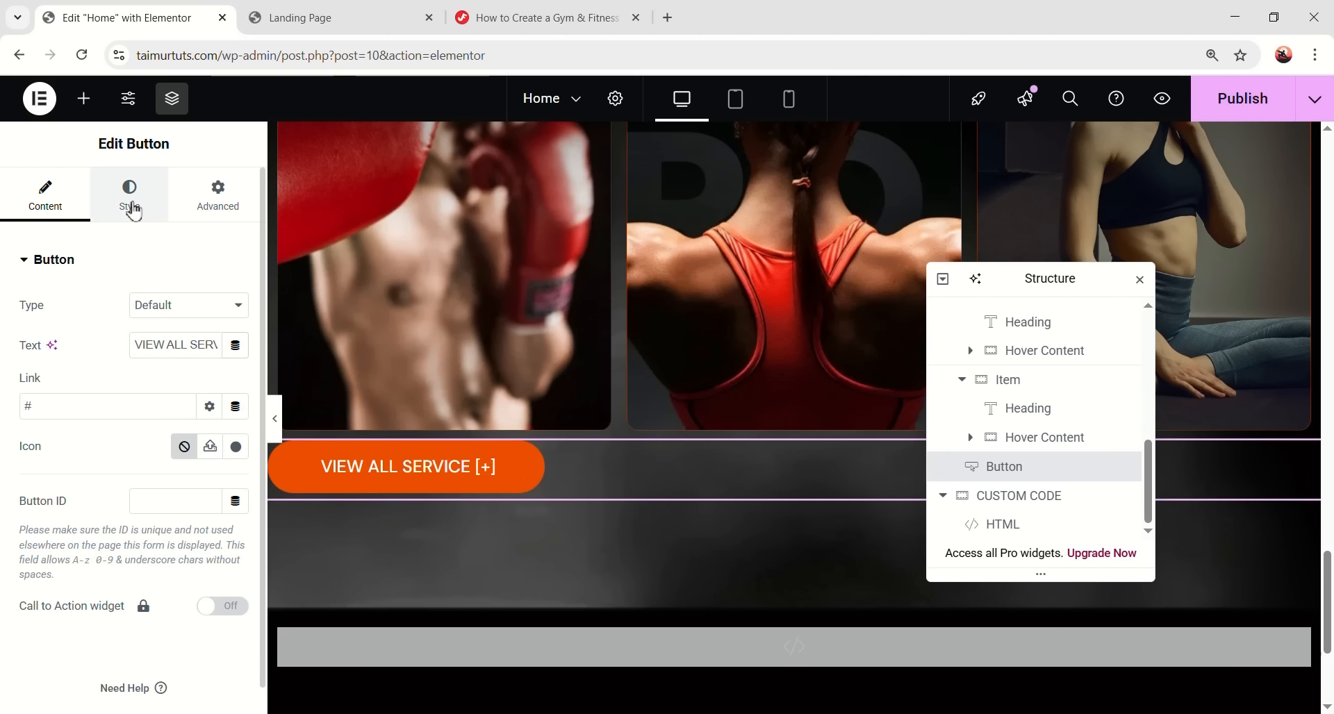
pyautogui.click(130, 198)
pyautogui.scroll(-3, 122, 445)
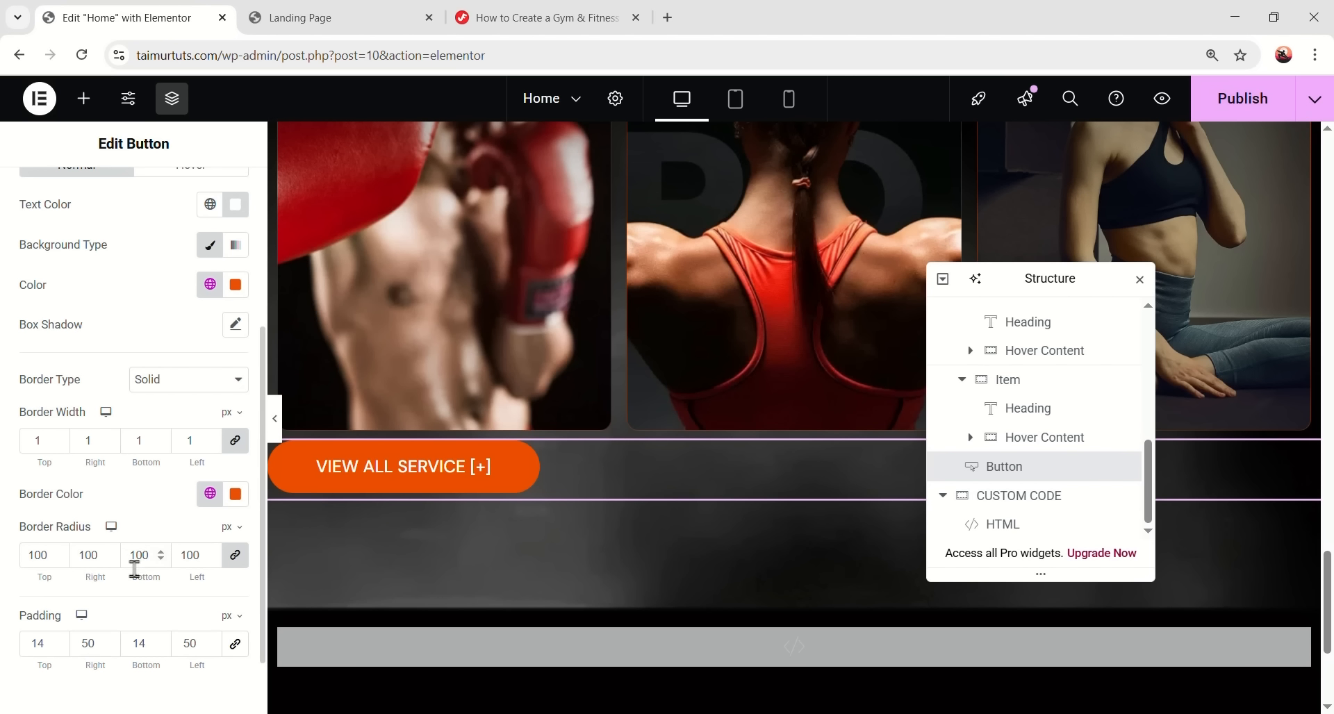
pyautogui.scroll(-2, 134, 564)
pyautogui.click(59, 562)
pyautogui.doubleClick(99, 561)
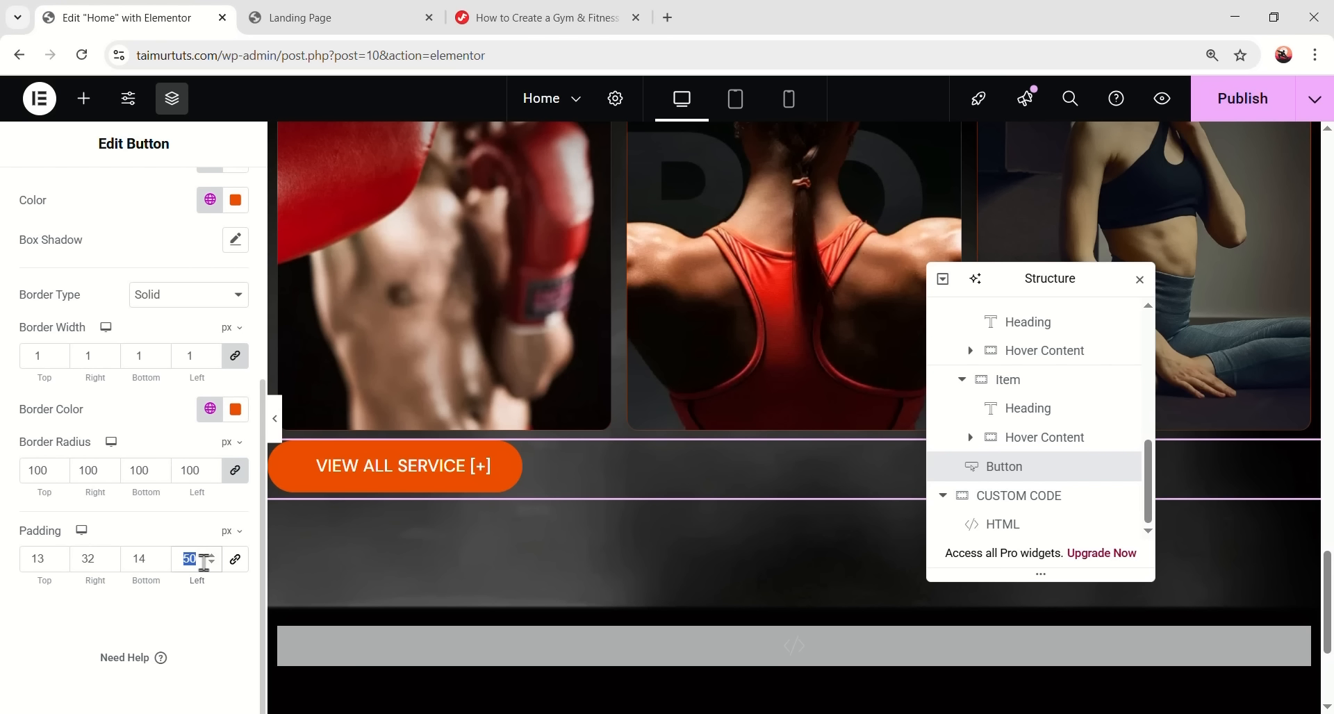
pyautogui.scroll(5, 161, 409)
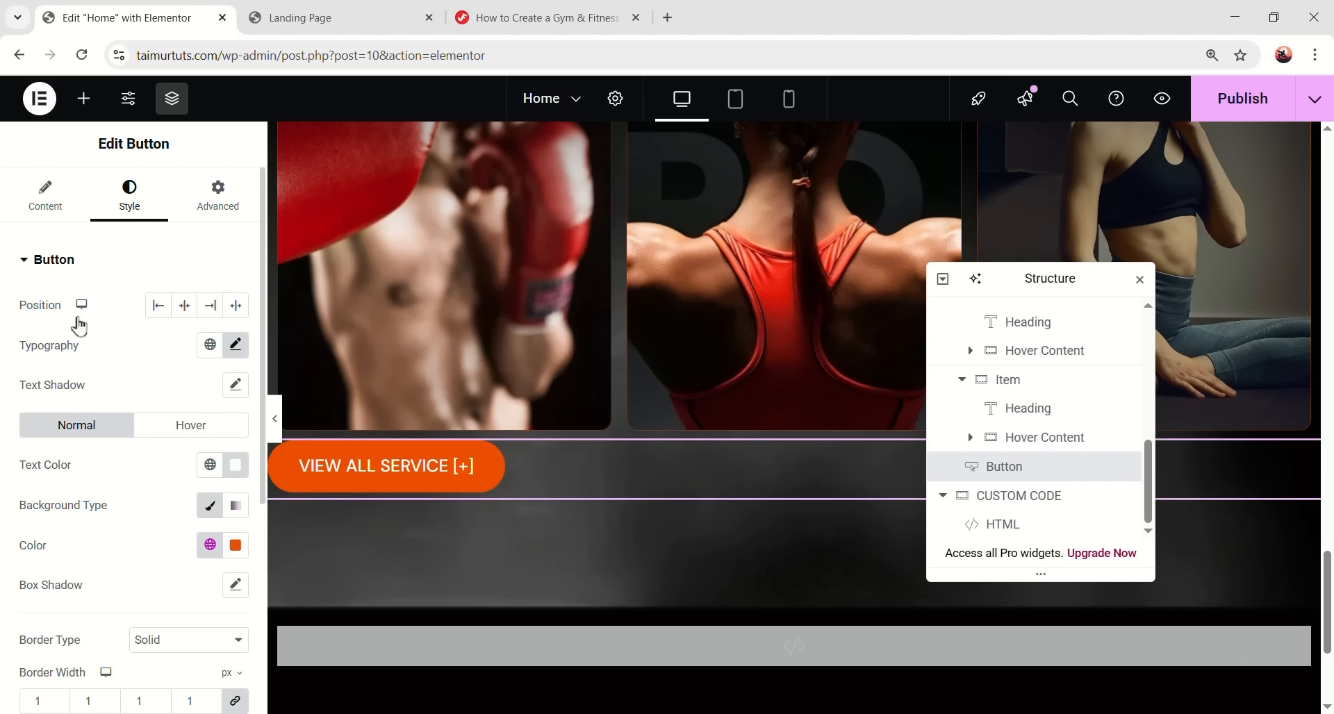
pyautogui.click(185, 307)
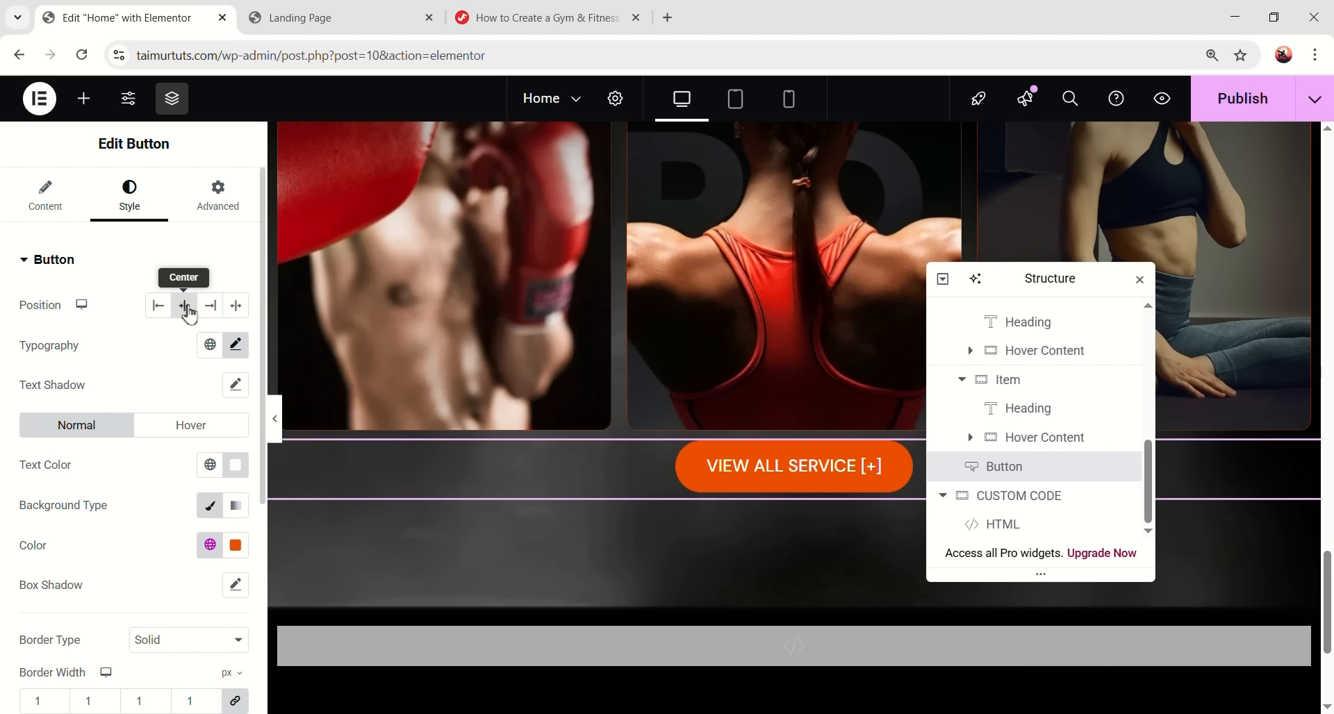
# - Give the button a 48 px top margin and preview the spacing
pyautogui.click(212, 196)
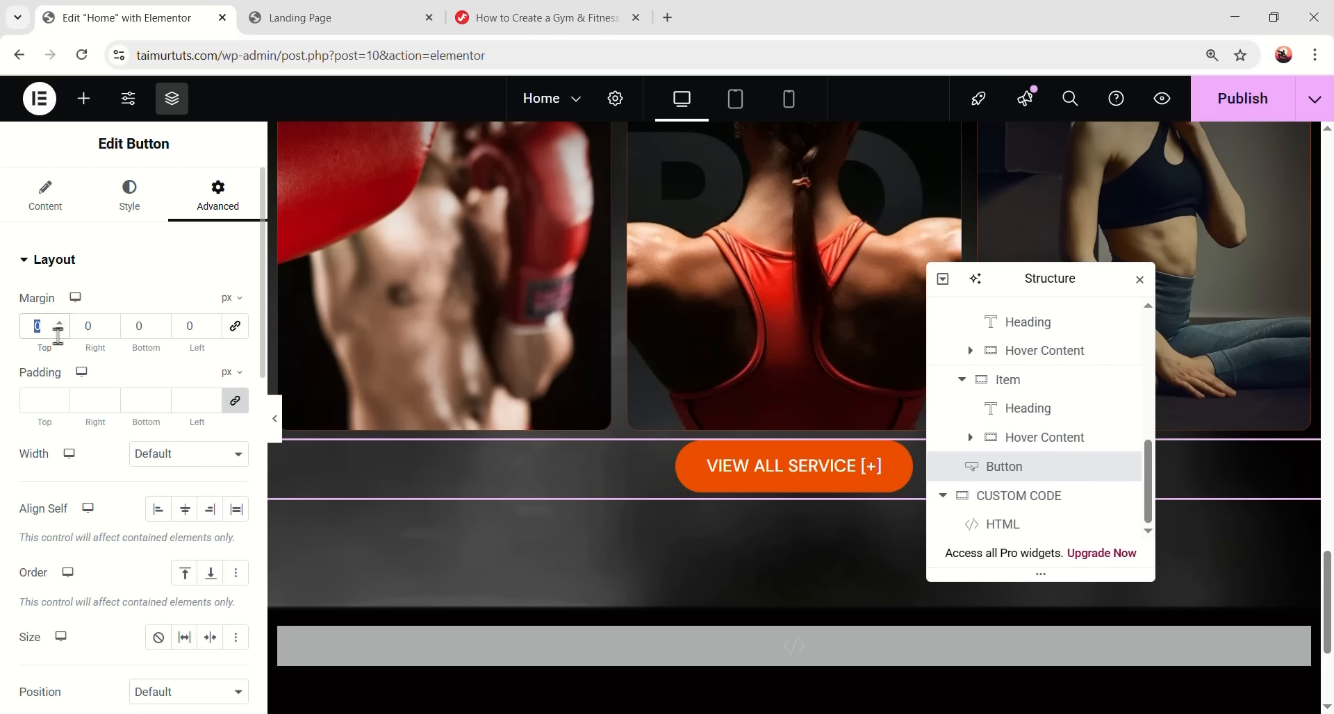
pyautogui.write('48')
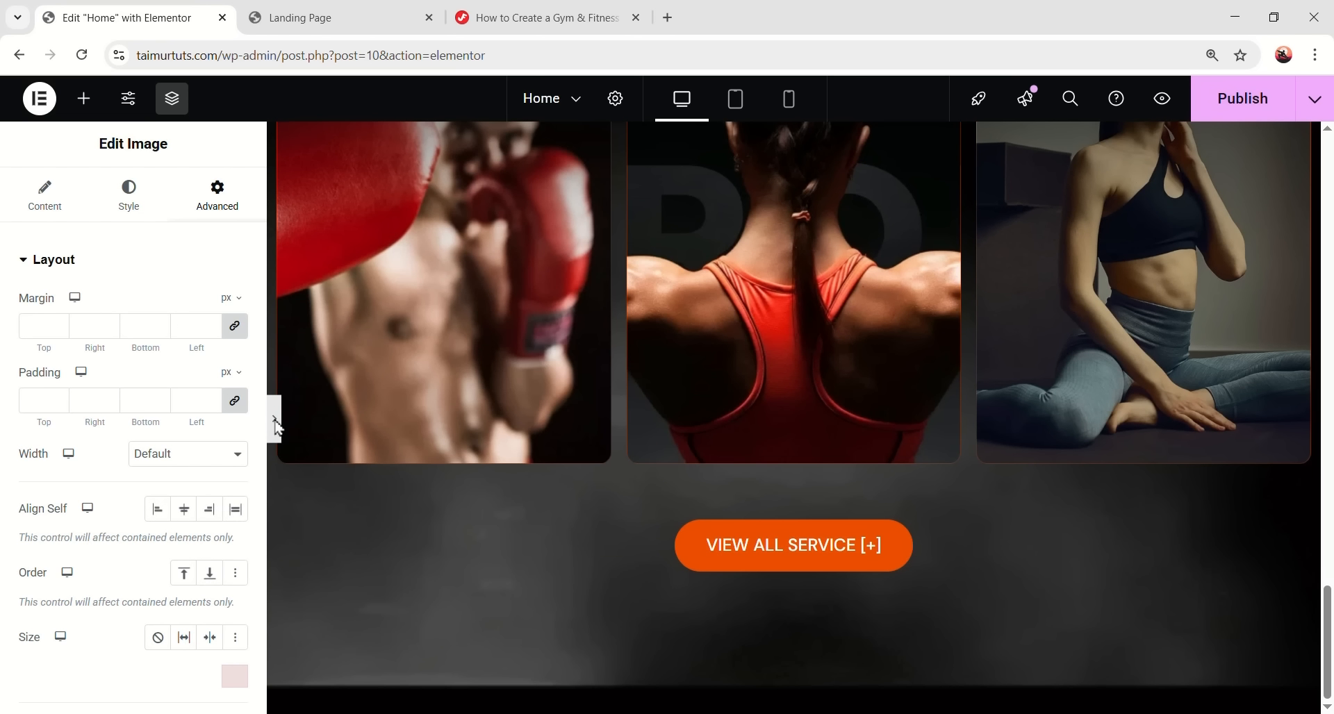
pyautogui.click(276, 420)
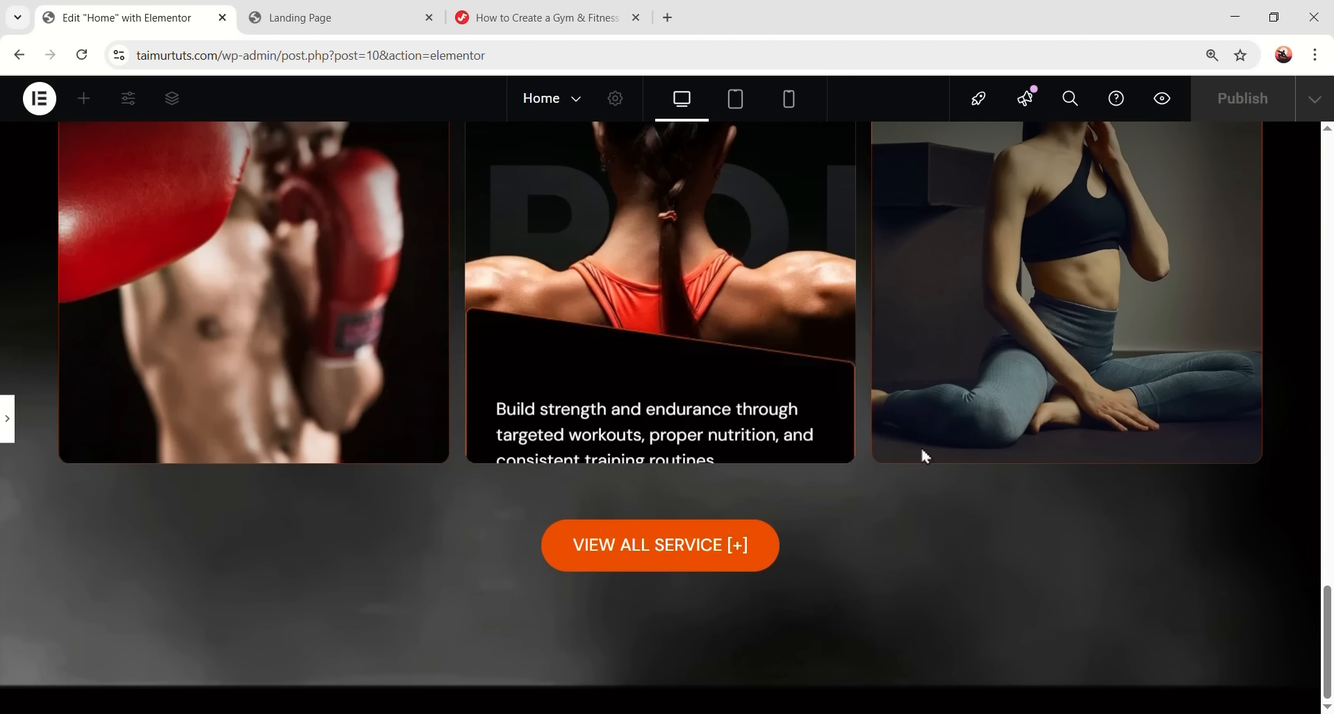
pyautogui.scroll(-5, 299, 347)
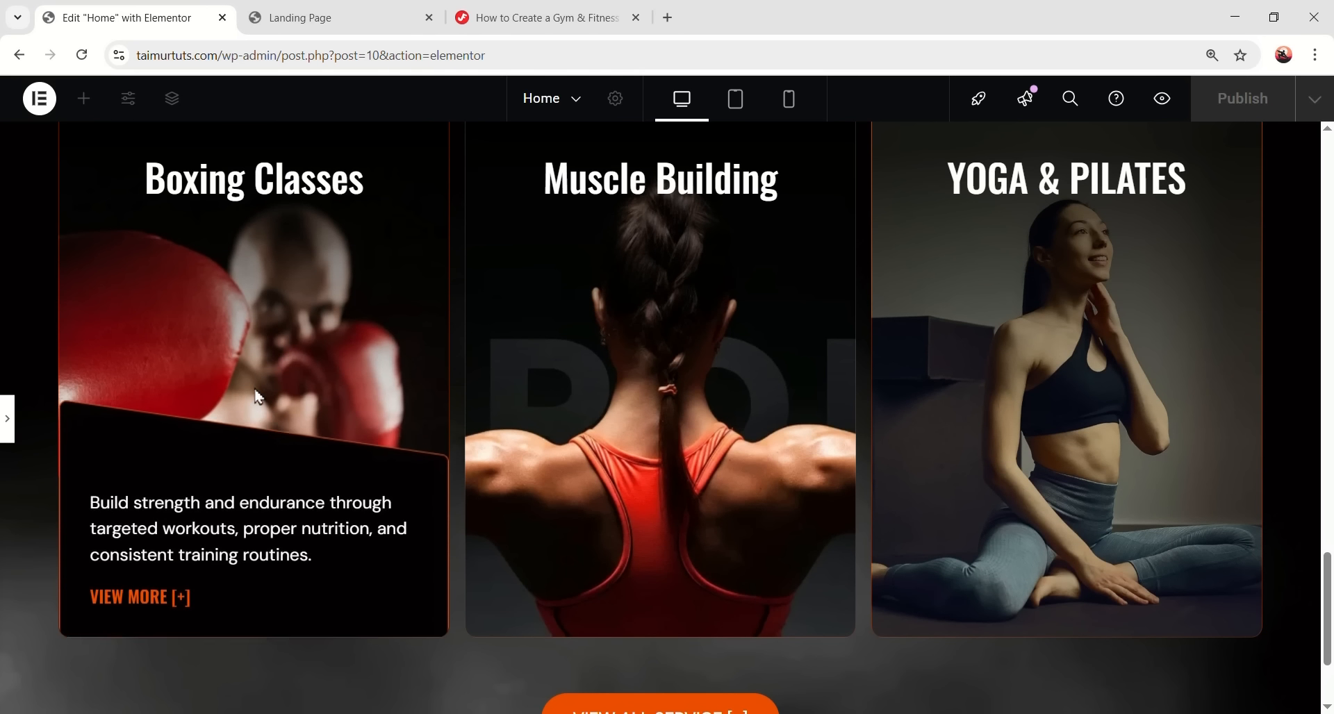
pyautogui.scroll(-2, 903, 486)
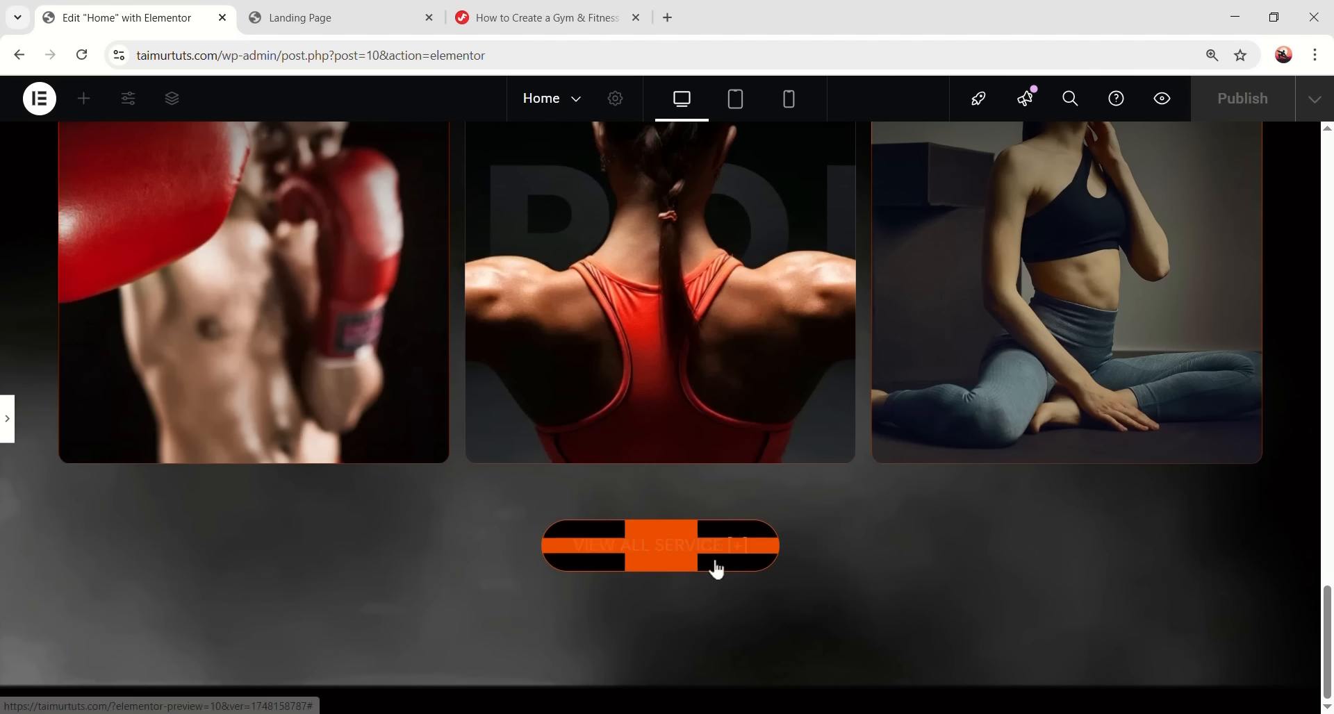
pyautogui.scroll(3, 873, 577)
pyautogui.hotkey('ctrl', 'p')
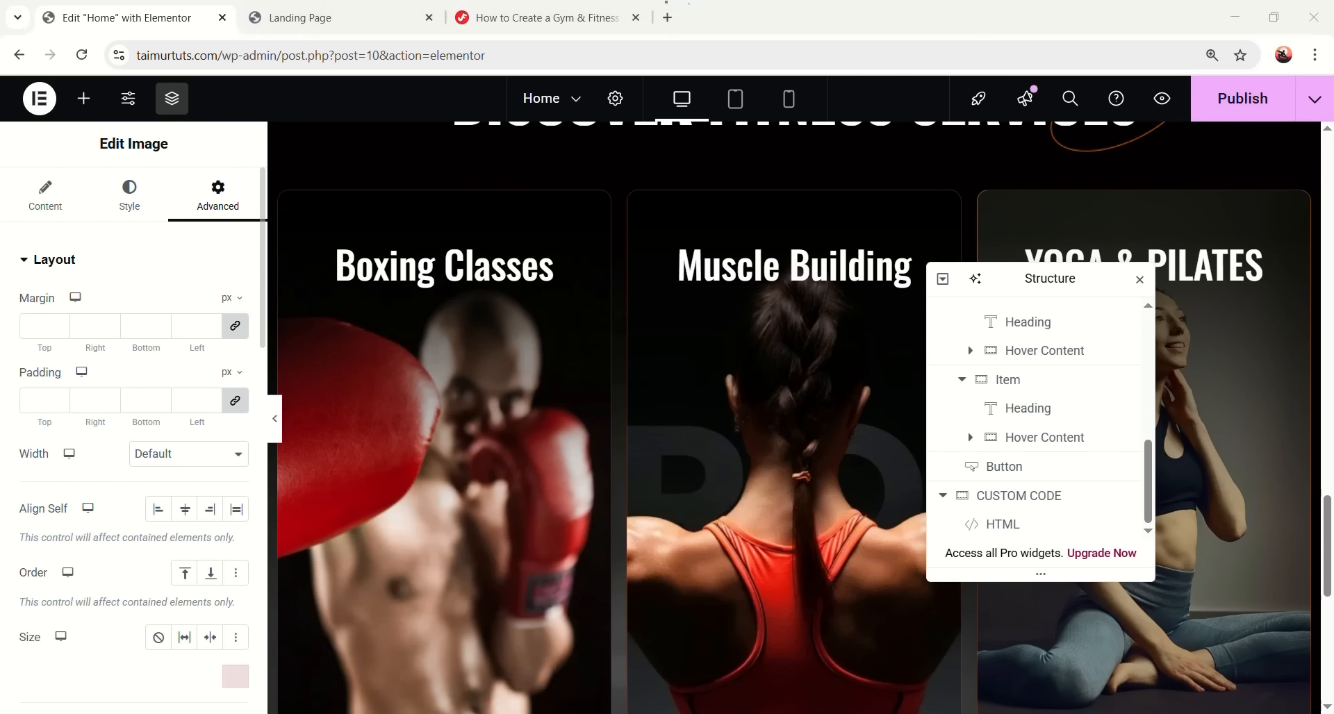
# - In tablet view, give the Services Section unlinked padding values of 80, 20 and 20
pyautogui.click(730, 99)
pyautogui.scroll(-5, 825, 209)
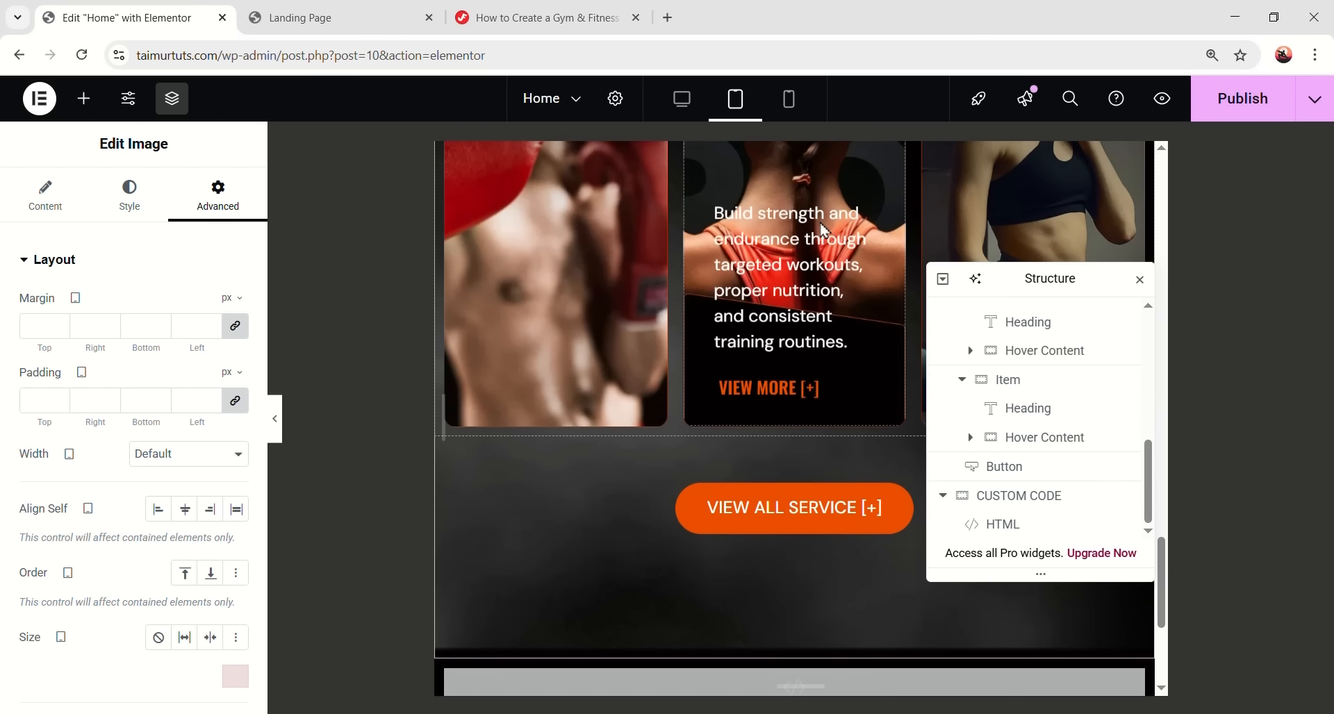
pyautogui.scroll(4, 622, 427)
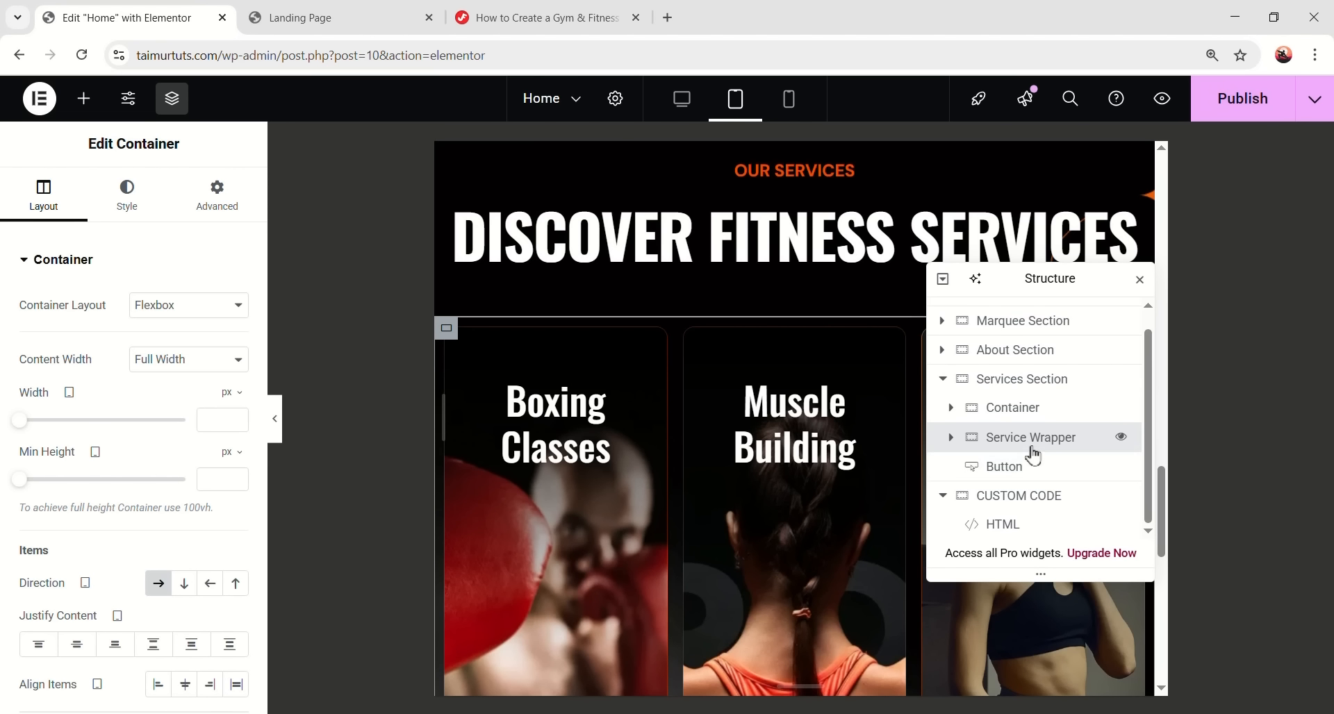
pyautogui.scroll(1, 1033, 455)
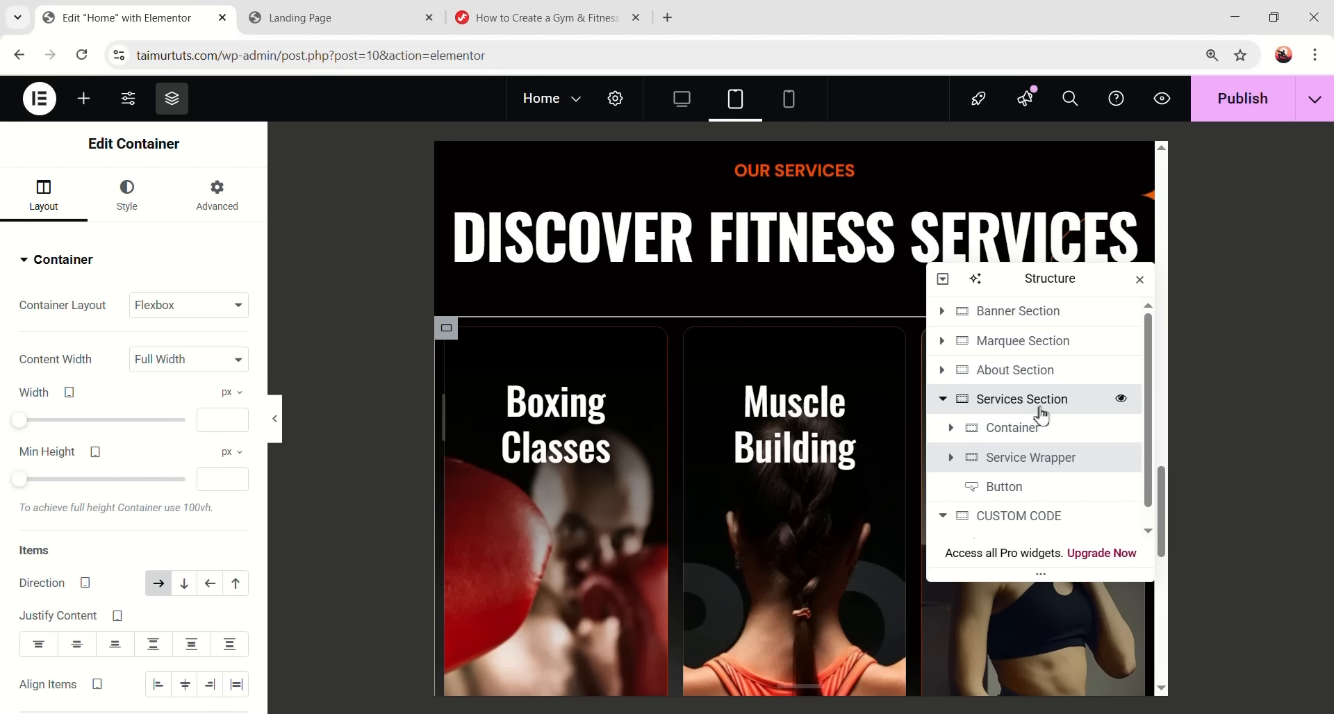
pyautogui.click(1033, 415)
pyautogui.click(234, 403)
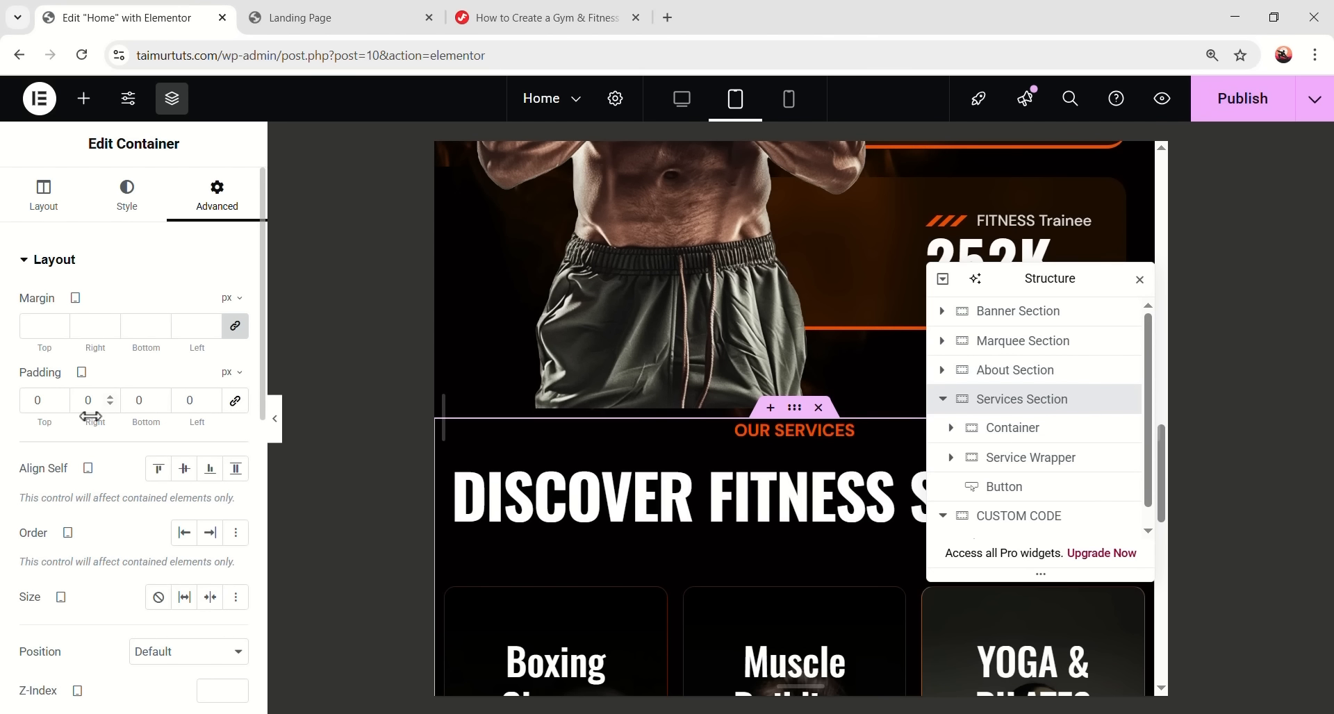
pyautogui.write('80')
pyautogui.press('Tab')
pyautogui.write('20')
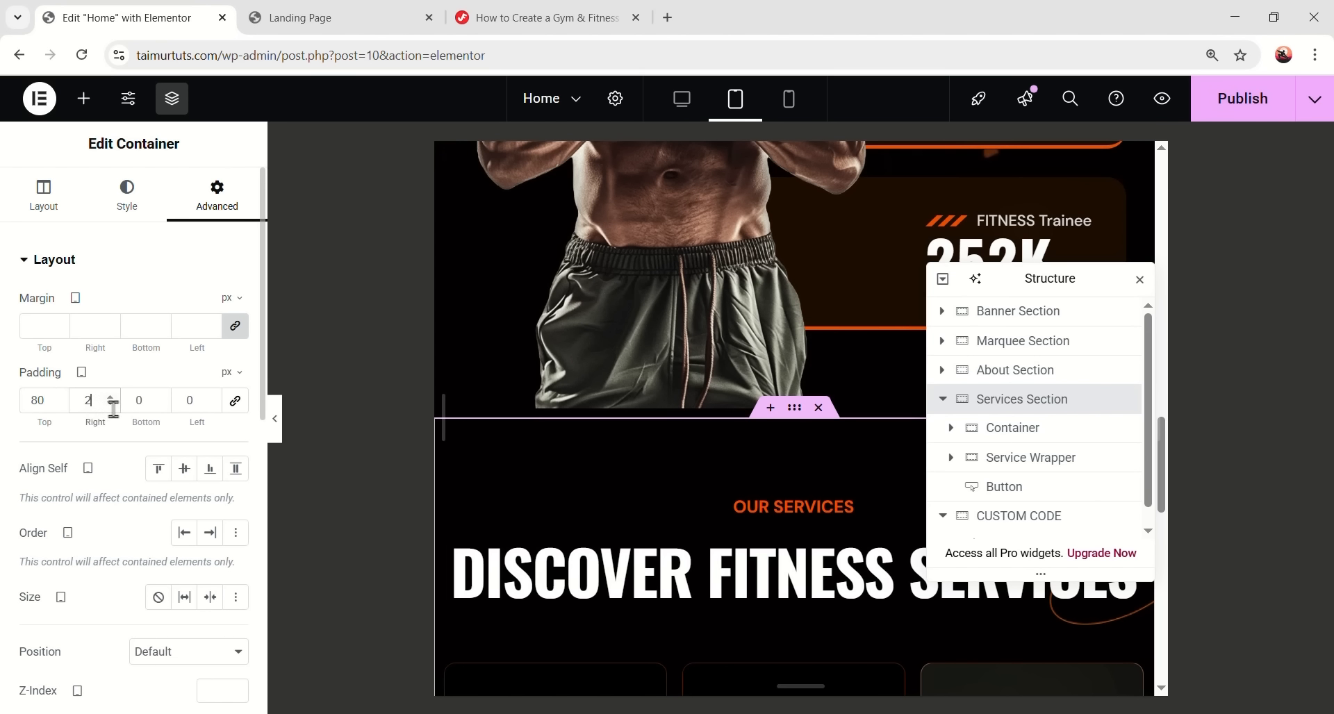
pyautogui.press('Tab')
pyautogui.press('Tab')
pyautogui.write('2')
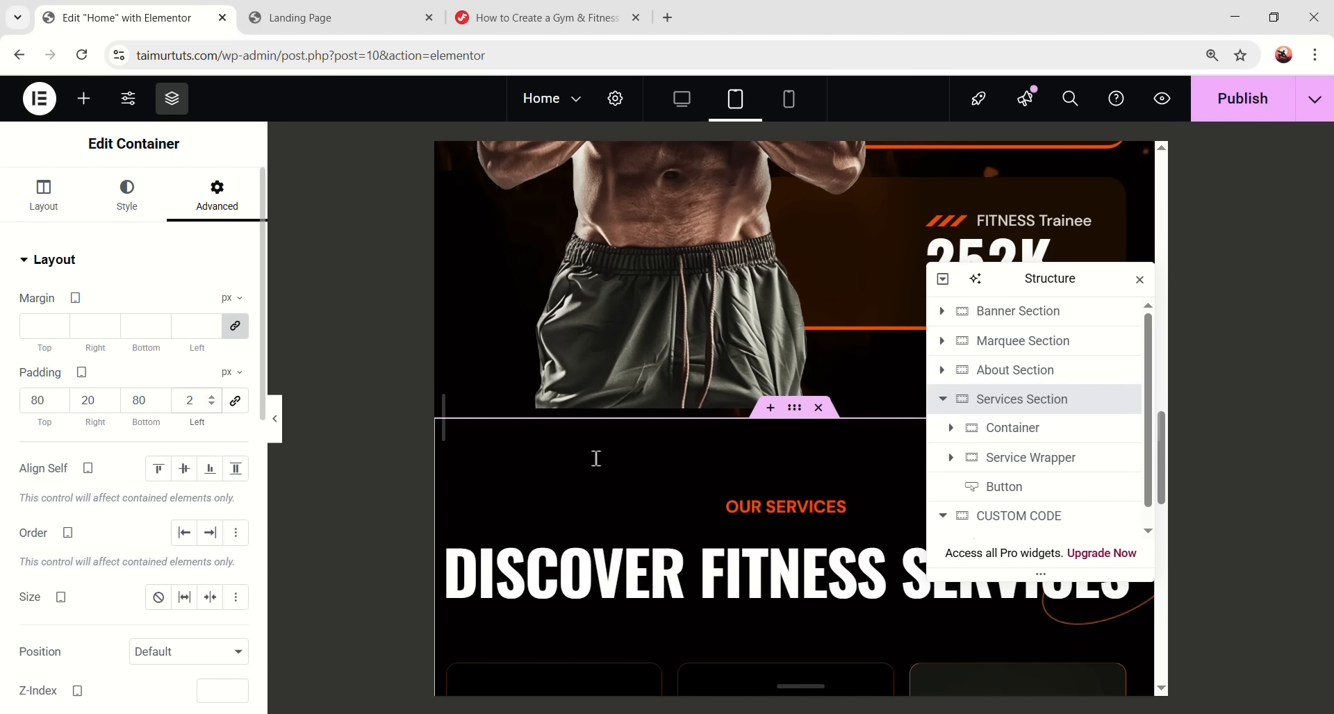
pyautogui.write('0')
# - Shrink the DISCOVER FITNESS SERVICES heading's font size to 41 px
pyautogui.scroll(-3, 708, 406)
pyautogui.click(626, 431)
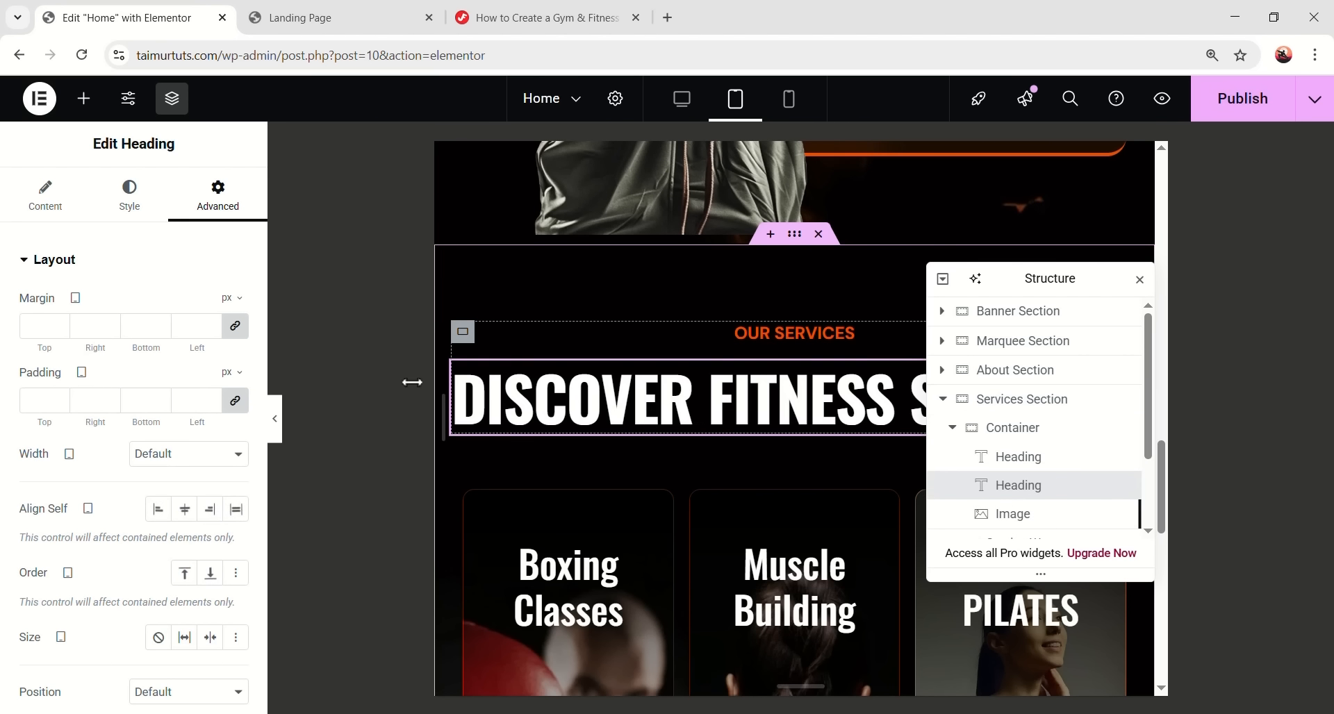
pyautogui.click(127, 195)
pyautogui.click(241, 361)
pyautogui.moveTo(76, 510); pyautogui.dragTo(61, 511)
pyautogui.click(223, 503)
# - Review the typography settings of the Boxing Classes card heading
pyautogui.scroll(1, 497, 381)
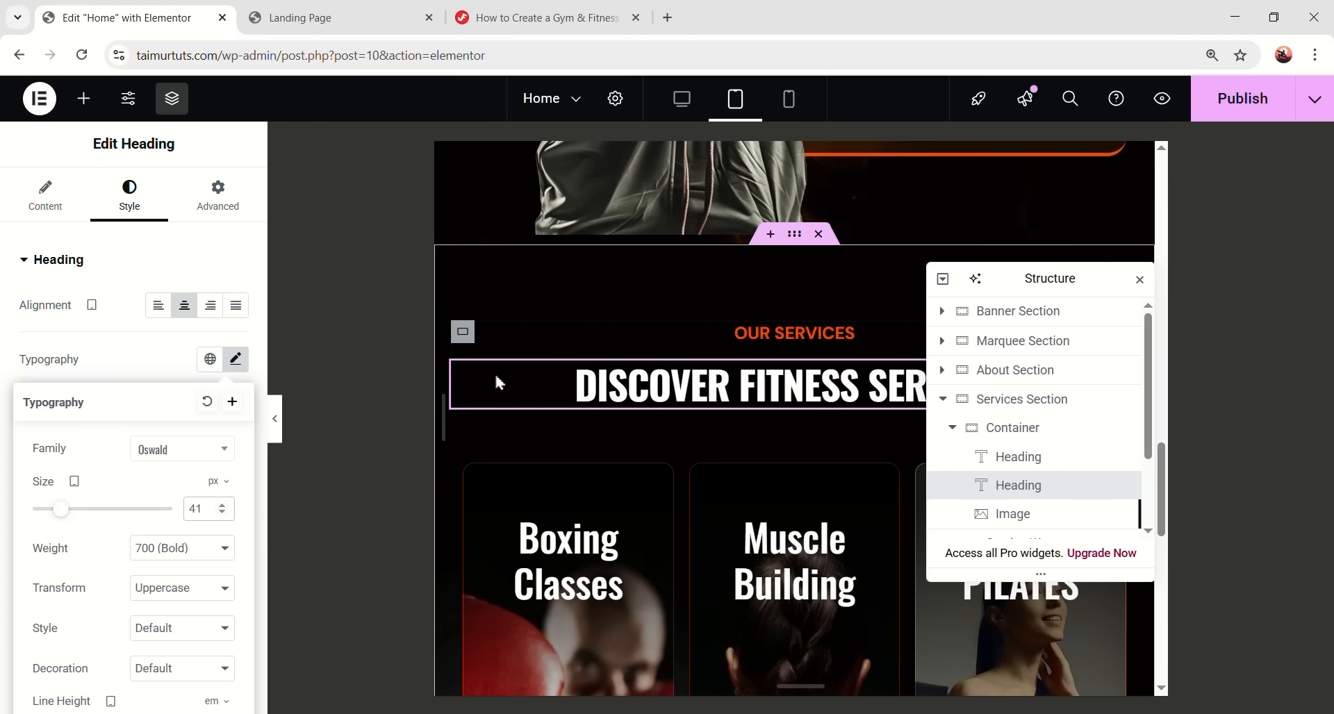
pyautogui.scroll(-4, 662, 423)
pyautogui.scroll(2, 700, 394)
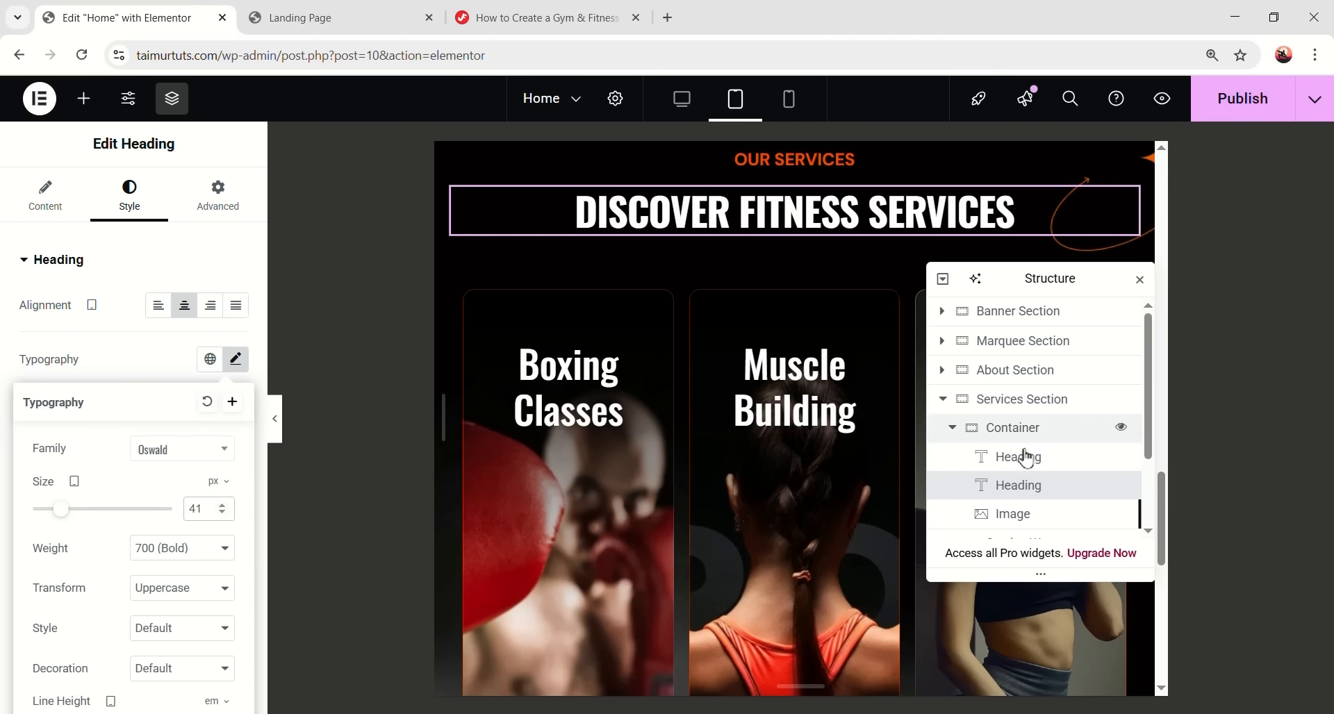
pyautogui.scroll(-3, 1006, 464)
pyautogui.scroll(3, 1000, 464)
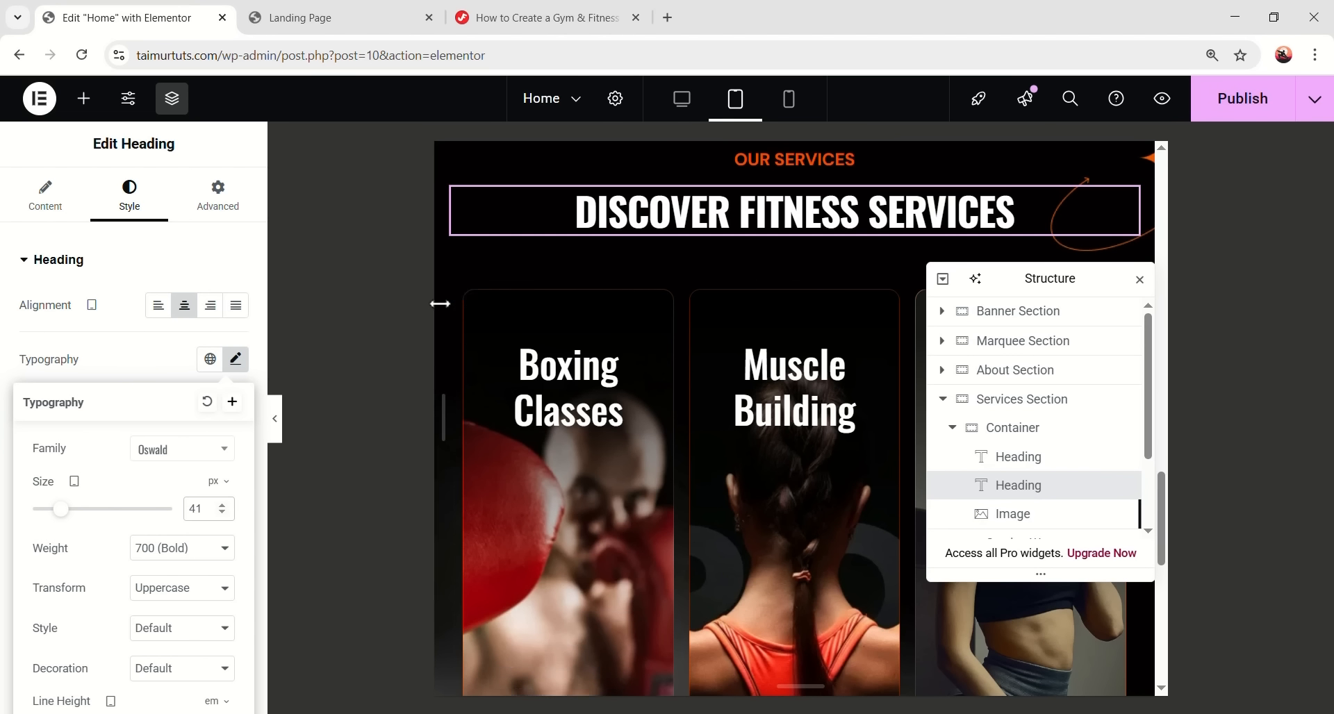
pyautogui.click(608, 479)
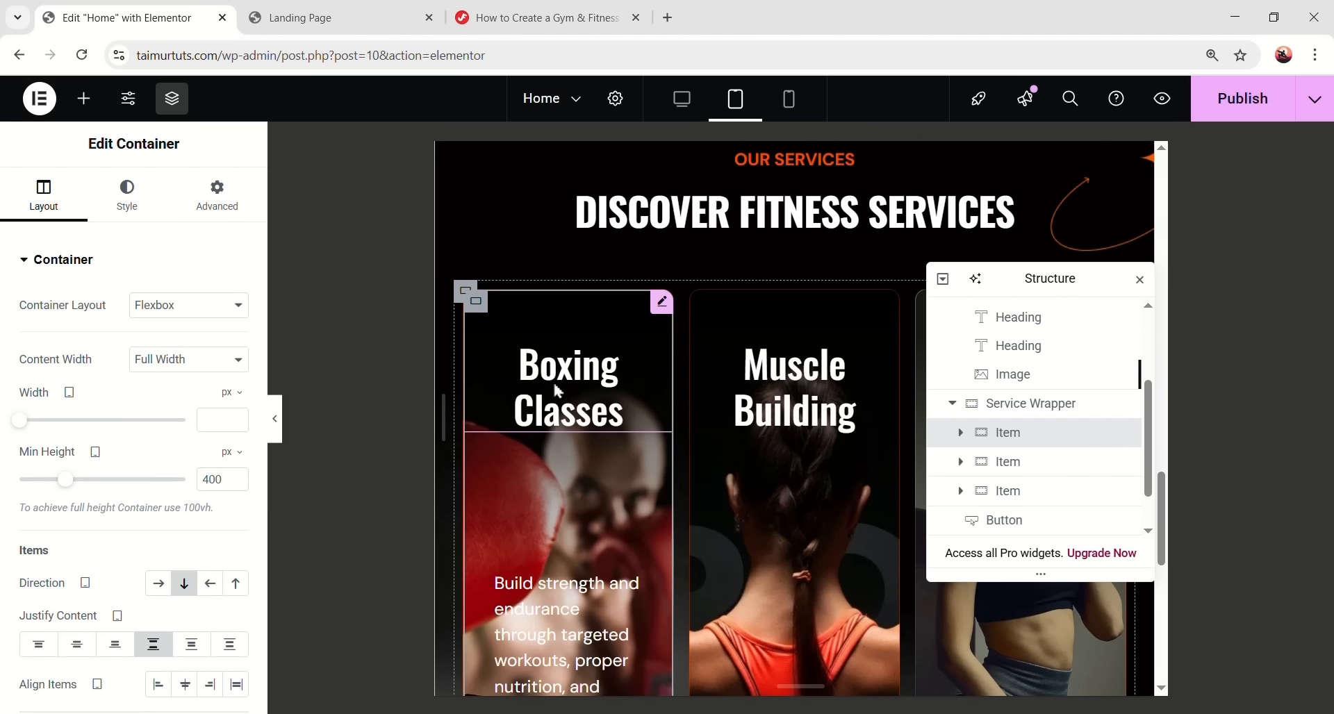
pyautogui.click(558, 390)
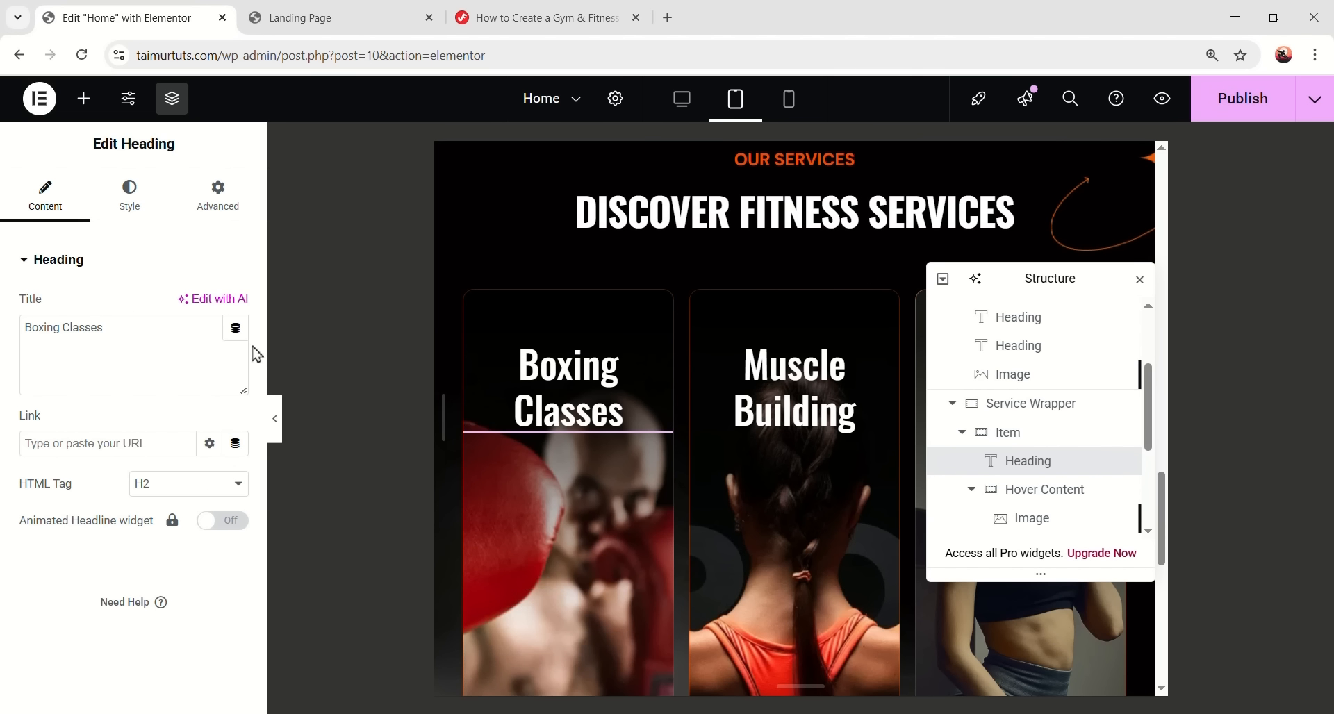
pyautogui.click(146, 205)
pyautogui.click(235, 358)
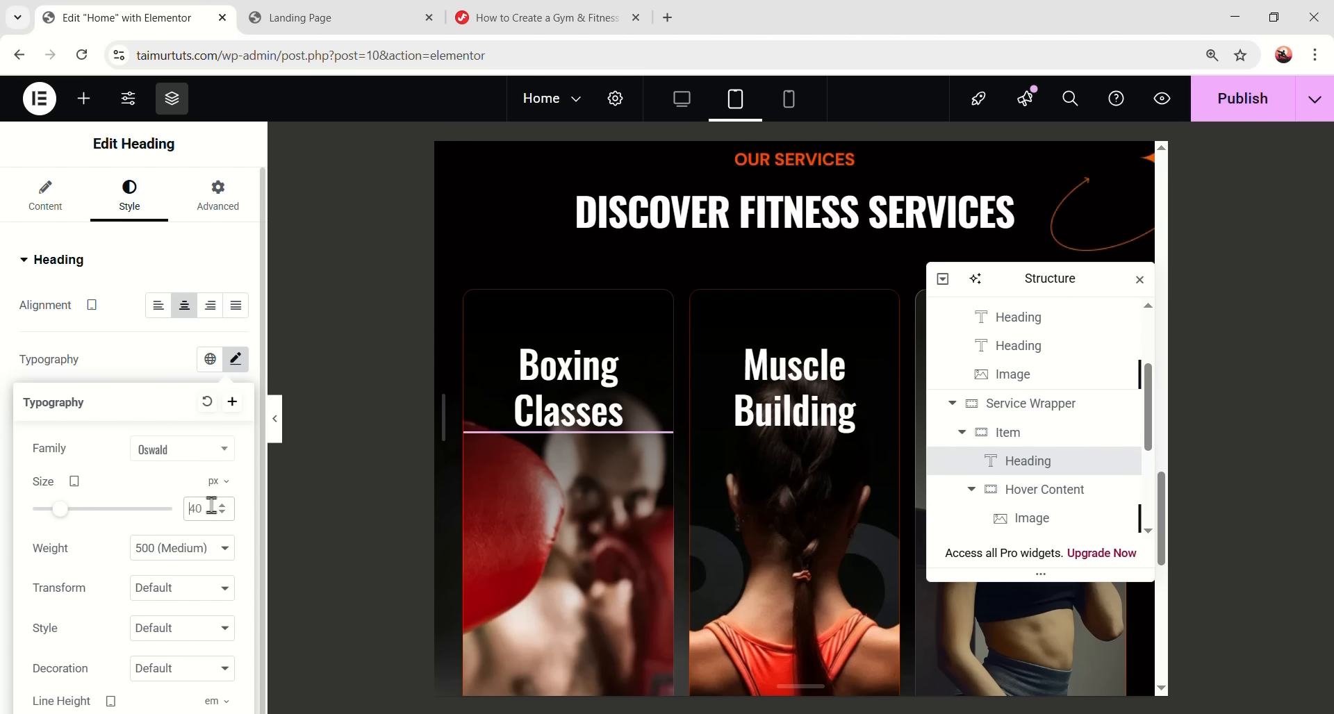
pyautogui.scroll(-3, 347, 555)
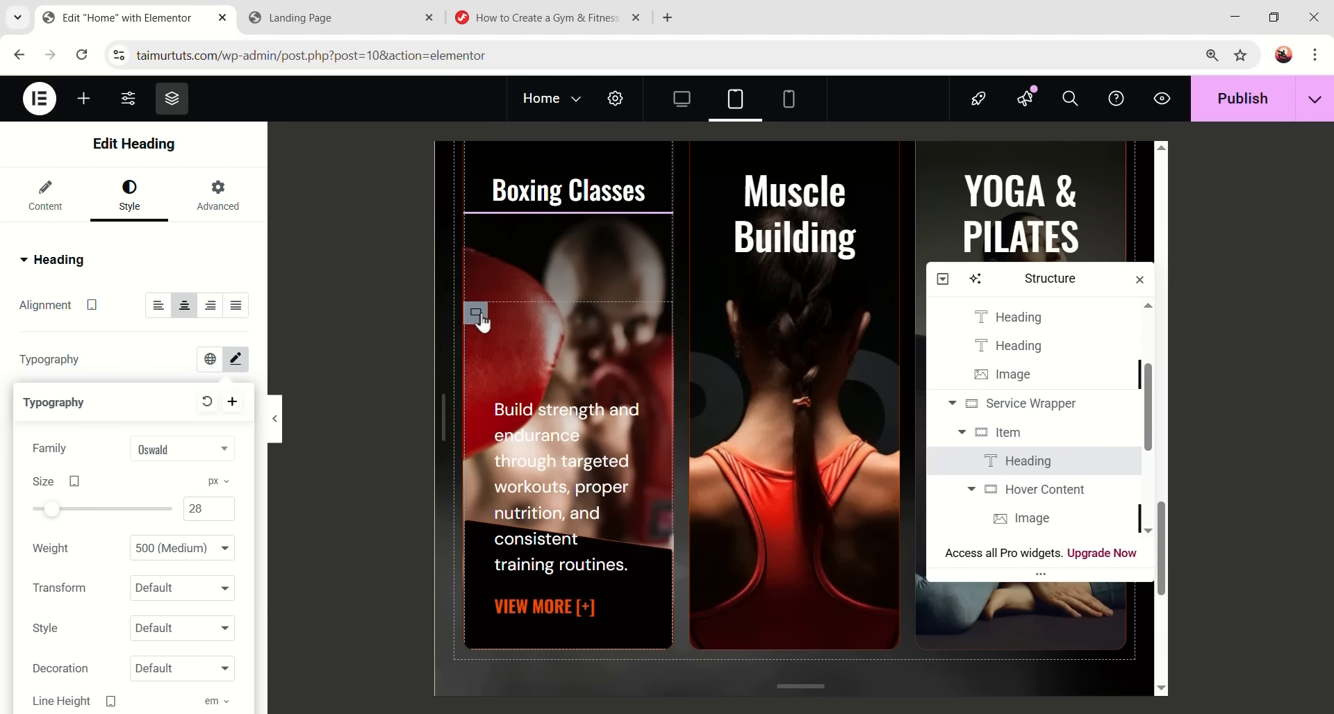
# - Reduce the font size of the Boxing card's hover description text
pyautogui.click(481, 317)
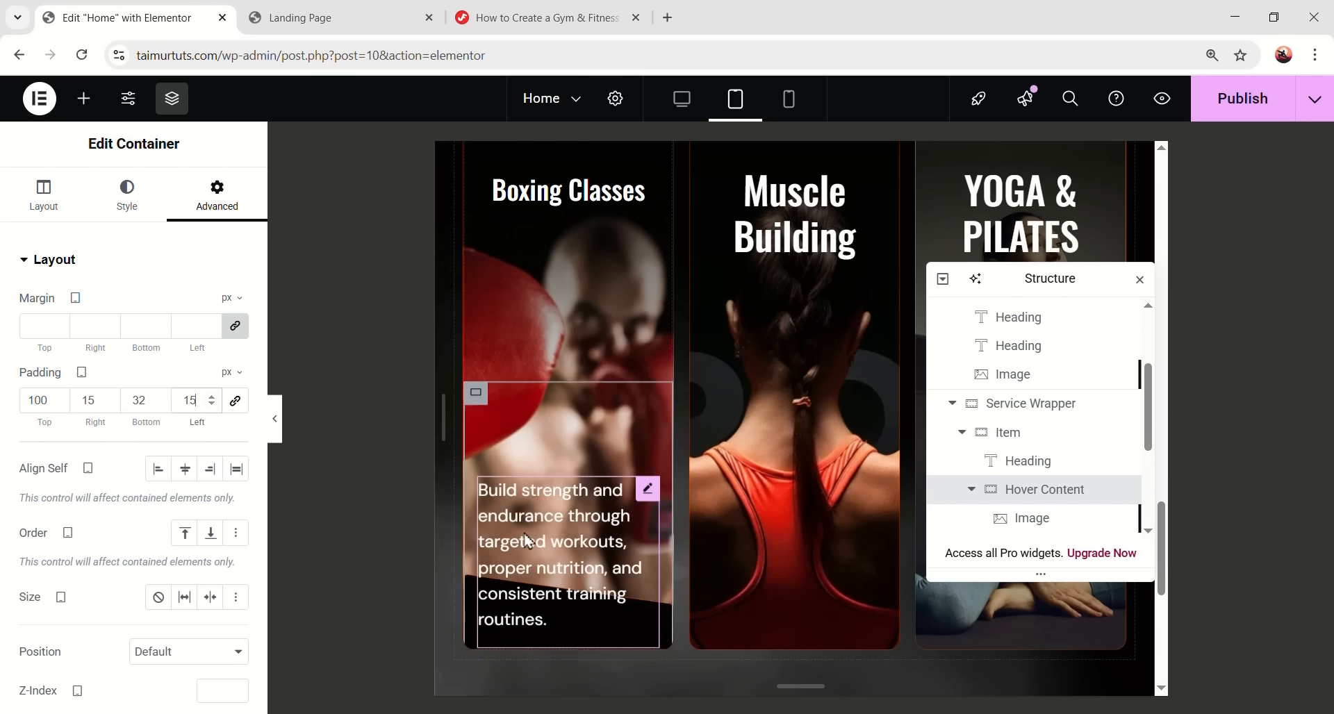
pyautogui.click(575, 521)
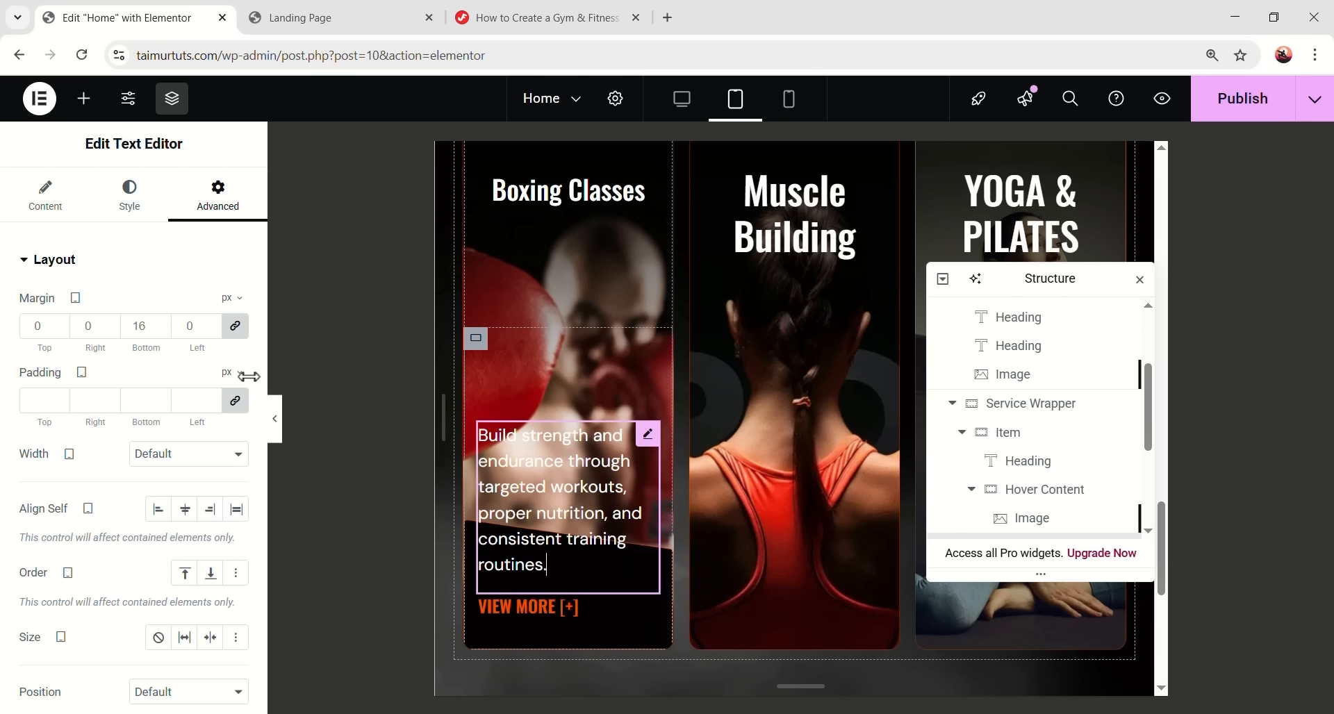
pyautogui.click(128, 193)
pyautogui.click(236, 359)
pyautogui.scroll(-1, 213, 382)
pyautogui.click(206, 415)
pyautogui.press('BackSpace')
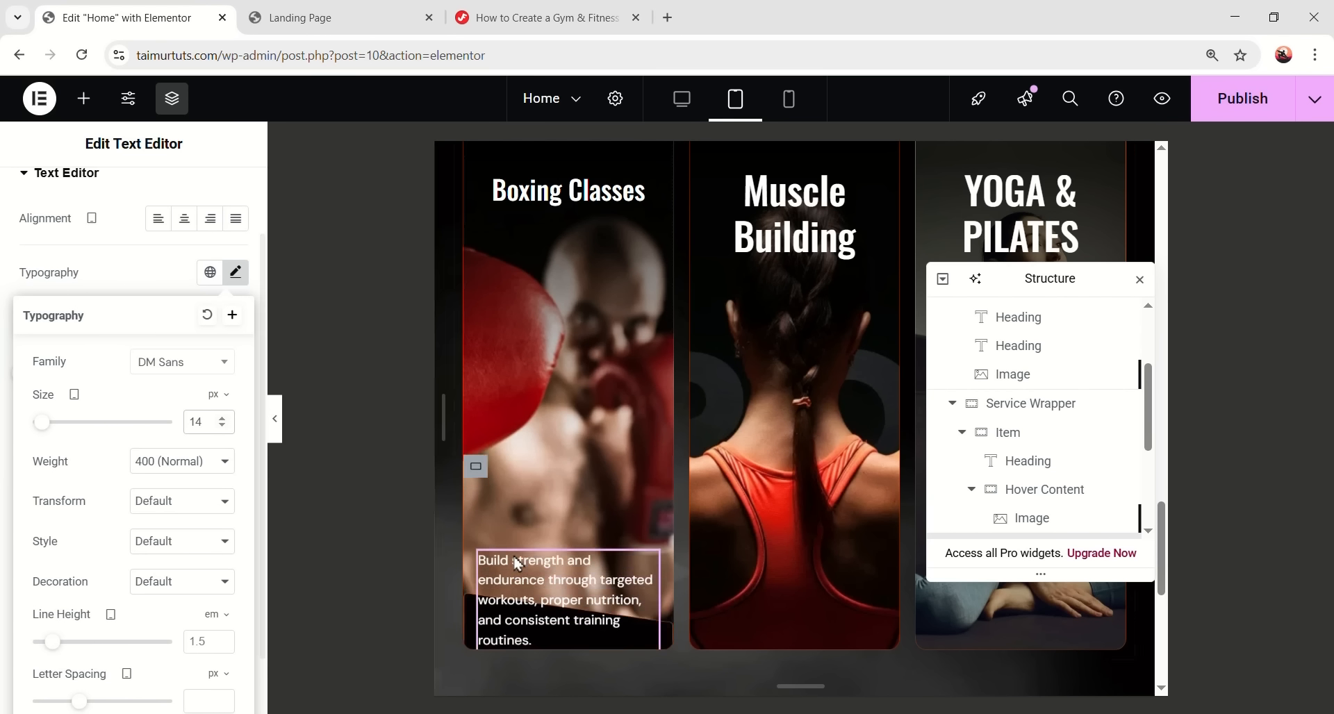
pyautogui.click(410, 556)
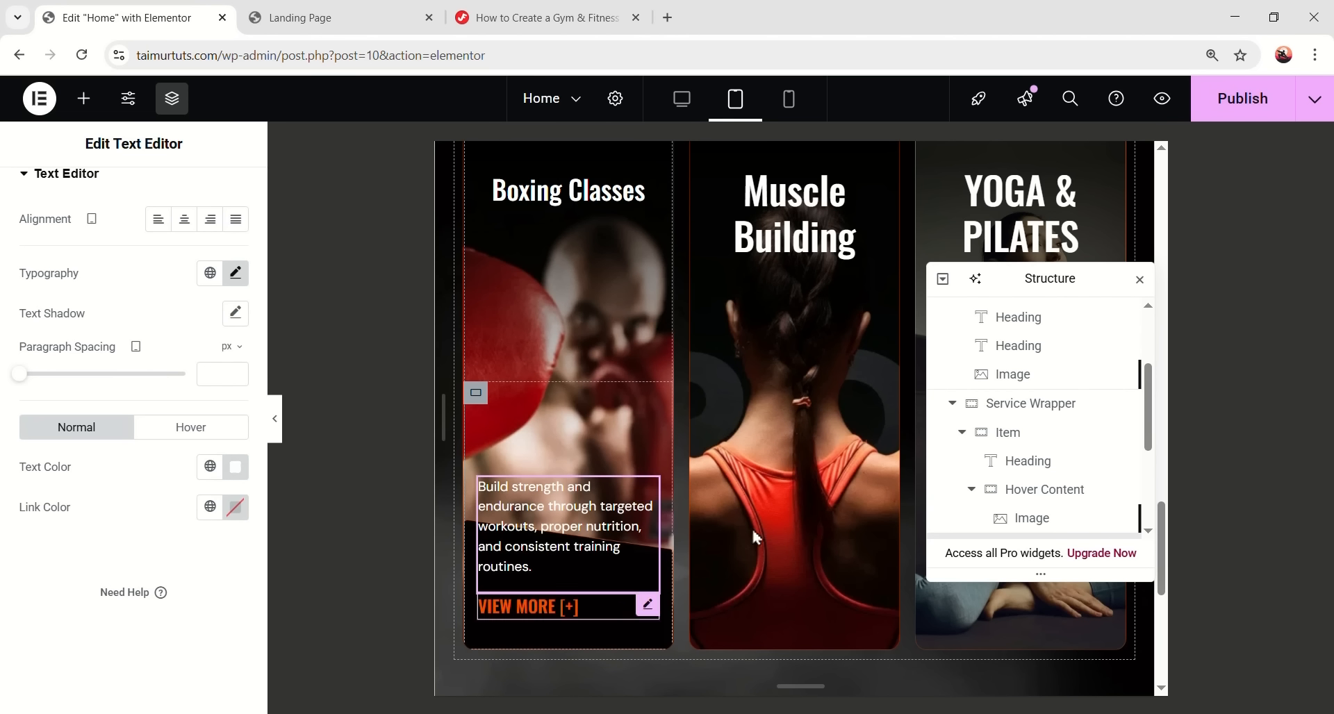
# - Set the Boxing card's hover image height to 260
pyautogui.click(1021, 518)
pyautogui.click(119, 203)
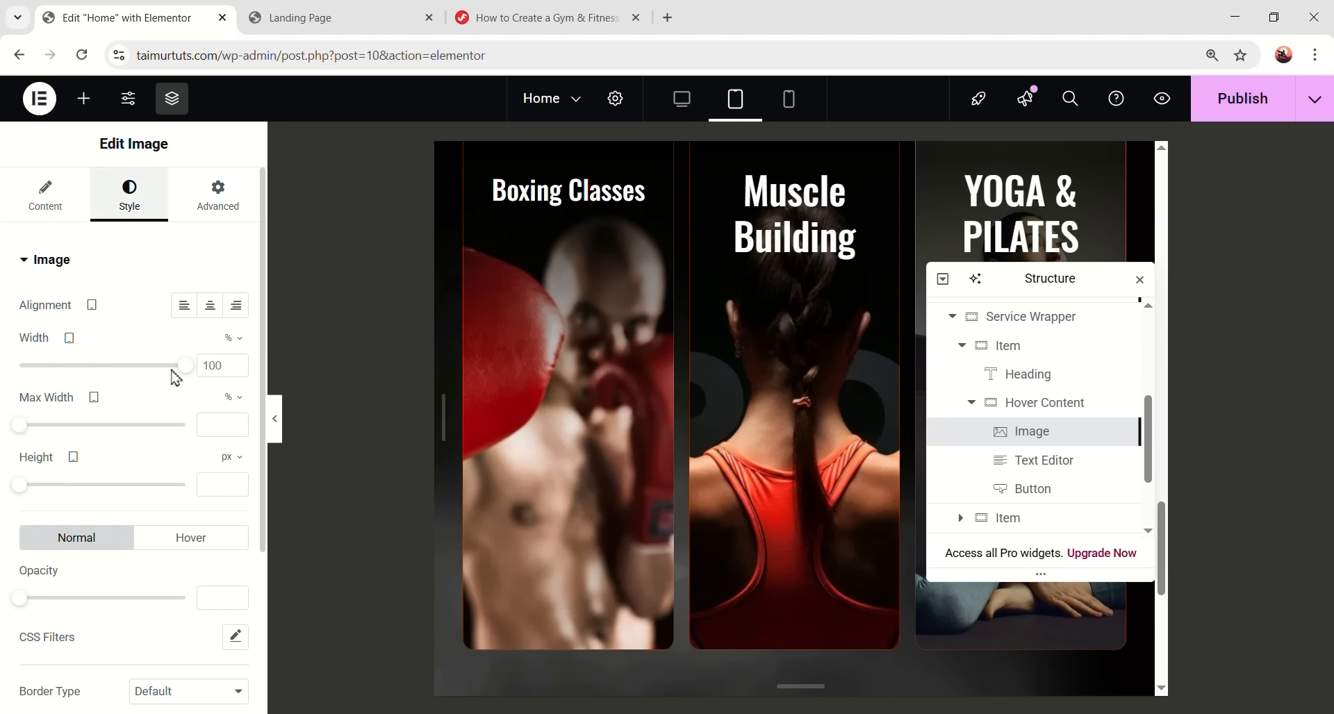
pyautogui.click(205, 485)
pyautogui.write('260')
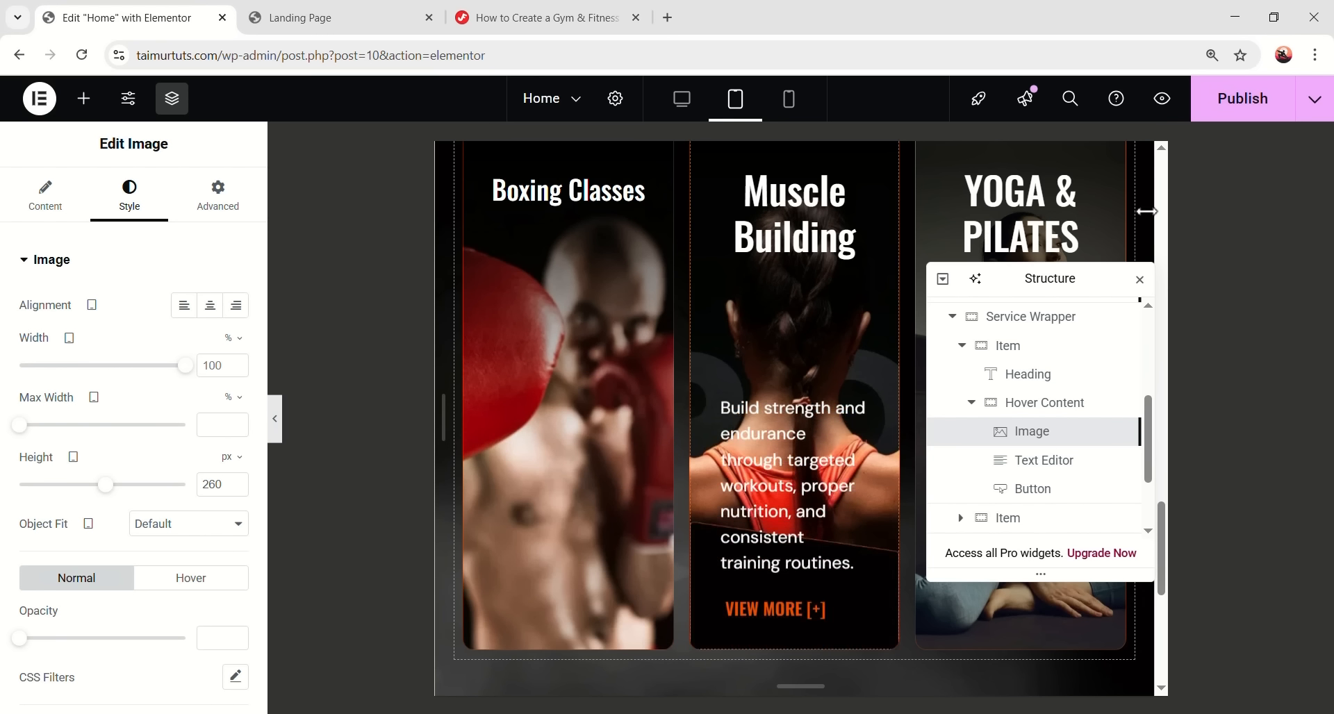
# - Copy the Boxing Classes card's style onto the second and third cards
pyautogui.click(965, 347)
pyautogui.rightClick(1020, 387)
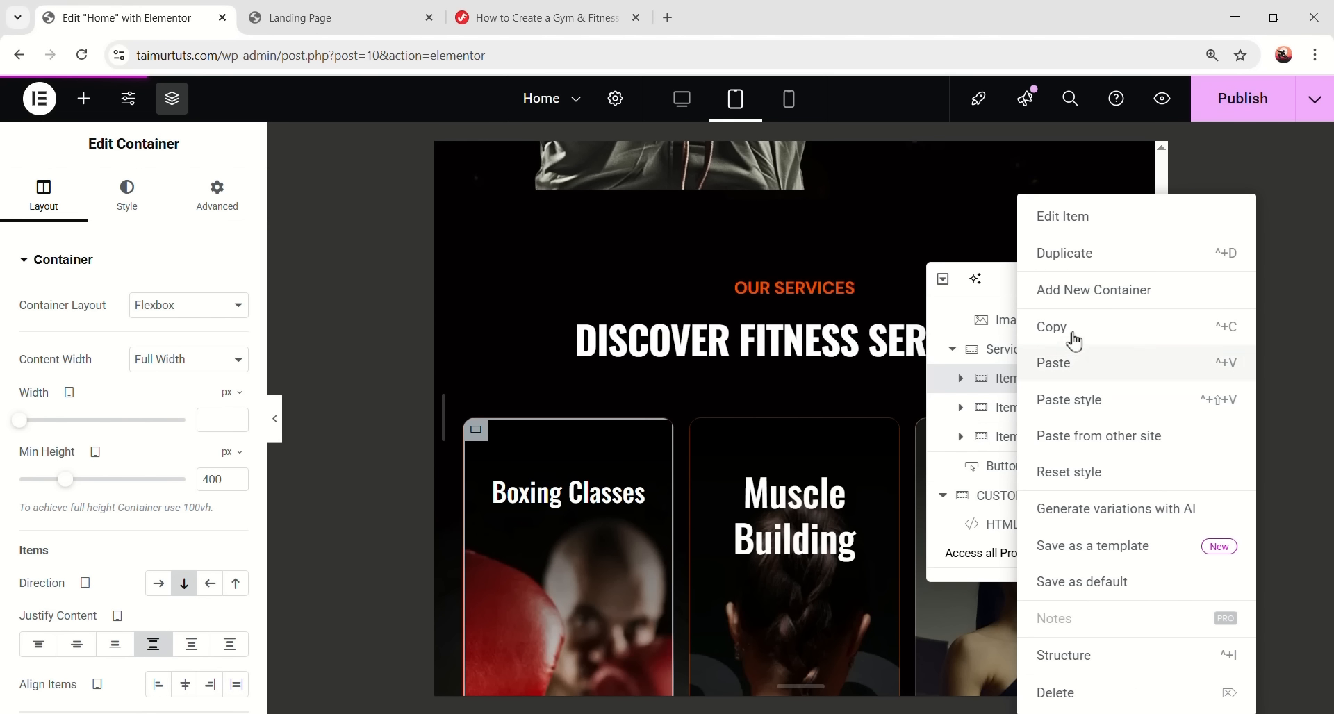
pyautogui.click(1073, 342)
pyautogui.rightClick(1021, 419)
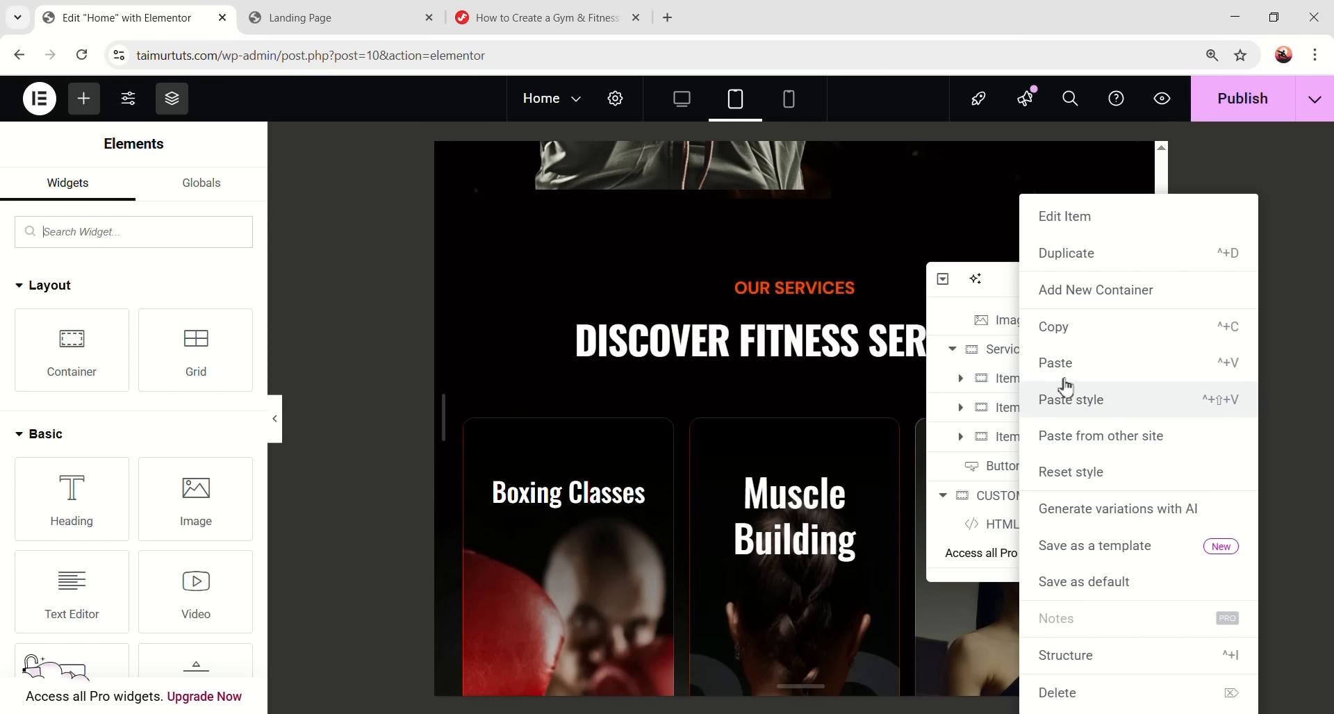
pyautogui.click(1076, 397)
pyautogui.rightClick(1044, 443)
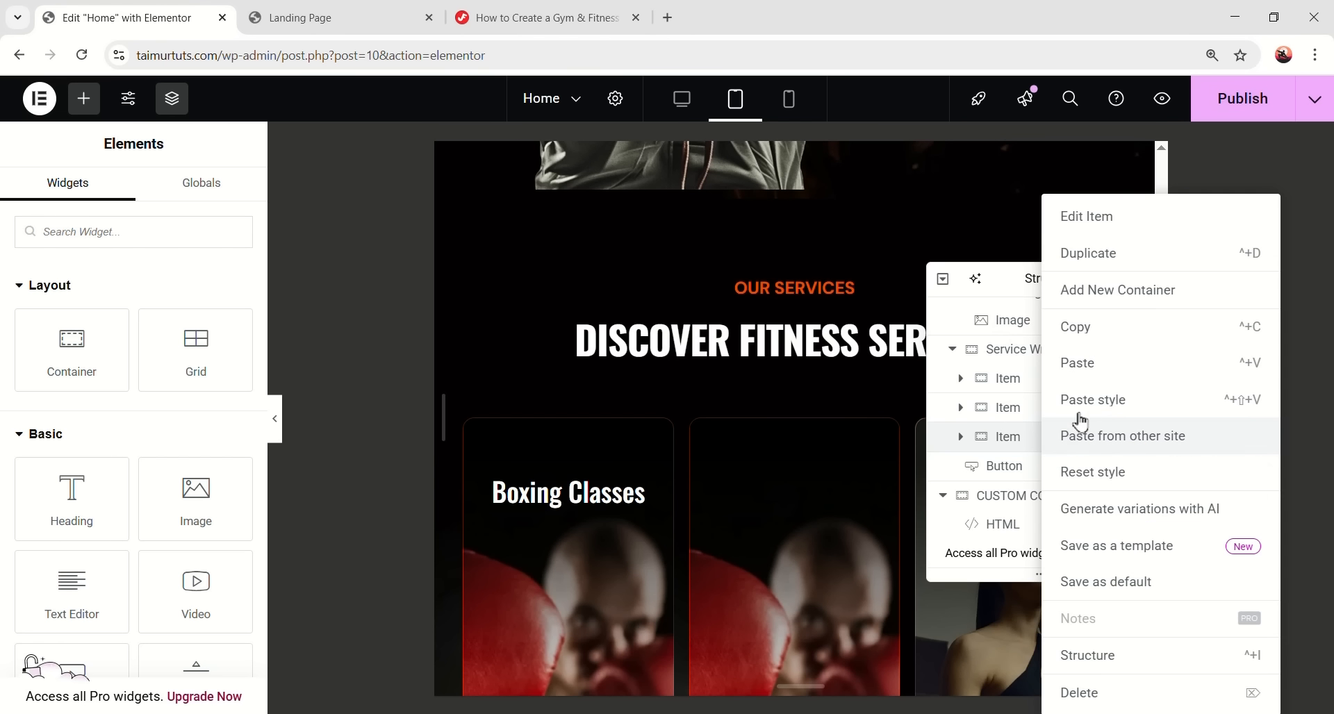
pyautogui.click(1093, 399)
# - Apply the Boxing Classes heading style to the Muscle Building and YOGA & PILATES headings
pyautogui.scroll(-3, 819, 430)
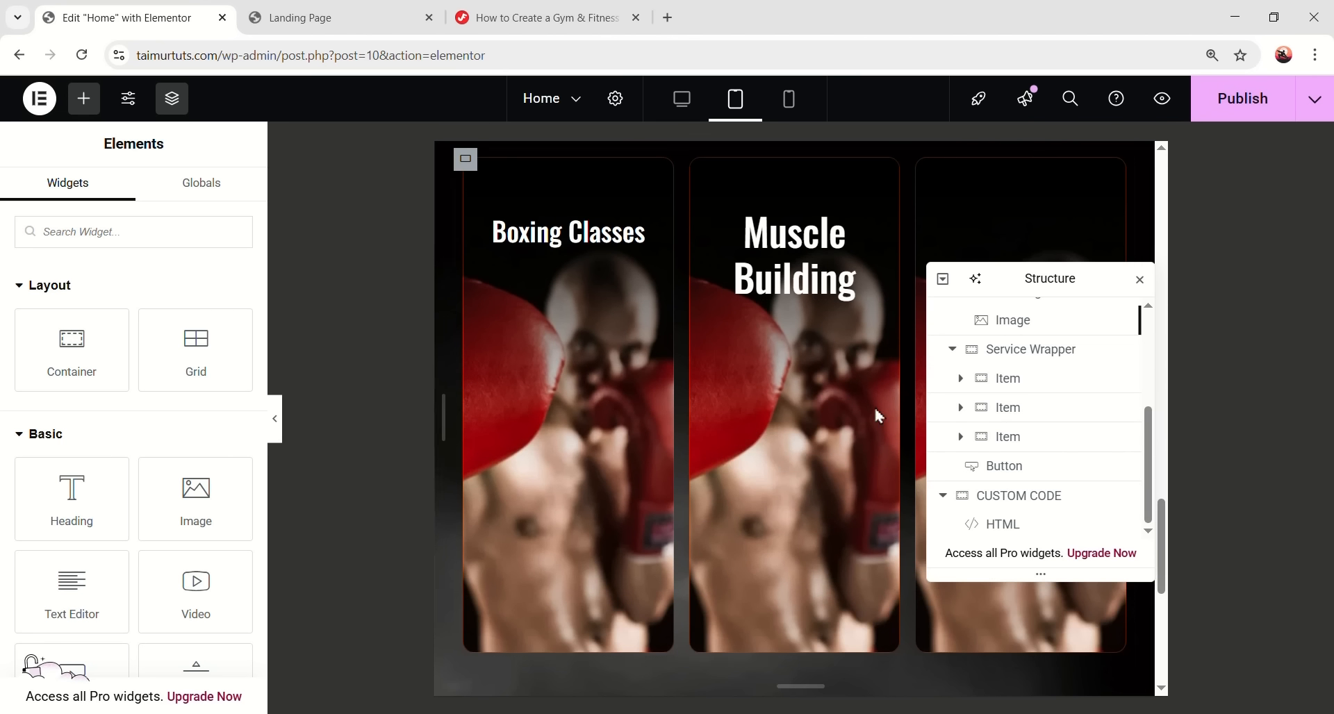
pyautogui.rightClick(589, 237)
pyautogui.click(649, 330)
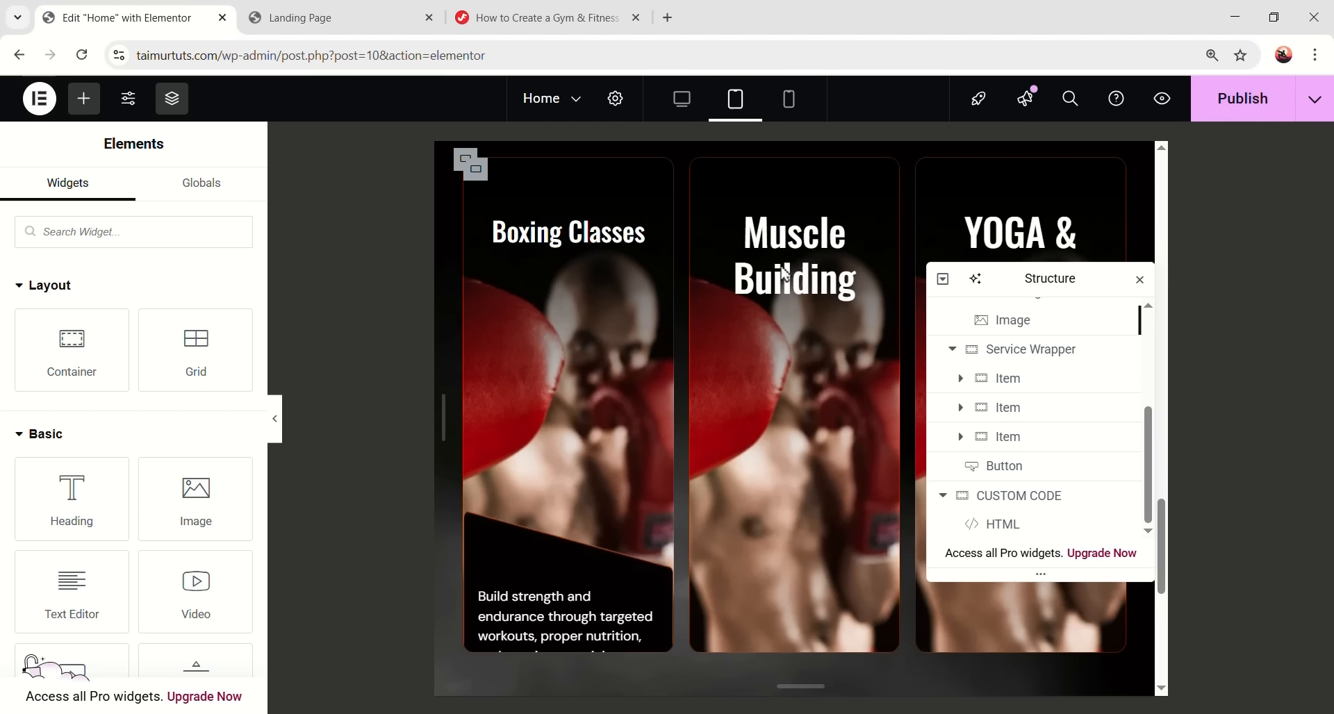
pyautogui.rightClick(798, 261)
pyautogui.click(848, 426)
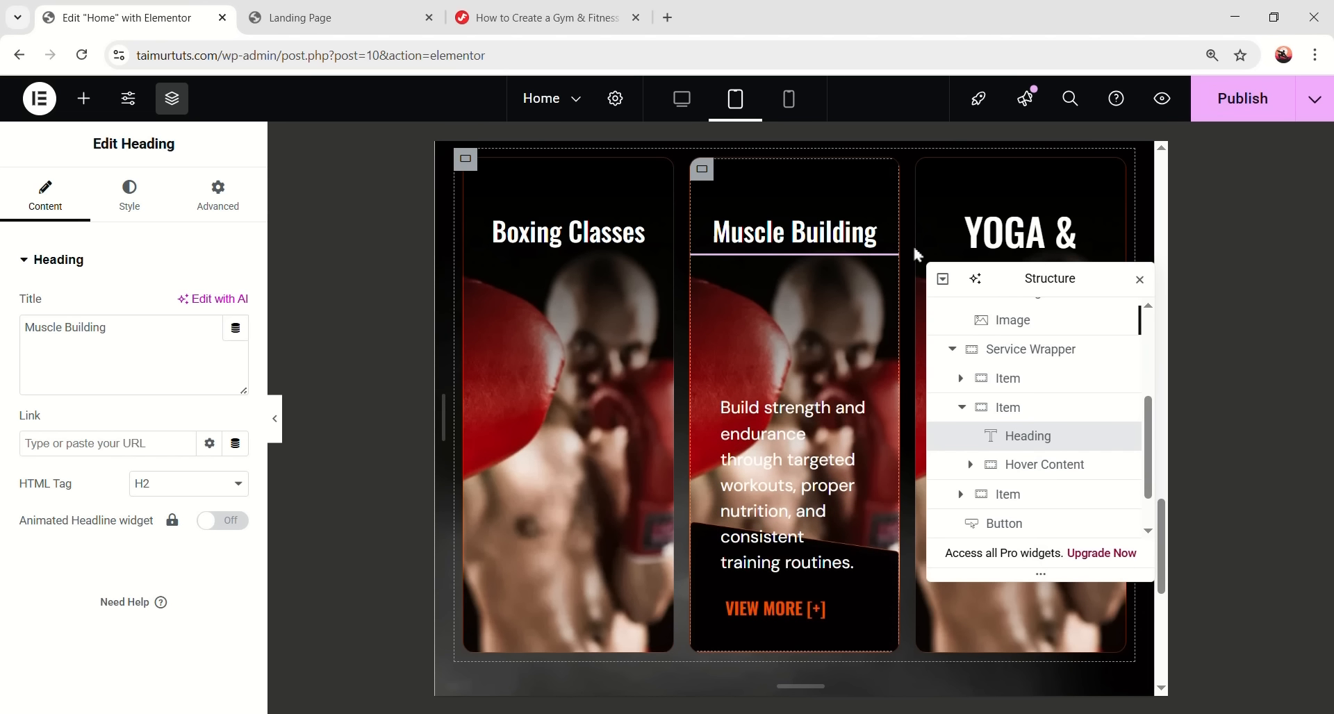
pyautogui.click(1007, 235)
pyautogui.rightClick(1009, 233)
pyautogui.click(1073, 402)
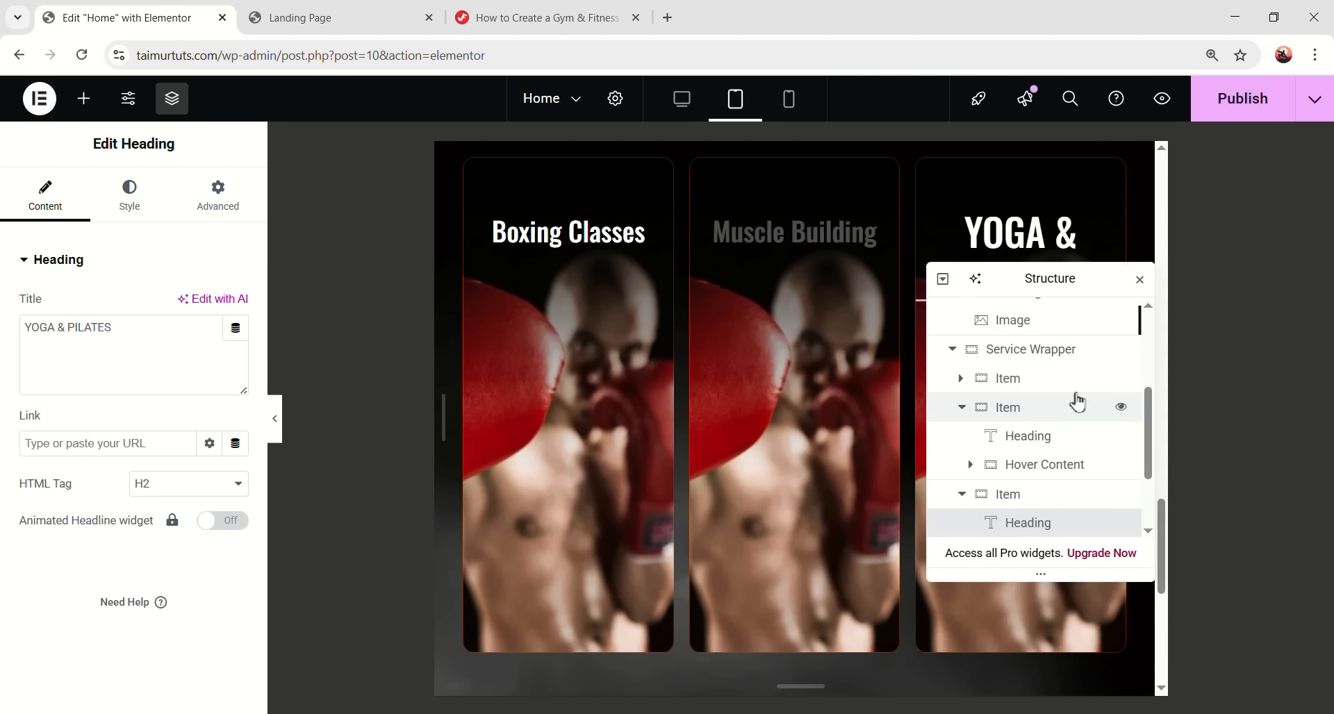
# - Paste the Boxing hover content style onto the Muscle Building and Yoga hover content
pyautogui.moveTo(1066, 273); pyautogui.dragTo(1226, 427)
pyautogui.scroll(-1, 681, 444)
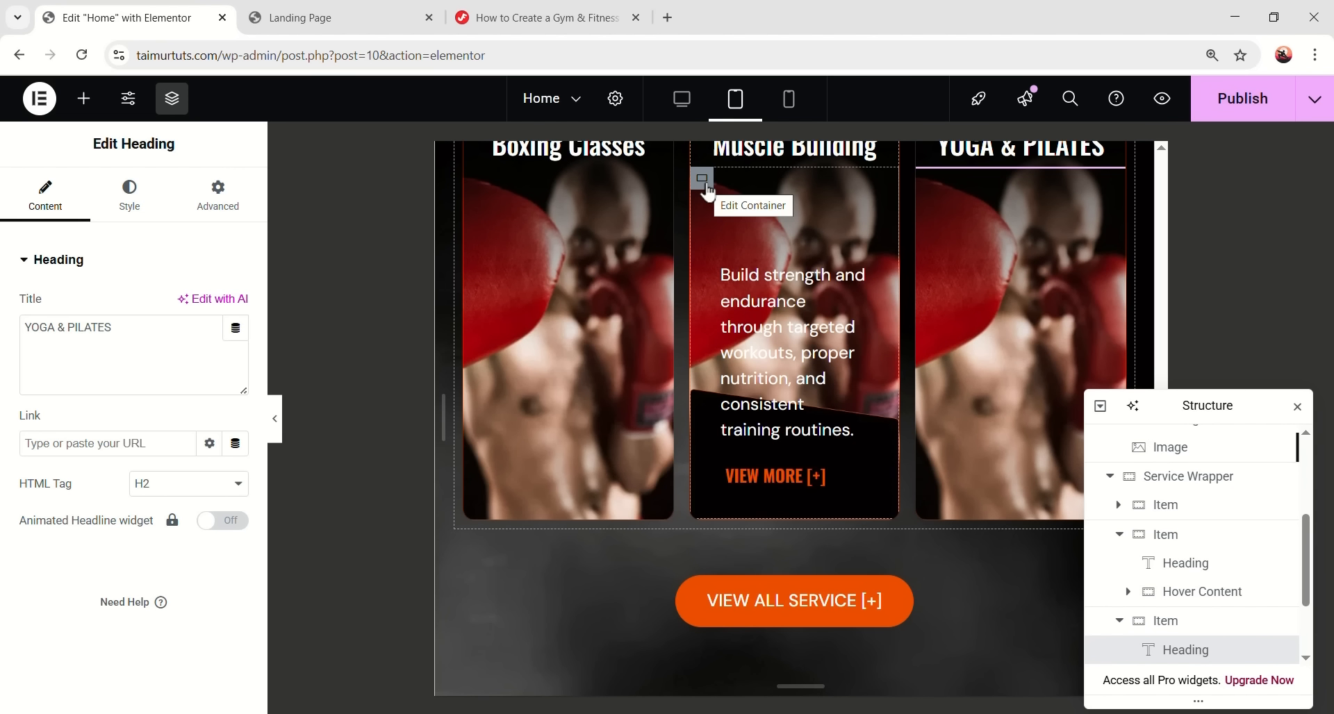
pyautogui.click(478, 271)
pyautogui.rightClick(479, 273)
pyautogui.click(519, 334)
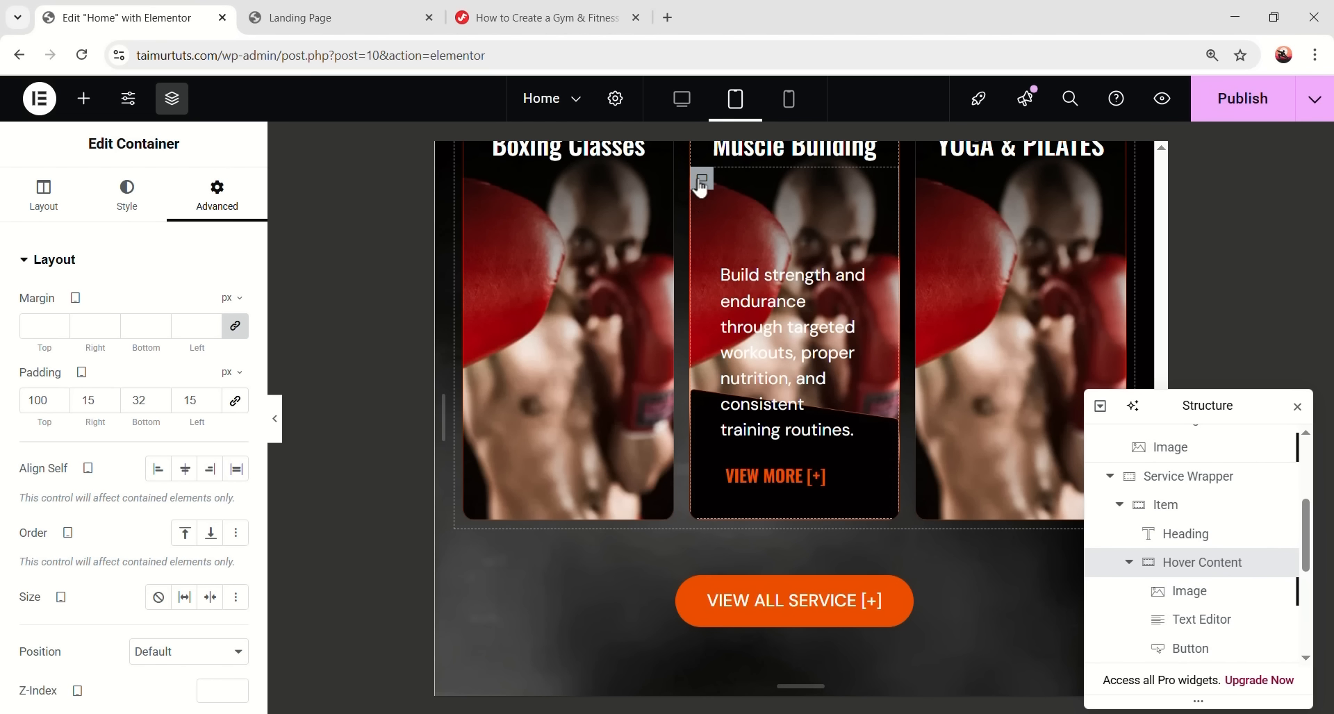
pyautogui.rightClick(702, 186)
pyautogui.click(757, 380)
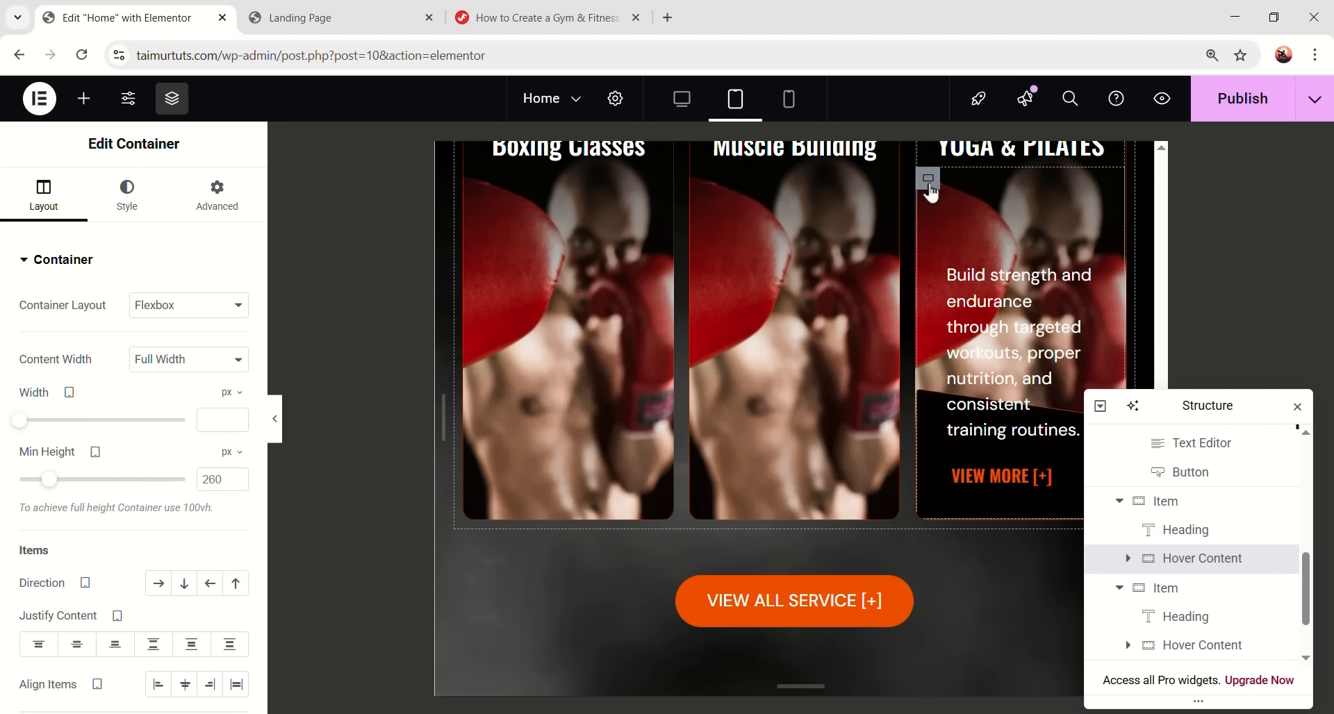
pyautogui.rightClick(929, 186)
pyautogui.click(971, 387)
# - Paste the Boxing description text style onto the Muscle Building and Yoga descriptions
pyautogui.rightClick(561, 374)
pyautogui.click(597, 367)
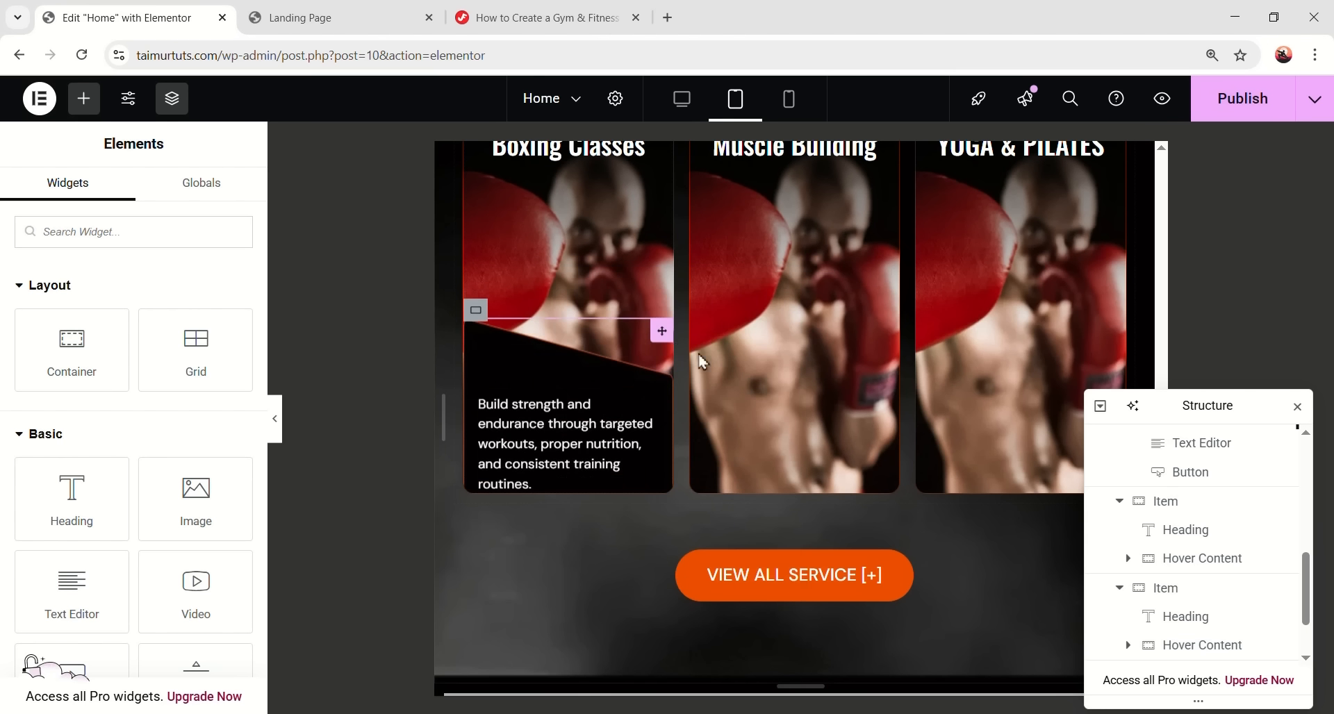
pyautogui.rightClick(787, 334)
pyautogui.click(859, 439)
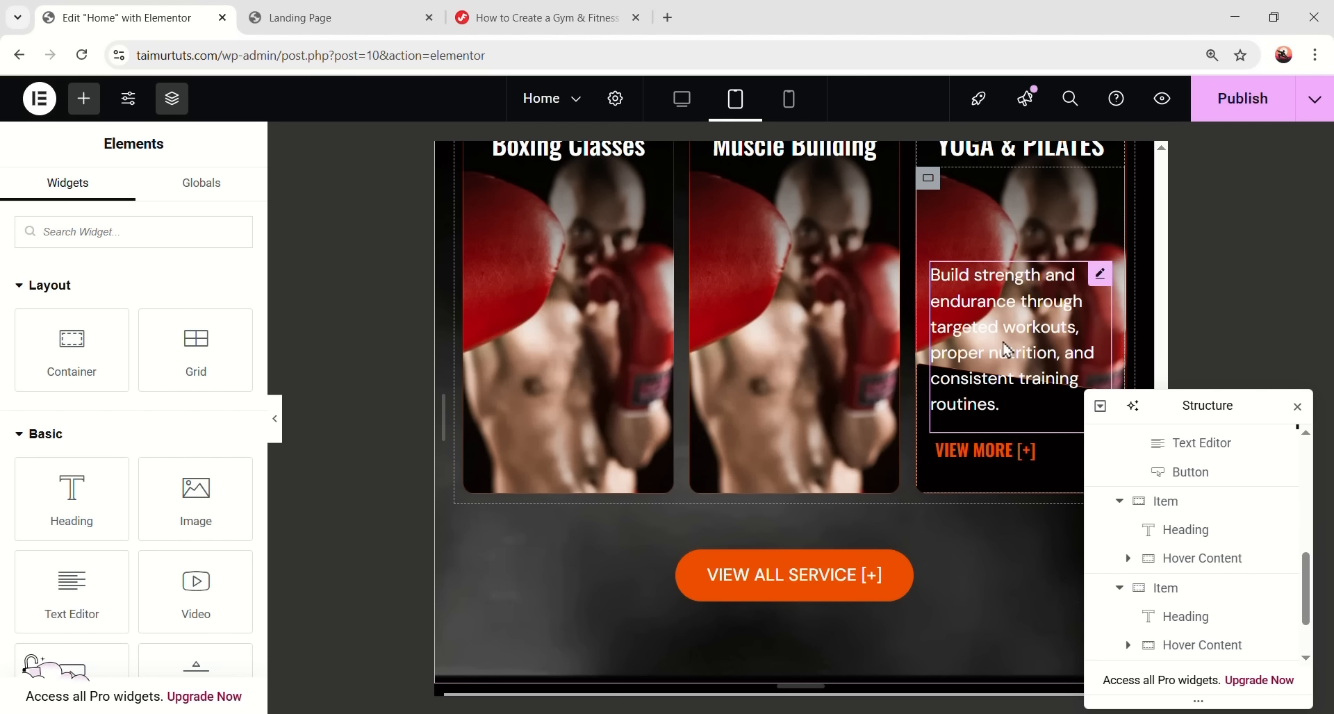
pyautogui.rightClick(1007, 350)
pyautogui.click(1066, 437)
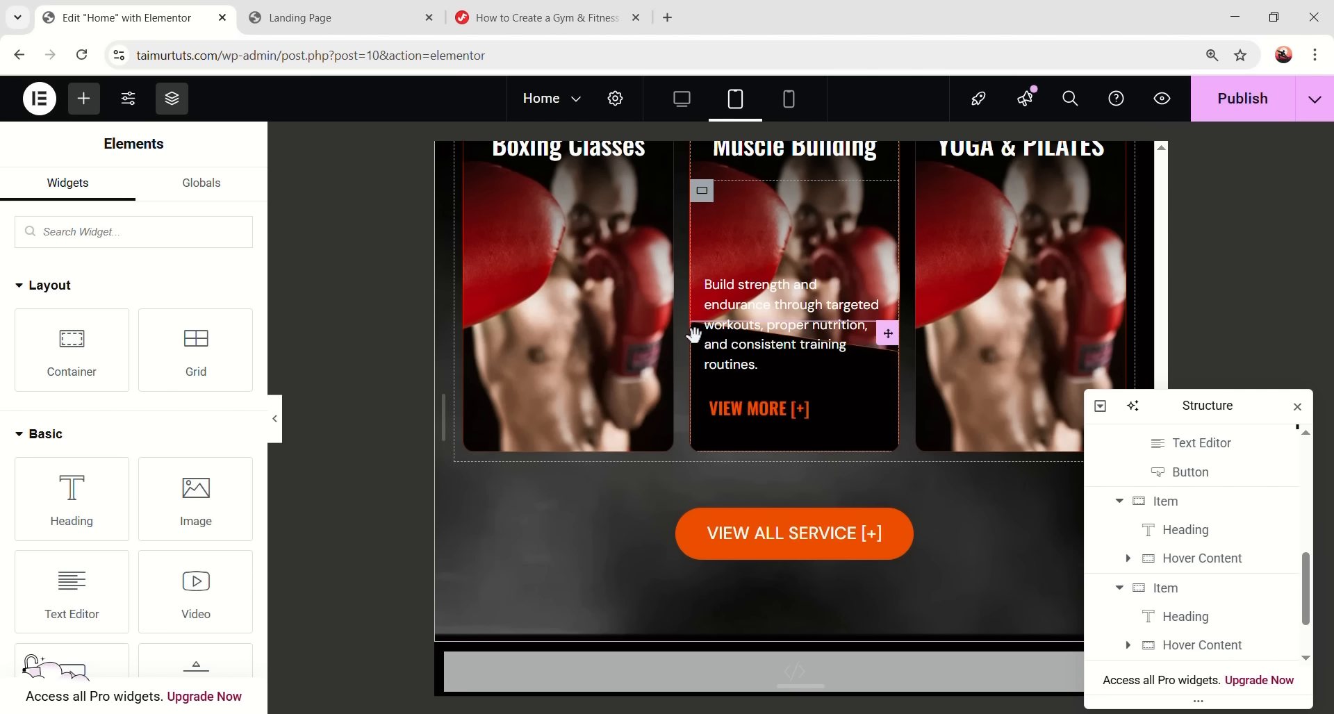
# - Copy the hover image's styling onto the other two cards' hover images
pyautogui.click(1211, 475)
pyautogui.rightClick(1202, 475)
pyautogui.click(1163, 367)
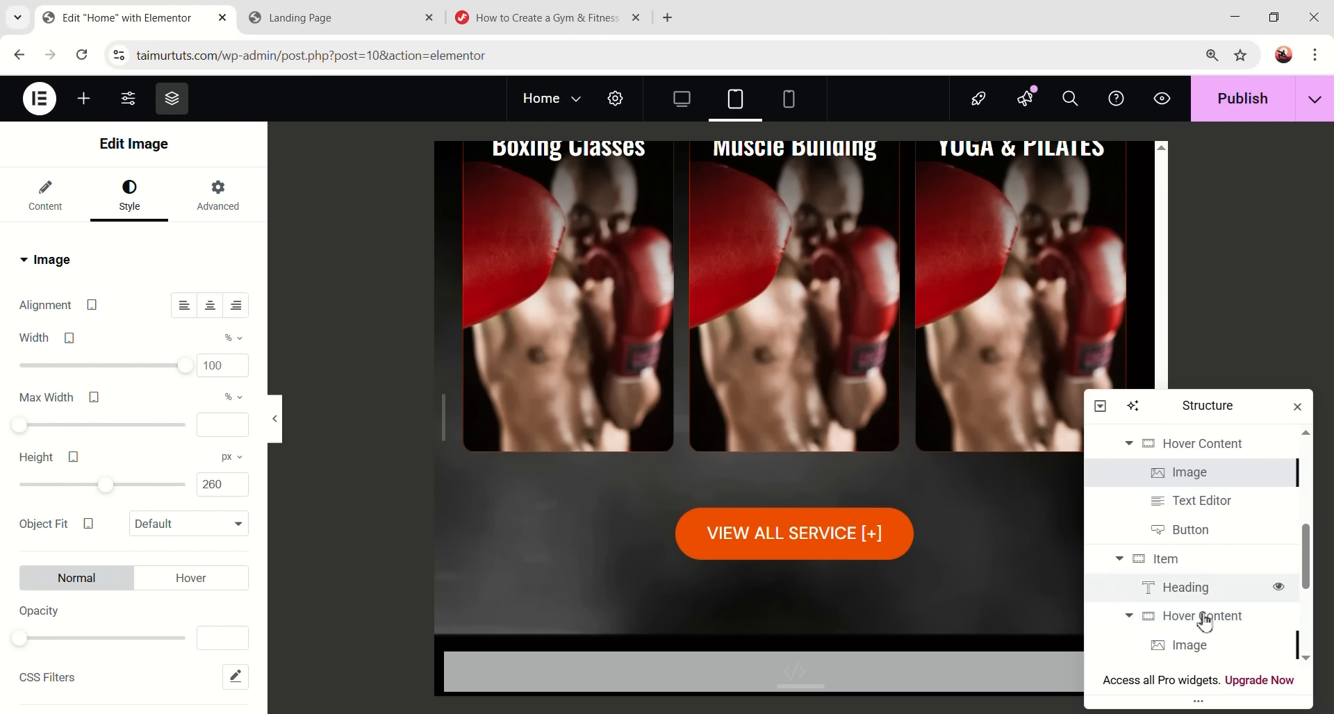
pyautogui.rightClick(1202, 648)
pyautogui.click(1192, 436)
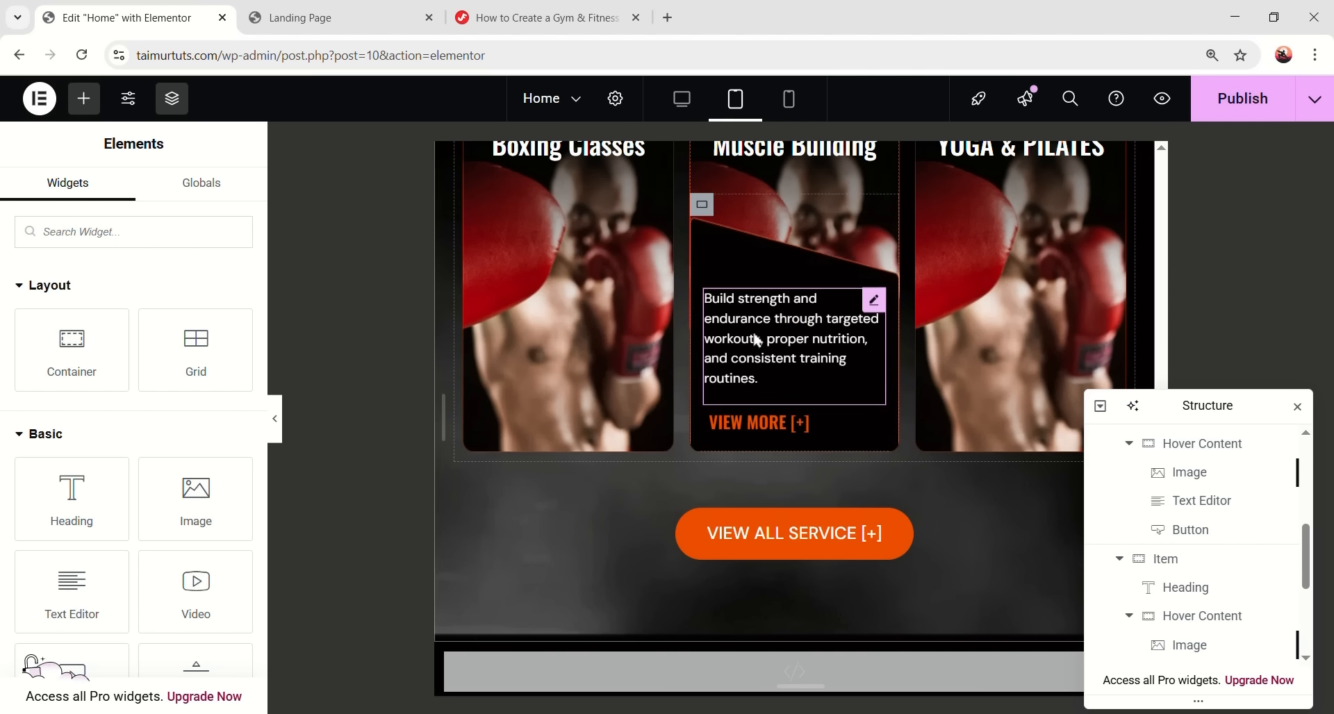
pyautogui.scroll(1, 1136, 581)
pyautogui.scroll(-2, 1136, 581)
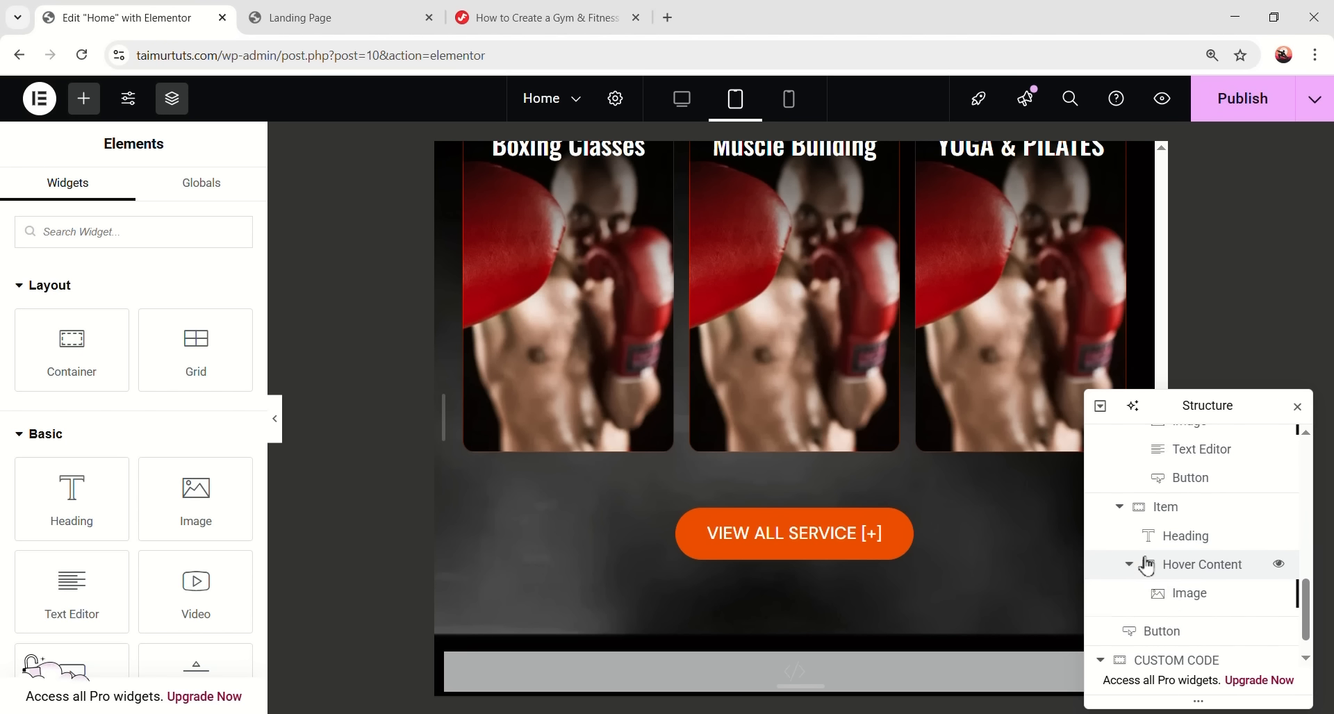
pyautogui.scroll(-2, 1139, 564)
pyautogui.rightClick(1184, 510)
pyautogui.click(1194, 438)
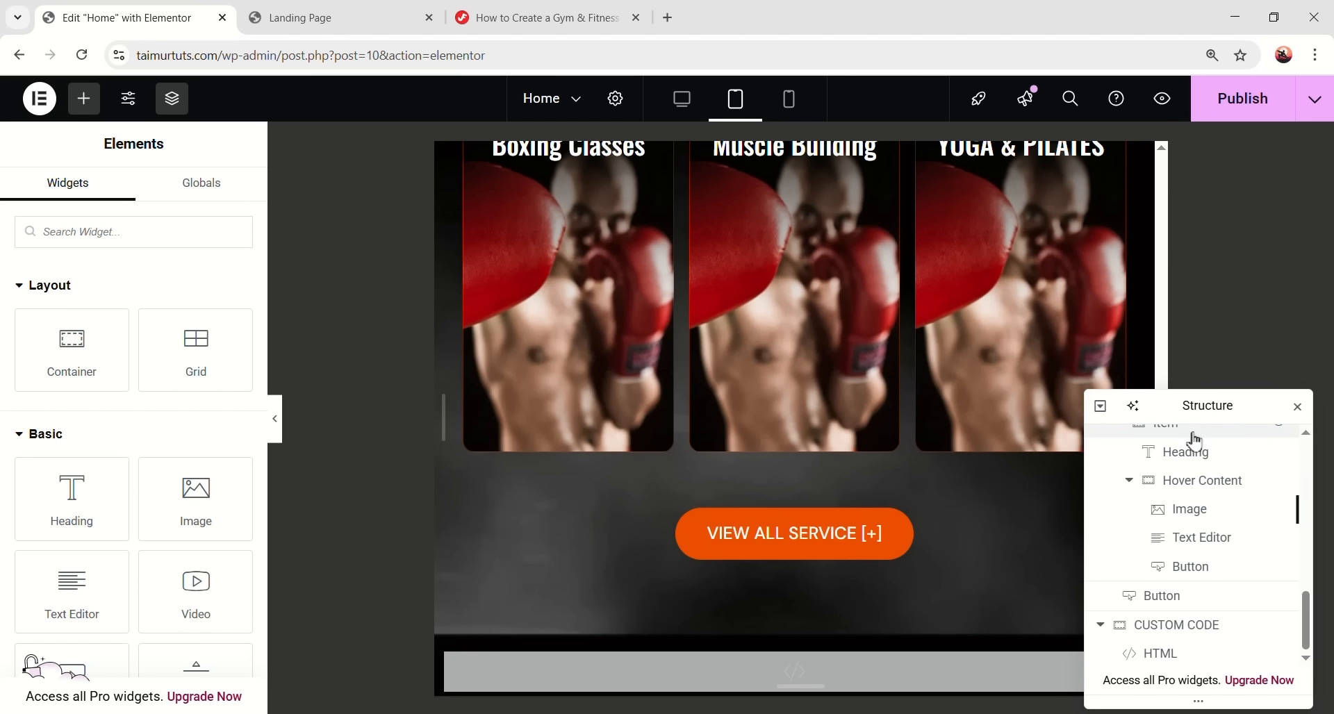
pyautogui.scroll(2, 798, 405)
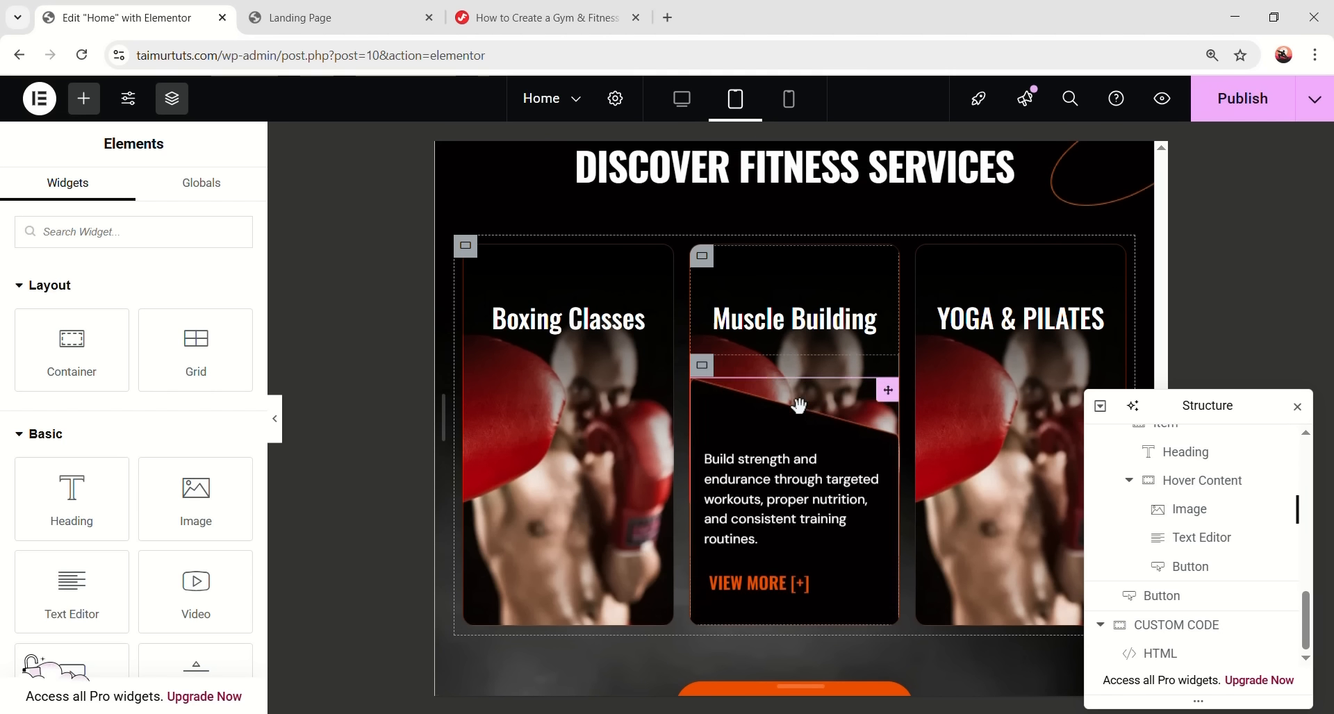
pyautogui.moveTo(596, 432)
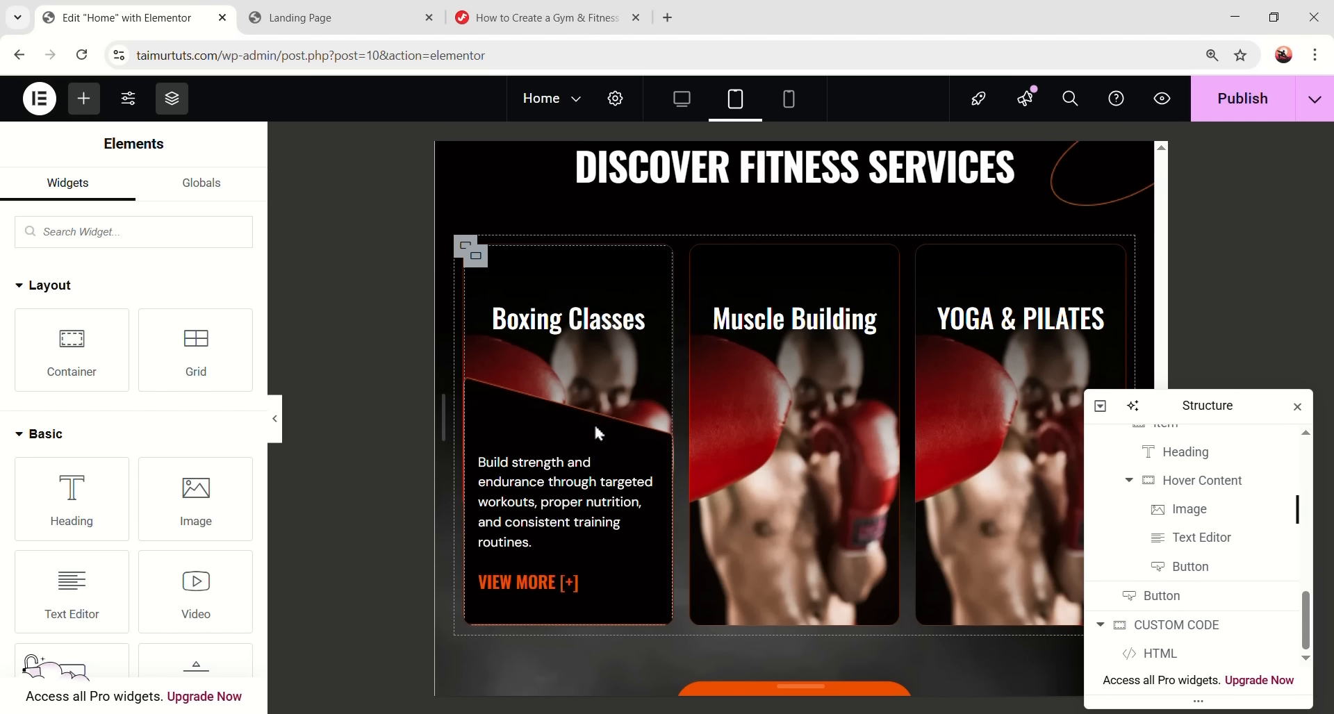
# - Set the back-view photo on Muscle Building and img1.png on the Yoga & Pilates card background
pyautogui.moveTo(707, 263)
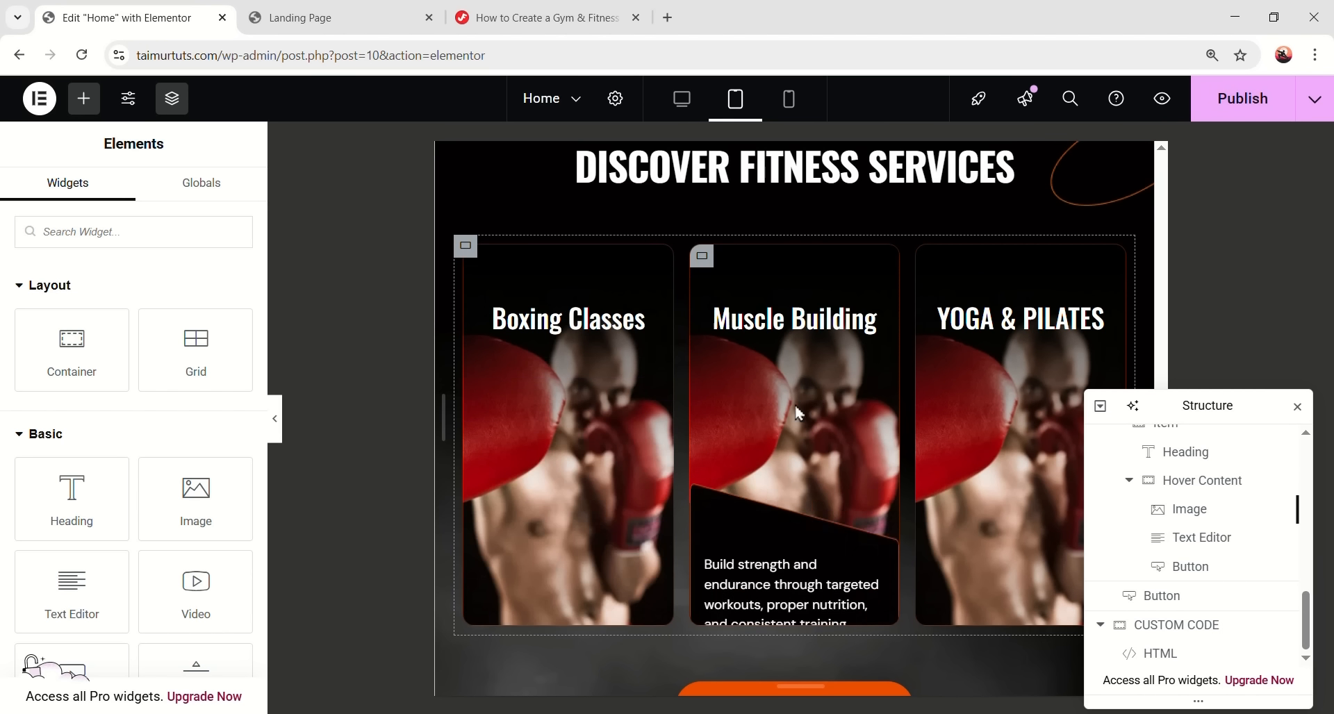
pyautogui.click(707, 263)
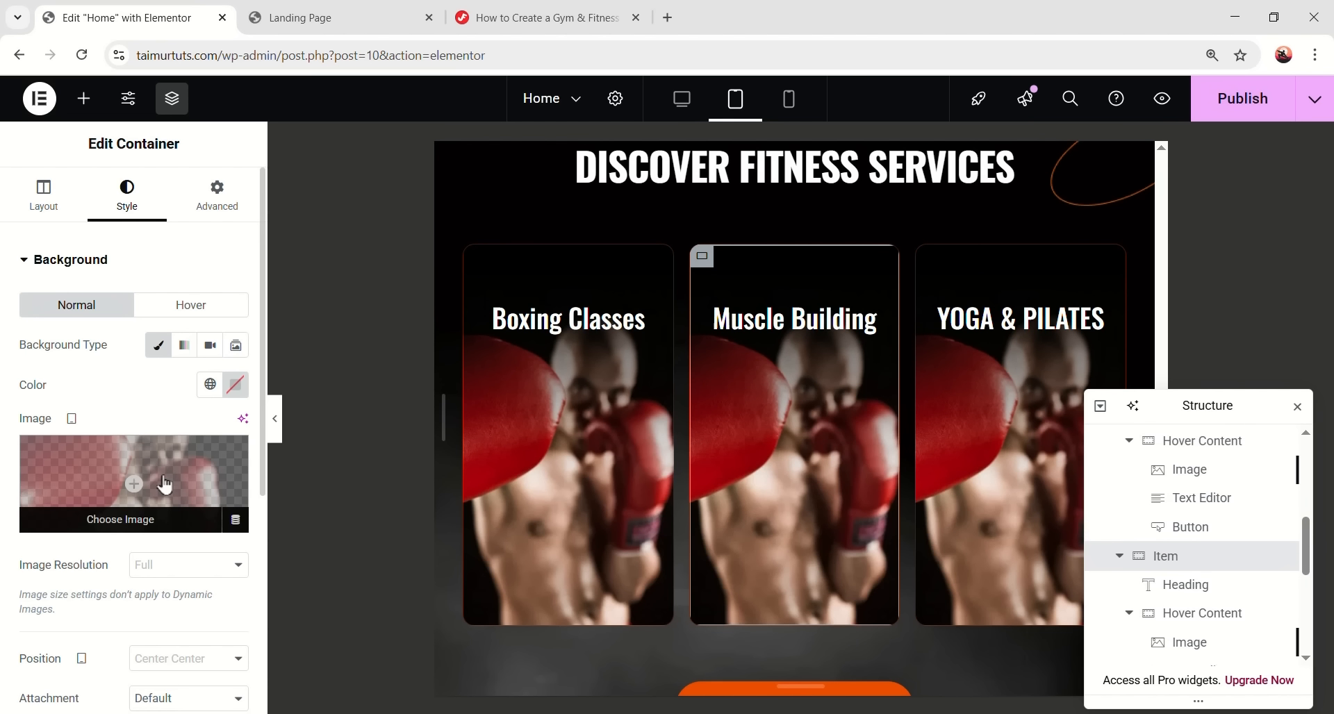
pyautogui.click(132, 486)
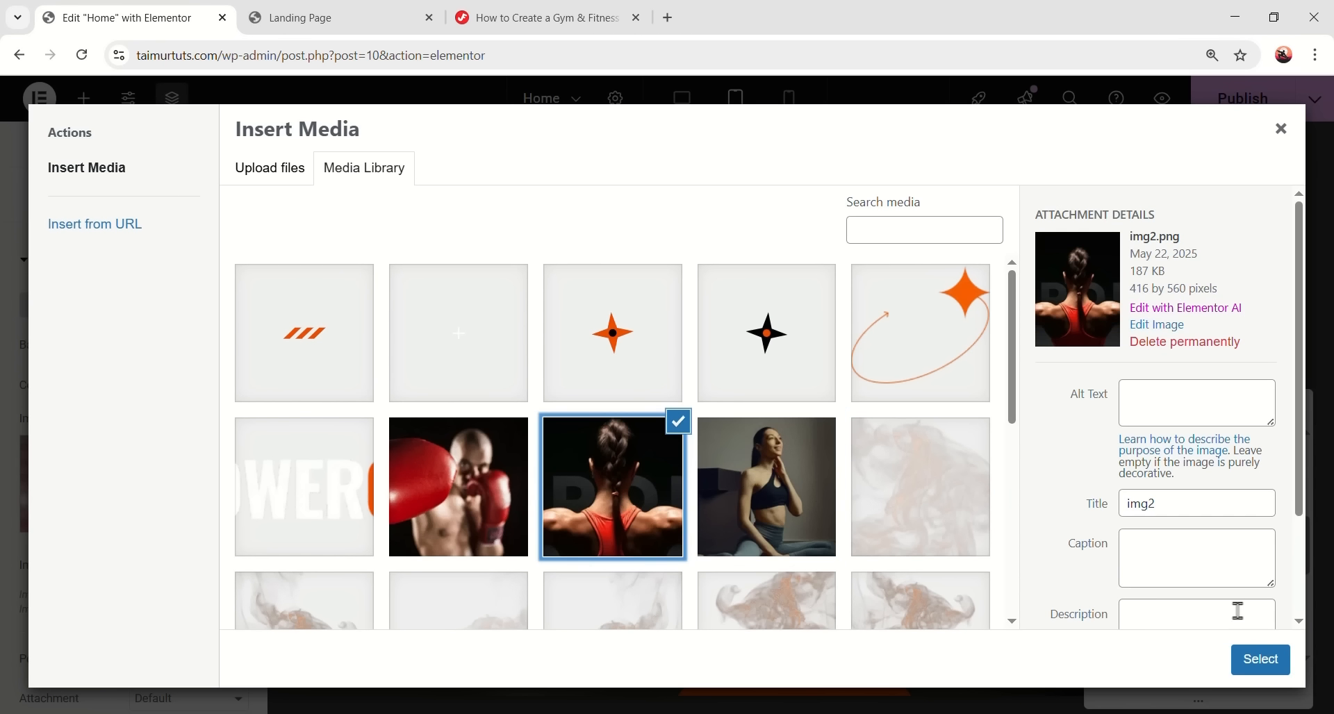
pyautogui.click(1244, 673)
pyautogui.moveTo(1018, 377)
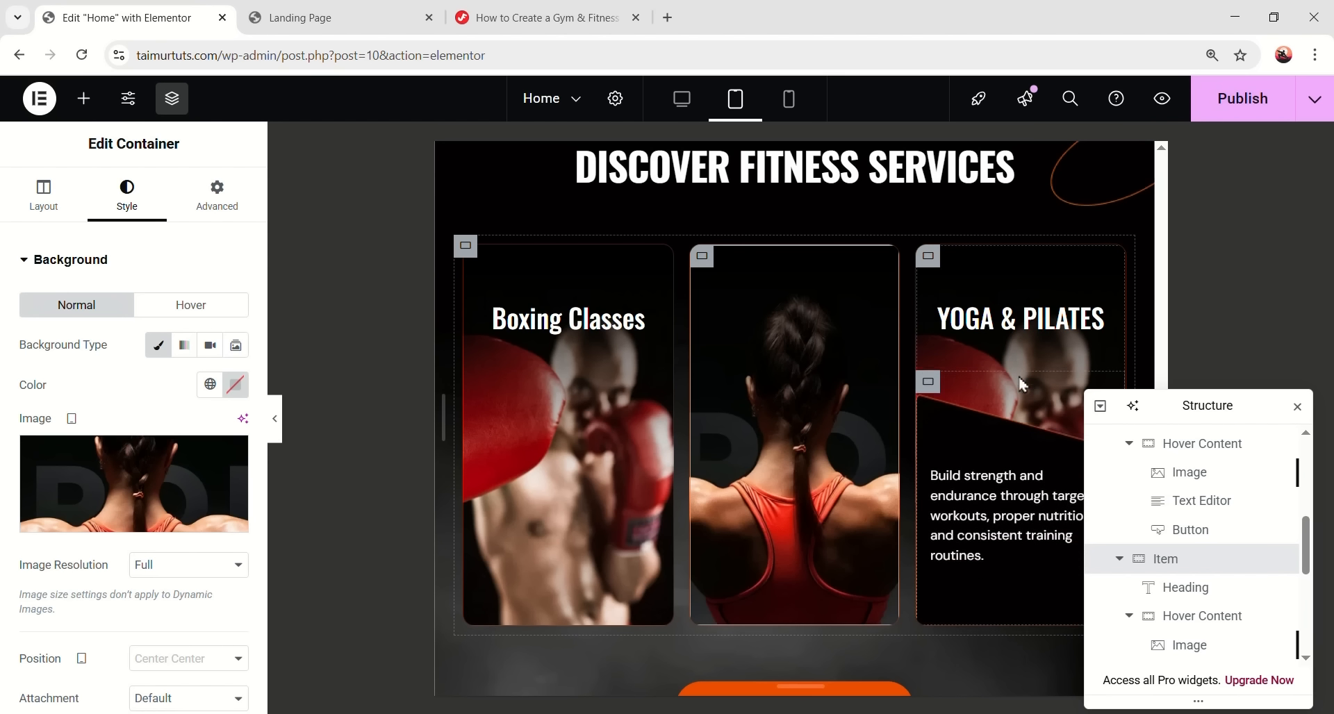
pyautogui.click(928, 256)
pyautogui.click(132, 486)
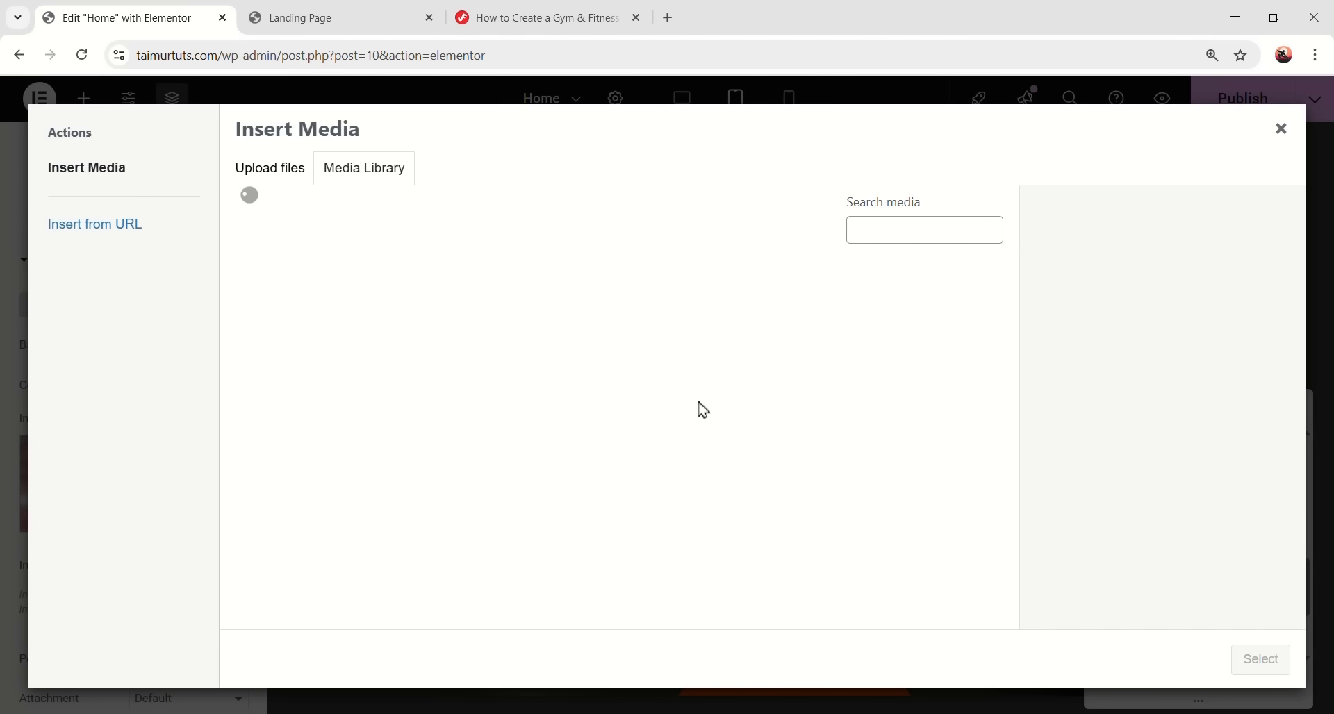
pyautogui.click(766, 487)
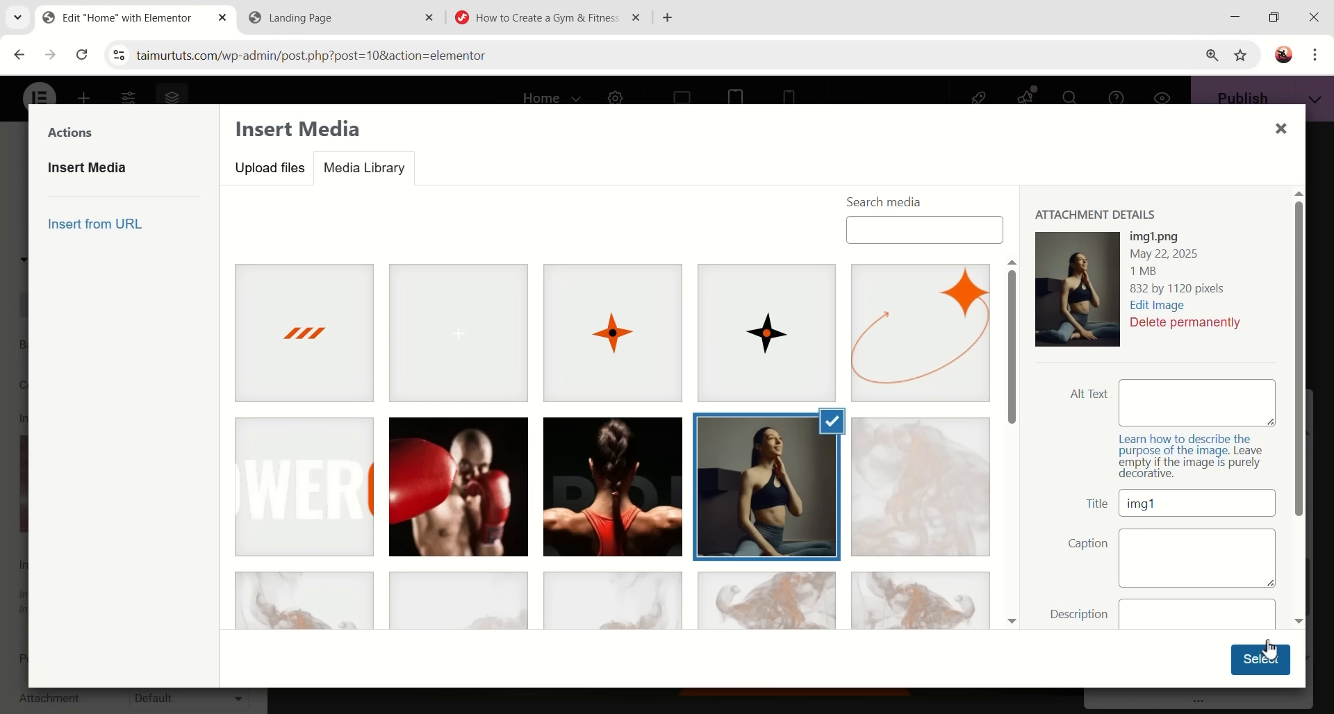
pyautogui.click(1260, 659)
# - Preview the stacked cards at mobile width, then return to desktop view
pyautogui.click(275, 420)
pyautogui.scroll(-2, 750, 473)
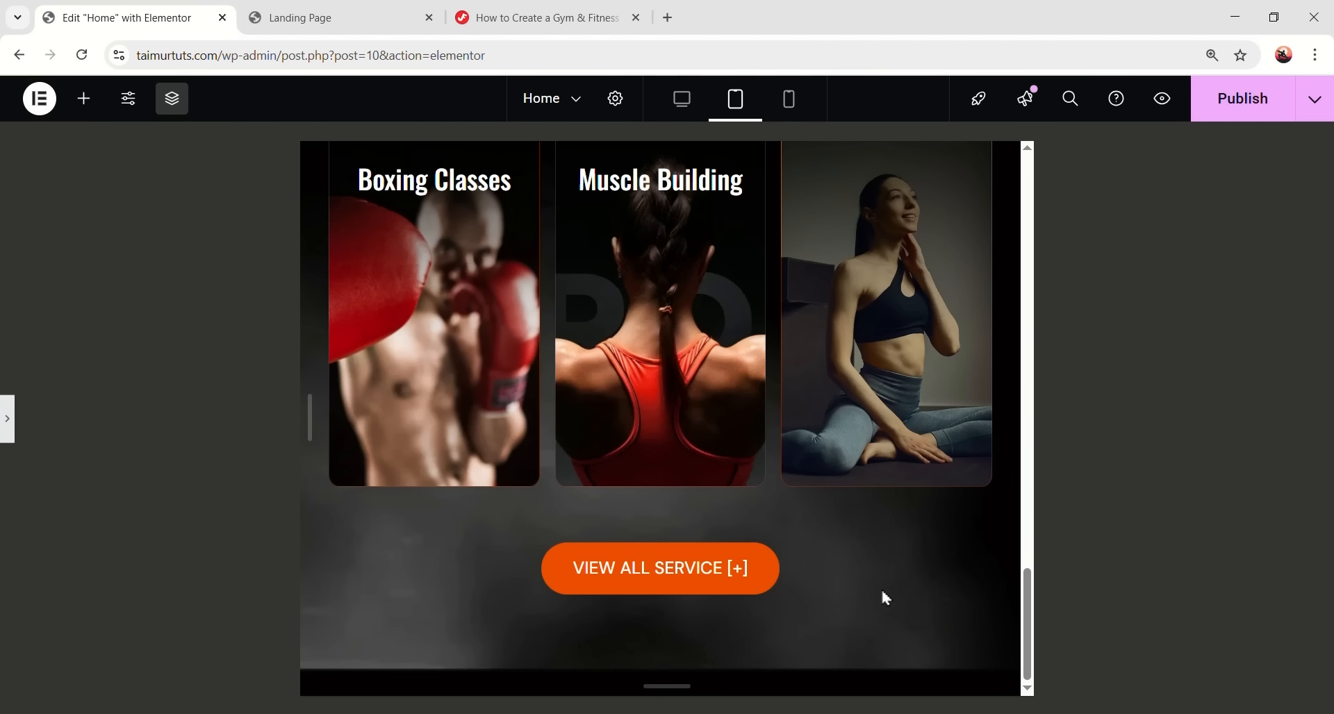
pyautogui.scroll(4, 882, 593)
pyautogui.scroll(-3, 896, 521)
pyautogui.scroll(1, 897, 424)
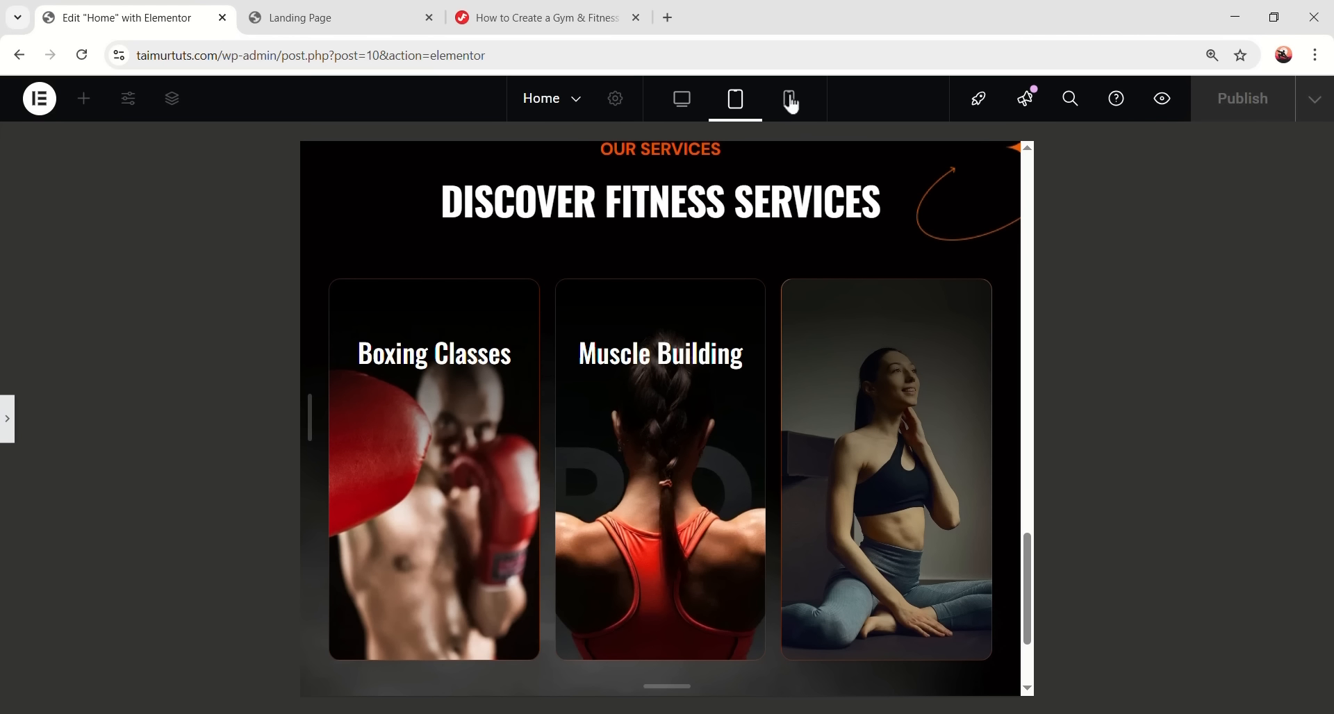
pyautogui.click(789, 99)
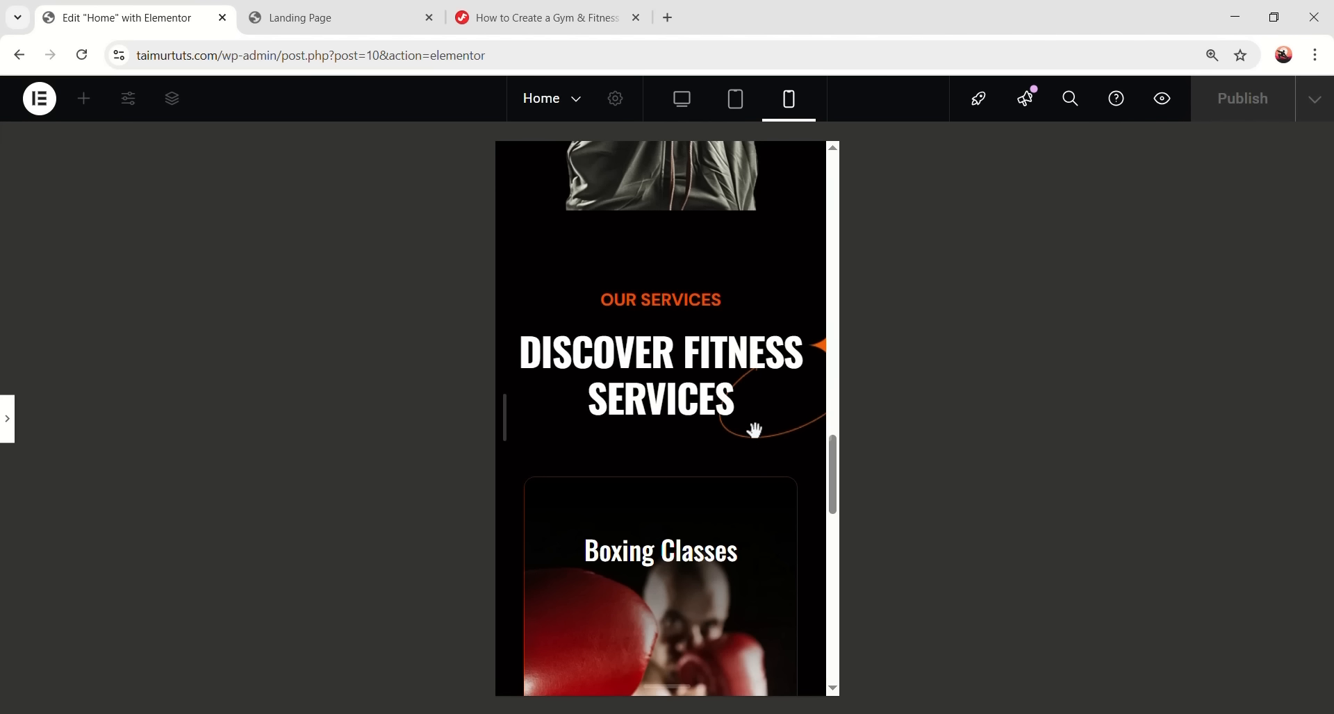
pyautogui.scroll(-10, 756, 449)
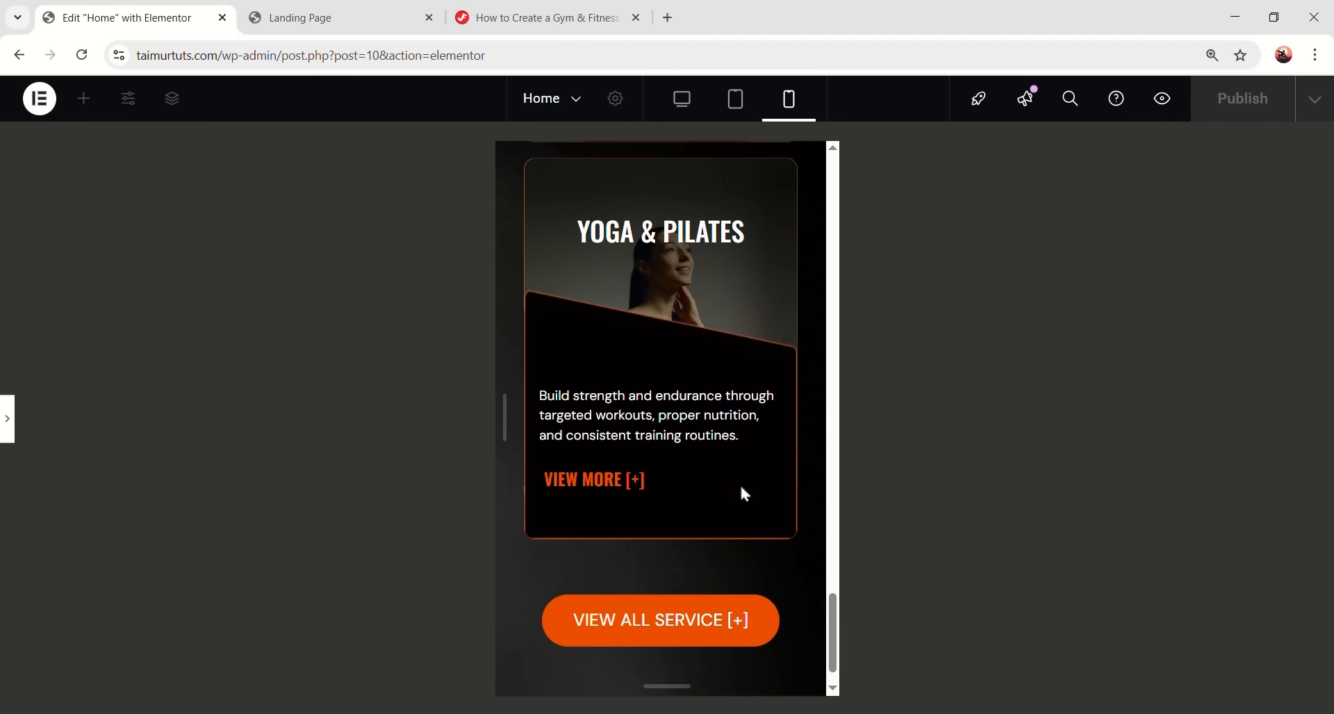
pyautogui.scroll(5, 740, 493)
pyautogui.scroll(-5, 741, 491)
pyautogui.scroll(6, 740, 473)
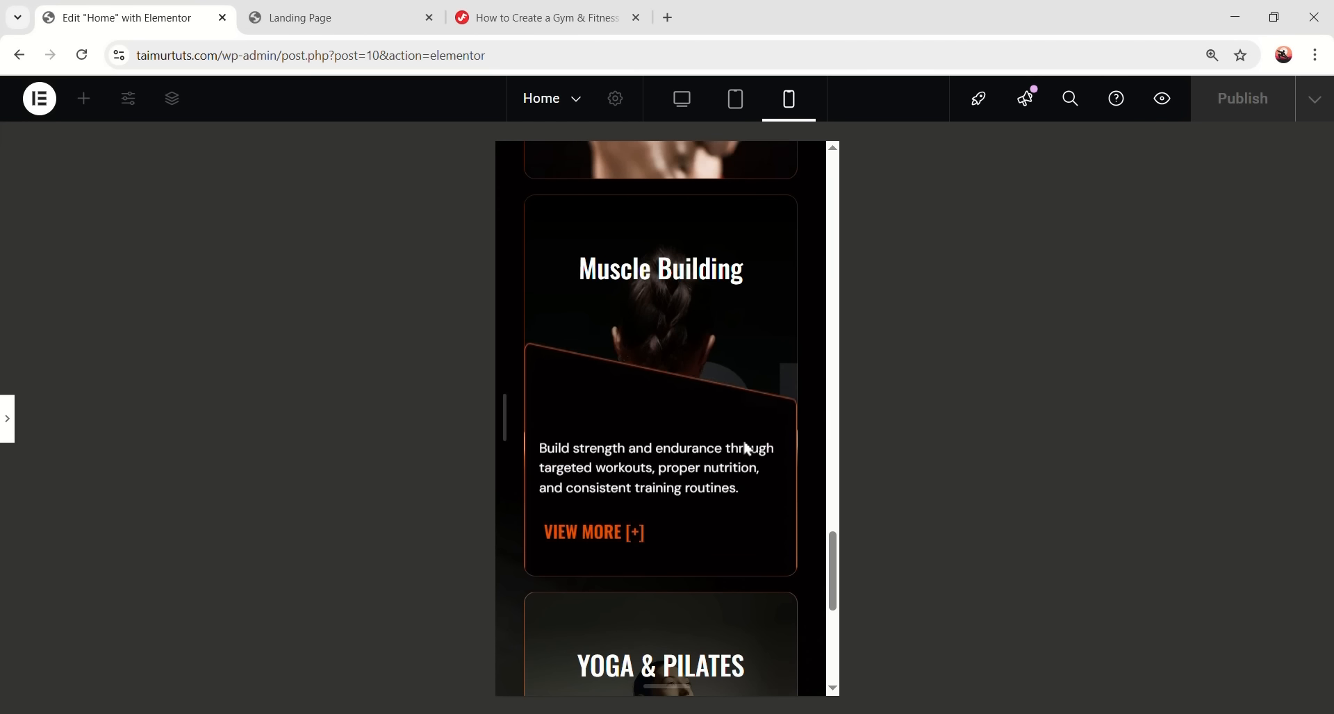
pyautogui.scroll(8, 743, 445)
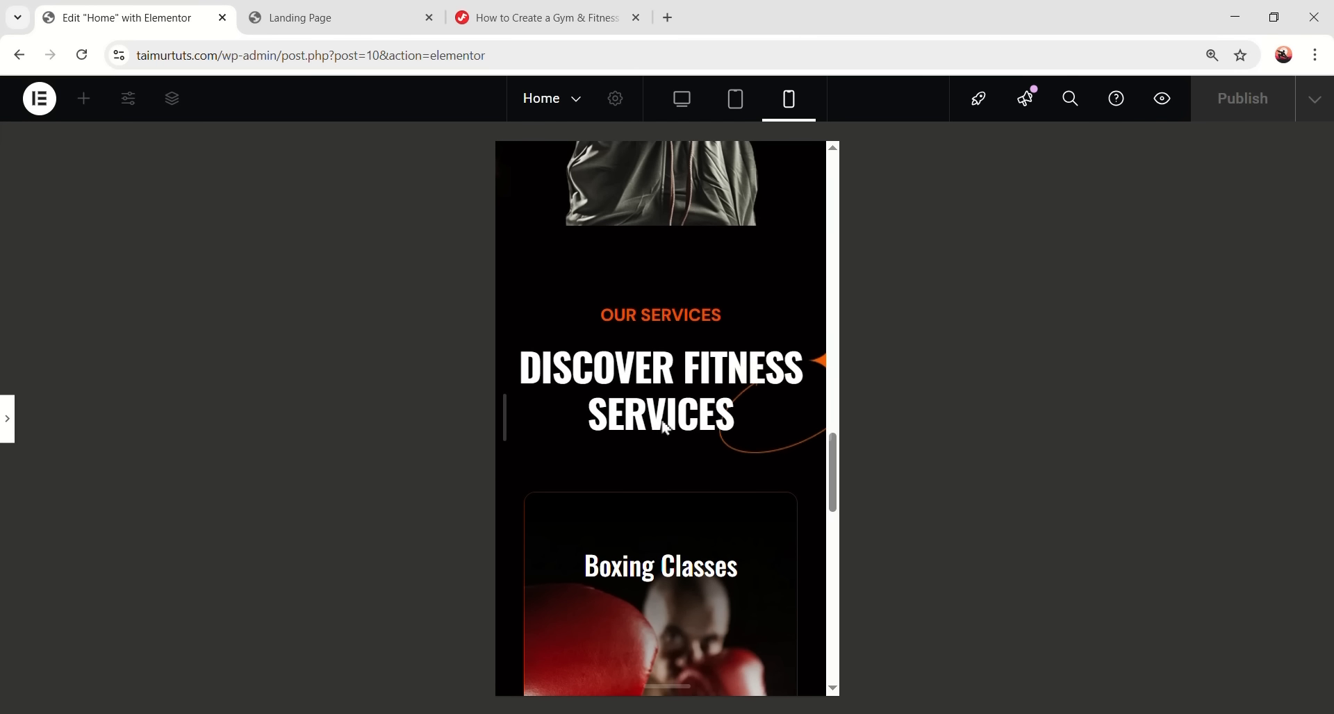
pyautogui.scroll(-7, 739, 448)
pyautogui.scroll(4, 736, 468)
pyautogui.click(681, 104)
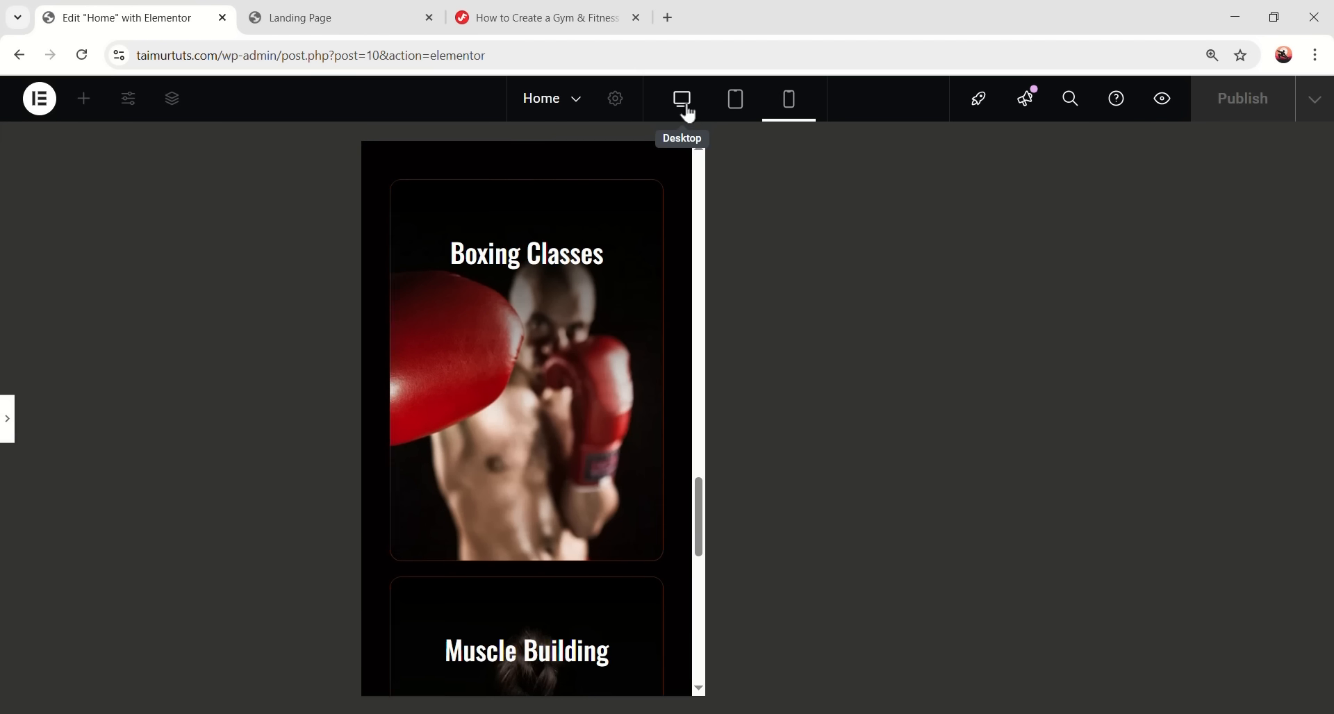
pyautogui.scroll(2, 610, 494)
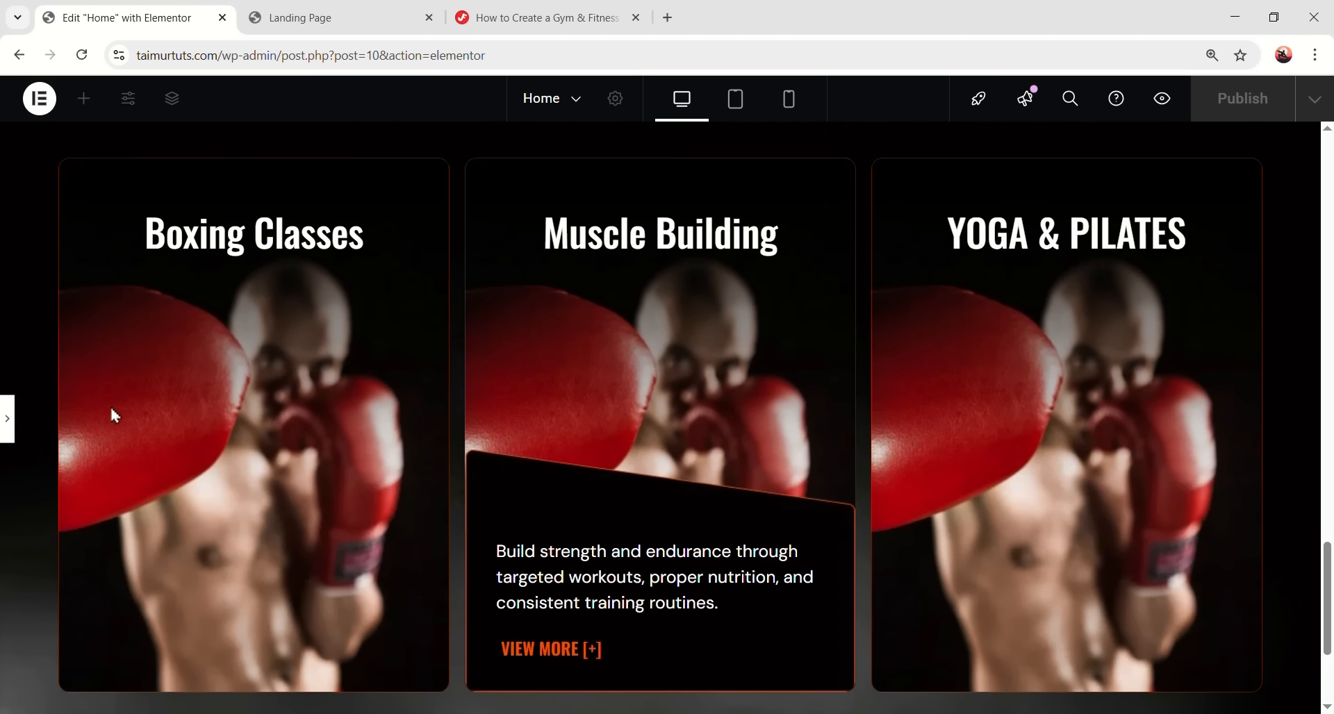
pyautogui.click(7, 419)
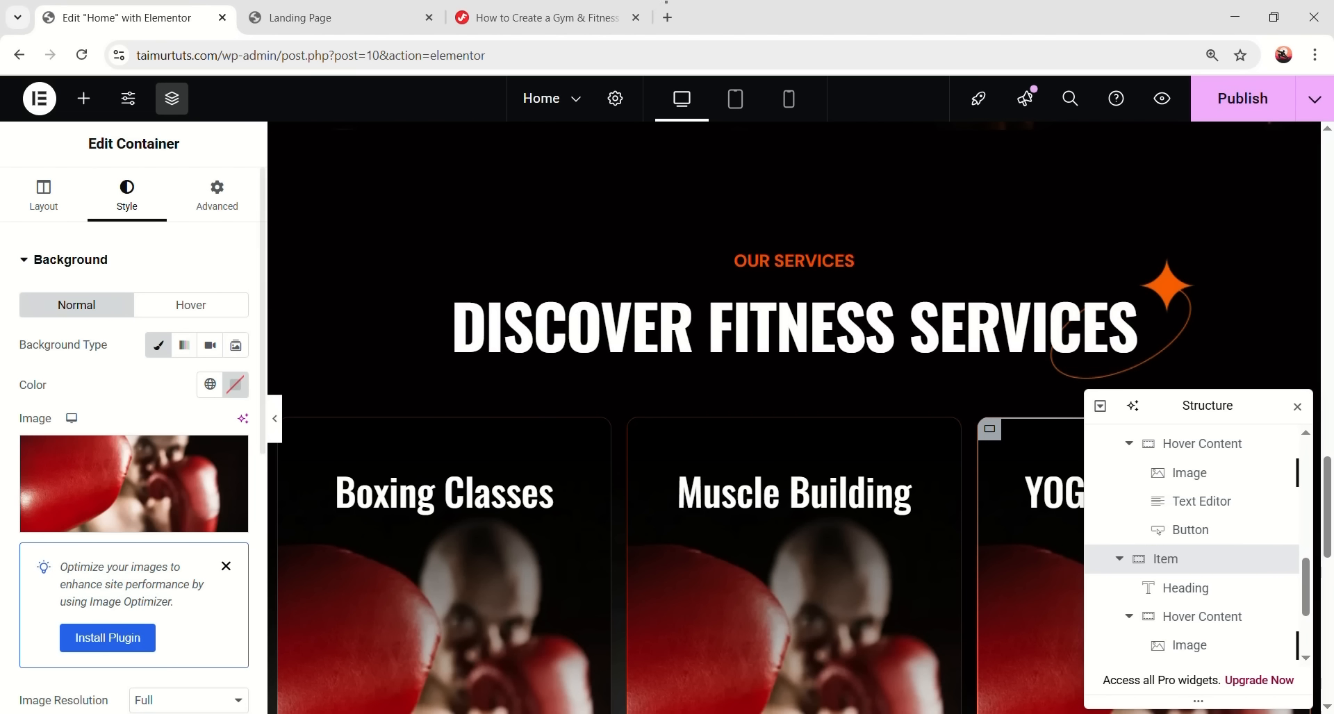
pyautogui.click(226, 566)
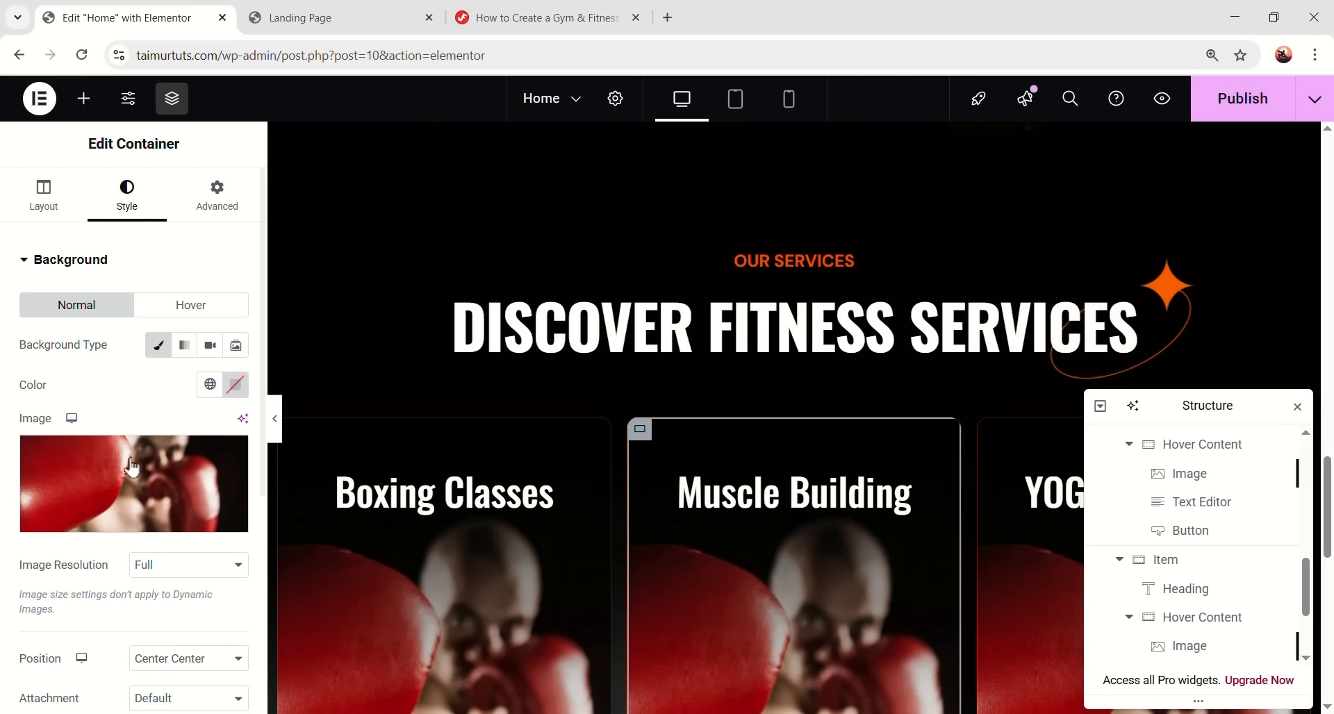
pyautogui.click(130, 477)
pyautogui.click(665, 529)
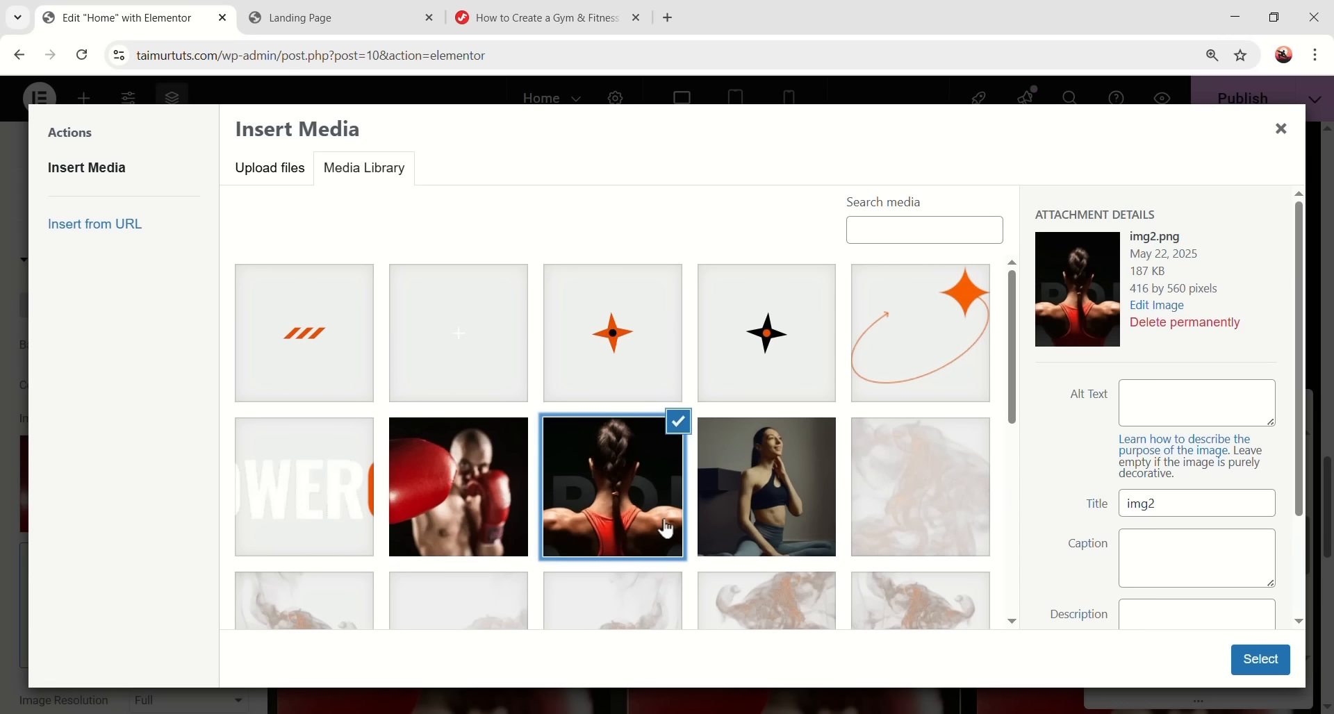
pyautogui.click(1260, 659)
pyautogui.moveTo(1162, 406); pyautogui.dragTo(411, 279)
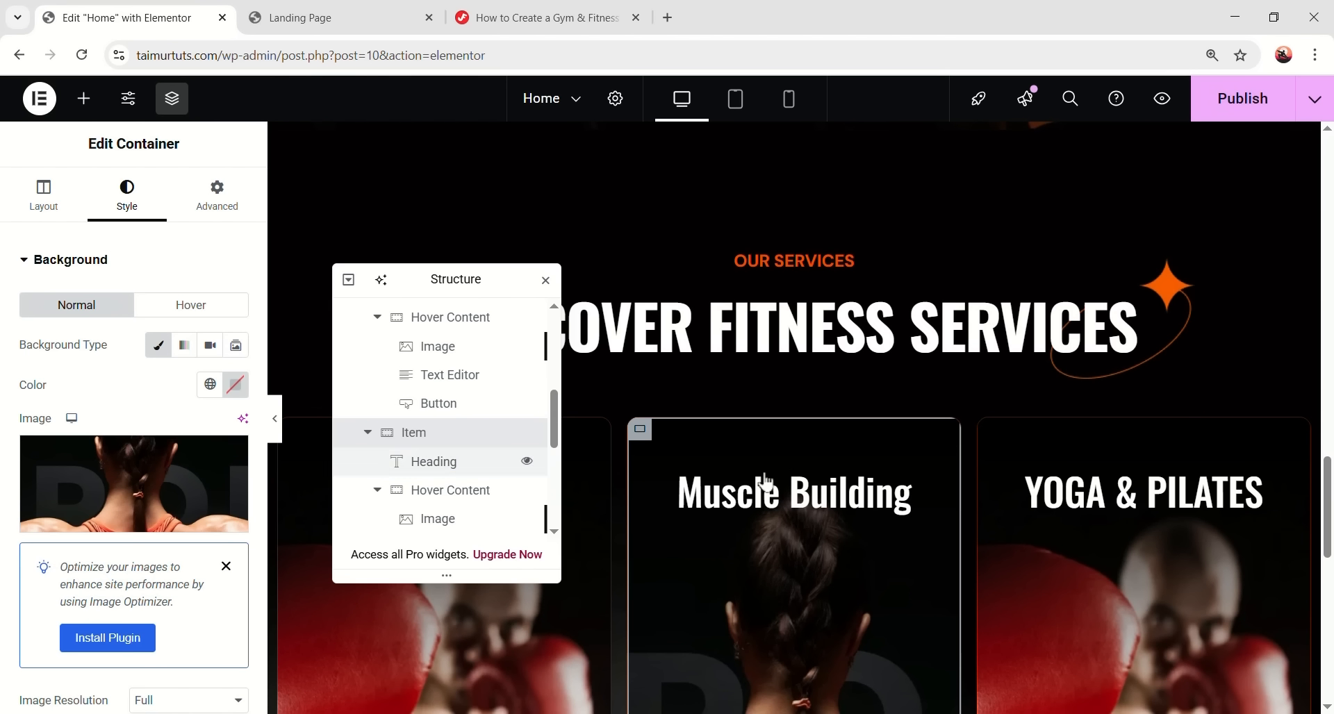
pyautogui.scroll(-1, 766, 480)
pyautogui.click(989, 343)
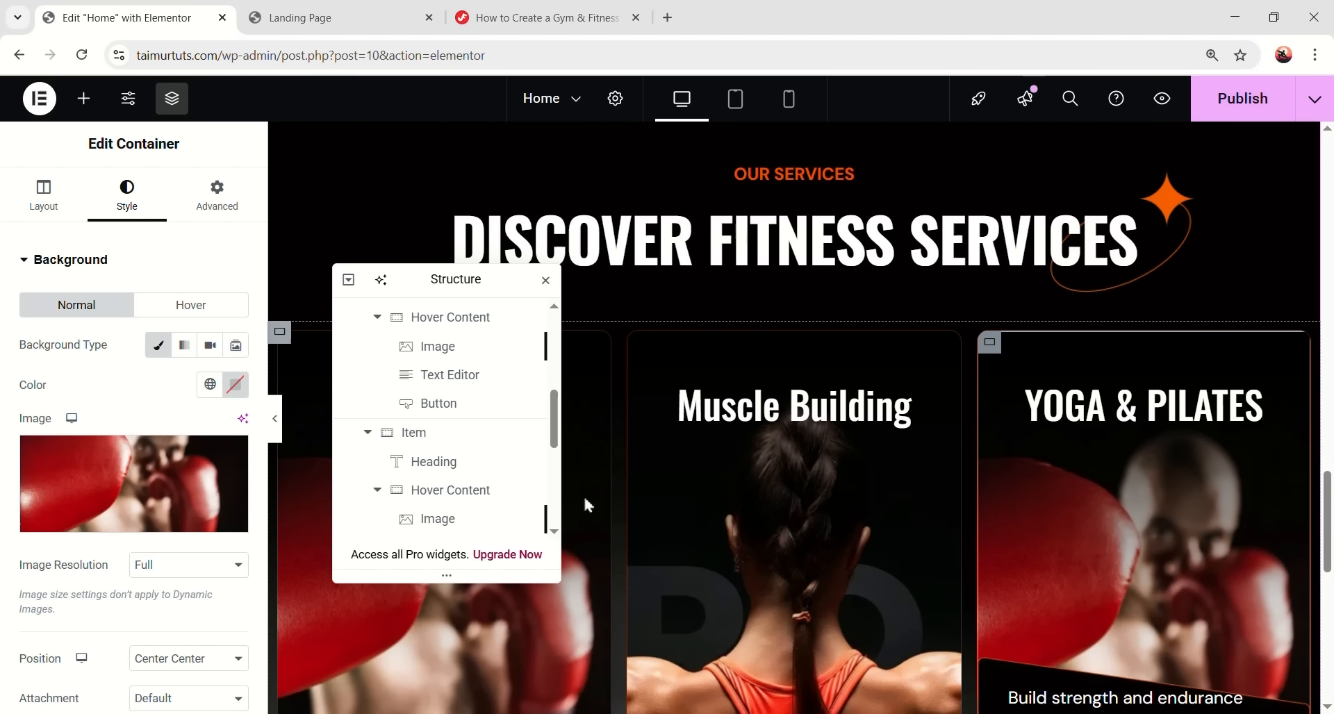
pyautogui.click(133, 484)
pyautogui.click(799, 493)
pyautogui.click(1260, 659)
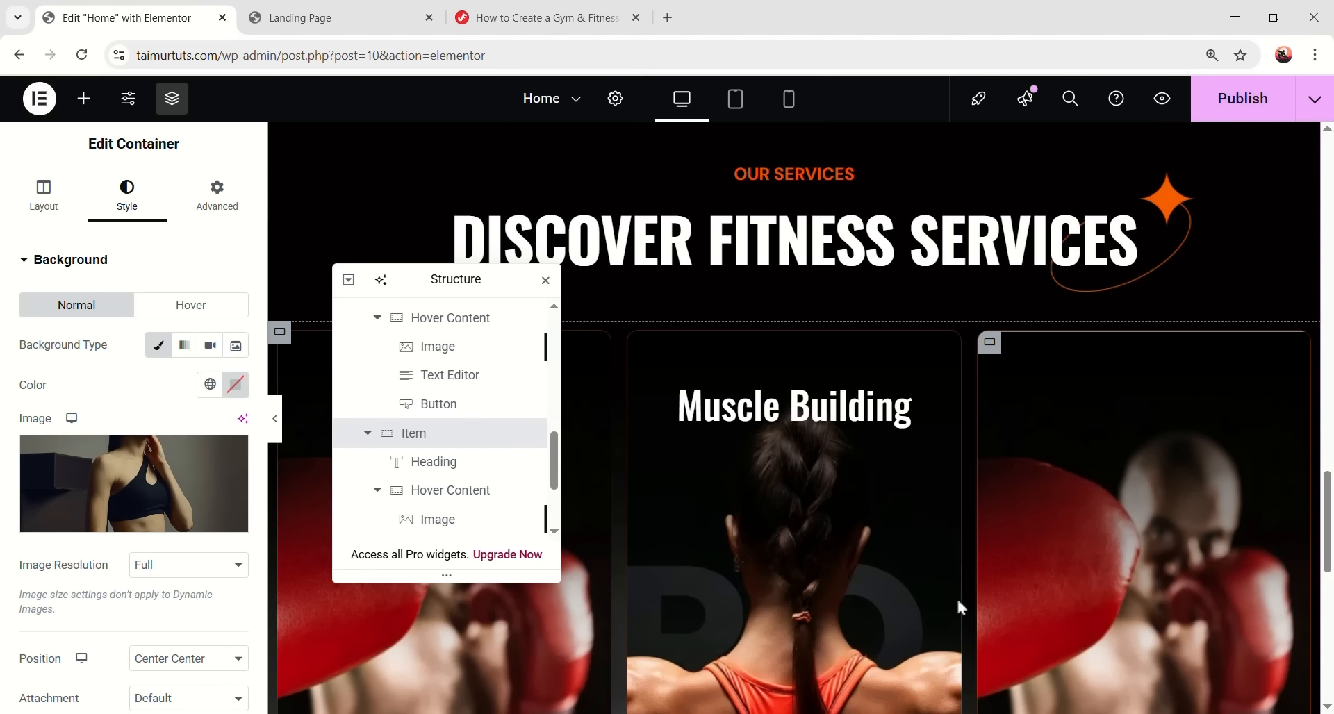
pyautogui.moveTo(480, 277); pyautogui.dragTo(618, 276)
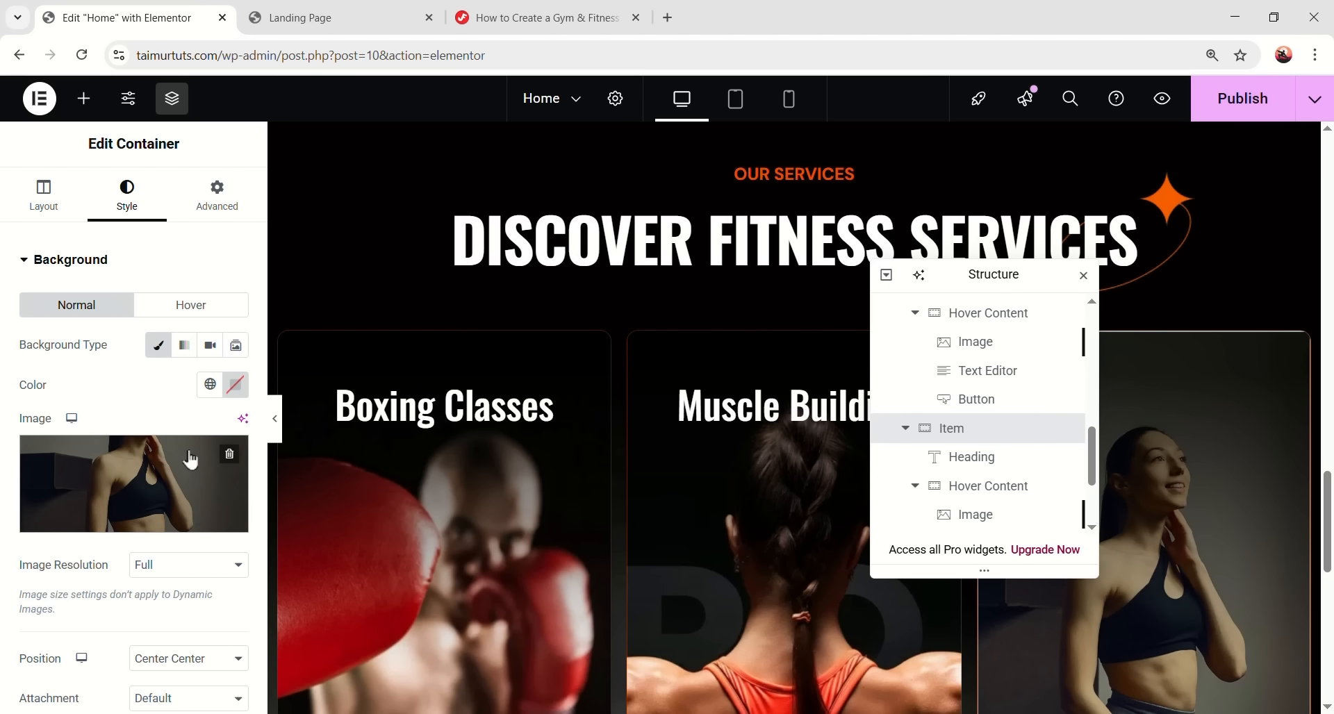
pyautogui.click(275, 418)
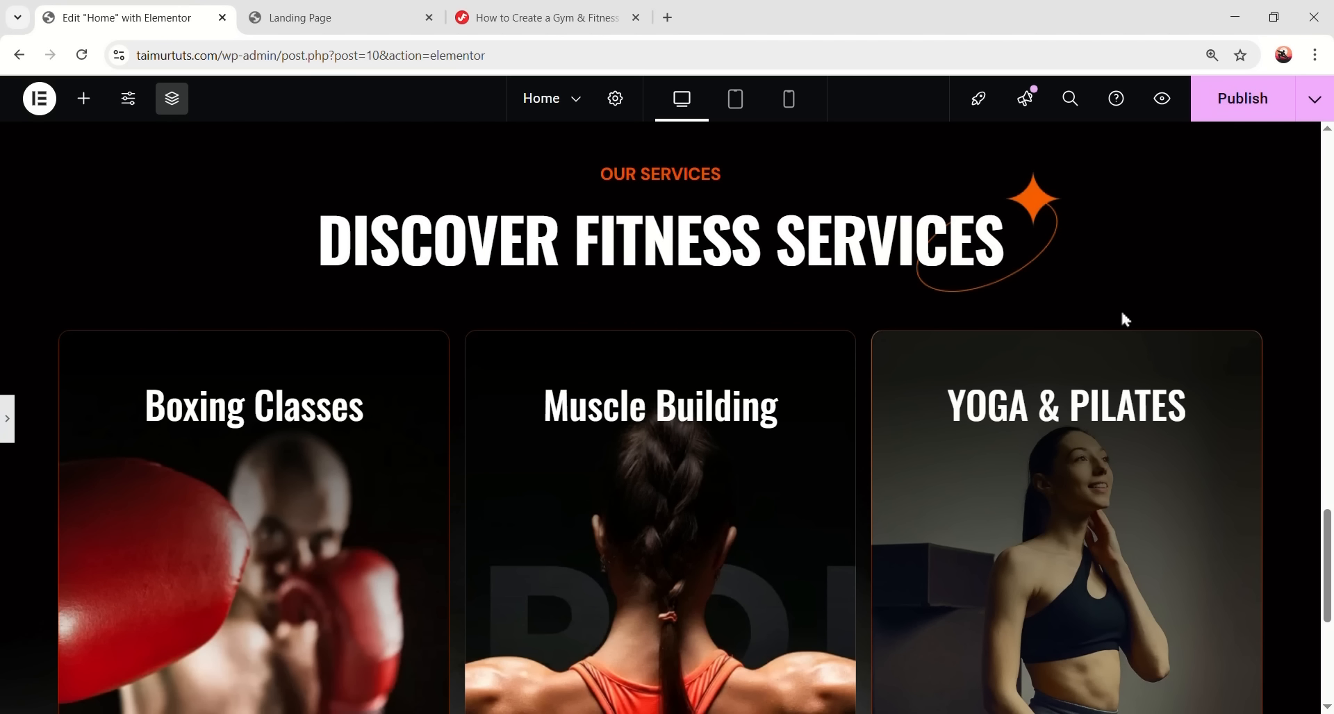
pyautogui.scroll(-5, 1012, 372)
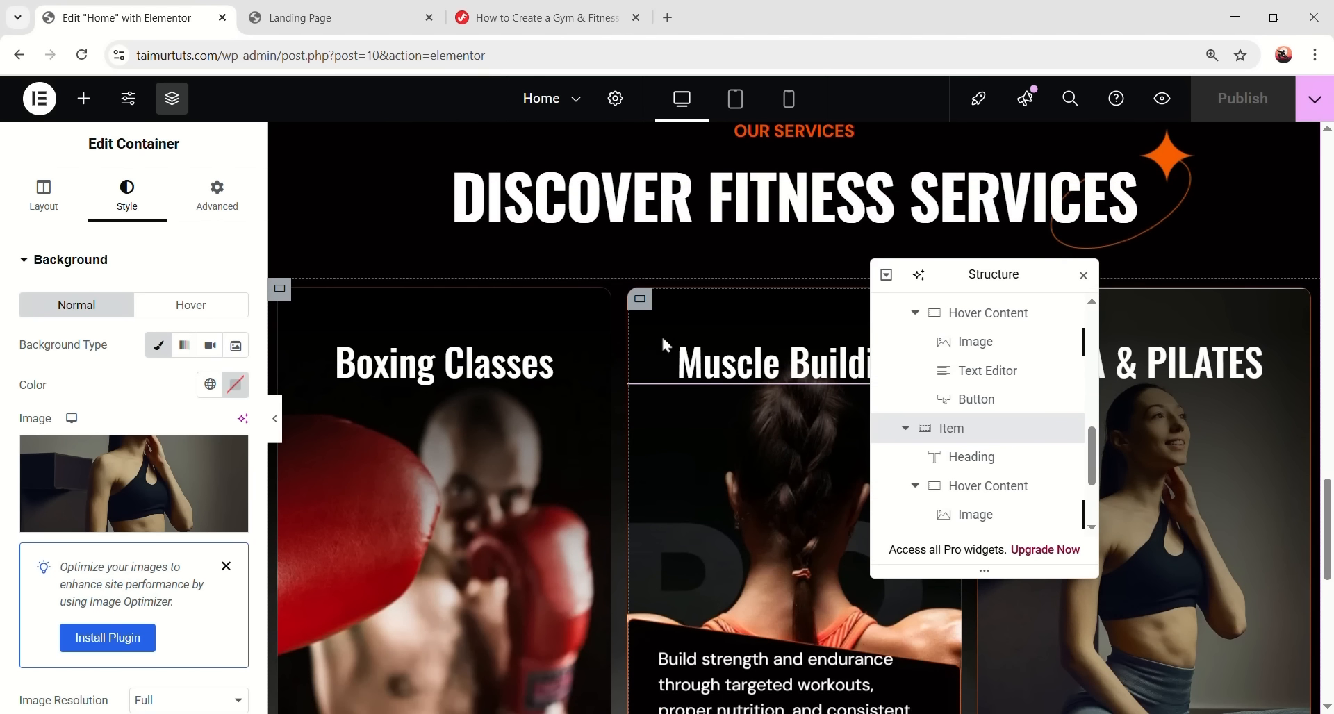
pyautogui.scroll(1, 665, 345)
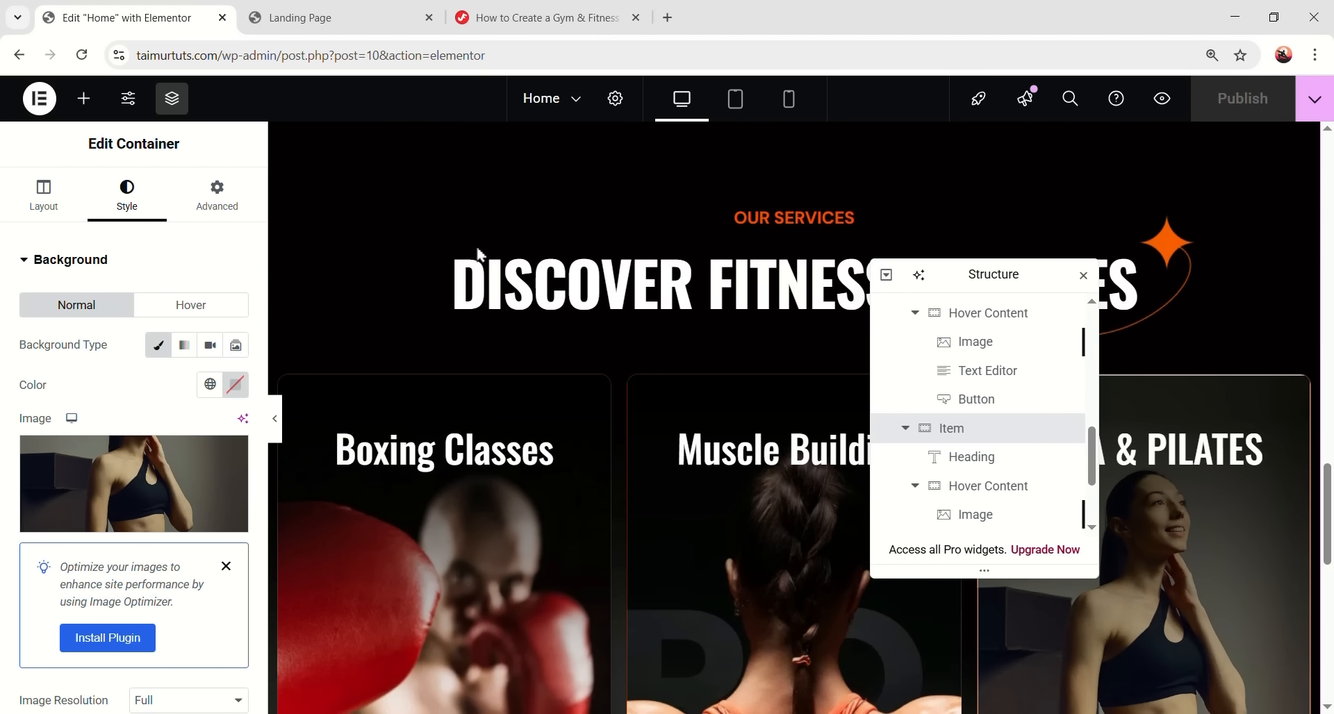
pyautogui.click(275, 418)
pyautogui.scroll(-3, 1051, 492)
pyautogui.scroll(3, 624, 504)
pyautogui.scroll(-5, 437, 494)
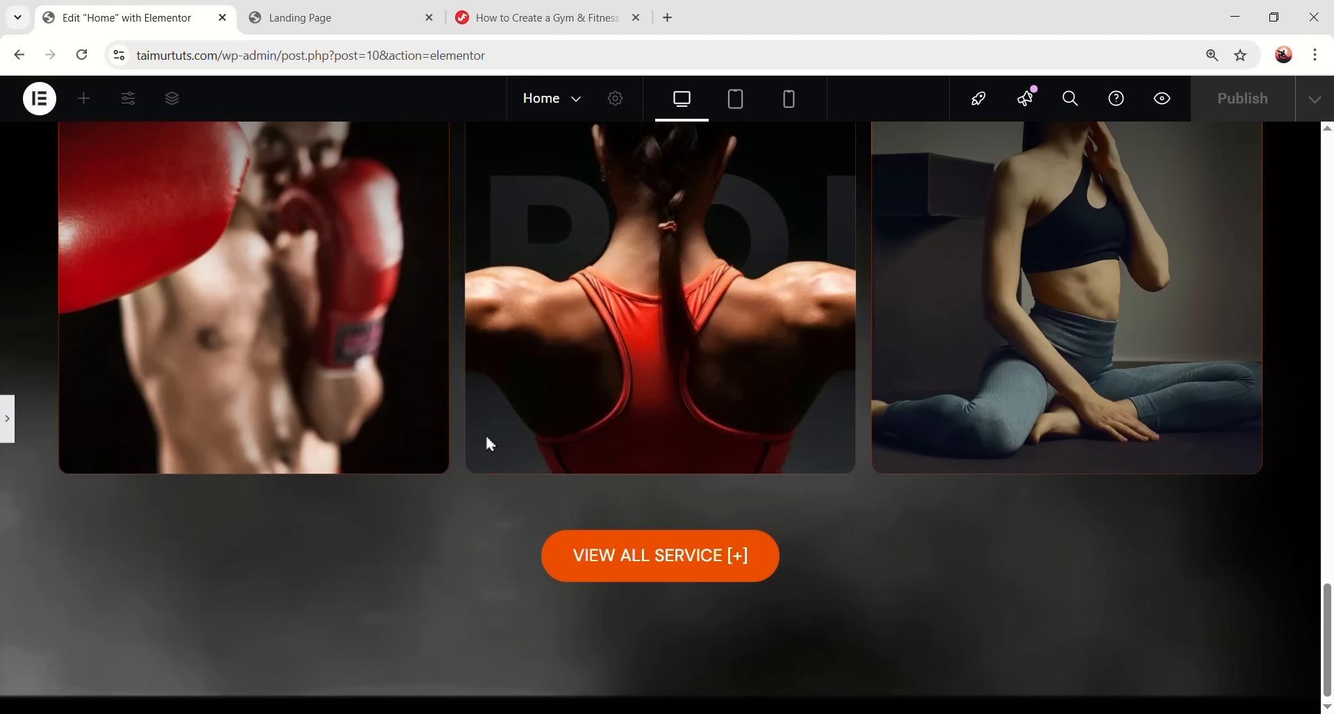
pyautogui.scroll(4, 437, 494)
pyautogui.click(11, 417)
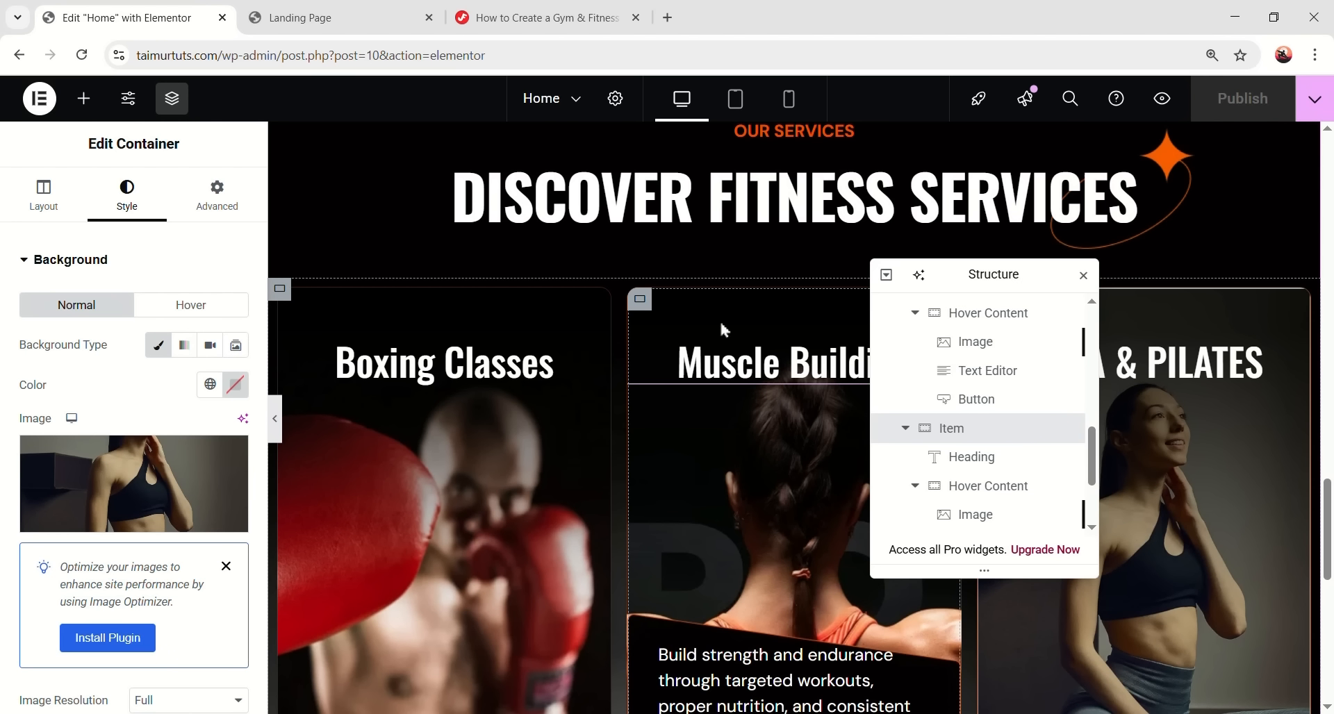
pyautogui.scroll(4, 972, 430)
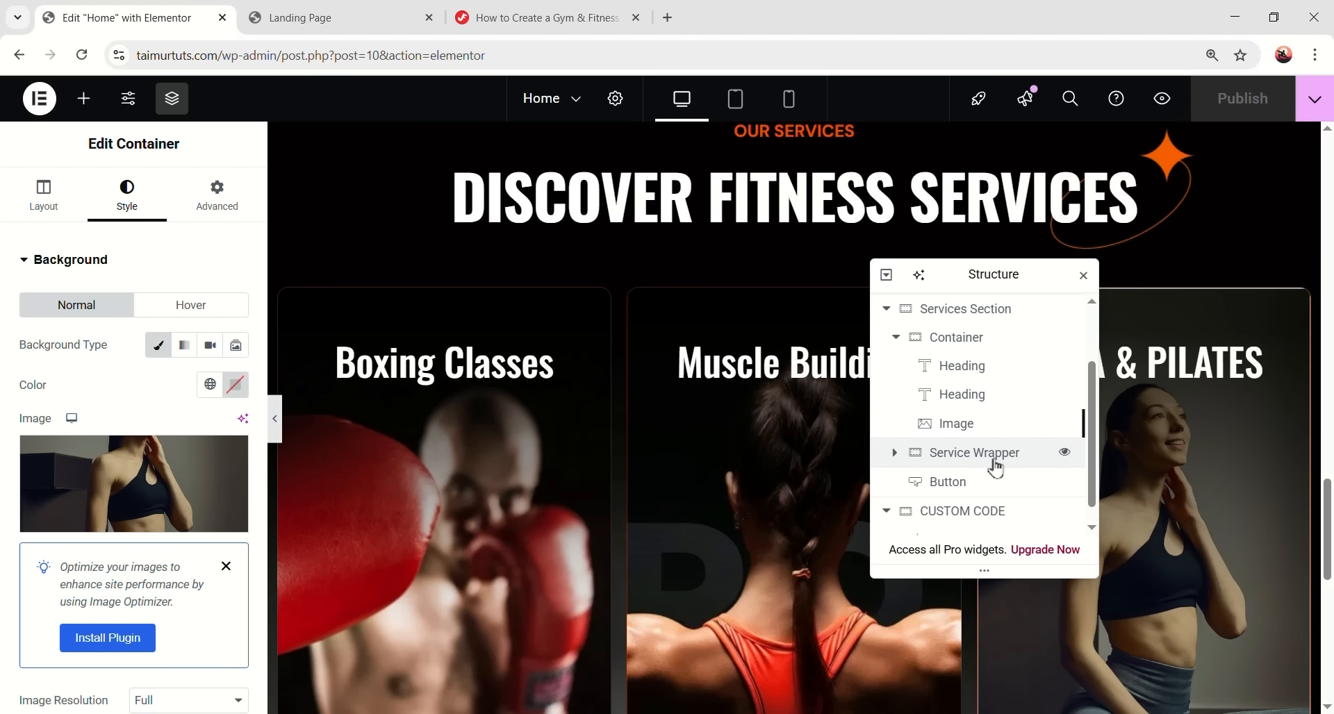
pyautogui.scroll(-1, 976, 466)
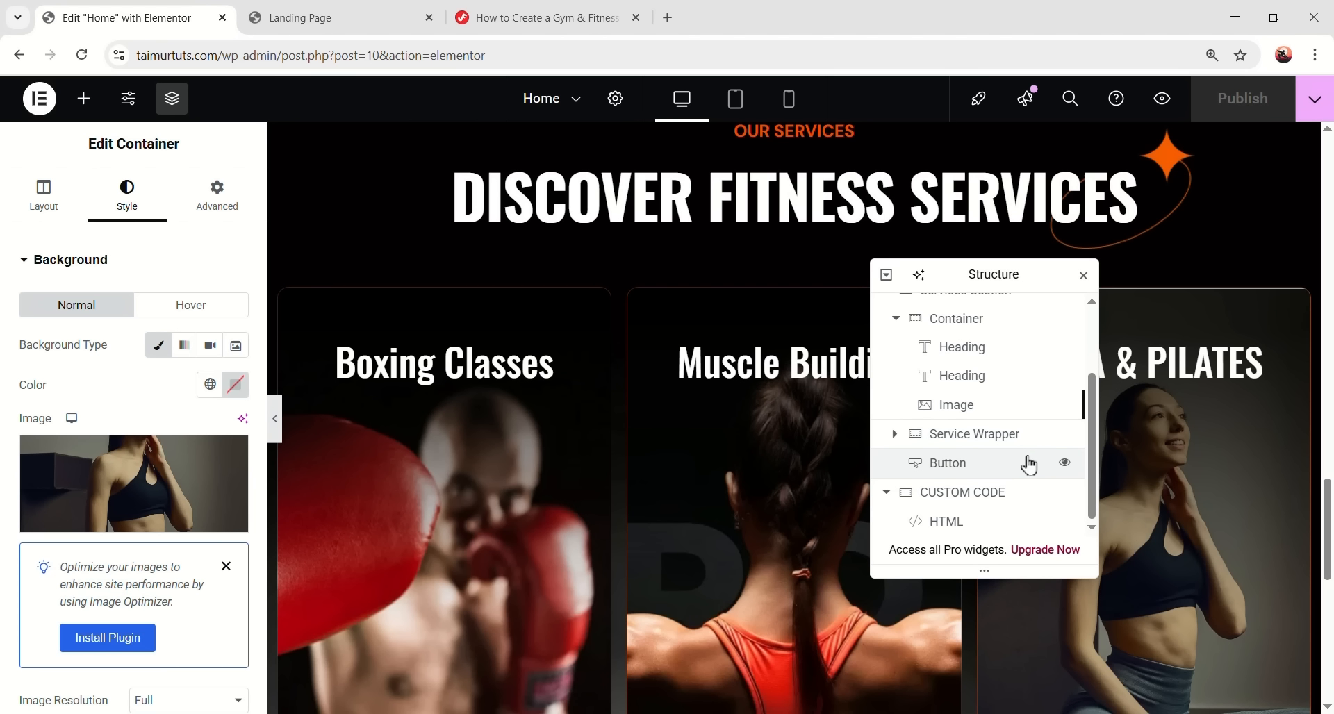
pyautogui.scroll(-6, 792, 470)
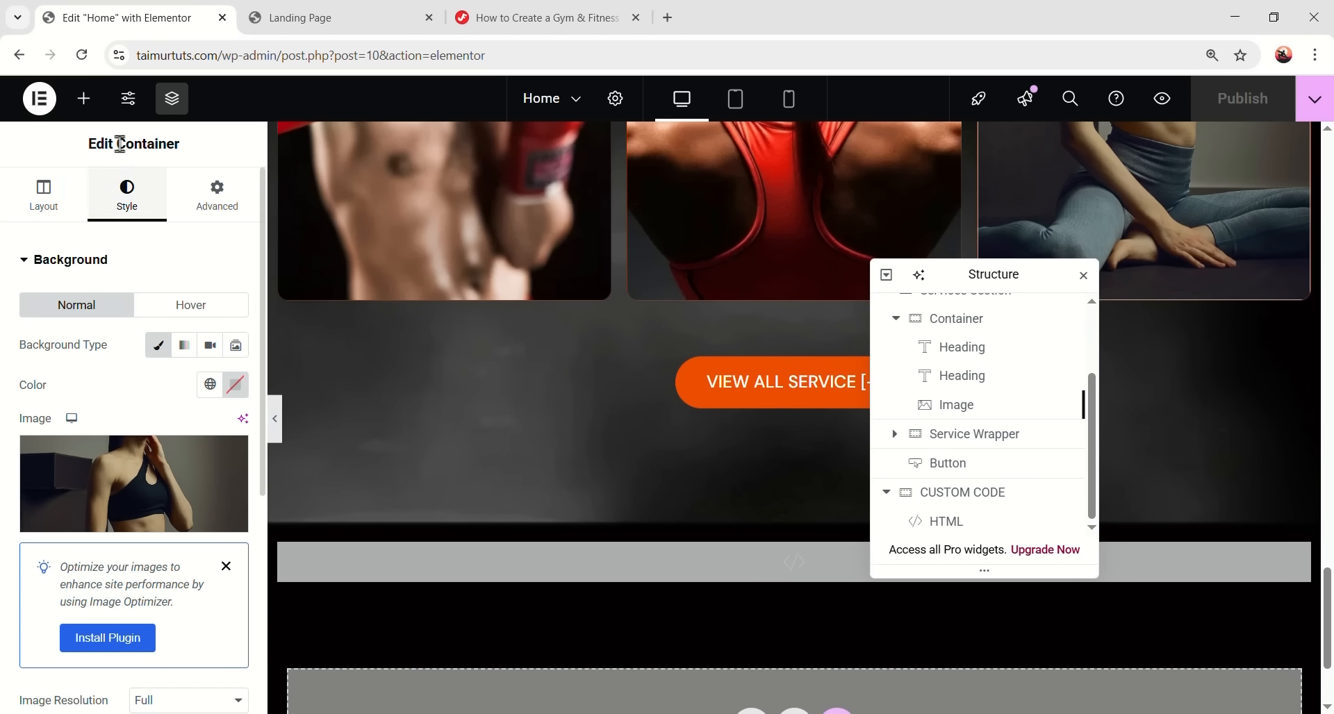
# - Add an Image widget with fire7.png below the VIEW ALL SERVICE button
pyautogui.click(84, 98)
pyautogui.moveTo(194, 313); pyautogui.dragTo(792, 401)
pyautogui.click(187, 405)
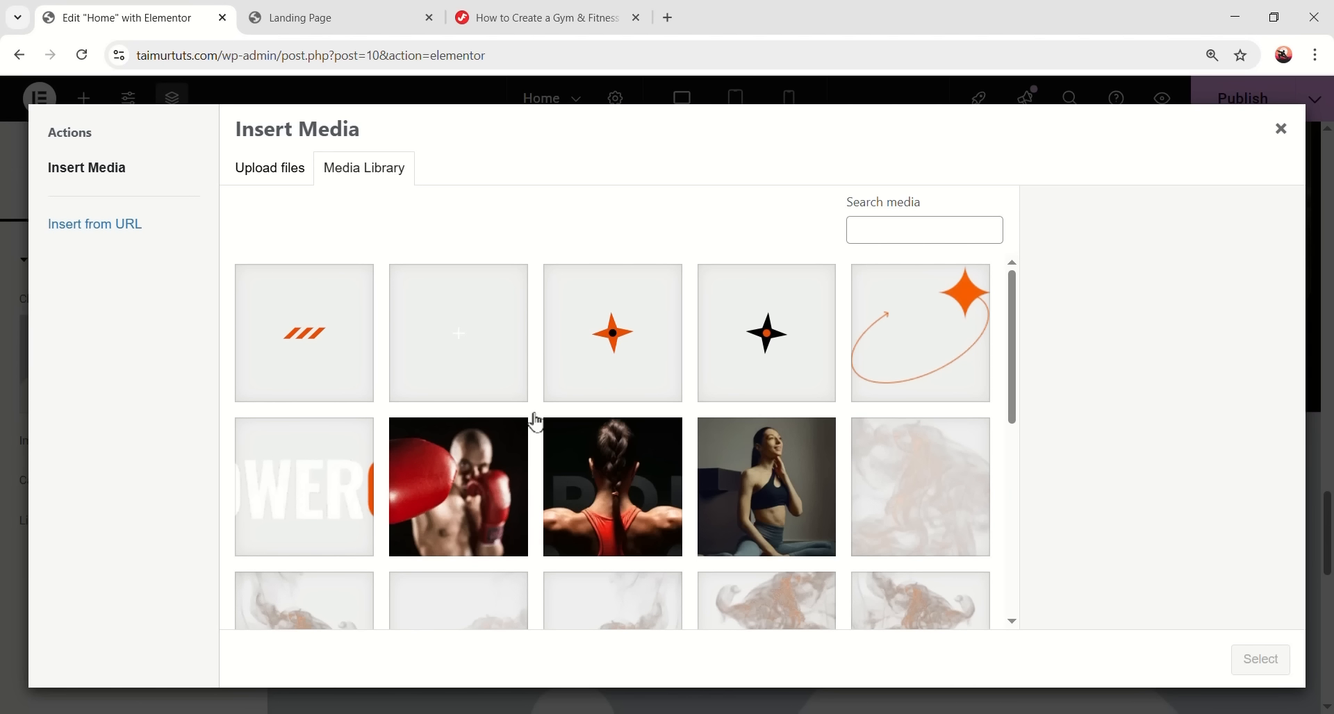
pyautogui.scroll(-2, 563, 477)
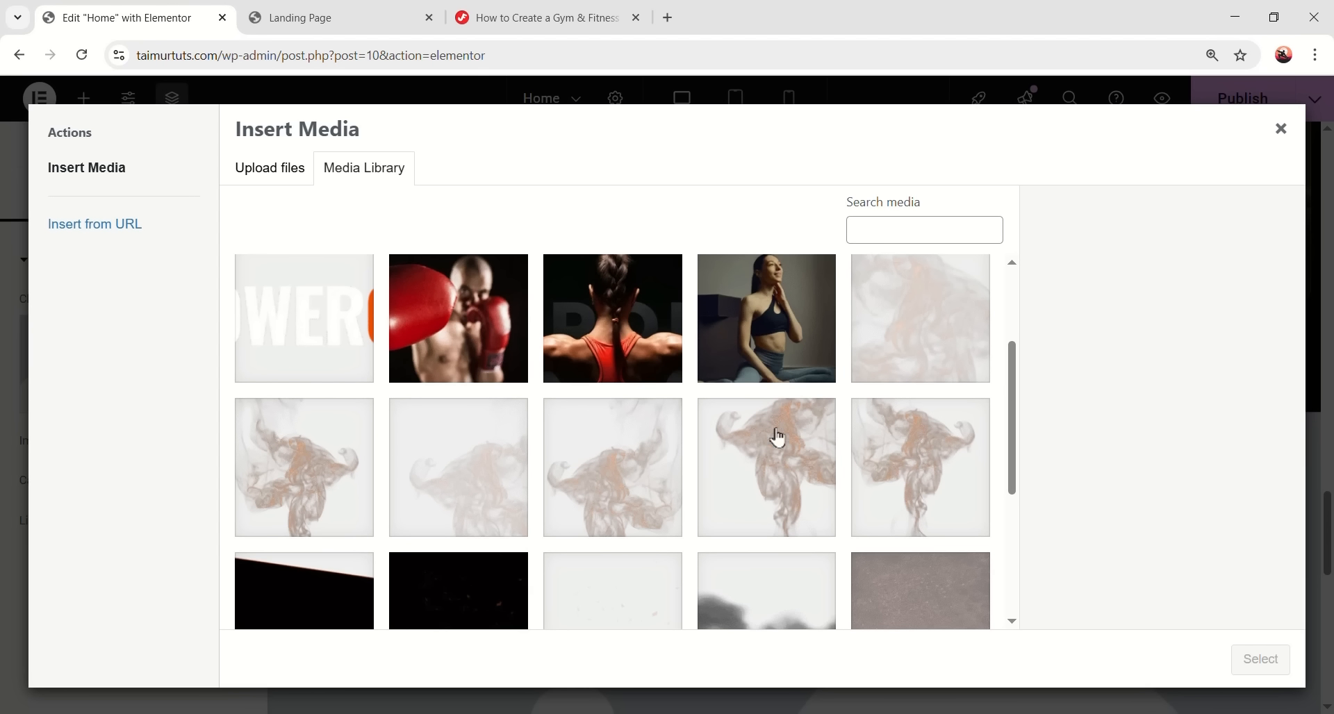
pyautogui.click(929, 352)
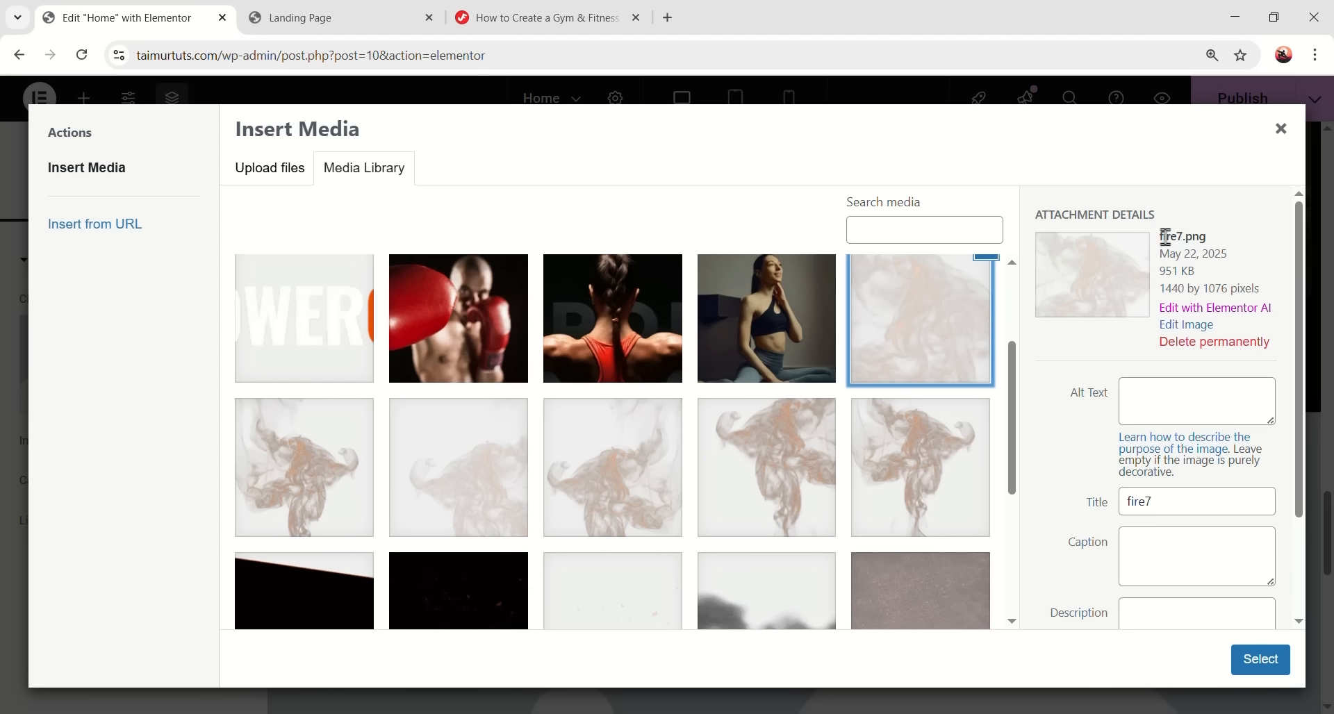
pyautogui.click(1244, 675)
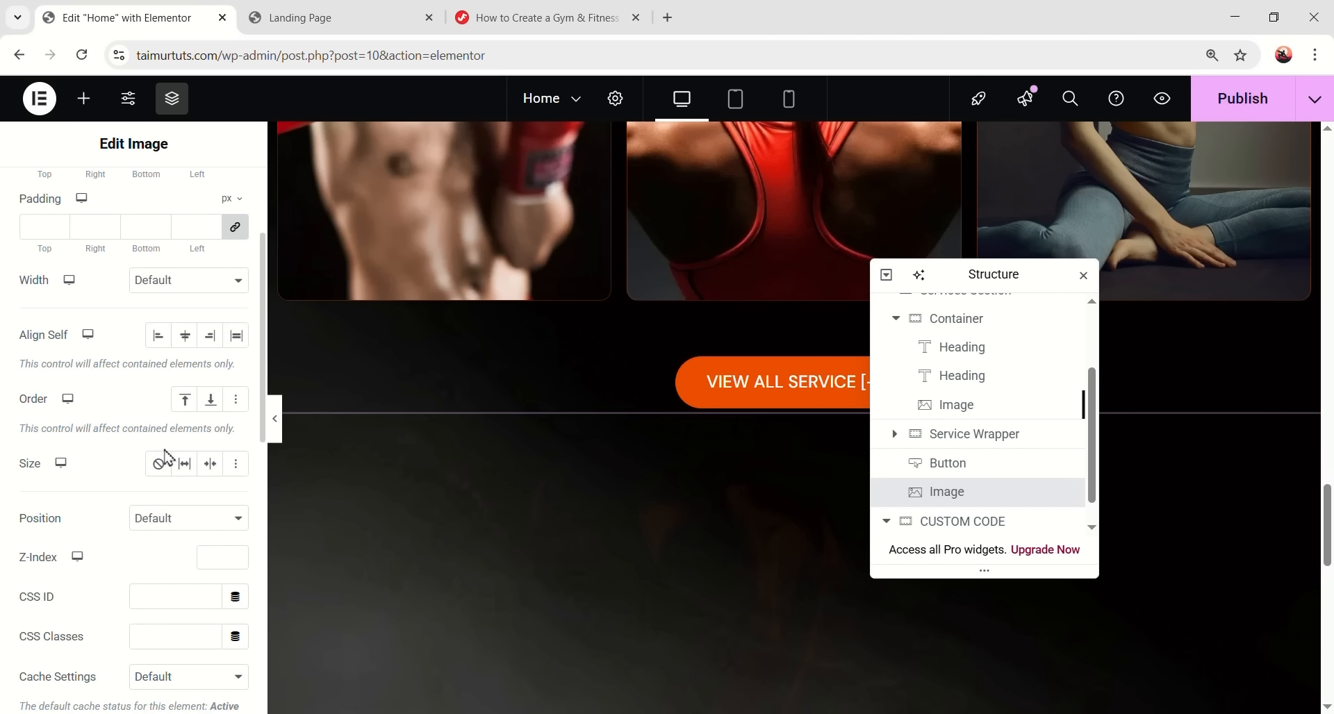
# - Make the fire7 image absolutely positioned and give it the CSS class fire-bg
pyautogui.click(184, 518)
pyautogui.click(179, 560)
pyautogui.scroll(-2, 178, 541)
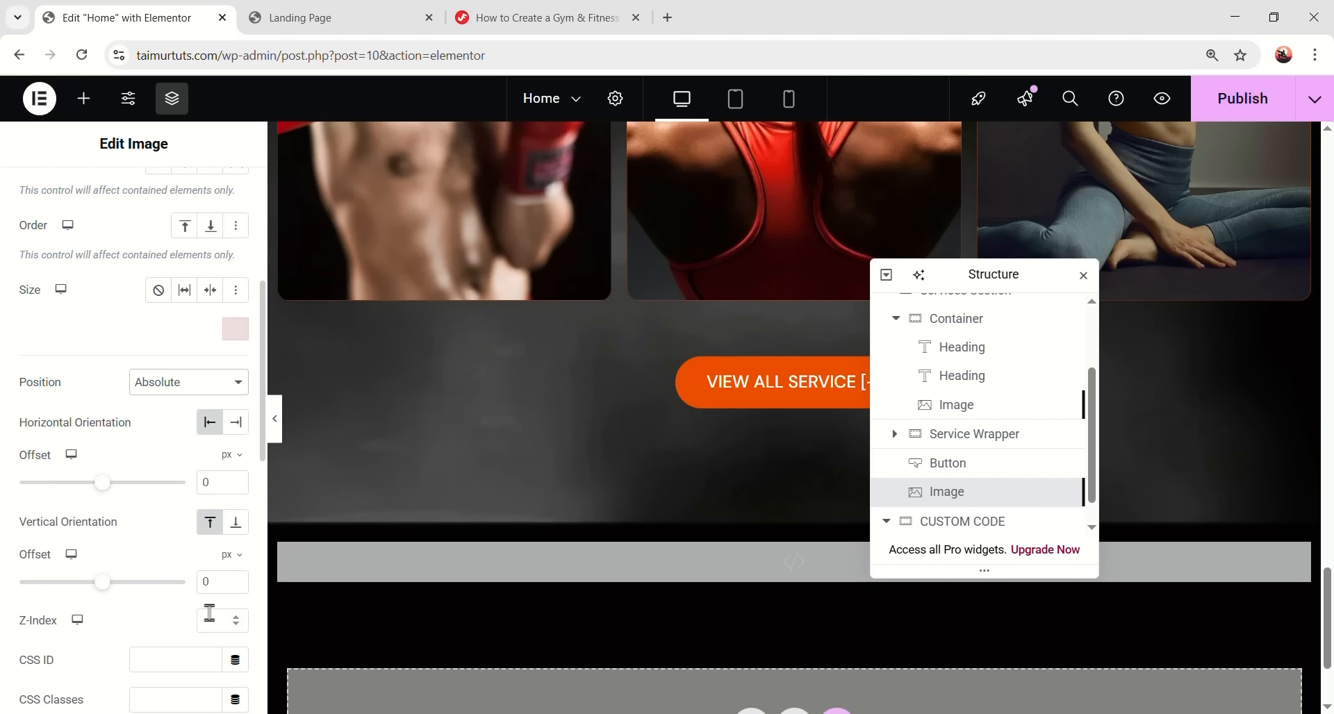
pyautogui.click(537, 17)
pyautogui.scroll(10, 531, 383)
pyautogui.scroll(12, 528, 383)
pyautogui.scroll(-3, 289, 555)
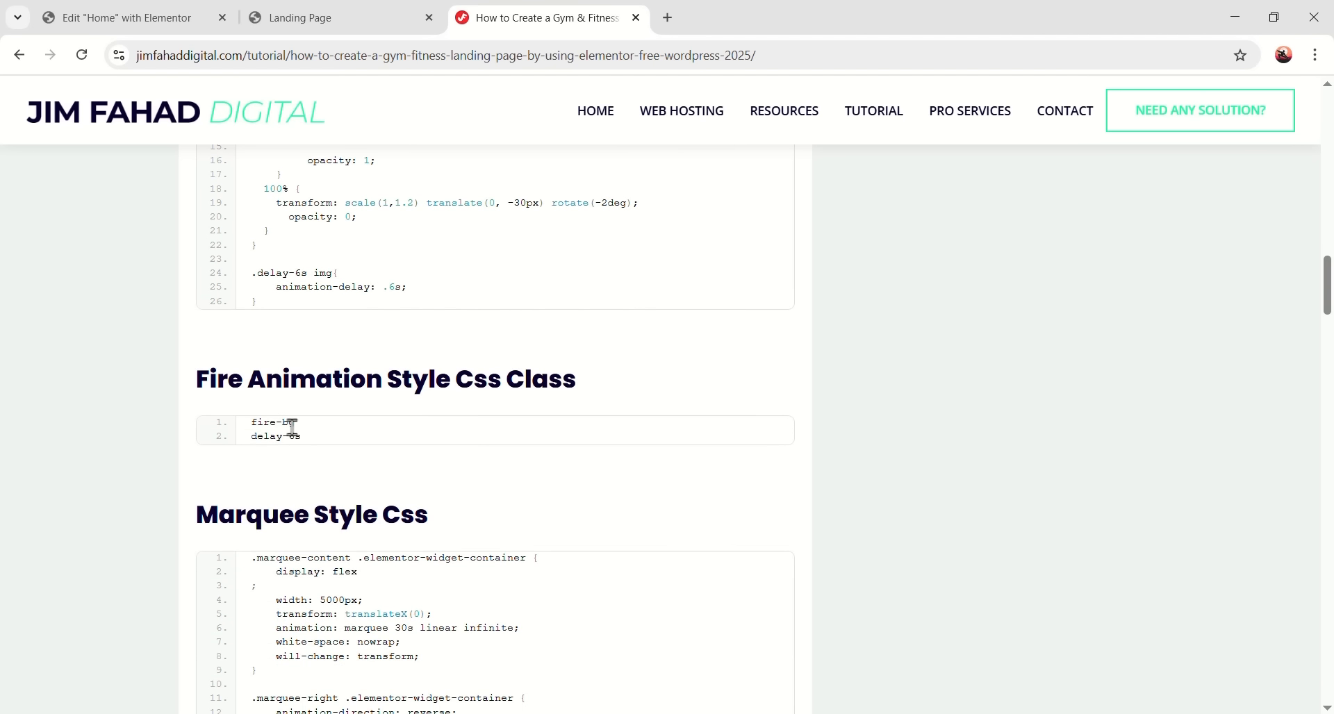
pyautogui.moveTo(296, 425); pyautogui.dragTo(268, 428)
pyautogui.click(147, 15)
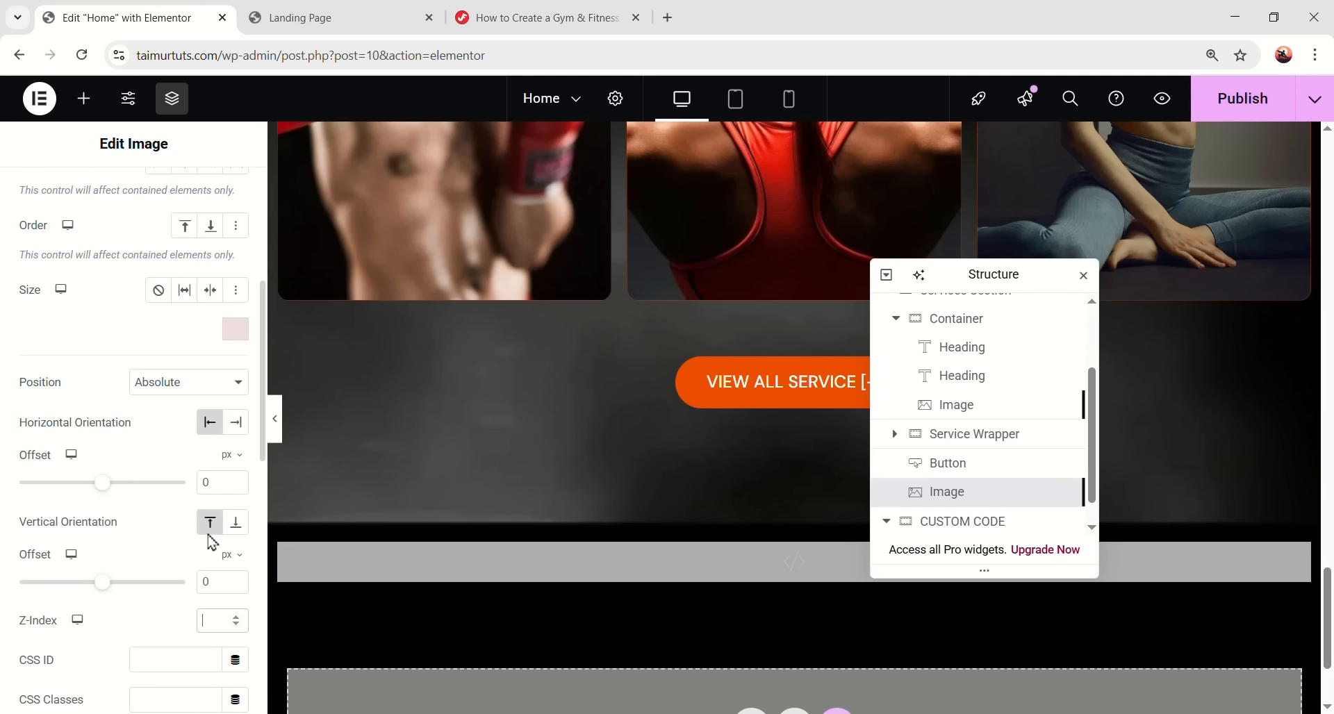
pyautogui.click(207, 522)
pyautogui.write('fire-bg')
pyautogui.scroll(4, 739, 555)
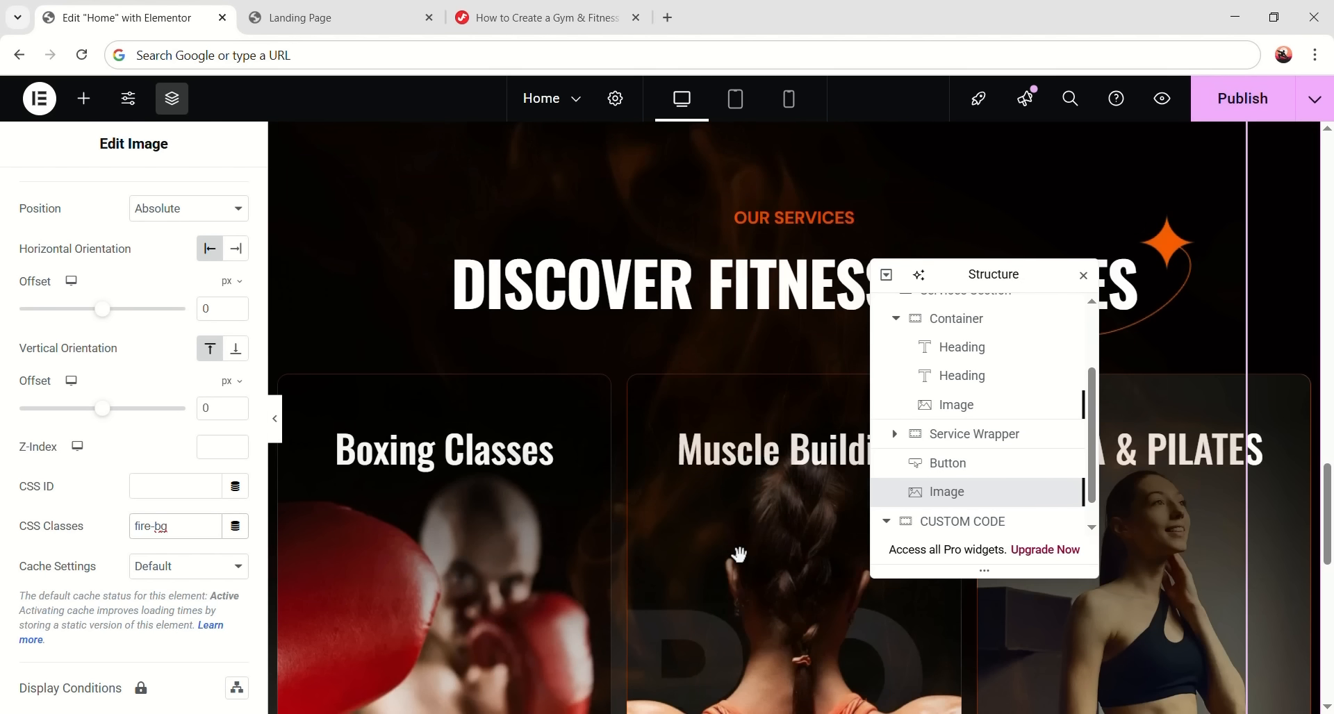
pyautogui.scroll(-8, 693, 371)
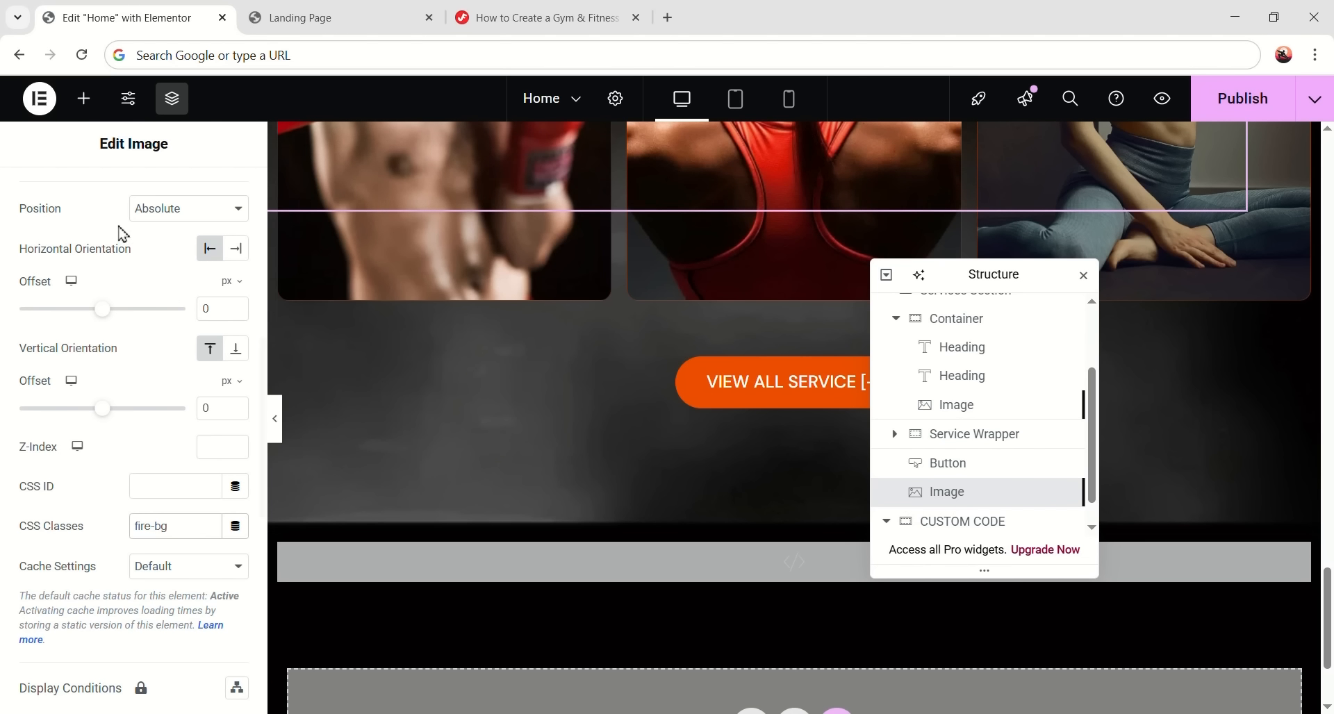
pyautogui.click(87, 103)
pyautogui.moveTo(193, 495); pyautogui.dragTo(54, 332)
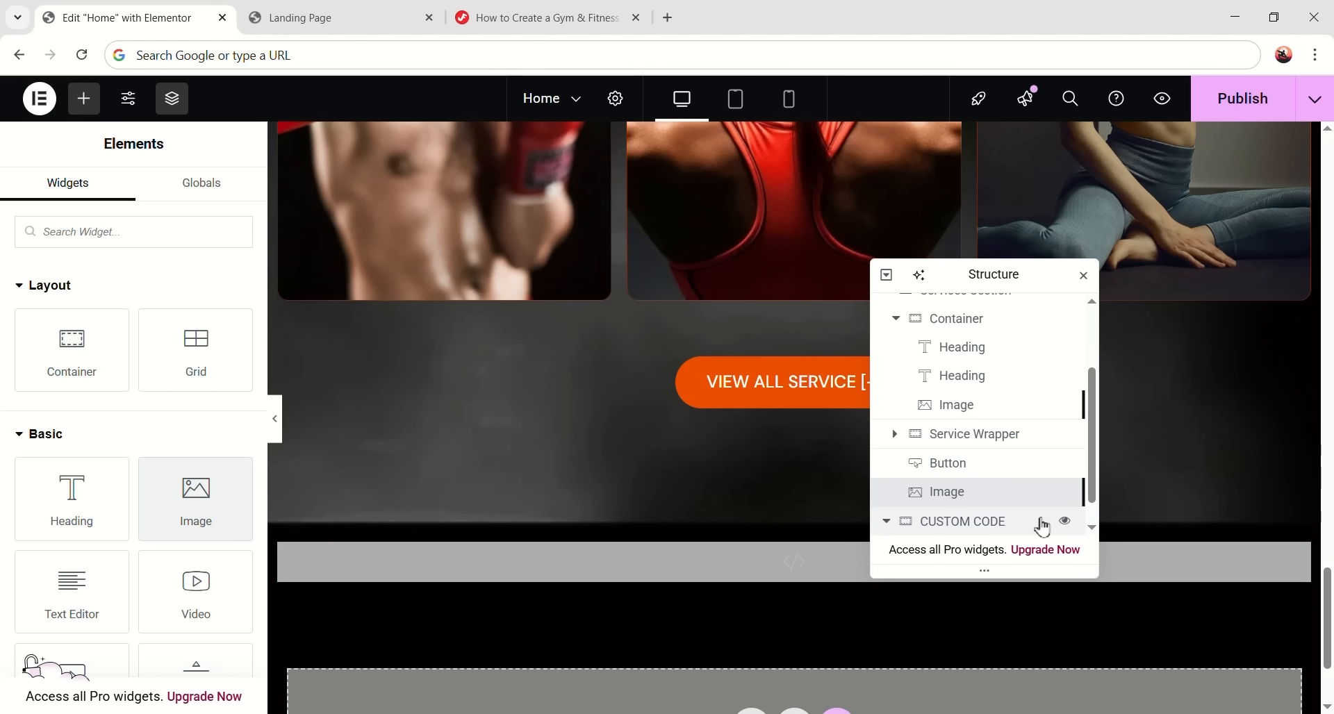
# - Add a second Image widget showing bg4.png at Full image resolution
pyautogui.click(202, 493)
pyautogui.click(952, 522)
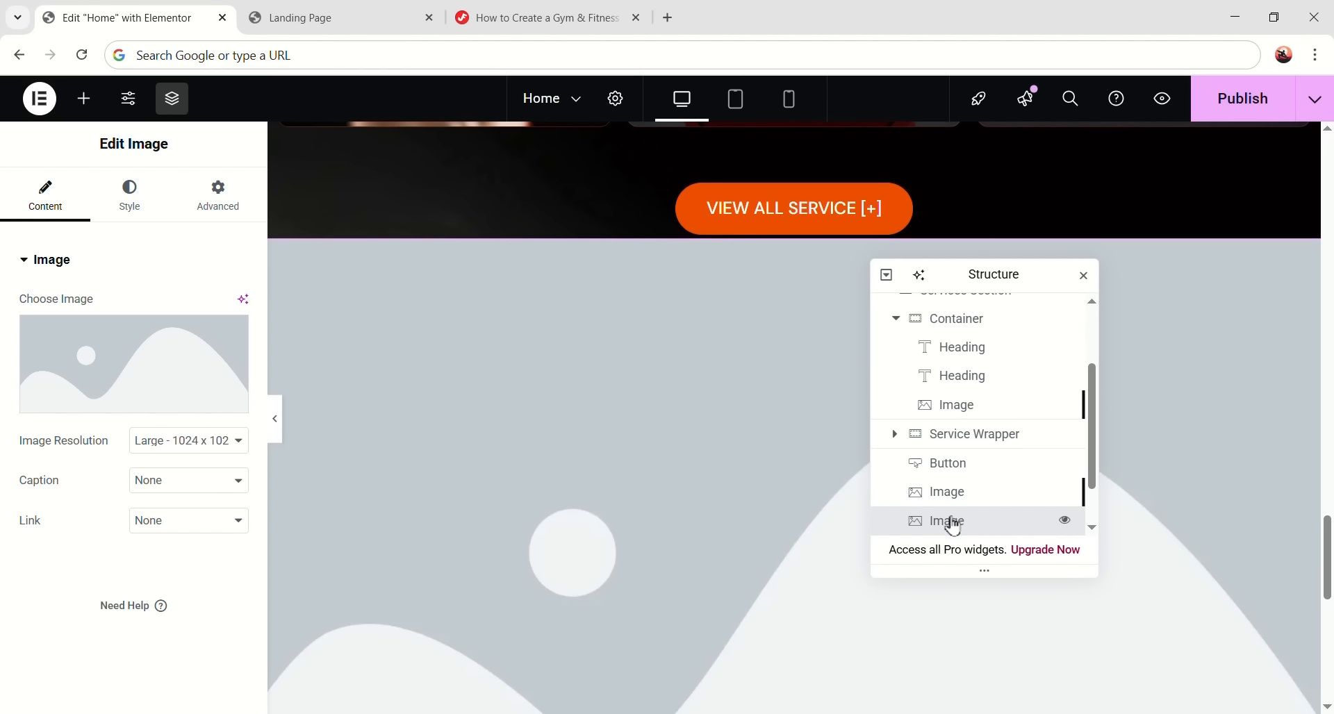
pyautogui.click(161, 389)
pyautogui.click(638, 429)
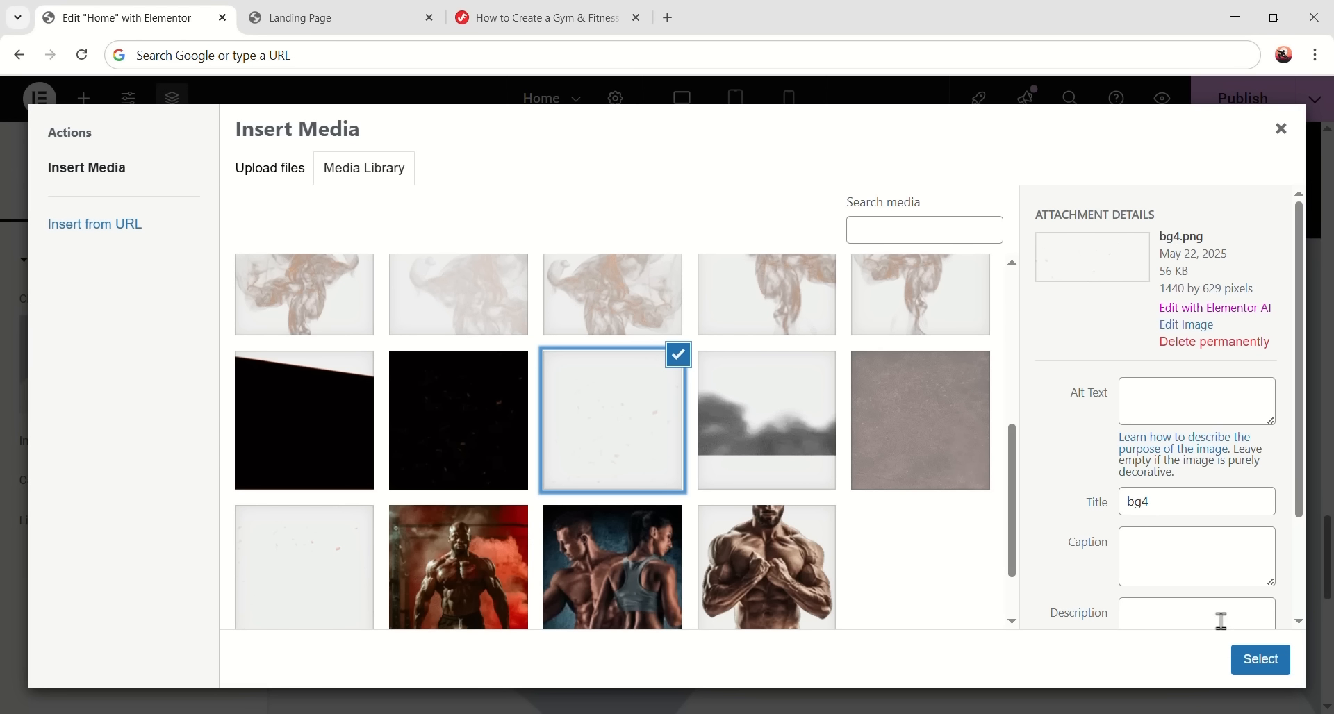
pyautogui.click(1246, 660)
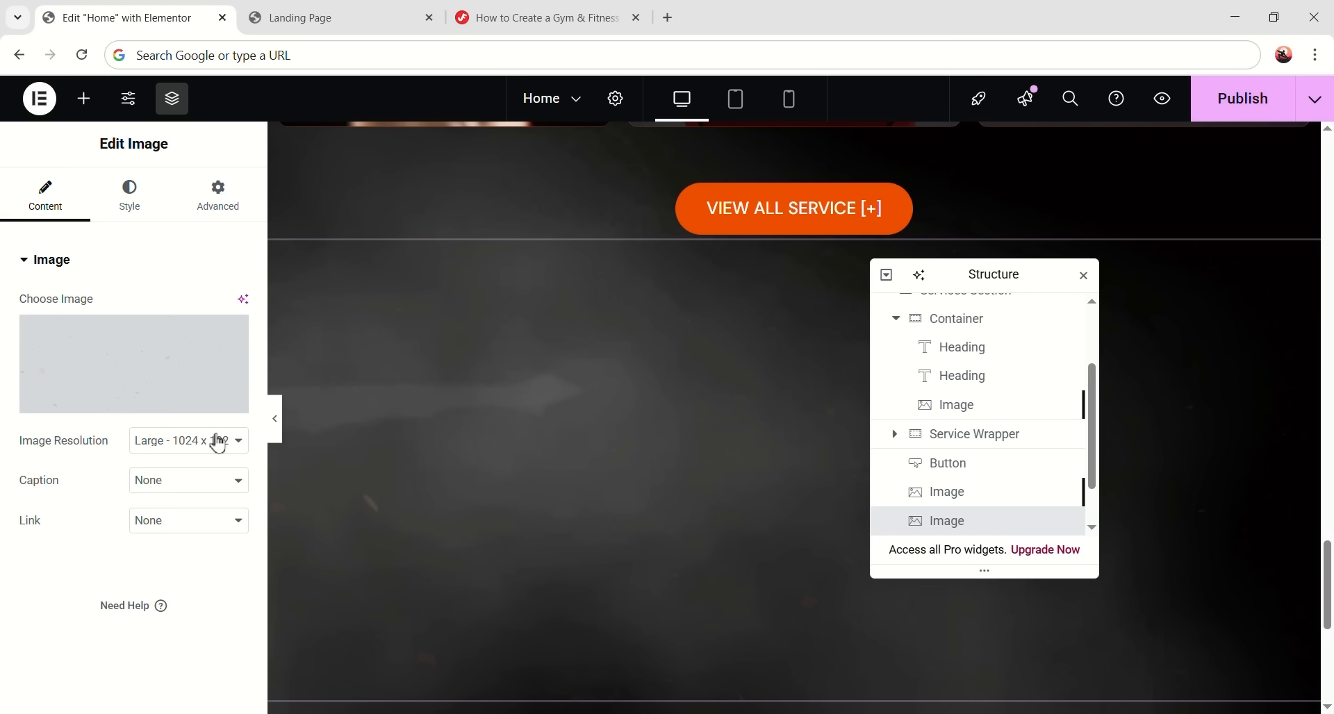
pyautogui.click(218, 443)
pyautogui.click(182, 589)
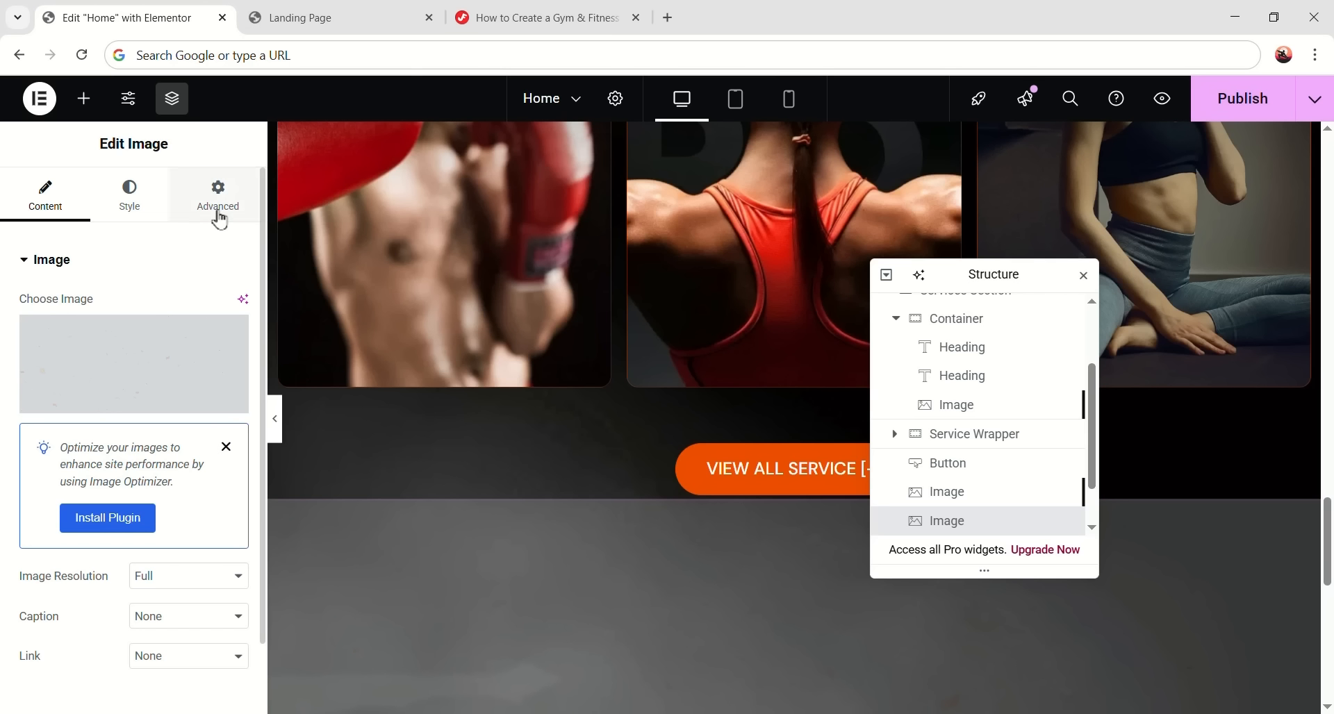
# - Set the bg4 image's Advanced position to Absolute
pyautogui.click(217, 195)
pyautogui.scroll(-3, 169, 470)
pyautogui.click(191, 432)
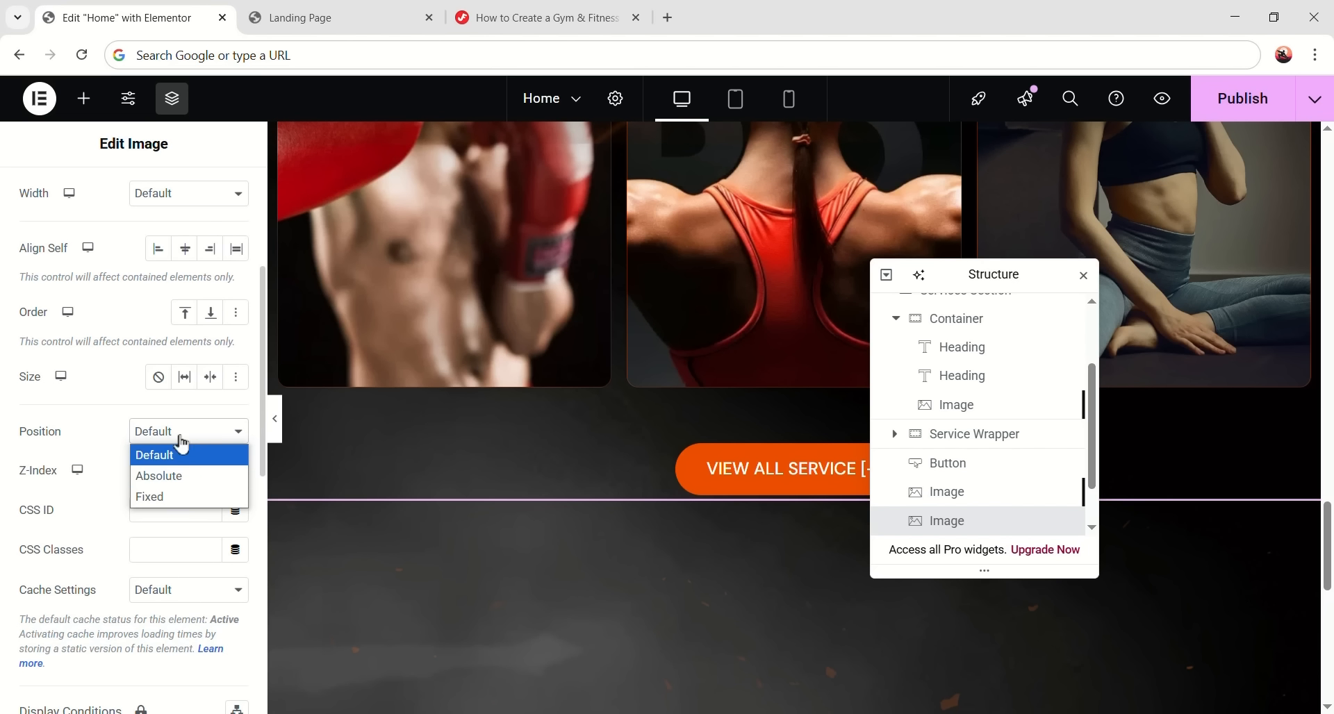
pyautogui.click(158, 475)
pyautogui.scroll(-1, 147, 476)
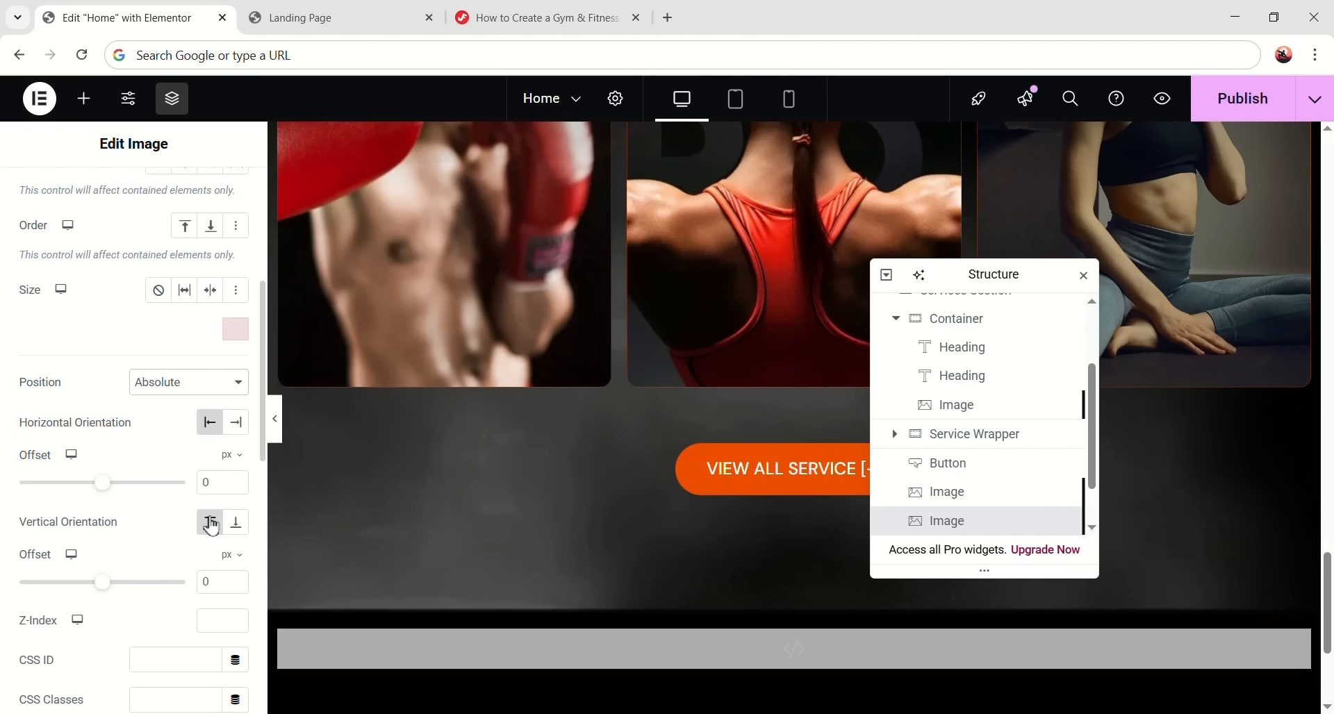
pyautogui.scroll(8, 702, 497)
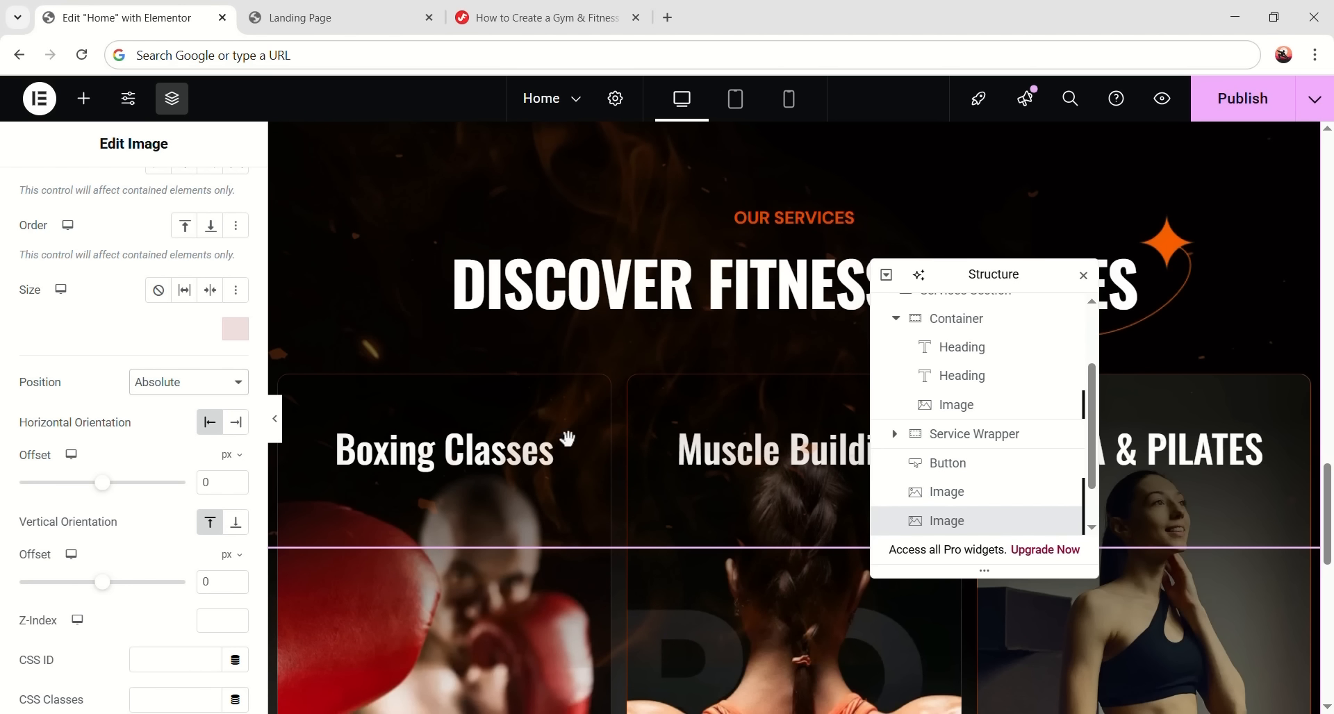
pyautogui.scroll(-2, 598, 455)
pyautogui.scroll(-6, 646, 175)
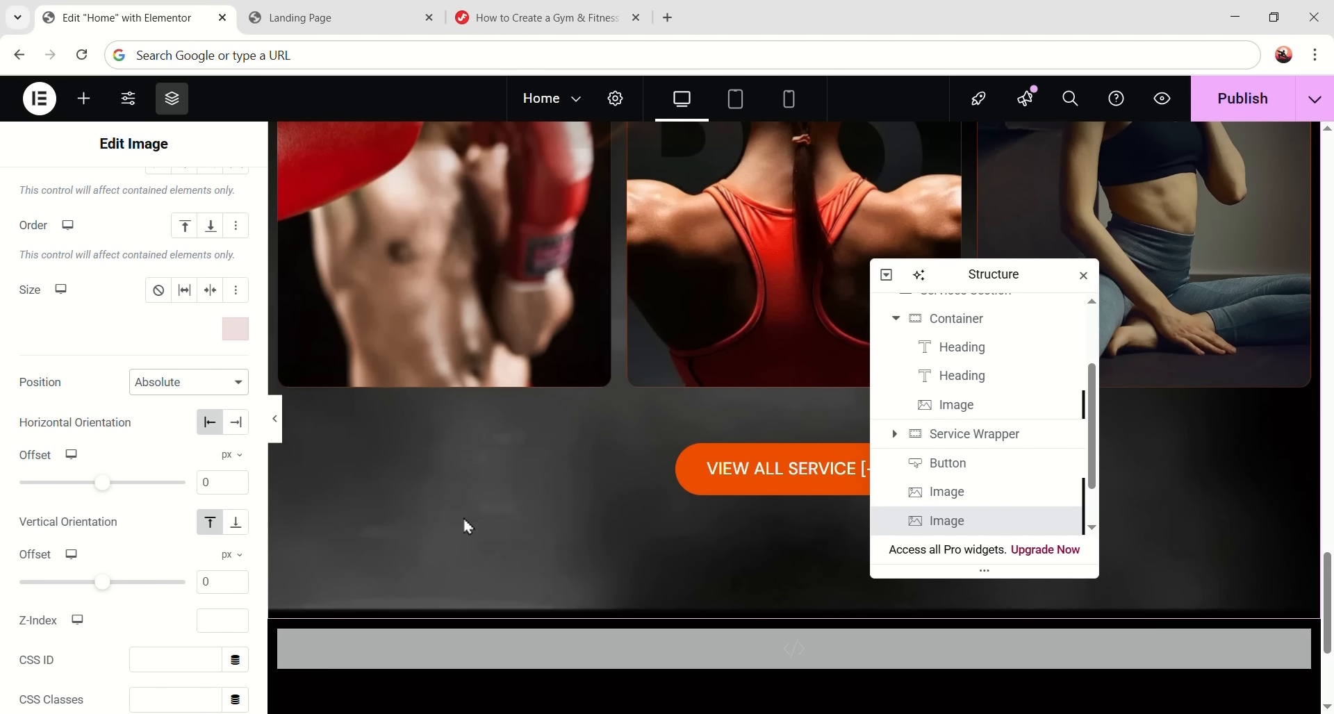
pyautogui.scroll(9, 408, 422)
pyautogui.scroll(-7, 580, 491)
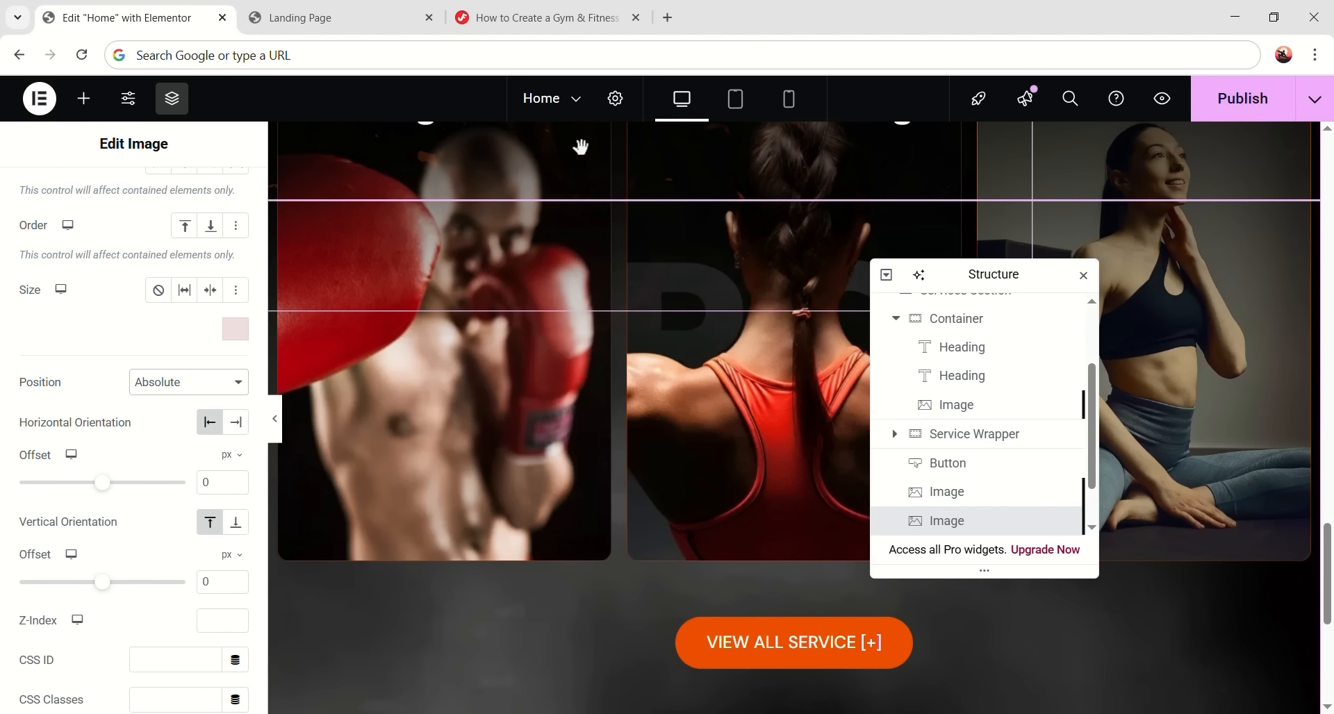
pyautogui.click(575, 21)
# - Paste the tutorial's Membership background CSS at the end of the custom HTML widget
pyautogui.scroll(4, 592, 420)
pyautogui.scroll(-15, 452, 378)
pyautogui.scroll(-20, 512, 403)
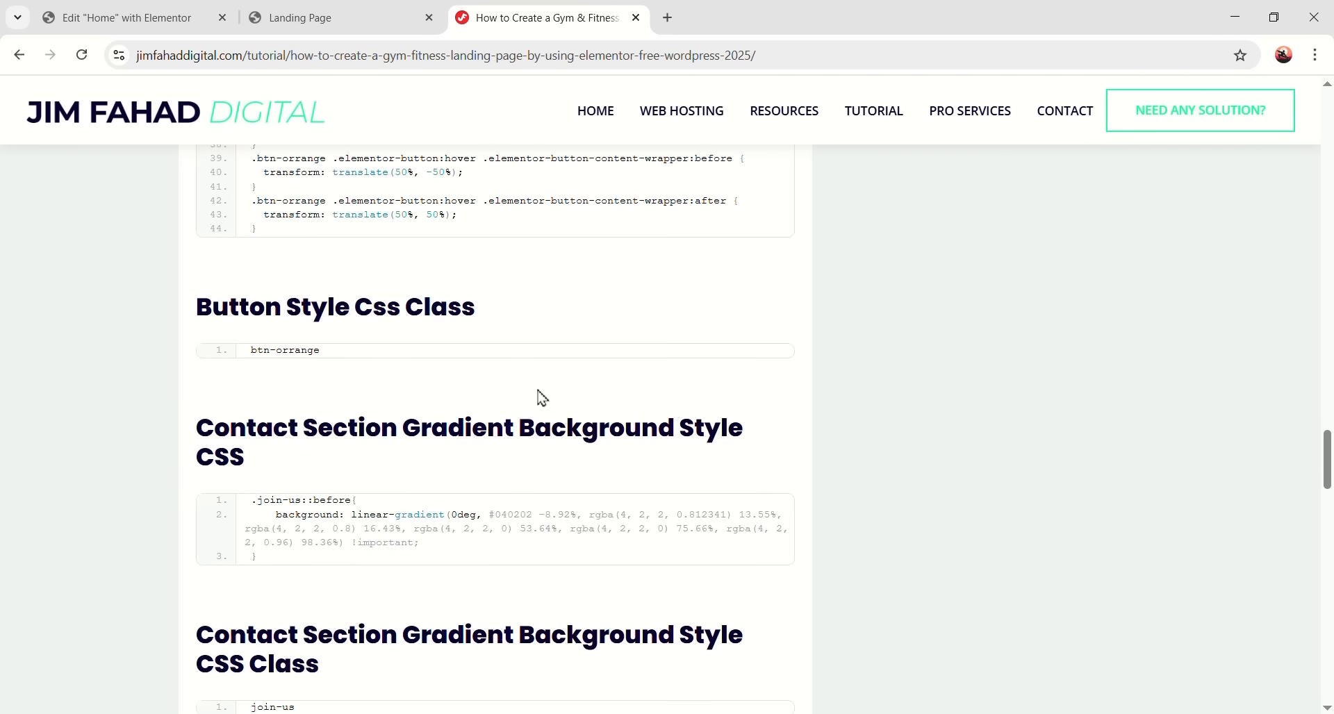
pyautogui.moveTo(198, 311); pyautogui.dragTo(685, 321)
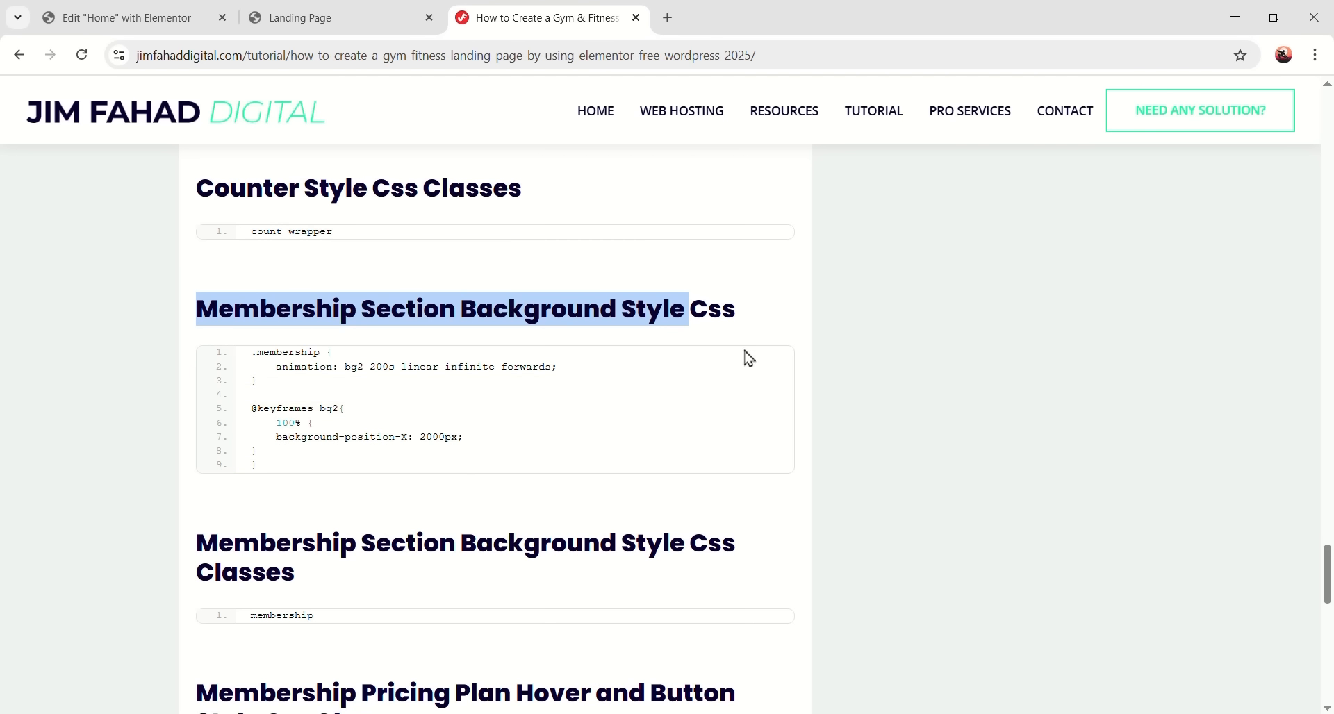
pyautogui.click(725, 368)
pyautogui.click(132, 21)
pyautogui.scroll(-6, 508, 398)
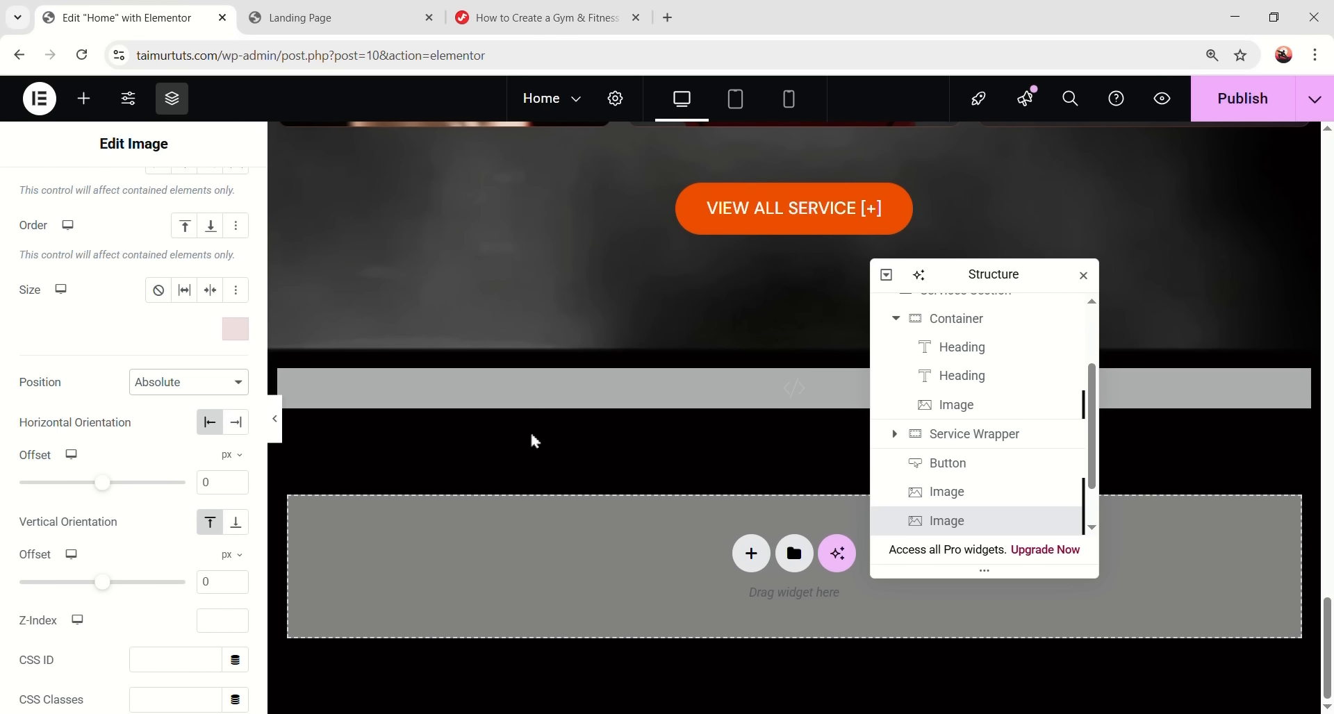
pyautogui.click(303, 392)
pyautogui.scroll(-8, 148, 579)
pyautogui.scroll(-5, 148, 578)
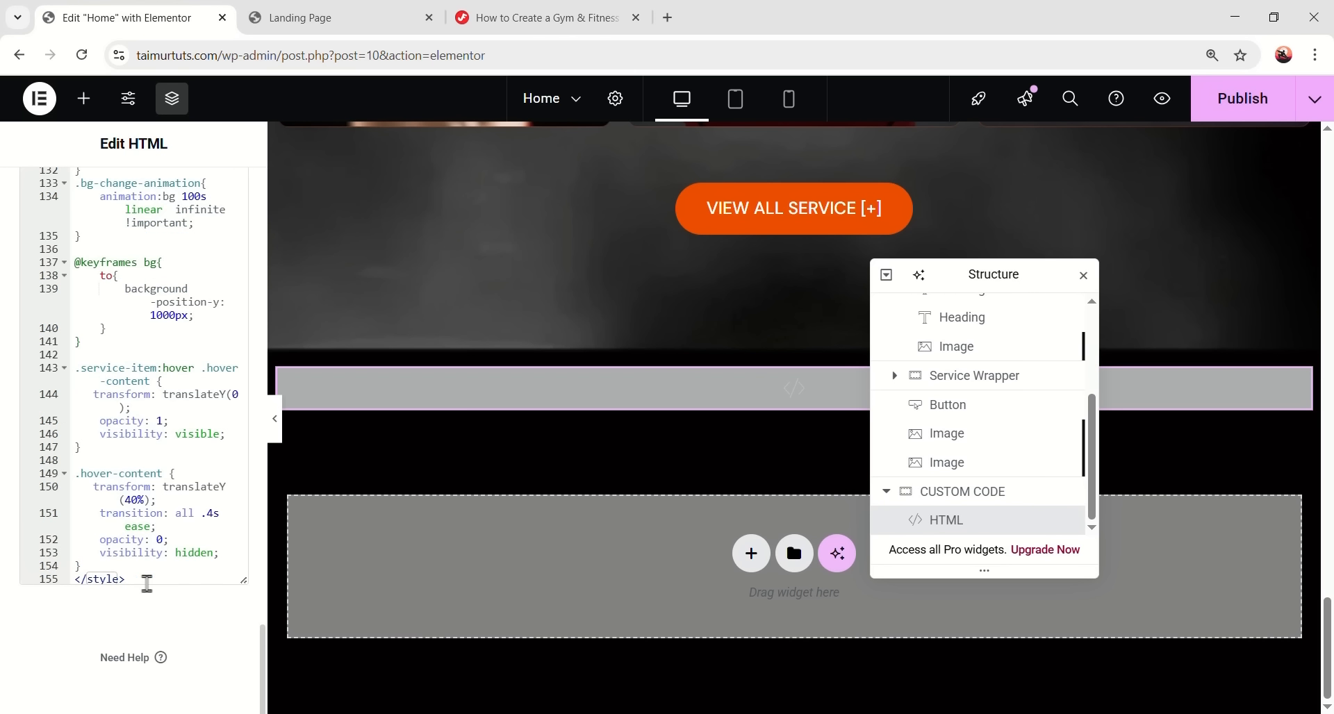
pyautogui.click(148, 568)
pyautogui.hotkey('ctrl', 'v')
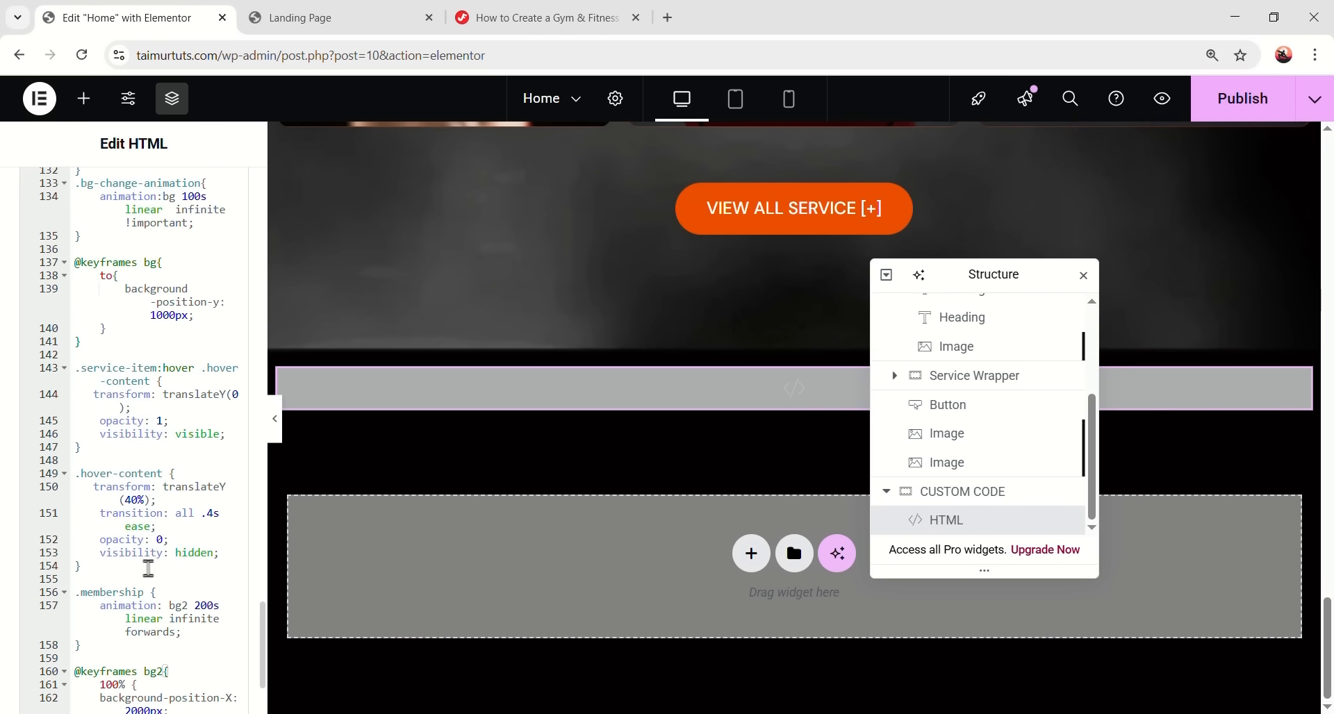
# - Add the membership class to the Services Section container's CSS Classes
pyautogui.click(352, 17)
pyautogui.click(538, 17)
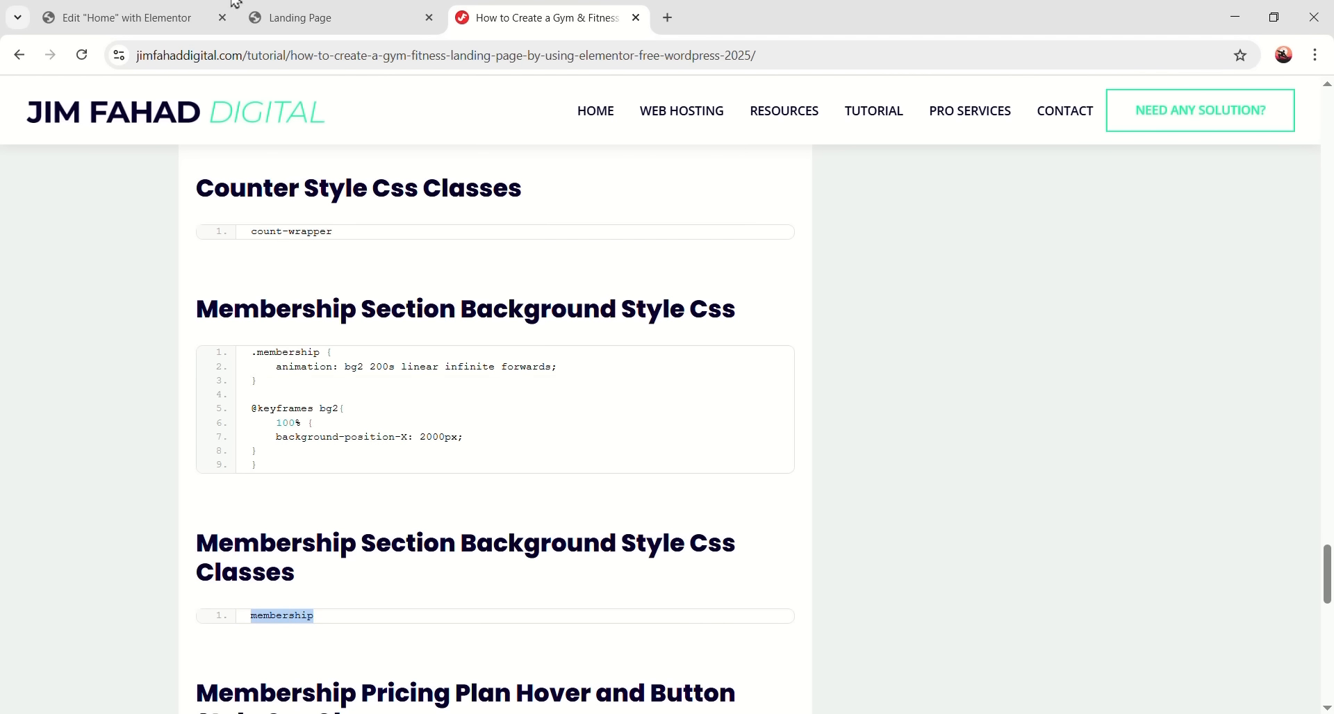
pyautogui.click(125, 17)
pyautogui.scroll(5, 604, 455)
pyautogui.scroll(3, 977, 451)
pyautogui.scroll(1, 977, 451)
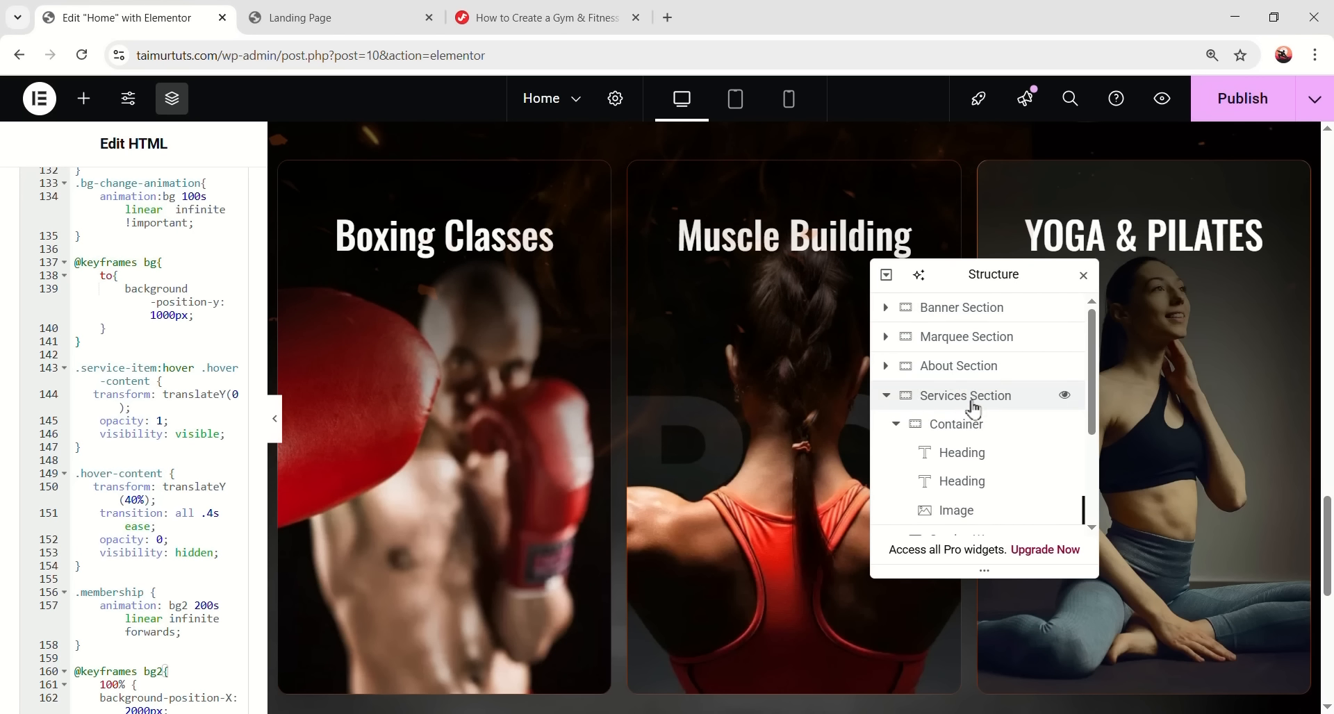
pyautogui.click(1009, 397)
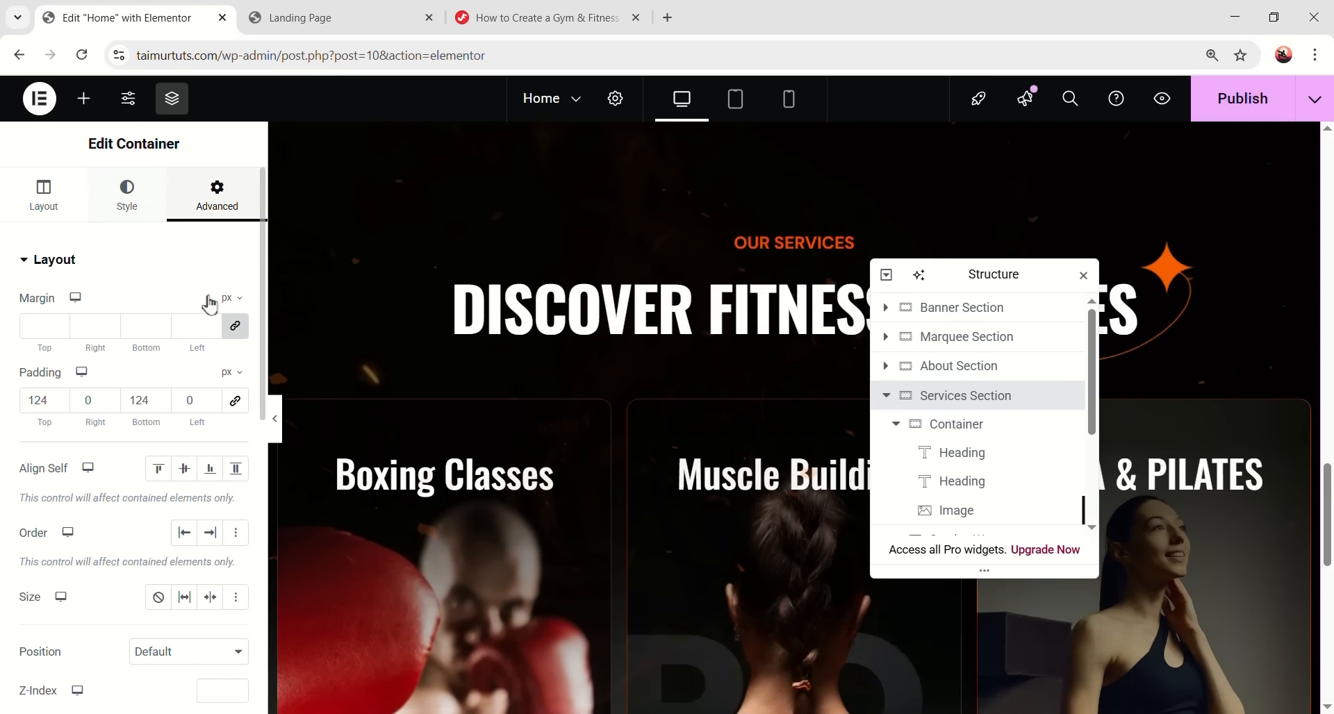
pyautogui.scroll(-3, 201, 486)
pyautogui.click(190, 592)
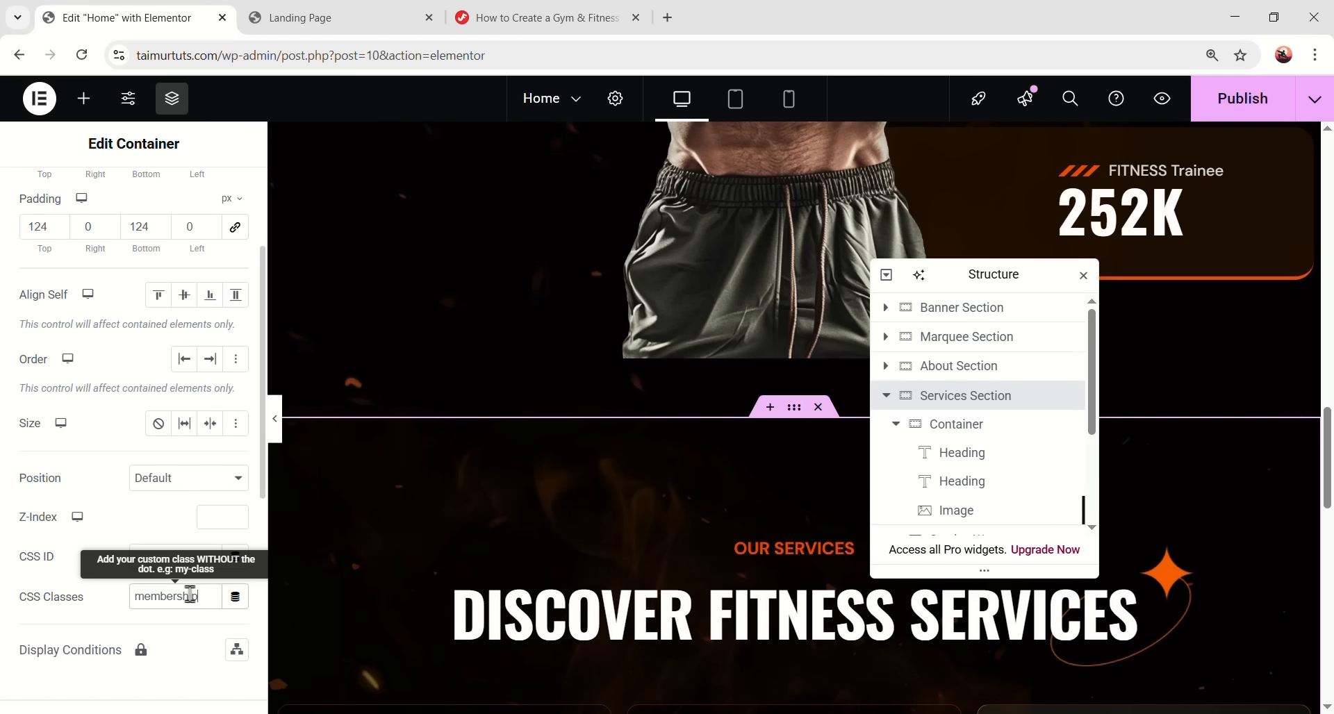
pyautogui.scroll(-15, 485, 568)
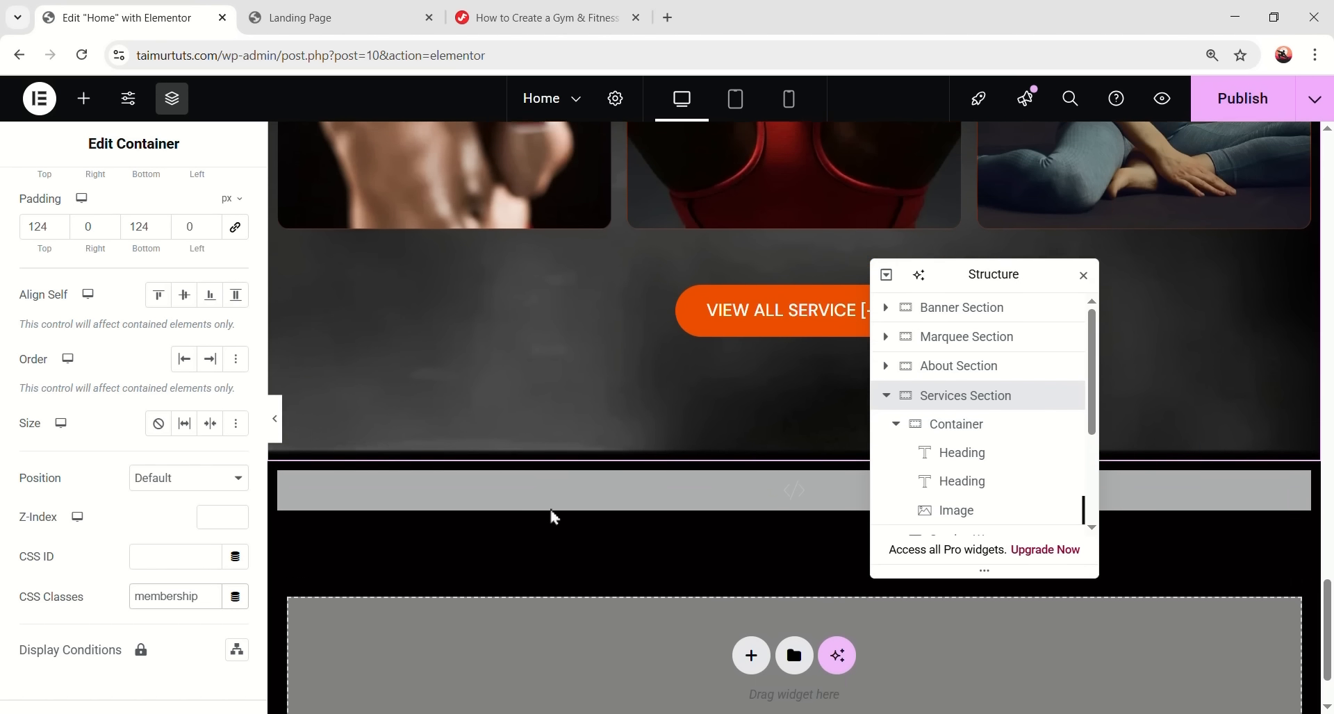
pyautogui.scroll(1, 554, 518)
pyautogui.click(275, 419)
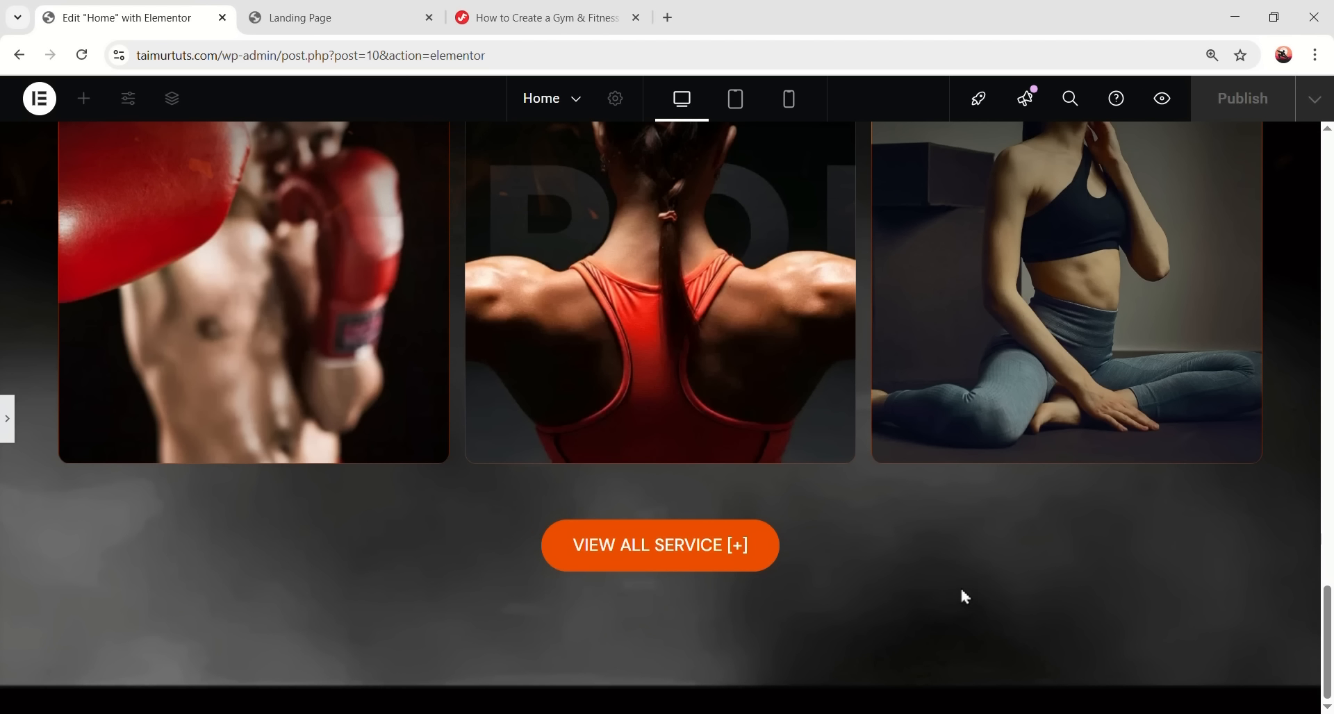
# - Scroll the preview to view the animated fire and embers behind the services section
pyautogui.scroll(6, 983, 589)
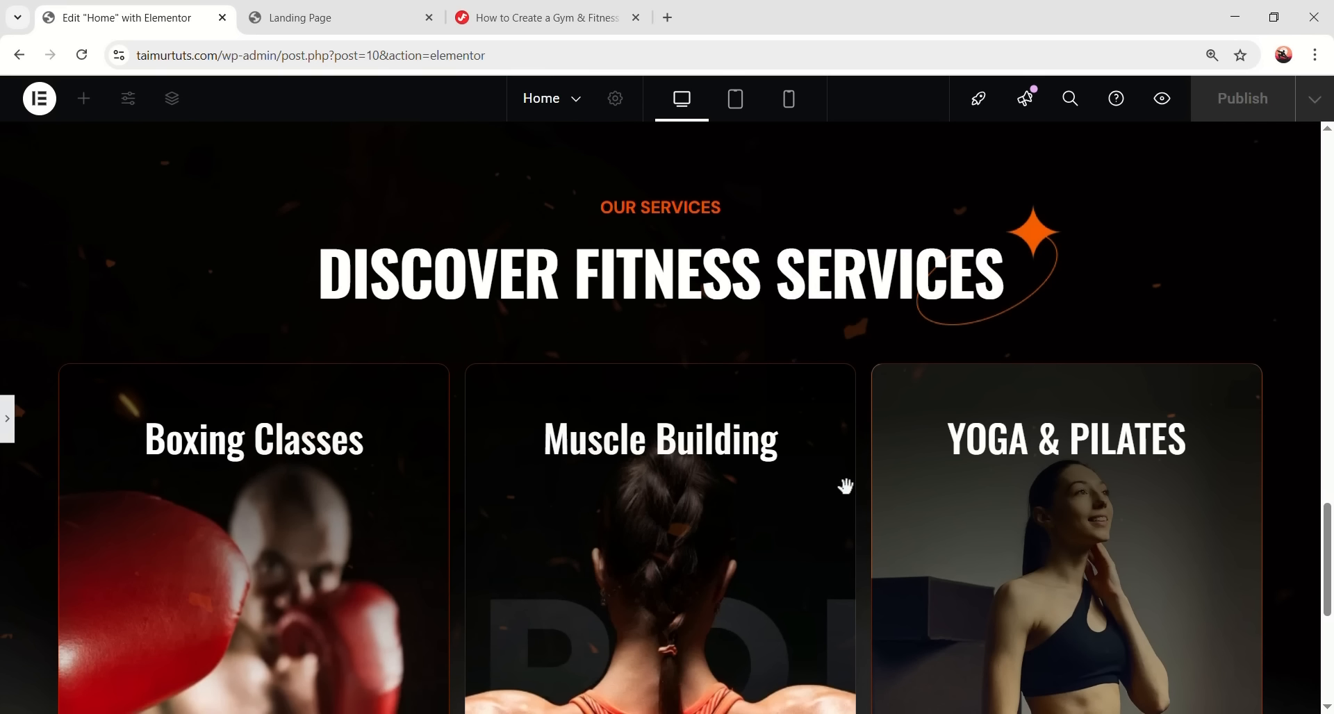
pyautogui.scroll(-6, 639, 268)
pyautogui.scroll(6, 739, 527)
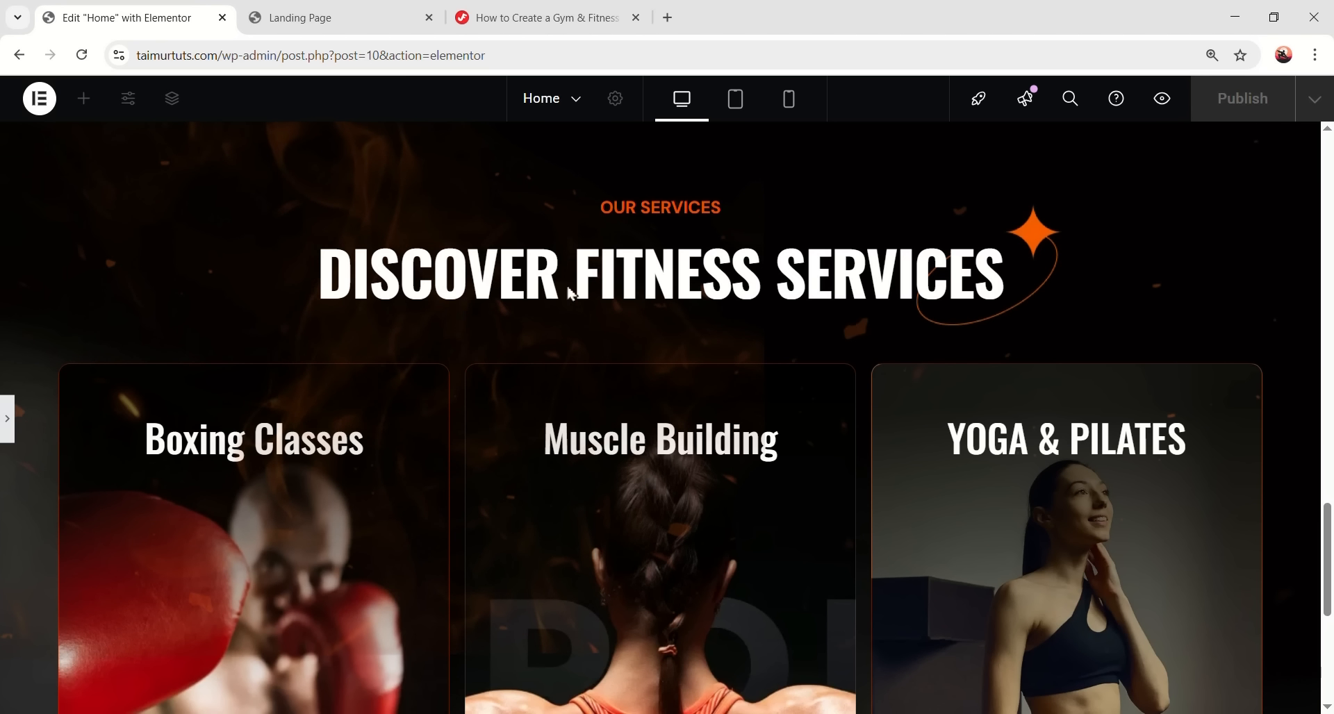
# - Add a new container at the bottom of the page named Membership Section
pyautogui.hotkey('ctrl', 'p')
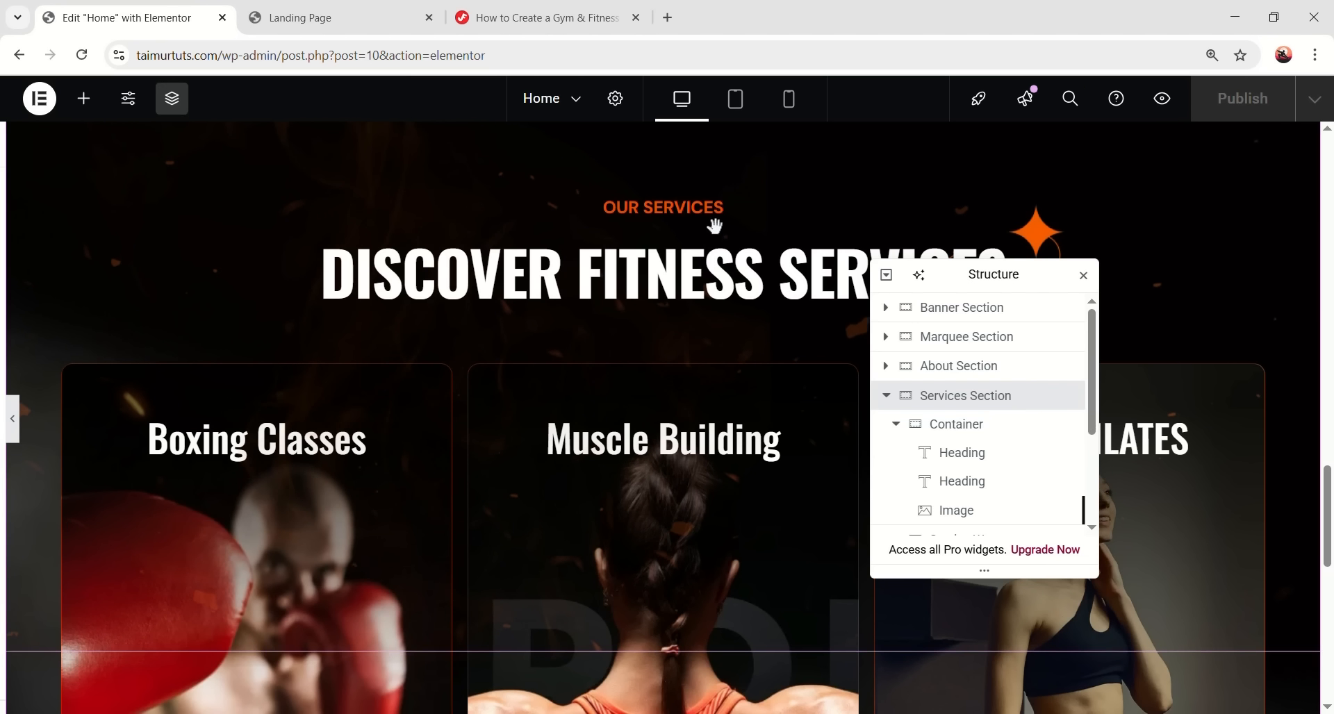
pyautogui.scroll(-7, 566, 379)
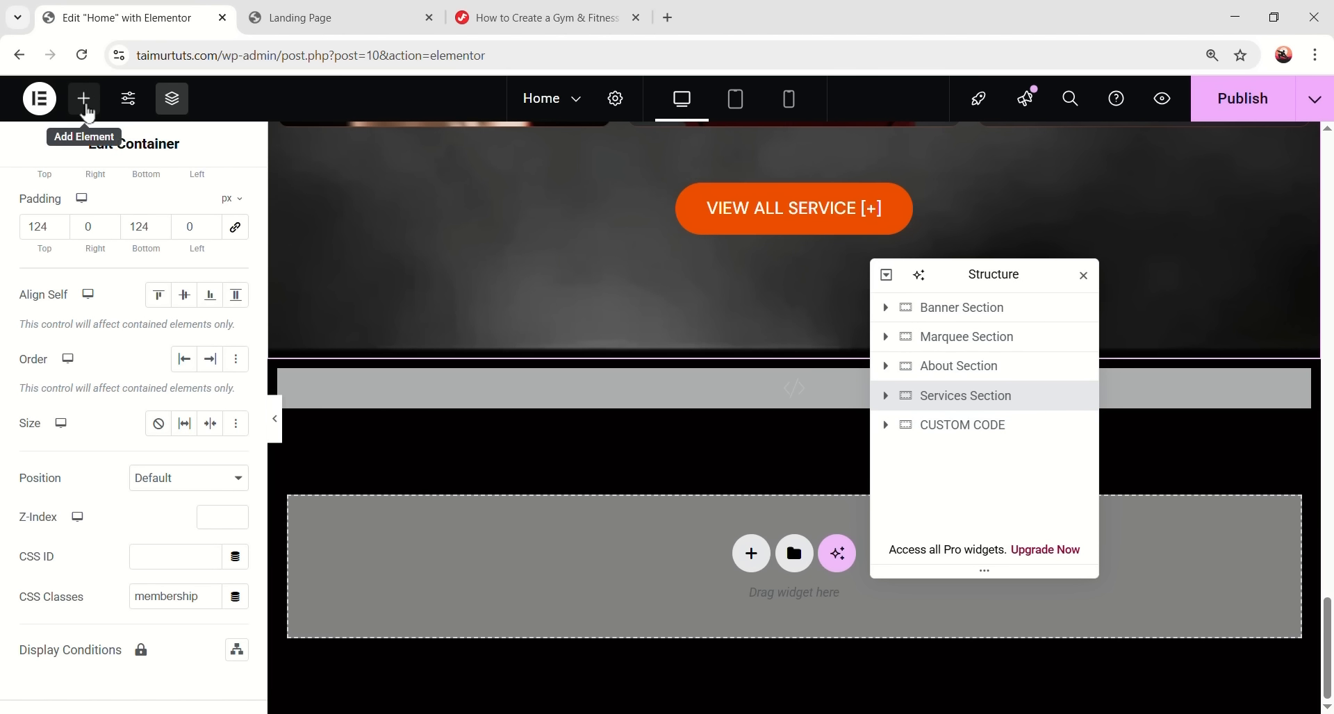
pyautogui.click(84, 104)
pyautogui.moveTo(62, 348); pyautogui.dragTo(618, 542)
pyautogui.doubleClick(945, 459)
pyautogui.write('M')
pyautogui.write('embership Section')
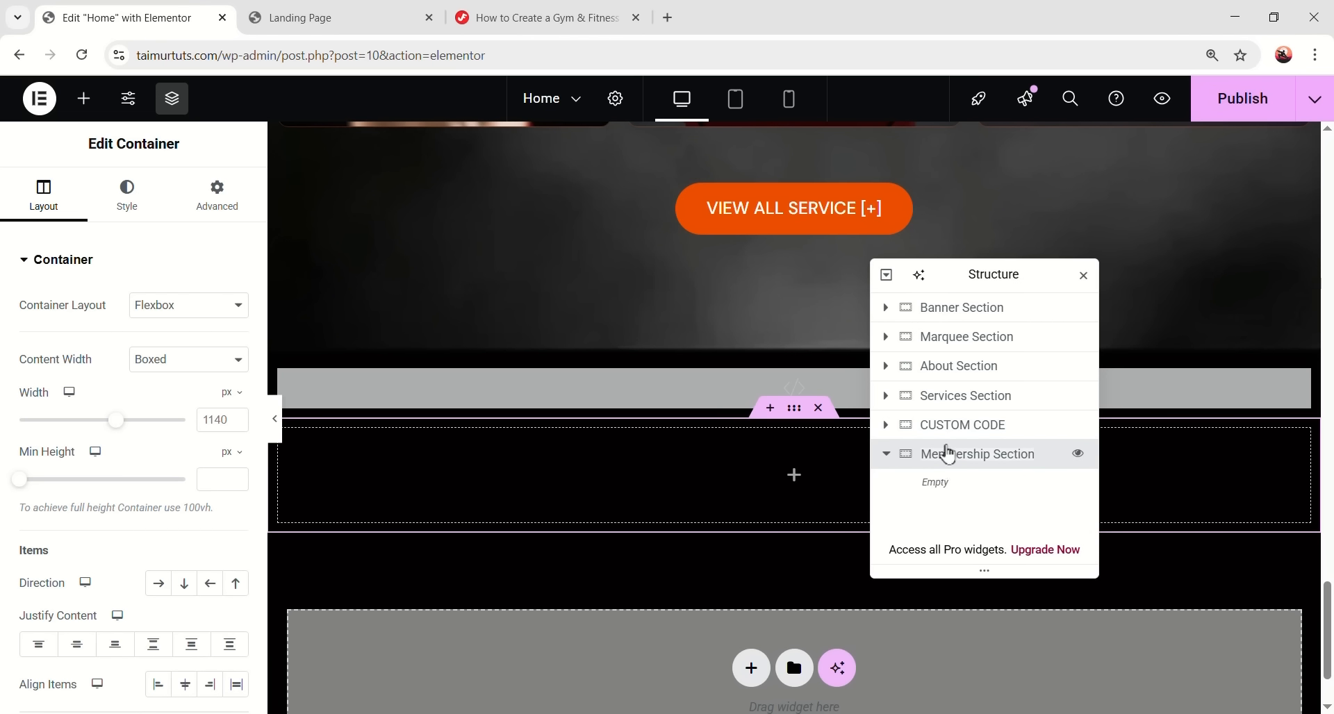
pyautogui.press('Return')
# - Move CUSTOM CODE below the Membership Section and set the container width to 1280
pyautogui.moveTo(961, 434); pyautogui.dragTo(978, 492)
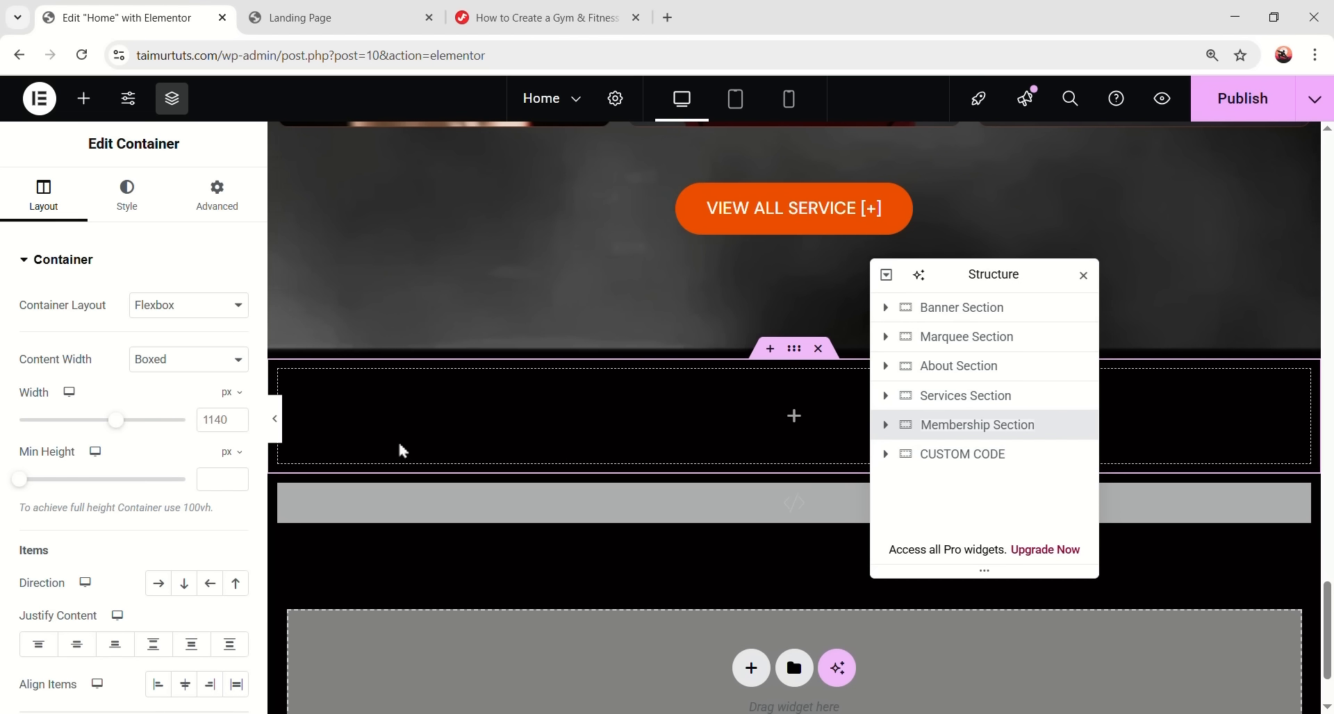
pyautogui.doubleClick(222, 417)
pyautogui.write('1280')
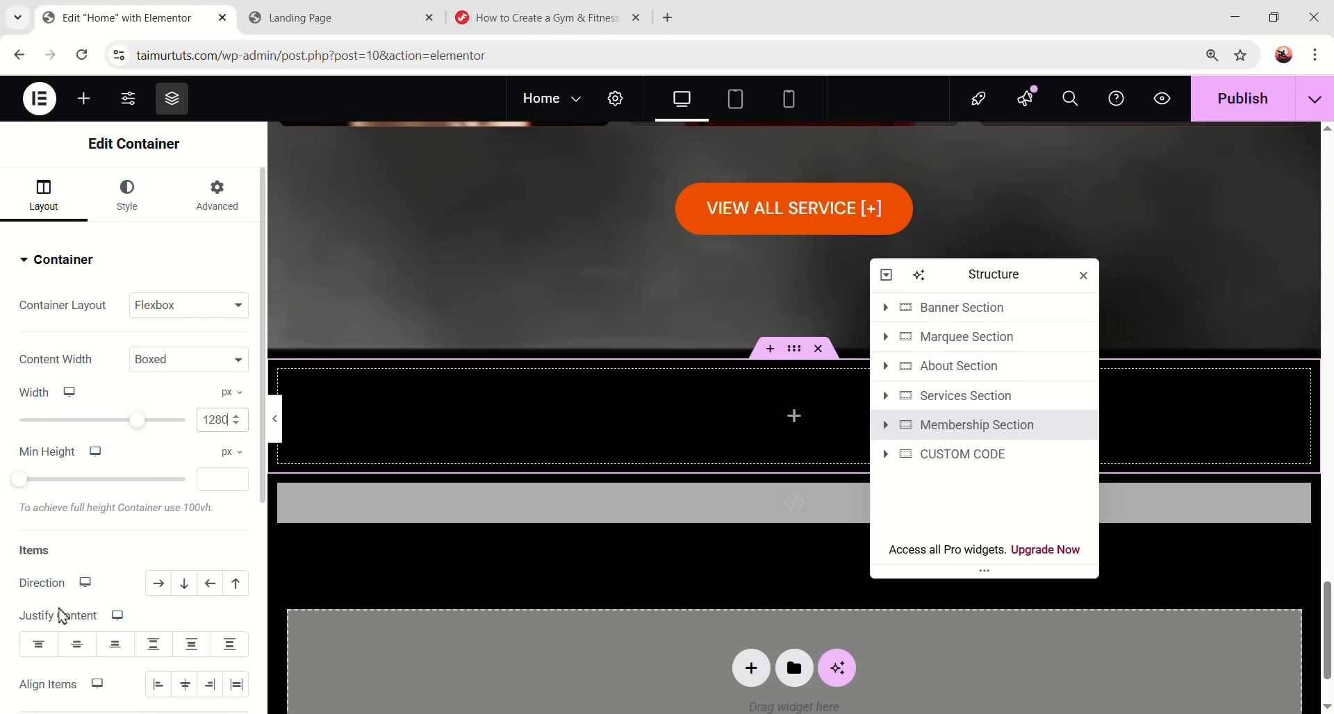
# - Give the container a classic background using the bg2.png texture image
pyautogui.click(127, 194)
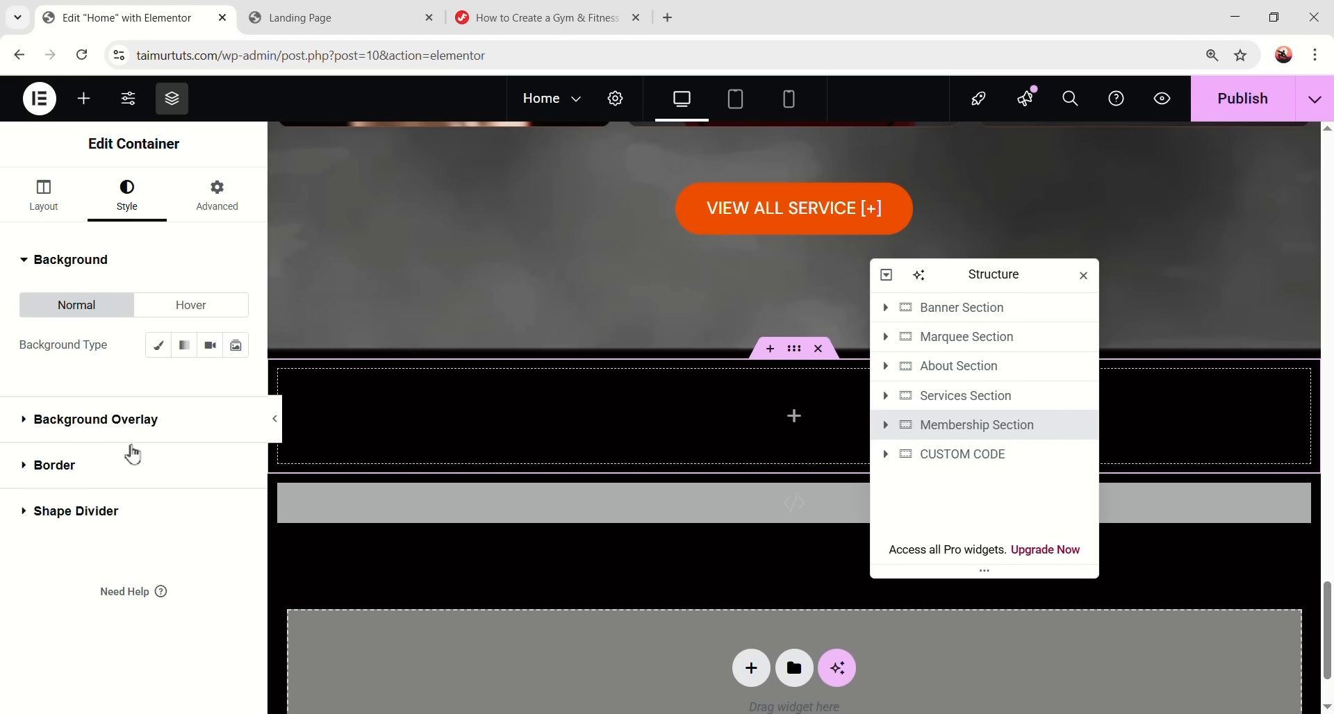
pyautogui.click(158, 345)
pyautogui.click(146, 483)
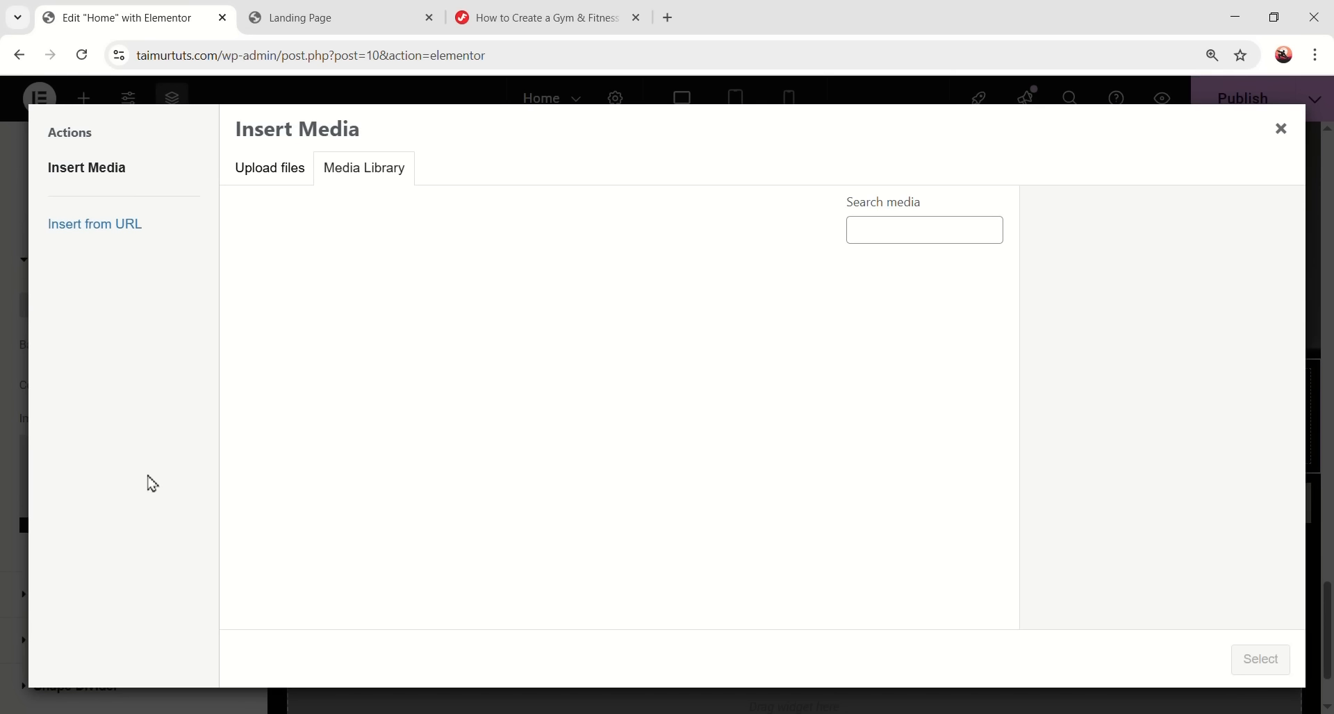
pyautogui.scroll(-8, 640, 387)
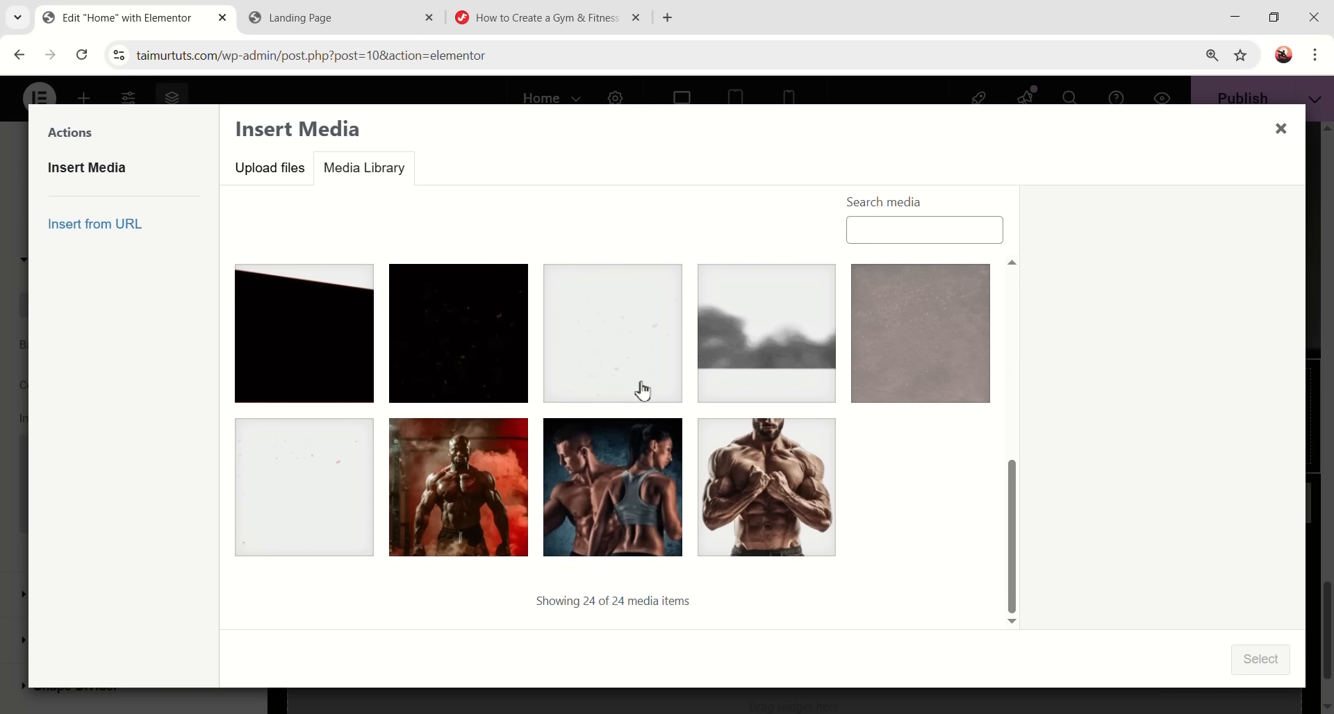
pyautogui.scroll(2, 926, 396)
pyautogui.click(924, 410)
pyautogui.click(1253, 661)
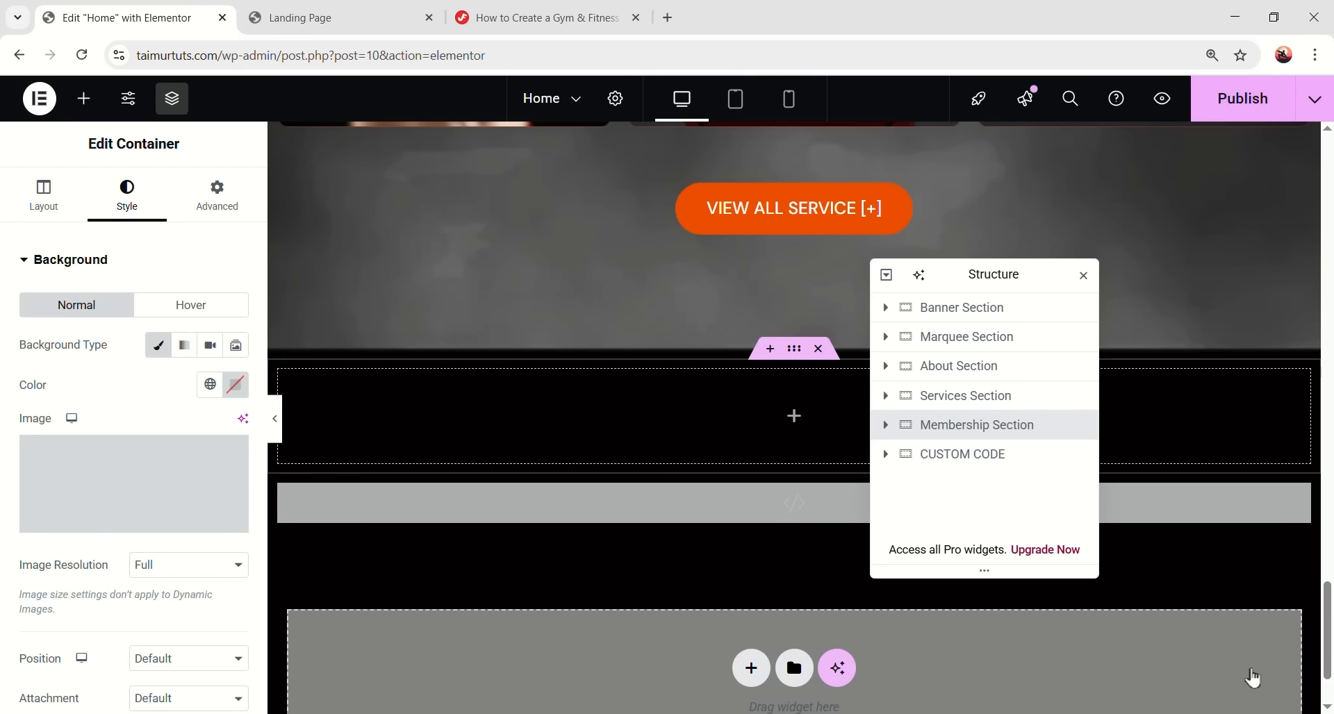
# - Set the background position to Center Center, repeat to Repeat-x and size to Cover
pyautogui.scroll(-3, 153, 472)
pyautogui.click(178, 447)
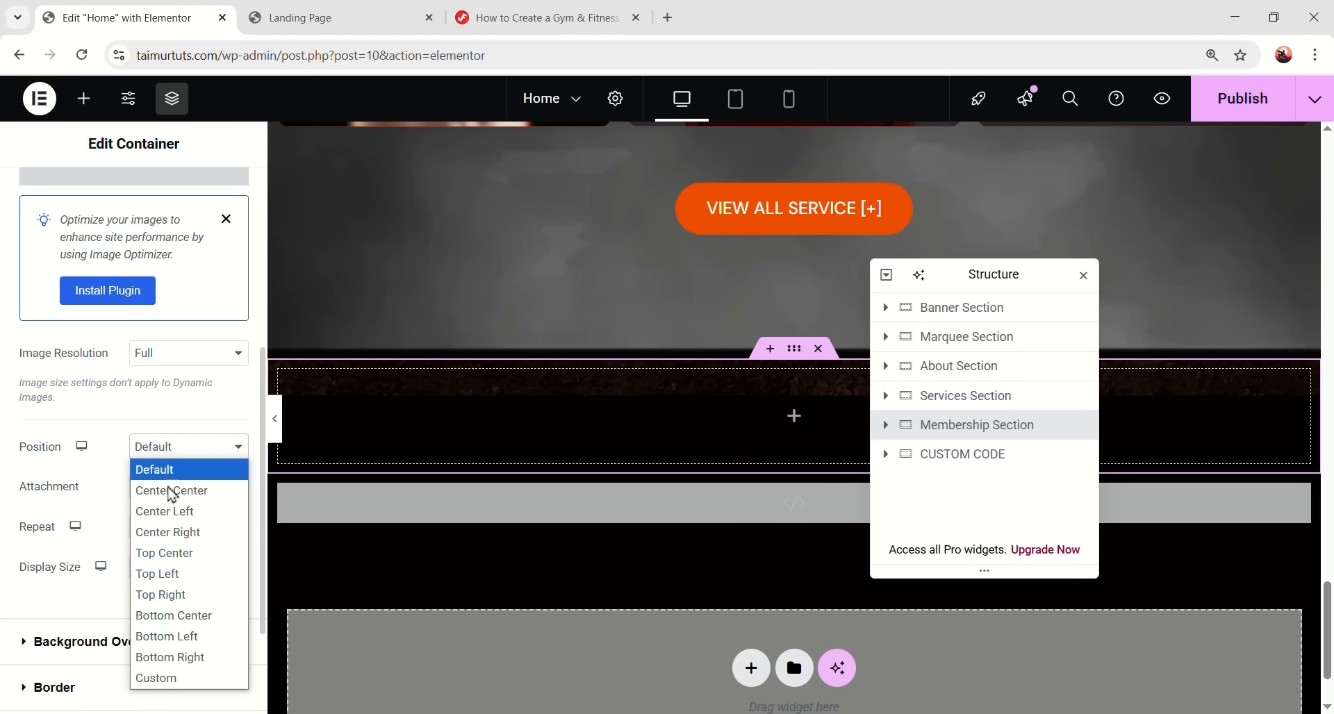
pyautogui.click(173, 486)
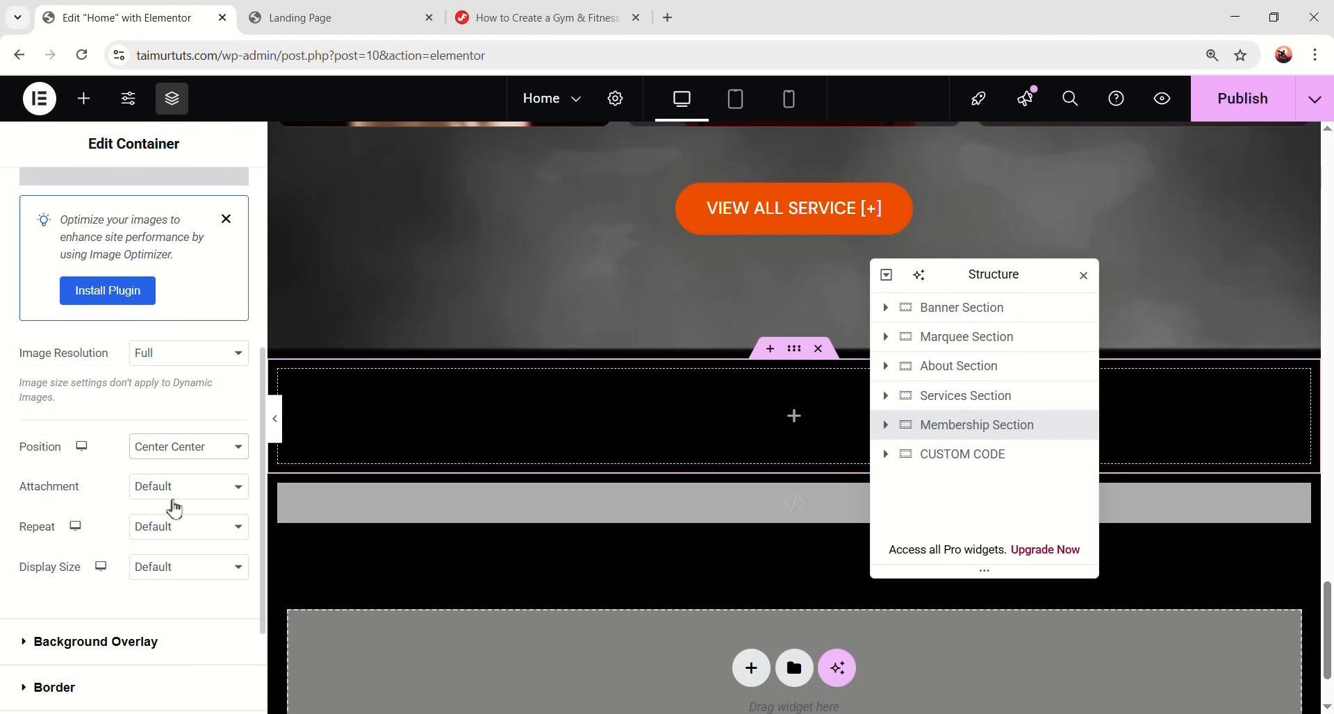
pyautogui.click(165, 529)
pyautogui.click(166, 615)
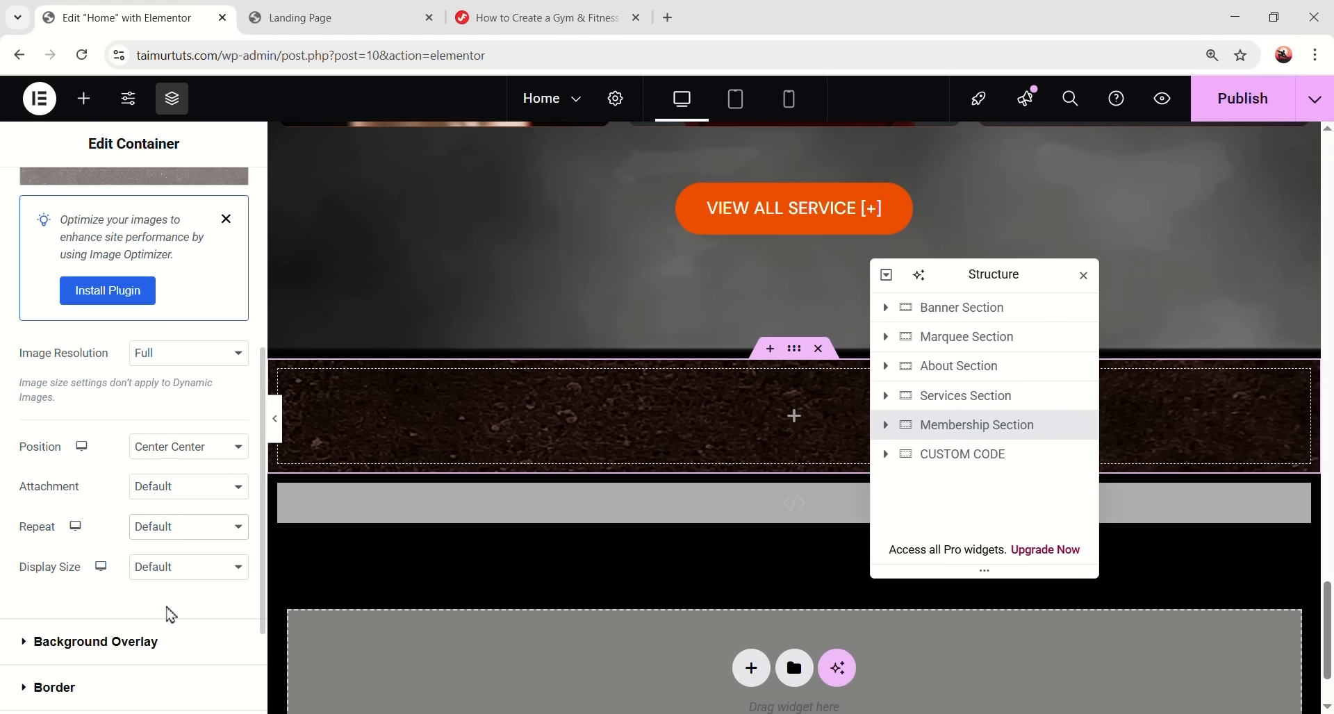
pyautogui.click(202, 567)
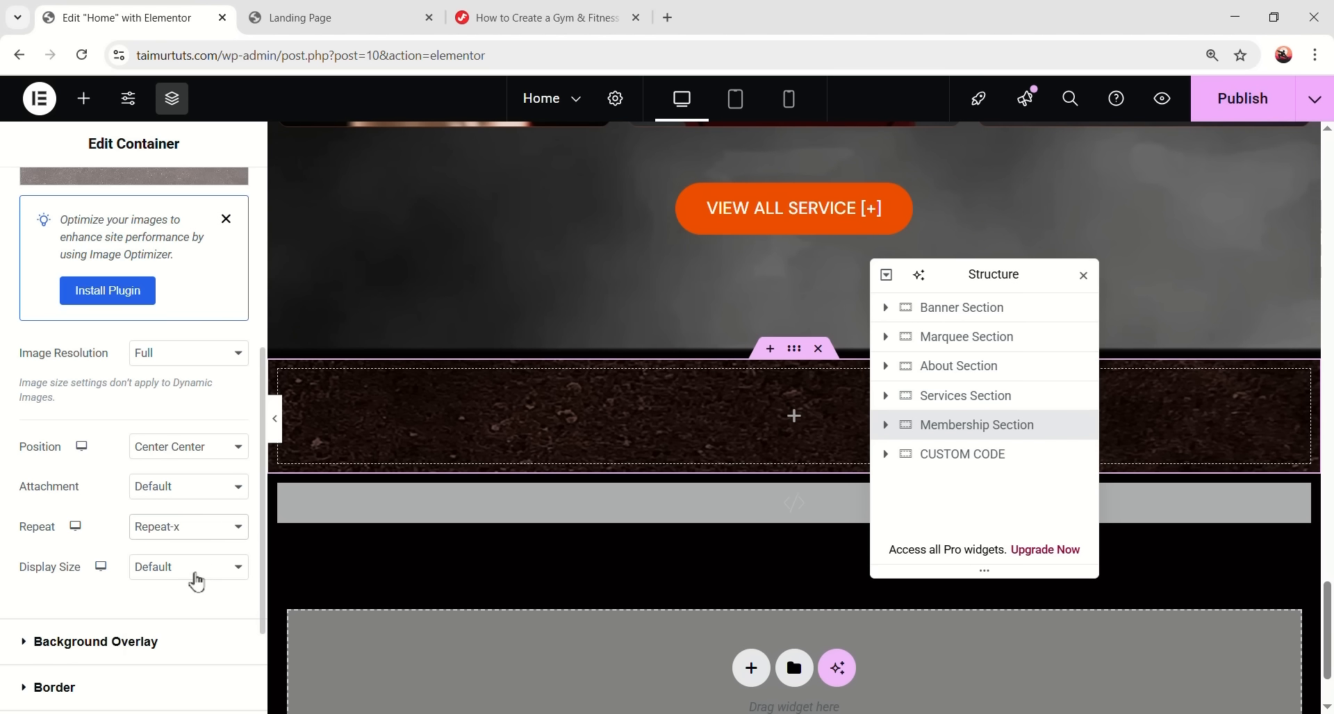
pyautogui.click(197, 634)
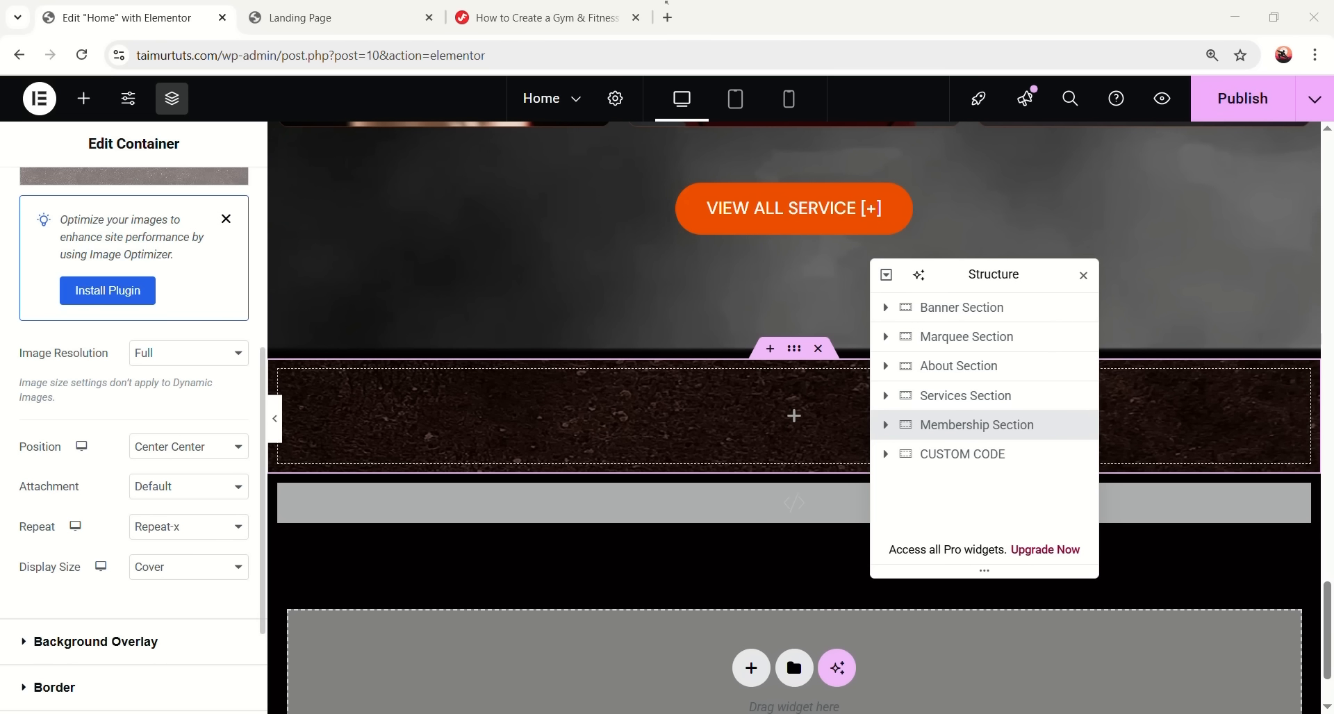
pyautogui.scroll(5, 218, 206)
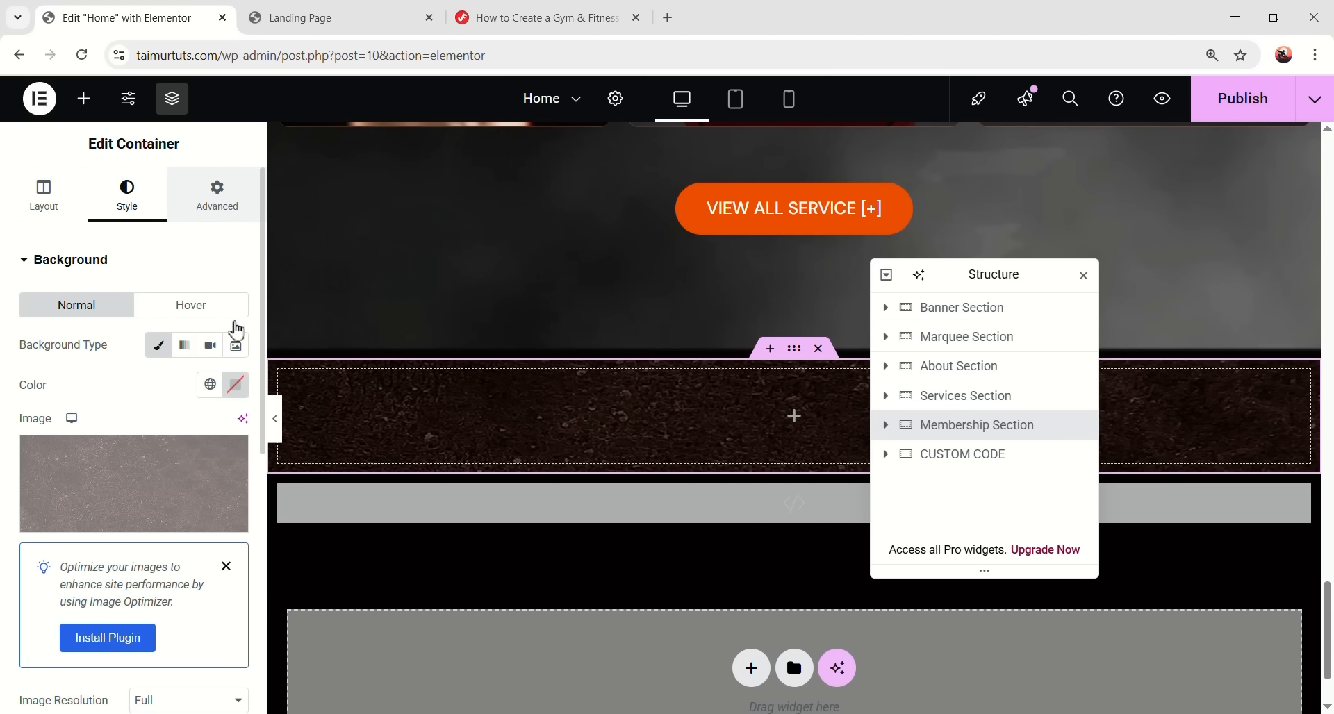
pyautogui.click(217, 202)
# - Unlink the Membership Section padding and set top and bottom to 124
pyautogui.click(236, 401)
pyautogui.doubleClick(44, 402)
pyautogui.write('124')
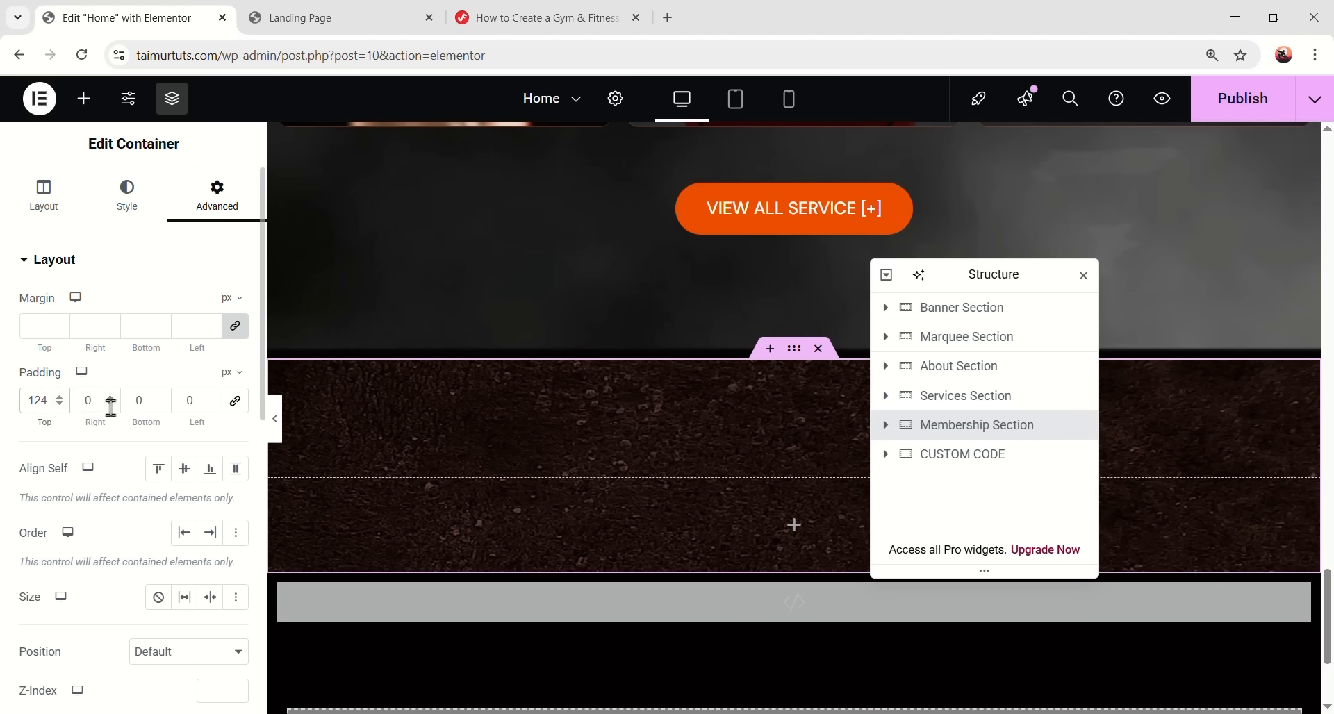
pyautogui.write('124')
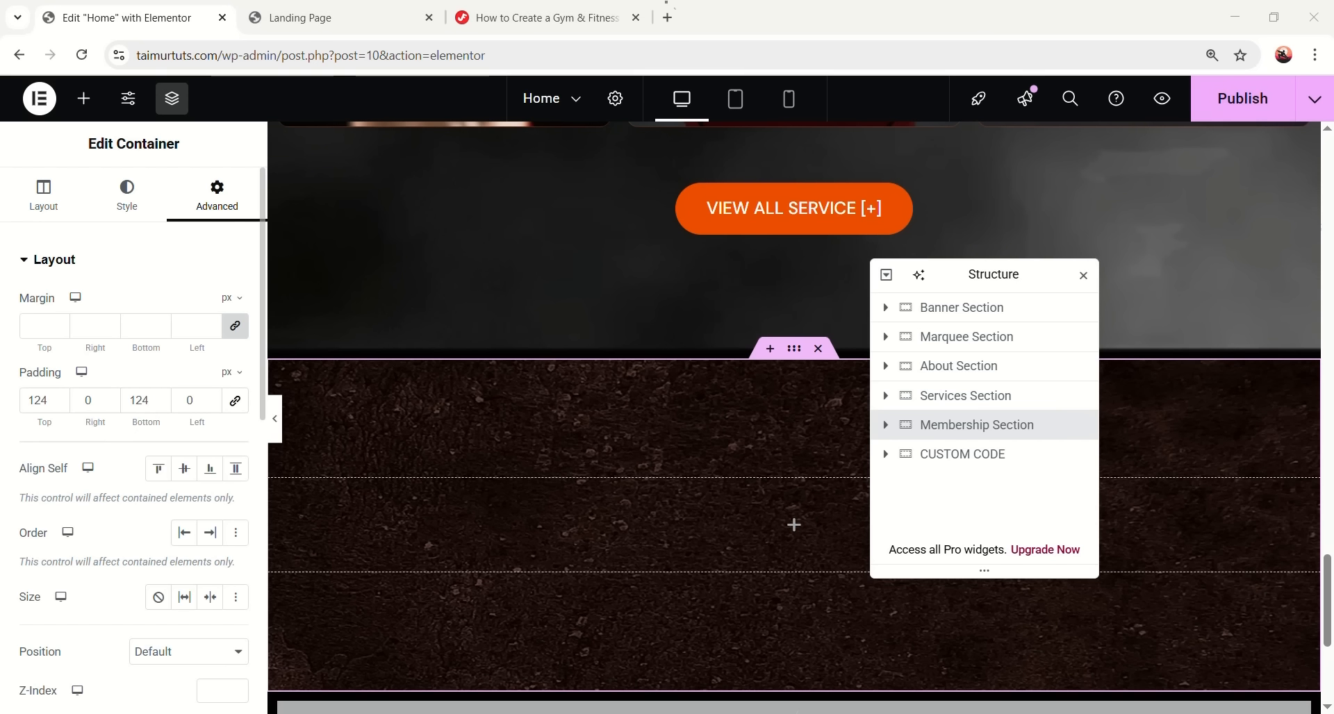
# - Place a new container inside the Membership Section with a 48 bottom margin
pyautogui.click(794, 524)
pyautogui.moveTo(72, 344); pyautogui.dragTo(774, 486)
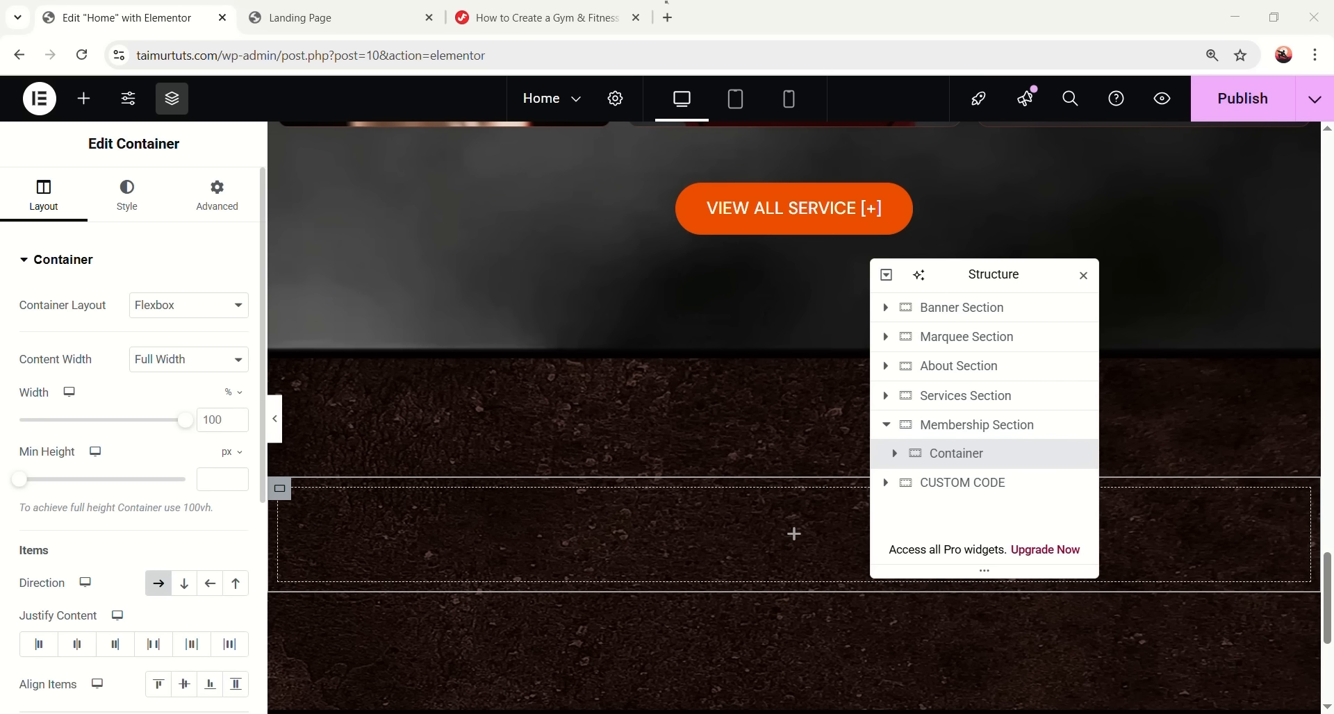
pyautogui.scroll(-3, 200, 556)
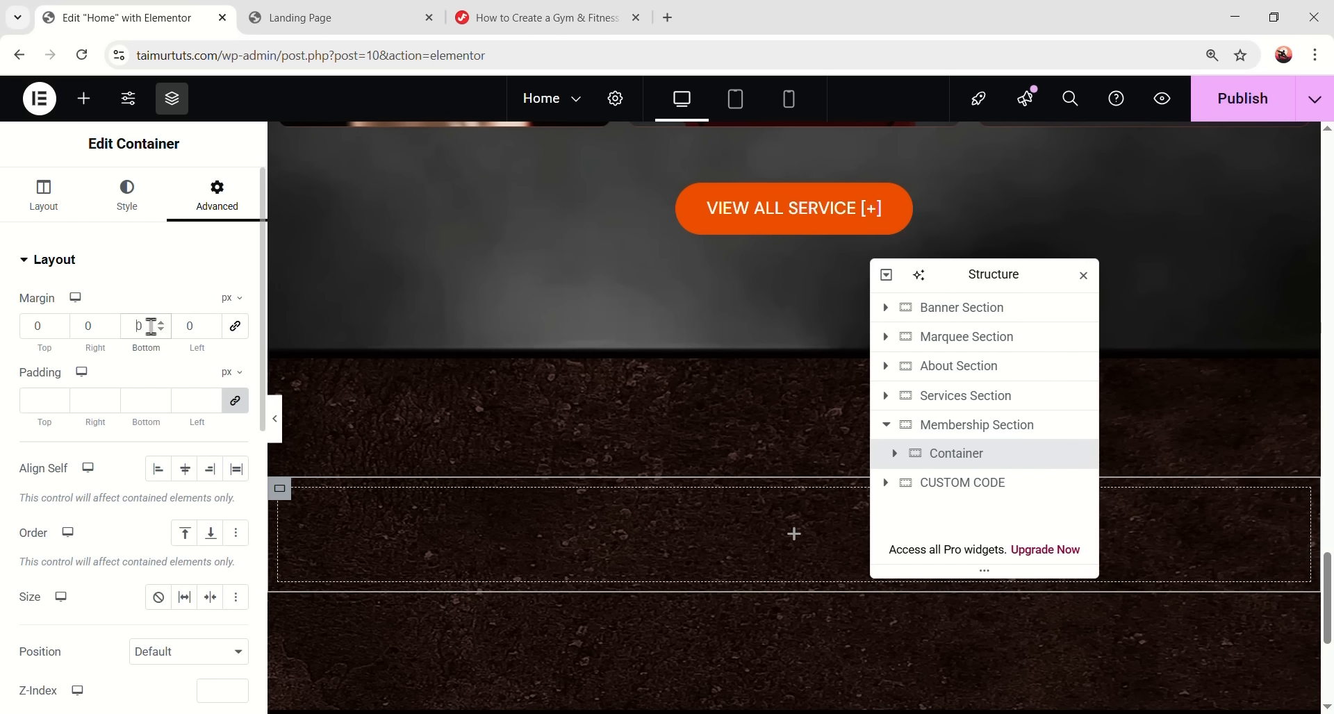
pyautogui.write('48')
pyautogui.click(235, 401)
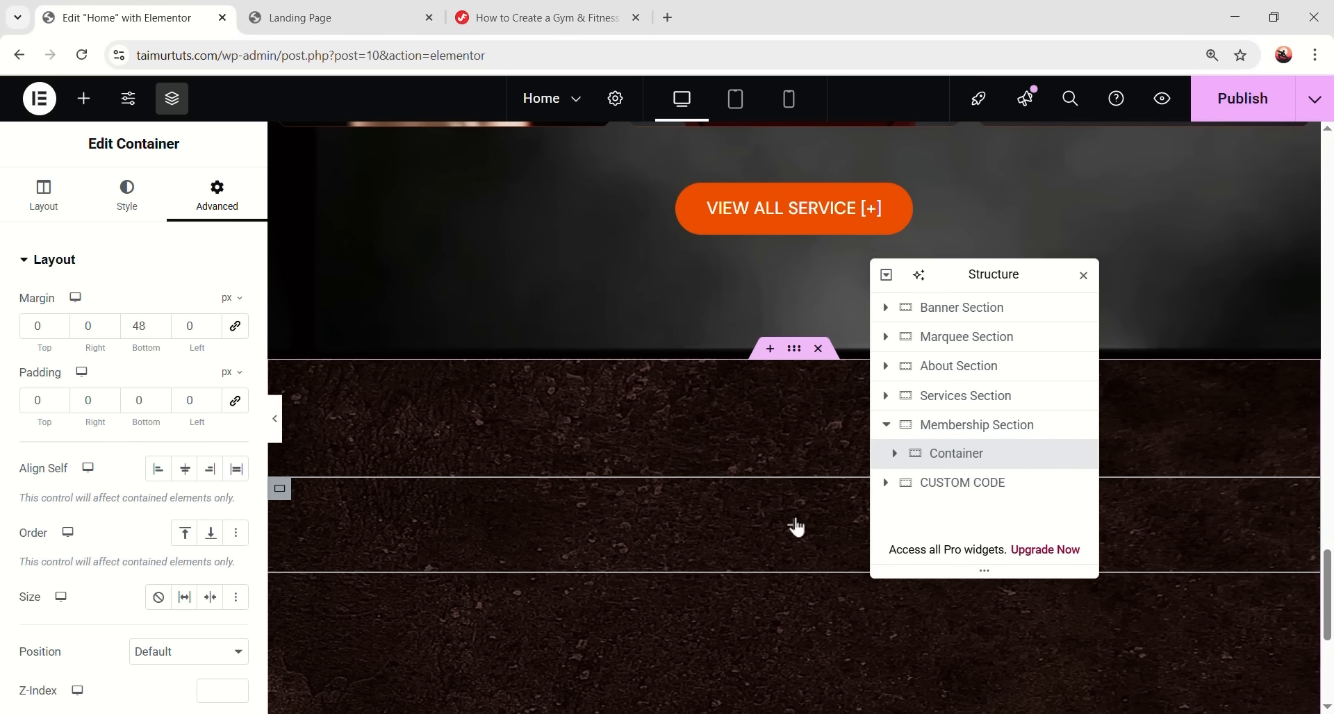
# - Nest another container inside it with width 759 and 0 padding
pyautogui.click(796, 525)
pyautogui.moveTo(78, 368); pyautogui.dragTo(766, 526)
pyautogui.click(220, 421)
pyautogui.write('759')
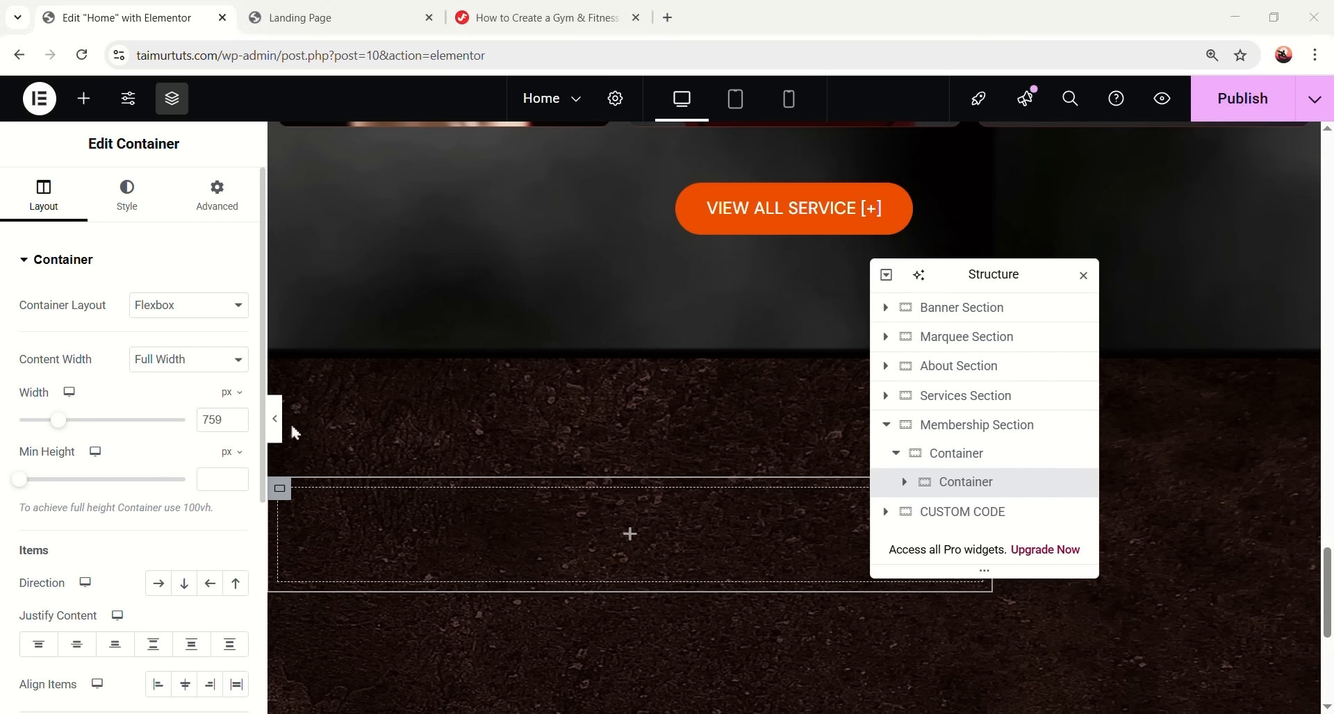
pyautogui.click(228, 206)
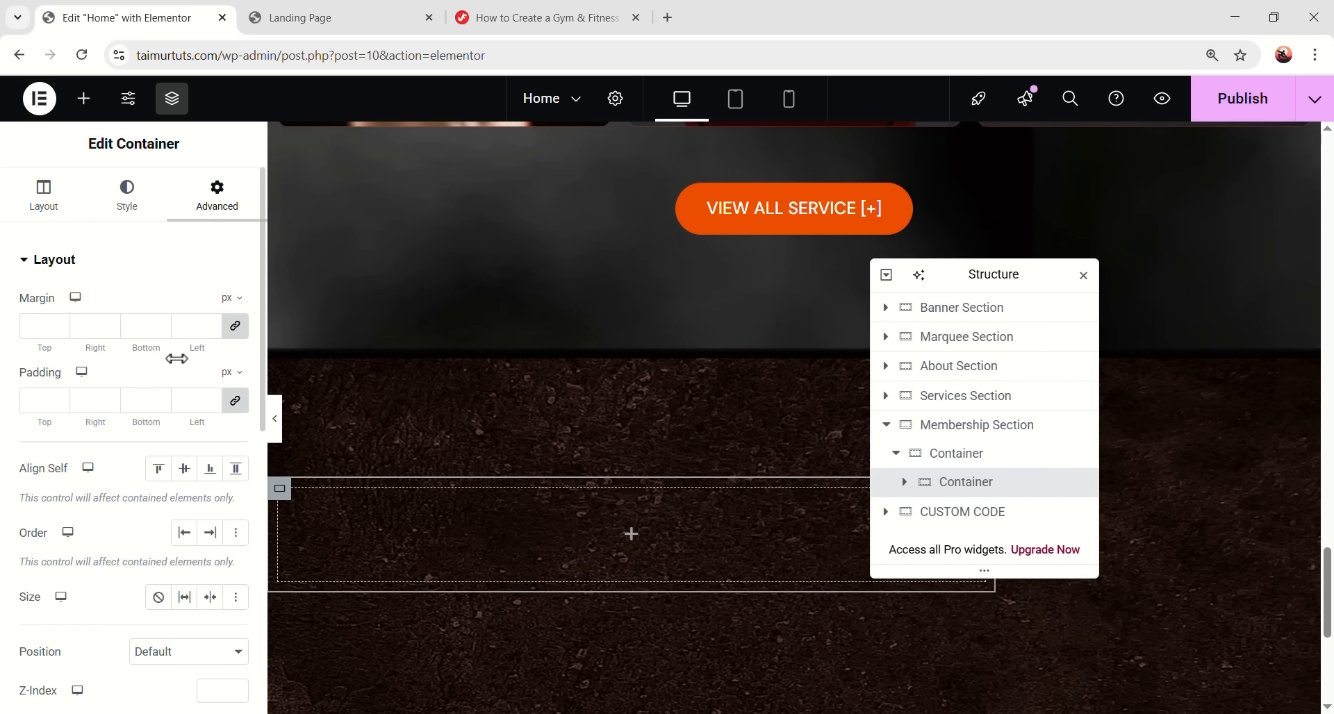
pyautogui.click(41, 401)
pyautogui.write('0')
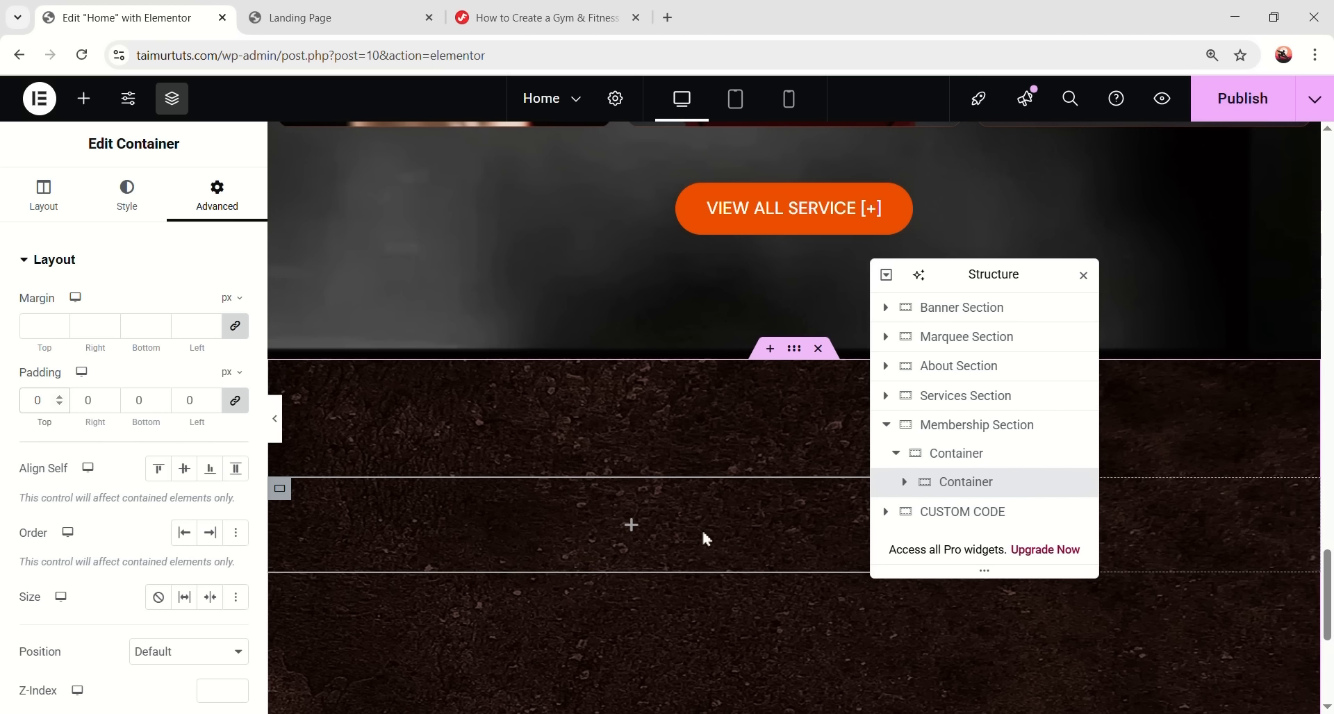
pyautogui.scroll(15, 706, 539)
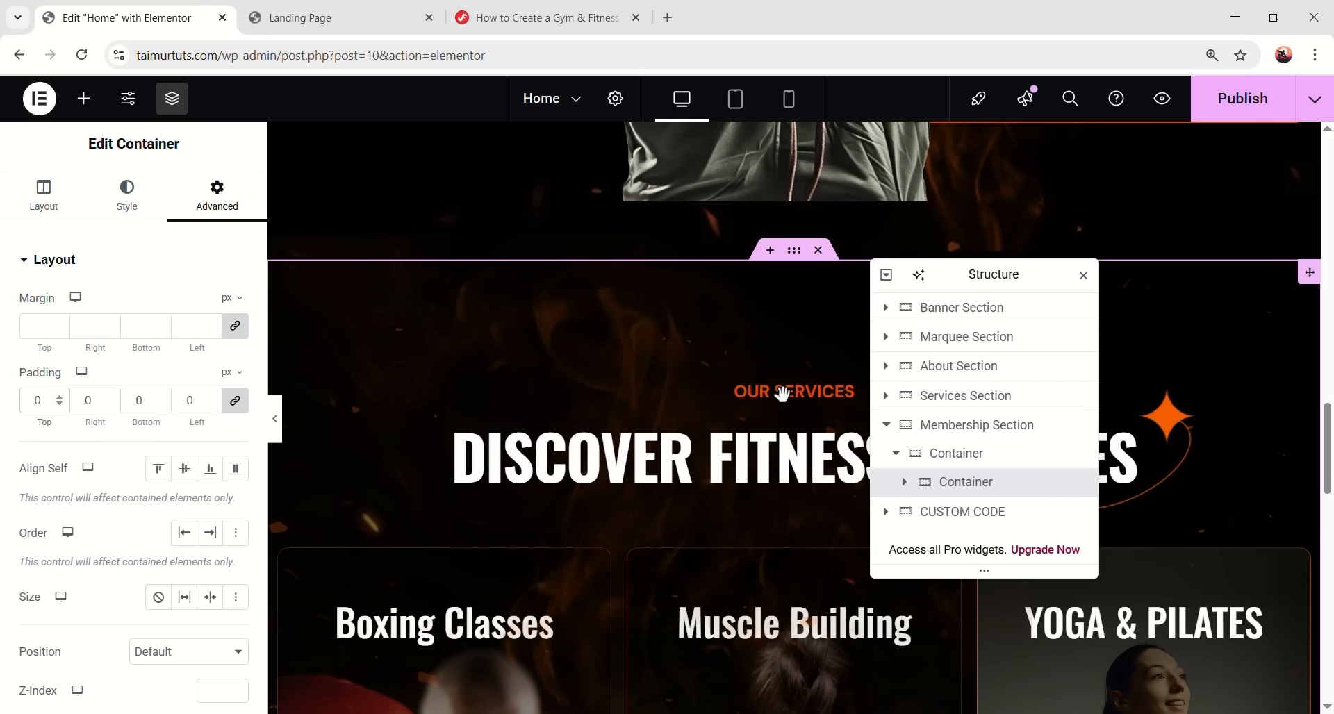
# - Copy the OUR SERVICES label and DISCOVER FITNESS SERVICES heading into the Membership inner container
pyautogui.click(769, 415)
pyautogui.scroll(-5, 966, 416)
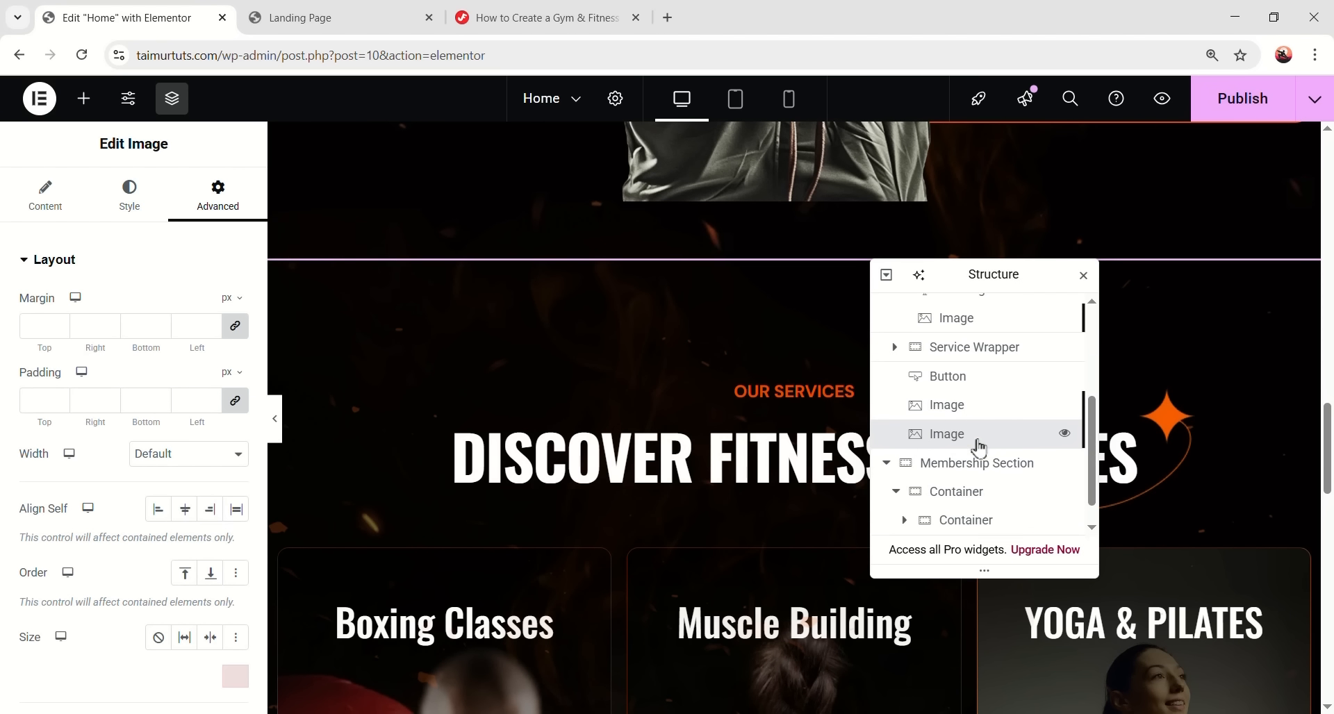
pyautogui.scroll(5, 979, 410)
pyautogui.click(973, 458)
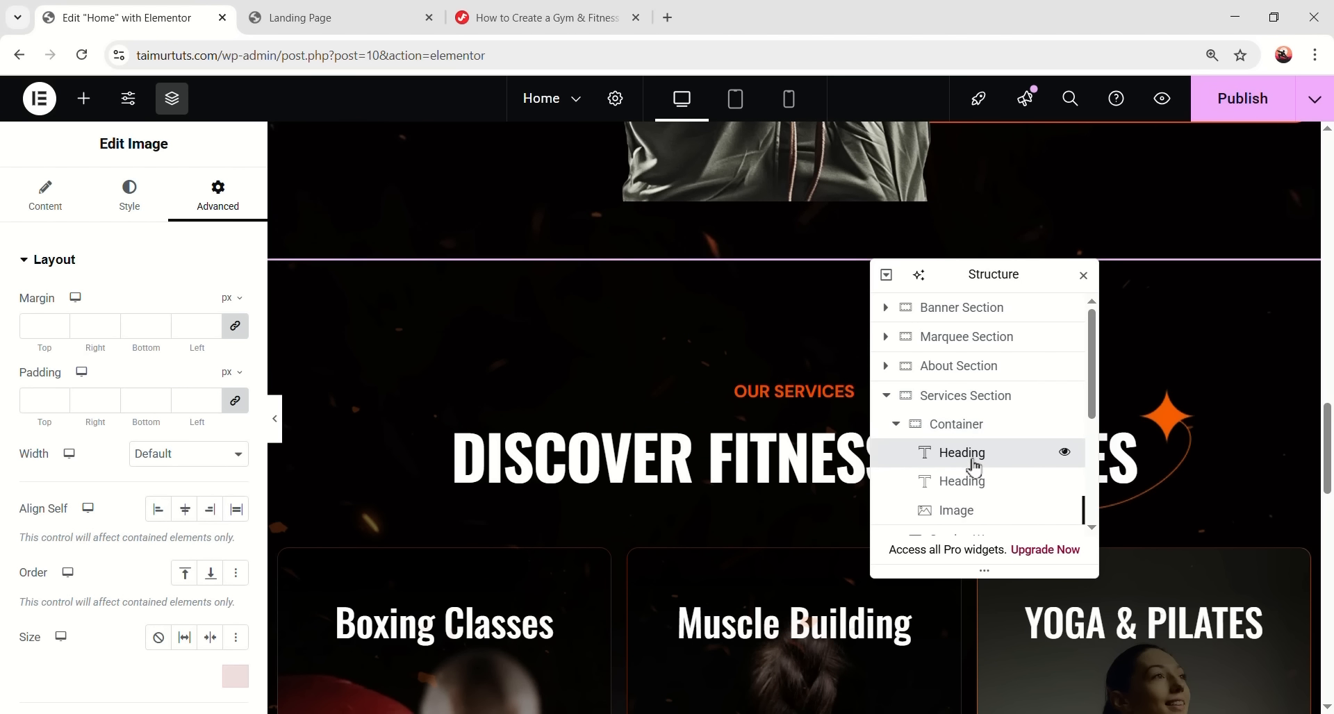
pyautogui.click(991, 491)
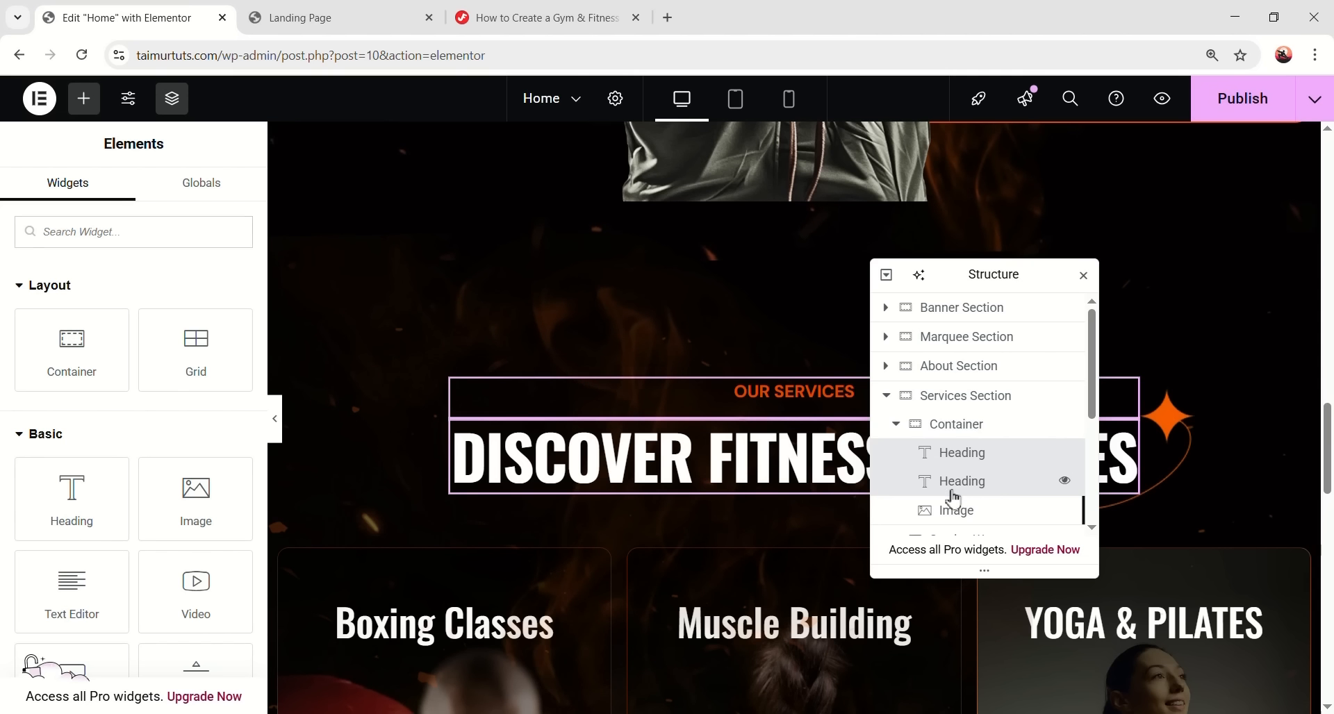
pyautogui.rightClick(974, 458)
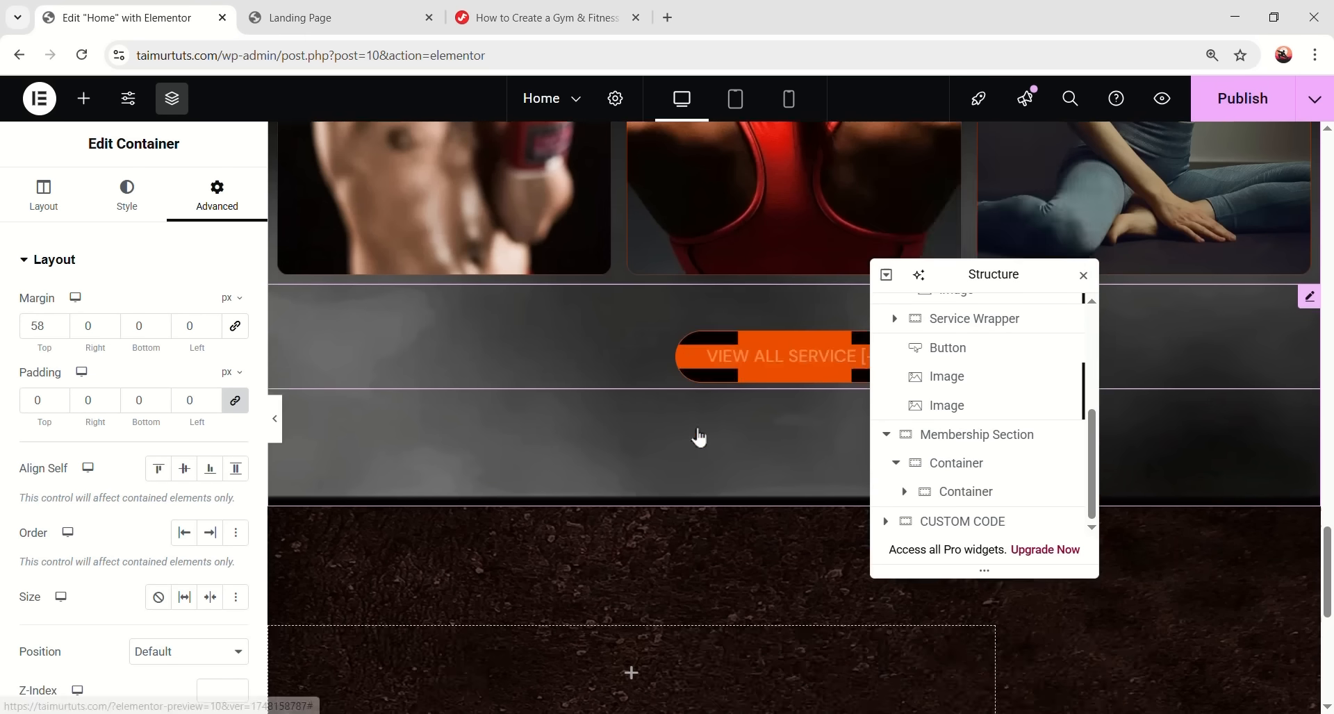
pyautogui.scroll(-5, 700, 441)
pyautogui.rightClick(631, 333)
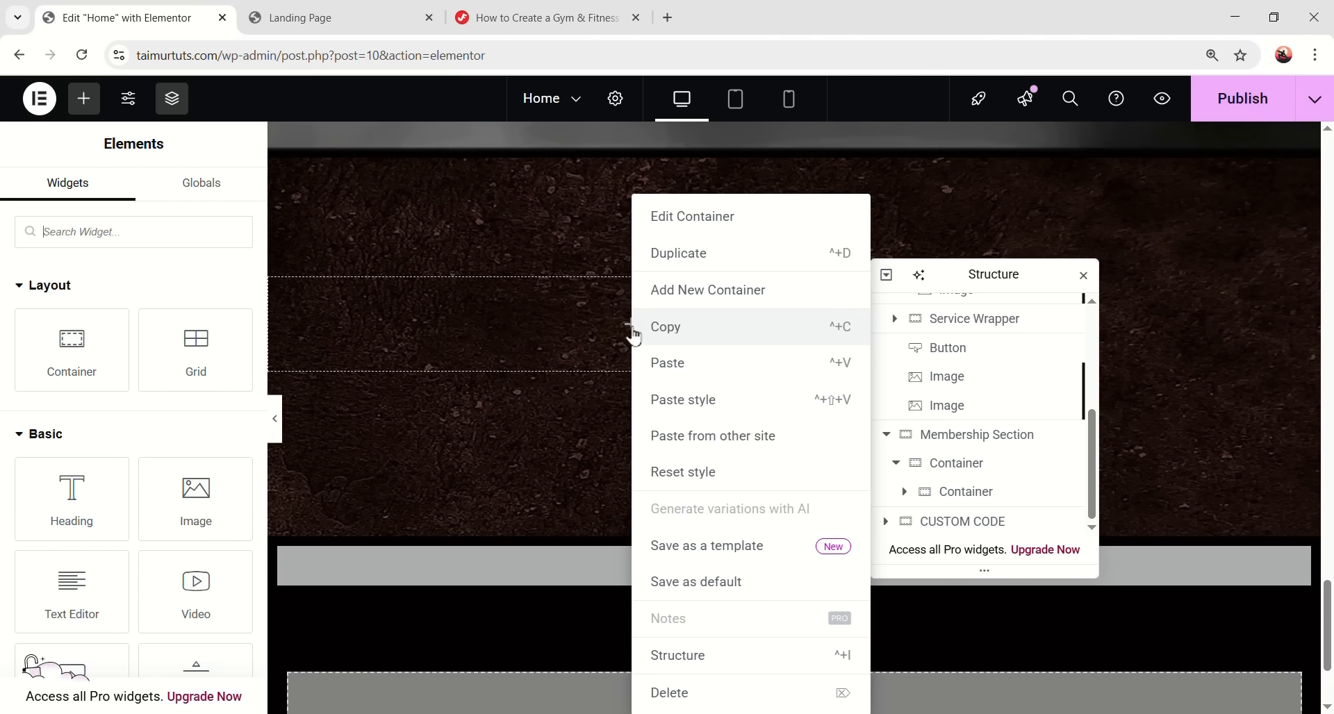
pyautogui.click(660, 376)
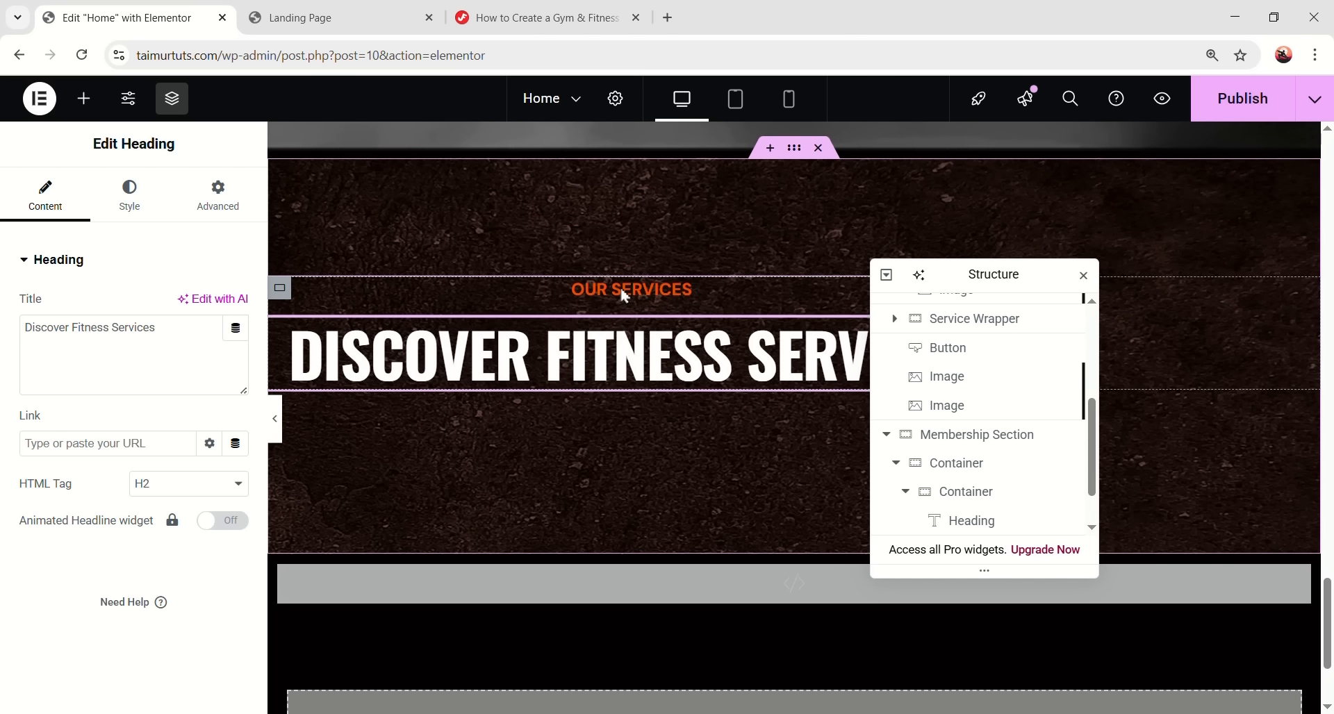
# - Retitle the pasted label to MEMBERSHIP and the heading to MEMBERSHIP RATES
pyautogui.click(623, 292)
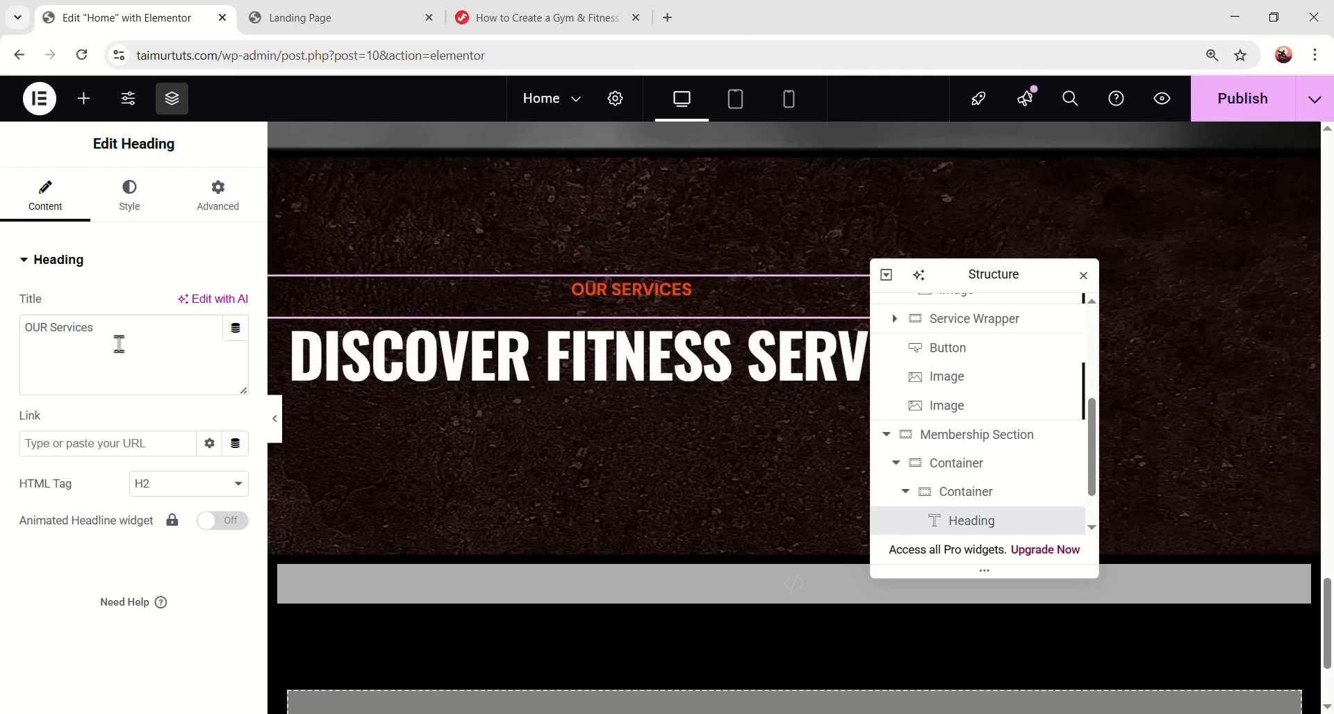
pyautogui.moveTo(36, 326); pyautogui.dragTo(21, 327)
pyautogui.hotkey('alt', 'Tab')
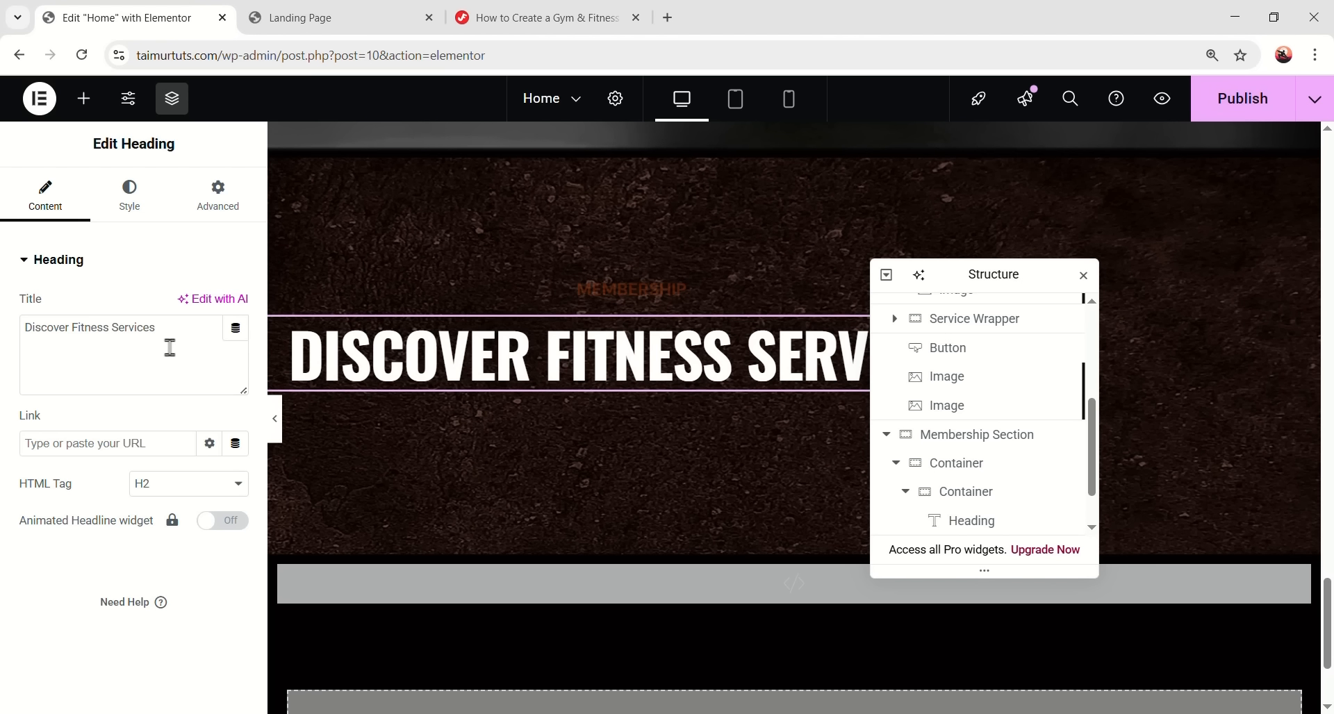
pyautogui.tripleClick(128, 330)
pyautogui.write('Membership Rates')
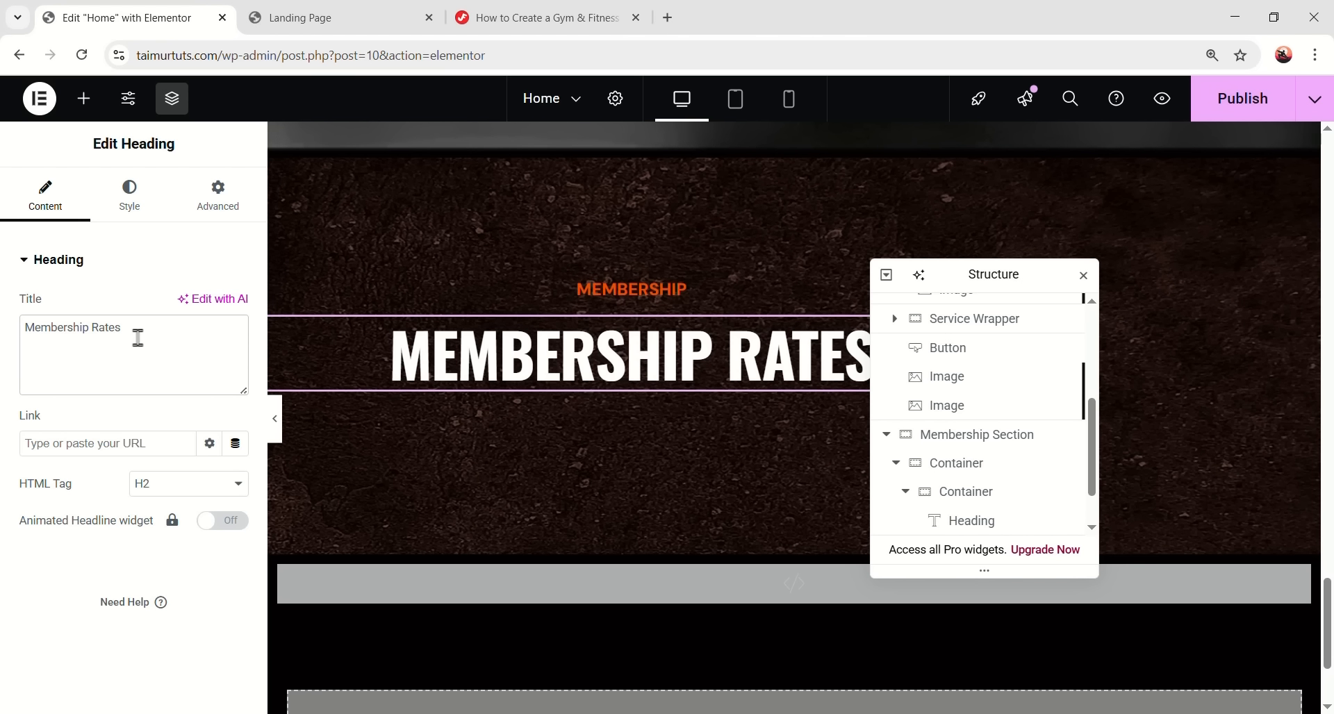
# - Left-align both the MEMBERSHIP label and the MEMBERSHIP RATES heading
pyautogui.click(685, 285)
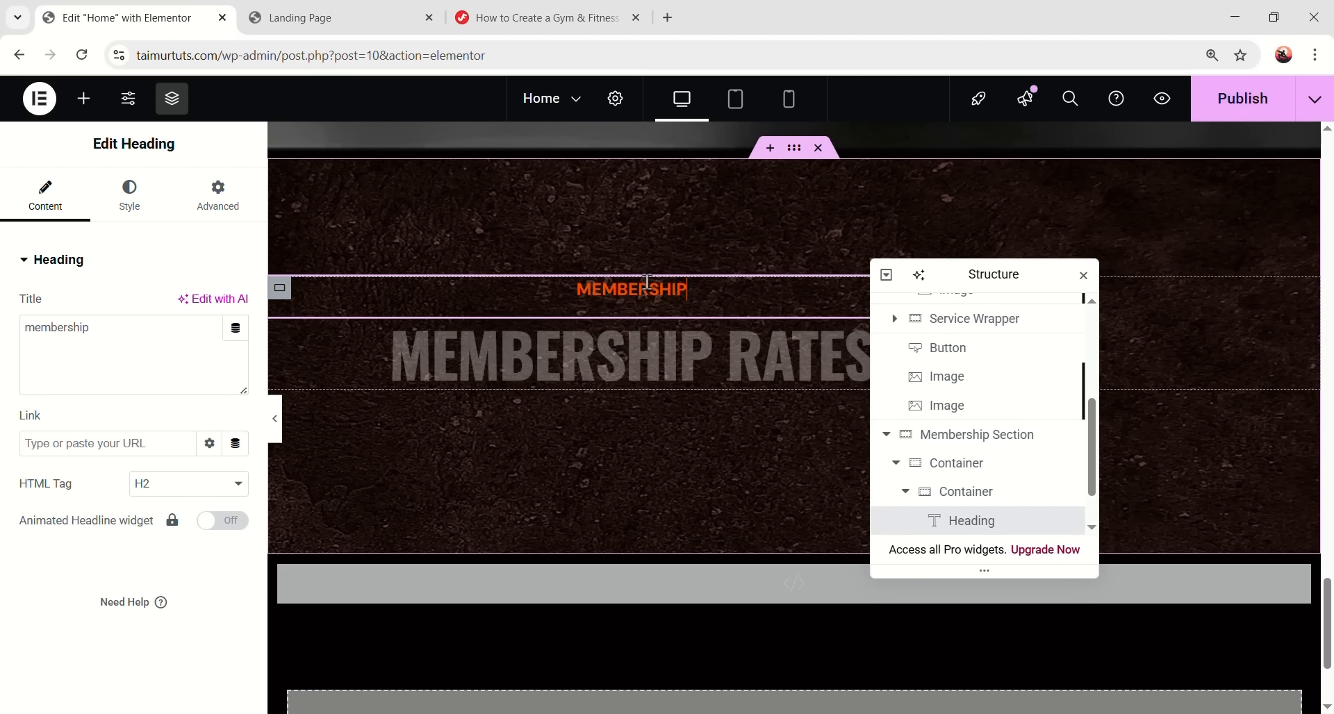
pyautogui.click(131, 206)
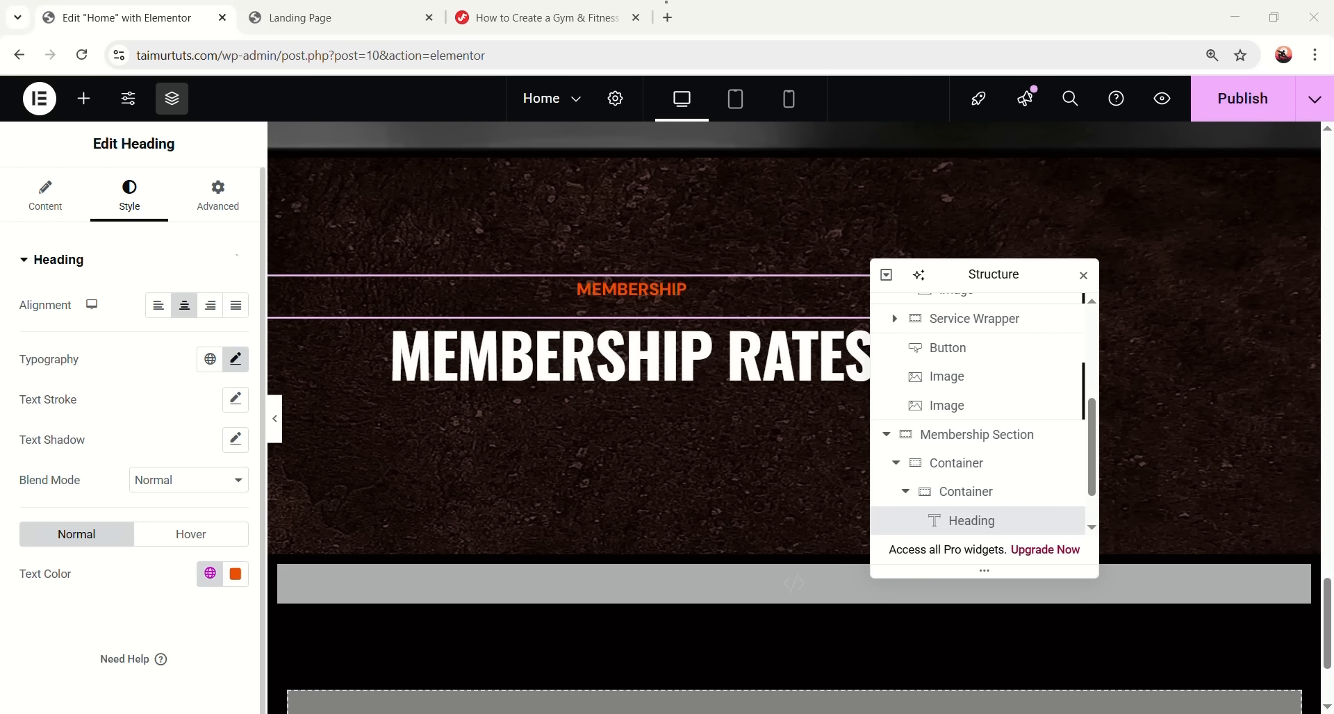
pyautogui.click(158, 305)
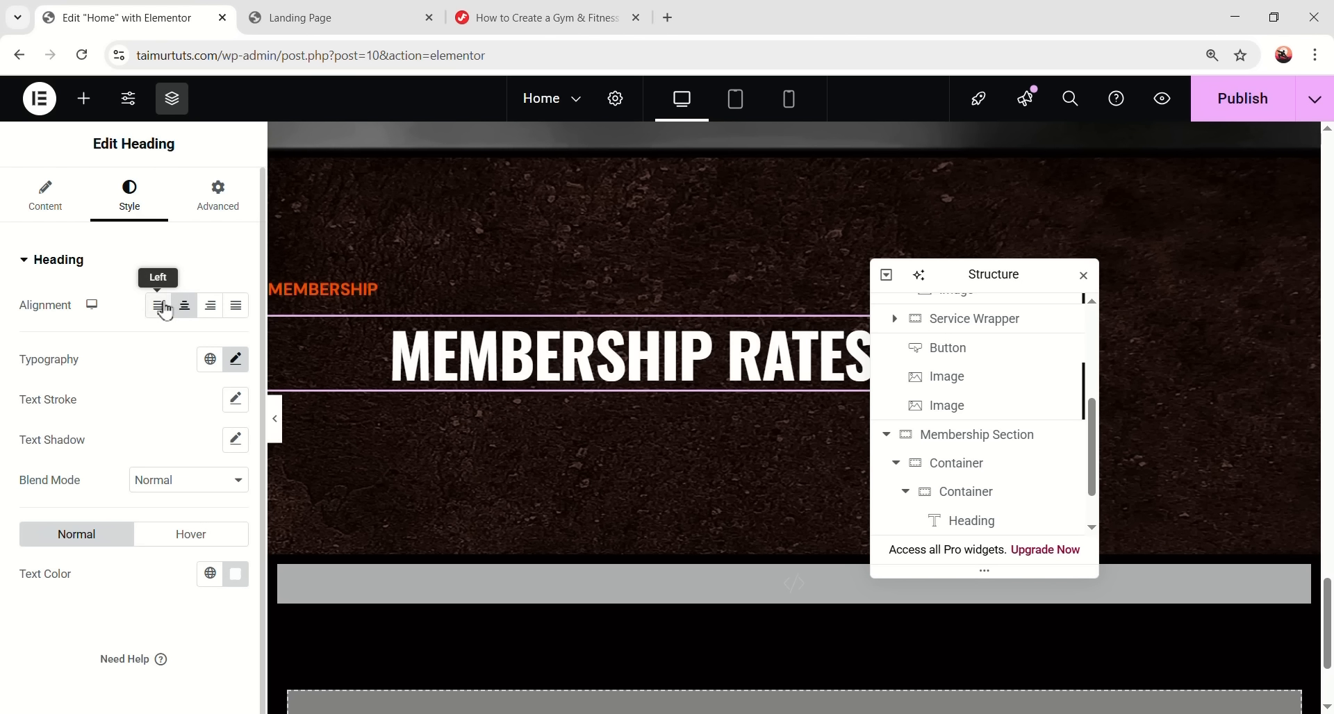
pyautogui.click(159, 304)
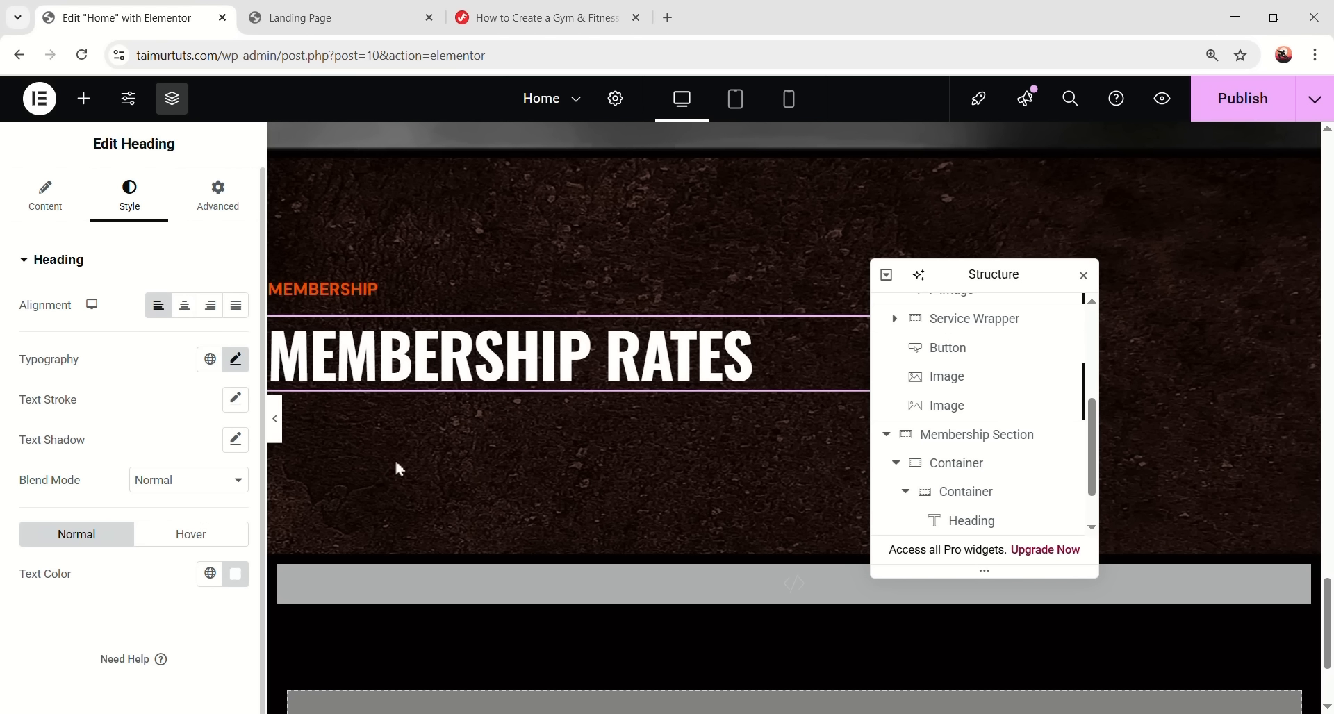
pyautogui.moveTo(959, 280); pyautogui.dragTo(1164, 274)
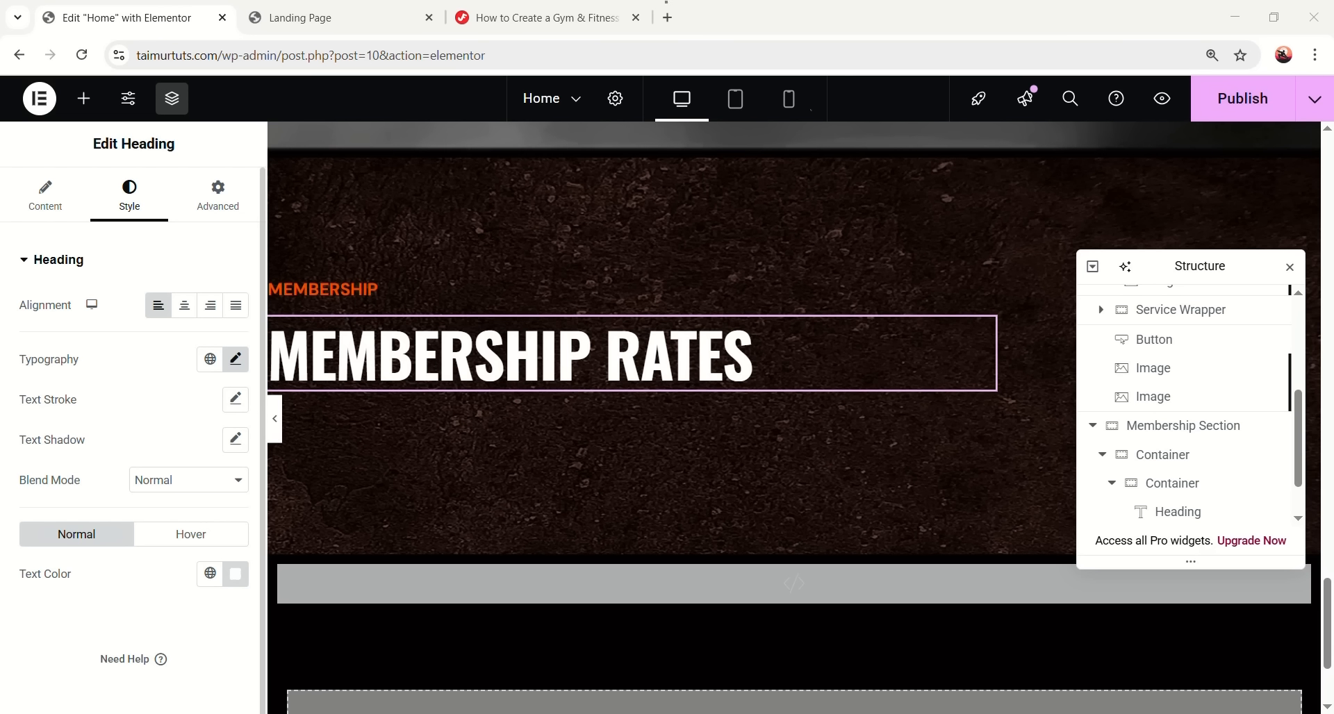
# - Rename the headings' inner container and add a Text Editor widget after it
pyautogui.scroll(-1, 1228, 441)
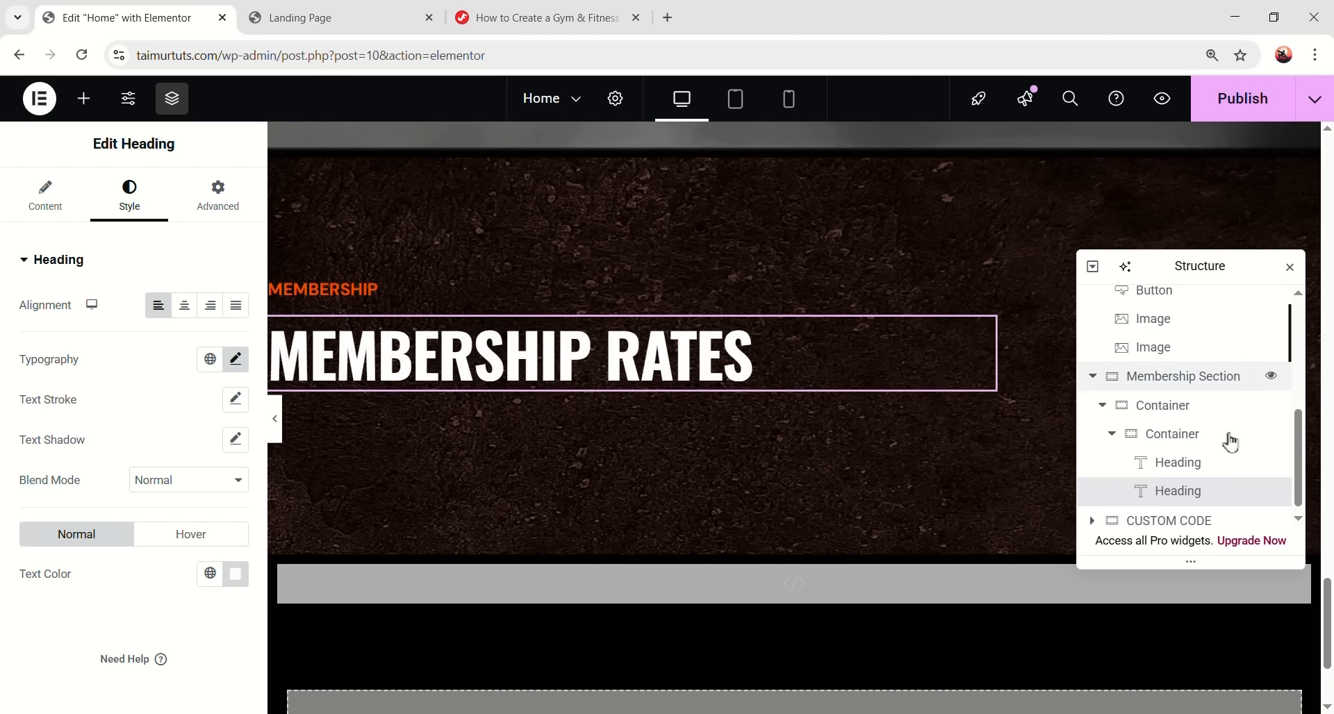
pyautogui.doubleClick(1174, 426)
pyautogui.write('Cont')
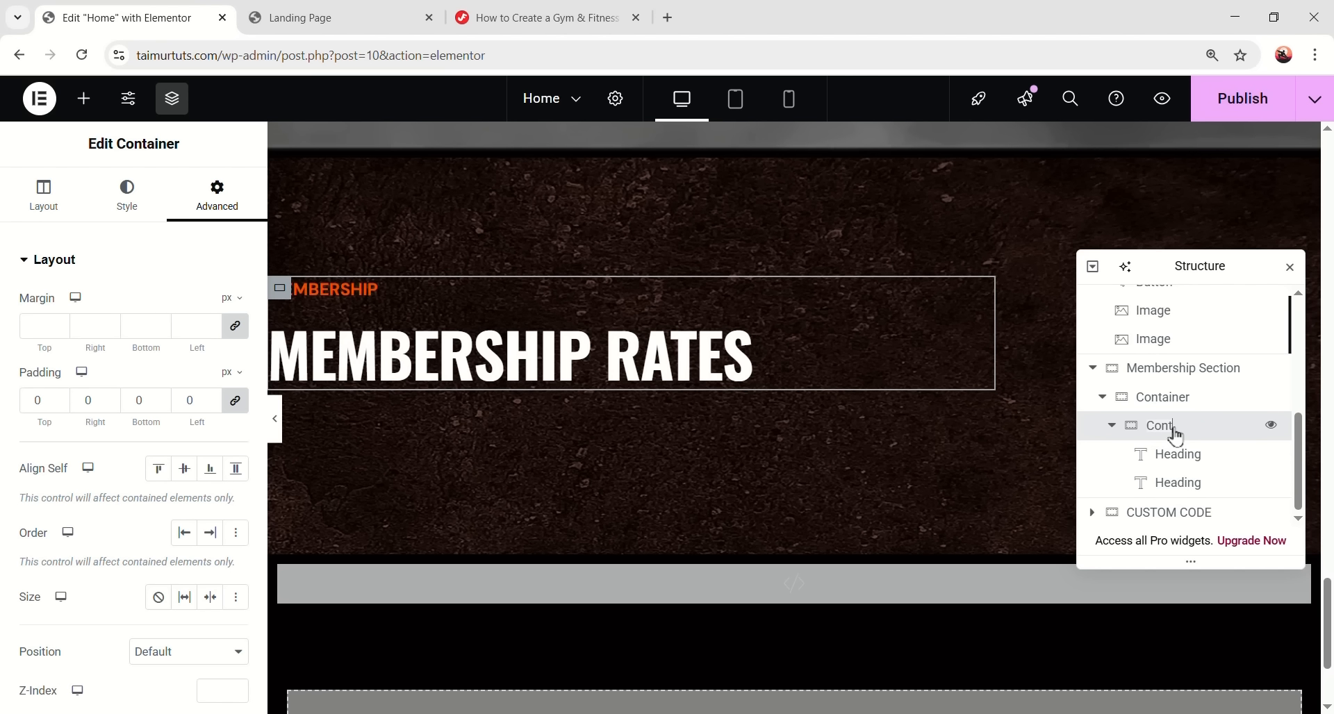
pyautogui.click(1110, 427)
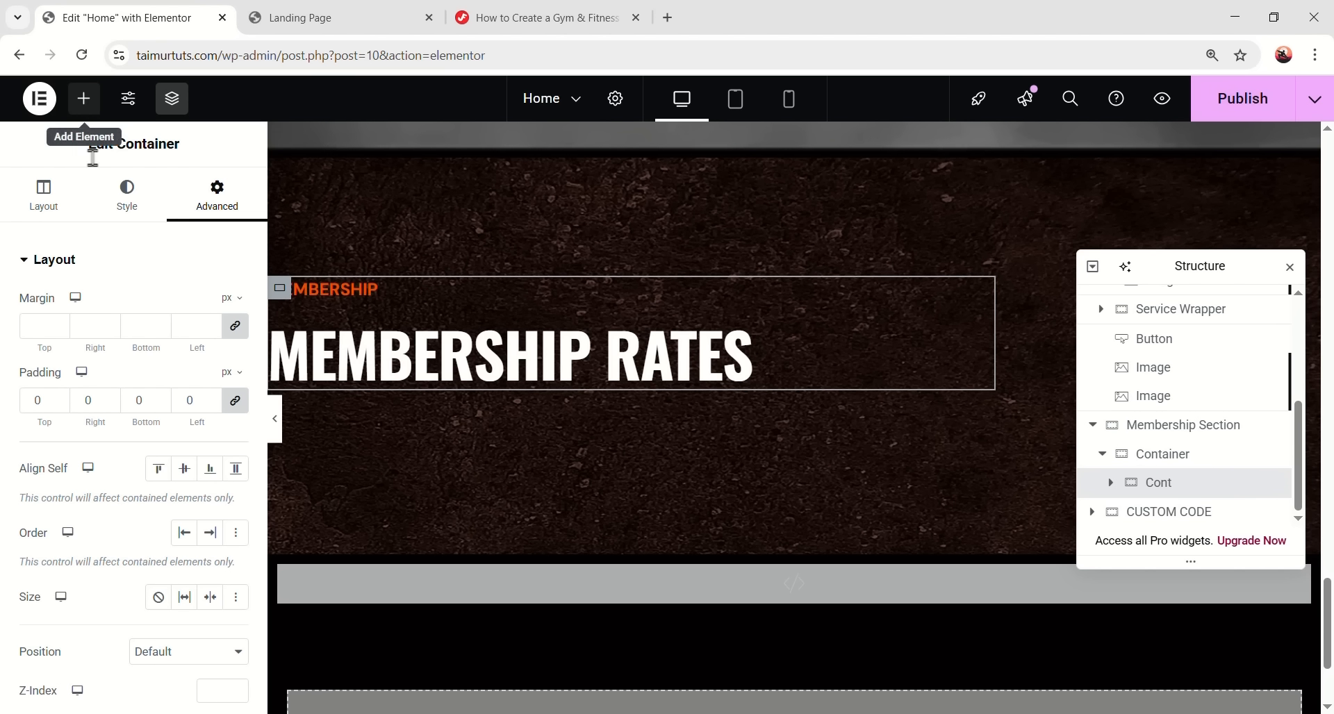
pyautogui.click(84, 97)
pyautogui.moveTo(955, 338); pyautogui.dragTo(1066, 420)
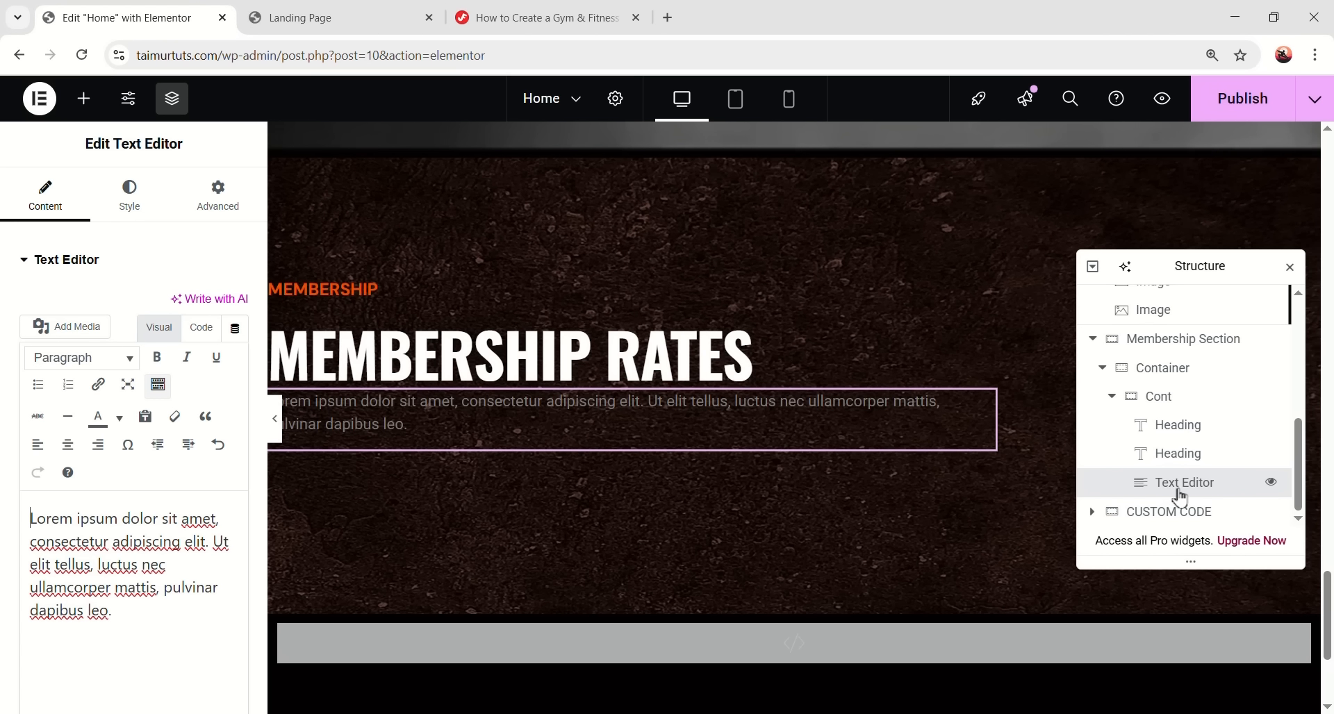
pyautogui.moveTo(1188, 479)
pyautogui.mouseDown()
pyautogui.moveTo(1197, 435)
pyautogui.moveTo(1125, 464)
pyautogui.moveTo(1180, 508)
pyautogui.moveTo(1178, 491)
pyautogui.mouseUp()
pyautogui.click(1113, 454)
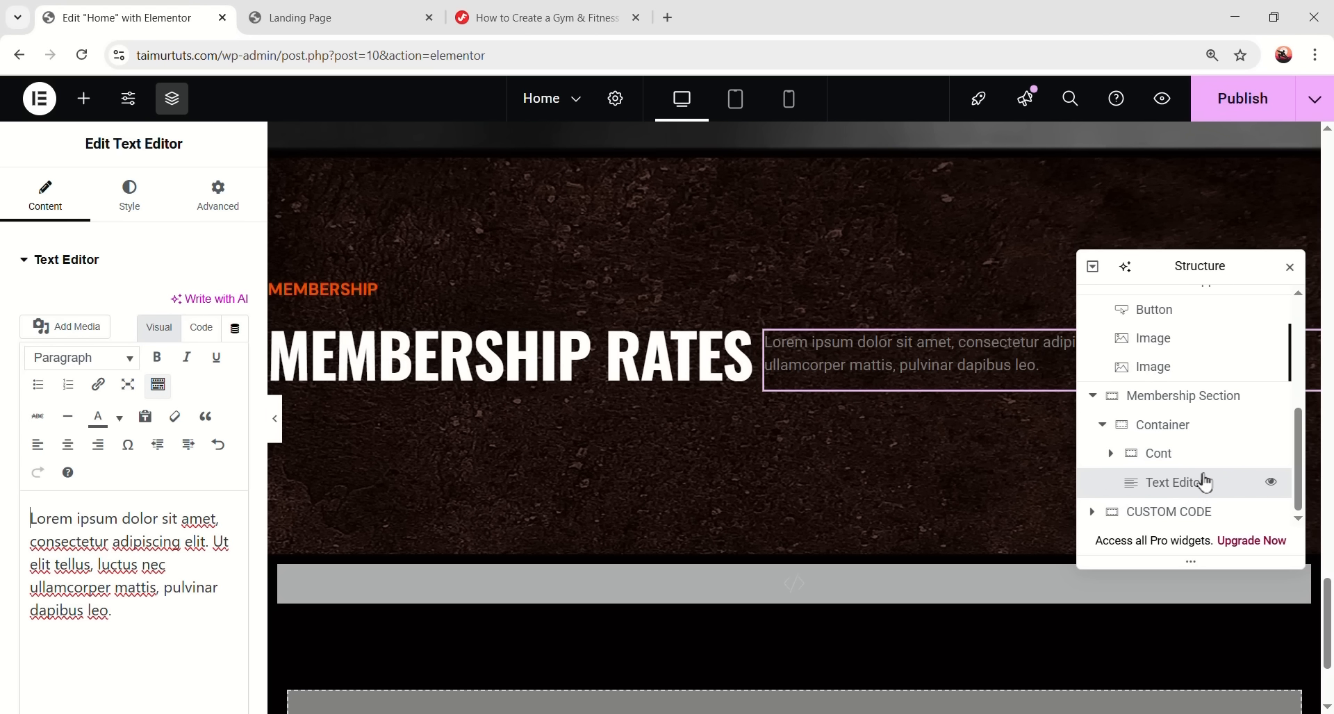
# - Replace the Lorem ipsum placeholder with the membership rates description text
pyautogui.tripleClick(161, 537)
pyautogui.hotkey('alt', 'Tab')
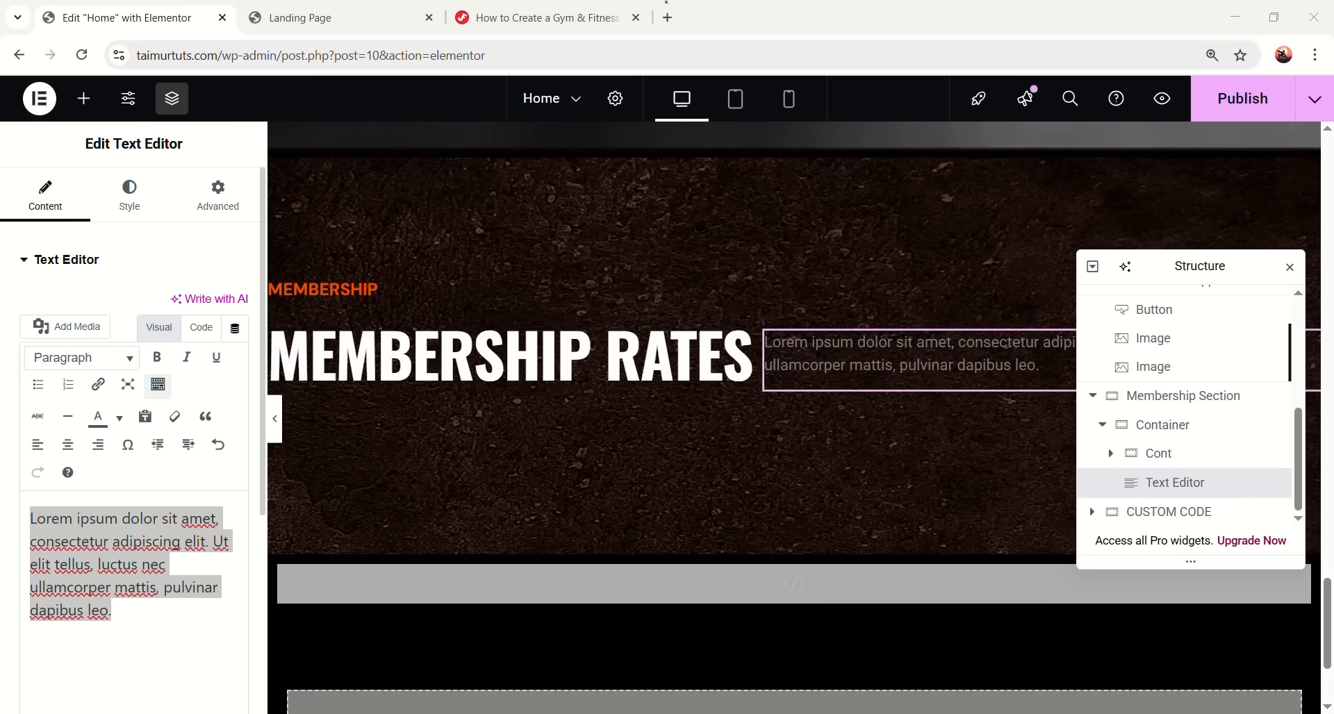
pyautogui.hotkey('alt', 'Tab')
pyautogui.write('Explore our affordable membership rates for unlimited access to rejuvenating yoga classes and community events.')
pyautogui.moveTo(1220, 264); pyautogui.dragTo(529, 200)
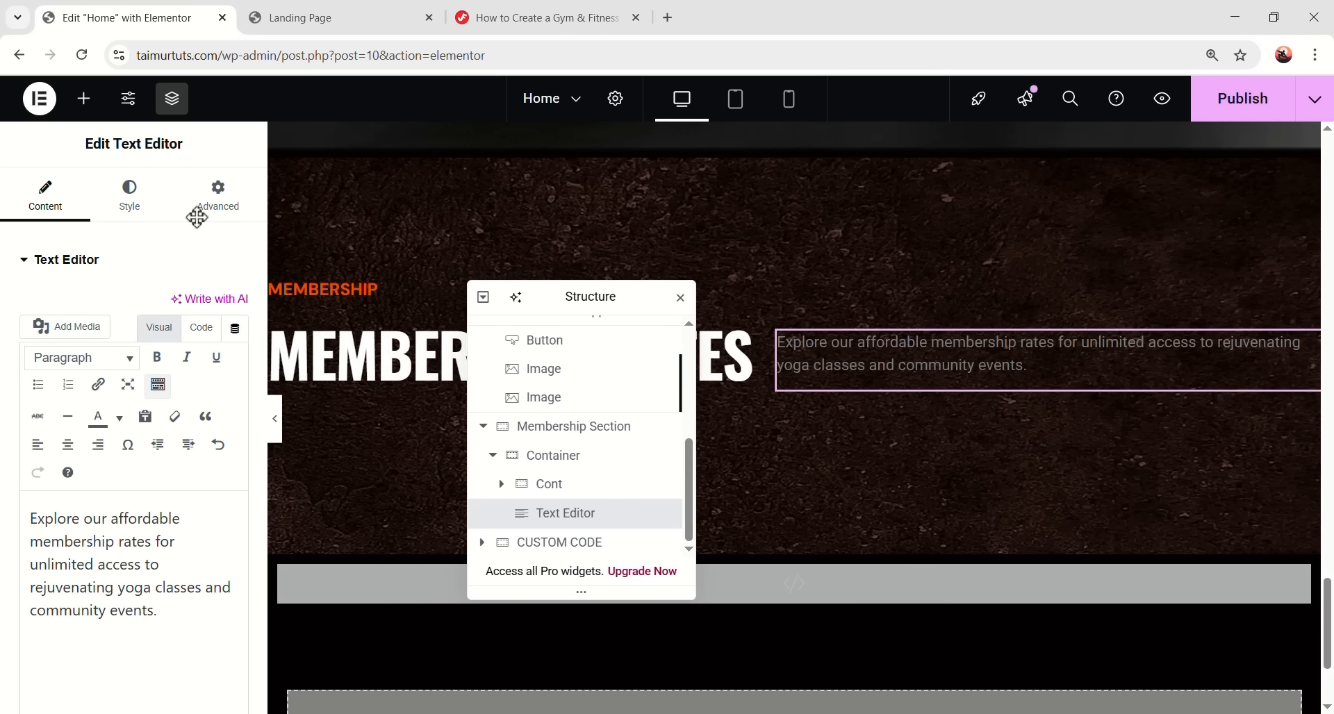
# - Set the paragraph typography to DM Sans, size 18, weight 400, line height 28
pyautogui.click(153, 220)
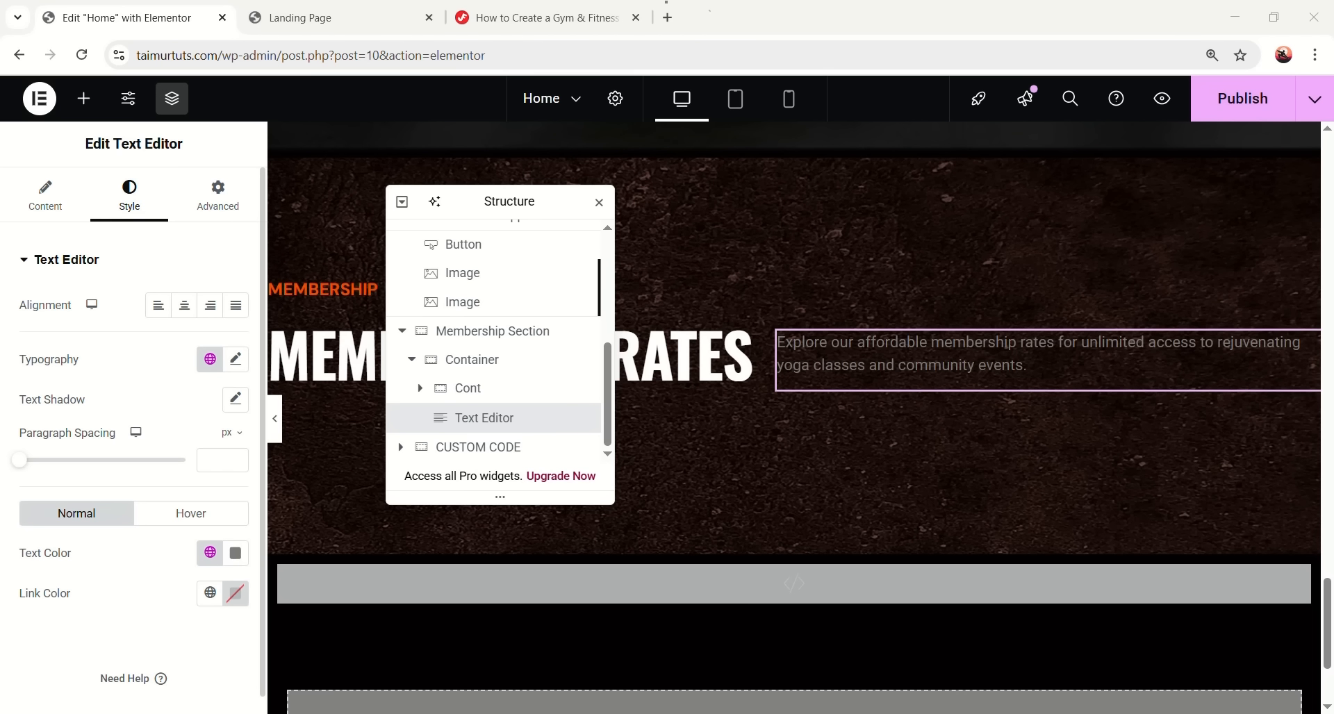
pyautogui.click(209, 359)
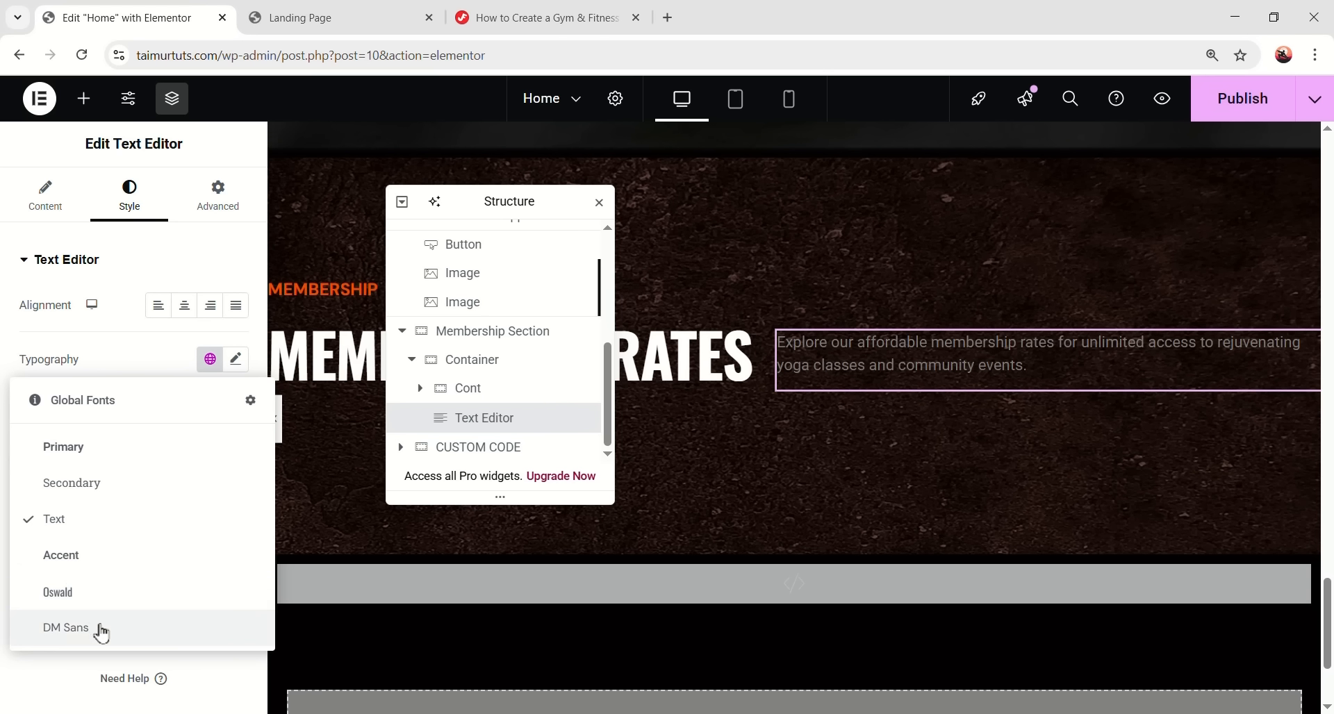
pyautogui.click(98, 628)
pyautogui.click(236, 359)
pyautogui.click(207, 505)
pyautogui.write('18')
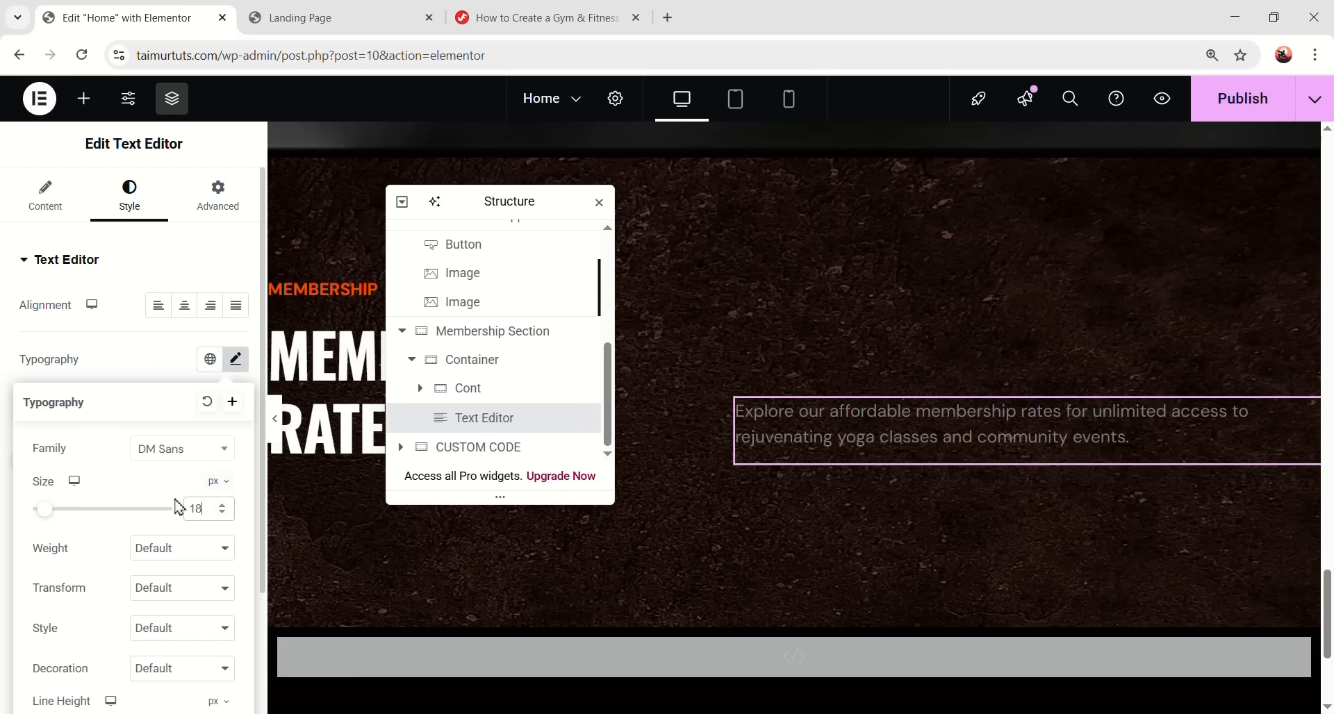
pyautogui.scroll(-1, 208, 500)
pyautogui.click(205, 464)
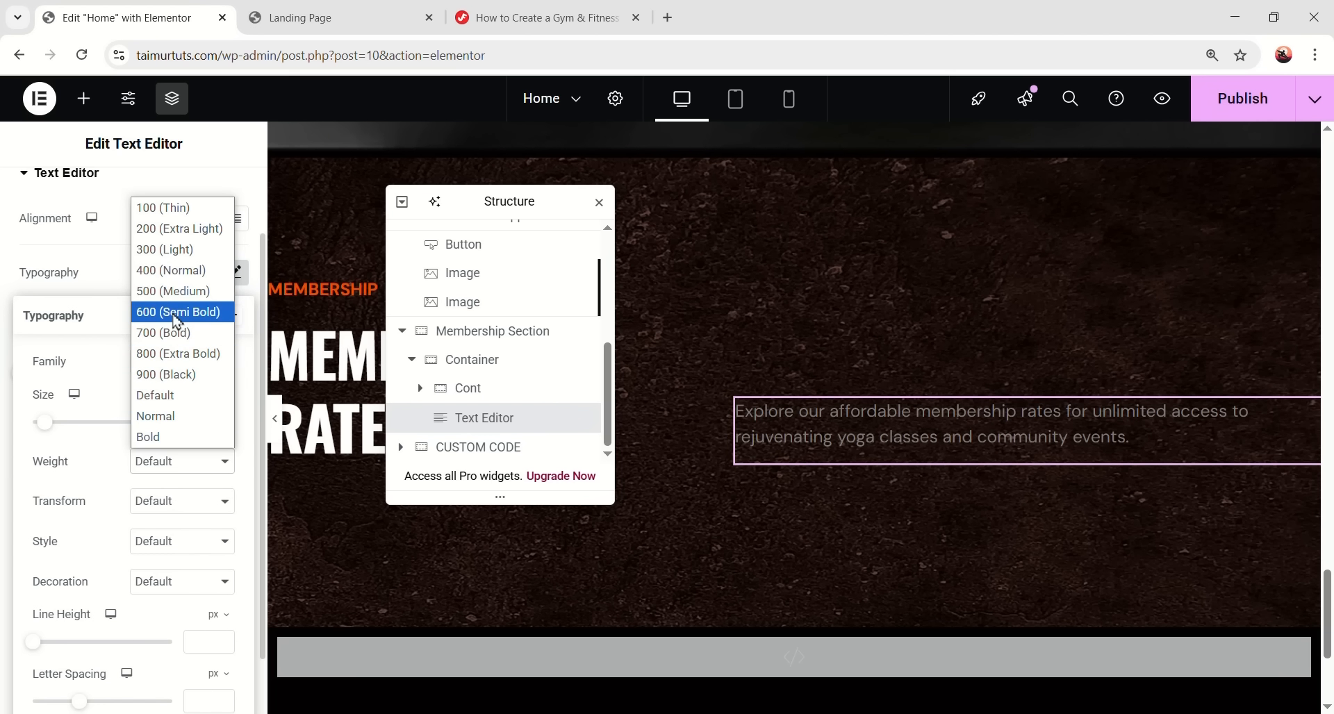
pyautogui.click(171, 270)
pyautogui.scroll(-1, 163, 564)
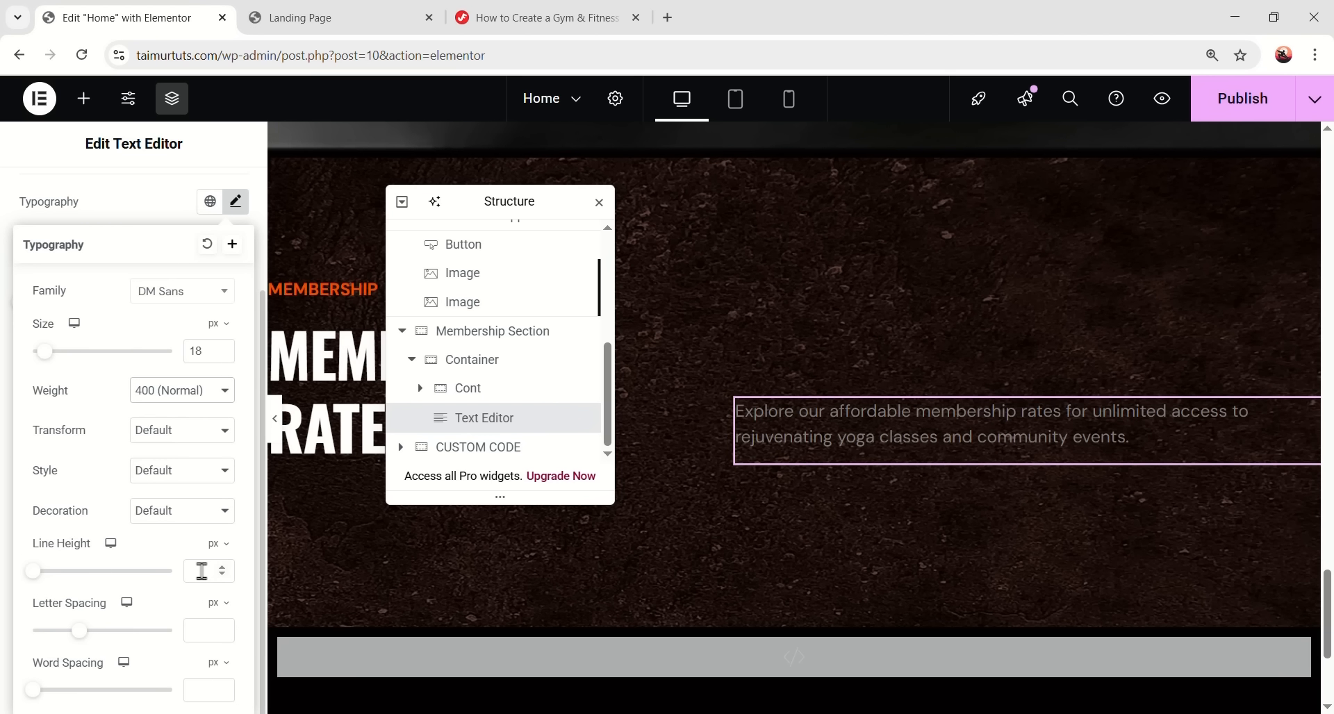
pyautogui.write('28')
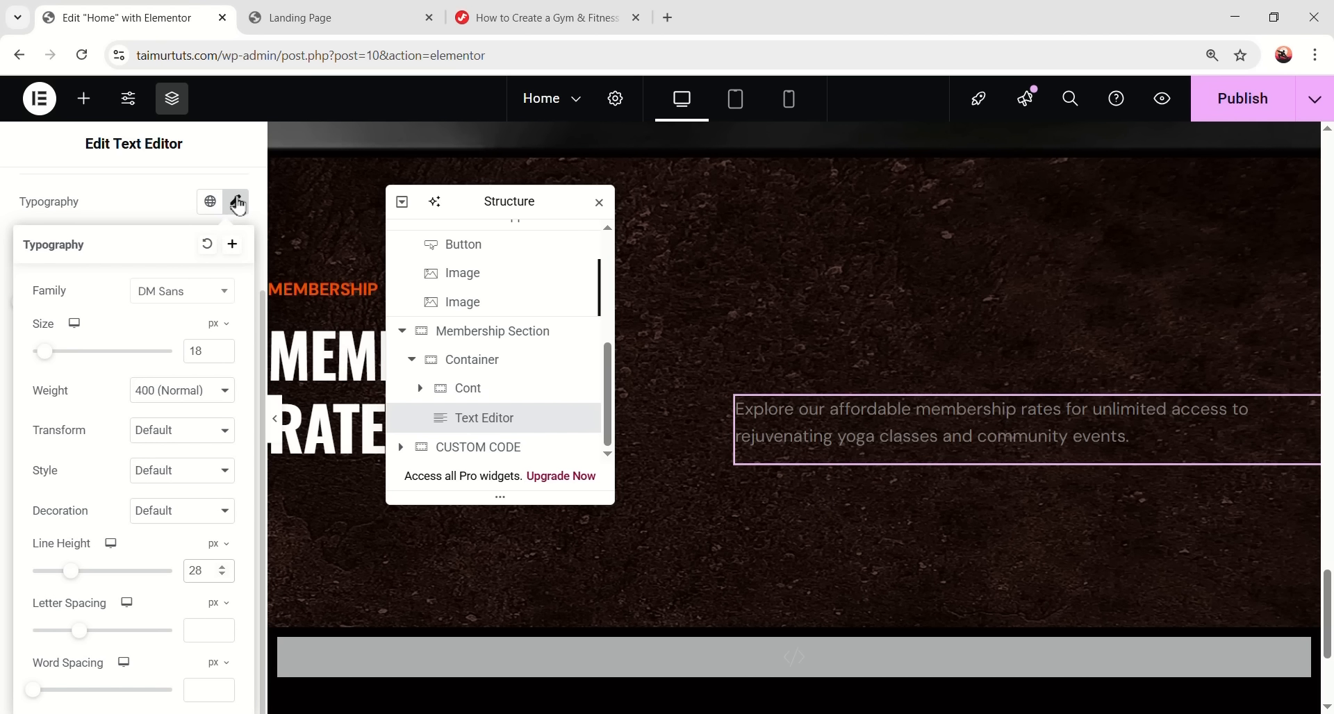
pyautogui.click(238, 205)
# - Change the paragraph text colour to white
pyautogui.click(232, 390)
pyautogui.moveTo(217, 391); pyautogui.dragTo(82, 259)
pyautogui.click(108, 545)
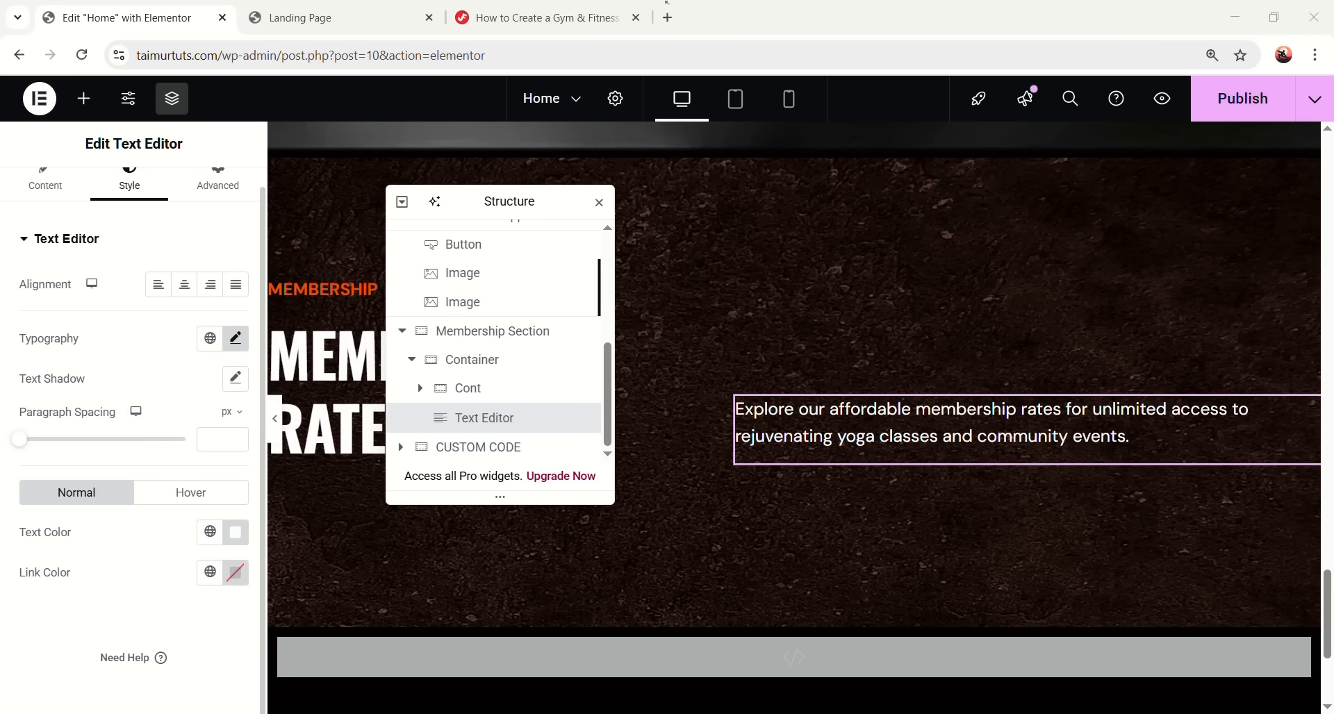
pyautogui.moveTo(509, 202); pyautogui.dragTo(1114, 329)
pyautogui.scroll(1, 250, 425)
pyautogui.click(275, 418)
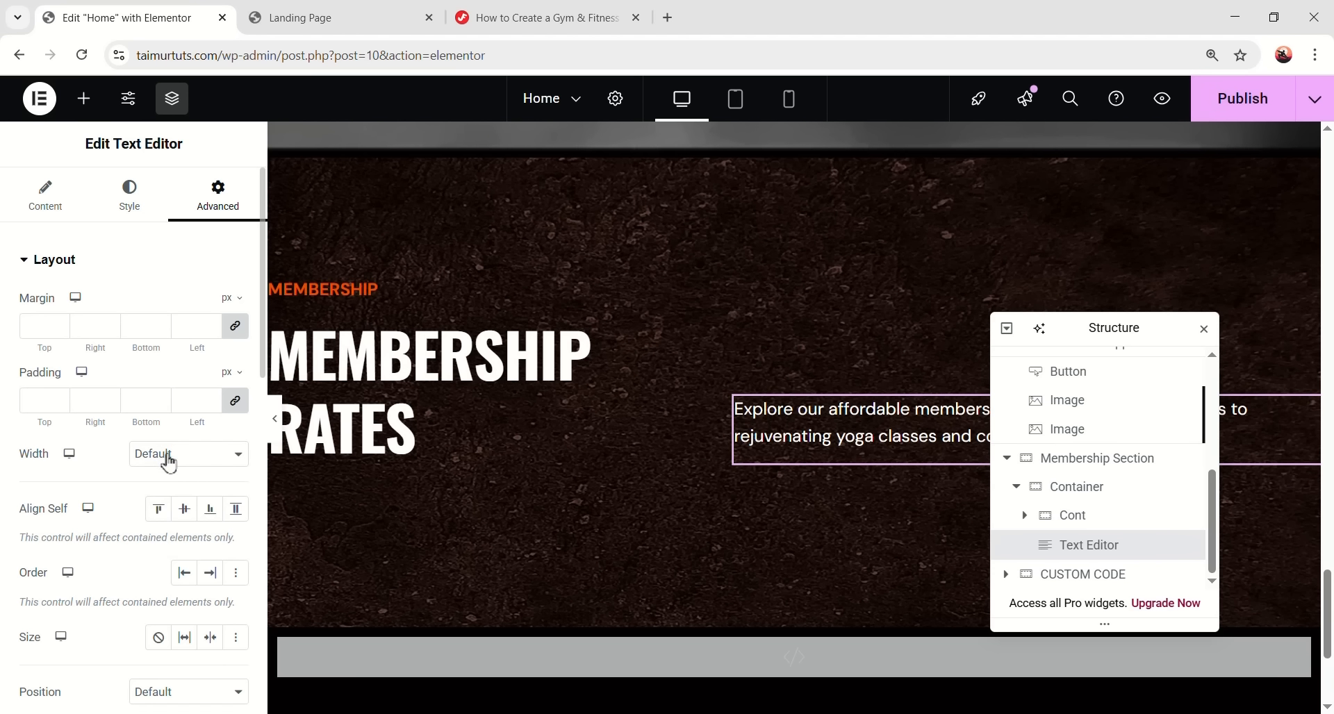
# - Give the membership description paragraph a custom width of 515 px
pyautogui.click(169, 464)
pyautogui.click(142, 538)
pyautogui.moveTo(34, 525); pyautogui.dragTo(87, 526)
pyautogui.click(230, 487)
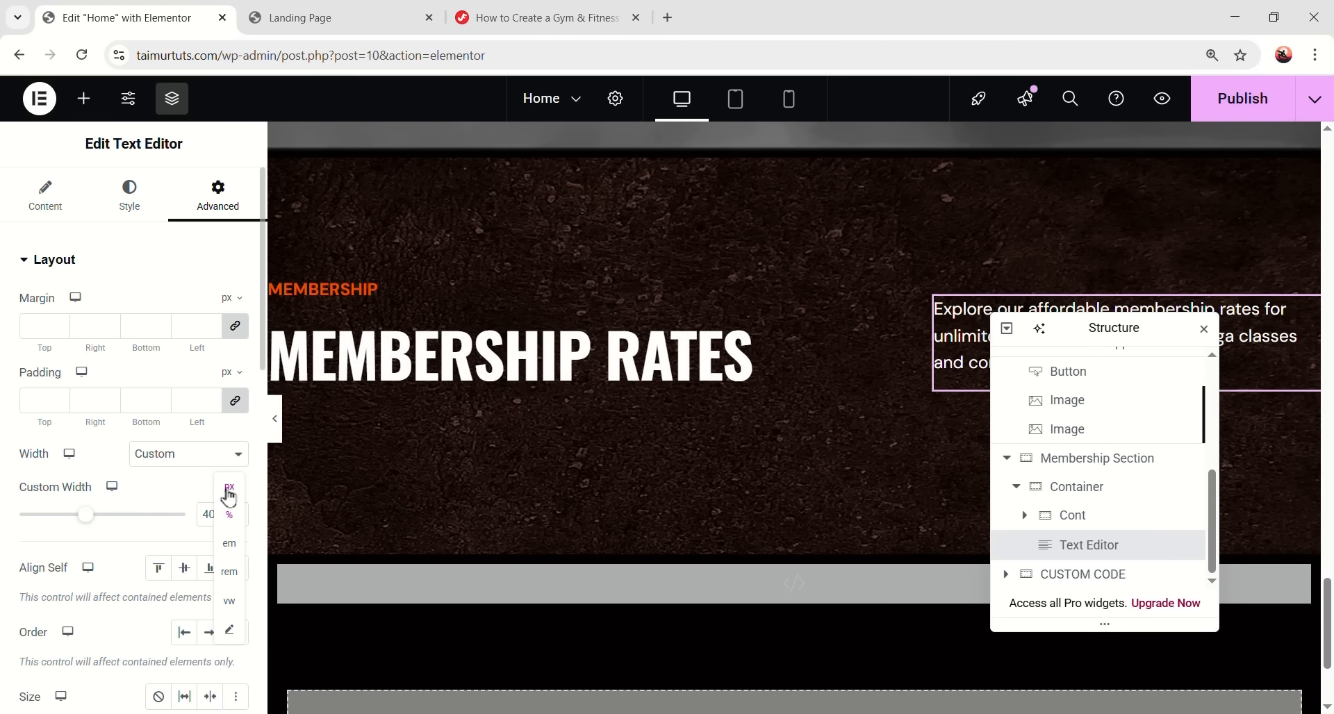
pyautogui.click(241, 496)
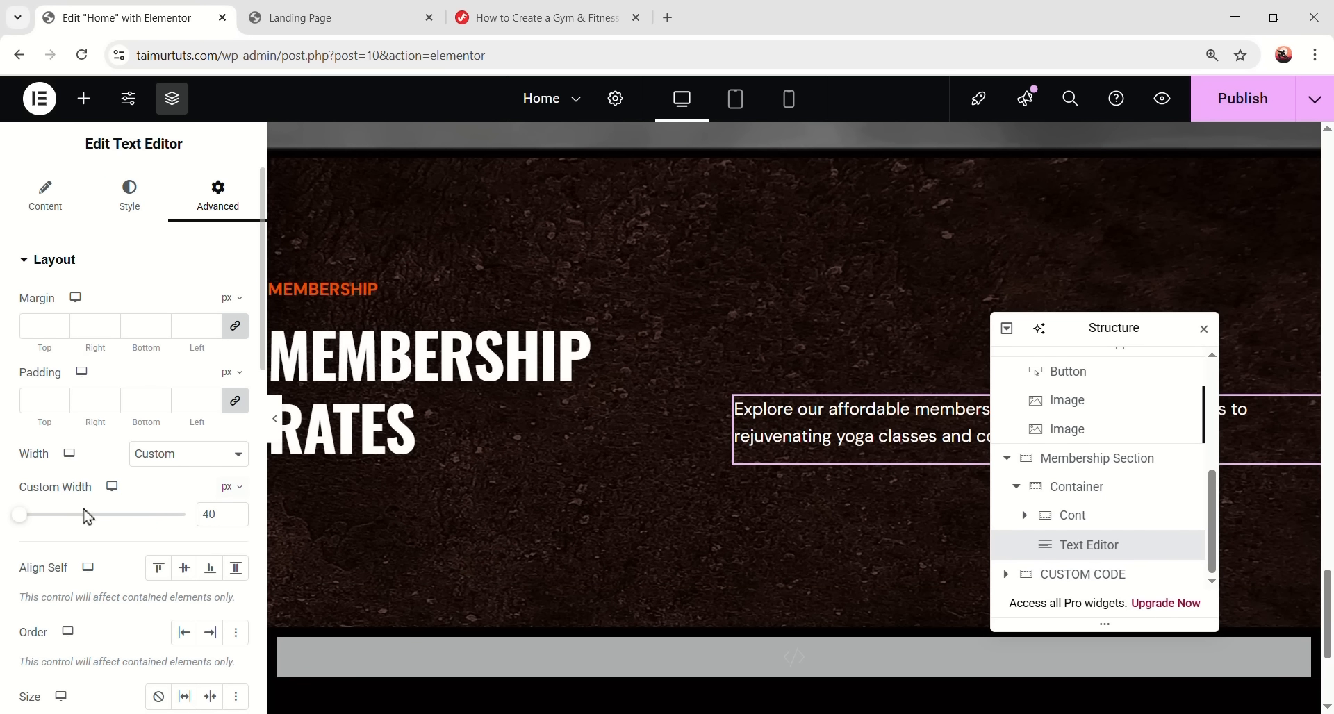
pyautogui.moveTo(29, 525); pyautogui.dragTo(90, 534)
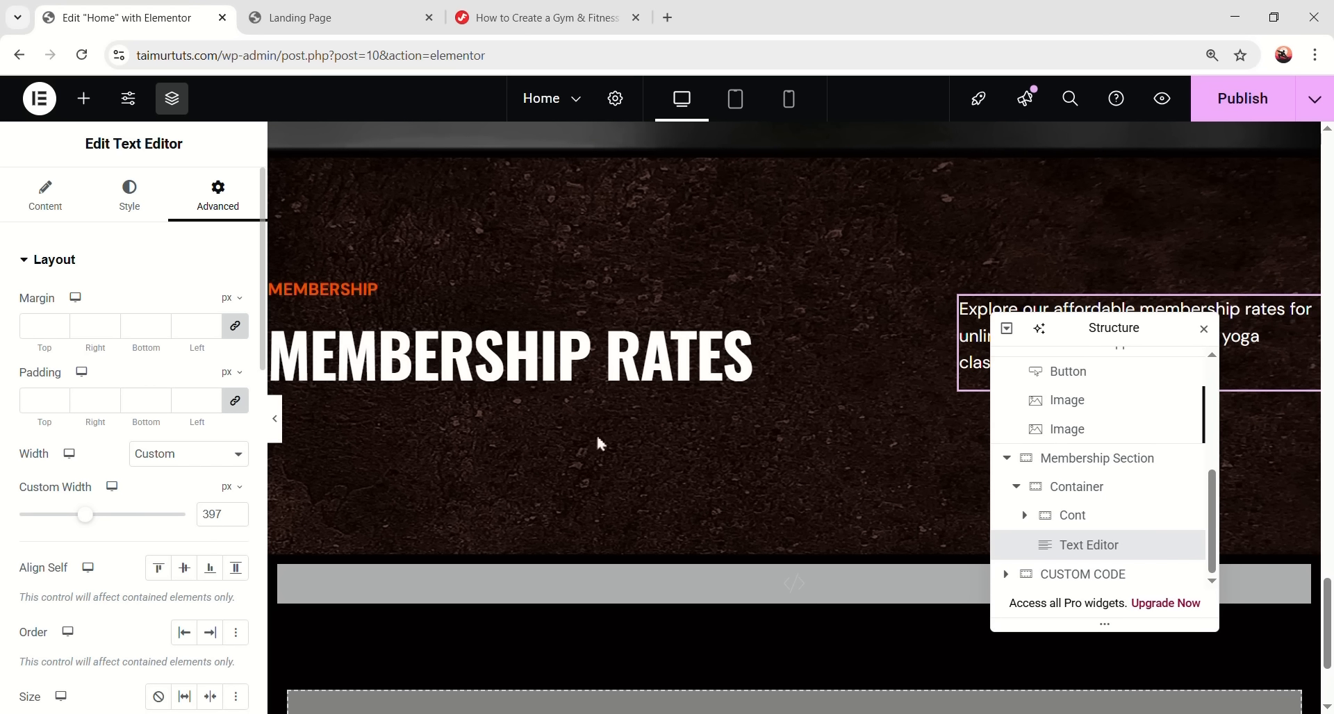
pyautogui.moveTo(1134, 331); pyautogui.dragTo(691, 229)
pyautogui.click(274, 419)
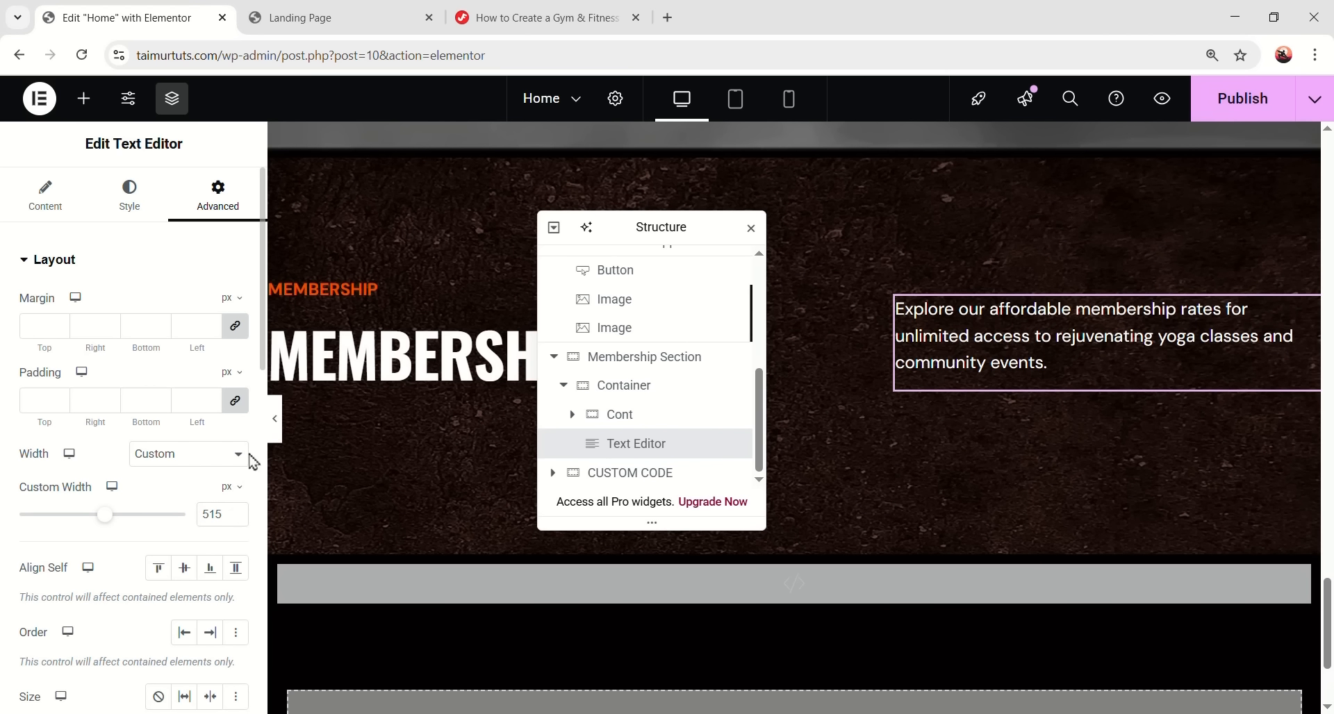
pyautogui.click(275, 421)
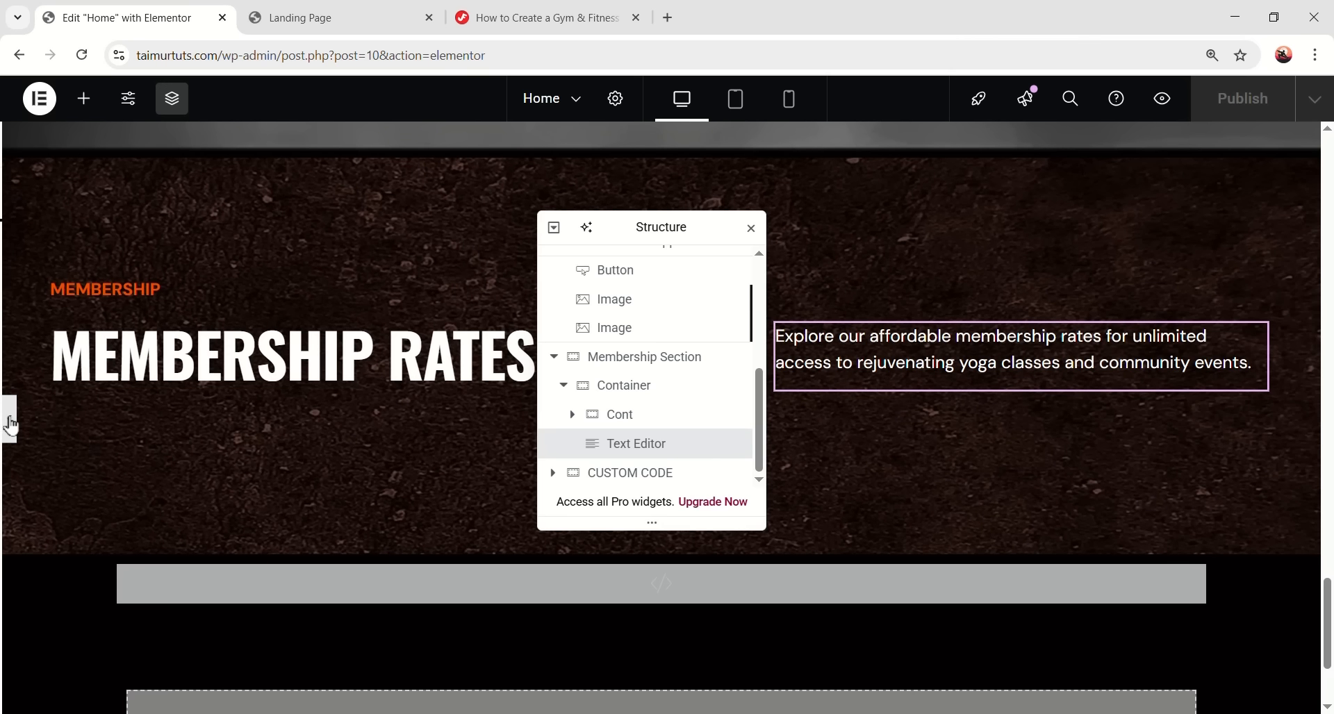
pyautogui.click(7, 419)
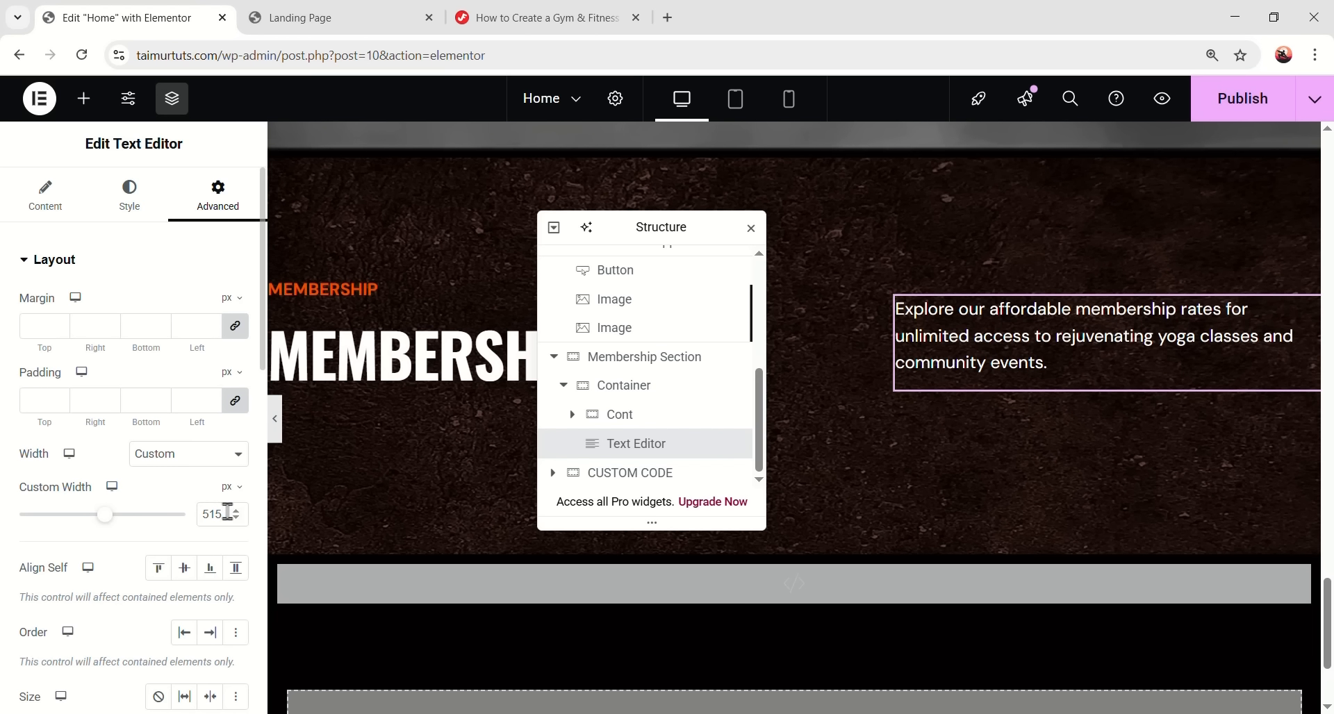
pyautogui.moveTo(227, 514); pyautogui.dragTo(198, 523)
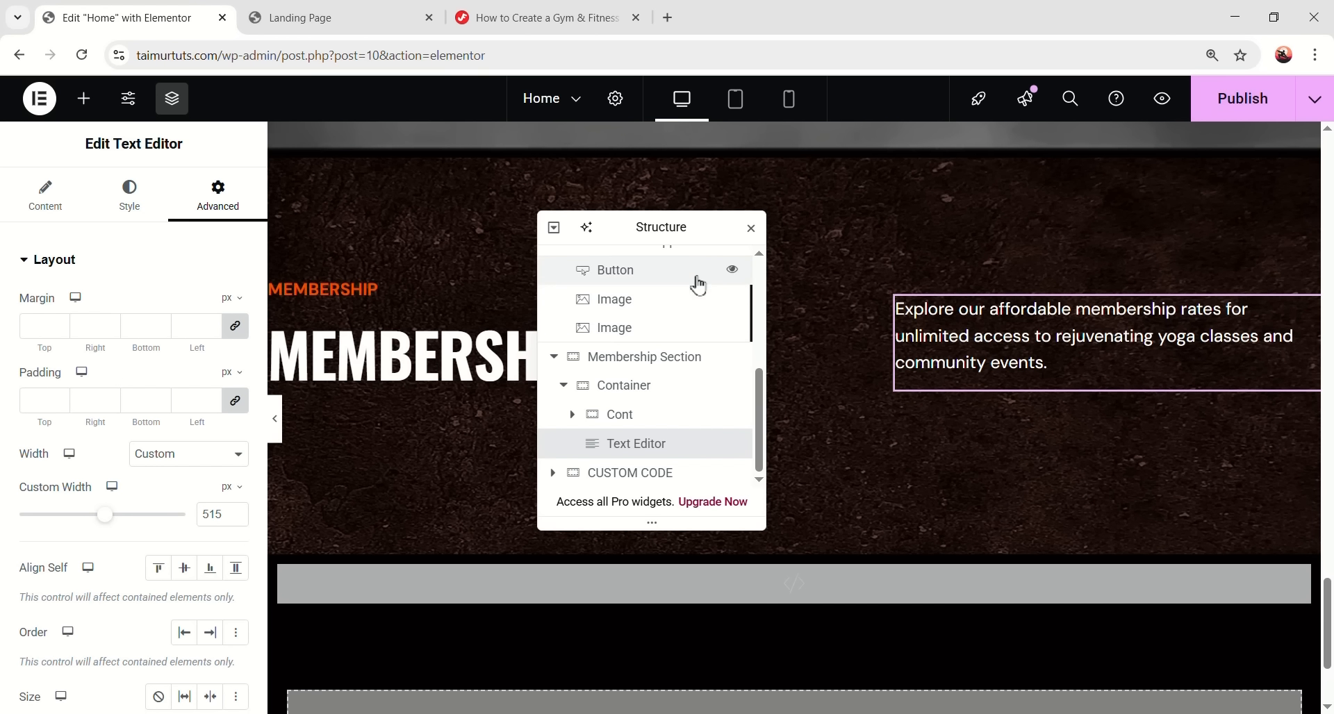
# - Preview the section, collapse the inner container in the Structure tree, and move the tree off the heading
pyautogui.click(275, 419)
pyautogui.click(276, 420)
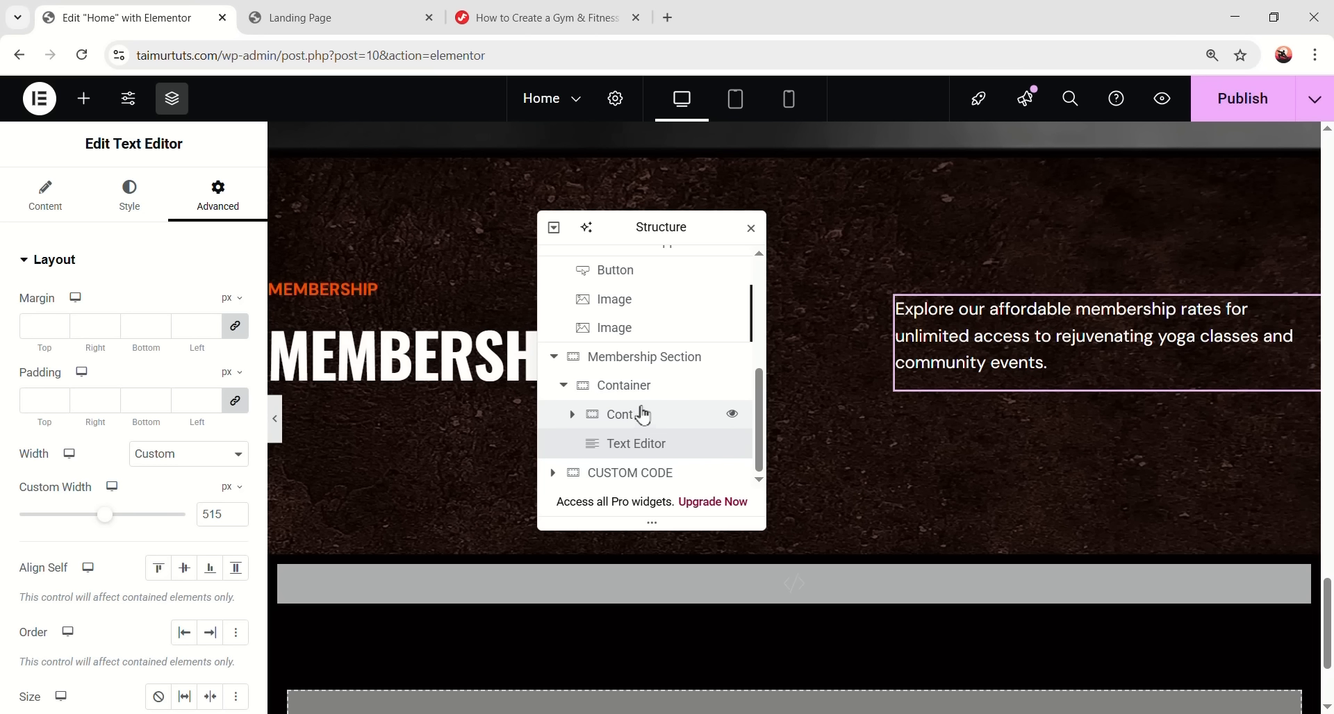
pyautogui.click(564, 386)
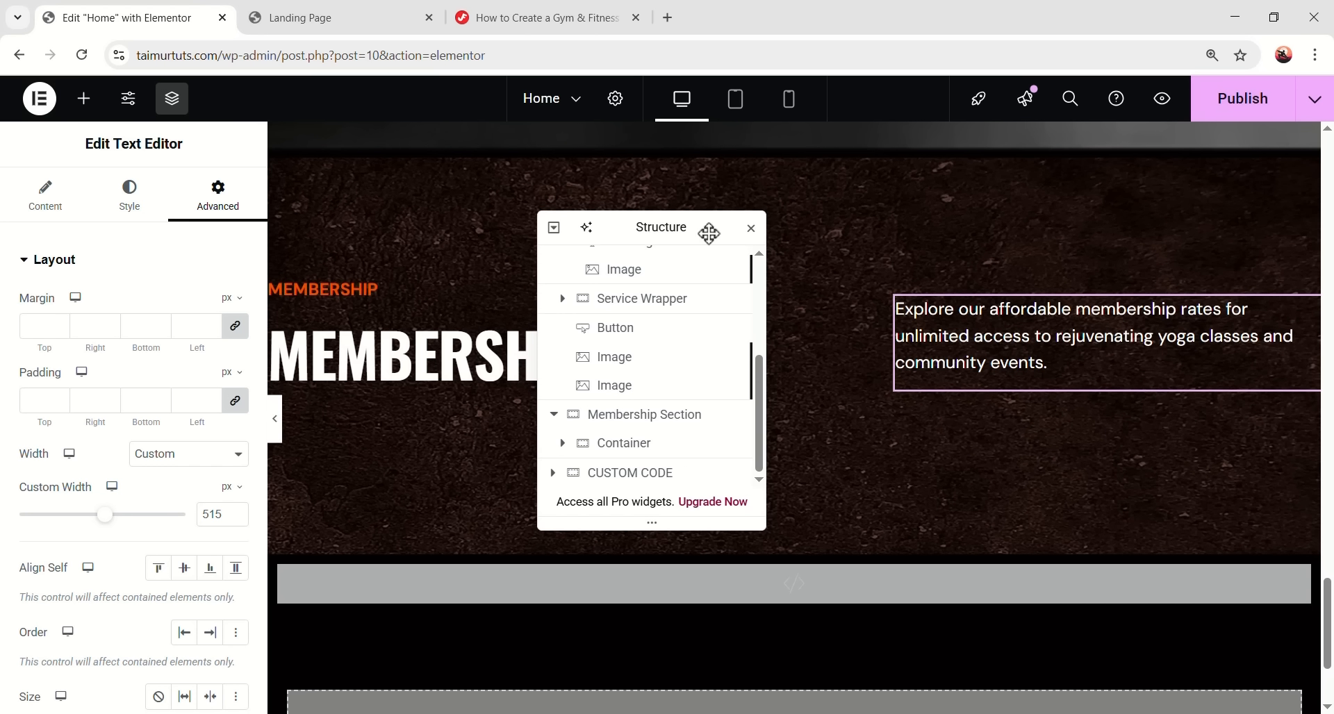
pyautogui.moveTo(708, 233); pyautogui.dragTo(1042, 242)
# - Add a new container below the Membership Section's container with padding 0
pyautogui.click(968, 455)
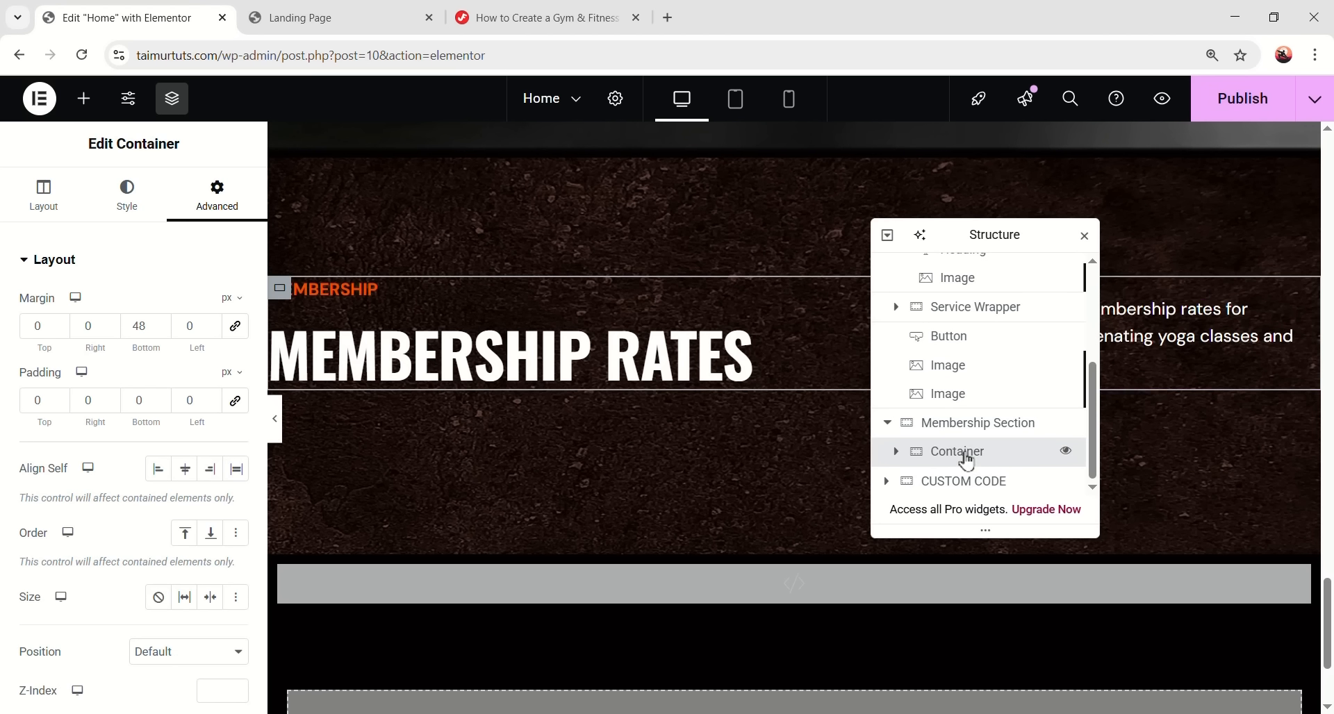
pyautogui.rightClick(967, 460)
pyautogui.click(1032, 307)
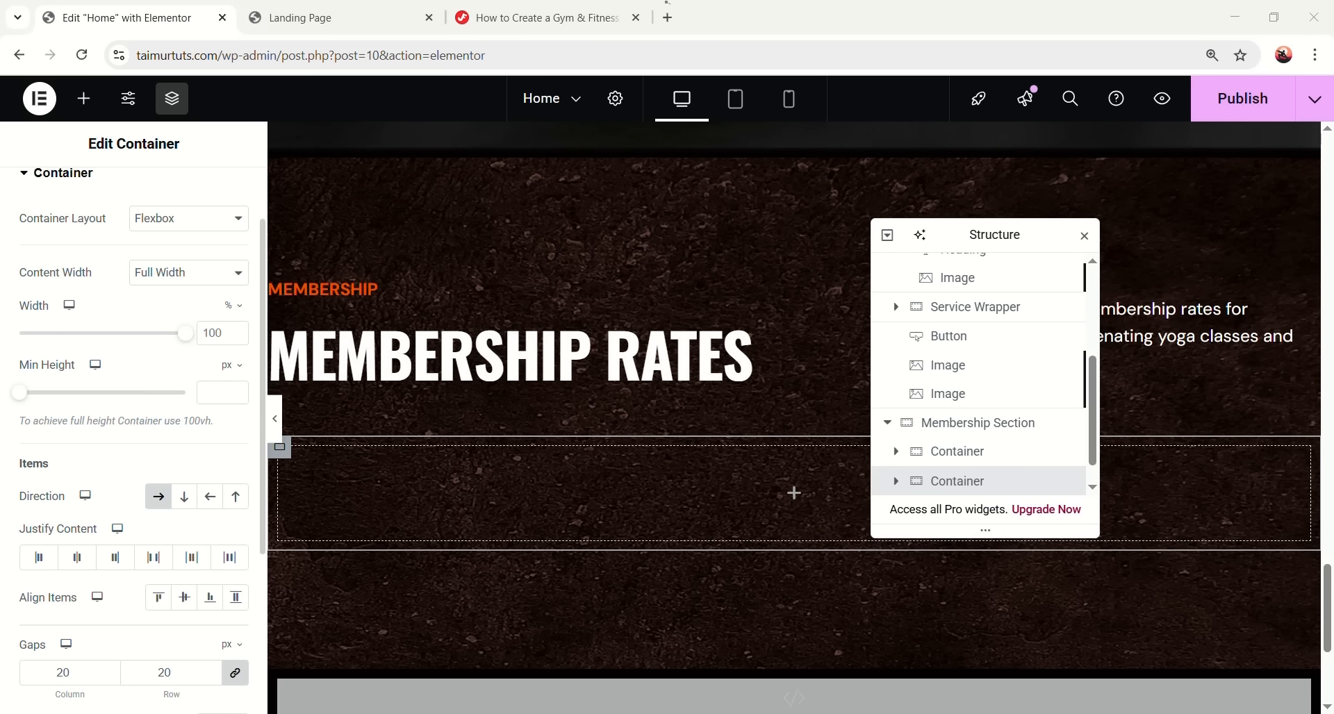
pyautogui.scroll(2, 136, 274)
pyautogui.click(217, 195)
pyautogui.click(94, 401)
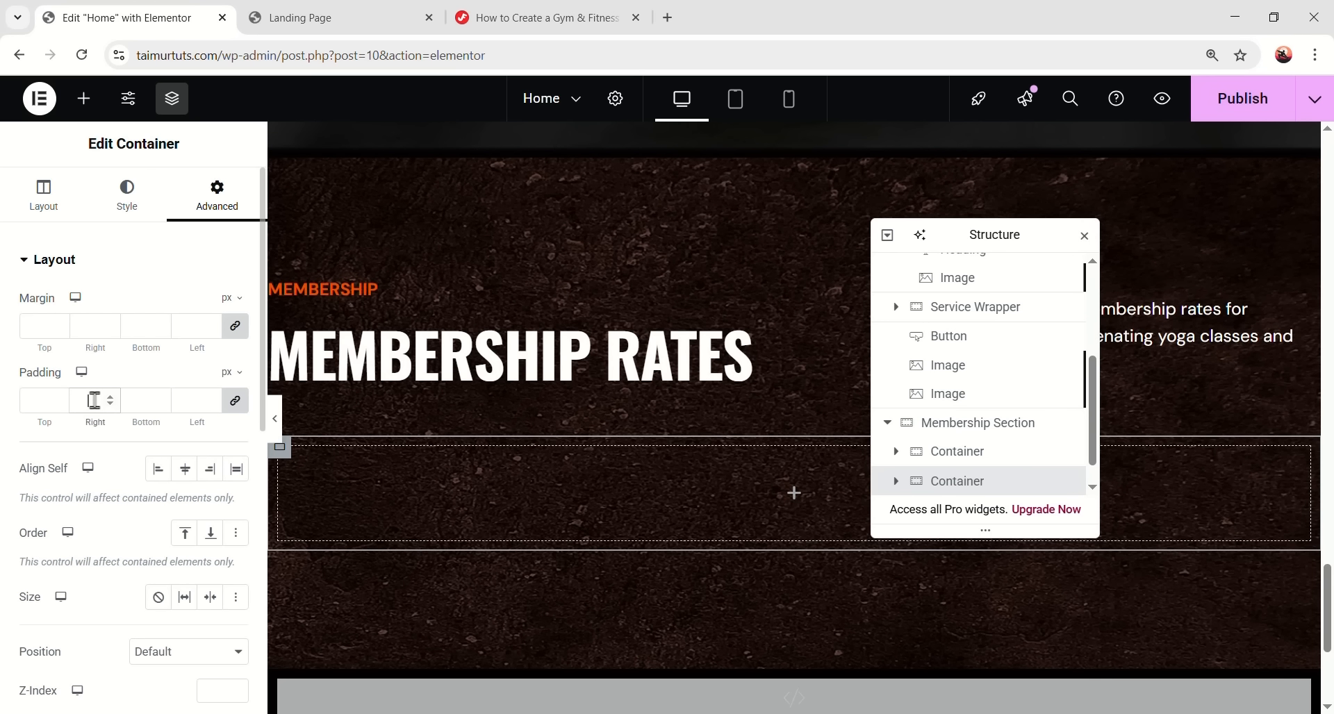
pyautogui.write('0')
# - Place a nested container inside it and rename it Item
pyautogui.click(83, 98)
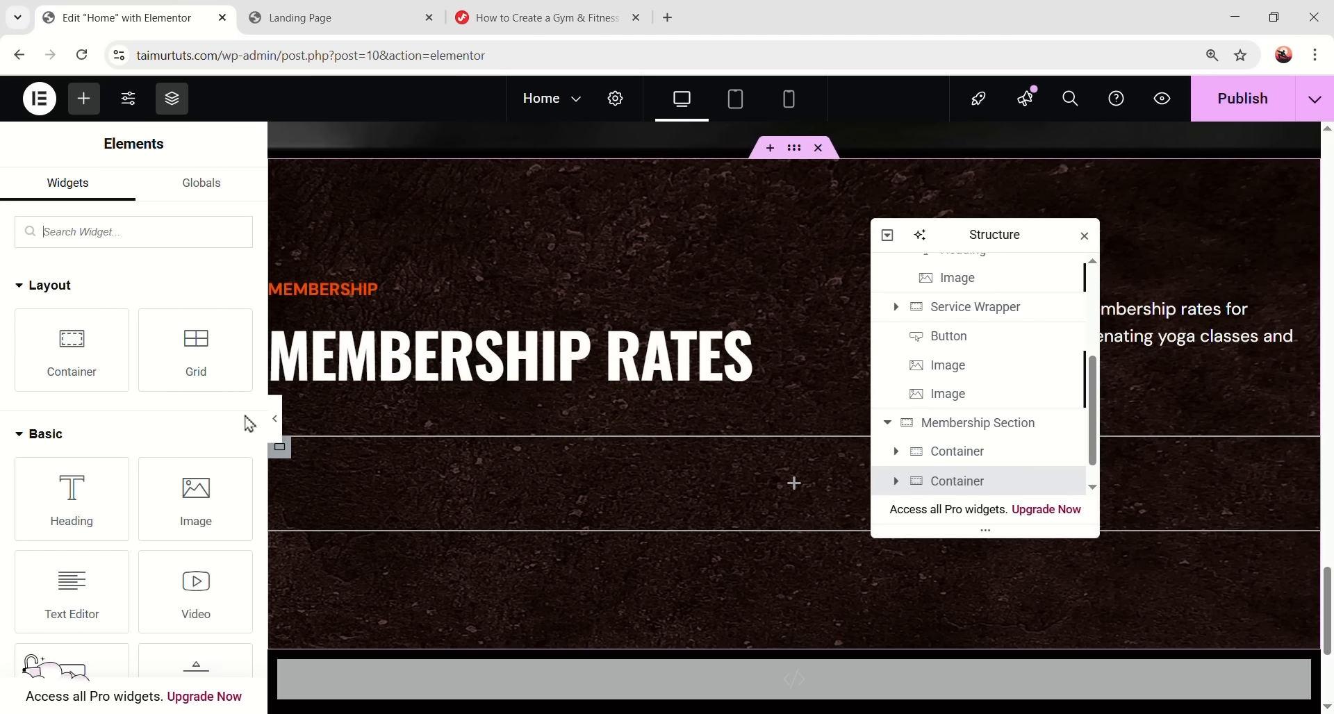
pyautogui.moveTo(92, 360); pyautogui.dragTo(771, 472)
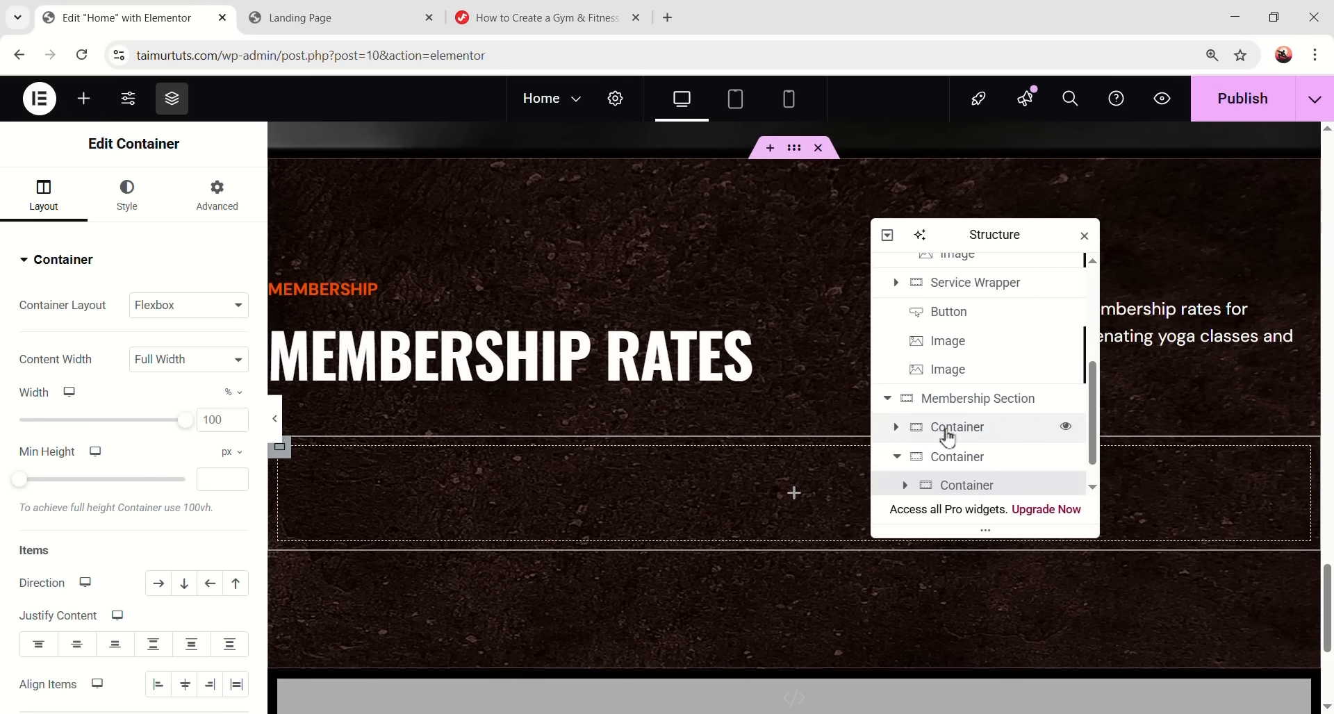
pyautogui.doubleClick(972, 452)
pyautogui.write('Item')
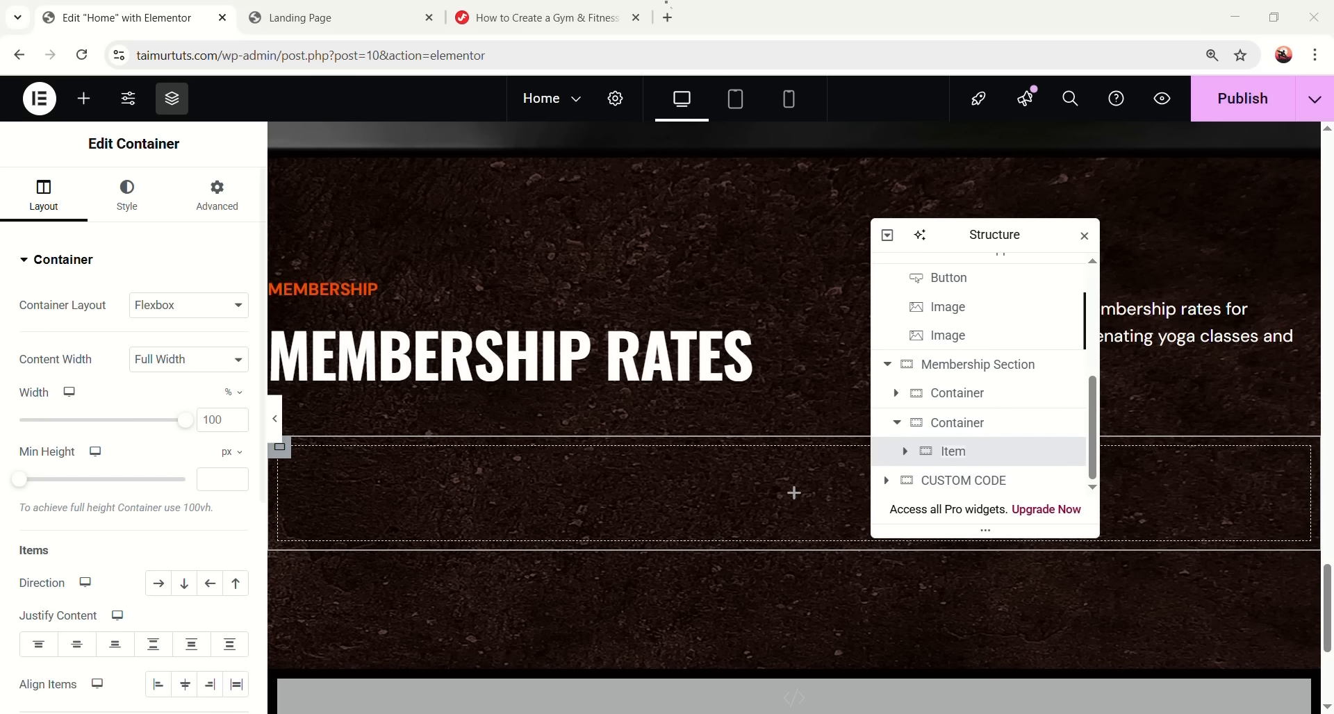
# - Set the Item container's background colour to #040202
pyautogui.click(135, 208)
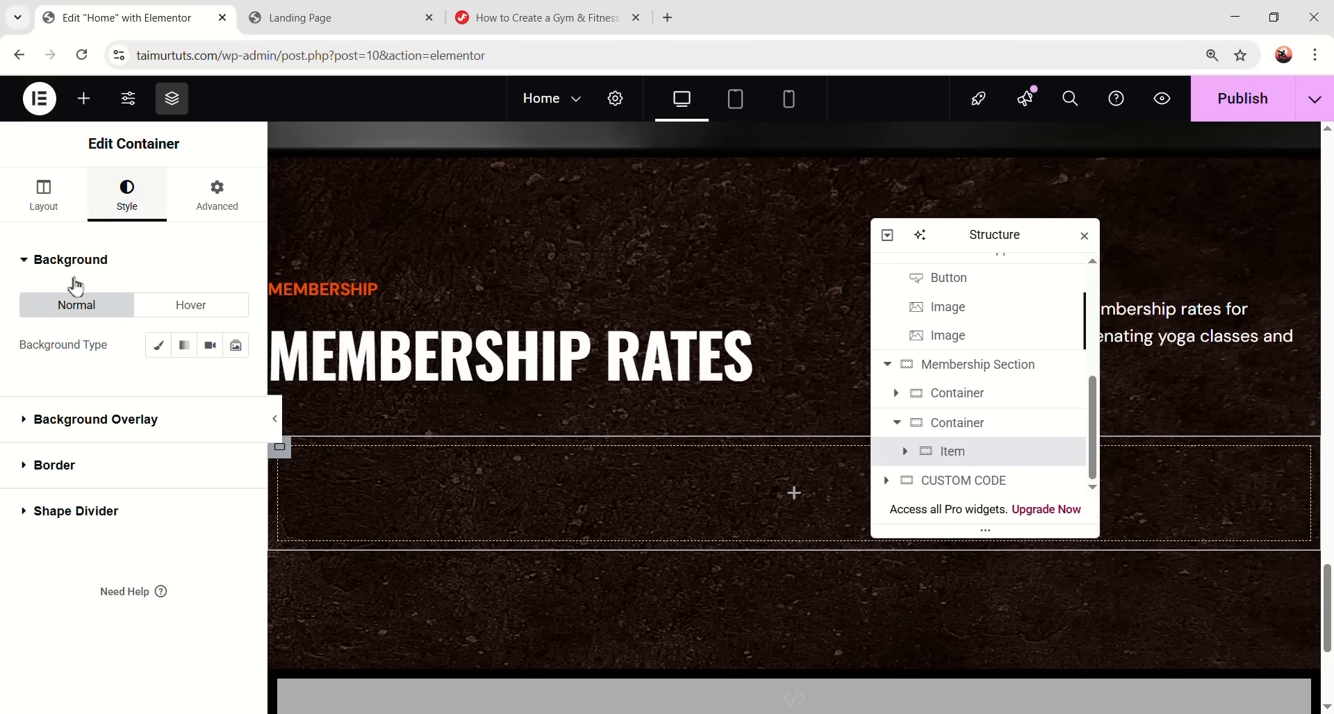
pyautogui.click(235, 384)
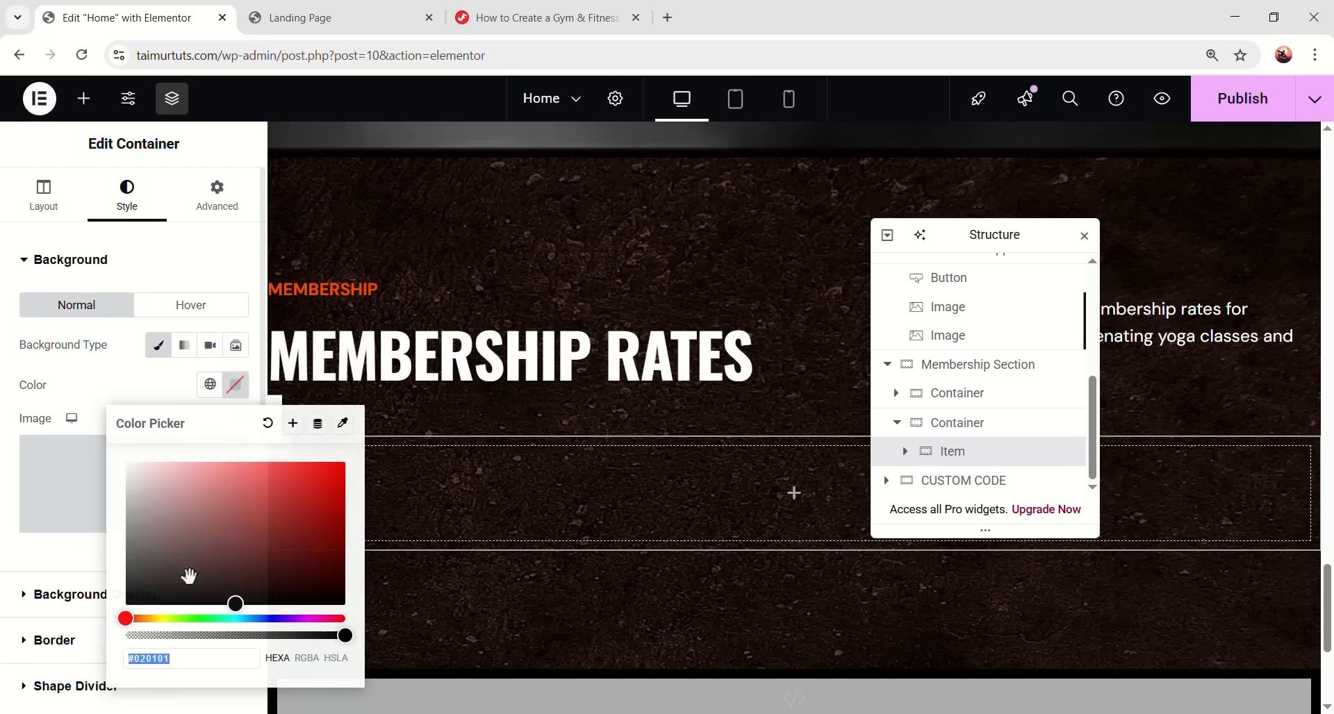
pyautogui.write('#04')
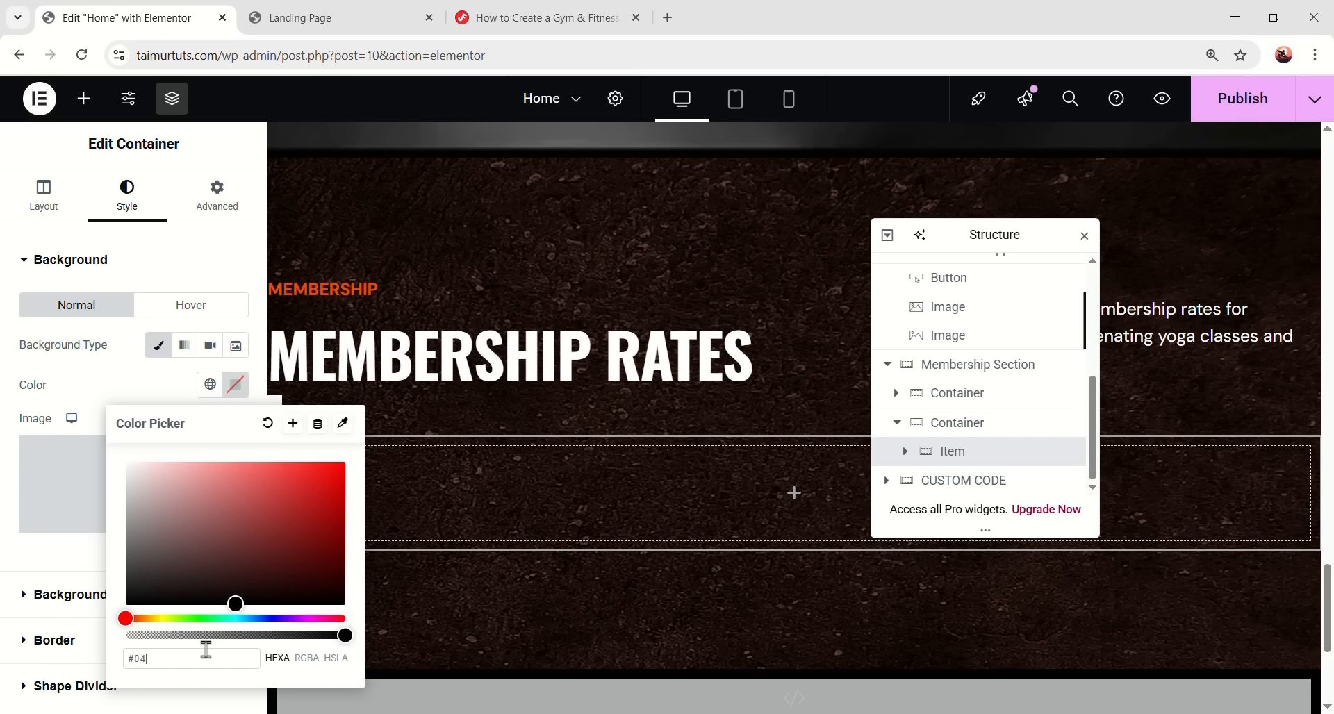
pyautogui.write('0202')
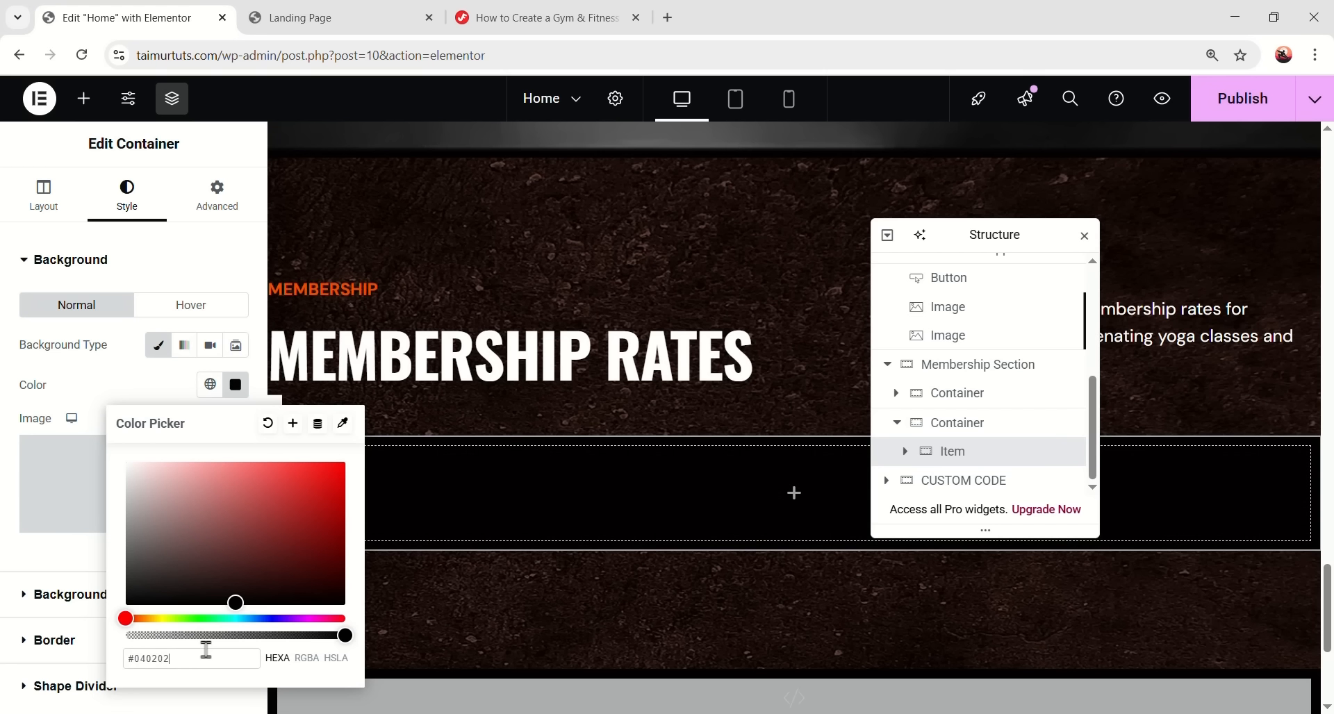
pyautogui.moveTo(170, 655); pyautogui.dragTo(125, 659)
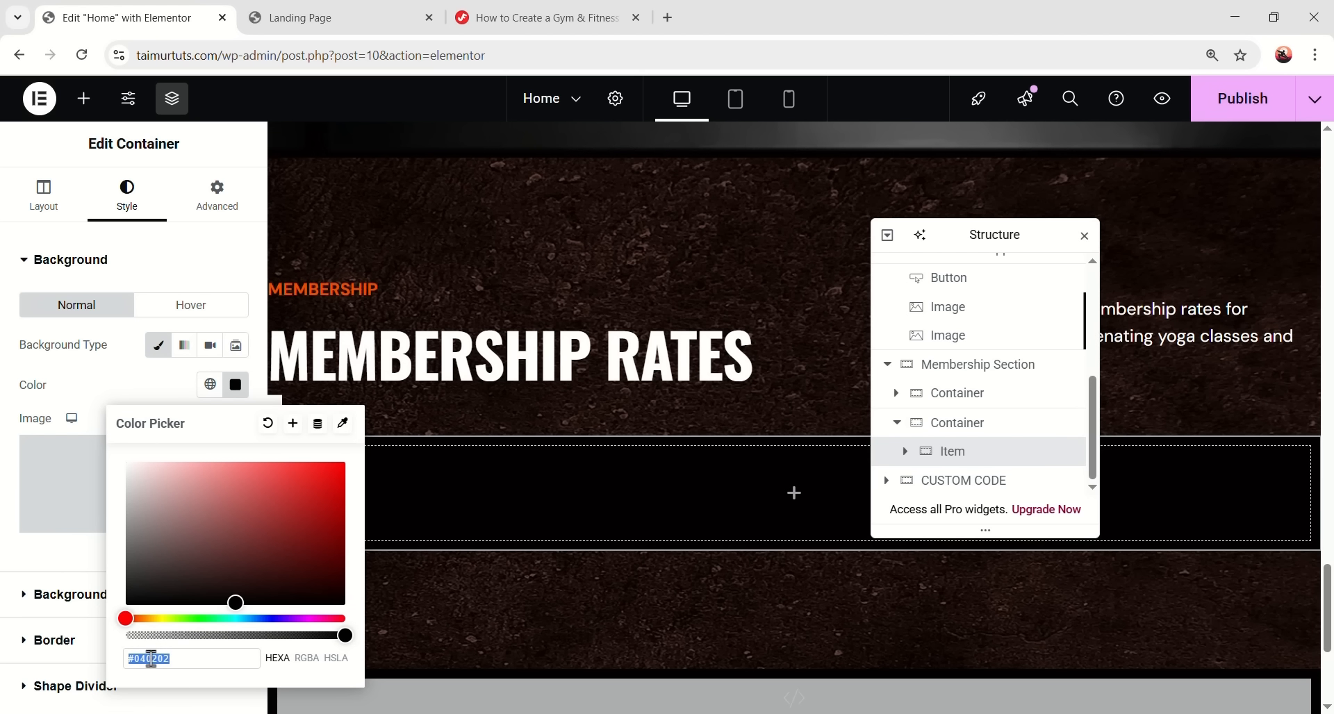
pyautogui.click(193, 655)
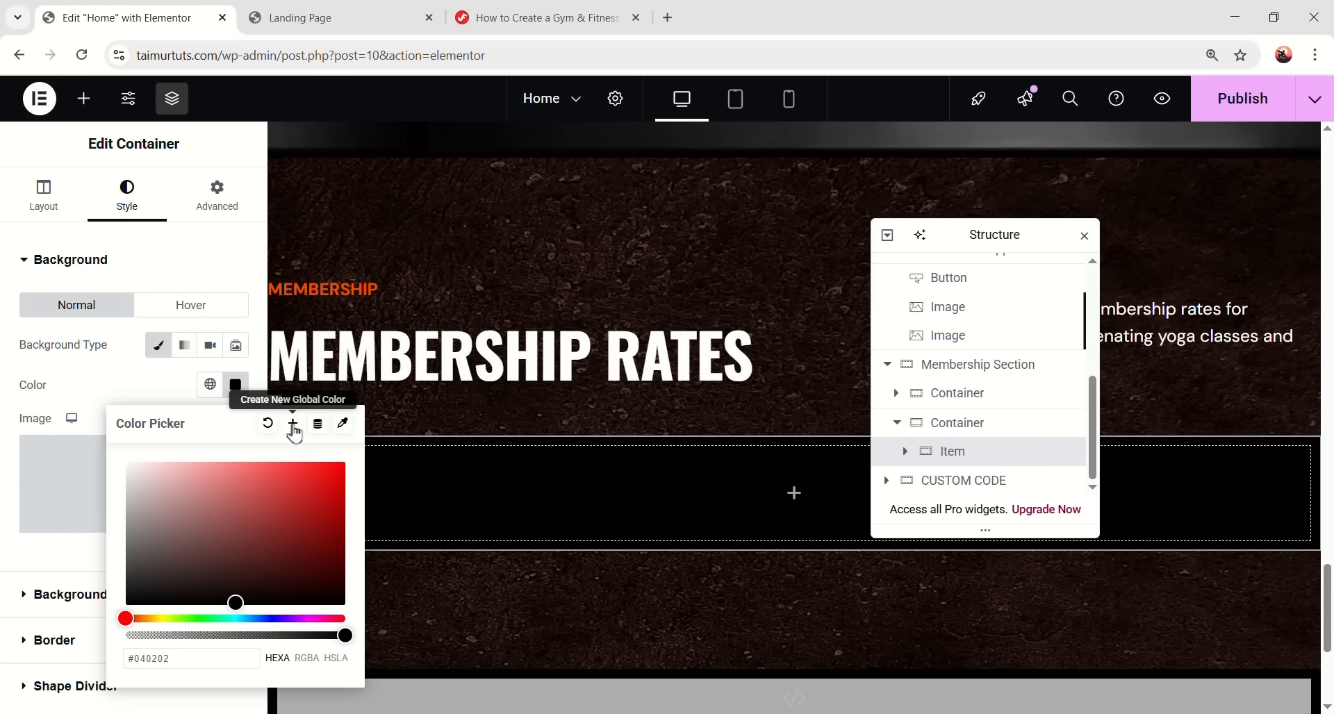
# - Save #040202 as a new global colour named Black and confirm it's listed
pyautogui.click(294, 426)
pyautogui.tripleClick(544, 403)
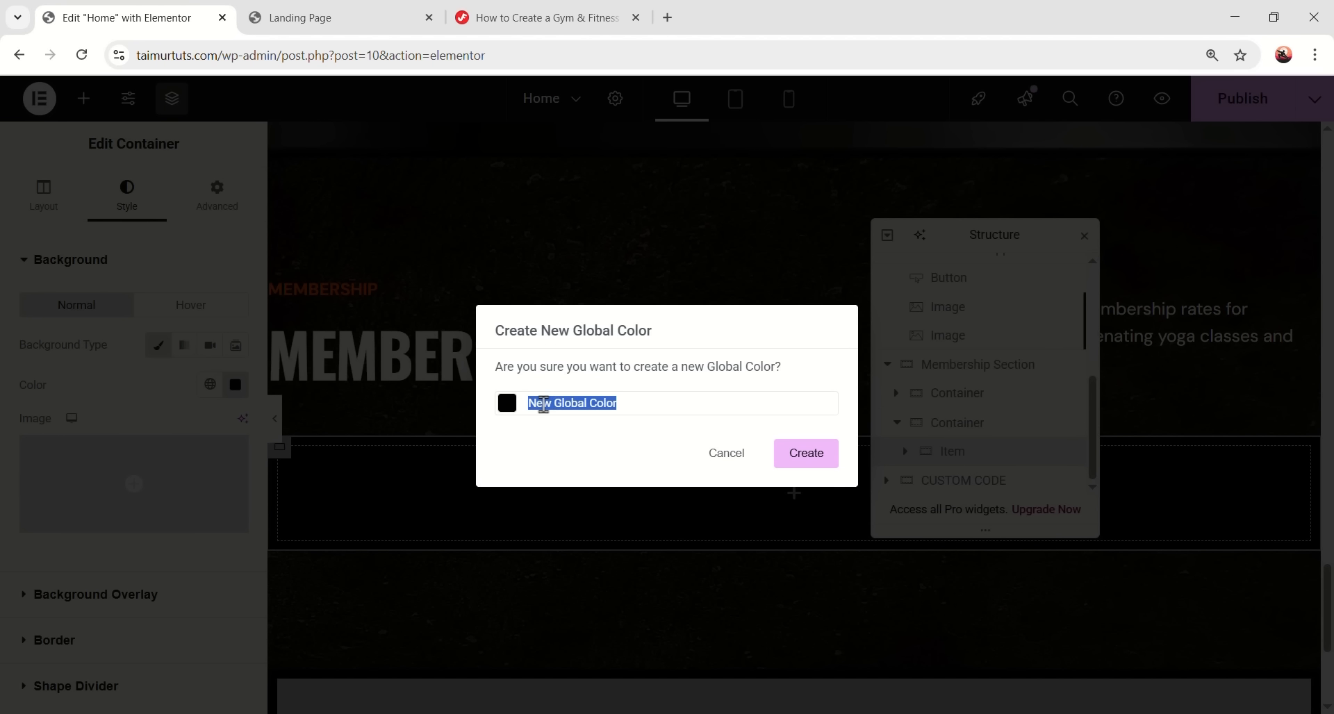
pyautogui.write('Back')
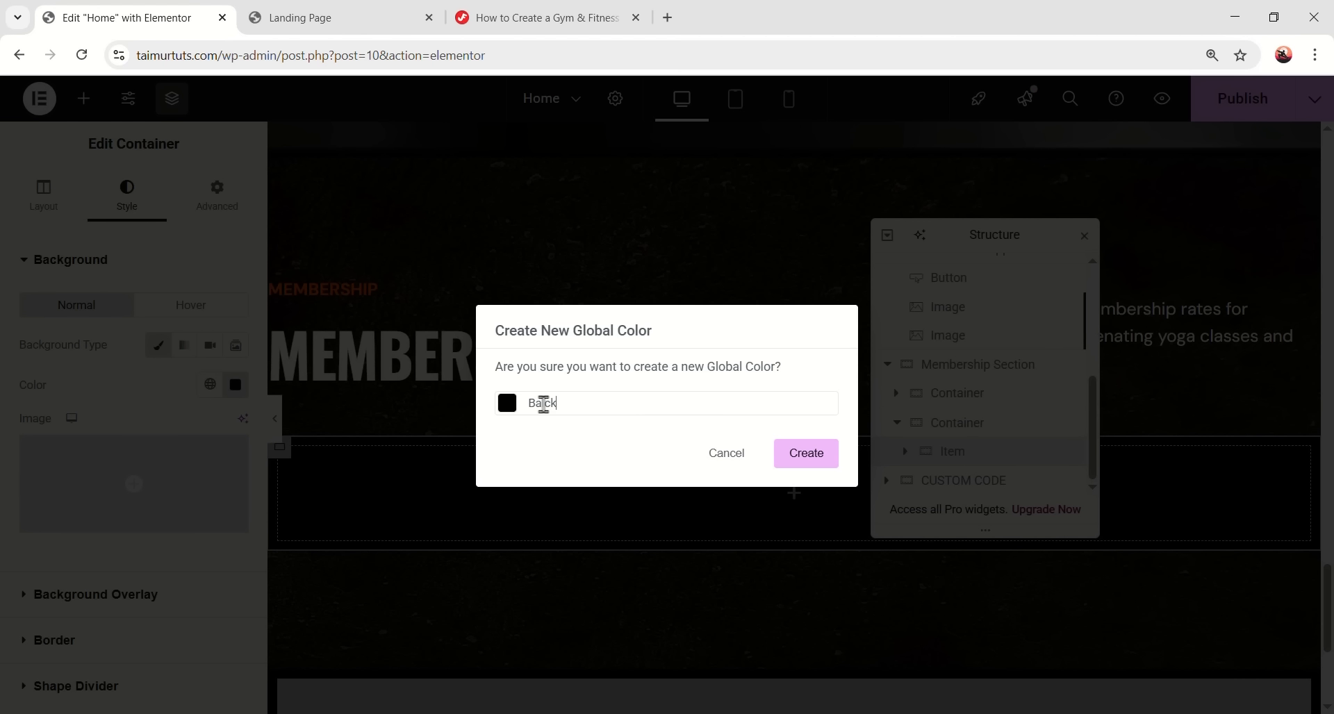
pyautogui.press('BackSpace')
pyautogui.press('BackSpace')
pyautogui.press('BackSpace')
pyautogui.write('lack')
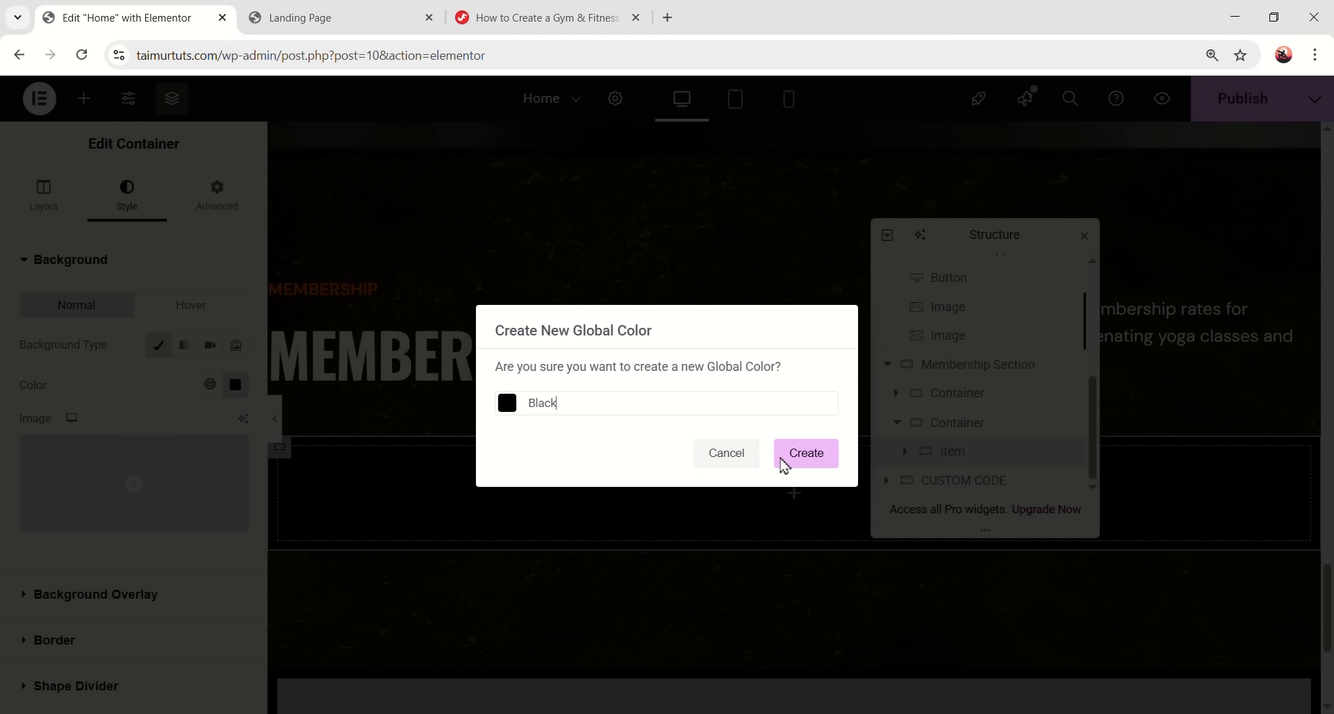
pyautogui.click(789, 456)
pyautogui.click(210, 384)
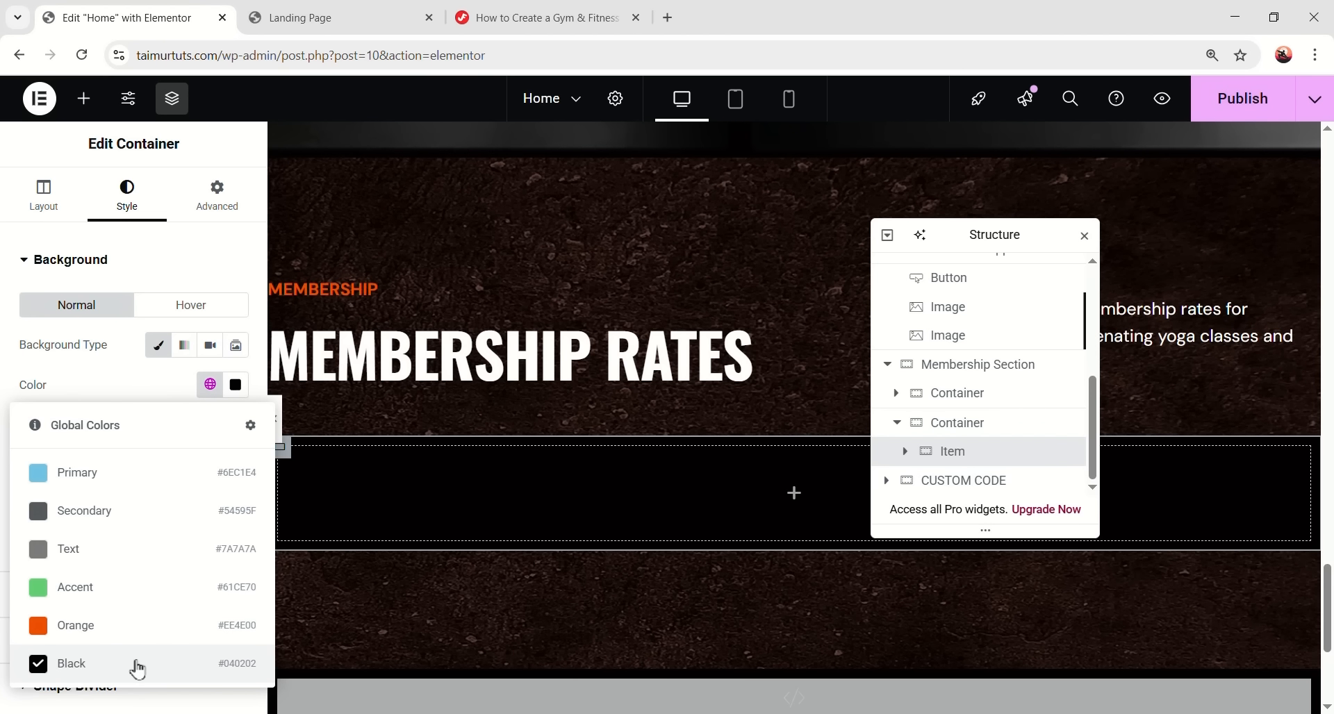
pyautogui.click(138, 669)
pyautogui.scroll(-1, 111, 590)
# - Give the Item card a solid 1 px #292929 border, 12 px radius and 0 padding
pyautogui.click(111, 554)
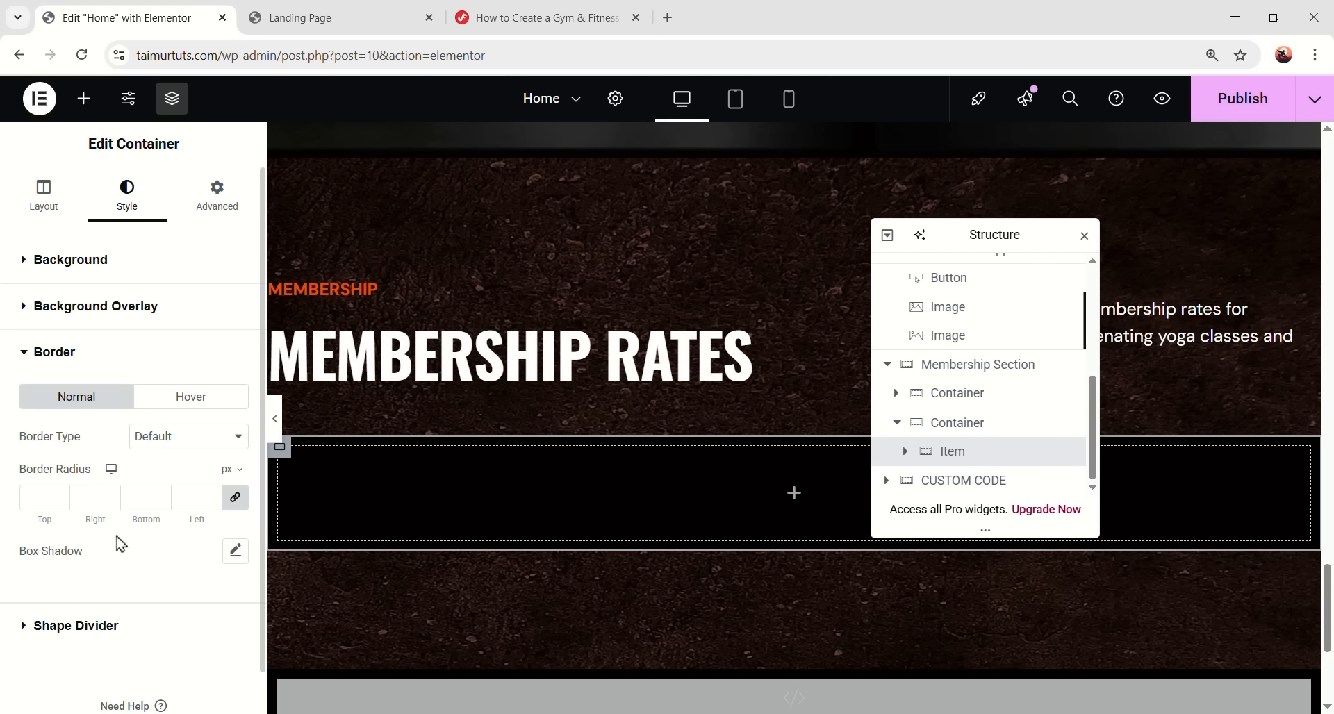
pyautogui.click(181, 436)
pyautogui.click(157, 501)
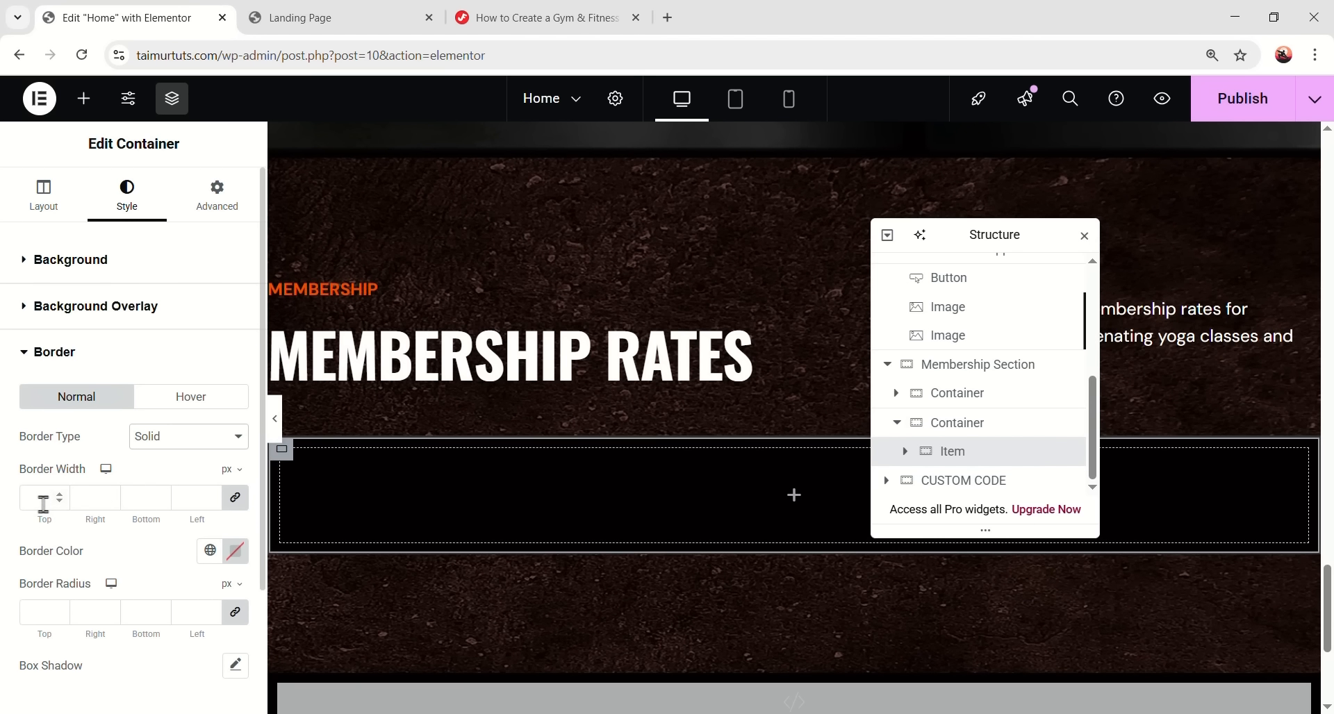
pyautogui.click(43, 497)
pyautogui.write('1')
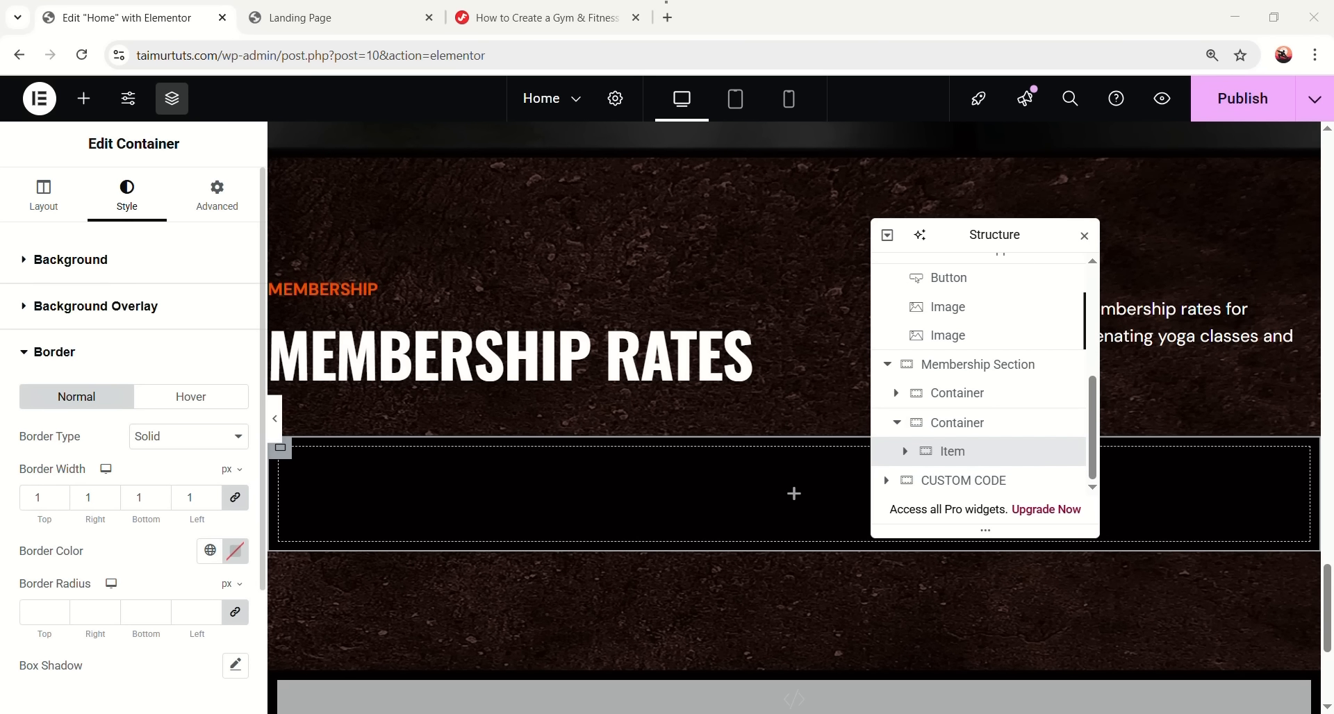
pyautogui.click(235, 551)
pyautogui.write('#292929')
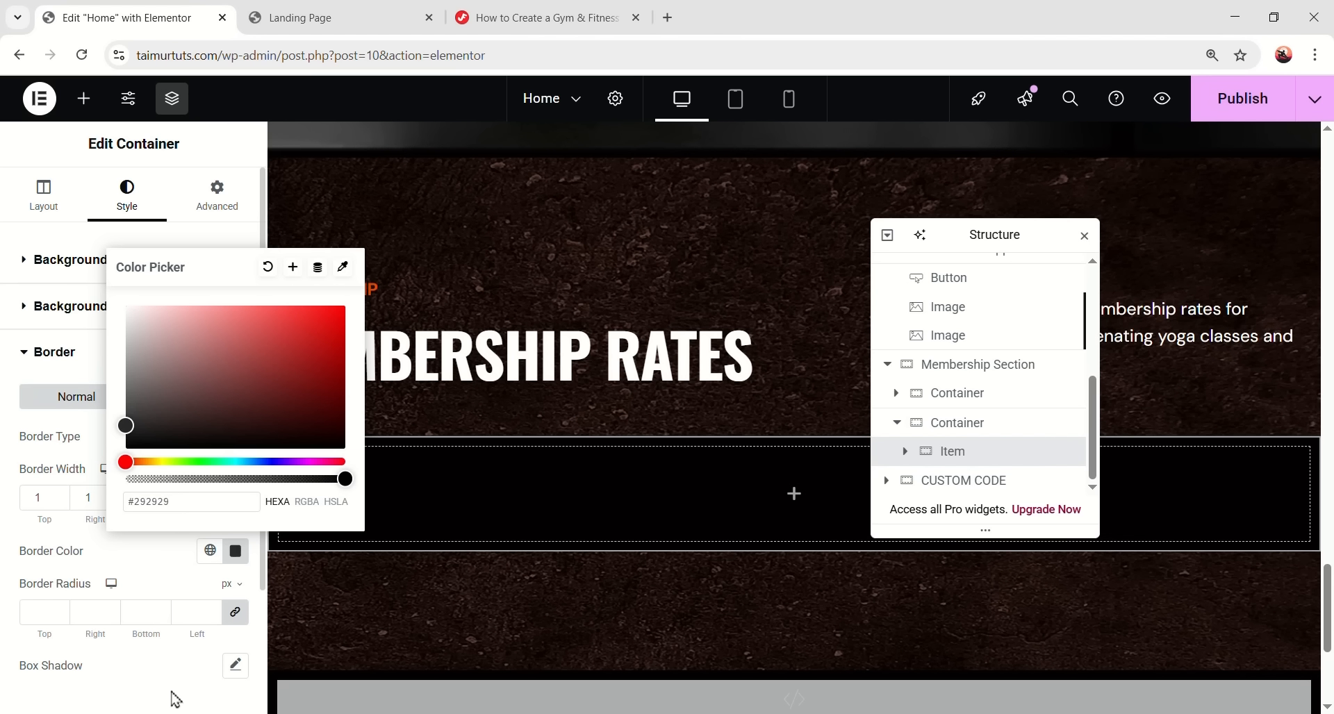
pyautogui.click(44, 612)
pyautogui.write('12')
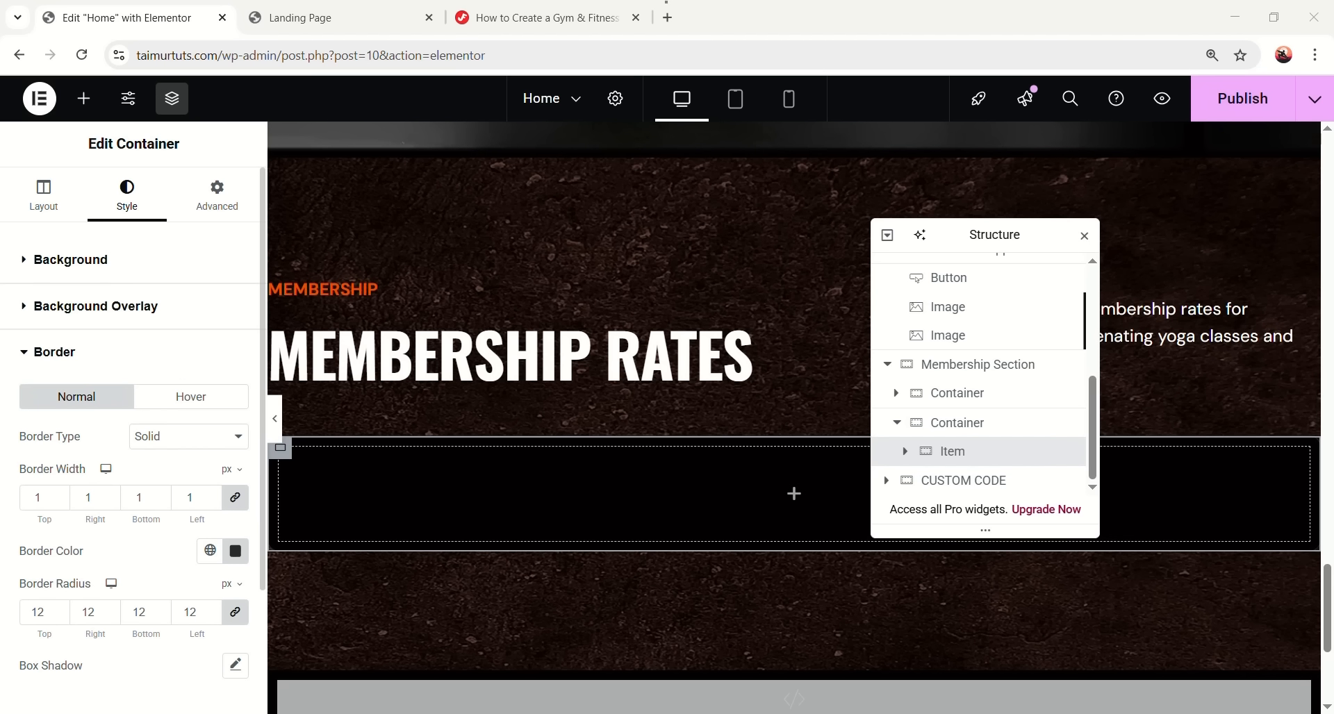
pyautogui.click(217, 195)
pyautogui.click(34, 398)
pyautogui.write('0')
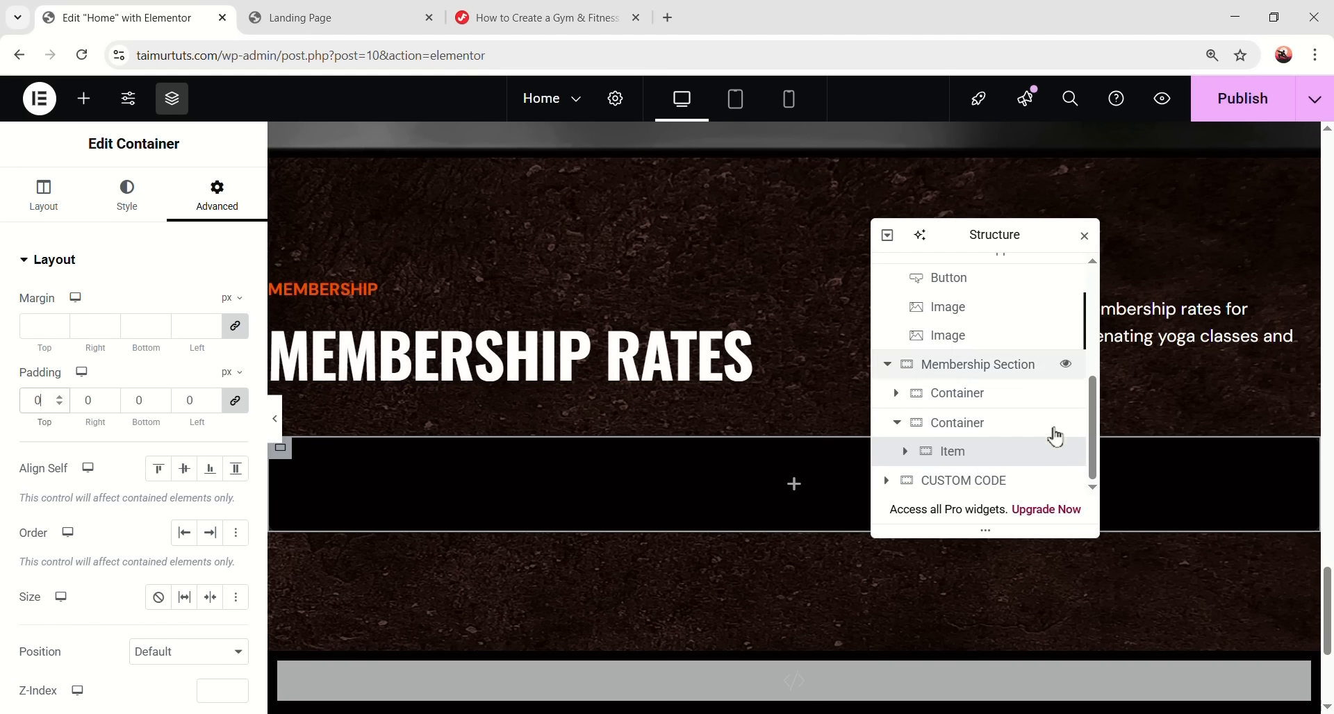
# - Add a nested container inside the Item card and name it Top
pyautogui.click(546, 494)
pyautogui.moveTo(61, 361); pyautogui.dragTo(760, 504)
pyautogui.doubleClick(989, 452)
pyautogui.write('T')
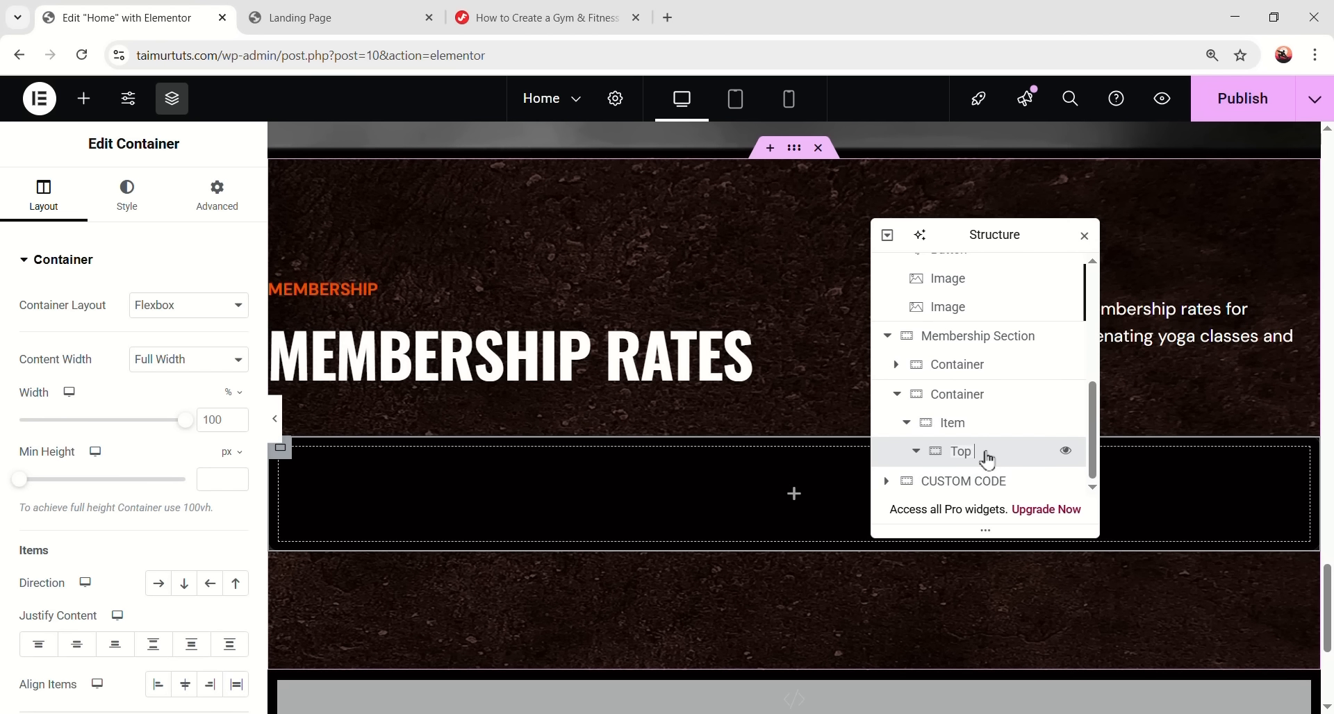
pyautogui.write('op')
pyautogui.press('Return')
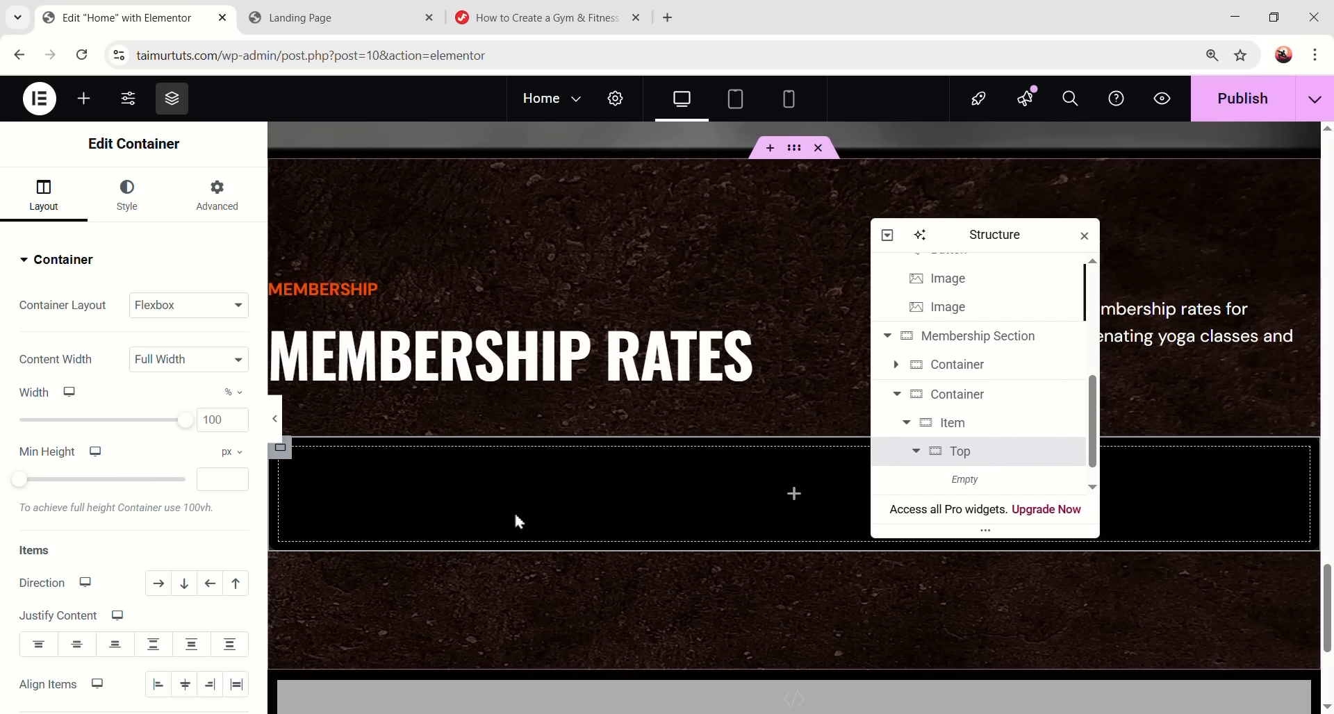
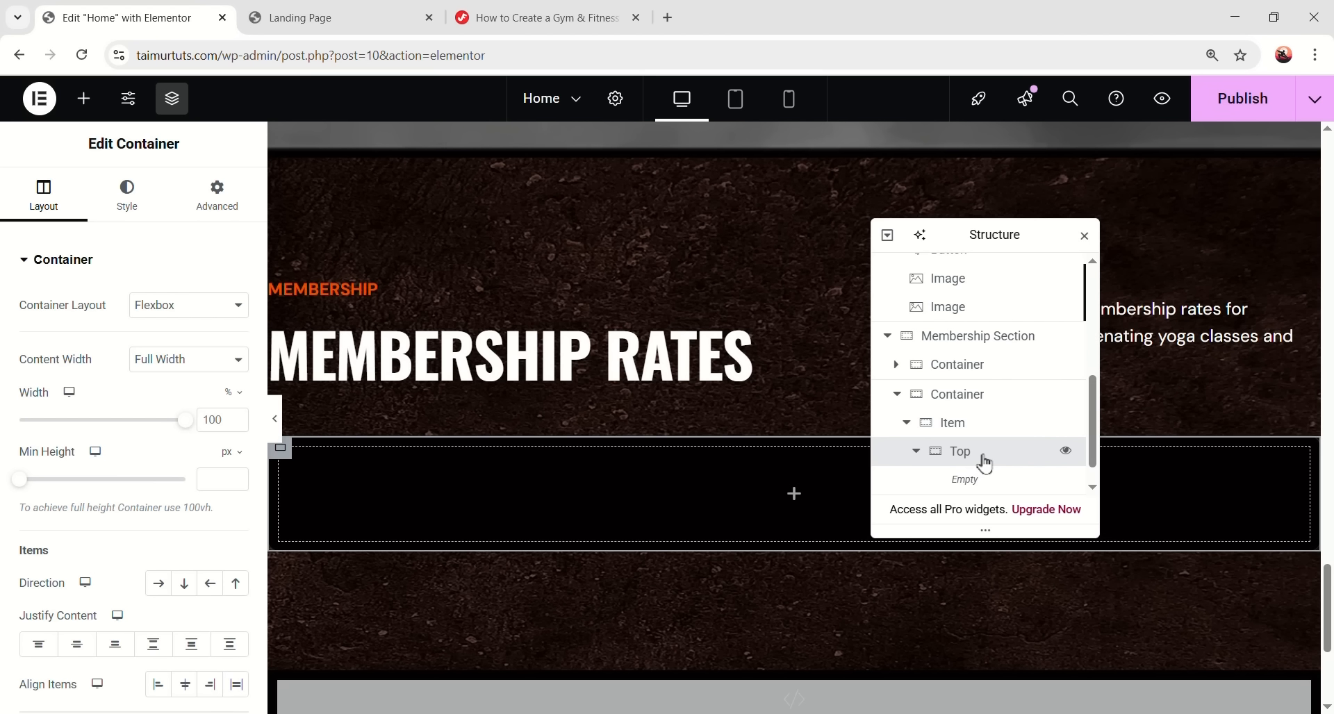
# - Pad the Top container by 32 and add a heading reading '01' inside it
pyautogui.click(224, 208)
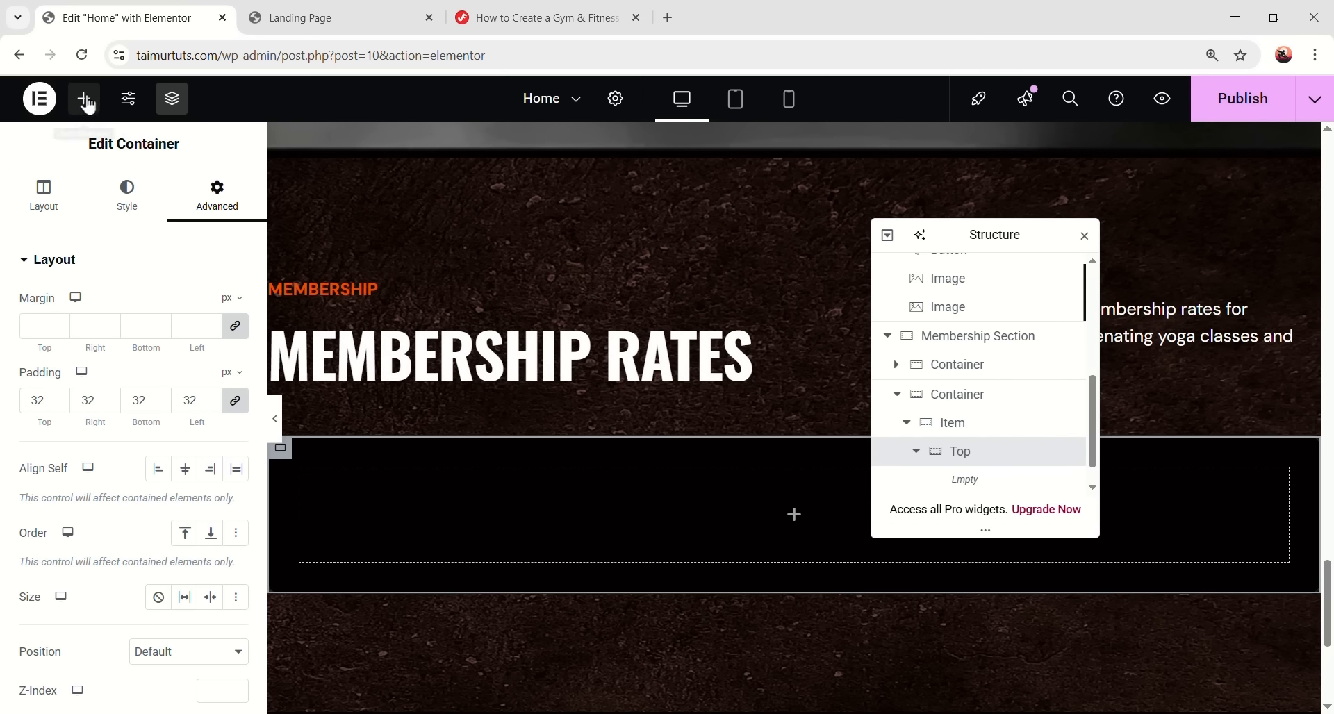
pyautogui.click(84, 99)
pyautogui.moveTo(99, 341); pyautogui.dragTo(789, 514)
pyautogui.moveTo(169, 327); pyautogui.dragTo(31, 332)
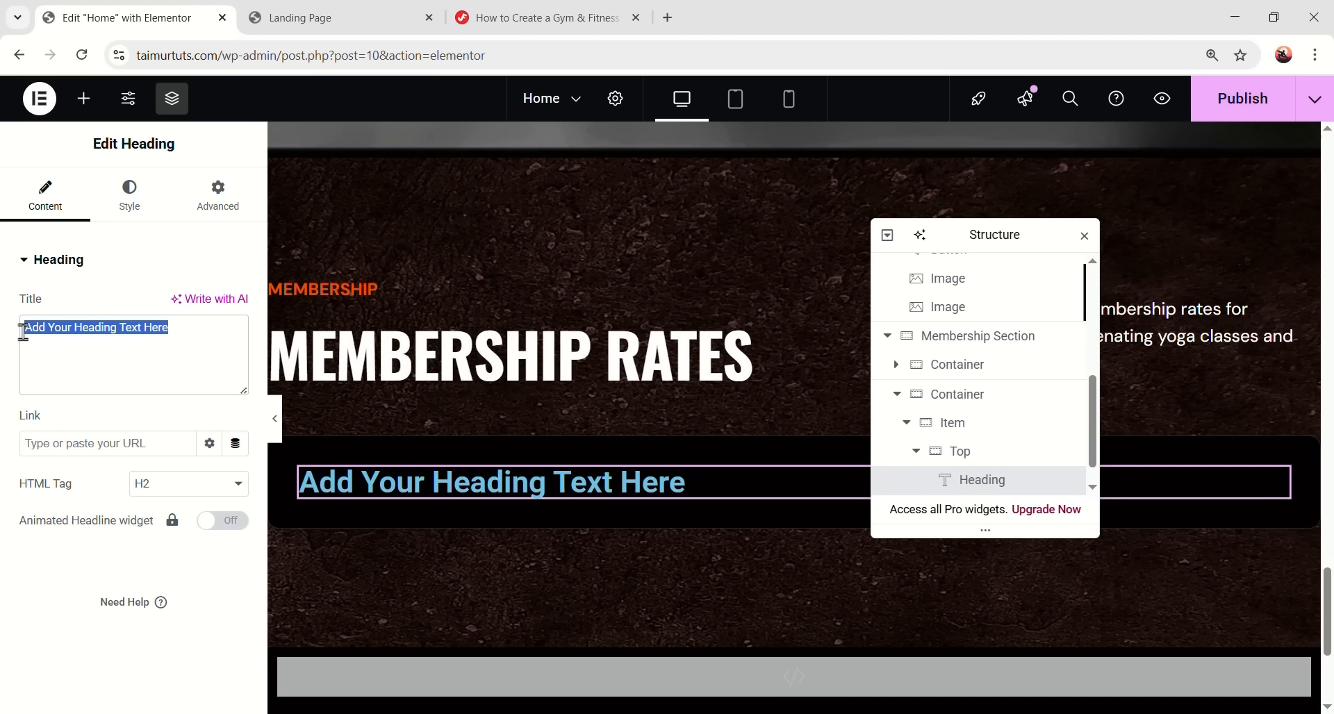
pyautogui.write('01')
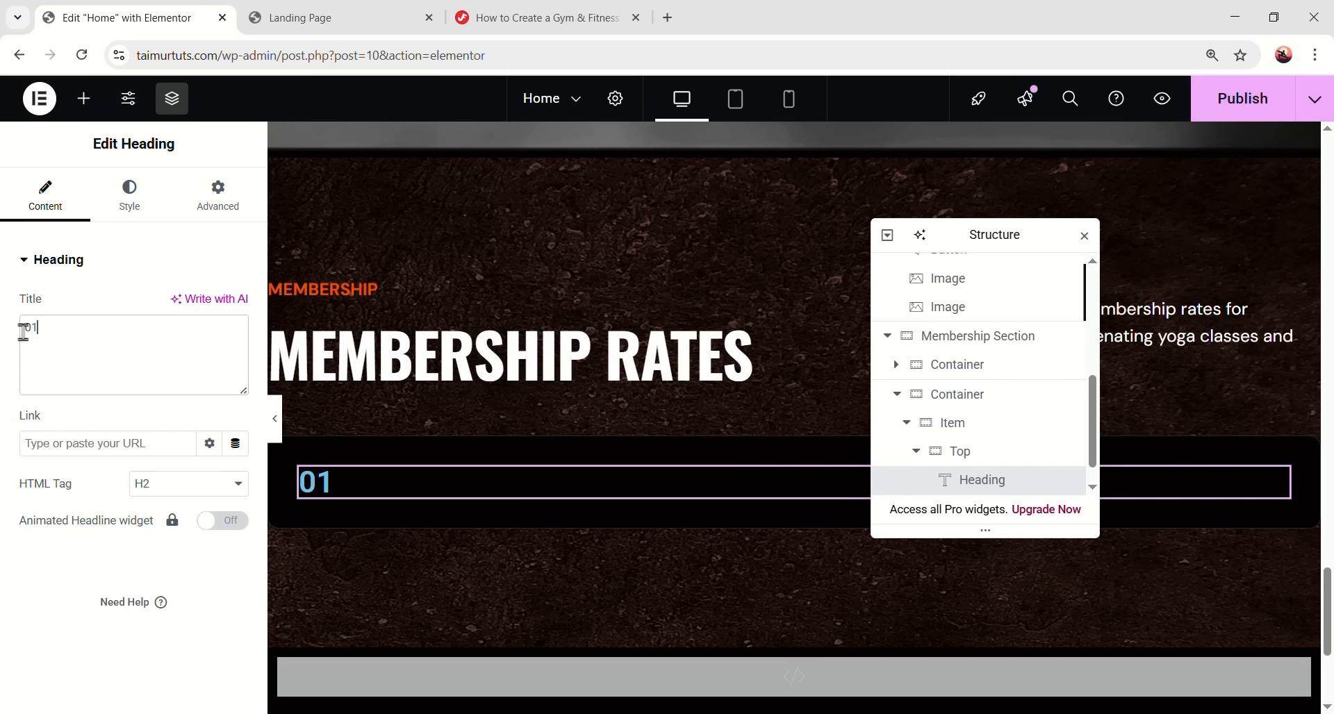
# - Set the 01 heading's typography to Oswald 24px with 32px line height
pyautogui.click(128, 202)
pyautogui.click(209, 359)
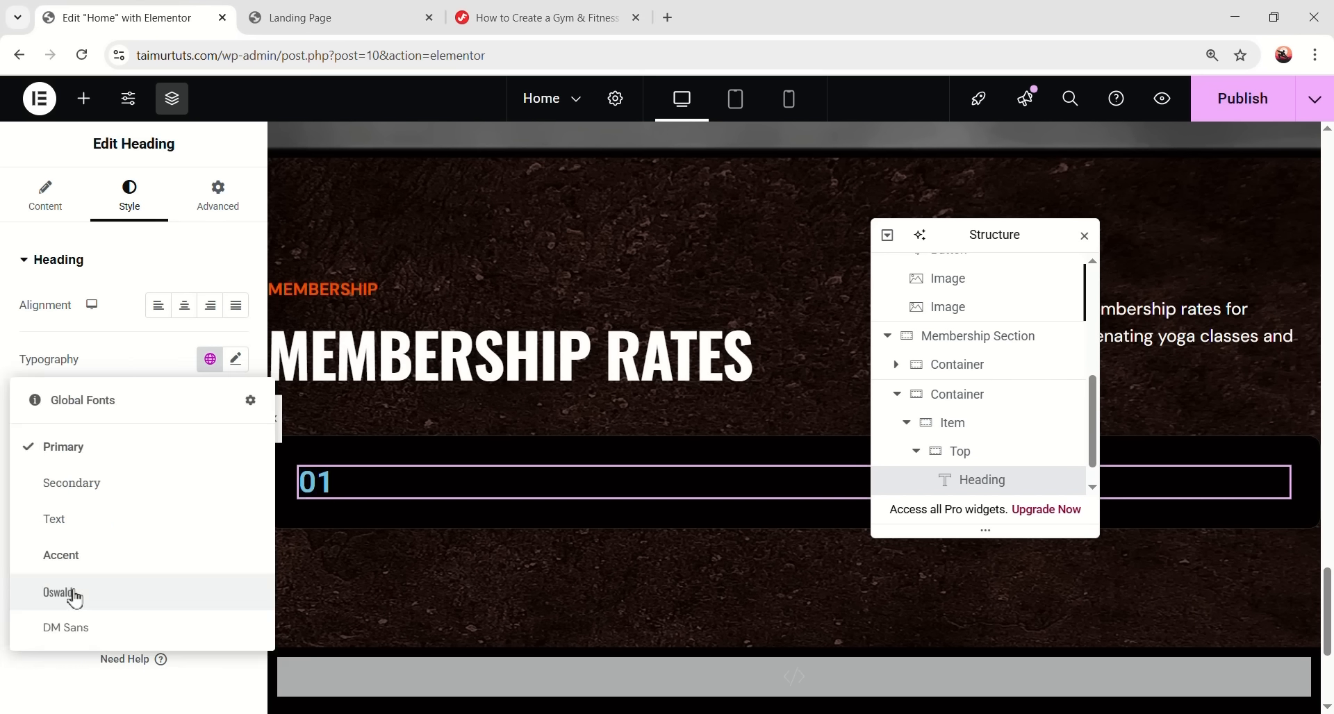
pyautogui.click(247, 357)
pyautogui.scroll(-3, 111, 521)
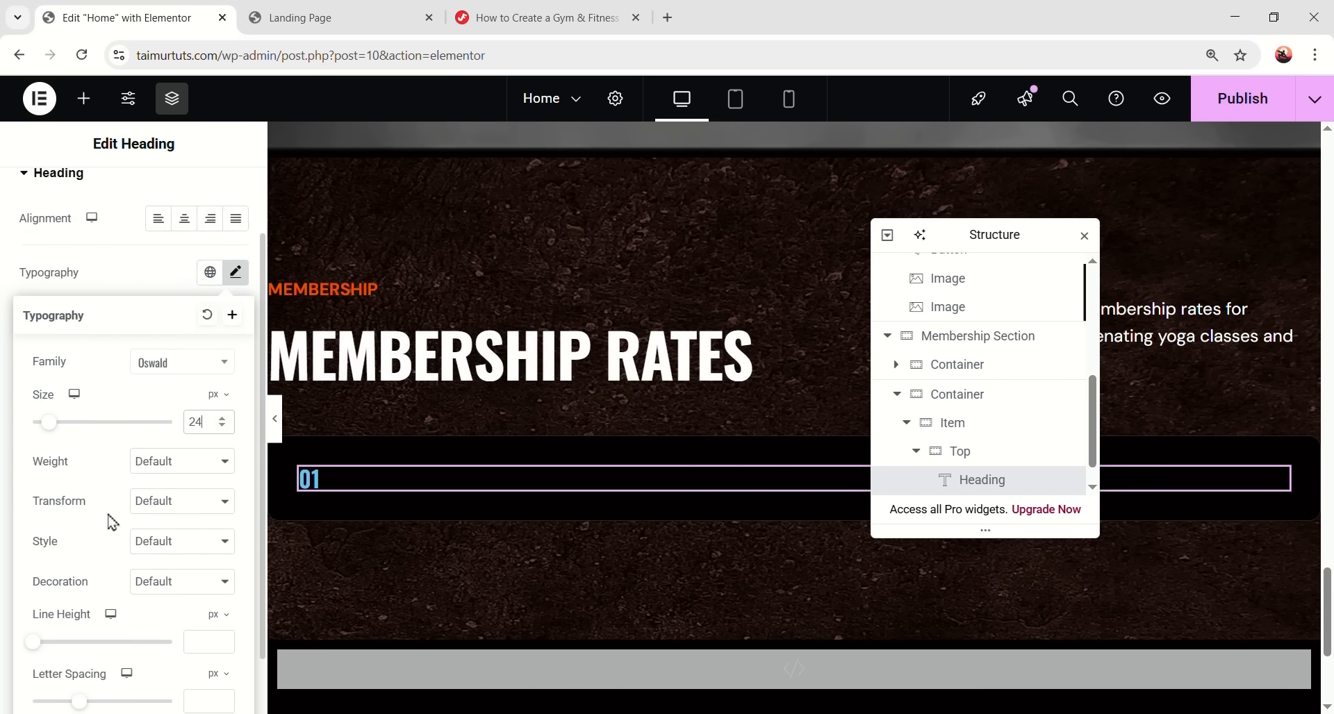
pyautogui.write('32')
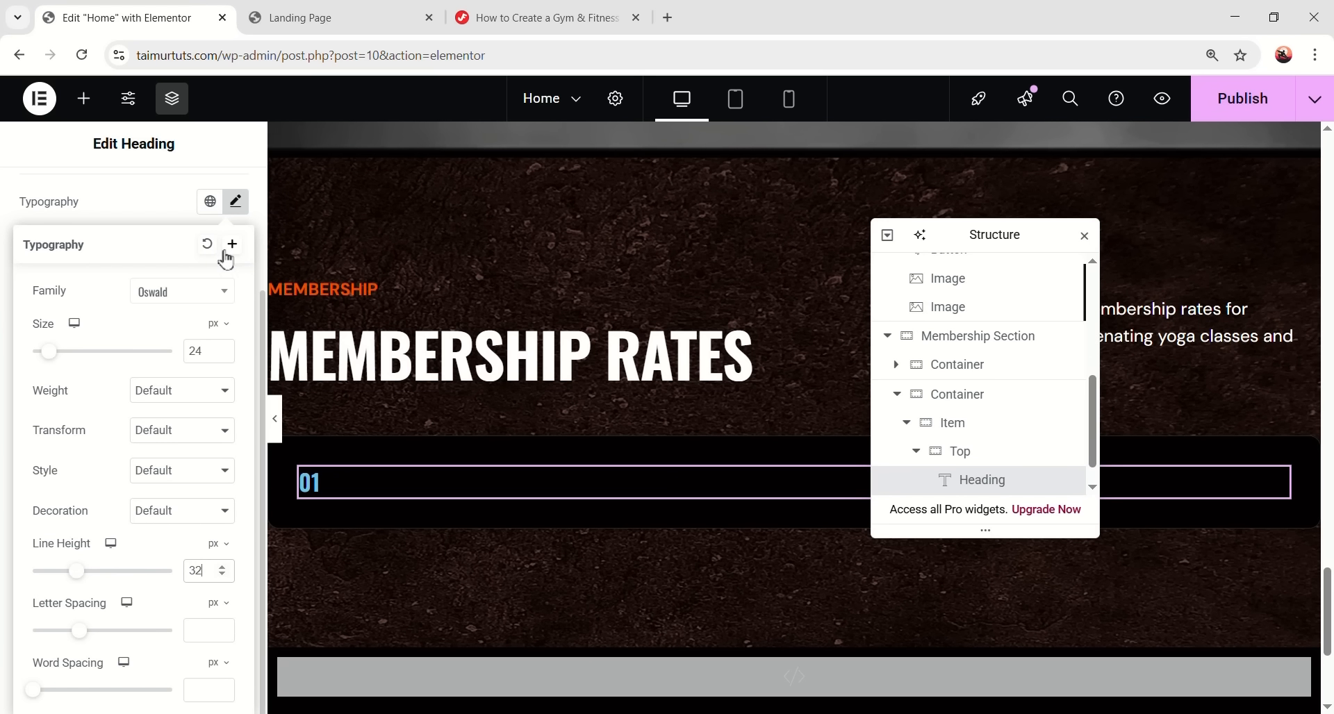
pyautogui.click(242, 205)
# - Make the 01 heading white with a 20px bottom margin
pyautogui.click(235, 417)
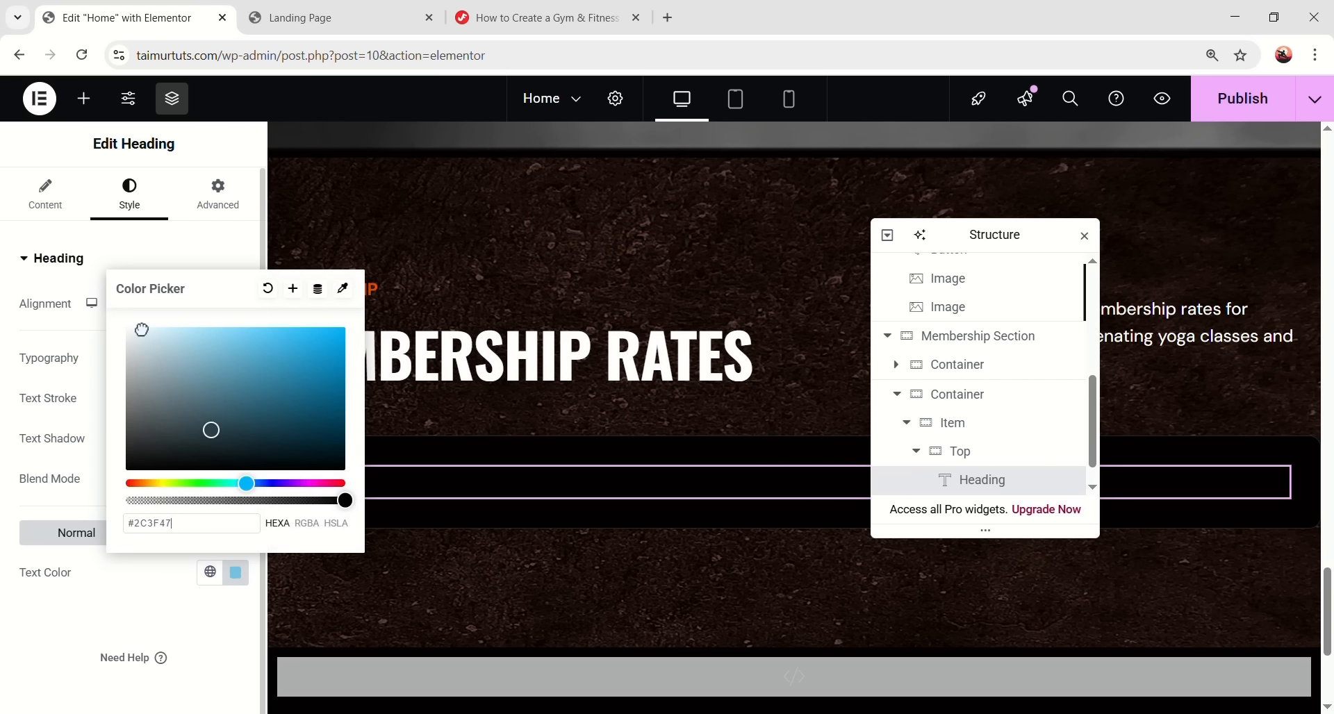
pyautogui.moveTo(93, 298); pyautogui.dragTo(97, 302)
pyautogui.click(144, 556)
pyautogui.click(219, 195)
pyautogui.click(131, 332)
pyautogui.doubleClick(158, 336)
pyautogui.write('20')
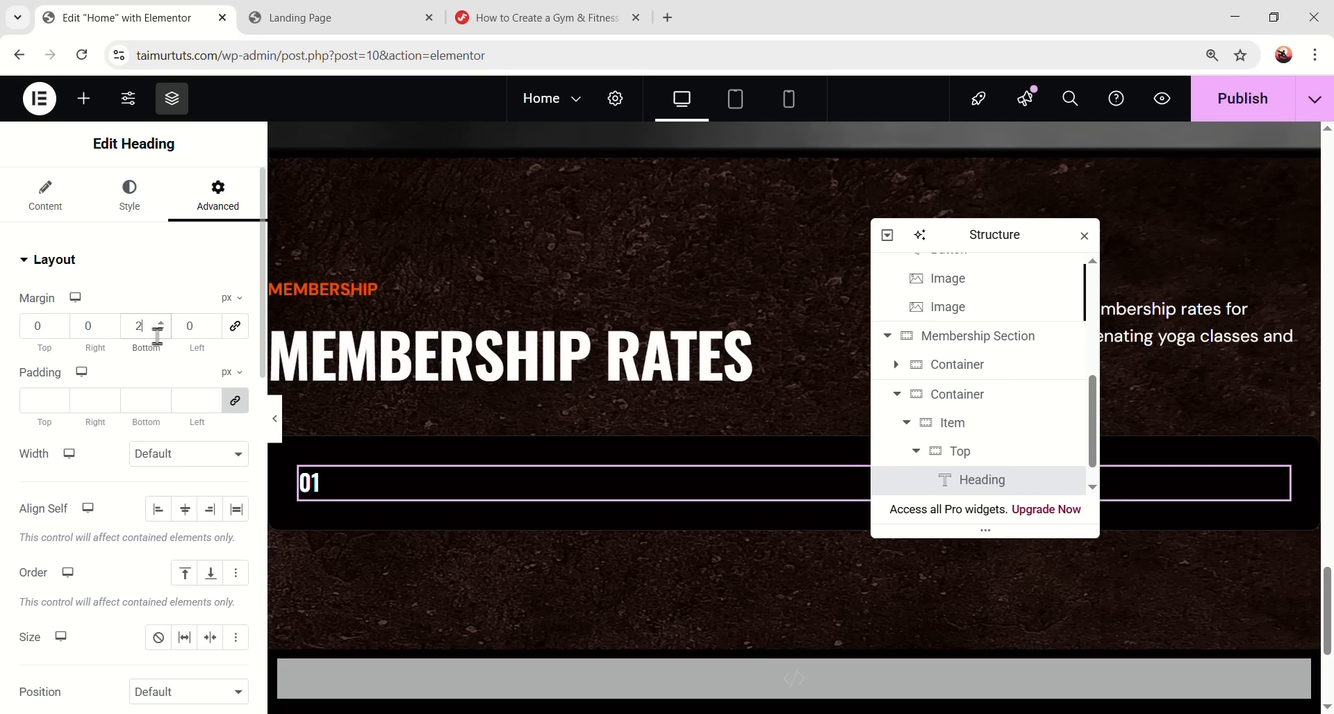
# - Add a second heading below 01 reading 'Weekly pass'
pyautogui.click(84, 98)
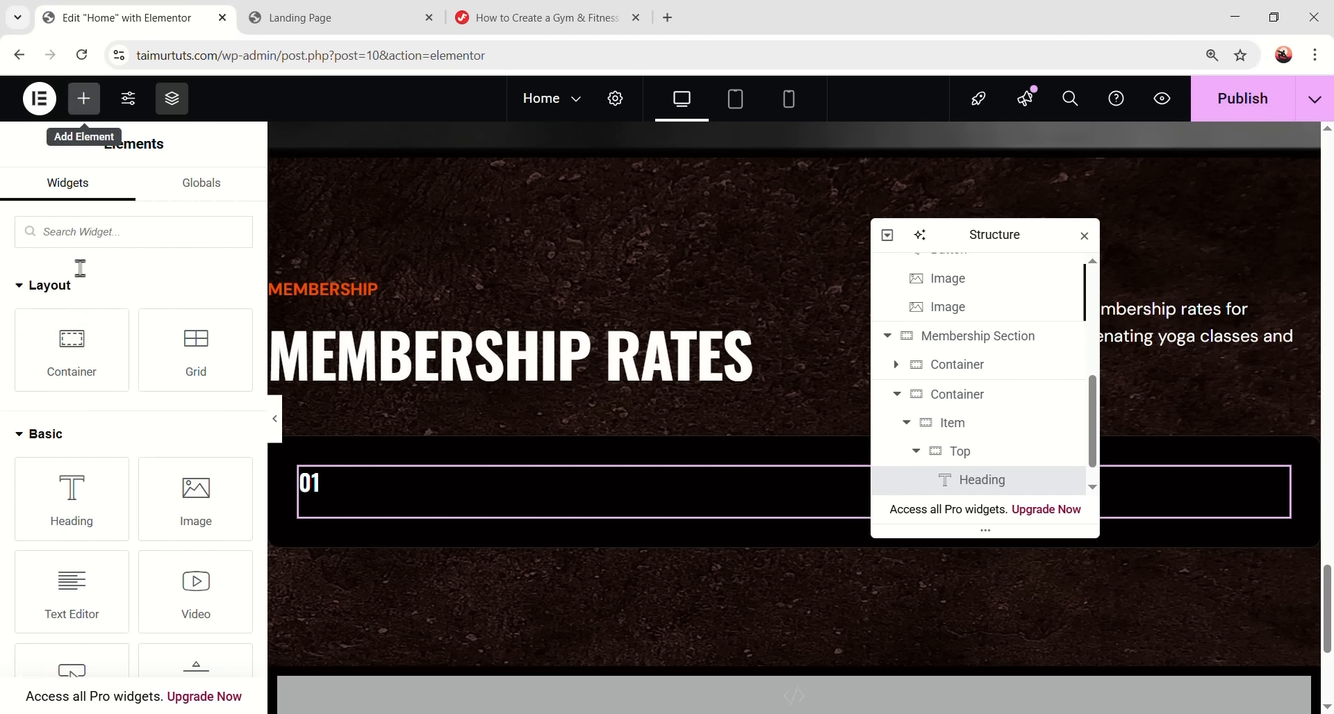
pyautogui.scroll(-3, 69, 417)
pyautogui.moveTo(71, 325); pyautogui.dragTo(467, 486)
pyautogui.moveTo(186, 327); pyautogui.dragTo(31, 327)
pyautogui.hotkey('ctrl', 'a')
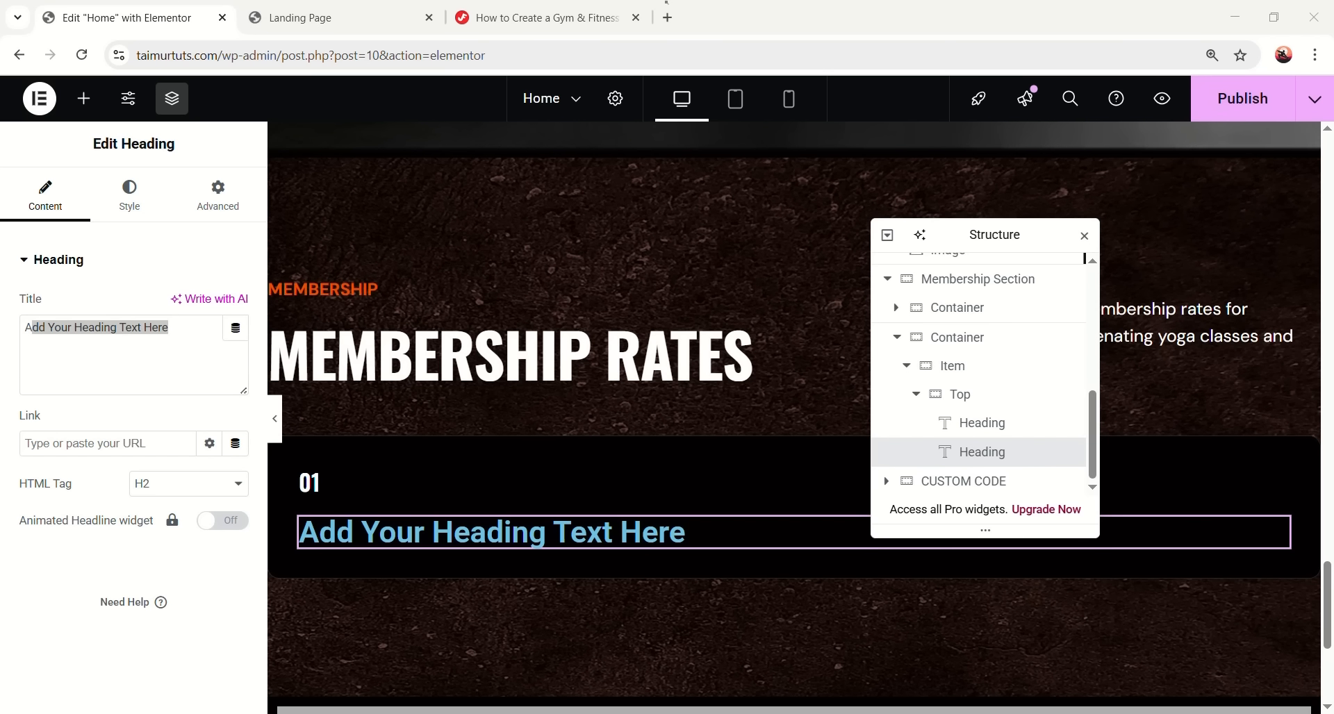
pyautogui.write('Weekly pass')
# - Style the Weekly pass heading as Oswald 40px, weight 600, uppercase
pyautogui.click(130, 195)
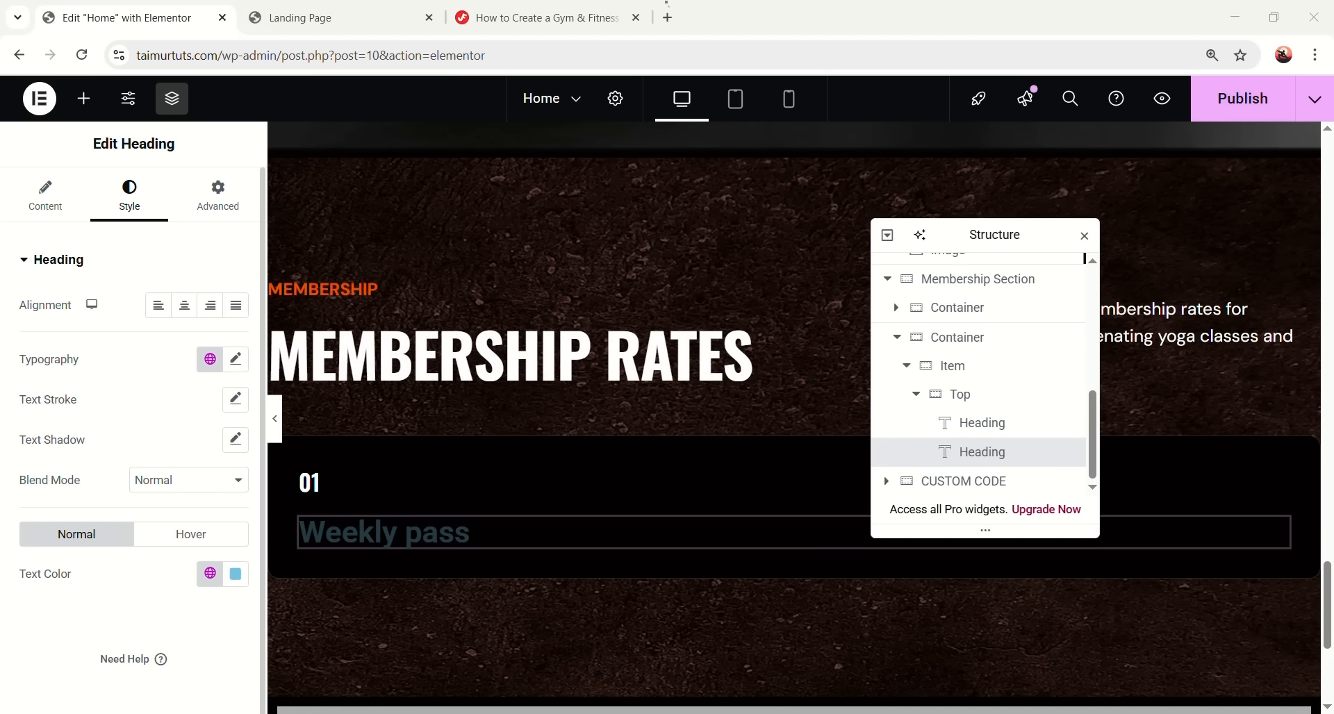
pyautogui.click(209, 359)
pyautogui.click(111, 625)
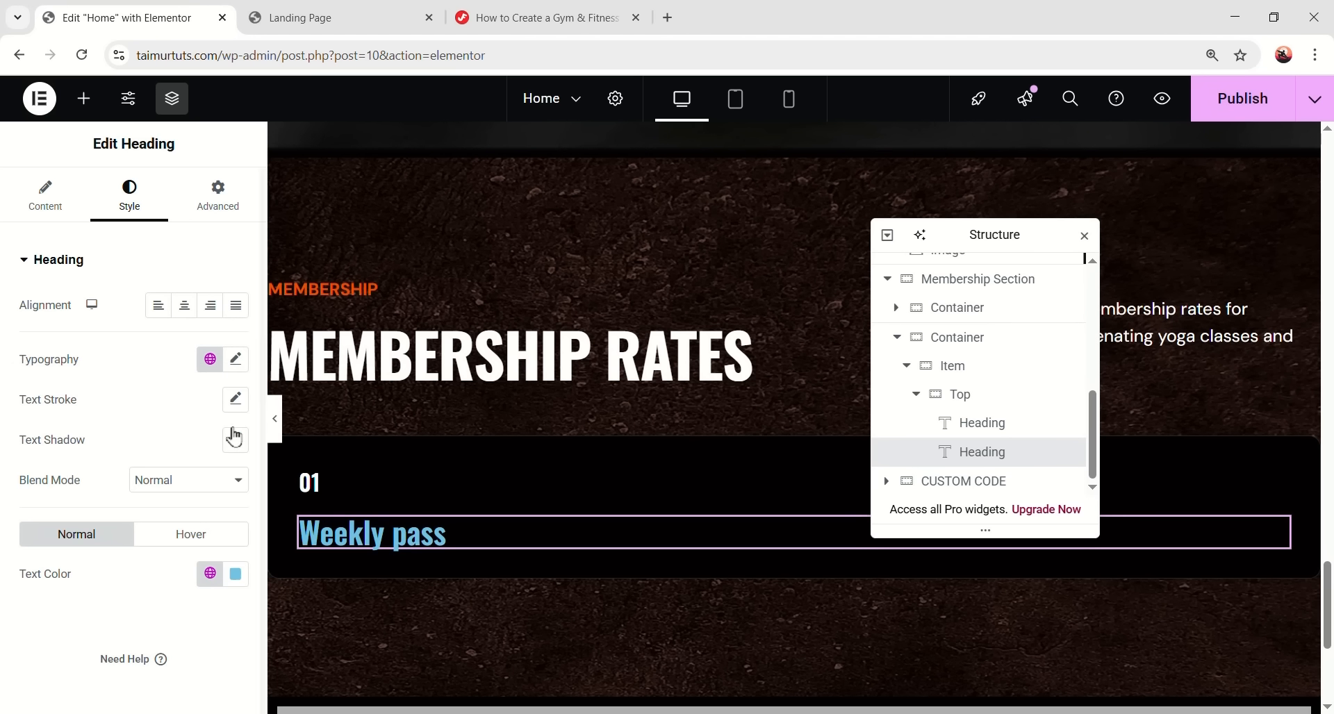
pyautogui.click(236, 359)
pyautogui.click(203, 507)
pyautogui.write('40')
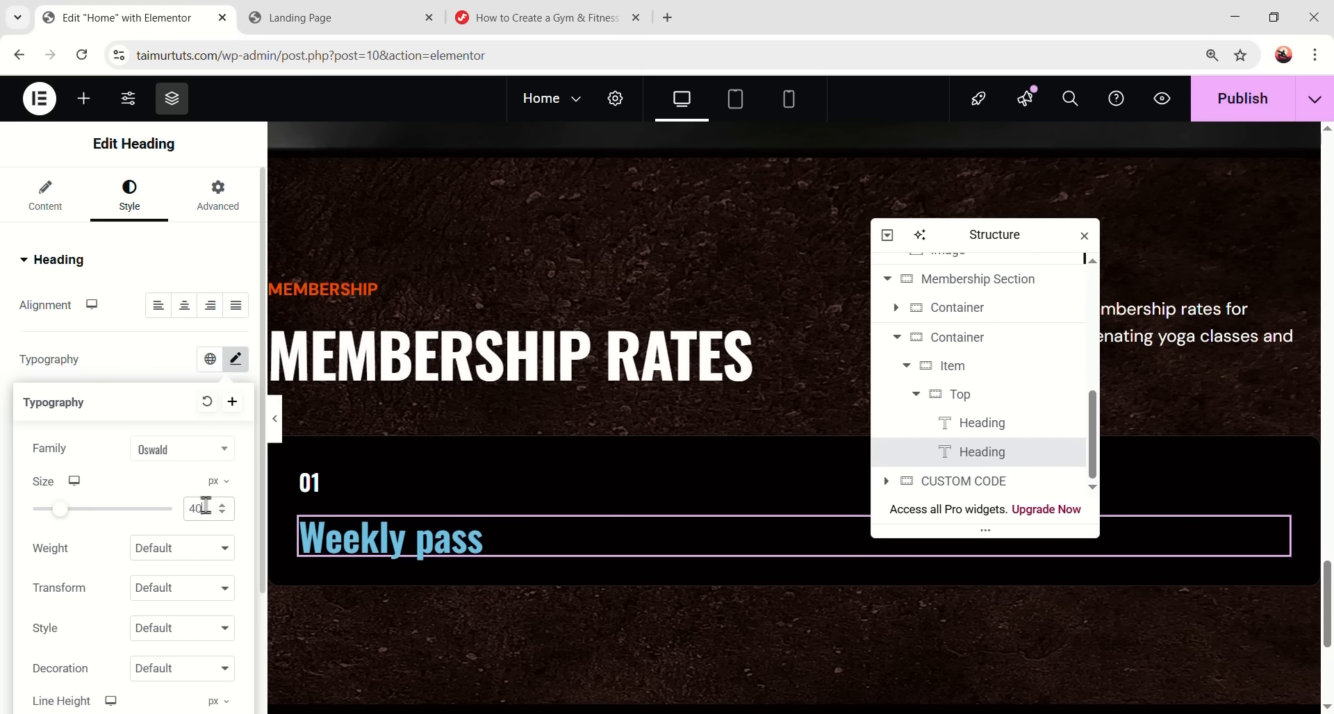
pyautogui.scroll(-1, 201, 486)
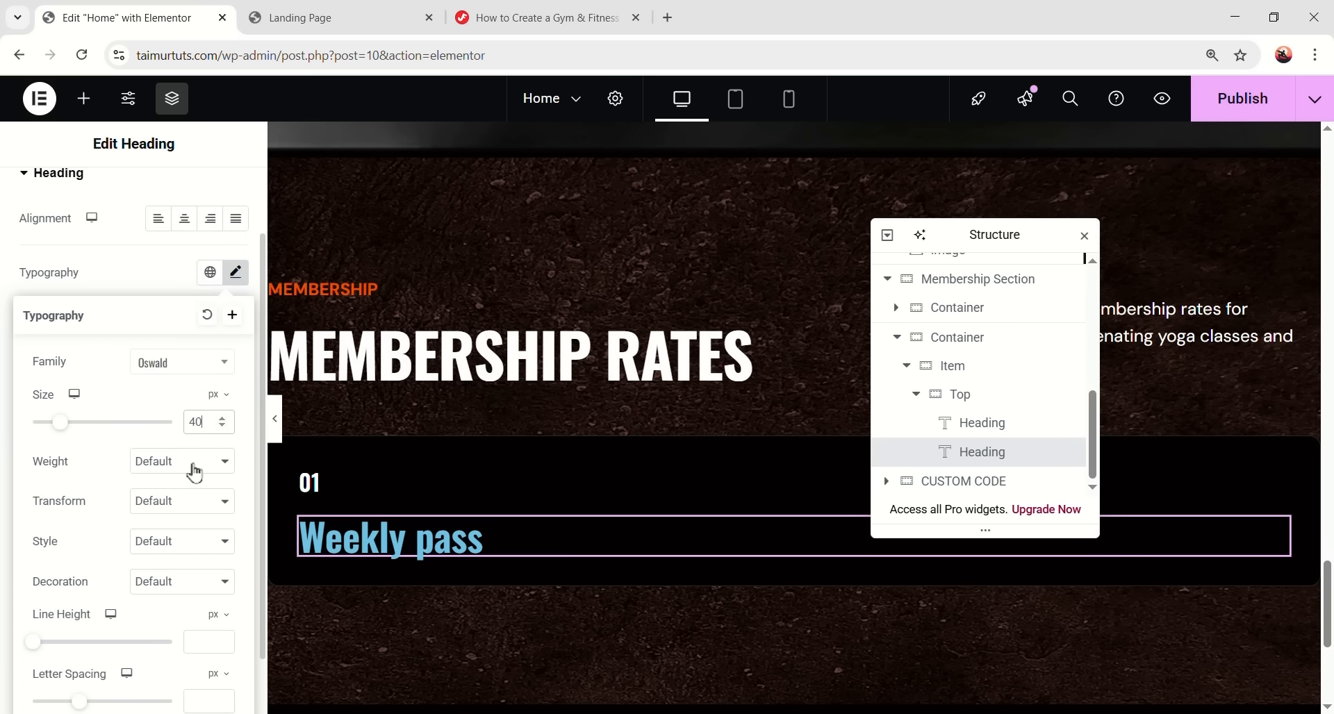
pyautogui.click(190, 464)
pyautogui.click(184, 314)
pyautogui.scroll(-1, 182, 490)
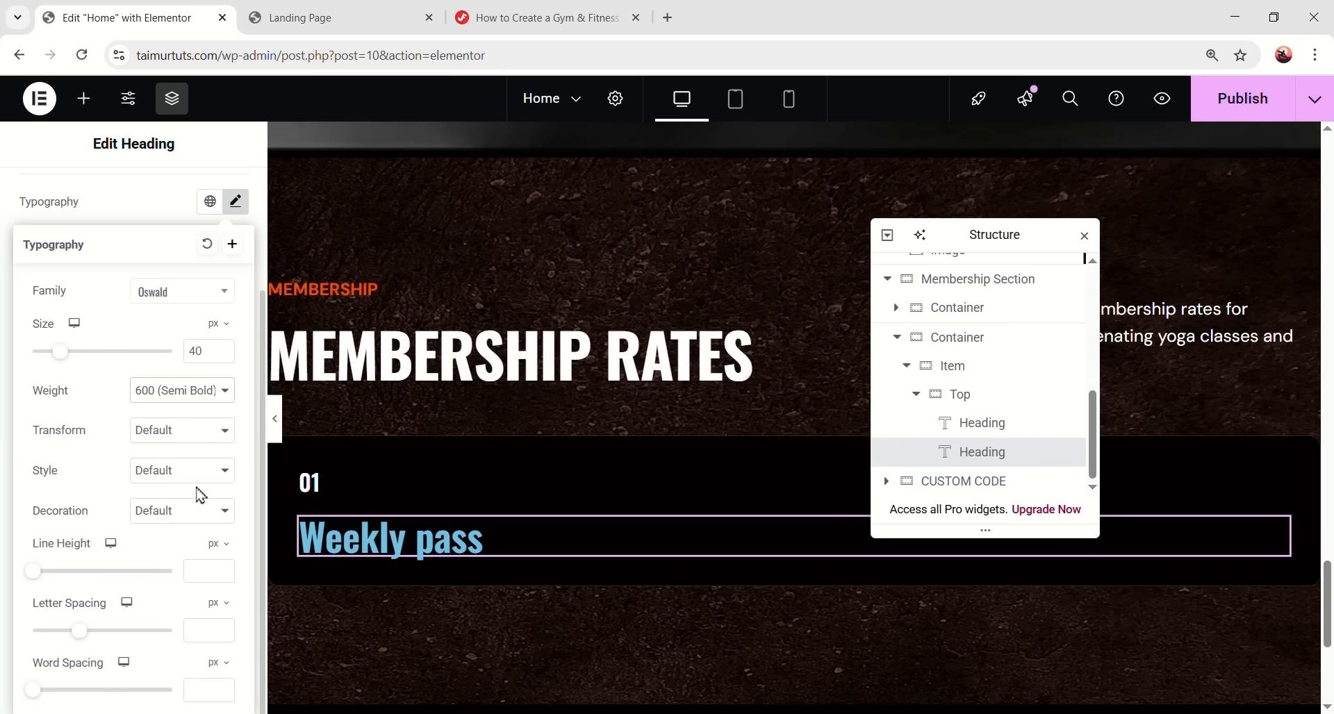
pyautogui.click(187, 434)
pyautogui.click(174, 478)
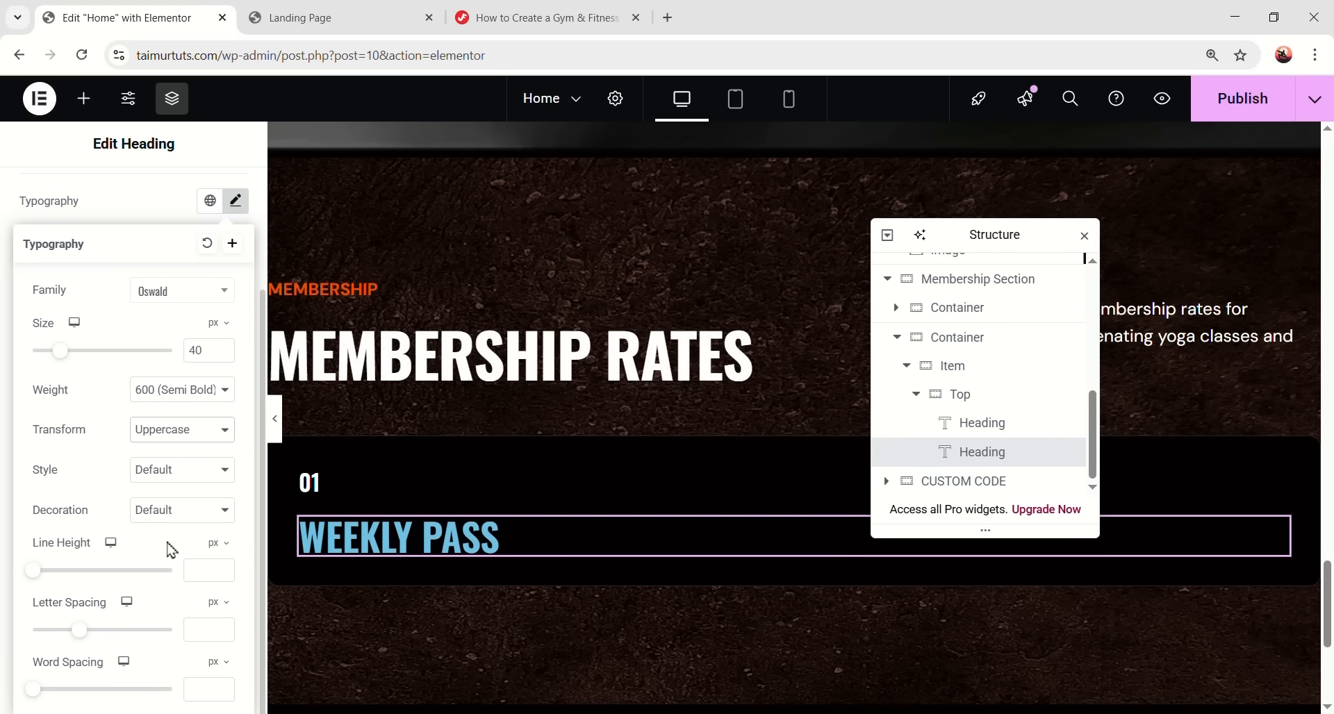
# - Make the WEEKLY PASS heading text fully white
pyautogui.hotkey('alt', 'Tab')
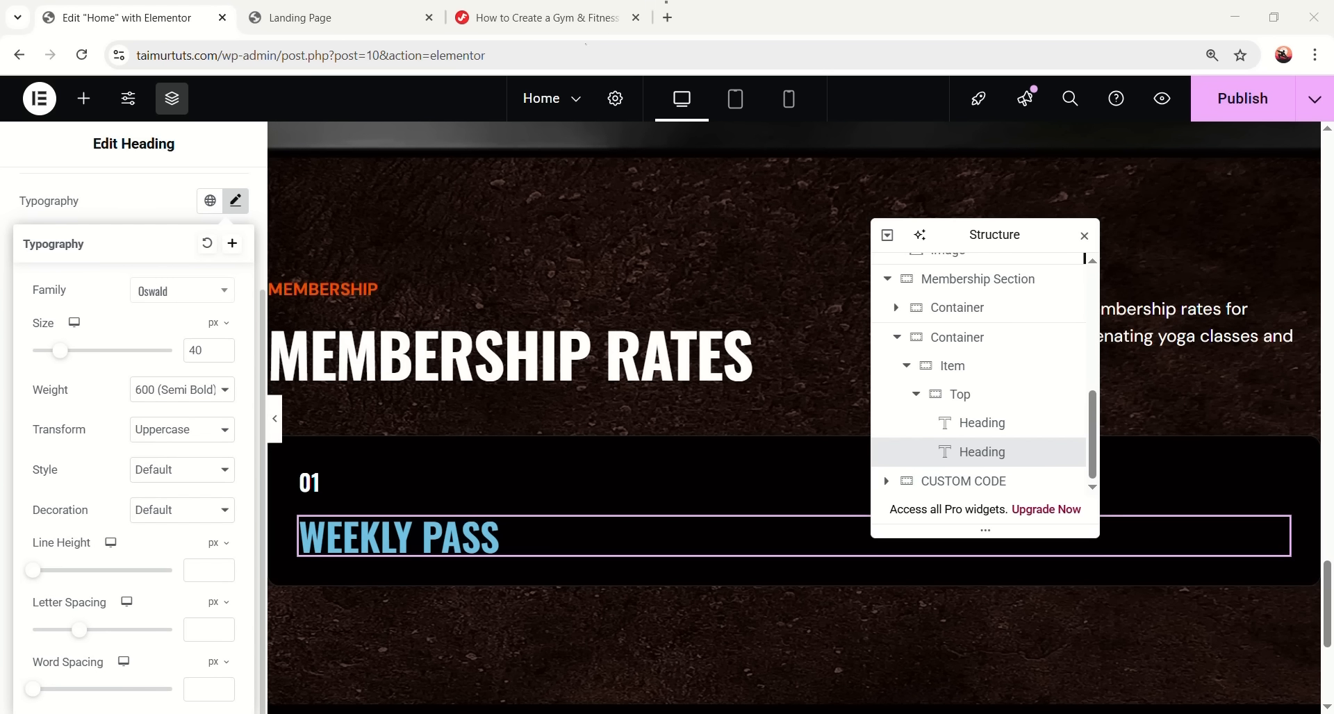
pyautogui.click(236, 206)
pyautogui.click(235, 416)
pyautogui.moveTo(211, 443); pyautogui.dragTo(106, 294)
pyautogui.click(149, 630)
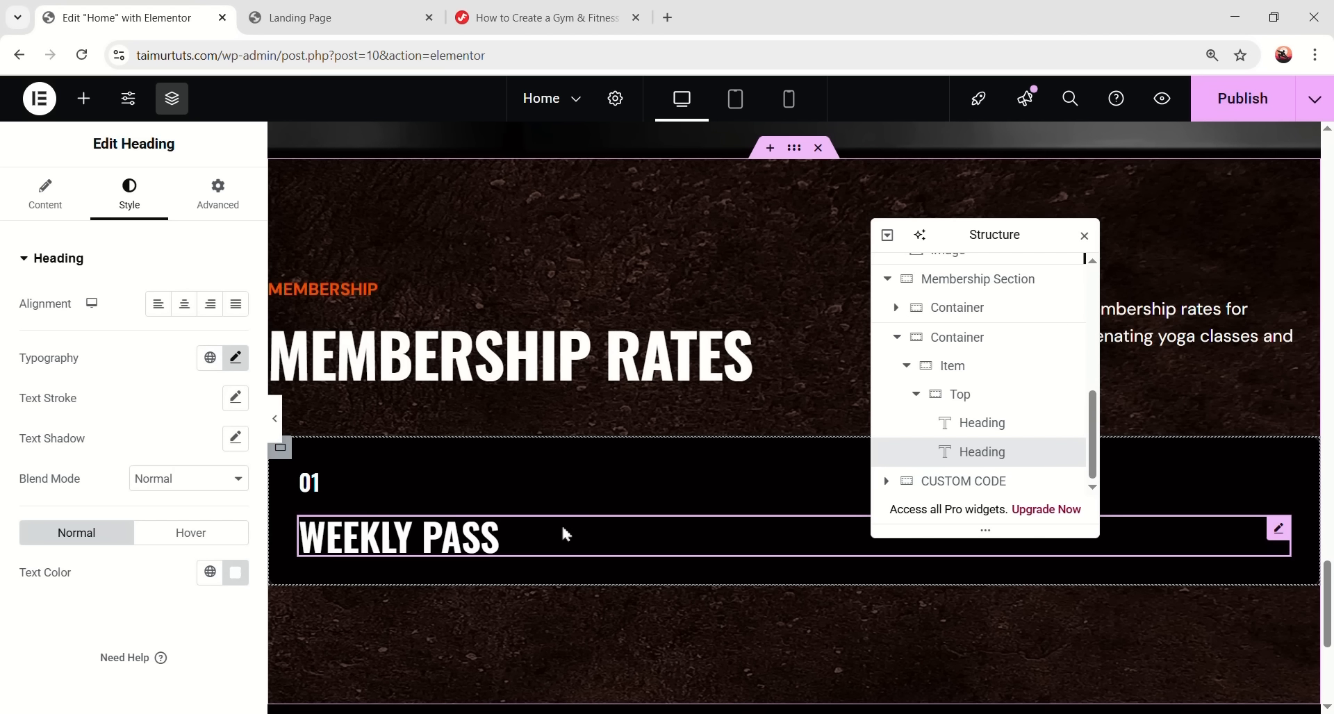
pyautogui.click(997, 411)
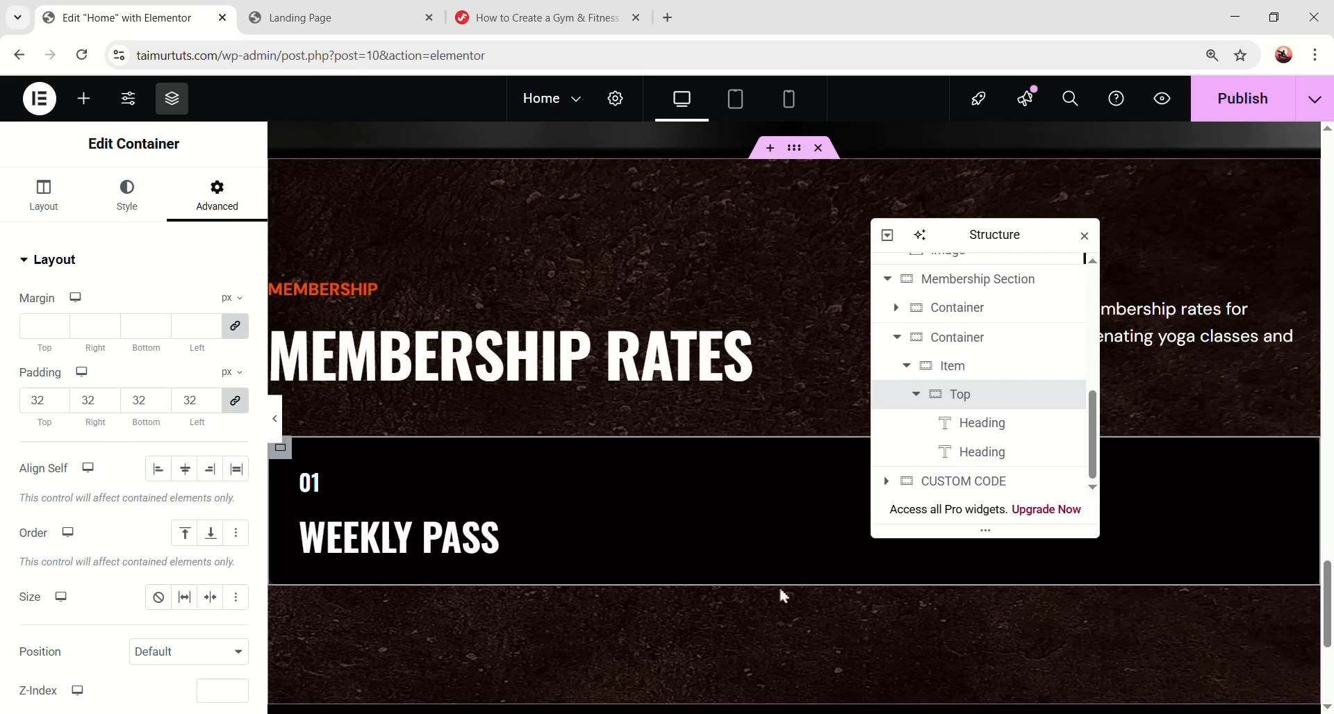
# - Give the Top container a solid #3c3c3c bottom border and preview the card
pyautogui.click(136, 209)
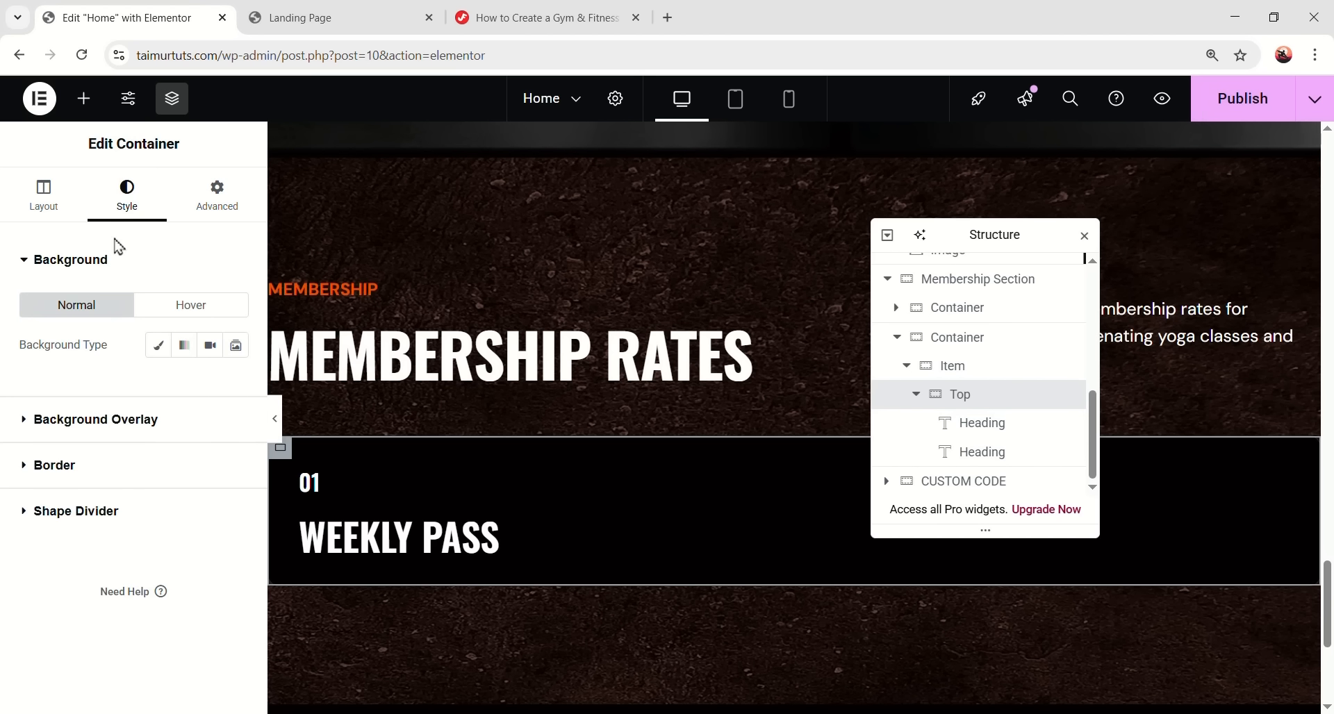
pyautogui.click(181, 466)
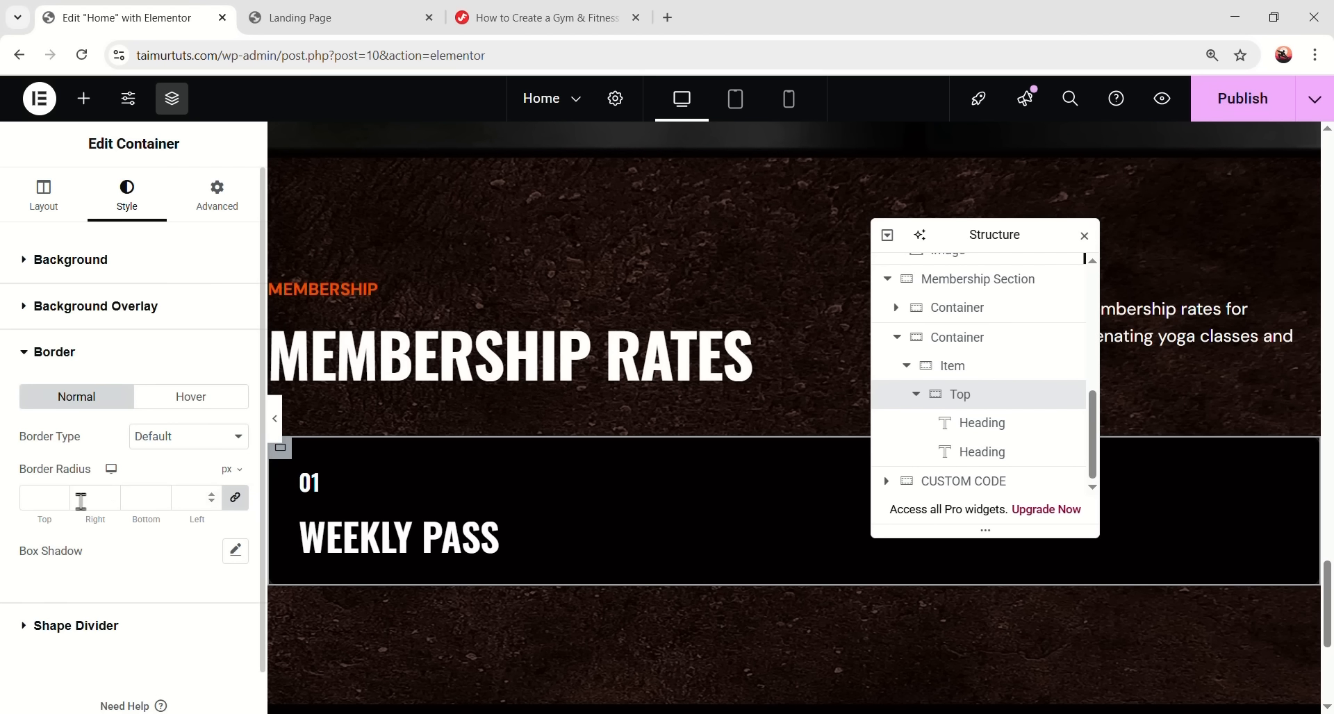
pyautogui.click(177, 437)
pyautogui.click(155, 502)
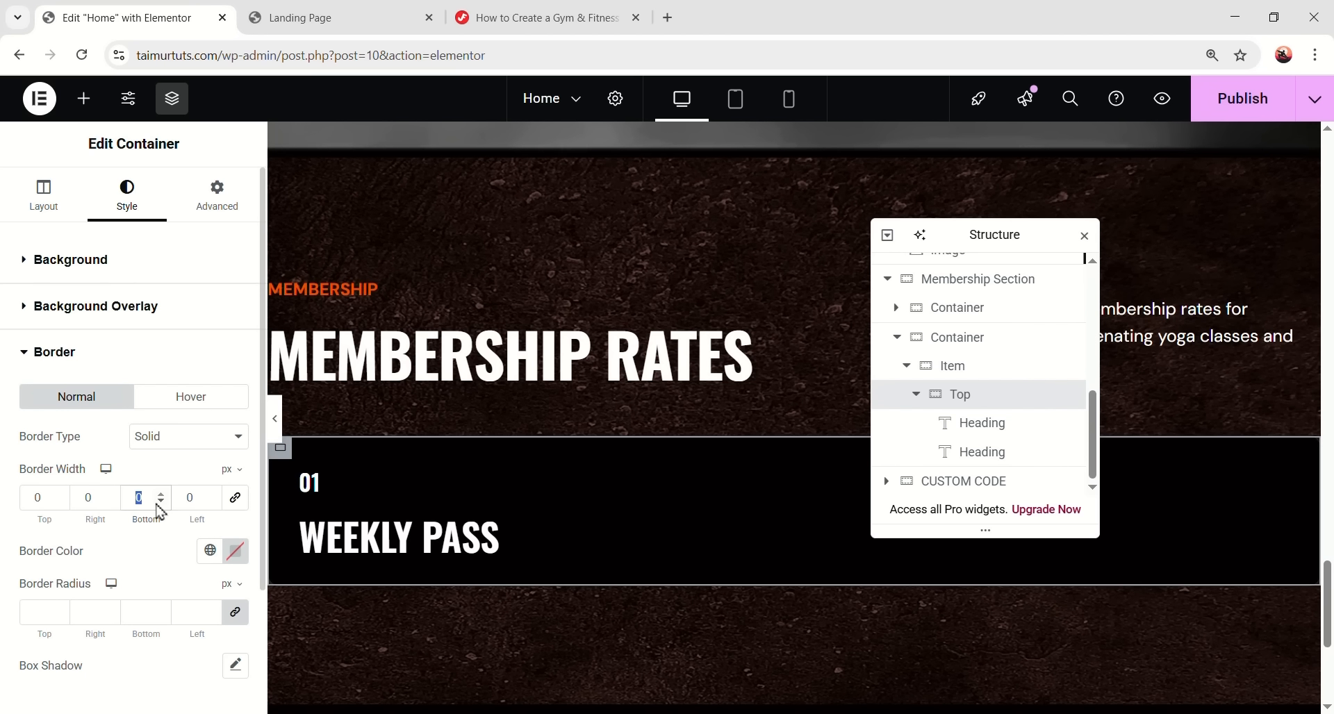
pyautogui.click(235, 551)
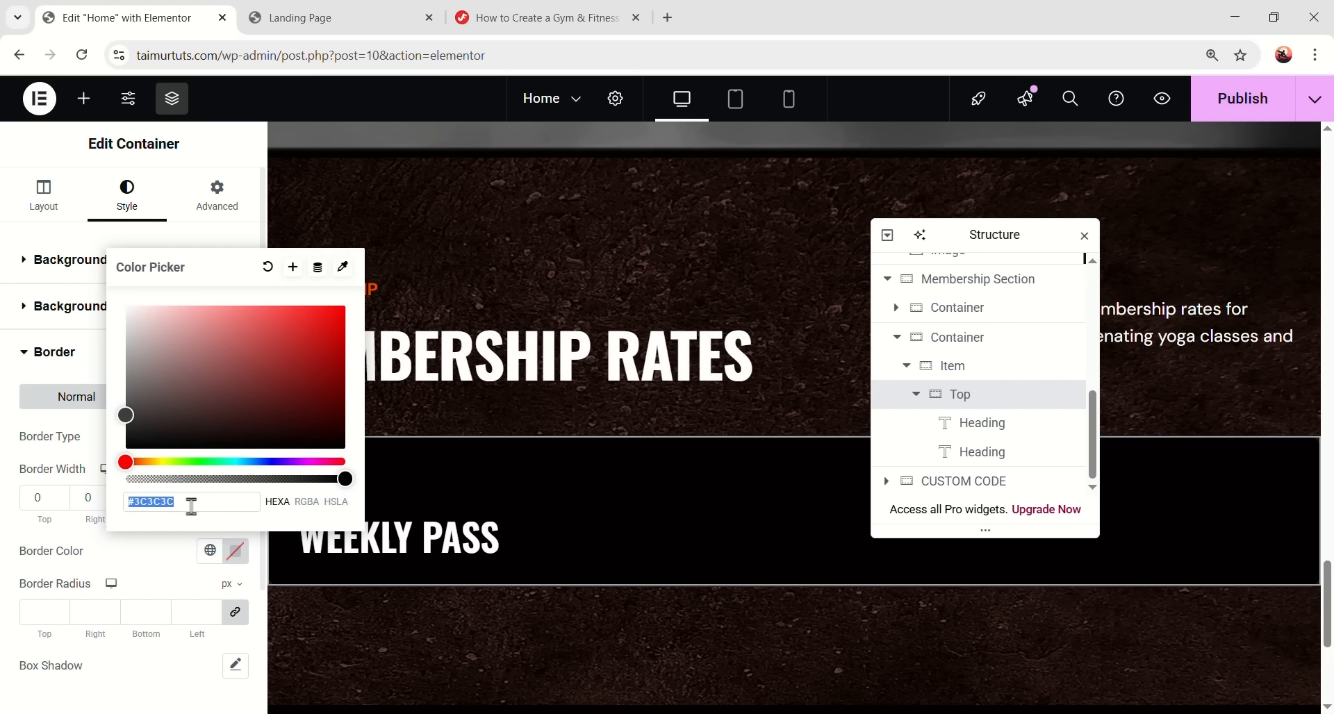
pyautogui.write('3c3c3c')
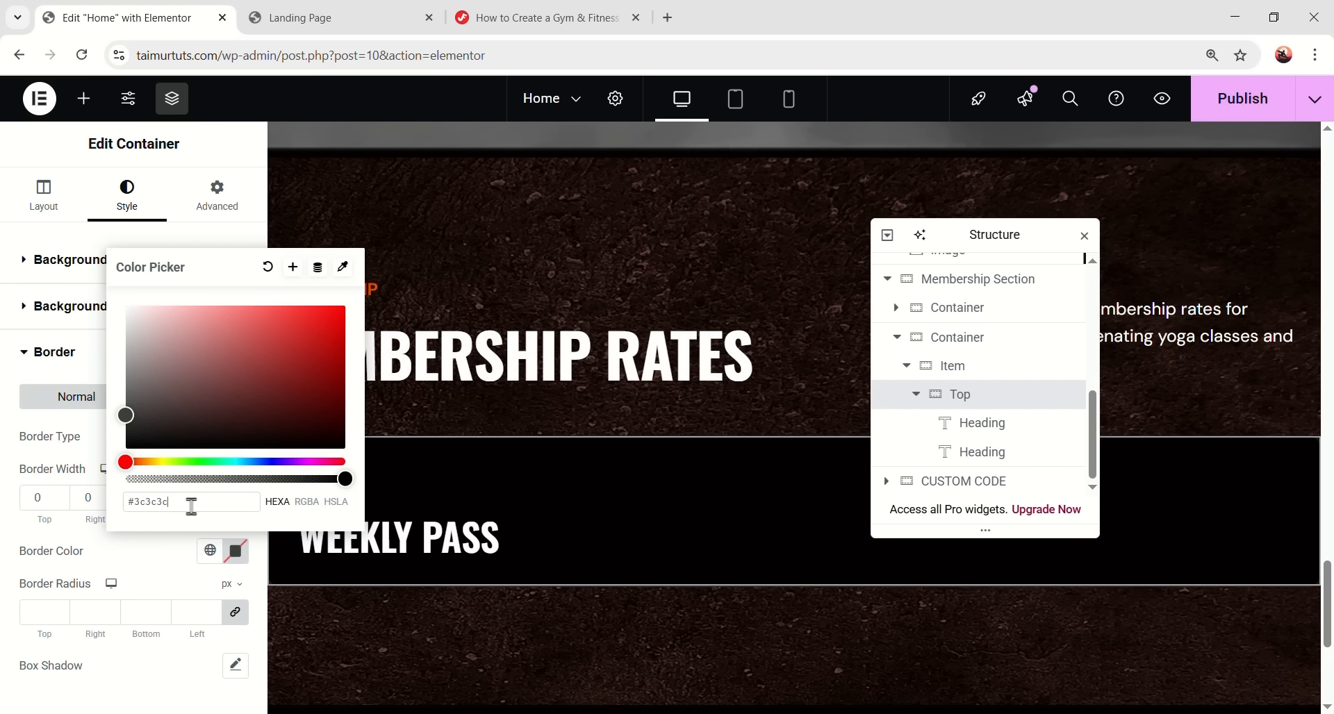
pyautogui.click(159, 660)
pyautogui.click(275, 420)
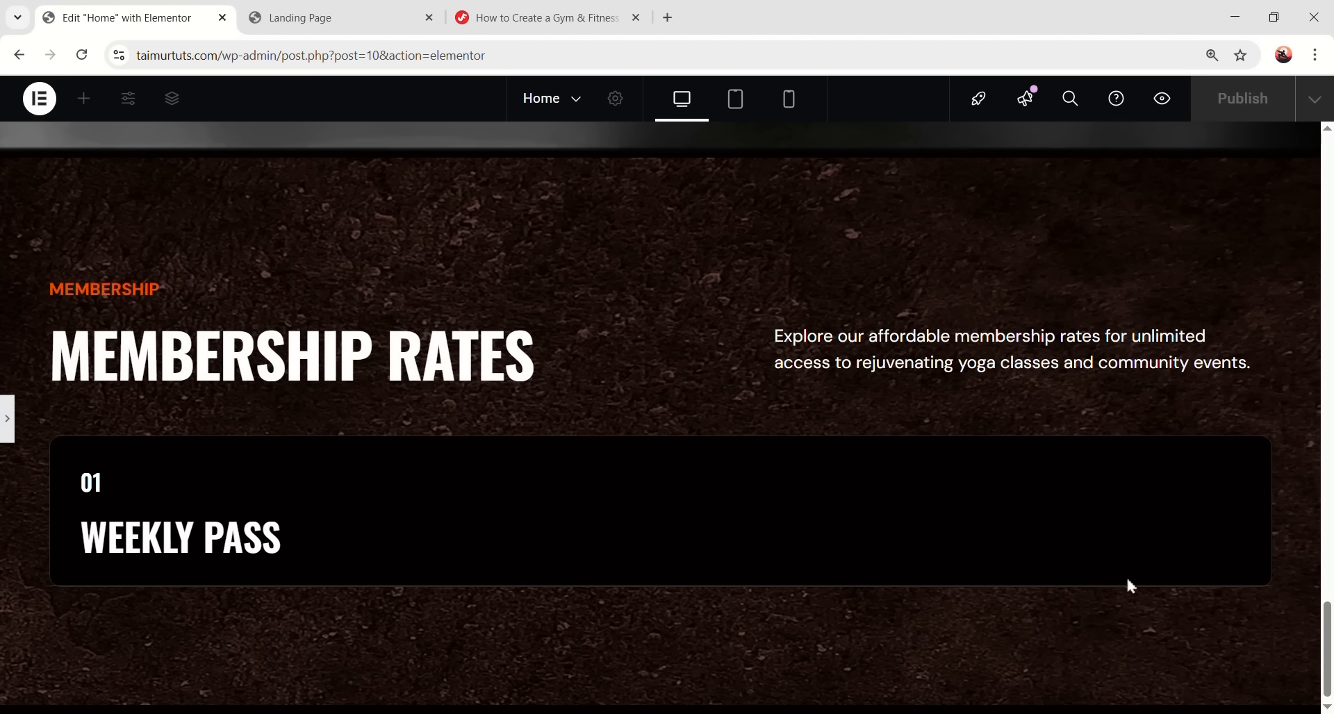
pyautogui.click(1006, 587)
pyautogui.click(917, 396)
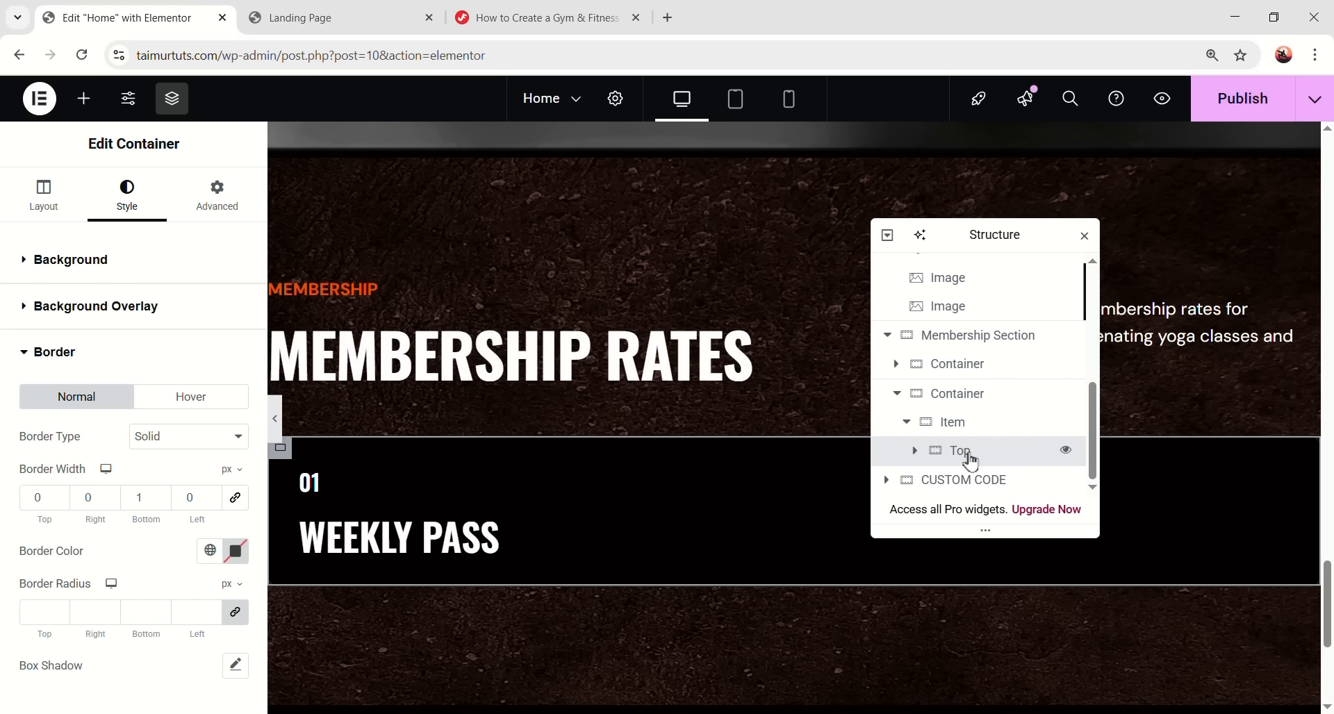
# - Add a Middle container after Top with 48 bottom margin and 32 padding
pyautogui.rightClick(991, 451)
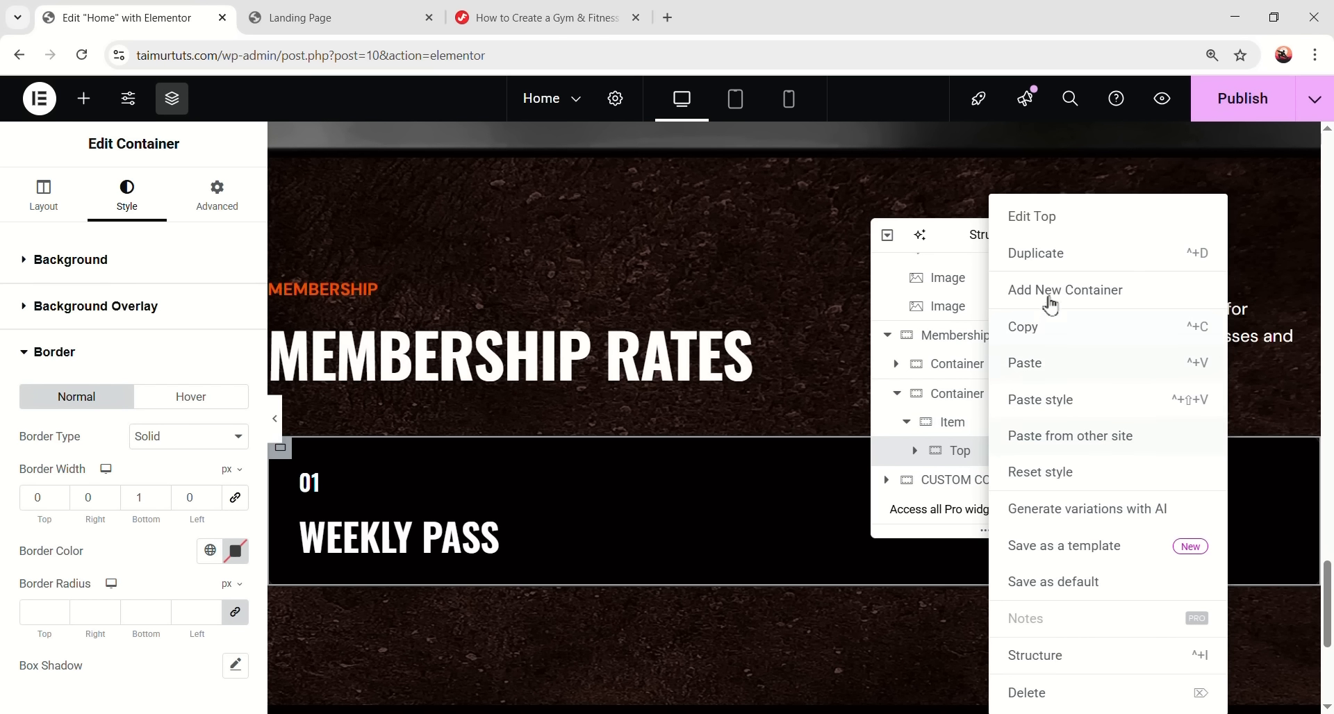
pyautogui.click(1054, 298)
pyautogui.doubleClick(979, 481)
pyautogui.write('Middle')
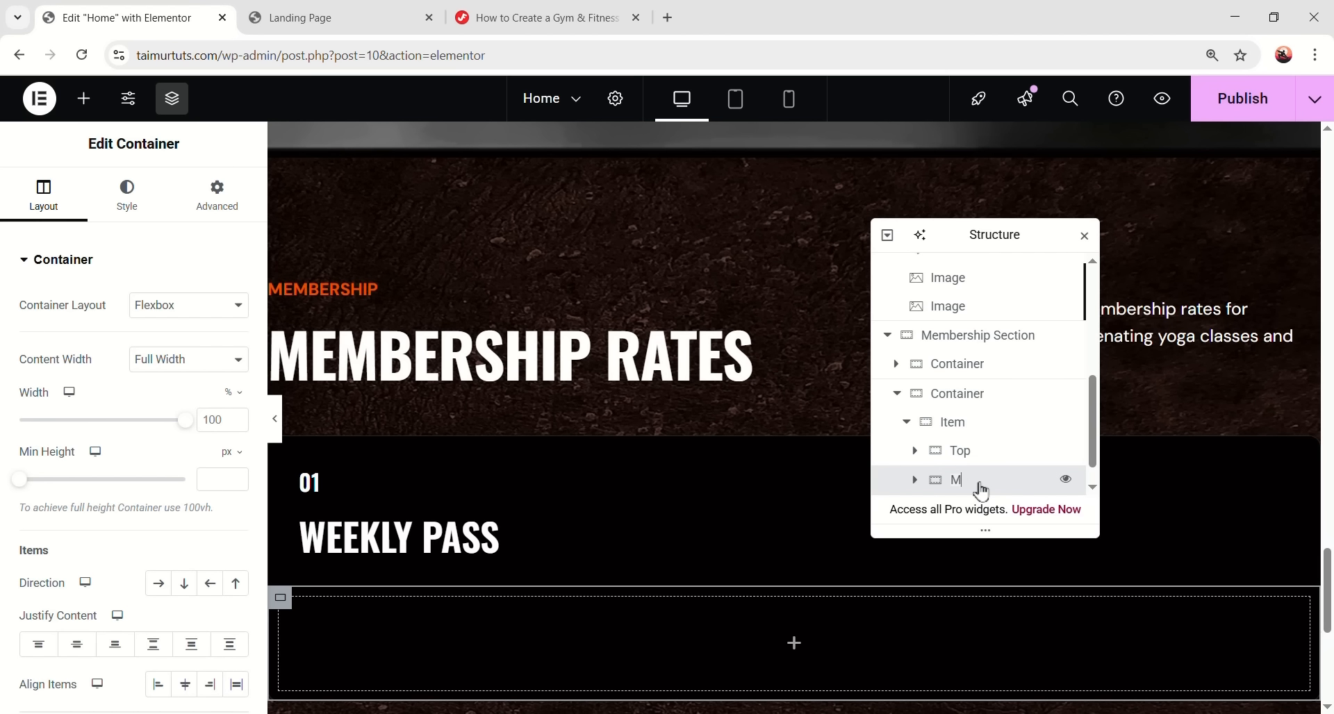
pyautogui.click(221, 193)
pyautogui.click(159, 331)
pyautogui.write('48')
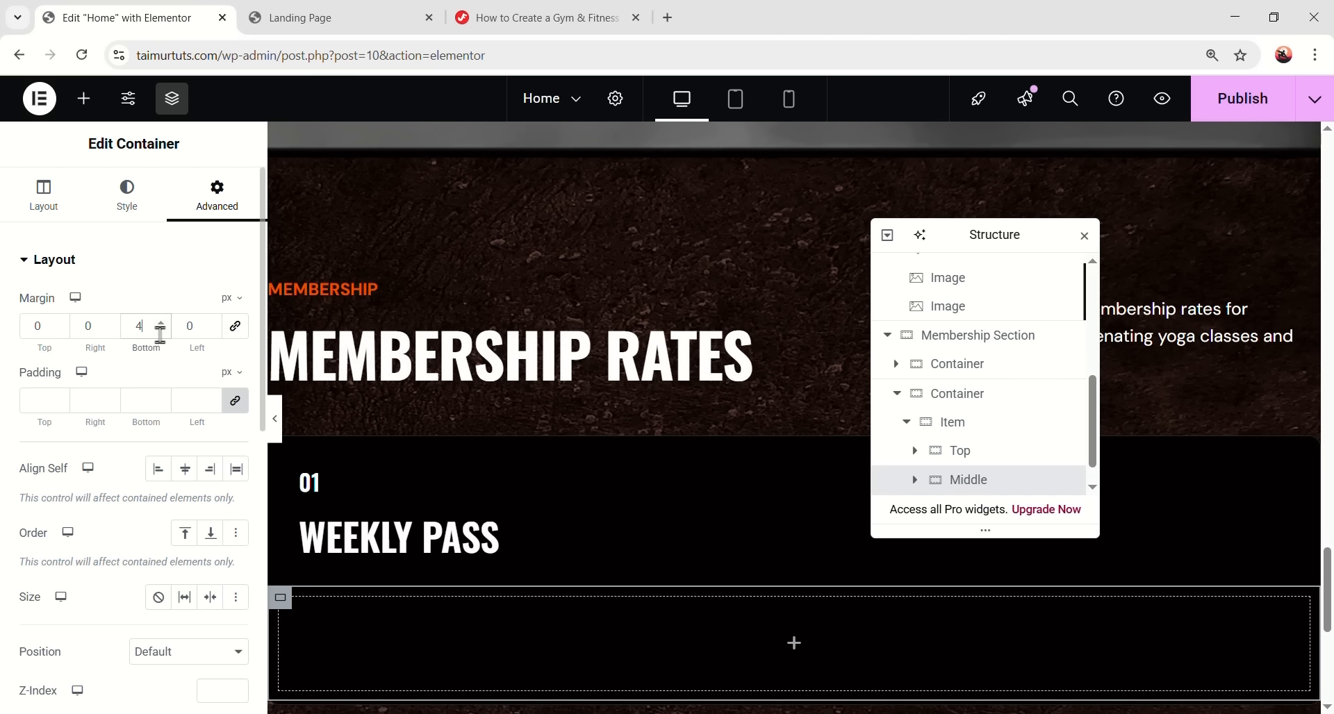
pyautogui.click(33, 411)
pyautogui.write('32')
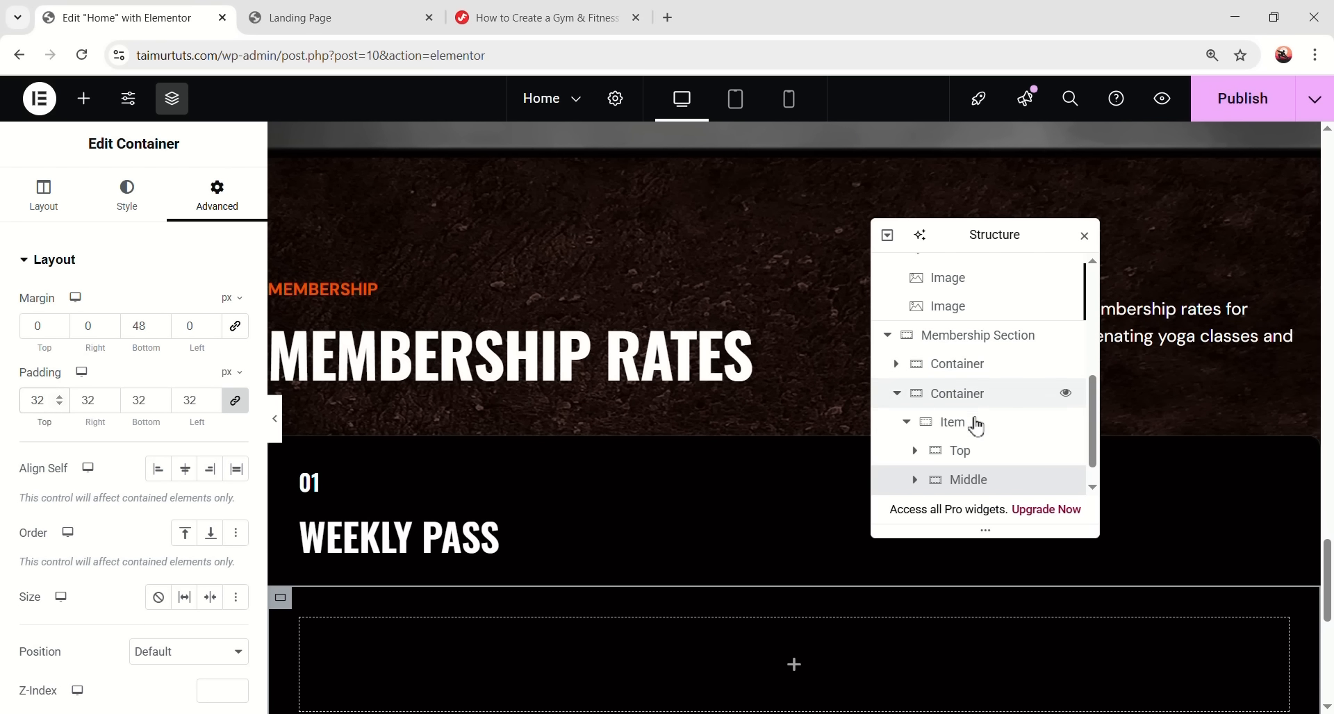
pyautogui.scroll(-1, 970, 445)
# - Place an Icon List in Middle with one item reading 'Gym without trainer'
pyautogui.click(82, 103)
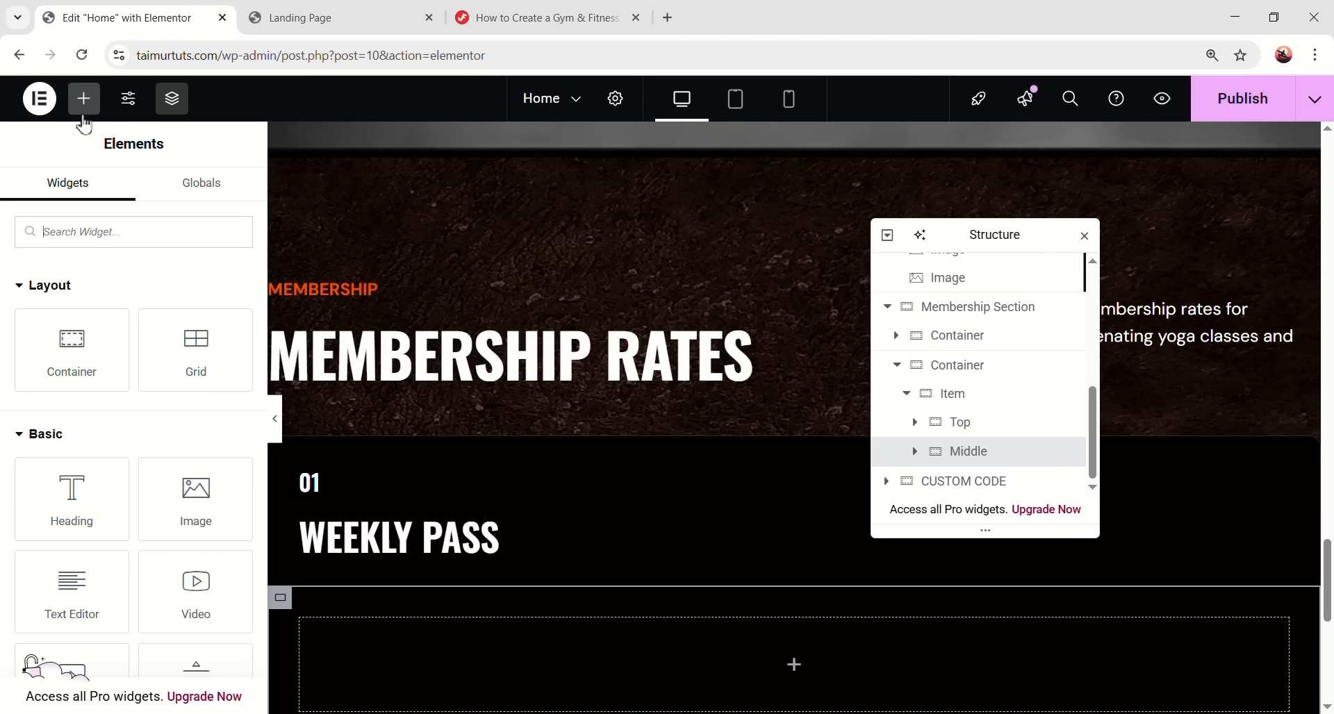
pyautogui.write('icon li')
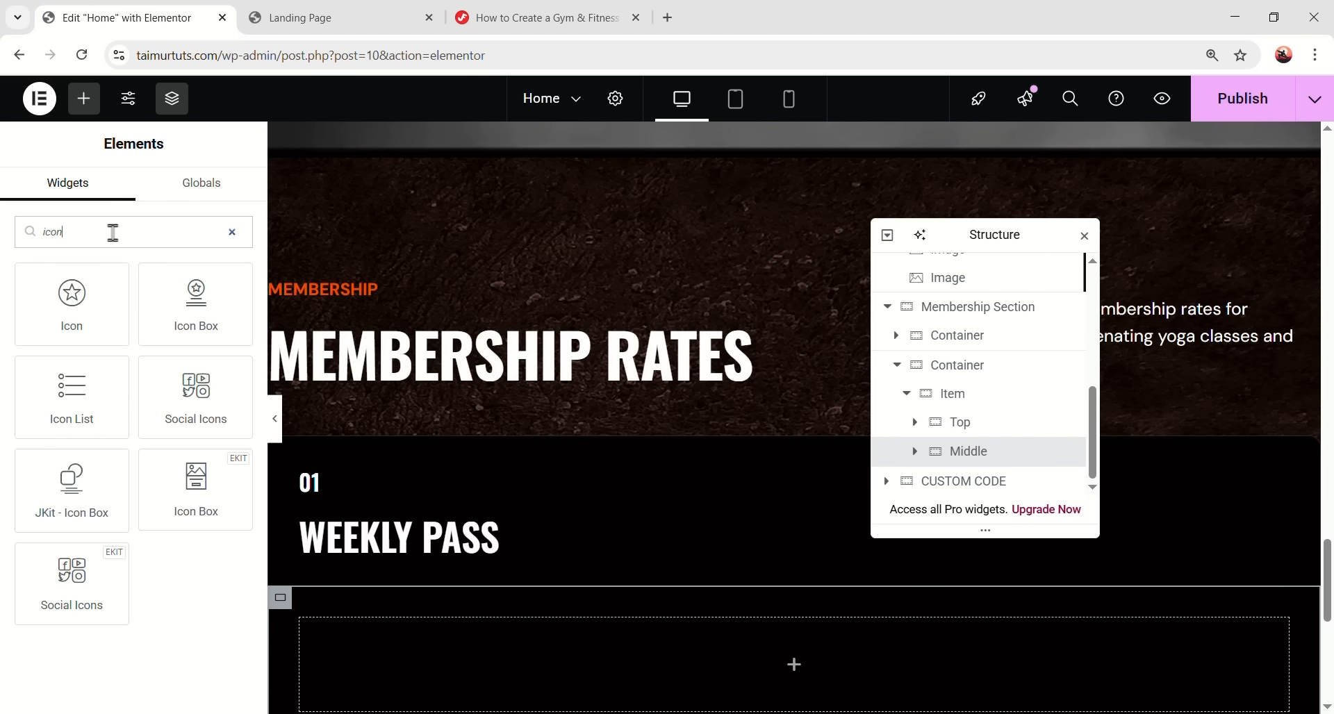
pyautogui.moveTo(82, 272); pyautogui.dragTo(800, 644)
pyautogui.scroll(-4, 782, 556)
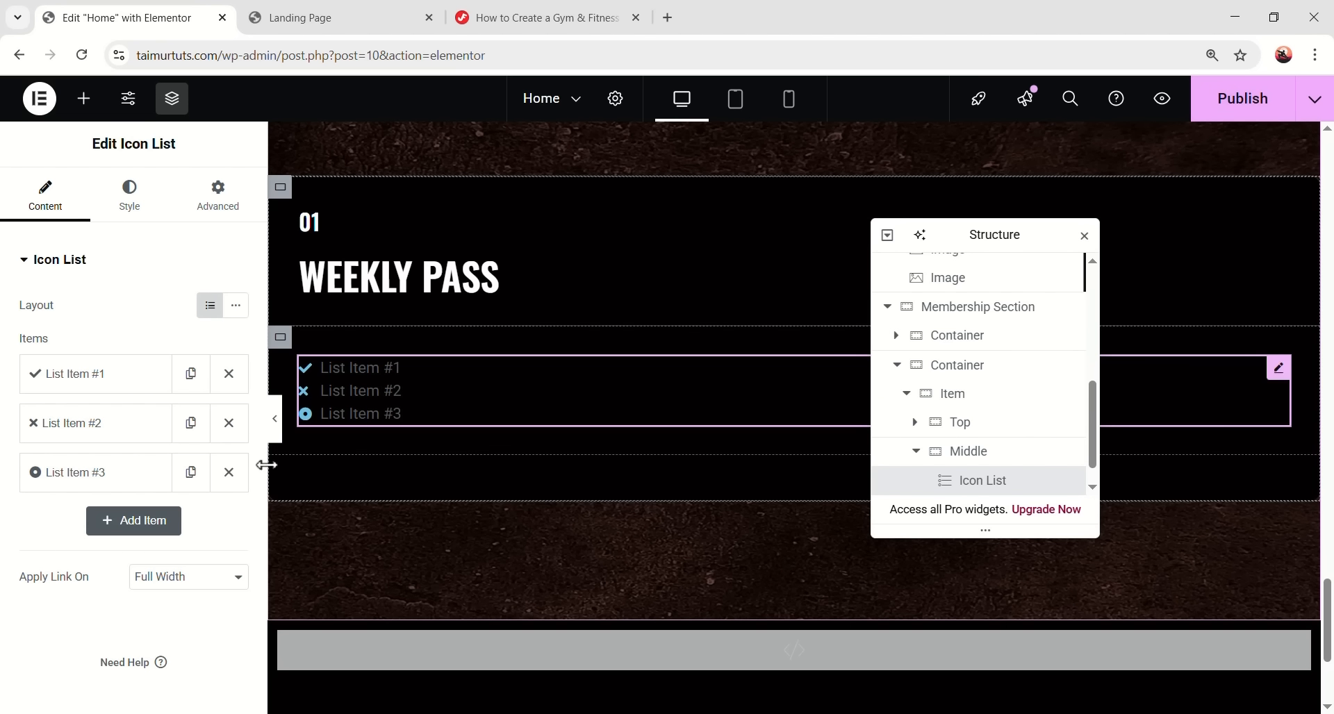
pyautogui.click(228, 472)
pyautogui.click(229, 423)
pyautogui.click(116, 386)
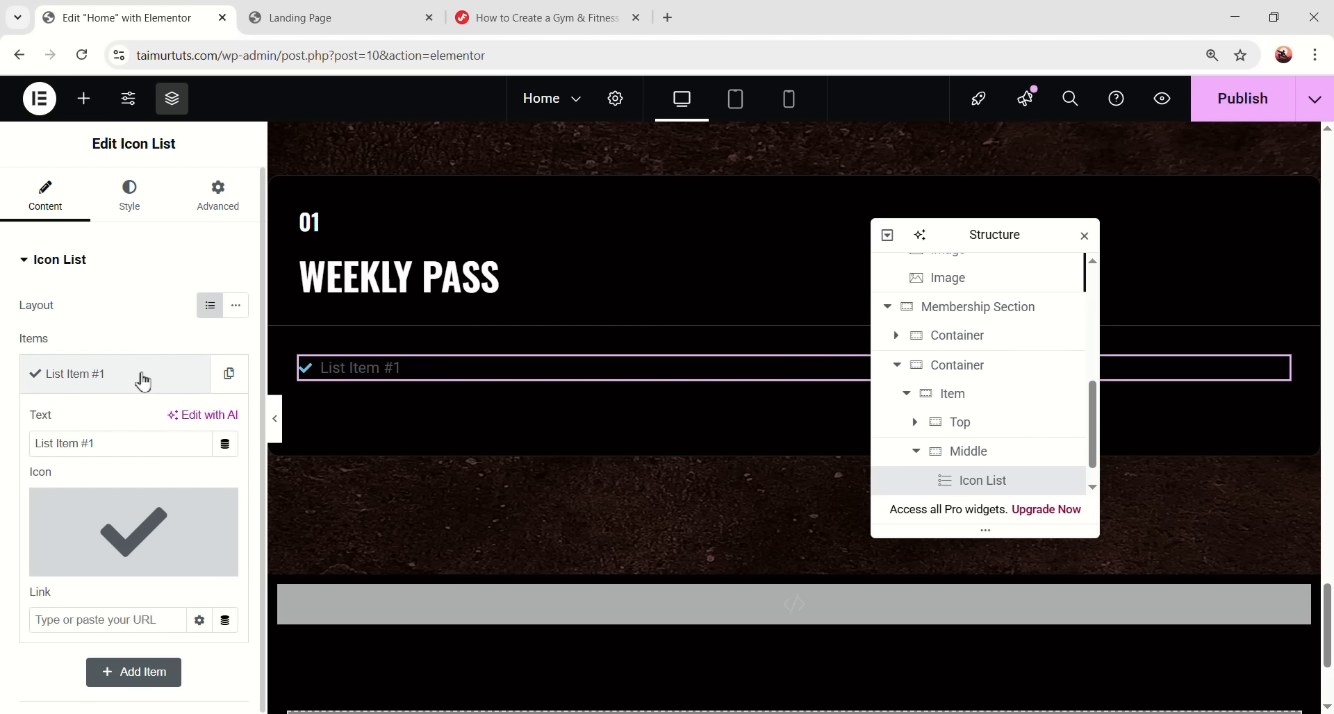
pyautogui.write('Gym without trainer')
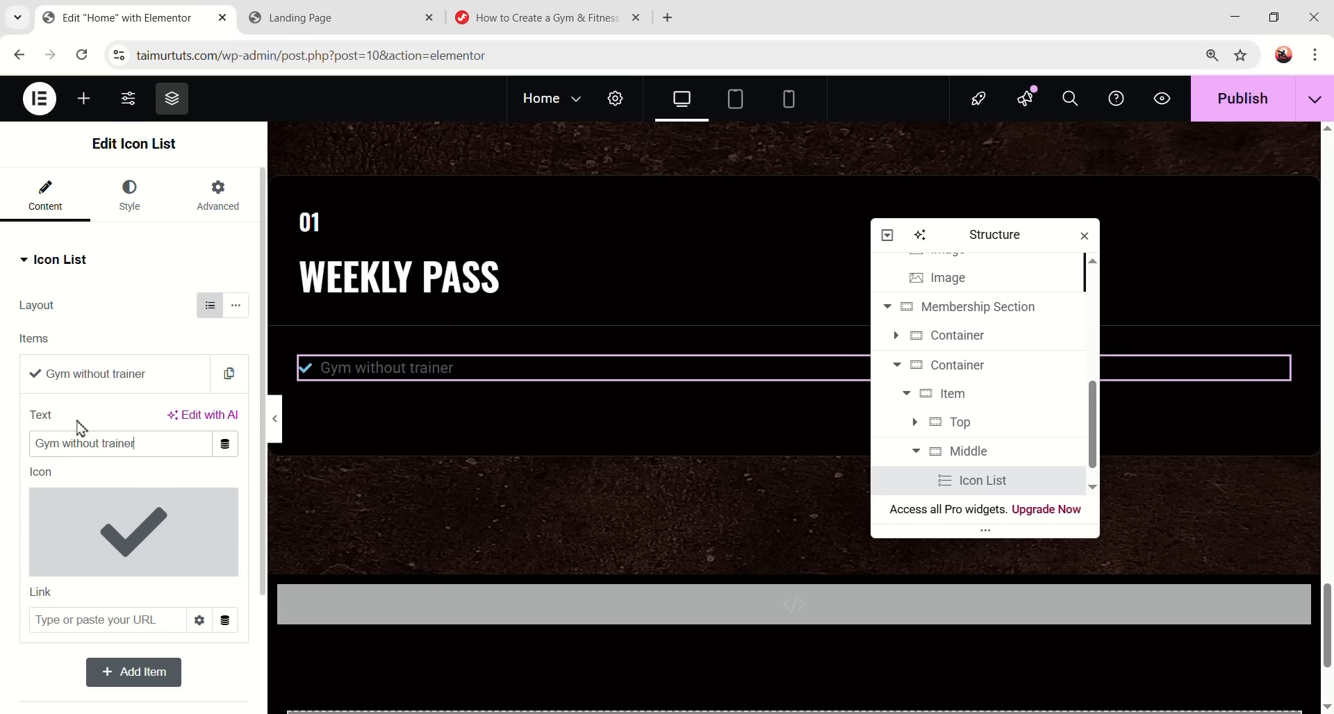
# - Give the item the tabler_plus SVG icon and duplicate it into four list items
pyautogui.click(170, 562)
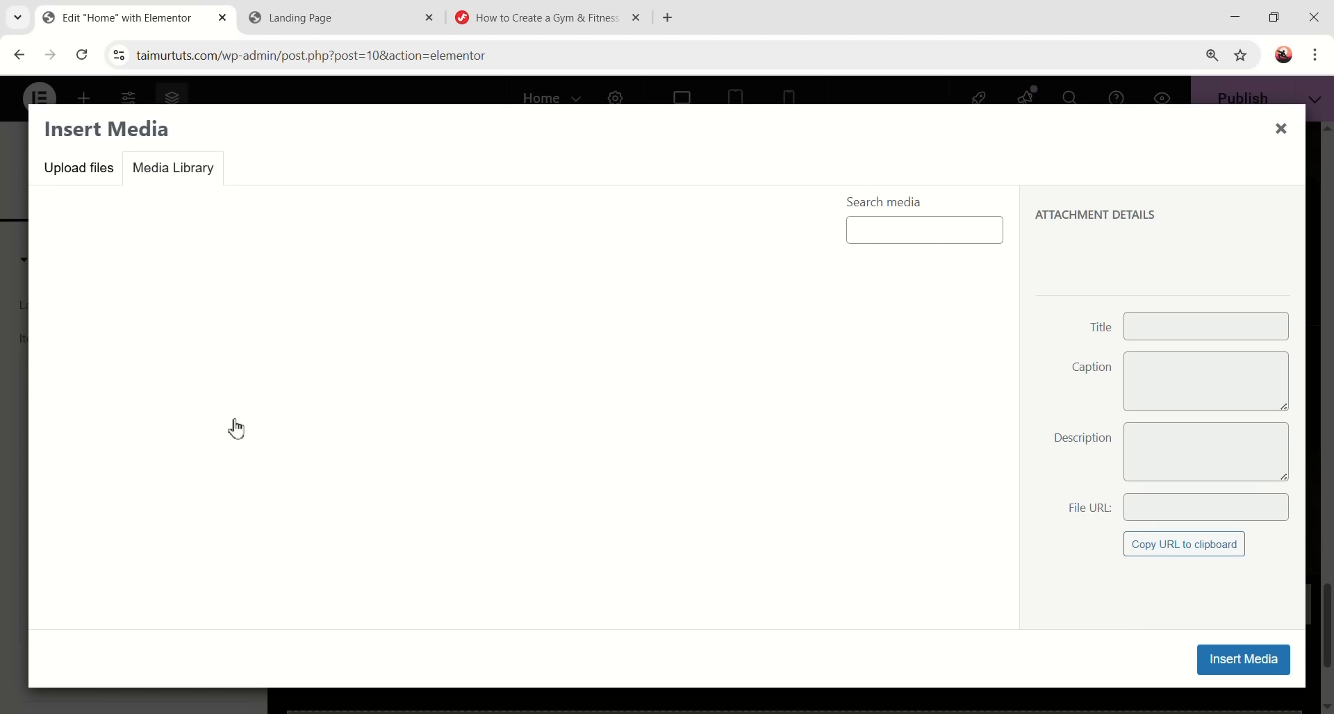
pyautogui.click(258, 339)
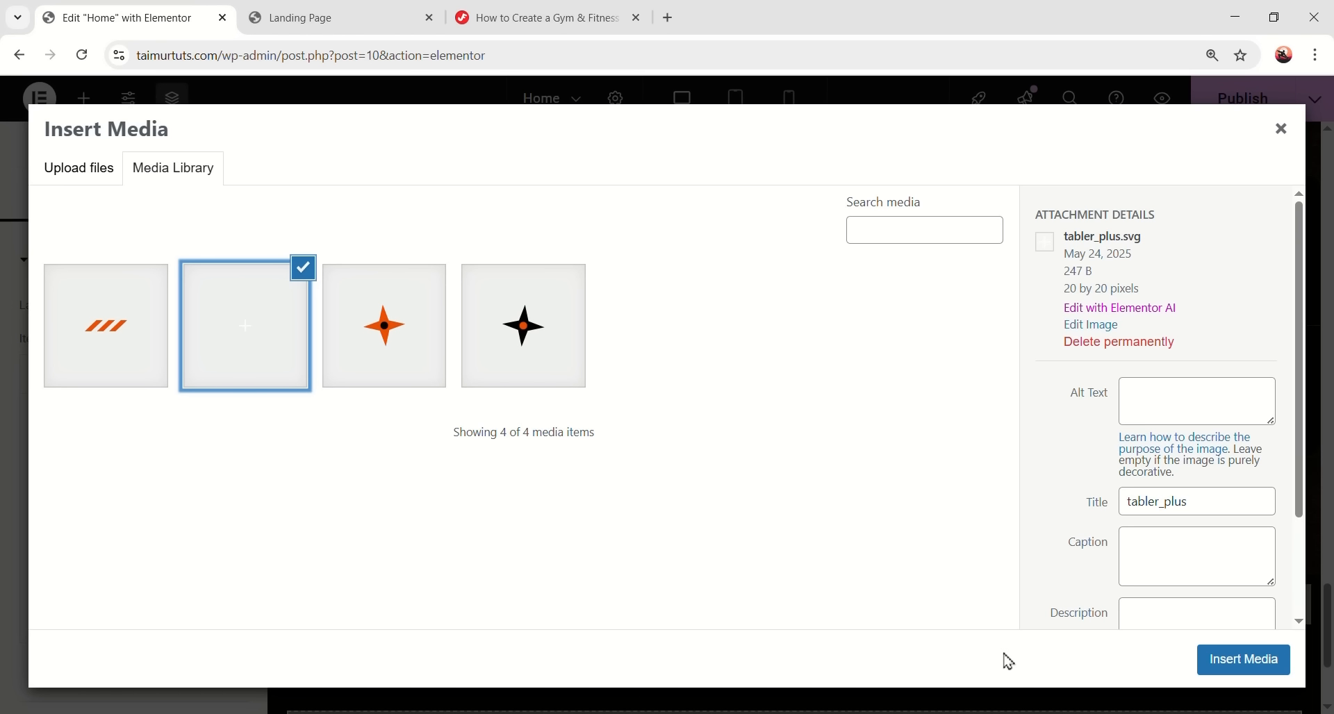
pyautogui.click(1247, 663)
pyautogui.click(160, 377)
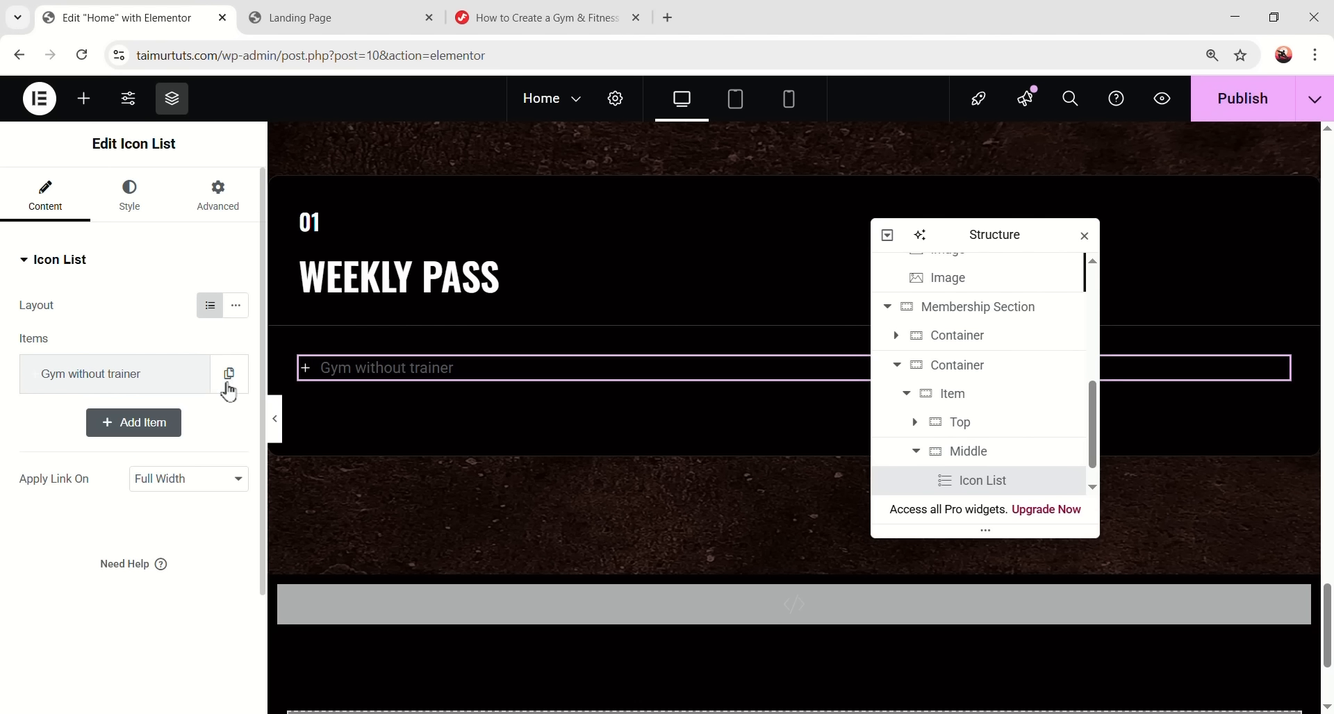
pyautogui.click(226, 379)
pyautogui.click(189, 425)
pyautogui.click(189, 472)
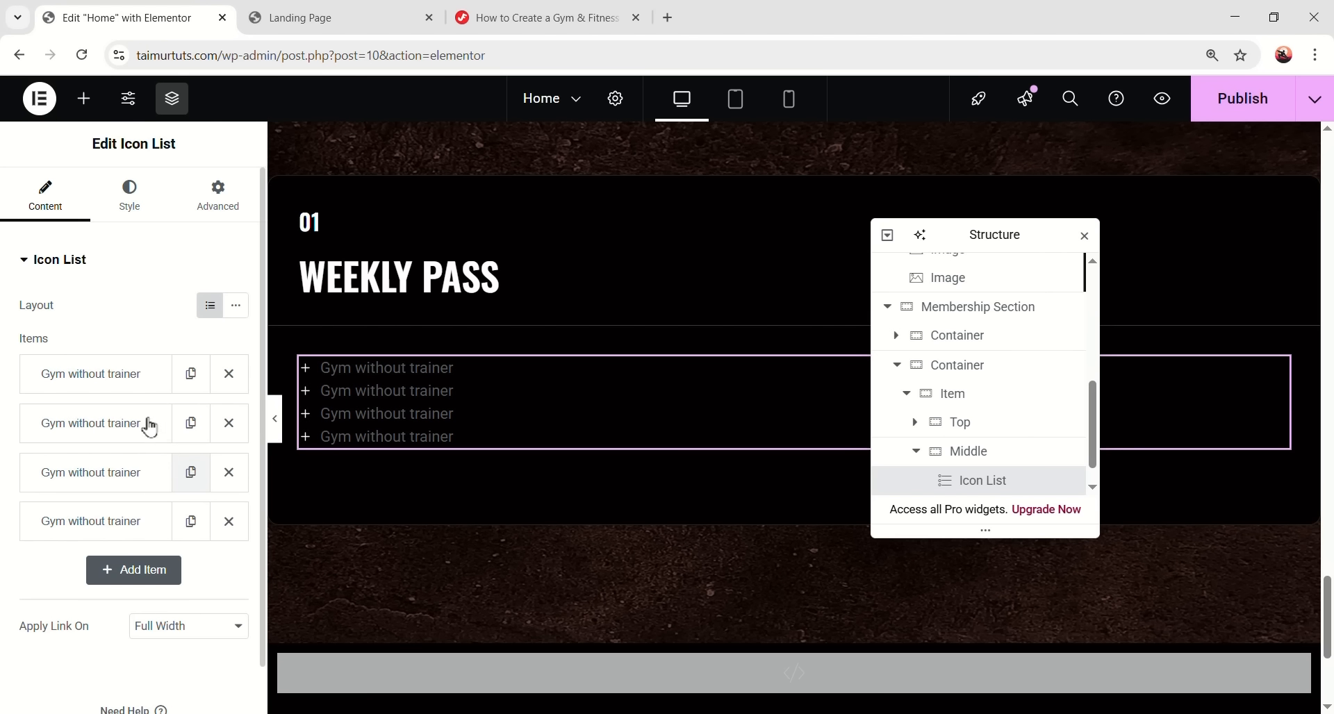
pyautogui.click(128, 420)
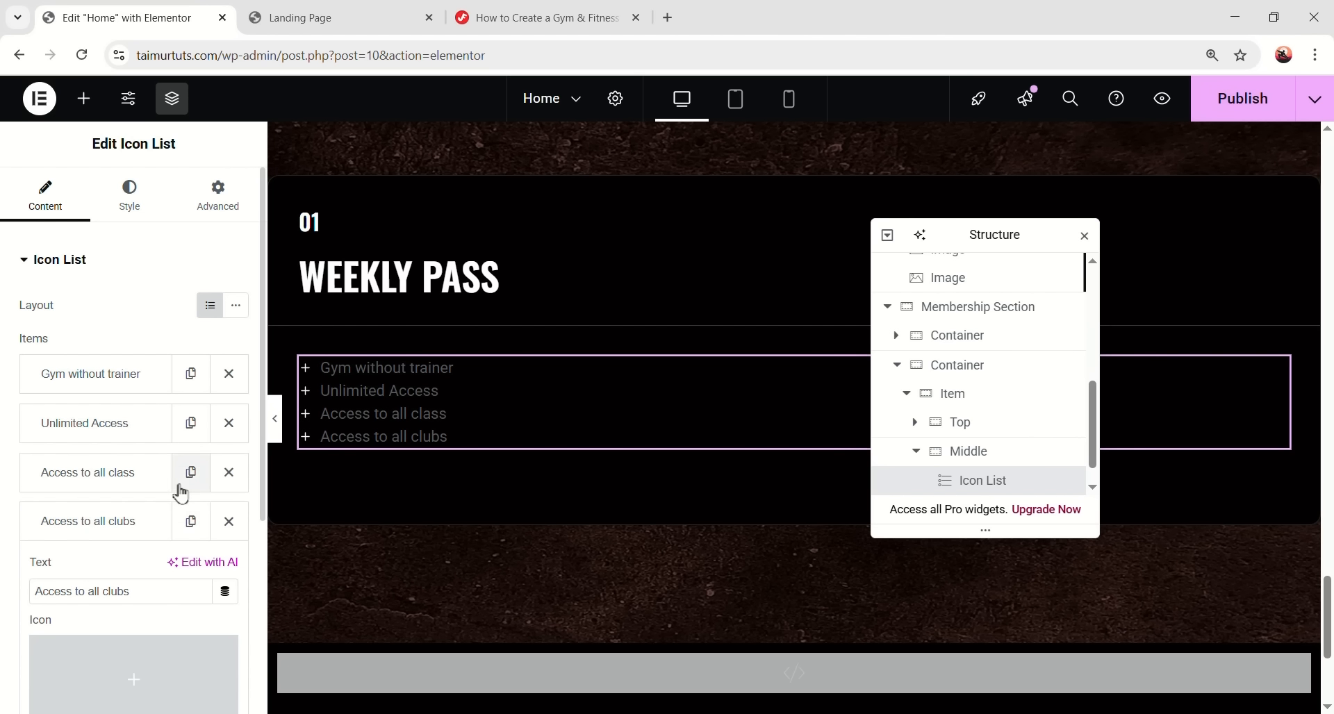
# - Set the icon list spacing to 12, adjust the icon colour, and size icons at 20
pyautogui.click(135, 208)
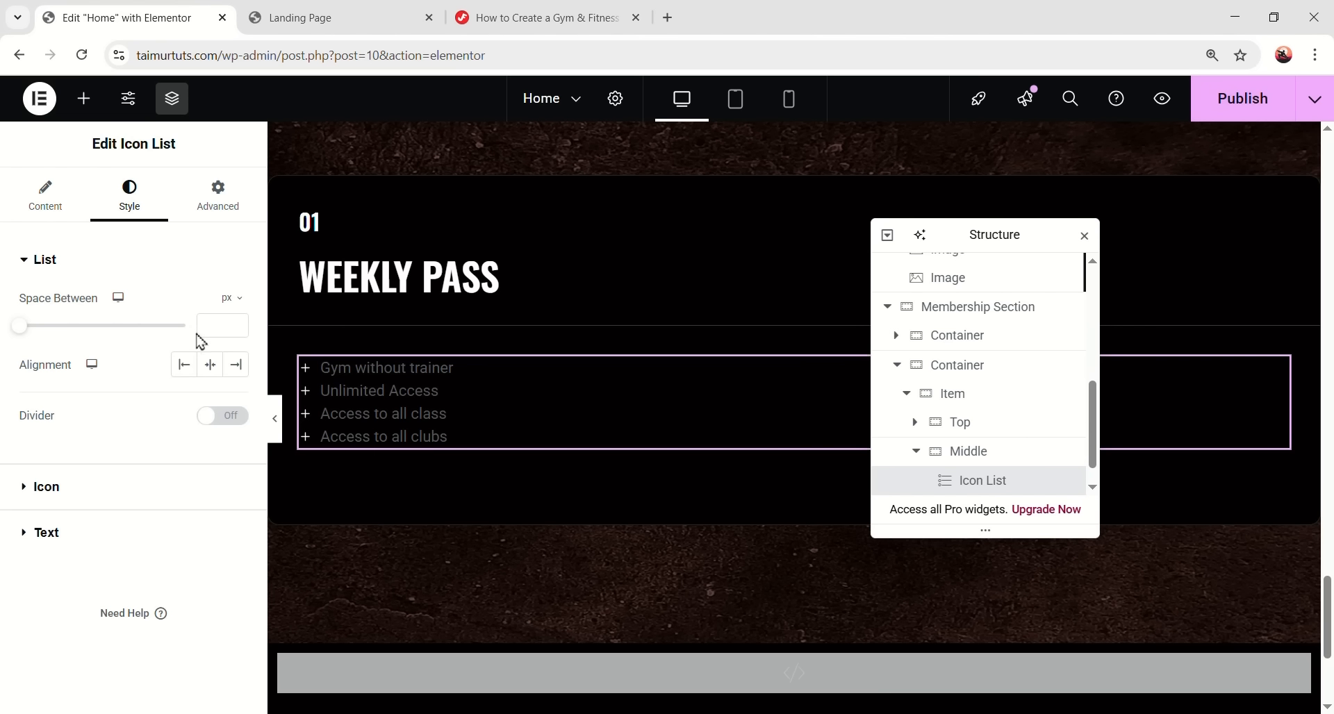
pyautogui.write('12')
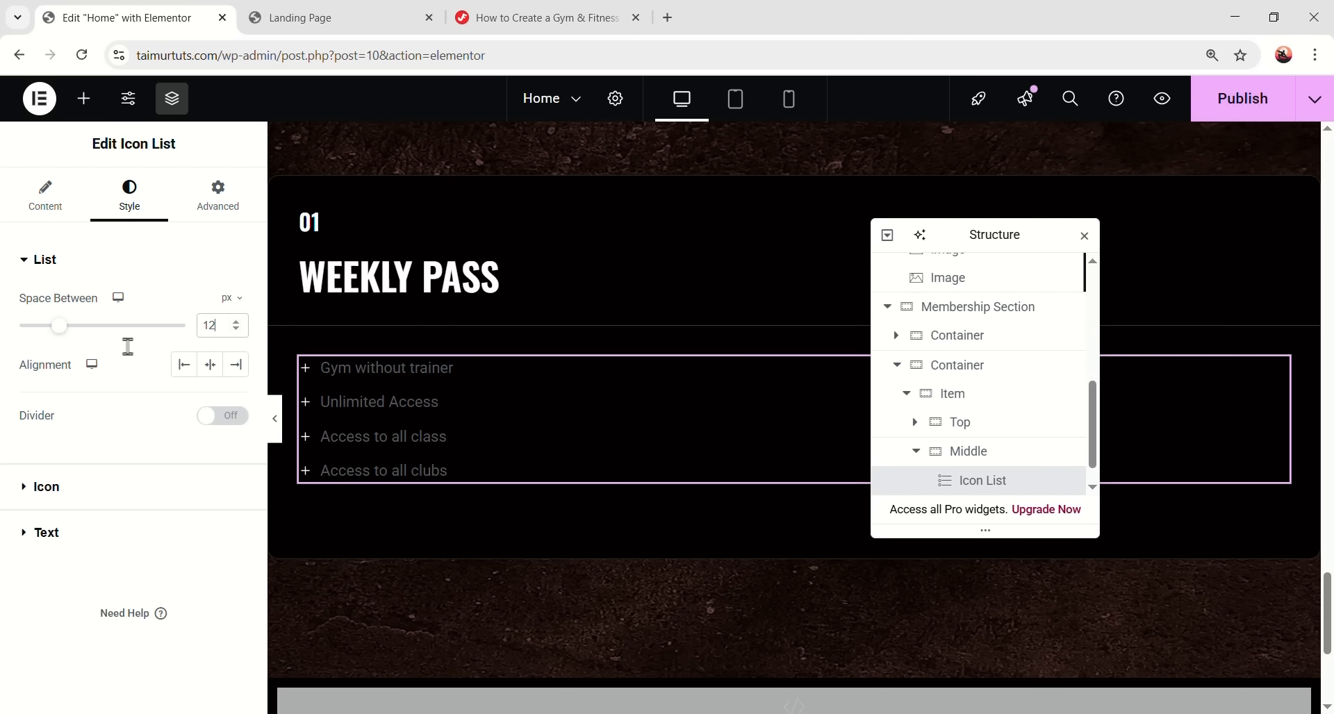
pyautogui.click(68, 490)
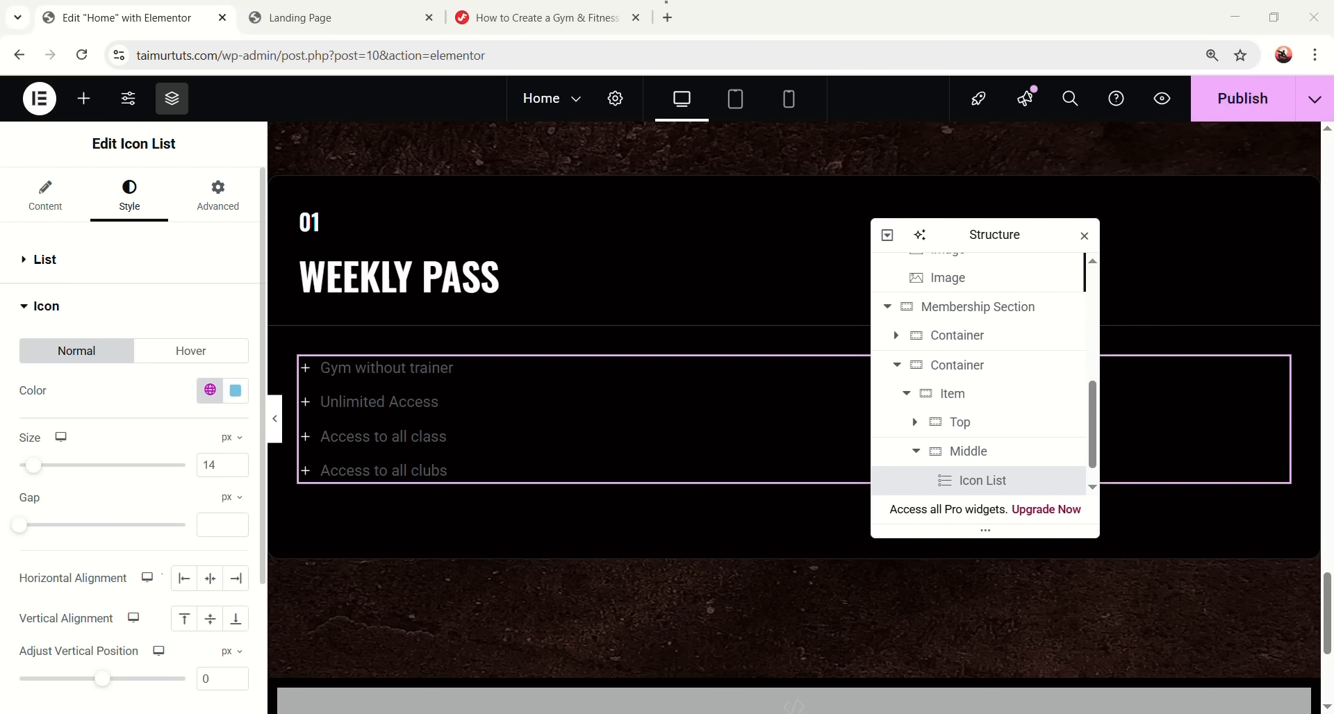
pyautogui.click(235, 389)
pyautogui.moveTo(306, 640); pyautogui.dragTo(125, 662)
pyautogui.click(75, 588)
pyautogui.write('20')
pyautogui.scroll(-3, 111, 546)
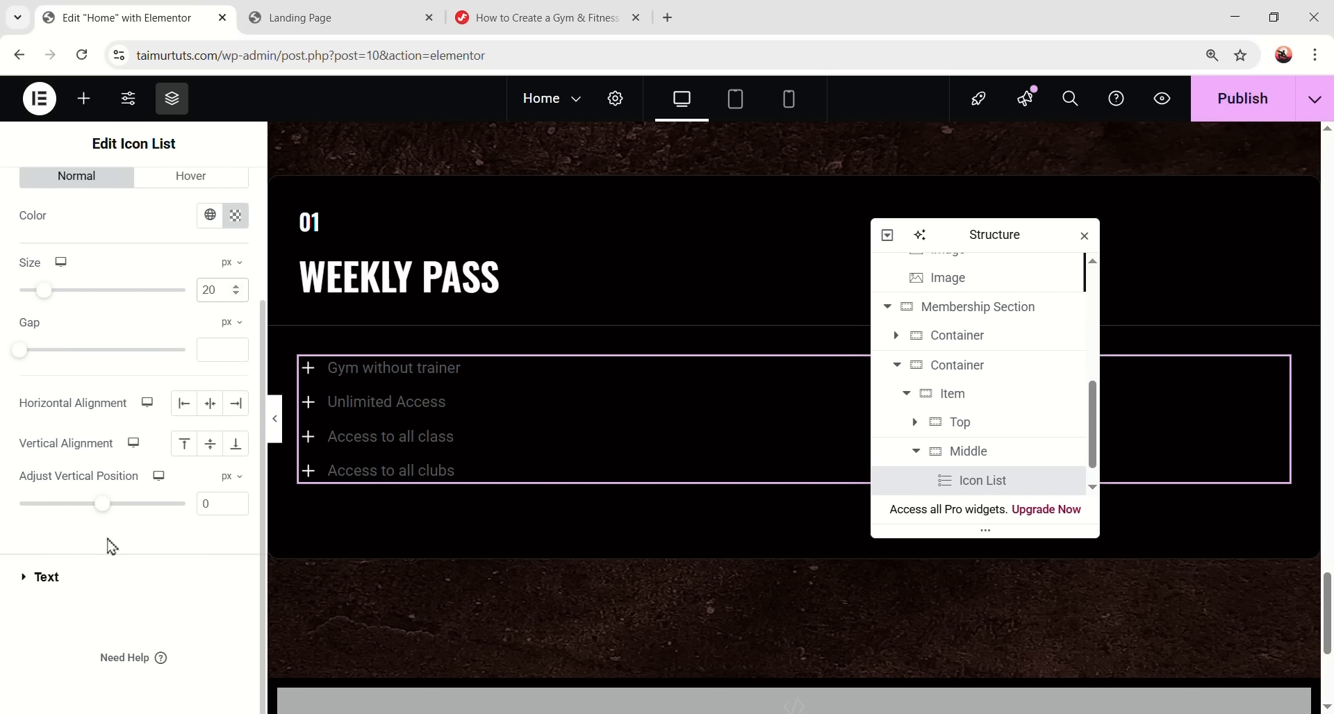
# - Style the list text in DM Sans, weight 400, colour #E7E7E7
pyautogui.click(98, 587)
pyautogui.click(210, 396)
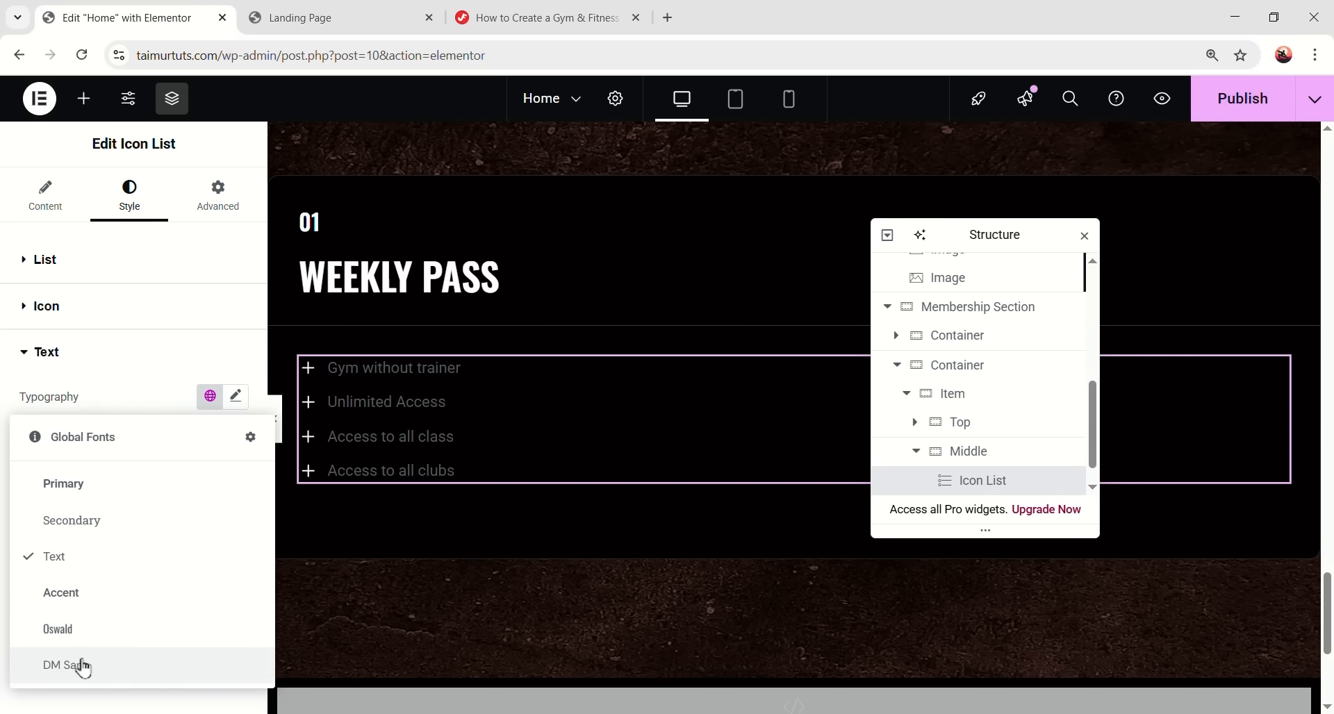
pyautogui.click(60, 665)
pyautogui.click(234, 397)
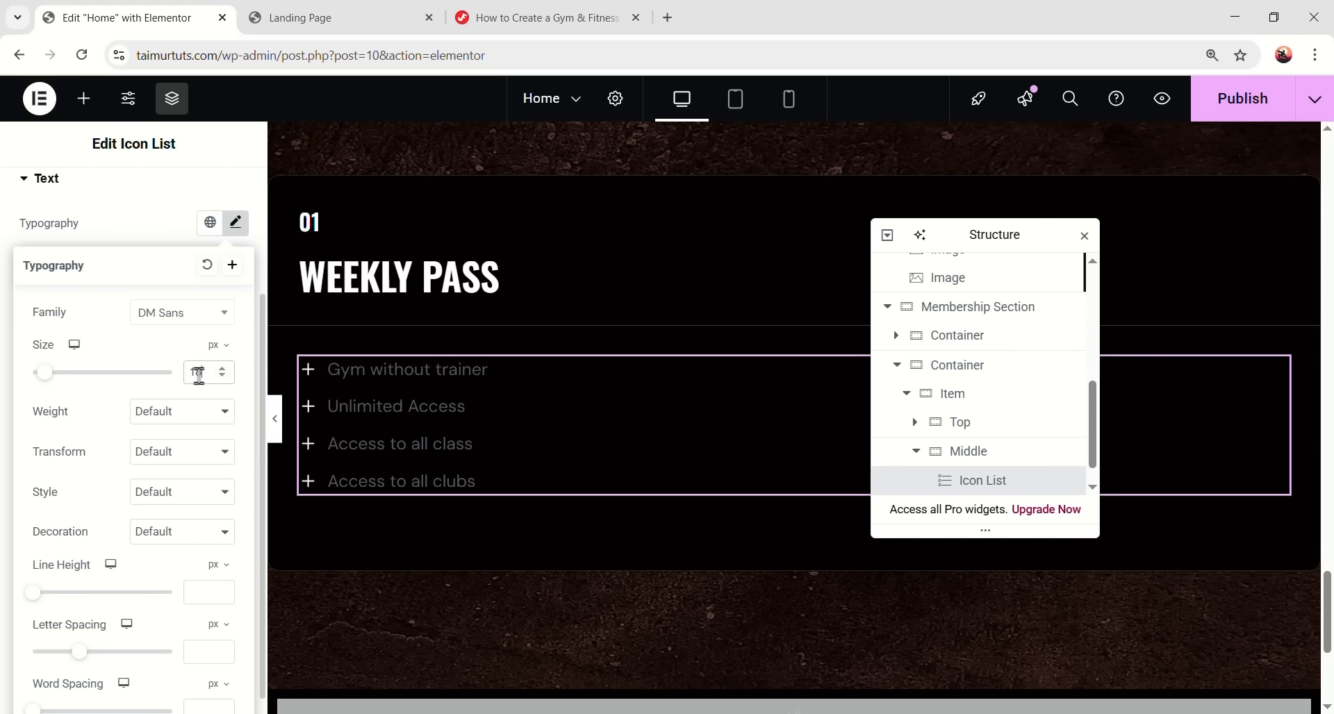
pyautogui.click(191, 417)
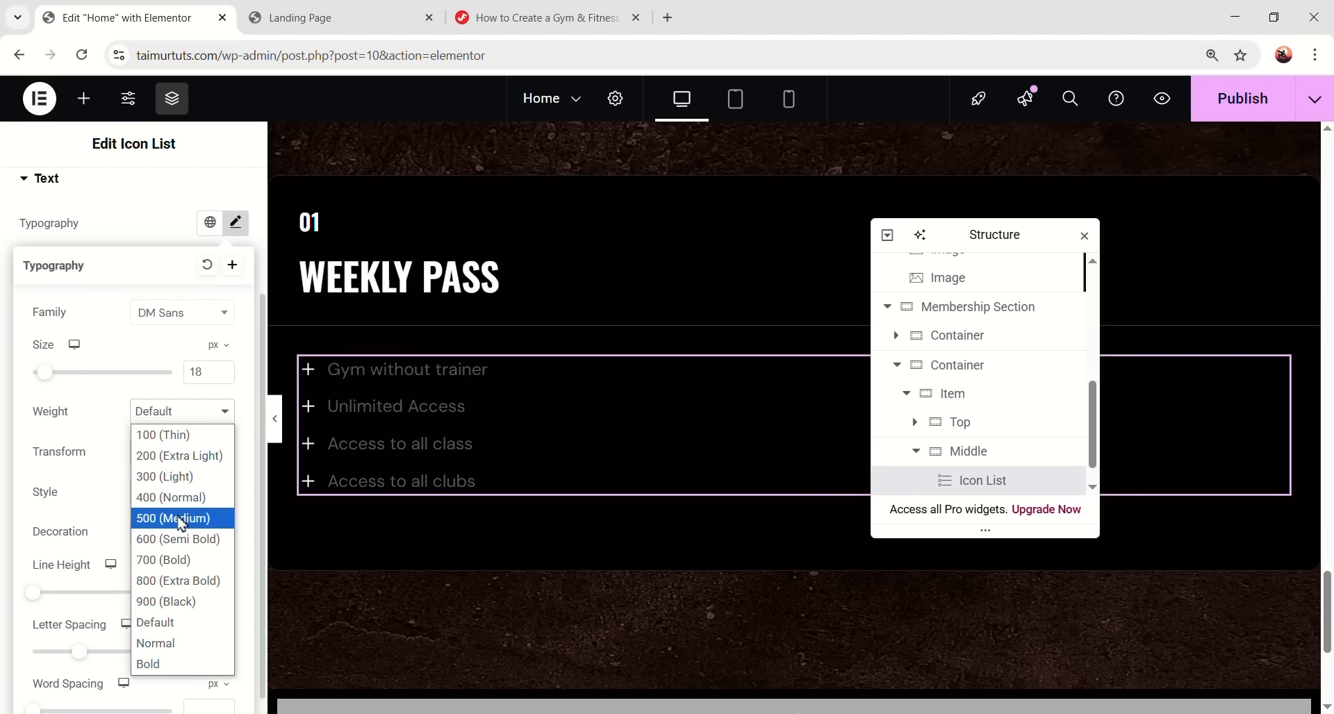
pyautogui.click(177, 494)
pyautogui.scroll(-1, 184, 522)
pyautogui.write('28')
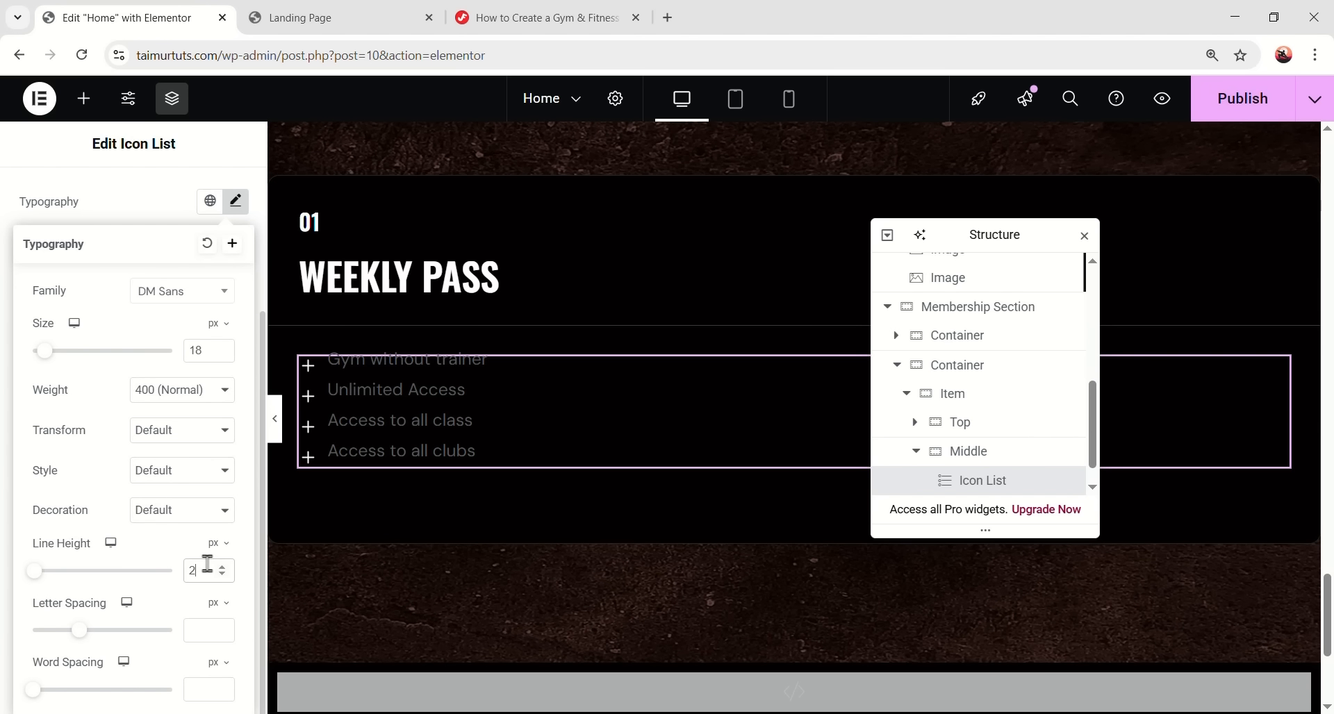
pyautogui.click(236, 202)
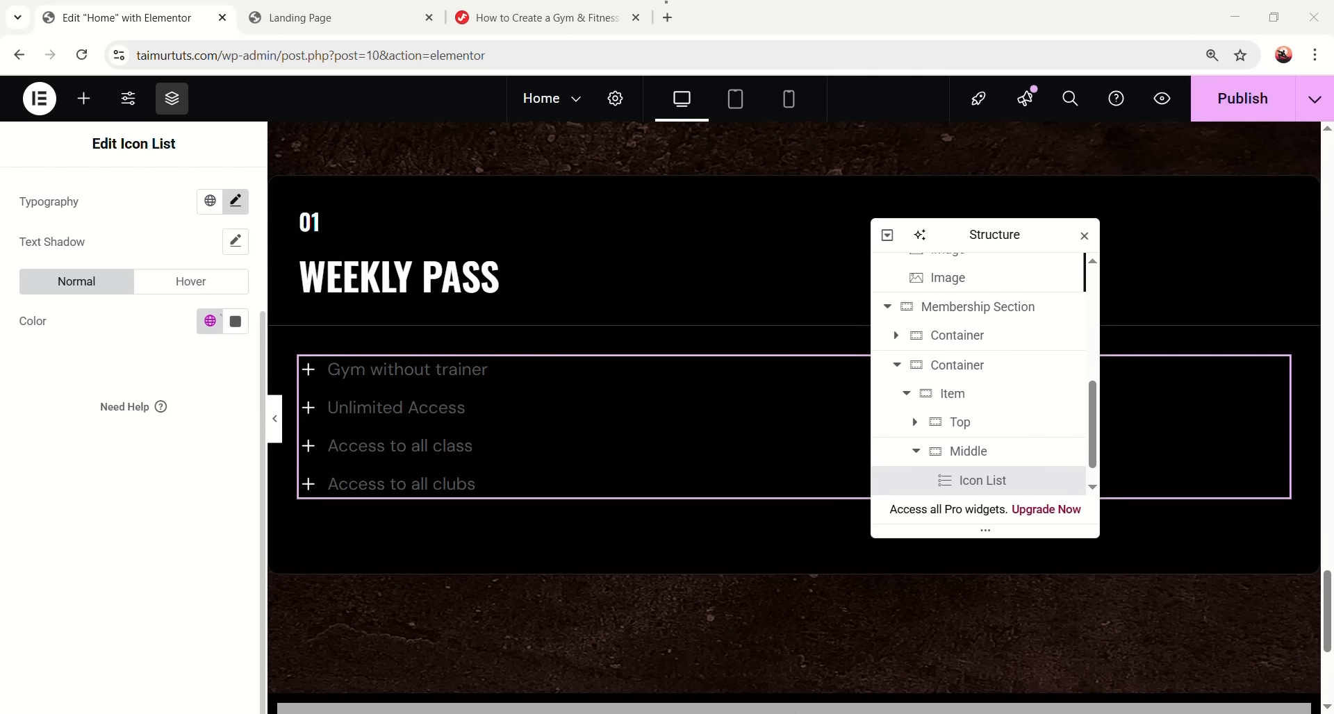
pyautogui.click(236, 321)
pyautogui.write('#e7e7e7')
pyautogui.click(147, 635)
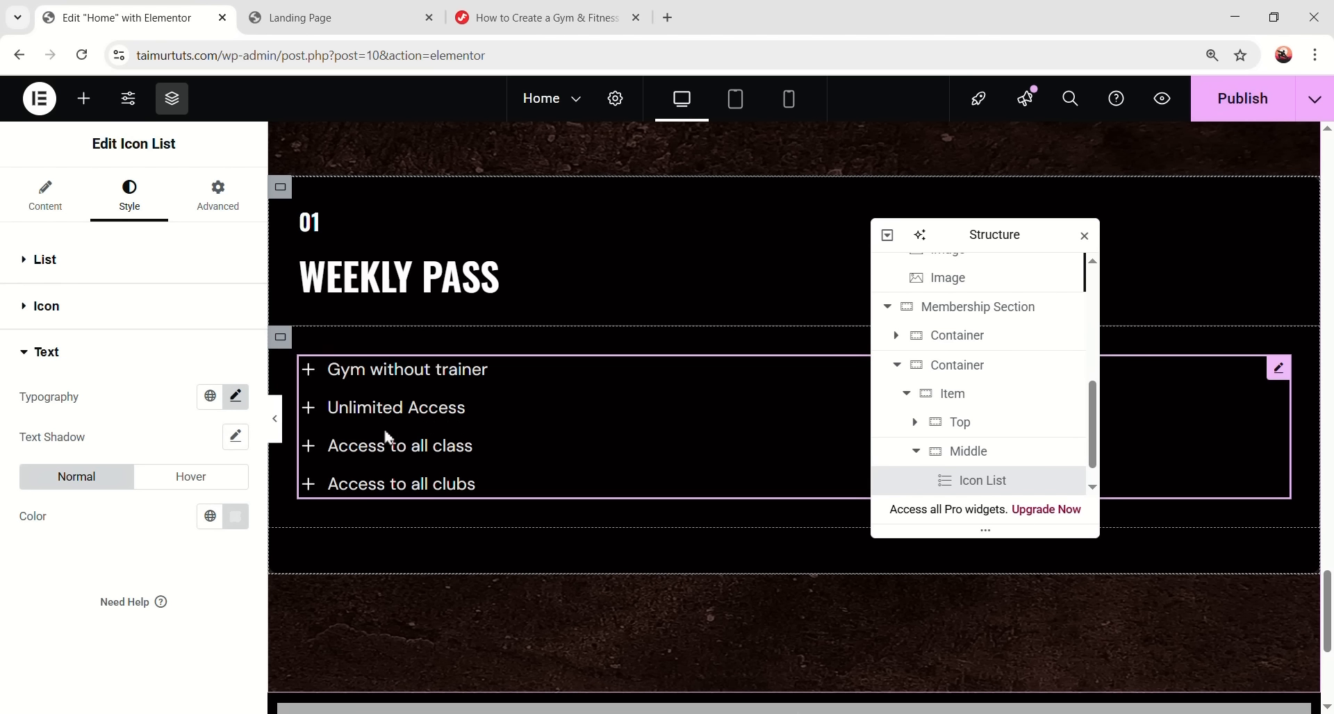
# - Add a new empty Bottom container after the Middle container
pyautogui.click(918, 453)
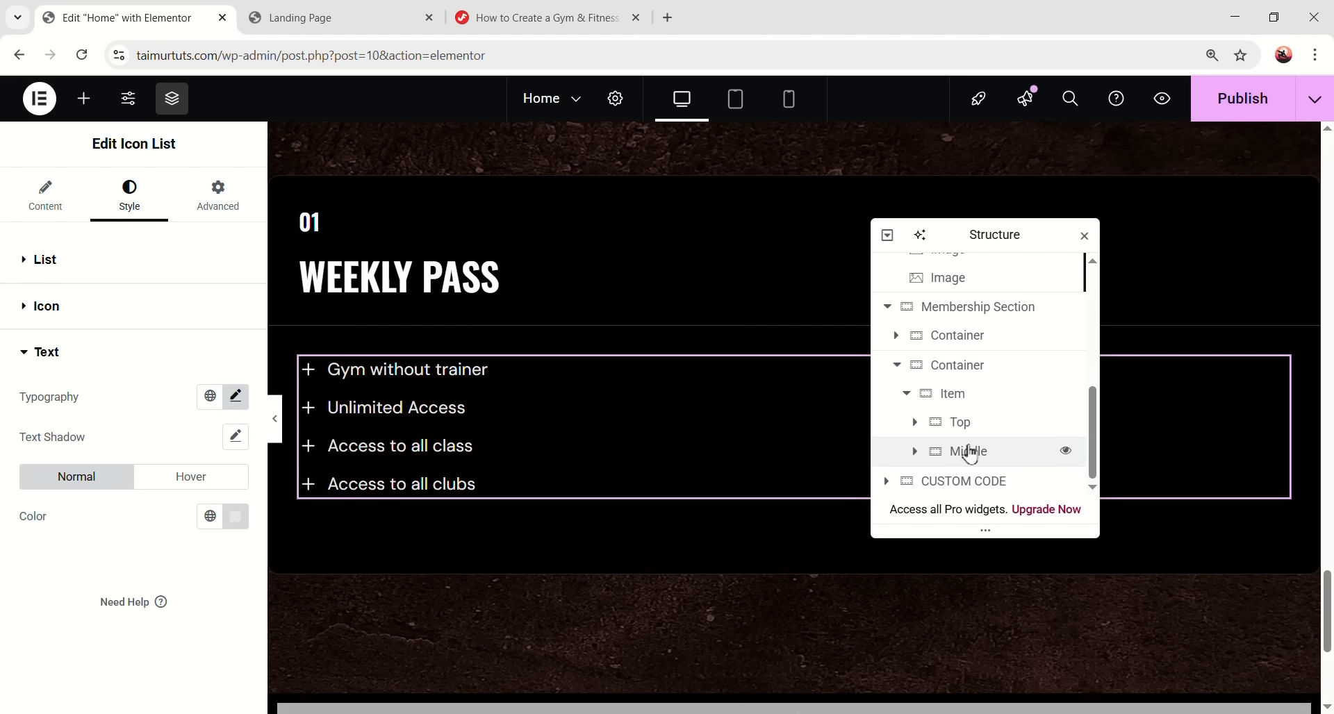
pyautogui.click(971, 451)
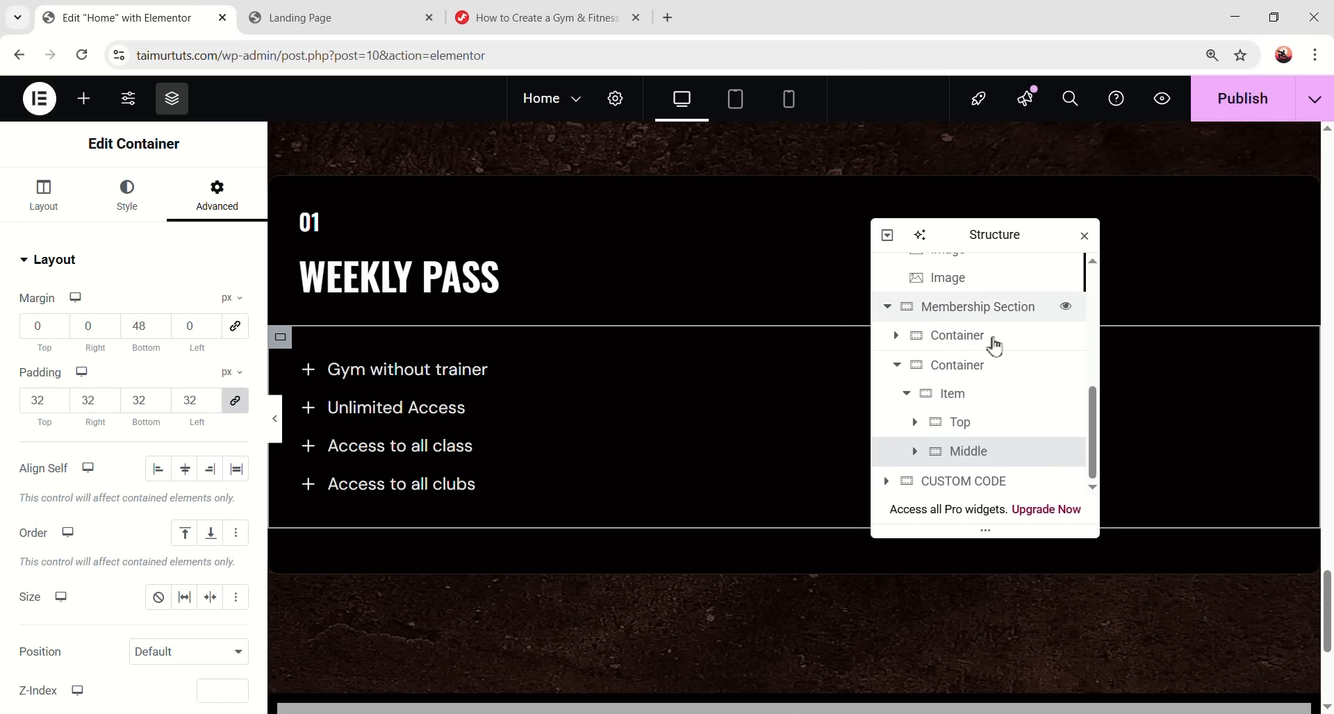
pyautogui.rightClick(967, 450)
pyautogui.click(960, 461)
pyautogui.scroll(1, 961, 457)
pyautogui.click(966, 464)
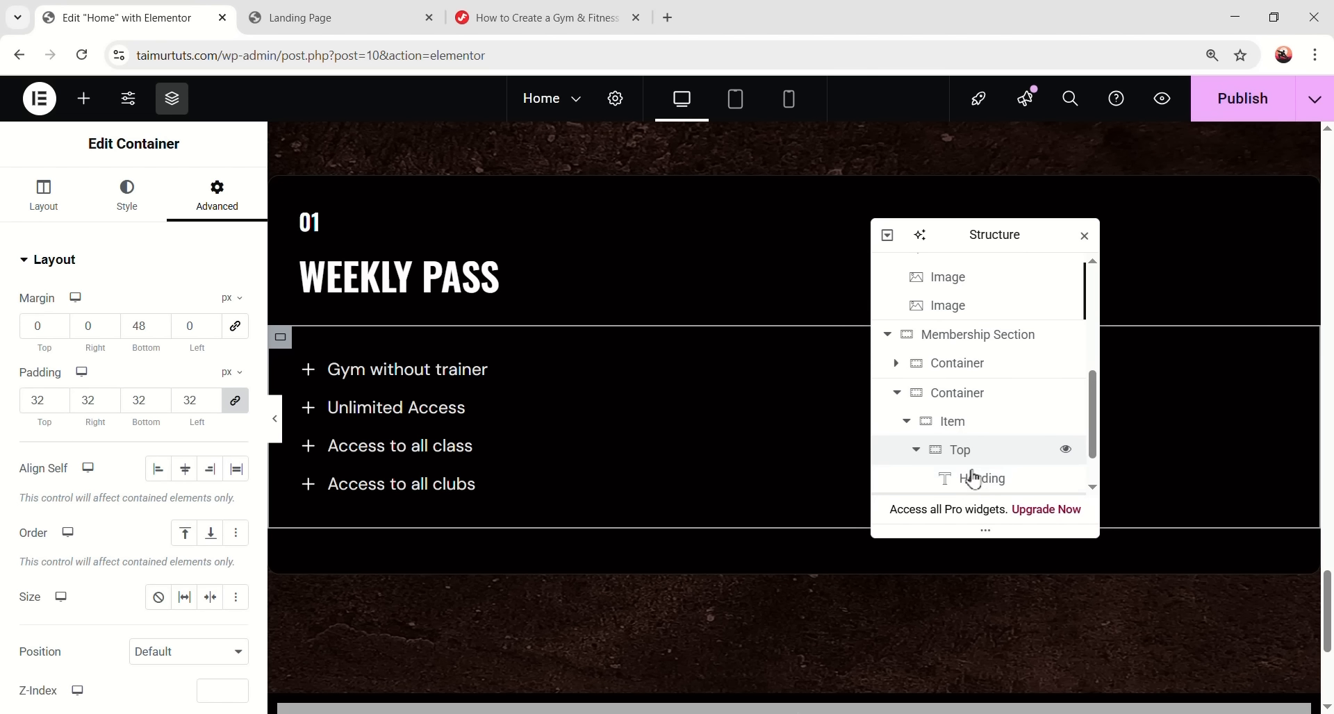
pyautogui.click(917, 453)
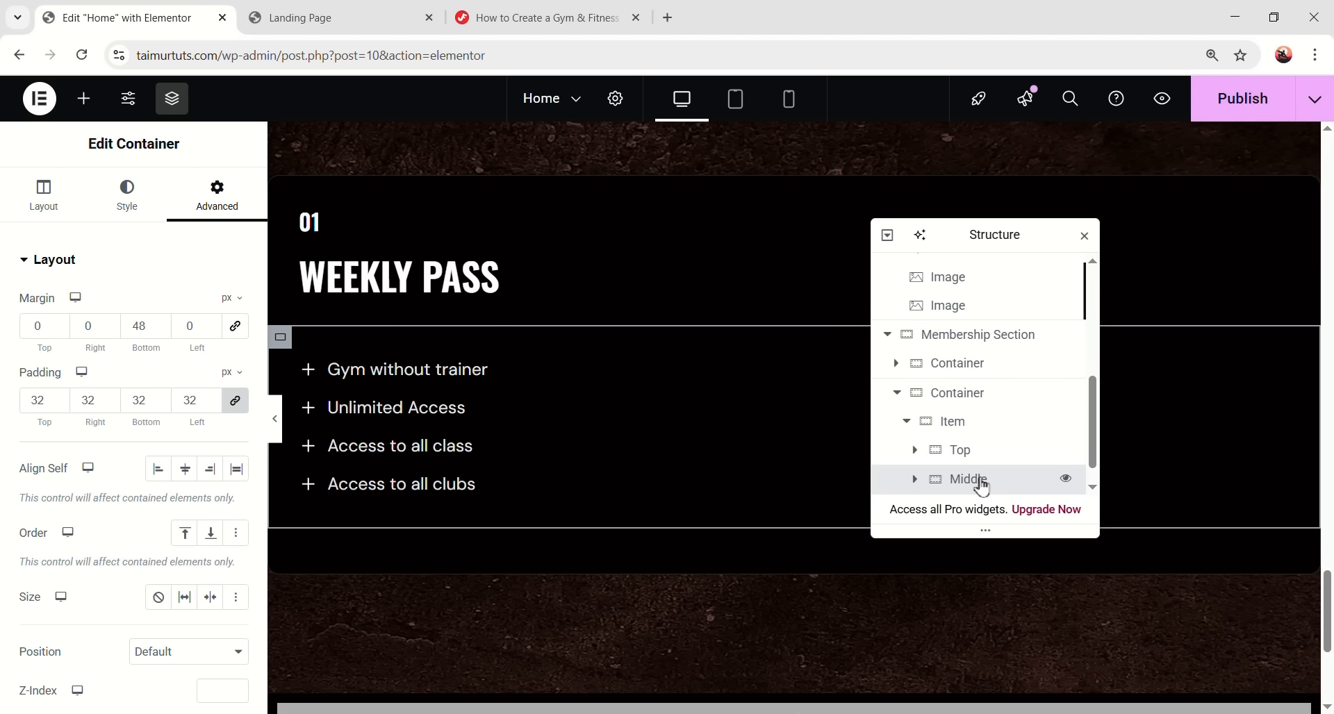
pyautogui.rightClick(980, 486)
pyautogui.click(1021, 295)
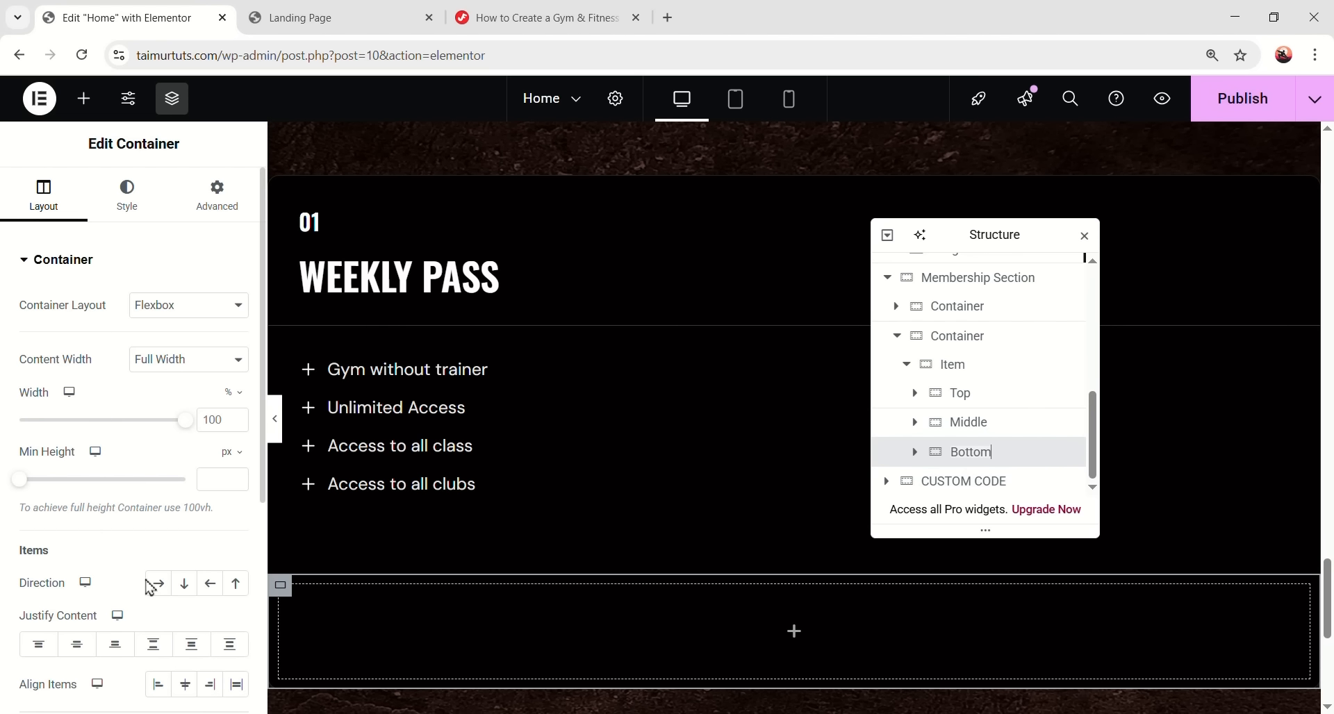
# - Give the Bottom container a solid 1px #3c3c3c border on one side
pyautogui.click(126, 198)
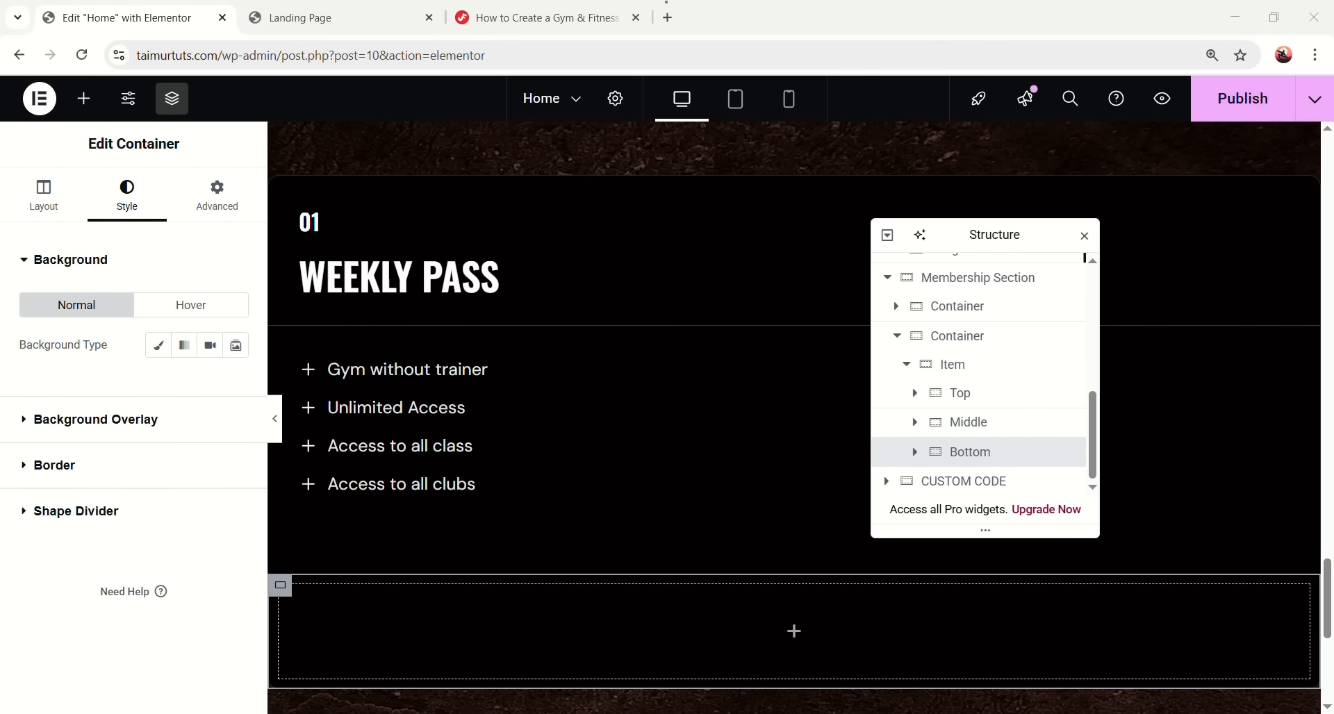
pyautogui.click(127, 476)
pyautogui.click(164, 436)
pyautogui.click(163, 500)
pyautogui.click(235, 498)
pyautogui.write('1')
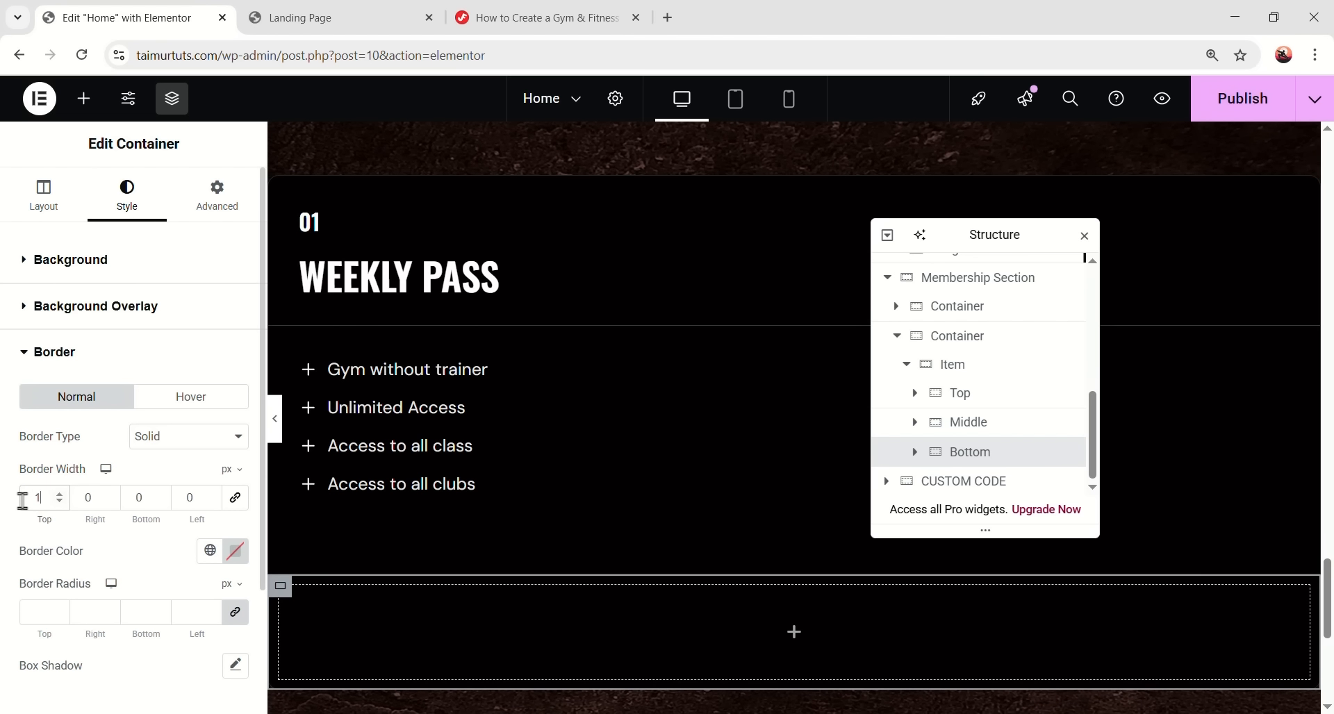
pyautogui.click(237, 552)
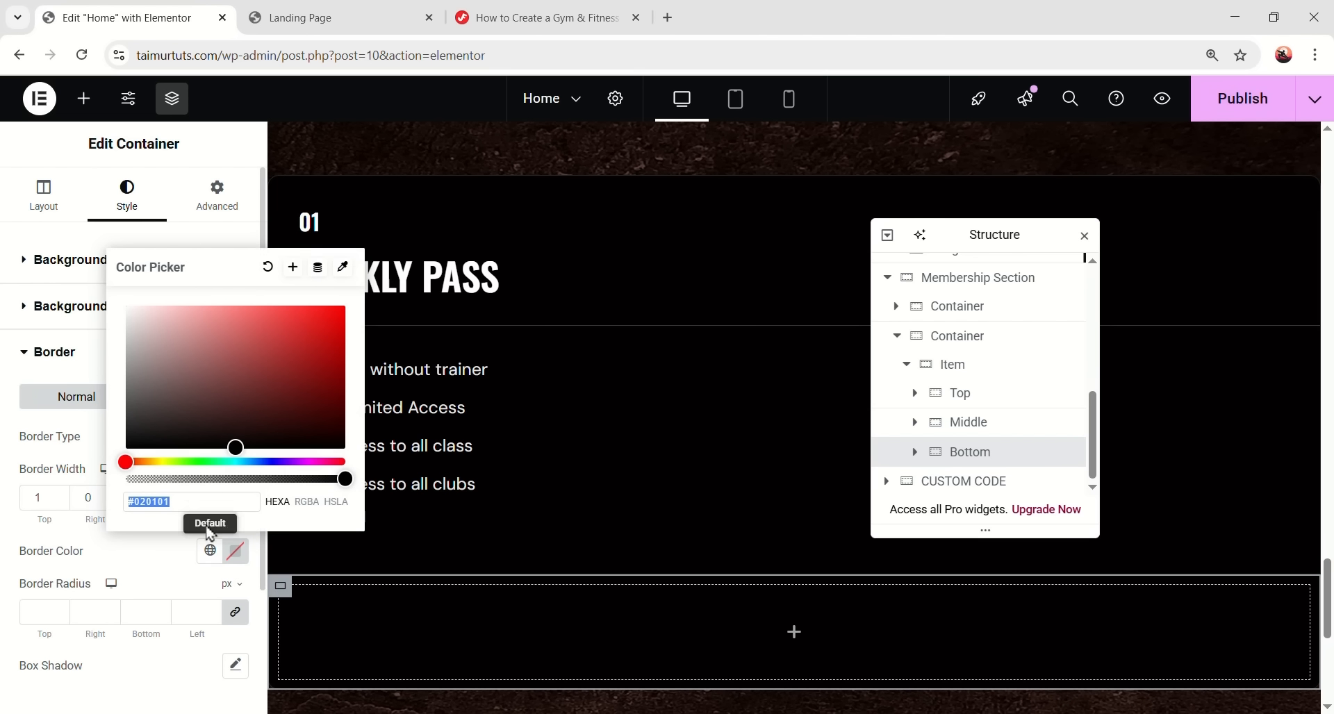
pyautogui.write('#3c3c3c')
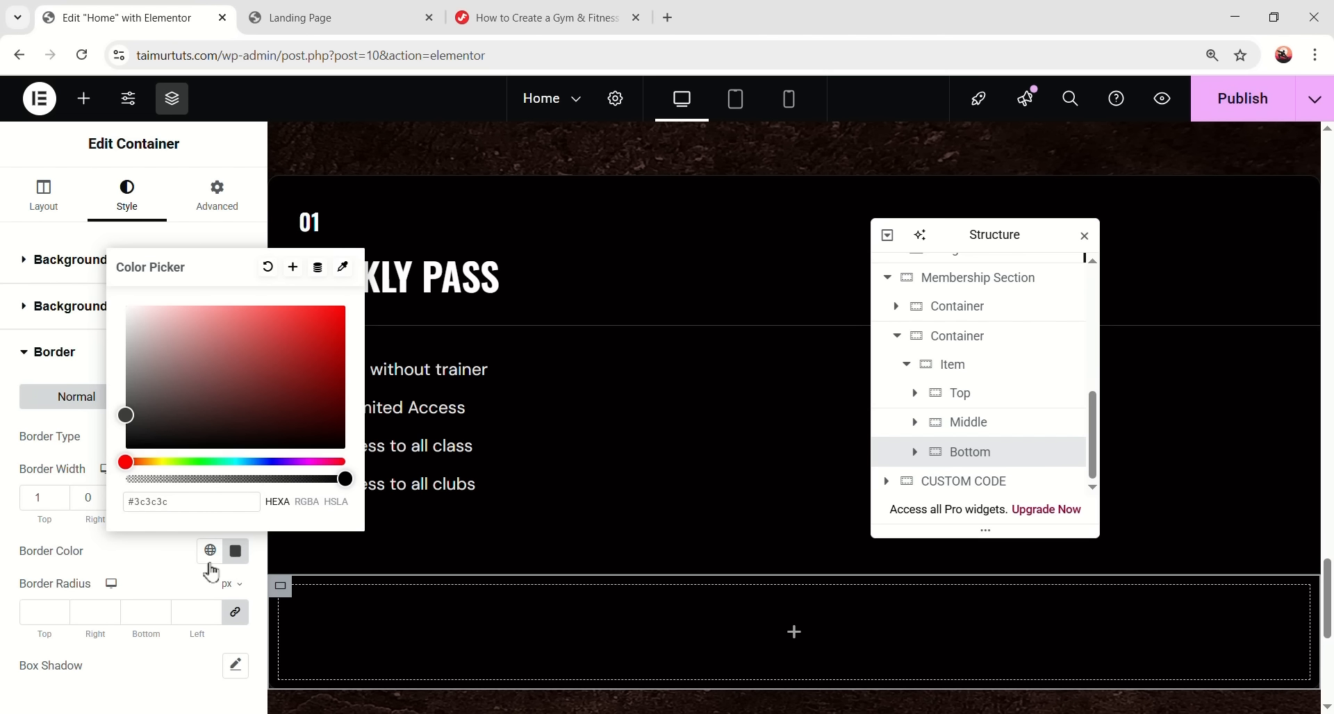
pyautogui.press('Return')
# - Zero the Bottom padding and add an inner end-aligned container with 24 top/bottom padding
pyautogui.click(219, 212)
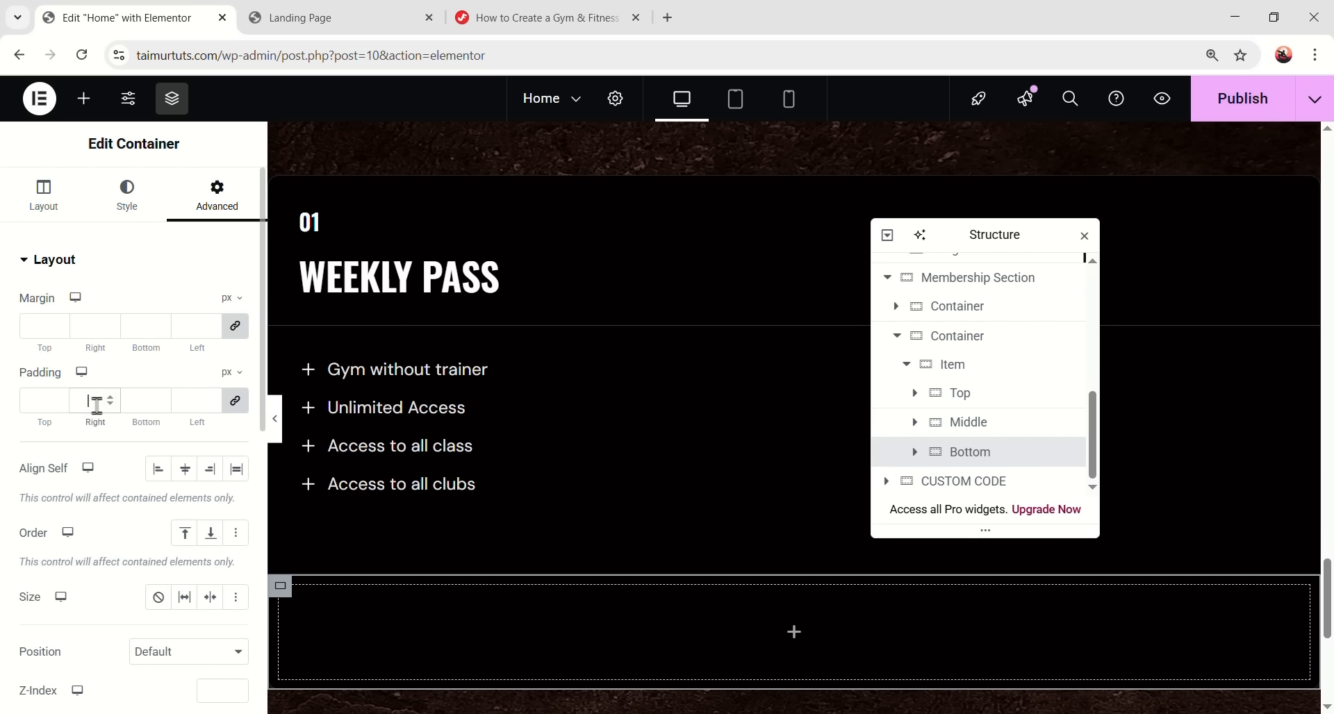
pyautogui.click(97, 400)
pyautogui.write('0')
pyautogui.click(84, 98)
pyautogui.moveTo(74, 366); pyautogui.dragTo(764, 597)
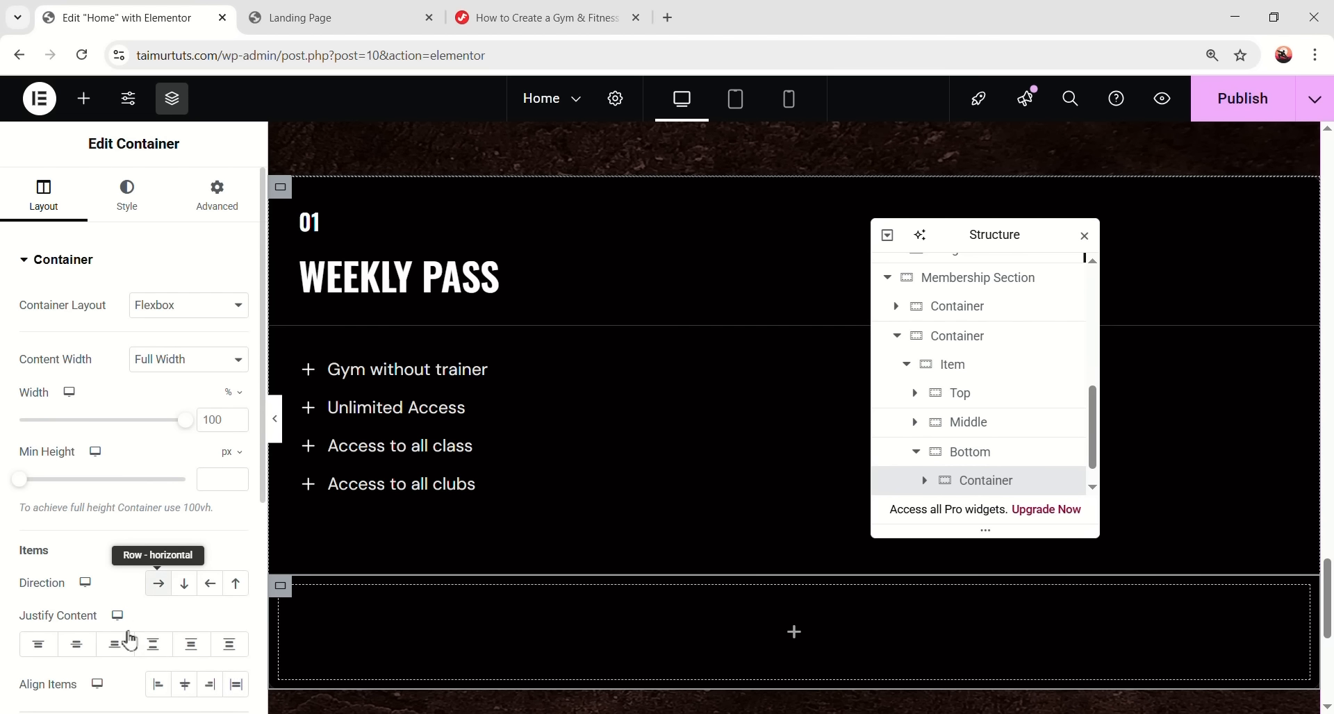
pyautogui.scroll(-1, 134, 634)
pyautogui.click(210, 597)
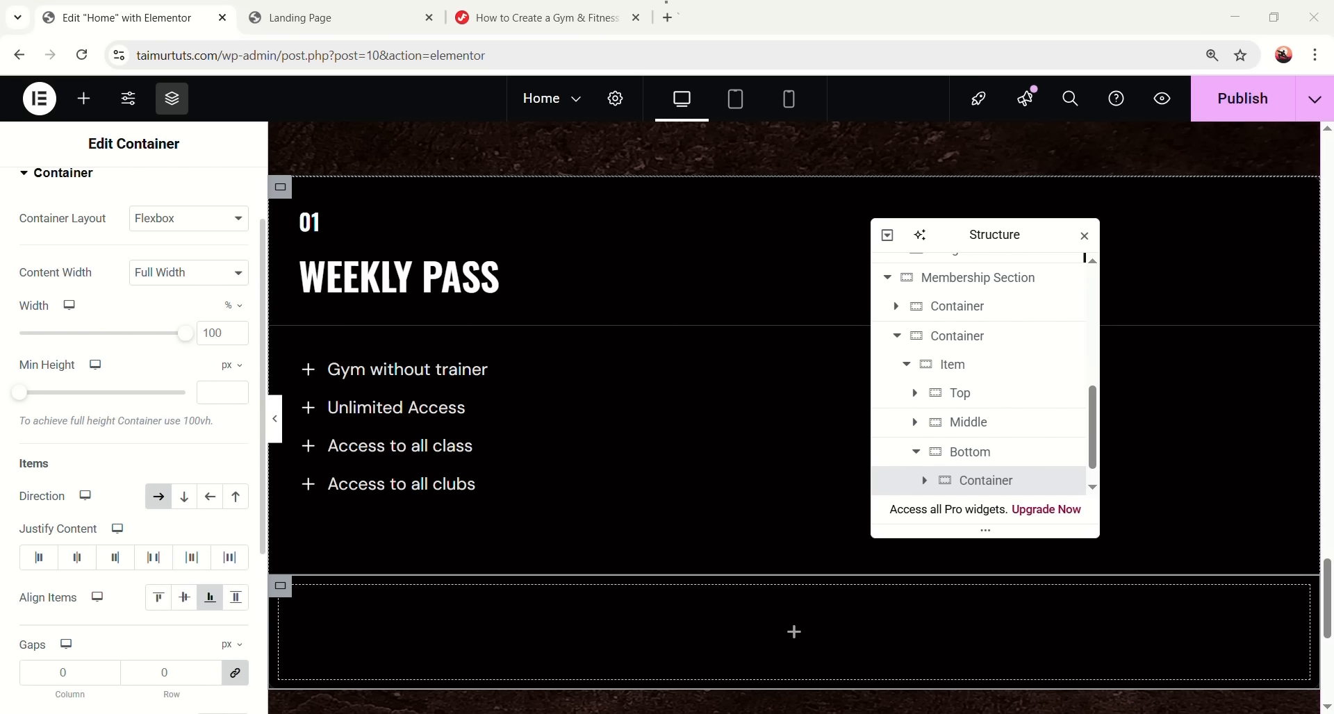
pyautogui.scroll(2, 206, 236)
pyautogui.click(215, 197)
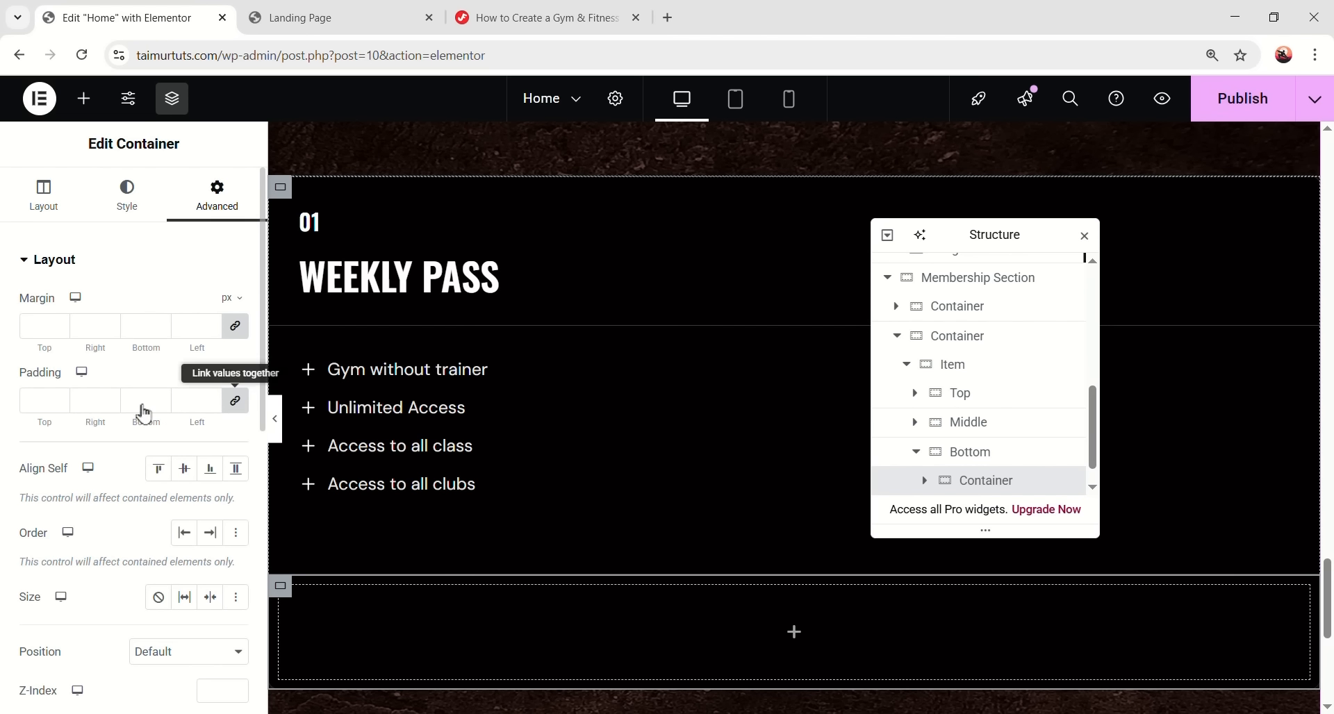
pyautogui.write('24')
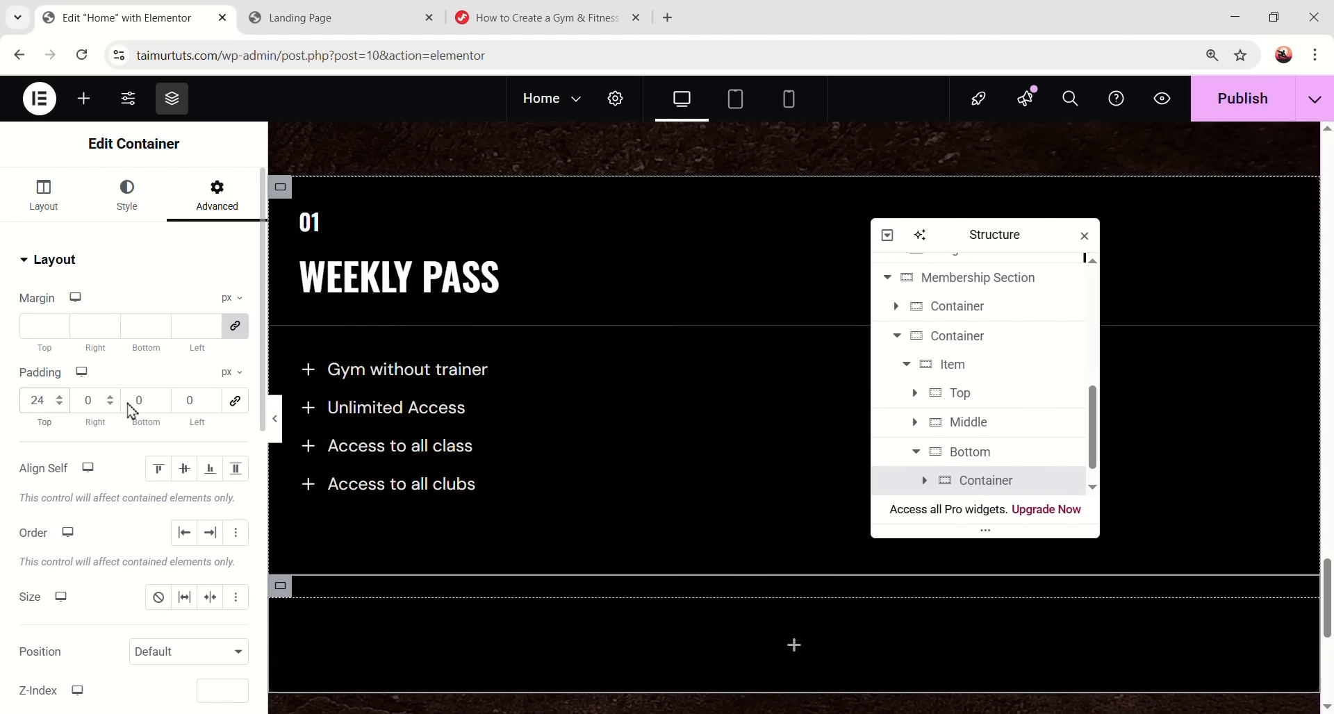
pyautogui.write('24')
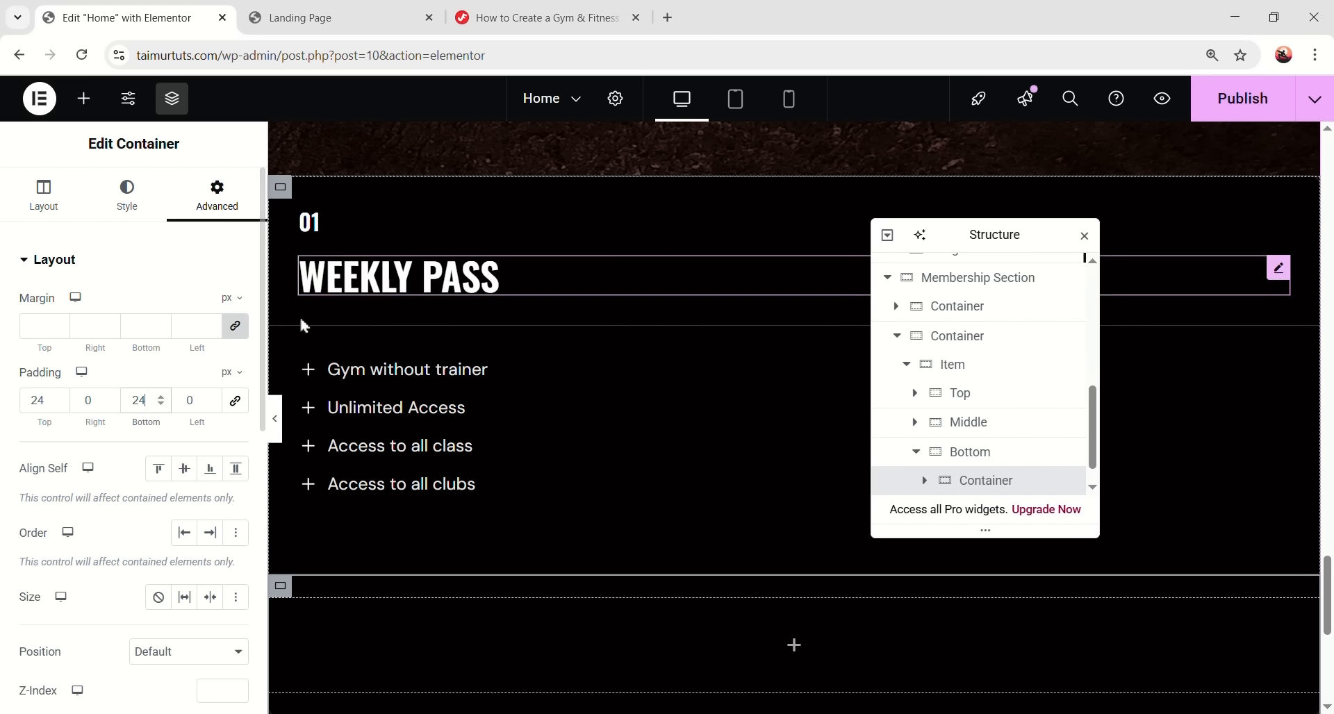
pyautogui.click(84, 98)
# - Add a heading titled 14$/ to the new container, in the Oswald font at 40 px
pyautogui.moveTo(72, 500); pyautogui.dragTo(766, 614)
pyautogui.moveTo(168, 327); pyautogui.dragTo(25, 328)
pyautogui.write('14$/')
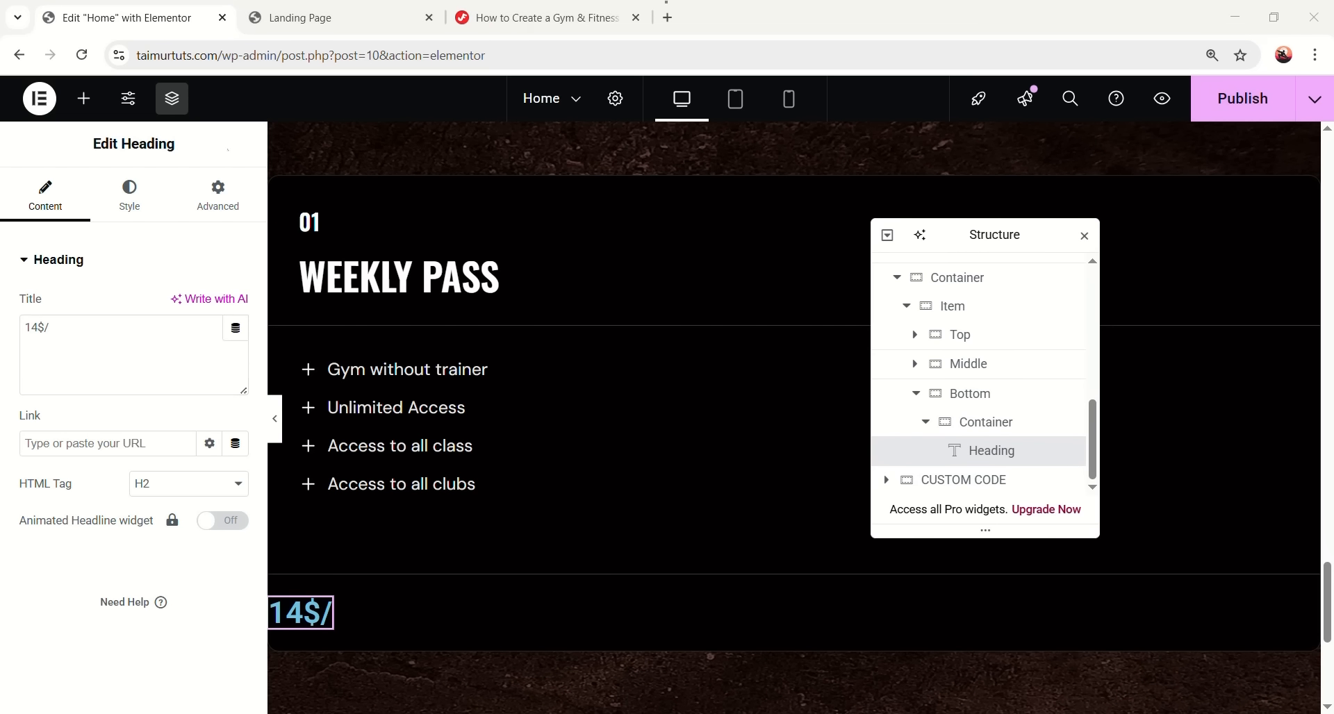
pyautogui.click(129, 195)
pyautogui.click(211, 359)
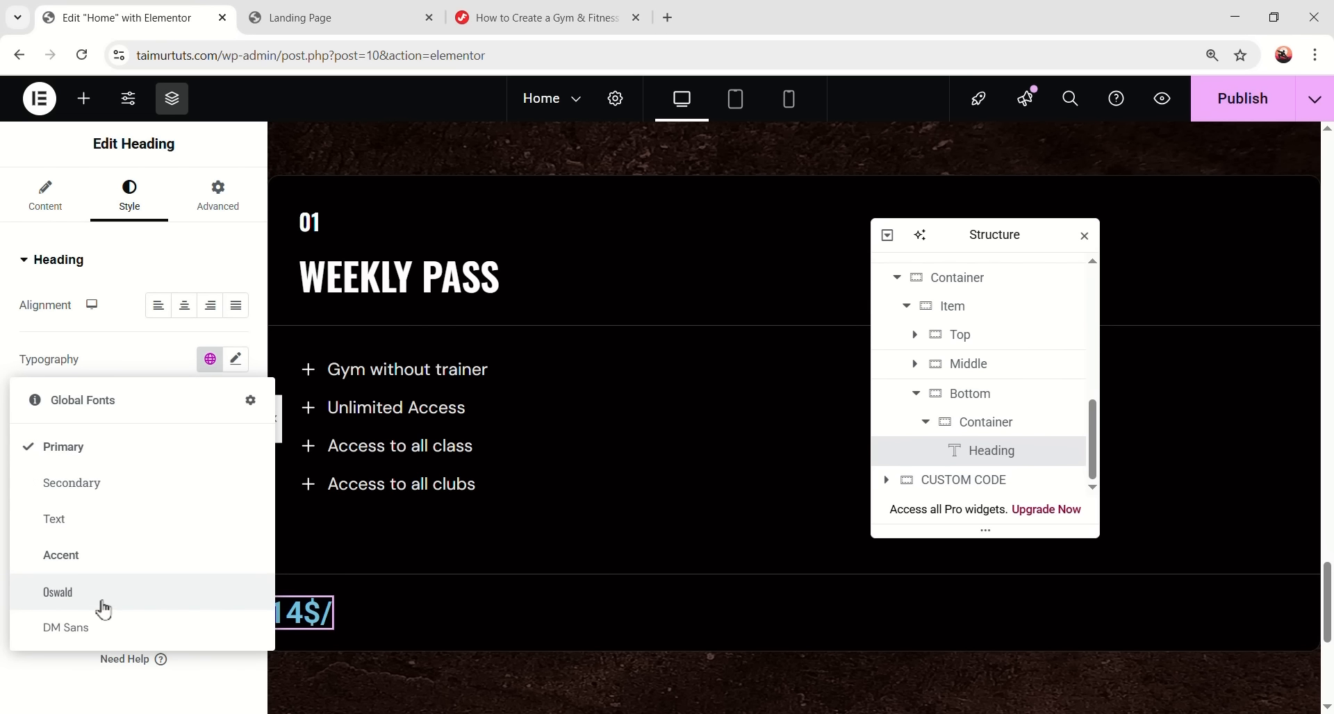
pyautogui.click(104, 604)
pyautogui.click(237, 361)
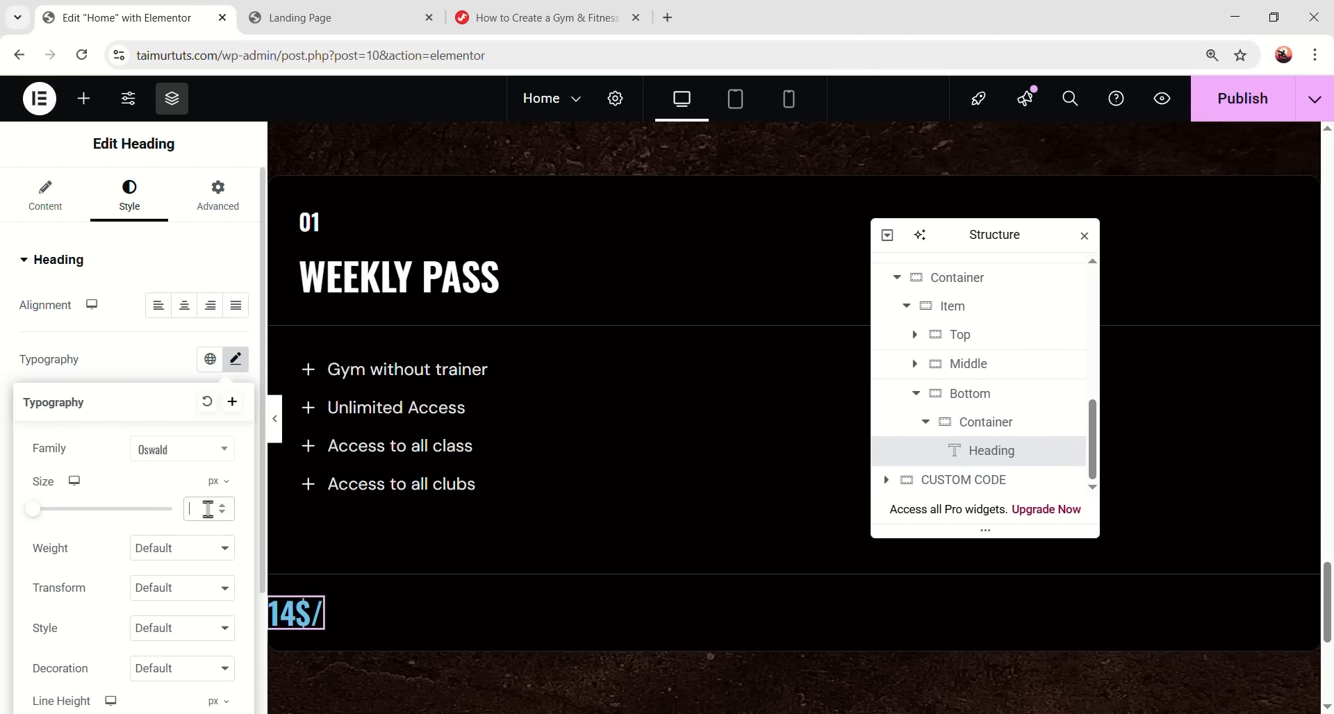
pyautogui.write('40')
# - Give the price weight 500 Medium, line height 1.1em and white text
pyautogui.scroll(-1, 194, 458)
pyautogui.click(159, 464)
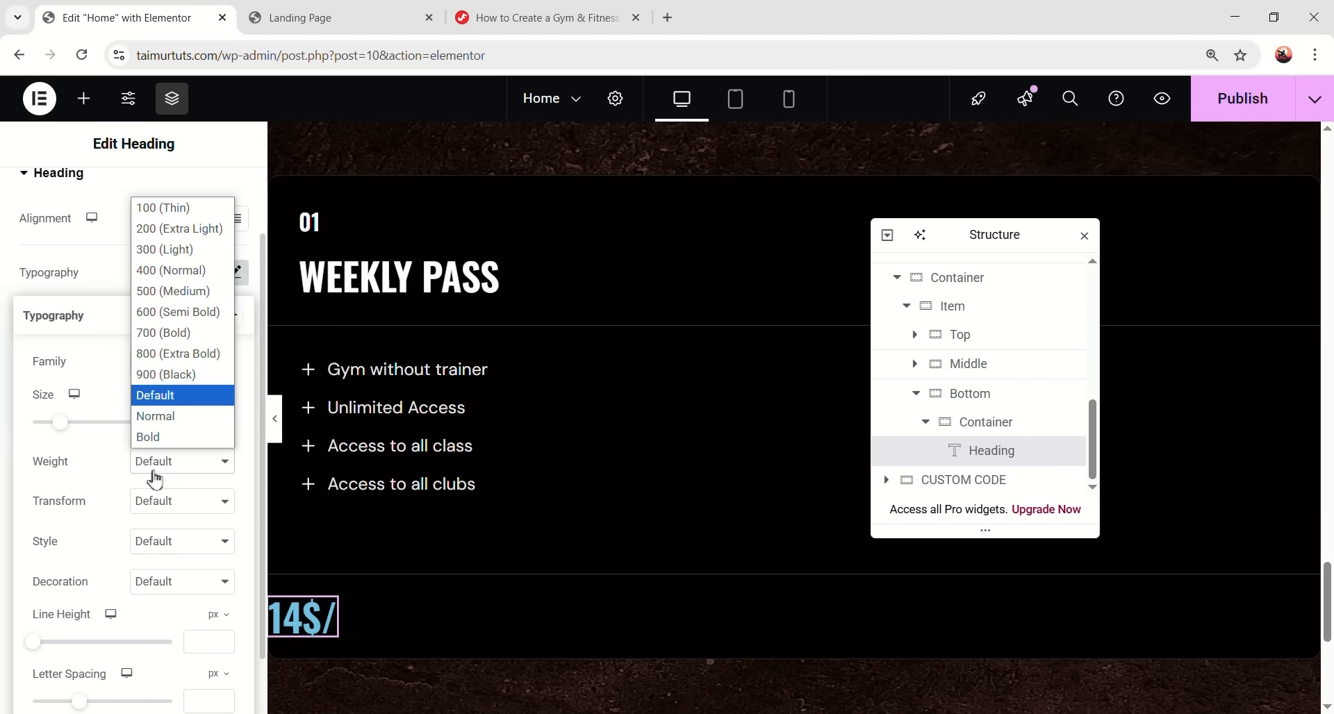
pyautogui.click(179, 292)
pyautogui.scroll(-1, 209, 507)
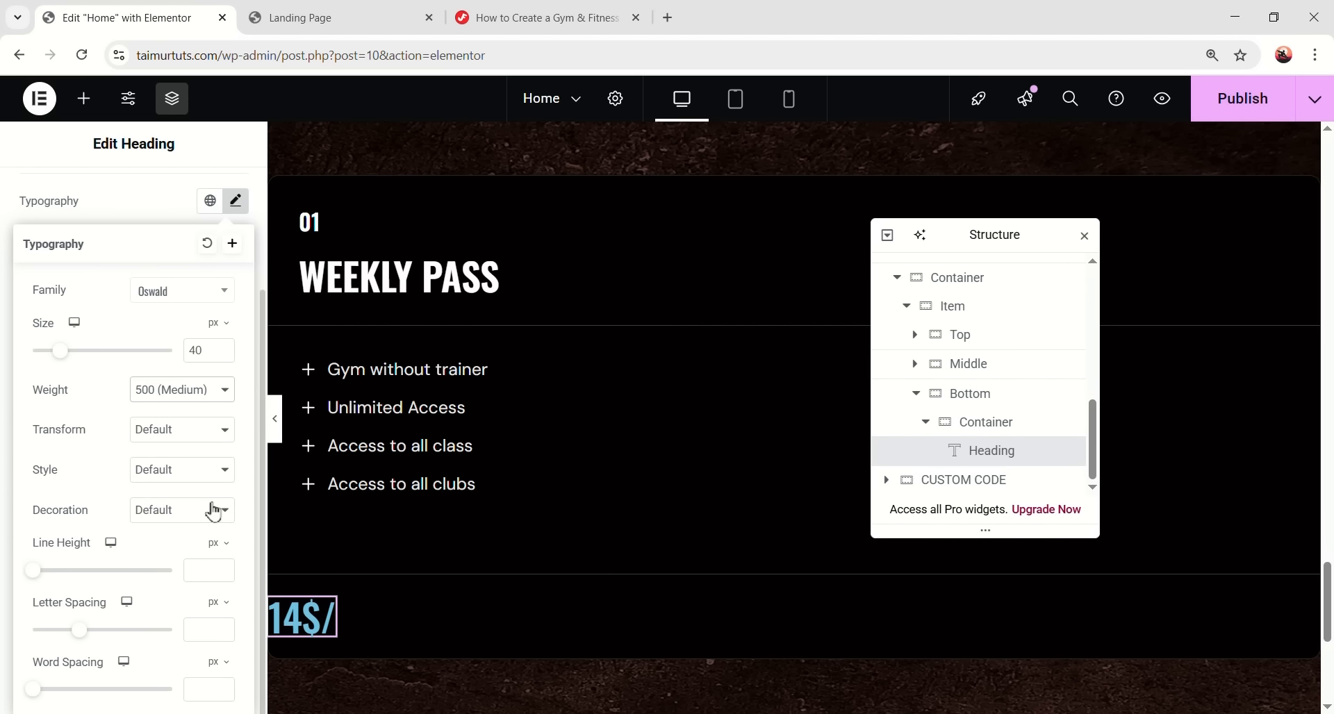
pyautogui.click(214, 566)
pyautogui.click(210, 570)
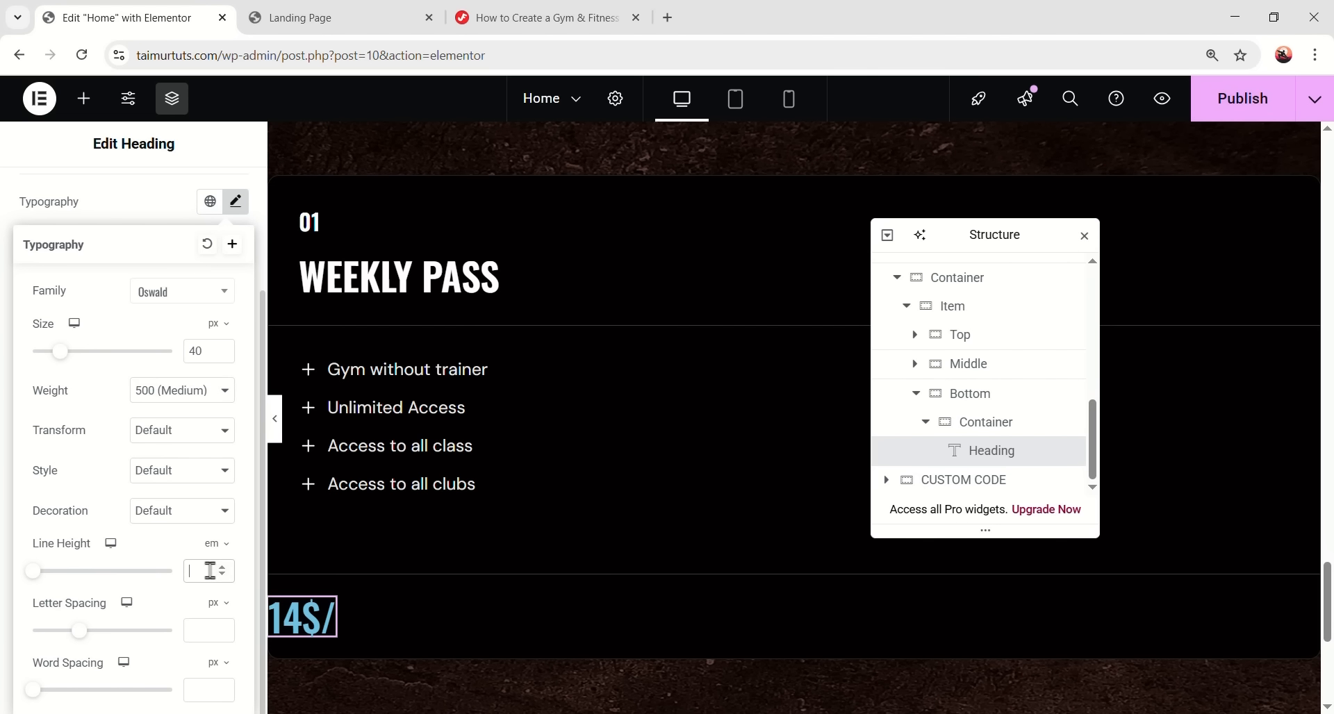
pyautogui.write('1.1')
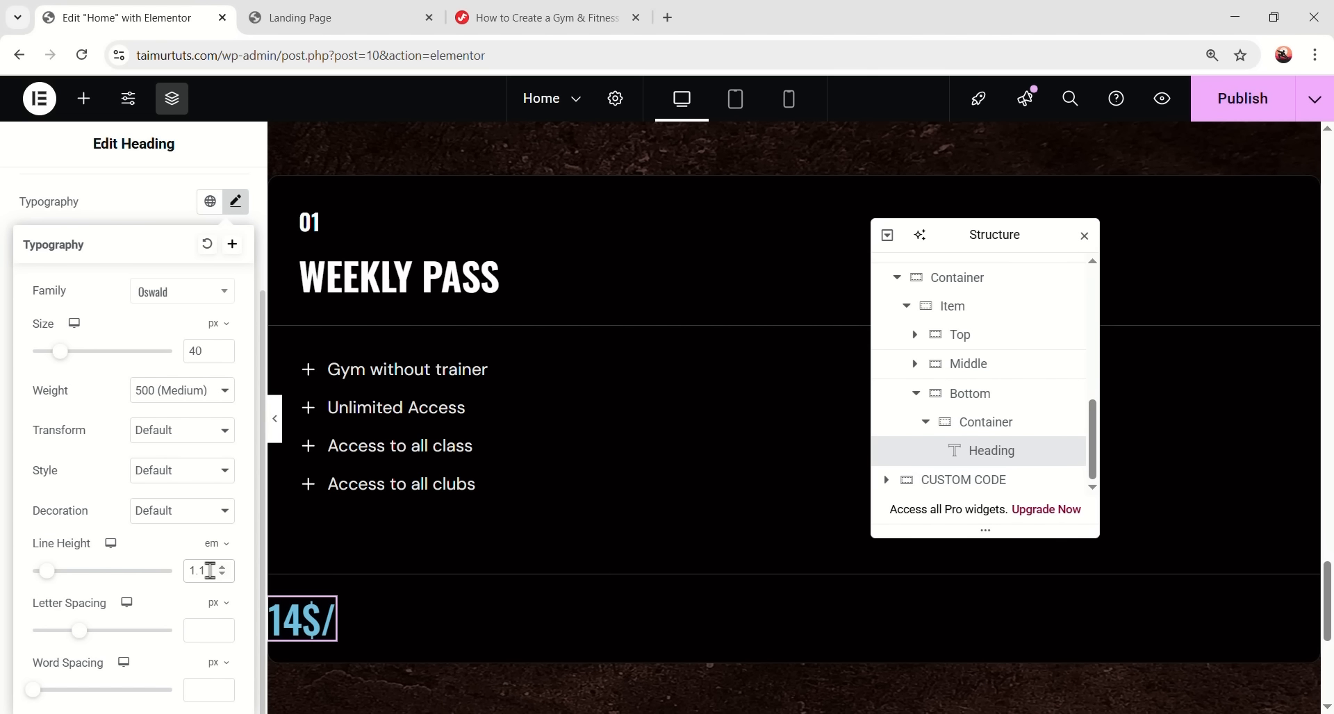
pyautogui.click(236, 203)
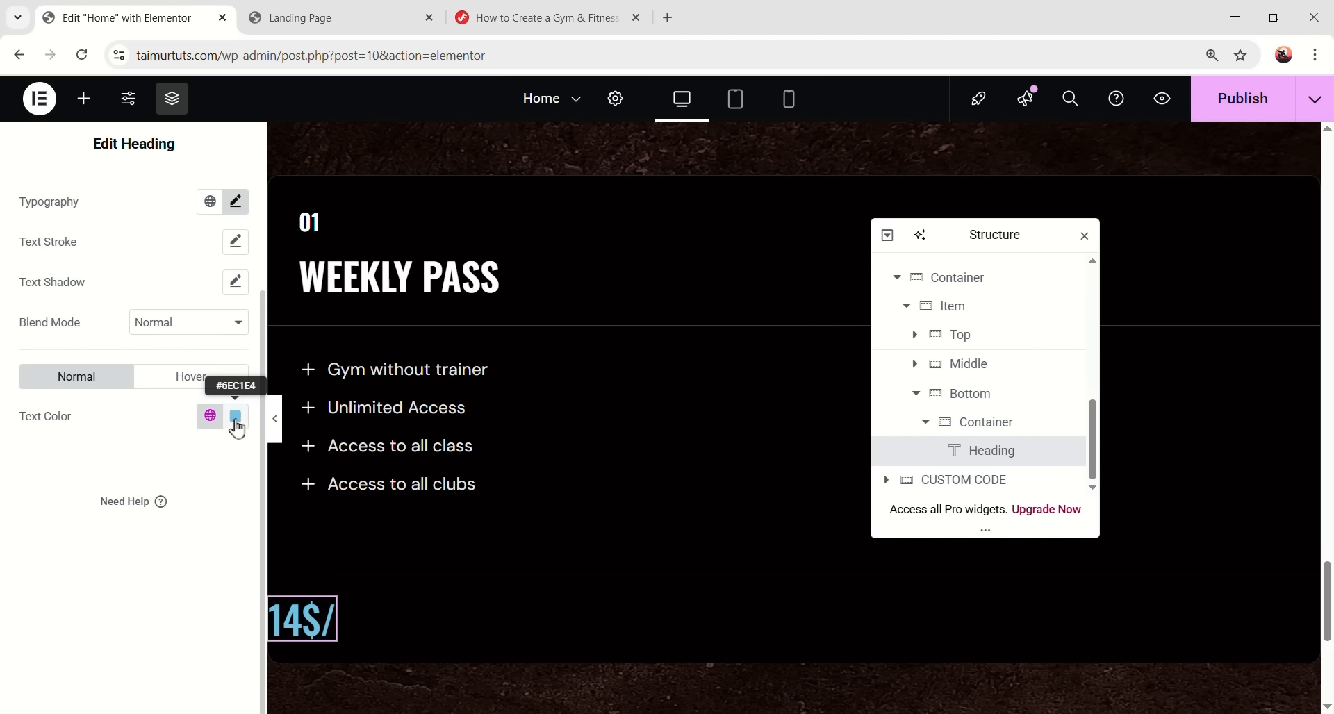
pyautogui.click(236, 417)
pyautogui.moveTo(202, 435); pyautogui.dragTo(122, 313)
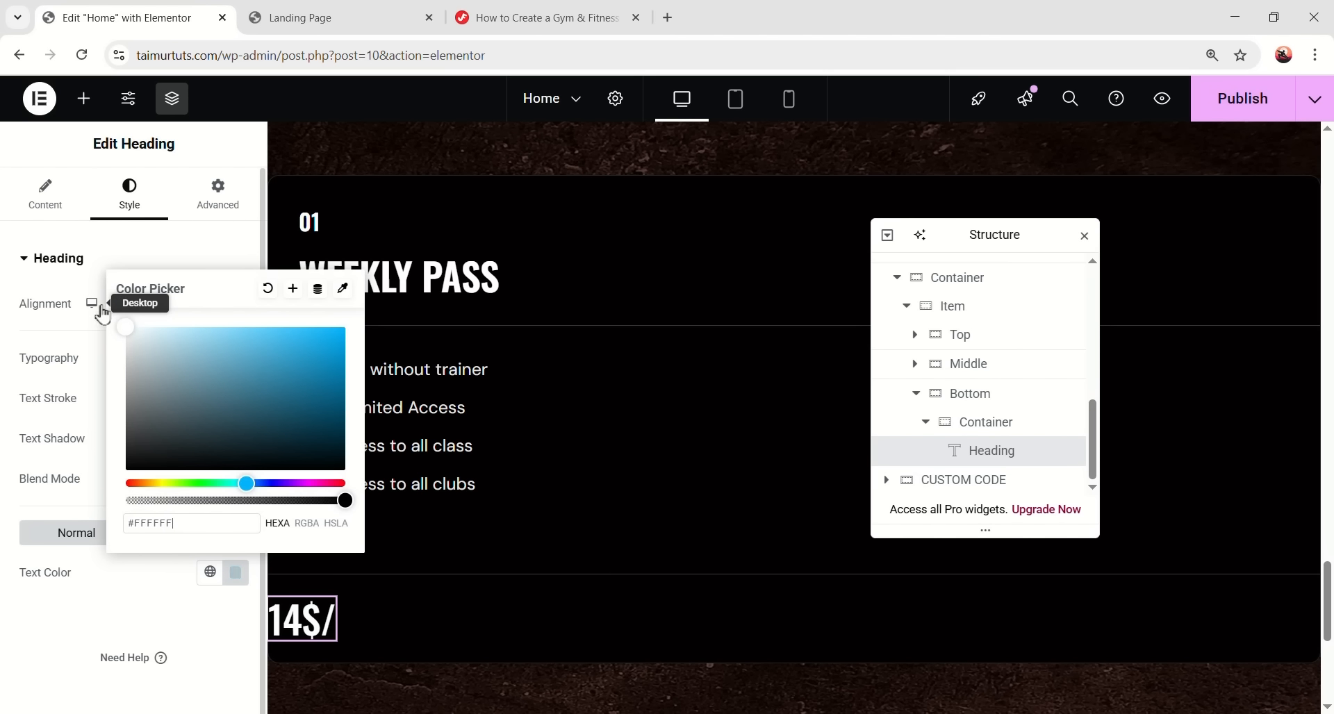
pyautogui.click(71, 625)
# - Drop a second Heading widget in beside the price
pyautogui.scroll(-1, 873, 479)
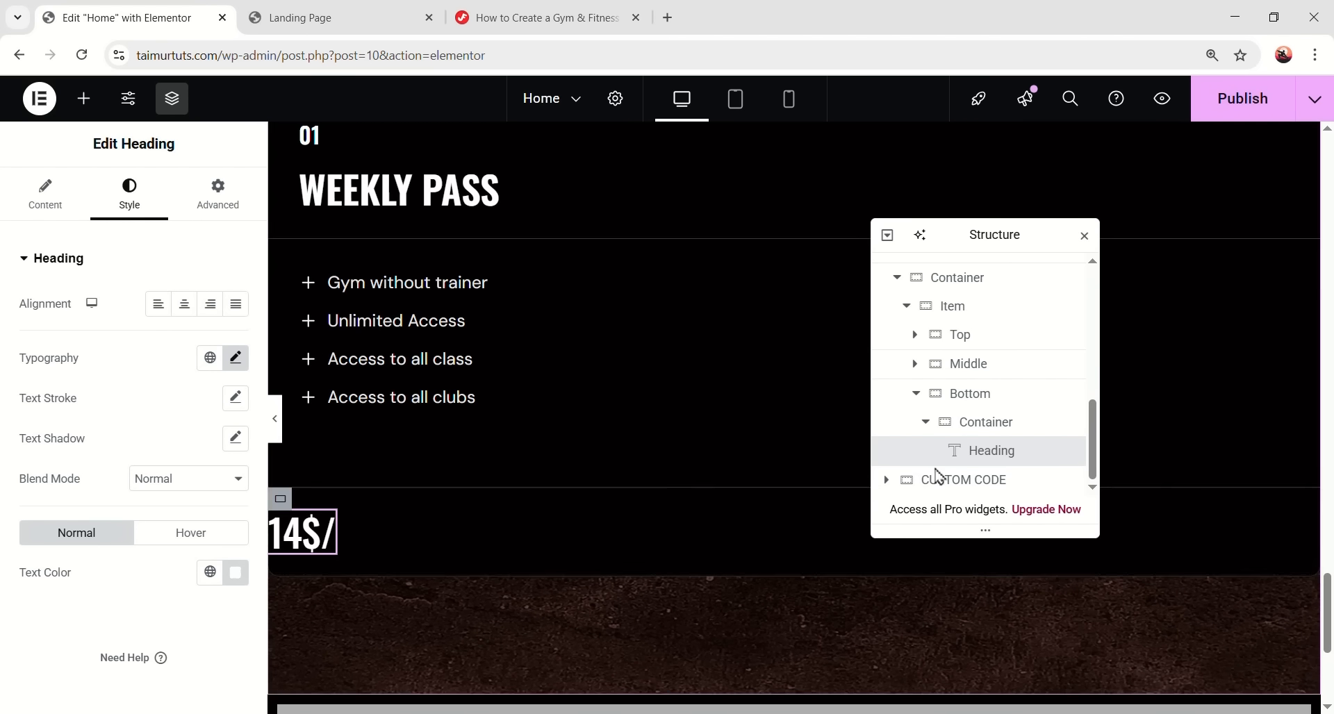
pyautogui.click(82, 98)
pyautogui.scroll(-1, 70, 417)
pyautogui.moveTo(70, 410); pyautogui.dragTo(326, 532)
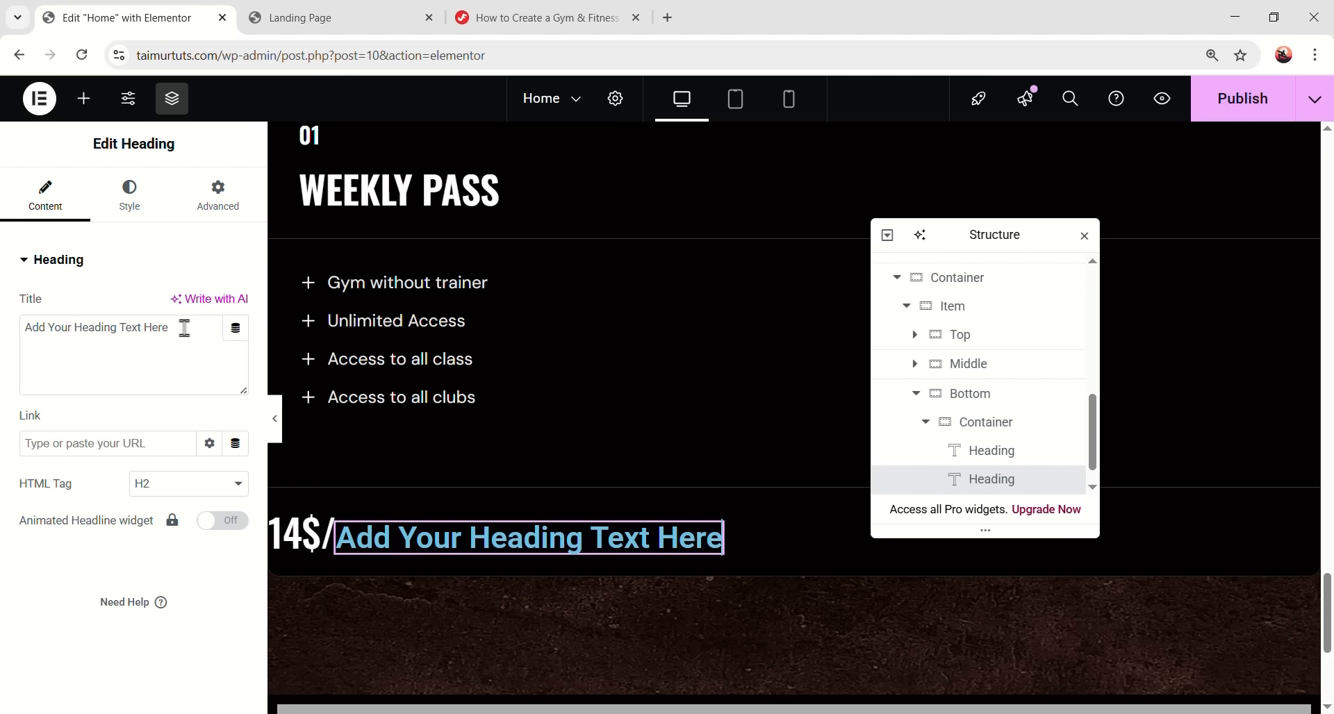
# - Retitle the second heading 'month' and set it to DM Sans, weight 400 Normal
pyautogui.hotkey('ctrl', 'a')
pyautogui.write('month')
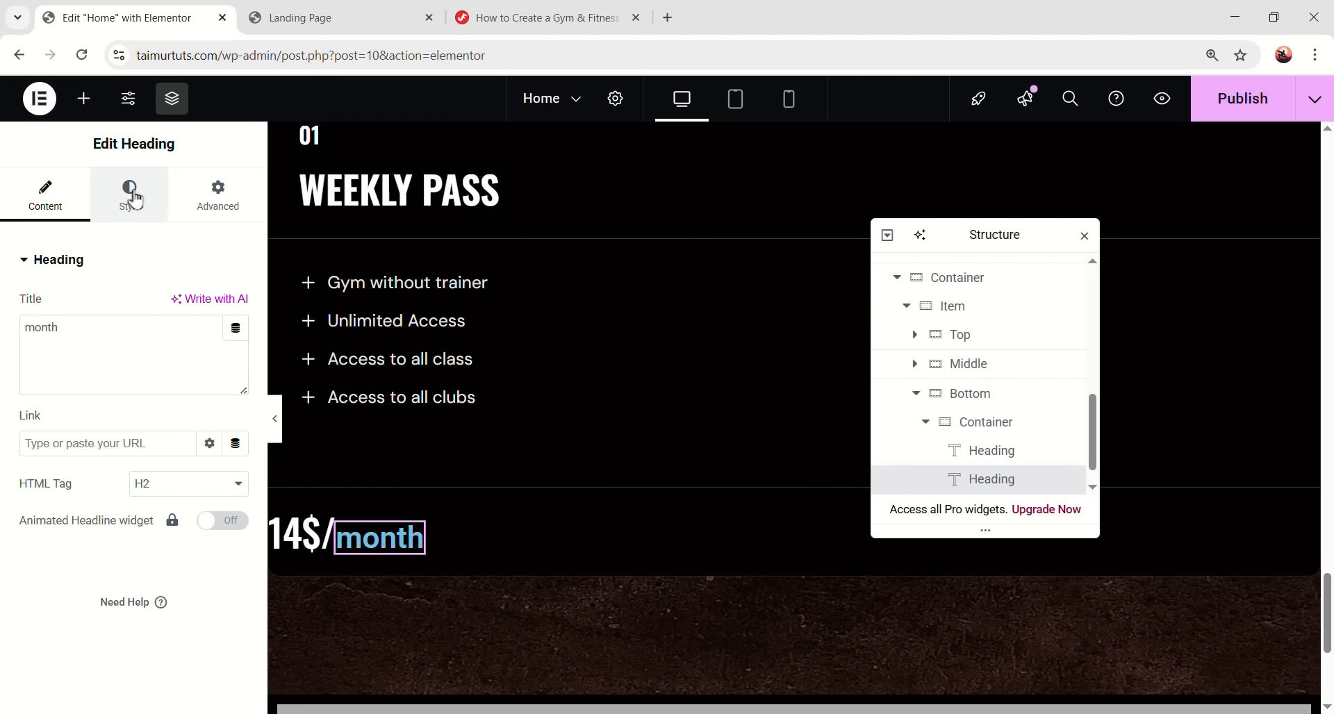
pyautogui.click(130, 194)
pyautogui.click(211, 359)
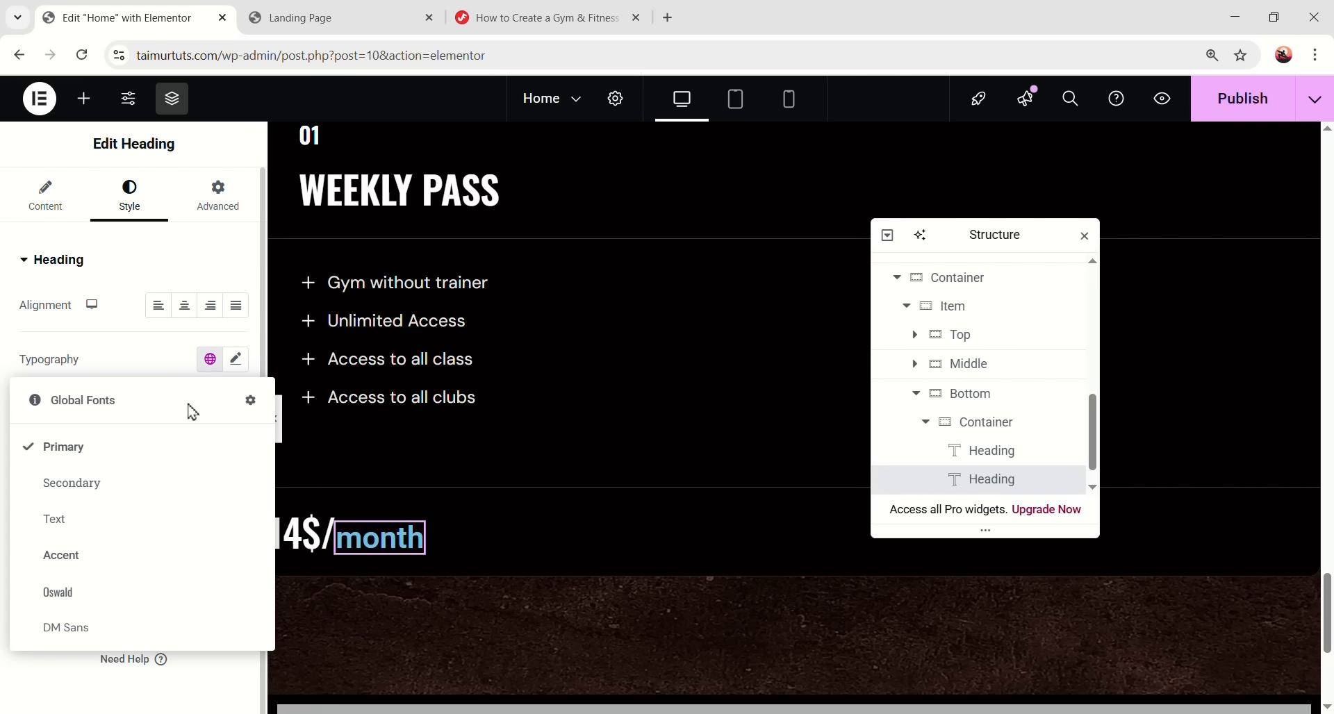
pyautogui.click(111, 628)
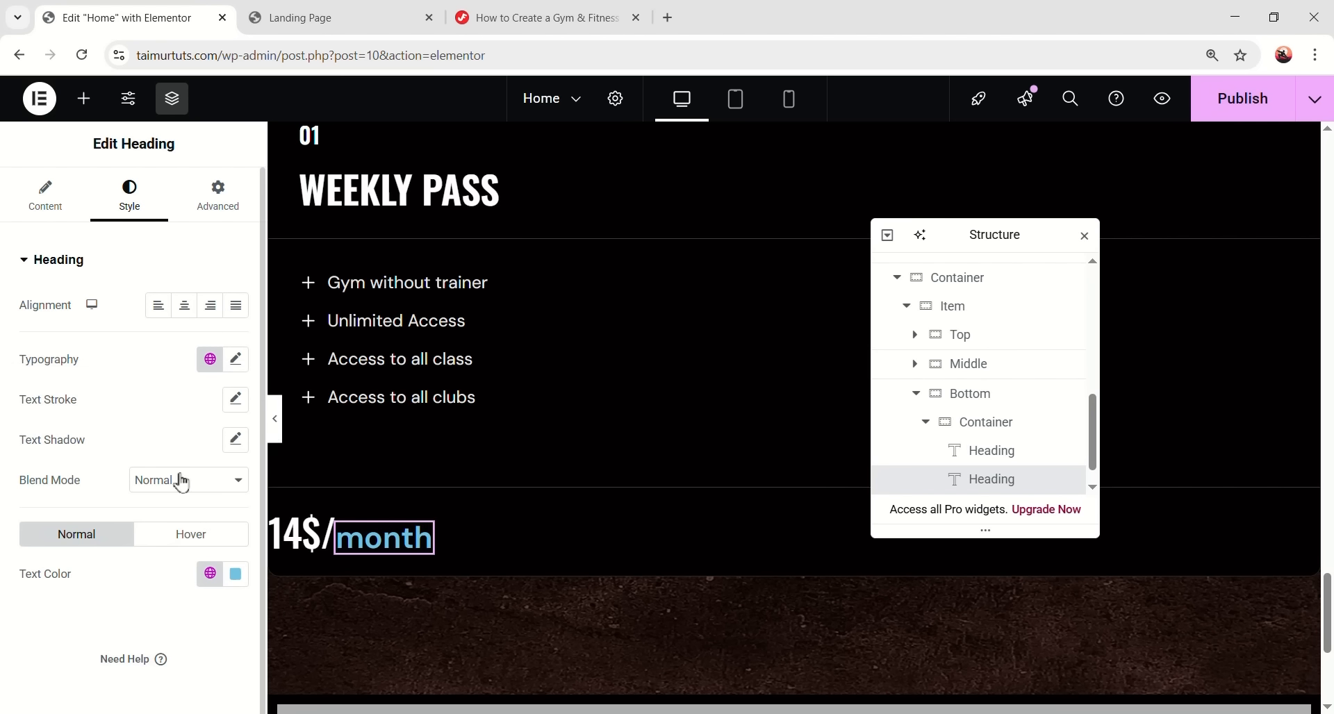
pyautogui.click(233, 363)
pyautogui.scroll(-1, 190, 403)
pyautogui.click(182, 391)
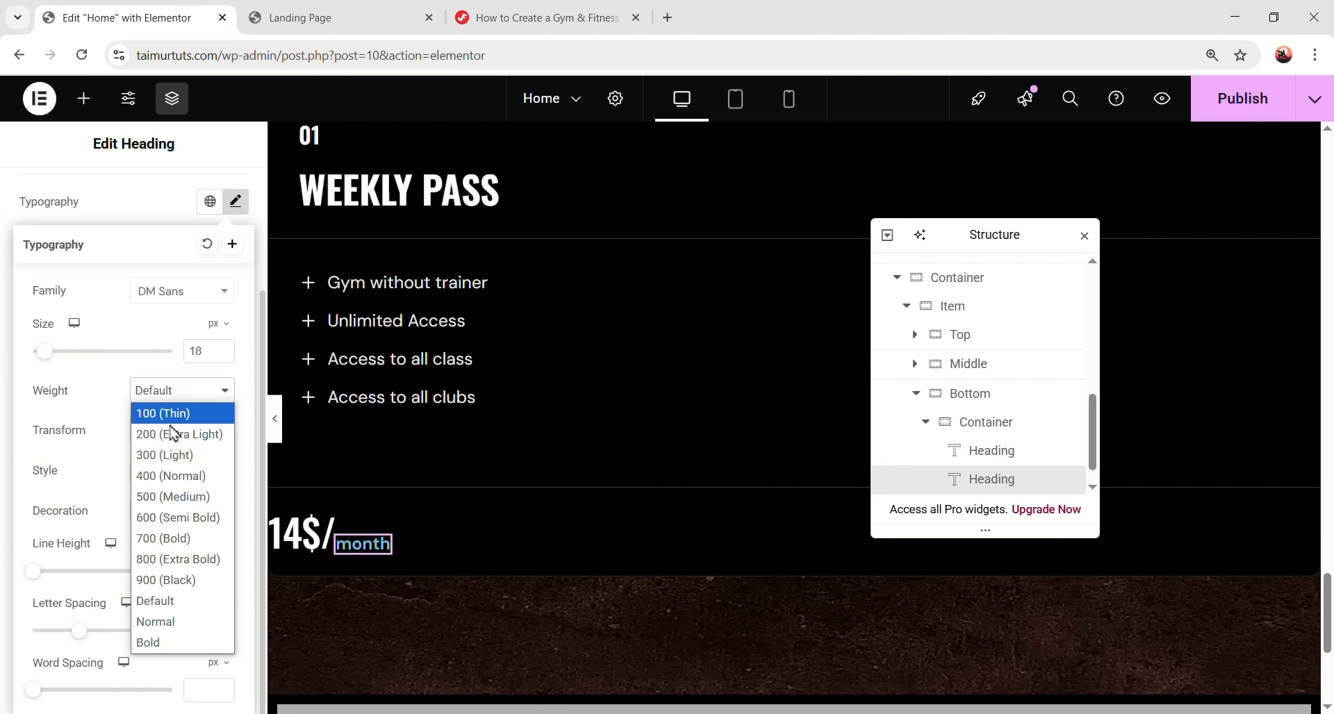
pyautogui.click(170, 475)
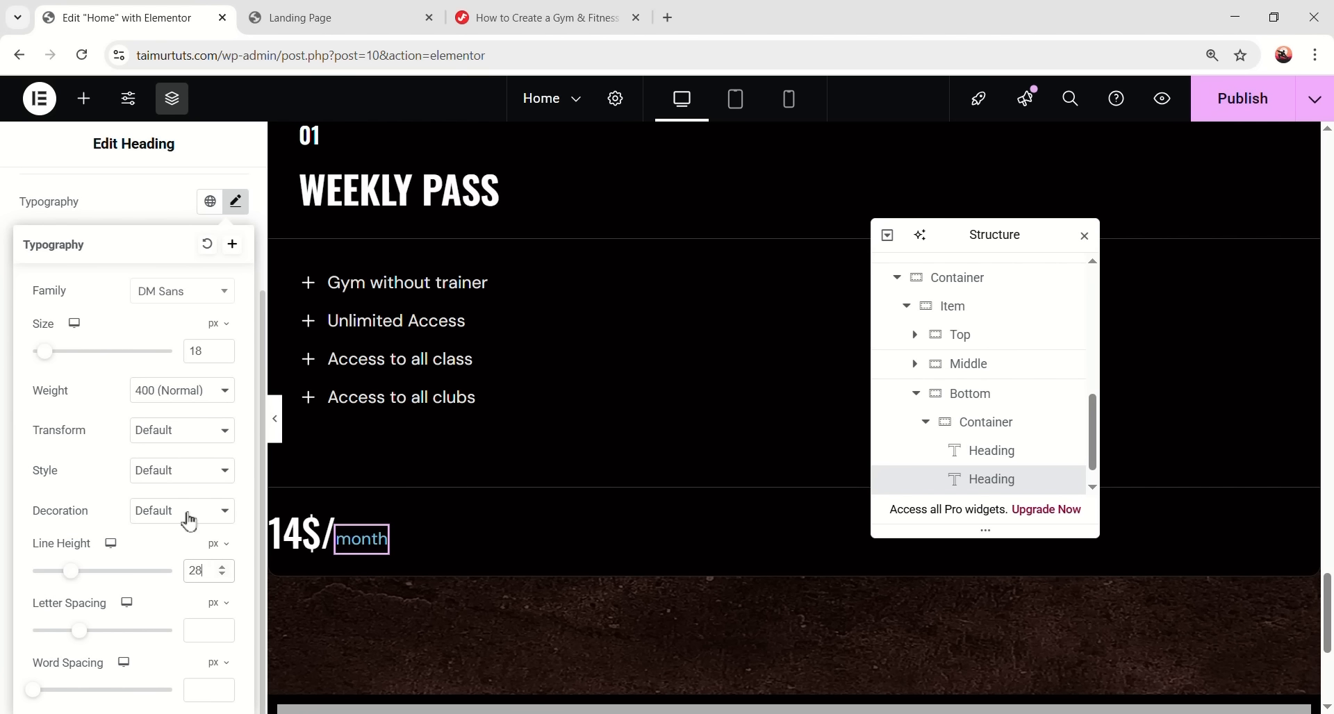
# - Set the month label's text colour to #E7E7E7
pyautogui.scroll(1, 189, 521)
pyautogui.click(236, 289)
pyautogui.click(236, 503)
pyautogui.scroll(1, 139, 417)
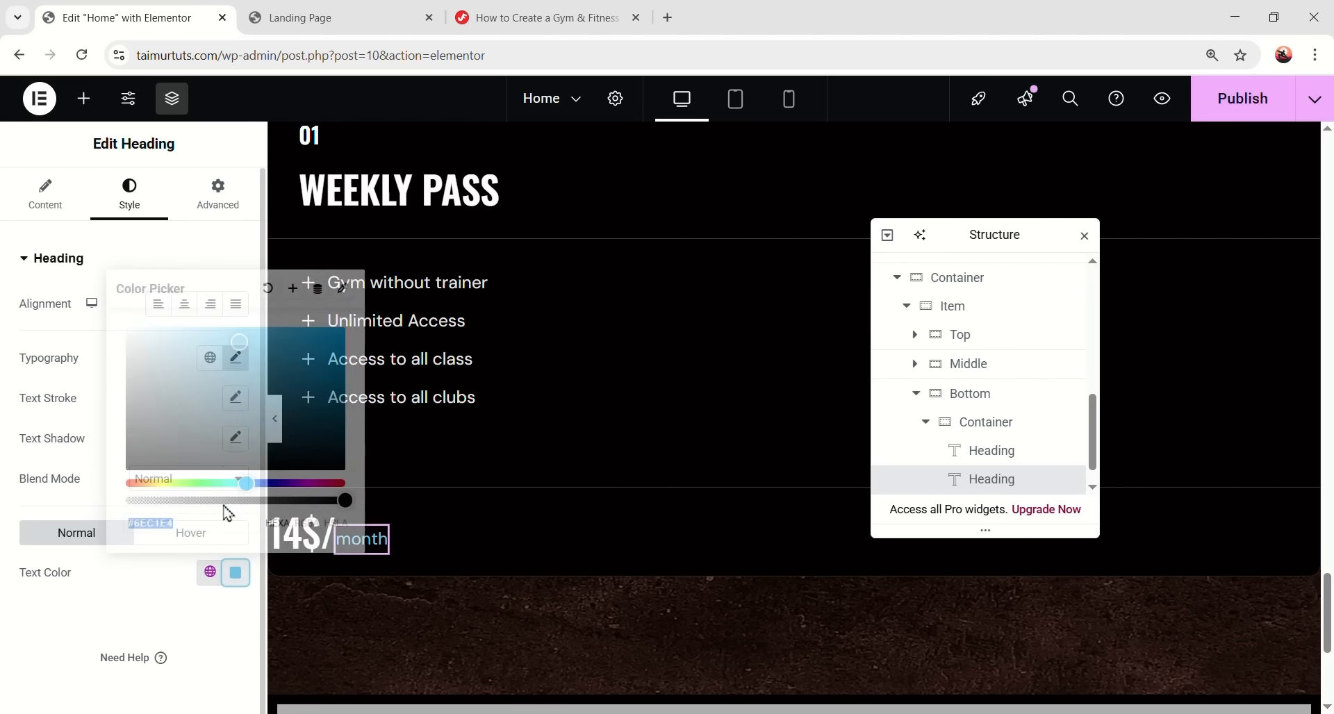
pyautogui.click(109, 532)
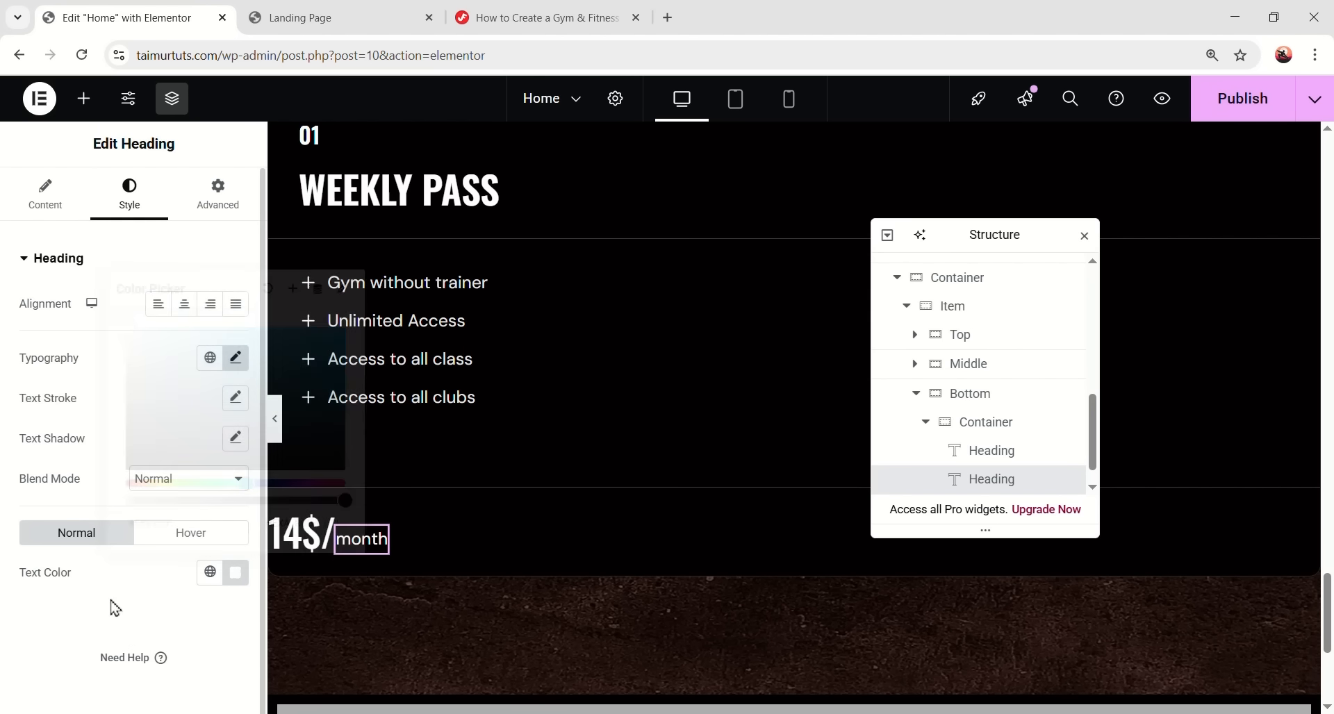
pyautogui.click(235, 572)
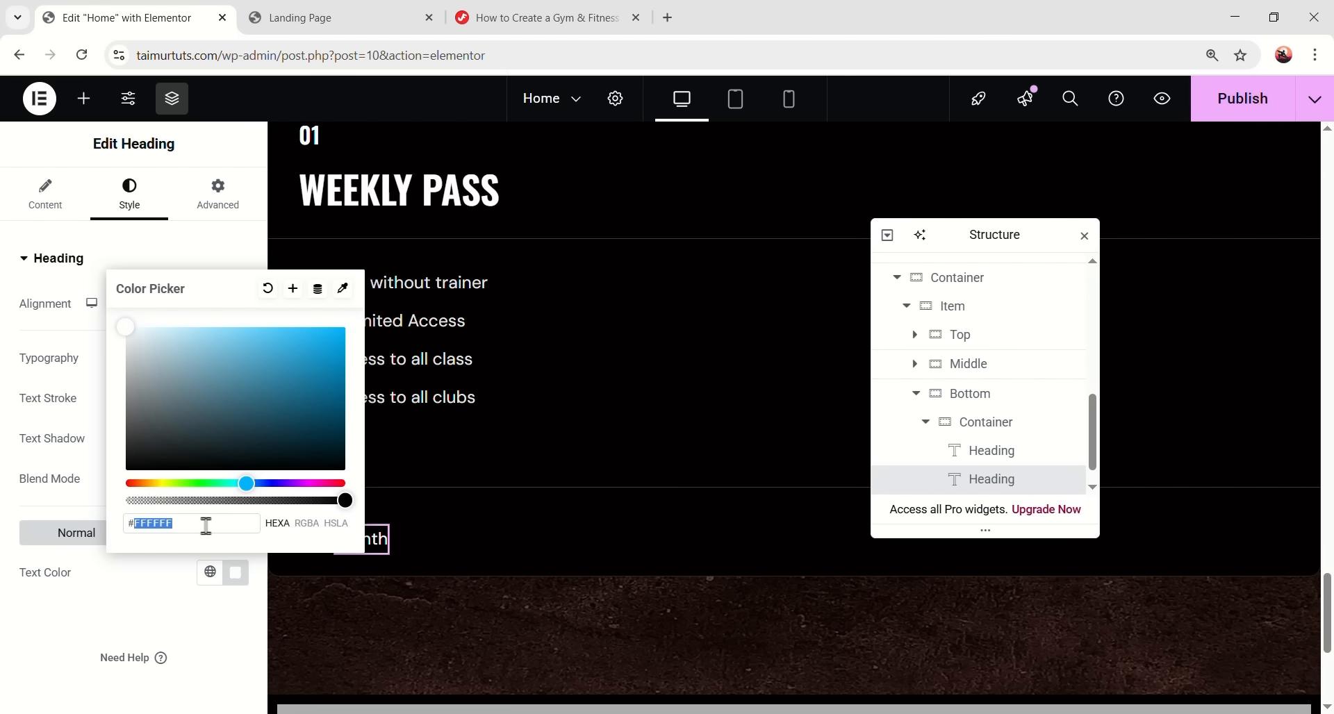
pyautogui.write('E7E7E7')
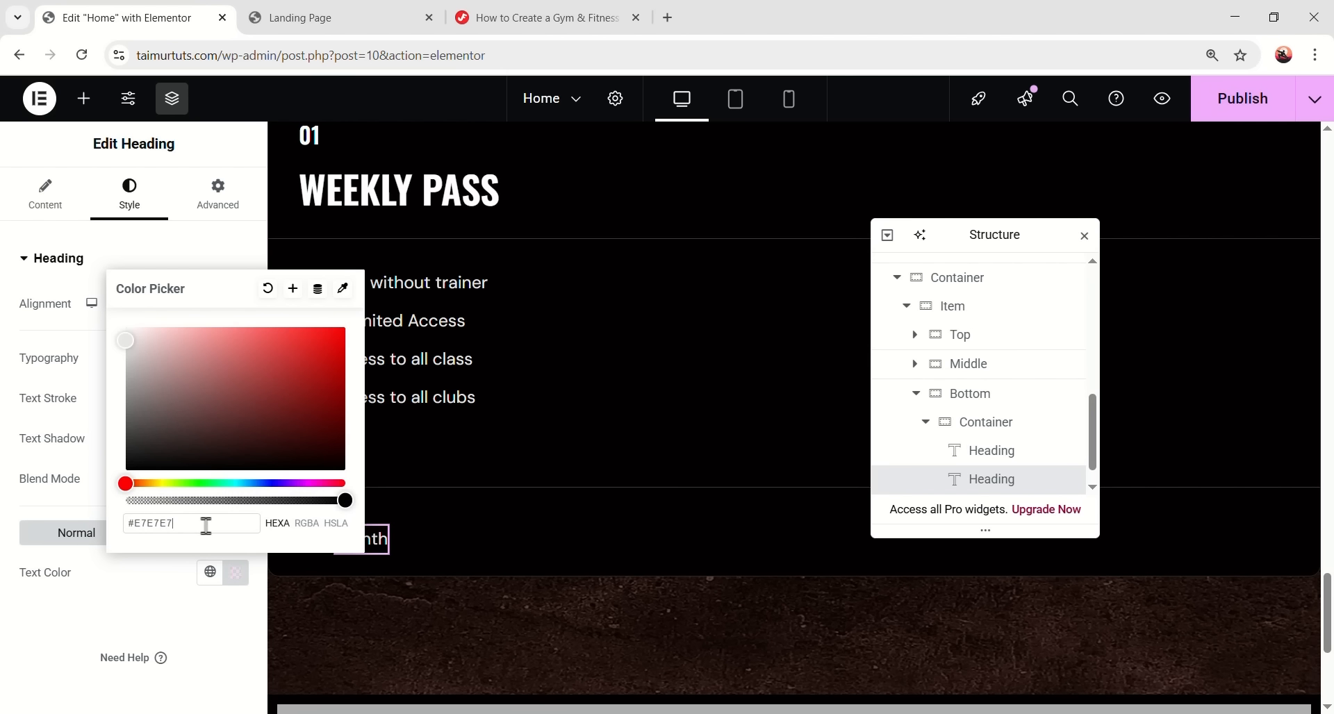
pyautogui.click(178, 587)
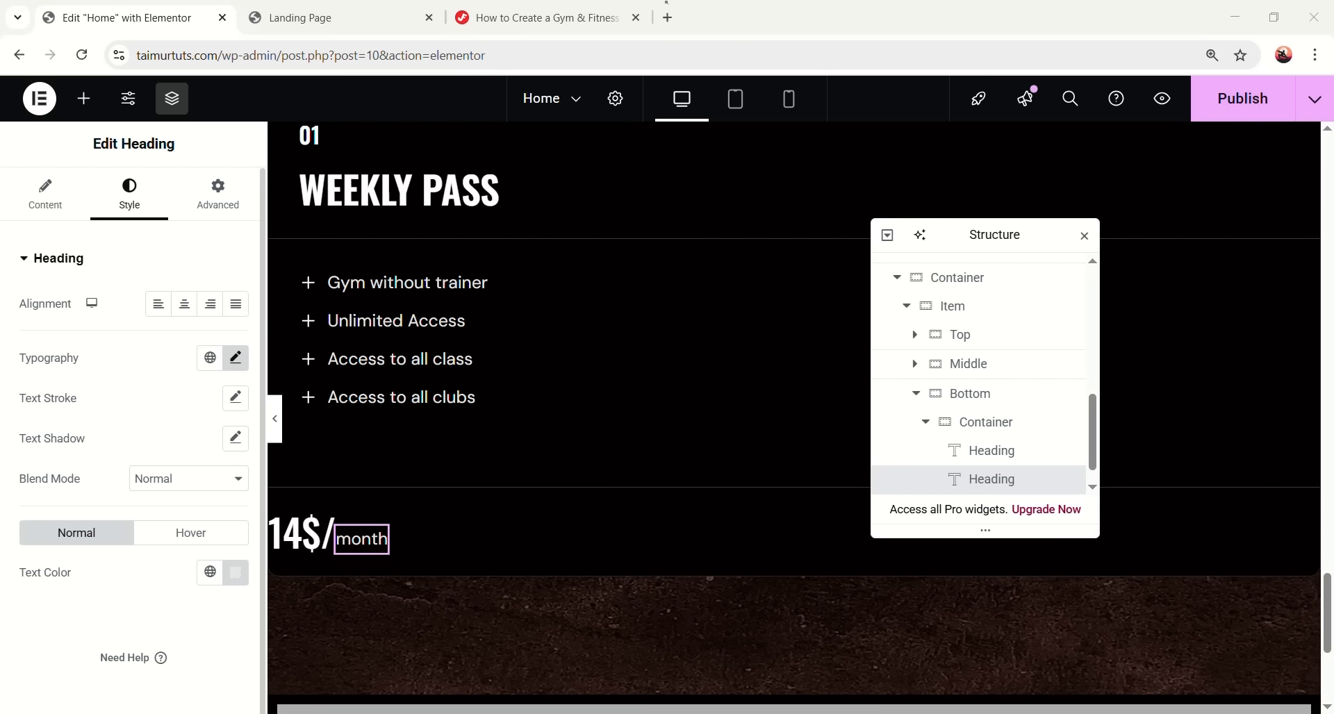
# - Add a new empty container after the price container, with padding left at 0
pyautogui.click(959, 419)
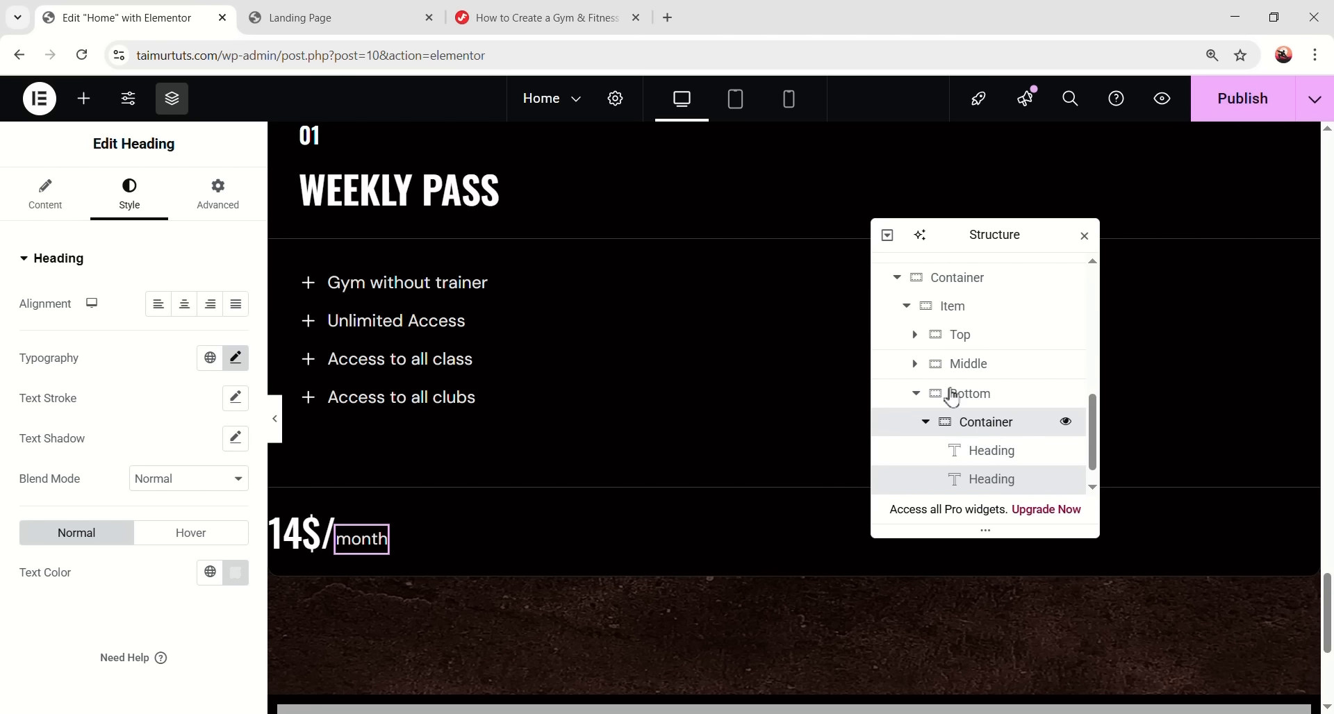
pyautogui.rightClick(995, 455)
pyautogui.click(1039, 291)
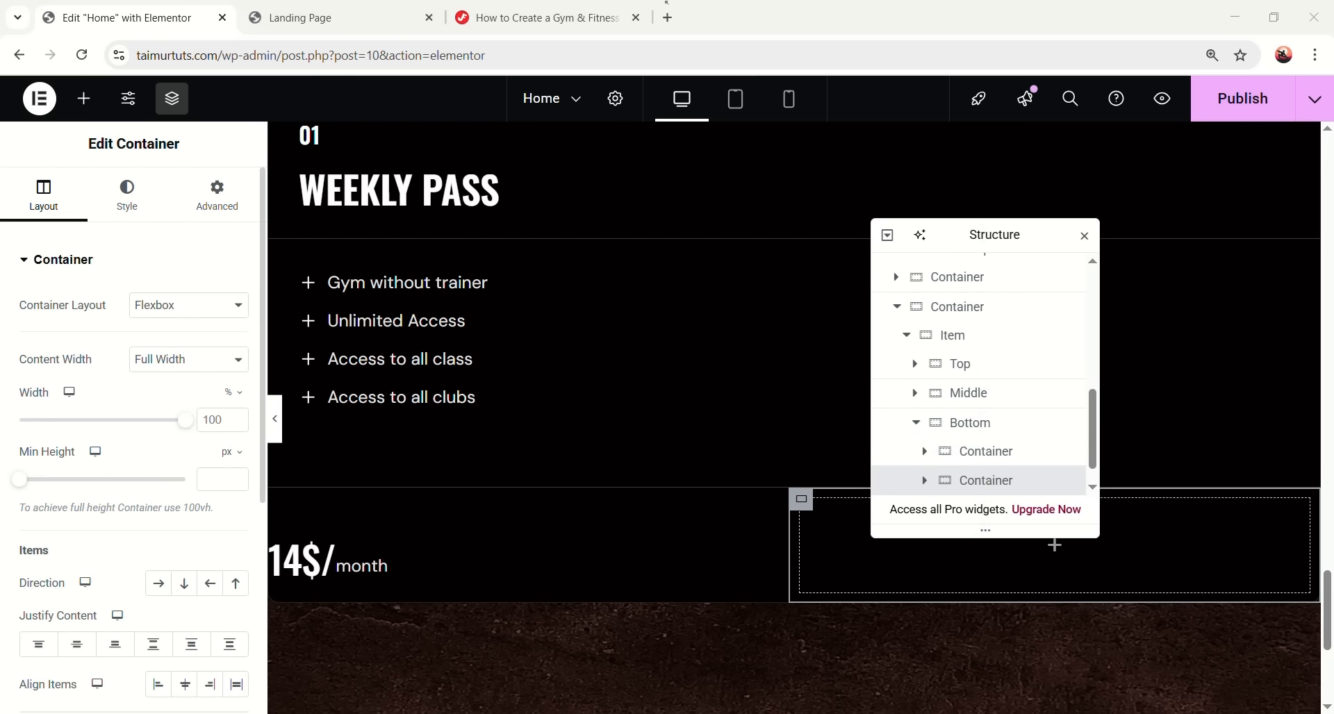
pyautogui.click(237, 210)
pyautogui.click(59, 398)
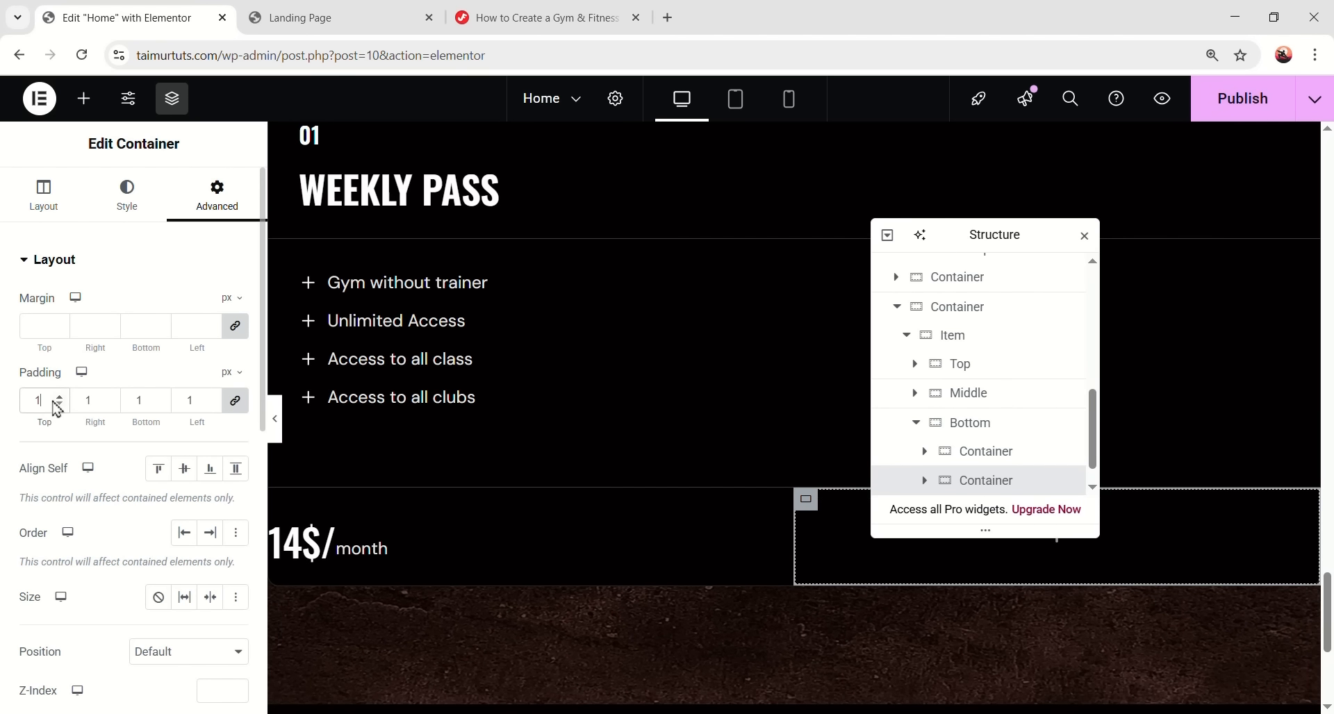
pyautogui.click(59, 405)
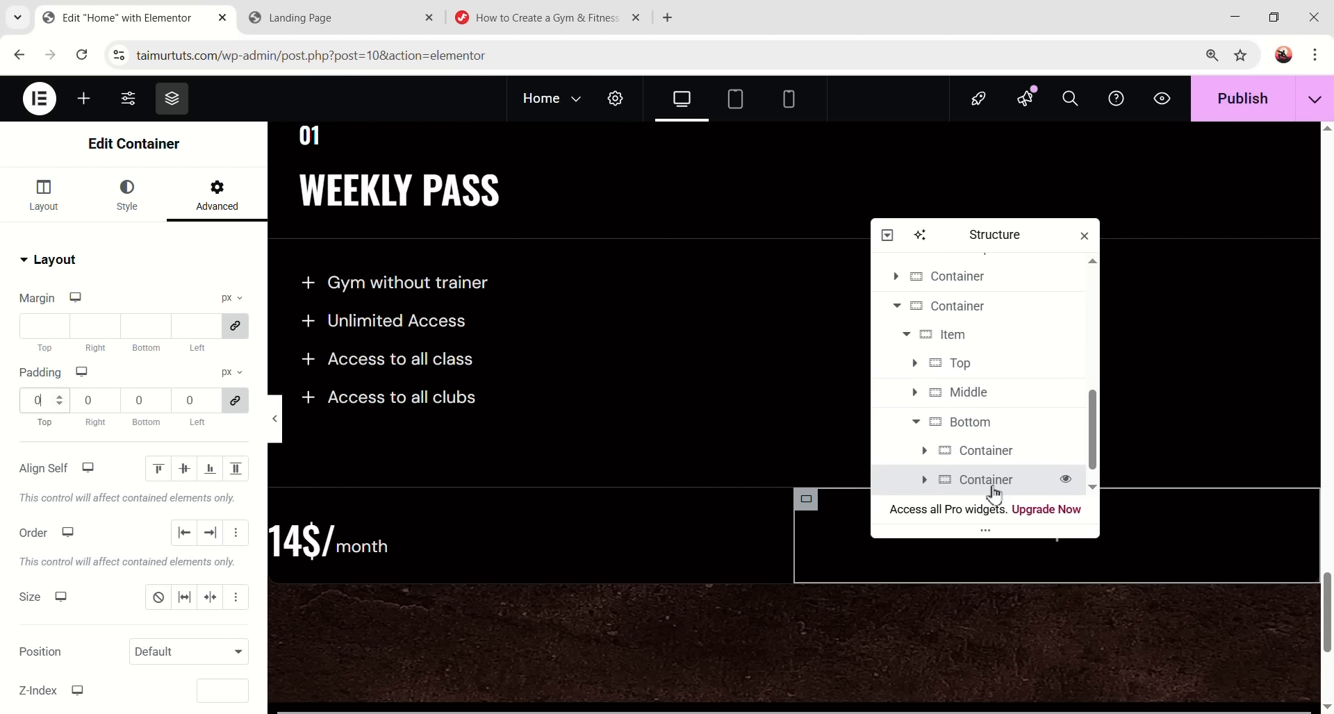
# - Place a Buy button in the right half of the price row, stretched to full width
pyautogui.scroll(-1, 1000, 493)
pyautogui.click(86, 104)
pyautogui.moveTo(70, 590); pyautogui.dragTo(1150, 371)
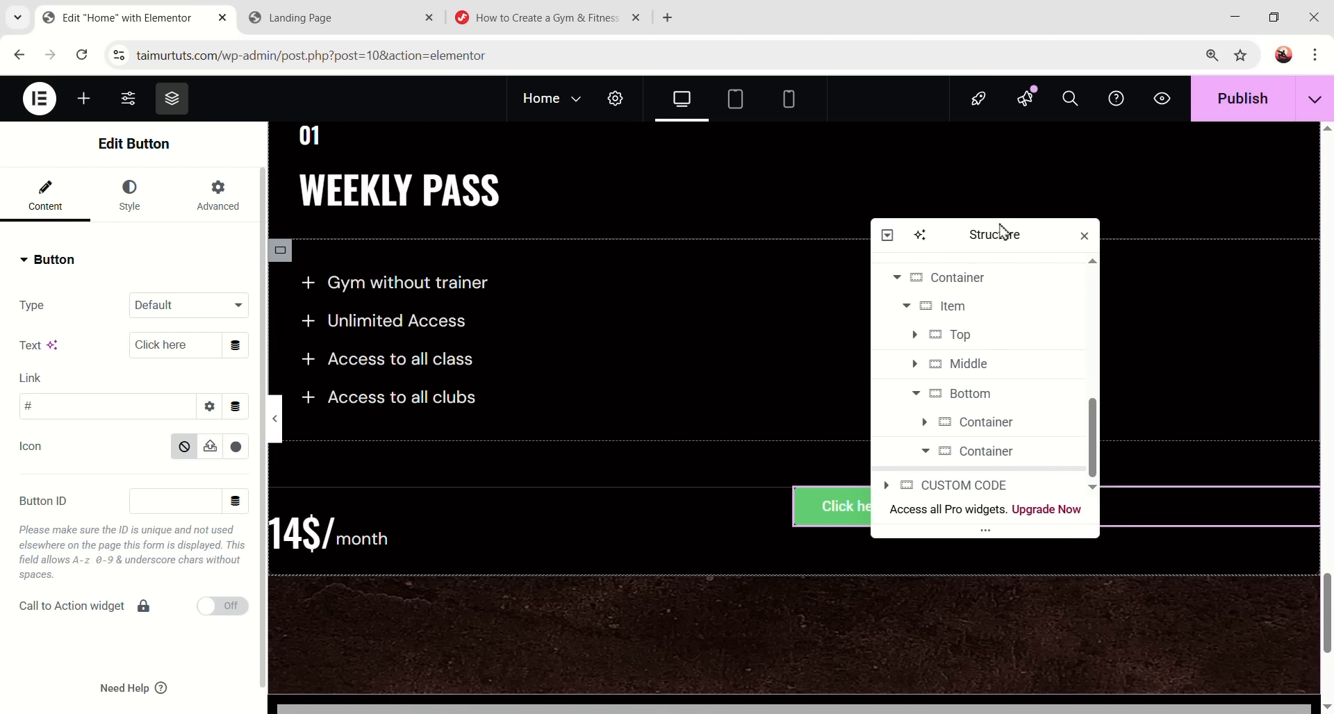
pyautogui.moveTo(1006, 235); pyautogui.dragTo(667, 186)
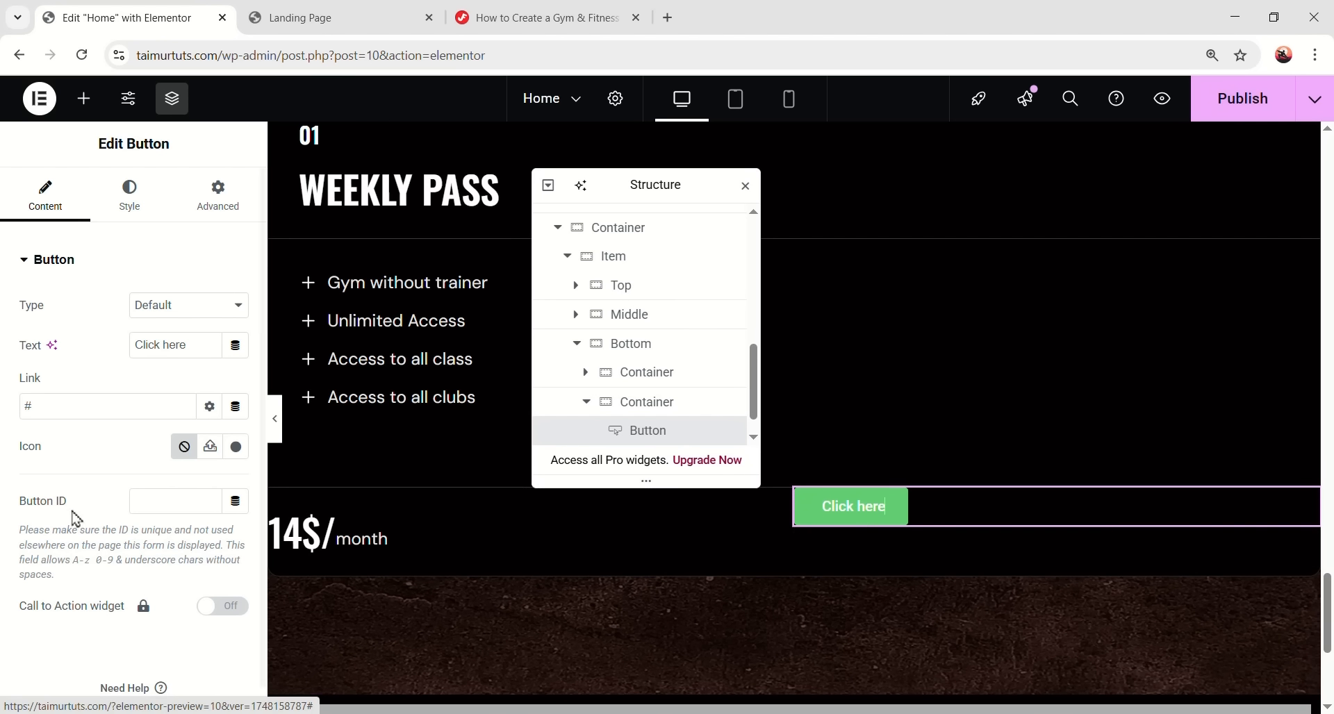
pyautogui.write('Buy')
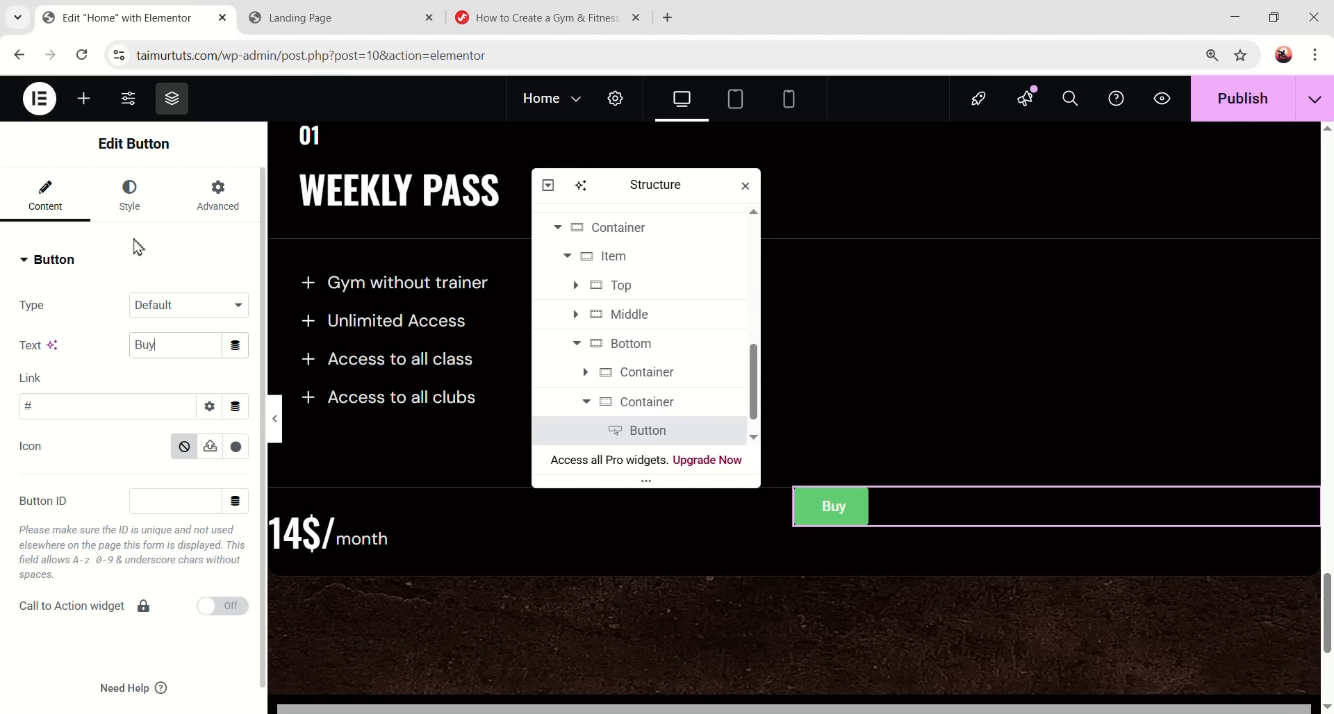
pyautogui.click(130, 194)
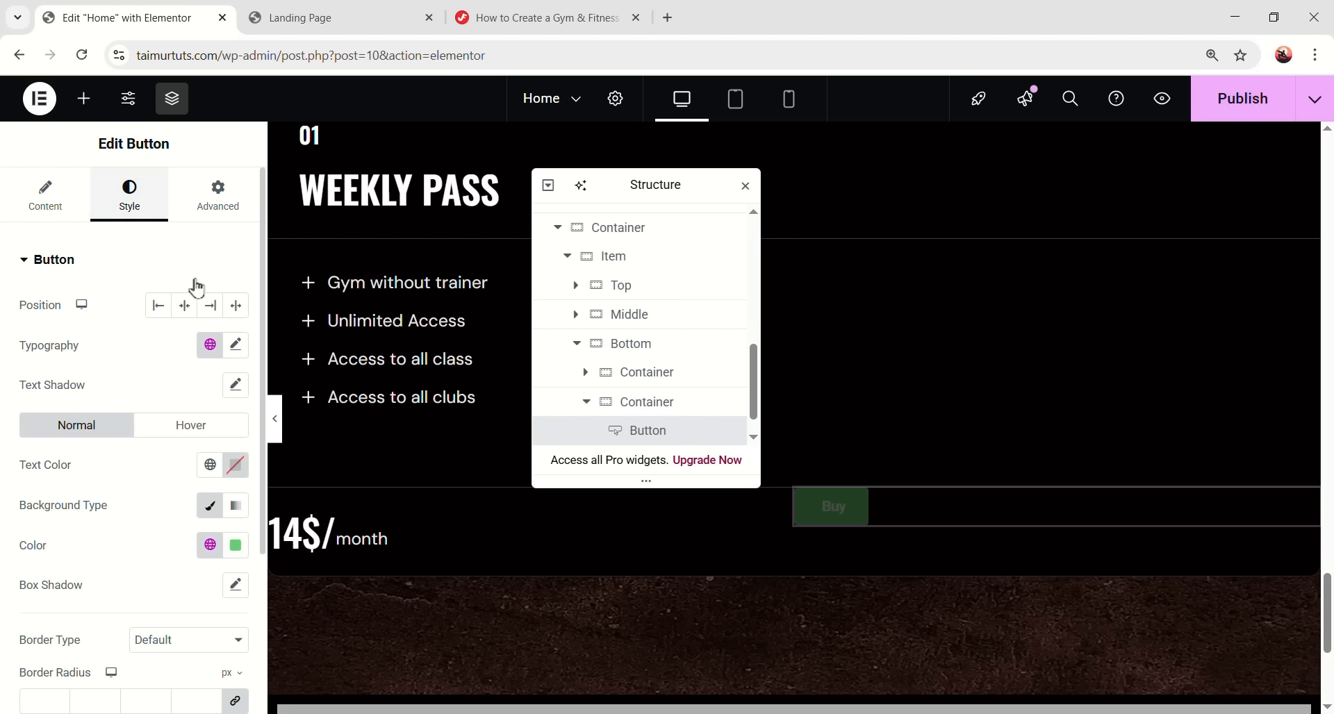
pyautogui.click(240, 307)
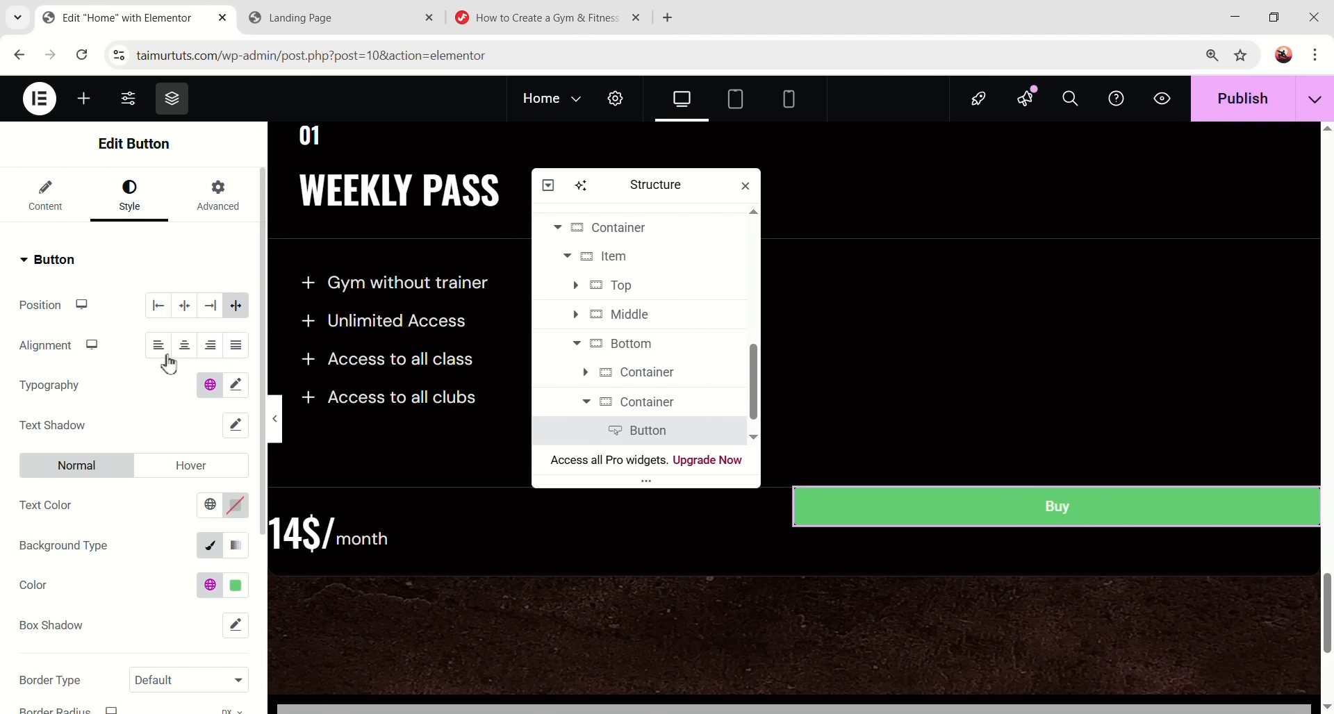
# - Set the button text to Oswald 40 px, weight 500 Medium, line height 48
pyautogui.click(210, 386)
pyautogui.click(103, 620)
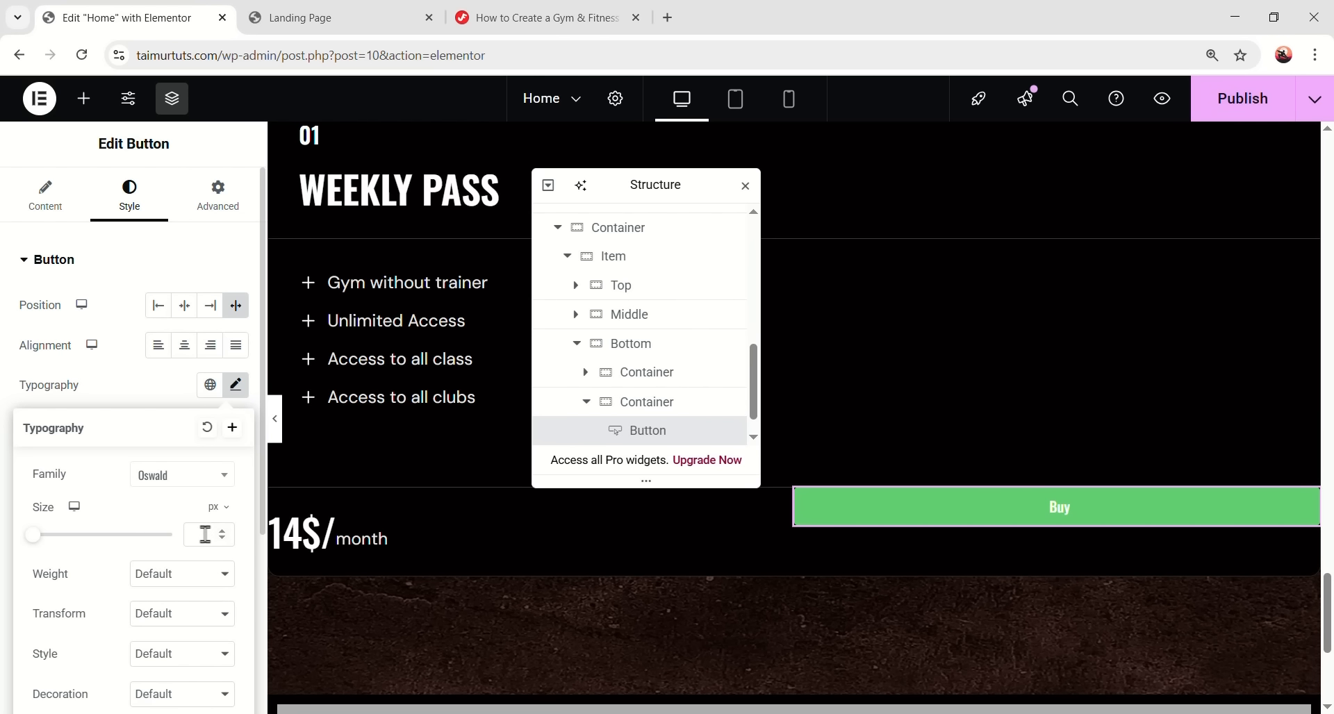
pyautogui.write('40')
pyautogui.scroll(-1, 162, 578)
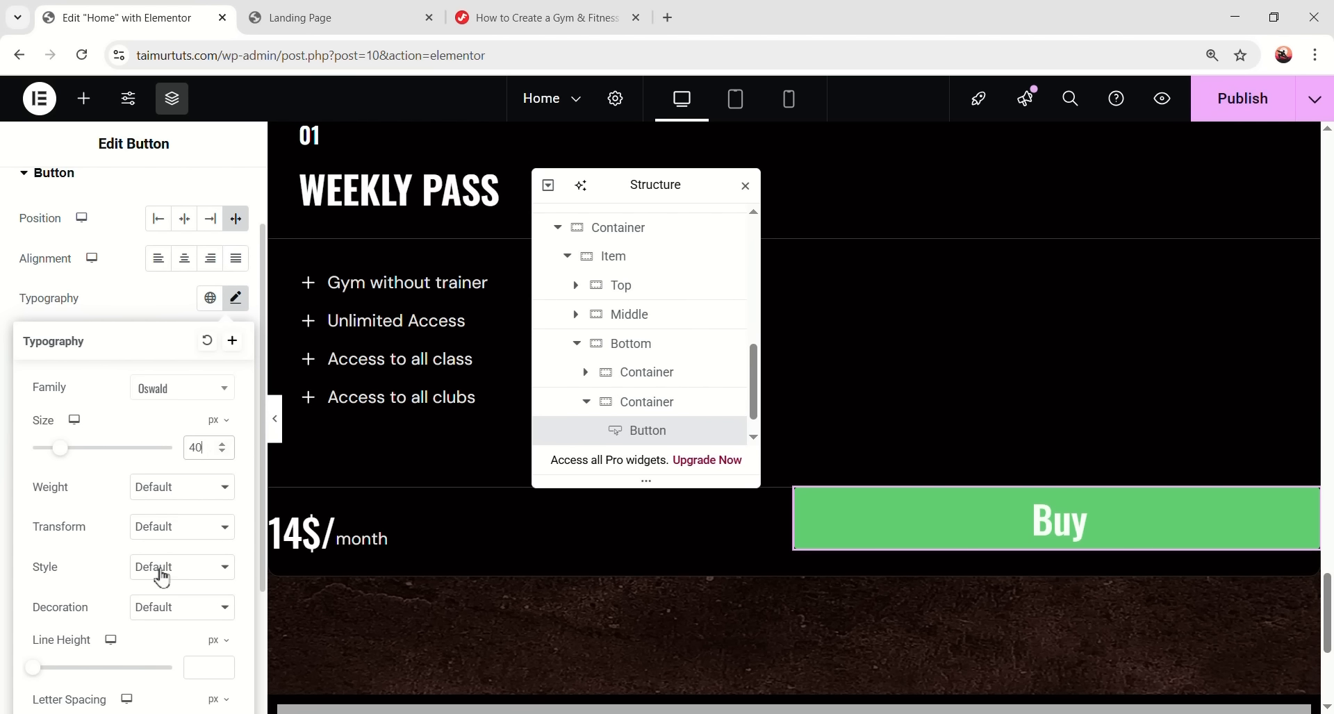
pyautogui.click(172, 491)
pyautogui.click(180, 324)
pyautogui.write('48')
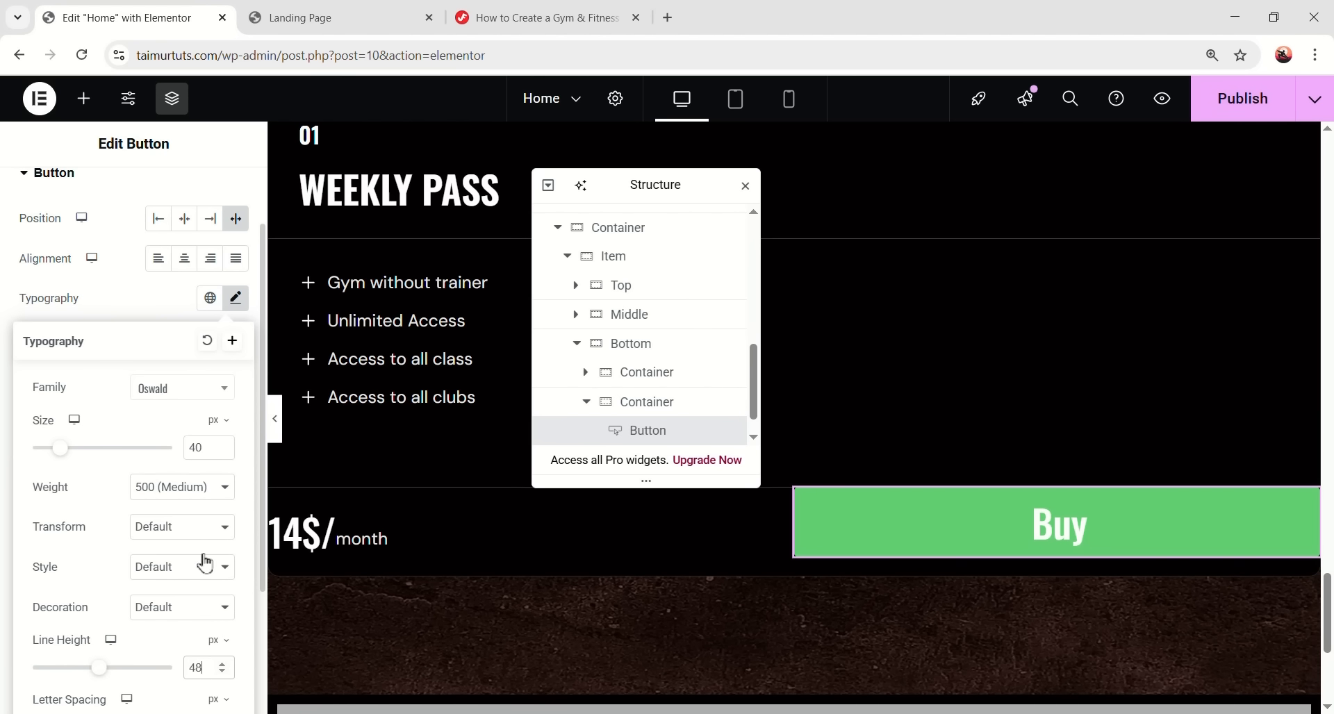
pyautogui.click(237, 300)
# - Make the button text white and its background Orange, with 20 px vertical padding, then preview
pyautogui.click(237, 423)
pyautogui.moveTo(193, 300); pyautogui.dragTo(113, 155)
pyautogui.click(148, 421)
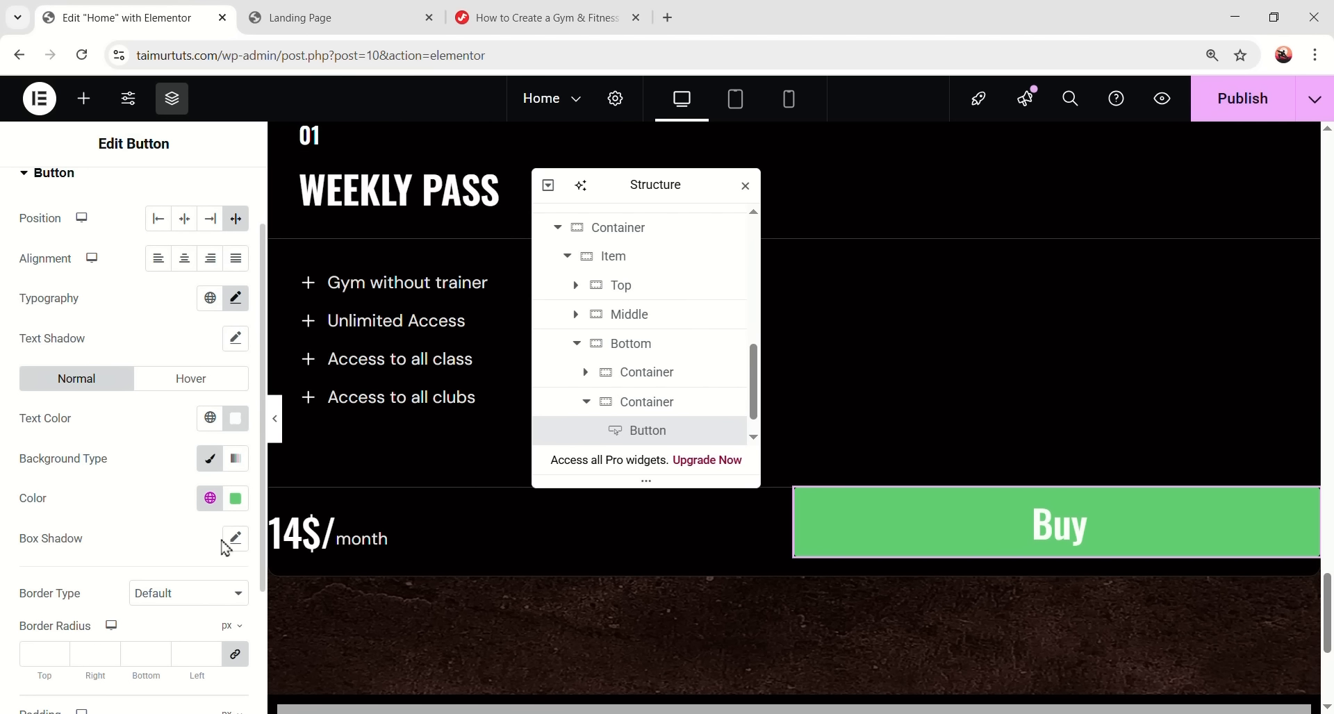
pyautogui.click(210, 498)
pyautogui.click(70, 424)
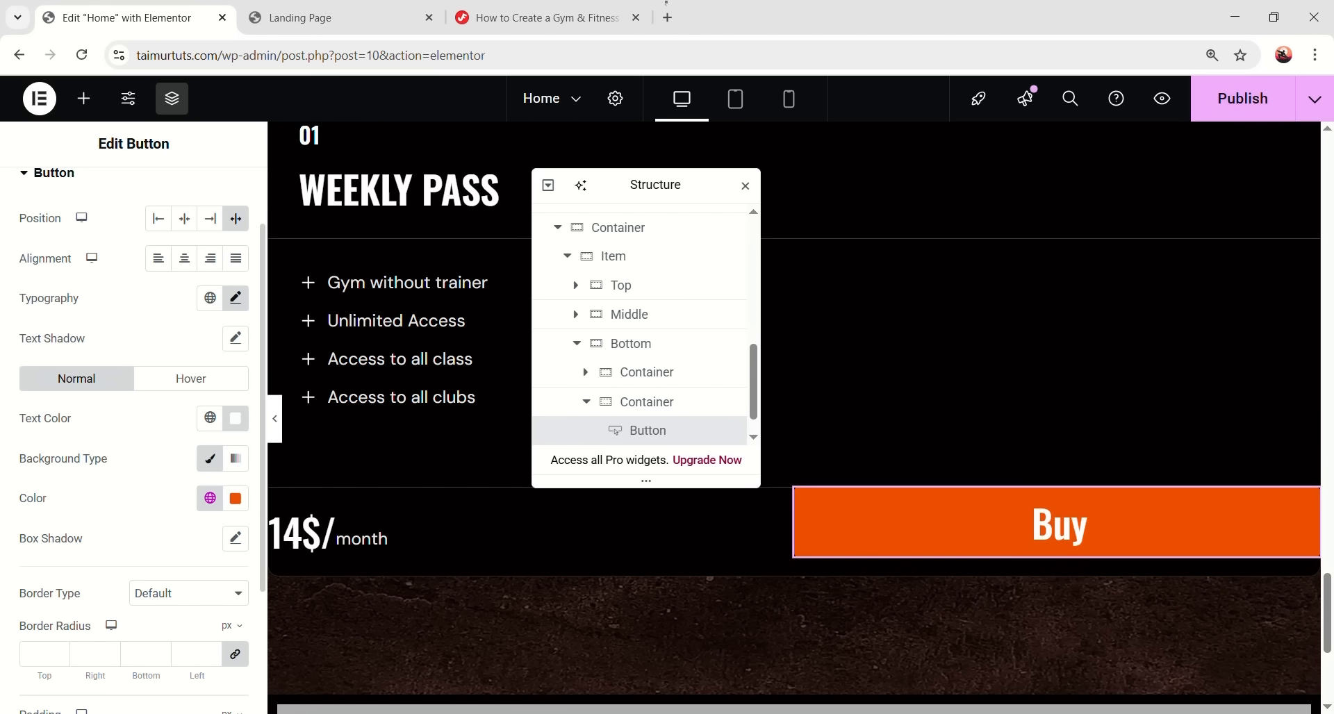
pyautogui.scroll(-1, 192, 600)
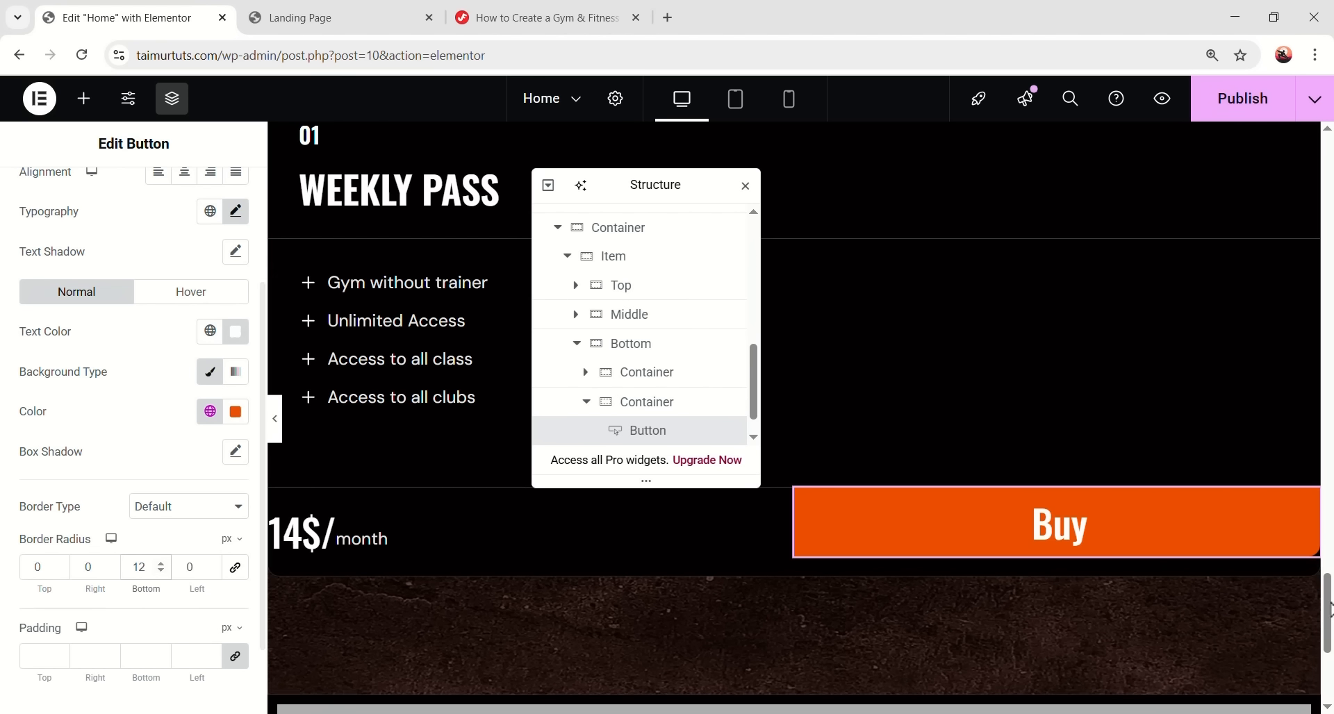
pyautogui.scroll(-1, 49, 596)
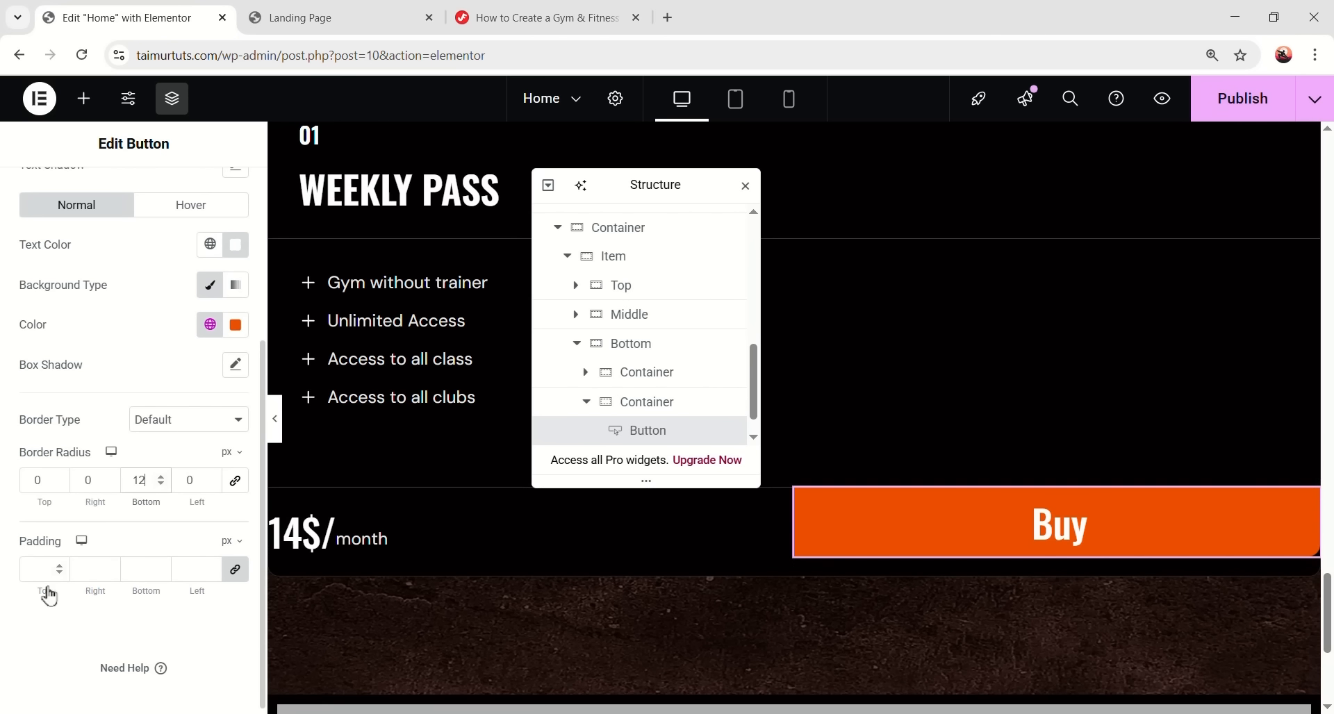
pyautogui.click(44, 569)
pyautogui.write('20')
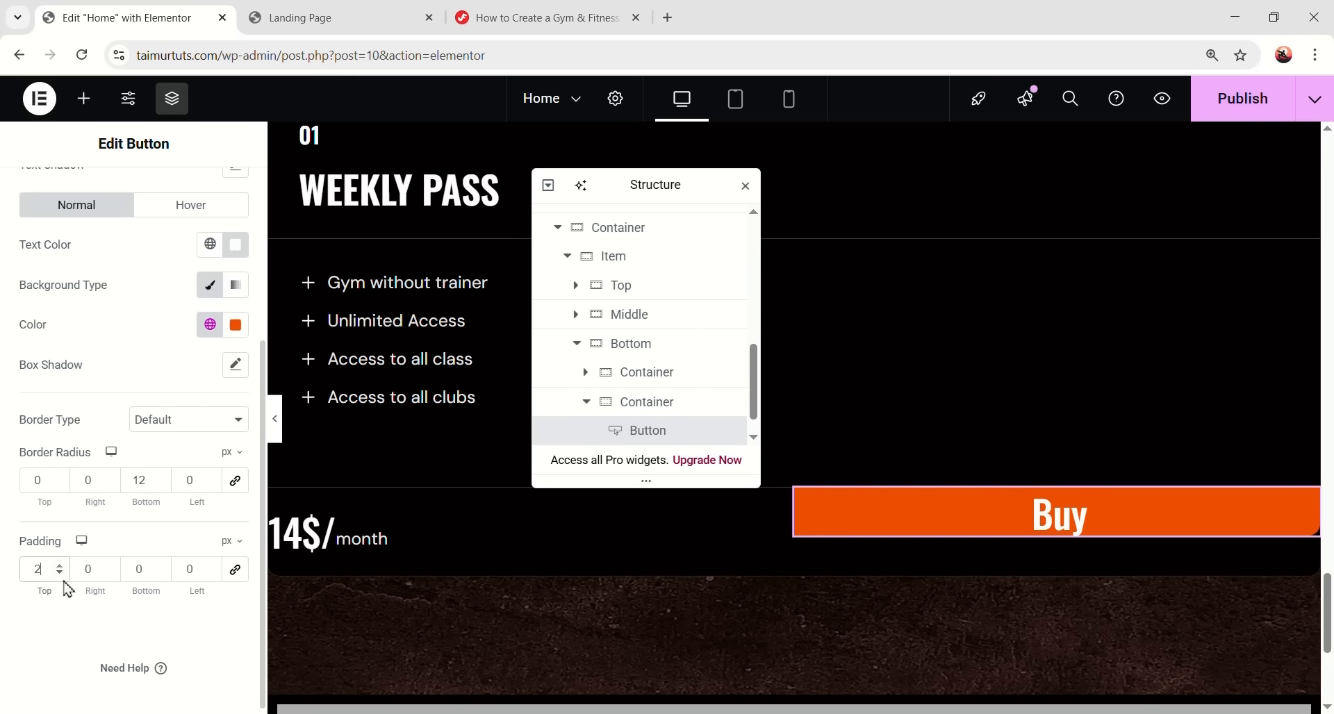
pyautogui.write('20')
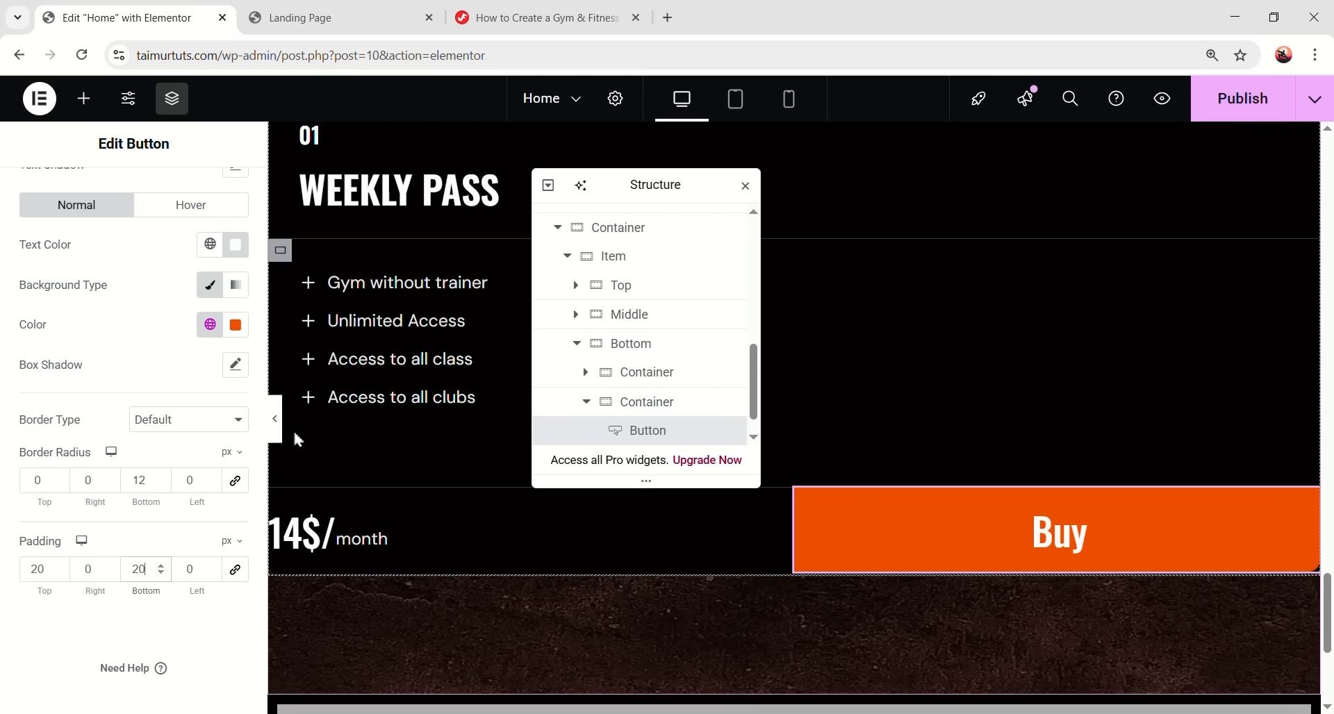
pyautogui.click(275, 419)
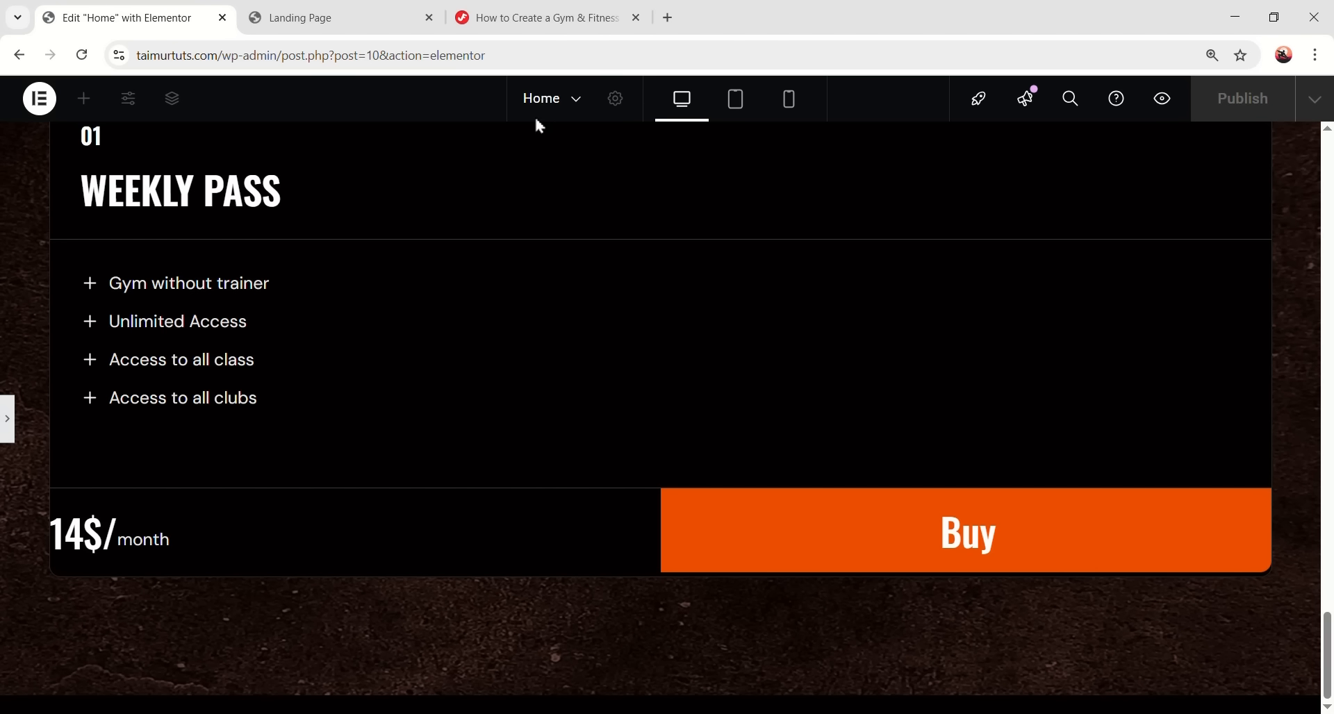
pyautogui.hotkey('ctrl', 'p')
# - Give the price container 32 px left padding and preview the result
pyautogui.click(586, 403)
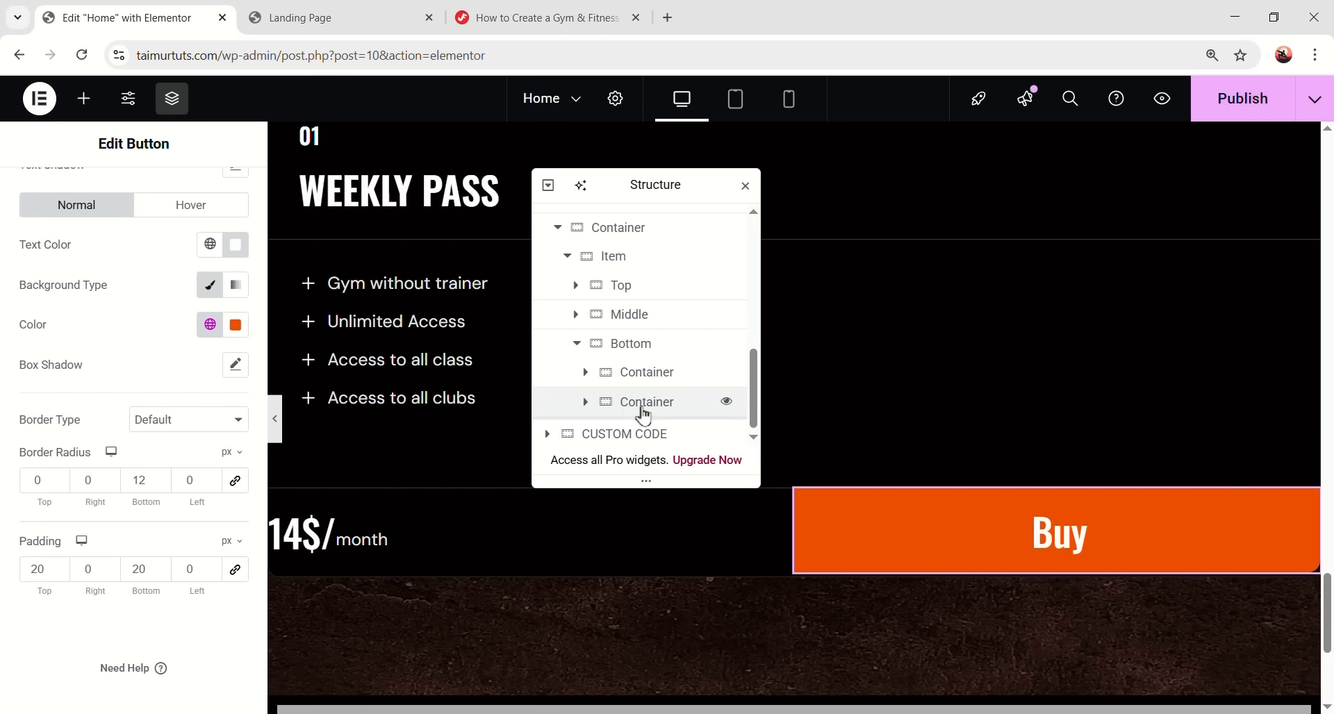
pyautogui.click(667, 375)
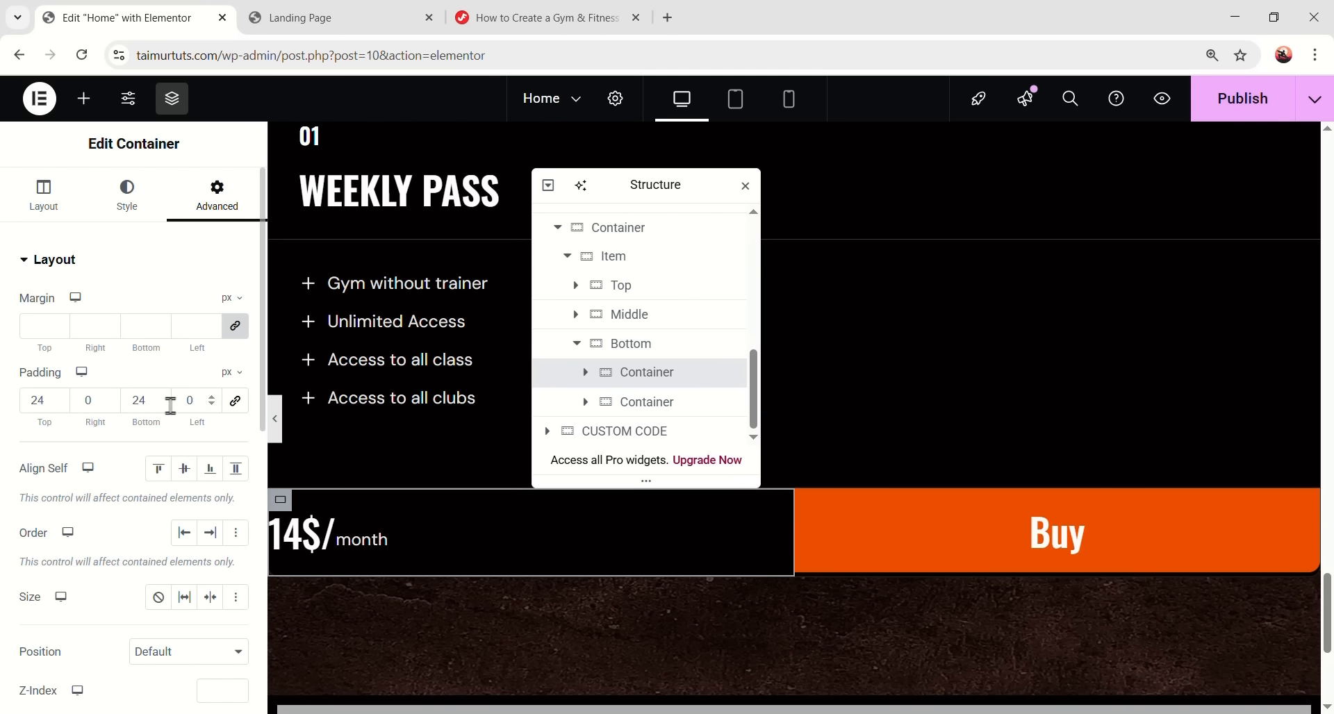
pyautogui.write('2')
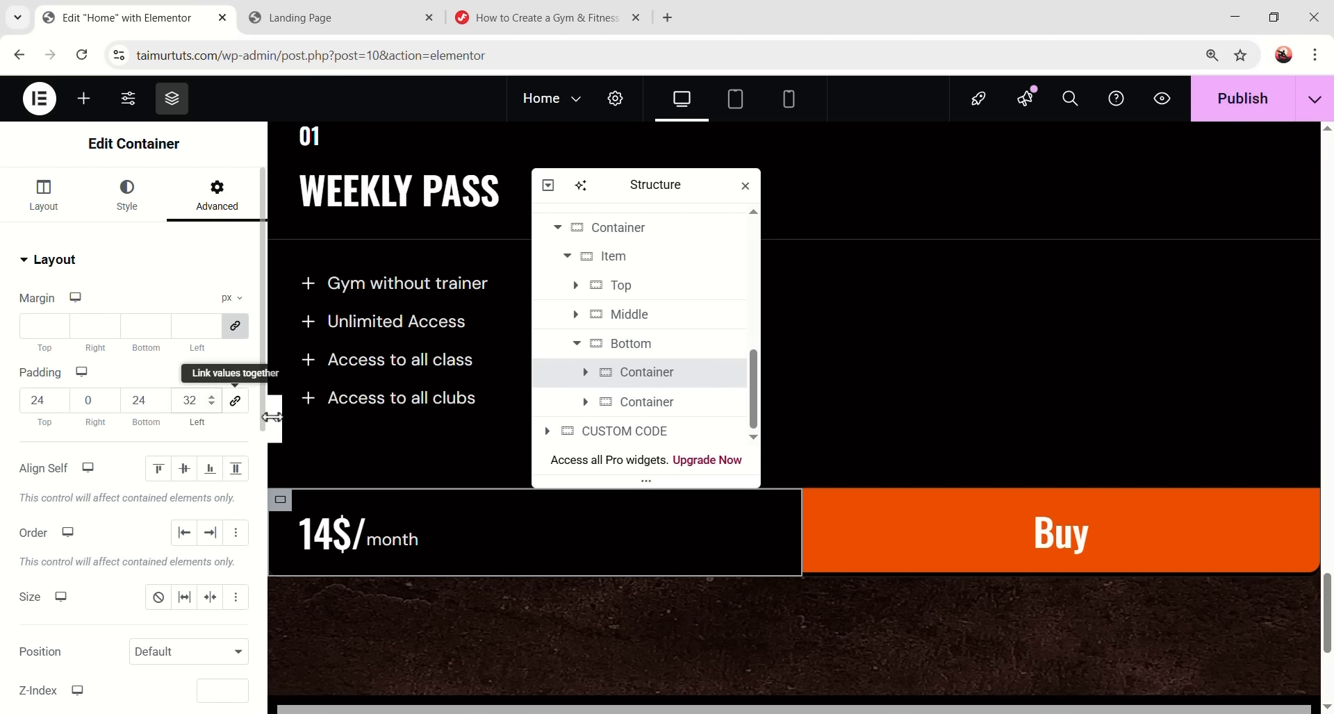
pyautogui.click(275, 419)
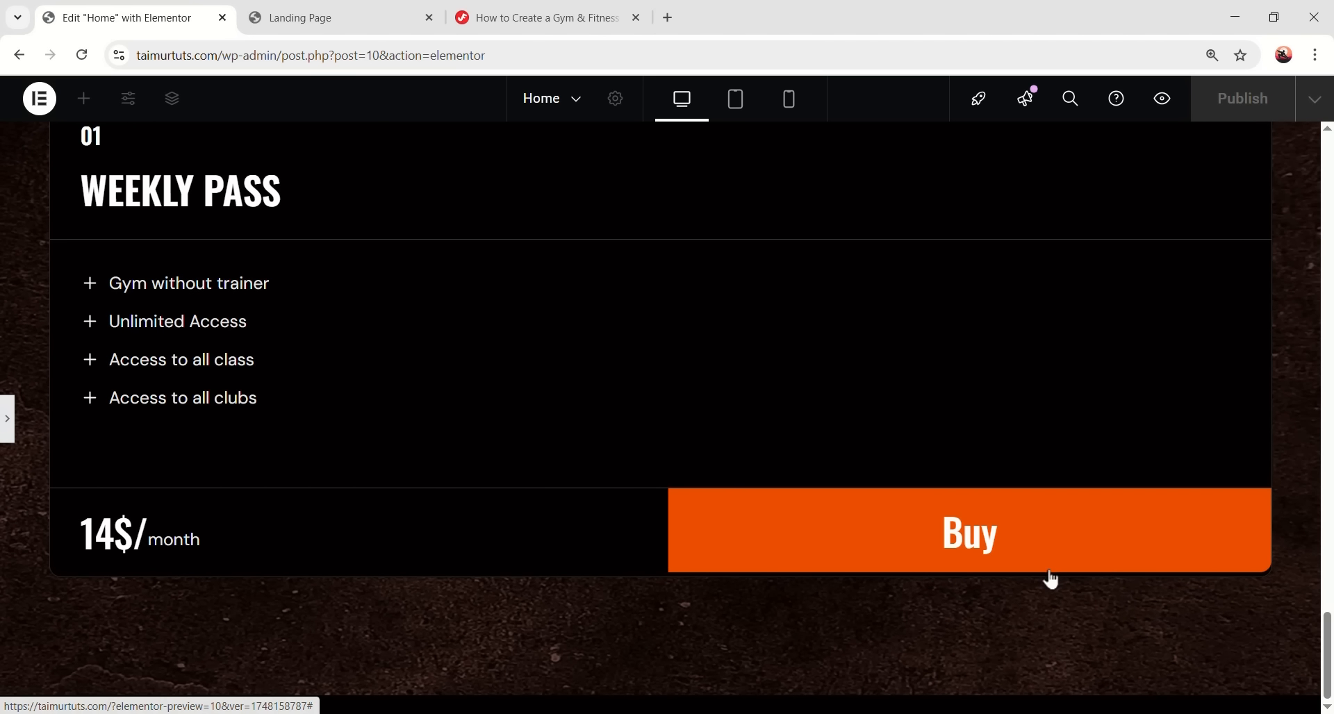
pyautogui.click(7, 418)
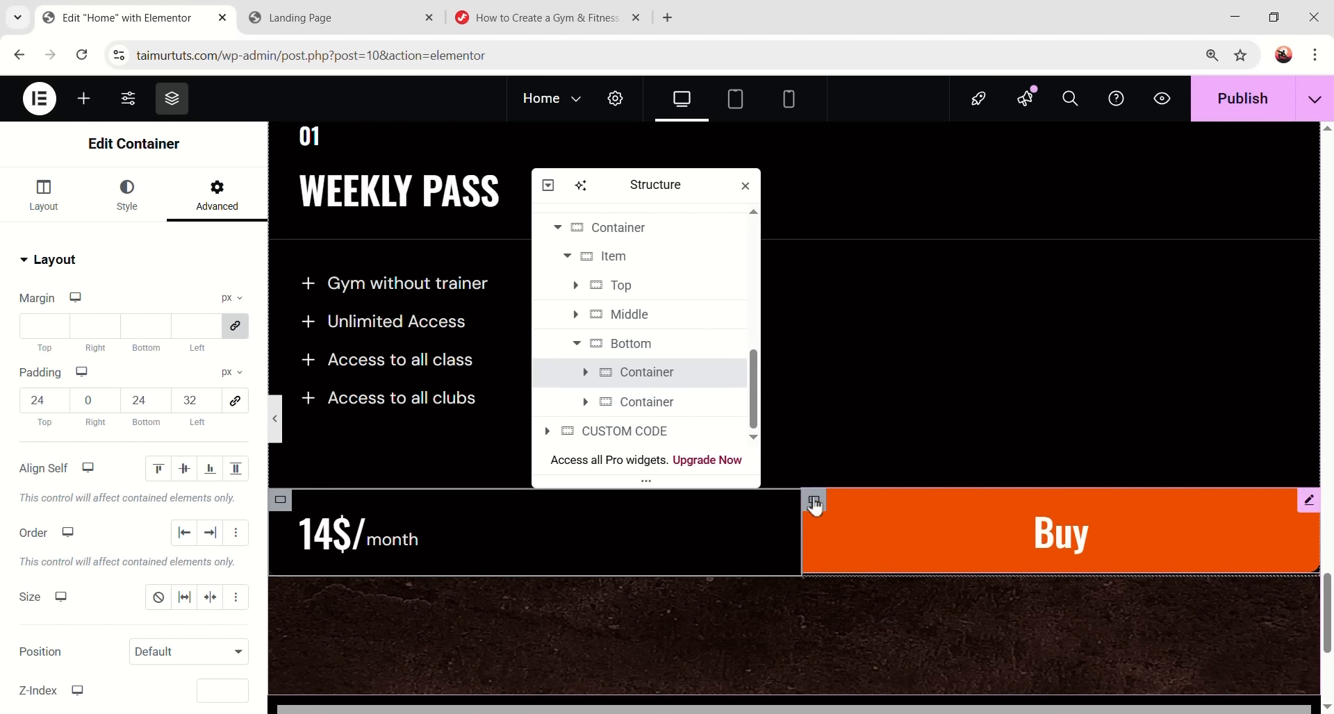
# - Select the Buy button's container and review the card layout
pyautogui.click(816, 507)
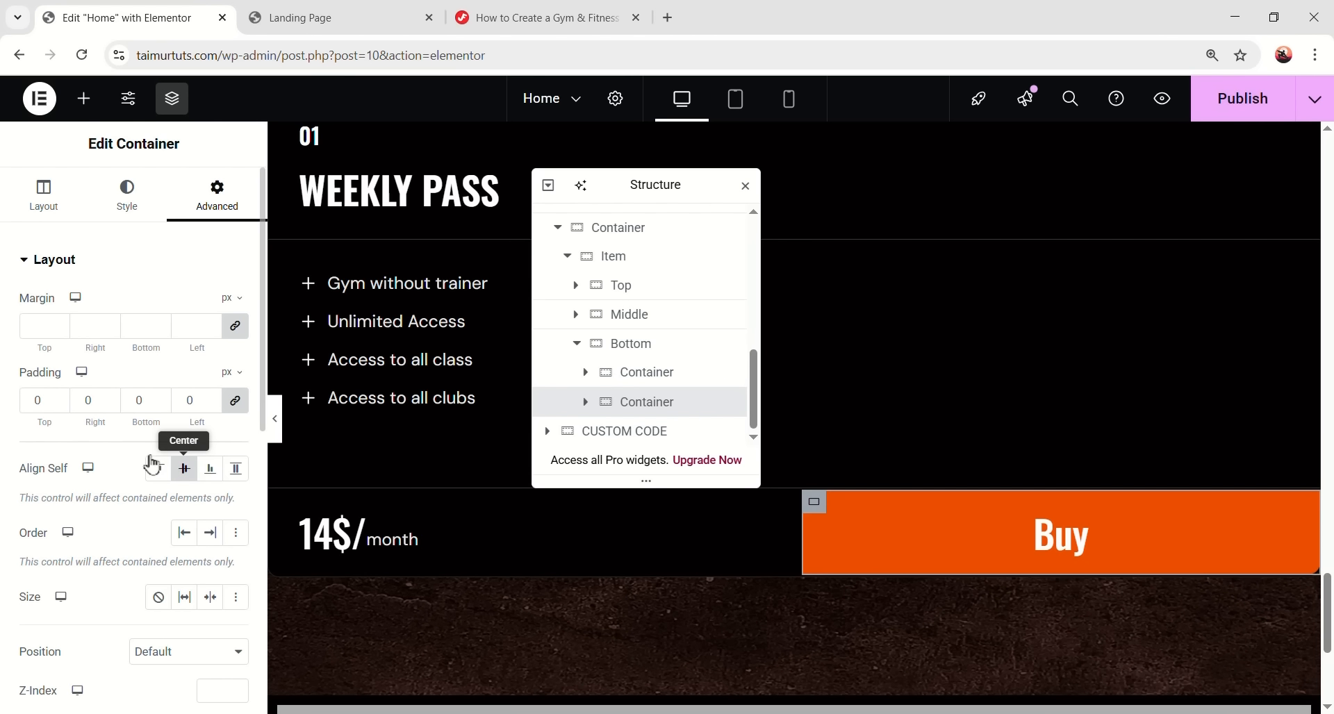
pyautogui.scroll(3, 697, 583)
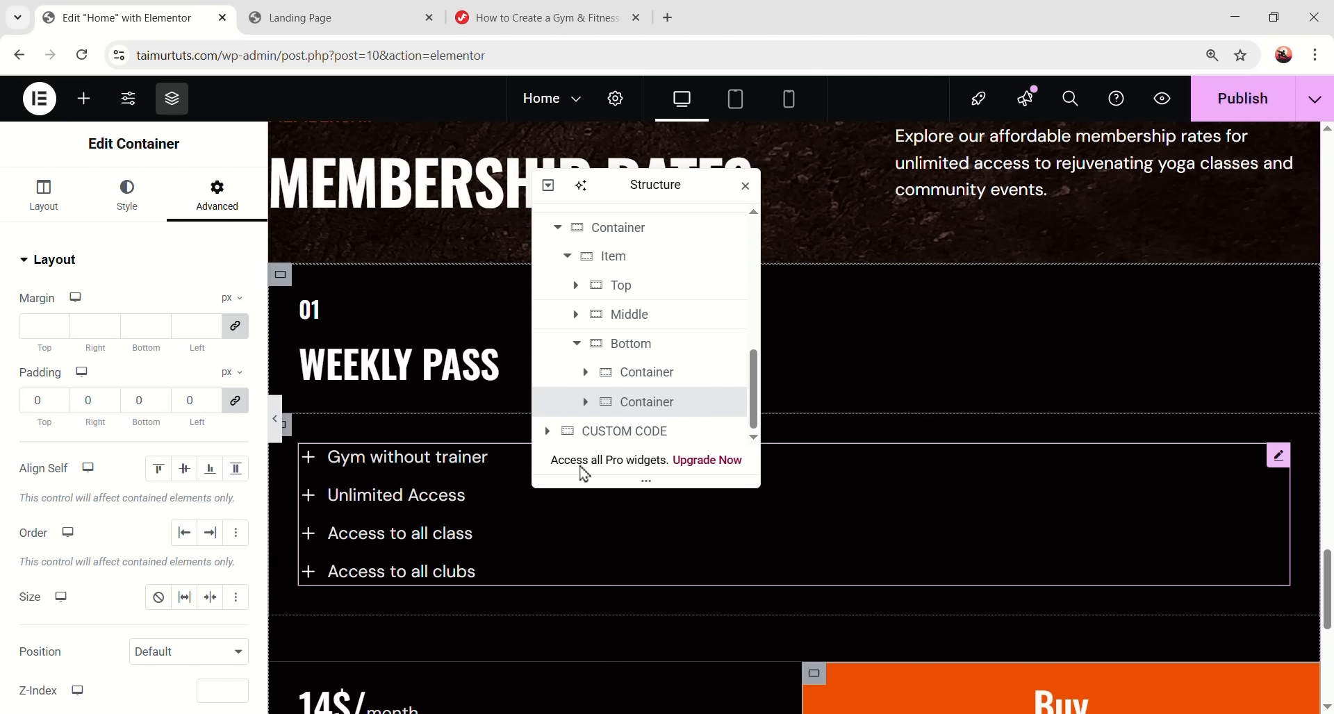
pyautogui.moveTo(671, 189); pyautogui.dragTo(1087, 200)
pyautogui.scroll(-2, 556, 396)
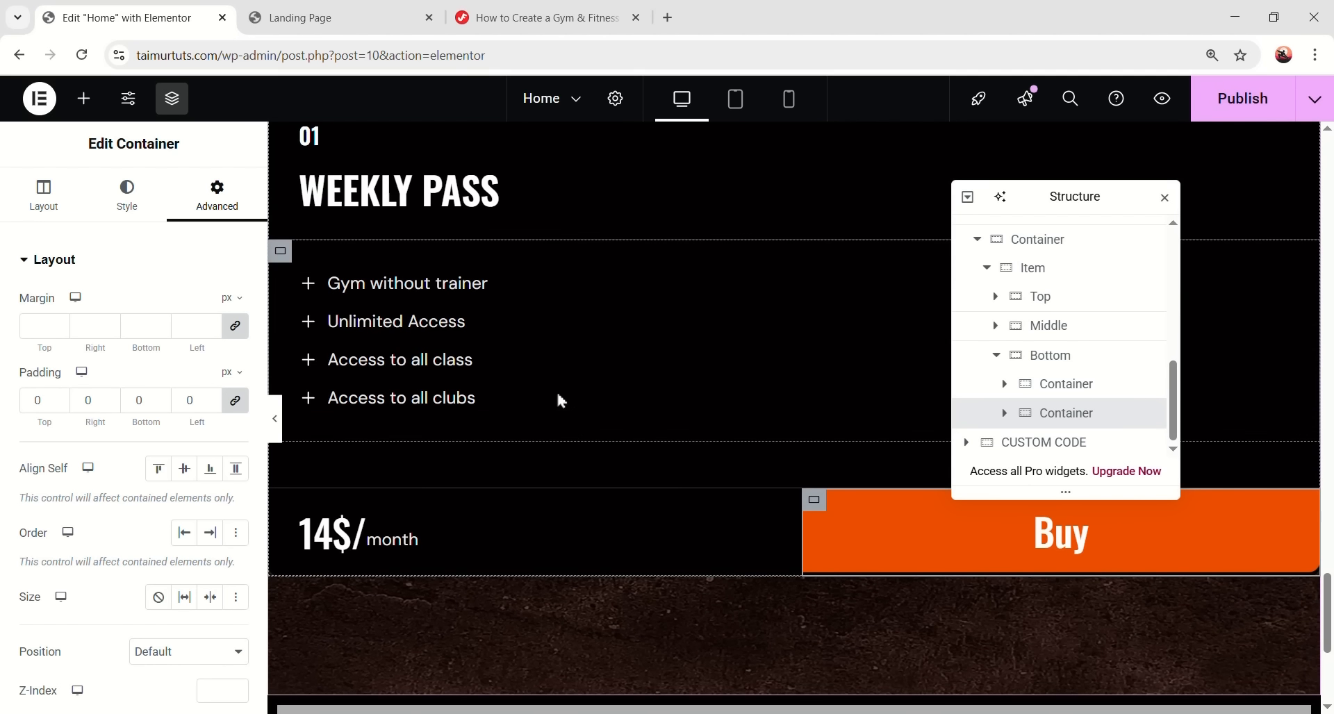
pyautogui.scroll(1, 726, 387)
pyautogui.scroll(1, 992, 389)
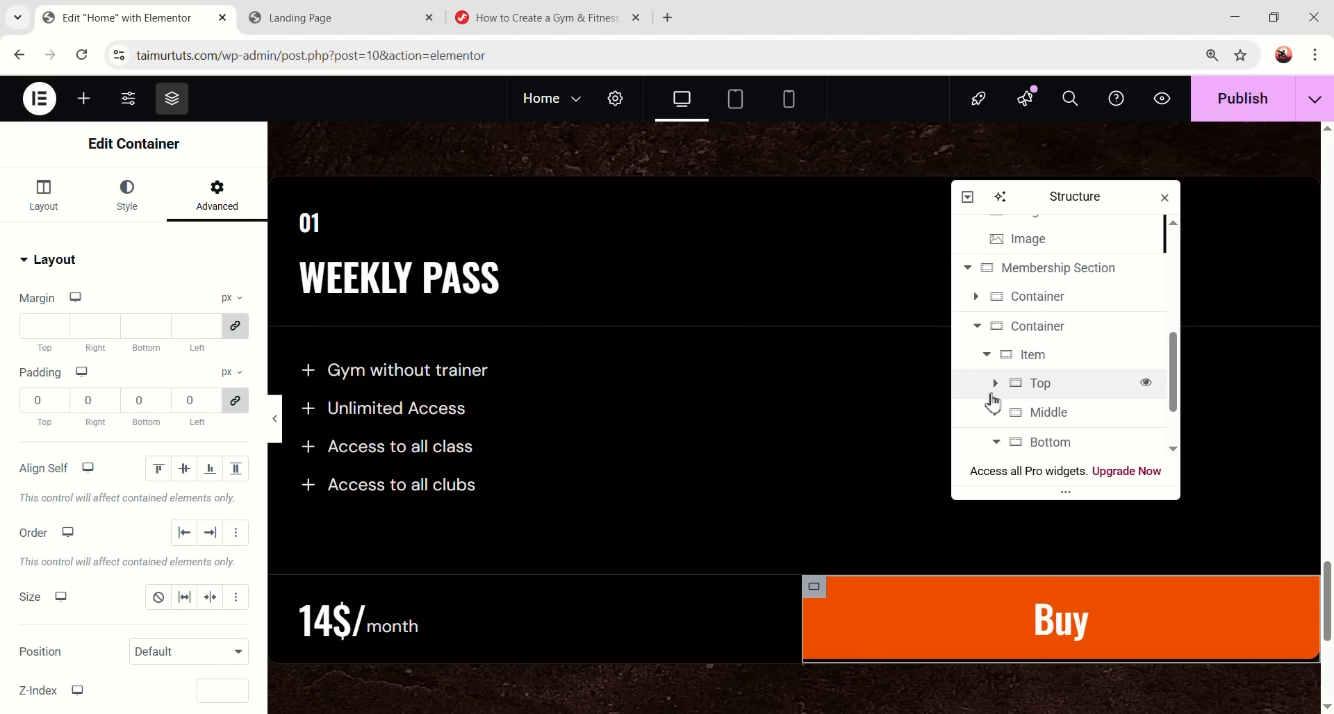
# - Duplicate the Weekly Pass Item card twice with Ctrl+D to make three cards
pyautogui.click(985, 352)
pyautogui.rightClick(1045, 416)
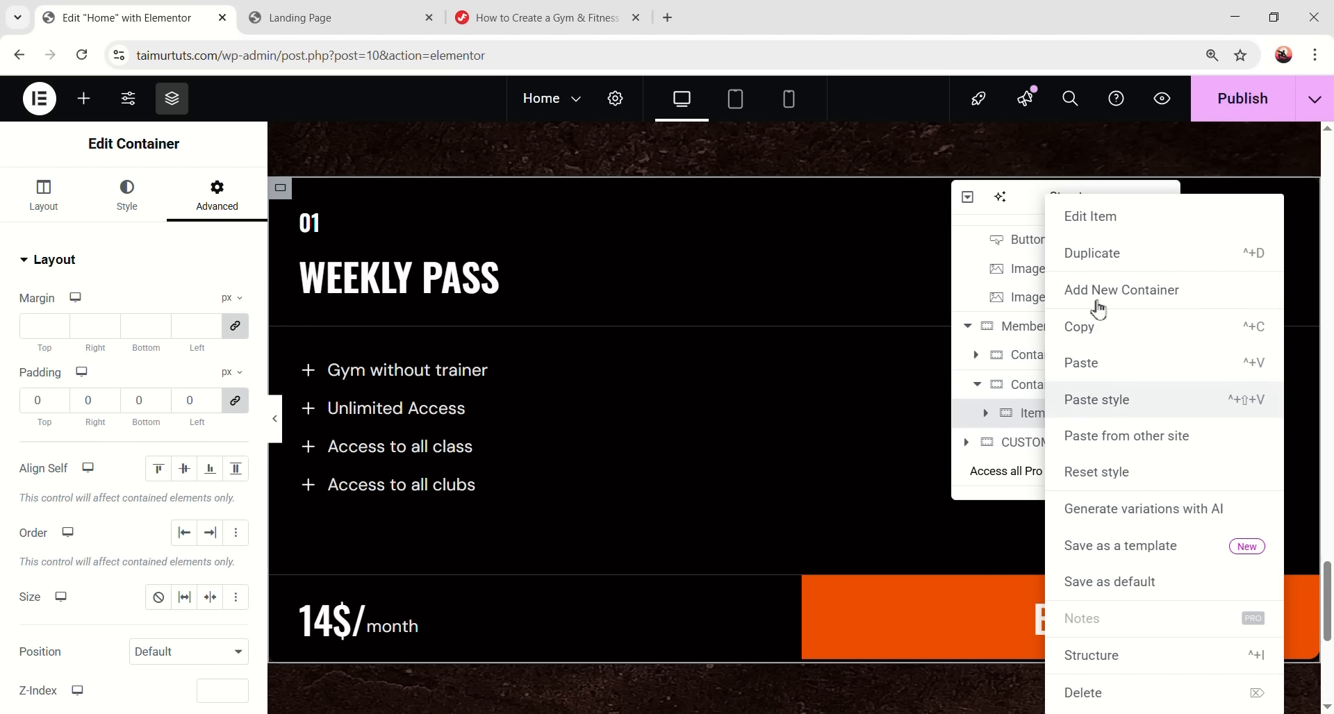
pyautogui.hotkey('ctrl', 'd')
pyautogui.rightClick(1046, 441)
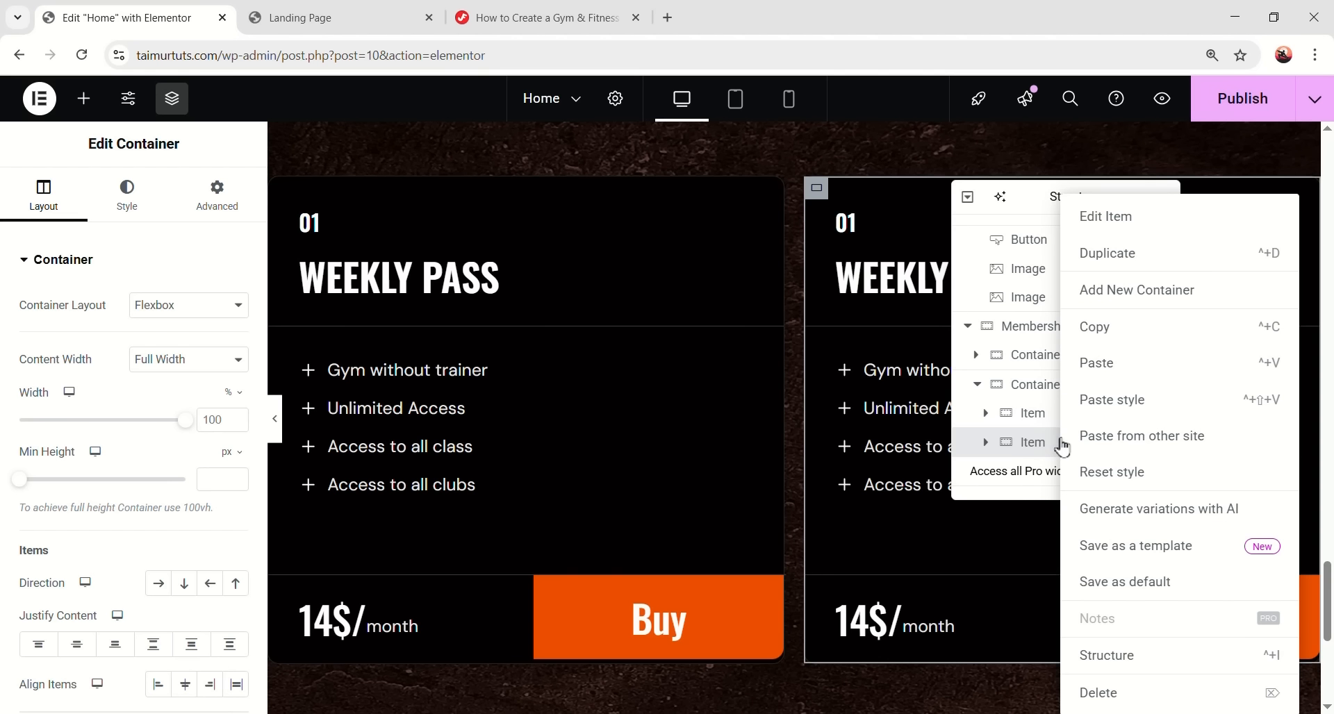
pyautogui.hotkey('ctrl', 'd')
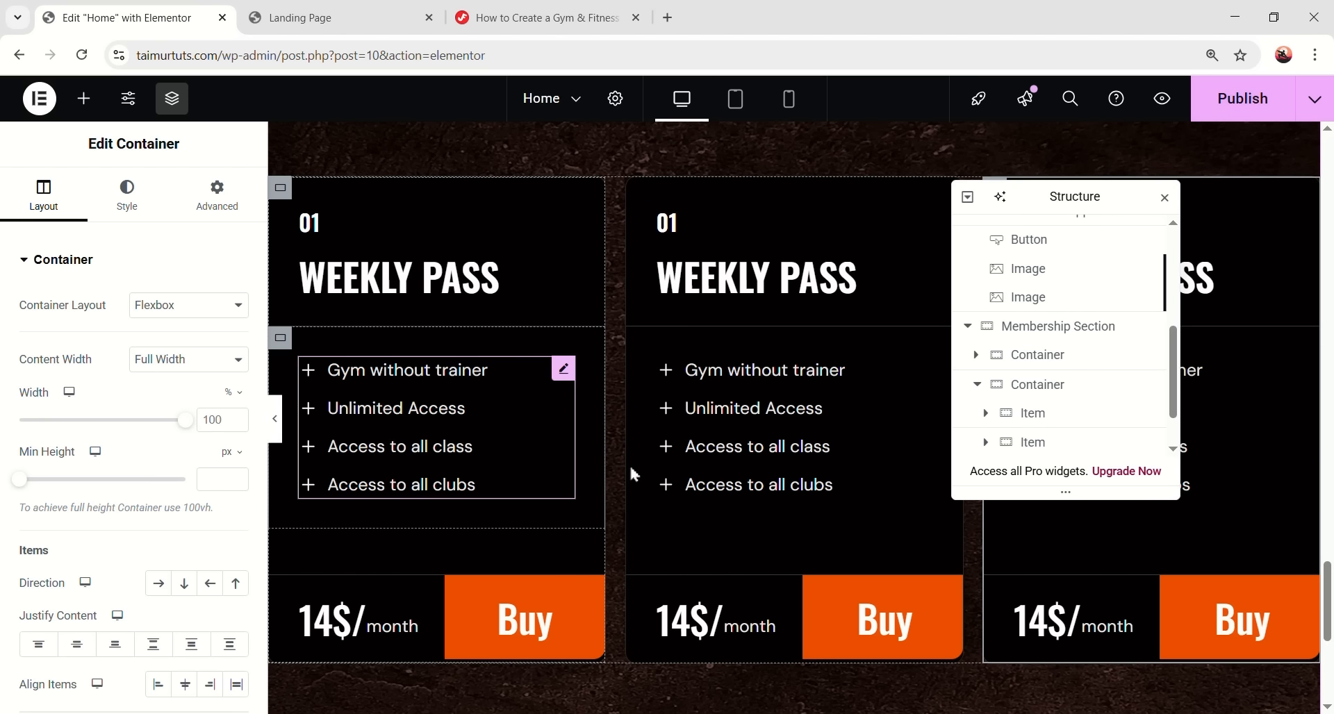
# - Preview the three pricing cards, then switch to the gym landing-page tutorial
pyautogui.hotkey('ctrl', 'p')
pyautogui.scroll(-1, 1014, 541)
pyautogui.scroll(4, 973, 495)
pyautogui.scroll(-3, 955, 482)
pyautogui.hotkey('ctrl', 'p')
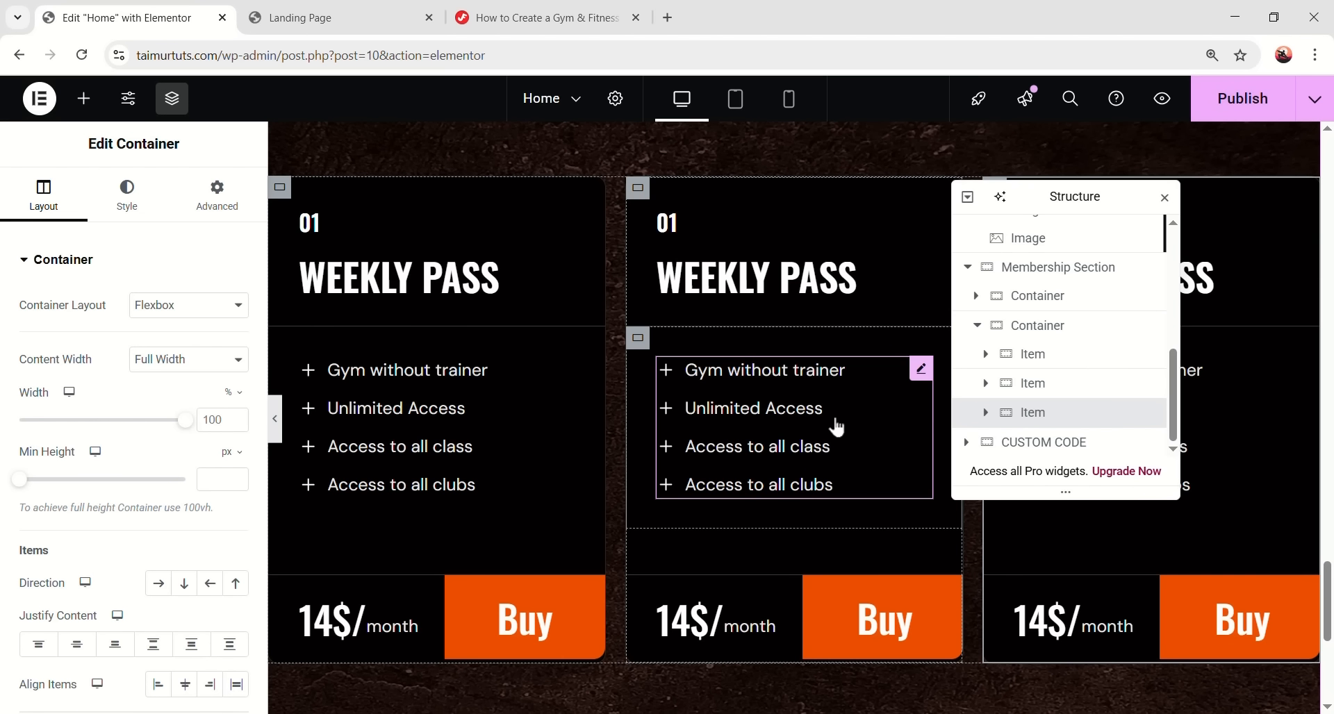
pyautogui.scroll(3, 629, 392)
pyautogui.scroll(-3, 729, 334)
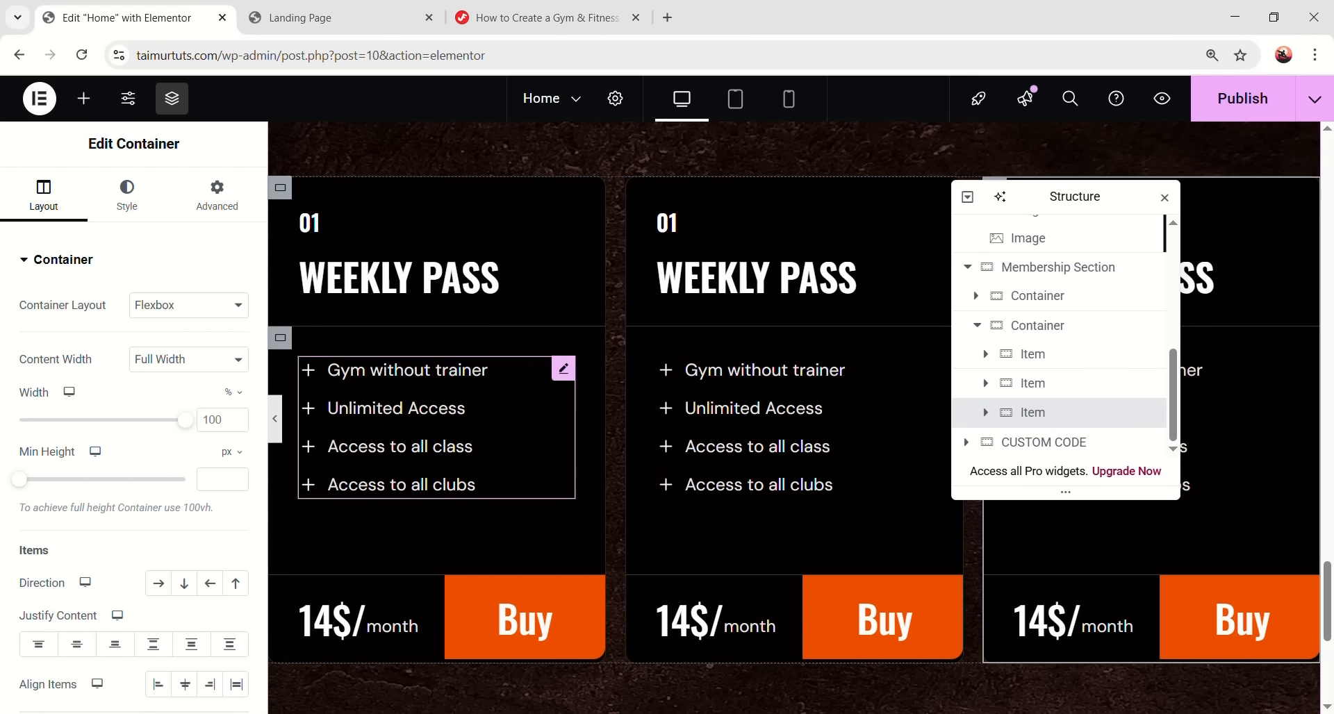
pyautogui.click(549, 17)
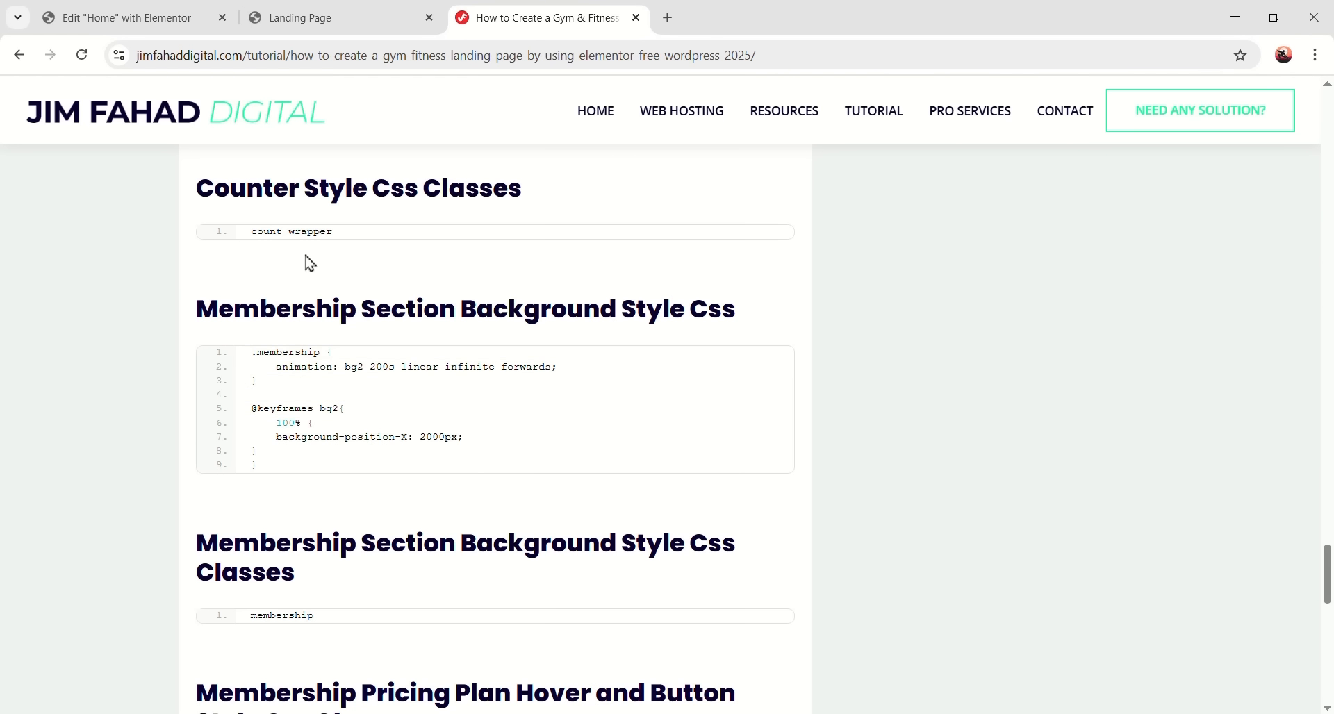
# - Copy the class name 'membership' from the tutorial
pyautogui.scroll(-1, 317, 545)
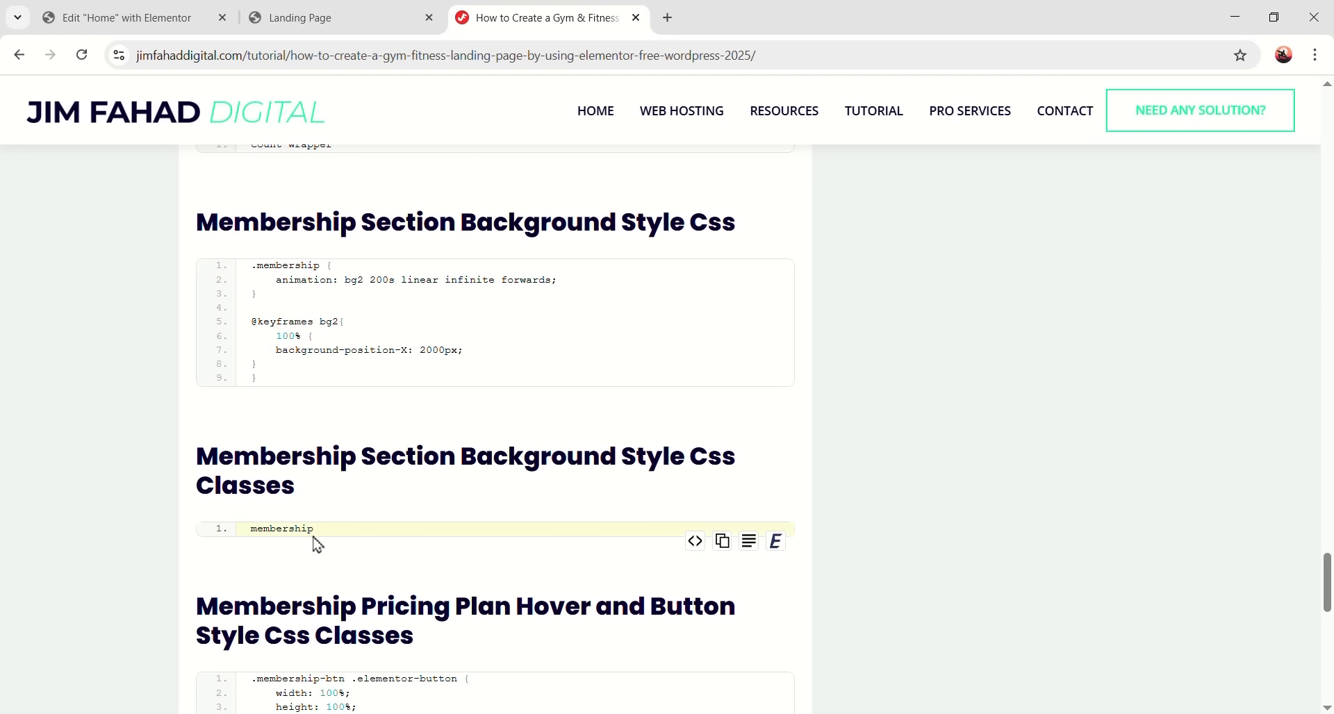
pyautogui.rightClick(277, 531)
pyautogui.click(299, 347)
pyautogui.hotkey('ctrl', 'Tab')
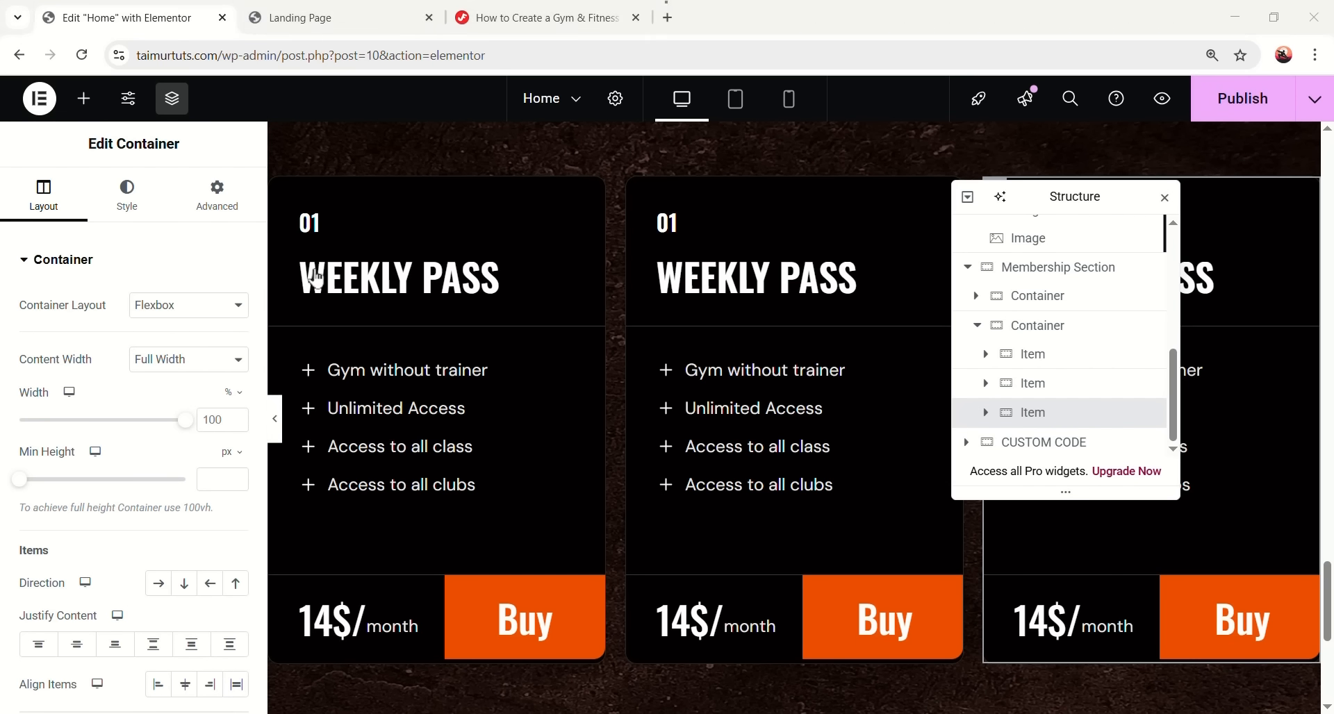
# - Paste 'membership' into the Membership Section container's CSS Classes field
pyautogui.scroll(1, 930, 278)
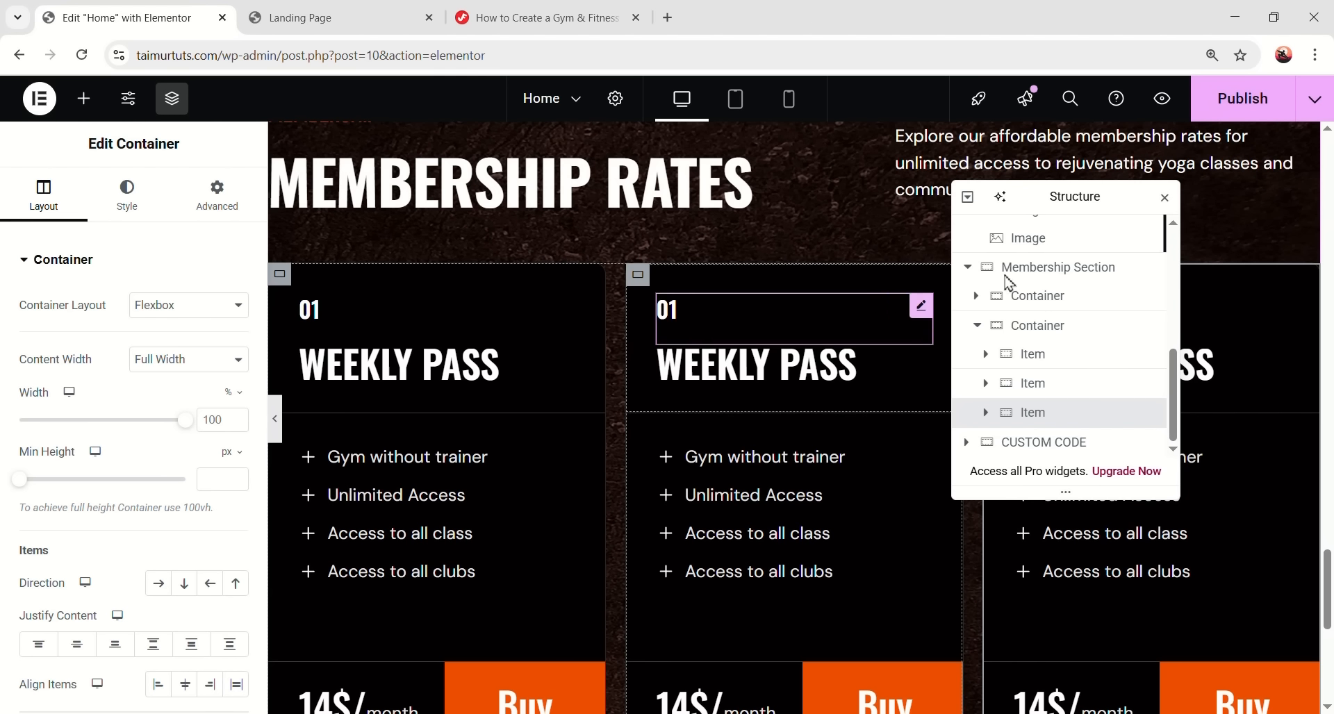
pyautogui.click(1081, 275)
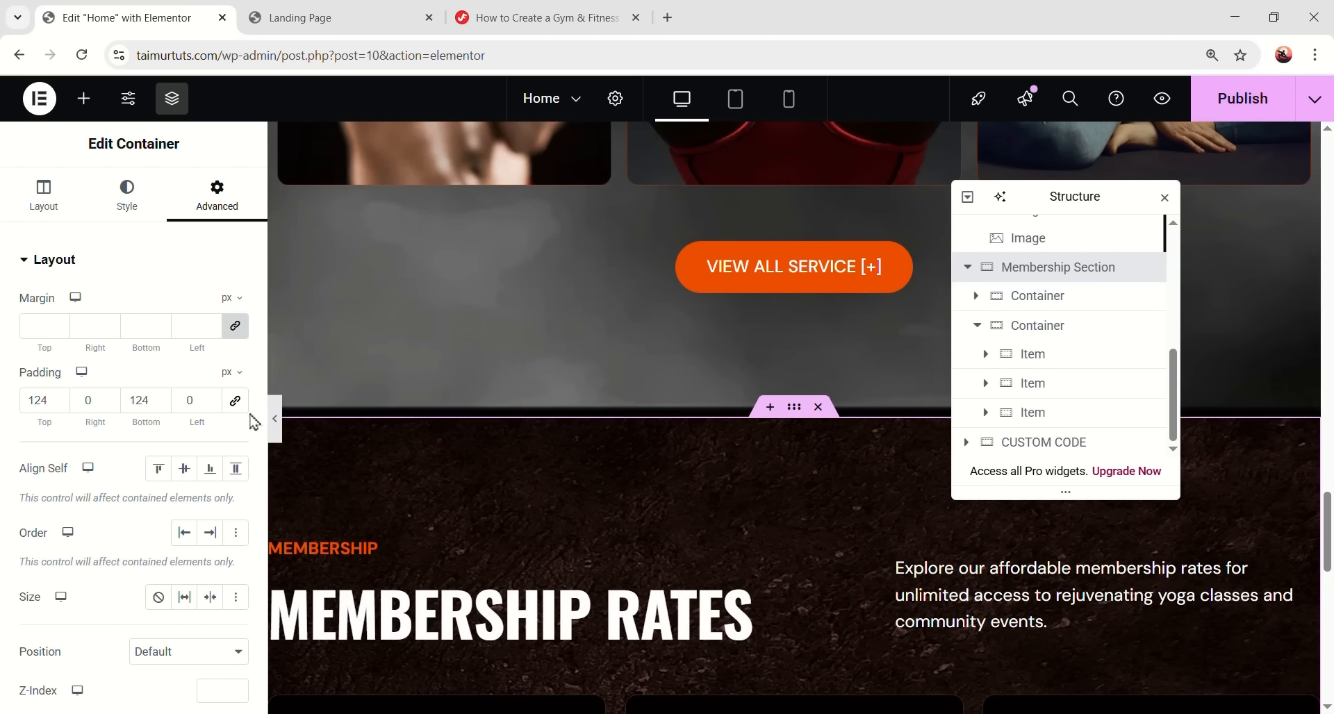
pyautogui.scroll(-5, 208, 424)
pyautogui.rightClick(164, 425)
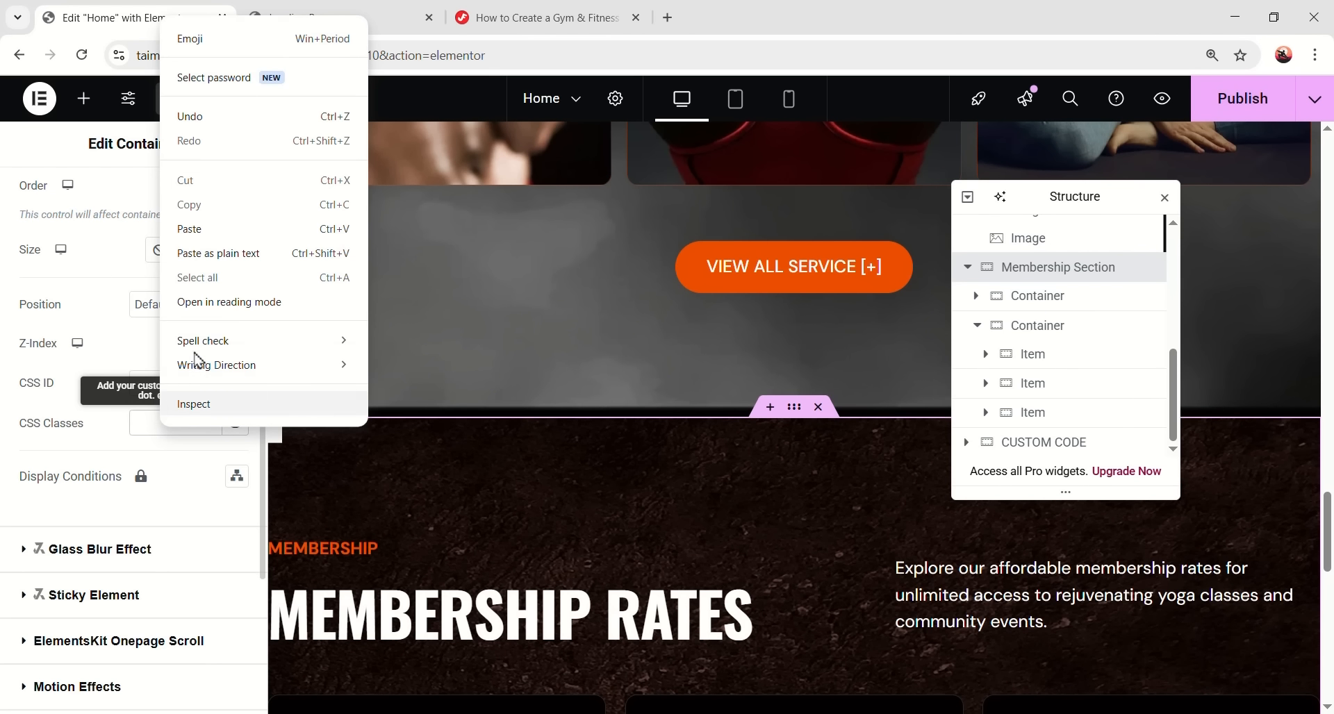
pyautogui.click(226, 229)
pyautogui.scroll(-2, 455, 378)
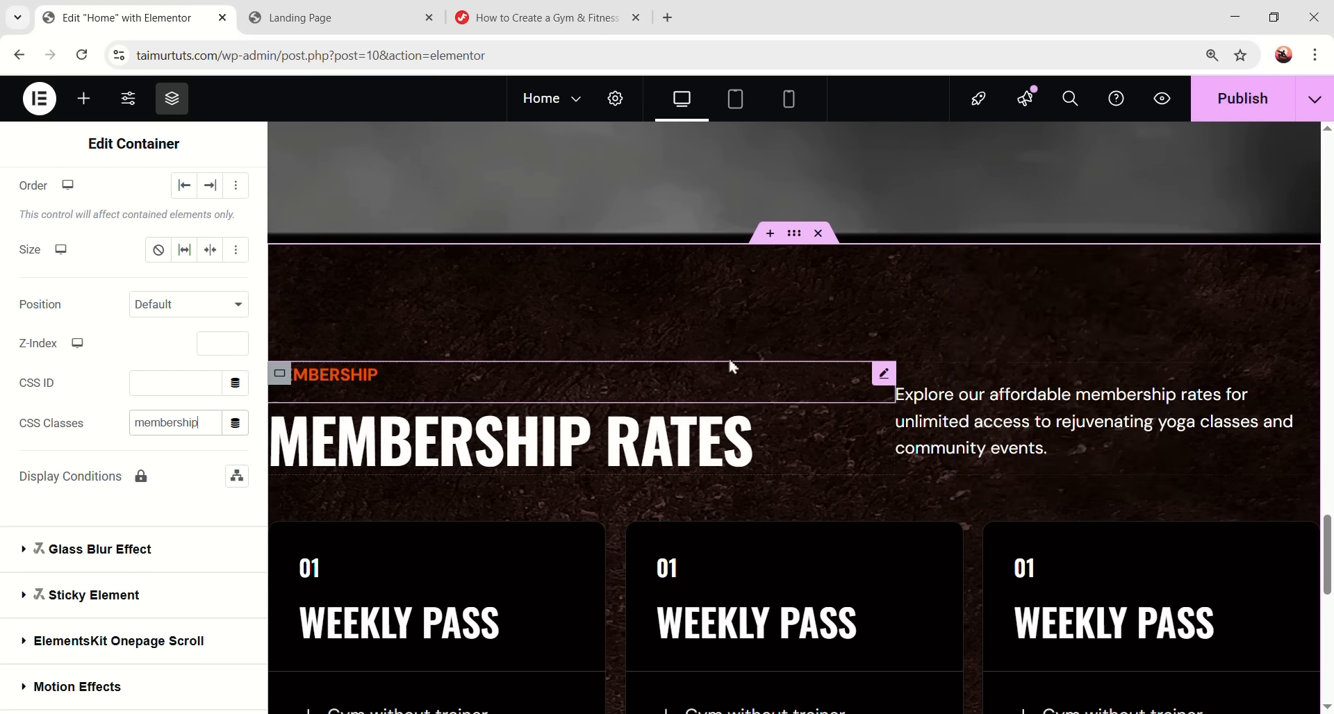
pyautogui.scroll(-2, 837, 416)
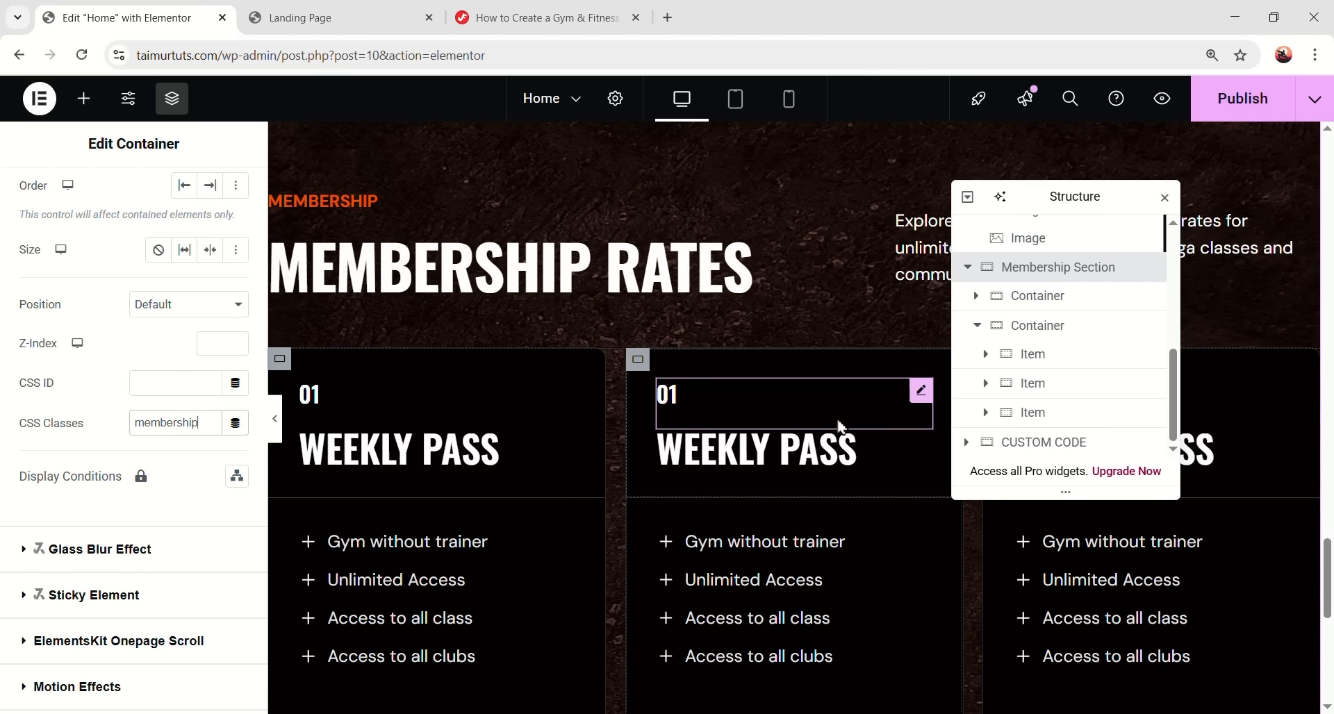
pyautogui.click(538, 17)
pyautogui.scroll(-2, 490, 409)
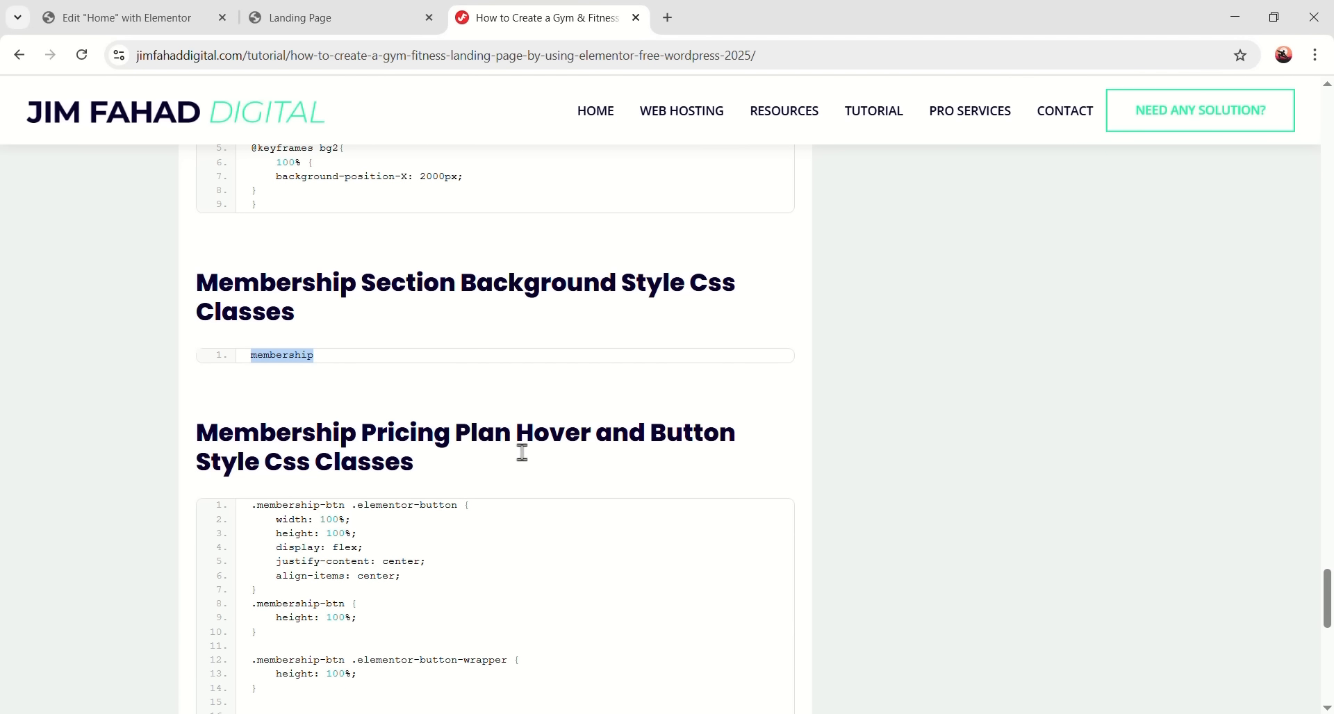
# - Copy the tutorial's Membership Pricing Plan hover and button CSS
pyautogui.scroll(-3, 289, 461)
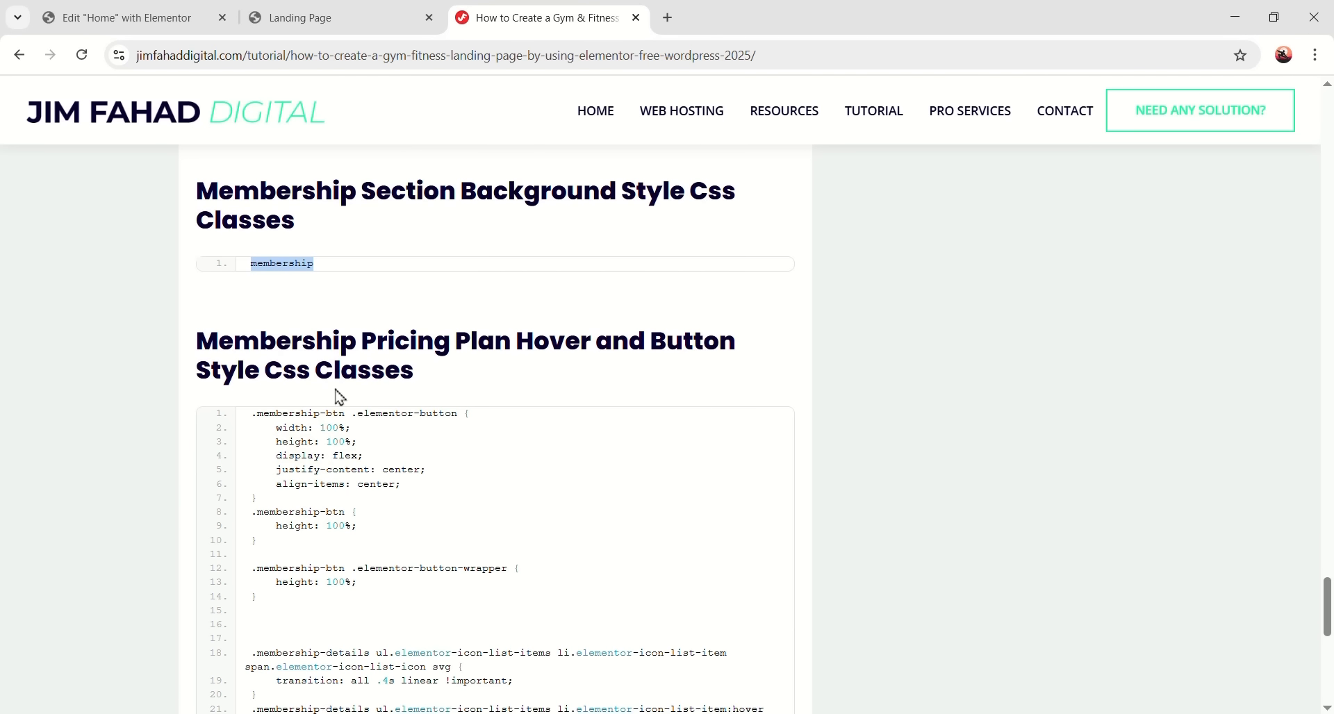
pyautogui.scroll(1, 321, 479)
pyautogui.click(721, 349)
pyautogui.scroll(1, 295, 420)
pyautogui.click(118, 18)
pyautogui.scroll(-5, 521, 560)
# - Paste the membership CSS rules into the HTML widget after the bg2 keyframes
pyautogui.click(300, 389)
pyautogui.scroll(-15, 131, 597)
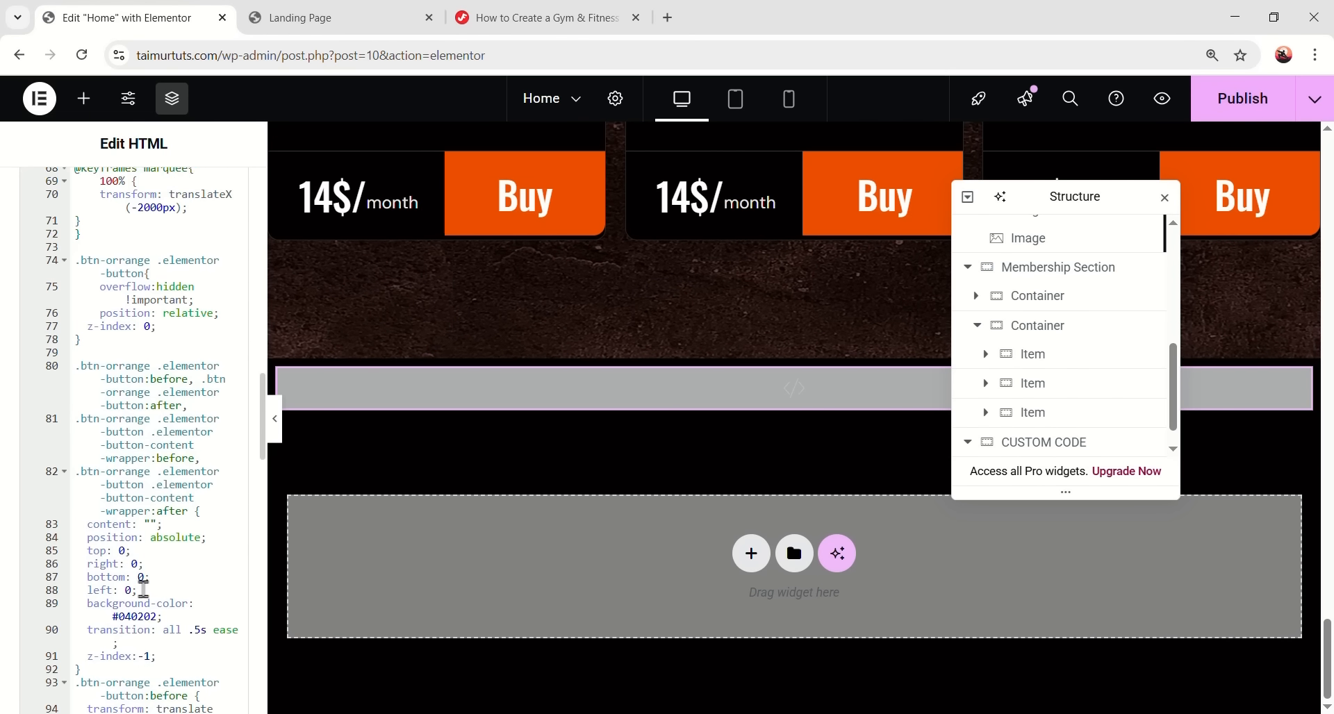
pyautogui.scroll(-10, 130, 611)
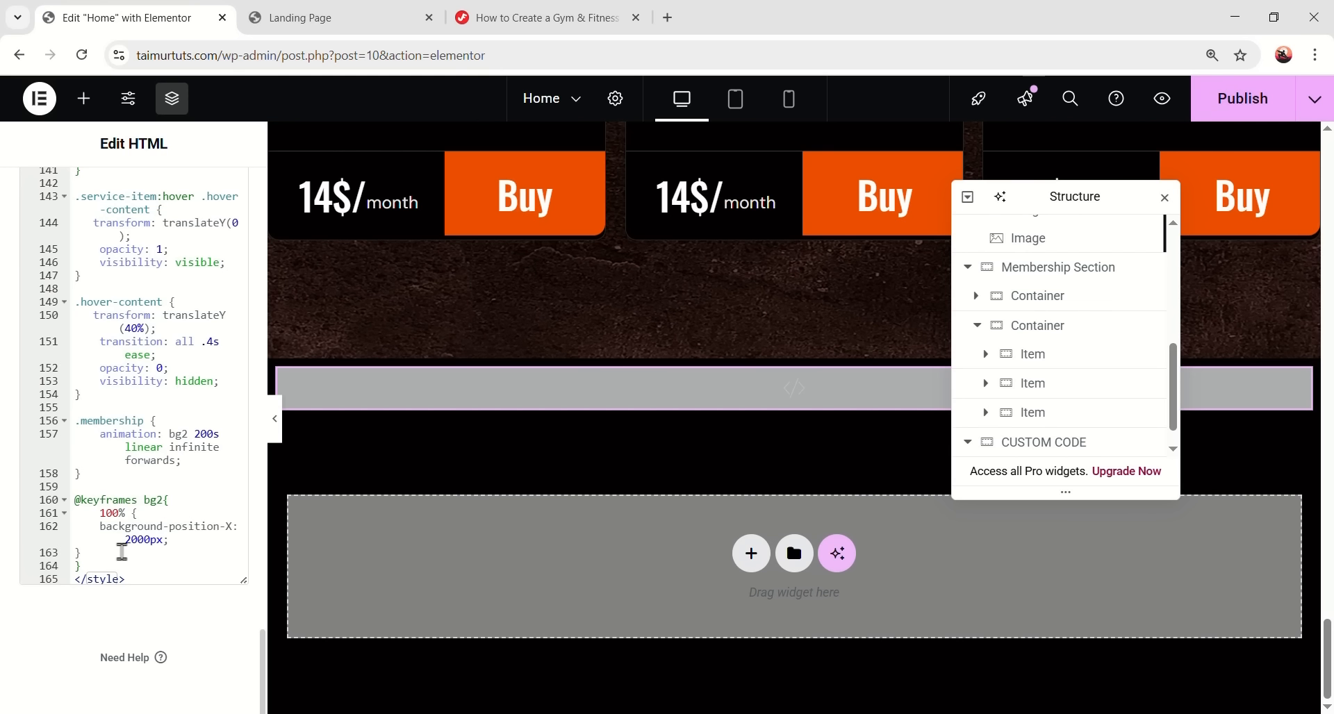
pyautogui.click(122, 556)
pyautogui.press('Down')
pyautogui.press('Return')
pyautogui.press('Return')
pyautogui.press('Return')
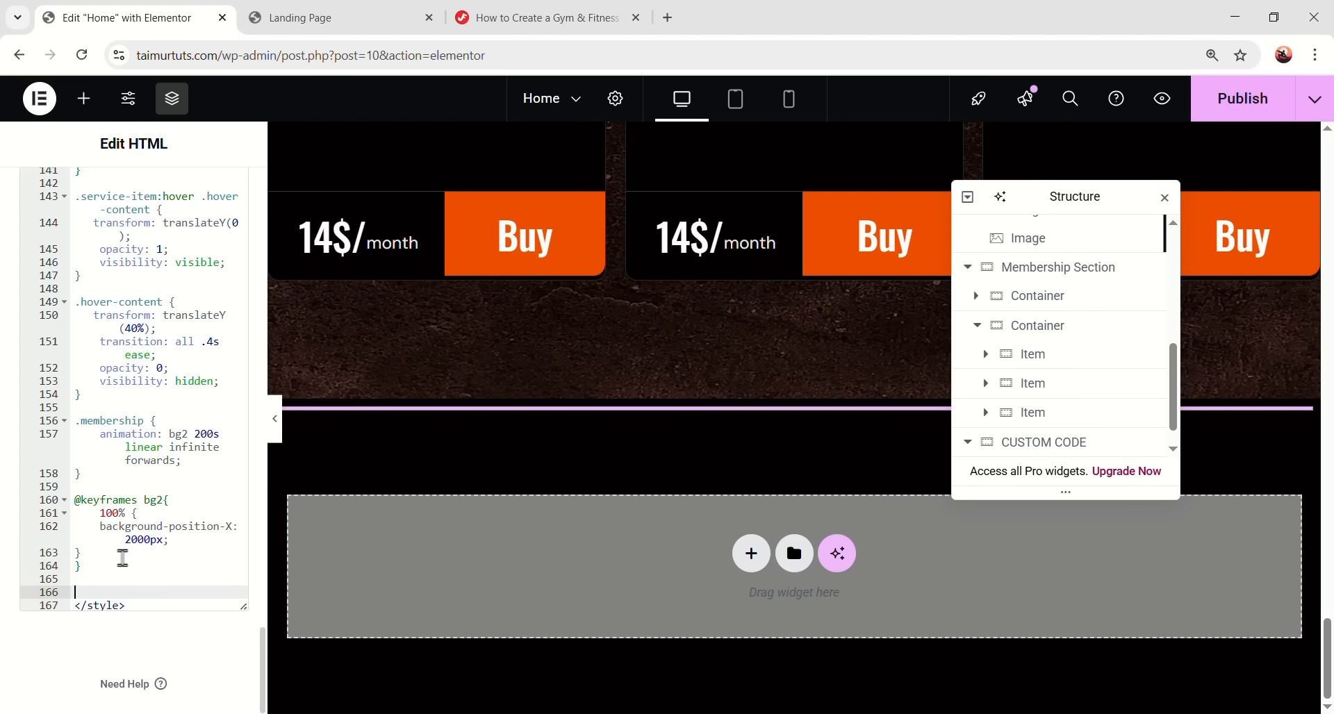
pyautogui.hotkey('ctrl', 'v')
# - Compare the pasted code in the editor against the tutorial page
pyautogui.hotkey('ctrl', 'shift', 'Tab')
pyautogui.scroll(6, 483, 289)
pyautogui.click(150, 20)
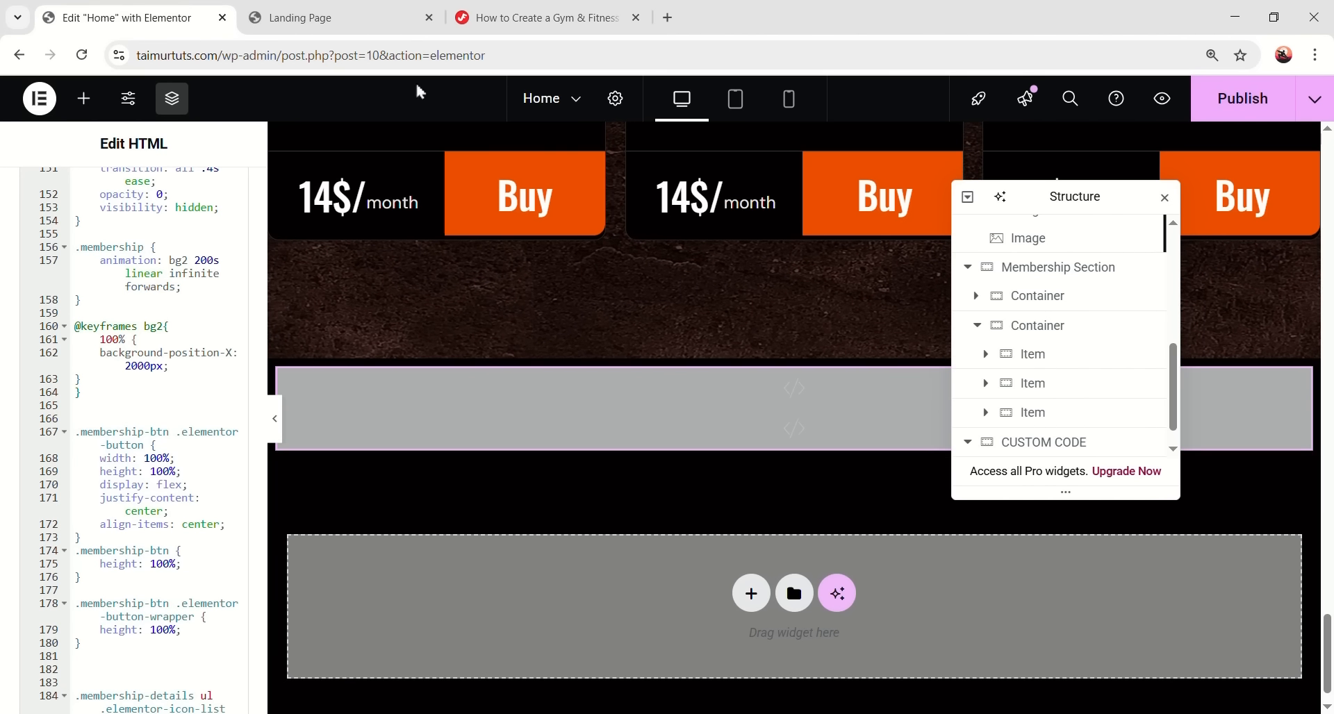
pyautogui.click(518, 19)
pyautogui.scroll(-6, 486, 236)
pyautogui.scroll(-1, 355, 469)
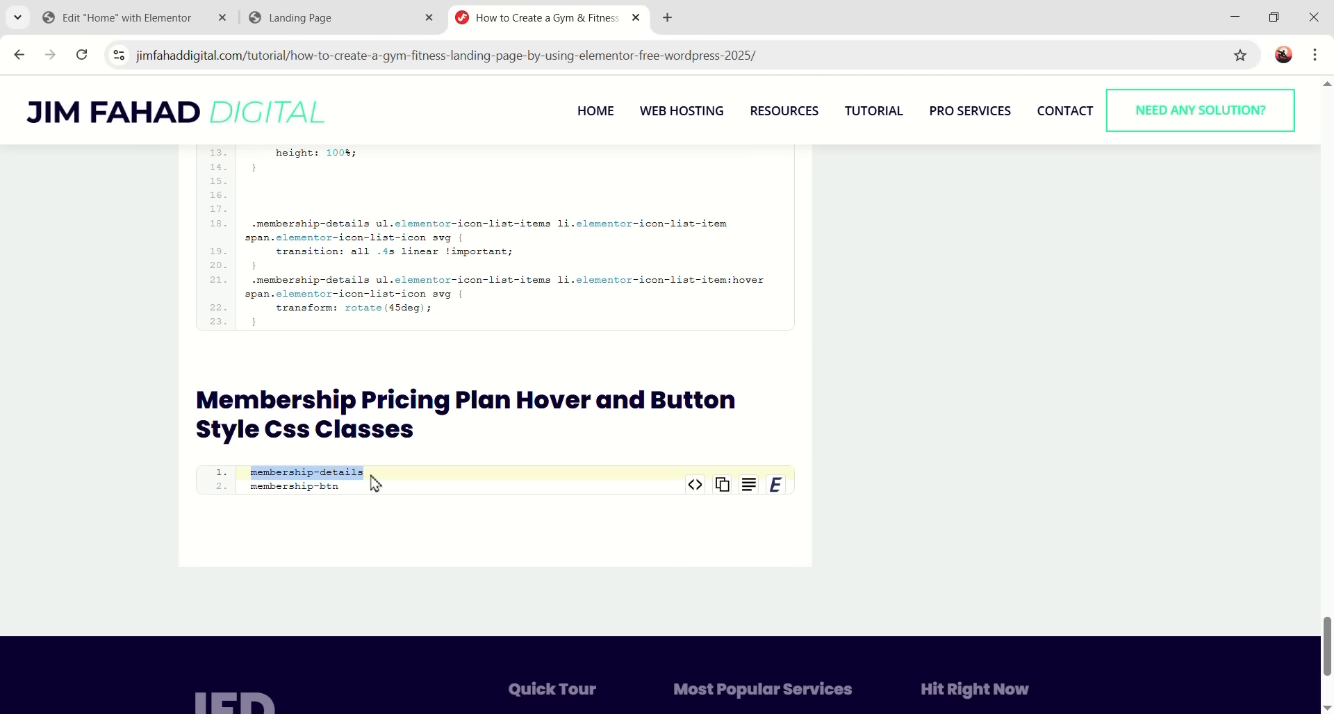
pyautogui.click(121, 18)
pyautogui.scroll(5, 464, 480)
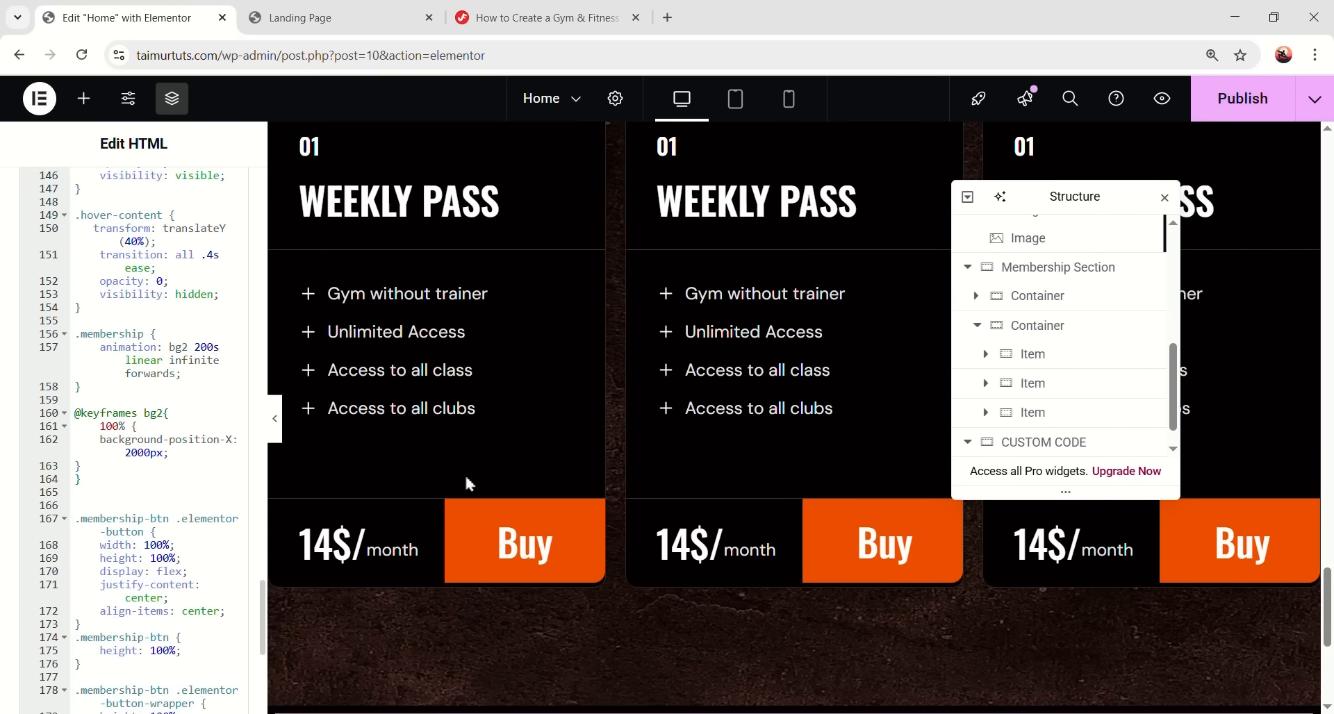
# - Give the first pricing card's feature icon list the CSS class membership-details
pyautogui.scroll(1, 469, 484)
pyautogui.click(564, 379)
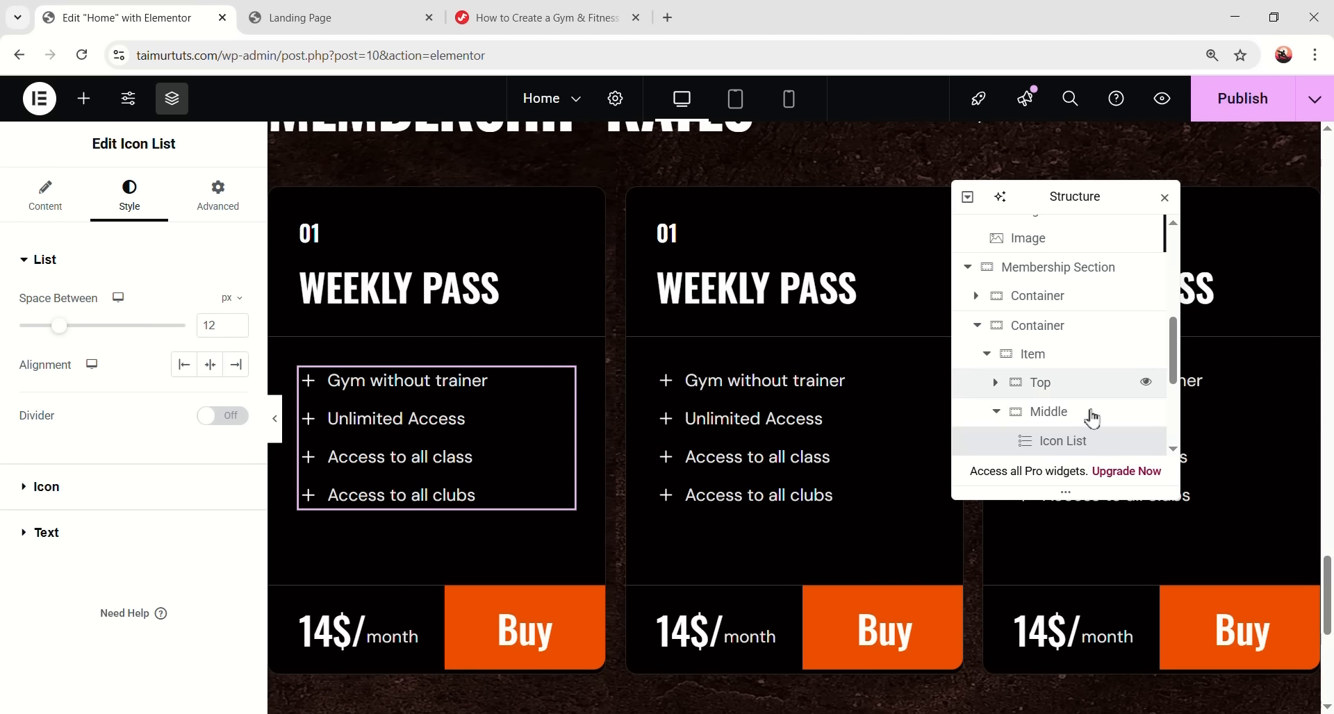
pyautogui.scroll(-2, 1084, 416)
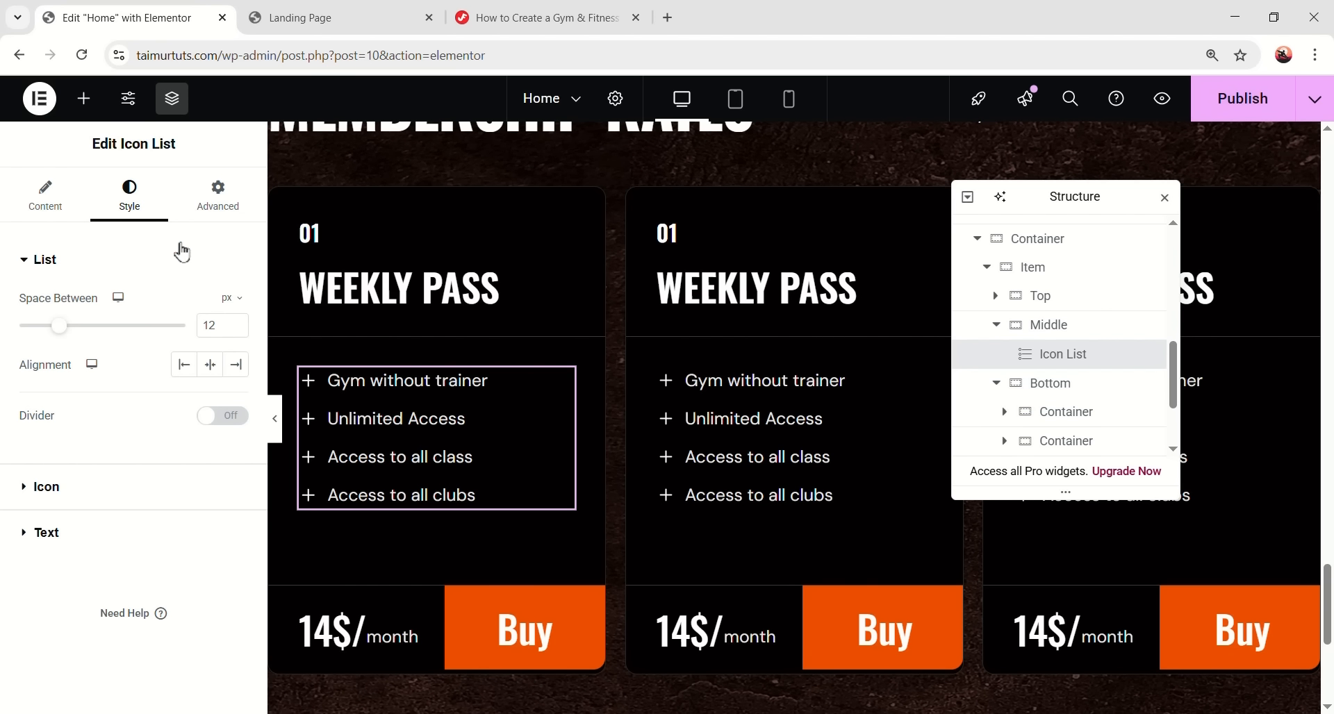
pyautogui.click(218, 196)
pyautogui.scroll(-6, 155, 420)
pyautogui.scroll(1, 158, 437)
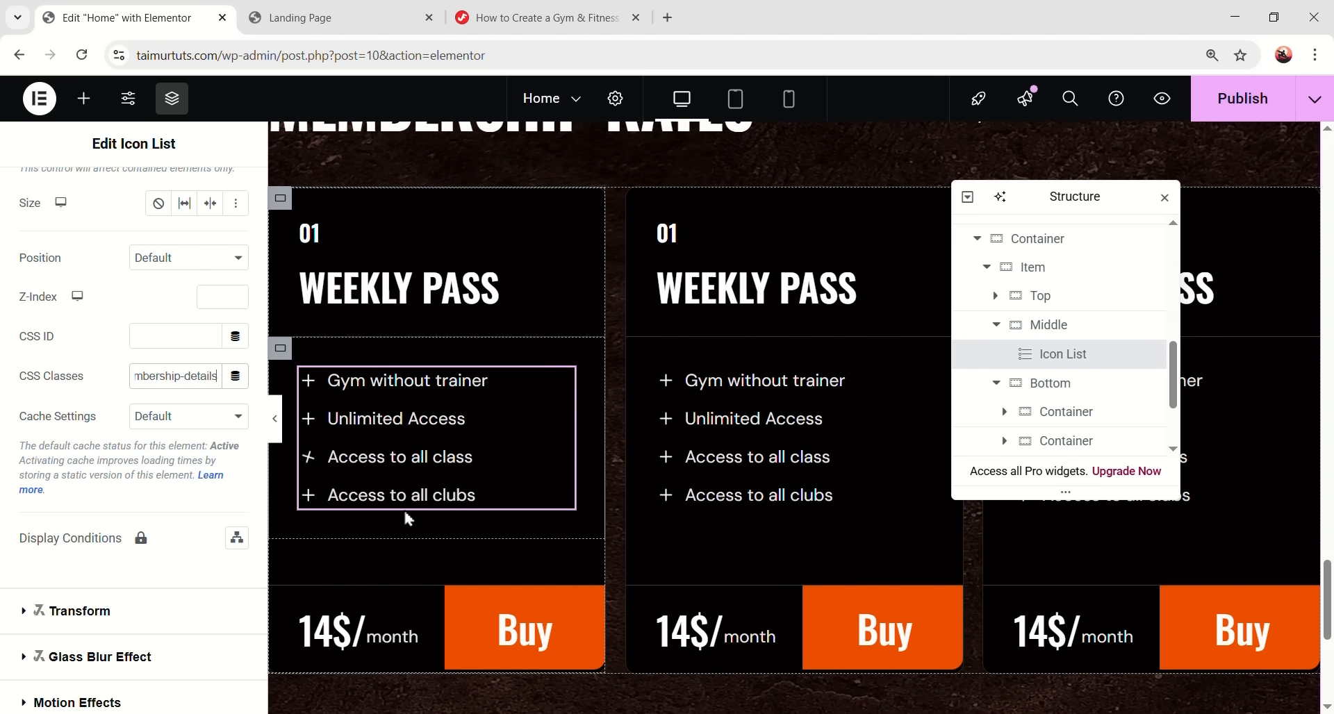
pyautogui.hotkey('alt', 'Tab')
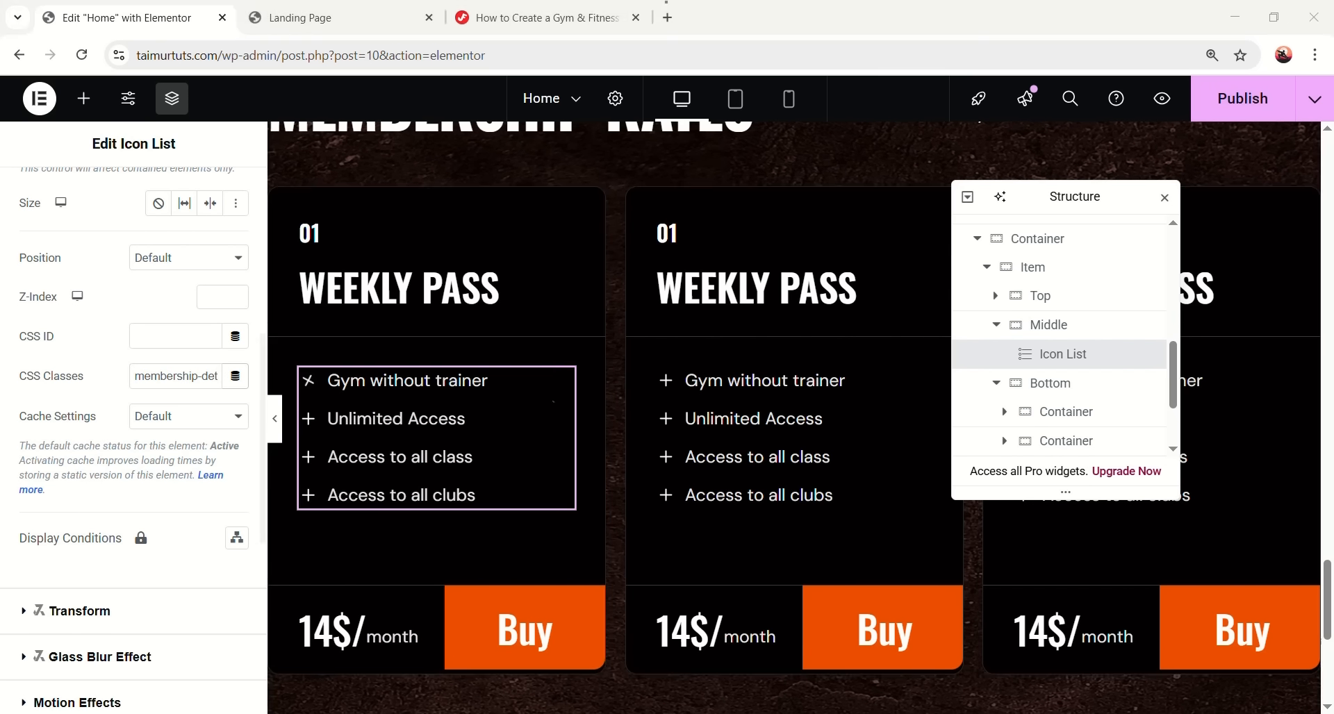
# - Give the first card's Buy button the CSS class membership-btn and preview the cards
pyautogui.click(566, 19)
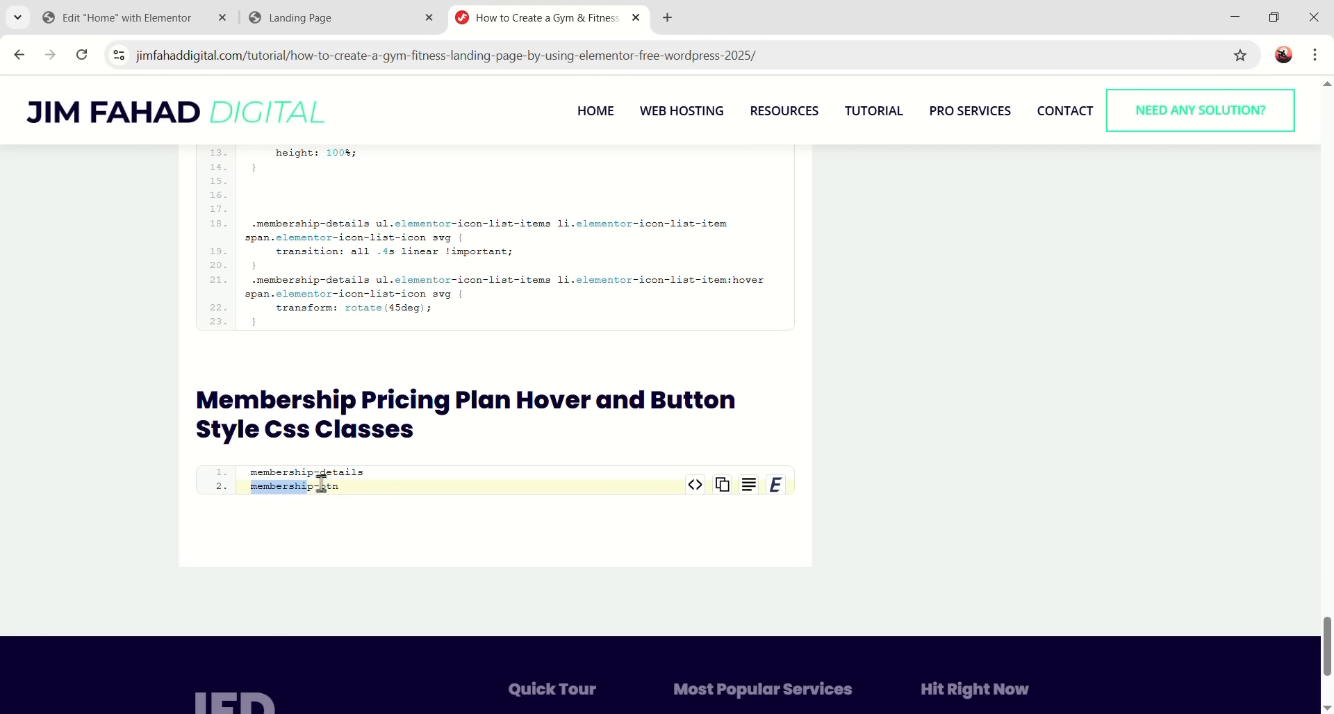
pyautogui.click(177, 18)
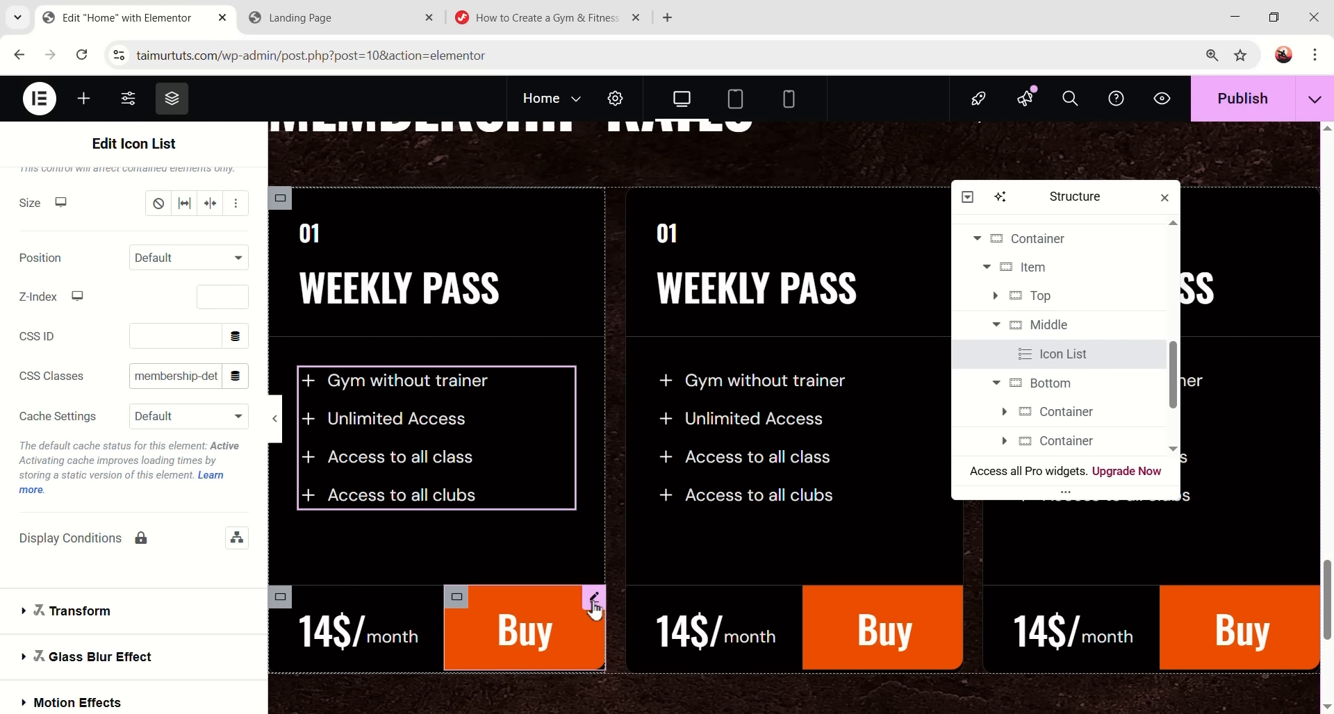
pyautogui.click(527, 646)
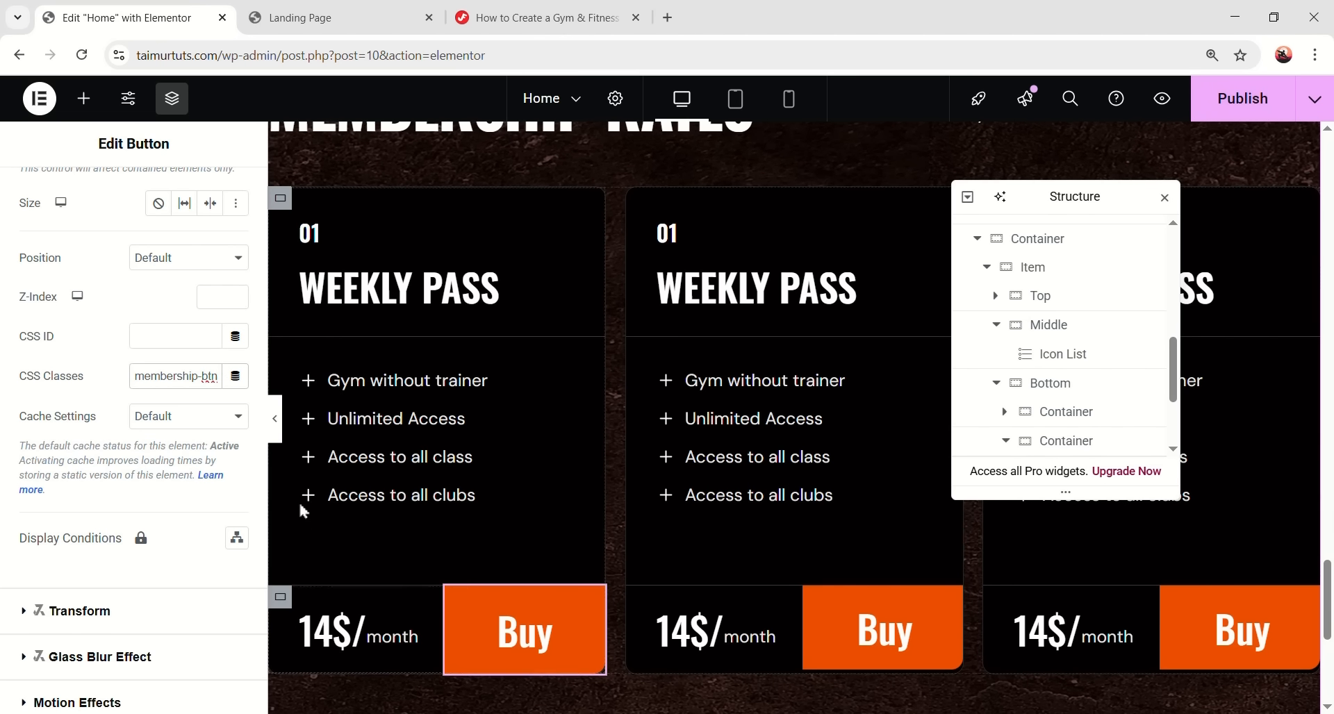
pyautogui.click(277, 430)
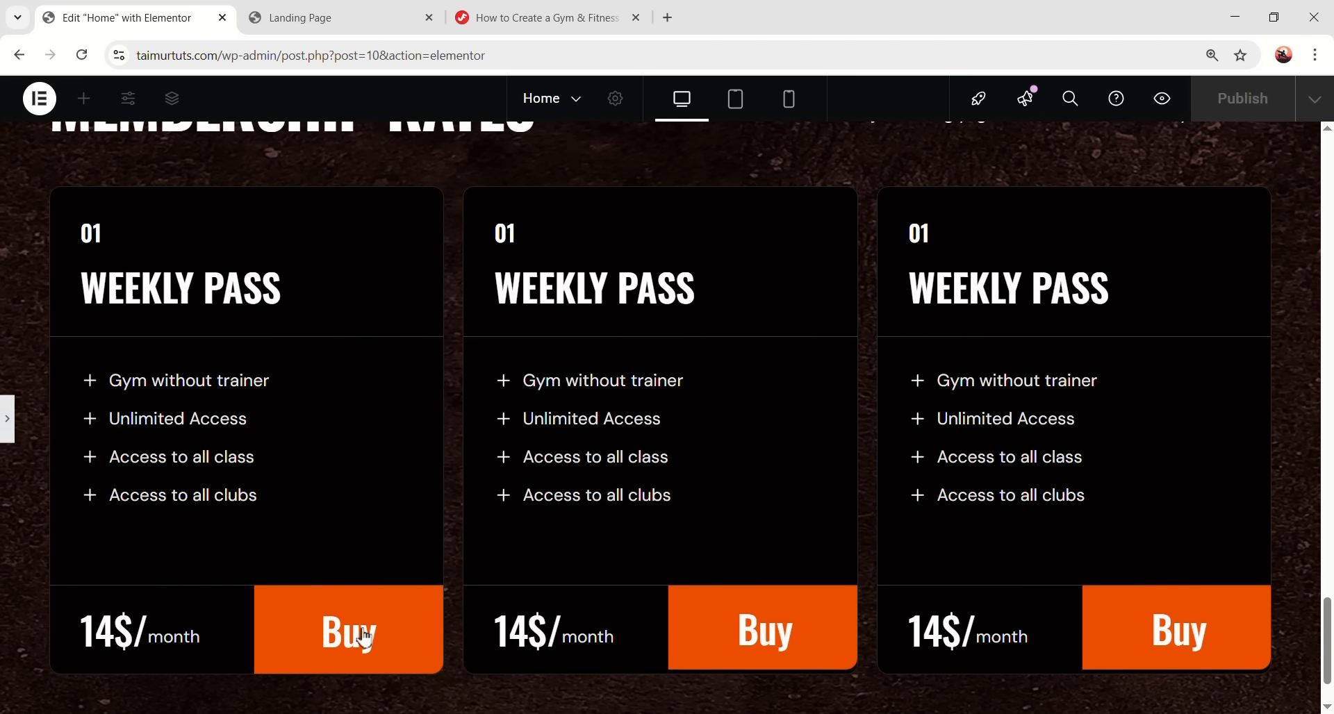
# - Copy the btn-orrange class from the VIEW ALL SERVICE button's CSS Classes field
pyautogui.click(337, 610)
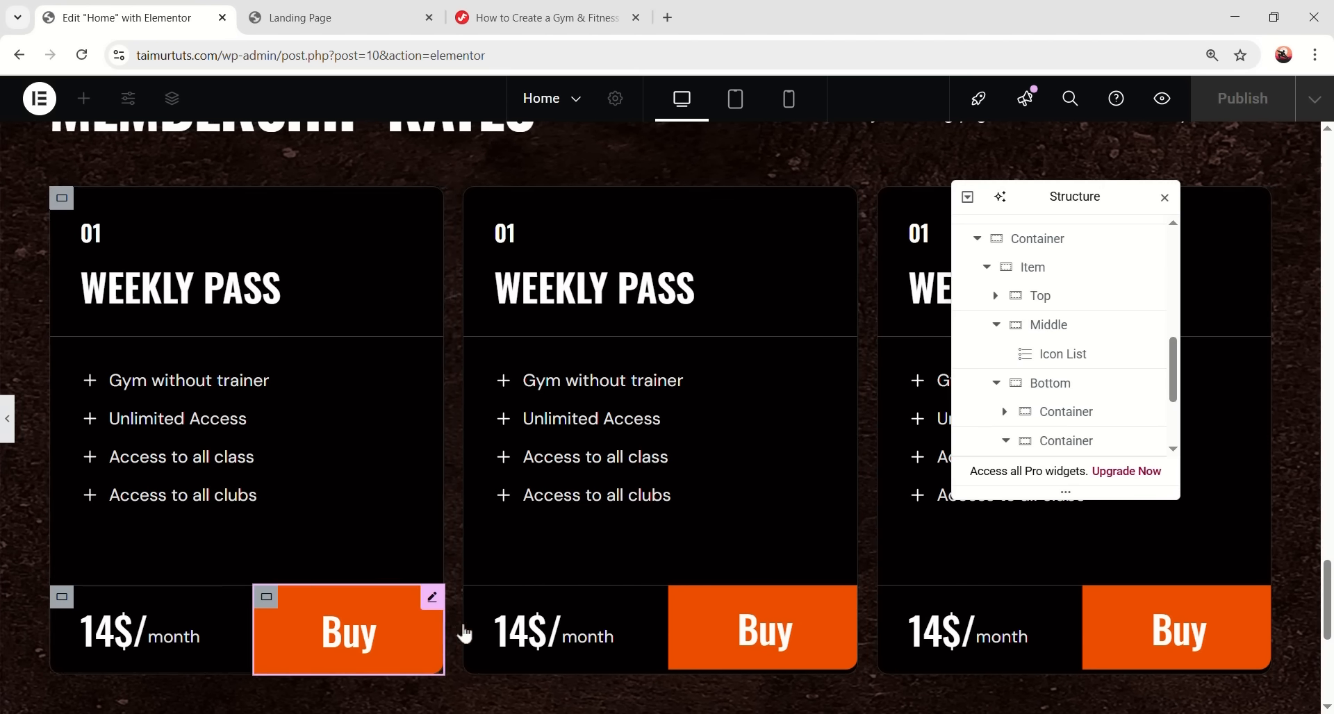
pyautogui.scroll(6, 170, 496)
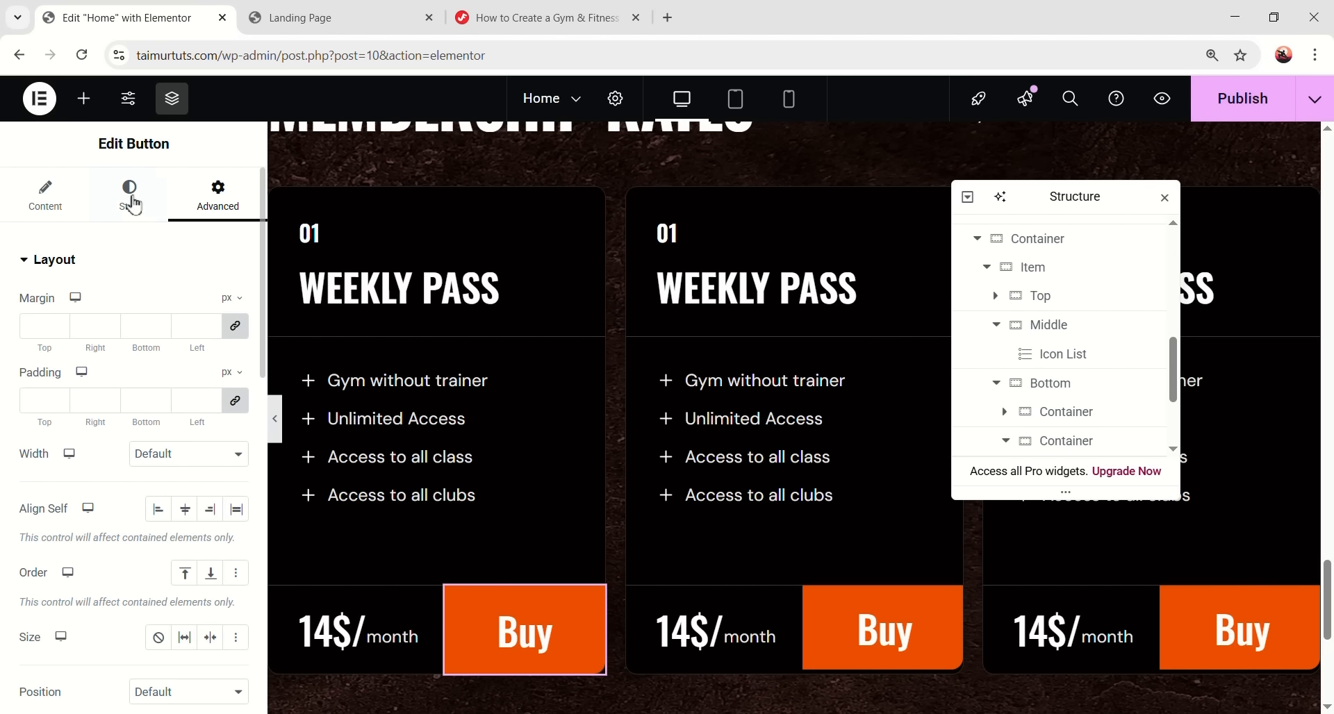
pyautogui.click(129, 194)
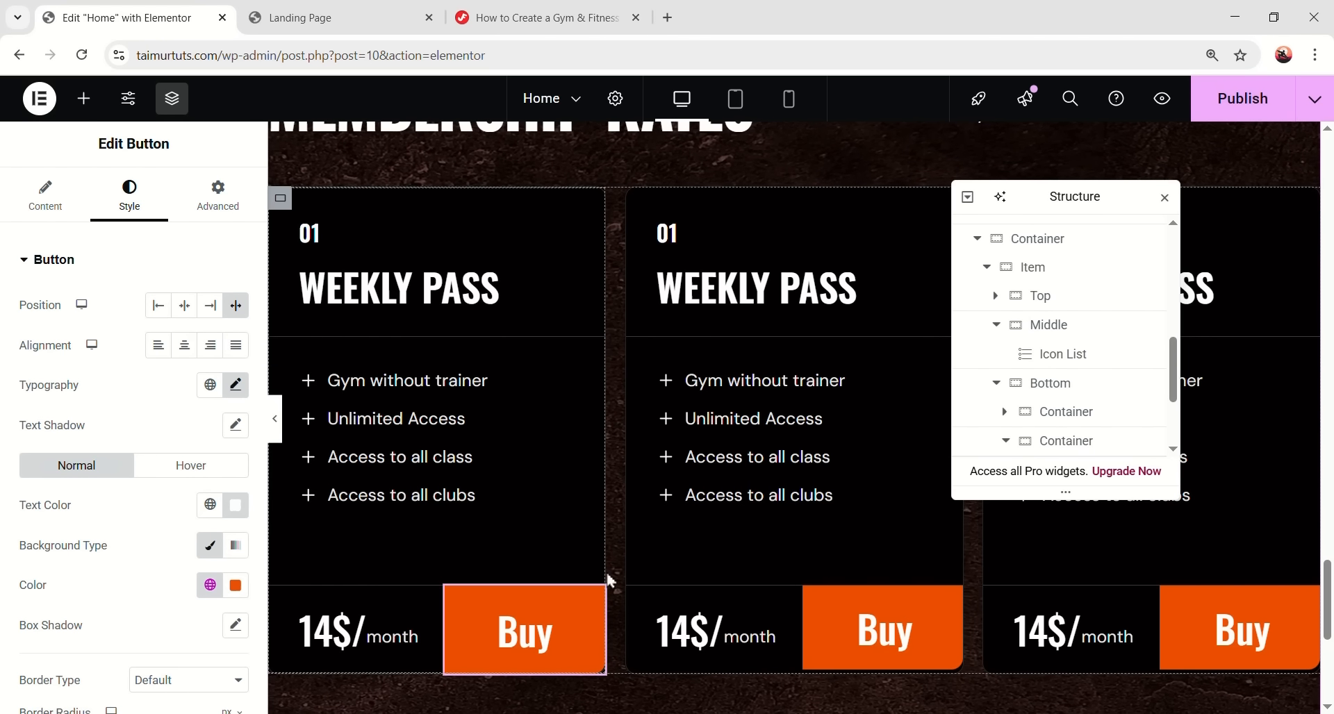
pyautogui.scroll(8, 554, 530)
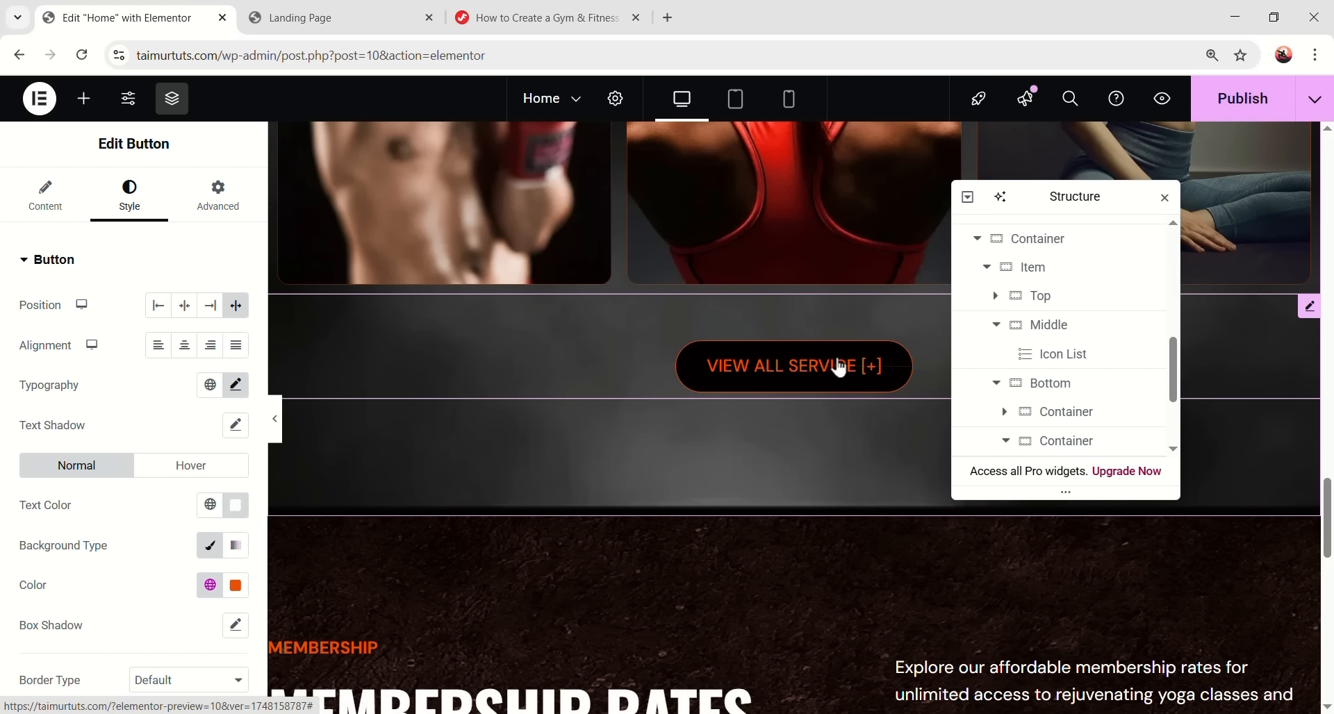
pyautogui.click(219, 194)
pyautogui.scroll(-5, 188, 438)
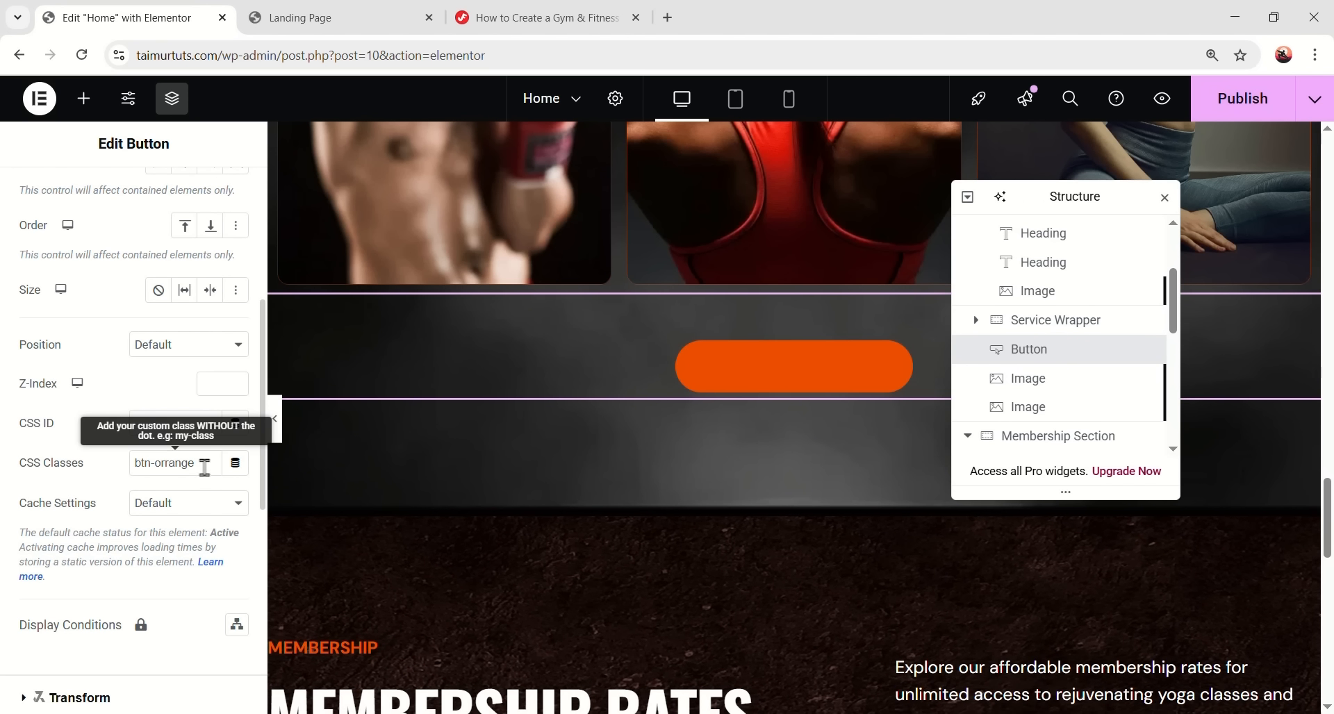
pyautogui.moveTo(204, 467); pyautogui.dragTo(128, 472)
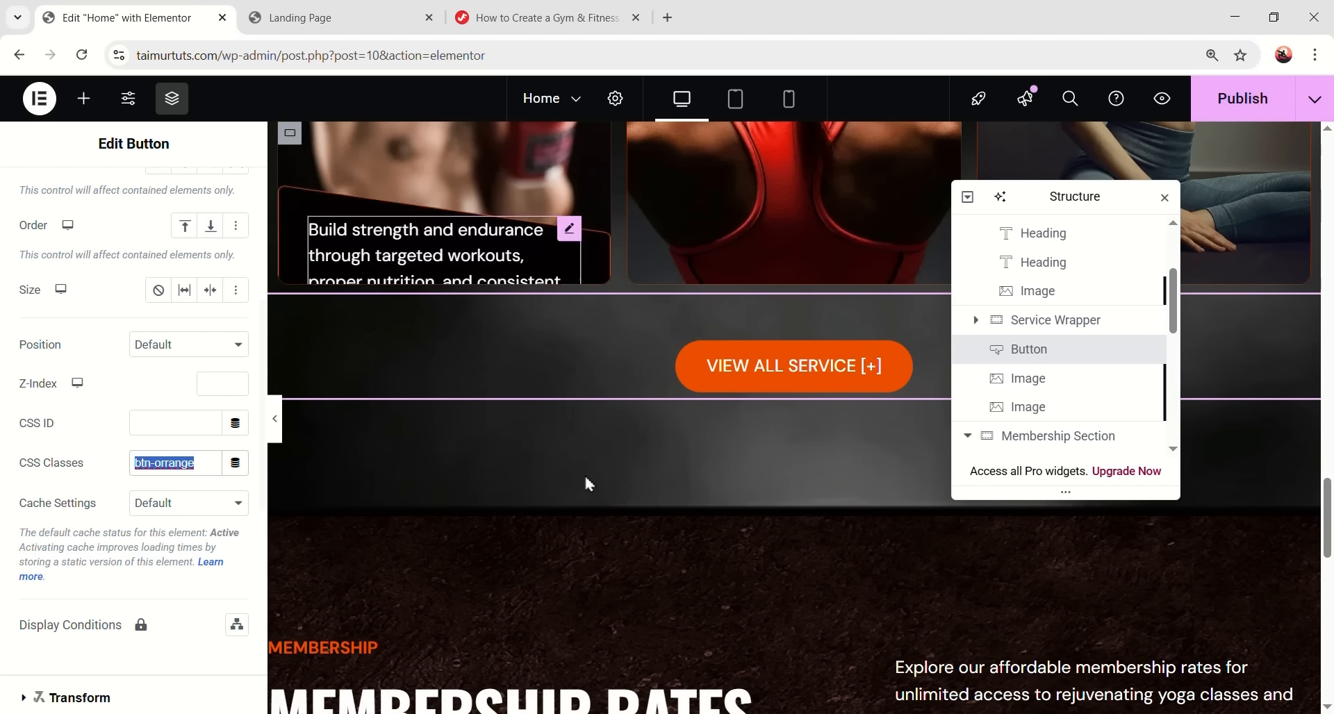
pyautogui.scroll(-6, 586, 482)
# - Paste btn-orrange after membership-btn in the first card's Buy button CSS Classes
pyautogui.click(524, 372)
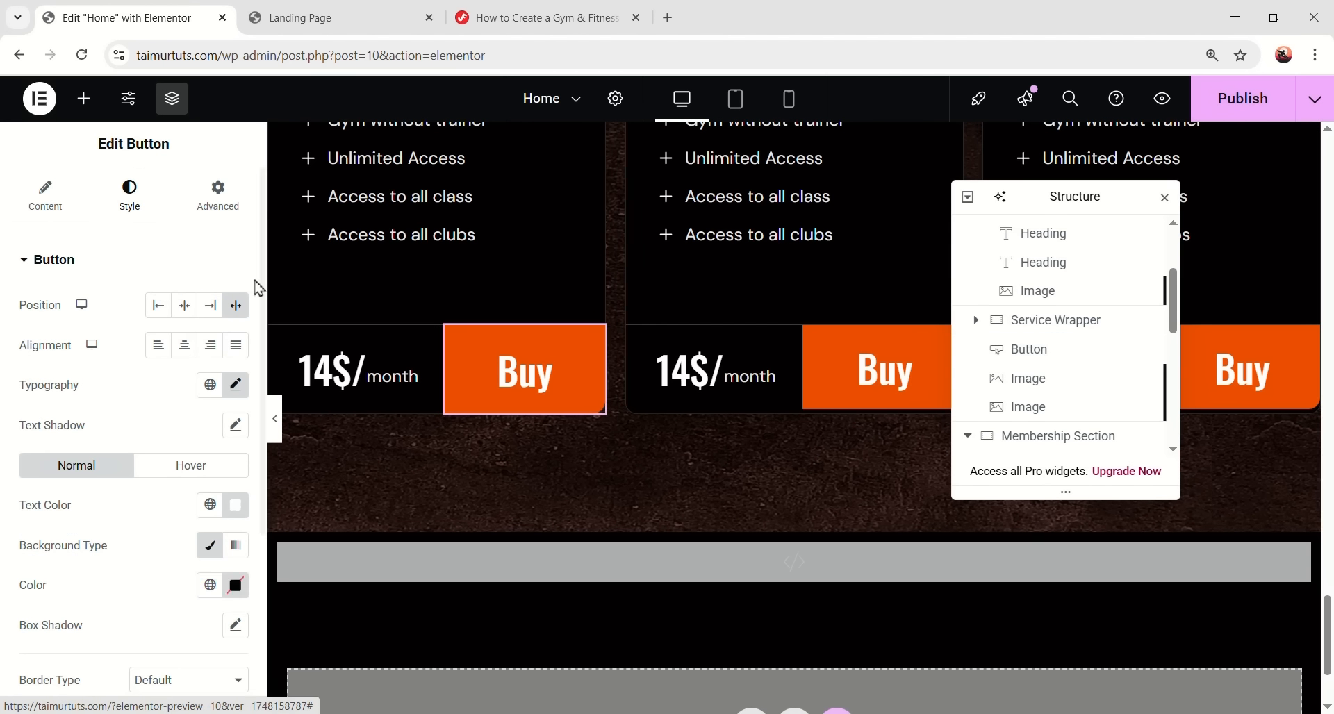
pyautogui.scroll(-5, 177, 325)
pyautogui.scroll(5, 189, 339)
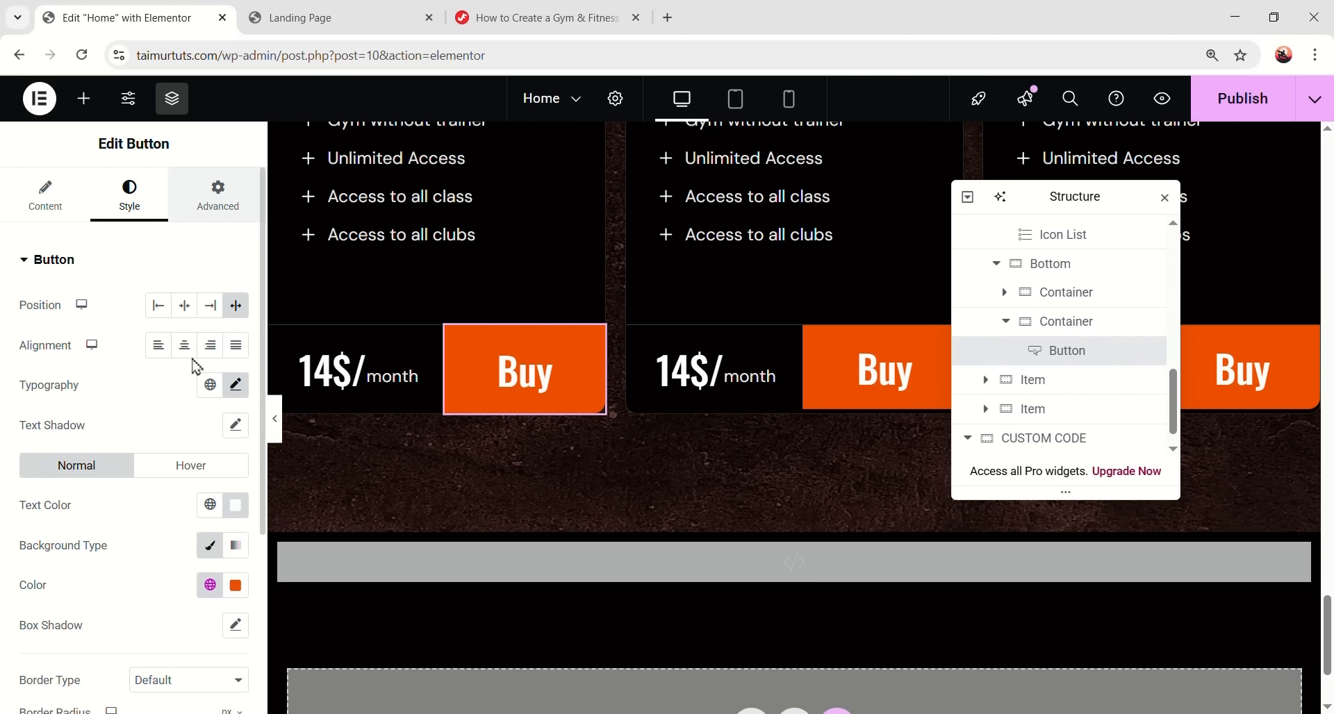
pyautogui.click(217, 195)
pyautogui.scroll(-5, 193, 379)
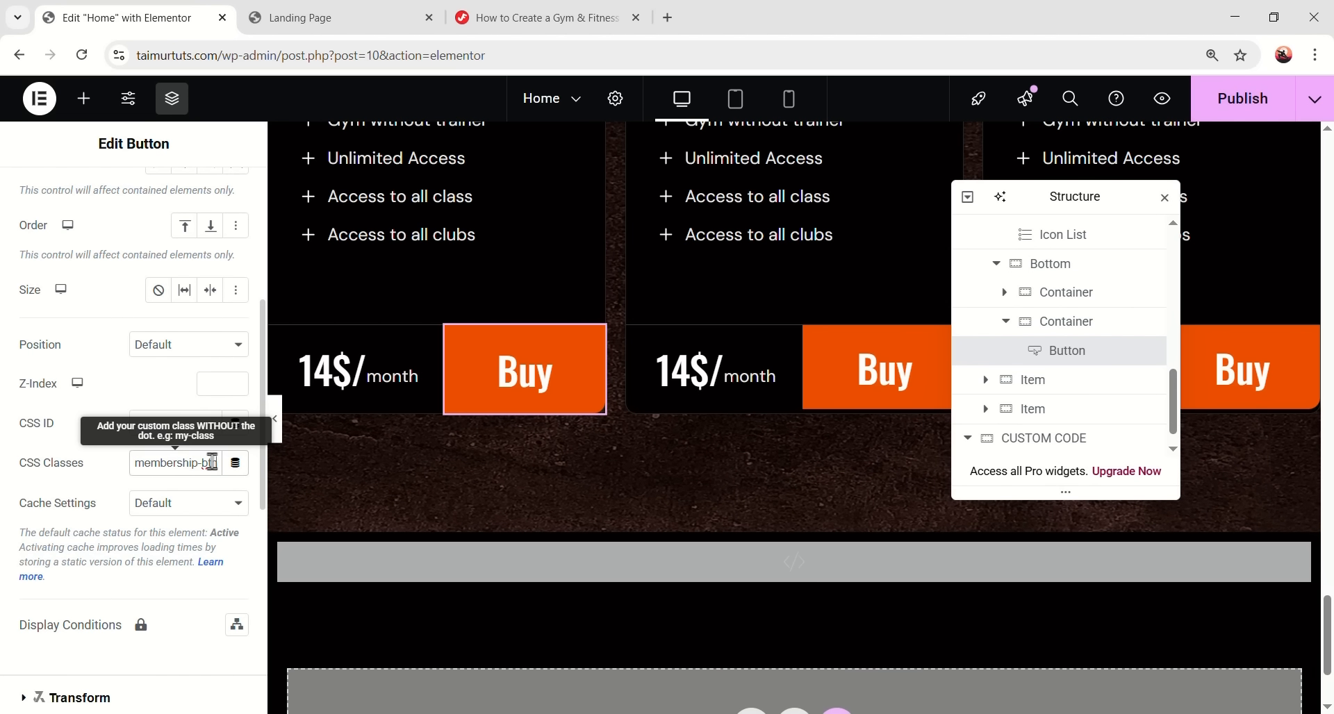
pyautogui.hotkey('ctrl', 'v')
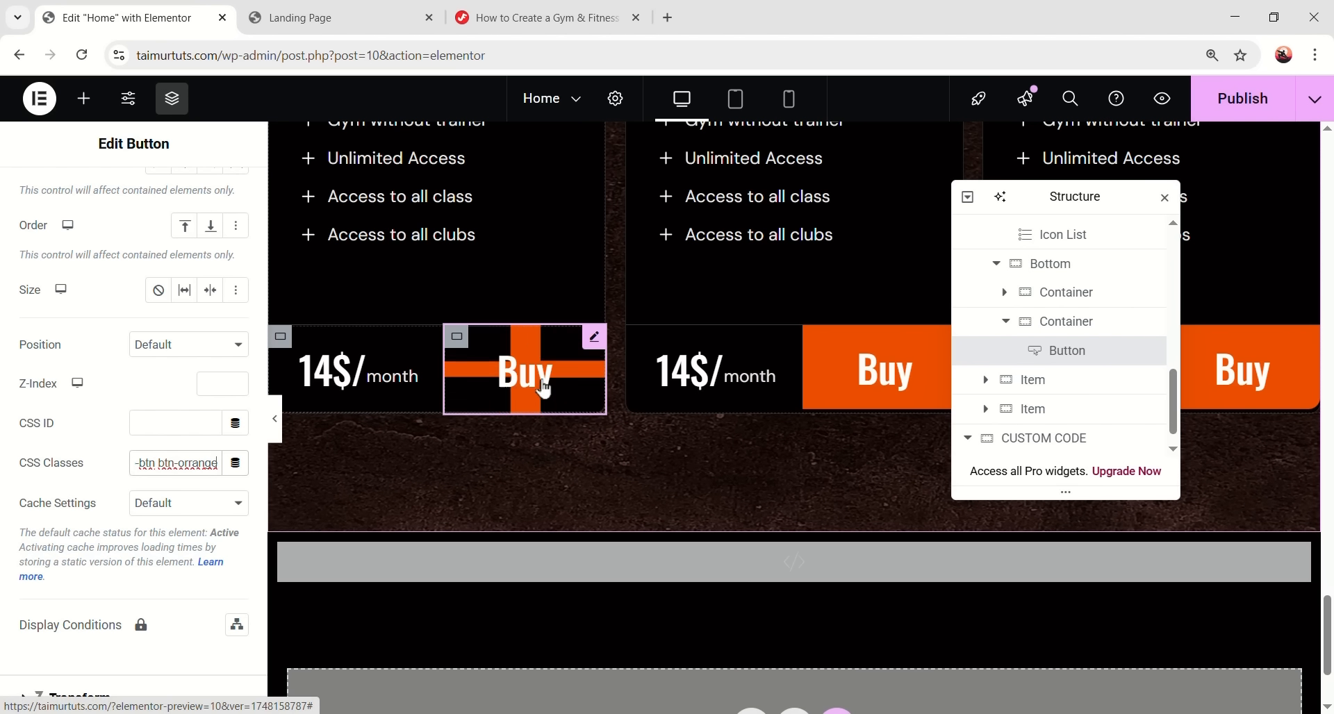
pyautogui.scroll(5, 602, 452)
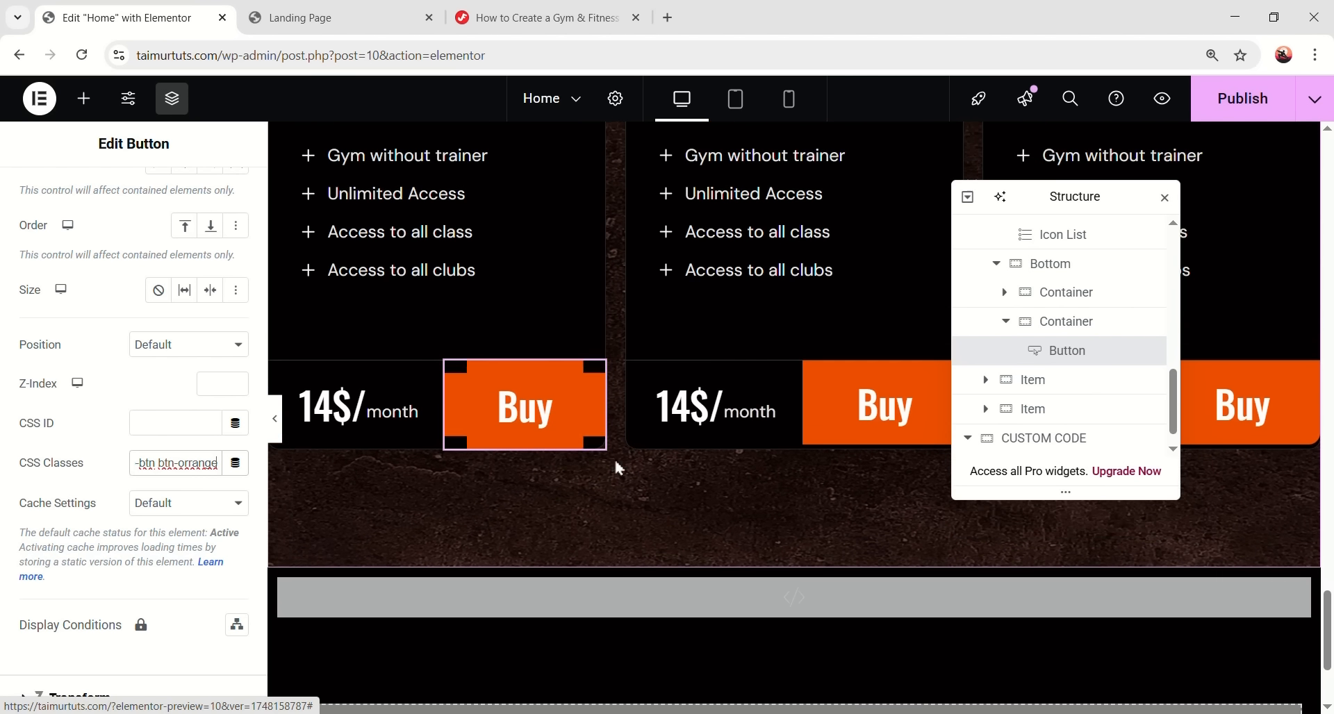
pyautogui.scroll(-1, 985, 306)
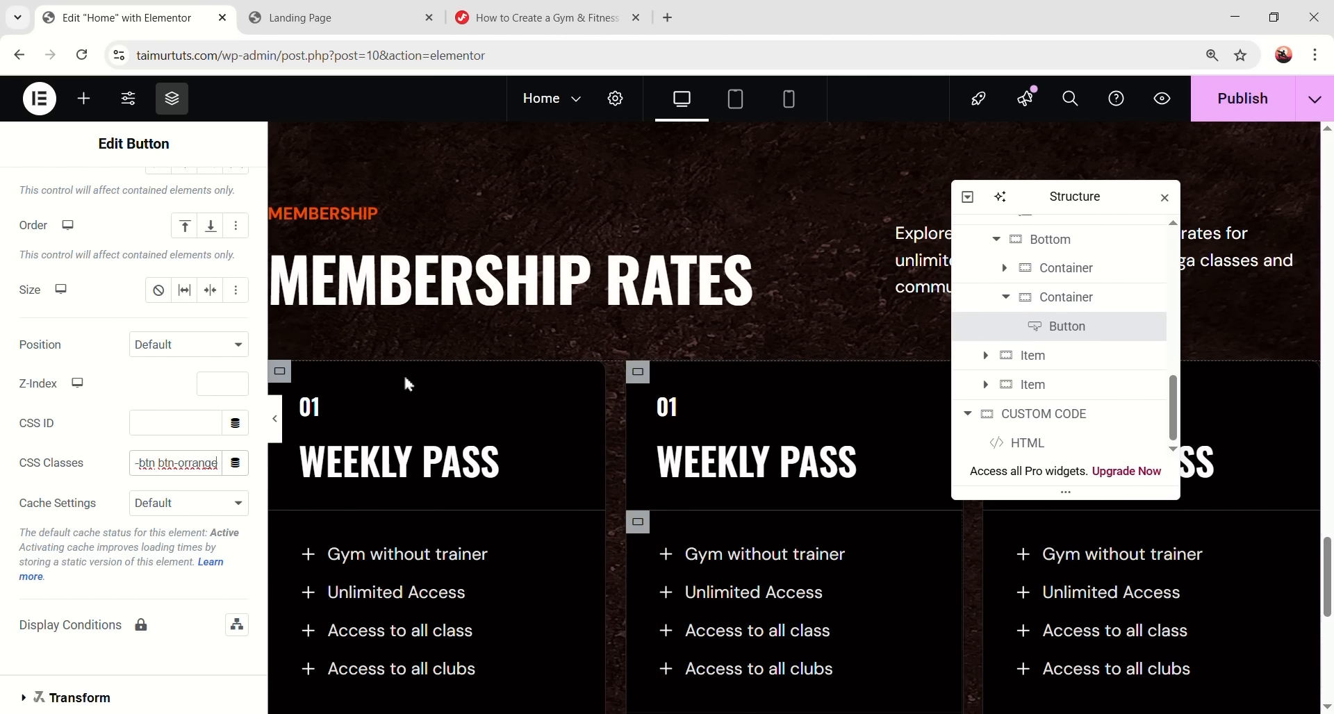
pyautogui.scroll(-2, 396, 422)
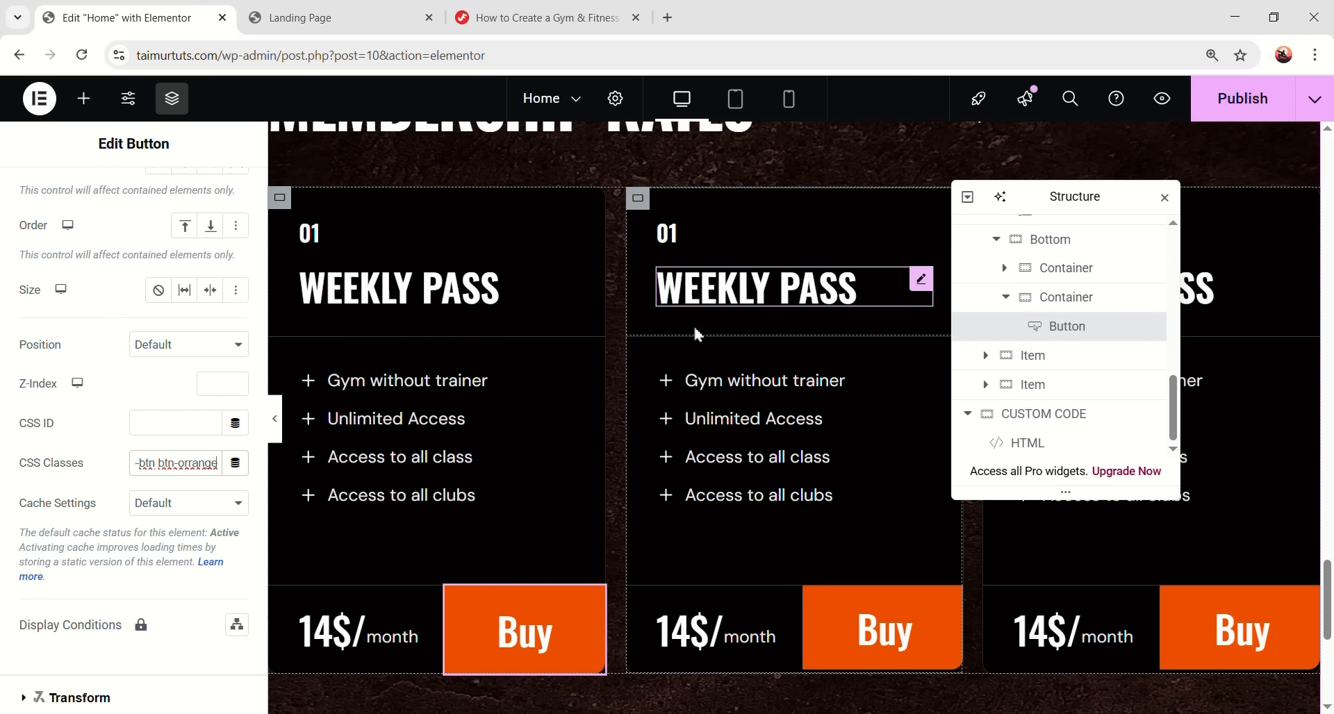
pyautogui.scroll(2, 640, 318)
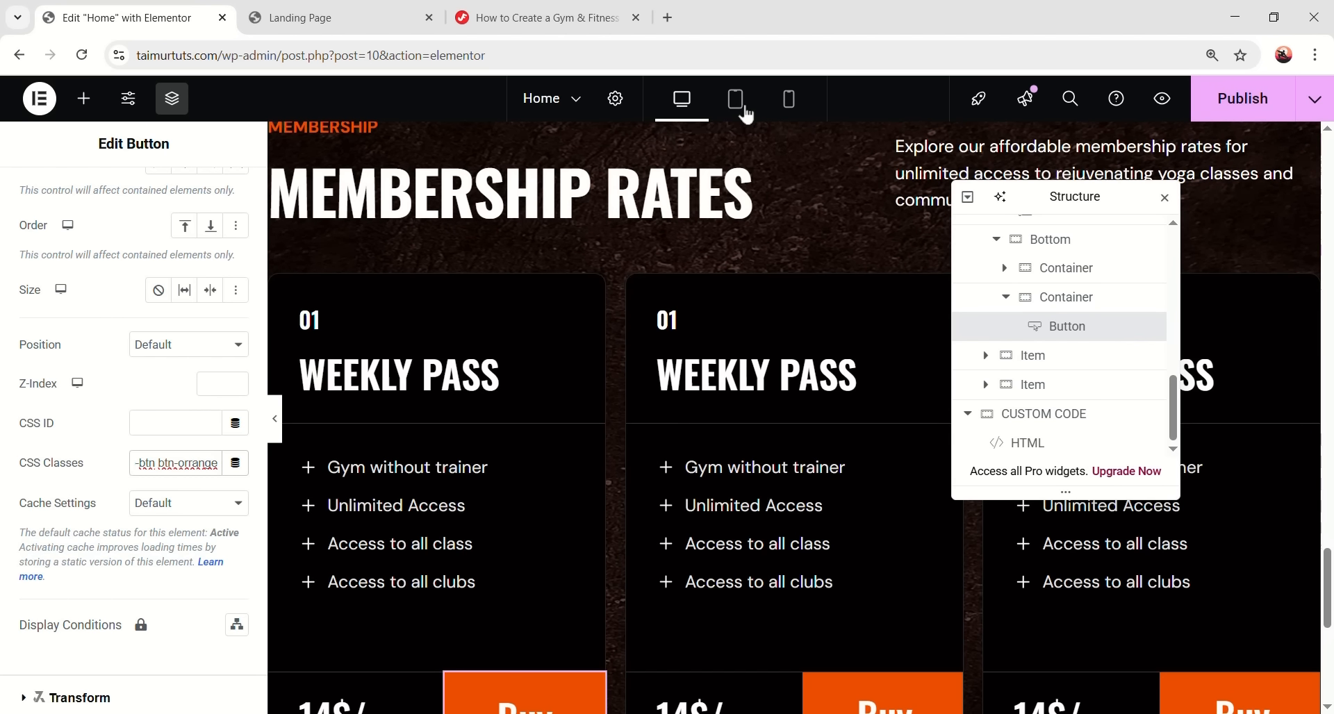
pyautogui.click(738, 101)
# - Let the pricing cards container wrap its cards onto new rows
pyautogui.scroll(-4, 720, 470)
pyautogui.scroll(3, 720, 470)
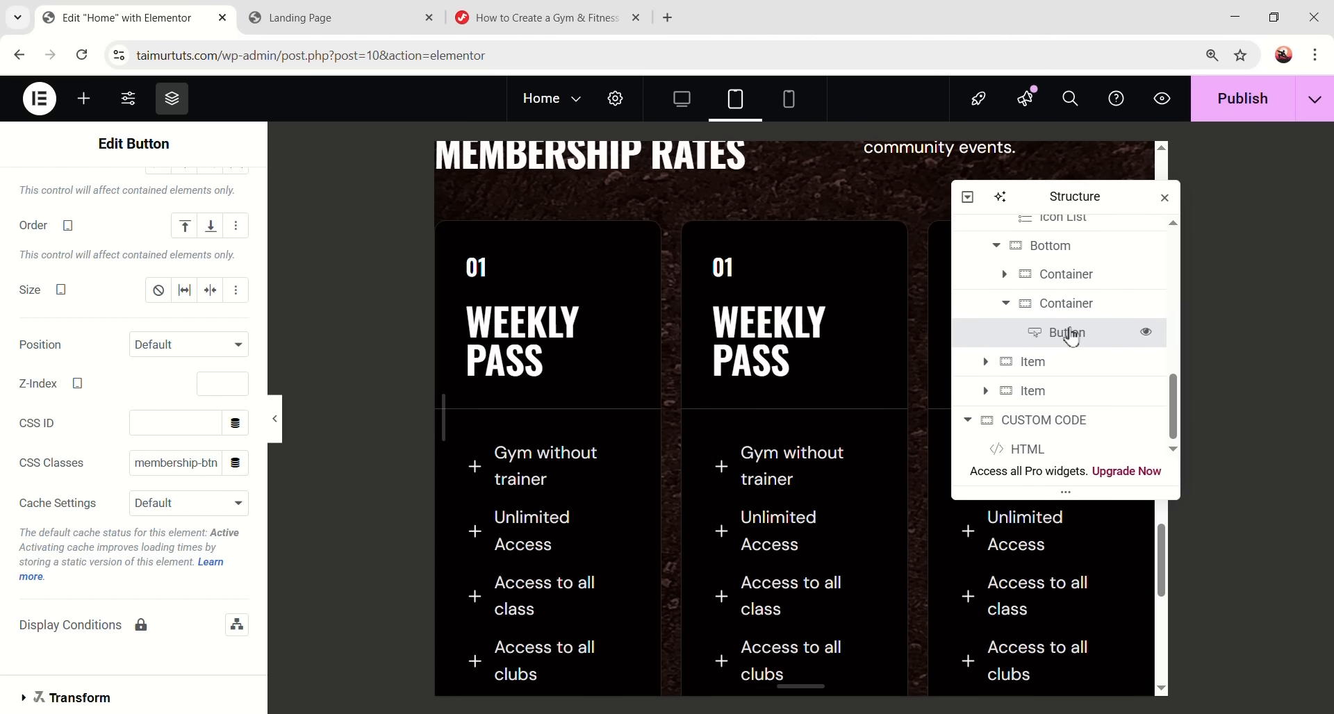
pyautogui.scroll(3, 1066, 334)
pyautogui.scroll(-2, 1063, 382)
pyautogui.scroll(3, 1050, 358)
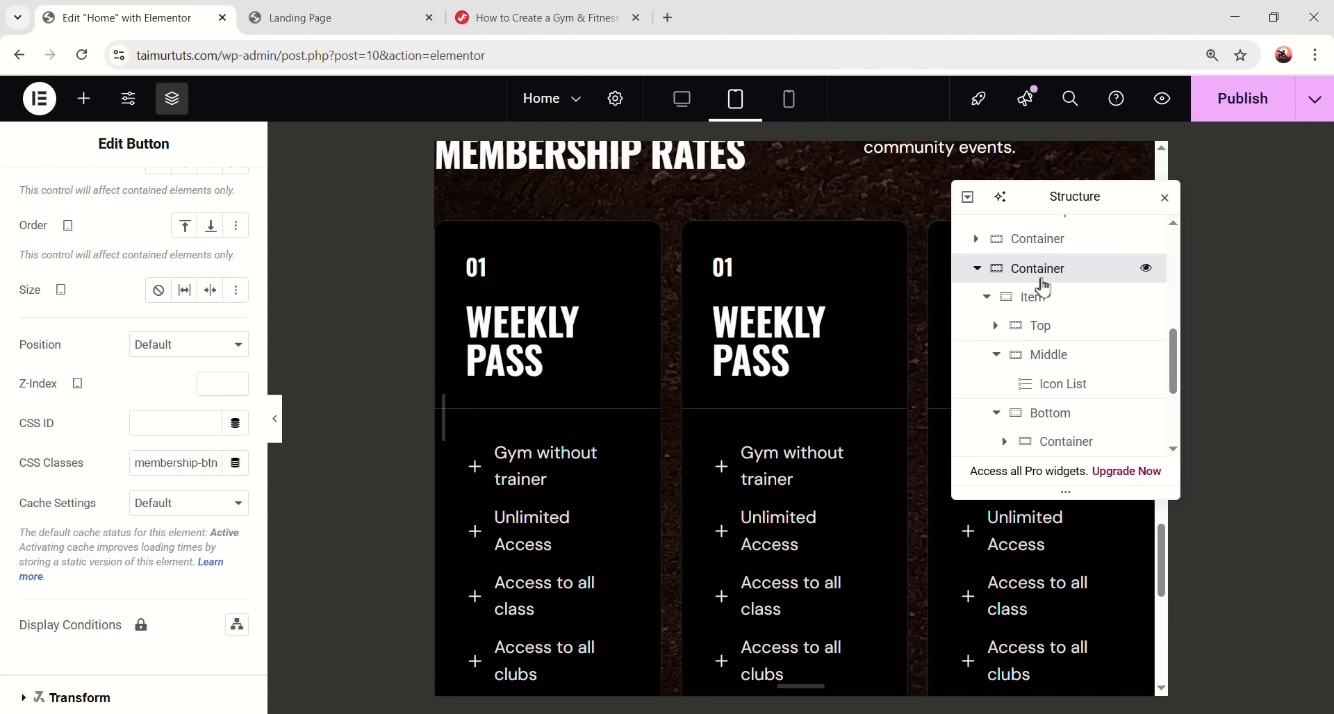
pyautogui.click(1041, 278)
pyautogui.click(49, 194)
pyautogui.scroll(-4, 139, 347)
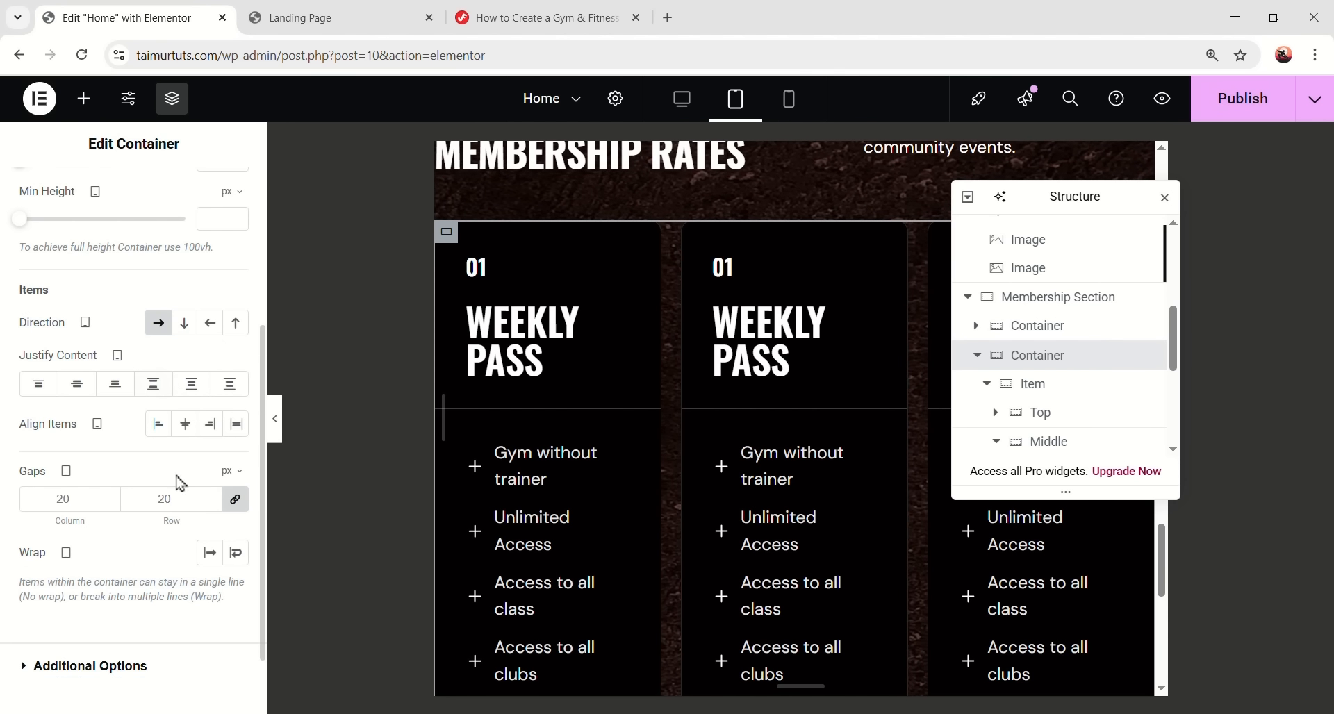
pyautogui.click(235, 553)
pyautogui.scroll(-5, 811, 456)
pyautogui.scroll(6, 811, 459)
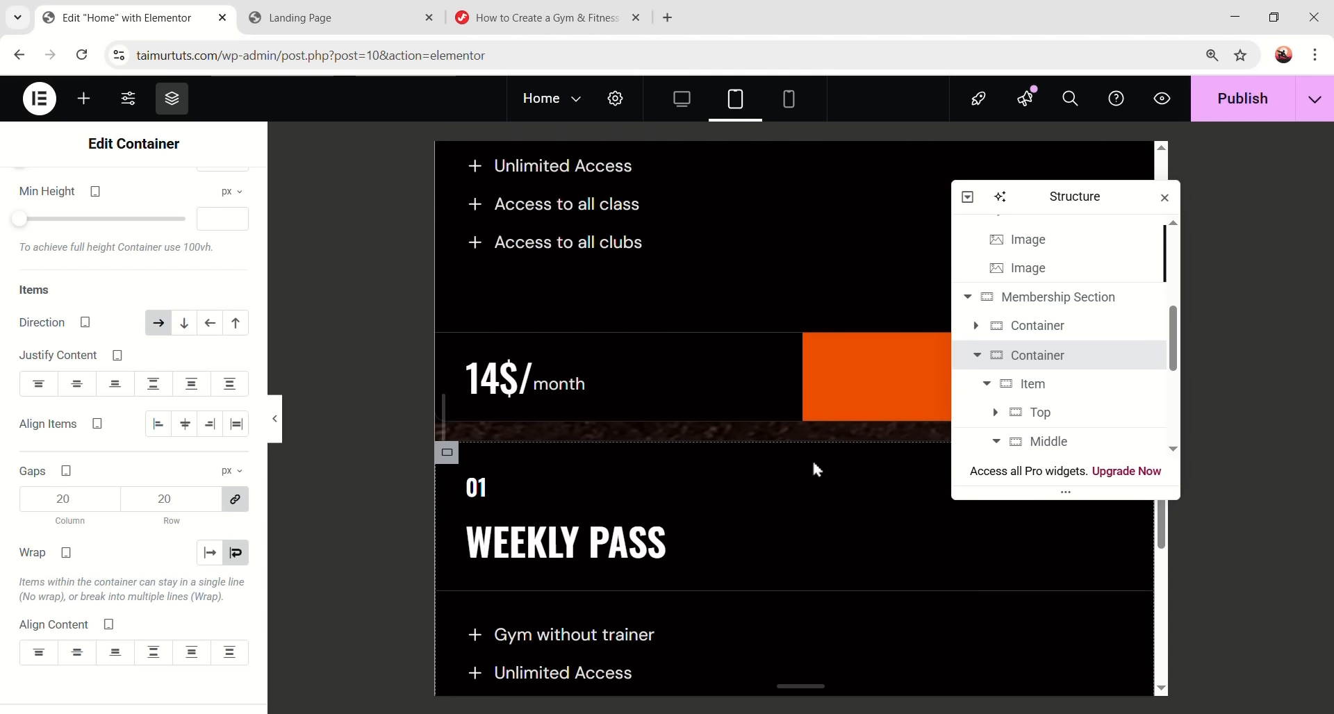
# - Set the first pricing card's width to 48.5
pyautogui.click(986, 384)
pyautogui.scroll(-1, 1008, 407)
pyautogui.click(1050, 328)
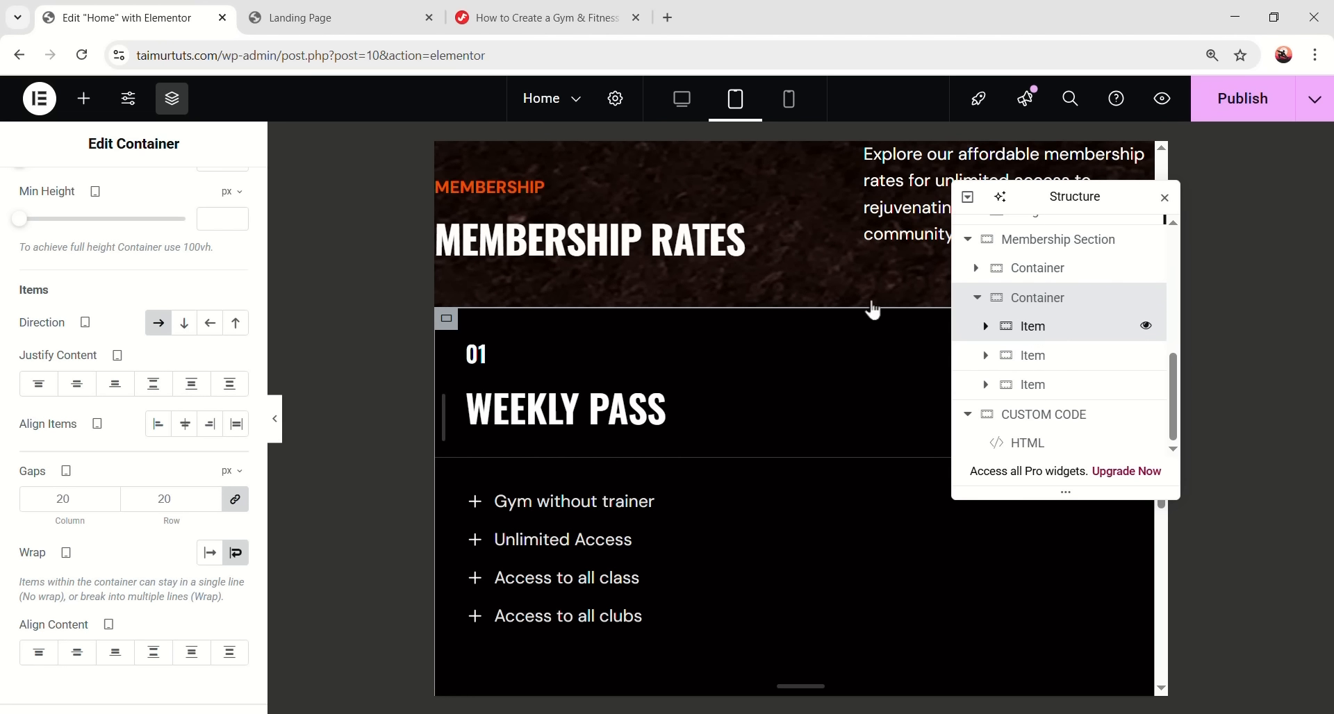
pyautogui.click(43, 195)
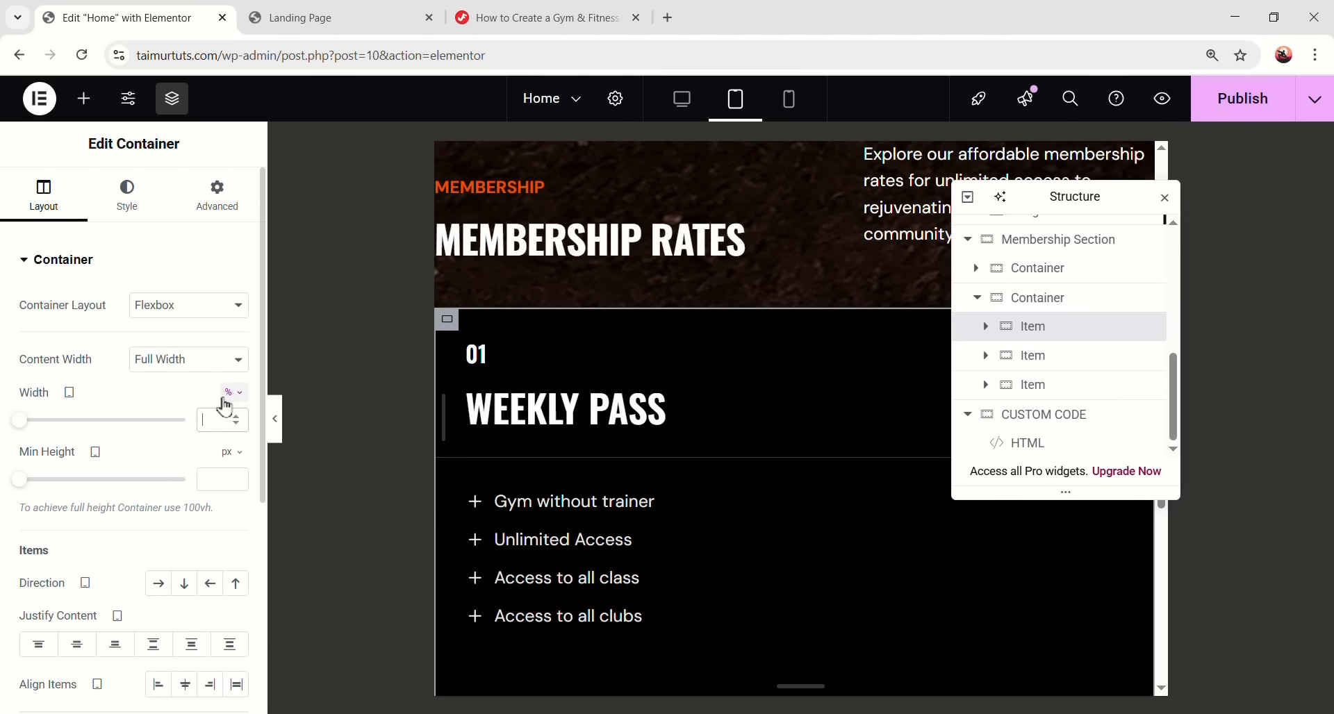
pyautogui.write('48')
pyautogui.write('.5')
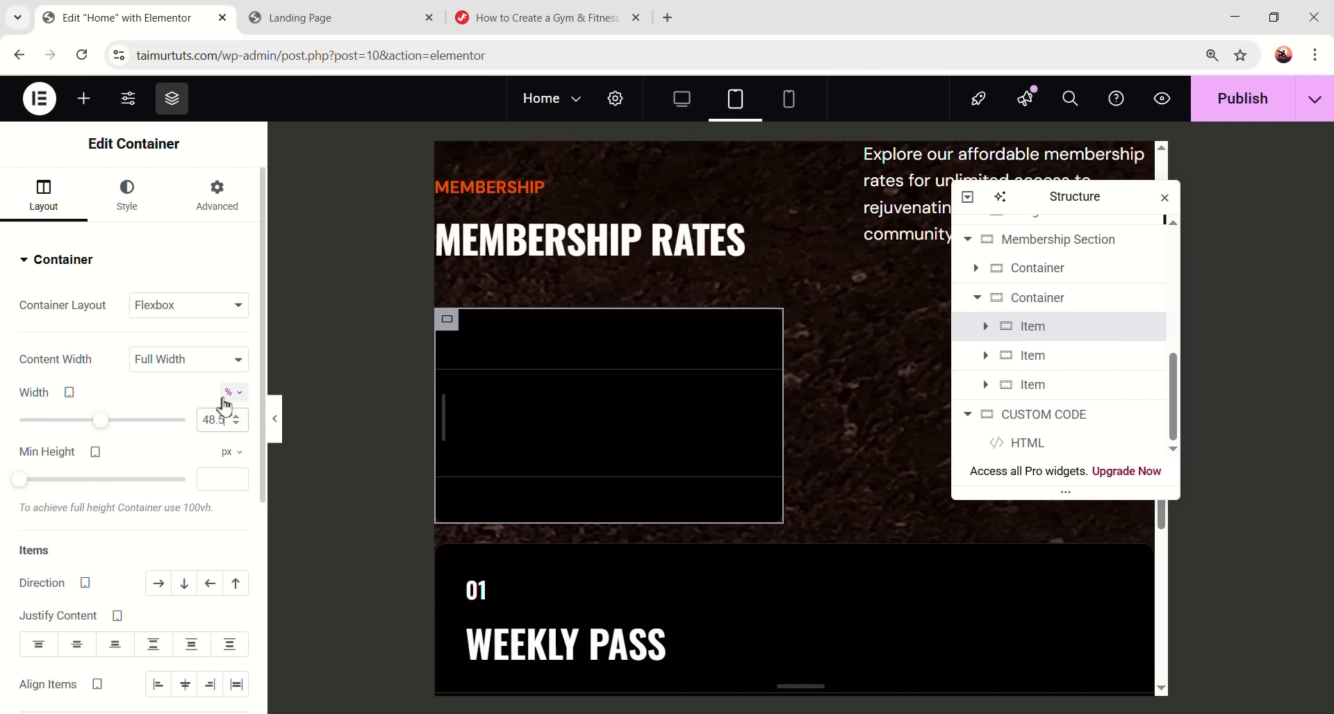
# - Copy the first card and paste its style onto the second and third cards
pyautogui.scroll(1, 1058, 373)
pyautogui.rightClick(1058, 373)
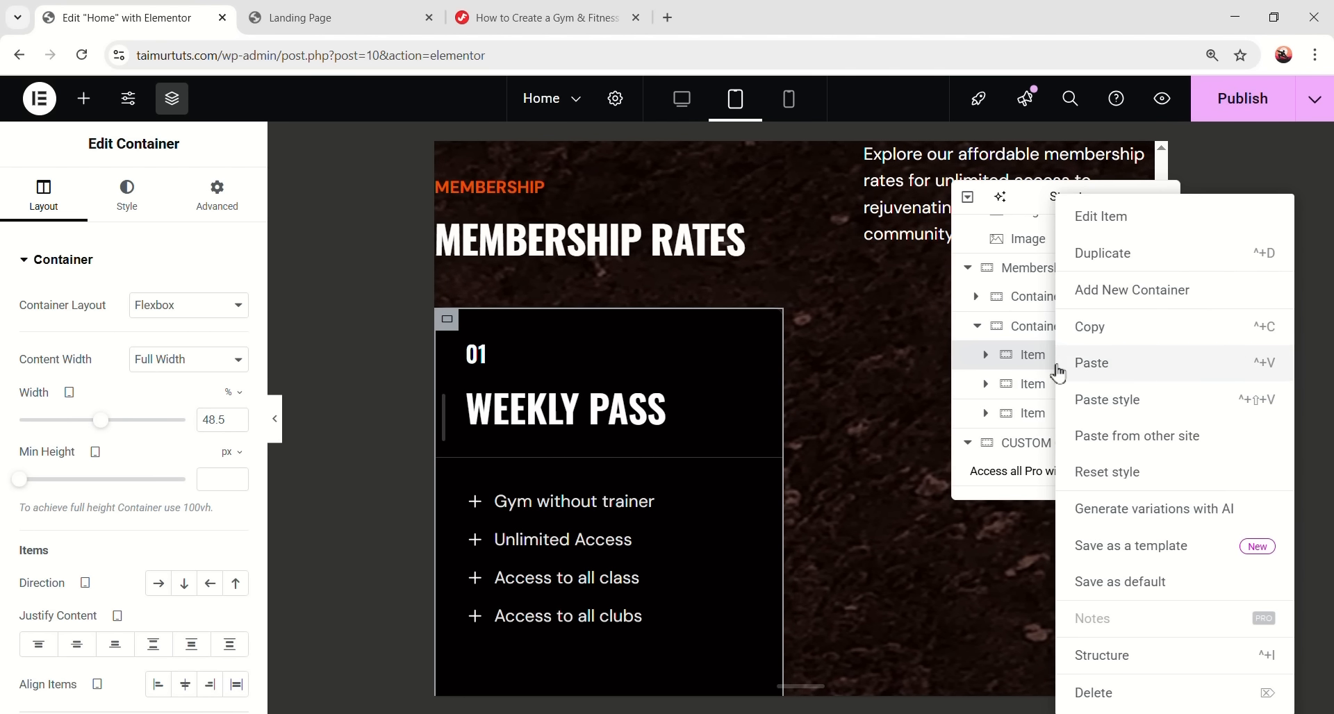
pyautogui.click(1097, 332)
pyautogui.scroll(-1, 1060, 367)
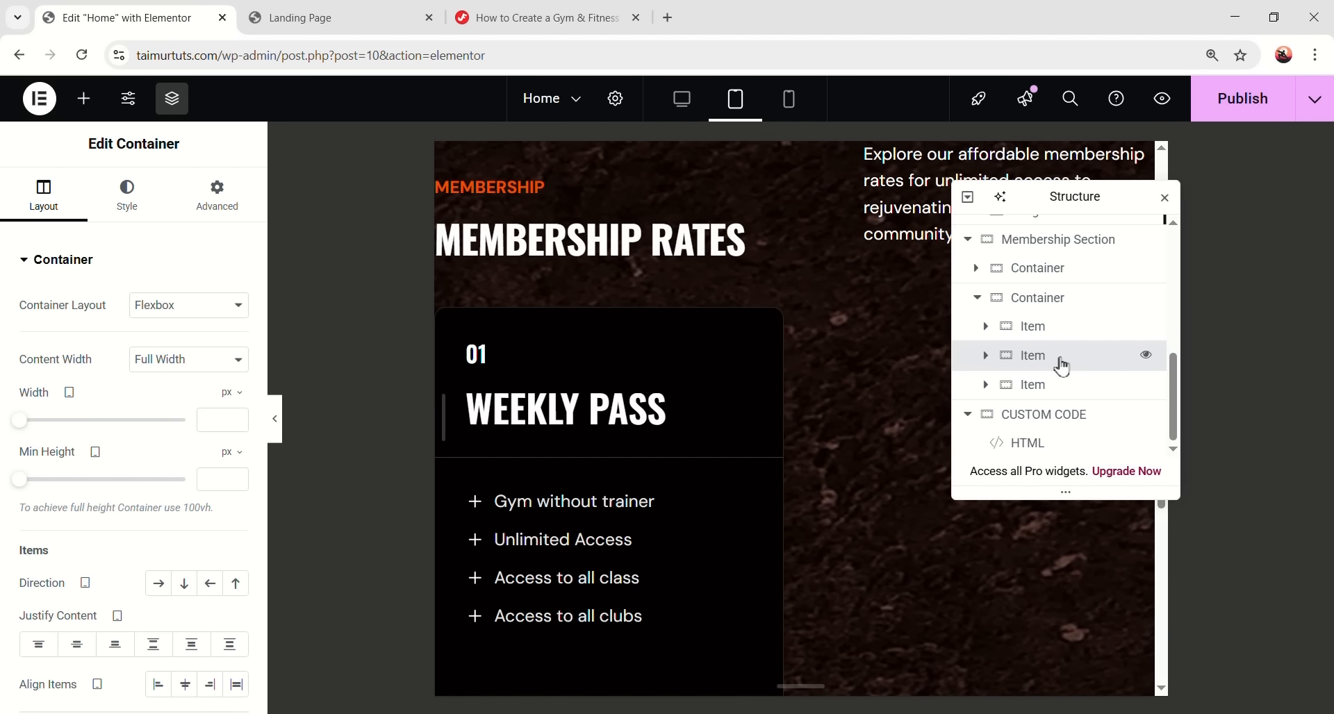
pyautogui.rightClick(1060, 367)
pyautogui.click(1124, 397)
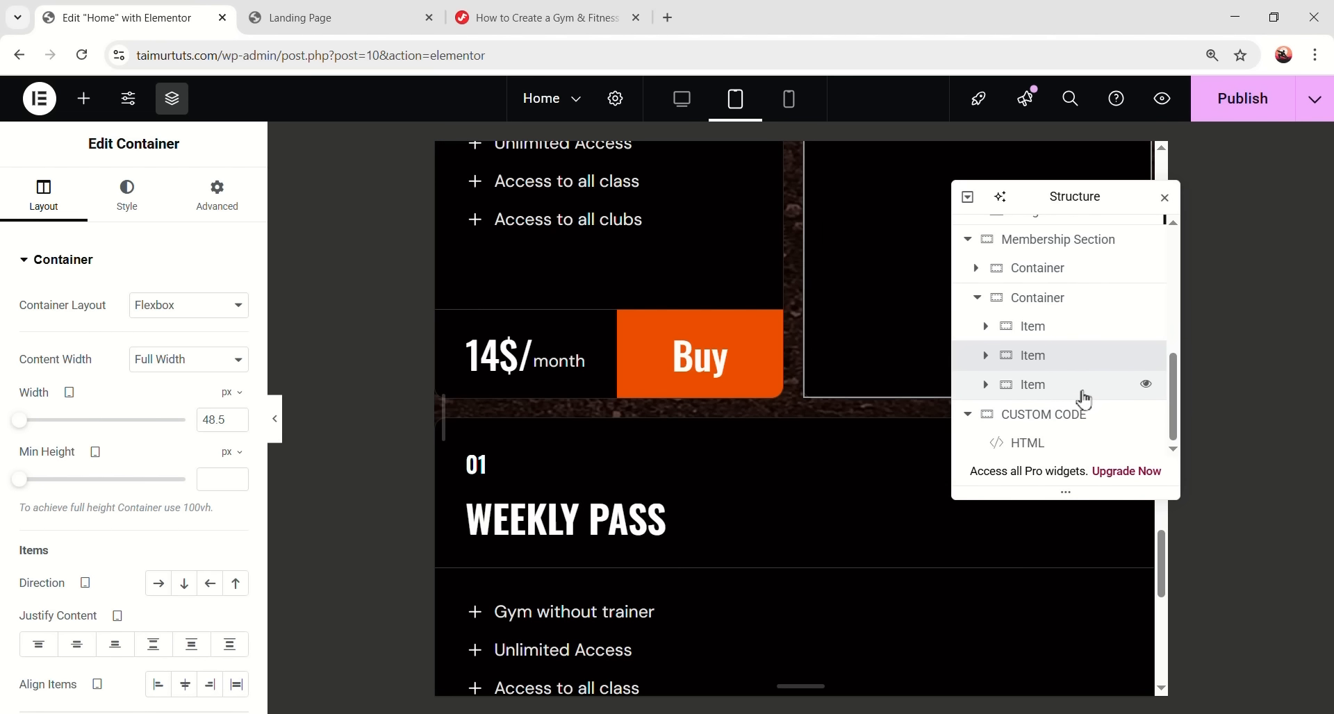
pyautogui.rightClick(1071, 393)
pyautogui.click(1111, 398)
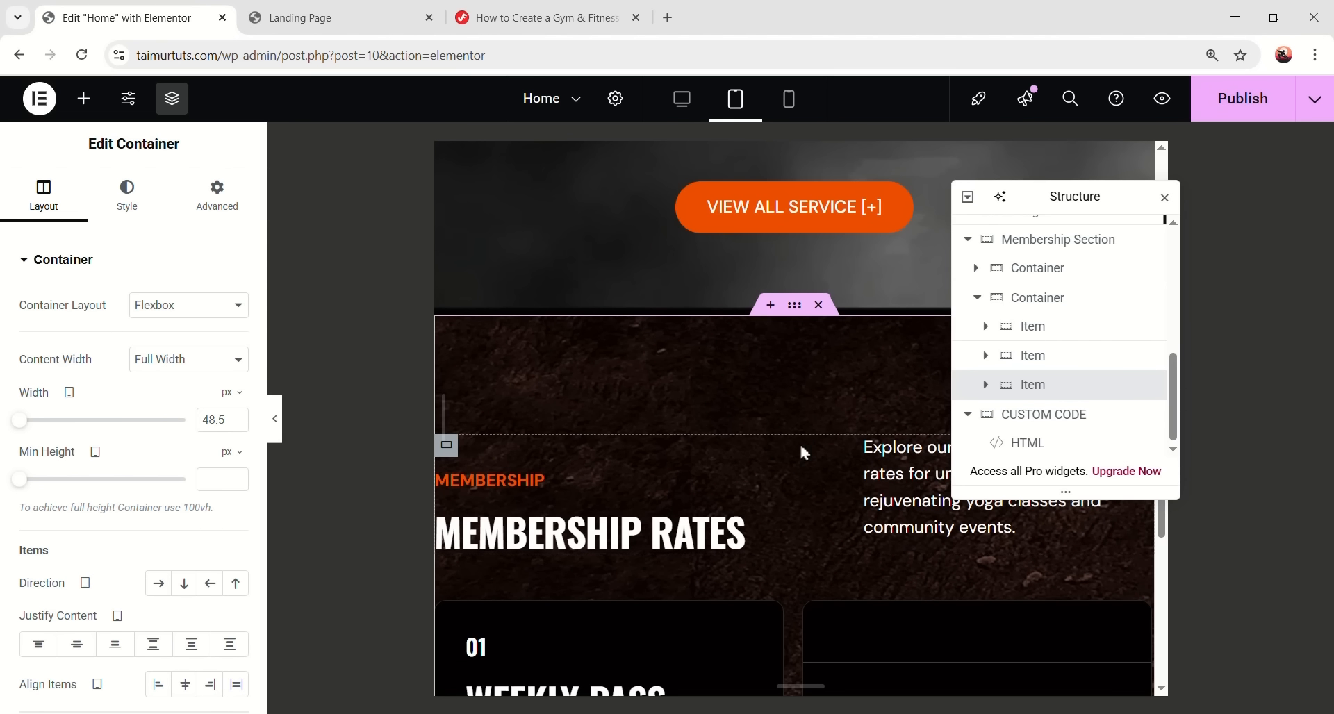
pyautogui.click(1070, 385)
# - Give the Membership Section unlinked padding of 80 px vertically and 20 px on the sides
pyautogui.scroll(1, 744, 416)
pyautogui.scroll(1, 1076, 347)
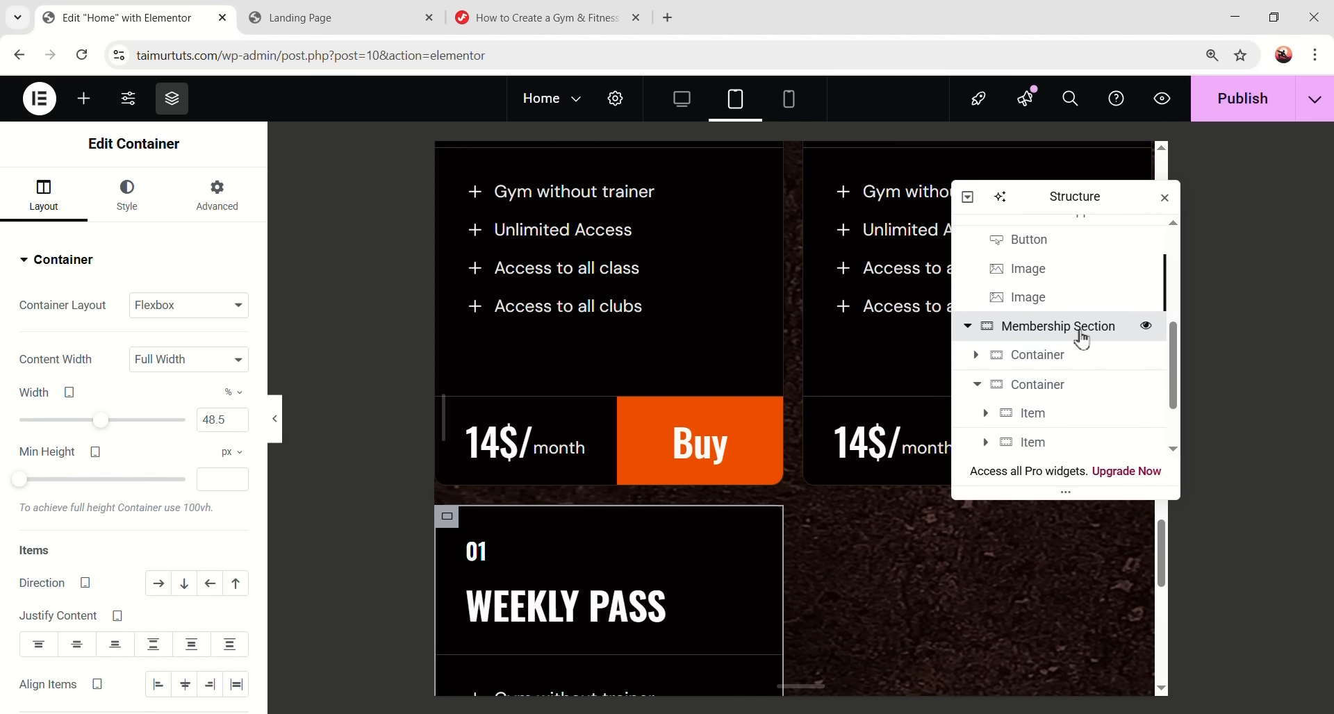
pyautogui.click(1077, 338)
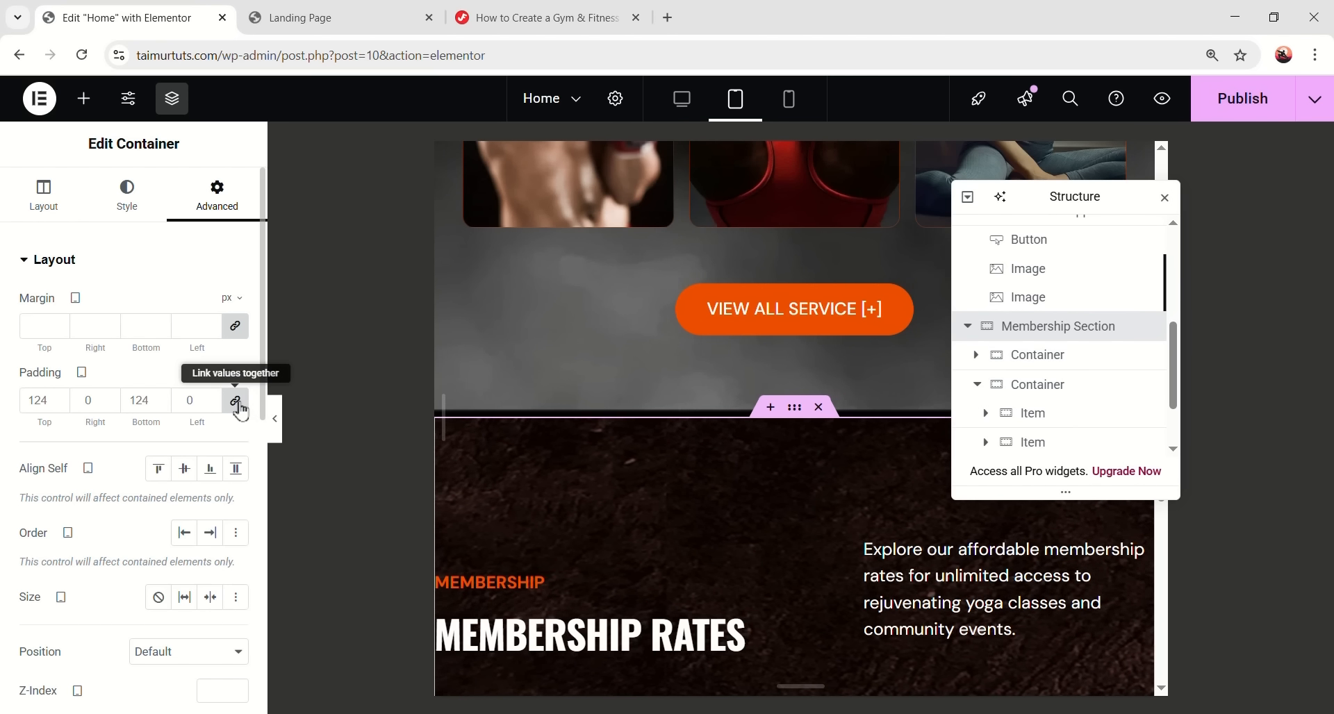
pyautogui.scroll(-3, 466, 472)
pyautogui.scroll(-4, 466, 484)
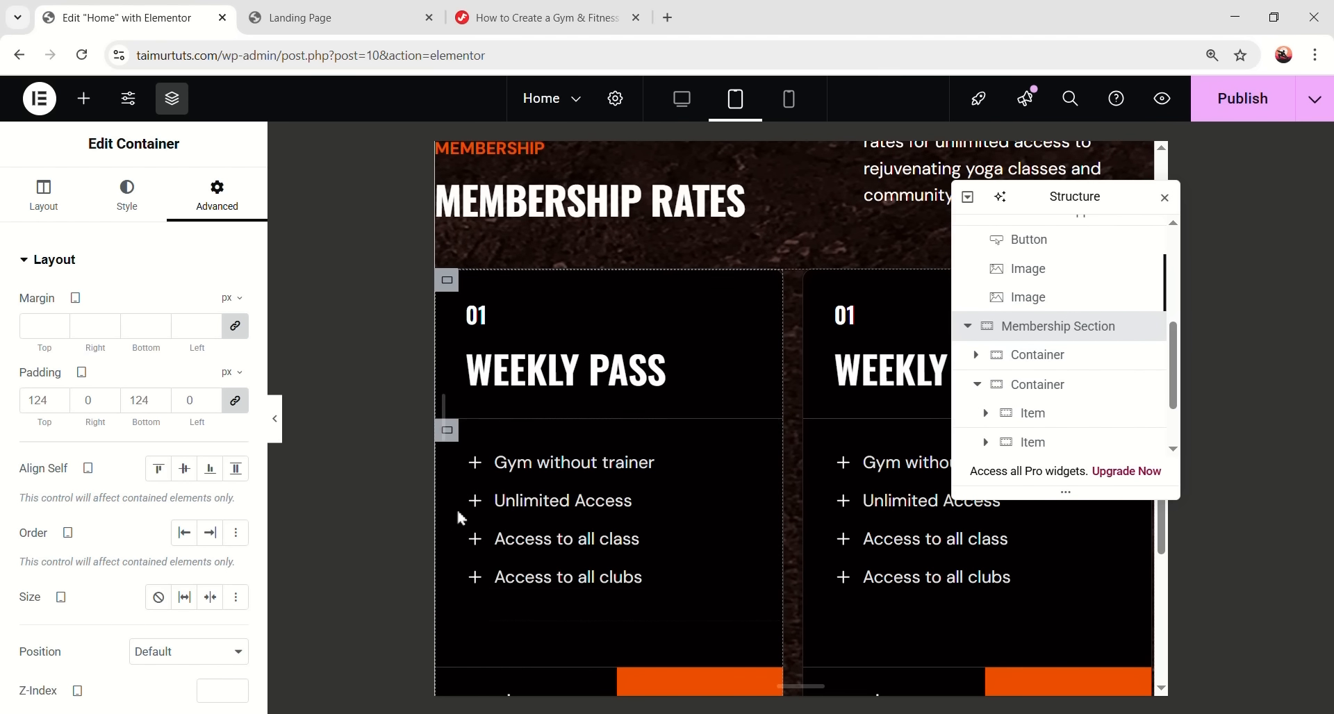
pyautogui.click(234, 400)
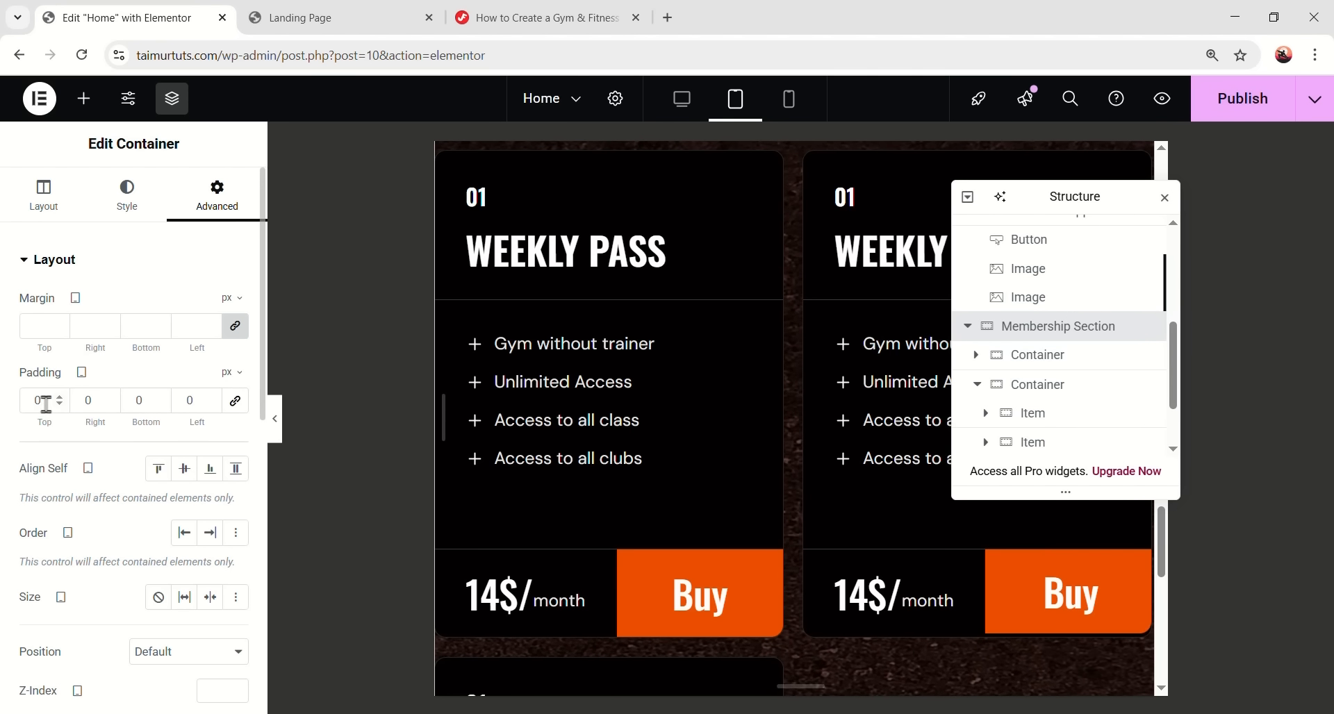
pyautogui.write('80')
pyautogui.press('Tab')
pyautogui.write('20')
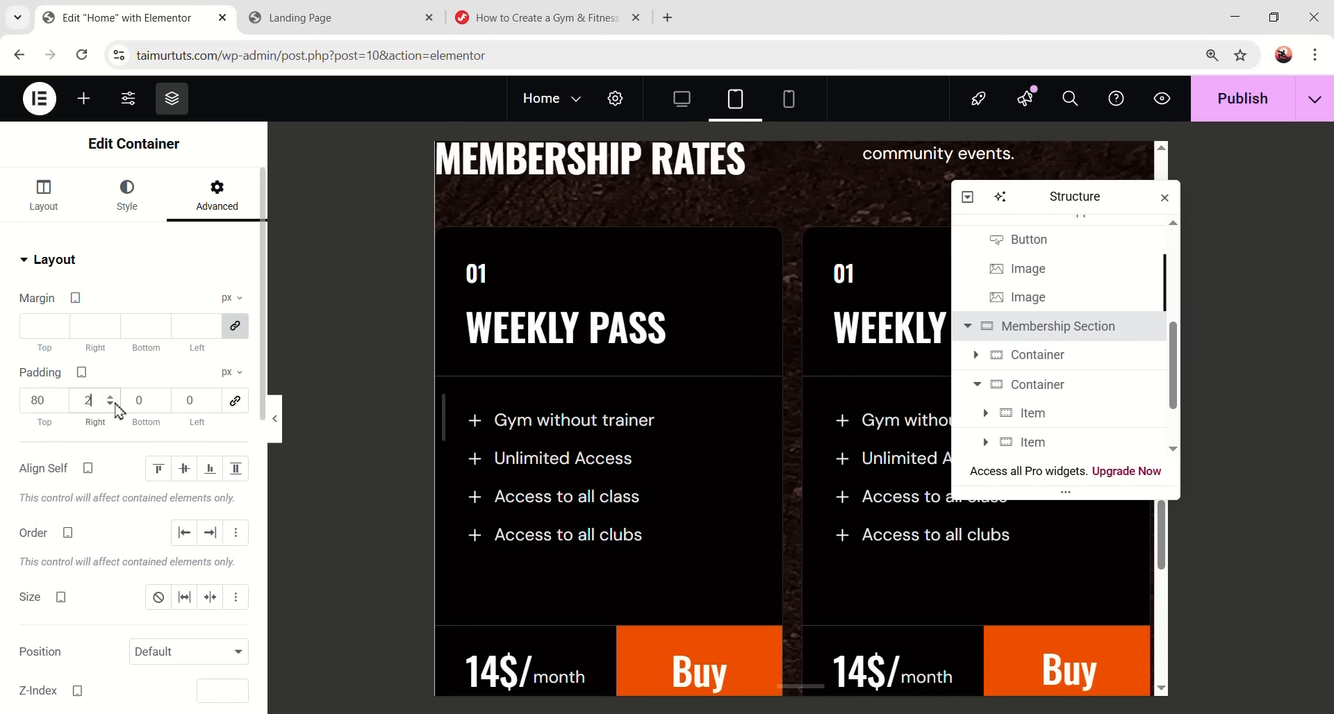
pyautogui.write('80')
pyautogui.press('Tab')
pyautogui.write('20')
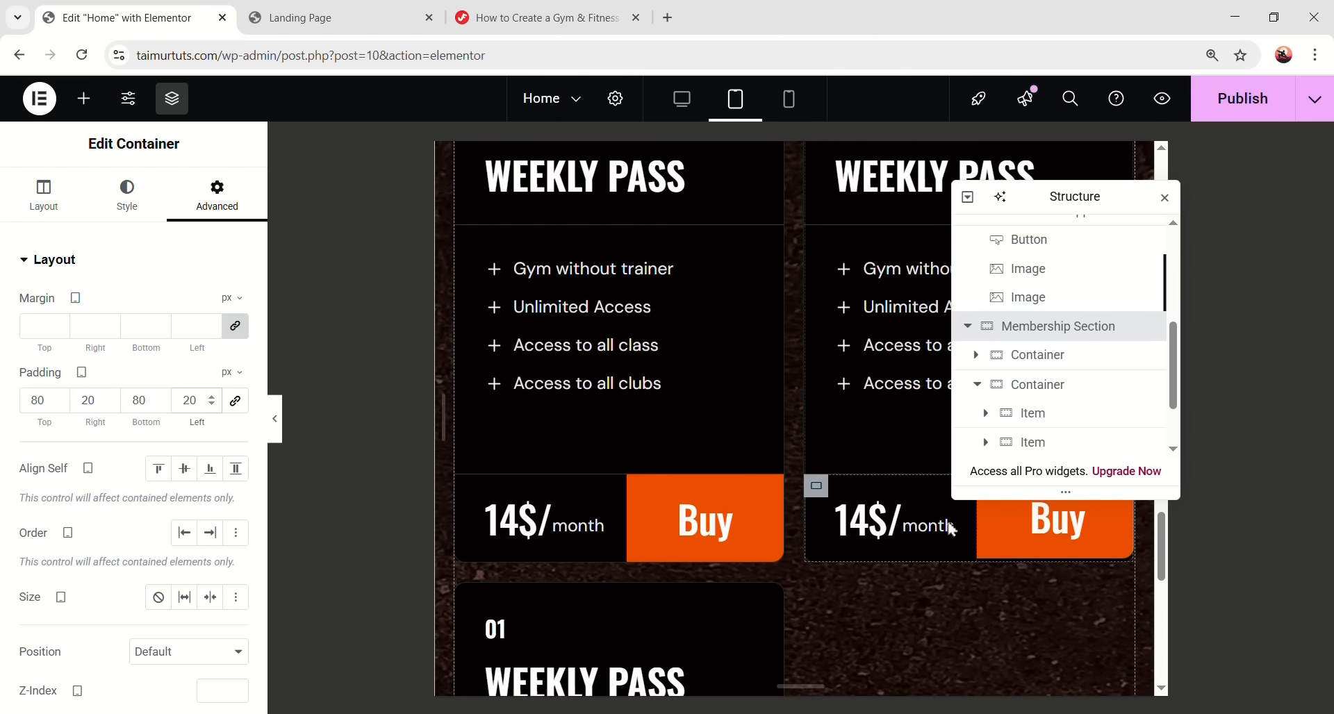
pyautogui.scroll(8, 844, 554)
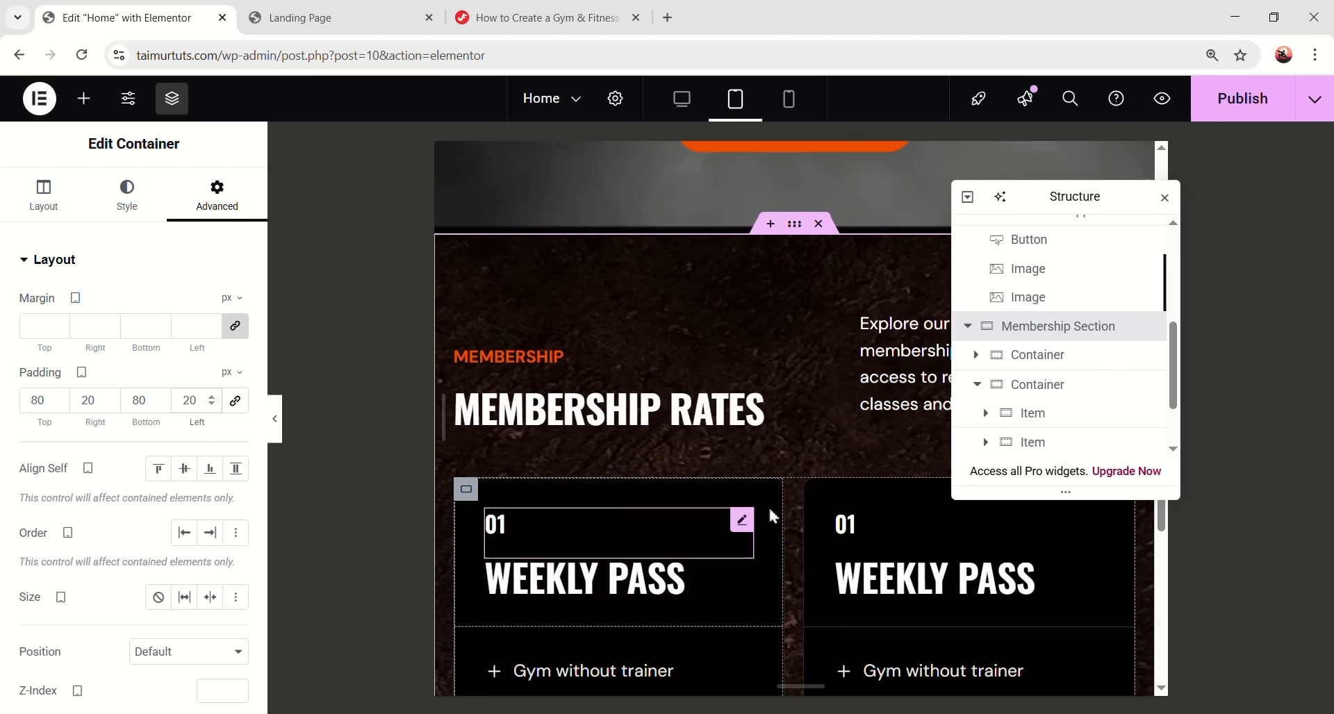
pyautogui.scroll(-2, 889, 583)
pyautogui.scroll(1, 896, 573)
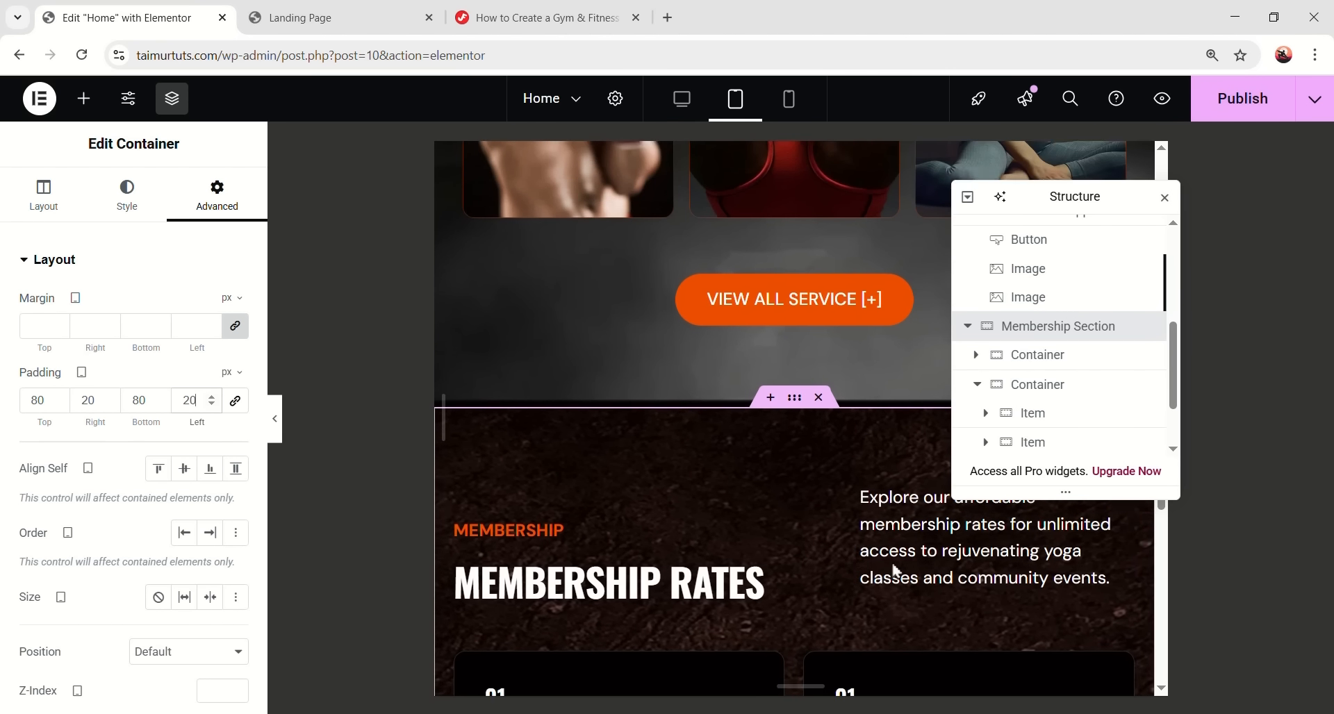
# - Set the membership description to 16 px font size with 24 px line height
pyautogui.click(980, 558)
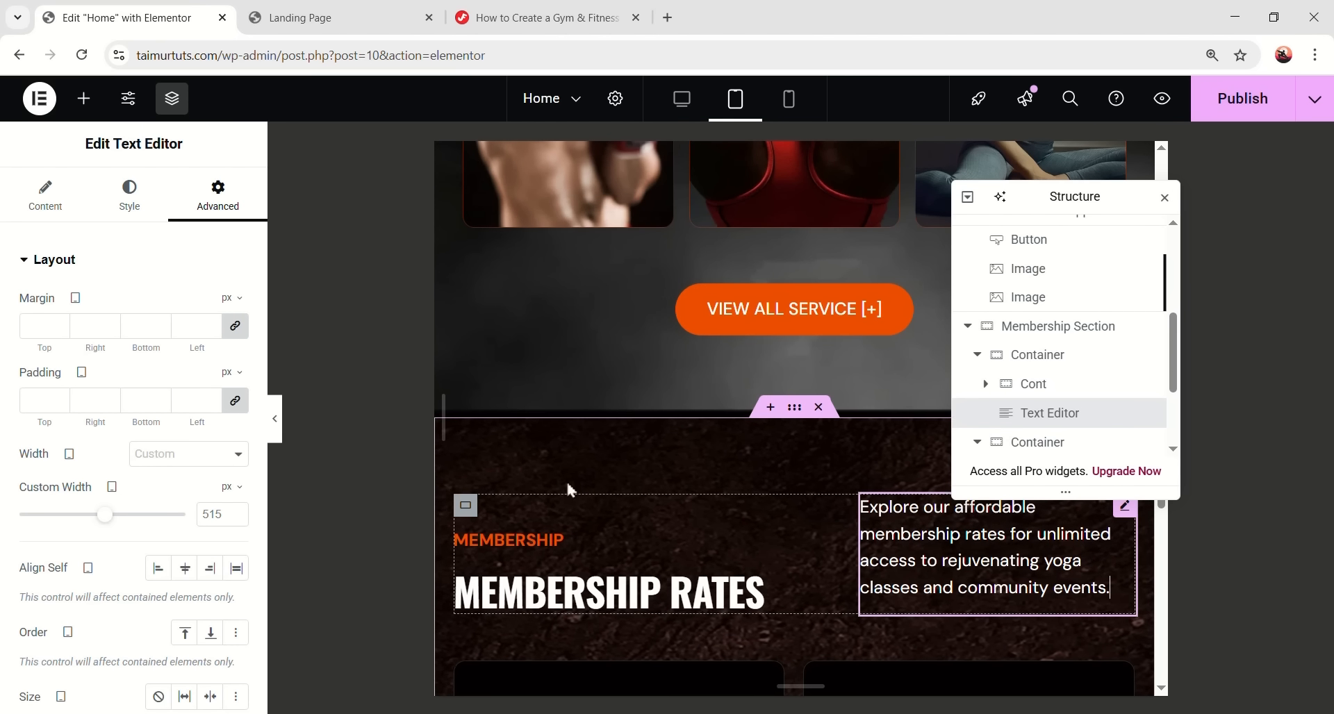
pyautogui.click(136, 199)
pyautogui.click(236, 359)
pyautogui.click(208, 509)
pyautogui.write('16')
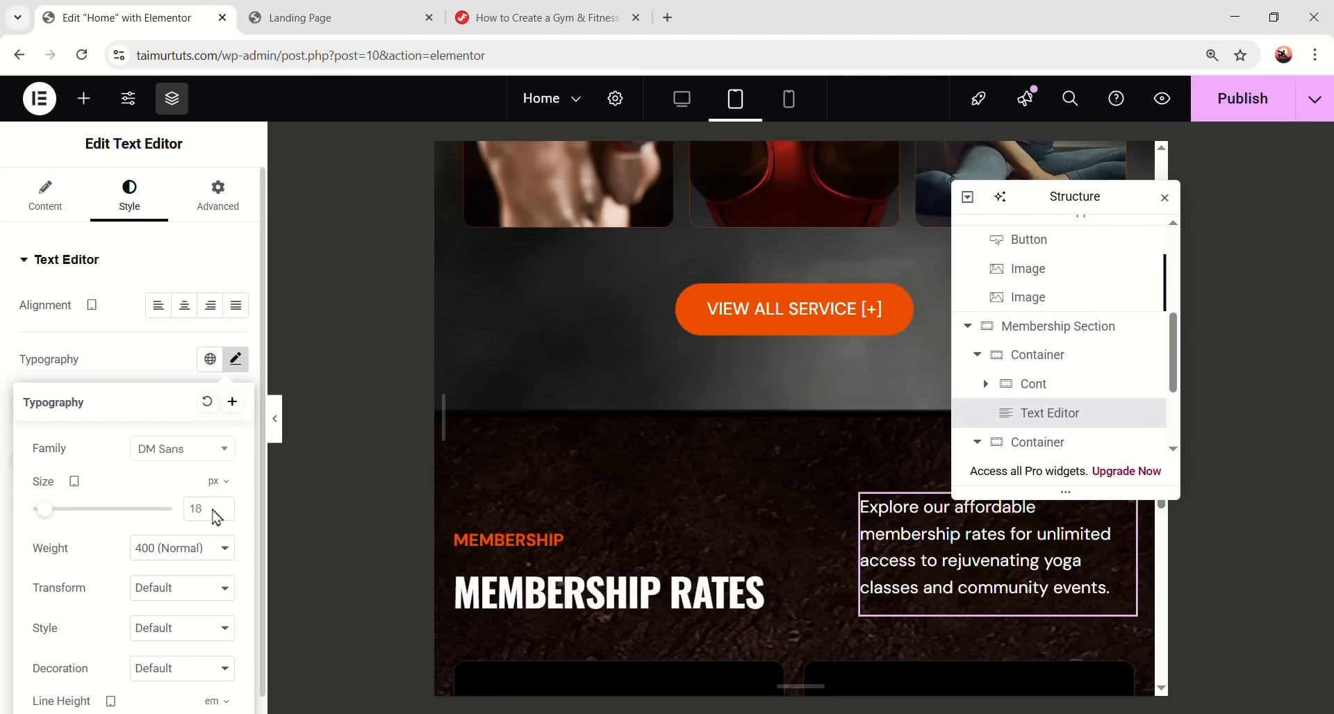
pyautogui.scroll(-1, 454, 543)
pyautogui.scroll(-2, 182, 552)
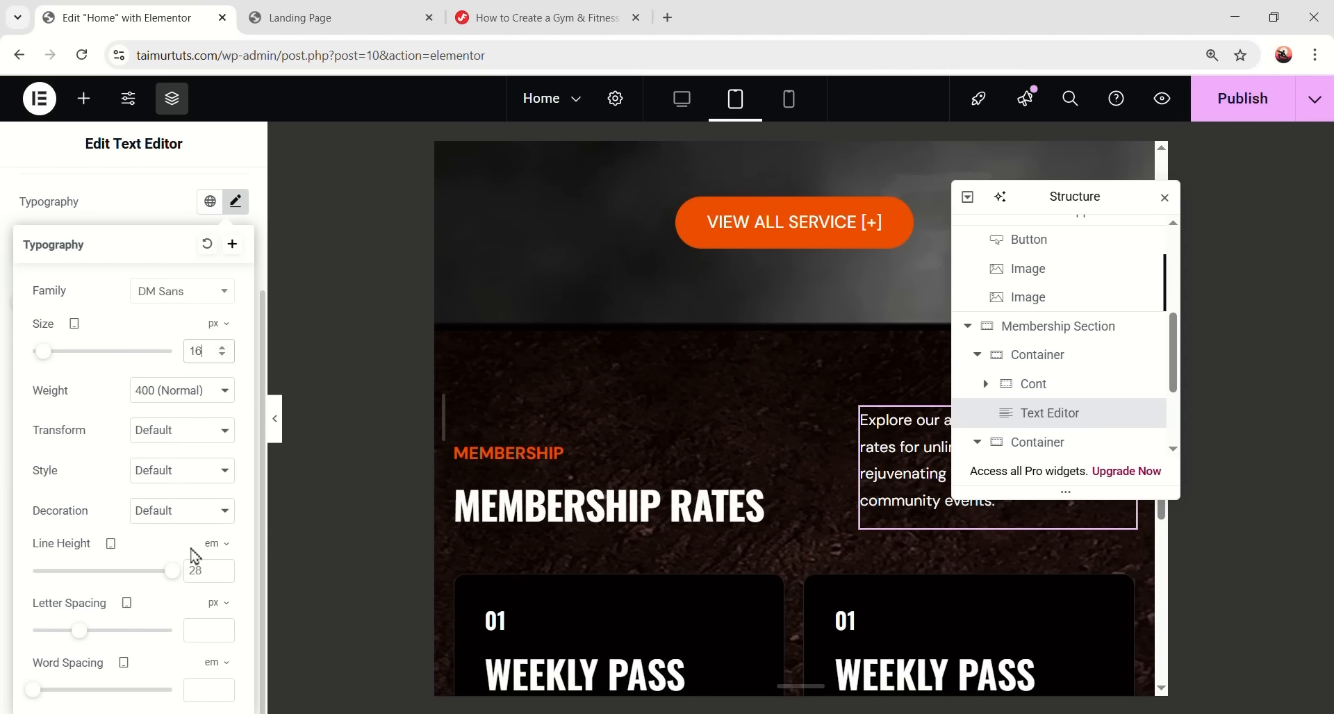
pyautogui.moveTo(172, 564); pyautogui.dragTo(69, 581)
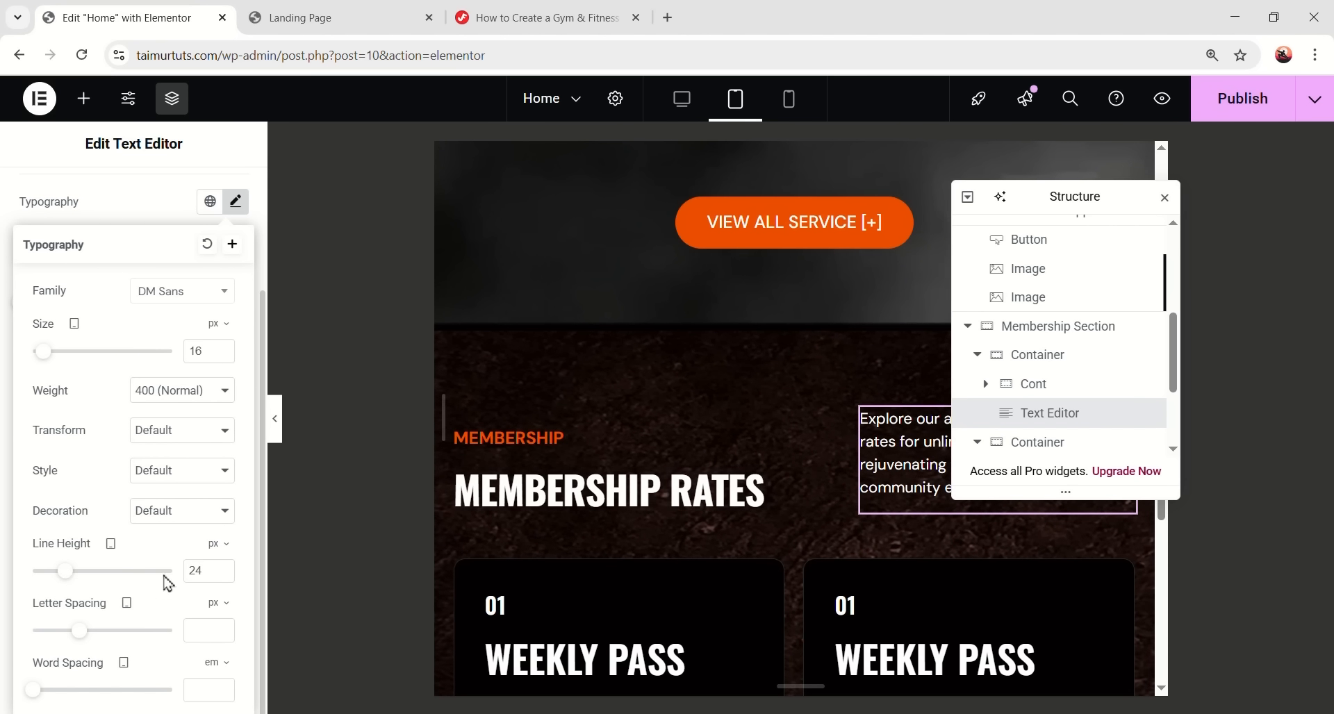
pyautogui.moveTo(1097, 195); pyautogui.dragTo(893, 334)
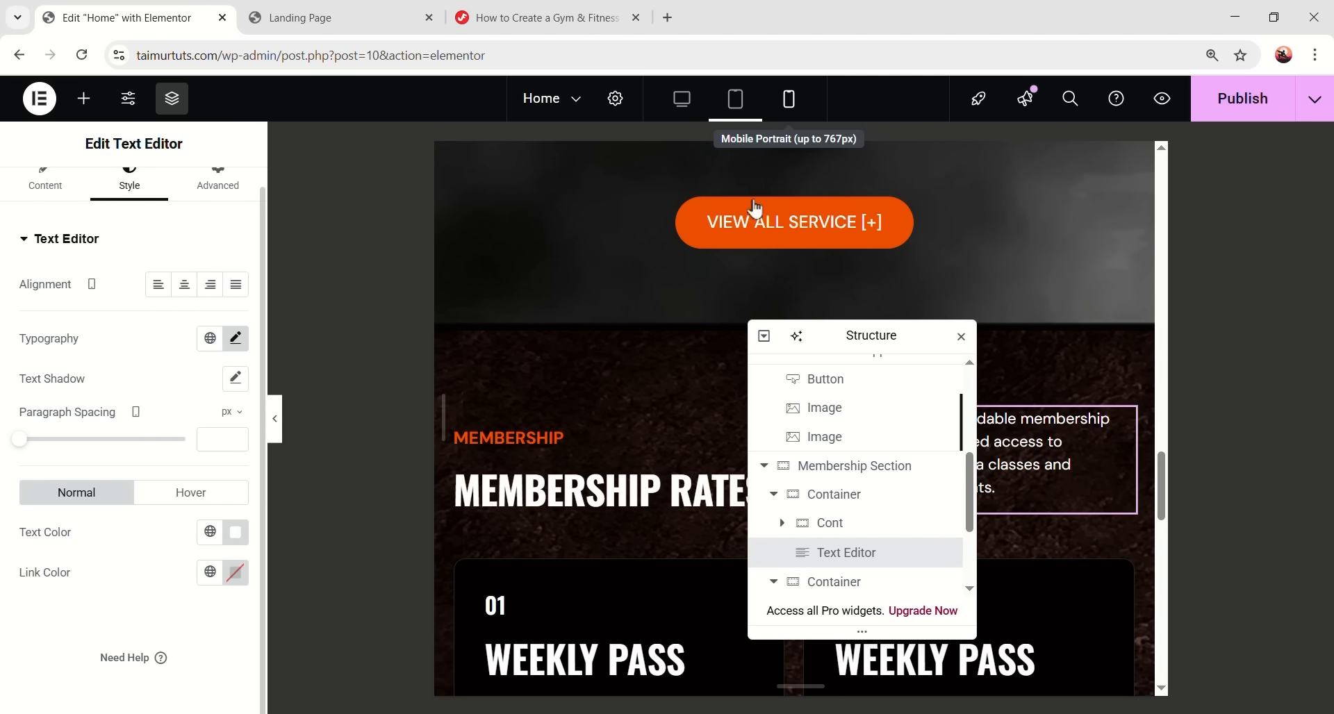
pyautogui.click(787, 113)
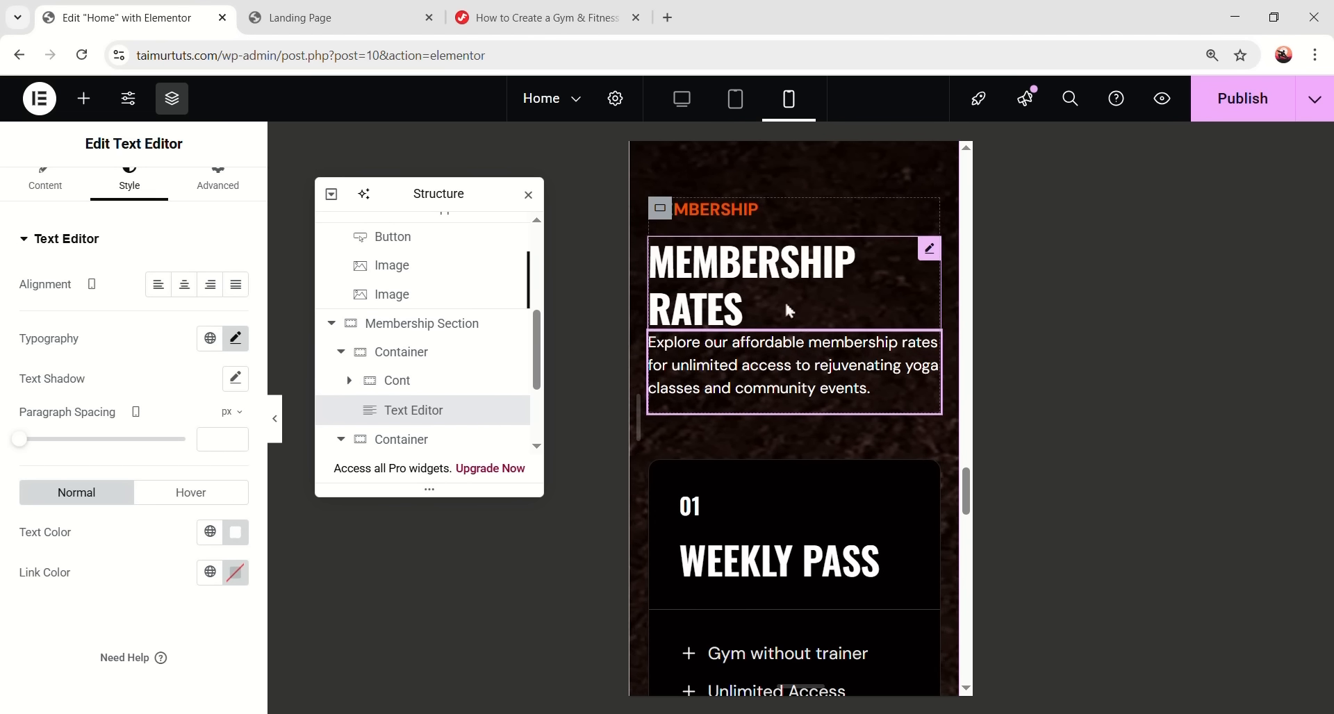
# - Set the MEMBERSHIP RATES heading to 35 px with a 10 px bottom margin
pyautogui.scroll(-5, 861, 466)
pyautogui.scroll(4, 859, 472)
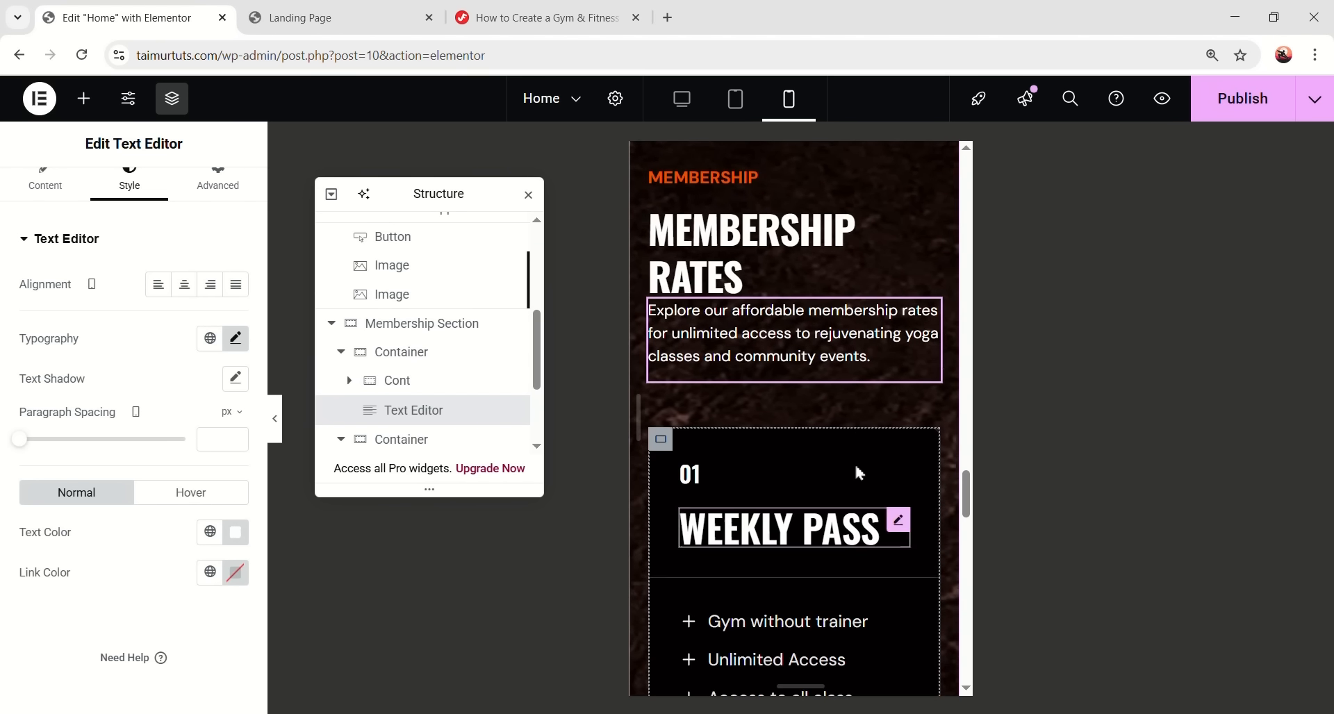
pyautogui.scroll(-6, 799, 442)
pyautogui.scroll(6, 818, 405)
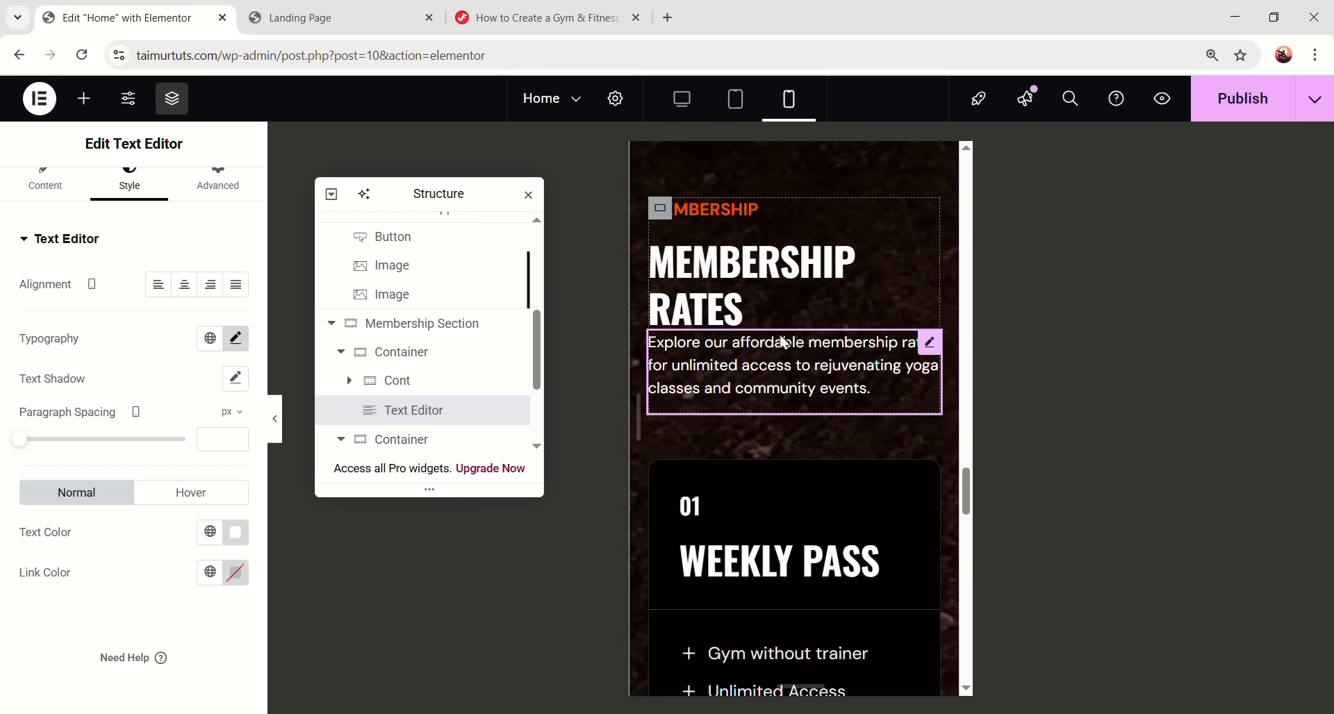
pyautogui.click(791, 278)
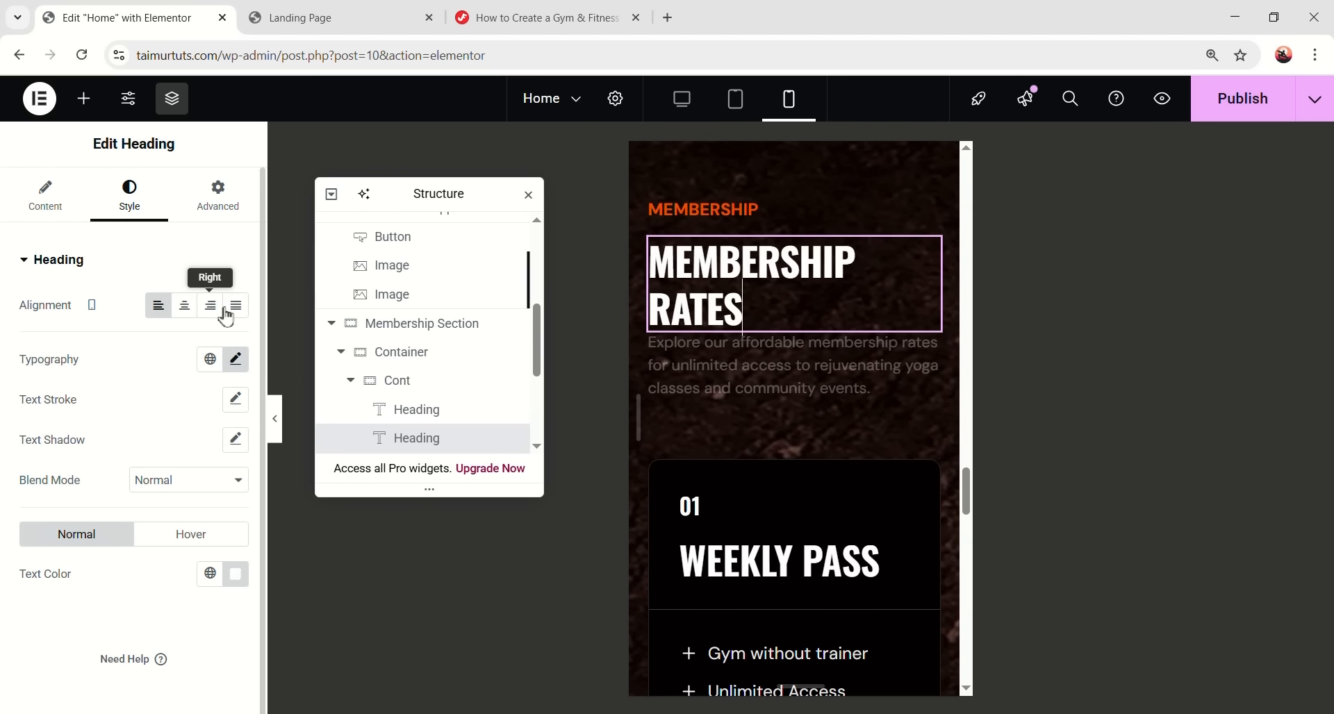
pyautogui.click(236, 359)
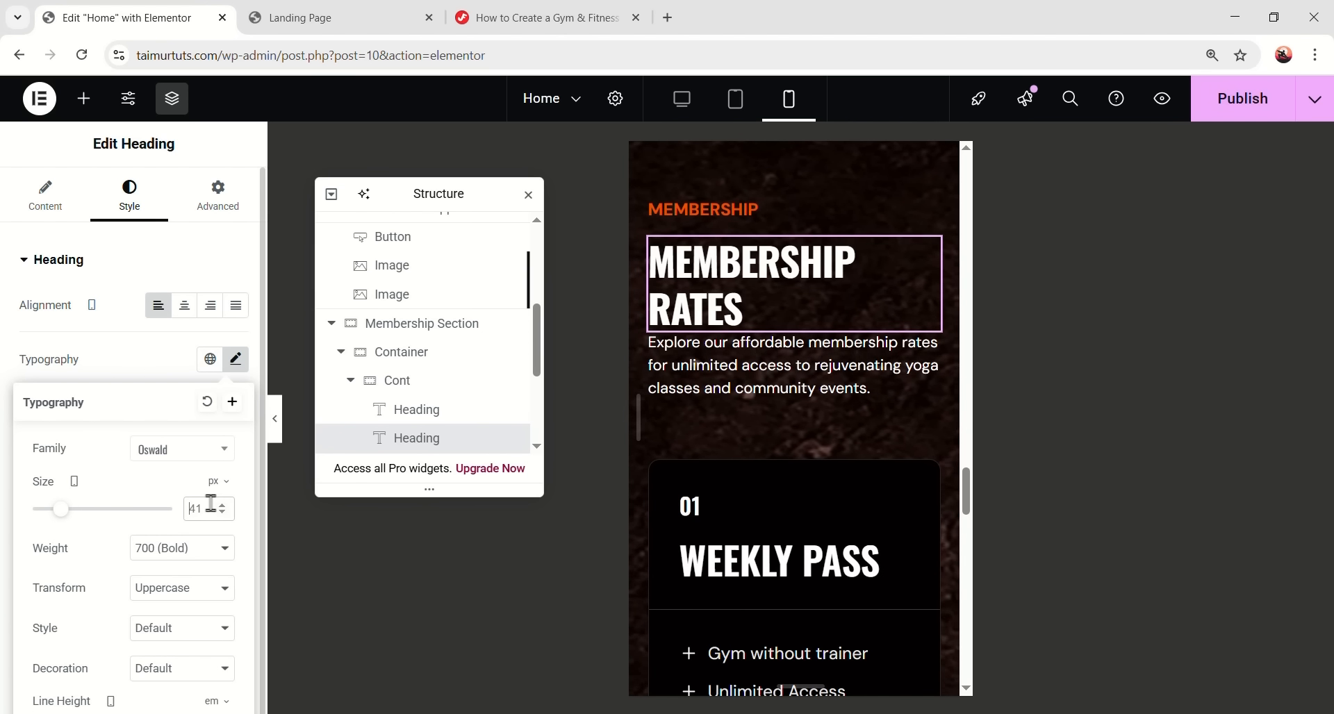
pyautogui.write('35')
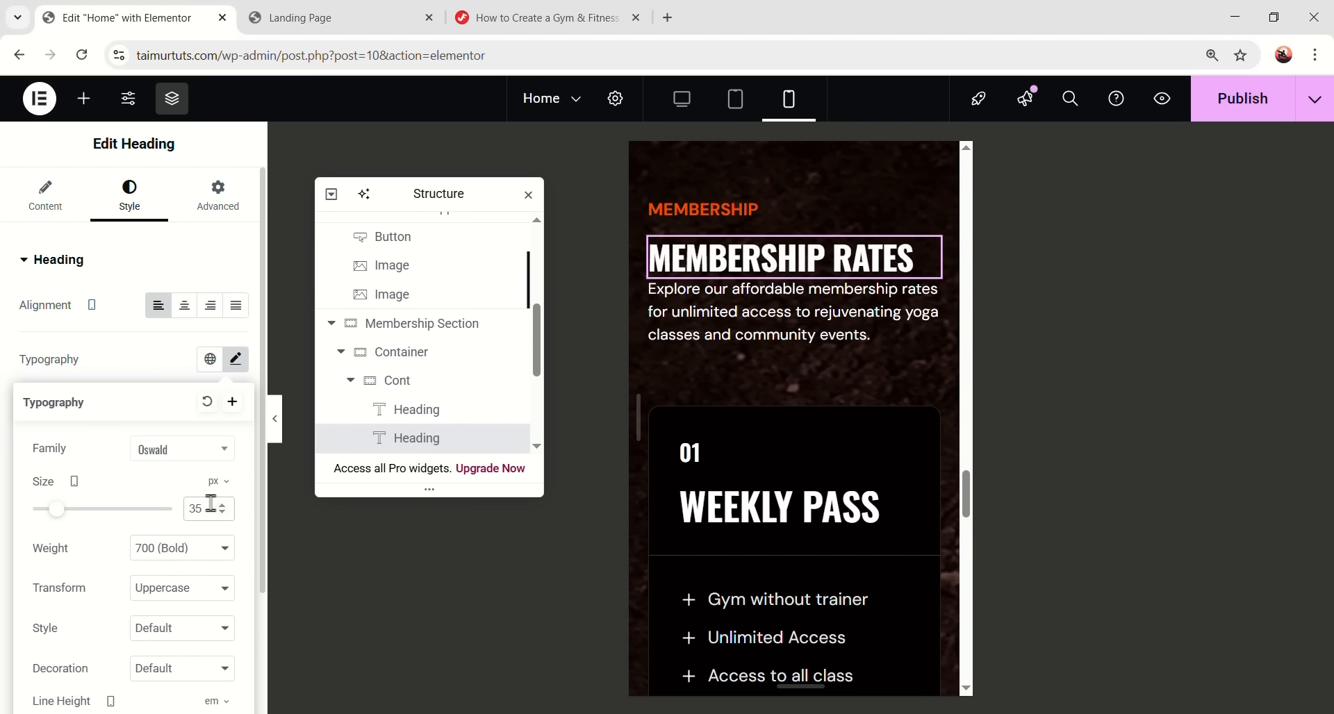
pyautogui.click(792, 299)
pyautogui.click(790, 258)
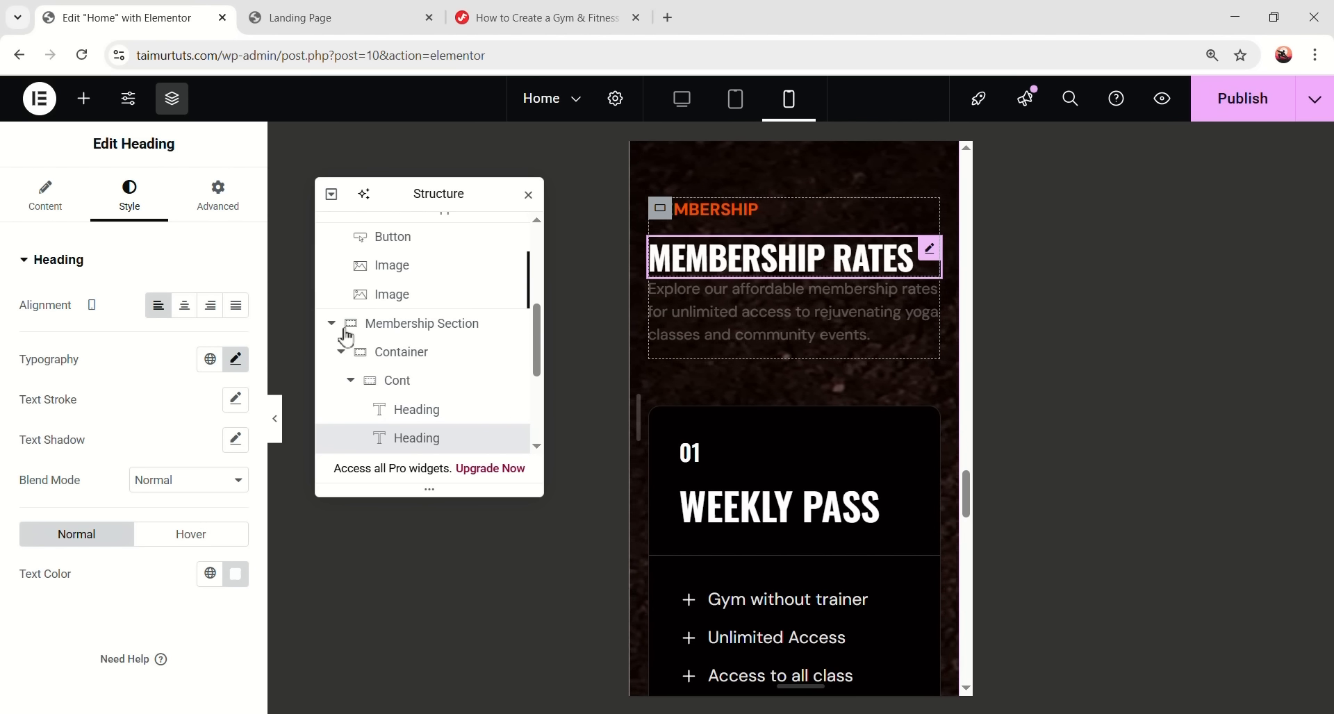
pyautogui.click(217, 194)
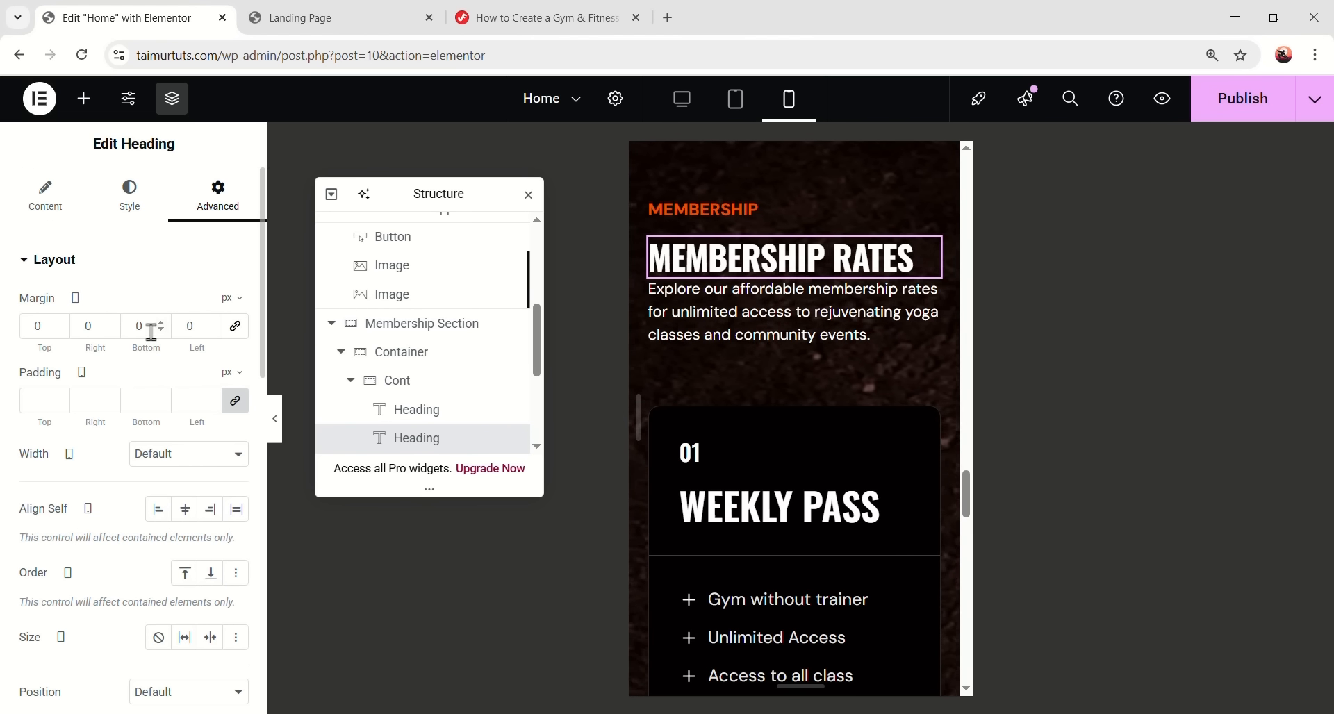
pyautogui.write('10')
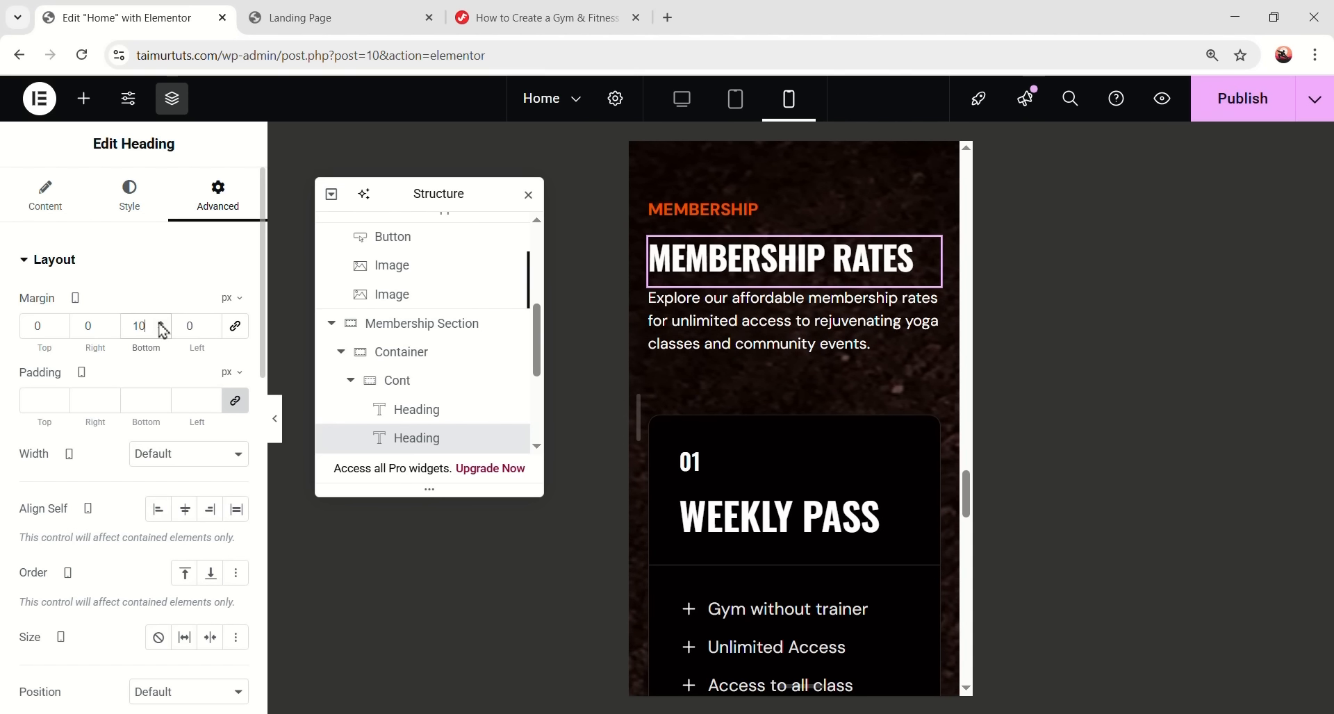
pyautogui.scroll(-1, 424, 325)
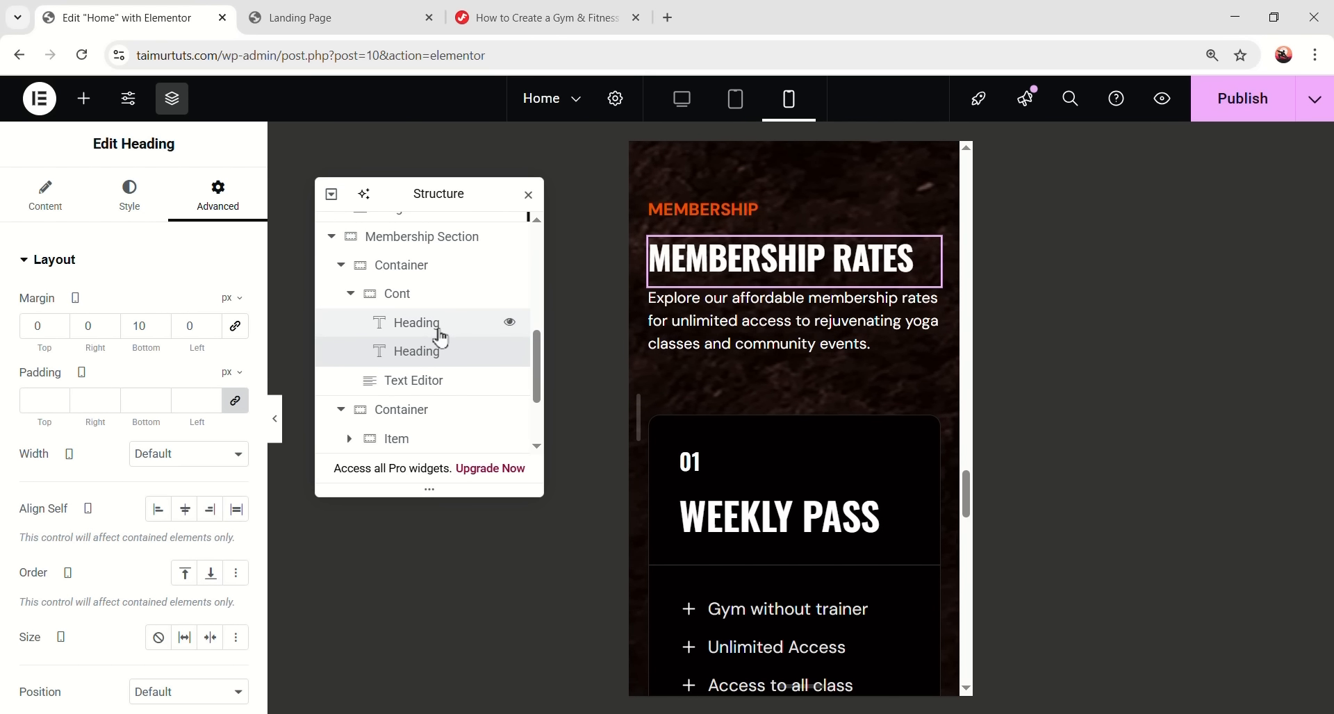
# - Give the membership header container a 20 px bottom margin
pyautogui.click(340, 266)
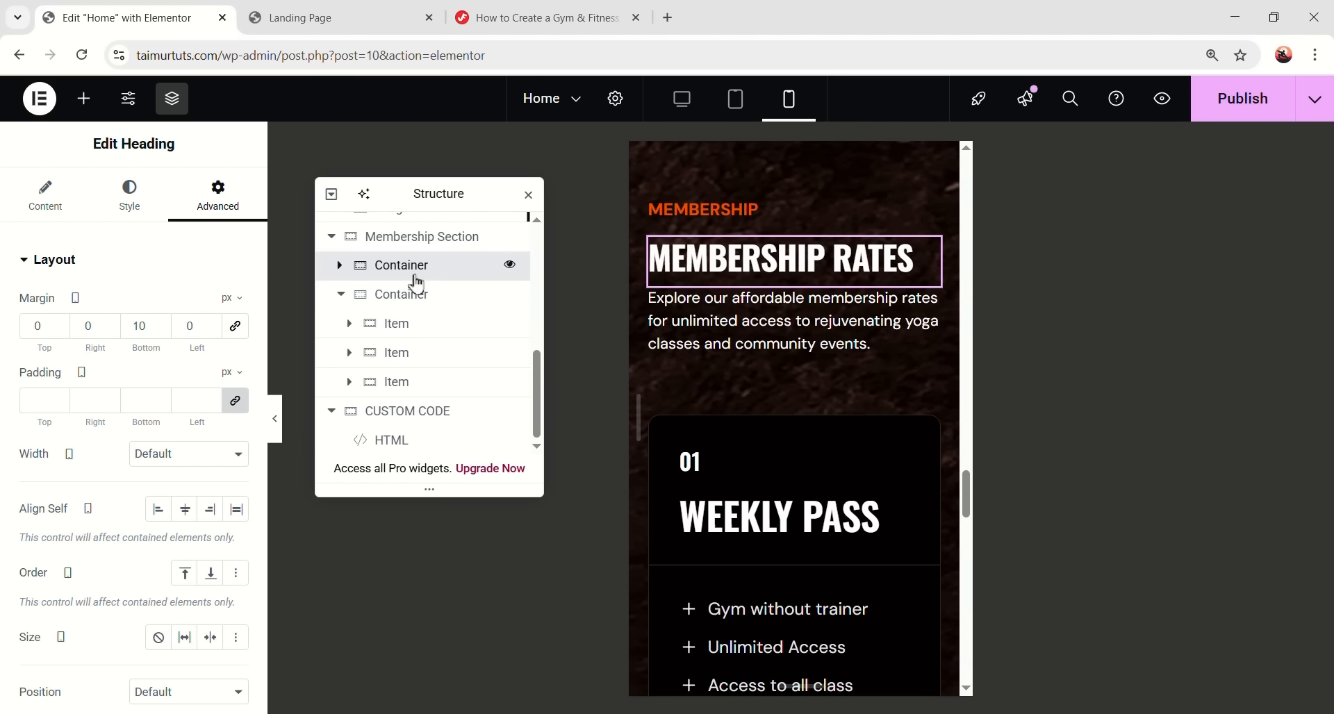
pyautogui.click(414, 275)
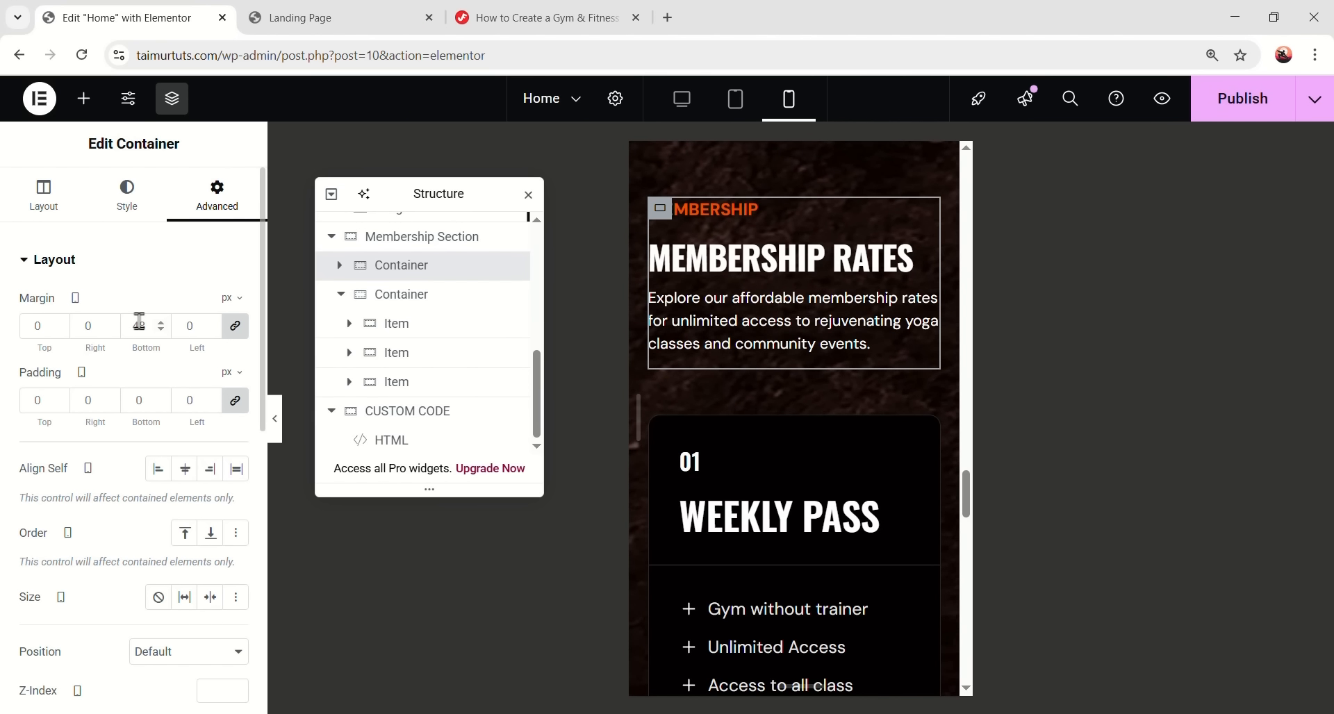
pyautogui.write('0')
pyautogui.click(233, 331)
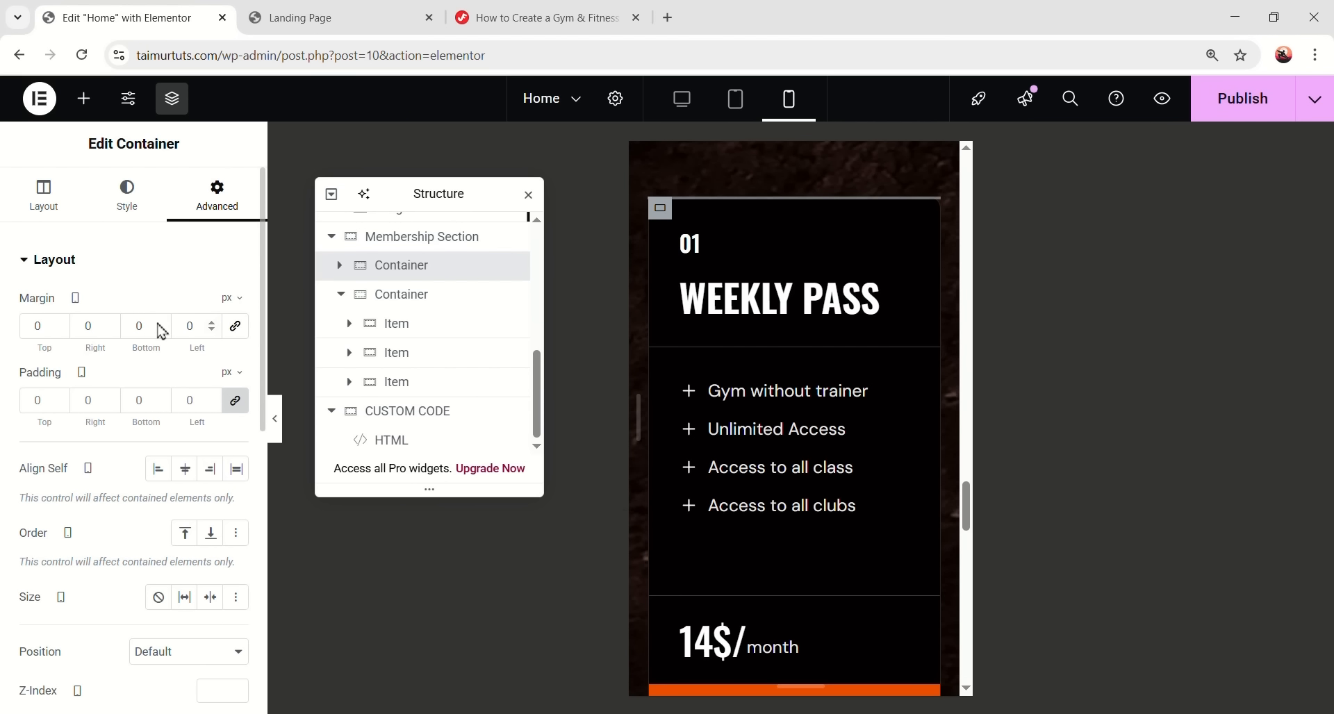
pyautogui.write('20')
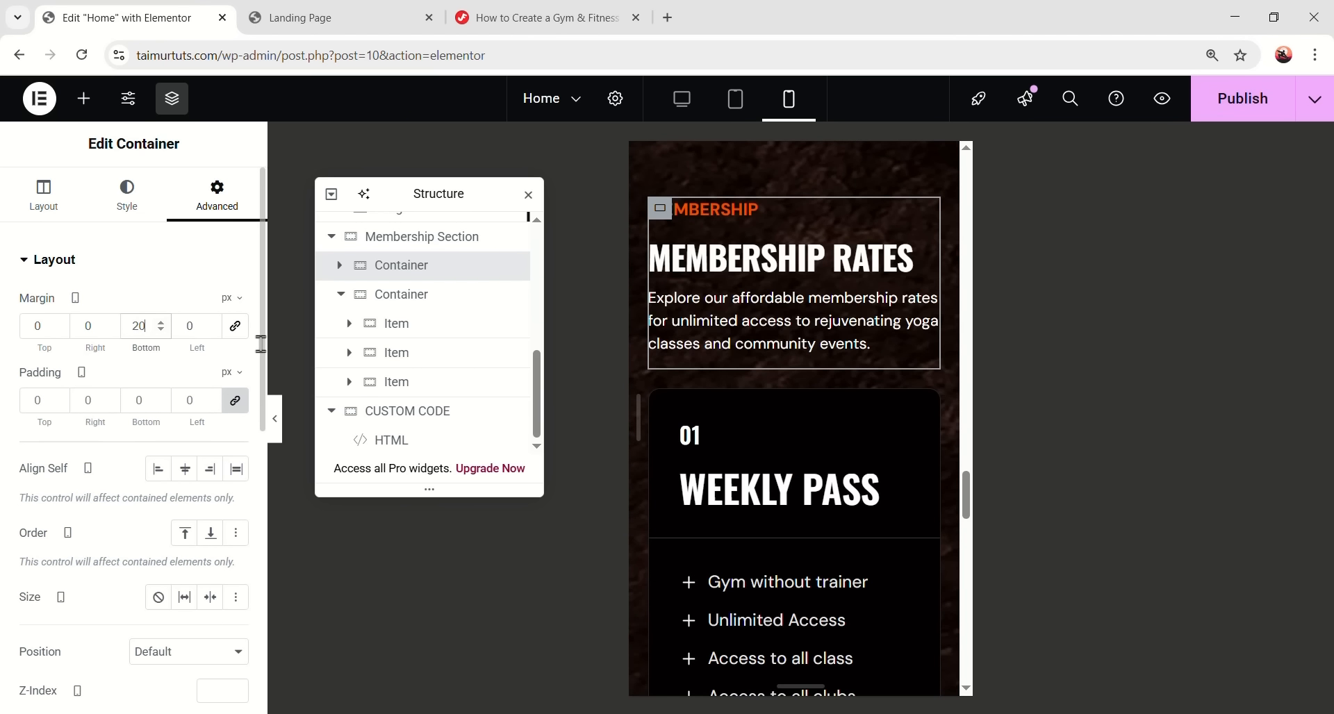
pyautogui.scroll(-2, 745, 490)
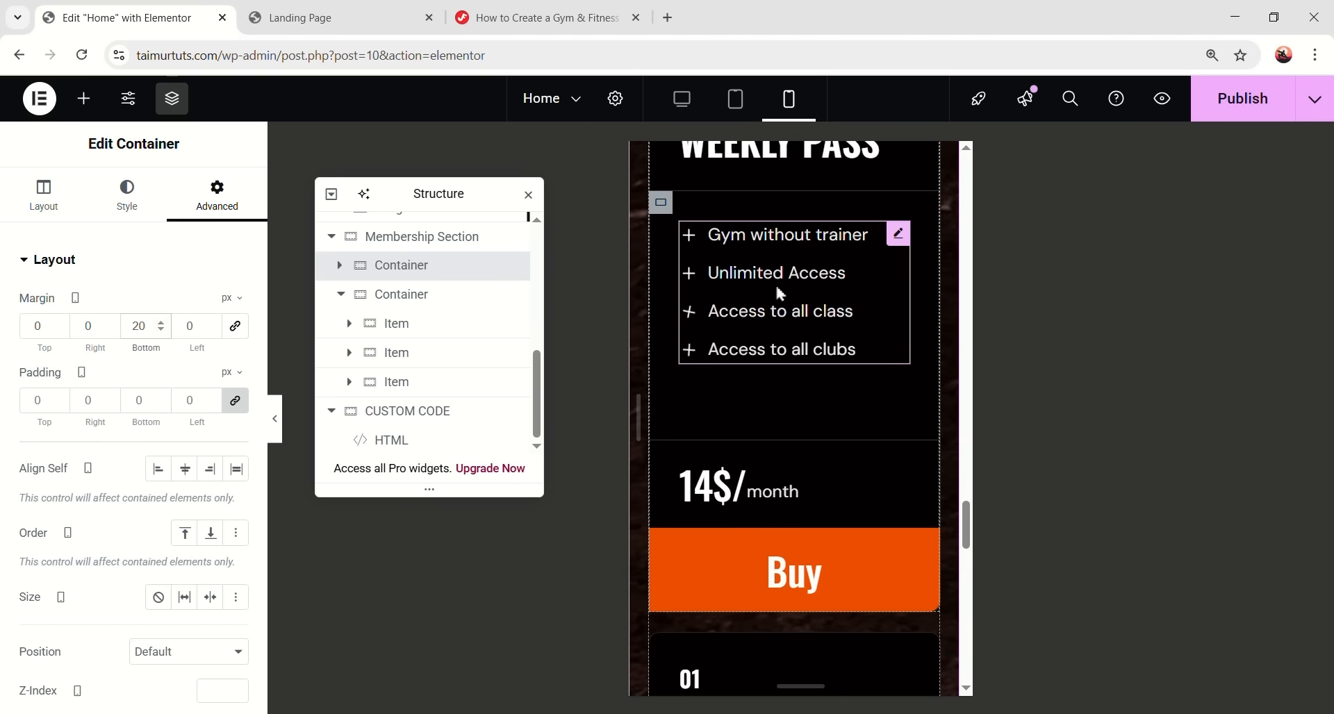
pyautogui.scroll(1, 741, 455)
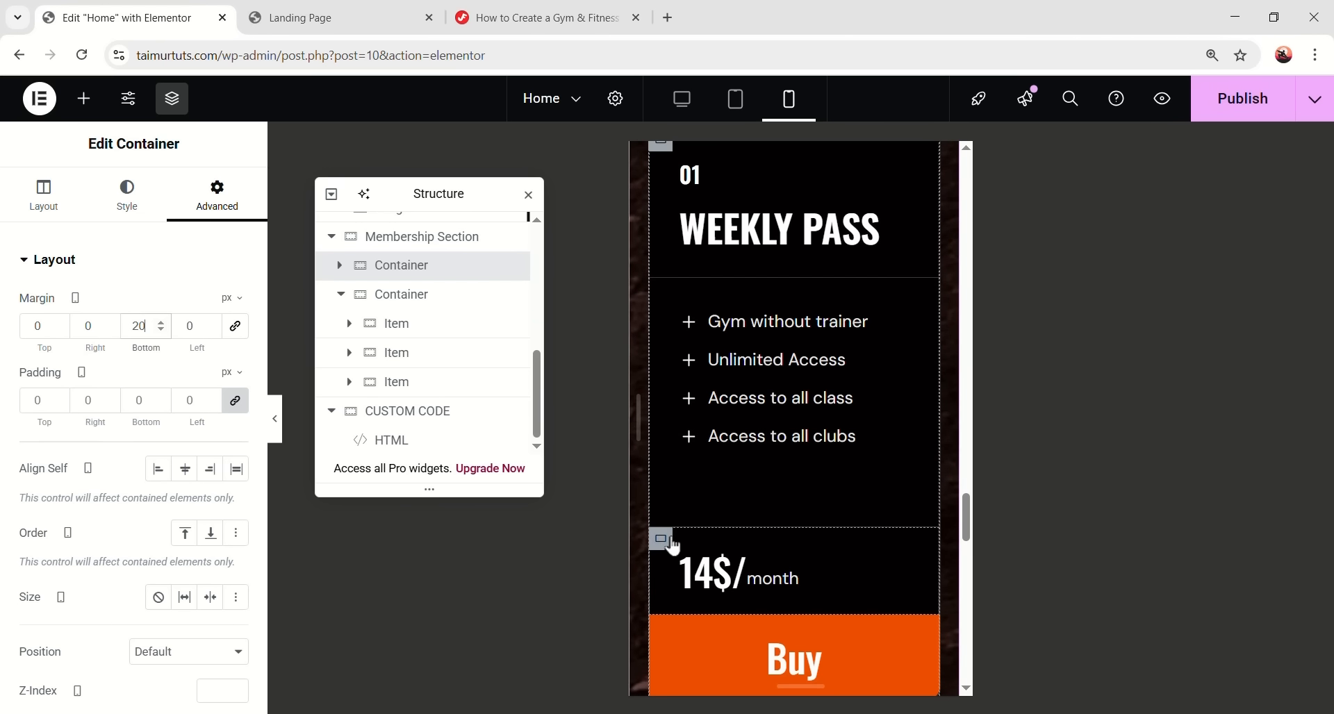
pyautogui.click(684, 554)
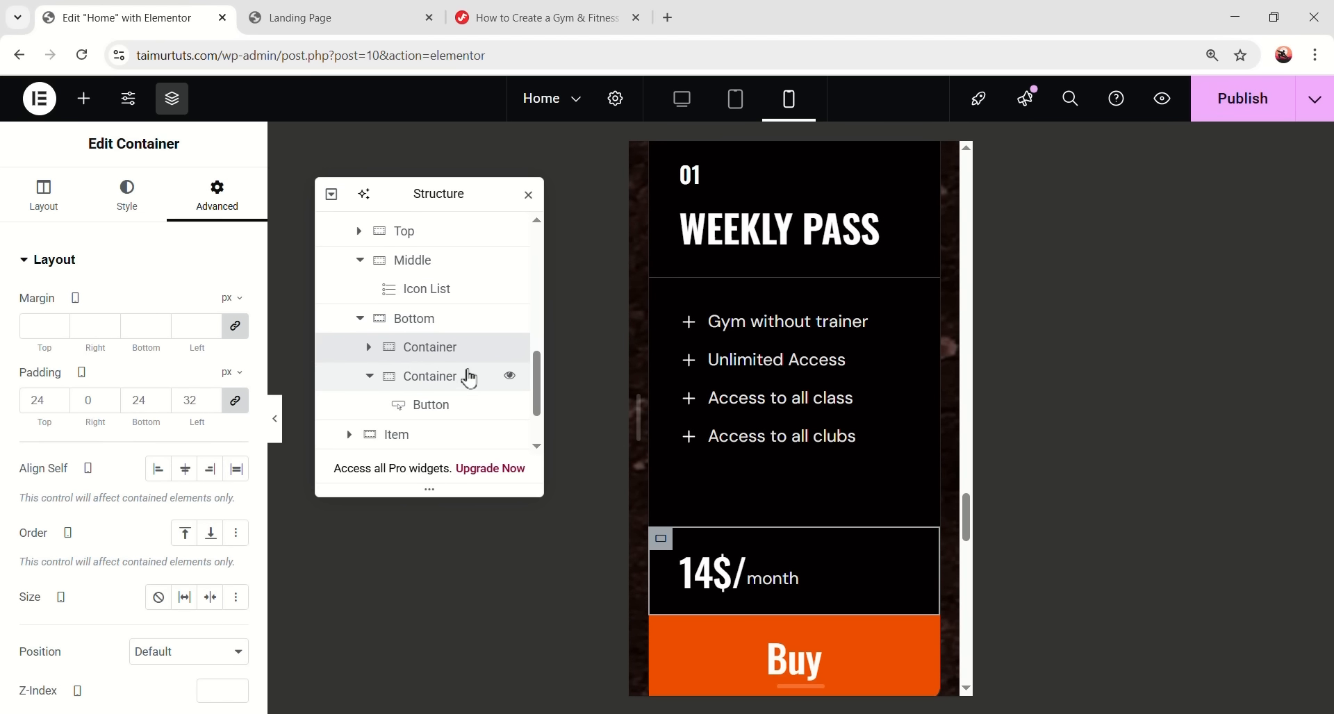
# - Set the Bottom container to No Wrap so the price and Buy button share one row
pyautogui.click(439, 325)
pyautogui.click(45, 195)
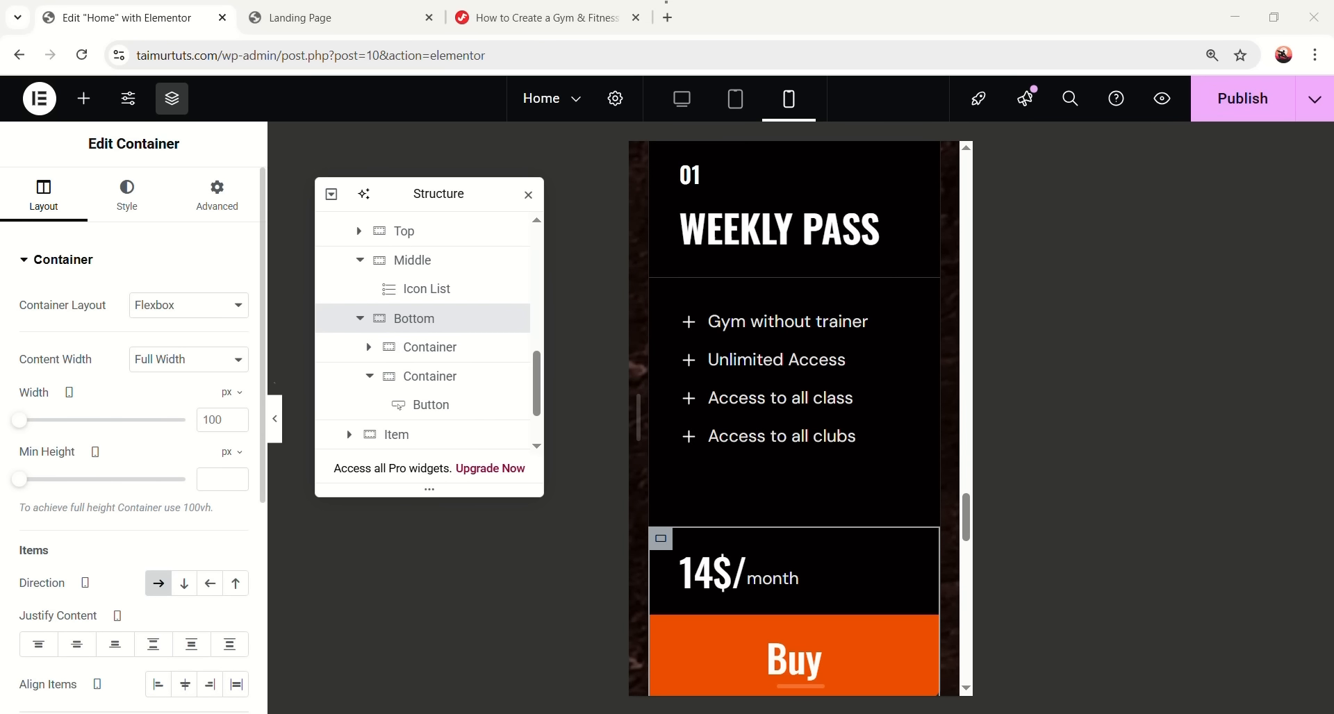
pyautogui.scroll(-3, 164, 556)
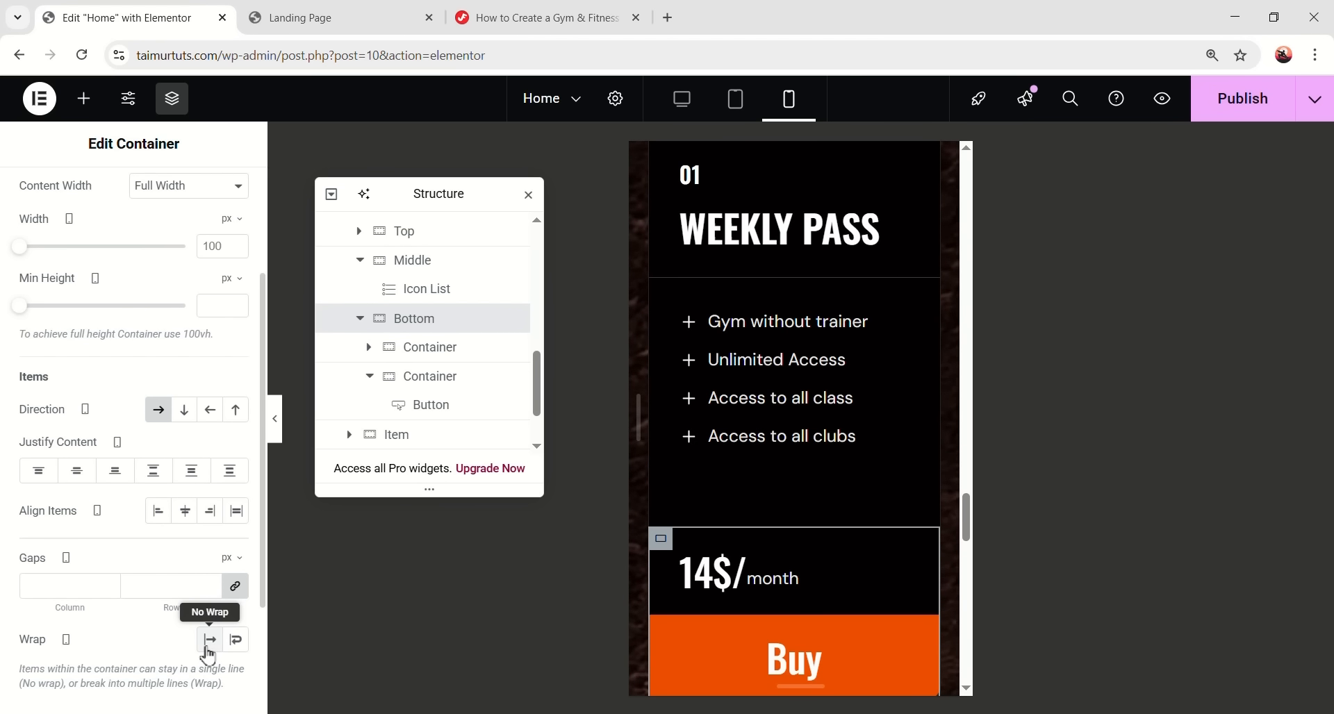
pyautogui.click(209, 642)
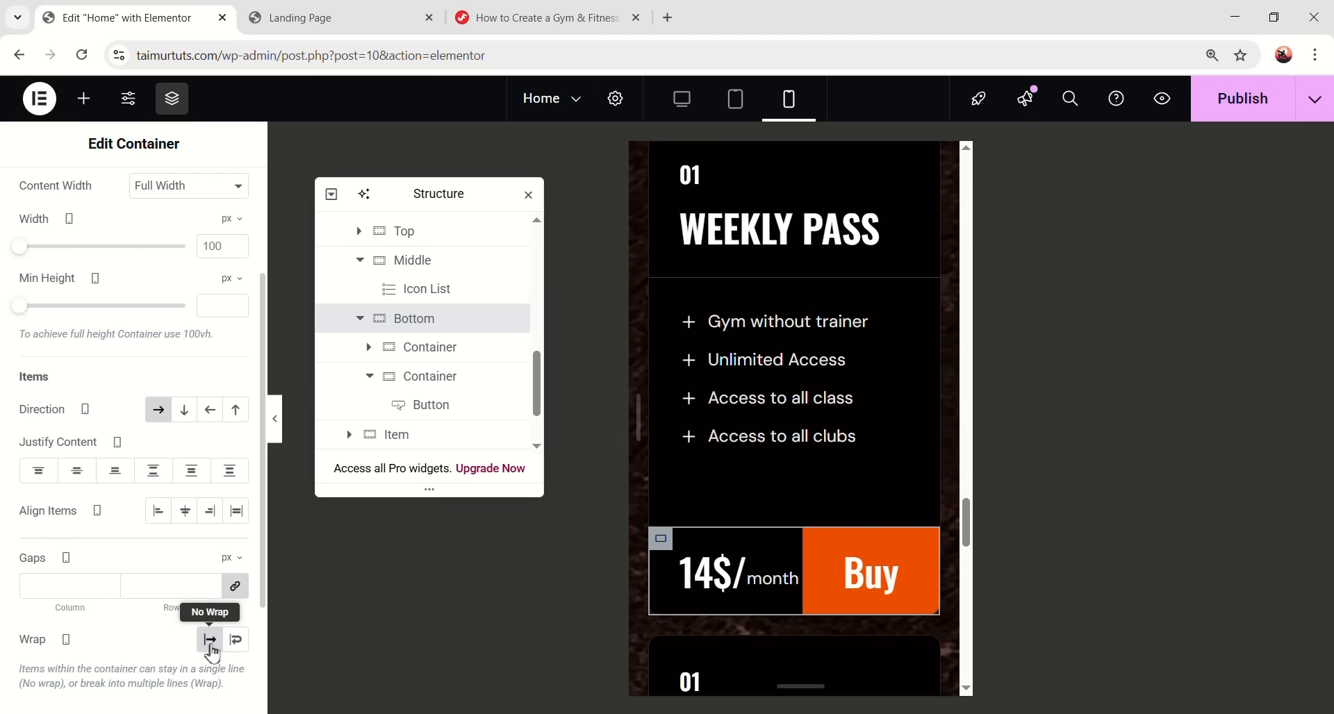
# - Make the price container a centred column with 15 px padding on every side
pyautogui.click(664, 546)
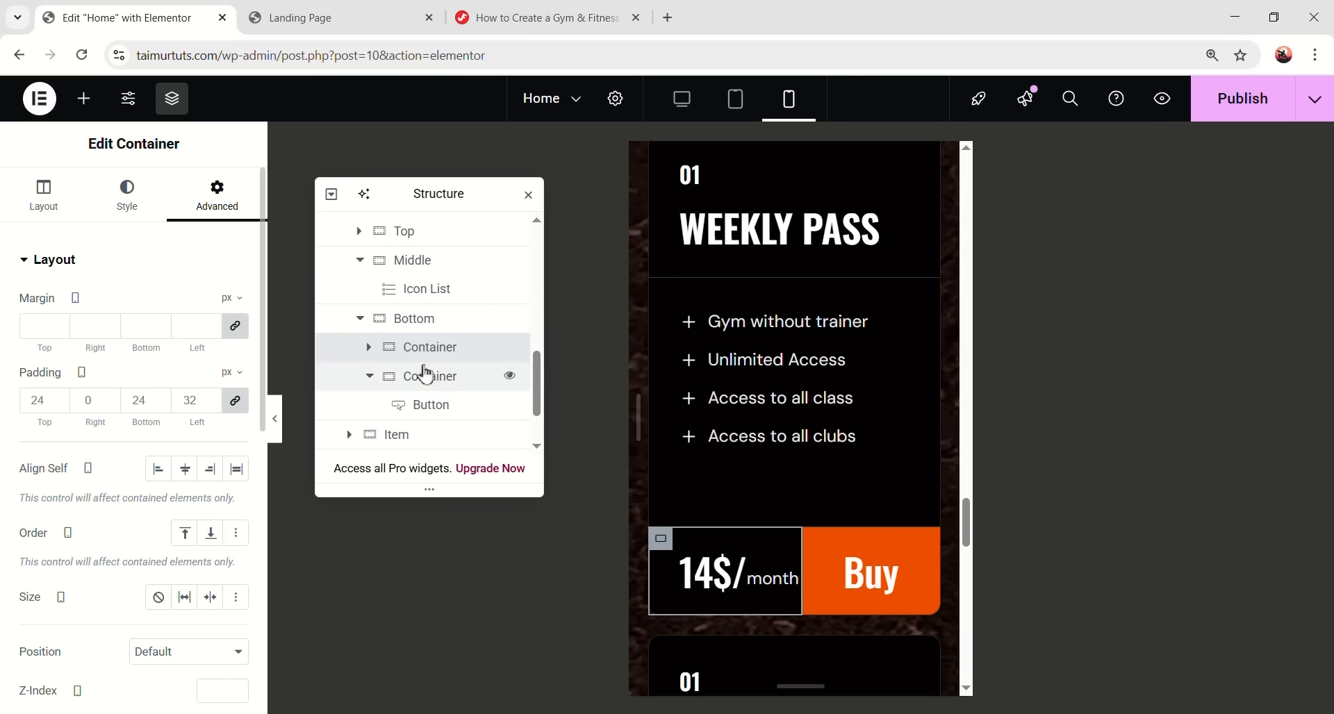
pyautogui.click(45, 203)
pyautogui.click(185, 586)
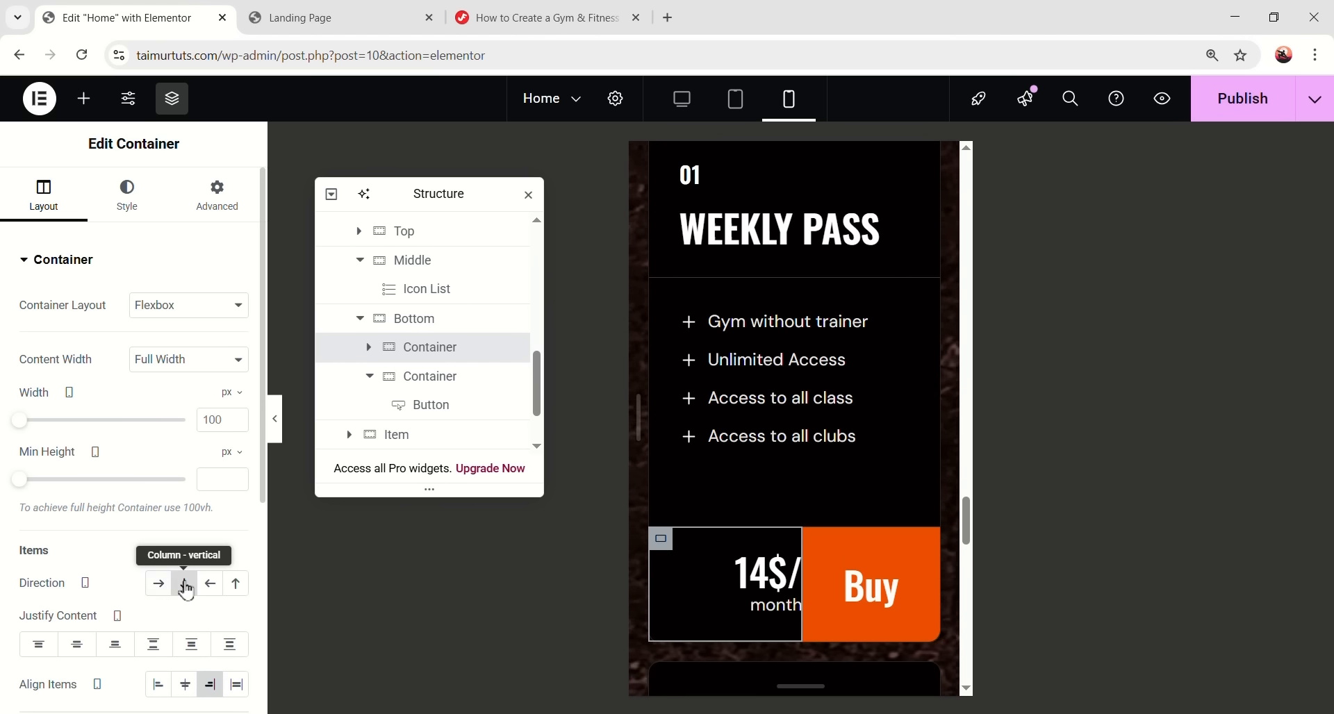
pyautogui.scroll(-1, 185, 597)
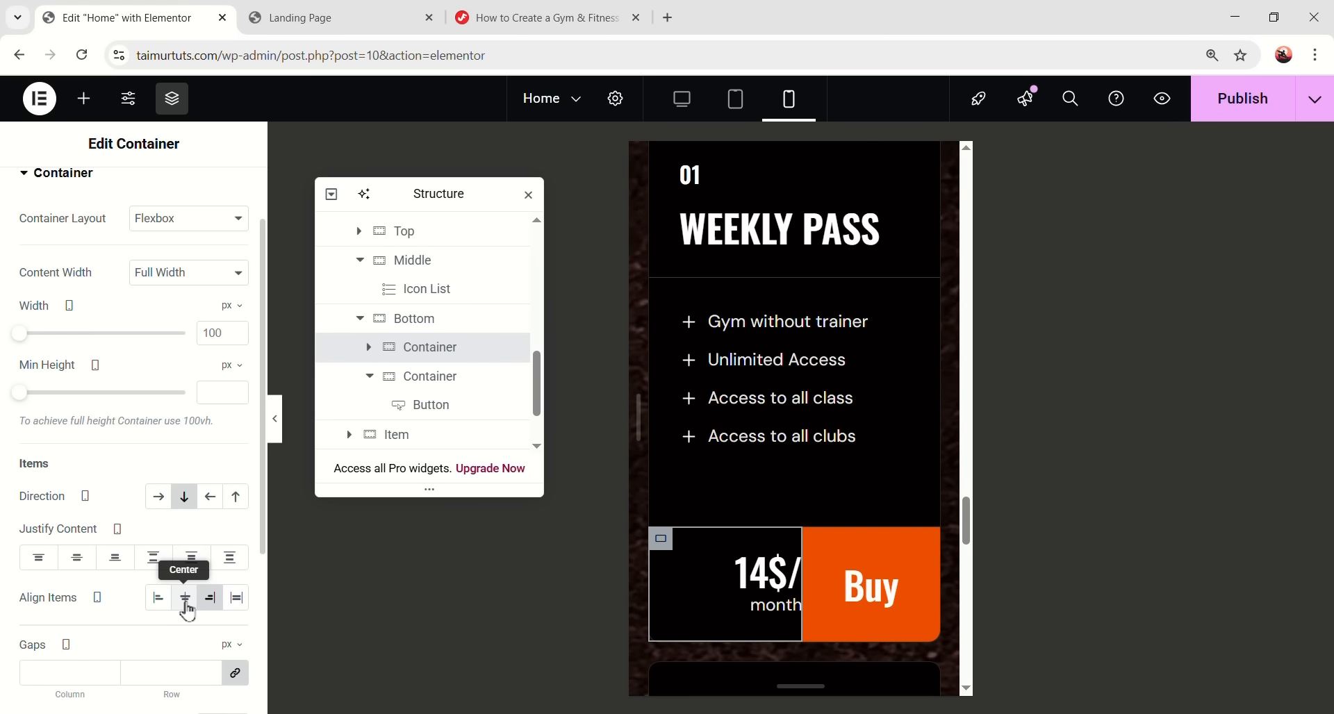
pyautogui.click(186, 605)
pyautogui.scroll(1, 209, 208)
pyautogui.click(214, 196)
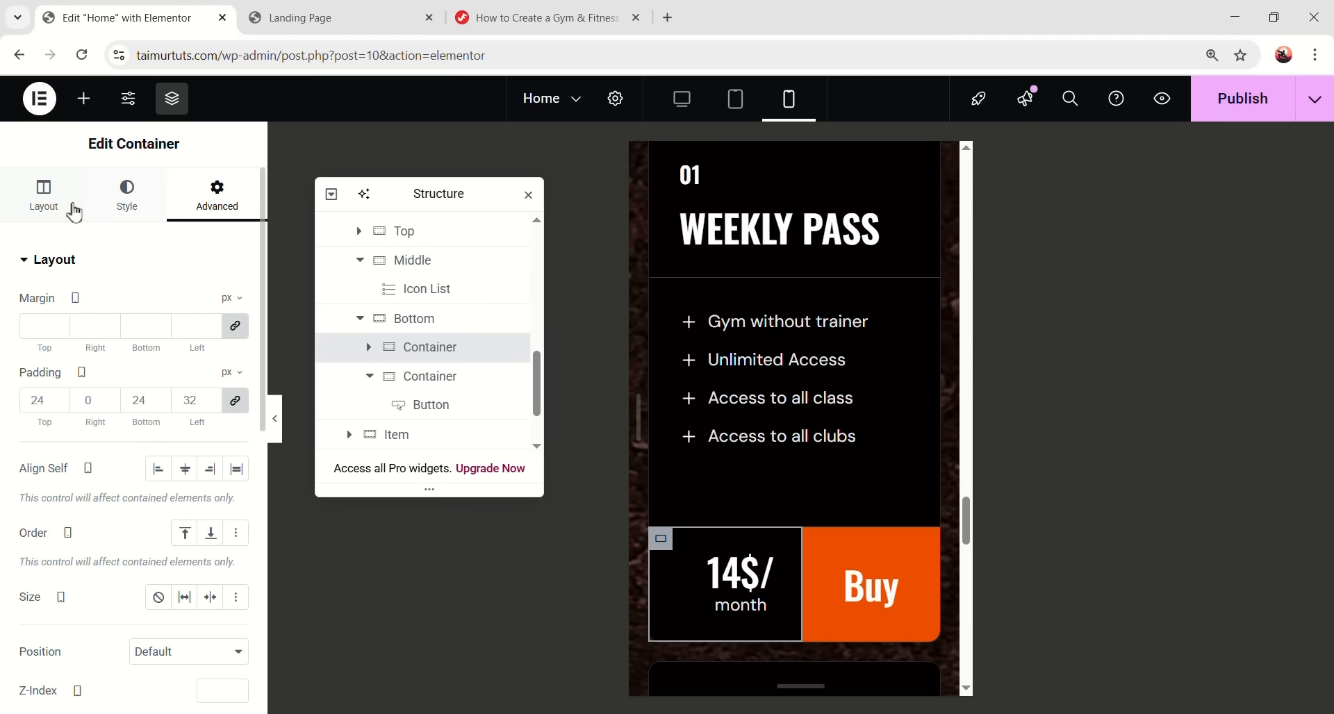
pyautogui.click(49, 198)
pyautogui.click(216, 203)
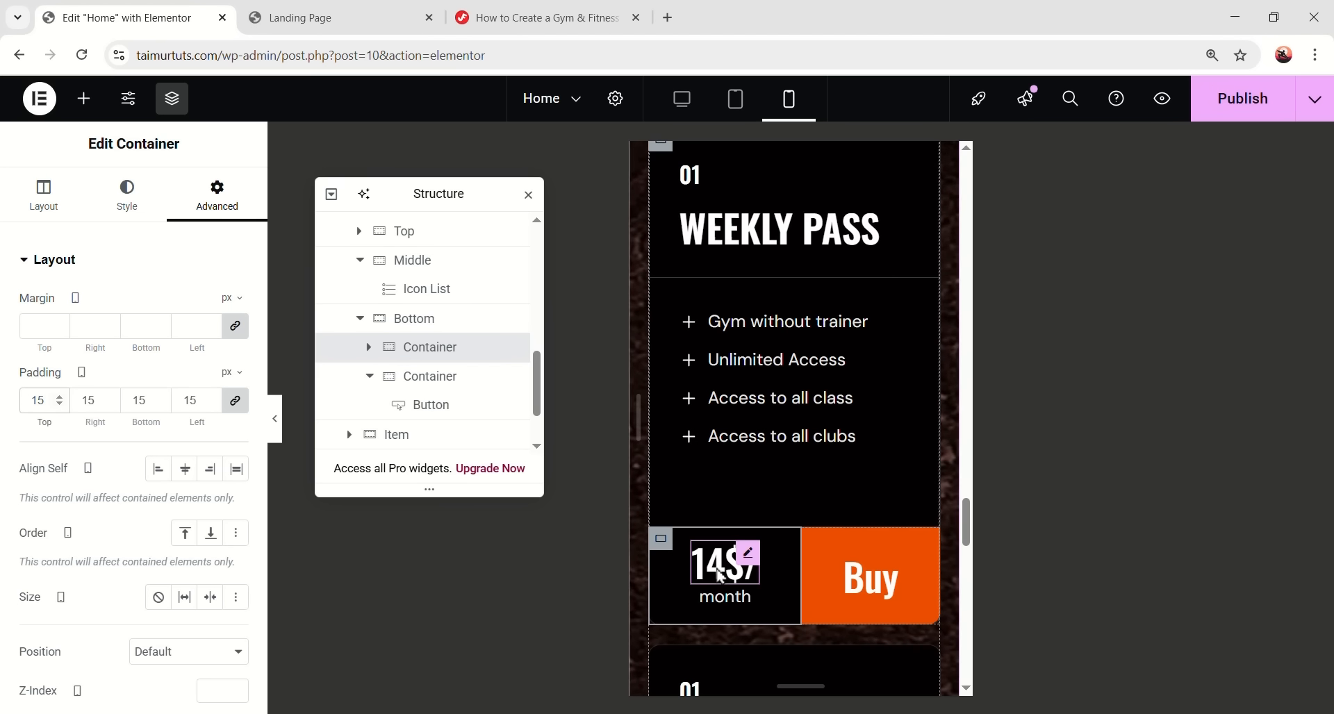
# - Set the Weekly Pass Buy button's typography size to 35 px on mobile
pyautogui.click(763, 571)
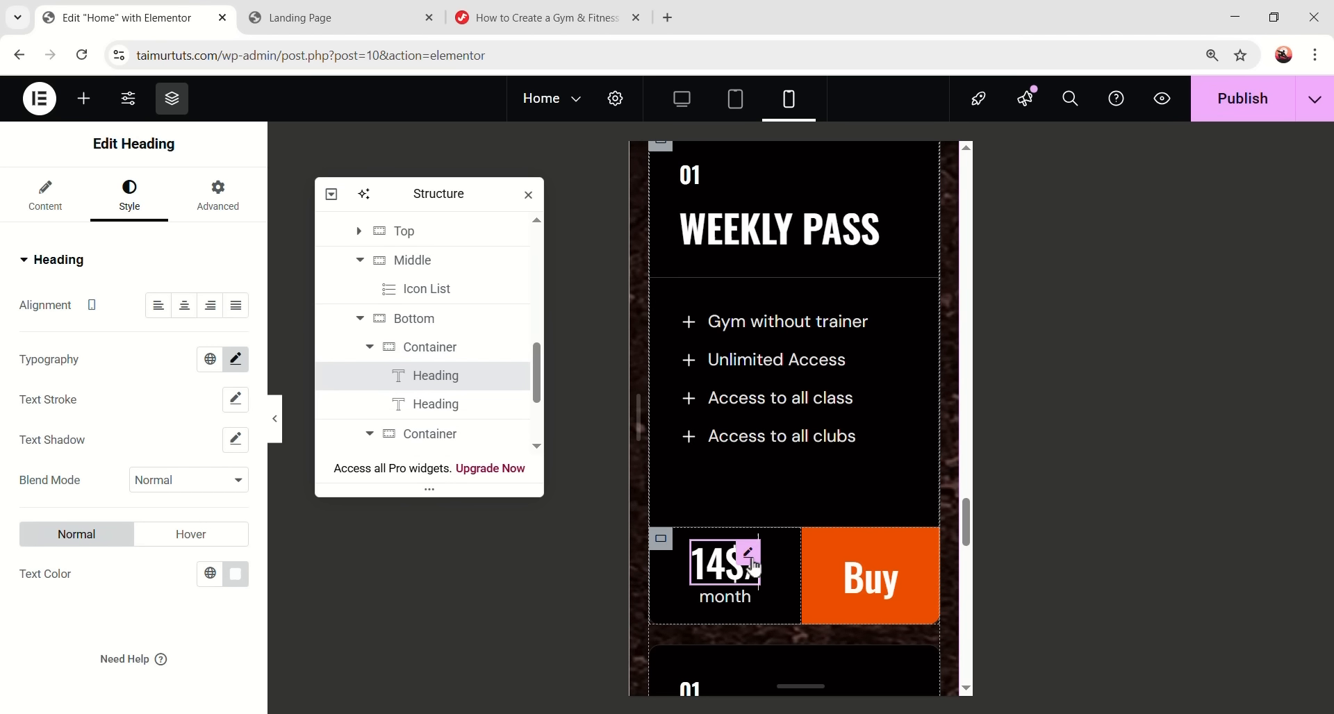
pyautogui.click(235, 359)
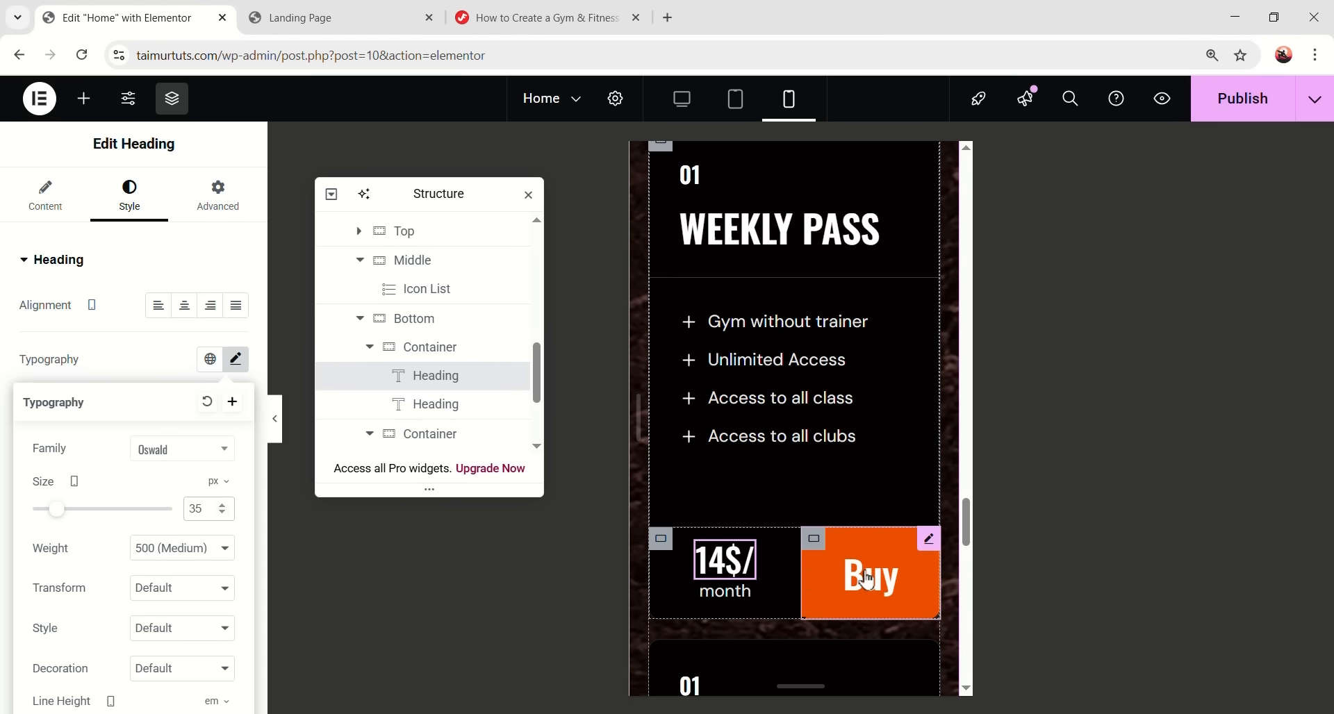
pyautogui.click(929, 540)
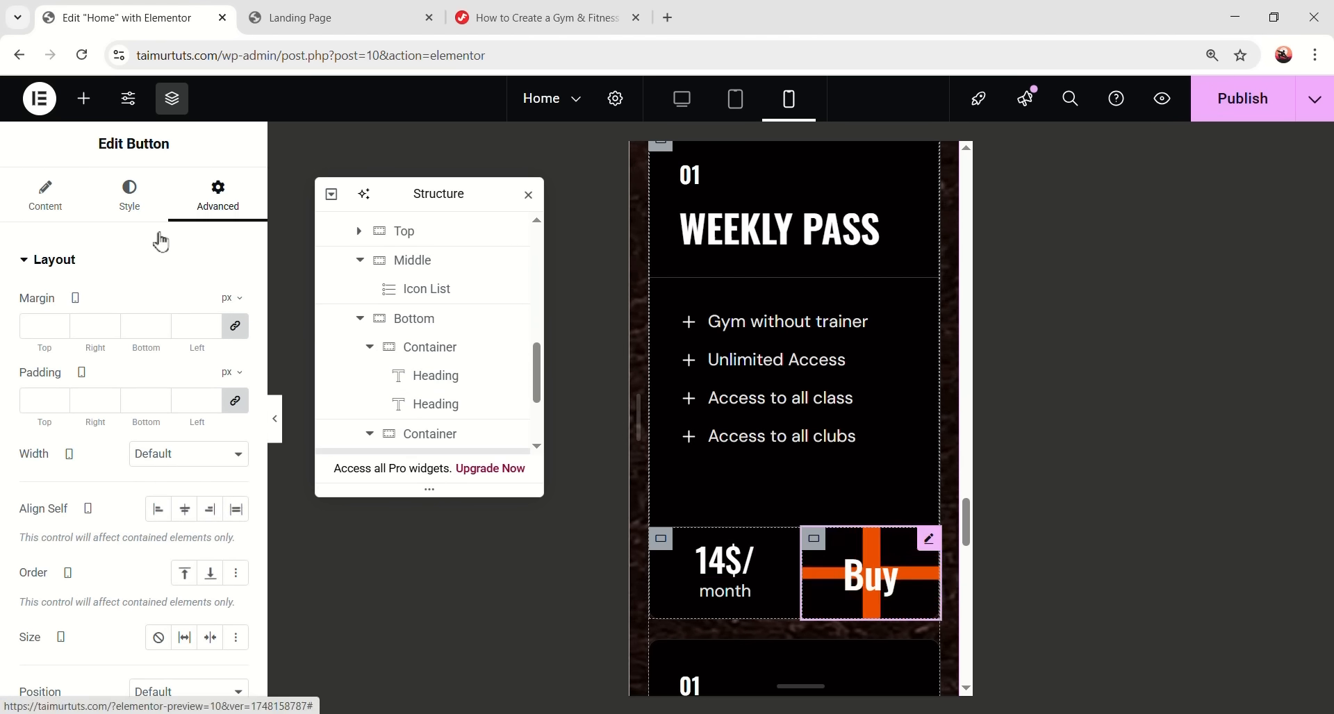
pyautogui.click(147, 207)
pyautogui.click(235, 384)
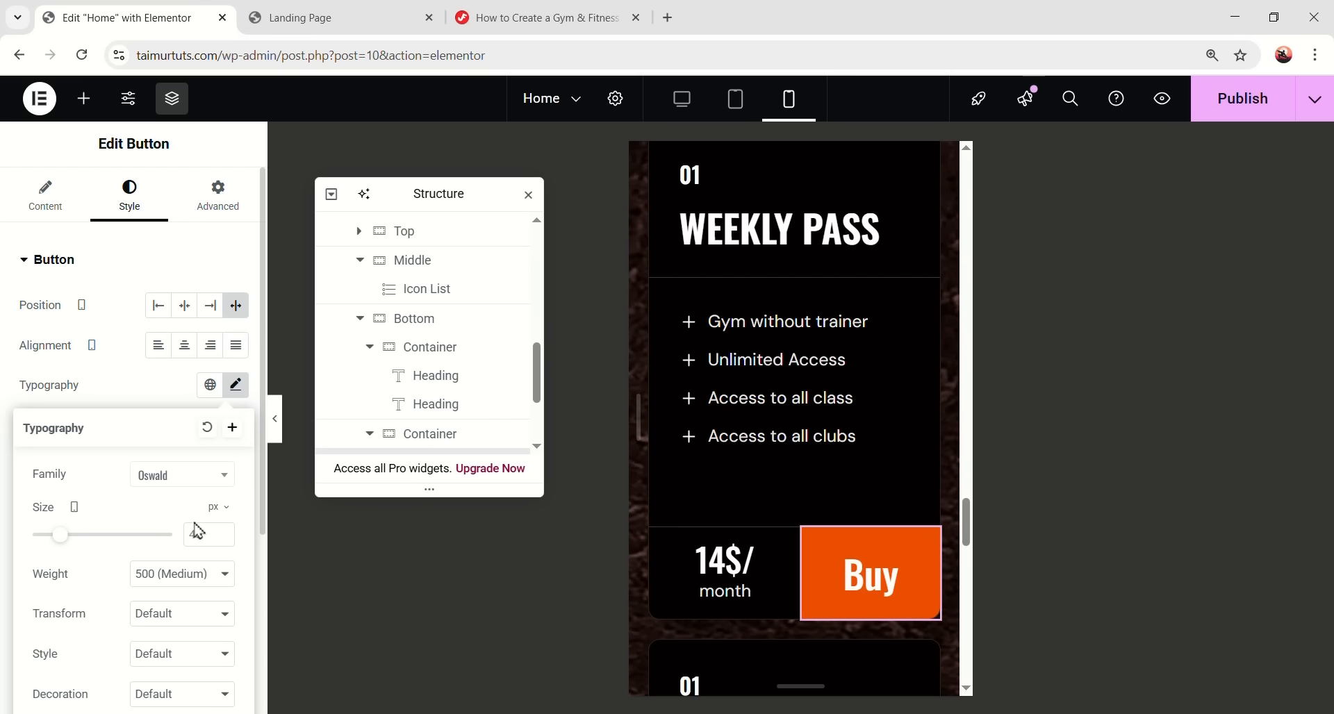
pyautogui.scroll(-4, 182, 593)
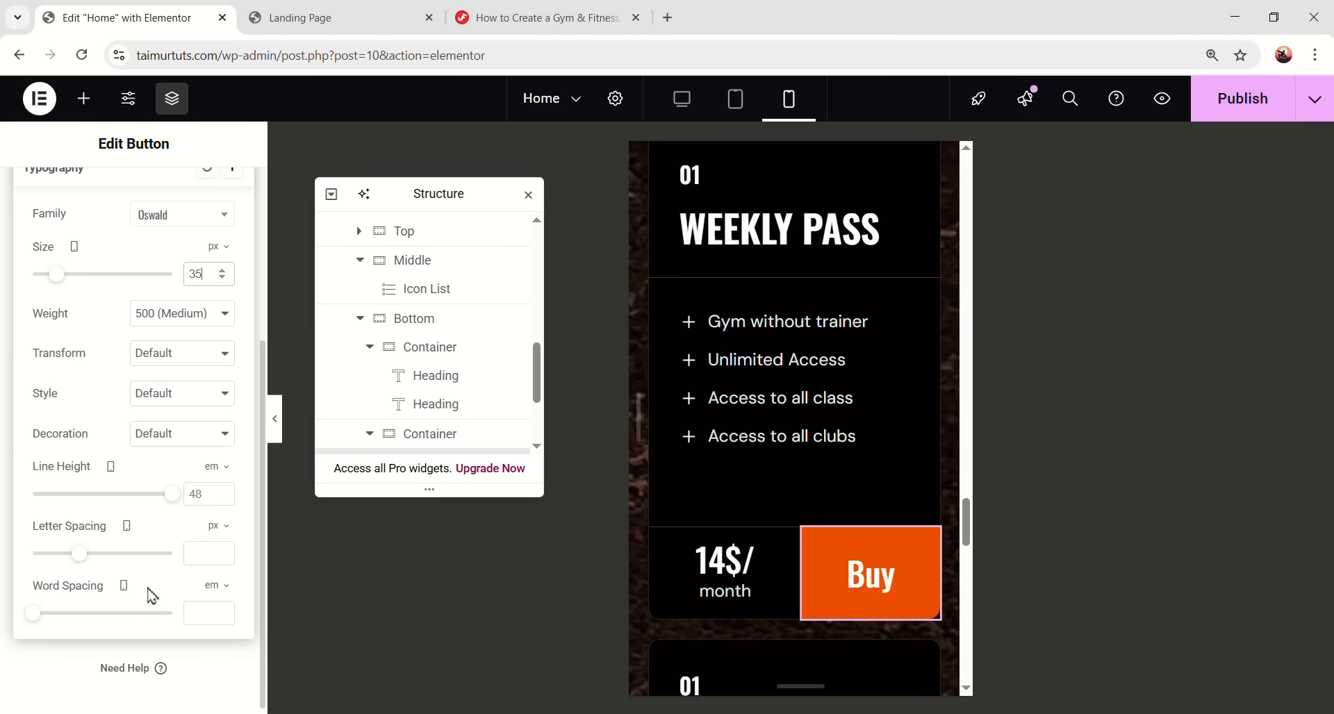
pyautogui.scroll(3, 209, 262)
pyautogui.click(232, 297)
# - Give the Buy button 15 px top and bottom padding and preview the page
pyautogui.scroll(-3, 149, 552)
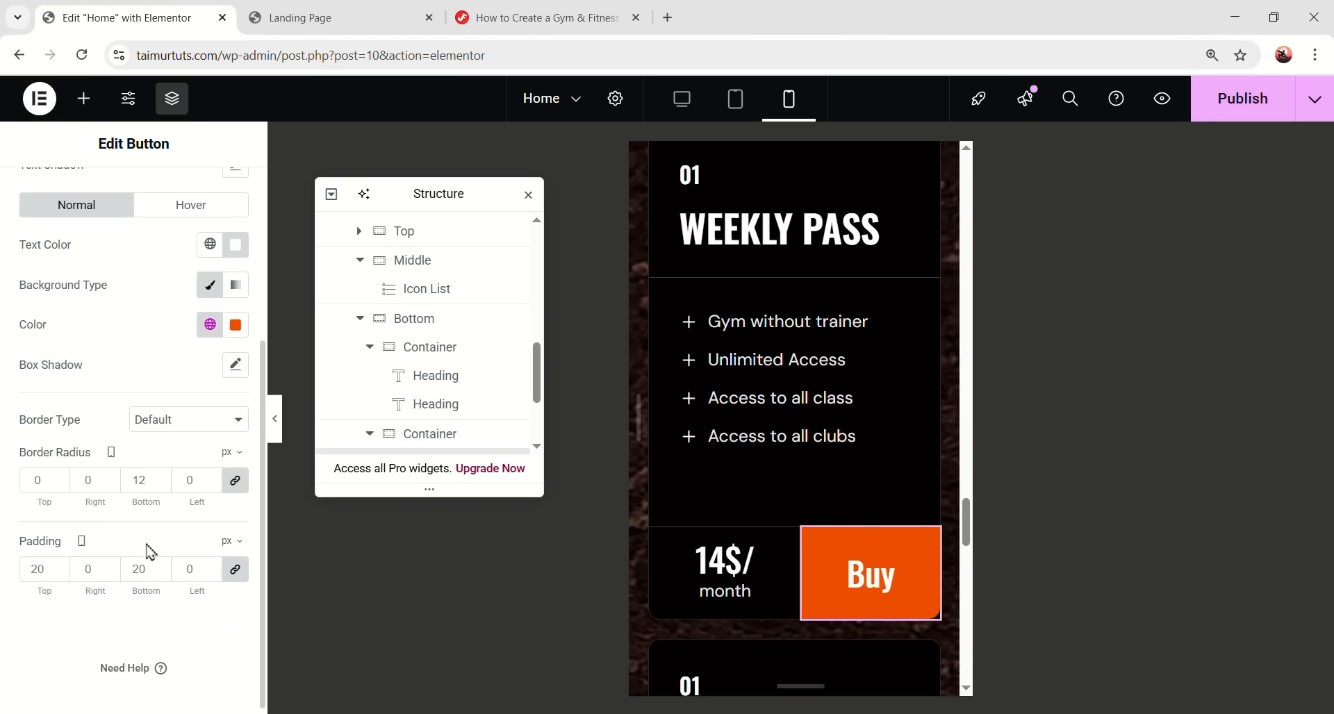
pyautogui.click(235, 569)
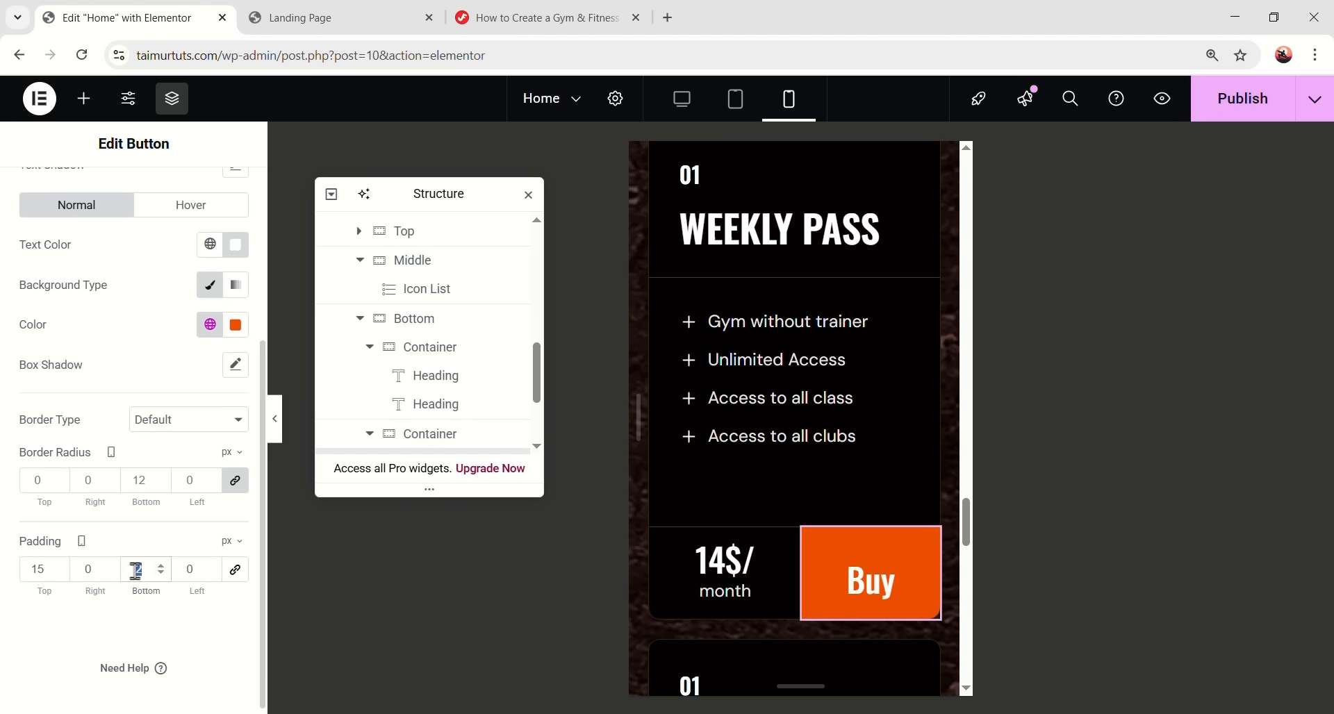
pyautogui.click(277, 434)
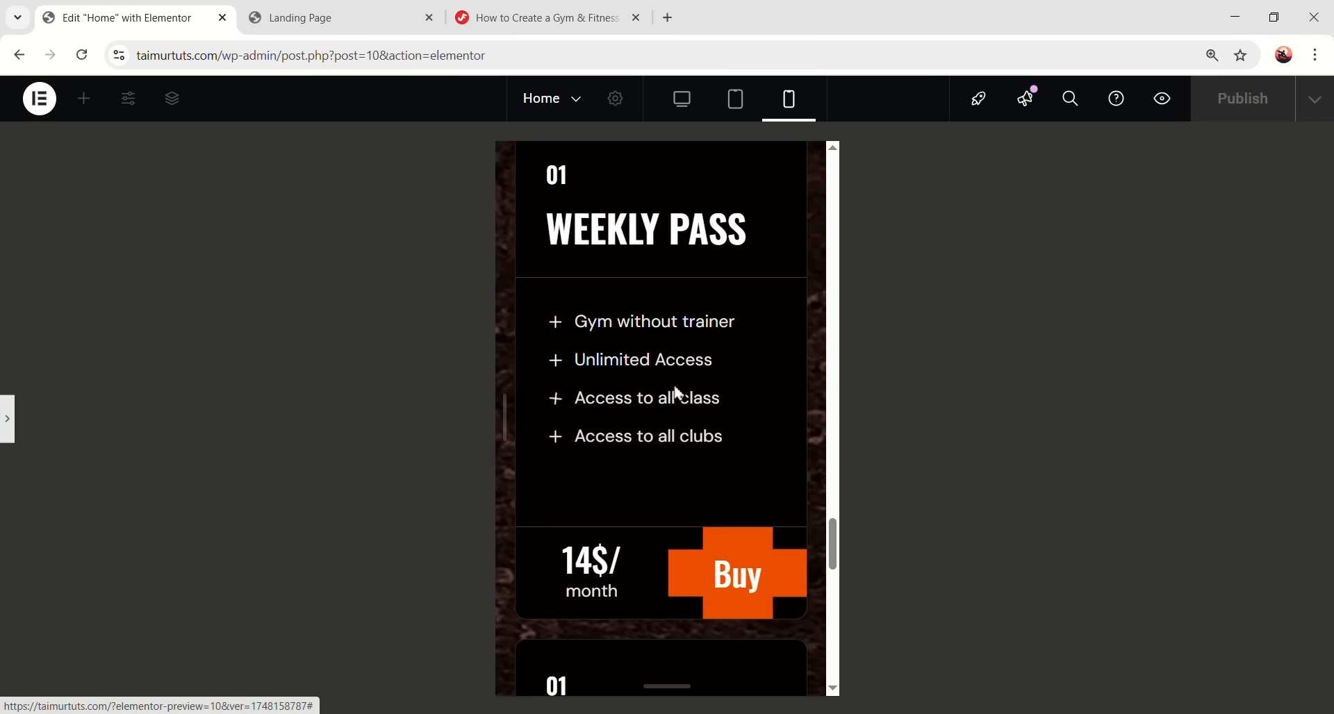
# - Switch the preview to desktop width and delete the second and third pricing cards in Navigator
pyautogui.scroll(2, 622, 476)
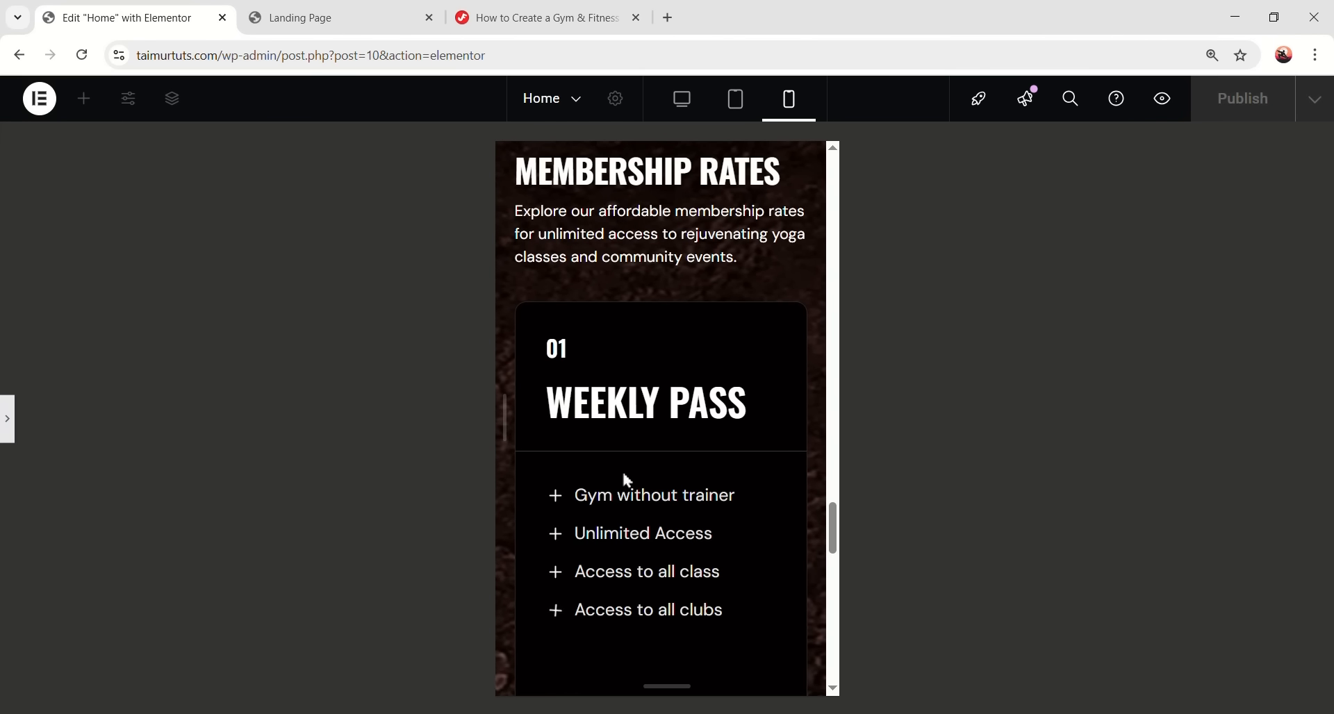
pyautogui.scroll(-1, 647, 376)
pyautogui.click(682, 101)
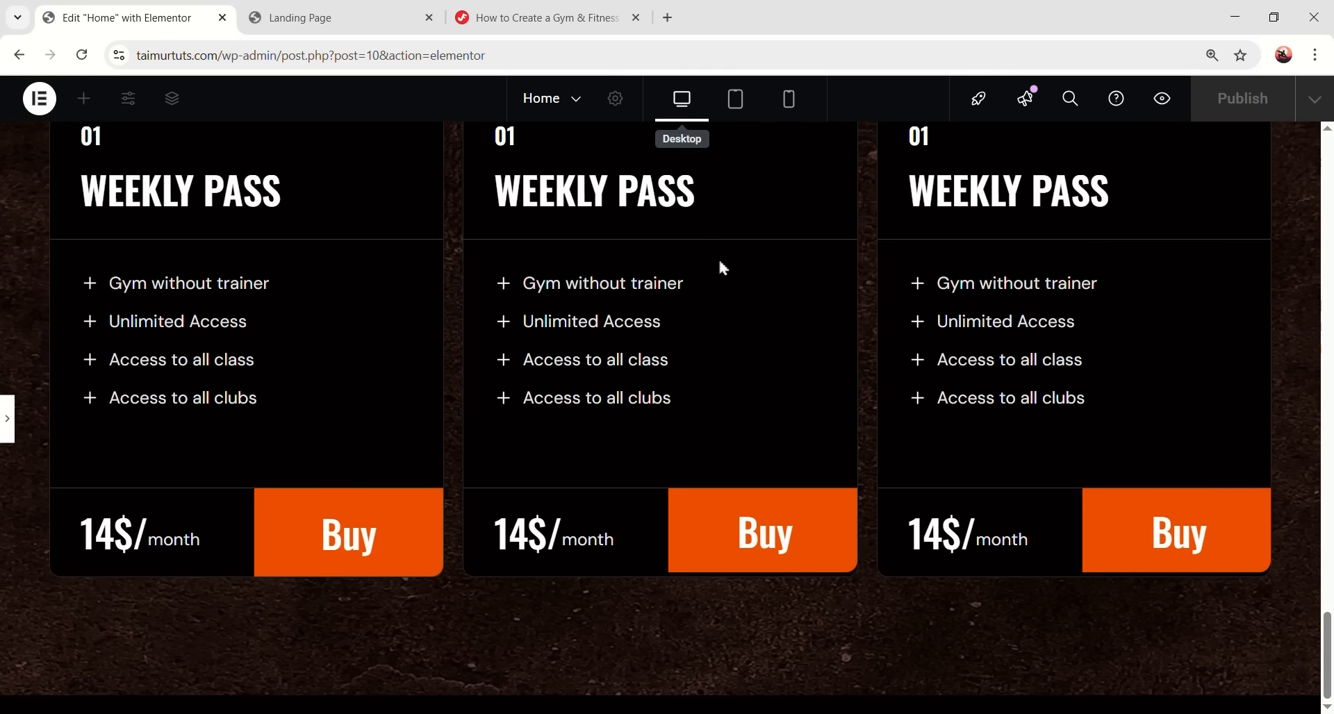
pyautogui.click(9, 424)
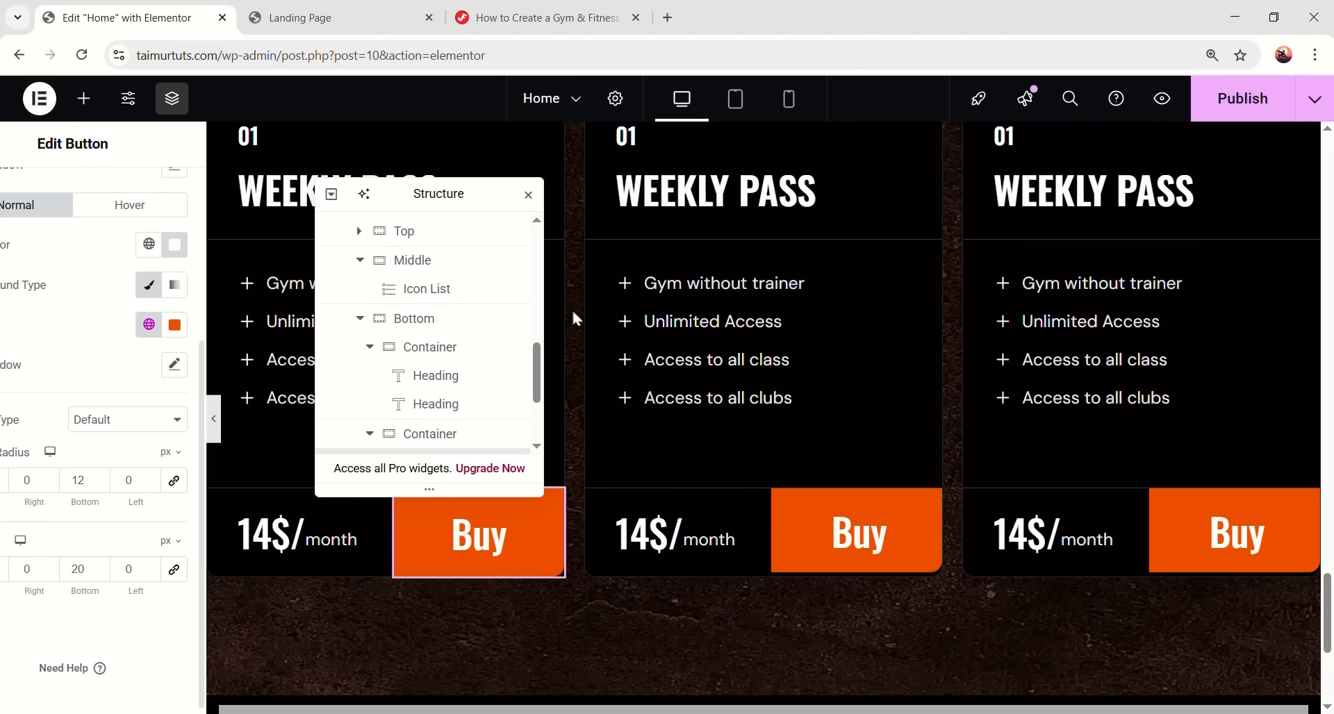
pyautogui.moveTo(463, 187); pyautogui.dragTo(970, 197)
pyautogui.scroll(2, 973, 337)
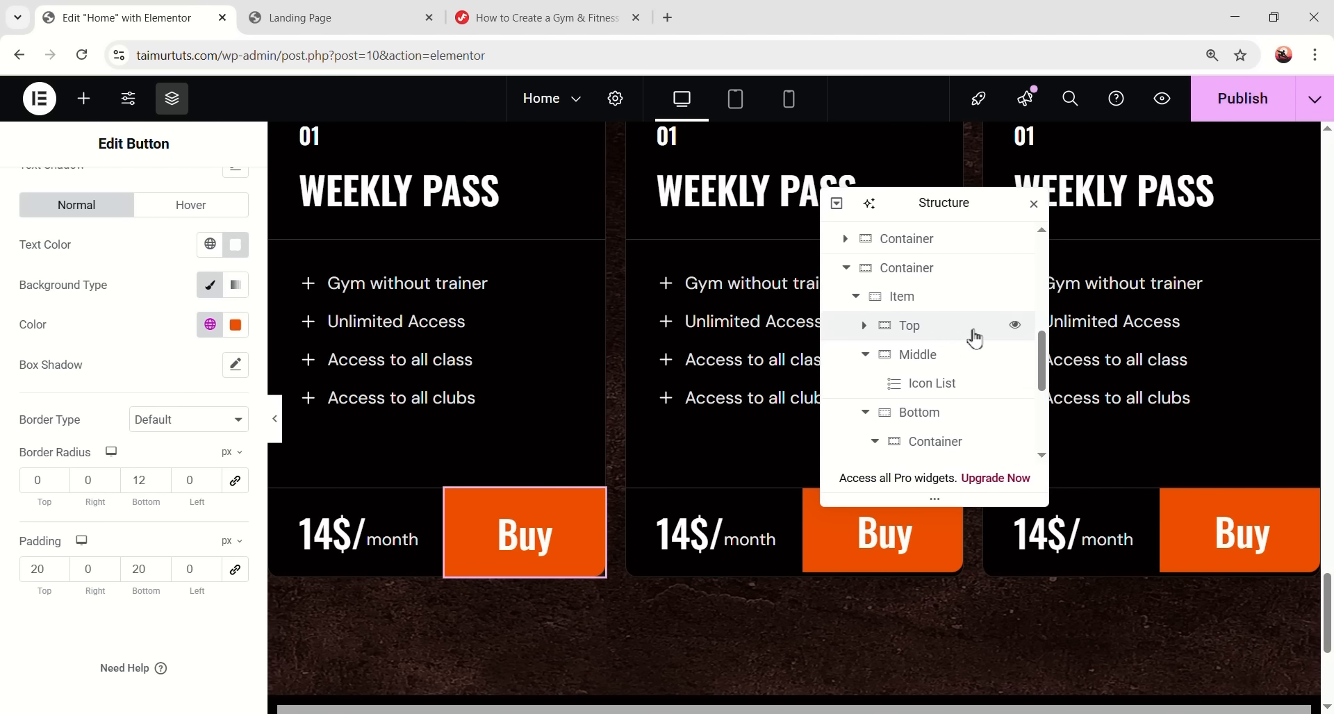
pyautogui.click(855, 277)
pyautogui.click(903, 362)
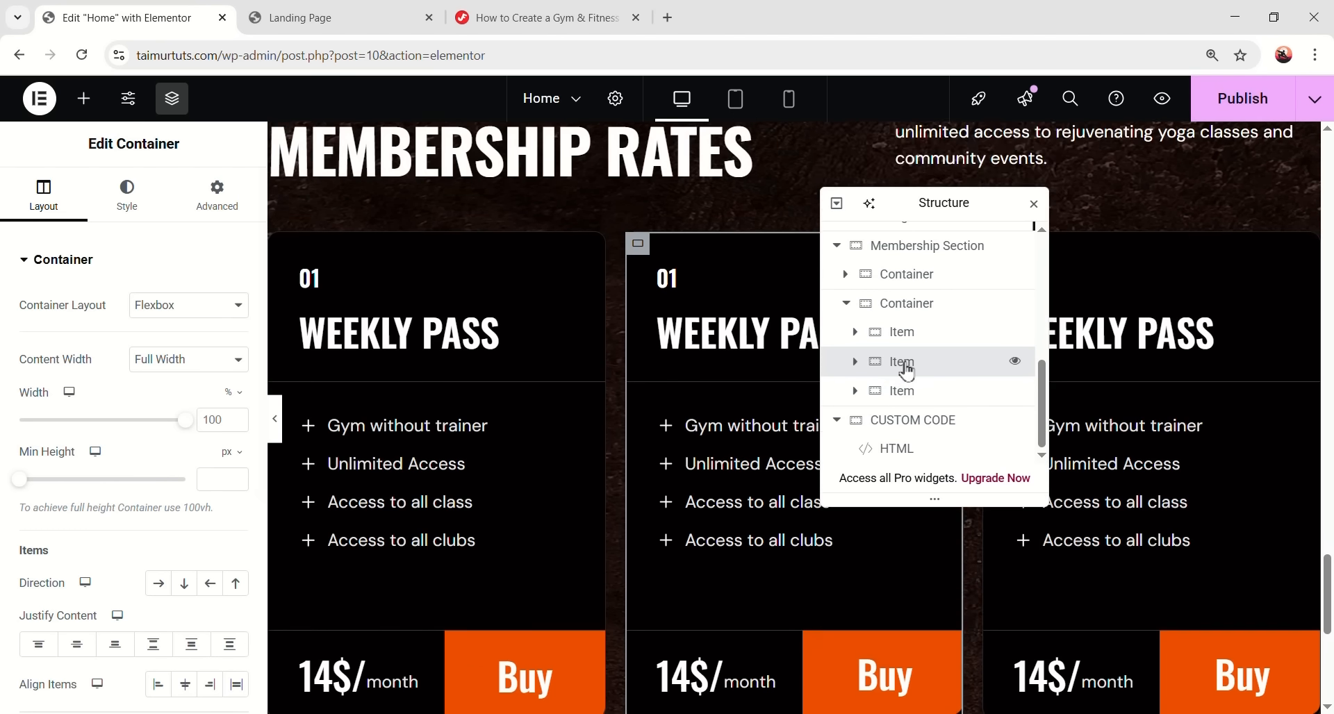
pyautogui.keyDown('ctrl'); pyautogui.click(904, 391); pyautogui.keyUp('ctrl')
pyautogui.rightClick(914, 378)
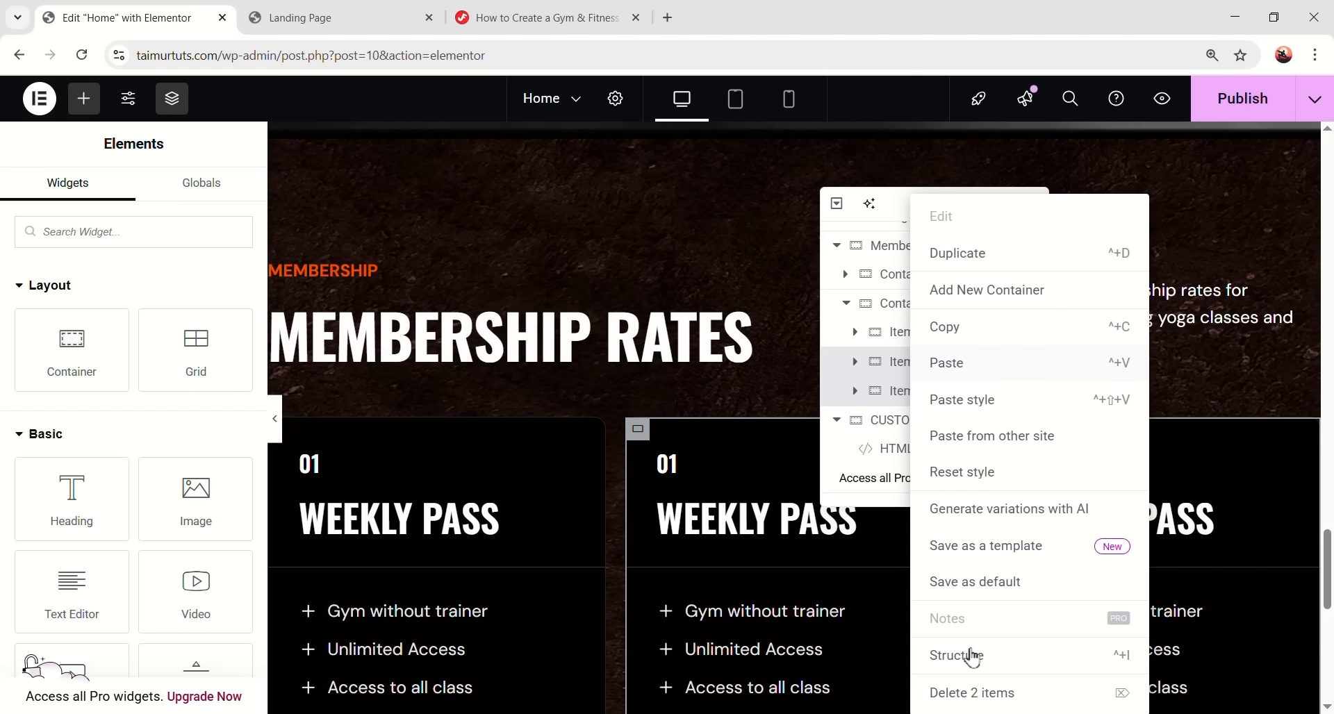
pyautogui.click(973, 693)
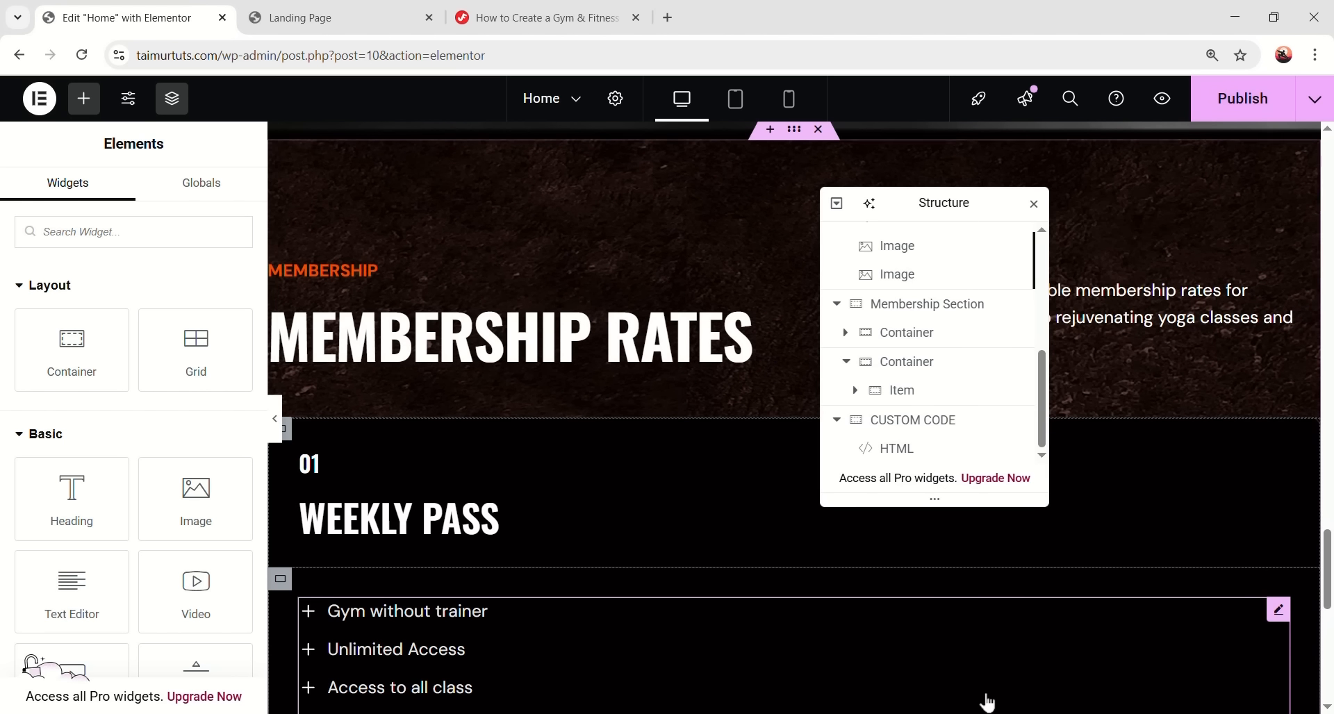
# - Duplicate the remaining pricing card twice so the row has three cards
pyautogui.click(922, 398)
pyautogui.rightClick(924, 398)
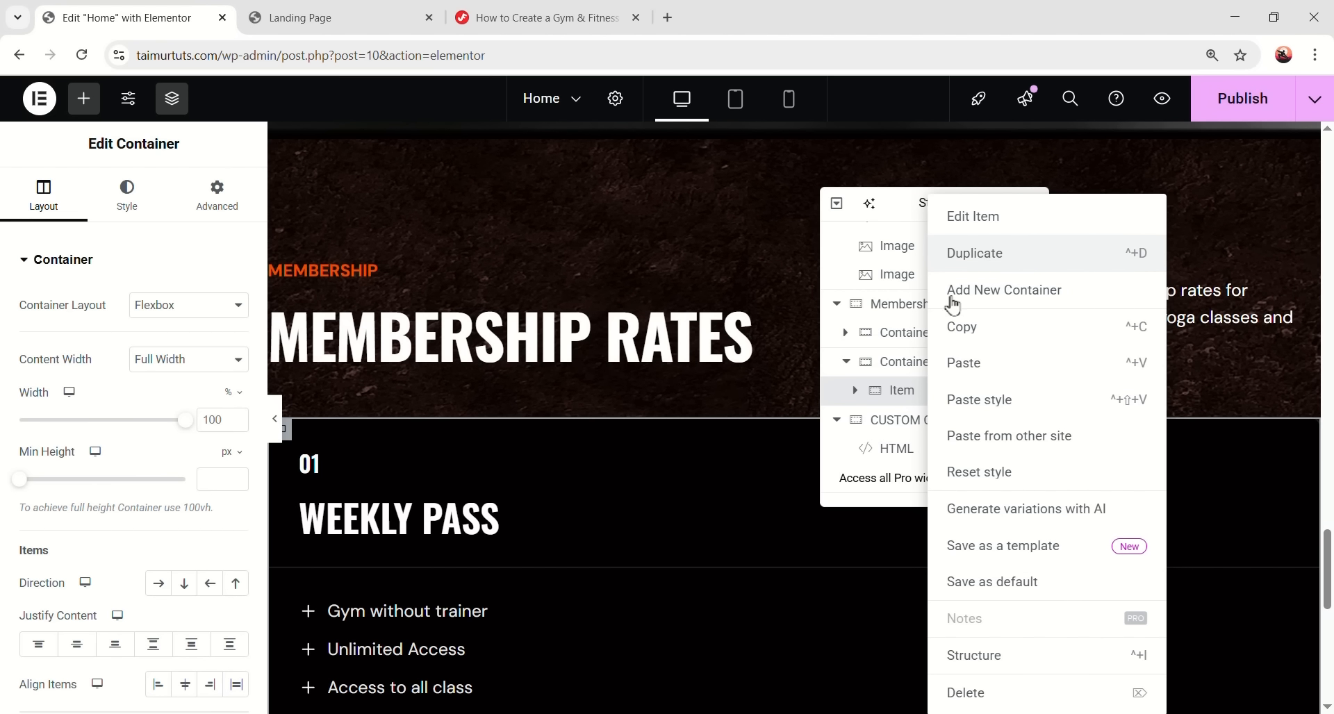
pyautogui.click(963, 278)
pyautogui.rightClick(927, 419)
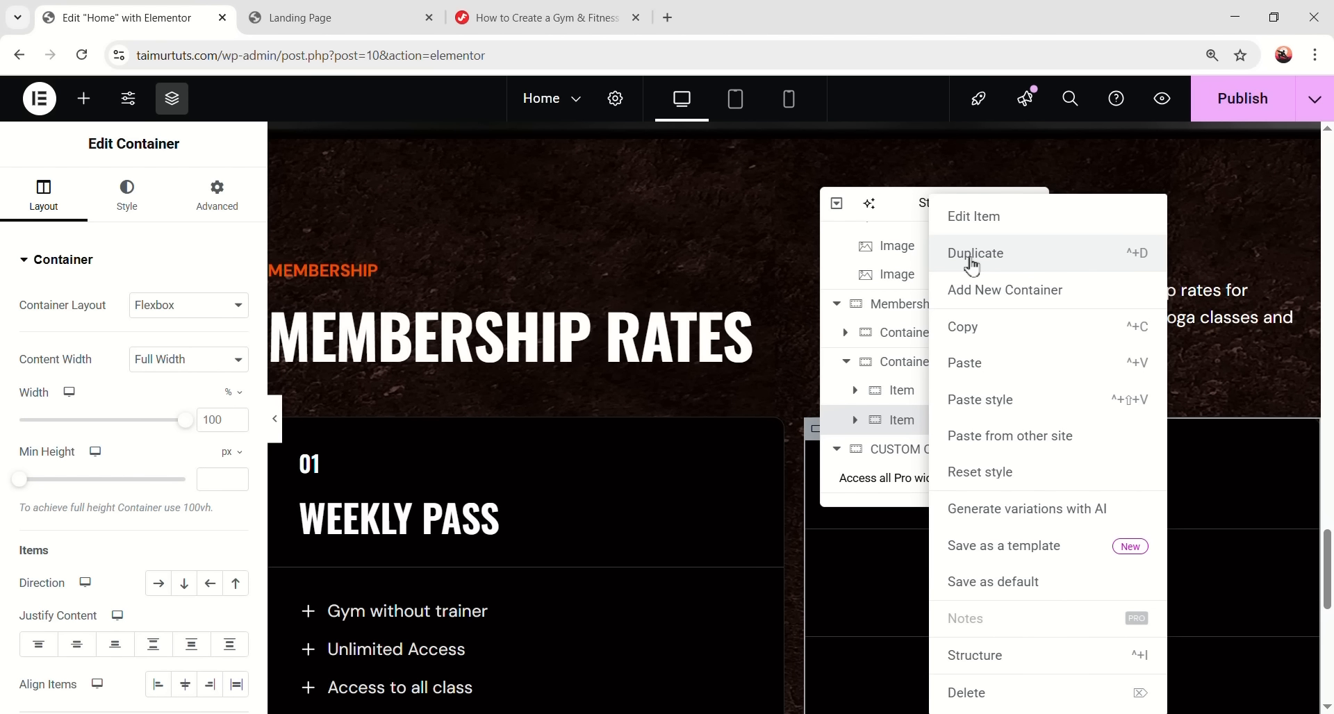
pyautogui.click(972, 266)
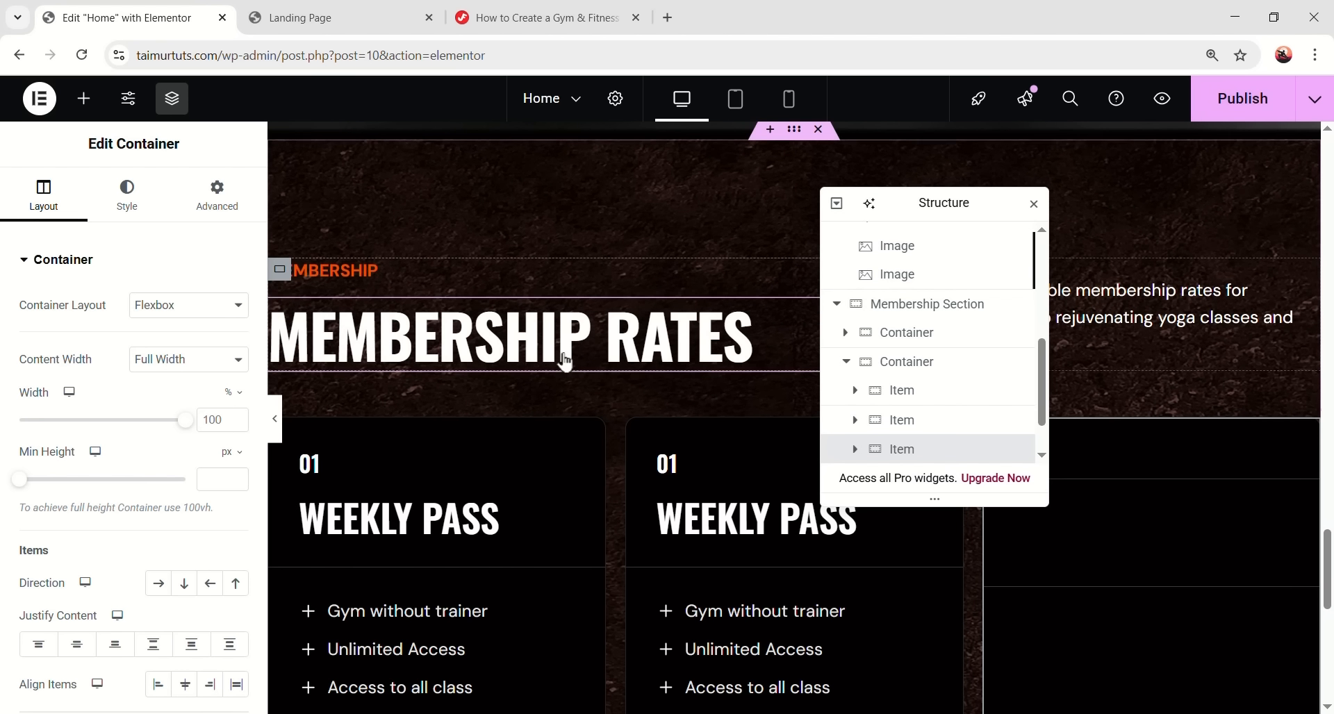
# - Preview the page without editing panels to check the three pricing cards
pyautogui.scroll(-1, 566, 357)
pyautogui.scroll(-1, 560, 360)
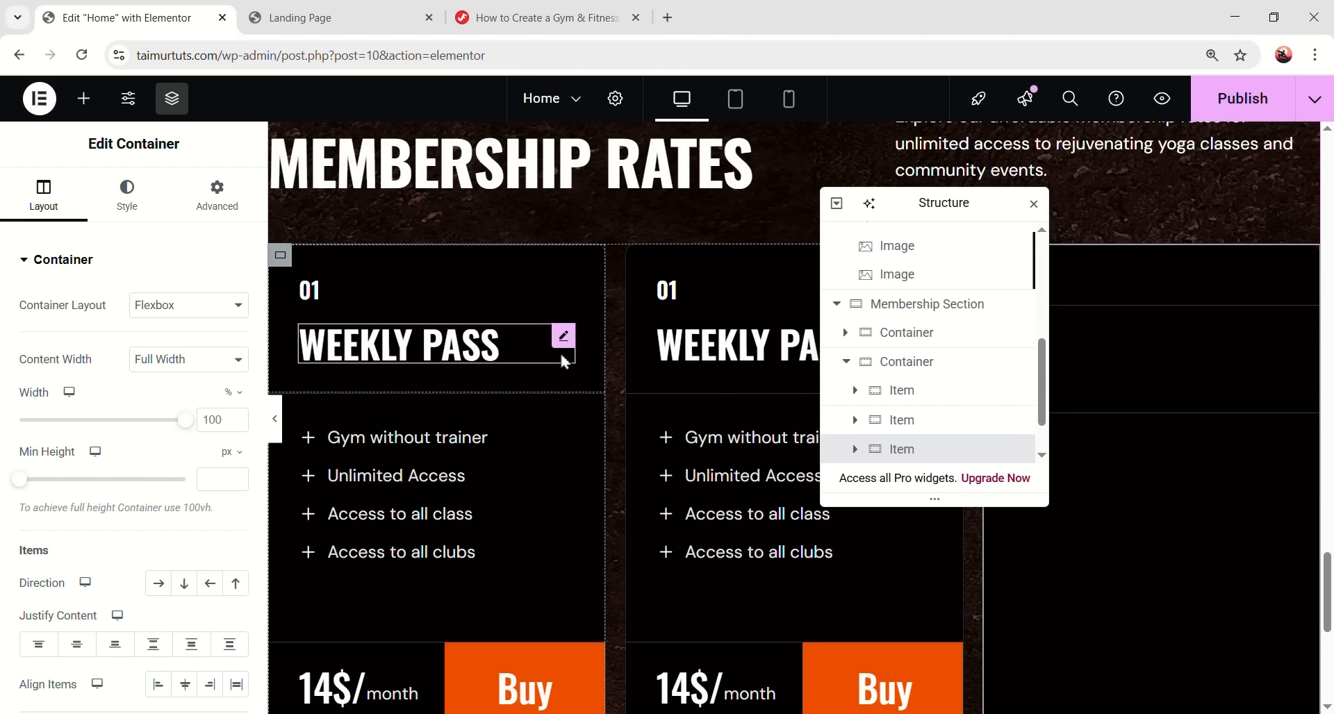
pyautogui.click(276, 424)
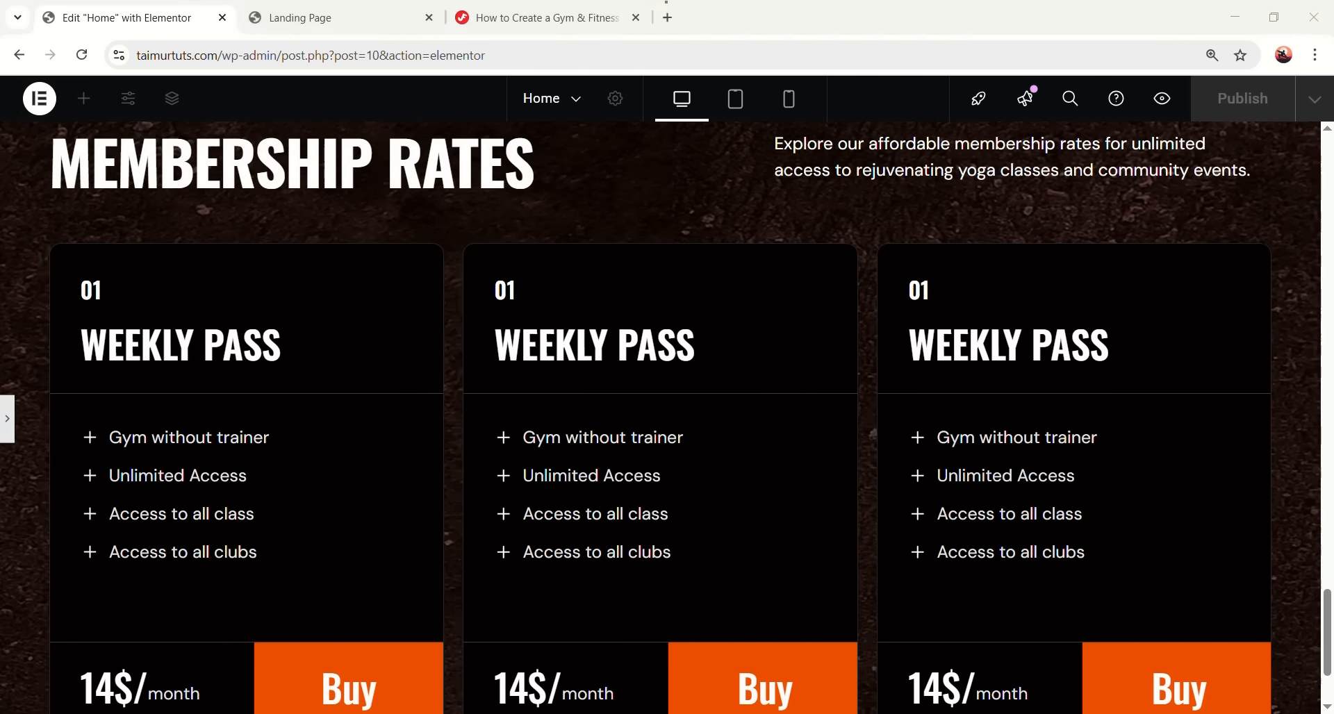
pyautogui.scroll(2, 757, 342)
pyautogui.scroll(-3, 715, 352)
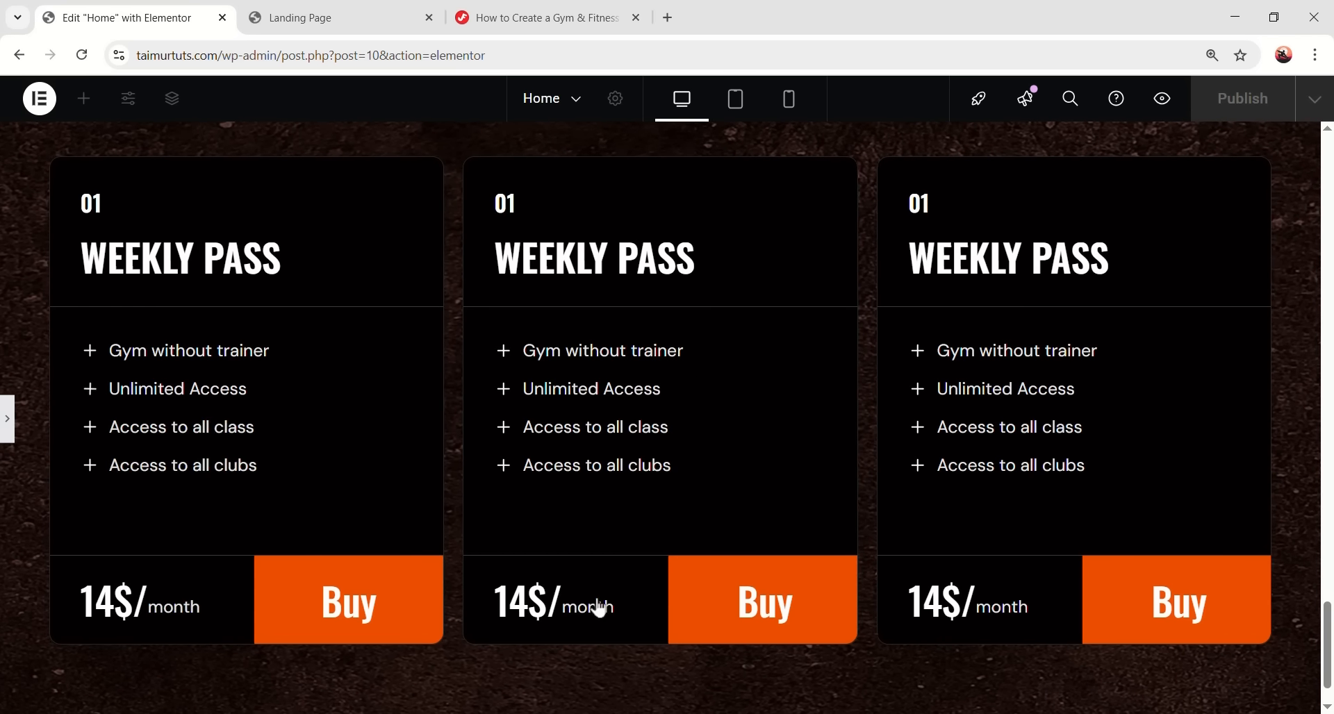
pyautogui.scroll(1, 488, 409)
pyautogui.click(8, 419)
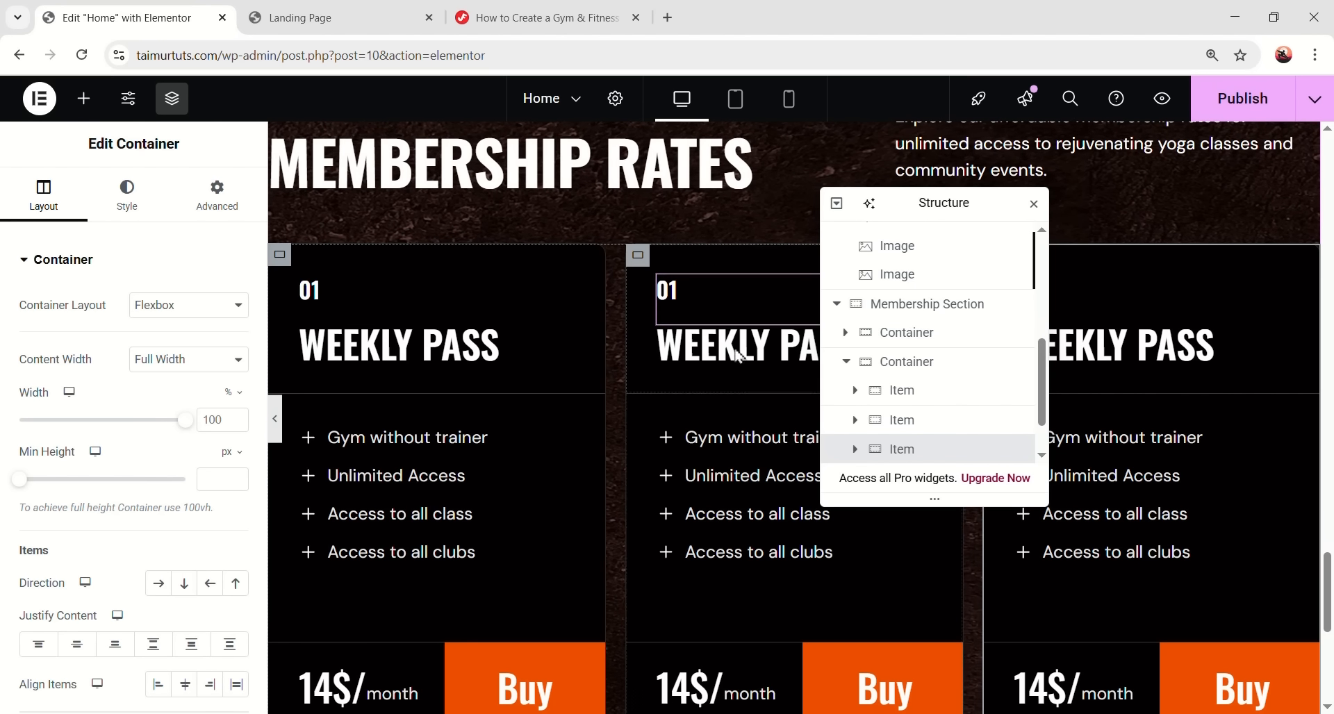
# - Move Navigator aside, preview the cards again, and collapse the Membership Section
pyautogui.moveTo(922, 198); pyautogui.dragTo(452, 204)
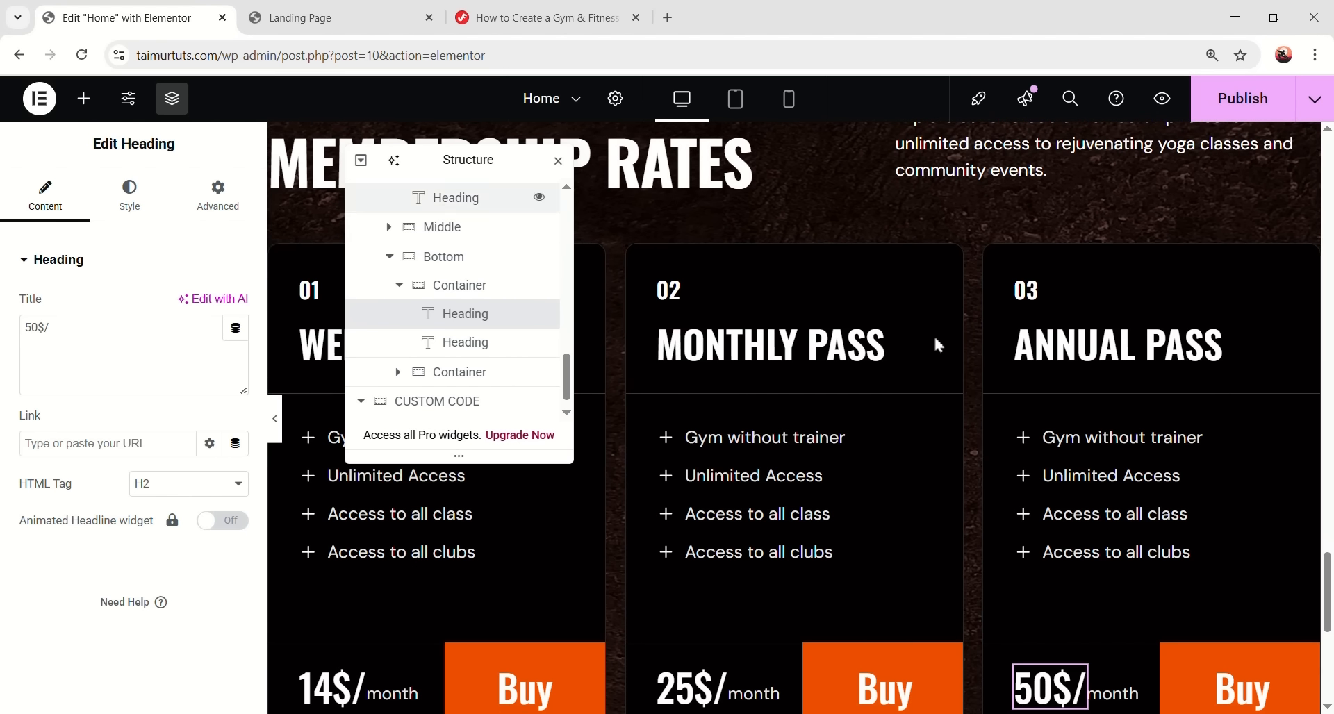
pyautogui.scroll(-1, 1185, 481)
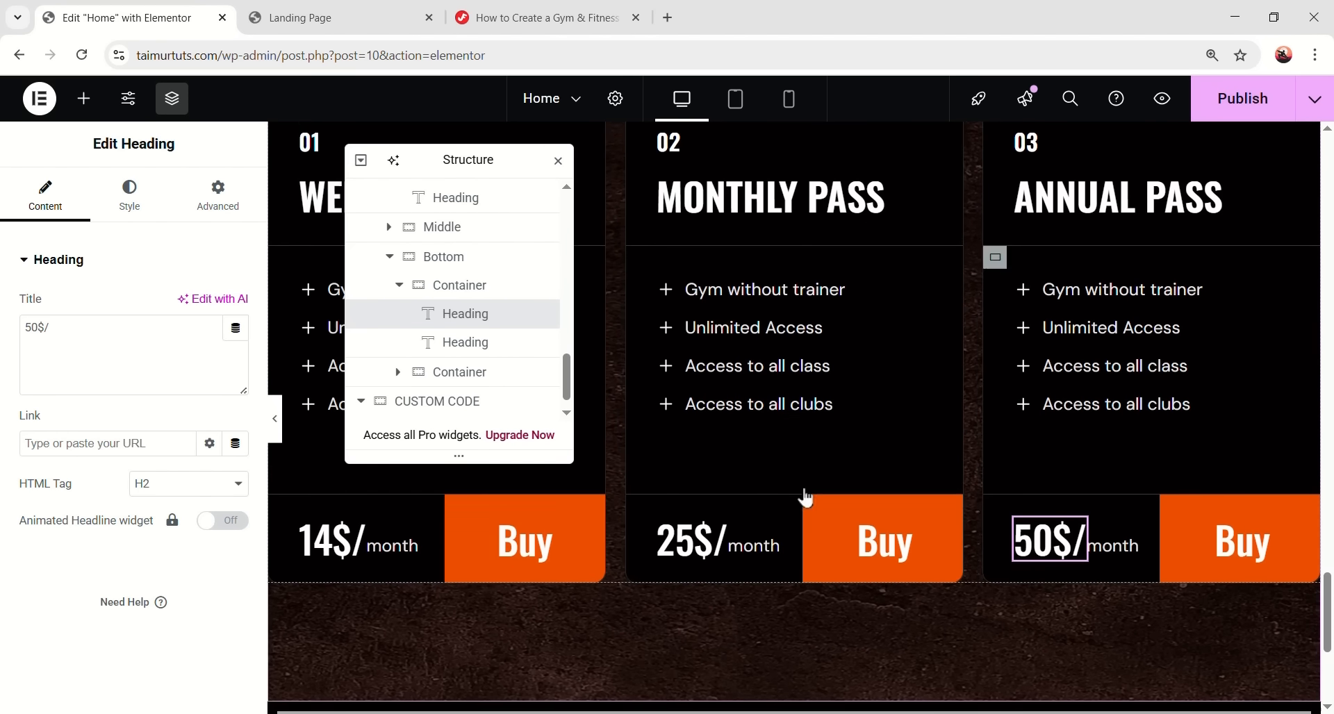
pyautogui.hotkey('ctrl', 'p')
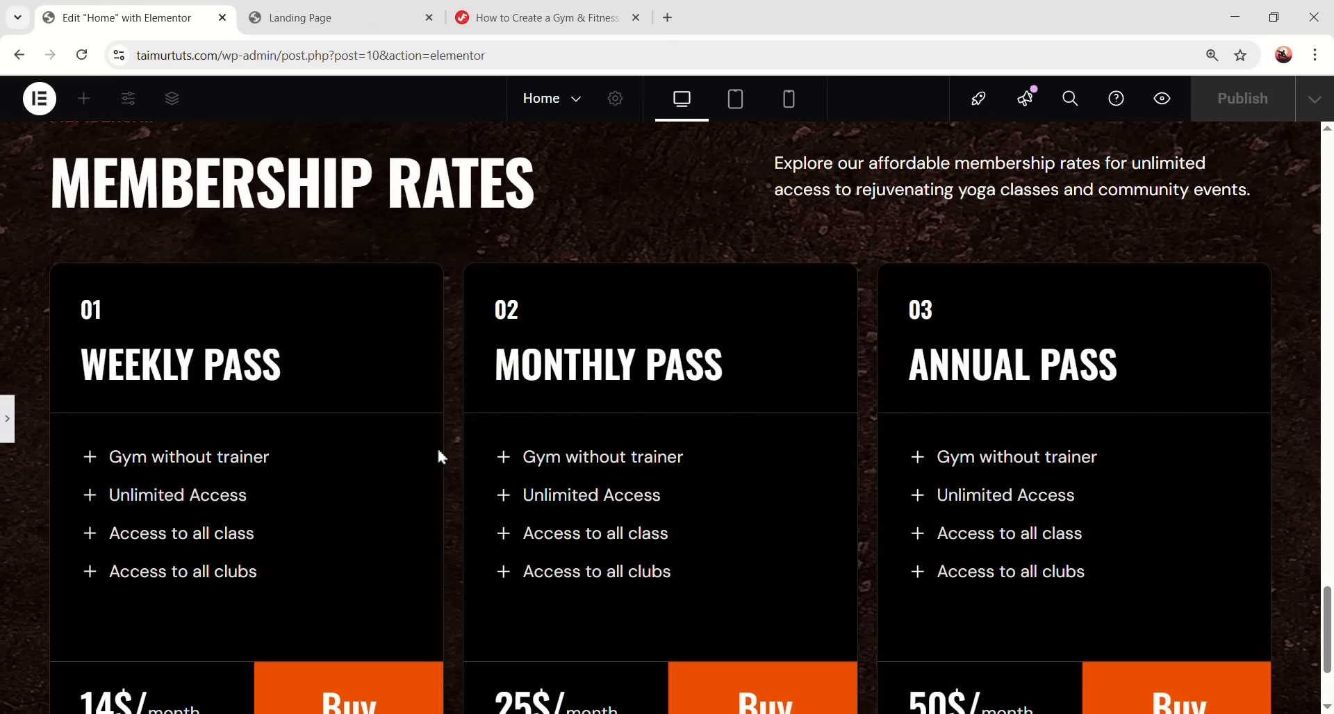
pyautogui.scroll(-1, 389, 467)
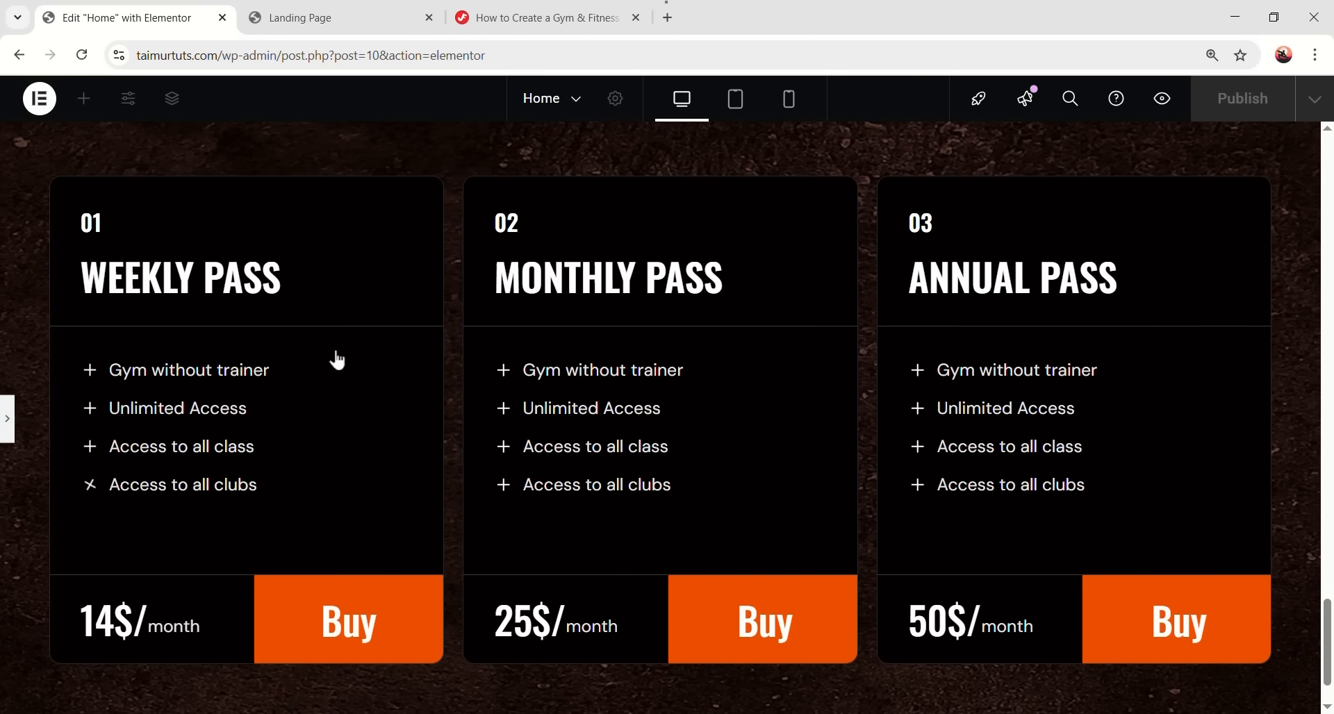
pyautogui.scroll(1, 1181, 493)
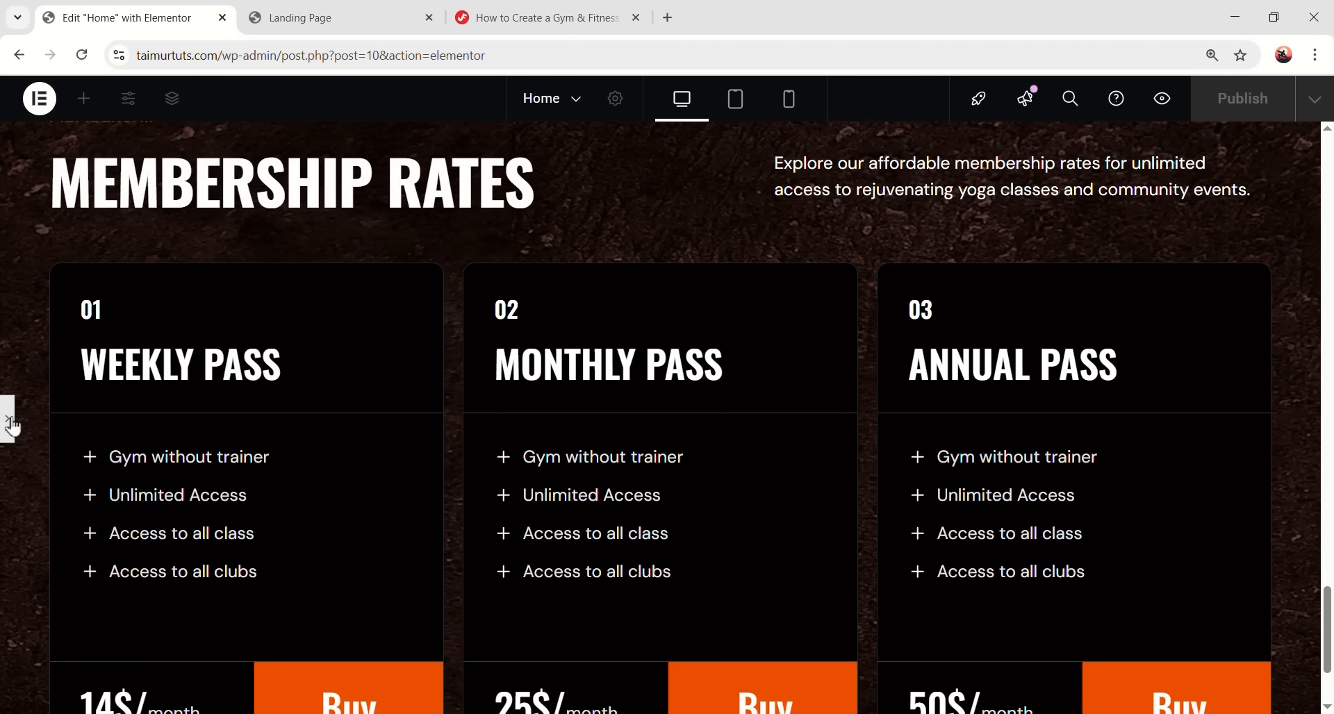
pyautogui.hotkey('ctrl', 'p')
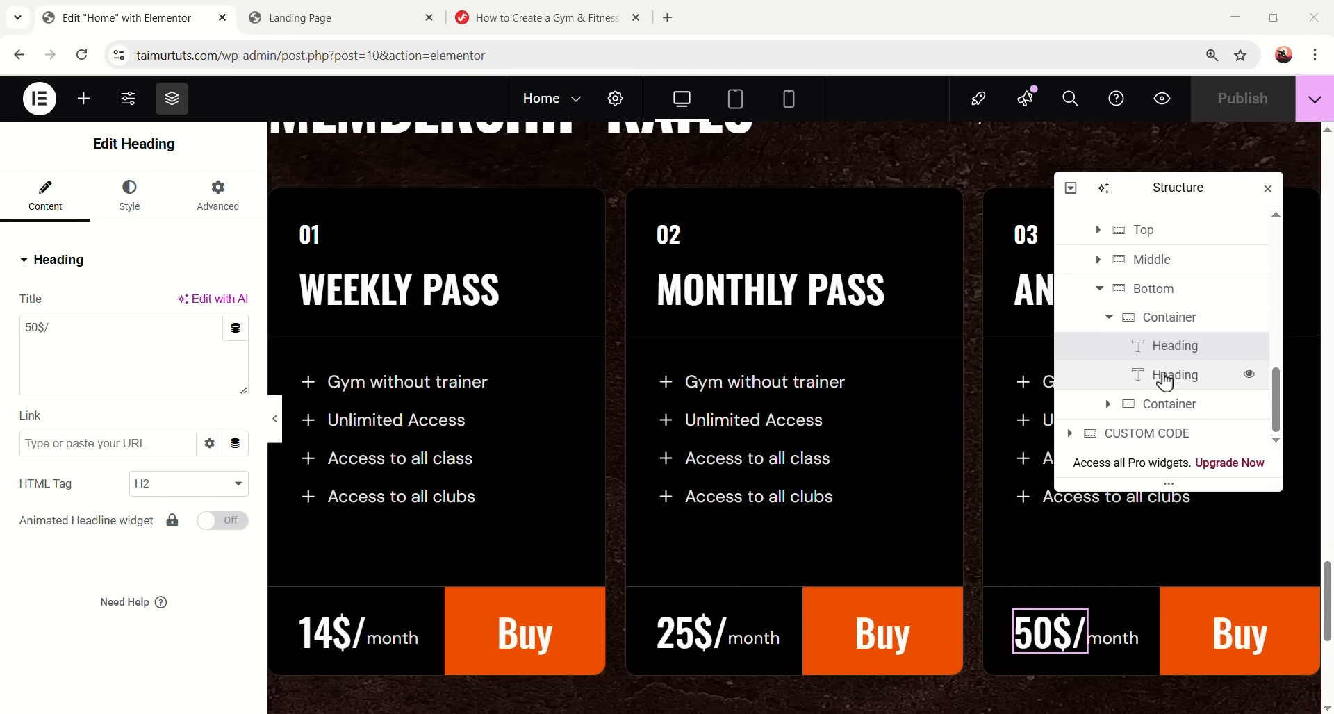
pyautogui.scroll(5, 1162, 378)
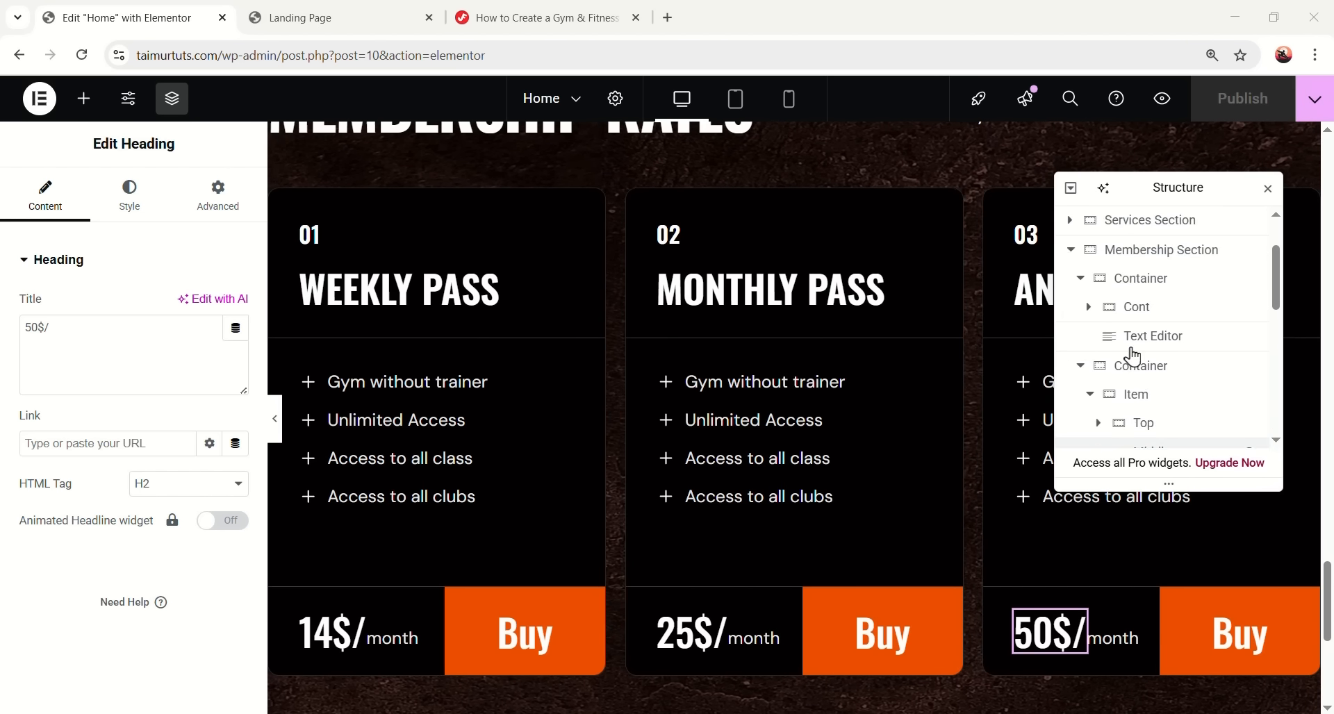
pyautogui.click(1071, 338)
pyautogui.scroll(-5, 857, 367)
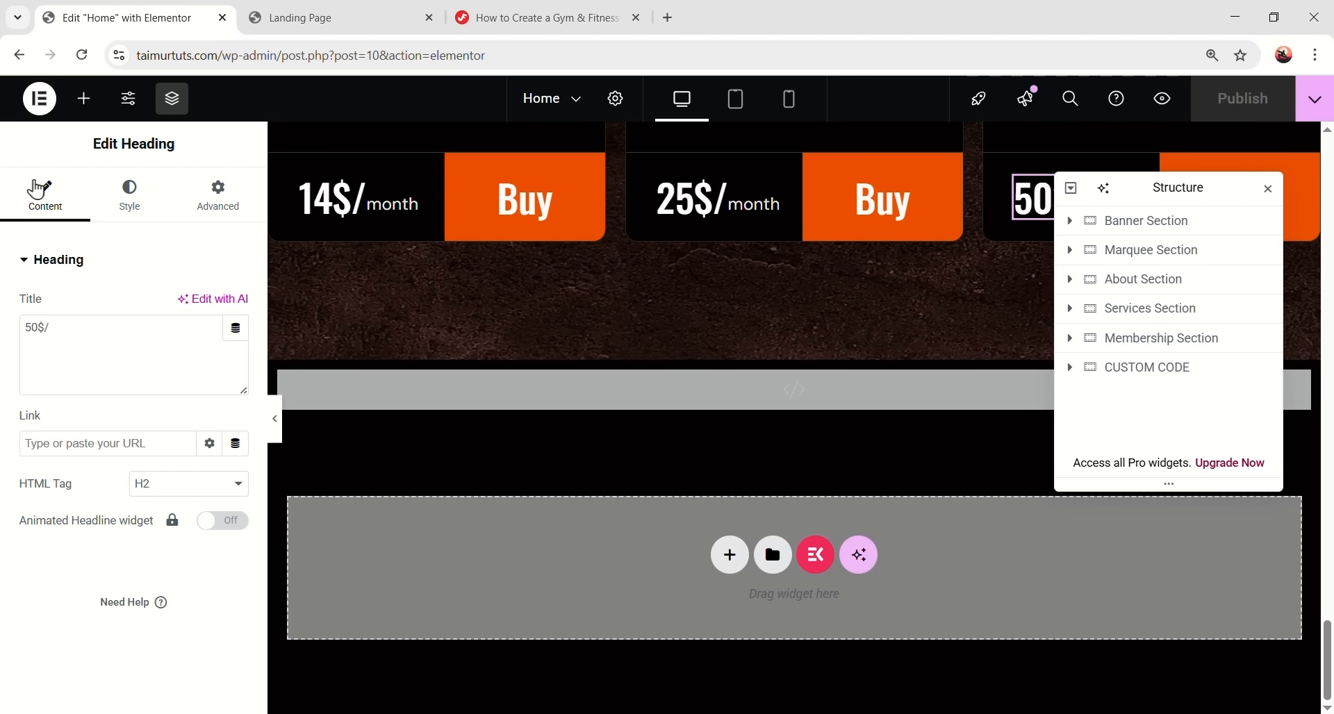
# - Add a container at the page bottom with width 1280, min height 844 and column direction
pyautogui.click(84, 98)
pyautogui.moveTo(71, 347); pyautogui.dragTo(733, 504)
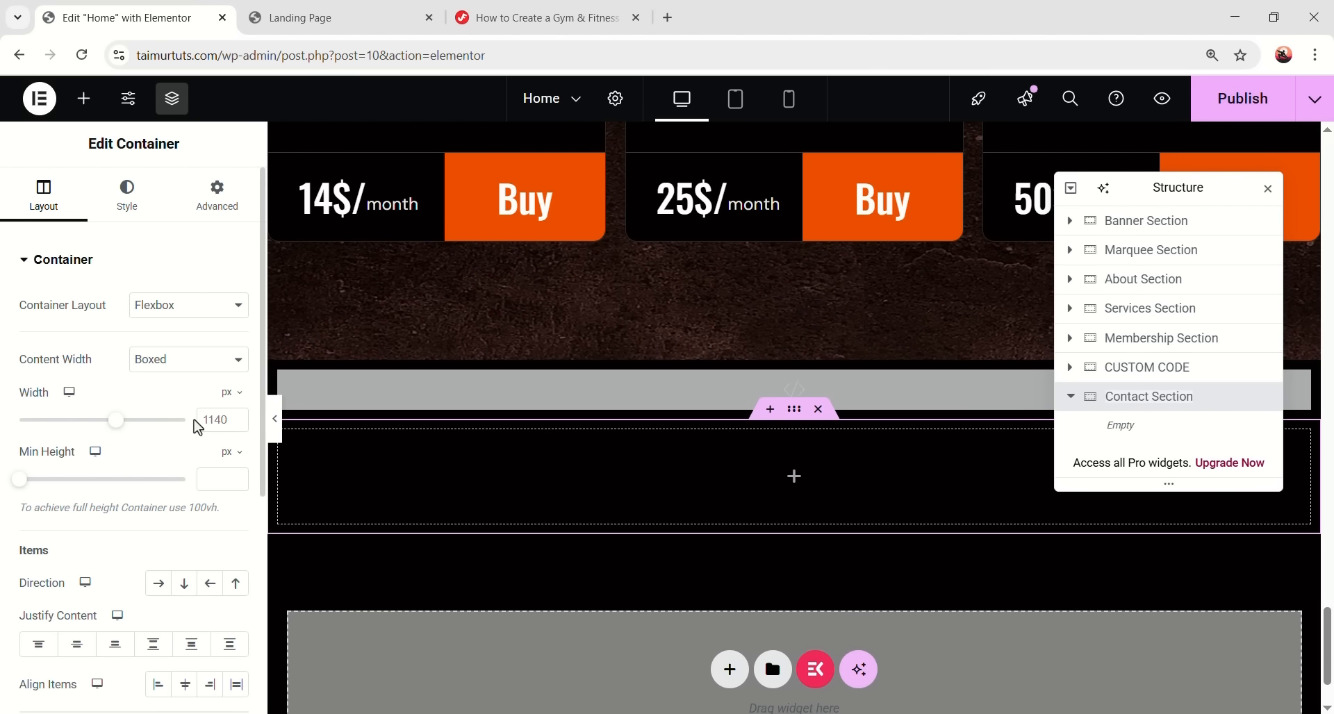
pyautogui.write('1280')
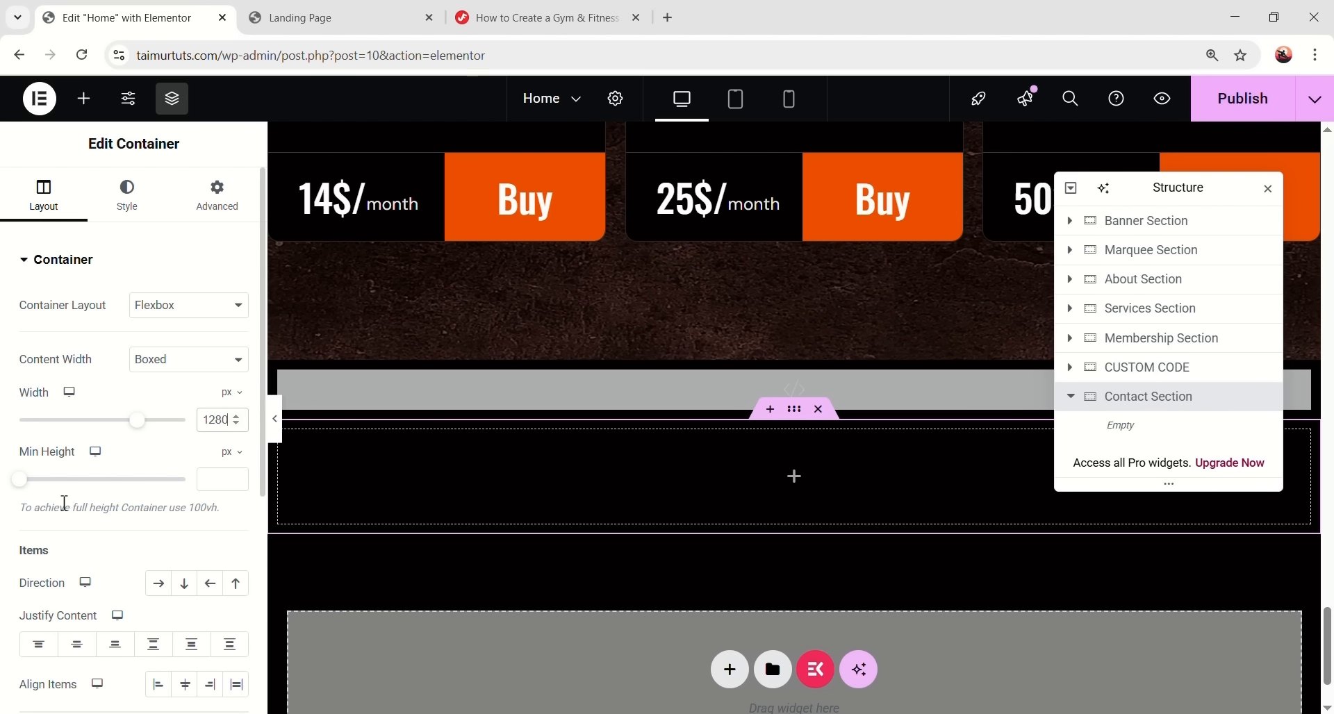
pyautogui.write('844')
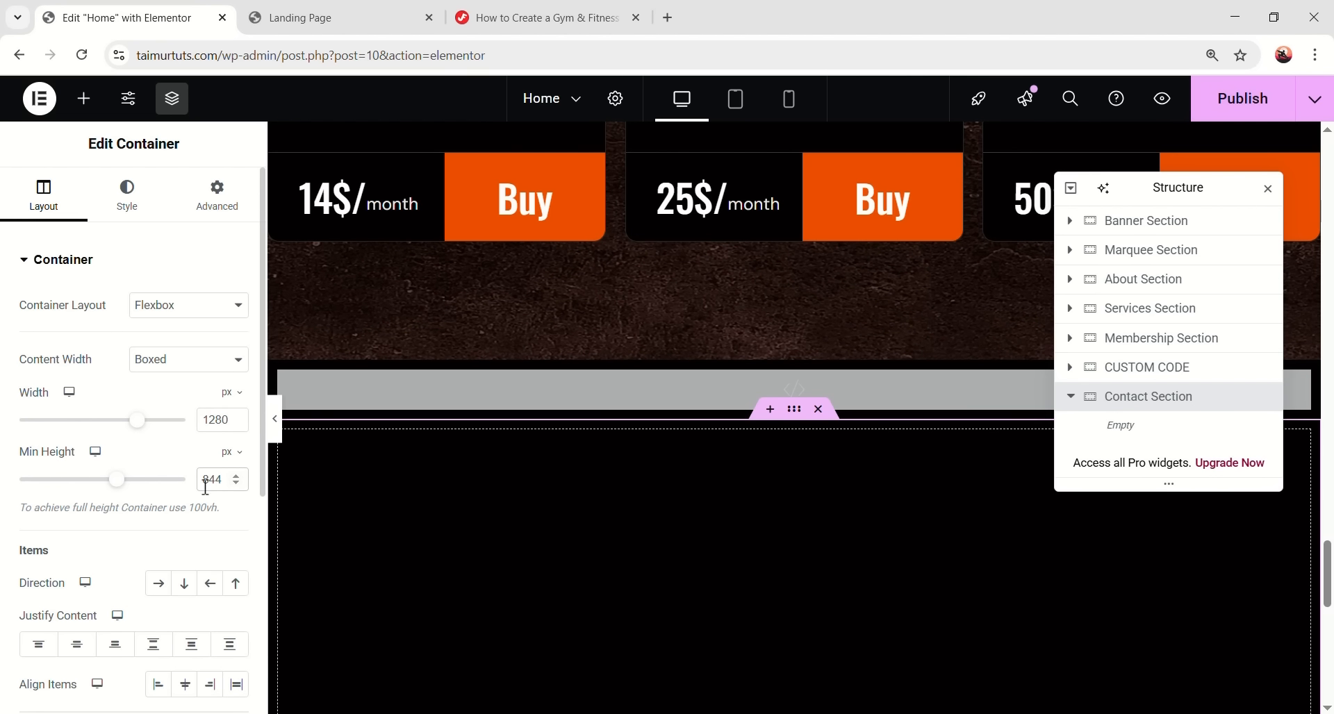
pyautogui.scroll(-3, 148, 545)
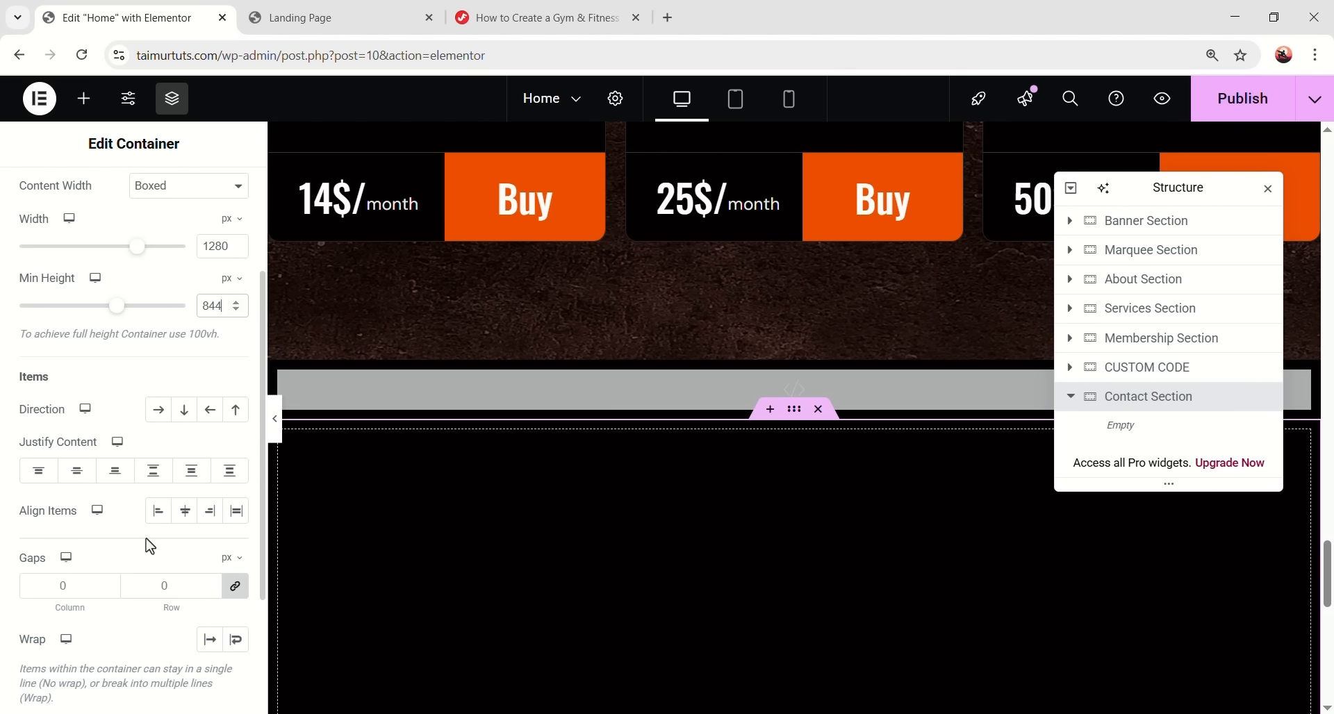
pyautogui.click(184, 411)
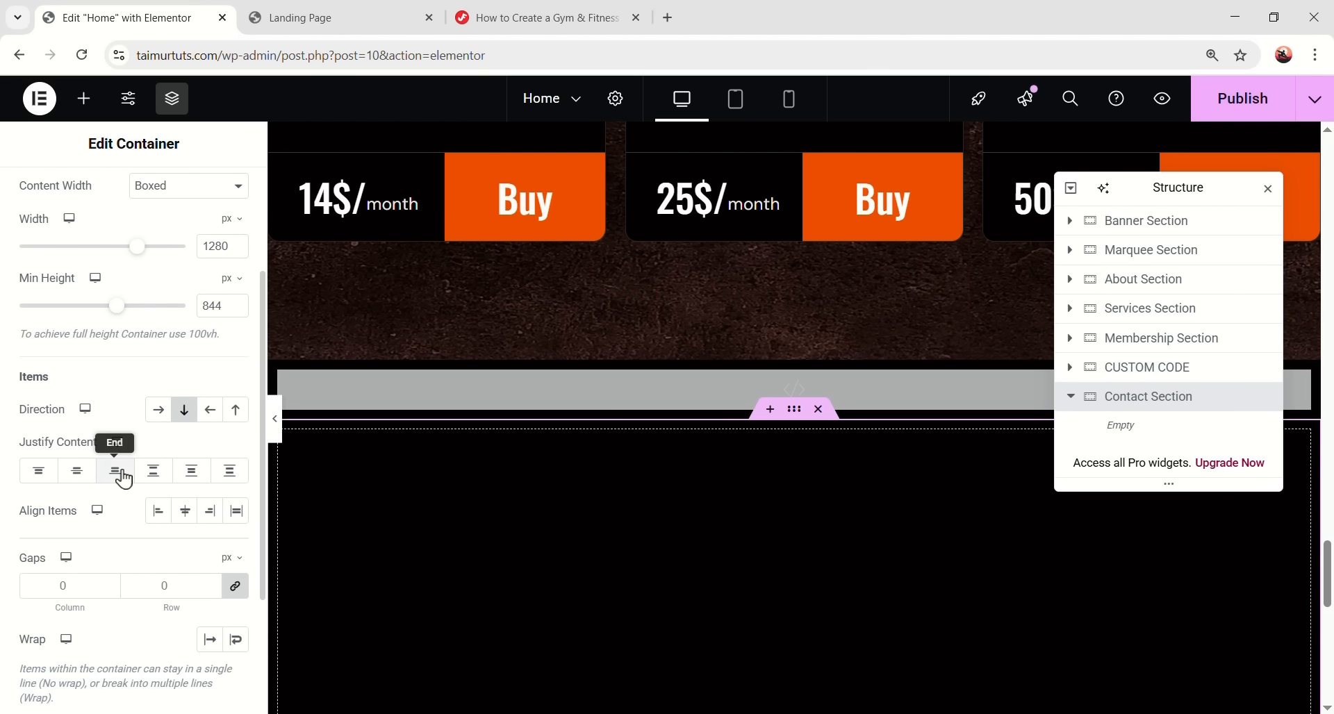
pyautogui.scroll(3, 133, 291)
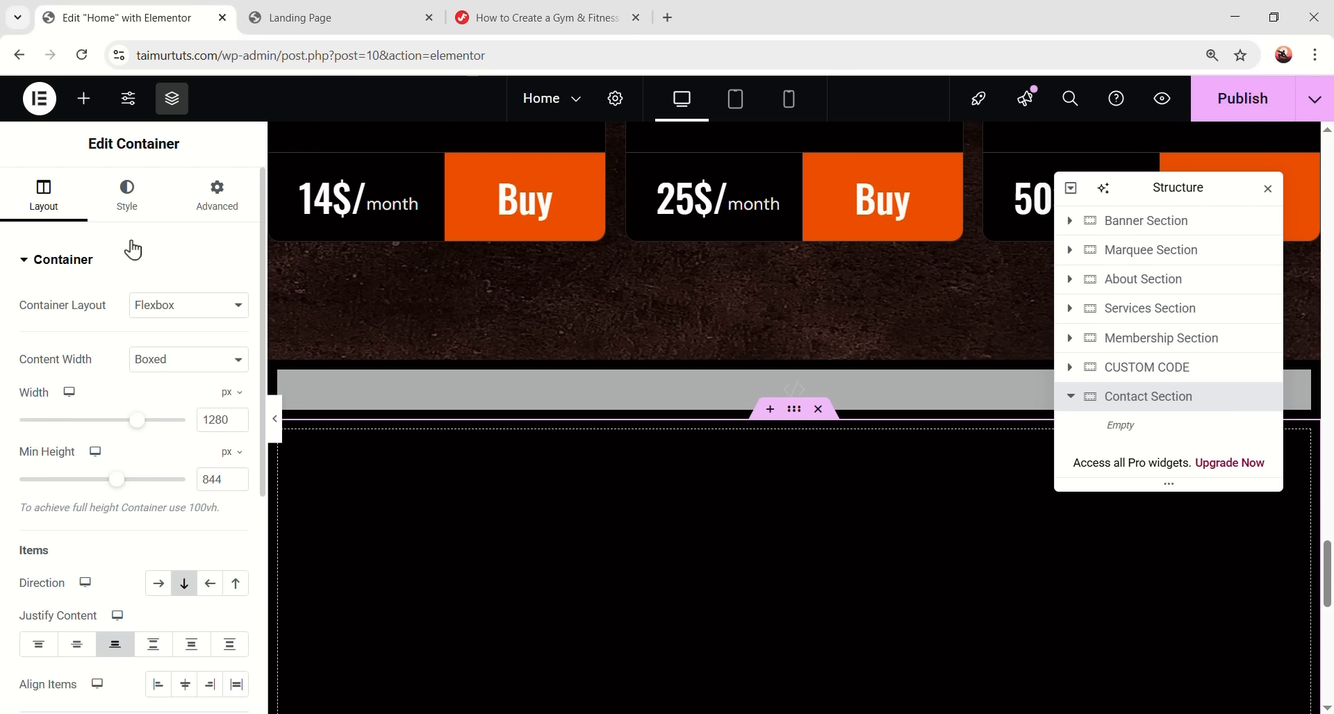
pyautogui.click(126, 193)
# - Set the bodybuilder photo as classic background at Top Center, no-repeat, cover size
pyautogui.scroll(-3, 560, 500)
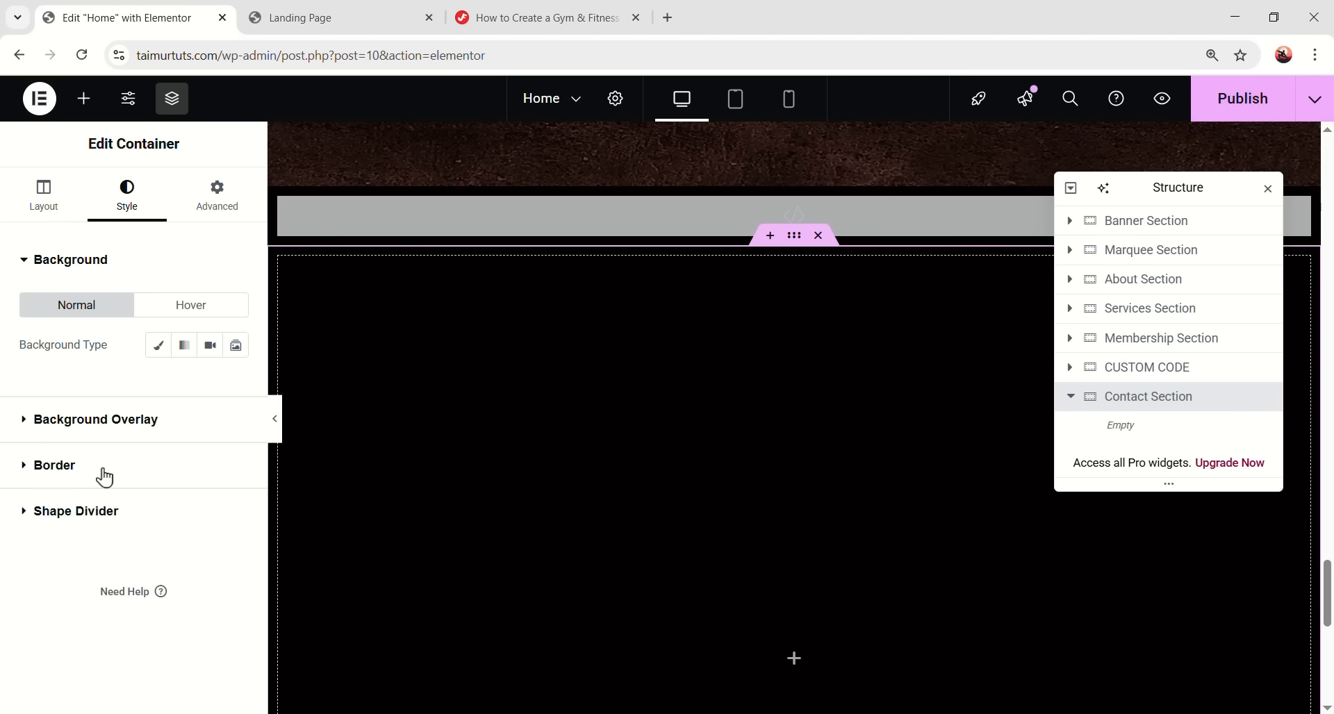
pyautogui.click(159, 345)
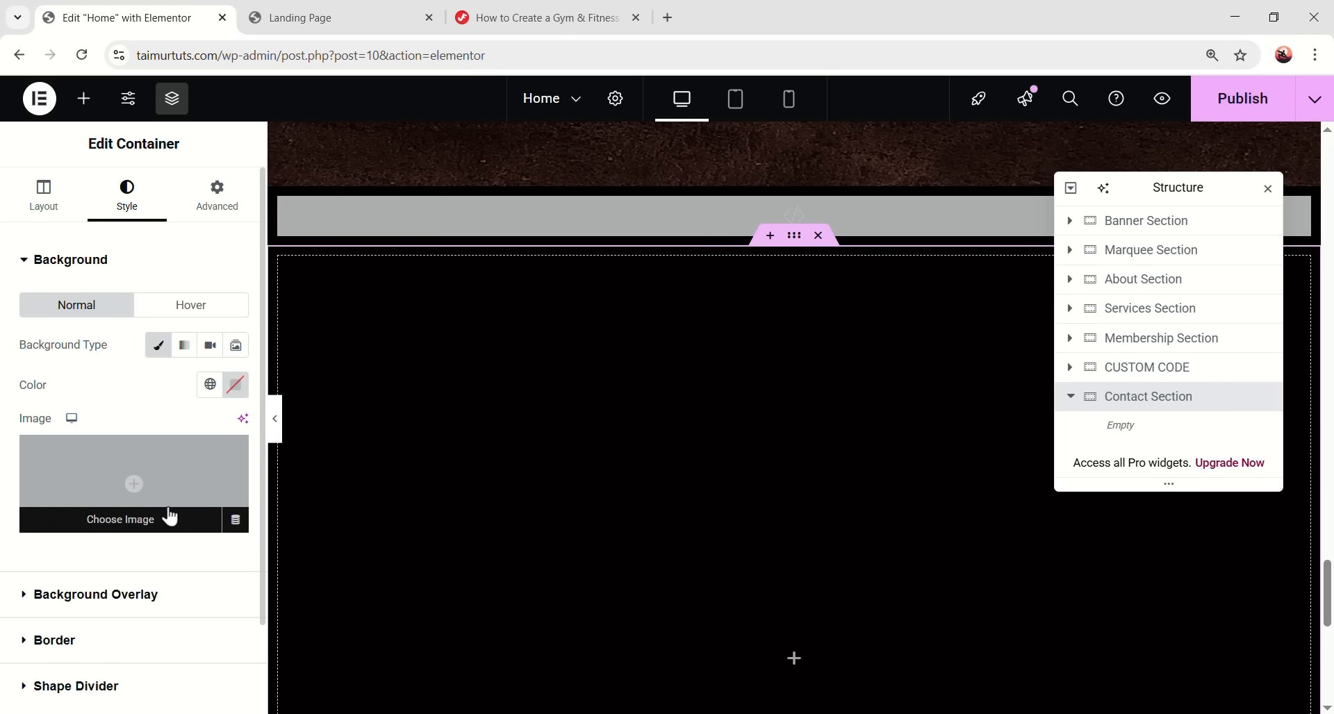
pyautogui.click(168, 514)
pyautogui.scroll(-1, 603, 452)
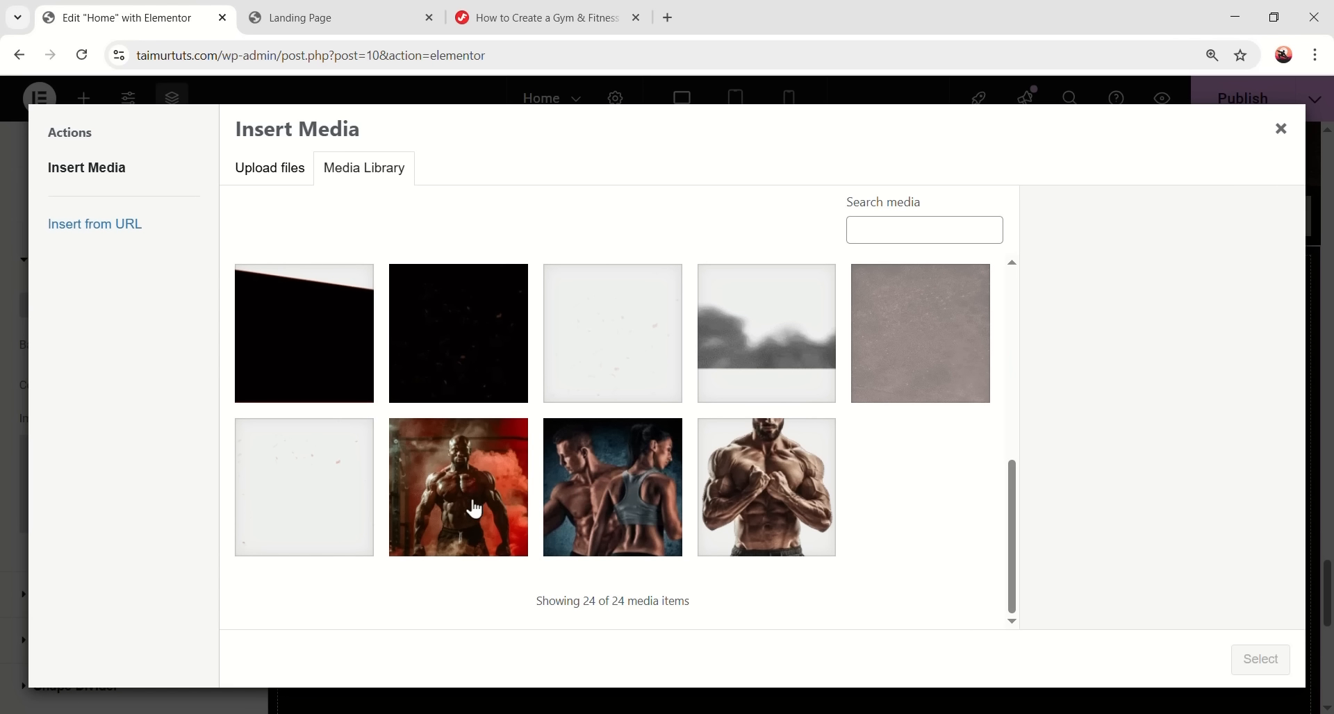
pyautogui.click(472, 505)
pyautogui.click(1267, 661)
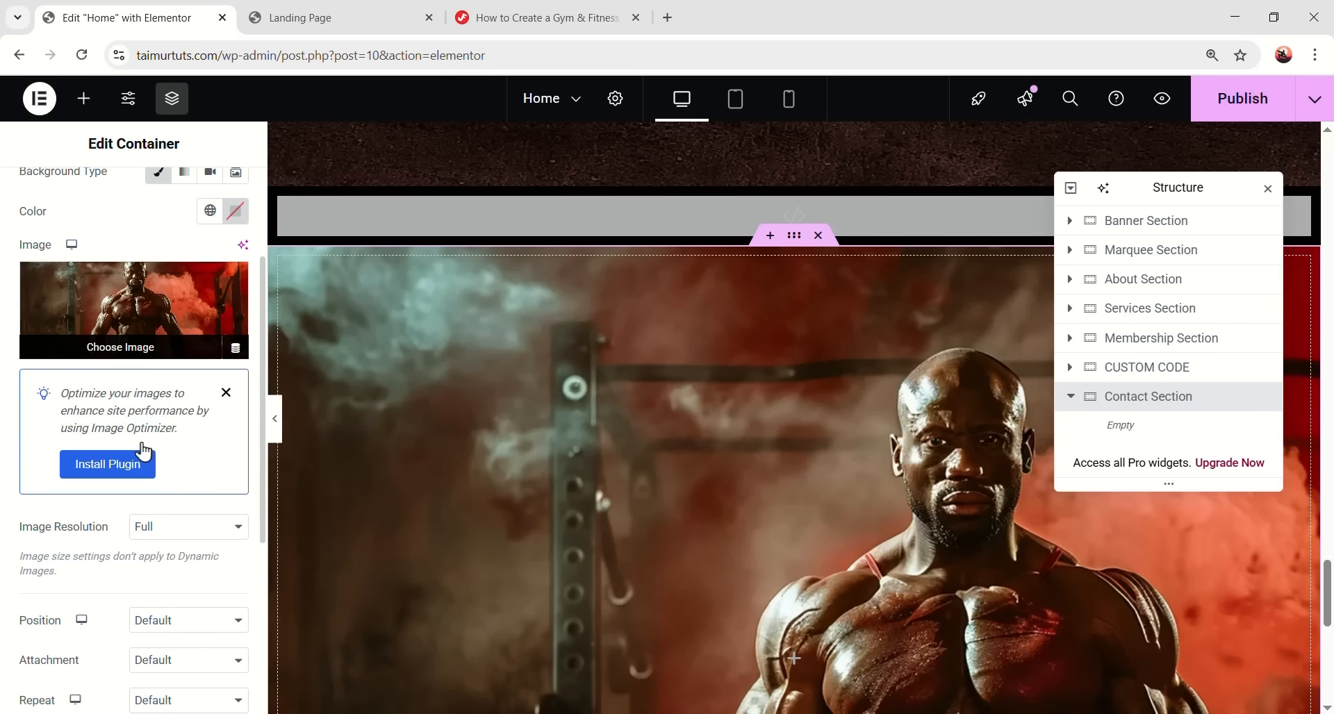
pyautogui.scroll(-3, 143, 417)
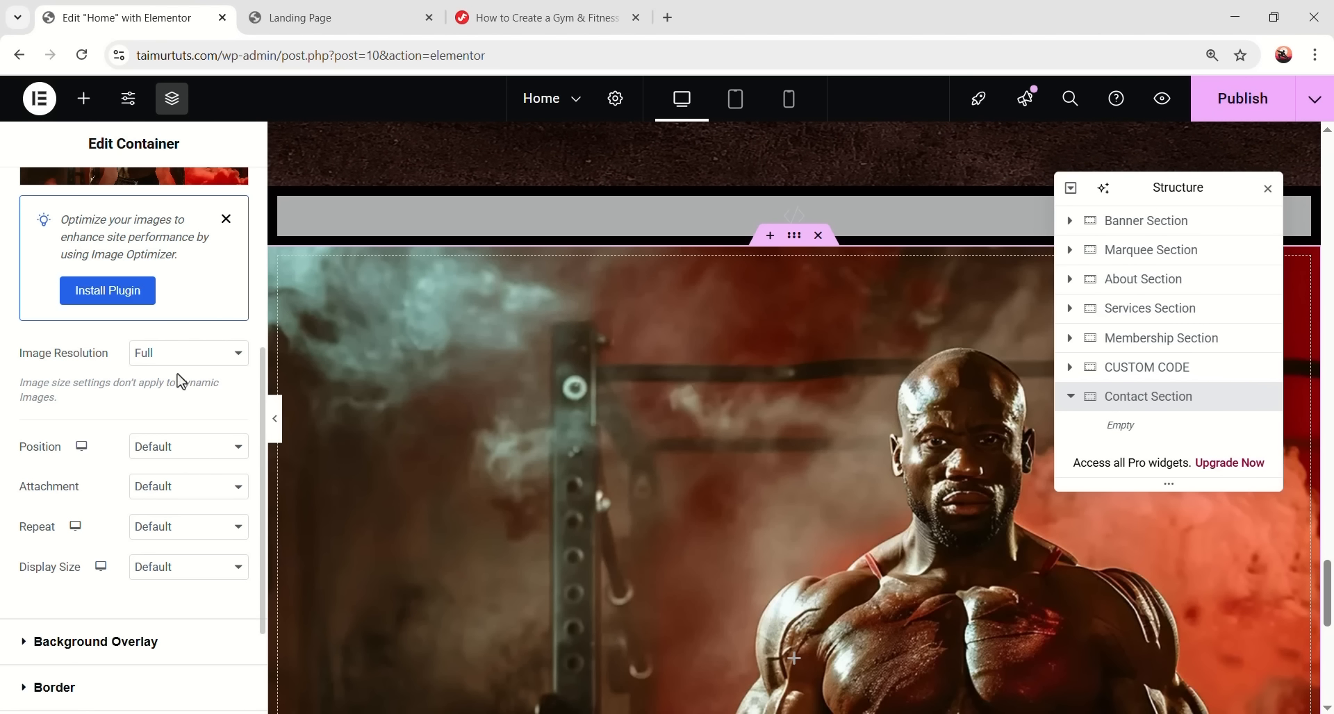
pyautogui.click(179, 449)
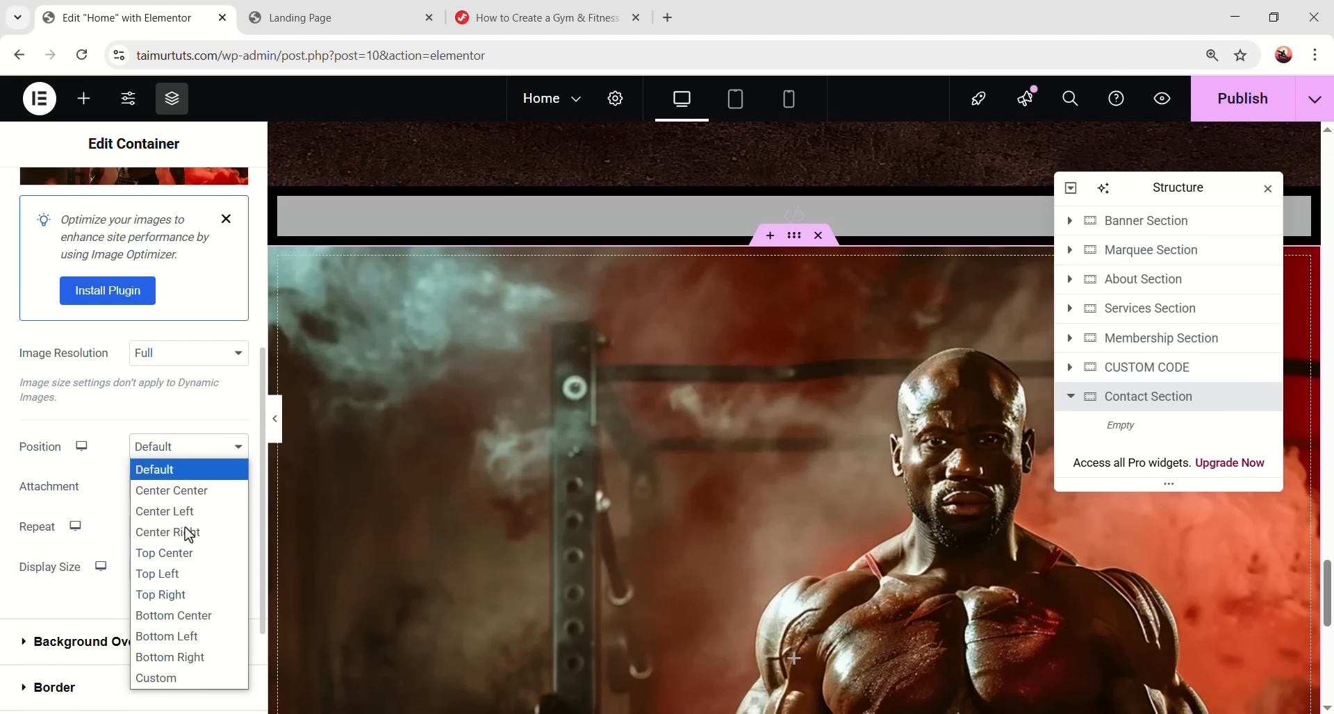
pyautogui.click(189, 552)
pyautogui.click(206, 530)
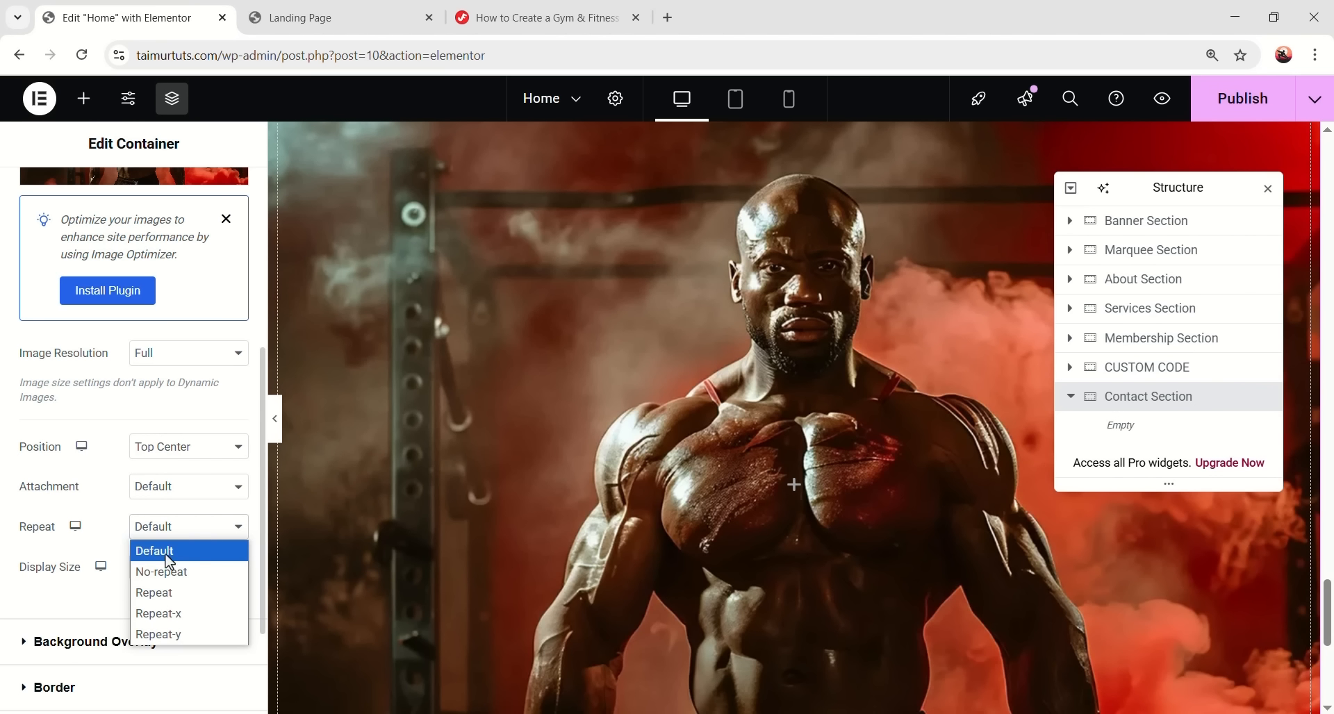
pyautogui.click(167, 570)
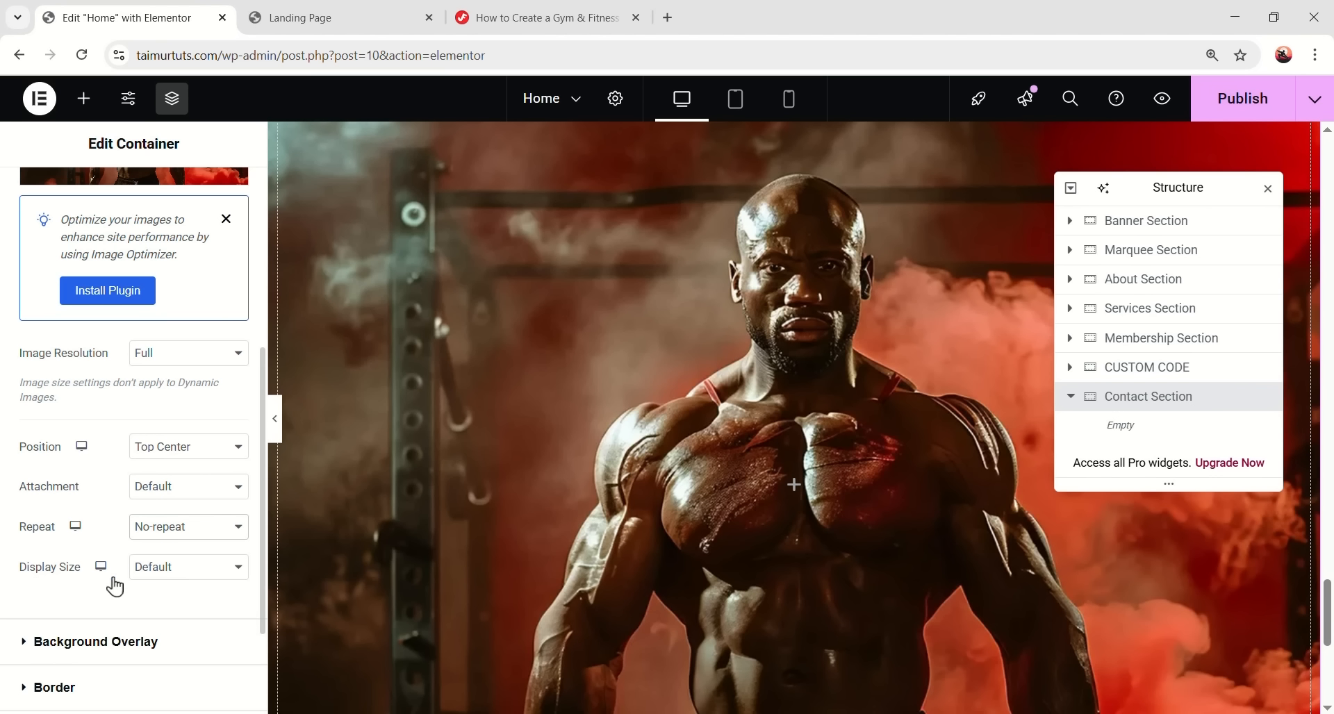
pyautogui.click(173, 567)
pyautogui.click(161, 630)
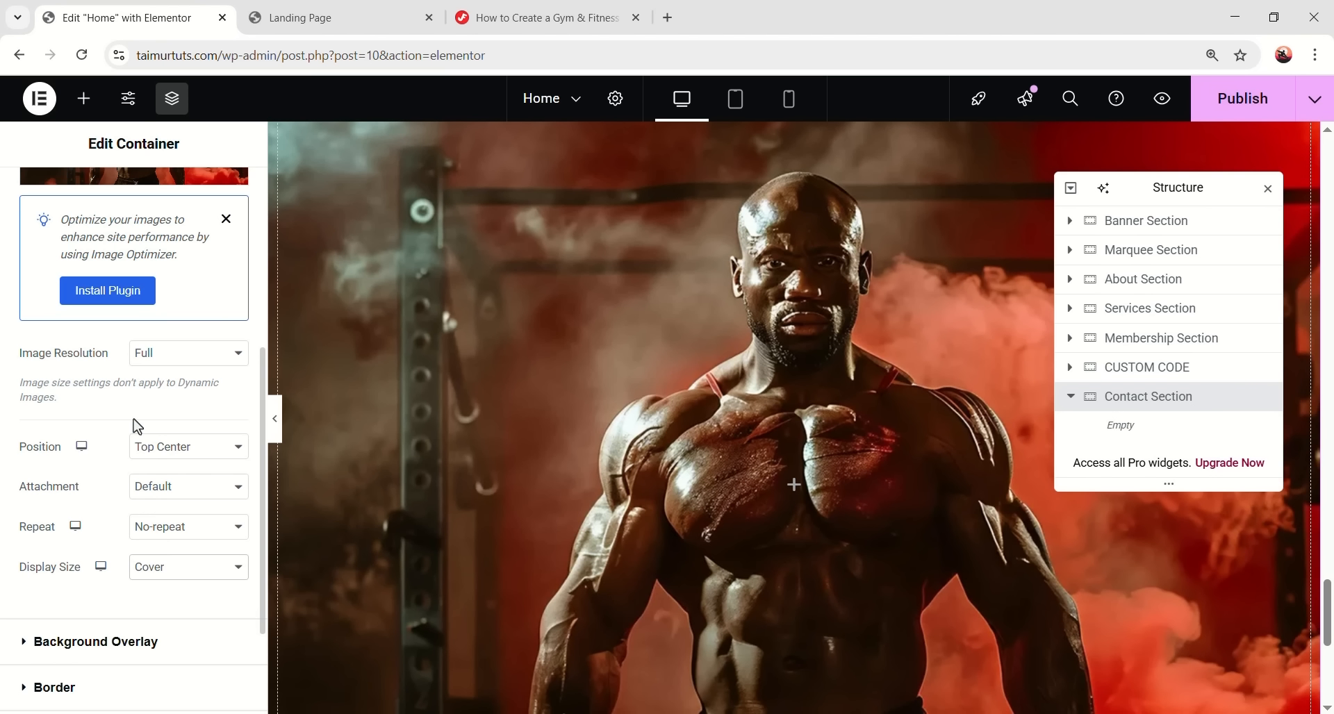
# - Set the Contact Section's padding to 0
pyautogui.scroll(5, 138, 426)
pyautogui.click(218, 198)
pyautogui.click(104, 398)
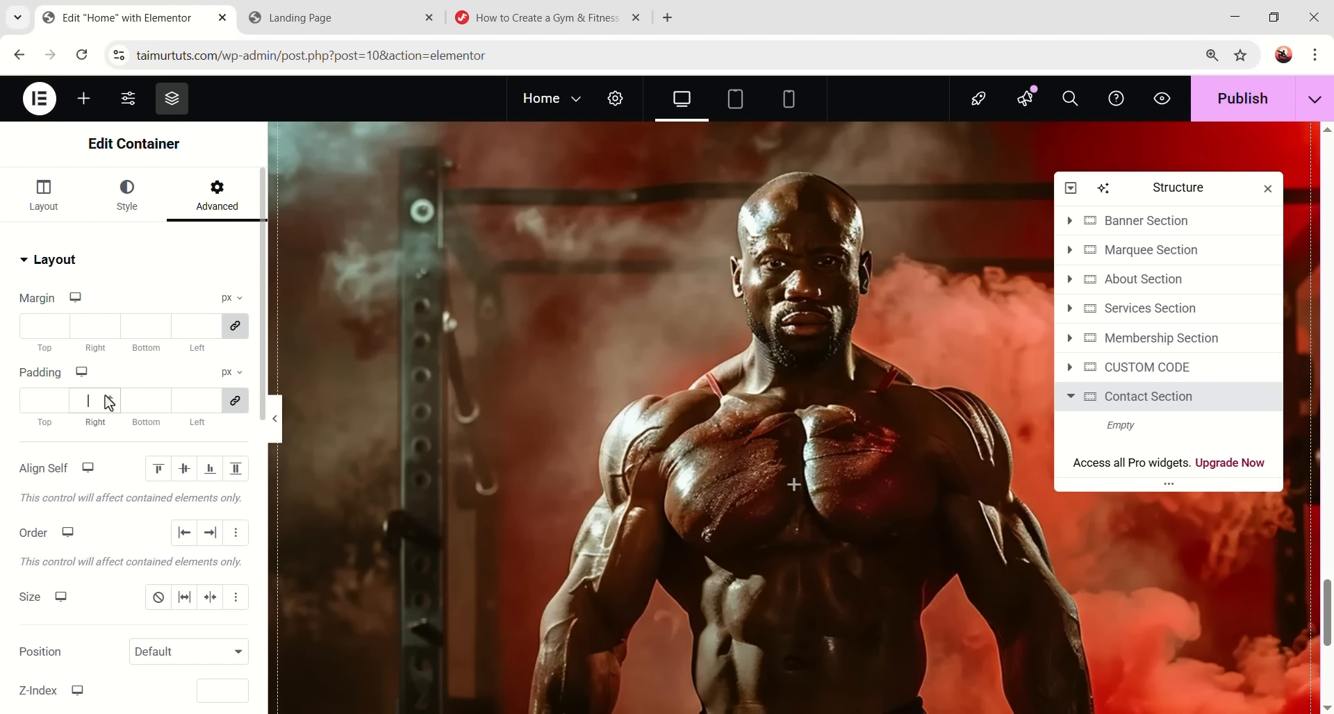
pyautogui.write('0')
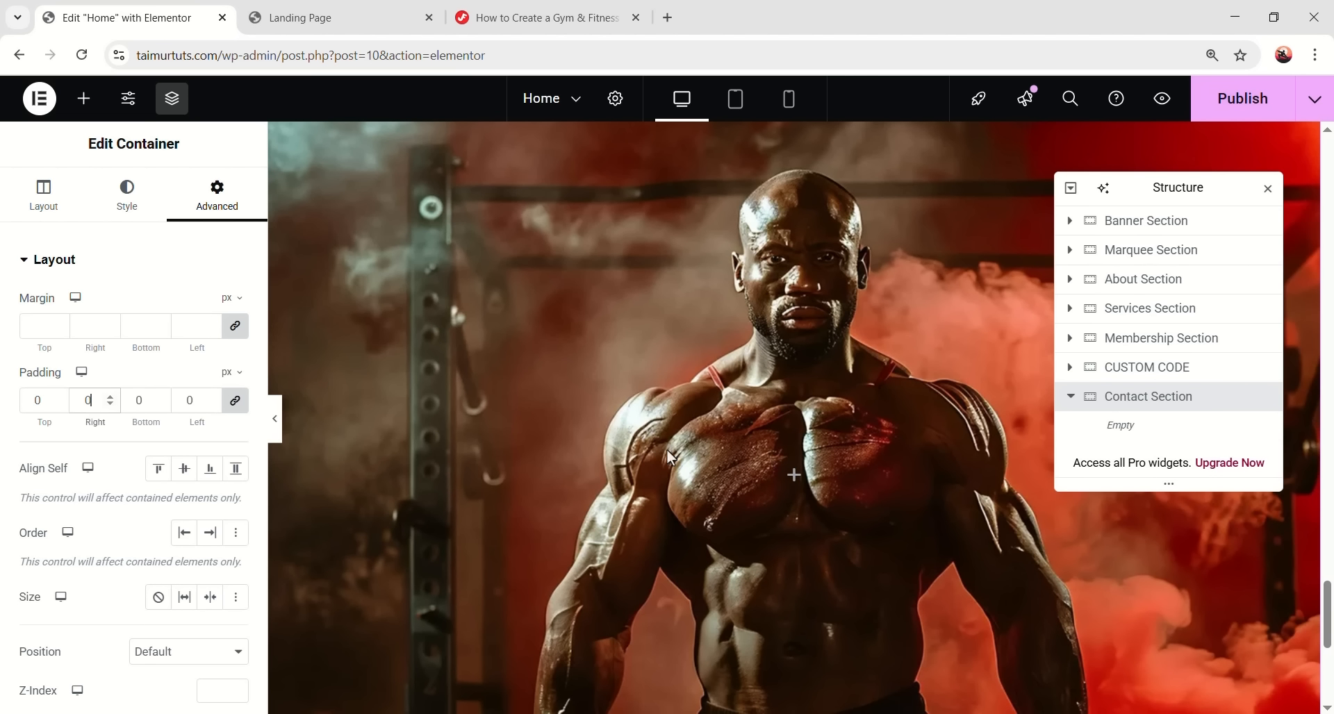
# - Add an inner container to the Contact Section with 100 px bottom padding
pyautogui.click(83, 98)
pyautogui.moveTo(66, 347); pyautogui.dragTo(728, 469)
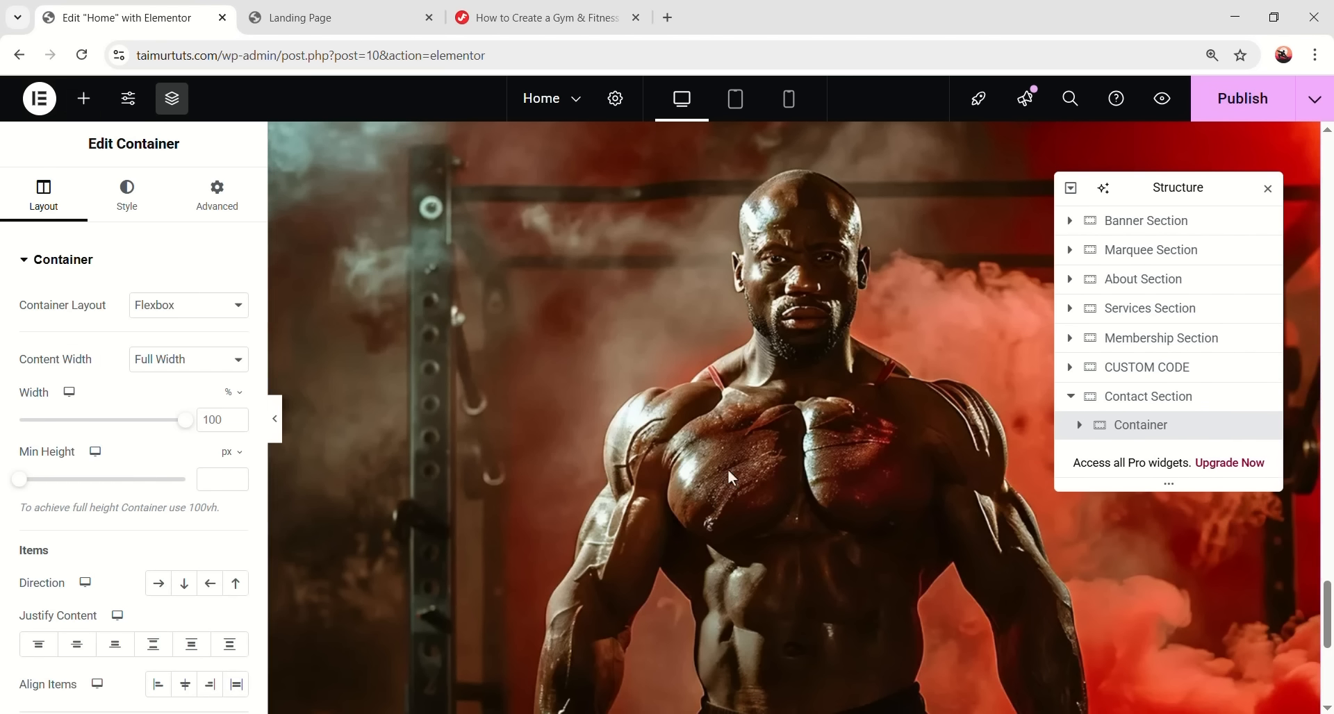
pyautogui.click(218, 198)
pyautogui.click(236, 400)
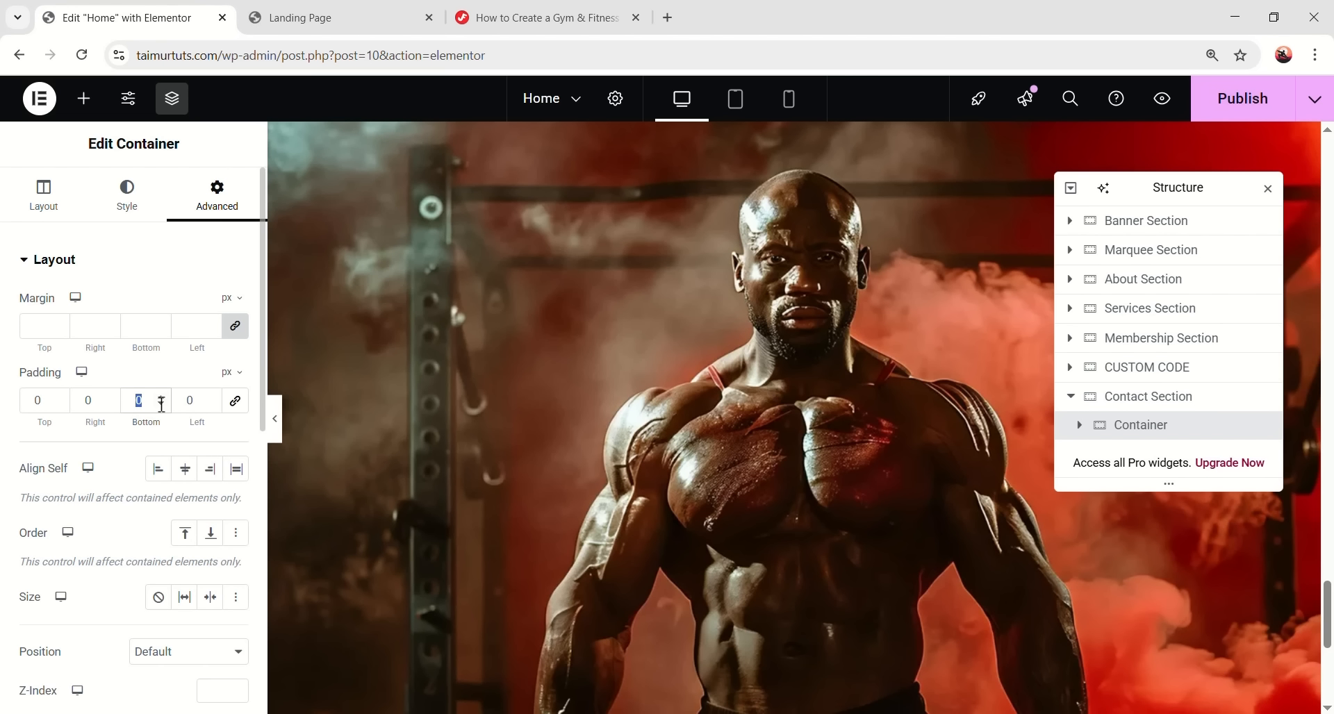
pyautogui.write('100')
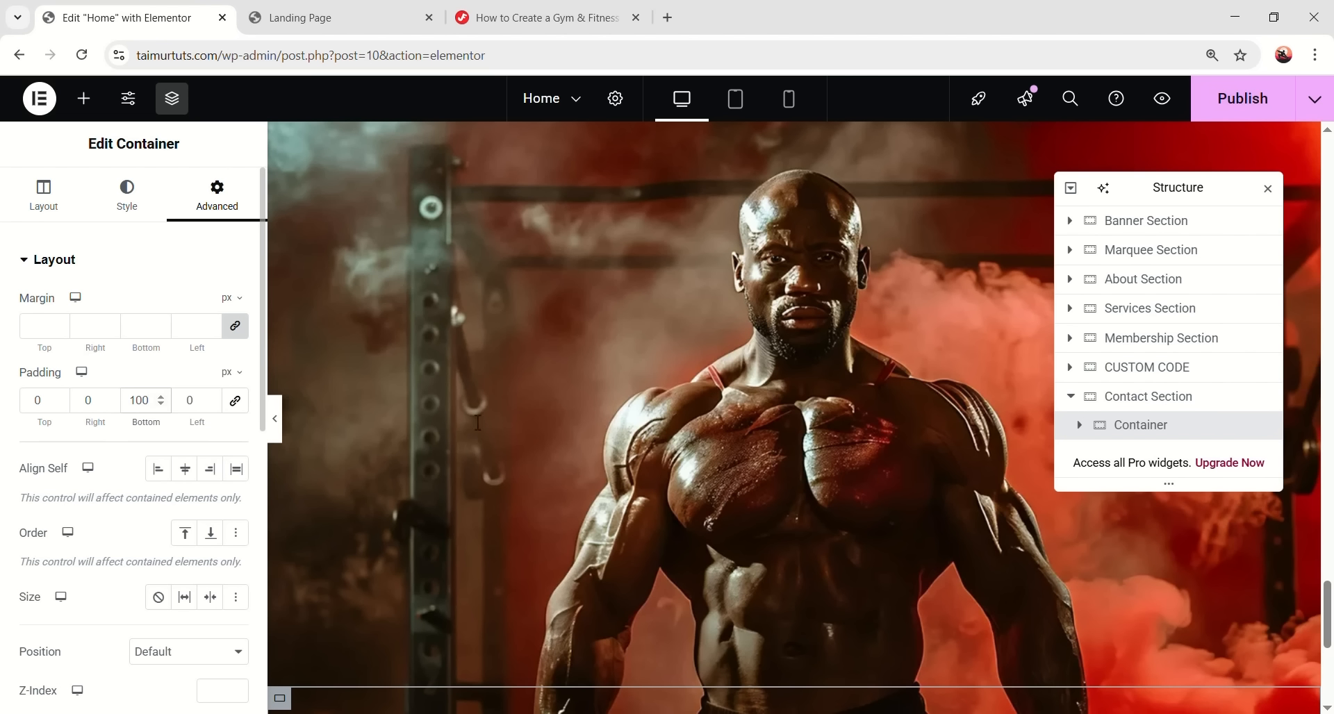
pyautogui.scroll(-4, 693, 478)
# - Add a Heading reading 'Ready to Join' to the inner container and centre it
pyautogui.click(84, 98)
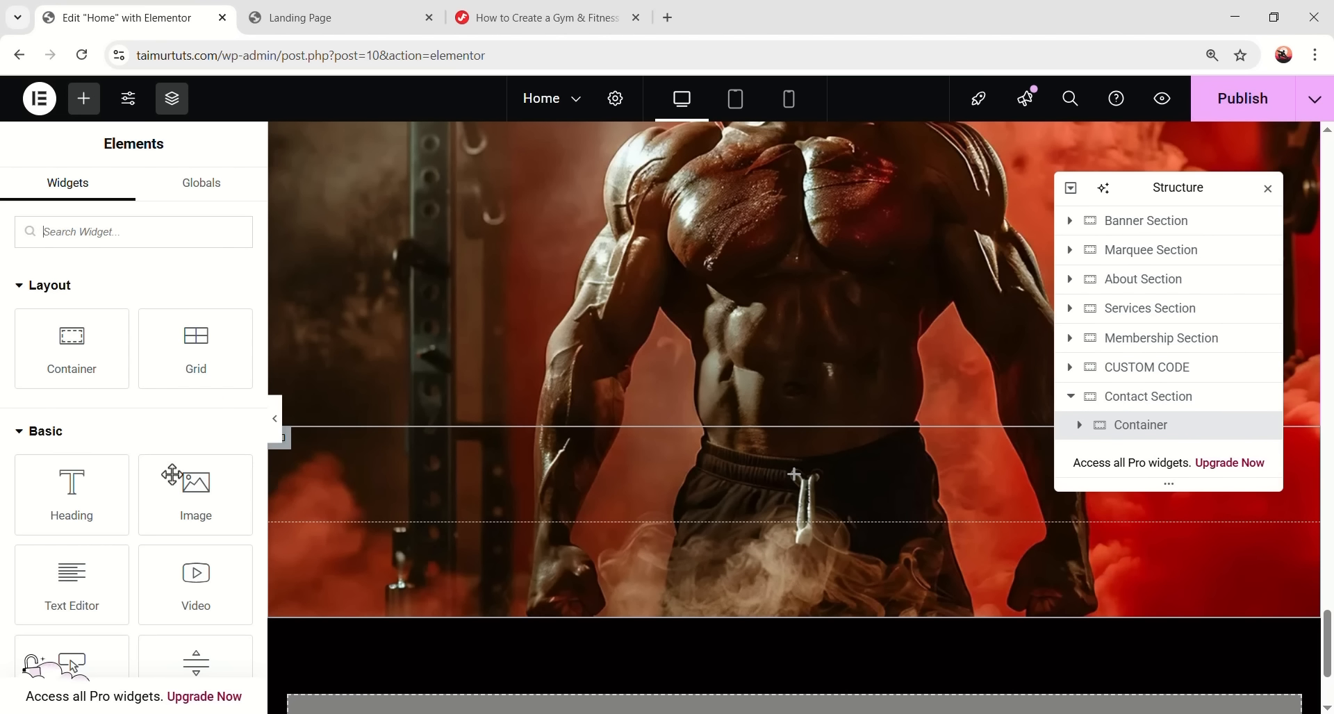
pyautogui.moveTo(72, 489); pyautogui.dragTo(764, 456)
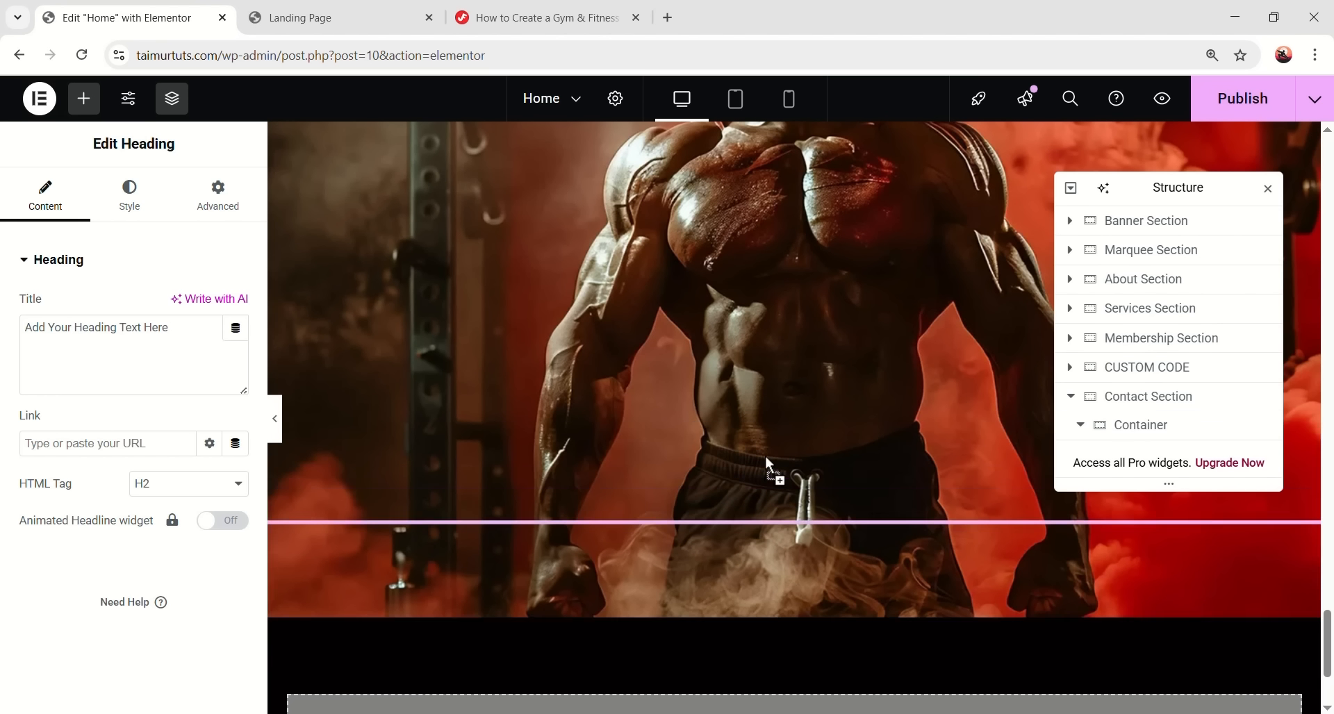
pyautogui.moveTo(179, 329); pyautogui.dragTo(32, 328)
pyautogui.hotkey('ctrl', 'a')
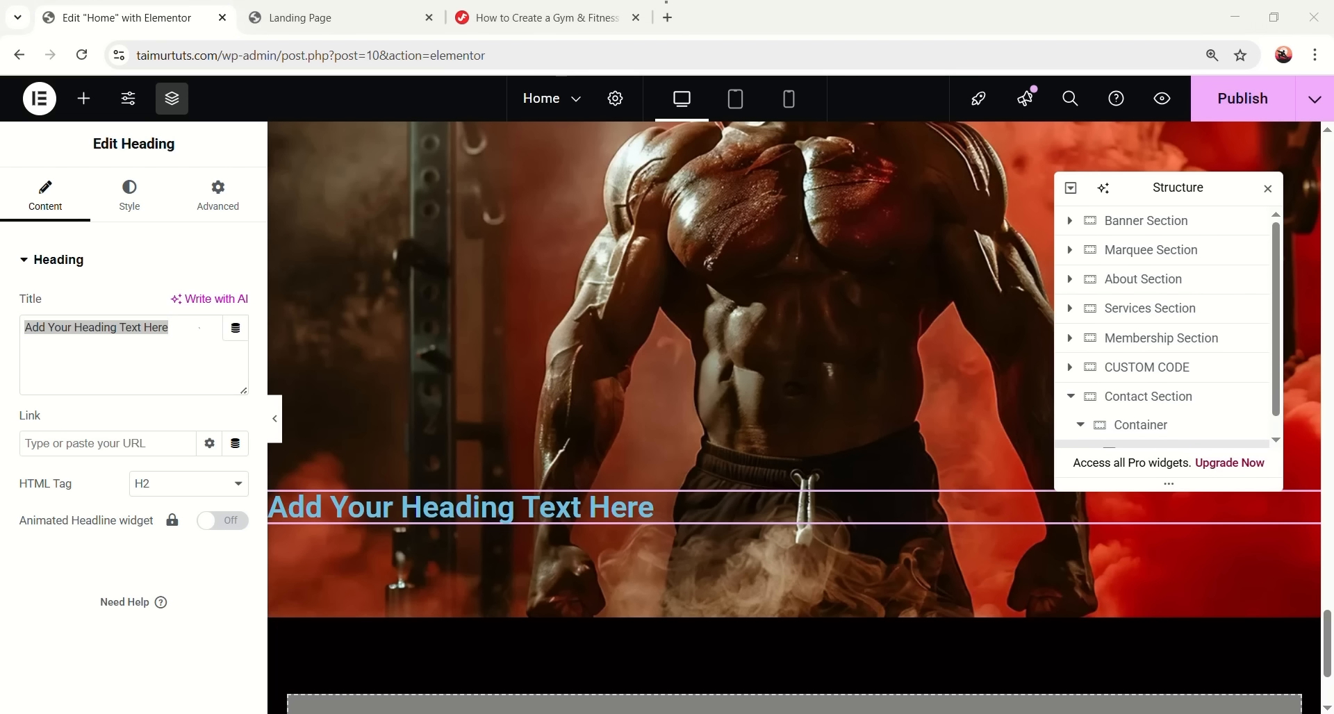
pyautogui.write('Ready to Join')
pyautogui.click(139, 209)
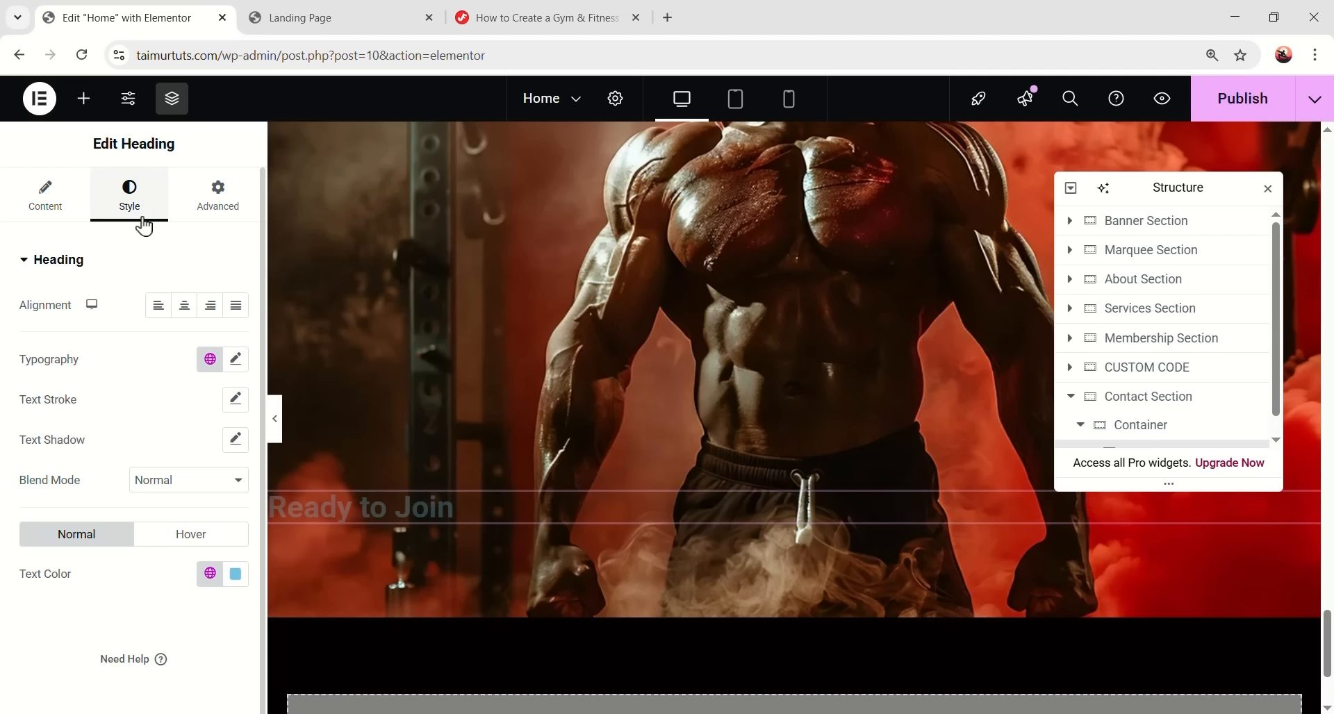
pyautogui.click(184, 309)
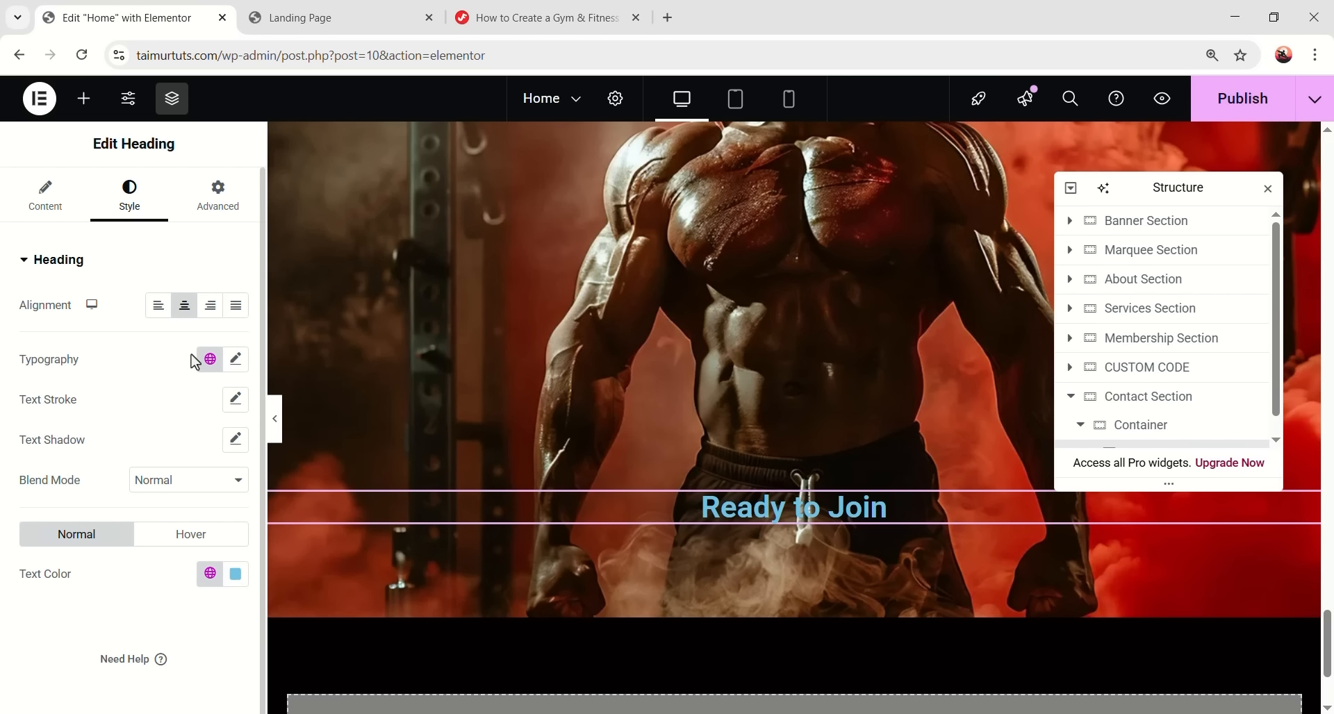
# - Set the heading typography to Oswald, size 100, weight 700, line height 104
pyautogui.click(219, 371)
pyautogui.click(53, 614)
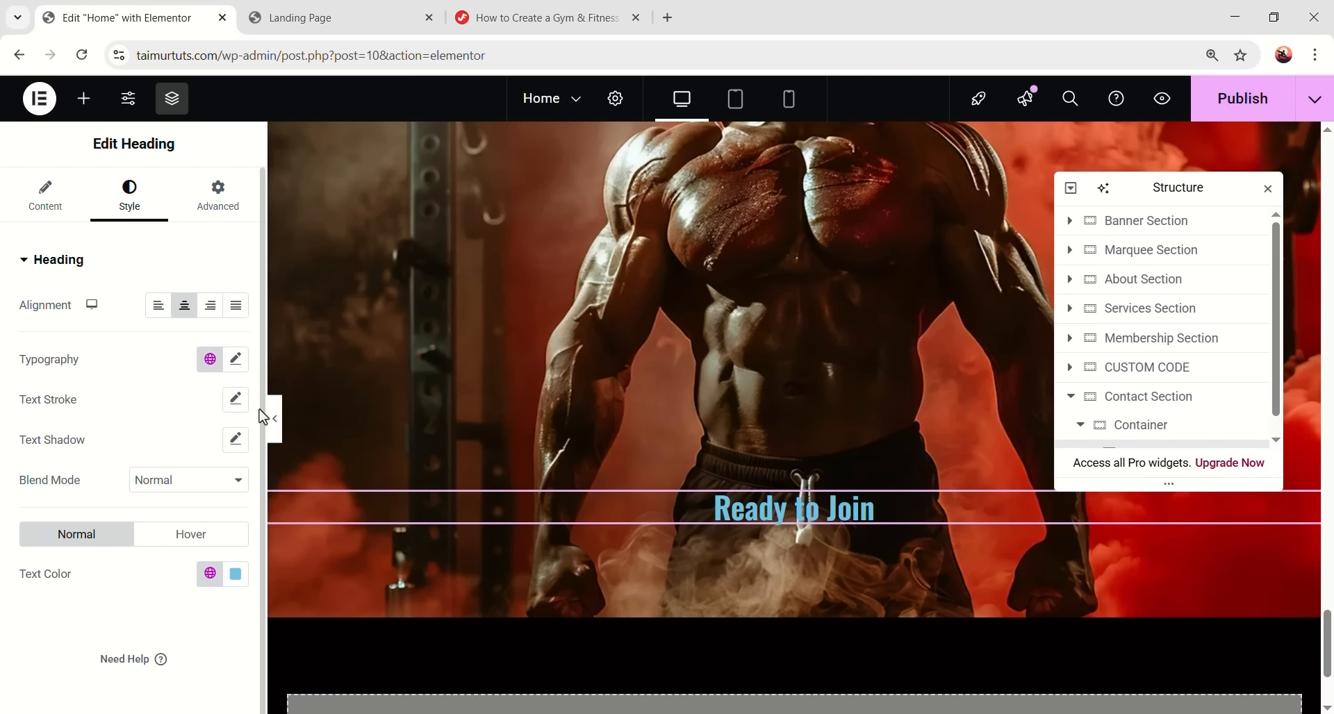
pyautogui.click(235, 359)
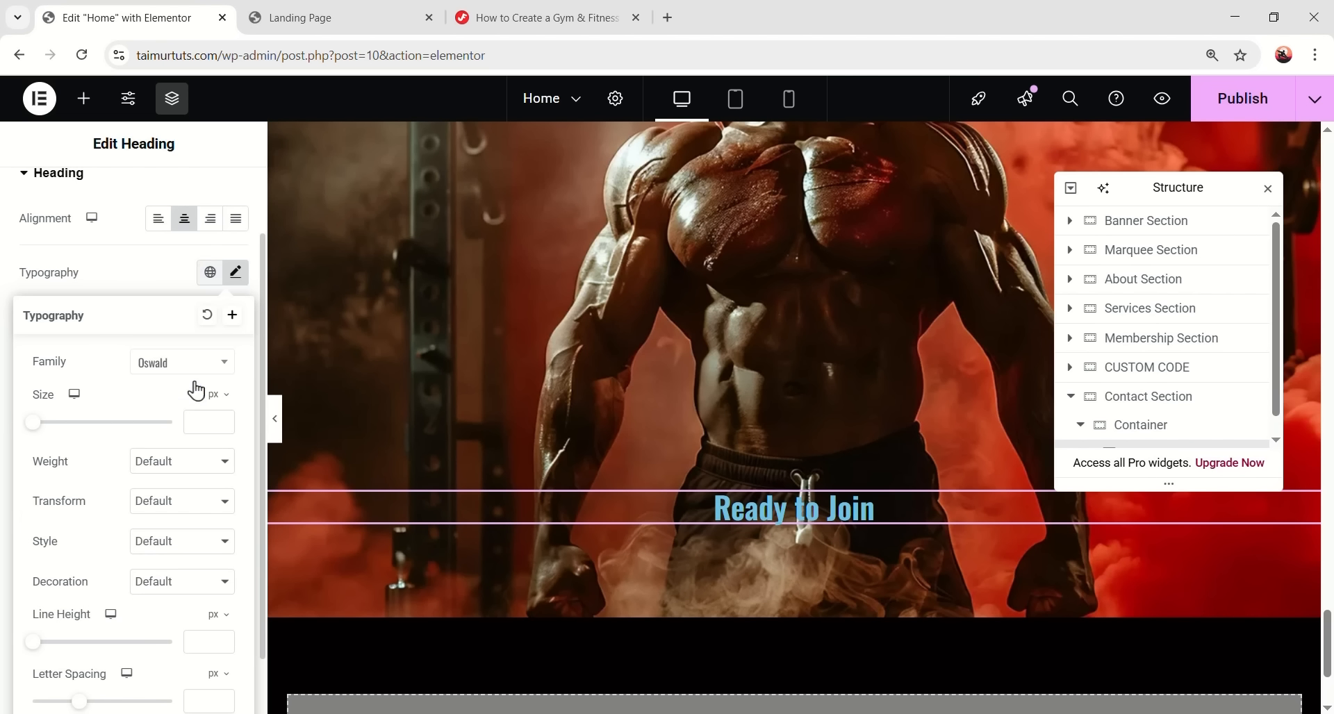
pyautogui.click(205, 420)
pyautogui.write('100')
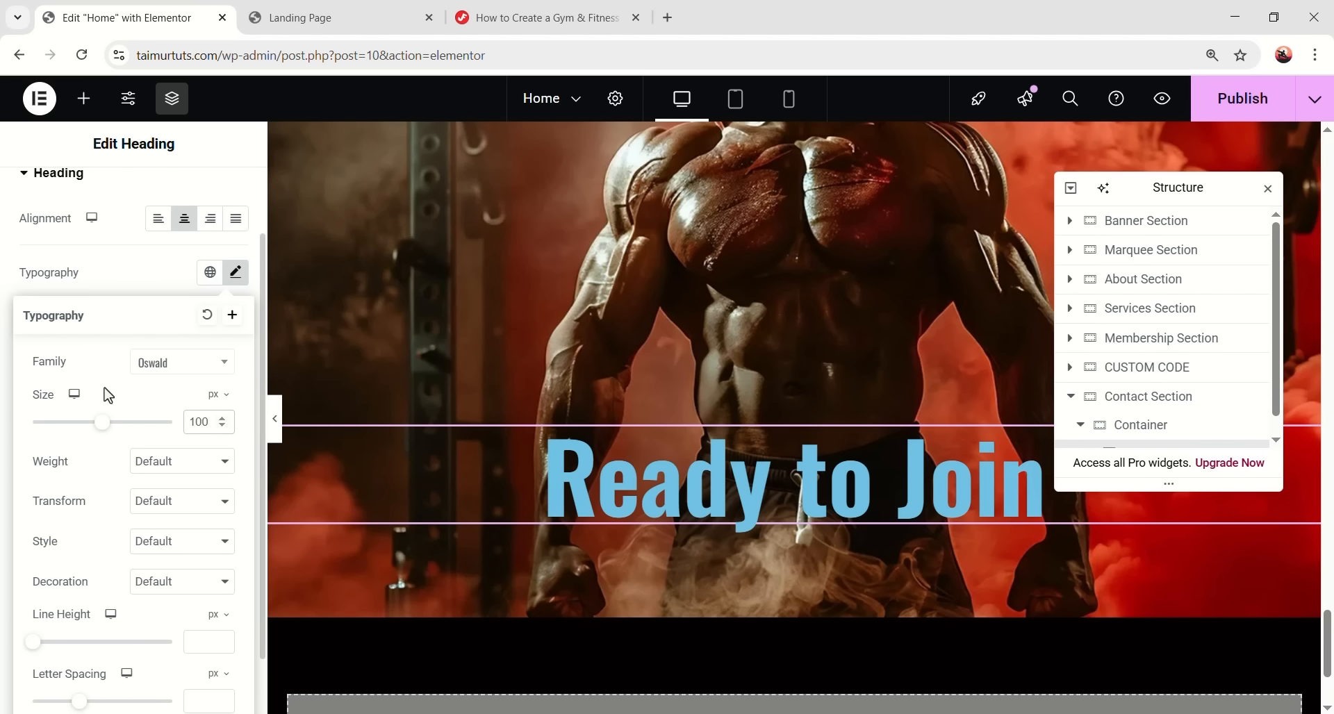
pyautogui.click(151, 475)
pyautogui.click(164, 330)
pyautogui.scroll(-1, 175, 410)
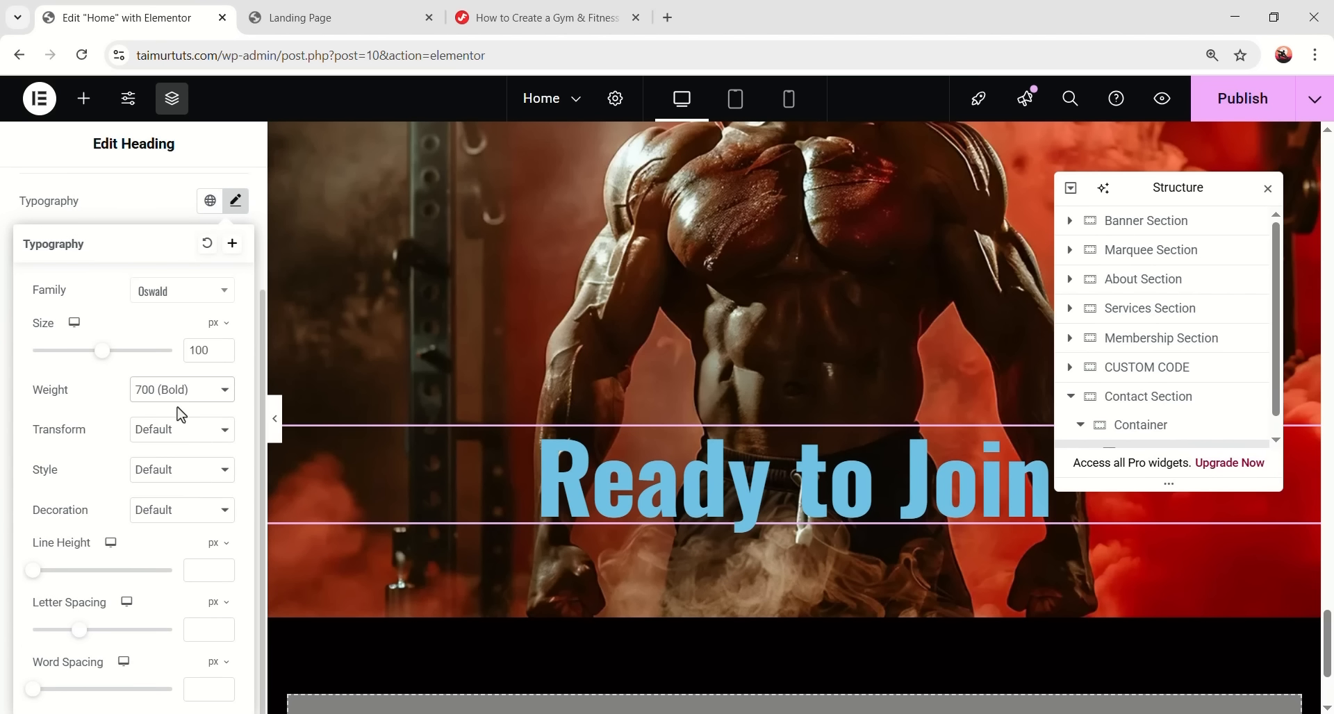
pyautogui.click(192, 568)
pyautogui.write('104')
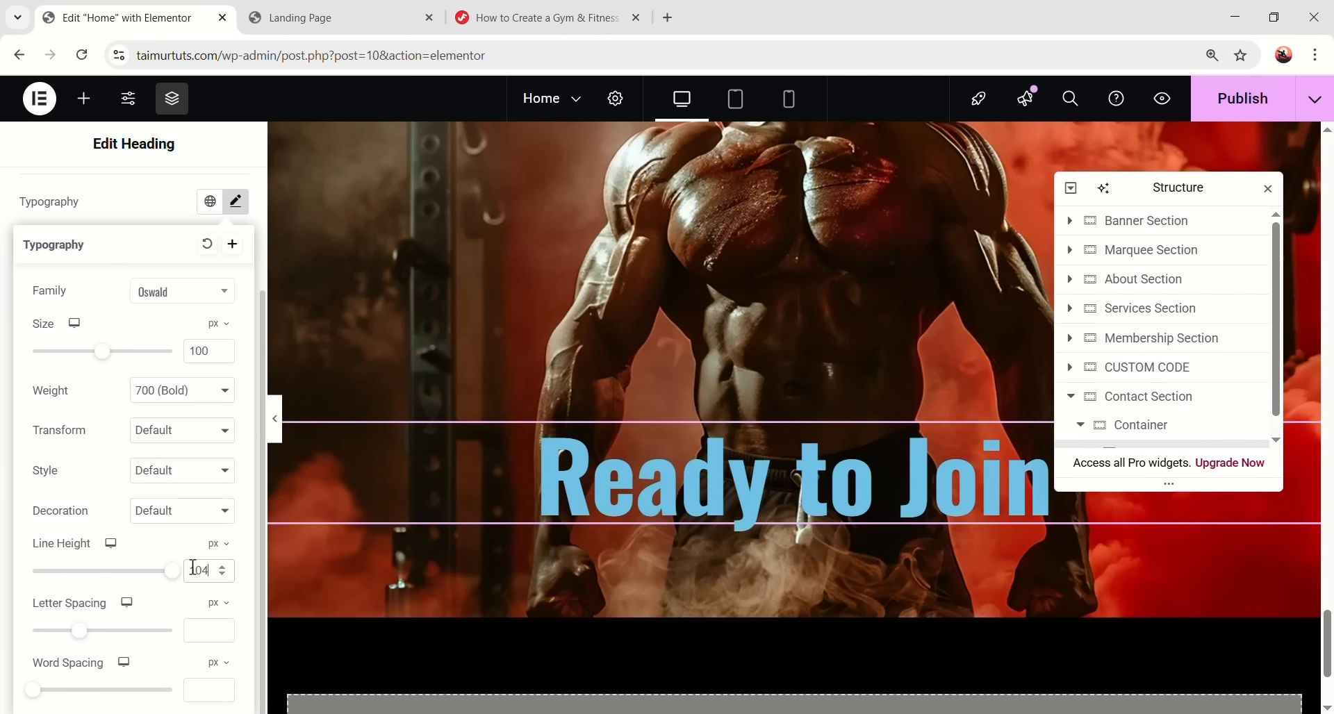
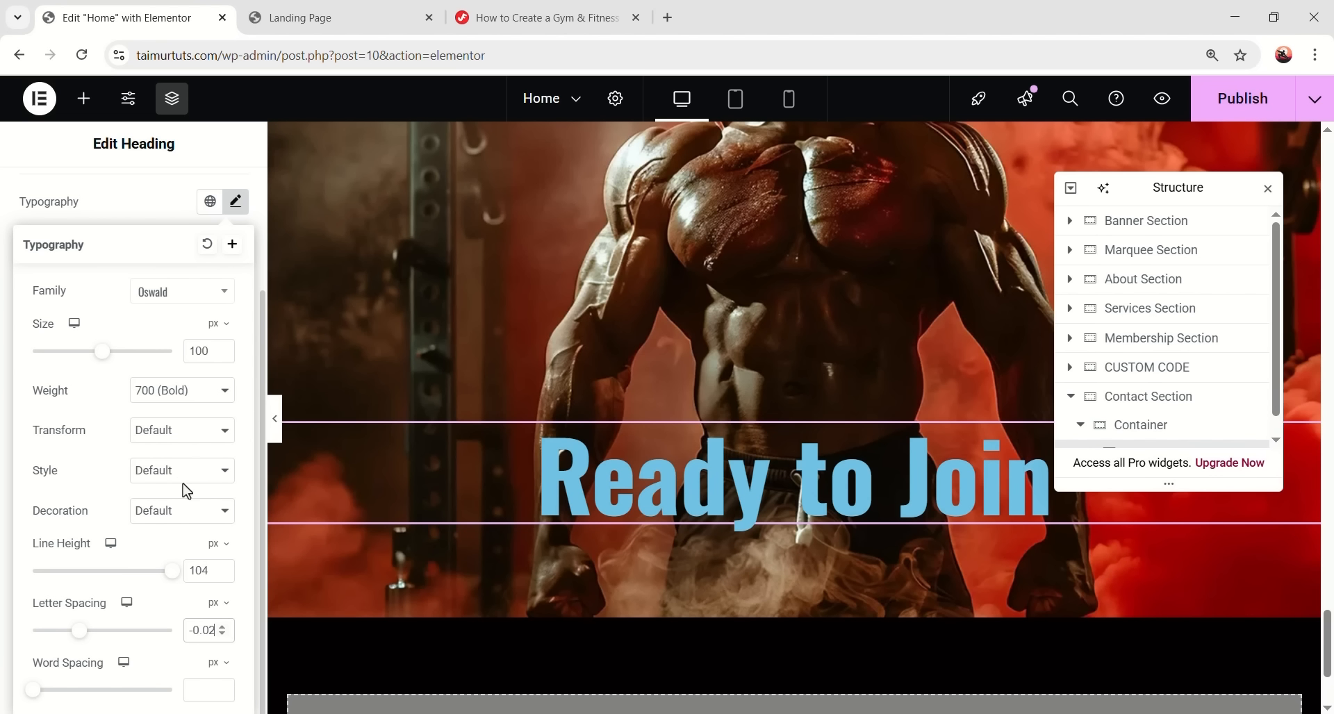
# - Set the heading's text transform to Uppercase
pyautogui.click(160, 434)
pyautogui.click(170, 475)
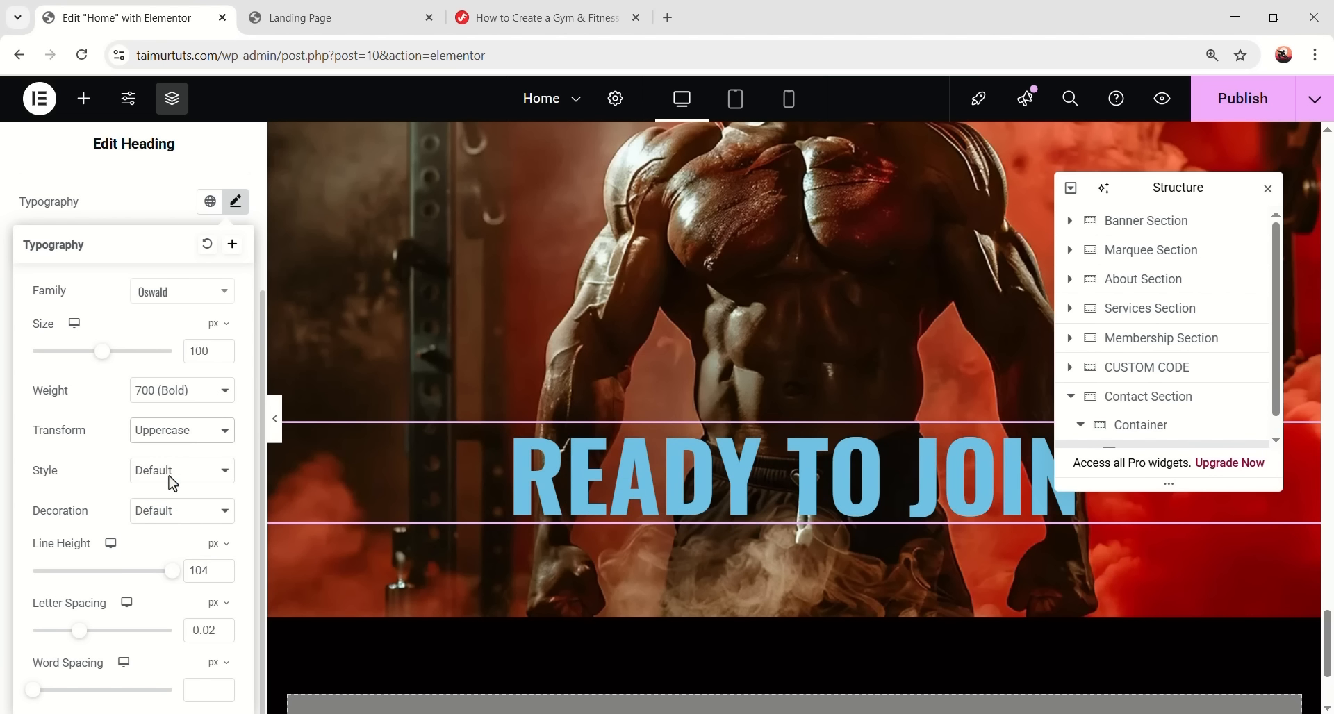
pyautogui.click(236, 205)
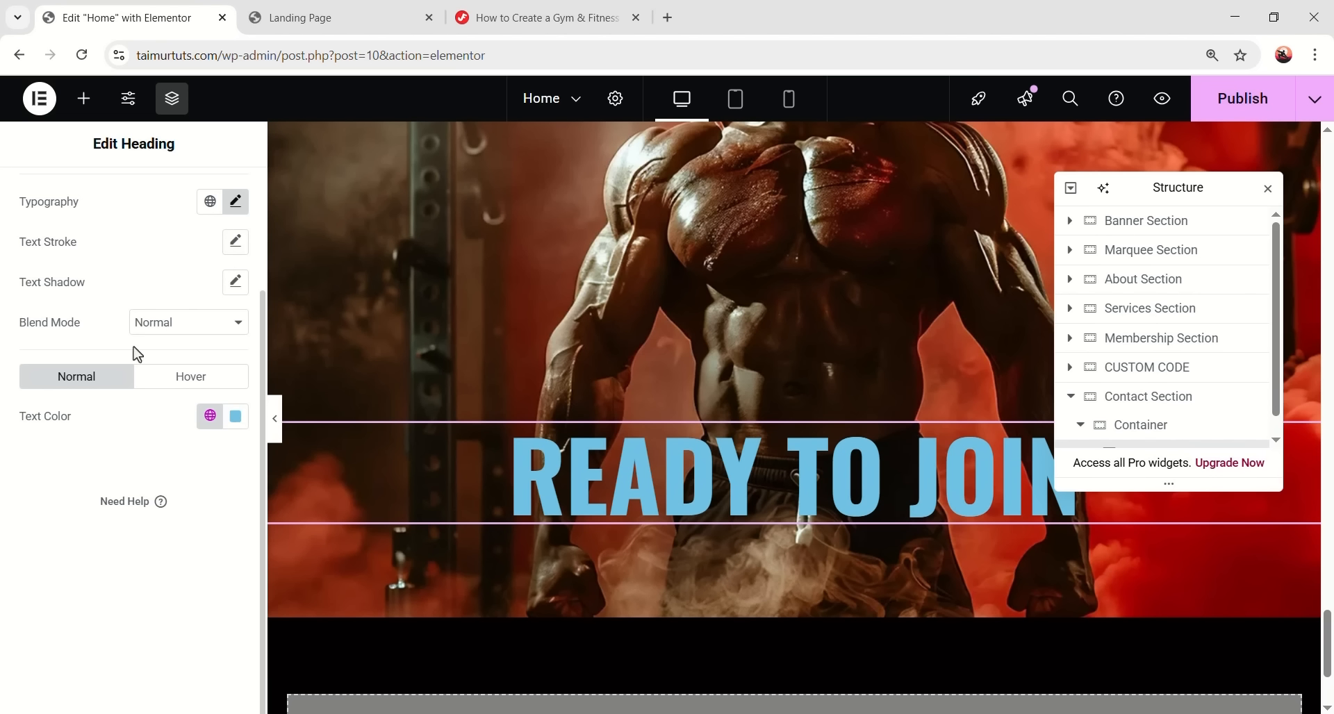
# - Change the heading text colour from light blue to white (#FFFFFF)
pyautogui.click(236, 423)
pyautogui.moveTo(181, 391); pyautogui.dragTo(104, 314)
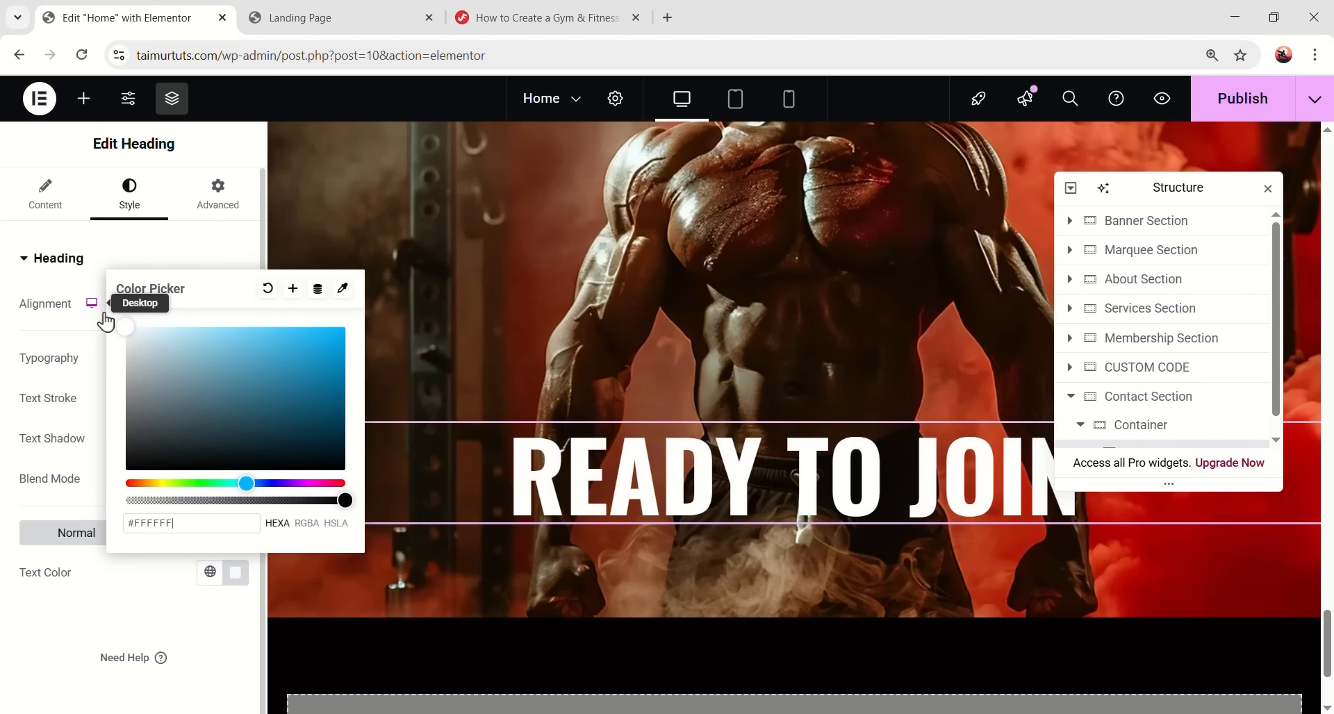
pyautogui.doubleClick(132, 607)
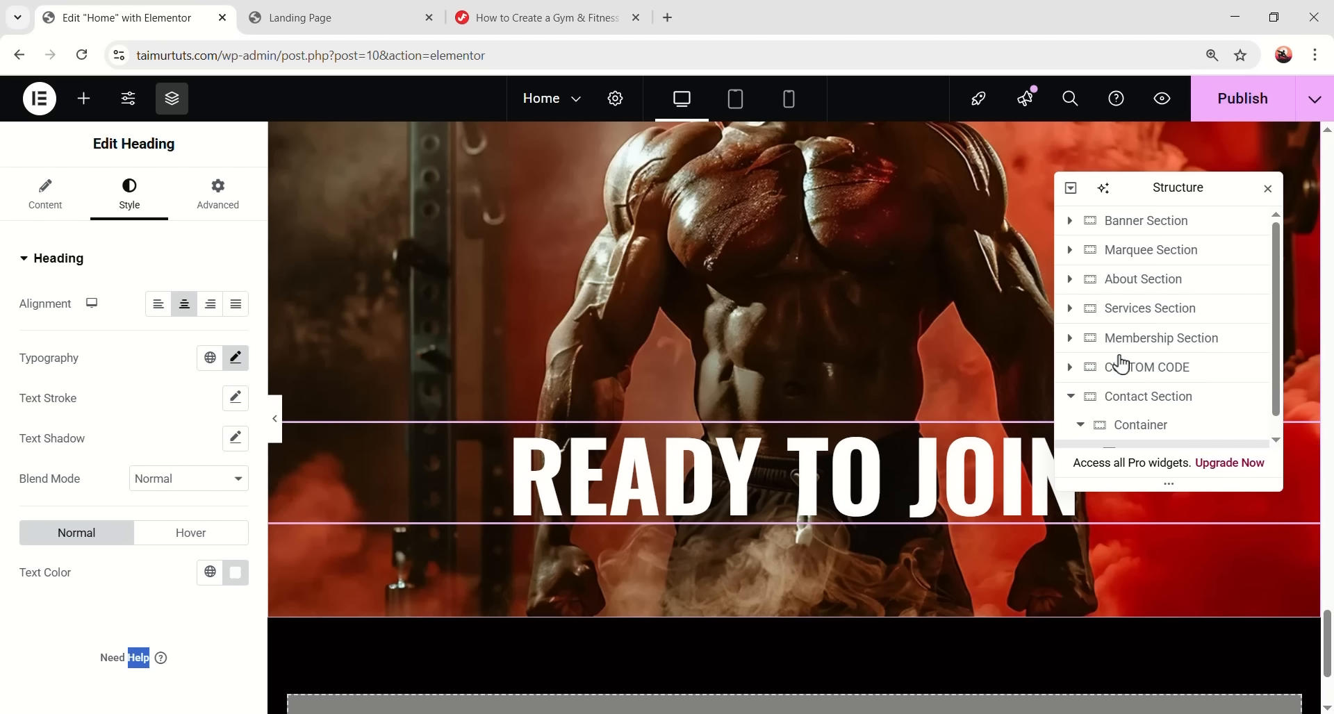
pyautogui.scroll(-1, 1120, 363)
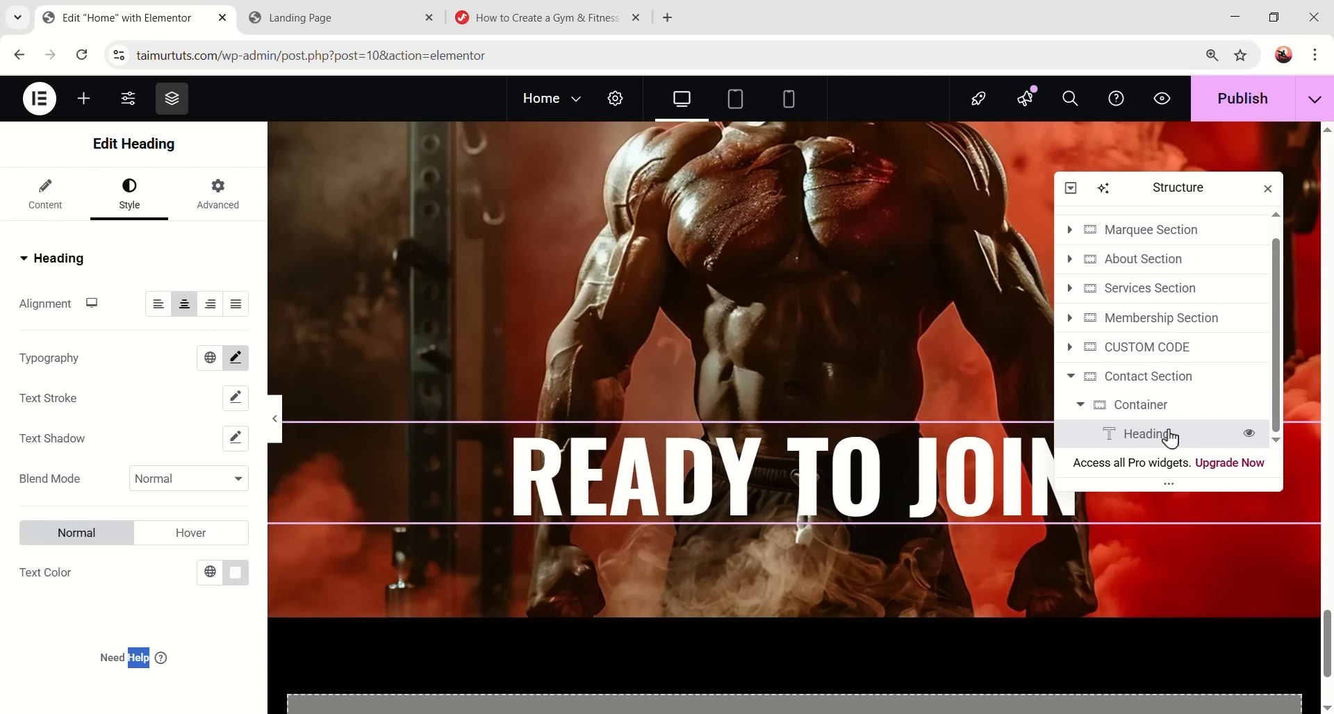
pyautogui.rightClick(1155, 450)
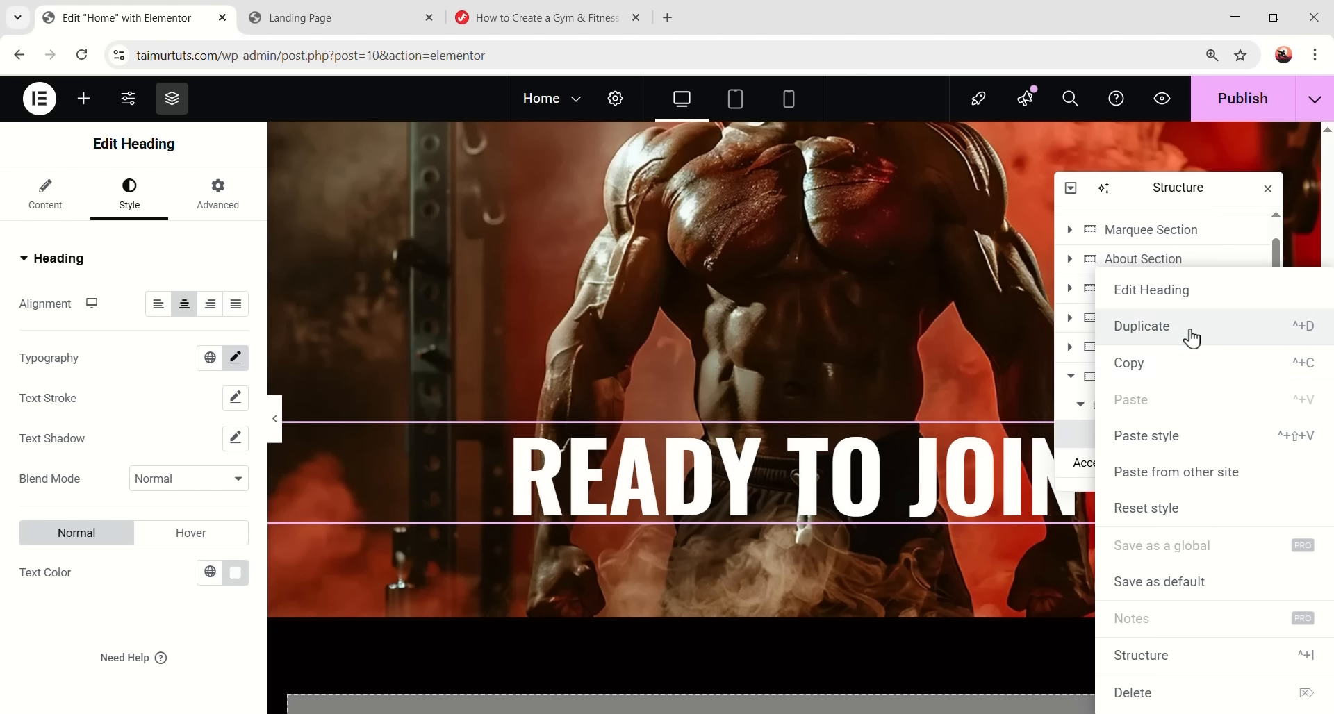
# - Duplicate the heading and replace the copy's title with 'the POWERON Family?'
pyautogui.click(1190, 336)
pyautogui.moveTo(95, 328); pyautogui.dragTo(34, 333)
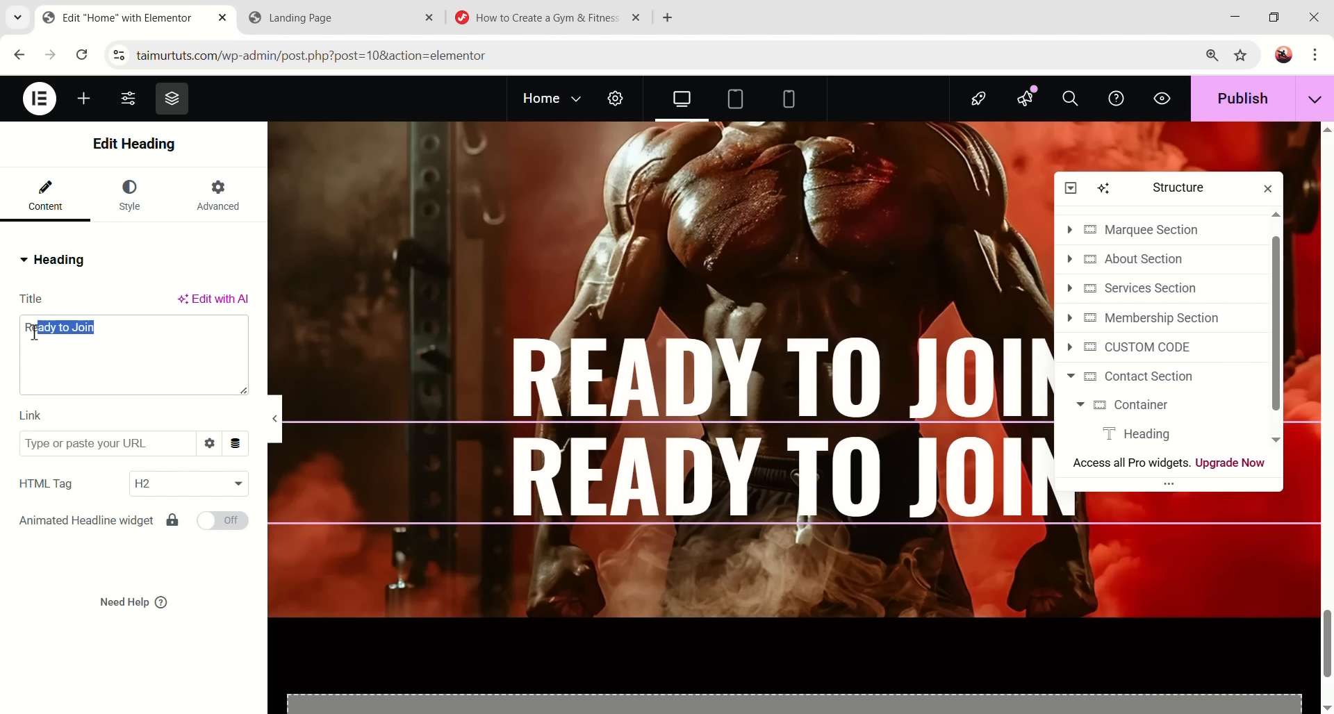
pyautogui.write('the POWERON Family?')
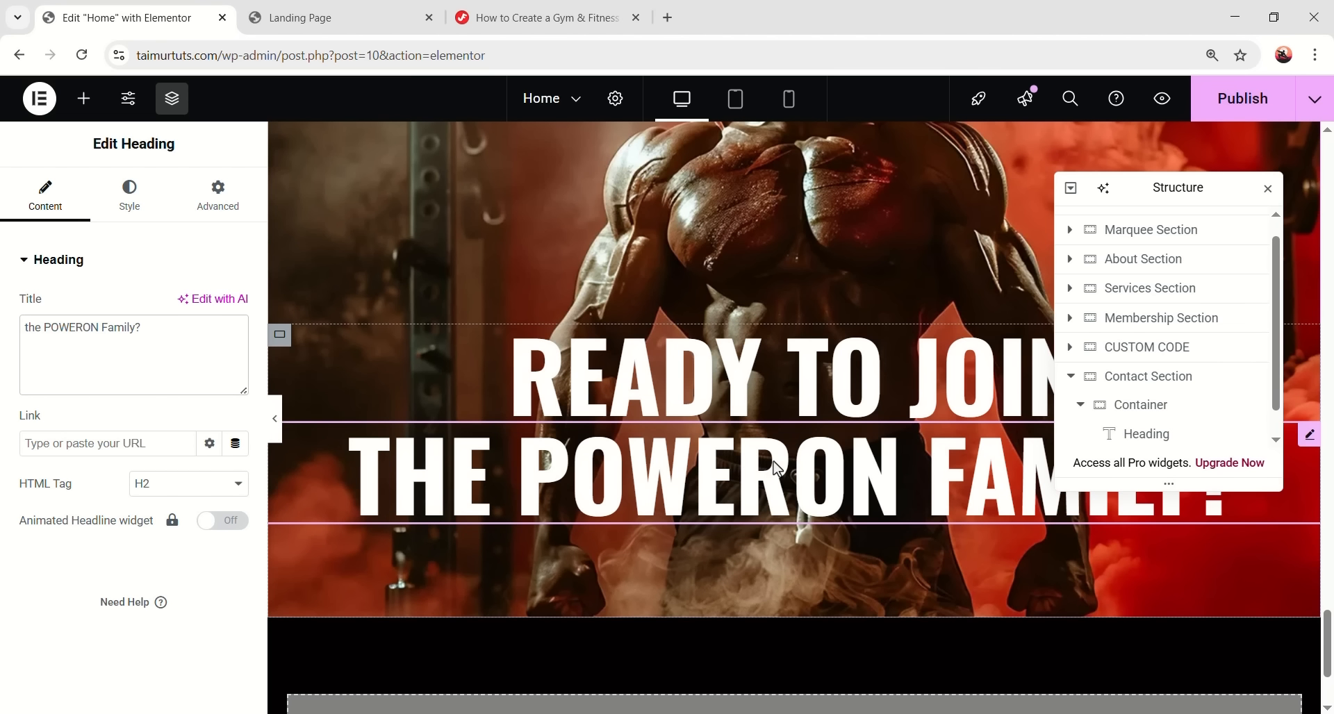
# - Preview the page without editor panels to check the two-line headline
pyautogui.click(276, 434)
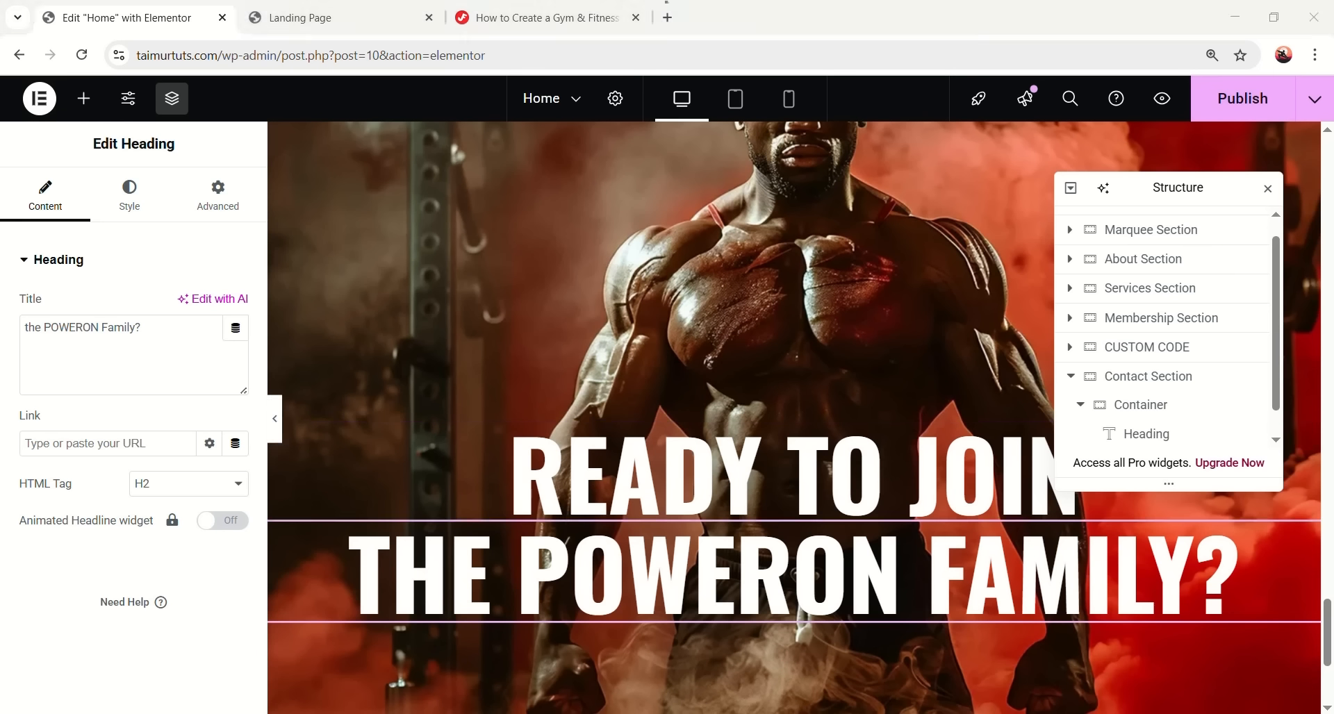
pyautogui.scroll(-3, 760, 473)
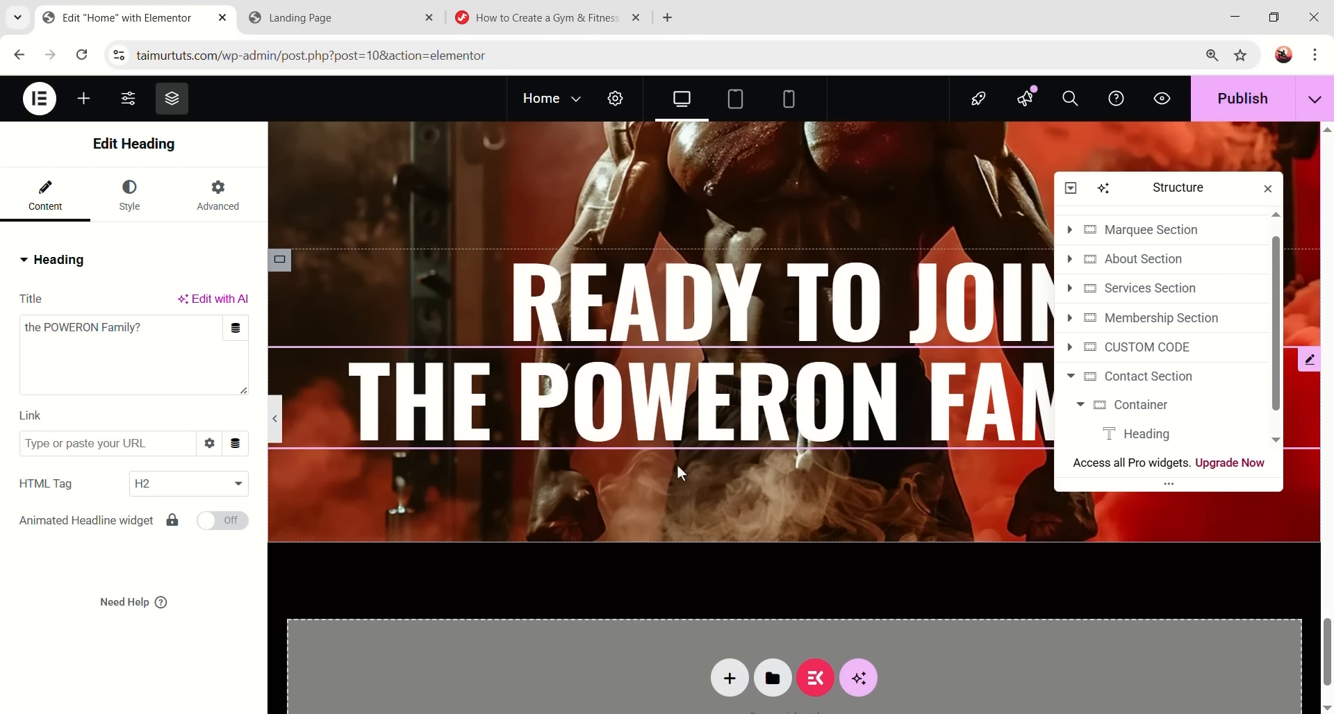
pyautogui.scroll(20, 674, 470)
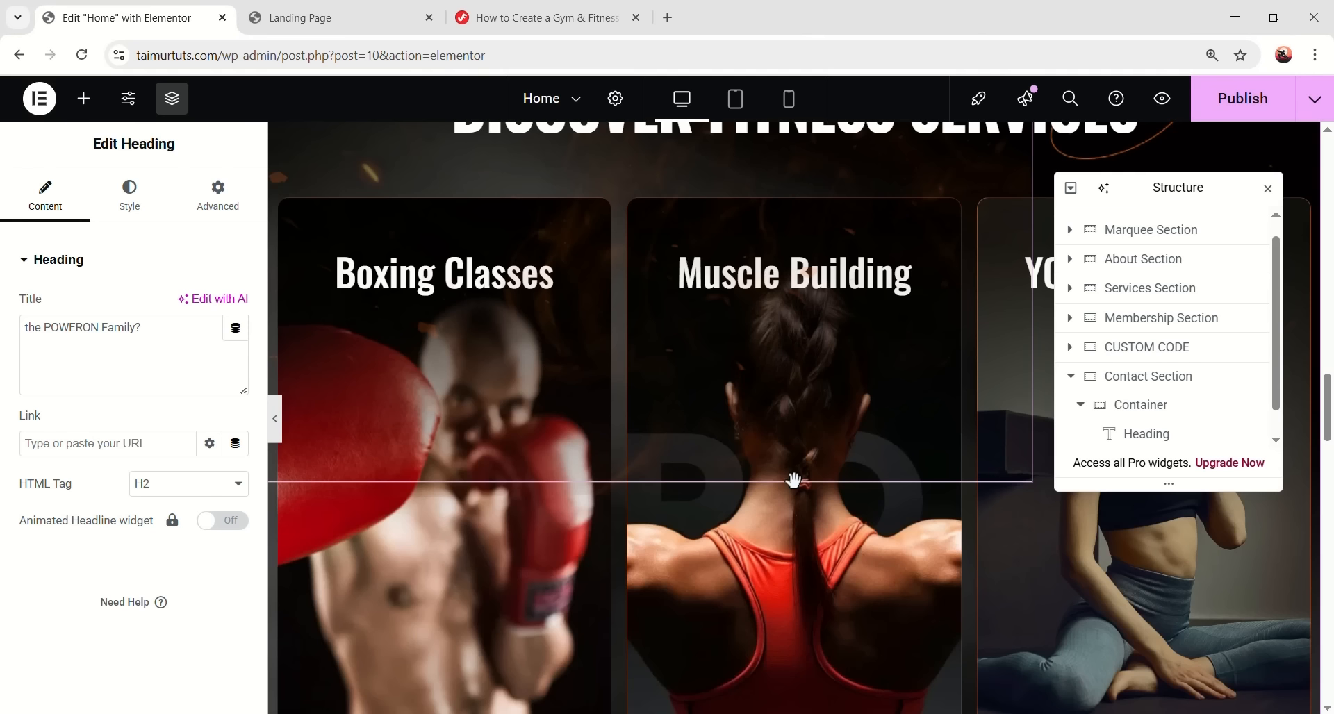
pyautogui.scroll(15, 793, 479)
pyautogui.scroll(-5, 445, 486)
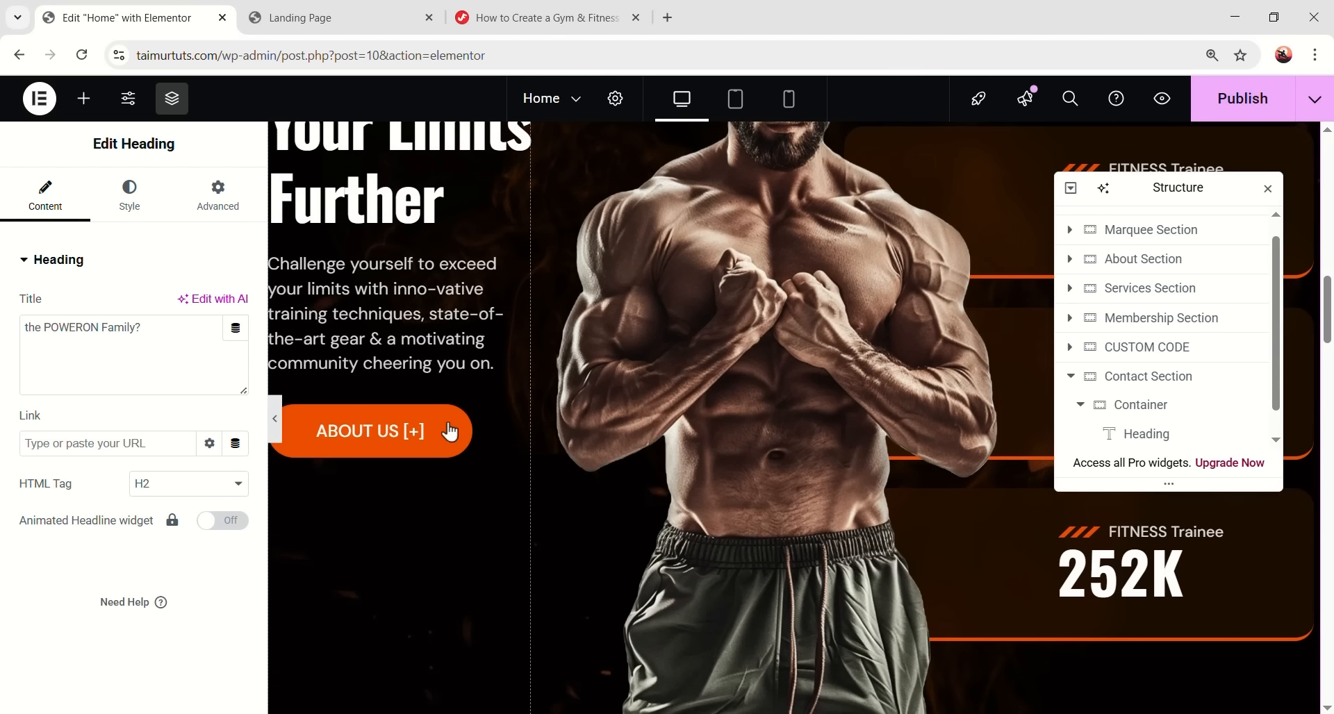
pyautogui.rightClick(486, 444)
# - Paste a copy of the ABOUT US button under the heading and rename it CONTACT US [+]
pyautogui.click(515, 375)
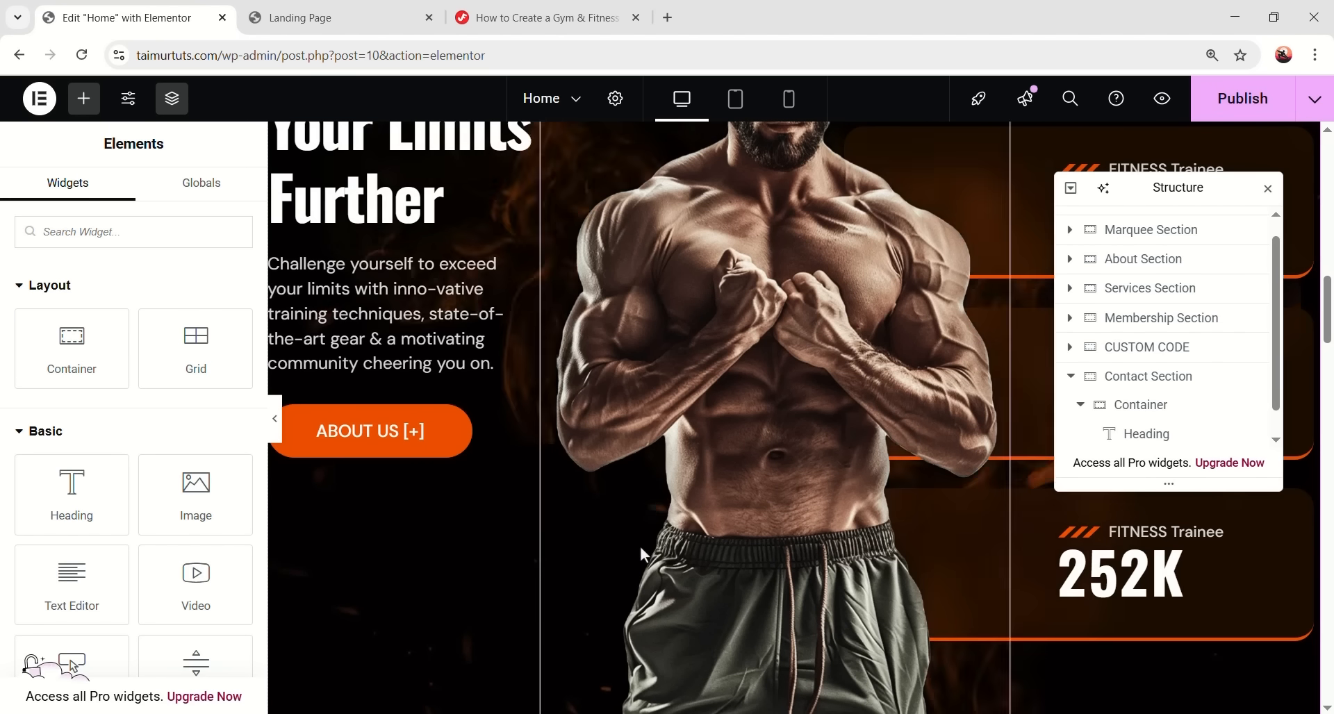
pyautogui.scroll(-20, 673, 556)
pyautogui.scroll(2, 689, 553)
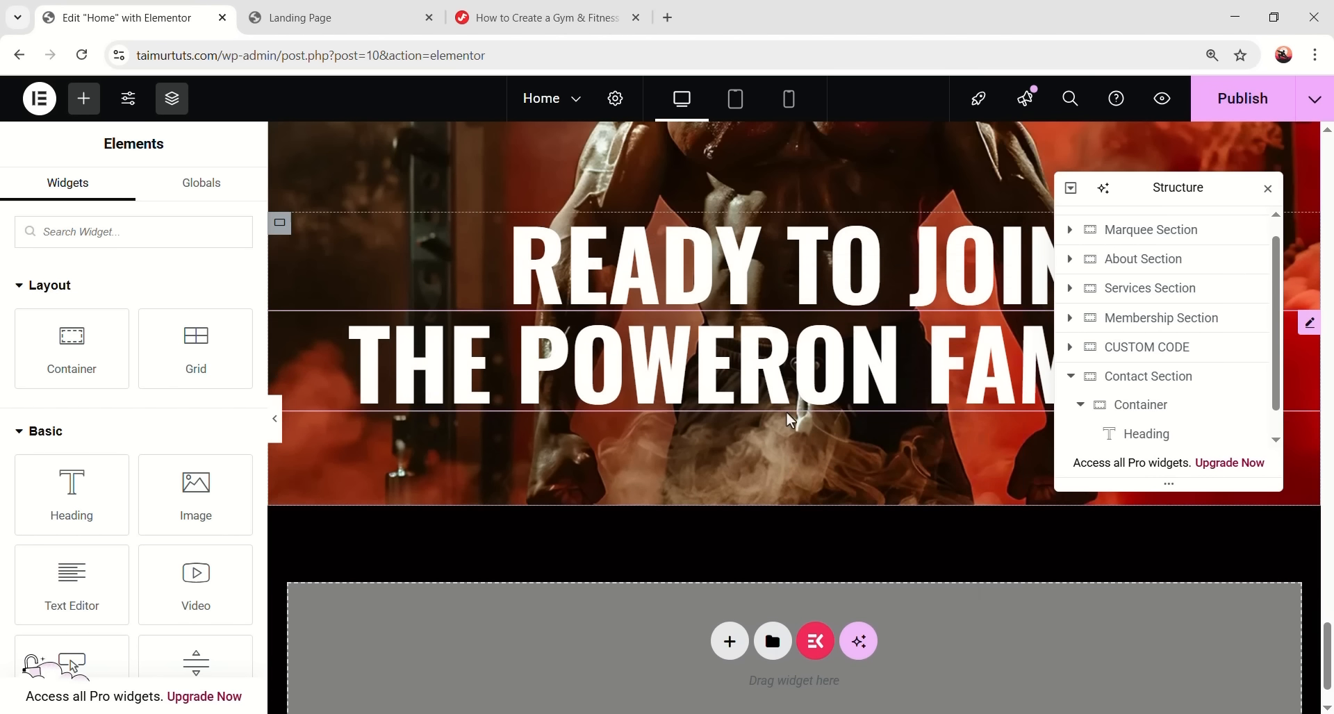
pyautogui.rightClick(787, 413)
pyautogui.click(861, 403)
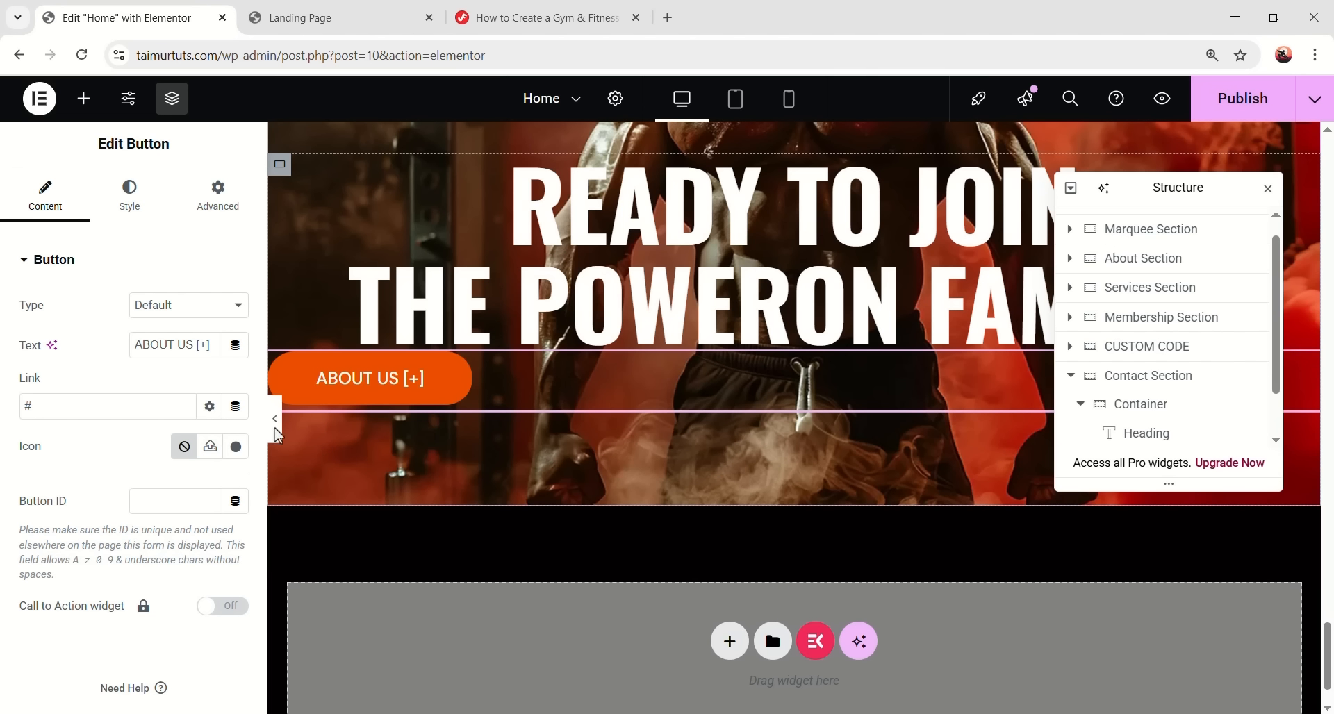
pyautogui.doubleClick(150, 345)
pyautogui.write('CONTA')
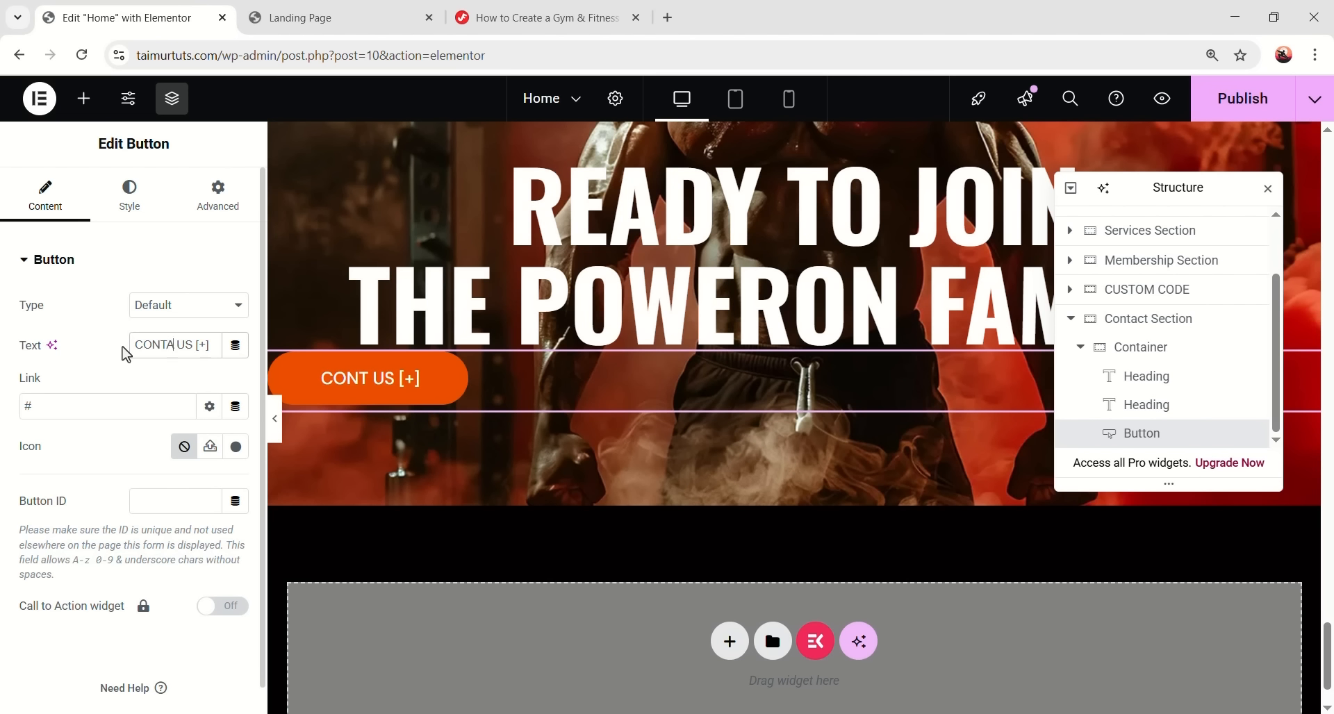
pyautogui.write('CT')
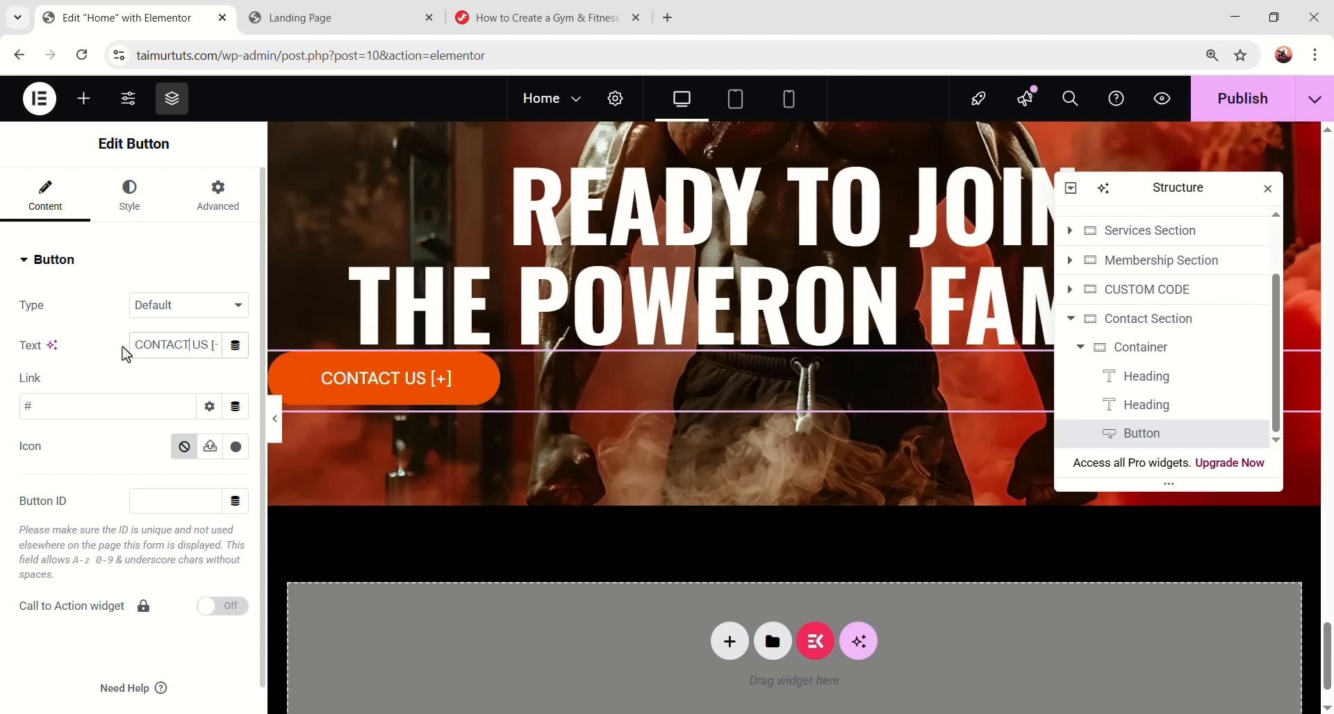
# - Centre the button and give it 32 px left/right padding and a 32 px top margin
pyautogui.click(139, 210)
pyautogui.click(184, 305)
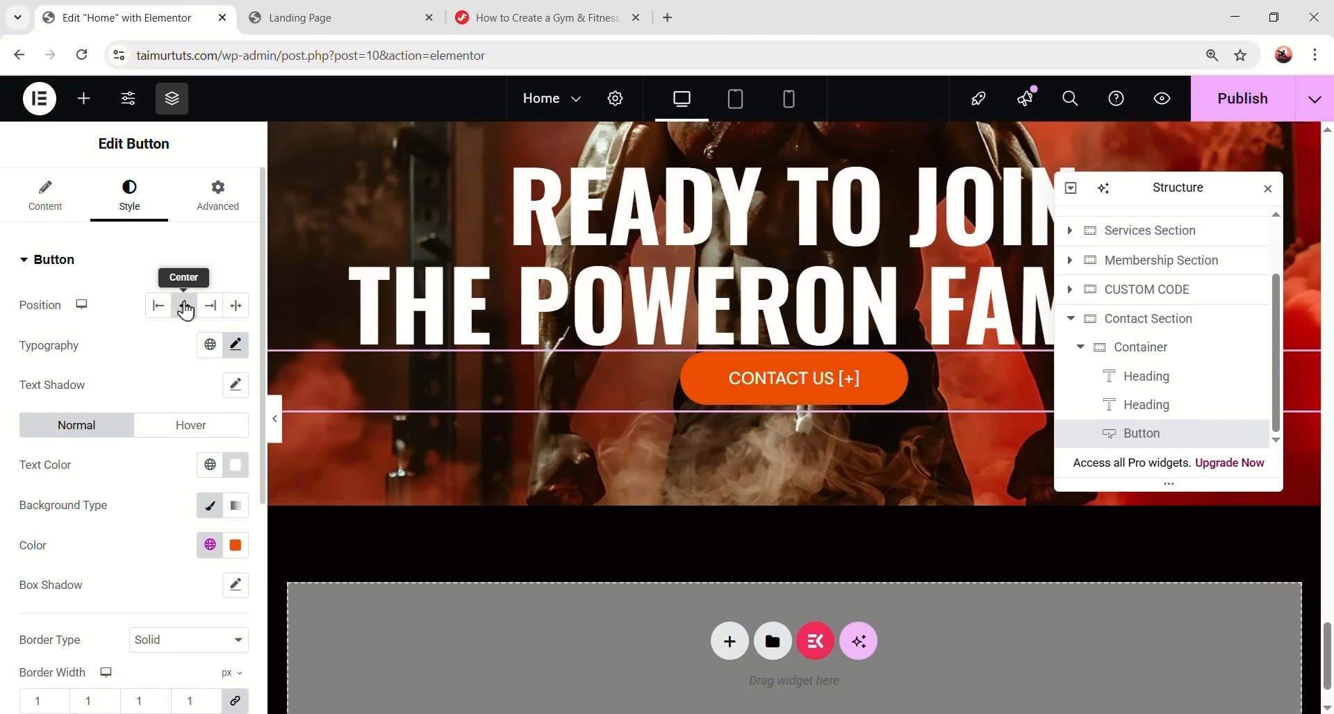
pyautogui.scroll(-5, 117, 523)
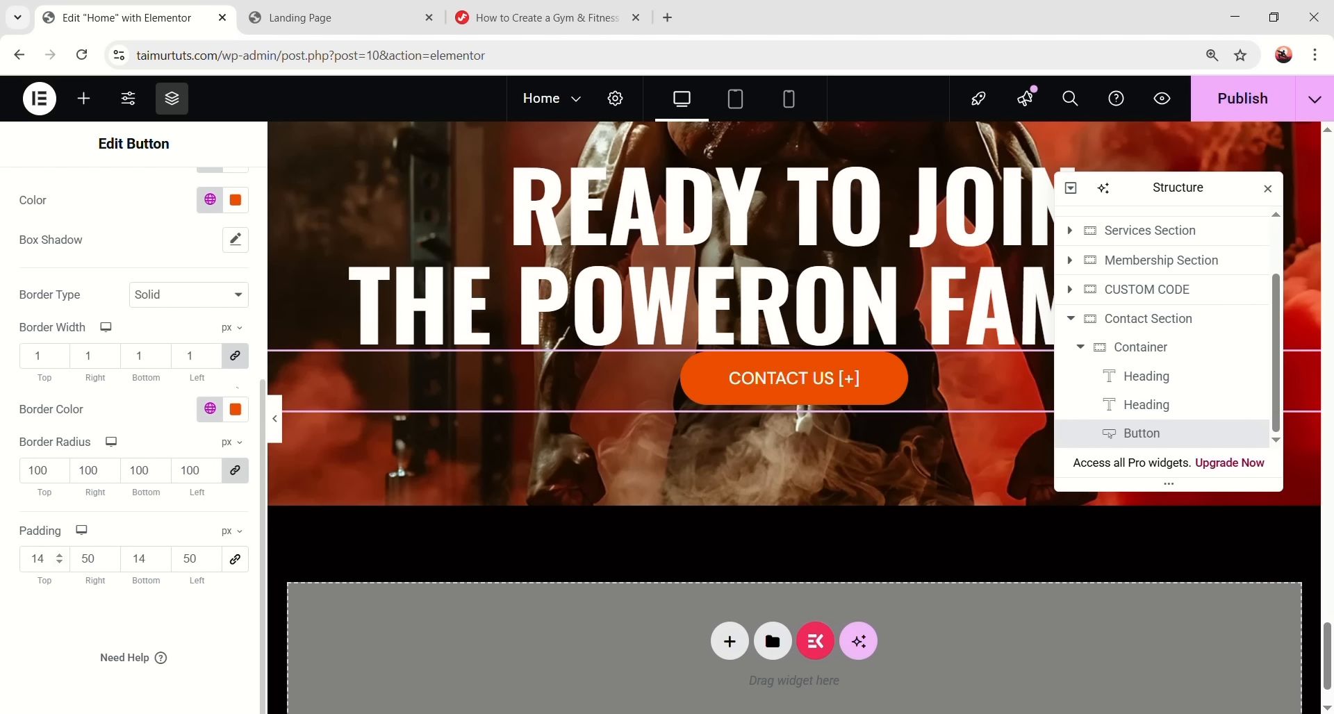
pyautogui.write('32')
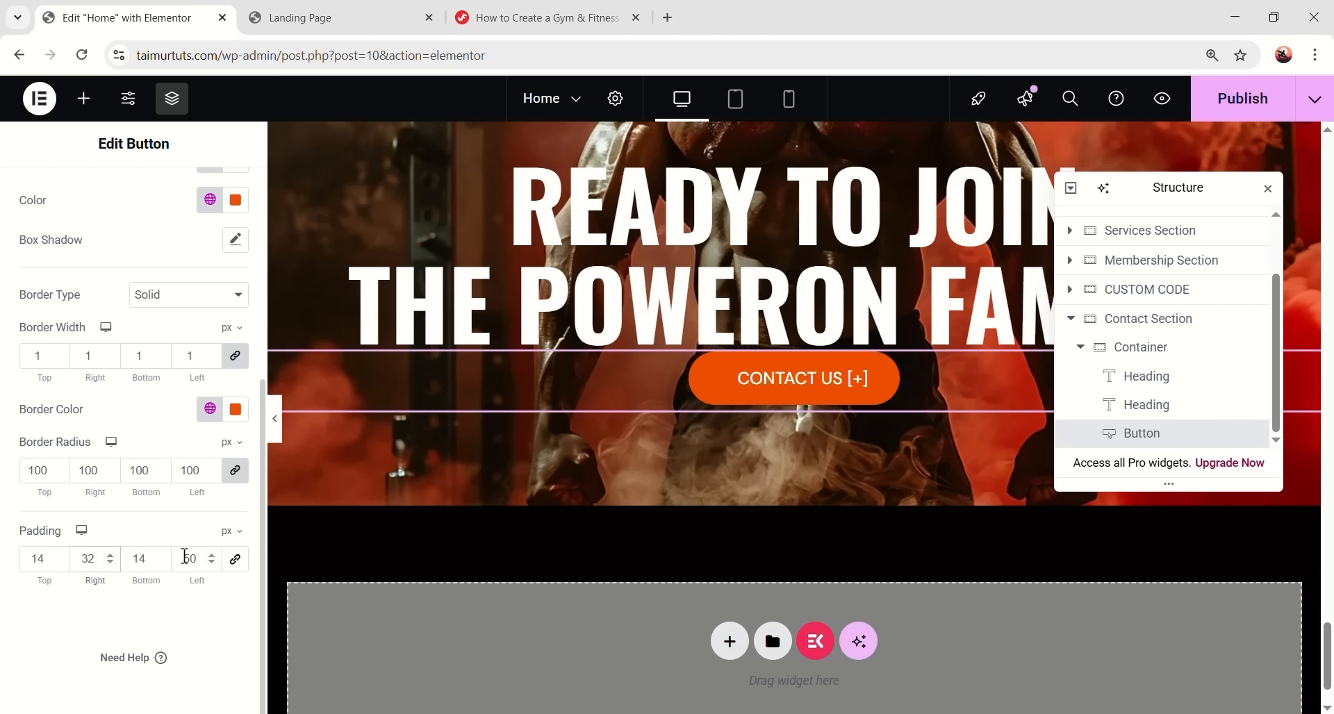
pyautogui.write('32')
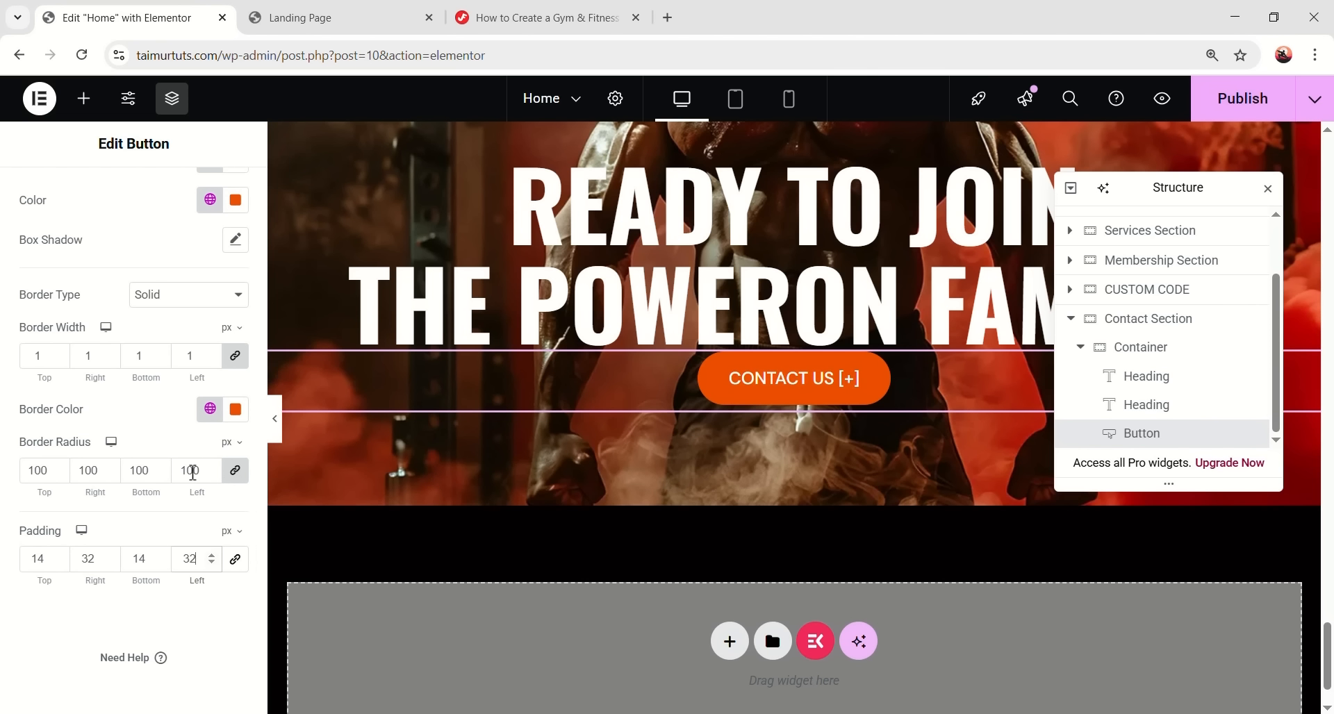
pyautogui.scroll(5, 188, 470)
pyautogui.click(218, 196)
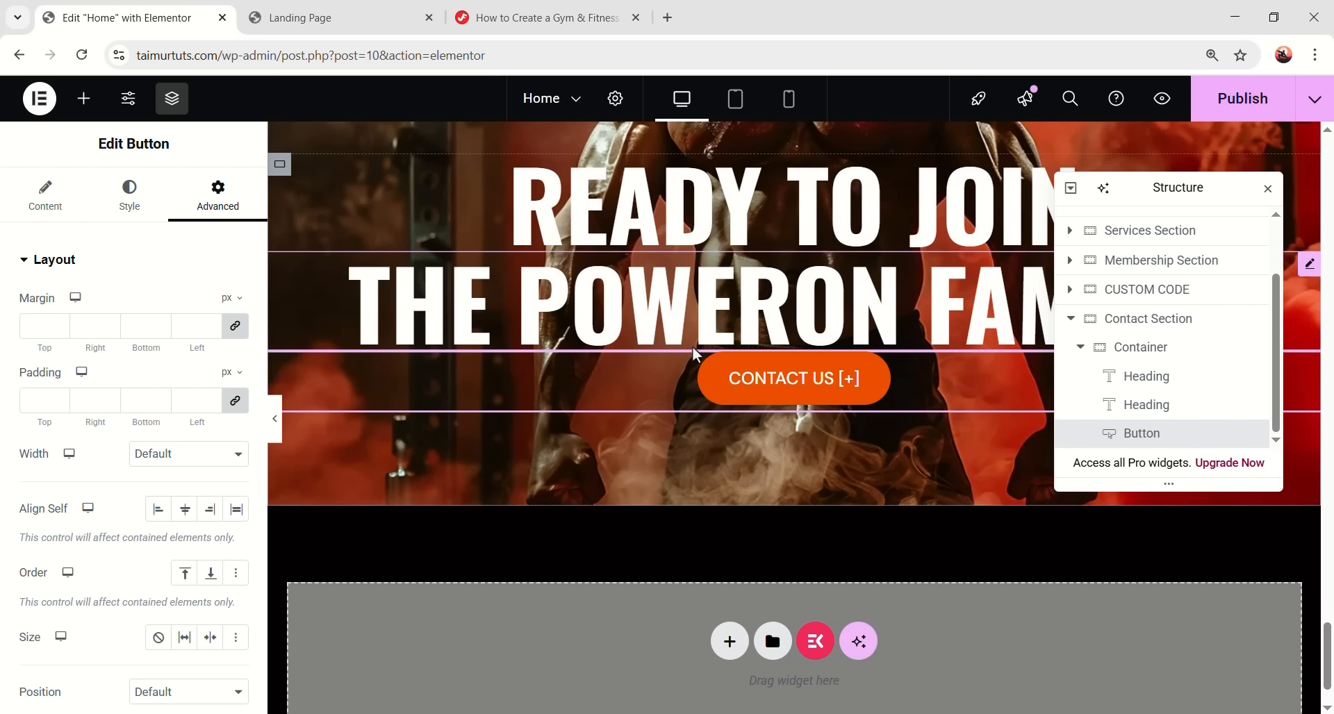
pyautogui.click(235, 326)
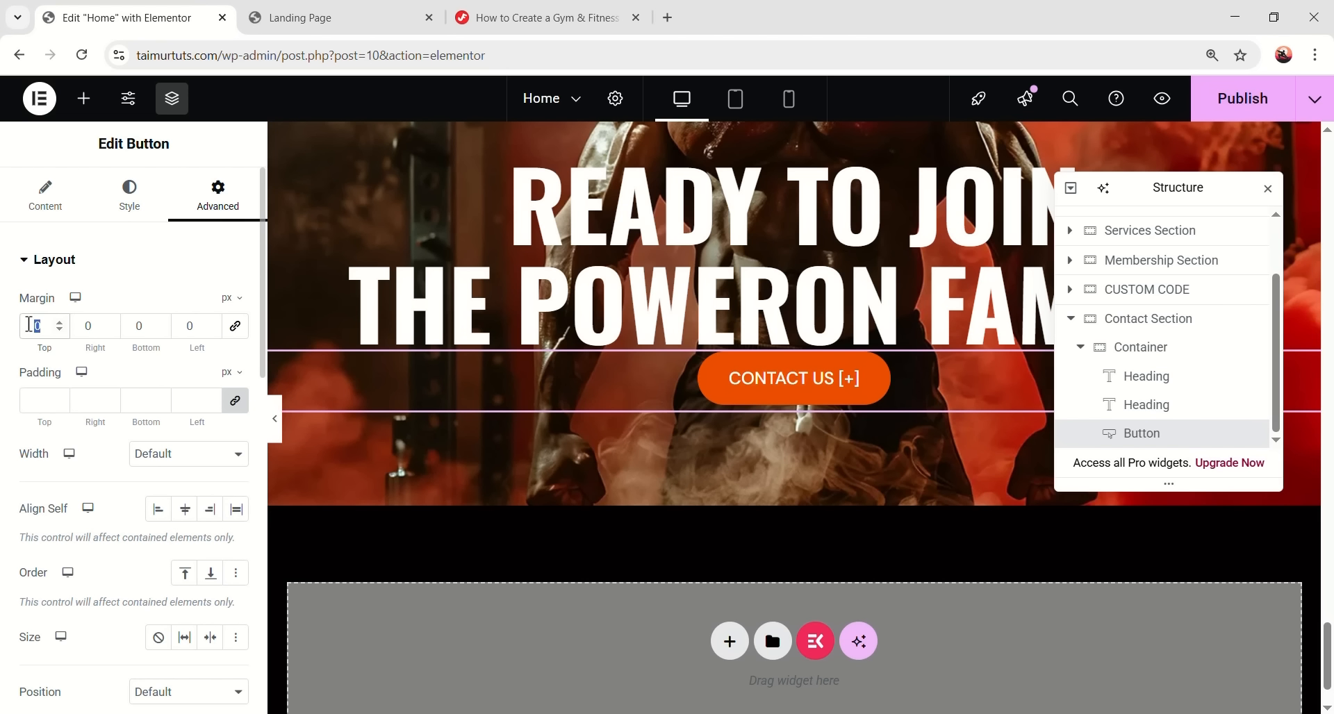
pyautogui.write('32')
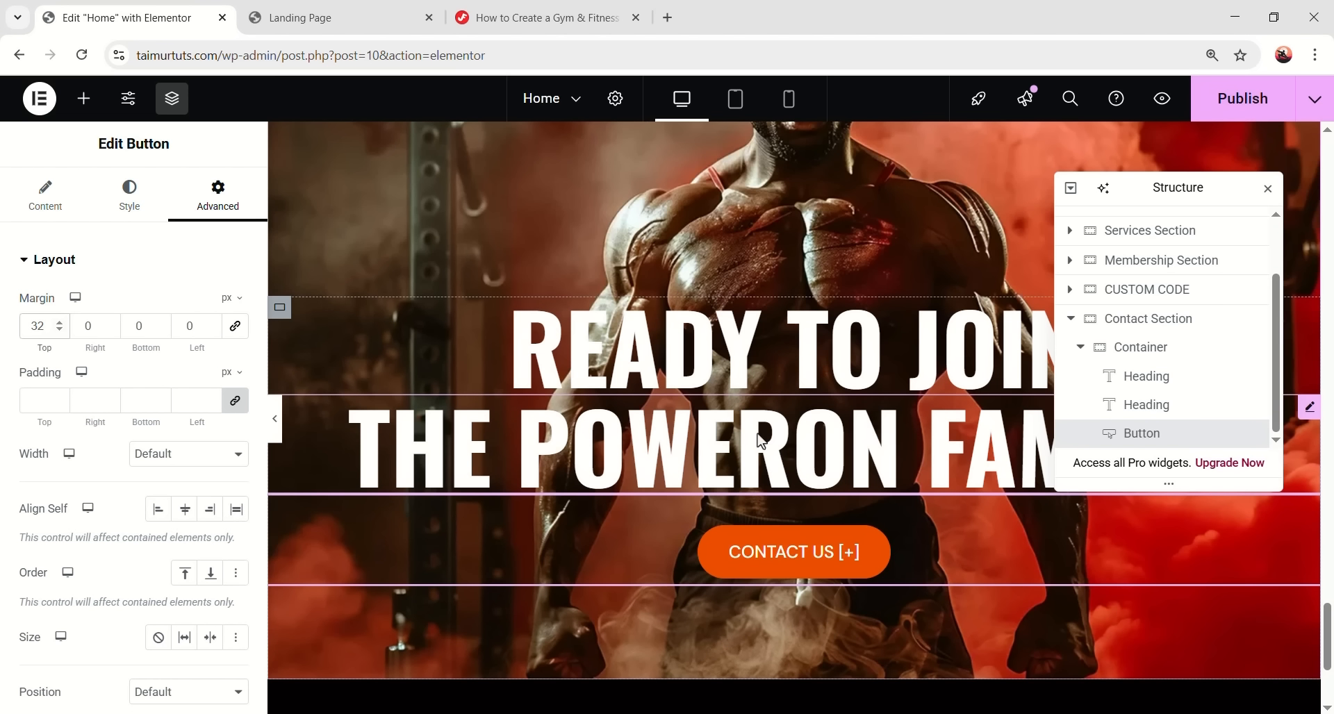
pyautogui.click(275, 418)
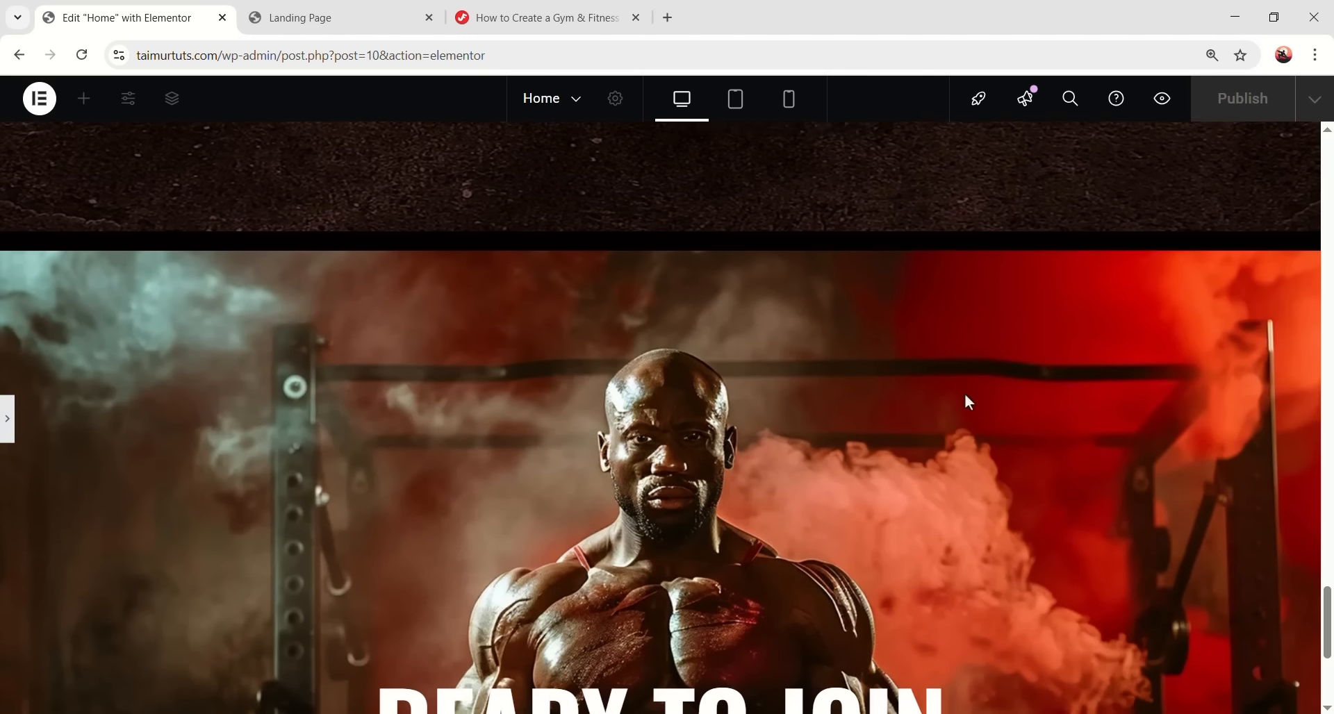
# - Switch the preview to tablet size and bring the editor panels back
pyautogui.scroll(2, 691, 341)
pyautogui.scroll(-2, 750, 467)
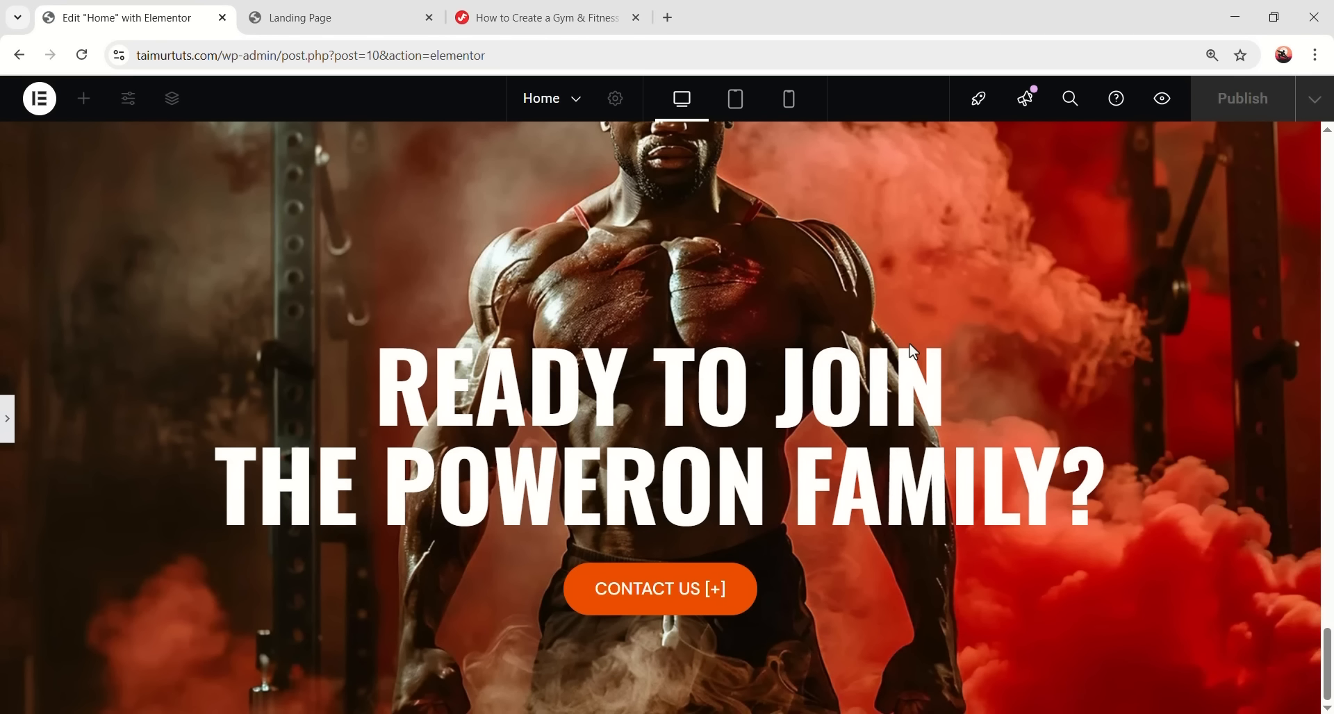
pyautogui.scroll(2, 882, 356)
pyautogui.scroll(-2, 773, 351)
pyautogui.click(735, 101)
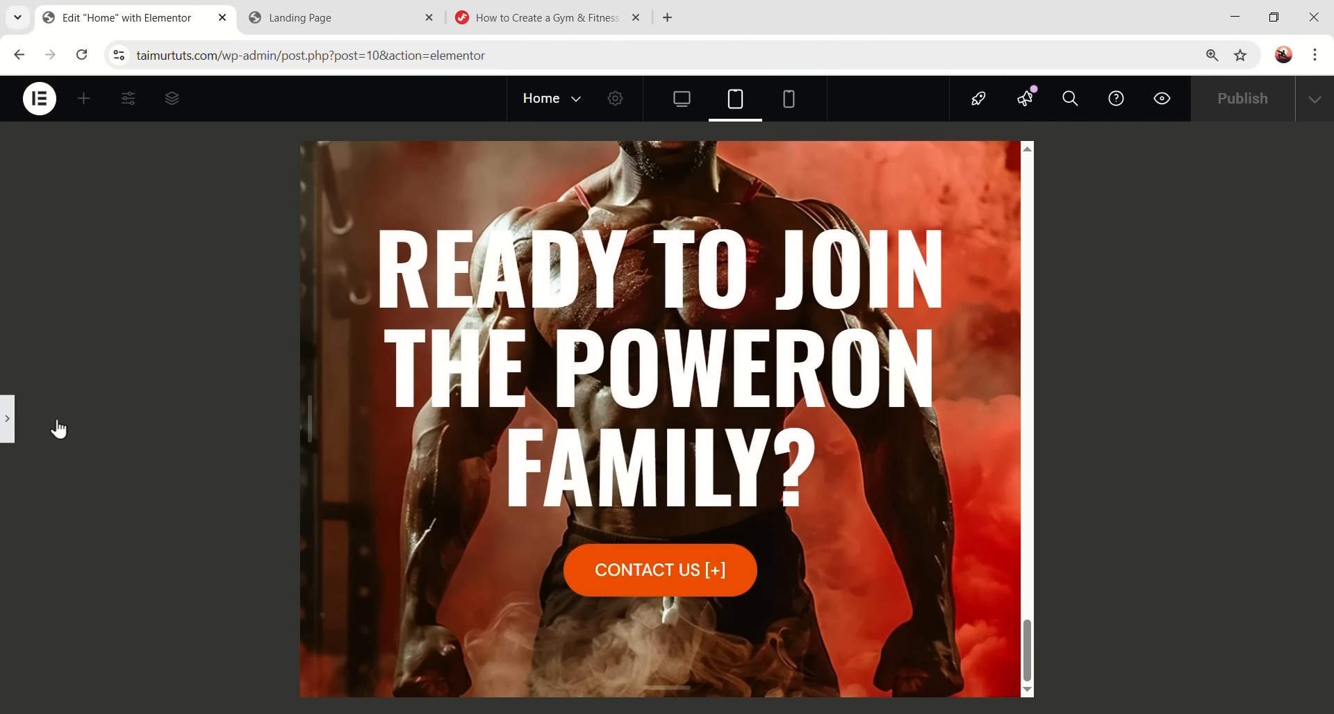
pyautogui.click(8, 420)
# - Set the READY TO JOIN heading's tablet font size to 60 and line height to 1.5
pyautogui.click(790, 321)
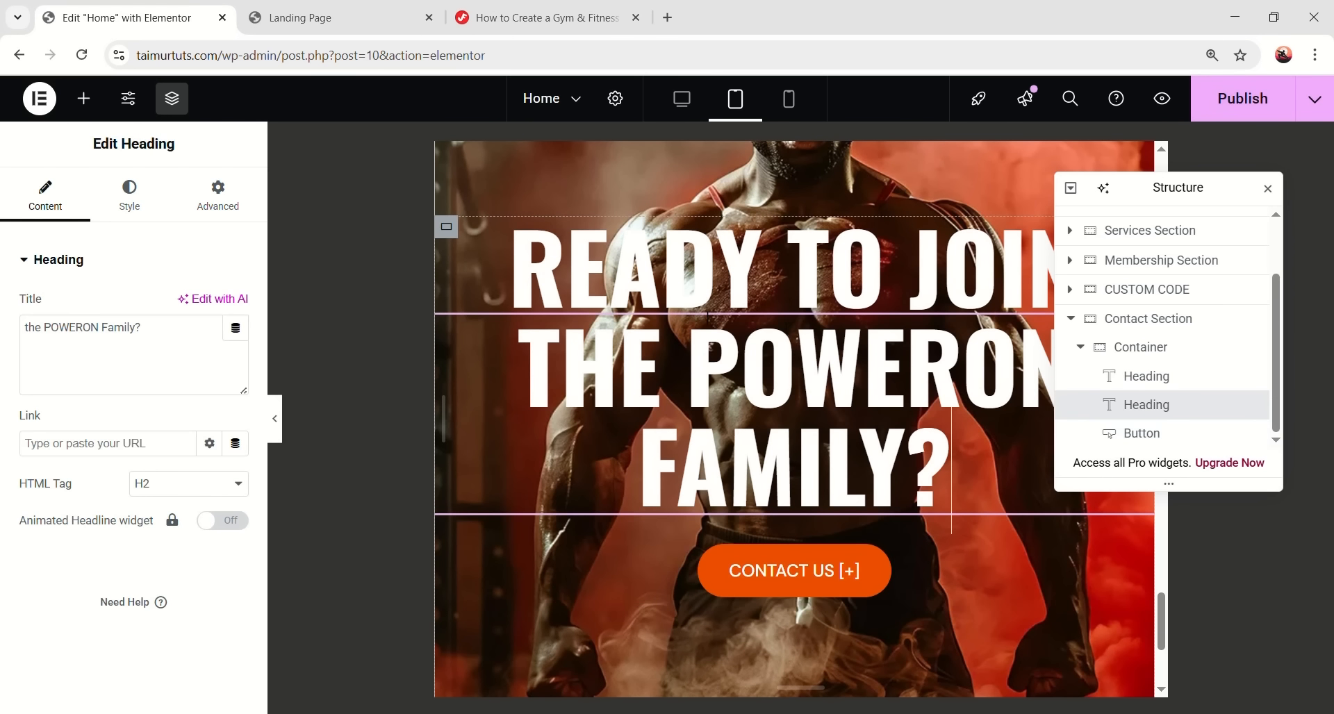
pyautogui.click(1172, 379)
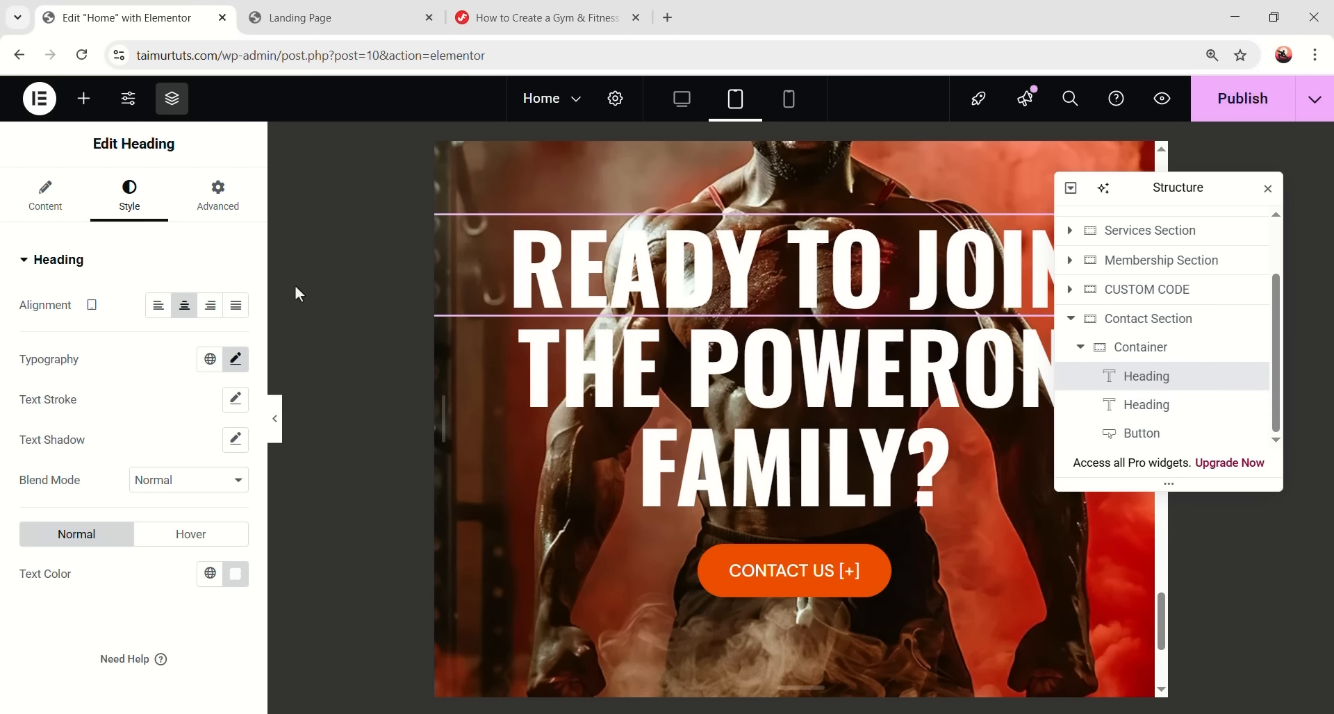
pyautogui.click(235, 359)
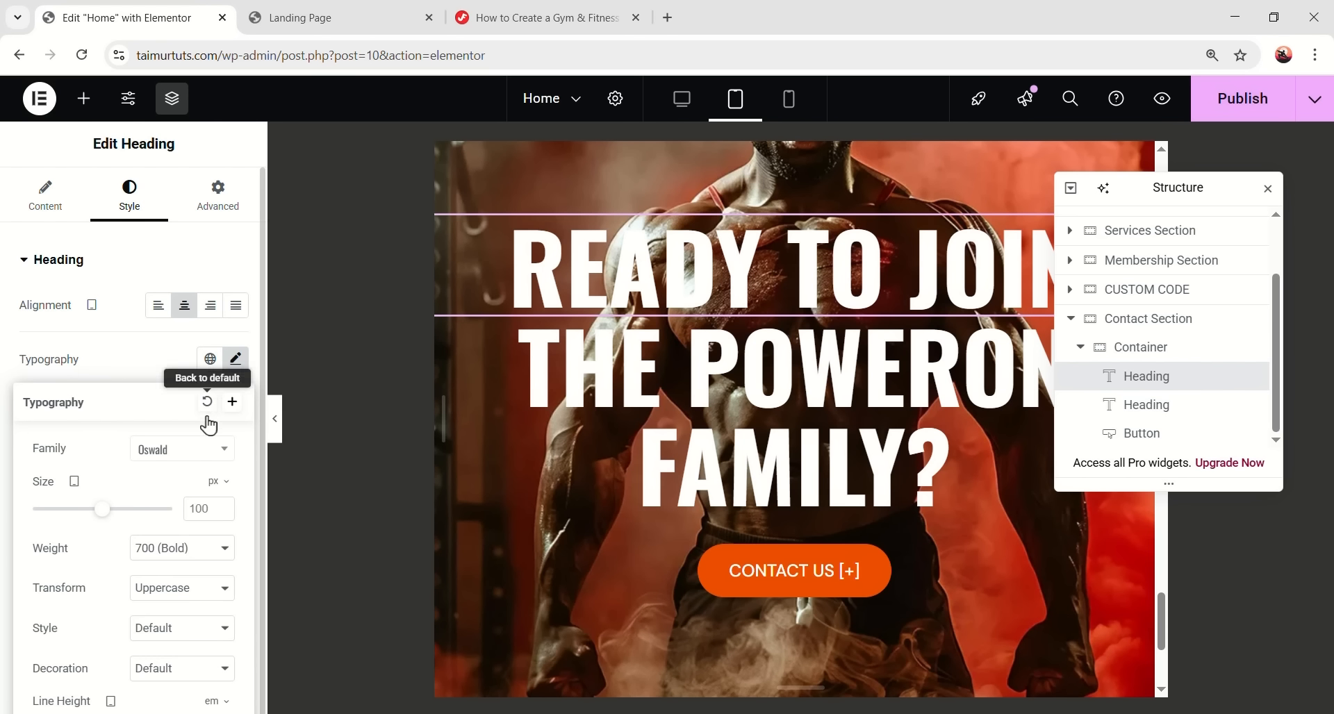
pyautogui.doubleClick(216, 508)
pyautogui.write('60')
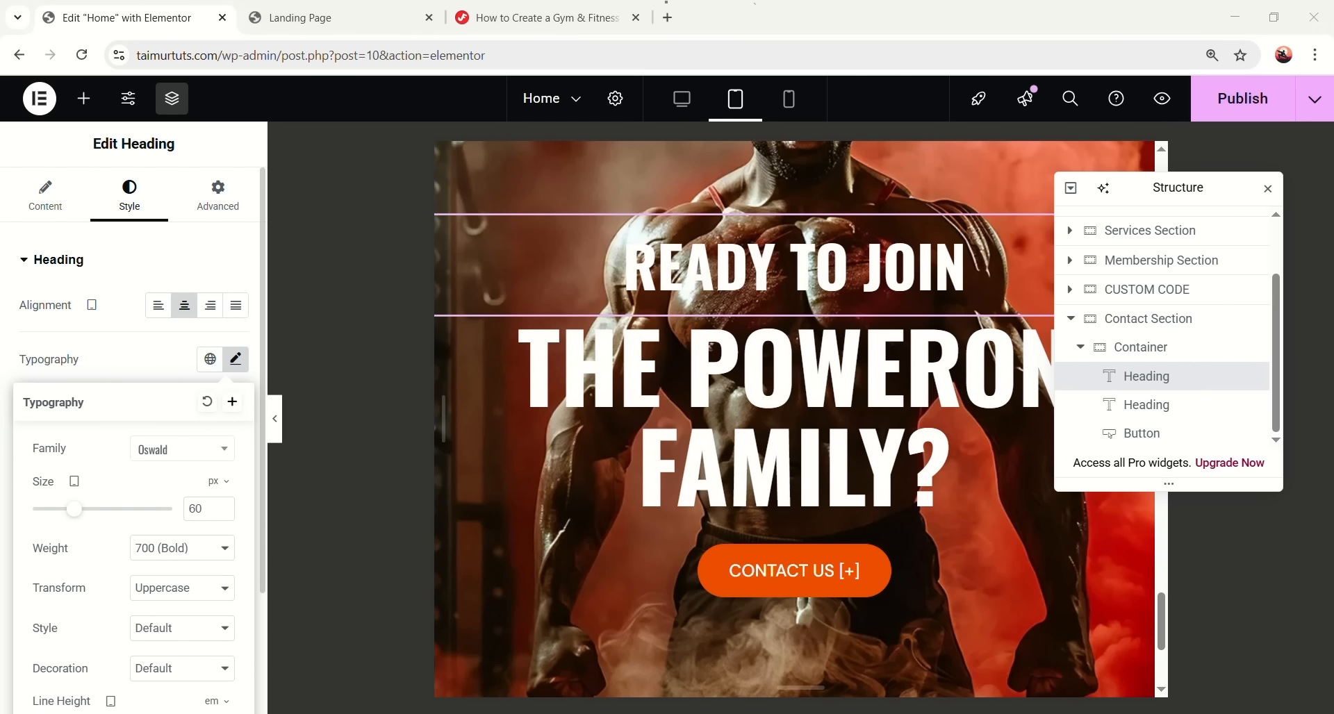
pyautogui.scroll(-2, 146, 554)
pyautogui.doubleClick(206, 570)
pyautogui.write('1.5')
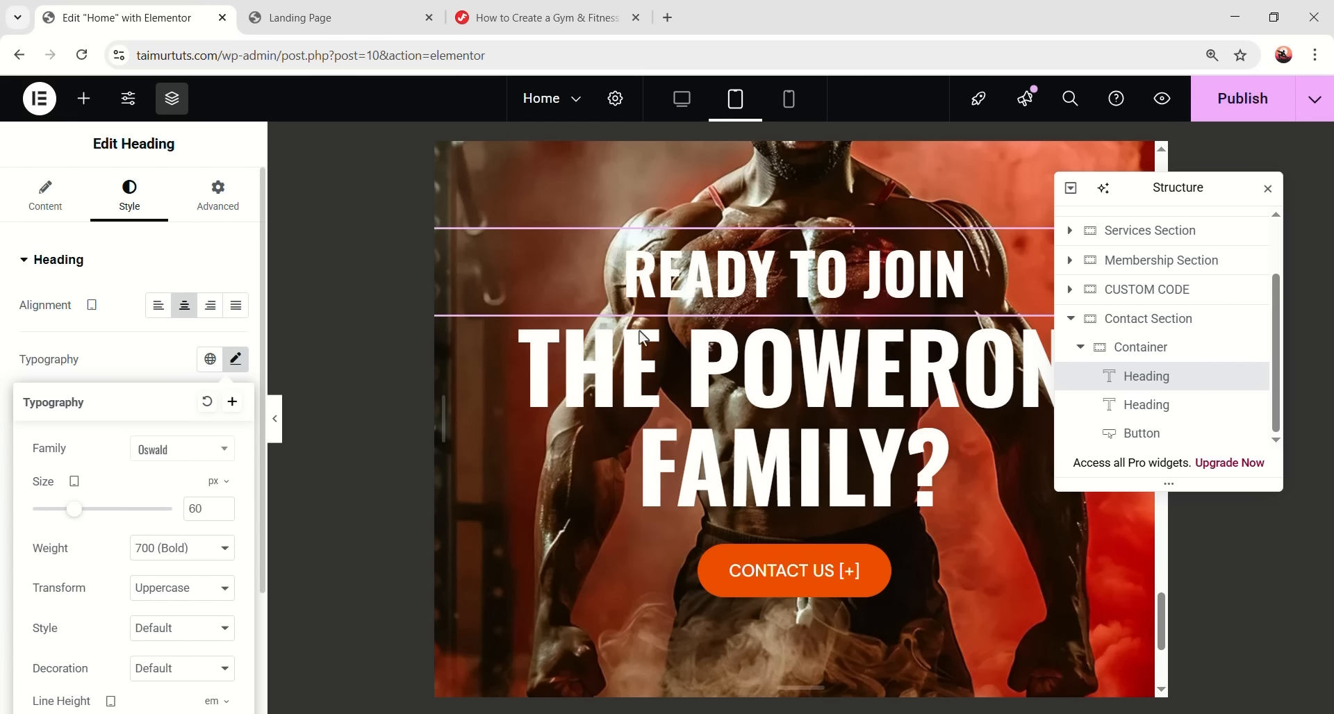
# - Copy the first heading's style and paste it onto THE POWERON FAMILY? heading
pyautogui.rightClick(756, 278)
pyautogui.click(792, 367)
pyautogui.rightClick(730, 378)
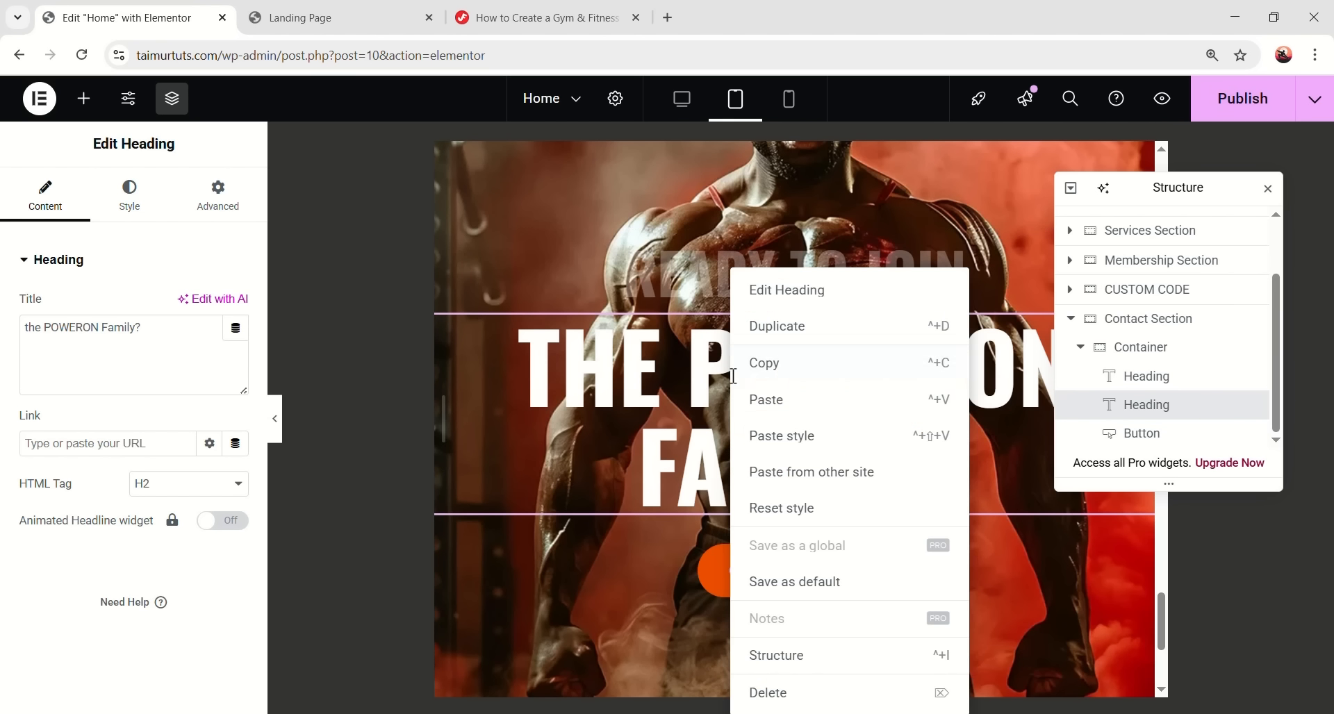
pyautogui.click(806, 436)
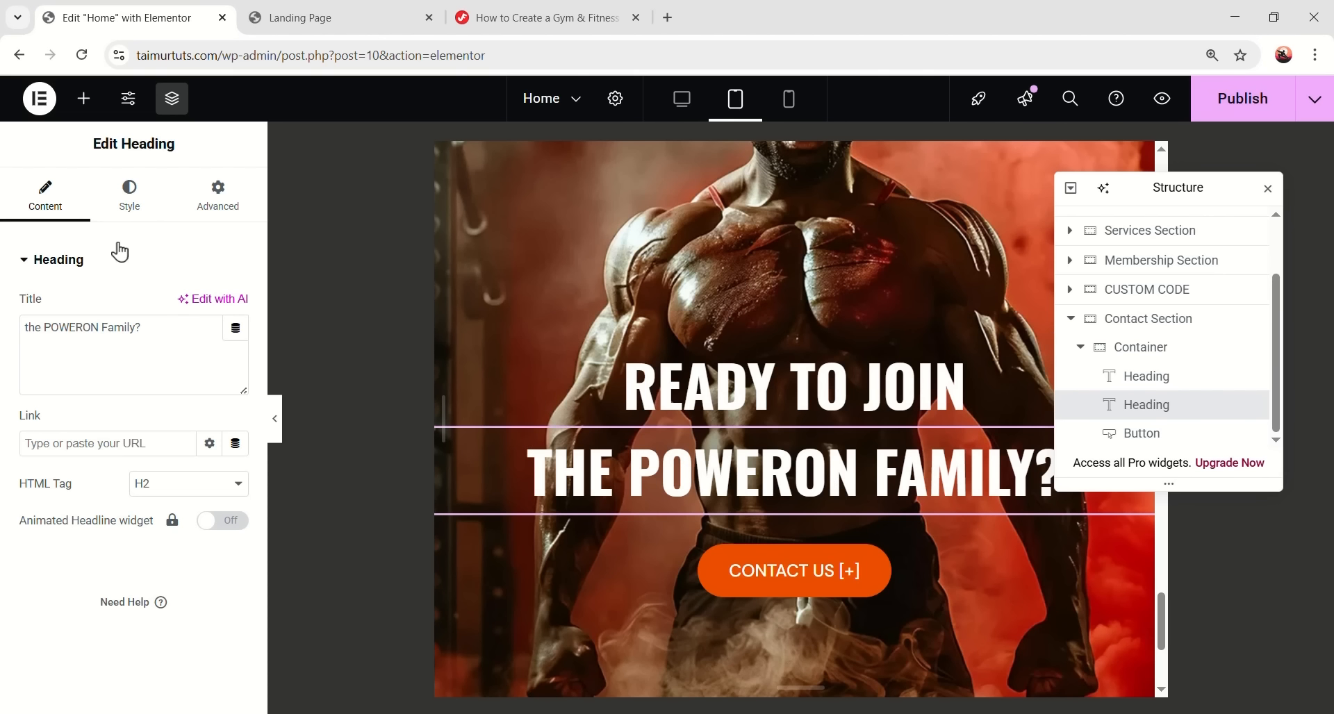
pyautogui.click(217, 194)
pyautogui.scroll(-4, 725, 411)
pyautogui.scroll(3, 693, 431)
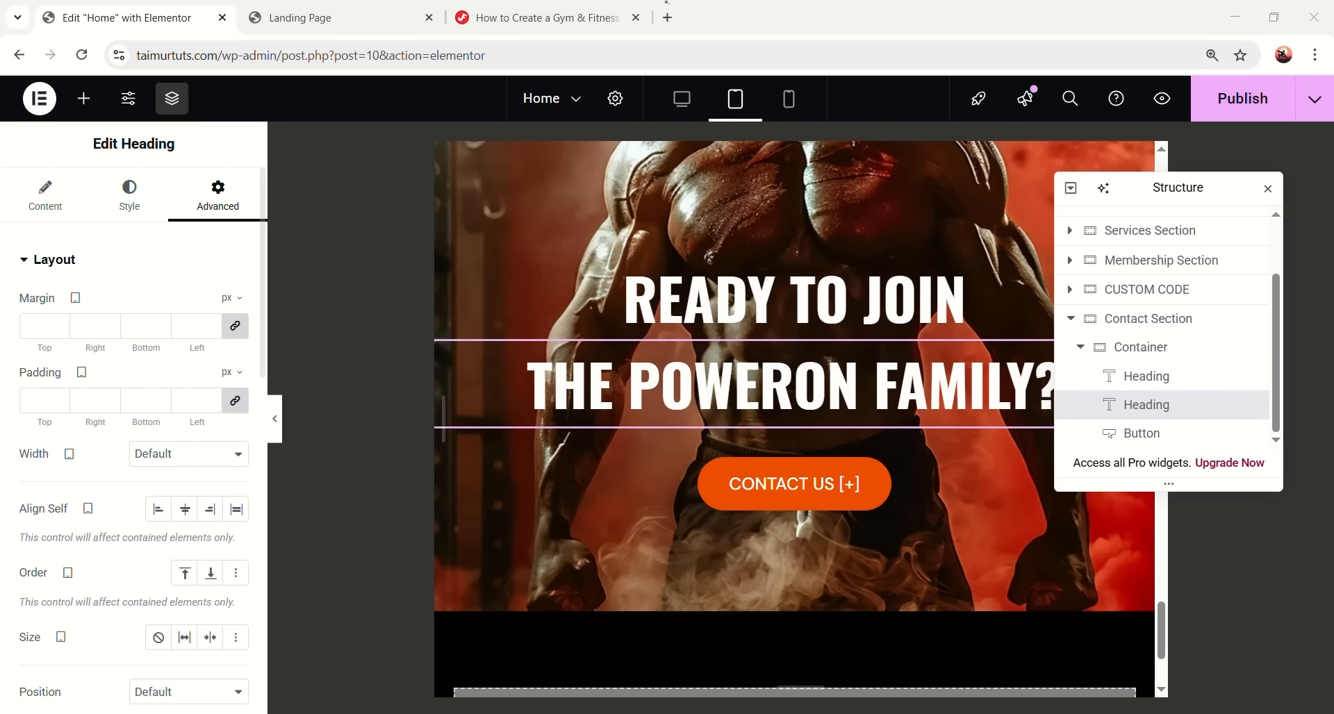
pyautogui.scroll(3, 686, 415)
pyautogui.scroll(1, 643, 361)
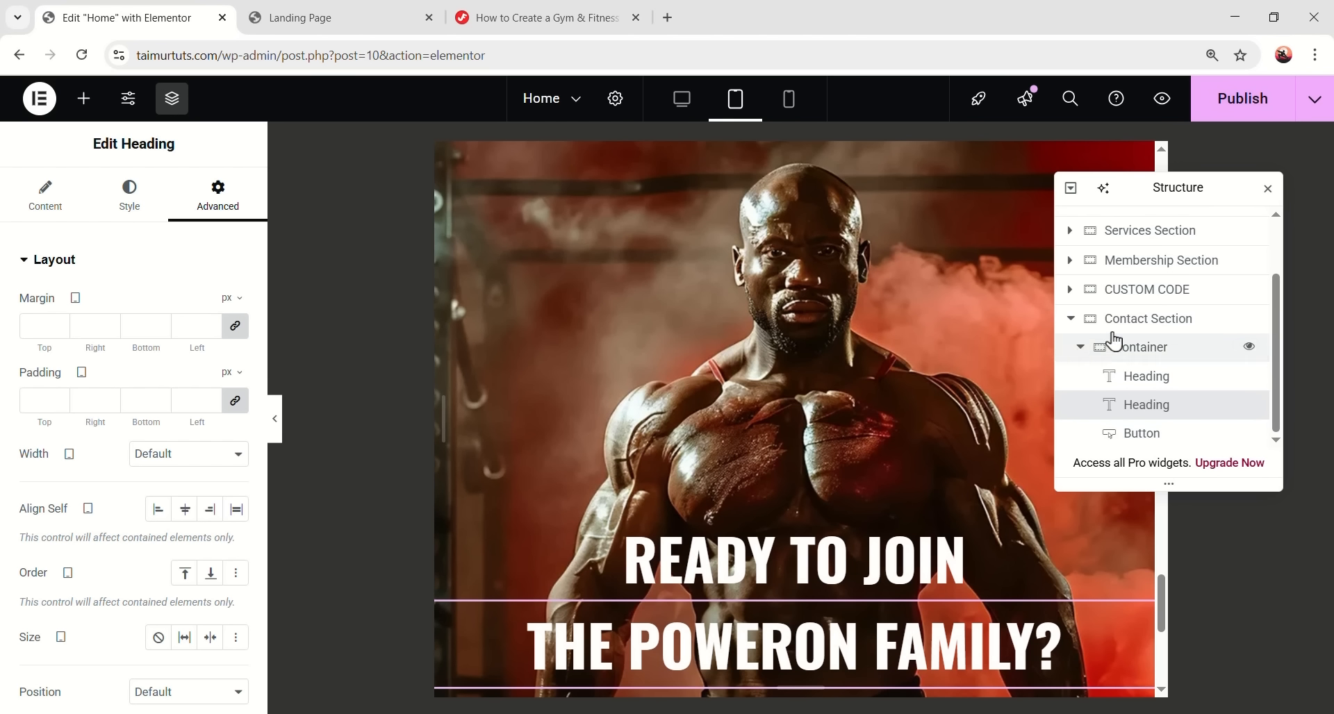
pyautogui.click(1119, 321)
pyautogui.click(33, 202)
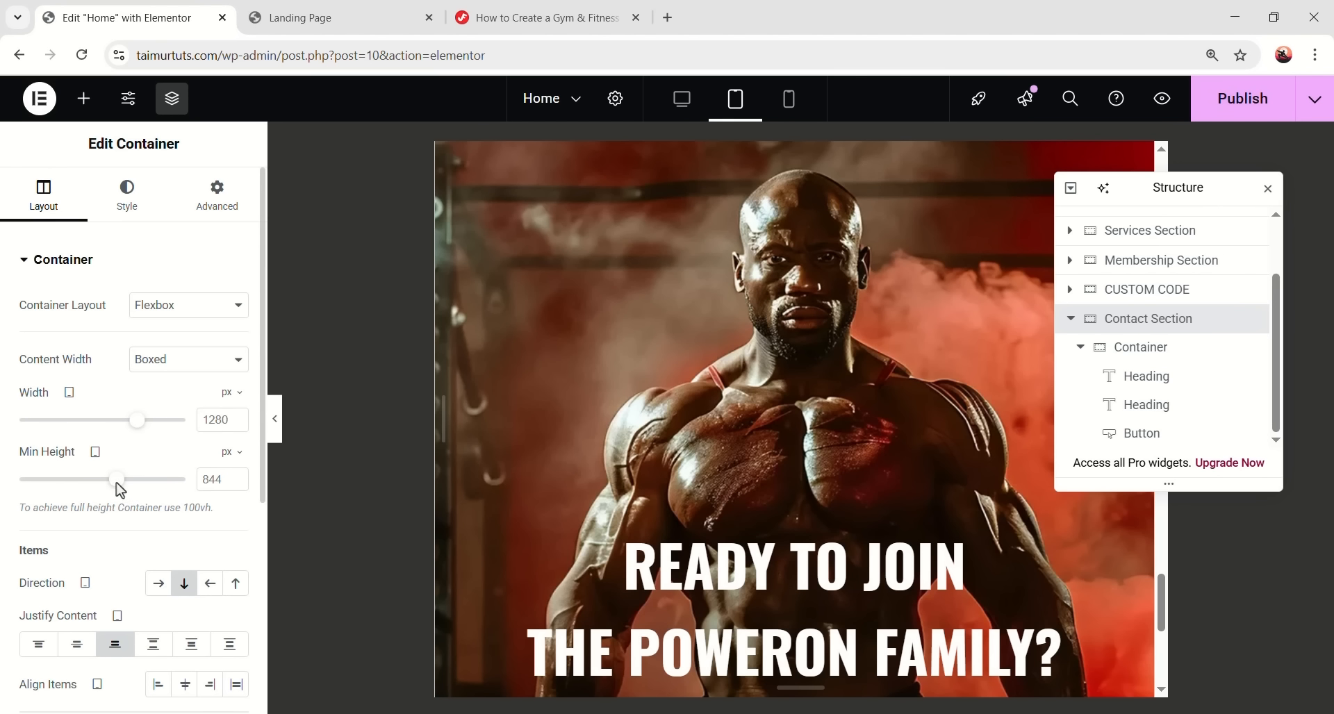
pyautogui.moveTo(116, 479); pyautogui.dragTo(103, 479)
pyautogui.doubleClick(209, 479)
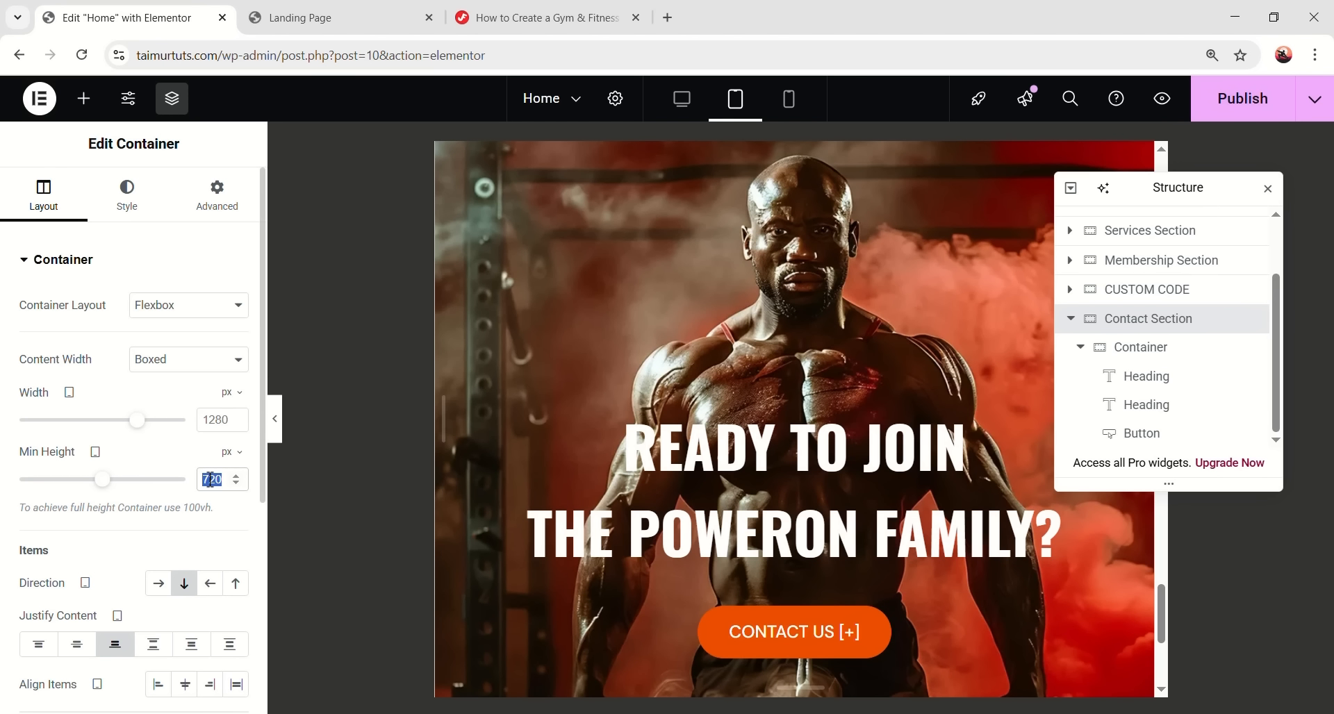
pyautogui.write('650')
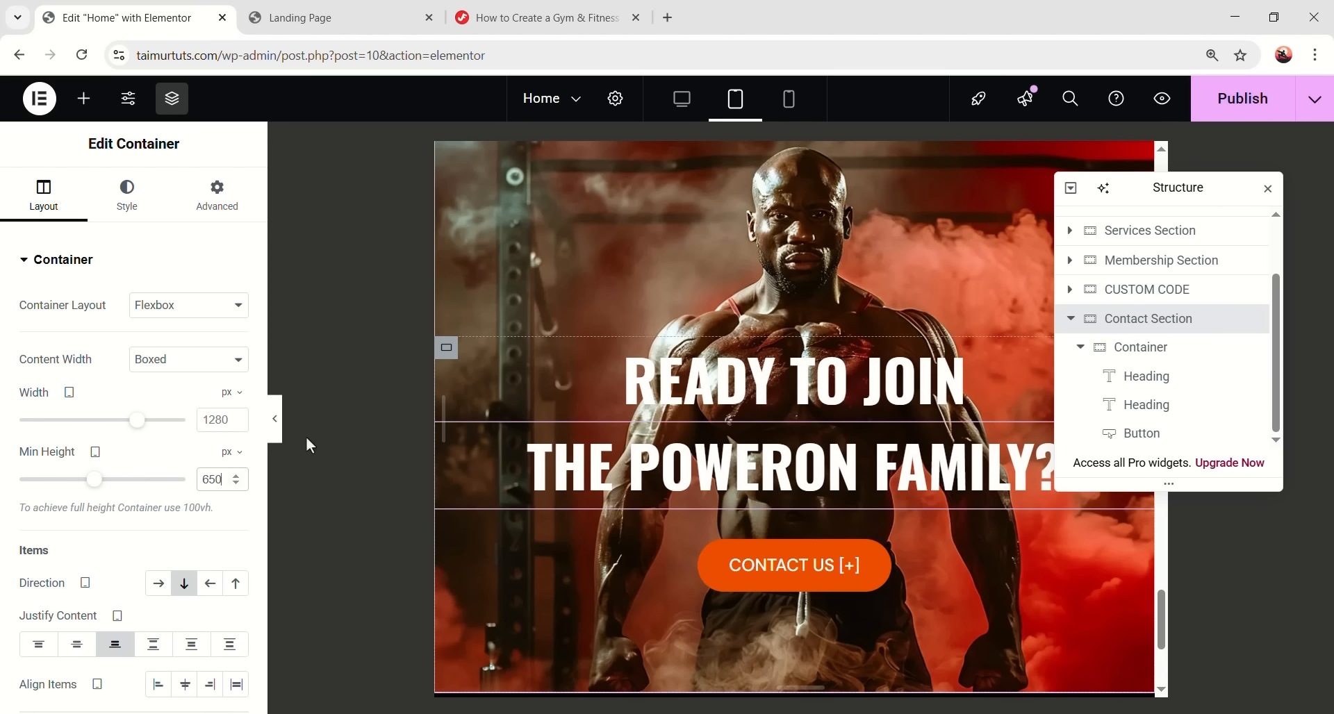
# - Give the Contact Section 20 px left and right padding on tablet
pyautogui.click(203, 203)
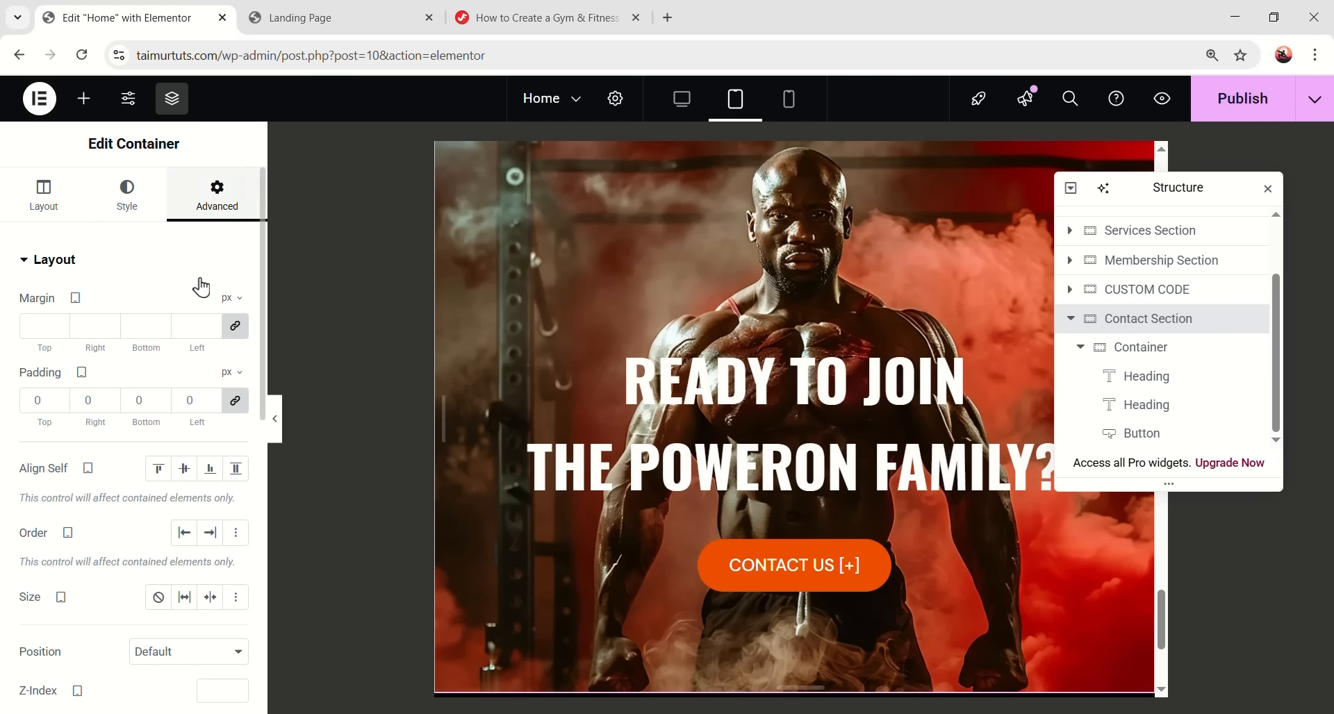
pyautogui.click(233, 401)
pyautogui.write('20')
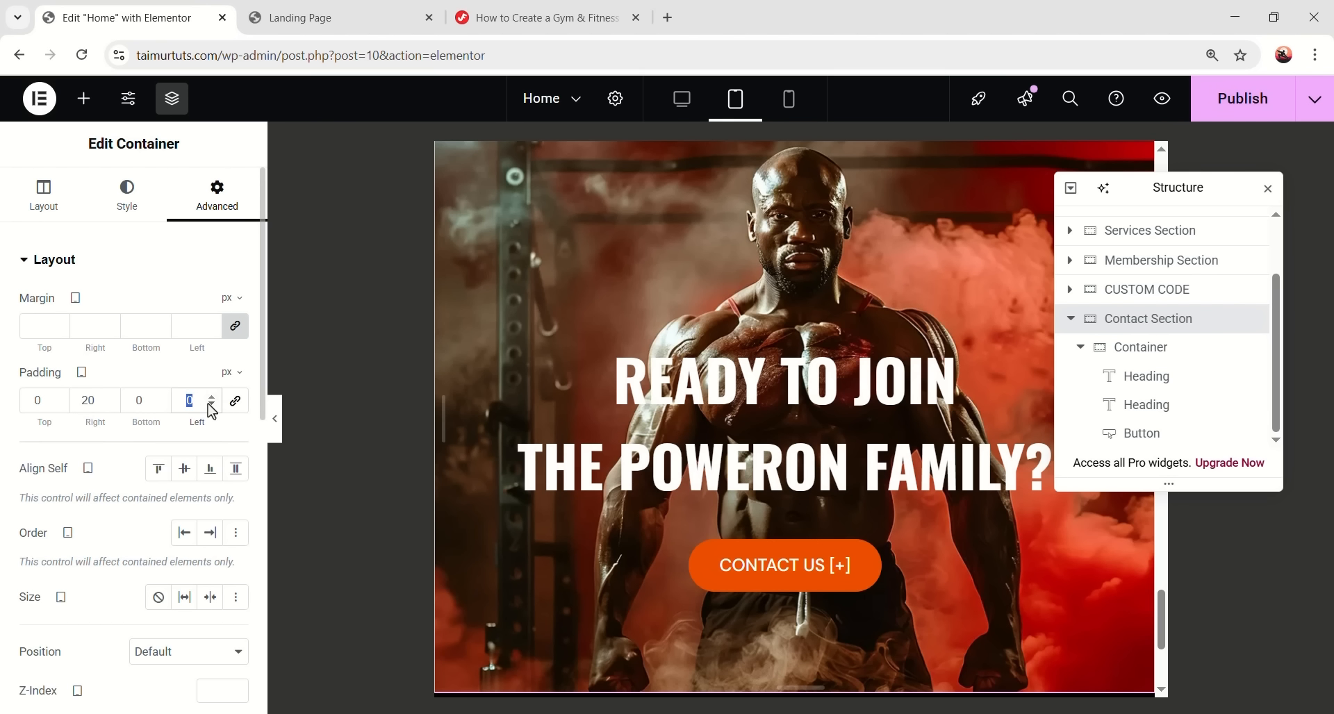
pyautogui.write('20')
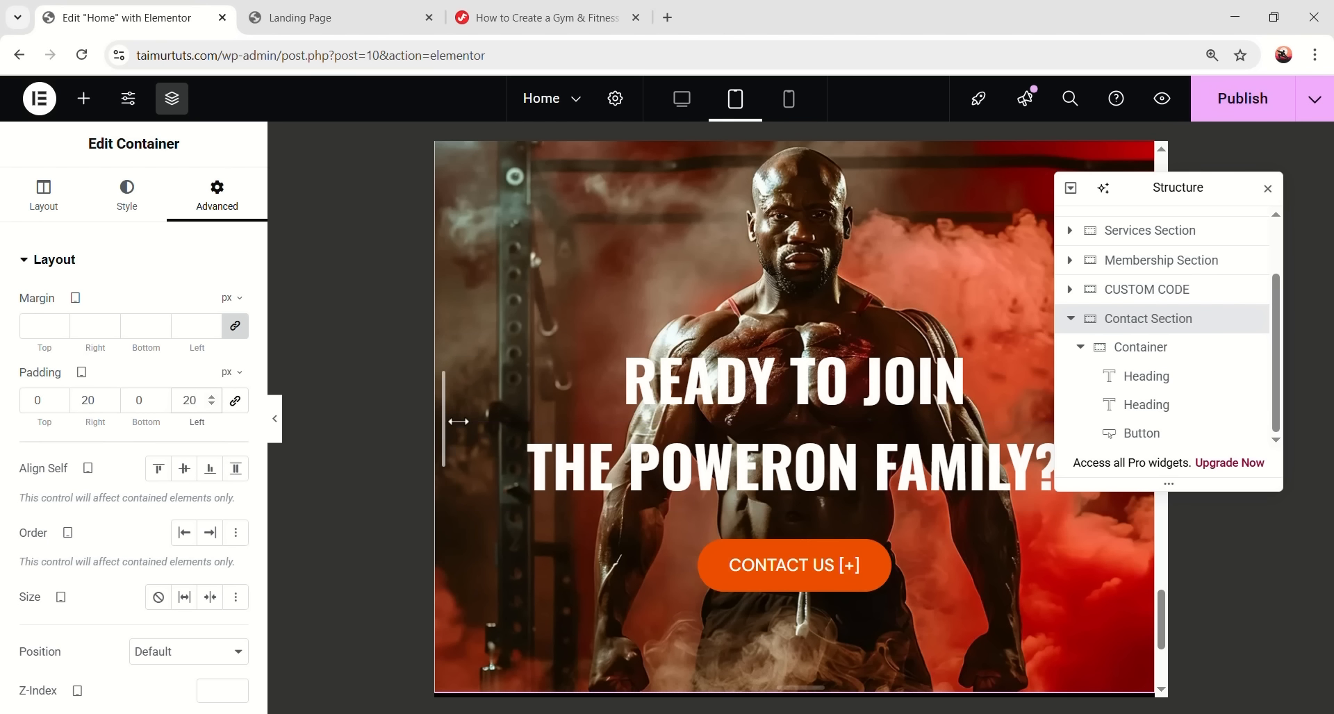
pyautogui.scroll(-1, 649, 472)
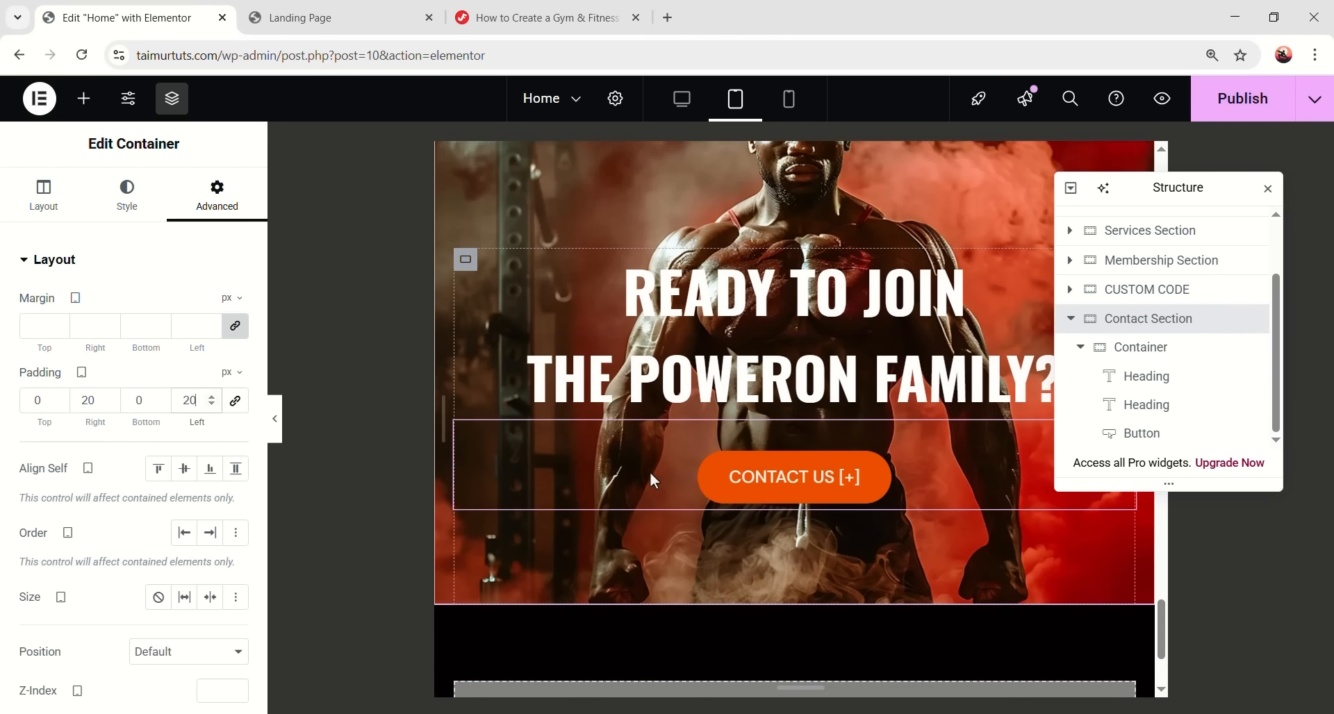
pyautogui.scroll(3, 729, 430)
pyautogui.scroll(-1, 766, 389)
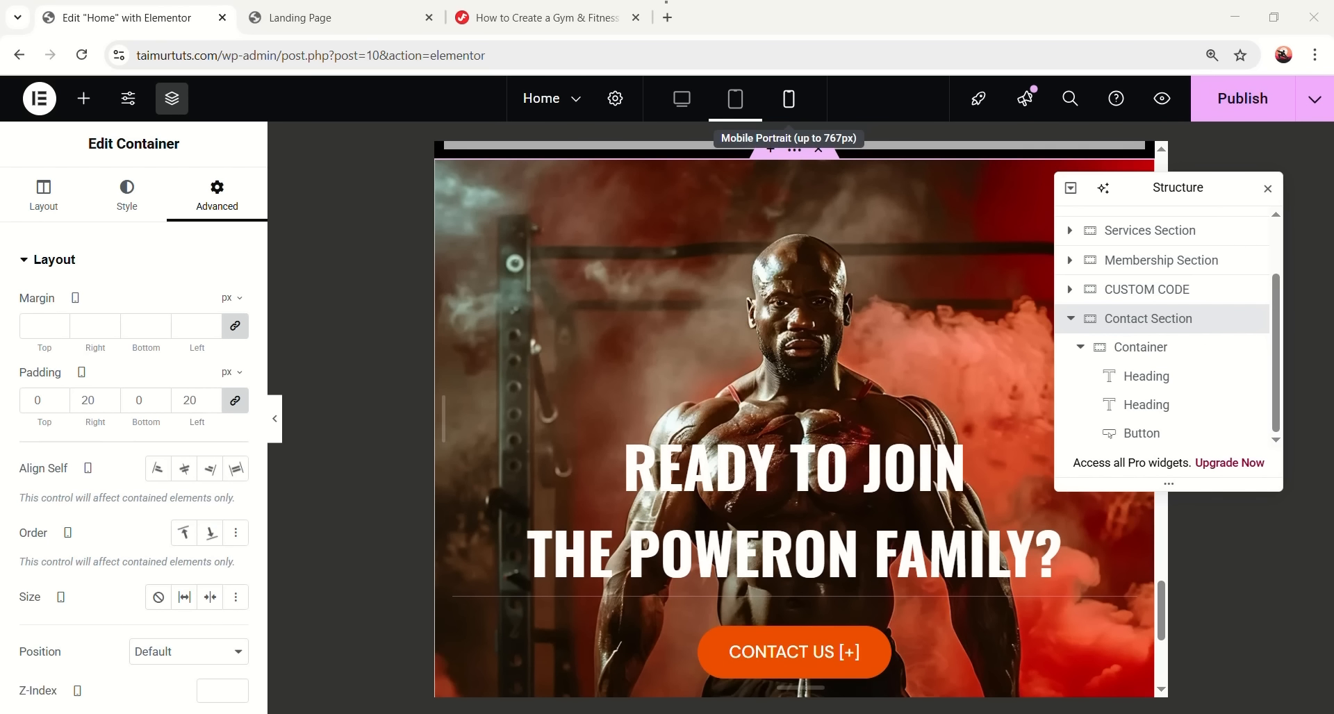
pyautogui.click(788, 99)
# - Set the READY TO JOIN heading to 40 px on mobile and paste its style onto the second heading
pyautogui.click(839, 373)
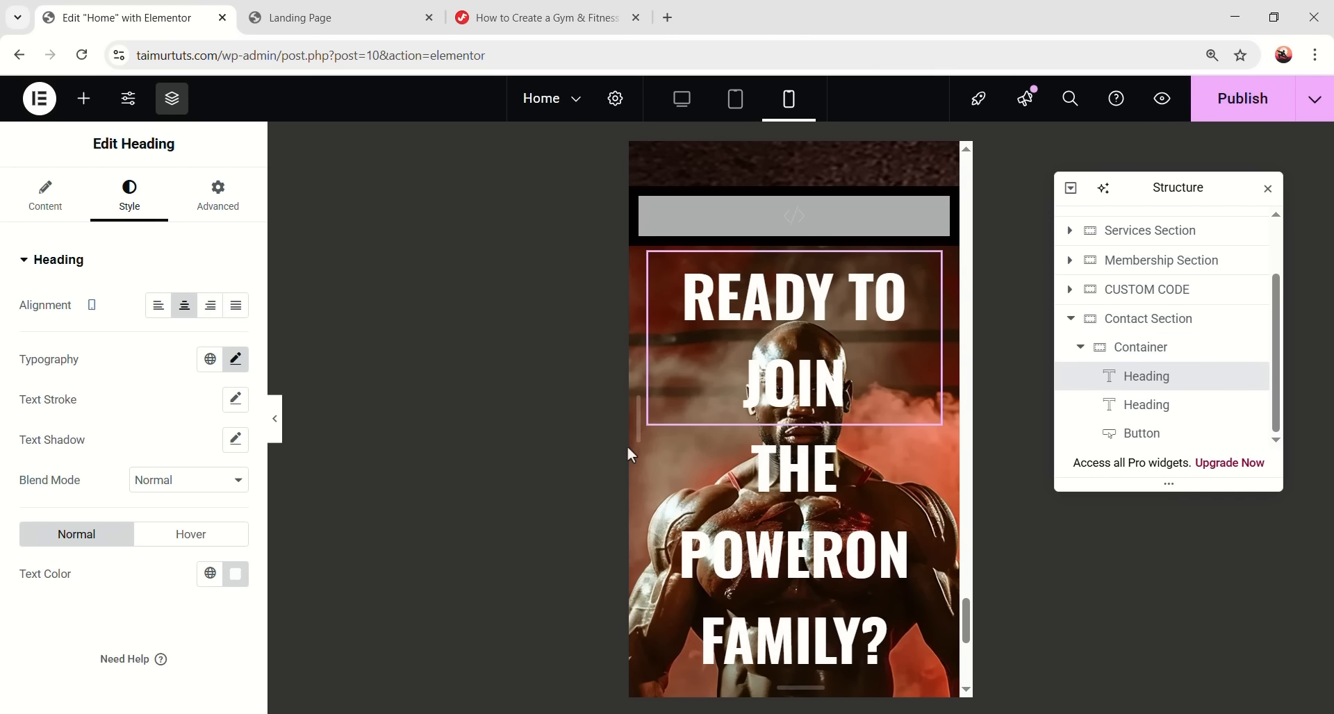
pyautogui.click(235, 359)
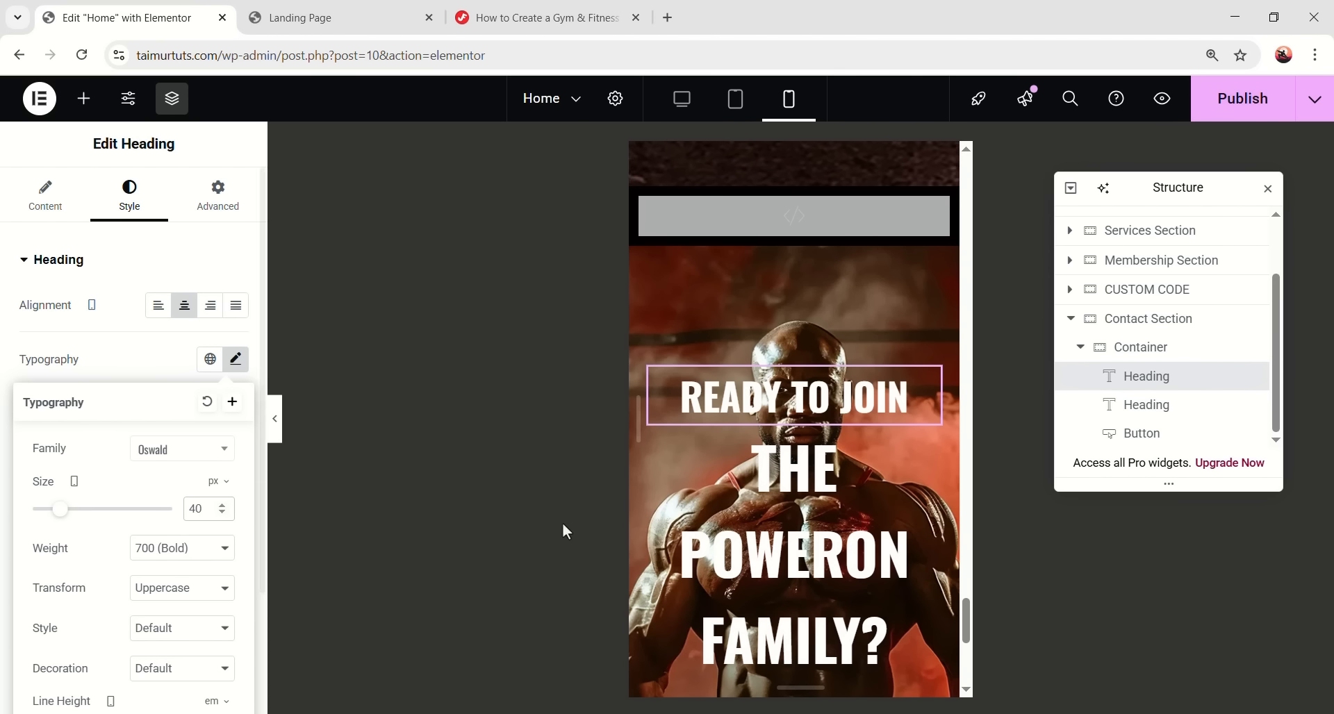
pyautogui.rightClick(808, 396)
pyautogui.click(866, 367)
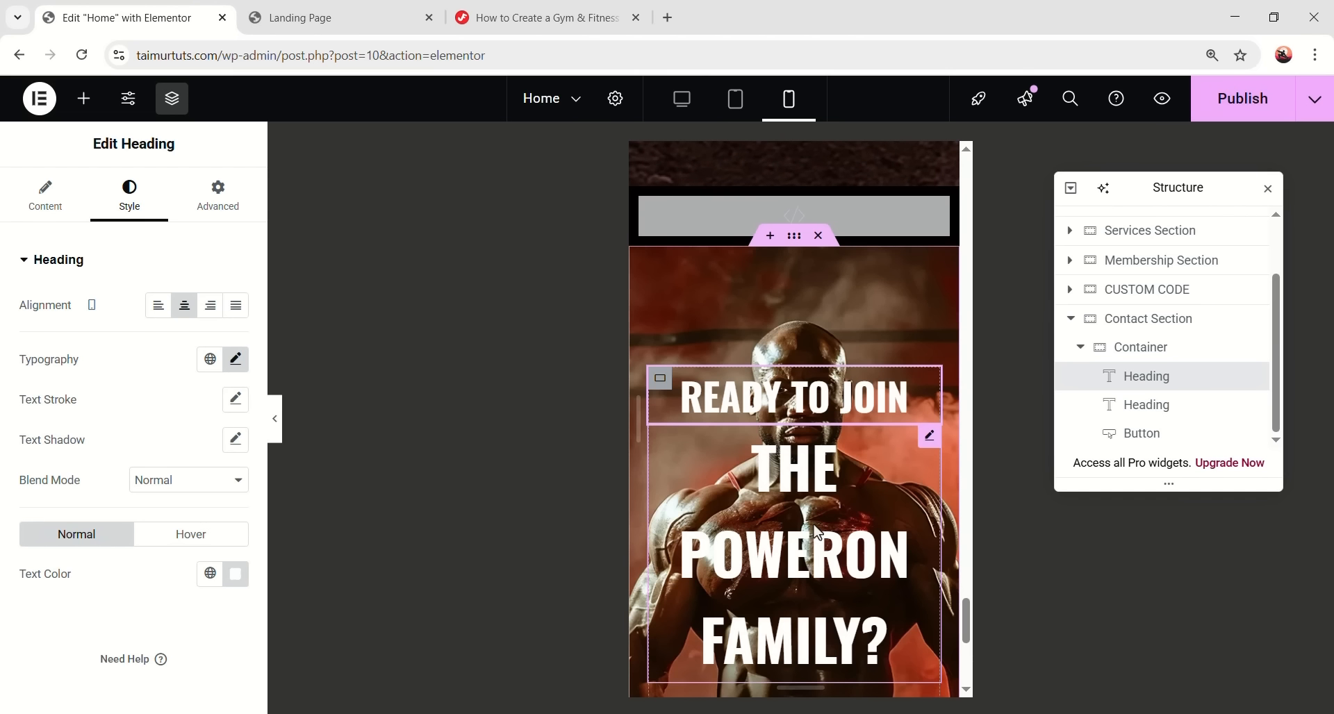
pyautogui.rightClick(815, 497)
pyautogui.click(897, 444)
# - Return the preview to desktop width
pyautogui.scroll(-5, 875, 501)
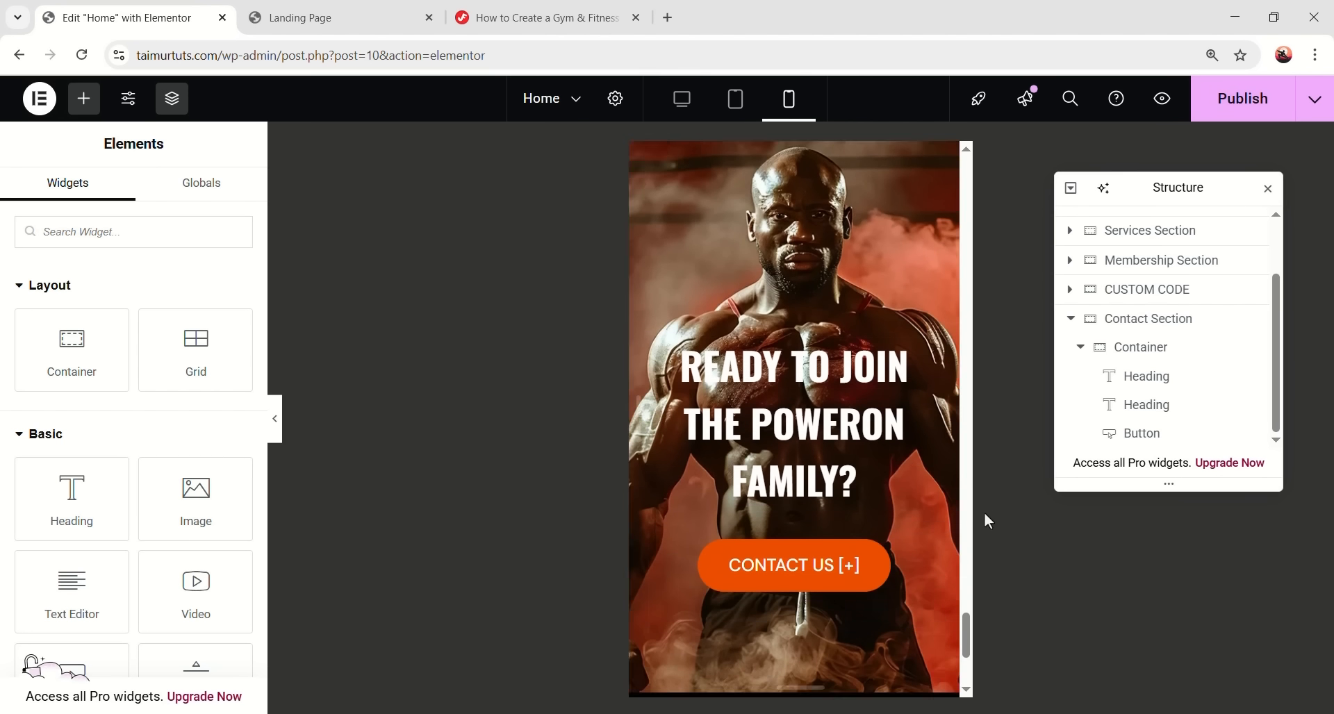
pyautogui.scroll(4, 869, 520)
pyautogui.scroll(2, 855, 506)
pyautogui.scroll(-3, 896, 486)
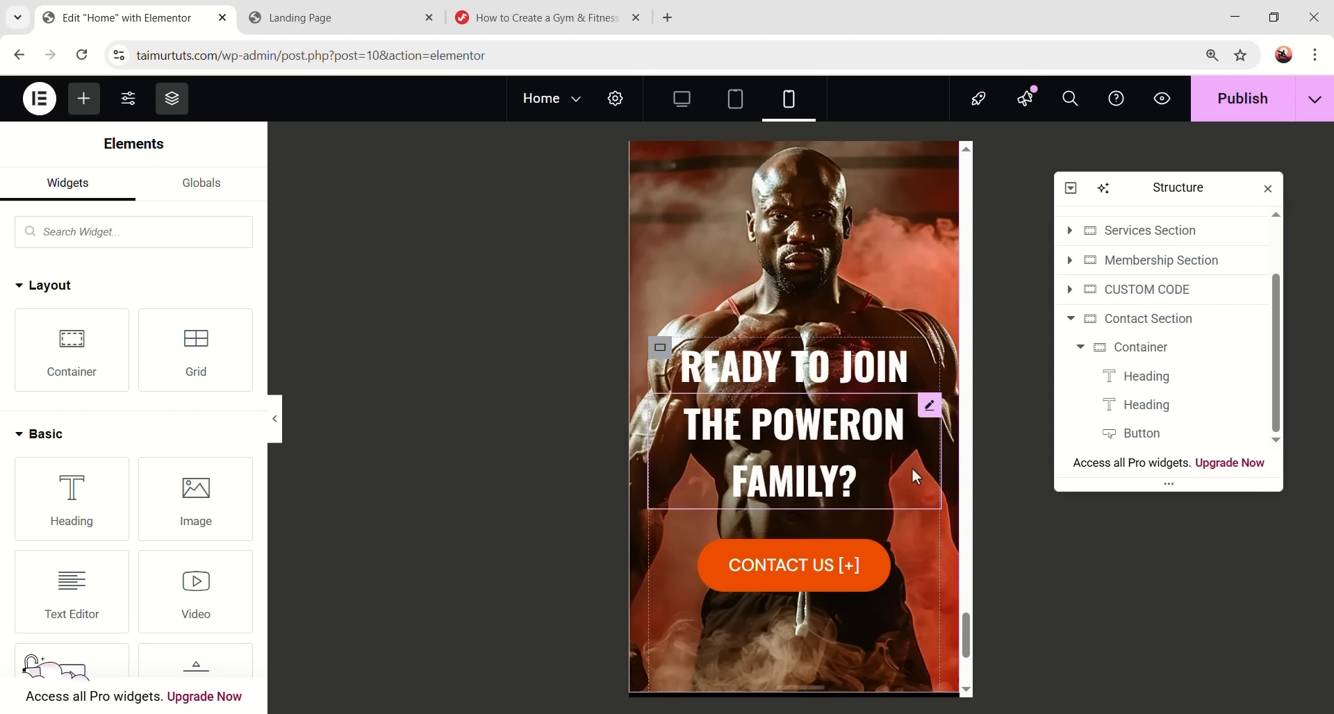
pyautogui.click(682, 99)
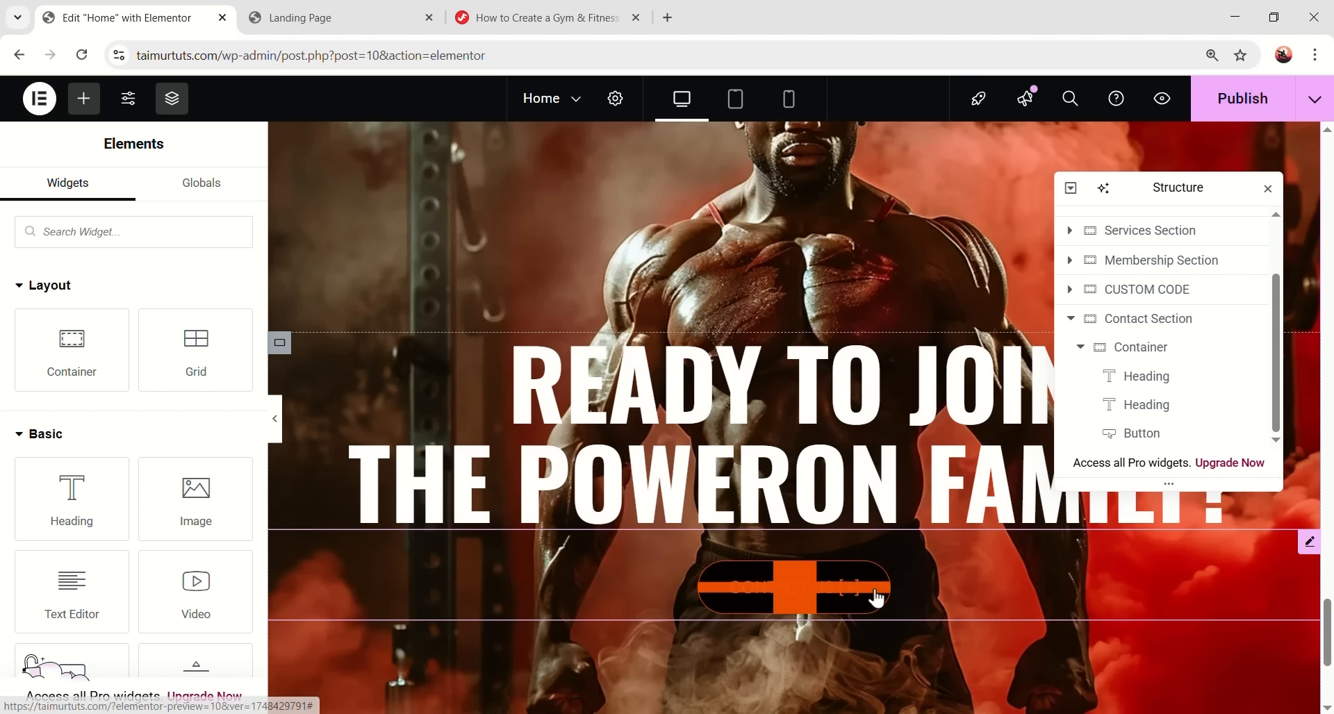
# - Replace the CONTACT US button's # link with a mailto: e-mail address and publish
pyautogui.click(848, 587)
pyautogui.click(58, 210)
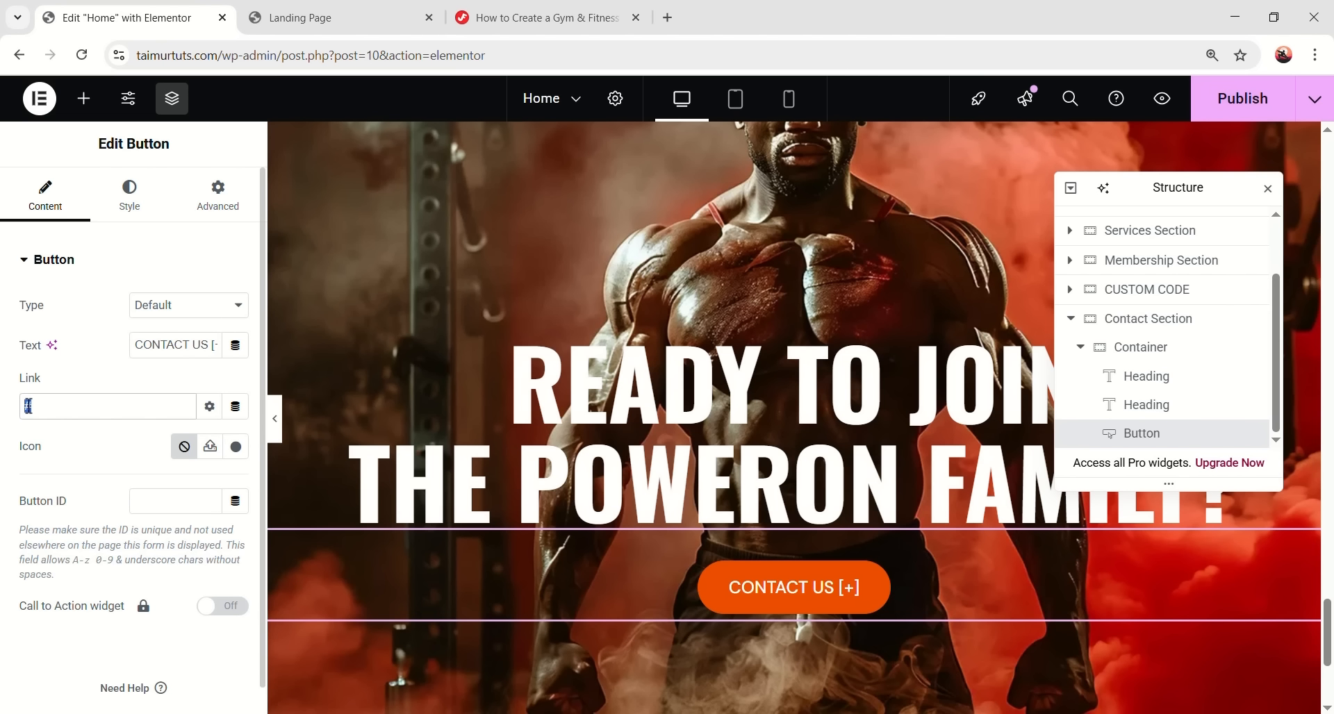
pyautogui.press('BackSpace')
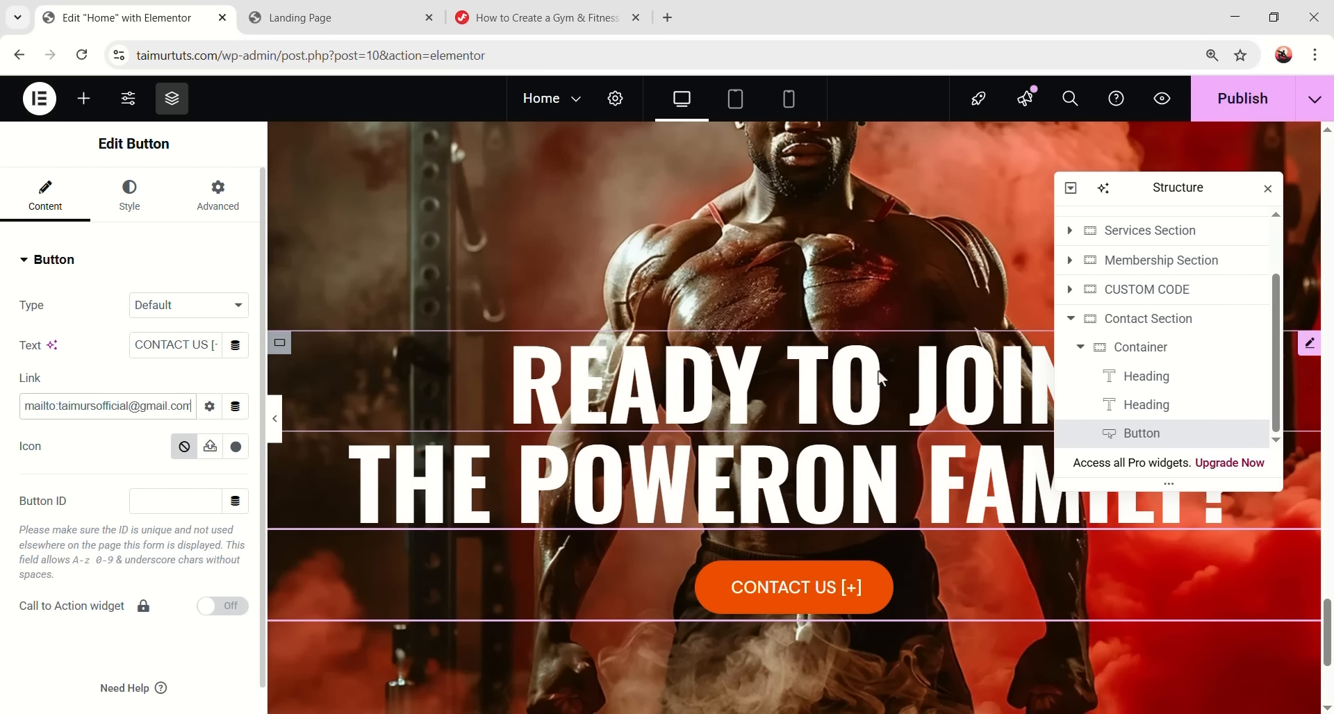
pyautogui.click(1228, 101)
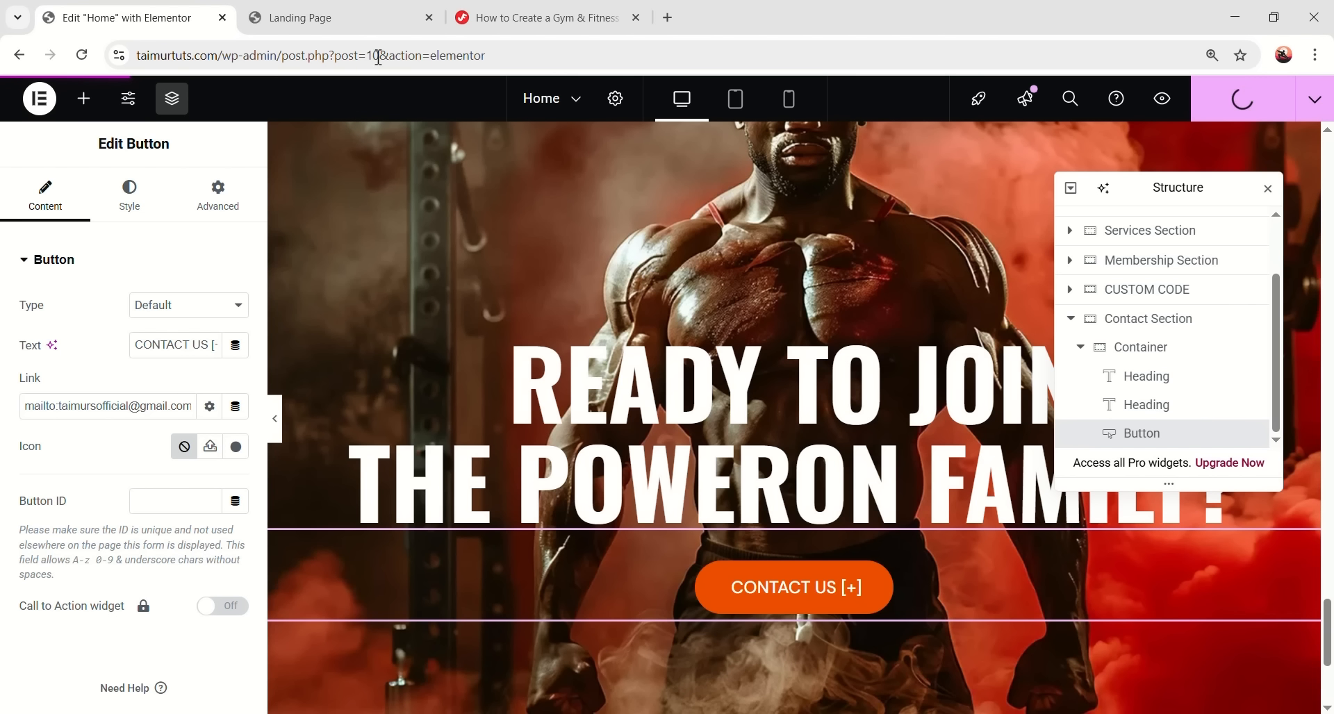
# - On the reloaded live page, confirm CONTACT US opens a mail app chooser, then dismiss it
pyautogui.click(392, 21)
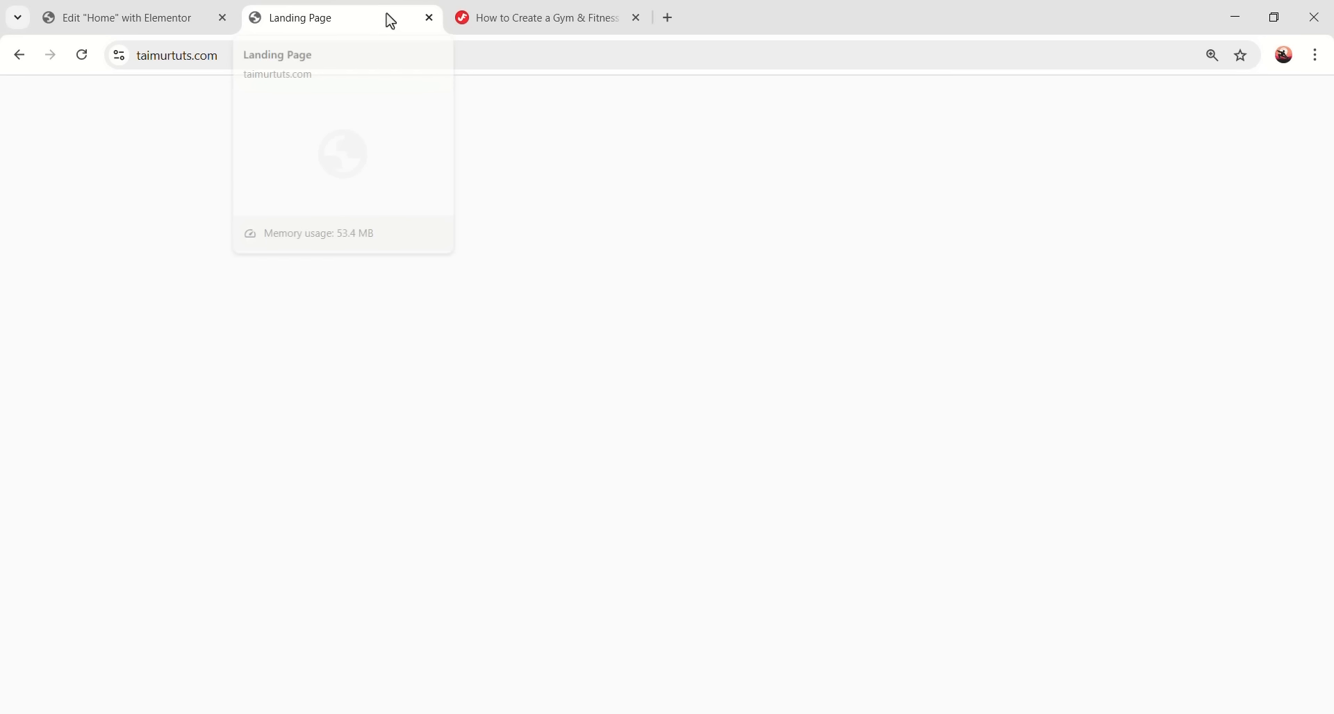
pyautogui.click(83, 55)
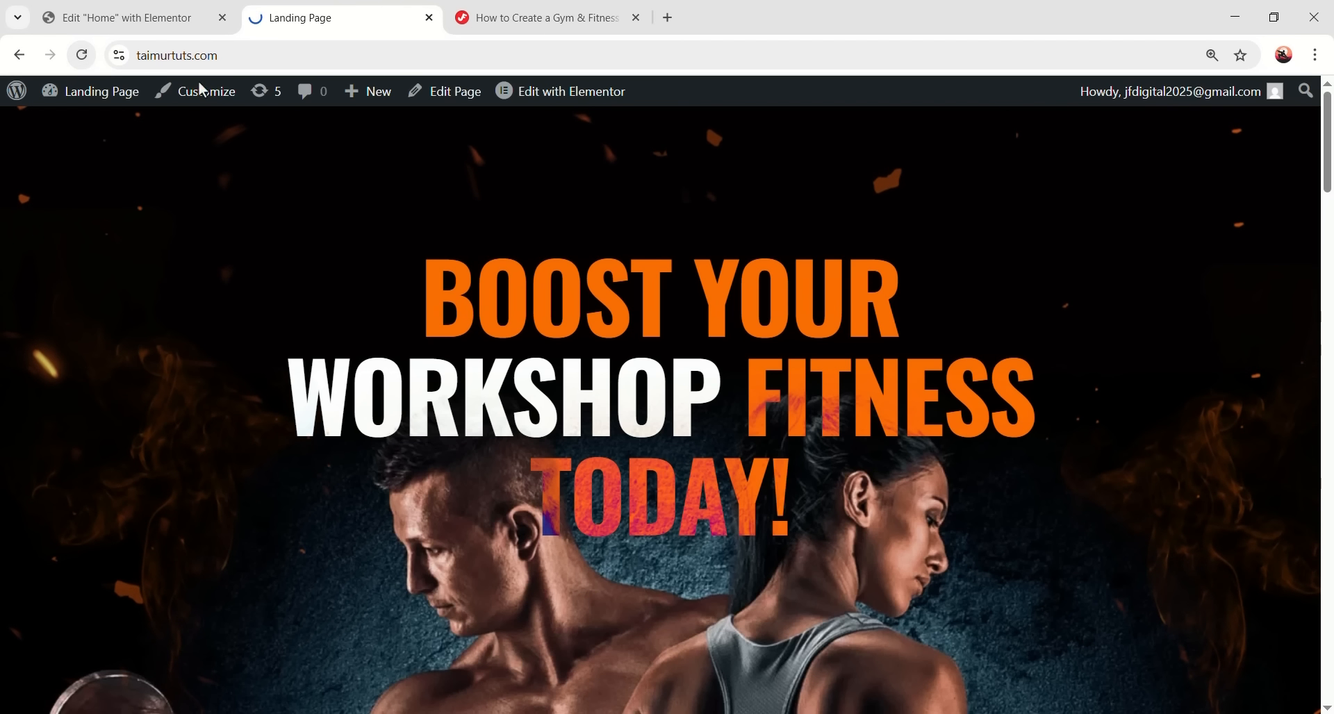
pyautogui.moveTo(1329, 146); pyautogui.dragTo(1324, 682)
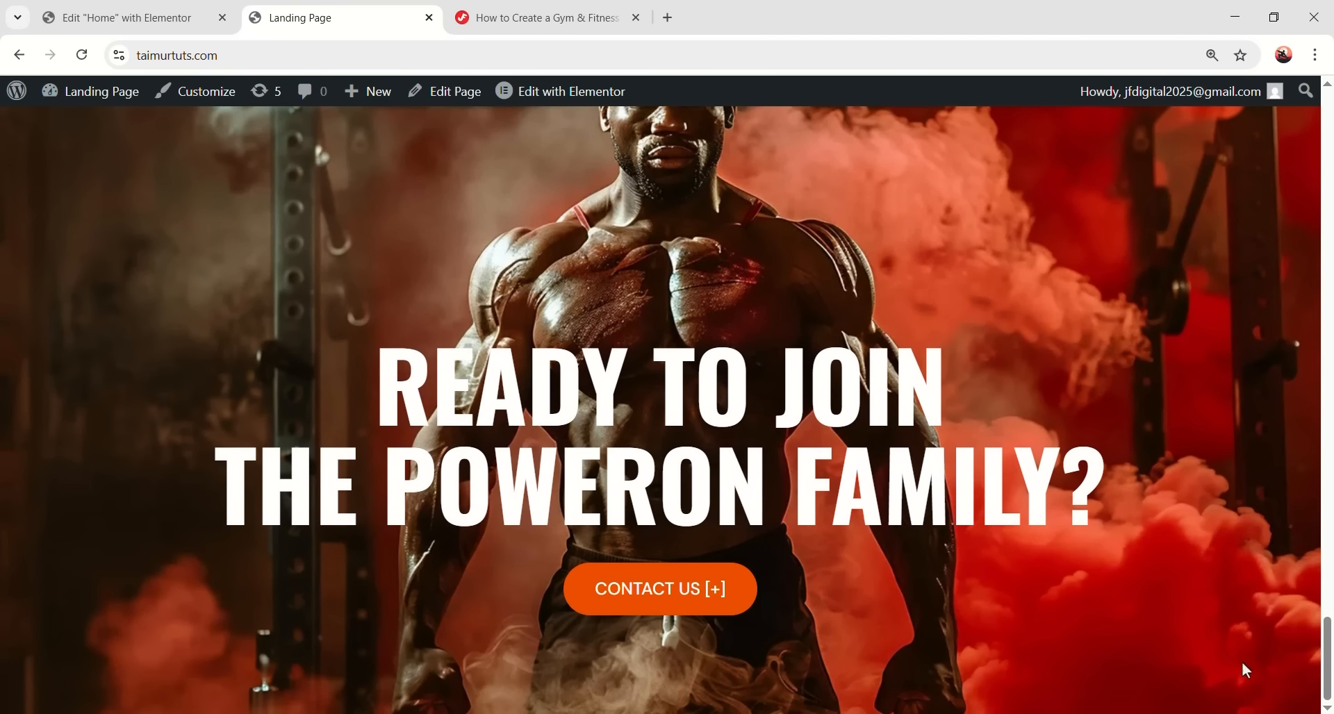
pyautogui.click(666, 611)
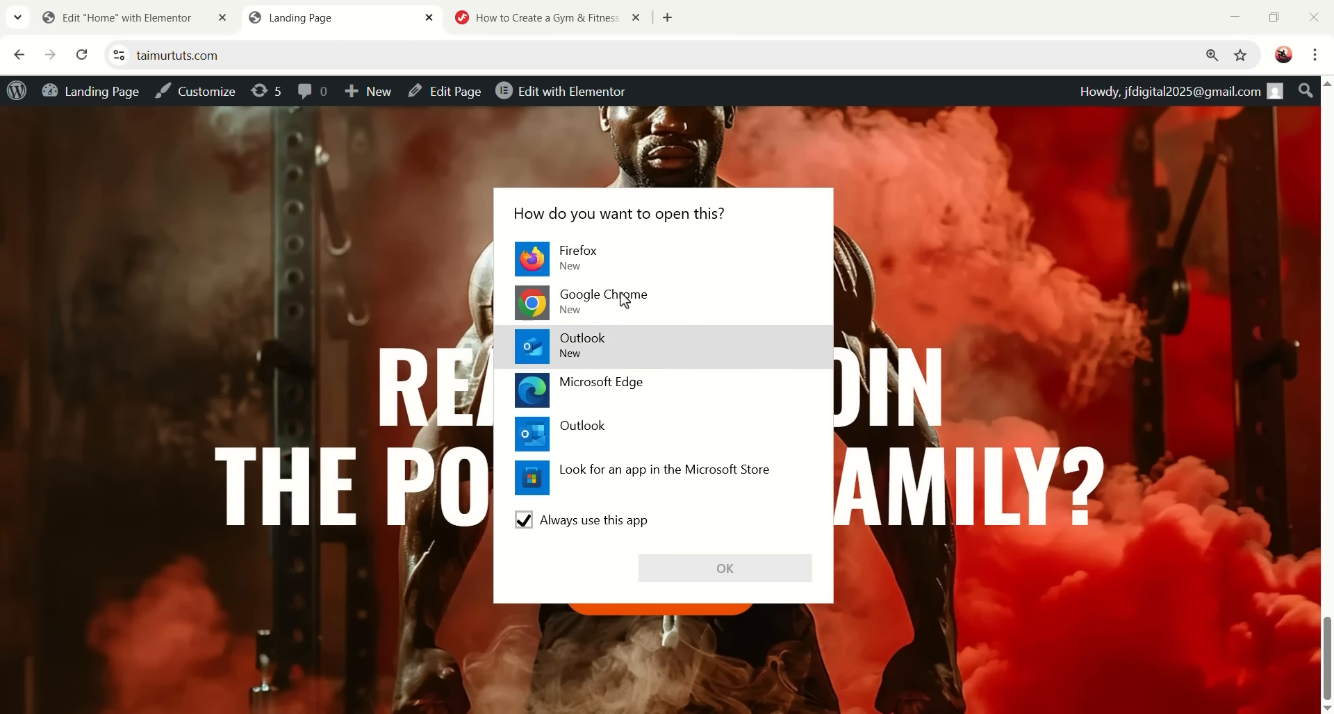
pyautogui.click(945, 601)
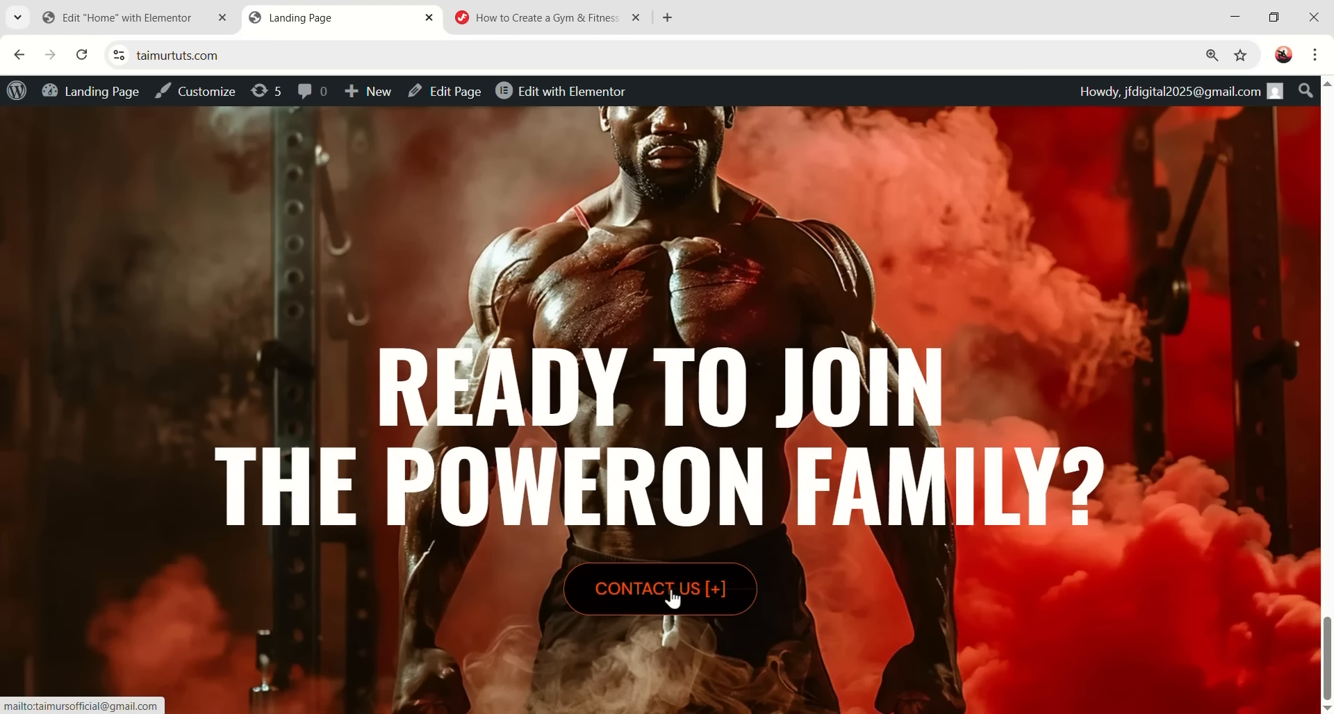
pyautogui.click(97, 13)
pyautogui.moveTo(116, 403); pyautogui.dragTo(215, 413)
# - Replace the button's e-mail link with a tel: phone link and save
pyautogui.press('BackSpace')
pyautogui.write('tel')
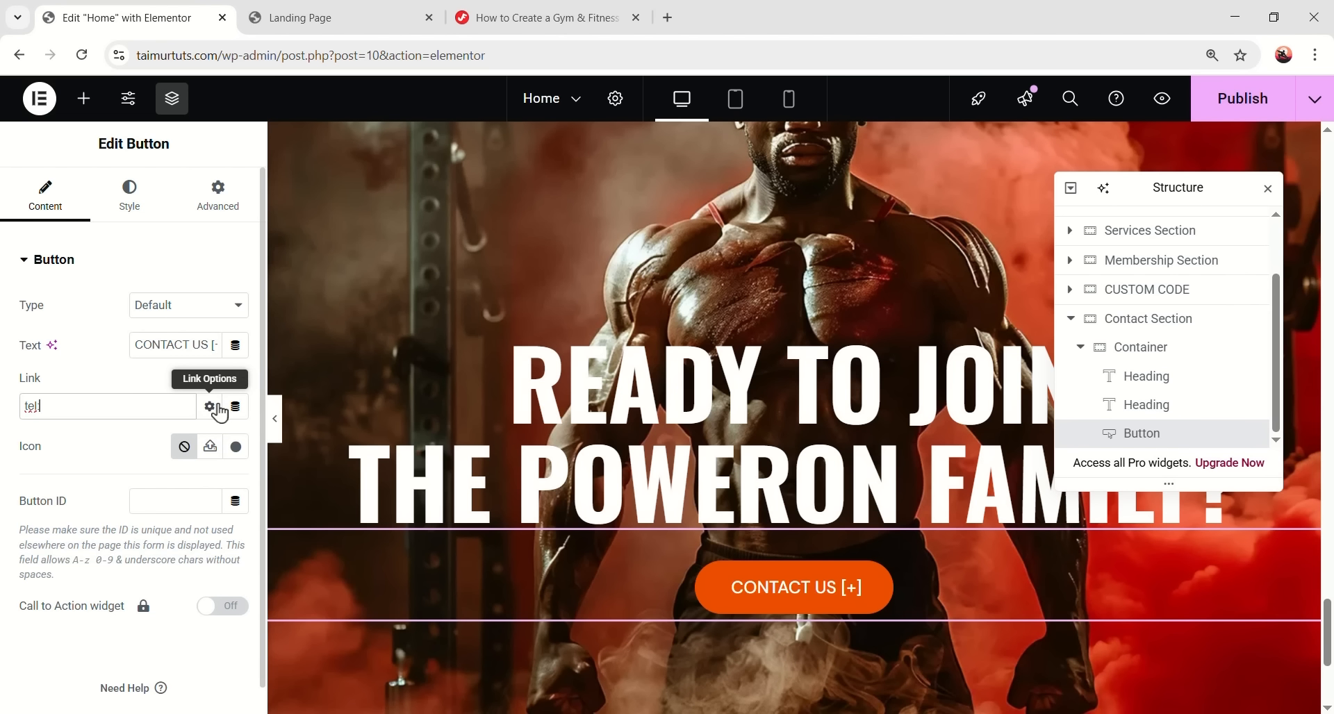
pyautogui.write(':01234567891')
pyautogui.hotkey('ctrl', 's')
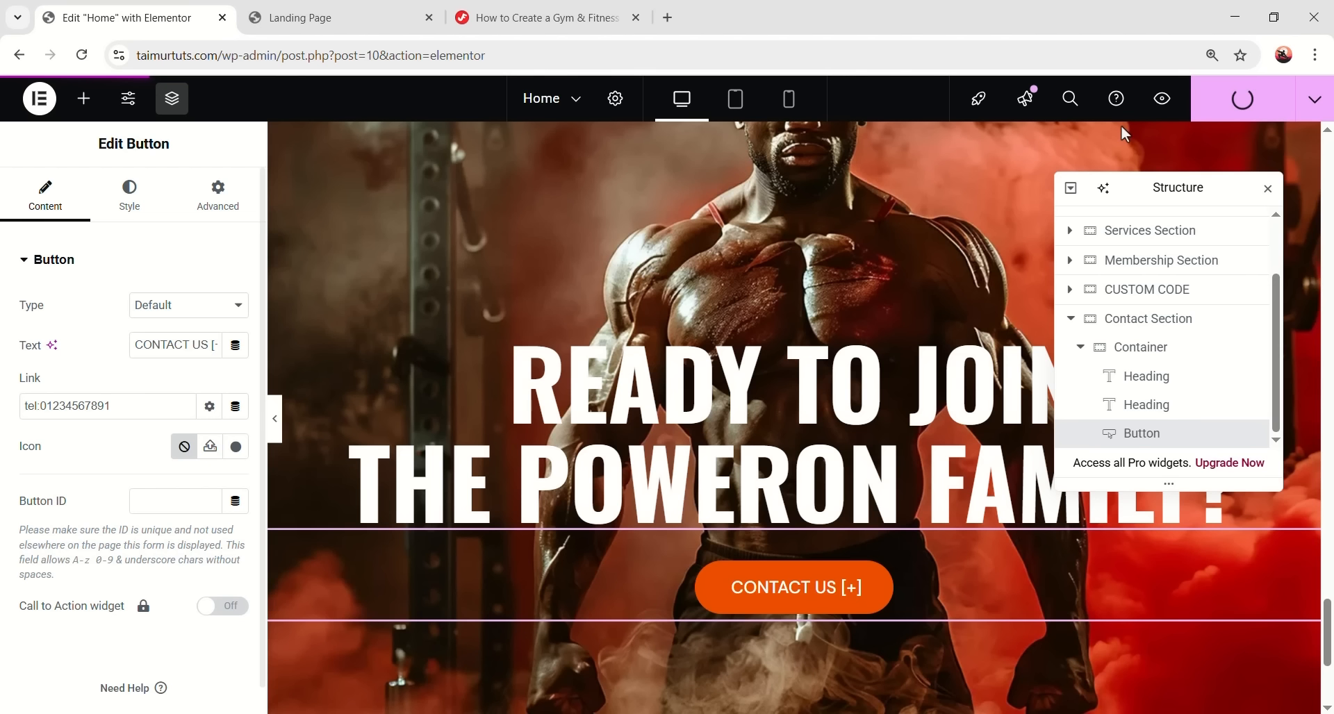
# - On the reloaded live page, test the CONTACT US phone link and cancel the app prompt
pyautogui.click(316, 23)
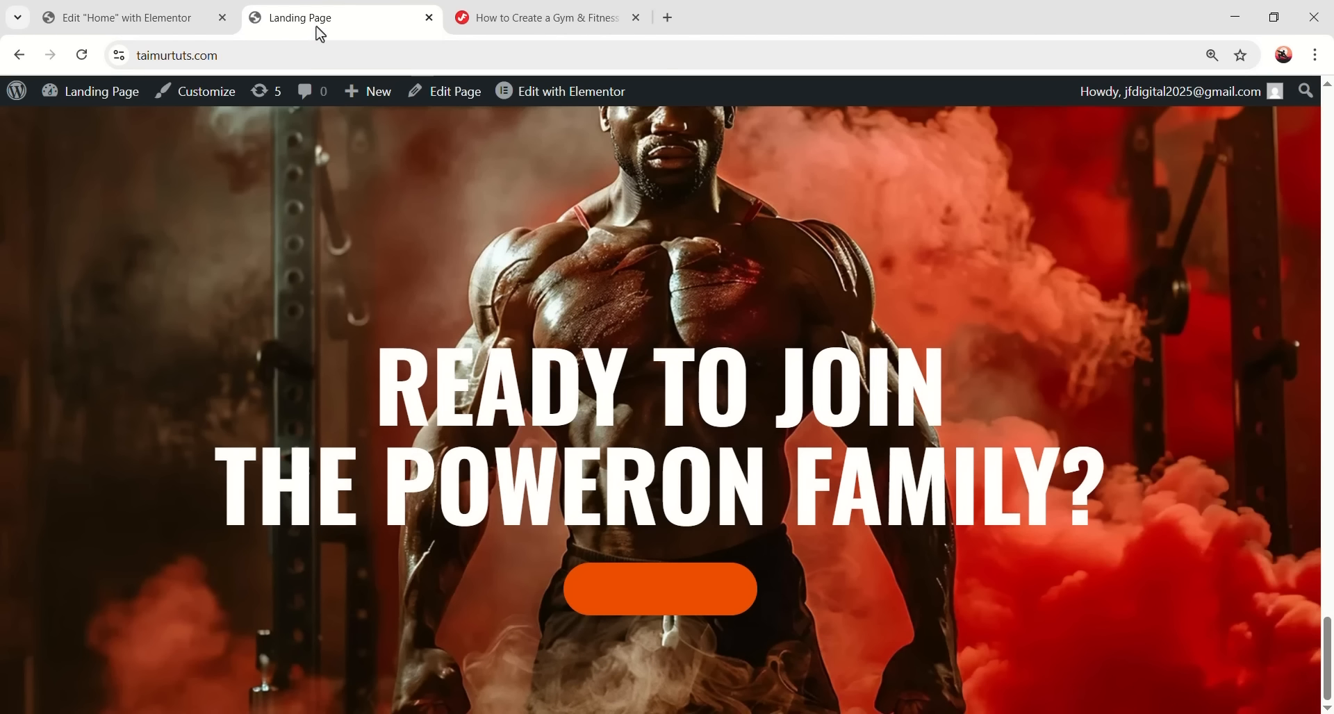
pyautogui.click(80, 58)
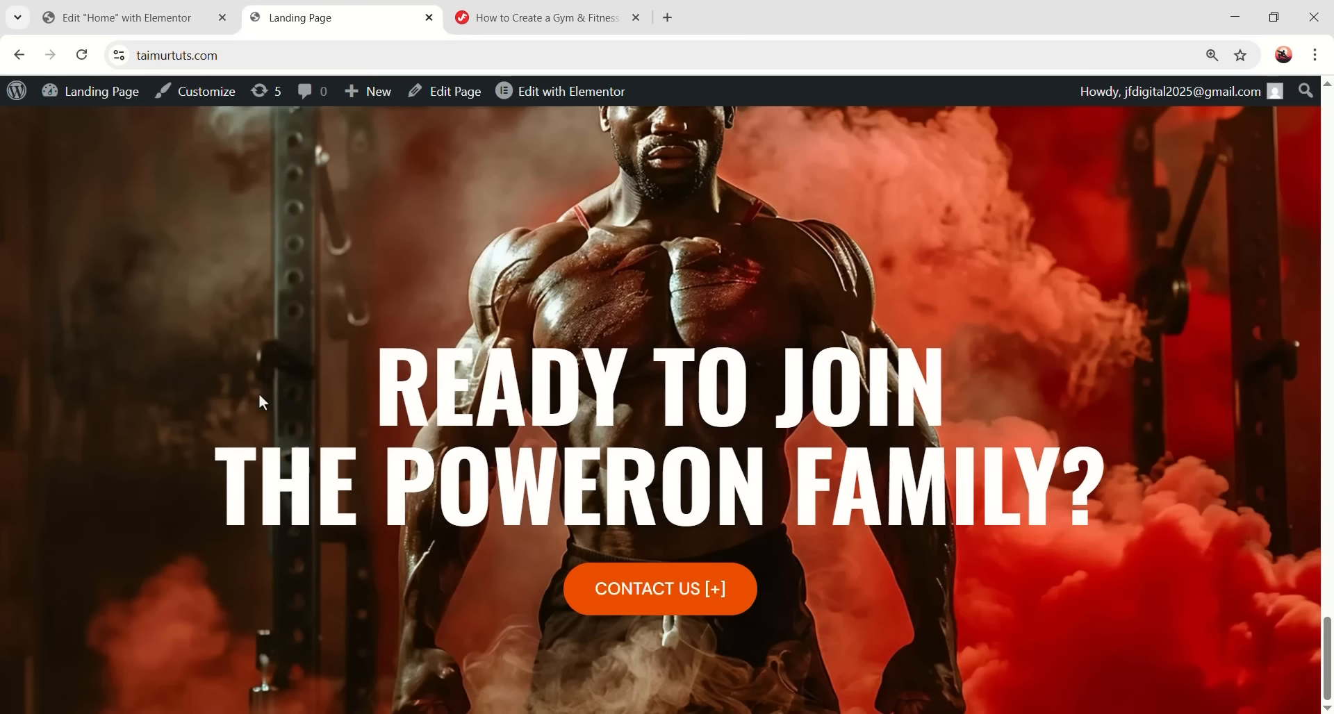
pyautogui.click(666, 609)
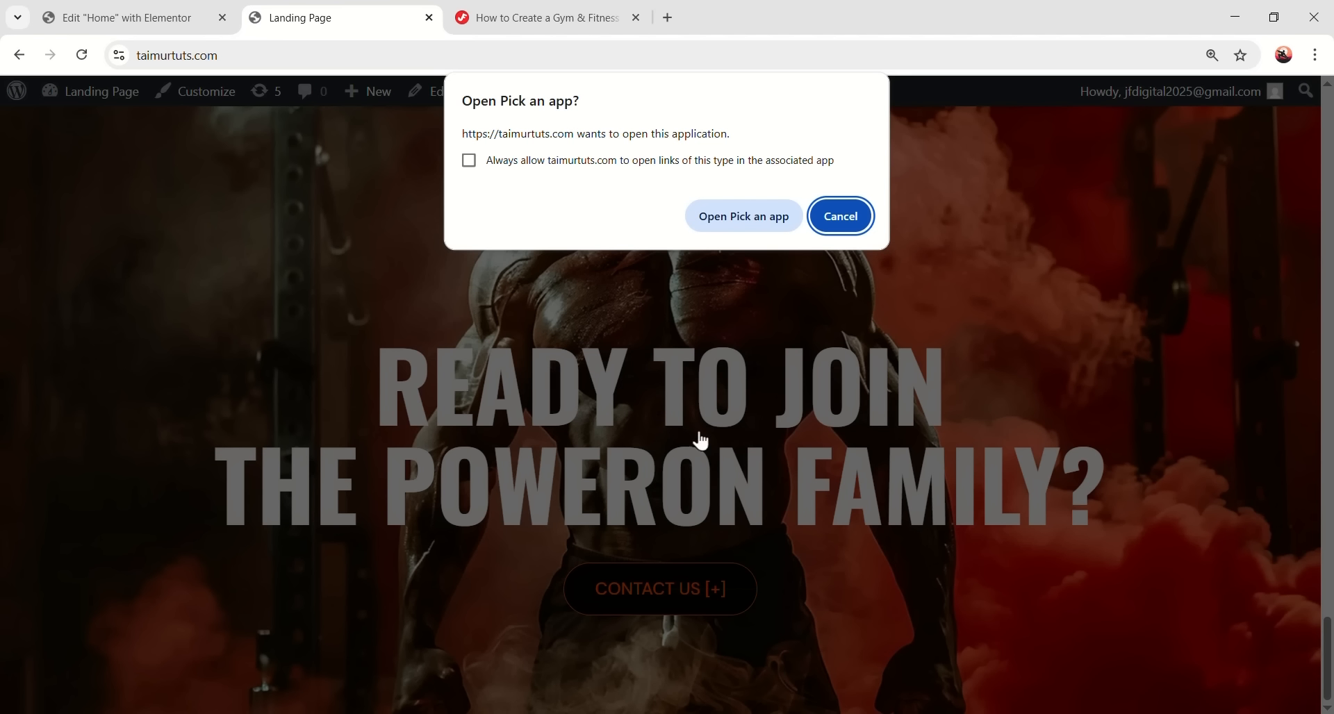
pyautogui.click(841, 217)
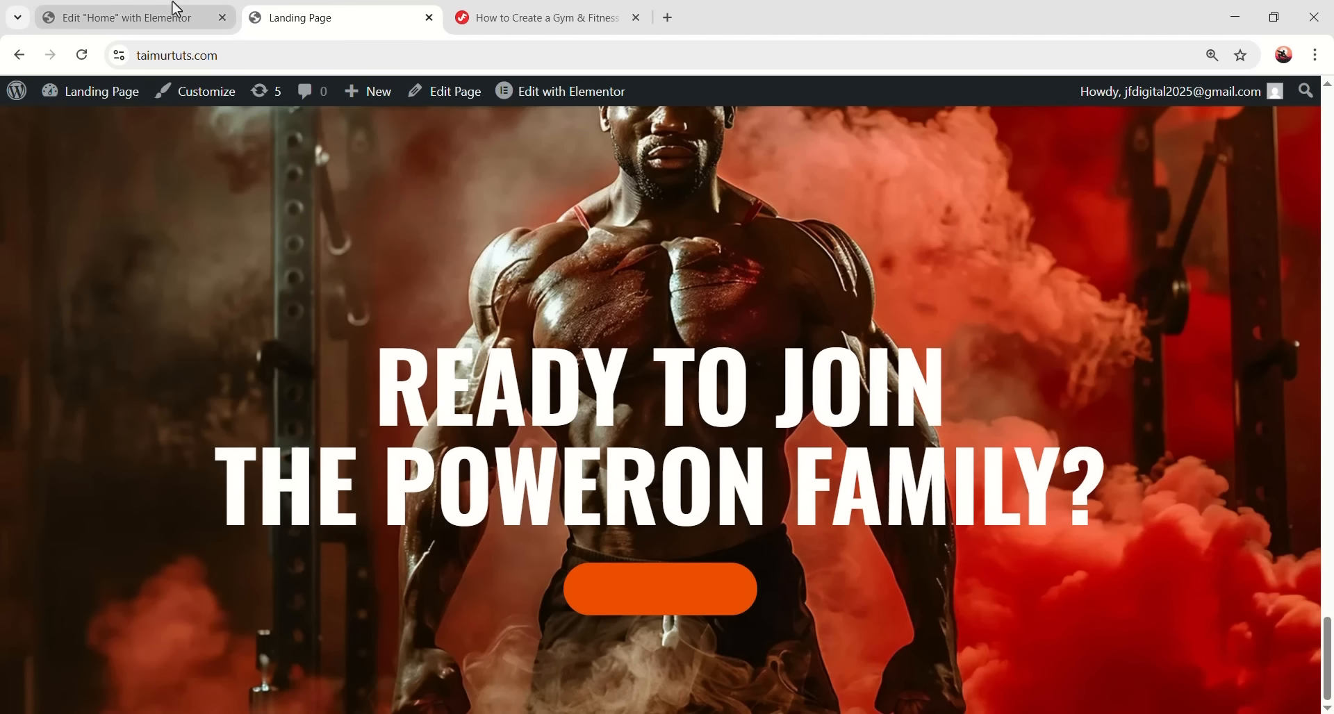
pyautogui.click(166, 15)
# - Add a section above the Banner Section and drop a Container widget into it
pyautogui.scroll(-4, 963, 384)
pyautogui.scroll(2, 894, 424)
pyautogui.scroll(-2, 894, 424)
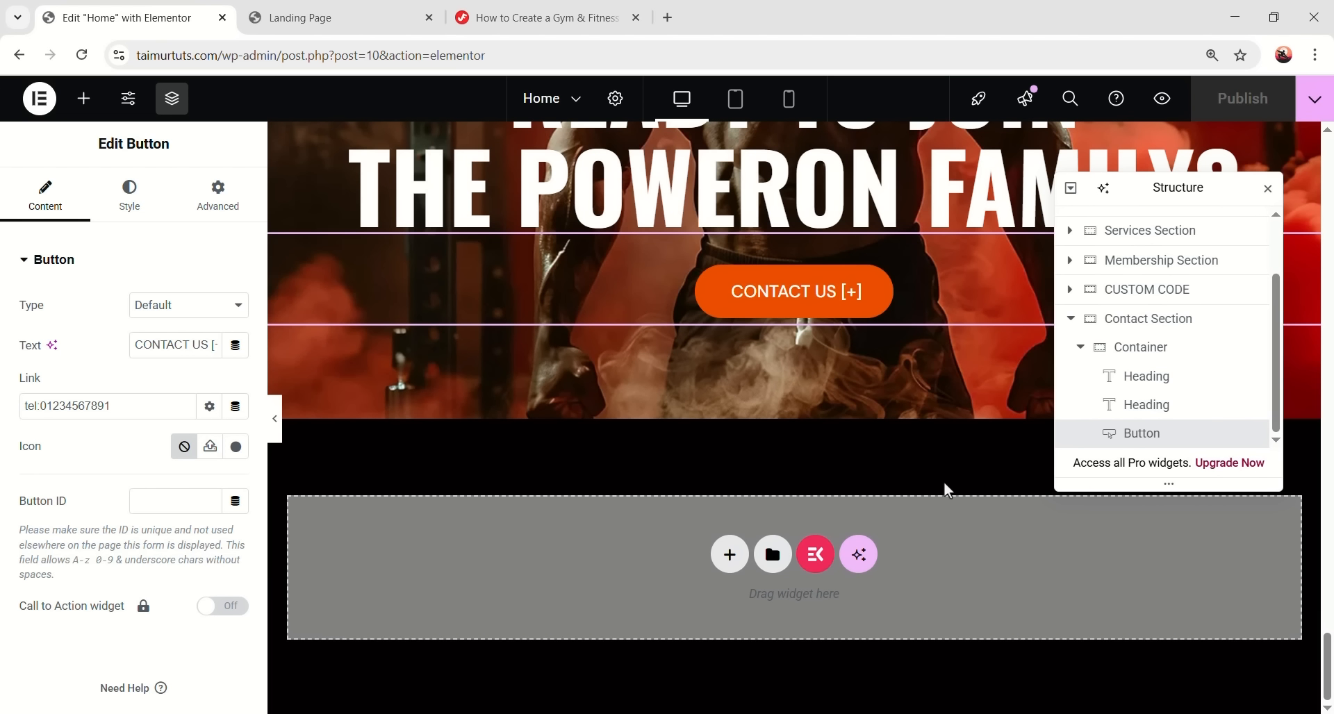
pyautogui.moveTo(1331, 677); pyautogui.dragTo(1255, 157)
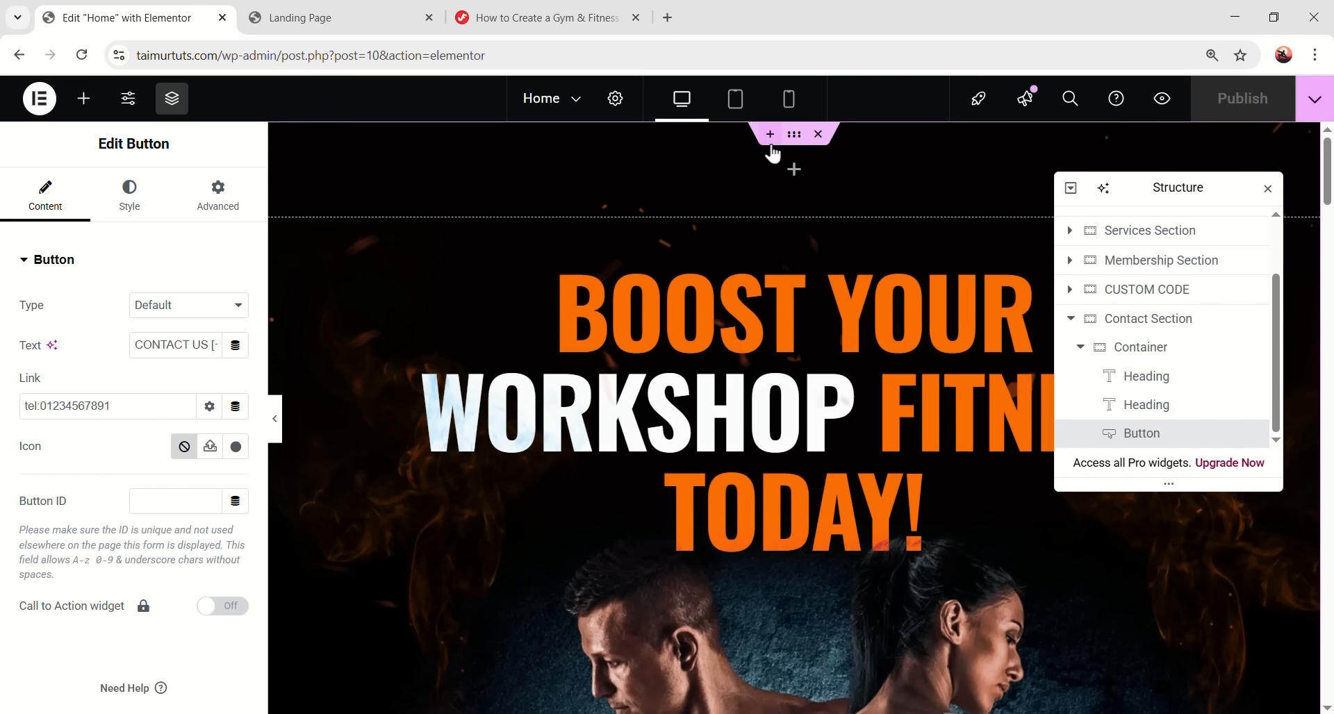
pyautogui.click(771, 136)
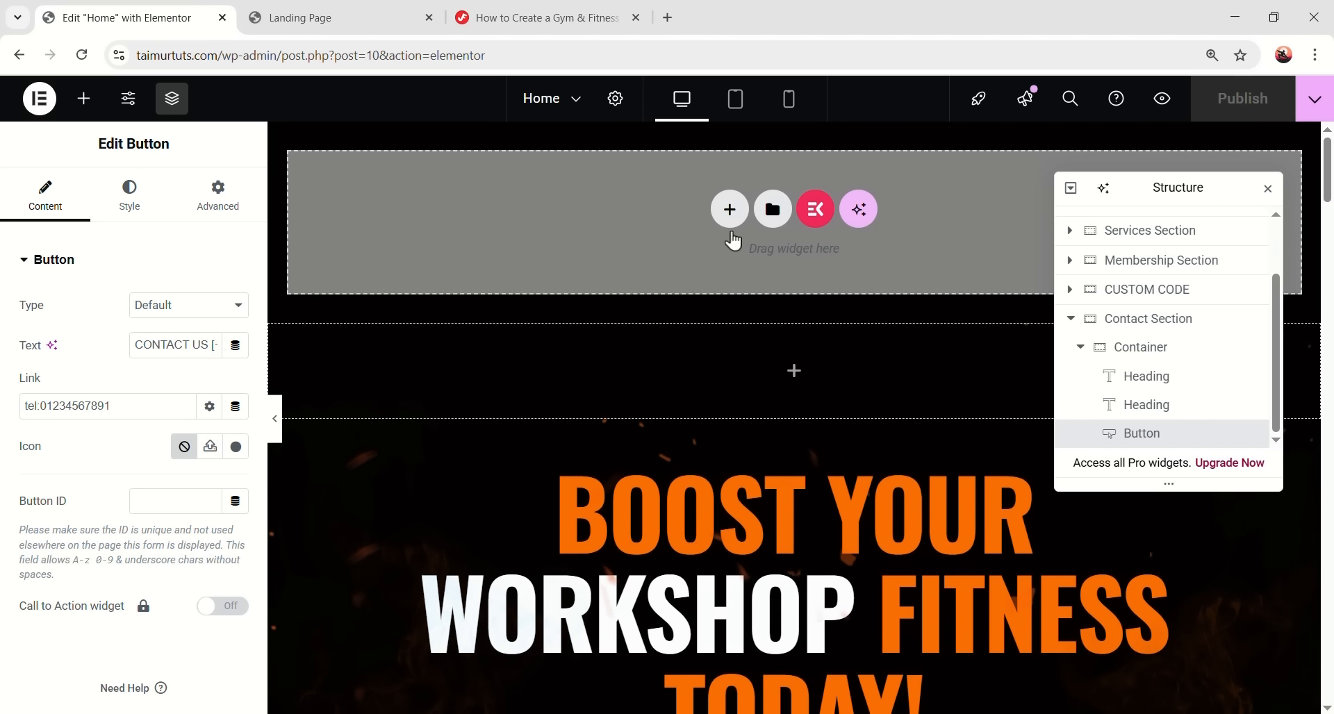
pyautogui.click(84, 98)
pyautogui.moveTo(72, 348); pyautogui.dragTo(509, 227)
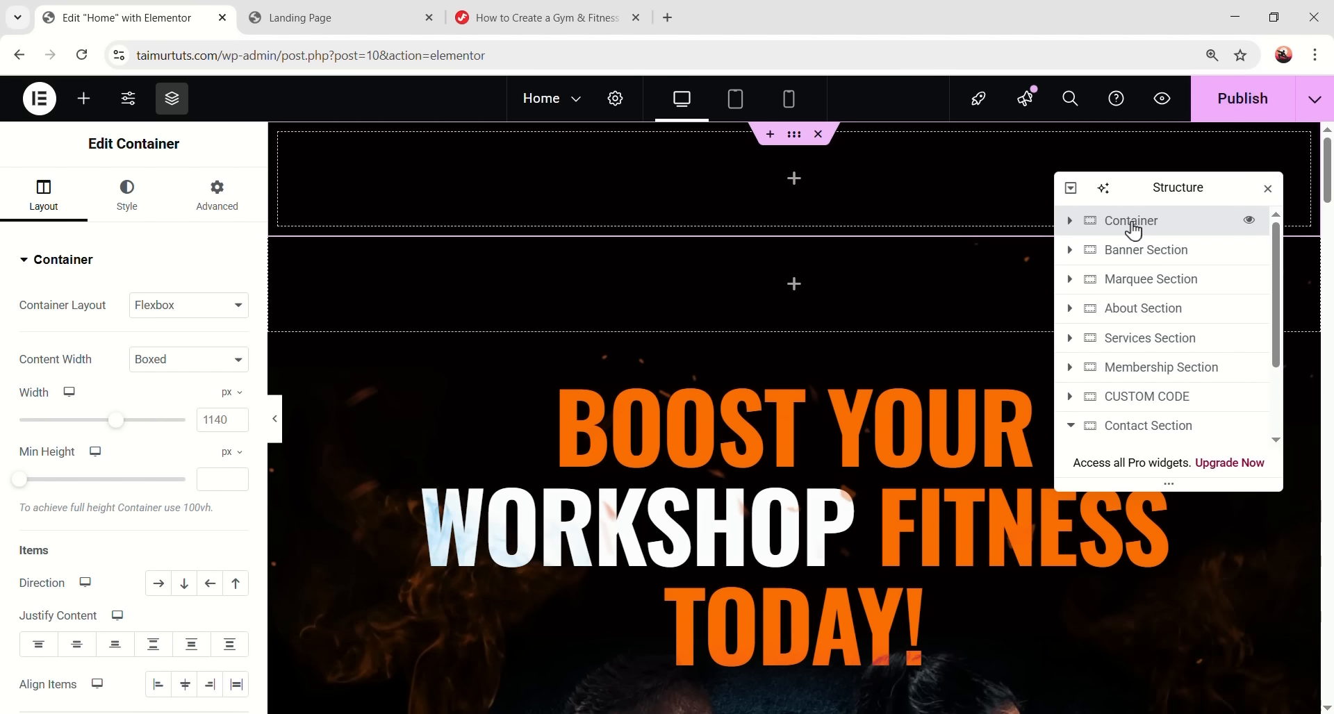
# - Rename the container Header and set width 1280, row direction, space-between justification, centred alignment
pyautogui.doubleClick(1133, 225)
pyautogui.write('Header')
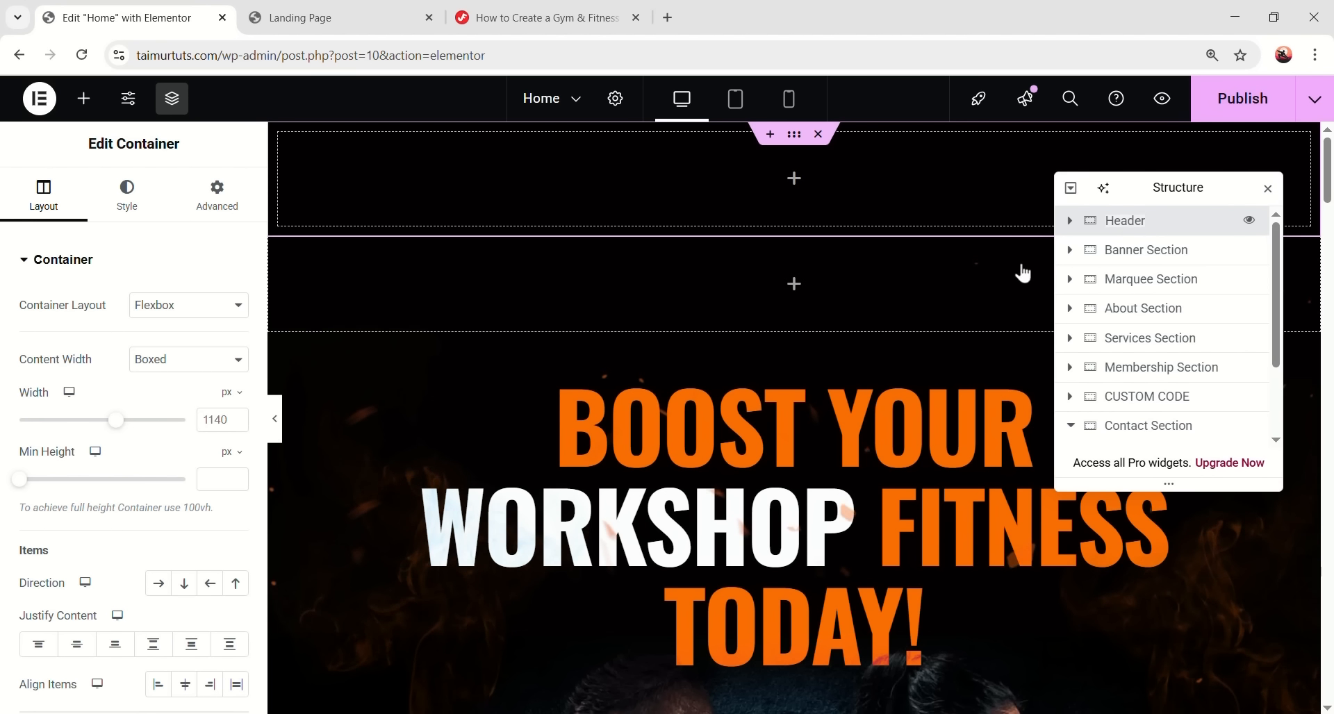
pyautogui.press('Return')
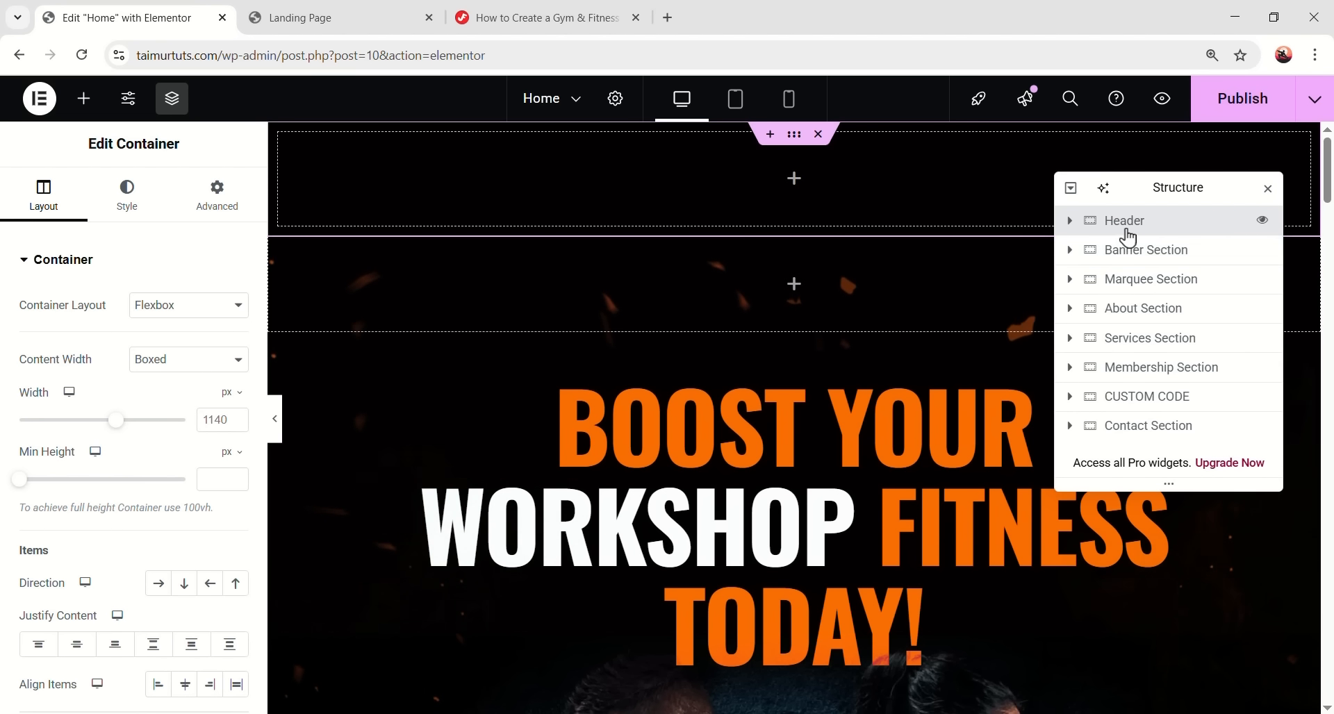
pyautogui.doubleClick(211, 419)
pyautogui.write('128')
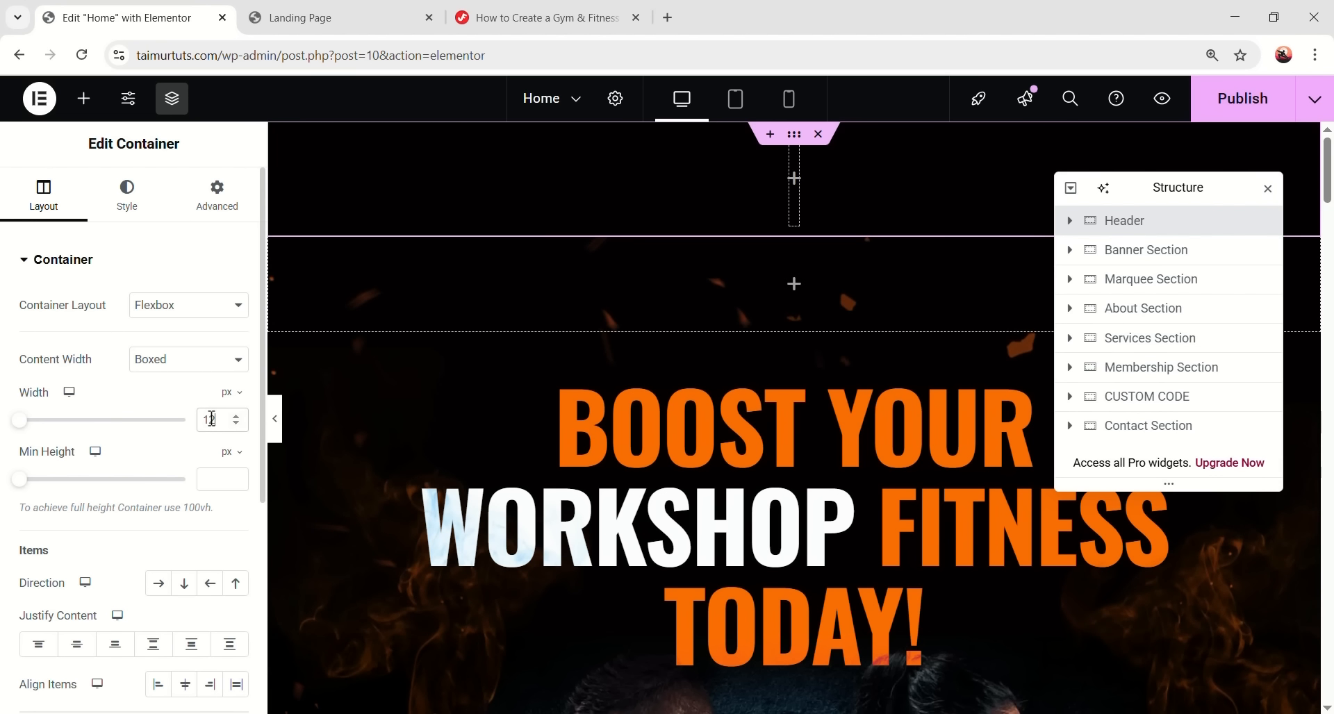
pyautogui.write('0')
pyautogui.scroll(-1, 159, 511)
pyautogui.click(159, 498)
pyautogui.scroll(-1, 162, 513)
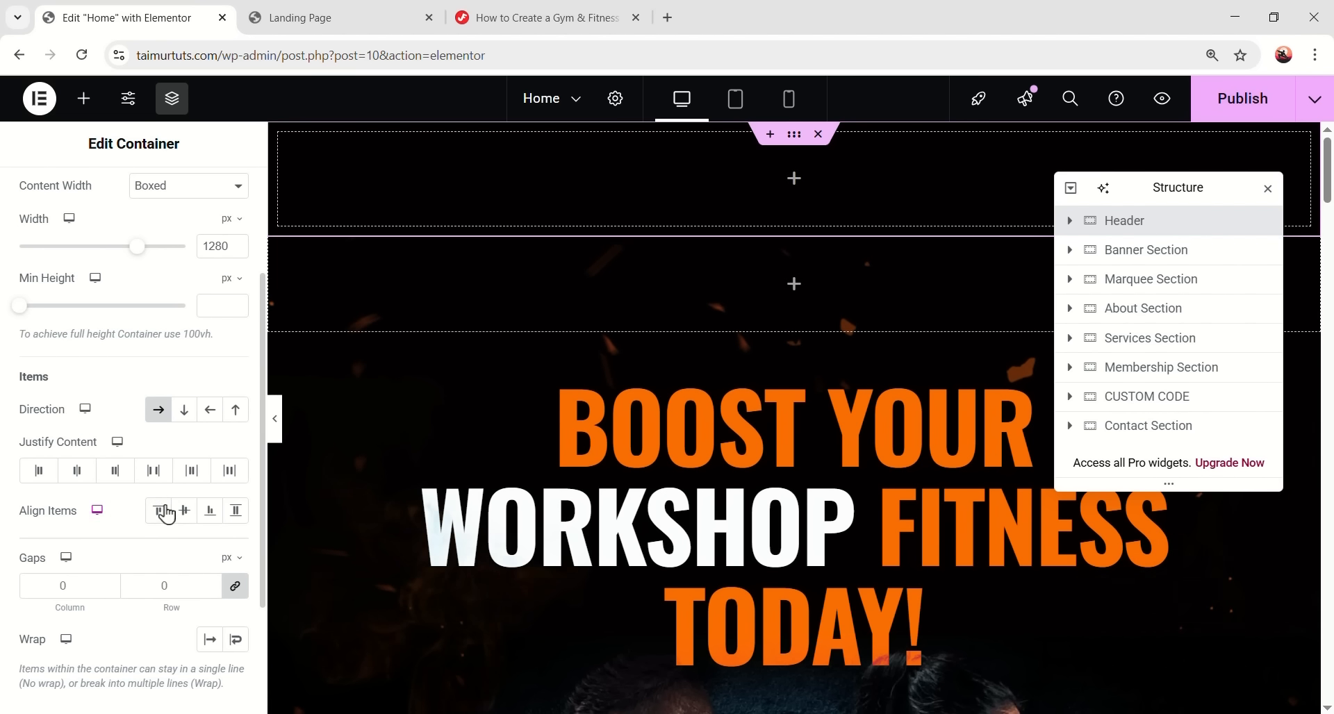
pyautogui.click(154, 471)
pyautogui.click(184, 510)
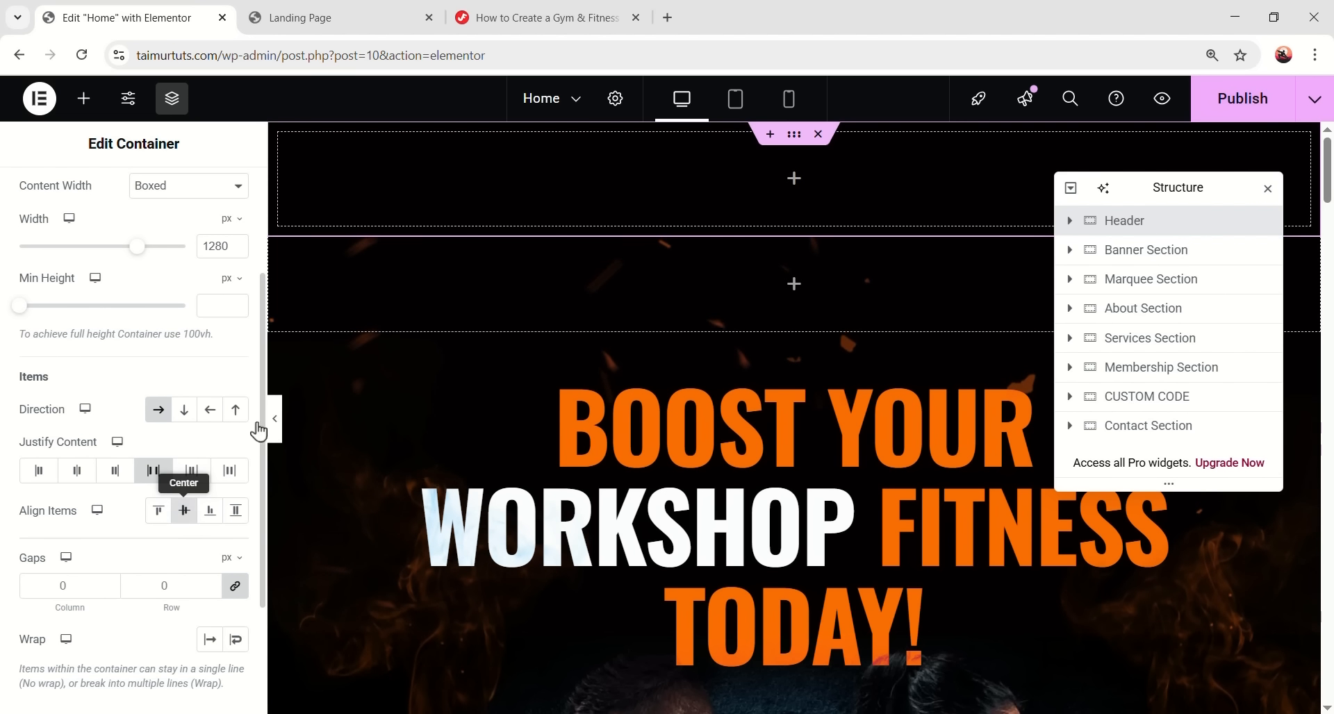
# - Give the Header a -124 bottom margin, 27 px top/bottom padding and z-index 10
pyautogui.scroll(5, 181, 312)
pyautogui.click(218, 201)
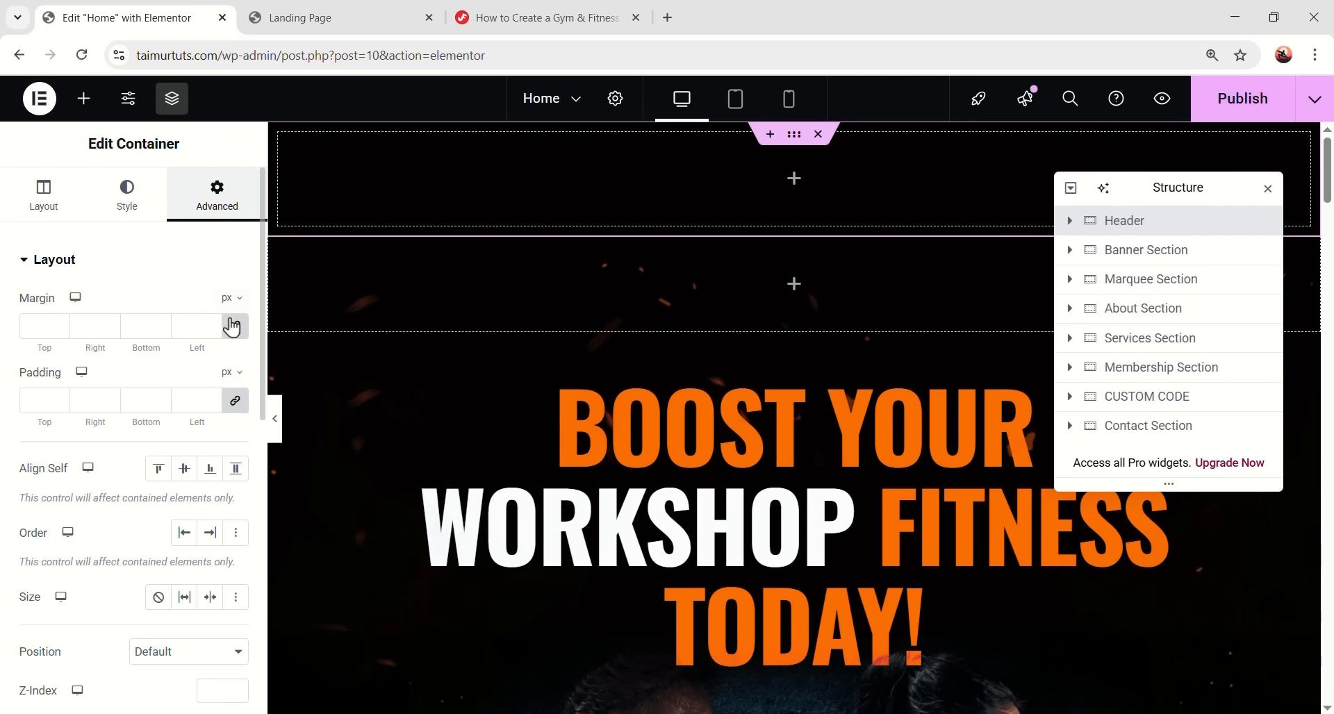
pyautogui.doubleClick(153, 325)
pyautogui.write('-124')
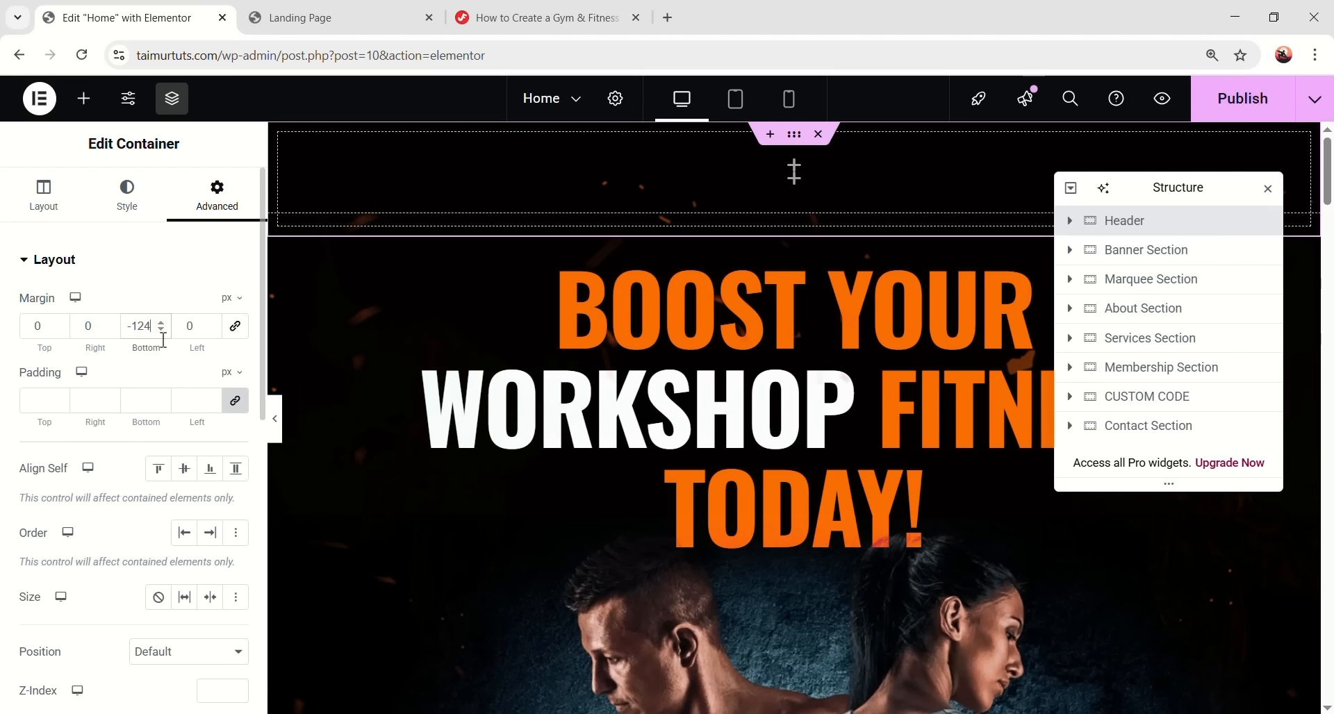
pyautogui.click(234, 401)
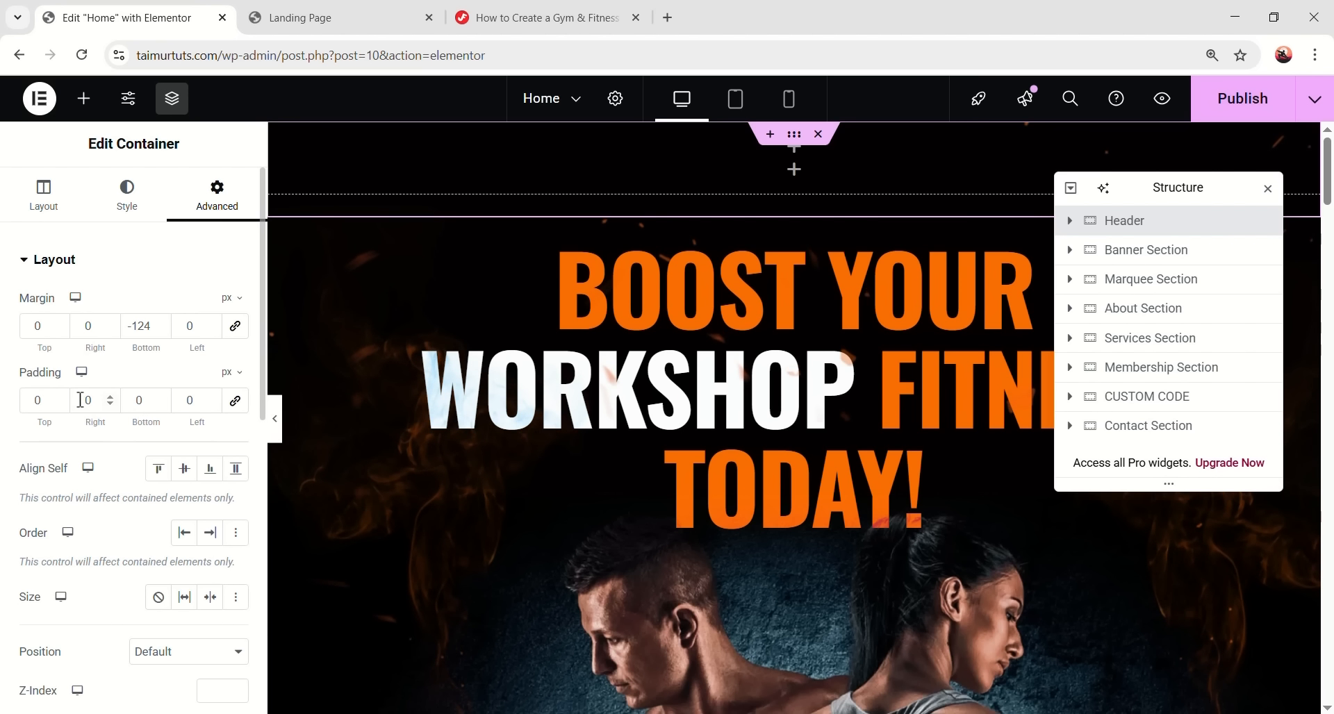
pyautogui.doubleClick(35, 402)
pyautogui.write('27')
pyautogui.doubleClick(138, 398)
pyautogui.write('27')
pyautogui.scroll(-3, 157, 554)
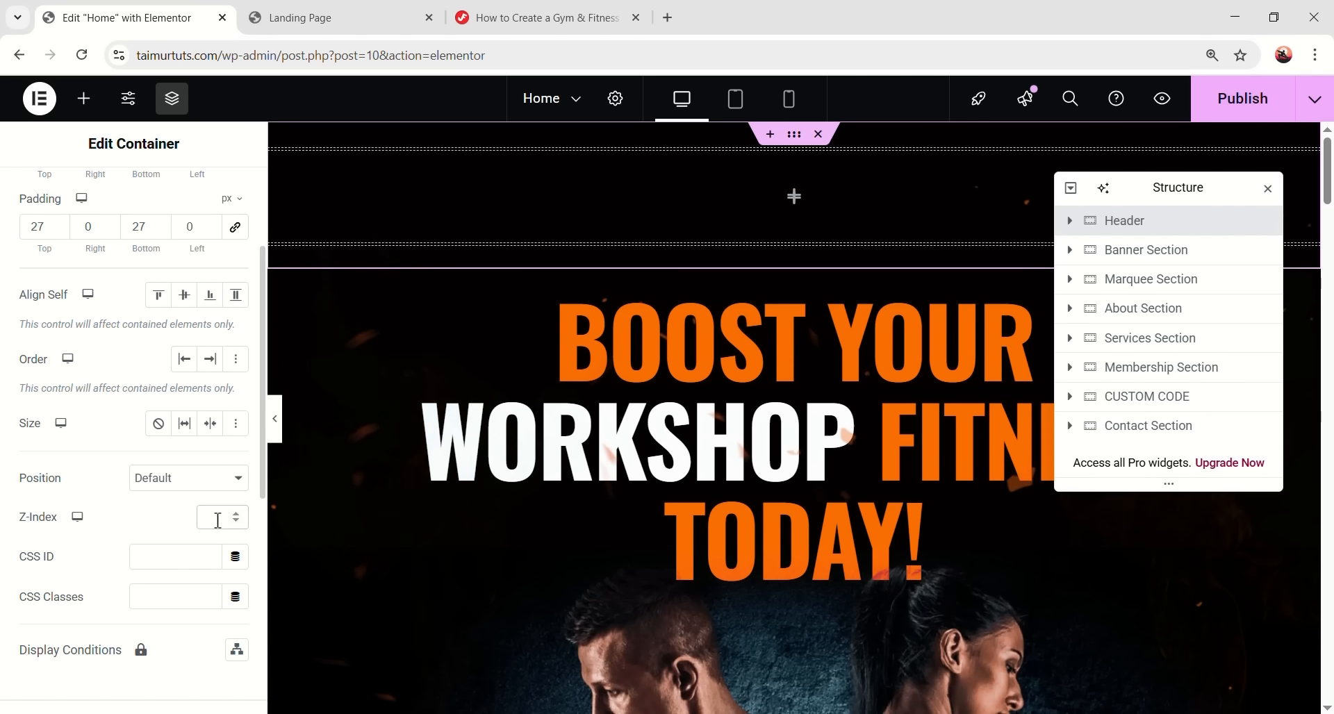
pyautogui.click(217, 519)
pyautogui.write('10')
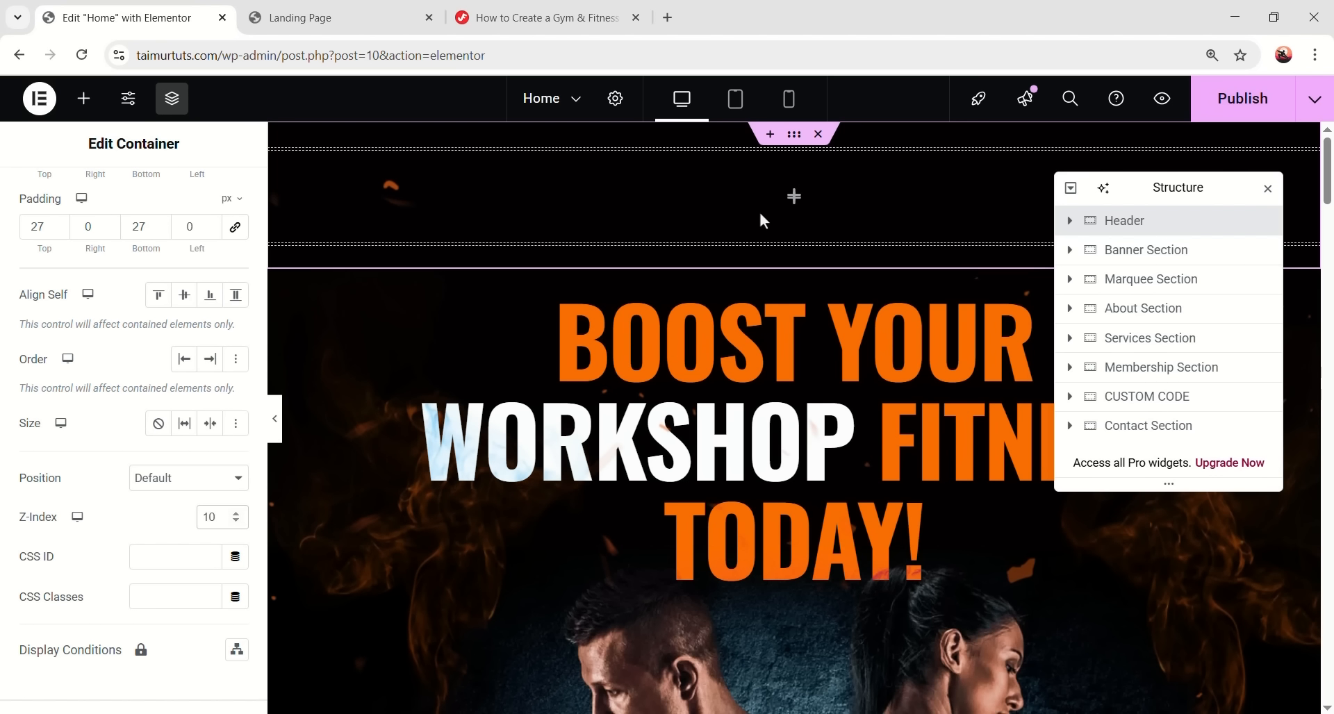
# - Add an Image widget into the Header
pyautogui.click(795, 202)
pyautogui.scroll(-3, 188, 298)
pyautogui.moveTo(204, 329); pyautogui.dragTo(727, 233)
# - Insert Logo.png from the Media Library into the header at Full image resolution
pyautogui.click(148, 396)
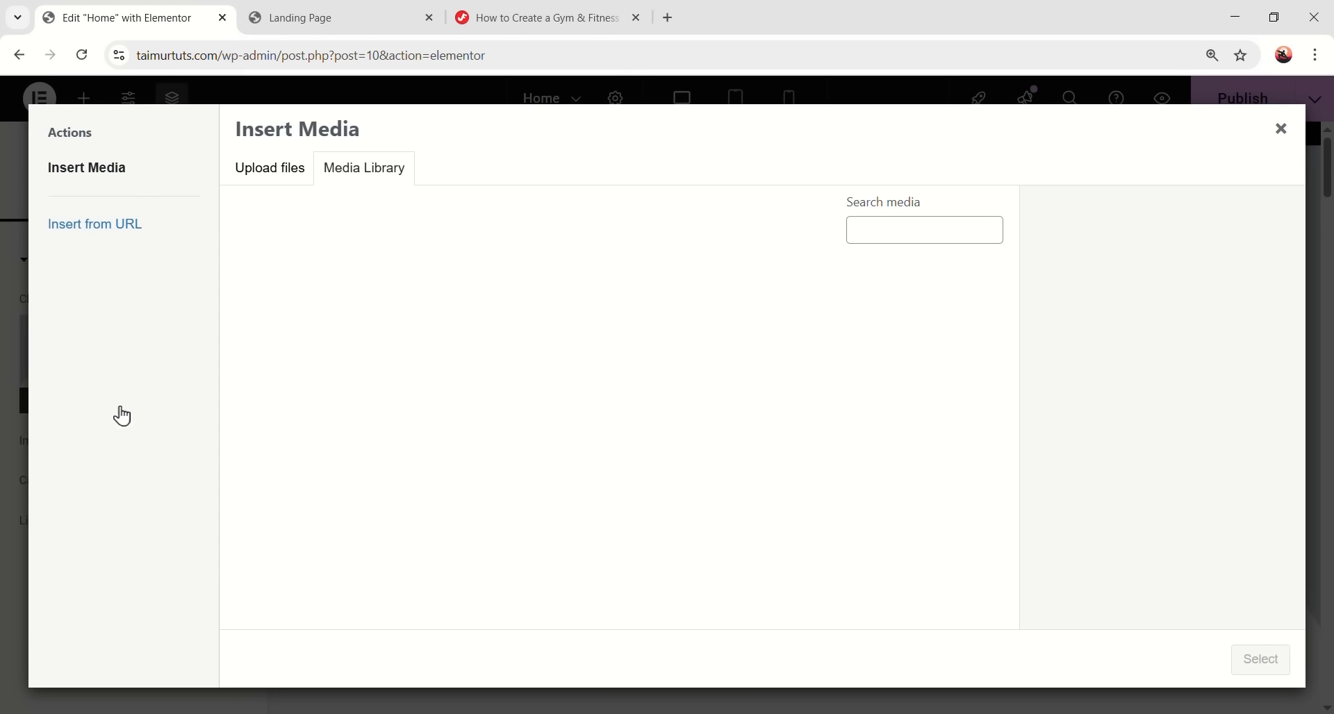
pyautogui.scroll(-2, 539, 461)
pyautogui.click(352, 337)
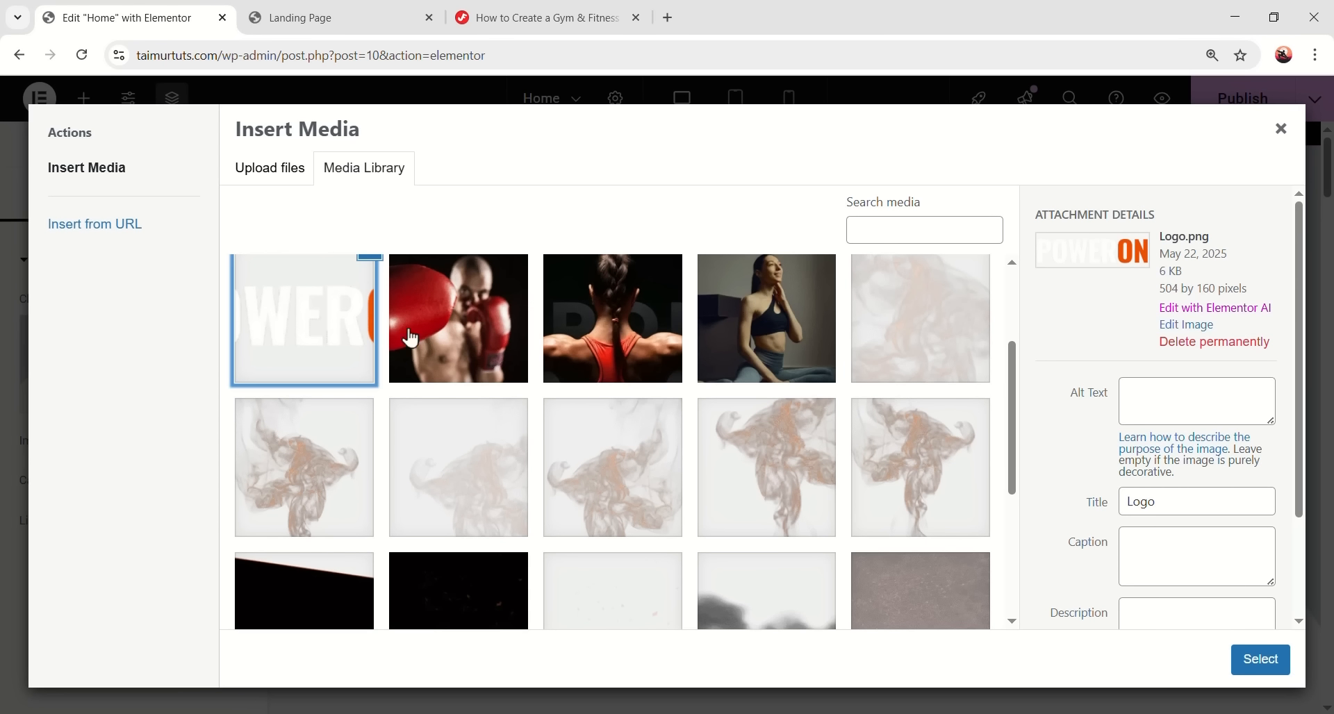
pyautogui.click(1260, 659)
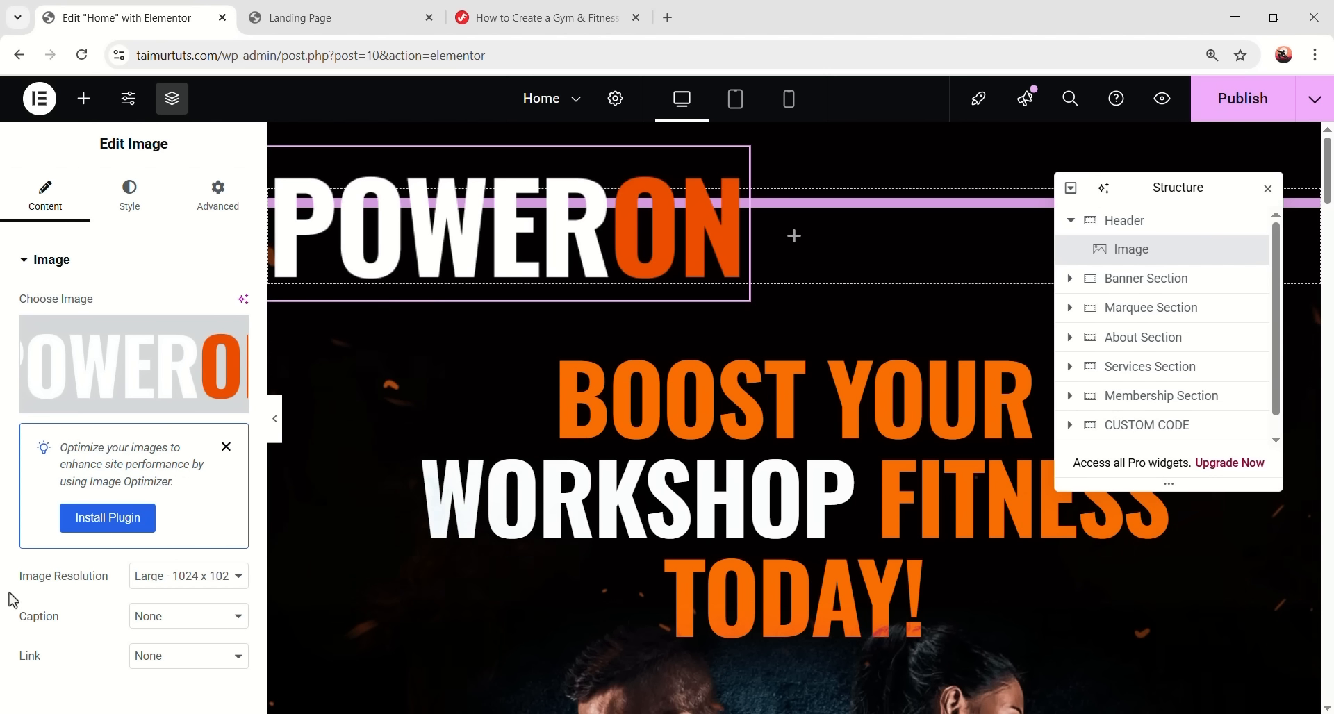
pyautogui.click(186, 578)
pyautogui.click(169, 546)
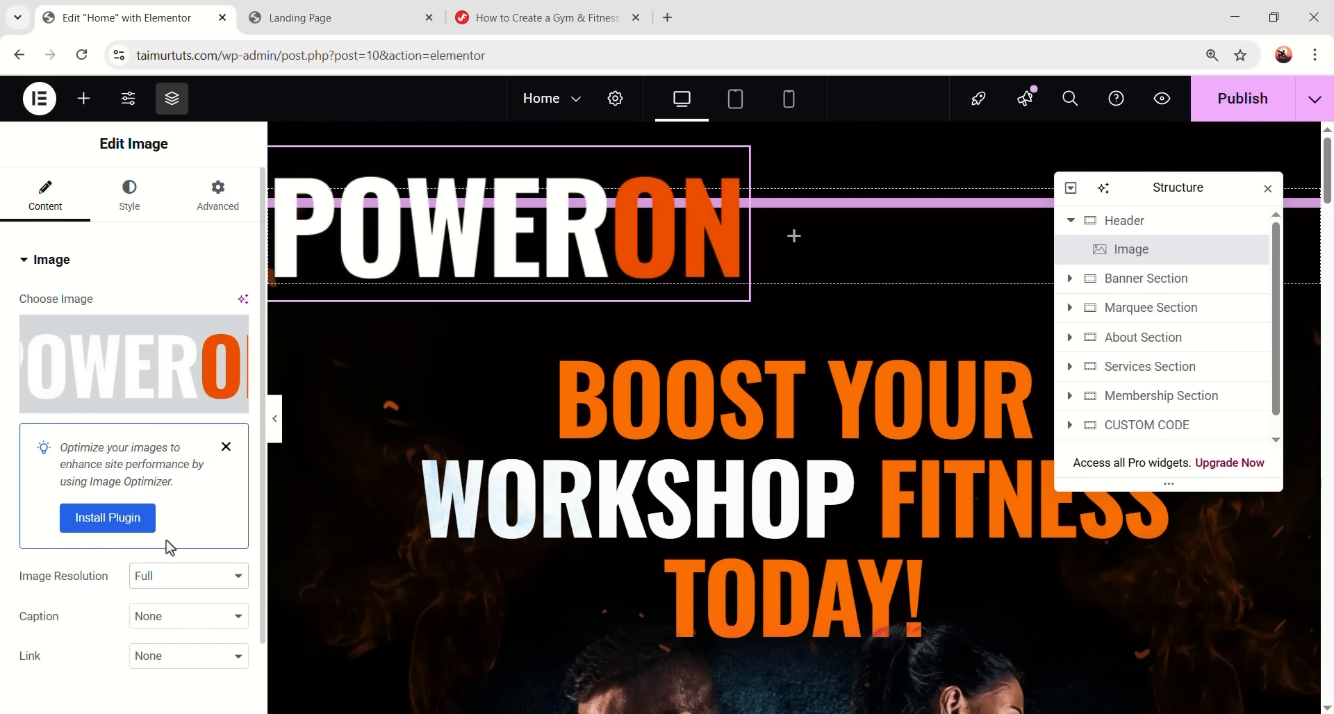
# - Set the logo width to 126 px and publish the page
pyautogui.click(142, 205)
pyautogui.moveTo(232, 347)
pyautogui.click(217, 370)
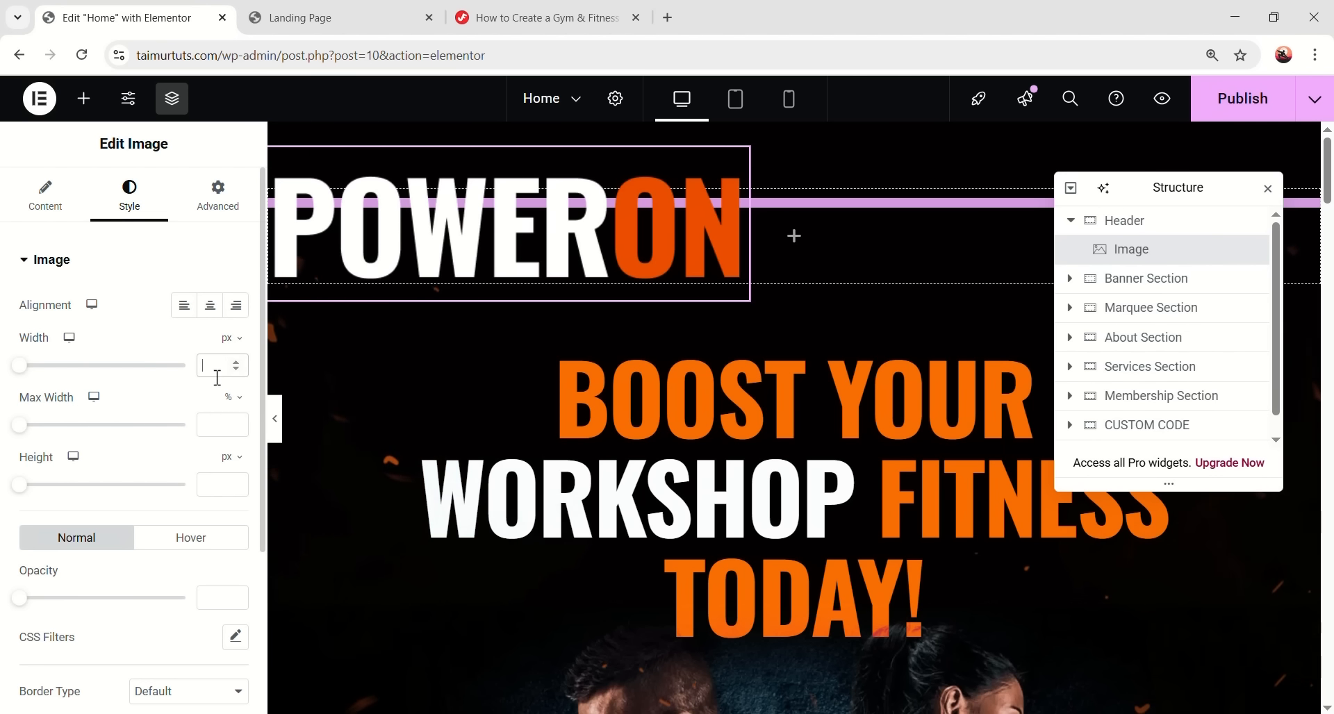
pyautogui.write('126')
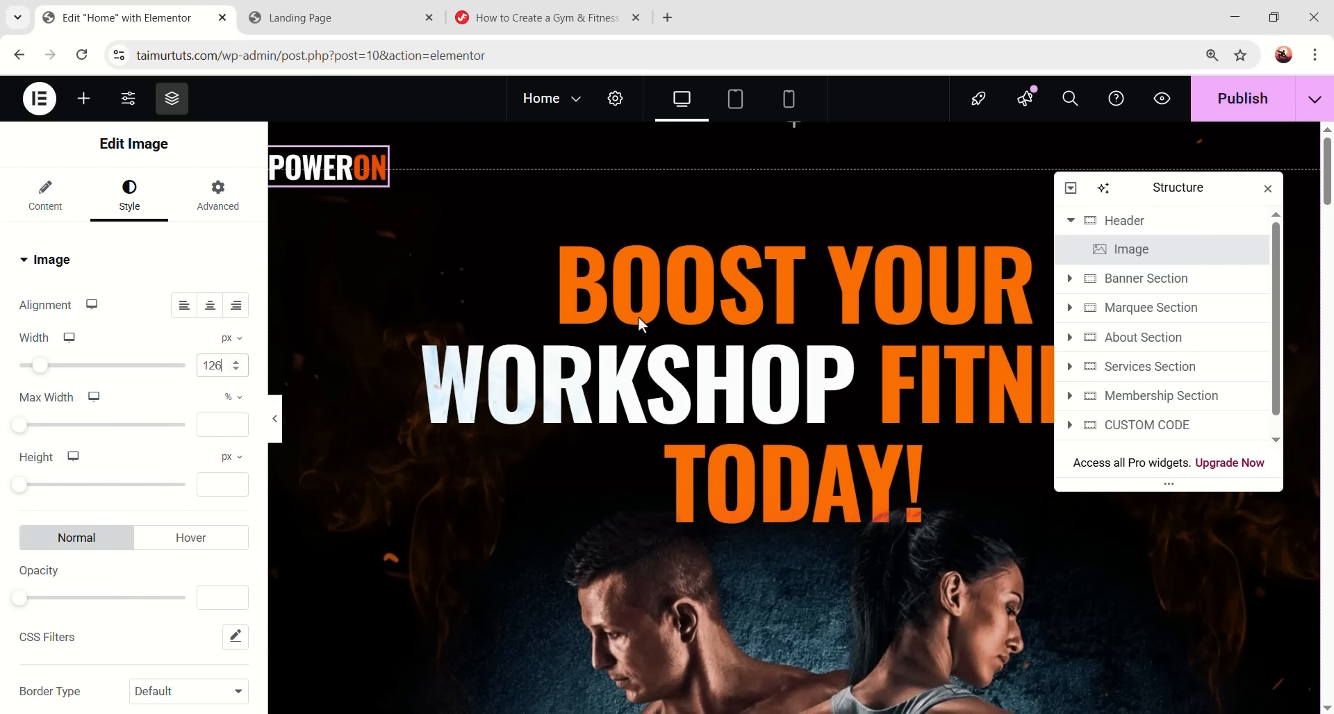
pyautogui.click(1226, 113)
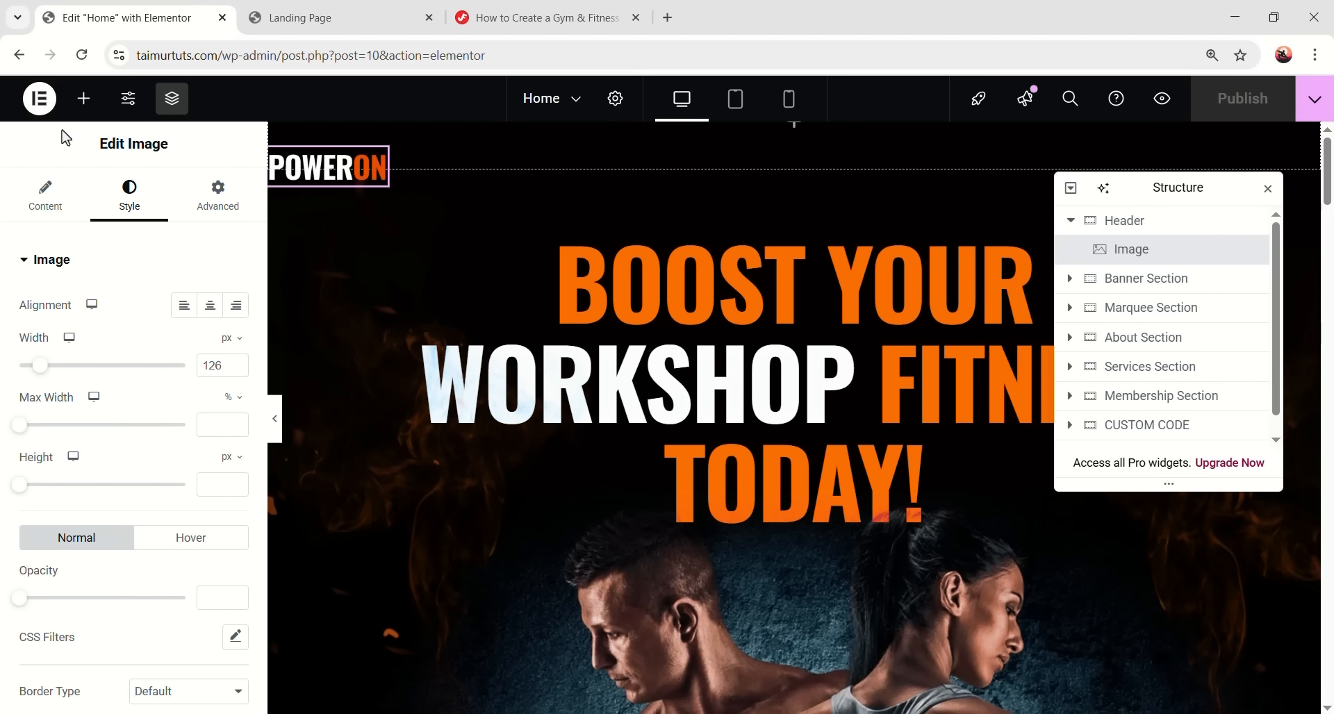
# - Open the WordPress dashboard in a new browser tab from the Elementor menu
pyautogui.click(40, 101)
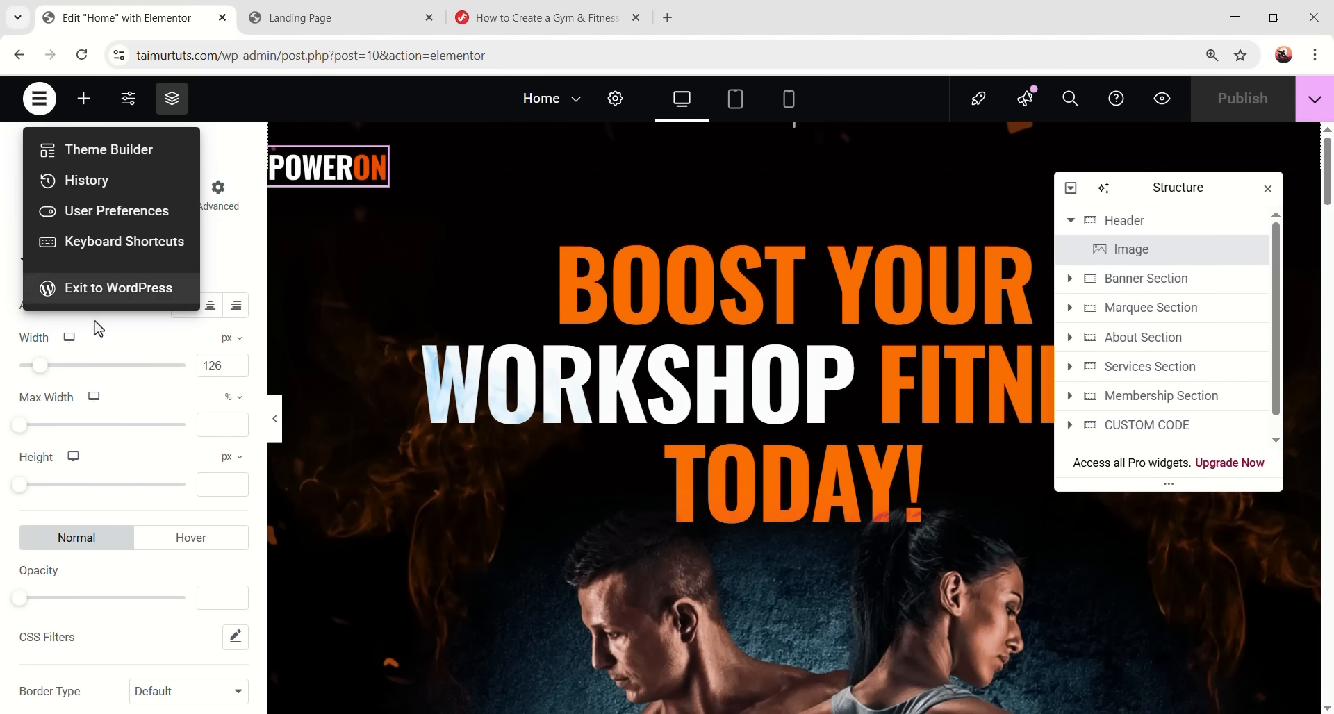
pyautogui.rightClick(115, 290)
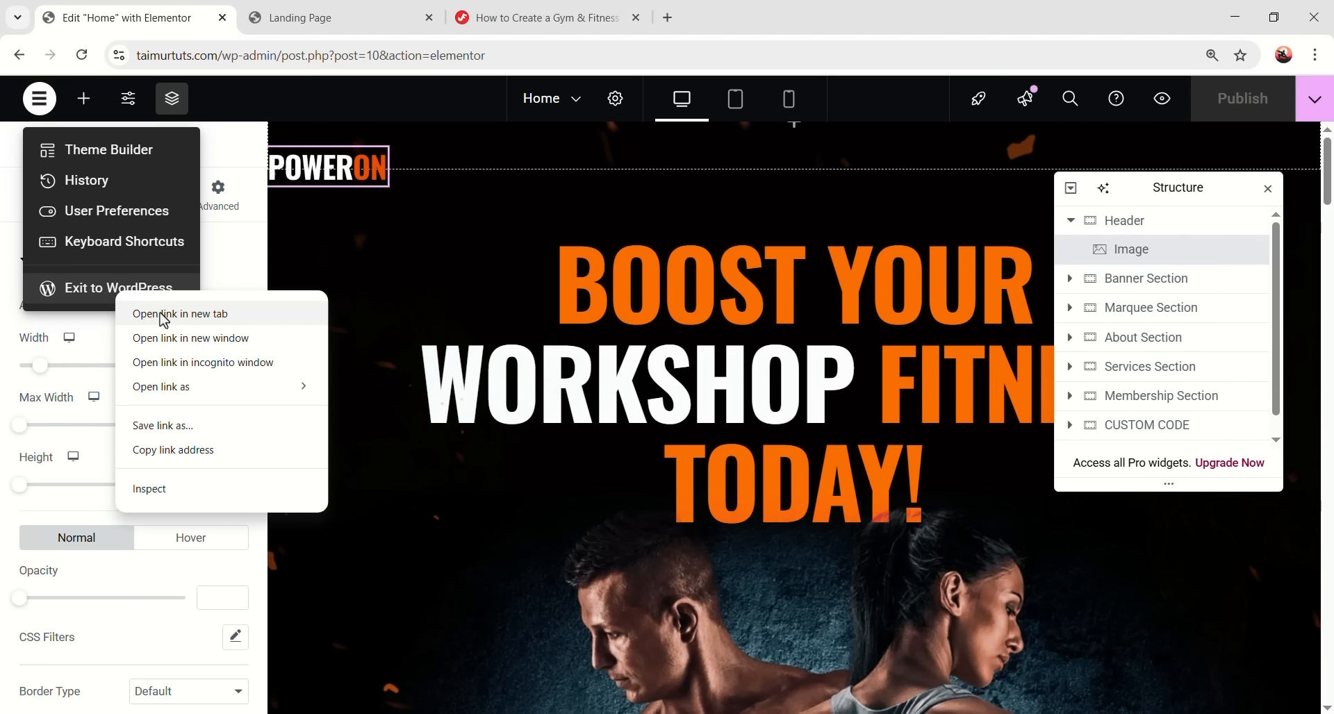
pyautogui.click(290, 312)
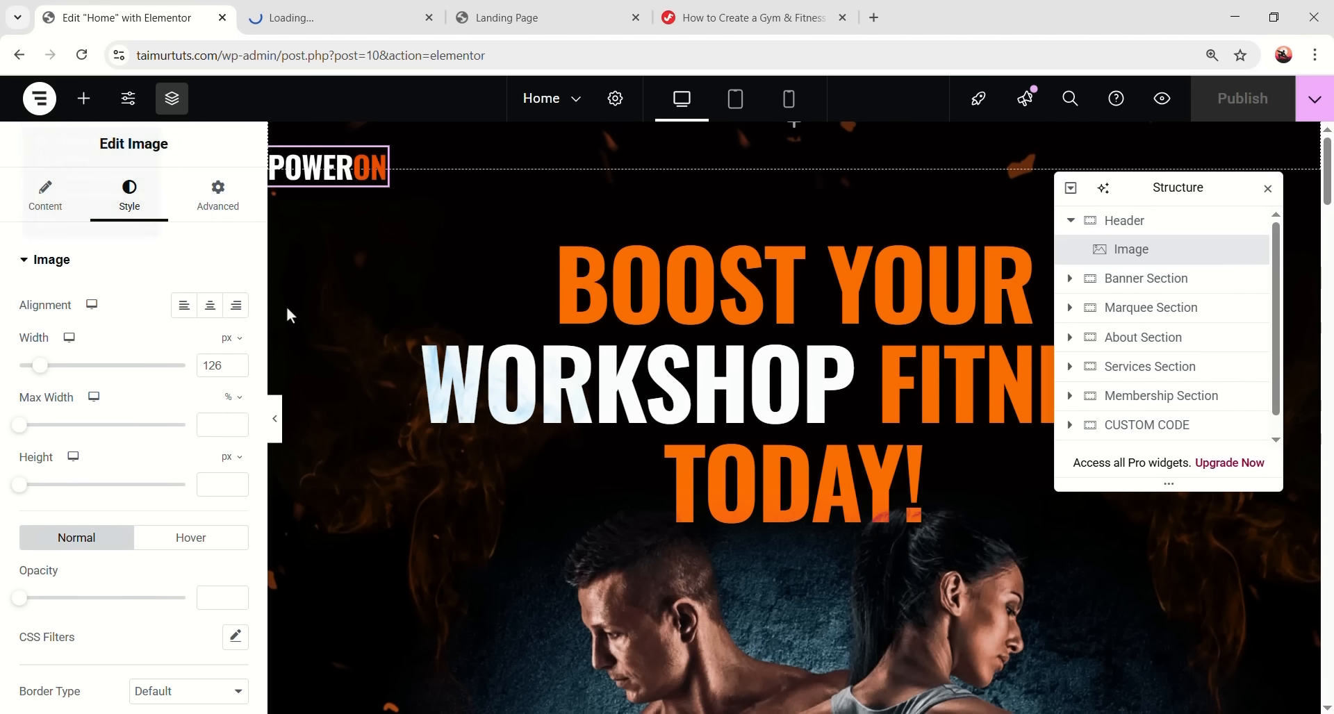
pyautogui.click(353, 26)
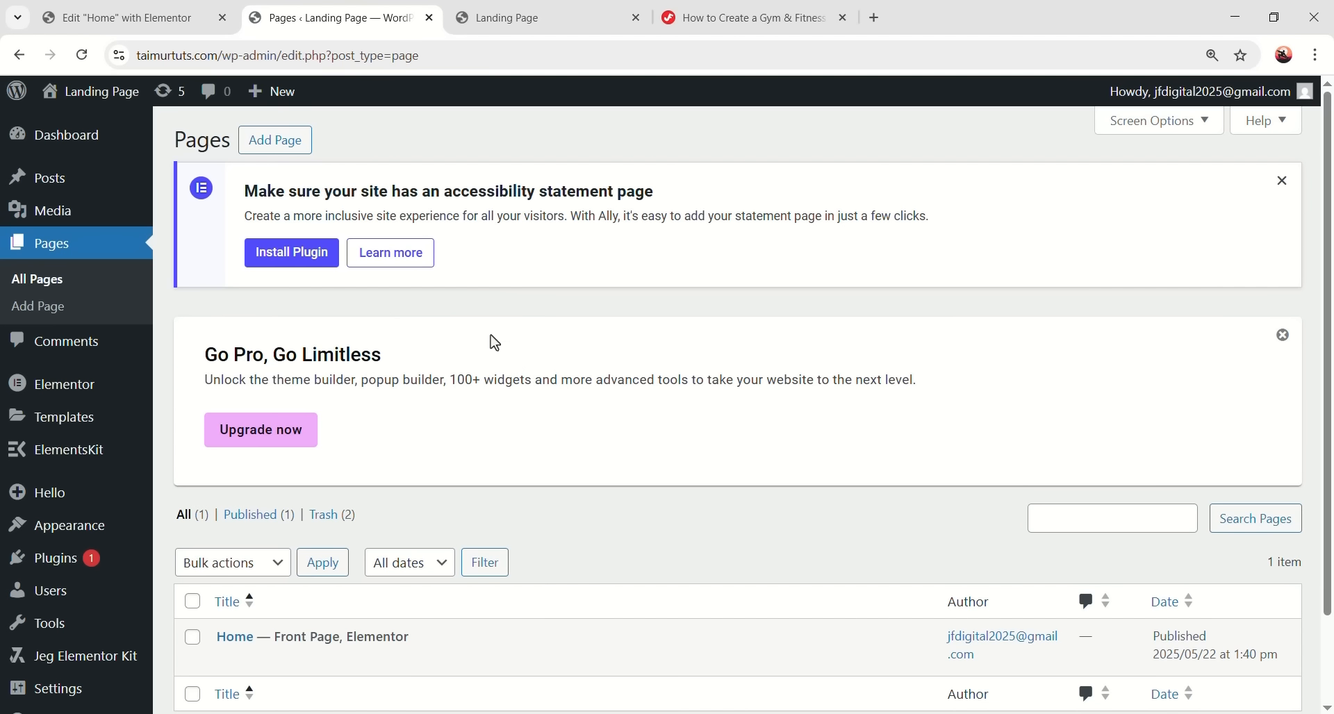
# - Create a new navigation menu named Main Menu on the Menus screen
pyautogui.moveTo(58, 539)
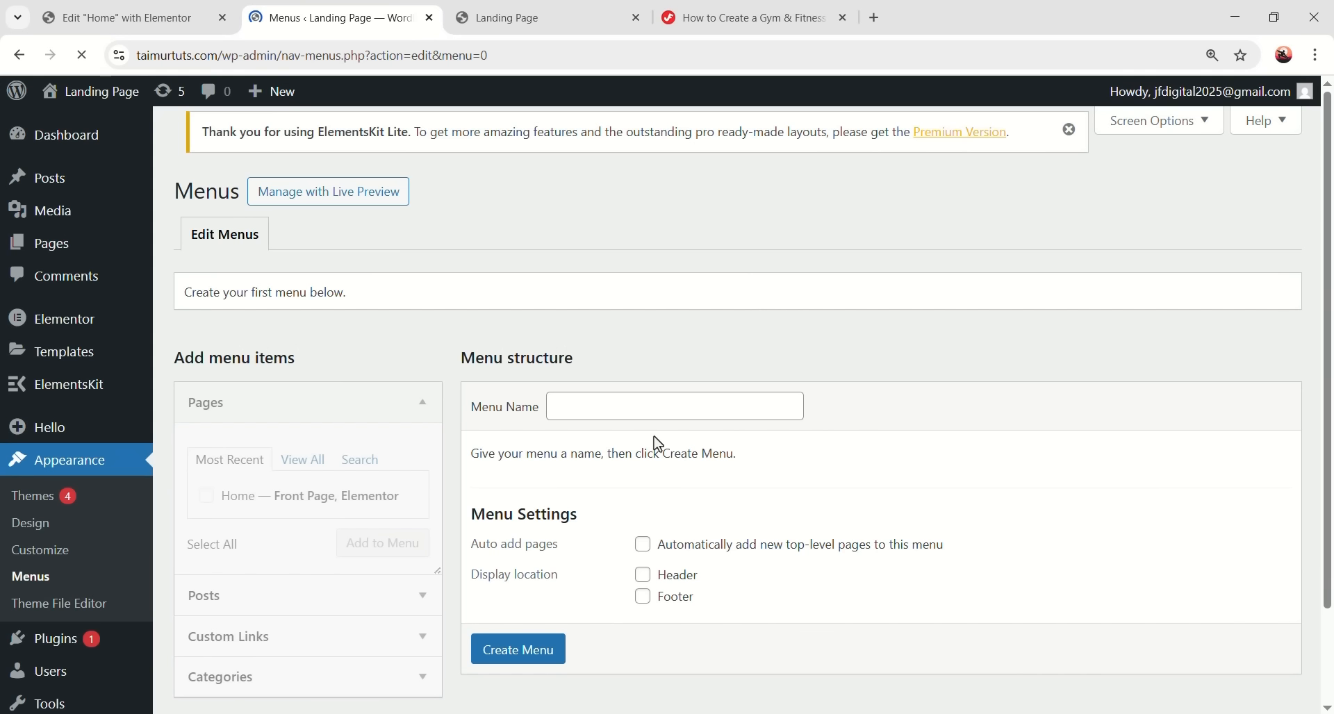
pyautogui.scroll(-4, 475, 417)
pyautogui.scroll(-1, 623, 428)
pyautogui.click(606, 352)
pyautogui.click(670, 390)
pyautogui.scroll(-1, 691, 387)
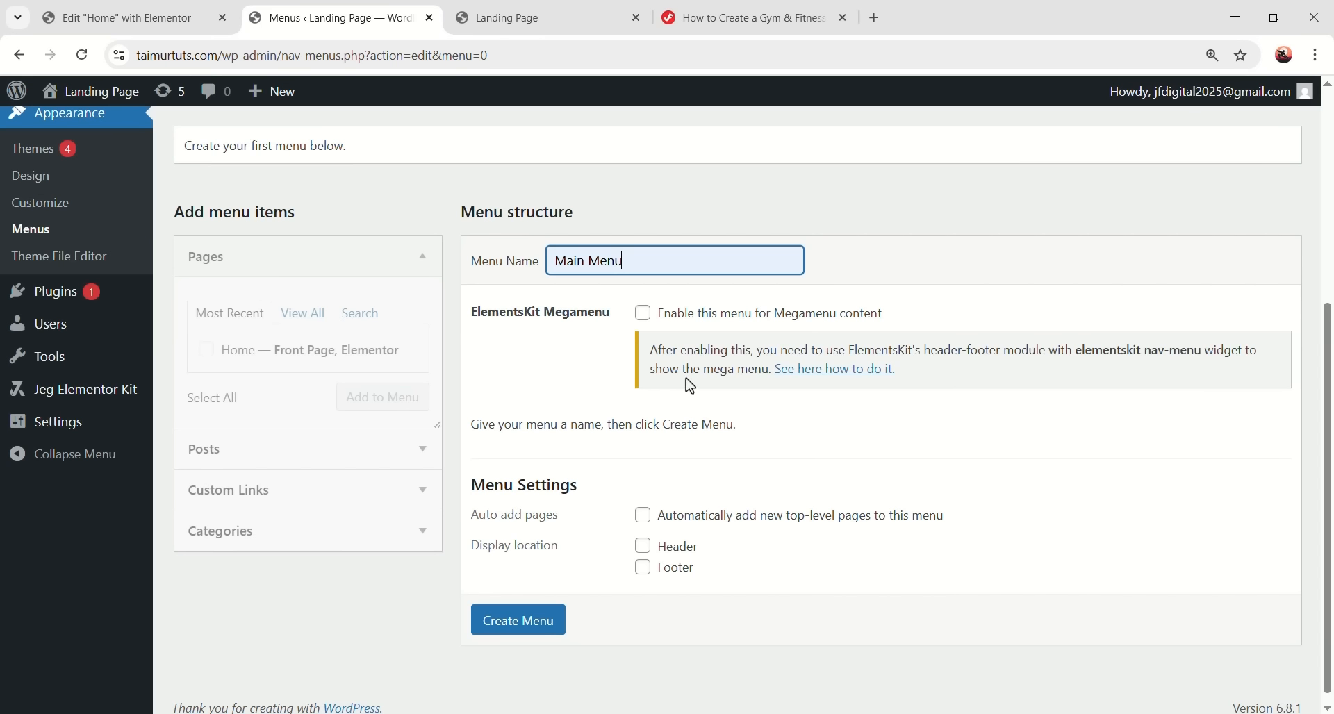
pyautogui.click(523, 634)
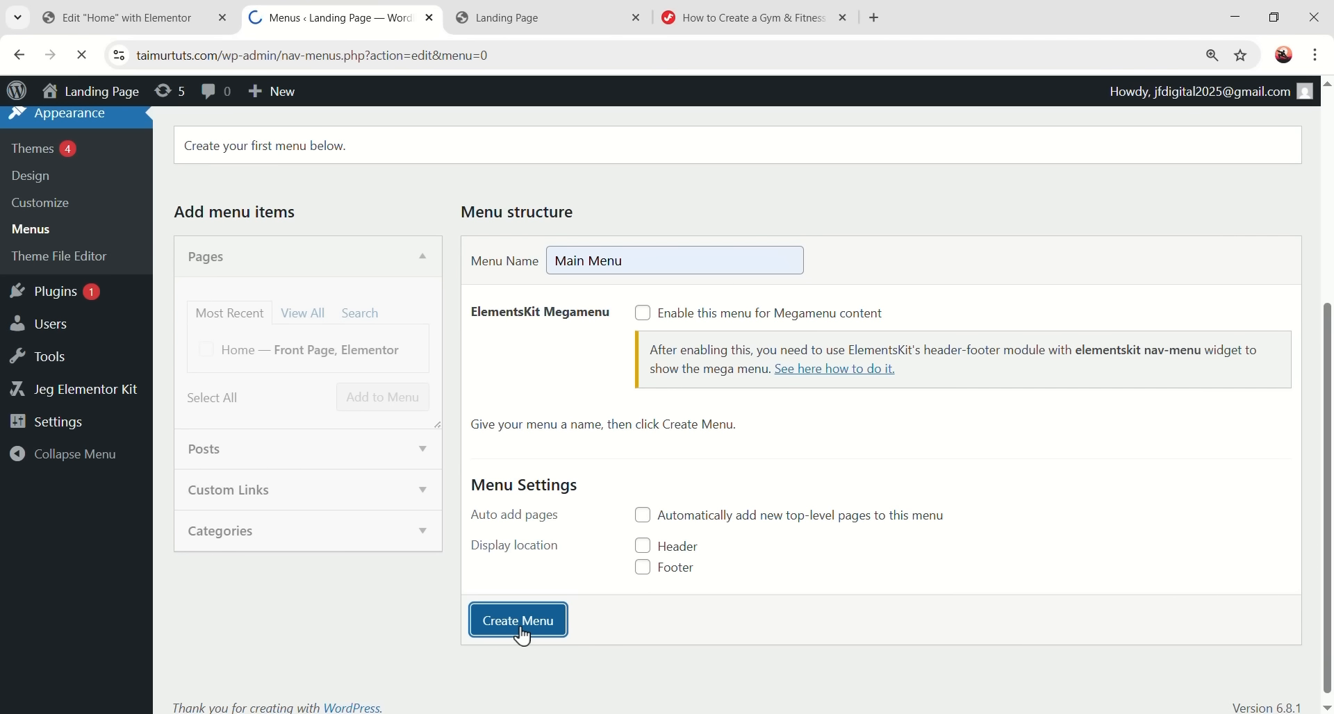
pyautogui.scroll(-1, 539, 336)
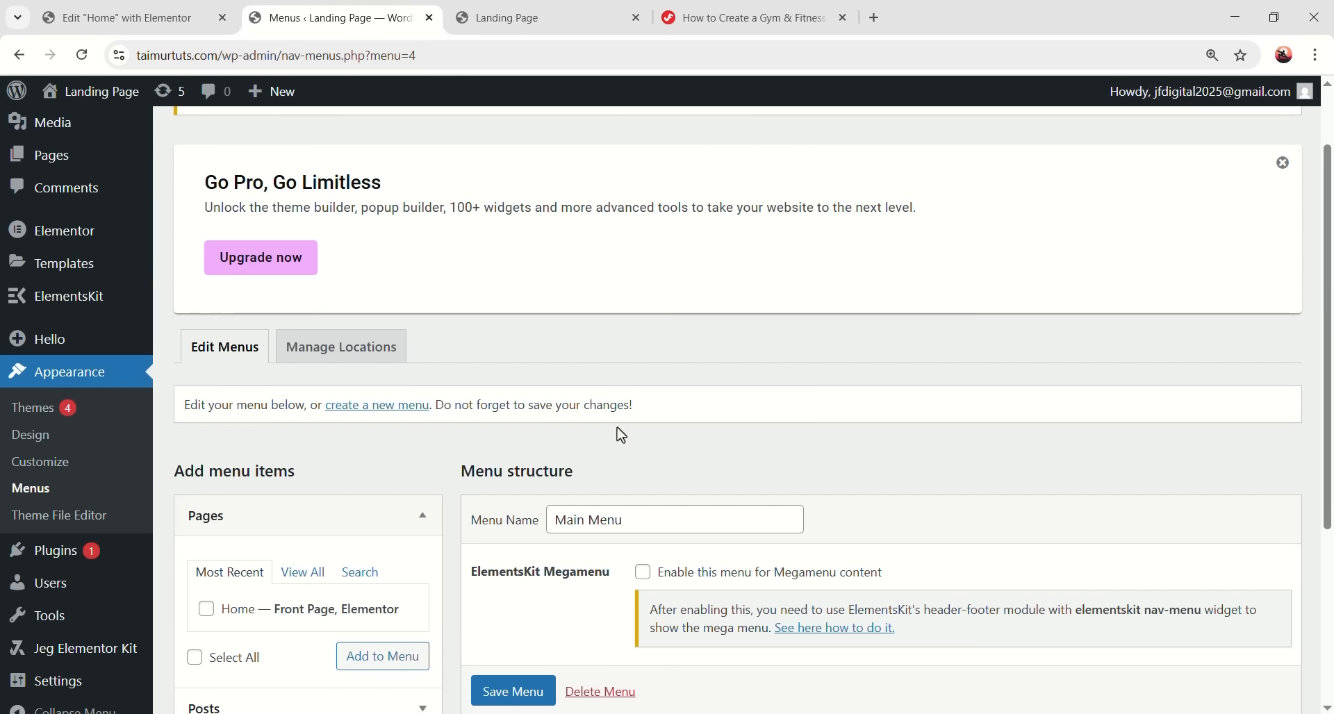
pyautogui.scroll(-3, 621, 436)
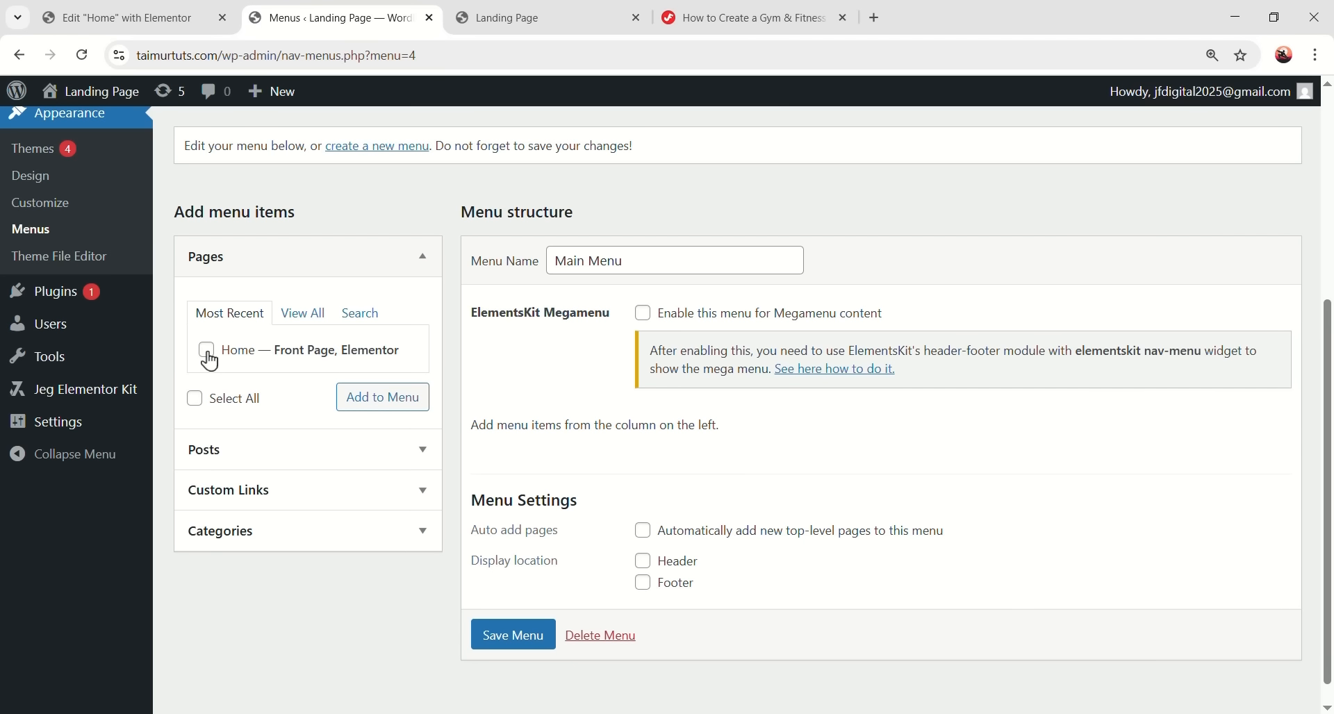
# - Add the Home page to Main Menu, glance at the Elementor tab, and come back
pyautogui.click(389, 408)
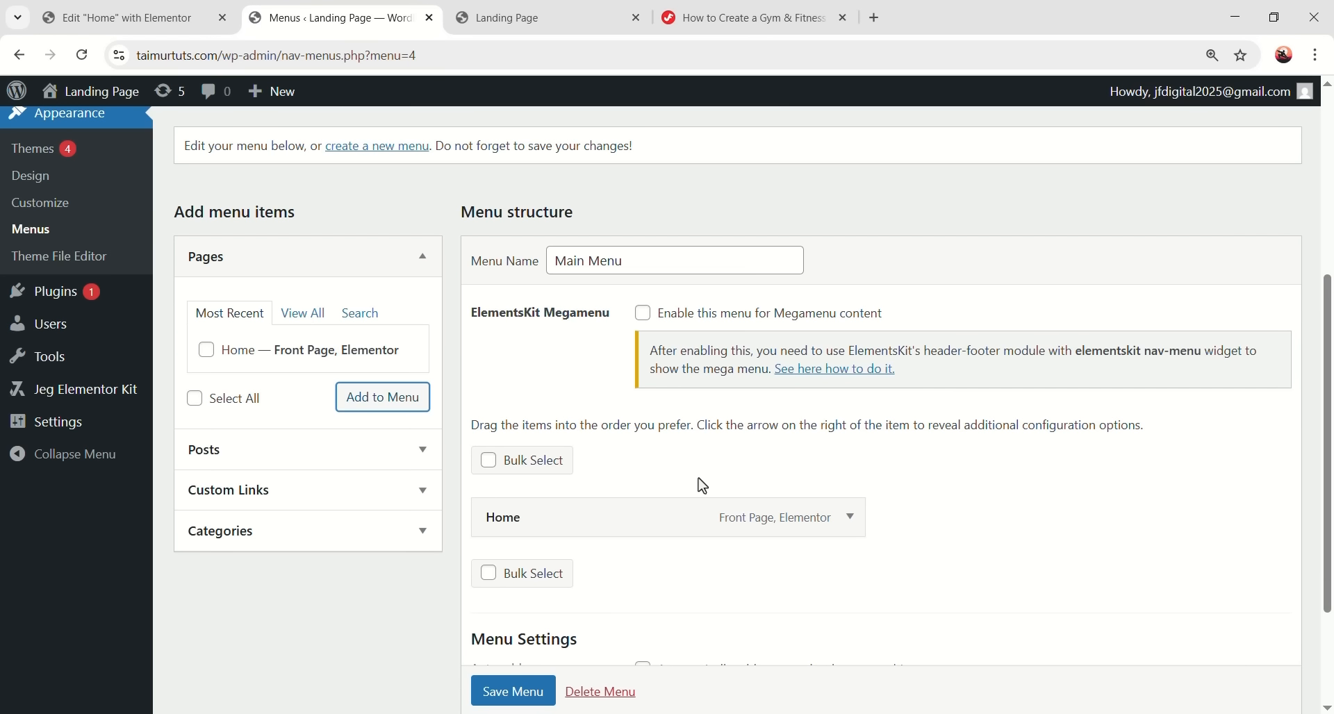
pyautogui.click(118, 17)
pyautogui.scroll(-10, 589, 331)
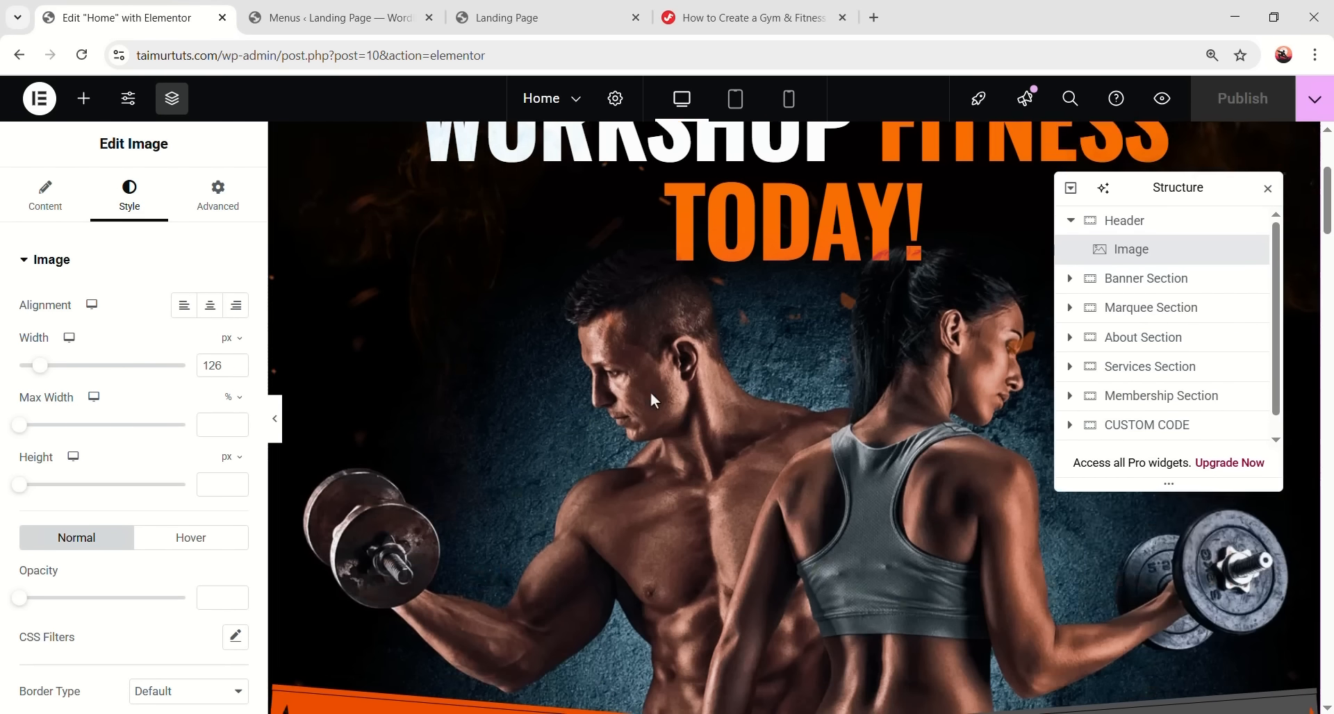
pyautogui.scroll(-15, 682, 341)
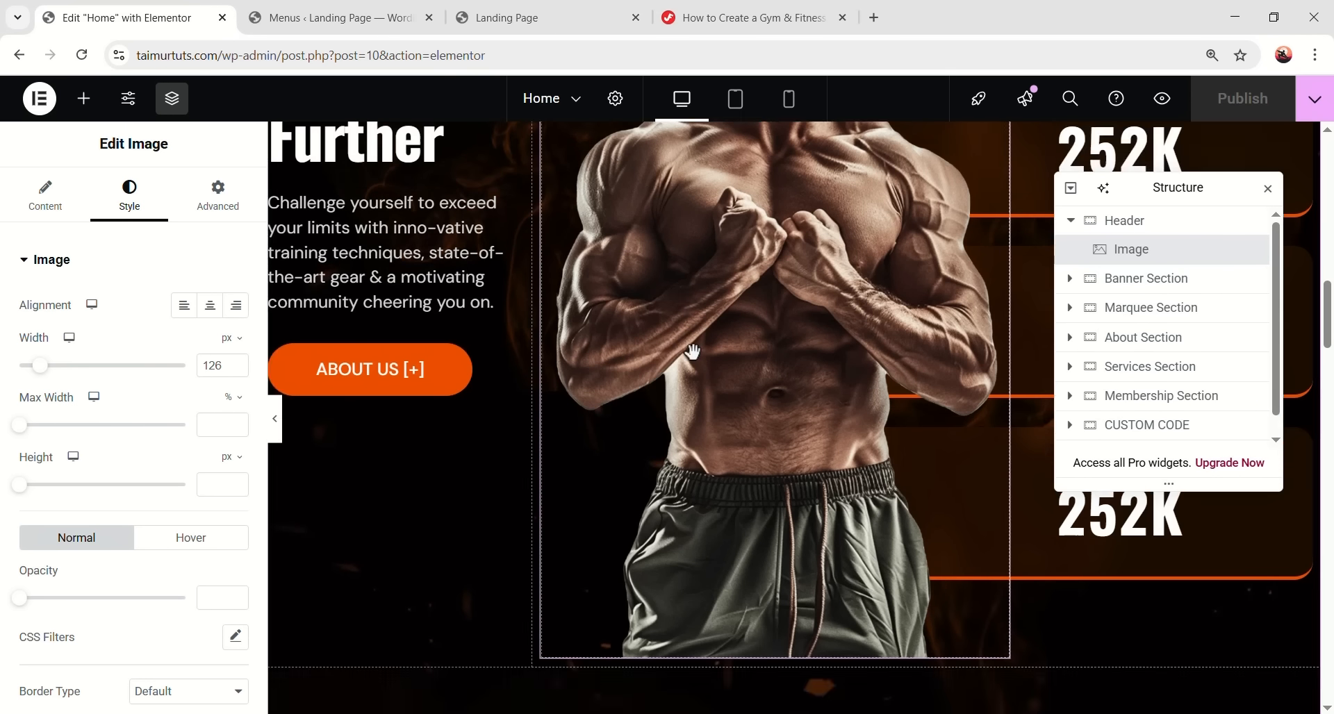
pyautogui.scroll(20, 646, 396)
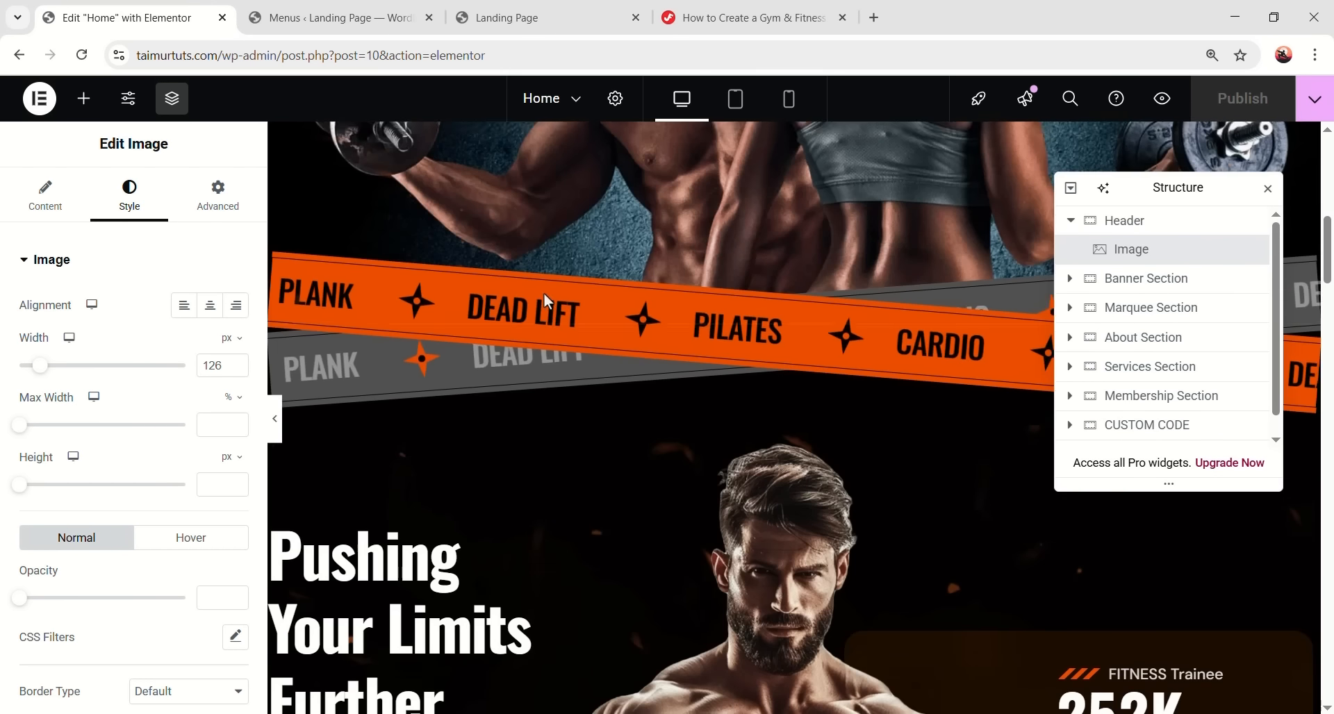
pyautogui.hotkey('ctrl', 'Tab')
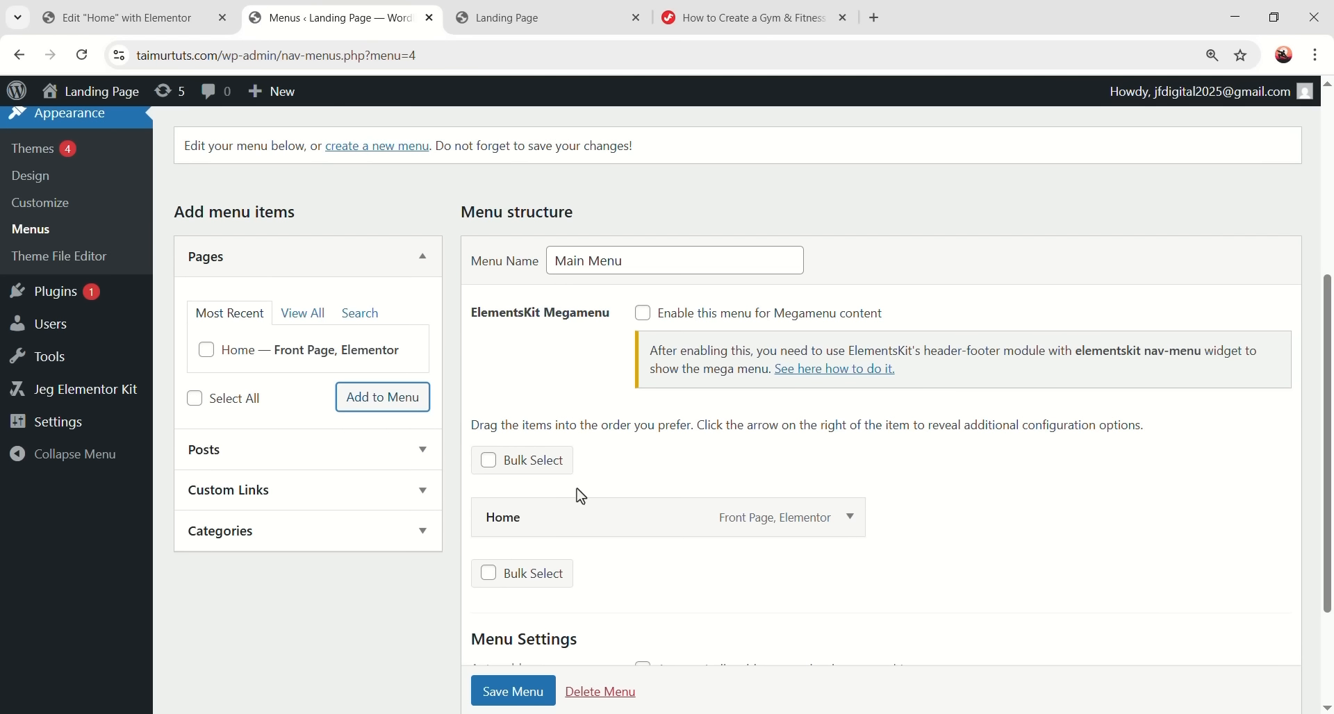
# - Add a custom link #about labelled About to the Main Menu
pyautogui.click(327, 499)
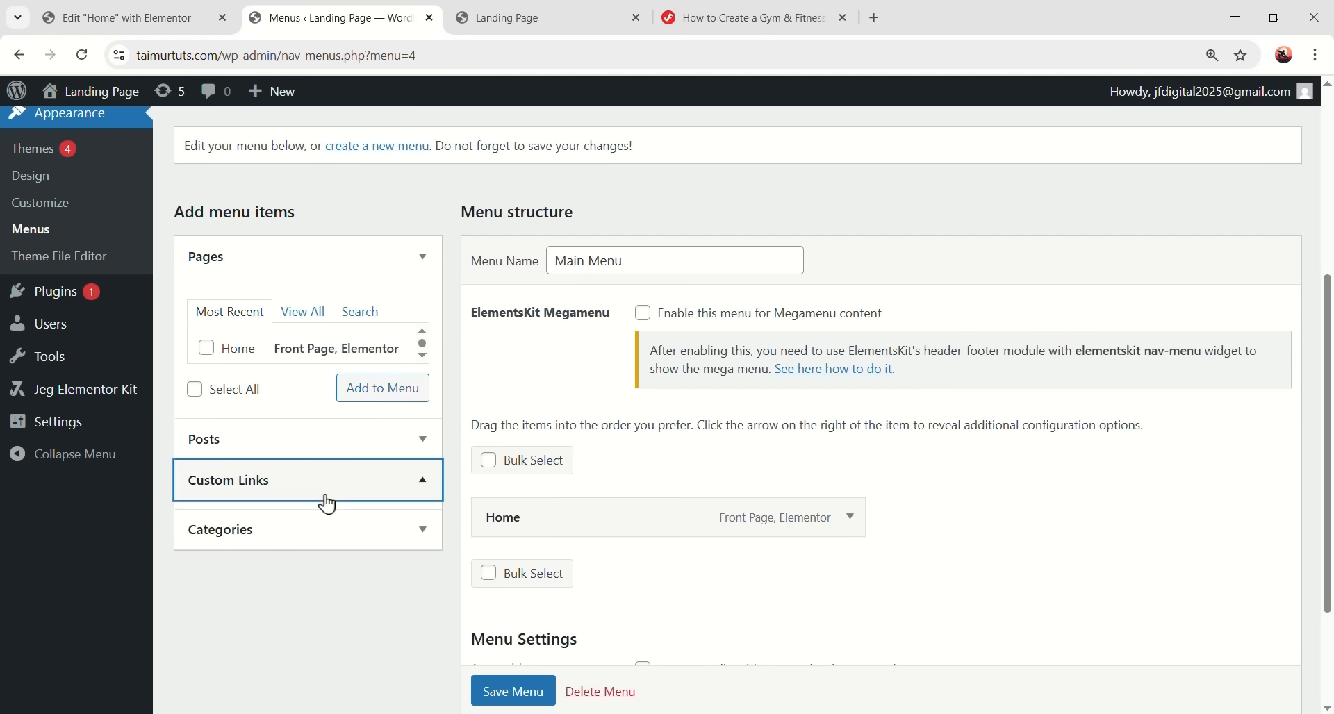
pyautogui.click(297, 404)
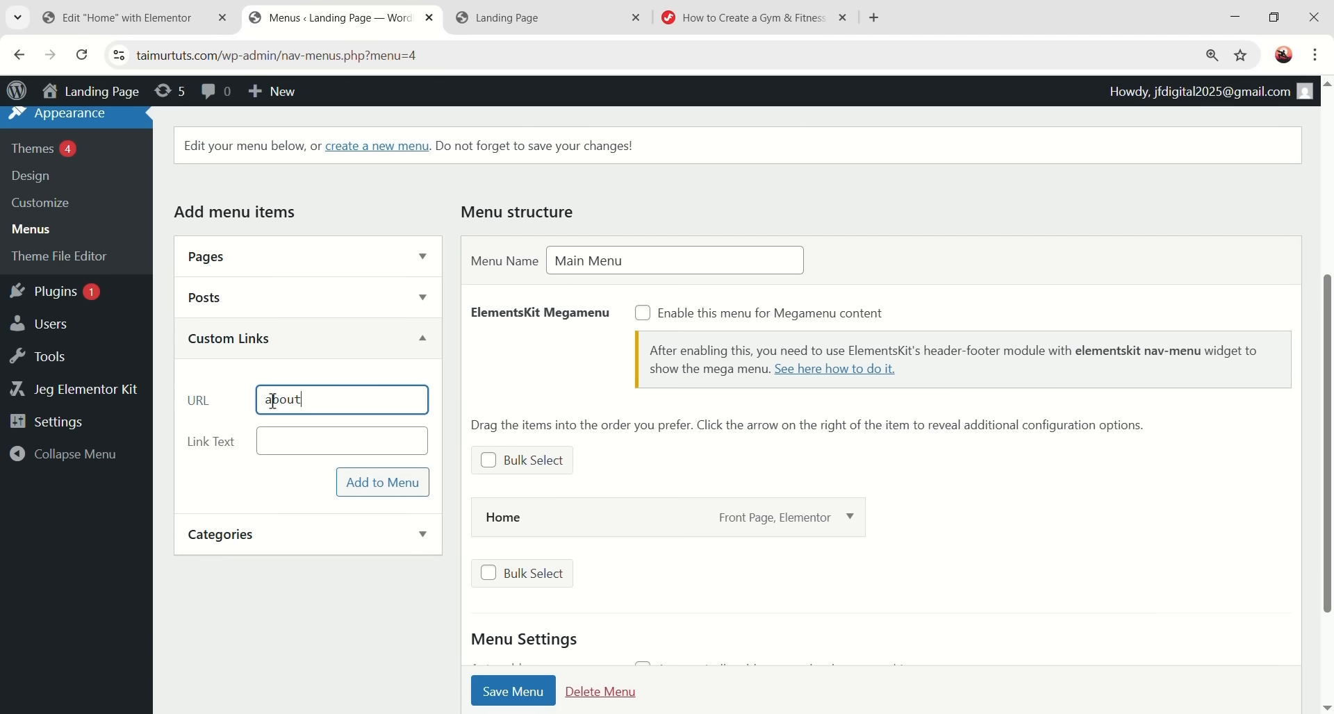
pyautogui.moveTo(321, 404); pyautogui.dragTo(272, 404)
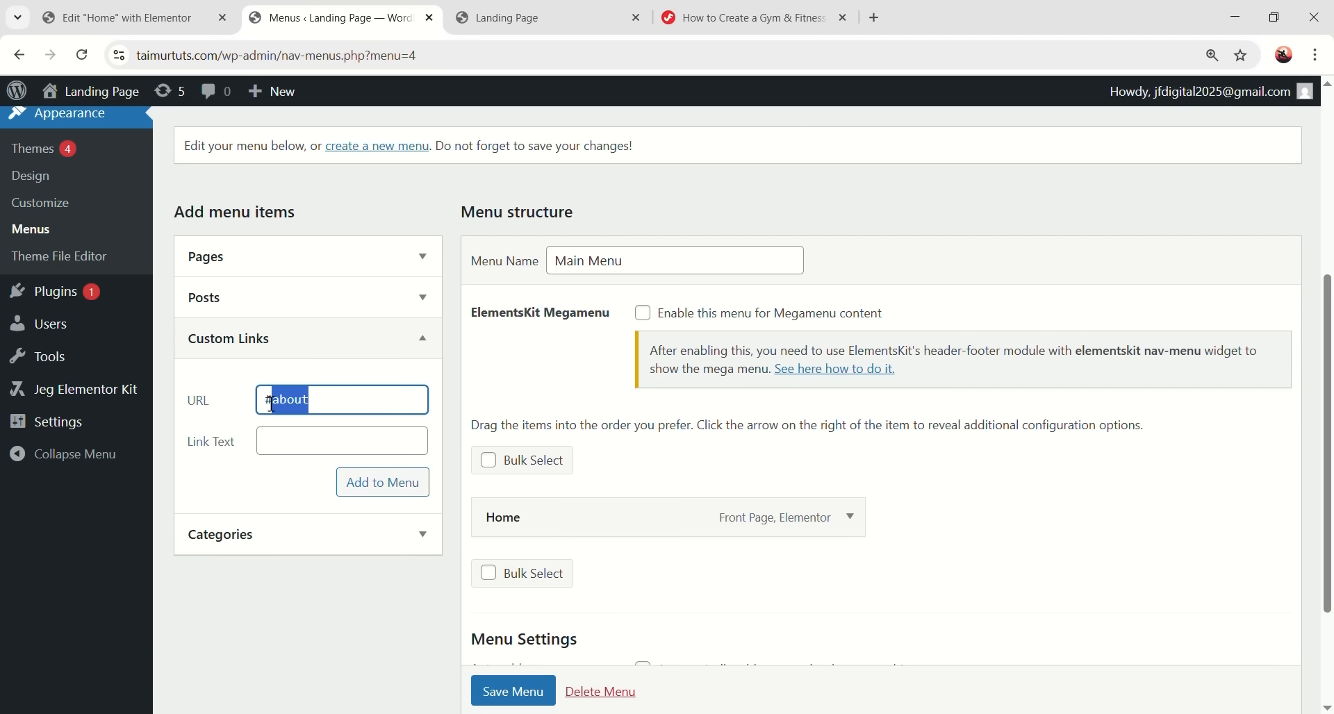
pyautogui.click(360, 400)
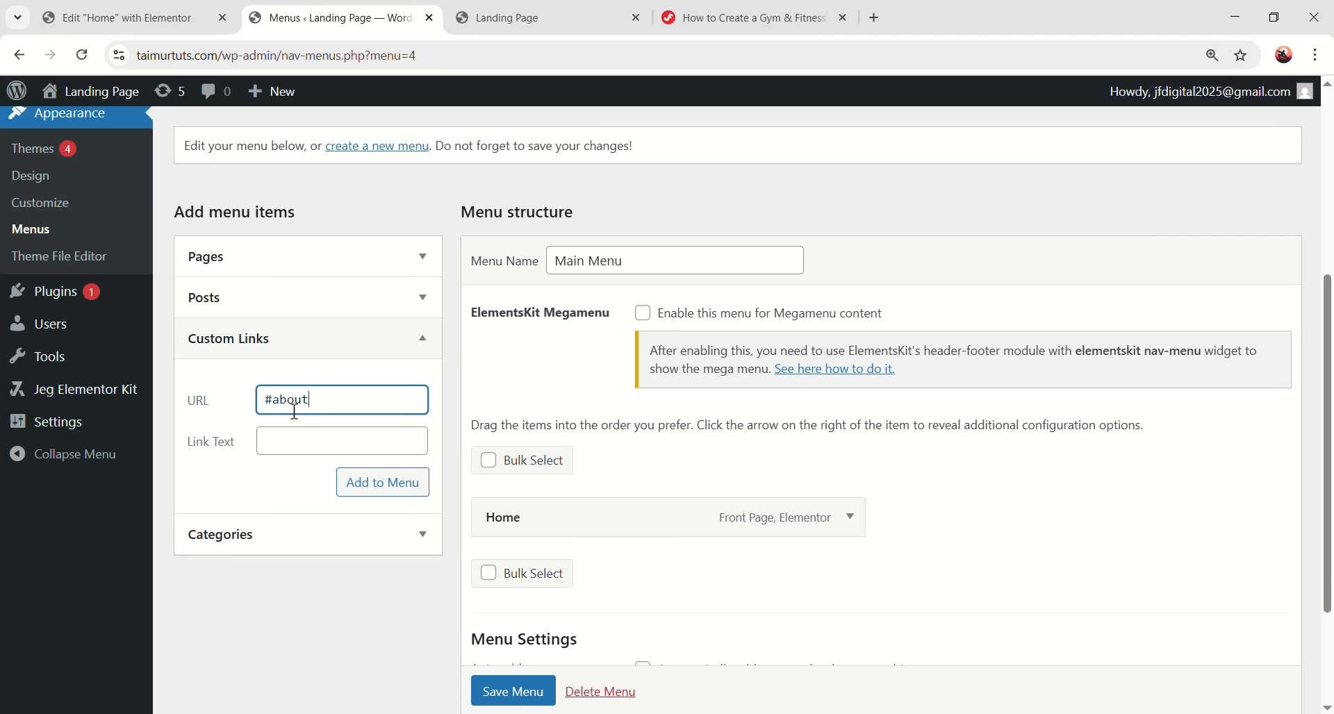
pyautogui.click(300, 441)
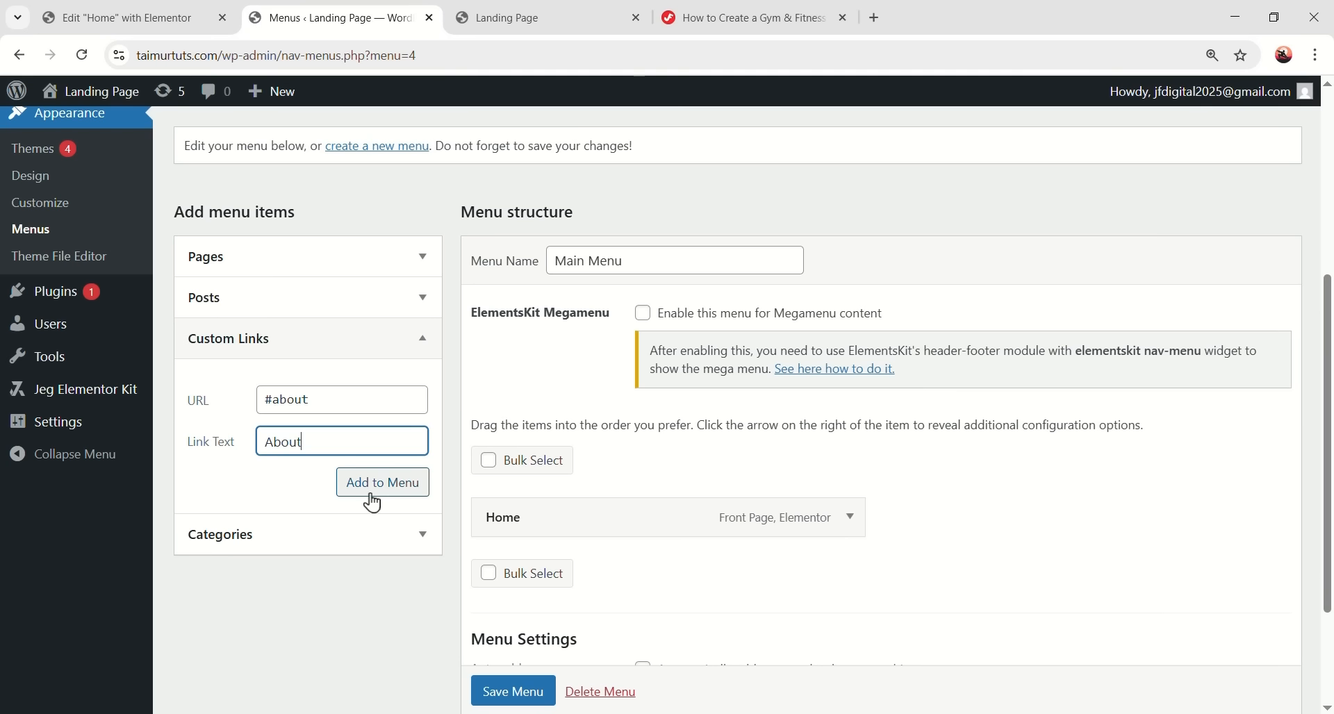
pyautogui.click(393, 499)
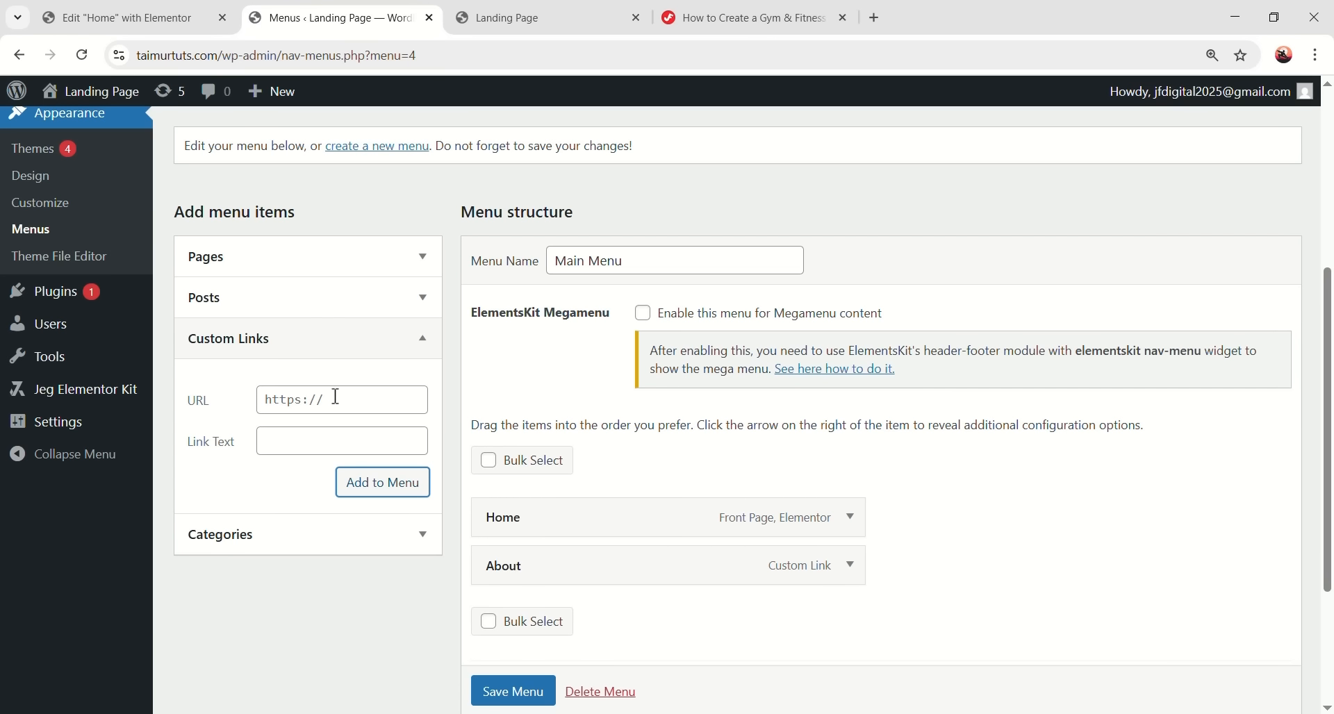
# - Add custom links for Services (#services), Pricing and Contact to the menu
pyautogui.click(297, 403)
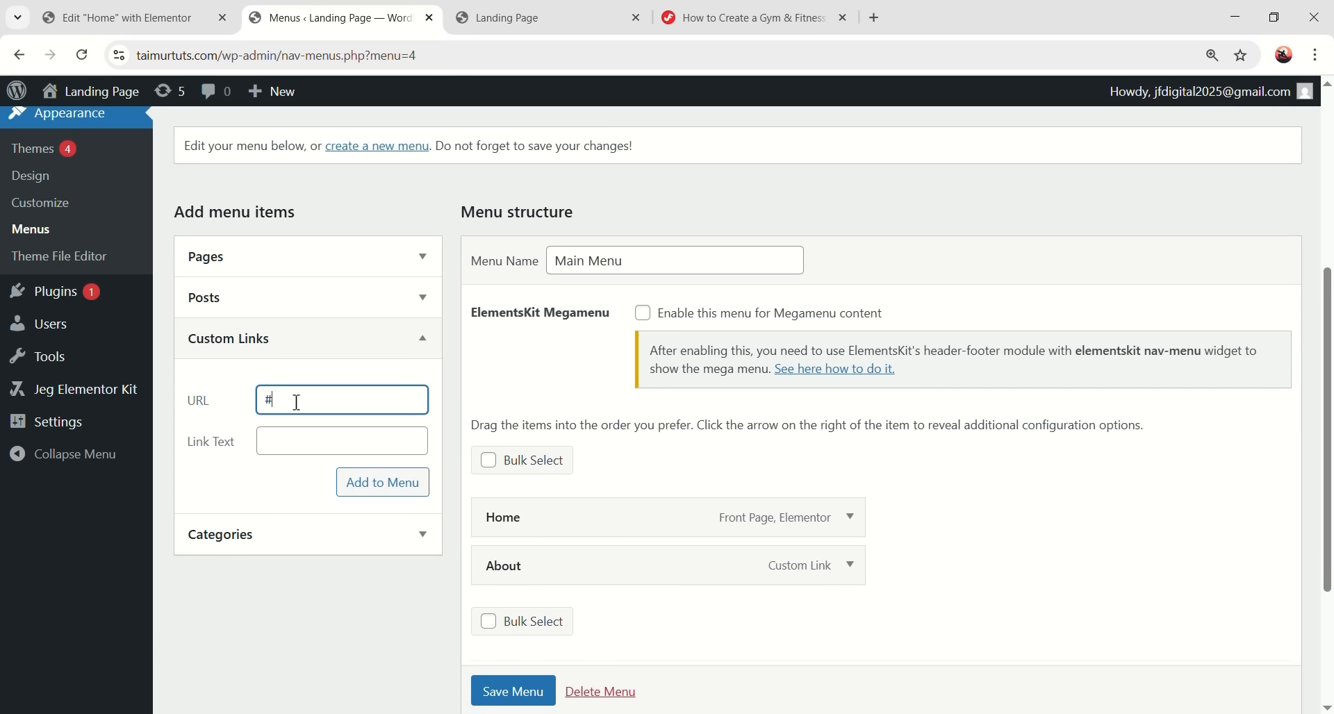
pyautogui.write('#services')
pyautogui.click(302, 440)
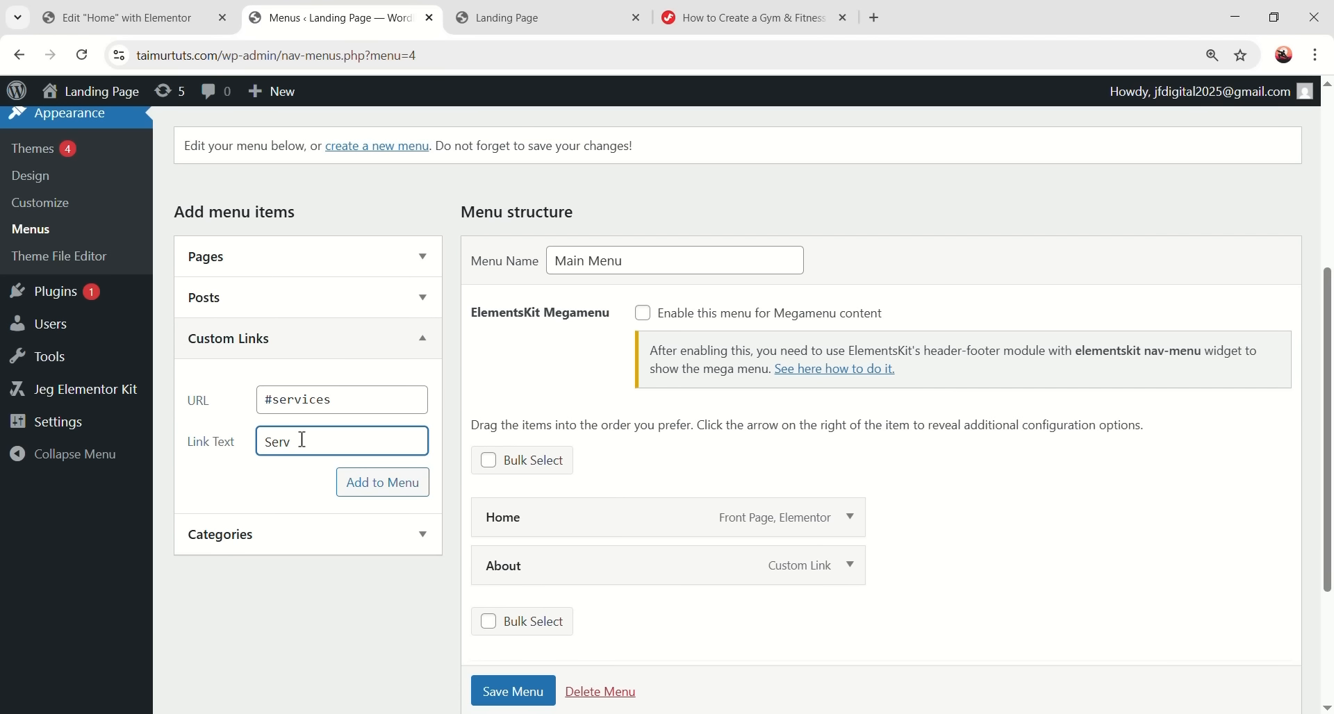
pyautogui.write('Services')
pyautogui.click(375, 489)
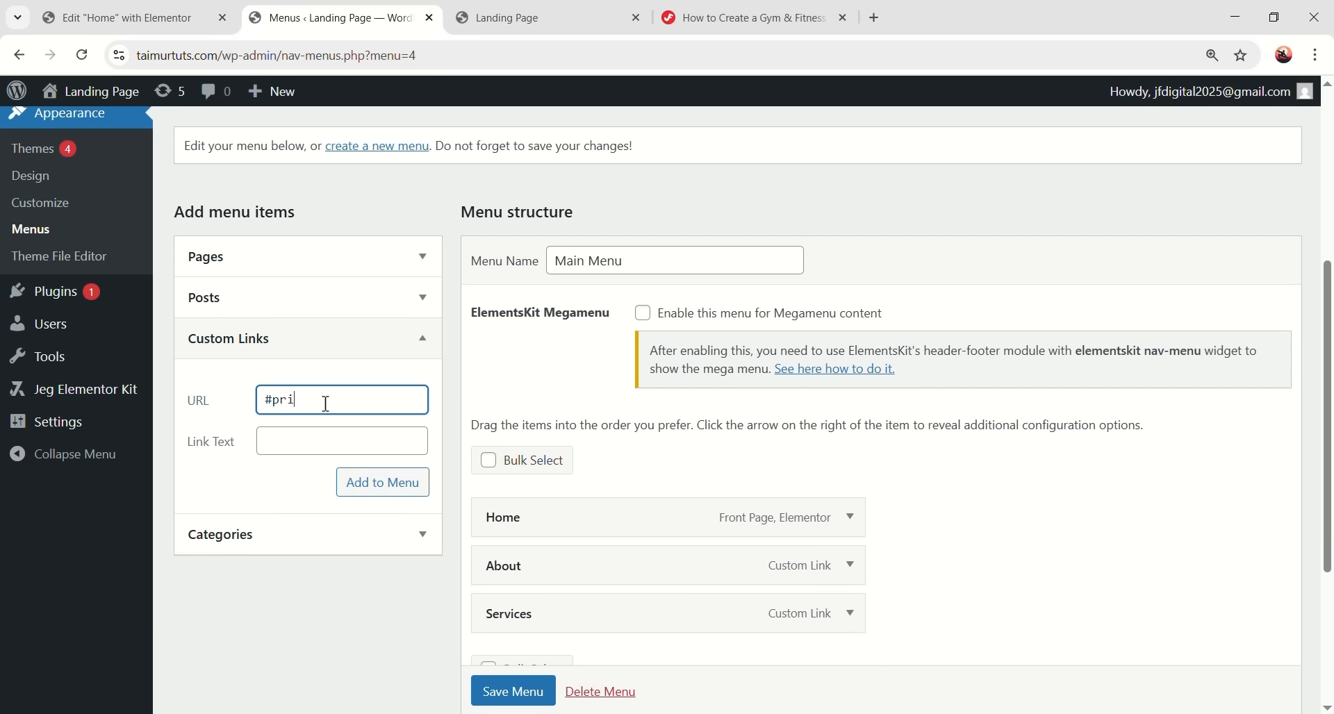
pyautogui.click(338, 441)
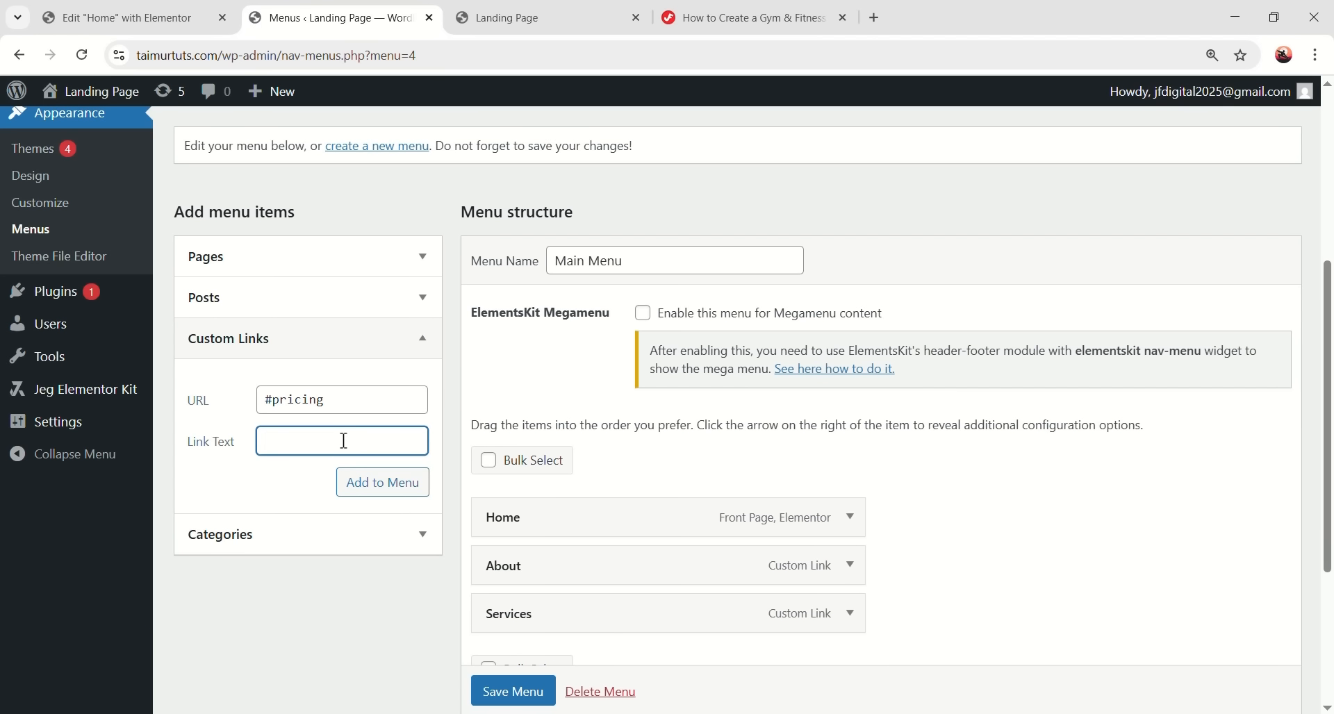
pyautogui.click(367, 482)
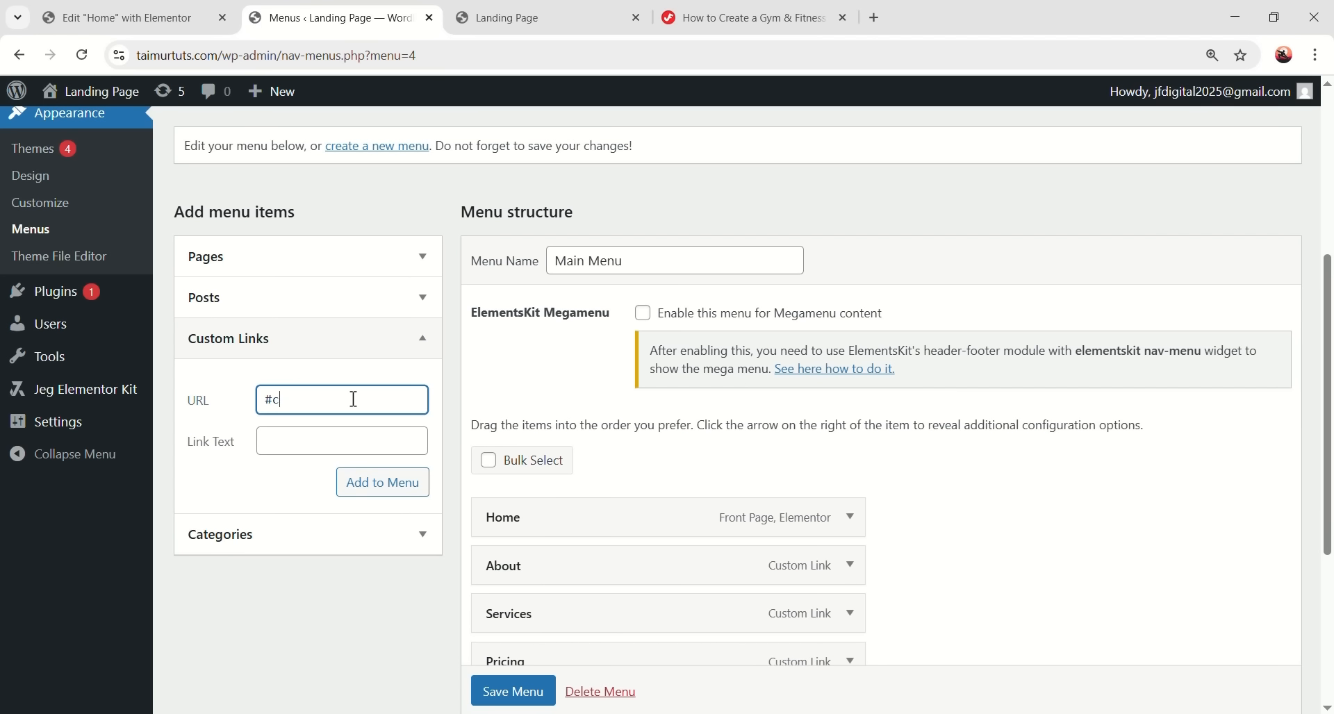
pyautogui.click(355, 436)
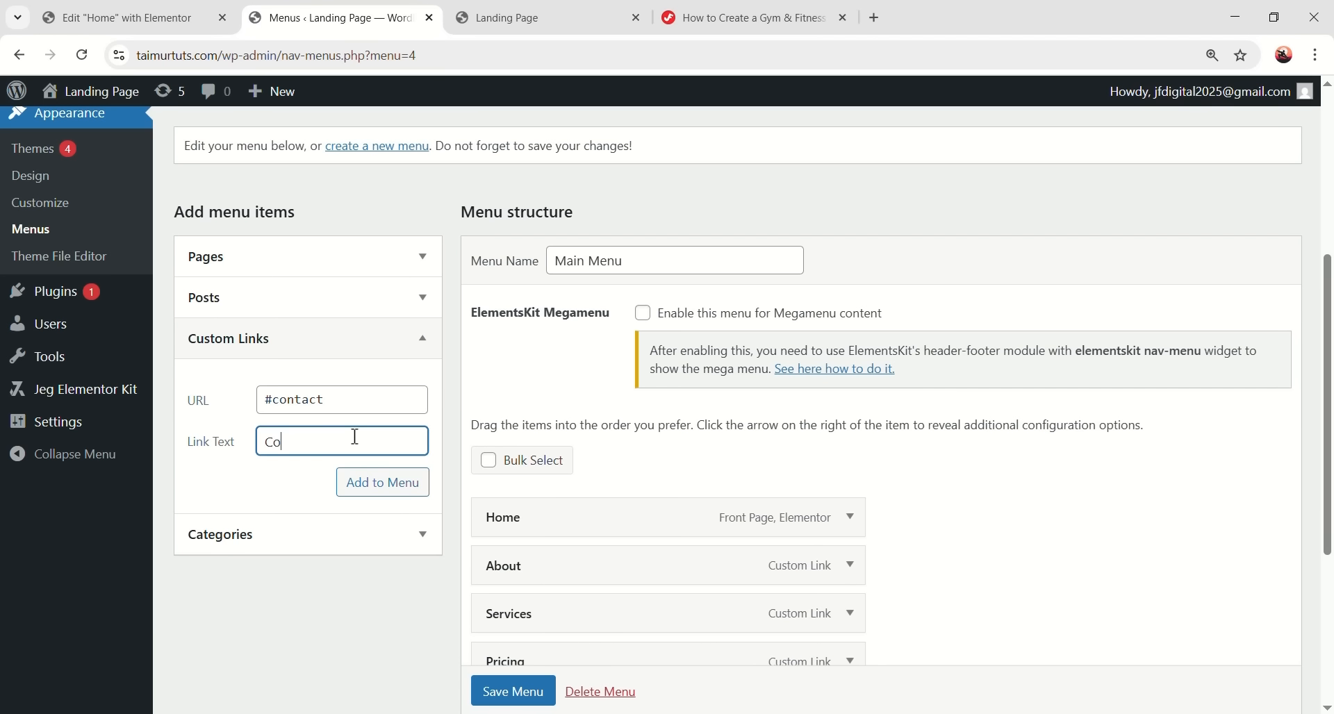
pyautogui.click(375, 497)
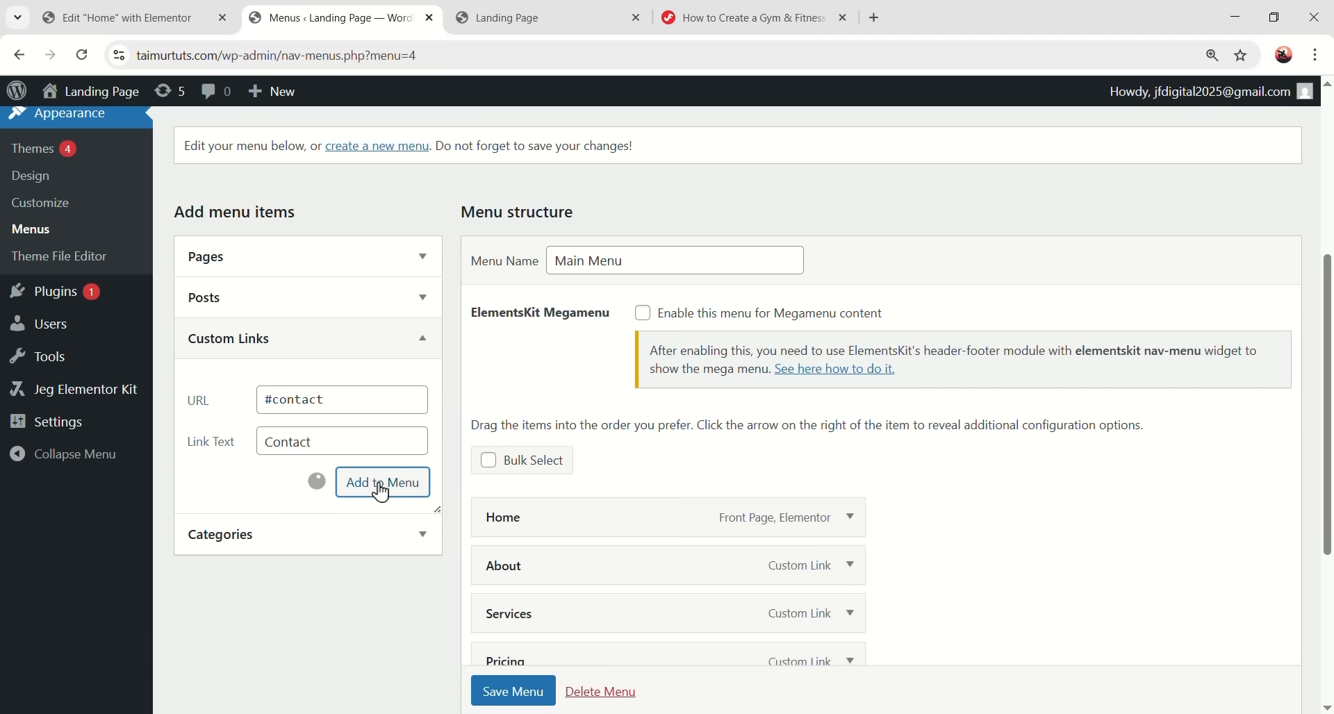
# - Reorder the About item and save the five-item Main Menu
pyautogui.scroll(-2, 695, 431)
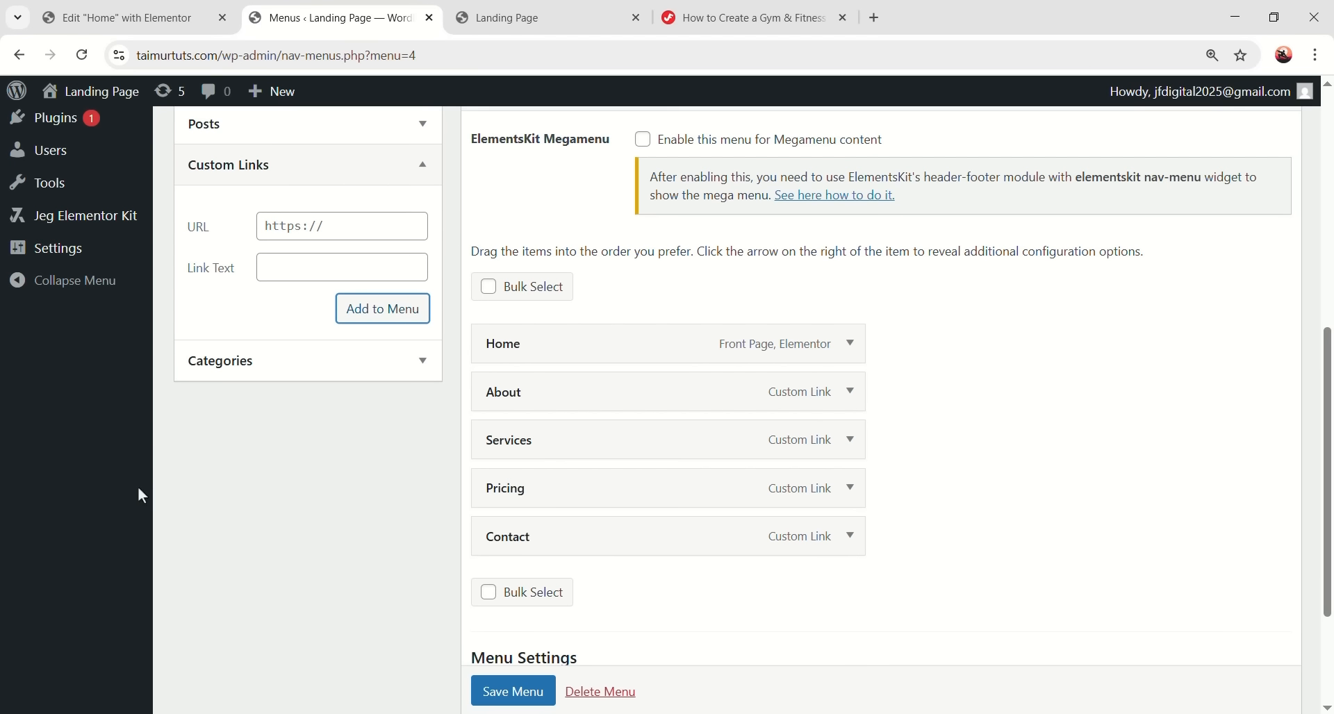
pyautogui.moveTo(581, 401); pyautogui.dragTo(517, 390)
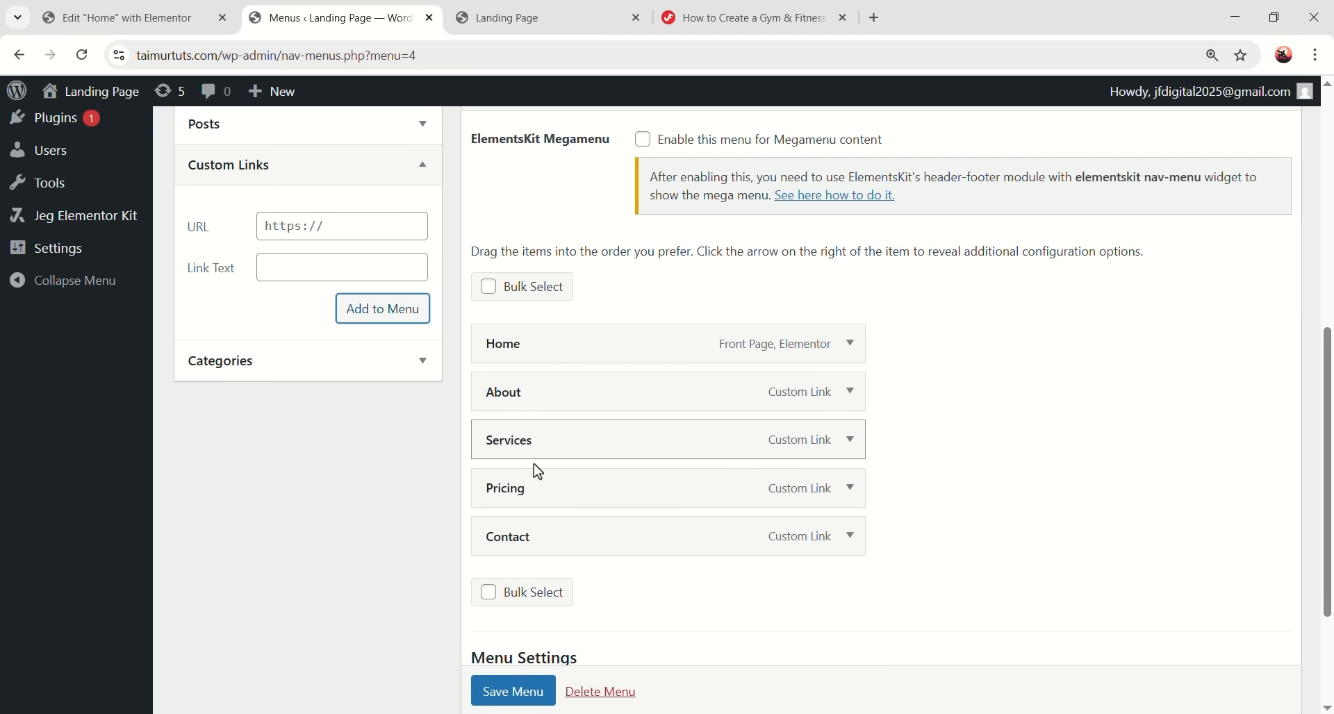
pyautogui.scroll(-1, 731, 576)
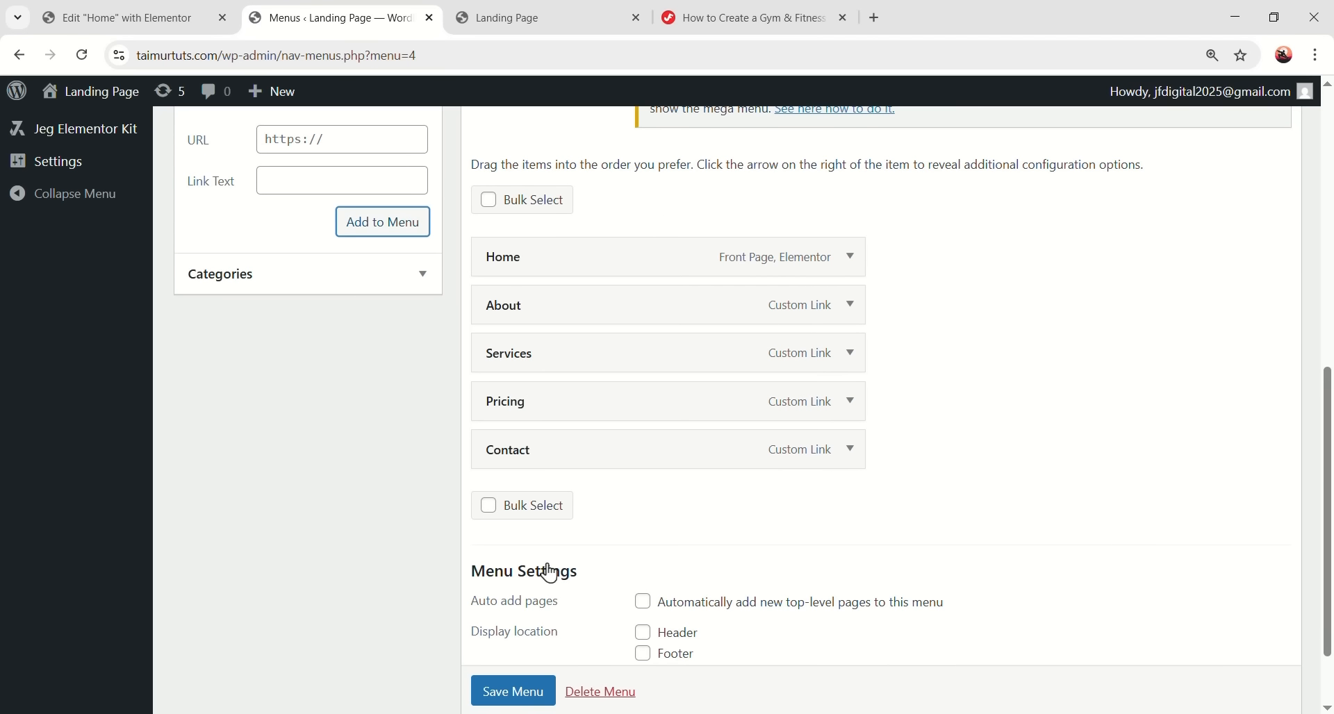
pyautogui.click(514, 703)
pyautogui.scroll(-1, 525, 672)
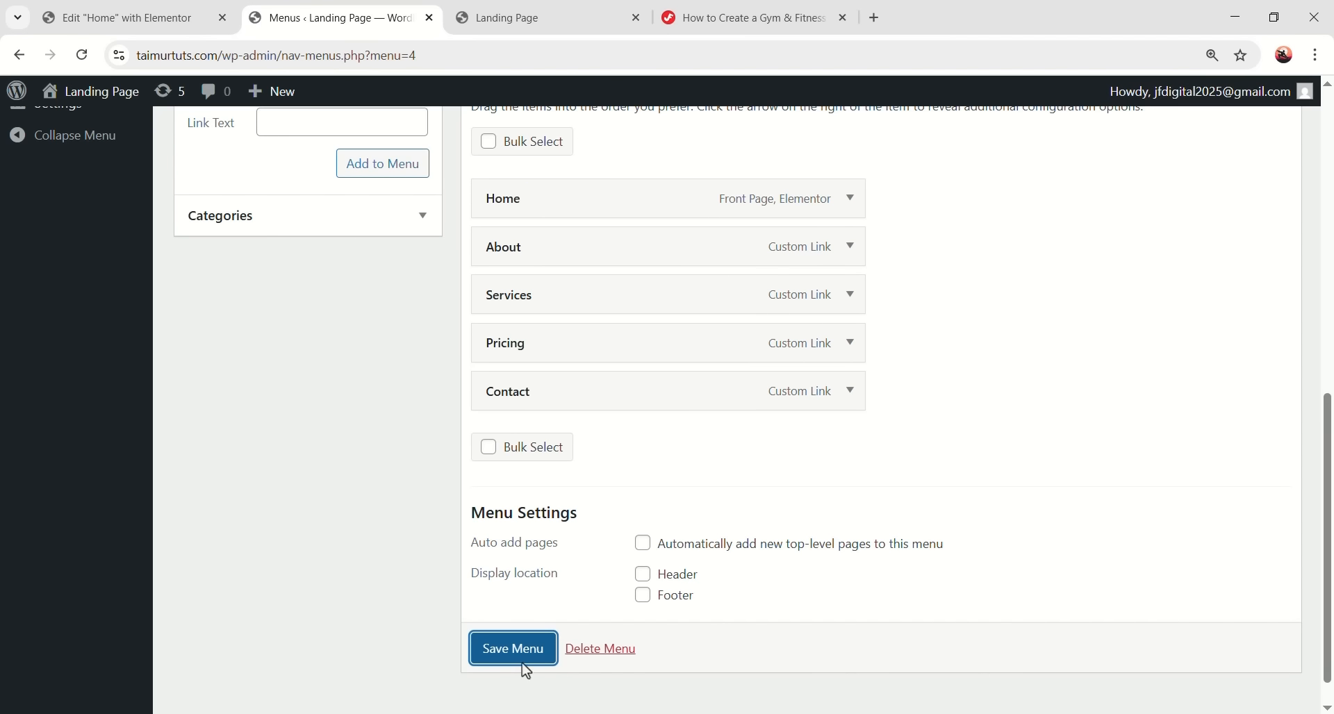
pyautogui.scroll(-2, 653, 541)
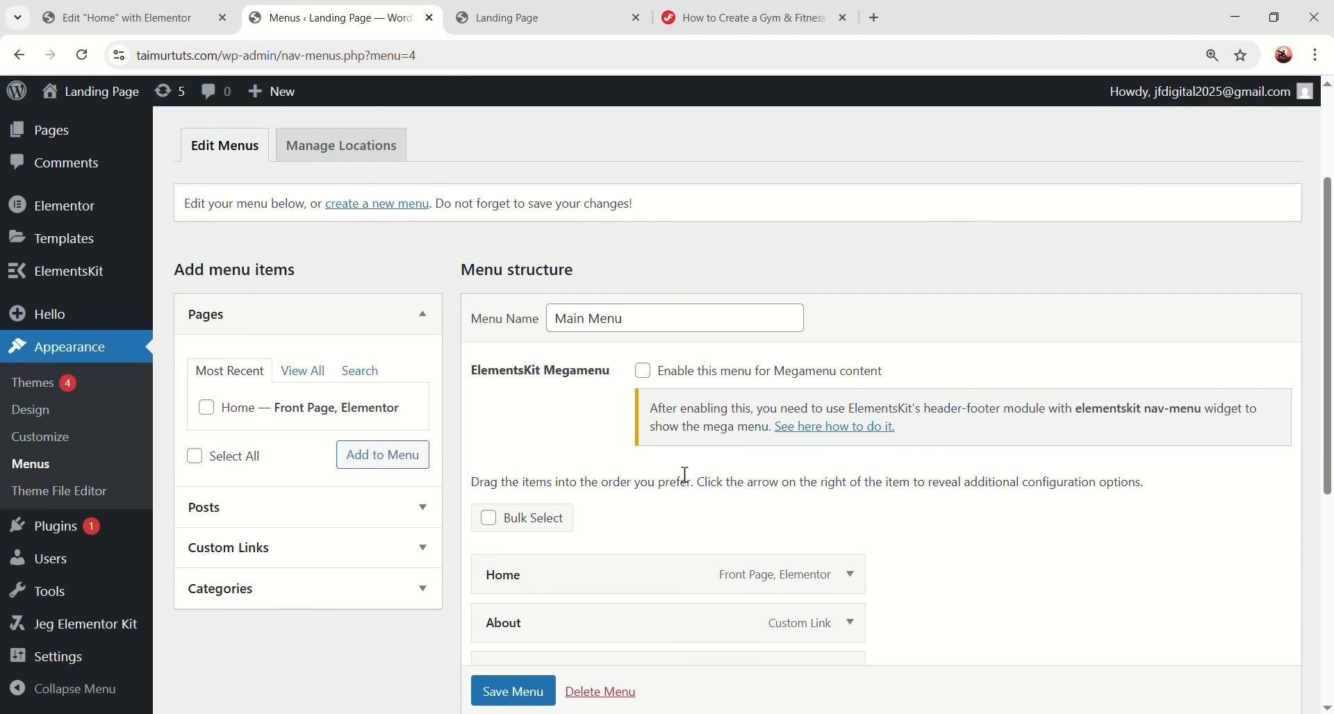
pyautogui.click(101, 17)
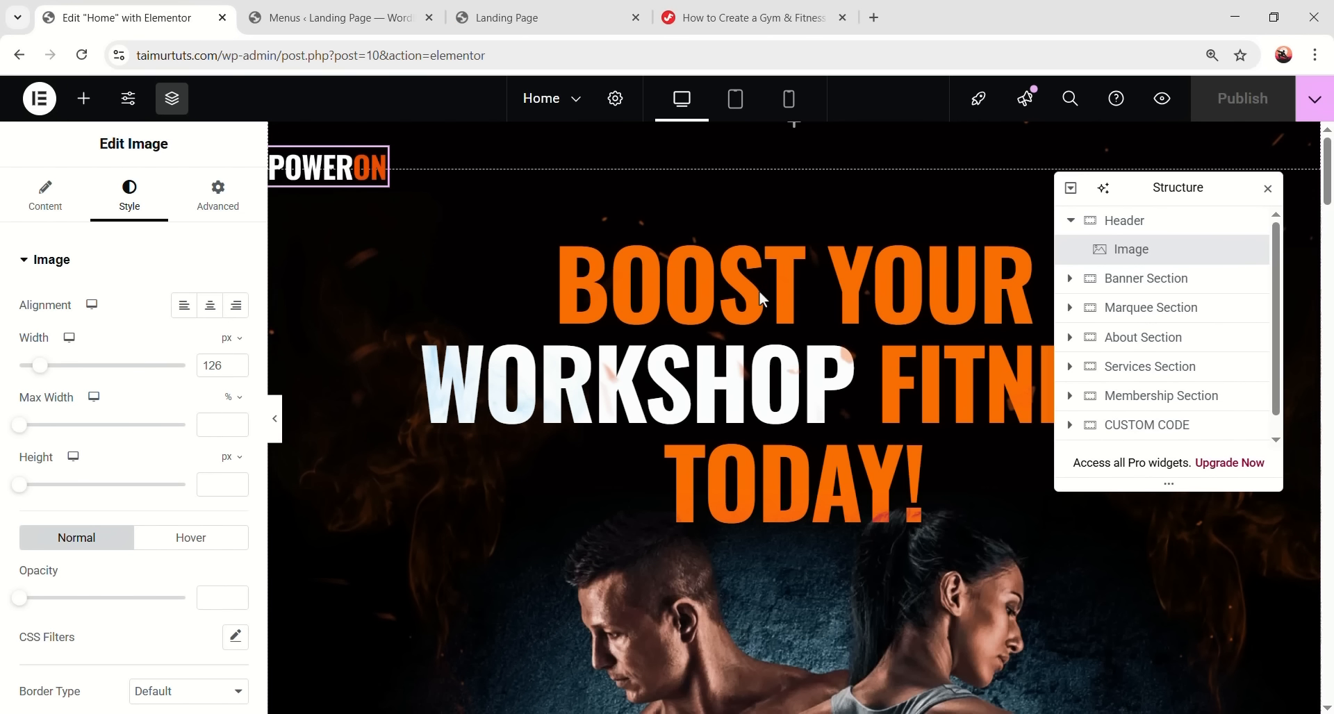
# - Reload the editor and drag the JKit - Nav Menu widget into the header beside the logo
pyautogui.click(84, 55)
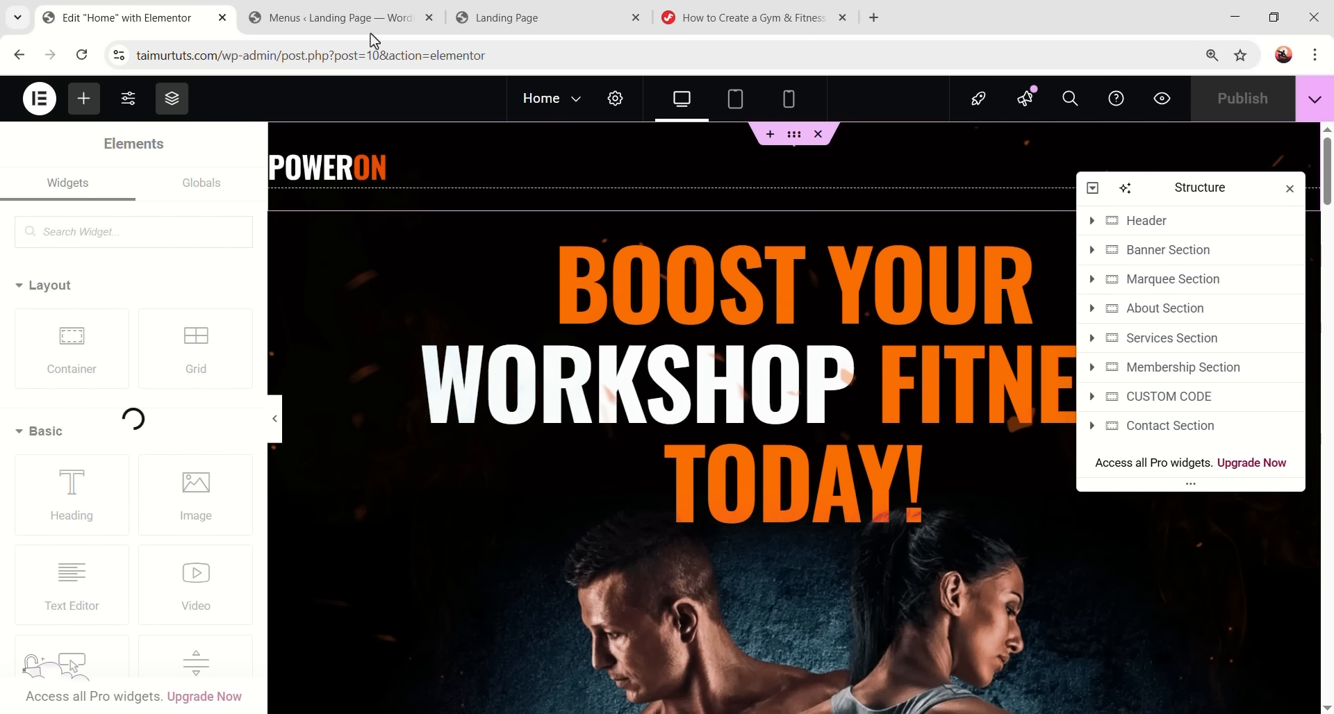
pyautogui.click(386, 17)
pyautogui.scroll(-5, 444, 343)
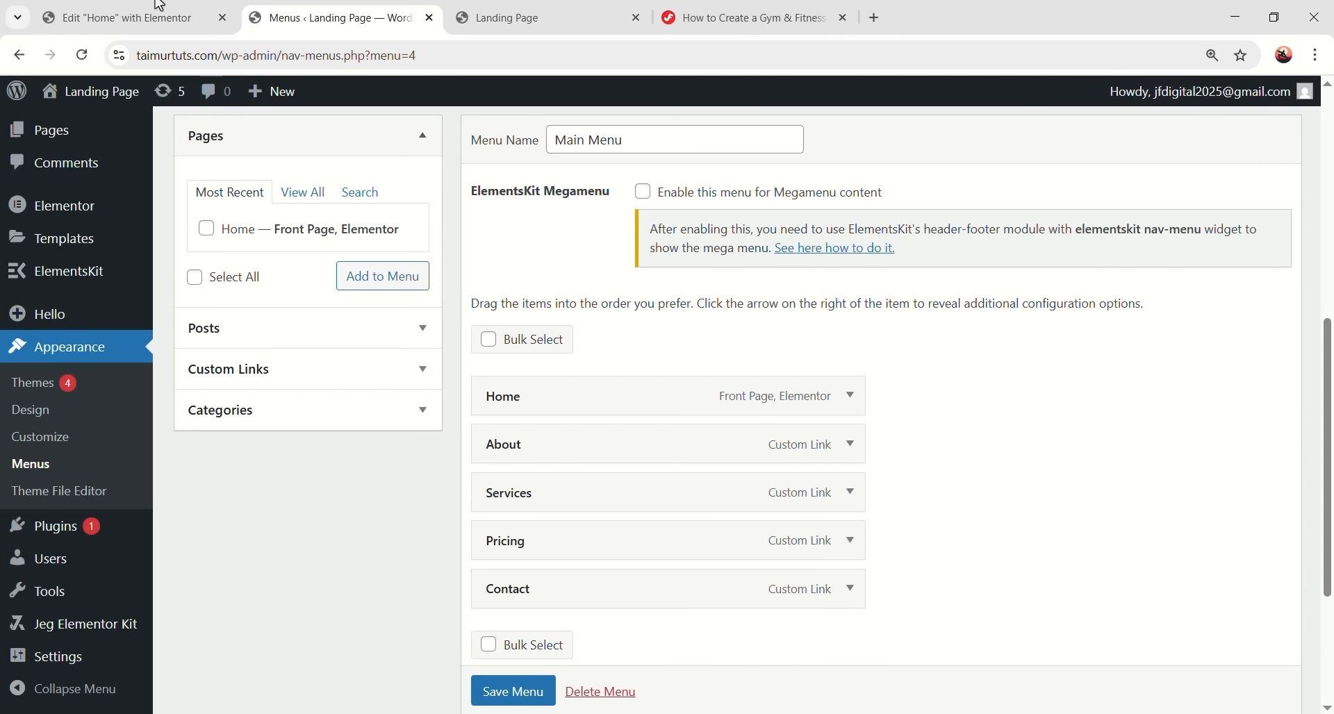
pyautogui.click(170, 14)
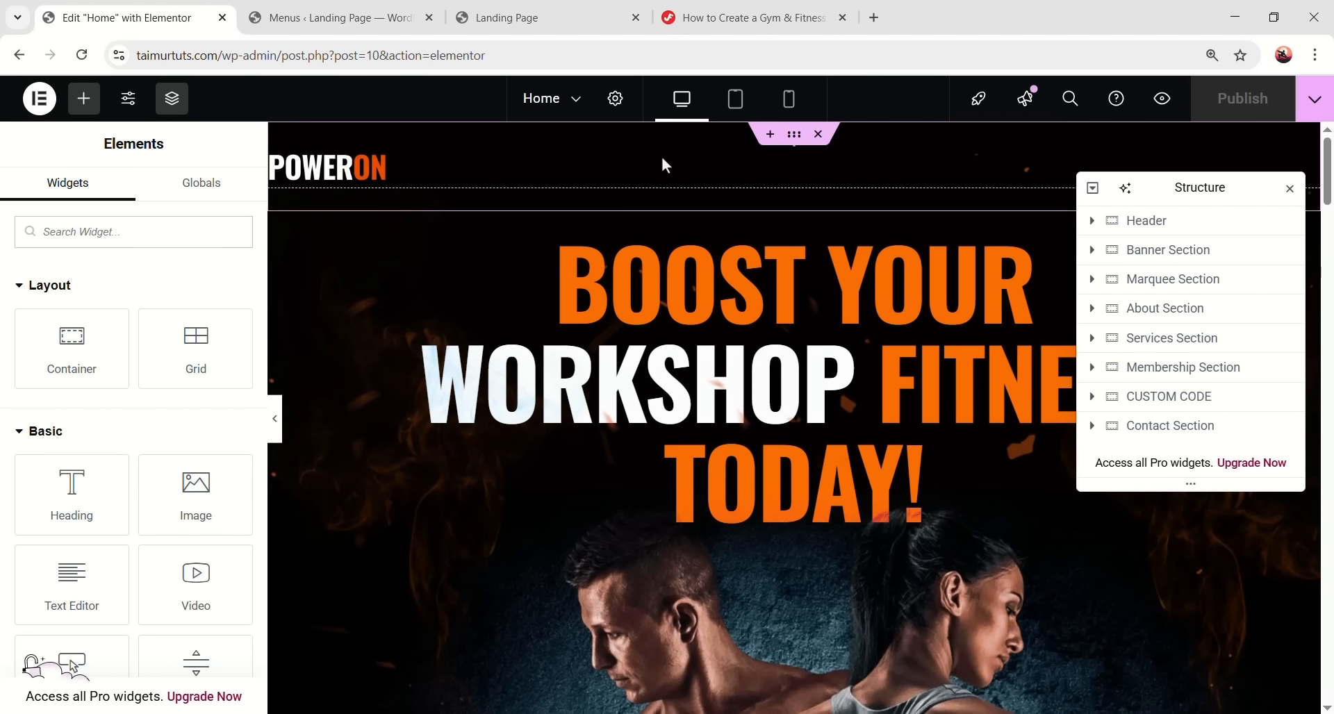
pyautogui.write('na')
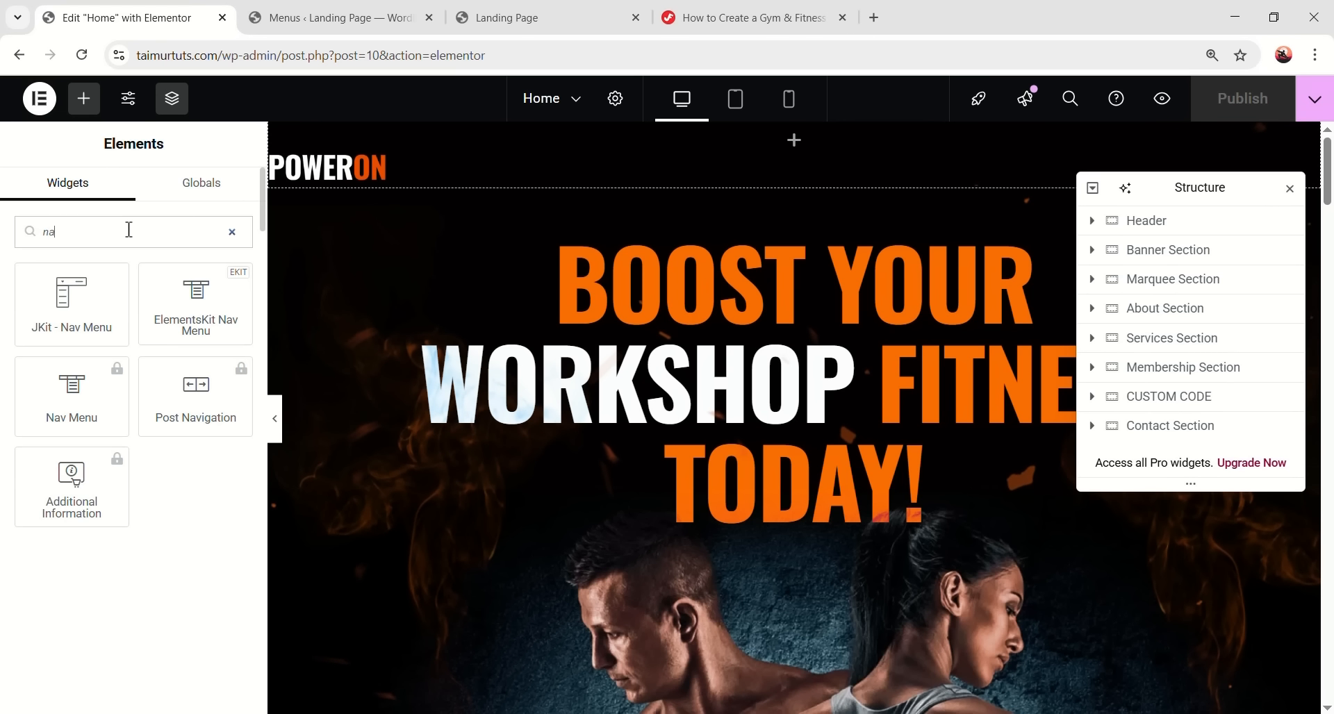
pyautogui.write('v menu')
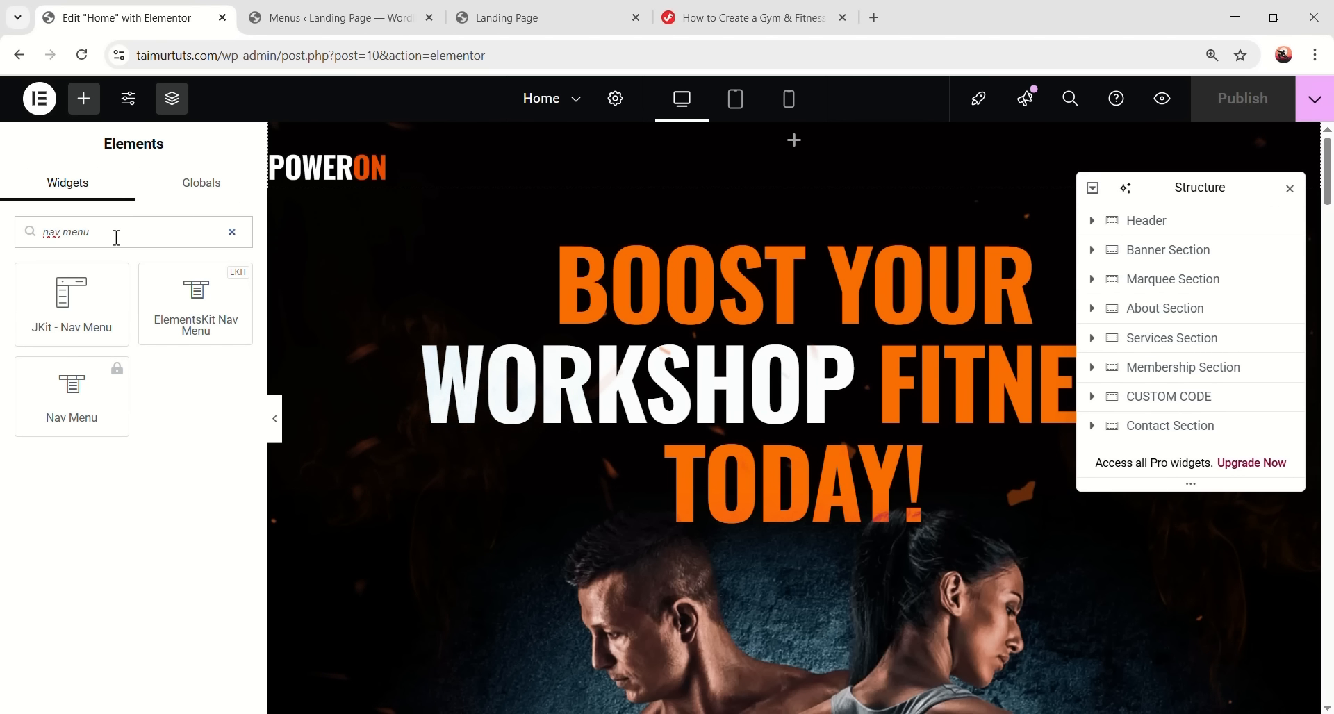
pyautogui.moveTo(72, 305); pyautogui.dragTo(332, 179)
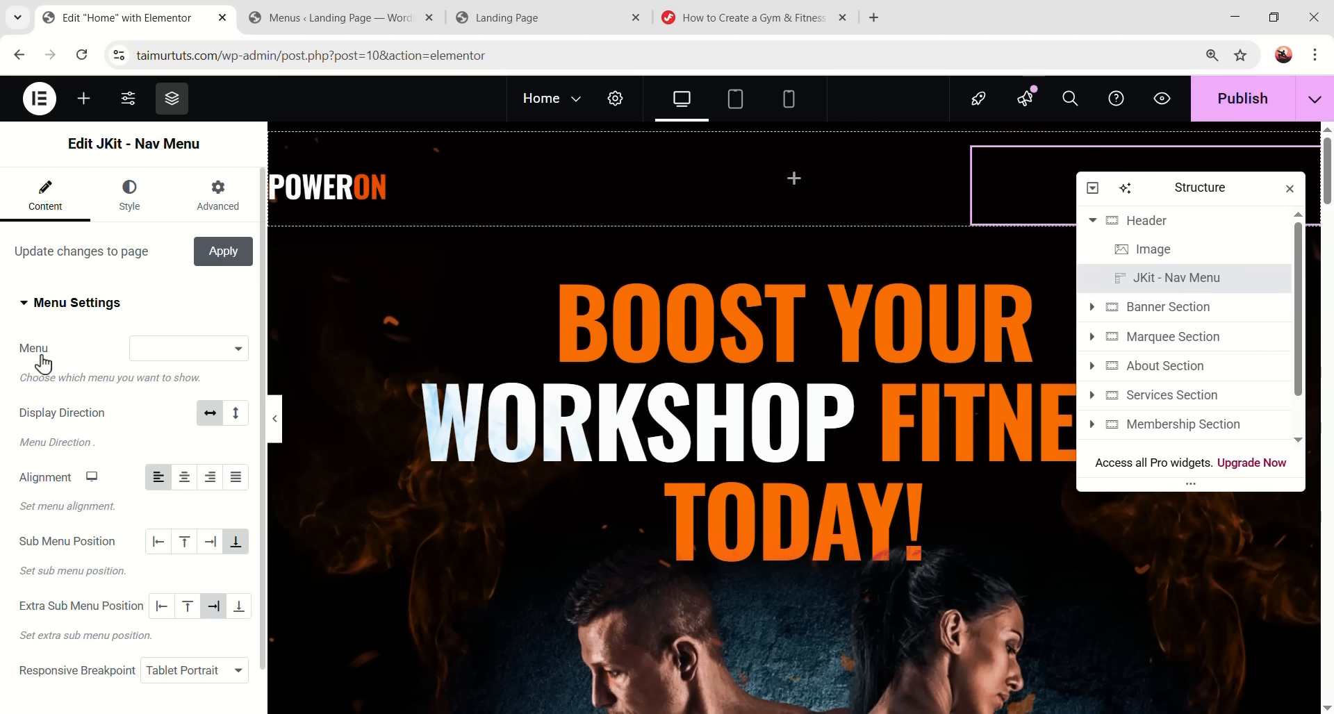
# - Choose Main Menu as the JKit Nav Menu widget's menu
pyautogui.click(170, 356)
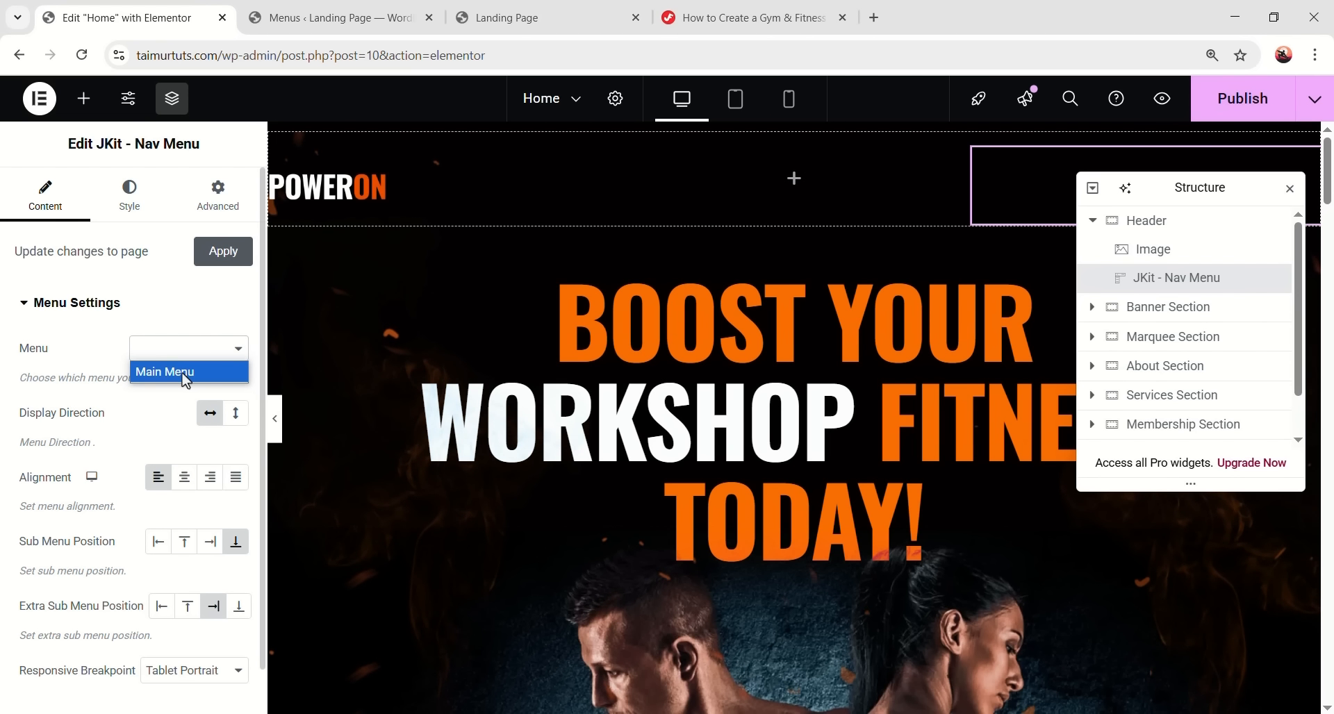
pyautogui.click(184, 374)
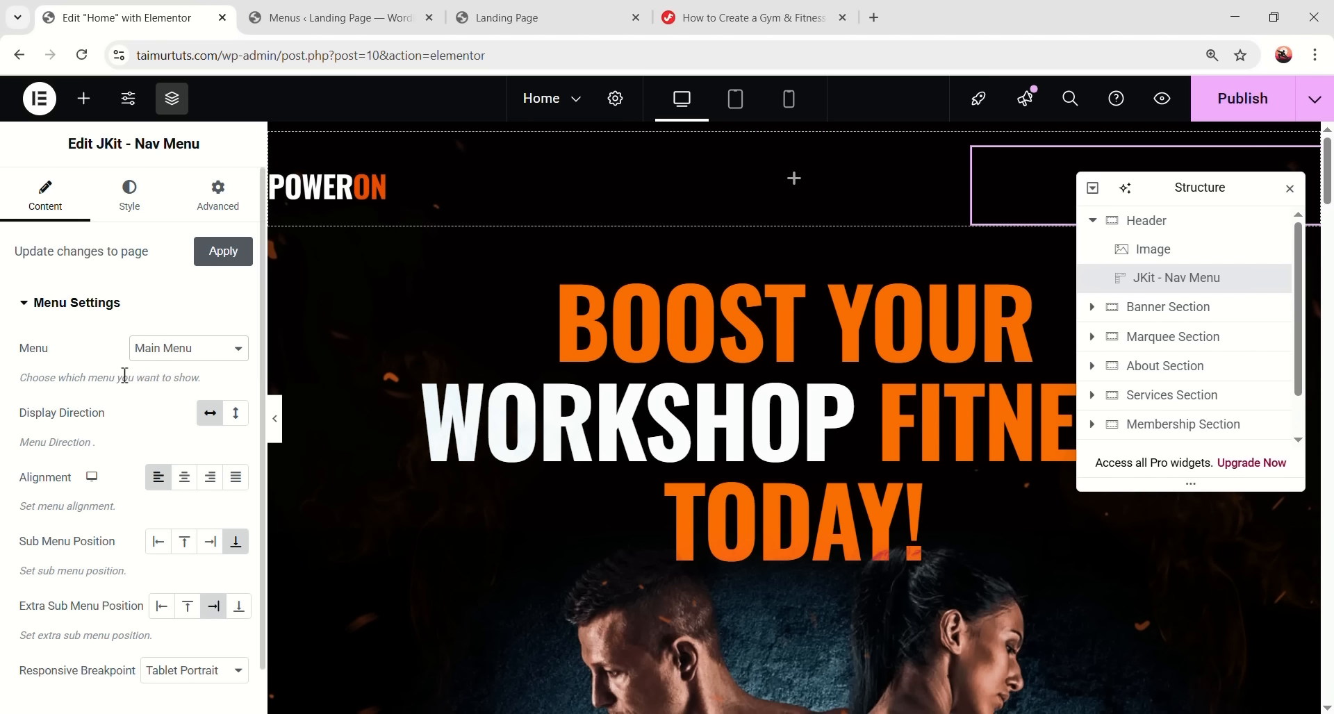
pyautogui.moveTo(1178, 187); pyautogui.dragTo(1111, 347)
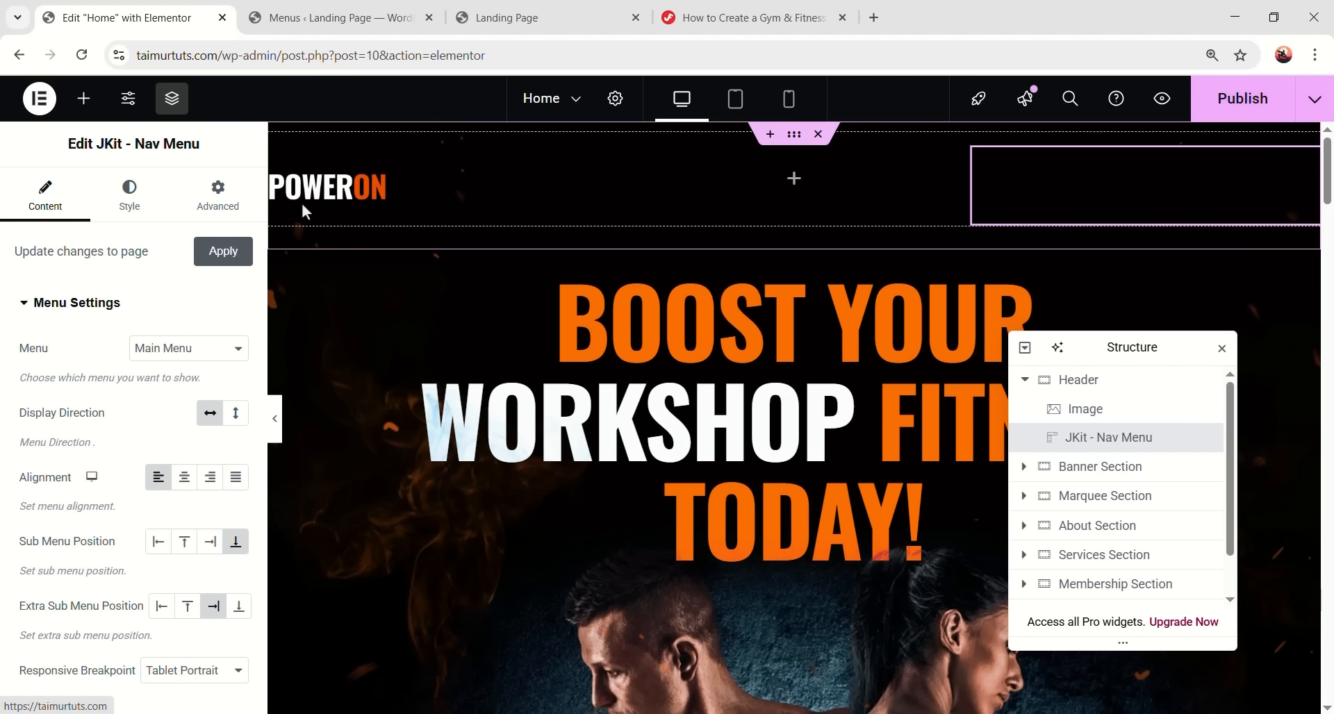
# - Set the menu item normal text colour to white #FFFFFF
pyautogui.click(132, 209)
pyautogui.scroll(-6, 112, 451)
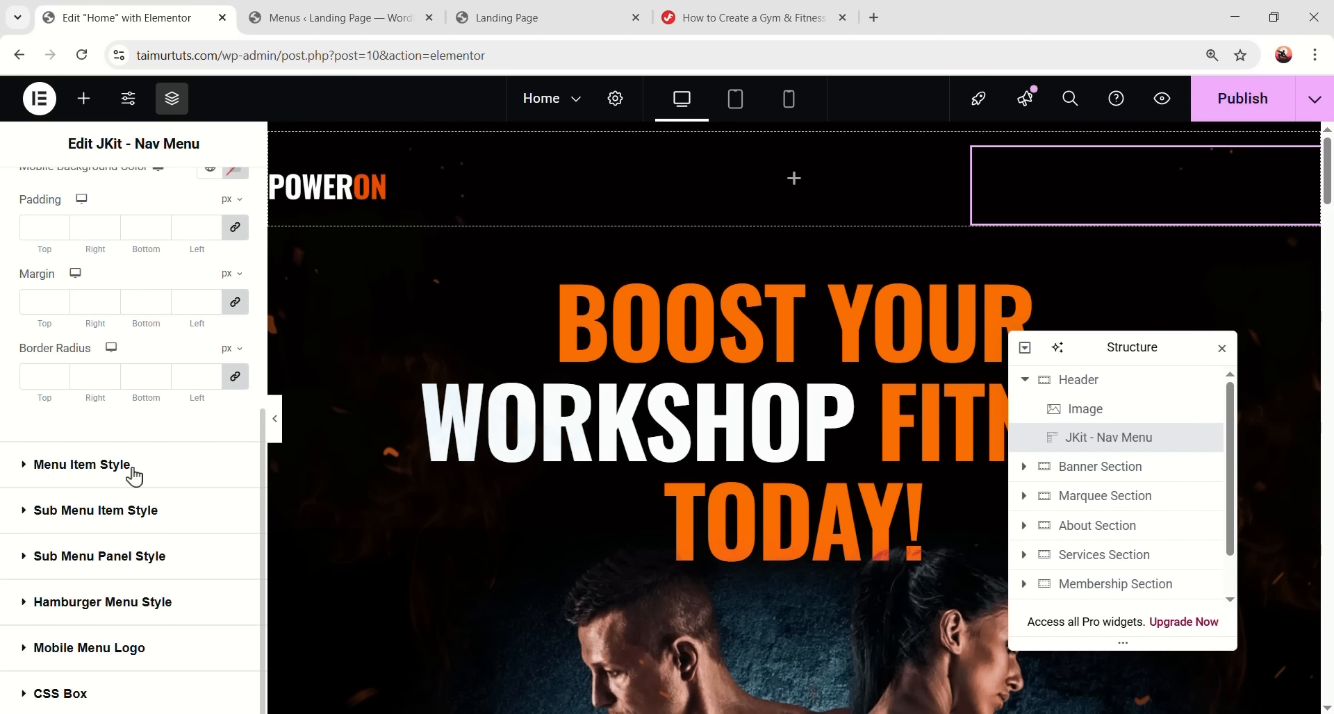
pyautogui.click(119, 476)
pyautogui.scroll(-3, 132, 487)
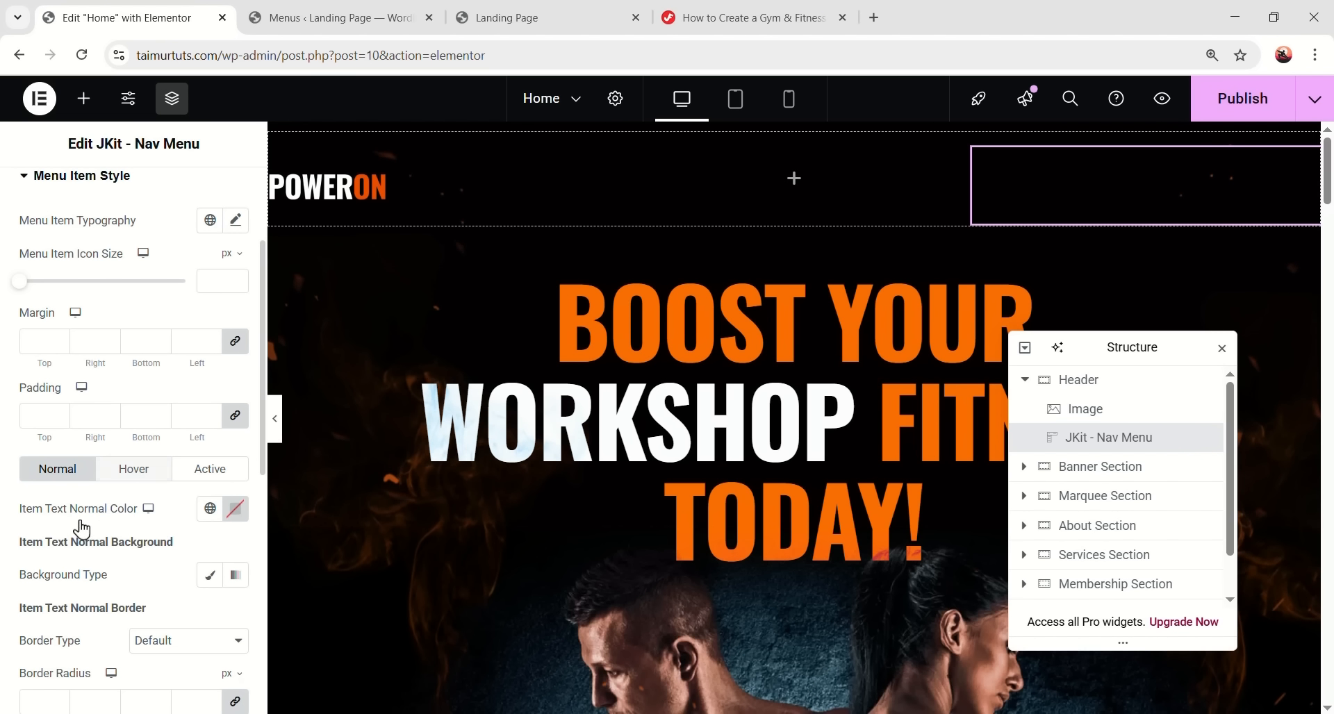
pyautogui.click(235, 508)
pyautogui.moveTo(185, 378); pyautogui.dragTo(149, 232)
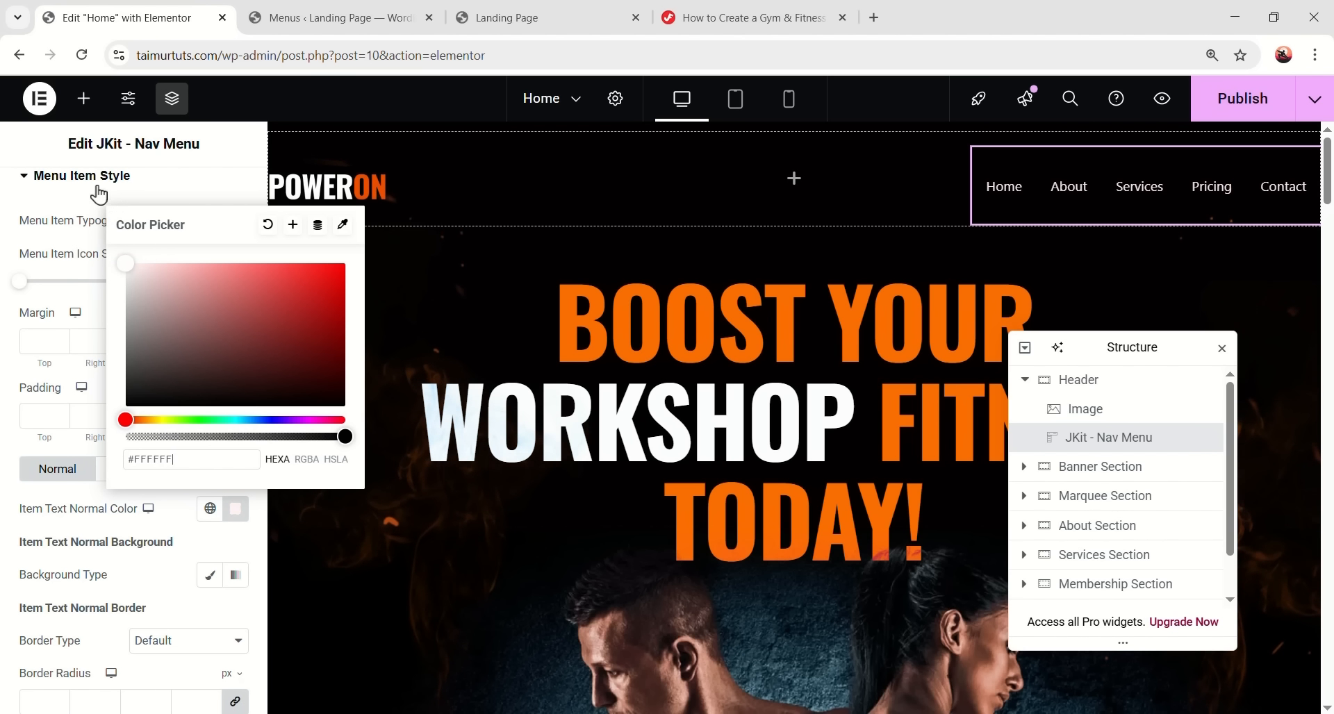
pyautogui.click(103, 503)
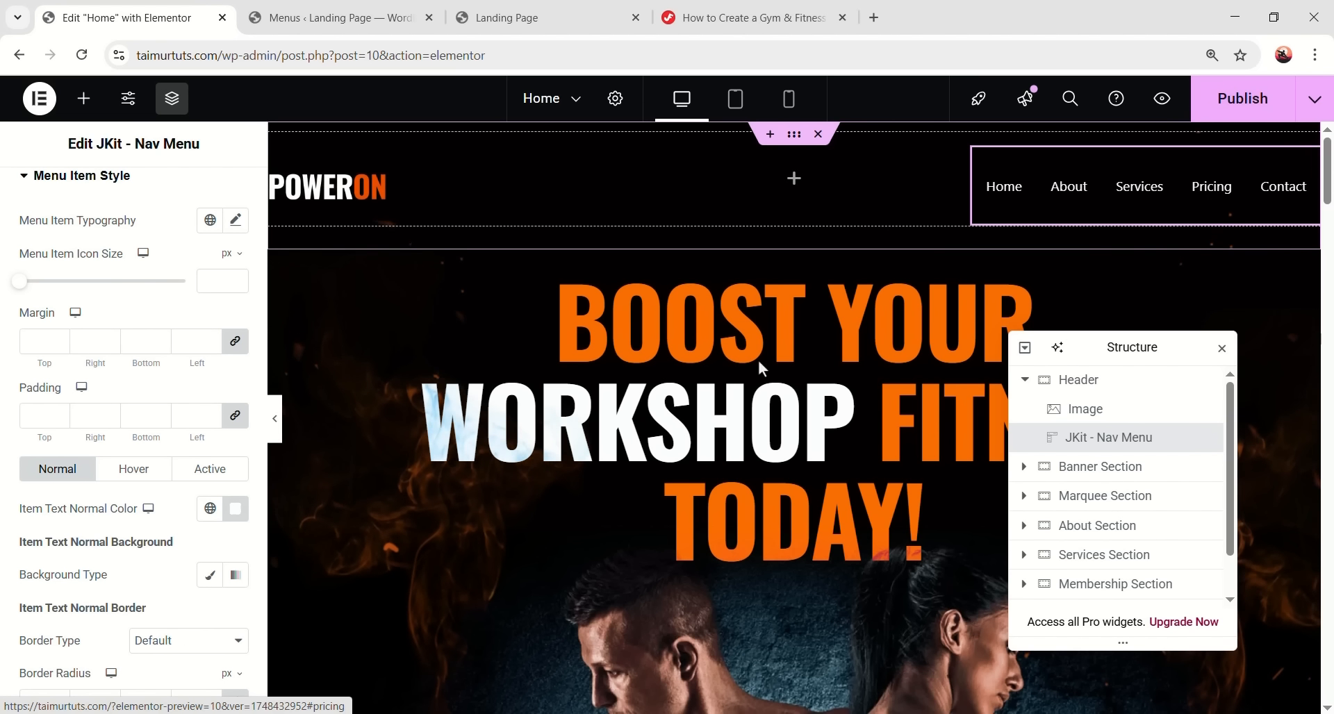
pyautogui.scroll(10, 140, 313)
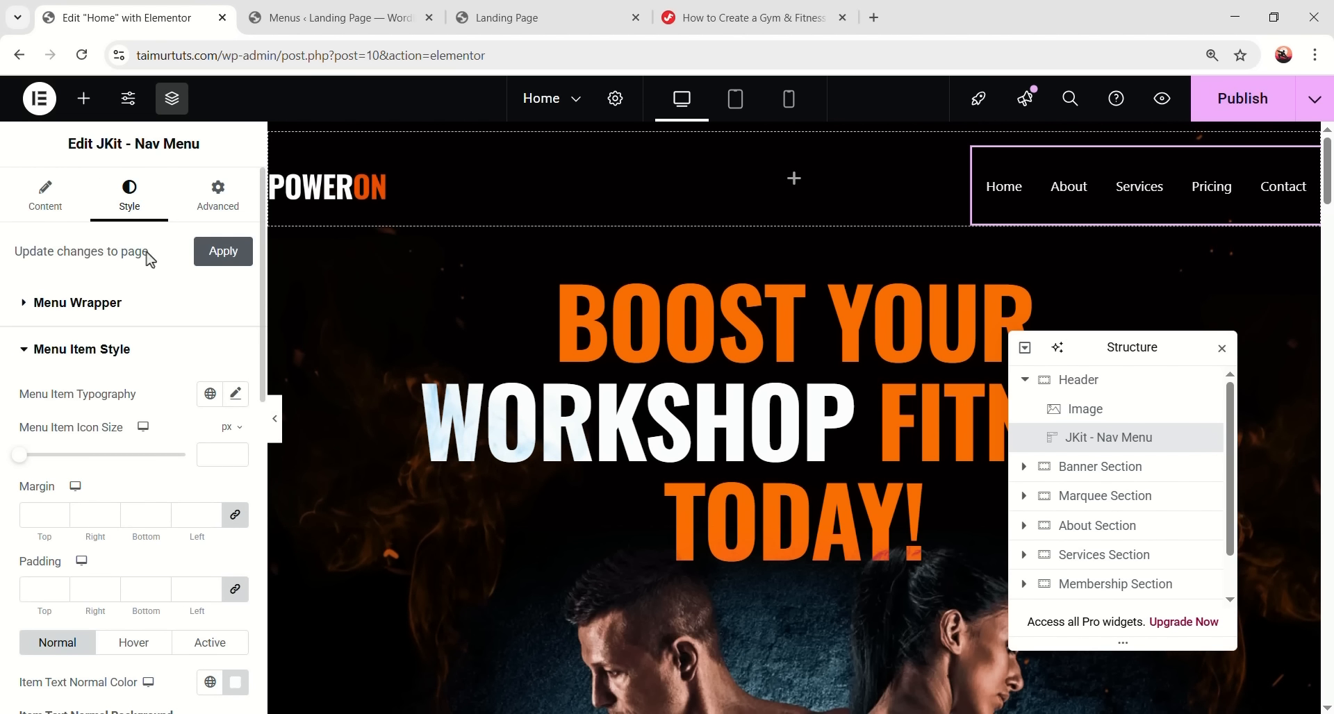
pyautogui.click(58, 207)
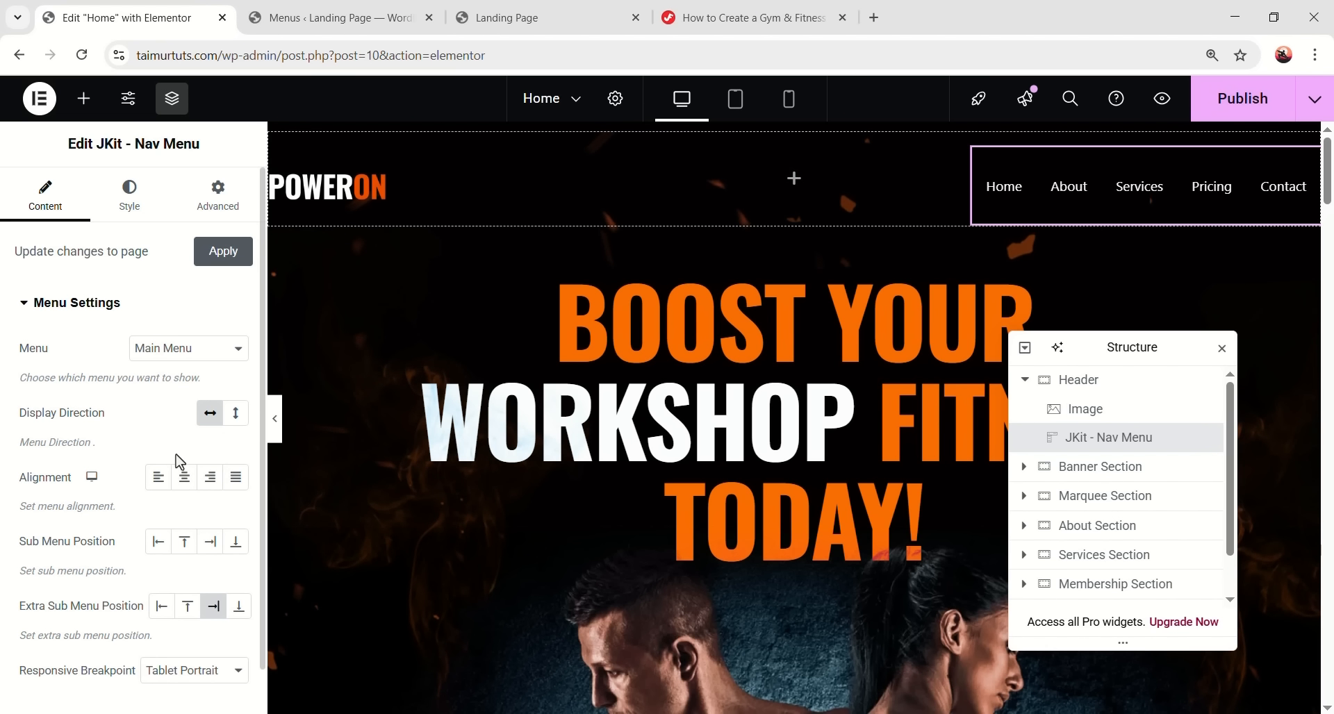
# - Set the menu wrapper height to 46 with a classic translucent #FFFFFF14 background
pyautogui.click(130, 198)
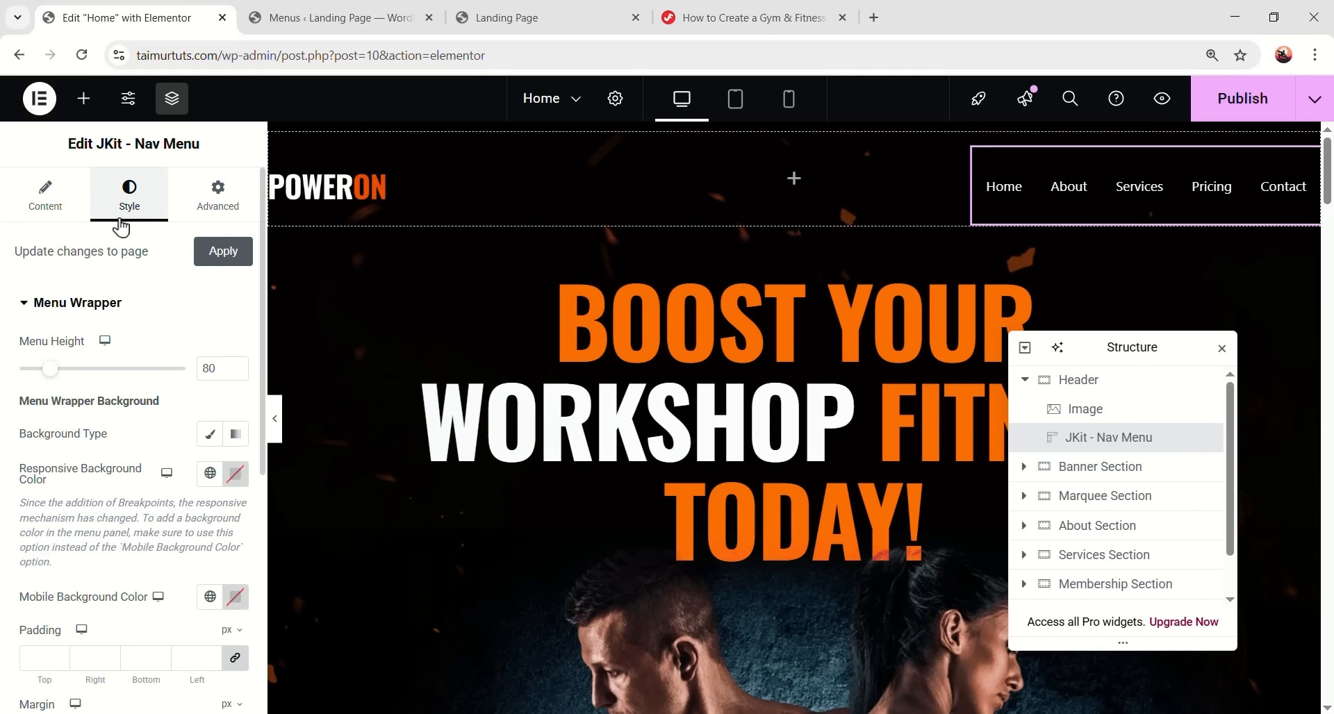
pyautogui.click(665, 2)
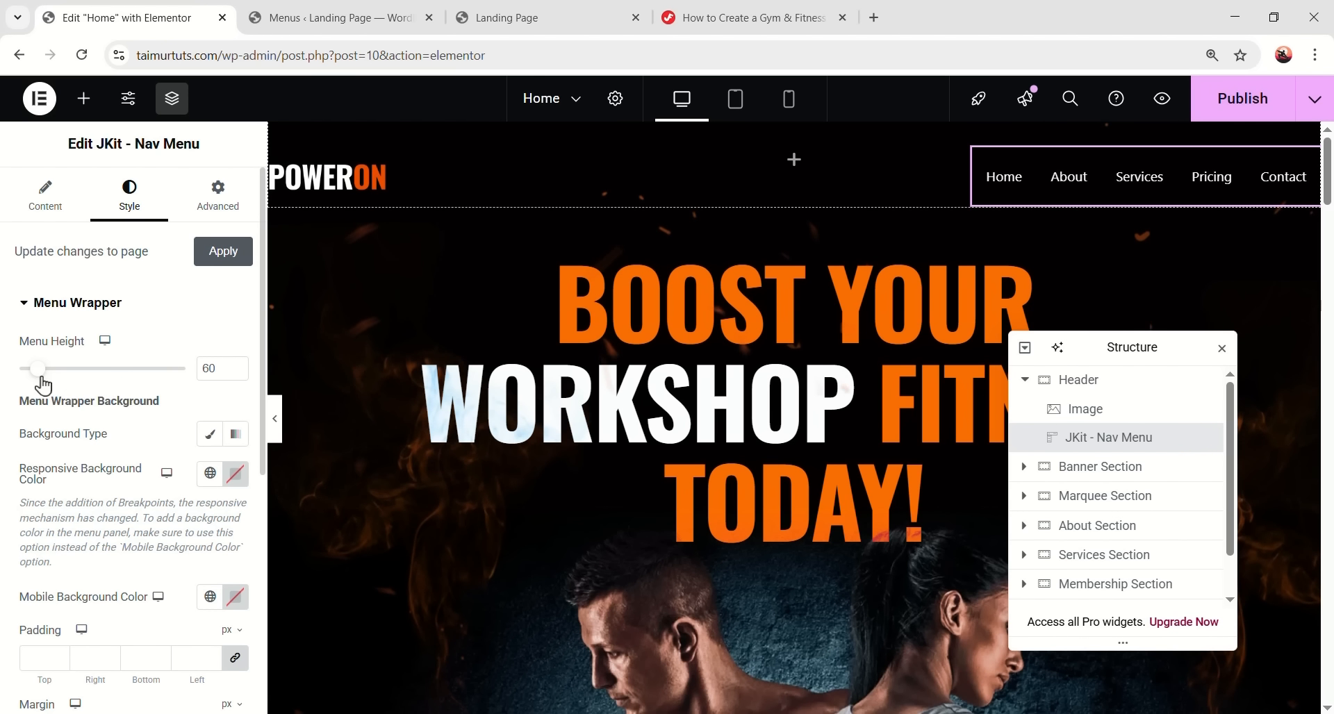
pyautogui.moveTo(47, 378)
pyautogui.mouseDown()
pyautogui.moveTo(86, 377)
pyautogui.moveTo(62, 377)
pyautogui.mouseUp()
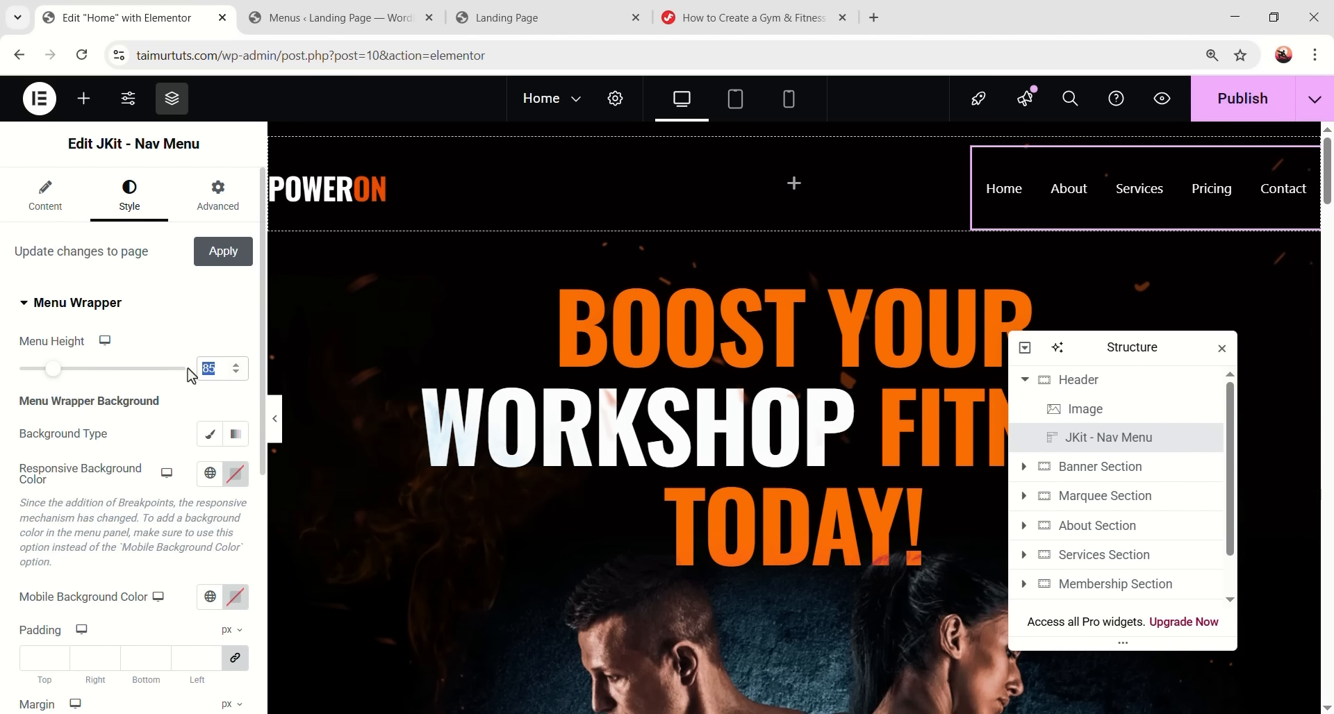
pyautogui.write('46')
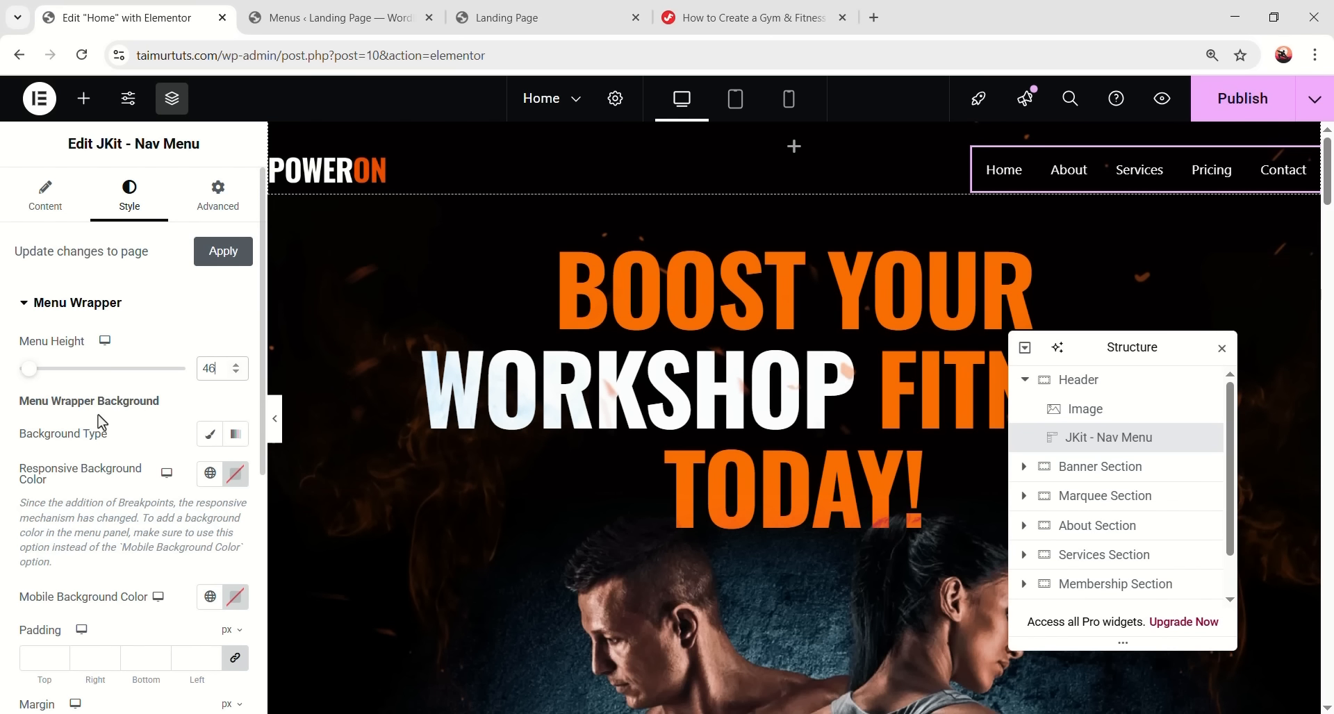
pyautogui.click(210, 435)
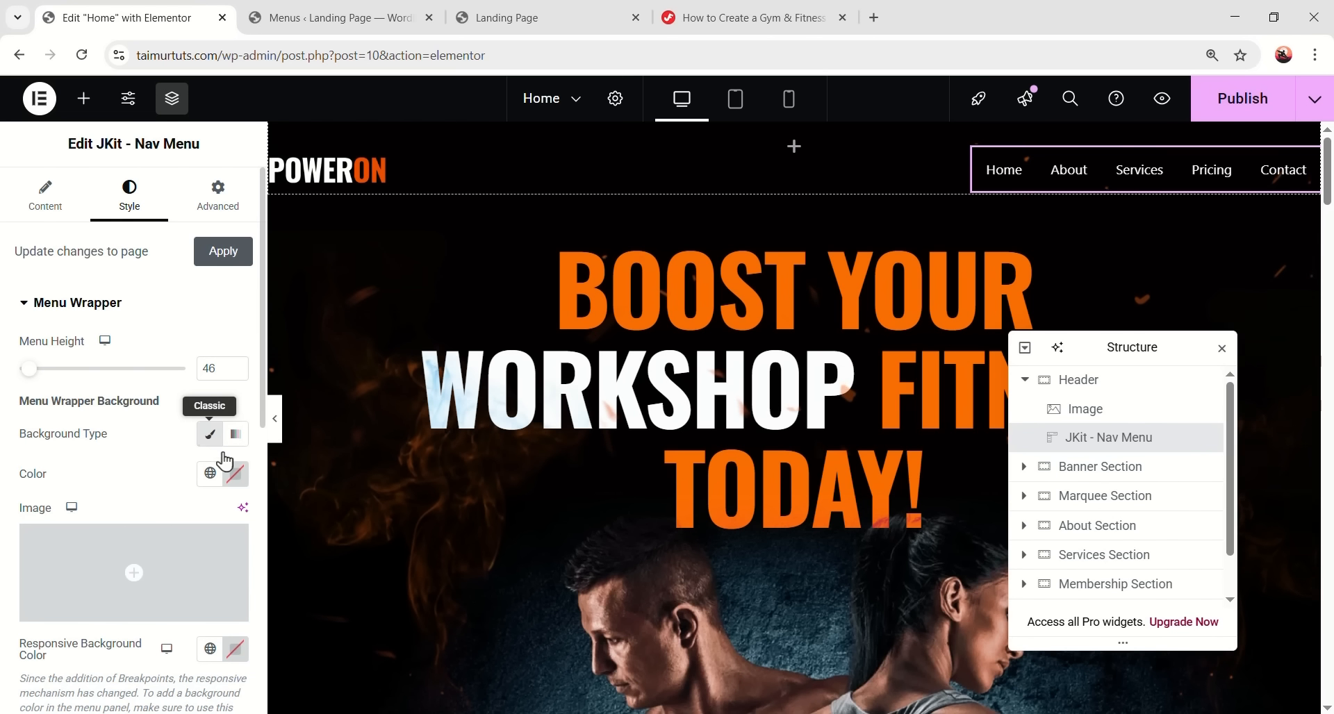
pyautogui.click(236, 473)
pyautogui.moveTo(299, 299); pyautogui.dragTo(323, 263)
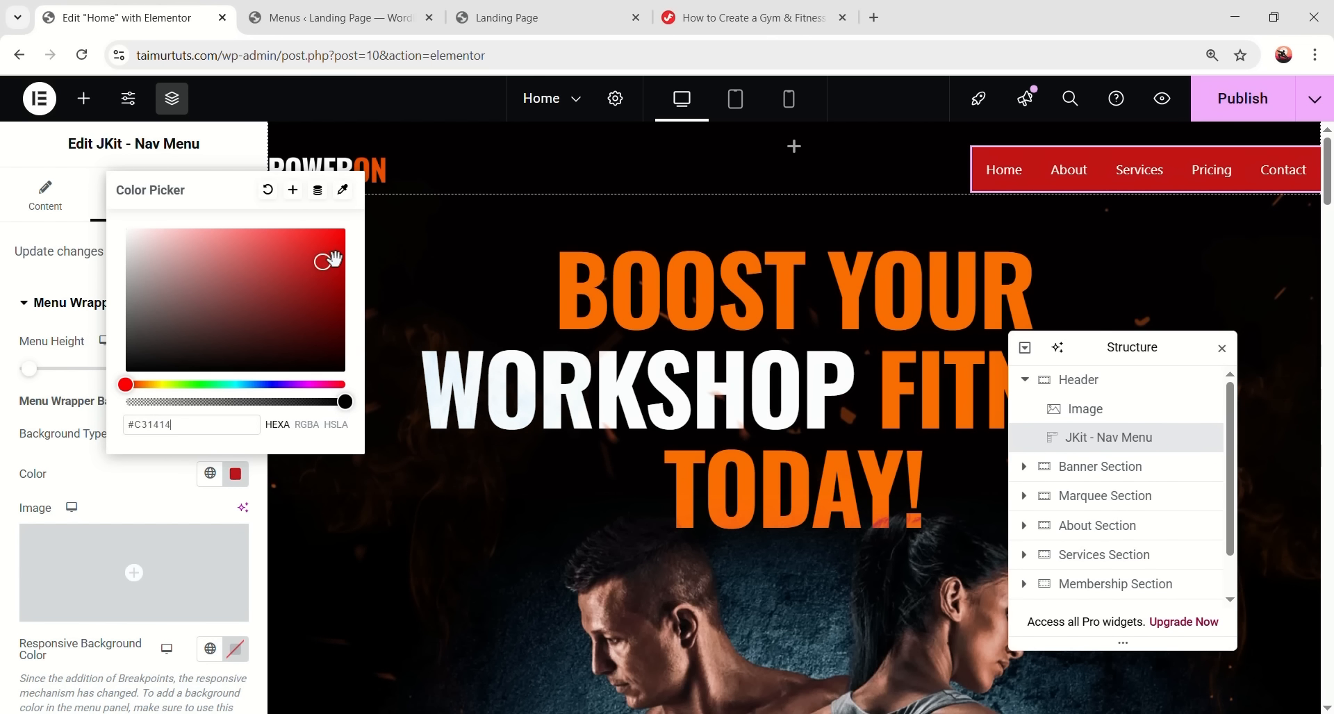
pyautogui.moveTo(323, 280); pyautogui.dragTo(121, 226)
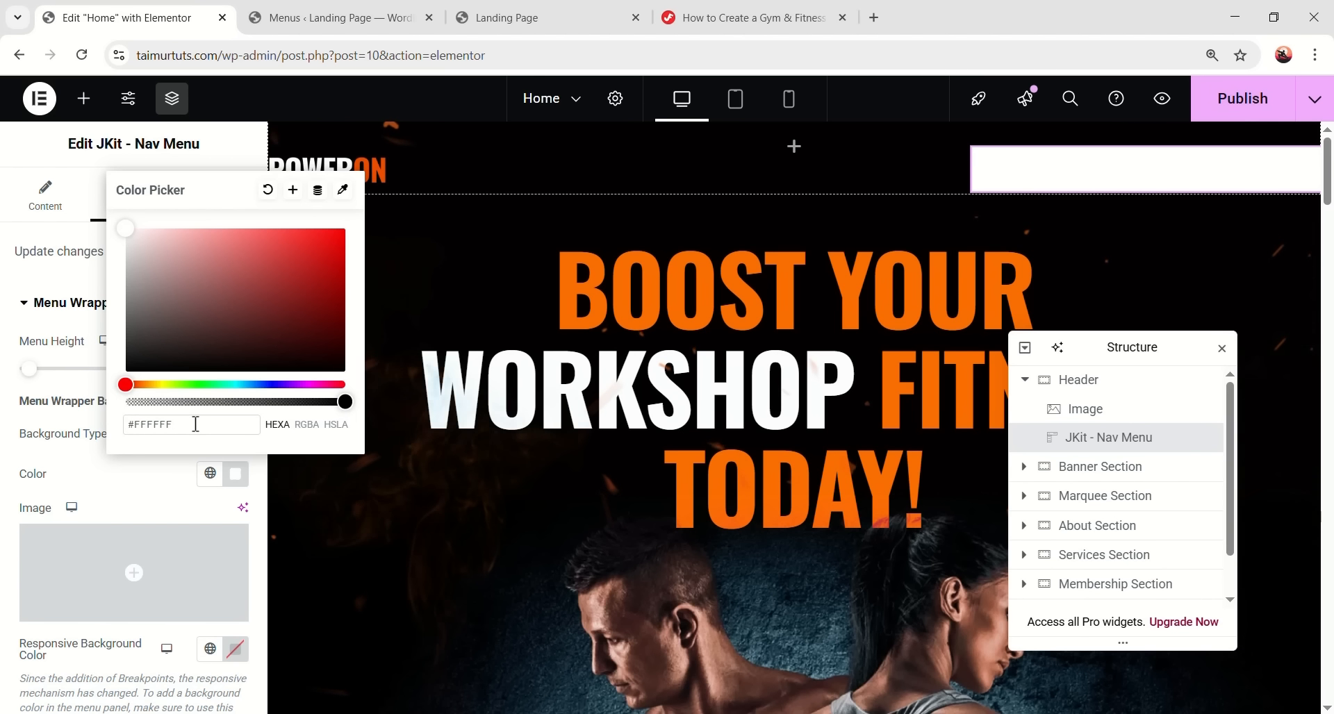
pyautogui.write('4')
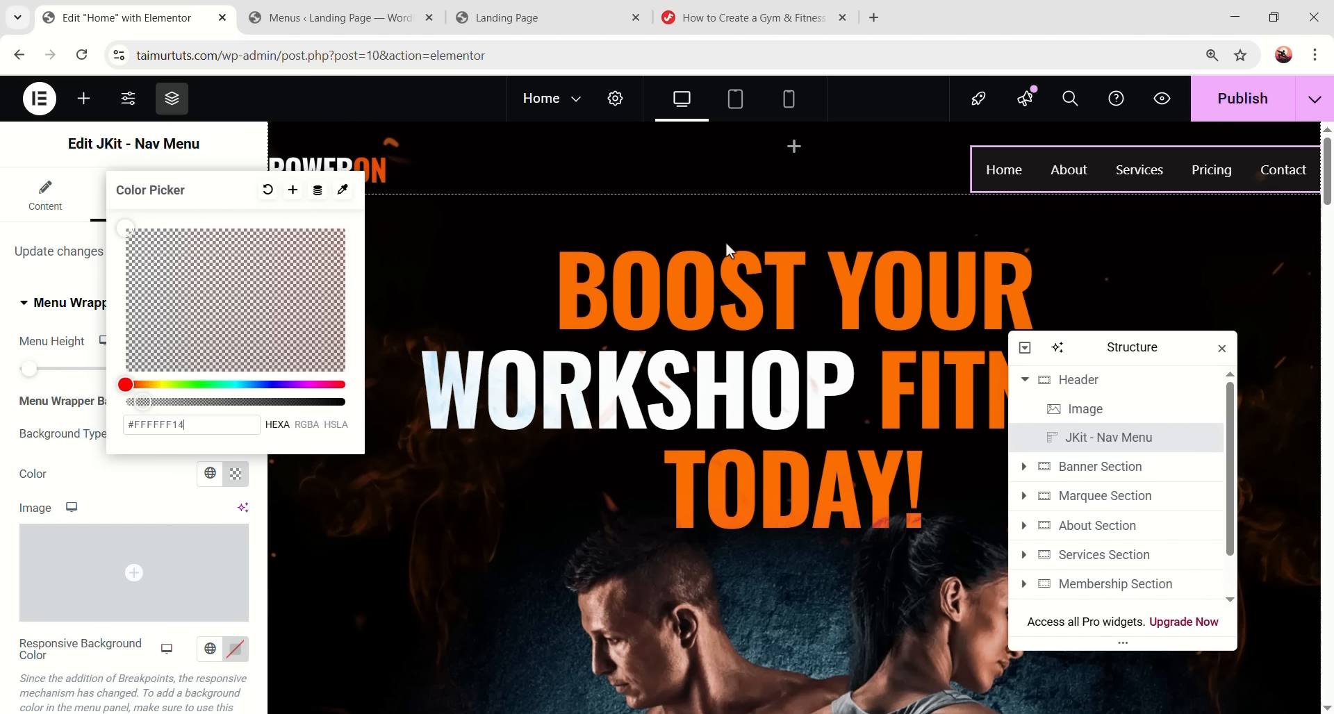
pyautogui.click(148, 502)
pyautogui.click(275, 418)
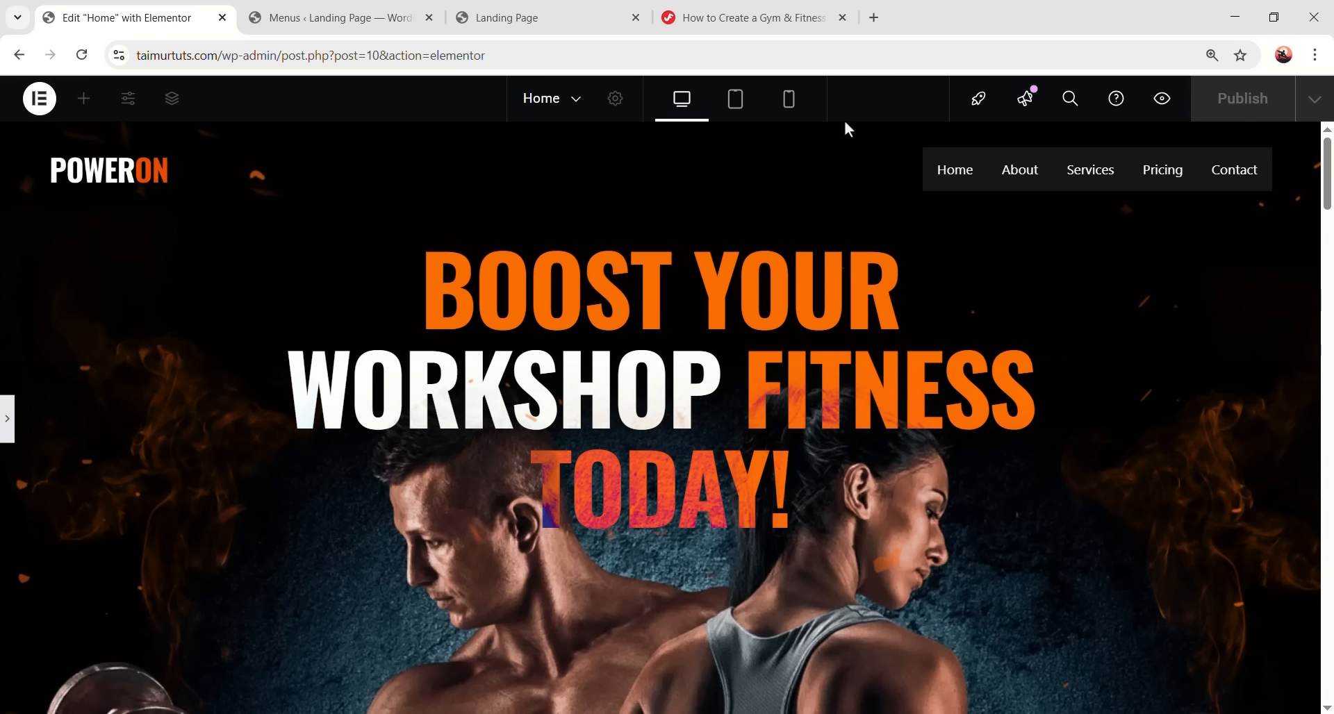
pyautogui.hotkey('ctrl', 'p')
# - Give the menu wrapper 0/8/0/8 padding, 0 margin and a 100 border radius
pyautogui.scroll(-5, 125, 467)
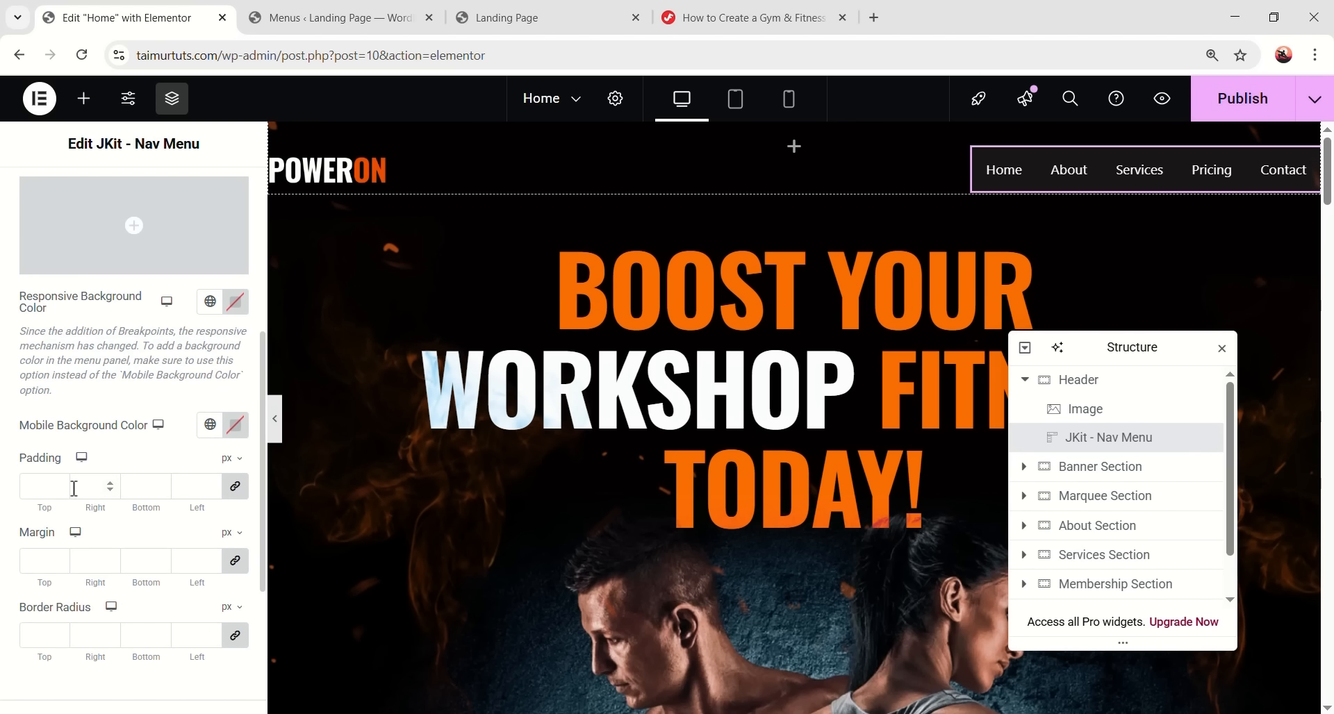
pyautogui.click(235, 486)
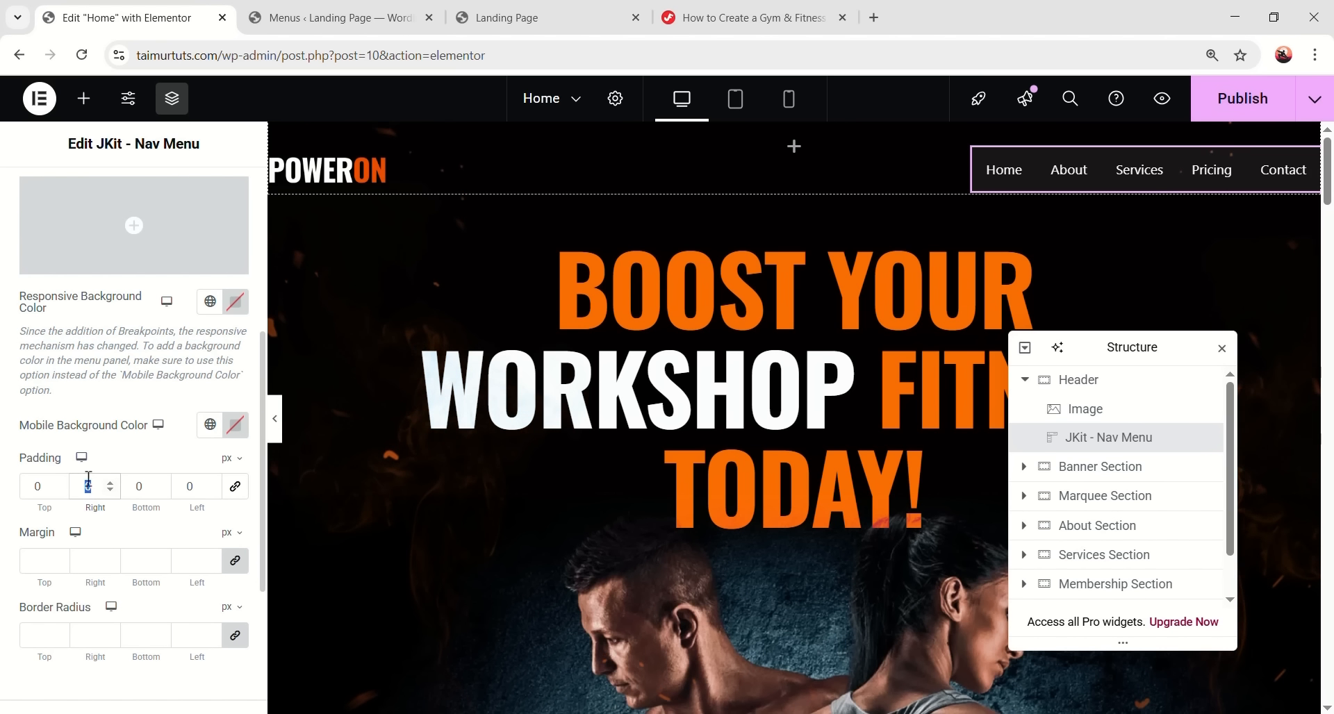
pyautogui.write('88')
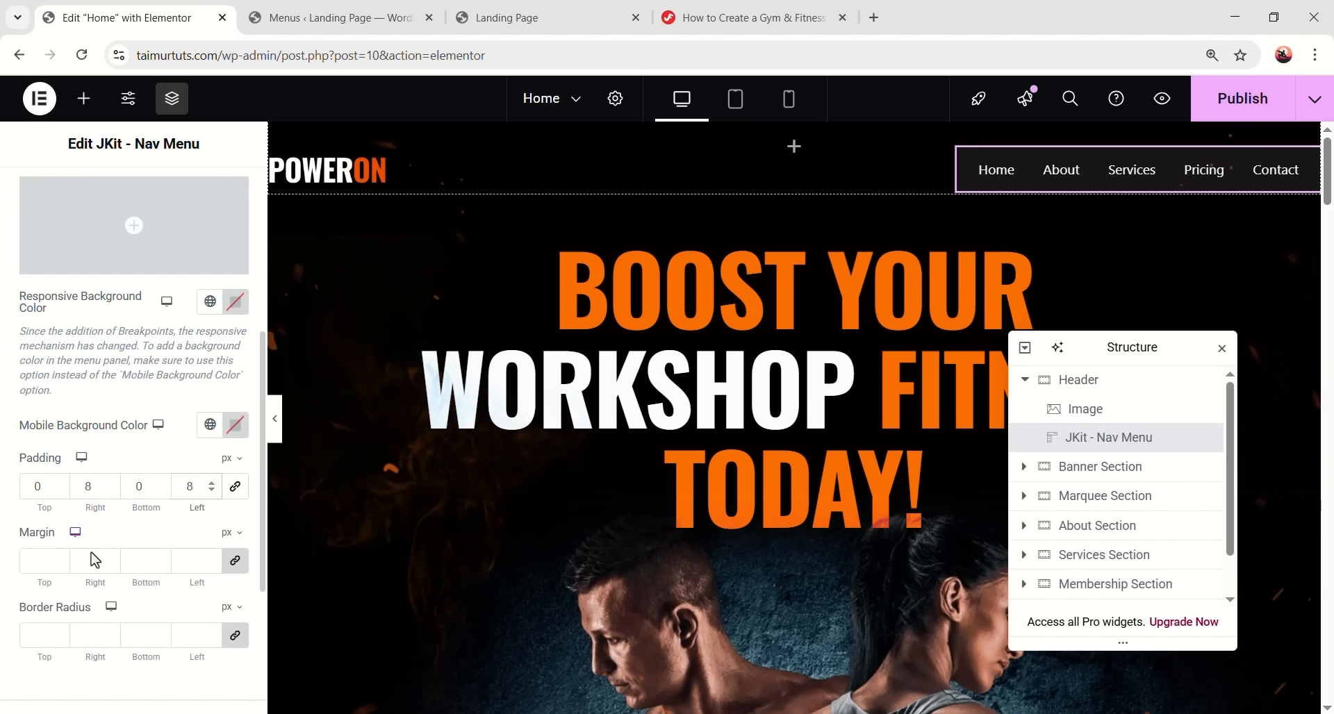
pyautogui.click(40, 553)
pyautogui.write('0')
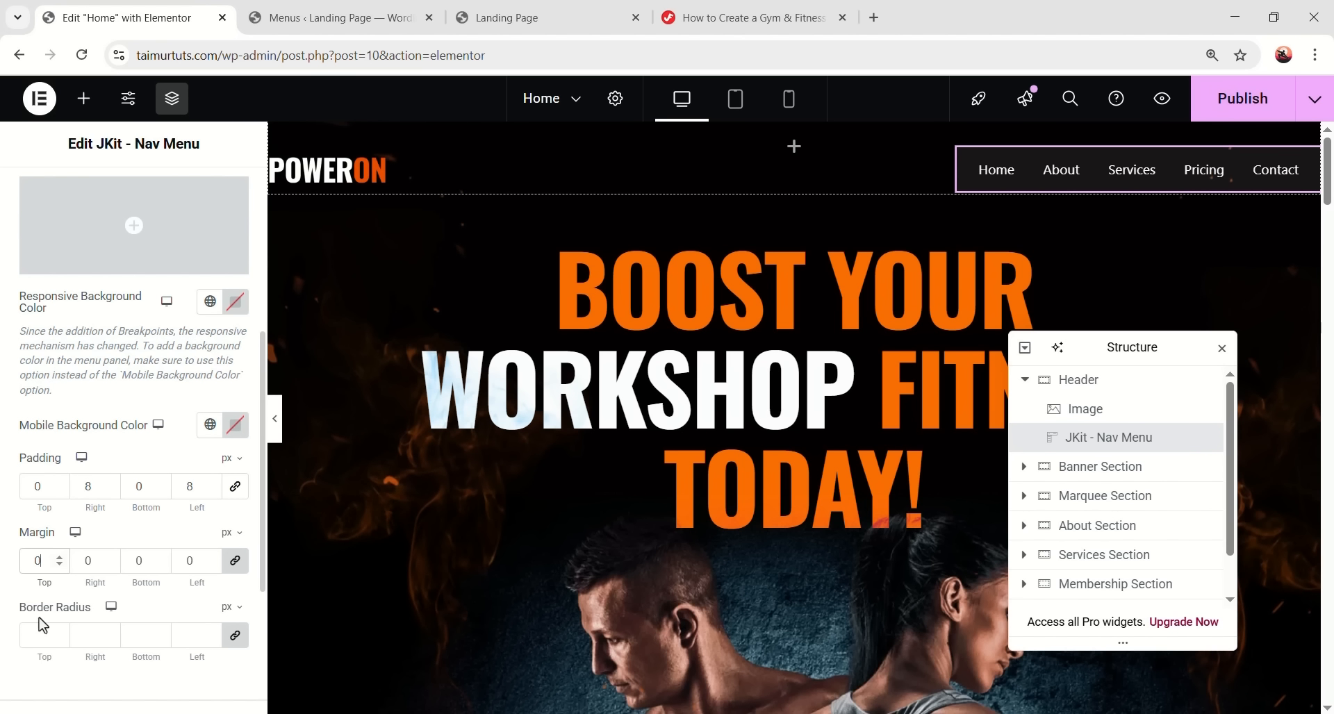
pyautogui.click(49, 634)
pyautogui.write('100')
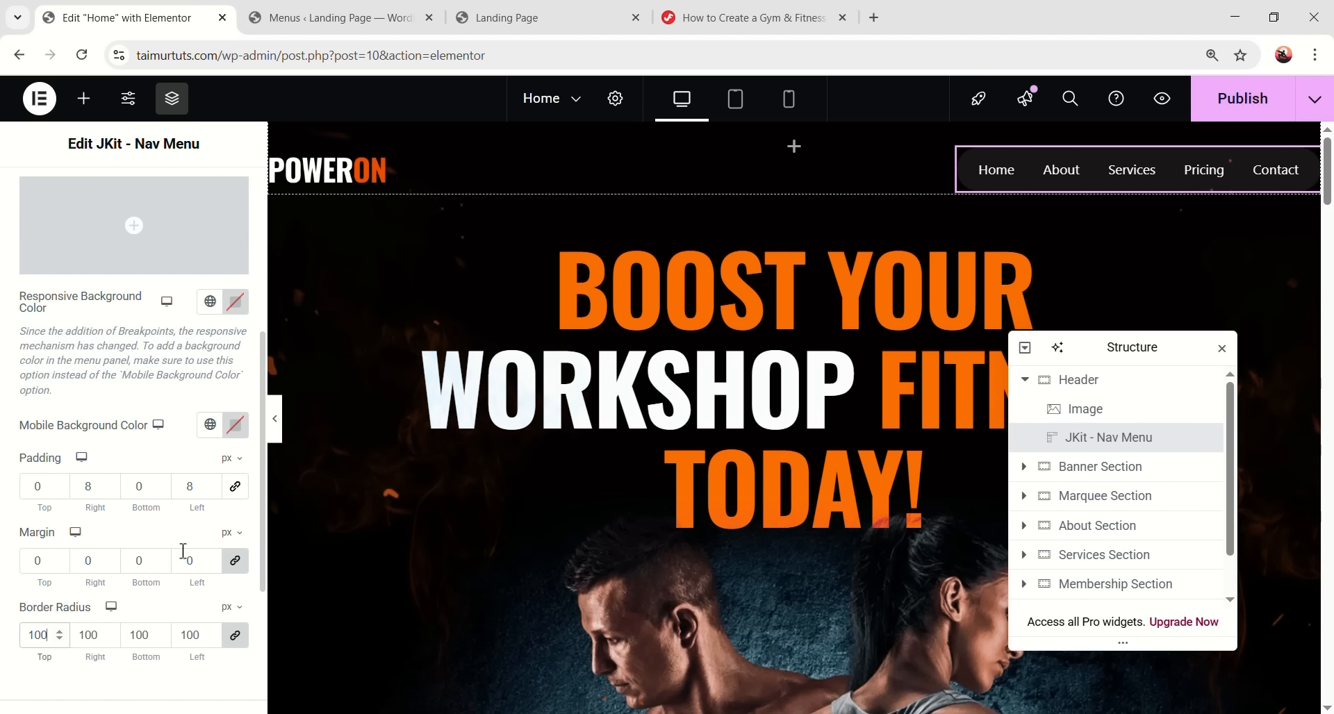
pyautogui.click(275, 418)
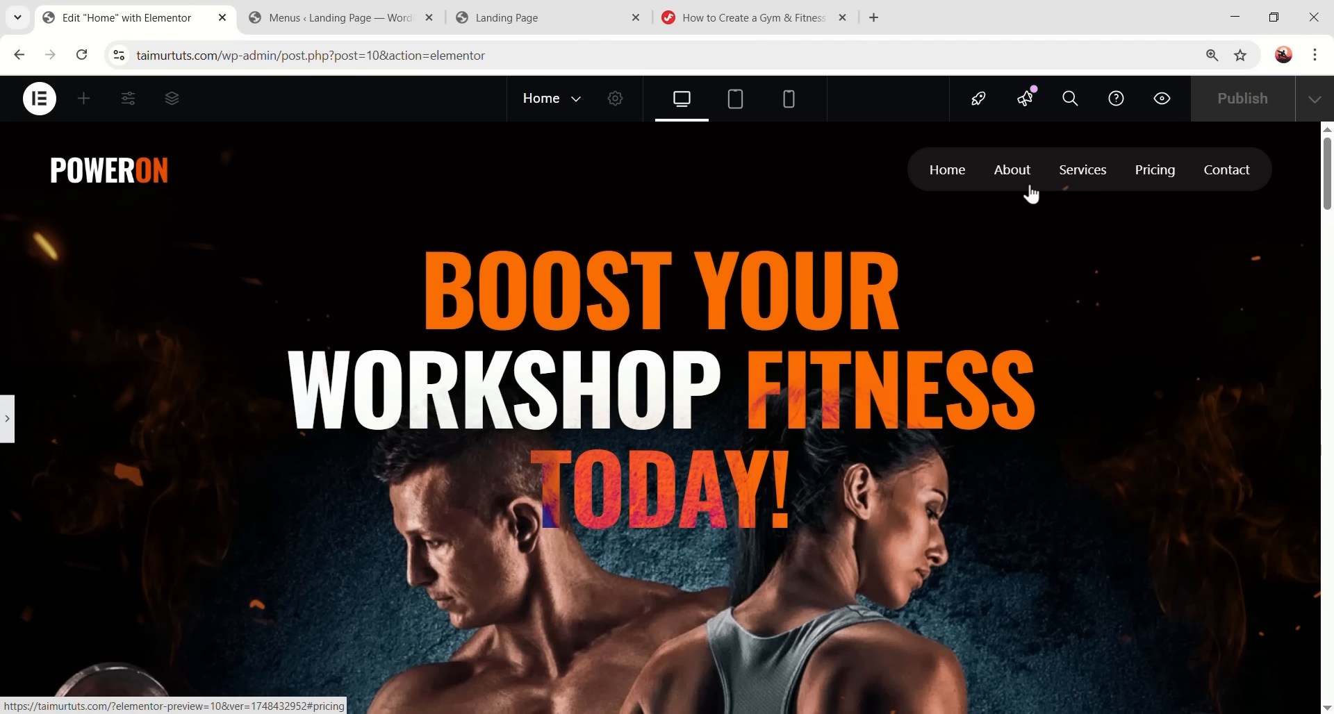
pyautogui.click(8, 421)
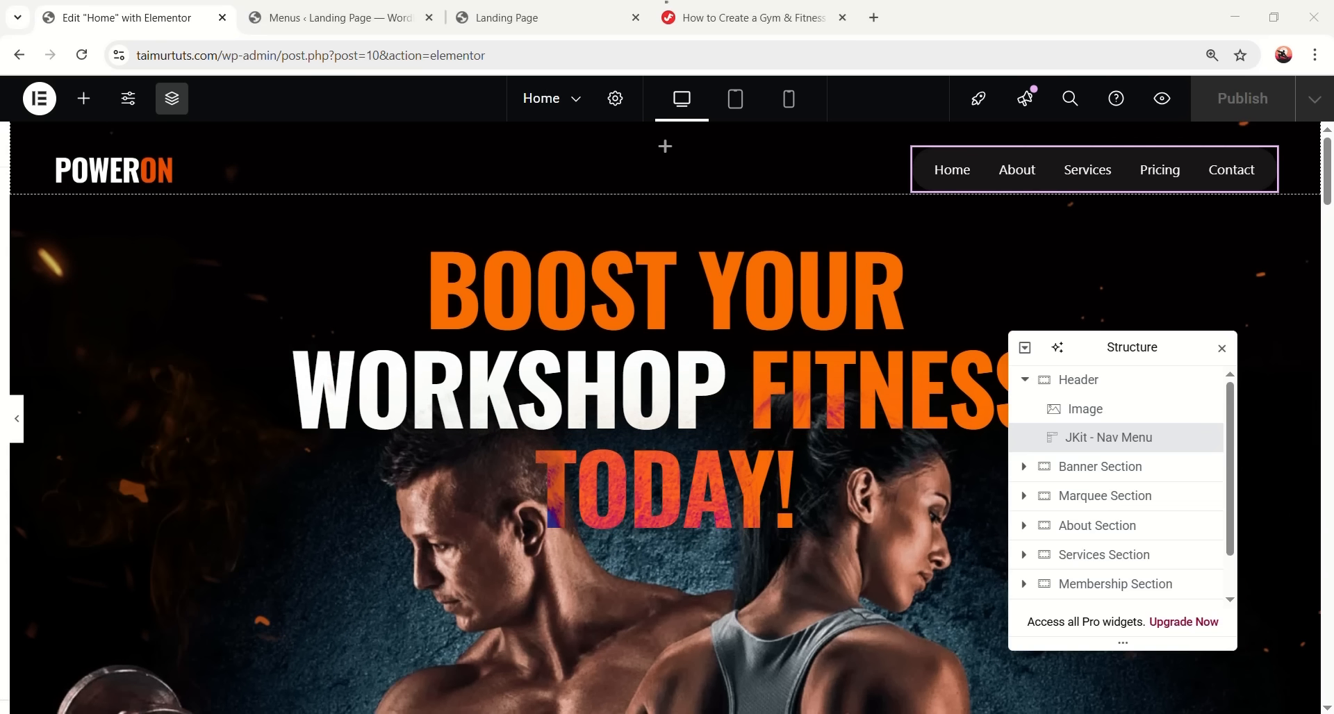
pyautogui.scroll(-2, 129, 452)
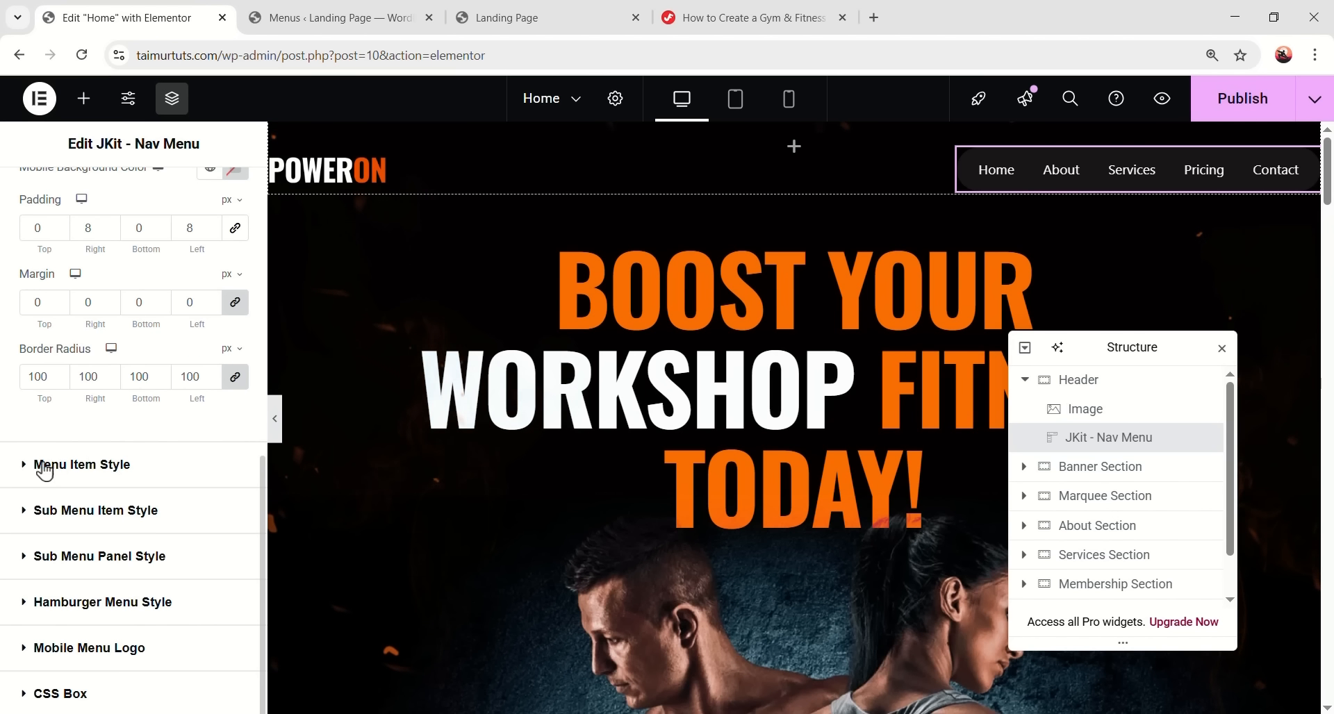
# - Give the menu items 24 px left and right margins
pyautogui.click(121, 473)
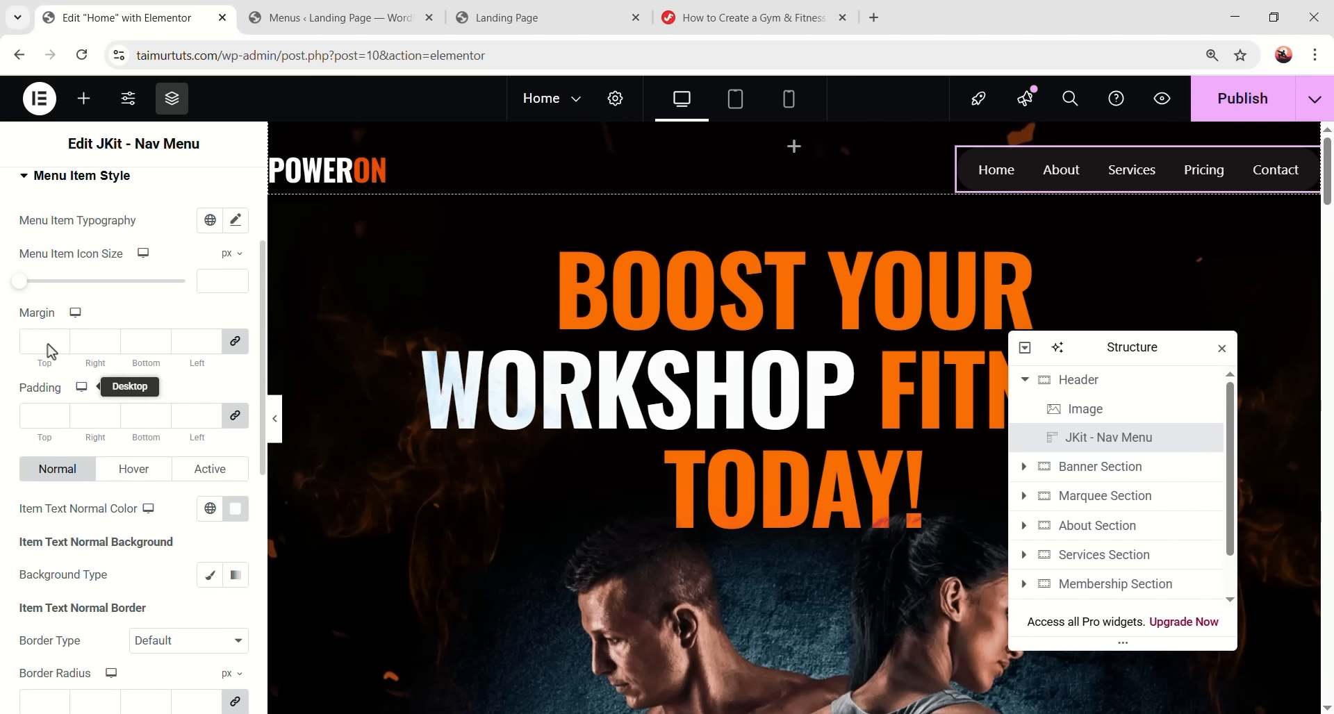
pyautogui.click(102, 345)
pyautogui.write('2424')
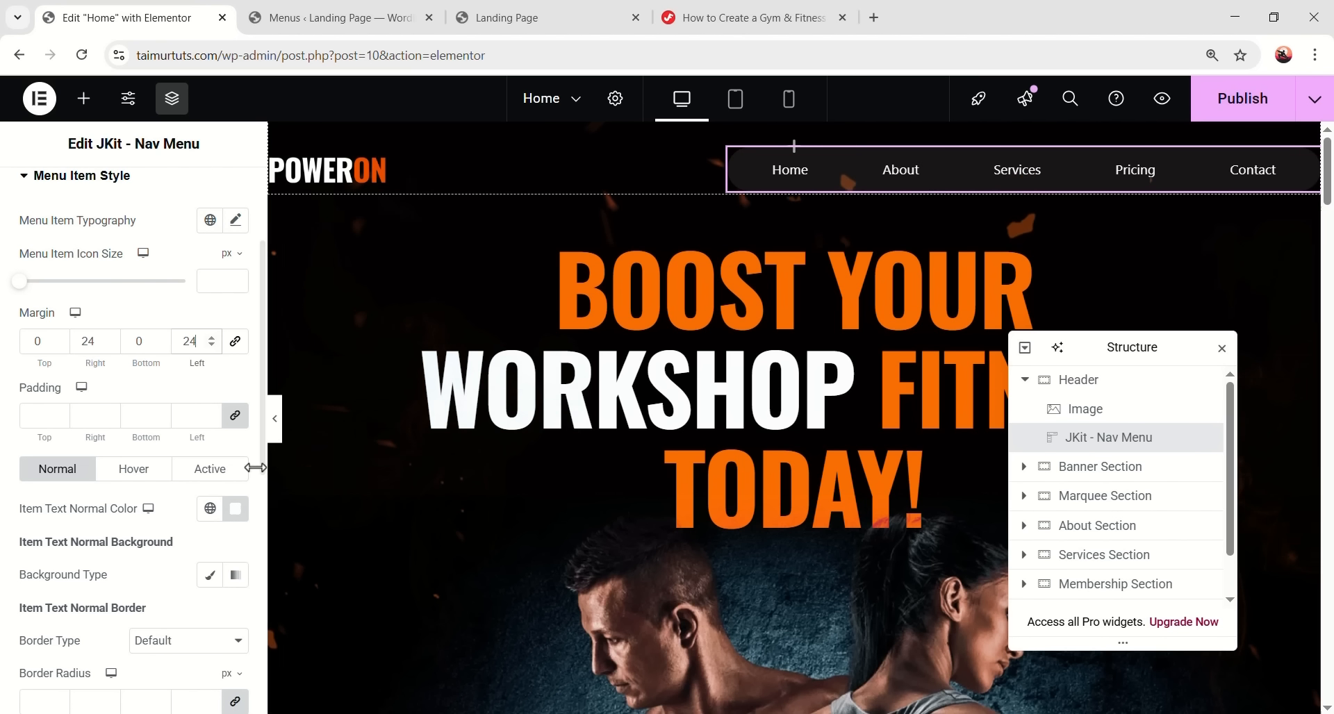
pyautogui.scroll(1, 93, 333)
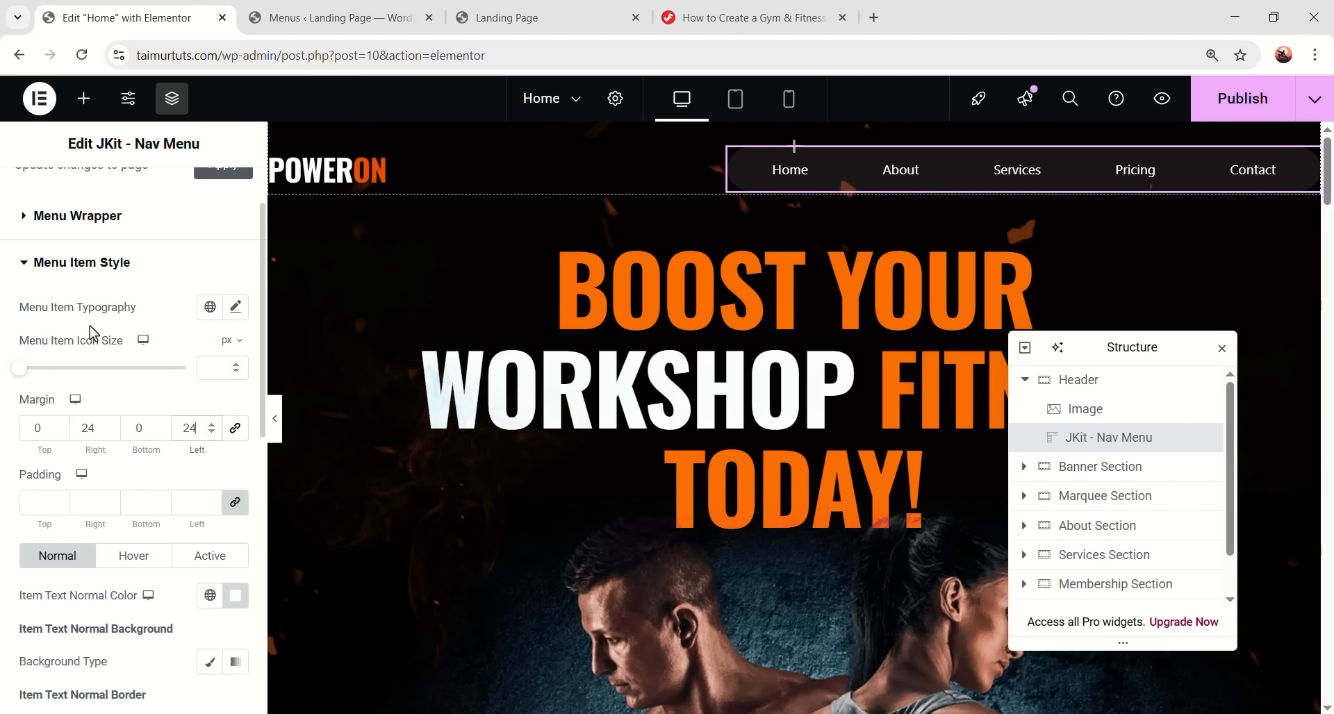
# - Set menu item typography to DM Sans, size 18, weight 400, line height 26
pyautogui.click(209, 307)
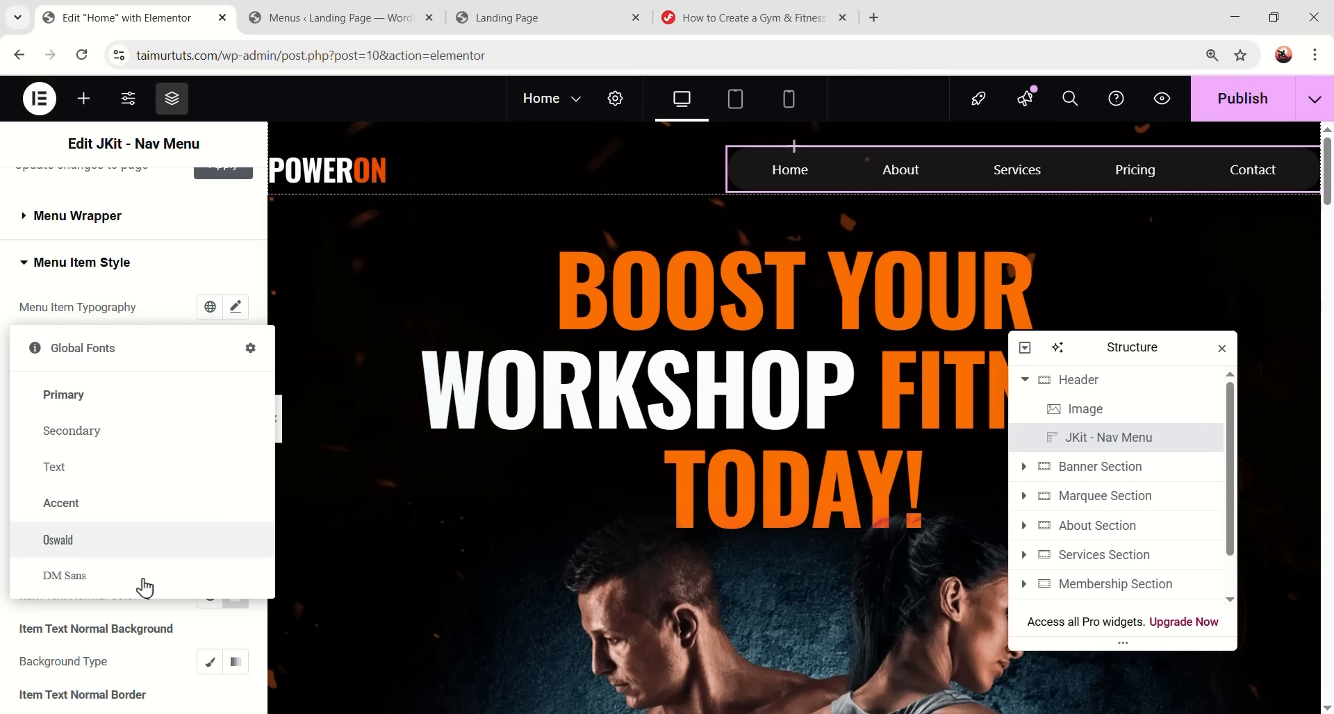
pyautogui.click(143, 585)
pyautogui.click(235, 307)
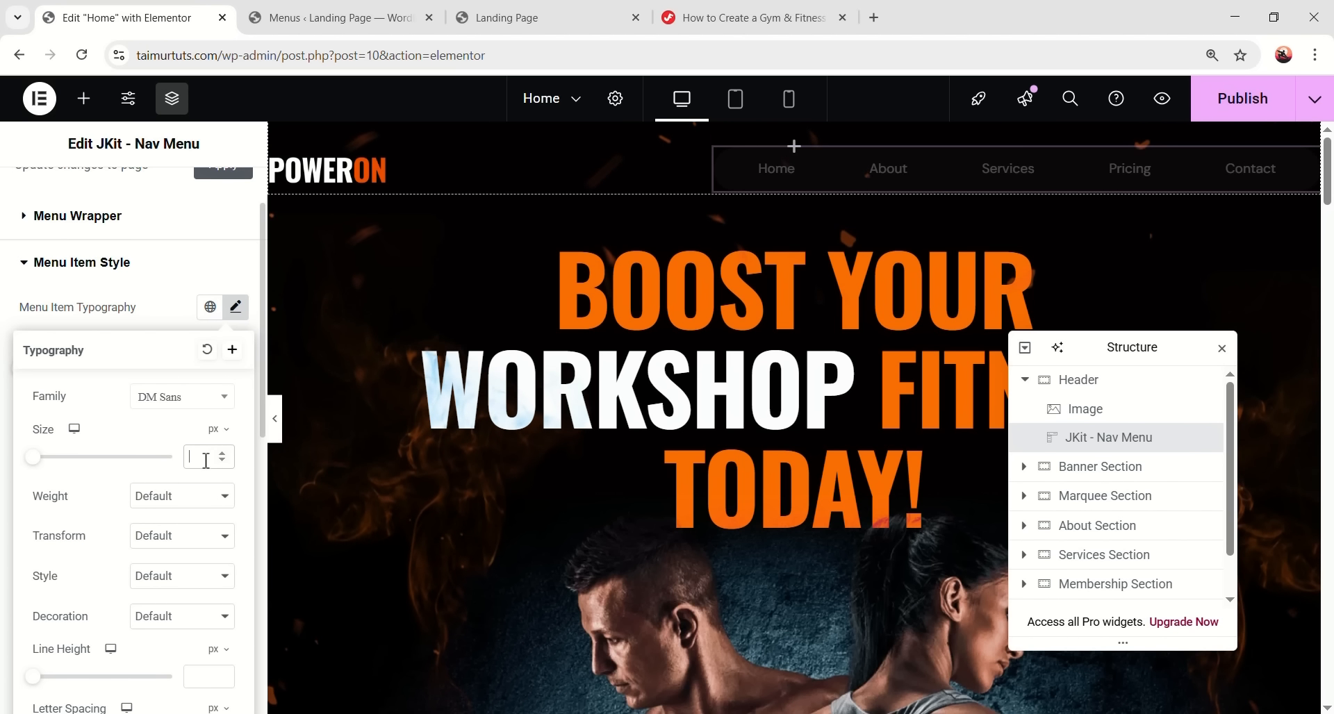
pyautogui.click(200, 456)
pyautogui.write('18')
pyautogui.scroll(-1, 167, 445)
pyautogui.click(160, 409)
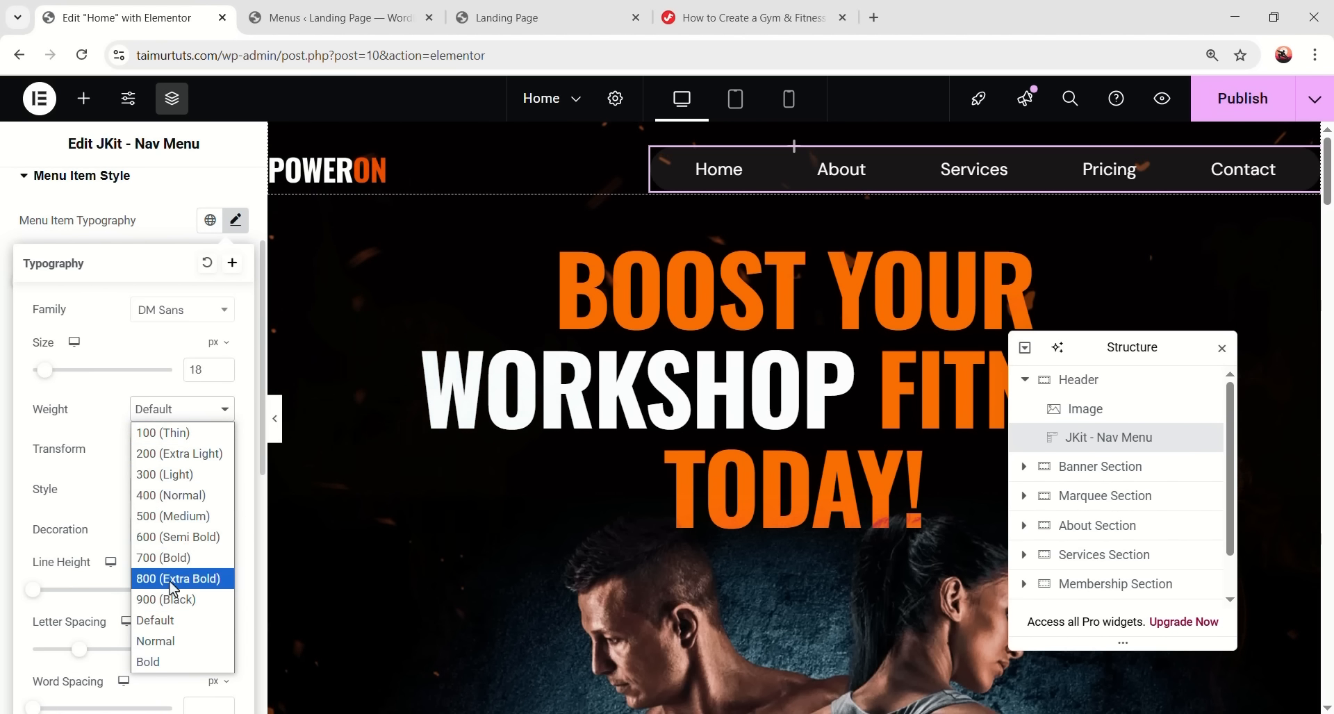
pyautogui.click(171, 495)
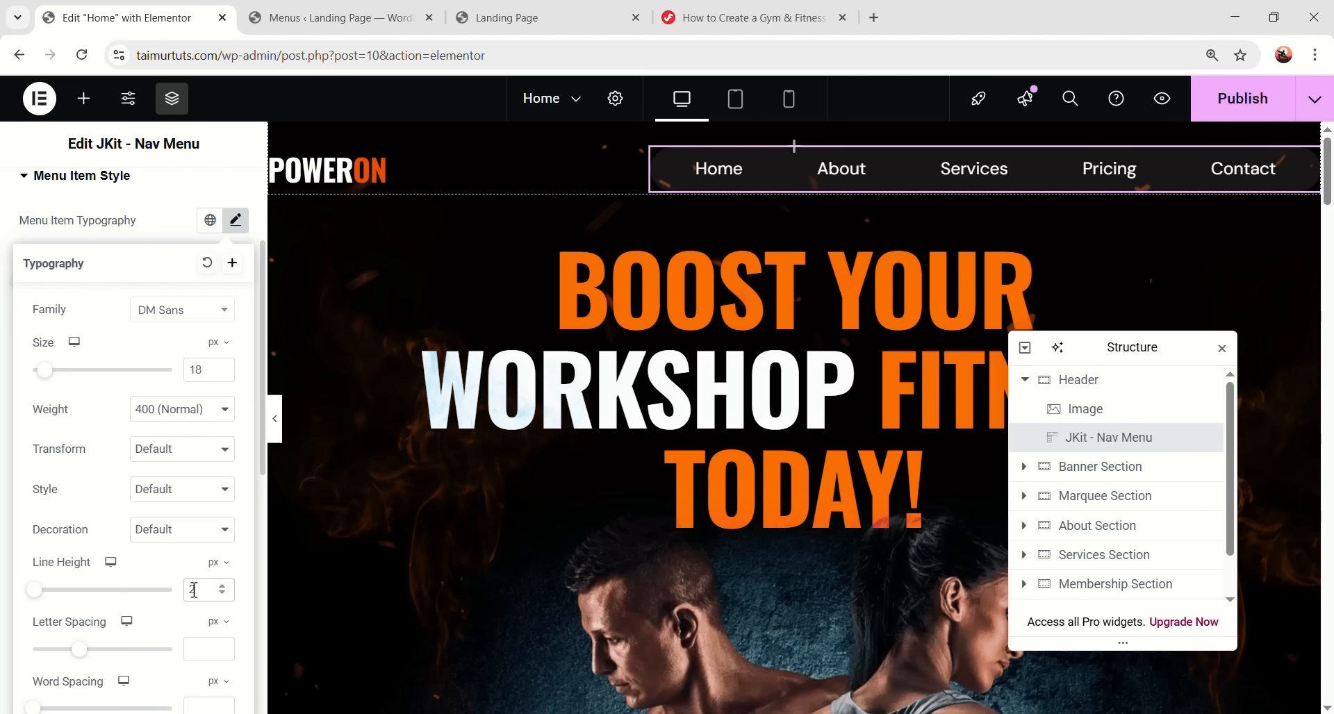
pyautogui.click(194, 589)
pyautogui.write('26')
pyautogui.scroll(-1, 194, 590)
pyautogui.scroll(2, 236, 277)
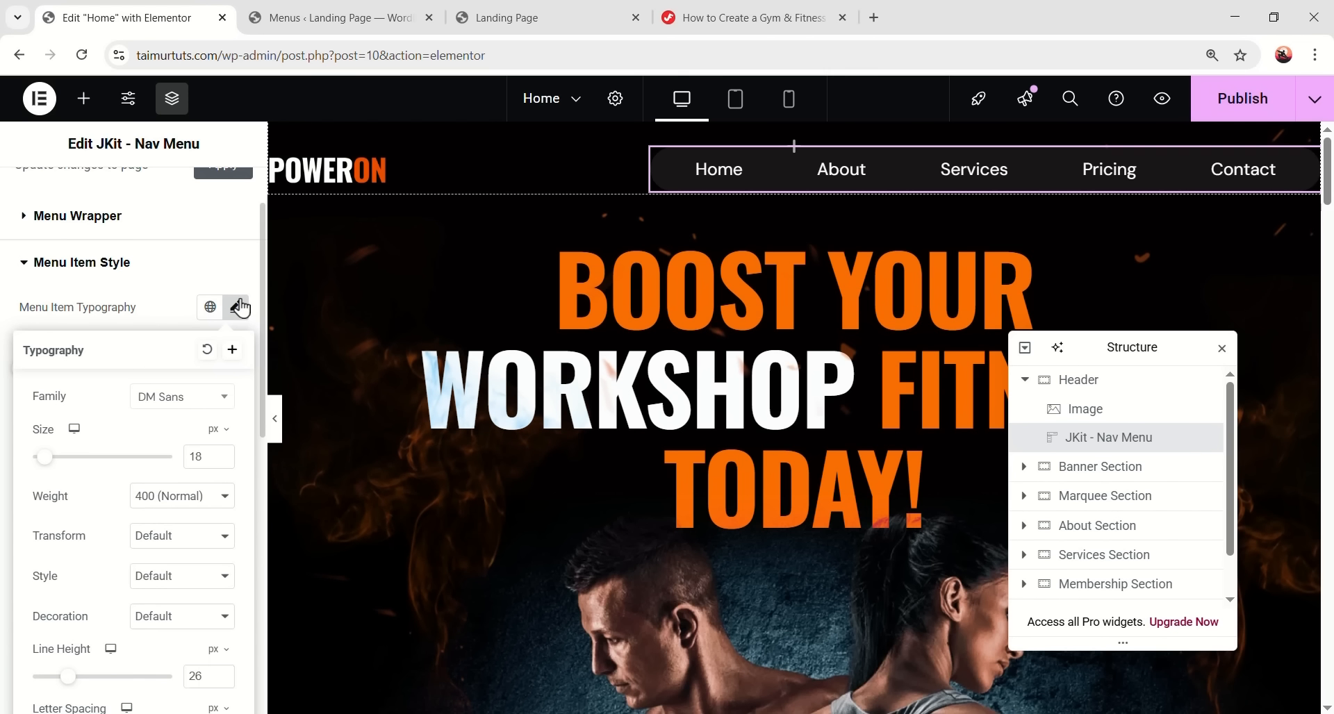
pyautogui.click(240, 307)
# - Set the menu item padding to 0 and preview the header
pyautogui.scroll(-1, 161, 383)
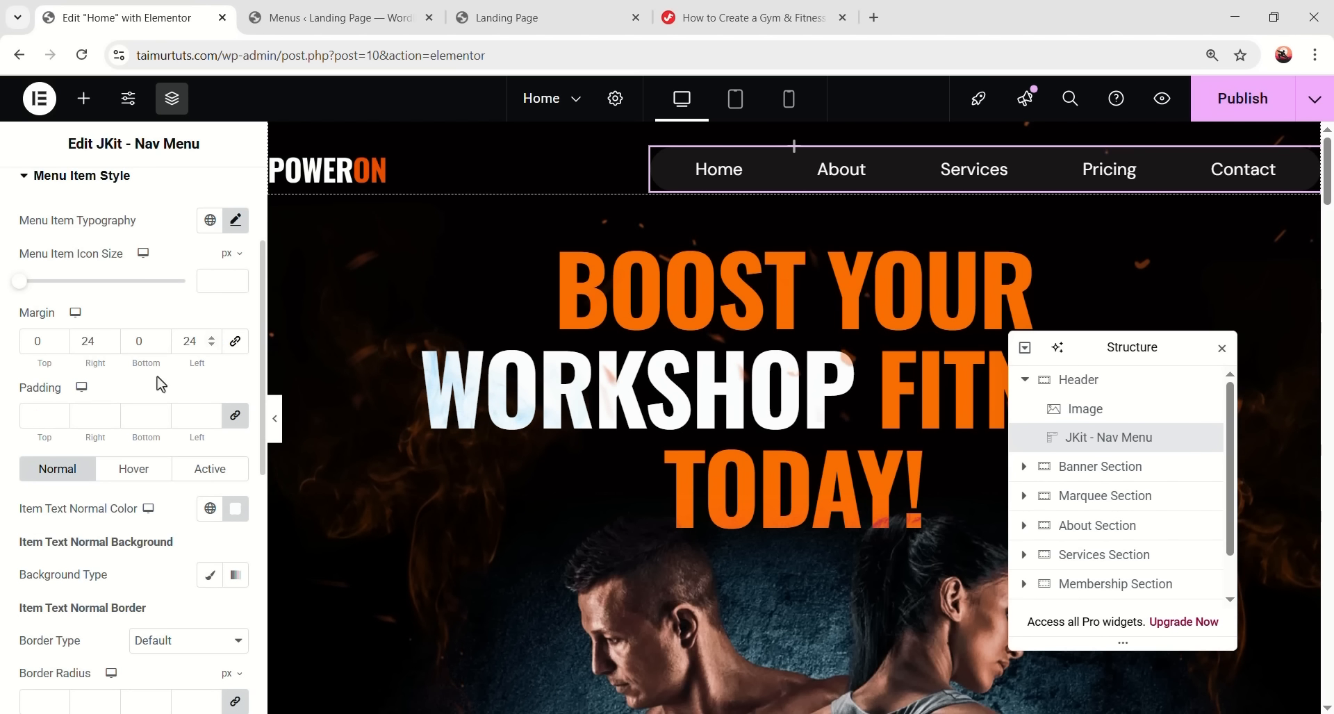
pyautogui.click(28, 415)
pyautogui.write('0')
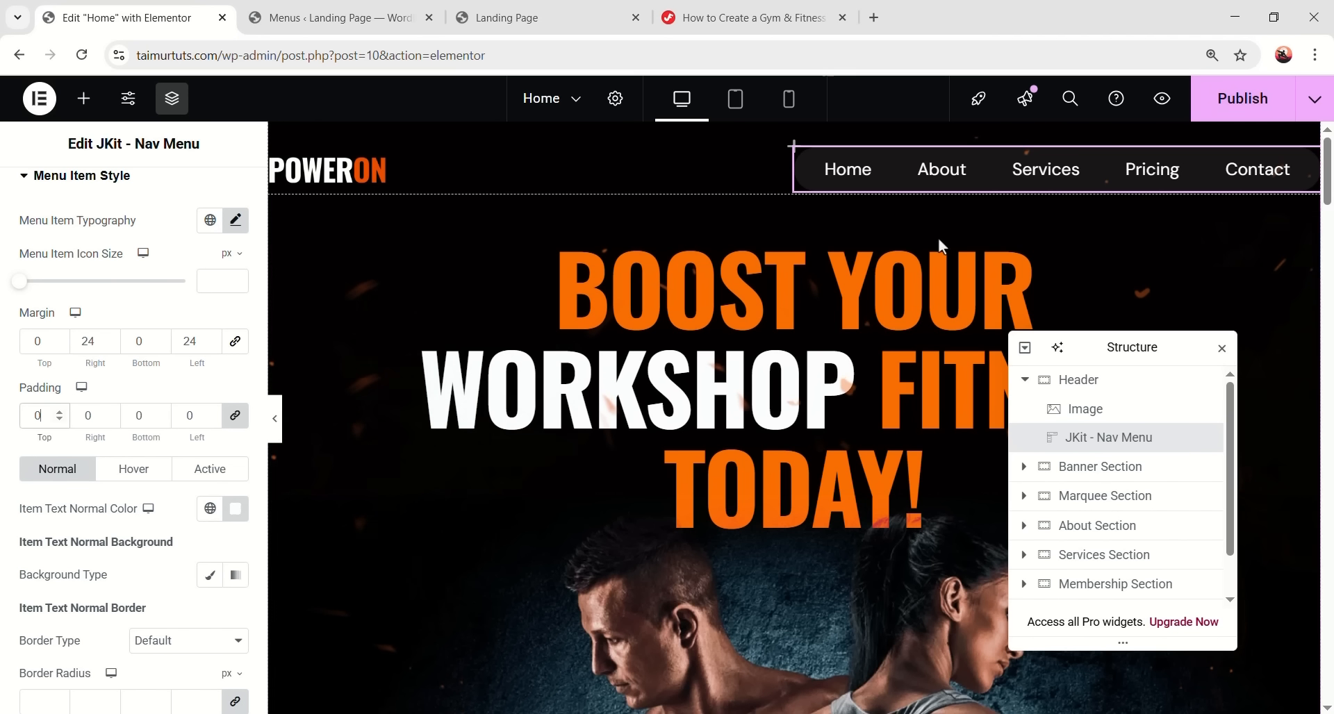
pyautogui.click(278, 418)
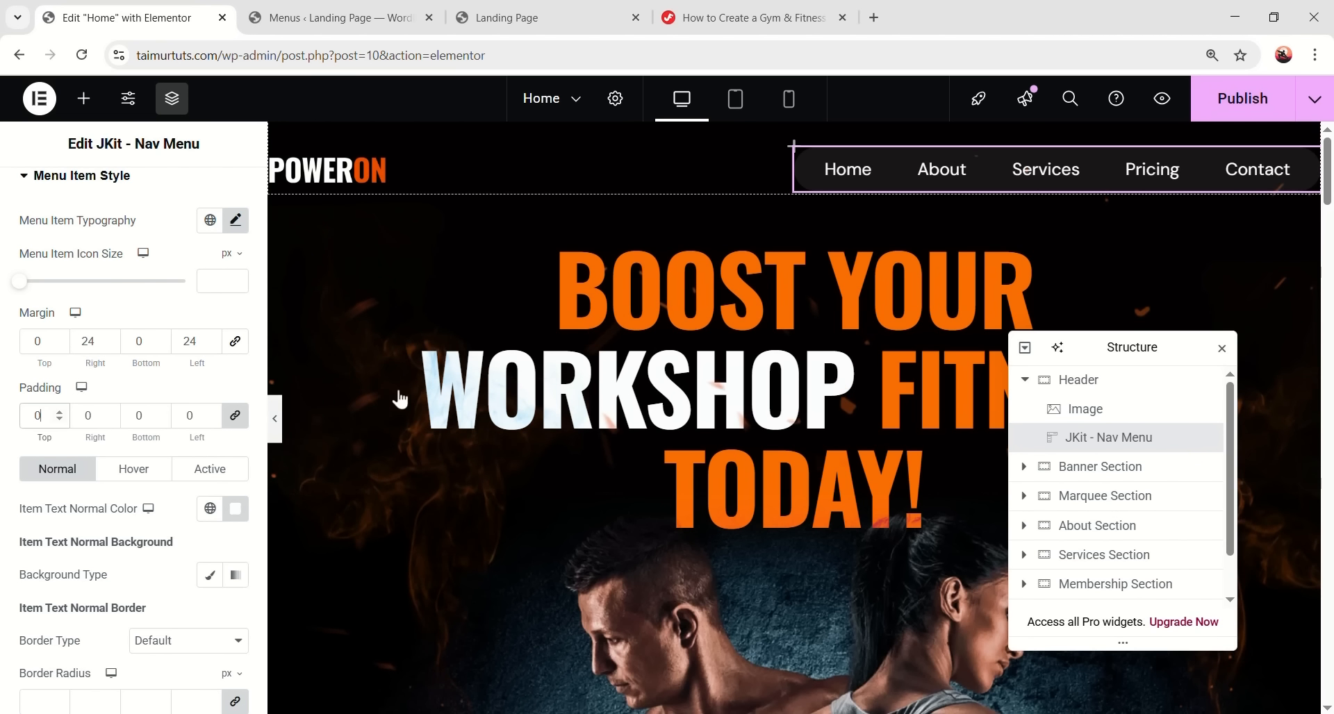
pyautogui.click(1038, 152)
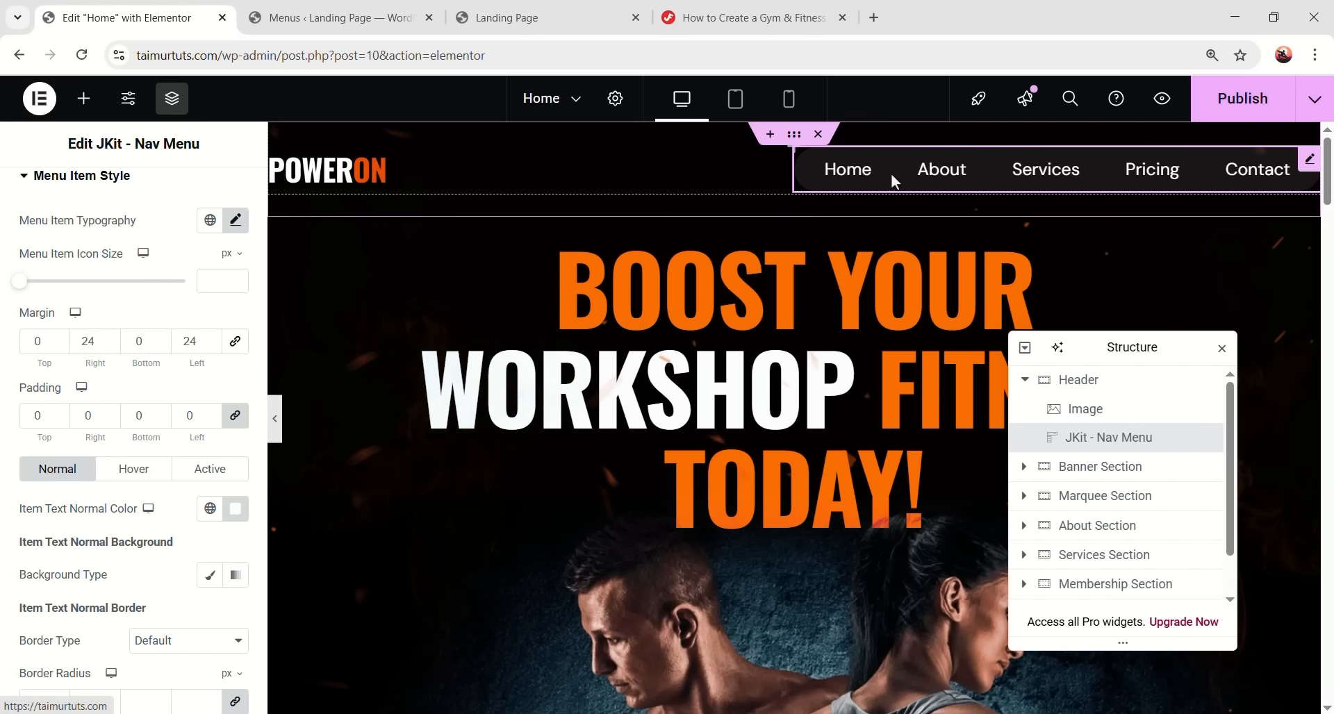
# - Make the hover and active menu item text colours the global Orange
pyautogui.click(131, 475)
pyautogui.scroll(-2, 125, 479)
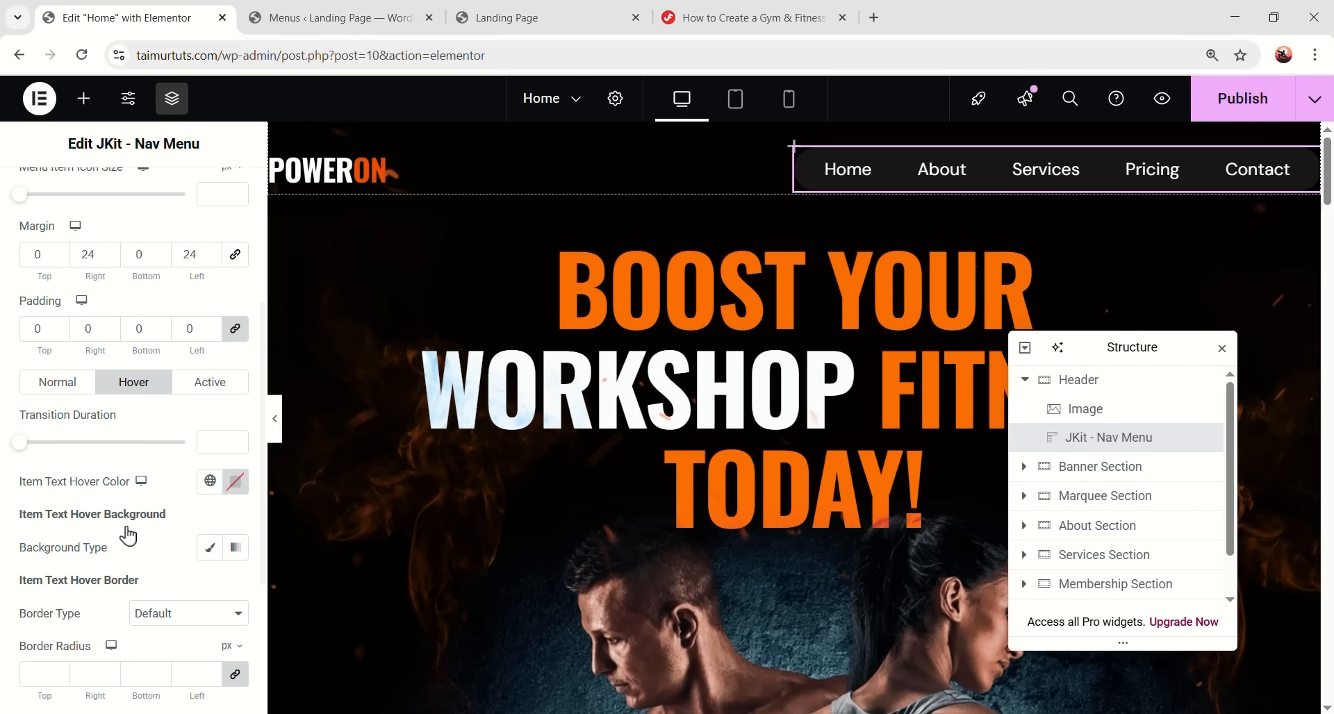
pyautogui.click(209, 480)
pyautogui.click(90, 407)
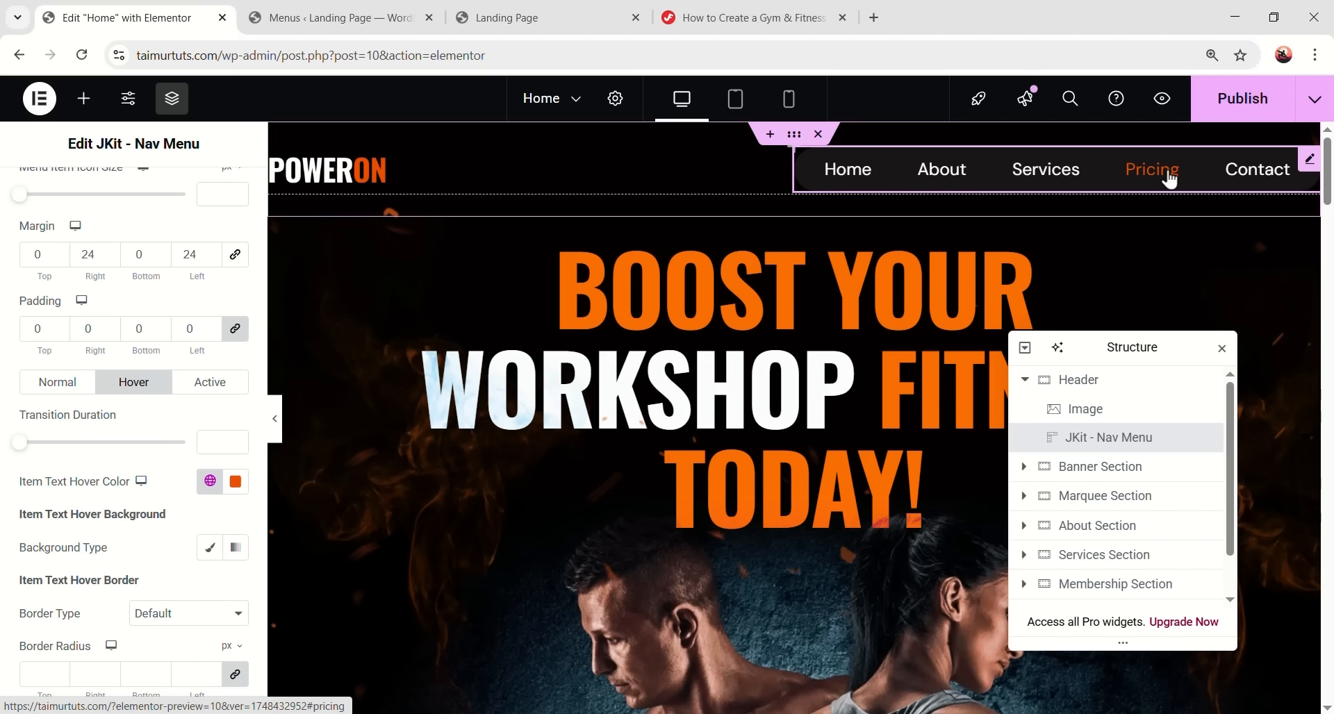
pyautogui.click(211, 391)
pyautogui.click(209, 422)
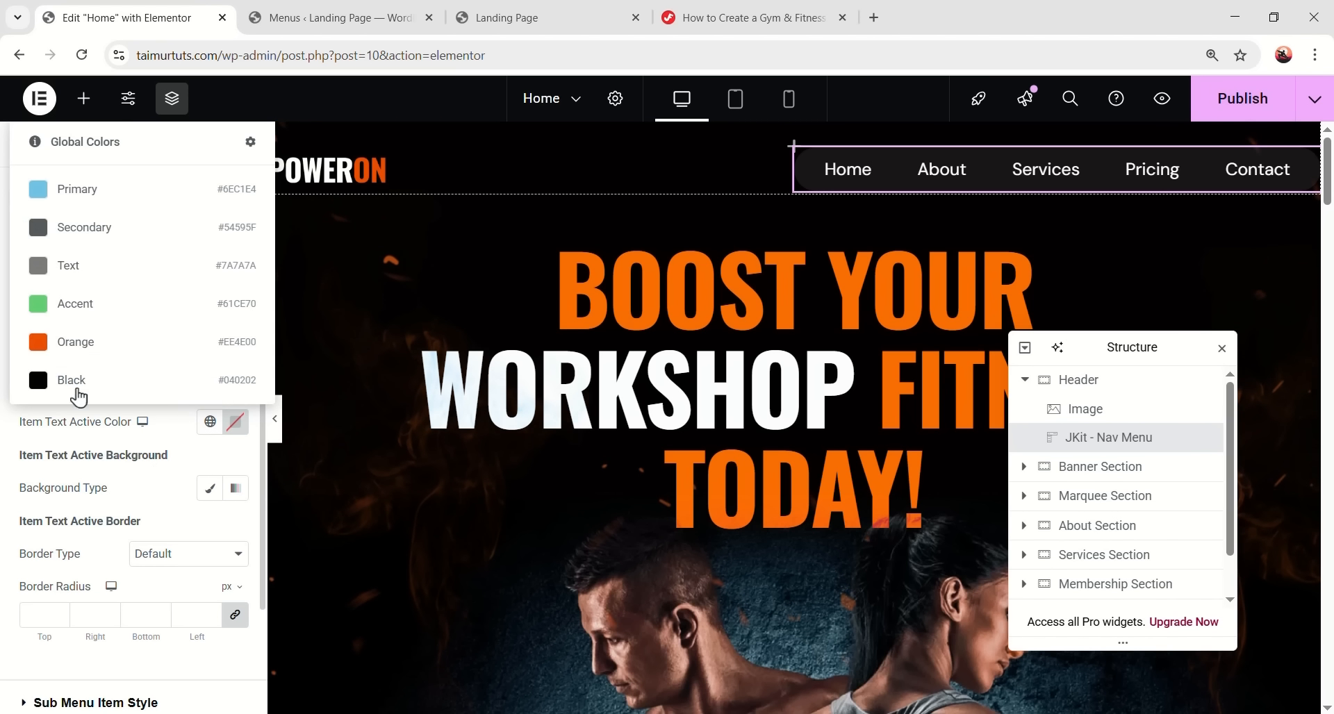
pyautogui.click(84, 355)
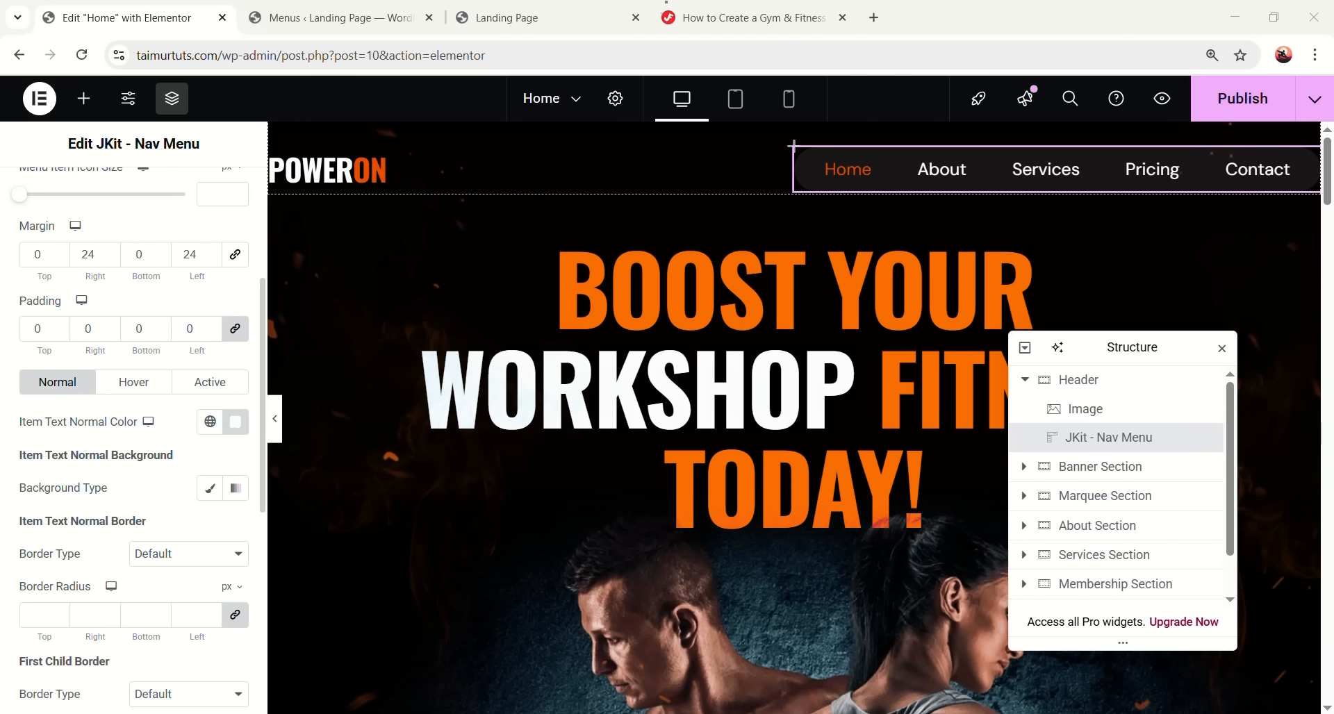
pyautogui.scroll(-6, 202, 401)
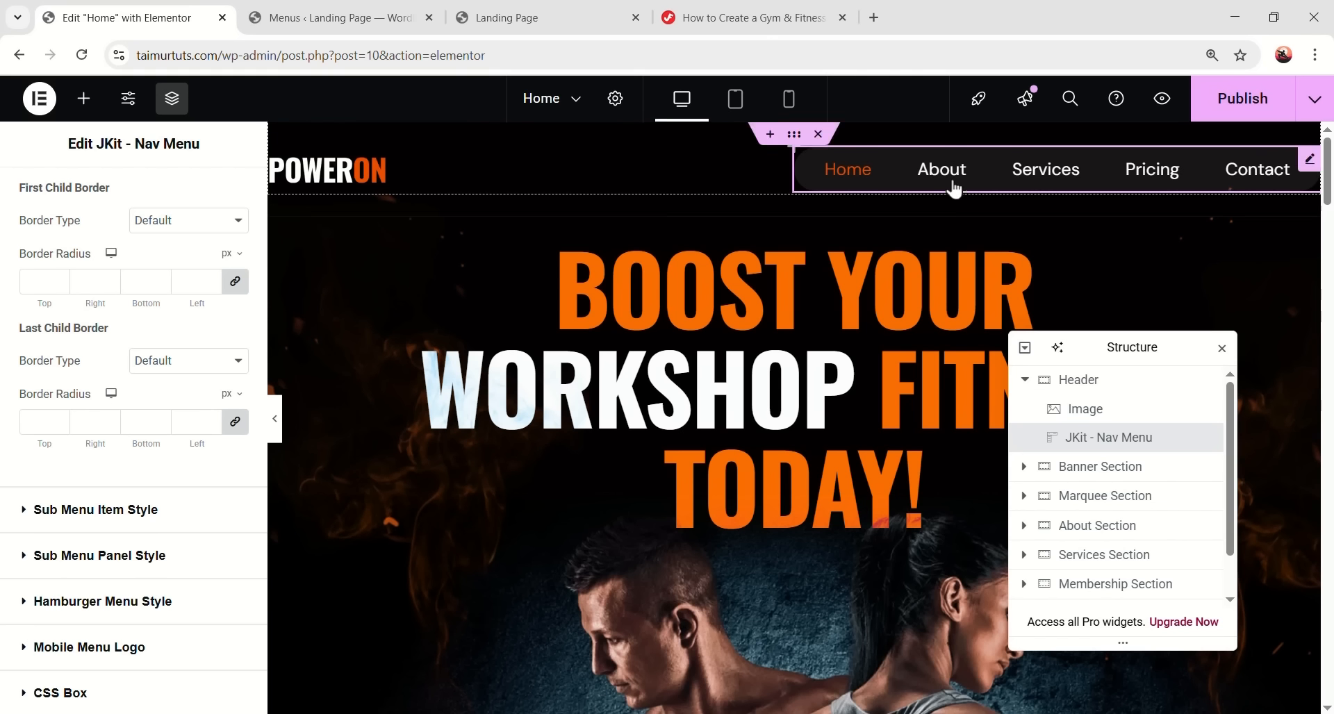
pyautogui.scroll(10, 180, 349)
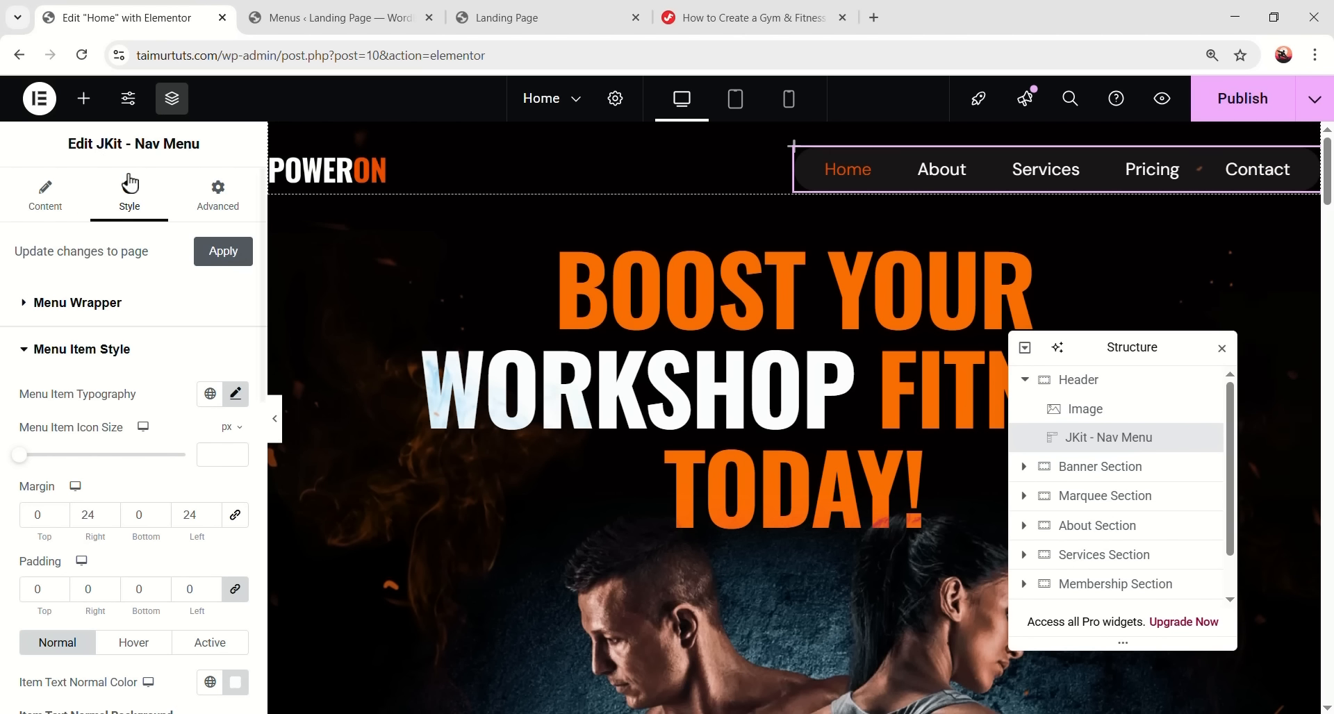
pyautogui.scroll(-13, 526, 394)
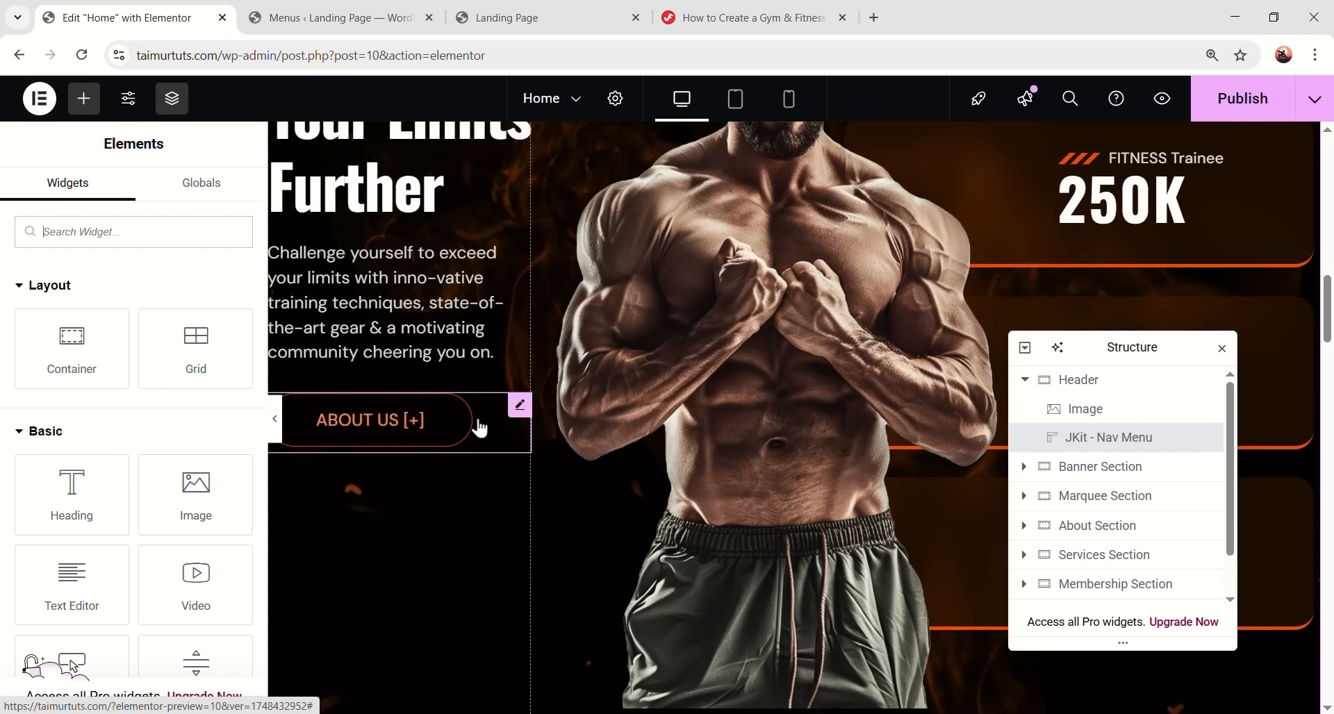
# - Copy the About Us button into the header and relabel it 'Contact Us'
pyautogui.rightClick(467, 423)
pyautogui.click(491, 375)
pyautogui.rightClick(1293, 193)
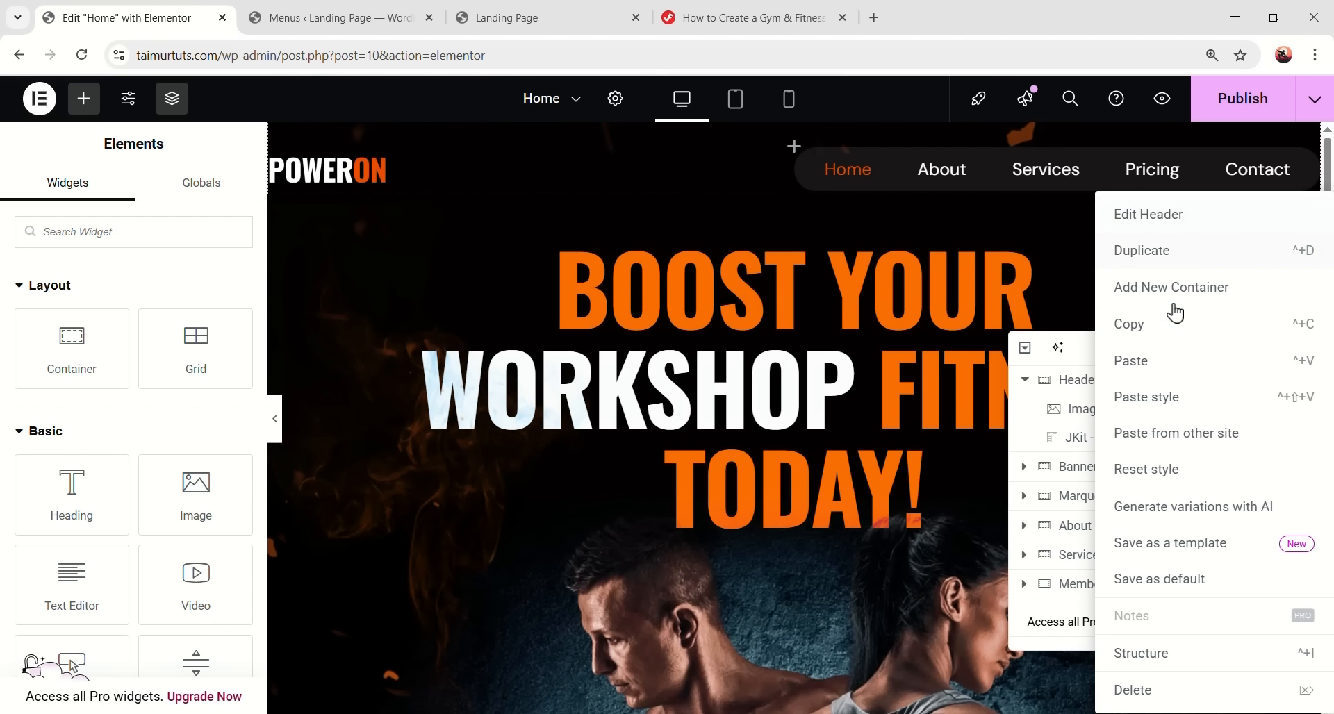
pyautogui.click(1164, 360)
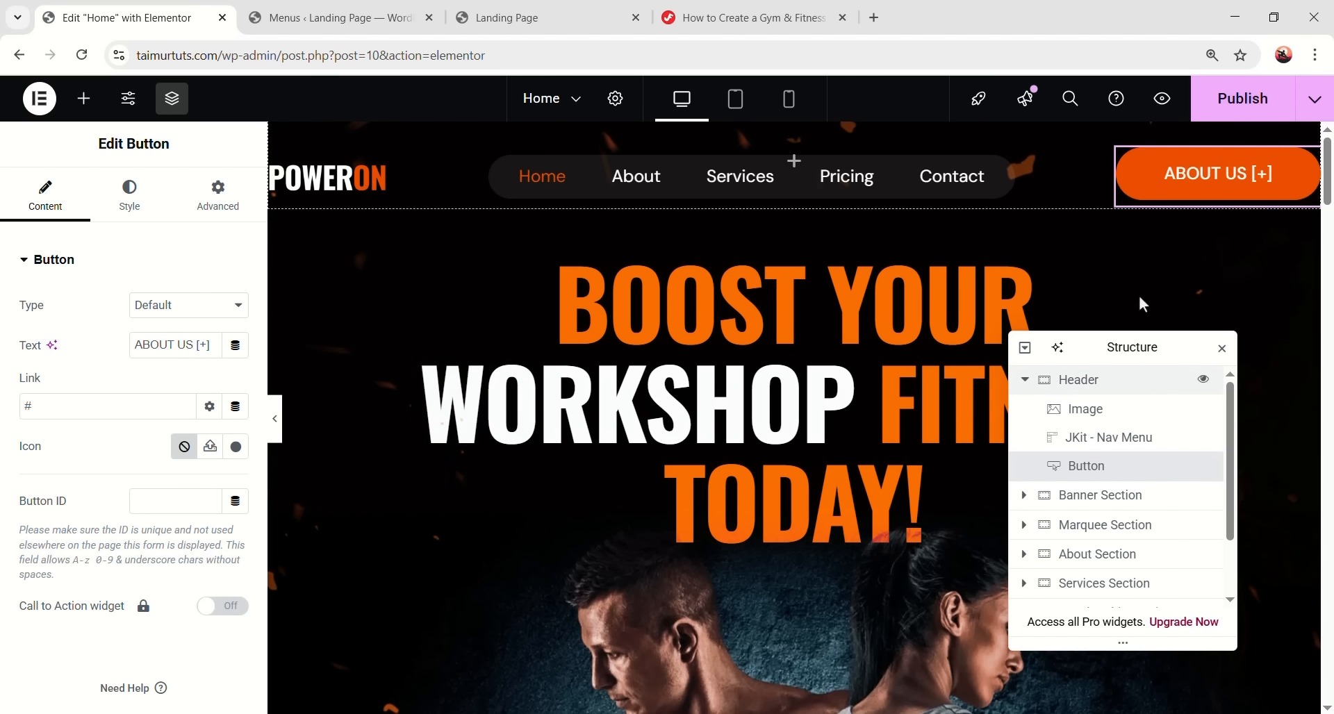
pyautogui.moveTo(134, 345); pyautogui.dragTo(221, 349)
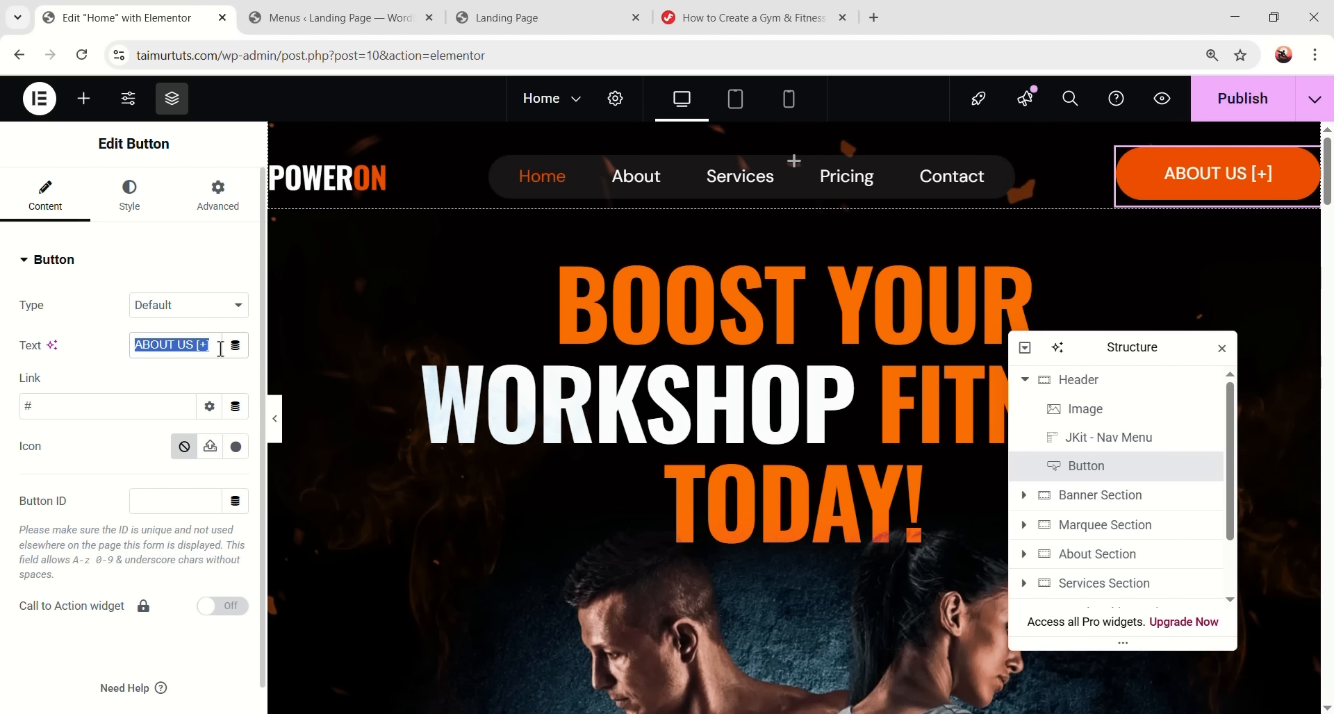
pyautogui.write('Contact Us')
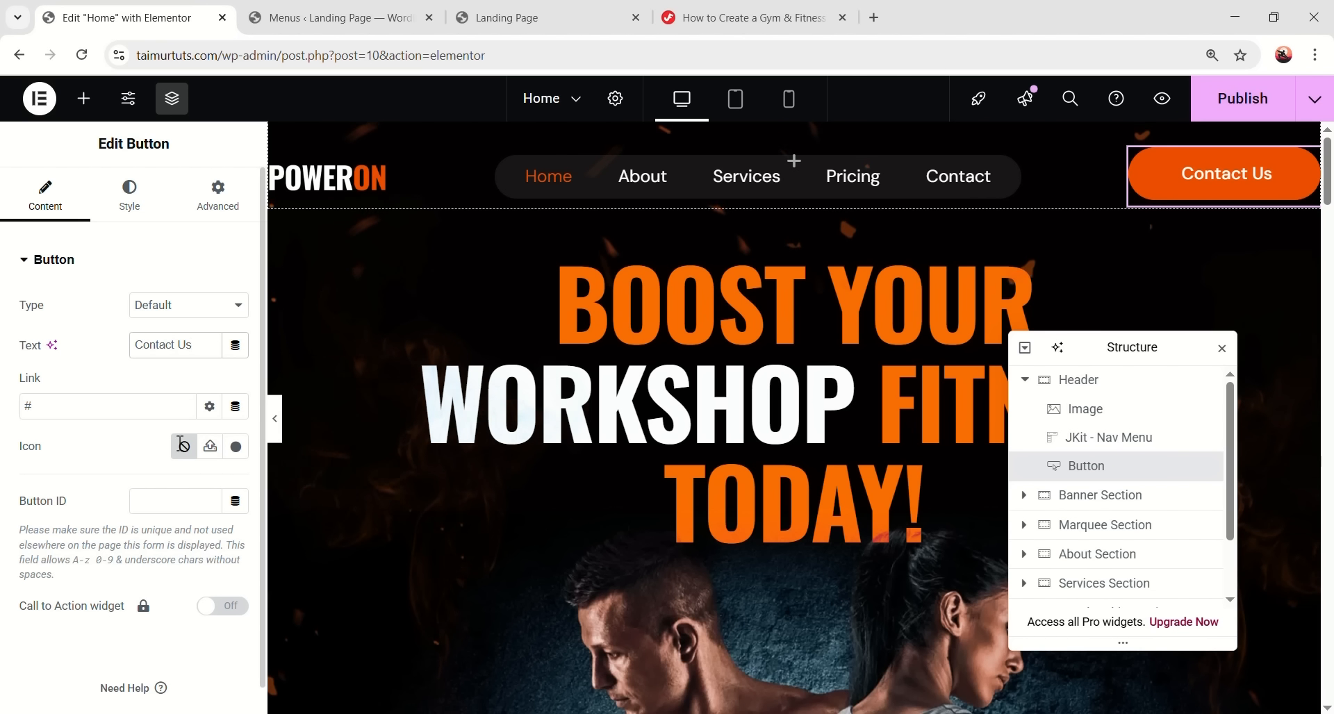
# - Set the Contact Us button's font size to 16 px
pyautogui.click(137, 206)
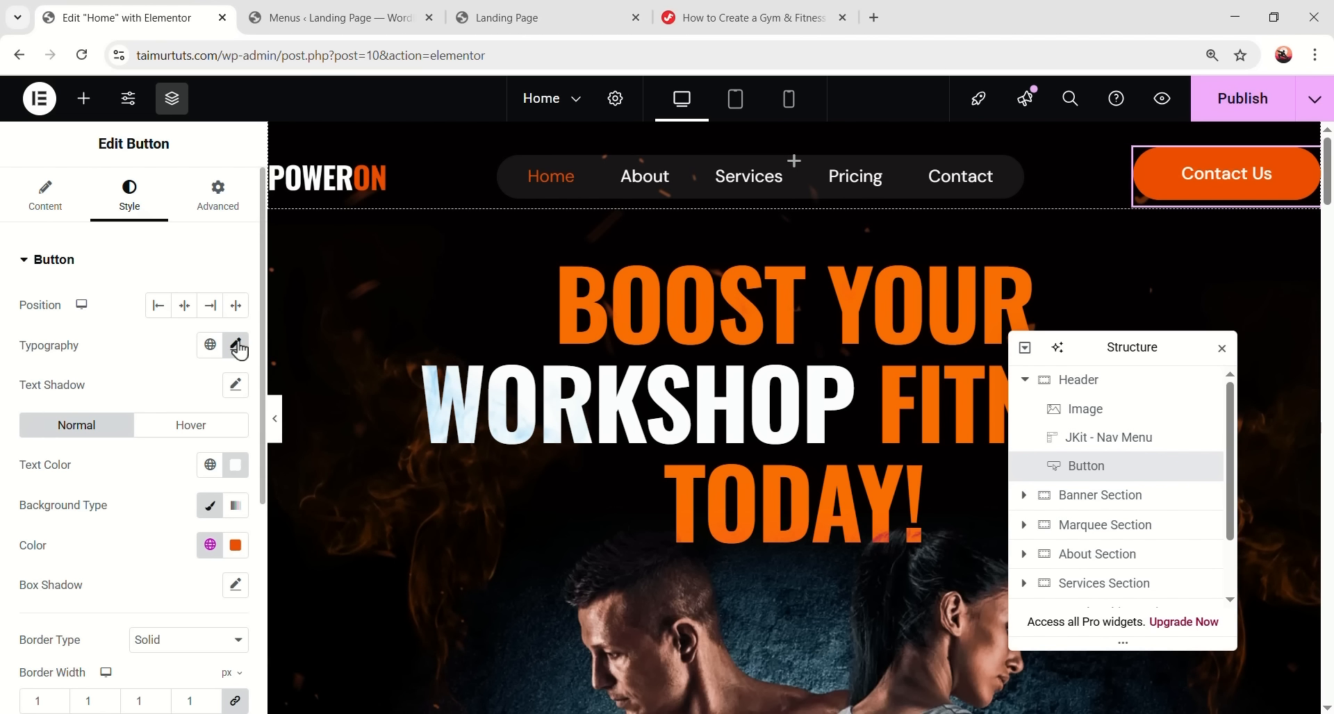
pyautogui.click(236, 345)
pyautogui.press('BackSpace')
pyautogui.write('6')
pyautogui.click(236, 345)
# - Give the button 12 px top/bottom and 24 px left/right padding
pyautogui.scroll(-5, 132, 505)
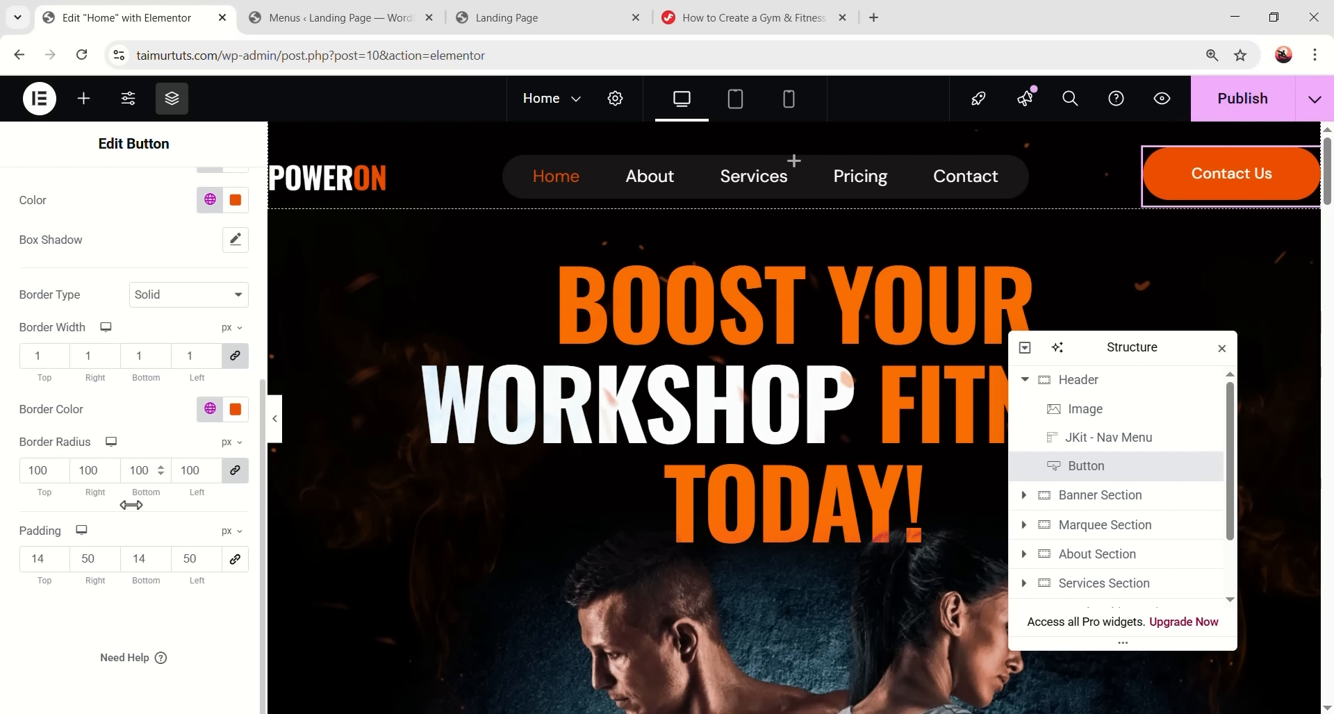
pyautogui.doubleClick(99, 558)
pyautogui.write('24')
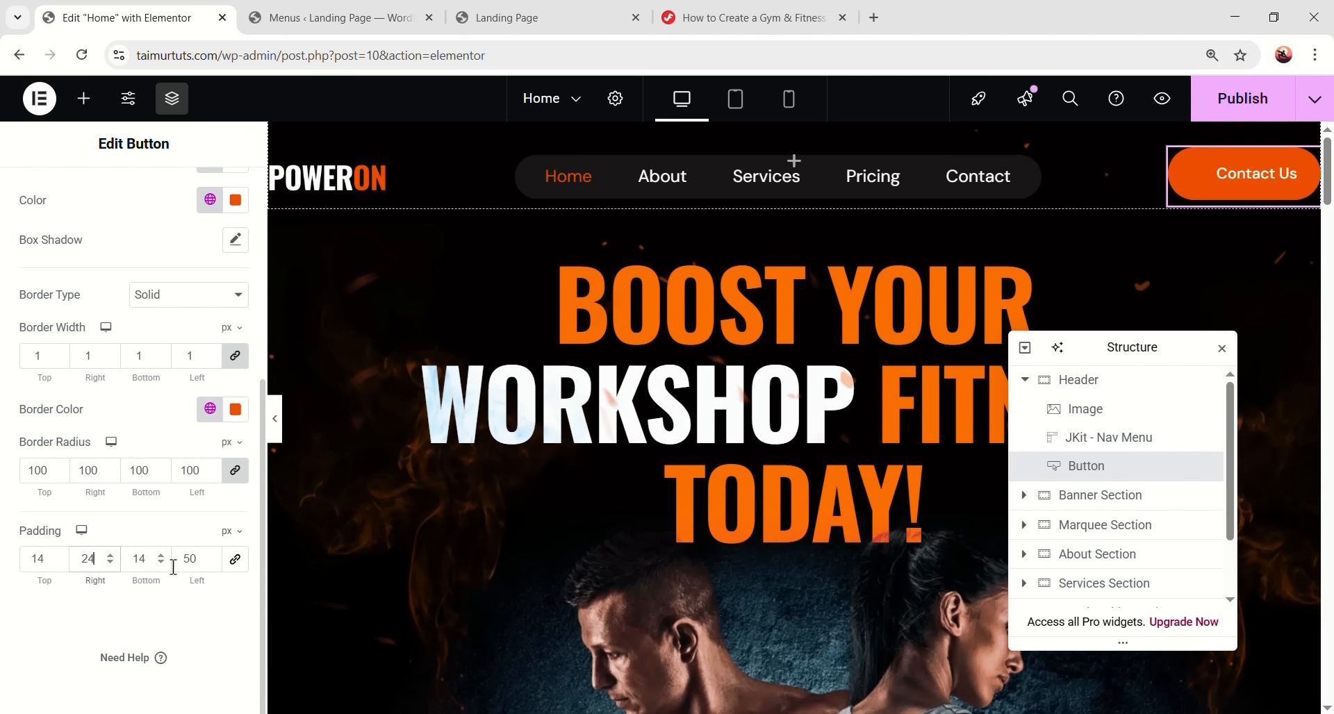
pyautogui.write('24')
pyautogui.click(31, 558)
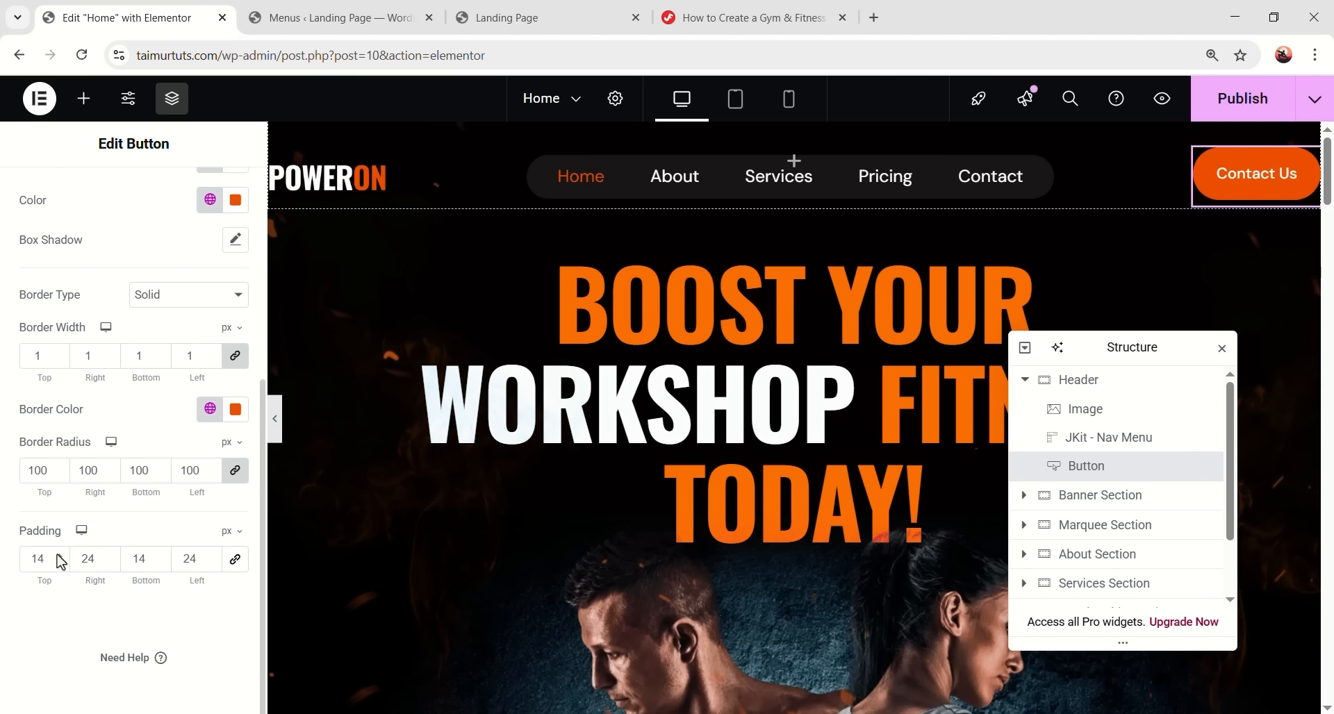
pyautogui.write('12')
pyautogui.doubleClick(142, 560)
pyautogui.write('12')
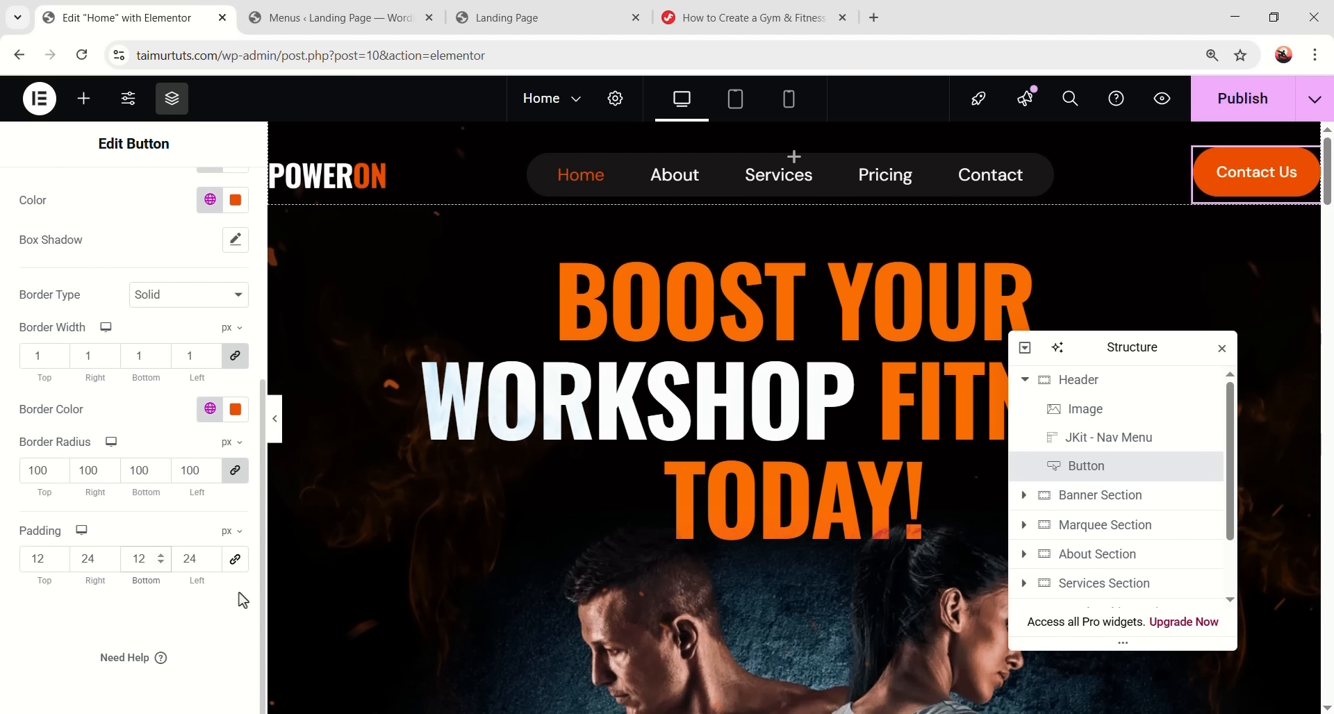
pyautogui.click(275, 419)
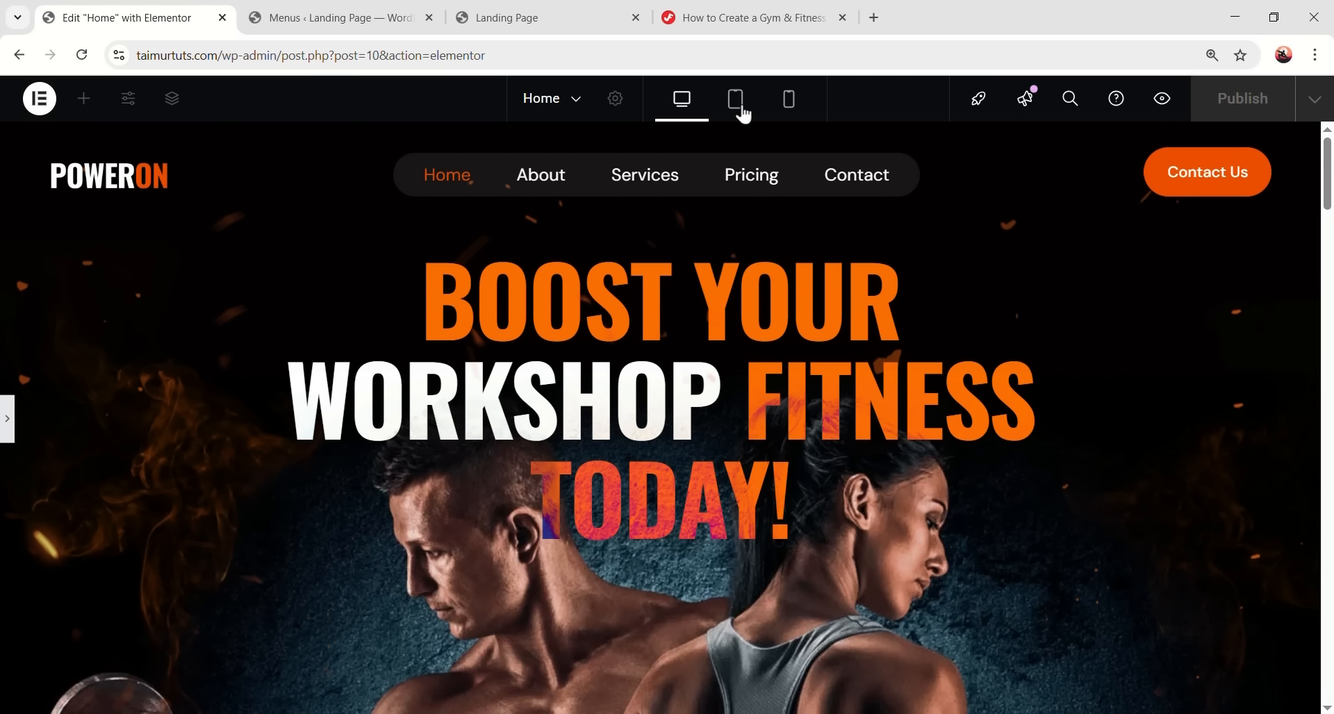
# - At tablet width, open the hamburger menu to check the page links, then close it
pyautogui.click(708, 110)
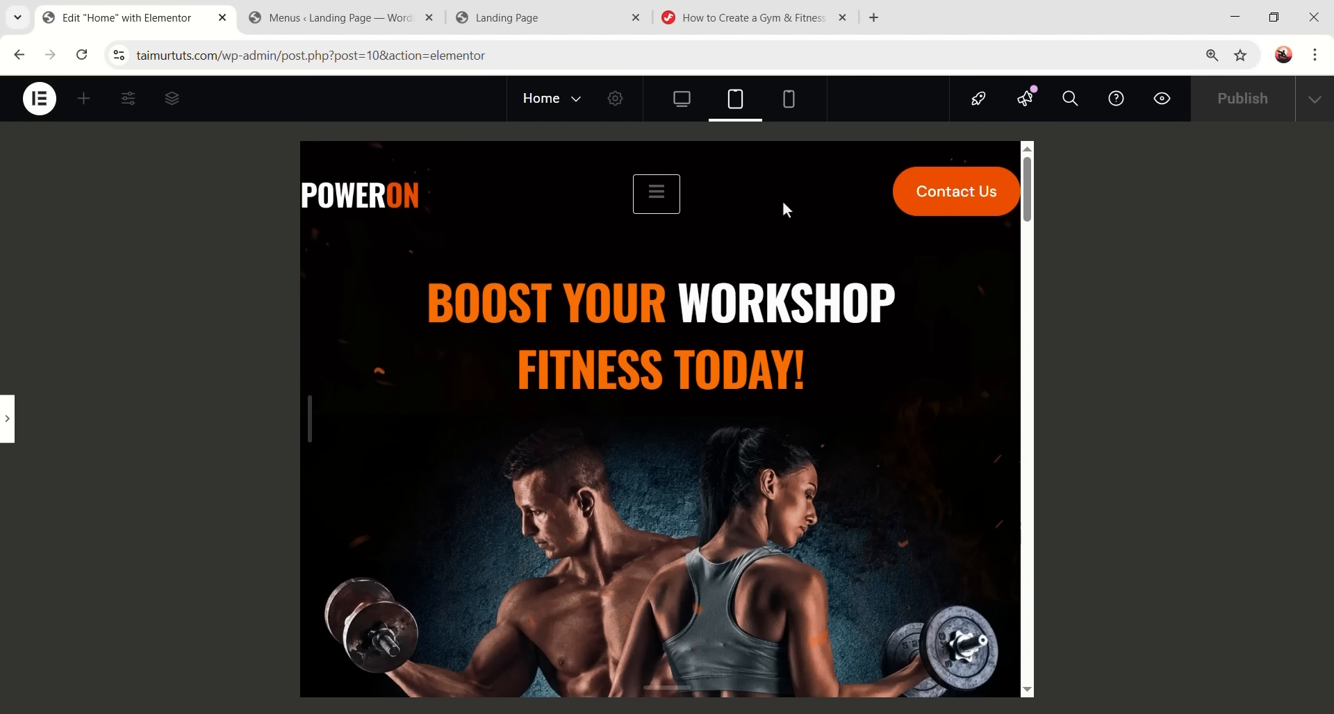
pyautogui.click(661, 203)
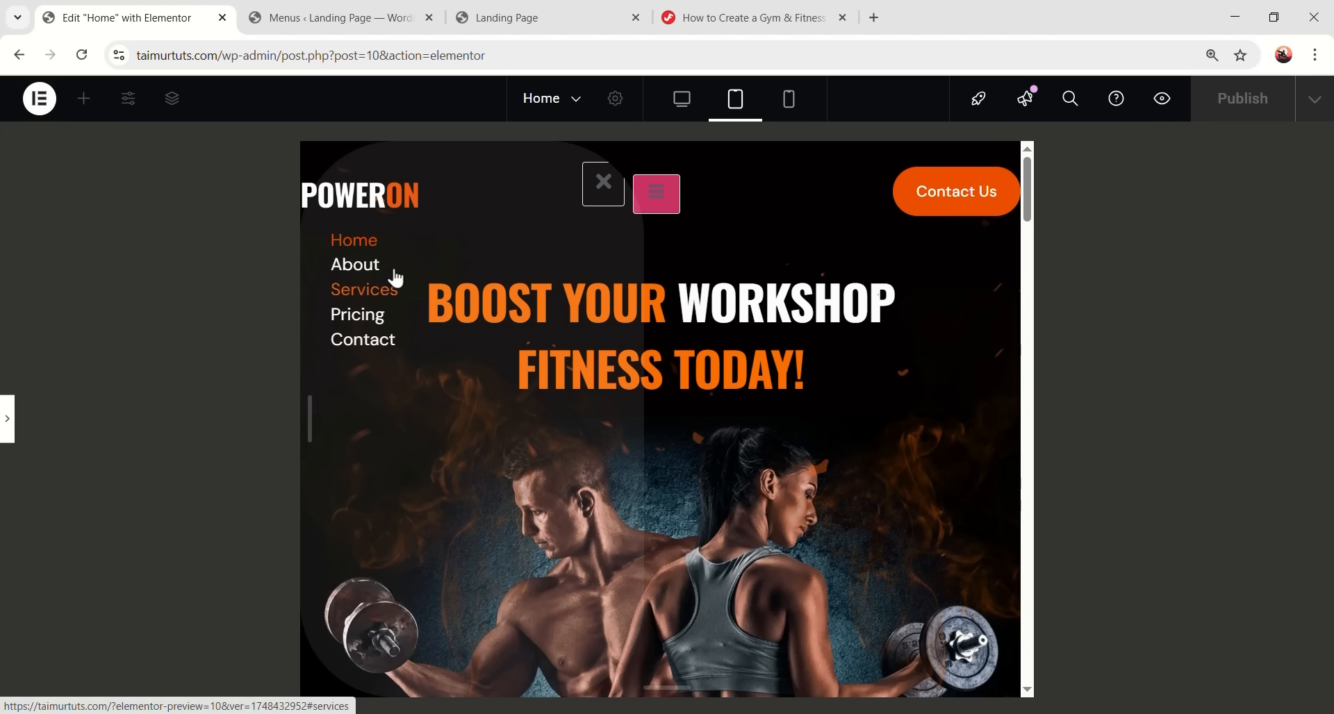
pyautogui.click(603, 185)
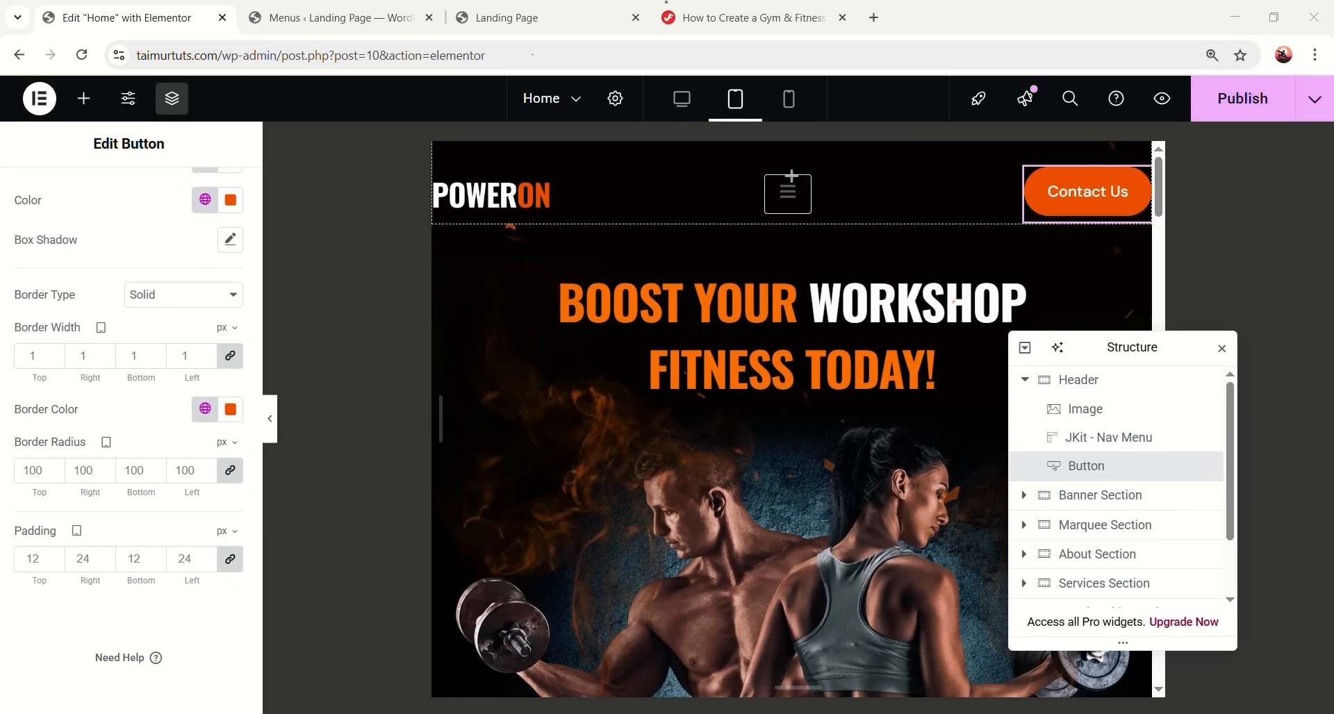
pyautogui.scroll(5, 46, 382)
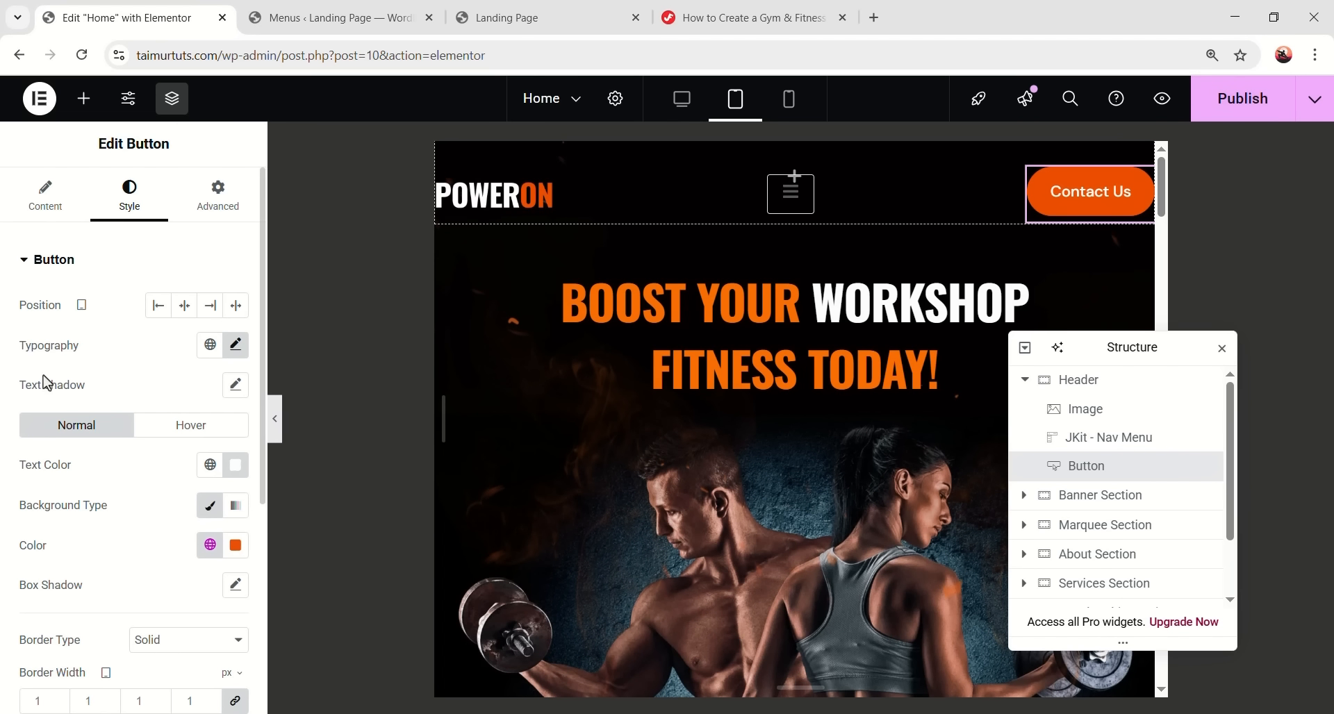
# - Give the Header container 28 px top/bottom and 20 px left/right padding, then select the nav menu widget
pyautogui.click(1087, 380)
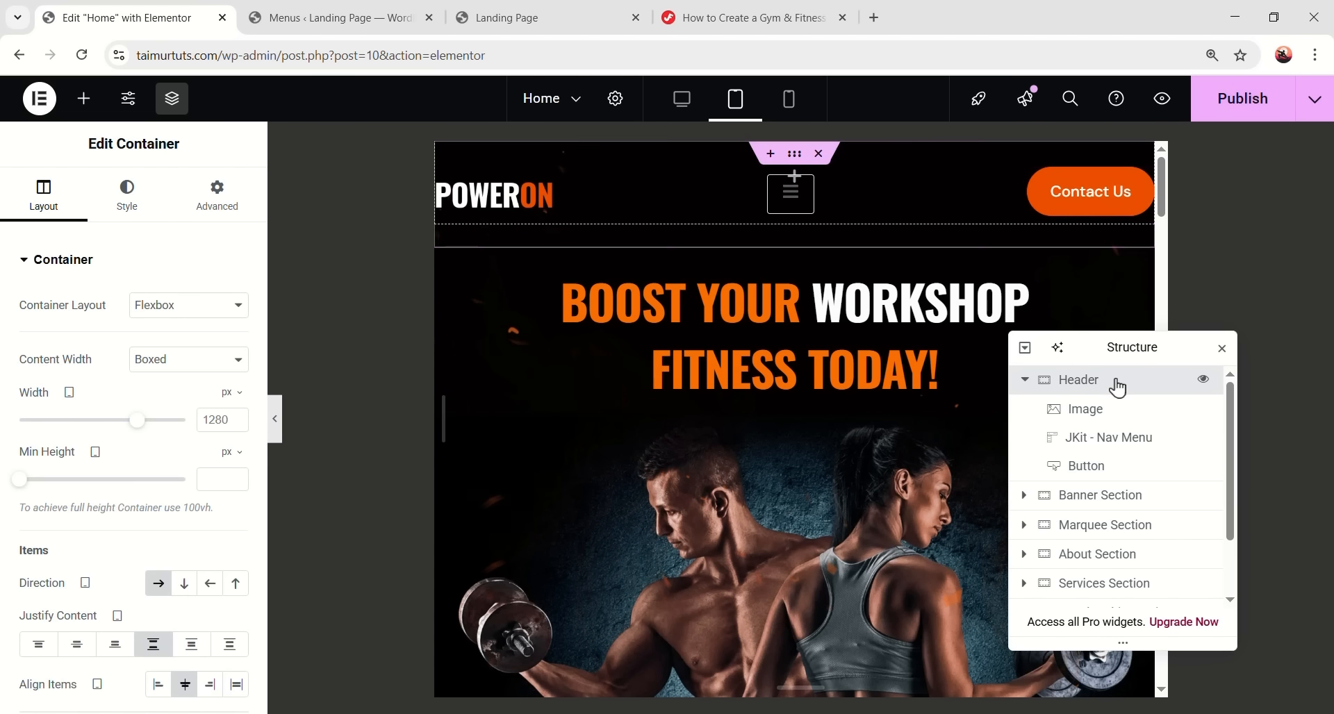
pyautogui.click(201, 205)
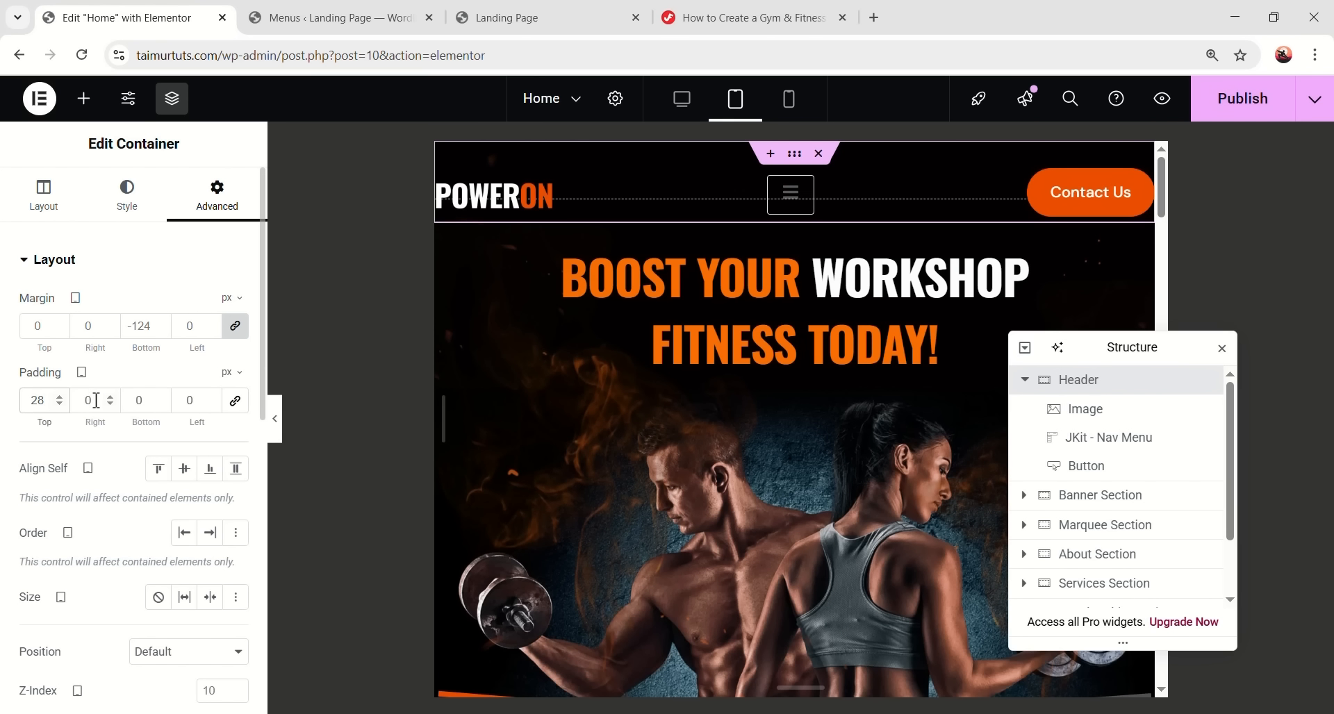
pyautogui.write('2')
pyautogui.click(142, 401)
pyautogui.write('28')
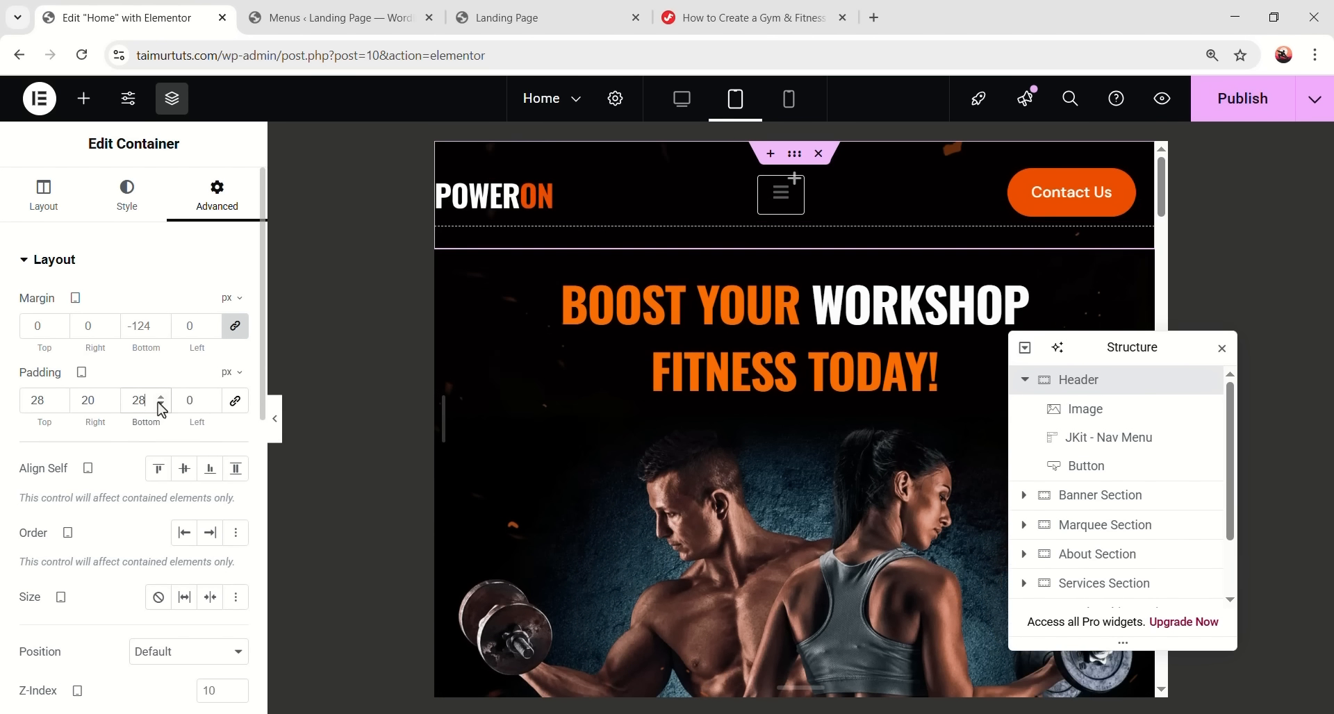
pyautogui.click(214, 404)
pyautogui.write('20')
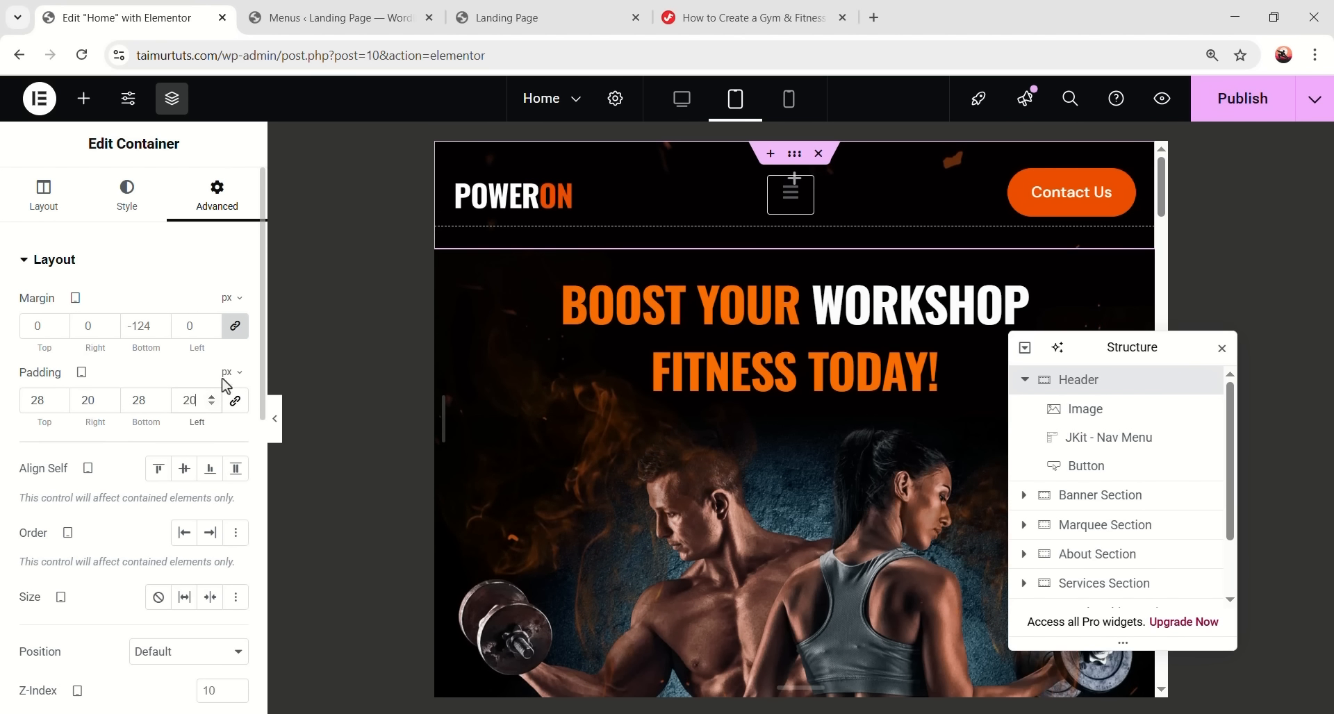
pyautogui.click(800, 189)
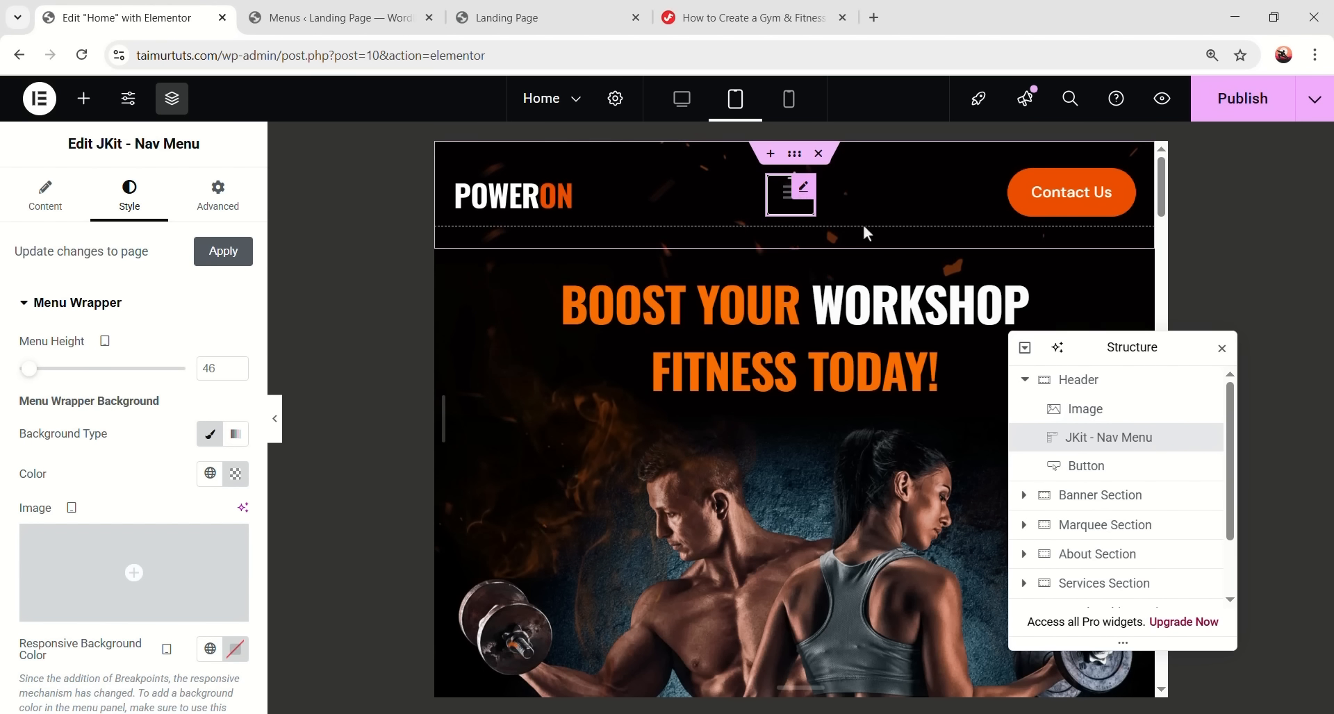
# - Review the nav menu's Content settings, then expand Menu Item Style under the Style tab
pyautogui.click(56, 215)
pyautogui.scroll(-1, 119, 347)
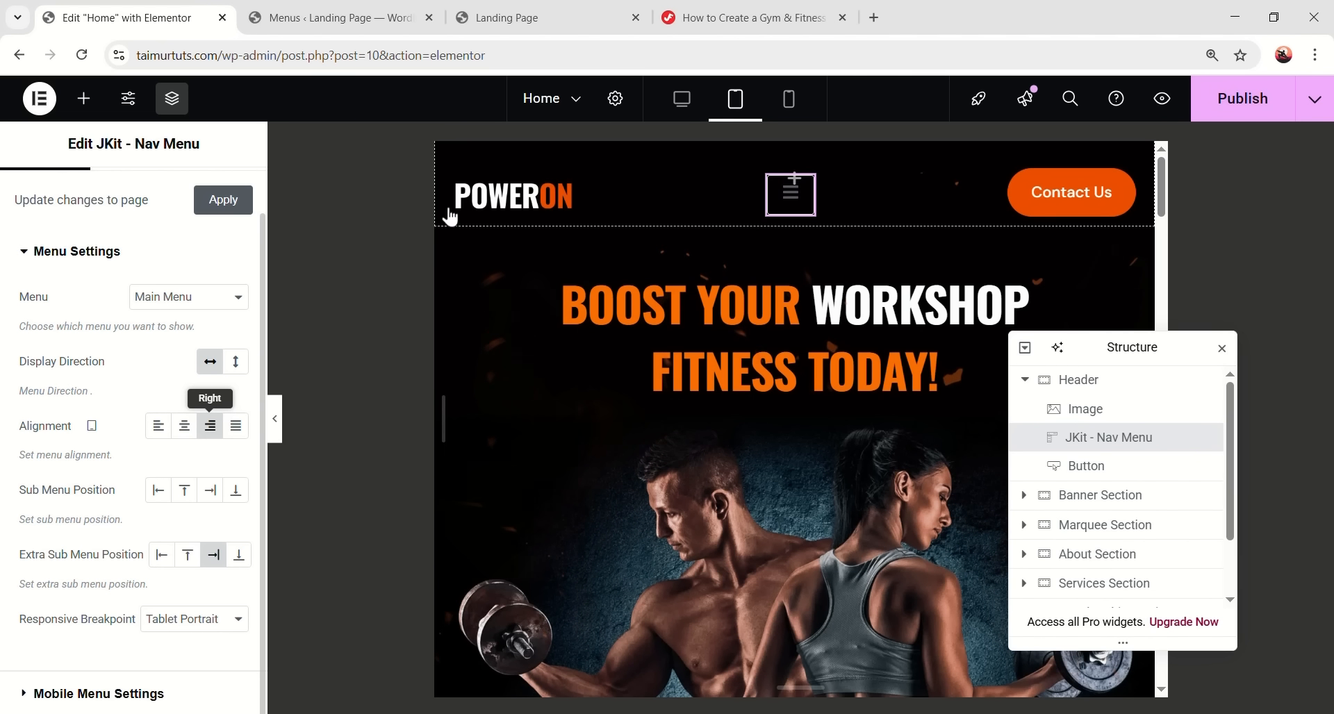
pyautogui.scroll(1, 215, 223)
pyautogui.click(154, 212)
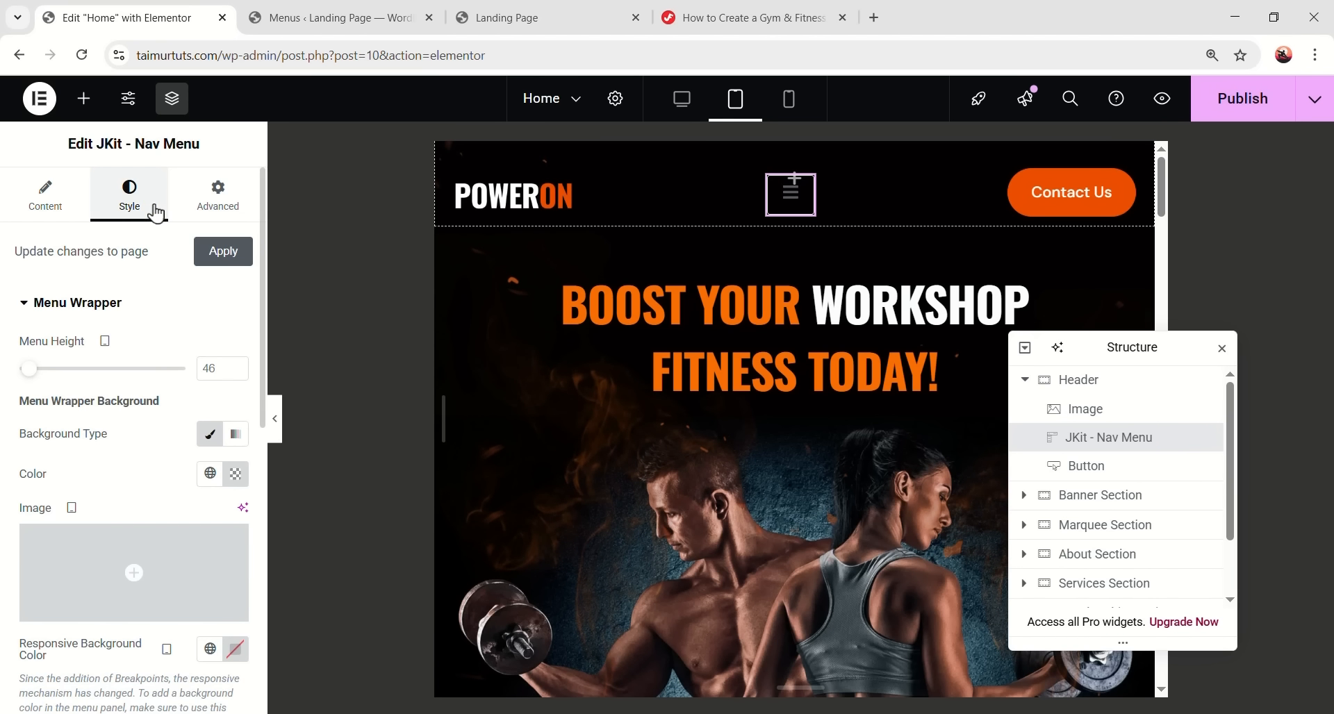
pyautogui.scroll(-10, 139, 361)
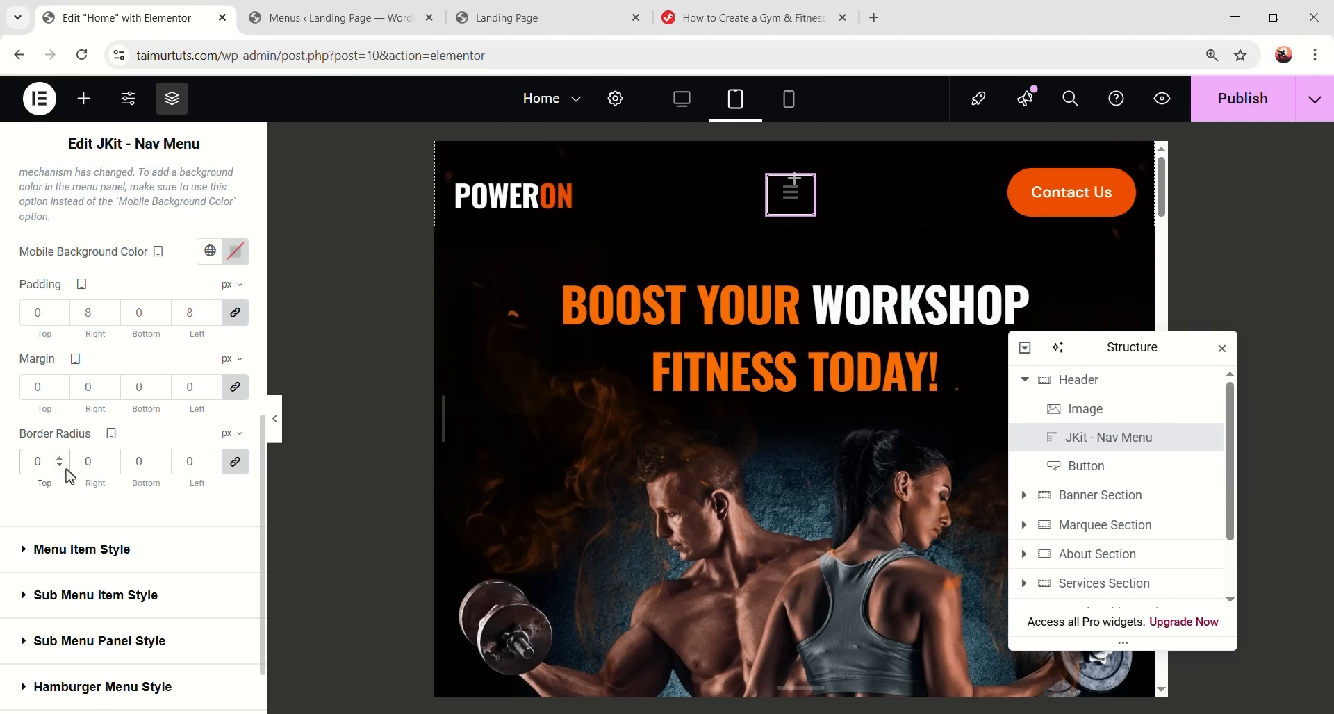
pyautogui.scroll(-1, 68, 479)
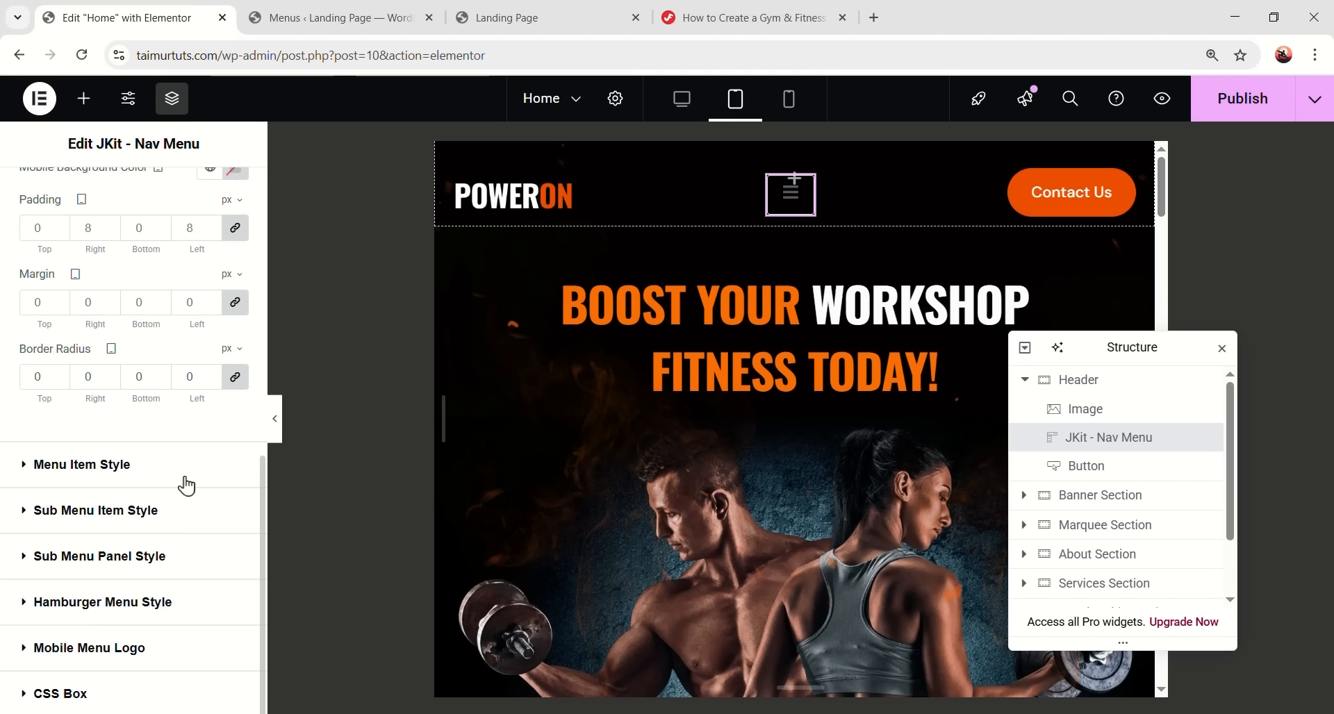
pyautogui.click(165, 466)
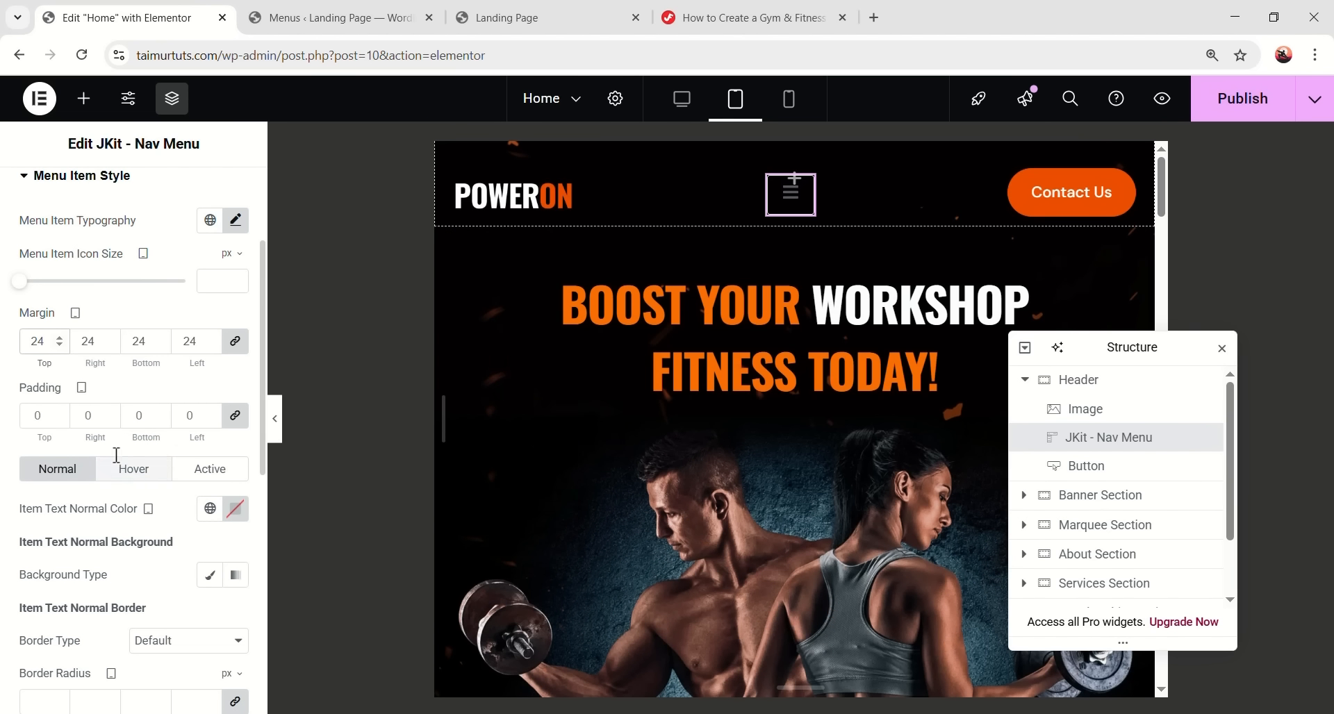
pyautogui.scroll(-6, 115, 464)
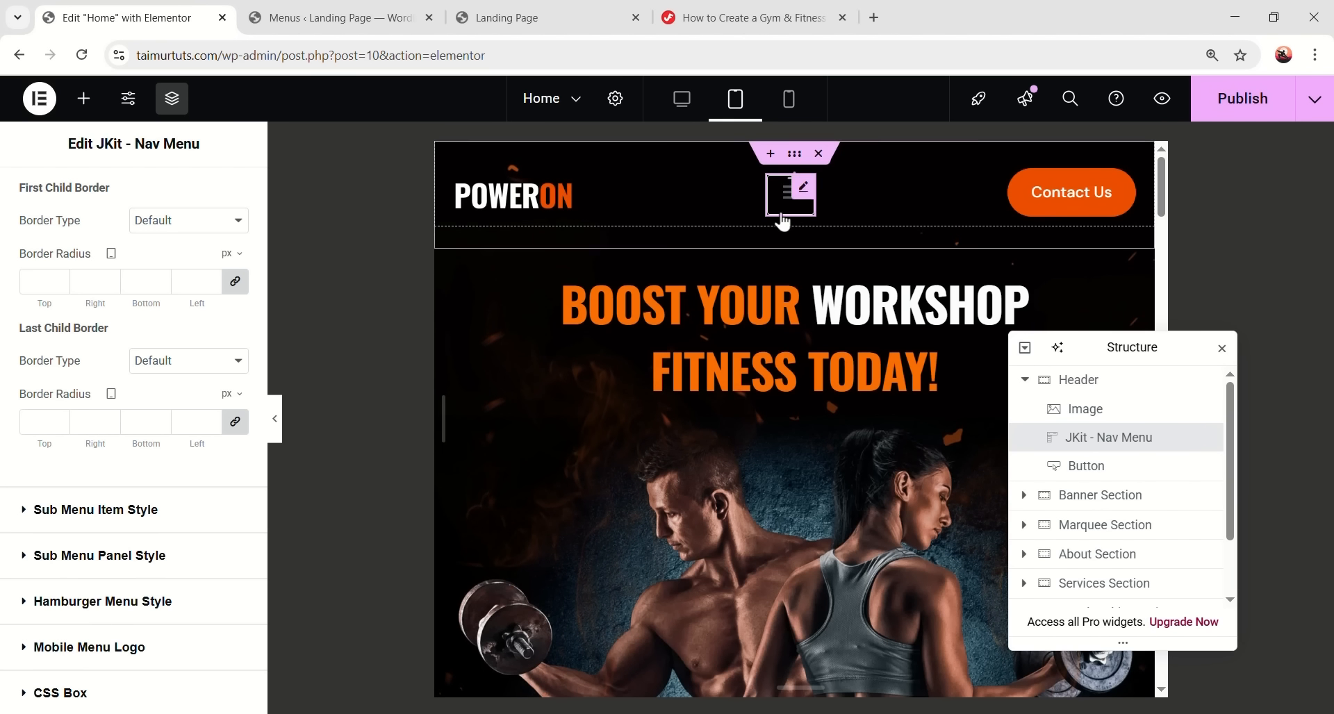
# - Set the hamburger icon size to 22 with a transparent background and Orange global colour
pyautogui.click(173, 616)
pyautogui.scroll(-2, 171, 487)
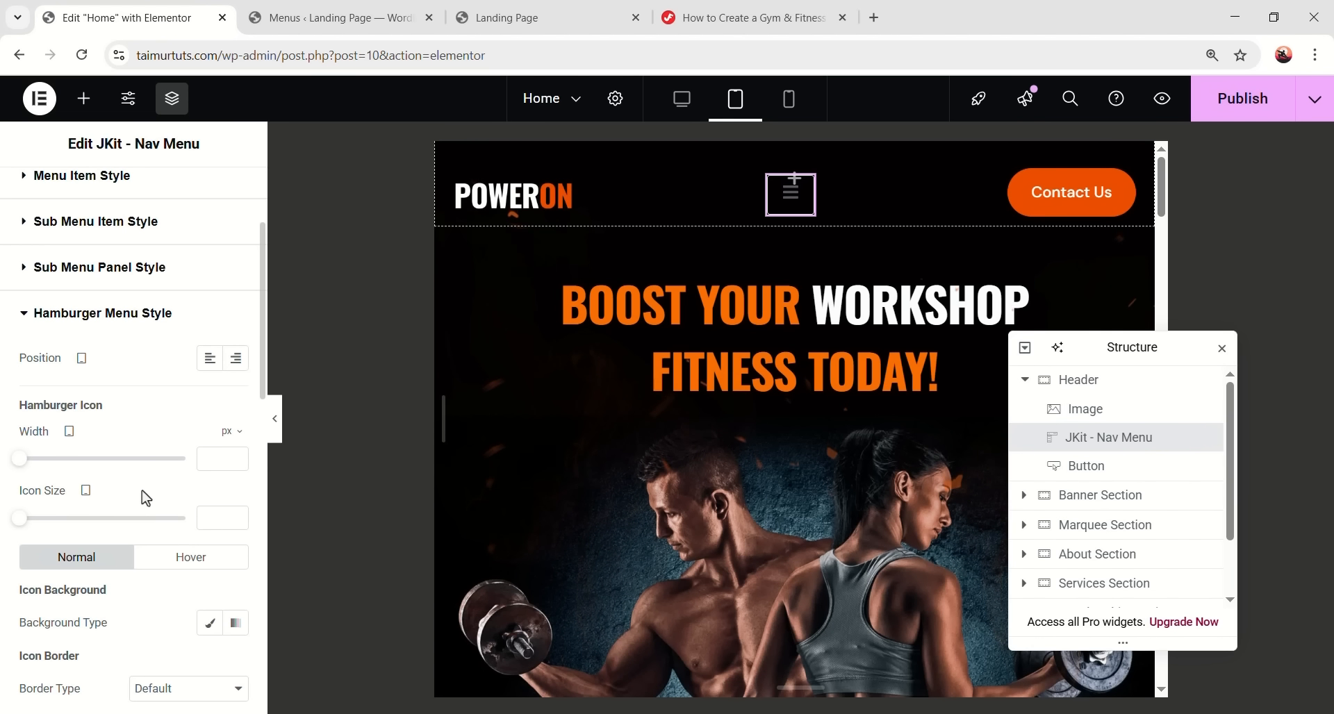
pyautogui.click(216, 516)
pyautogui.write('22')
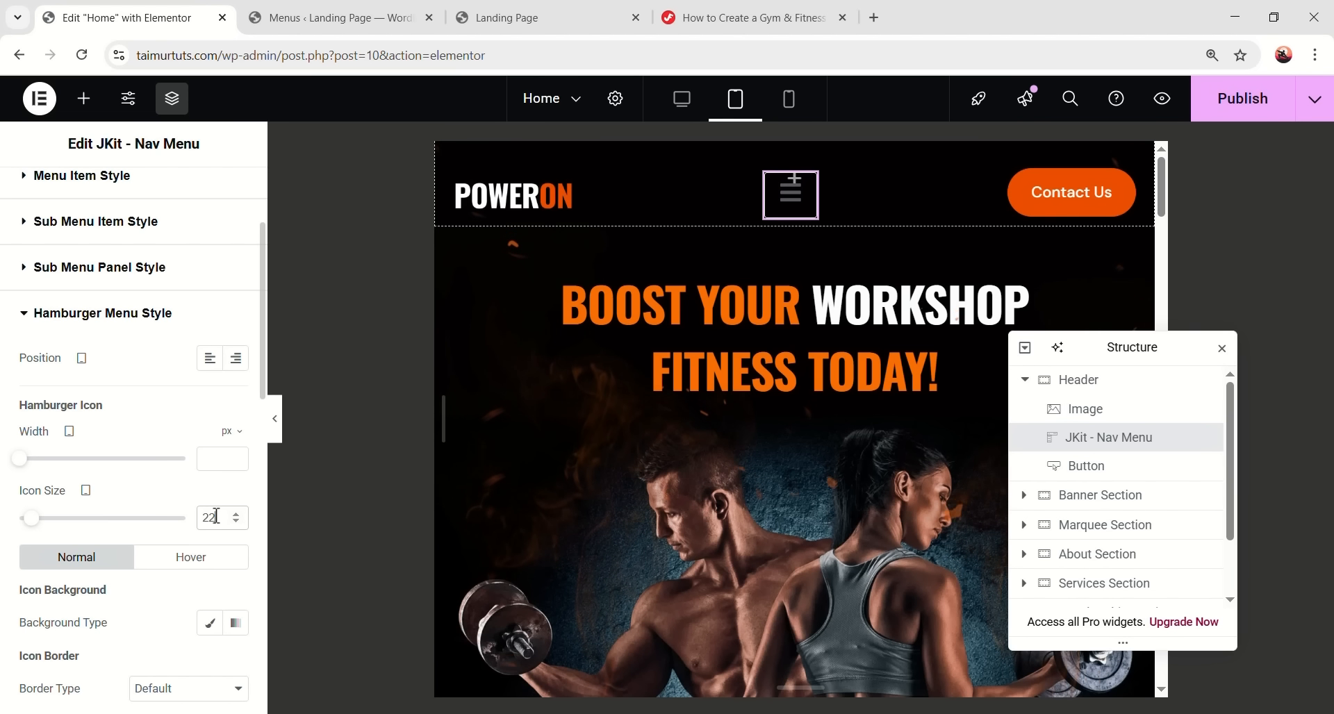
pyautogui.scroll(-1, 160, 528)
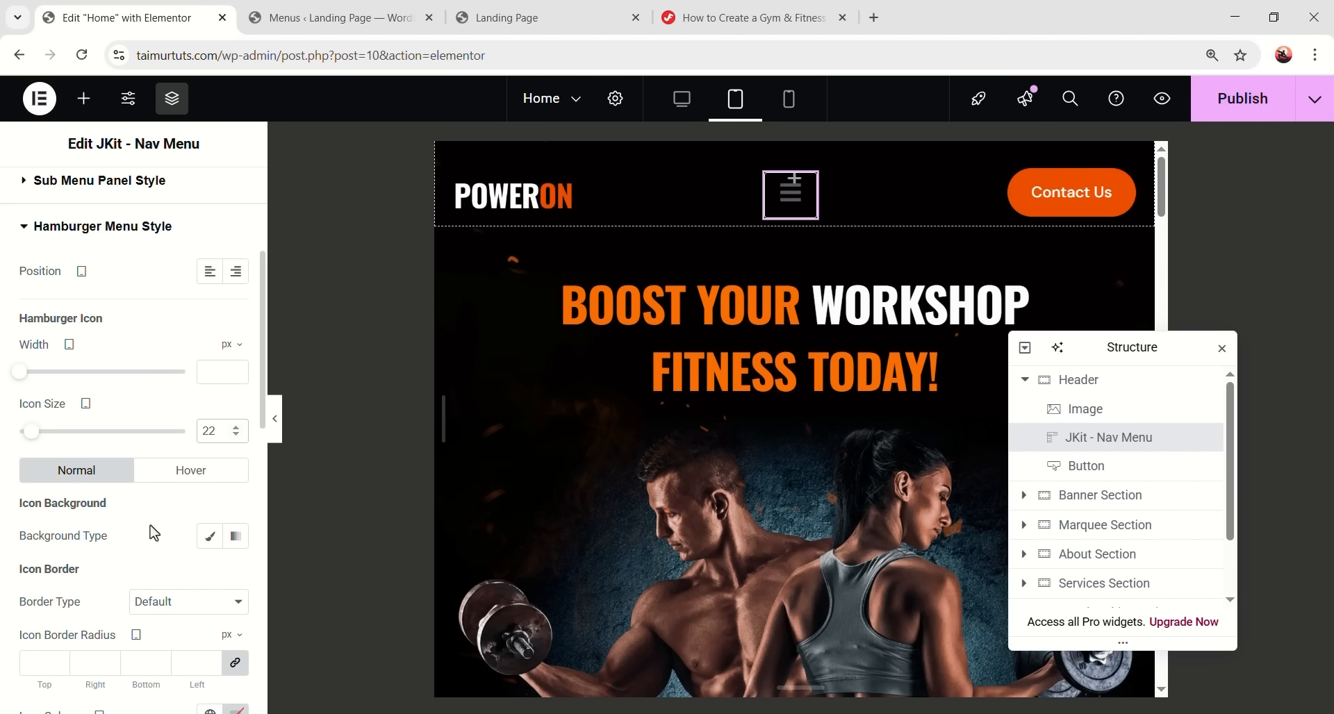
pyautogui.click(209, 536)
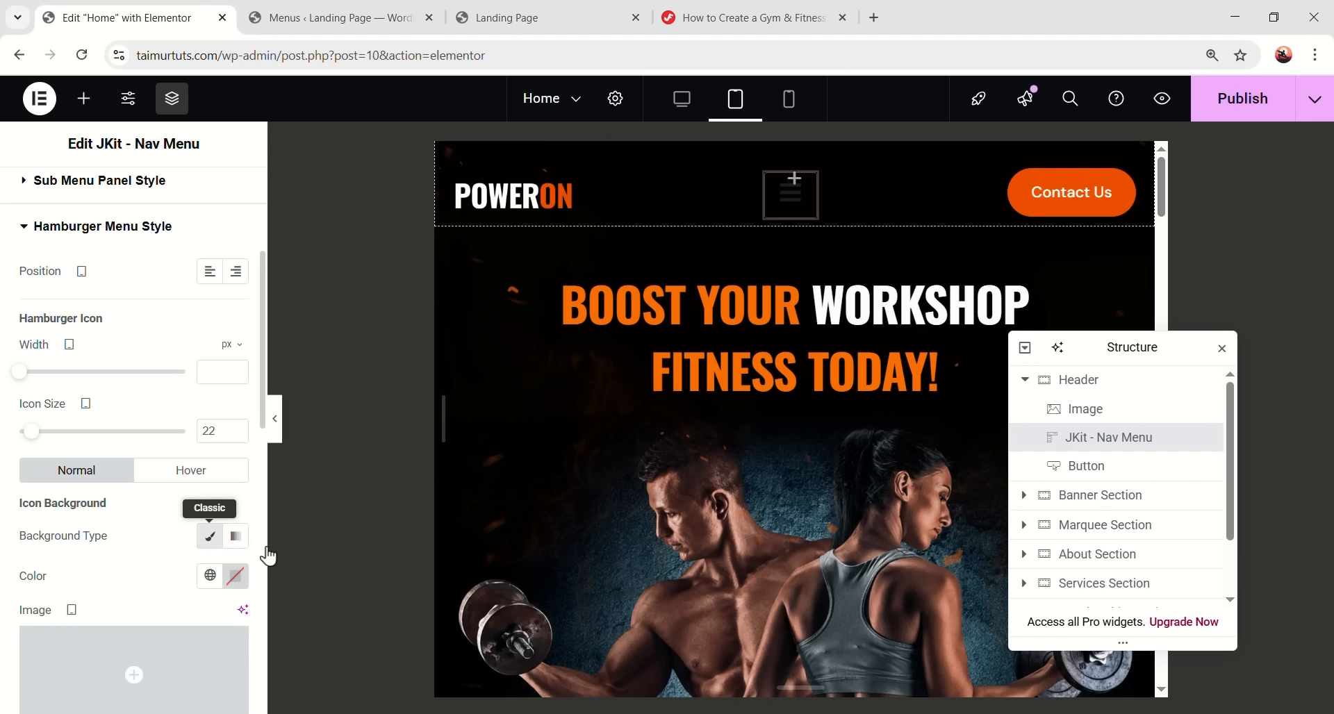
pyautogui.click(234, 580)
pyautogui.moveTo(342, 505); pyautogui.dragTo(132, 505)
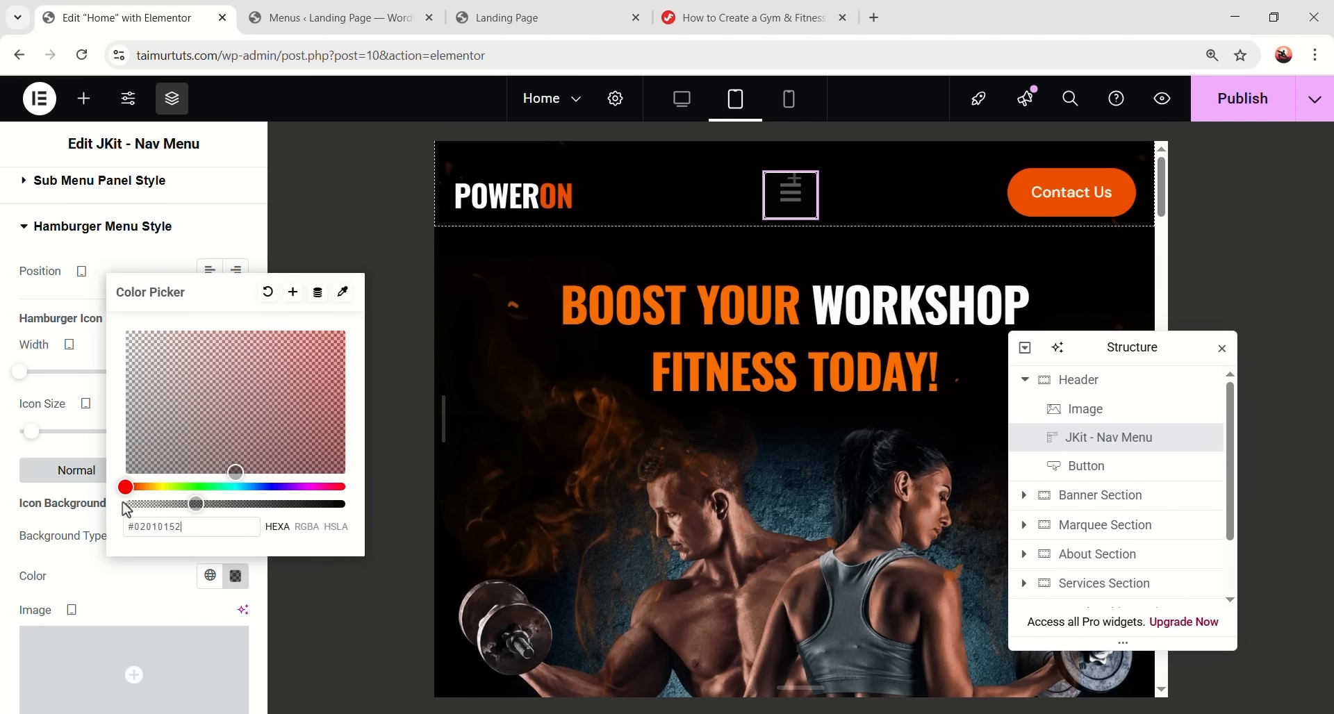
pyautogui.click(143, 571)
pyautogui.scroll(-5, 146, 524)
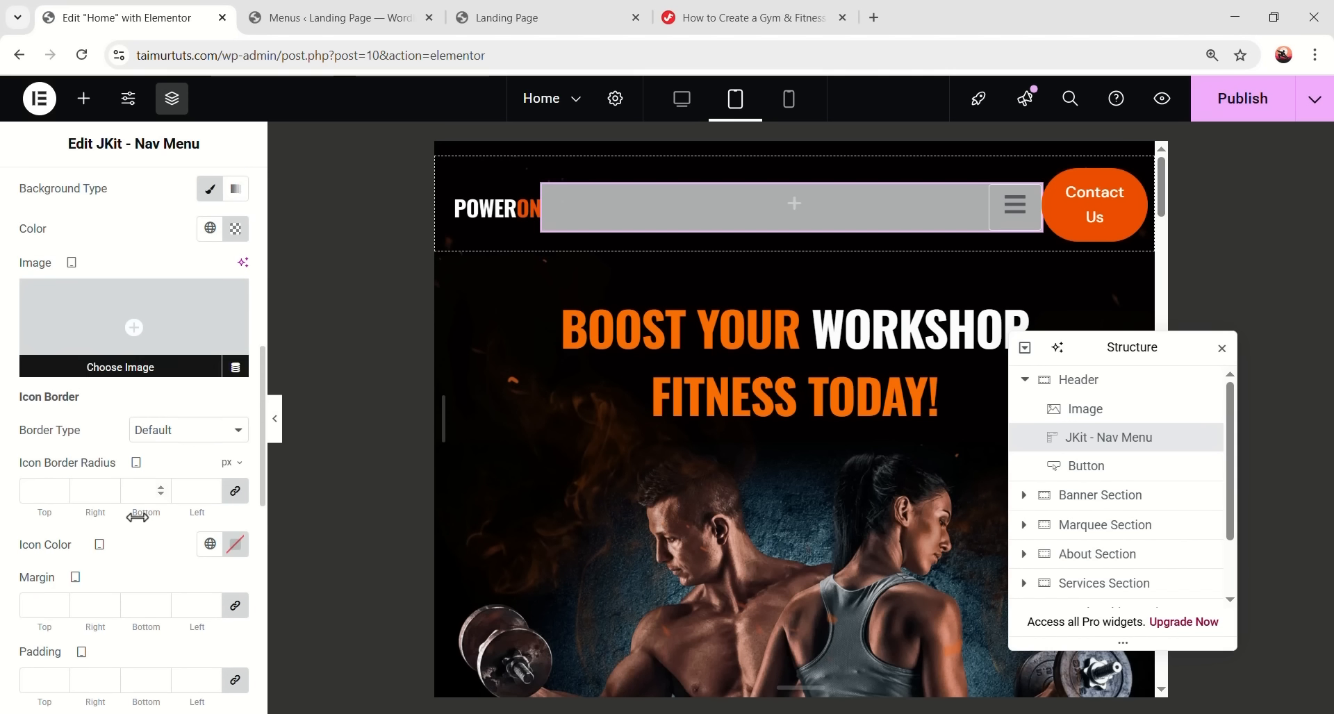
pyautogui.click(211, 457)
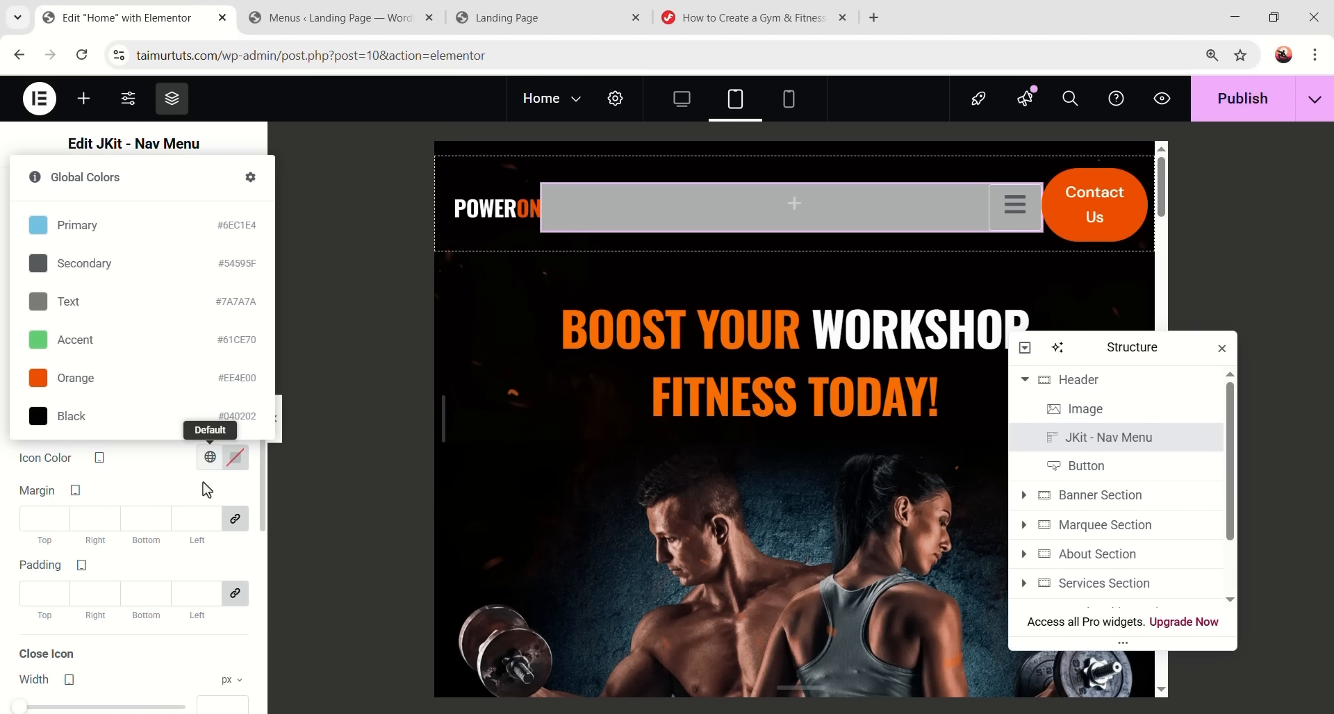
pyautogui.click(87, 380)
# - Give the close icon a transparent background and the Orange global colour, then open the dropdown
pyautogui.scroll(-4, 179, 499)
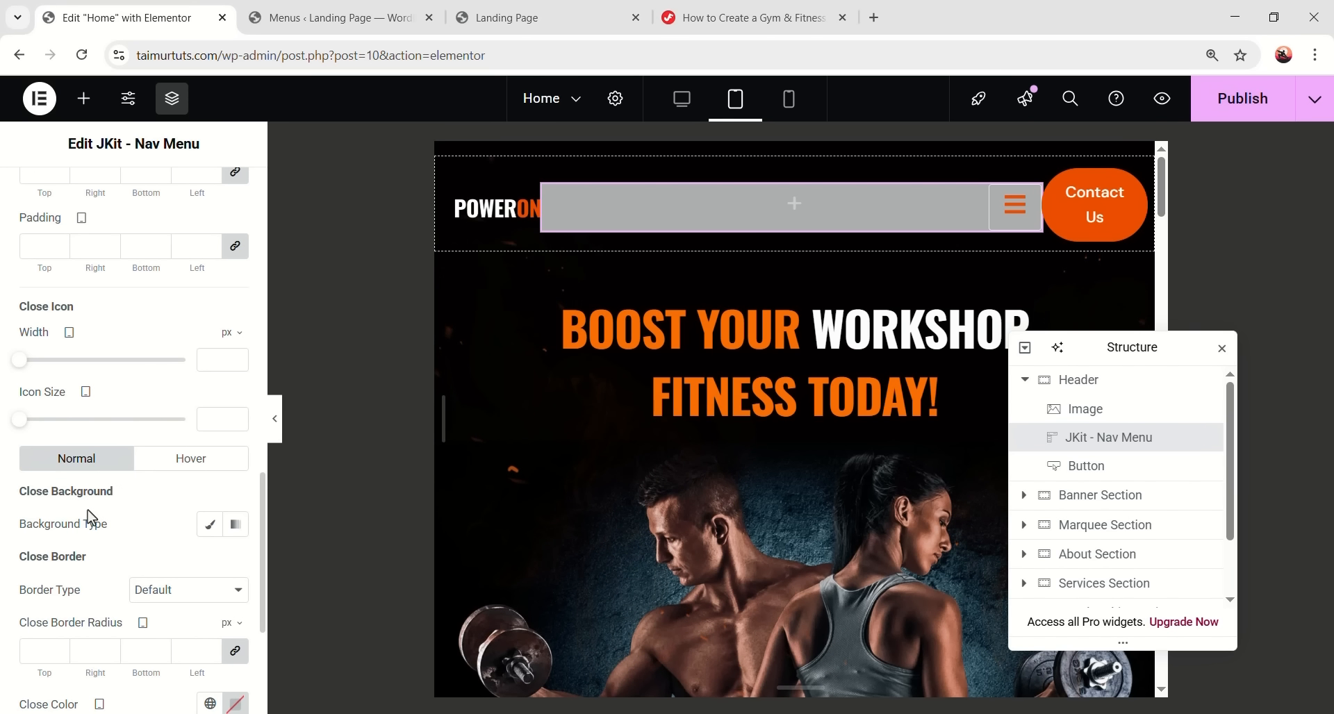
pyautogui.click(209, 524)
pyautogui.click(236, 564)
pyautogui.moveTo(340, 491); pyautogui.dragTo(87, 485)
pyautogui.click(171, 580)
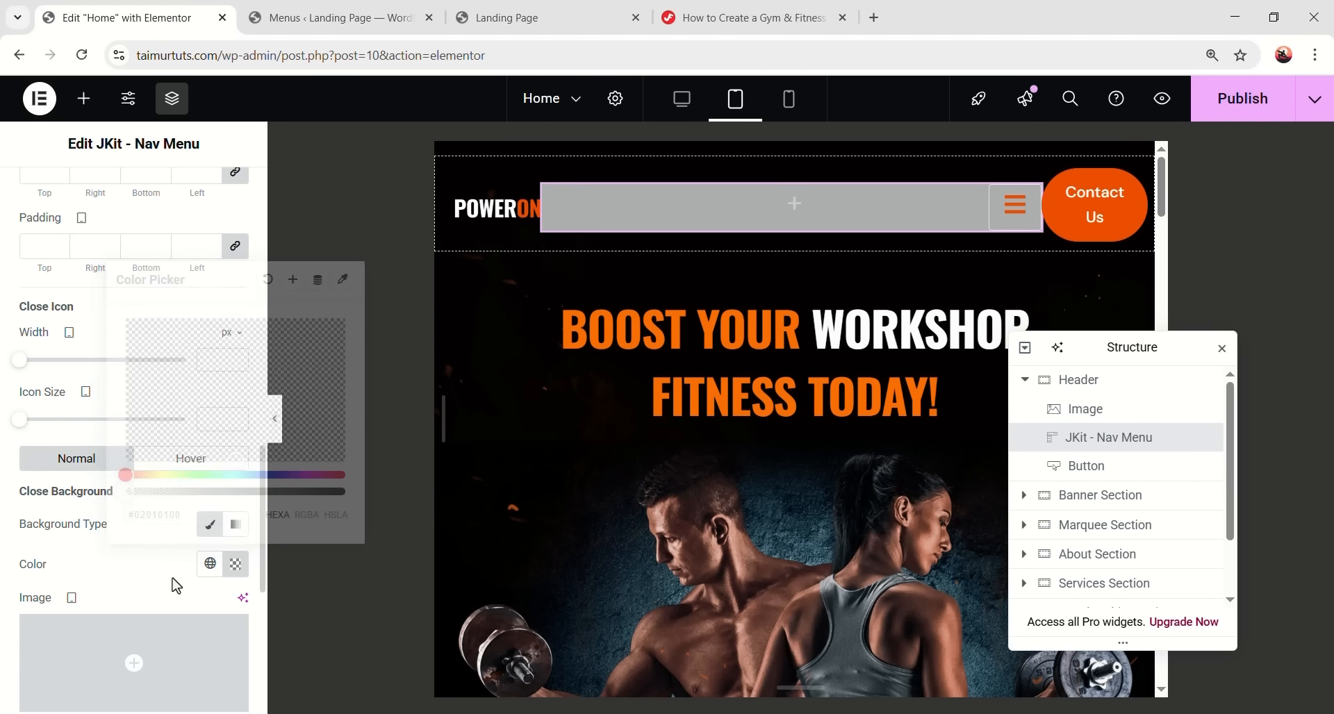
pyautogui.scroll(-2, 125, 542)
pyautogui.scroll(-2, 127, 548)
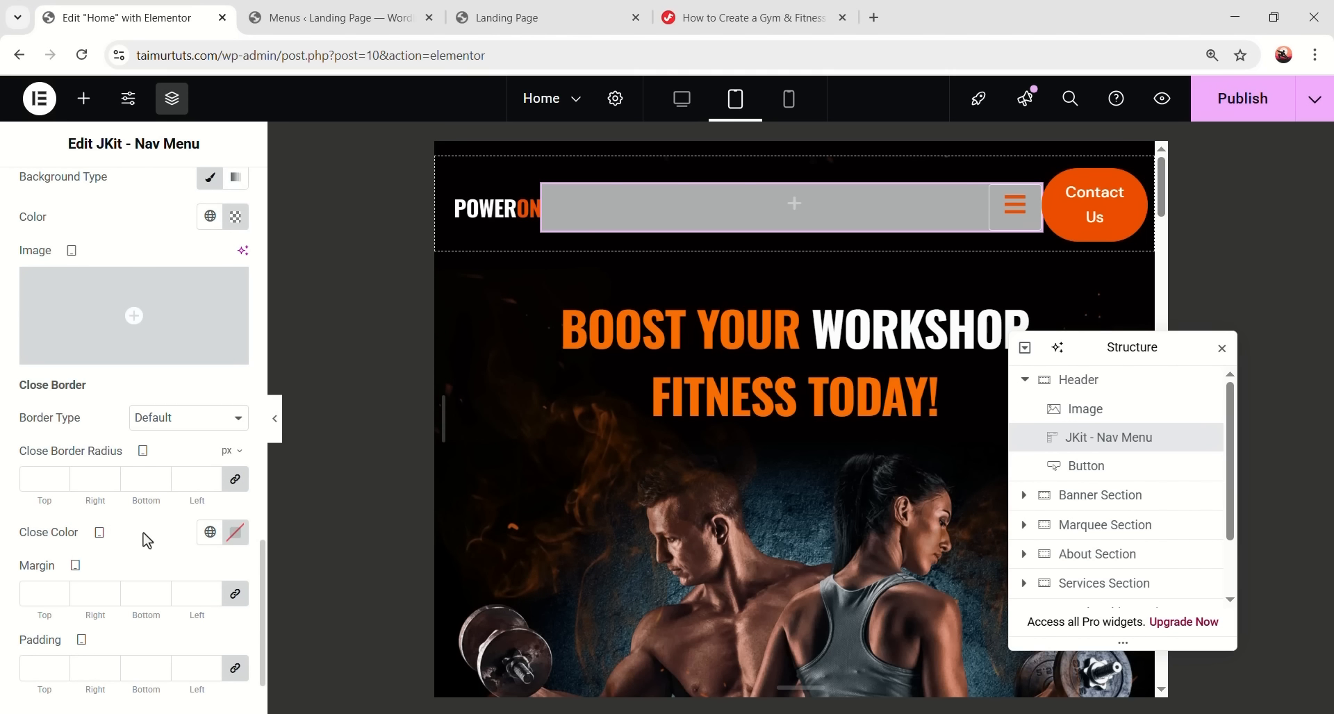
pyautogui.click(210, 532)
pyautogui.click(90, 459)
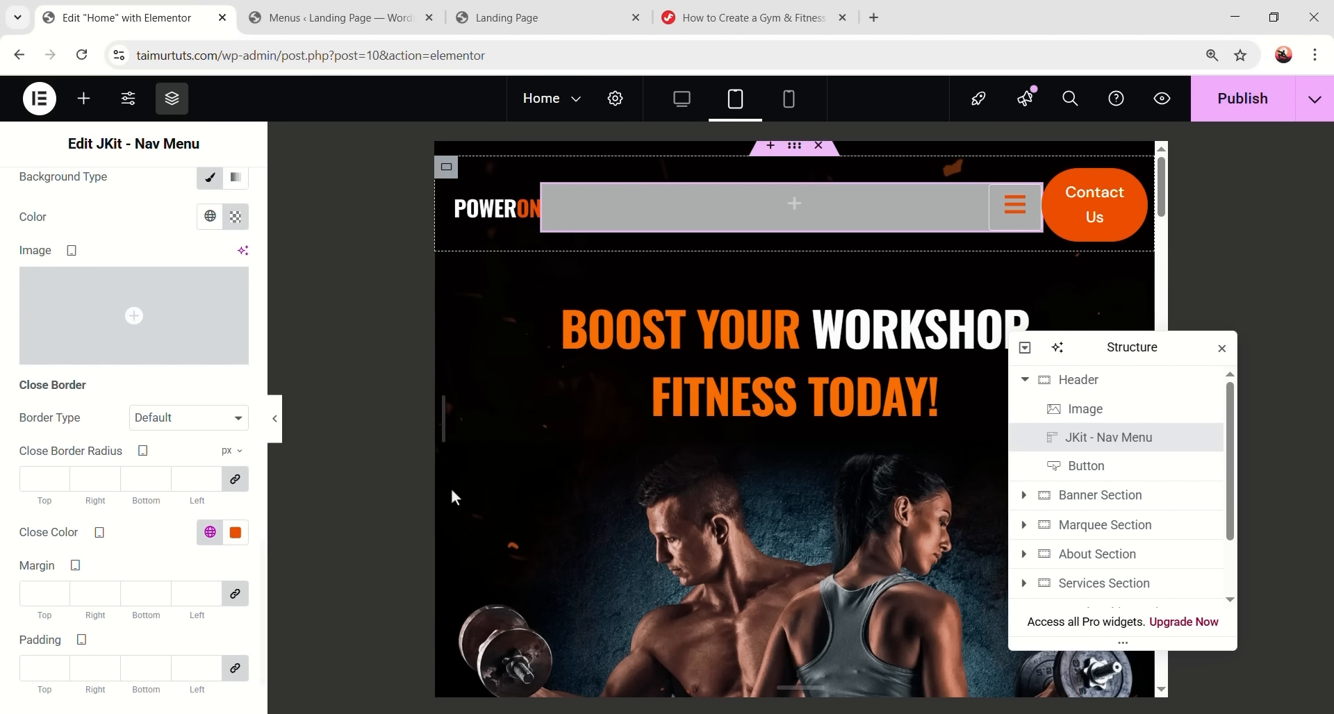
pyautogui.click(995, 209)
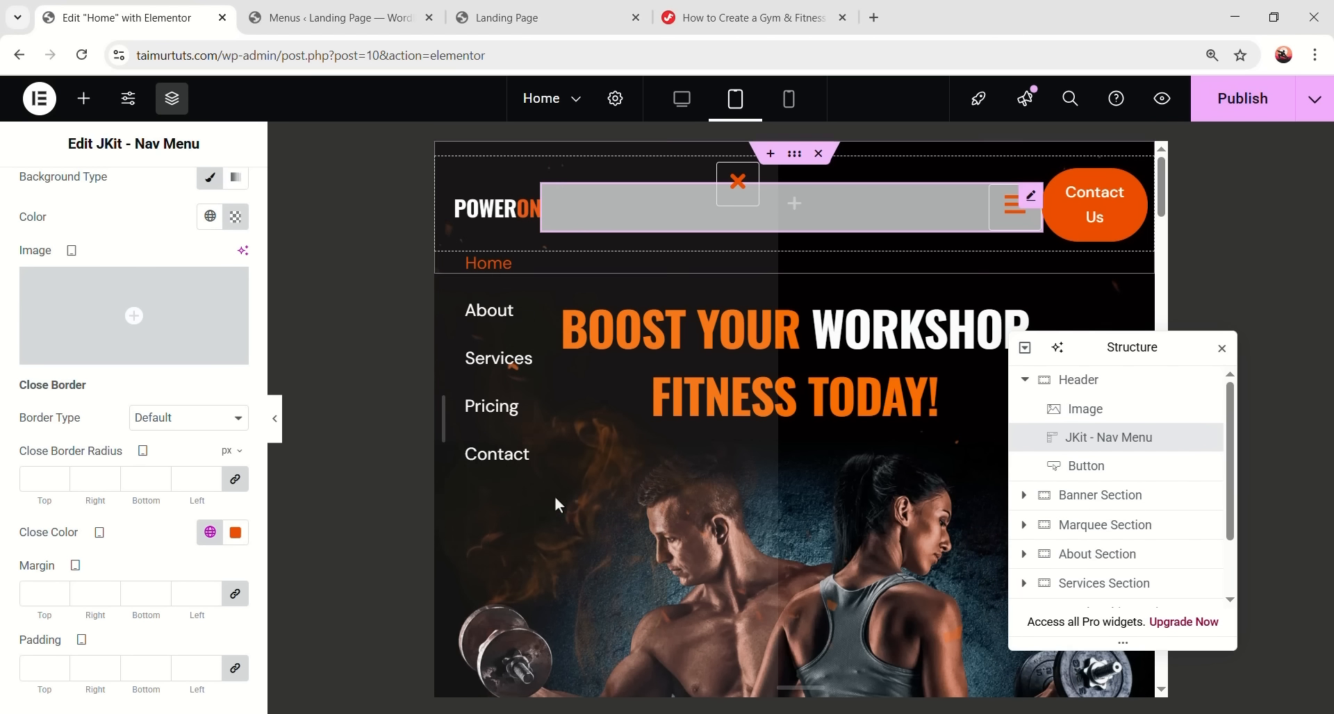
# - Set the Menu Wrapper responsive background colour to black (#000000) and close the dropdown
pyautogui.scroll(10, 122, 479)
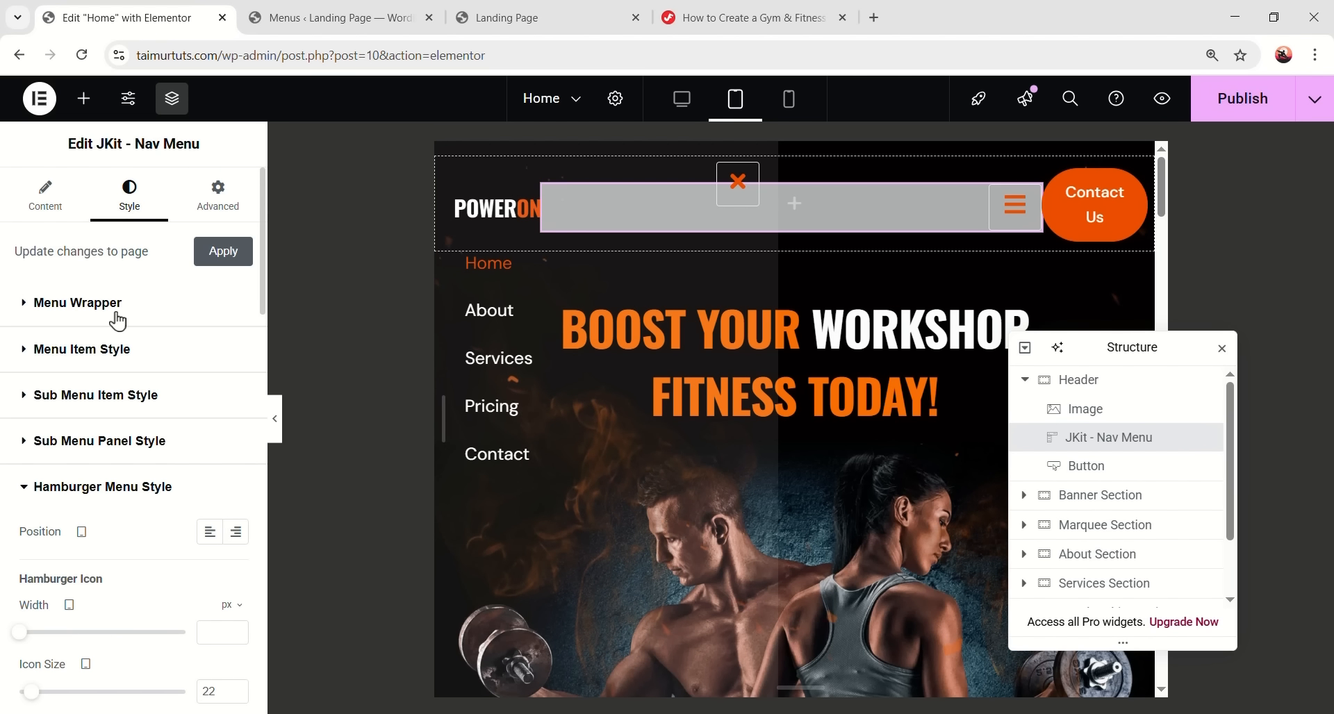
pyautogui.click(113, 320)
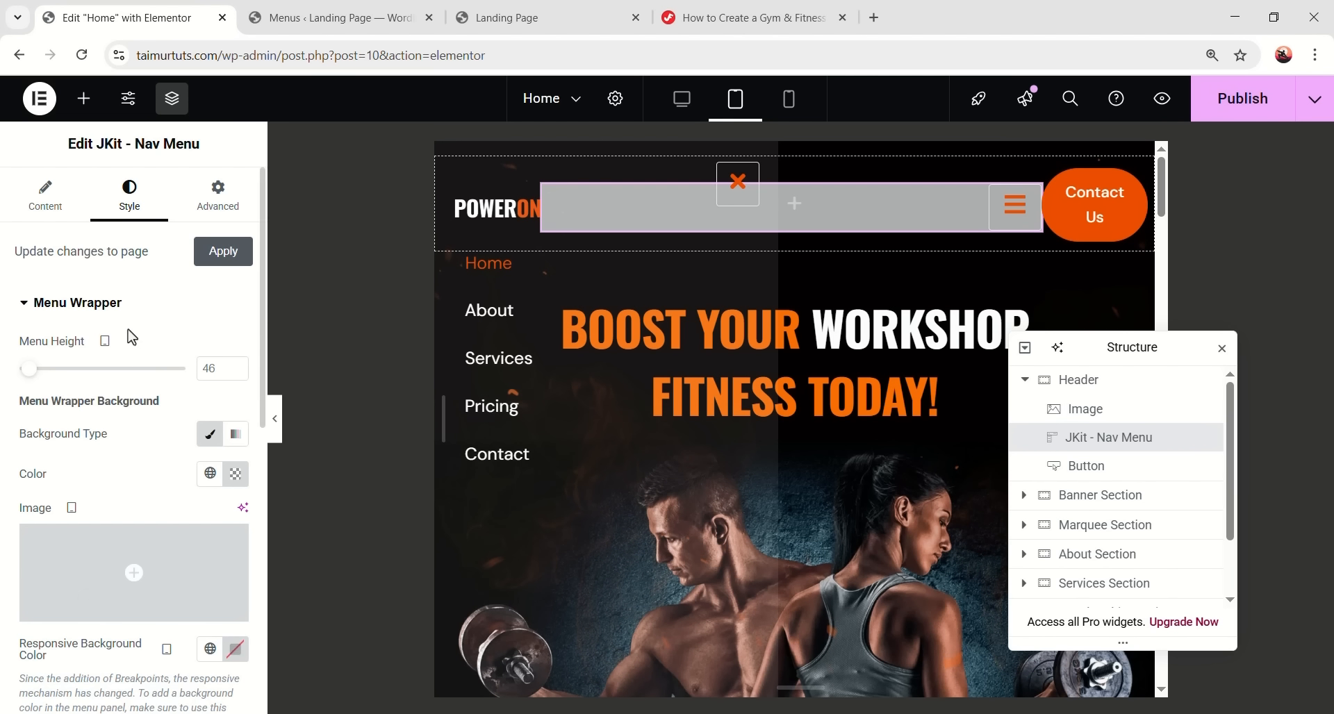
pyautogui.scroll(-3, 139, 375)
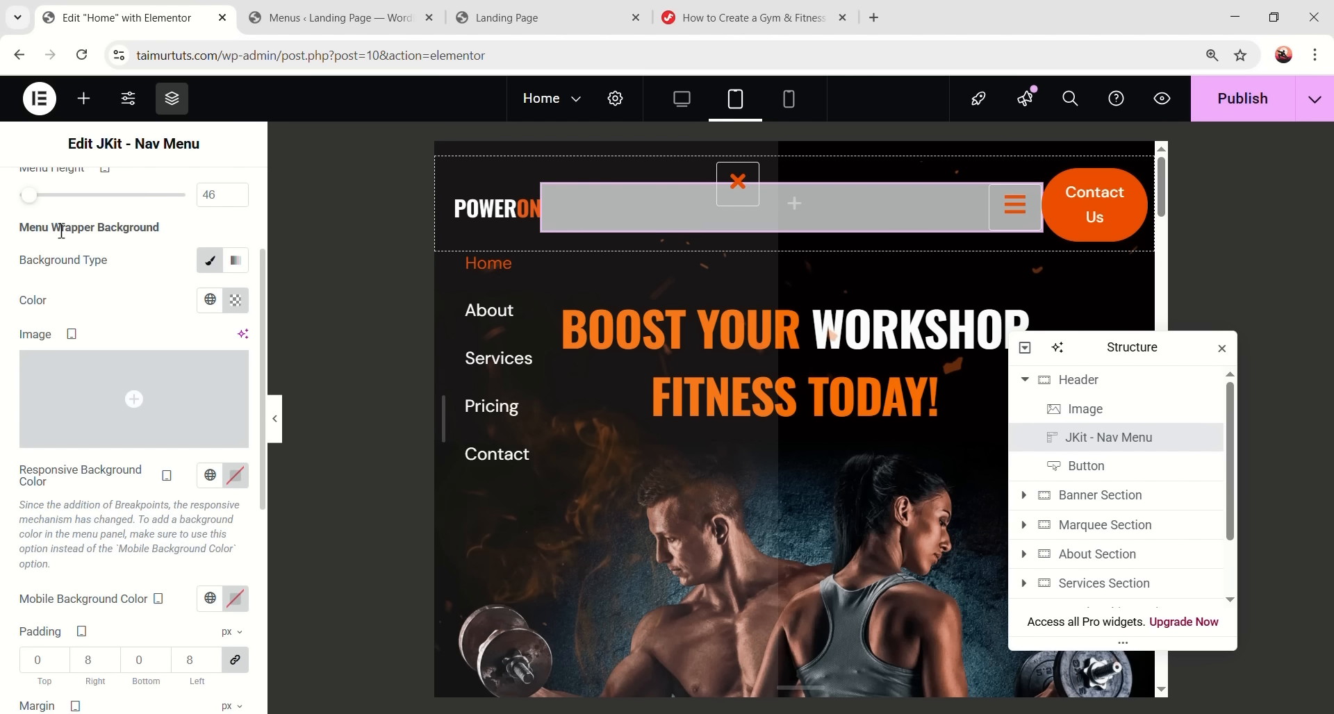
pyautogui.scroll(-3, 110, 408)
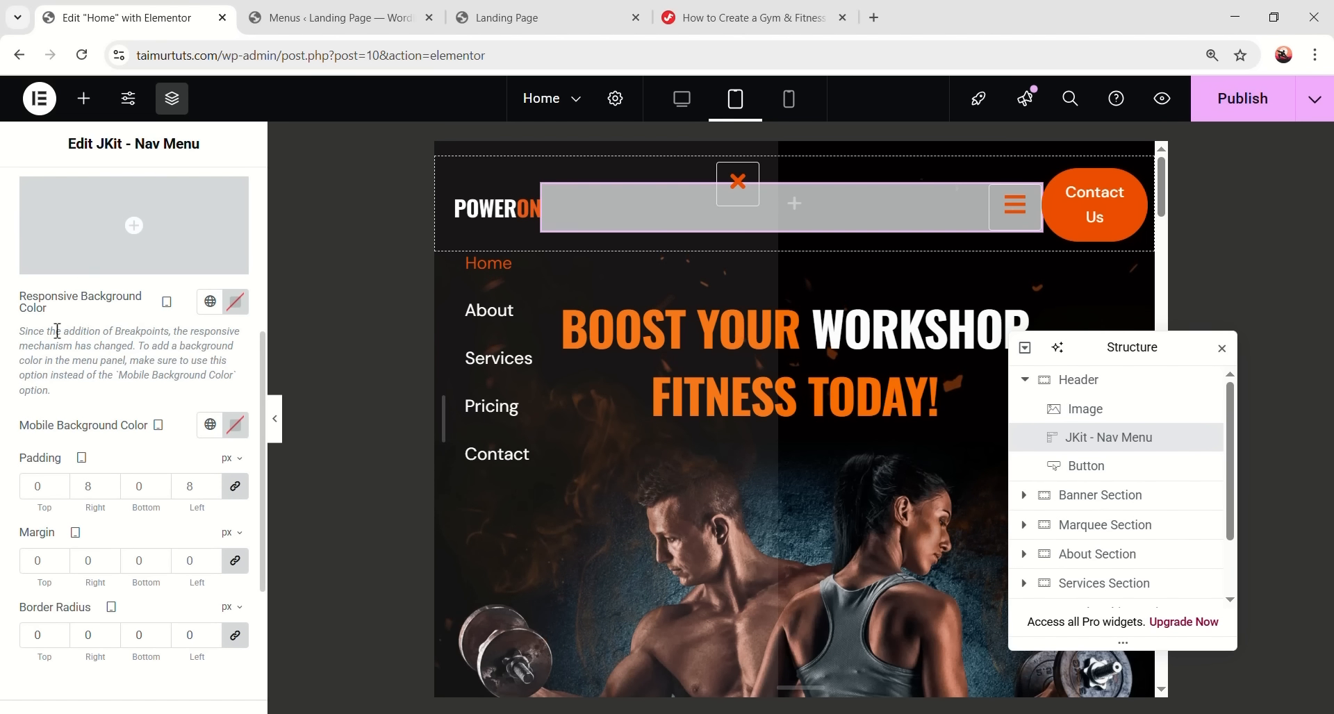
pyautogui.scroll(3, 68, 336)
pyautogui.click(235, 475)
pyautogui.moveTo(184, 342); pyautogui.dragTo(60, 408)
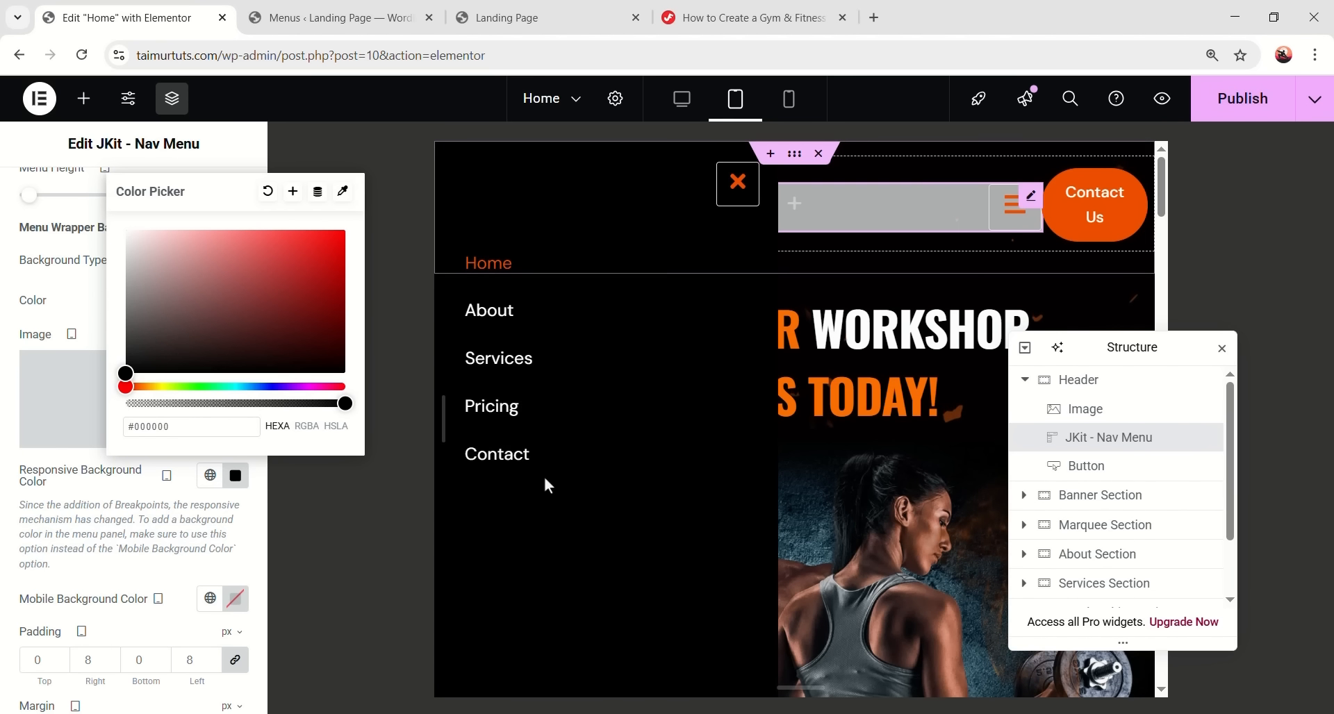
pyautogui.click(736, 183)
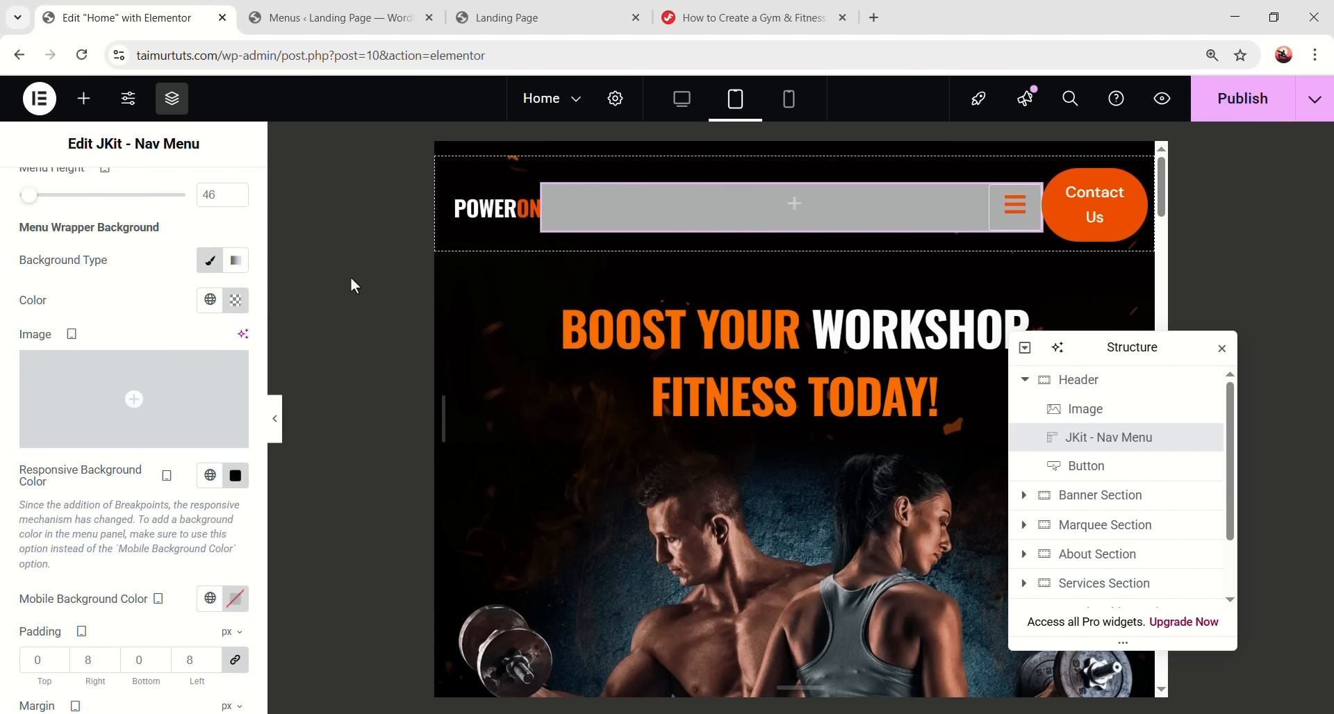
pyautogui.click(281, 420)
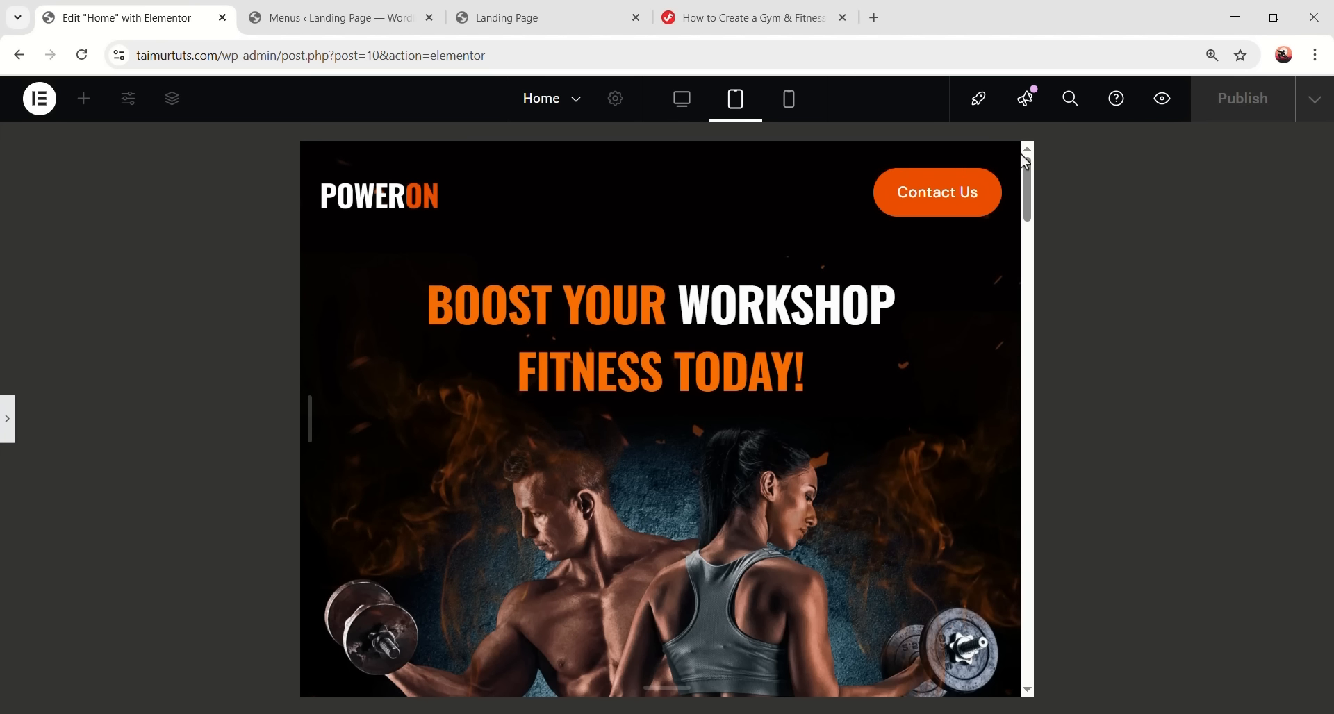
# - Preview the page in a new tab and narrow it beside DevTools to confirm the hamburger appears
pyautogui.click(1167, 103)
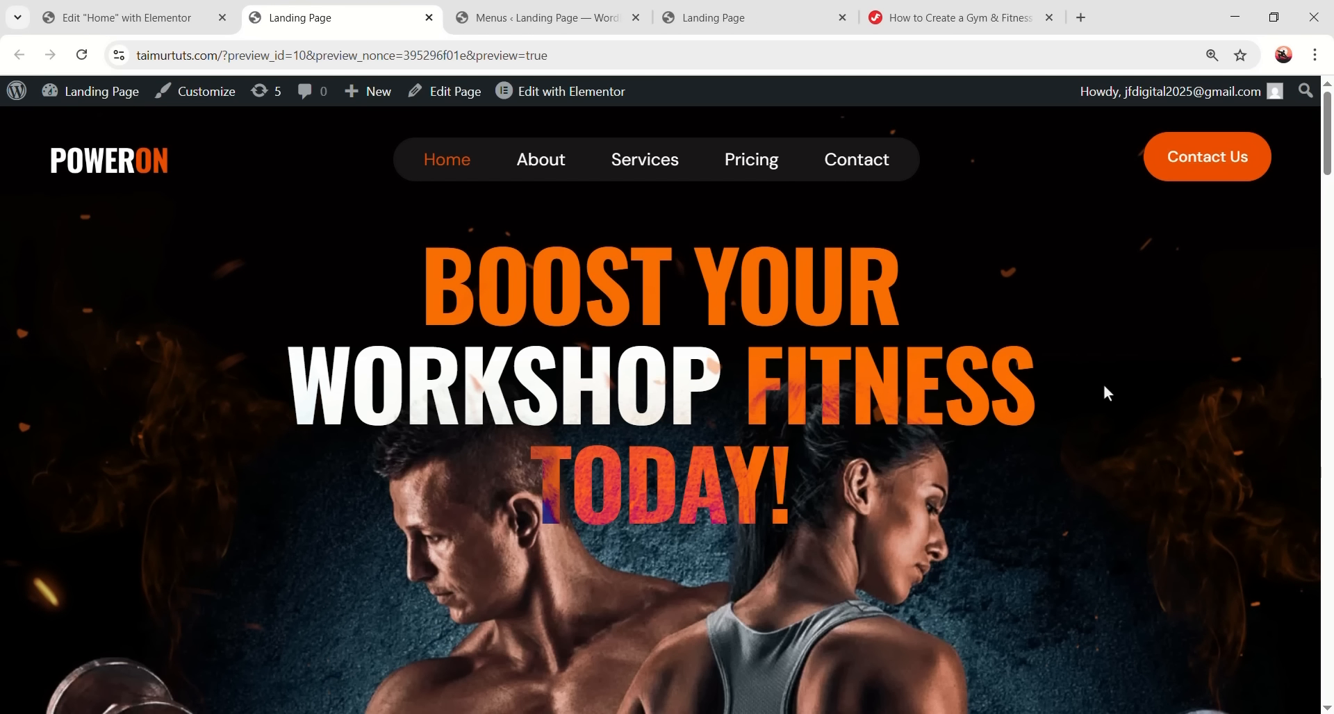
pyautogui.rightClick(1108, 393)
pyautogui.press('Escape')
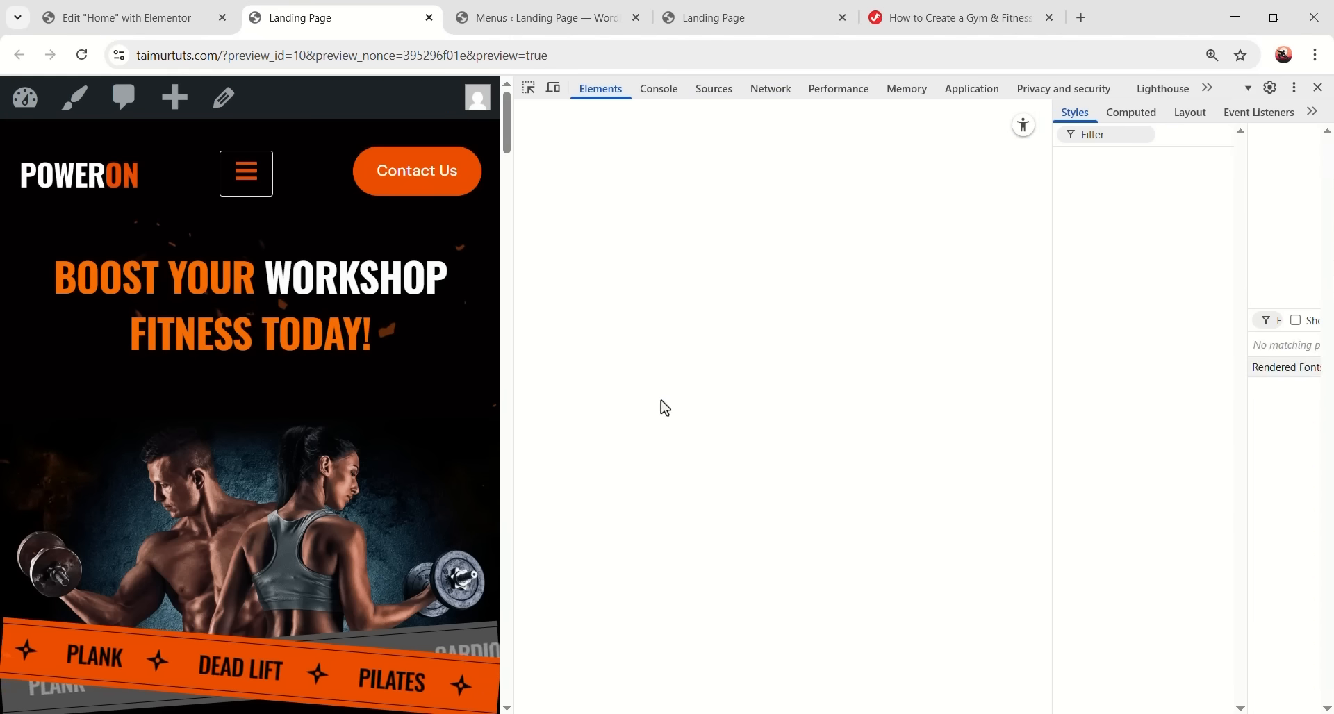
pyautogui.moveTo(513, 392); pyautogui.dragTo(1077, 378)
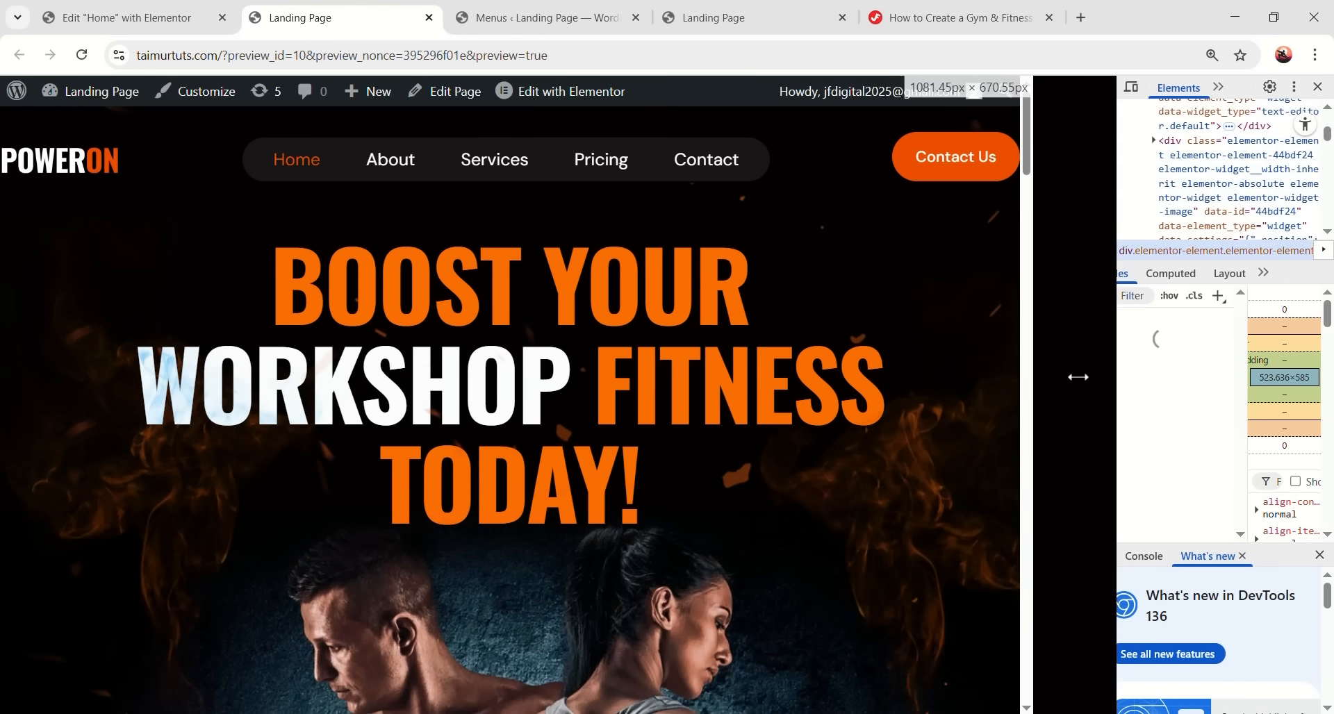
pyautogui.moveTo(799, 379); pyautogui.dragTo(764, 379)
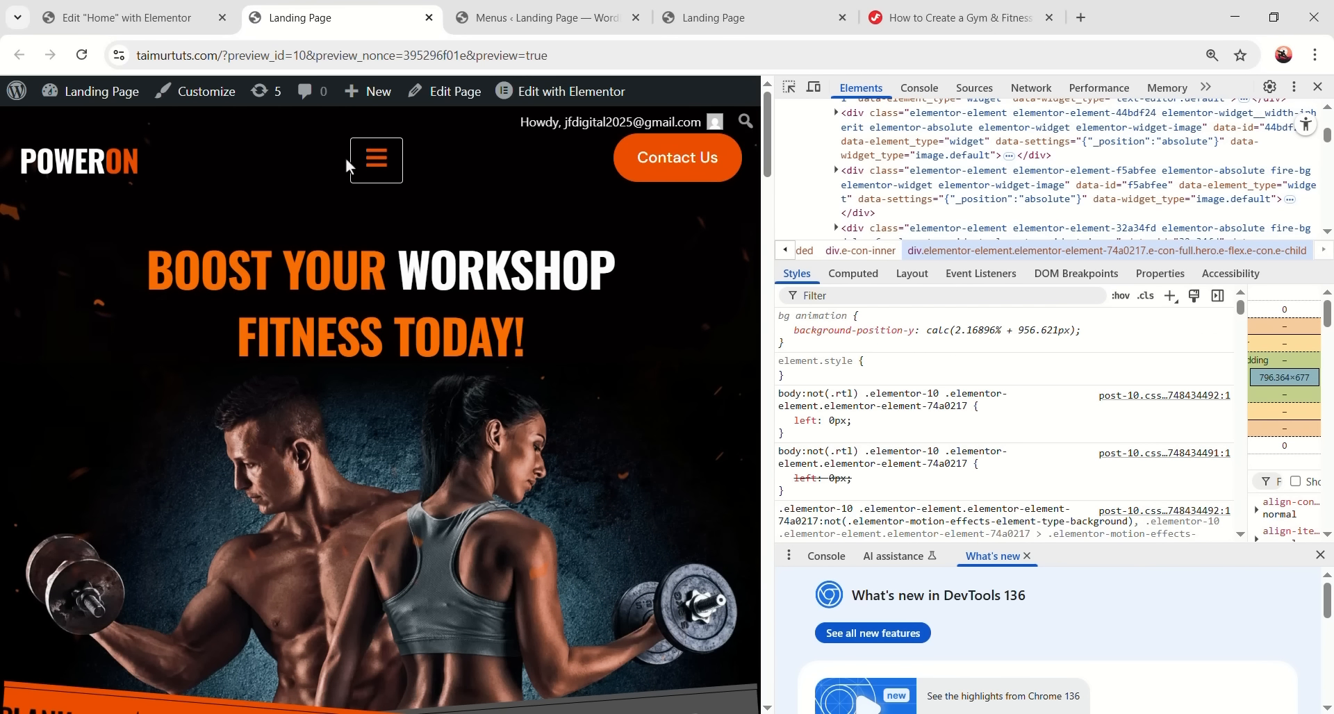
pyautogui.click(153, 16)
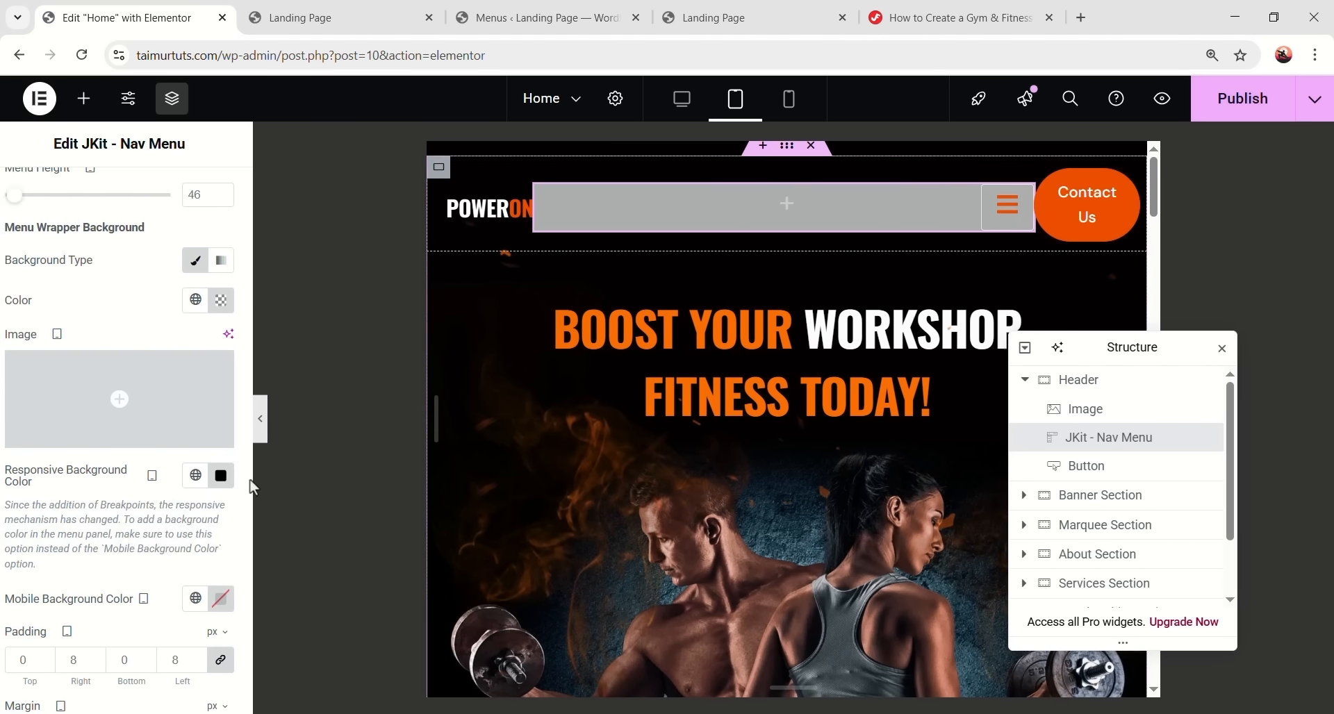
# - Set the mobile menu background to black and the hamburger and close icon borders to None
pyautogui.scroll(-1, 103, 533)
pyautogui.click(234, 515)
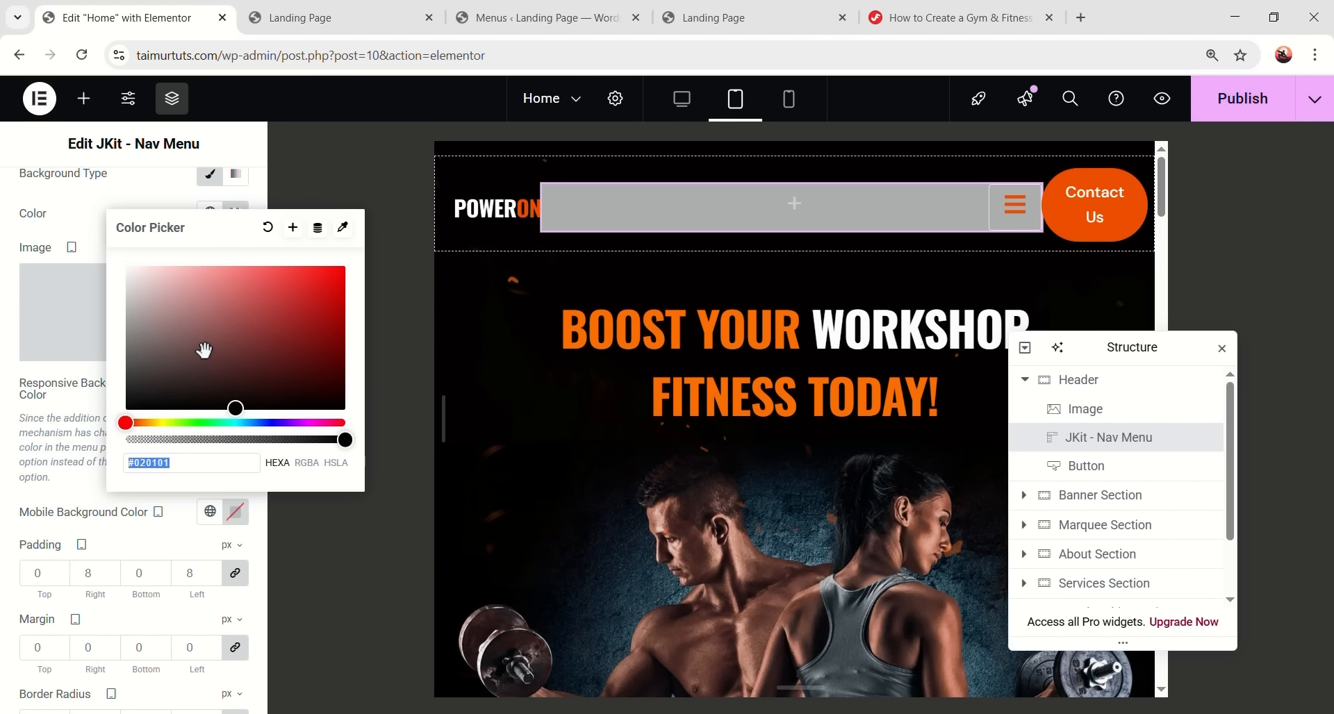
pyautogui.click(78, 459)
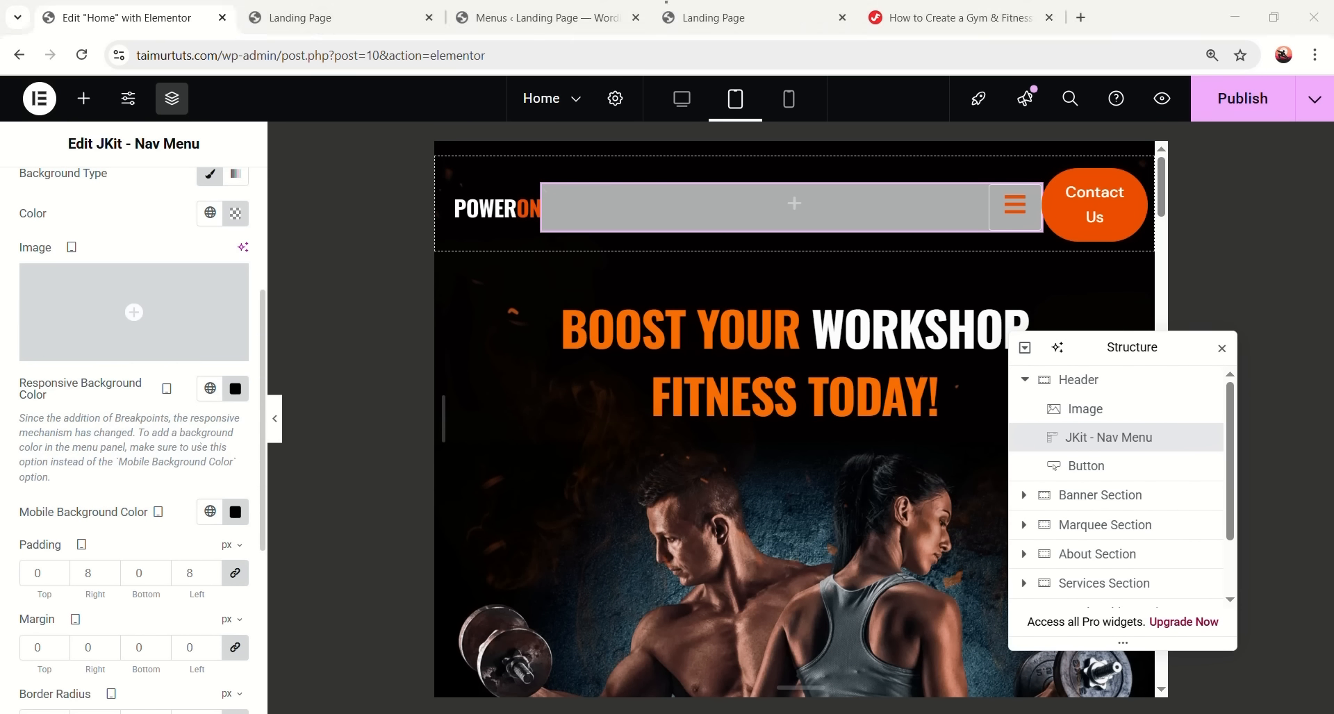
pyautogui.scroll(-5, 162, 499)
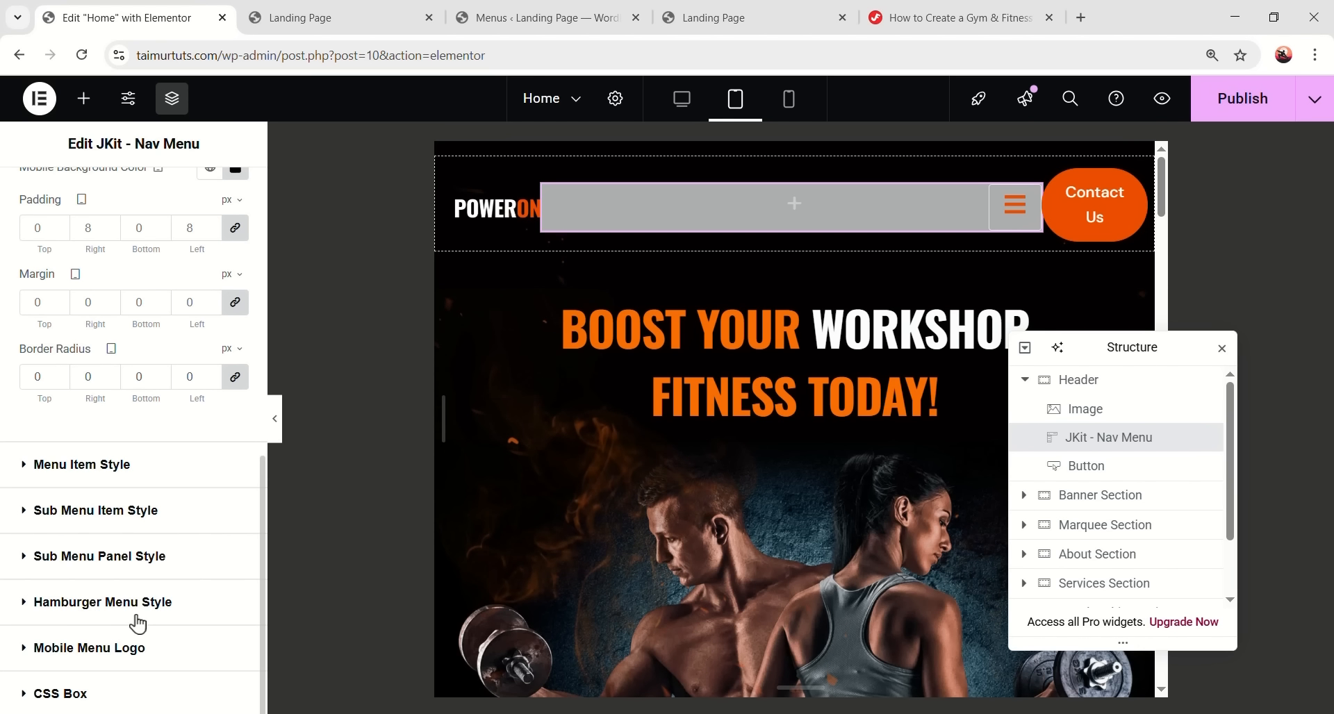
pyautogui.click(102, 602)
pyautogui.scroll(-6, 35, 532)
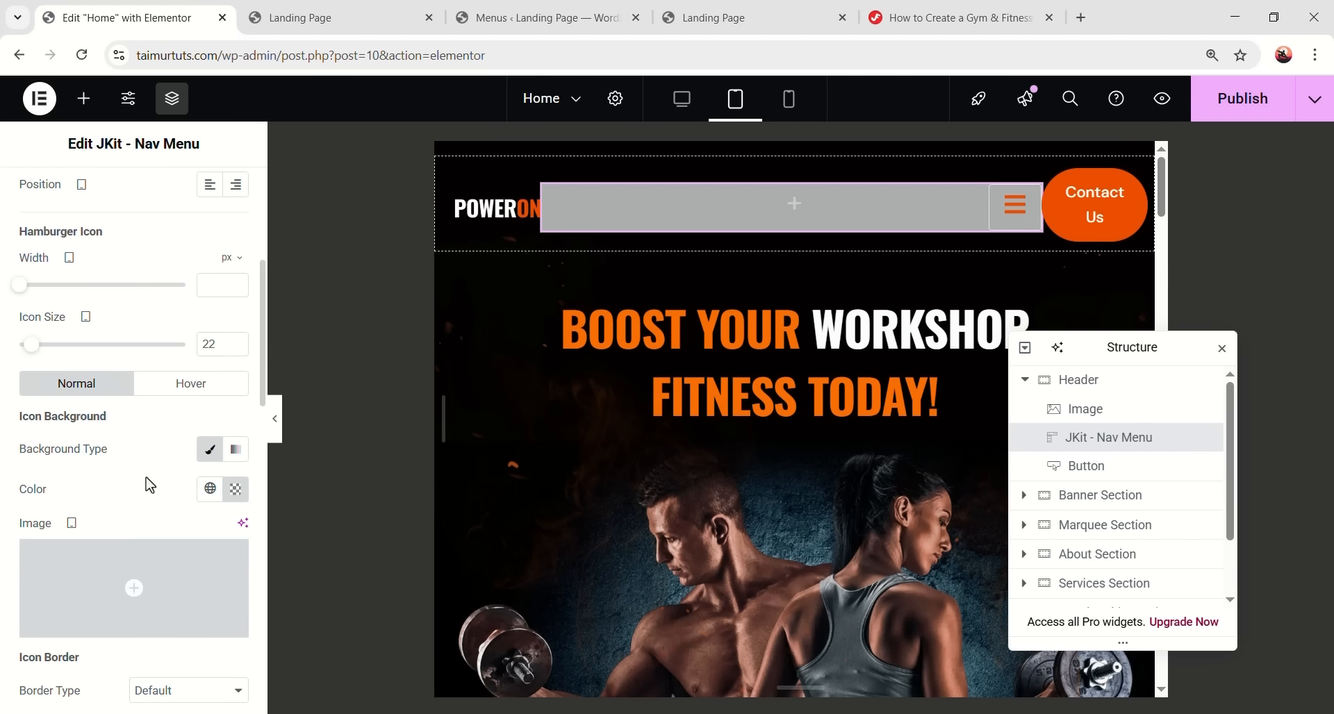
pyautogui.click(167, 532)
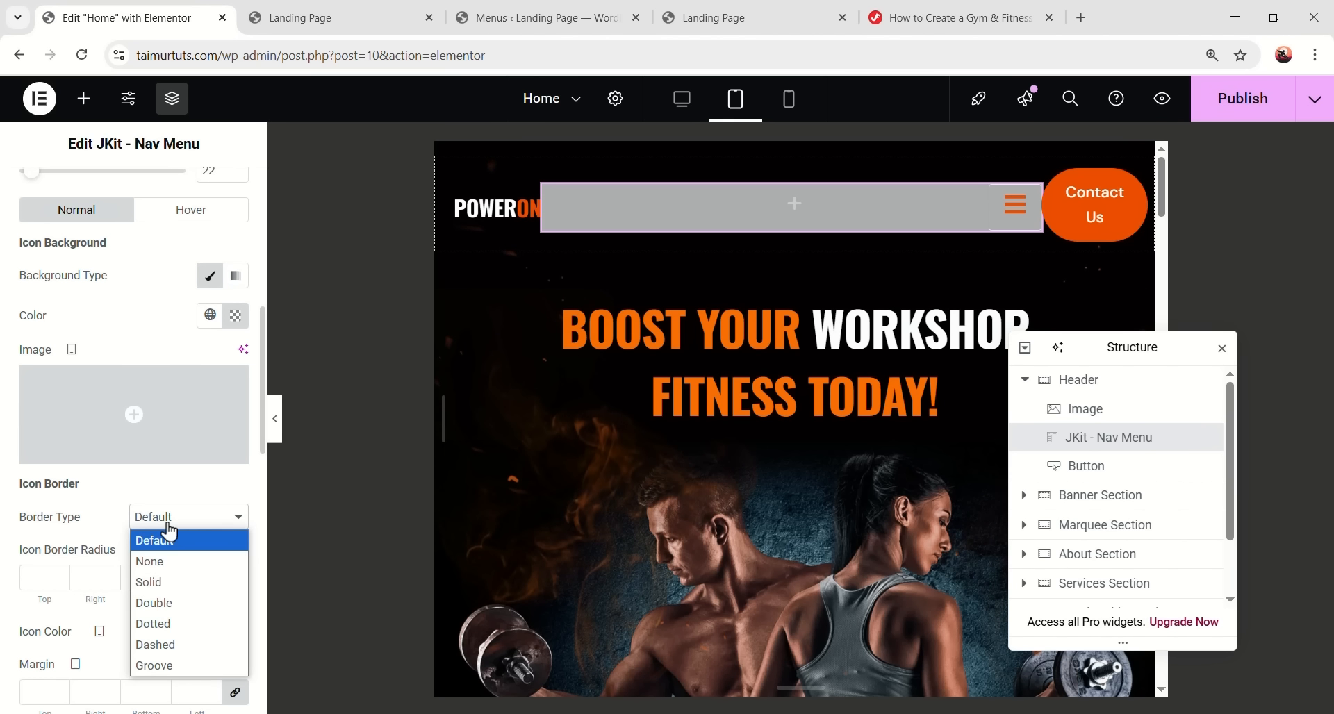
pyautogui.click(169, 561)
pyautogui.scroll(-10, 166, 551)
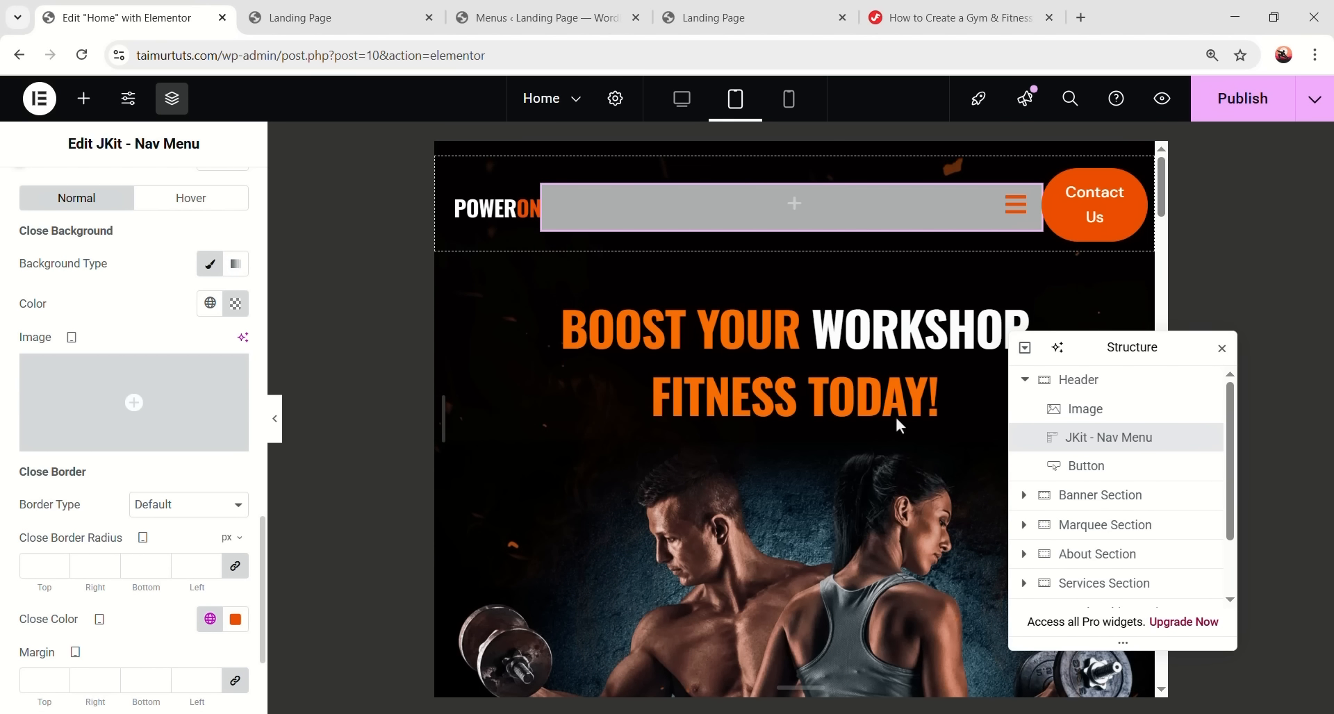
pyautogui.click(164, 518)
pyautogui.click(171, 551)
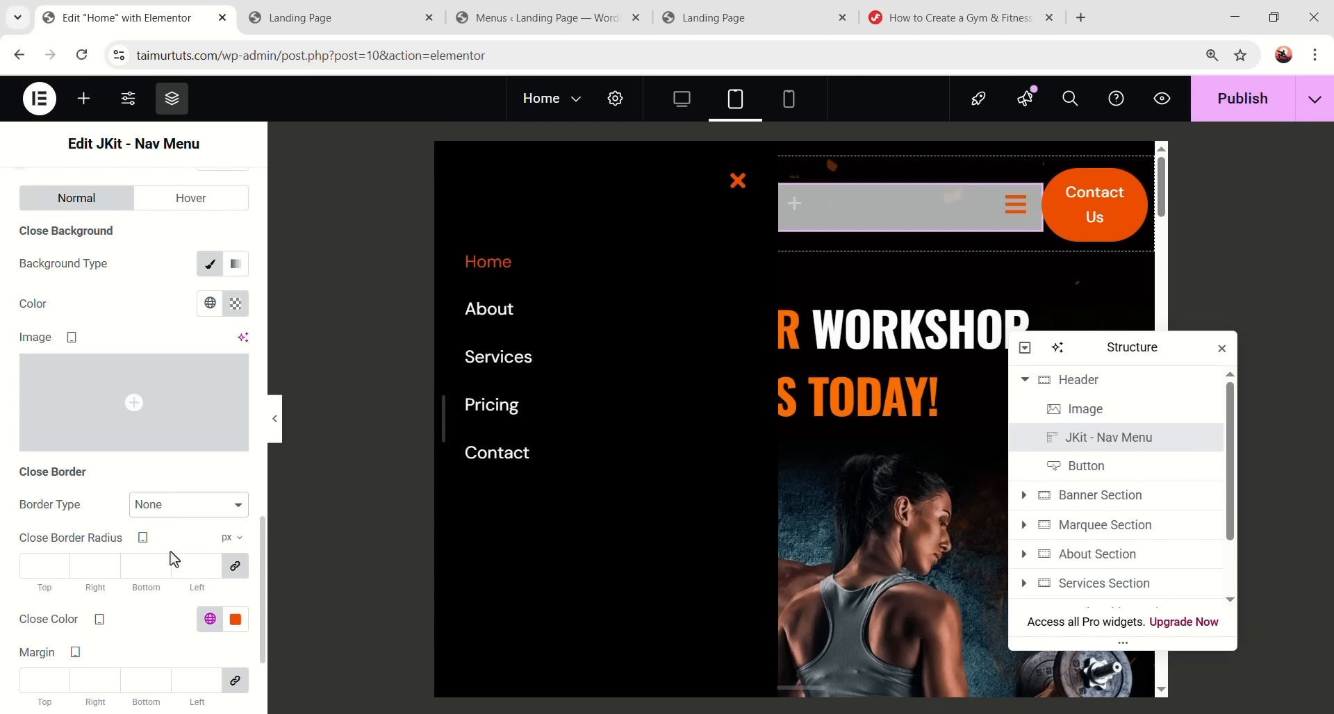
# - Publish the page and check that the slide-in menu opens and closes in the preview
pyautogui.click(1228, 111)
pyautogui.click(353, 19)
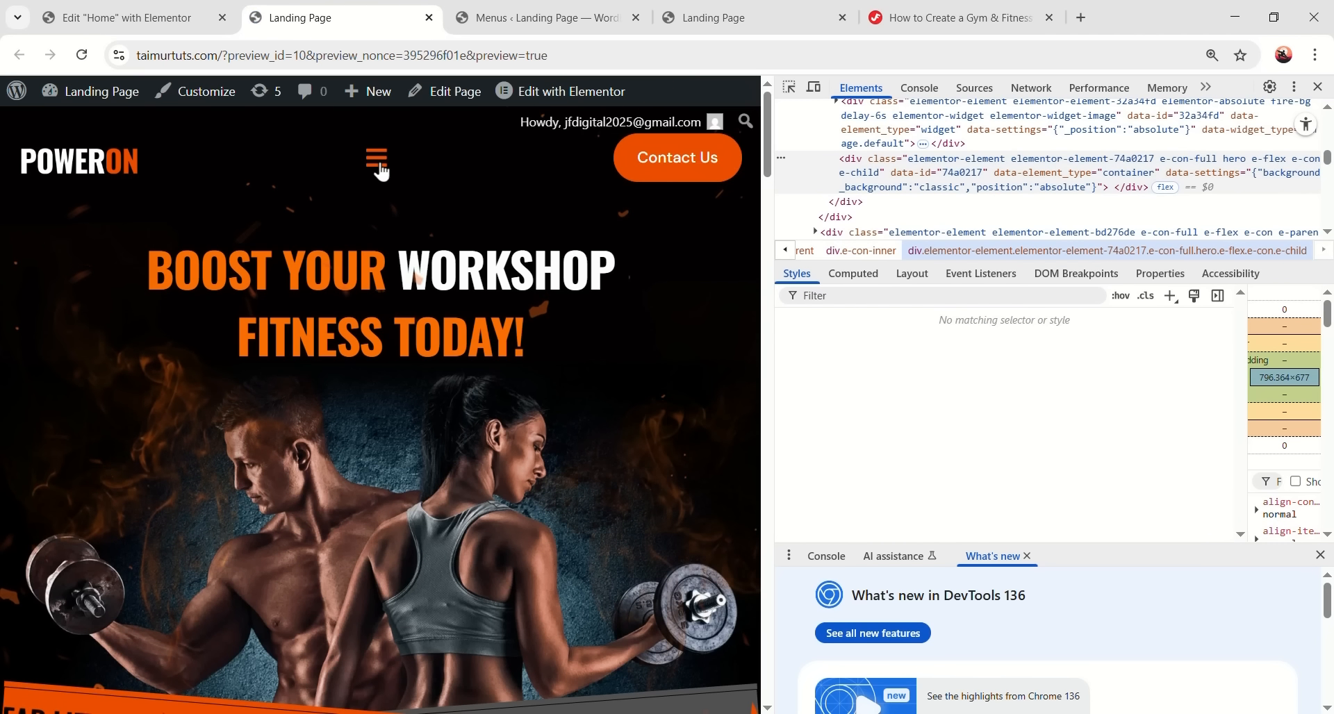
pyautogui.click(379, 166)
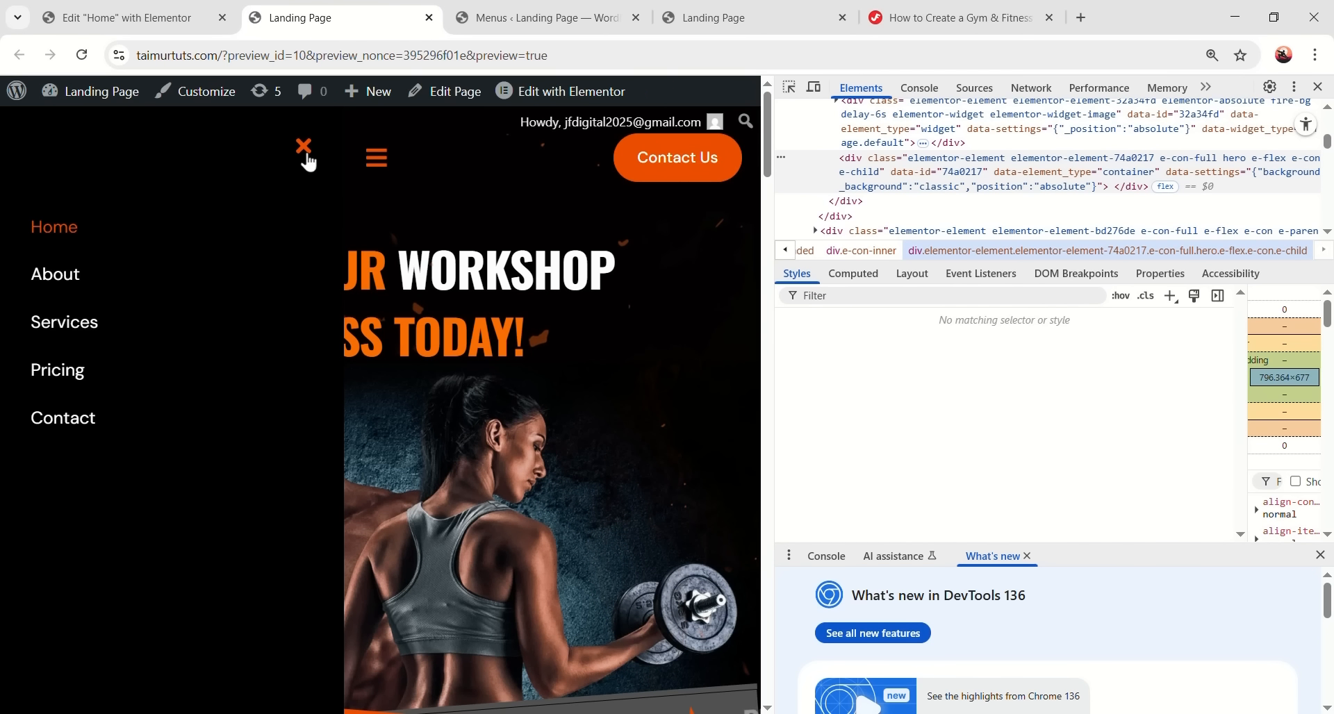
pyautogui.click(306, 155)
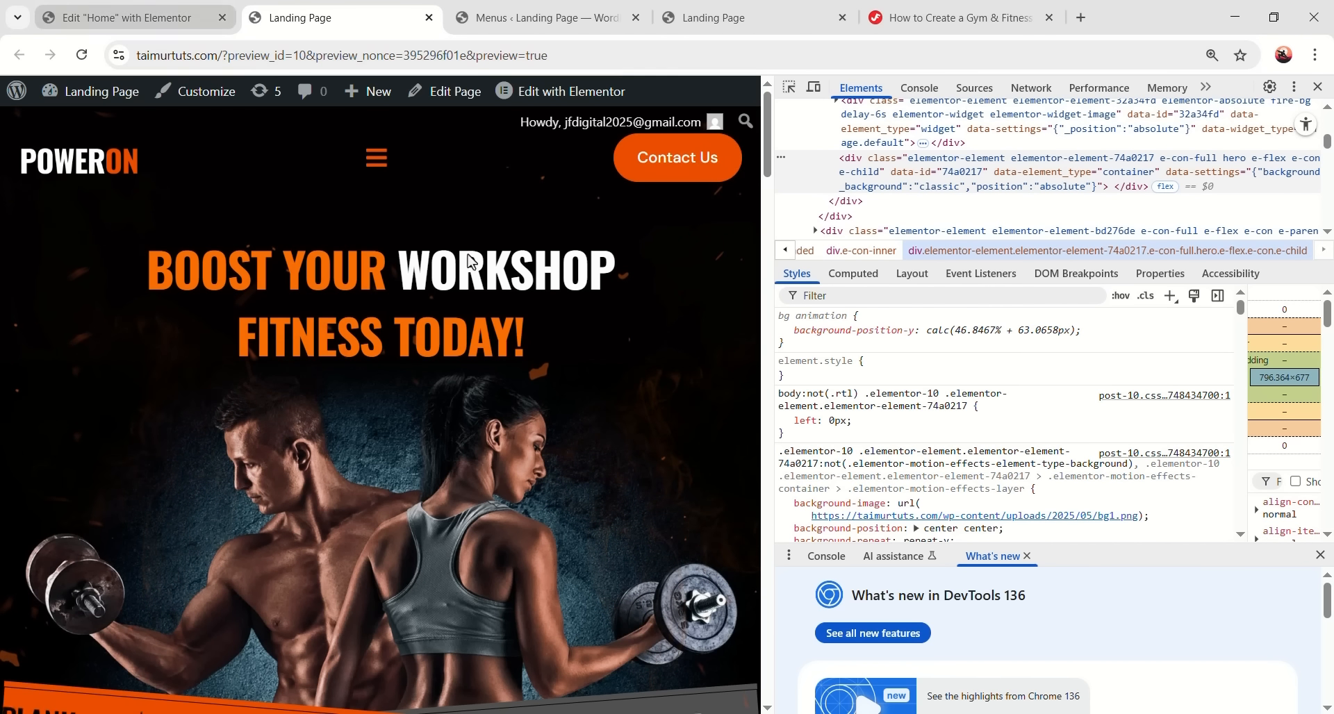
pyautogui.hotkey('ctrl', 'shift', 'Tab')
pyautogui.scroll(-5, 195, 229)
pyautogui.scroll(1, 193, 223)
# - Set the nav menu's left margin to 20 px and align it to the end
pyautogui.scroll(-4, 220, 202)
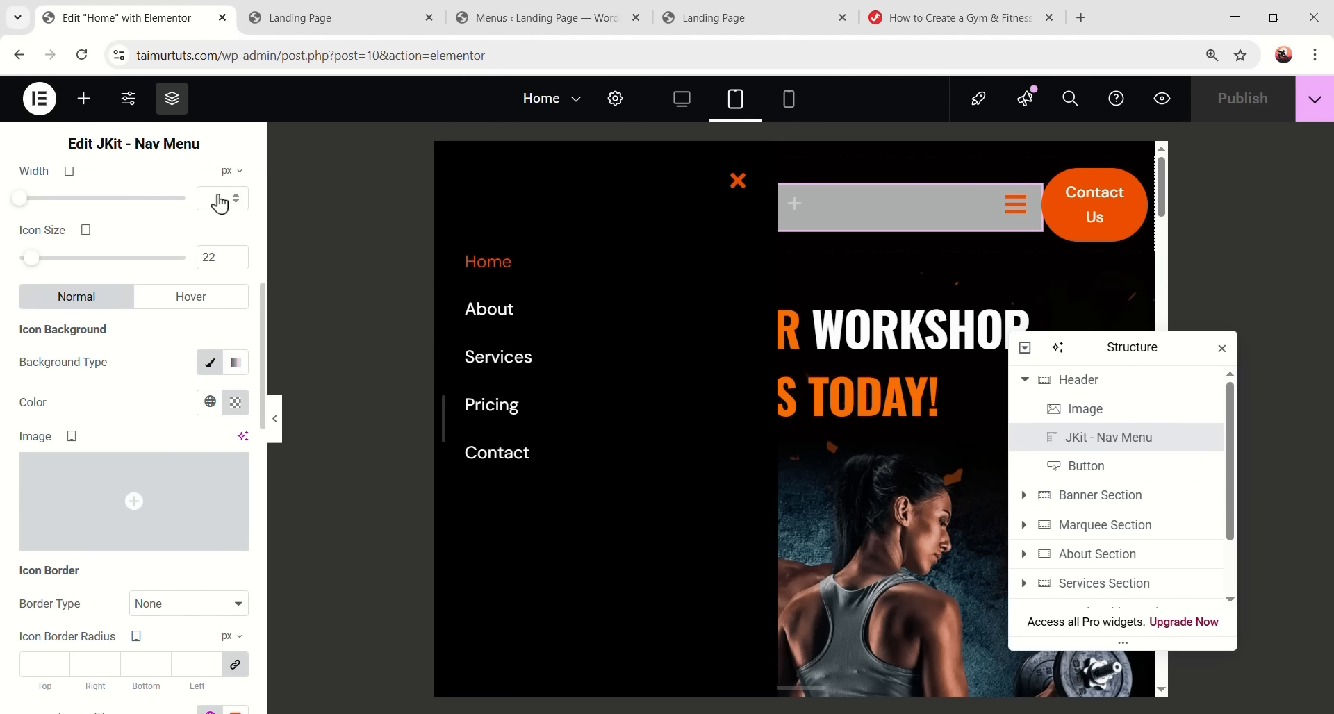
pyautogui.scroll(6, 220, 203)
pyautogui.click(219, 201)
pyautogui.click(237, 373)
pyautogui.moveTo(202, 367); pyautogui.dragTo(175, 365)
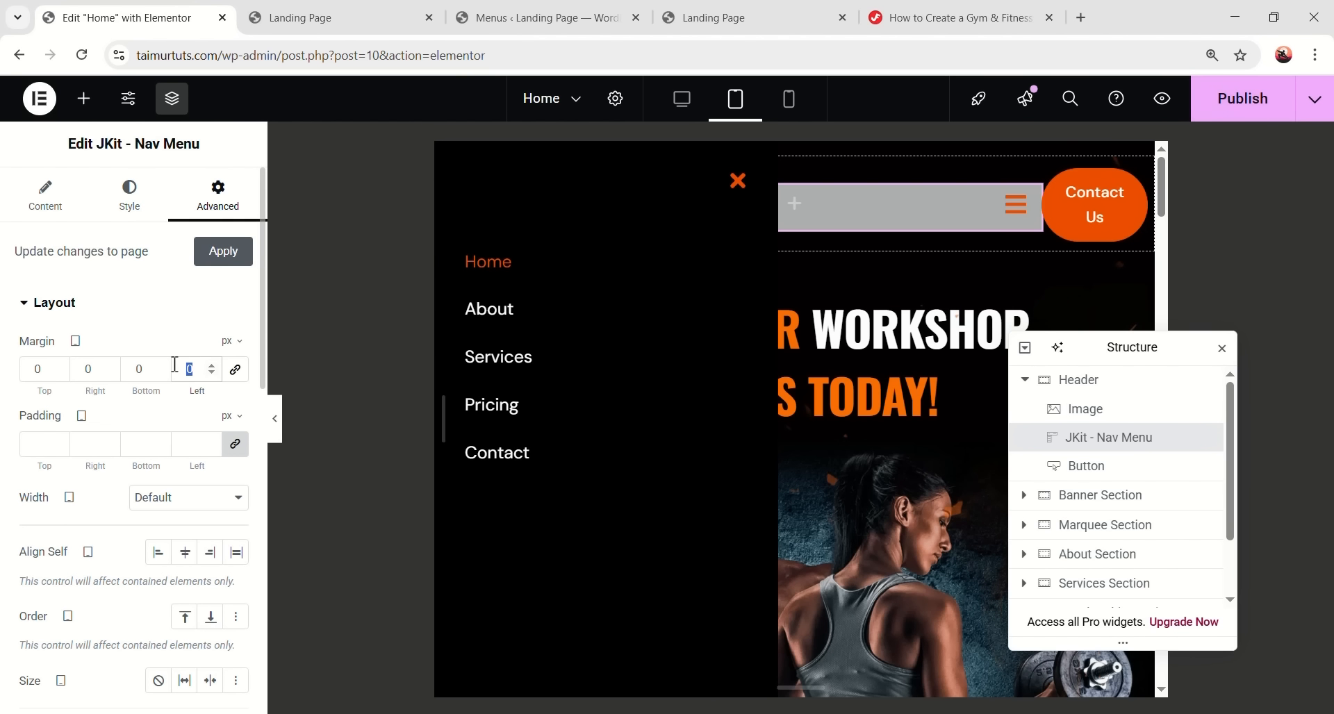
pyautogui.write('20')
pyautogui.scroll(-1, 150, 580)
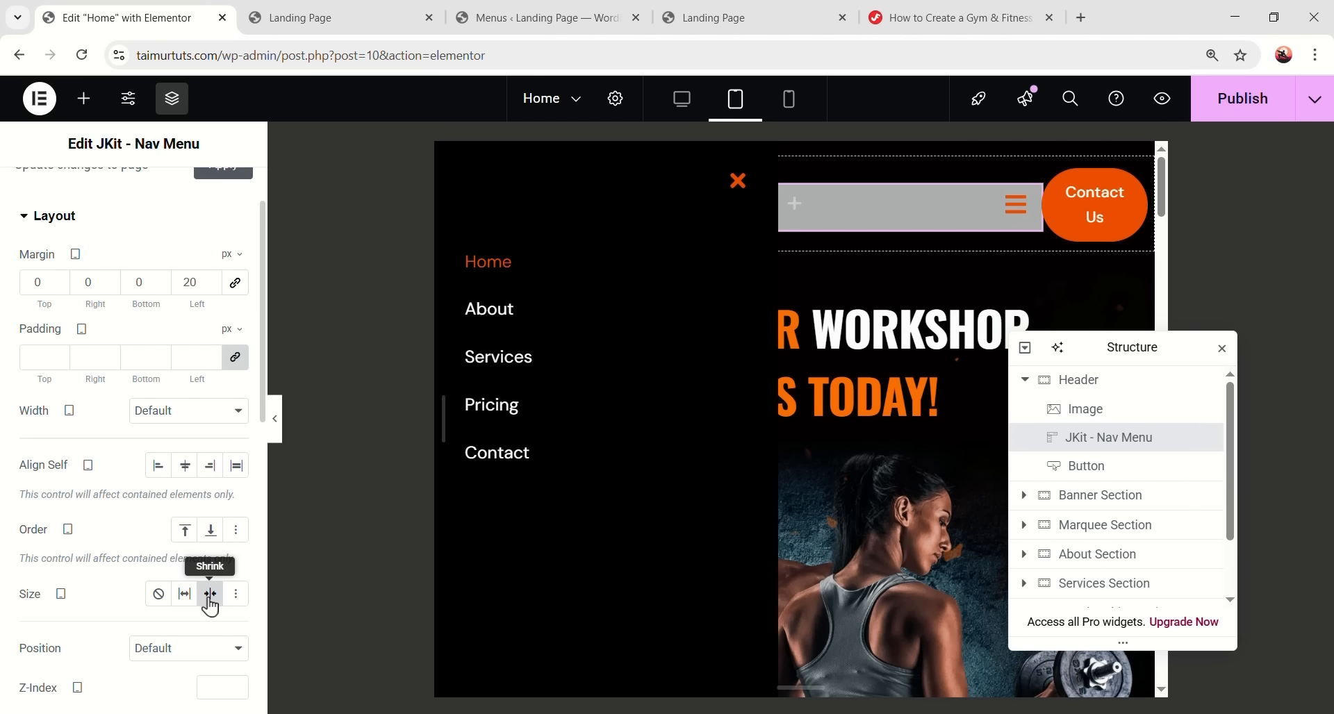
pyautogui.scroll(1, 160, 452)
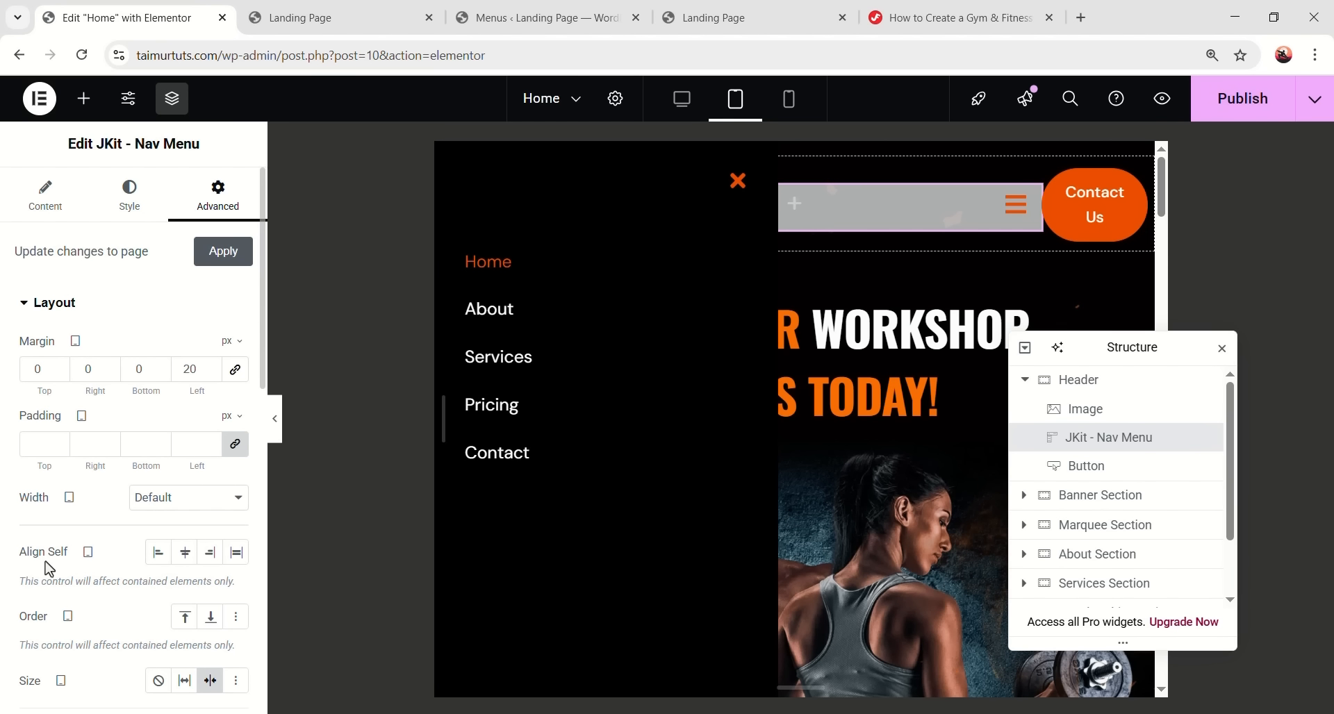
pyautogui.click(211, 553)
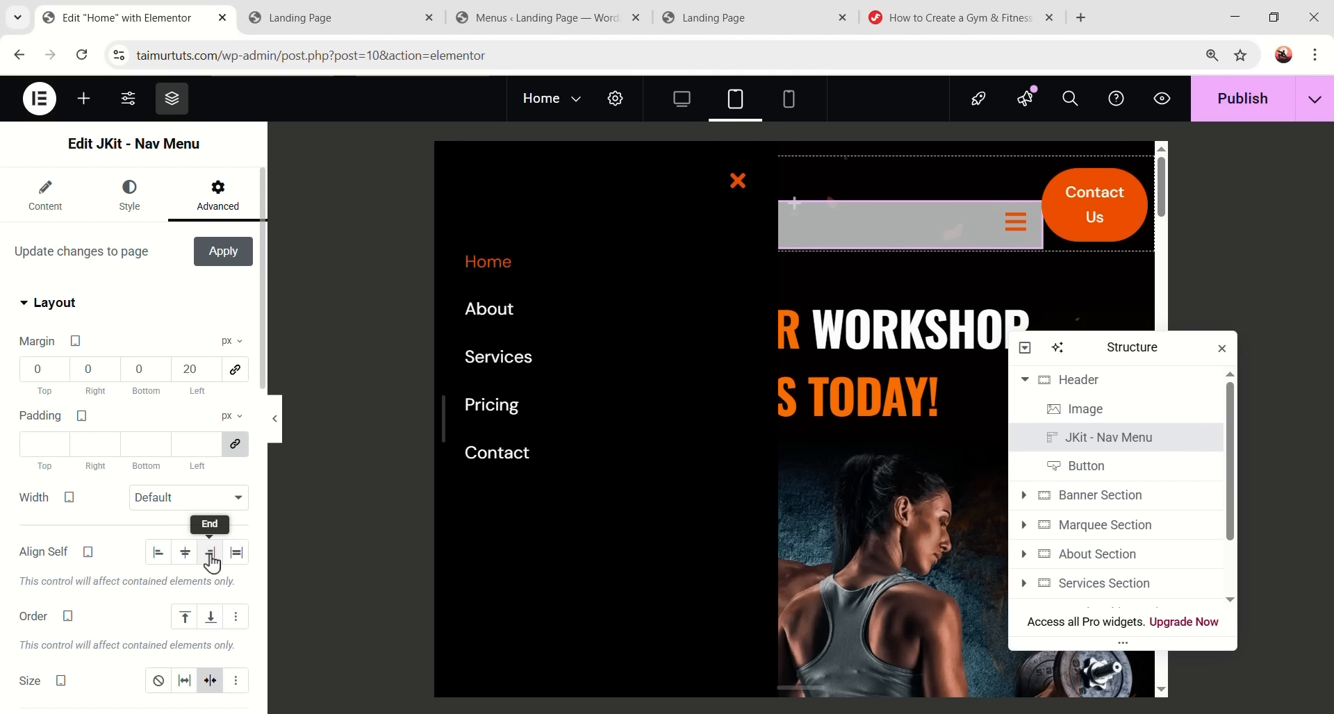
pyautogui.scroll(-1, 212, 563)
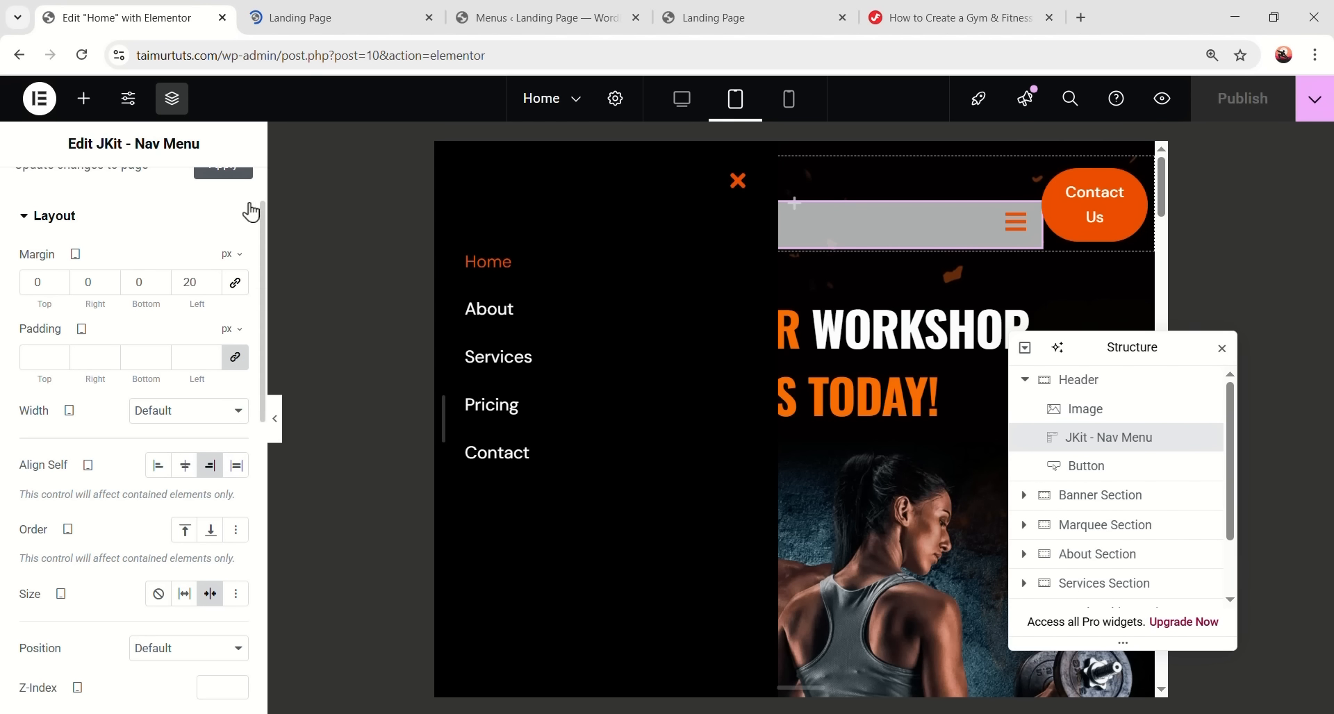
# - Make the nav menu Full Width (100%) with end alignment, publish, and view the preview
pyautogui.click(330, 17)
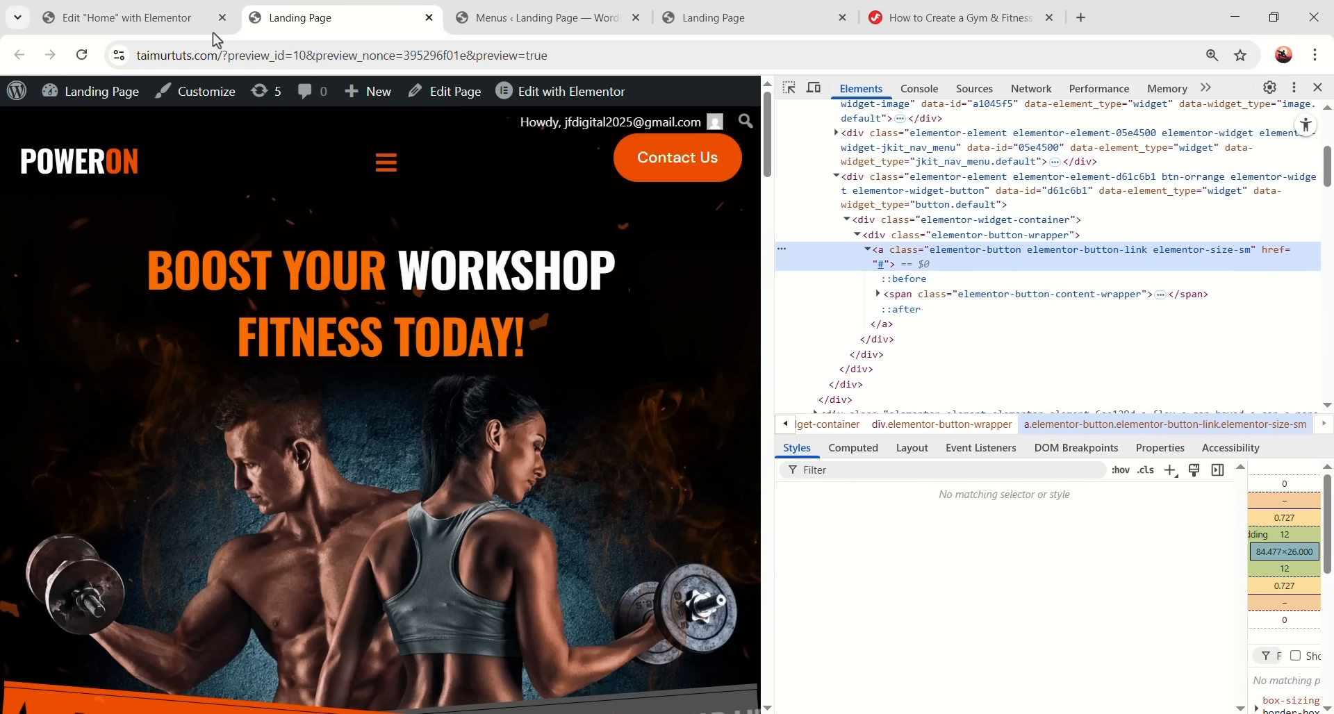
pyautogui.click(207, 21)
pyautogui.click(210, 465)
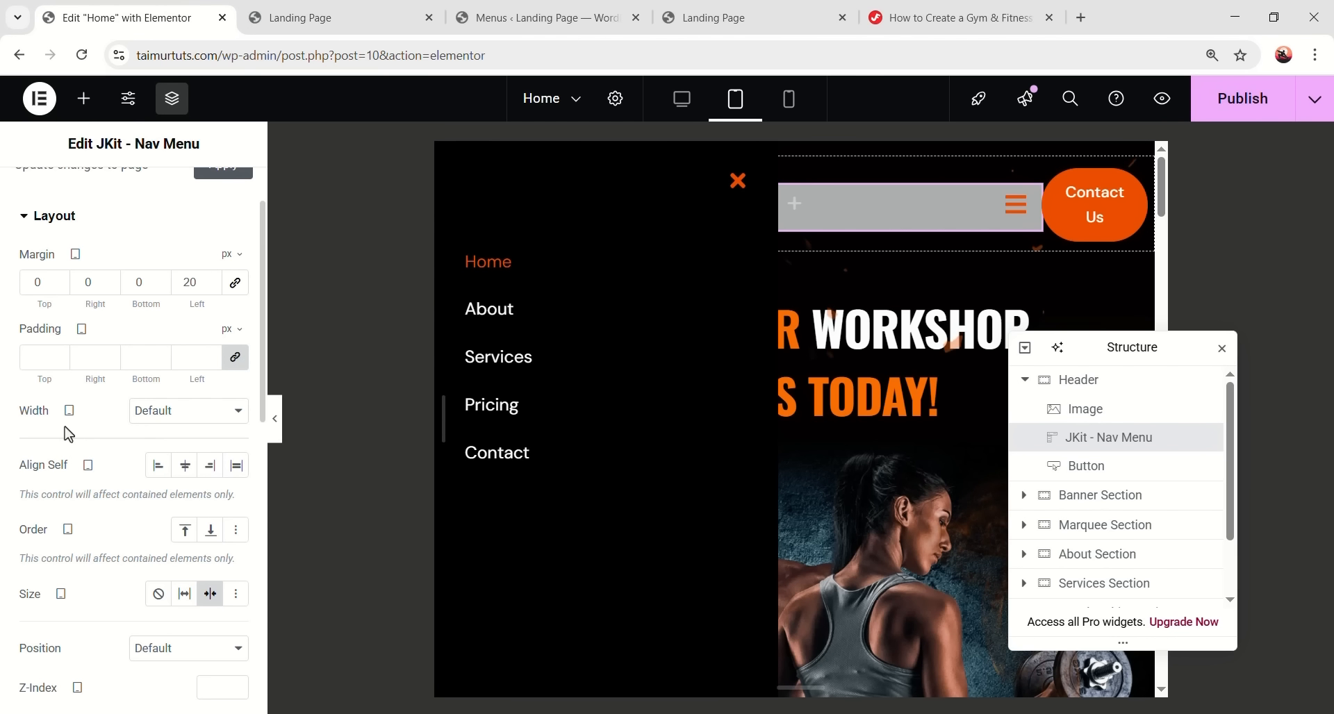
pyautogui.click(186, 417)
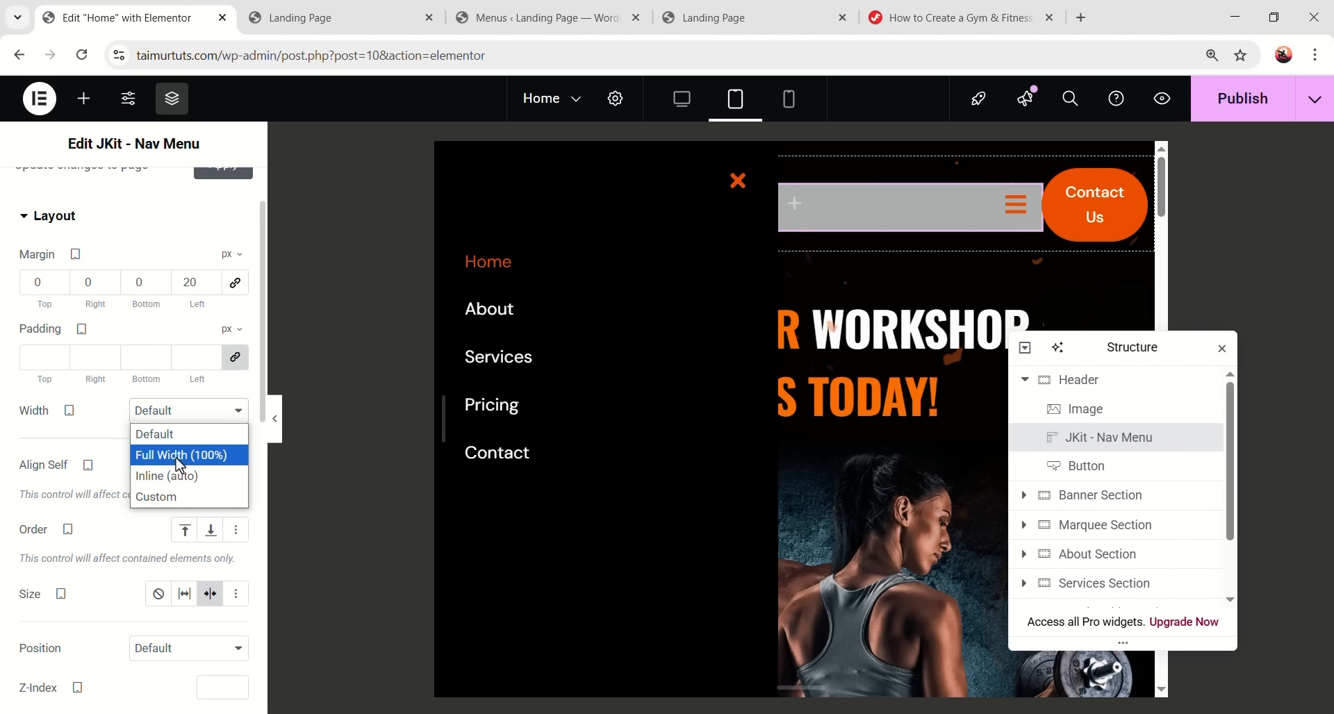
pyautogui.click(179, 456)
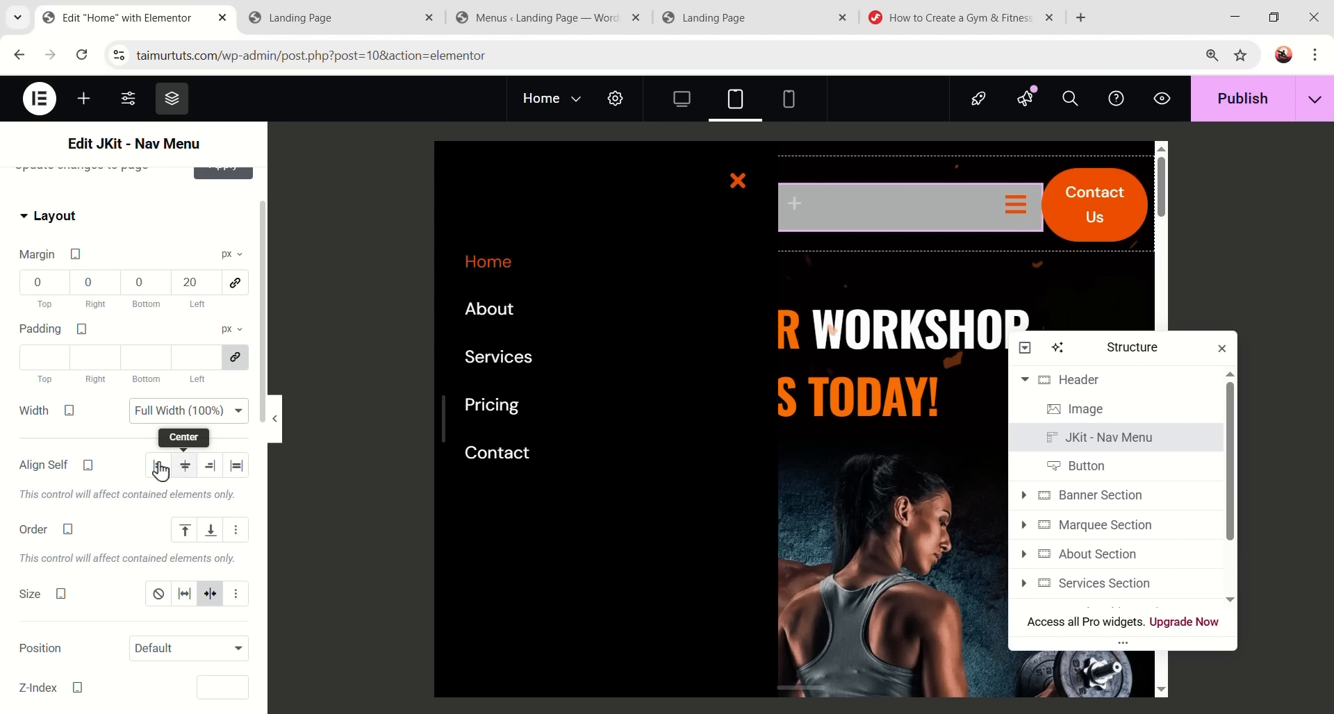
pyautogui.click(211, 466)
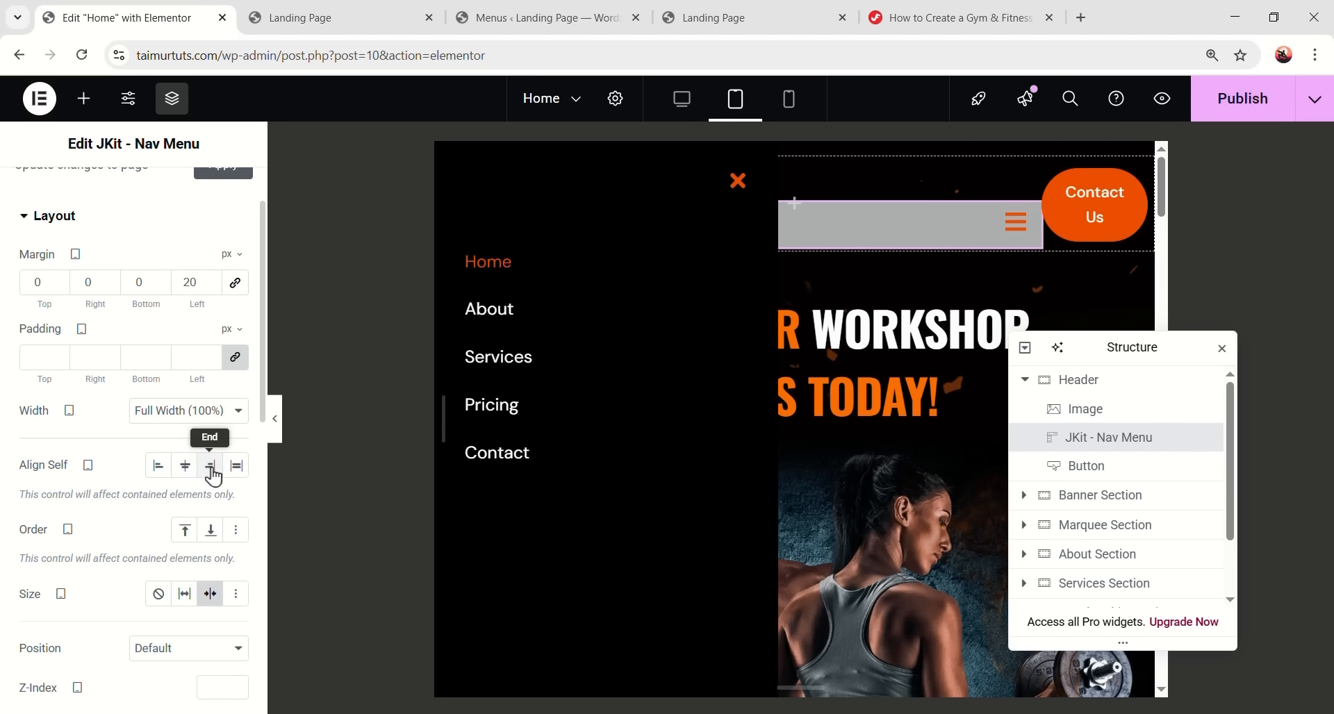
pyautogui.click(1250, 105)
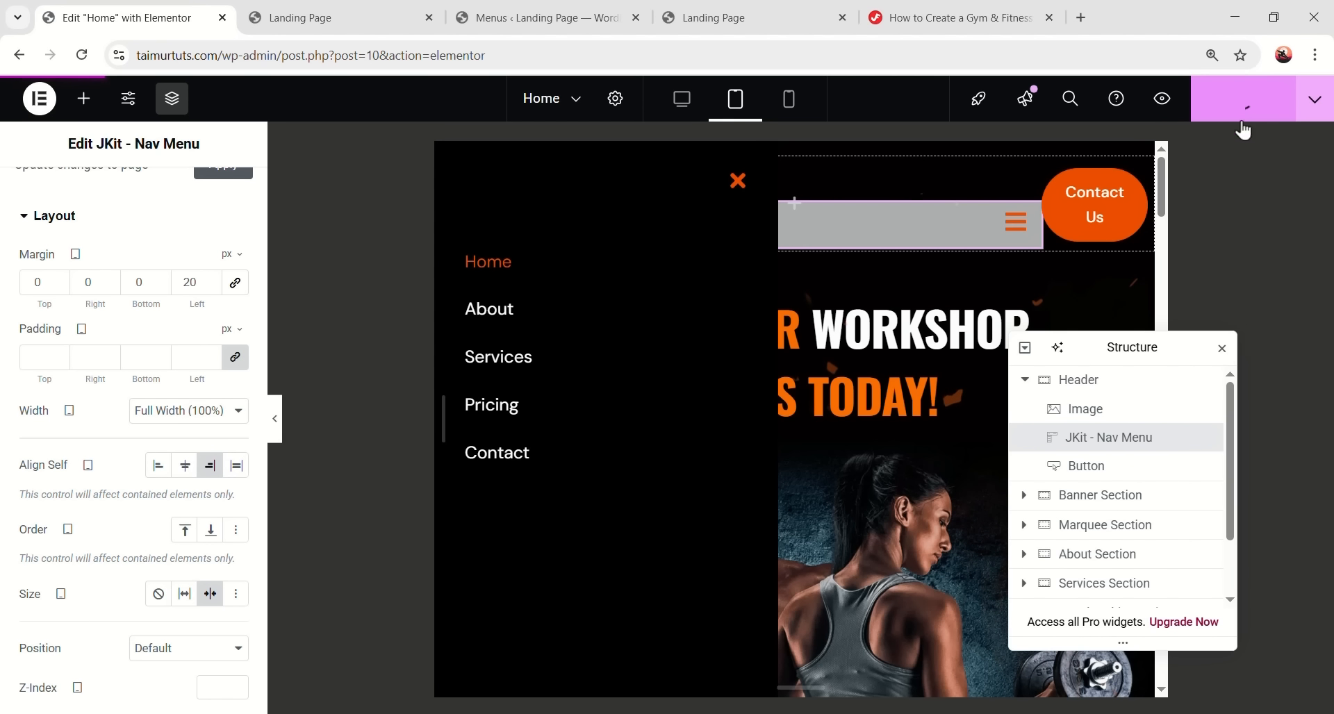
pyautogui.click(344, 21)
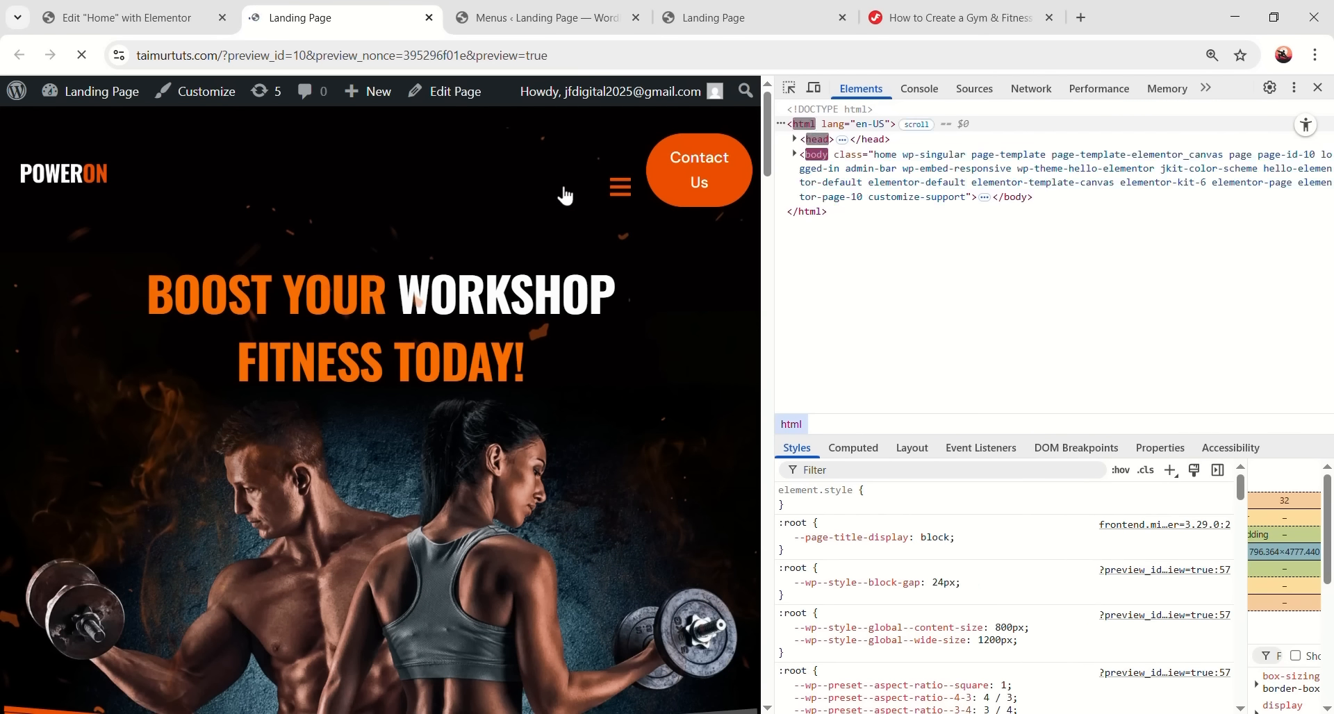
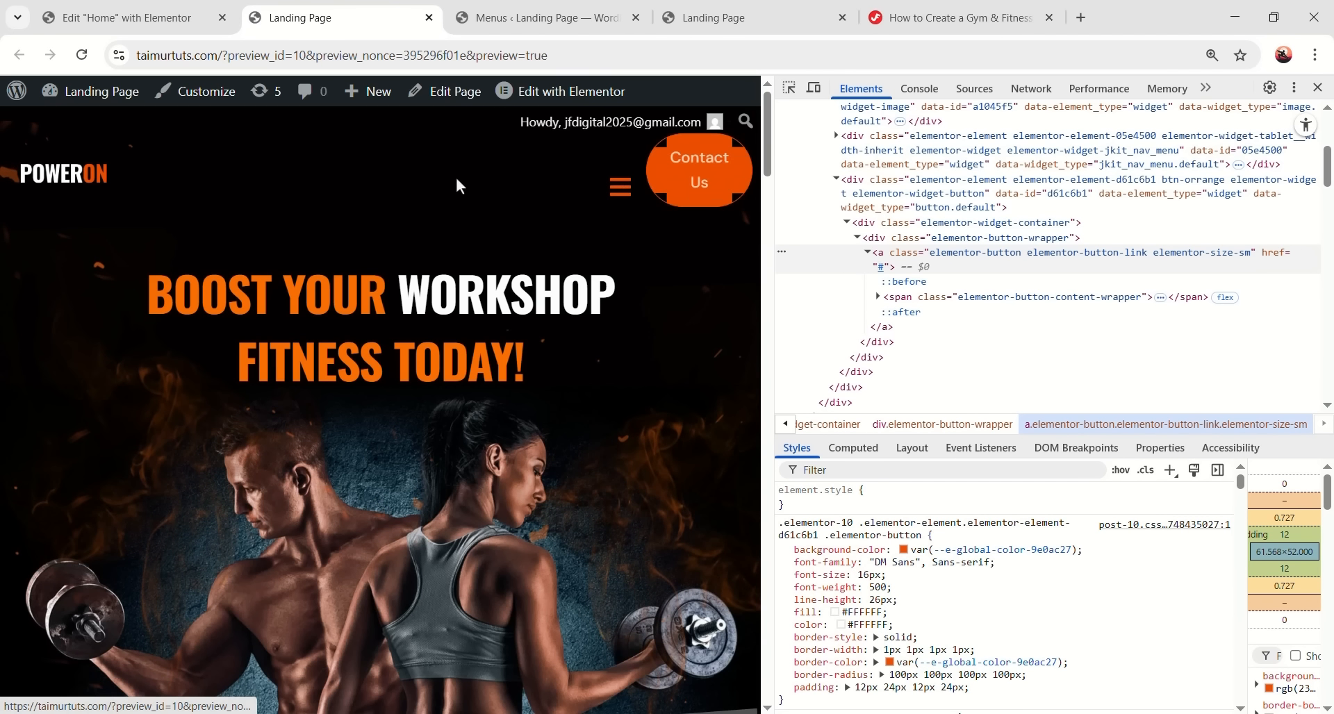
# - Center the nav menu vertically and give the Contact Us button a custom 190 px width
pyautogui.click(182, 16)
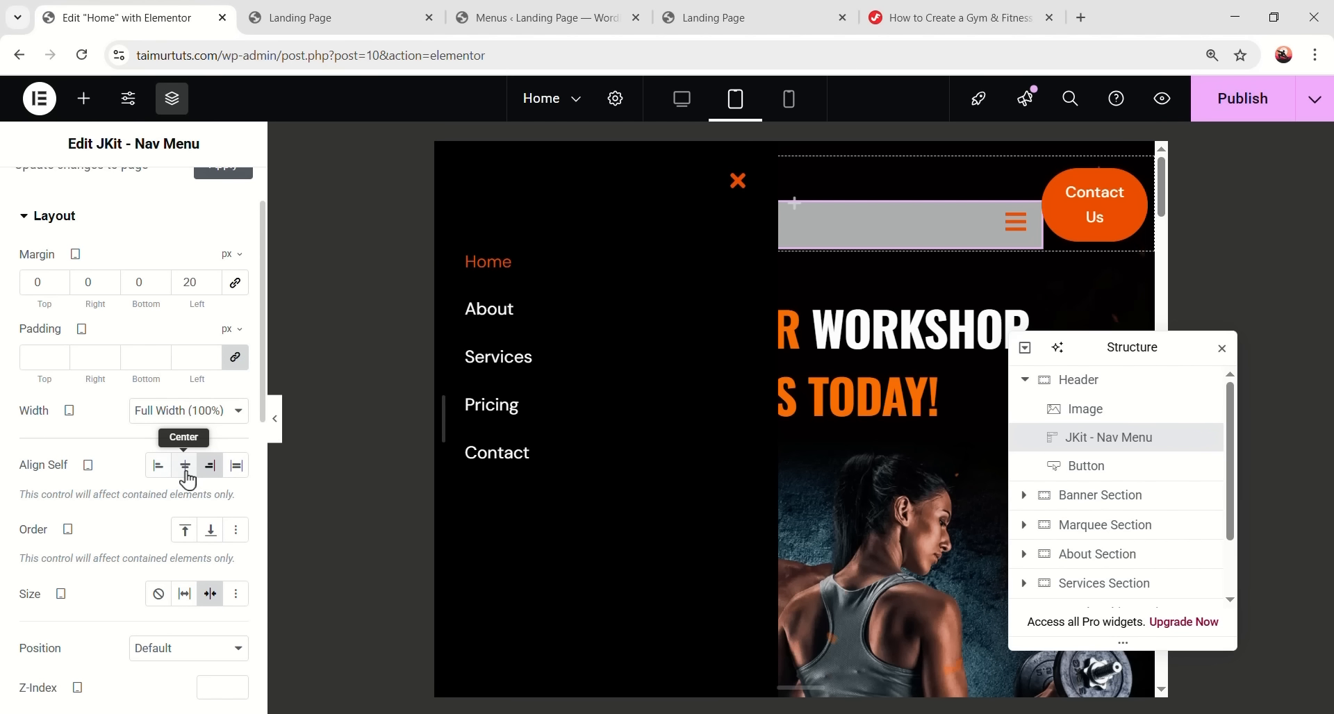
pyautogui.click(185, 467)
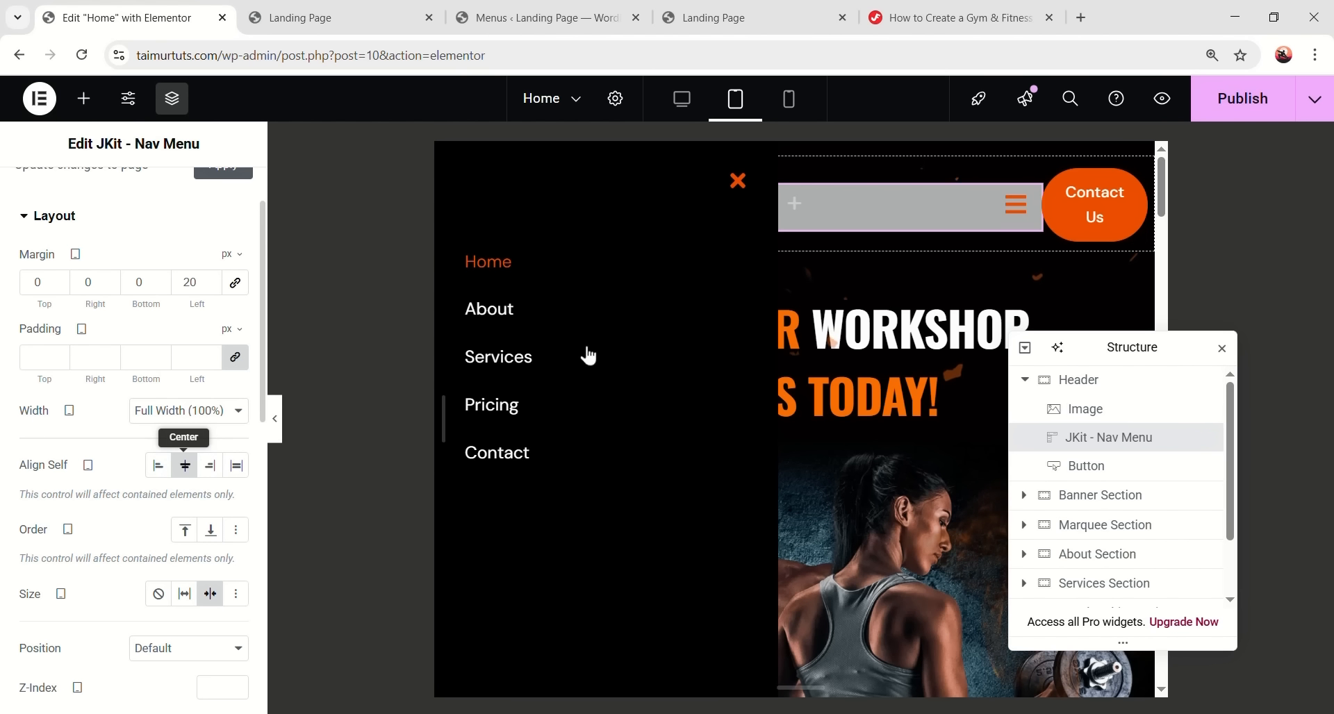
pyautogui.click(1126, 181)
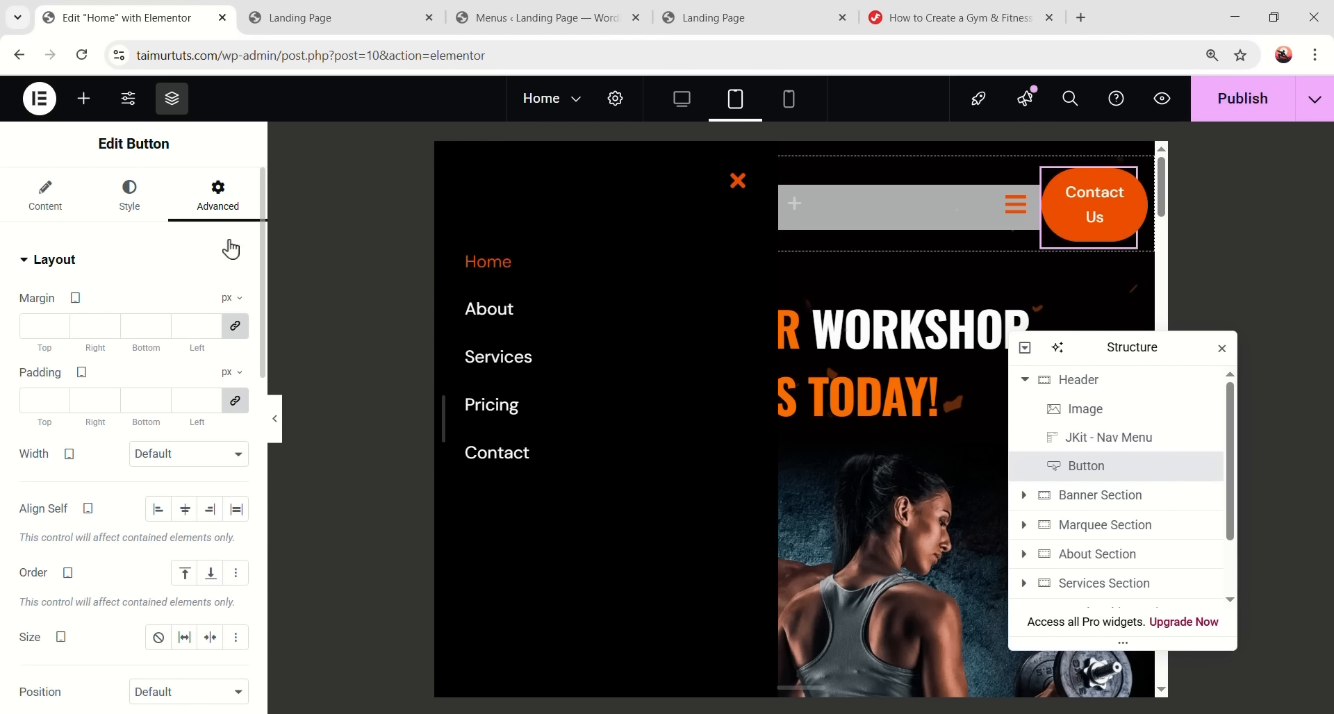
pyautogui.click(139, 457)
pyautogui.click(167, 539)
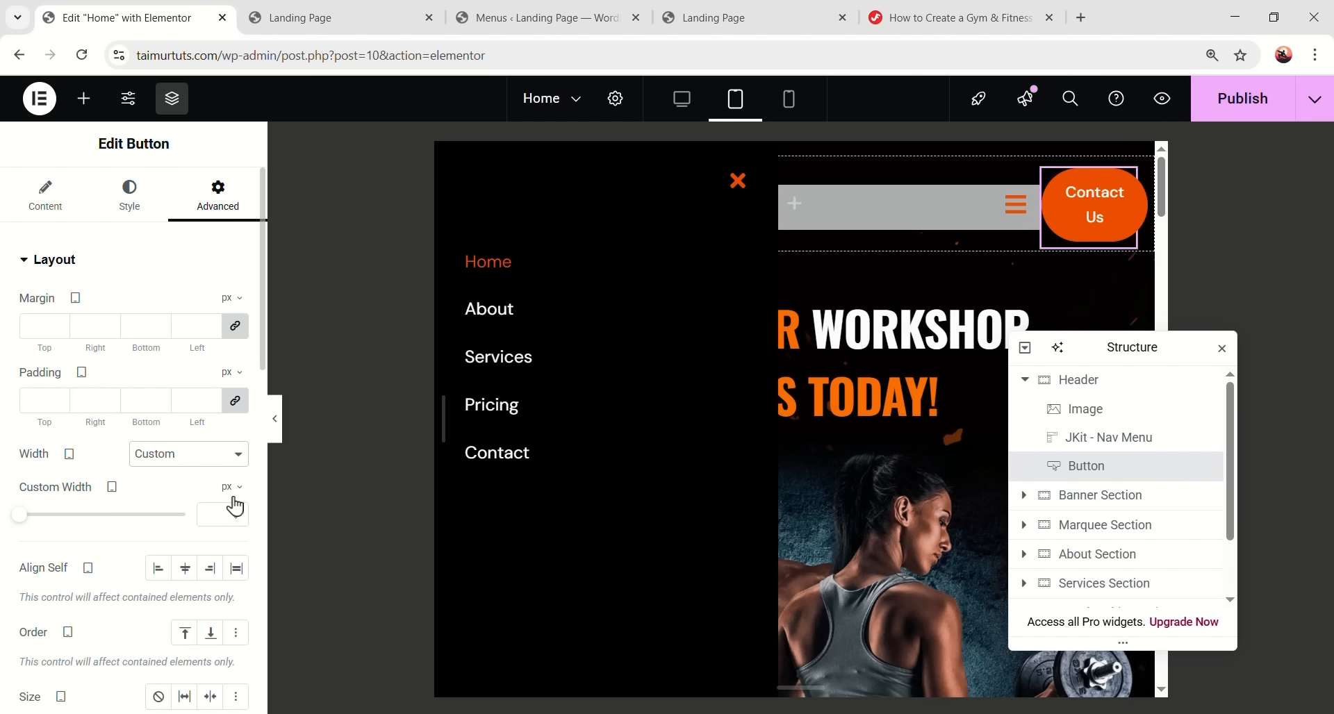
pyautogui.click(226, 518)
pyautogui.write('190')
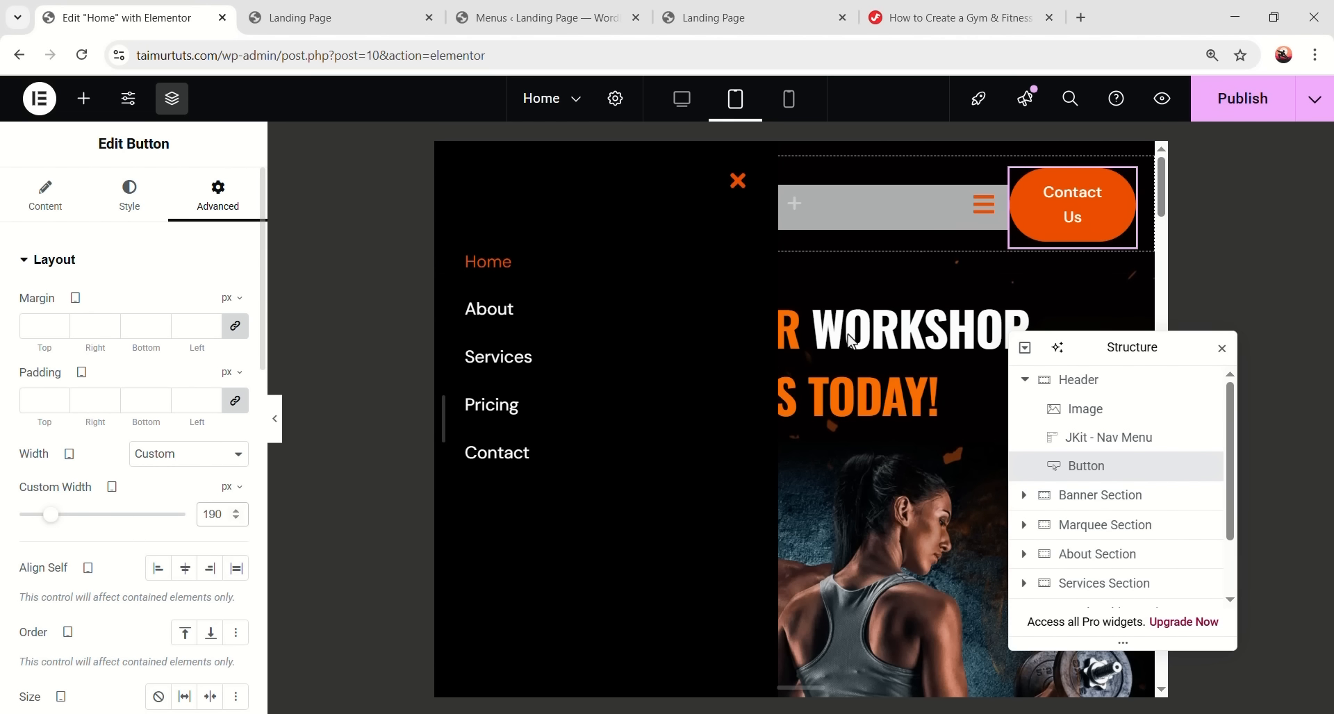
# - Publish the page, inspect the Contact Us button in the live preview, then return to mobile editing
pyautogui.click(1227, 99)
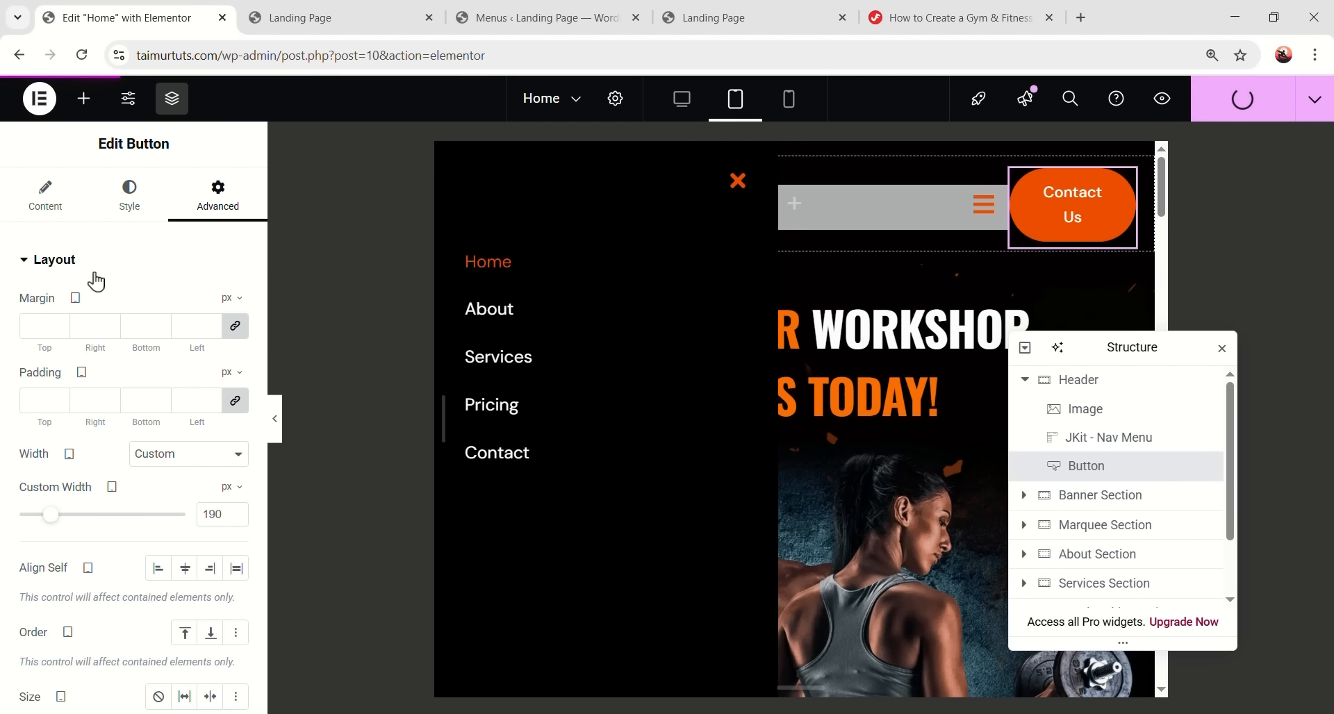
pyautogui.click(336, 11)
pyautogui.hotkey('ctrl', 'r')
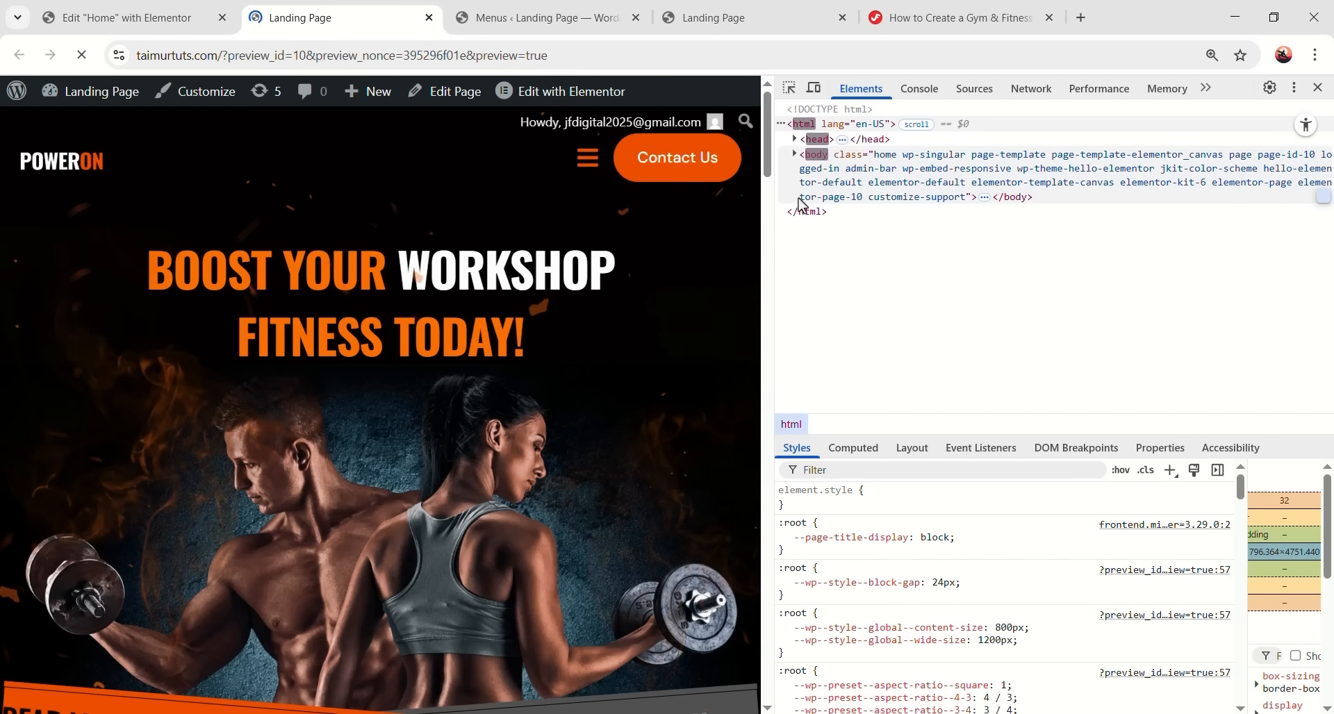
pyautogui.hotkey('ctrl', 'shift', 'c')
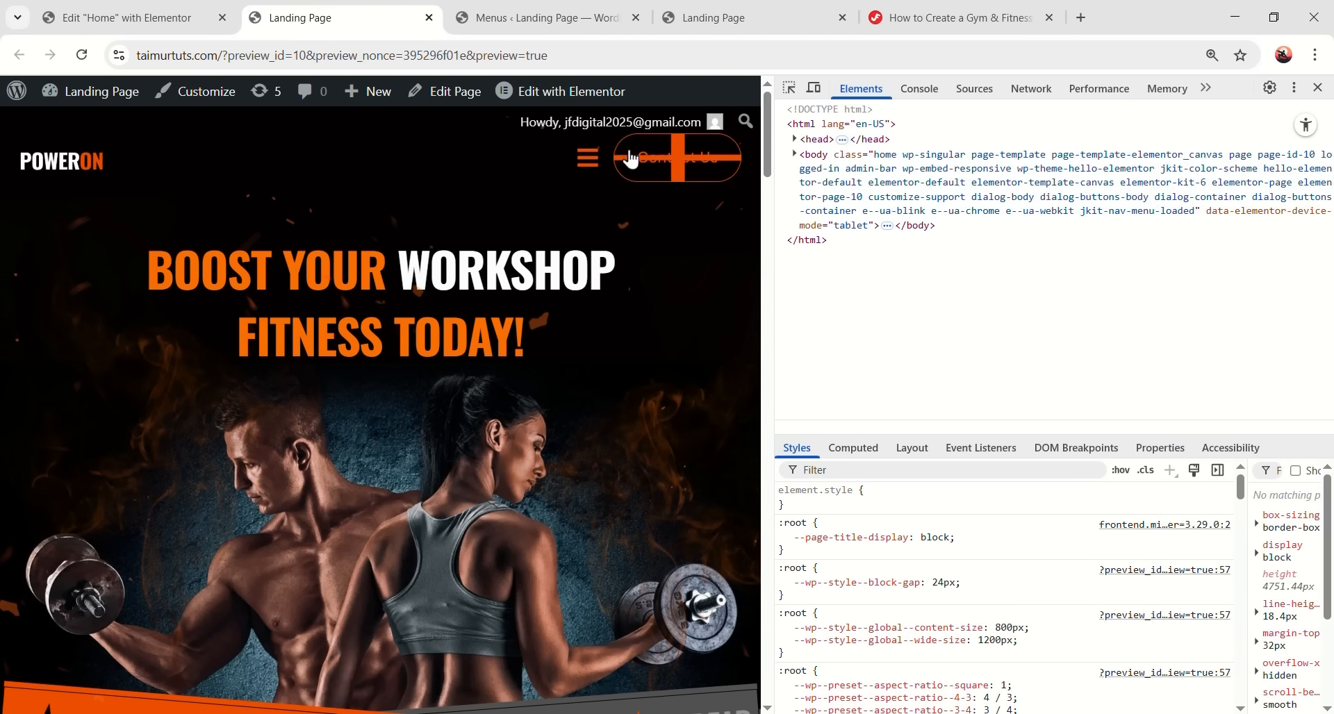
pyautogui.click(639, 147)
pyautogui.moveTo(841, 372); pyautogui.dragTo(778, 372)
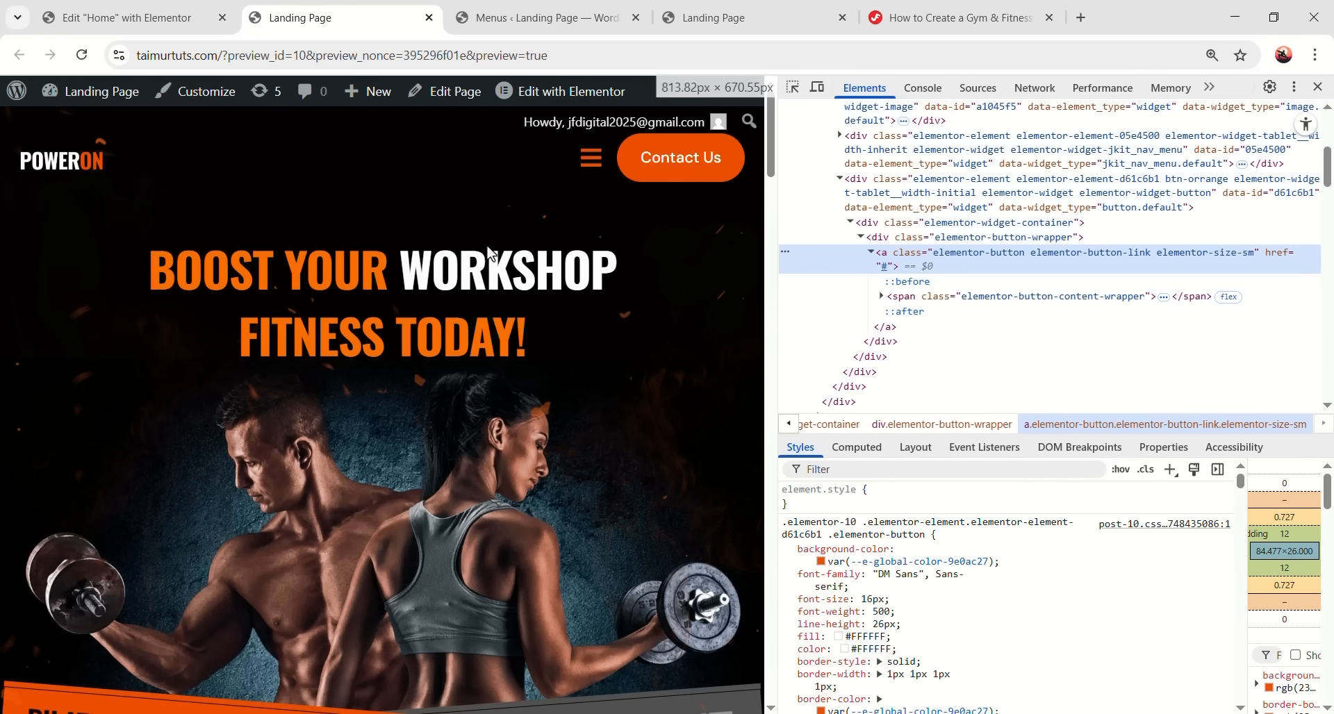
pyautogui.click(156, 10)
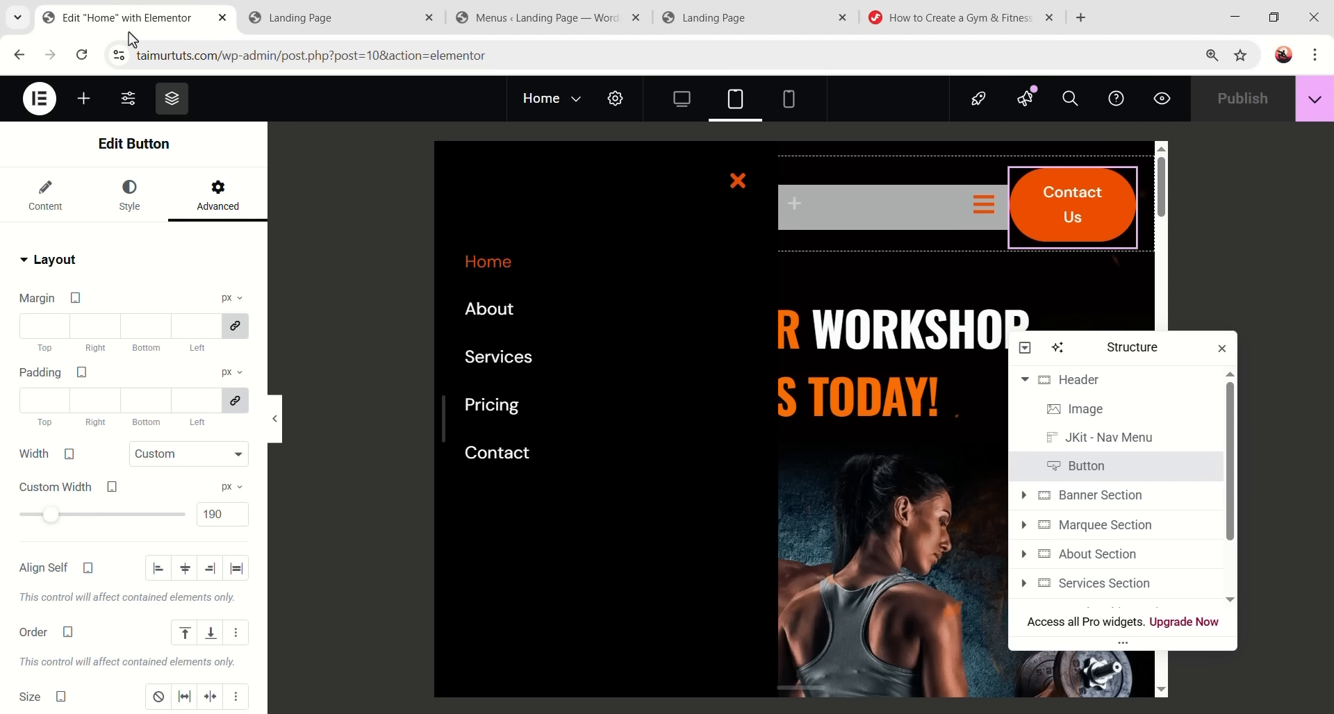
pyautogui.click(787, 115)
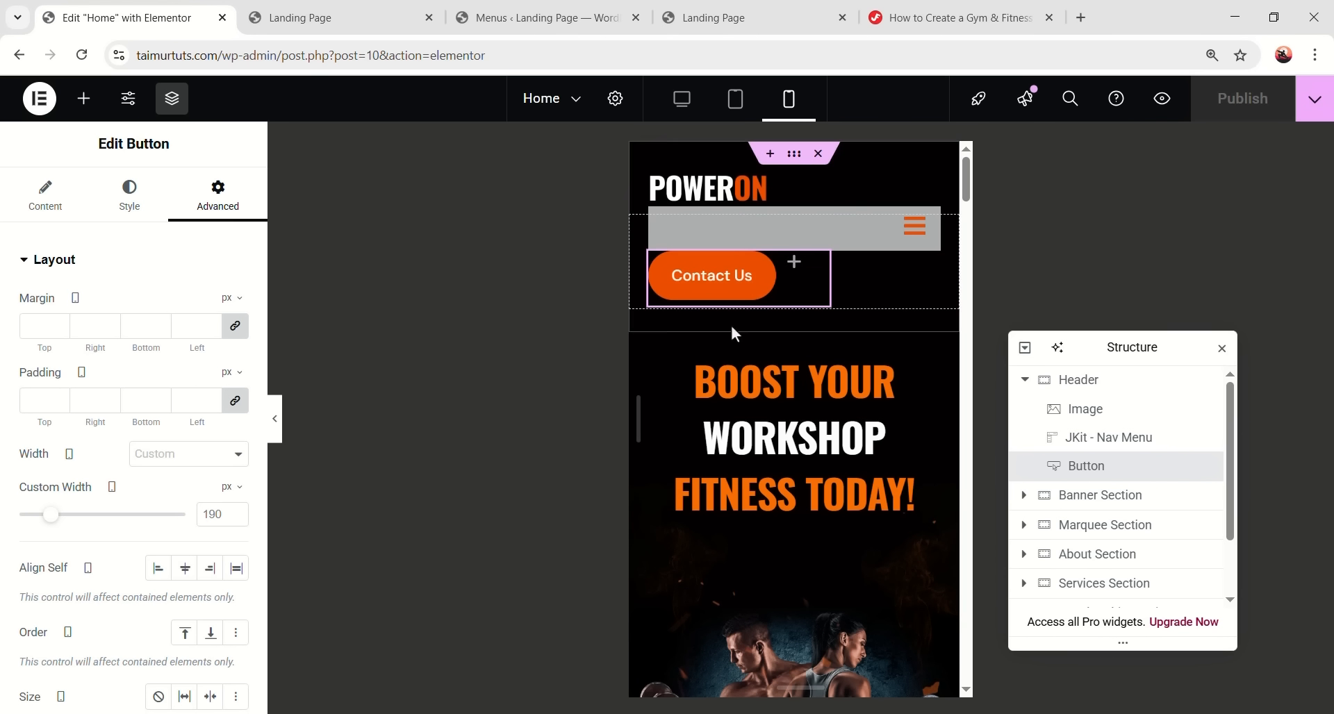
# - Turn on Hide On Mobile Portrait for the Contact Us button and publish
pyautogui.moveTo(820, 272)
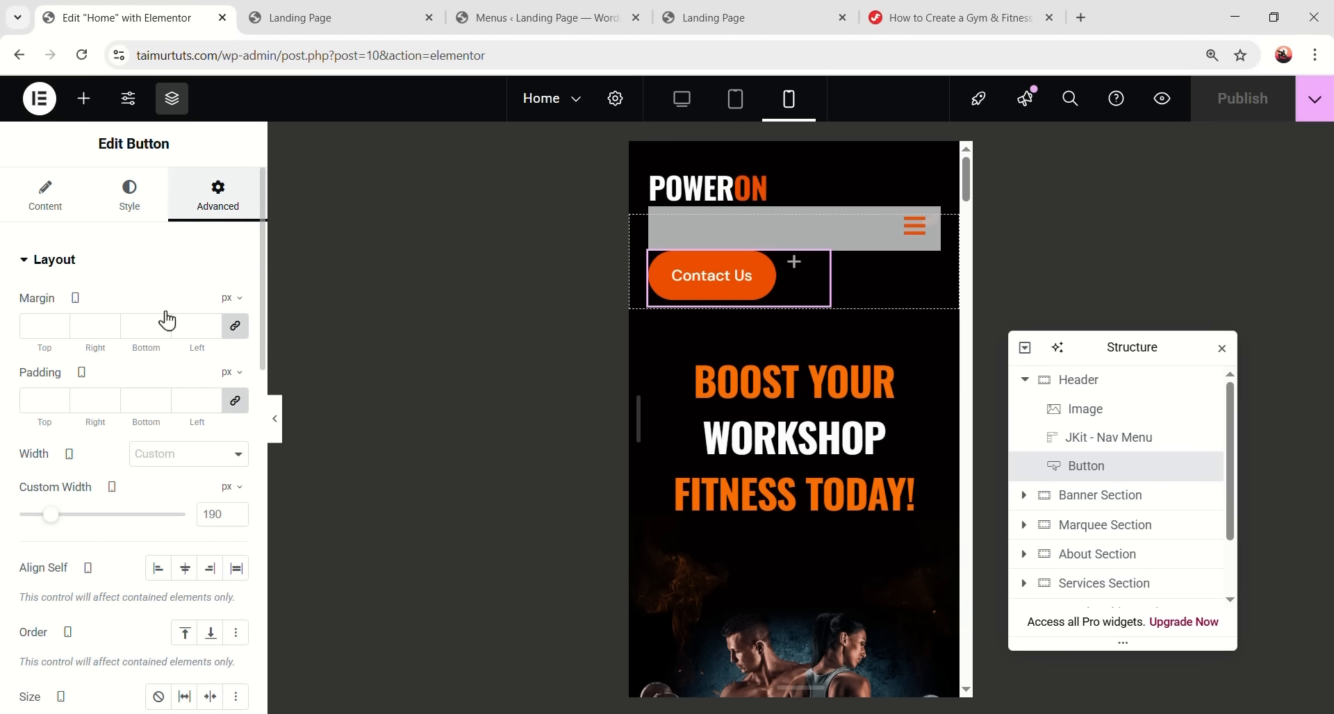
pyautogui.scroll(-10, 180, 417)
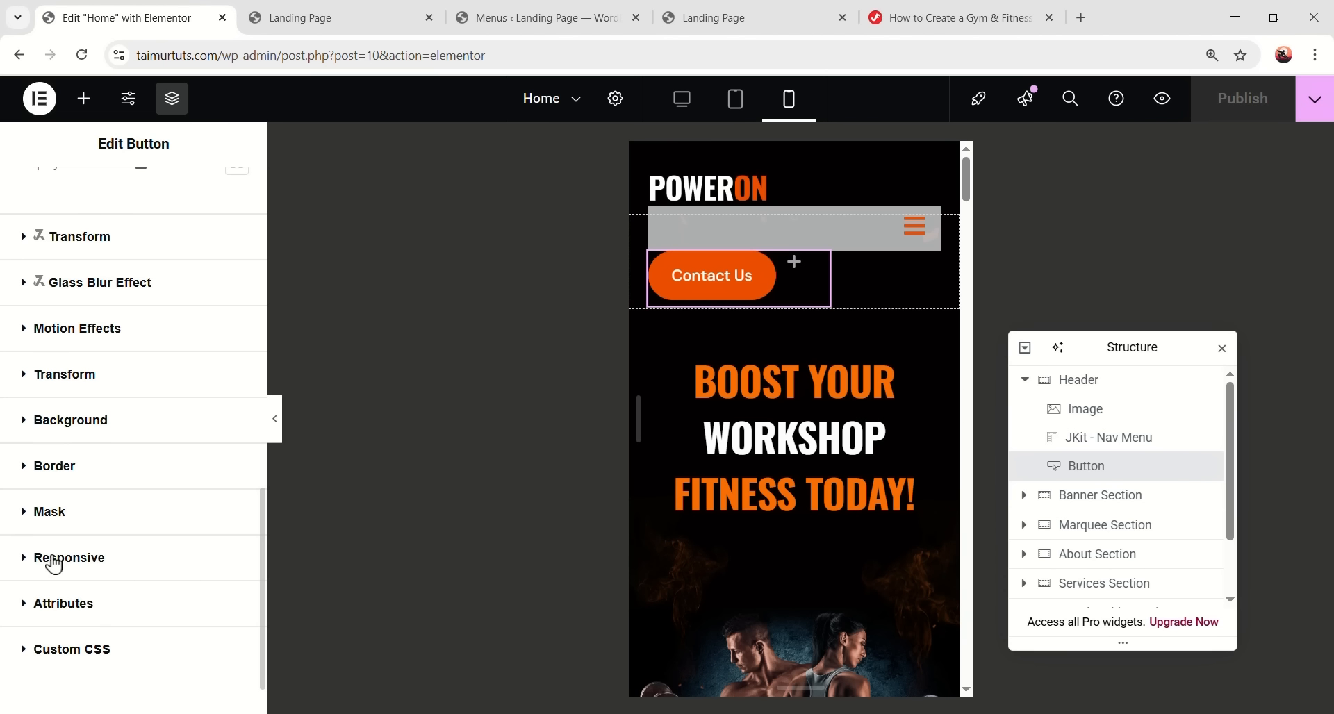
pyautogui.click(70, 557)
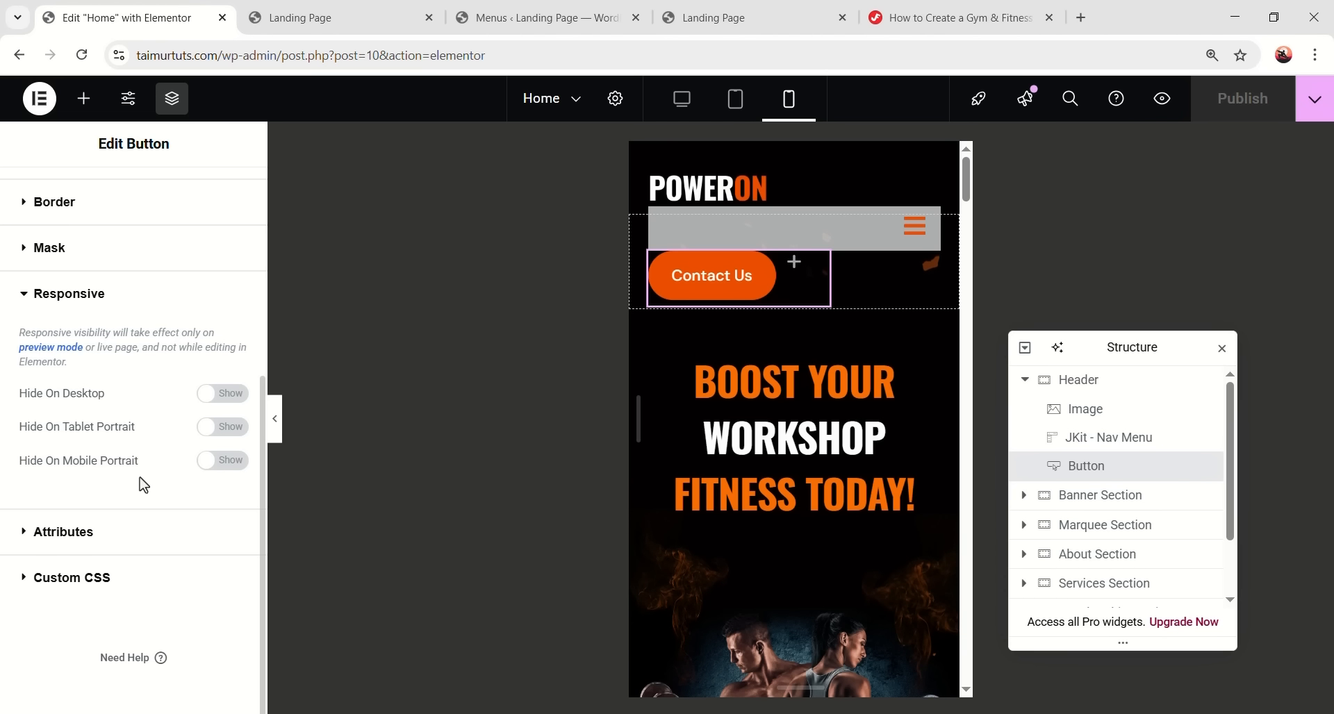
pyautogui.click(223, 461)
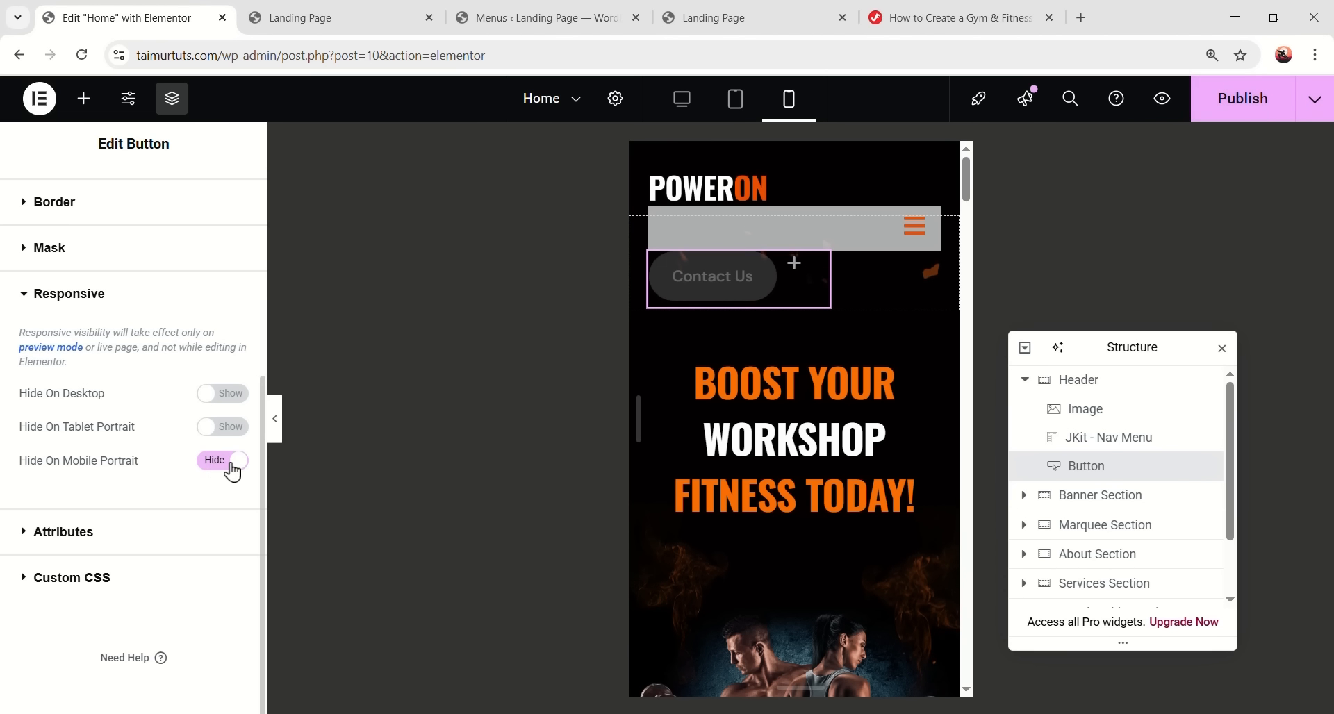
pyautogui.click(1267, 119)
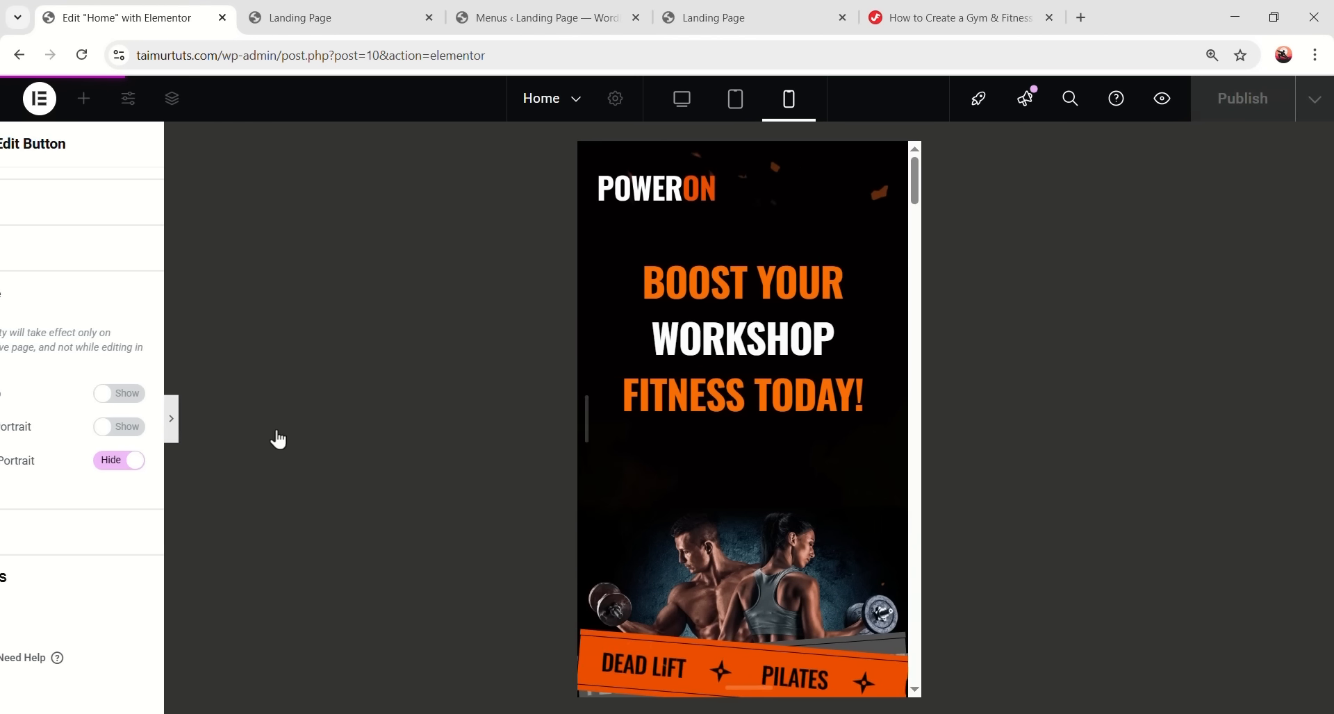
# - Check in the live preview, narrowed to phone width, that the button is hidden
pyautogui.click(278, 437)
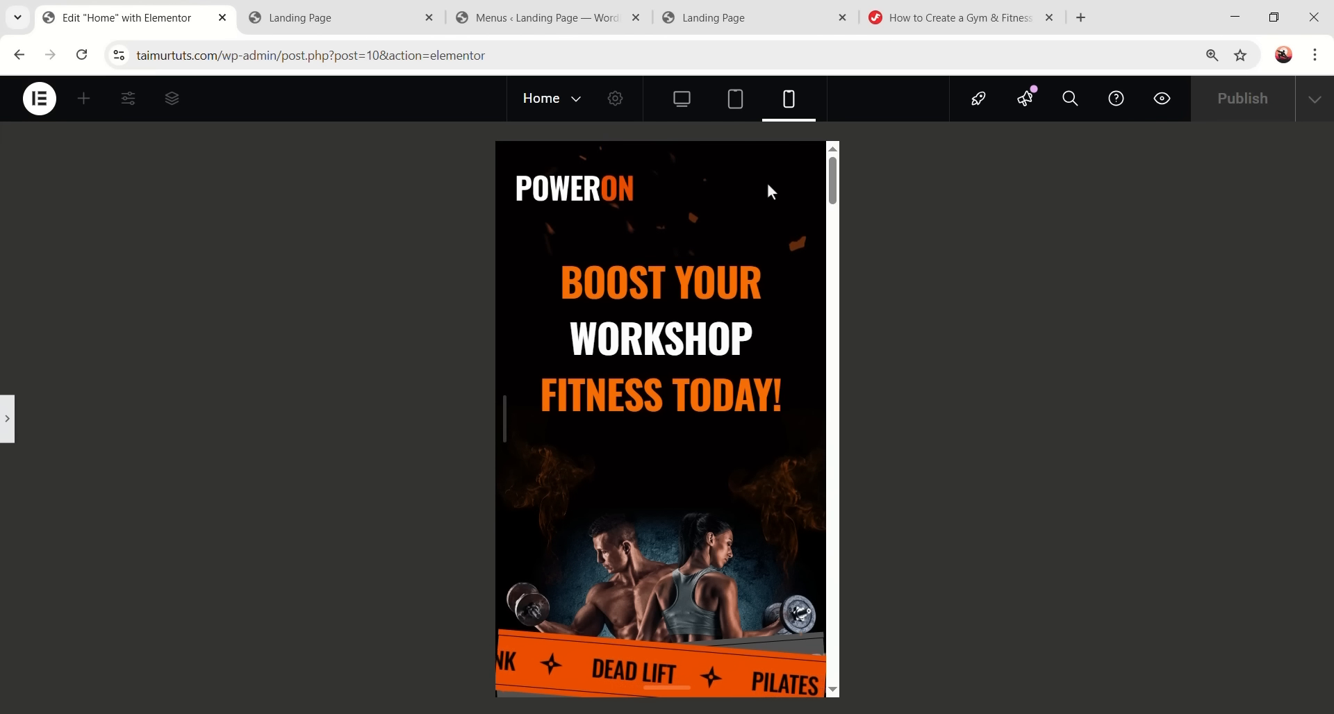
pyautogui.click(378, 28)
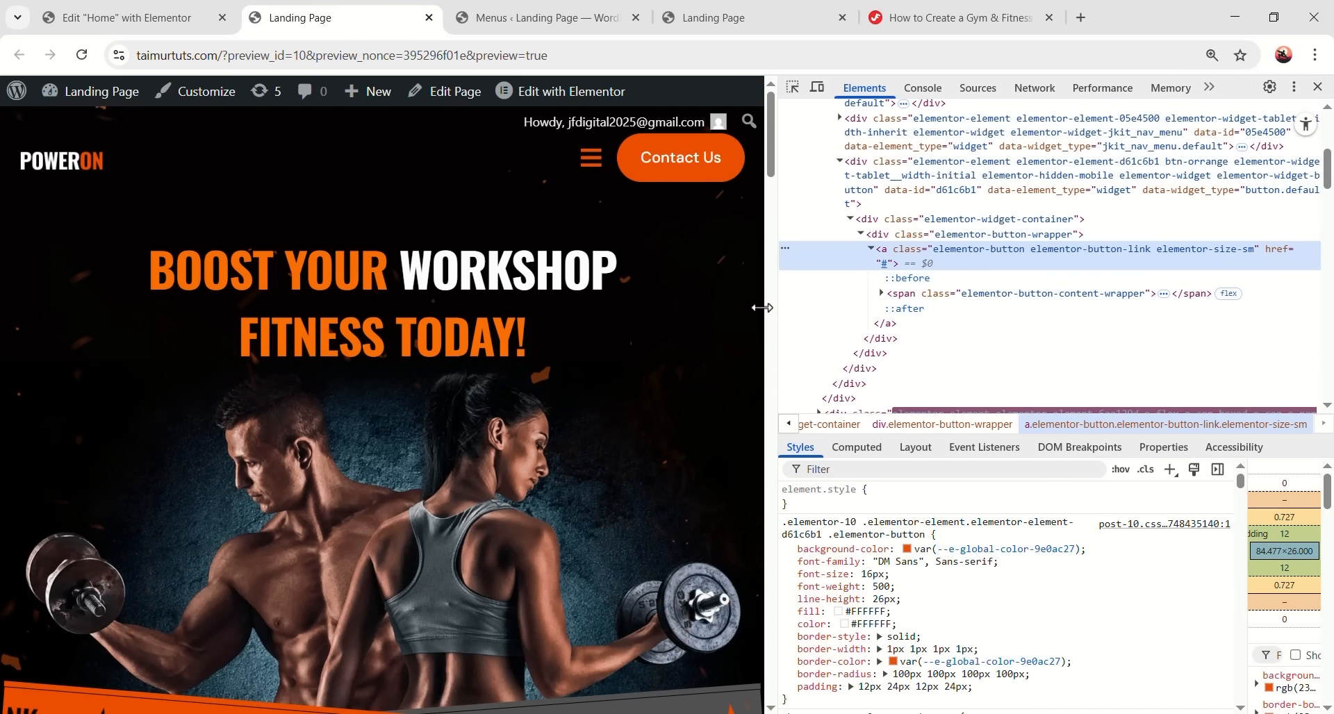
pyautogui.moveTo(762, 308); pyautogui.dragTo(677, 301)
pyautogui.moveTo(569, 297); pyautogui.dragTo(375, 304)
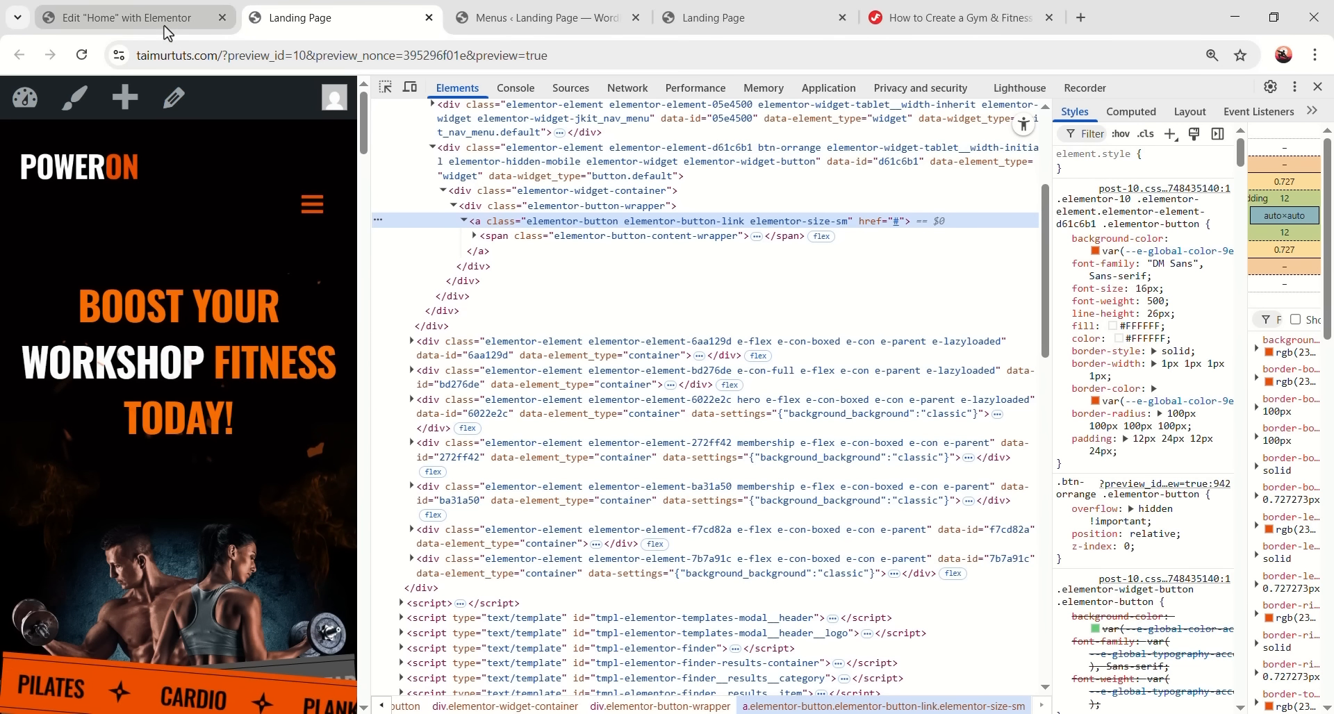
pyautogui.click(125, 17)
# - Set the Header container's Wrap to No Wrap and publish
pyautogui.click(1085, 394)
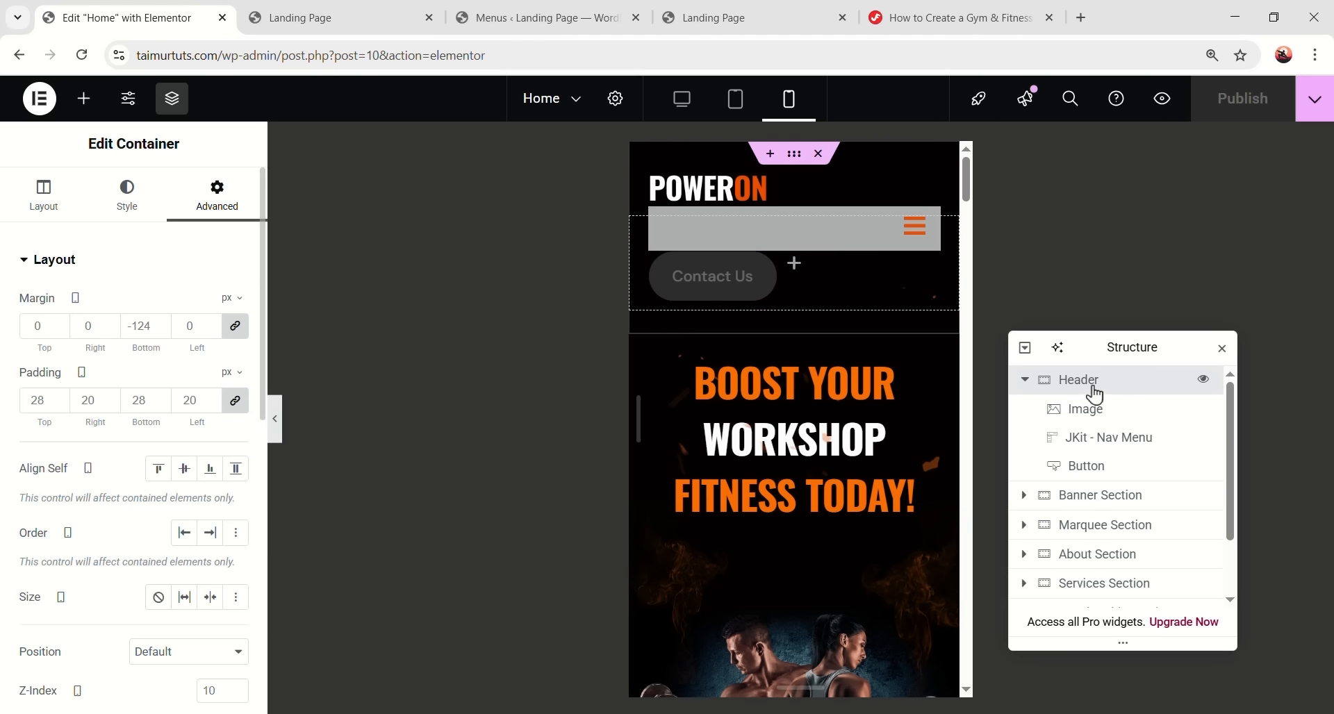
pyautogui.click(48, 189)
pyautogui.scroll(-3, 155, 408)
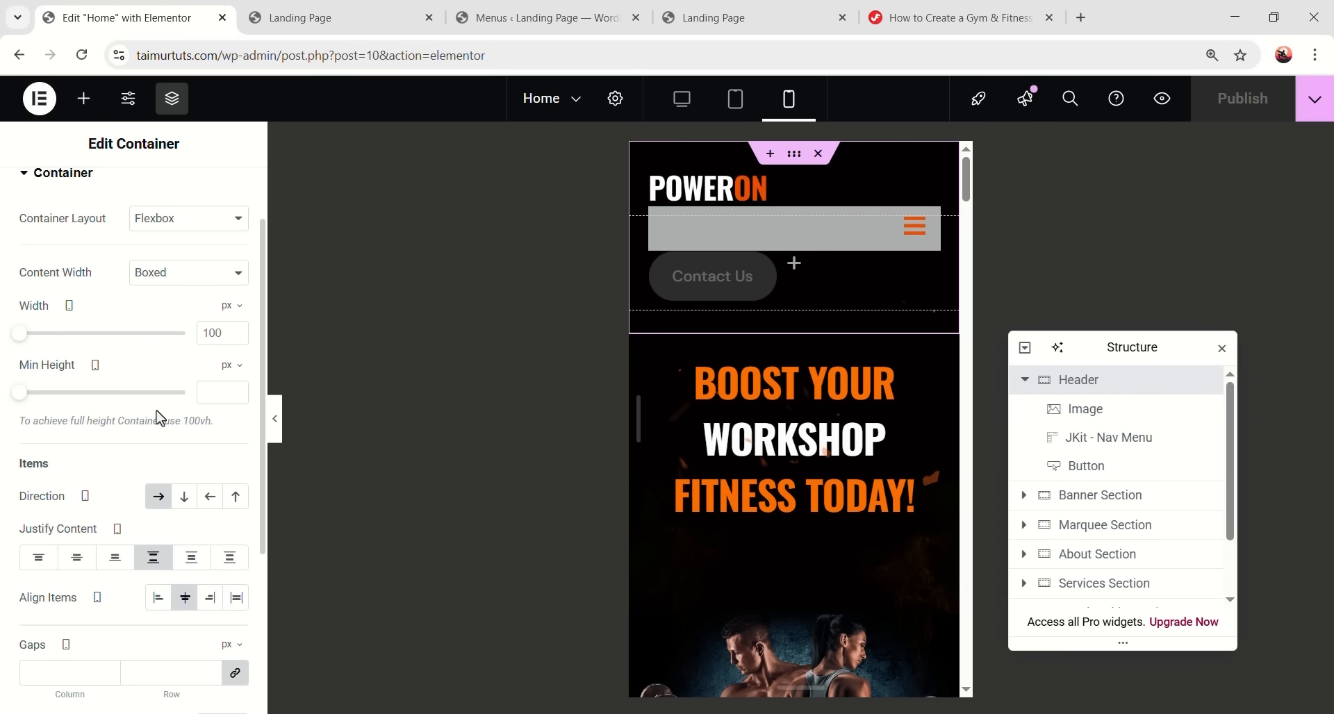
pyautogui.click(210, 640)
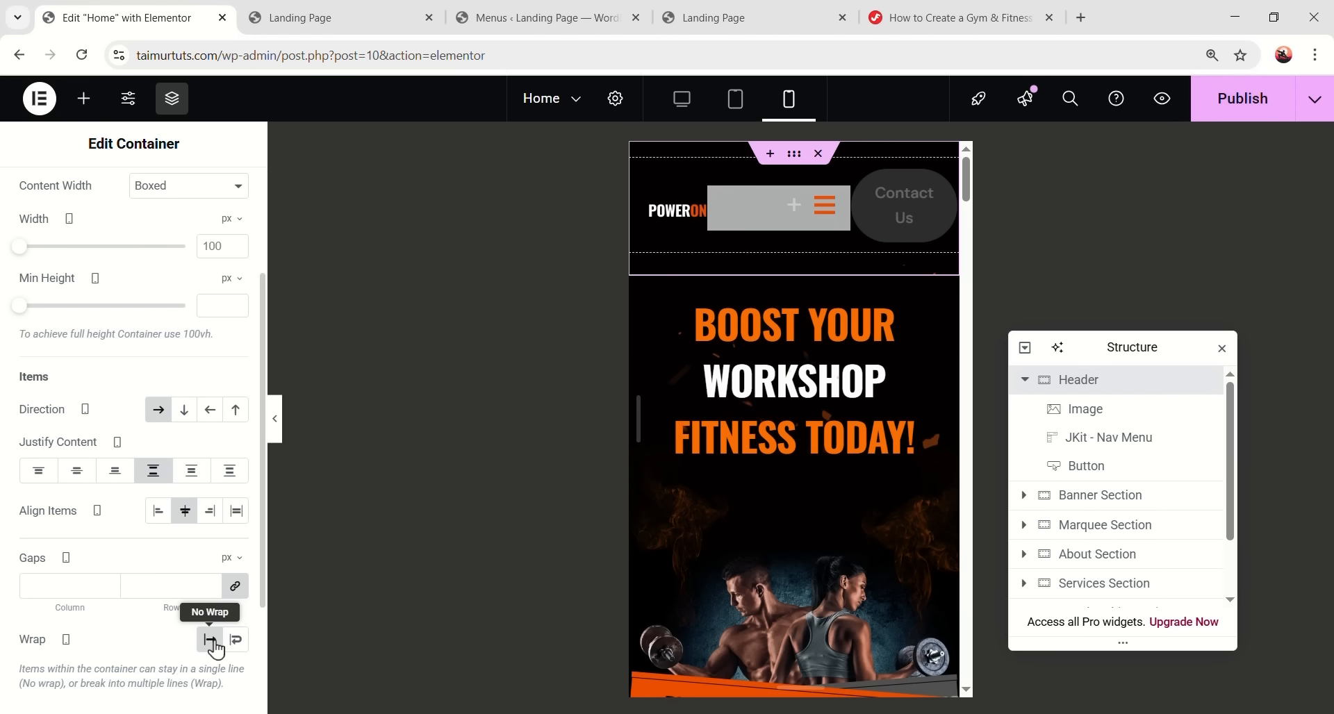
pyautogui.click(1230, 101)
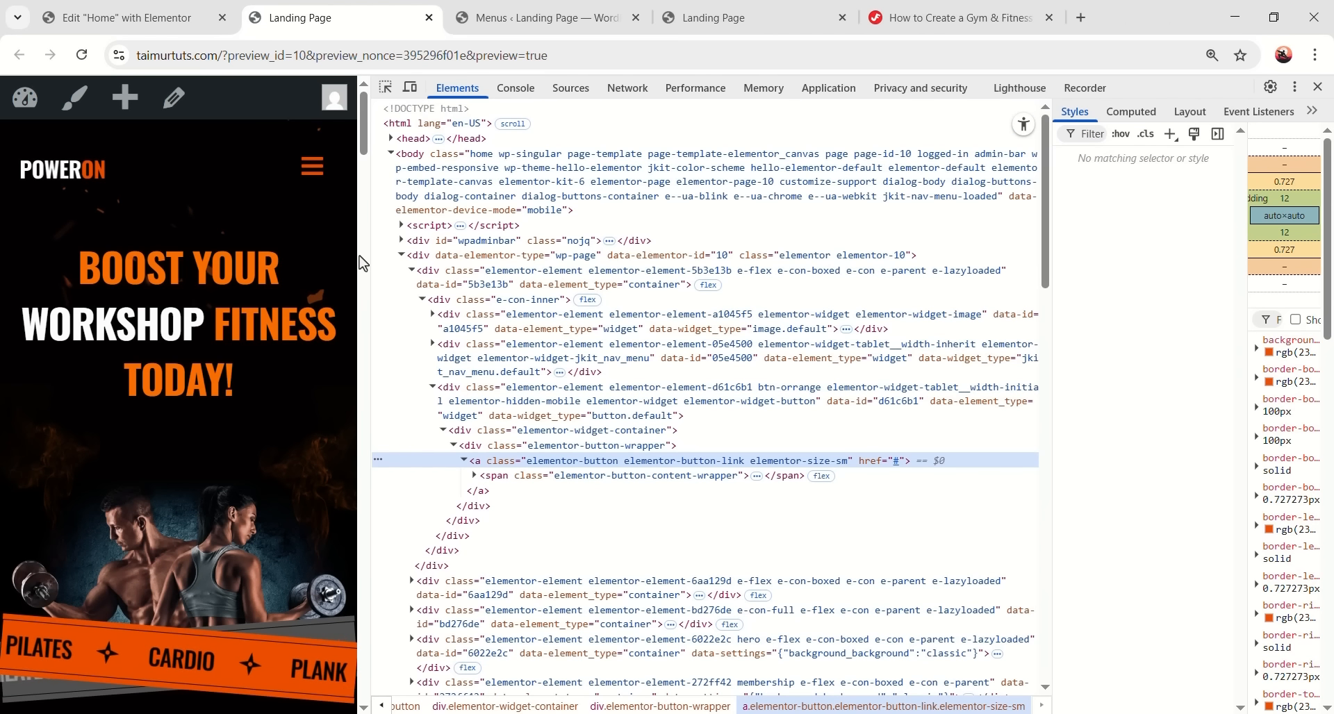
# - Inspect the header in the live preview, then return to the editor's desktop view
pyautogui.click(385, 285)
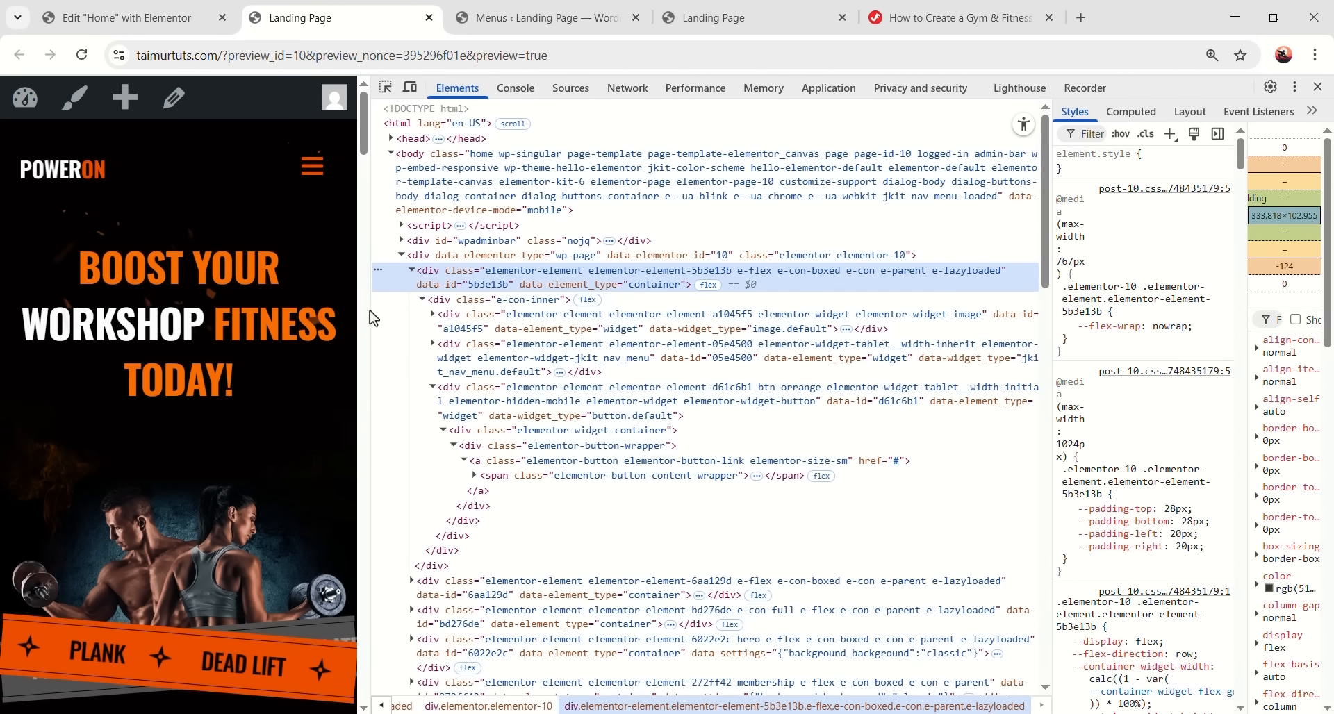
pyautogui.moveTo(366, 307)
pyautogui.mouseDown()
pyautogui.moveTo(687, 318)
pyautogui.moveTo(377, 299)
pyautogui.mouseUp()
pyautogui.click(155, 9)
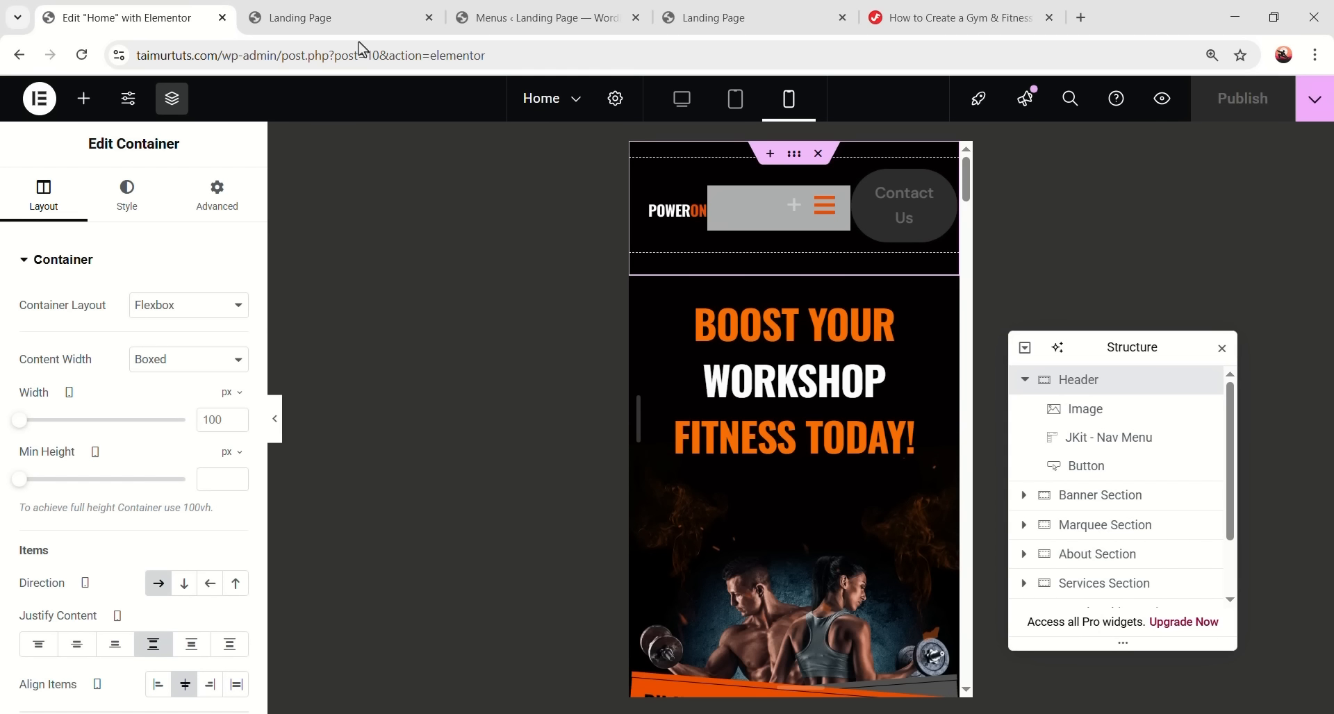
pyautogui.click(680, 103)
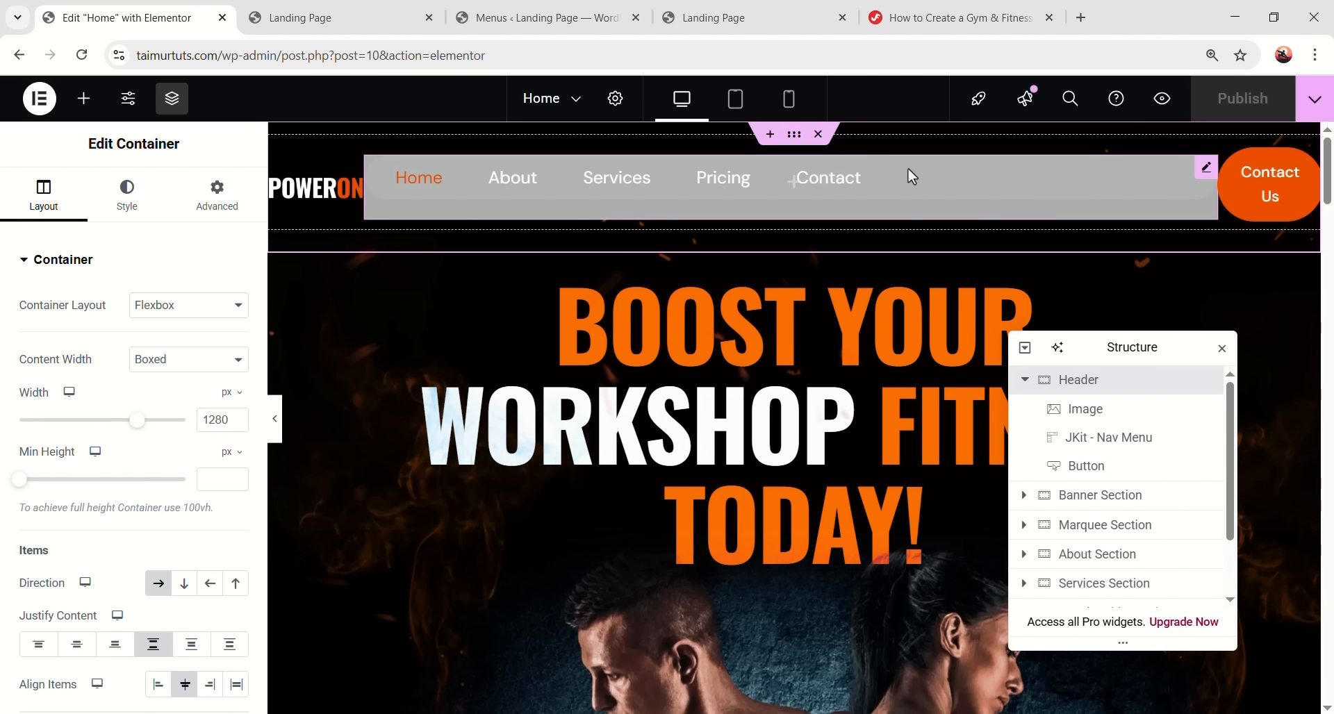
# - Preview the header at full width with DevTools closed, then return to the editor
pyautogui.click(279, 422)
pyautogui.click(277, 420)
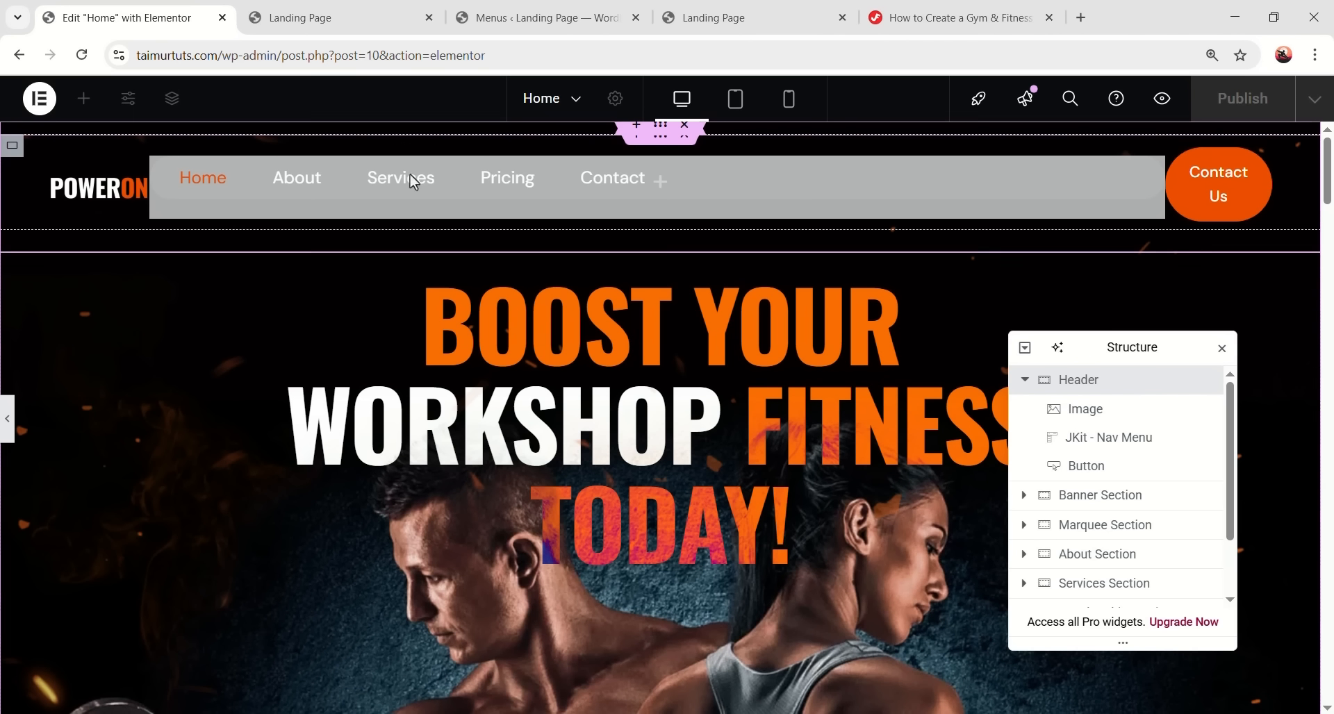
pyautogui.click(351, 15)
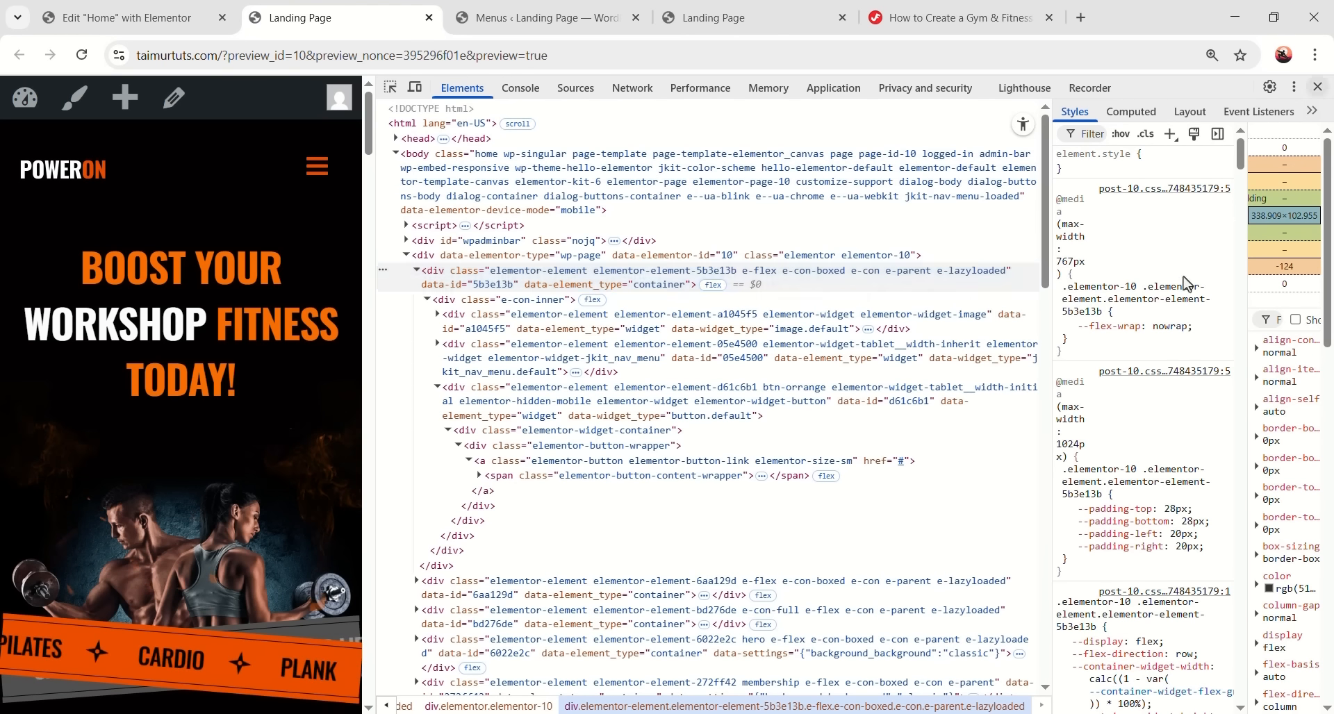
pyautogui.press('F12')
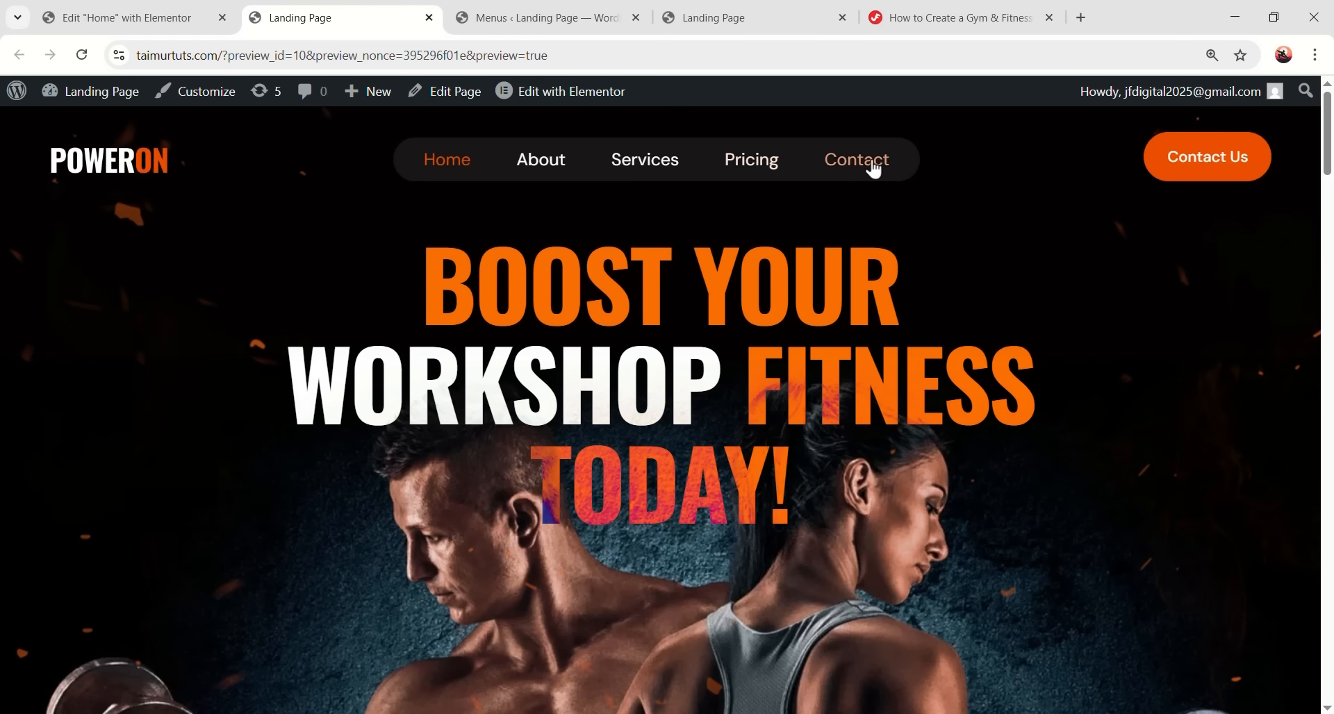
pyautogui.click(125, 17)
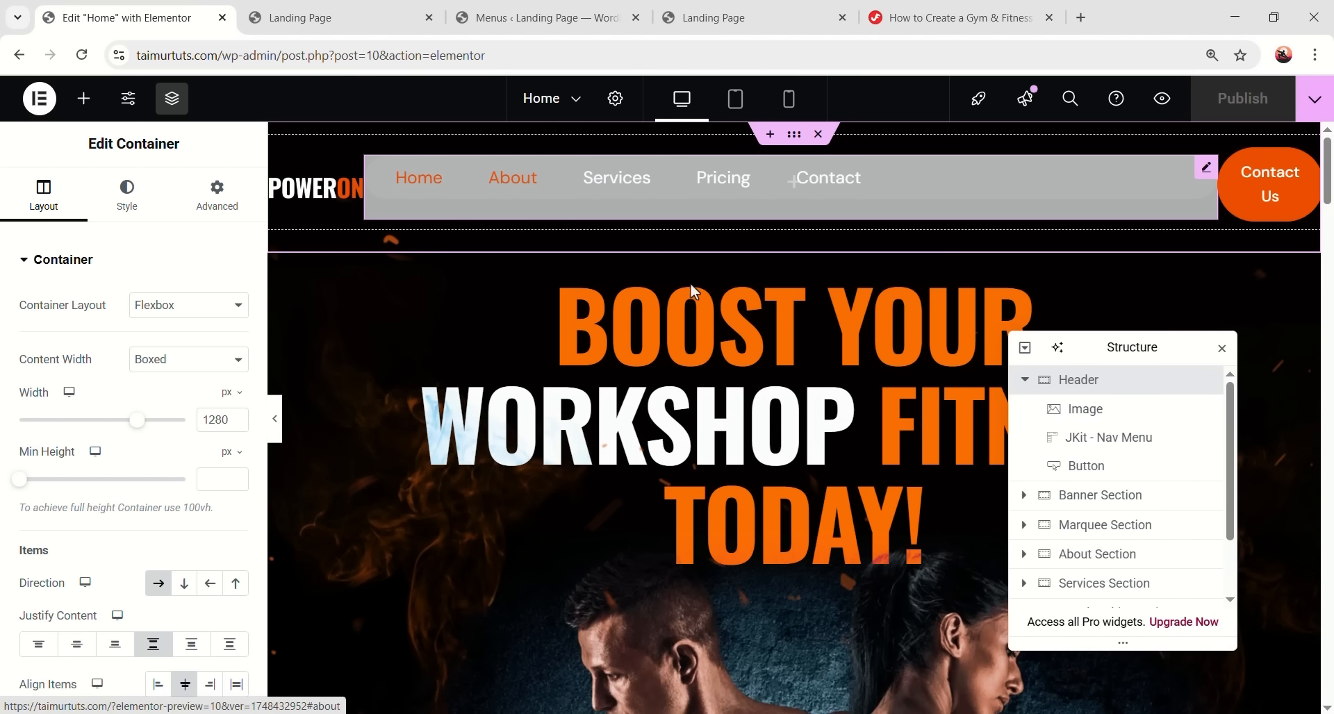
# - Collapse Header in the Structure panel and open the About Section container's Advanced settings
pyautogui.scroll(-15, 681, 278)
pyautogui.scroll(8, 716, 333)
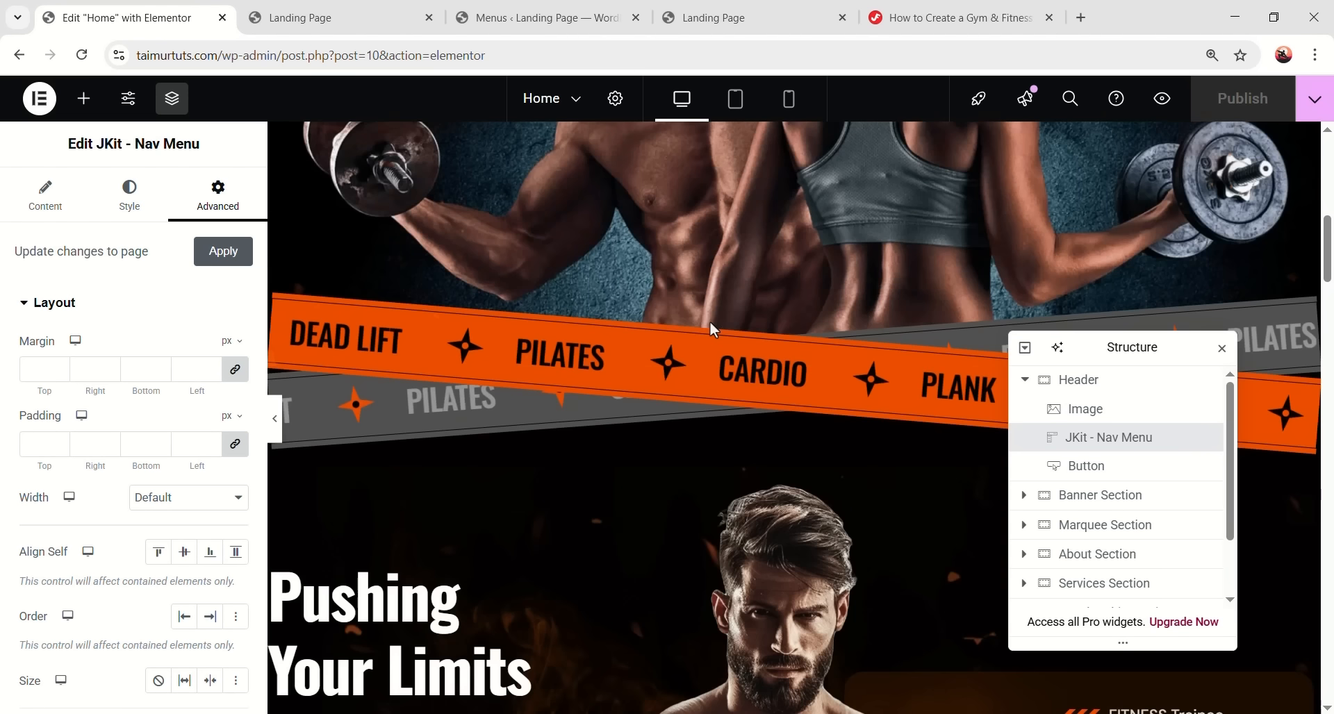
pyautogui.scroll(5, 710, 321)
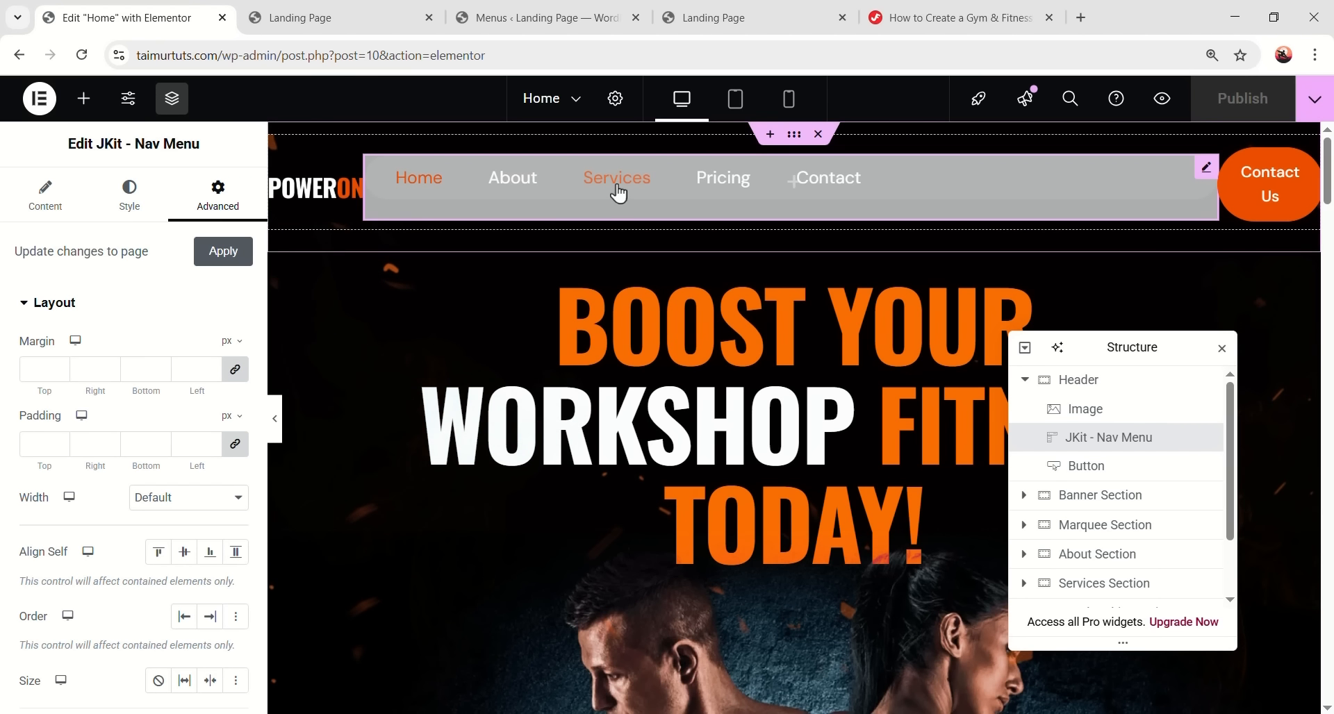
pyautogui.scroll(-12, 769, 394)
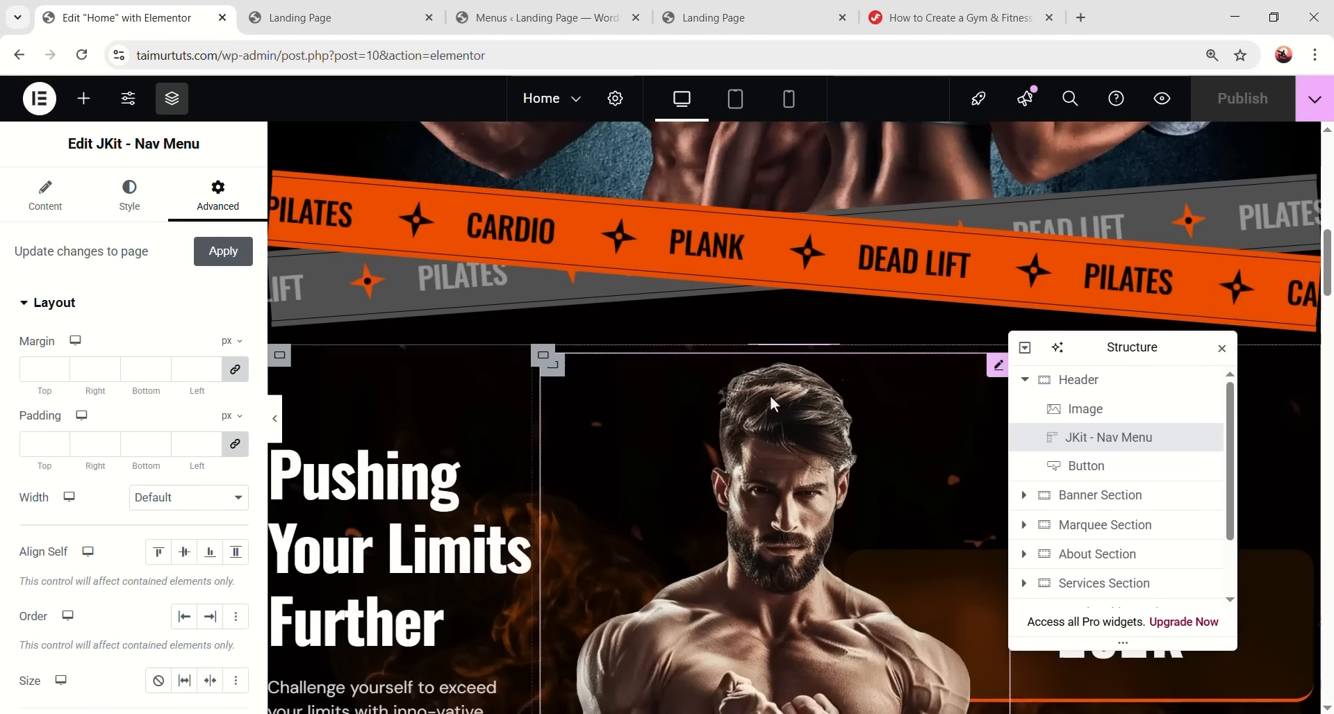
pyautogui.scroll(1, 769, 395)
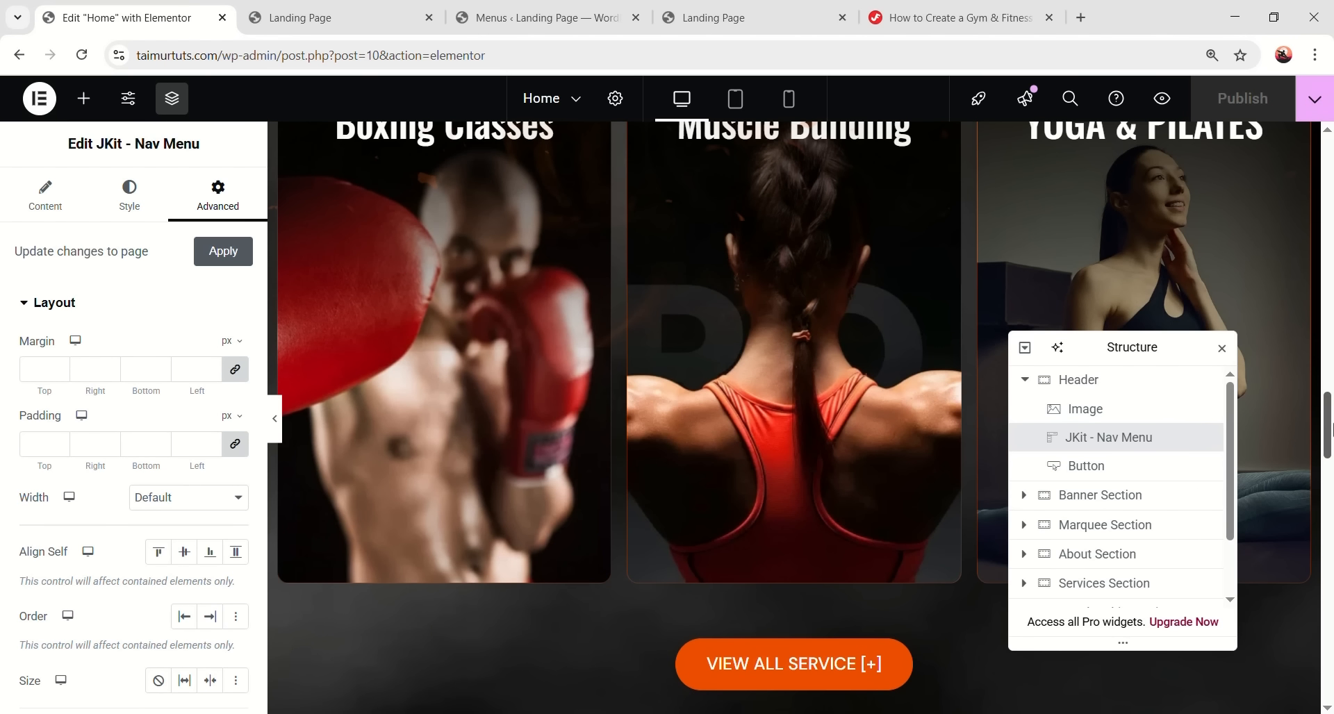
pyautogui.scroll(10, 1329, 423)
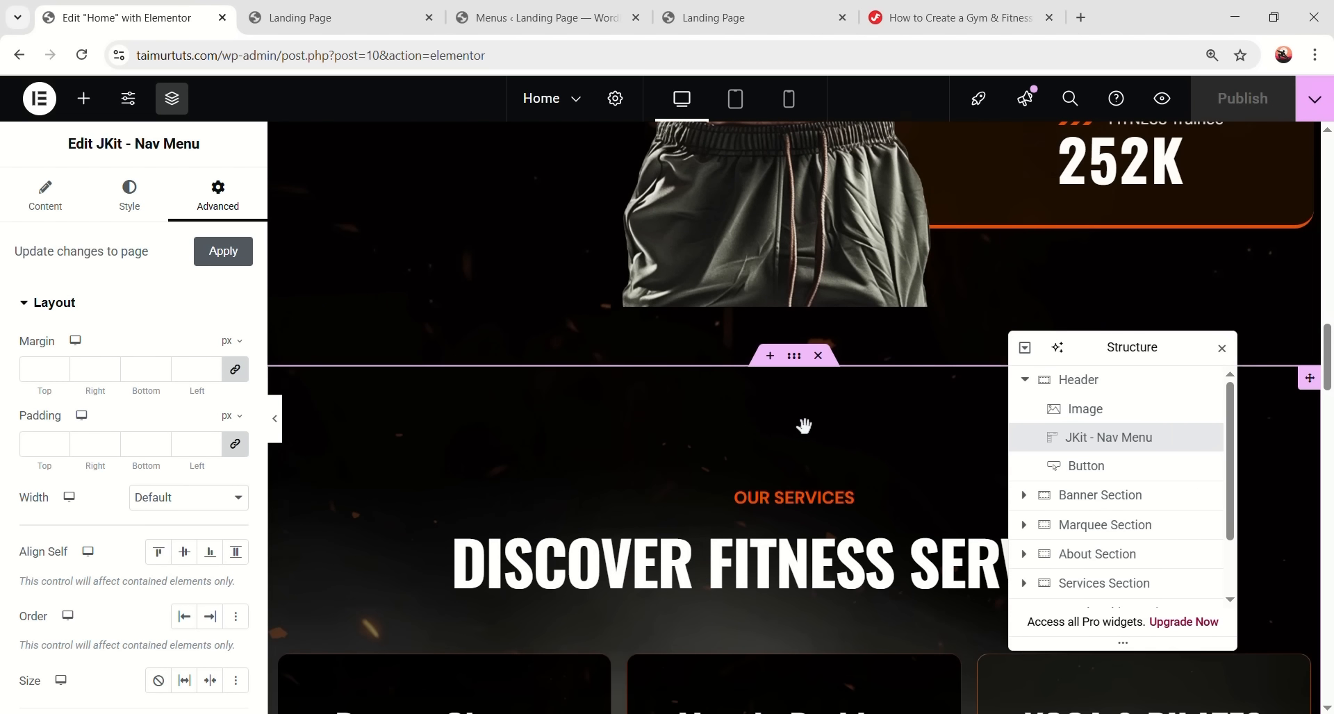
pyautogui.scroll(5, 794, 426)
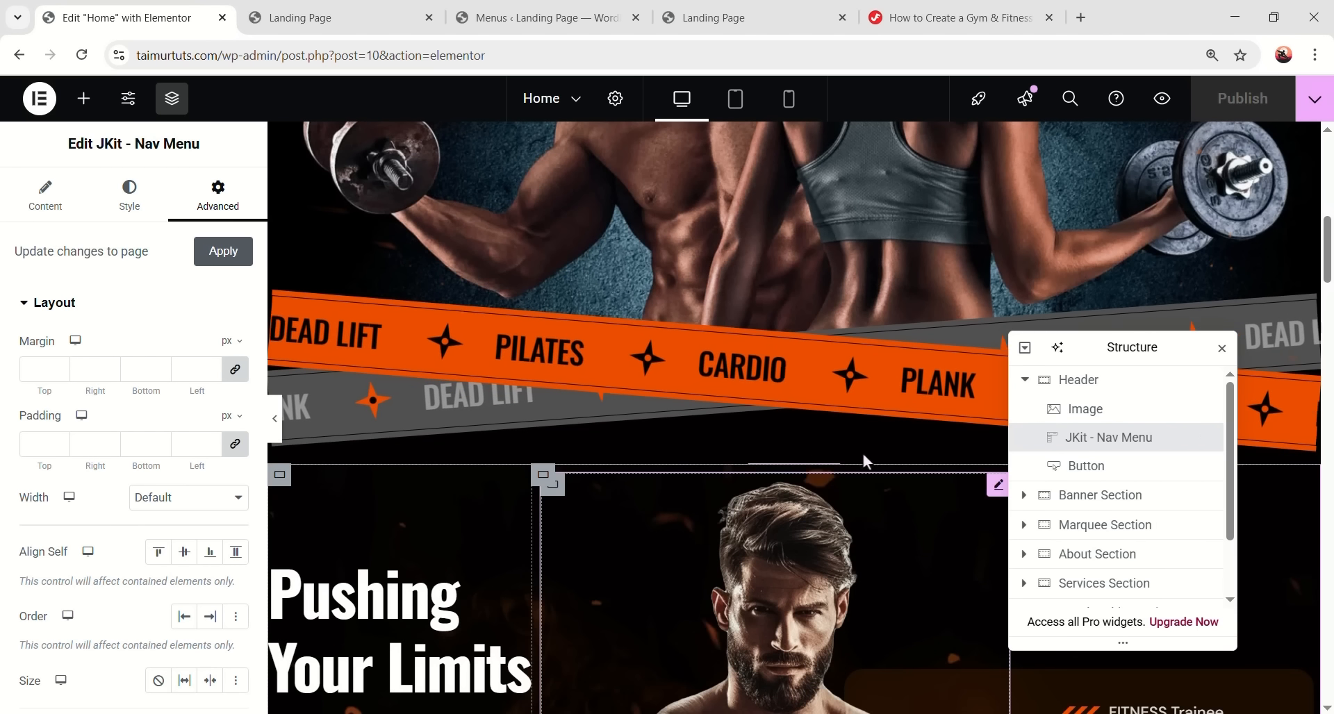
pyautogui.click(1023, 381)
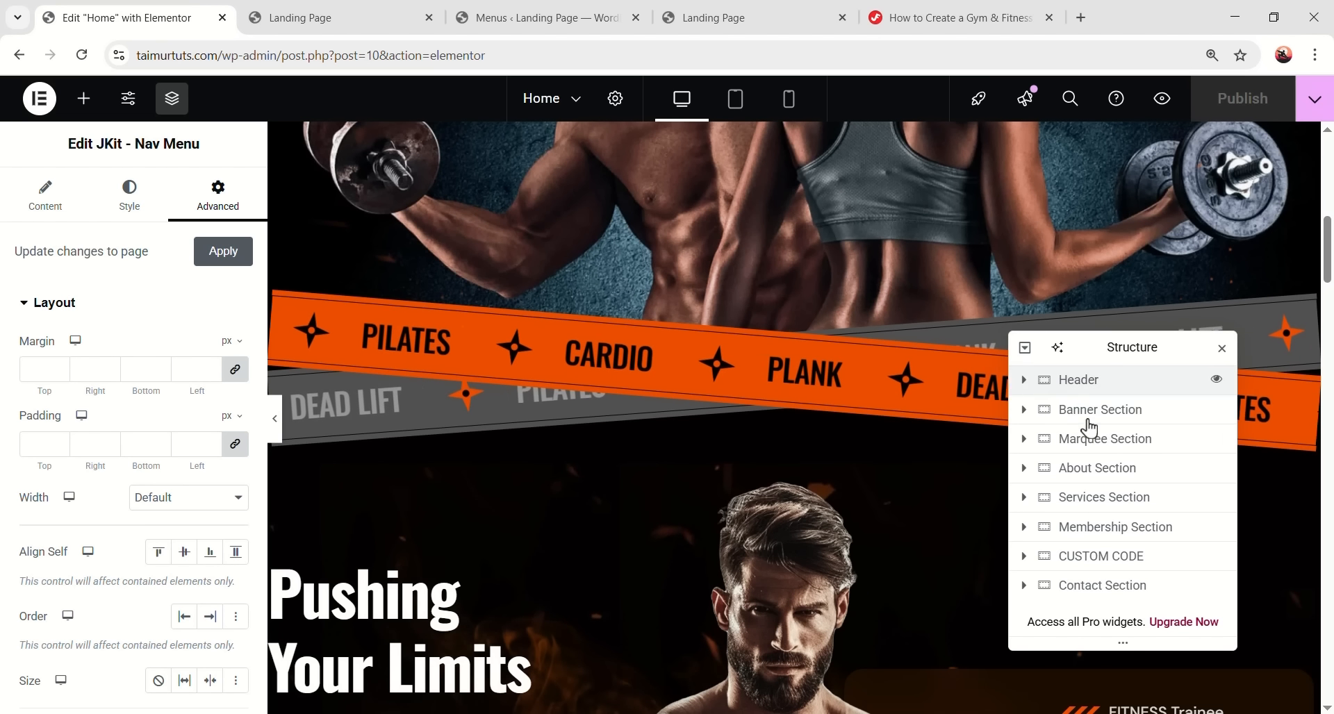
pyautogui.click(1111, 470)
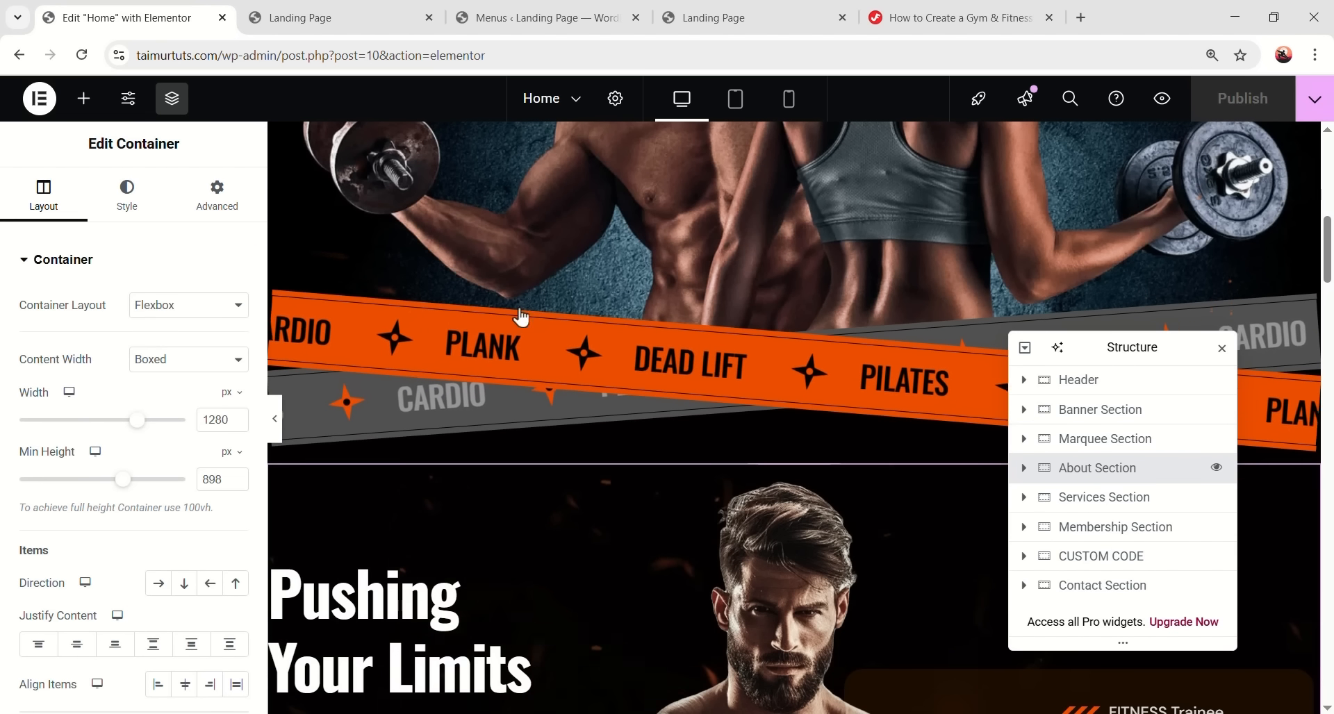
pyautogui.click(208, 204)
pyautogui.scroll(-5, 194, 314)
pyautogui.scroll(1, 191, 369)
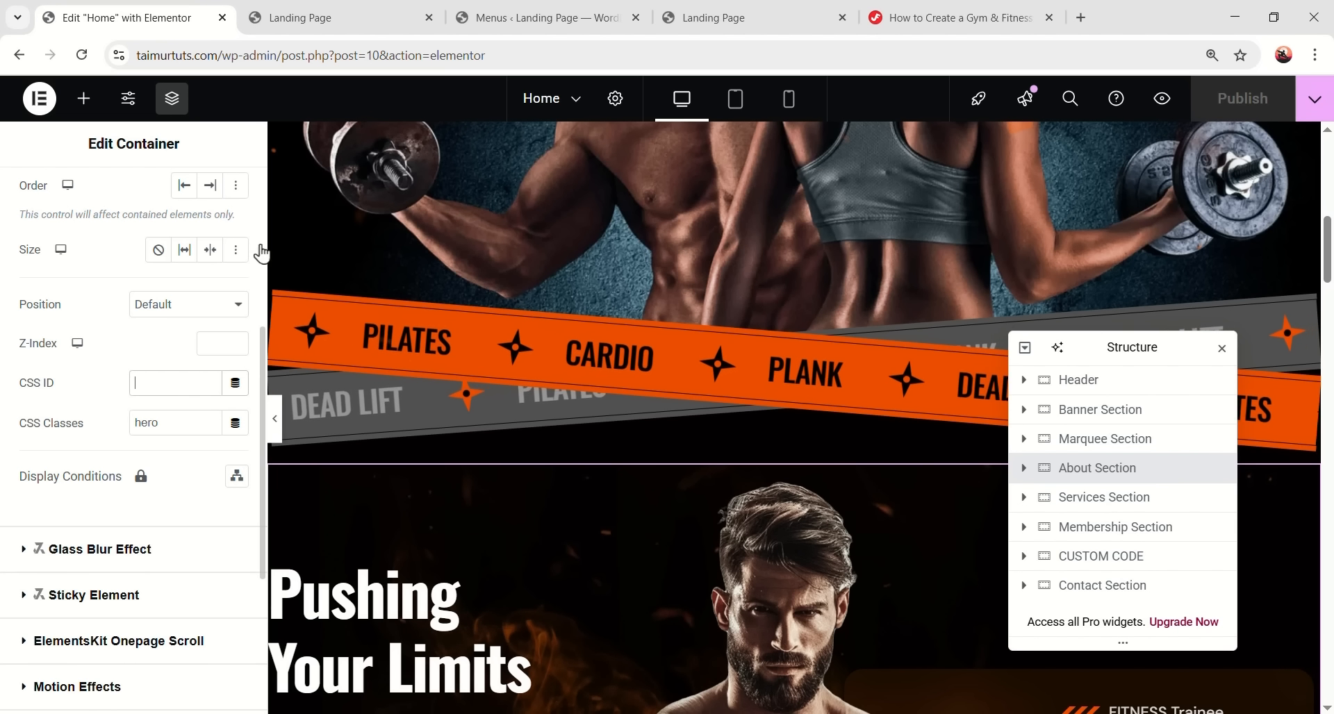
# - Set the About Section's CSS ID to 'about' to match the menu's #about link, and publish
pyautogui.click(528, 21)
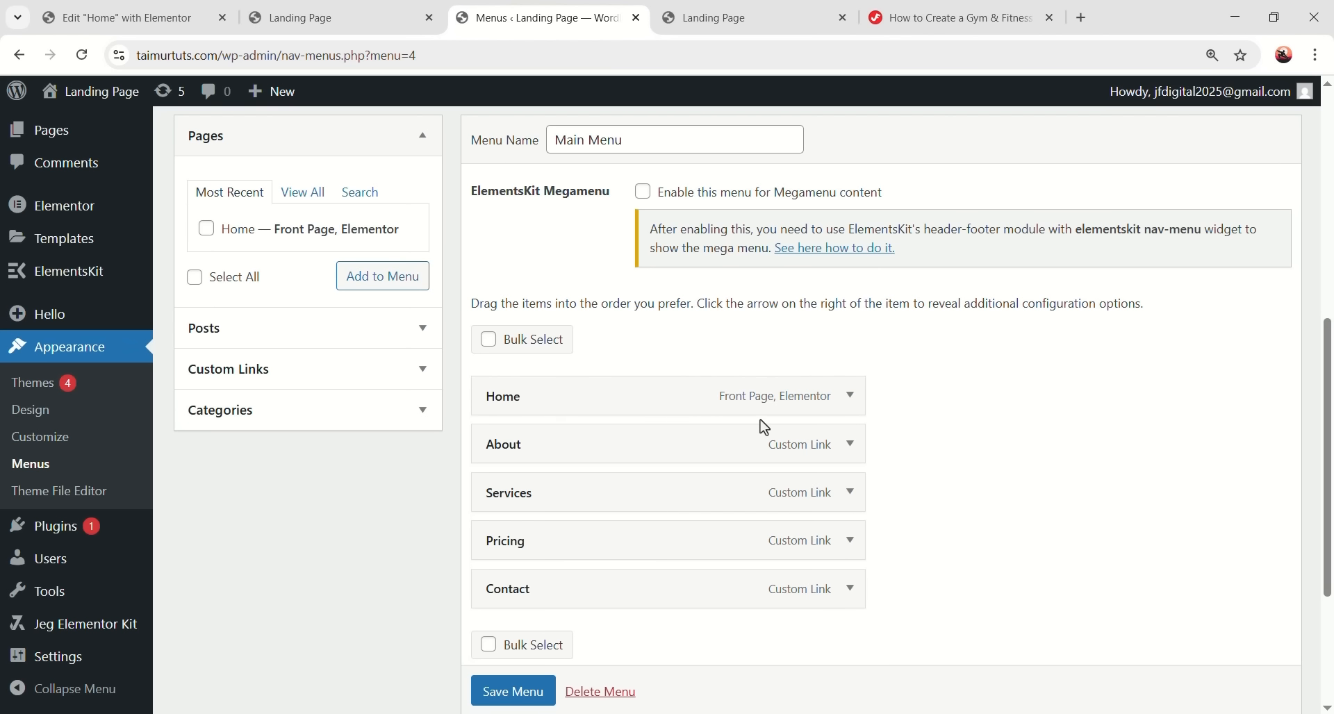
pyautogui.click(851, 446)
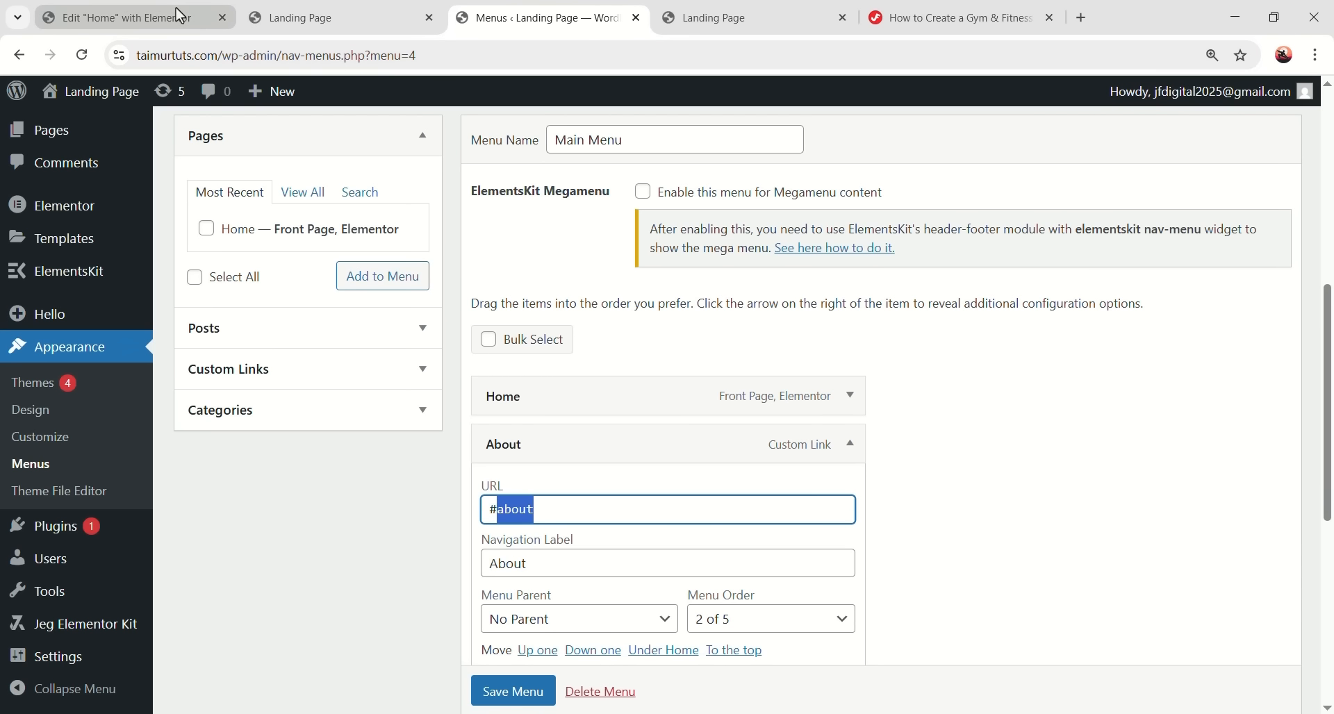
pyautogui.click(125, 18)
pyautogui.click(164, 392)
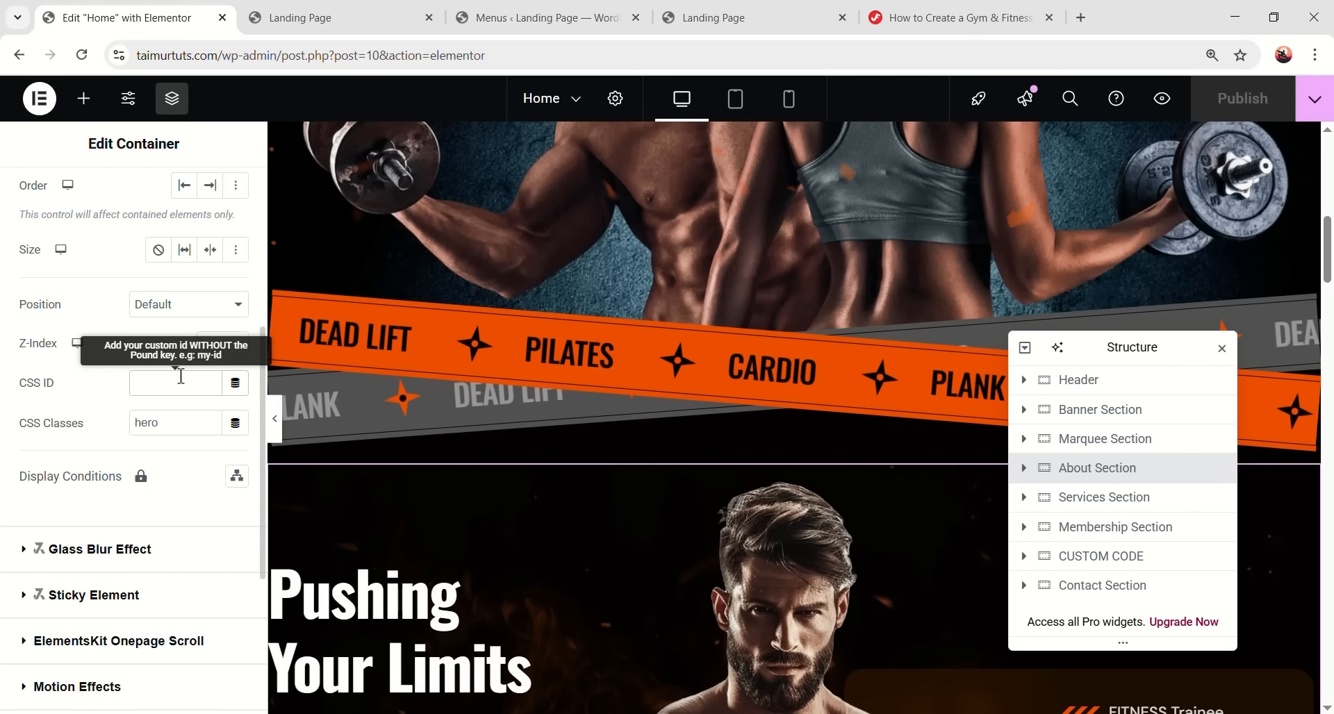
pyautogui.write('about')
pyautogui.click(1229, 98)
# - Test on the live page that the About link jumps to its section
pyautogui.scroll(10, 822, 369)
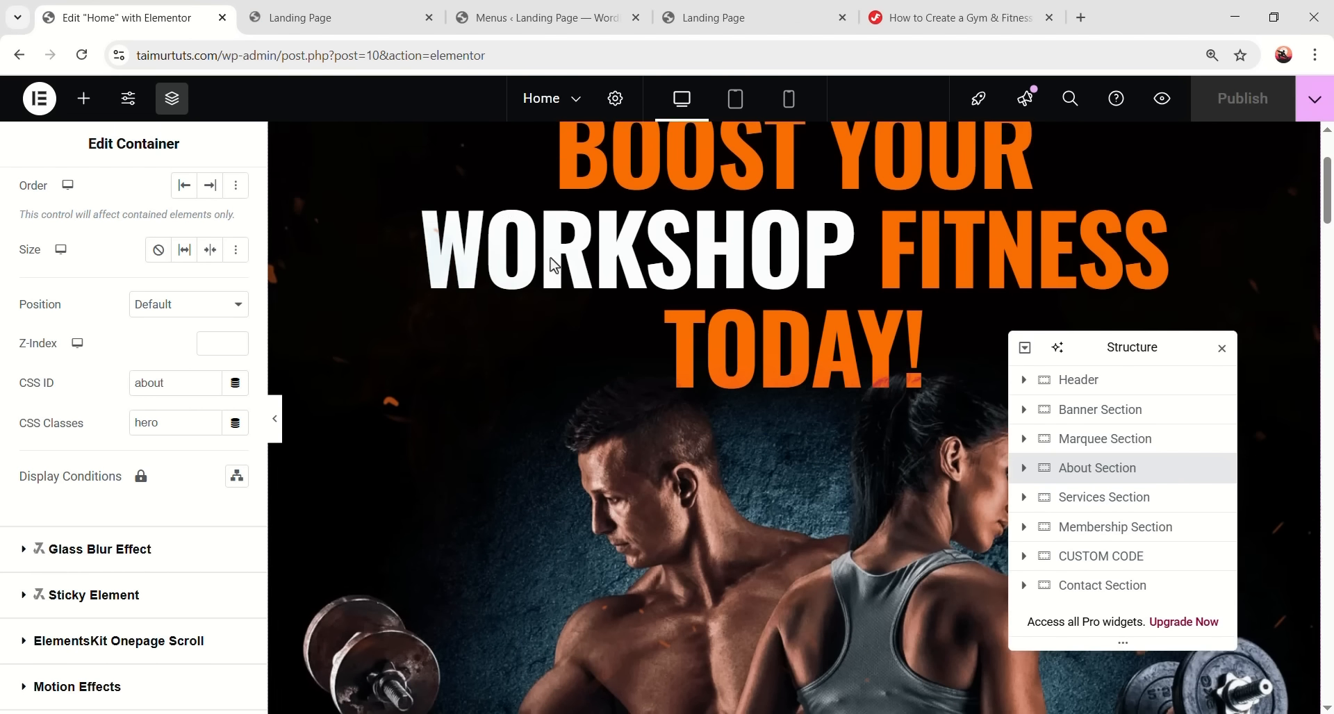
pyautogui.click(357, 21)
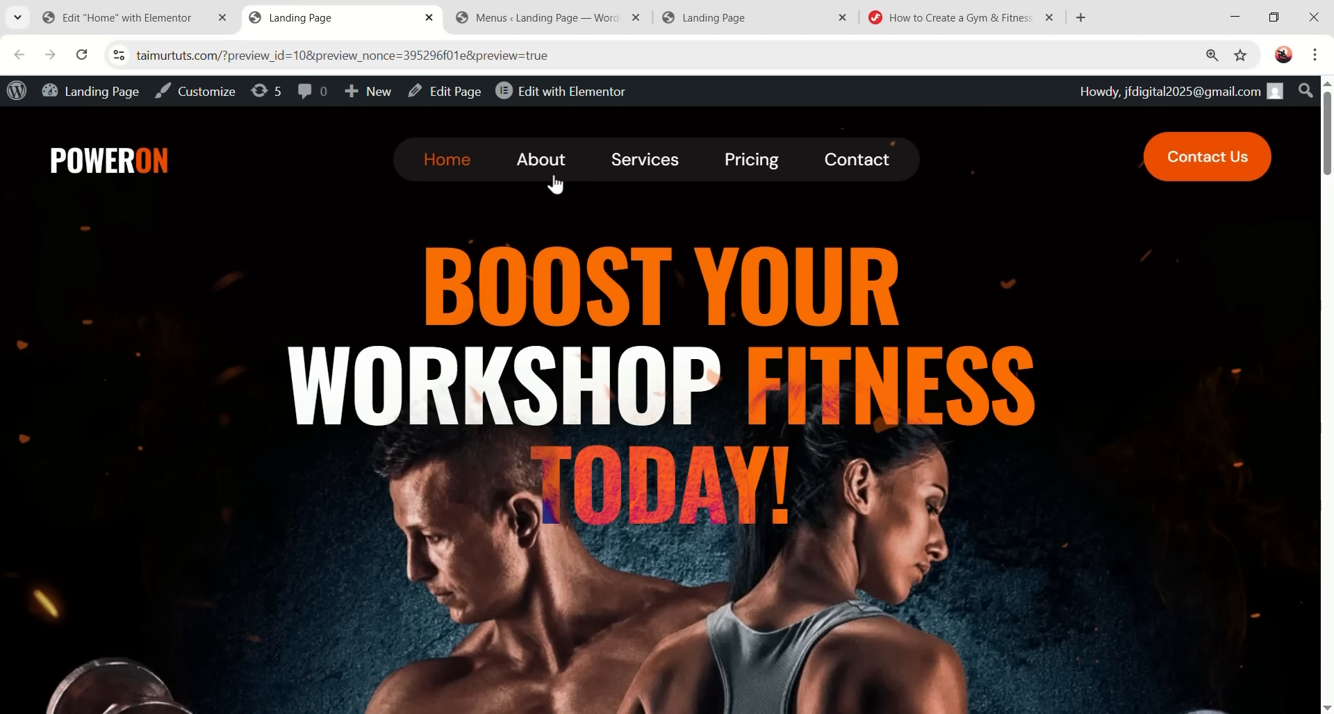
pyautogui.click(546, 170)
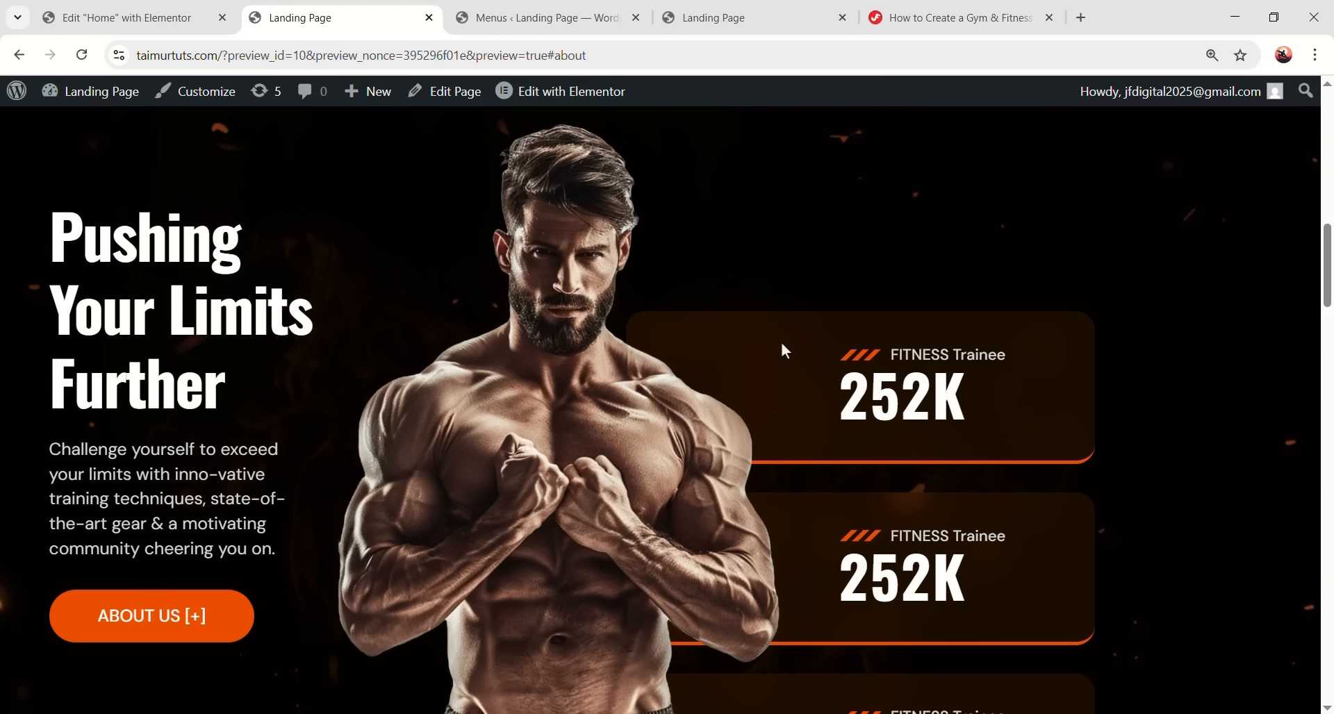
pyautogui.click(148, 24)
pyautogui.scroll(-5, 834, 389)
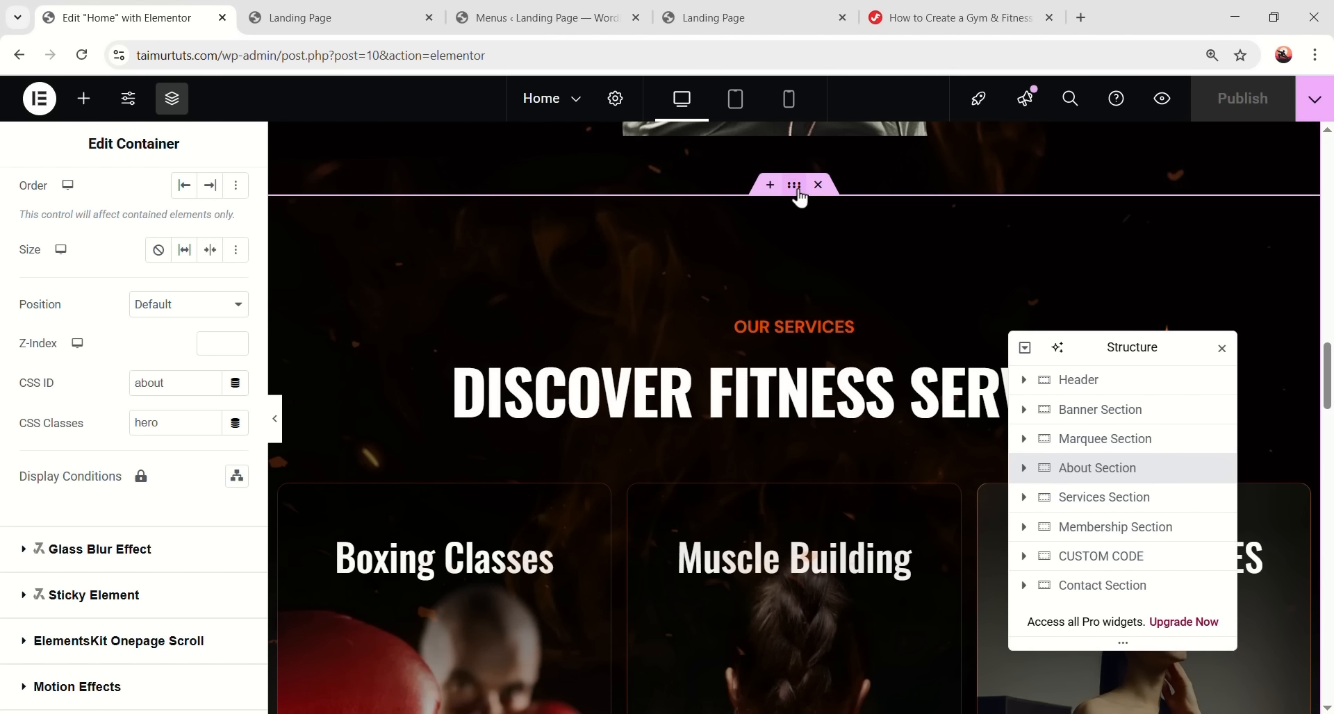
# - Give the Services Section the CSS ID 'services', copied from its menu link URL
pyautogui.click(795, 186)
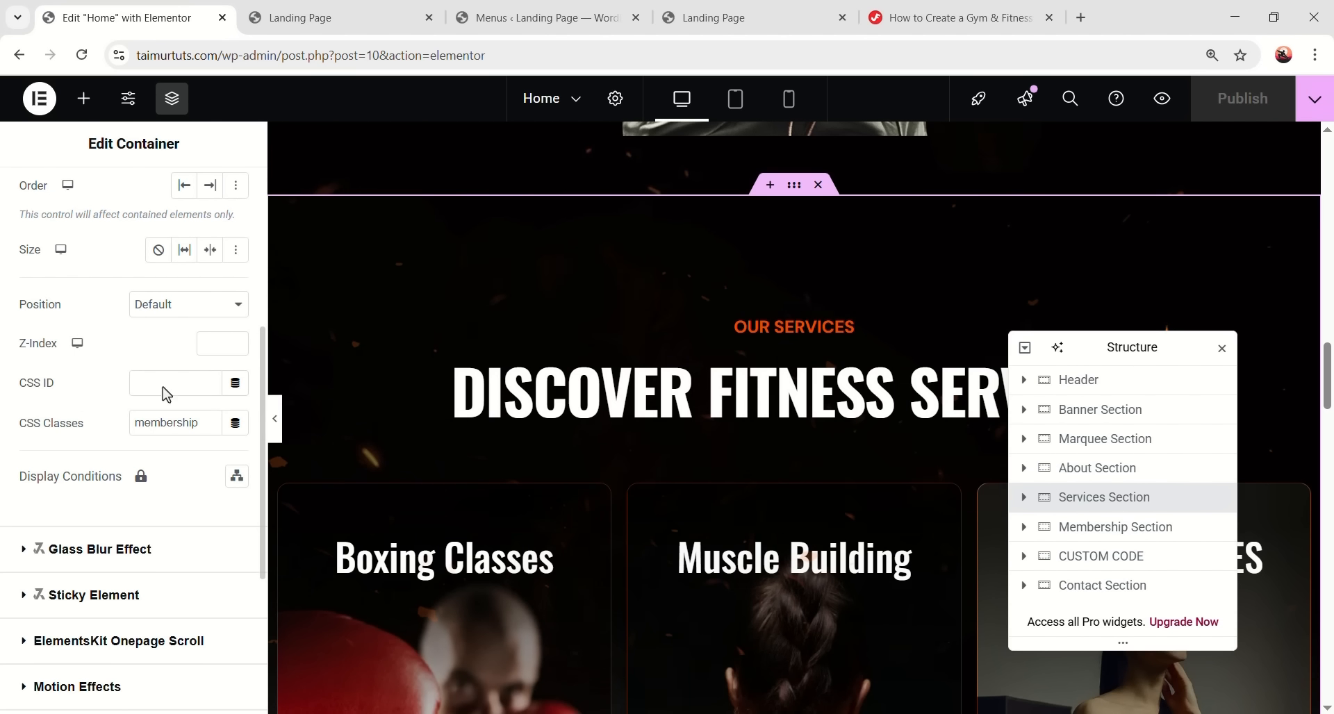
pyautogui.click(164, 387)
pyautogui.write('services')
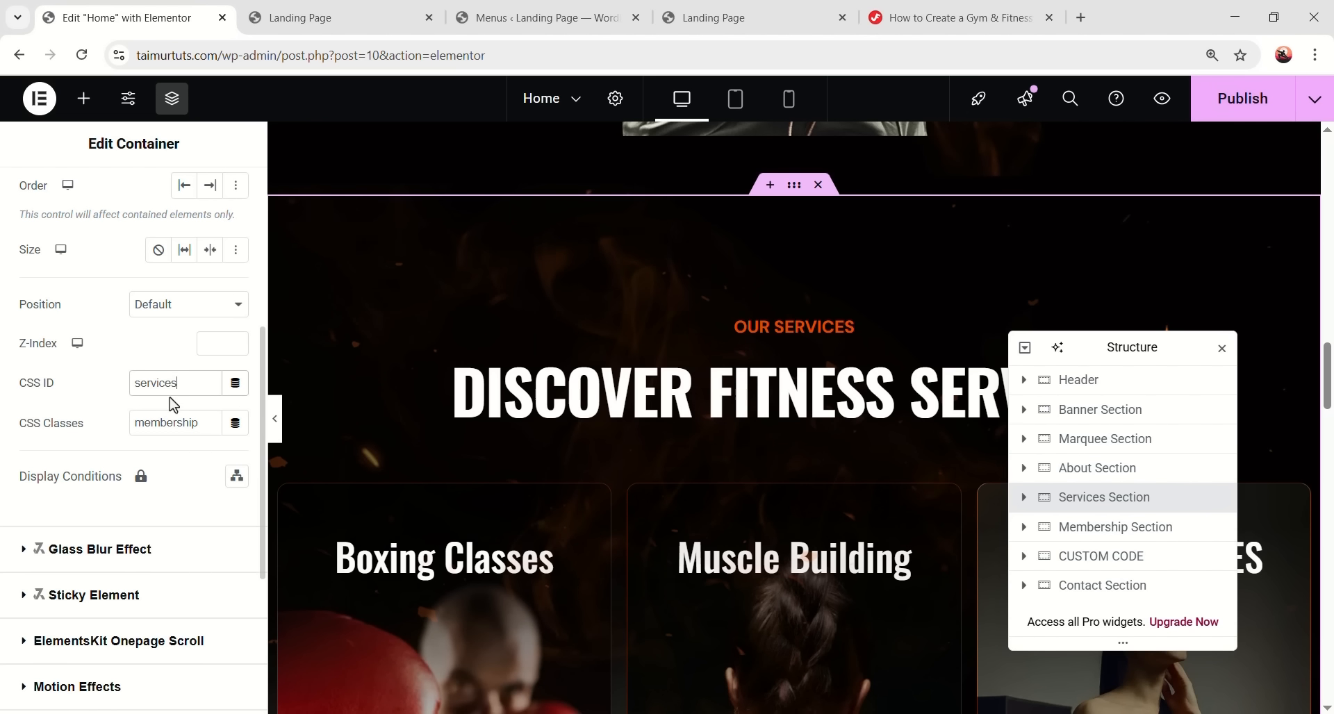
pyautogui.click(500, 15)
pyautogui.scroll(-1, 576, 417)
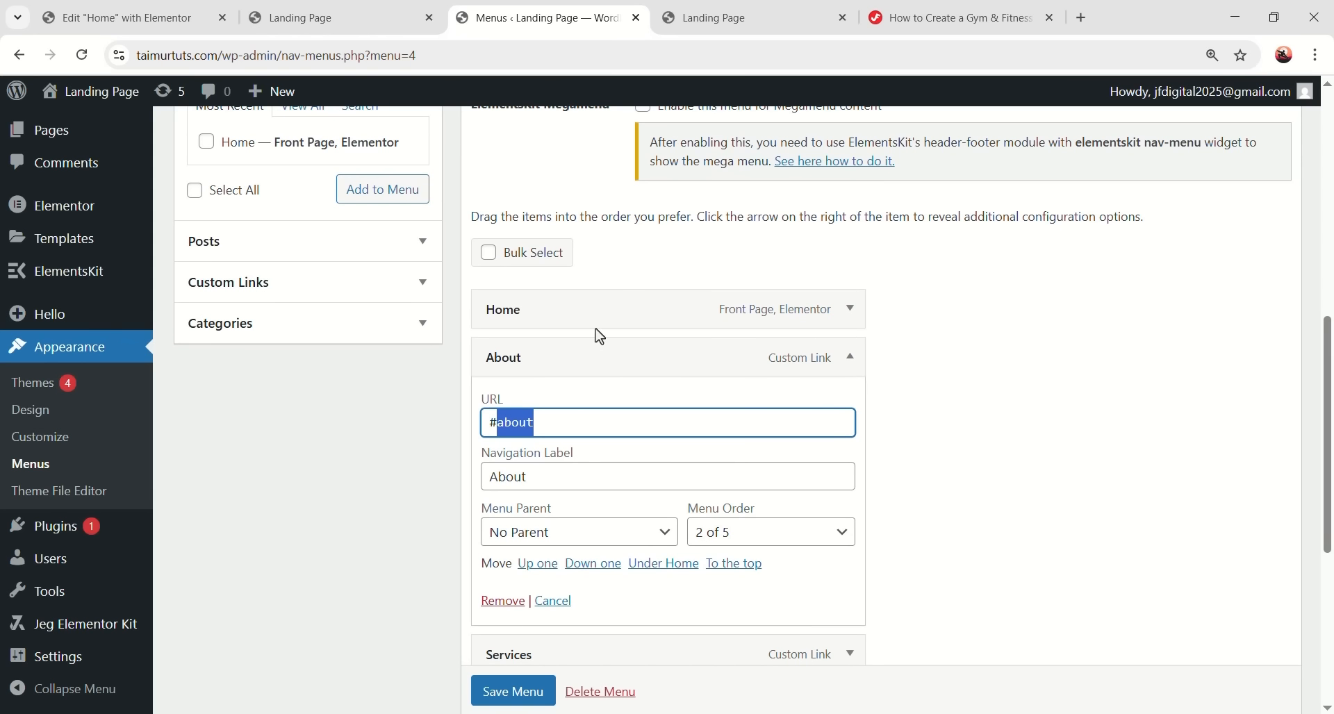
pyautogui.click(850, 357)
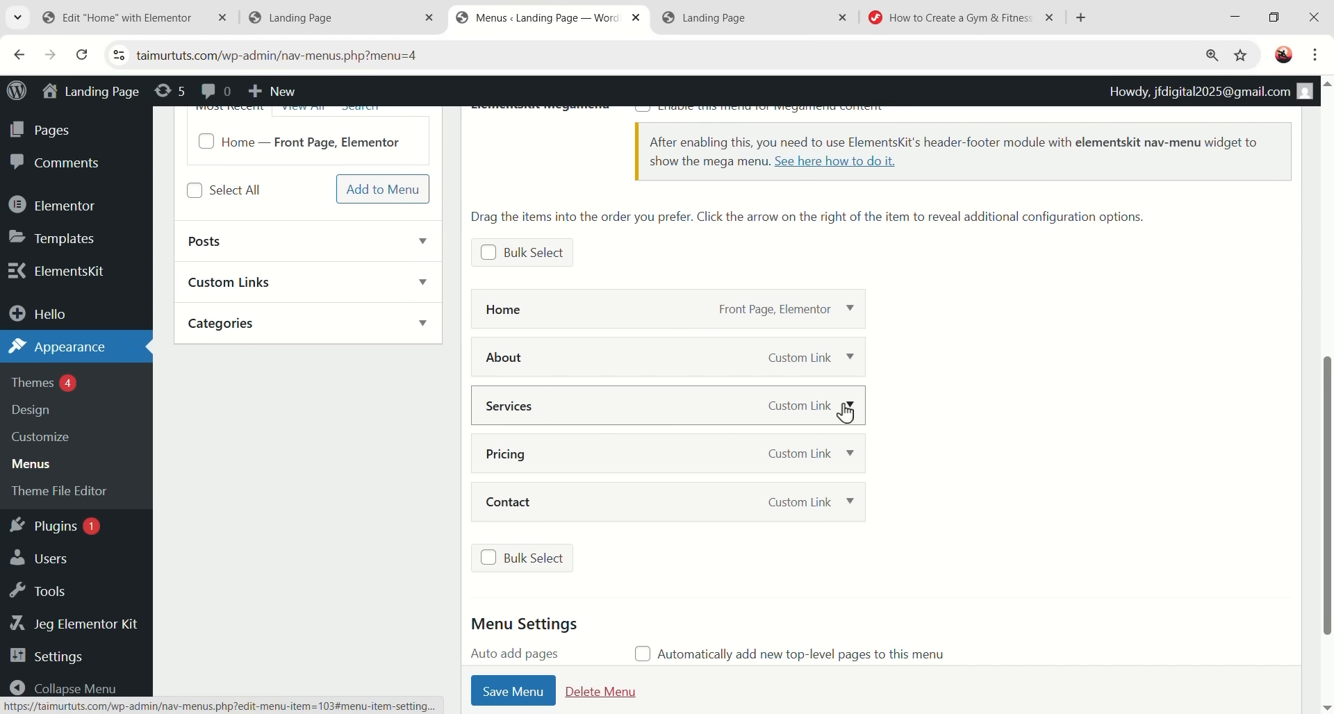
pyautogui.click(849, 407)
pyautogui.doubleClick(499, 478)
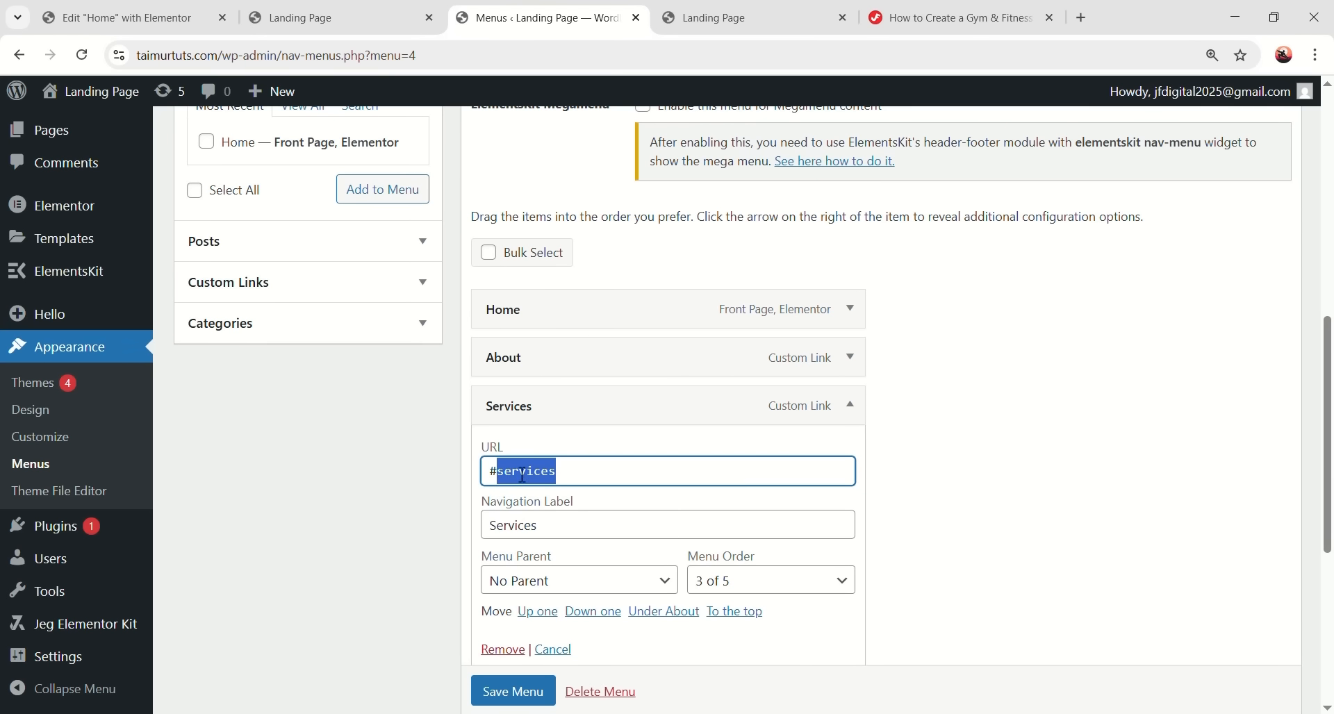
pyautogui.rightClick(519, 474)
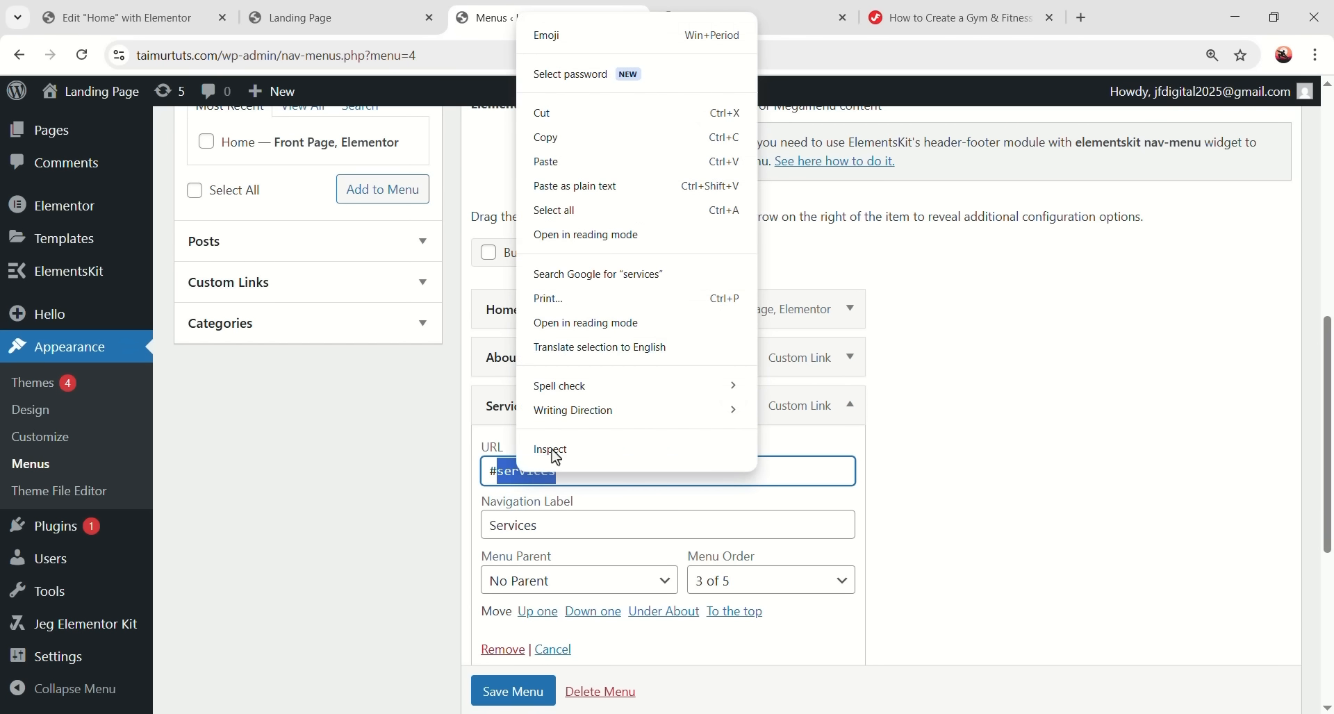
pyautogui.click(587, 143)
pyautogui.hotkey('ctrl', '1')
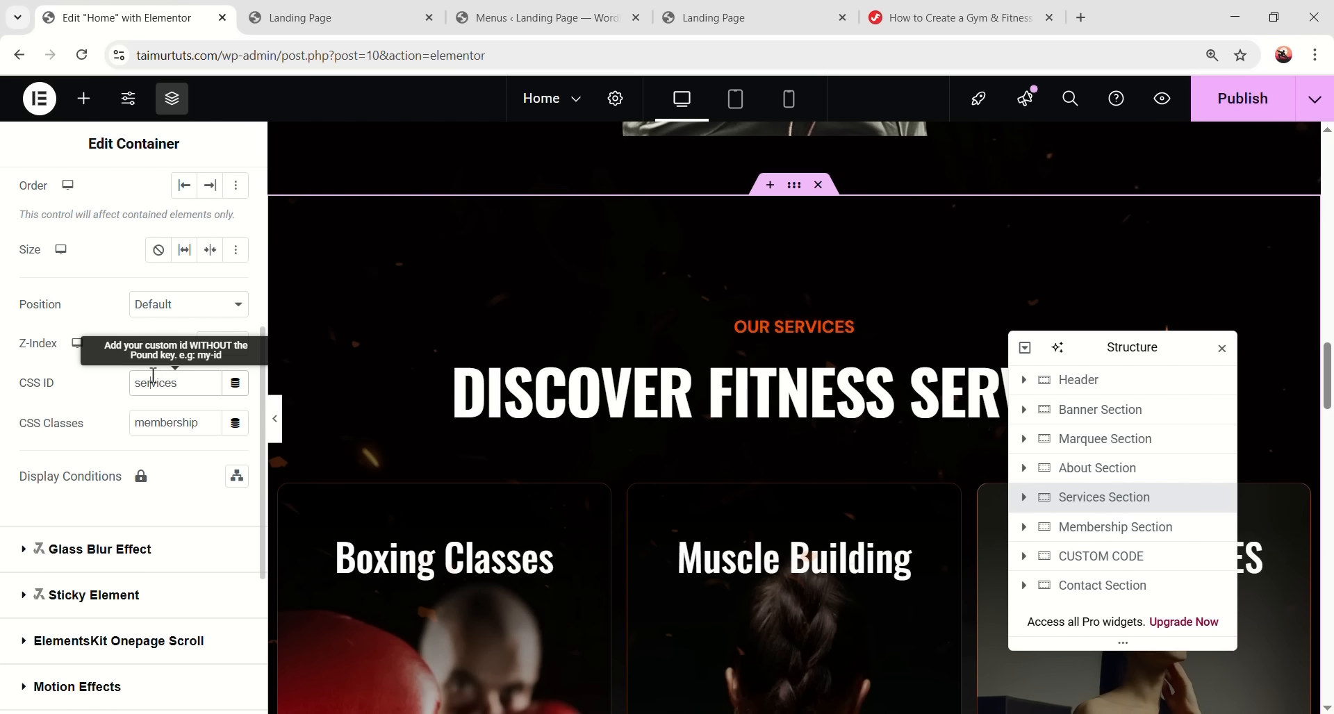
pyautogui.hotkey('ctrl', 'v')
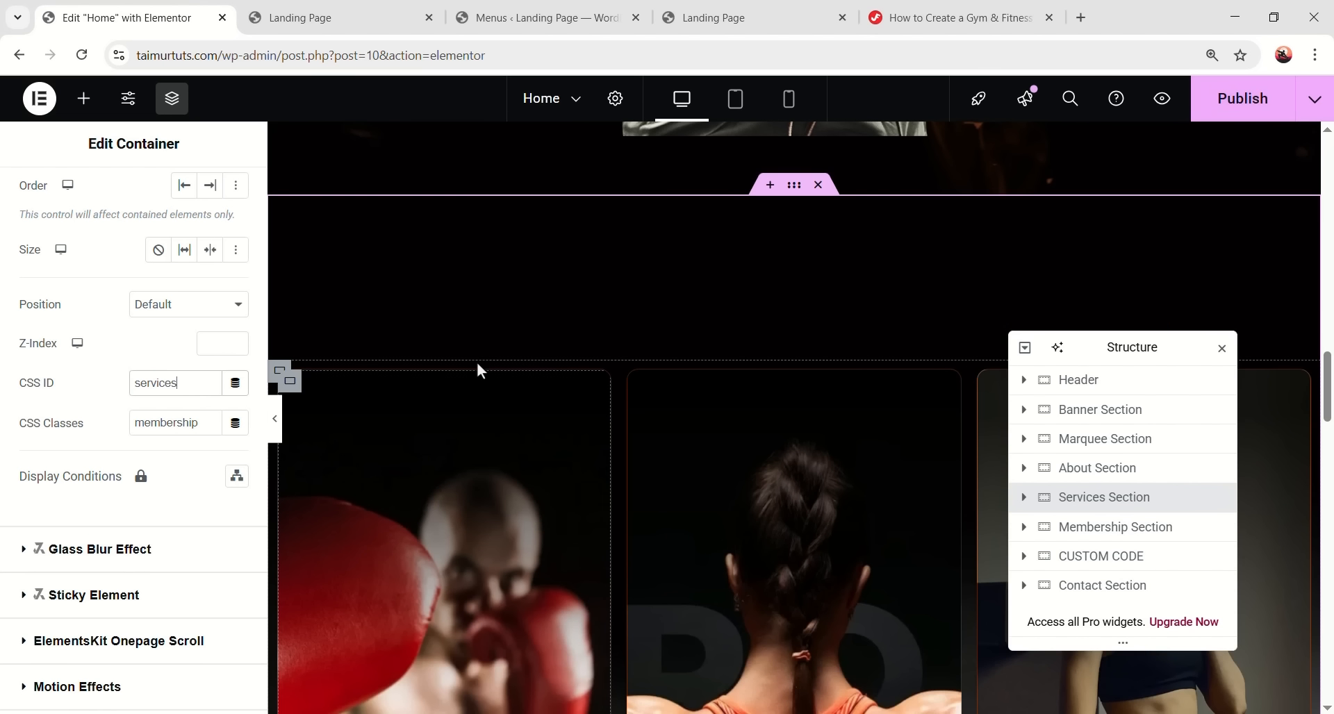
# - Set the Membership Section's CSS ID to 'pricing'
pyautogui.scroll(-10, 674, 399)
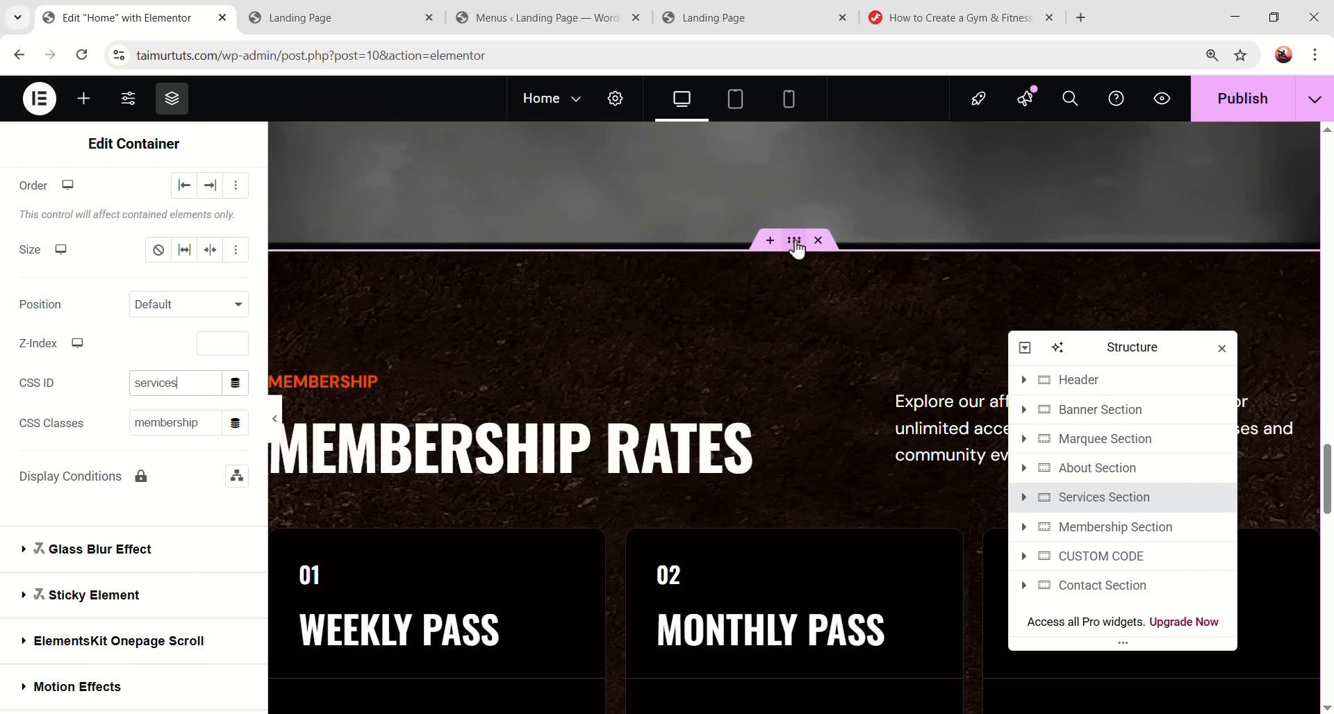
pyautogui.click(796, 243)
pyautogui.click(214, 196)
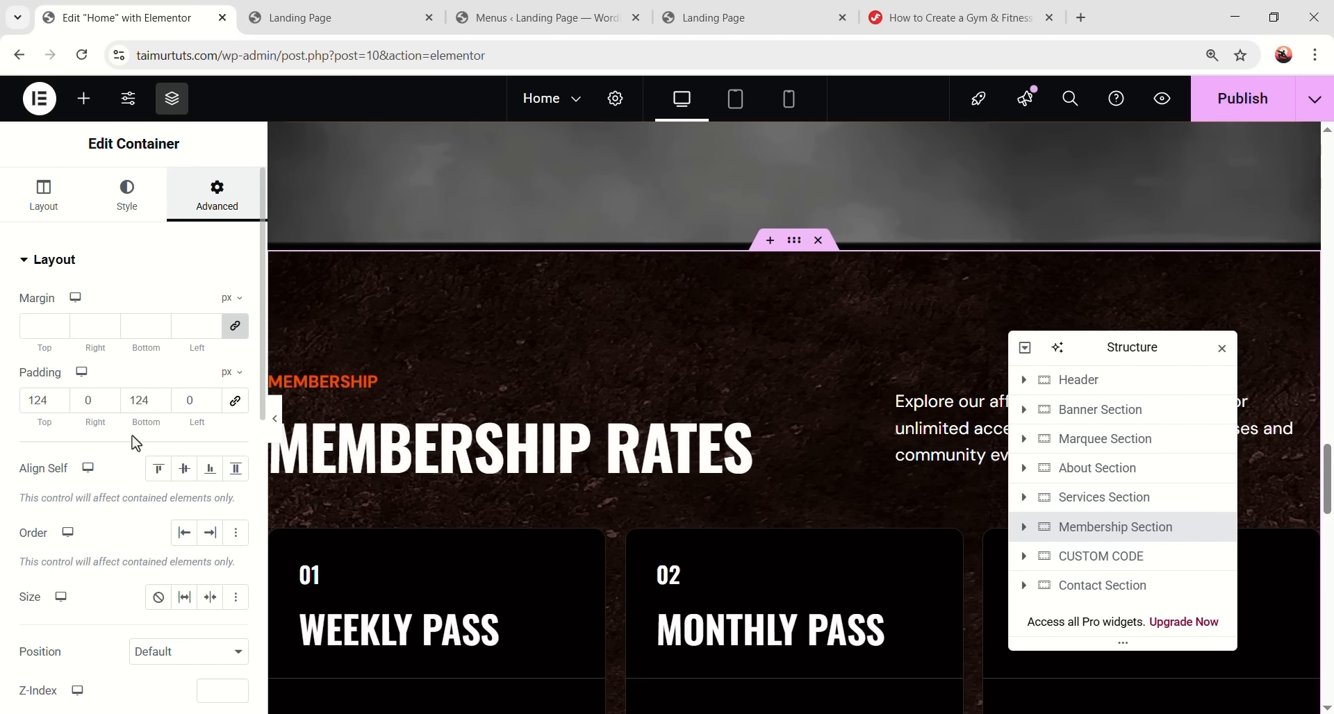
pyautogui.scroll(-5, 139, 445)
pyautogui.click(182, 298)
pyautogui.write('pricing')
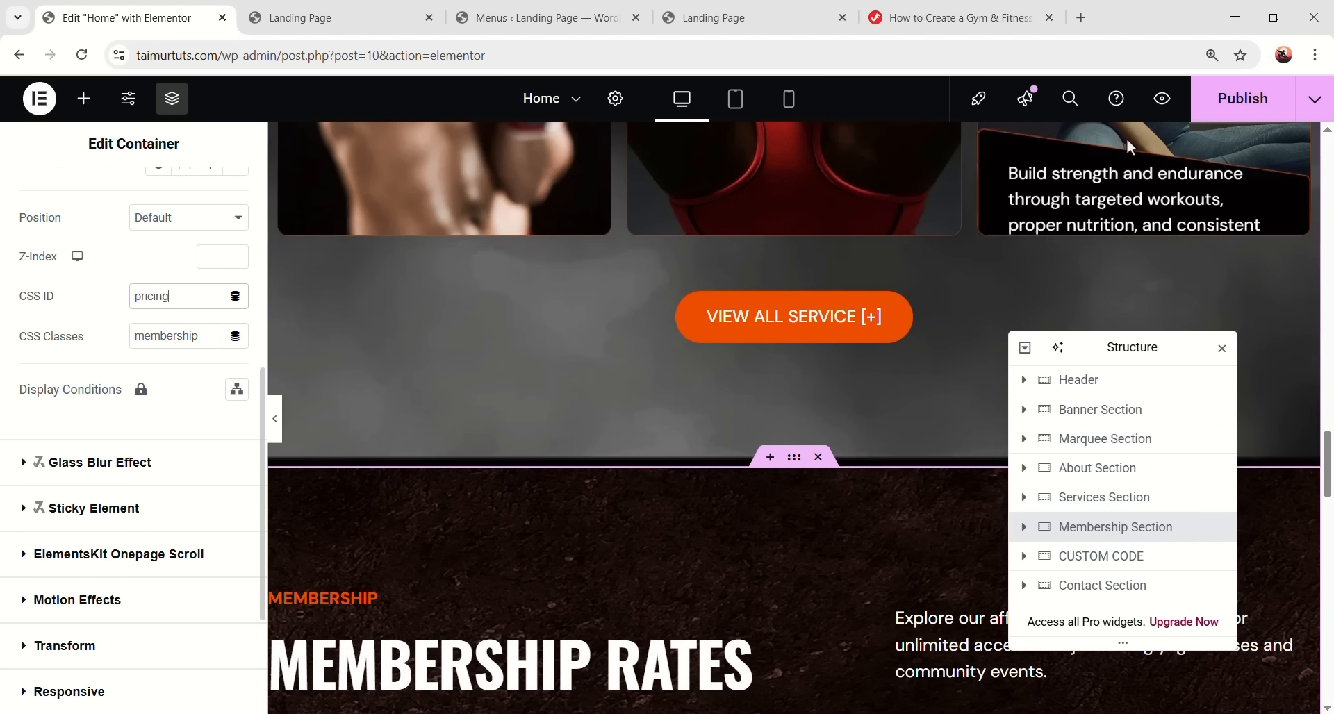
pyautogui.scroll(-4, 660, 261)
pyautogui.scroll(1, 764, 232)
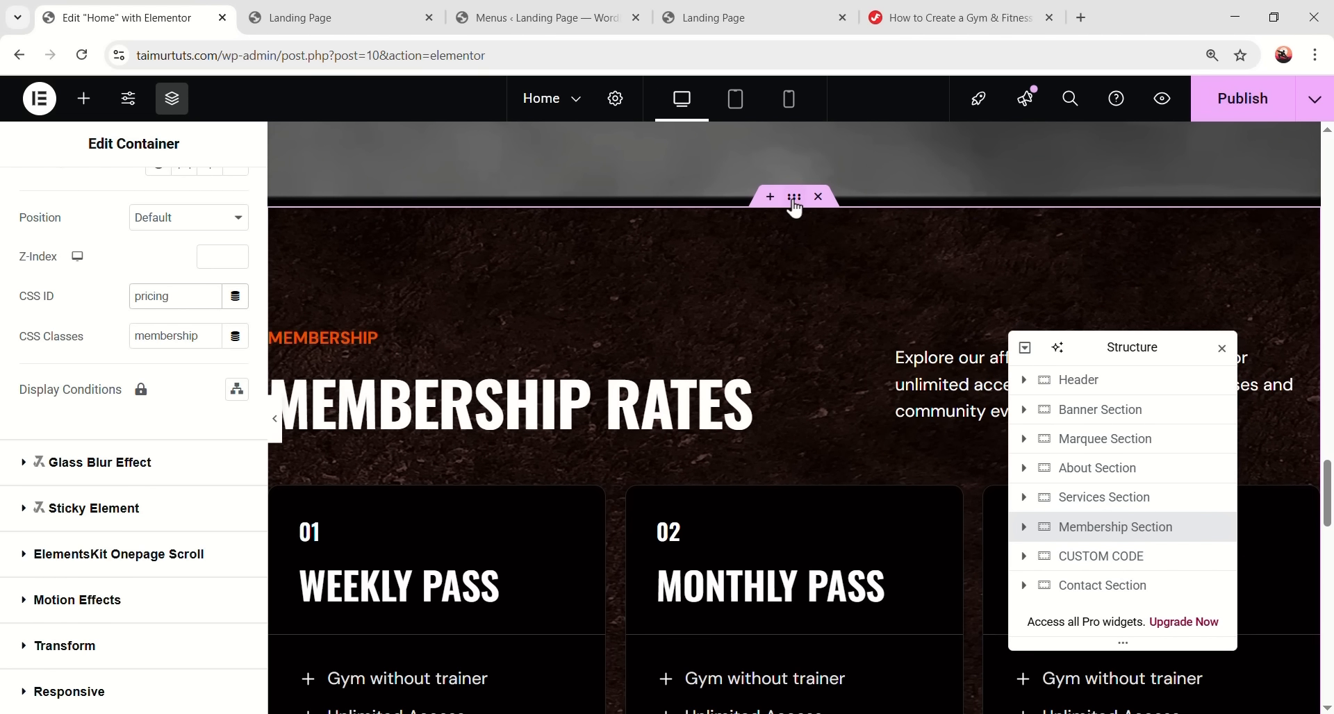
pyautogui.scroll(-10, 794, 375)
# - Set the Contact Section's CSS ID to 'contact' and publish the page
pyautogui.click(795, 271)
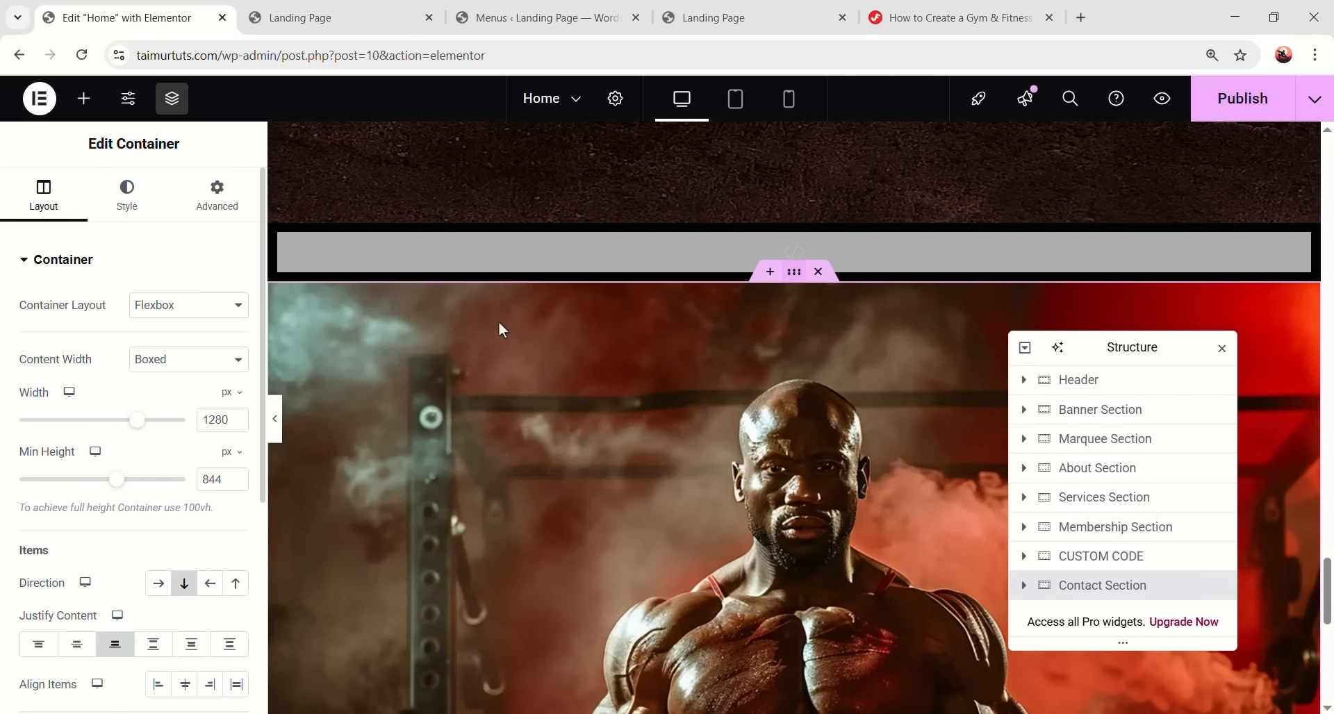
pyautogui.click(202, 209)
pyautogui.scroll(-7, 185, 435)
pyautogui.scroll(1, 185, 416)
pyautogui.click(208, 298)
pyautogui.write('contact')
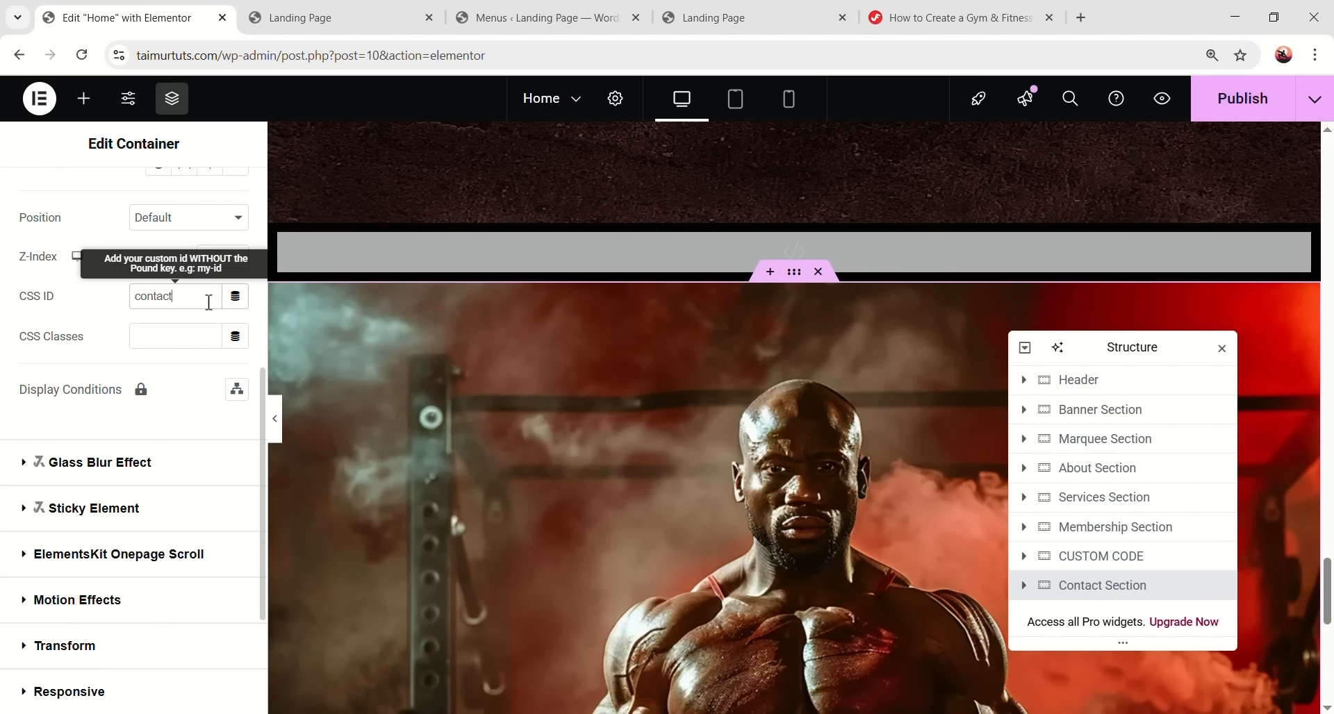
pyautogui.click(1234, 105)
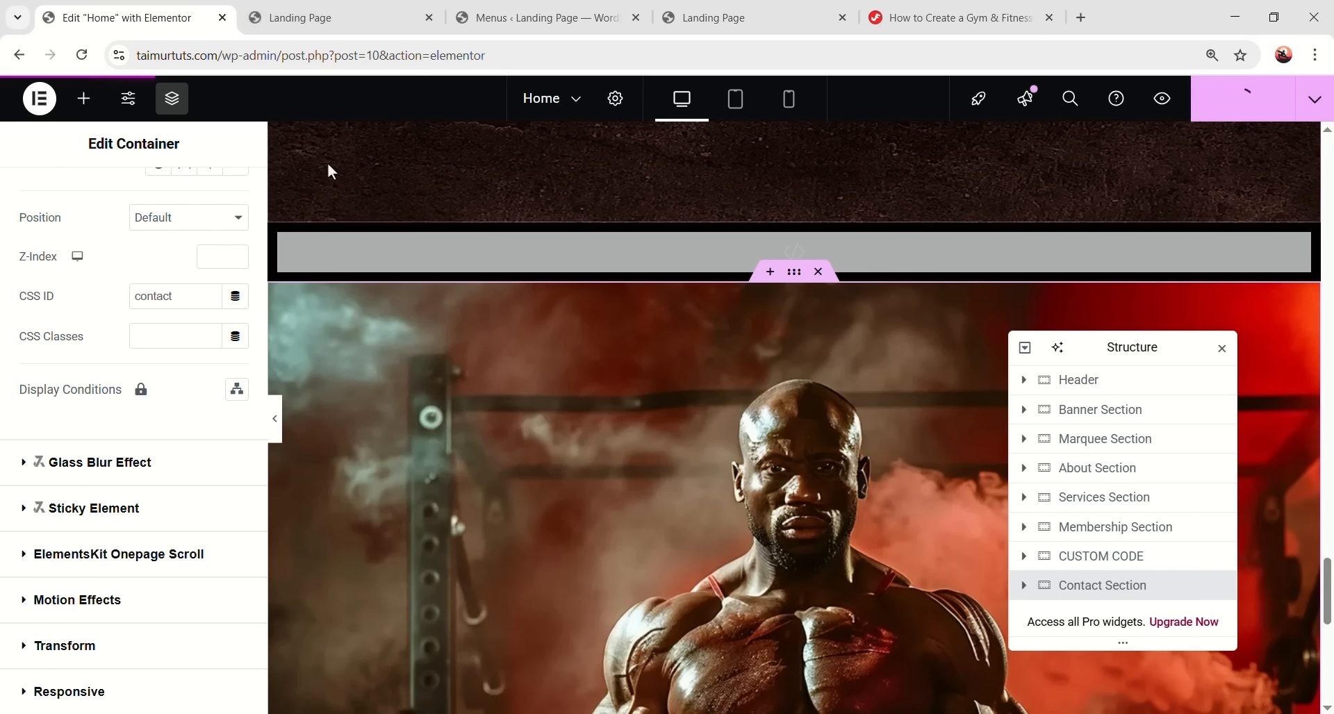
pyautogui.click(334, 19)
pyautogui.scroll(10, 1253, 511)
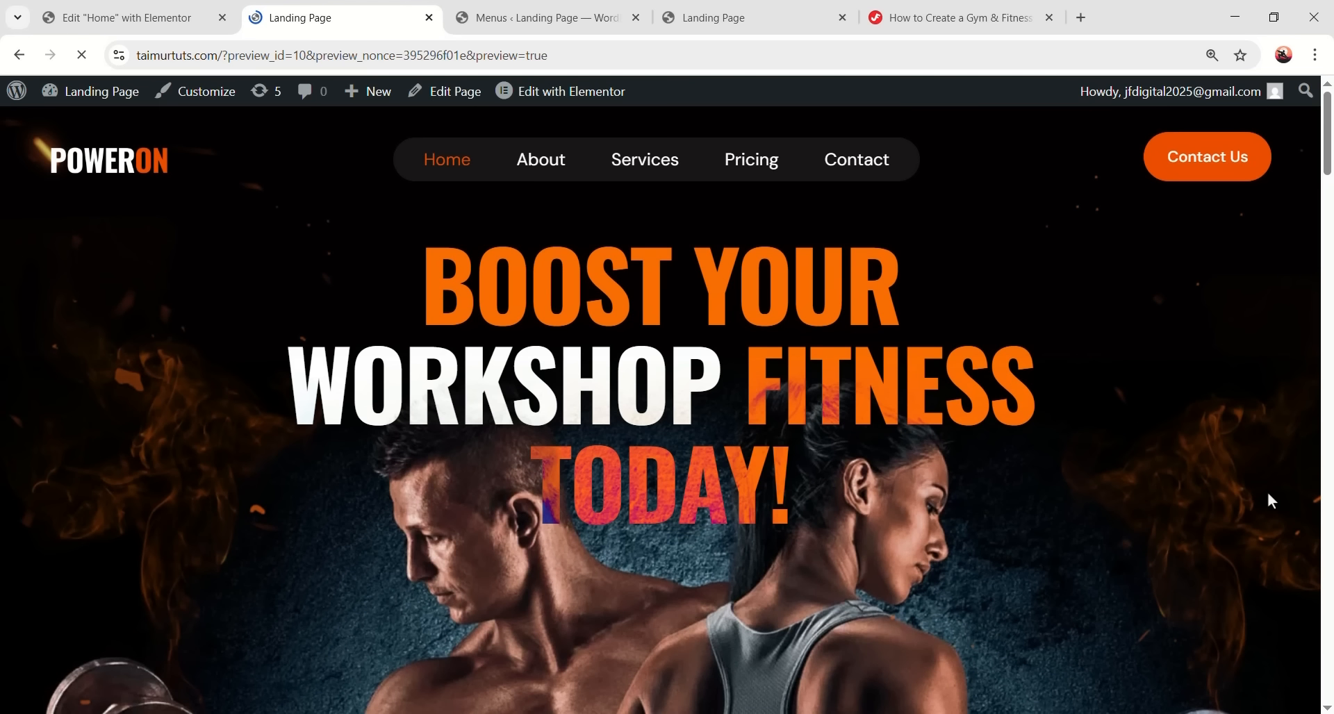
pyautogui.click(542, 165)
pyautogui.scroll(8, 738, 375)
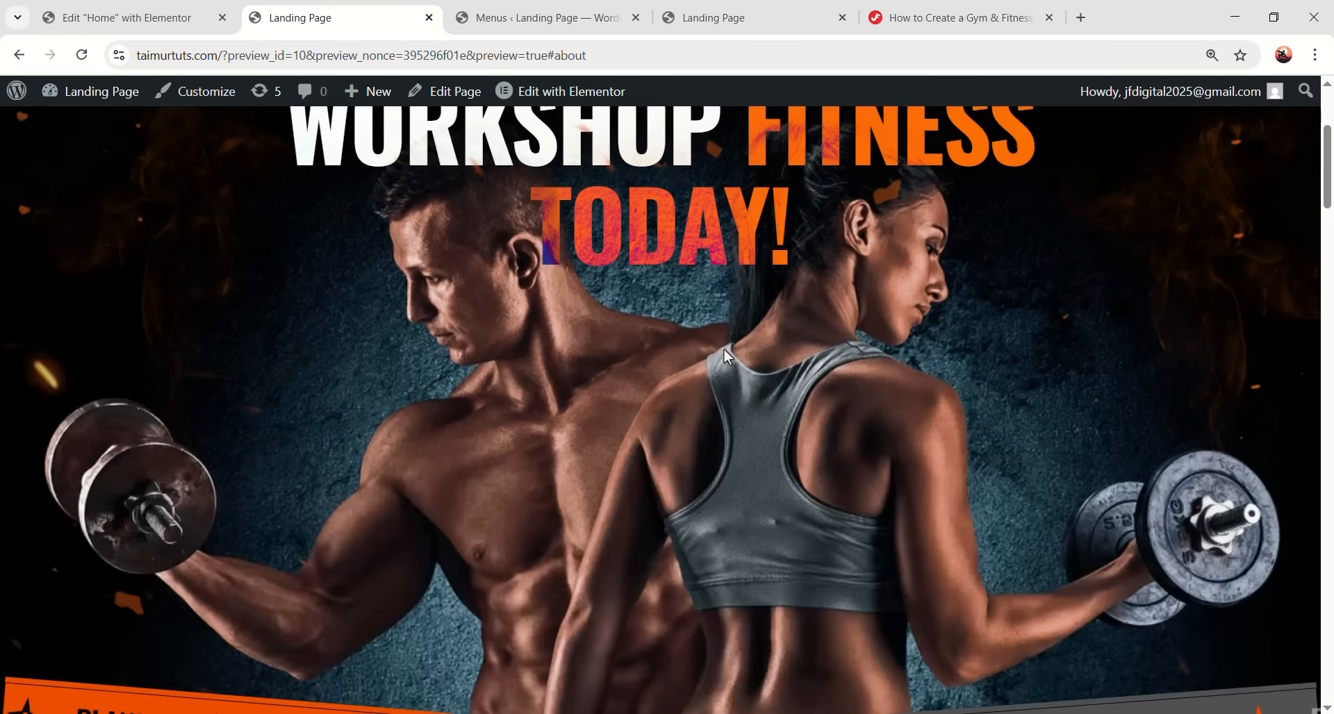
pyautogui.scroll(4, 738, 378)
pyautogui.click(640, 165)
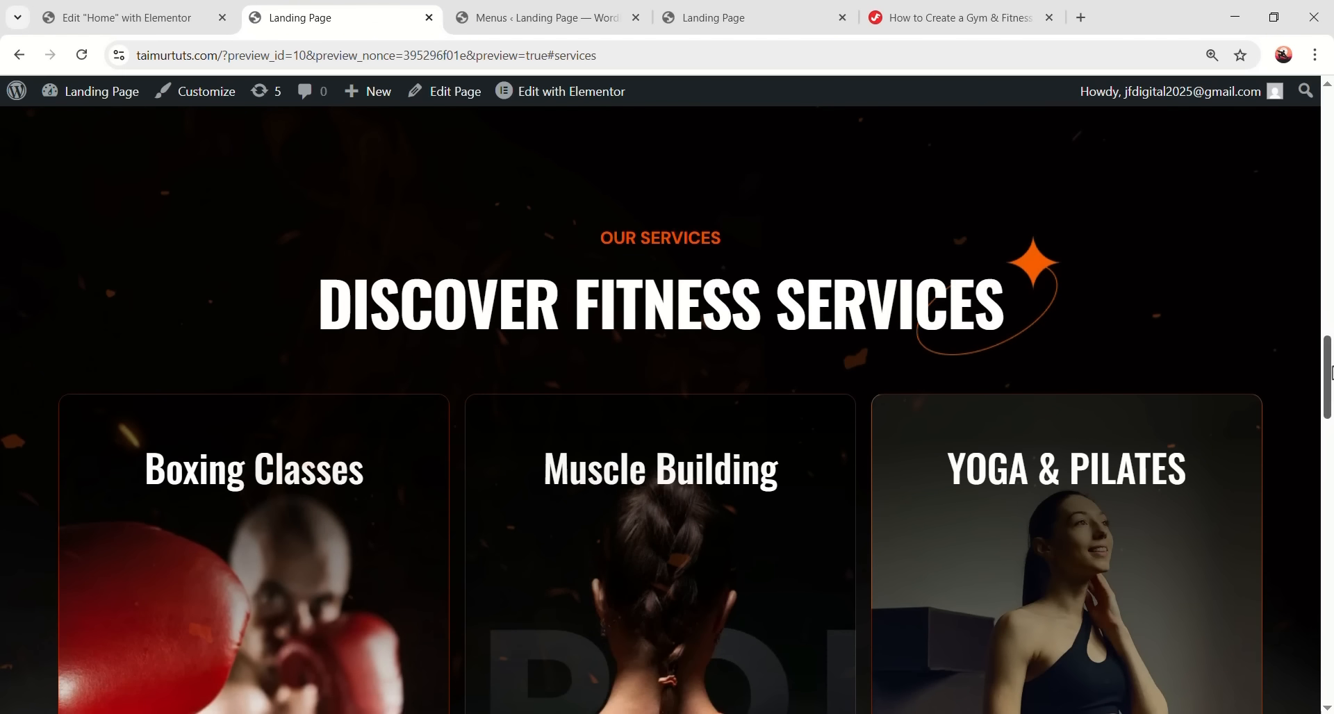
pyautogui.moveTo(1330, 373); pyautogui.dragTo(1329, 129)
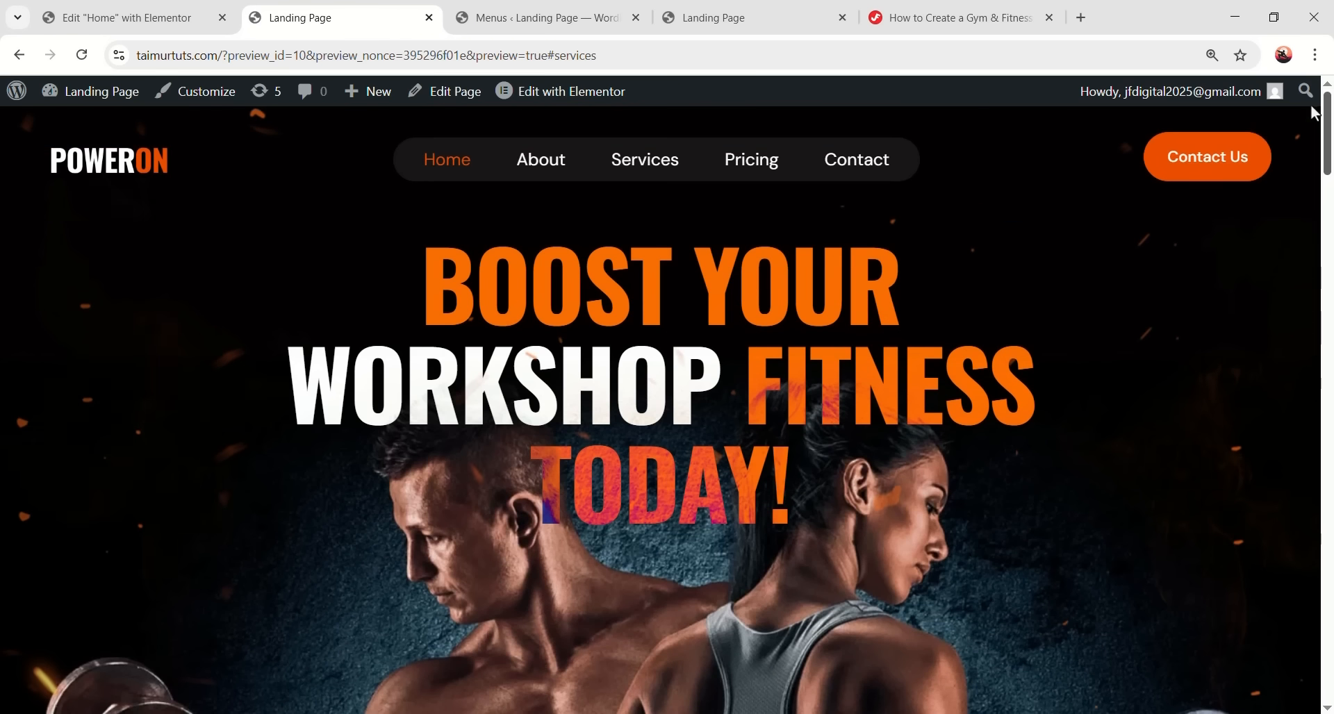
pyautogui.click(757, 170)
pyautogui.scroll(15, 841, 417)
pyautogui.scroll(5, 838, 429)
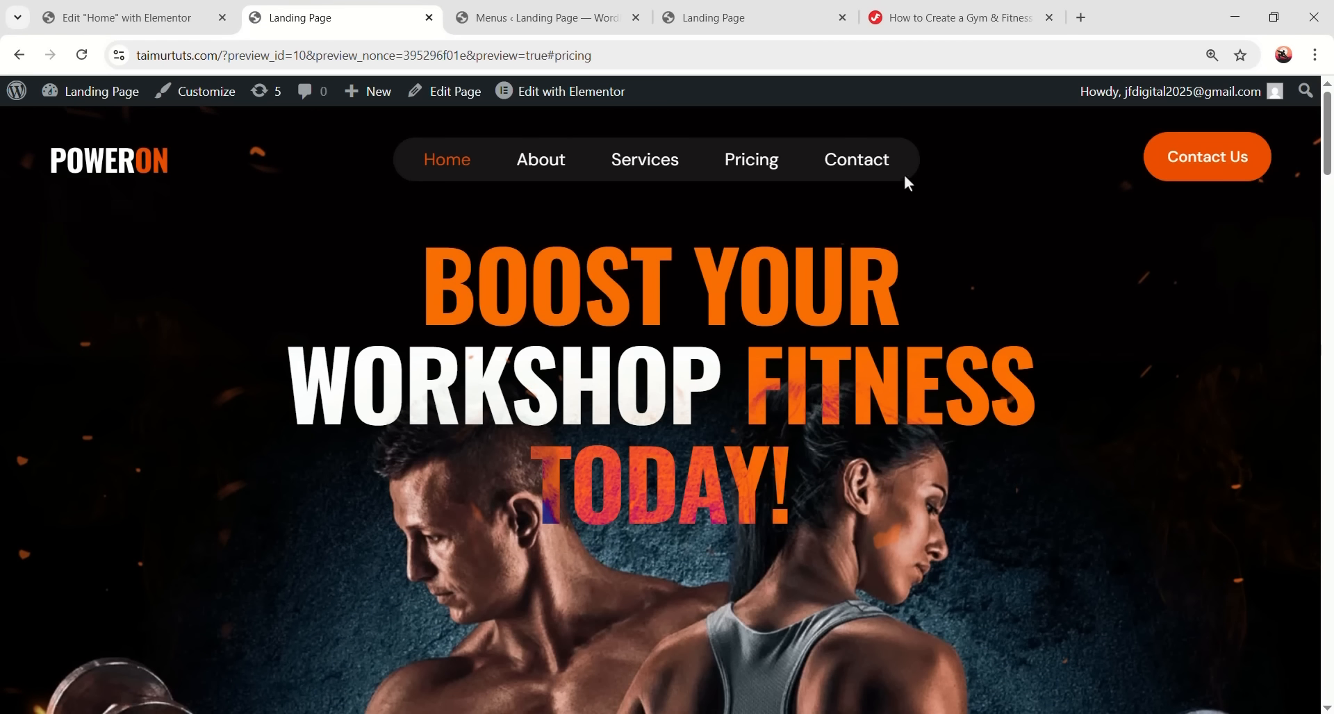
pyautogui.click(878, 164)
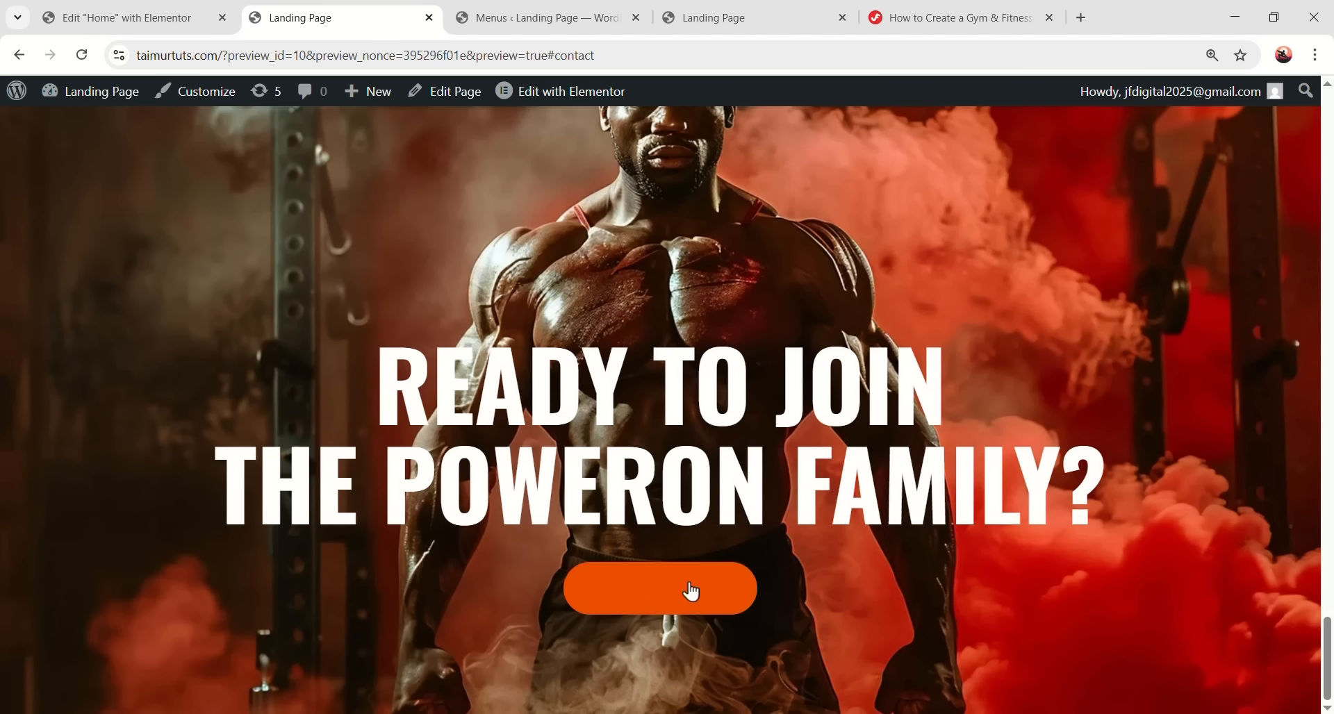
pyautogui.click(669, 607)
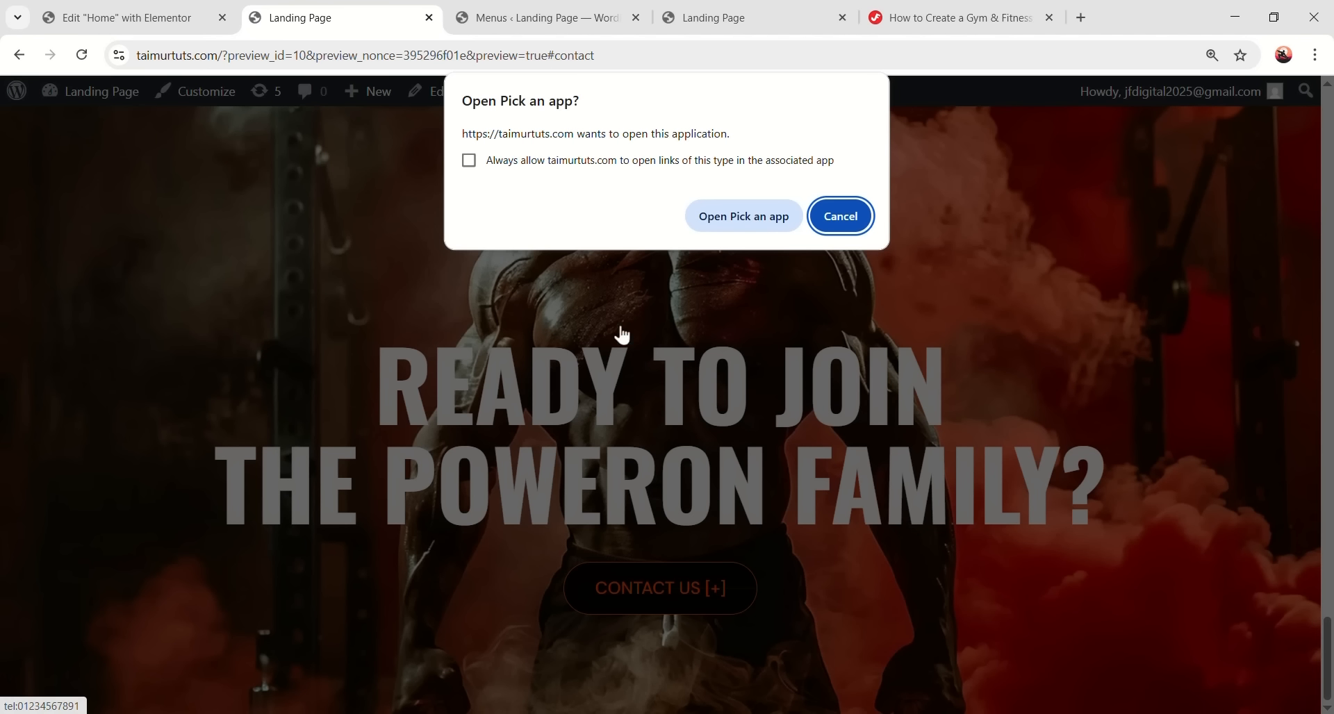
pyautogui.click(840, 216)
pyautogui.scroll(15, 1329, 216)
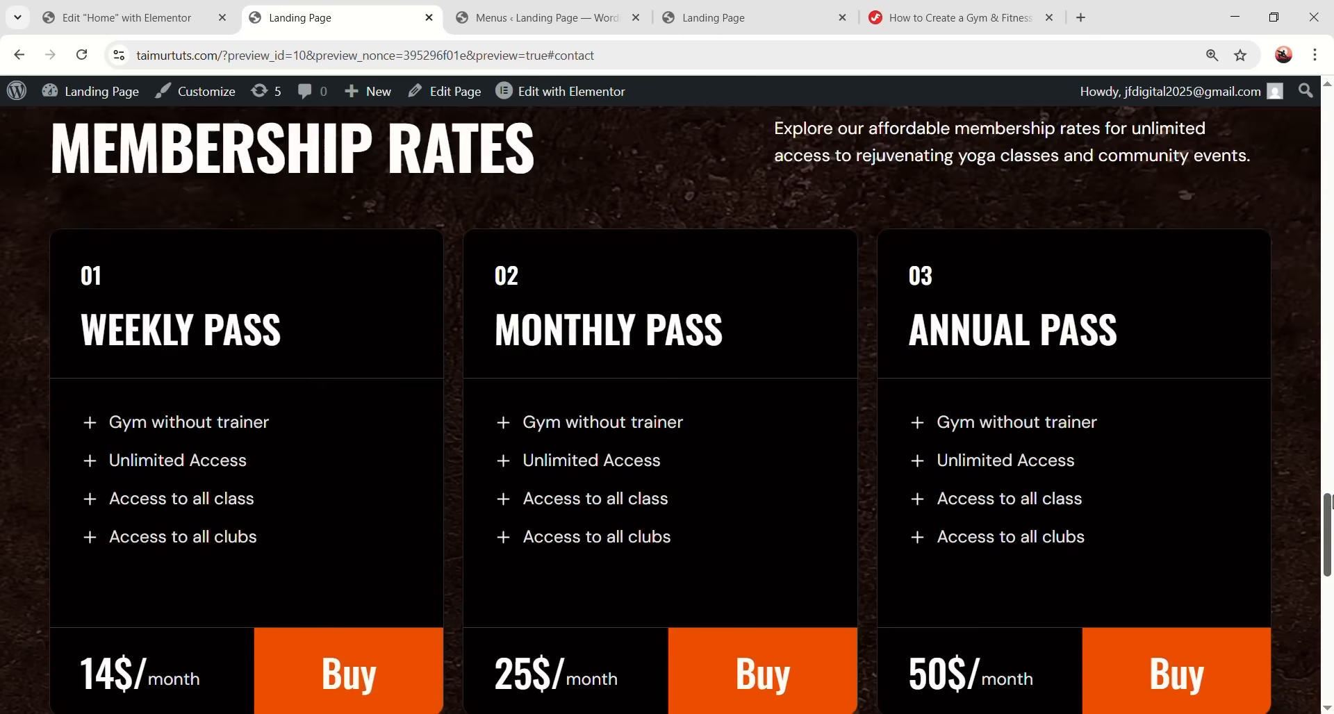
pyautogui.scroll(5, 1329, 216)
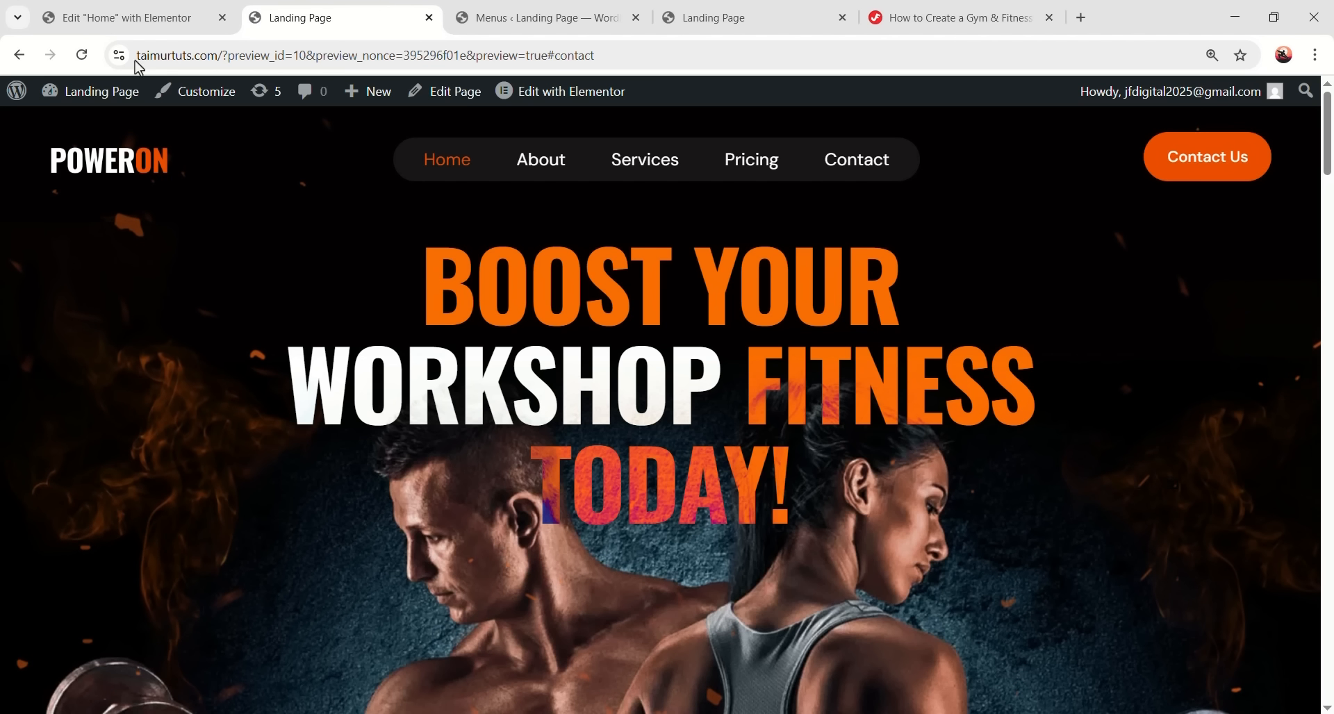
pyautogui.click(125, 17)
pyautogui.scroll(-10, 1327, 386)
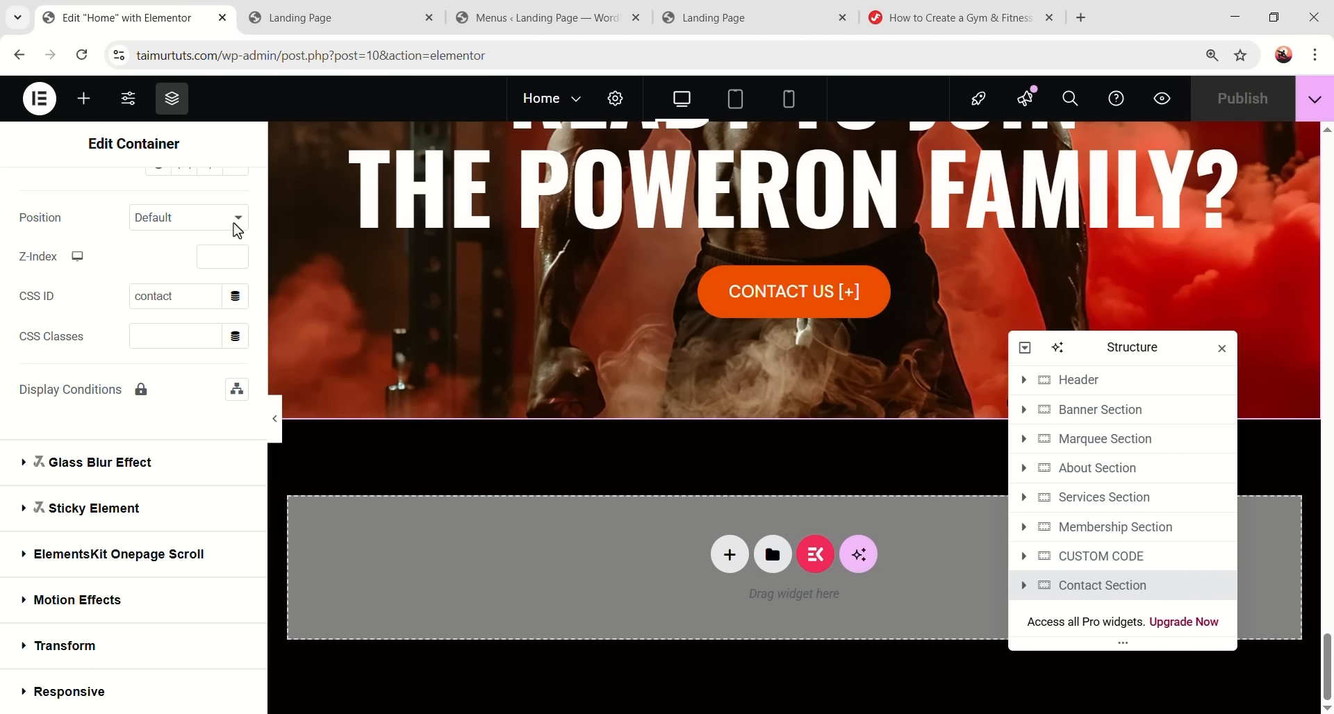
# - Add a Full Width container below Contact, keeping the Custom Code section after it
pyautogui.click(82, 98)
pyautogui.moveTo(76, 341); pyautogui.dragTo(572, 556)
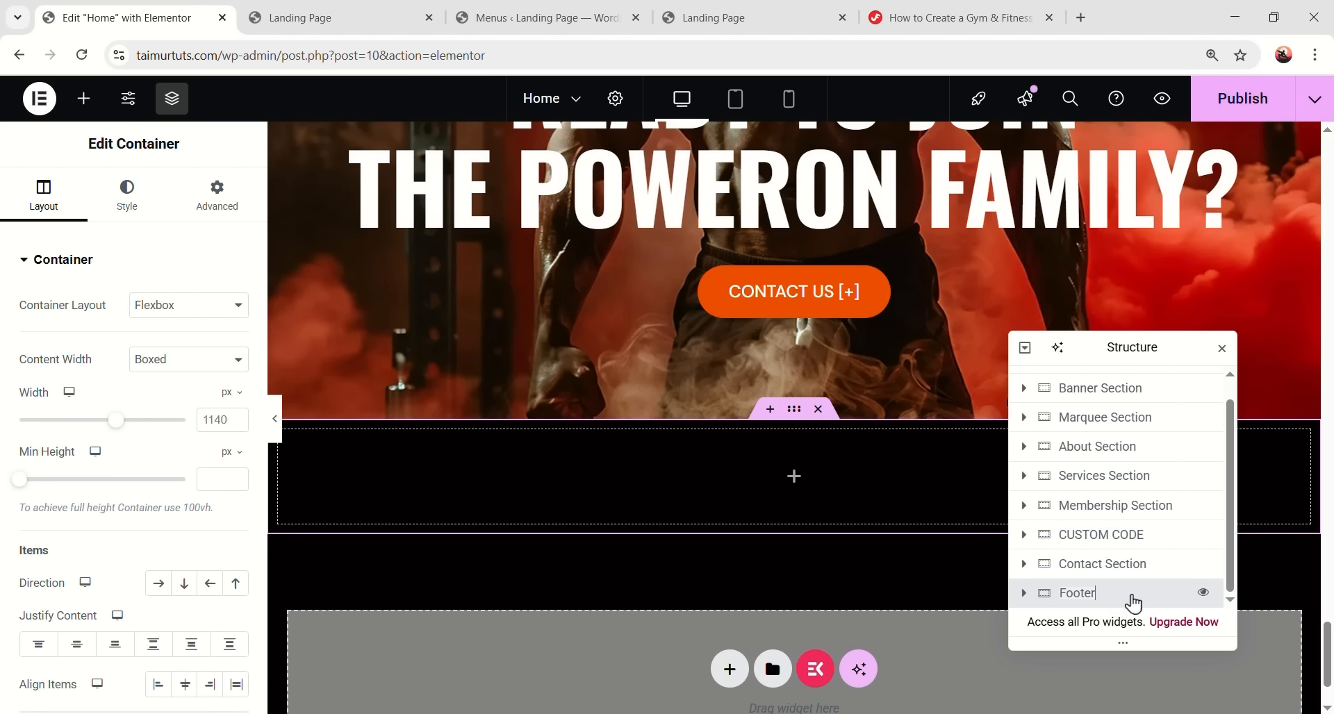
pyautogui.moveTo(1112, 536); pyautogui.dragTo(1096, 594)
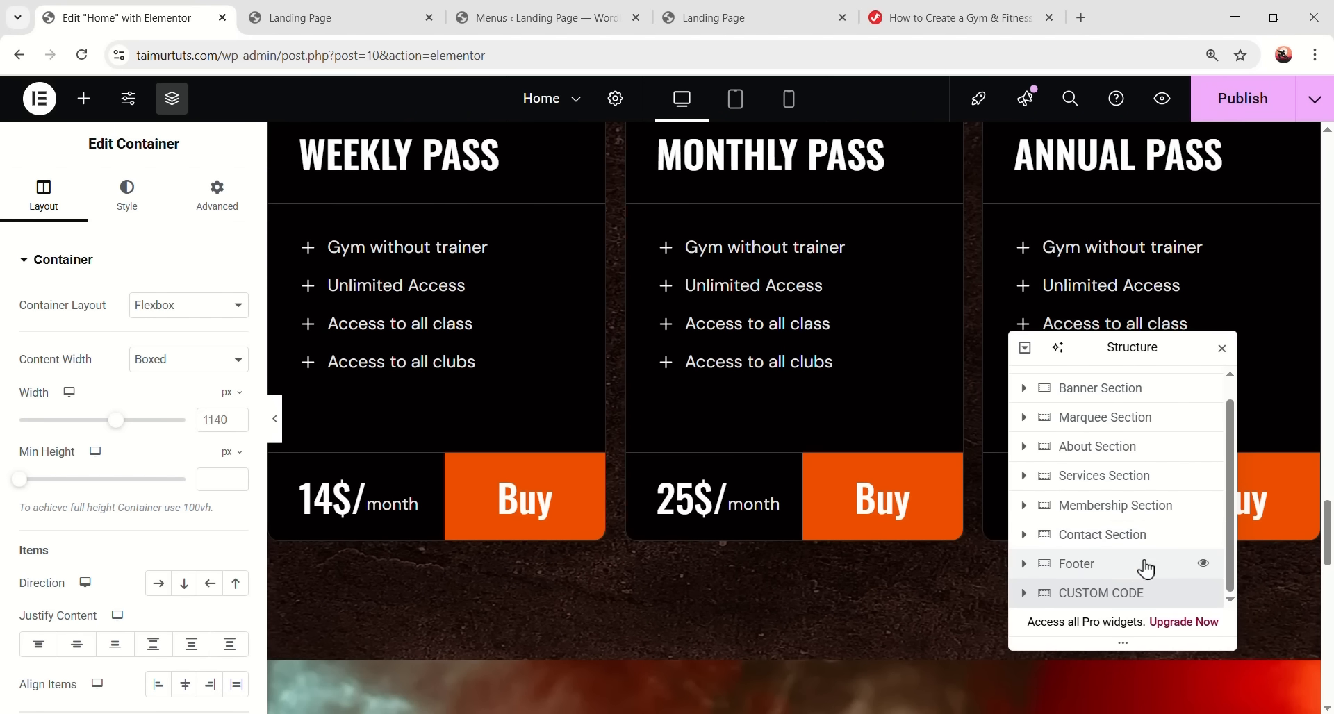
pyautogui.scroll(-5, 872, 543)
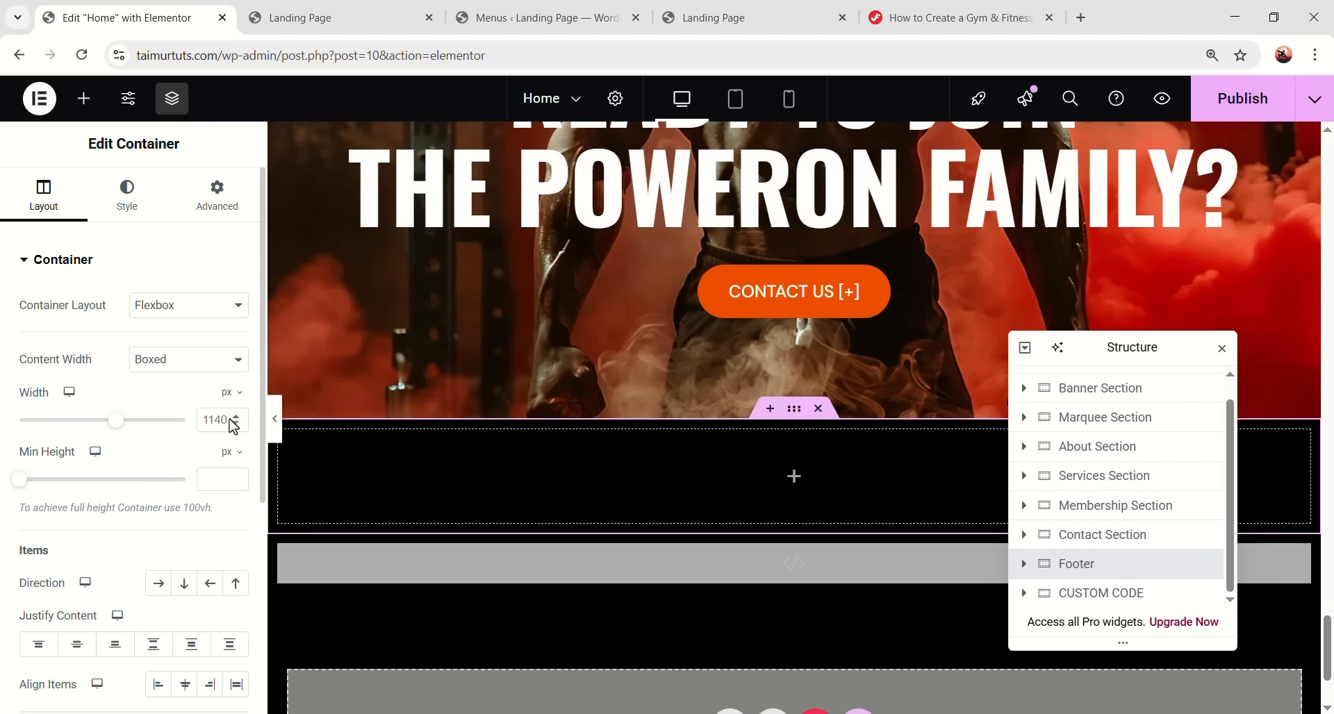
pyautogui.click(139, 362)
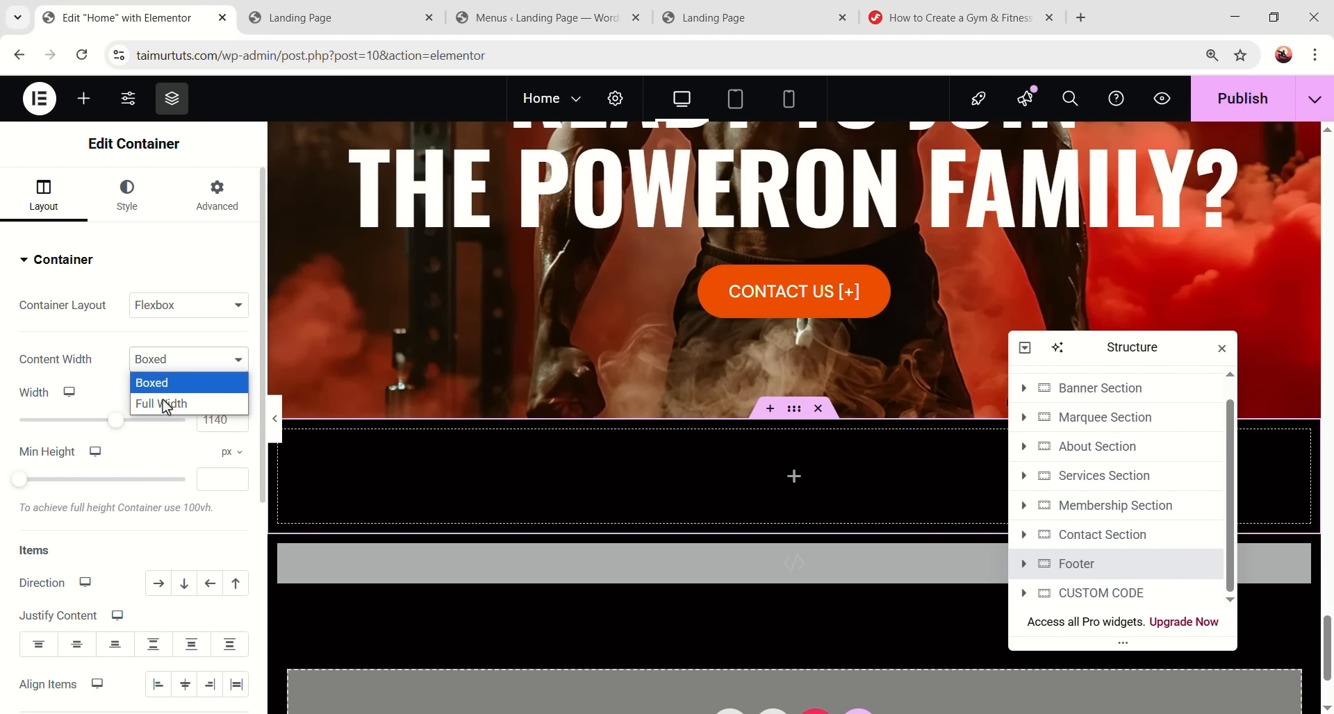
pyautogui.click(179, 401)
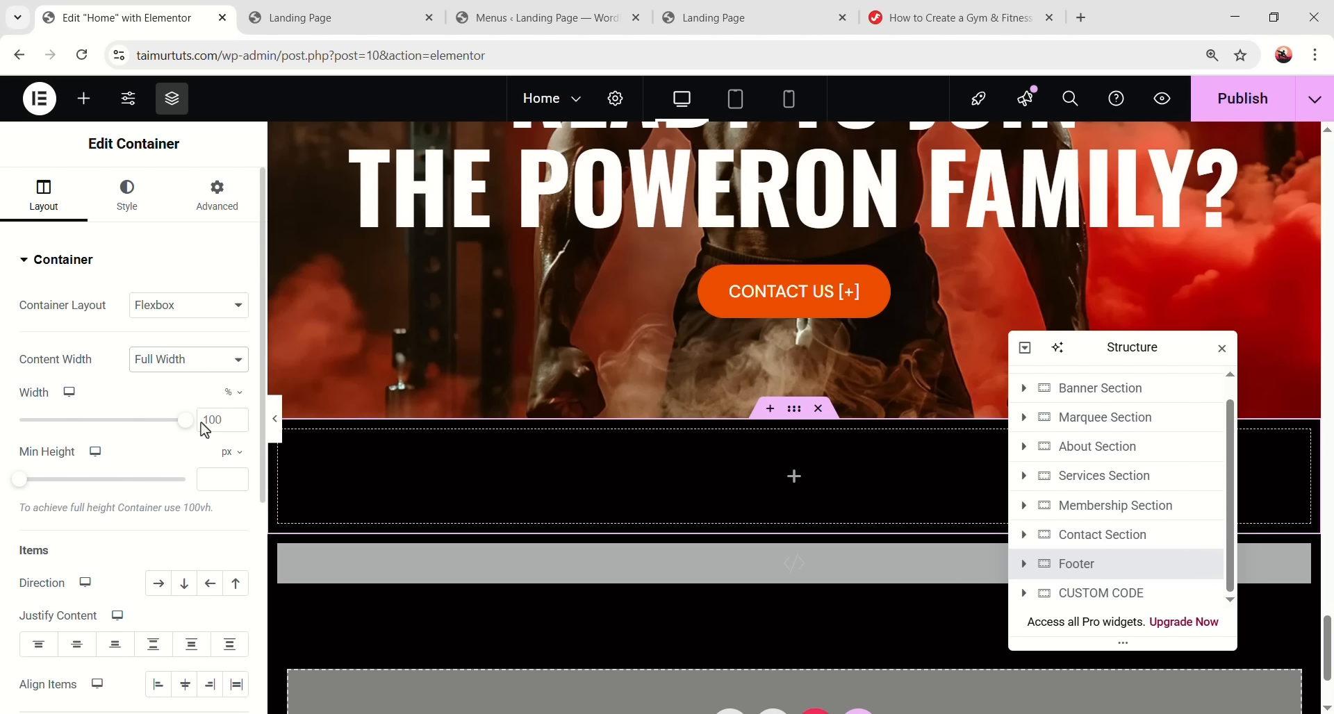
# - Give the footer a solid #040202 background color
pyautogui.click(124, 195)
pyautogui.click(158, 361)
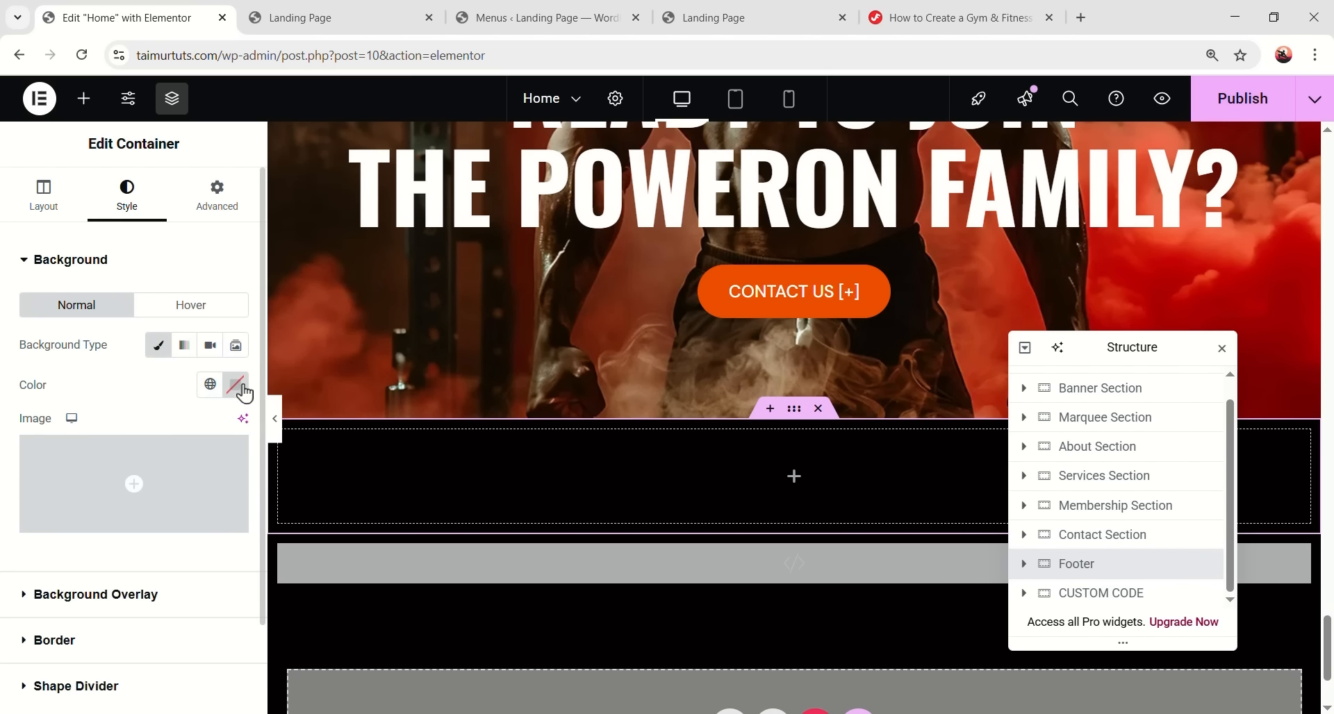
pyautogui.click(235, 384)
pyautogui.click(202, 659)
pyautogui.write('#040202')
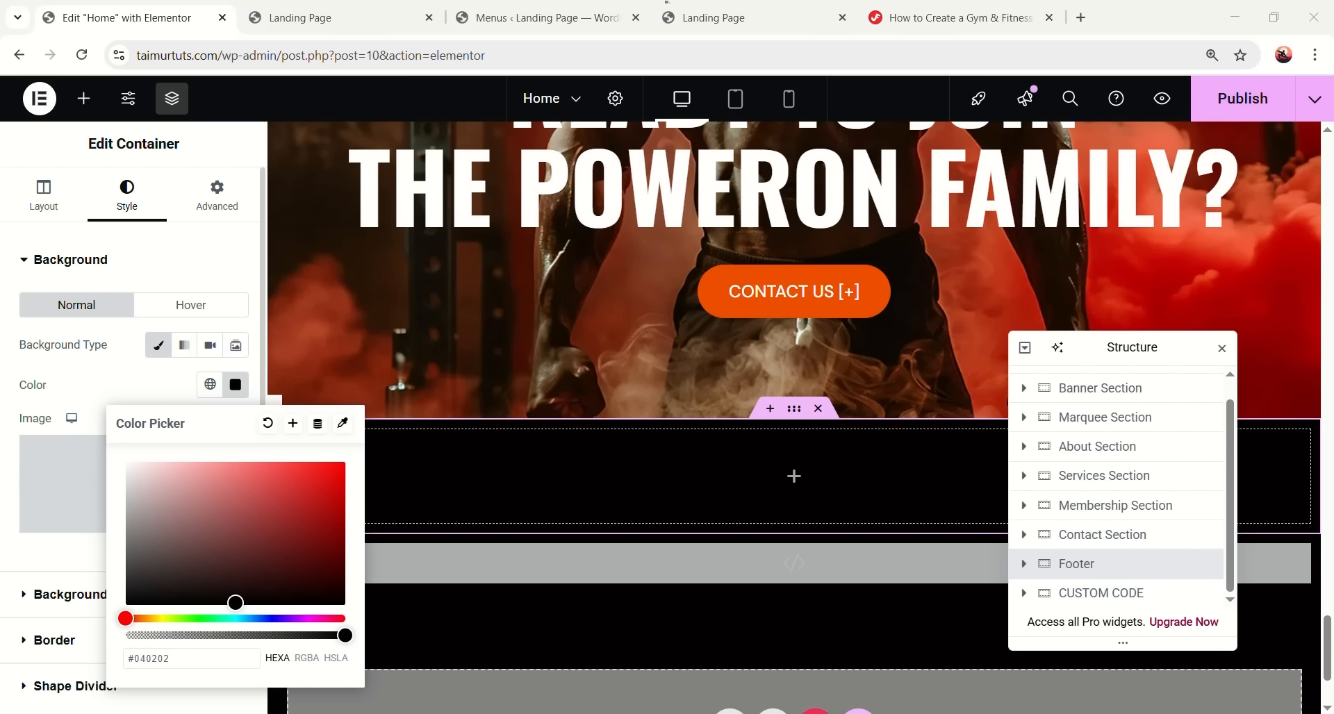
pyautogui.click(215, 263)
# - Set the footer's padding to 0 and nest a new container inside it
pyautogui.click(217, 194)
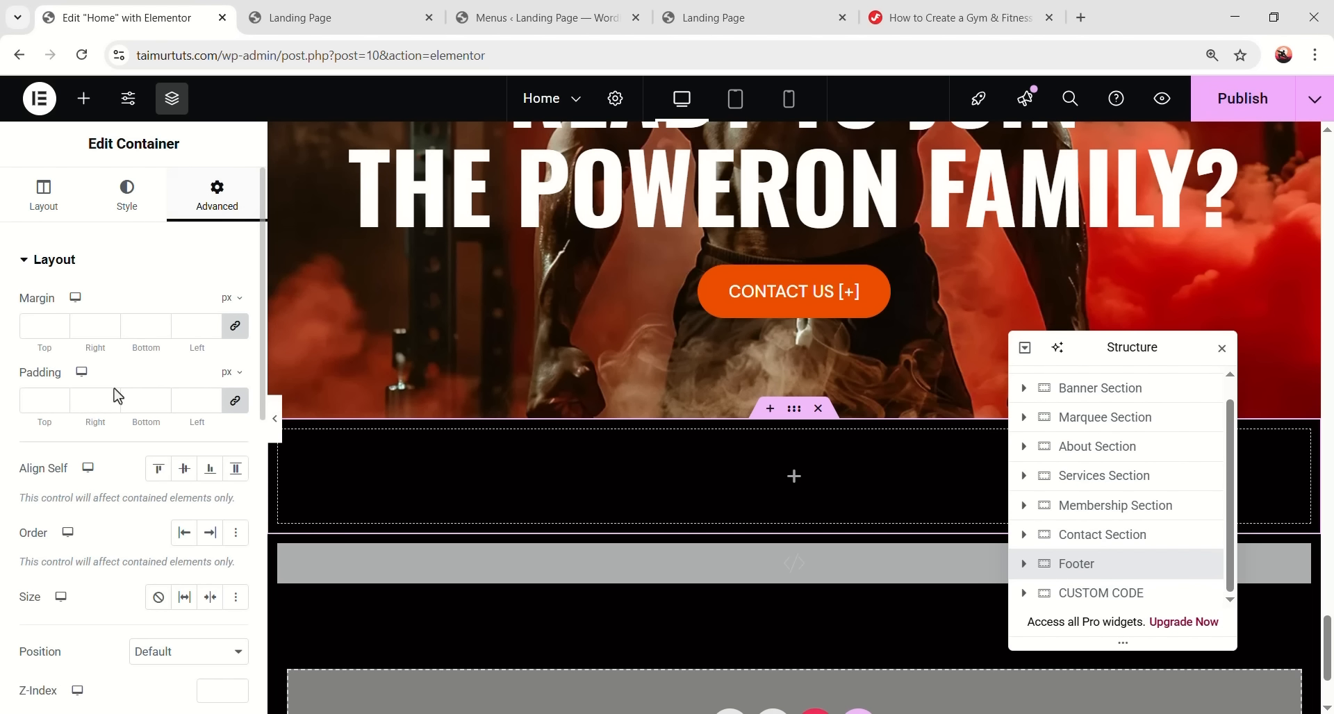
pyautogui.click(92, 401)
pyautogui.write('0')
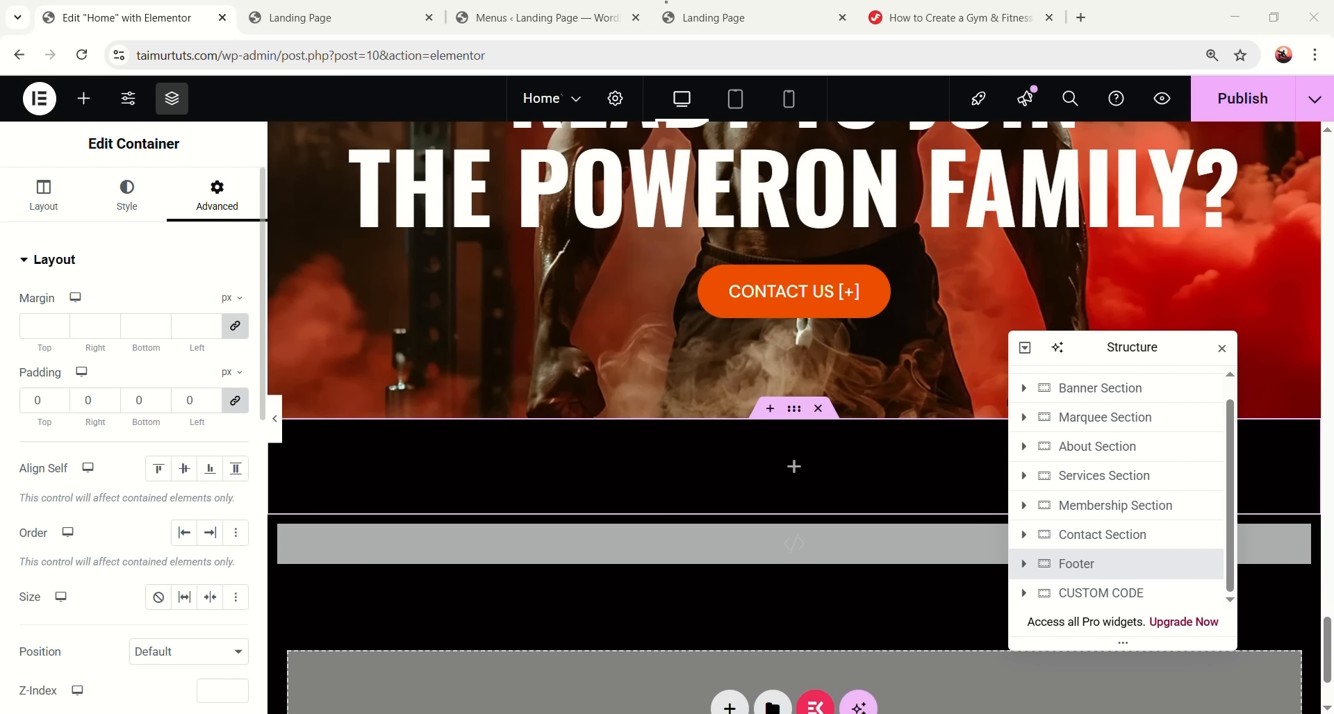
pyautogui.click(794, 468)
pyautogui.moveTo(59, 358); pyautogui.dragTo(510, 452)
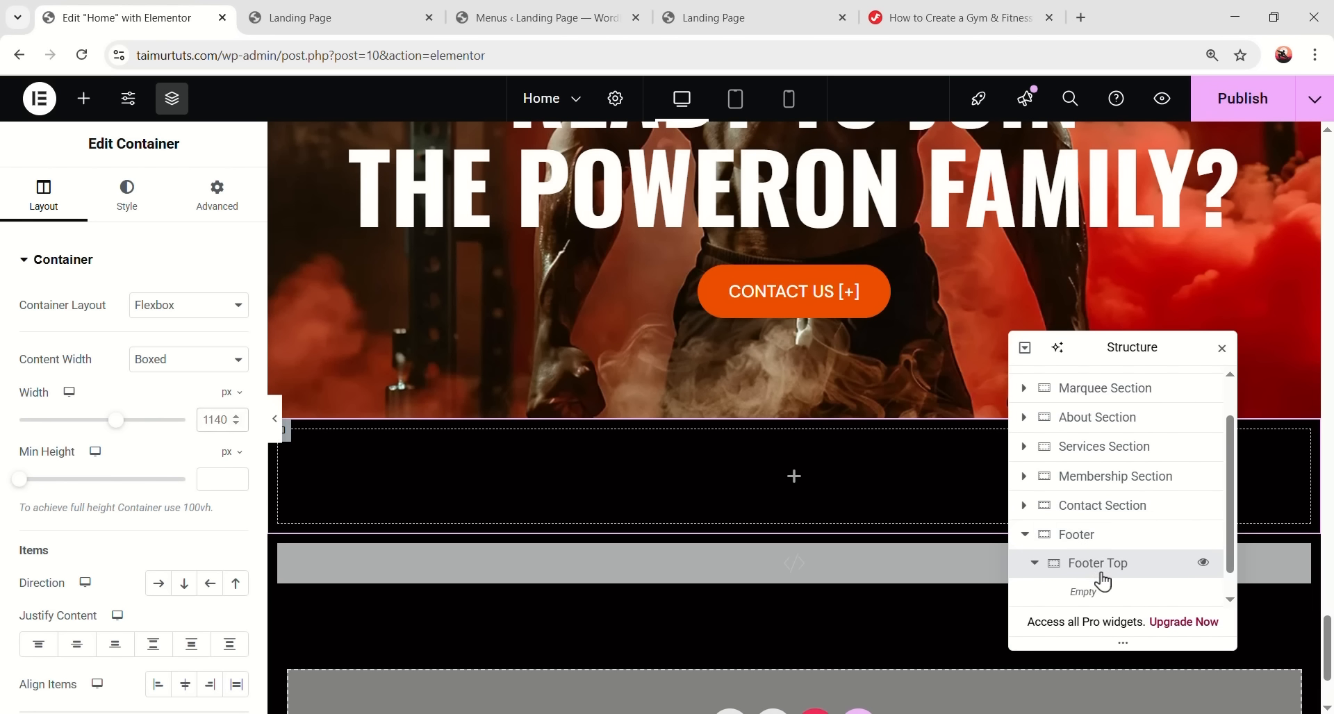
# - Make the inner container 1280 px wide with a row layout, and zero Footer Top's padding
pyautogui.doubleClick(220, 419)
pyautogui.write('1280')
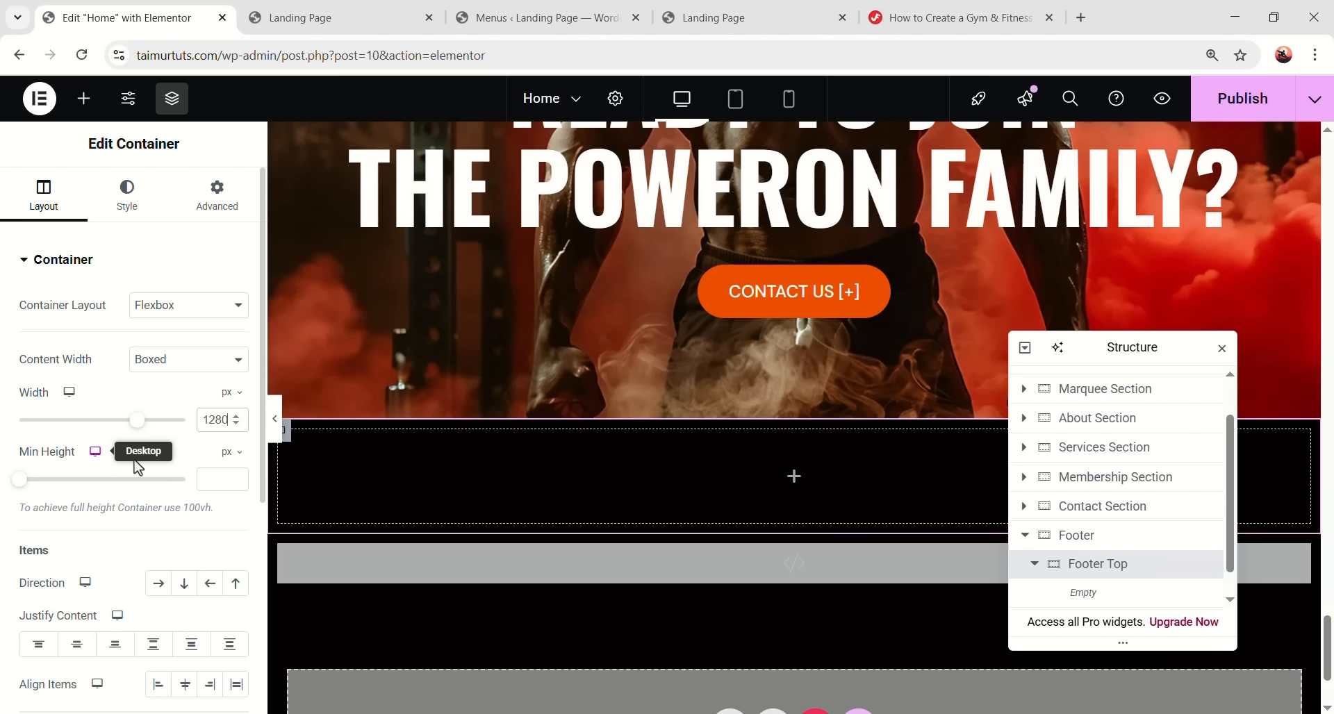
pyautogui.click(158, 583)
pyautogui.scroll(-3, 181, 514)
pyautogui.scroll(-3, 181, 514)
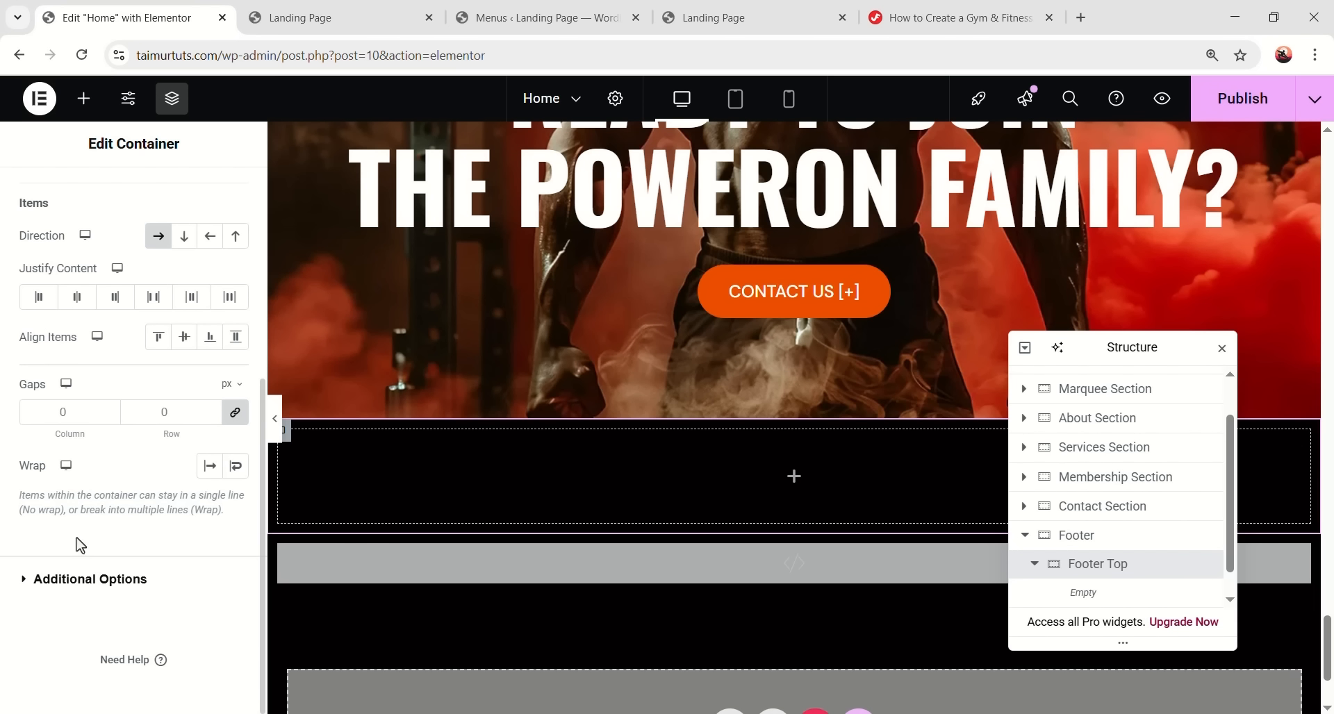
pyautogui.hotkey('alt', 'Tab')
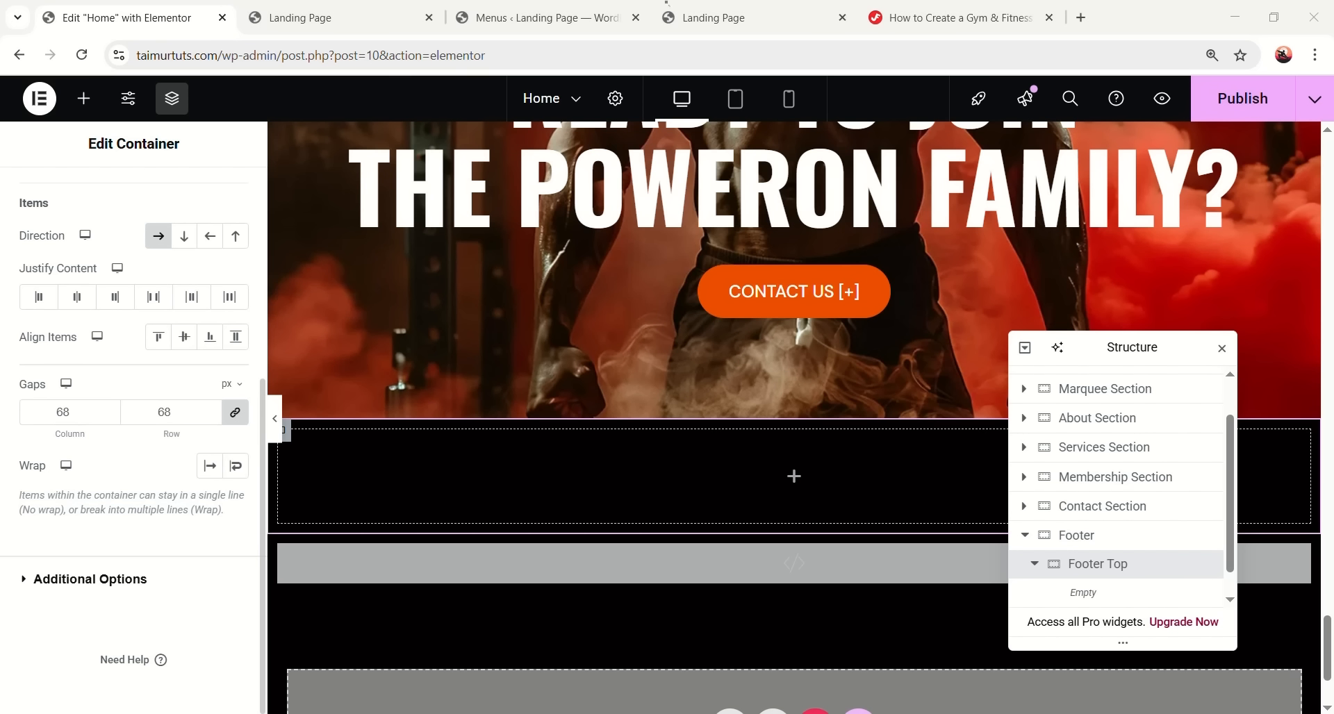
pyautogui.hotkey('alt', 'Tab')
pyautogui.scroll(5, 164, 361)
pyautogui.click(217, 195)
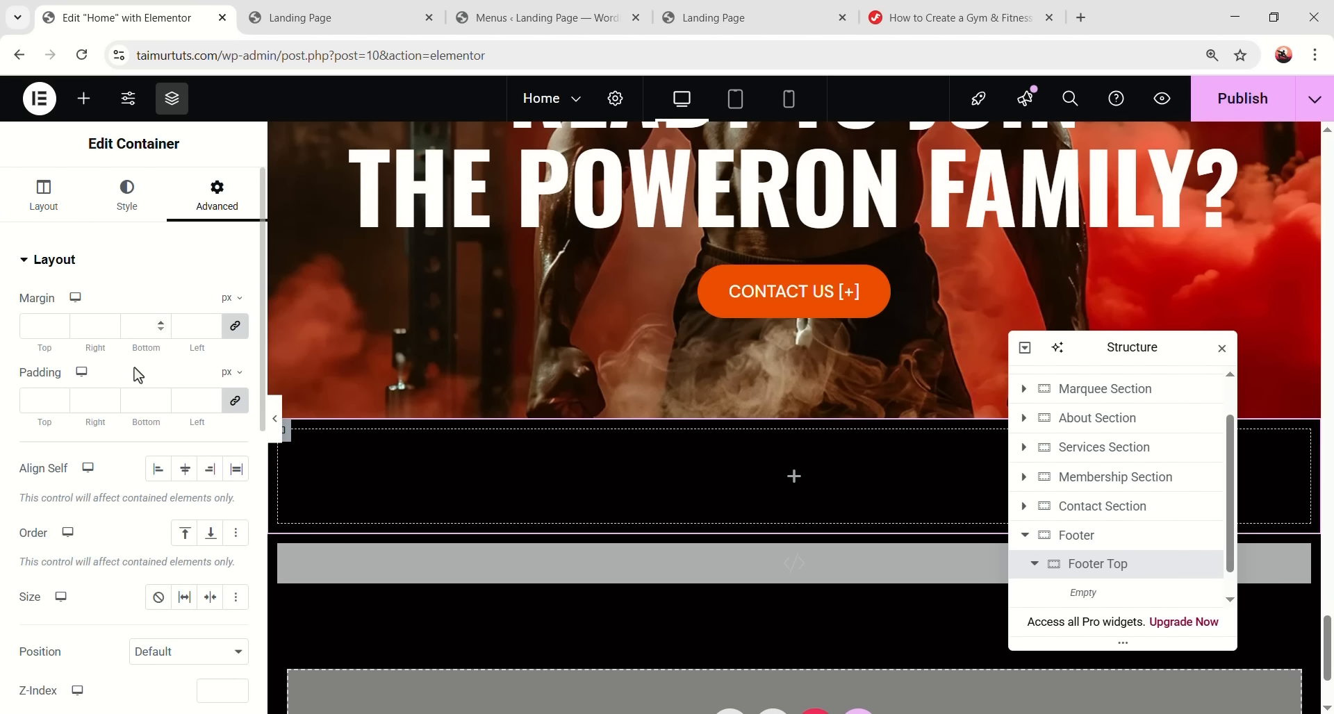
pyautogui.click(86, 402)
pyautogui.write('0')
# - Add a new container named Item inside Footer Top and set its width to 292 px
pyautogui.scroll(-1, 911, 482)
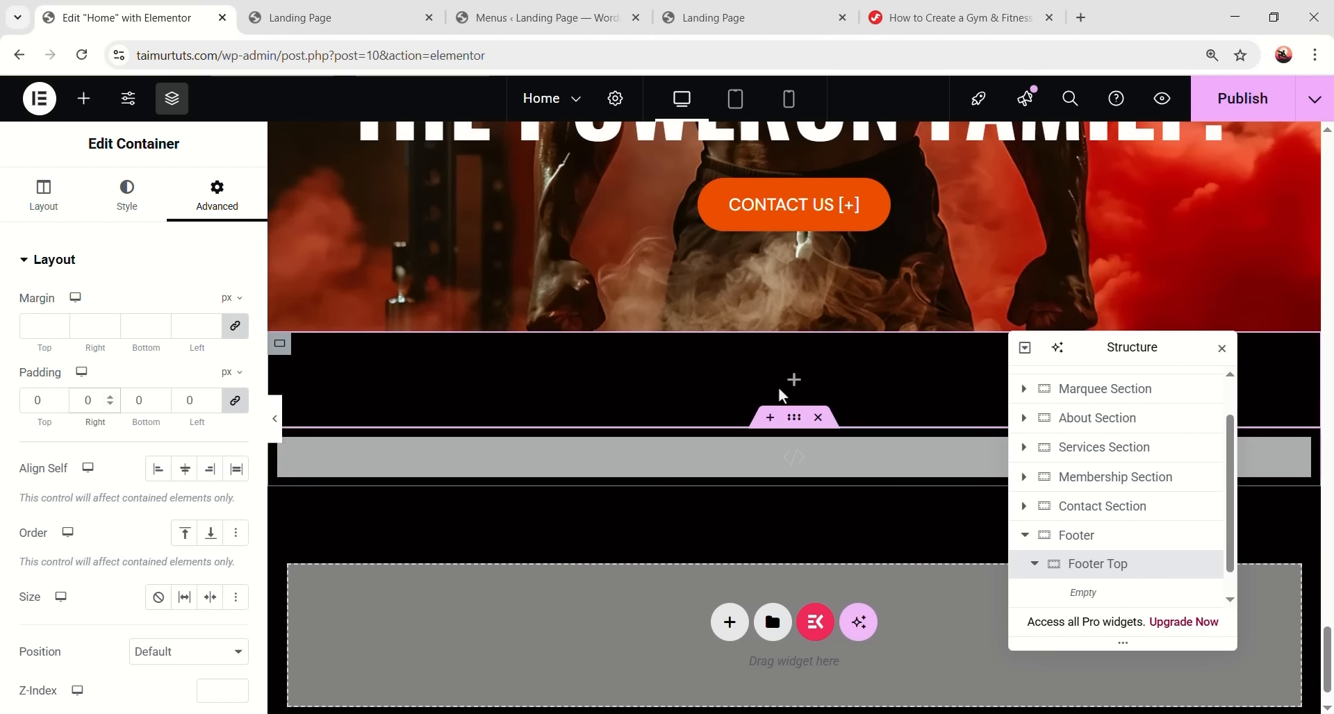
pyautogui.click(796, 383)
pyautogui.moveTo(53, 344); pyautogui.dragTo(1117, 575)
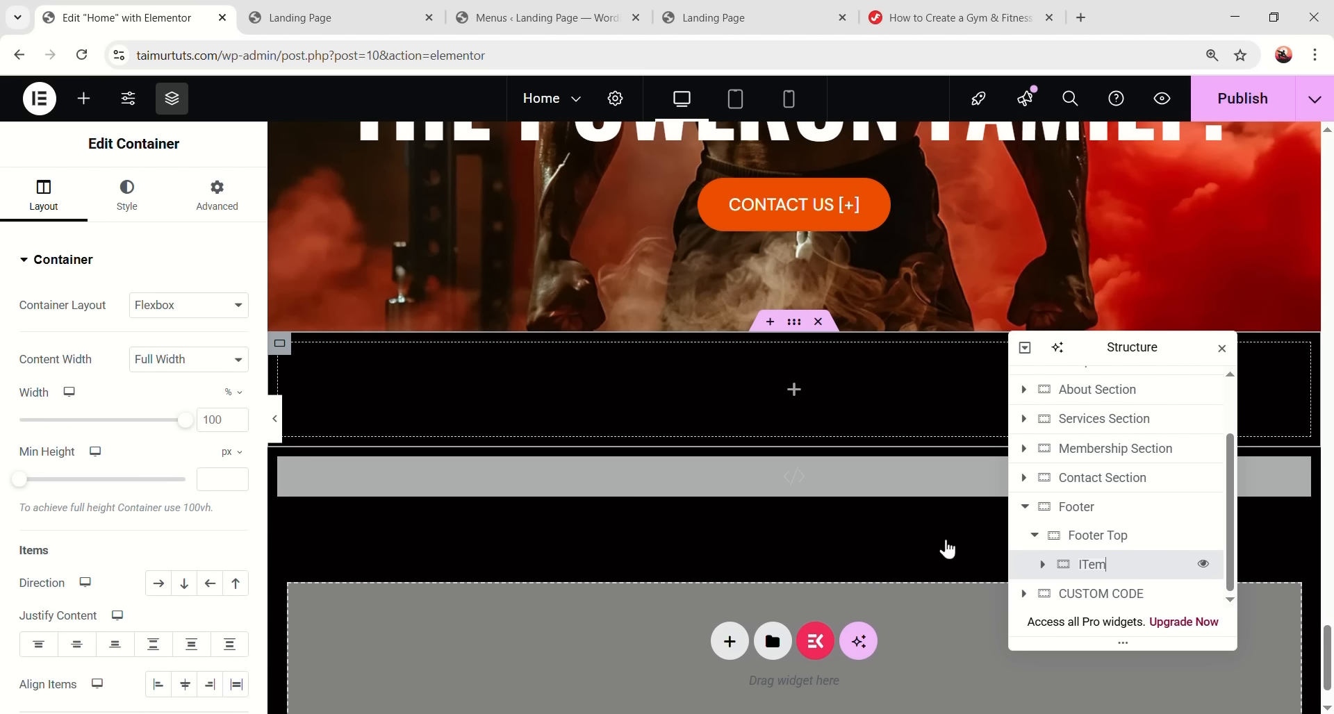
pyautogui.press('Return')
pyautogui.click(223, 420)
pyautogui.write('292')
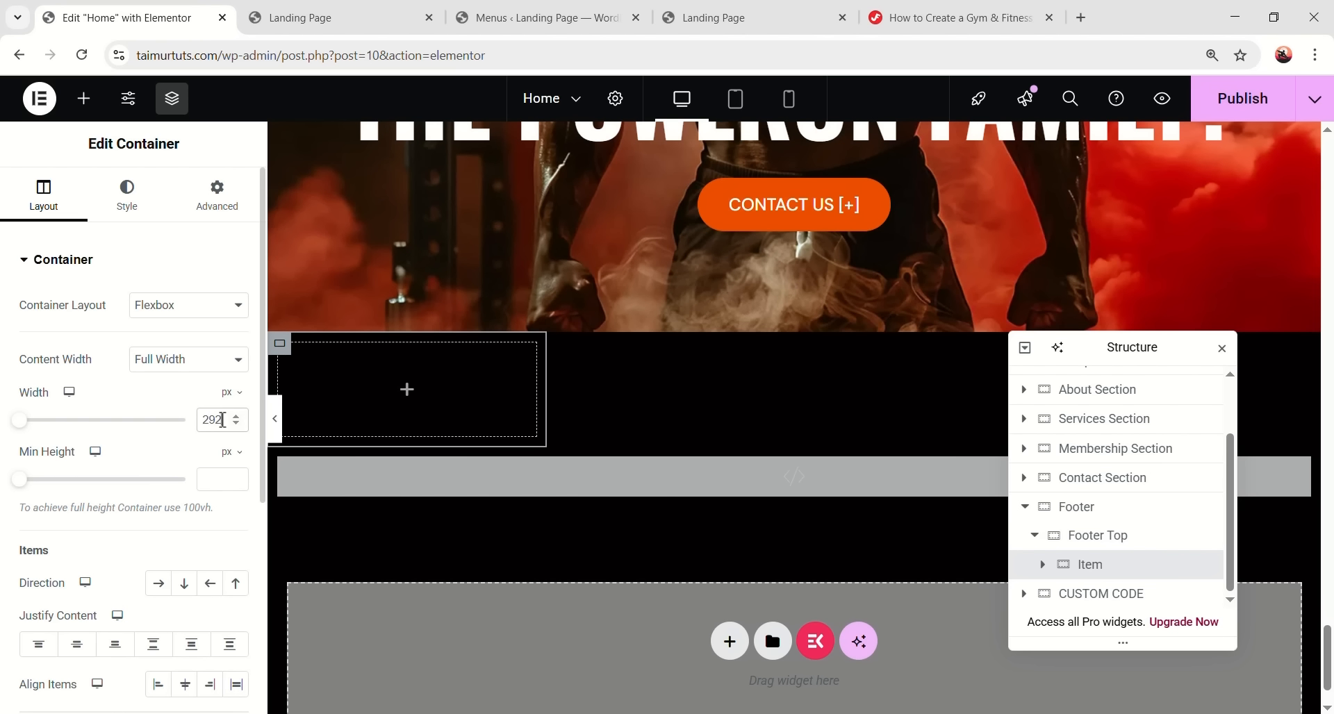
# - Give the Item container a solid 1 px right border in #292929
pyautogui.click(132, 196)
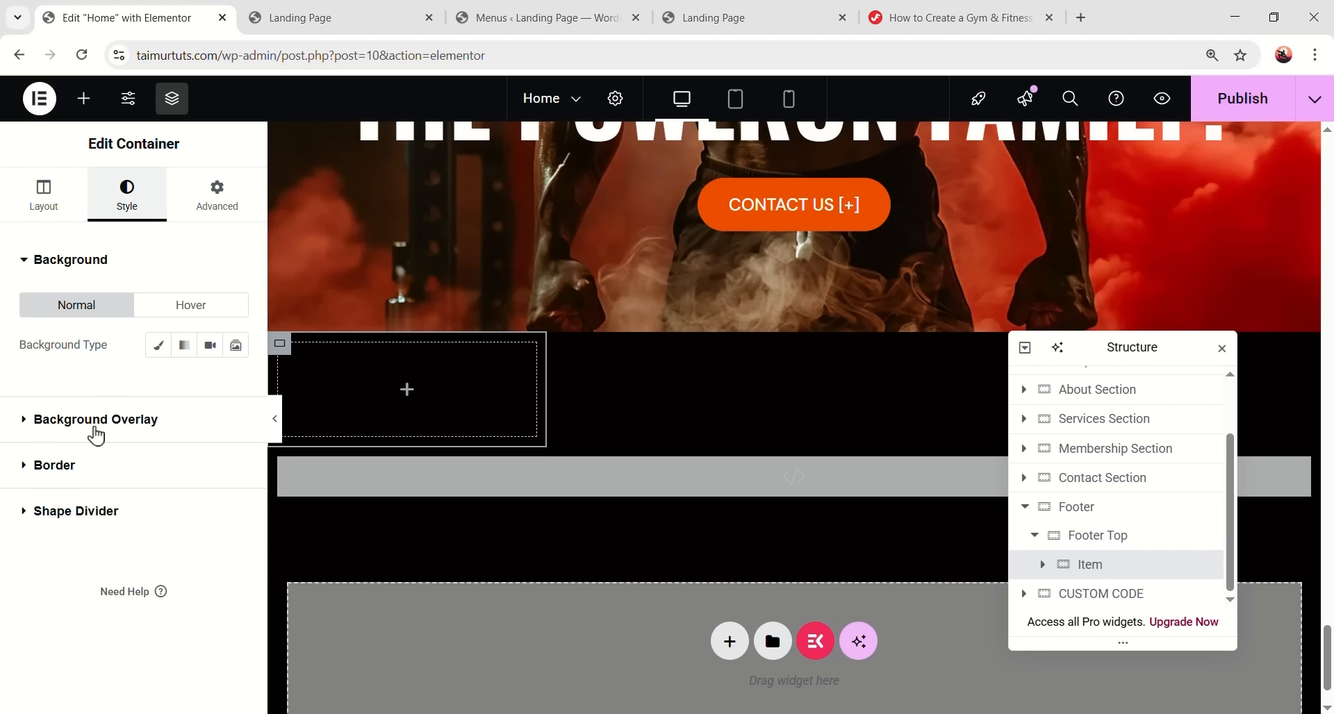
pyautogui.click(93, 465)
pyautogui.click(166, 437)
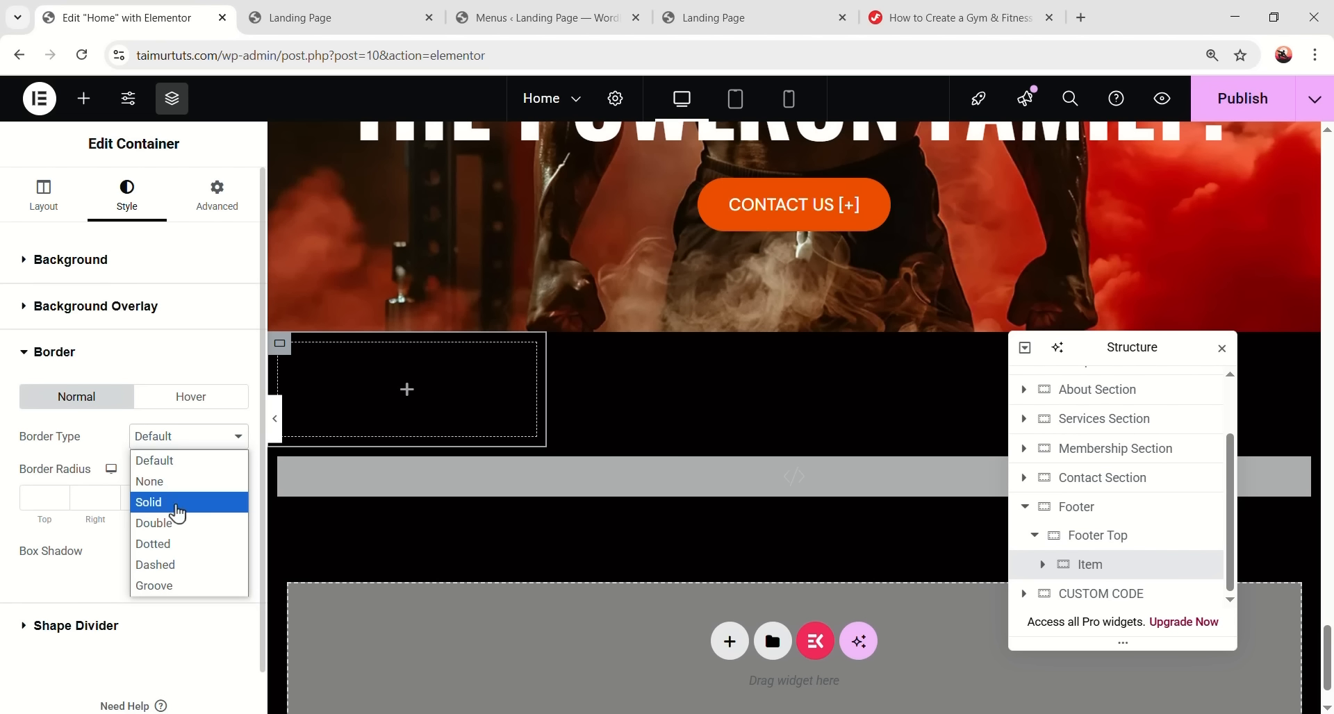
pyautogui.click(170, 502)
pyautogui.click(235, 498)
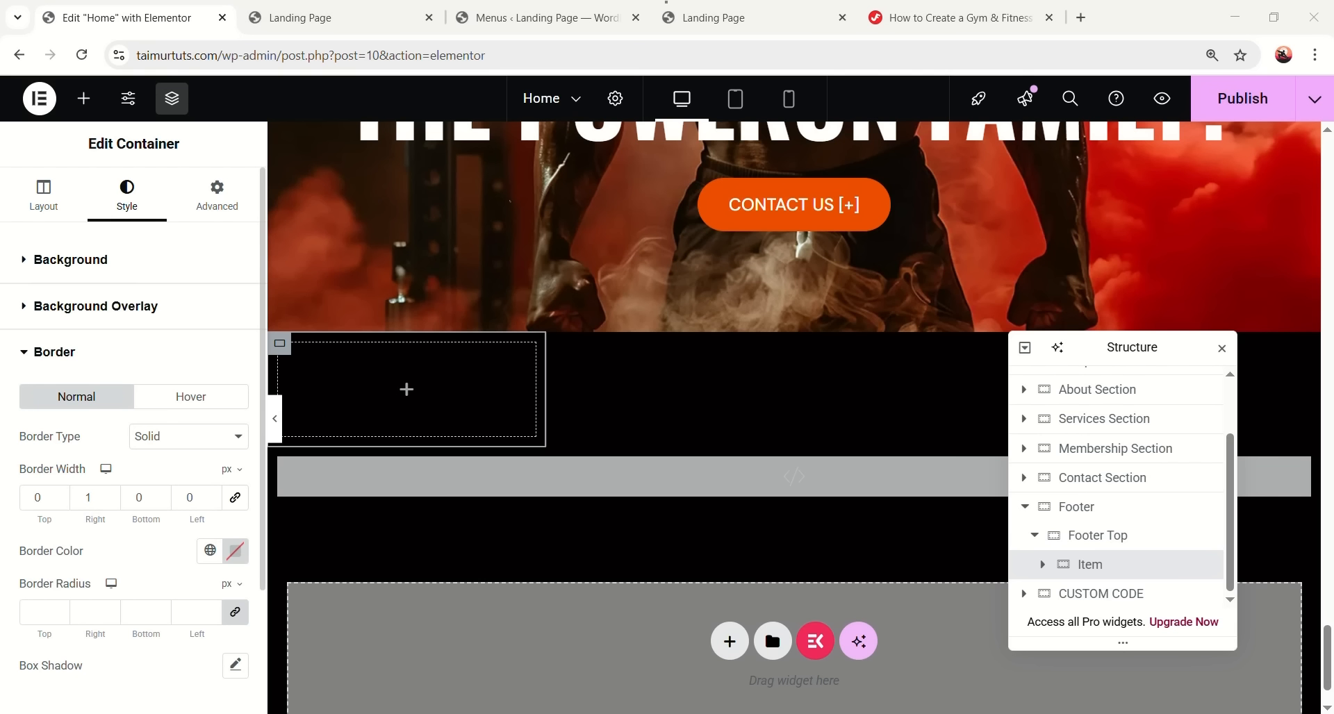
pyautogui.click(234, 551)
pyautogui.write('292929')
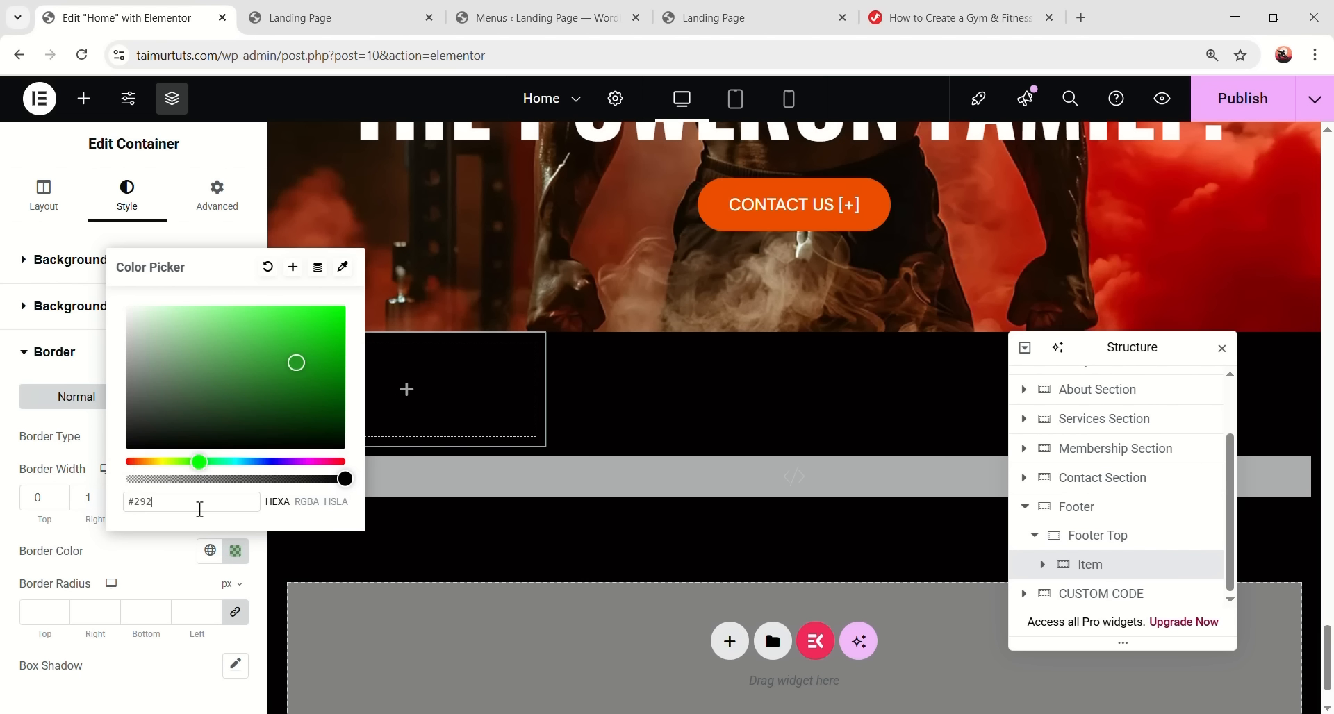
pyautogui.click(214, 198)
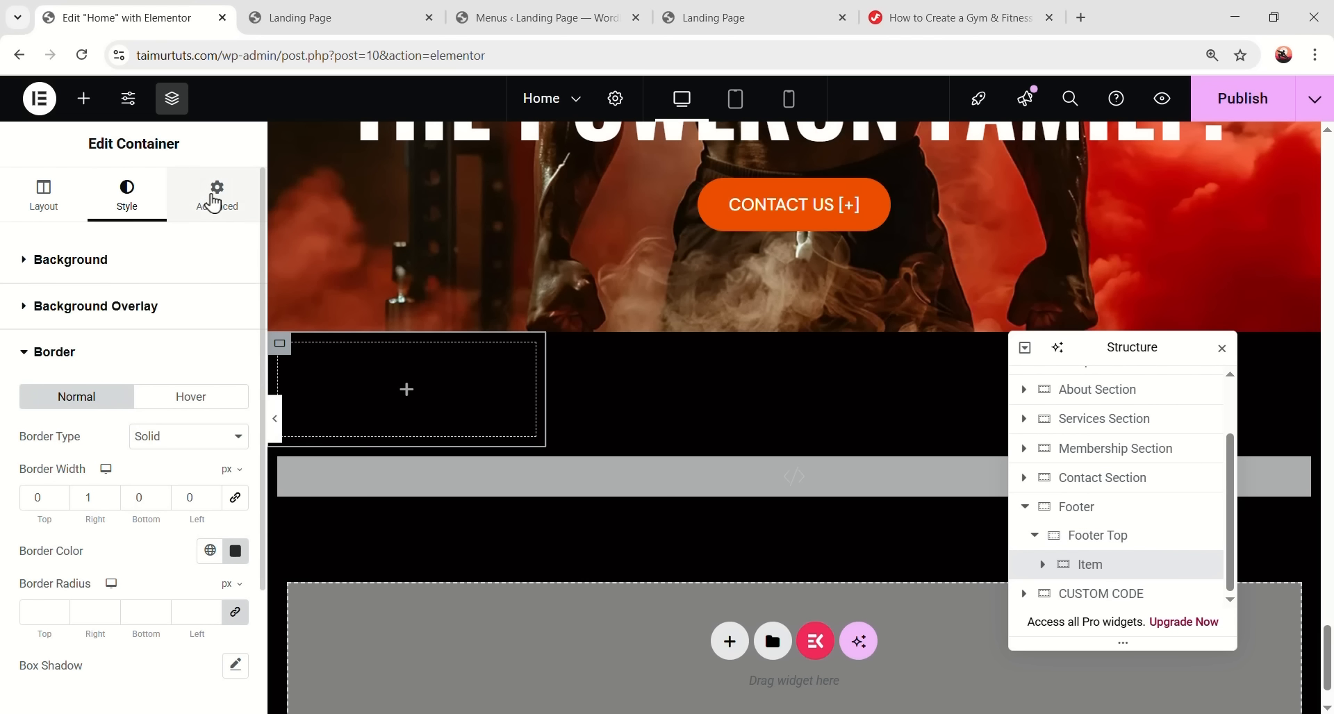
# - Pad the Item container 116 px top and 92 px bottom, and drop a heading into it
pyautogui.click(215, 198)
pyautogui.click(237, 401)
pyautogui.click(44, 401)
pyautogui.write('116')
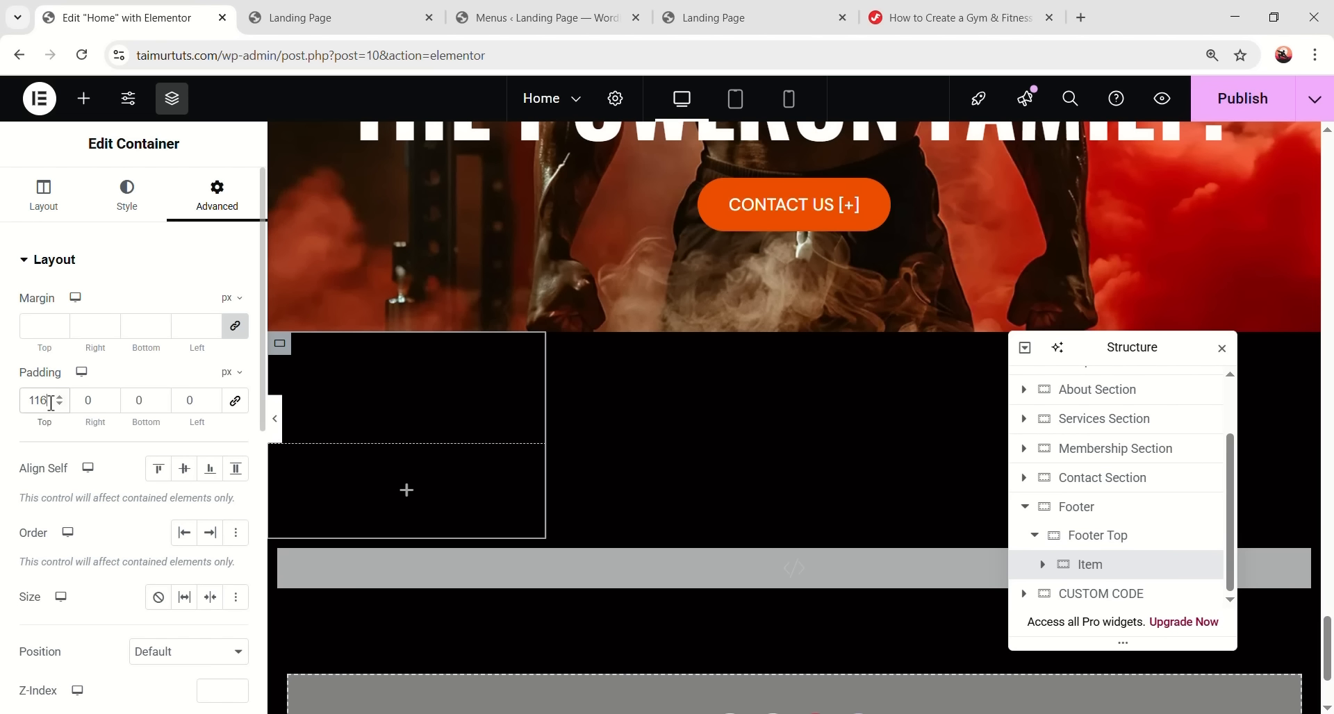
pyautogui.doubleClick(139, 400)
pyautogui.write('92')
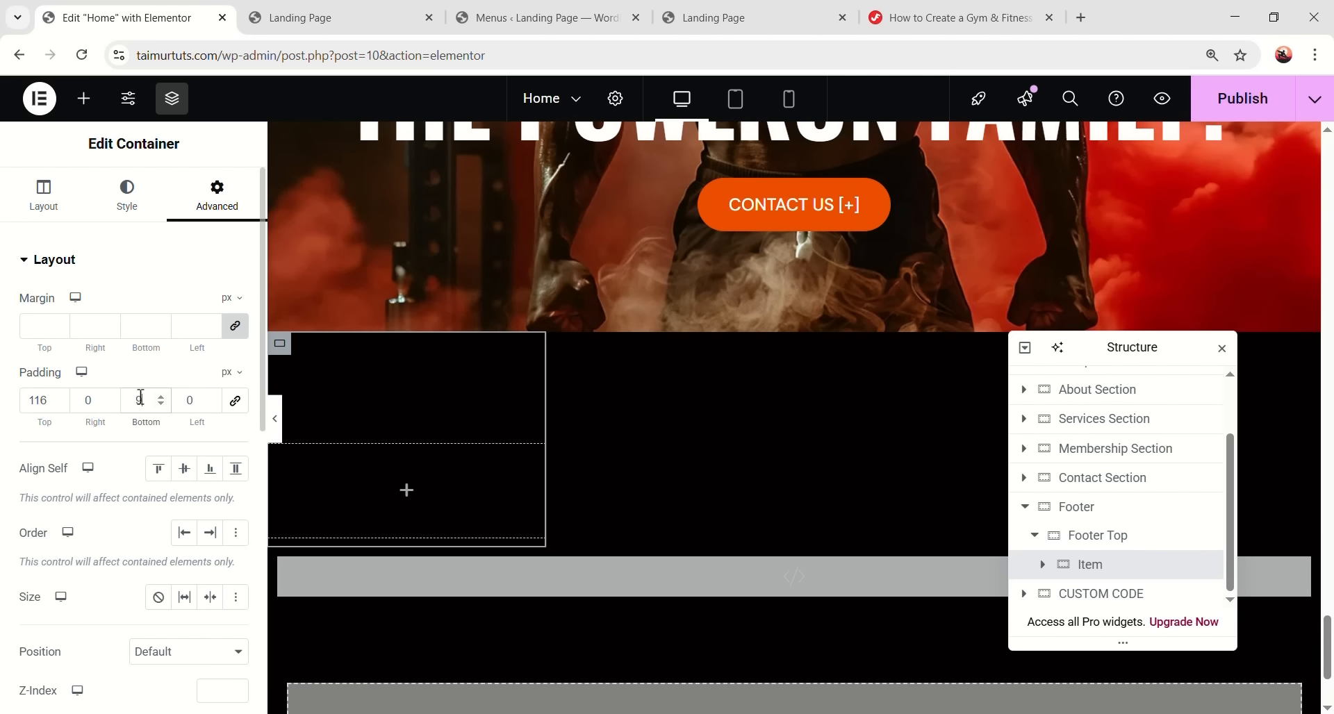
pyautogui.click(406, 499)
pyautogui.scroll(-3, 136, 452)
pyautogui.moveTo(81, 323); pyautogui.dragTo(381, 479)
# - Title the heading 'Quick Links' and style it Oswald, 24 px, weight 700
pyautogui.hotkey('ctrl', 'a')
pyautogui.write('Quick Links')
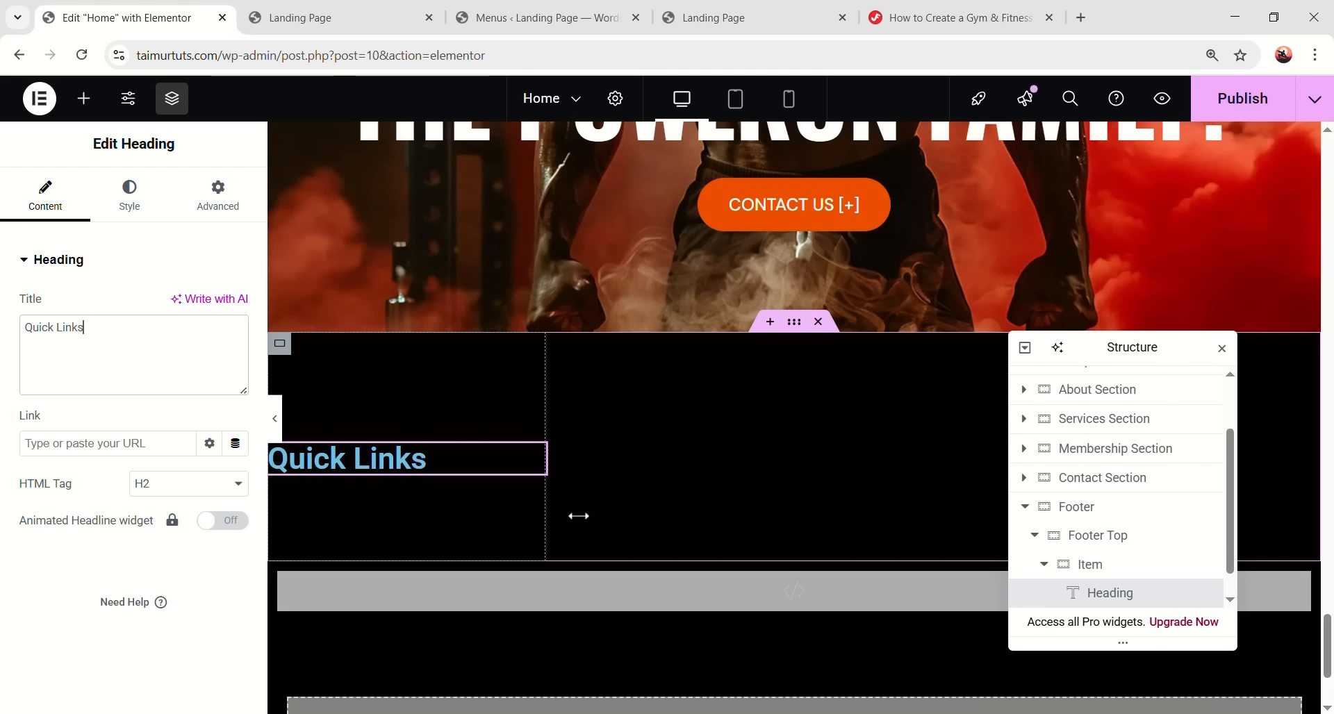
pyautogui.click(129, 195)
pyautogui.click(210, 359)
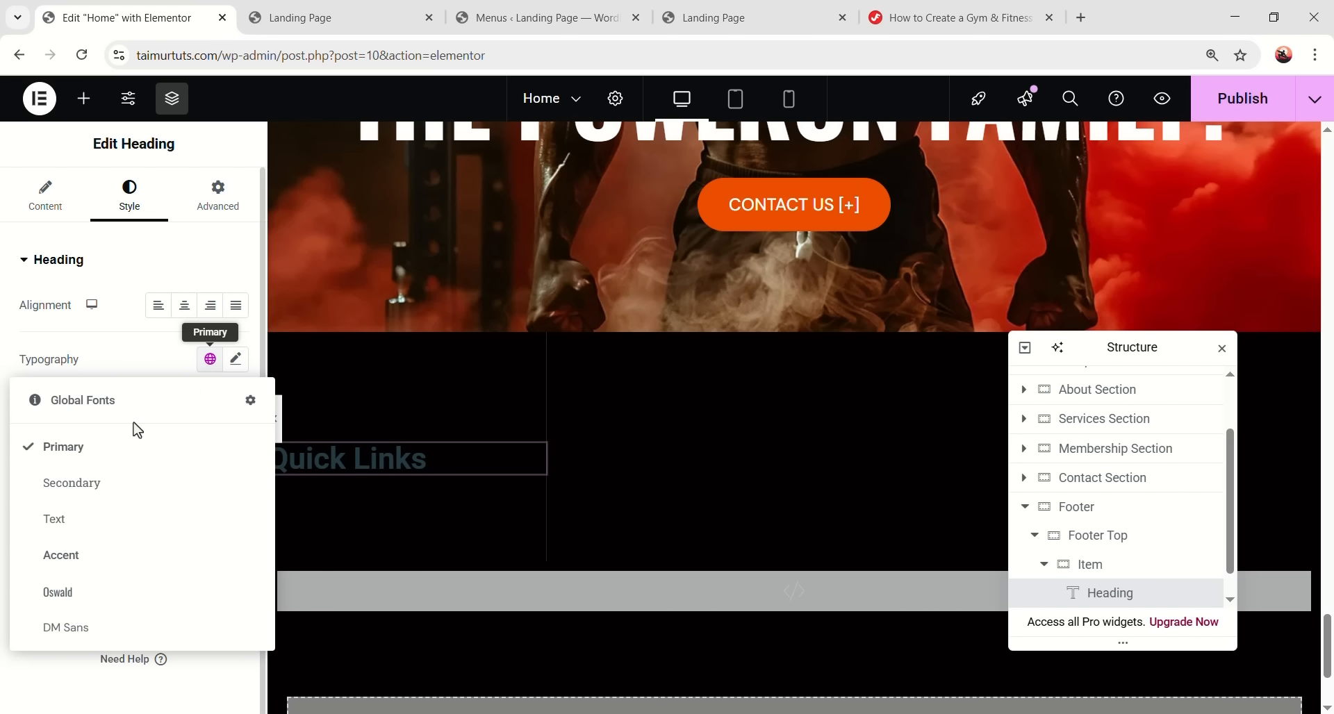
pyautogui.click(87, 592)
pyautogui.click(235, 359)
pyautogui.click(196, 509)
pyautogui.write('24')
pyautogui.scroll(-1, 189, 531)
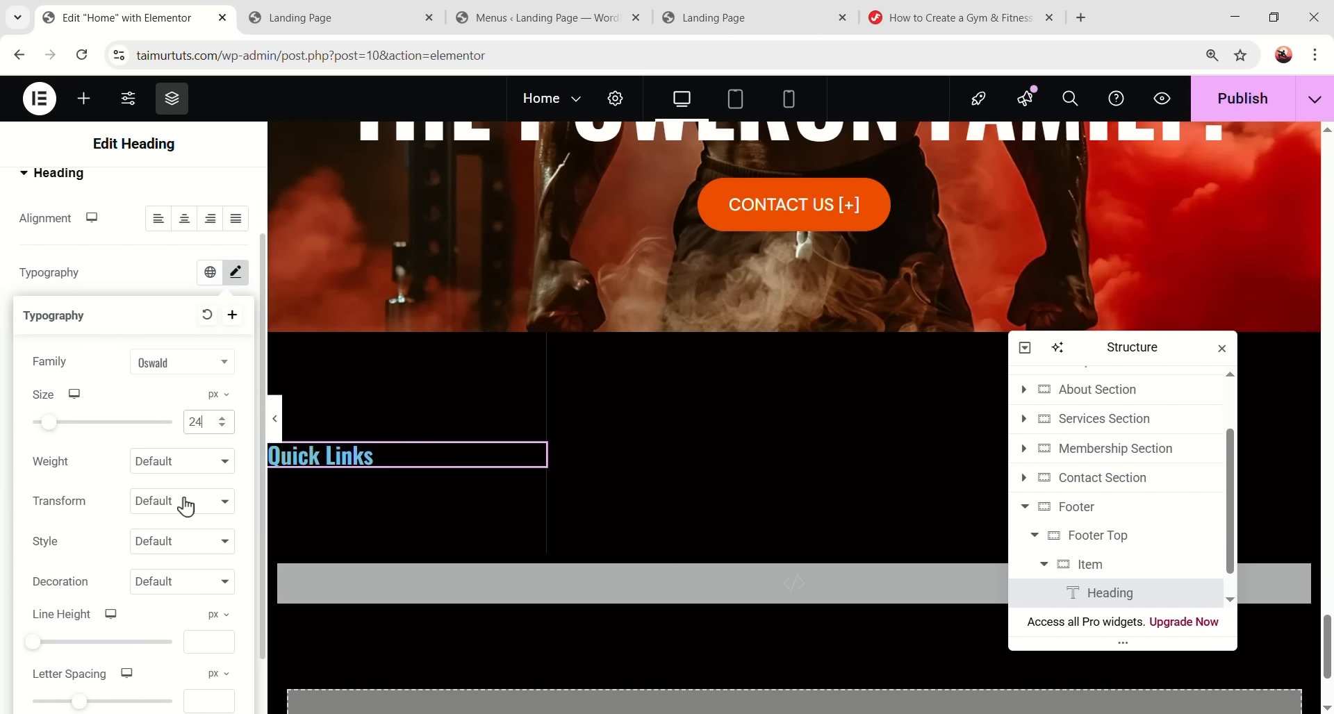
pyautogui.click(166, 462)
pyautogui.click(164, 330)
pyautogui.scroll(-1, 120, 485)
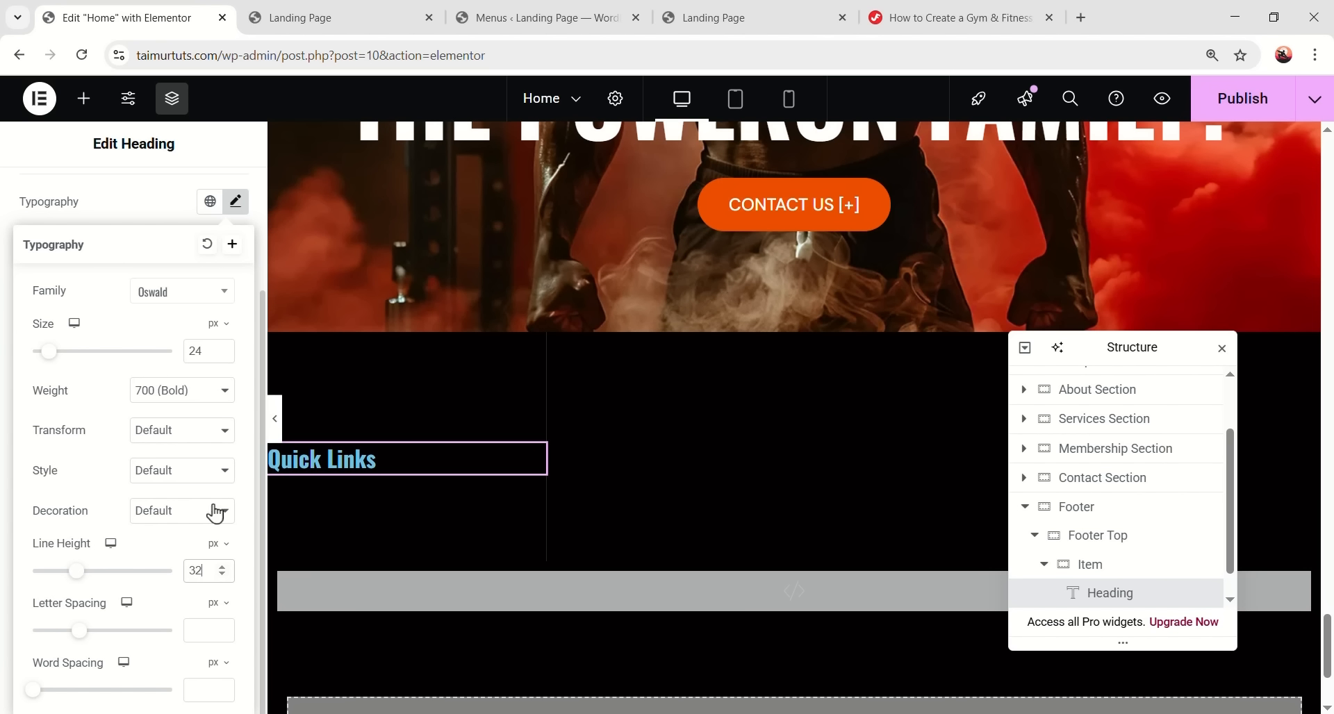
pyautogui.scroll(2, 202, 542)
# - Make the heading white with a 32 px bottom margin, and find the Icon List widget
pyautogui.click(236, 359)
pyautogui.click(242, 589)
pyautogui.moveTo(169, 440); pyautogui.dragTo(107, 298)
pyautogui.click(113, 620)
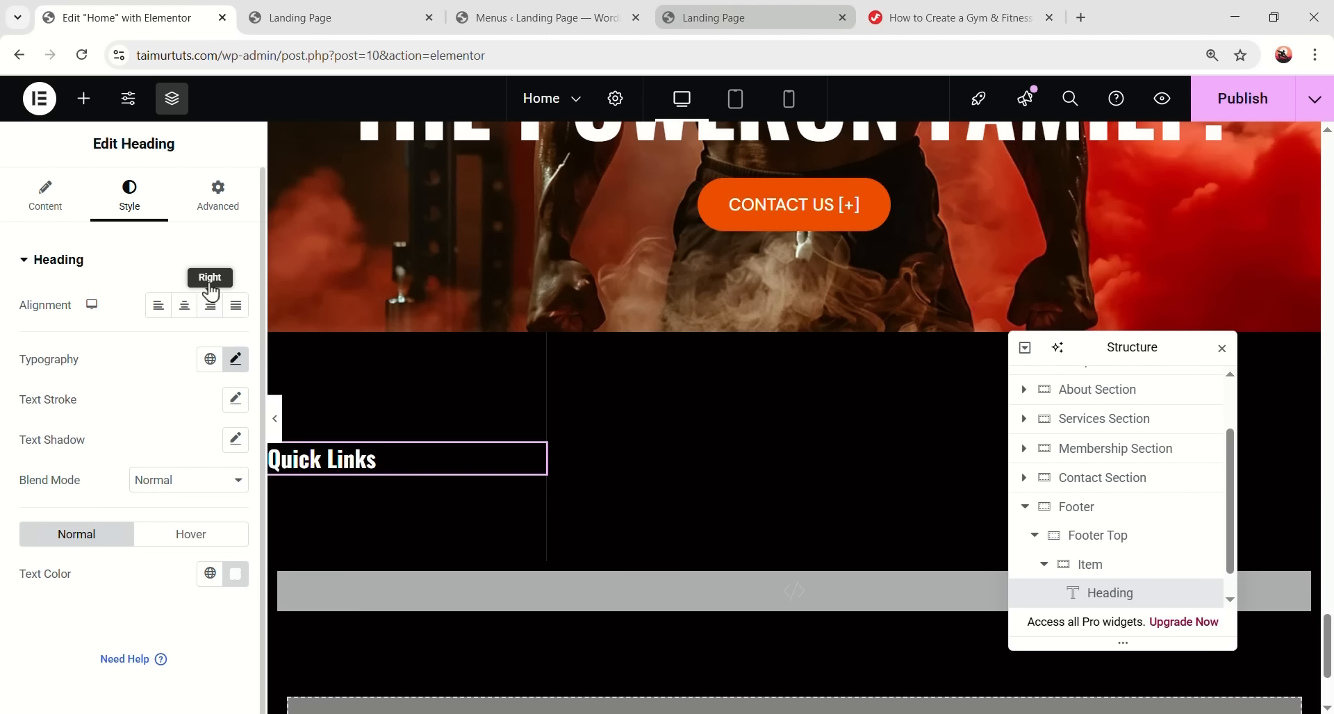
pyautogui.click(217, 196)
pyautogui.click(236, 326)
pyautogui.doubleClick(147, 328)
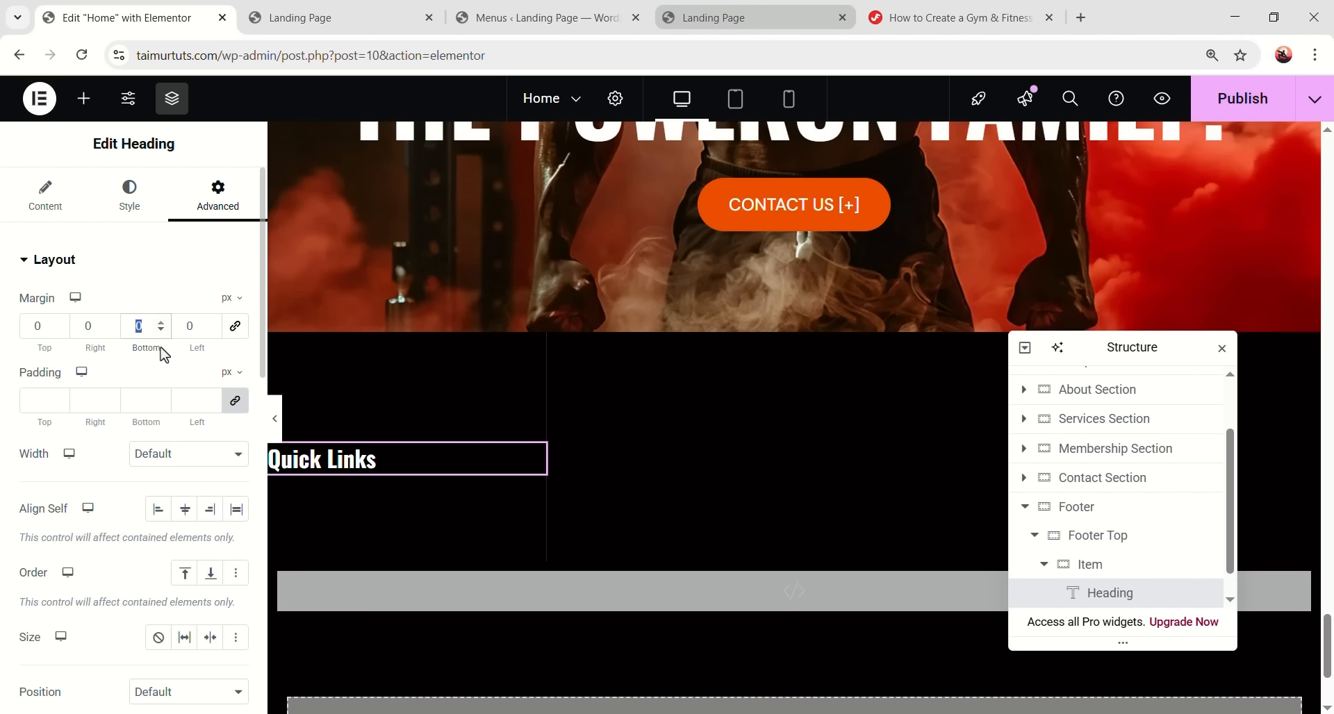
pyautogui.write('32')
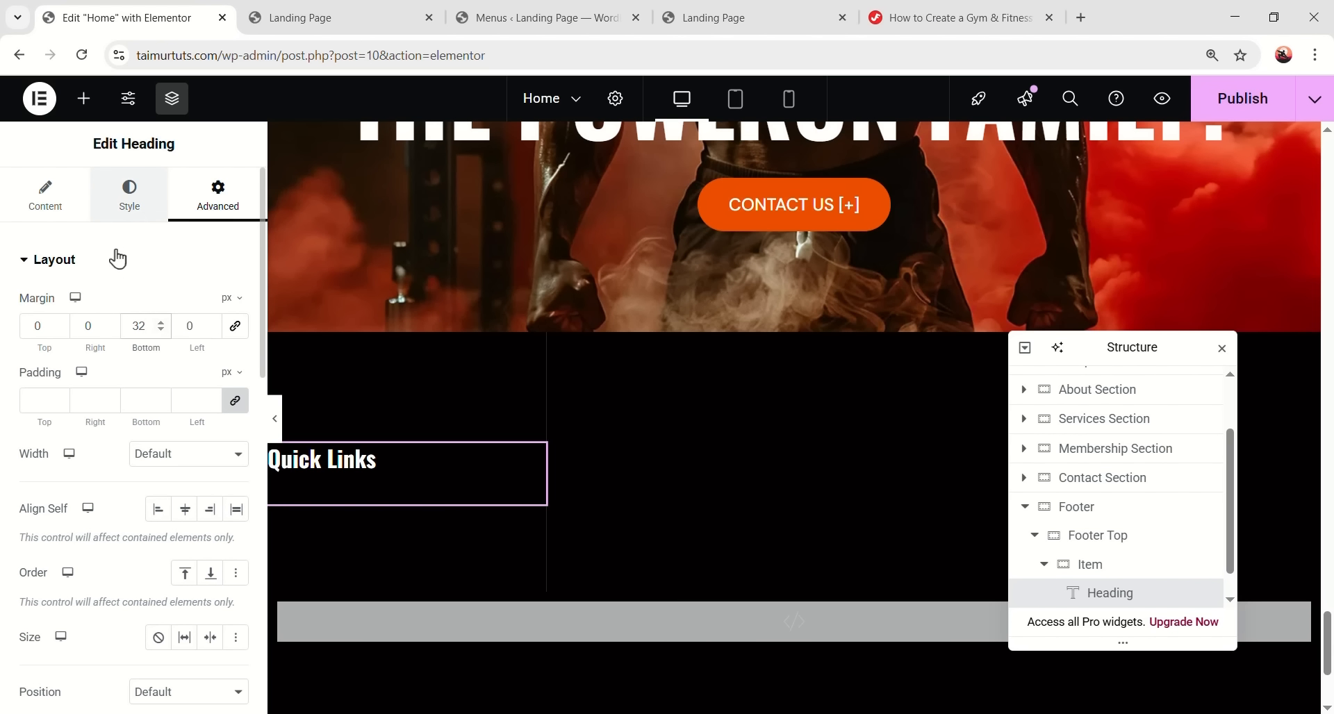
pyautogui.click(83, 98)
pyautogui.click(132, 231)
pyautogui.write('icon list')
# - Add an Icon List under the heading, trimmed to one icon-free item reading ABOUT US
pyautogui.moveTo(70, 300); pyautogui.dragTo(450, 492)
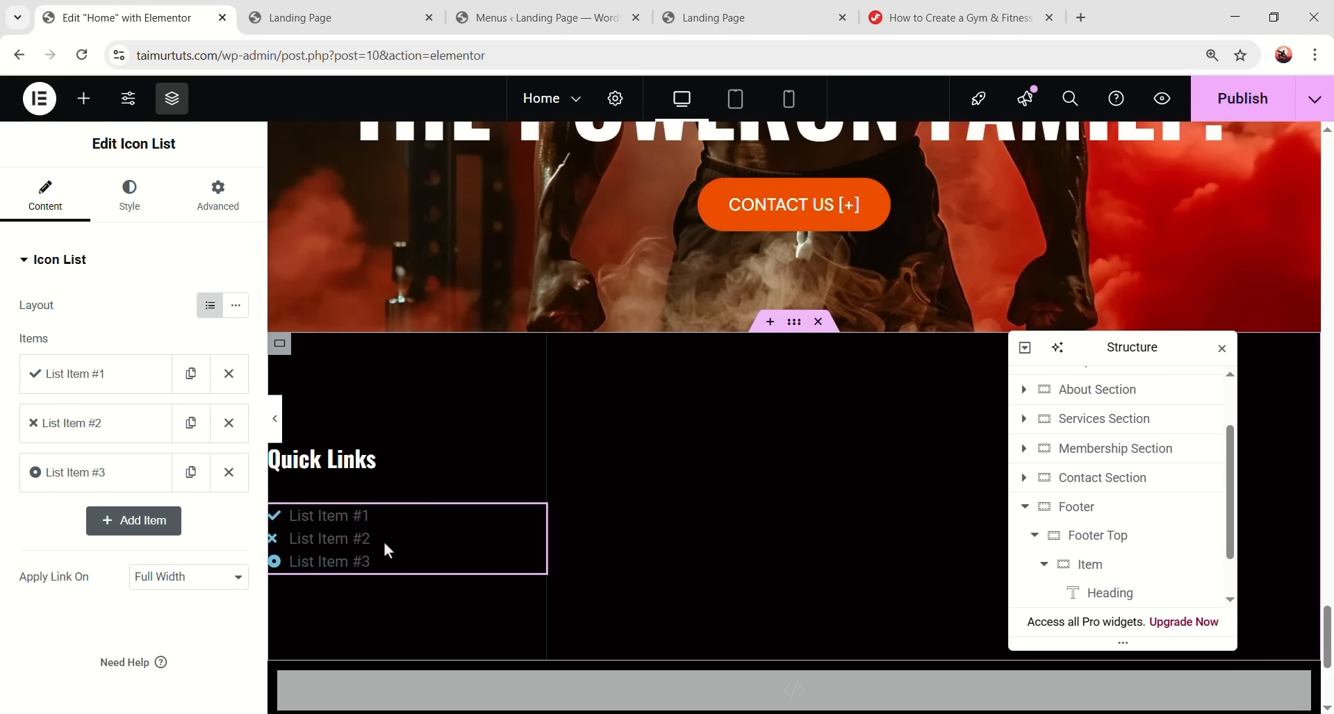
pyautogui.click(228, 472)
pyautogui.click(229, 422)
pyautogui.click(132, 380)
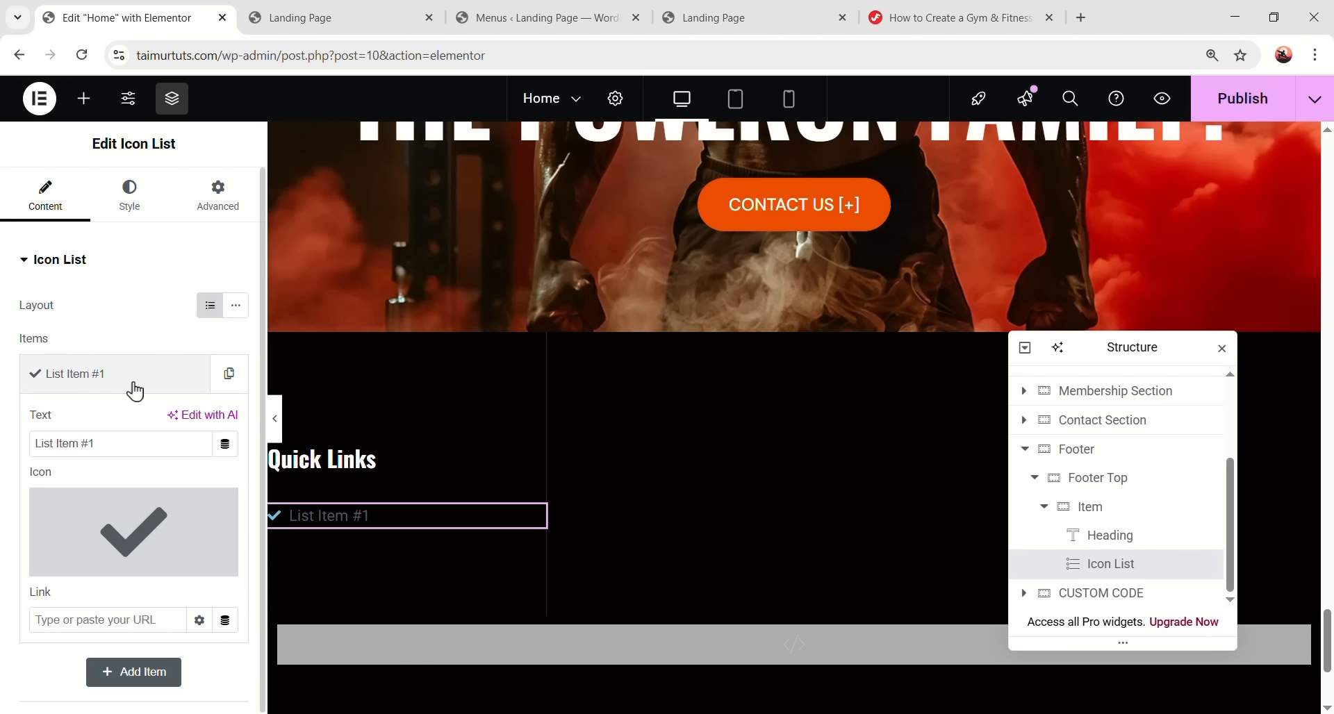
pyautogui.click(209, 513)
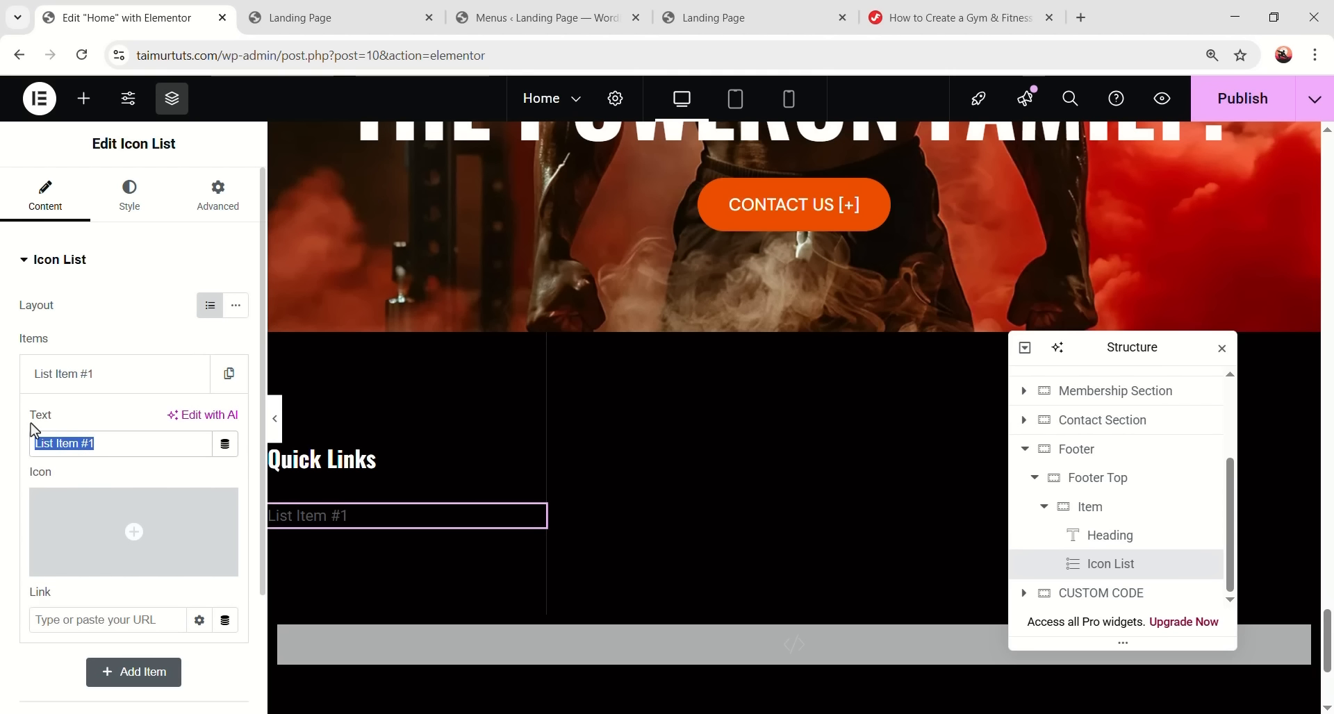
pyautogui.press('BackSpace')
pyautogui.write('ABOUT US')
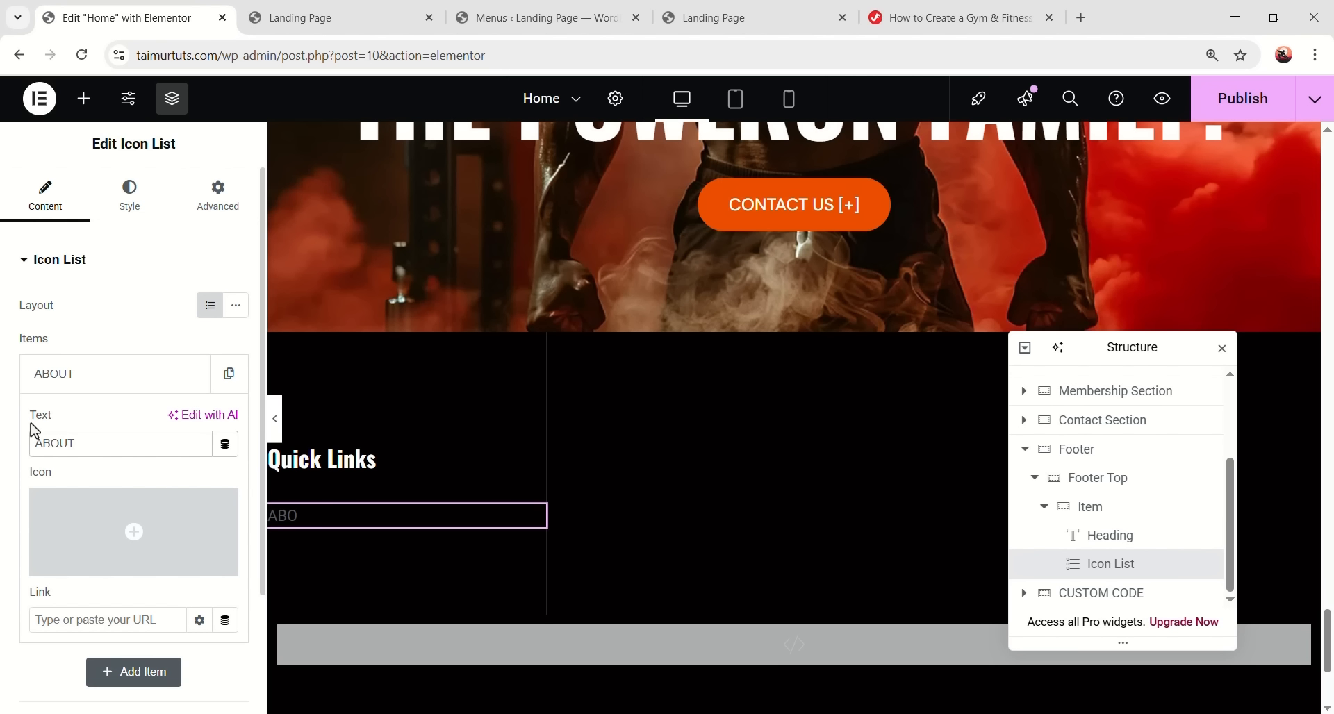
pyautogui.click(205, 381)
# - Duplicate the item twice and rename the copies CONTACT and BLOG
pyautogui.click(219, 382)
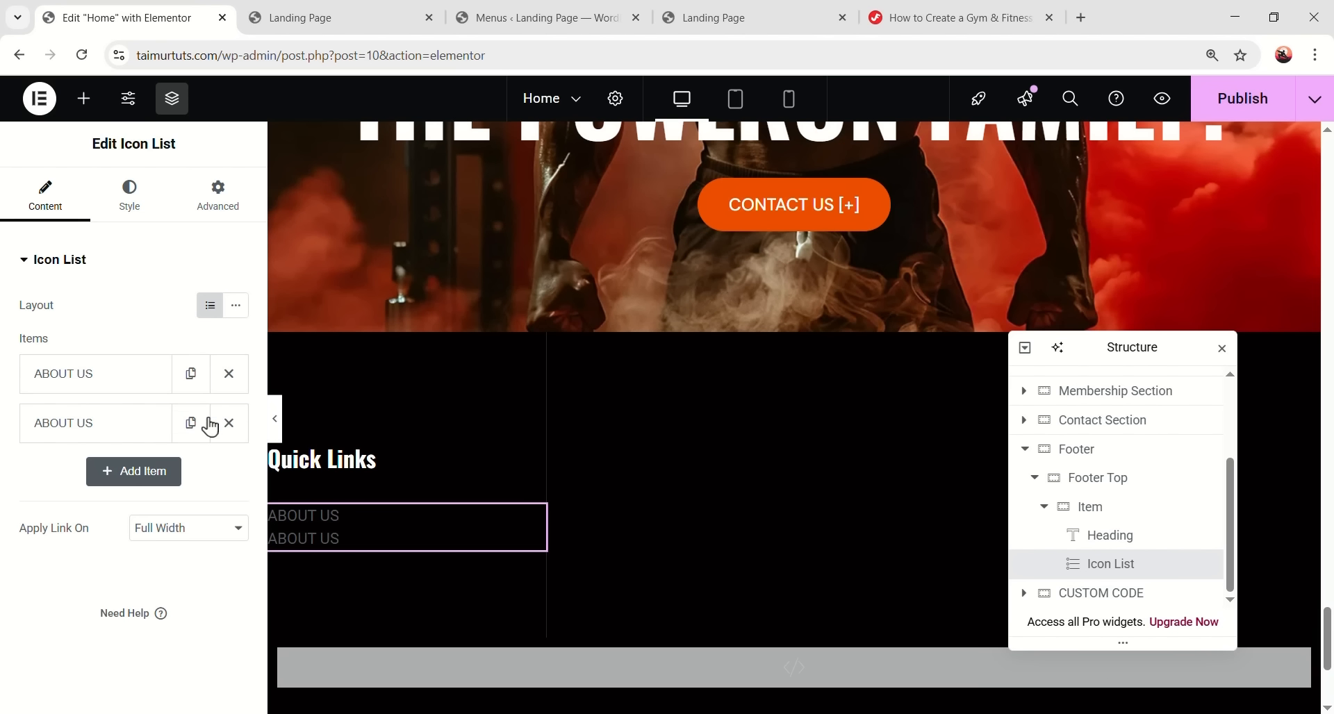
pyautogui.click(191, 424)
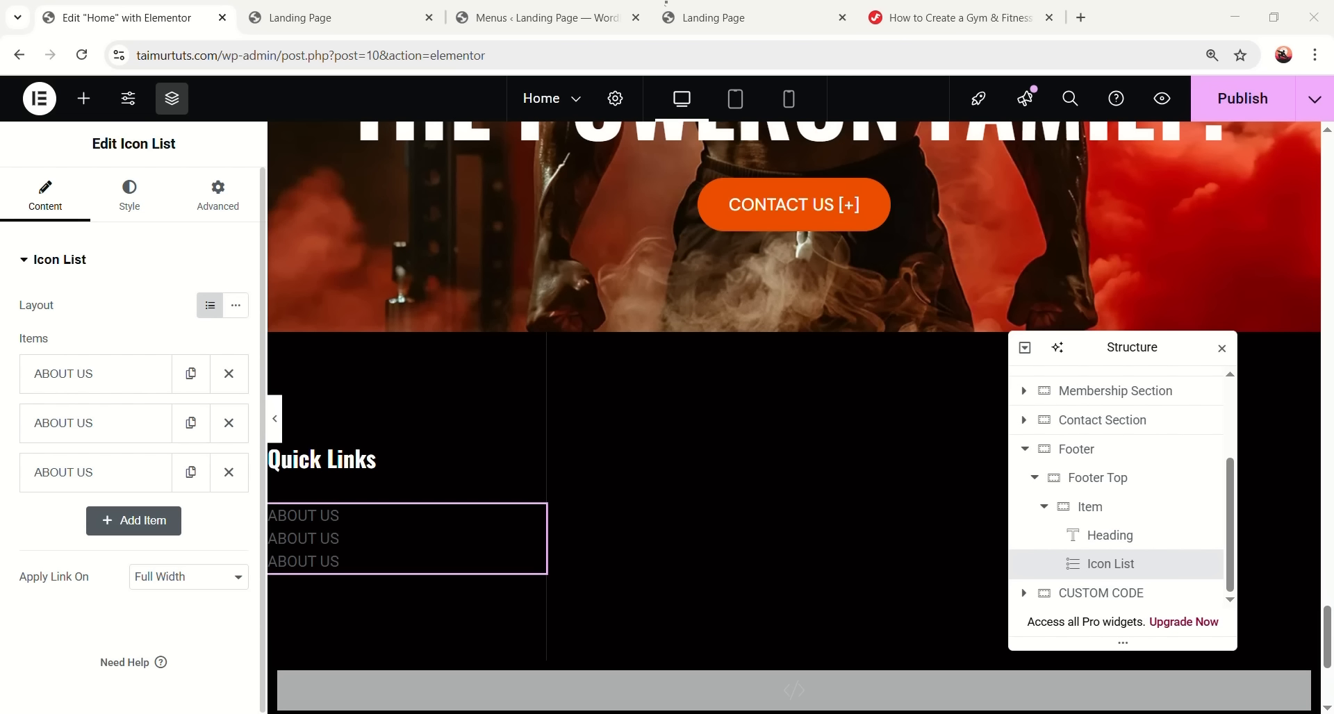
pyautogui.click(122, 423)
pyautogui.write('CONTACT')
pyautogui.click(122, 424)
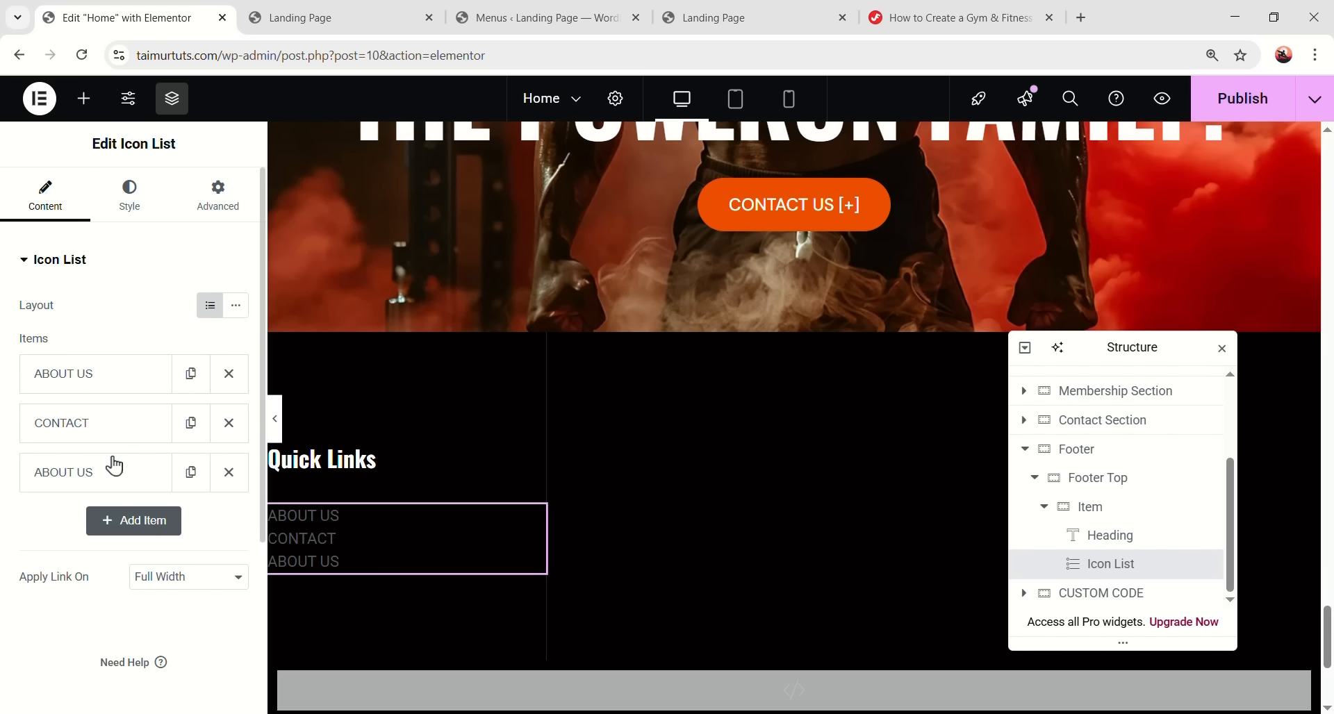
pyautogui.click(106, 479)
pyautogui.tripleClick(55, 540)
pyautogui.write('BLOG')
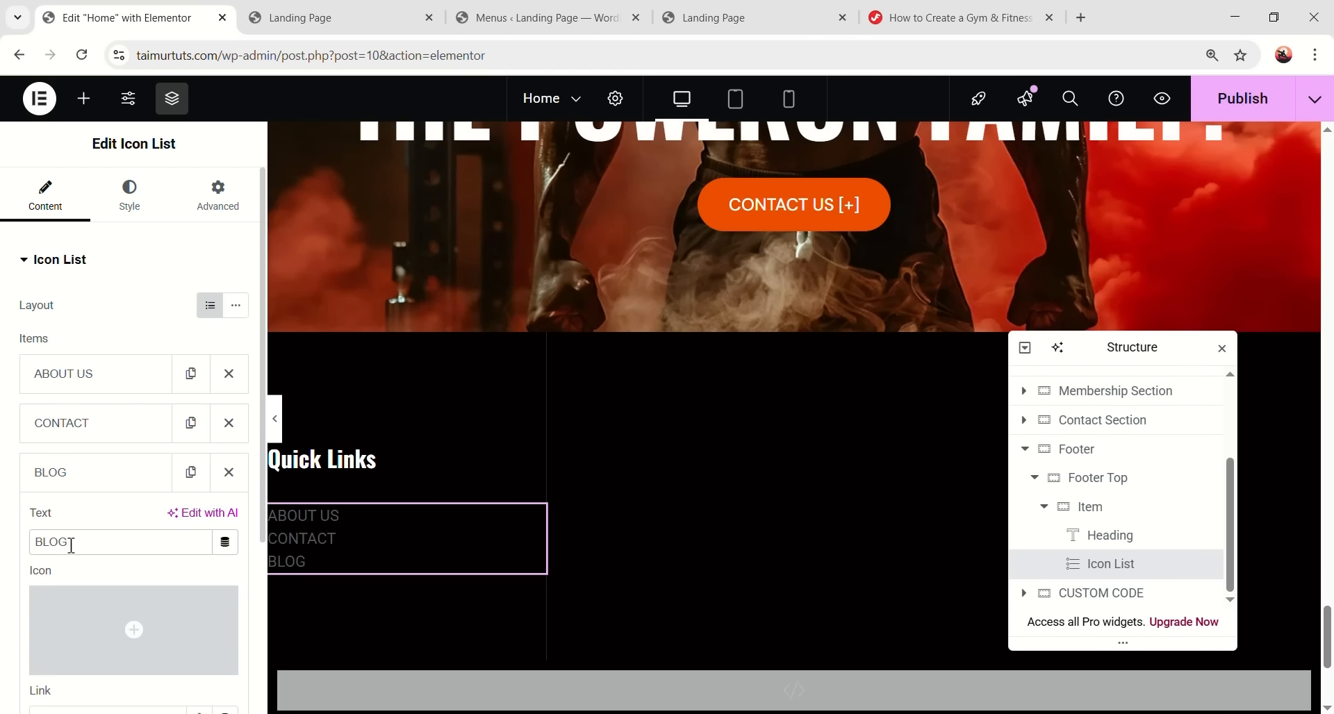
pyautogui.click(104, 482)
# - Set 12 px spacing between list items and 16 px list text with 23 px line height
pyautogui.click(139, 206)
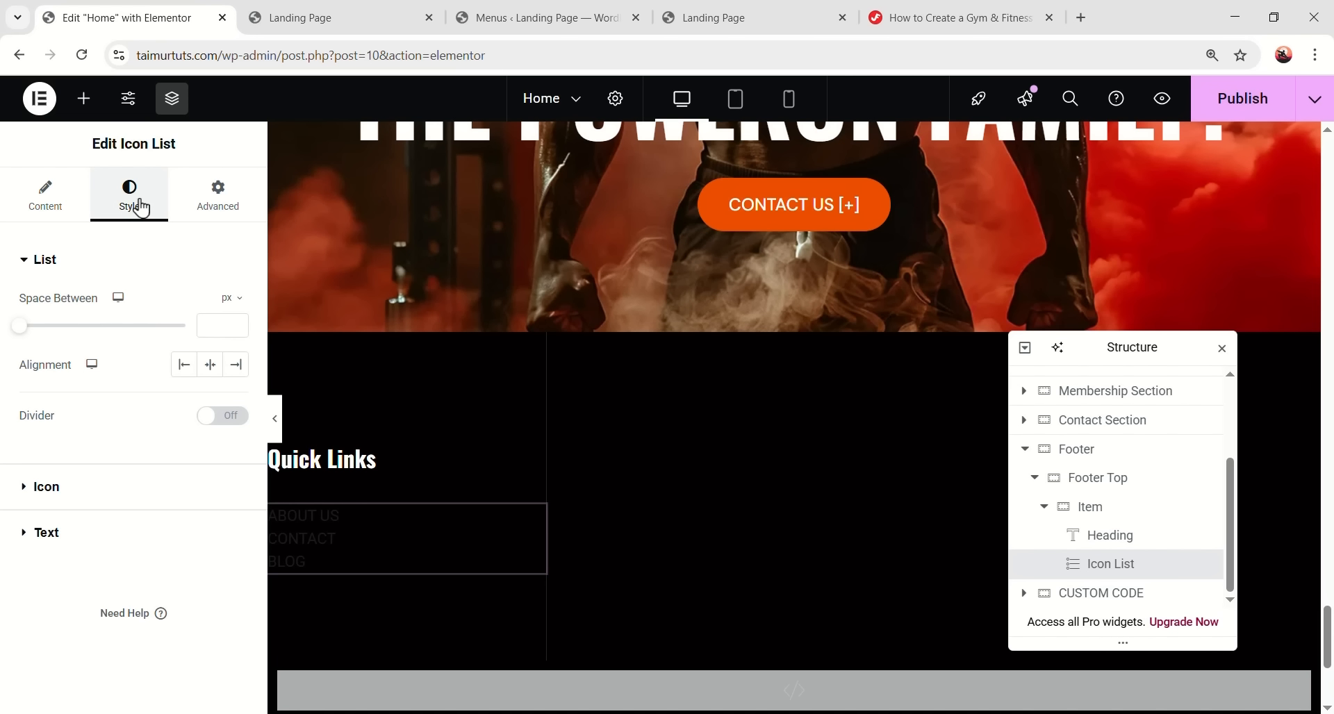
pyautogui.click(209, 324)
pyautogui.write('12')
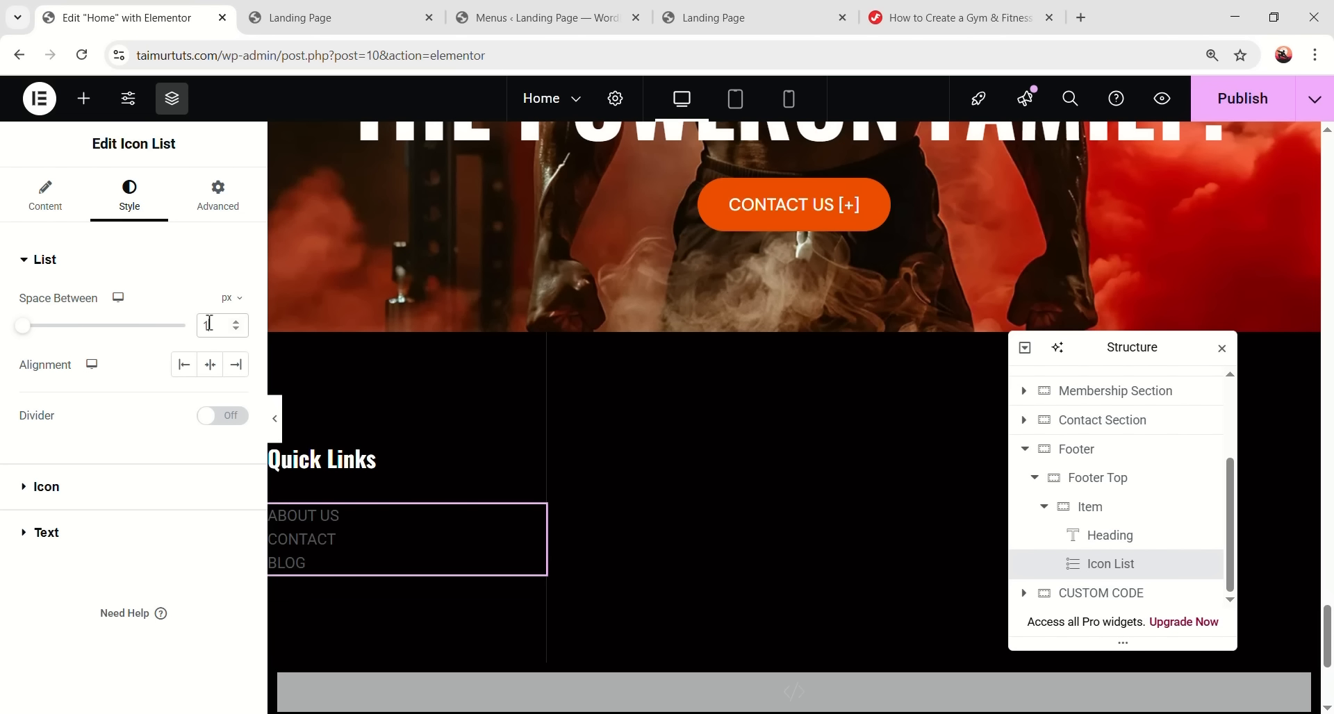
pyautogui.click(63, 541)
pyautogui.click(209, 398)
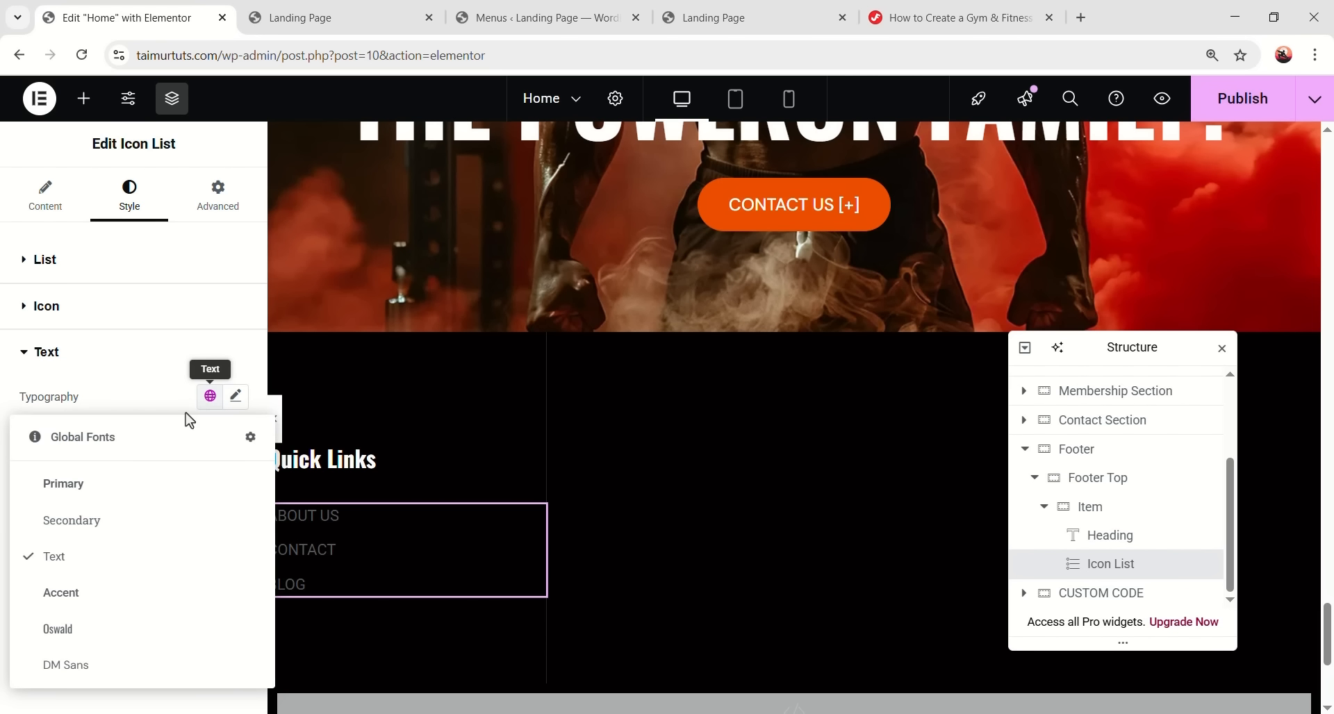
pyautogui.click(108, 628)
pyautogui.click(235, 397)
pyautogui.click(198, 545)
pyautogui.write('16')
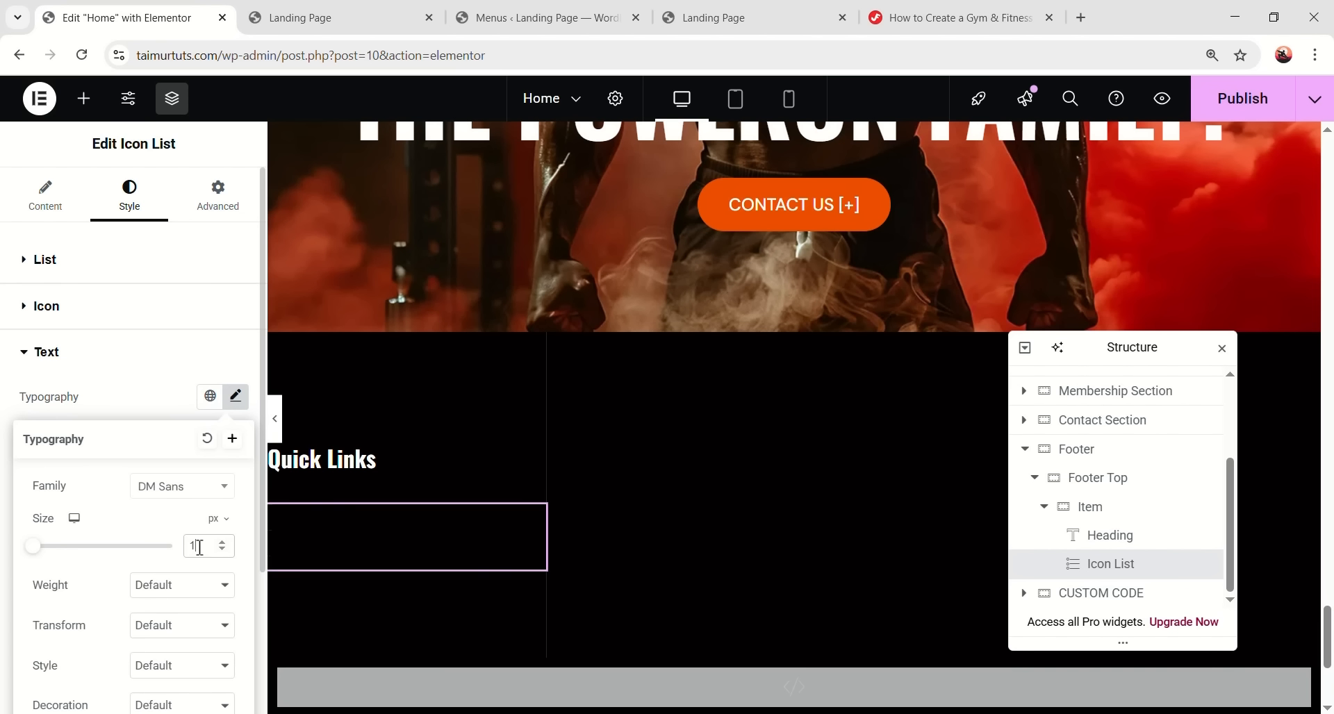
pyautogui.scroll(-2, 182, 581)
pyautogui.write('23')
pyautogui.scroll(-1, 204, 620)
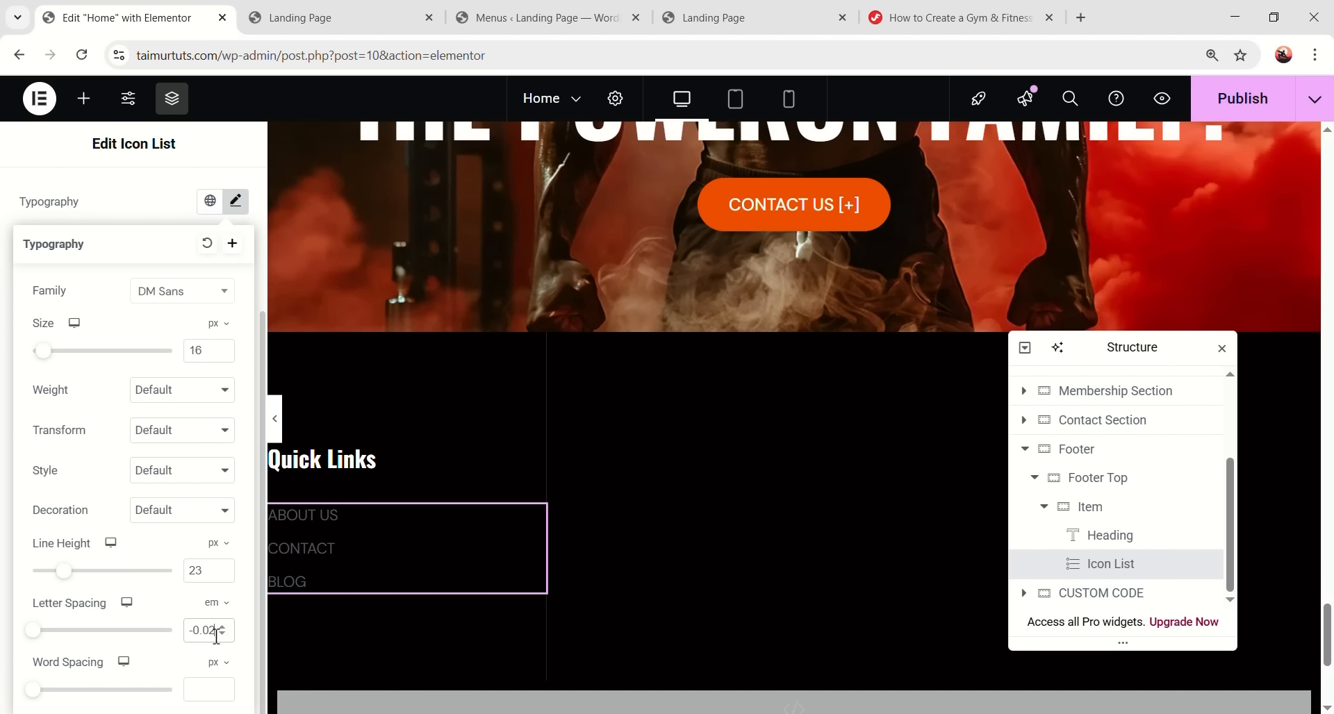
# - Colour the list text #bdbdbd
pyautogui.click(560, 450)
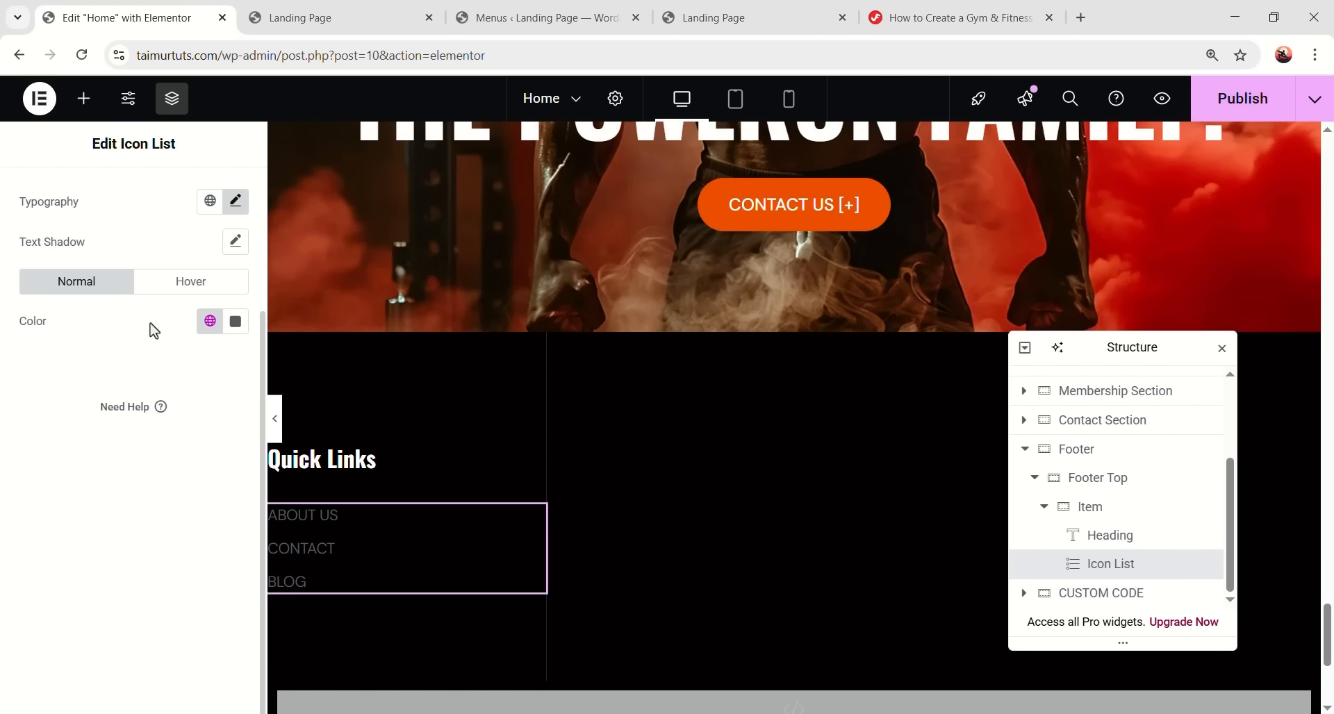
pyautogui.click(235, 321)
pyautogui.click(192, 467)
pyautogui.write('#bdbd')
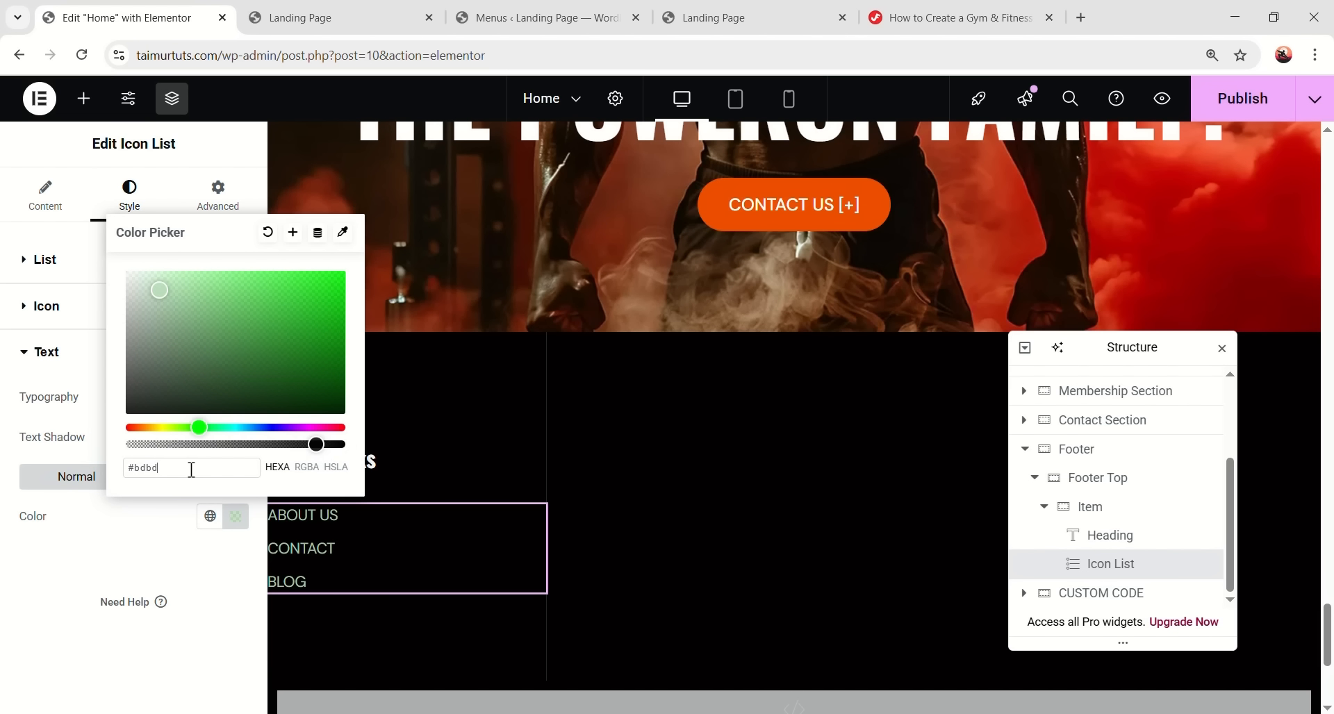
pyautogui.write('bd')
pyautogui.click(123, 649)
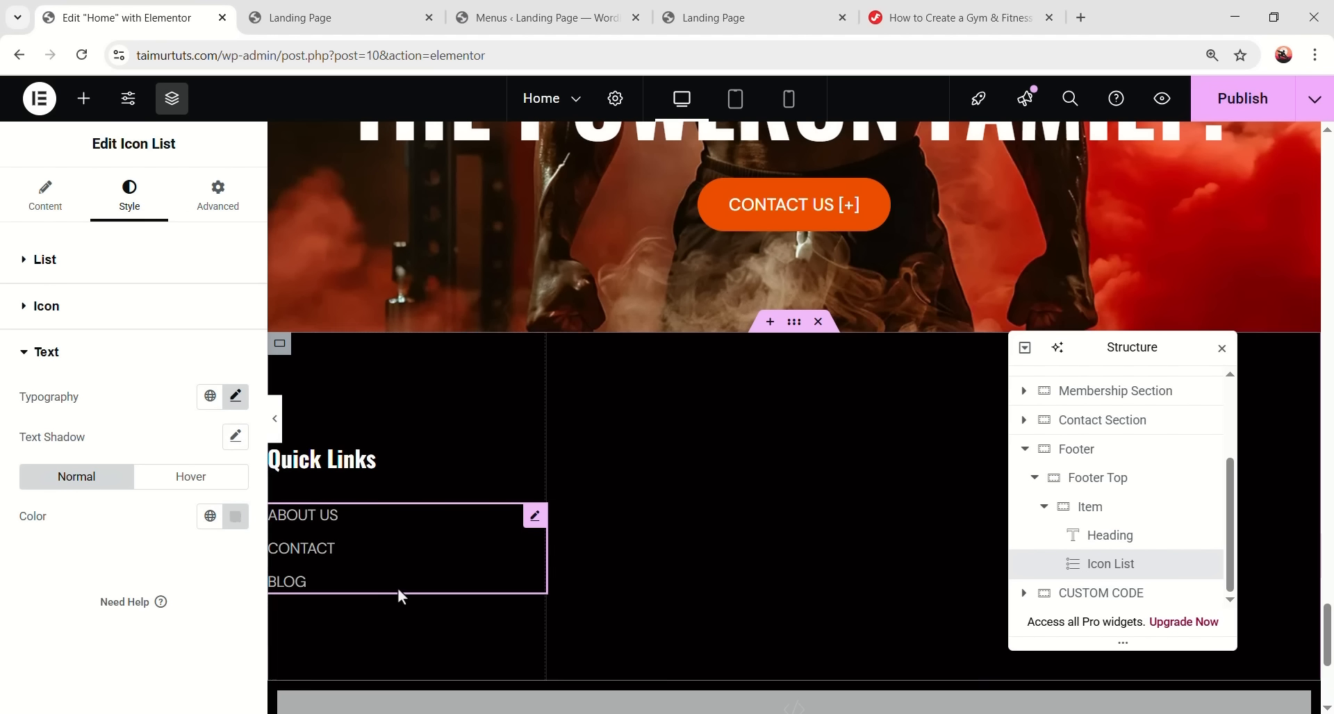
pyautogui.scroll(-1, 414, 512)
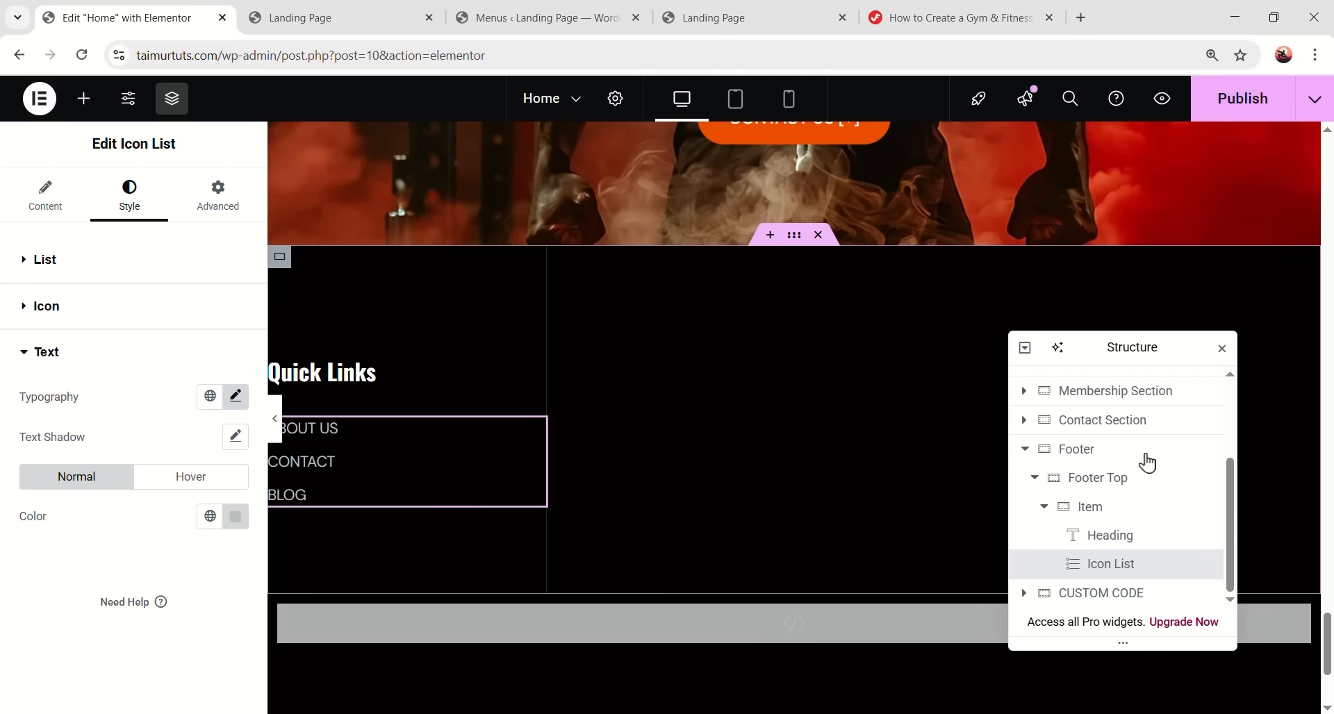
pyautogui.click(1045, 514)
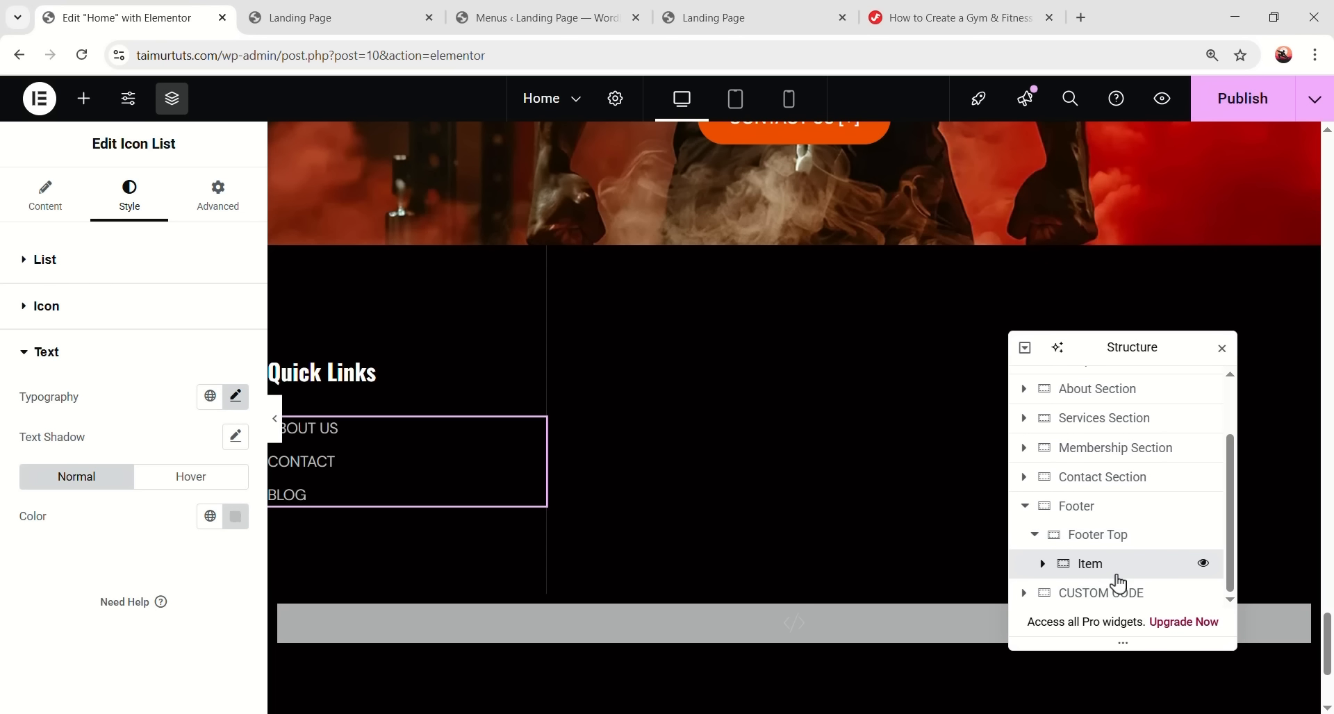
pyautogui.click(1109, 568)
# - Duplicate the Item column three times in the Navigator to make four columns
pyautogui.rightClick(1109, 568)
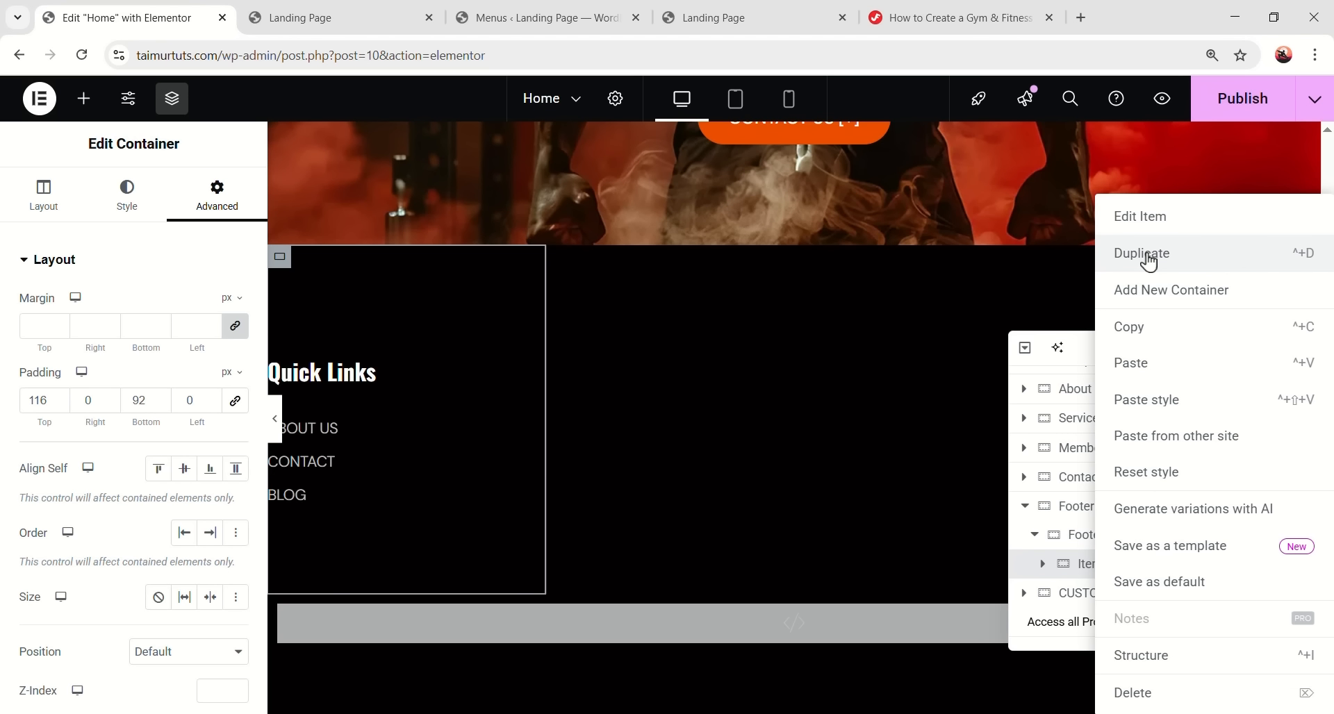
pyautogui.click(1149, 257)
pyautogui.rightClick(1144, 491)
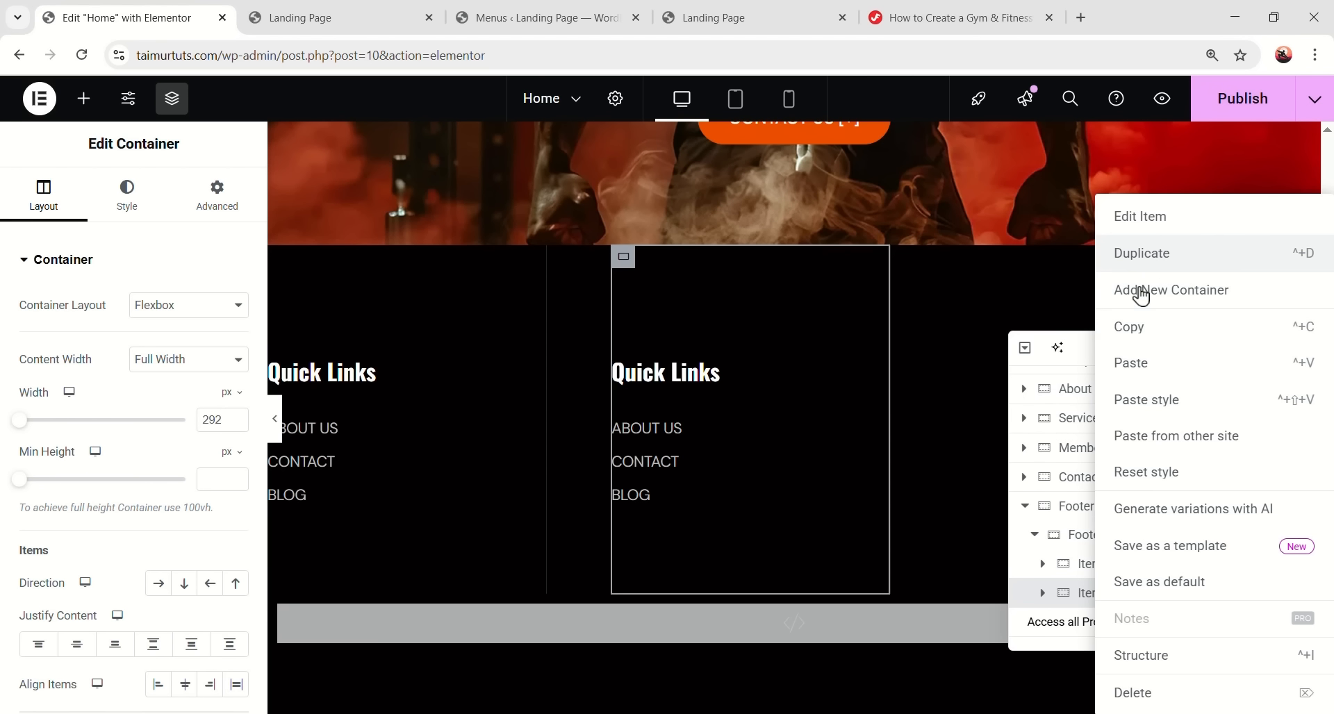
pyautogui.click(1147, 254)
pyautogui.rightClick(1107, 567)
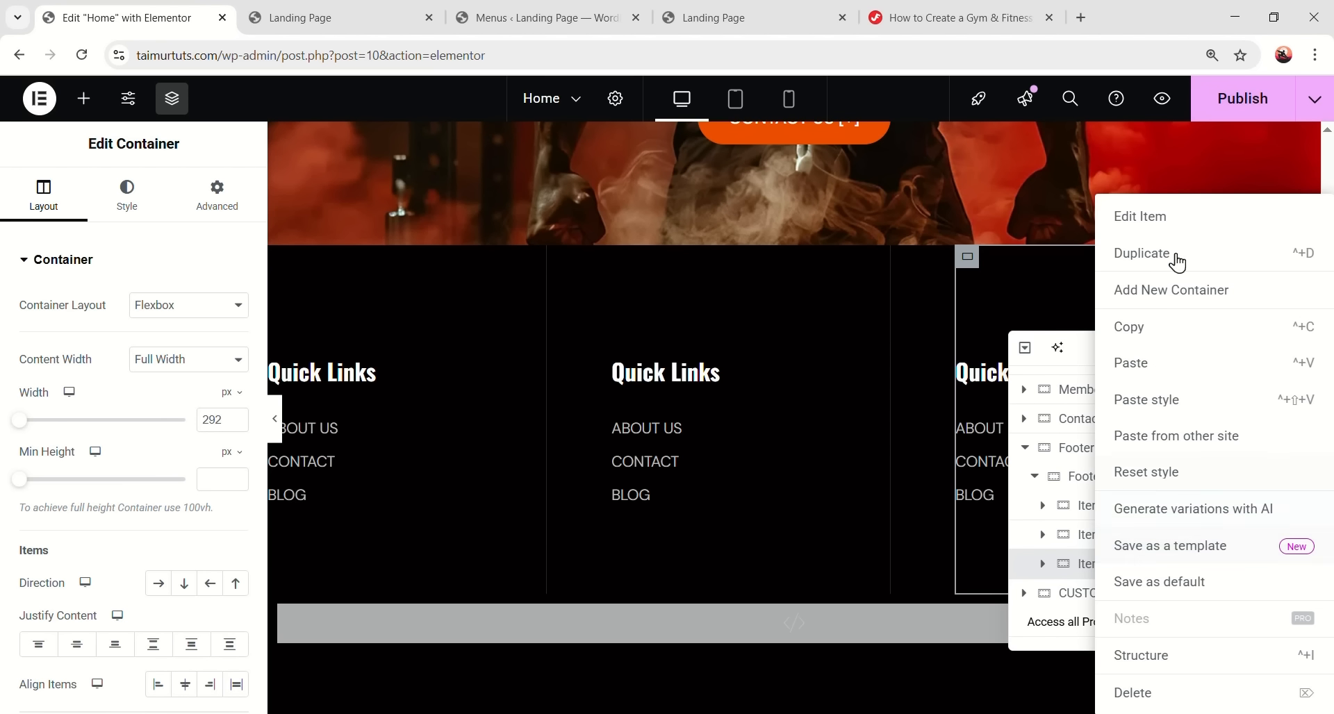
pyautogui.click(1174, 257)
# - Narrow the column to 200 px wide and preview the footer
pyautogui.moveTo(1129, 347); pyautogui.dragTo(934, 327)
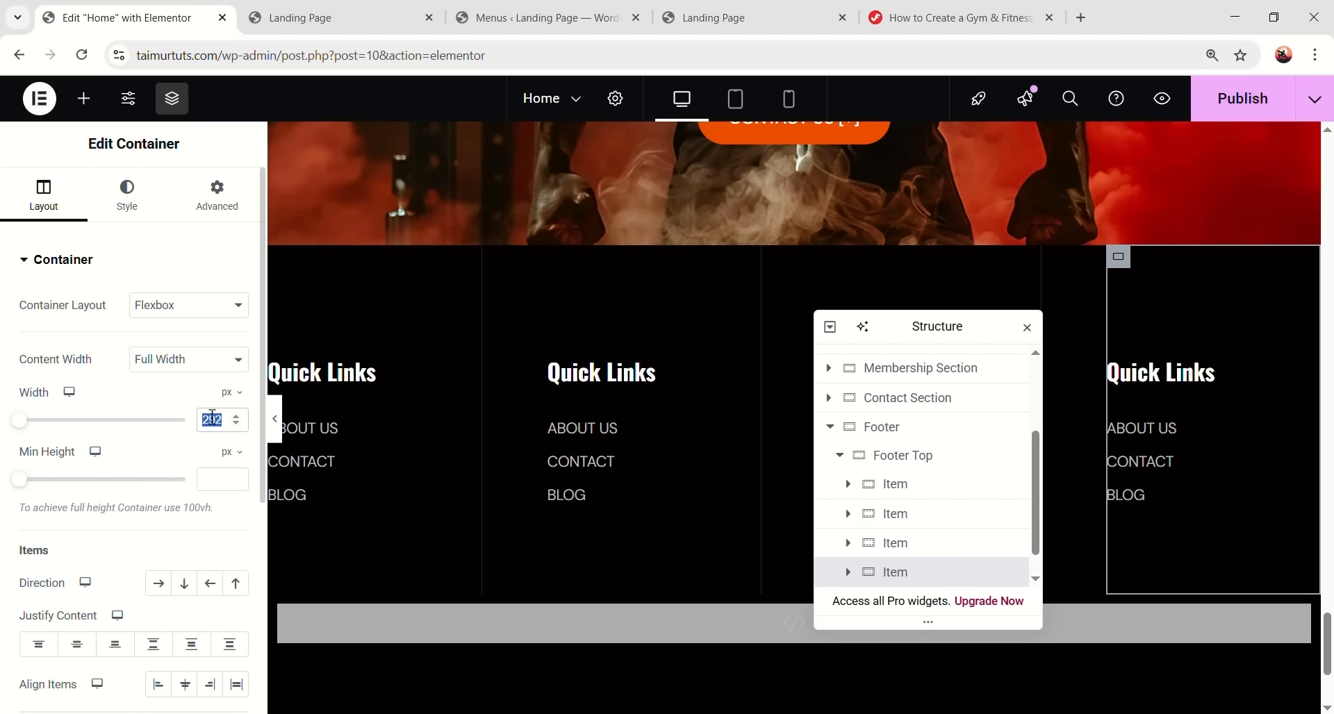
pyautogui.write('200')
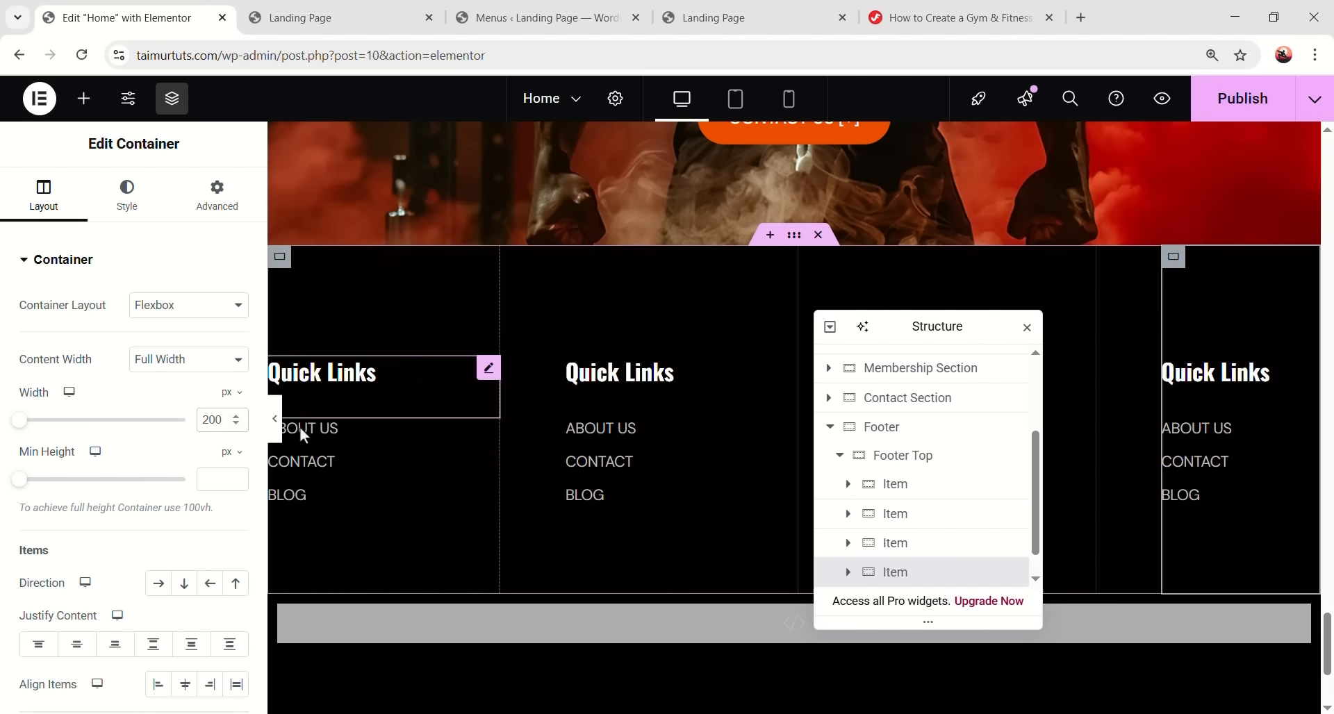
pyautogui.click(275, 419)
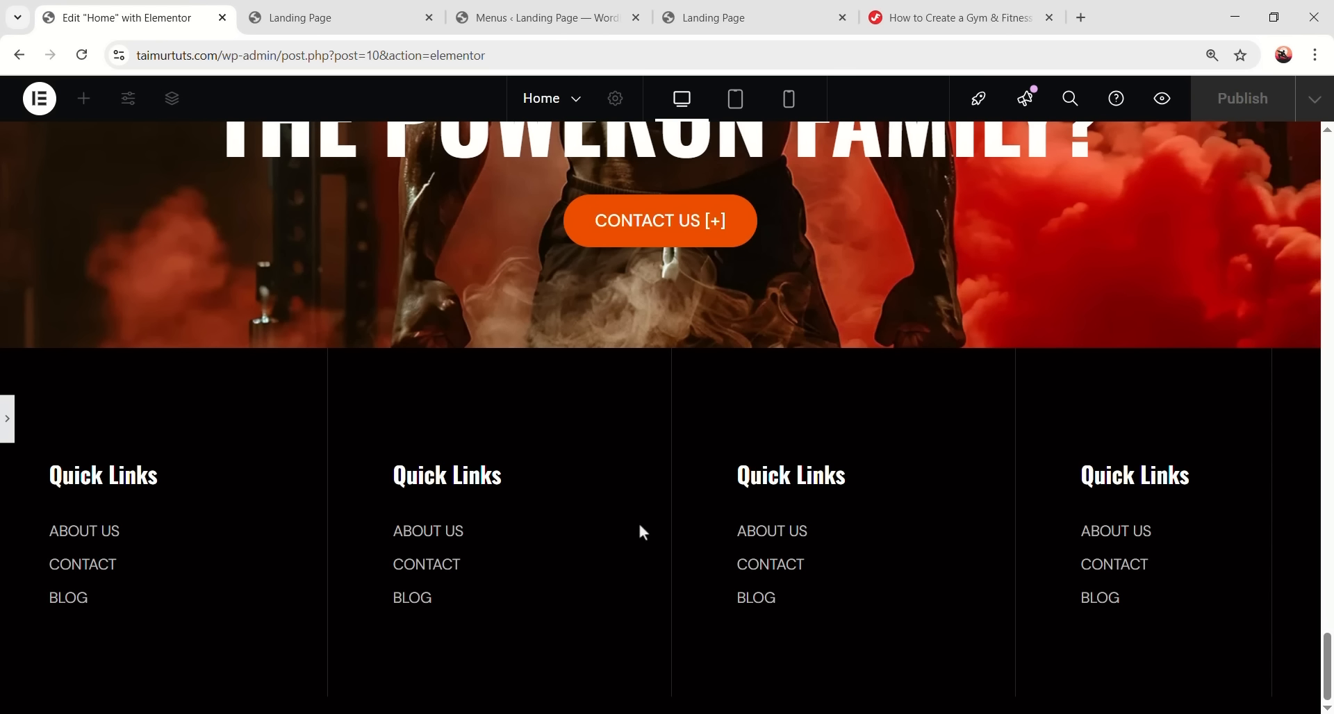
pyautogui.hotkey('ctrl', 'p')
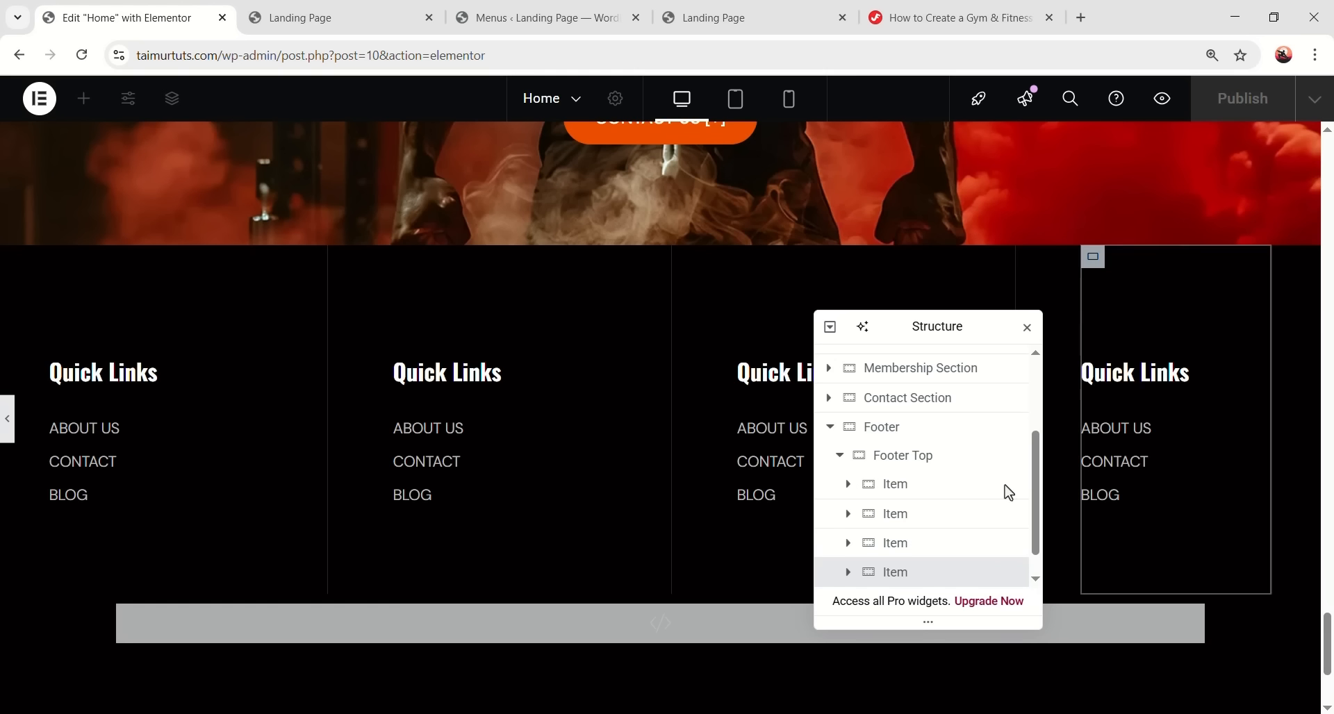
pyautogui.click(127, 194)
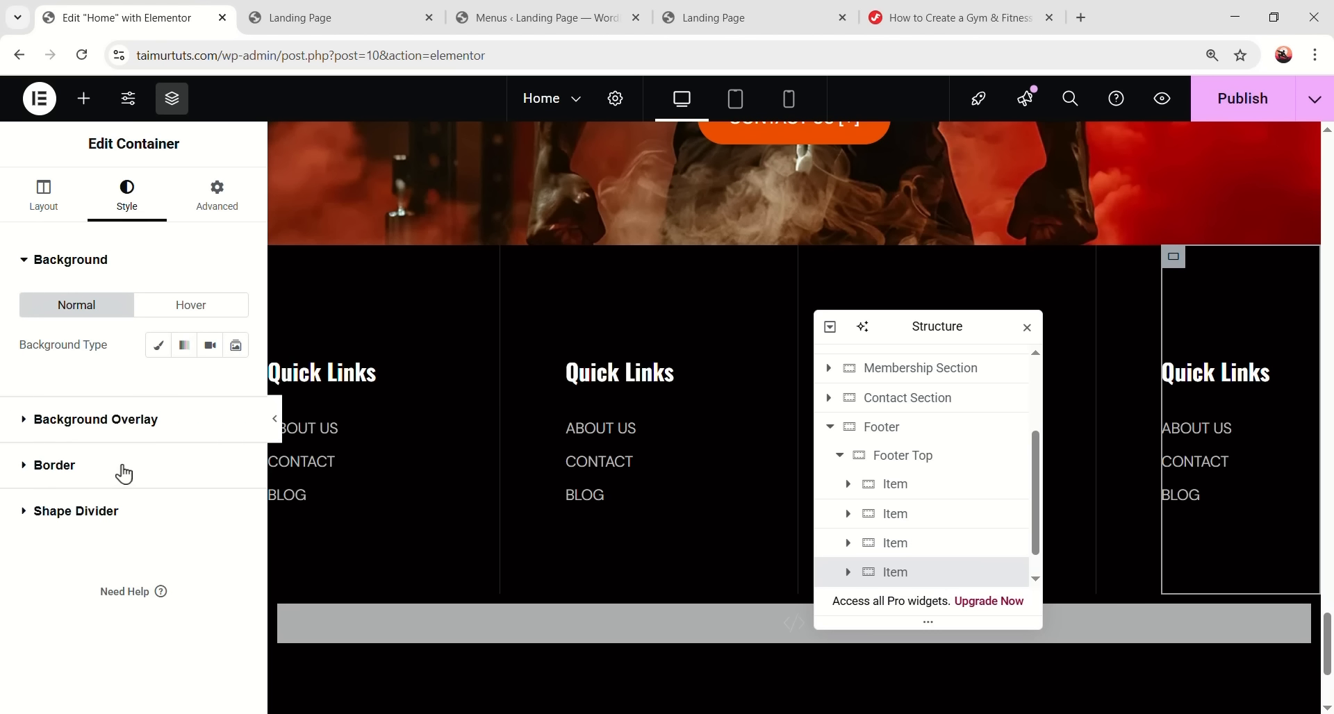
pyautogui.click(118, 467)
# - Set the column's border type to None and preview the four footer columns
pyautogui.click(207, 438)
pyautogui.click(152, 482)
pyautogui.hotkey('ctrl', 'p')
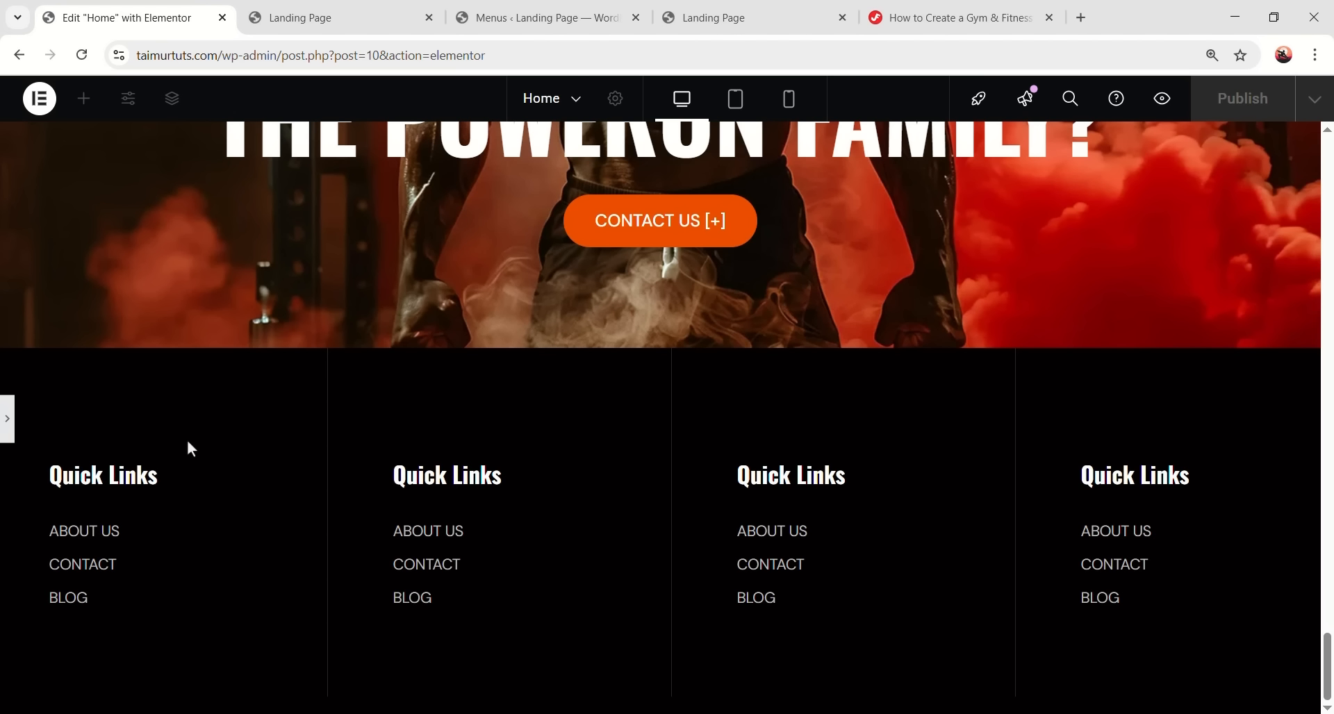
pyautogui.click(7, 419)
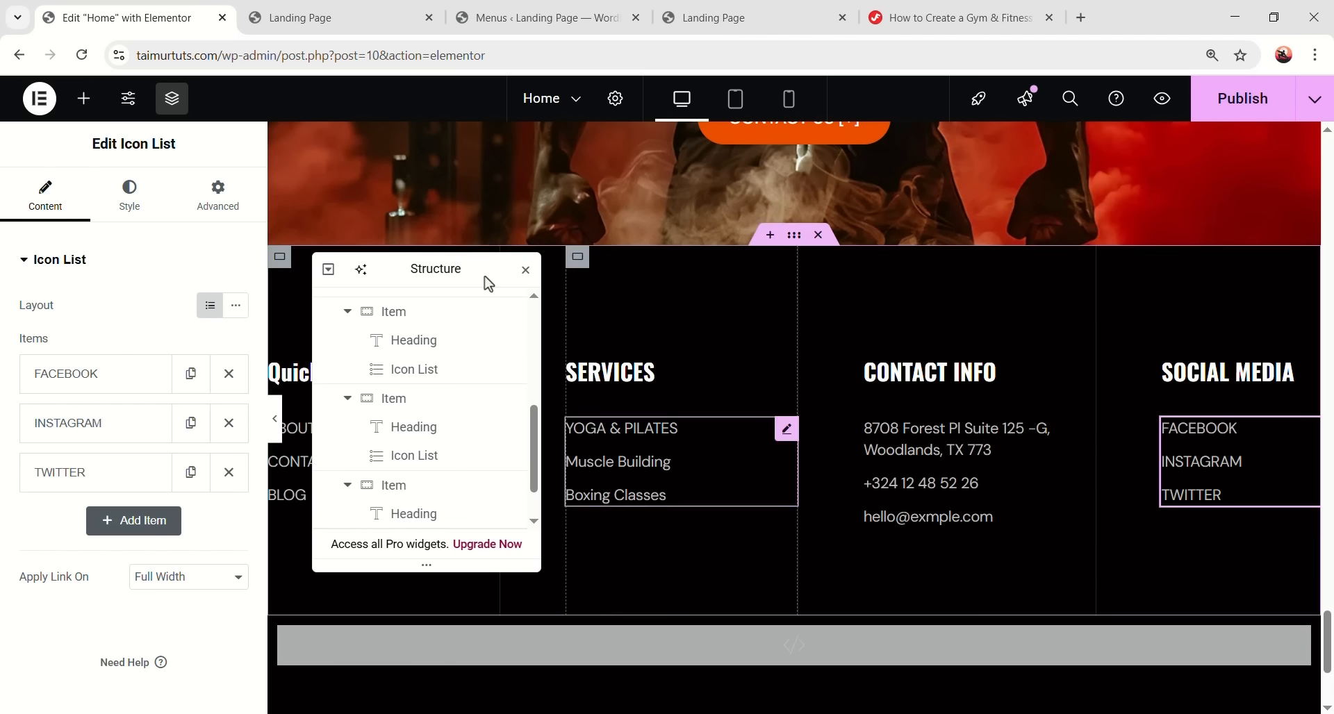
pyautogui.moveTo(452, 269); pyautogui.dragTo(660, 615)
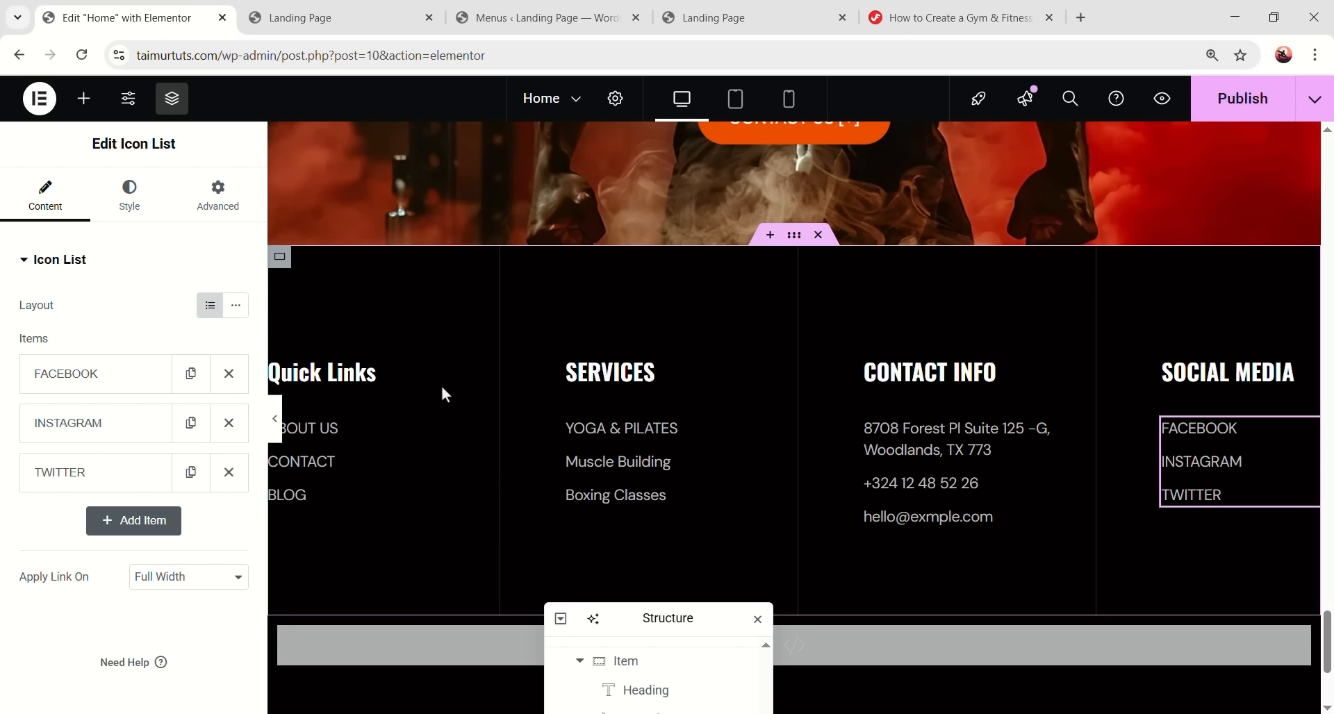
pyautogui.click(358, 375)
pyautogui.moveTo(653, 617); pyautogui.dragTo(734, 452)
# - Set the Quick Links heading's text transform to Uppercase
pyautogui.click(164, 218)
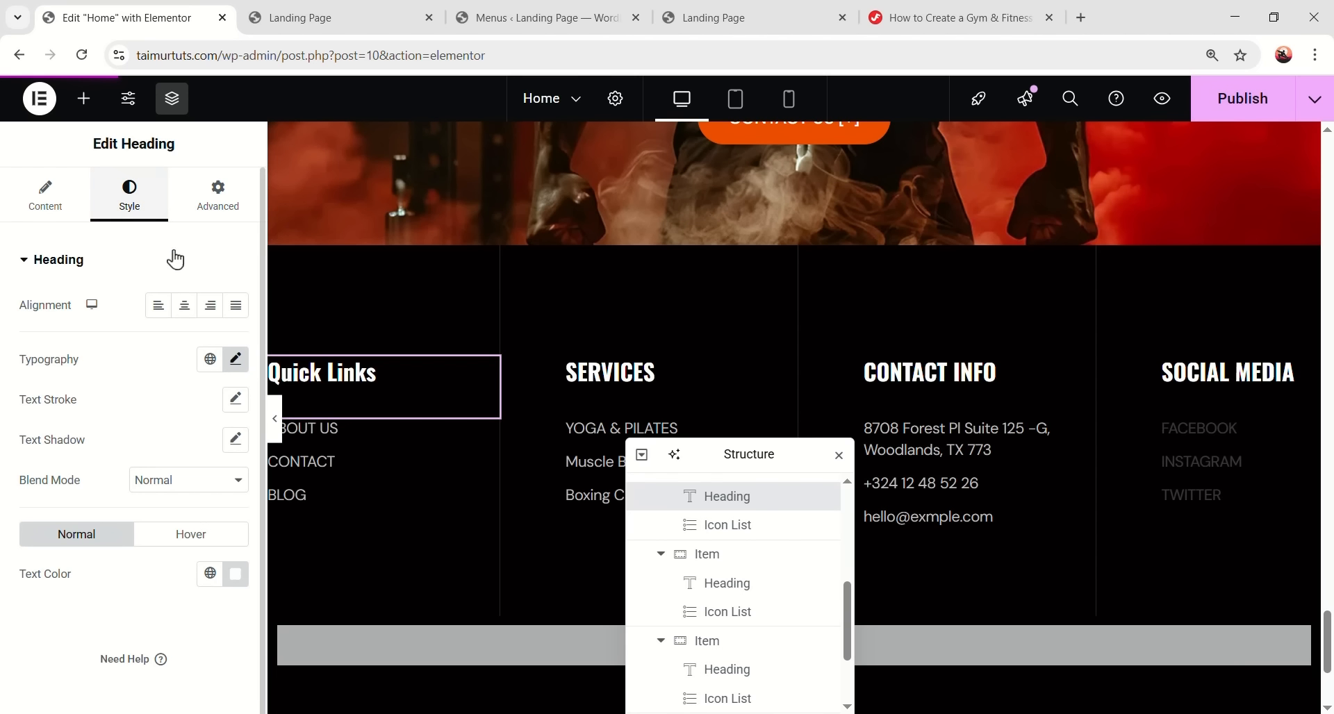
pyautogui.click(236, 375)
pyautogui.scroll(-2, 173, 437)
pyautogui.click(173, 430)
pyautogui.click(185, 470)
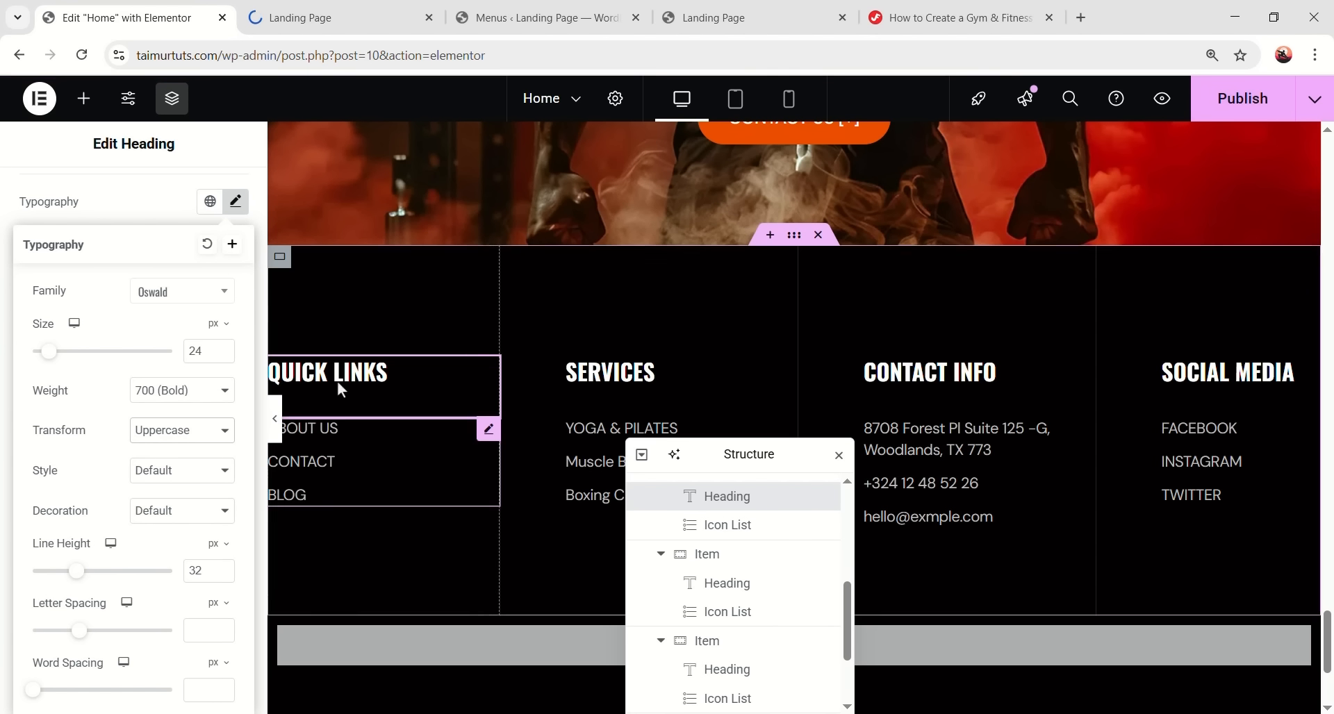
# - Copy the QUICK LINKS heading style and paste it onto SERVICES, CONTACT INFO and SOCIAL MEDIA
pyautogui.rightClick(360, 377)
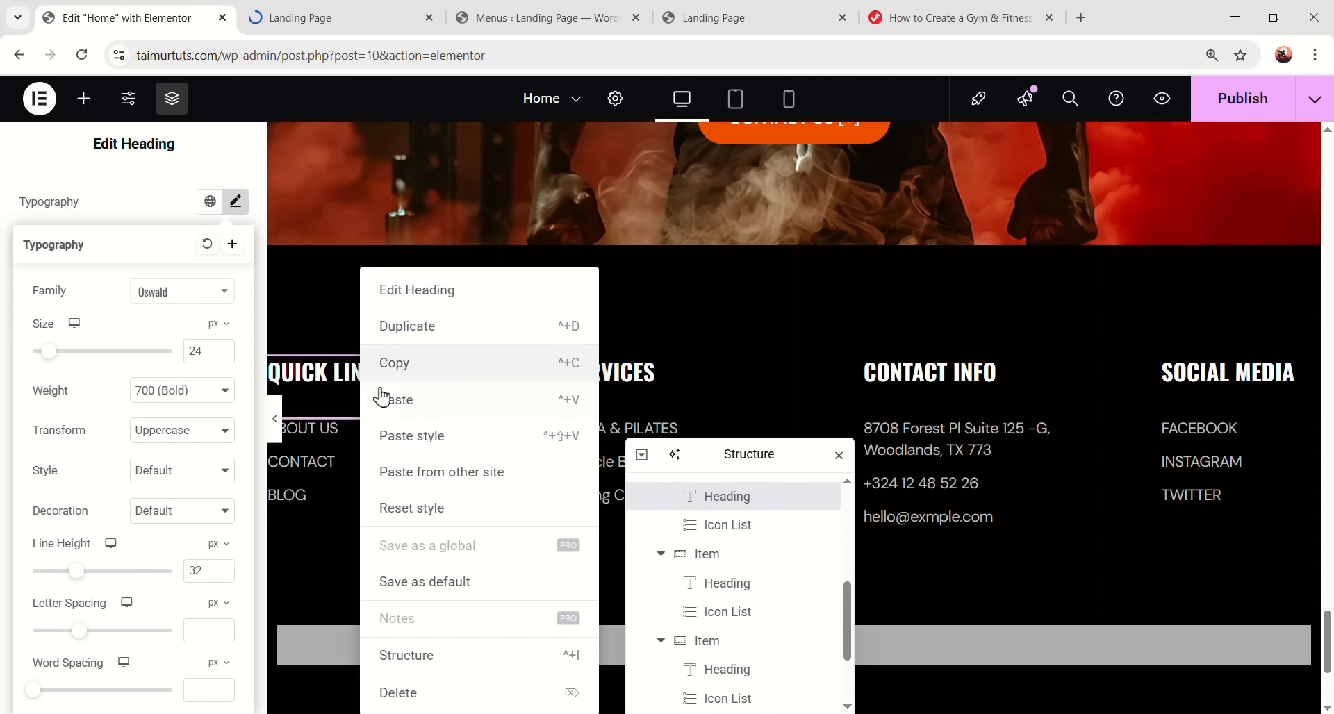
pyautogui.click(521, 375)
pyautogui.rightClick(636, 375)
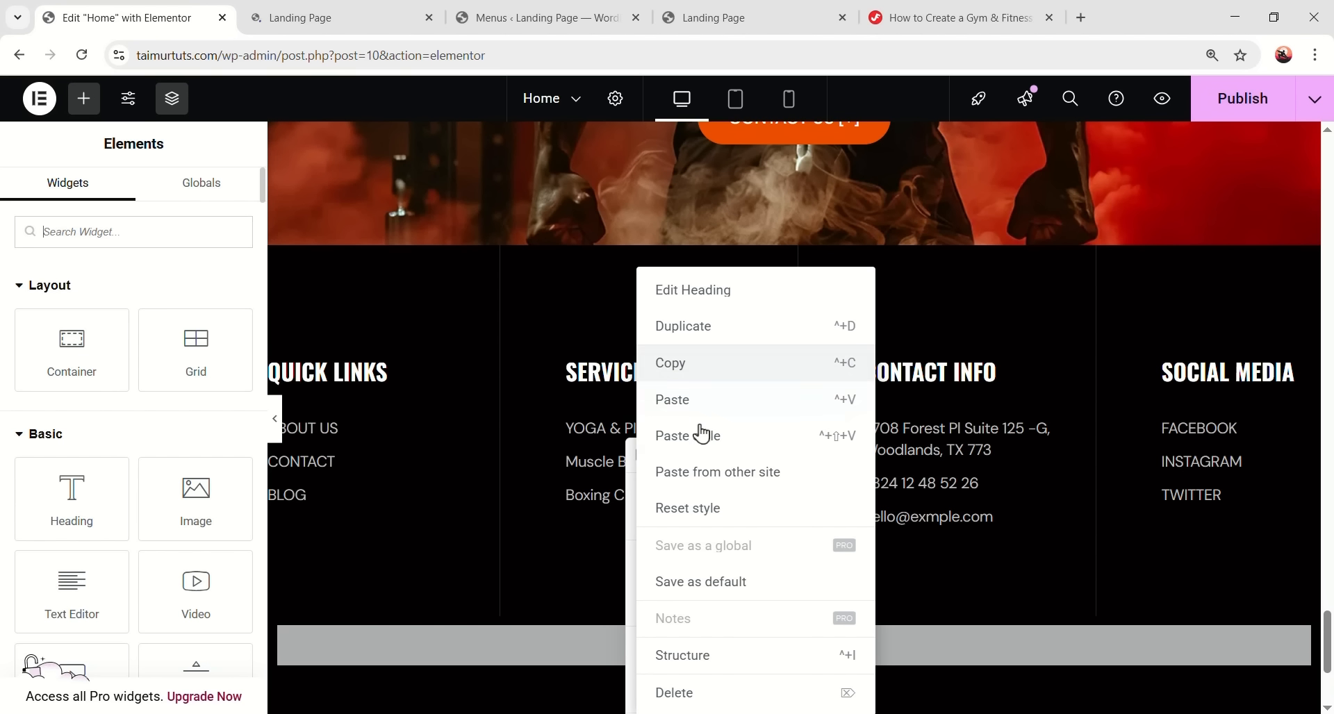
pyautogui.click(705, 439)
pyautogui.rightClick(921, 379)
pyautogui.click(955, 443)
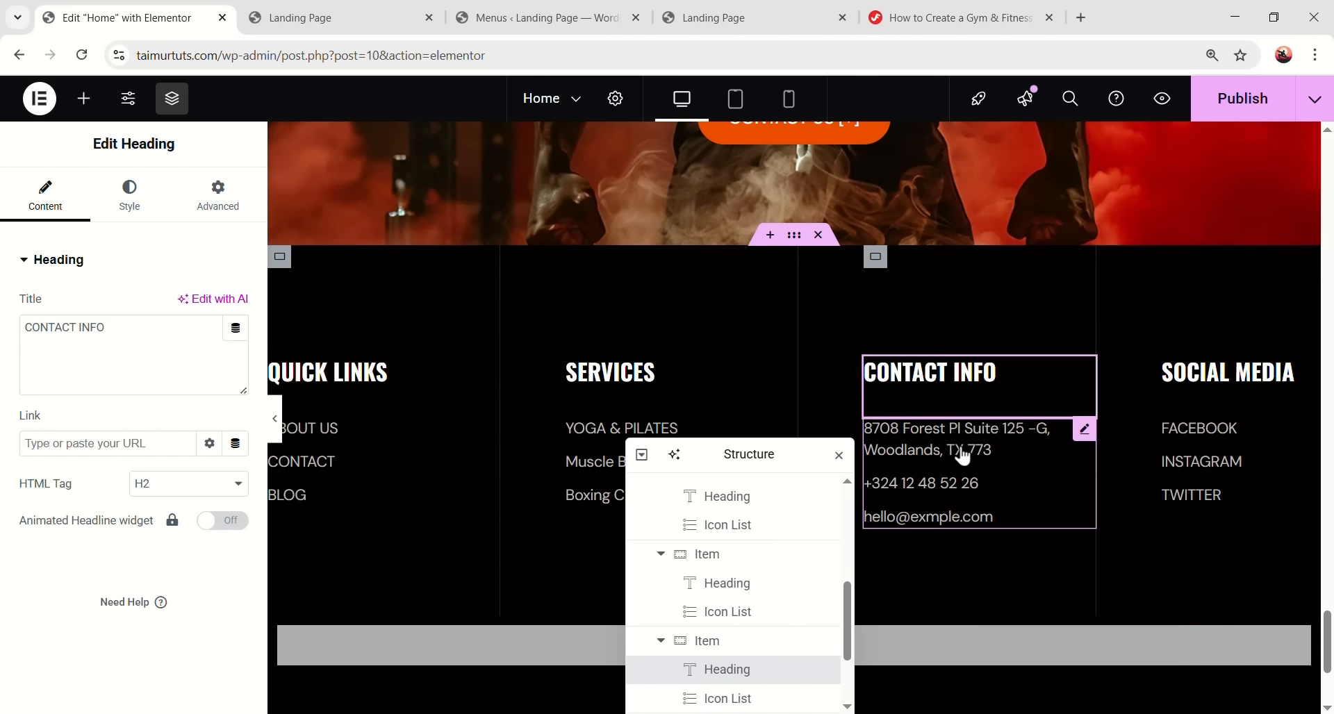
pyautogui.rightClick(1207, 377)
pyautogui.rightClick(1207, 377)
pyautogui.click(1262, 379)
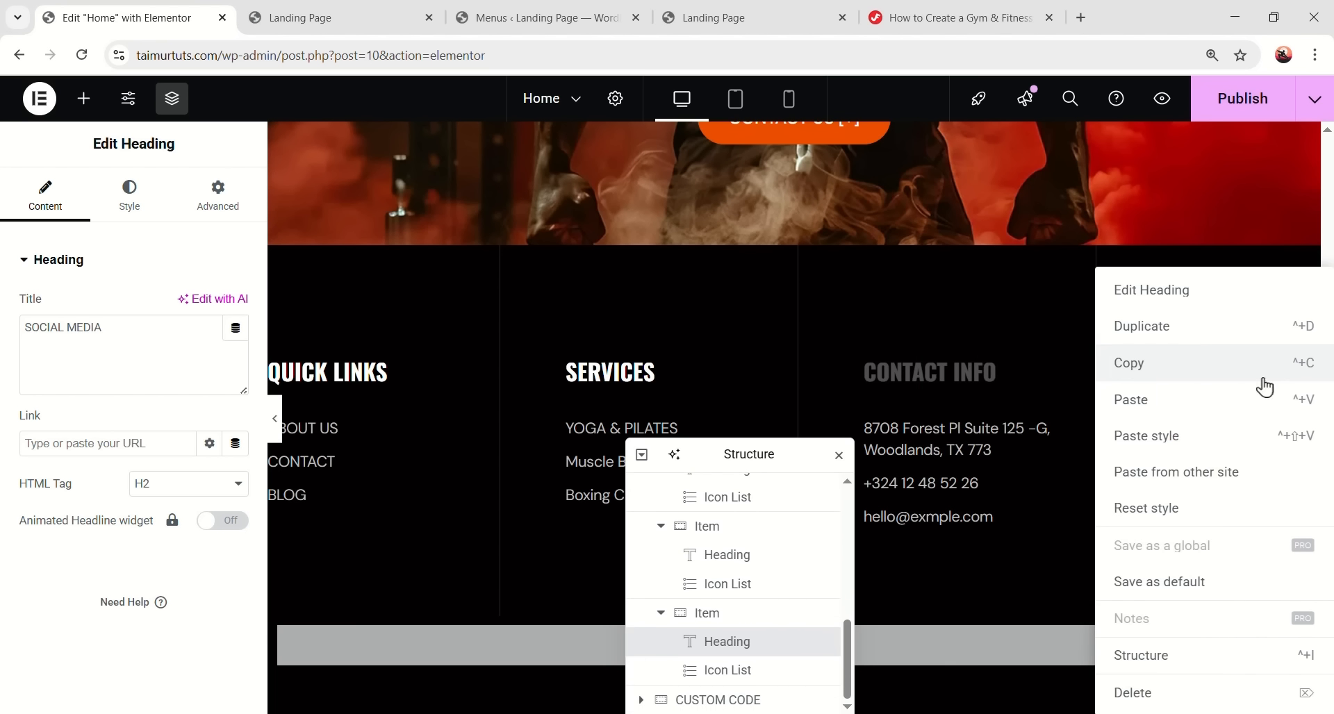
pyautogui.rightClick(1232, 377)
pyautogui.click(1215, 437)
pyautogui.moveTo(768, 453); pyautogui.dragTo(764, 425)
# - Set the Quick Links list's typography letter case to uppercase
pyautogui.click(322, 460)
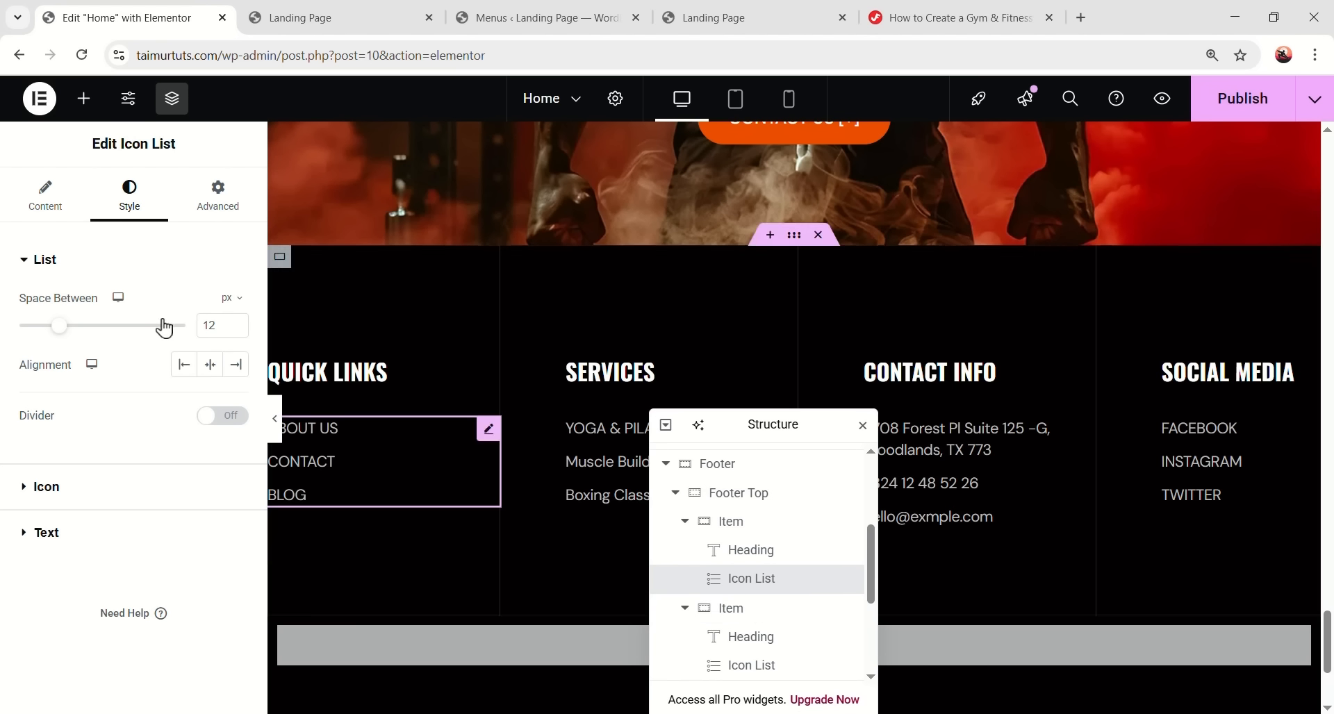
pyautogui.click(103, 542)
pyautogui.click(236, 394)
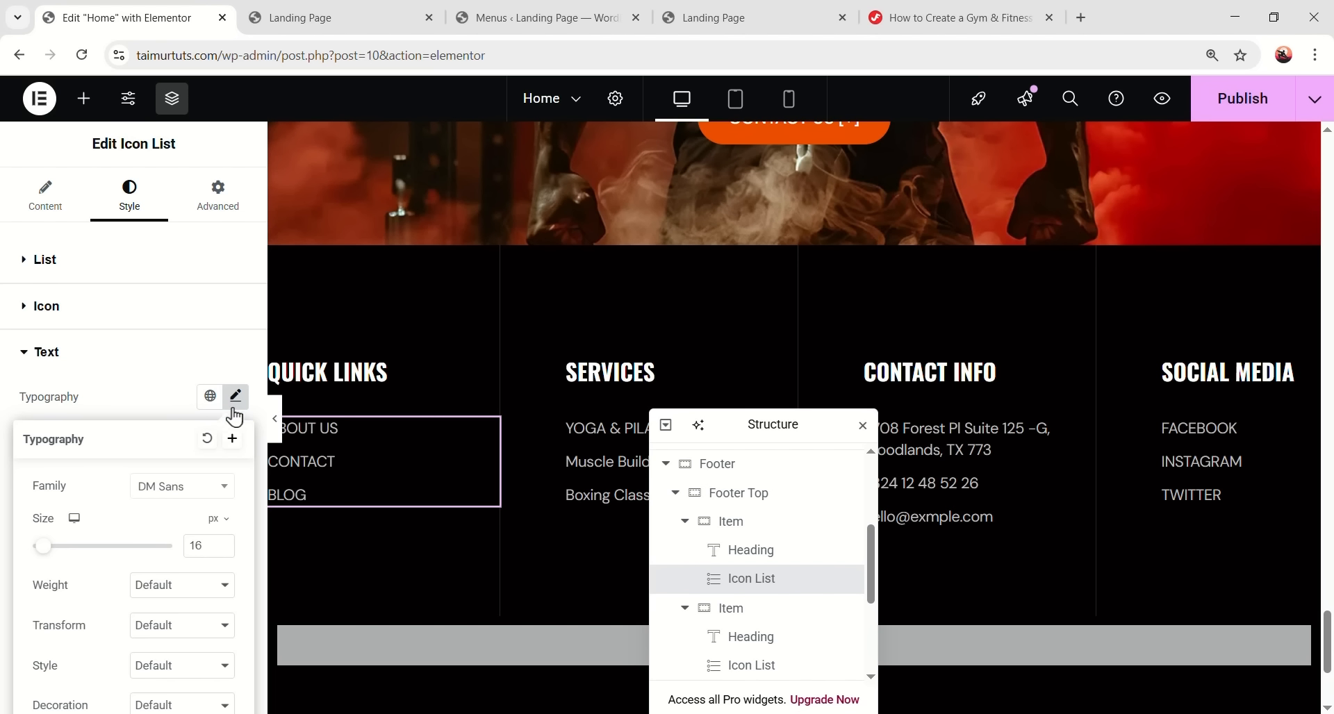
pyautogui.scroll(-3, 159, 559)
pyautogui.click(166, 459)
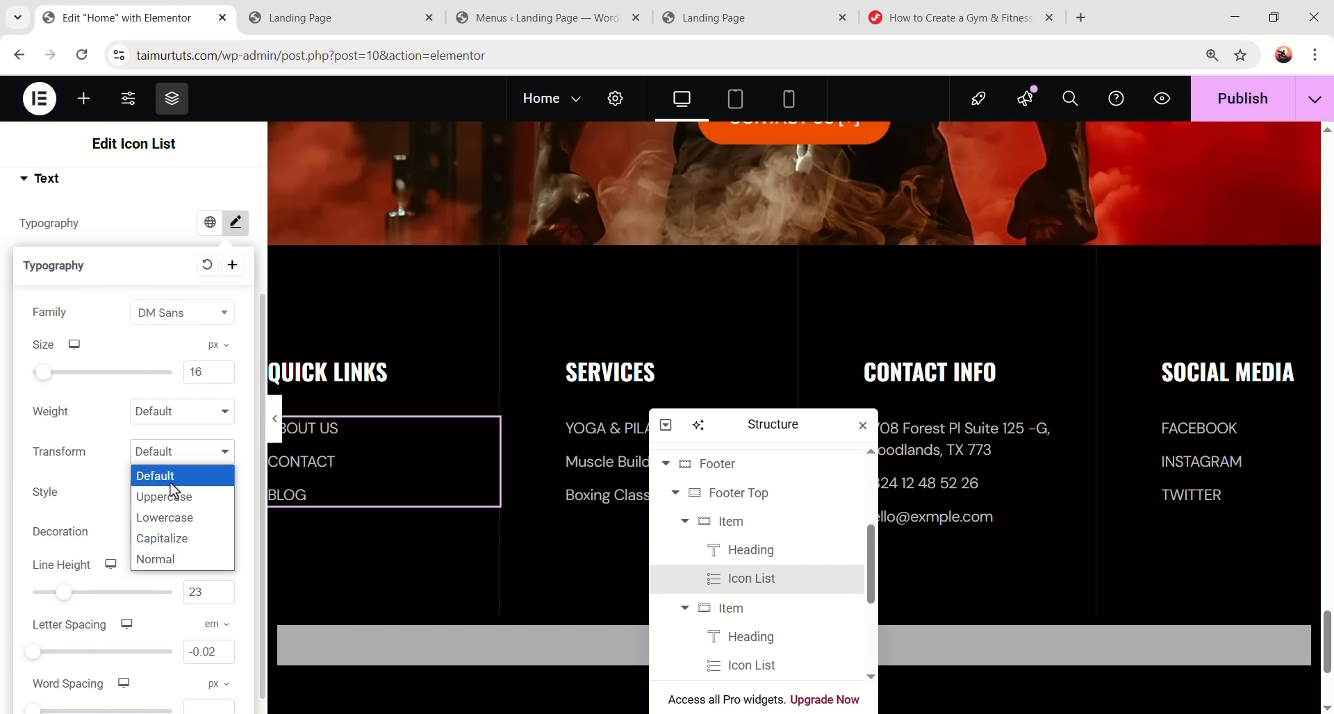
pyautogui.click(183, 495)
pyautogui.click(236, 224)
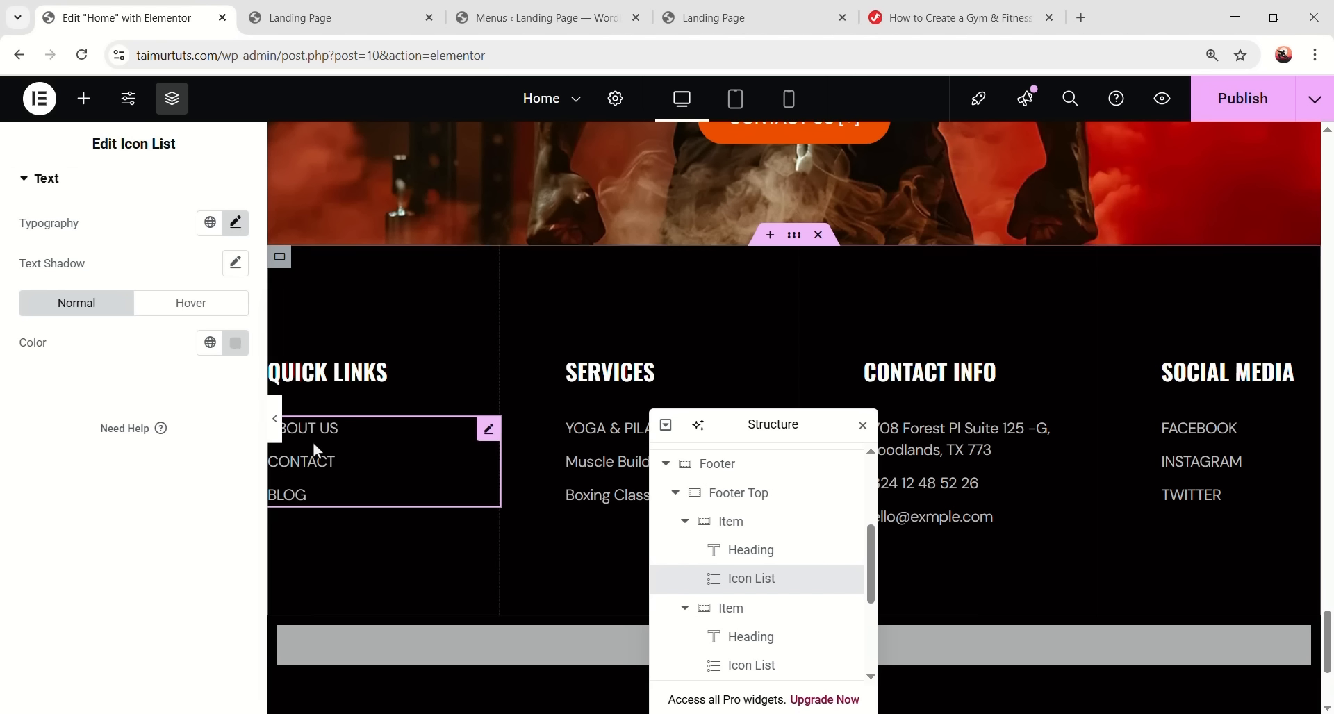
# - Copy the Quick Links list style and paste it onto the Services list
pyautogui.rightClick(312, 447)
pyautogui.click(389, 363)
pyautogui.moveTo(770, 421); pyautogui.dragTo(712, 598)
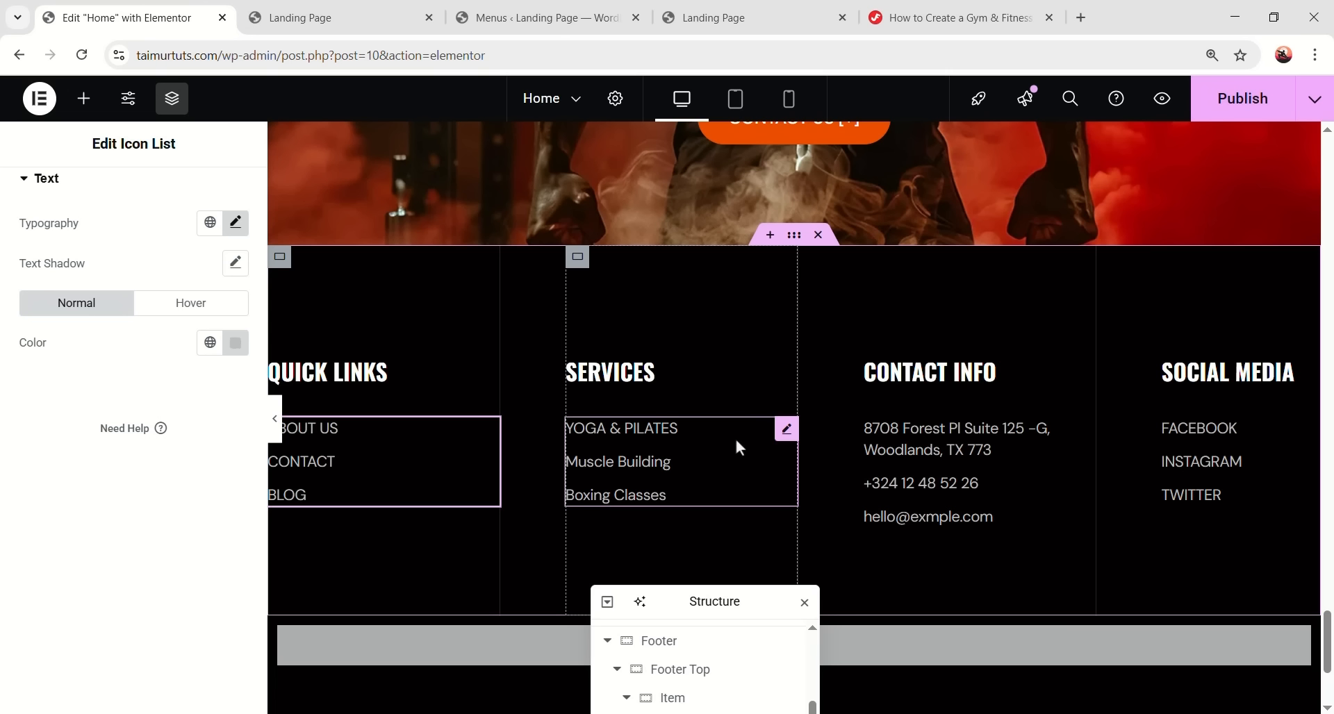
pyautogui.rightClick(785, 442)
pyautogui.rightClick(785, 442)
pyautogui.click(859, 439)
pyautogui.click(859, 439)
# - Paste the same copied style onto the Contact Info and Social Media lists
pyautogui.rightClick(935, 457)
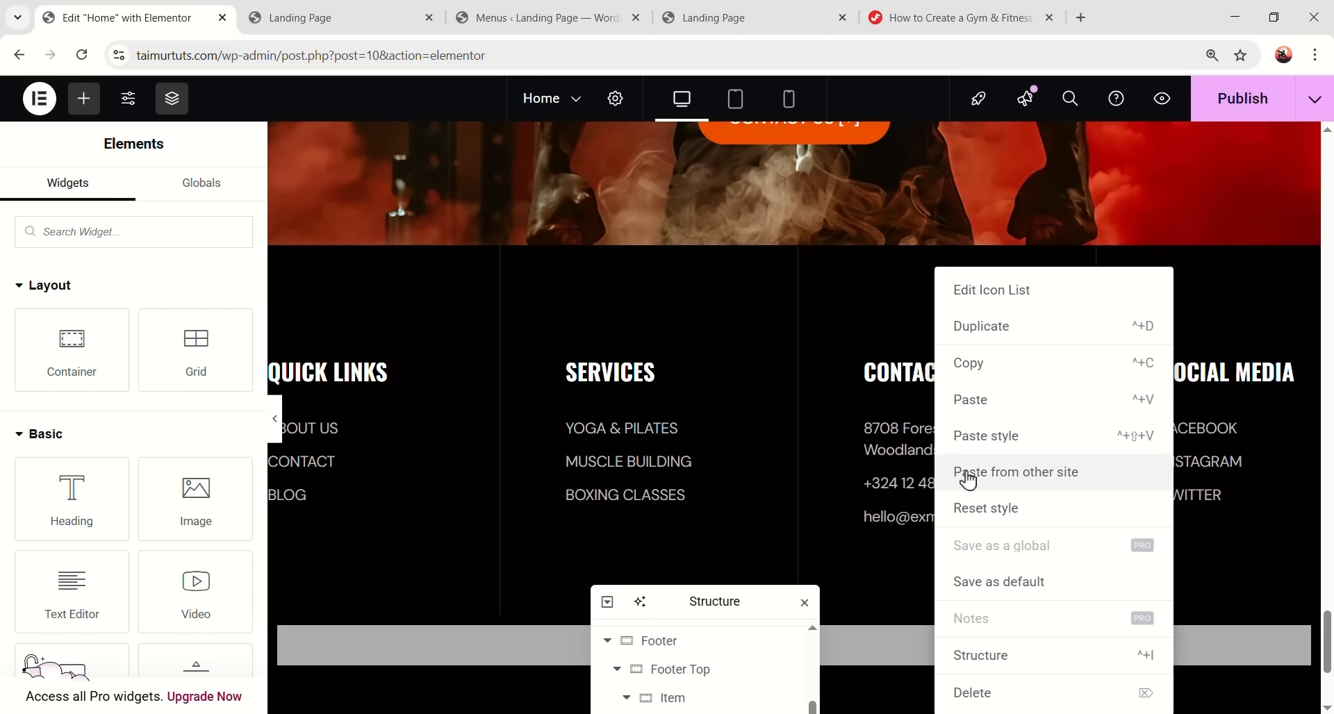
pyautogui.click(1000, 444)
pyautogui.rightClick(1200, 458)
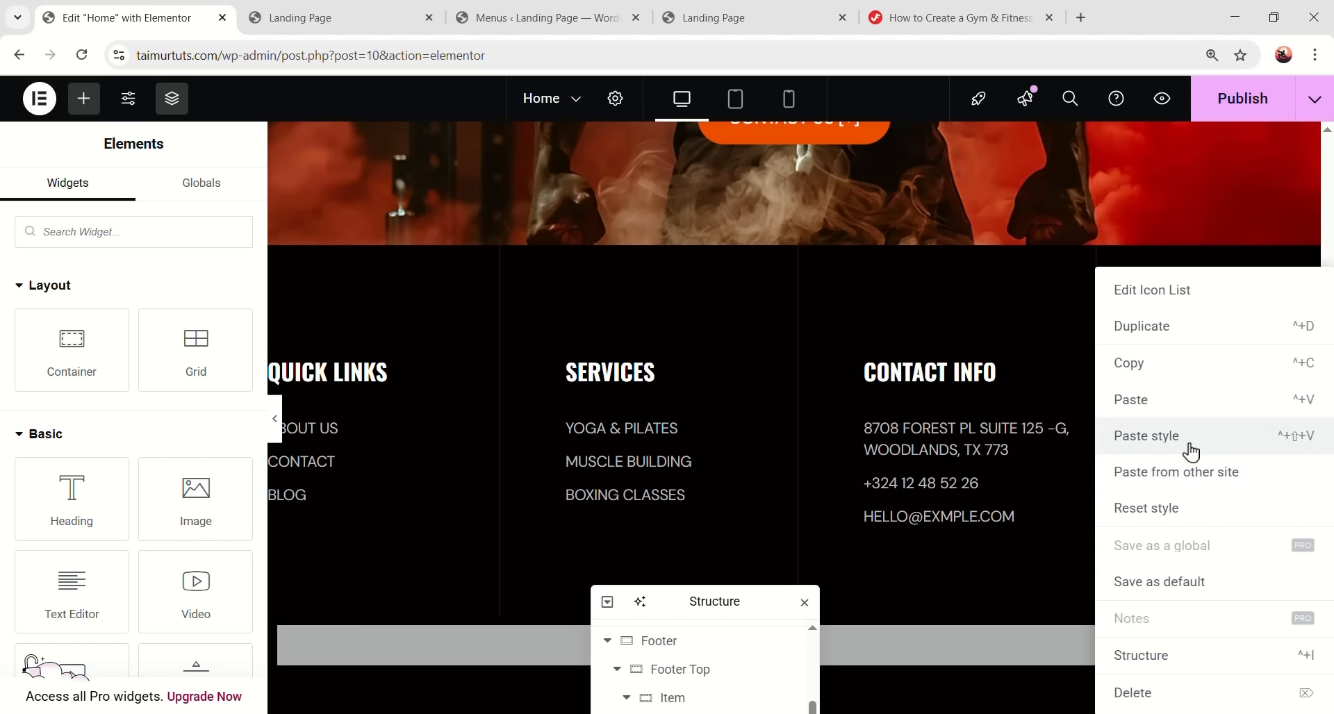
pyautogui.click(1191, 451)
pyautogui.moveTo(729, 598); pyautogui.dragTo(1060, 313)
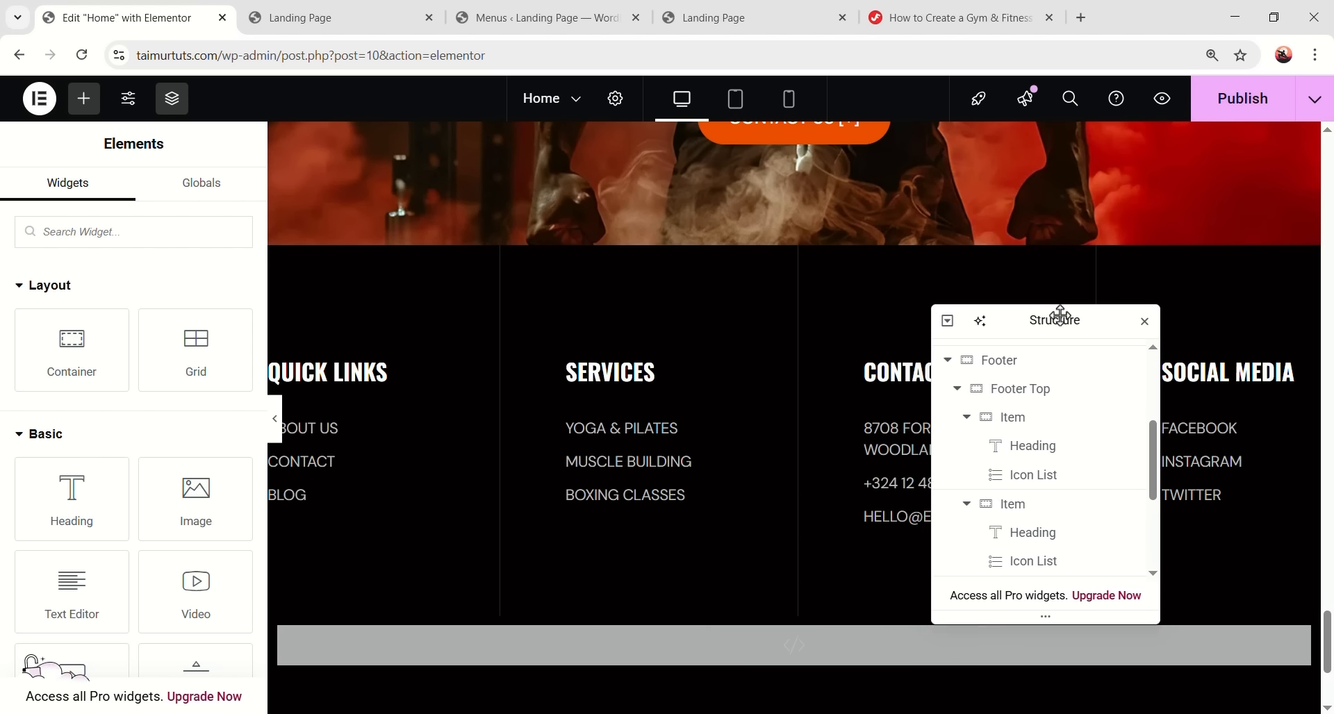
pyautogui.click(275, 417)
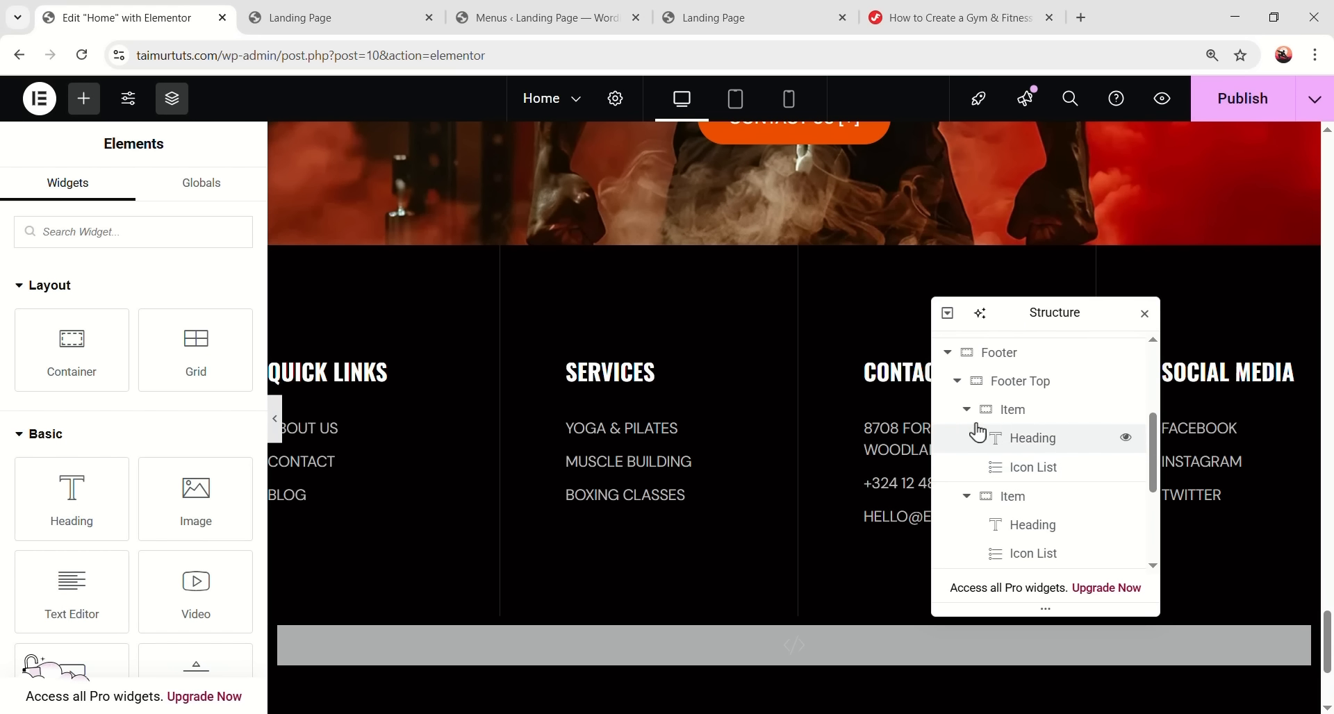
pyautogui.click(958, 382)
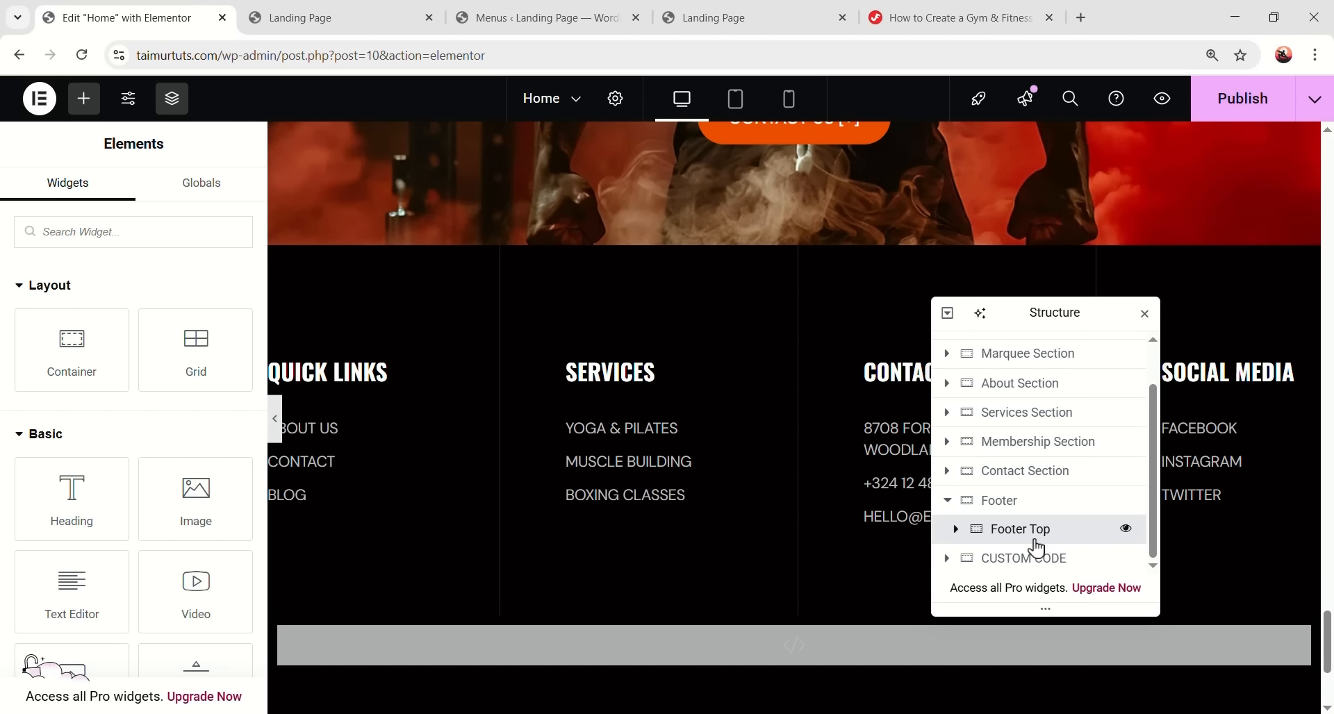
# - Add a container below Footer Top named Footer Bottom, boxed at 1280 px width
pyautogui.rightClick(1033, 534)
pyautogui.click(1105, 294)
pyautogui.doubleClick(1031, 564)
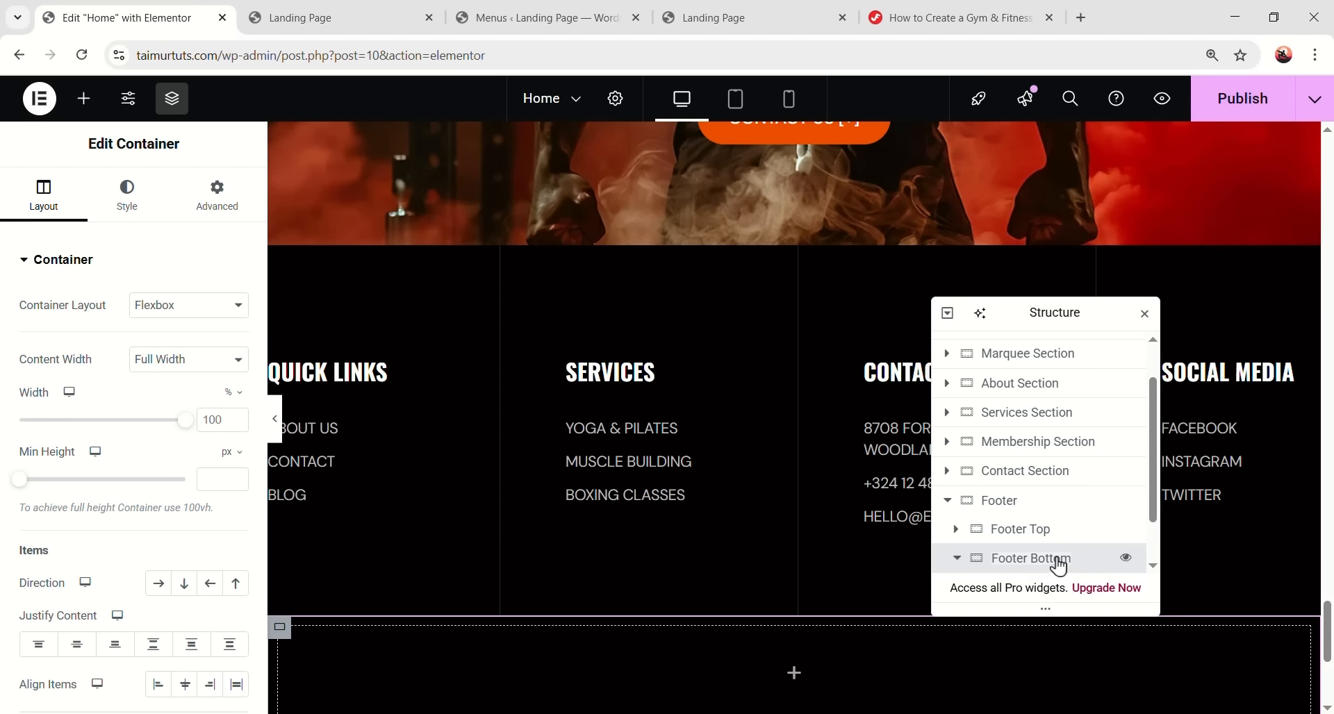
pyautogui.click(159, 361)
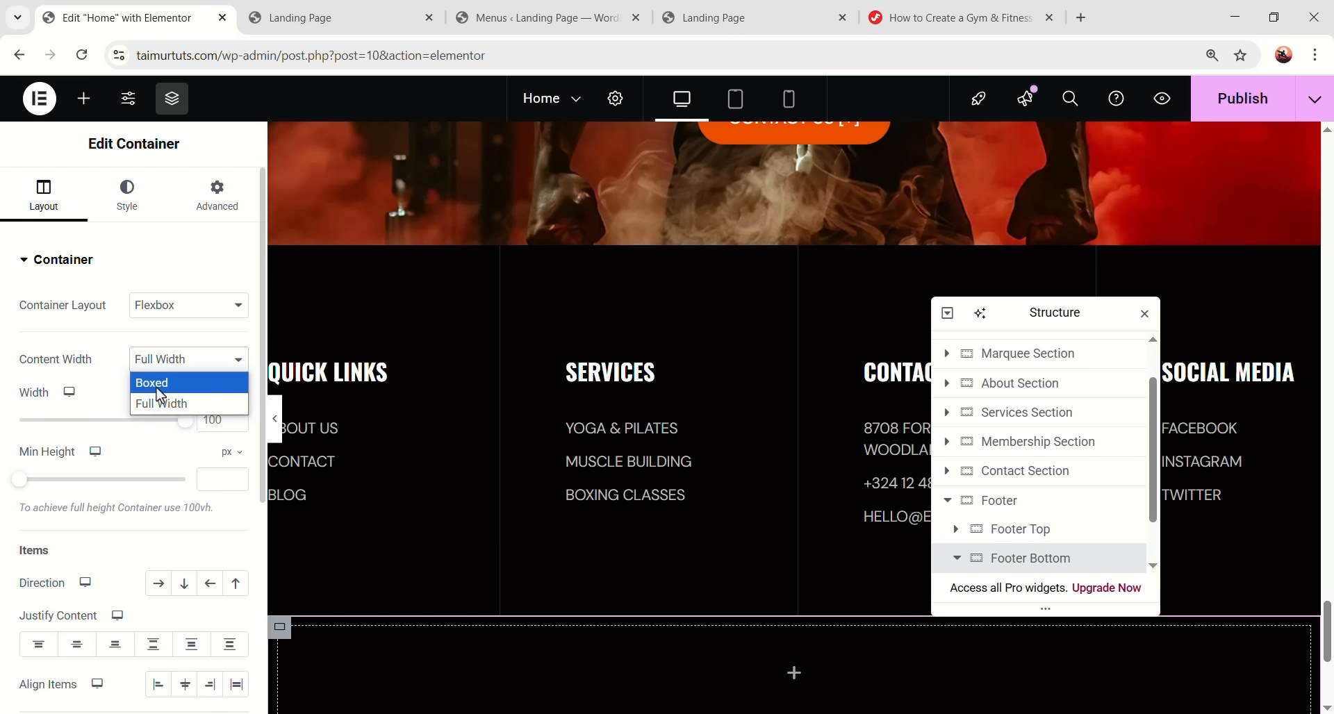
pyautogui.click(161, 384)
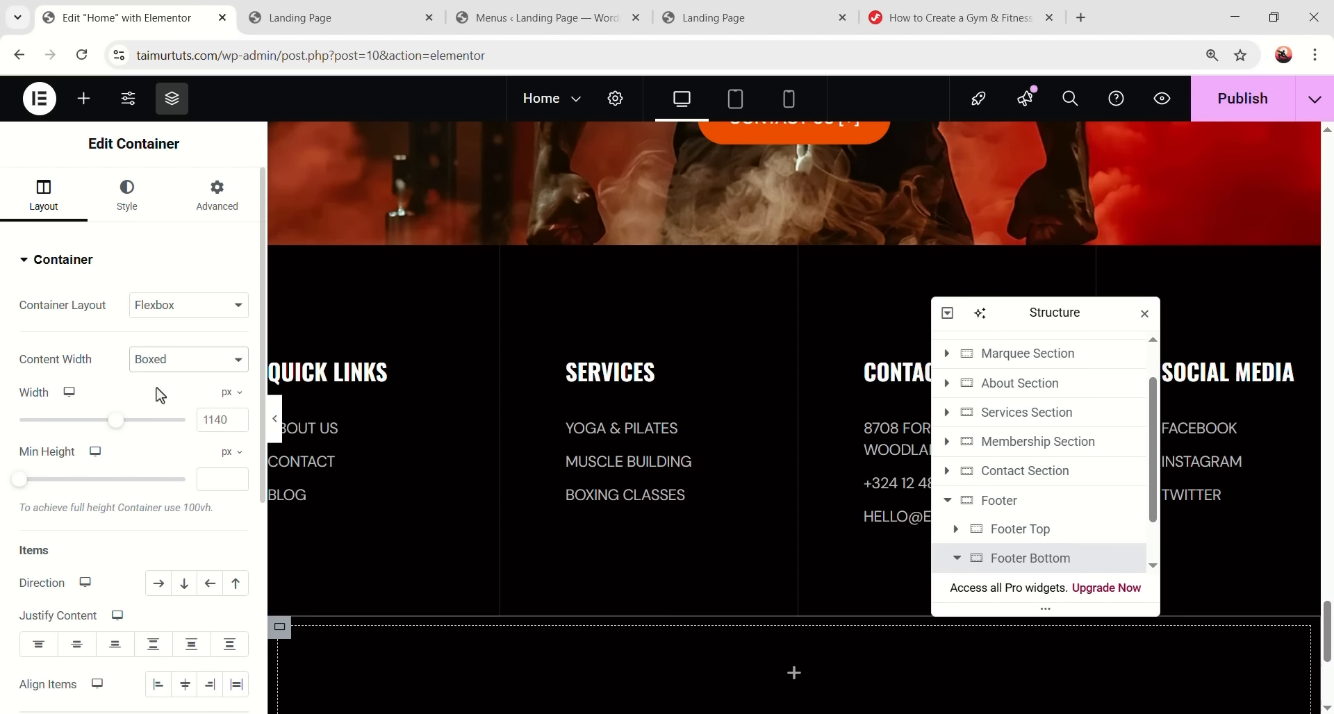
pyautogui.doubleClick(211, 419)
pyautogui.write('1280')
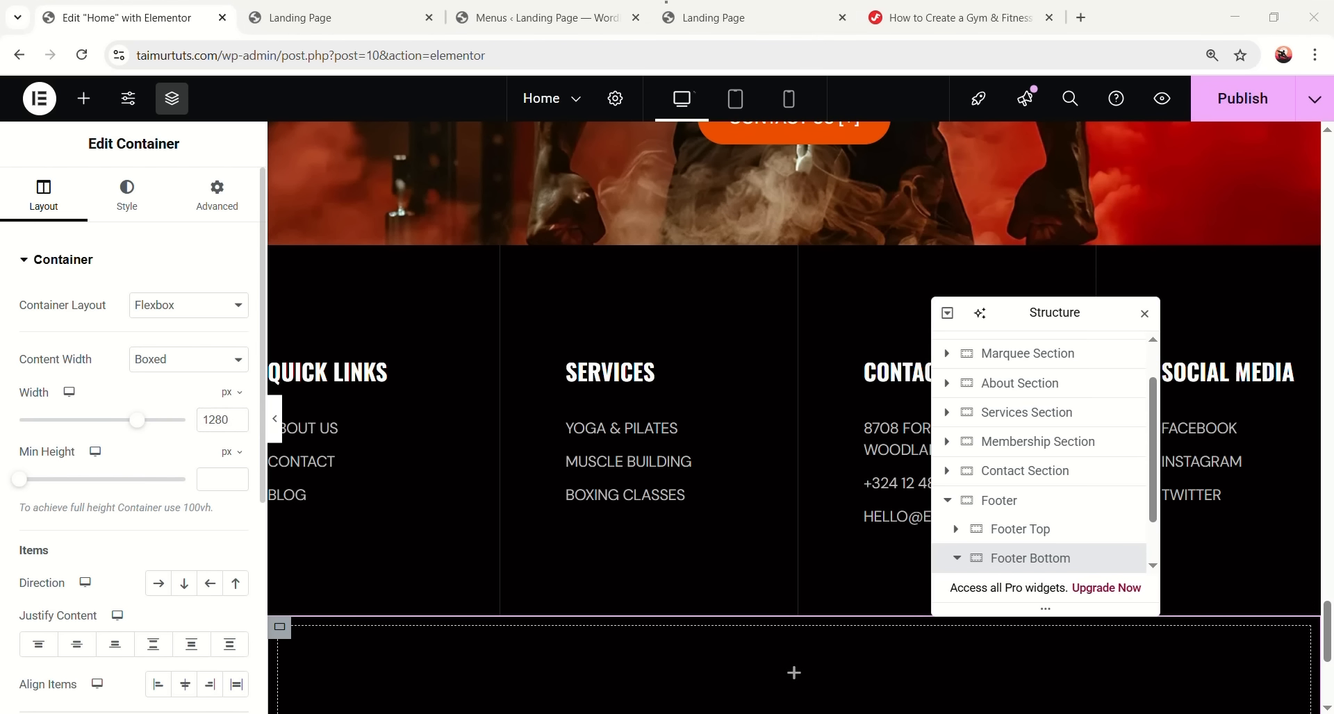
# - Set Footer Bottom's direction to row, using Footer Top's layout as reference
pyautogui.click(1017, 529)
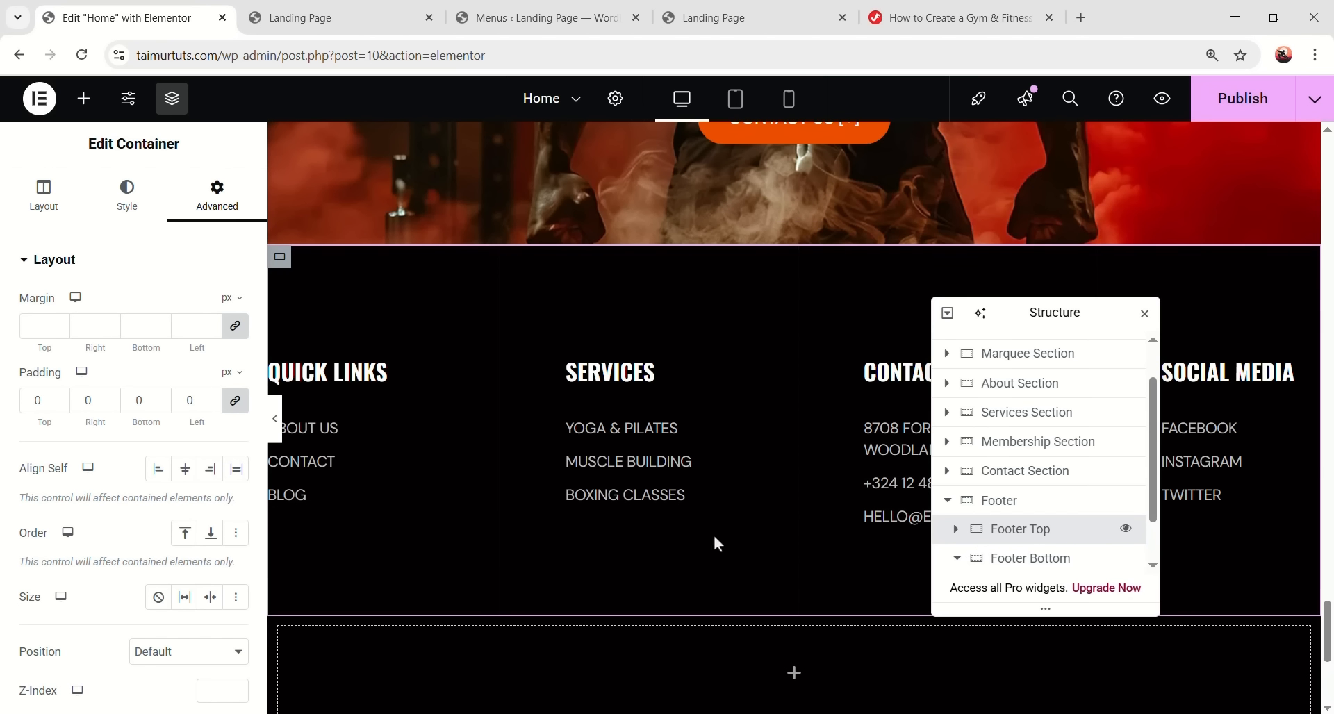
pyautogui.click(43, 197)
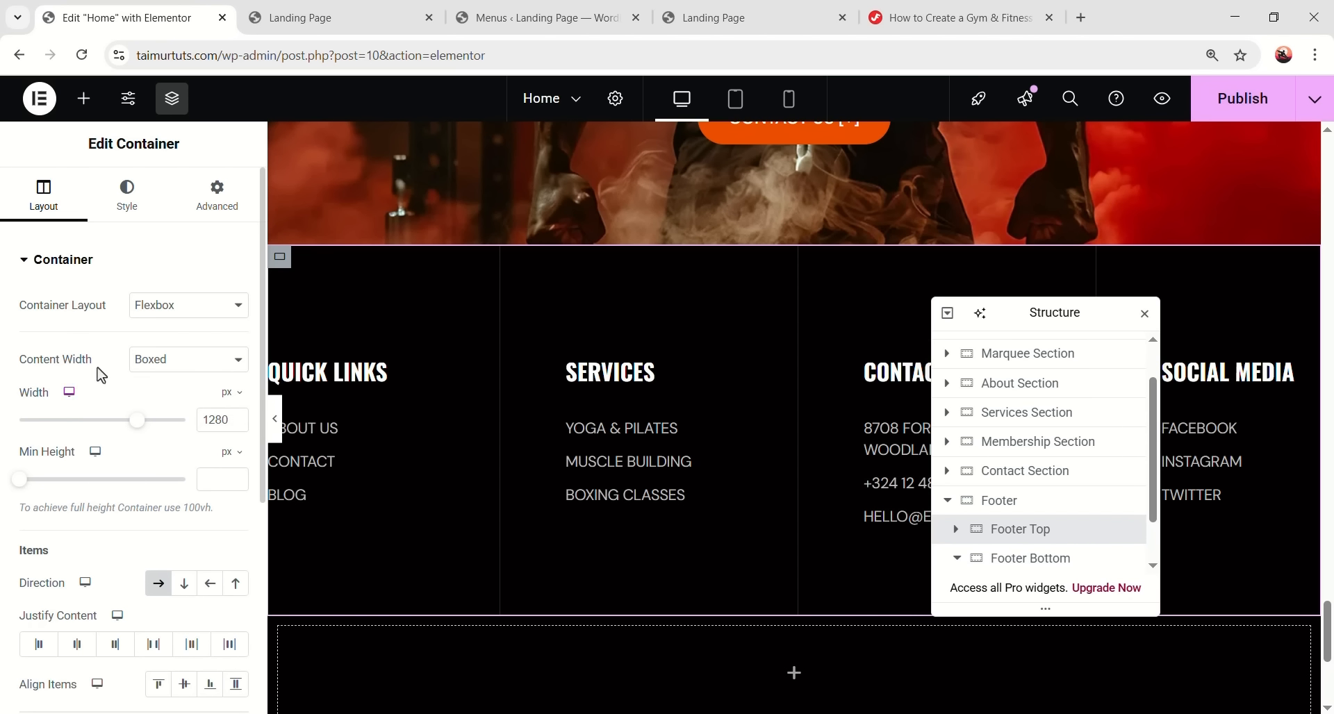
pyautogui.click(1021, 558)
pyautogui.scroll(-1, 202, 591)
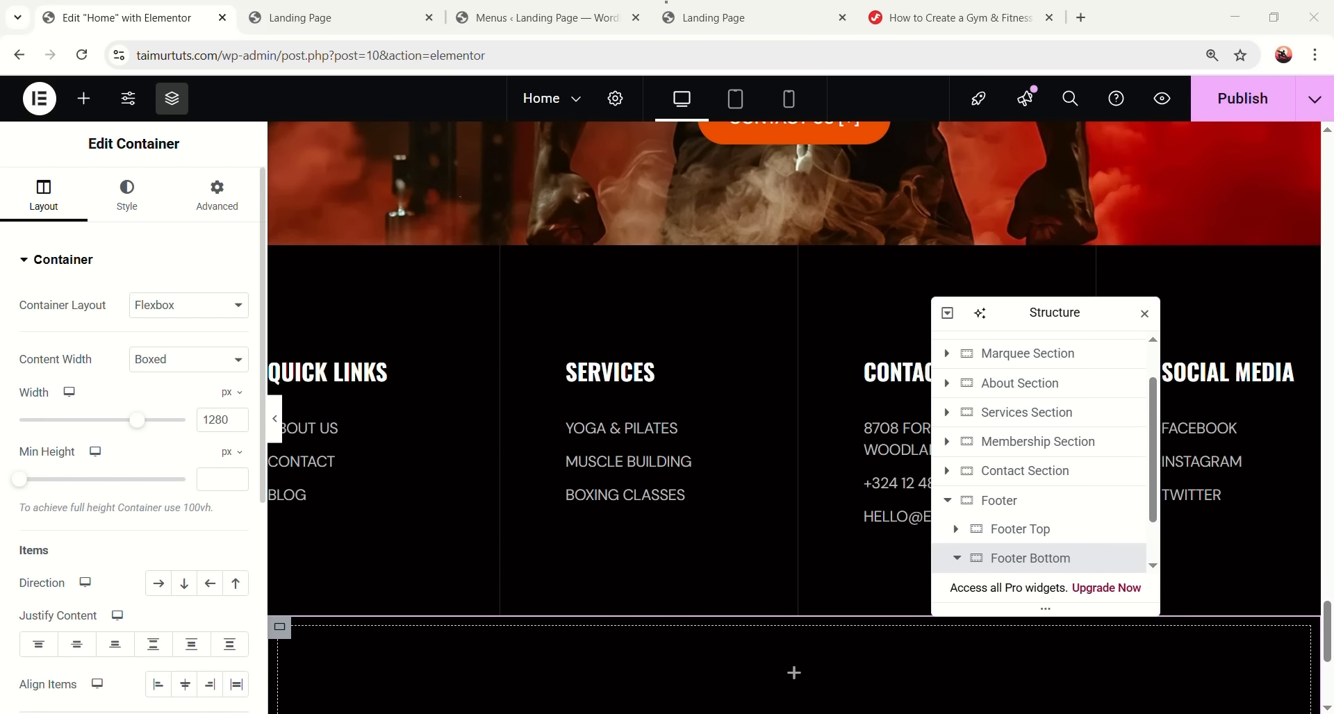
pyautogui.click(164, 505)
pyautogui.scroll(-1, 79, 585)
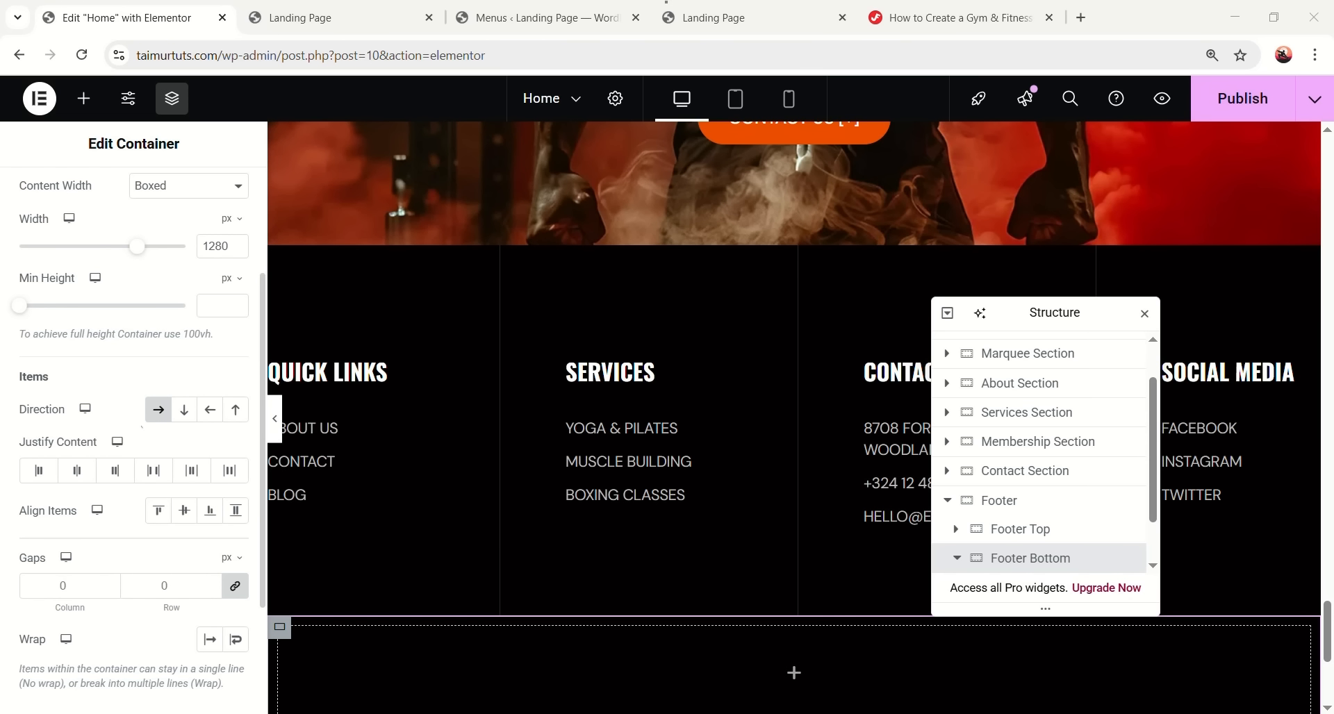
pyautogui.scroll(2, 179, 498)
pyautogui.scroll(-1, 601, 593)
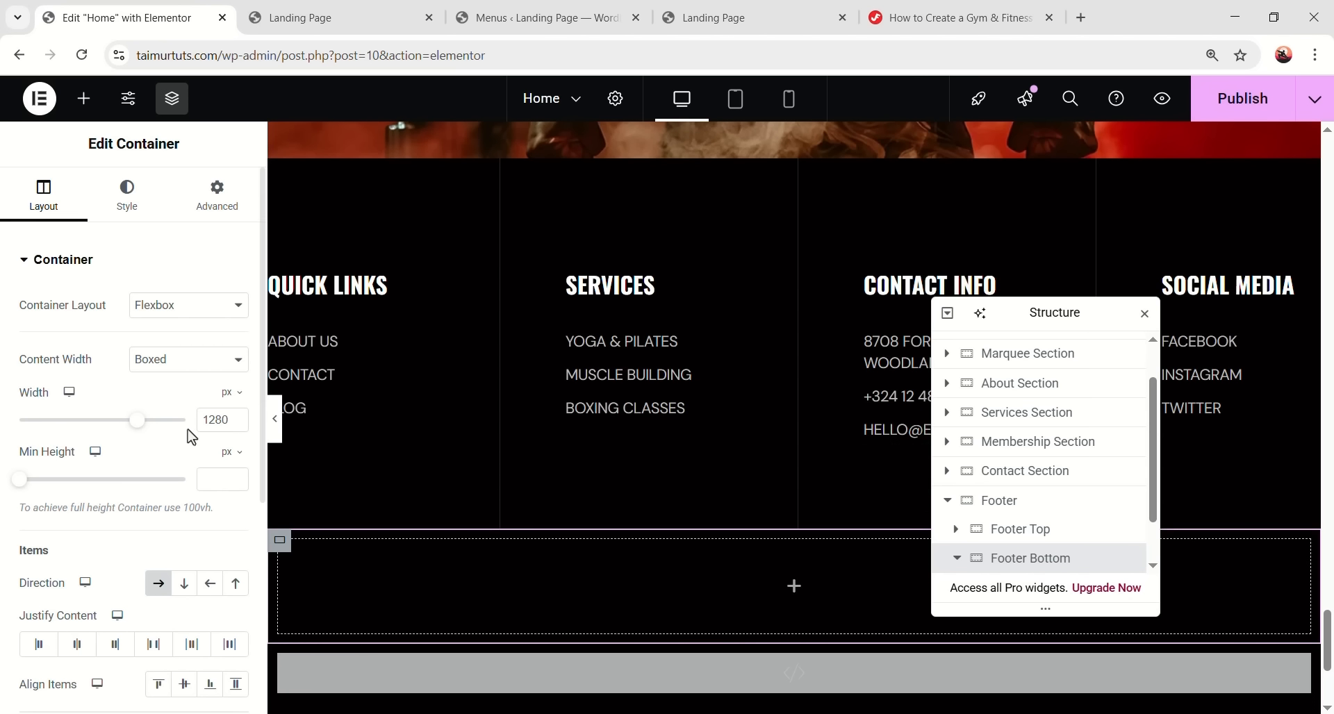
# - Give Footer Bottom a solid 1 px #292929 border and padding of 0
pyautogui.click(129, 189)
pyautogui.click(100, 472)
pyautogui.click(181, 437)
pyautogui.click(173, 499)
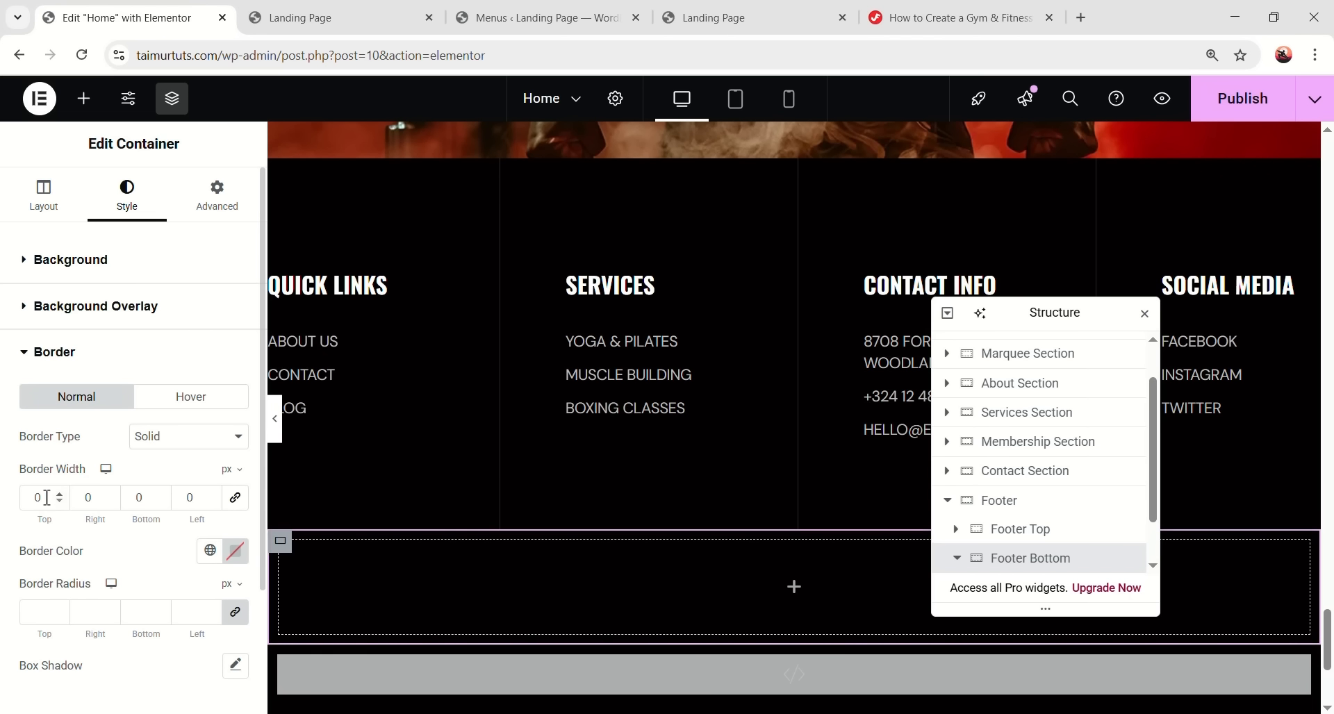
pyautogui.write('1')
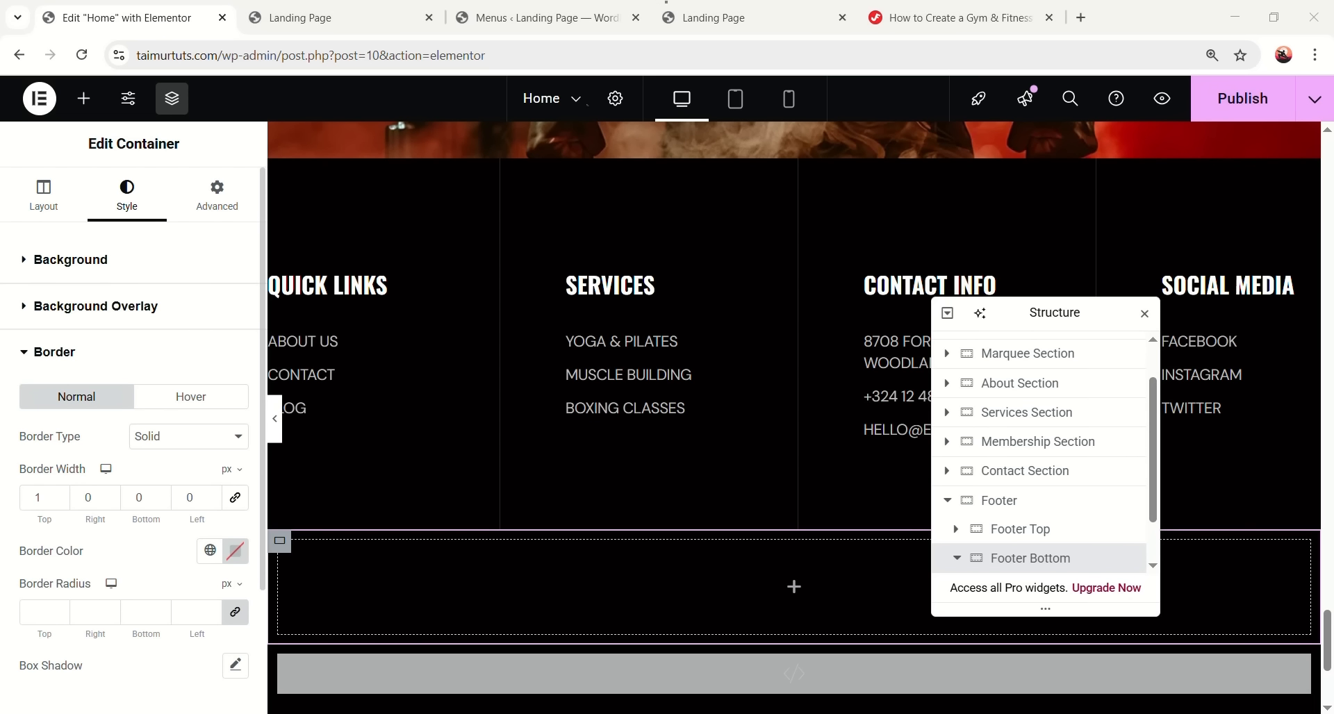
pyautogui.click(235, 551)
pyautogui.write('#292929')
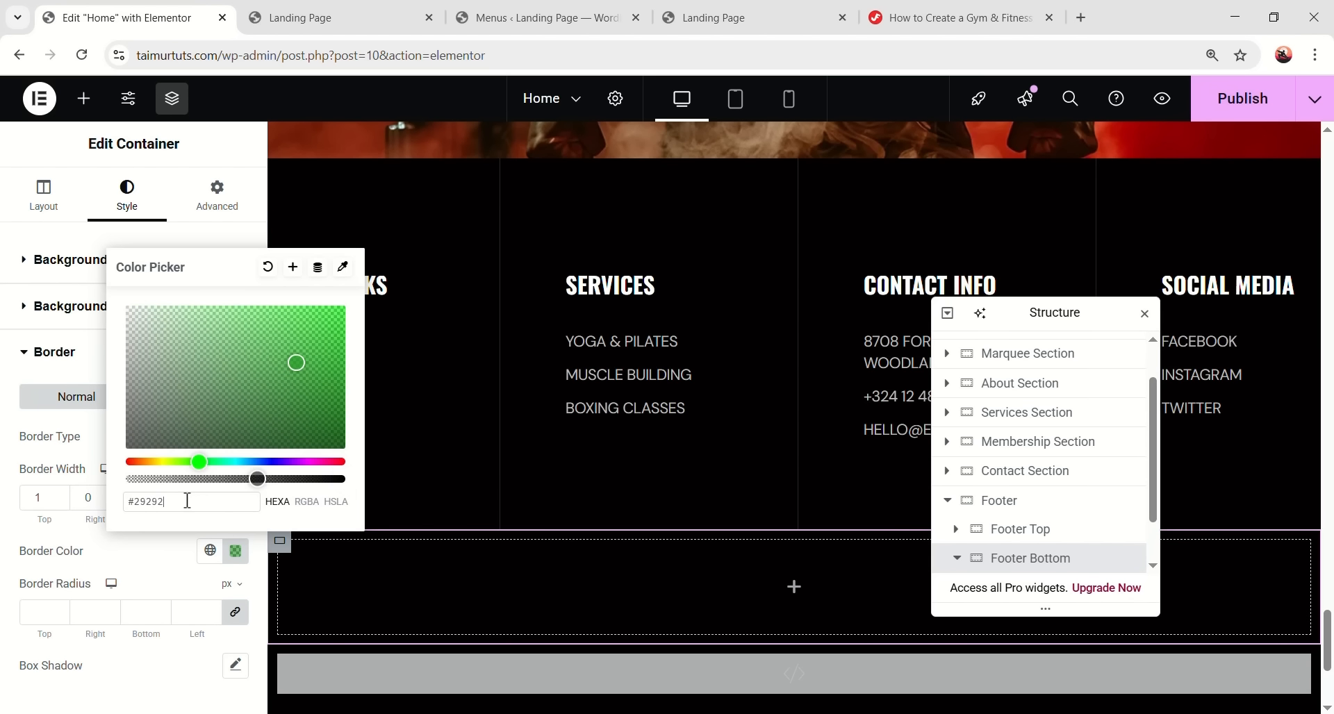
pyautogui.click(153, 689)
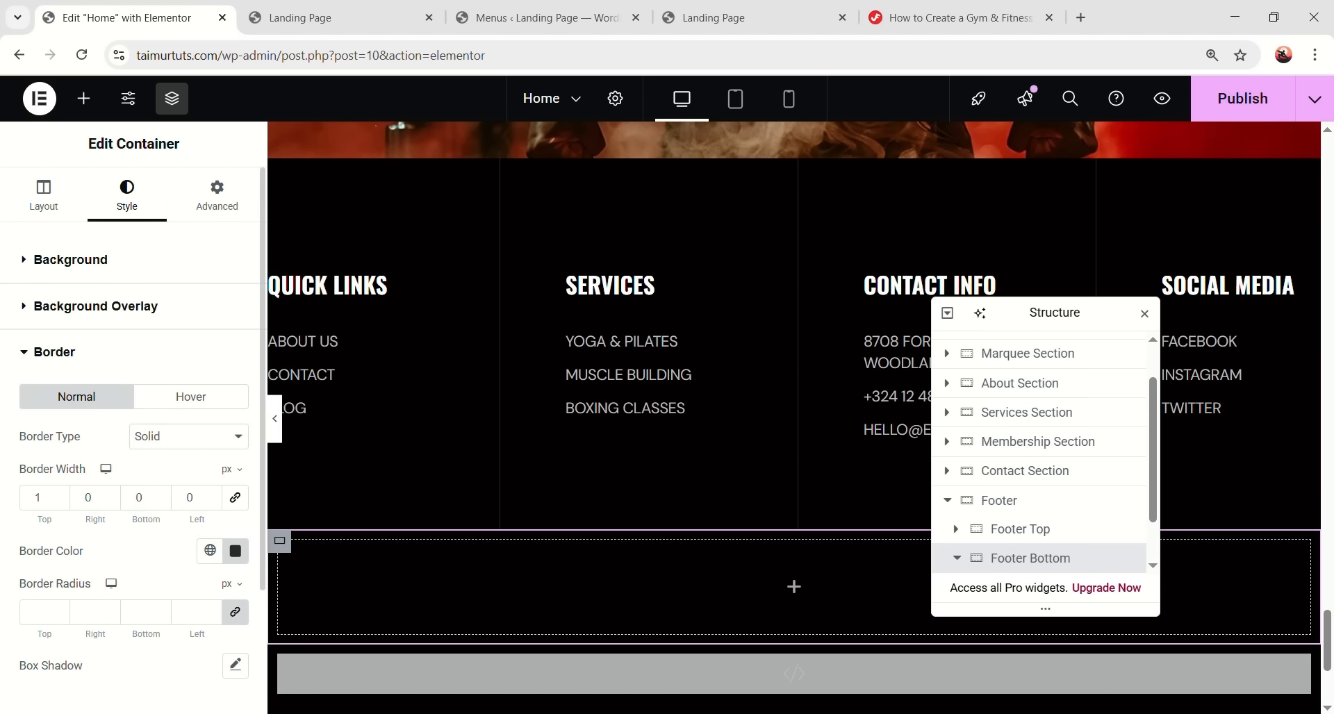
pyautogui.click(205, 208)
pyautogui.click(80, 411)
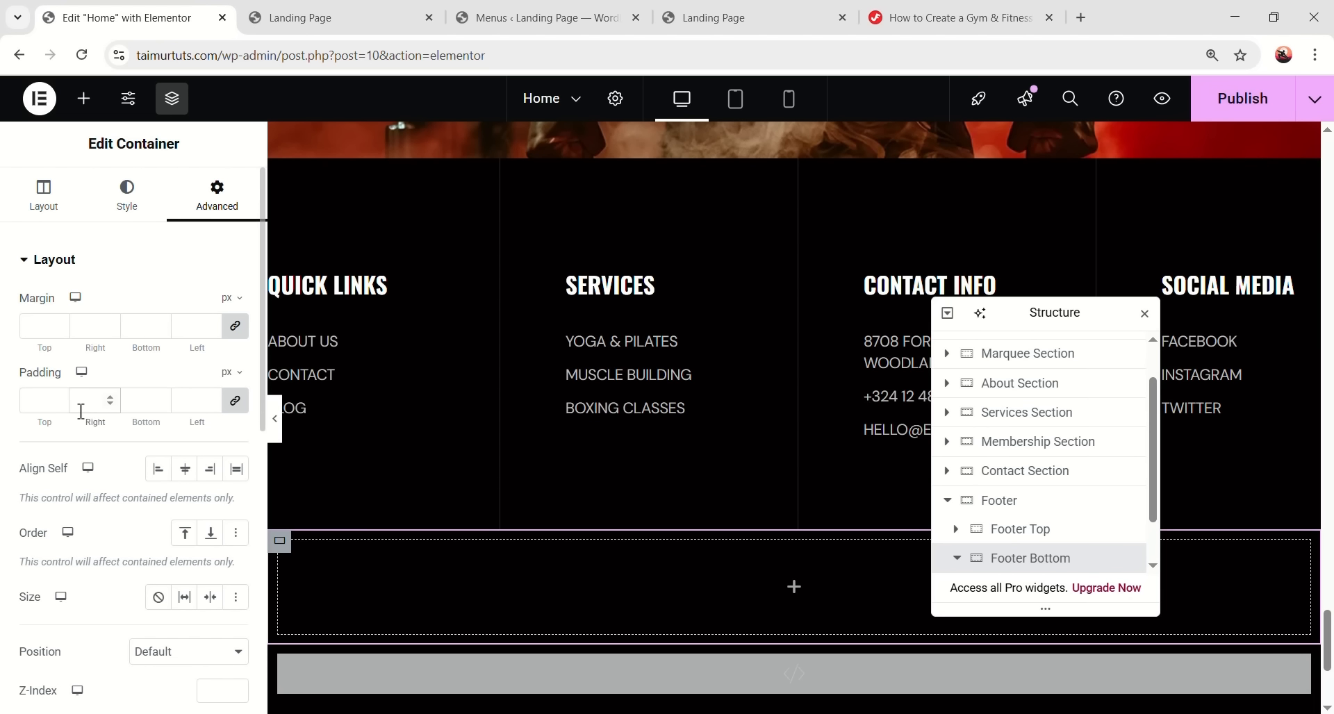
pyautogui.write('0')
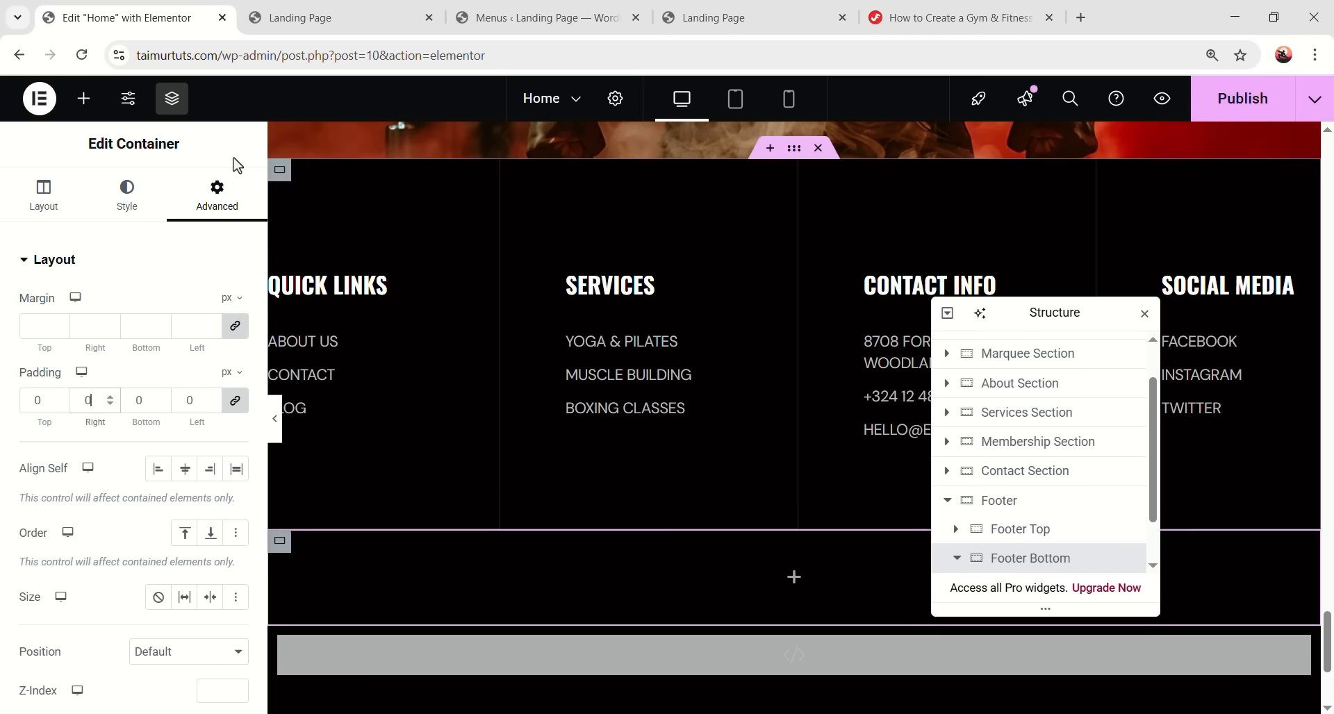
# - Add an inner container to Footer Bottom at 50% width
pyautogui.click(84, 97)
pyautogui.moveTo(72, 350); pyautogui.dragTo(645, 591)
pyautogui.press('BackSpace')
pyautogui.press('BackSpace')
pyautogui.press('BackSpace')
pyautogui.write('50')
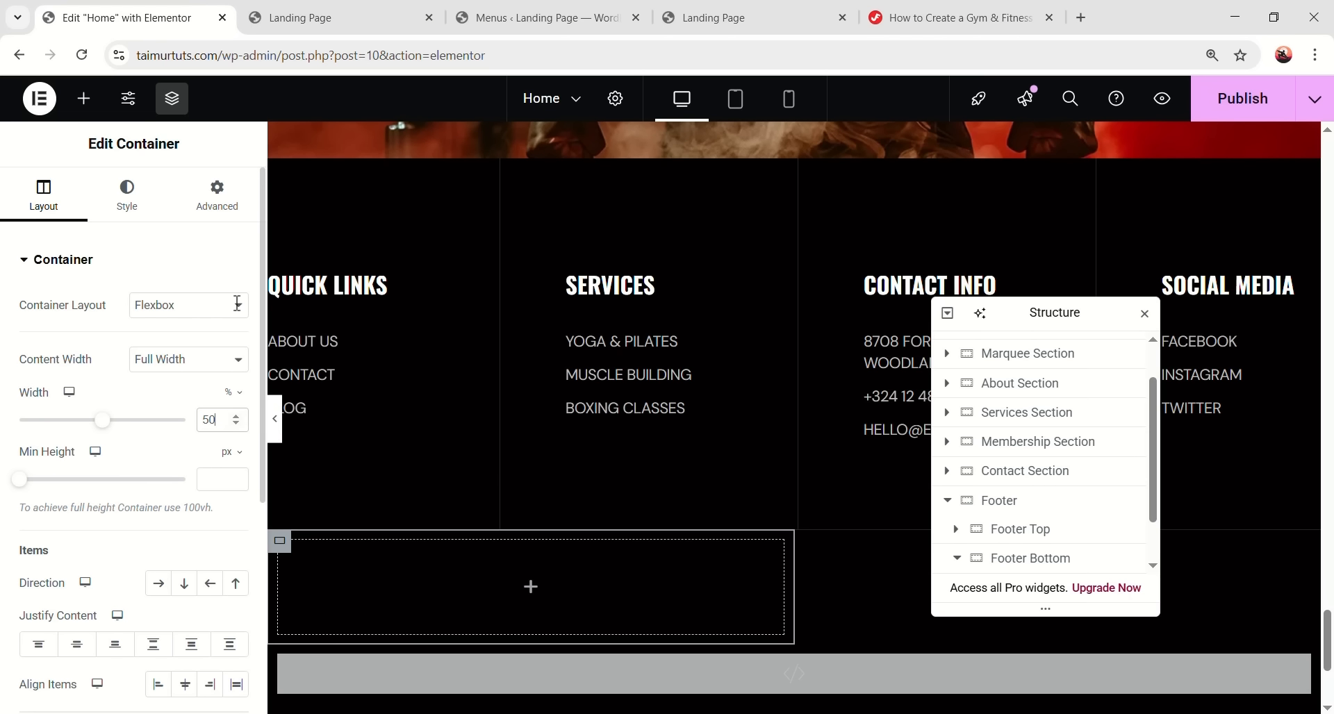
pyautogui.click(226, 215)
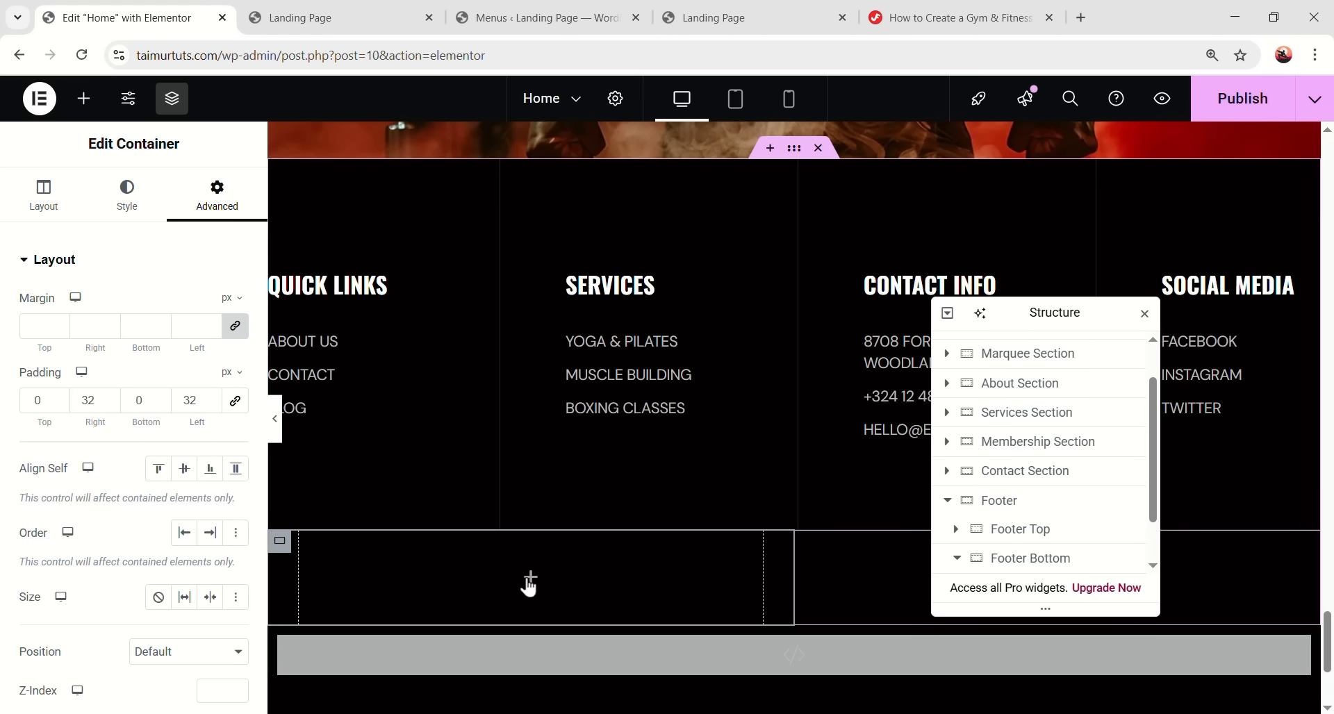
pyautogui.click(530, 576)
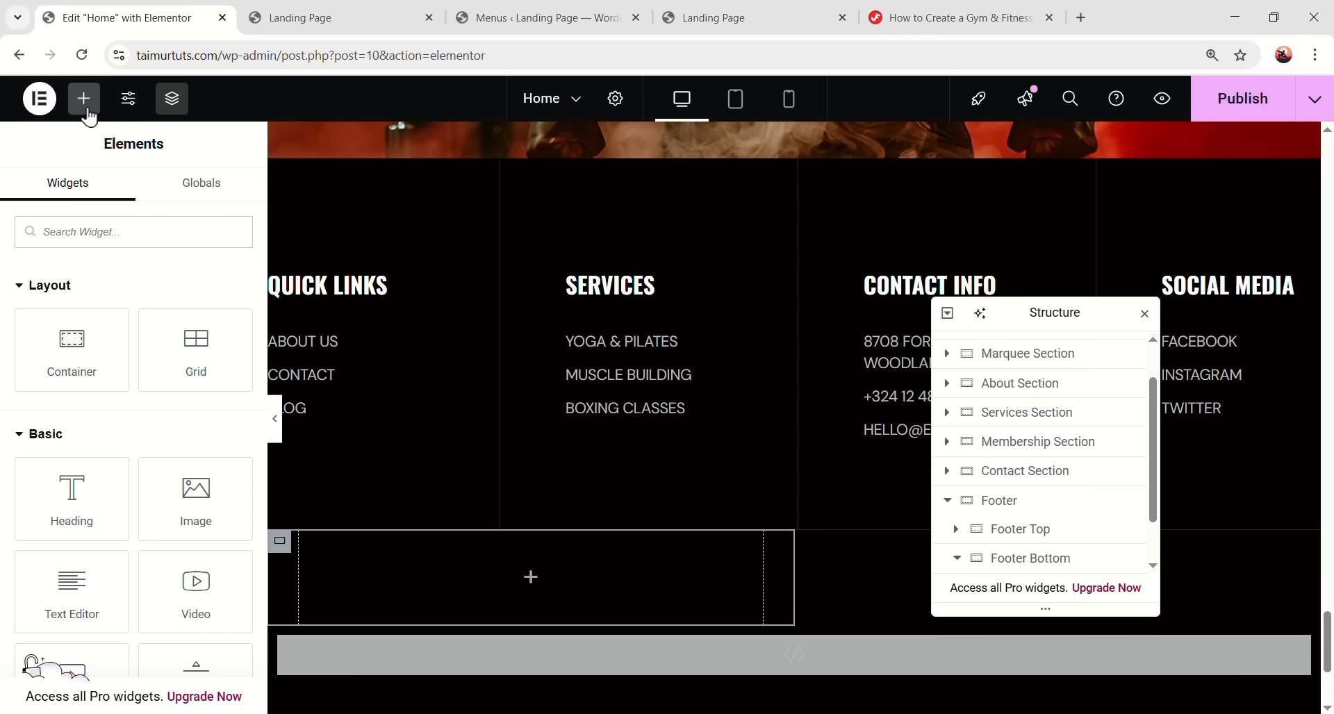
# - Add the copyright text line and colour the word Kitpapa #ee4d00
pyautogui.scroll(-3, 104, 348)
pyautogui.moveTo(71, 417); pyautogui.dragTo(461, 585)
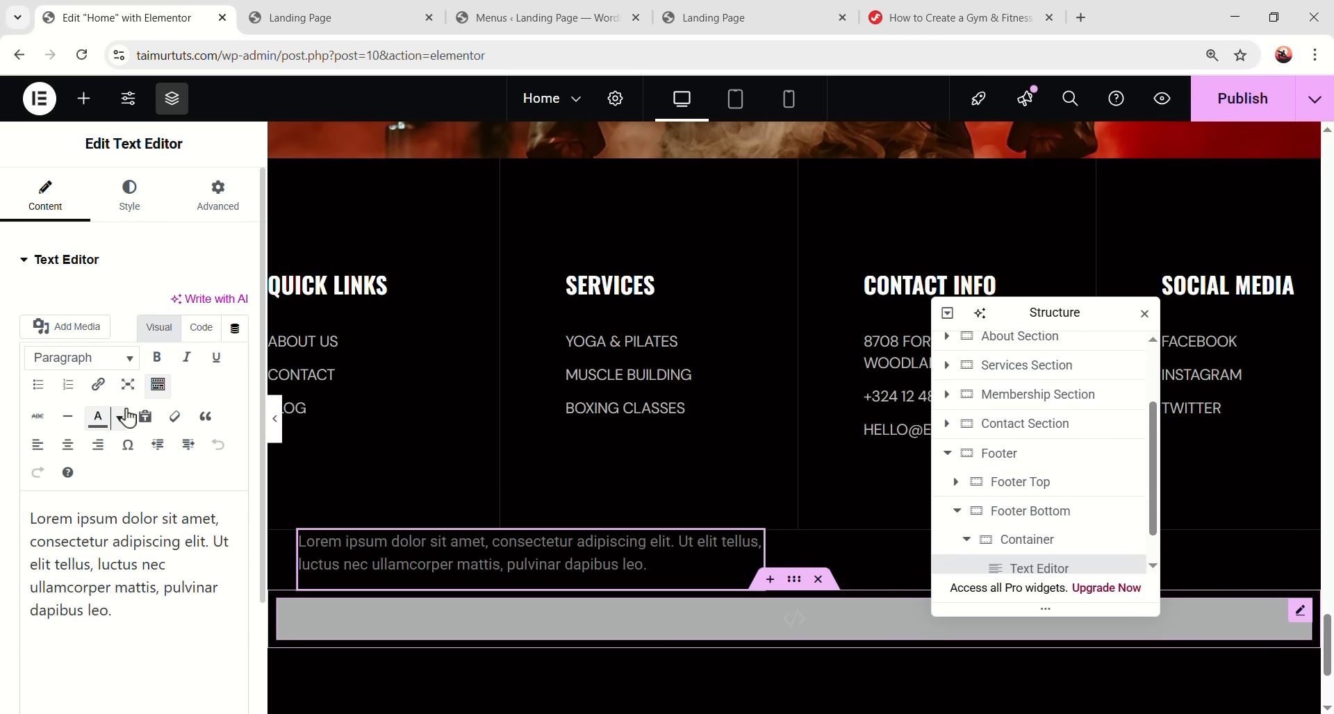
pyautogui.click(121, 418)
pyautogui.click(141, 570)
pyautogui.hotkey('ctrl', 'a')
pyautogui.write('© Copyright 2025 Kitpapa - All Rights Reserved.')
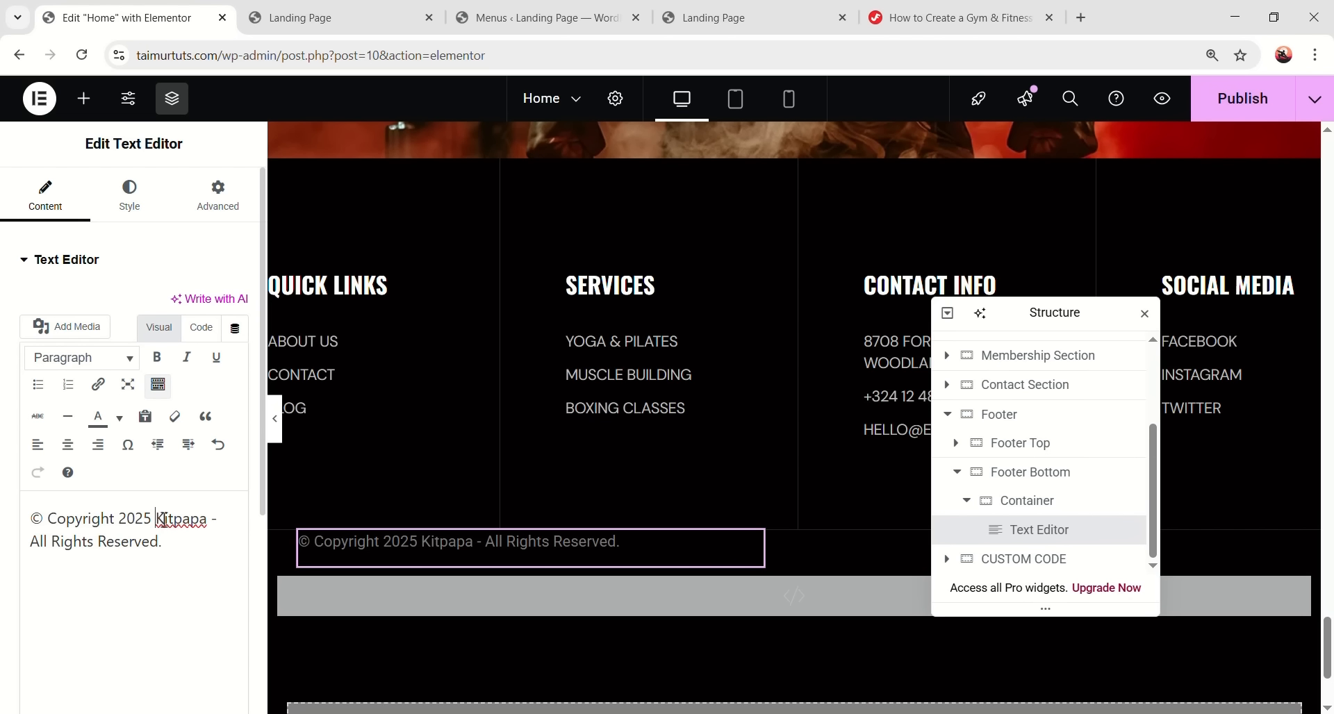
pyautogui.click(119, 419)
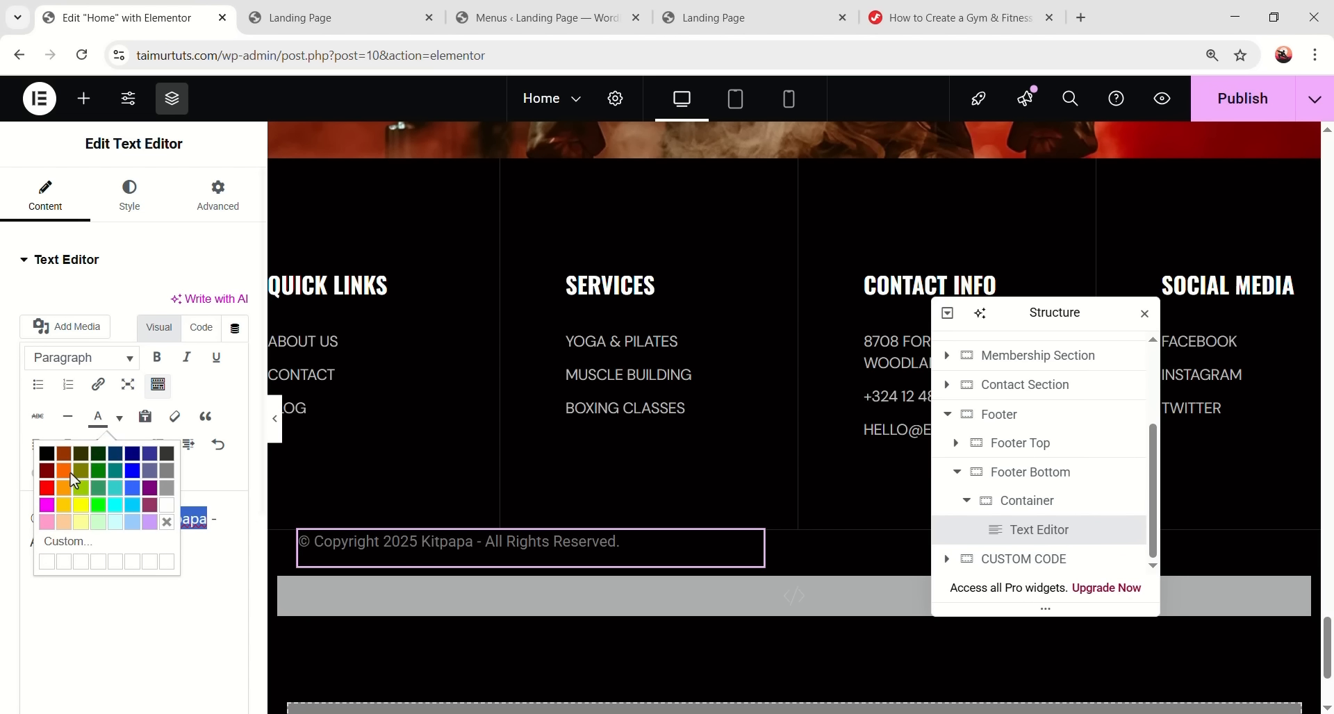
pyautogui.click(67, 548)
pyautogui.doubleClick(791, 411)
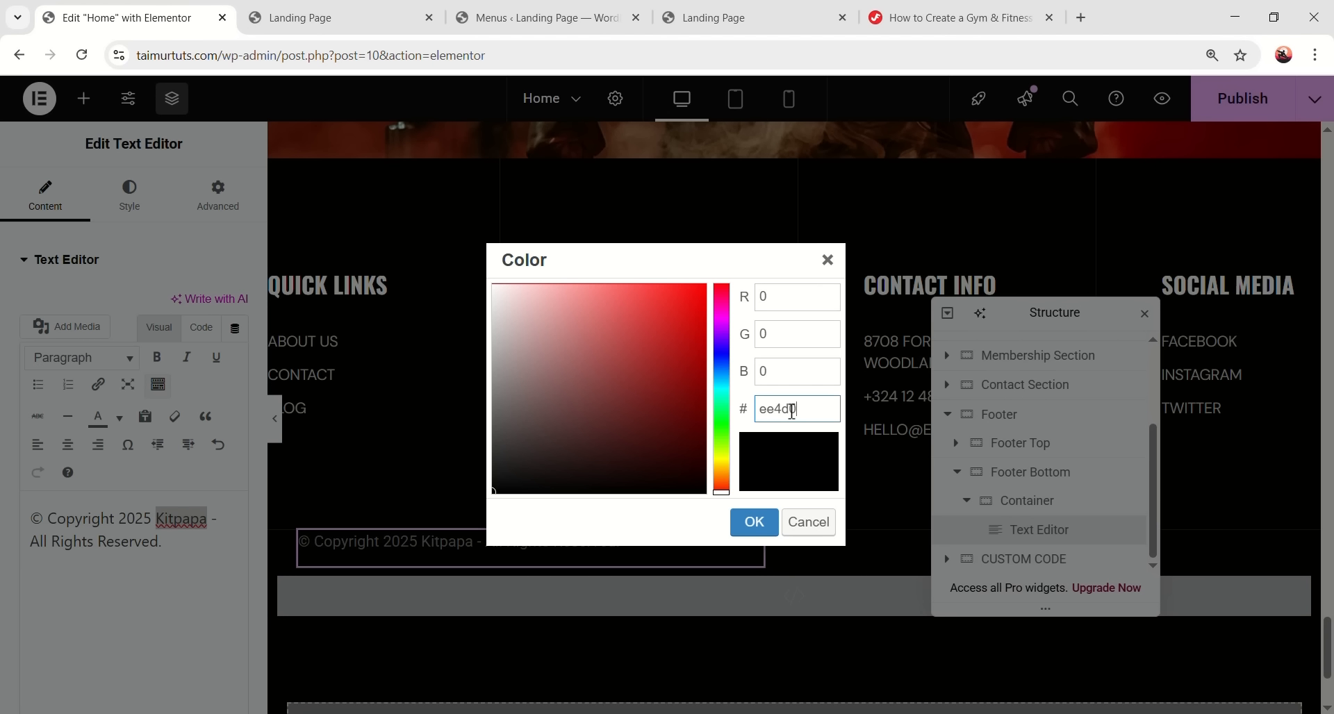
pyautogui.write('ee4d00')
pyautogui.click(754, 522)
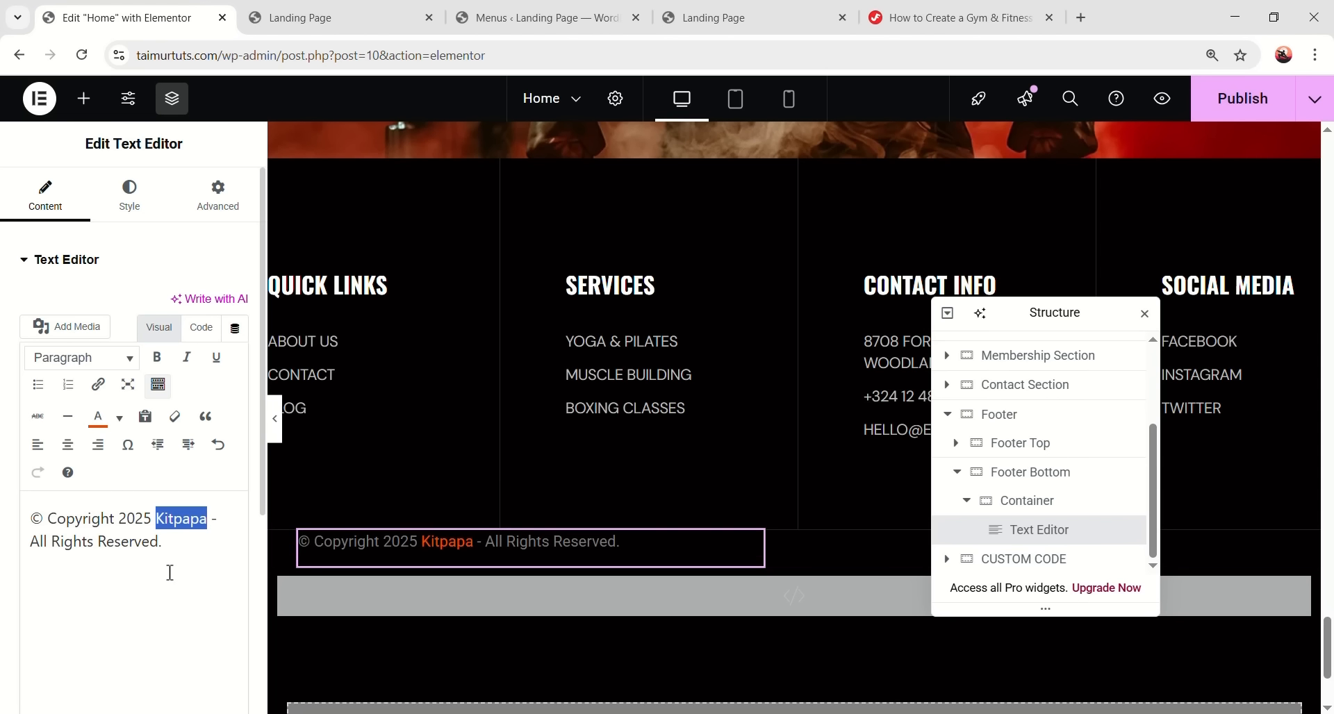
# - Style the copyright in DM Sans 400, line height 24, -0.02em spacing, colour #bdbdbd
pyautogui.click(144, 207)
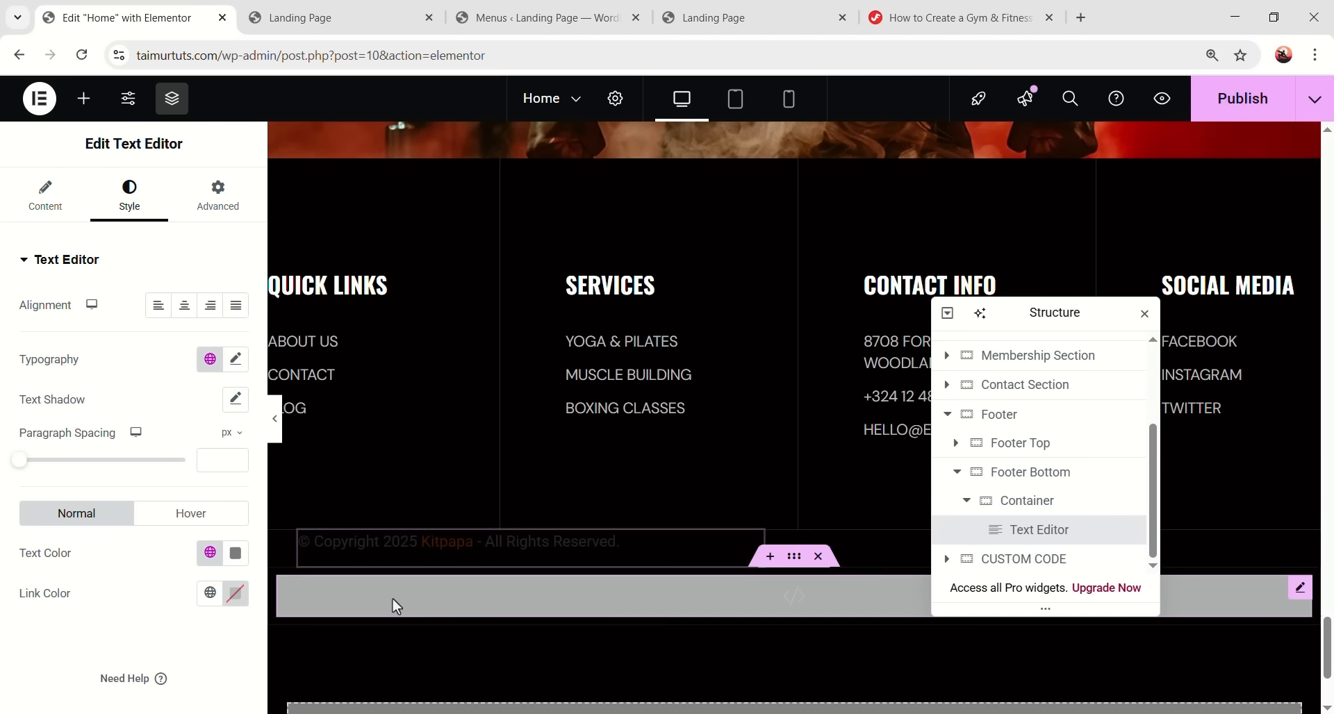
pyautogui.click(210, 359)
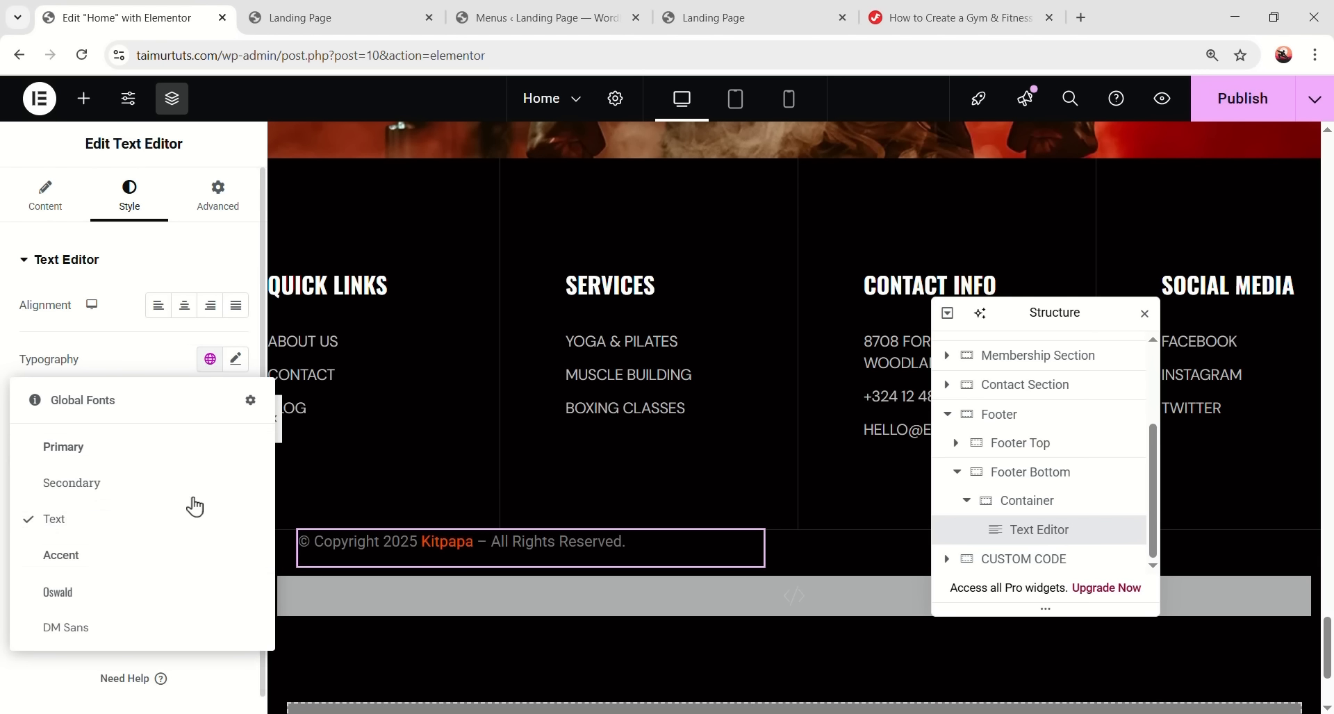
pyautogui.click(164, 631)
pyautogui.click(236, 359)
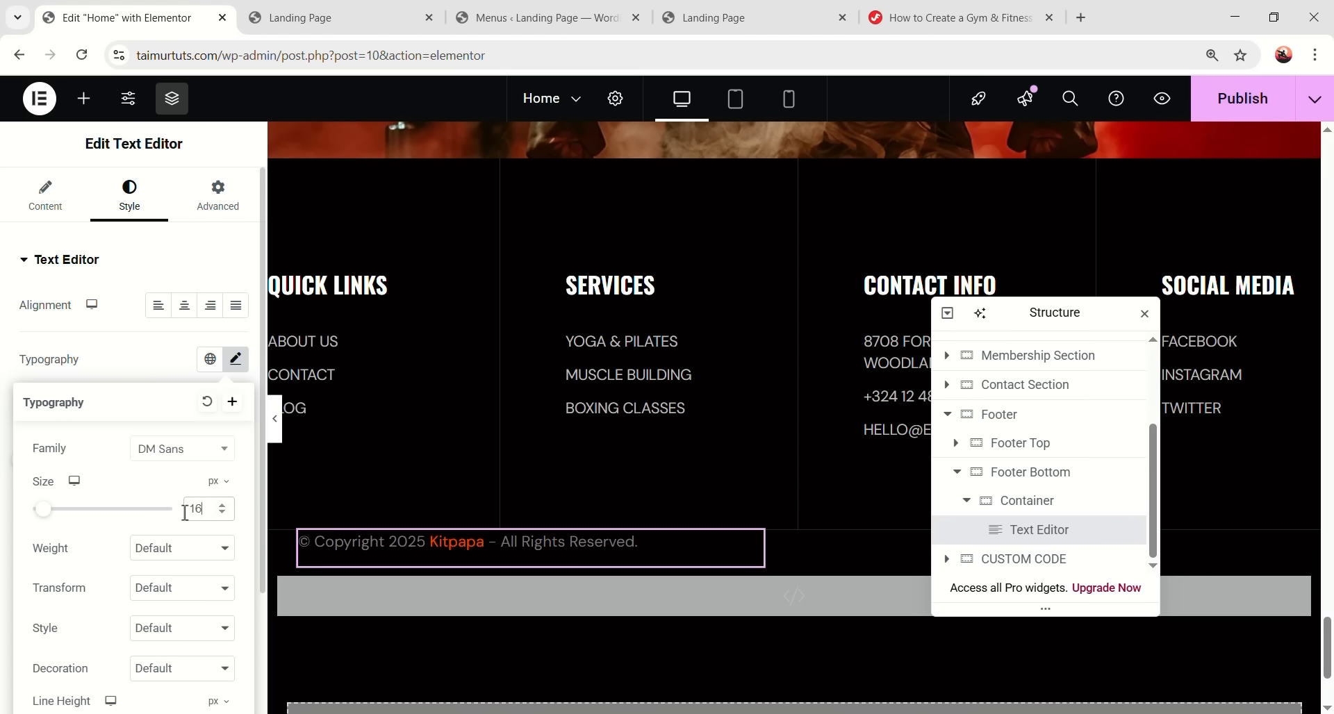
pyautogui.scroll(-2, 197, 507)
pyautogui.click(182, 390)
pyautogui.click(182, 476)
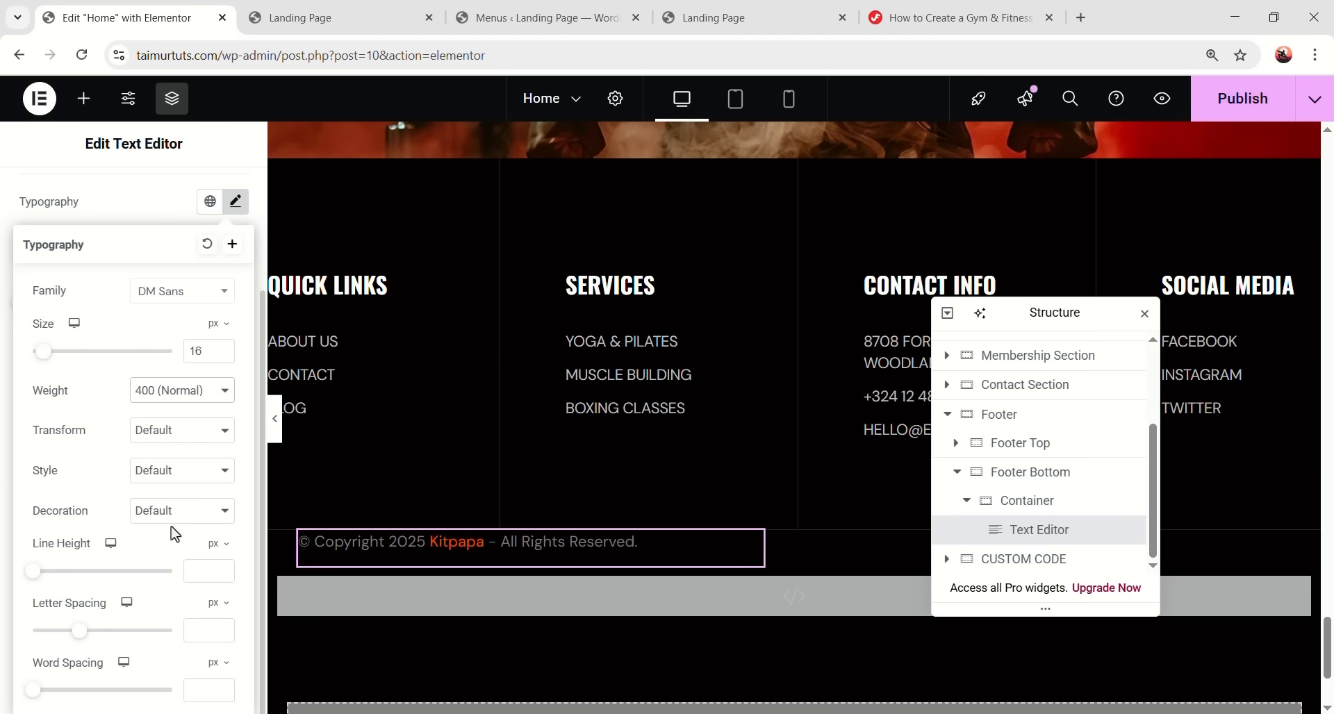
pyautogui.click(194, 571)
pyautogui.write('24')
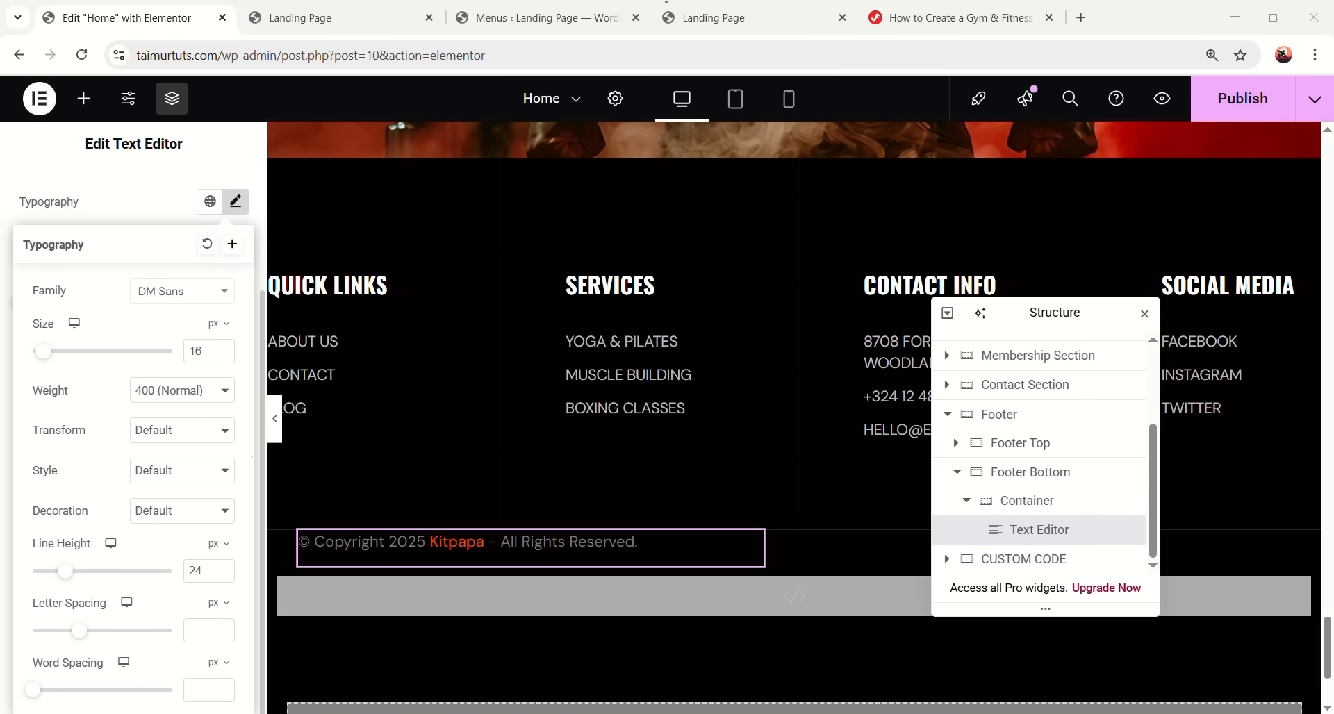
pyautogui.click(213, 630)
pyautogui.write('-0.02')
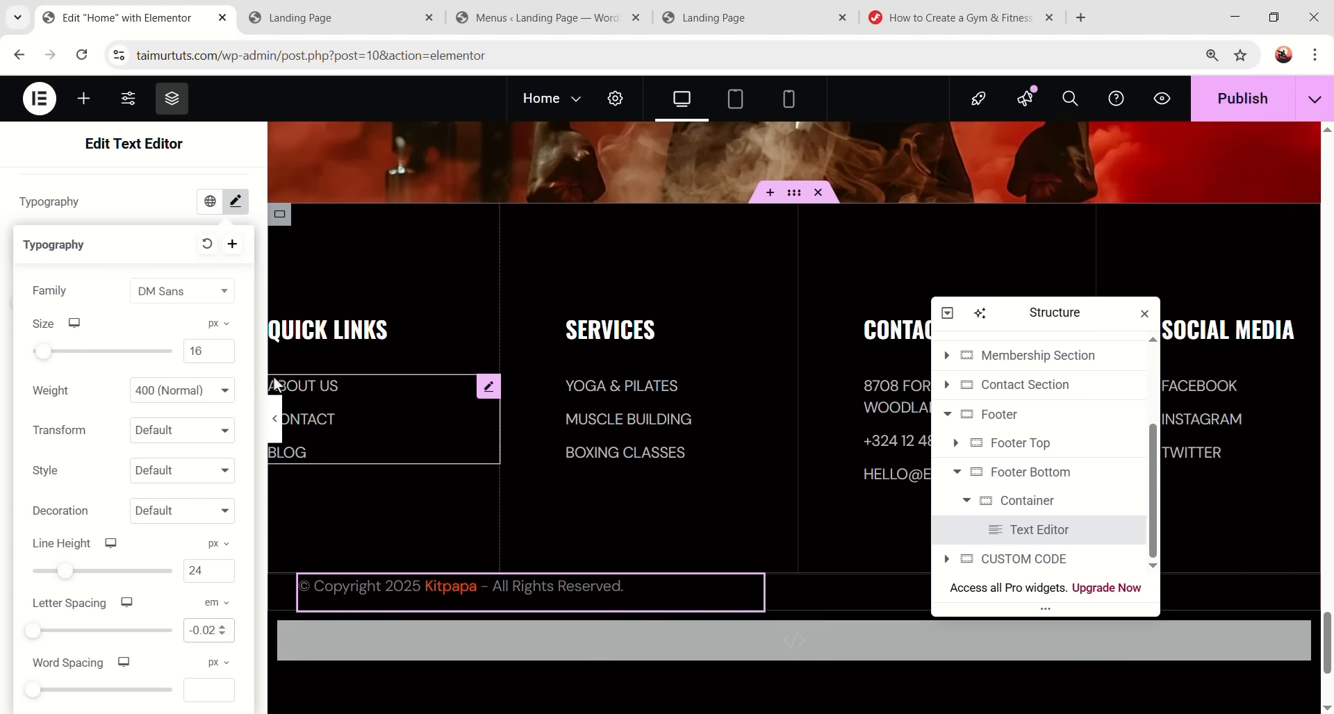
pyautogui.click(236, 204)
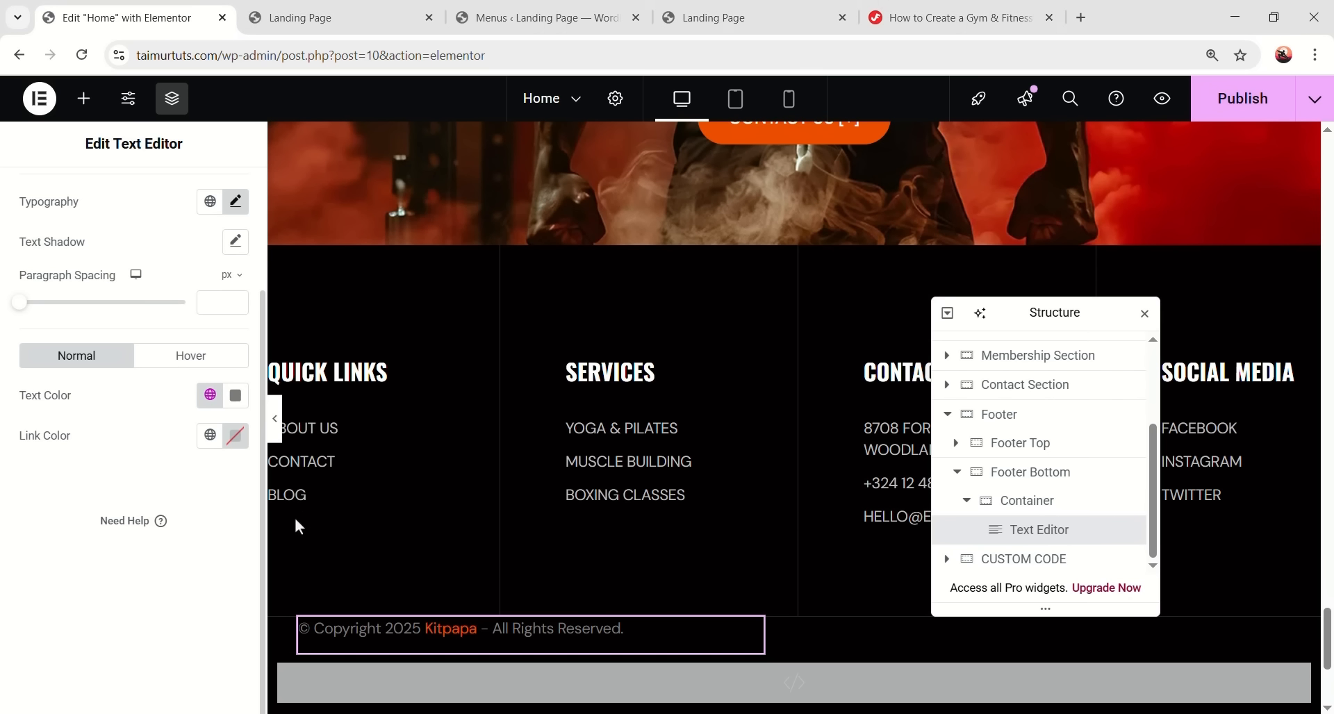
pyautogui.click(236, 409)
pyautogui.write('#bdbdbd')
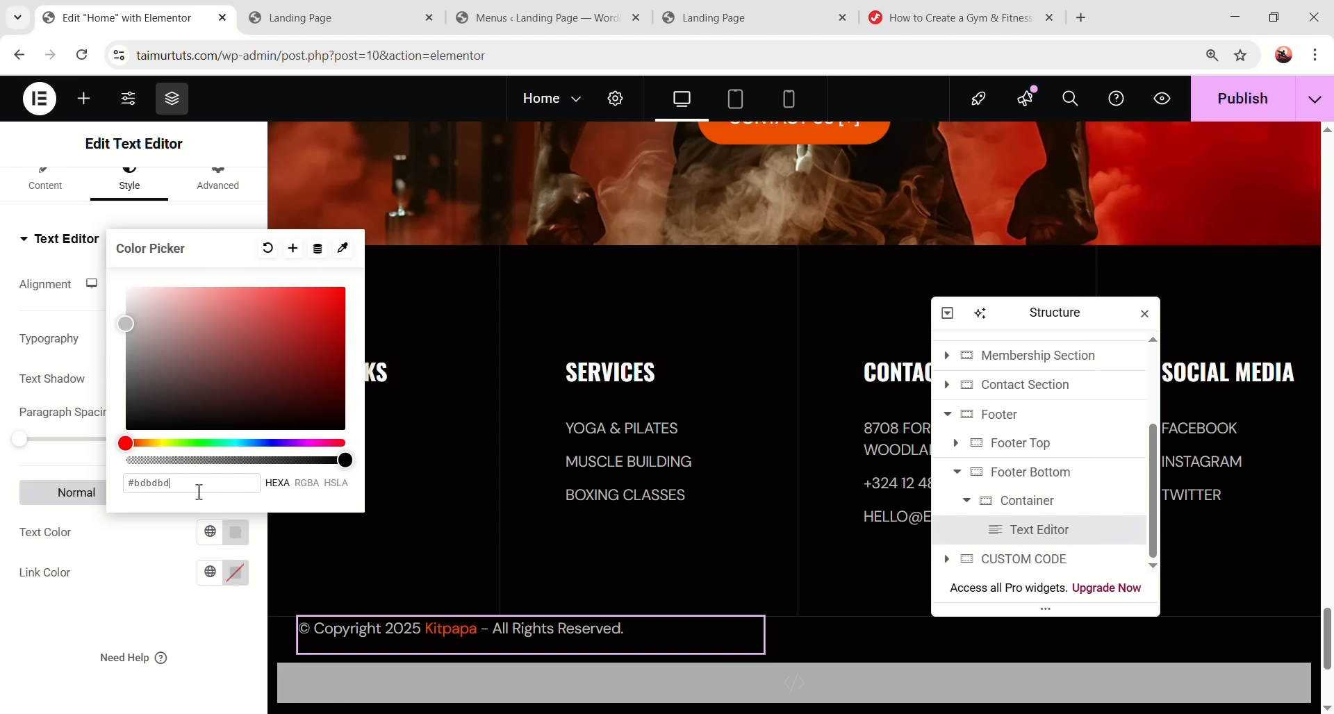
pyautogui.click(83, 637)
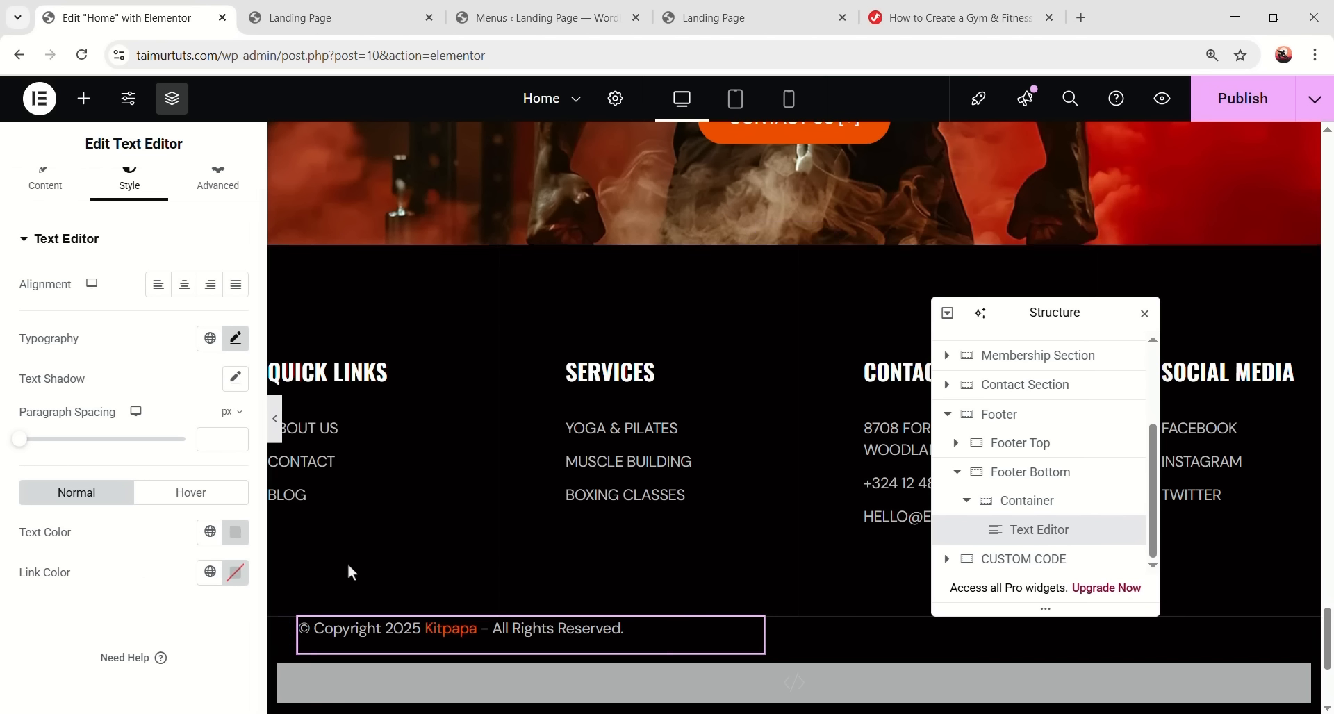
# - Pad the copyright container 32 px top and bottom with 0 side padding
pyautogui.click(1025, 507)
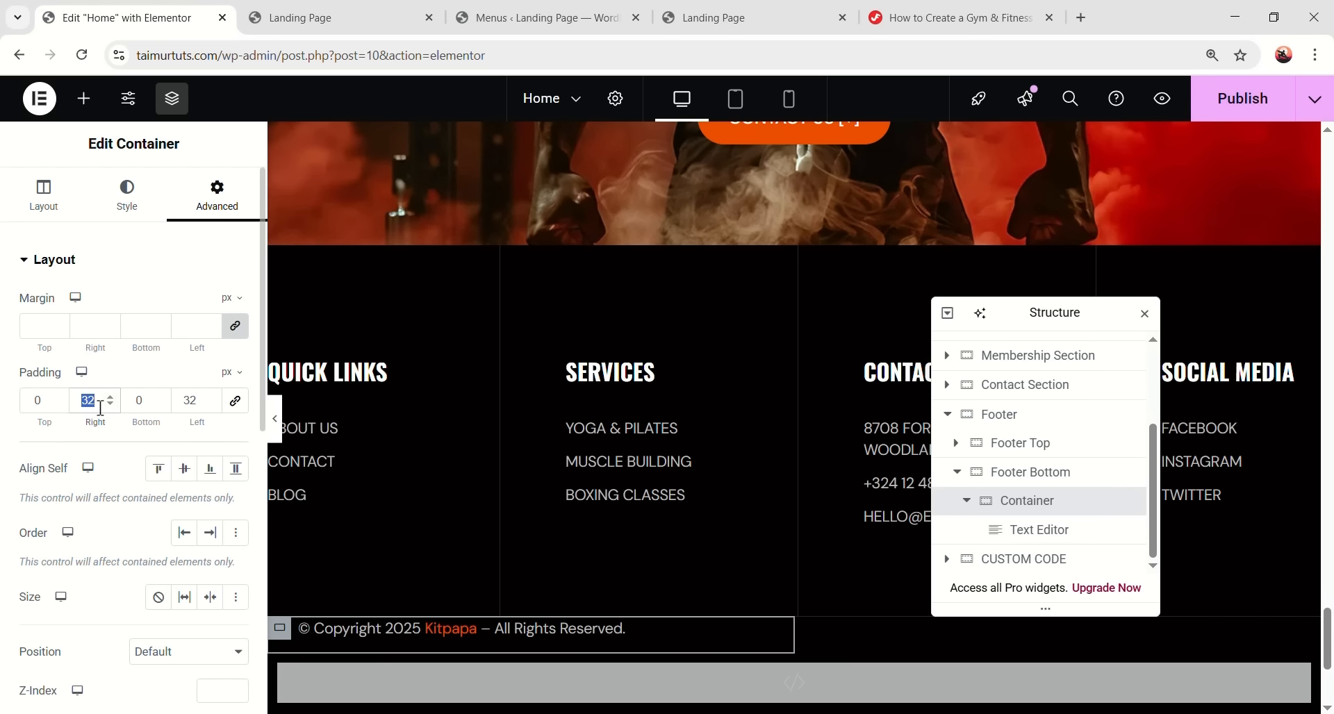
pyautogui.write('0')
pyautogui.doubleClick(56, 407)
pyautogui.write('3232')
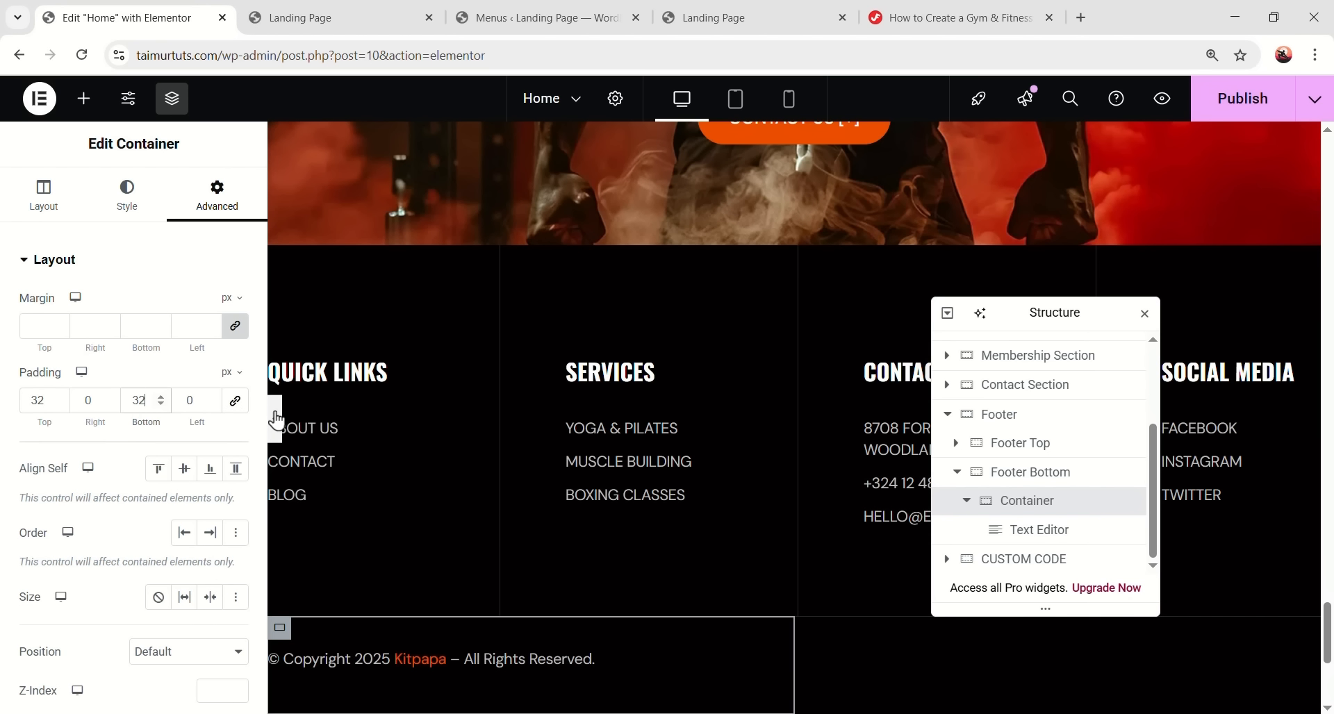
pyautogui.click(276, 420)
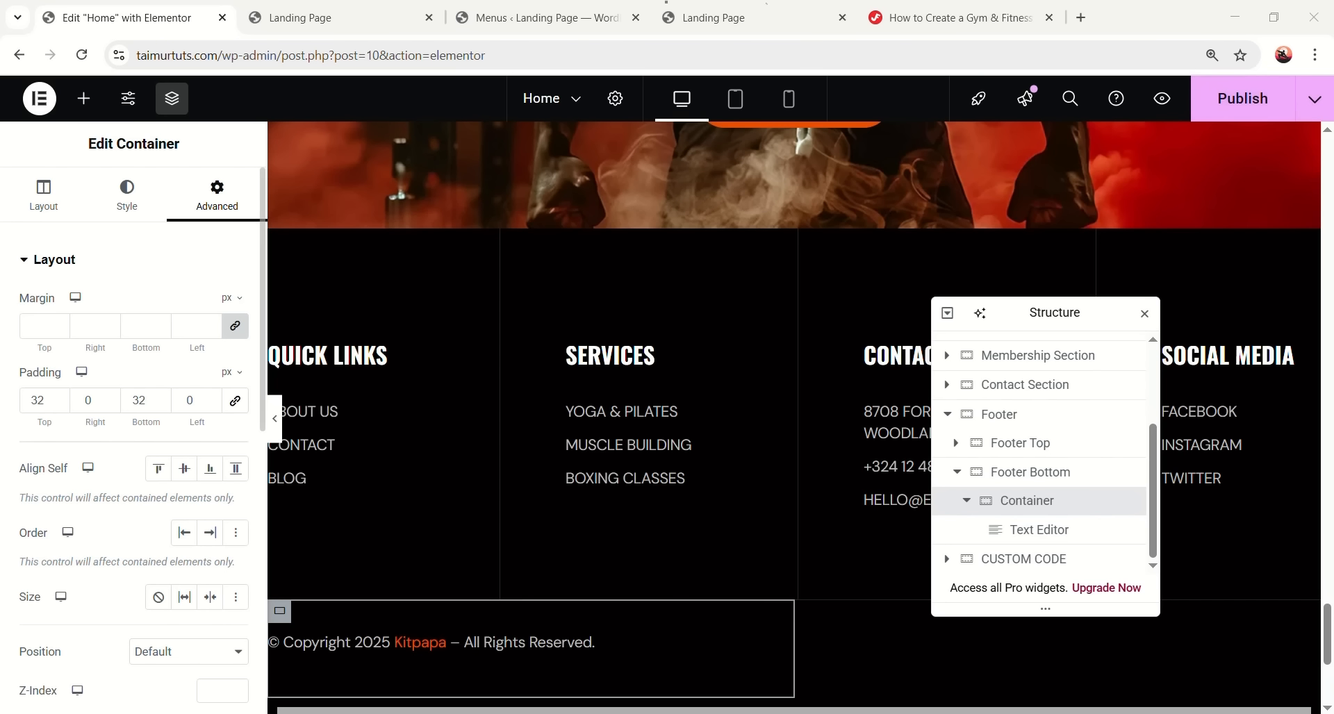
pyautogui.scroll(-2, 705, 422)
pyautogui.click(966, 501)
# - Add a 50%-wide container beside the copyright and place an Icon List in it
pyautogui.scroll(1, 1039, 540)
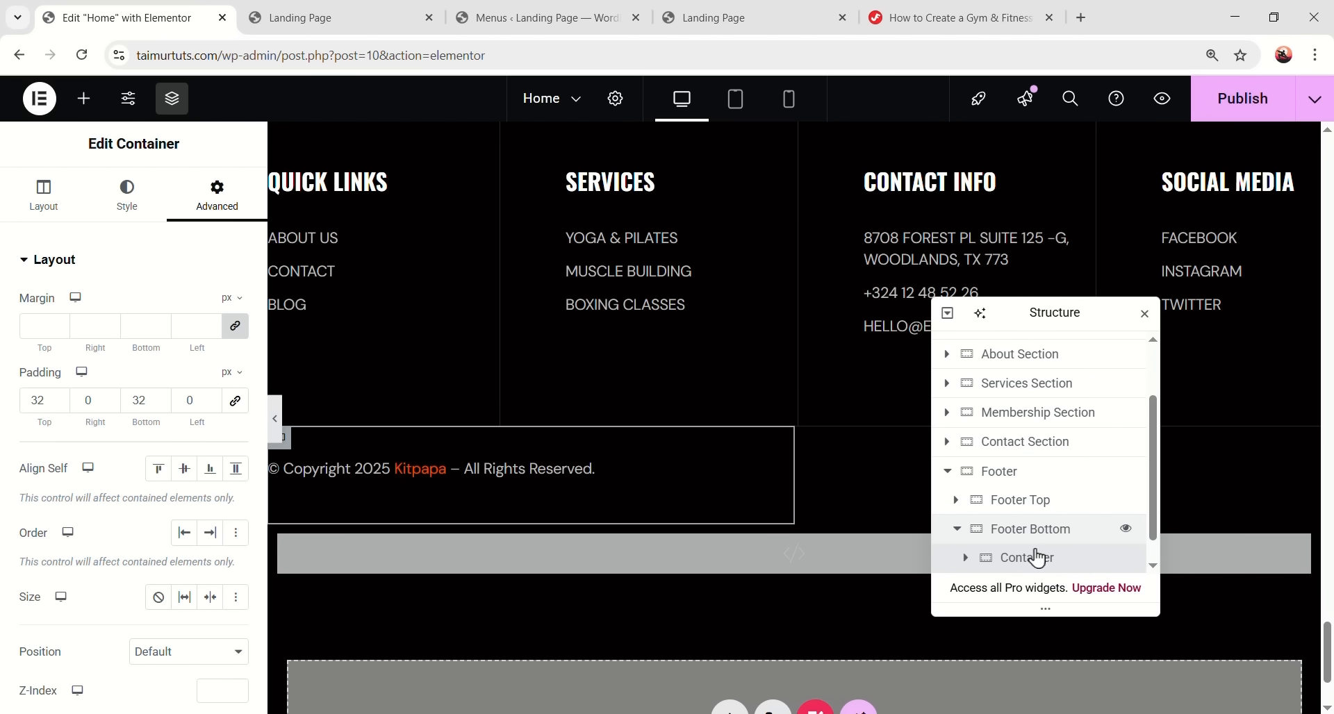
pyautogui.rightClick(1036, 549)
pyautogui.click(1148, 289)
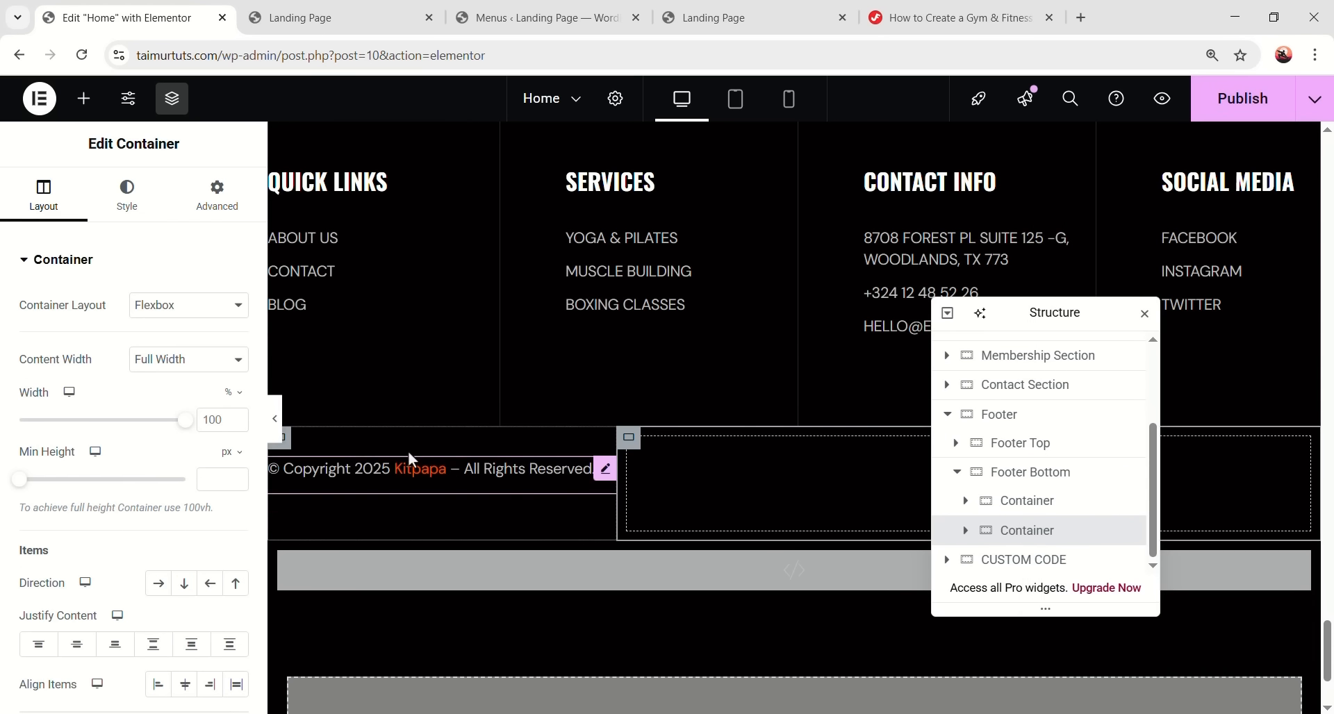
pyautogui.doubleClick(227, 420)
pyautogui.write('50')
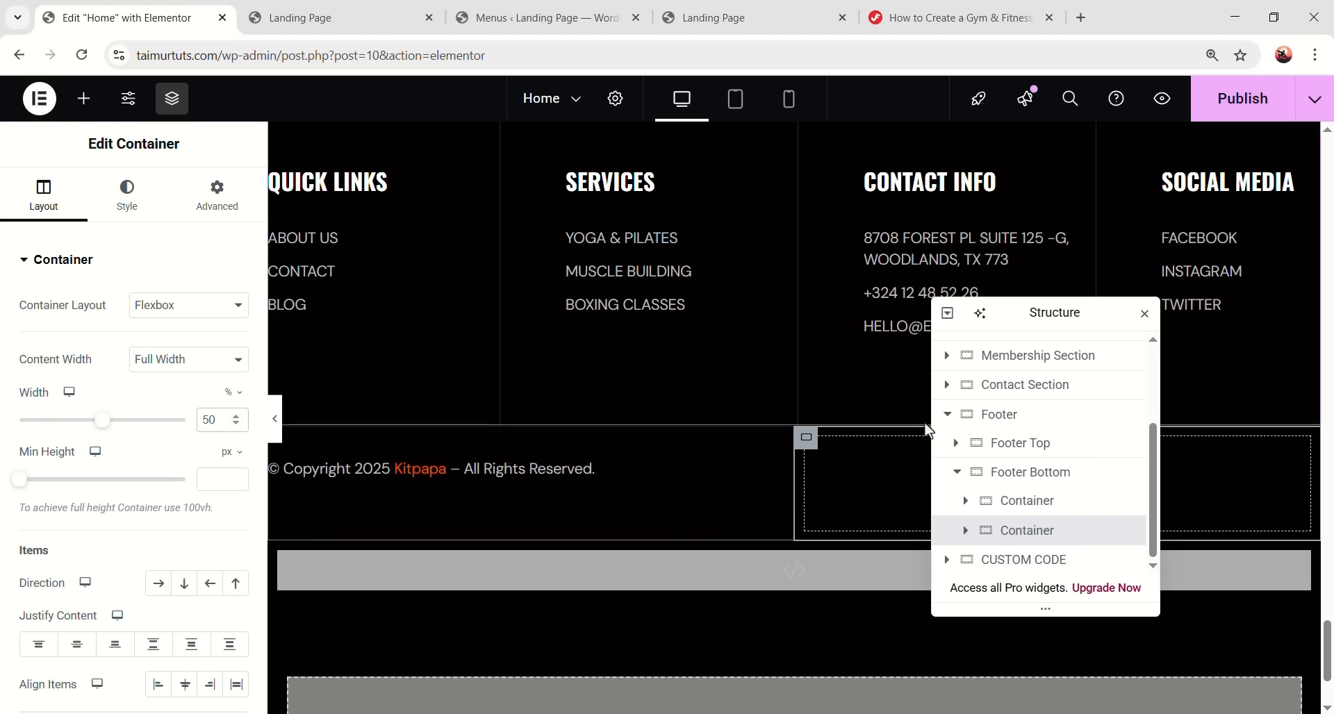
pyautogui.click(1057, 483)
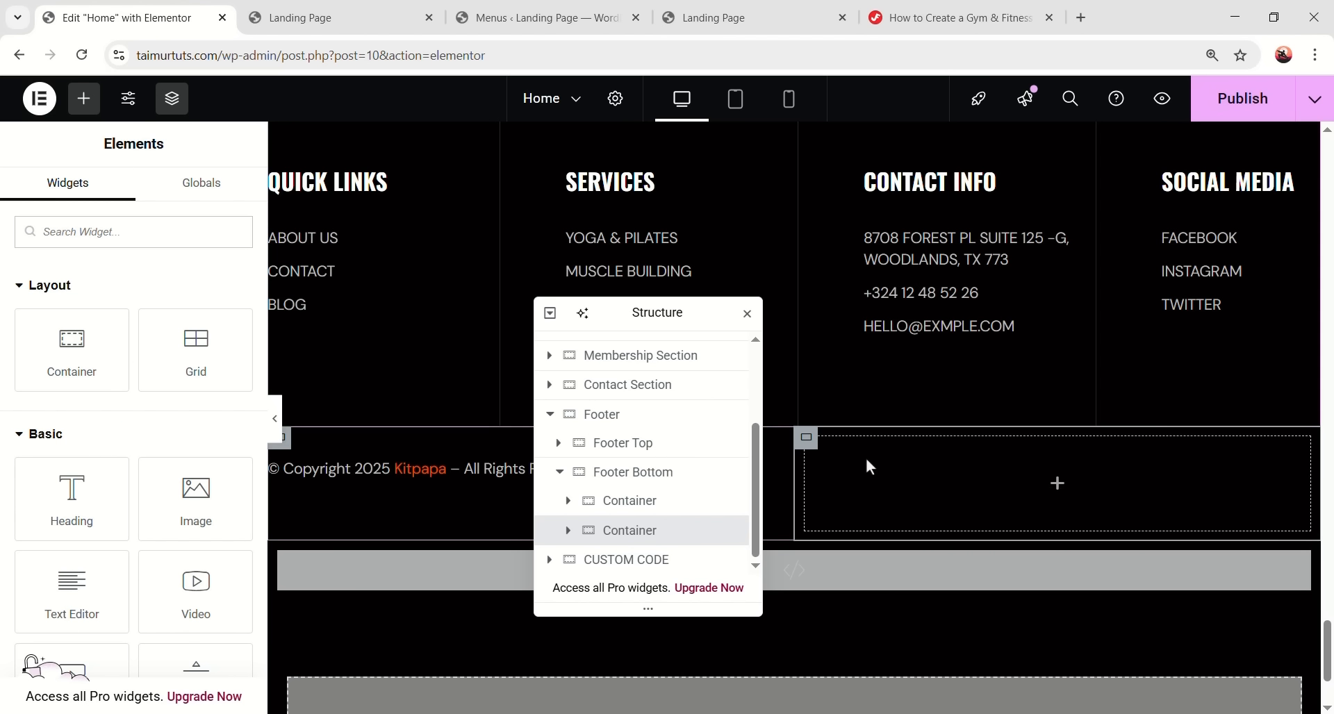
pyautogui.click(167, 238)
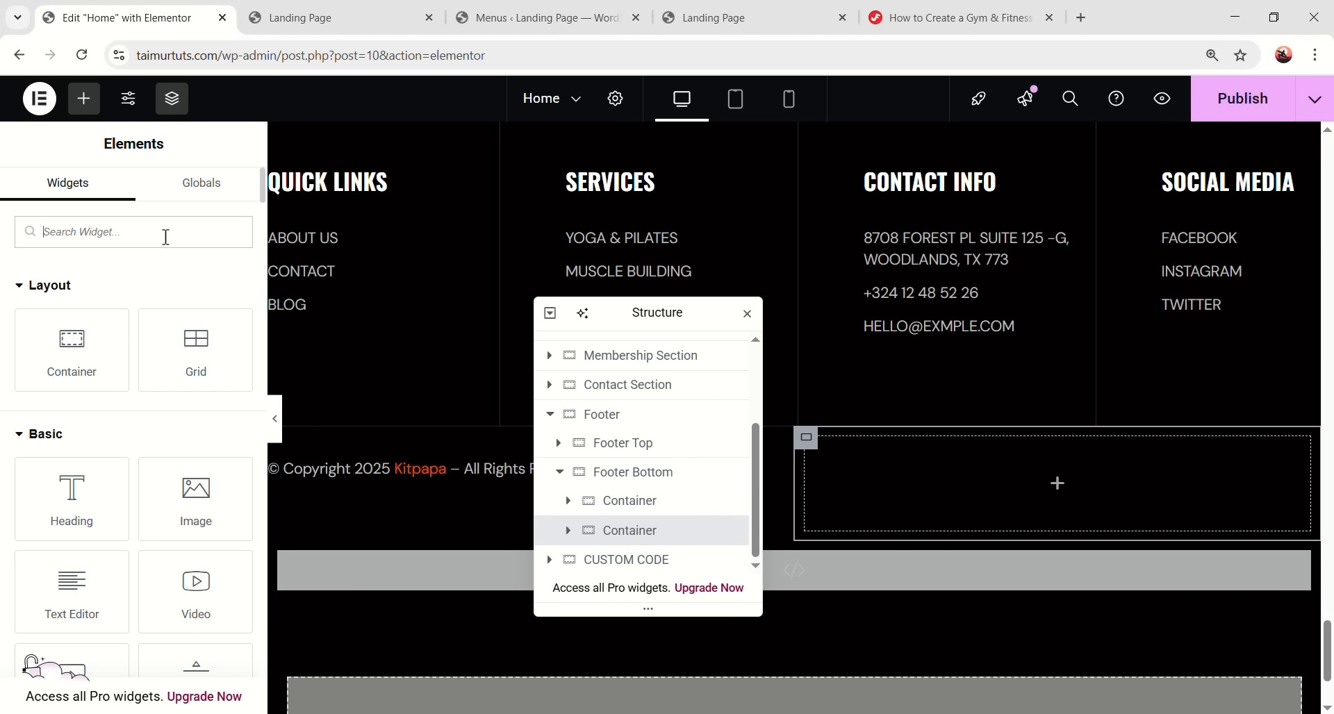
pyautogui.write('icon li')
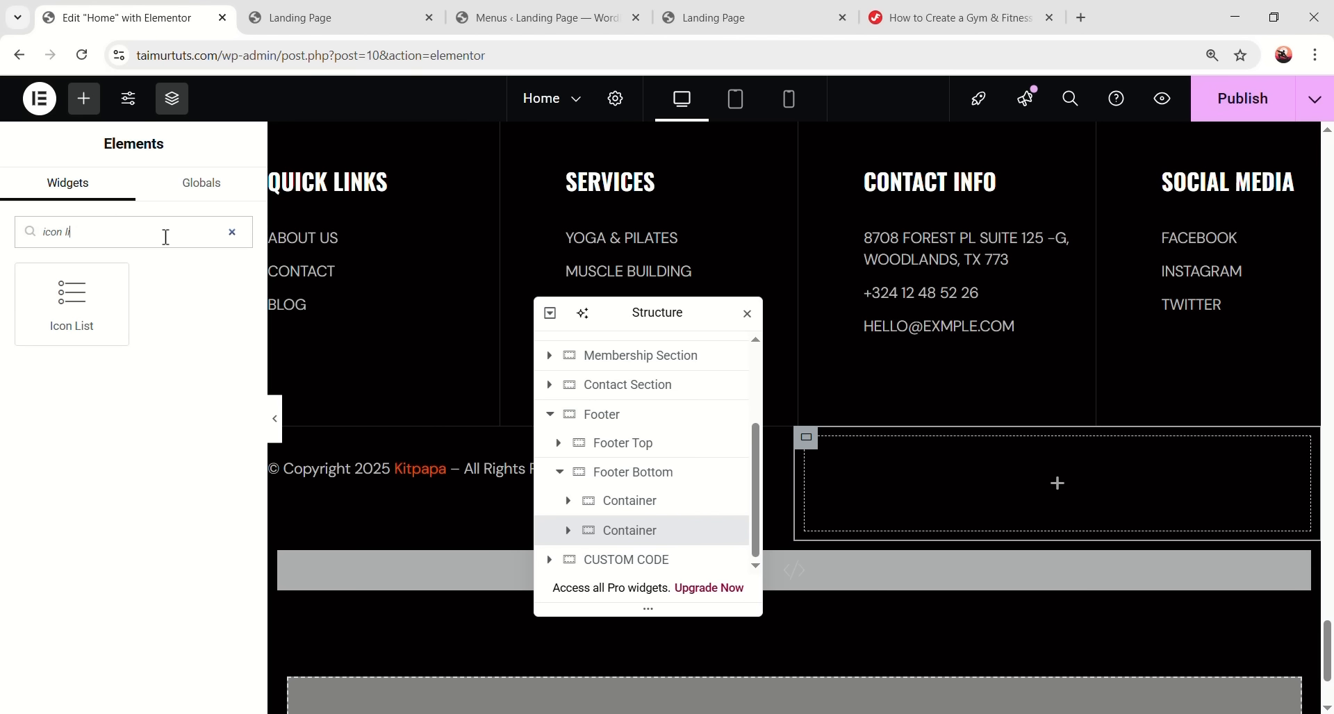
pyautogui.moveTo(71, 299); pyautogui.dragTo(1049, 476)
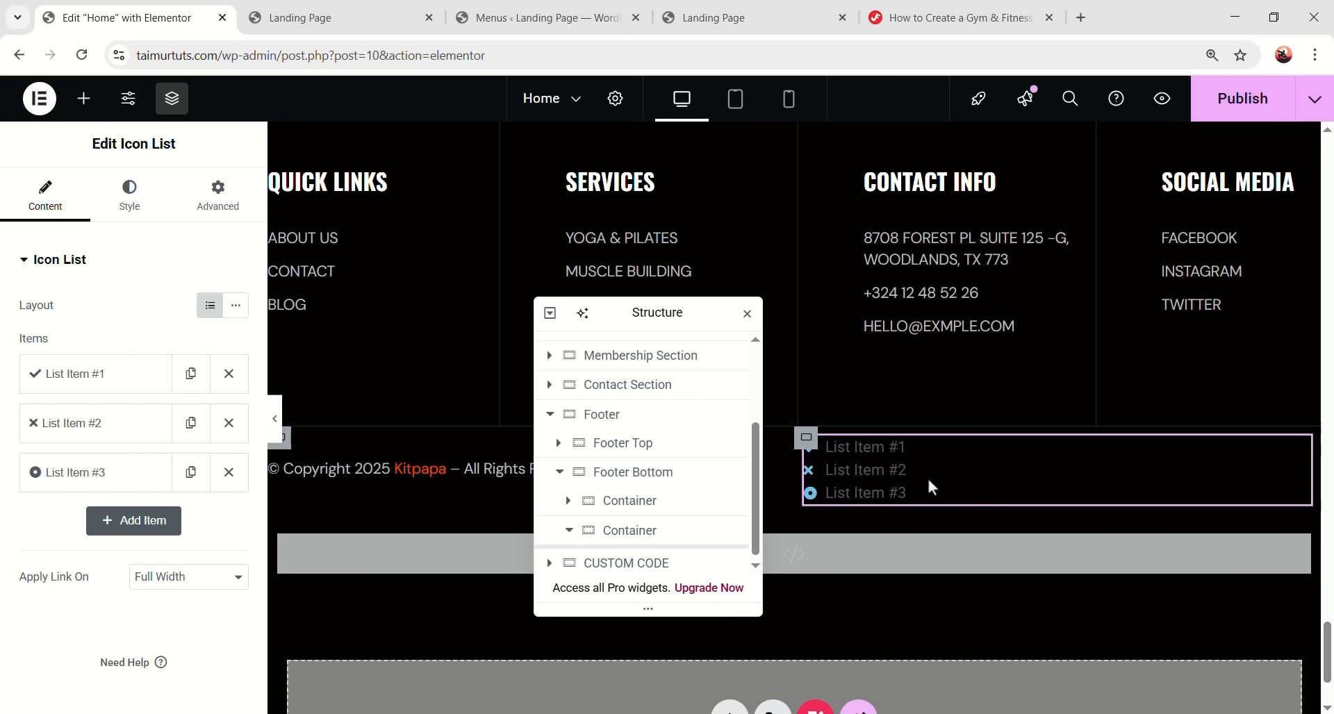
# - Make the list two icon-free items, Terms & Conditions and Privacy Policy, laid out inline
pyautogui.click(228, 424)
pyautogui.click(117, 393)
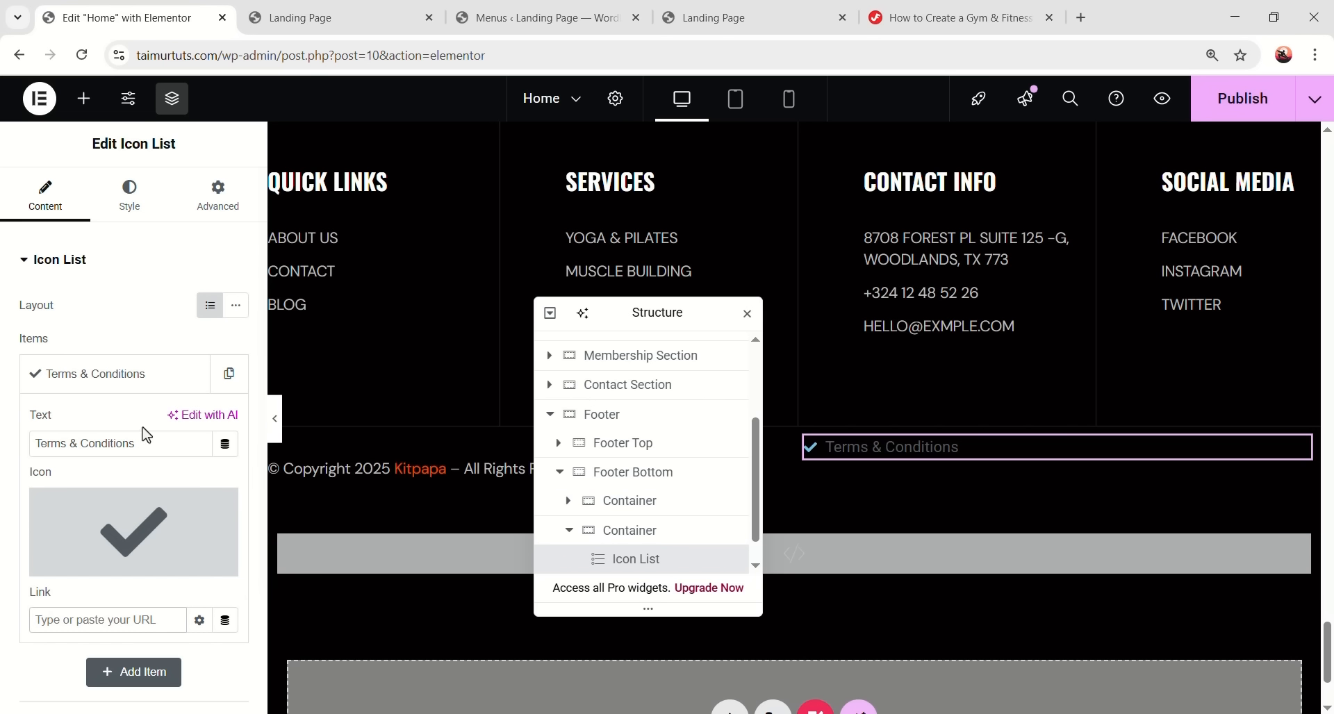
pyautogui.click(220, 509)
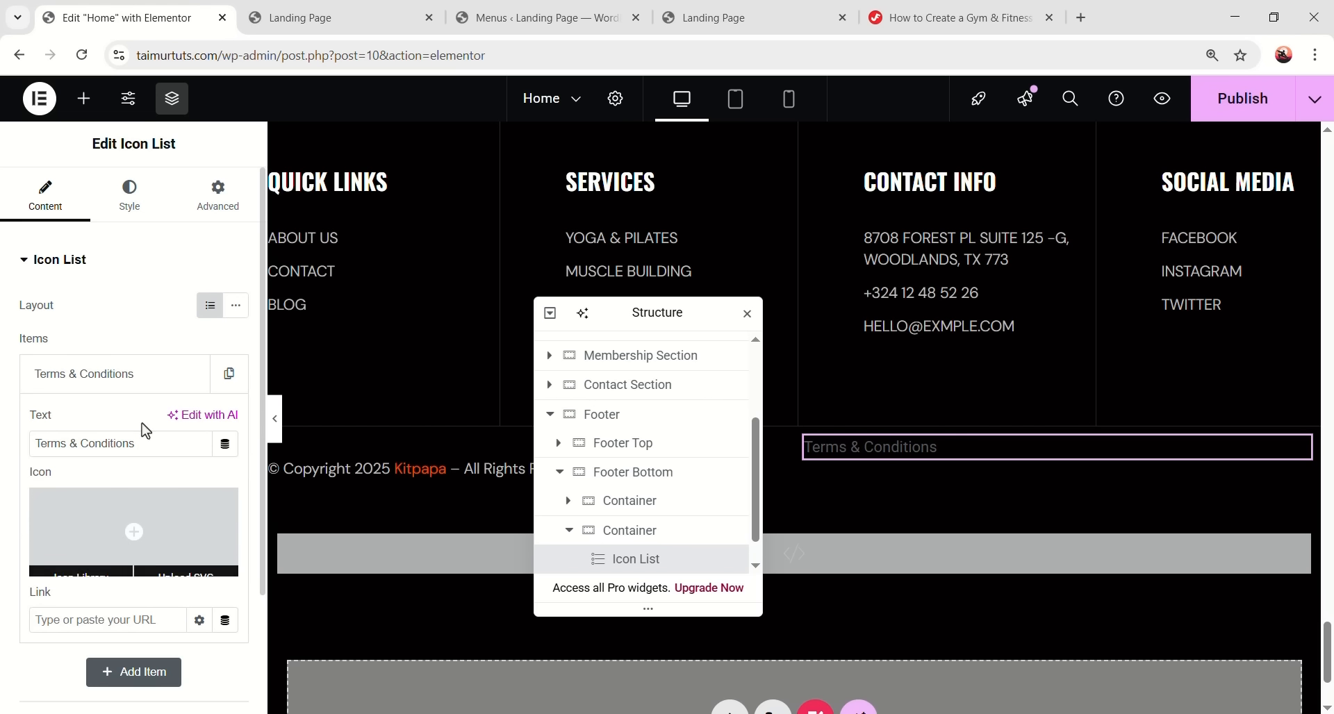
pyautogui.click(140, 381)
pyautogui.click(227, 374)
pyautogui.click(115, 425)
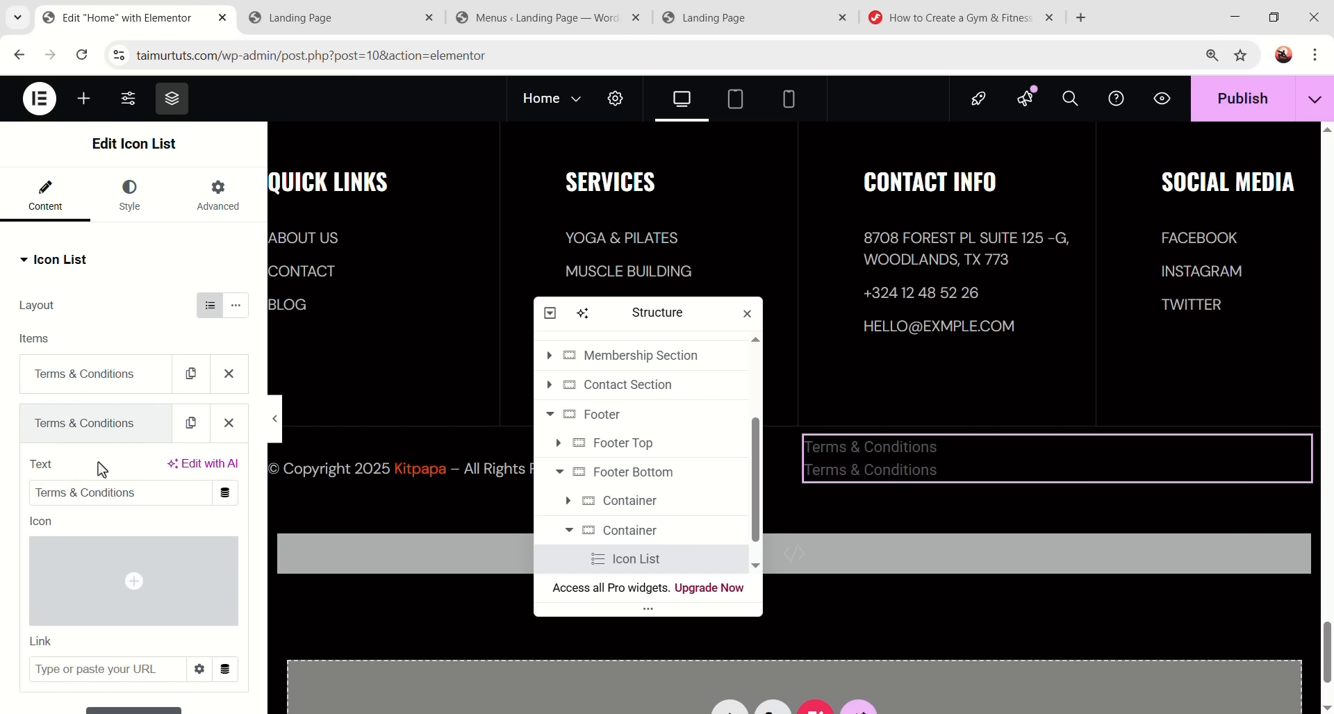
pyautogui.tripleClick(93, 491)
pyautogui.write('Privacy Policy')
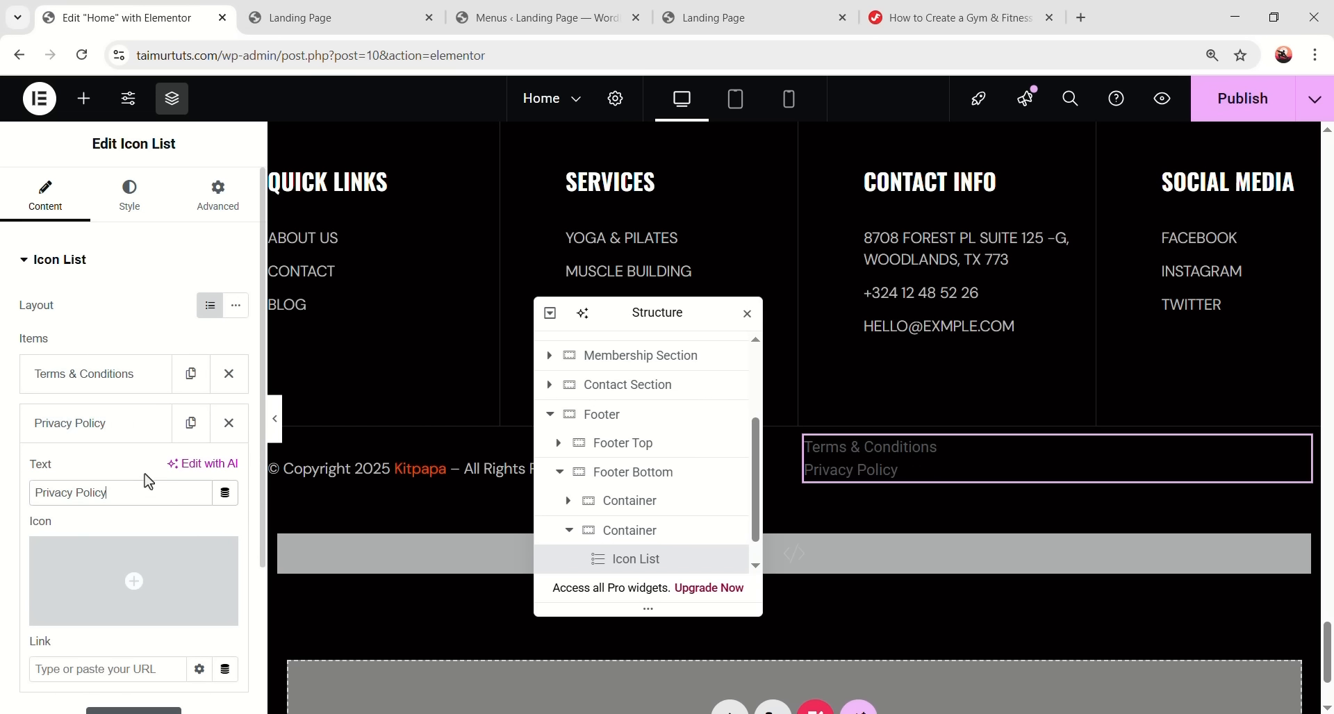
pyautogui.click(133, 425)
pyautogui.click(238, 309)
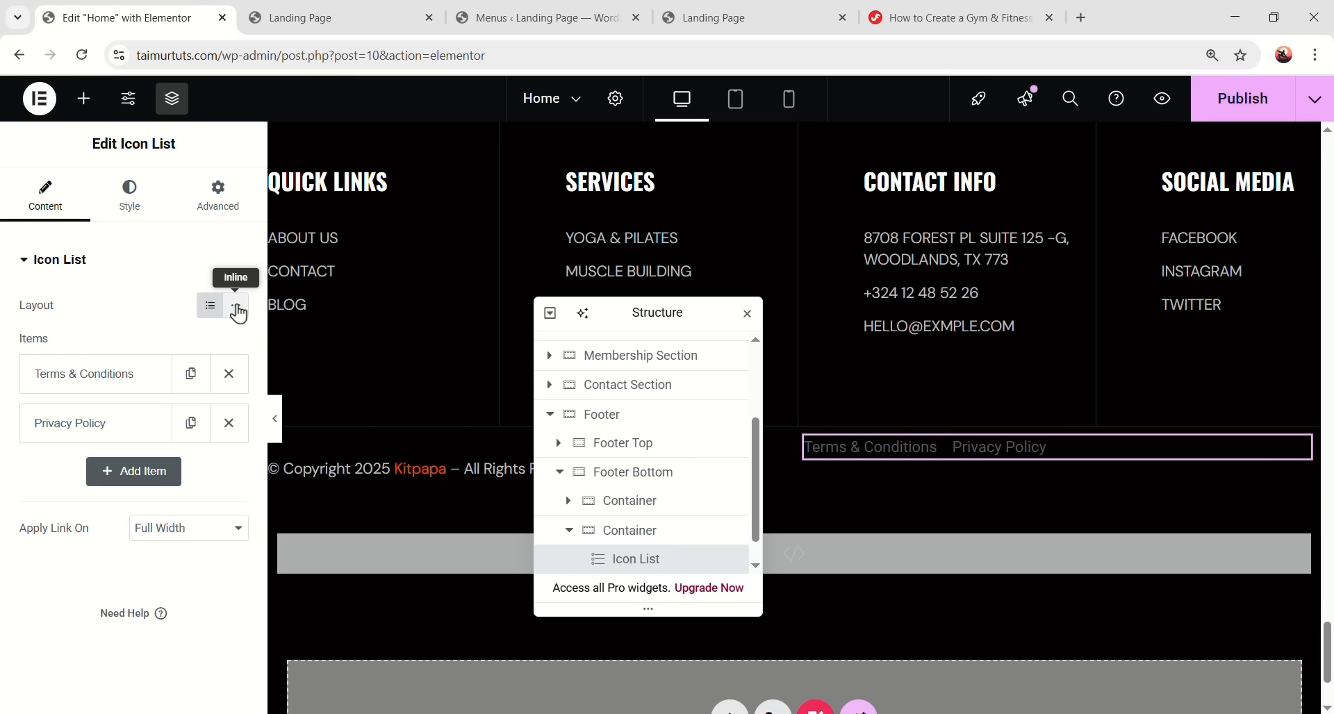
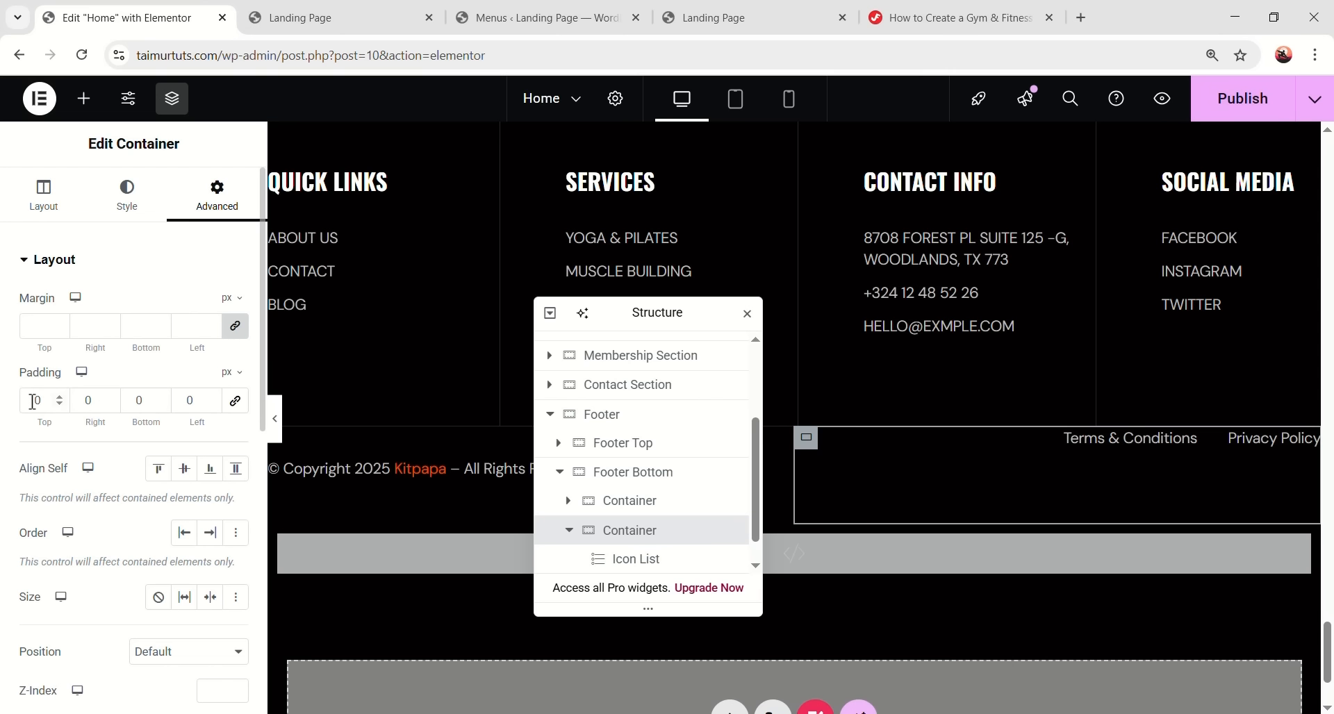
# - Enter the 32 px padding on the policy-links Footer Bottom container and preview its alignment with the copyright
pyautogui.write('32')
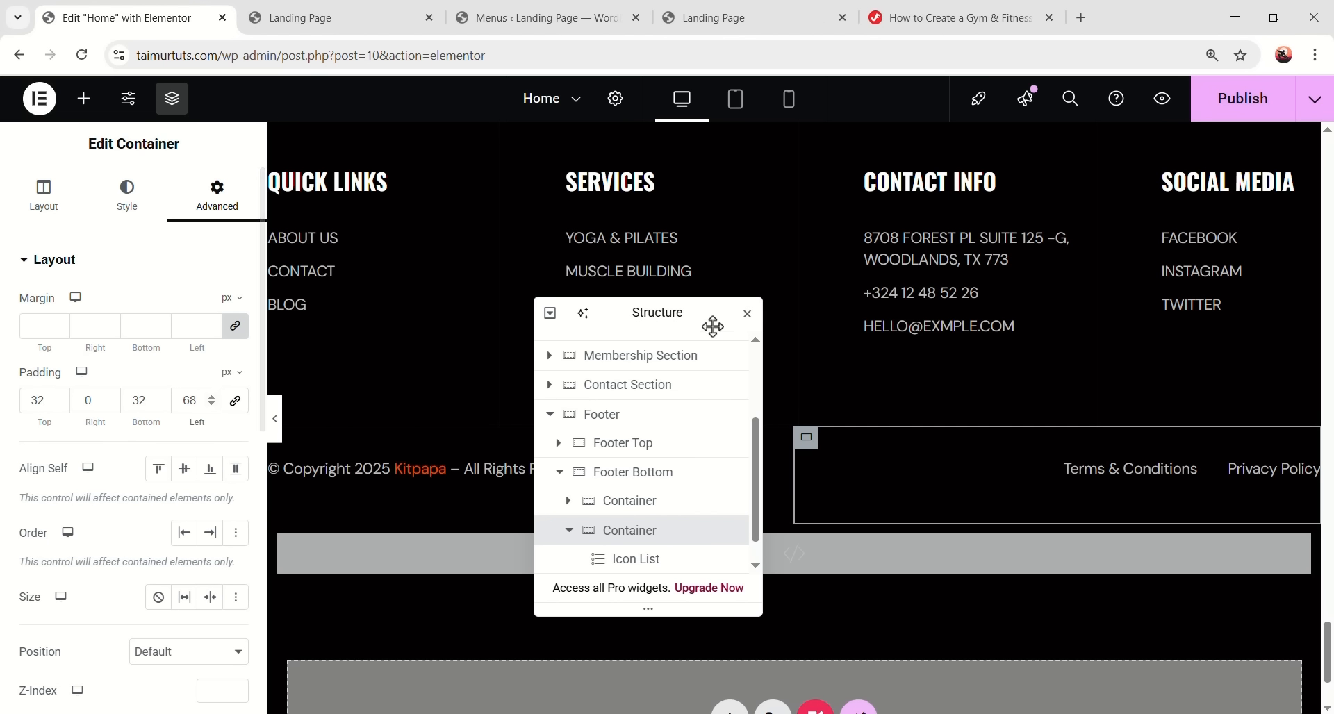
pyautogui.moveTo(684, 321); pyautogui.dragTo(215, 319)
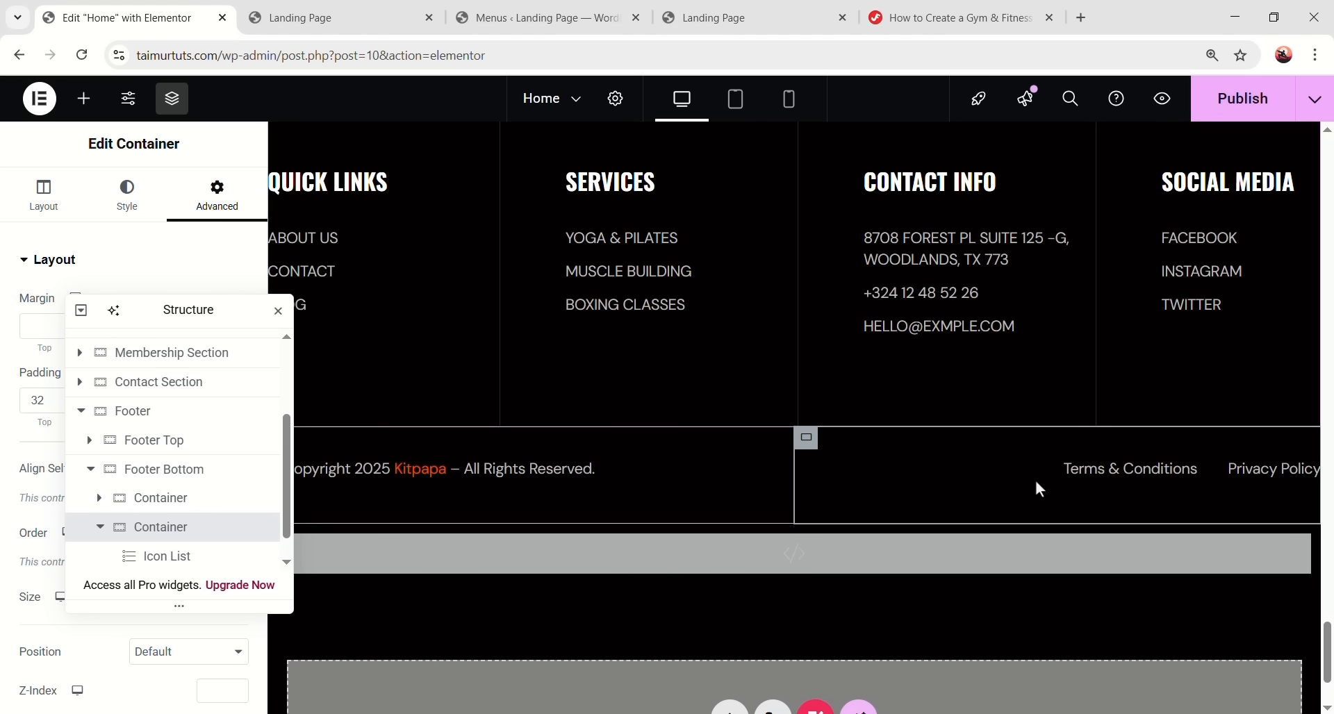
pyautogui.moveTo(155, 311); pyautogui.dragTo(791, 378)
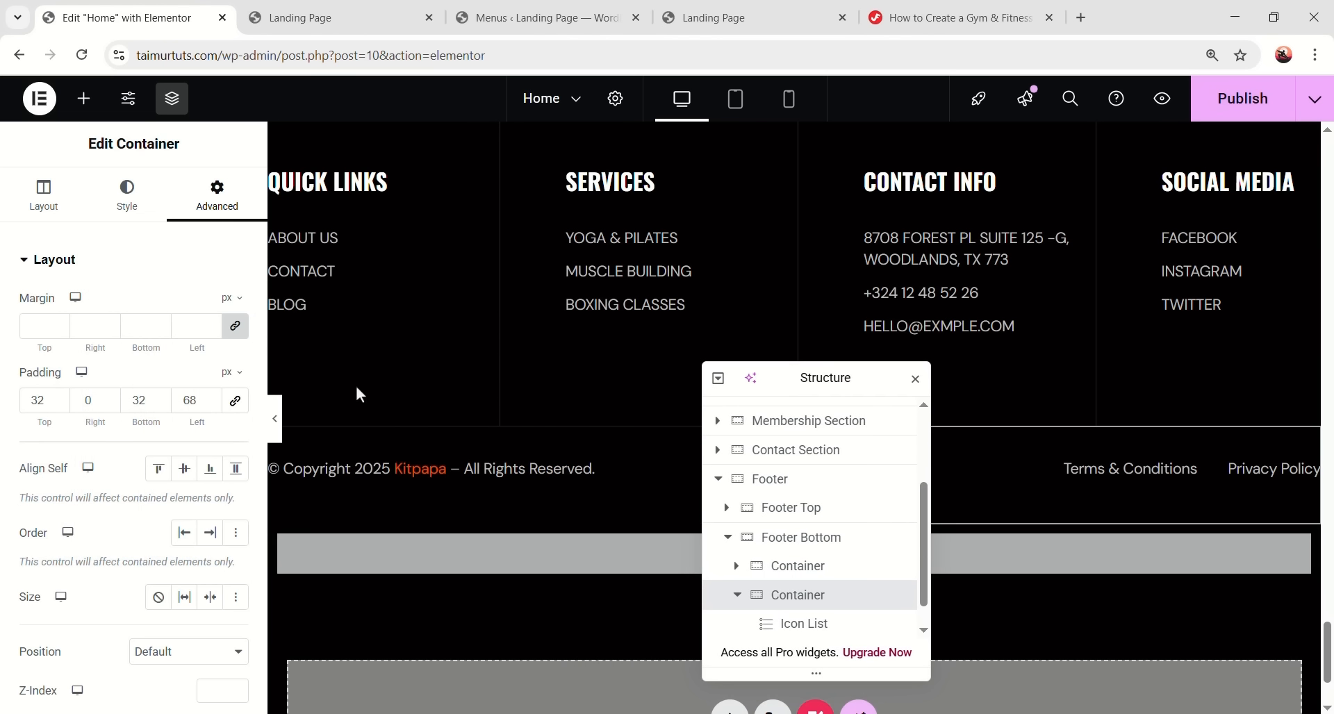
pyautogui.click(276, 422)
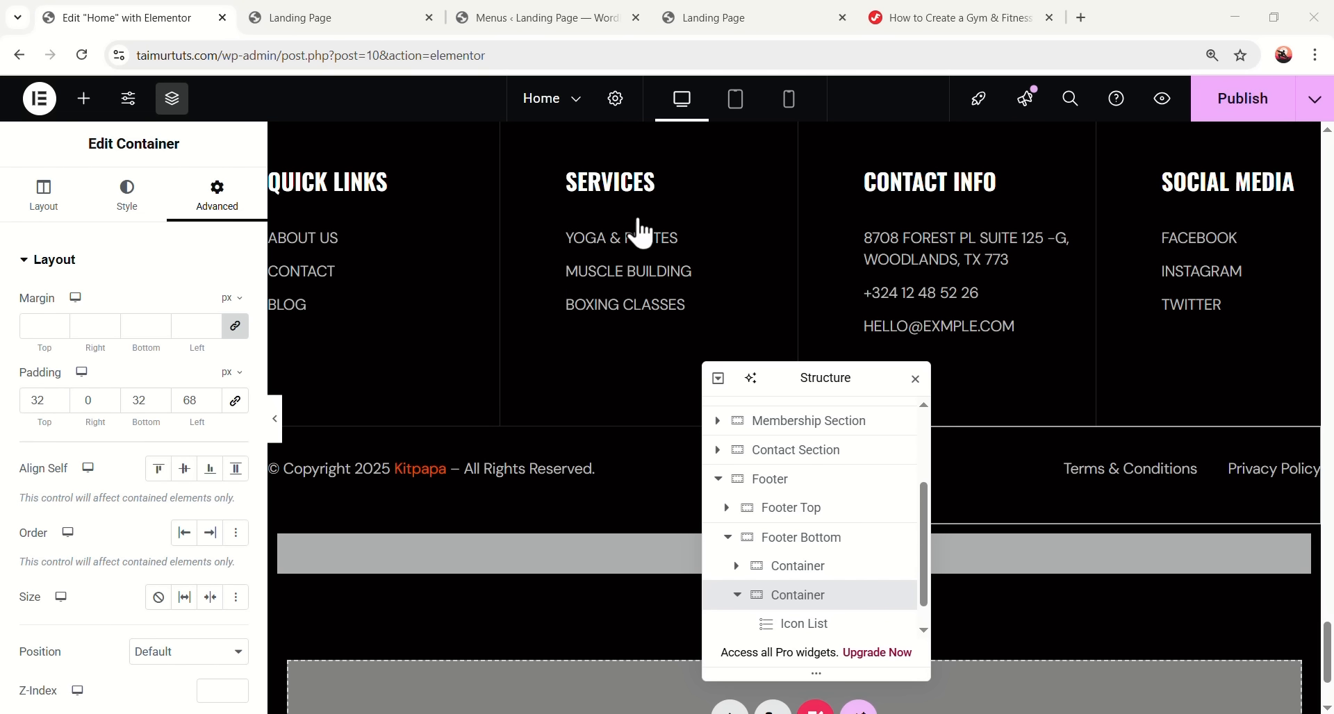
pyautogui.moveTo(768, 368); pyautogui.dragTo(1000, 278)
pyautogui.click(960, 445)
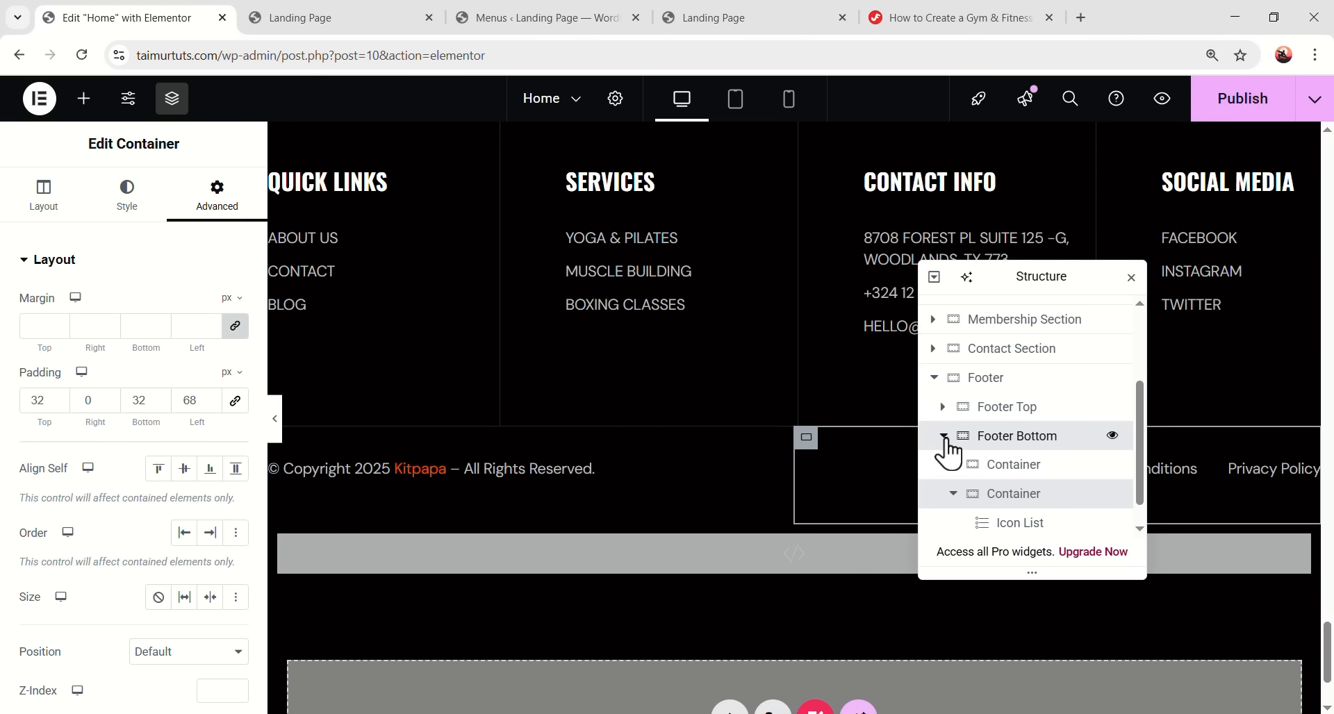
pyautogui.click(943, 436)
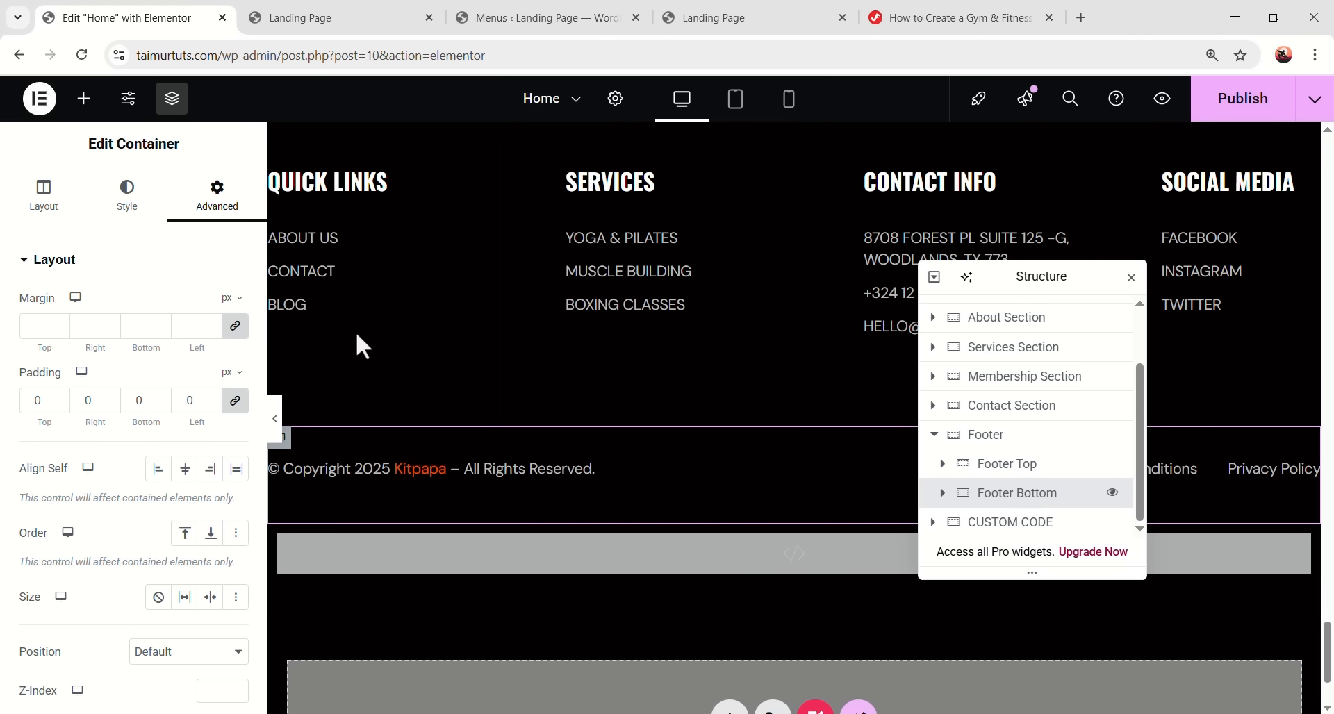
# - Drop an Image widget into the footer and move it below Footer Bottom
pyautogui.click(84, 98)
pyautogui.scroll(-2, 184, 417)
pyautogui.moveTo(184, 416); pyautogui.dragTo(723, 524)
pyautogui.moveTo(184, 421); pyautogui.dragTo(737, 483)
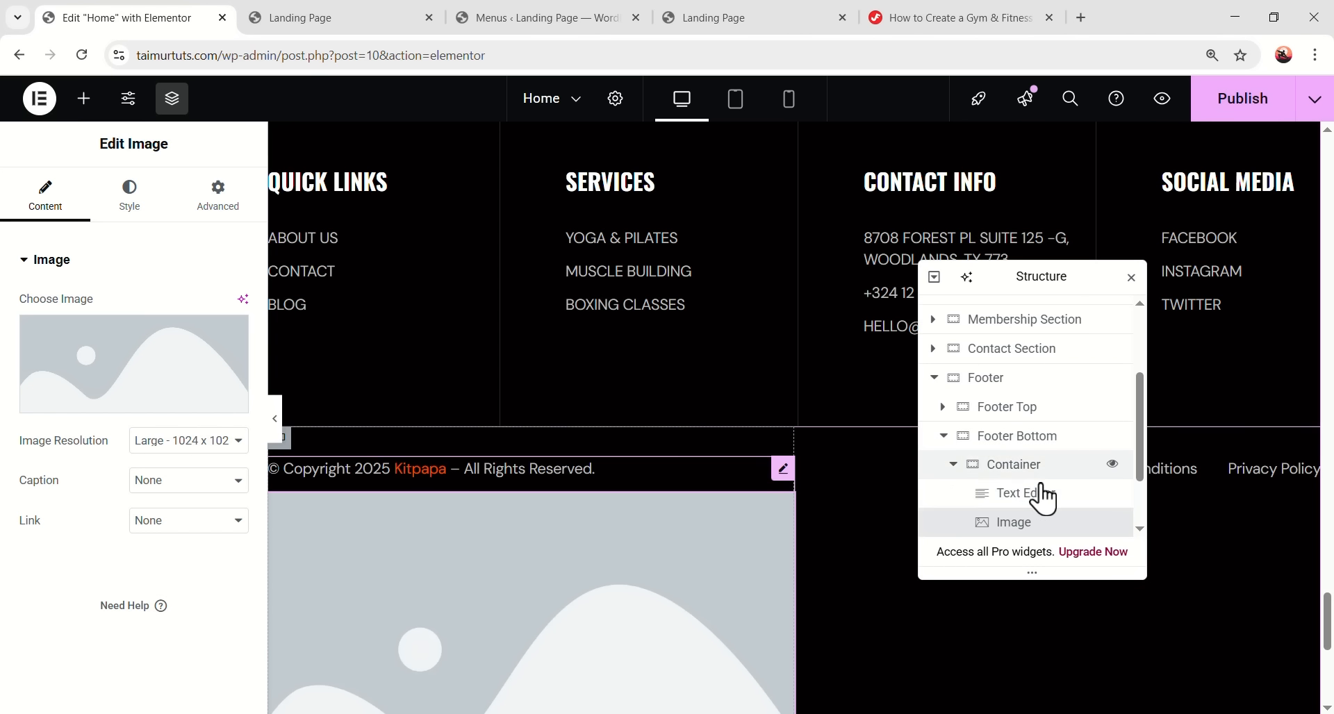
pyautogui.moveTo(1027, 518); pyautogui.dragTo(1028, 409)
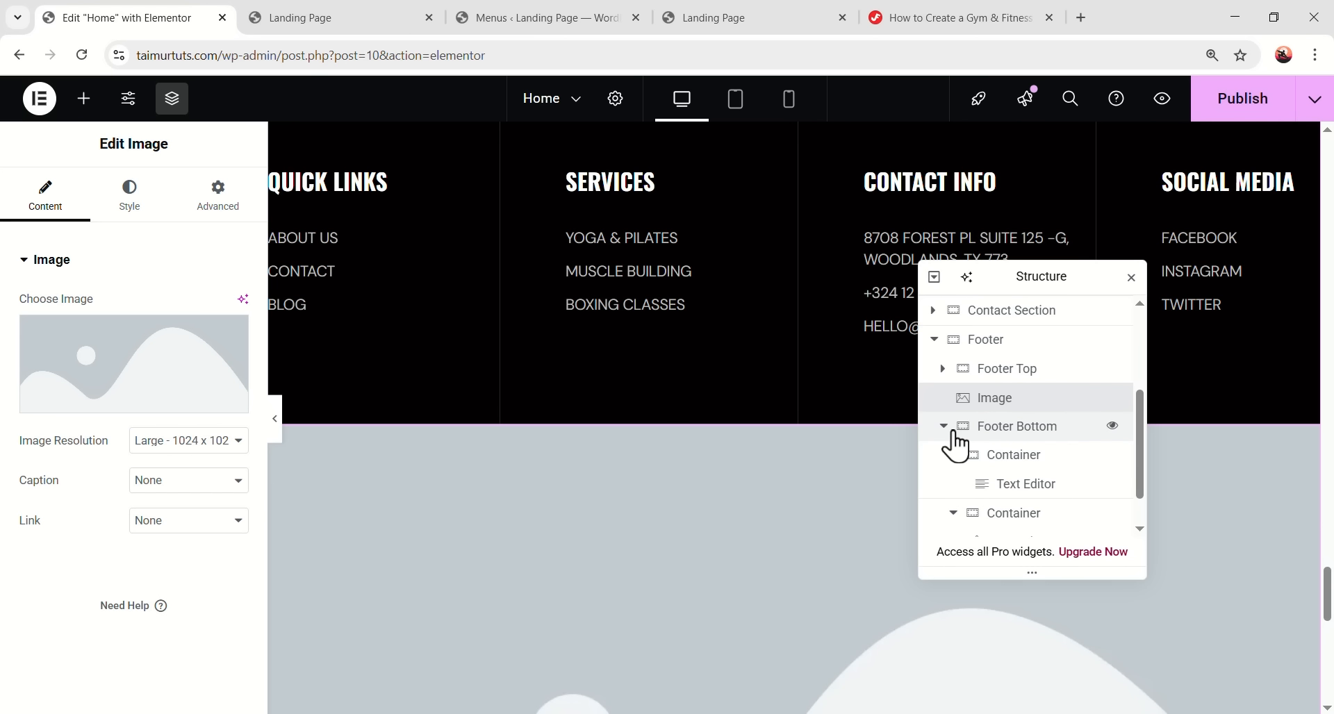
pyautogui.click(943, 427)
pyautogui.moveTo(1006, 484); pyautogui.dragTo(1028, 517)
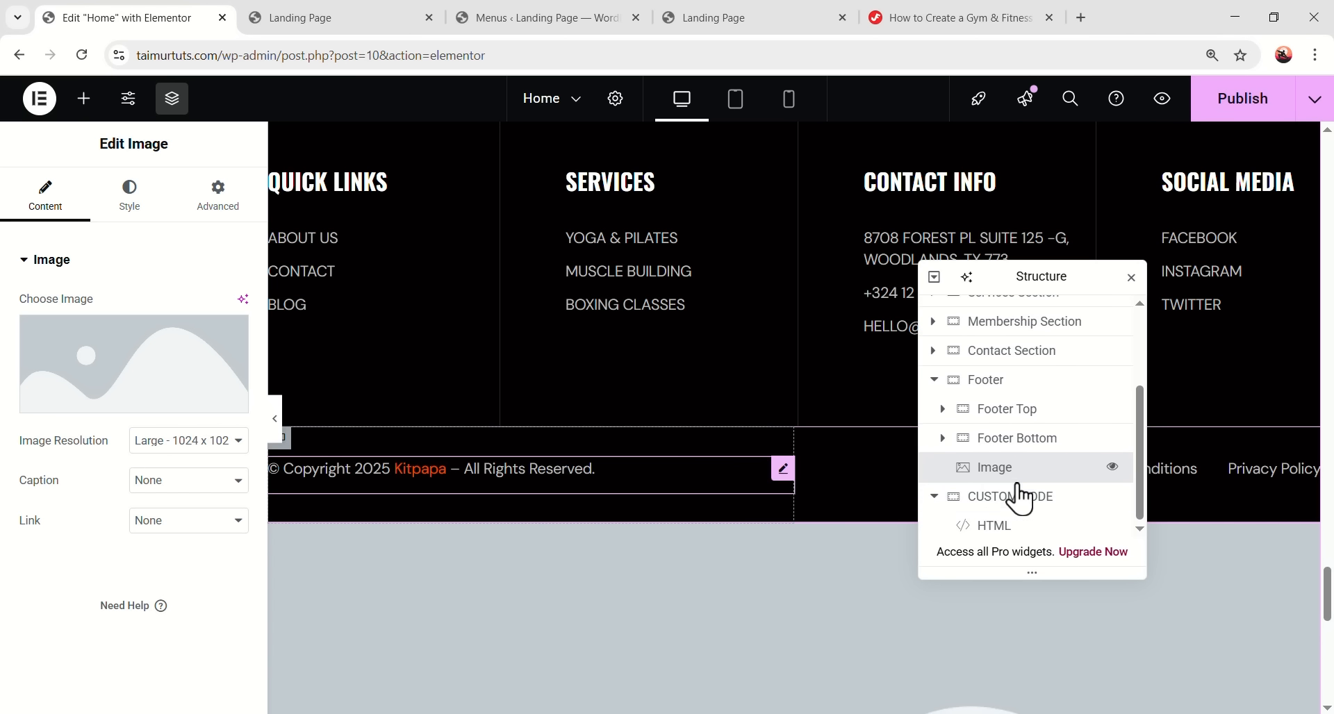
# - Choose fire3.png from the Media Library as the image
pyautogui.click(176, 398)
pyautogui.scroll(-4, 347, 396)
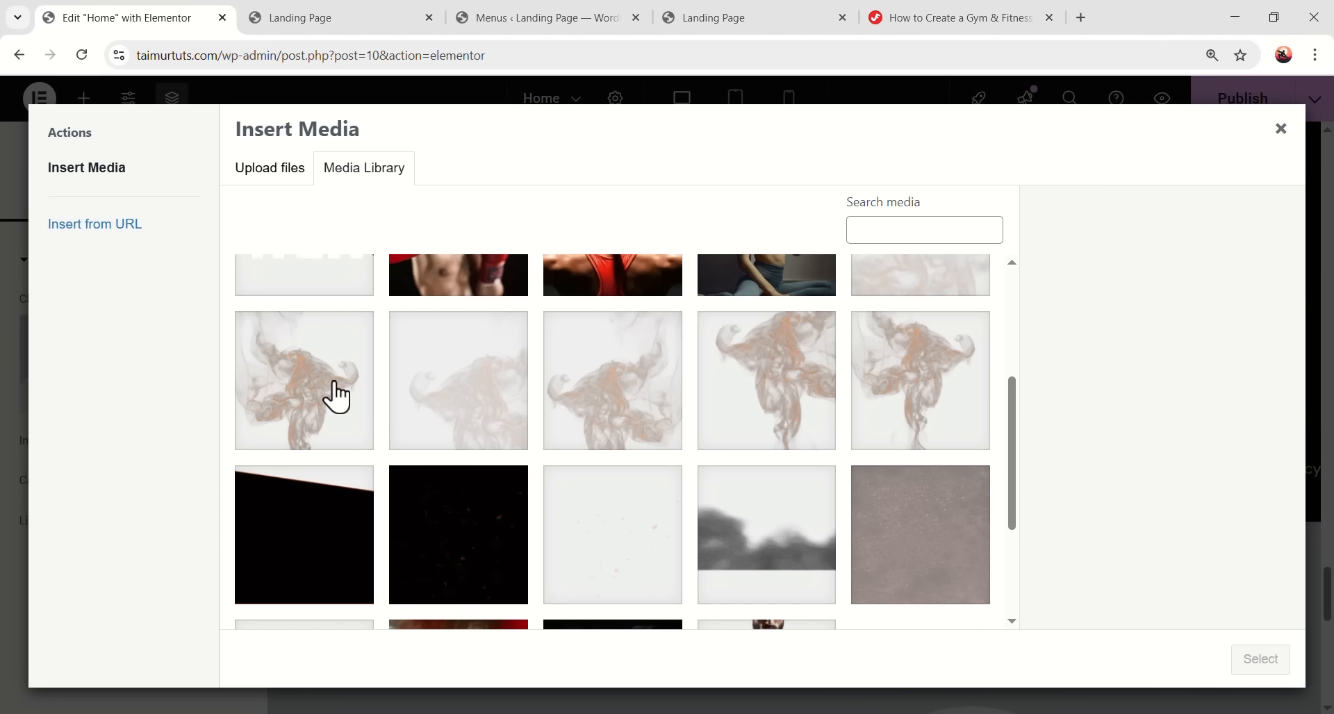
pyautogui.click(629, 391)
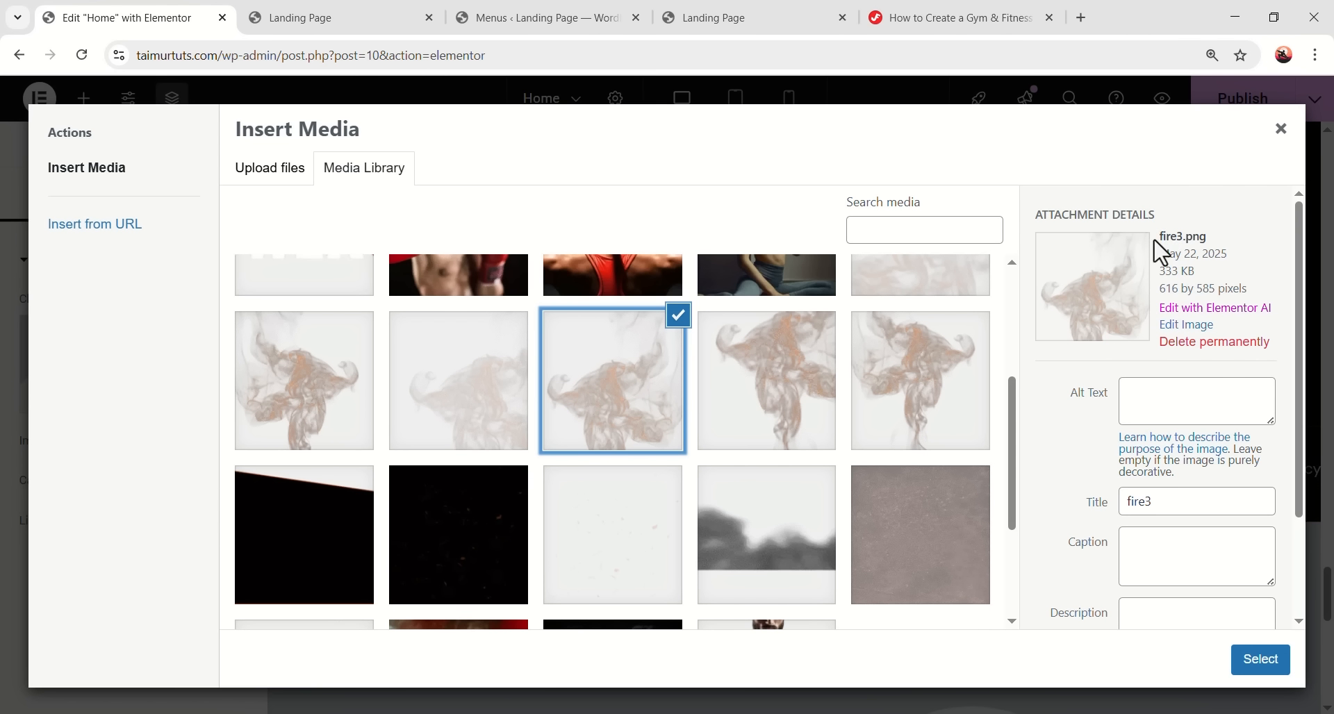
pyautogui.moveTo(1161, 256); pyautogui.dragTo(1192, 237)
pyautogui.click(1240, 659)
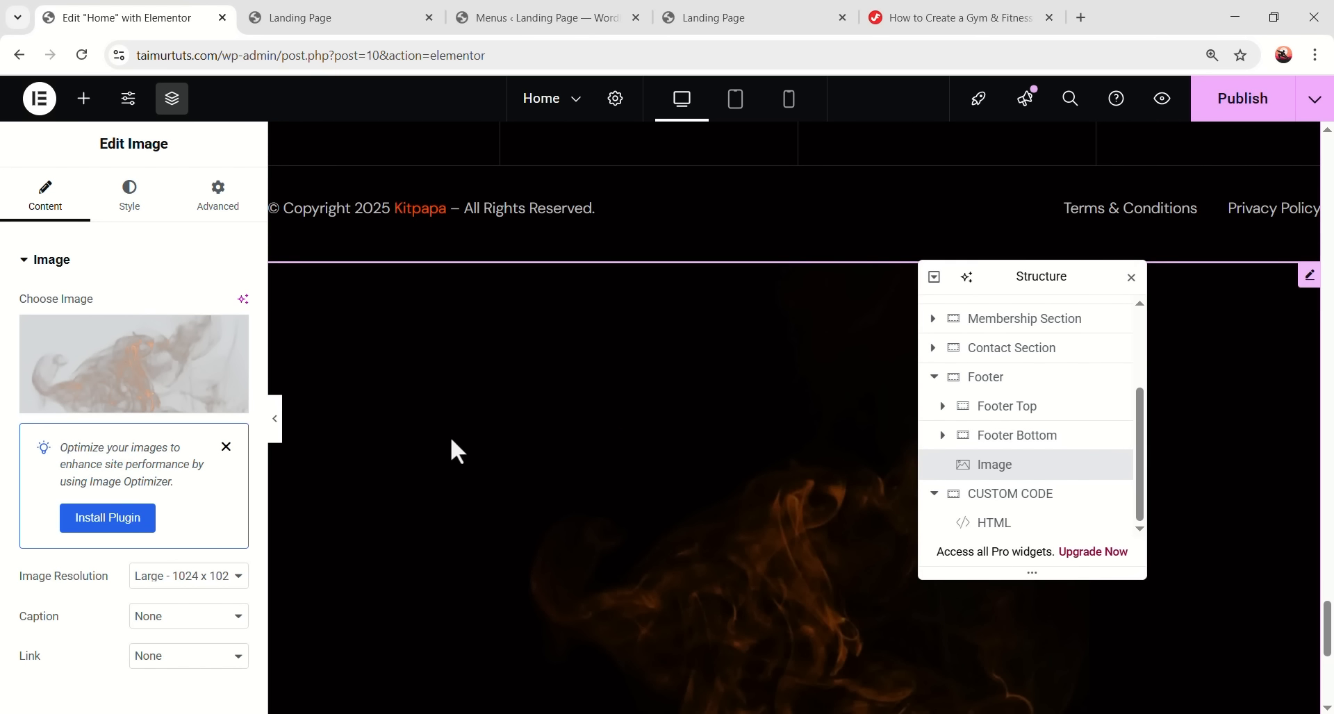
# - Make the smoke image Absolute, anchored to the bottom, with z-index 0
pyautogui.click(218, 209)
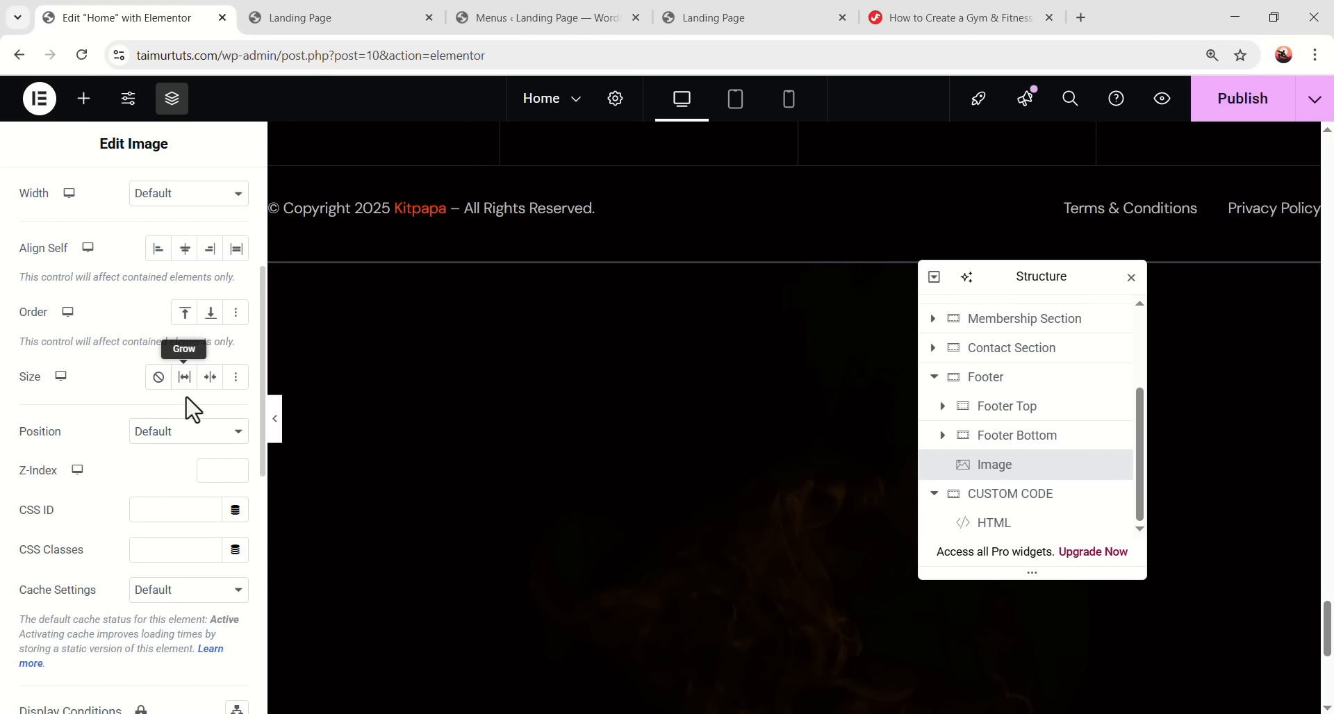
pyautogui.click(179, 433)
pyautogui.click(176, 480)
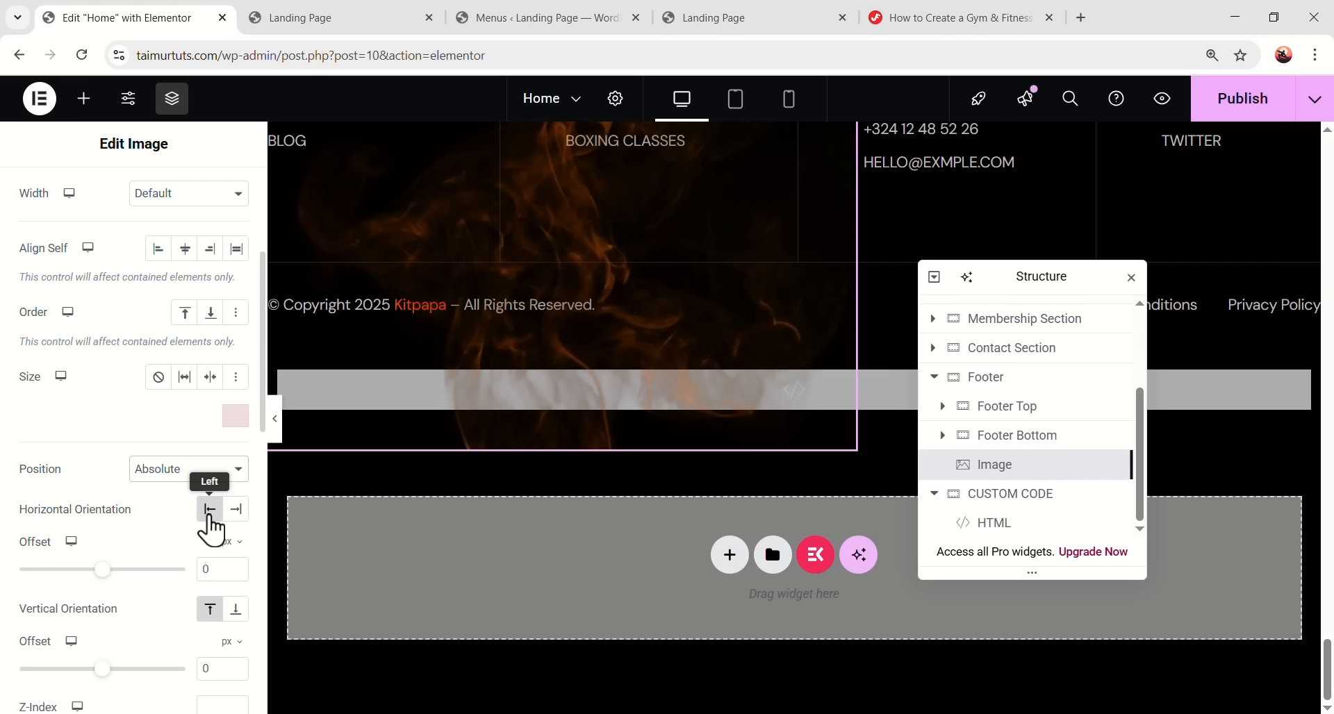
pyautogui.click(235, 610)
pyautogui.scroll(-3, 182, 561)
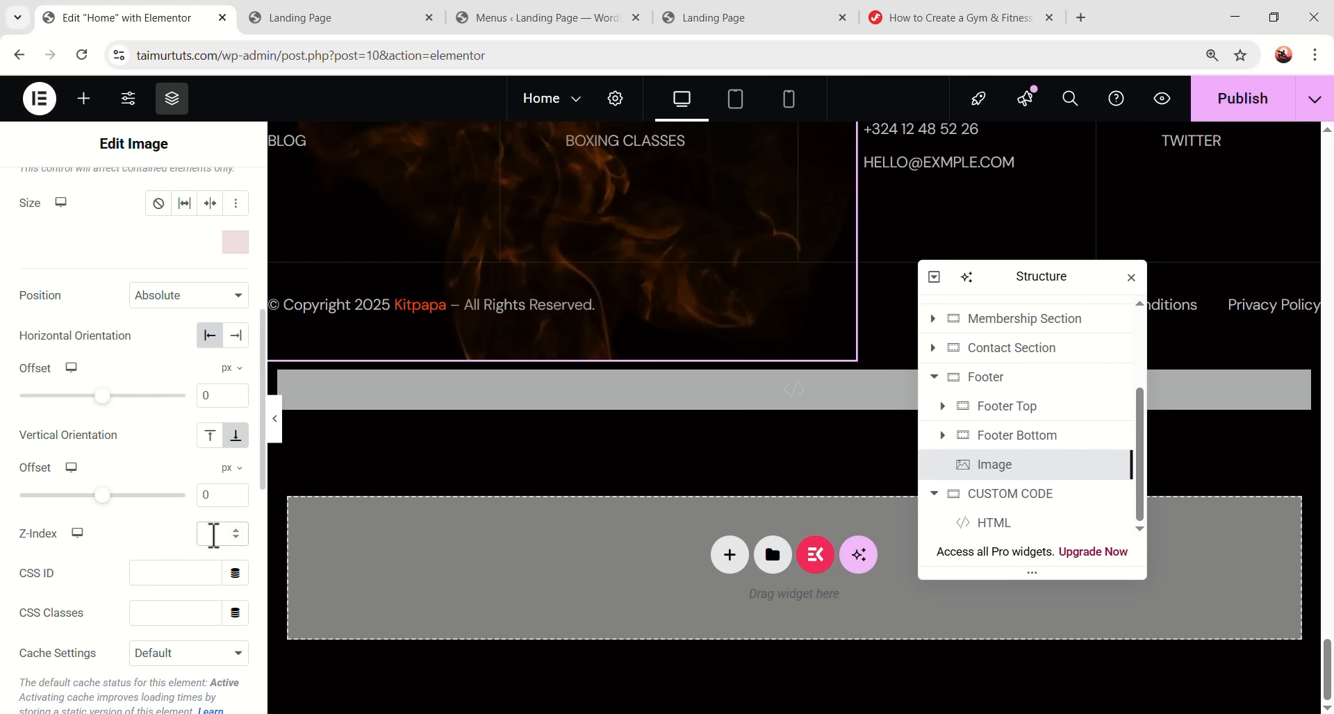
pyautogui.click(213, 535)
pyautogui.write('-1')
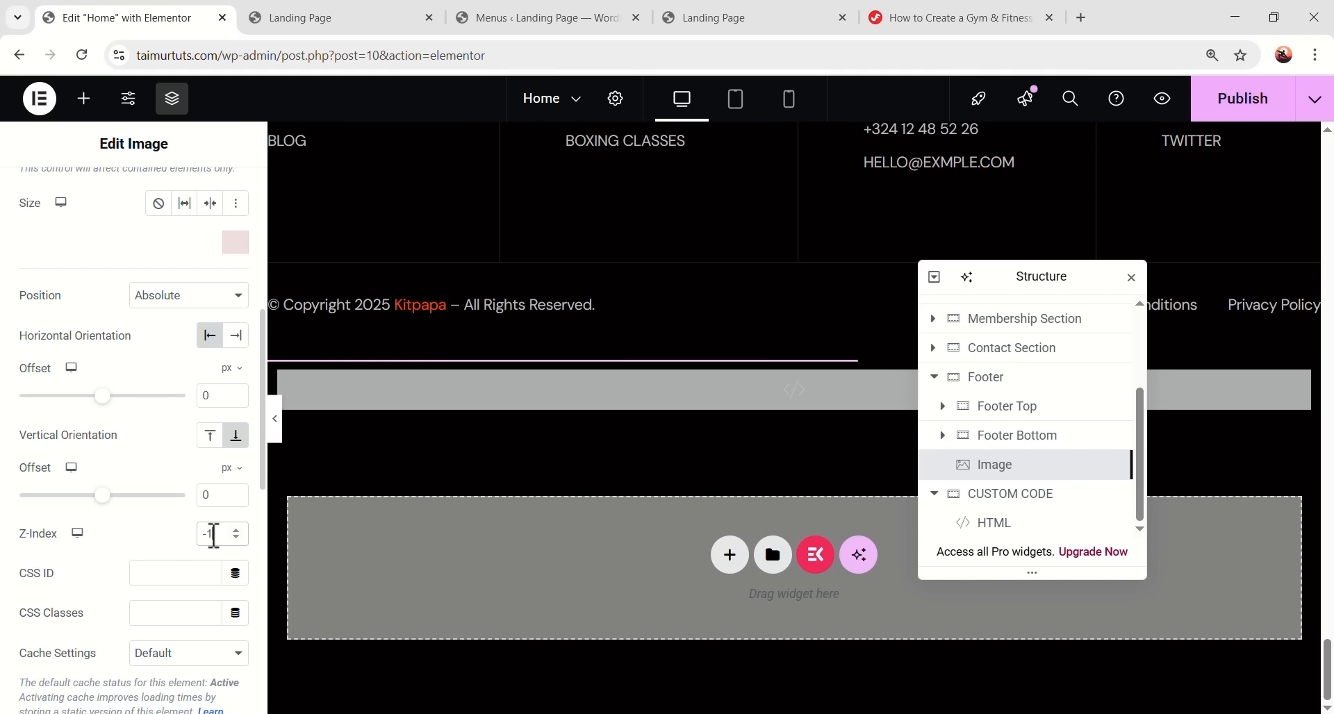
pyautogui.scroll(6, 566, 471)
pyautogui.scroll(-2, 599, 476)
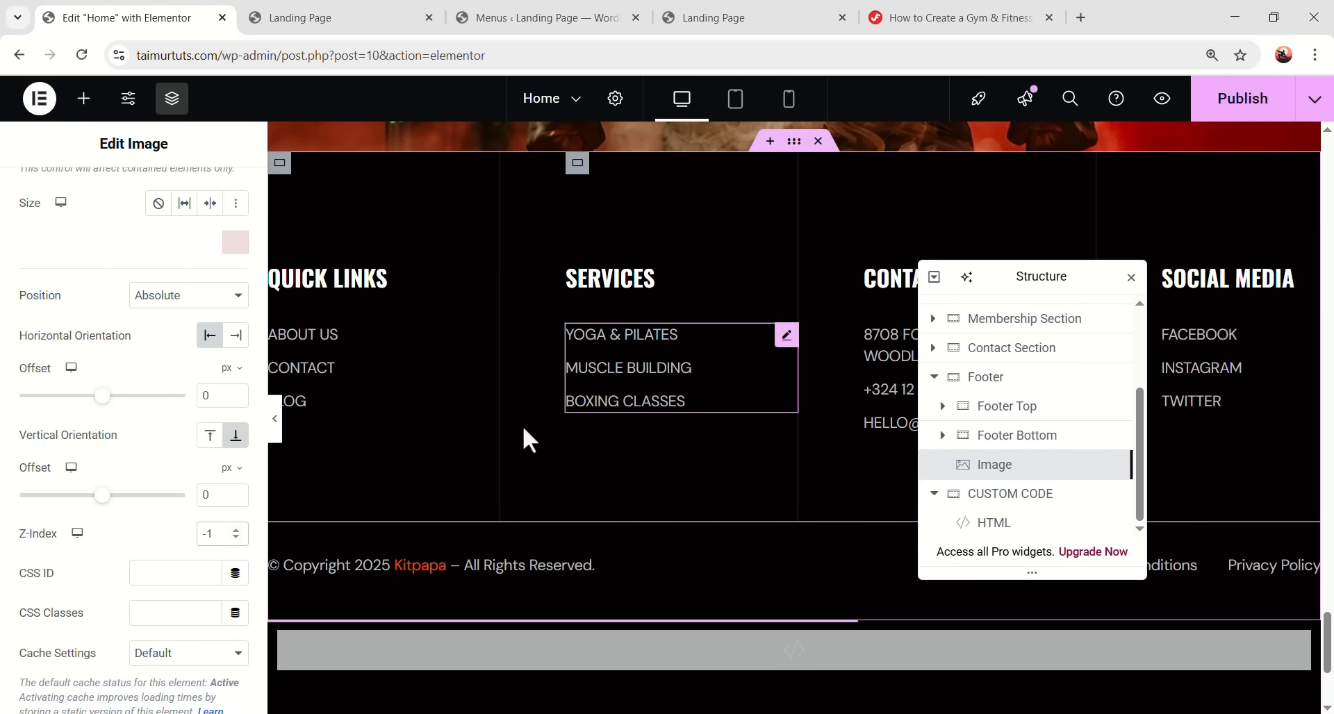
pyautogui.scroll(1, 704, 399)
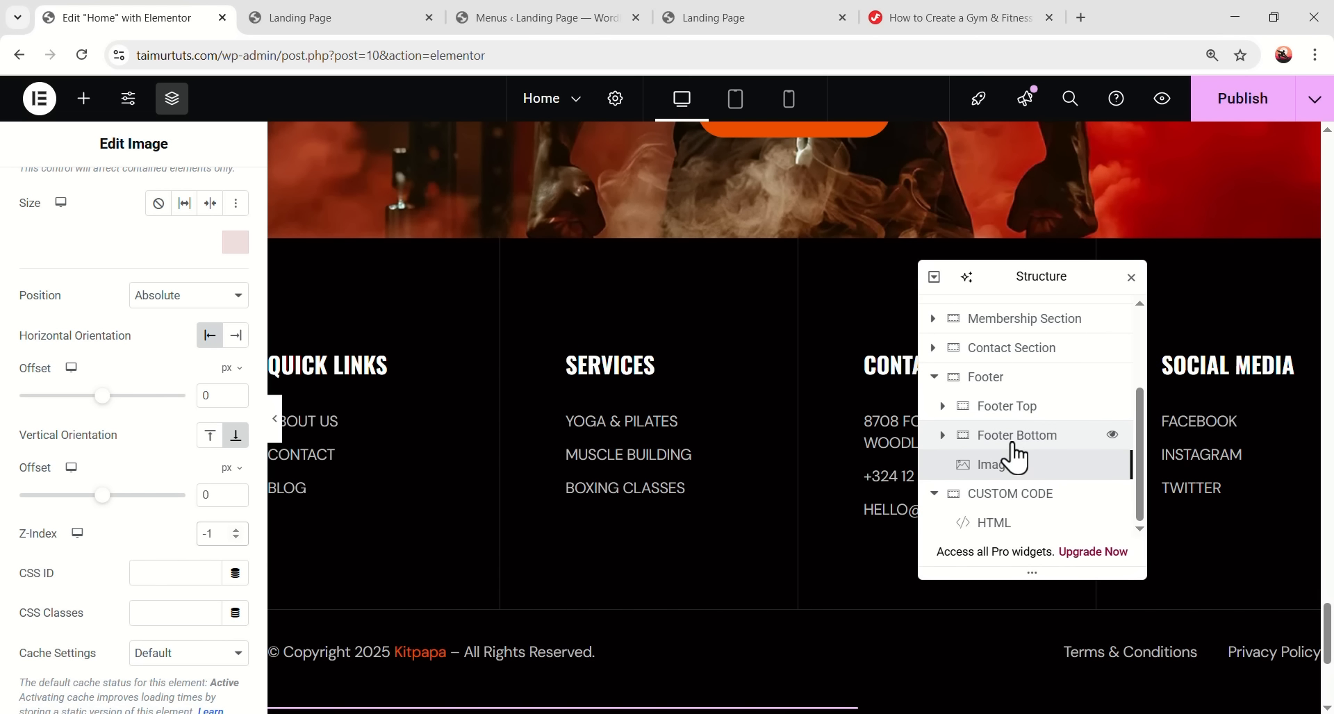
pyautogui.press('Up')
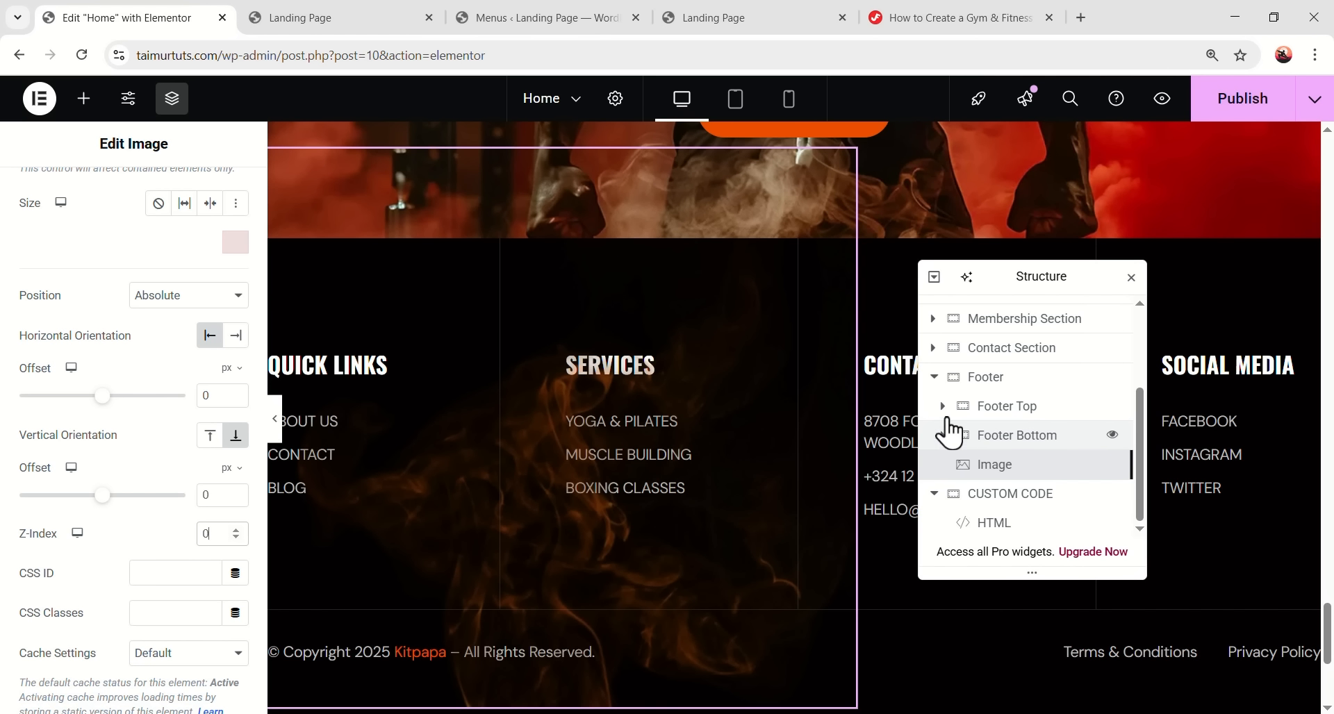
# - Give Footer Top a z-index of 1, then check Footer Bottom's settings
pyautogui.click(1000, 411)
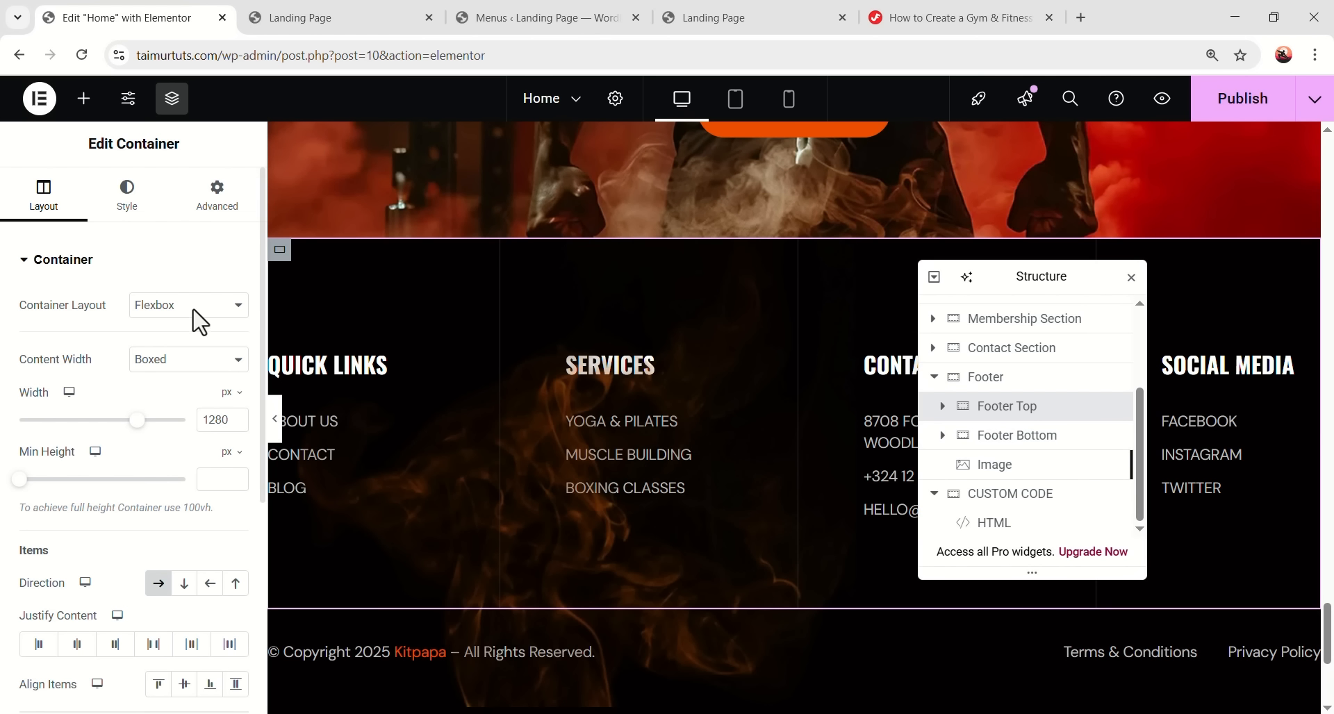
pyautogui.click(217, 202)
pyautogui.scroll(-4, 187, 424)
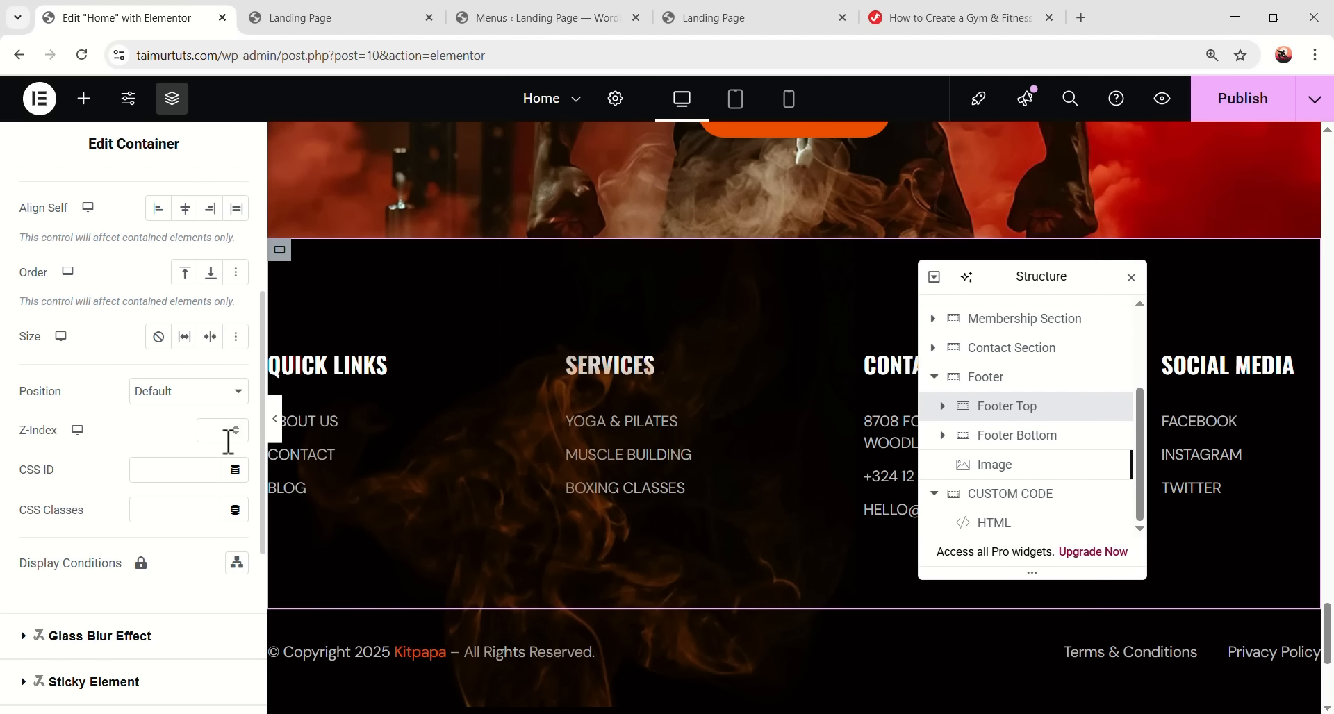
pyautogui.write('1')
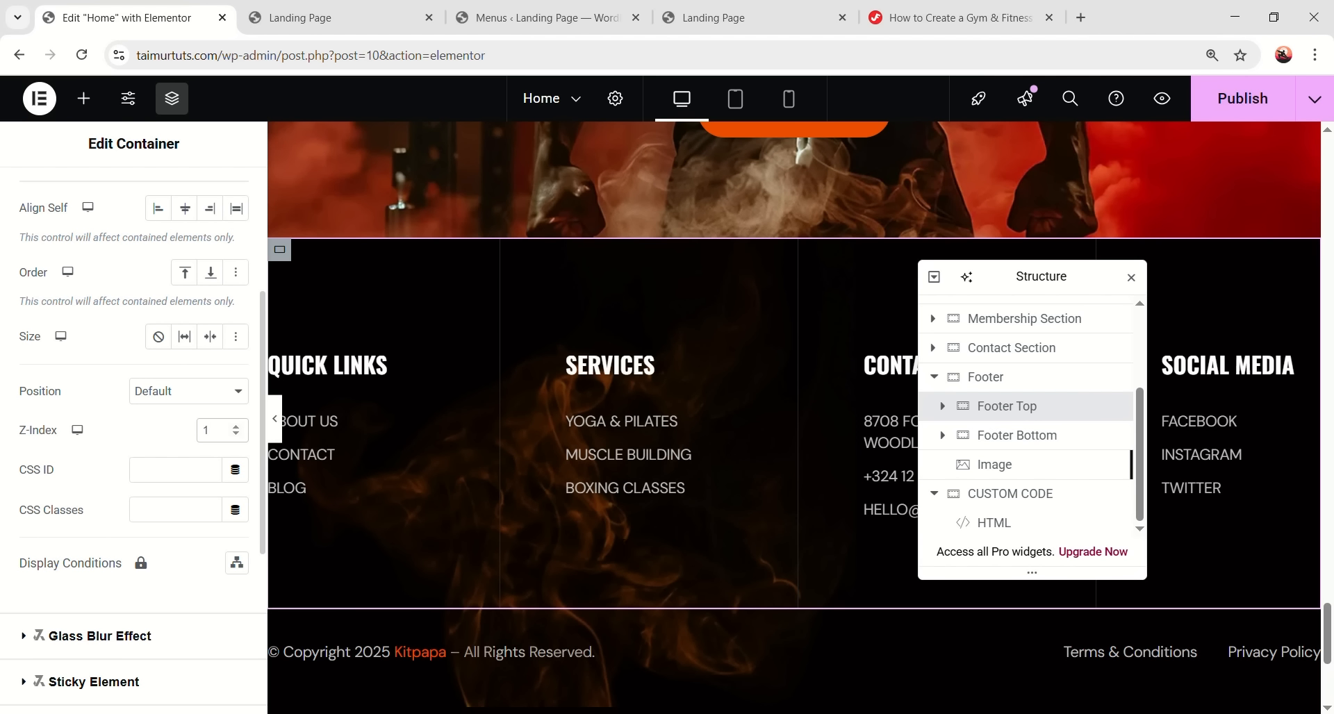
pyautogui.click(1004, 438)
pyautogui.scroll(-4, 188, 583)
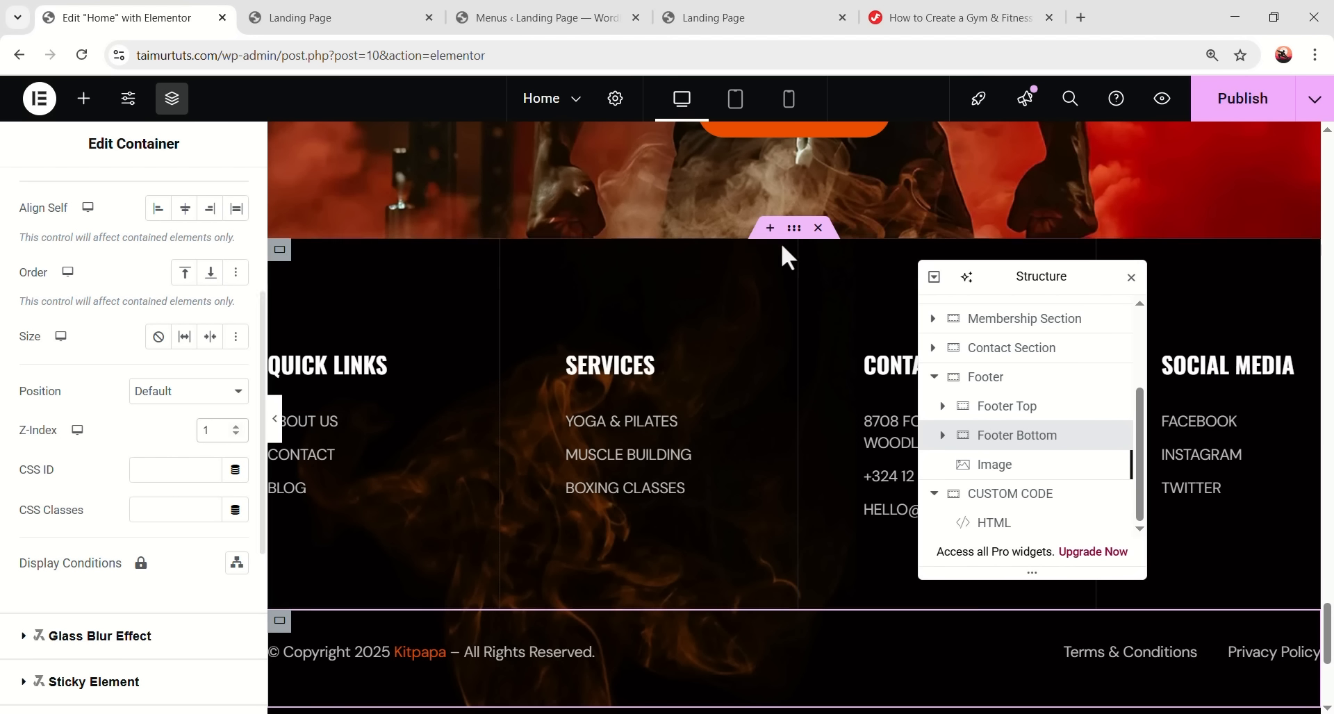
pyautogui.moveTo(1021, 275); pyautogui.dragTo(925, 617)
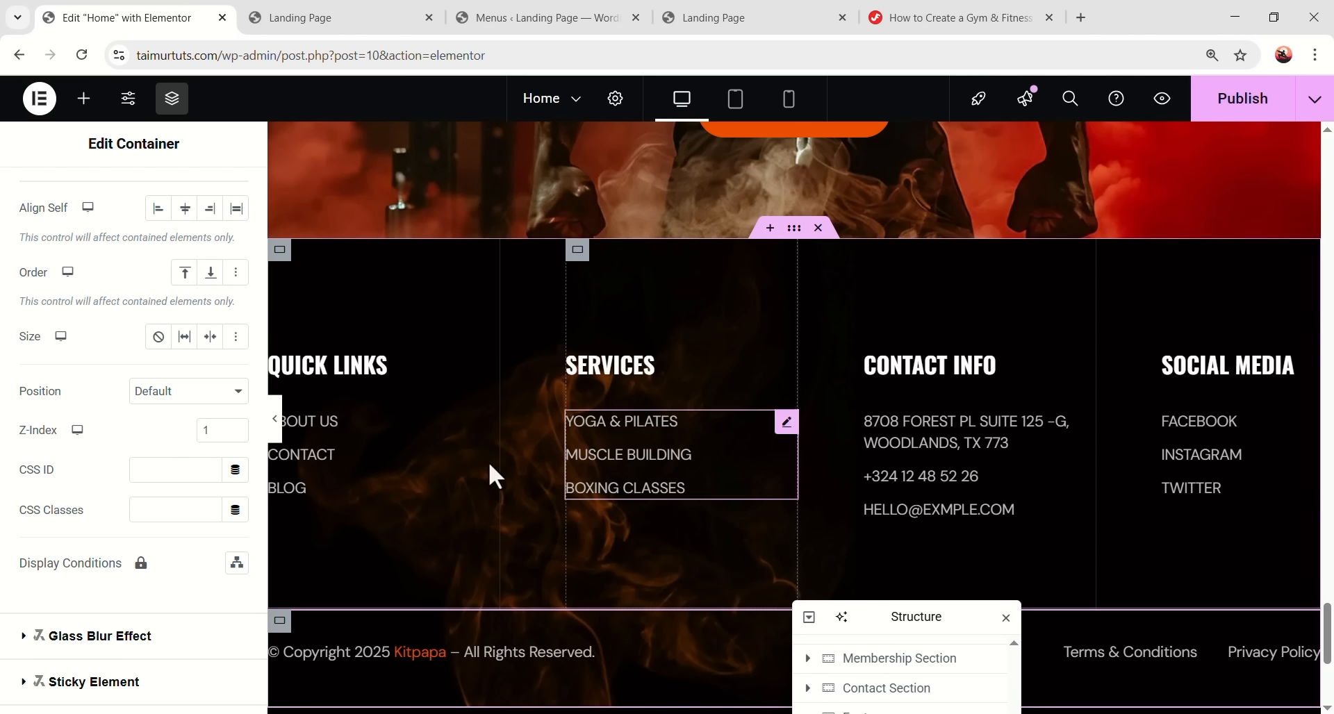
pyautogui.scroll(-3, 452, 399)
pyautogui.scroll(3, 1057, 585)
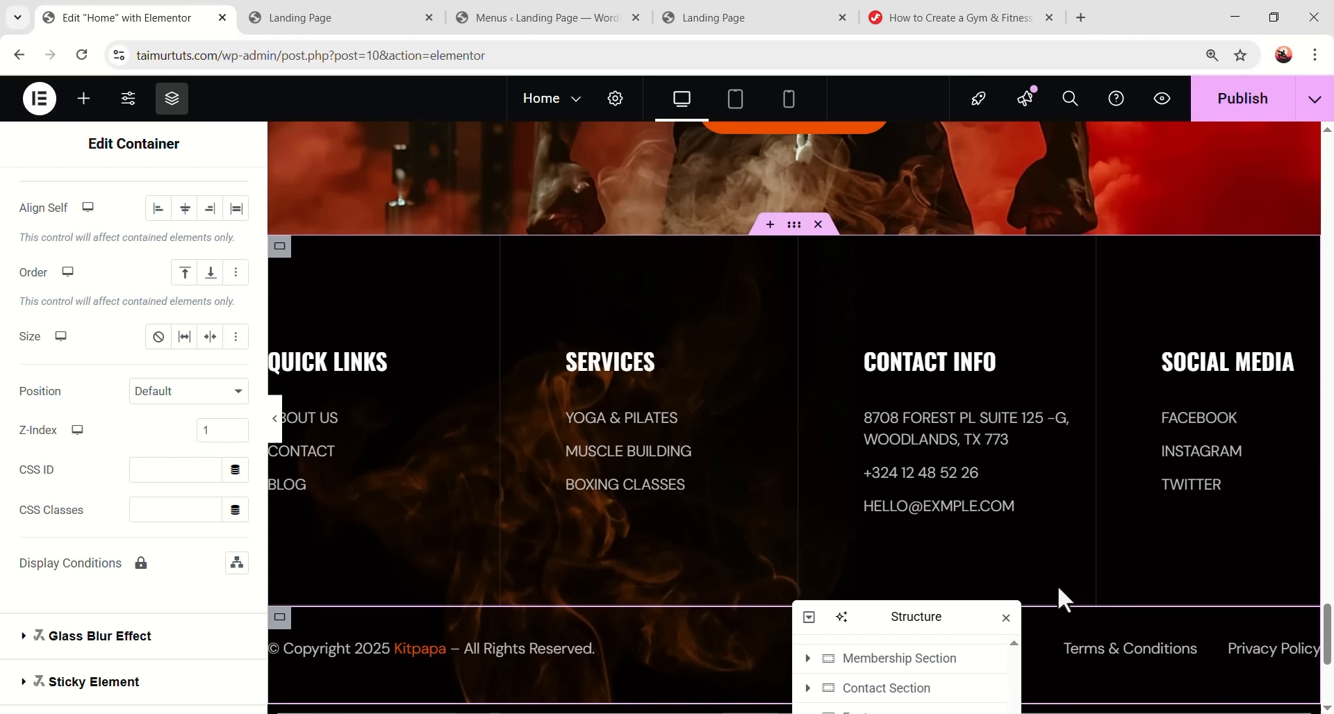
pyautogui.moveTo(926, 616); pyautogui.dragTo(1006, 243)
pyautogui.scroll(-3, 648, 542)
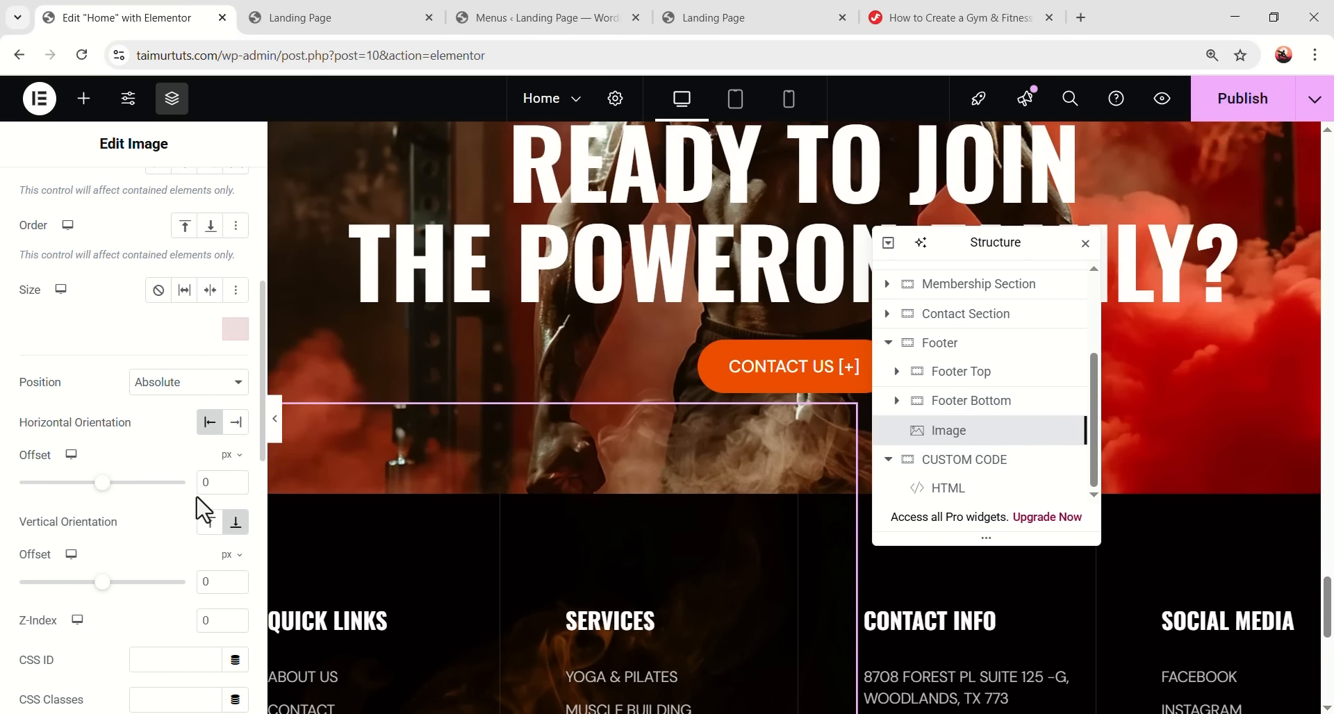
# - Add the CSS class fire-bg to the first smoke image
pyautogui.scroll(-3, 198, 487)
pyautogui.click(180, 440)
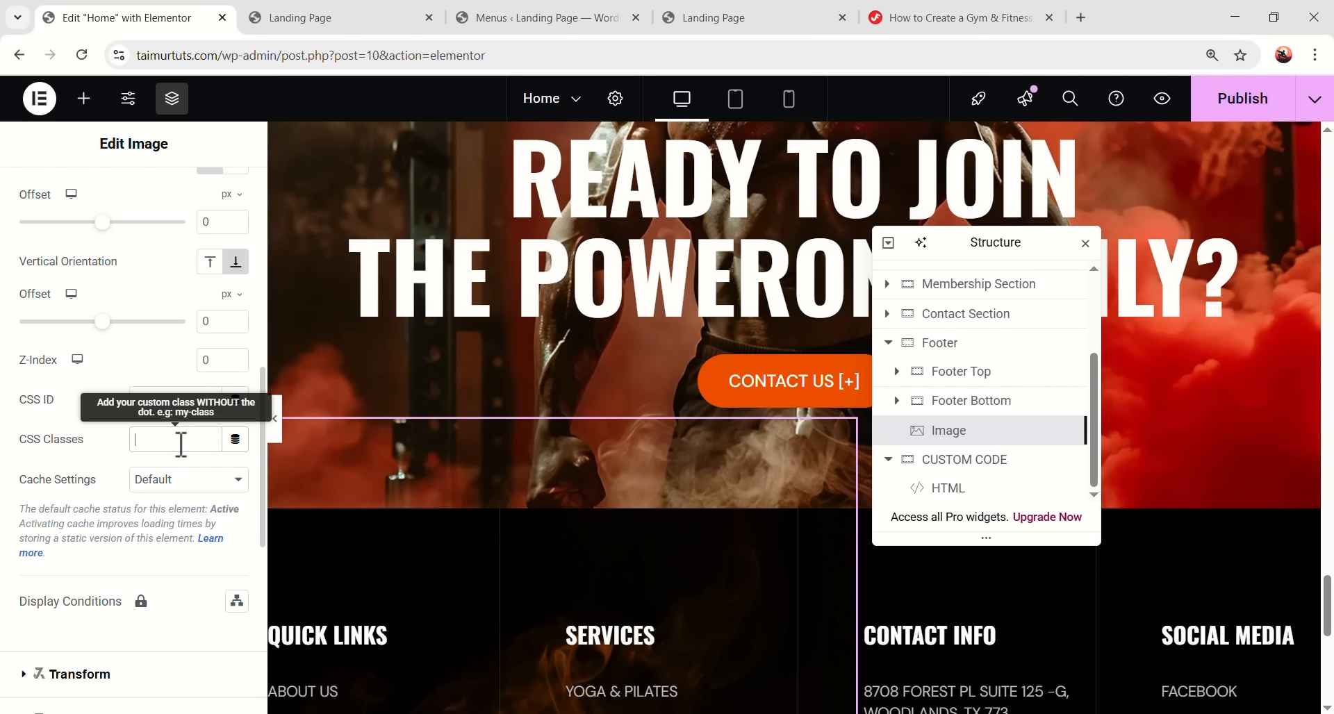
pyautogui.write('fire-bg')
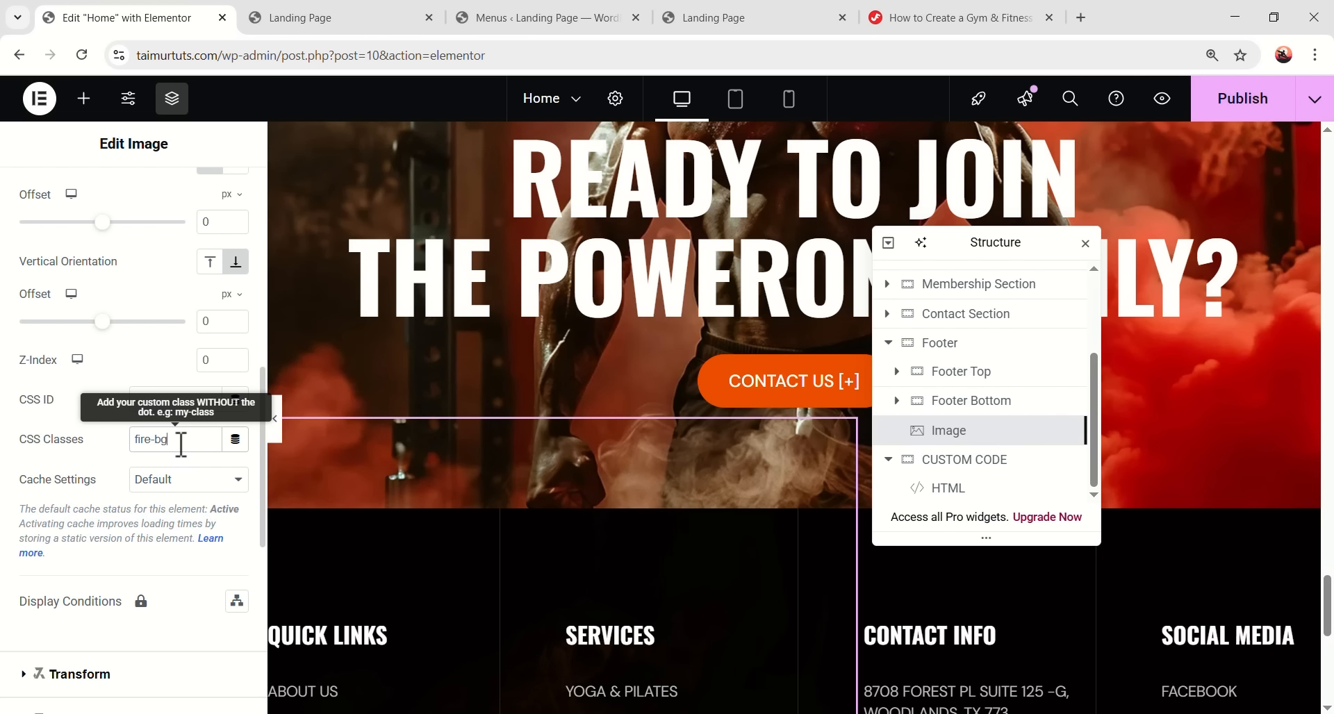
pyautogui.scroll(-5, 448, 604)
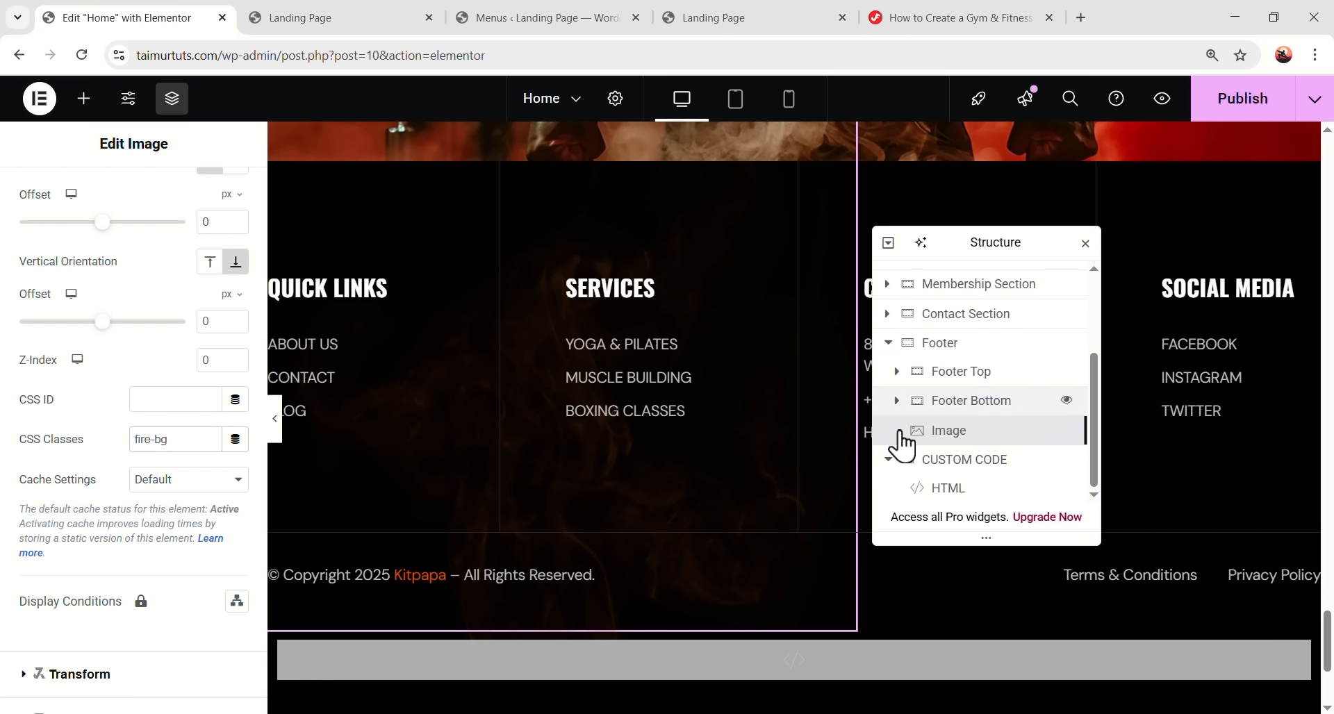
# - Duplicate the smoke image and swap its picture to fire4
pyautogui.rightClick(966, 445)
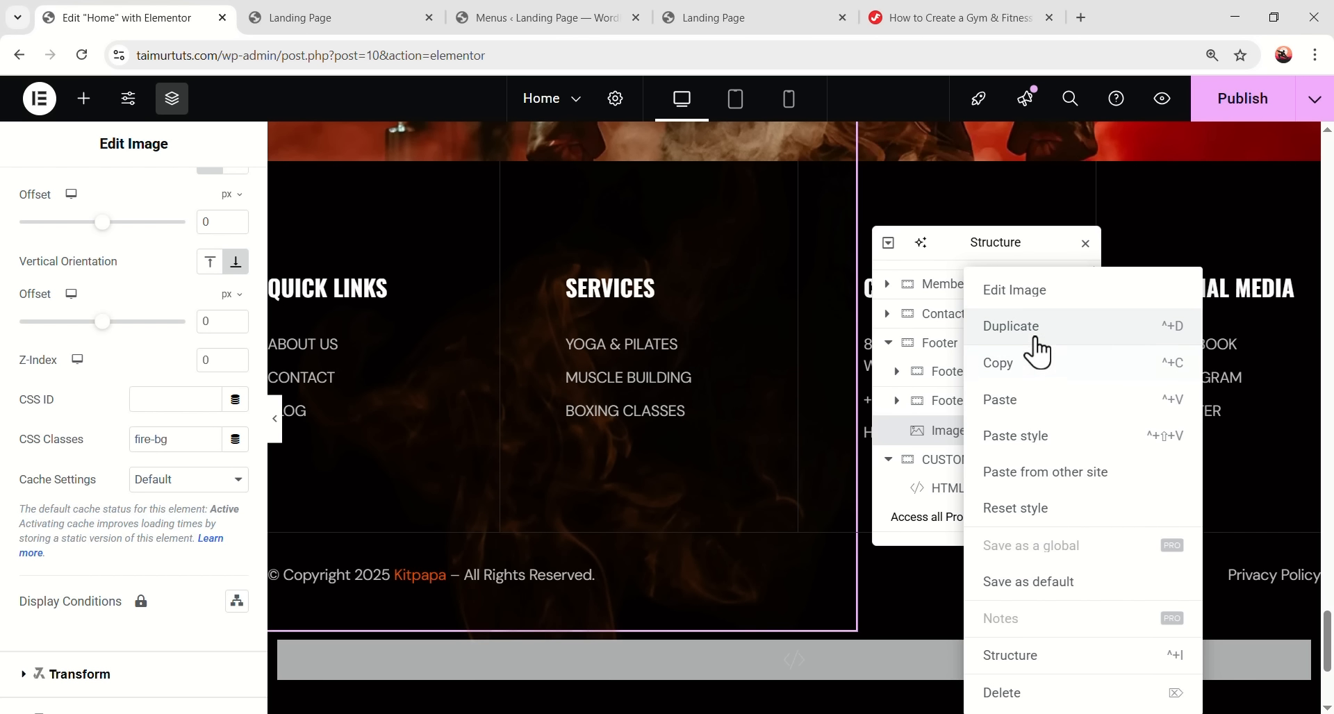
pyautogui.click(1033, 352)
pyautogui.click(185, 396)
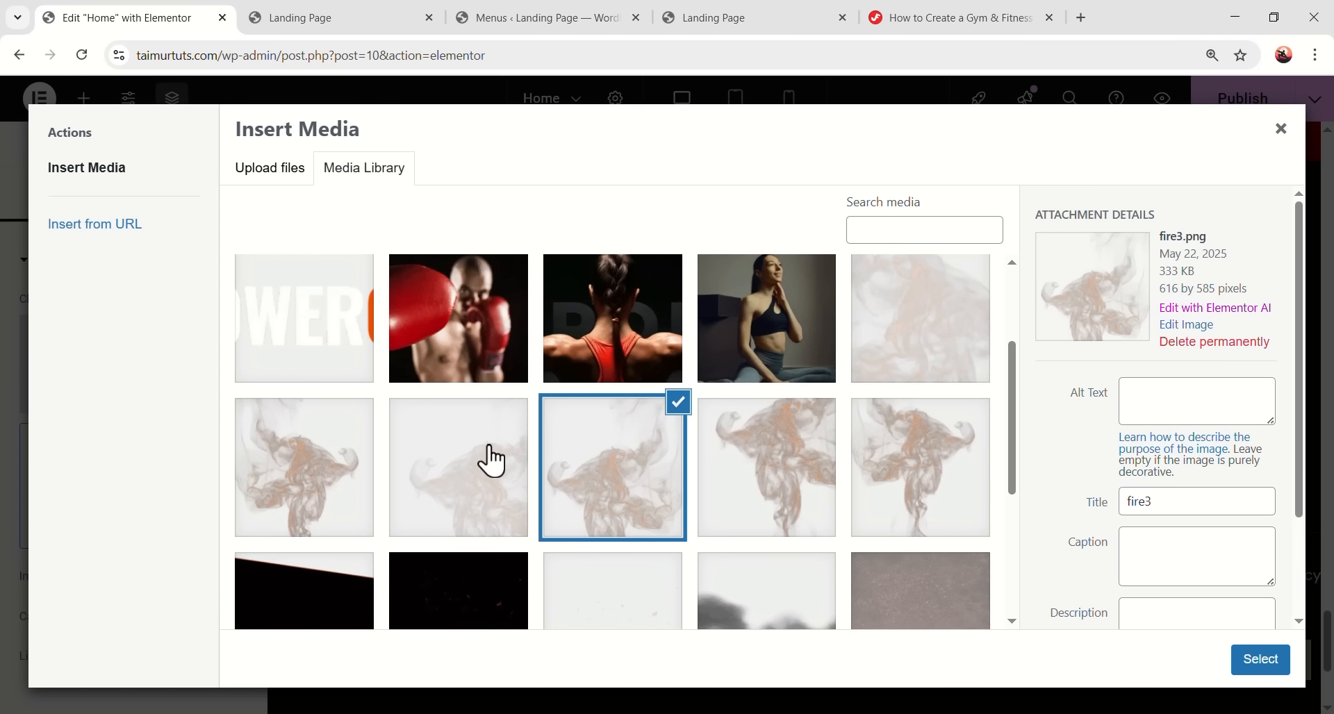
pyautogui.click(477, 460)
pyautogui.click(1250, 657)
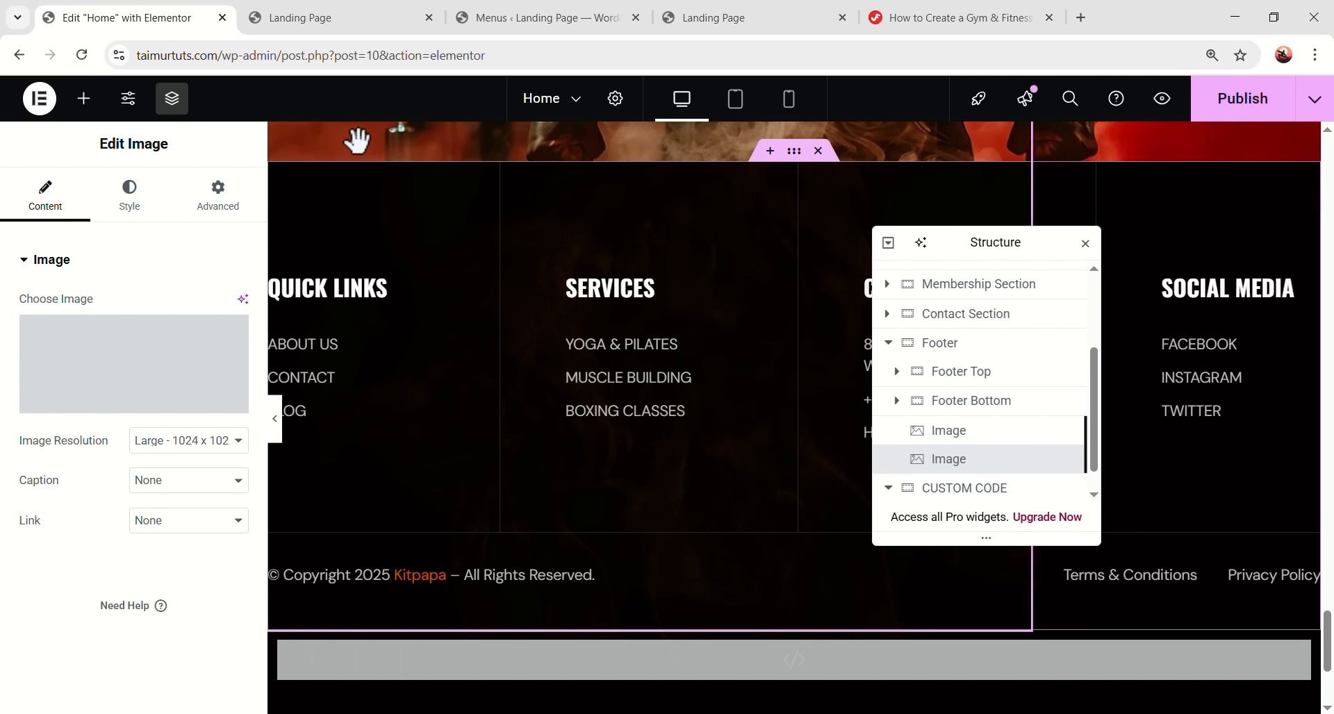
# - Anchor the duplicate right and bottom with classes 'fire-bg delay-6s', then preview the footer
pyautogui.click(231, 430)
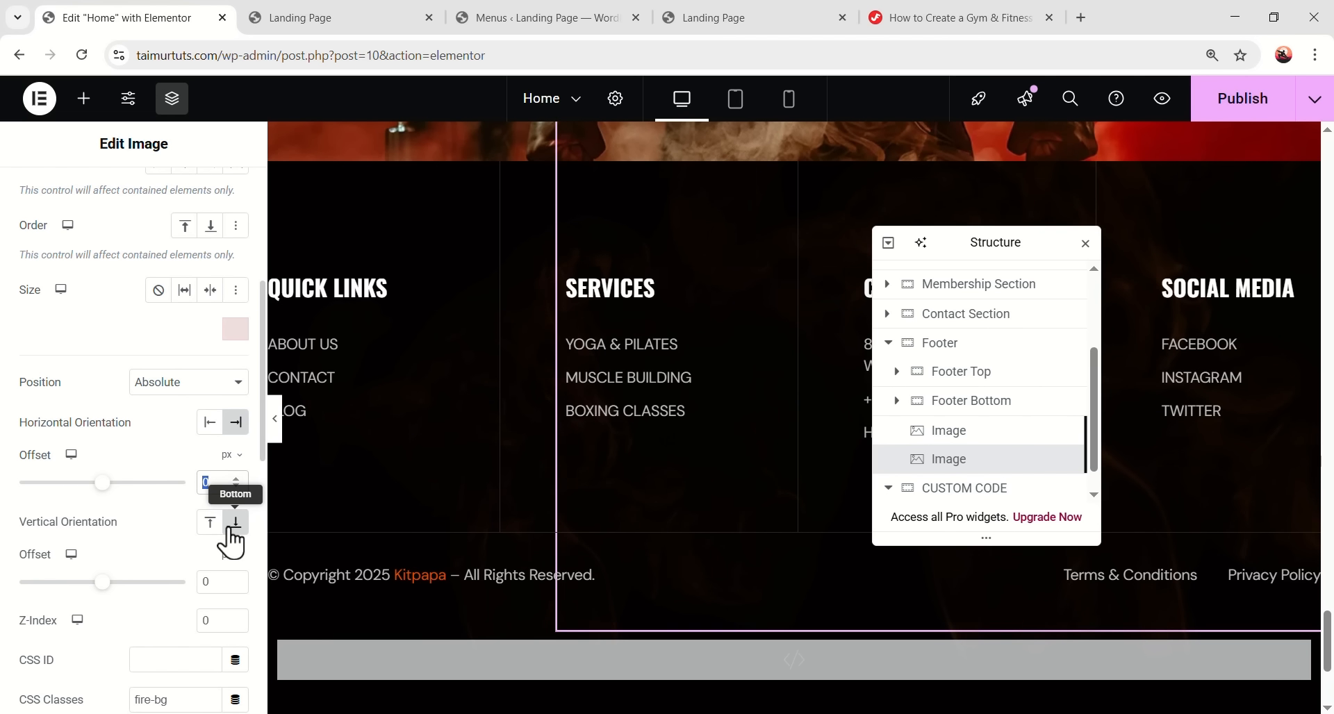
pyautogui.scroll(-3, 160, 584)
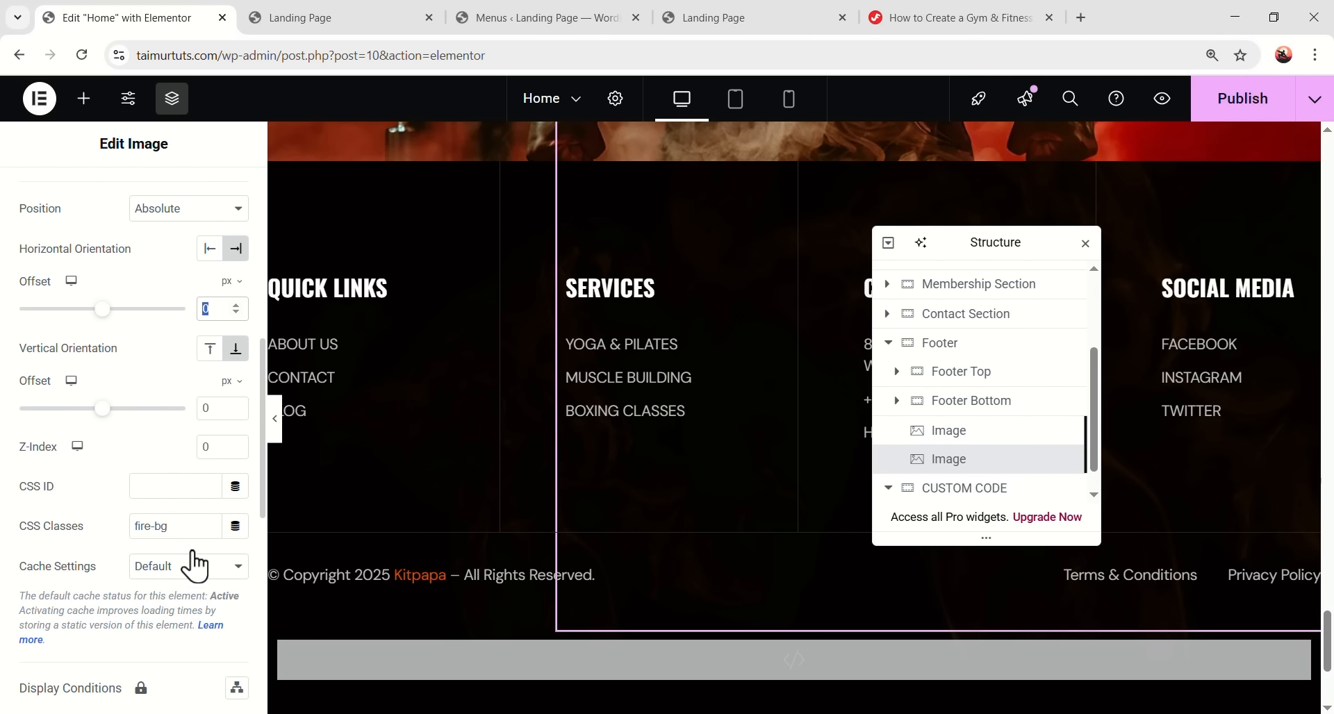
pyautogui.click(194, 532)
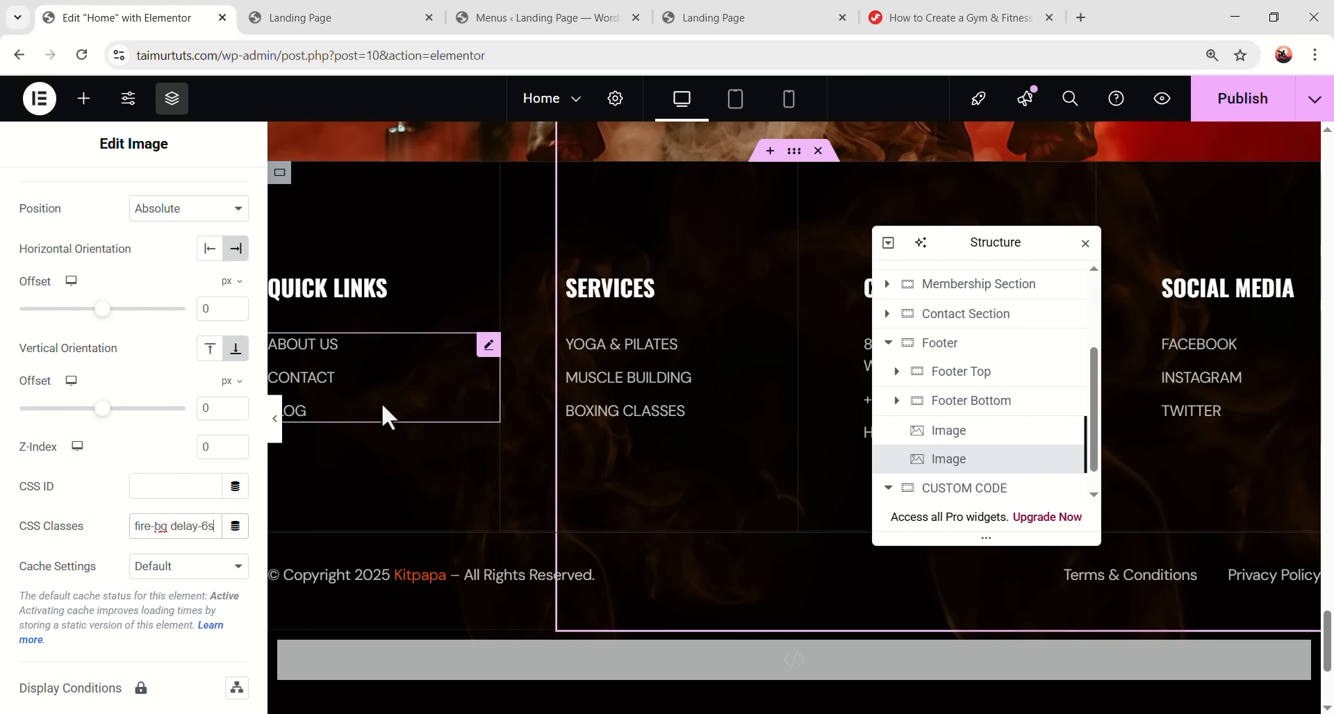
pyautogui.click(277, 419)
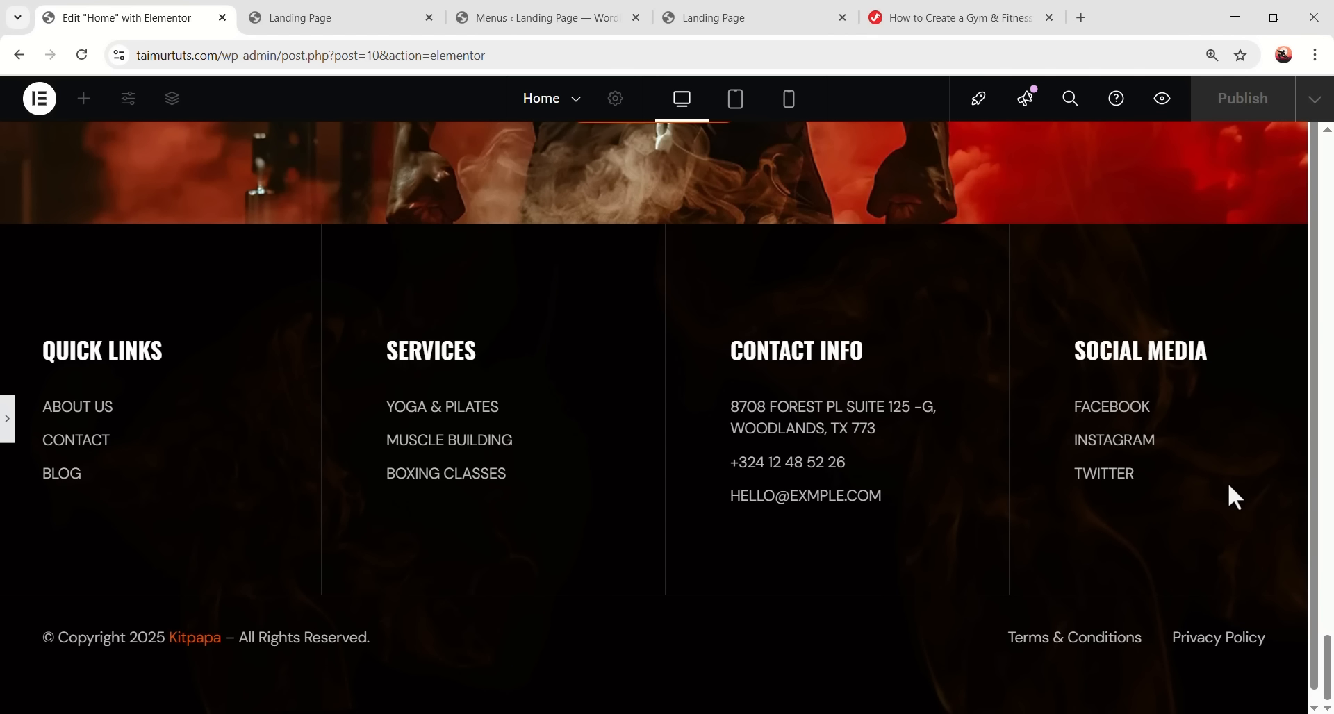
# - Set the Footer container's Overflow to Hidden and preview the result
pyautogui.scroll(-1, 1191, 504)
pyautogui.scroll(1, 950, 470)
pyautogui.scroll(-1, 985, 445)
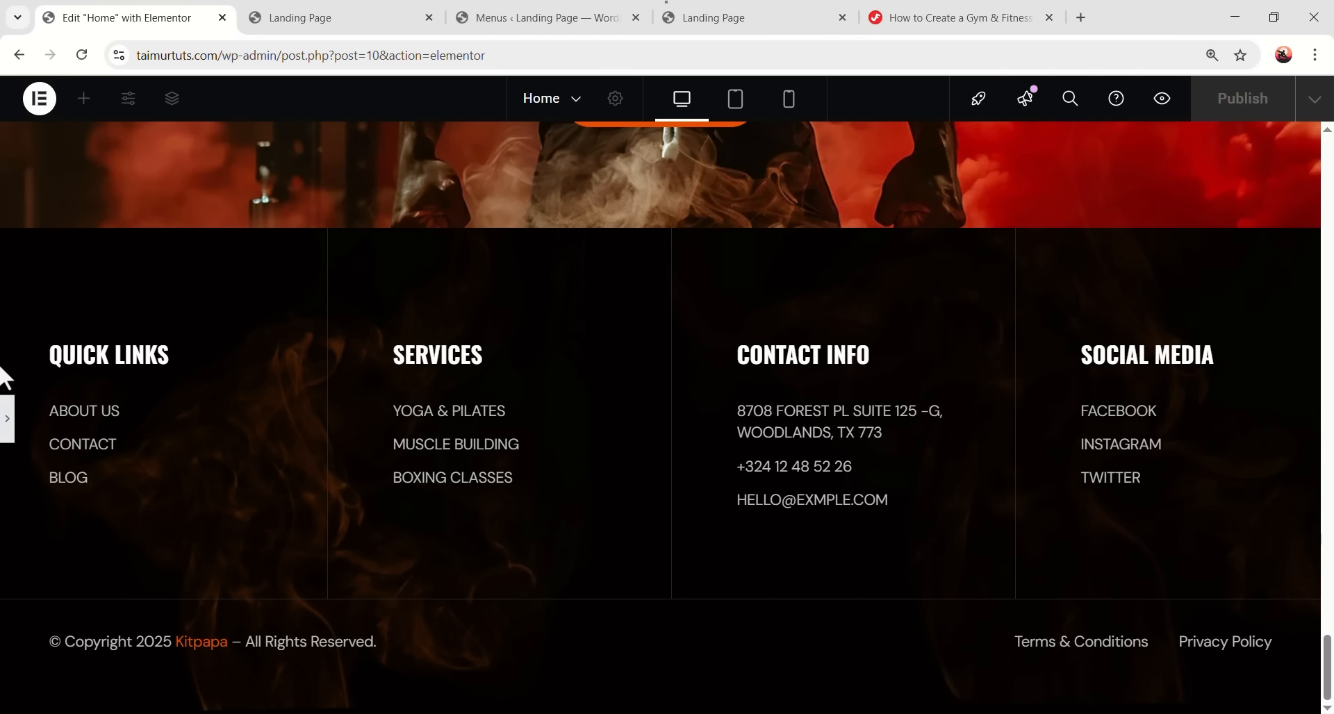
pyautogui.click(7, 419)
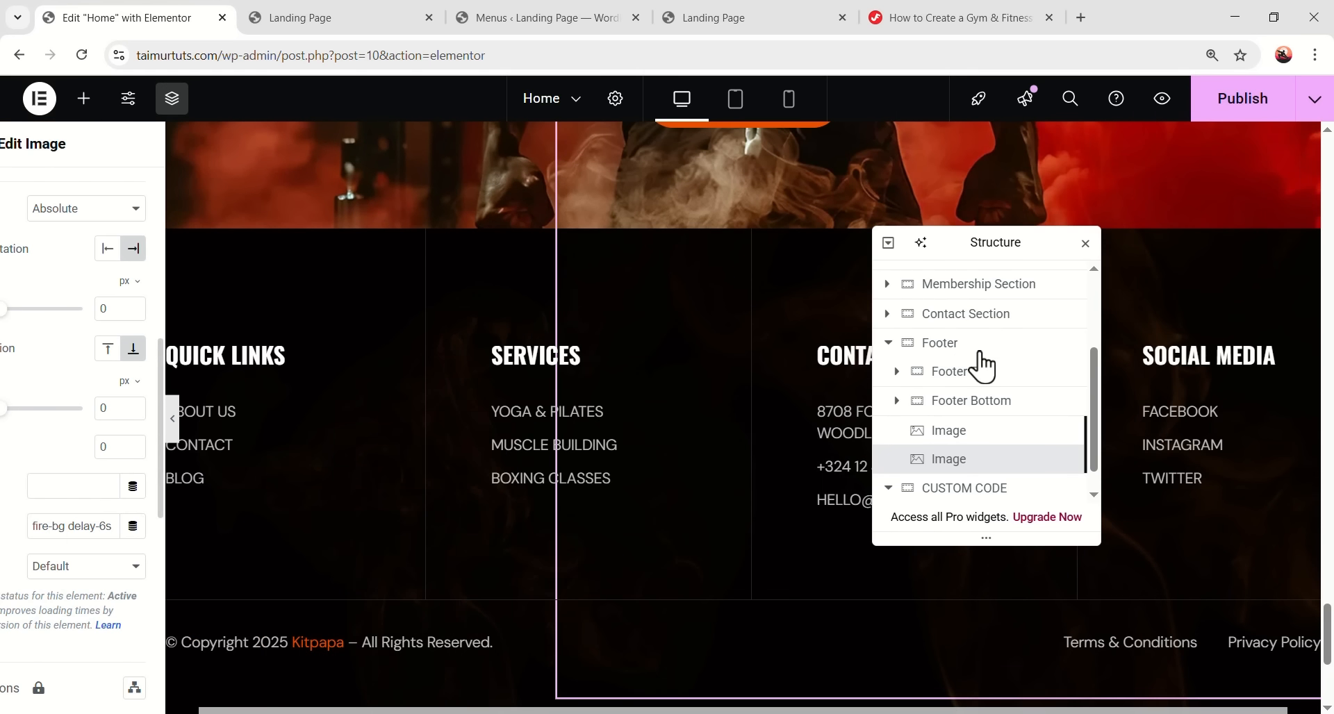
pyautogui.click(1000, 344)
pyautogui.click(44, 202)
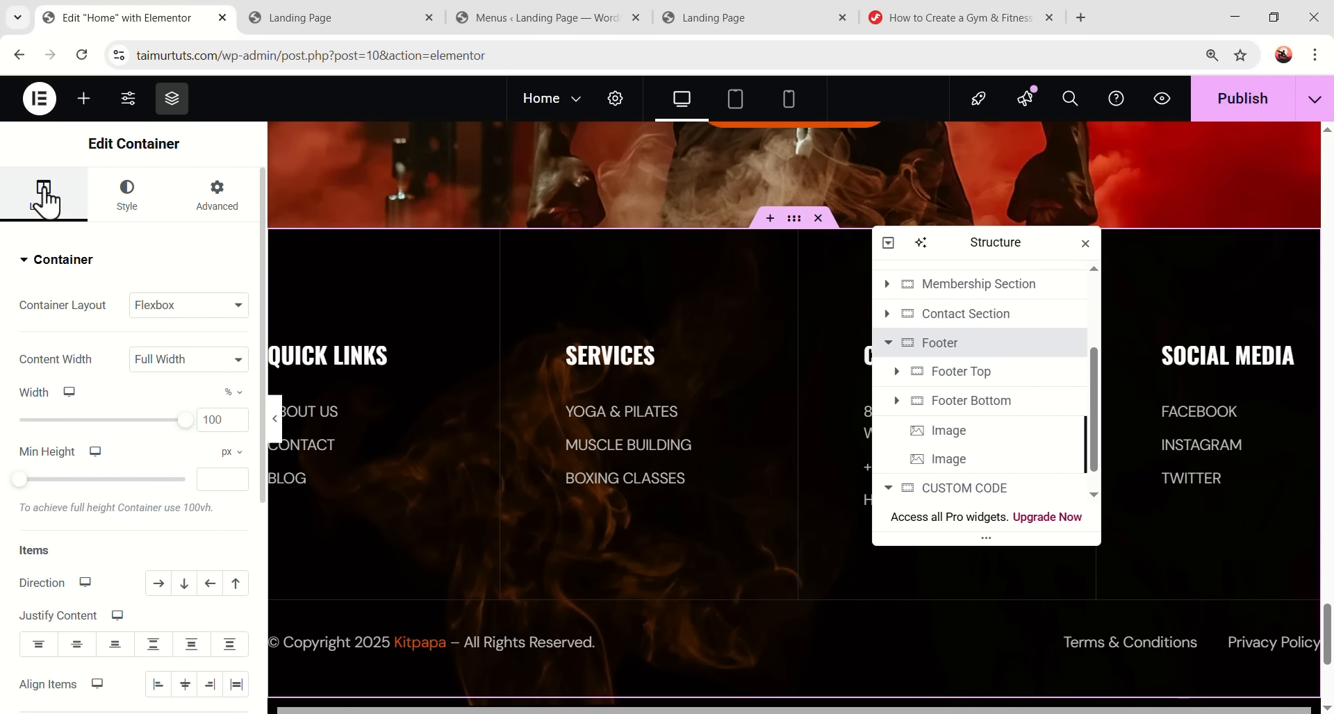
pyautogui.scroll(-5, 134, 577)
pyautogui.click(117, 587)
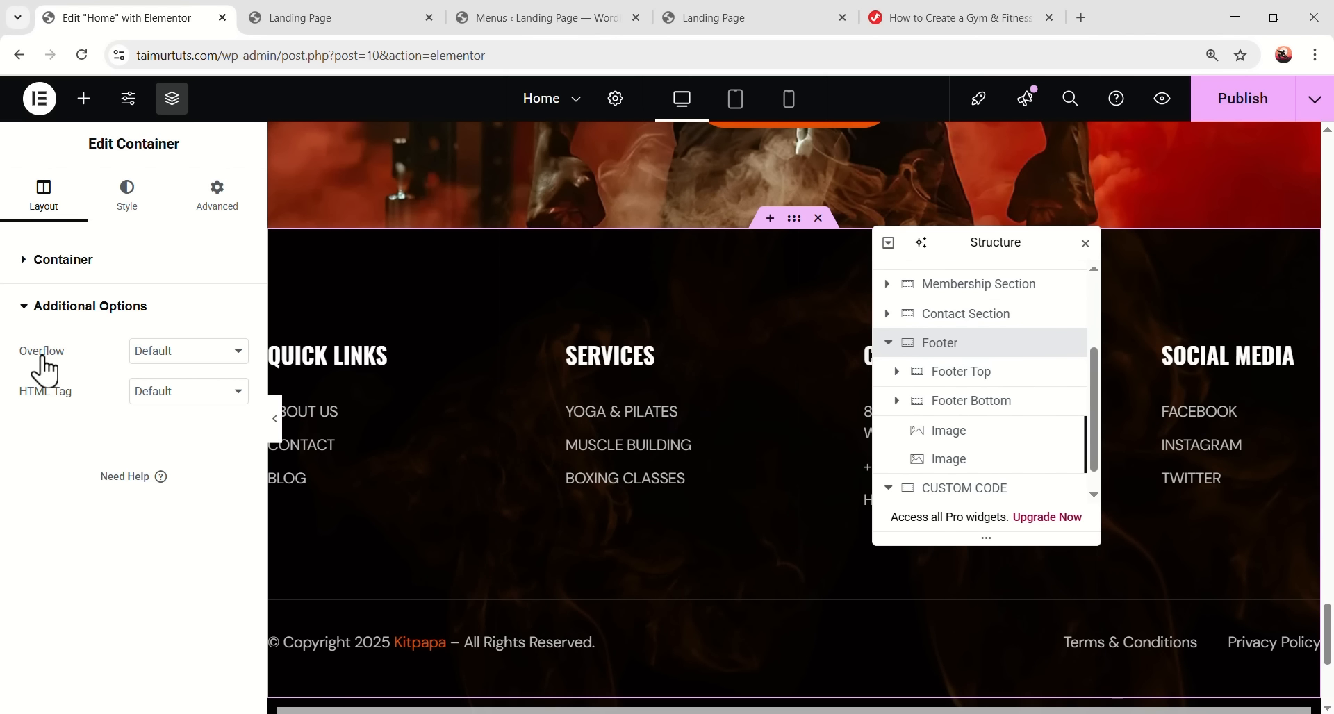
pyautogui.click(173, 353)
pyautogui.click(167, 400)
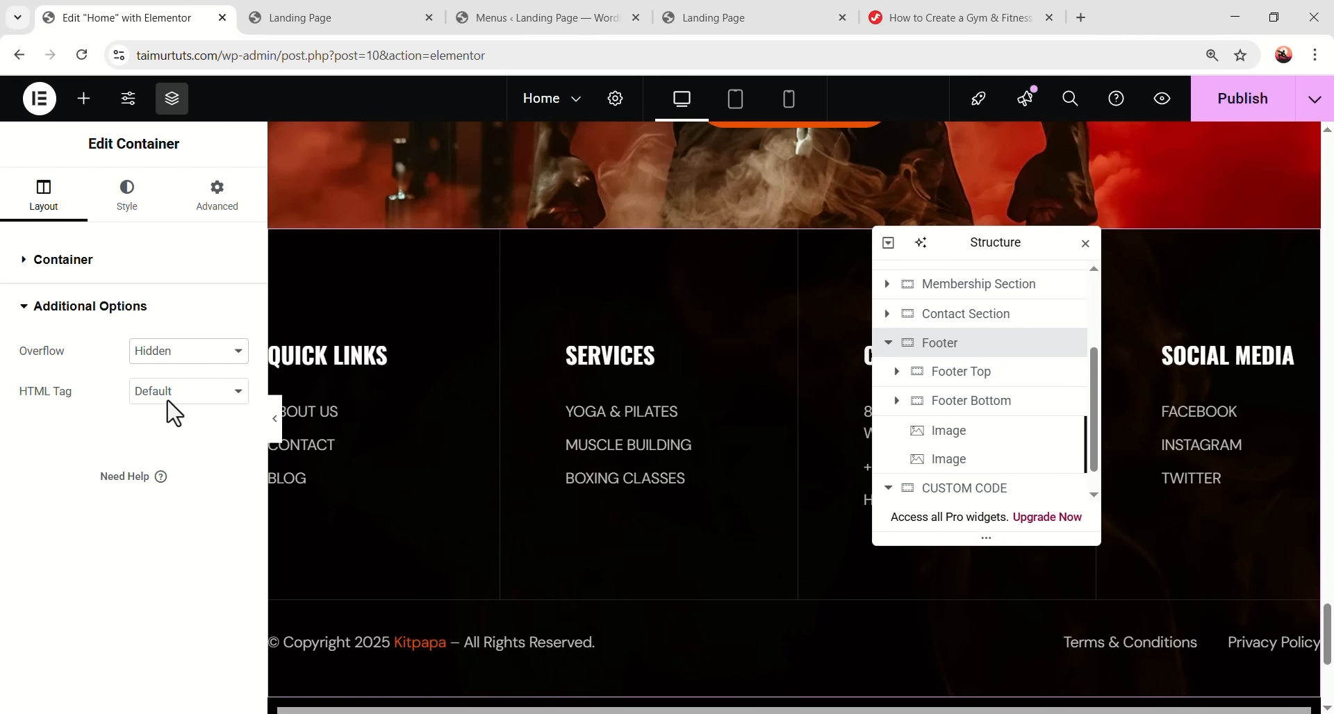
pyautogui.click(275, 418)
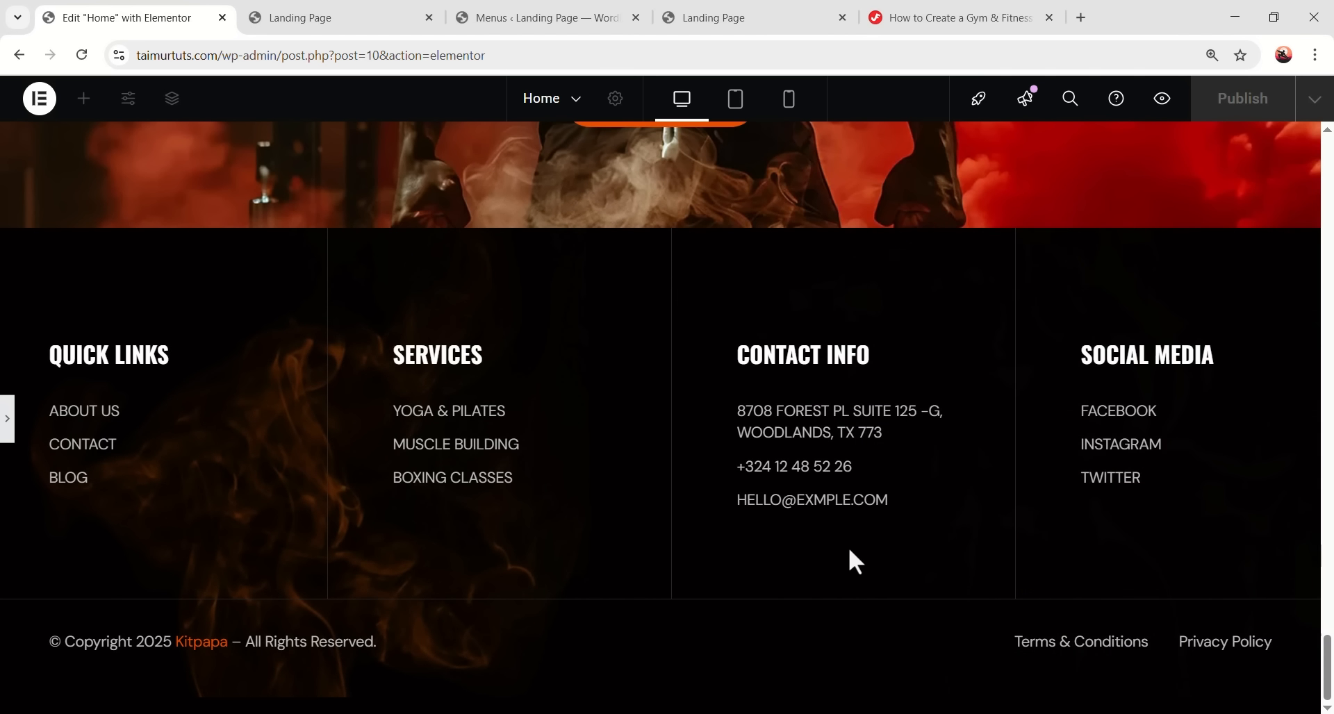
# - Switch to Tablet view and select Footer Top for editing
pyautogui.scroll(2, 912, 574)
pyautogui.scroll(-2, 895, 567)
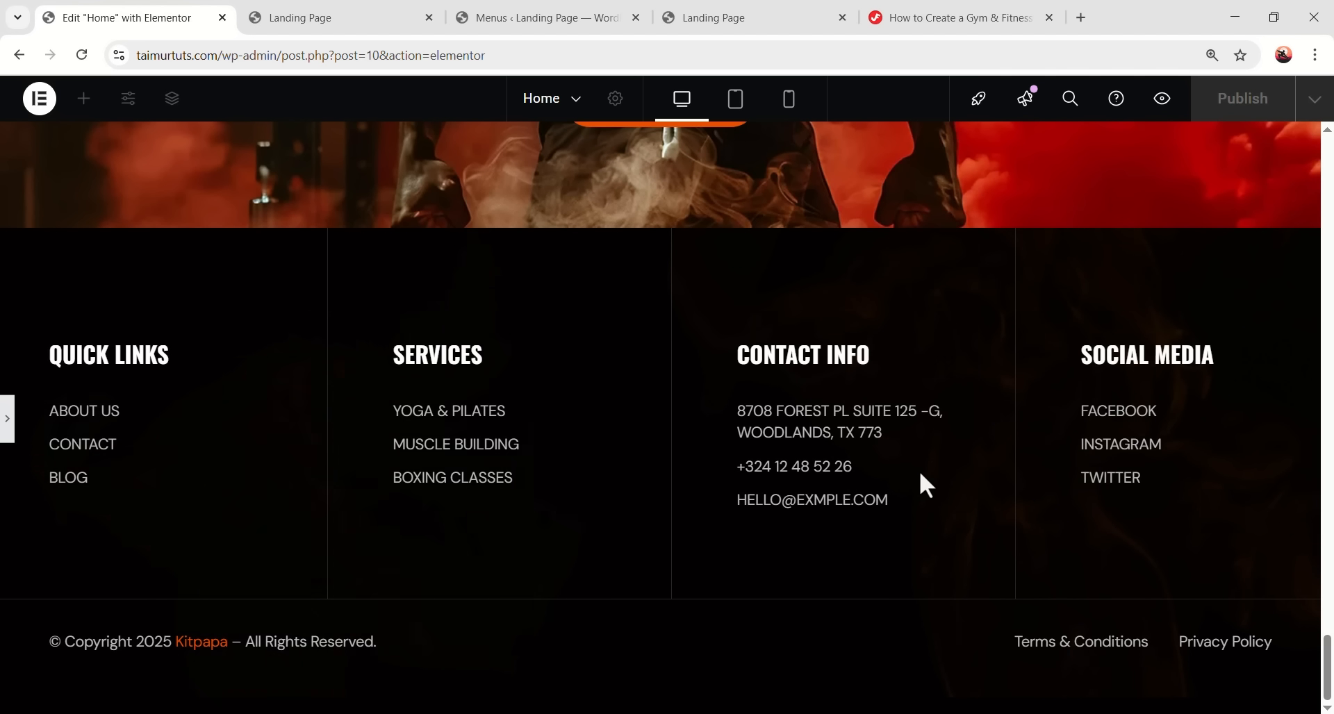
pyautogui.click(742, 111)
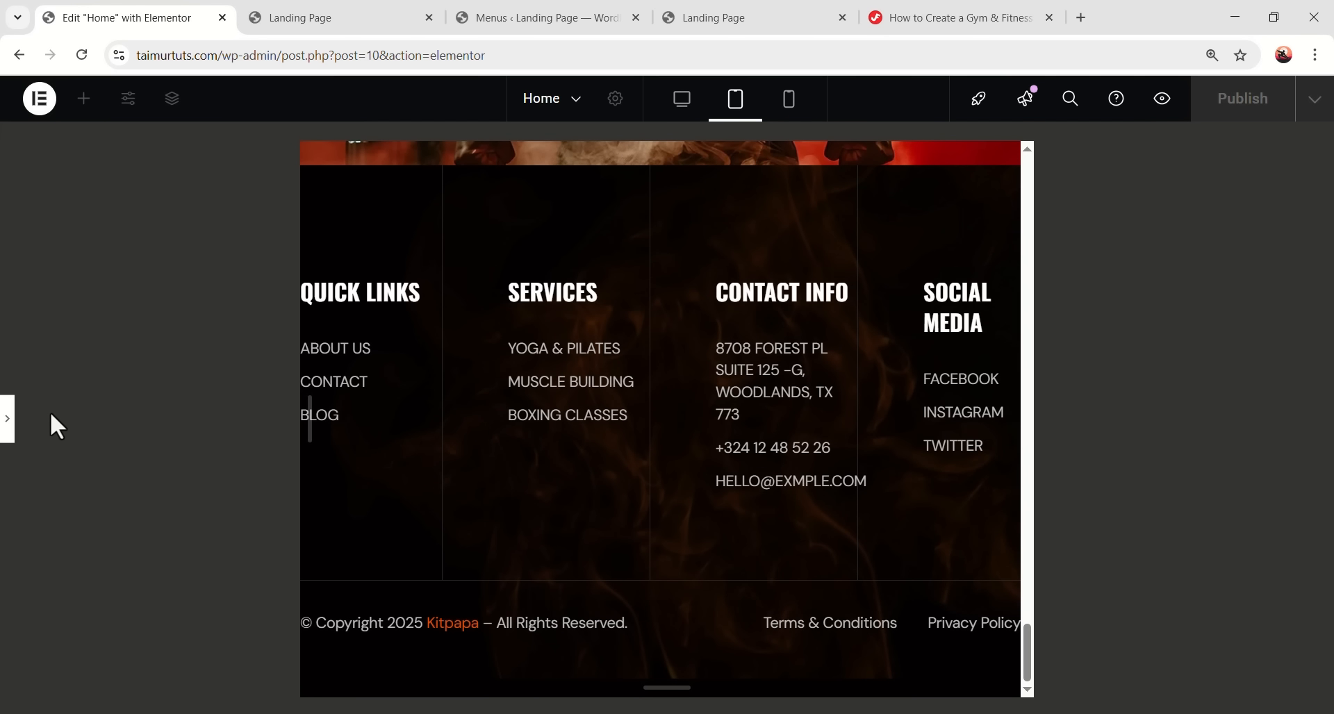
pyautogui.hotkey('ctrl', 'p')
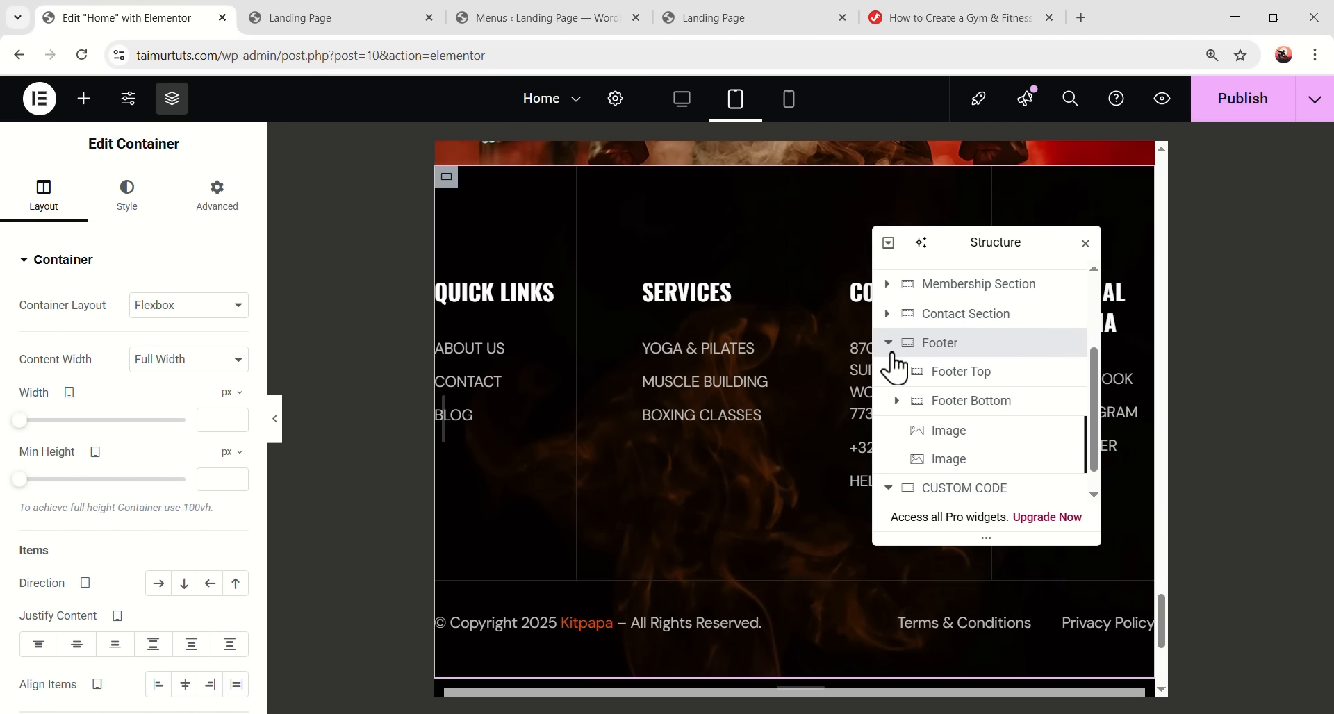
pyautogui.click(972, 373)
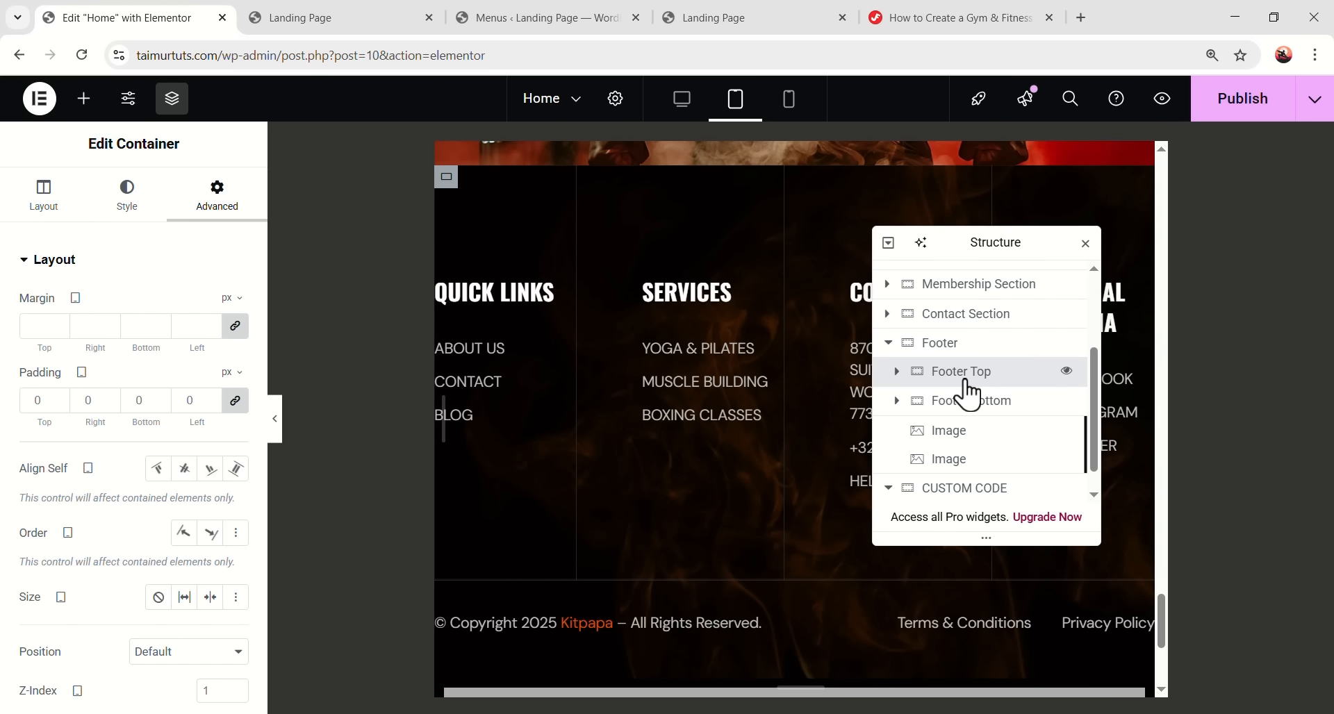
# - Give Footer Top 20 px right and left padding on tablet
pyautogui.click(44, 195)
pyautogui.scroll(-4, 115, 410)
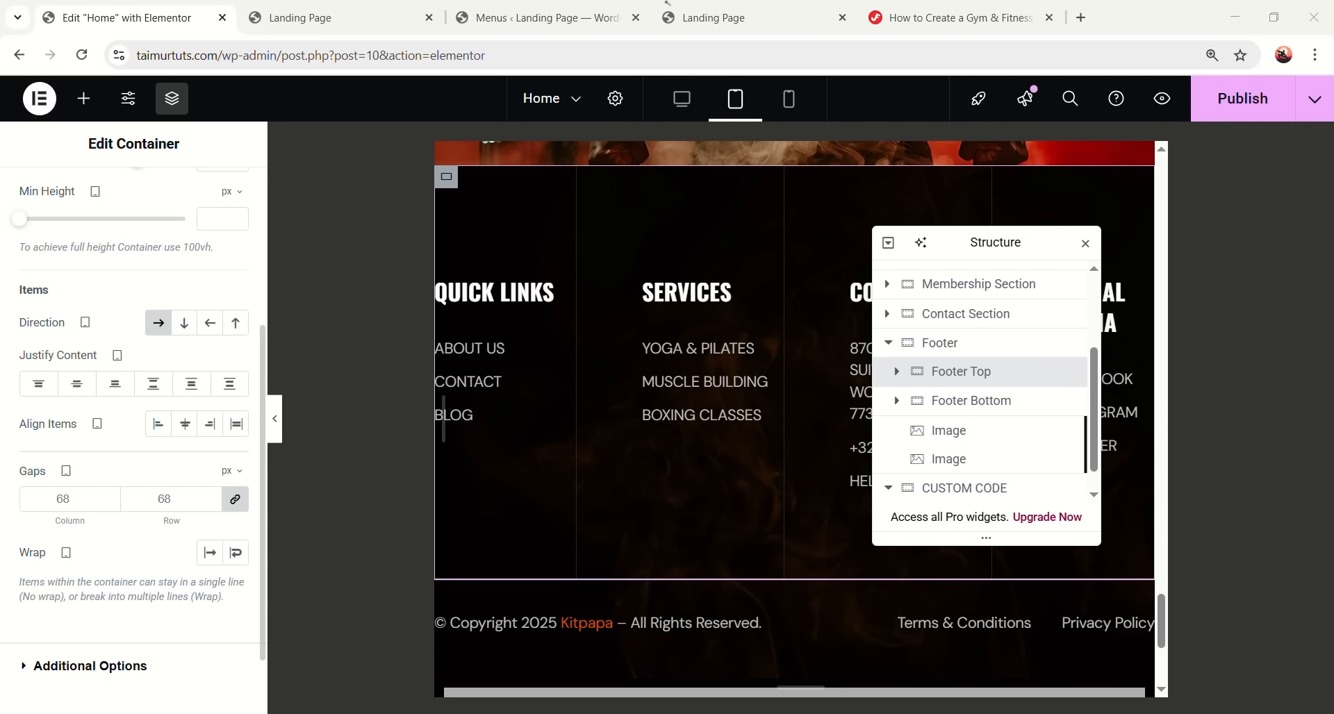
pyautogui.scroll(5, 104, 278)
pyautogui.click(209, 202)
pyautogui.doubleClick(80, 402)
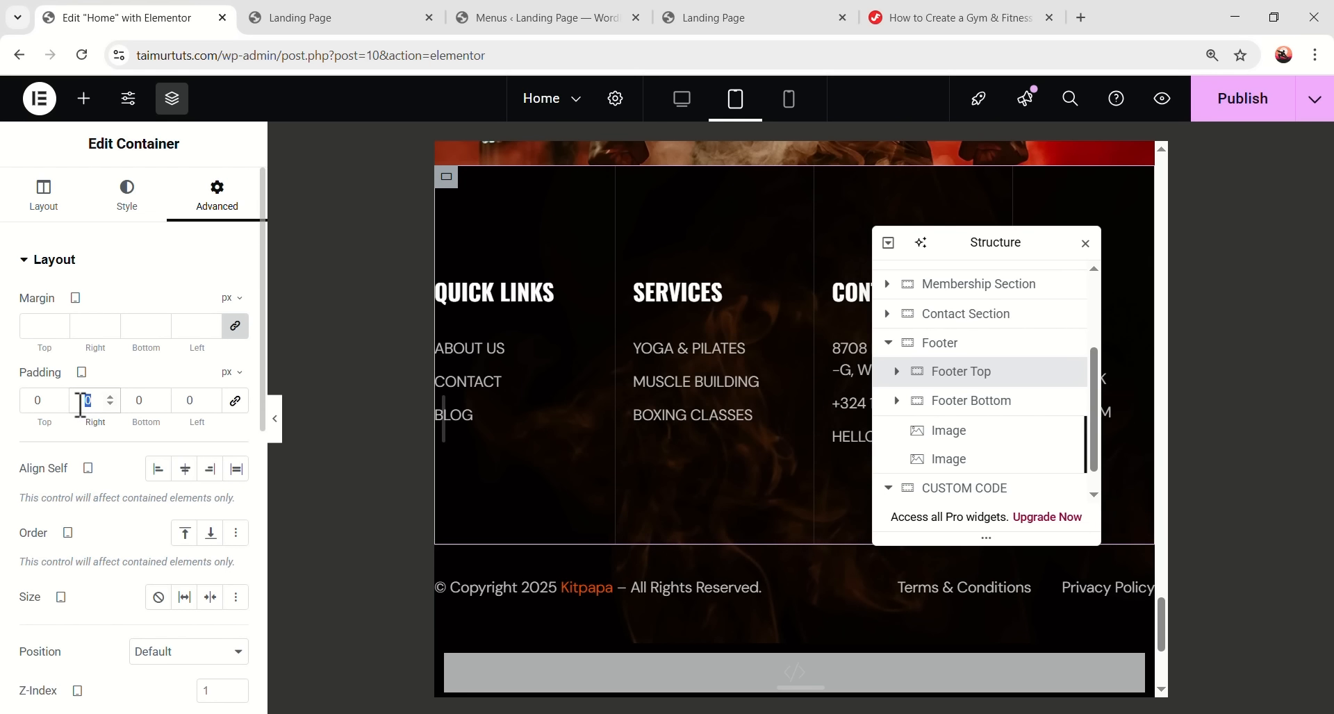
pyautogui.write('20')
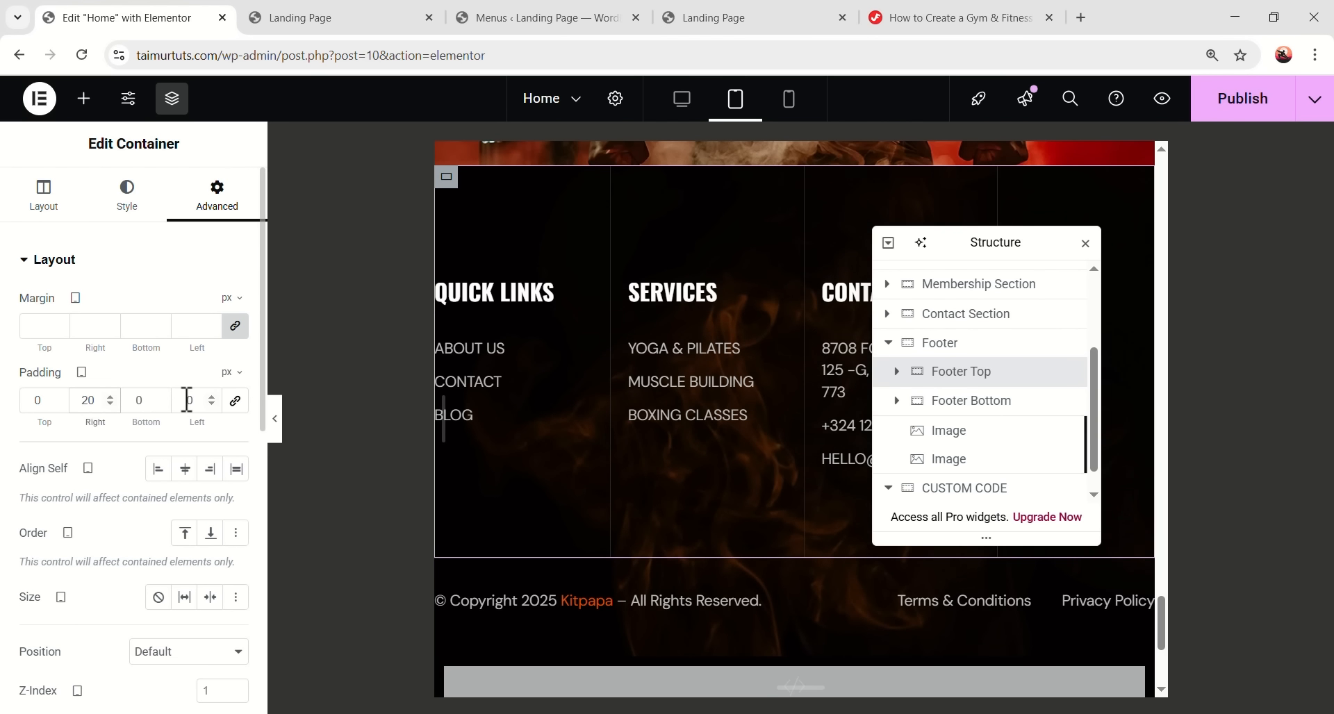
pyautogui.write('20')
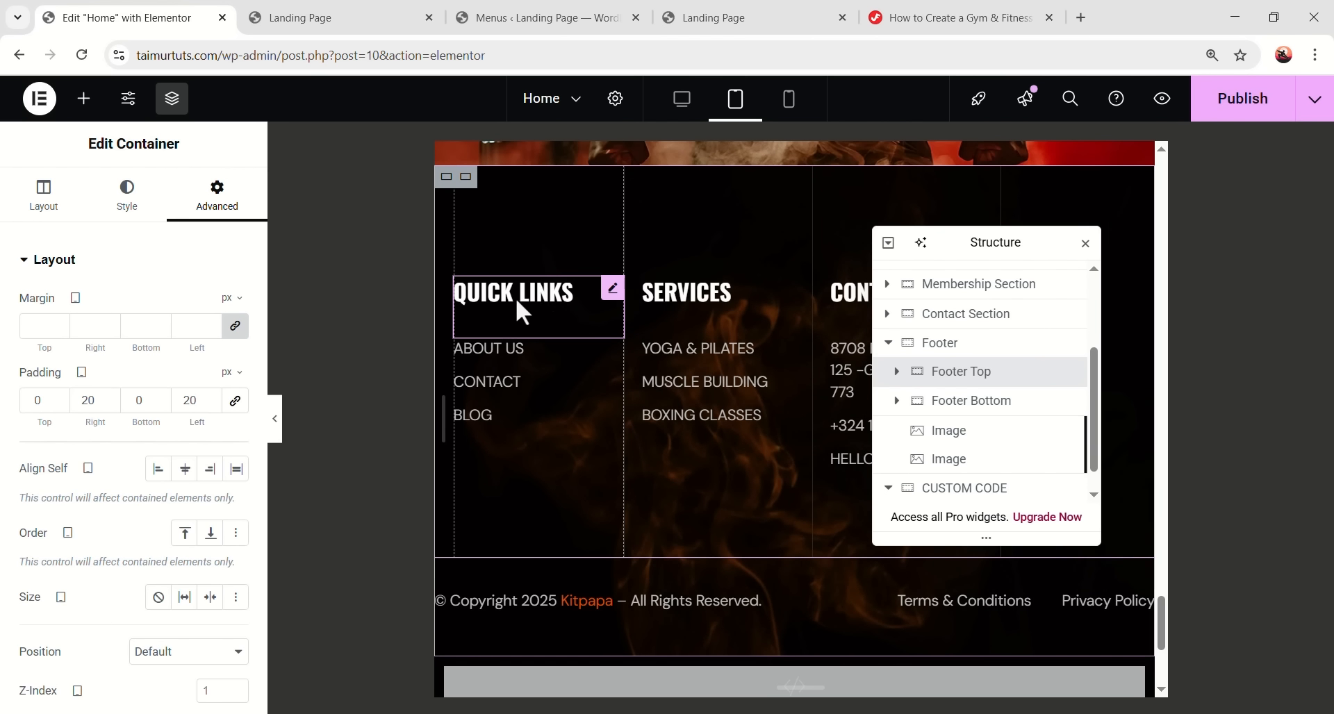
# - Set the QUICK LINKS heading font size to 20 px
pyautogui.click(539, 292)
pyautogui.click(236, 359)
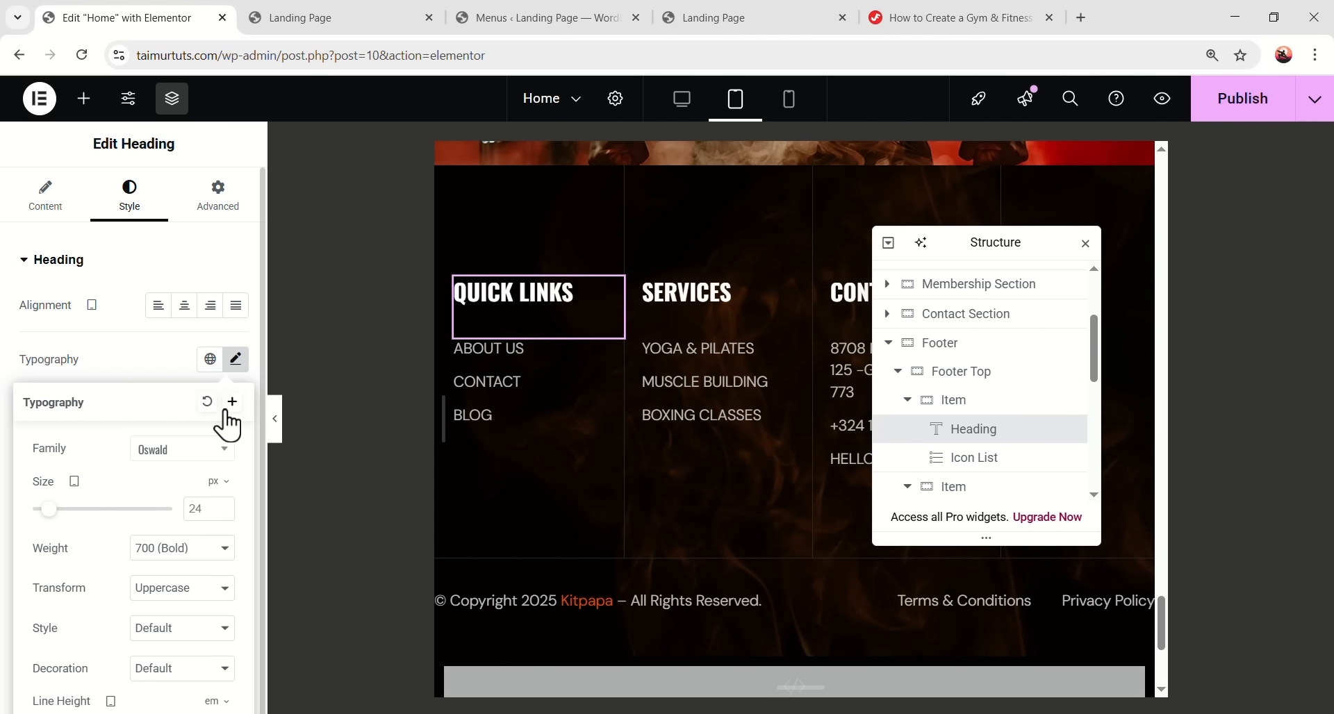
pyautogui.doubleClick(208, 509)
pyautogui.write('20')
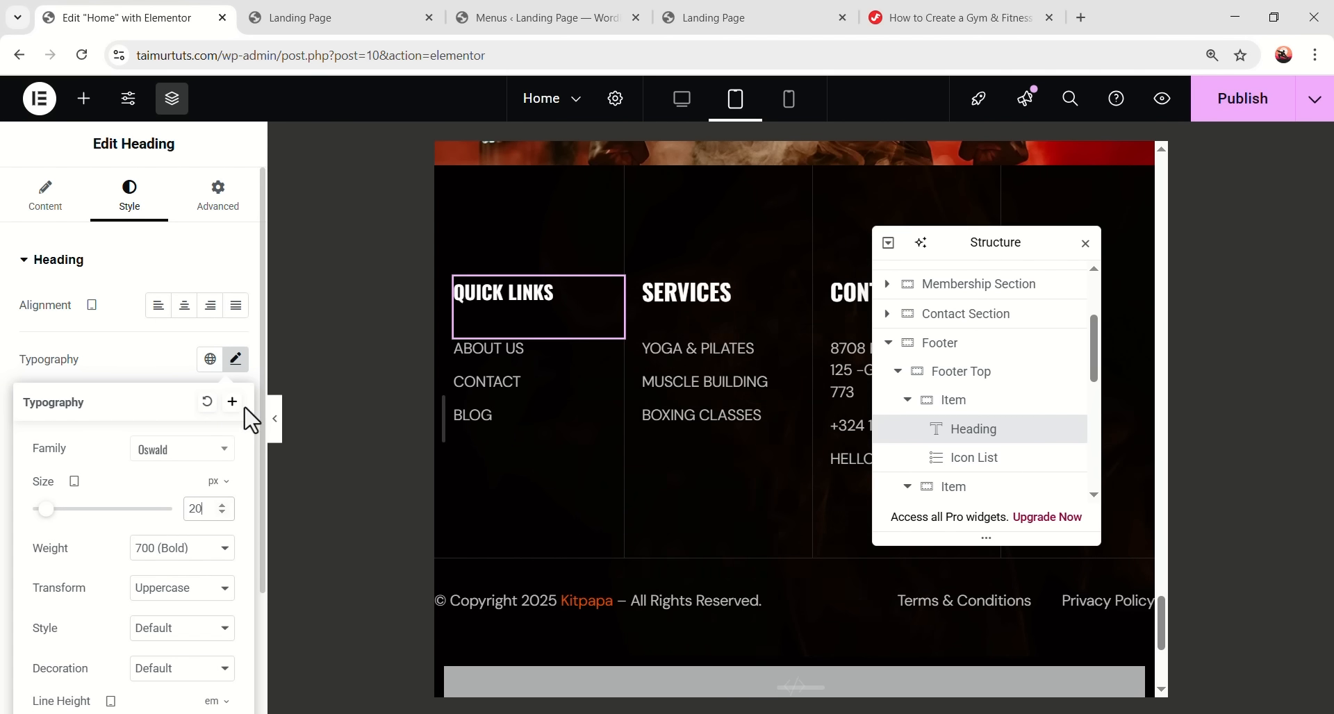
pyautogui.scroll(-3, 185, 491)
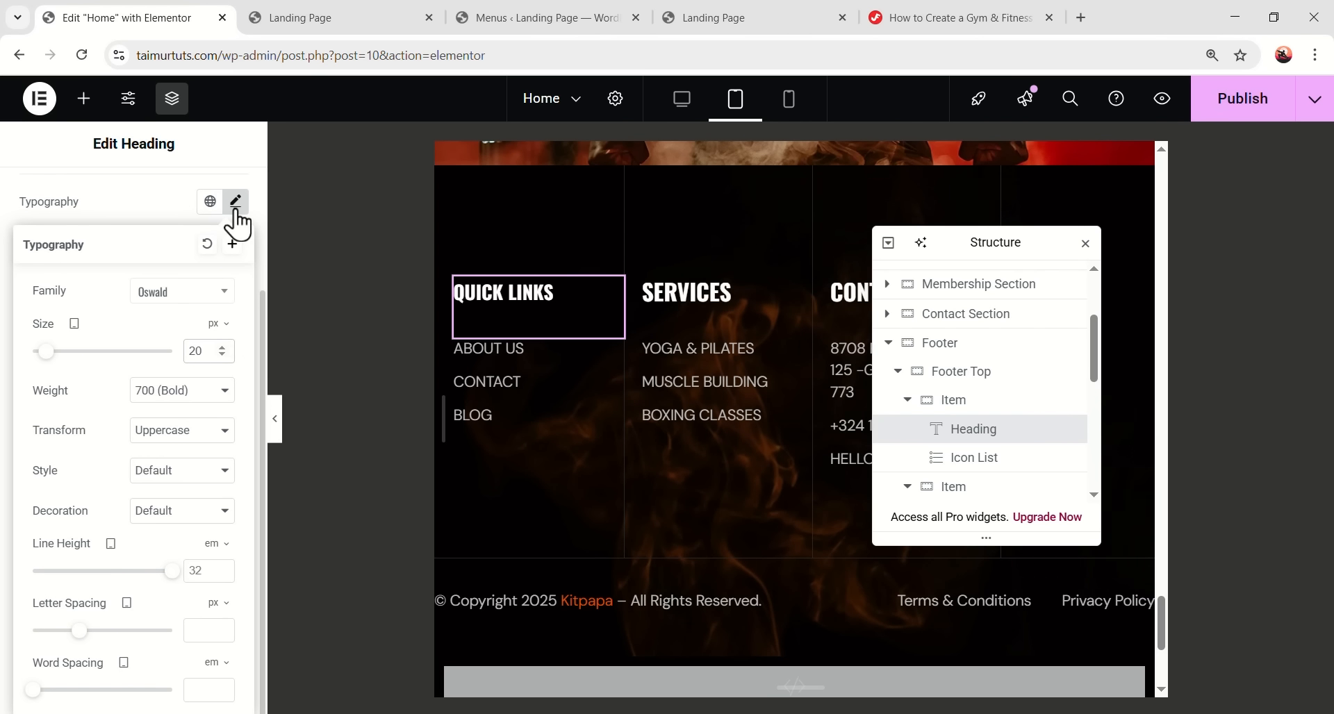
pyautogui.click(235, 221)
# - Set the Quick Links list text size to 13 px
pyautogui.click(497, 402)
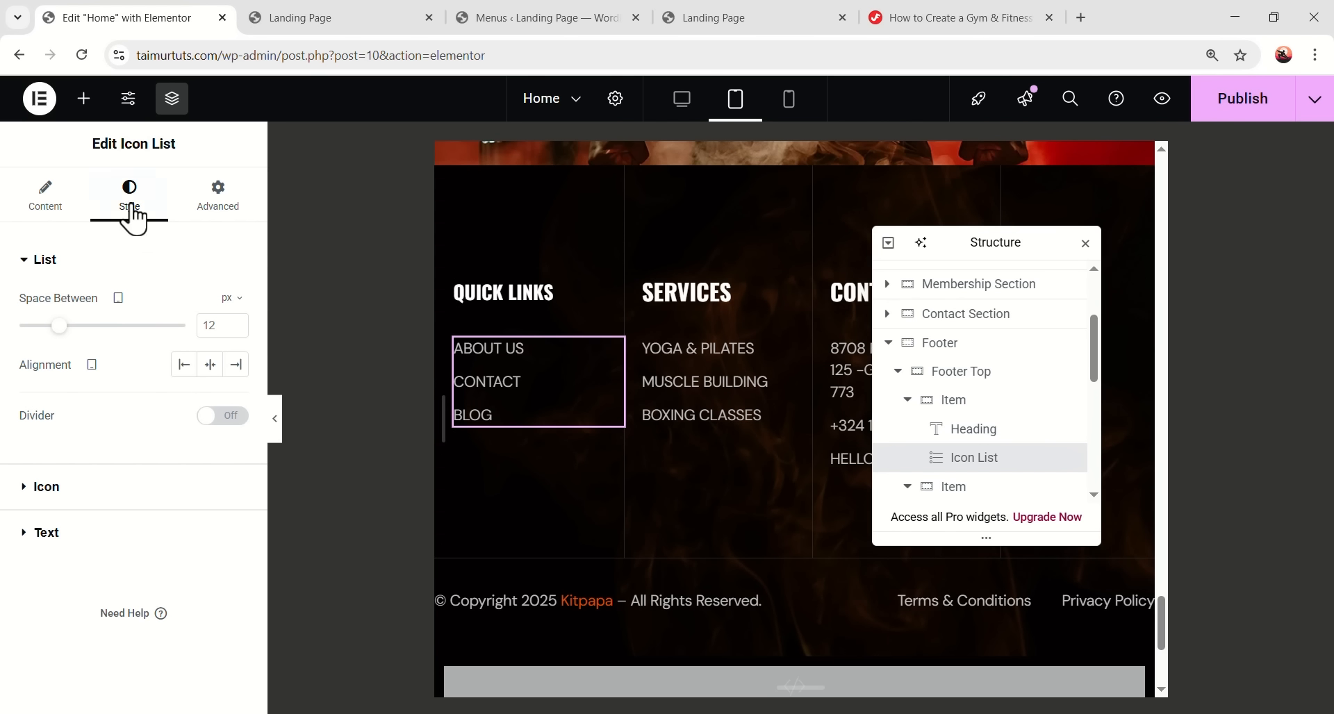
pyautogui.click(76, 541)
pyautogui.click(236, 398)
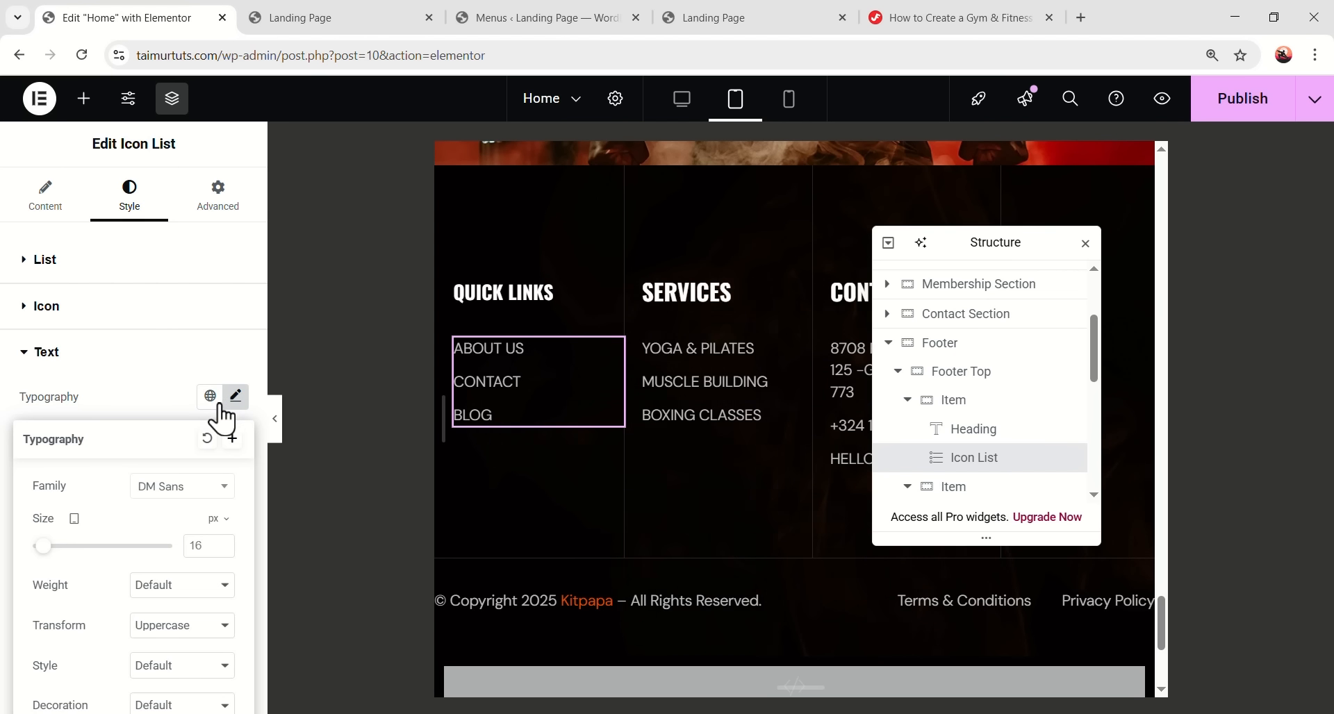
pyautogui.scroll(-1, 210, 441)
pyautogui.click(202, 465)
pyautogui.write('13')
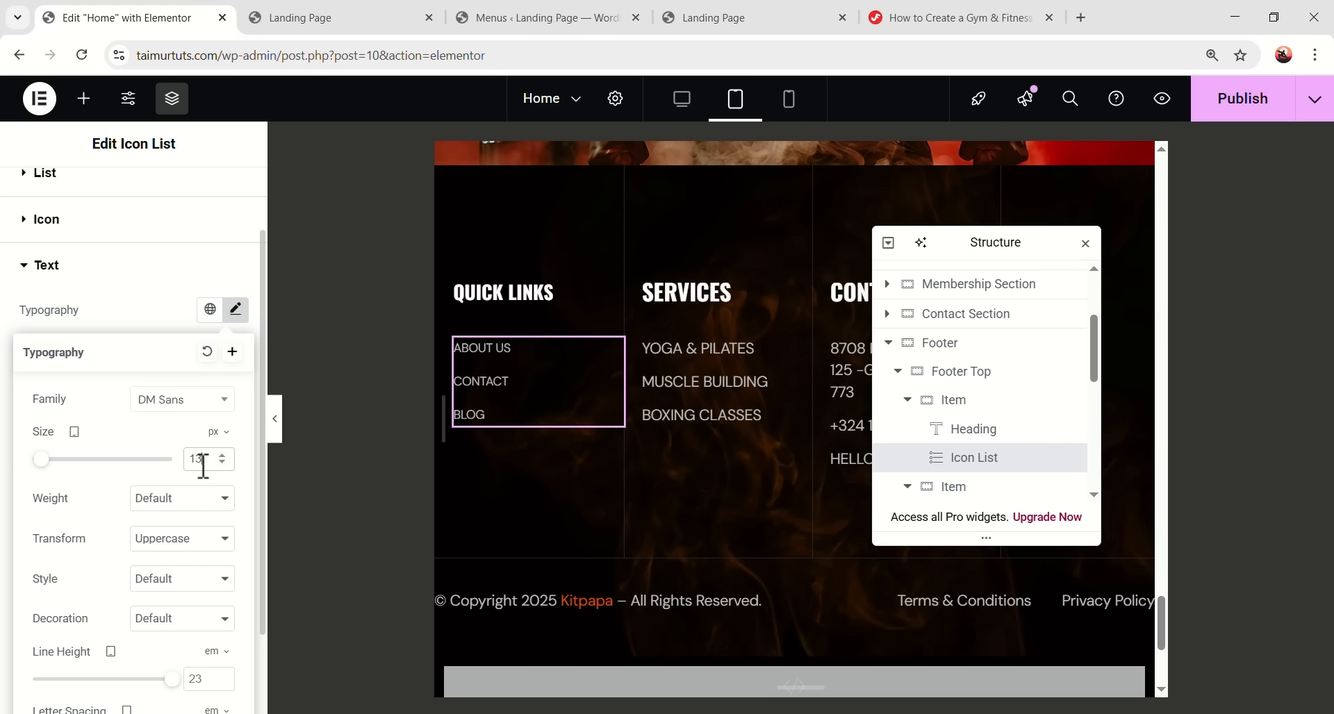
# - Copy the QUICK LINKS heading style and paste it onto the SERVICES and CONTACT INFO headings
pyautogui.rightClick(554, 293)
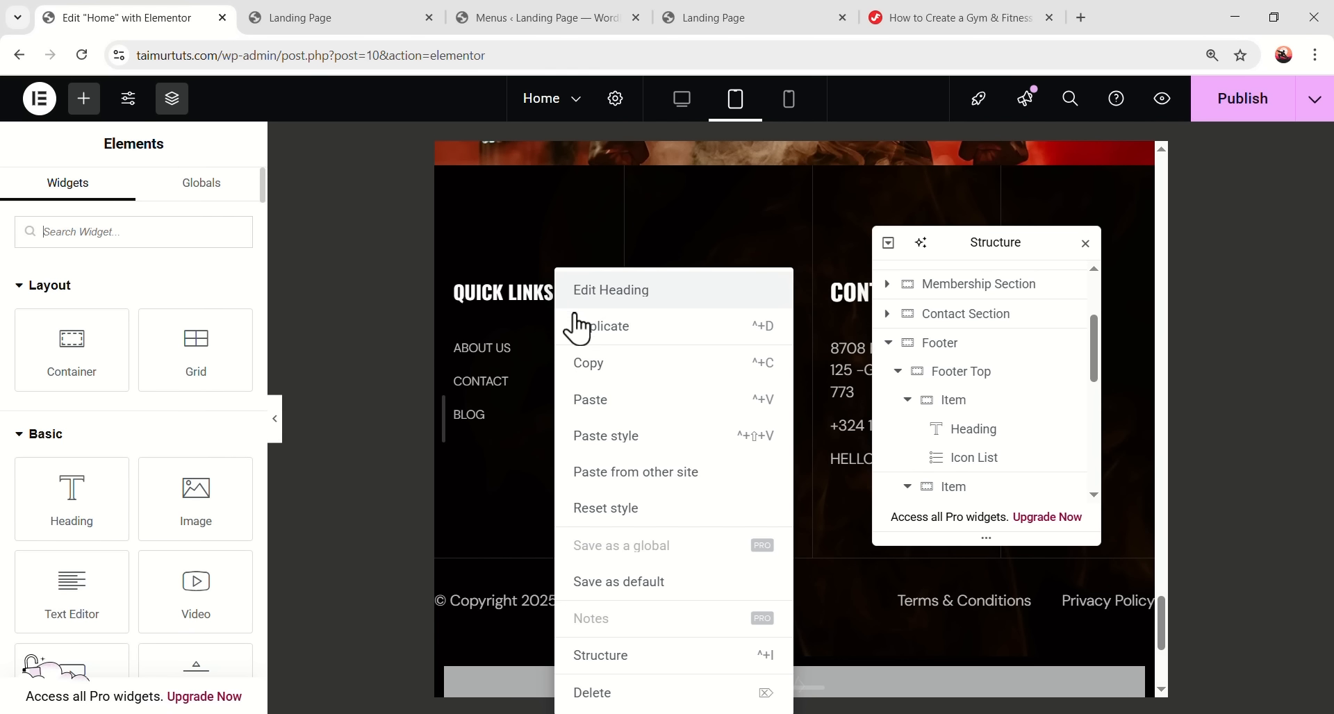
pyautogui.click(587, 365)
pyautogui.rightClick(682, 289)
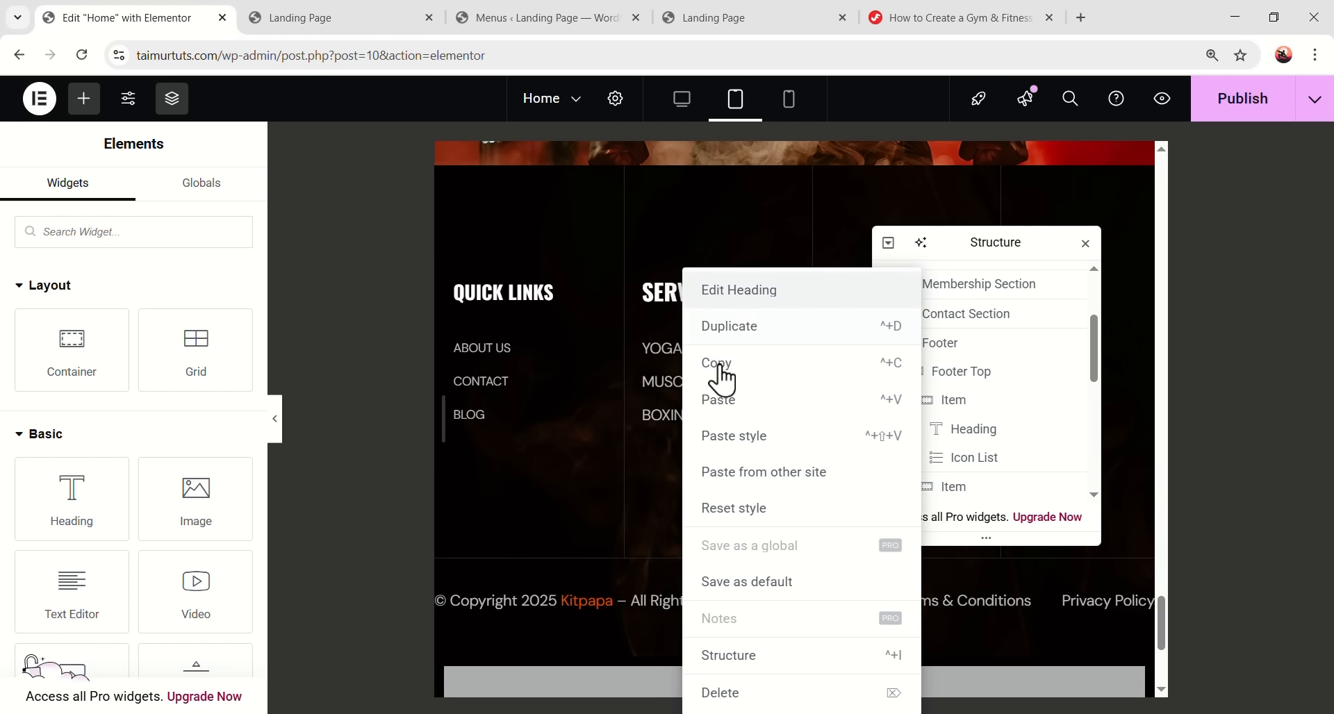
pyautogui.click(752, 444)
pyautogui.moveTo(938, 259); pyautogui.dragTo(850, 479)
pyautogui.rightClick(888, 286)
pyautogui.rightClick(889, 286)
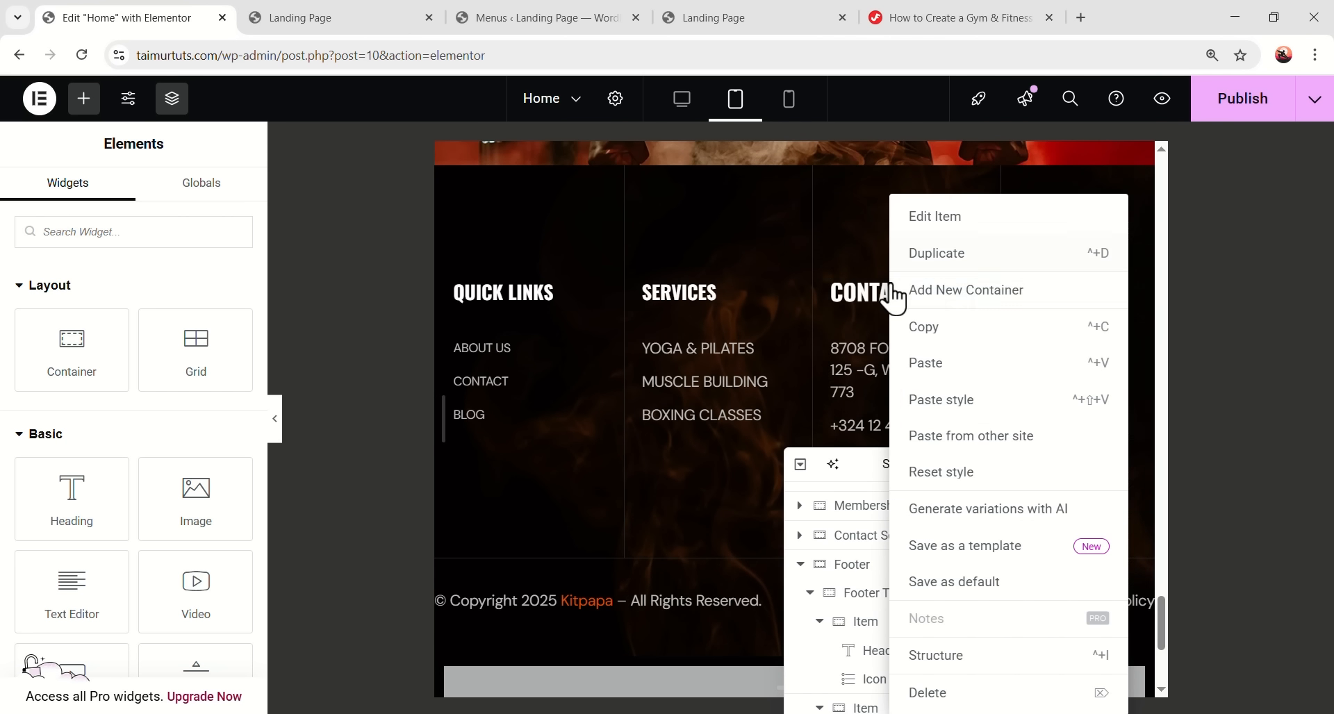
pyautogui.click(870, 291)
pyautogui.click(870, 290)
pyautogui.rightClick(869, 290)
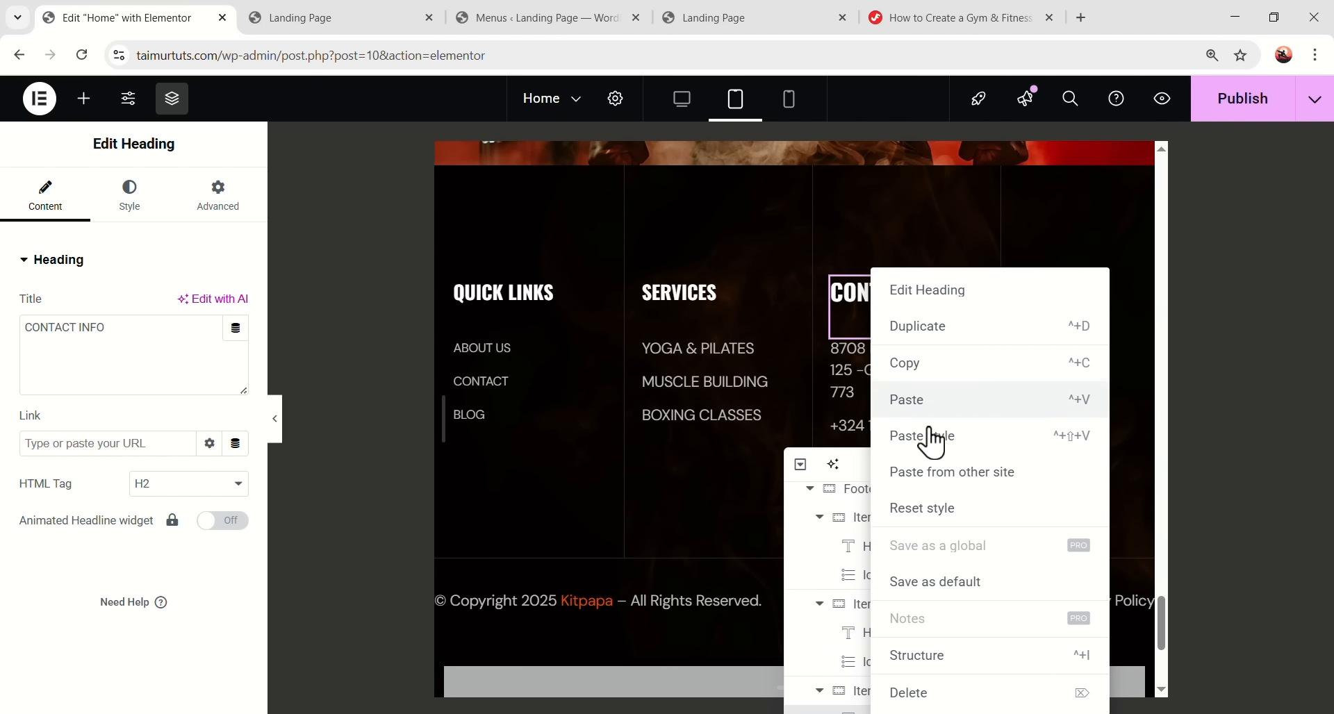
pyautogui.click(930, 436)
# - Paste the same heading style onto the SOCIAL MEDIA heading
pyautogui.rightClick(1028, 292)
pyautogui.rightClick(1031, 294)
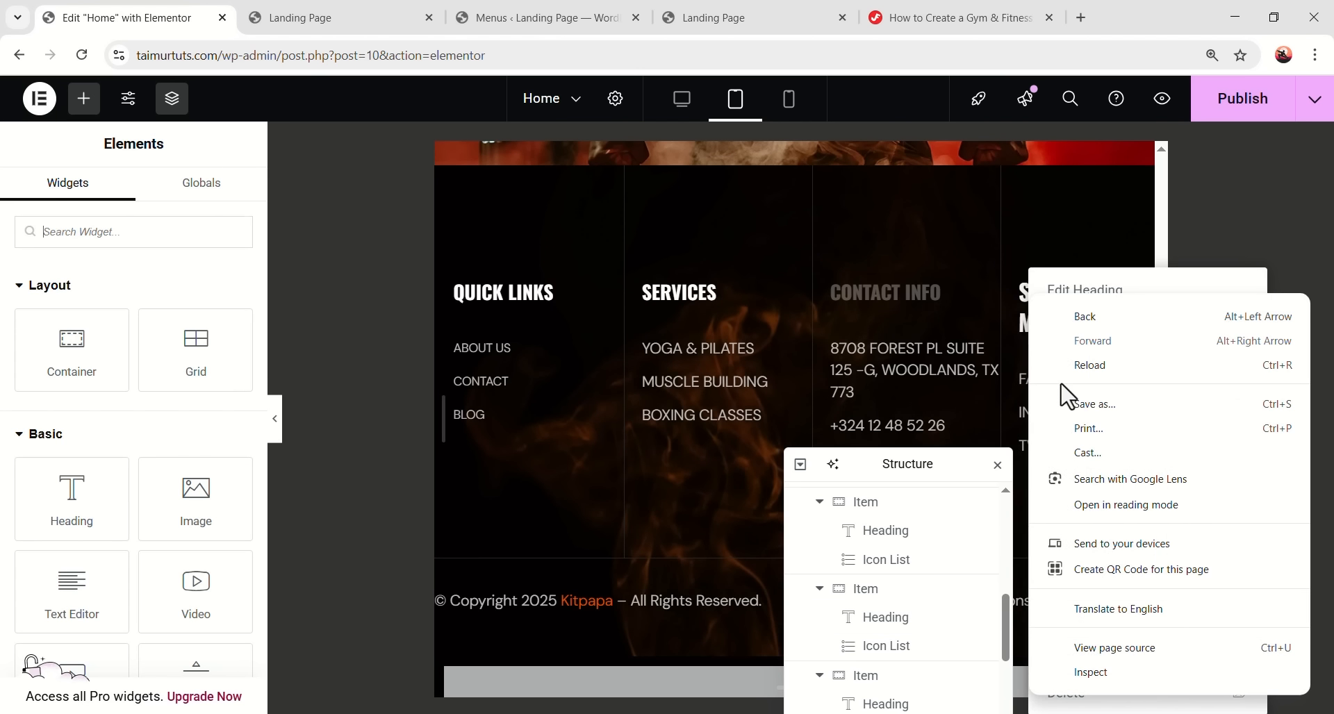
pyautogui.click(1008, 259)
pyautogui.click(1040, 296)
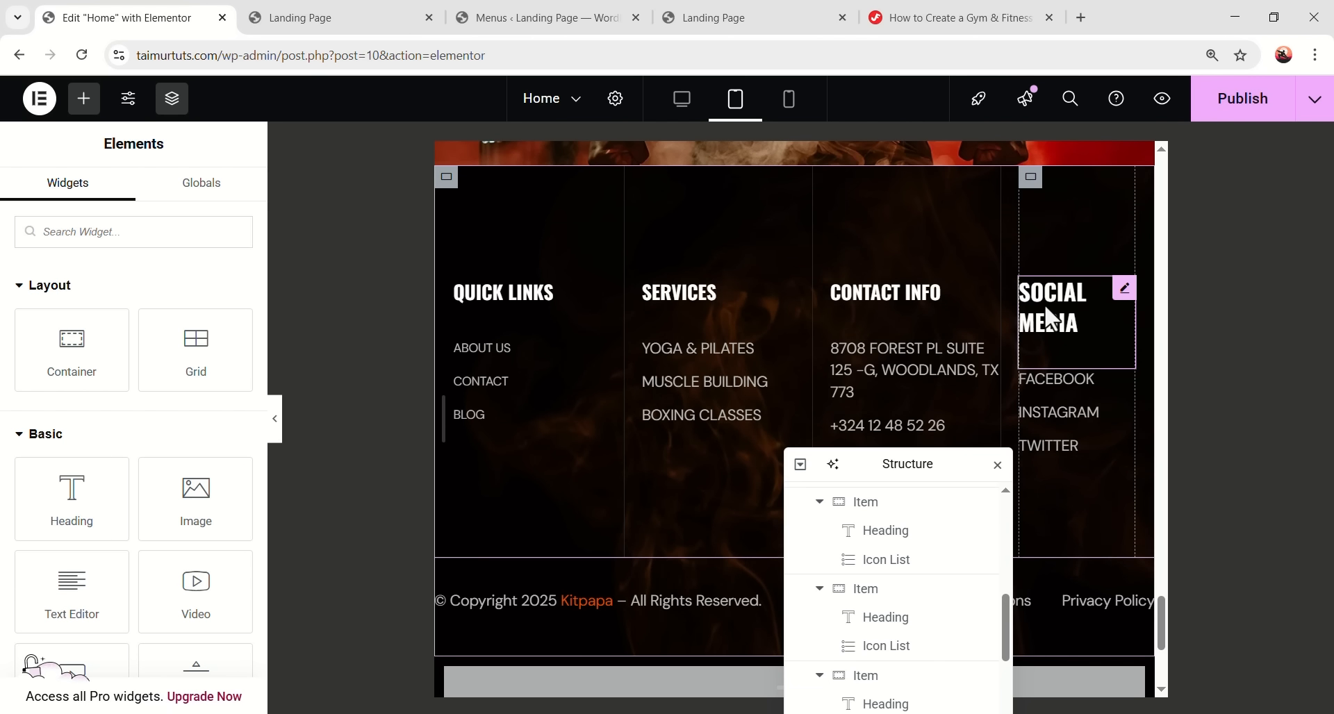
pyautogui.rightClick(1050, 318)
pyautogui.click(1096, 432)
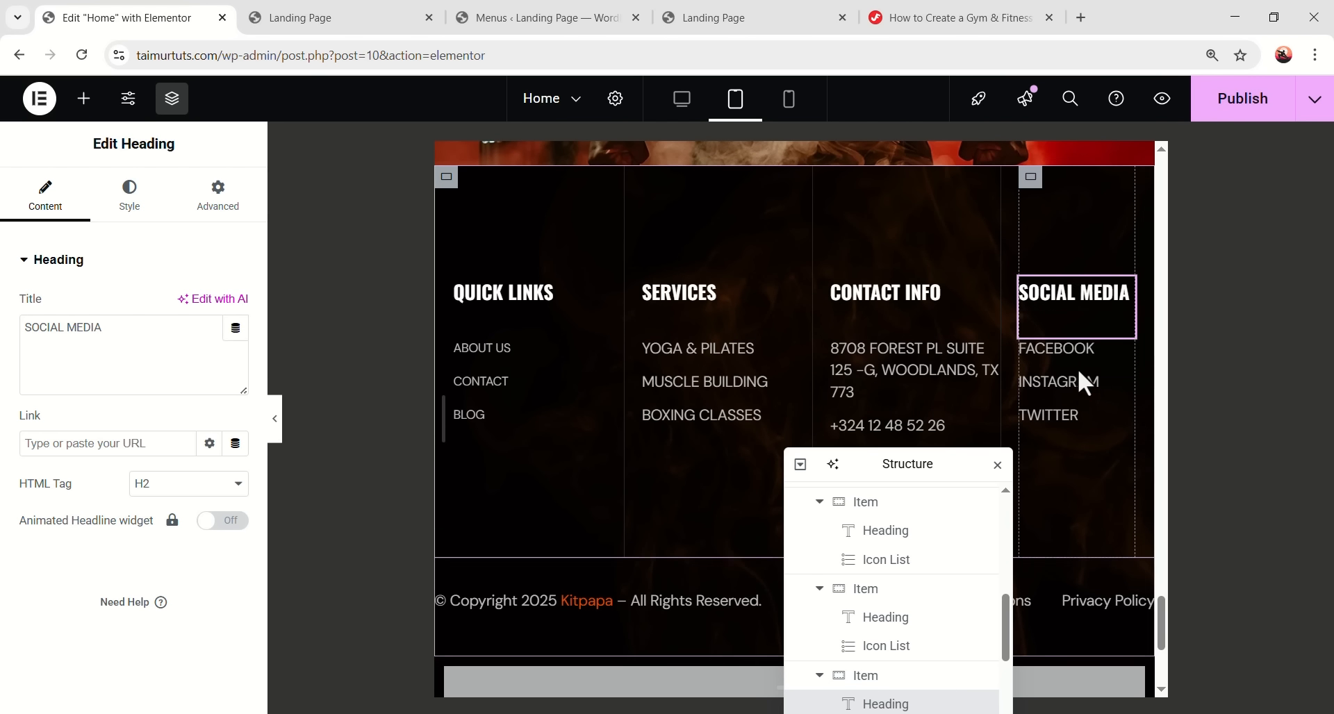
# - Copy the Services list style onto the Contact Info list and preview the tablet footer
pyautogui.click(704, 382)
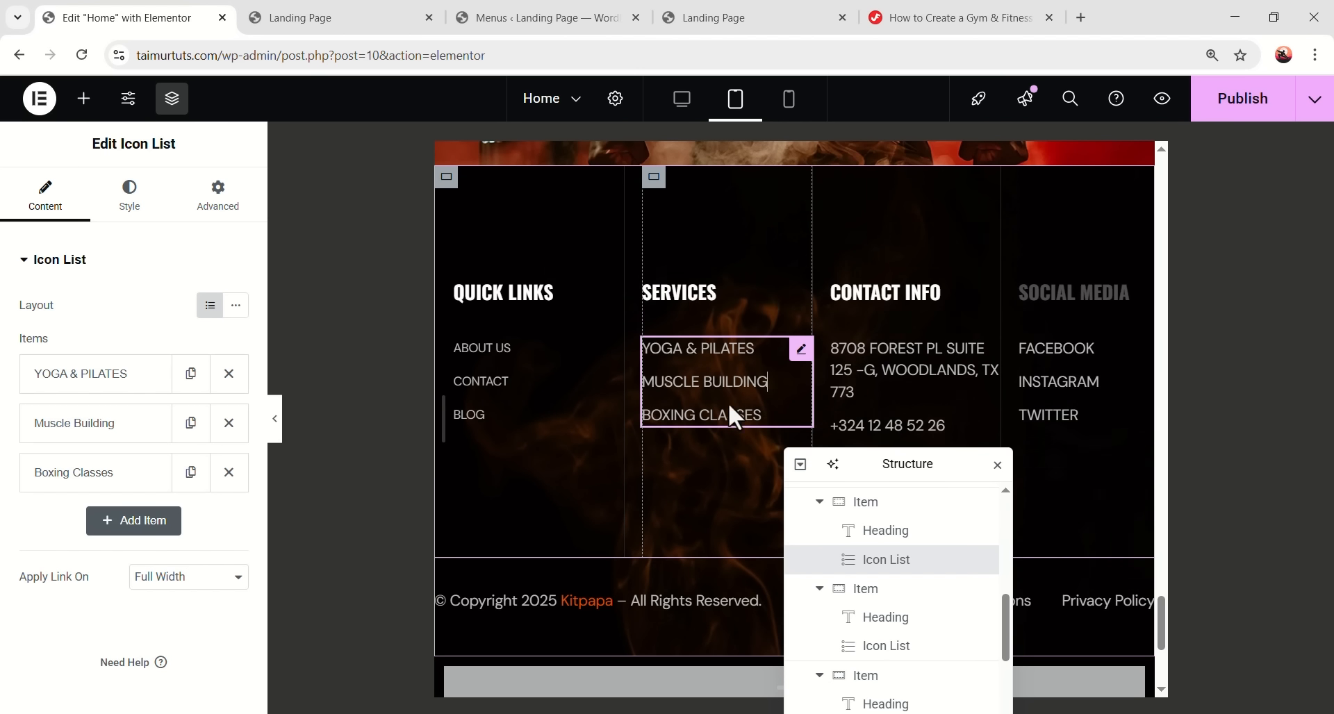
pyautogui.rightClick(800, 355)
pyautogui.click(835, 375)
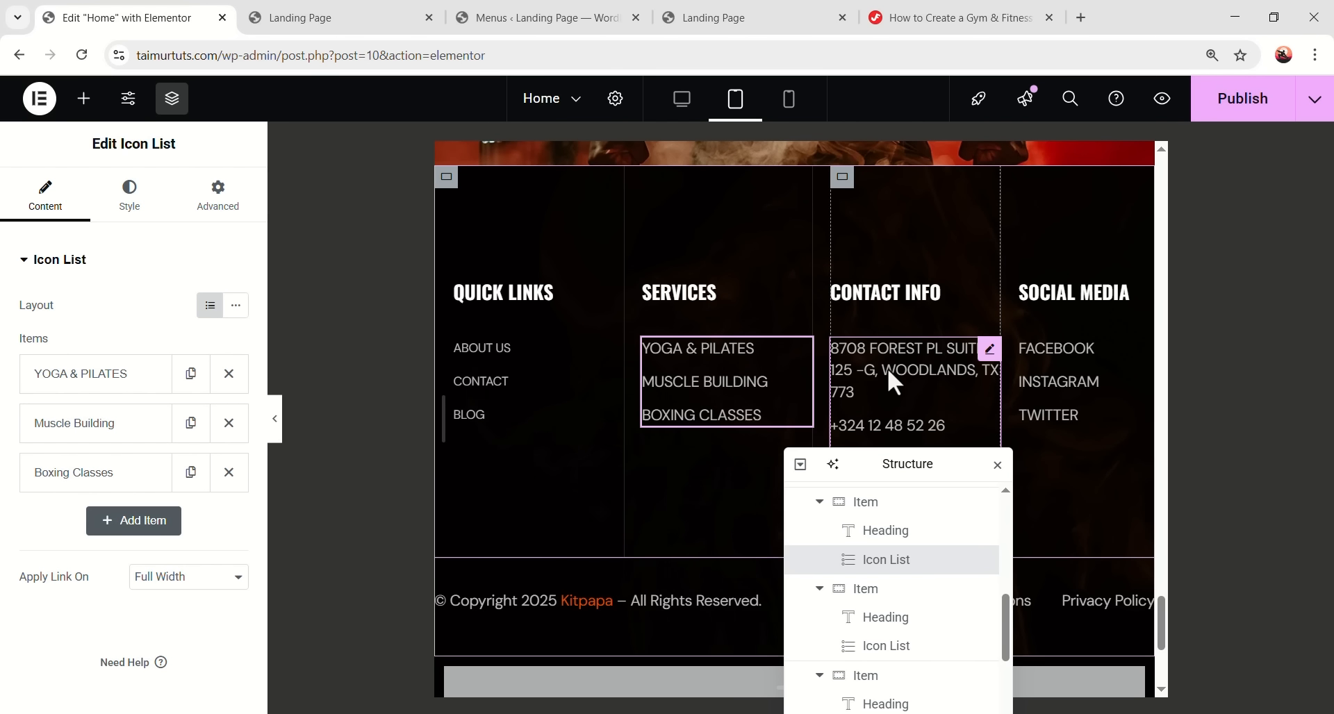
pyautogui.rightClick(886, 368)
pyautogui.click(944, 436)
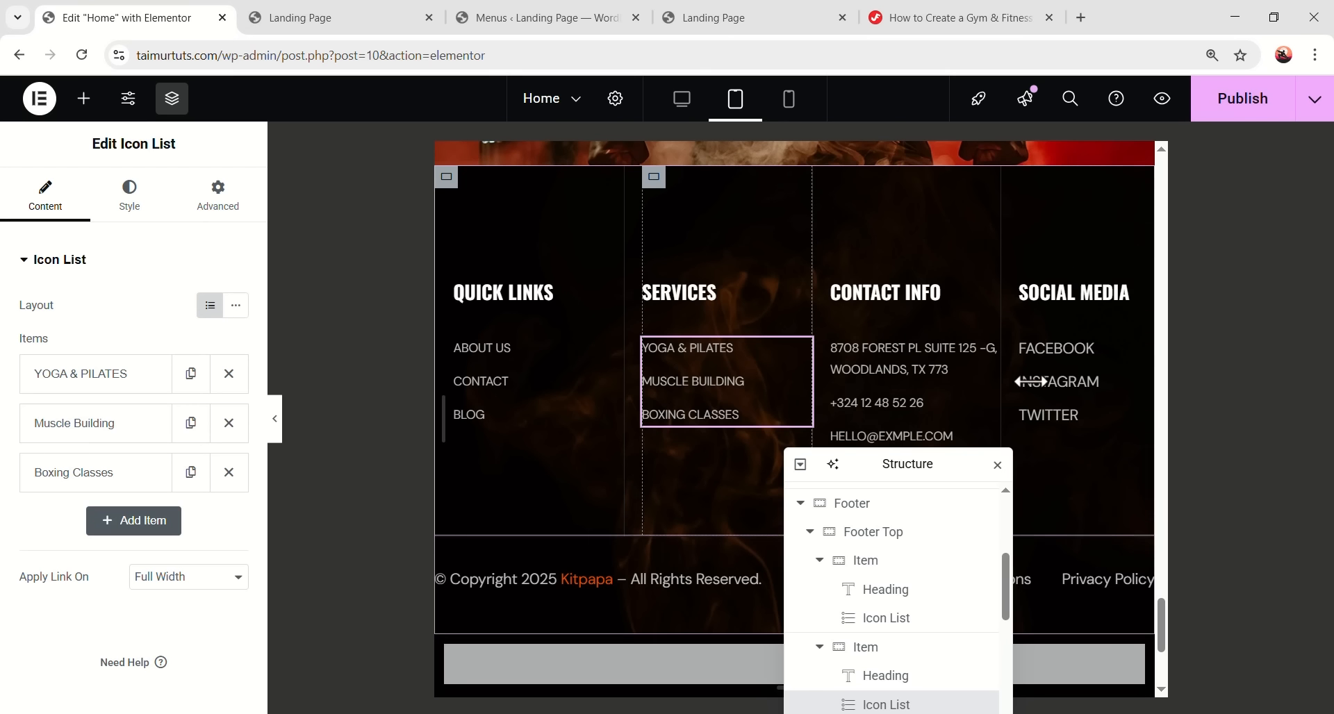
pyautogui.click(1076, 423)
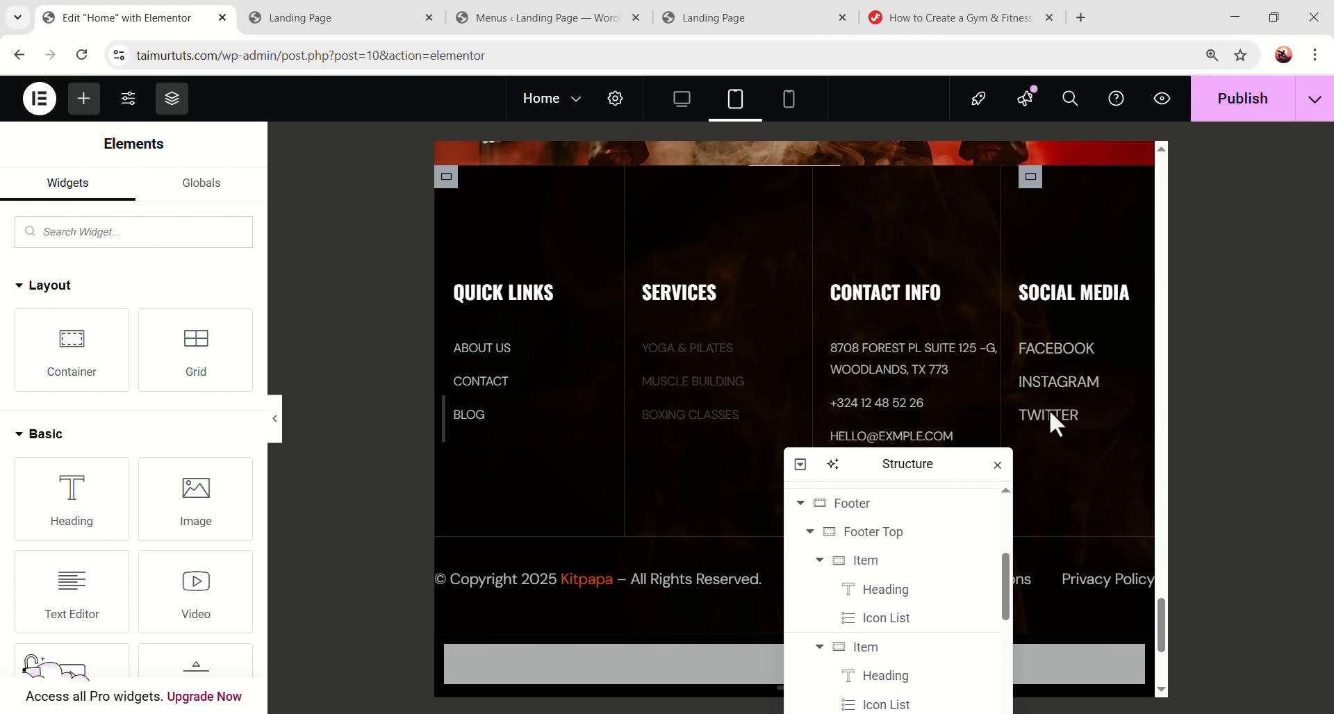
pyautogui.click(277, 425)
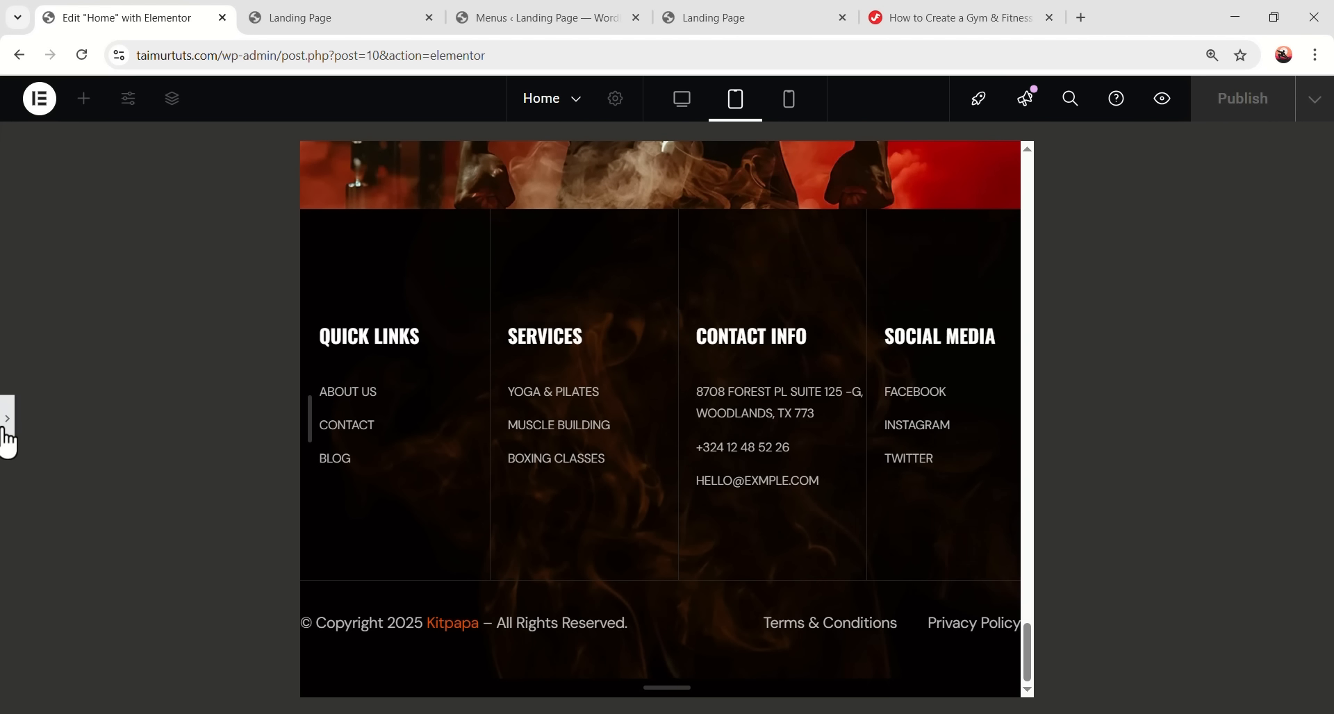
# - Give Footer Bottom 20 px right and left padding
pyautogui.hotkey('ctrl', 'p')
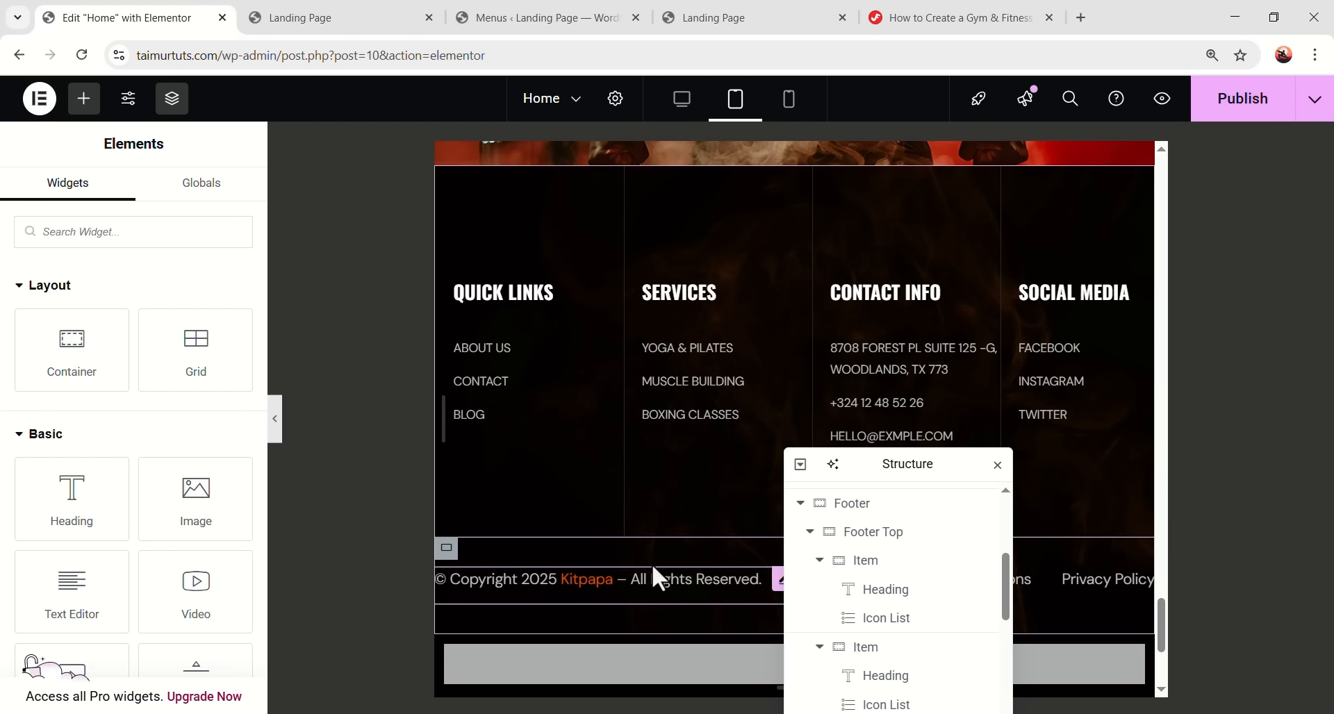
pyautogui.click(809, 532)
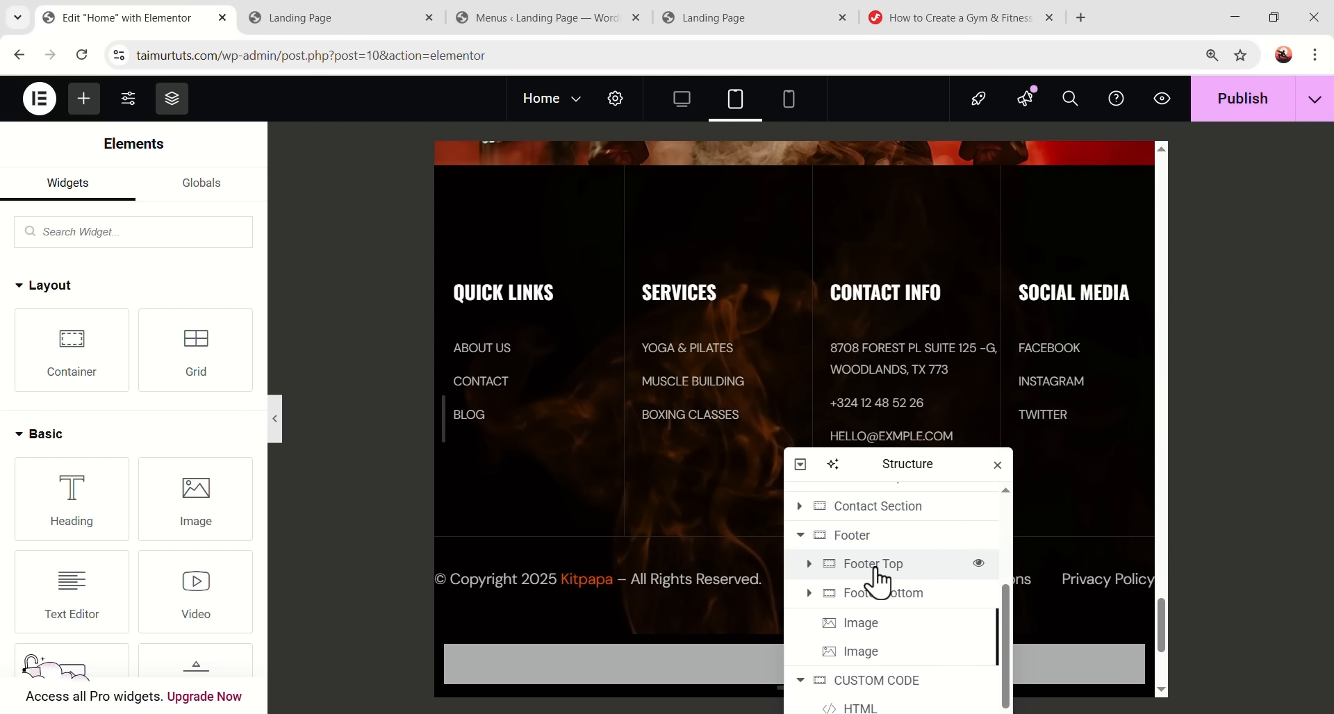
pyautogui.click(899, 595)
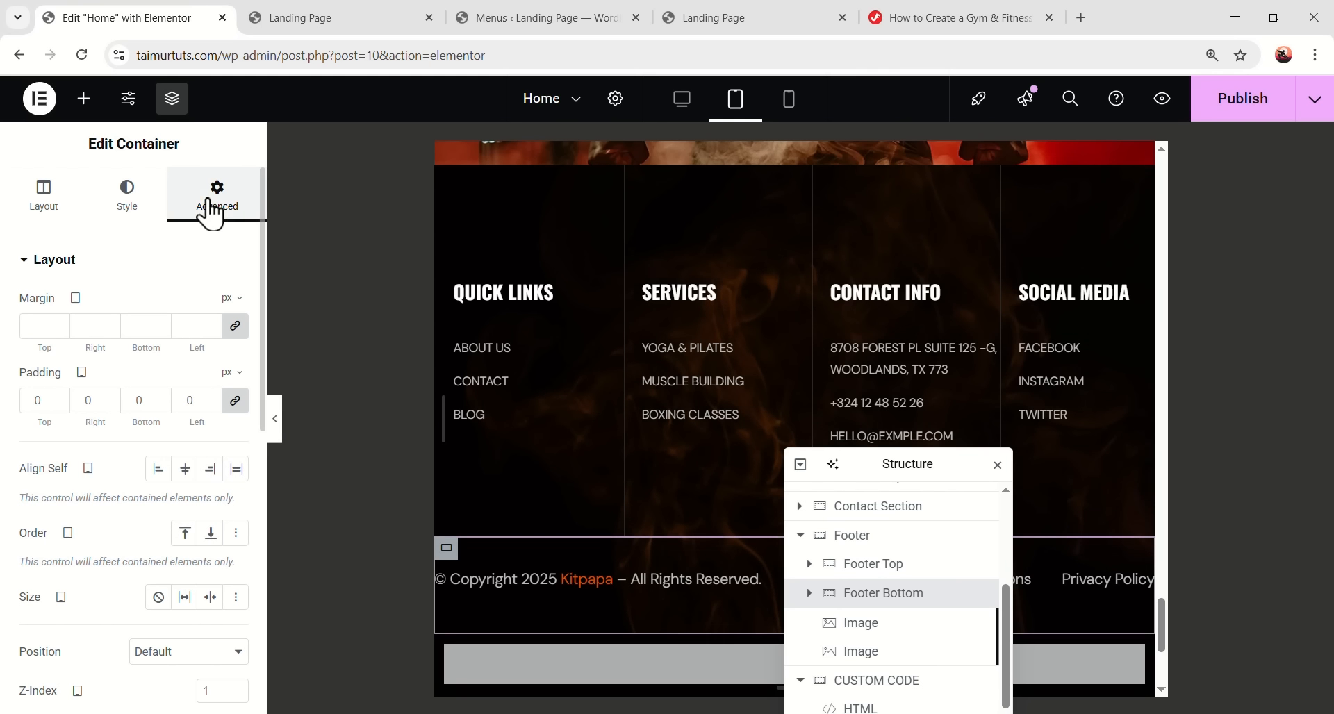
pyautogui.click(236, 402)
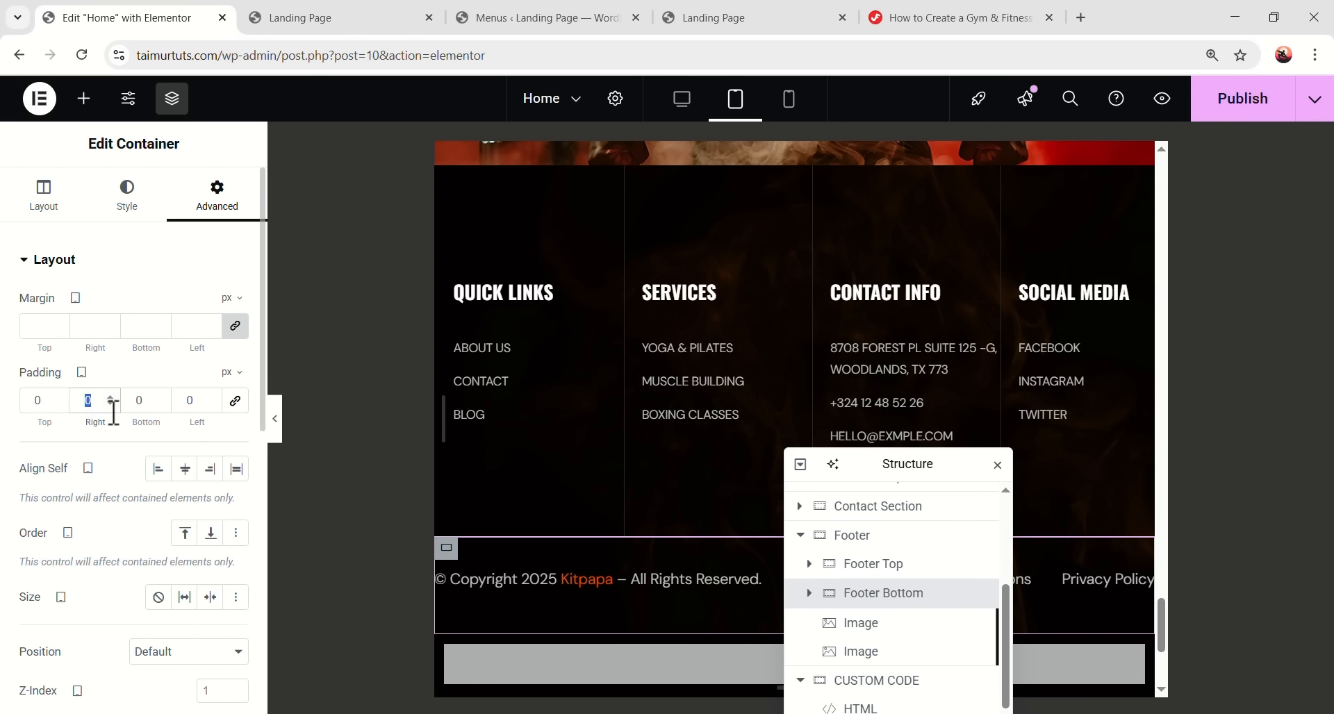
pyautogui.write('20')
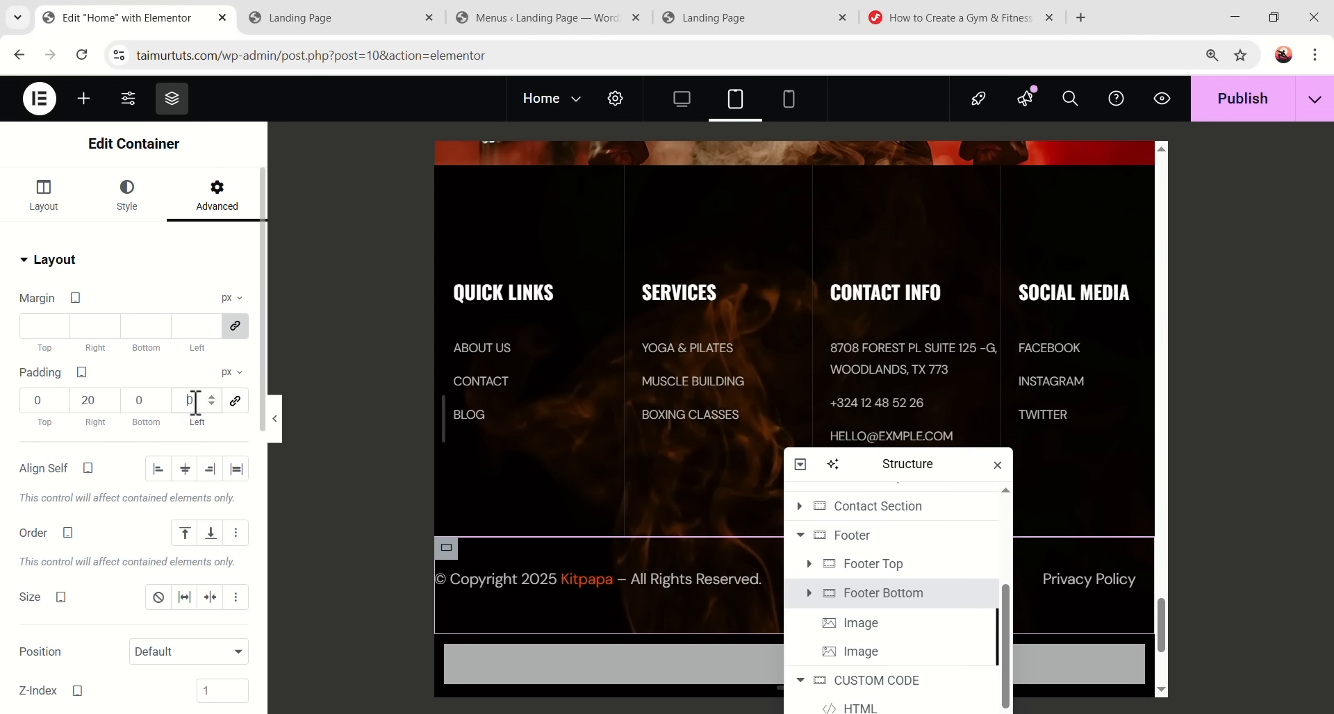
pyautogui.write('20')
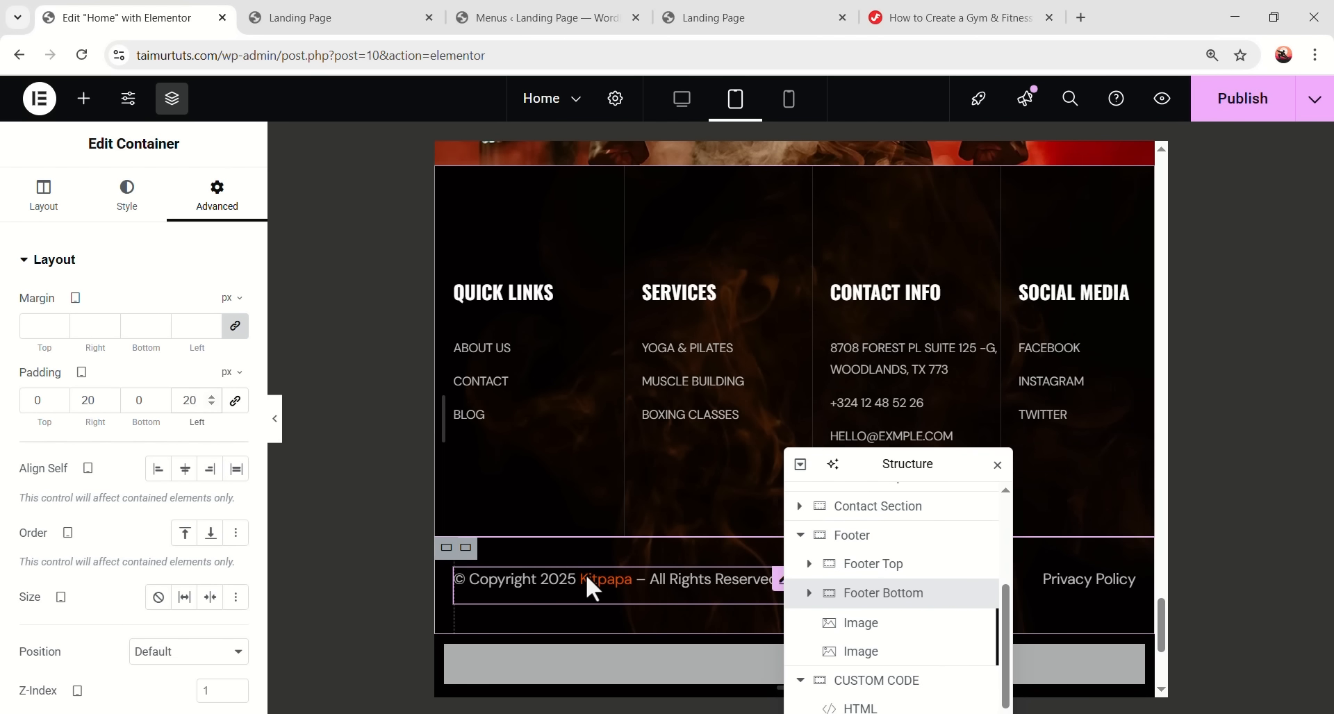
# - Set the copyright text size to 14 px
pyautogui.click(587, 585)
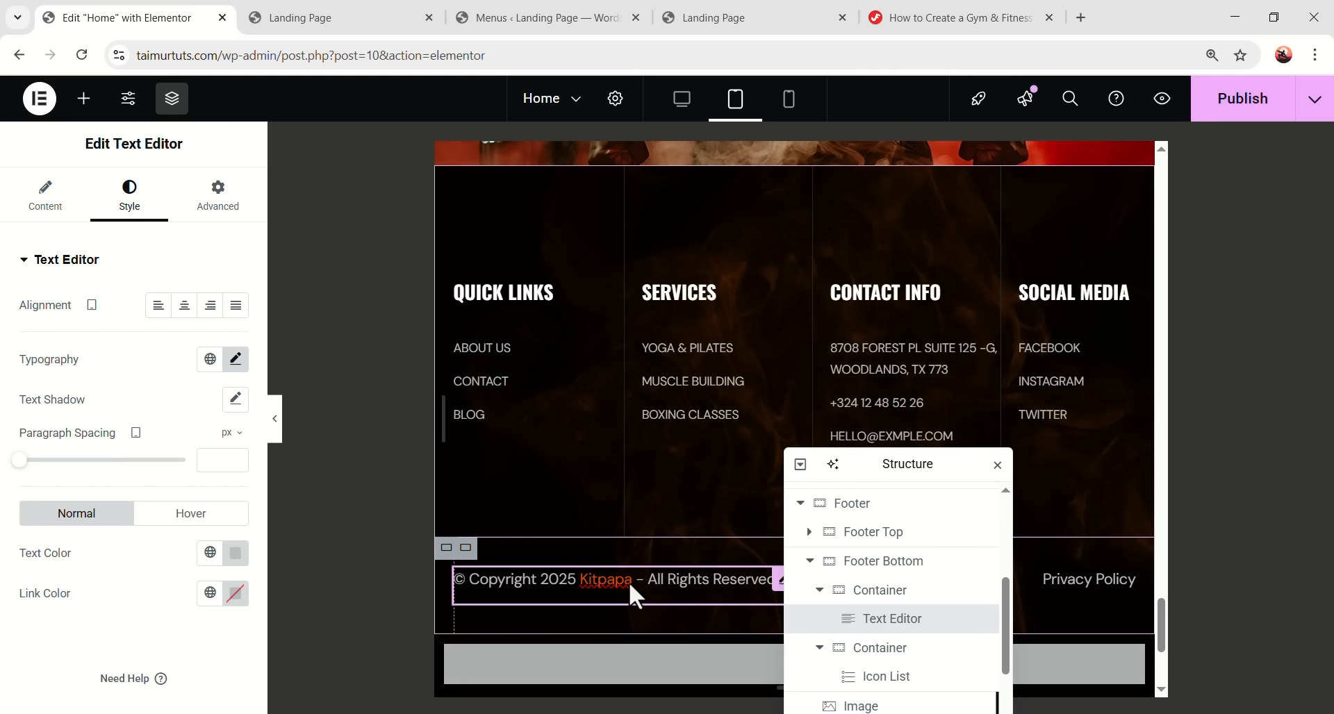
pyautogui.click(235, 358)
pyautogui.click(204, 509)
pyautogui.write('14')
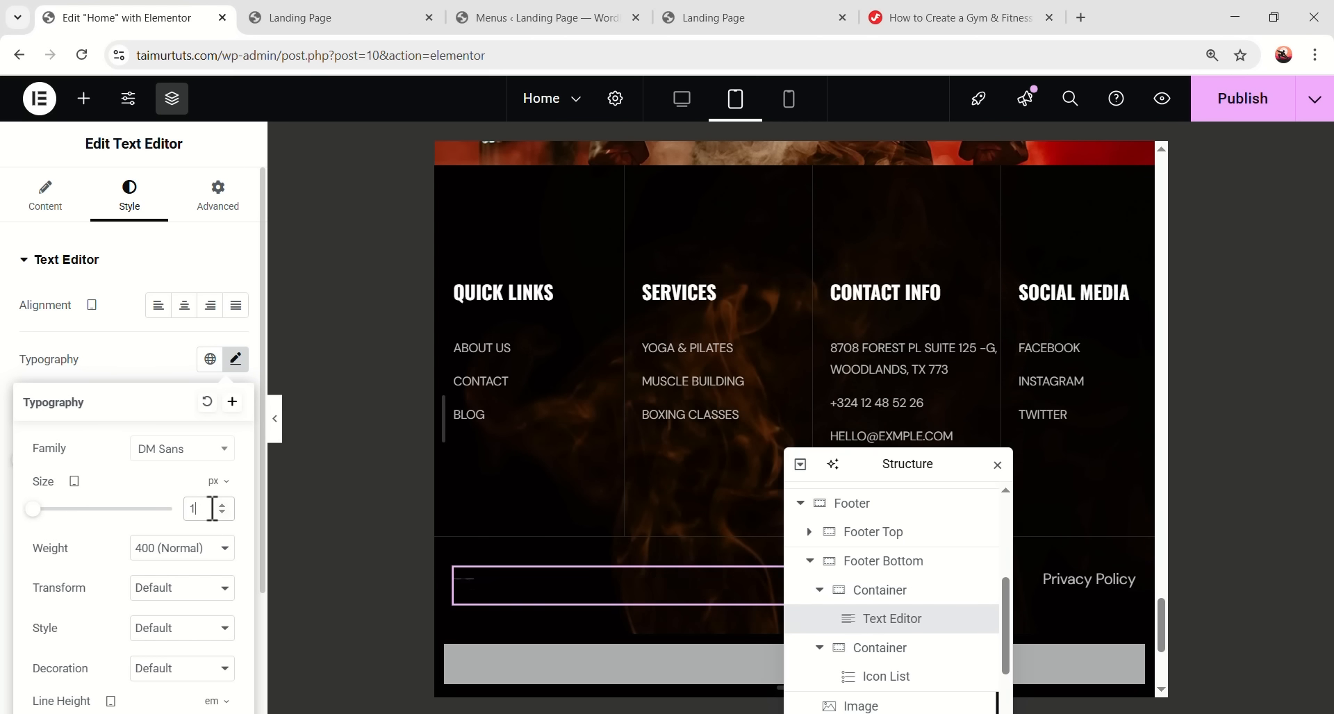
# - Set the Terms & Conditions and Privacy Policy link text to 14 px and preview
pyautogui.click(1068, 584)
pyautogui.moveTo(855, 455); pyautogui.dragTo(653, 391)
pyautogui.click(113, 191)
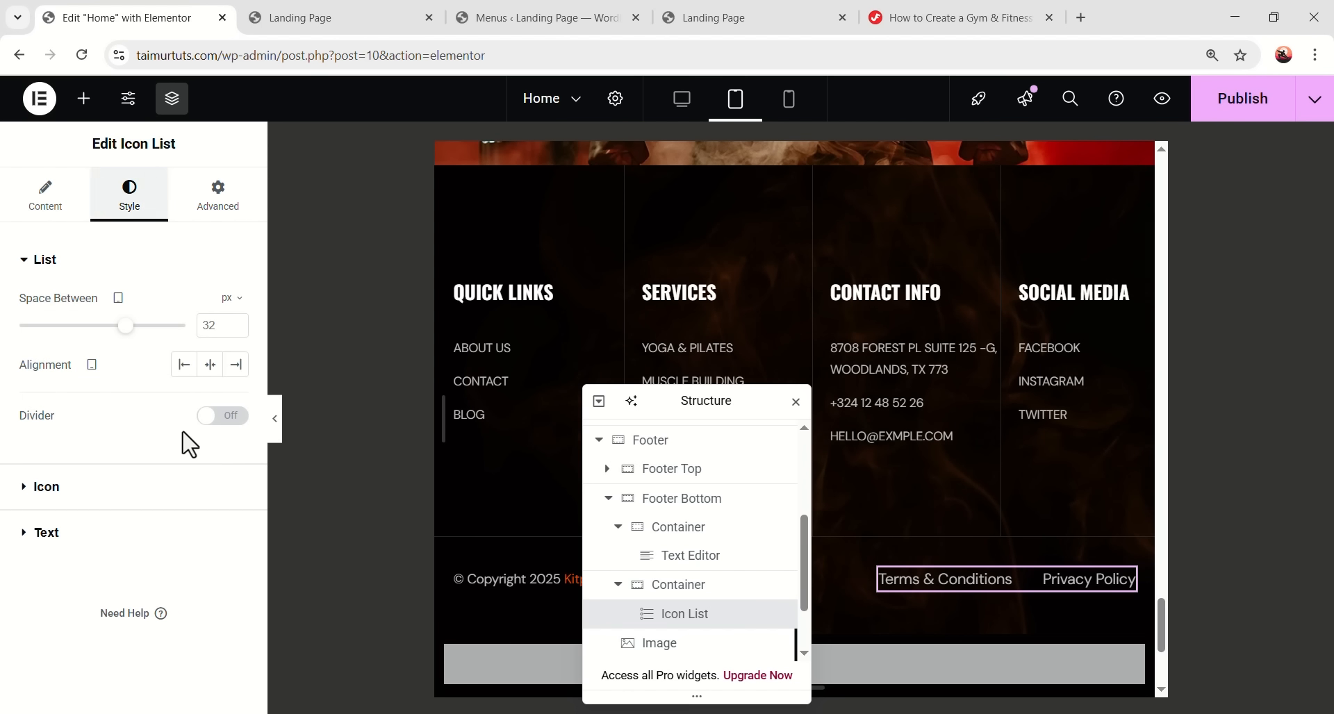
pyautogui.click(104, 534)
pyautogui.click(235, 396)
pyautogui.write('14')
pyautogui.click(278, 425)
pyautogui.click(275, 427)
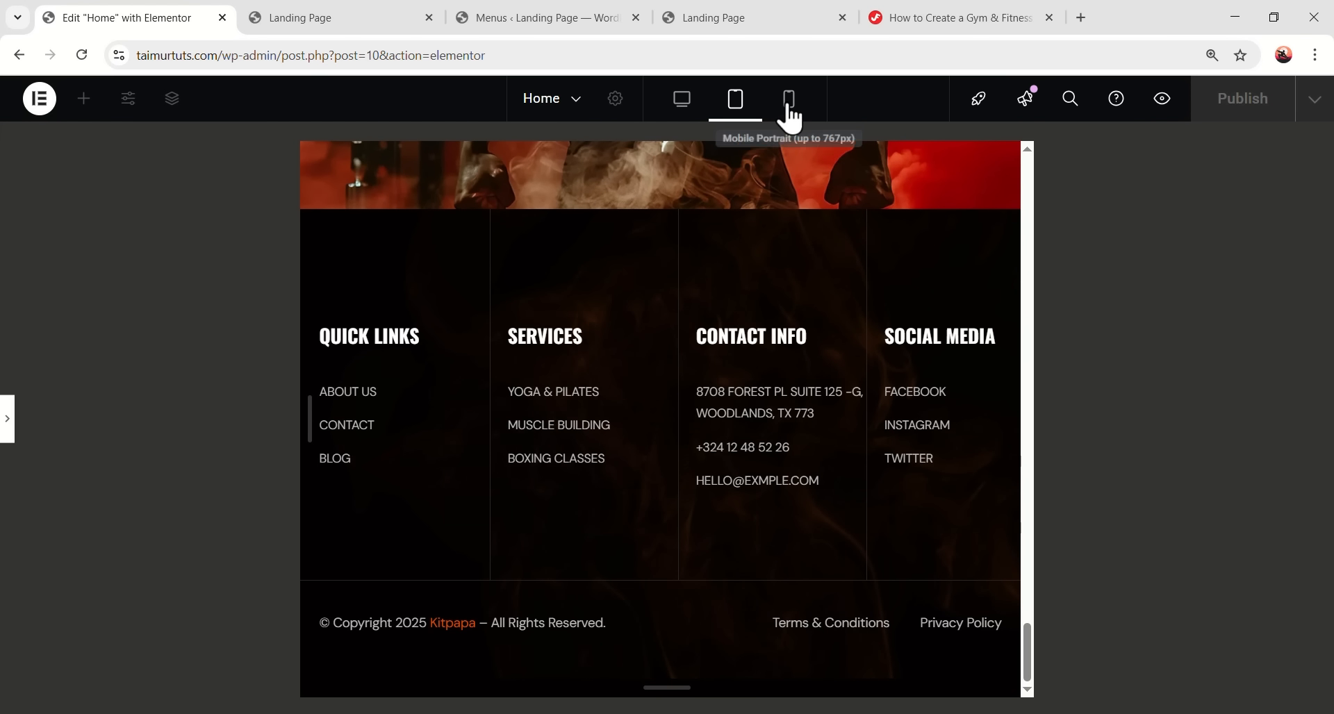
# - Preview the page in Mobile Portrait and select the Quick Links column under Footer Top
pyautogui.click(789, 98)
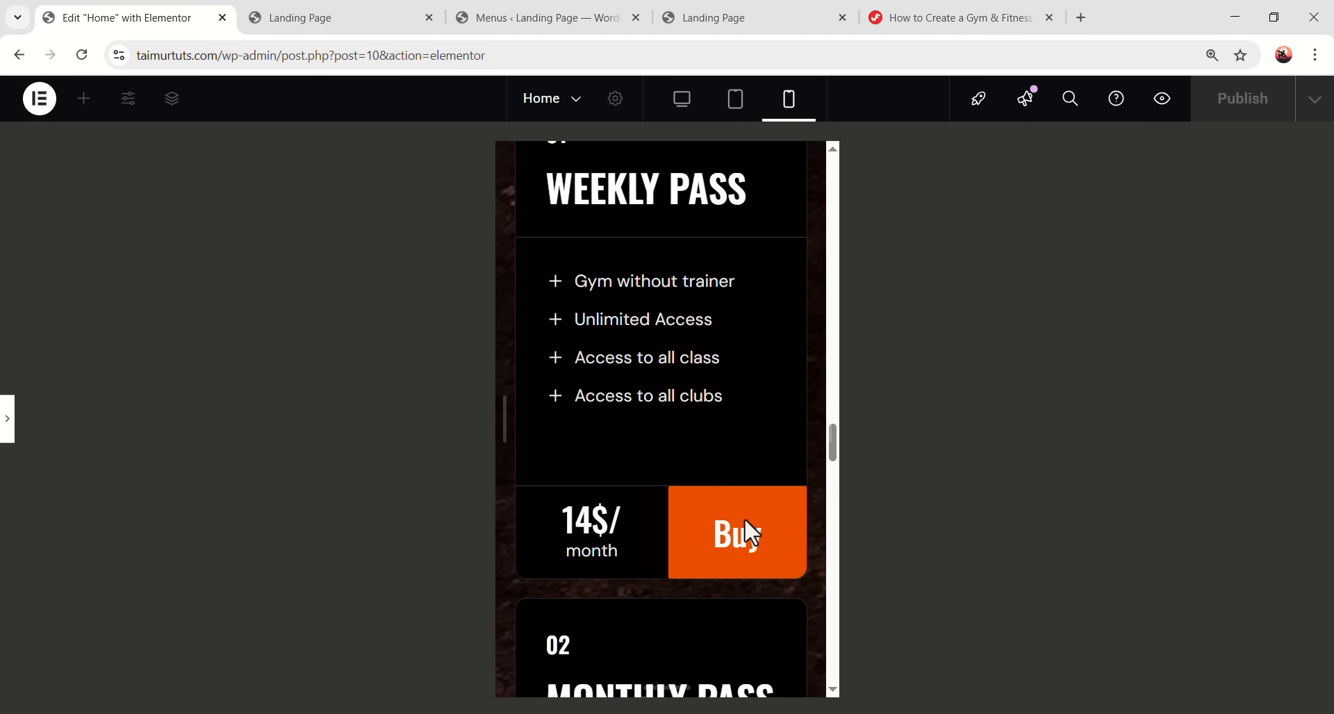
pyautogui.scroll(-15, 695, 556)
pyautogui.scroll(10, 688, 605)
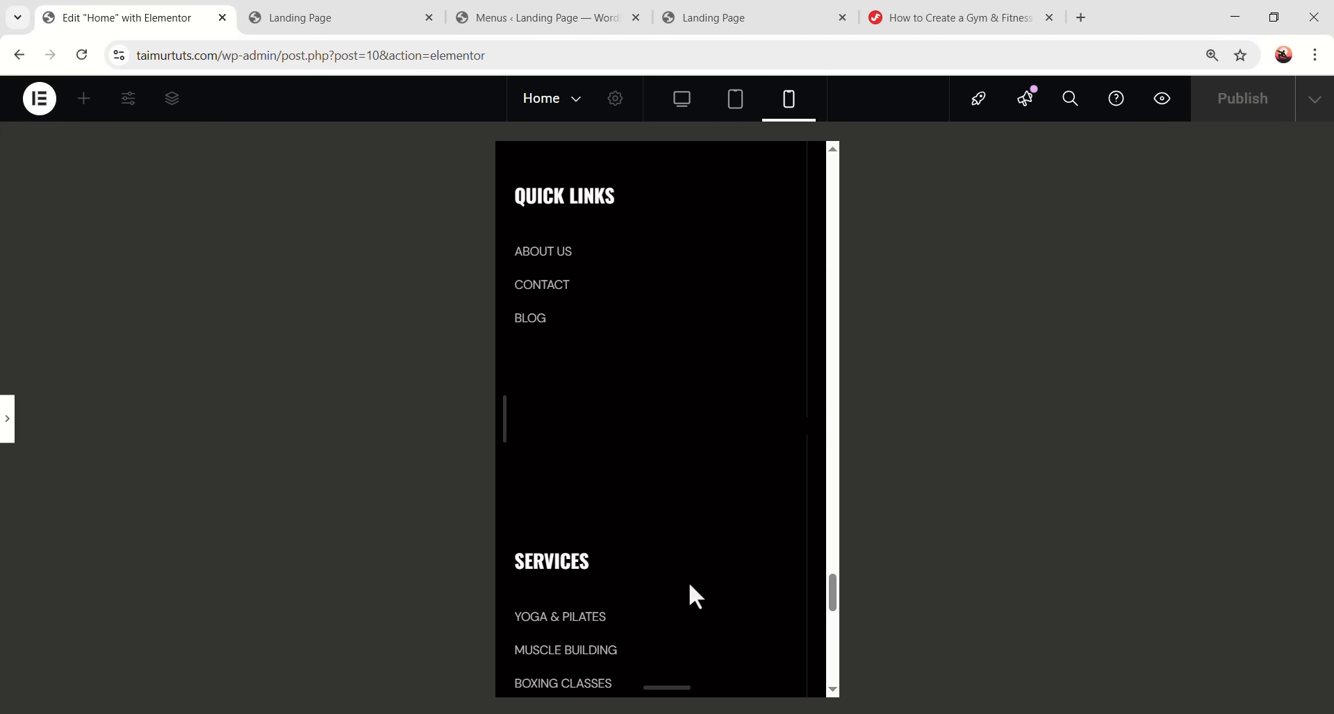
pyautogui.scroll(-3, 695, 422)
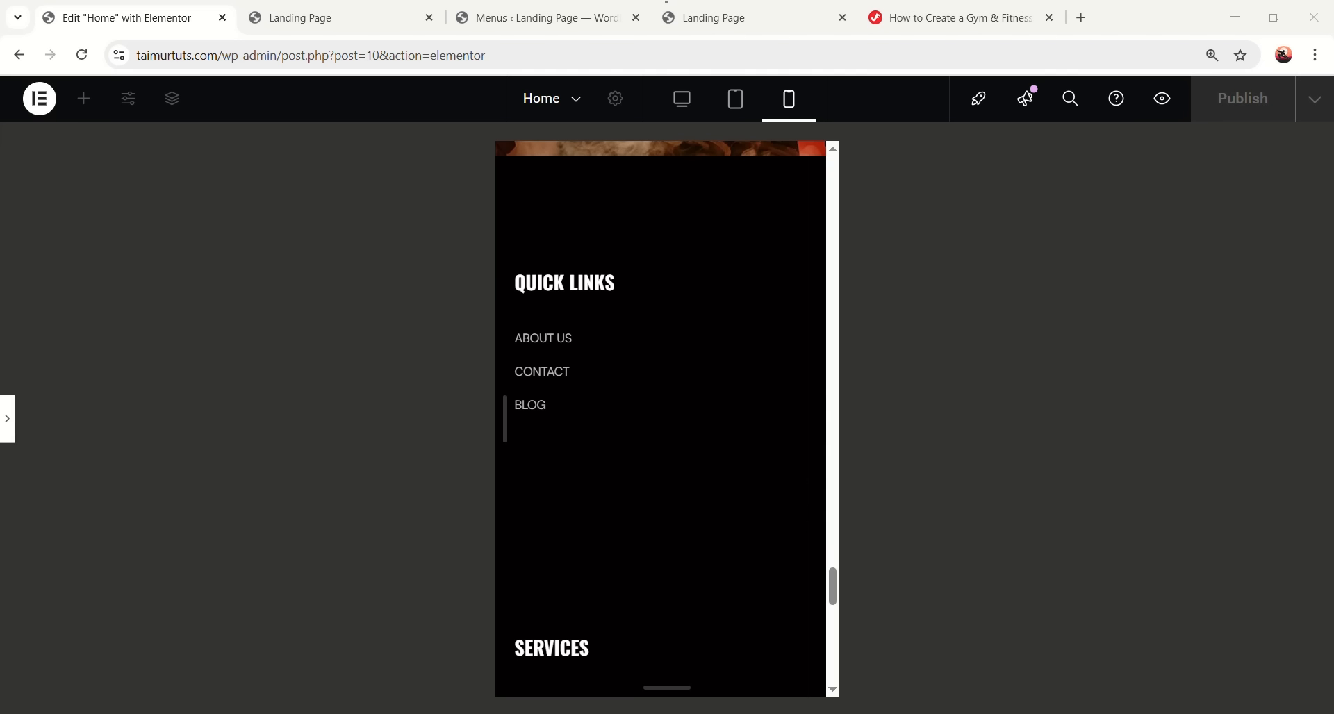
pyautogui.click(241, 430)
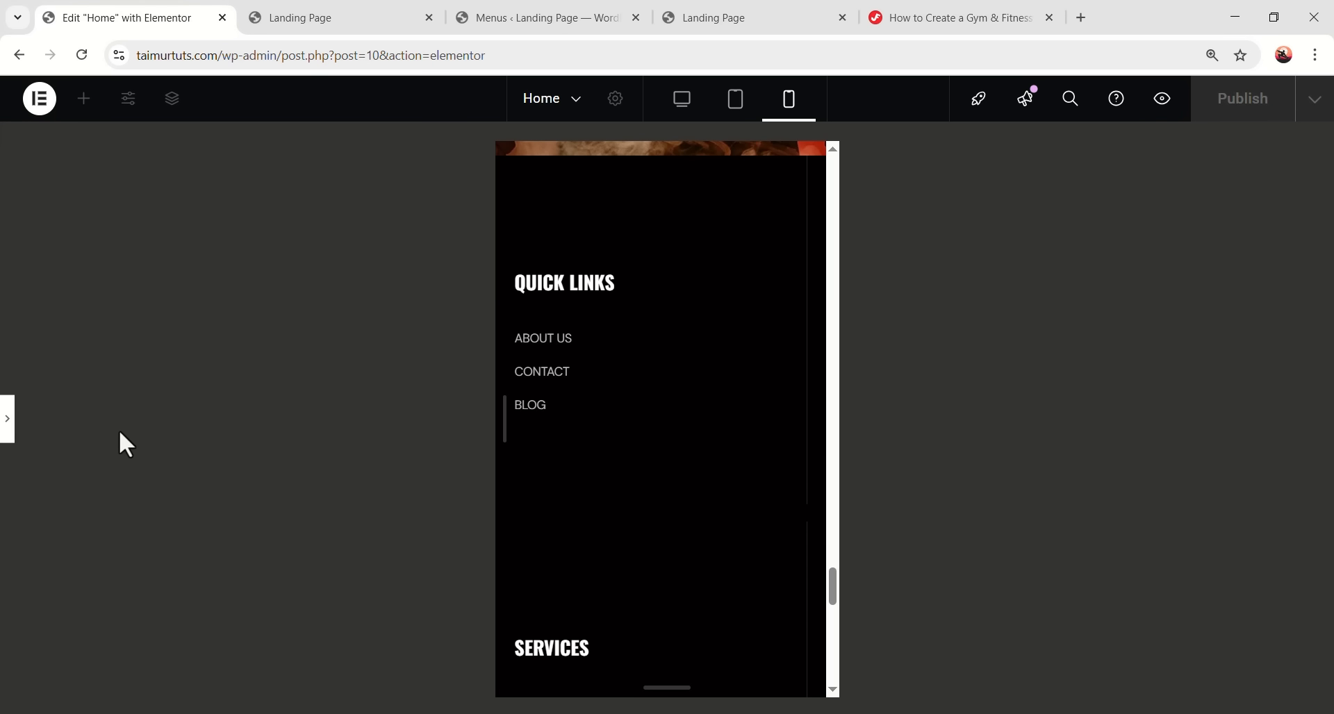
pyautogui.click(7, 427)
pyautogui.scroll(-2, 653, 538)
pyautogui.scroll(3, 653, 539)
pyautogui.click(607, 474)
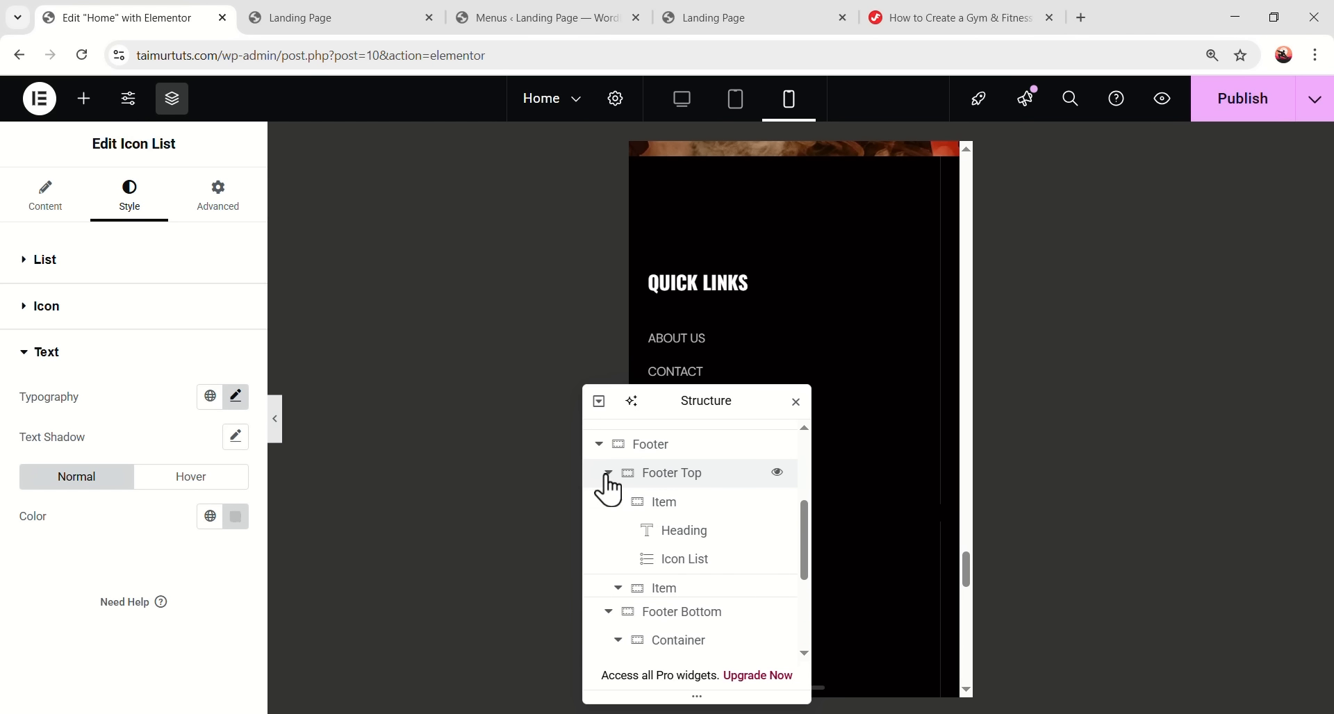
pyautogui.click(669, 515)
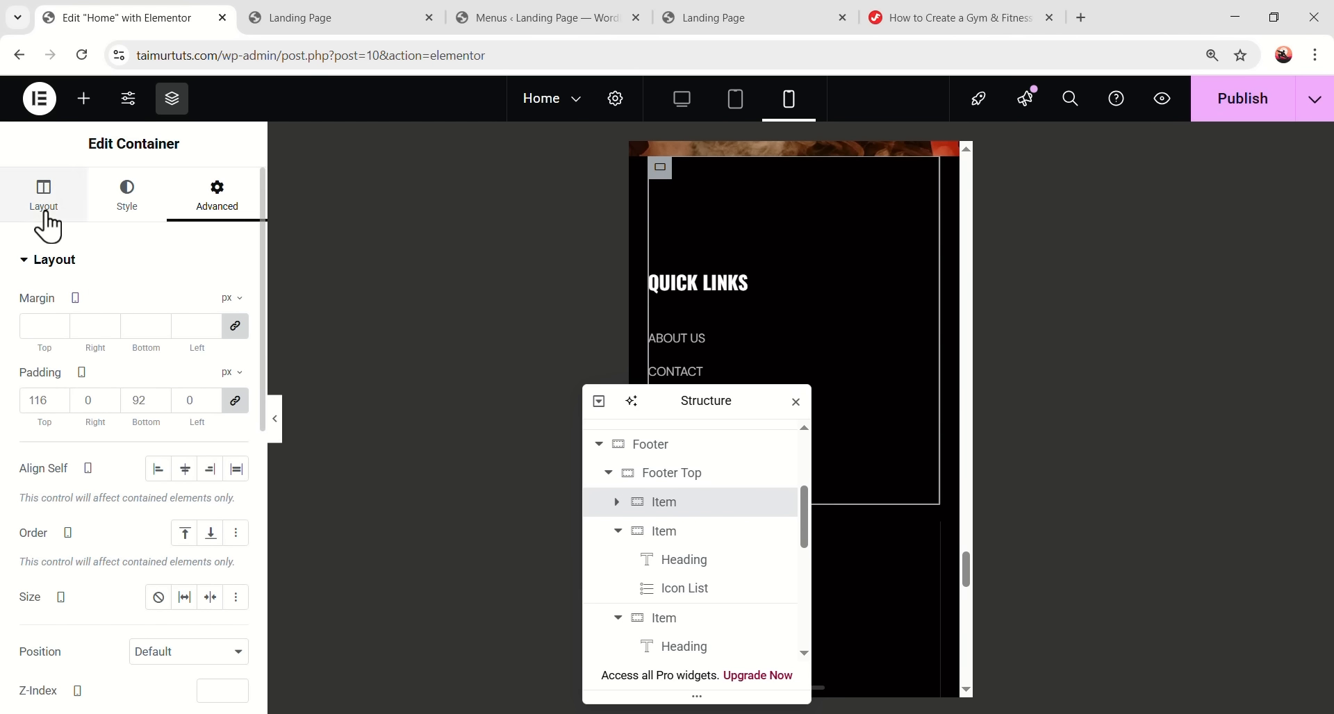
# - Set the Quick Links column width to a custom fit-content value
pyautogui.click(43, 207)
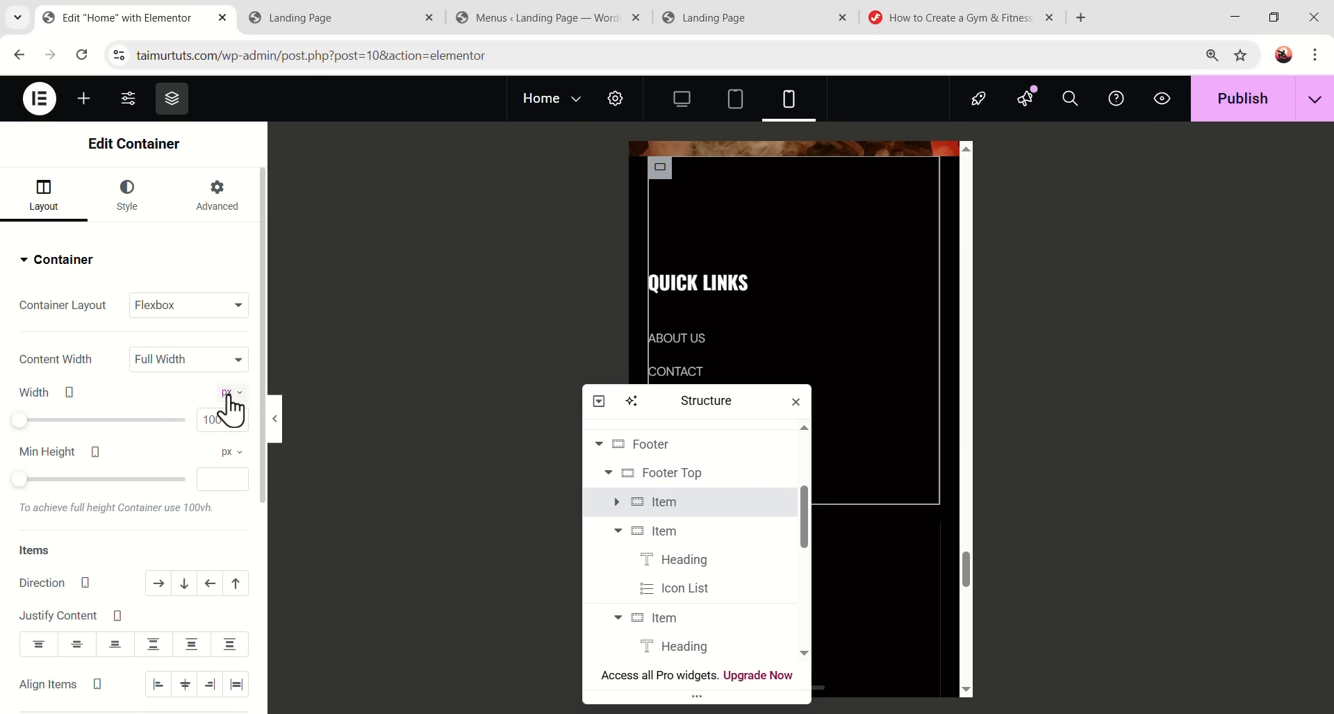
pyautogui.moveTo(226, 393)
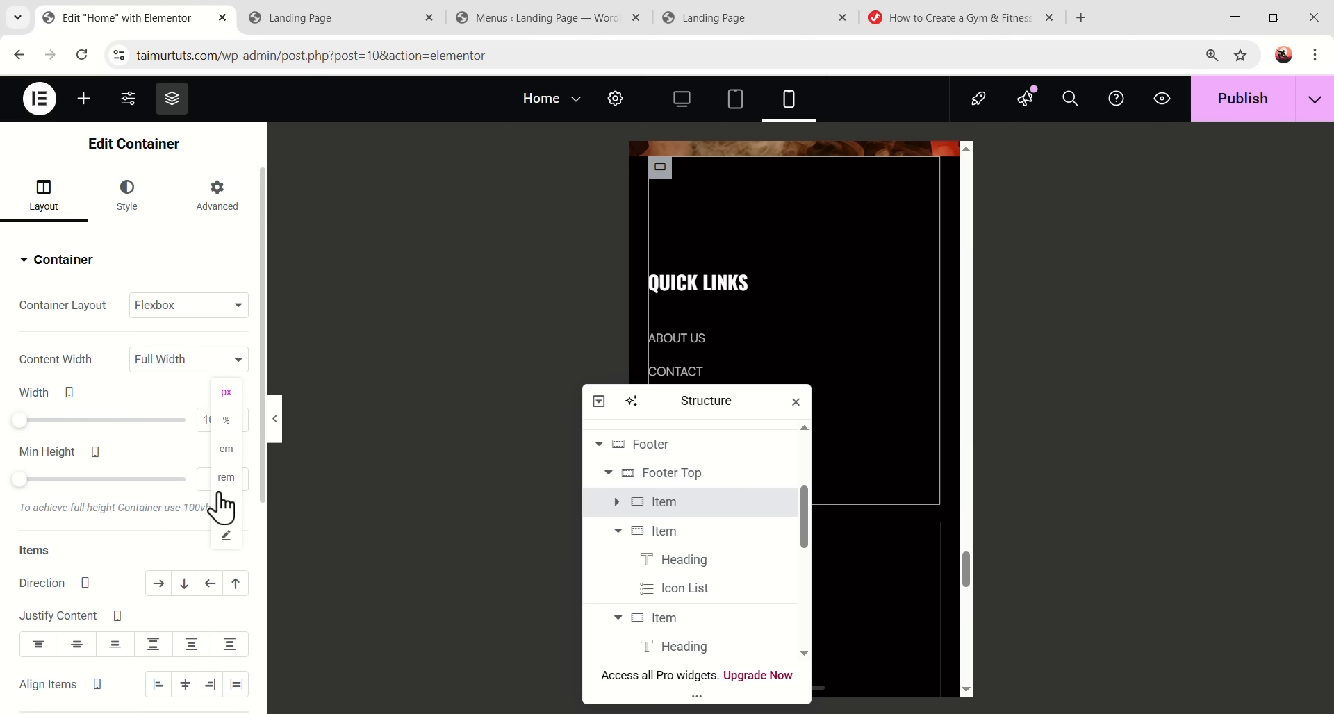
pyautogui.click(232, 540)
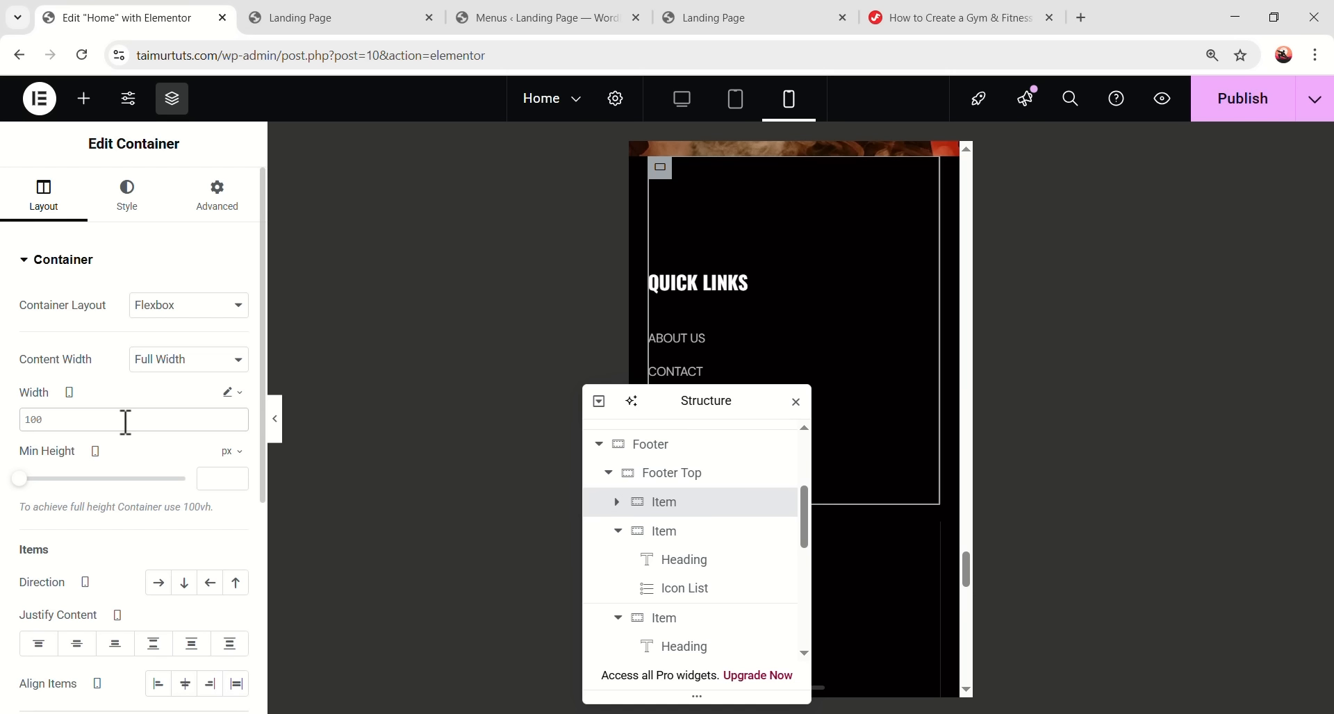
pyautogui.write('fit-co')
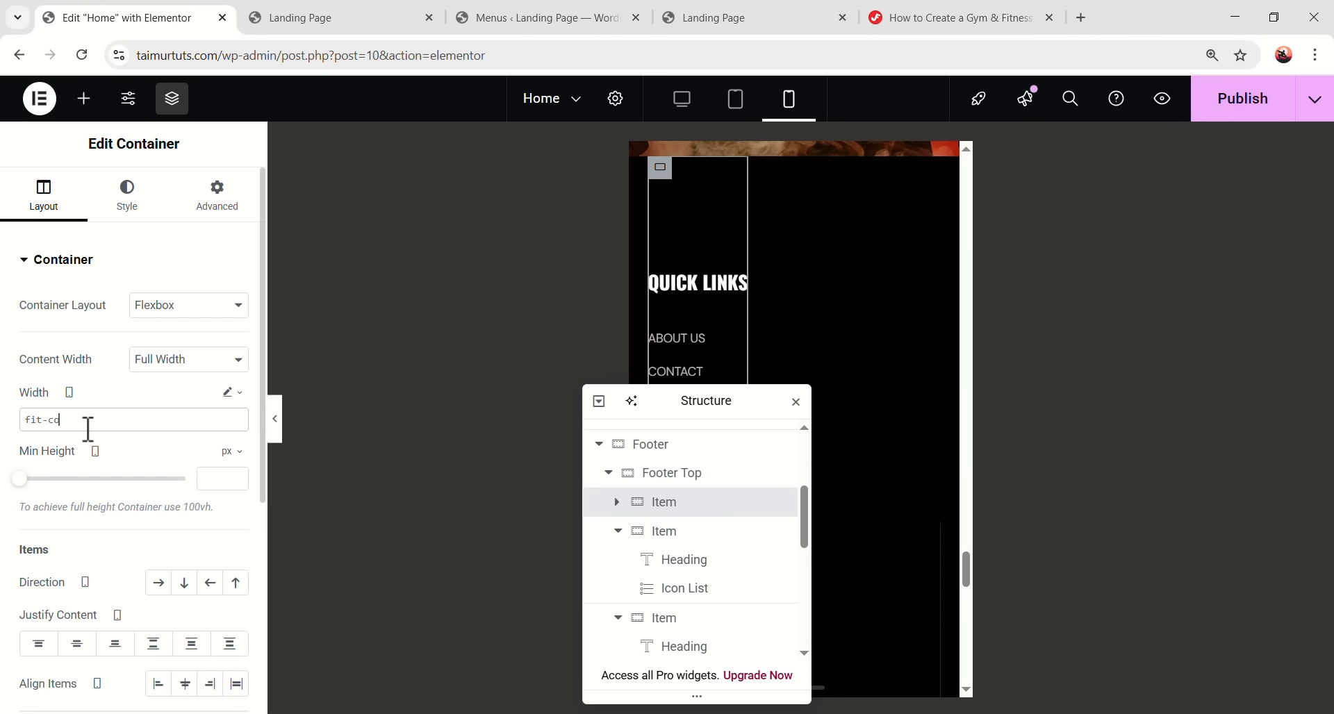
pyautogui.moveTo(699, 399); pyautogui.dragTo(452, 393)
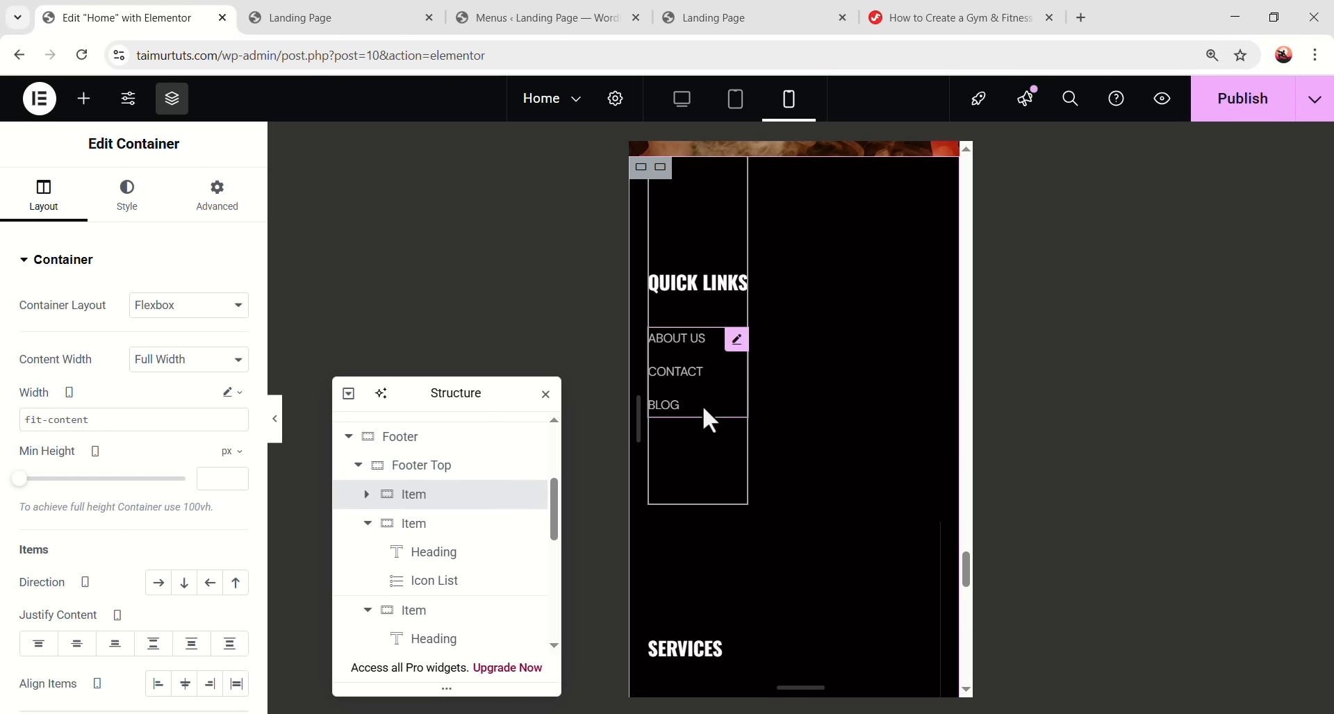
# - Give the Quick Links column 30 px top padding
pyautogui.click(221, 206)
pyautogui.click(75, 400)
pyautogui.write('30')
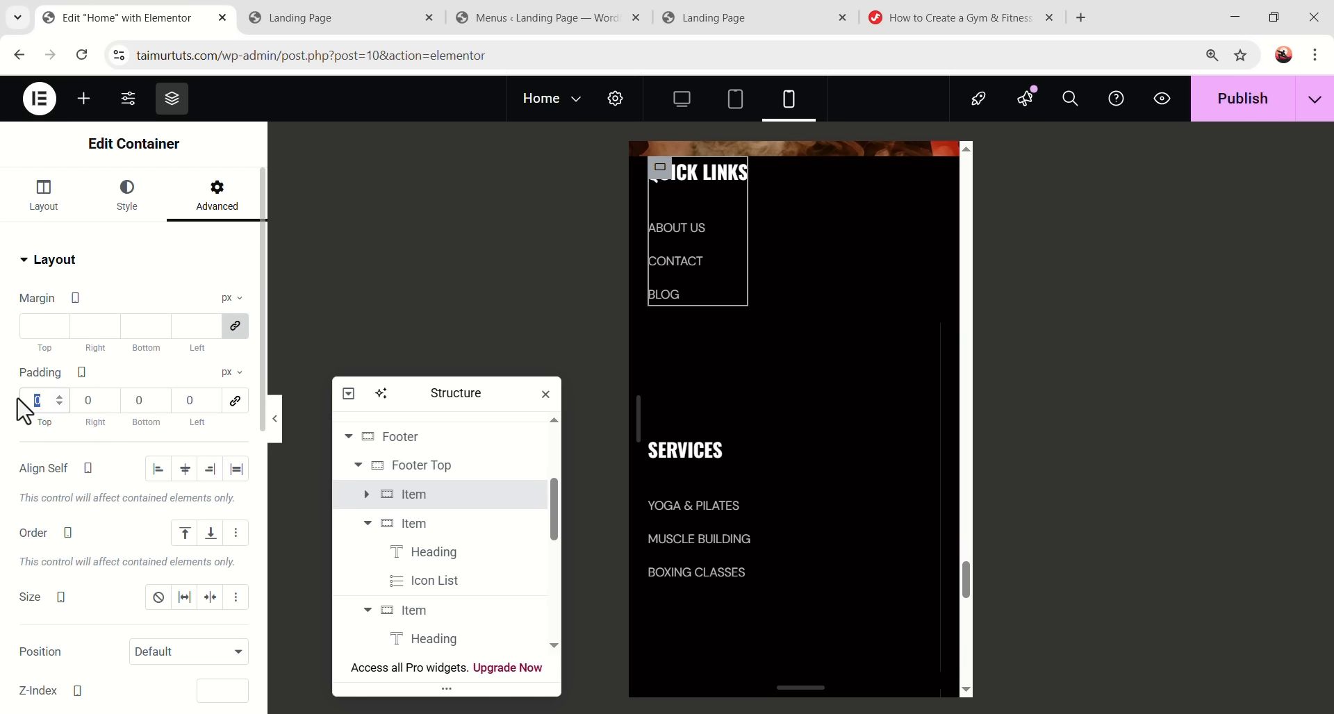
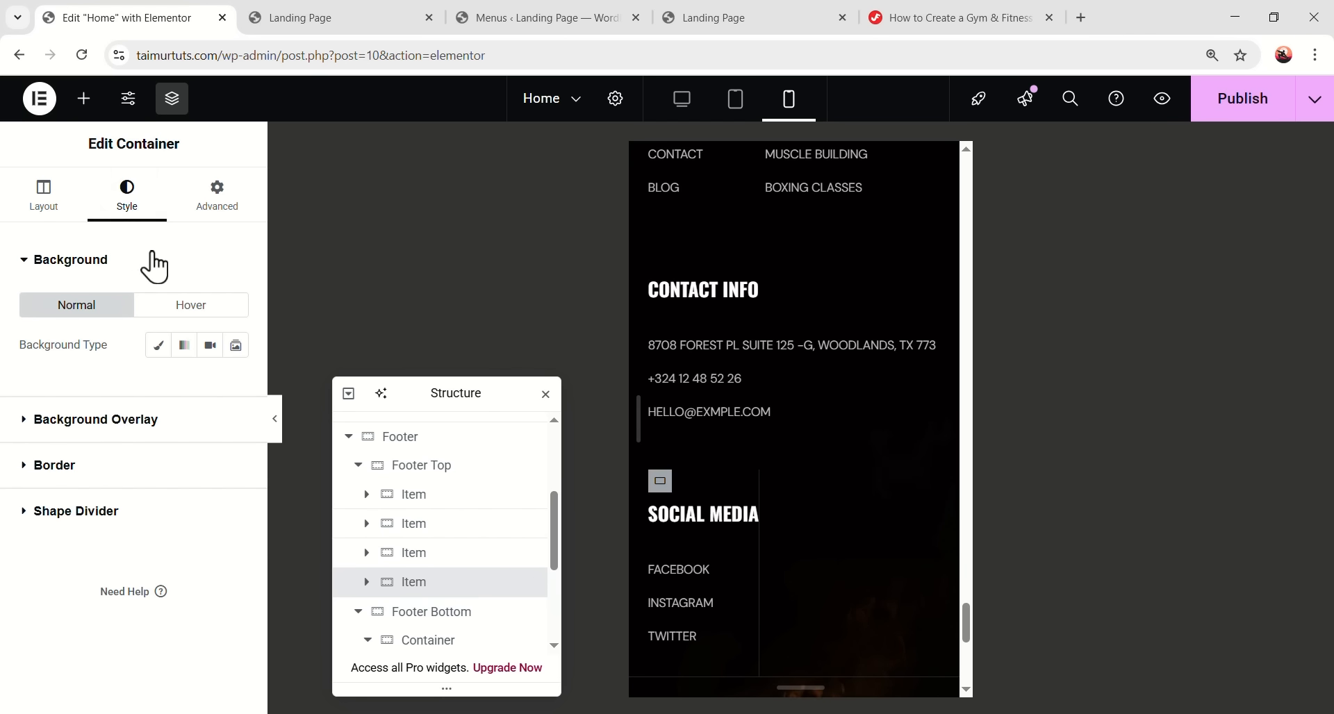
# - Set the Social Media column's Border Type to None, then preview the mobile footer
pyautogui.click(103, 466)
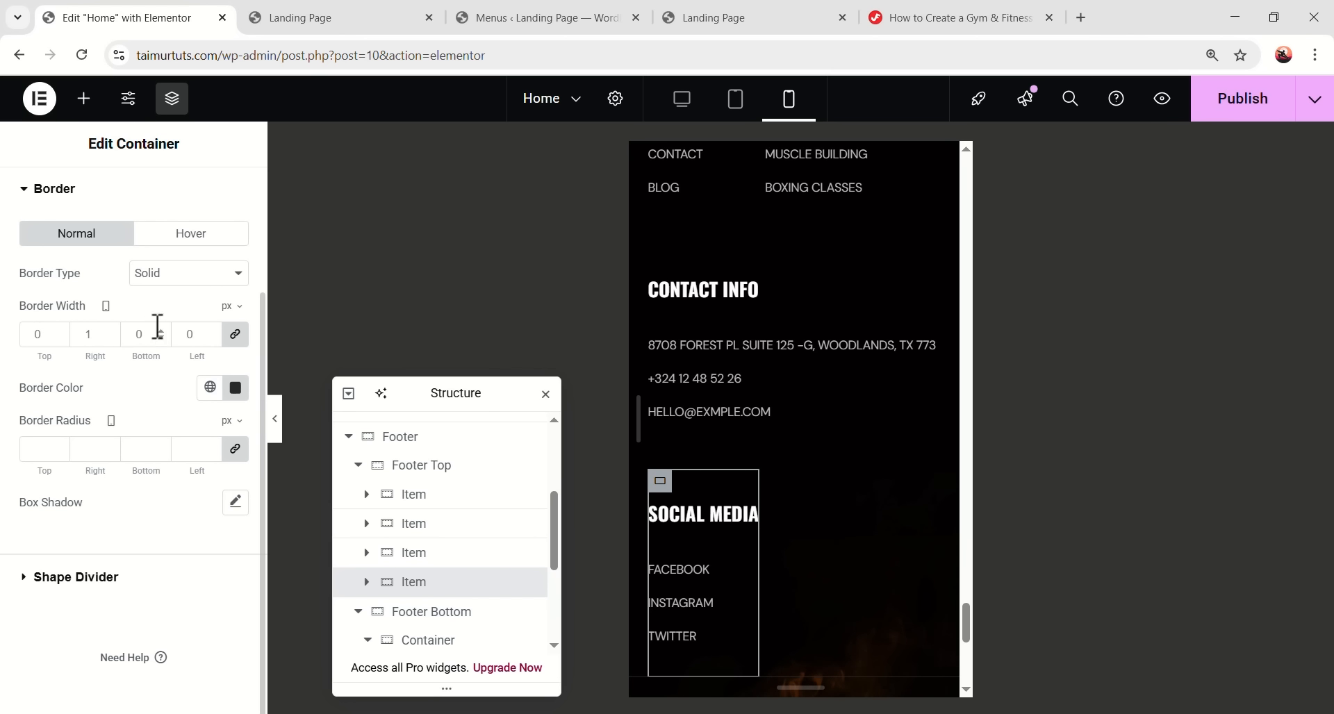
pyautogui.click(187, 273)
pyautogui.click(178, 317)
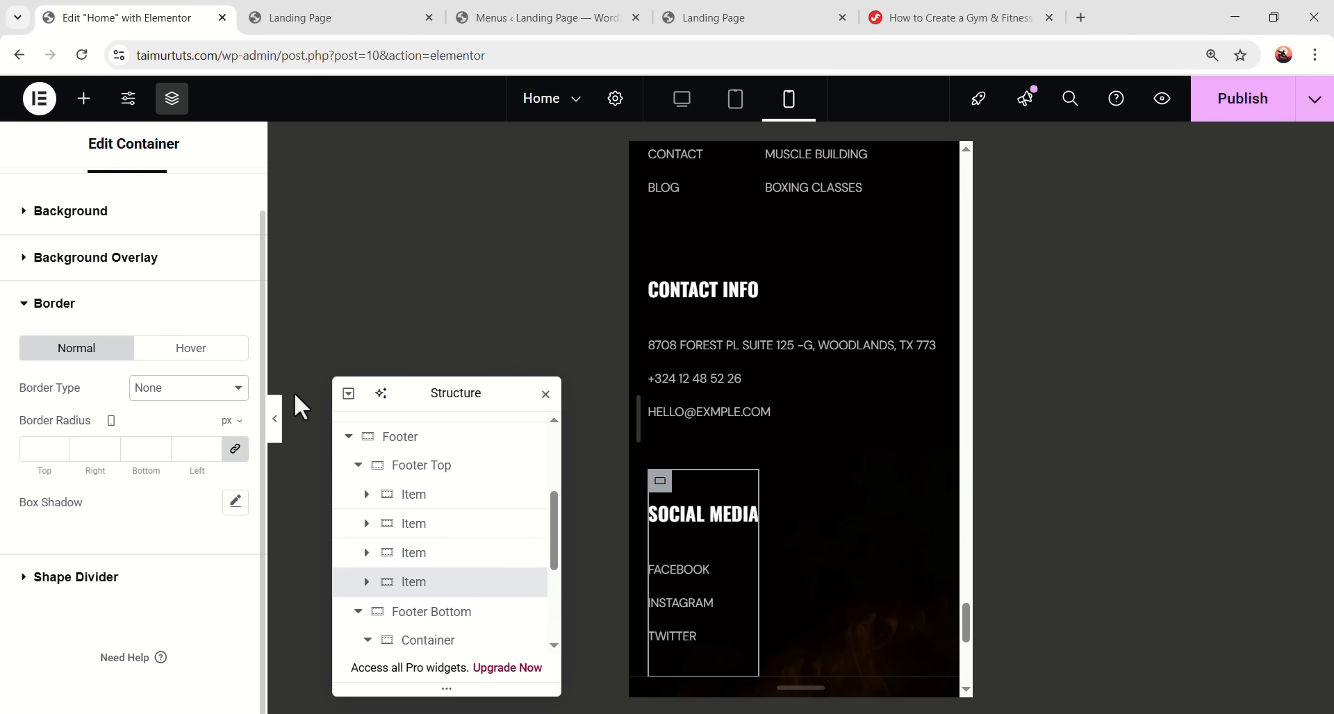
pyautogui.click(276, 421)
# - Set the Footer Top container's Justify Content to Space Between
pyautogui.scroll(5, 733, 466)
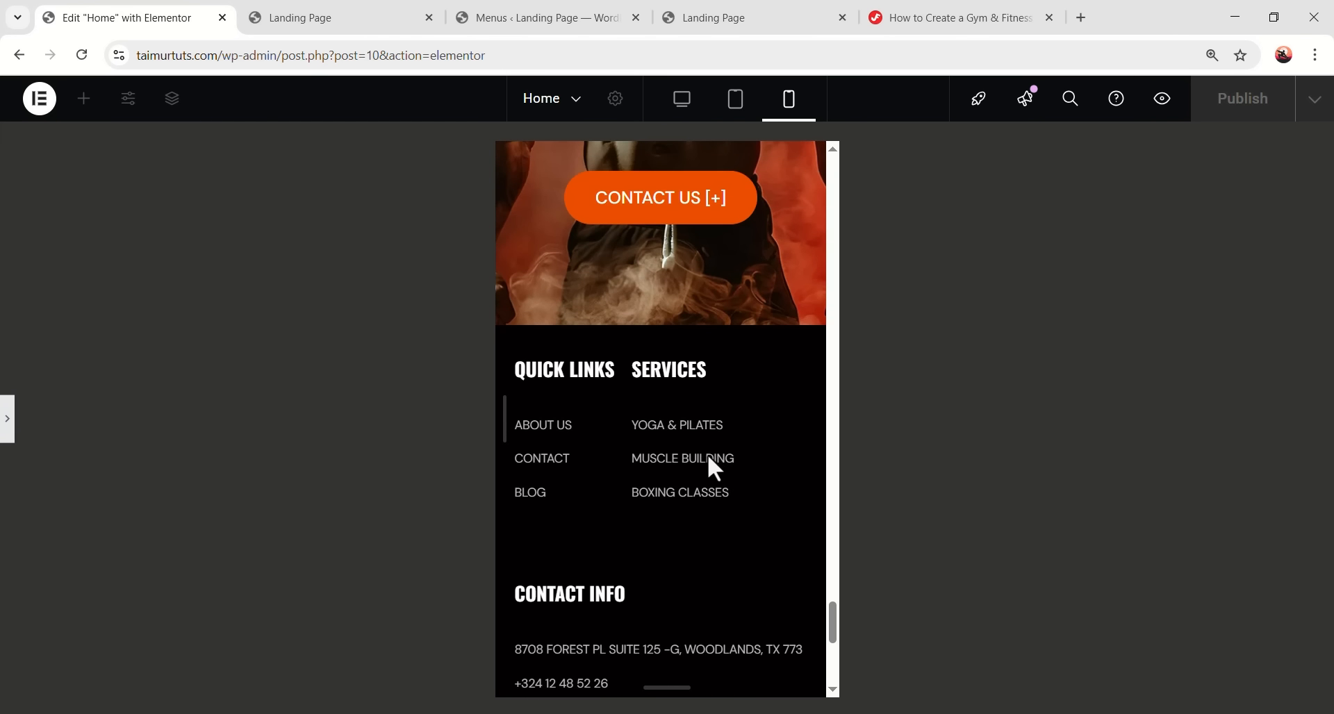
pyautogui.scroll(-5, 668, 395)
pyautogui.scroll(2, 675, 368)
pyautogui.scroll(-1, 660, 334)
pyautogui.scroll(1, 657, 325)
pyautogui.click(7, 419)
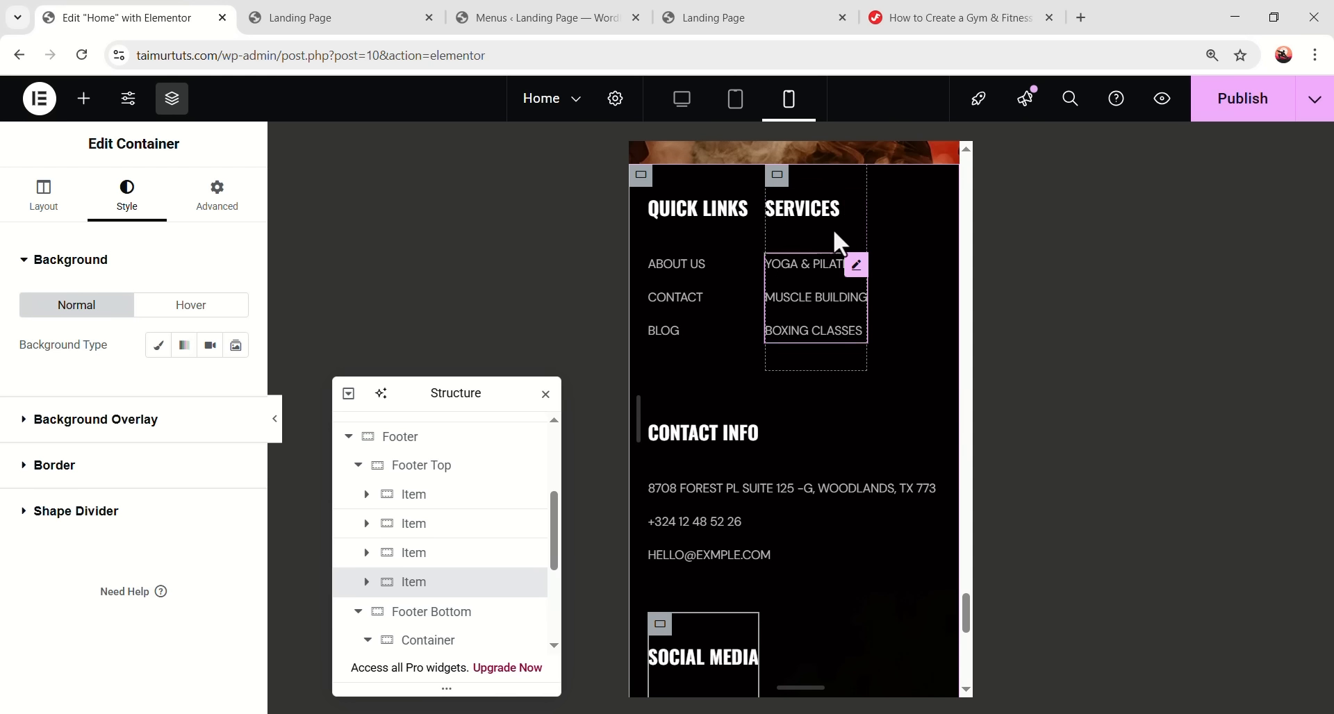
pyautogui.click(442, 465)
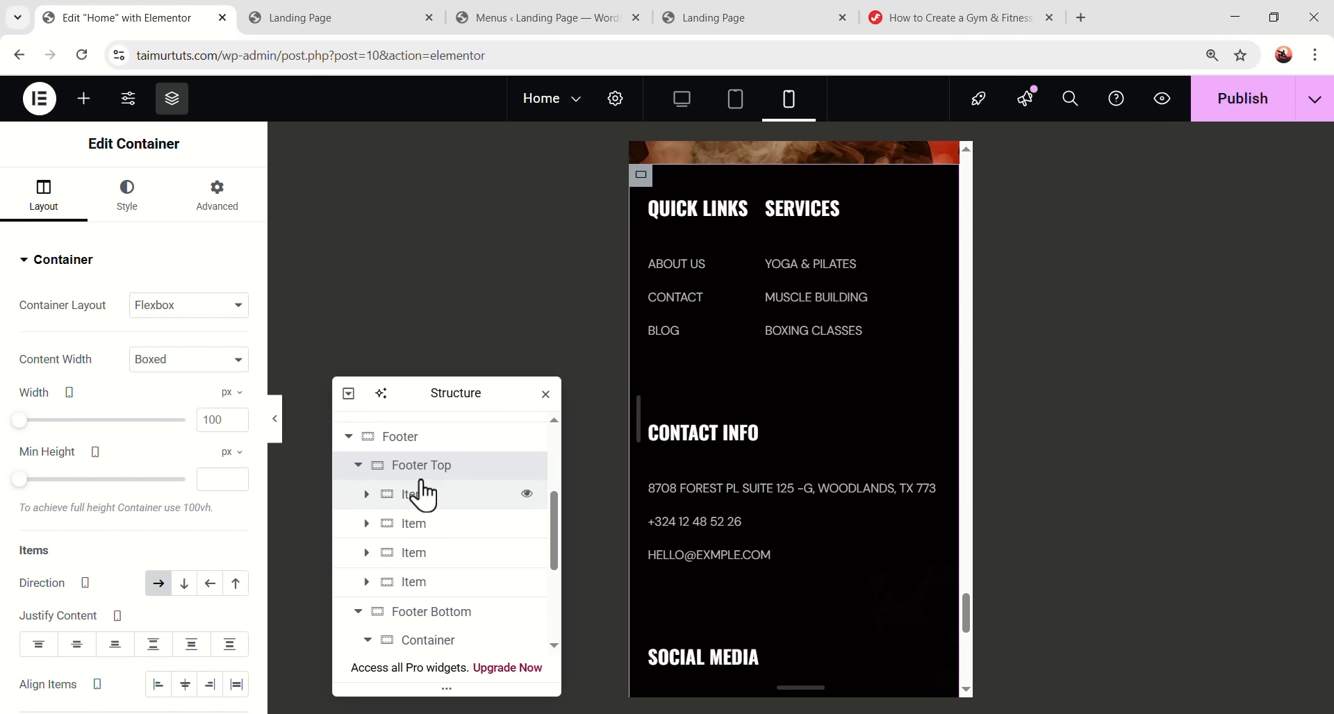
pyautogui.click(152, 645)
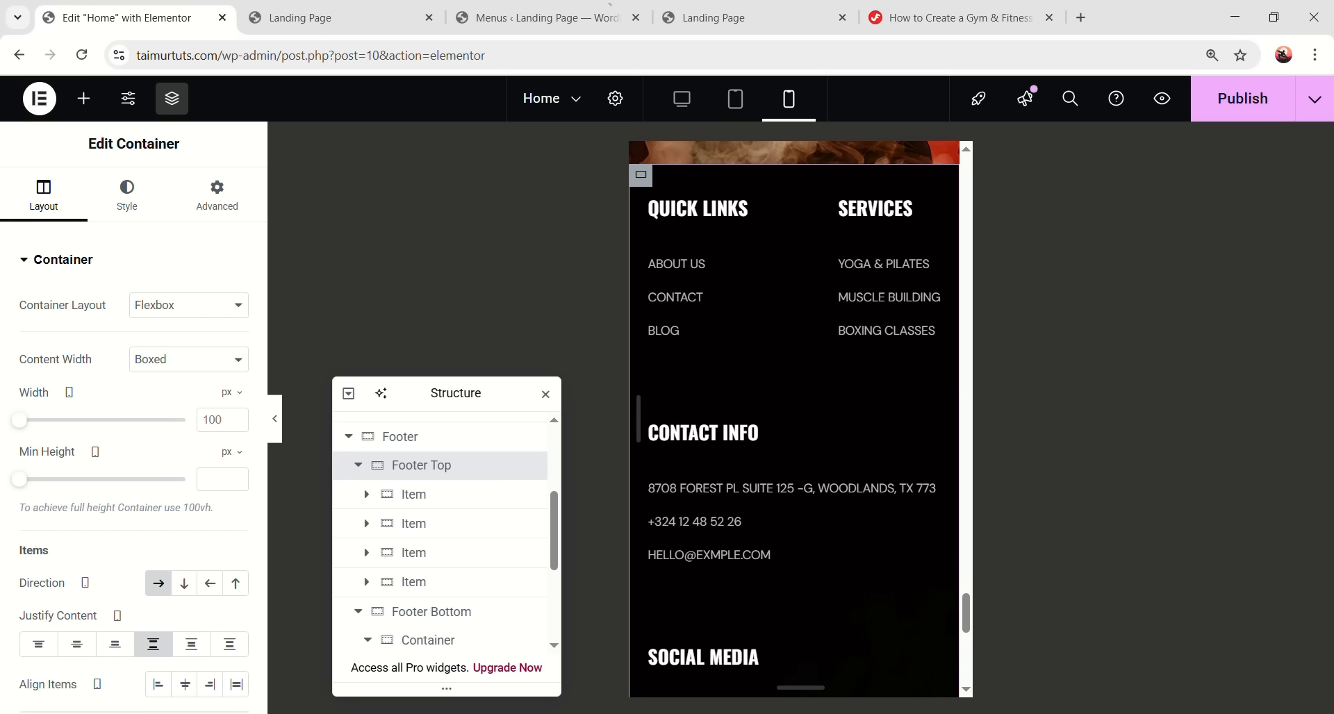
# - Zero the padding of the policy-links container and the copyright container
pyautogui.scroll(-8, 864, 449)
pyautogui.scroll(8, 805, 431)
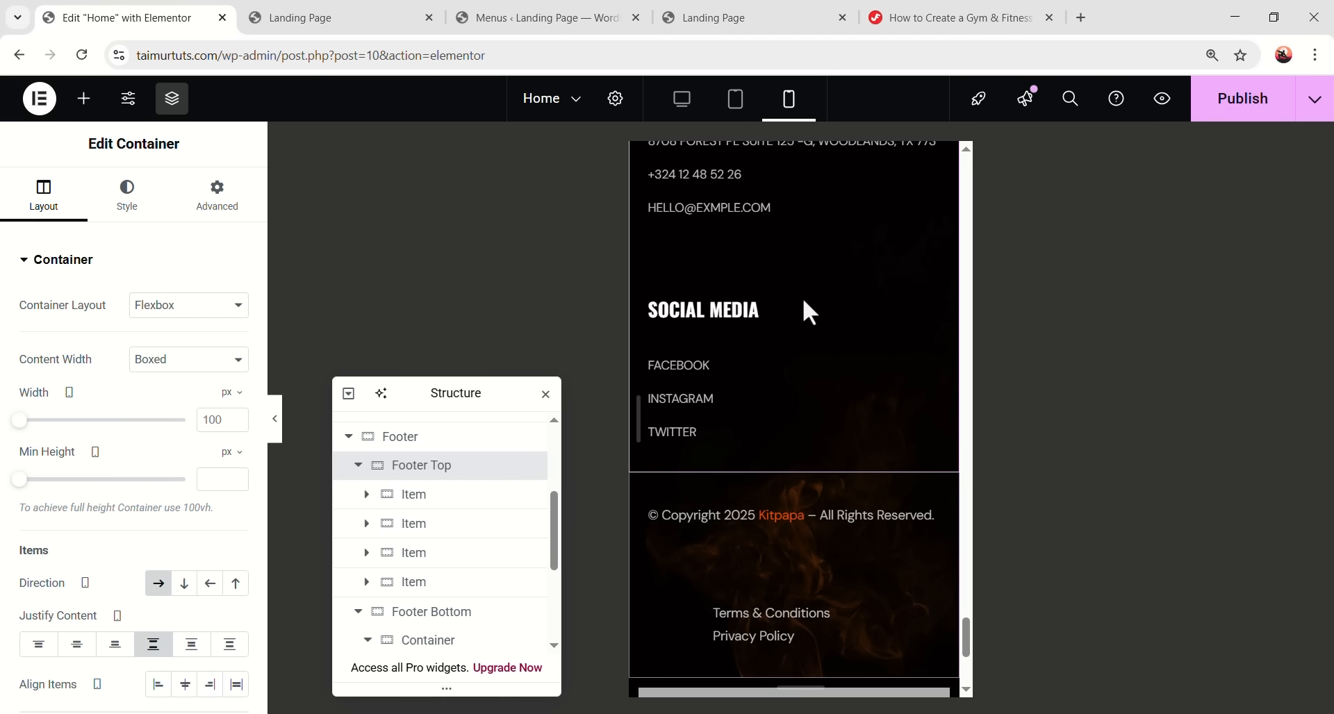
pyautogui.scroll(-7, 847, 406)
pyautogui.scroll(3, 805, 444)
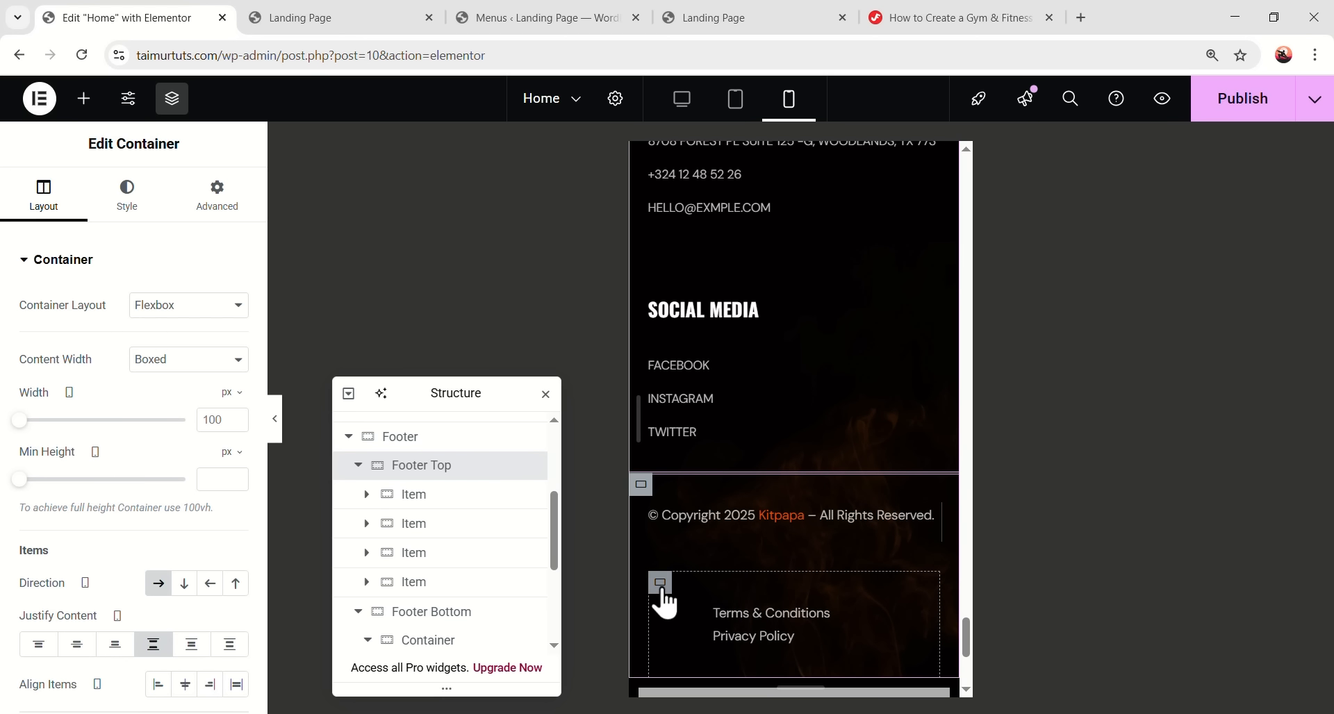
pyautogui.click(660, 587)
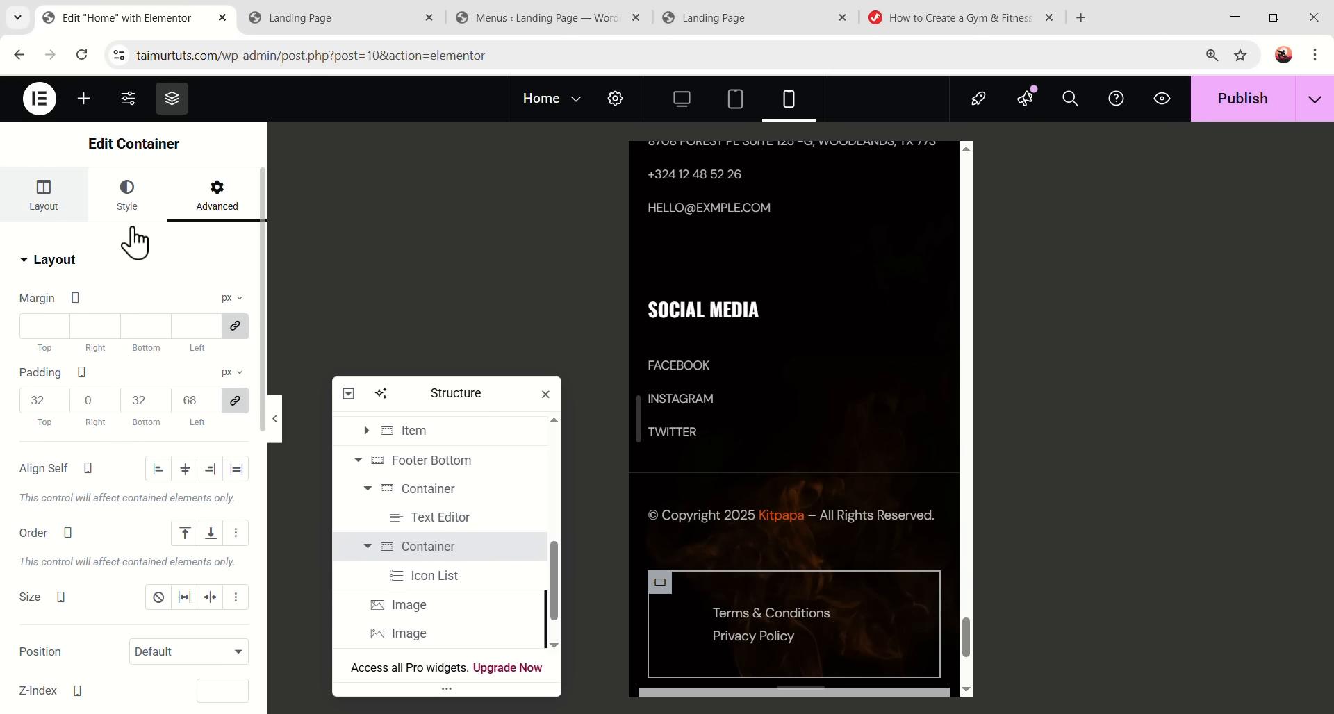
pyautogui.click(217, 198)
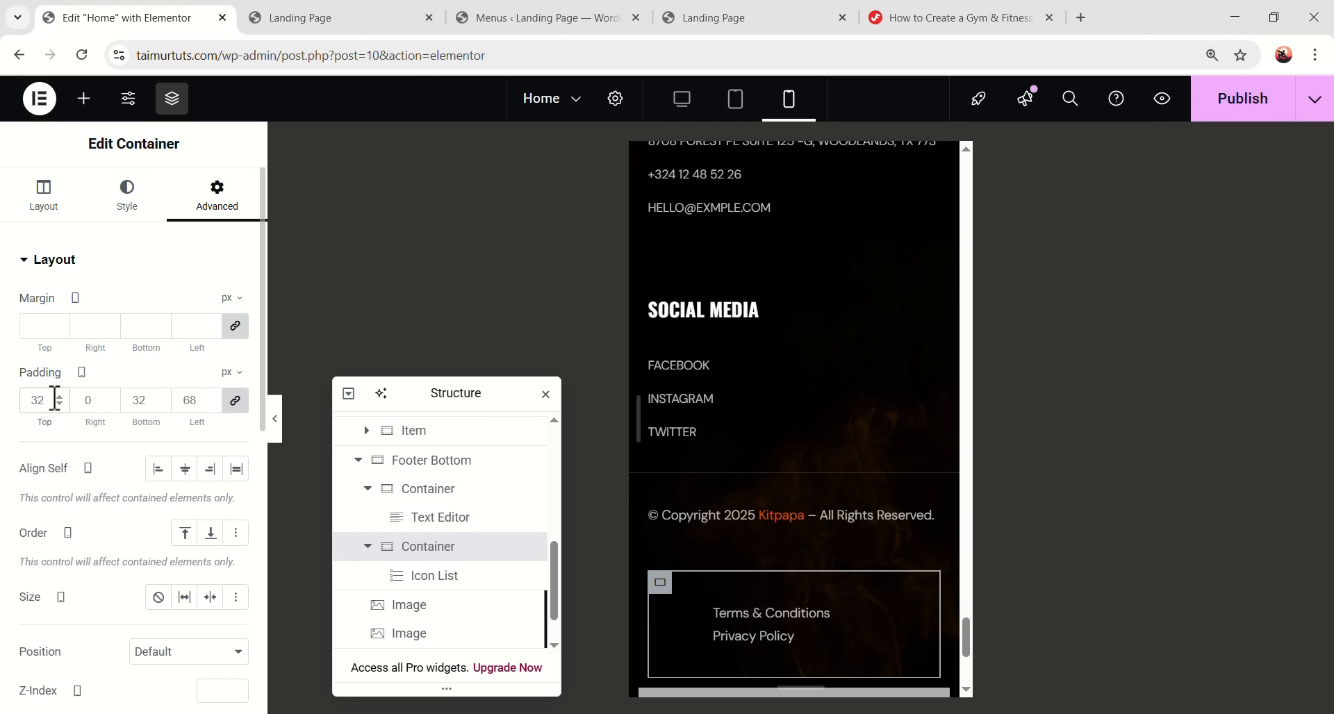
pyautogui.write('0')
pyautogui.click(760, 512)
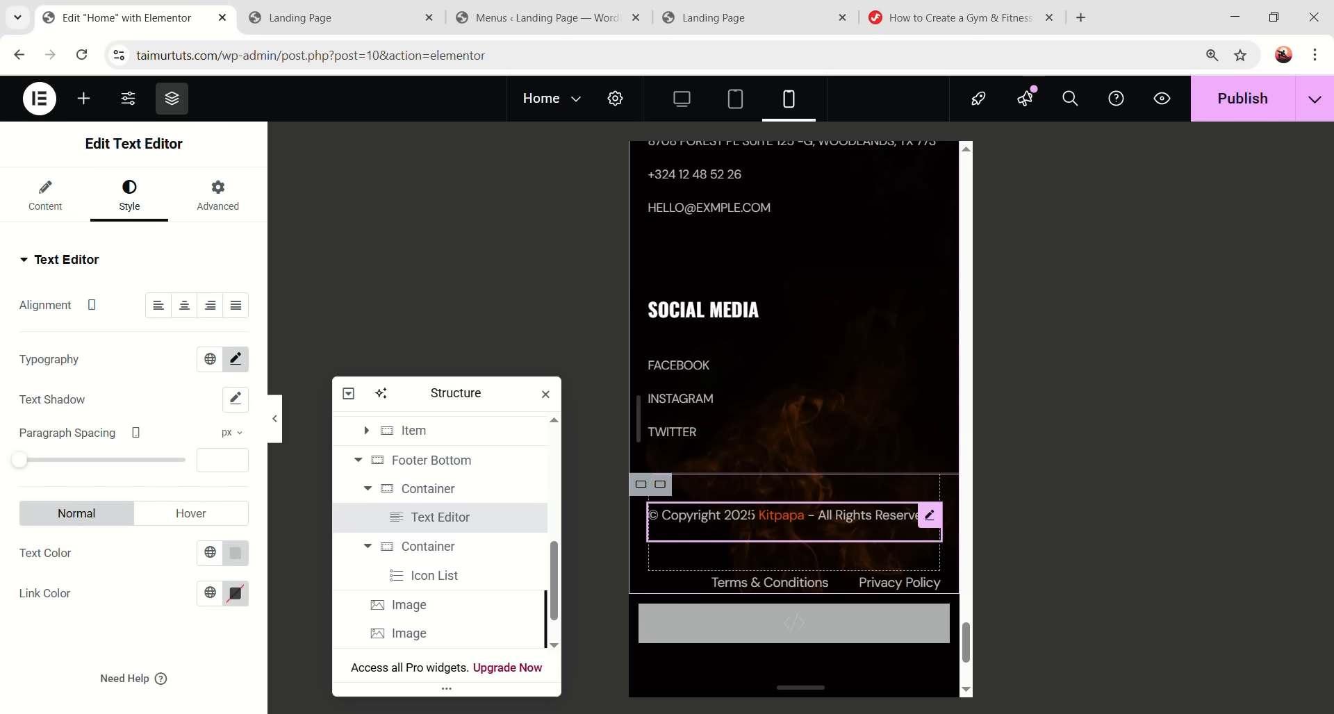
pyautogui.click(660, 484)
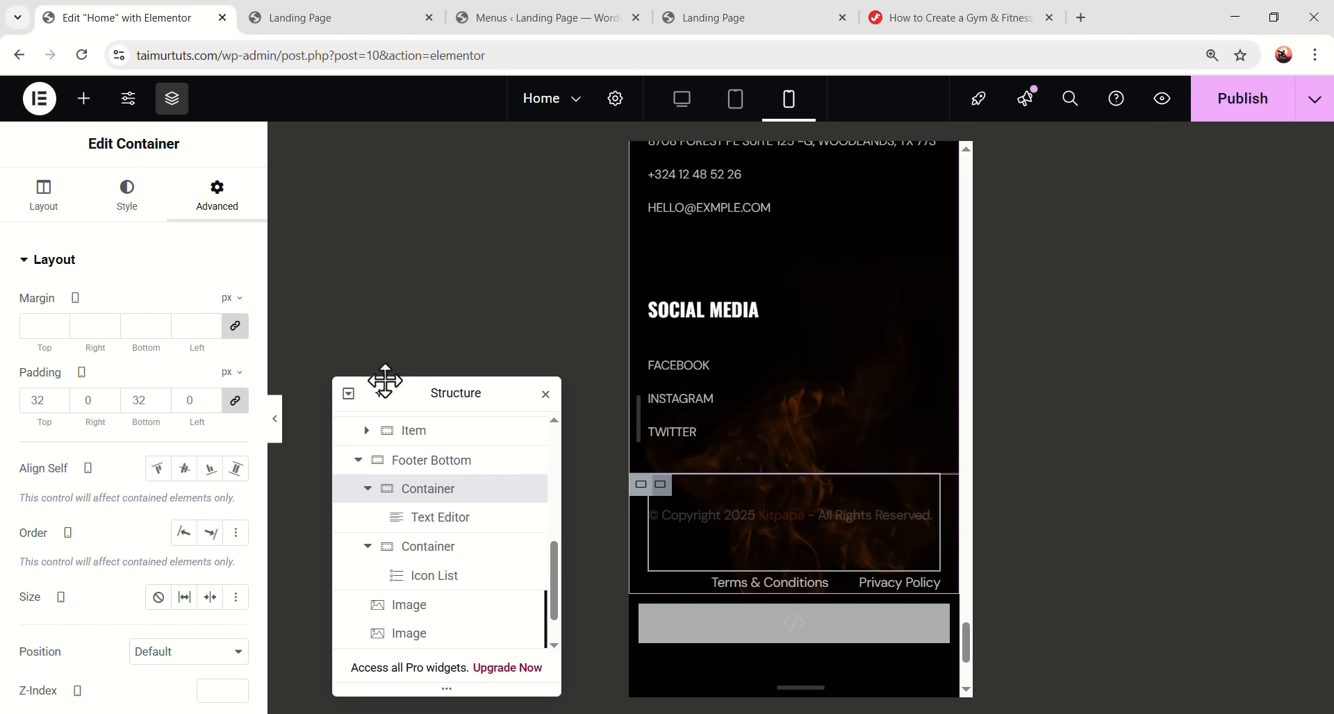
pyautogui.doubleClick(140, 402)
pyautogui.write('0')
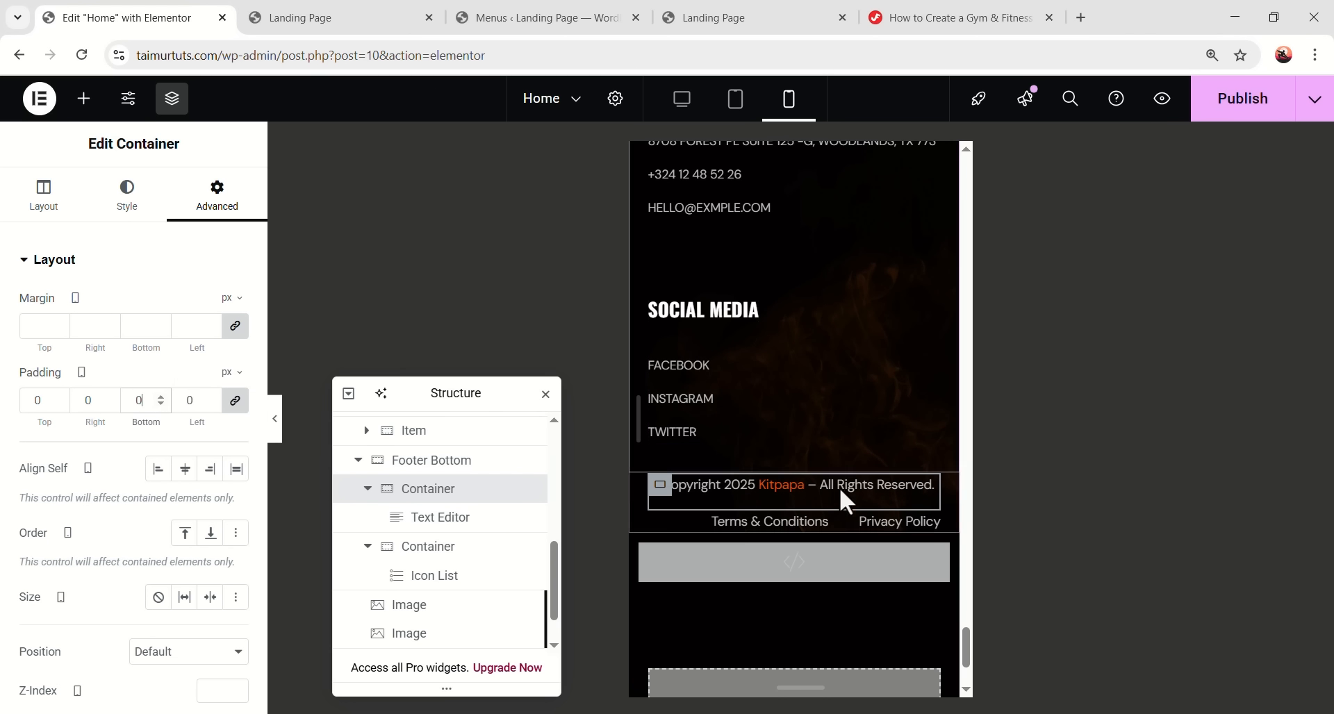
# - Center the Terms & Conditions / Privacy Policy icon list and preview the footer
pyautogui.click(801, 522)
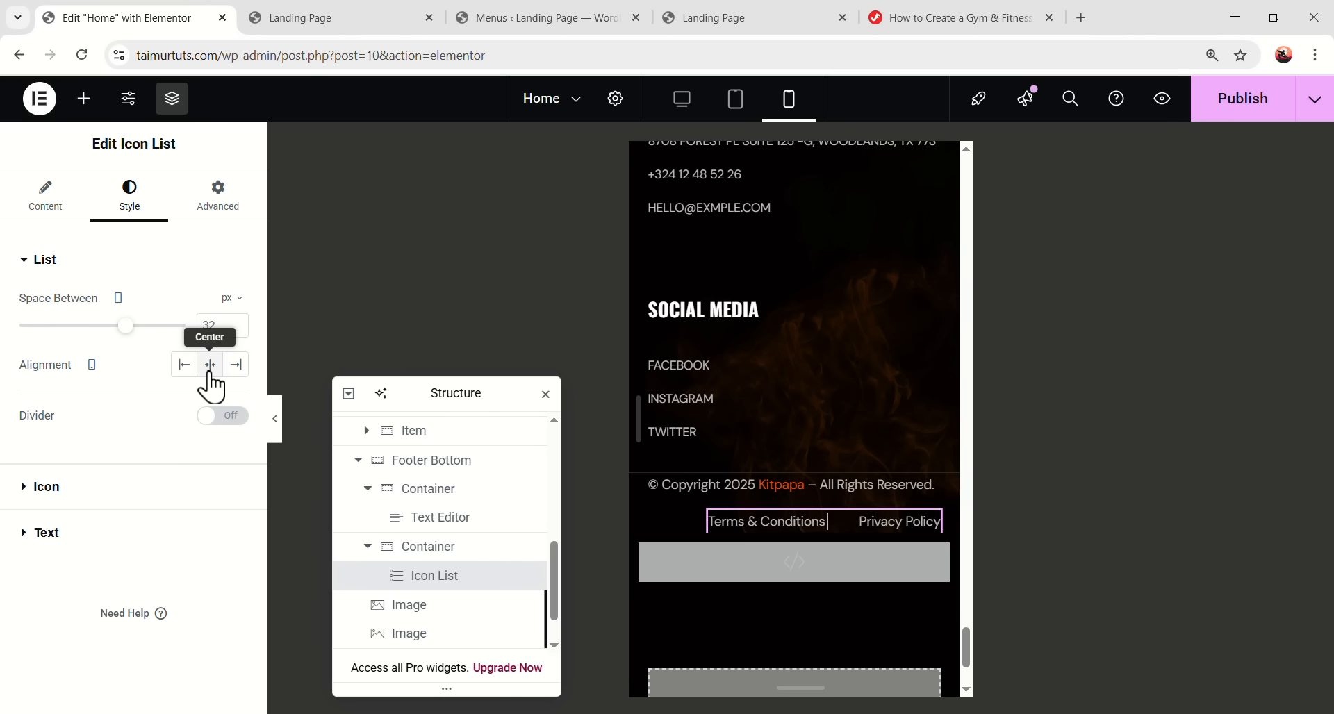
pyautogui.click(55, 208)
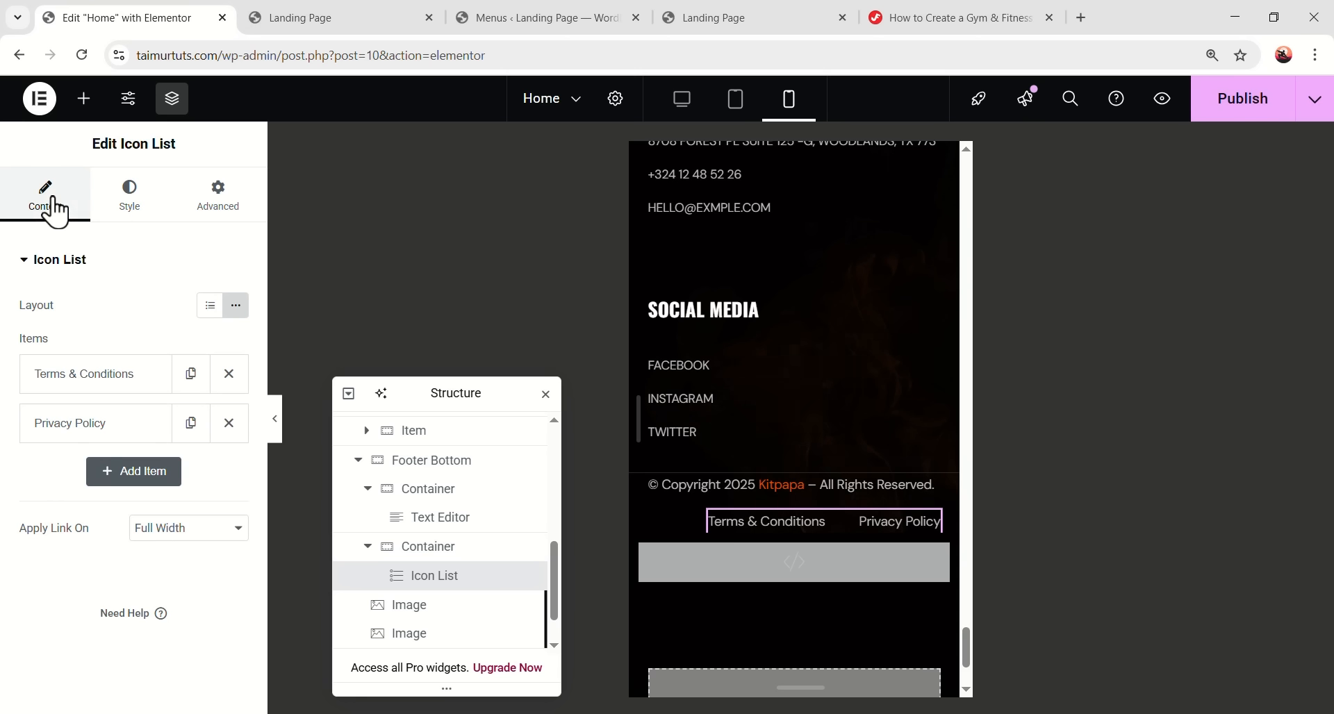
pyautogui.click(218, 196)
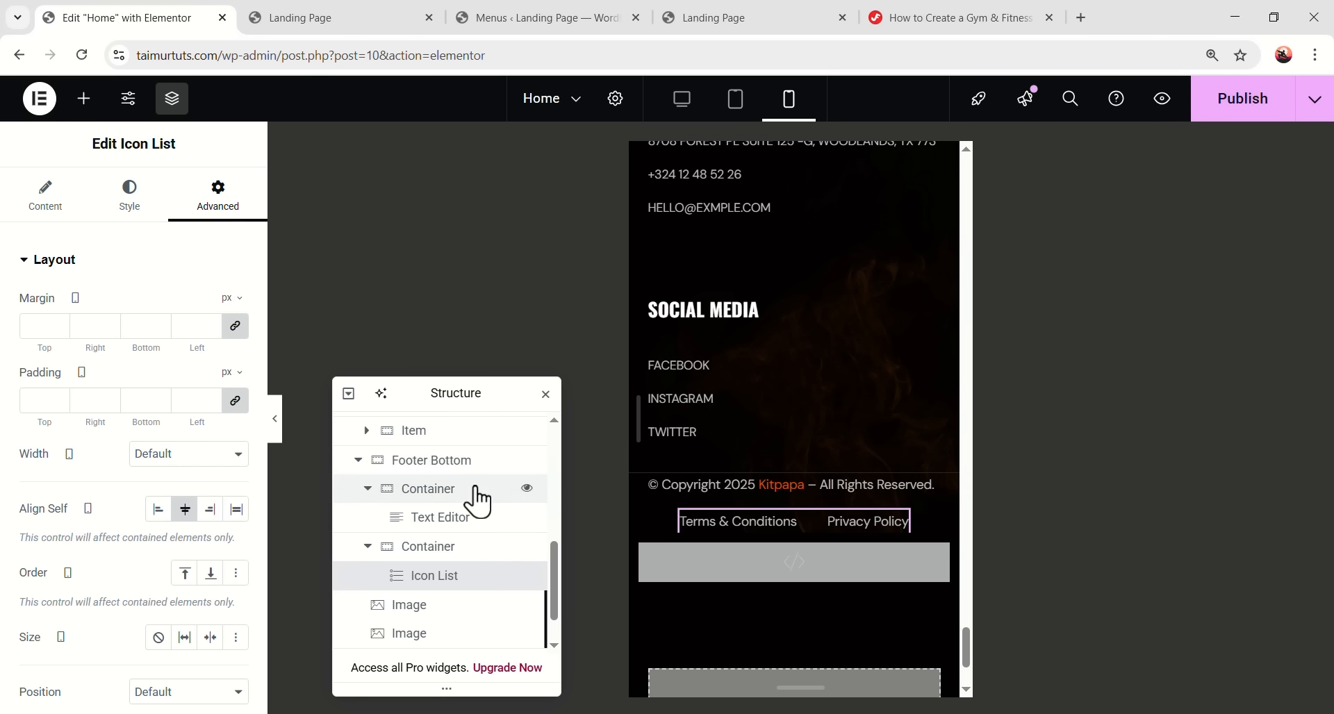
pyautogui.click(275, 419)
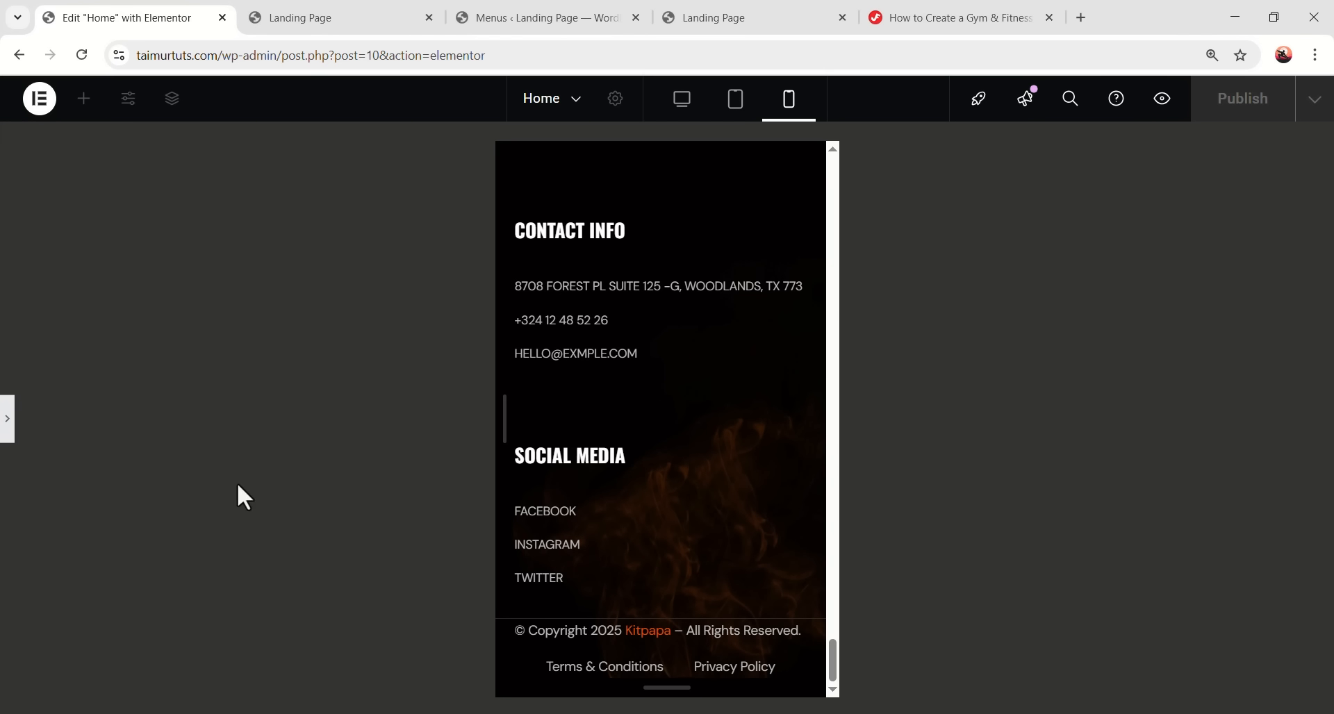
# - Set the Footer Bottom container's padding to 20 px and preview the result
pyautogui.click(8, 431)
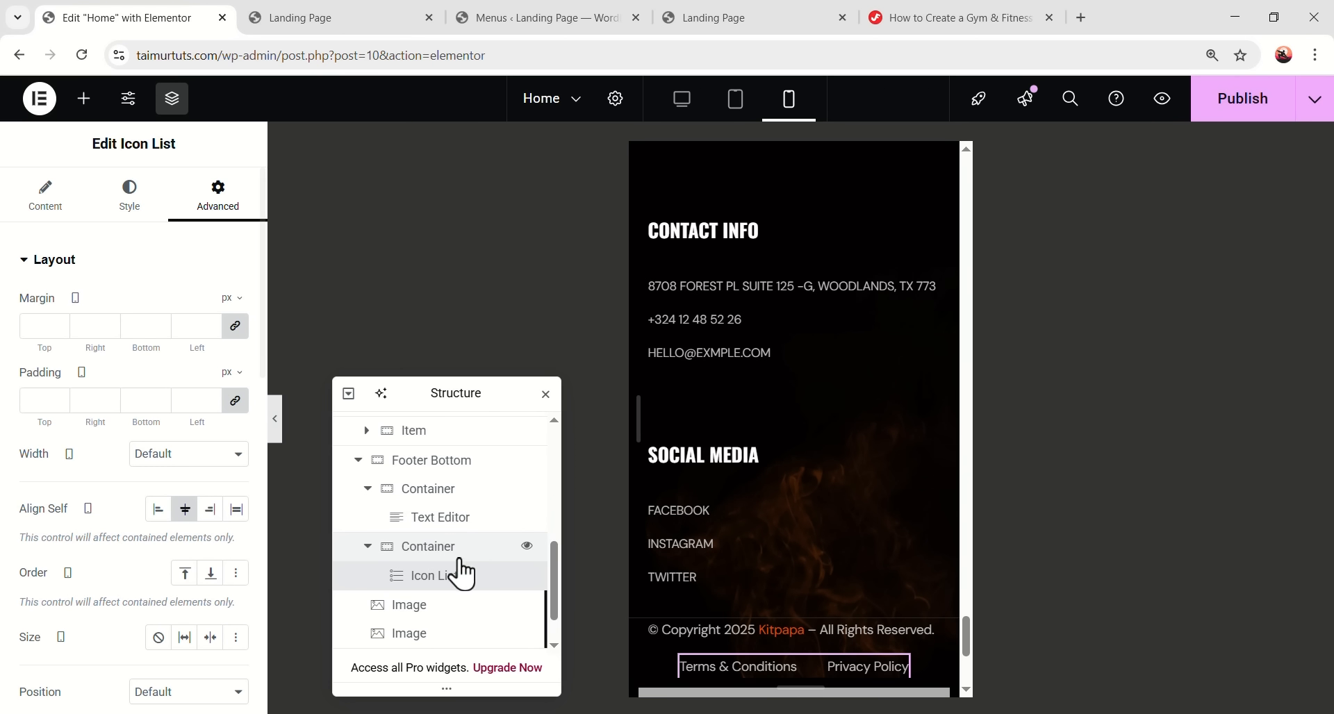
pyautogui.click(457, 461)
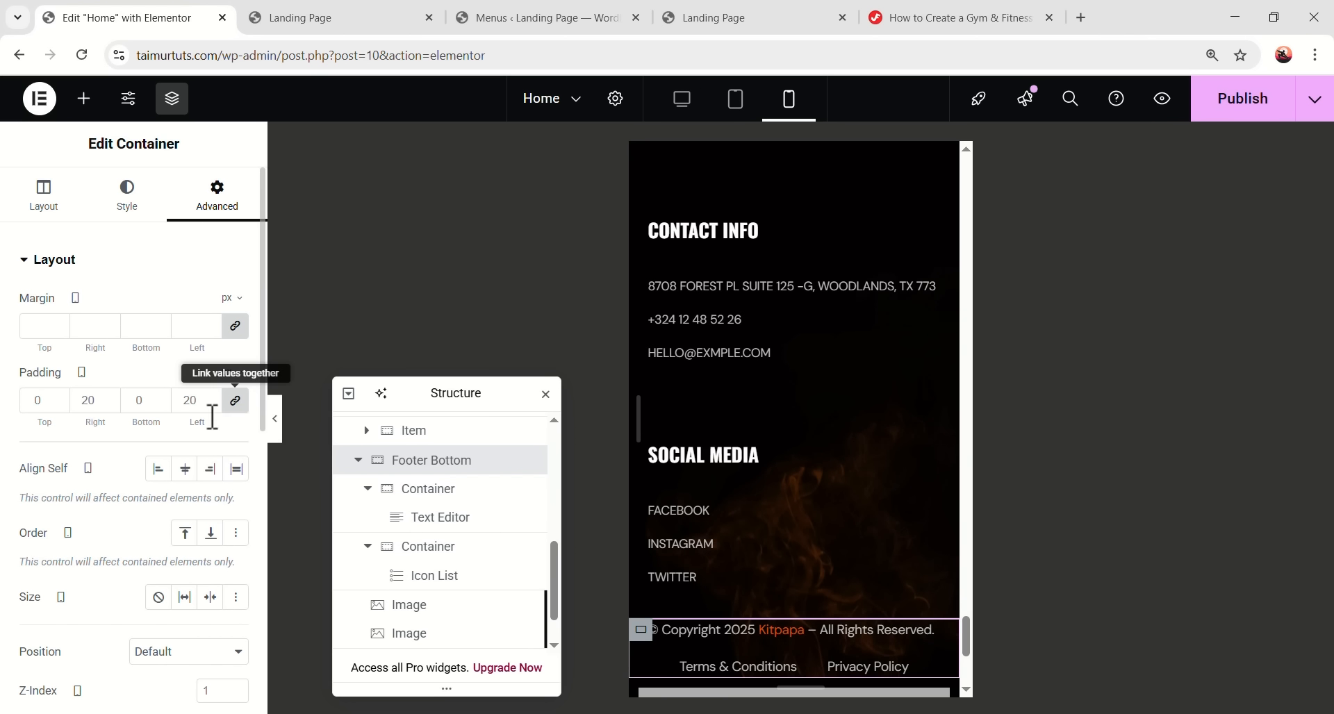
pyautogui.click(197, 401)
pyautogui.write('1')
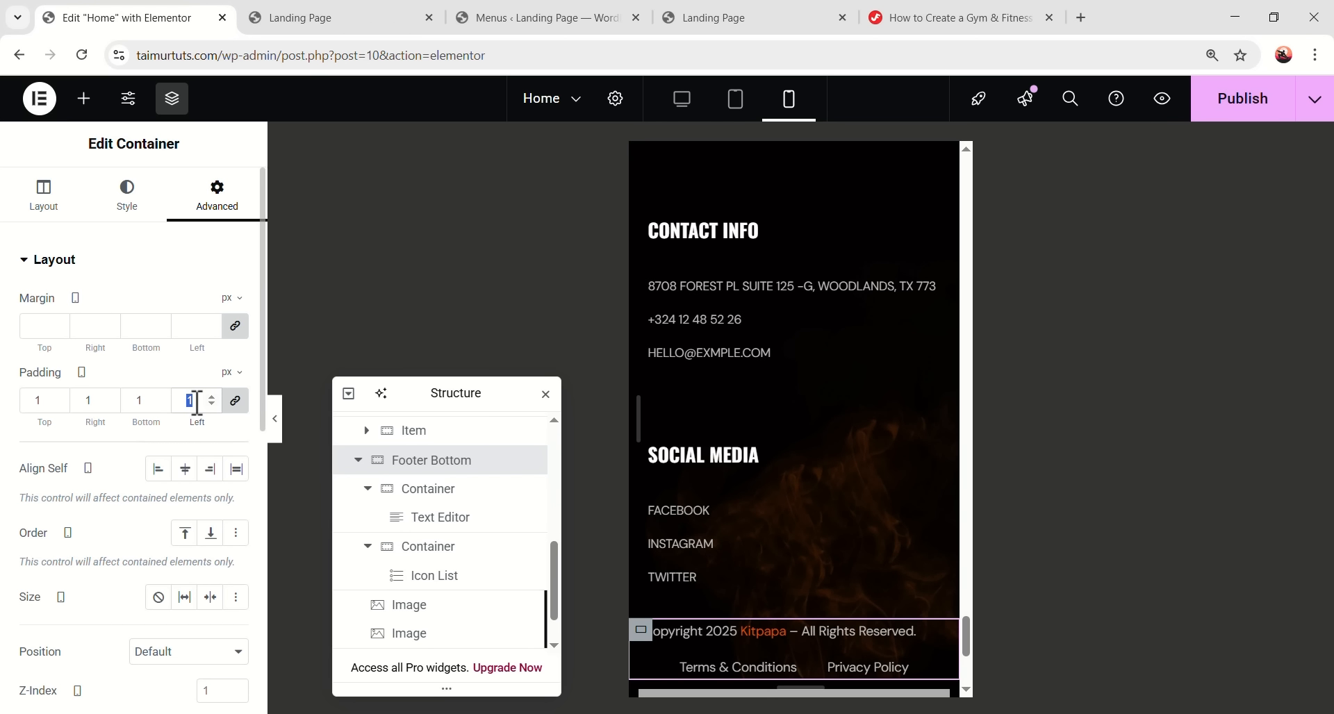
pyautogui.write('20')
pyautogui.click(281, 424)
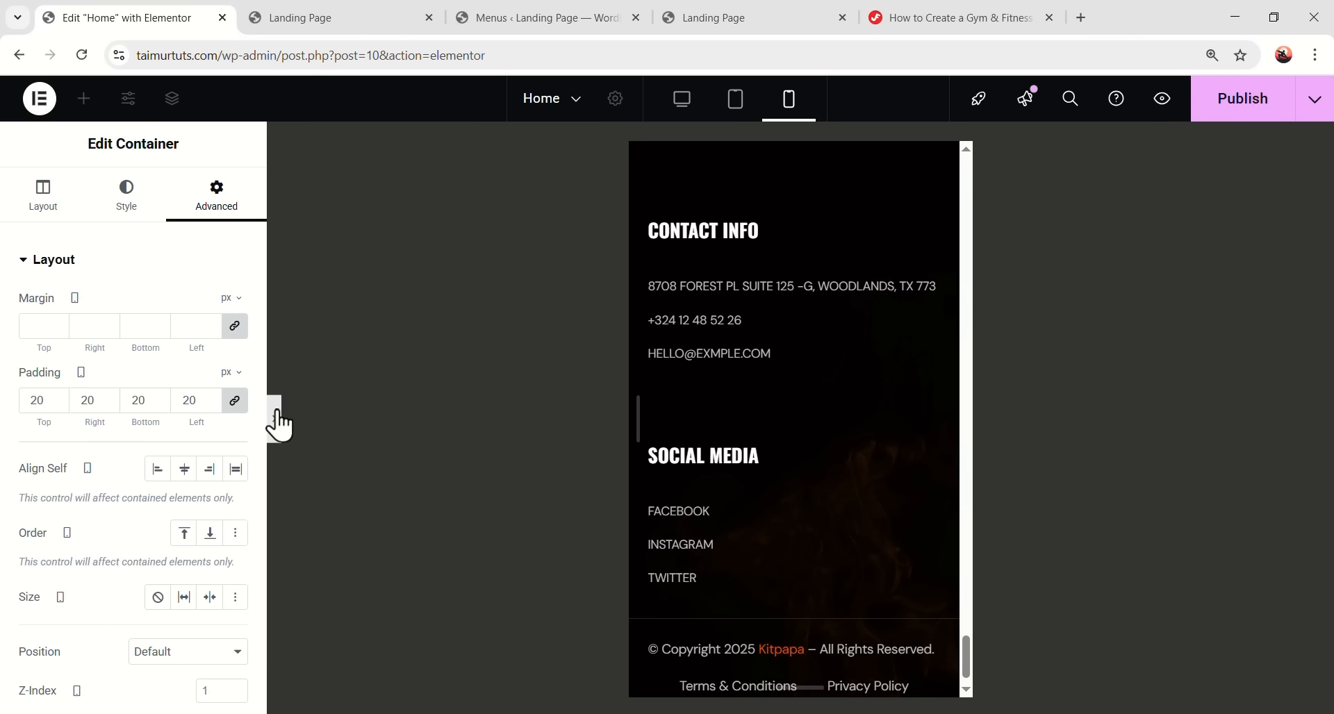
# - Narrow the mobile preview slightly to check how the footer text wraps
pyautogui.moveTo(837, 652)
pyautogui.mouseDown()
pyautogui.moveTo(831, 634)
pyautogui.moveTo(827, 657)
pyautogui.moveTo(835, 646)
pyautogui.mouseUp()
pyautogui.scroll(4, 760, 598)
pyautogui.scroll(-4, 761, 597)
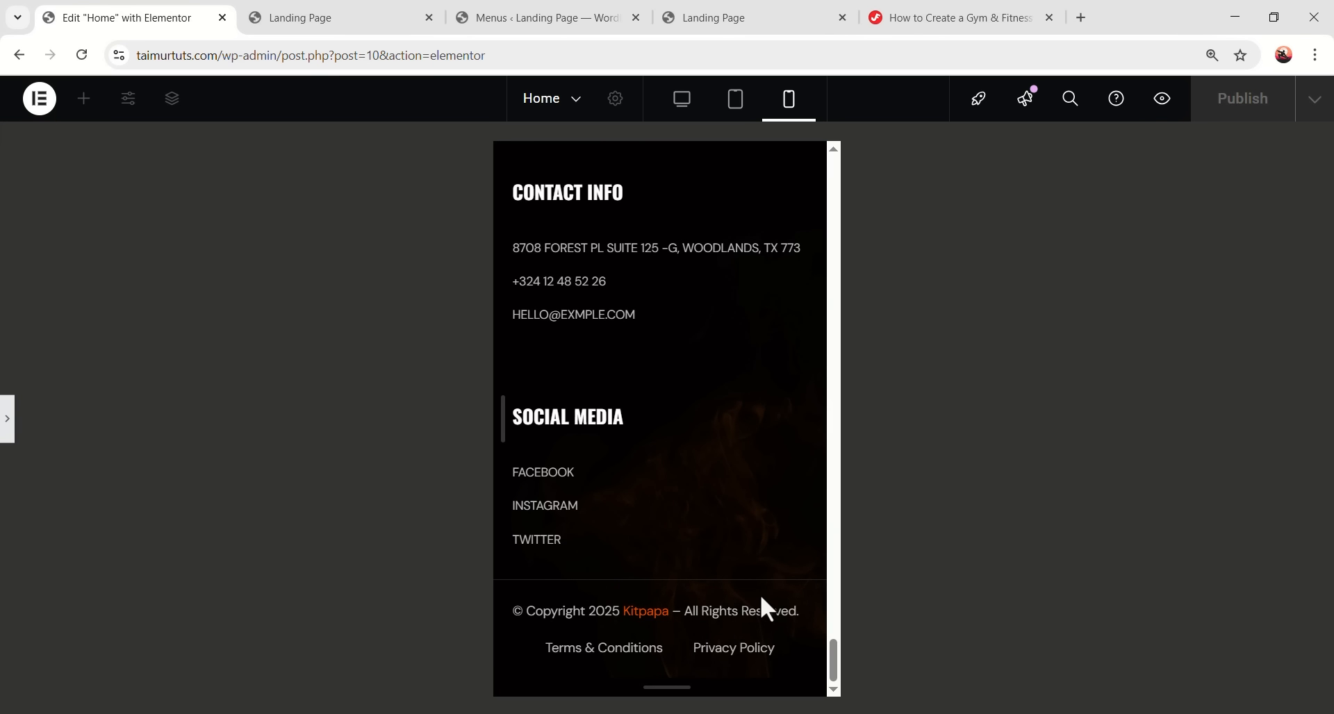
pyautogui.scroll(10, 761, 597)
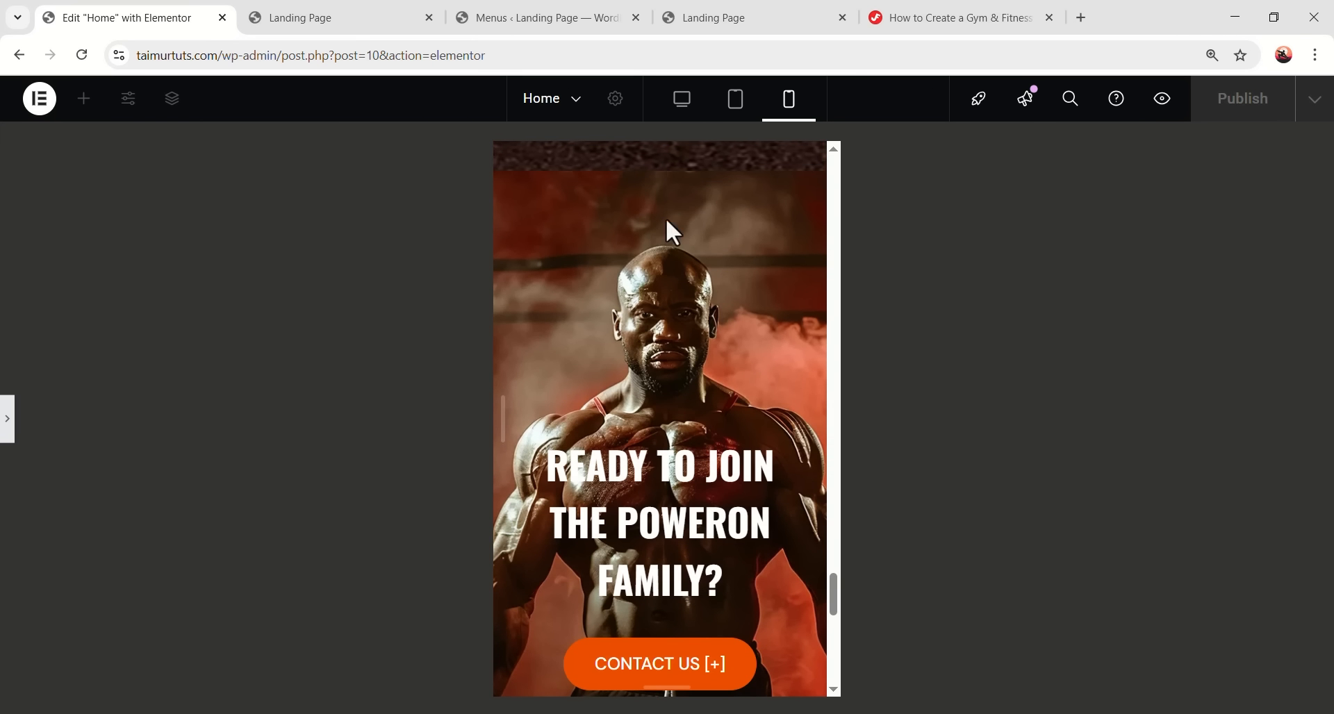
# - Switch to the Desktop layout, restore the editing panels, and move the Navigator aside
pyautogui.click(677, 106)
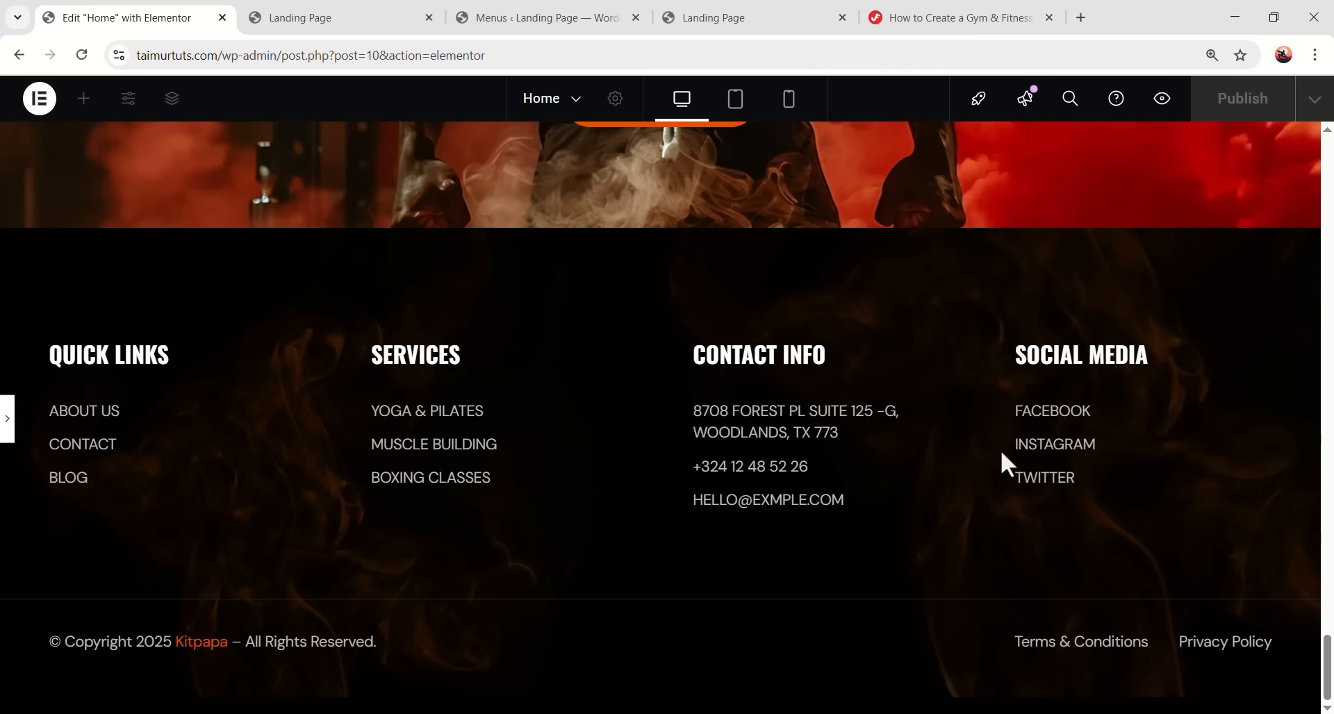
pyautogui.moveTo(1329, 688); pyautogui.dragTo(1328, 375)
pyautogui.moveTo(1309, 296); pyautogui.dragTo(1305, 145)
pyautogui.hotkey('ctrl', 'p')
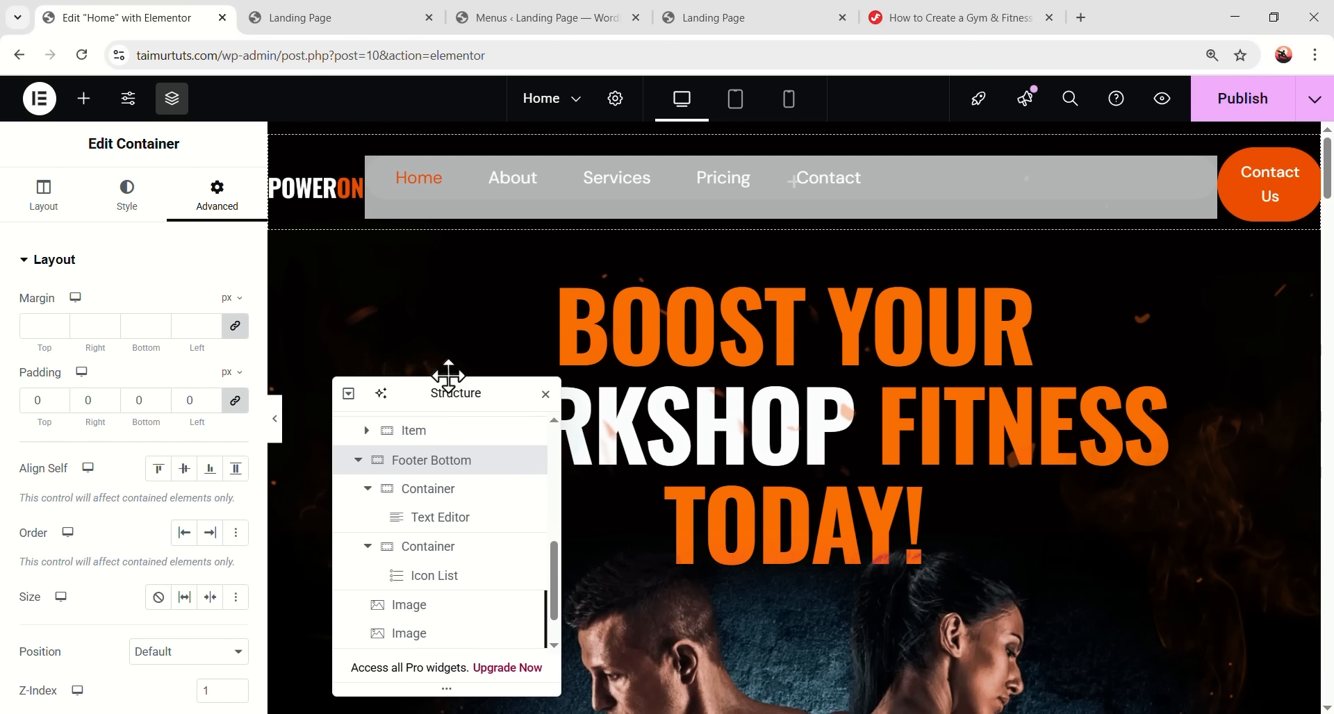
pyautogui.moveTo(461, 394); pyautogui.dragTo(241, 207)
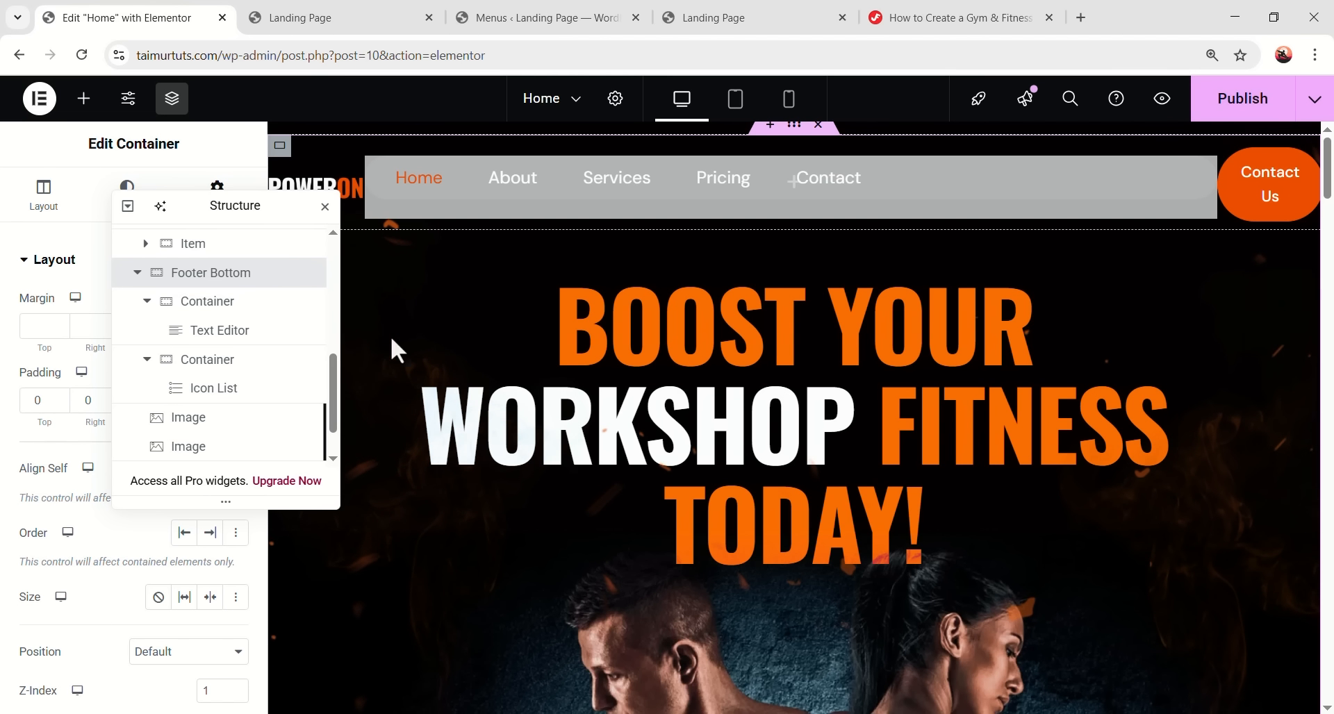
pyautogui.scroll(10, 222, 347)
# - Give the banner headline a Fade In Up entrance animation with Fast duration
pyautogui.click(202, 297)
pyautogui.moveTo(254, 205); pyautogui.dragTo(520, 226)
pyautogui.click(208, 205)
pyautogui.scroll(-15, 132, 386)
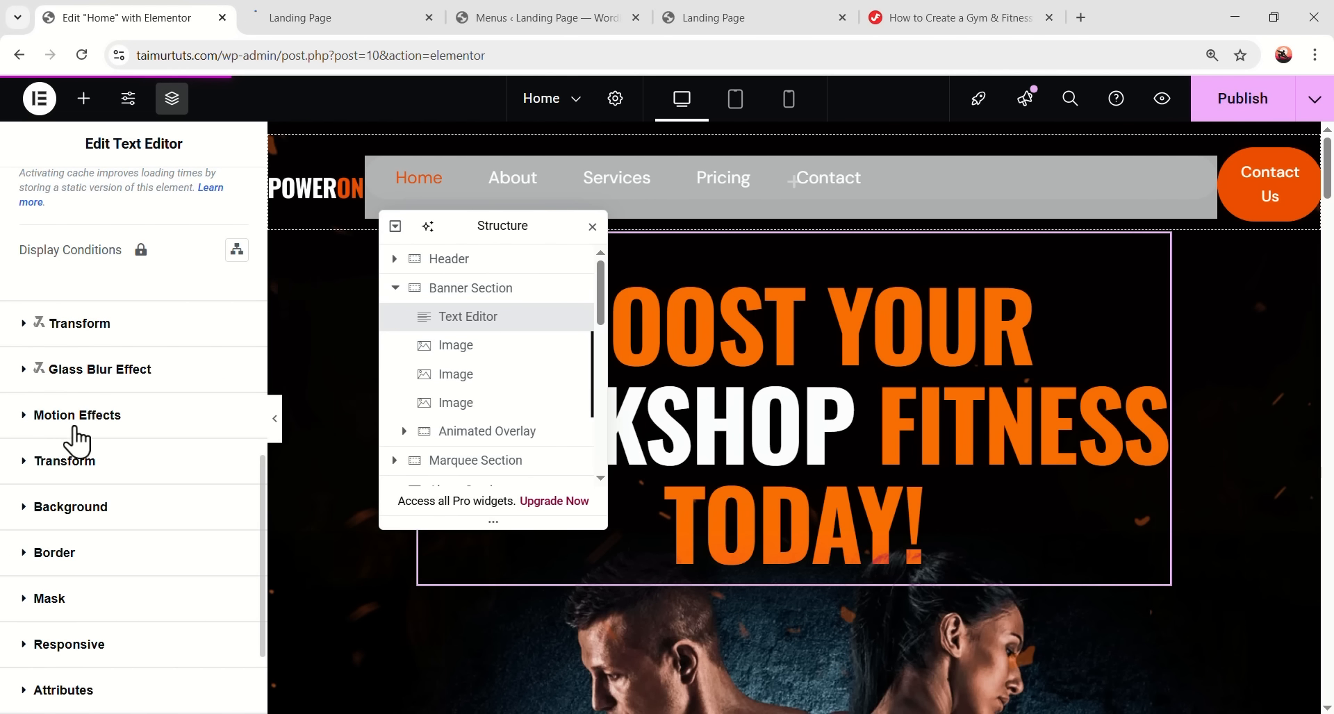
pyautogui.click(117, 429)
pyautogui.scroll(-3, 119, 426)
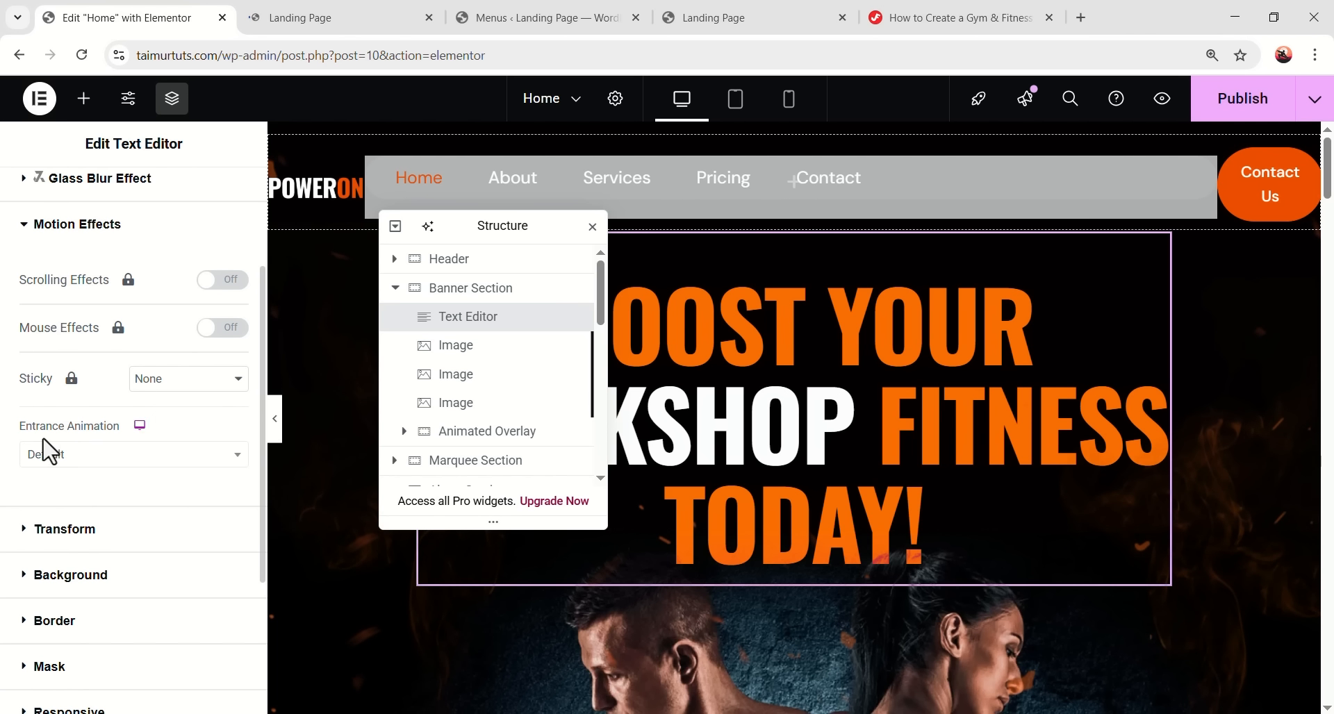
pyautogui.click(55, 459)
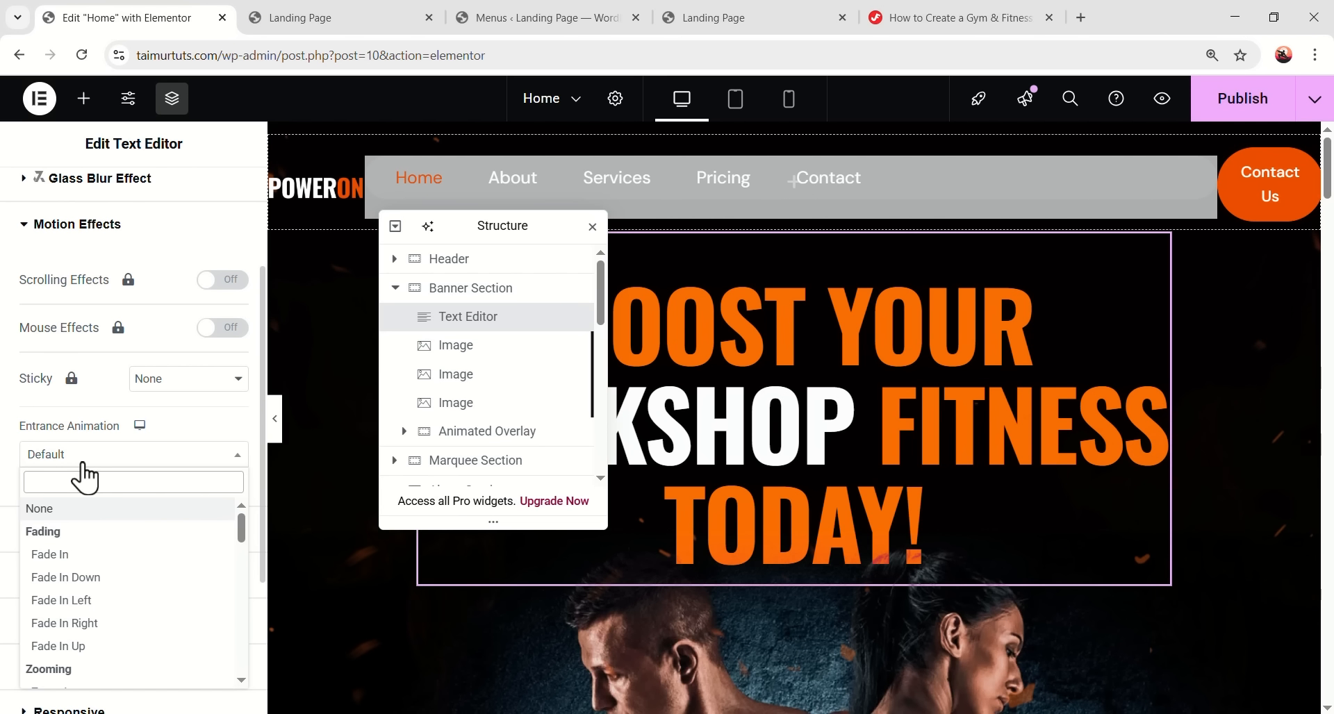
pyautogui.click(59, 646)
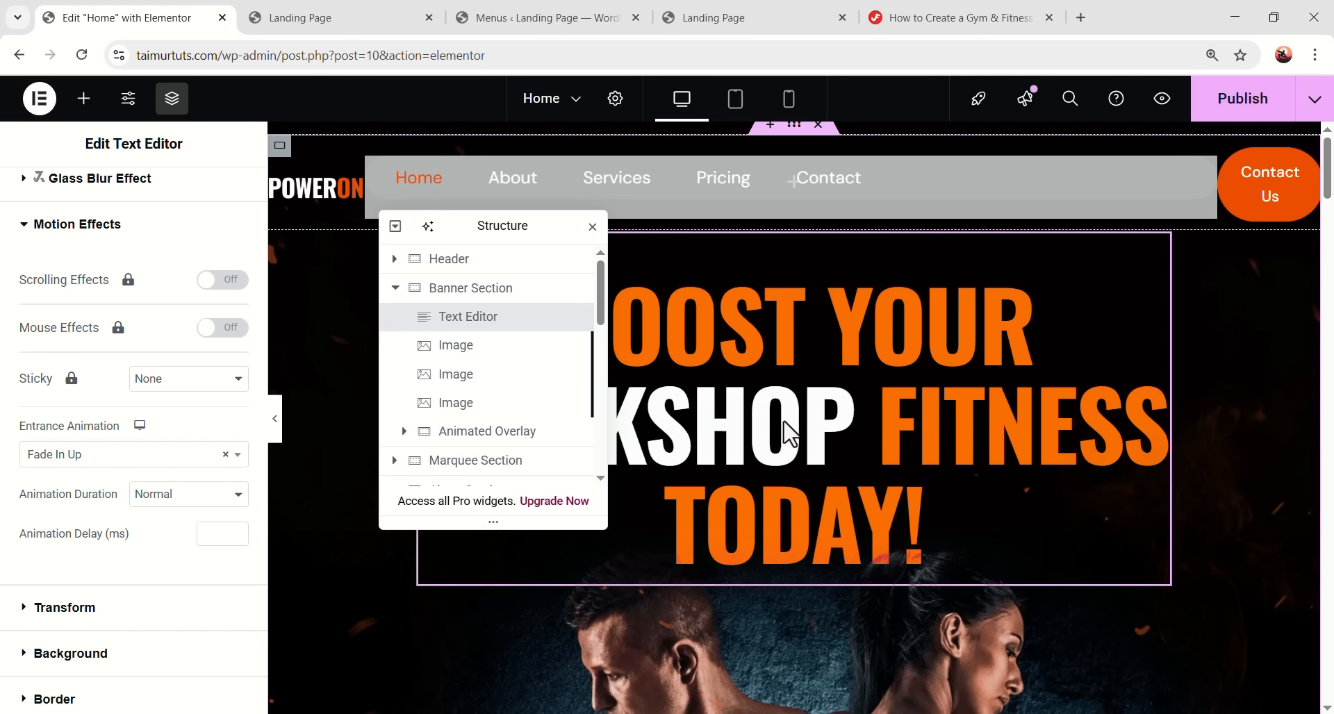
pyautogui.click(137, 502)
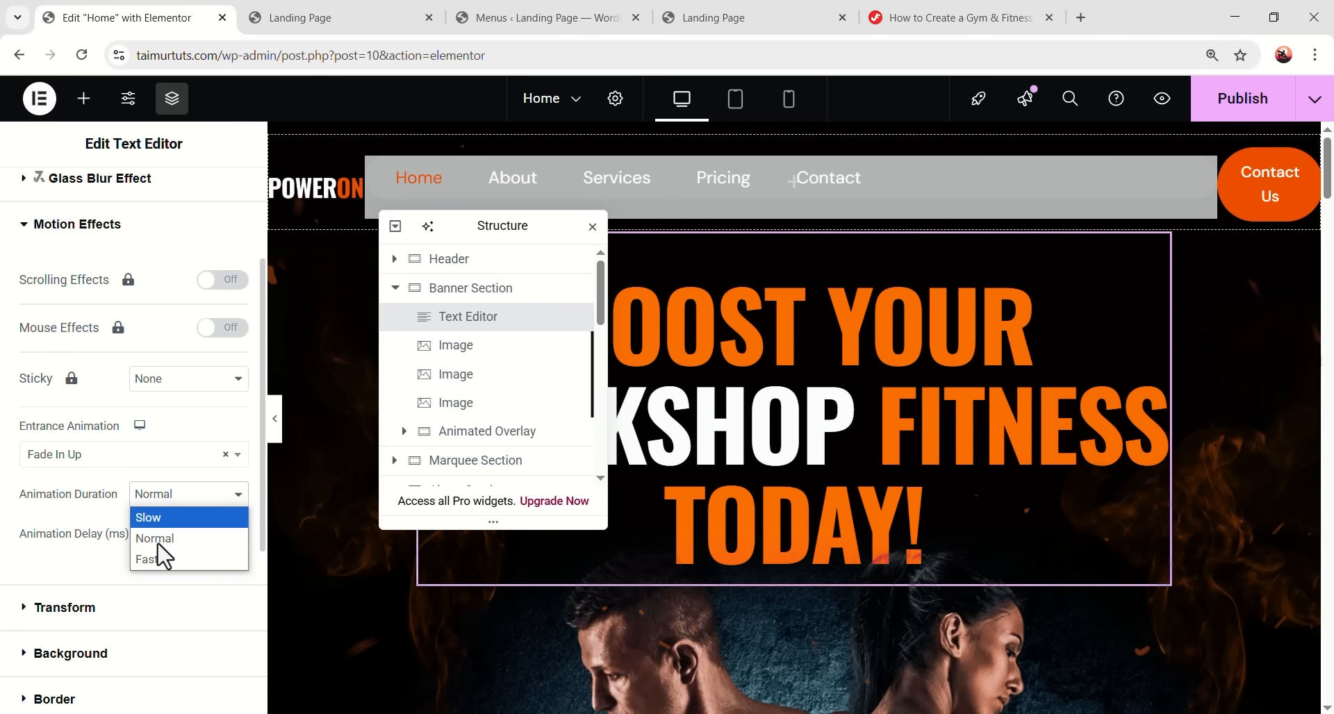
pyautogui.click(164, 564)
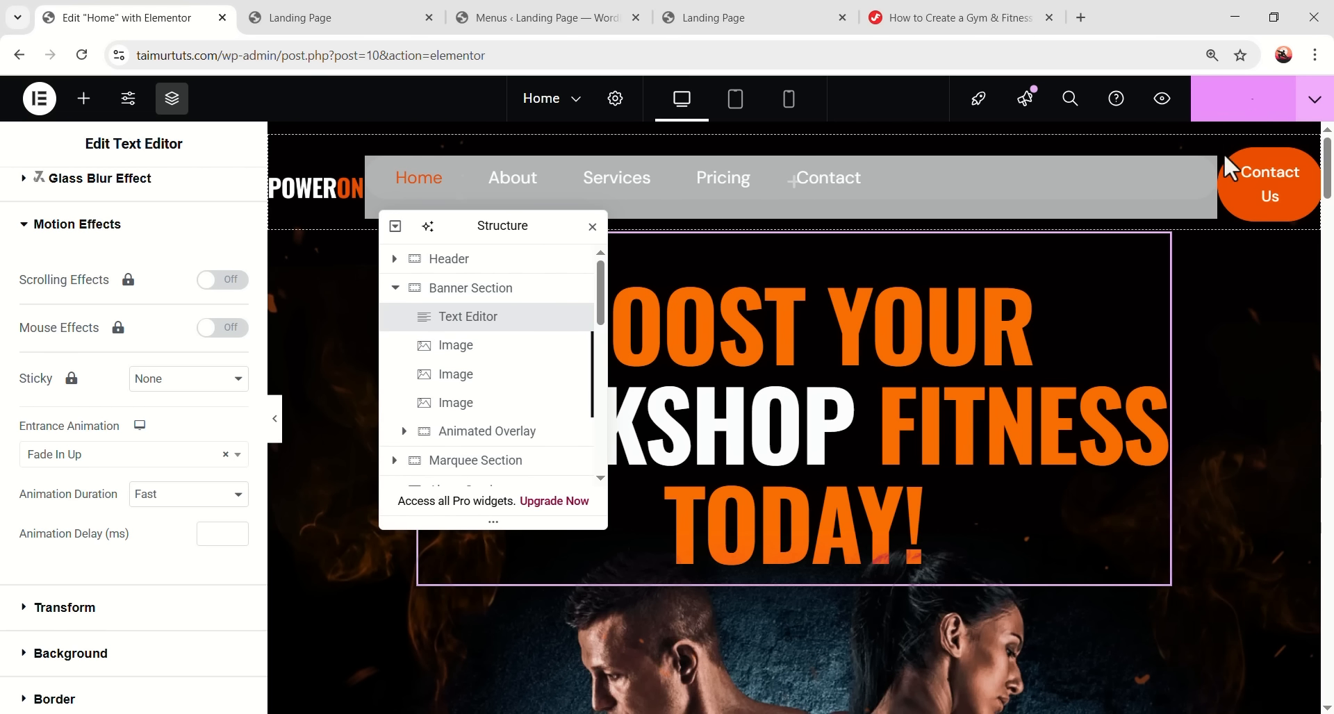
# - Check the headline animation in the Landing Page preview, then return to the editor
pyautogui.click(375, 18)
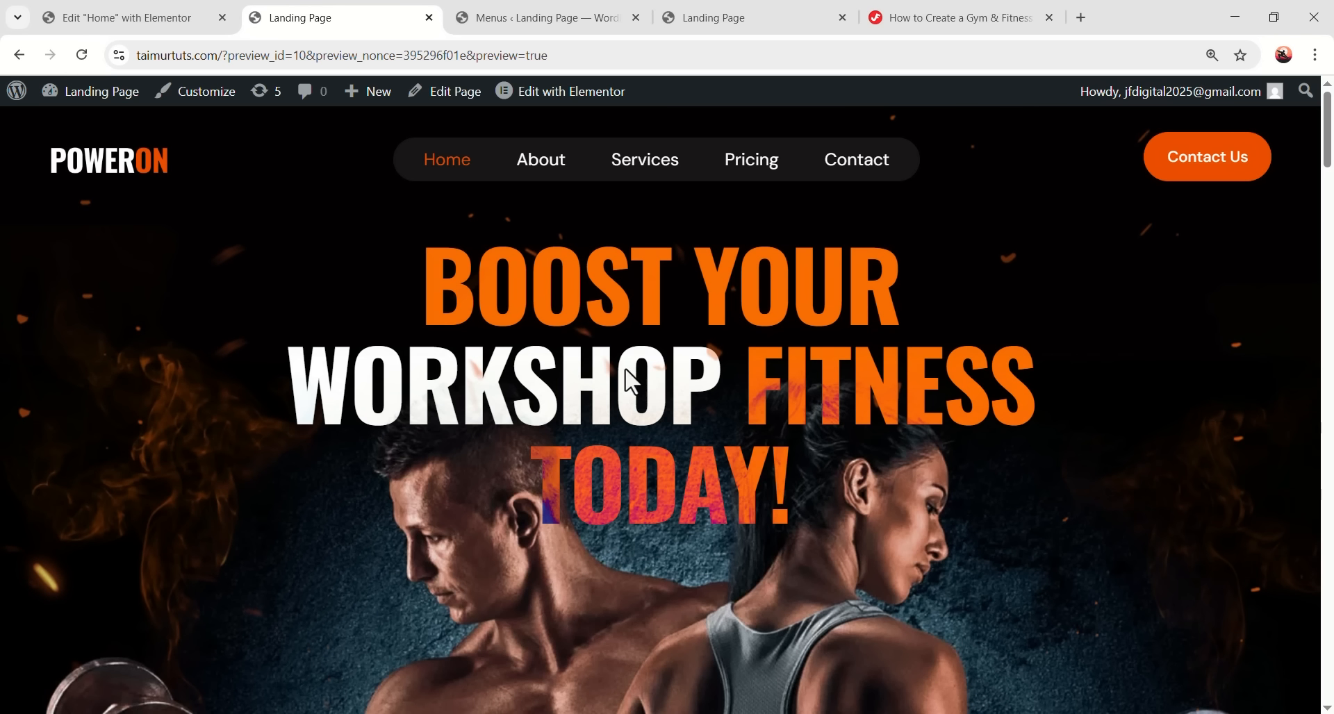
pyautogui.scroll(-5, 688, 403)
pyautogui.scroll(5, 692, 404)
pyautogui.click(148, 15)
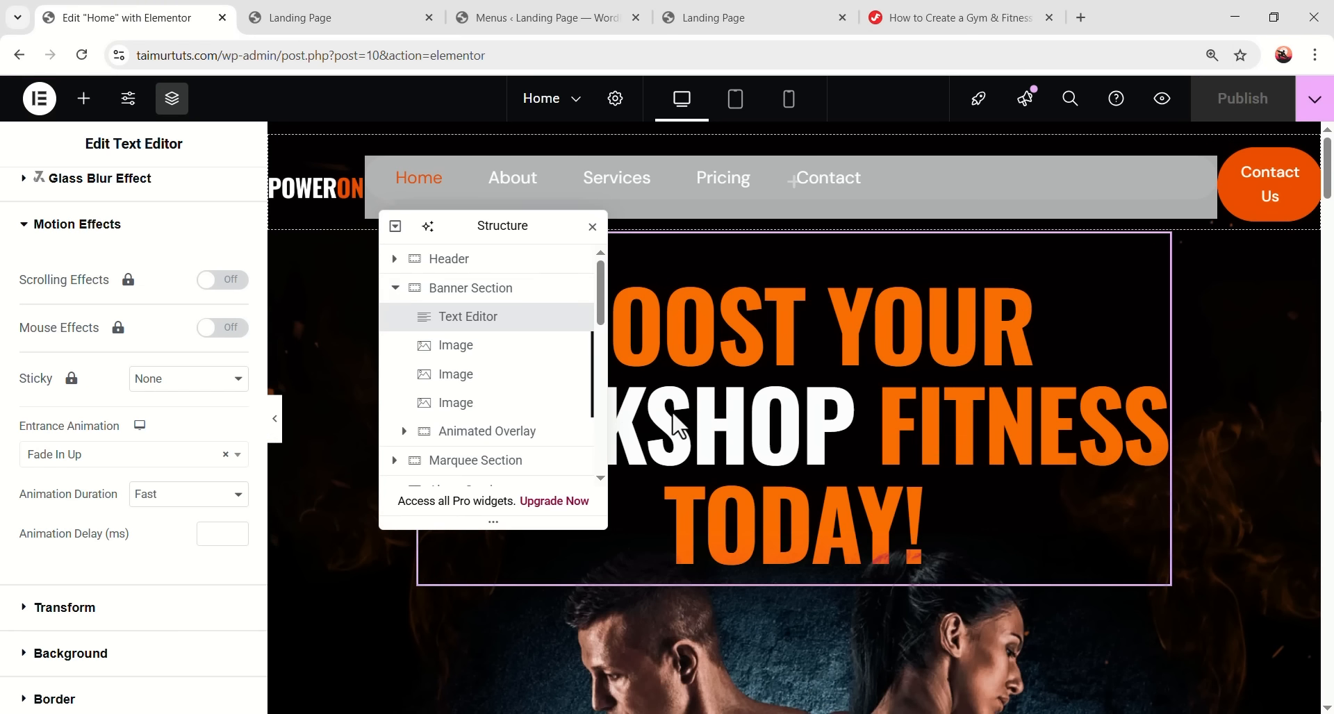
pyautogui.scroll(-4, 727, 438)
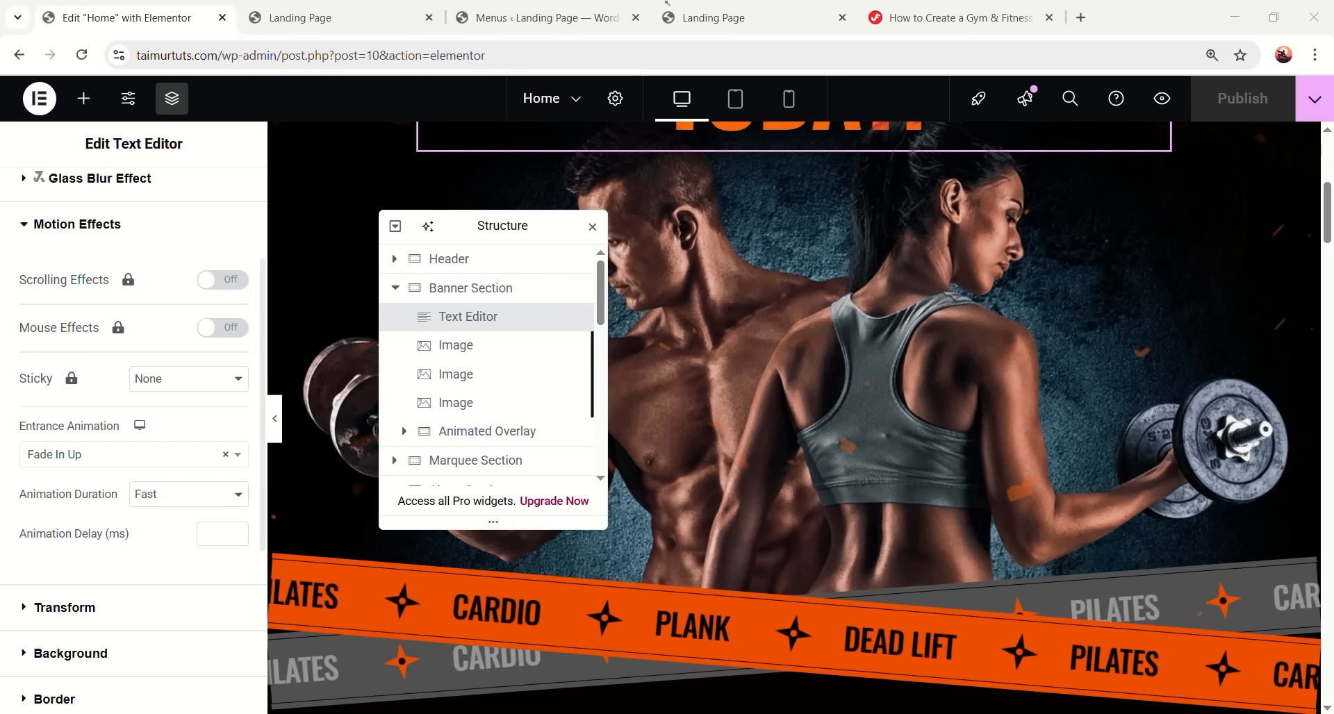
pyautogui.scroll(-5, 738, 289)
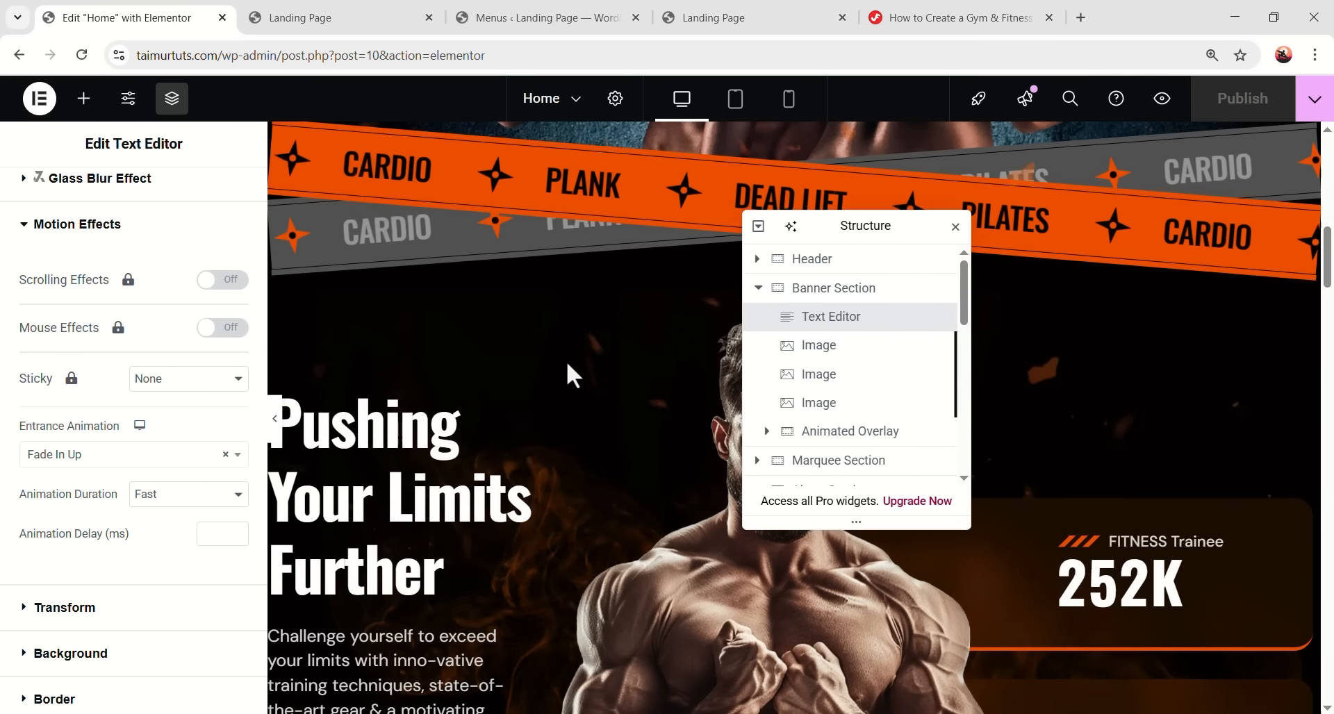
pyautogui.scroll(-1, 455, 373)
# - Set the 'Pushing Your Limits Further' heading's Entrance Animation to Fade In Up
pyautogui.click(461, 383)
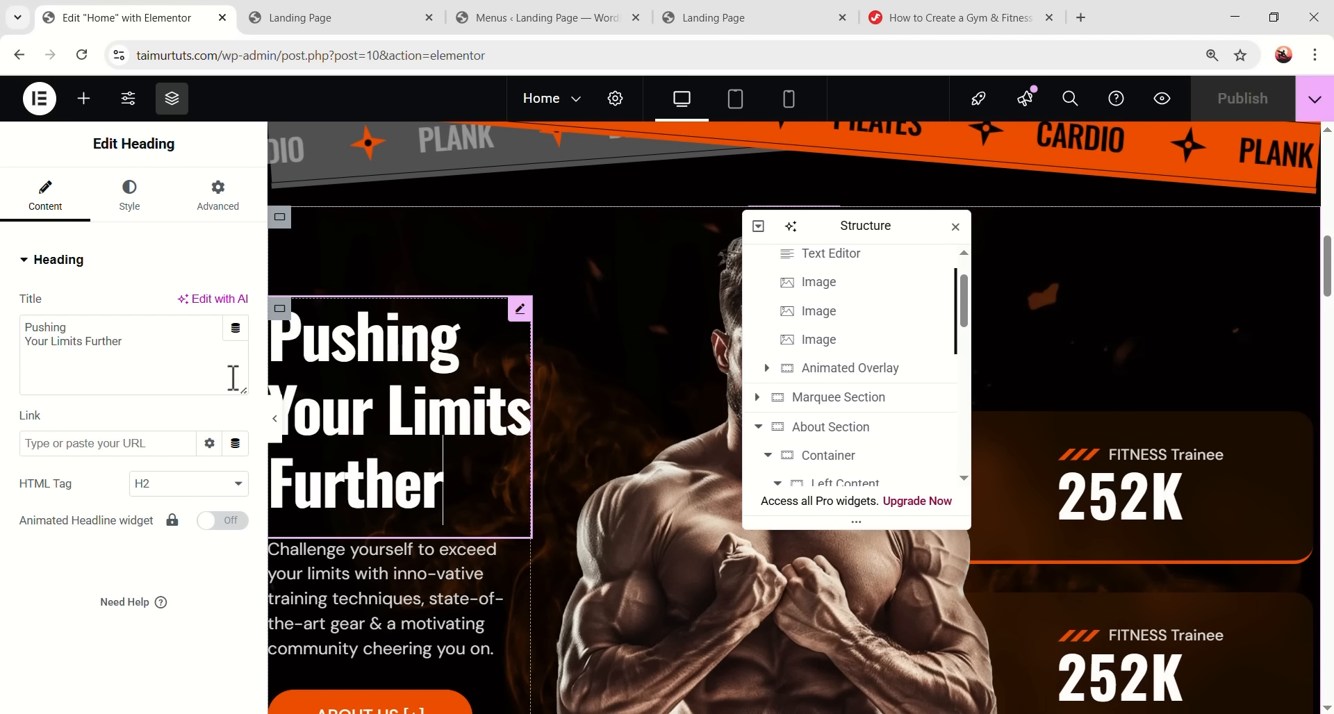
pyautogui.scroll(-10, 139, 431)
pyautogui.scroll(2, 137, 434)
pyautogui.scroll(-1, 139, 436)
pyautogui.click(137, 436)
pyautogui.scroll(-2, 42, 451)
pyautogui.click(107, 455)
pyautogui.scroll(-10, 134, 556)
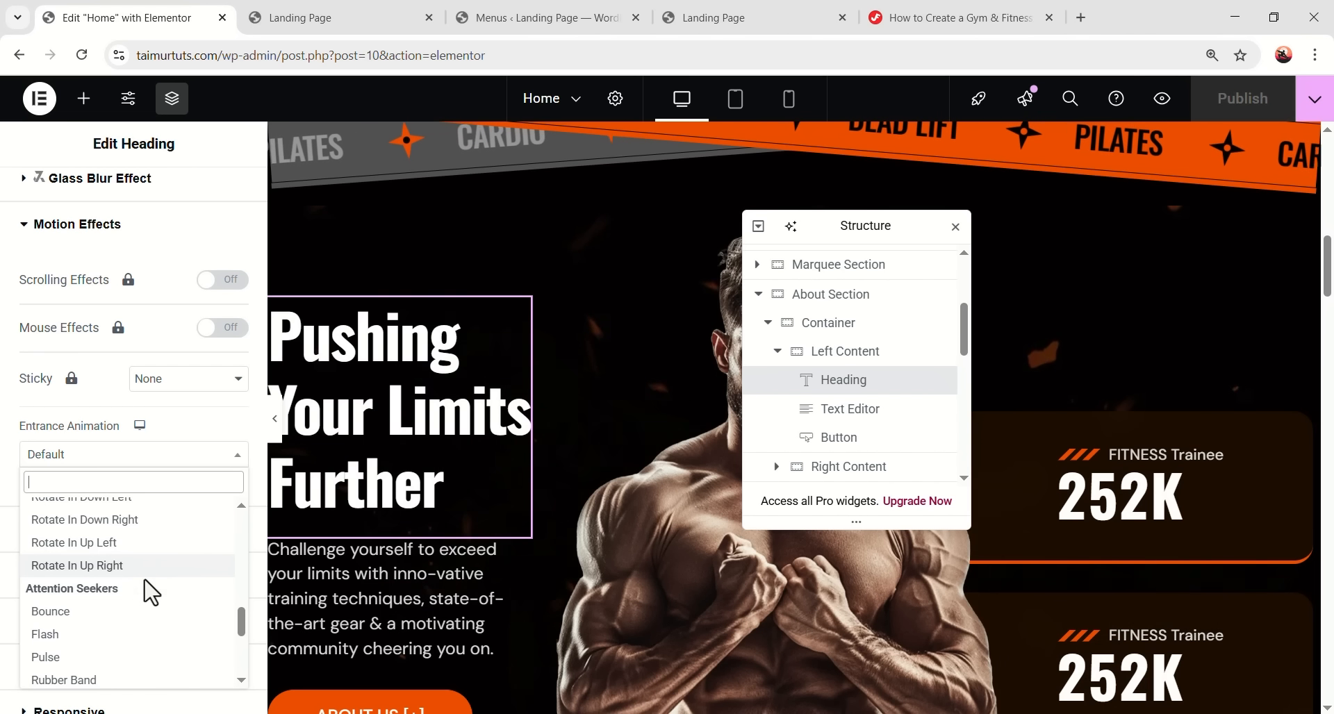
pyautogui.scroll(5, 146, 591)
pyautogui.scroll(4, 140, 577)
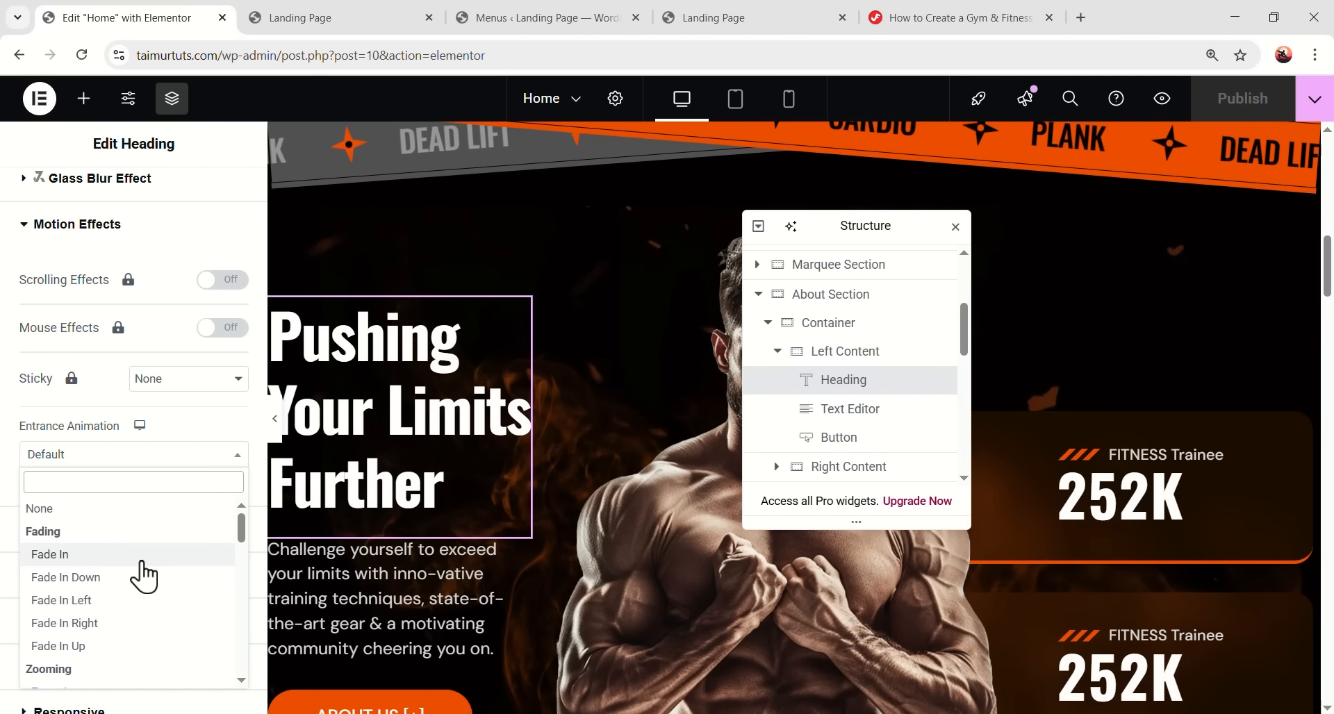
pyautogui.scroll(-2, 111, 583)
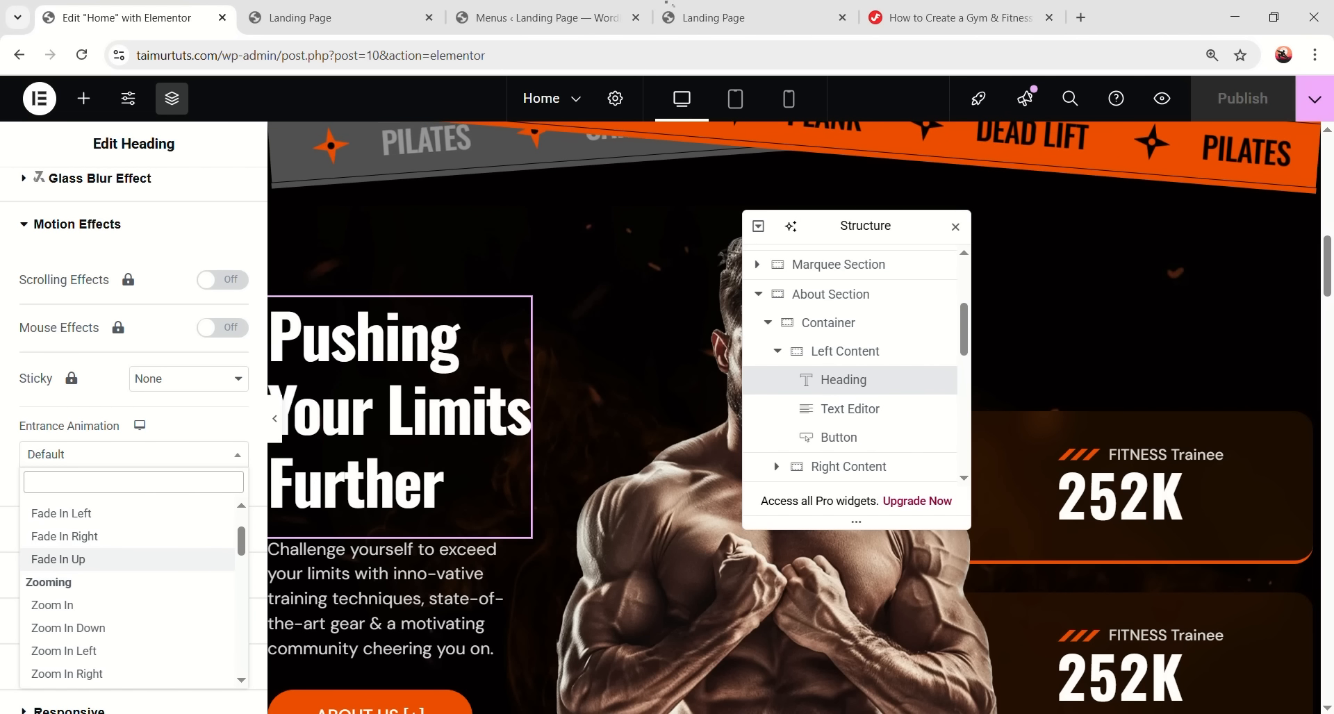
pyautogui.click(58, 560)
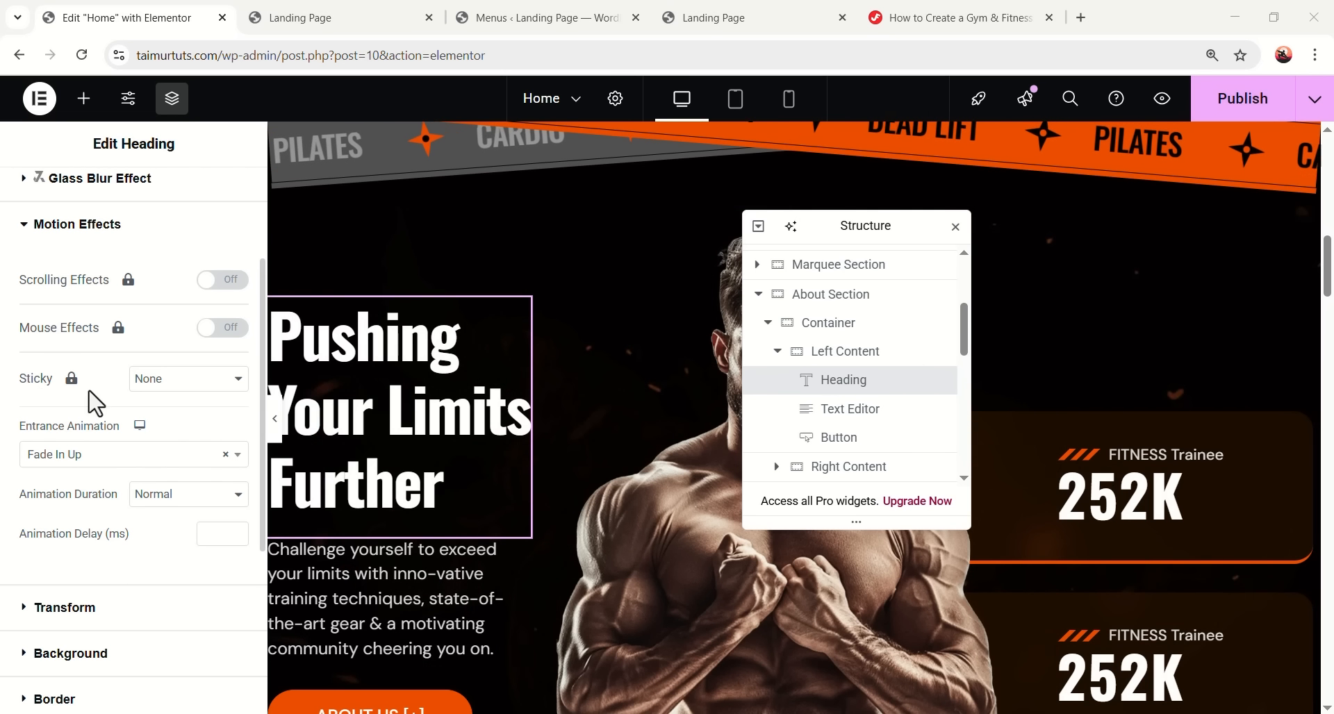
pyautogui.click(426, 581)
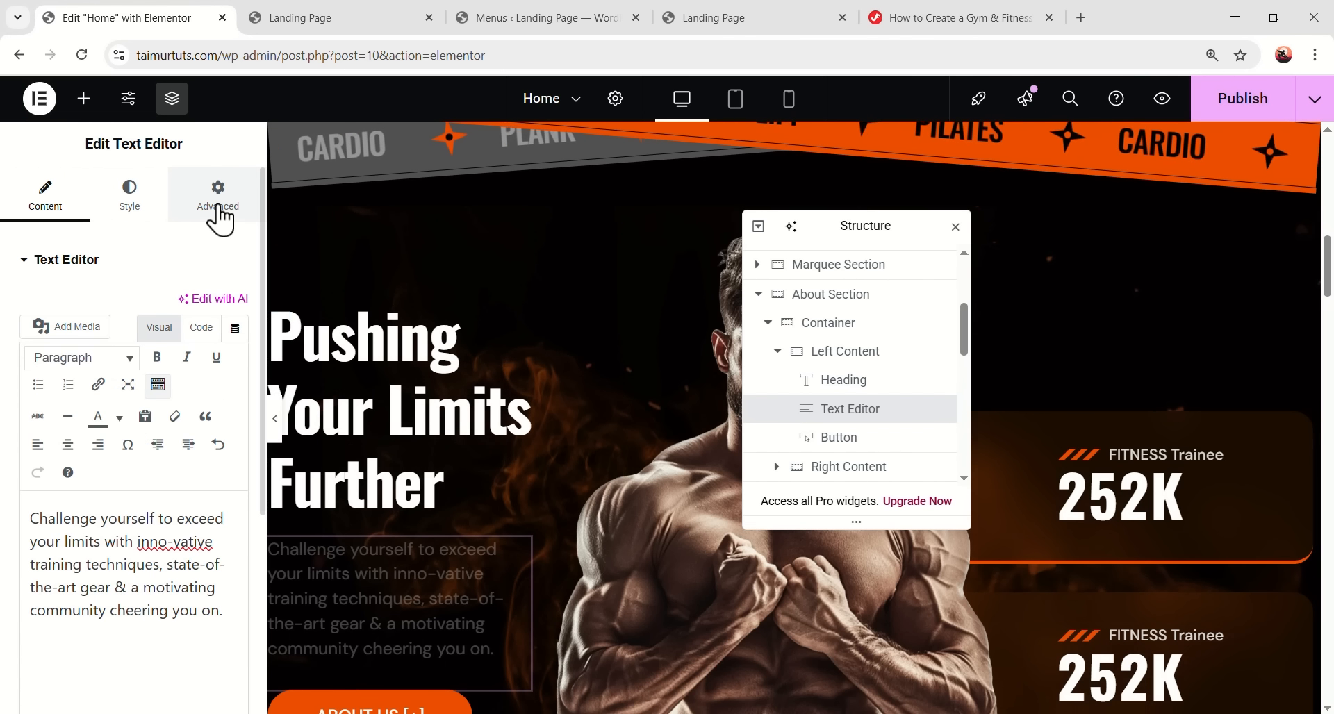
# - Give the about paragraph a Fade In Up entrance animation
pyautogui.scroll(-3, 181, 548)
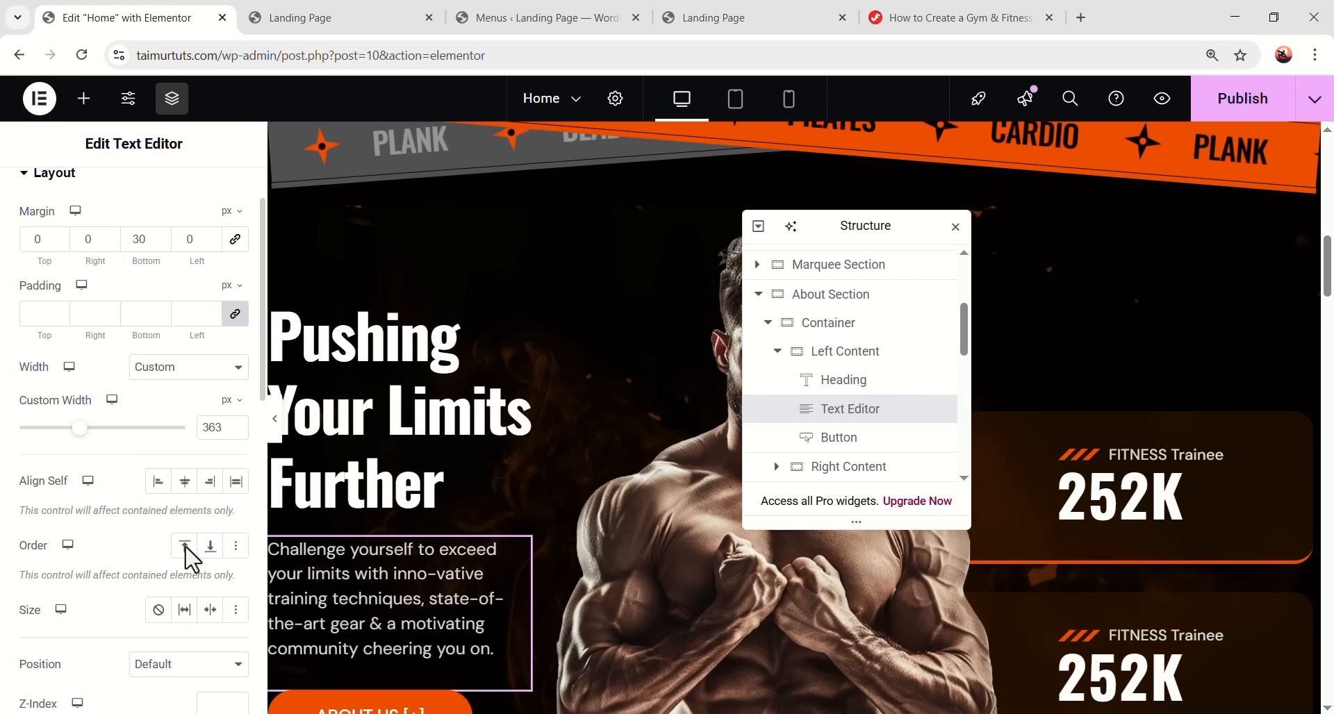
pyautogui.scroll(-5, 157, 538)
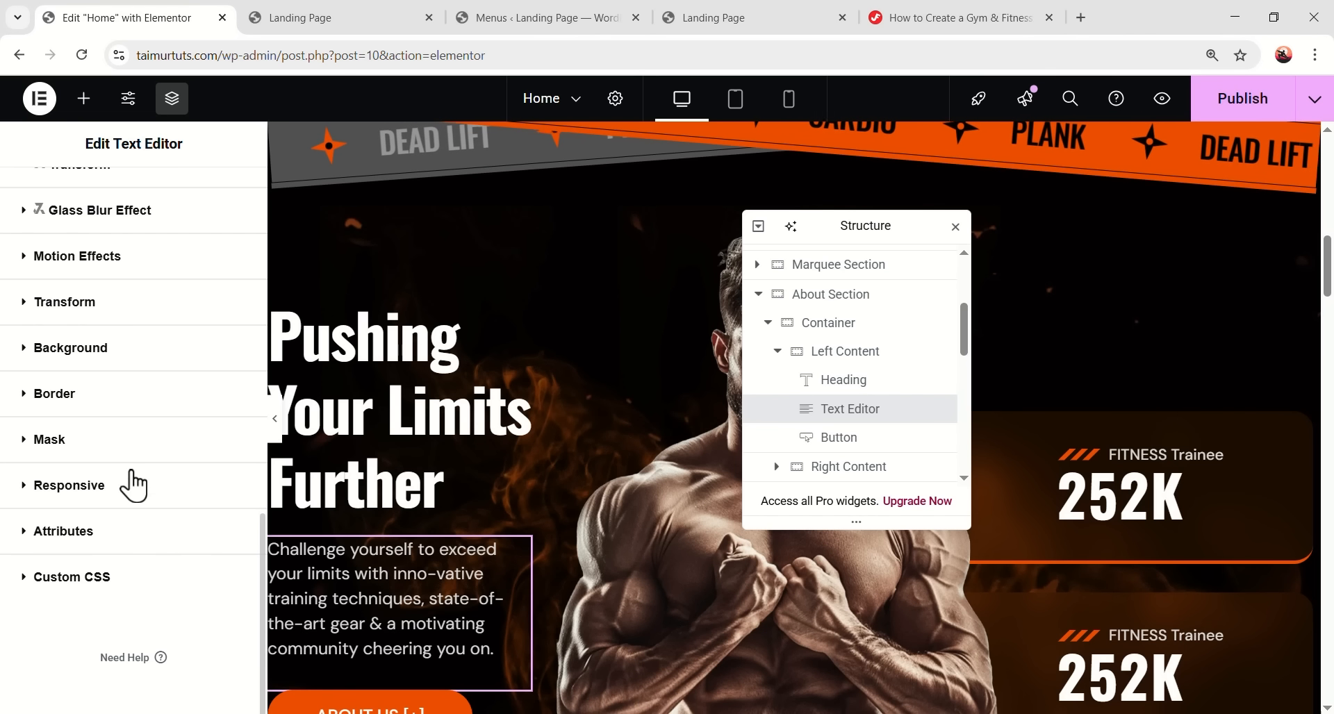
pyautogui.click(175, 276)
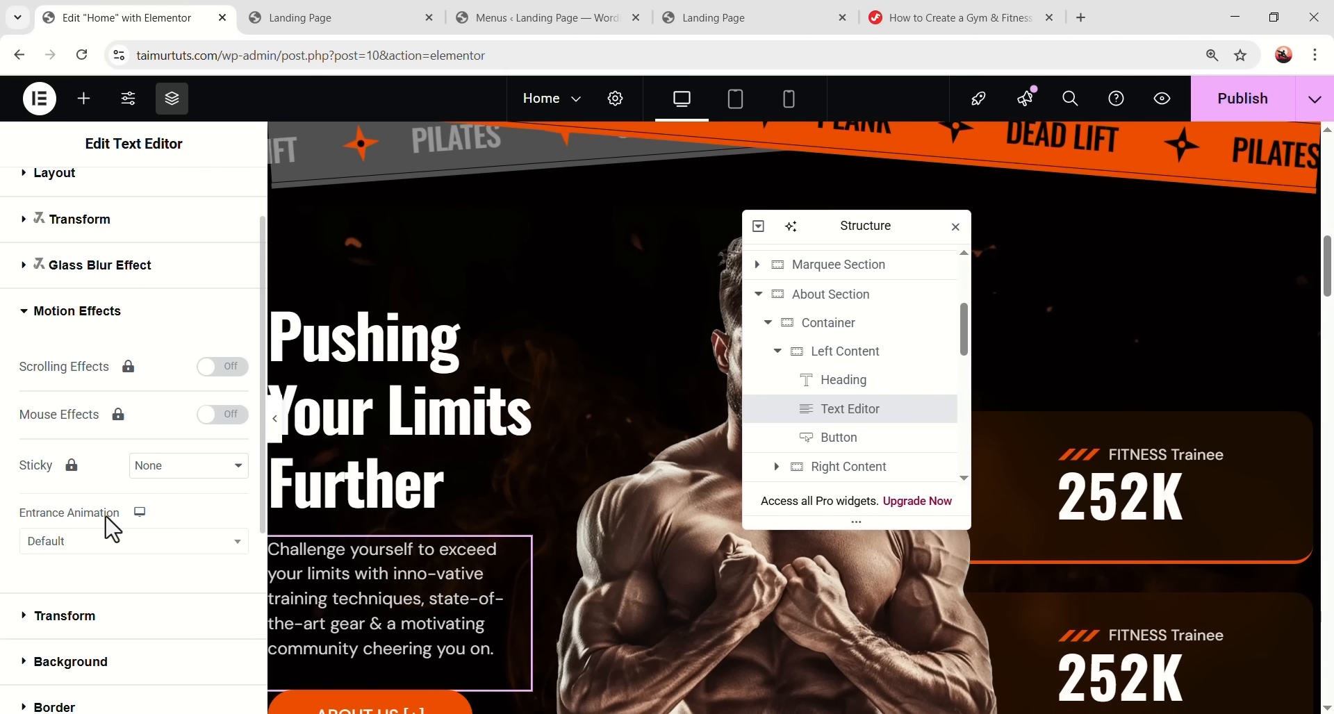
pyautogui.click(97, 549)
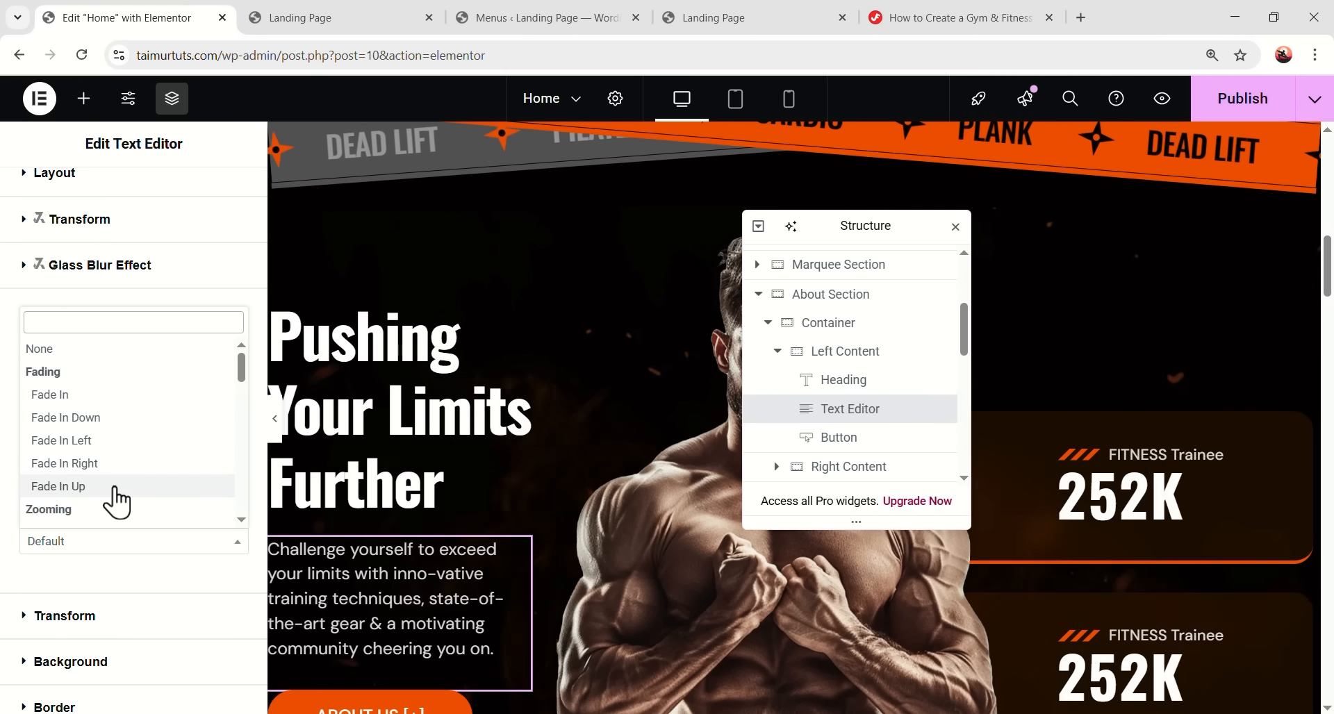
pyautogui.click(112, 487)
pyautogui.scroll(-3, 455, 546)
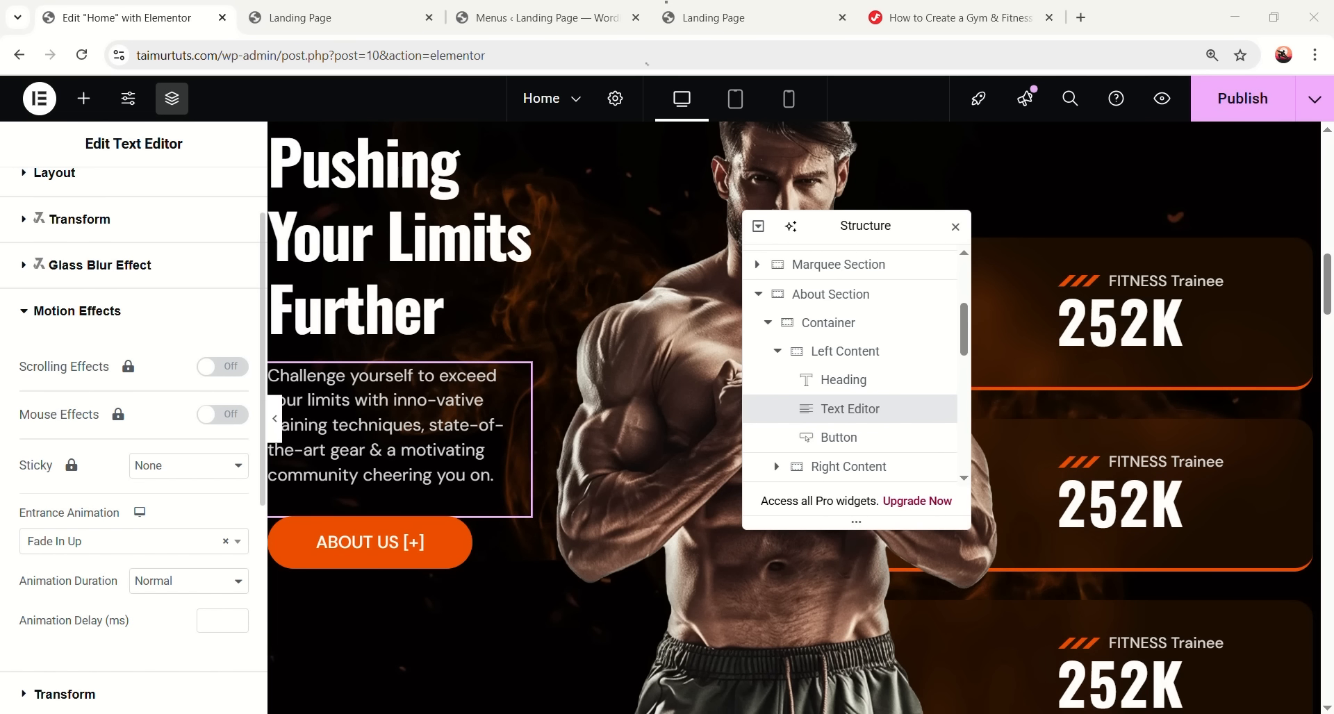
# - Give the ABOUT US button a Fade In Up entrance animation
pyautogui.click(516, 530)
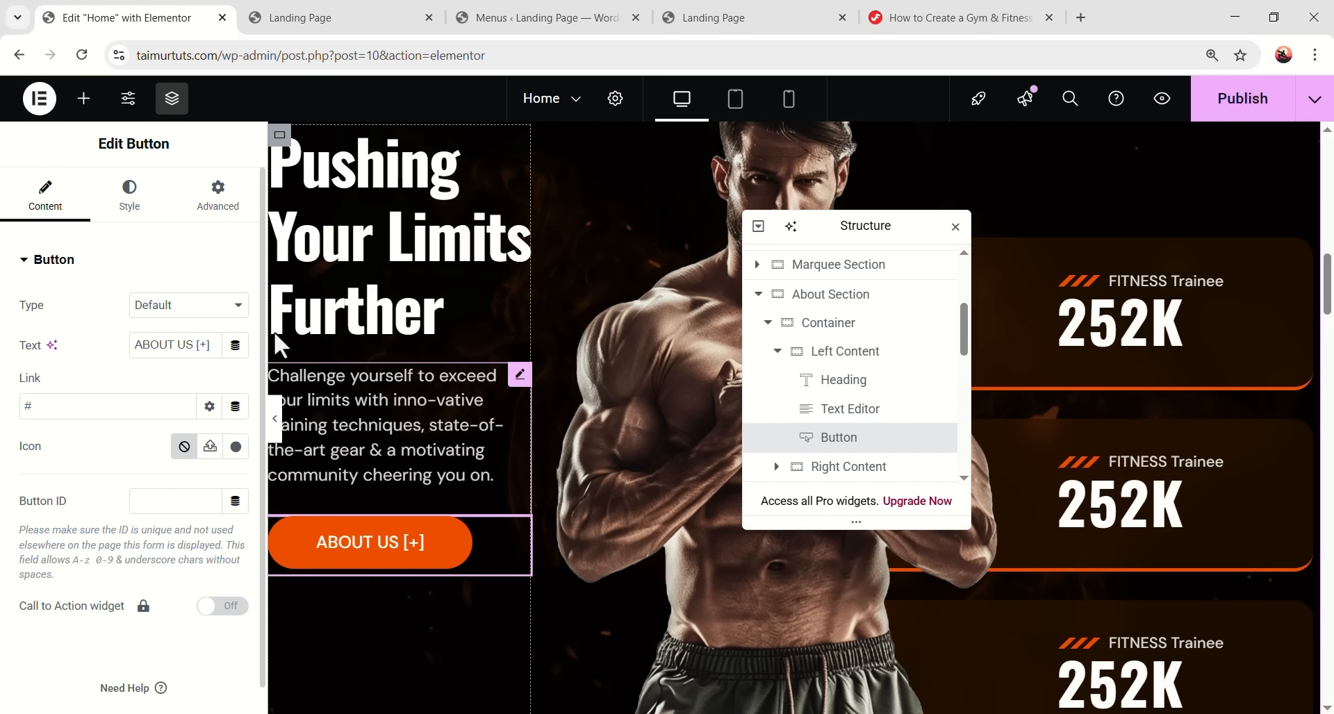
pyautogui.click(208, 206)
pyautogui.scroll(-10, 148, 485)
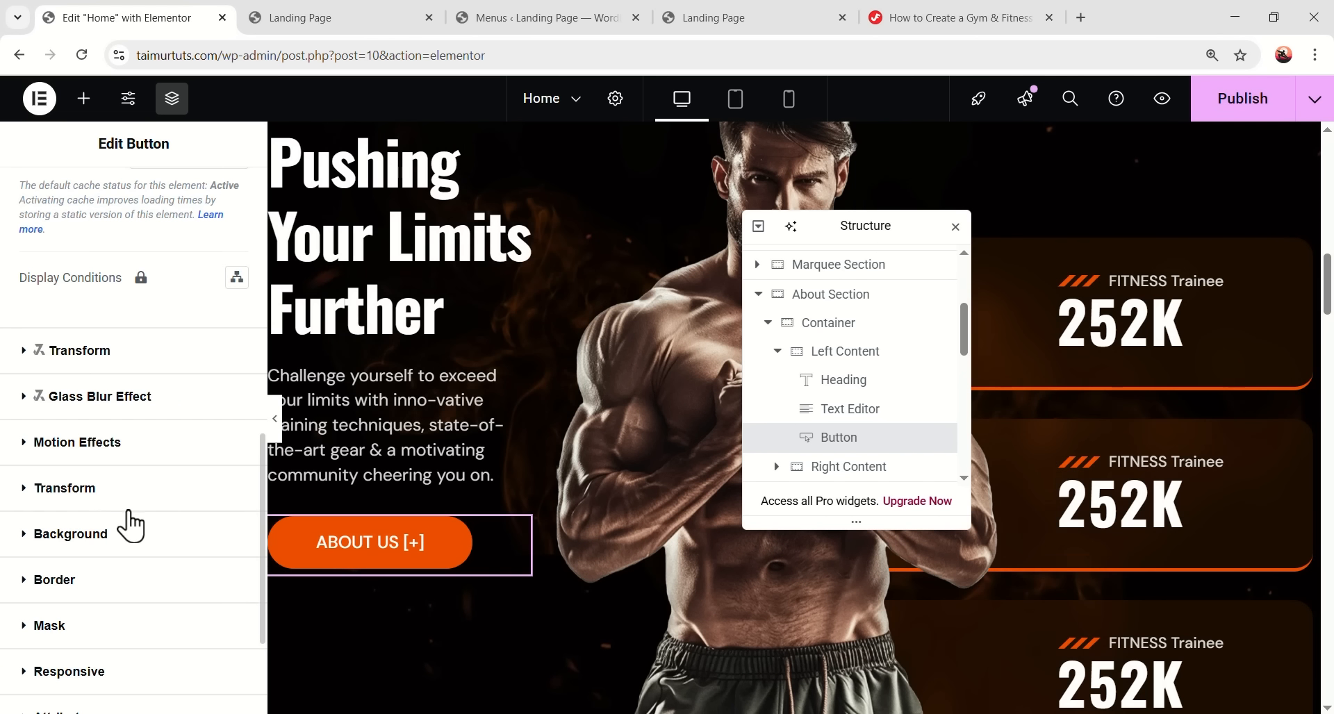
pyautogui.click(139, 255)
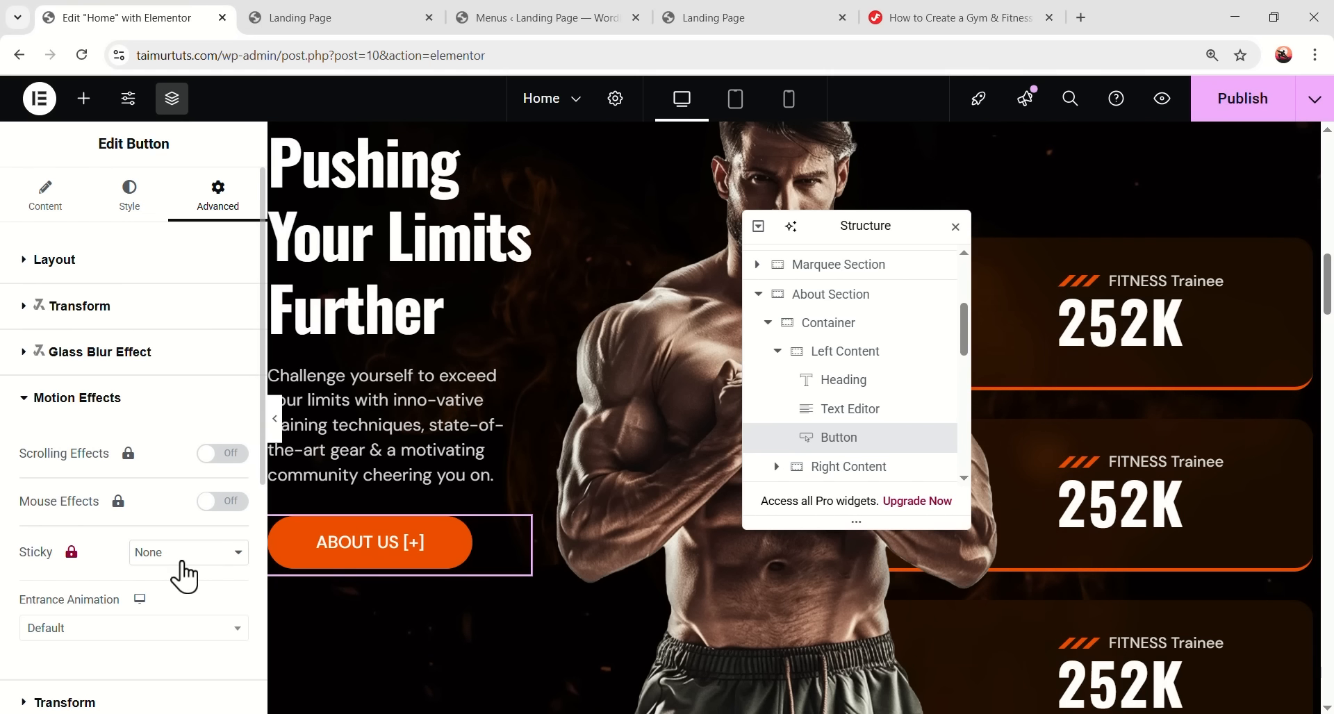
pyautogui.click(208, 553)
pyautogui.click(143, 627)
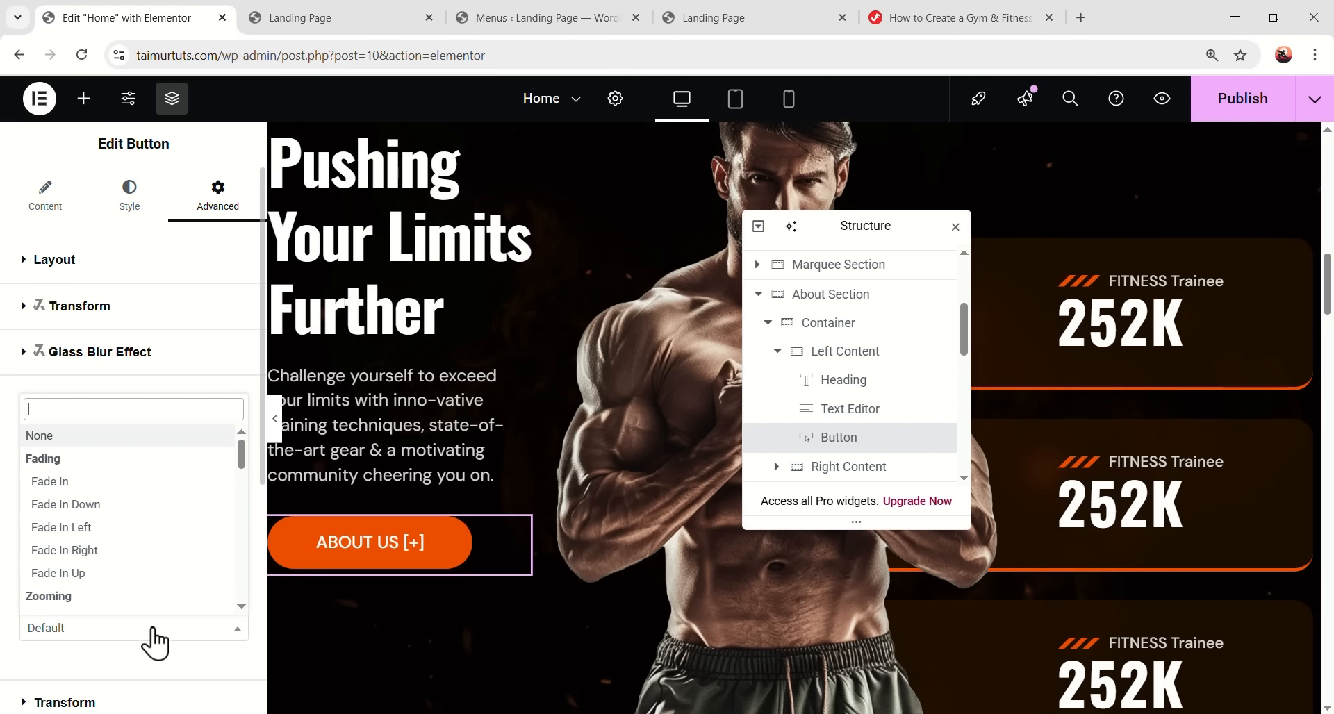
pyautogui.click(152, 572)
# - Set the ABOUT US button's animation delay to 300 ms
pyautogui.scroll(-3, 97, 537)
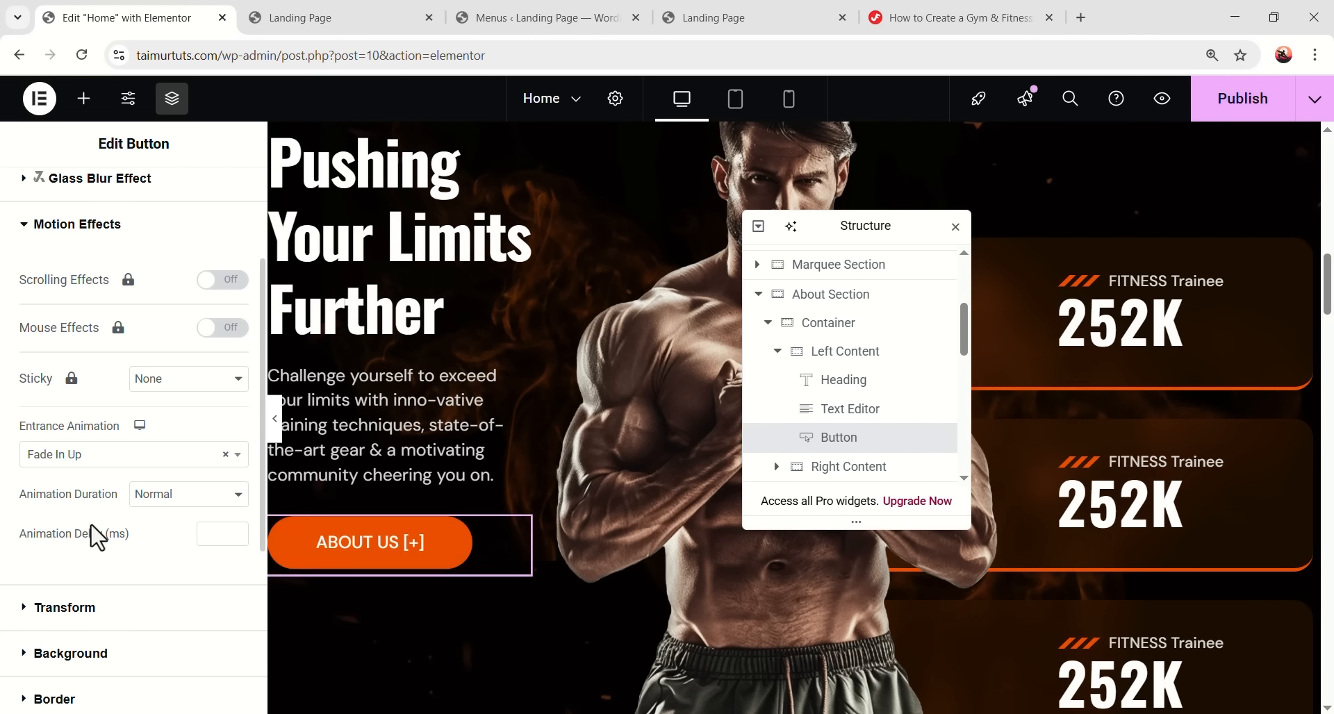
pyautogui.click(224, 533)
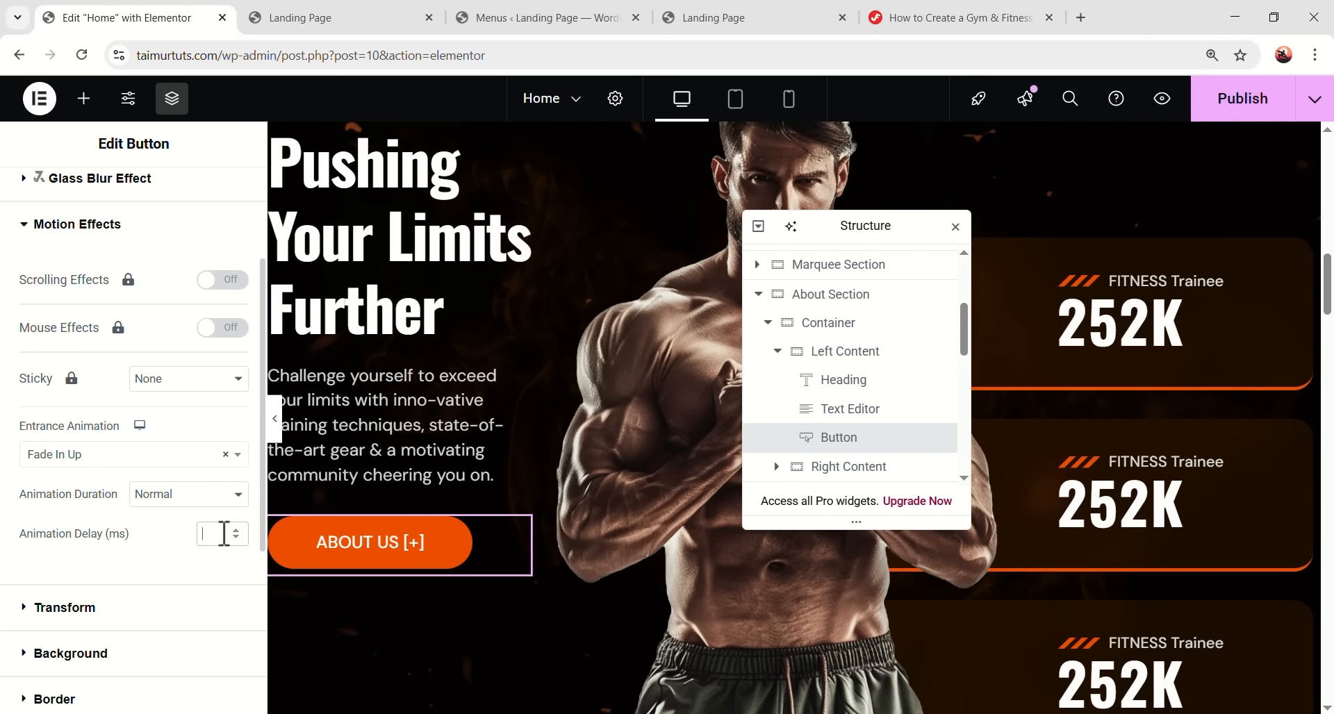
pyautogui.write('300')
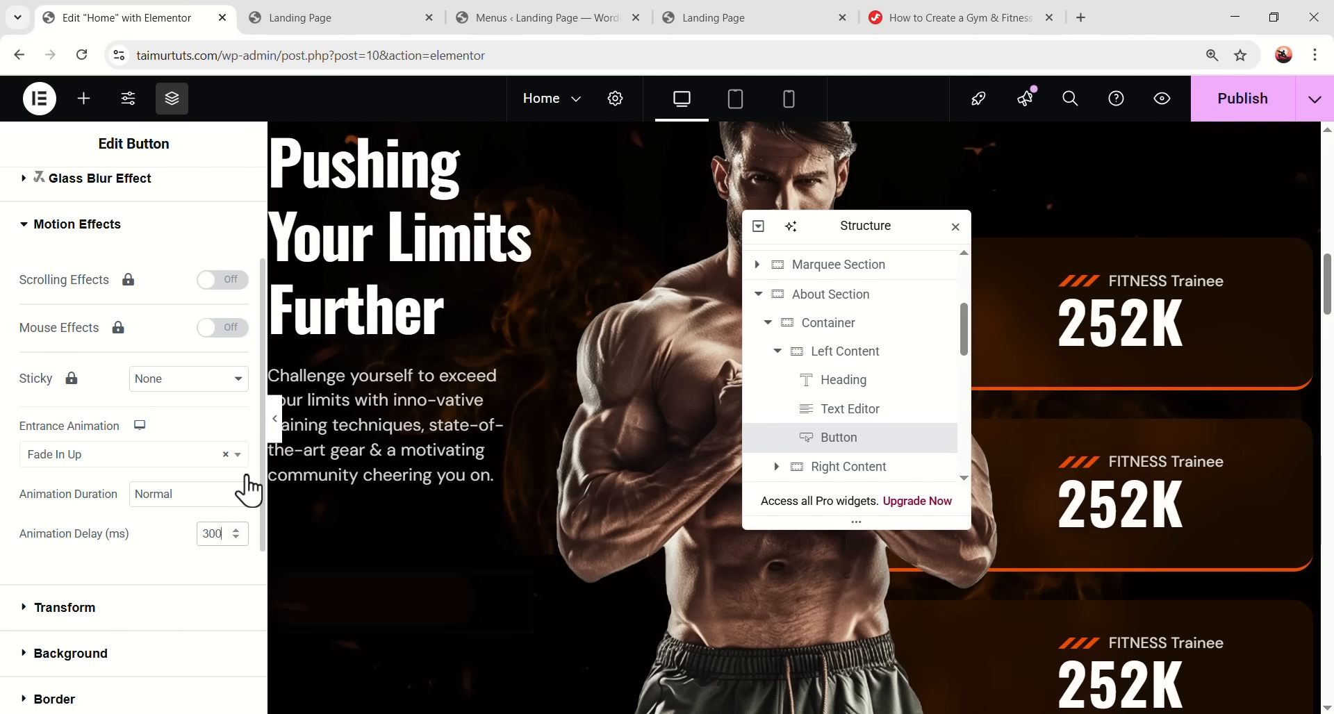
pyautogui.scroll(1, 711, 411)
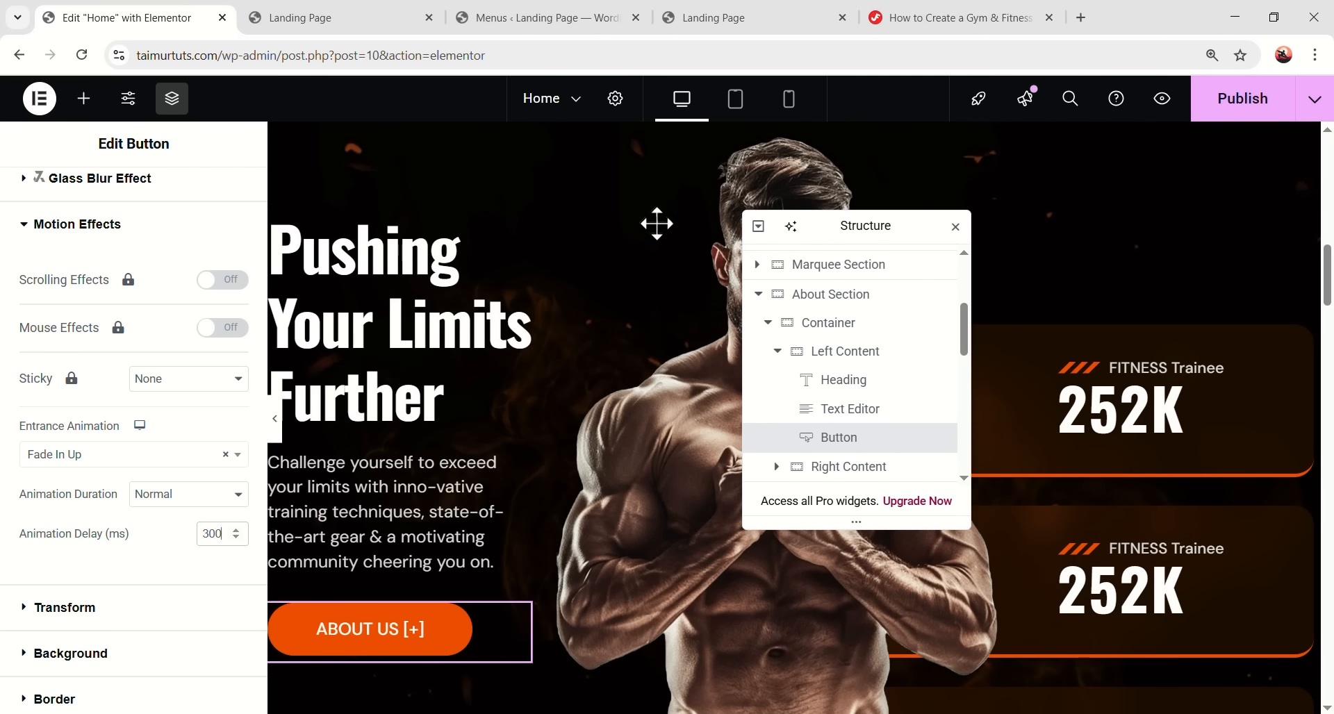
pyautogui.moveTo(682, 223); pyautogui.dragTo(688, 224)
pyautogui.scroll(-3, 1116, 540)
pyautogui.scroll(3, 1188, 309)
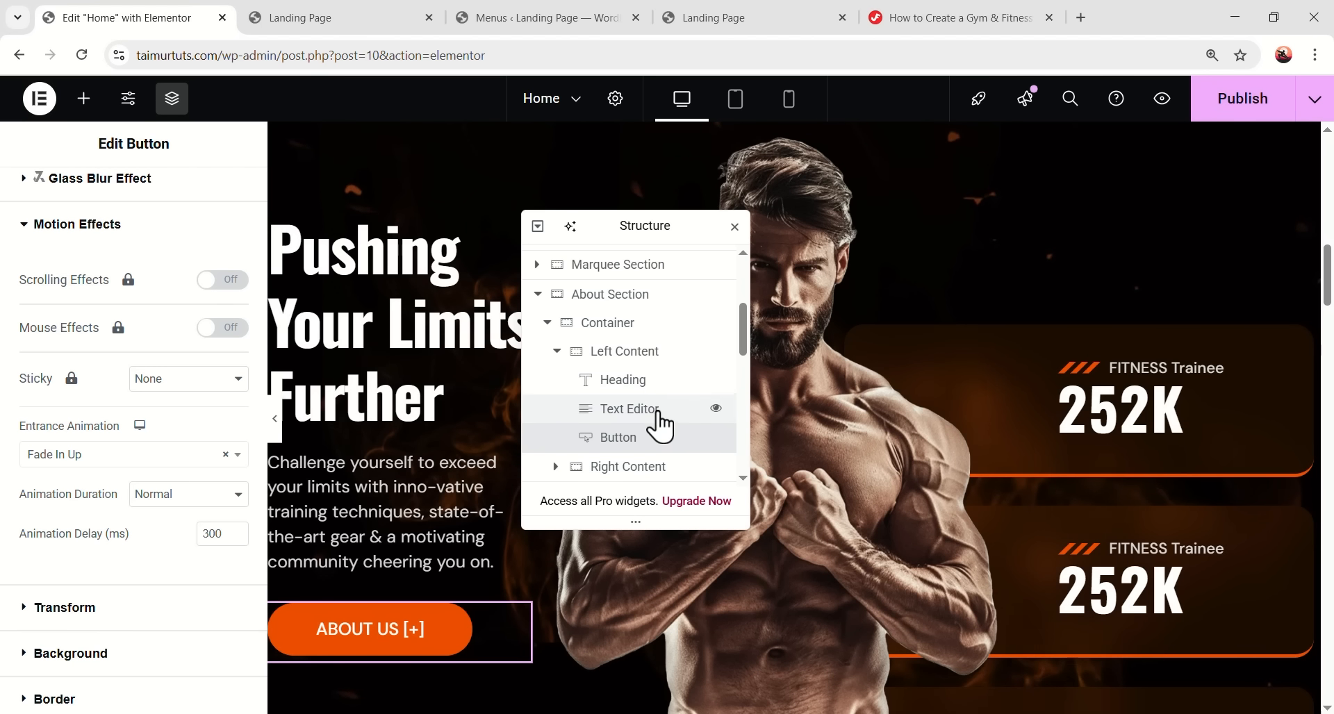
pyautogui.scroll(-1, 625, 414)
# - Give the first counter card a Fade In Left entrance animation at Fast speed
pyautogui.click(556, 380)
pyautogui.scroll(-1, 625, 396)
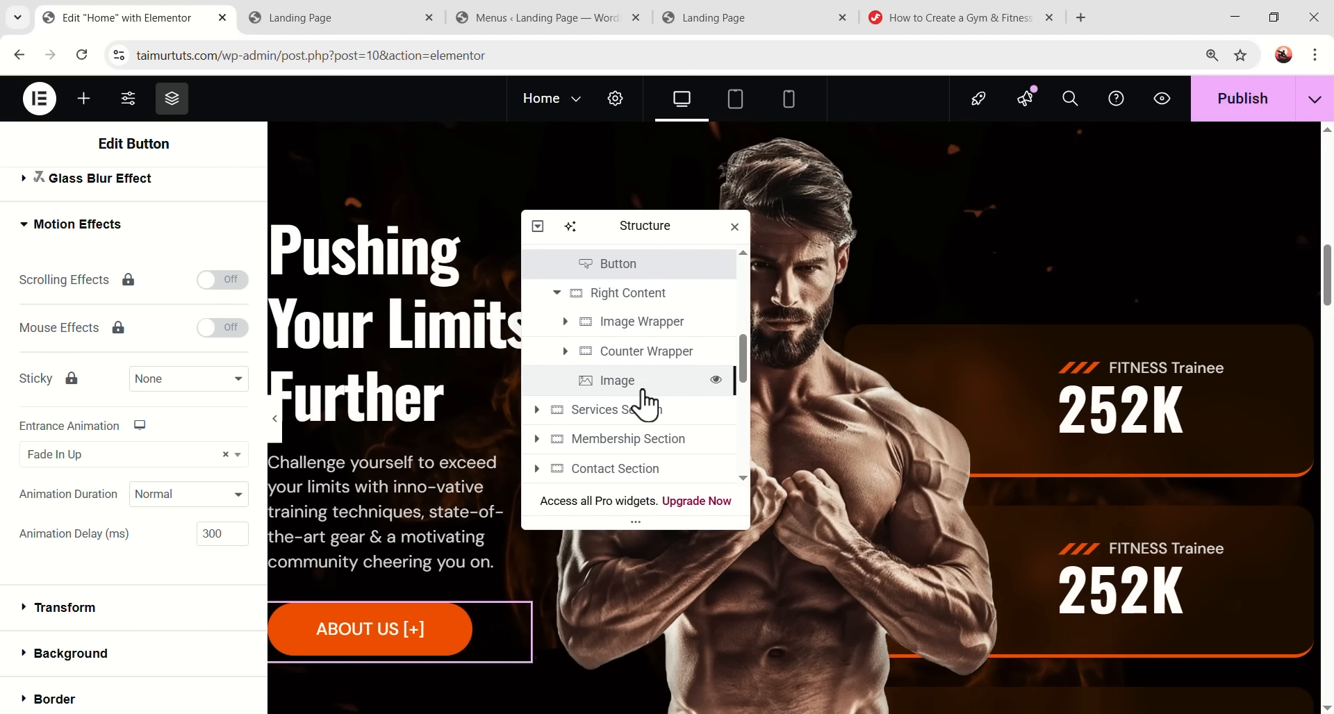
pyautogui.click(566, 351)
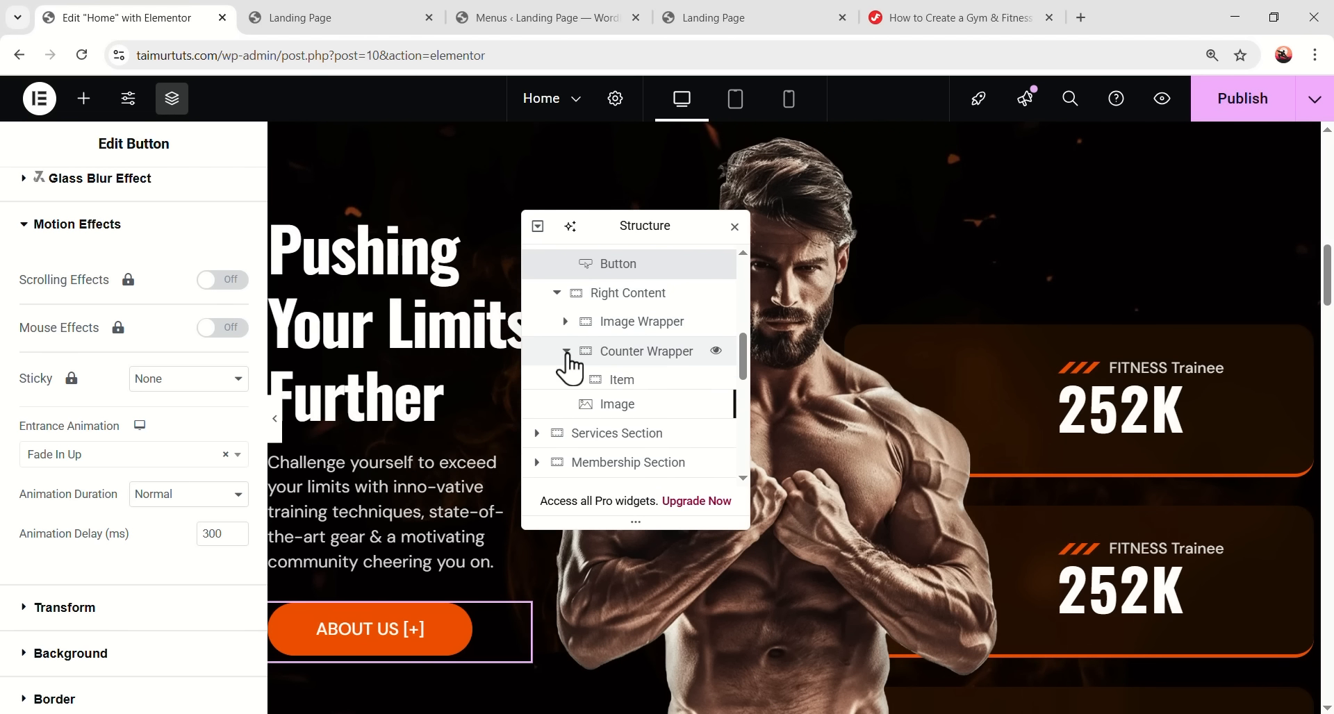
pyautogui.click(625, 386)
pyautogui.click(213, 195)
pyautogui.scroll(-10, 173, 489)
pyautogui.click(126, 394)
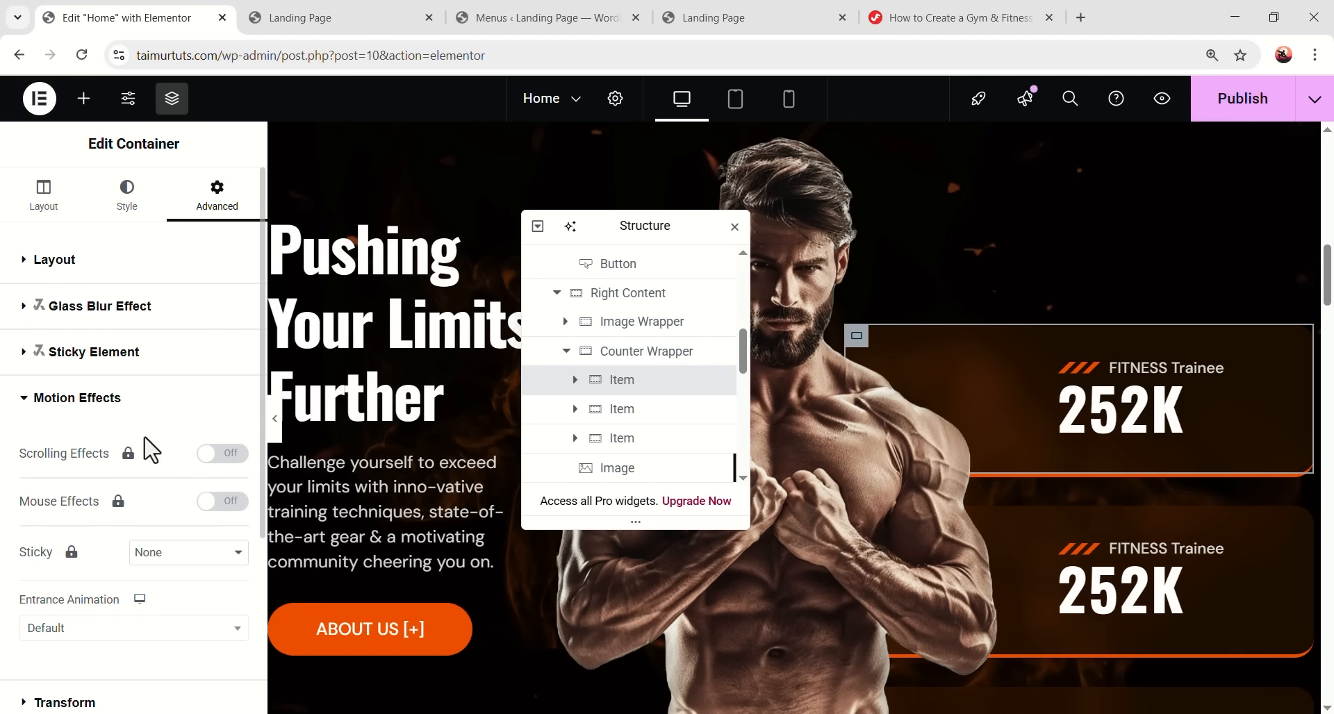
pyautogui.scroll(-3, 143, 447)
pyautogui.click(135, 459)
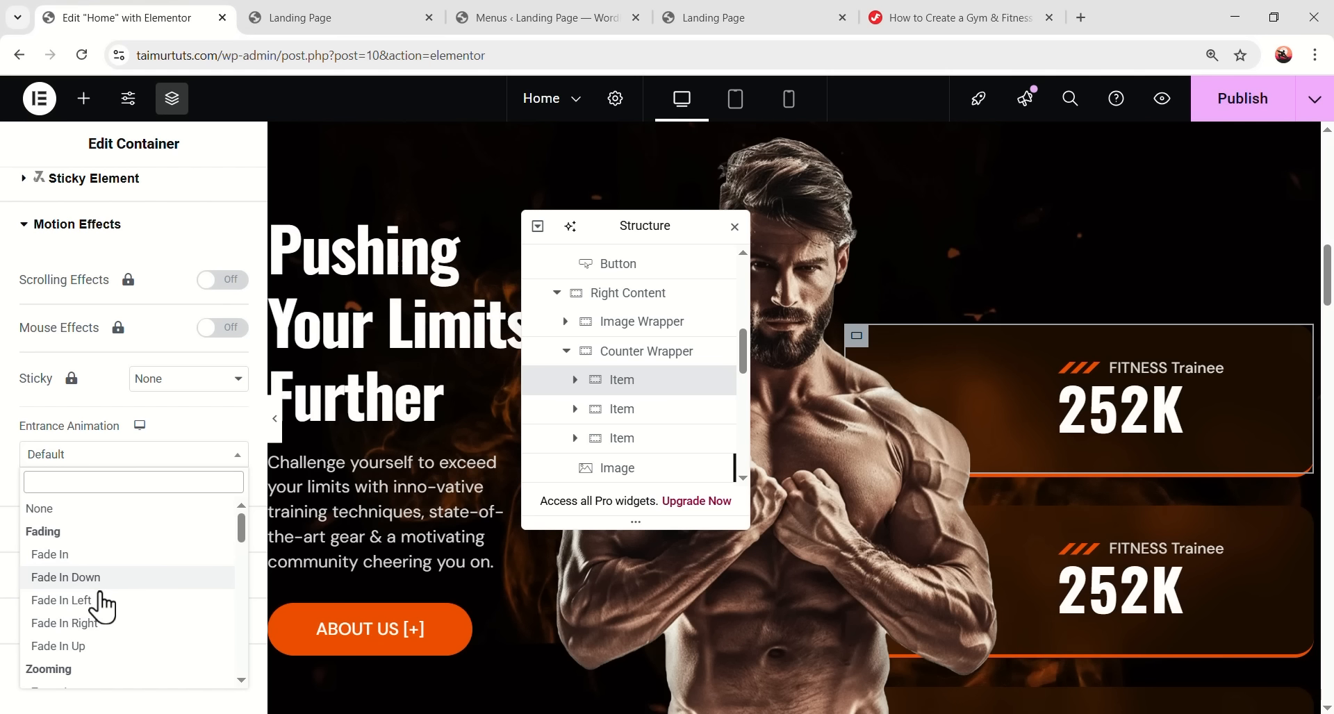
pyautogui.click(79, 600)
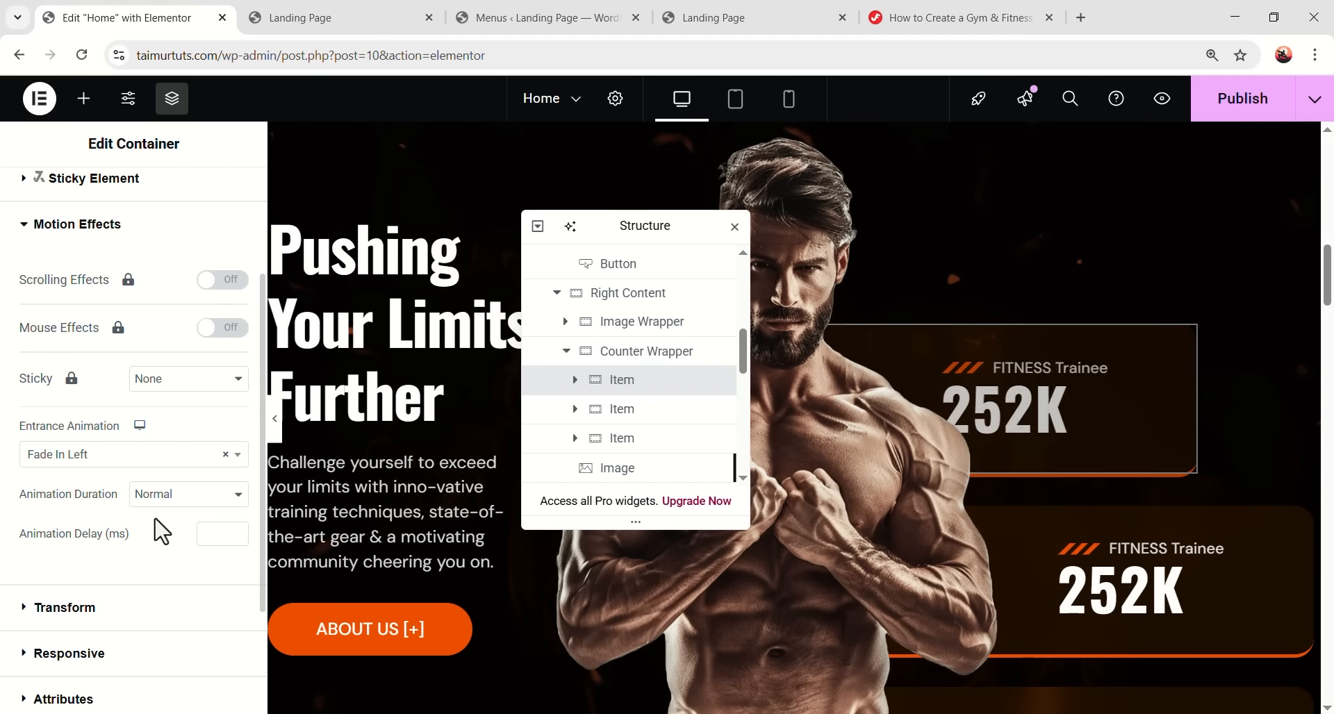
pyautogui.click(173, 495)
pyautogui.click(166, 559)
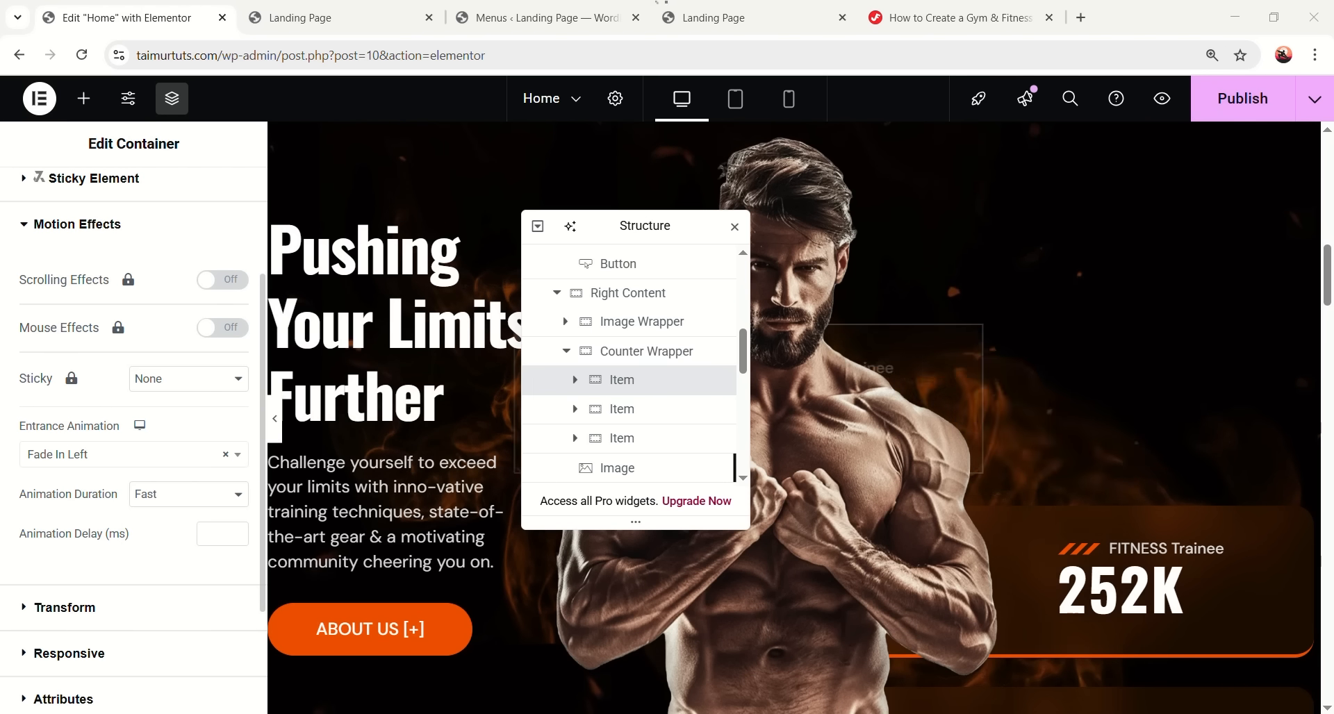
# - Give the second counter card Fade In Left, Fast speed, with a 150 ms delay
pyautogui.click(611, 408)
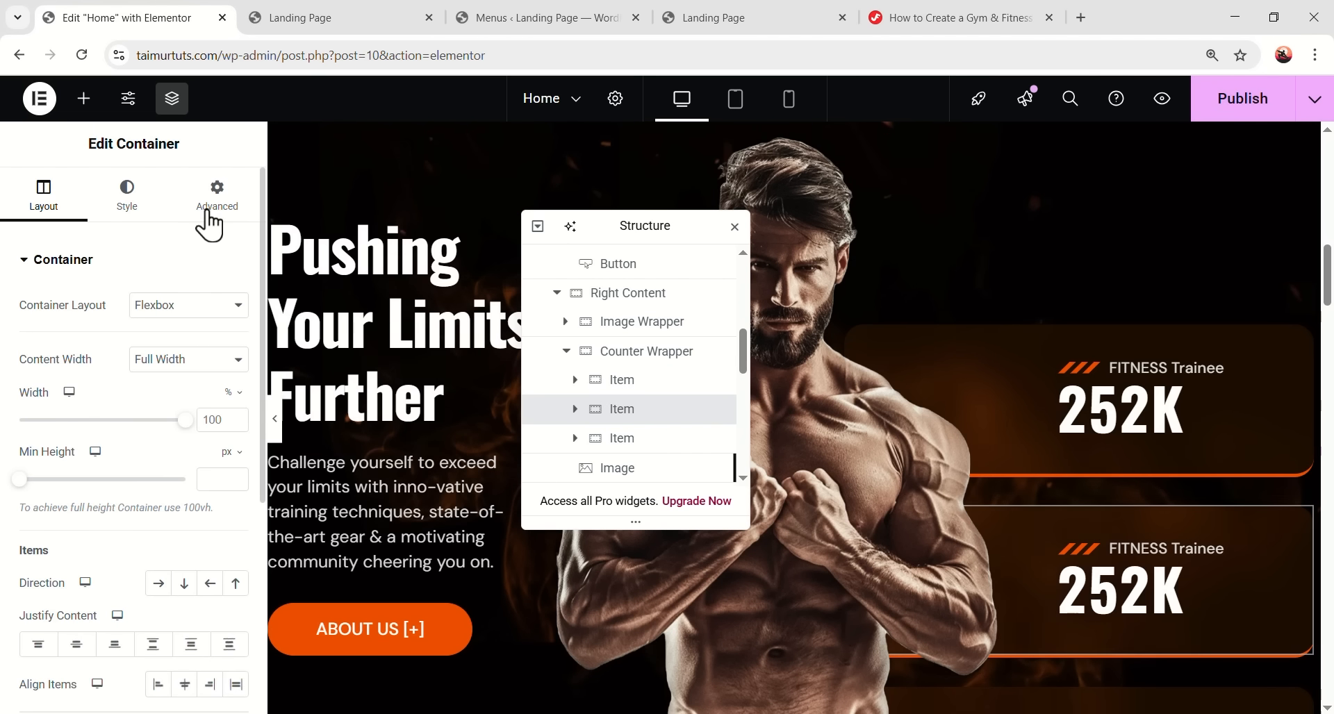
pyautogui.click(209, 209)
pyautogui.scroll(-5, 148, 491)
pyautogui.scroll(-2, 125, 526)
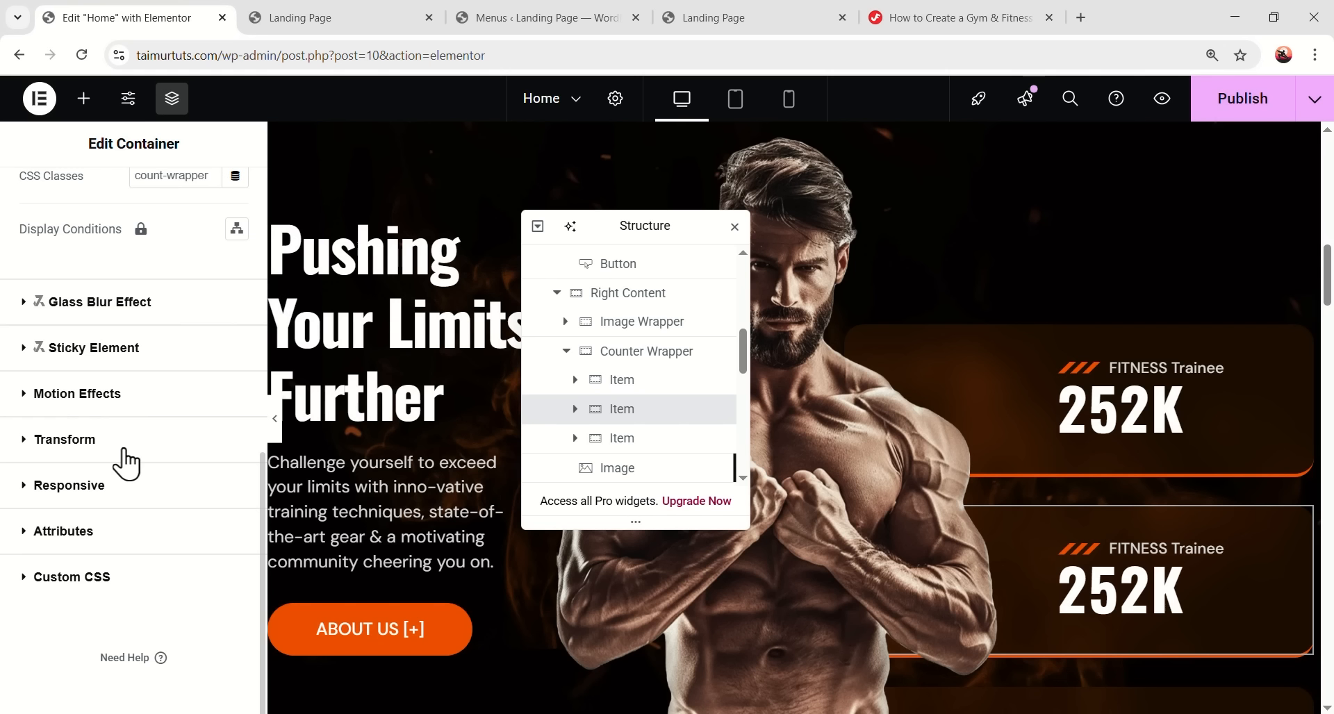
pyautogui.click(137, 397)
pyautogui.scroll(-2, 138, 430)
pyautogui.click(87, 454)
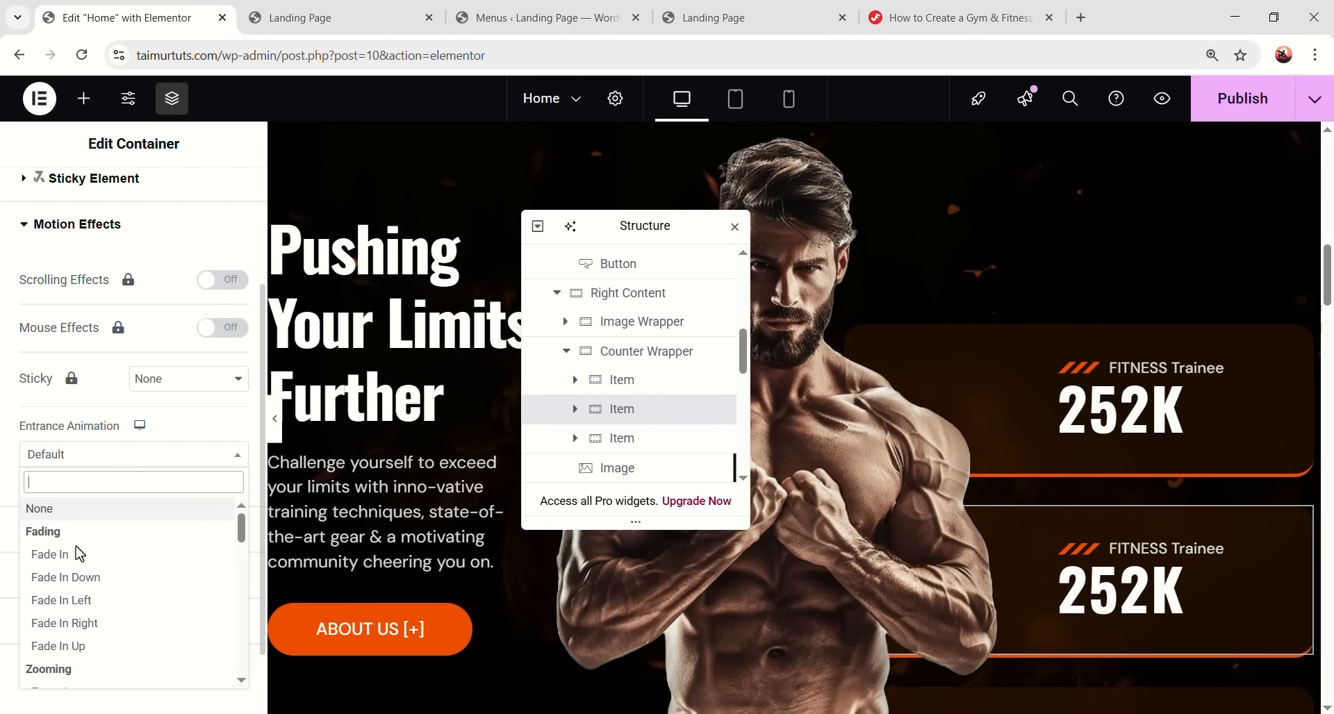
pyautogui.click(101, 612)
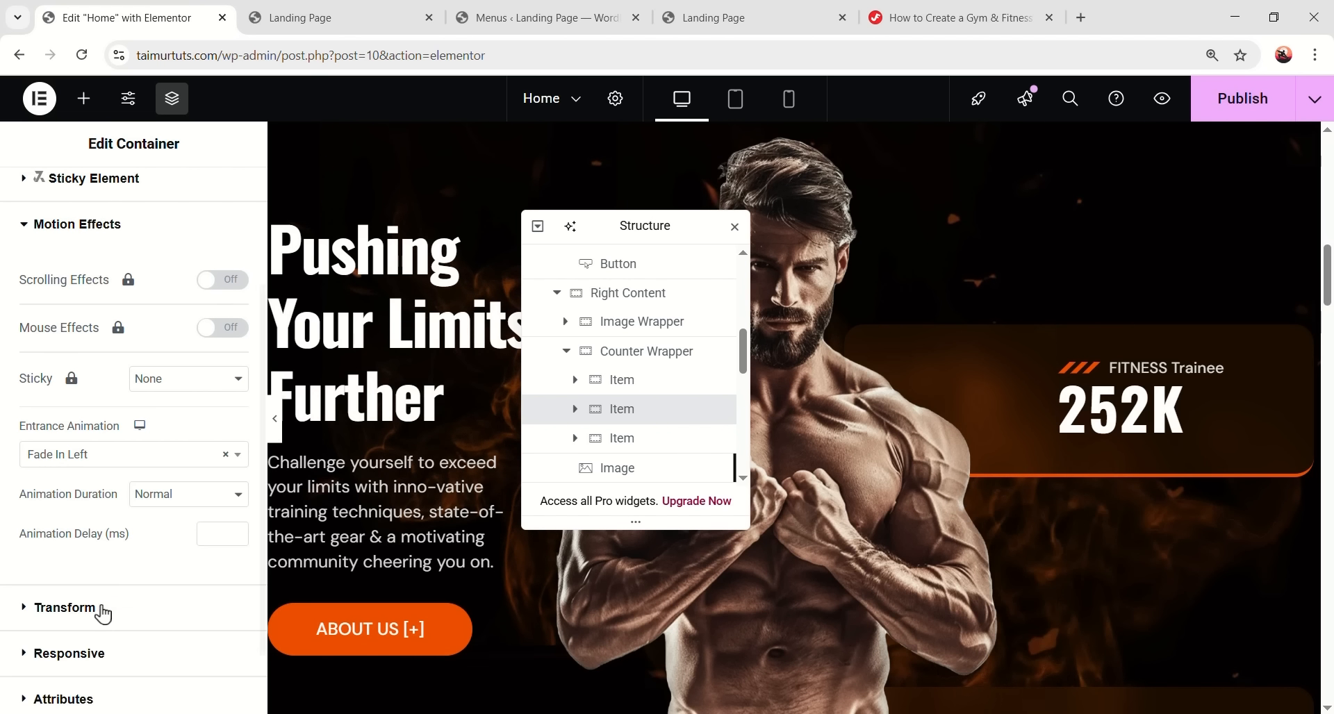
pyautogui.click(167, 496)
pyautogui.click(167, 556)
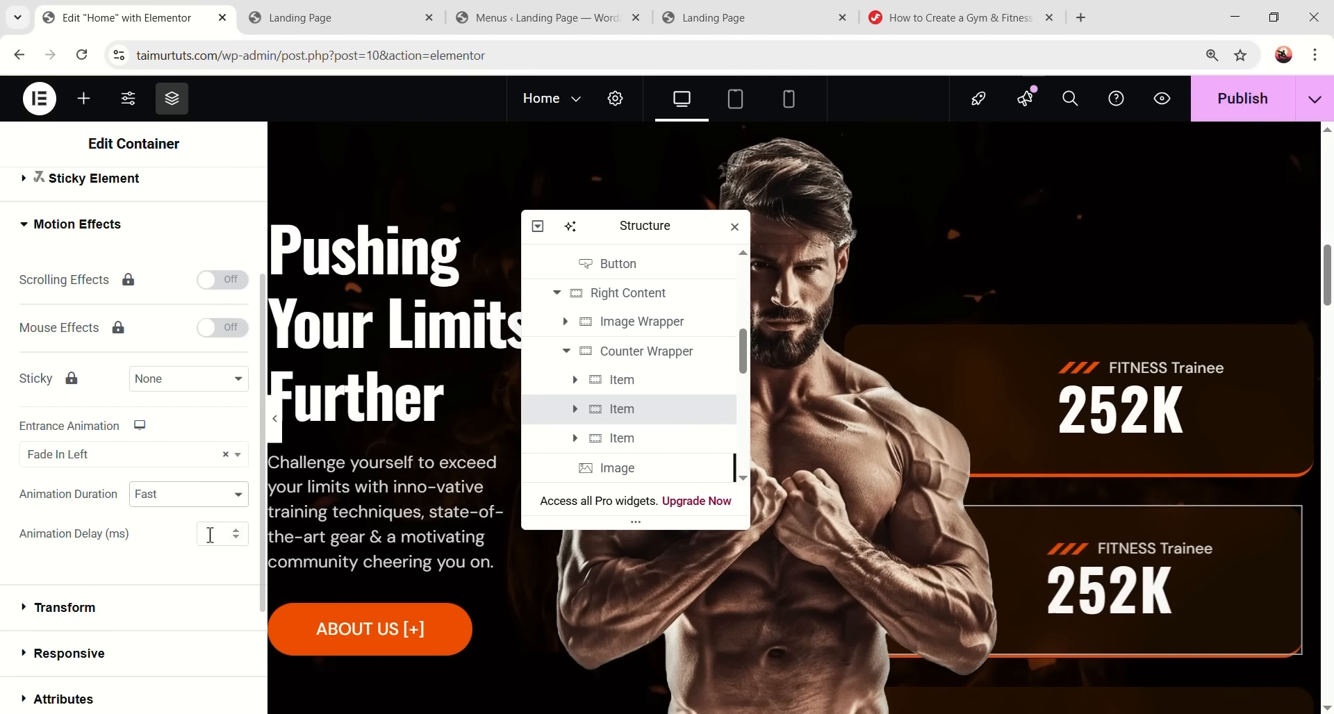
pyautogui.write('50')
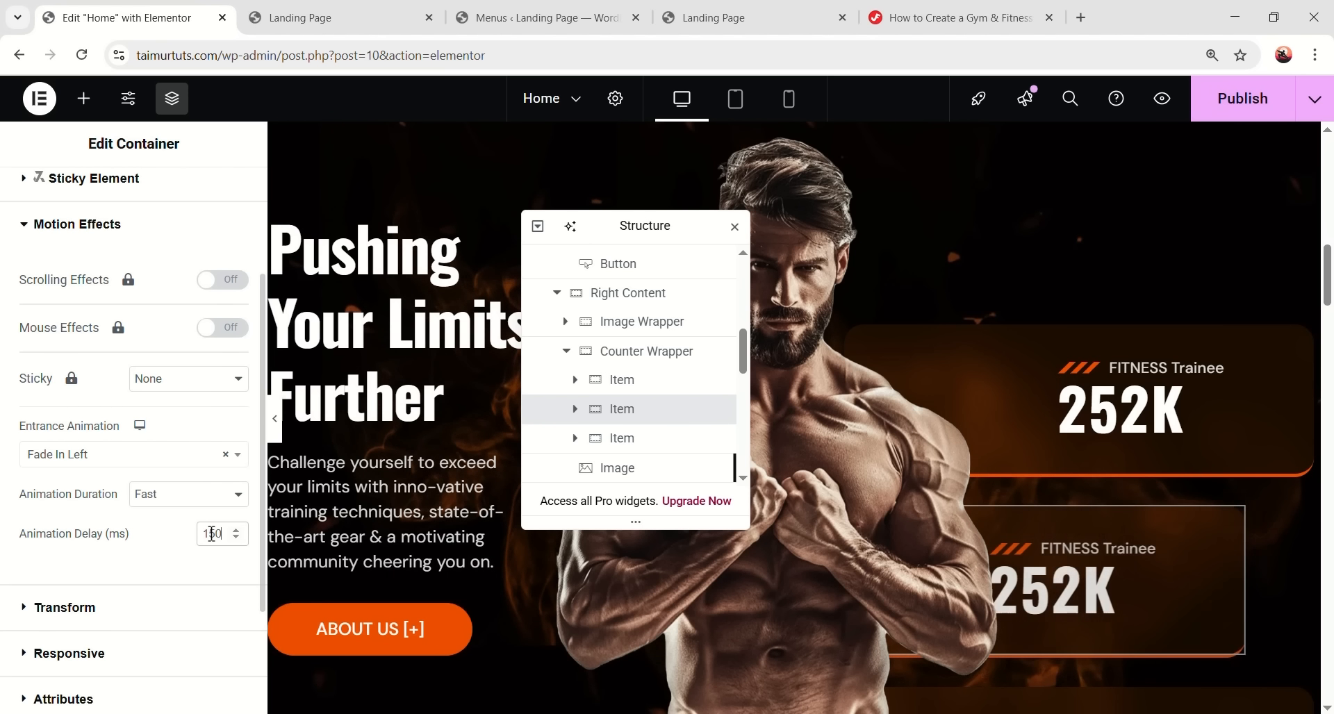
# - Give the third counter card Fade In Left, Fast speed, with a 300 ms delay
pyautogui.click(645, 454)
pyautogui.click(219, 188)
pyautogui.scroll(-10, 173, 497)
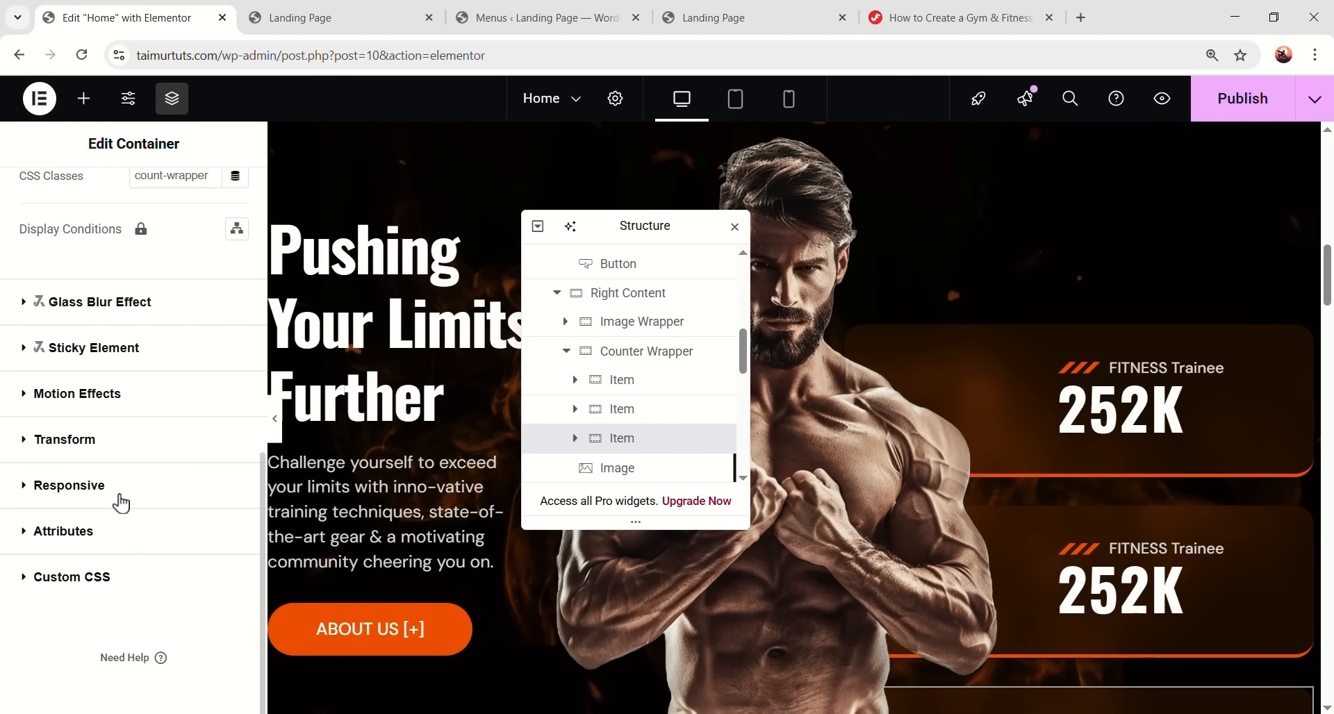
pyautogui.click(84, 393)
pyautogui.click(125, 548)
pyautogui.click(92, 455)
pyautogui.click(160, 591)
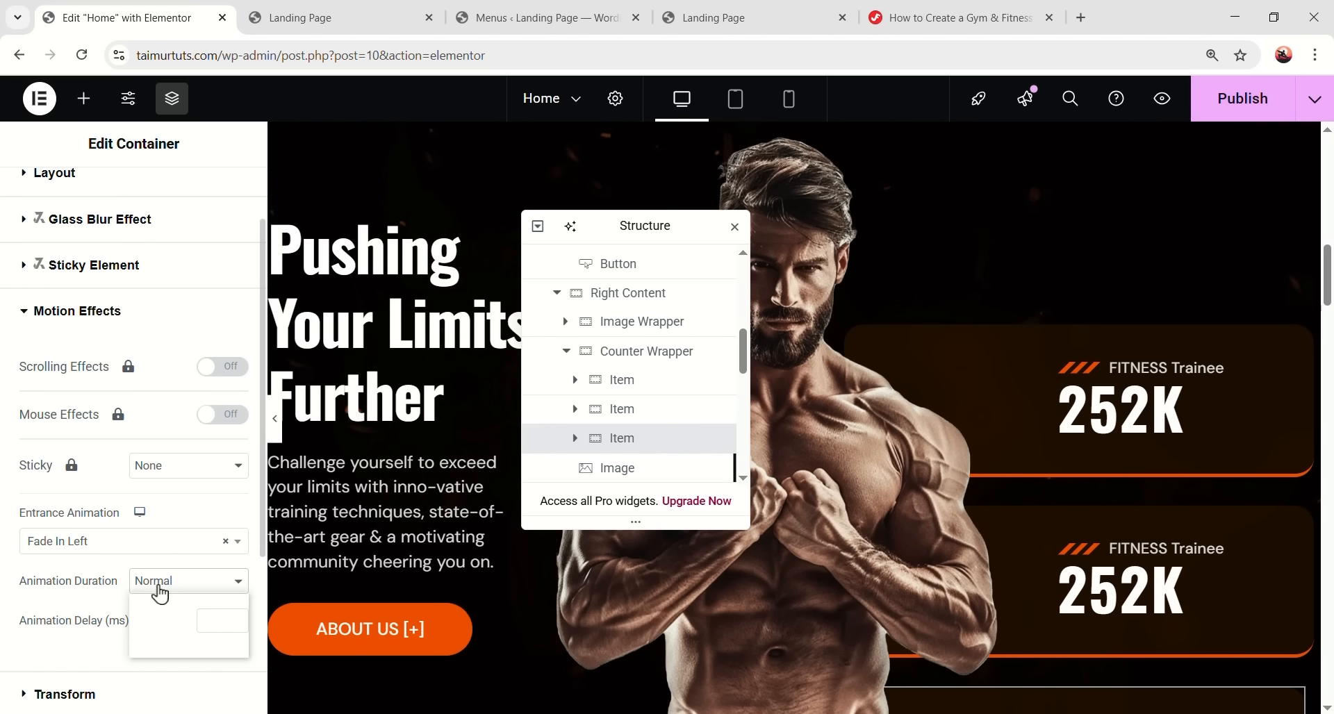
pyautogui.scroll(-3, 239, 500)
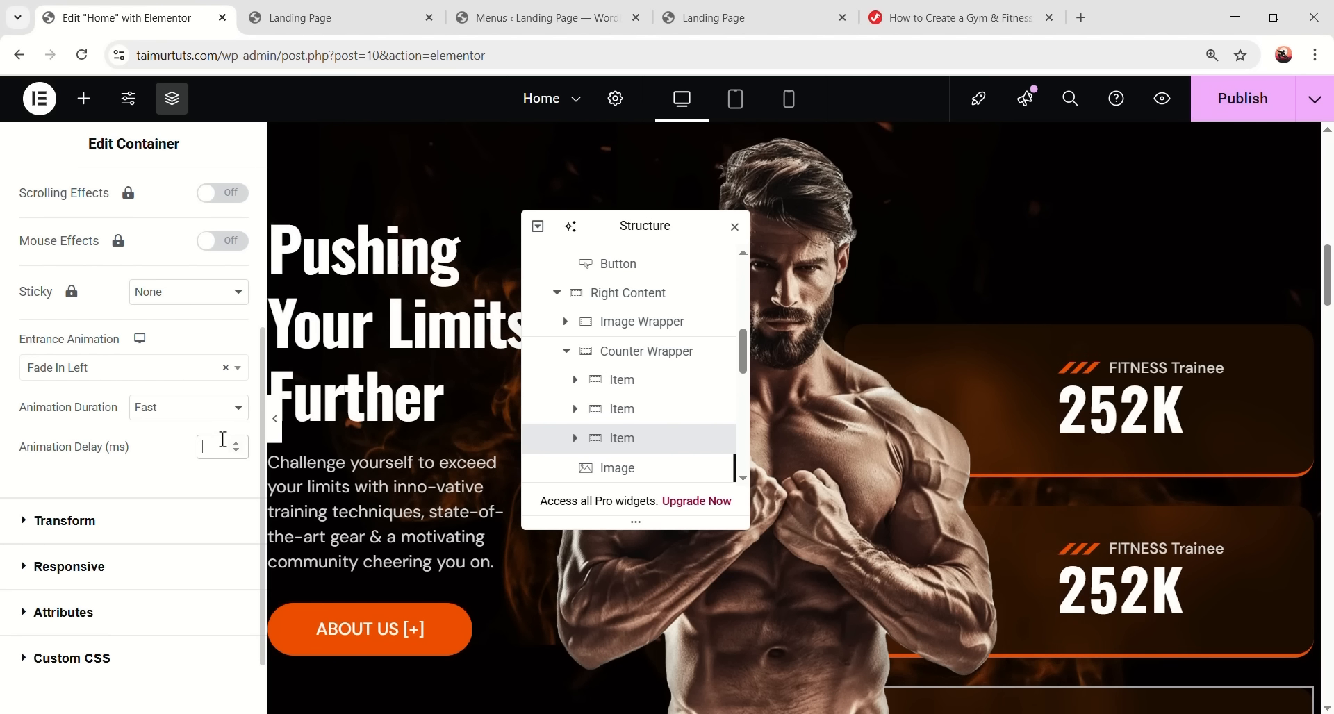
pyautogui.click(223, 445)
pyautogui.write('300')
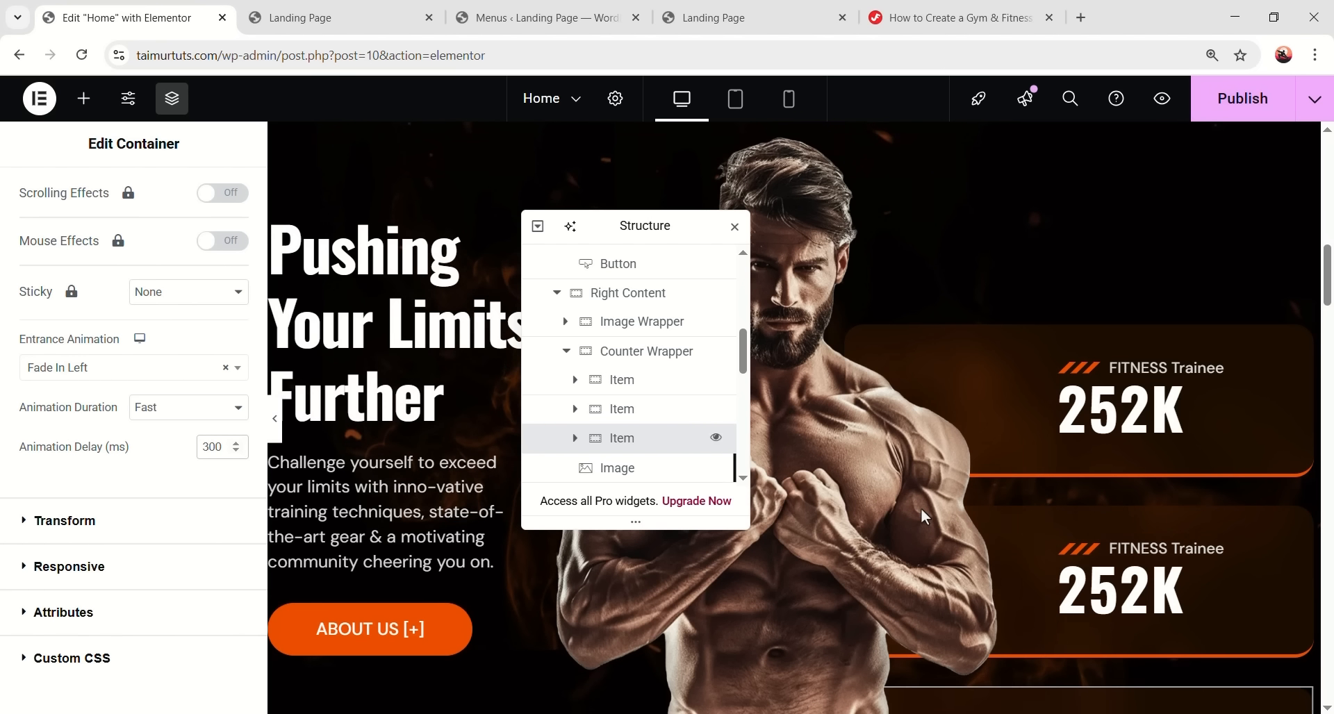
pyautogui.scroll(-2, 920, 508)
pyautogui.scroll(-2, 919, 509)
pyautogui.scroll(3, 948, 418)
# - Save the page and scroll the Landing Page preview to watch the counter animations
pyautogui.click(1216, 111)
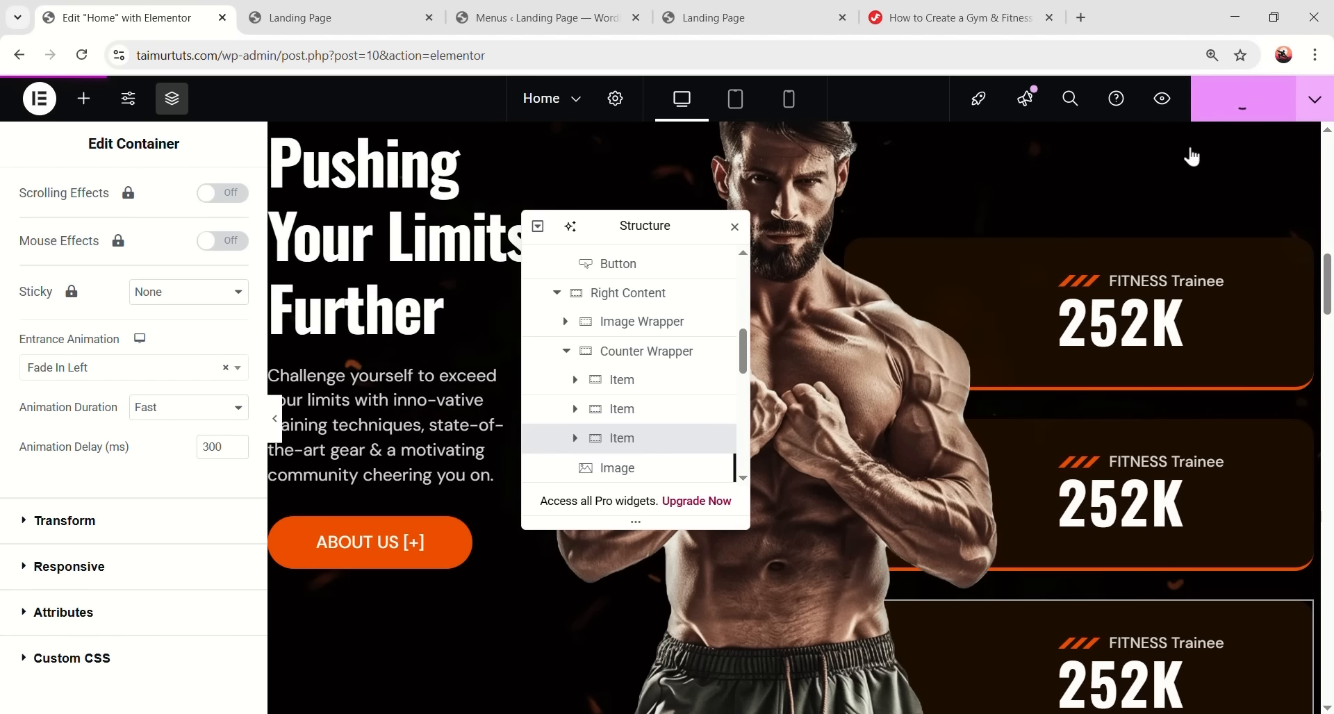
pyautogui.click(346, 29)
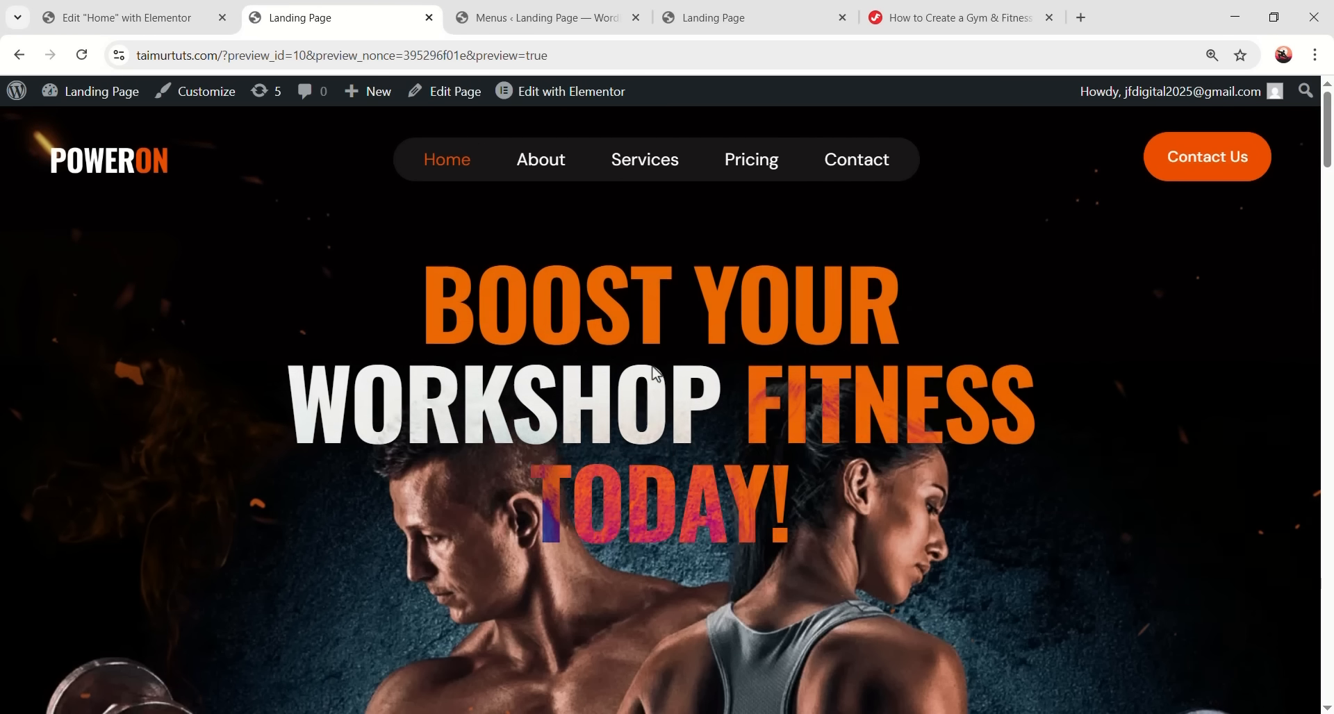
pyautogui.scroll(-10, 806, 285)
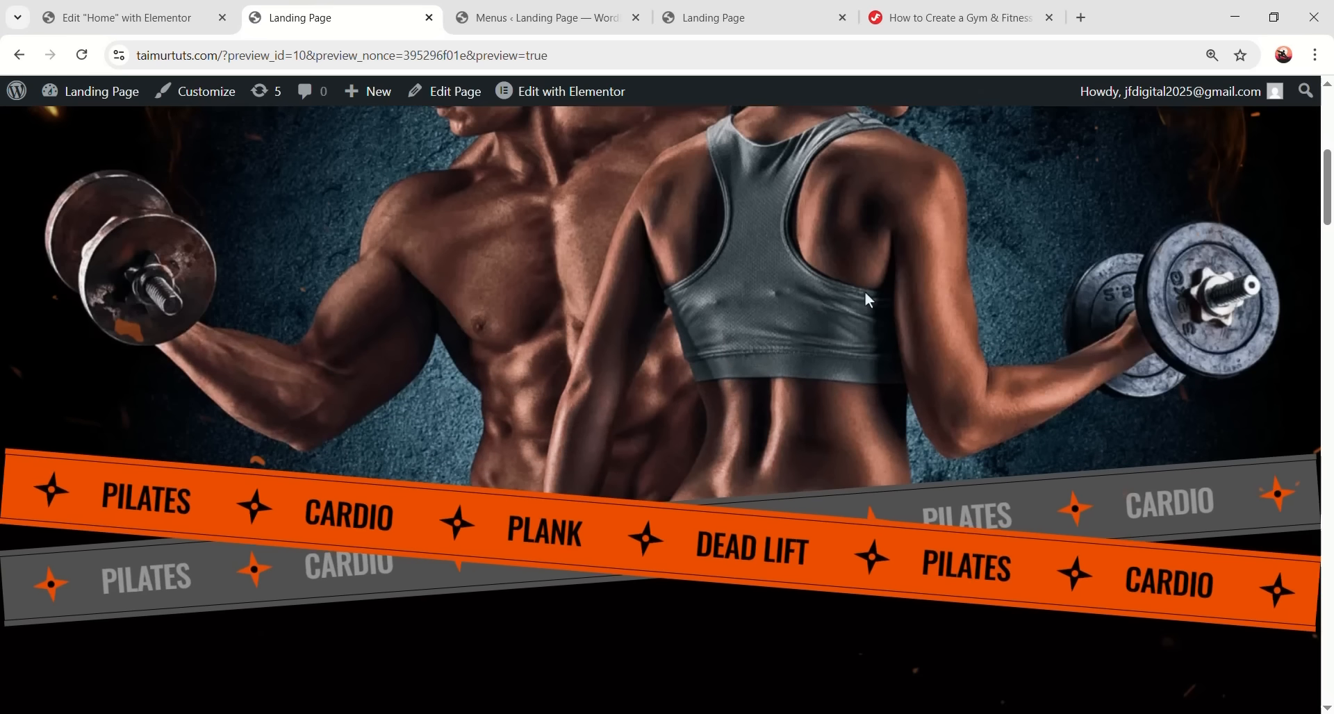
pyautogui.scroll(-4, 1326, 269)
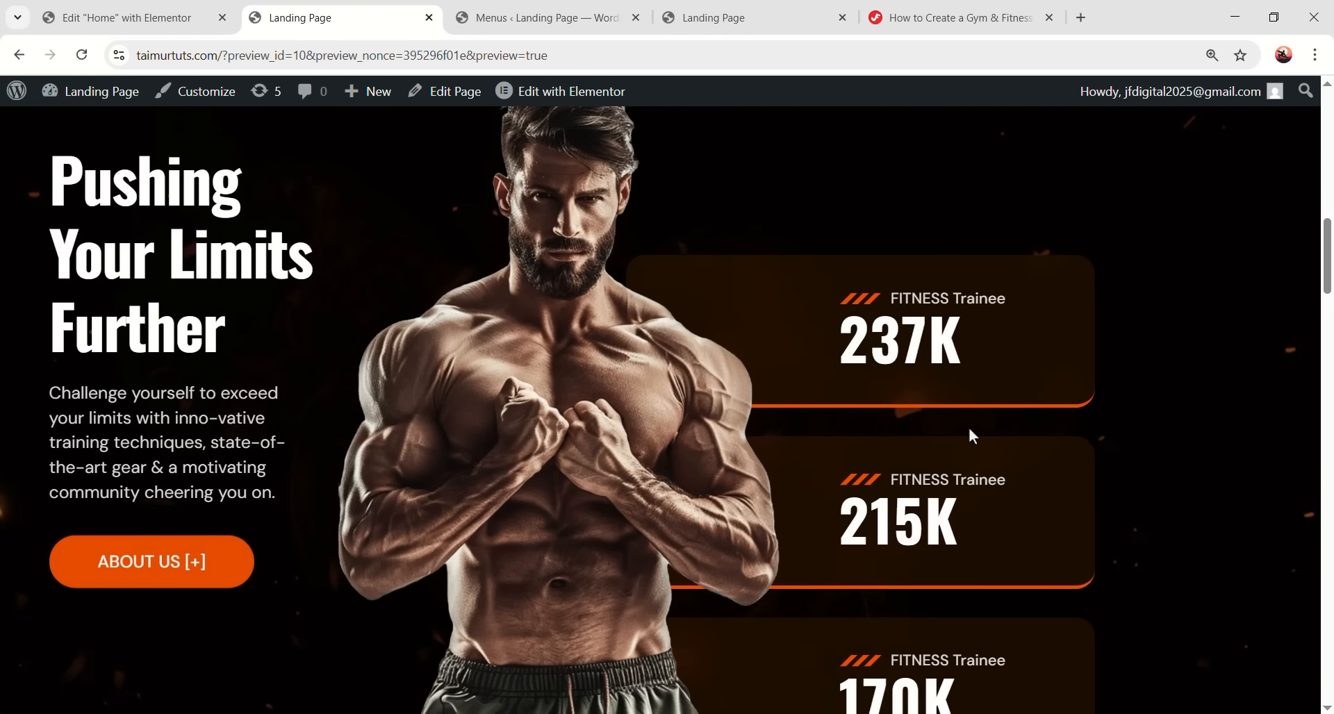
pyautogui.scroll(-4, 834, 451)
pyautogui.scroll(4, 819, 277)
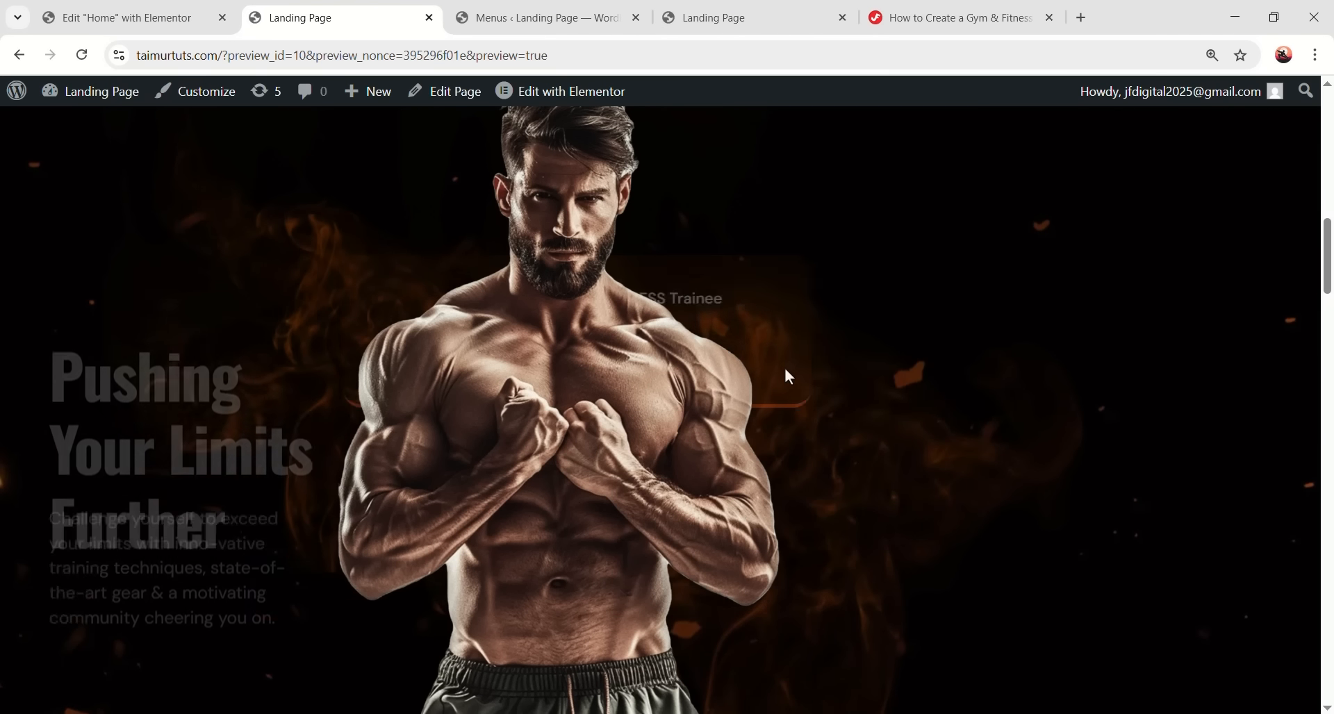
pyautogui.scroll(-2, 854, 385)
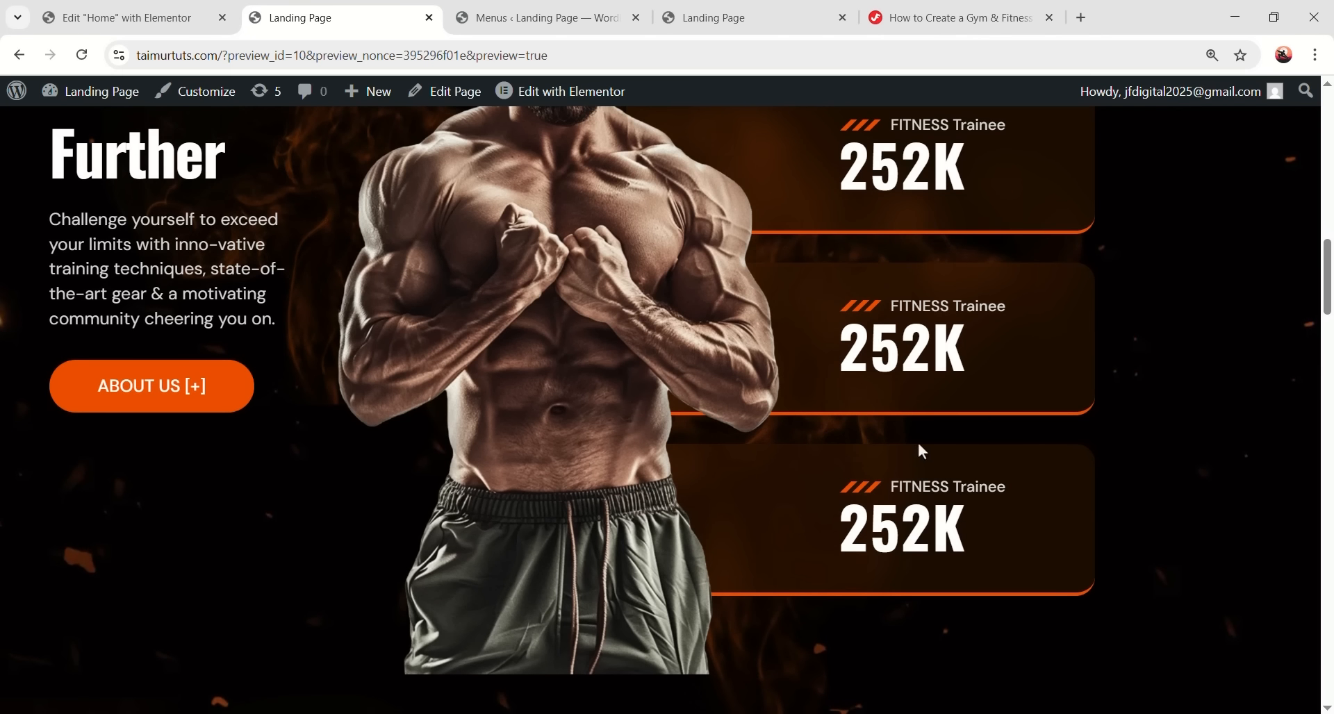
pyautogui.scroll(1, 790, 393)
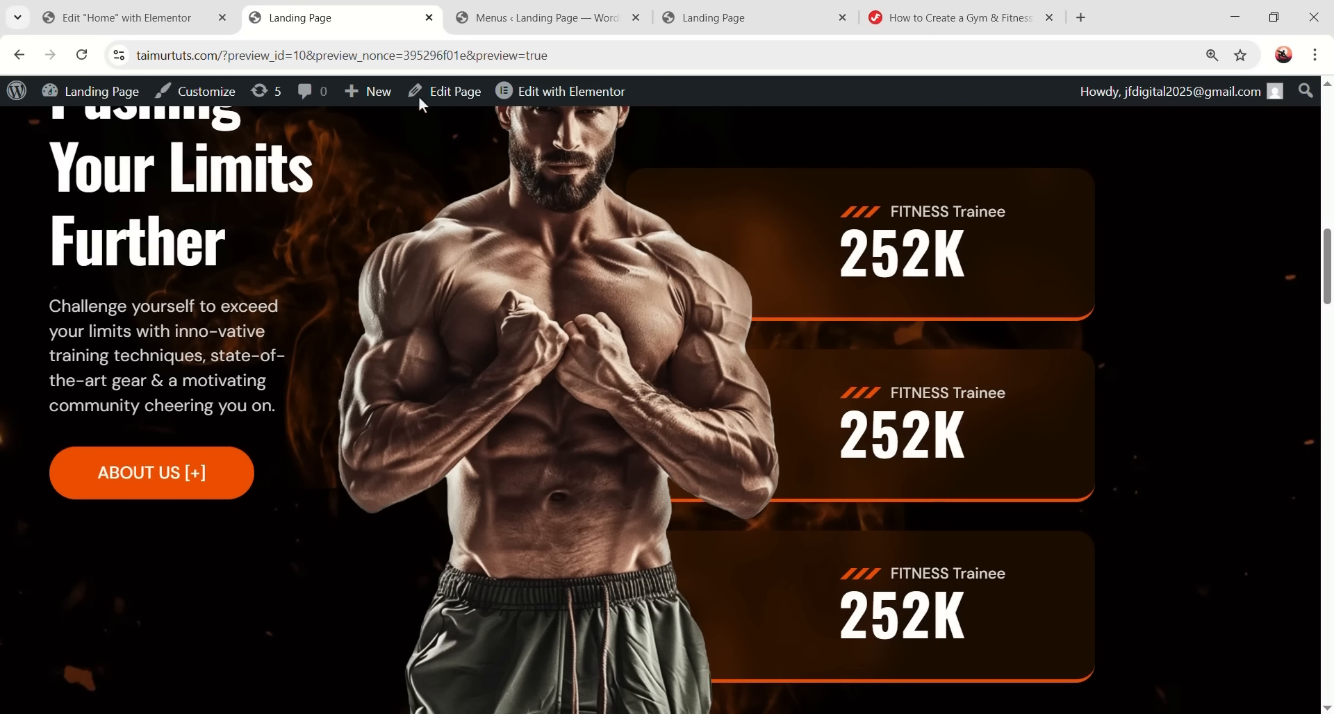
# - Give the Boxing Classes service card a Fade In Up entrance animation
pyautogui.click(125, 17)
pyautogui.scroll(-5, 695, 417)
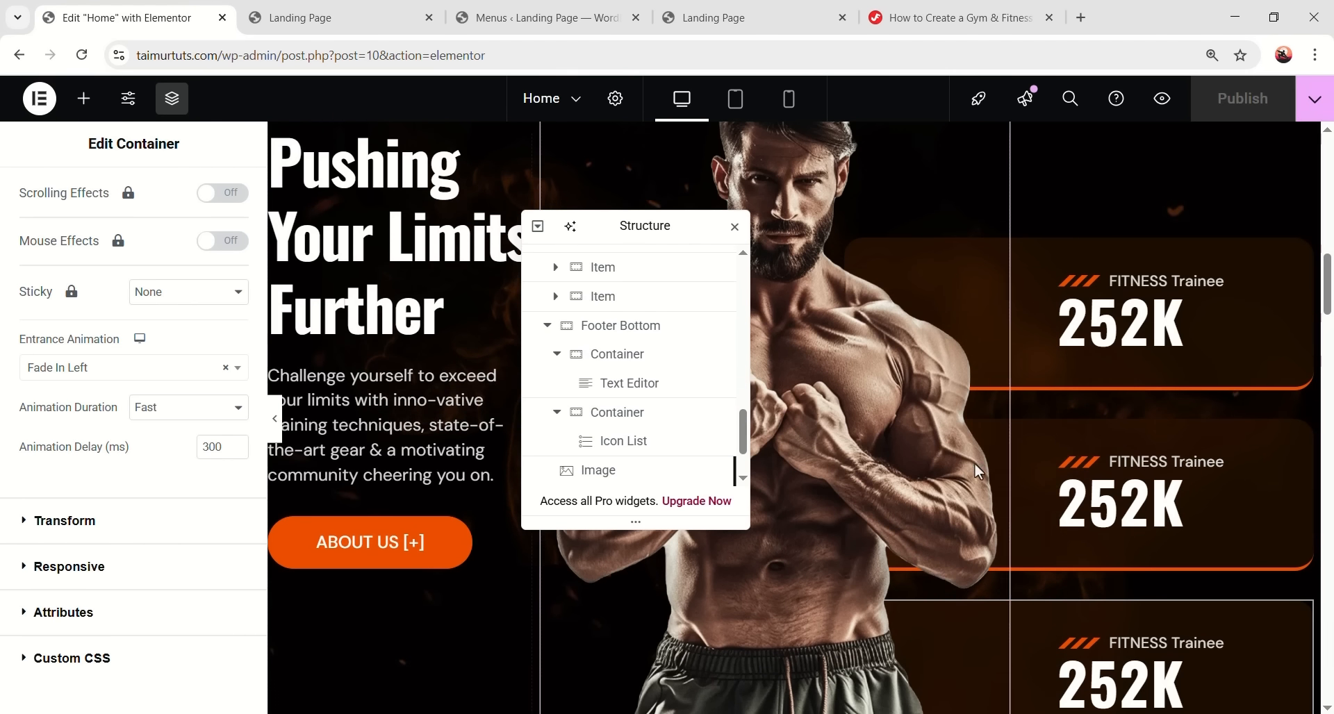
pyautogui.scroll(-3, 497, 289)
pyautogui.moveTo(641, 228); pyautogui.dragTo(972, 397)
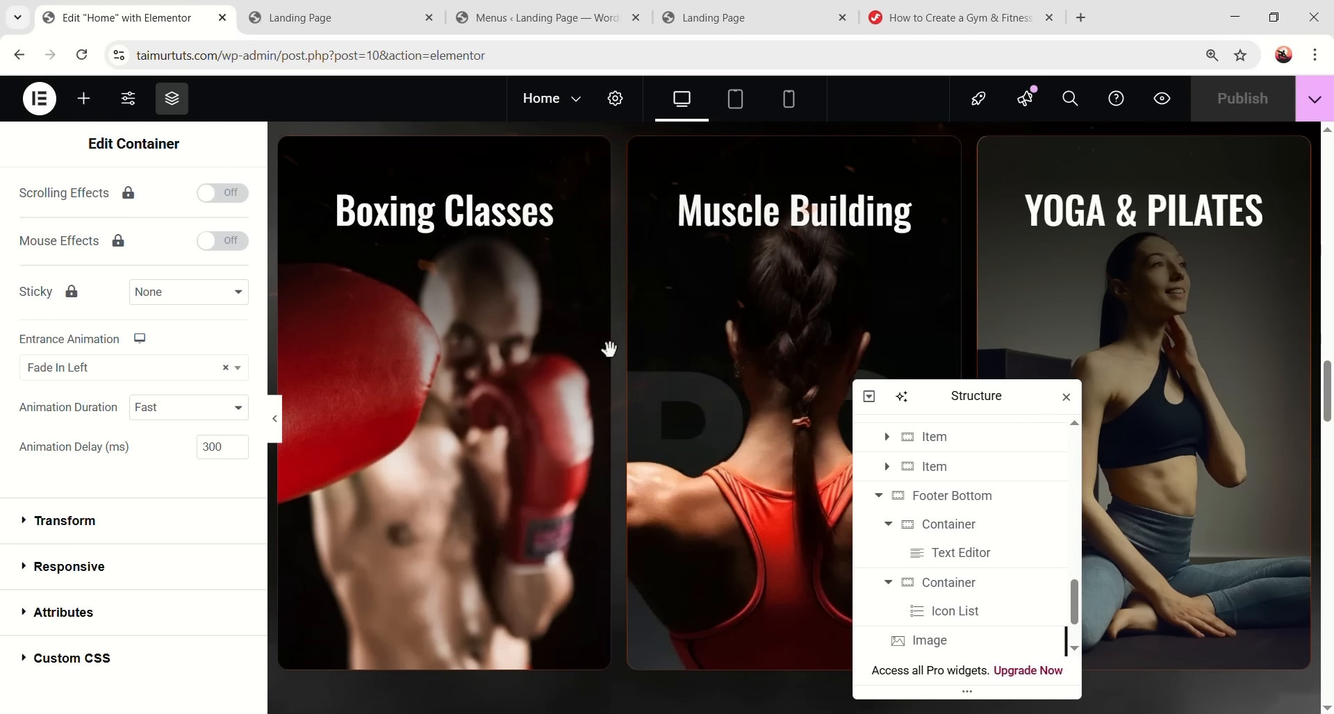
pyautogui.scroll(2, 336, 279)
pyautogui.click(457, 591)
pyautogui.click(878, 491)
pyautogui.click(965, 531)
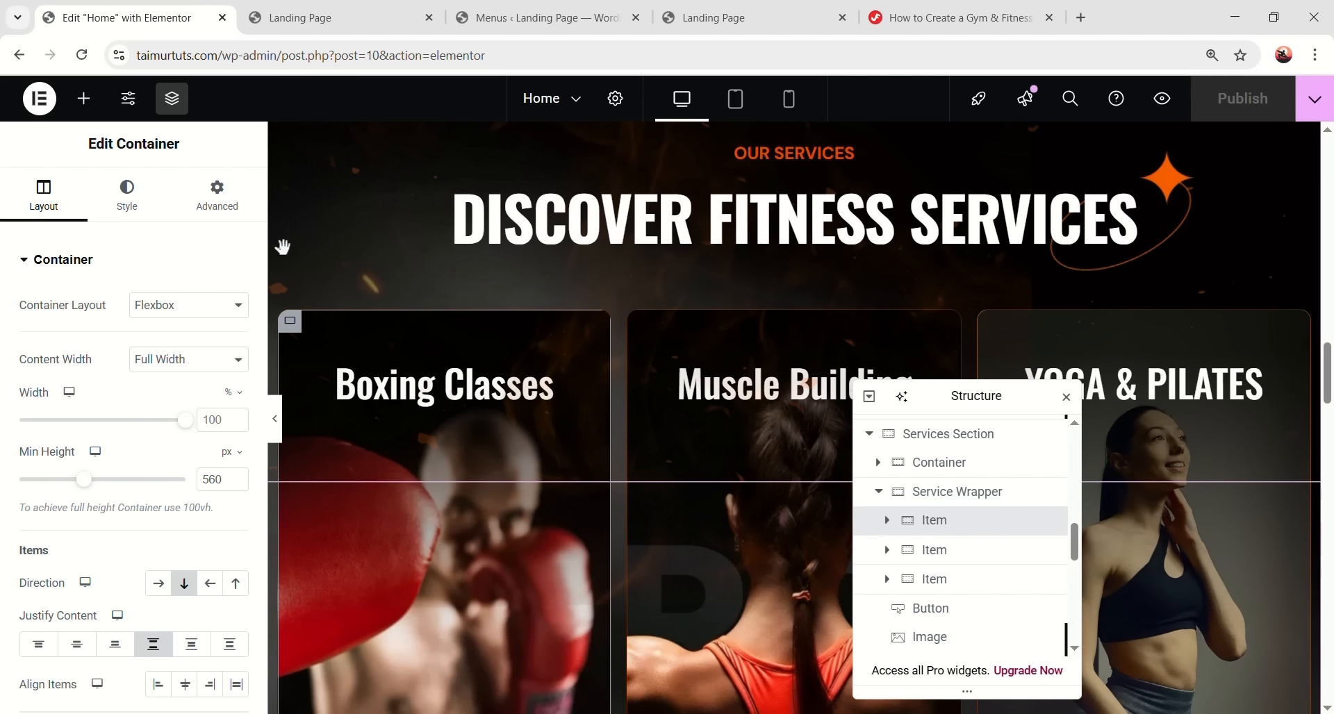
pyautogui.click(241, 215)
pyautogui.scroll(-5, 149, 507)
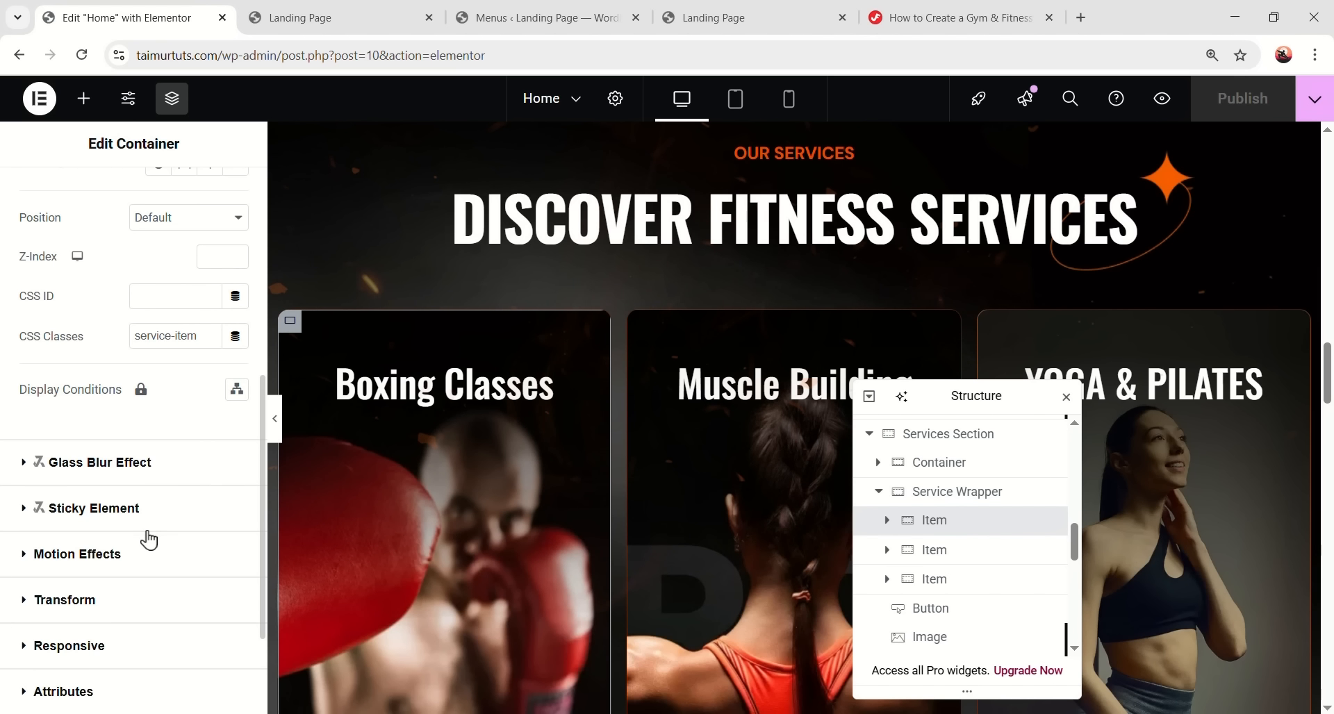
pyautogui.scroll(-1, 143, 514)
pyautogui.click(139, 464)
pyautogui.scroll(-1, 150, 479)
pyautogui.click(162, 550)
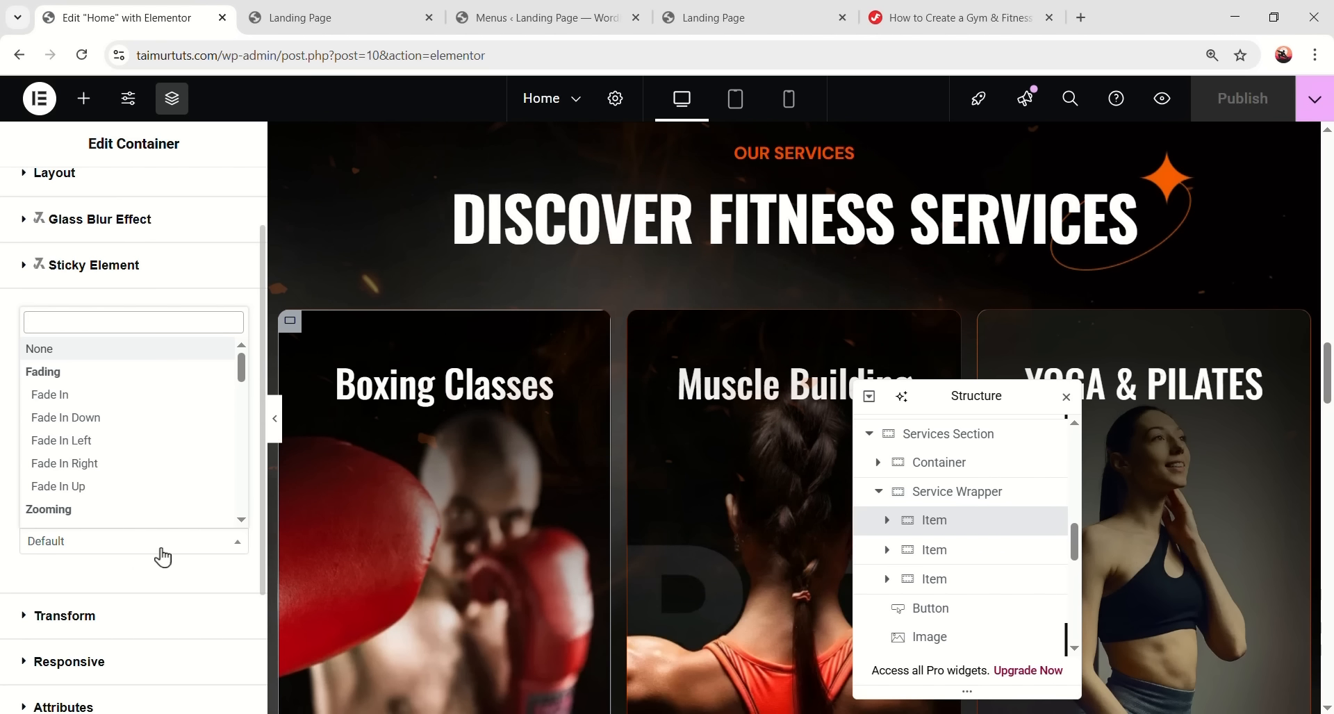
pyautogui.click(104, 490)
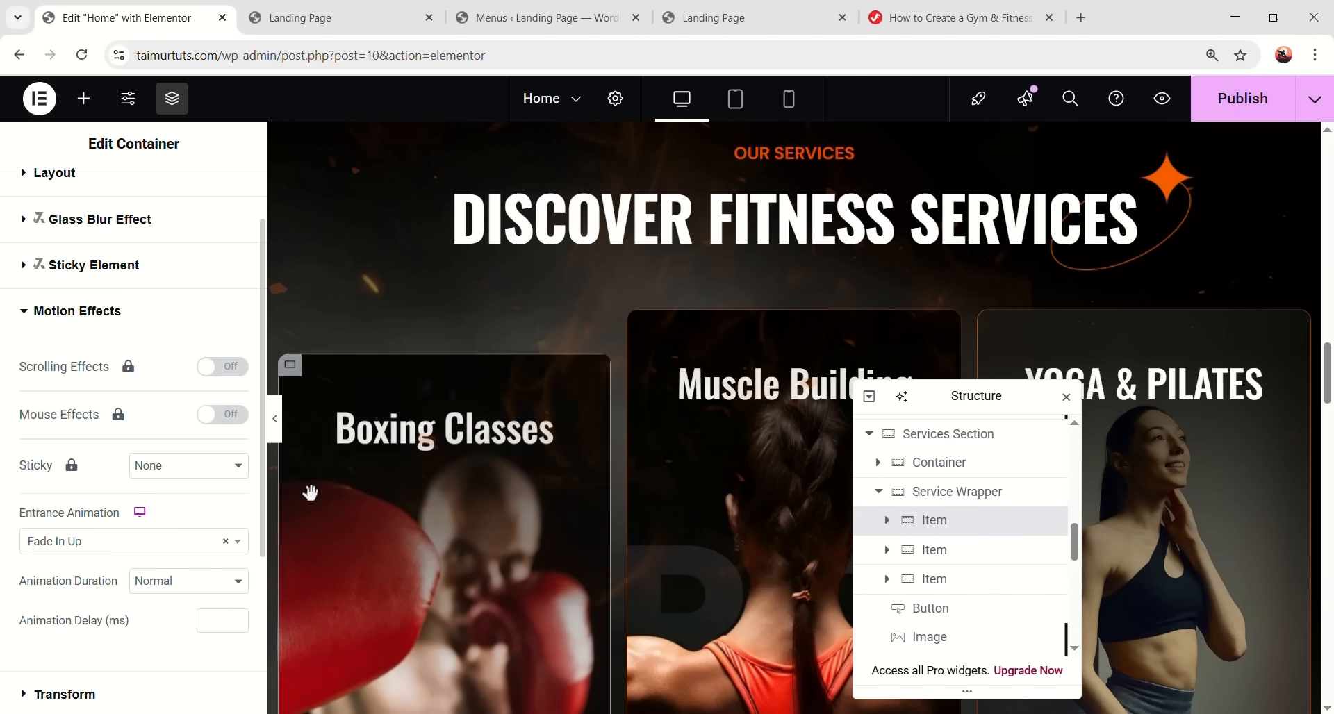
pyautogui.scroll(-3, 289, 494)
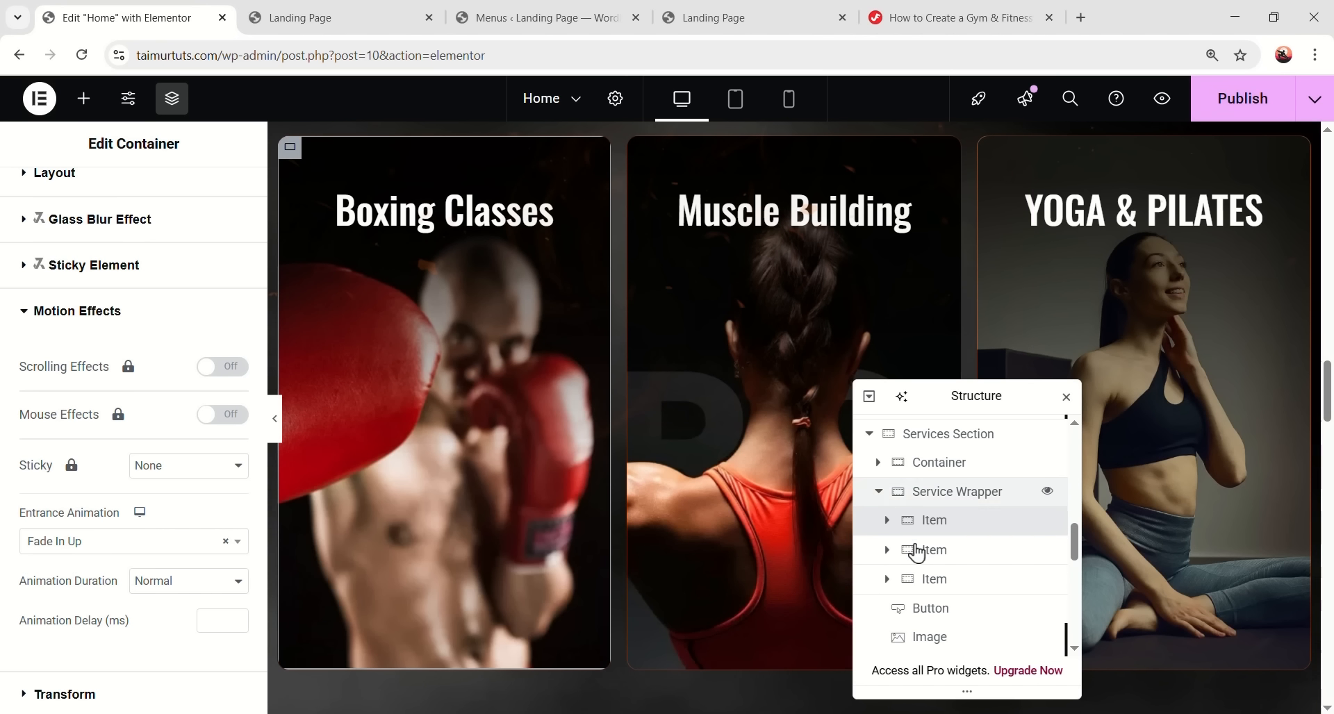
# - Make the Muscle Building card fade in up with a 100 ms animation delay
pyautogui.click(938, 550)
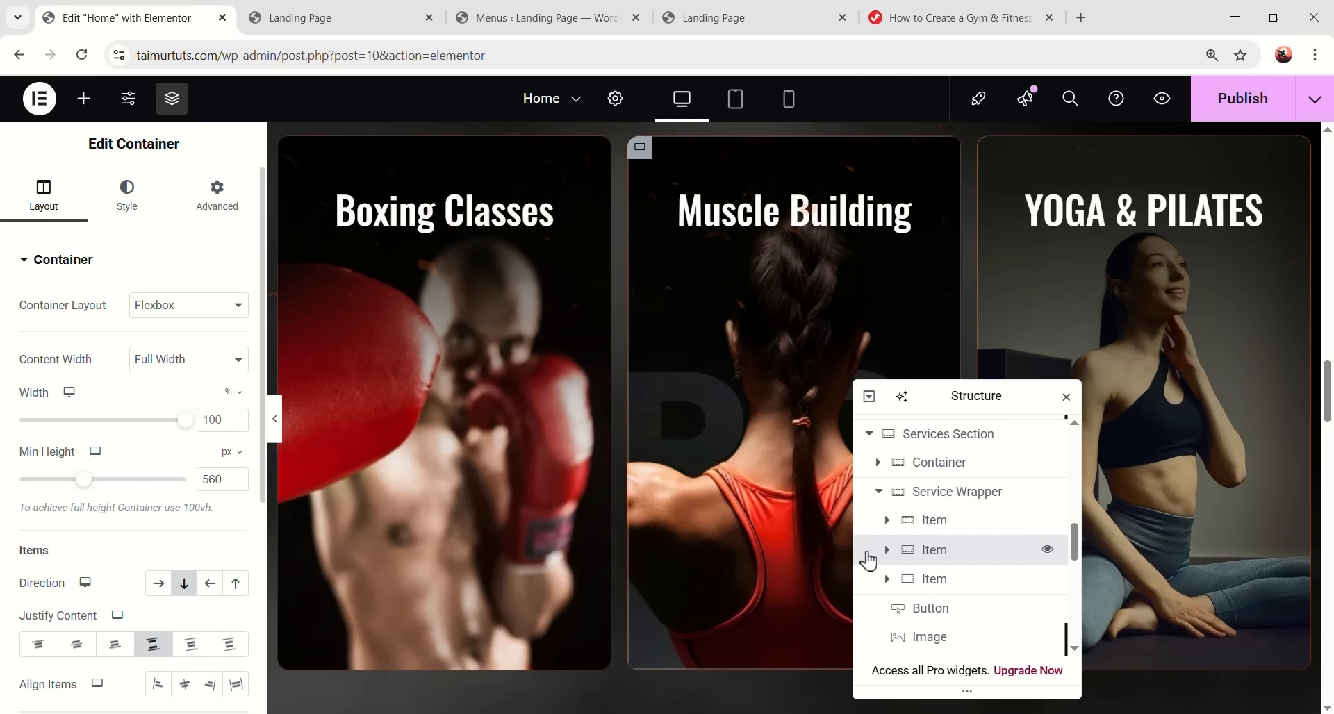
pyautogui.click(217, 195)
pyautogui.scroll(-8, 148, 445)
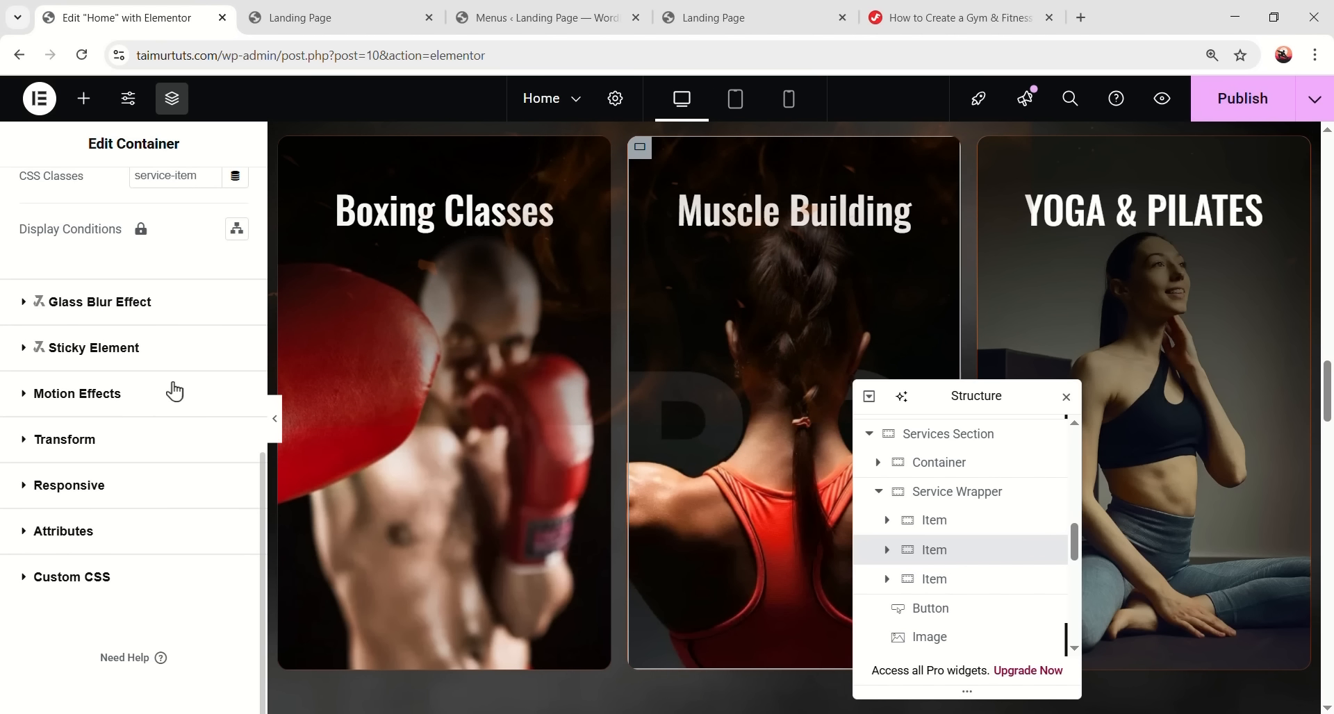
pyautogui.click(174, 392)
pyautogui.scroll(-3, 110, 514)
pyautogui.click(135, 464)
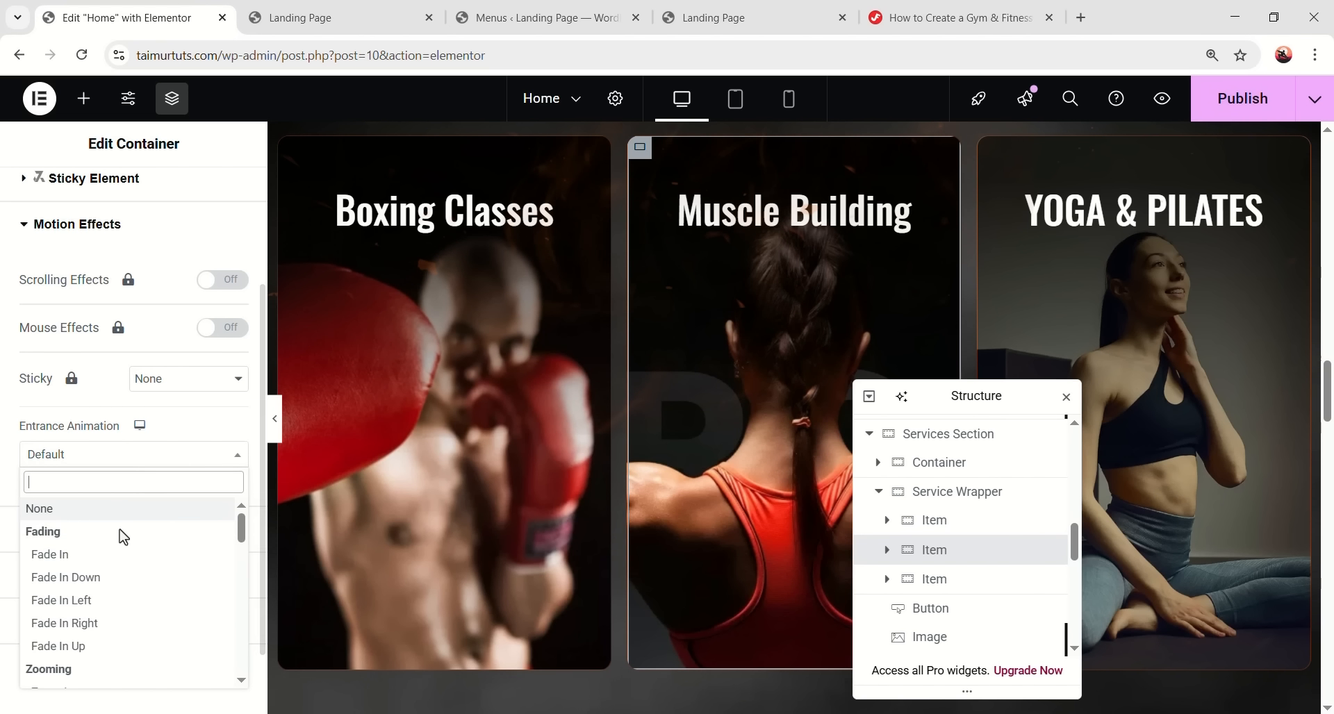
pyautogui.click(129, 646)
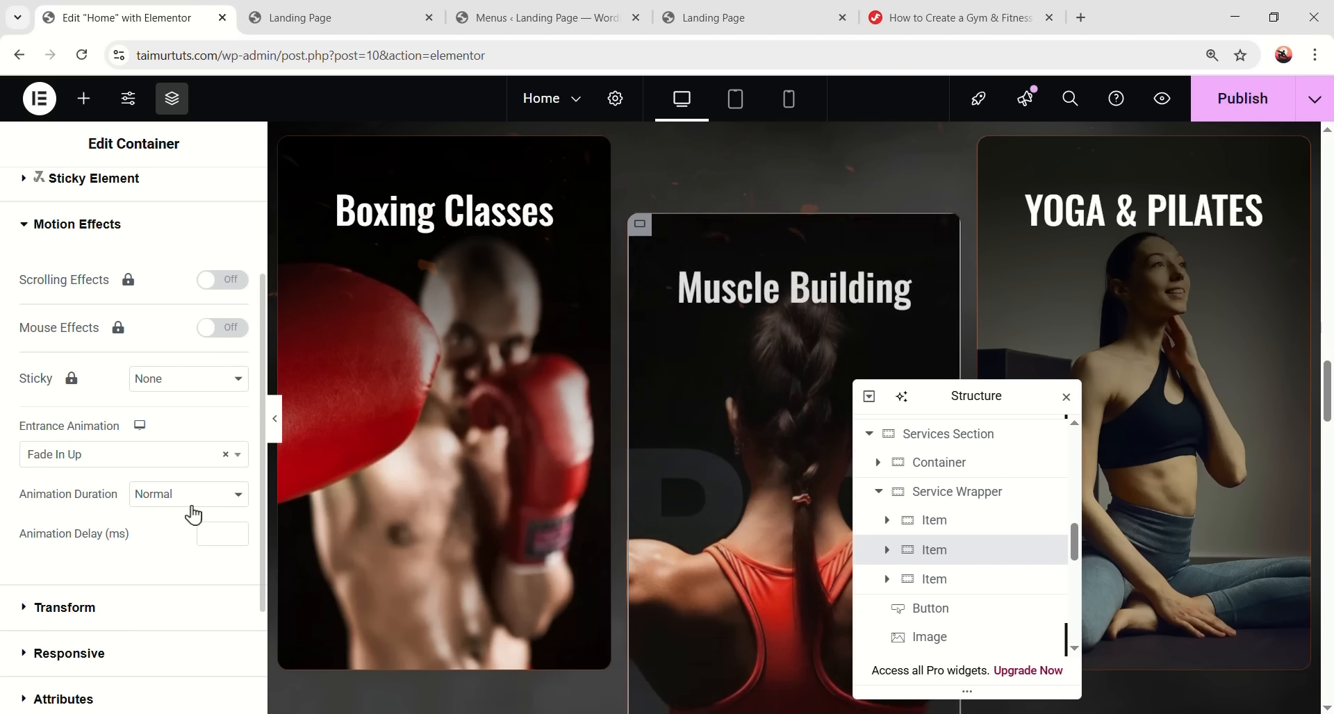
pyautogui.click(221, 542)
pyautogui.write('100')
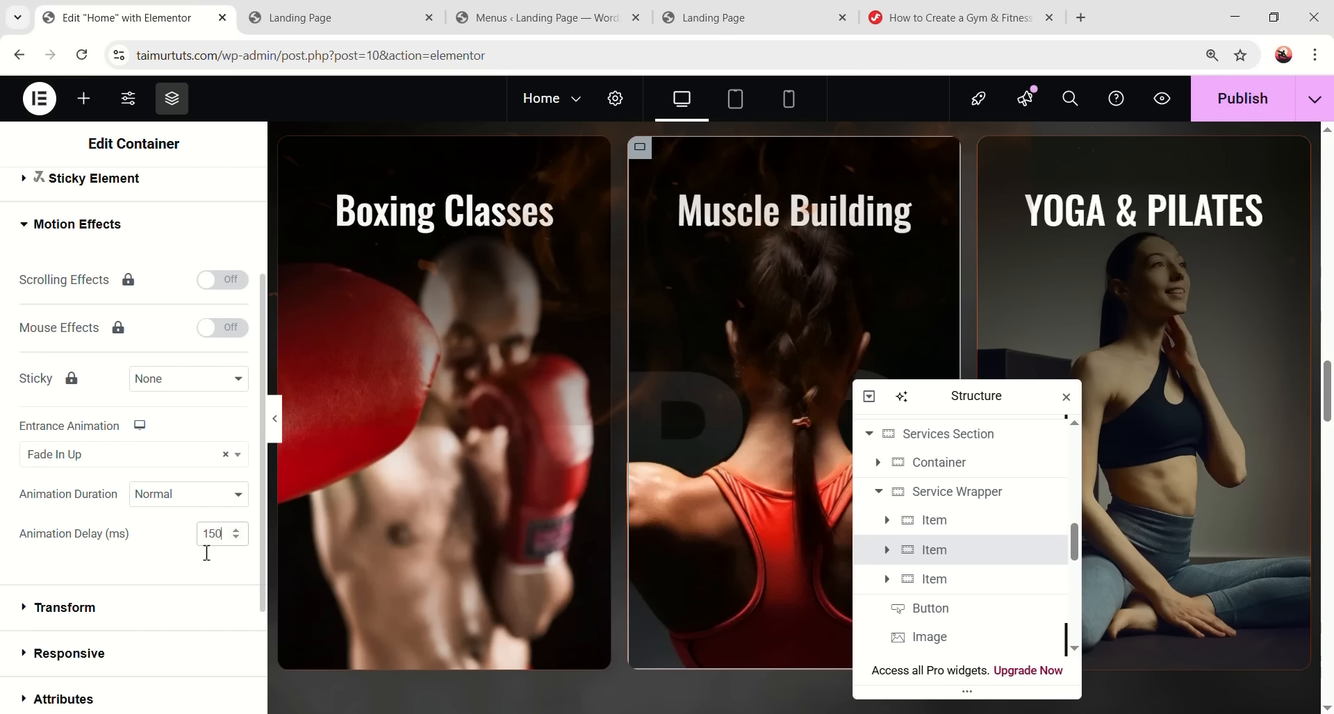
pyautogui.click(167, 225)
# - Make the YOGA & PILATES card fade in up with a 300 ms delay
pyautogui.click(942, 581)
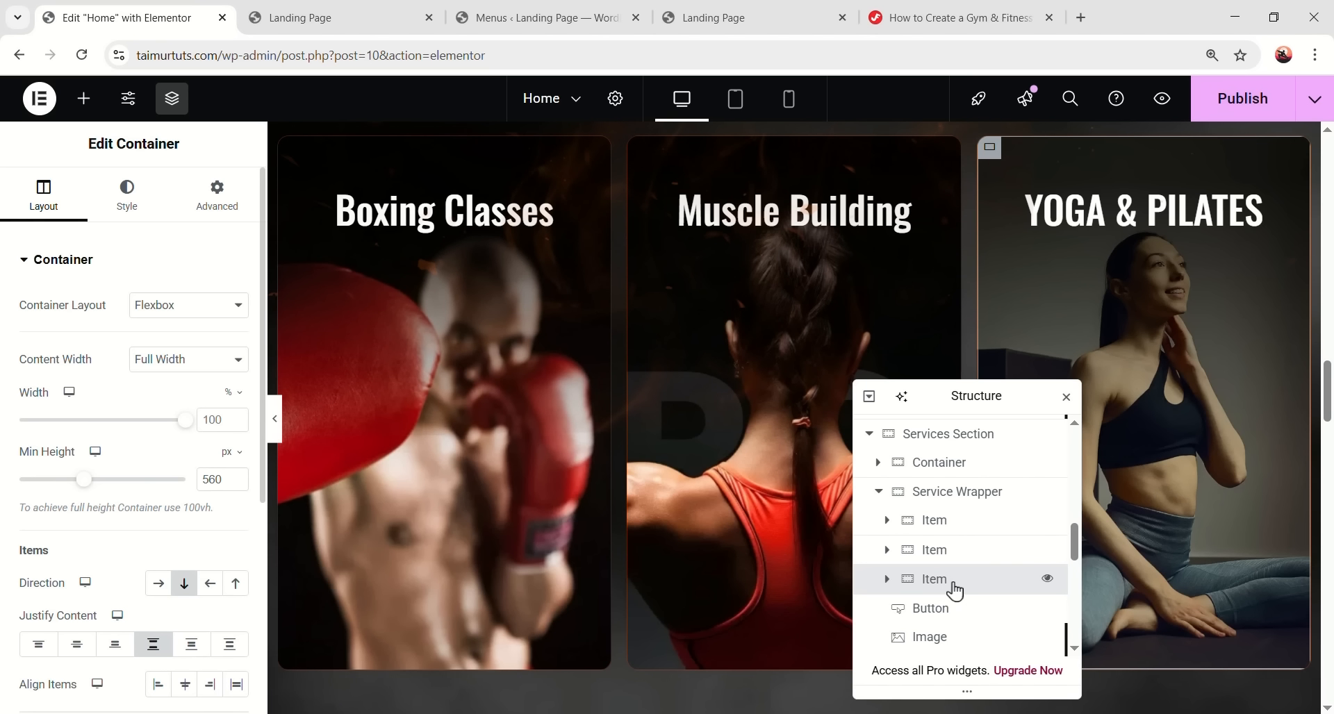
pyautogui.click(240, 199)
pyautogui.scroll(-8, 187, 487)
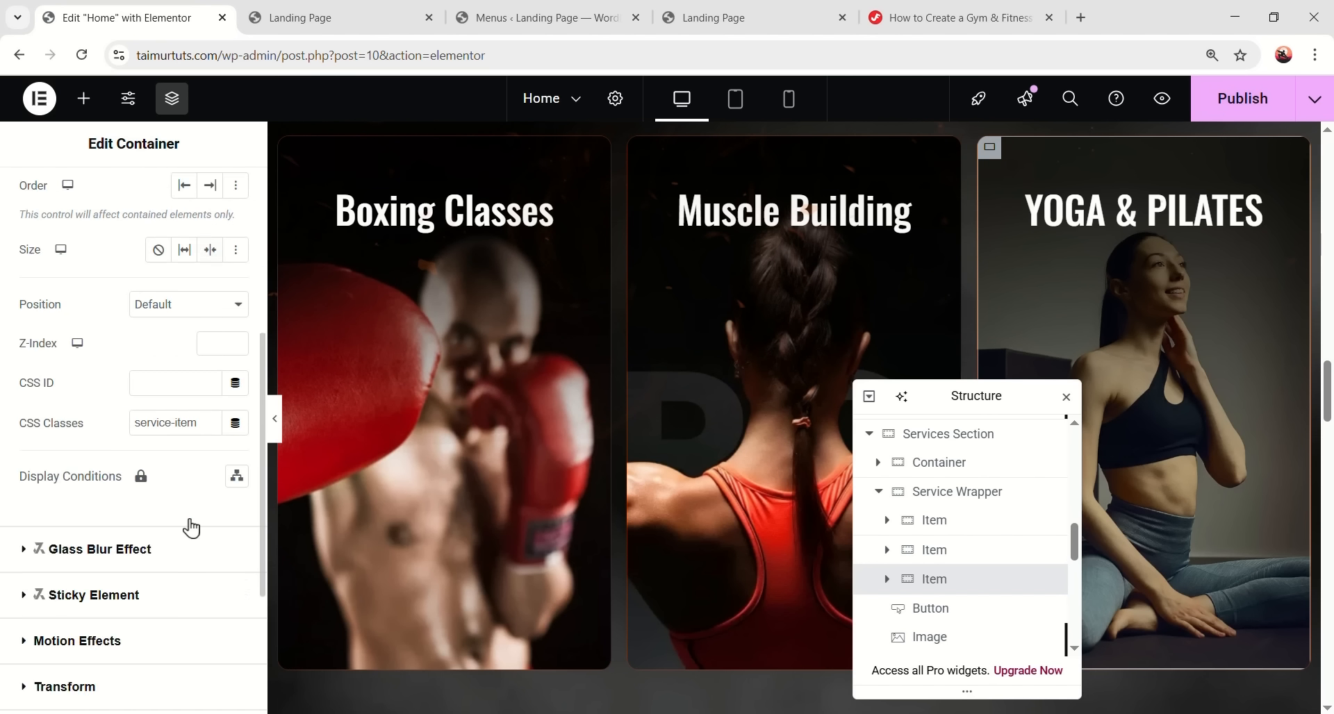
pyautogui.click(170, 408)
pyautogui.scroll(-3, 171, 528)
pyautogui.click(177, 454)
pyautogui.click(118, 649)
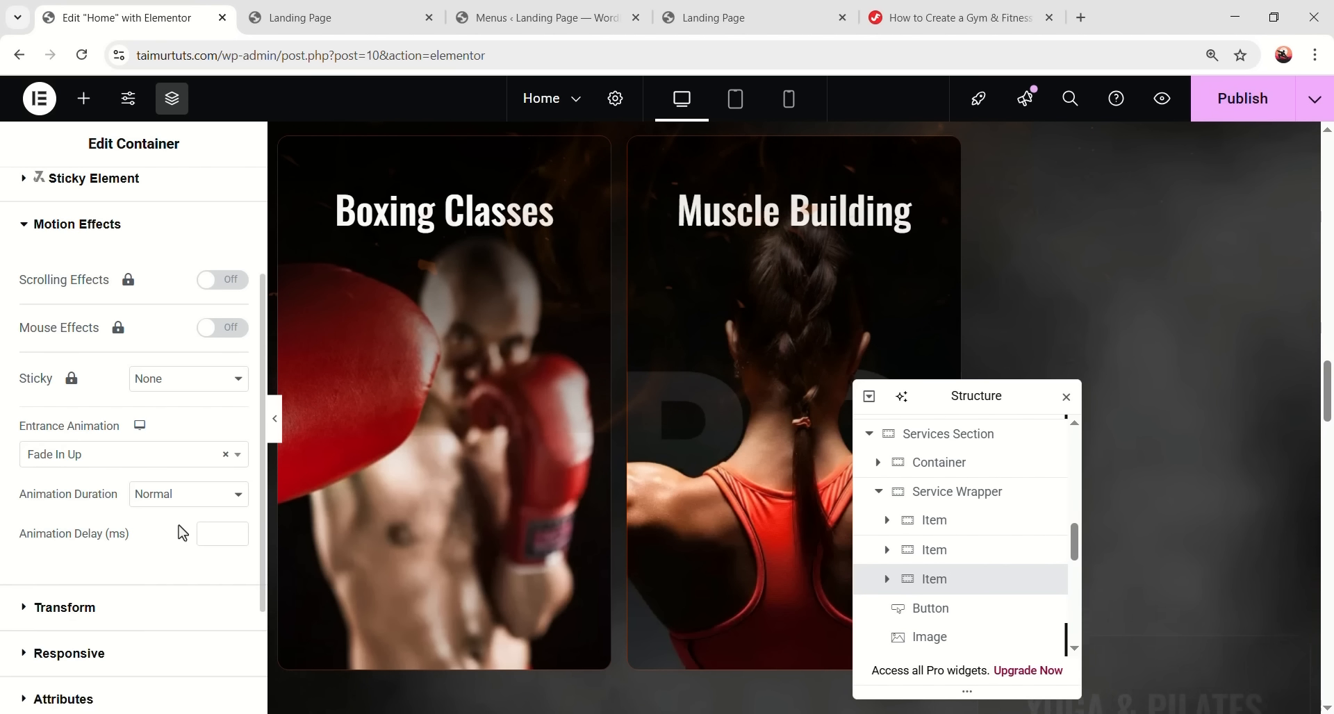
pyautogui.write('300')
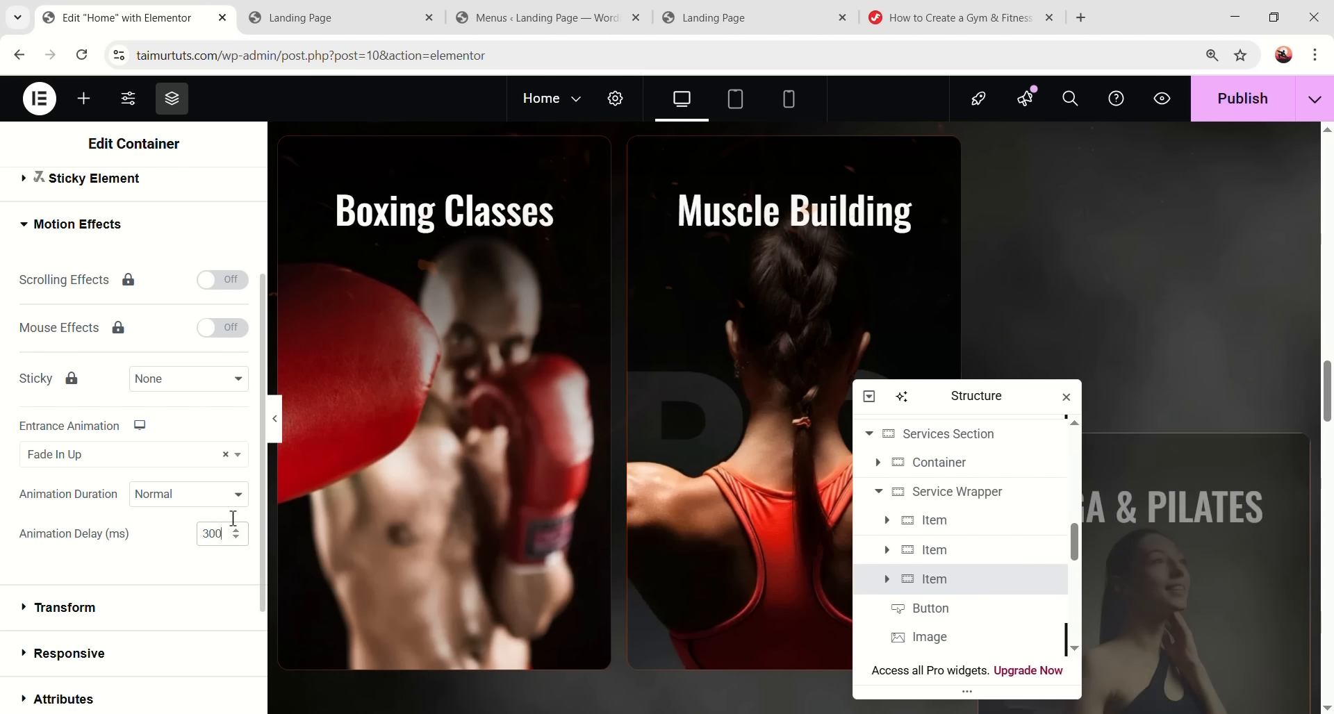
pyautogui.scroll(3, 609, 391)
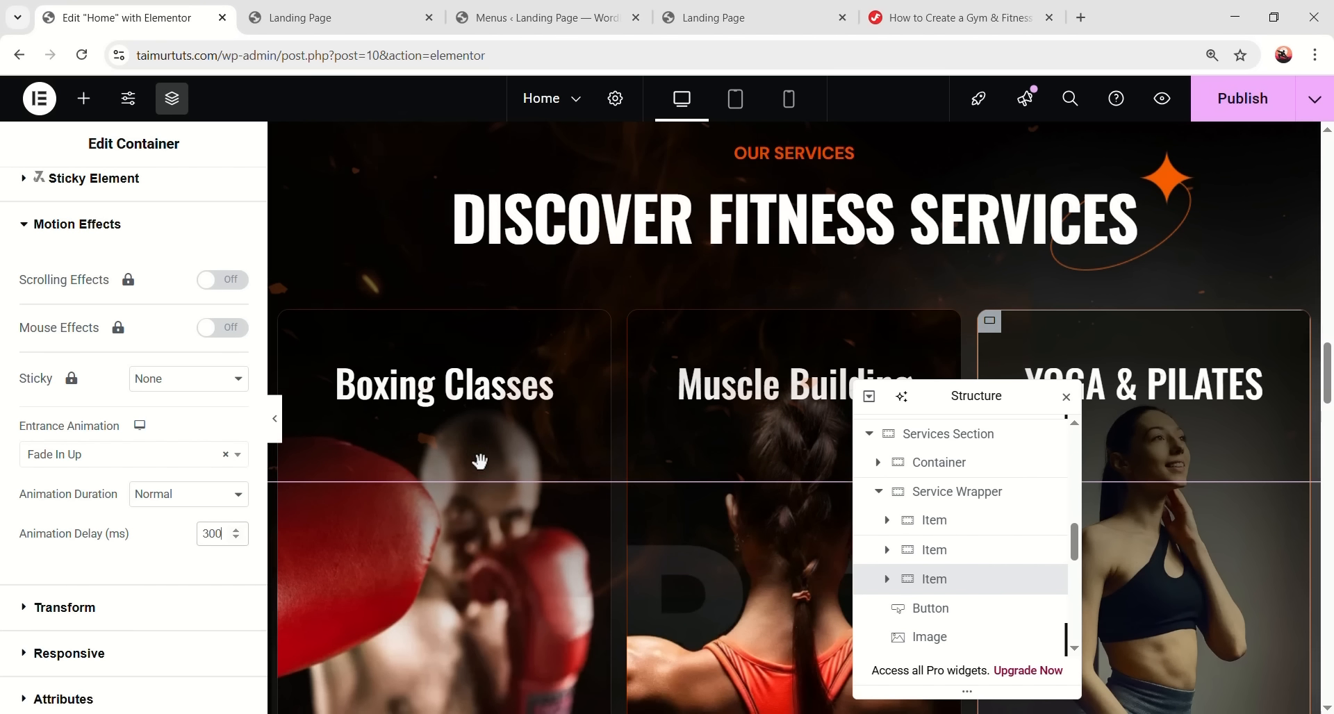
pyautogui.scroll(-10, 705, 391)
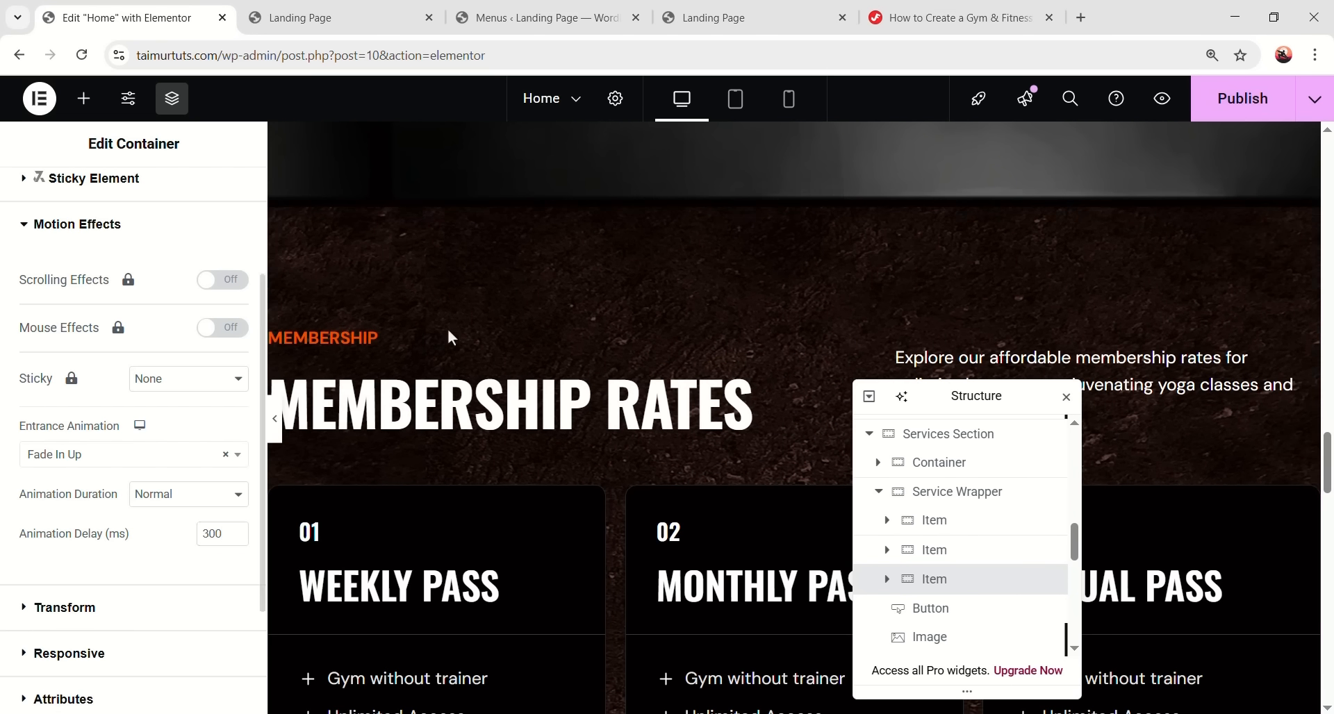
pyautogui.scroll(-3, 494, 372)
# - Set the Weekly Pass card's entrance animation to Fade In Up
pyautogui.click(615, 377)
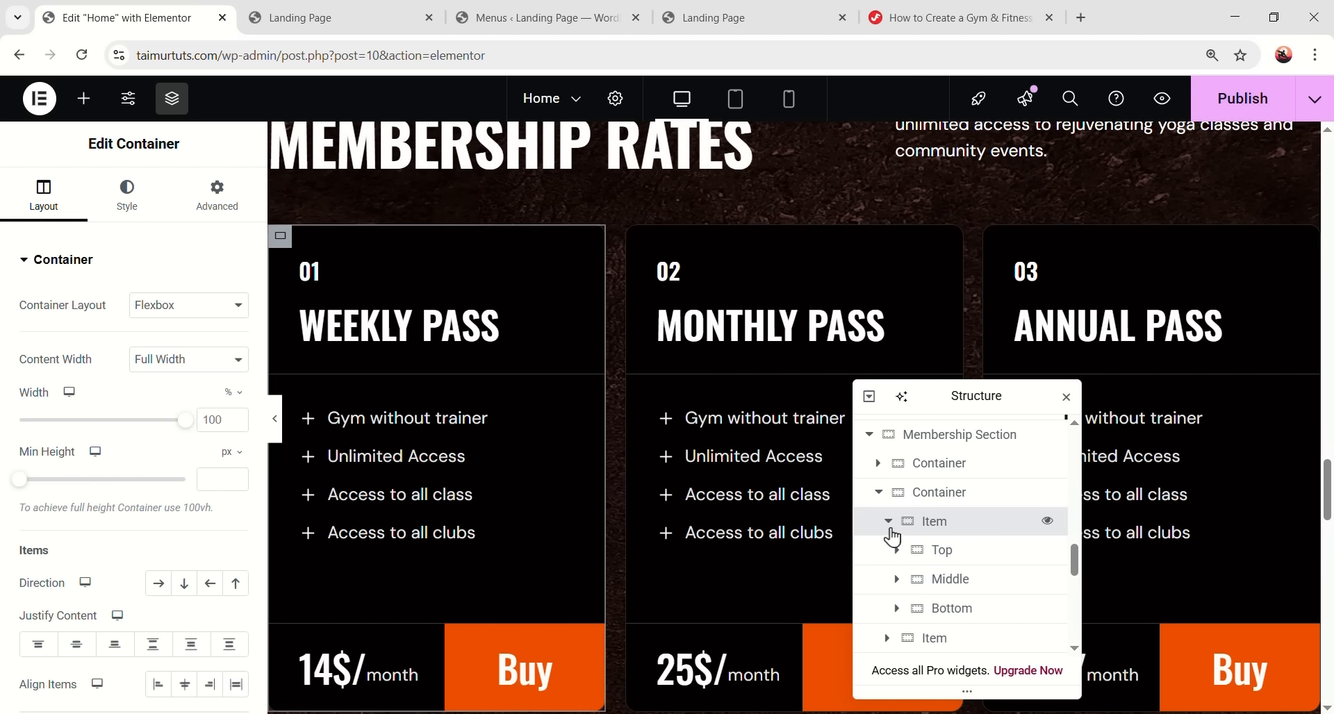
pyautogui.click(235, 201)
pyautogui.scroll(-6, 223, 445)
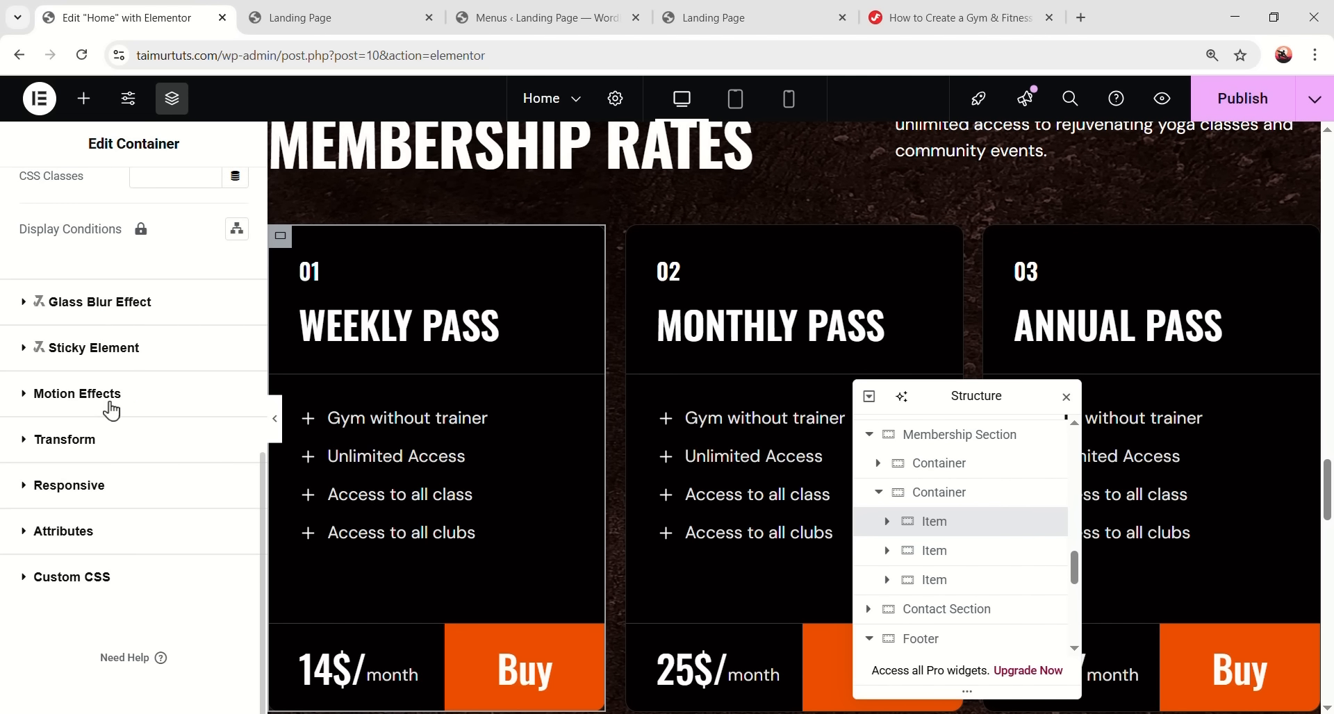
pyautogui.click(111, 394)
pyautogui.scroll(-2, 132, 464)
pyautogui.click(132, 455)
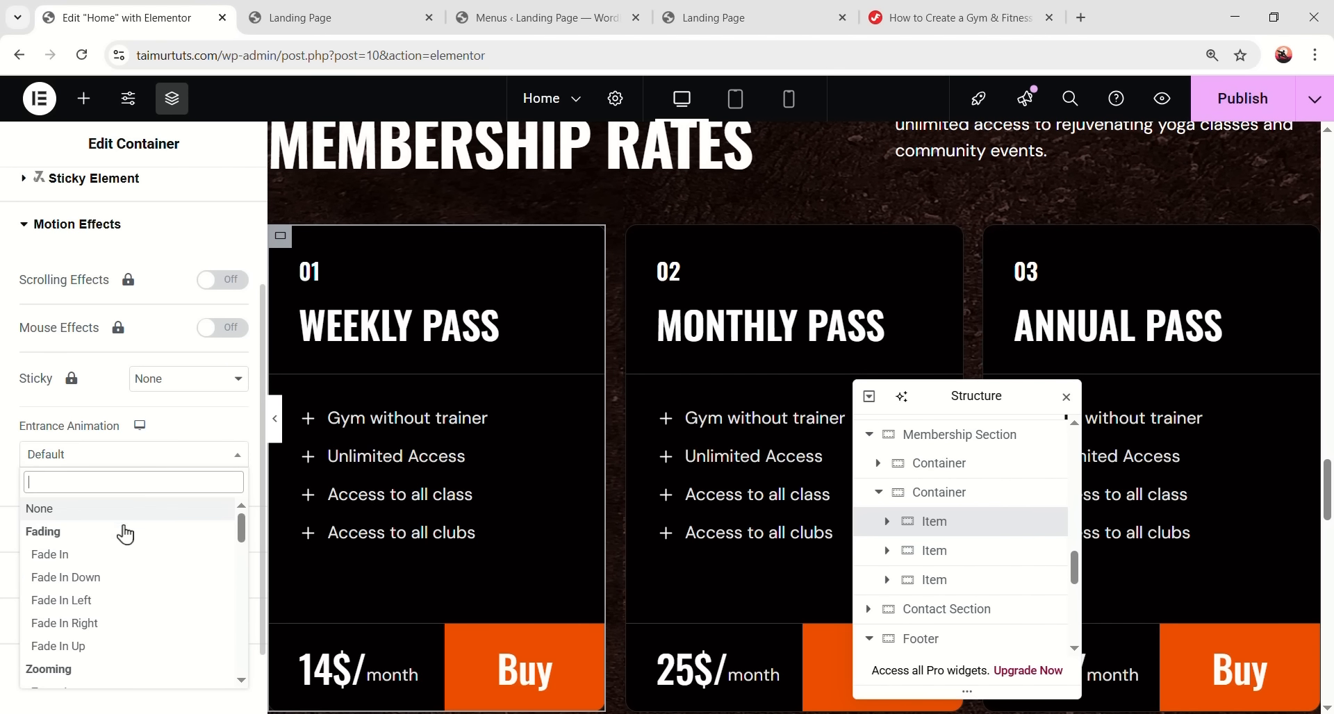
pyautogui.click(131, 645)
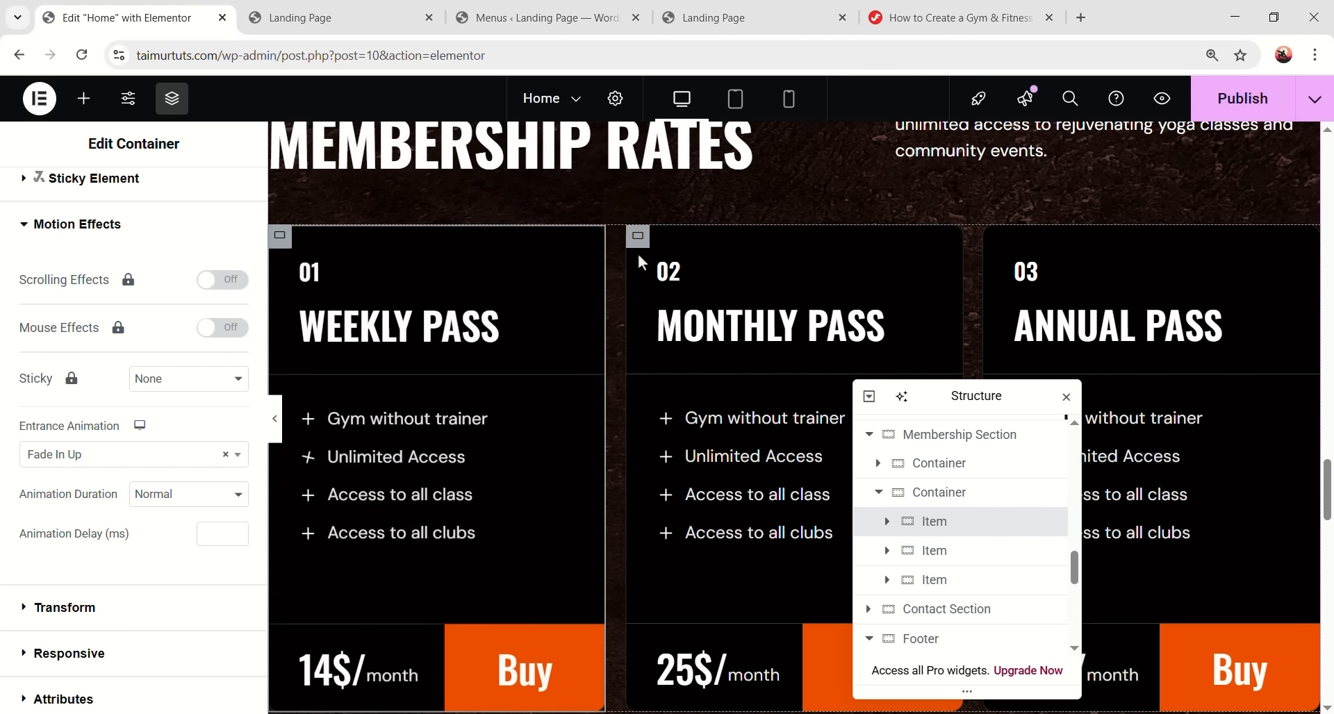
# - Set the Monthly Pass card's entrance animation to Fade In Up
pyautogui.click(938, 560)
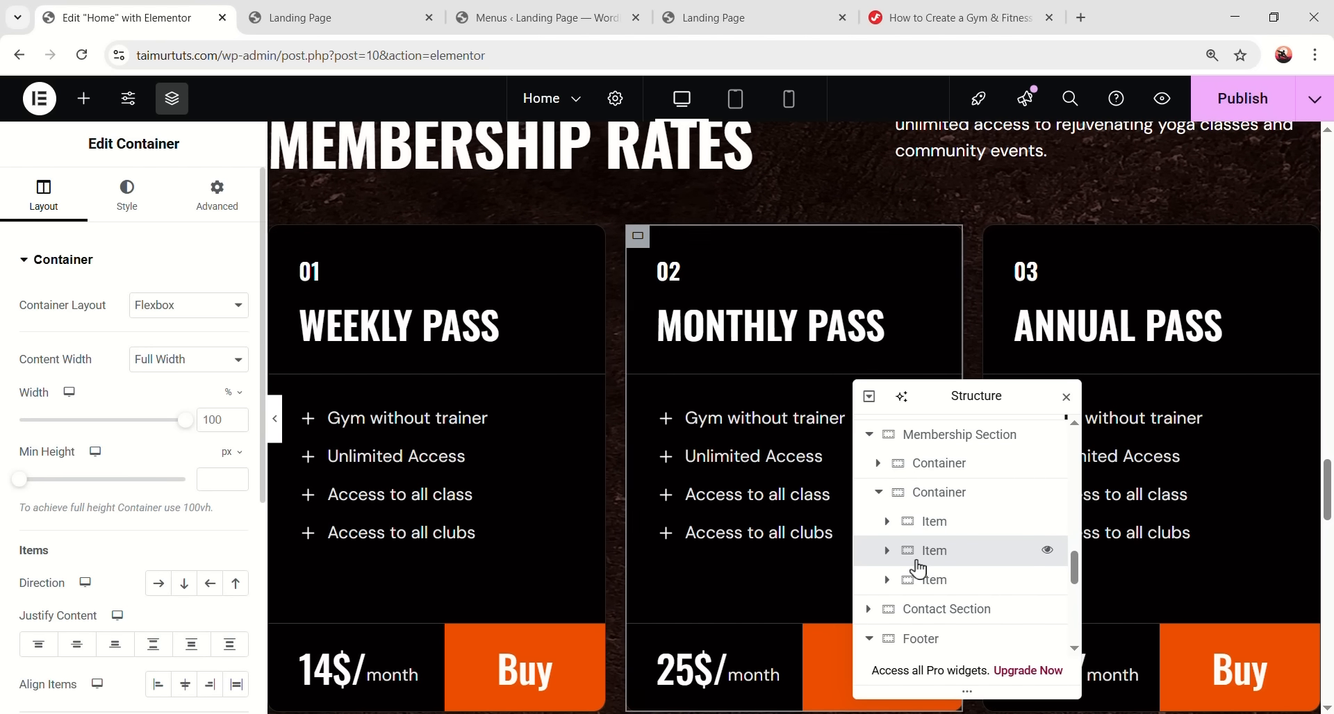
pyautogui.click(217, 197)
pyautogui.scroll(-10, 168, 486)
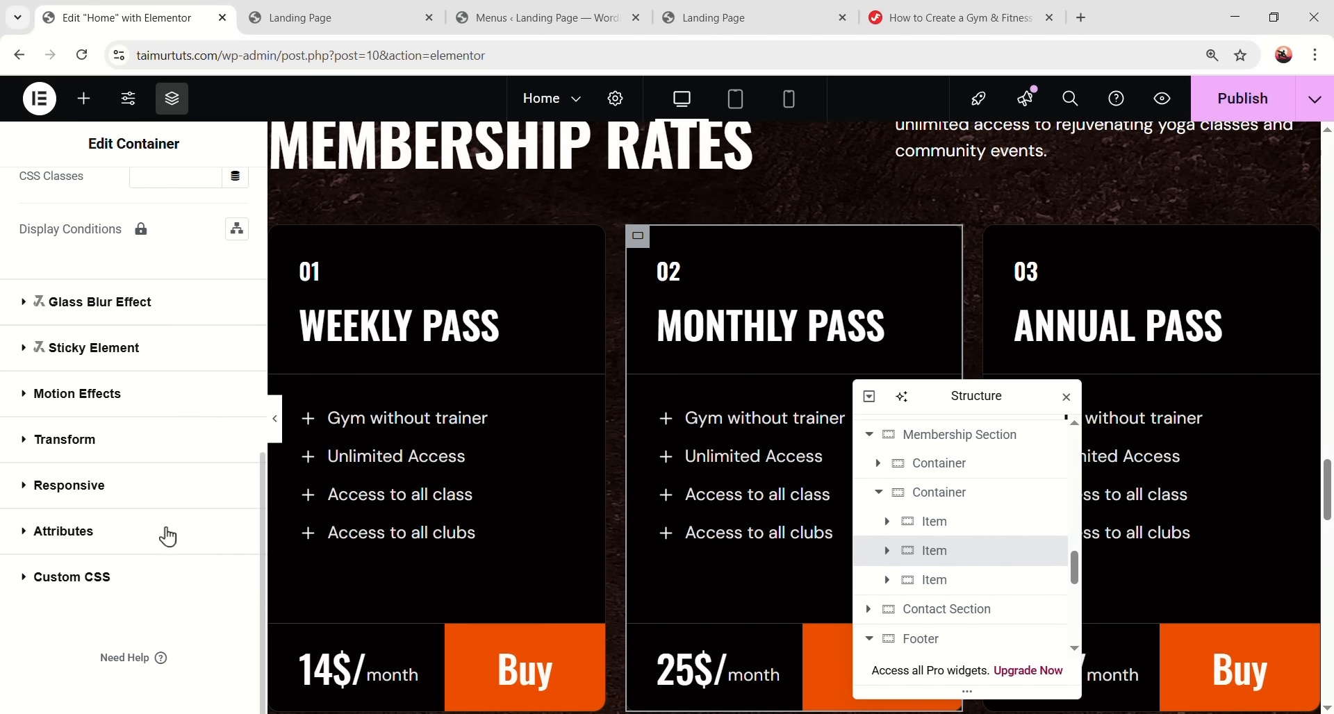
pyautogui.click(139, 409)
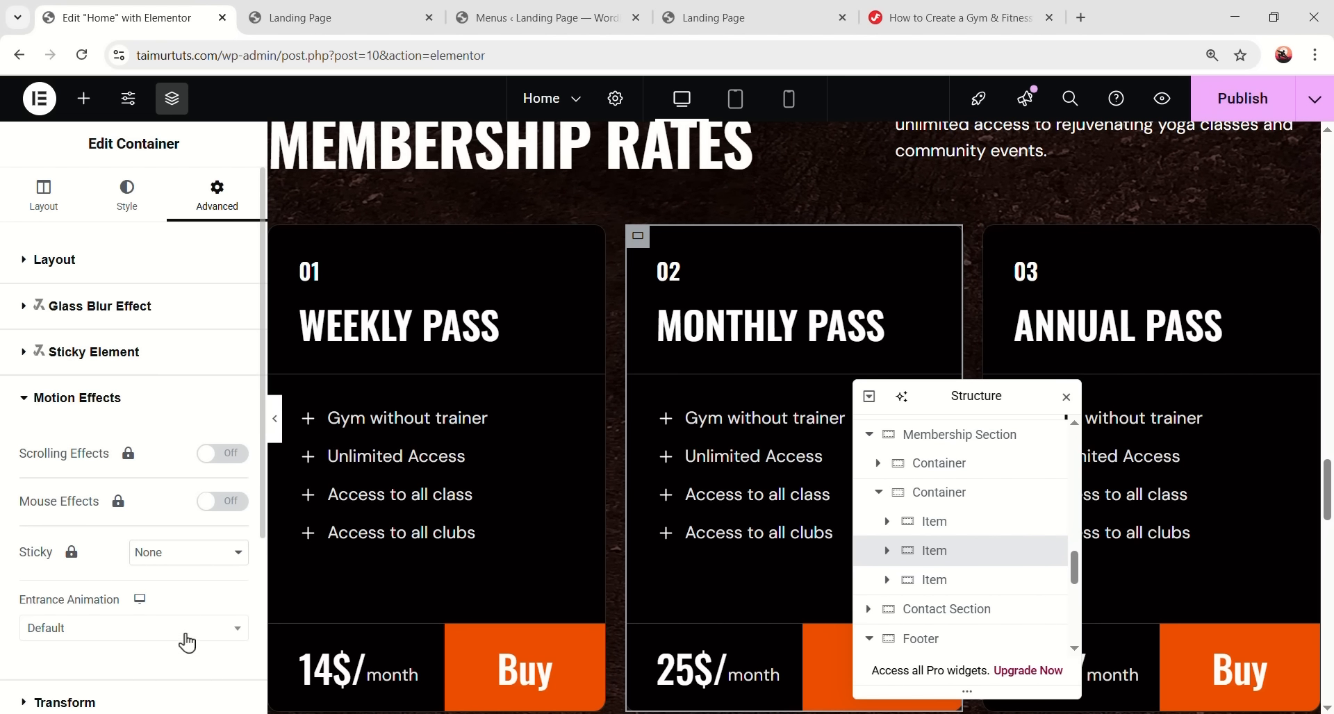
pyautogui.click(202, 556)
pyautogui.scroll(-1, 165, 586)
pyautogui.click(155, 543)
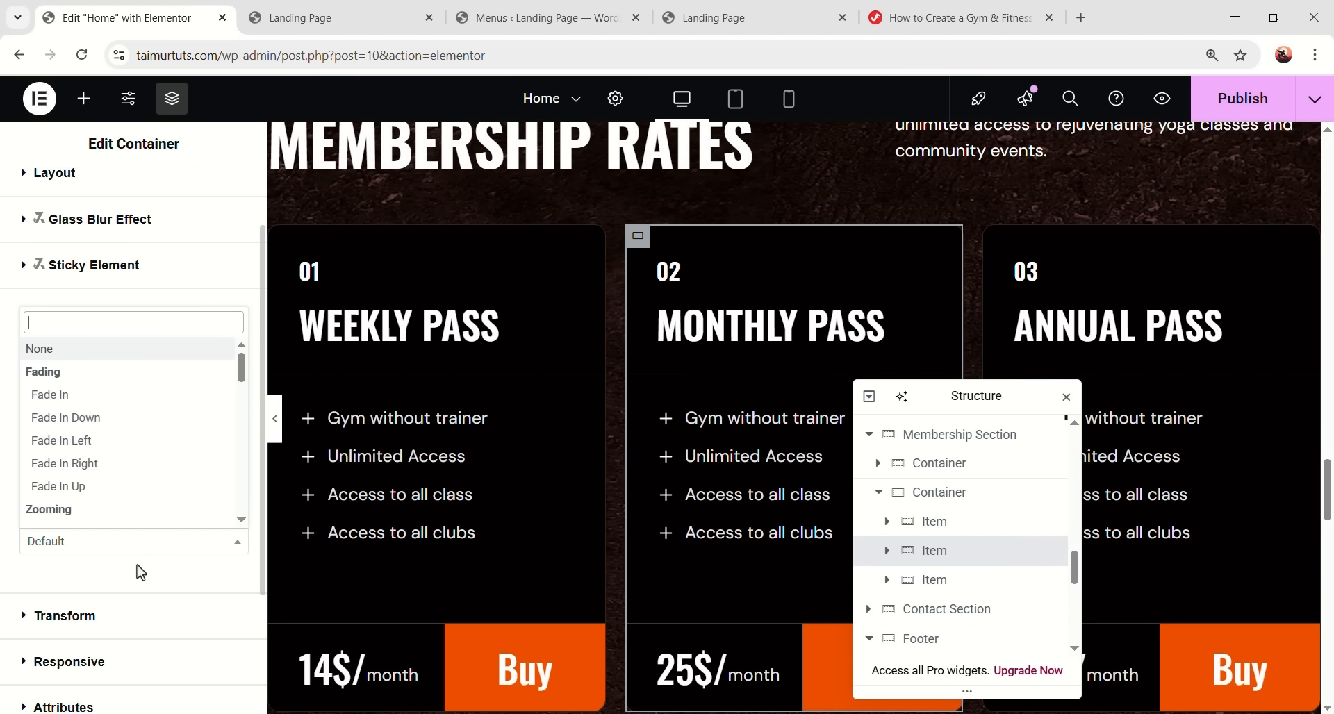
pyautogui.click(114, 498)
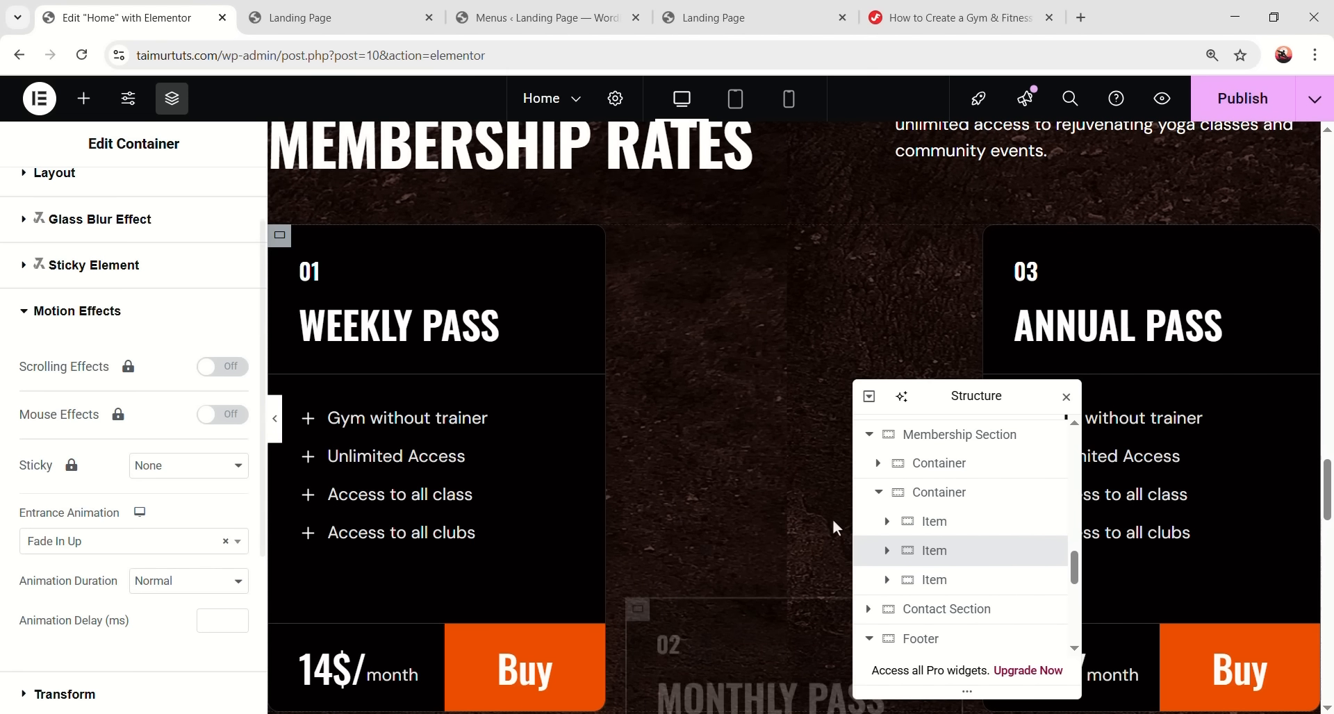
# - Set the Annual Pass card's entrance animation to Fade In Up
pyautogui.click(931, 579)
pyautogui.click(216, 193)
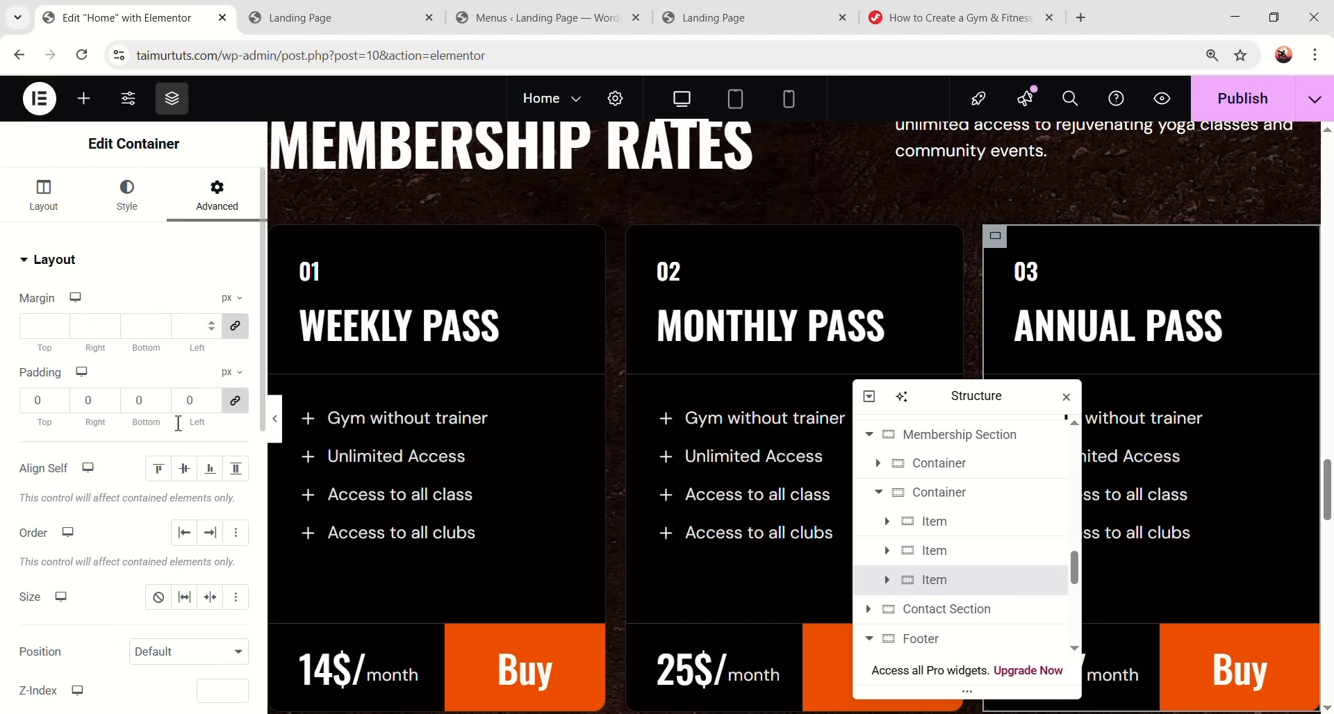
pyautogui.scroll(-6, 165, 473)
pyautogui.click(146, 467)
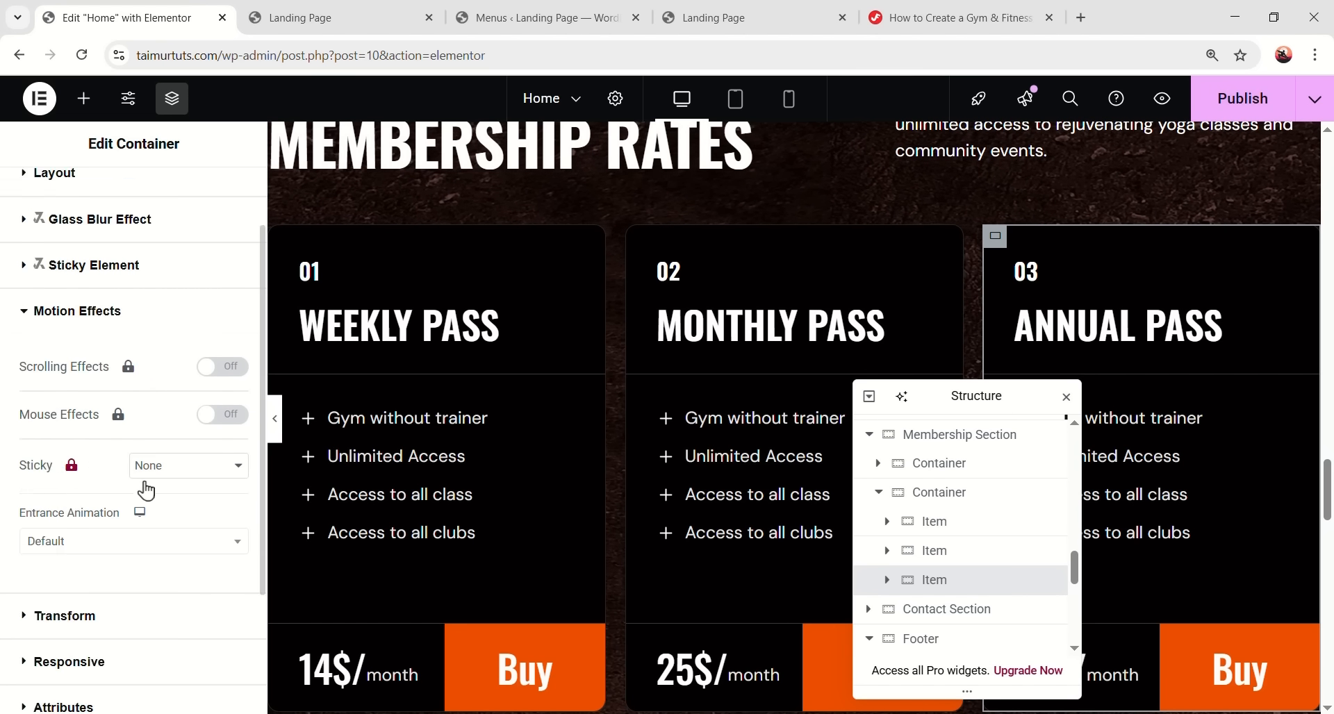
pyautogui.scroll(-2, 142, 479)
pyautogui.click(130, 367)
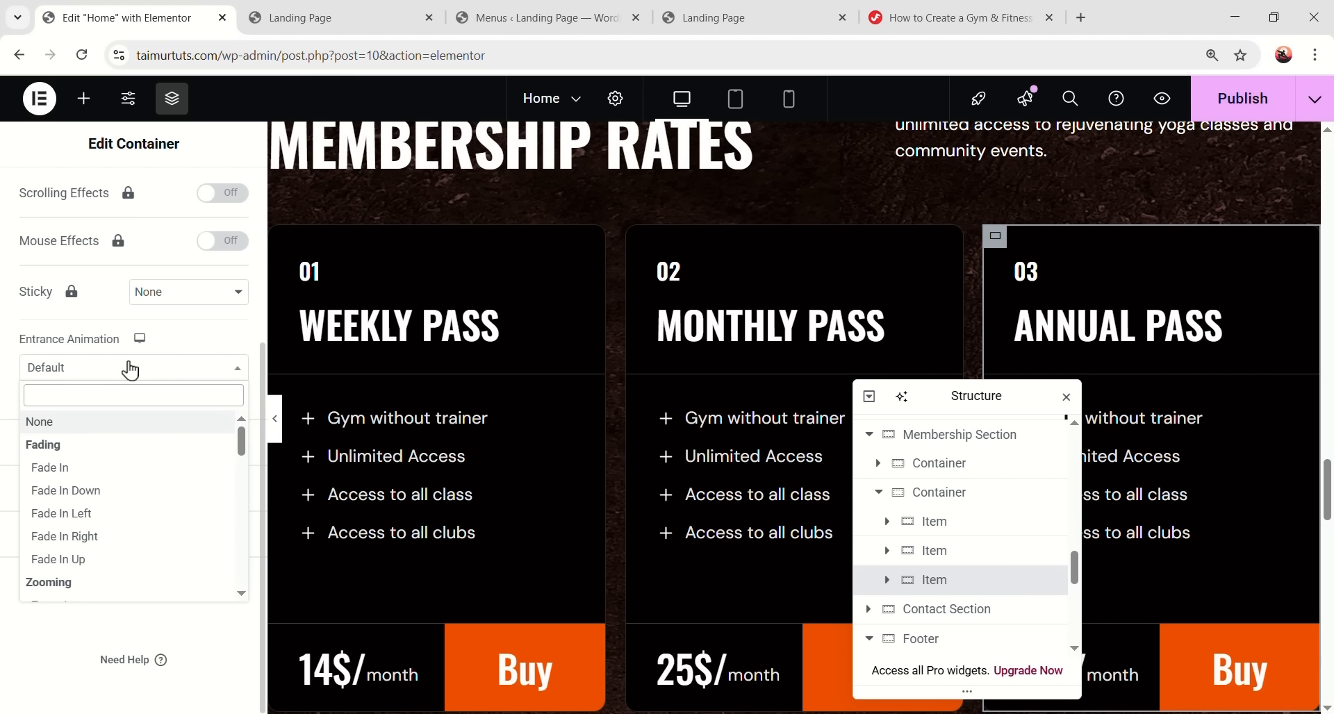
pyautogui.click(130, 559)
pyautogui.scroll(3, 682, 498)
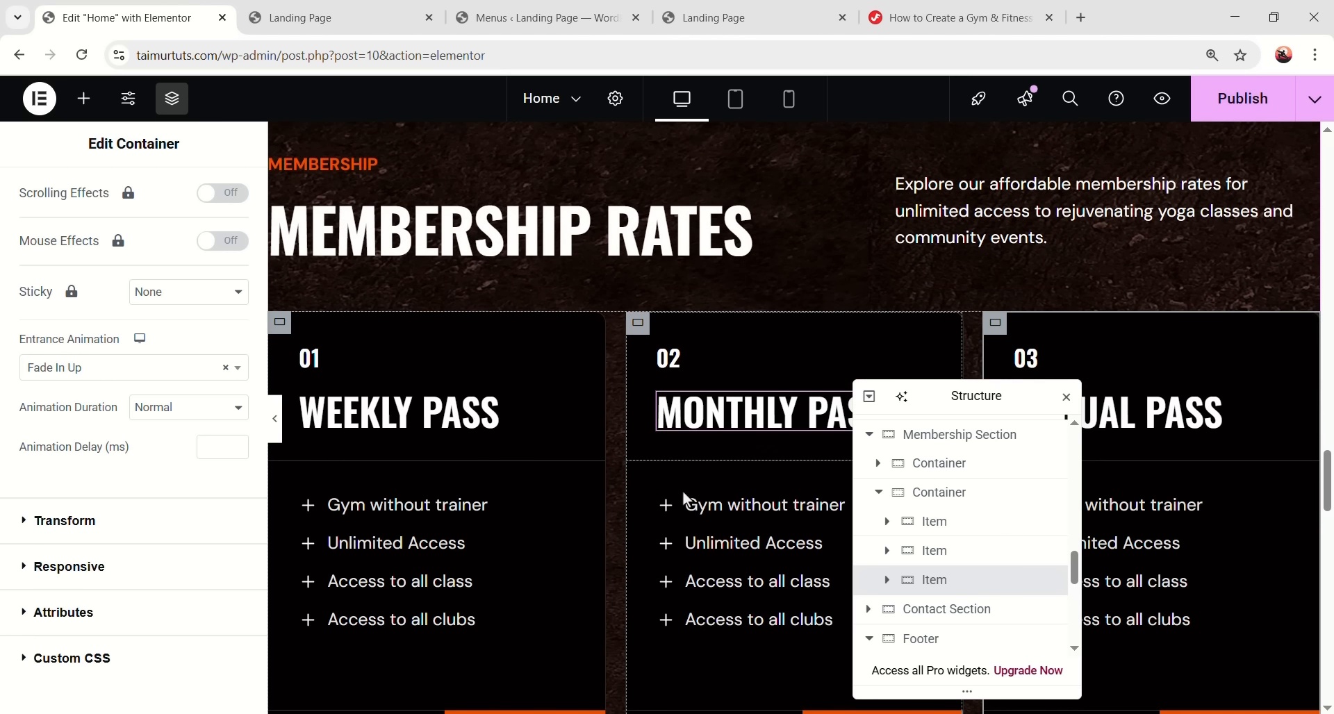
# - Make the MEMBERSHIP RATES heading fade in up on entrance
pyautogui.click(280, 251)
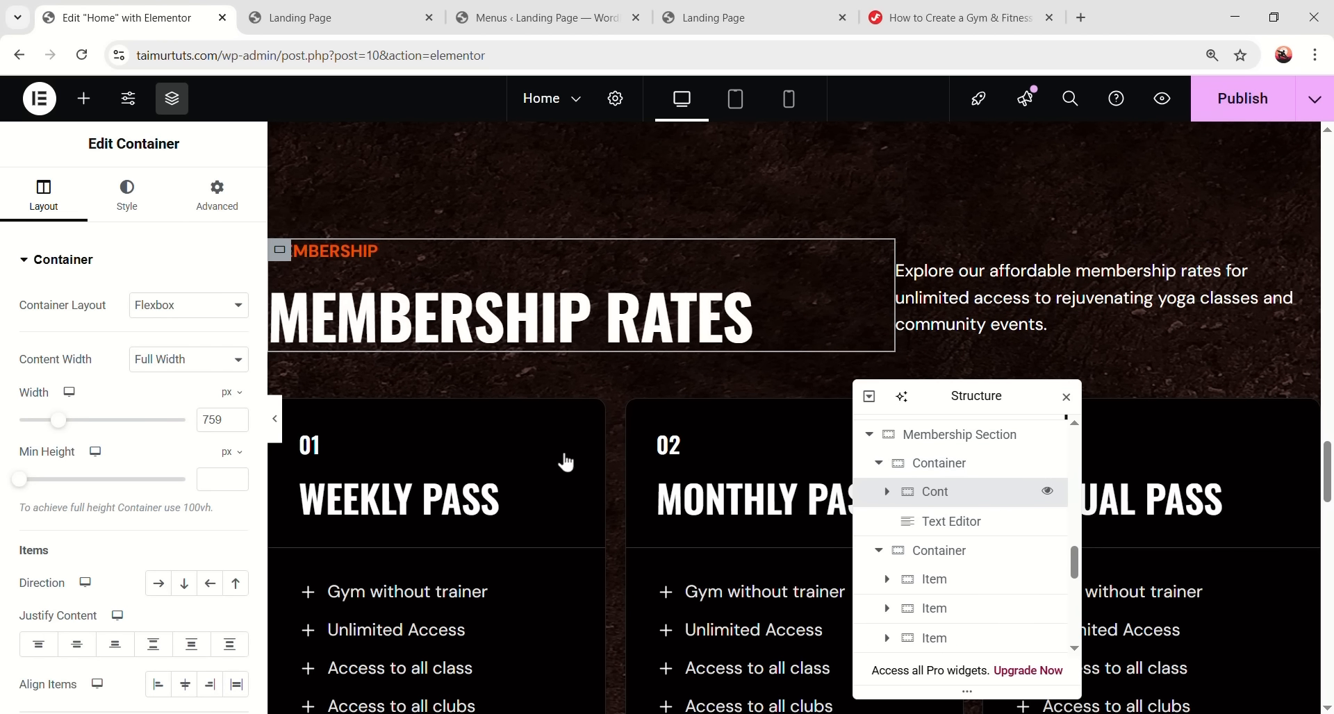
pyautogui.click(217, 206)
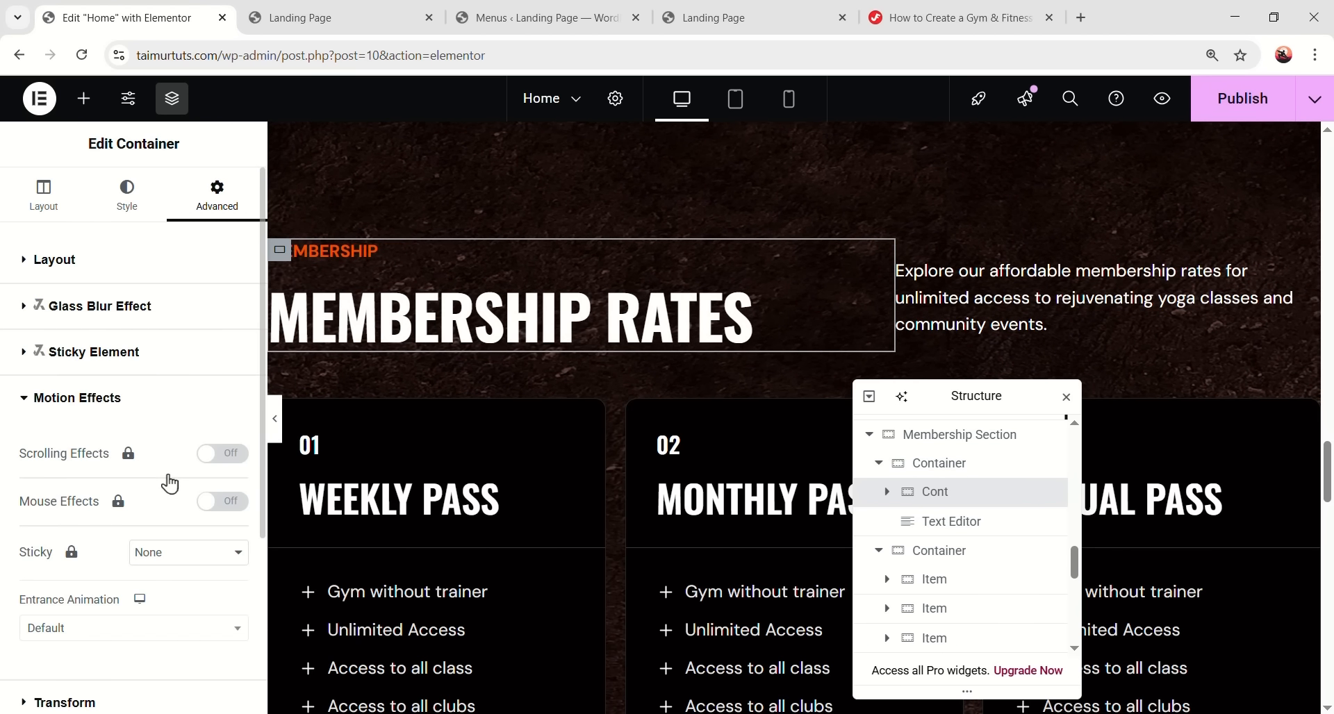
pyautogui.scroll(-3, 171, 485)
pyautogui.click(161, 470)
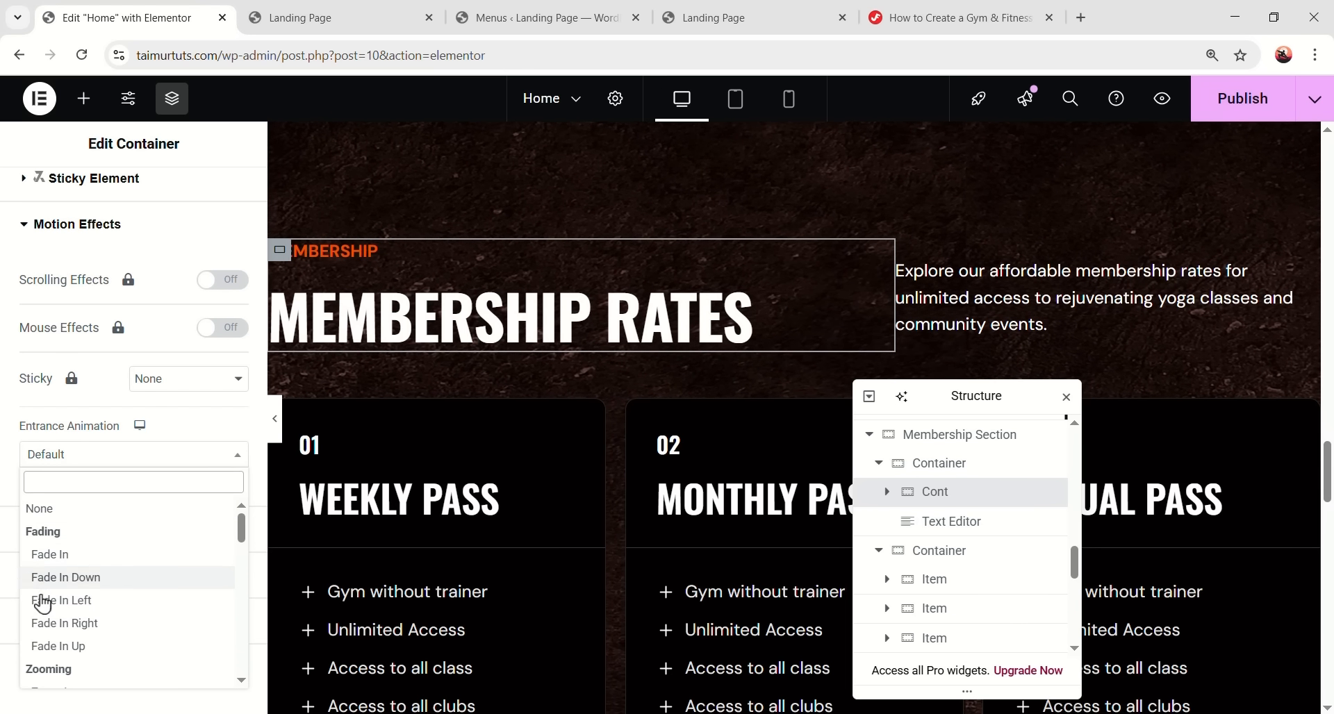
pyautogui.click(62, 646)
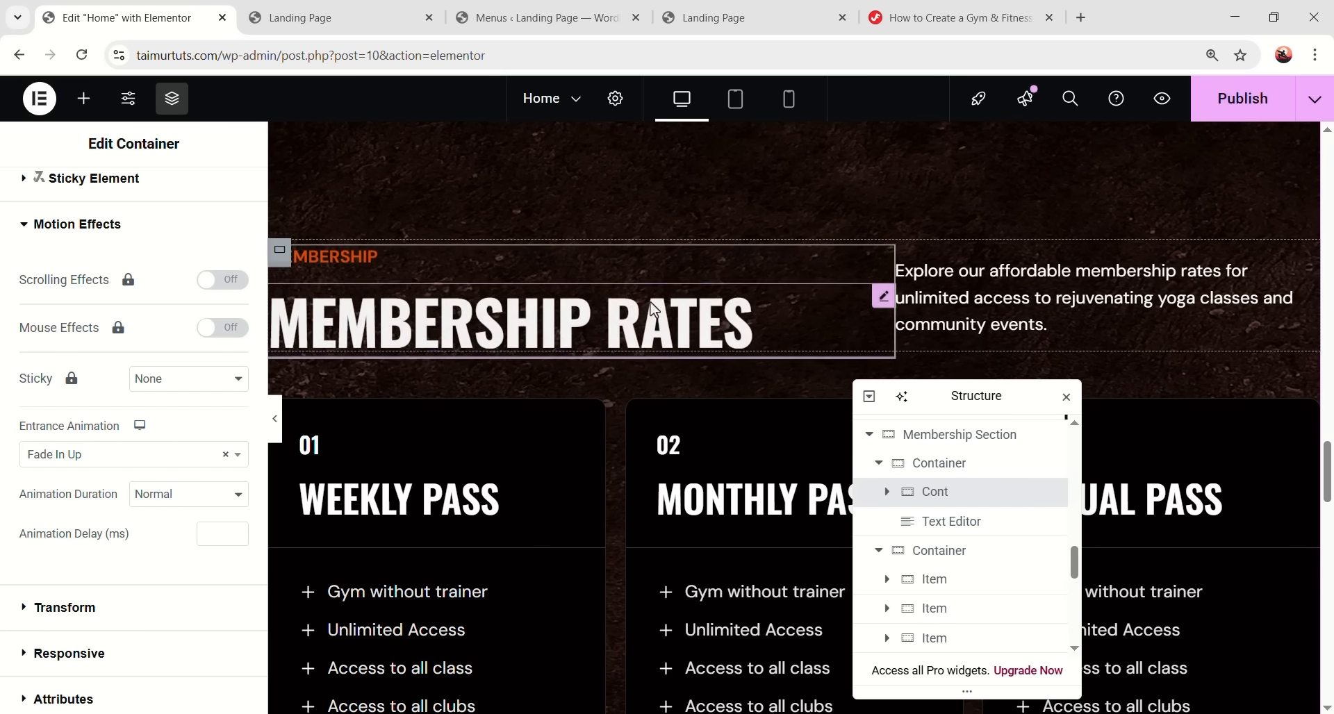
# - Make the membership description paragraph fade in upward and start editing its delay
pyautogui.click(955, 282)
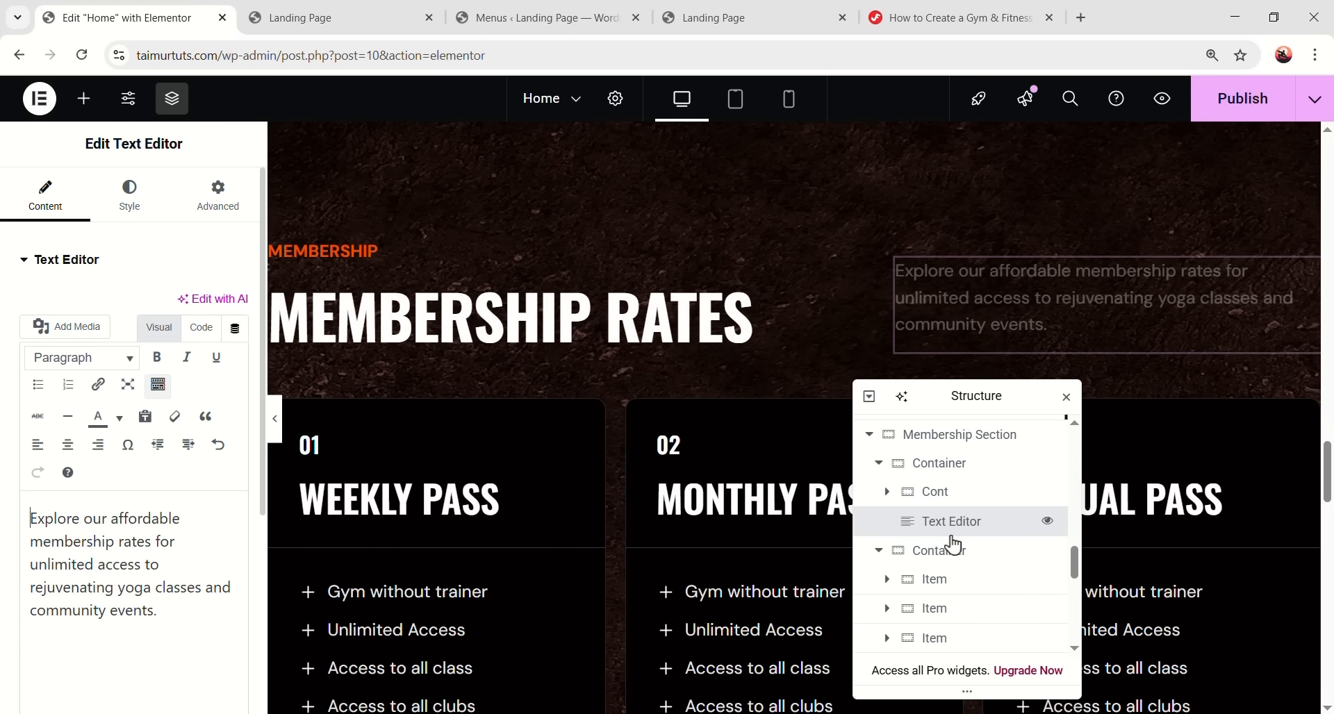
pyautogui.click(216, 196)
pyautogui.scroll(-10, 185, 468)
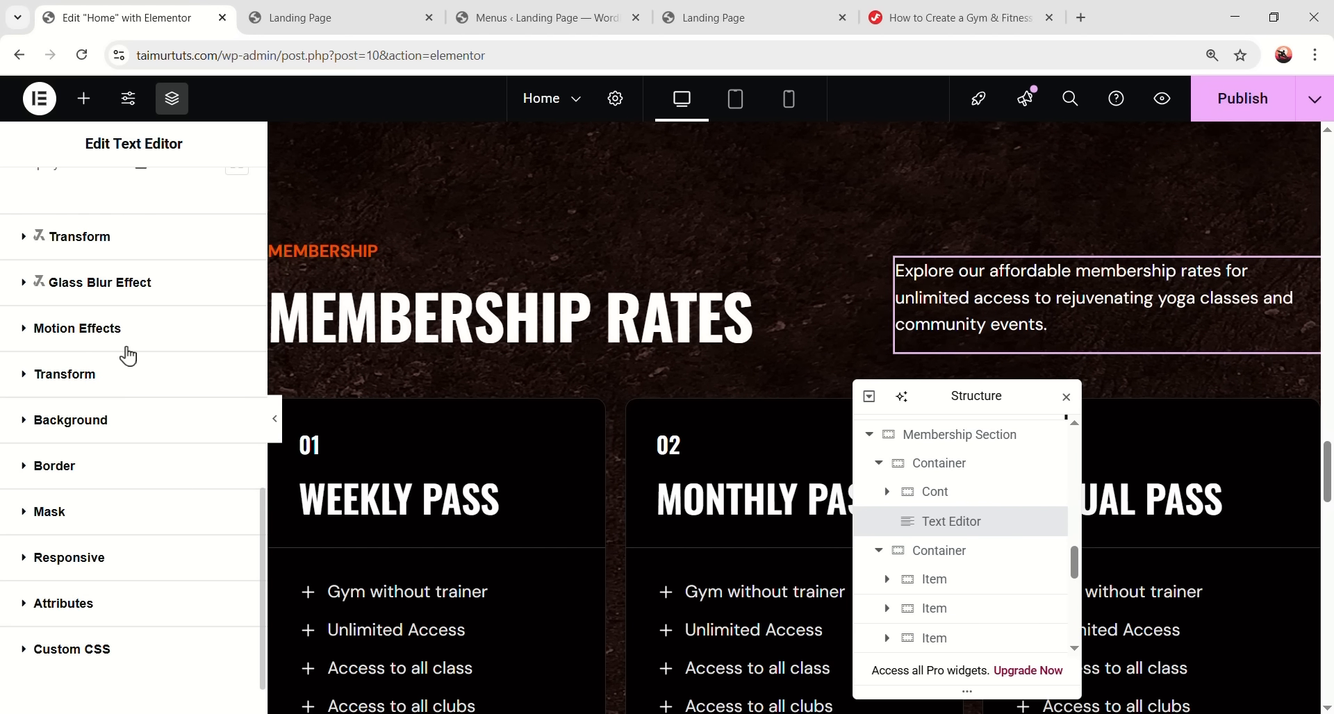
pyautogui.click(139, 334)
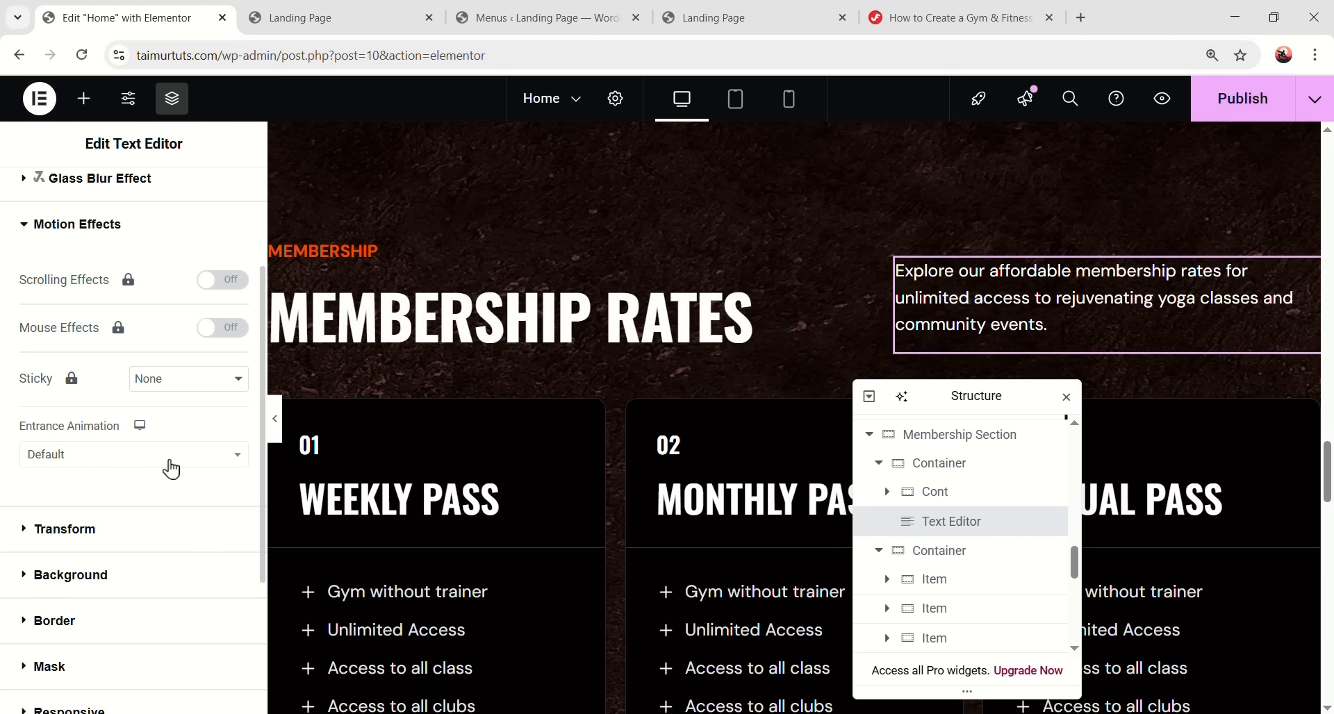
pyautogui.click(172, 470)
pyautogui.click(134, 648)
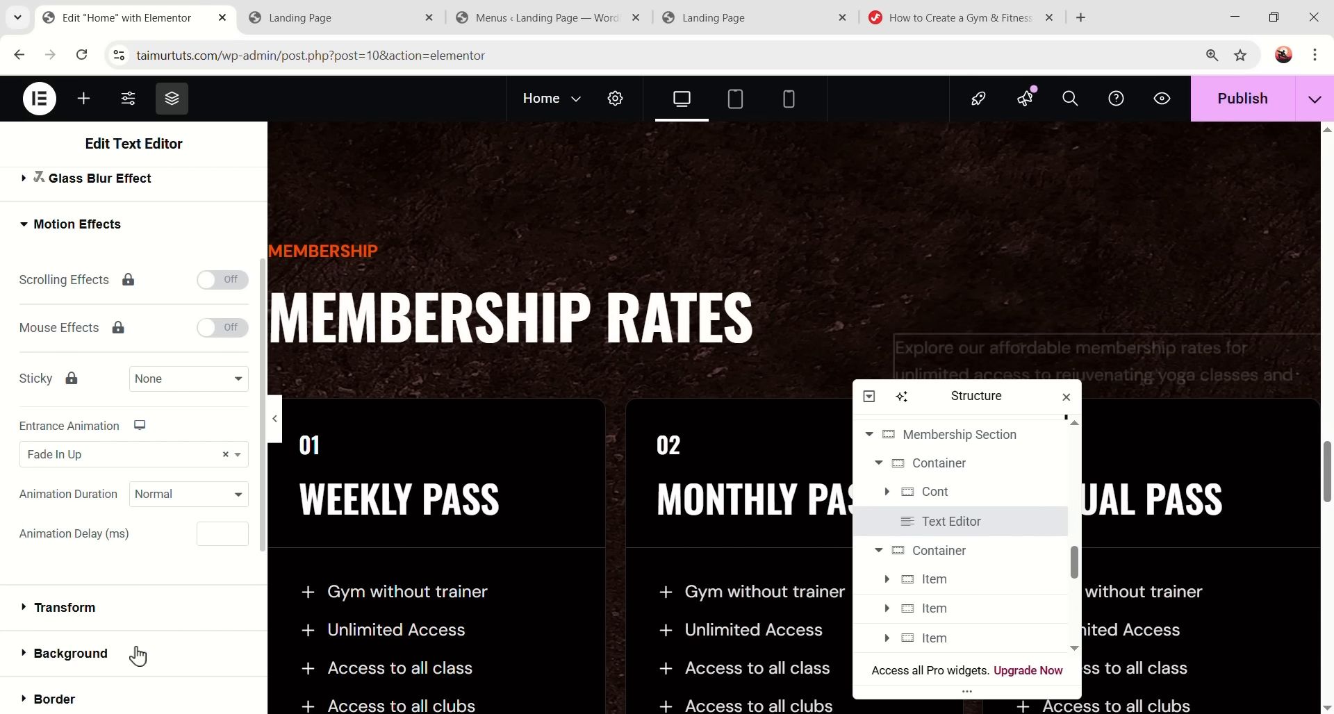
pyautogui.click(221, 539)
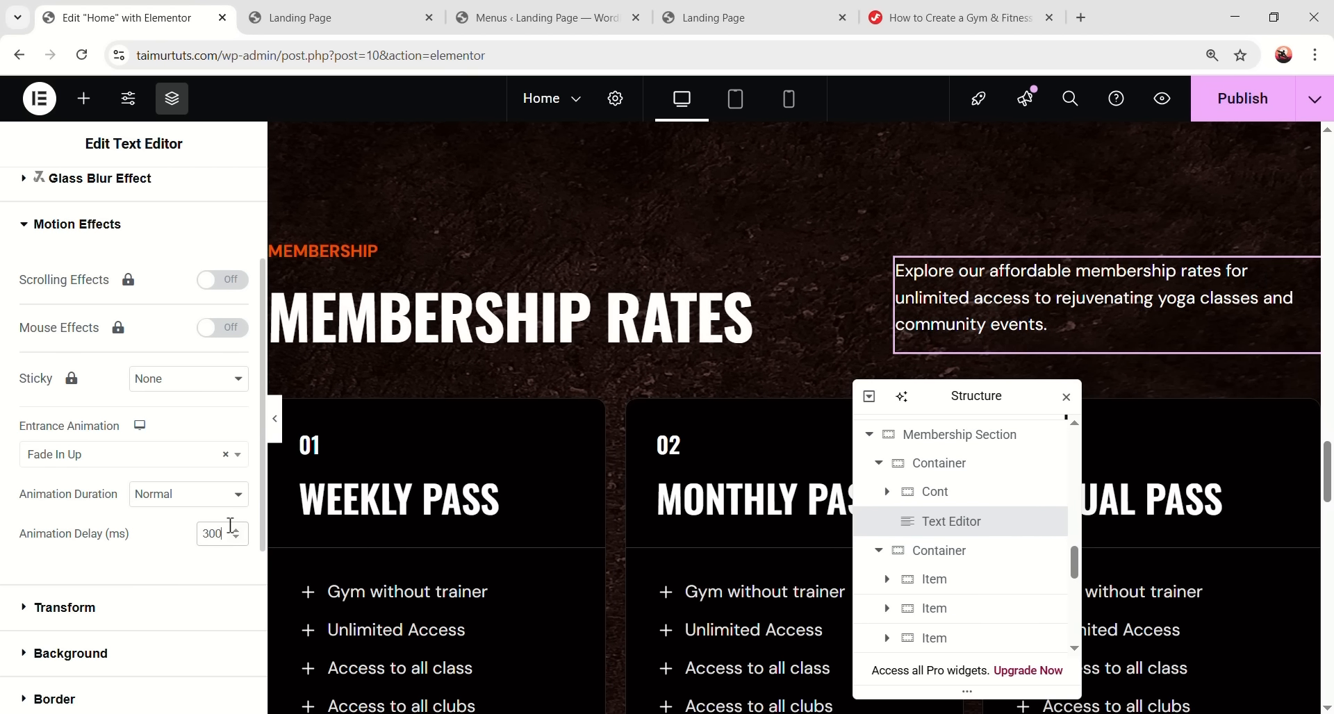
pyautogui.scroll(-5, 515, 410)
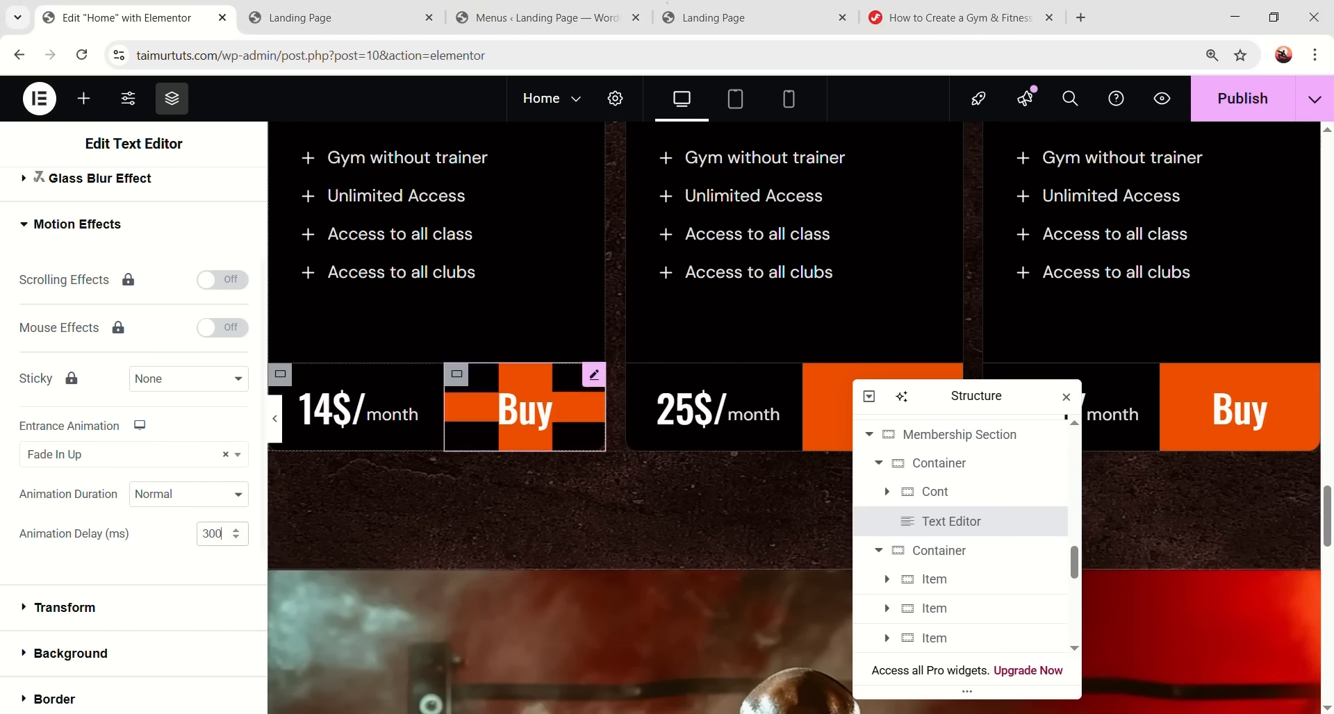
pyautogui.scroll(-8, 614, 423)
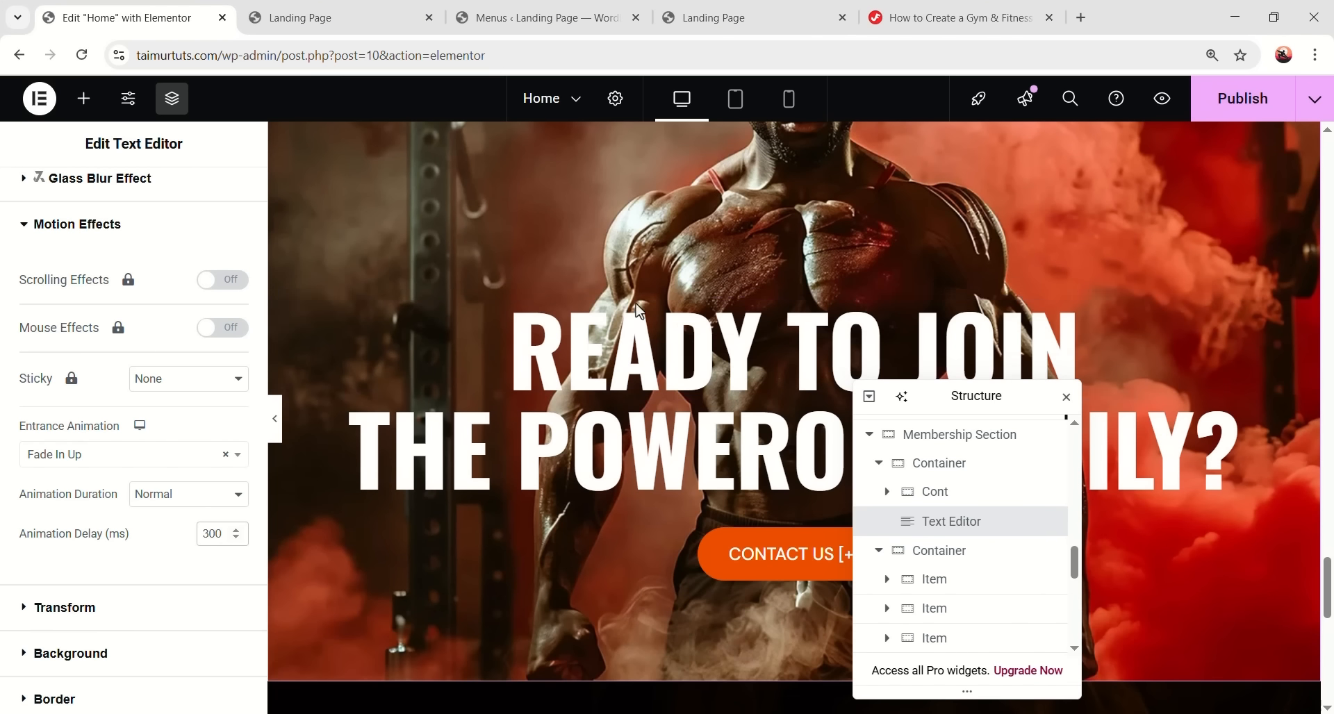
pyautogui.scroll(2, 667, 326)
pyautogui.scroll(-3, 706, 352)
# - Give the Ready to Join heading a Fade In Up entrance animation
pyautogui.click(681, 297)
pyautogui.click(761, 260)
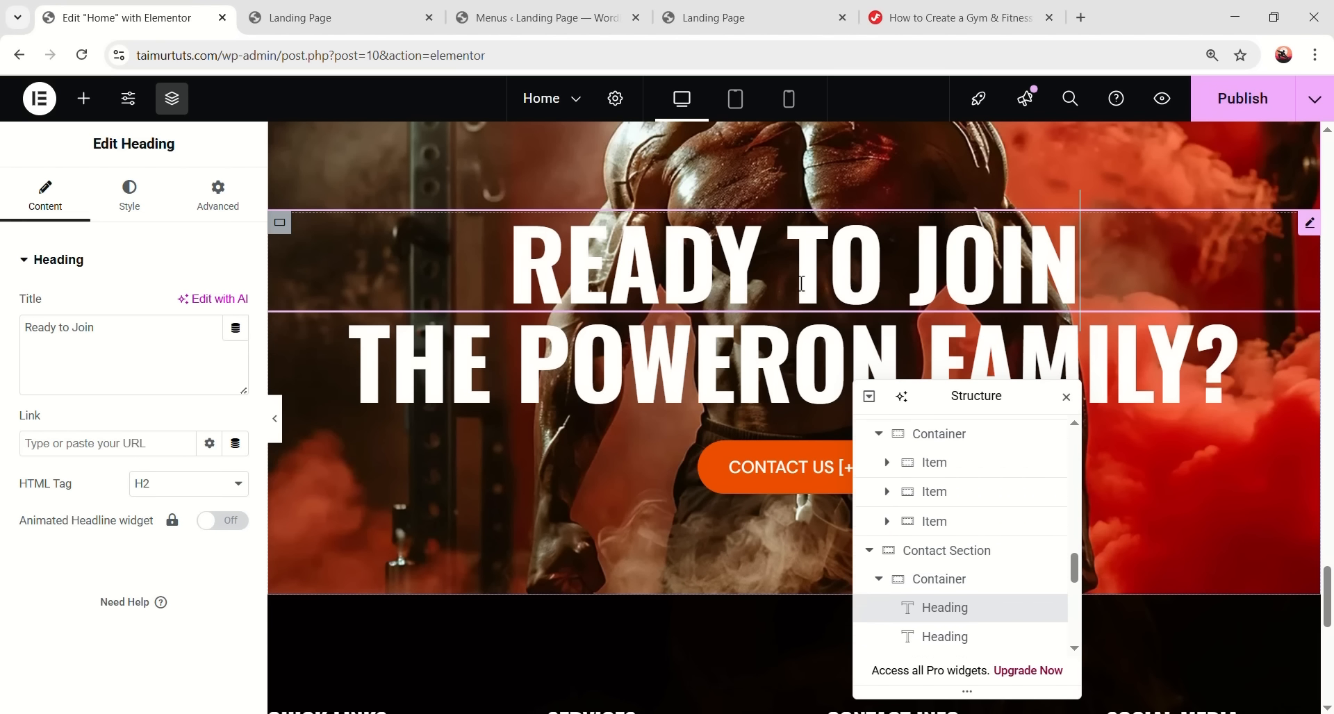
pyautogui.click(212, 202)
pyautogui.scroll(-6, 159, 505)
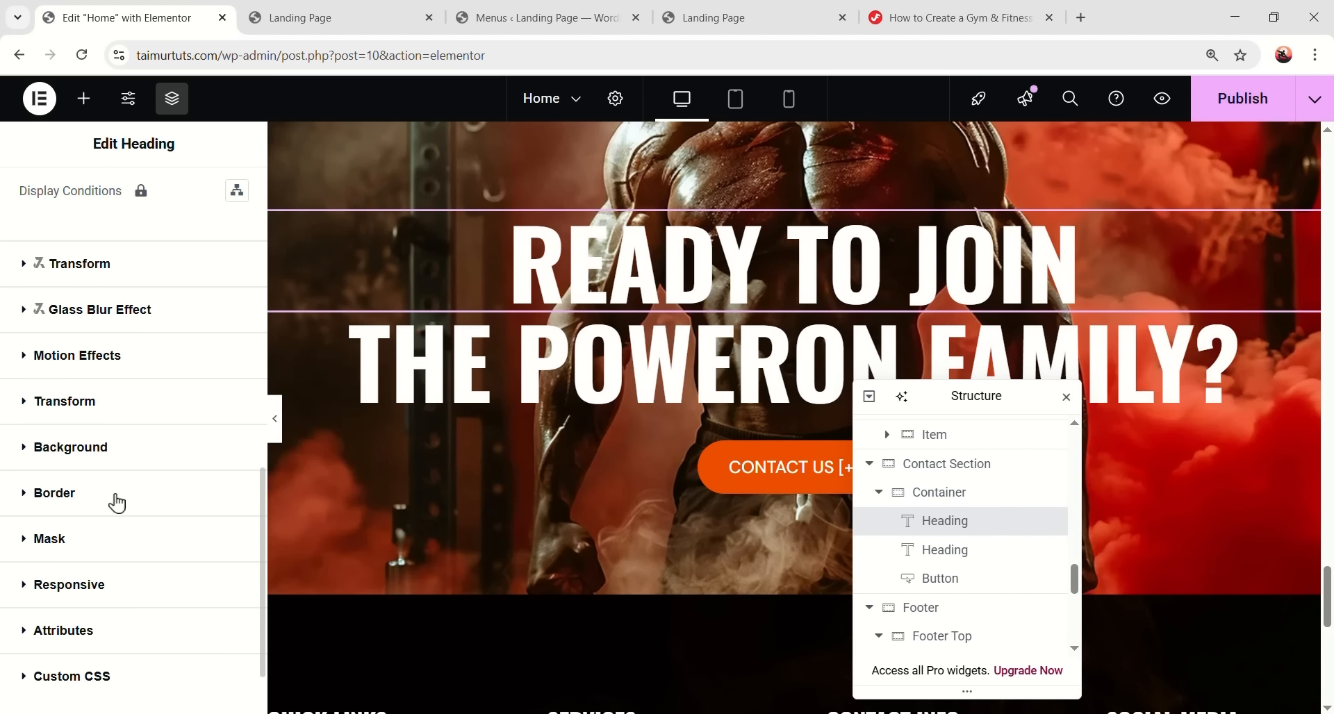
pyautogui.scroll(-2, 125, 542)
pyautogui.click(137, 253)
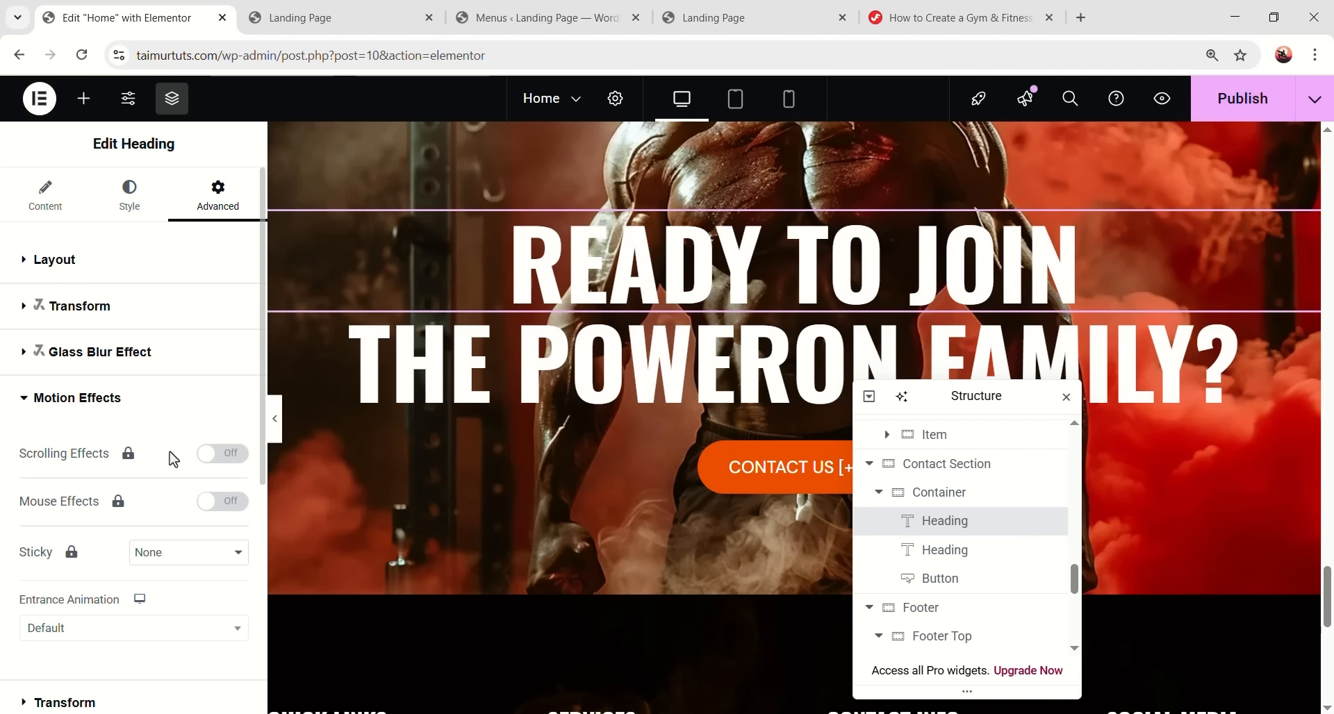
pyautogui.click(193, 545)
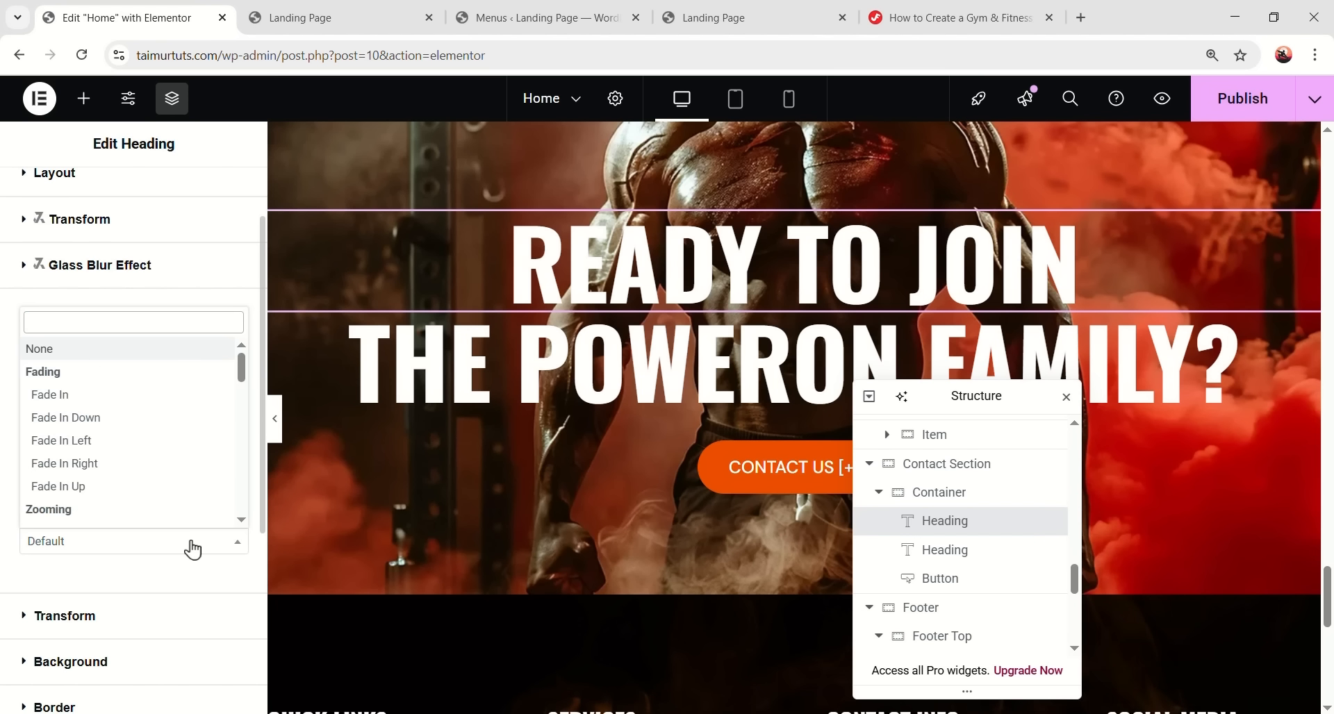
pyautogui.click(138, 495)
# - Make the 'the POWERON Family?' heading fade in upward with a 150 ms delay
pyautogui.click(430, 314)
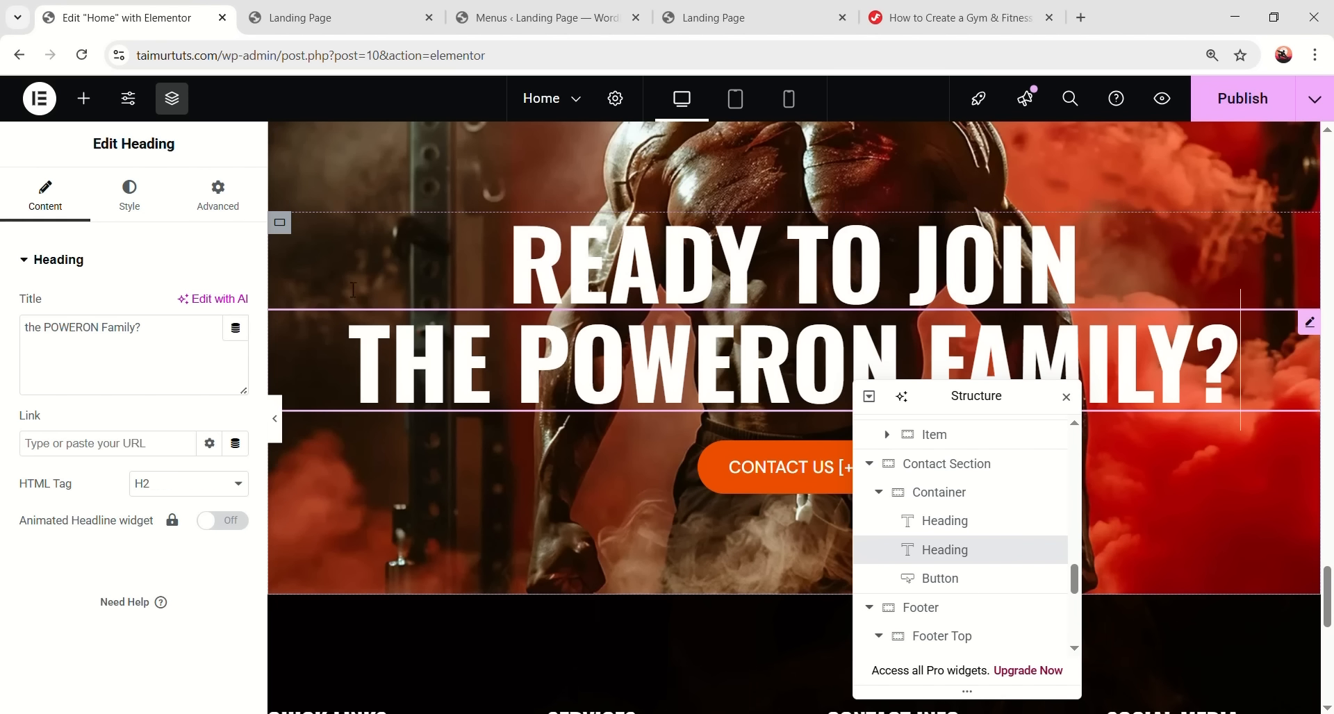
pyautogui.click(222, 198)
pyautogui.scroll(-5, 127, 512)
pyautogui.click(76, 355)
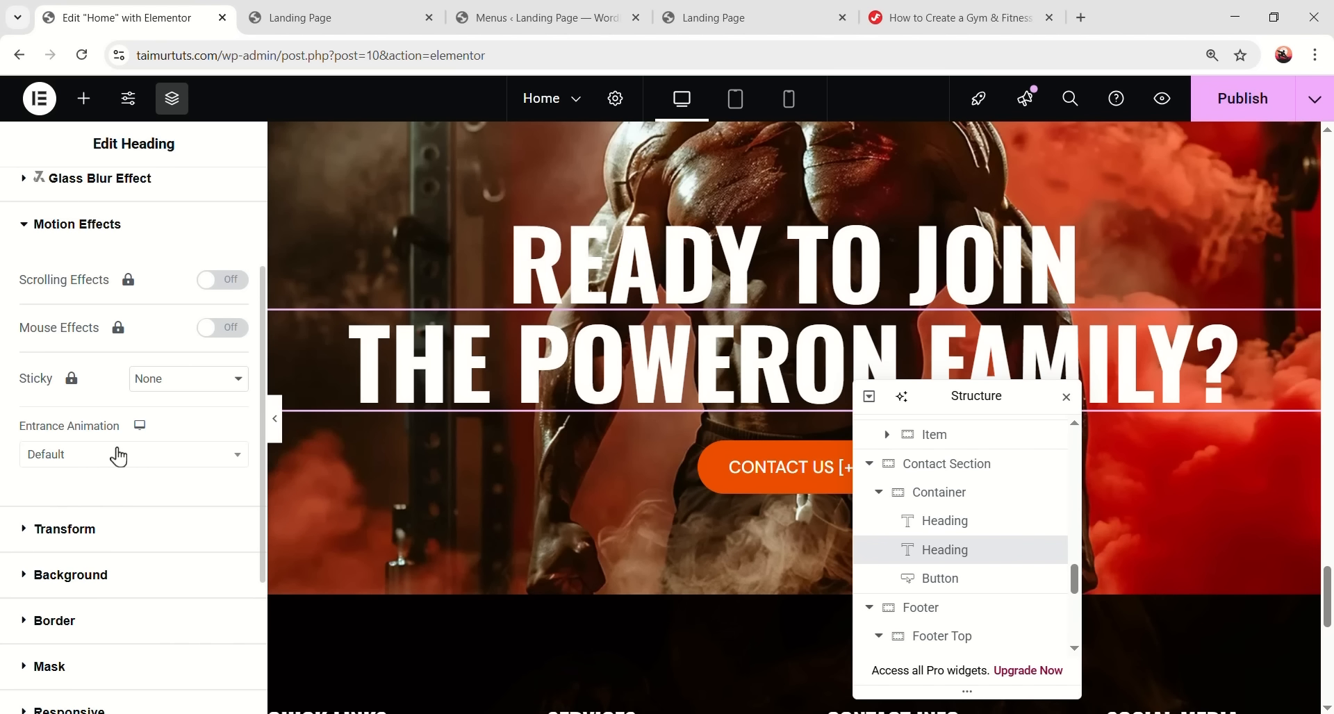
pyautogui.click(122, 456)
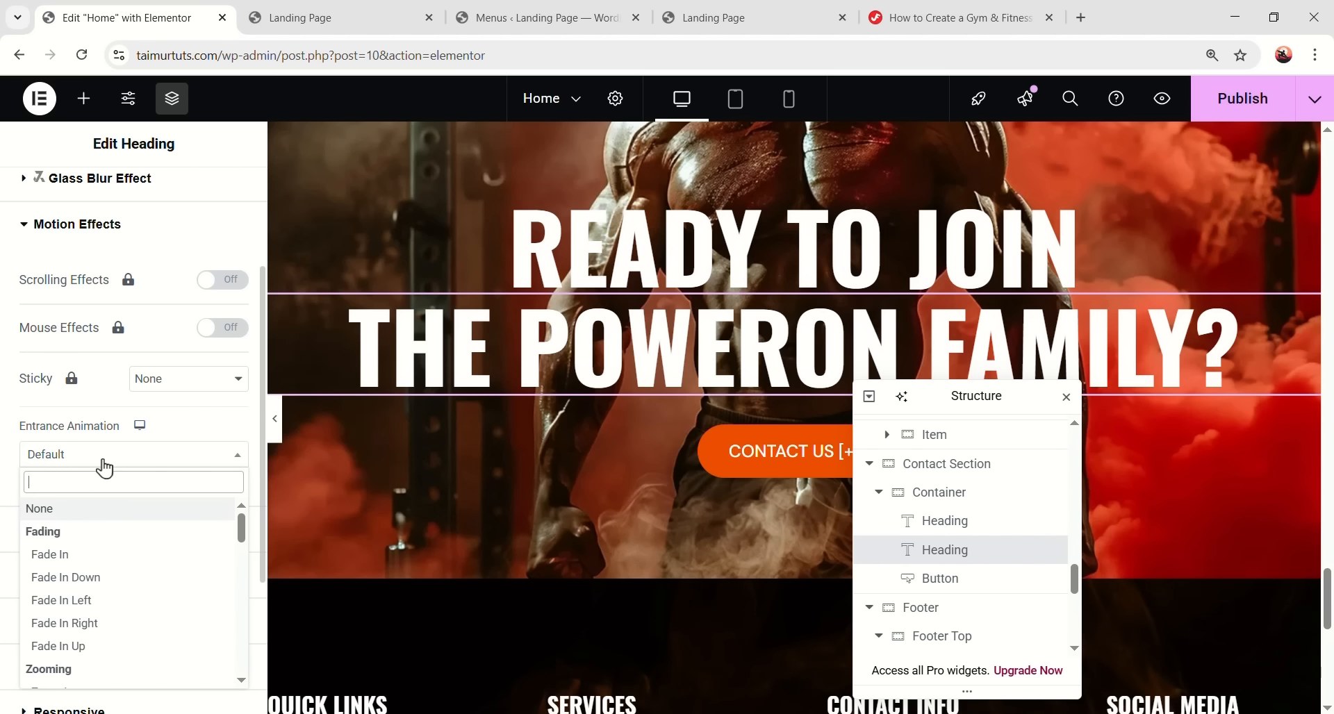
pyautogui.click(116, 649)
pyautogui.click(208, 533)
pyautogui.write('300')
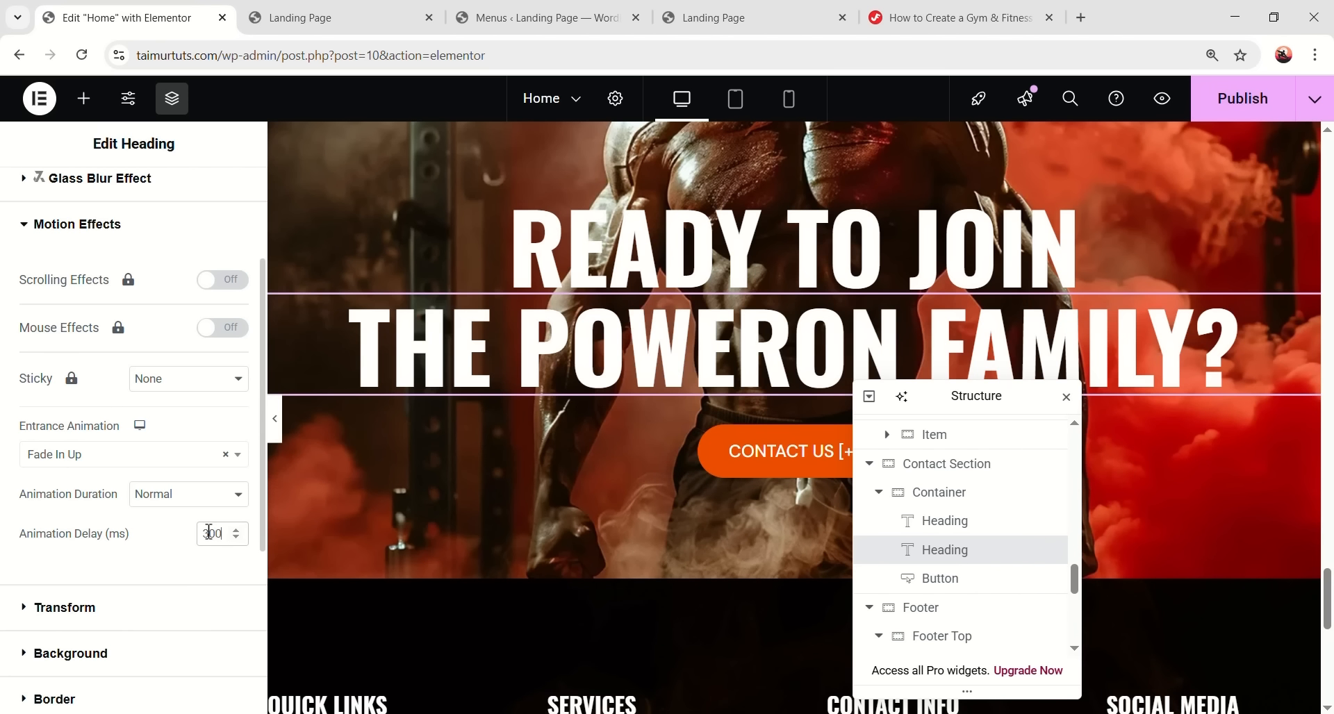
pyautogui.click(737, 468)
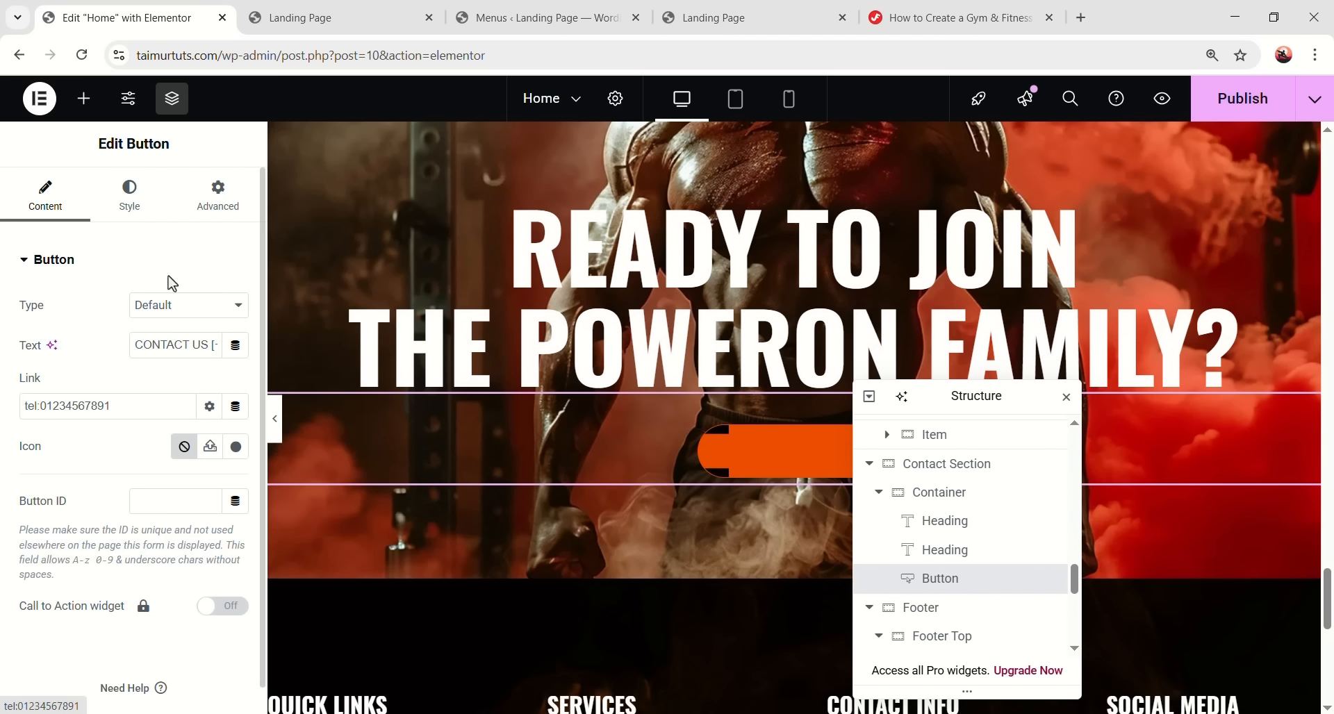
pyautogui.click(704, 369)
pyautogui.scroll(-10, 116, 528)
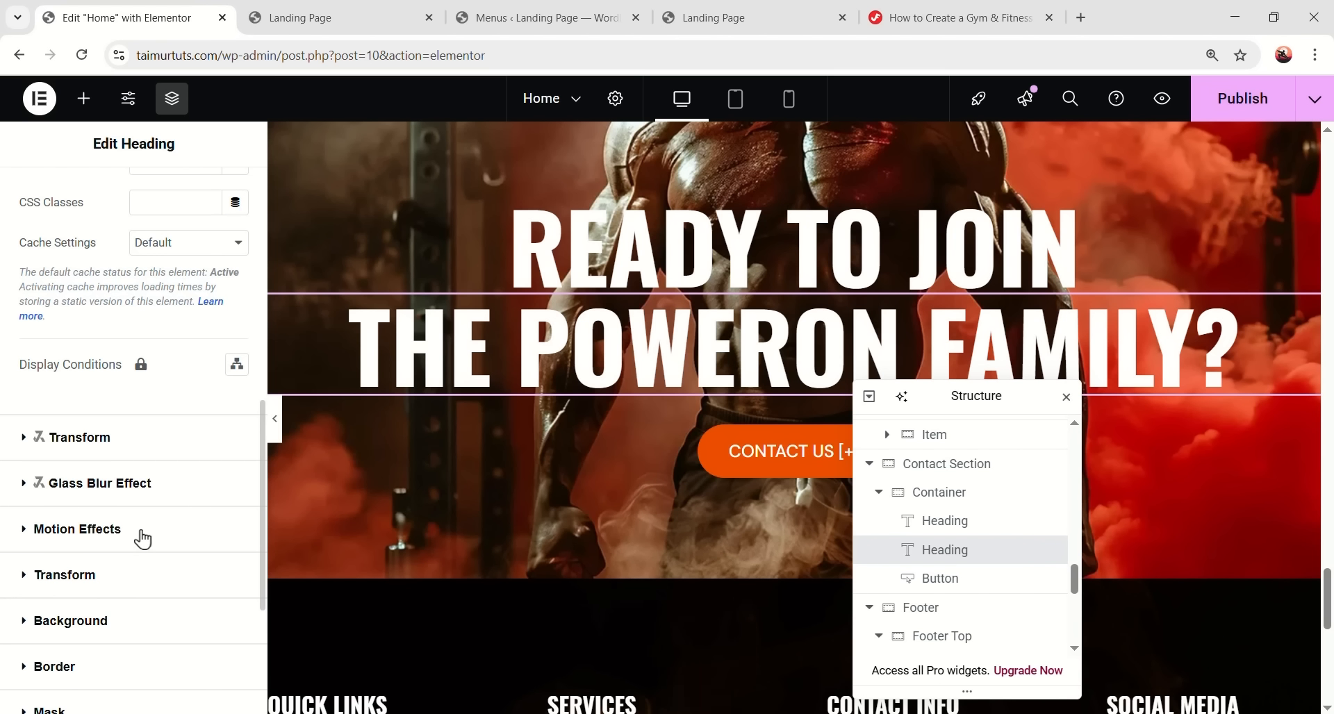
pyautogui.click(141, 541)
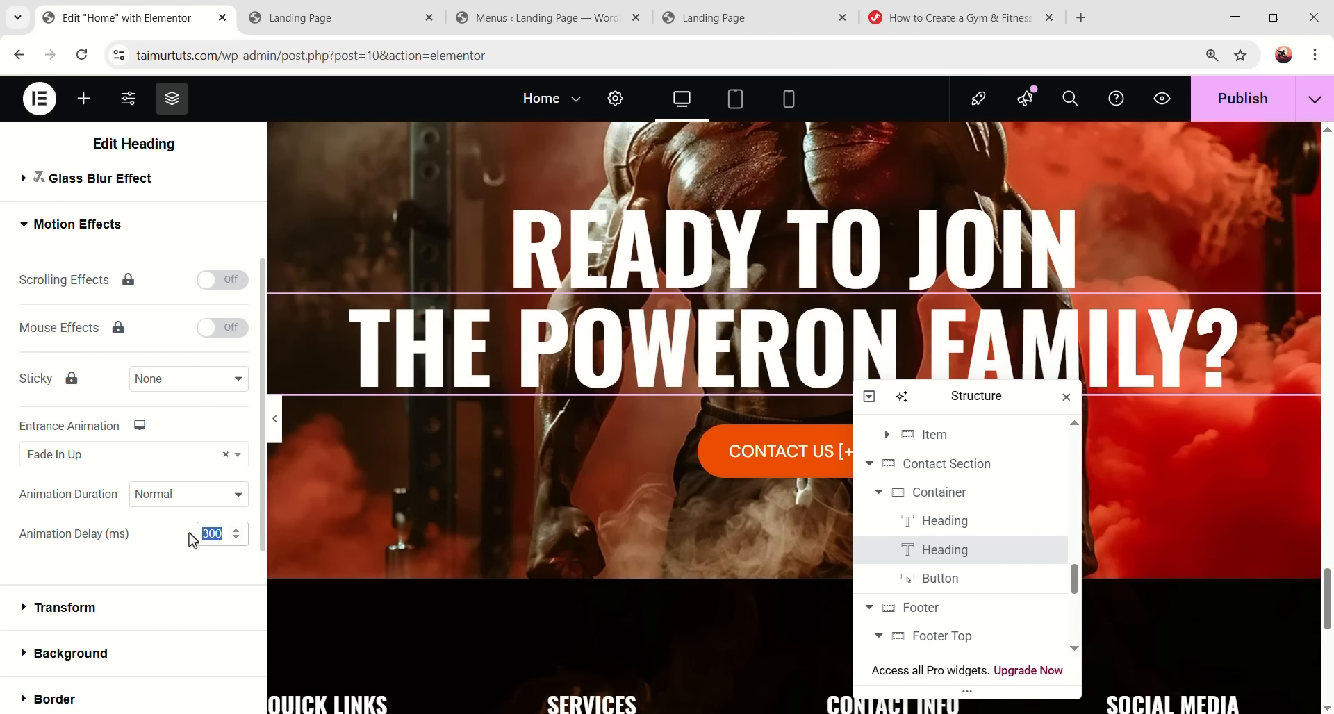
pyautogui.write('150')
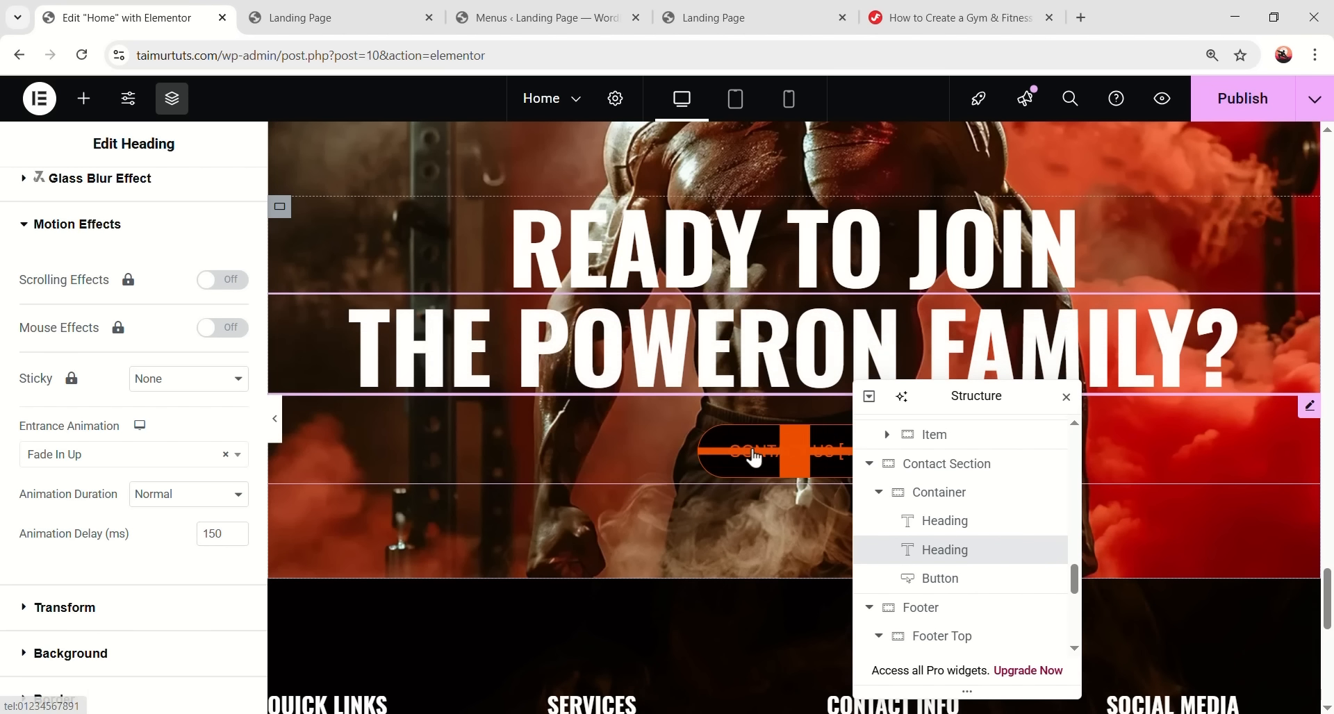
# - Make the CONTACT US button fade in upward with a 300 ms delay
pyautogui.click(754, 458)
pyautogui.click(223, 209)
pyautogui.scroll(-6, 146, 495)
pyautogui.scroll(-7, 145, 495)
pyautogui.click(120, 363)
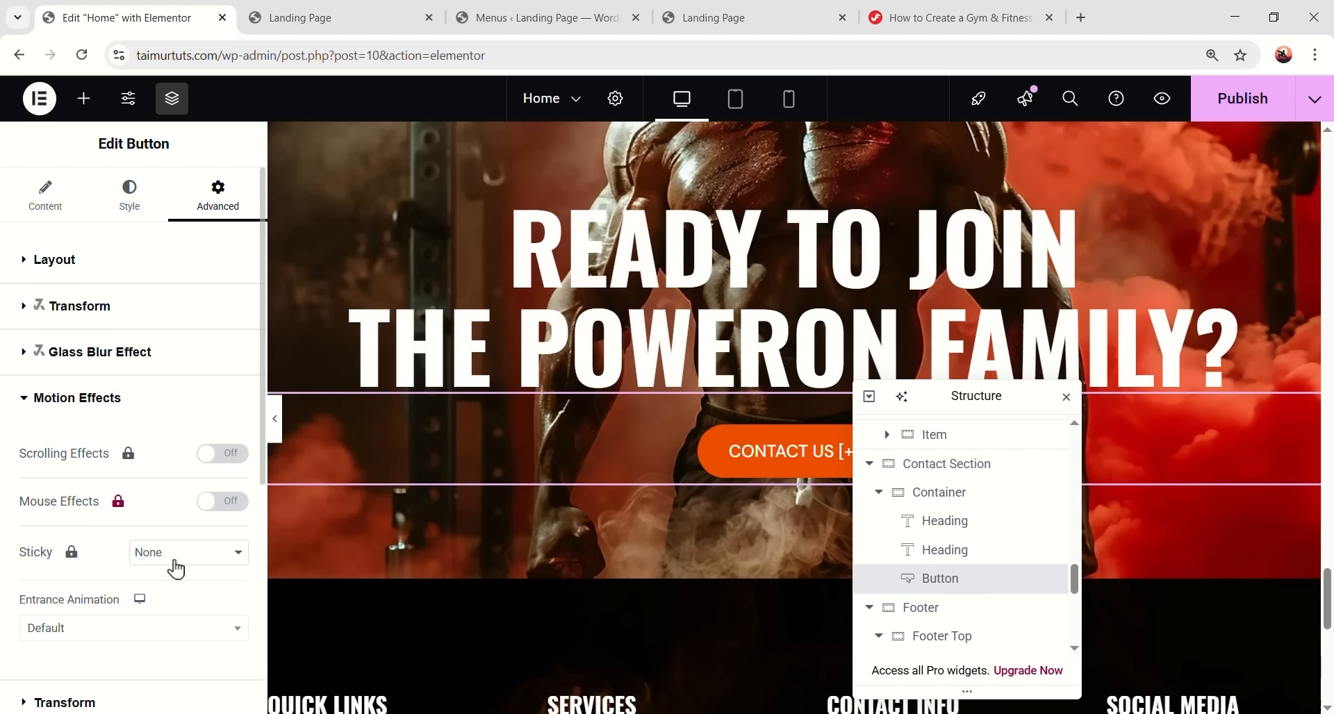
pyautogui.click(143, 629)
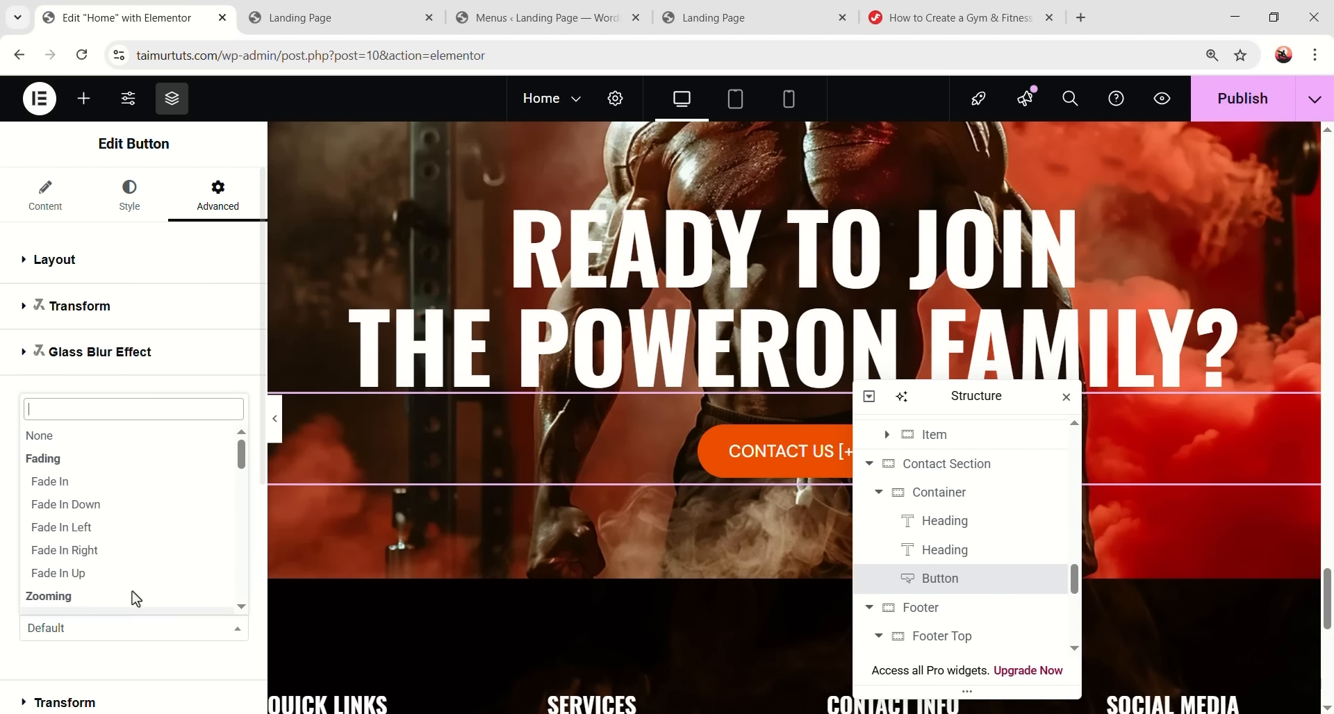
pyautogui.click(98, 574)
pyautogui.scroll(-1, 212, 524)
pyautogui.click(227, 528)
pyautogui.write('300')
pyautogui.scroll(-8, 549, 506)
pyautogui.scroll(2, 604, 368)
pyautogui.scroll(1, 567, 394)
pyautogui.scroll(-1, 694, 434)
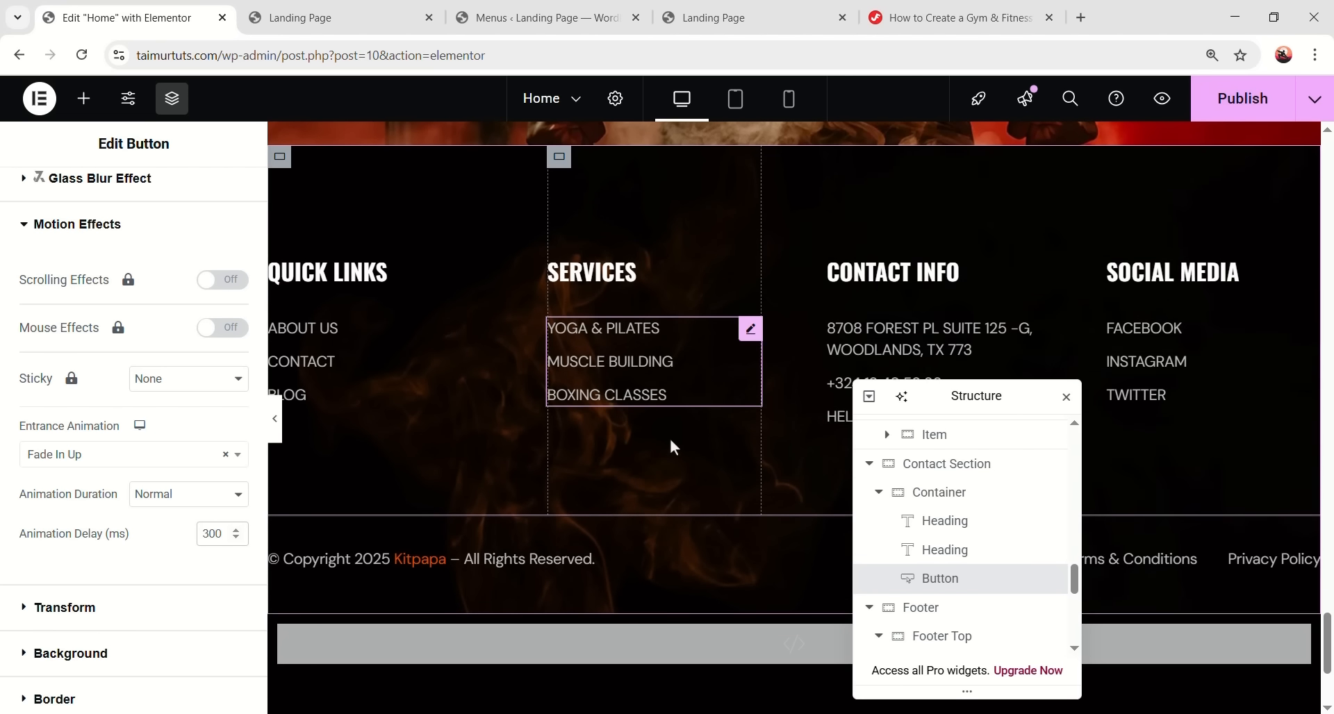
pyautogui.scroll(1, 639, 313)
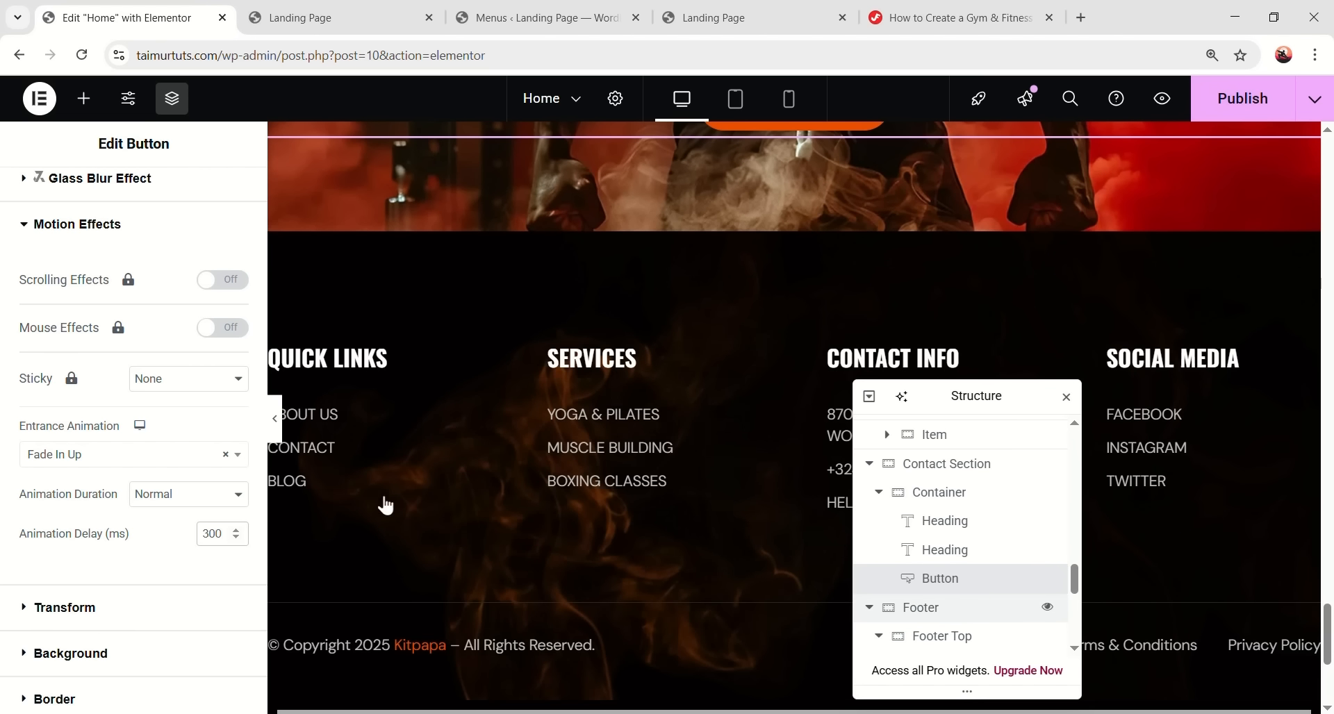
# - Give the footer a Fade In entrance animation, then switch to the Landing Page preview
pyautogui.click(973, 614)
pyautogui.click(233, 206)
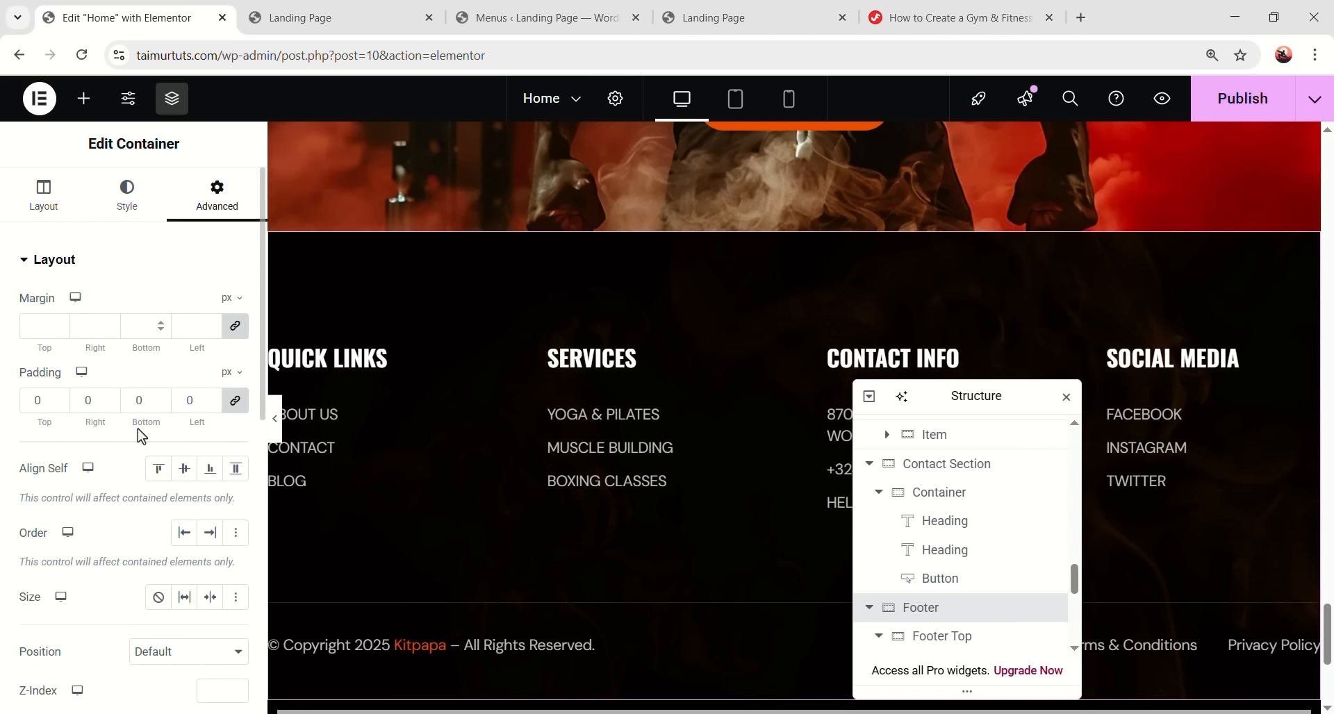
pyautogui.scroll(-10, 149, 509)
pyautogui.click(115, 401)
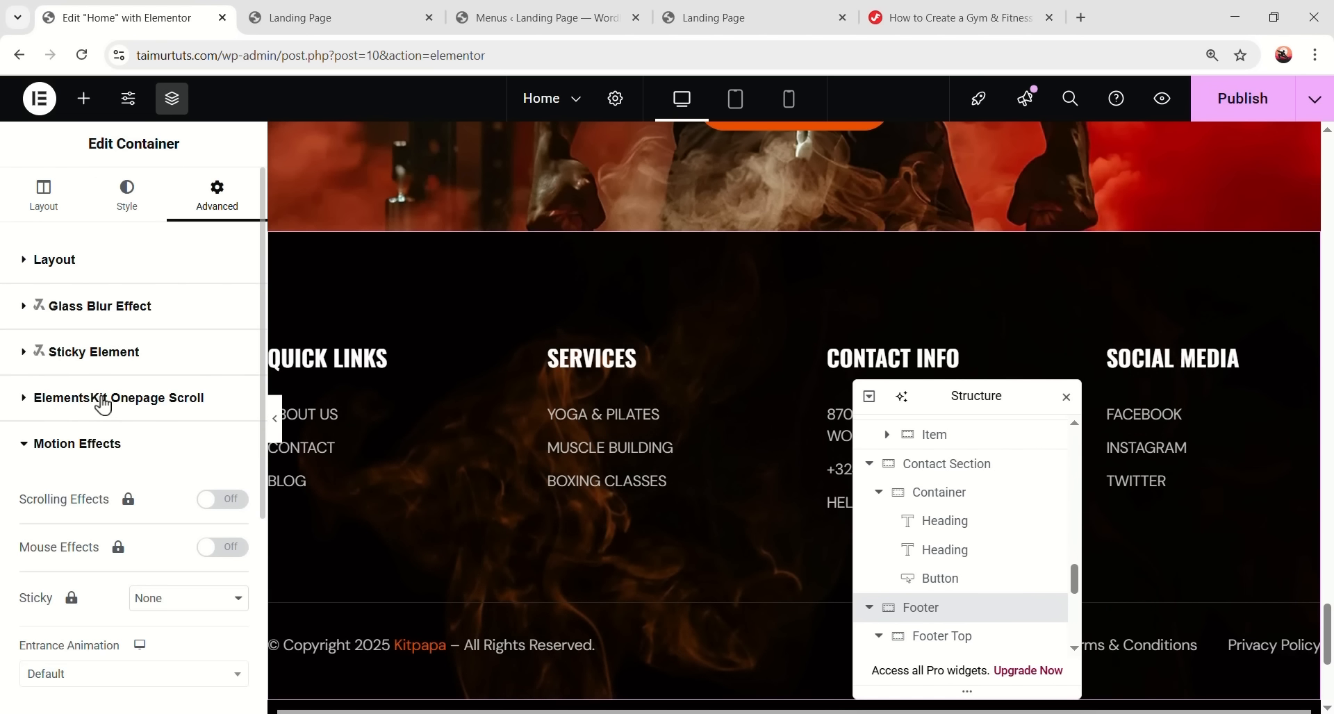
pyautogui.scroll(-3, 104, 498)
pyautogui.click(136, 501)
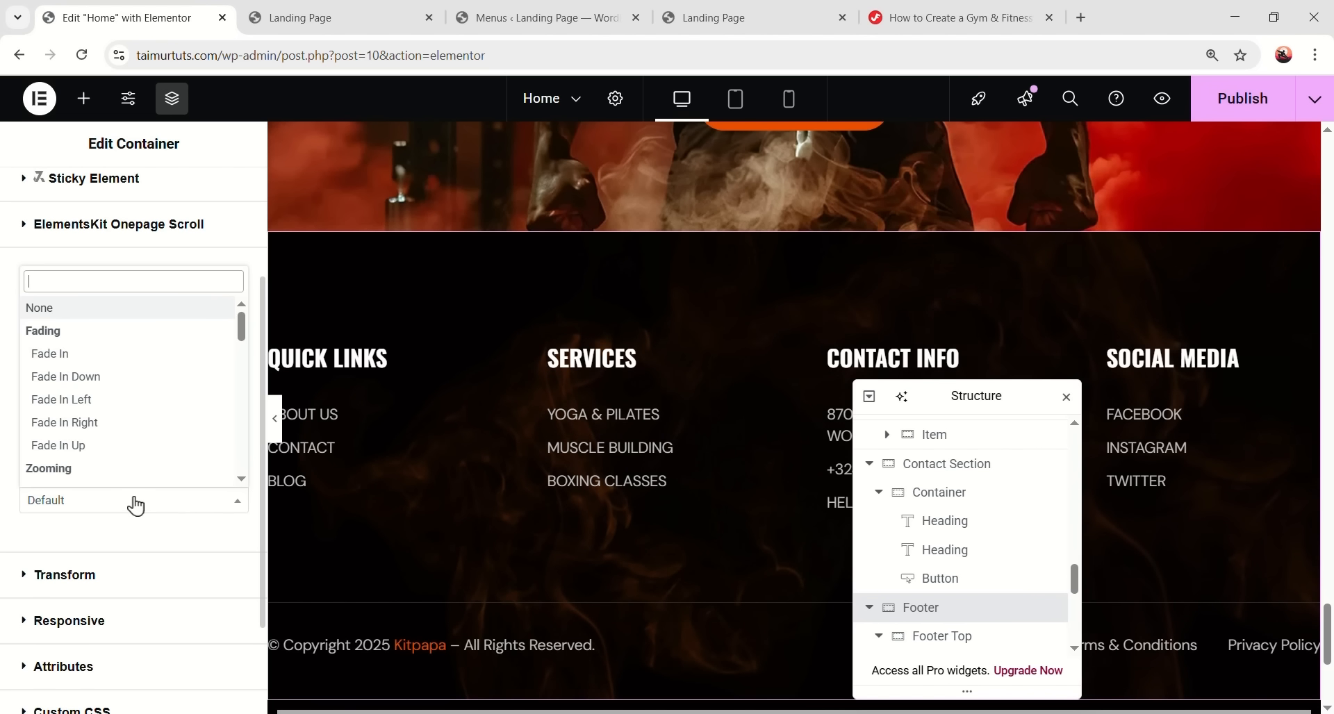
pyautogui.click(73, 366)
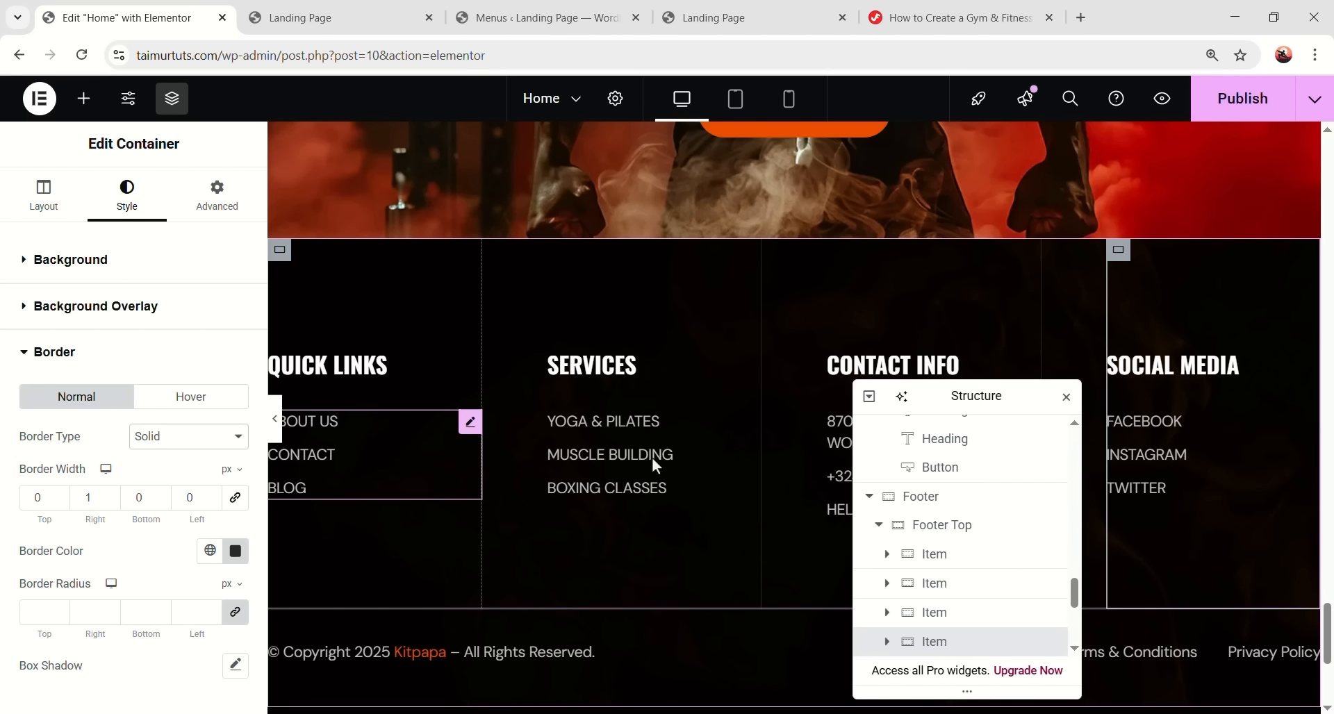
pyautogui.scroll(10, 649, 451)
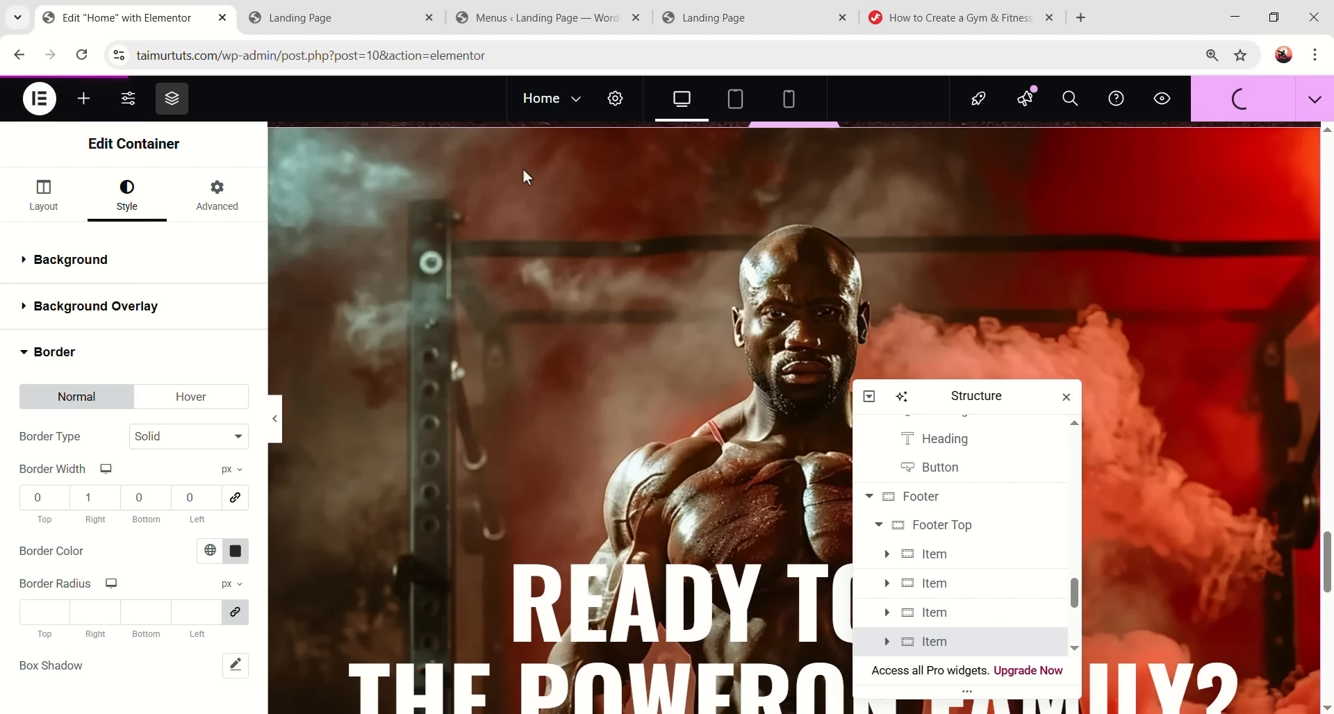
pyautogui.click(353, 20)
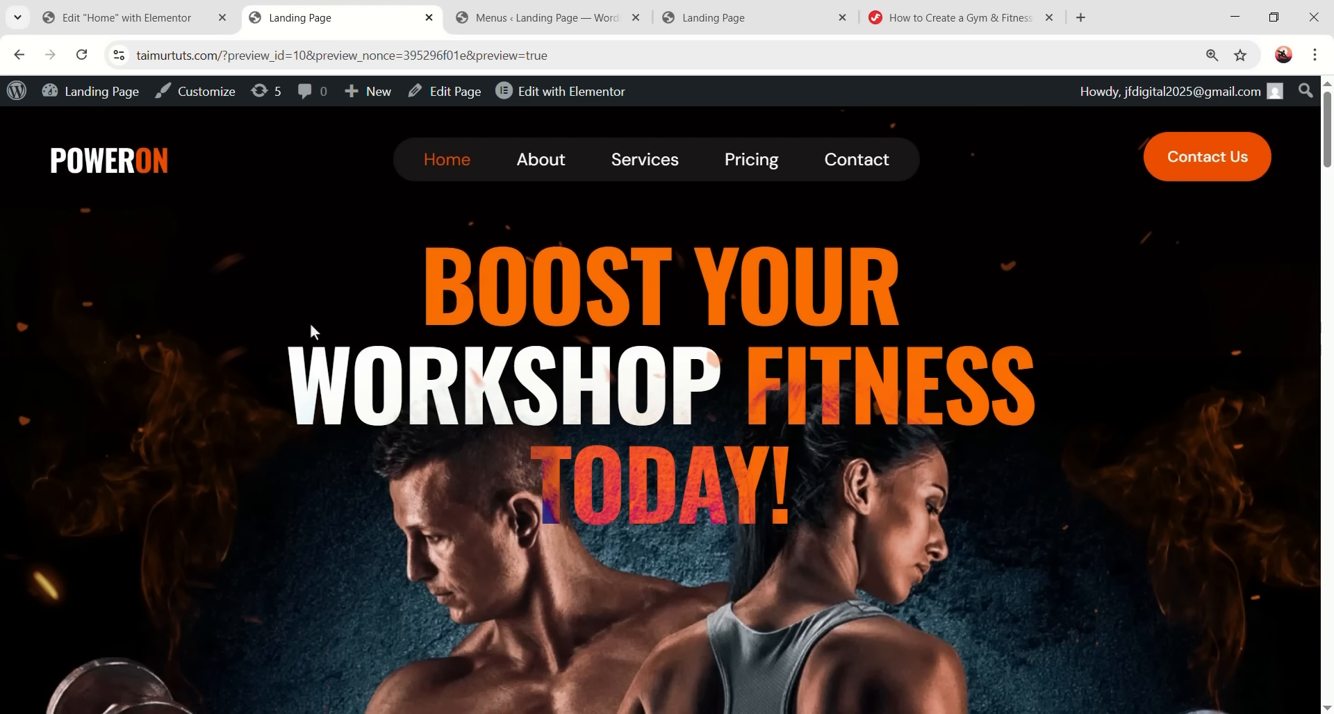
# - Scroll through the landing page preview and use the About menu link to reach #about
pyautogui.moveTo(1329, 139); pyautogui.dragTo(1326, 390)
pyautogui.moveTo(1328, 381); pyautogui.dragTo(1319, 465)
pyautogui.scroll(-5, 1250, 452)
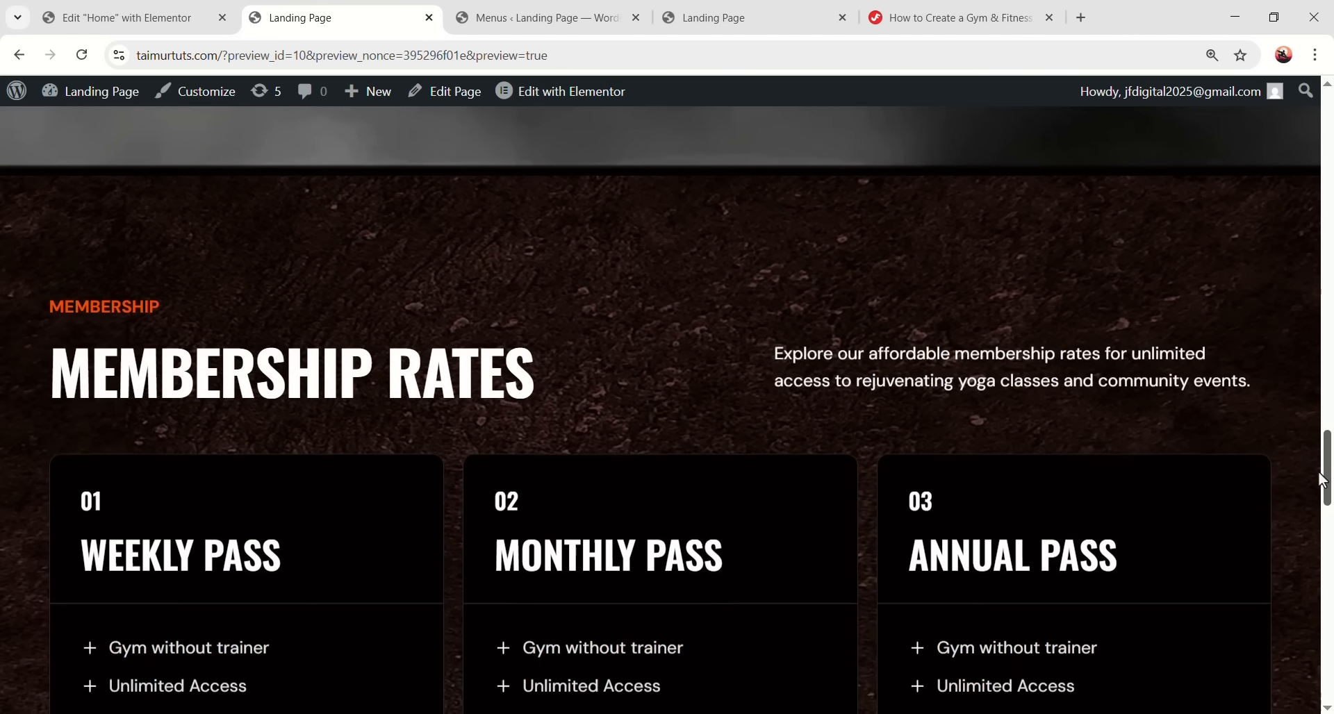
pyautogui.scroll(-12, 369, 398)
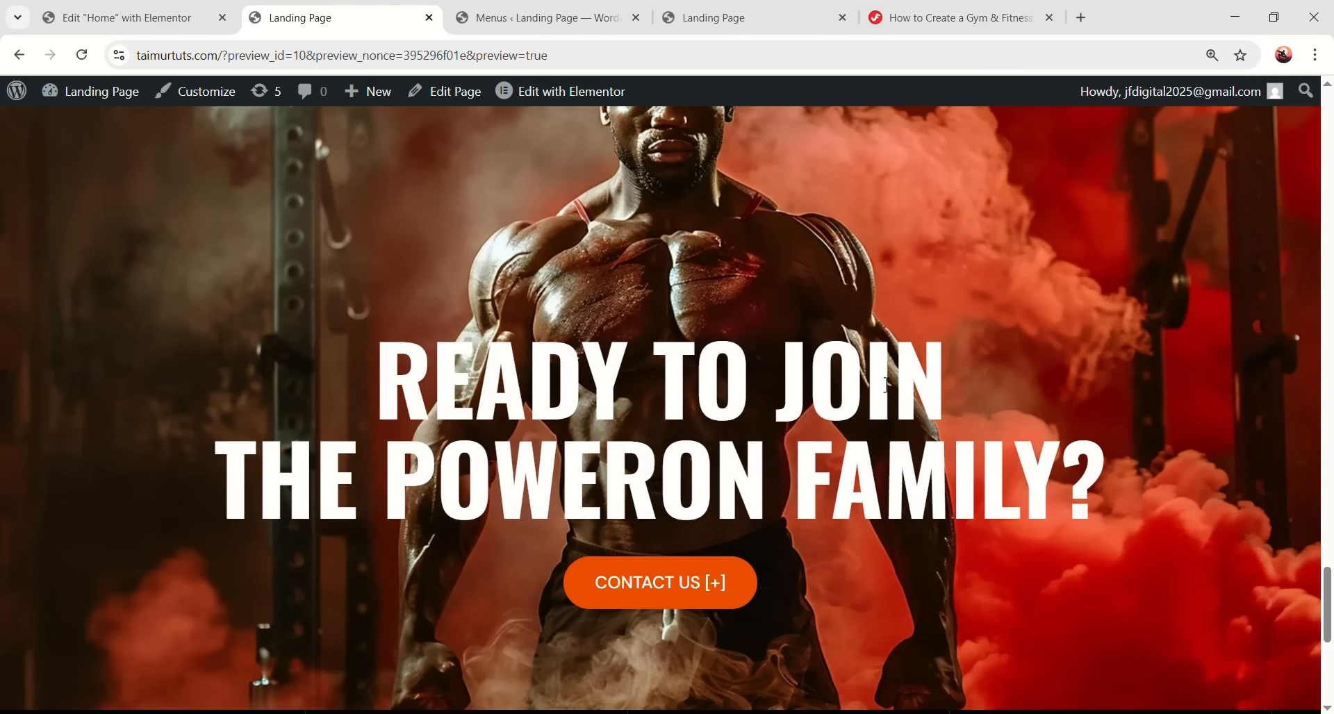
pyautogui.scroll(-7, 486, 356)
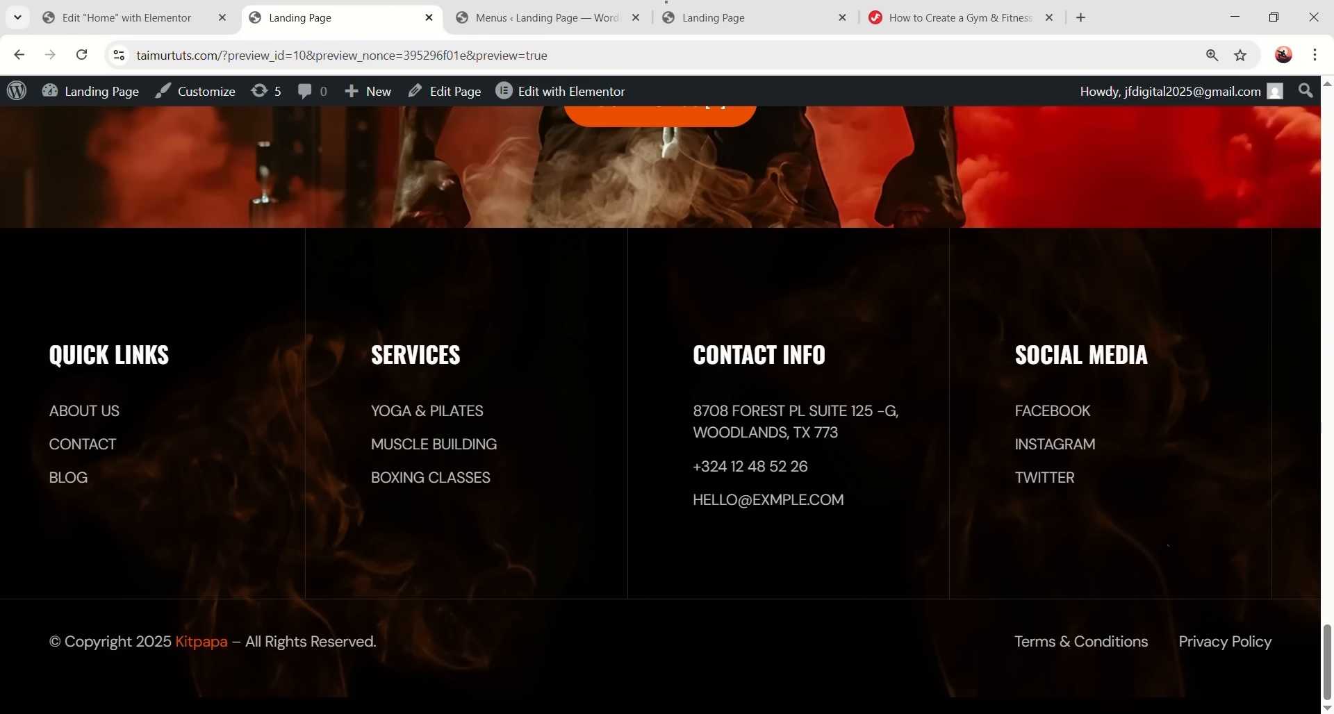
pyautogui.scroll(20, 589, 265)
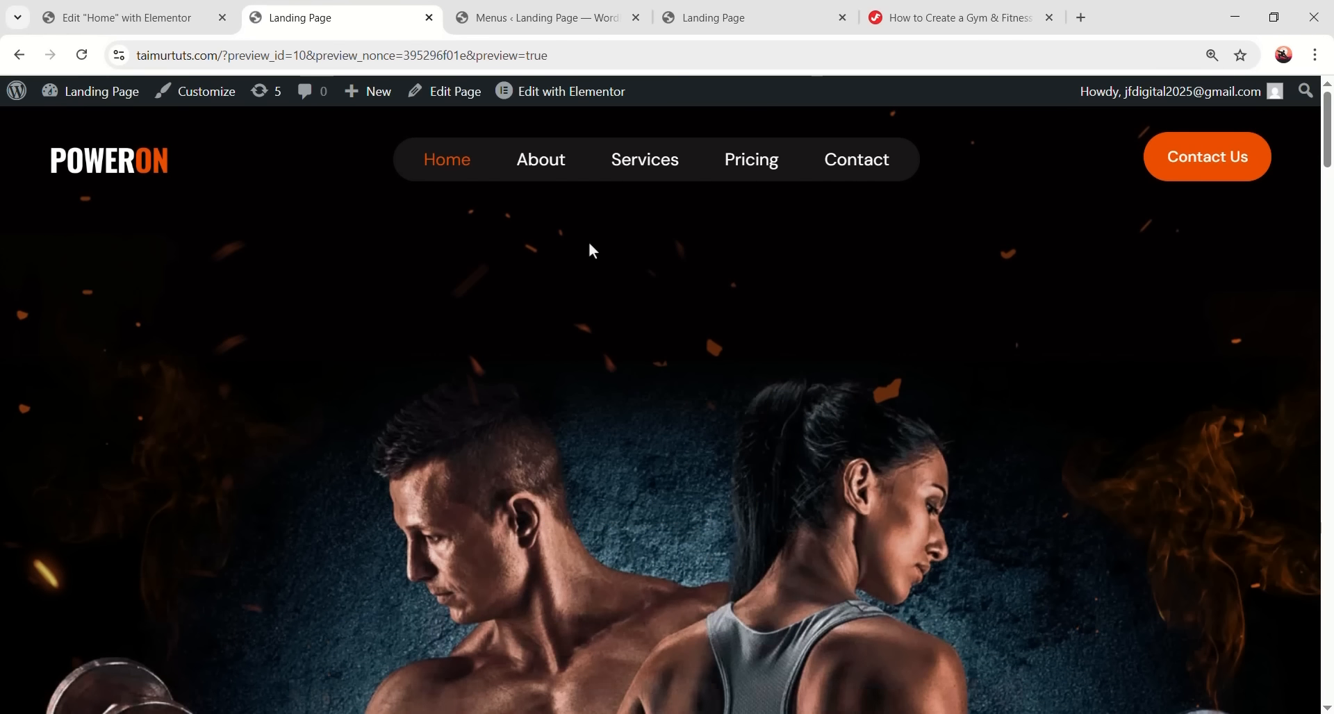
pyautogui.click(552, 173)
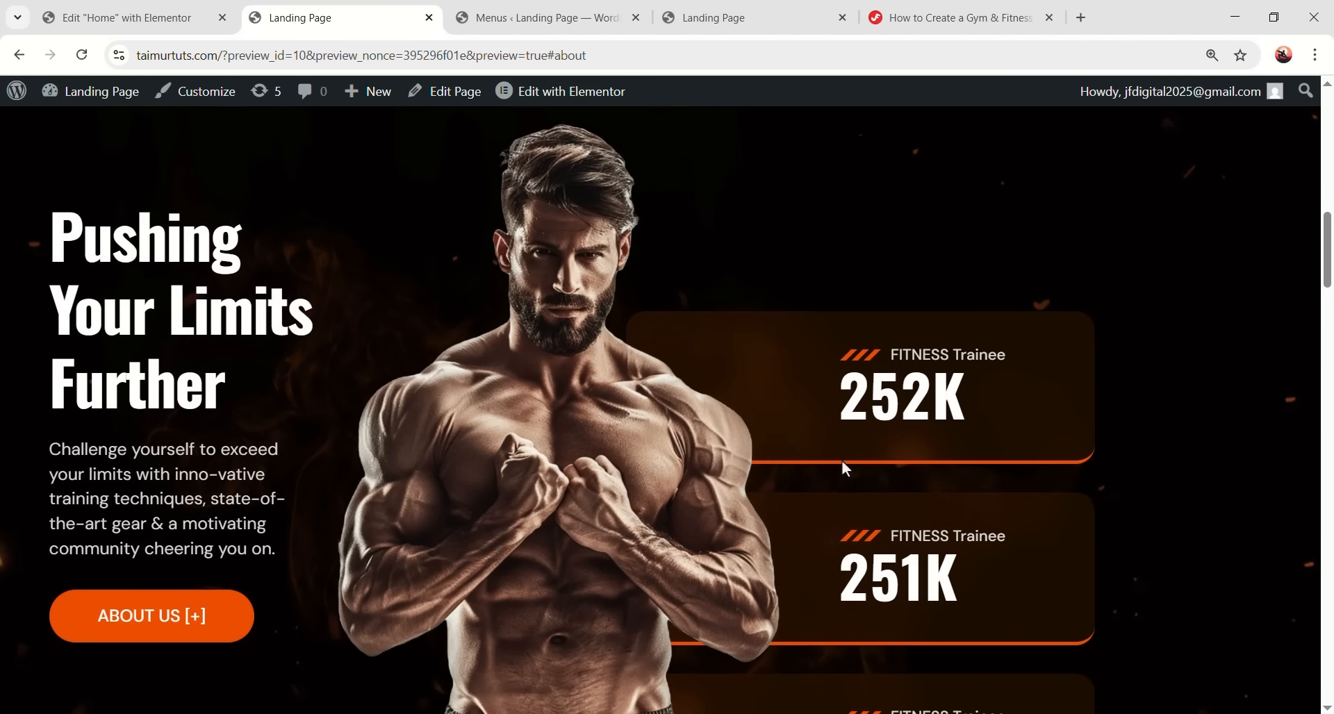
pyautogui.scroll(-10, 845, 468)
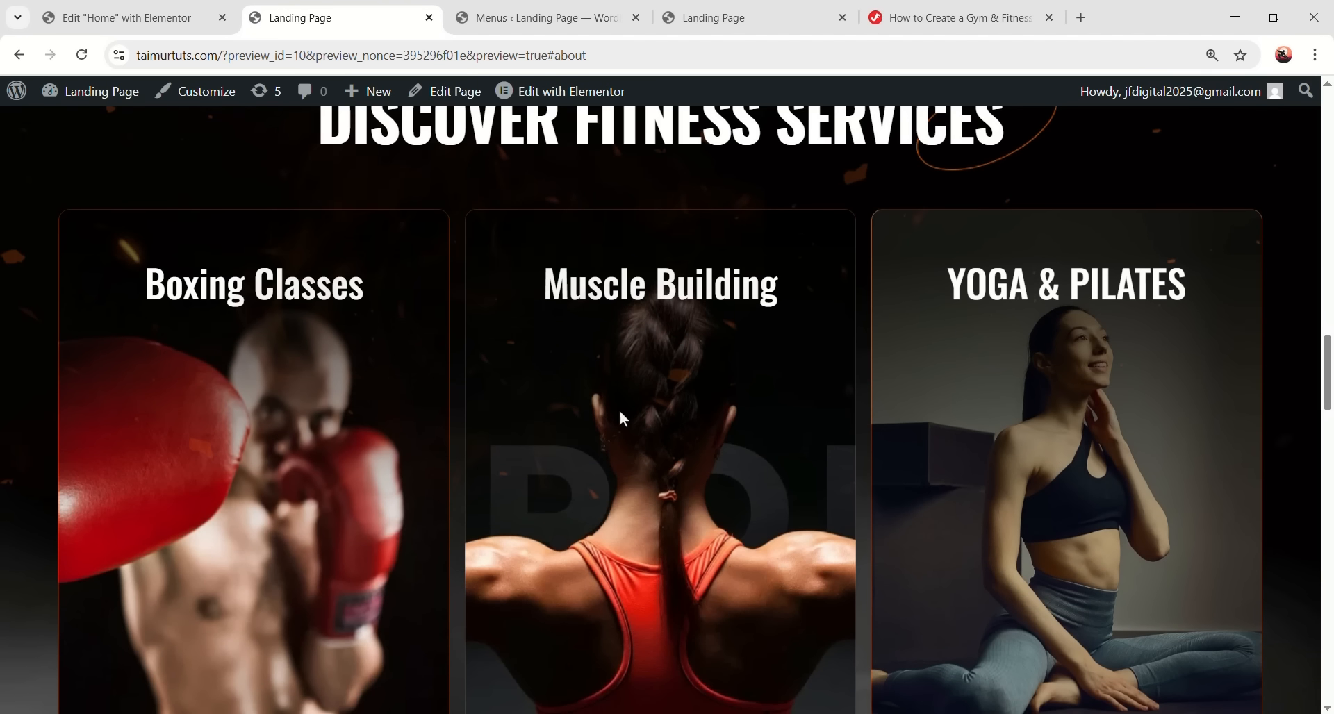
pyautogui.scroll(-4, 247, 410)
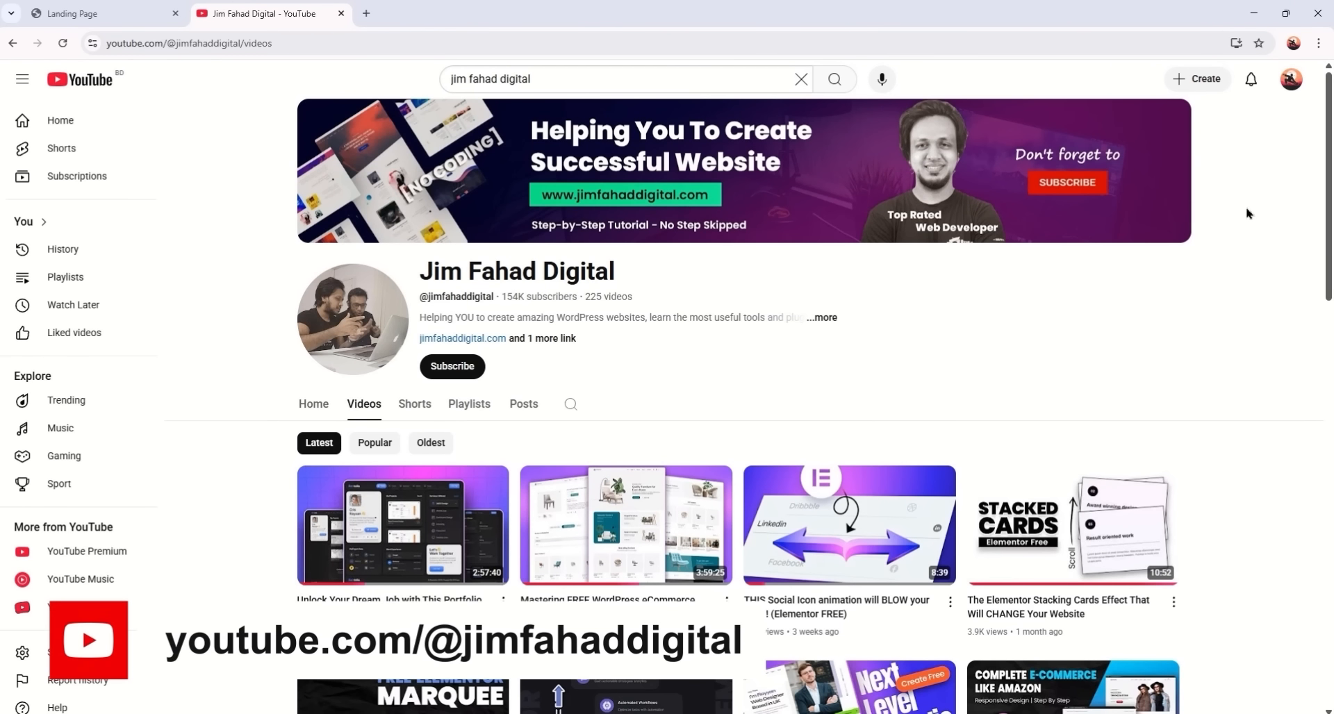
# - Browse the channel's Videos grid down and back to the top, then start a new browser tab
pyautogui.moveTo(1331, 177); pyautogui.dragTo(1294, 375)
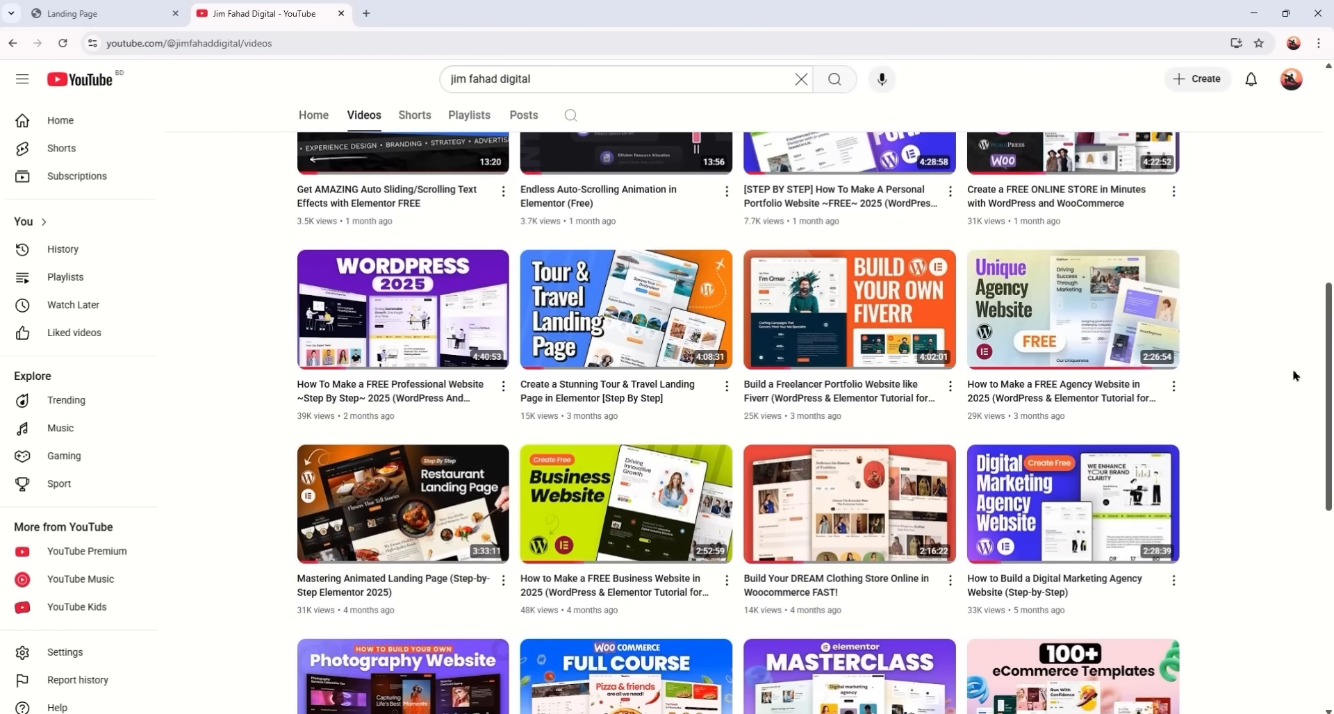
pyautogui.scroll(-3, 876, 326)
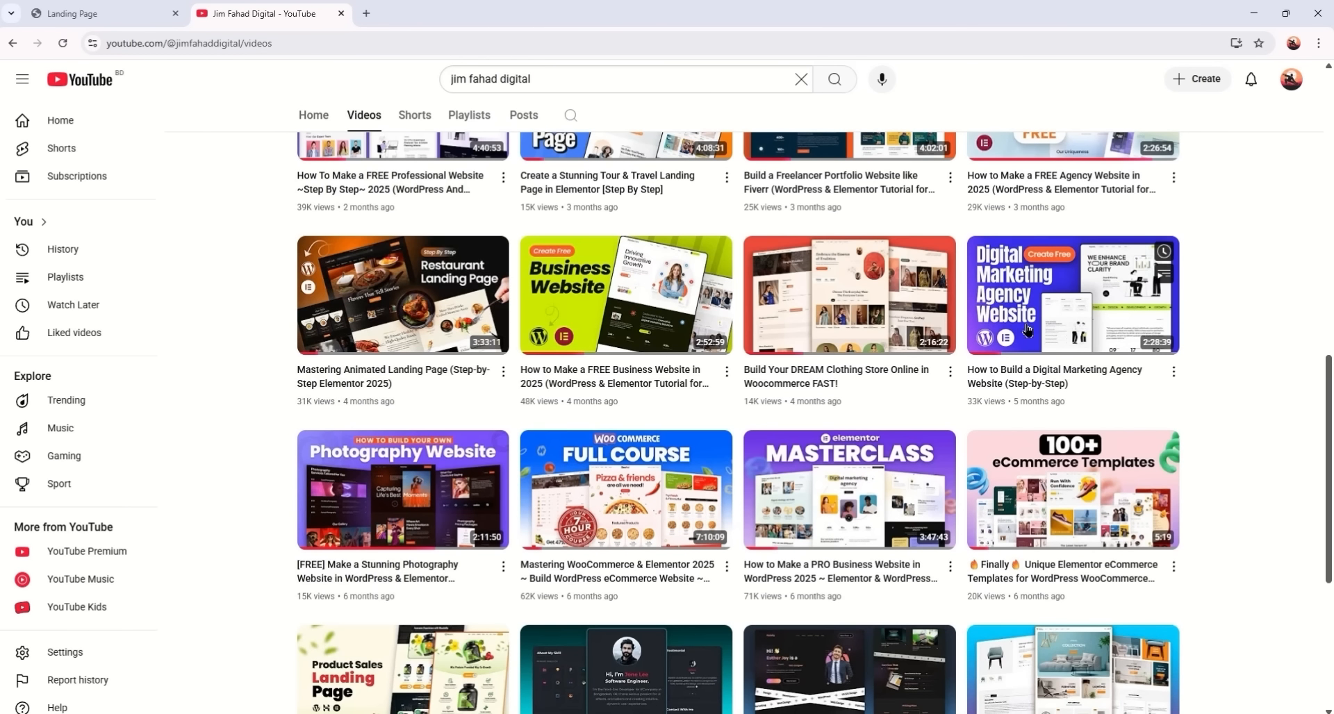
pyautogui.scroll(-2, 1087, 342)
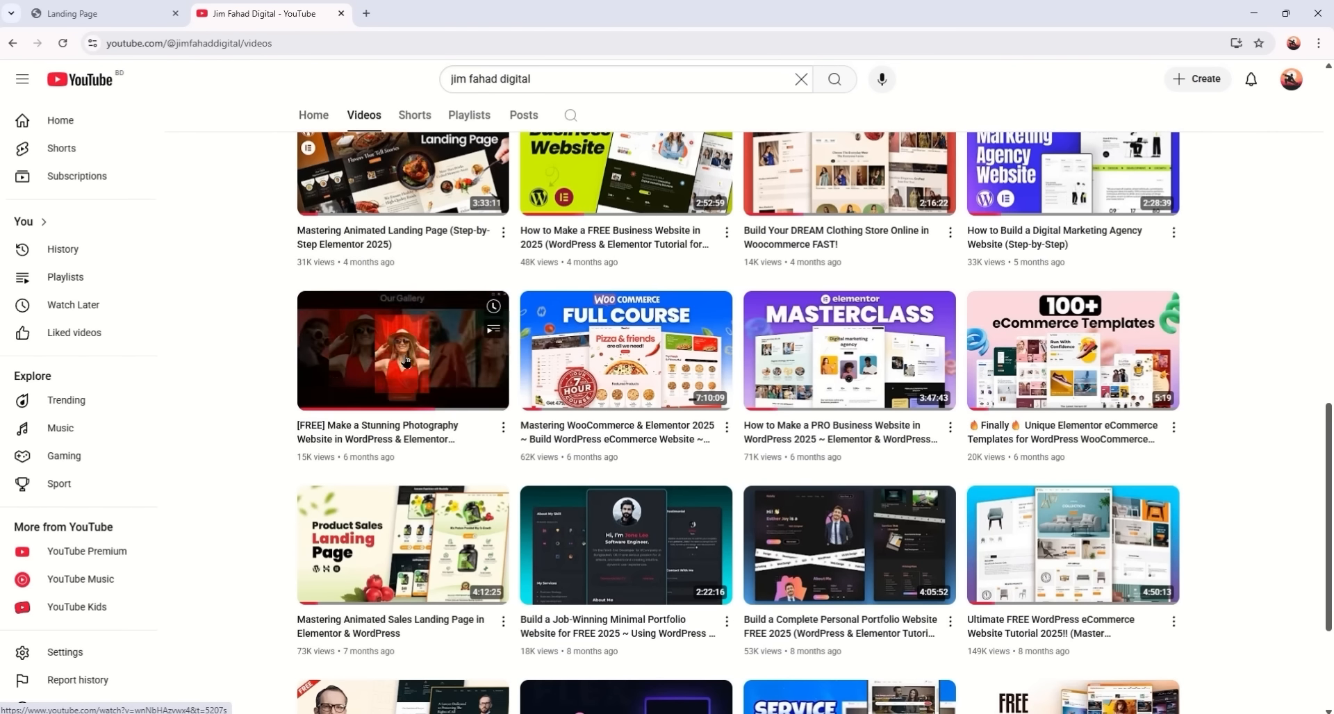
pyautogui.scroll(-3, 590, 372)
pyautogui.scroll(-5, 590, 372)
pyautogui.scroll(15, 769, 305)
pyautogui.scroll(4, 769, 304)
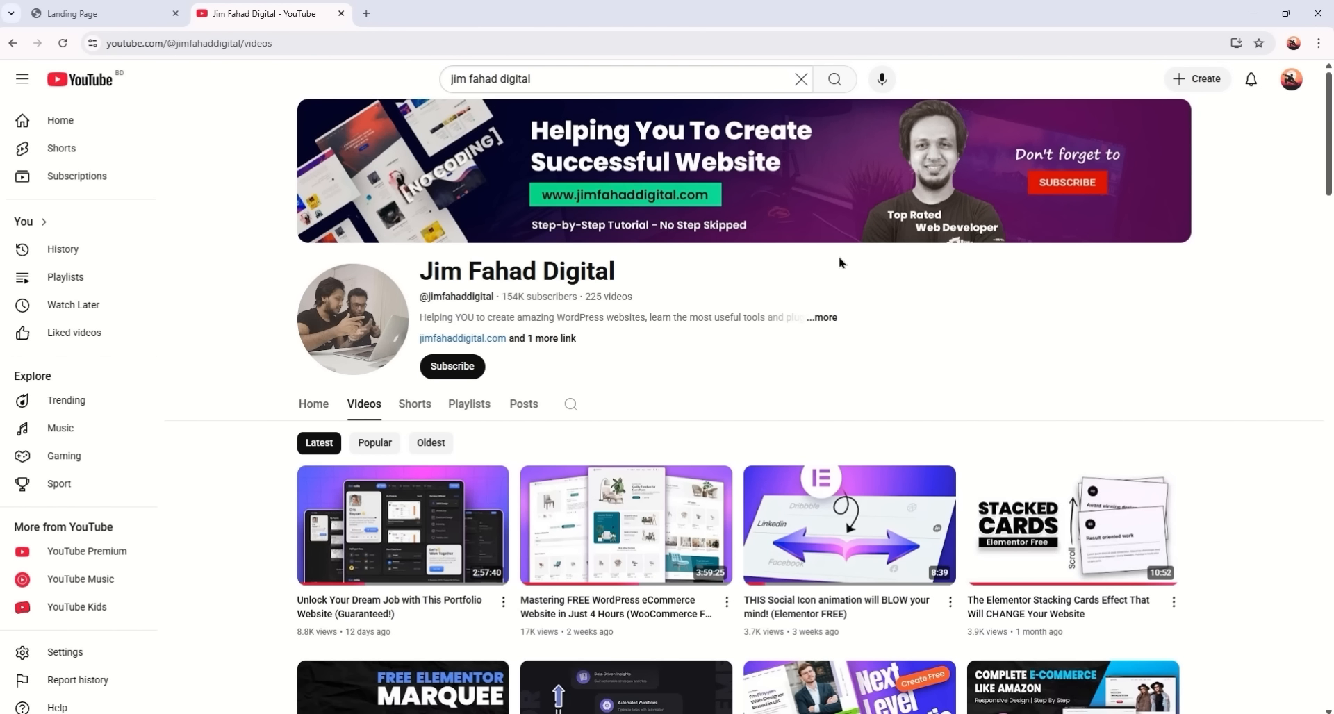
pyautogui.click(366, 17)
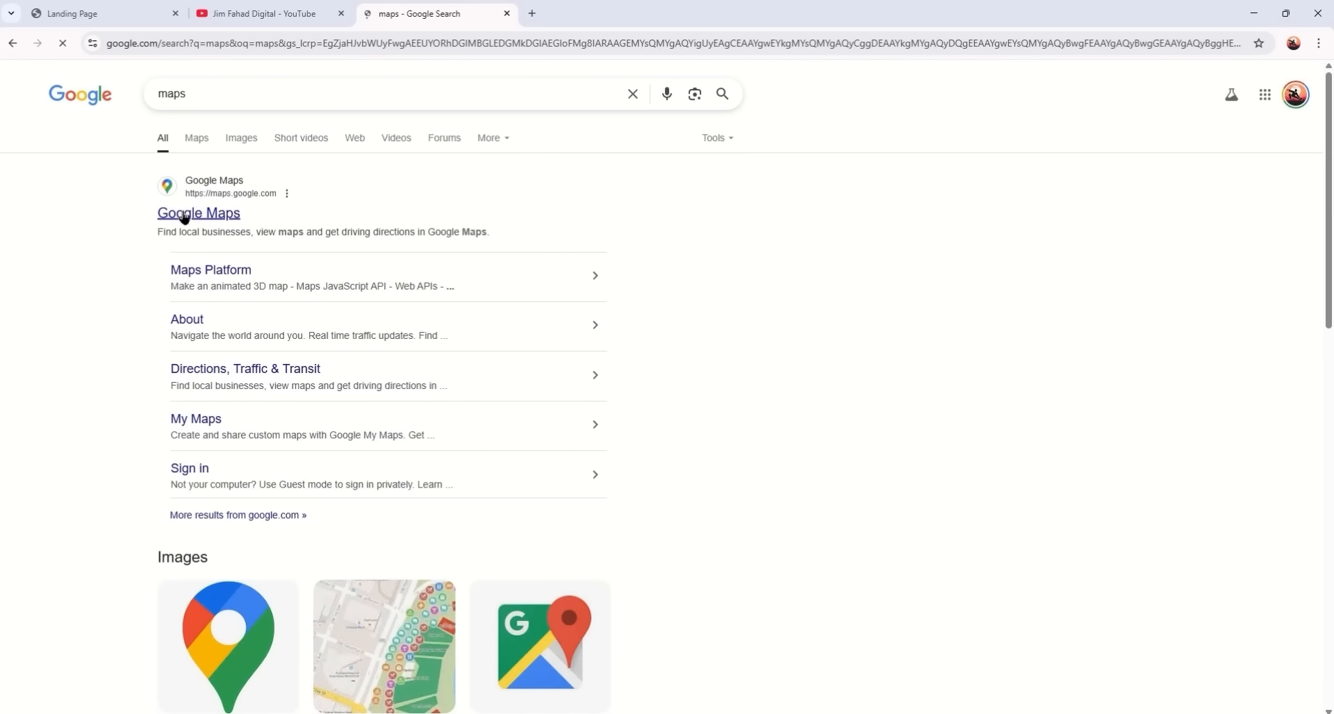
# - Open Google Maps and pan the map around the United States
pyautogui.click(185, 214)
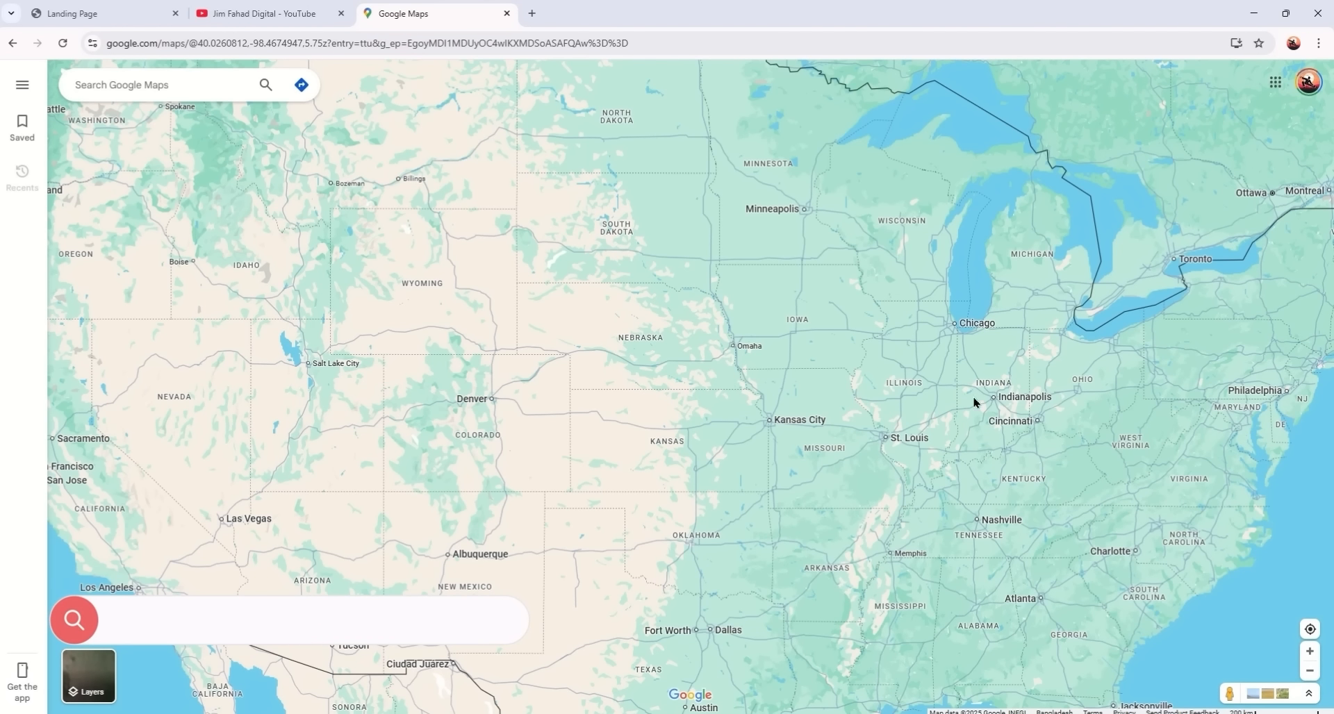
pyautogui.moveTo(877, 423); pyautogui.dragTo(694, 426)
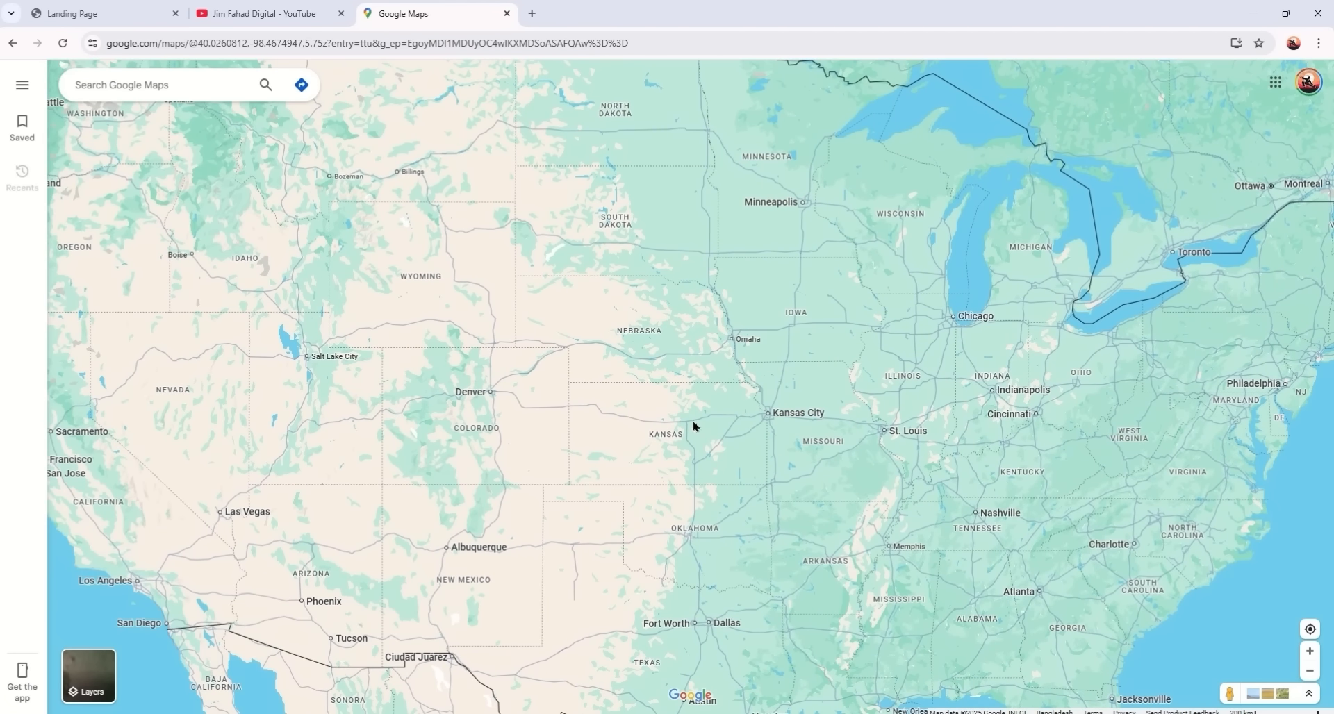
pyautogui.scroll(2, 653, 420)
pyautogui.moveTo(610, 414); pyautogui.dragTo(834, 425)
pyautogui.scroll(-1, 947, 435)
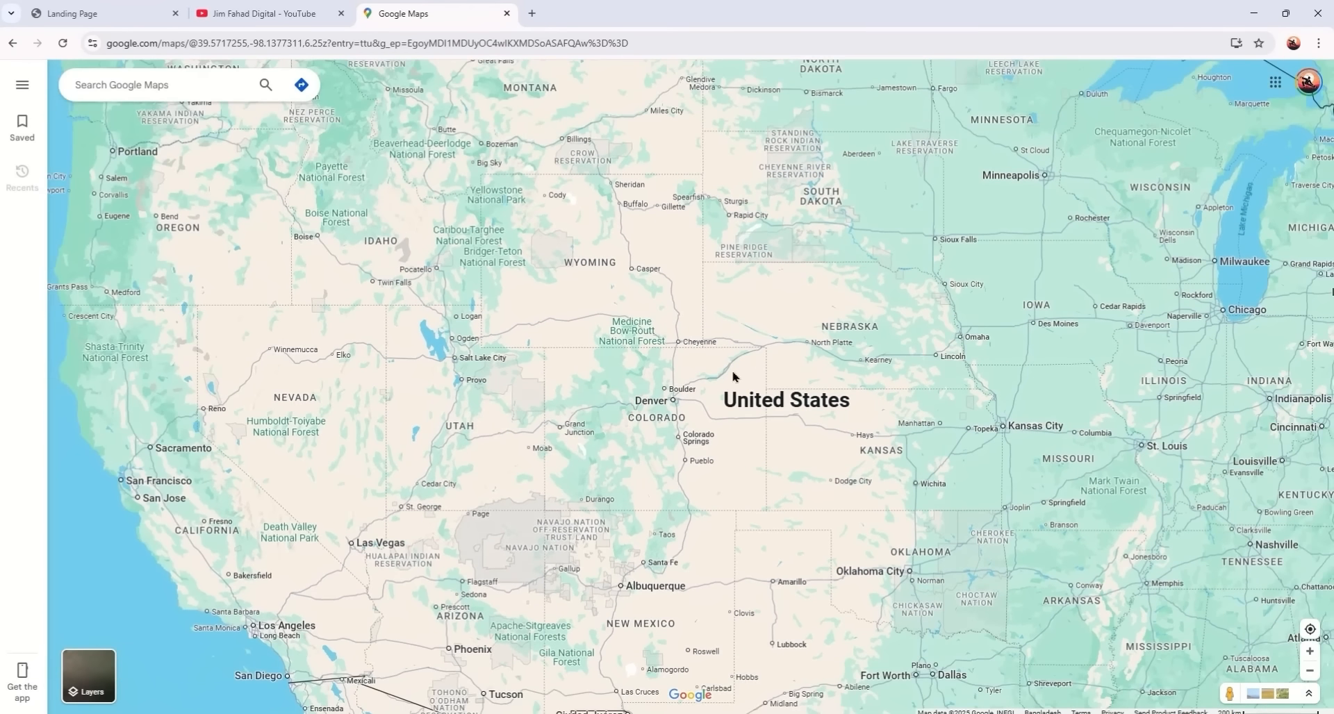
pyautogui.moveTo(732, 373); pyautogui.dragTo(727, 422)
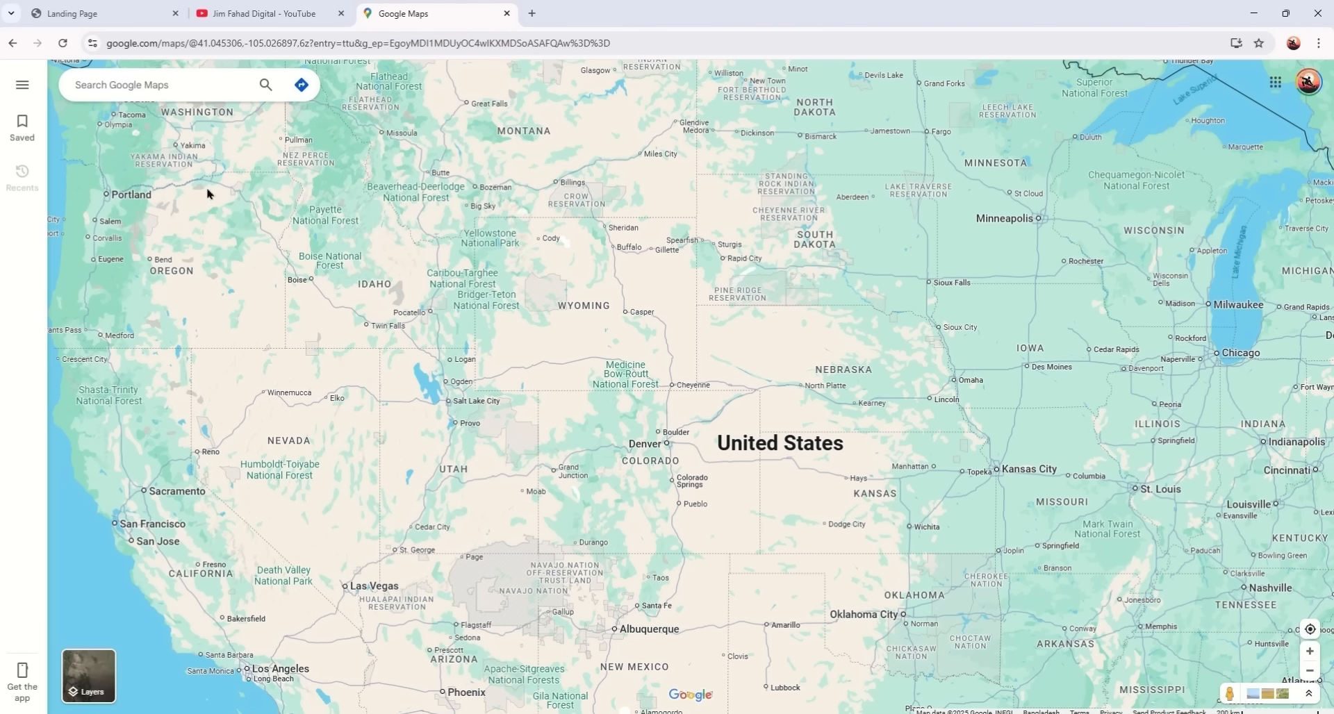
# - Search Google Maps for 'Gyms Near Florida, USA' and scan the results
pyautogui.click(206, 86)
pyautogui.write('Gyms Near')
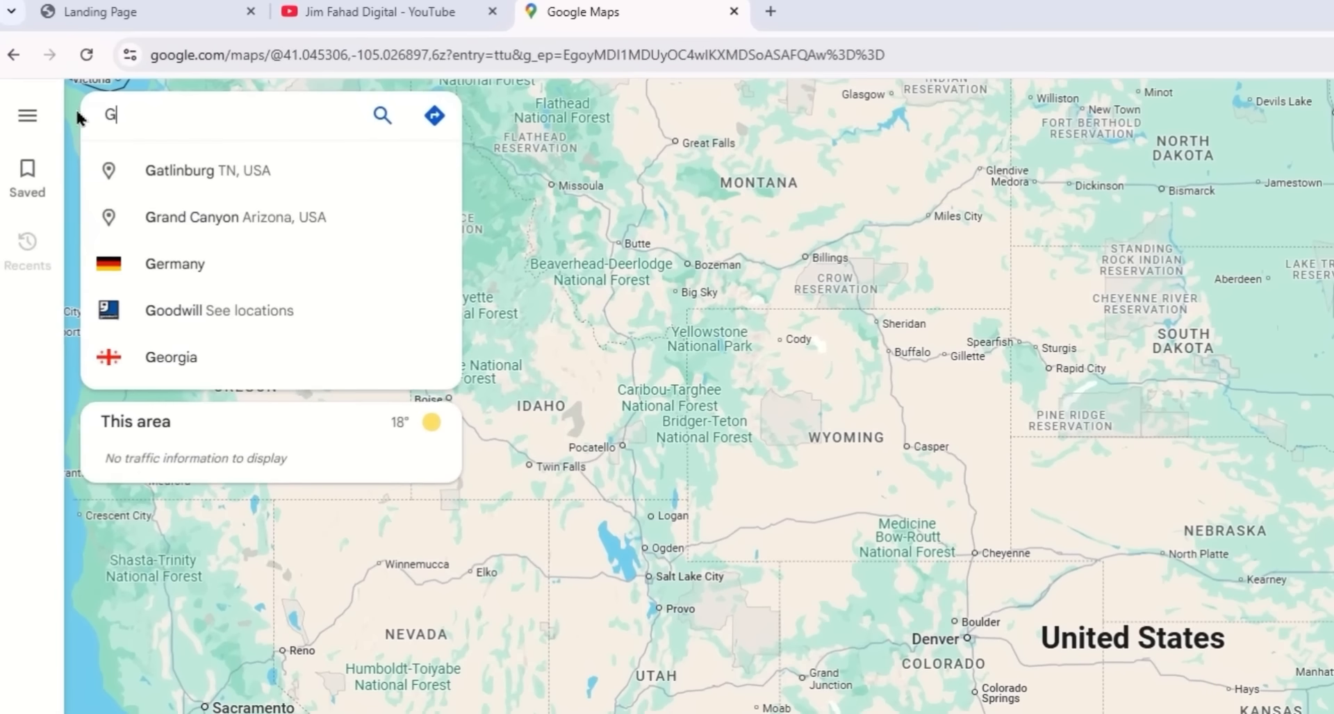
pyautogui.write(' Florida, USA')
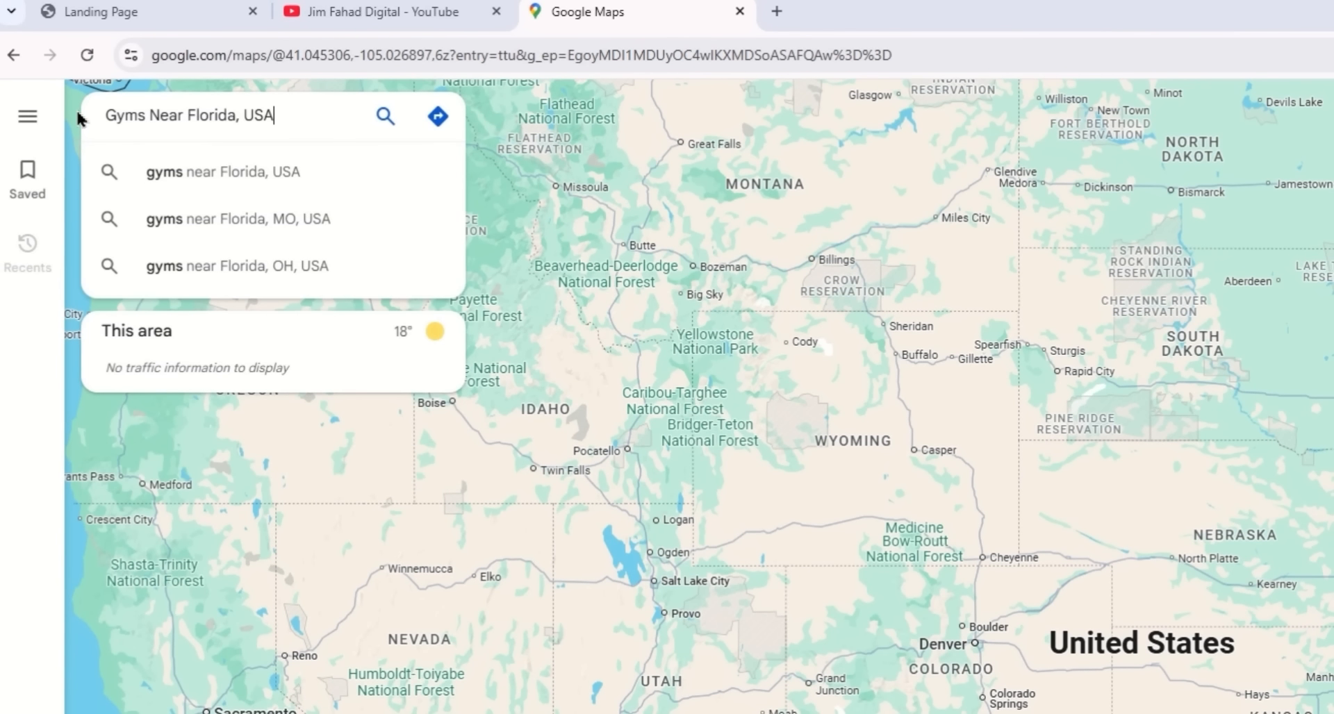
pyautogui.press('Return')
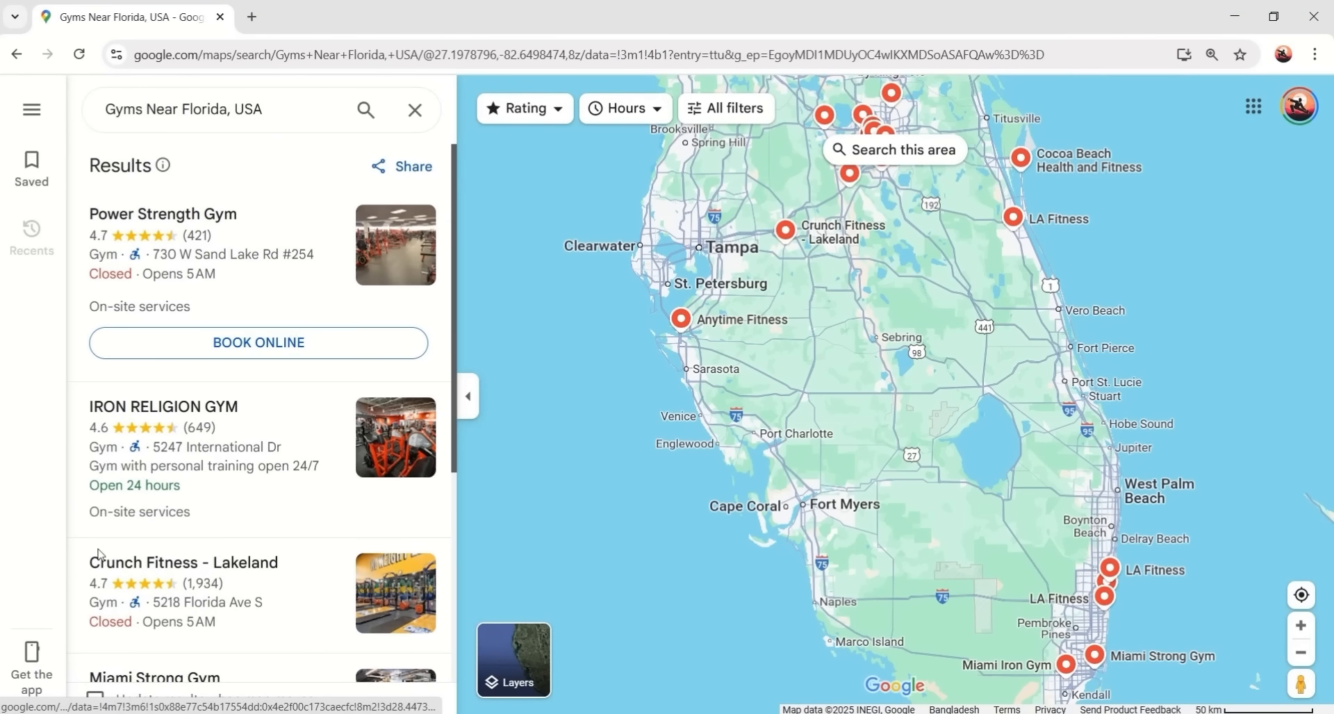
pyautogui.scroll(-5, 196, 430)
pyautogui.scroll(5, 277, 377)
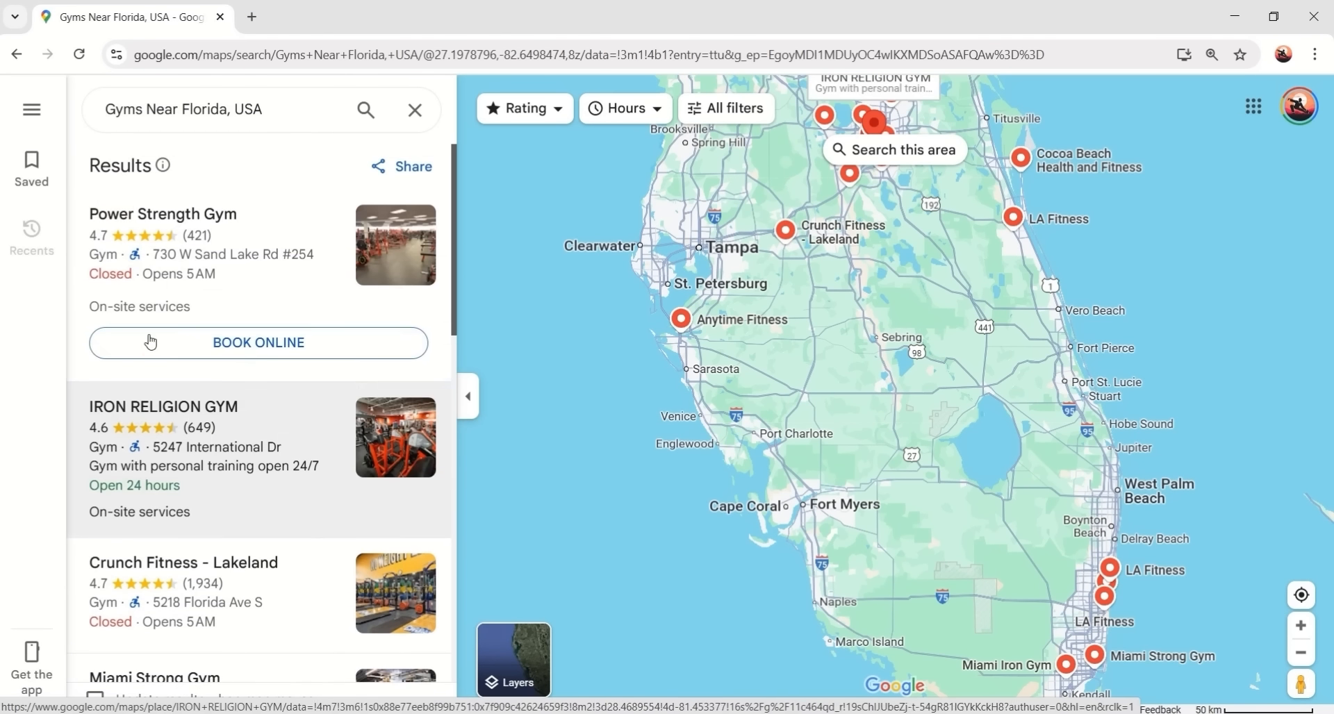
# - Open Power Strength Gym's listing and scroll through its website and phone details
pyautogui.click(281, 240)
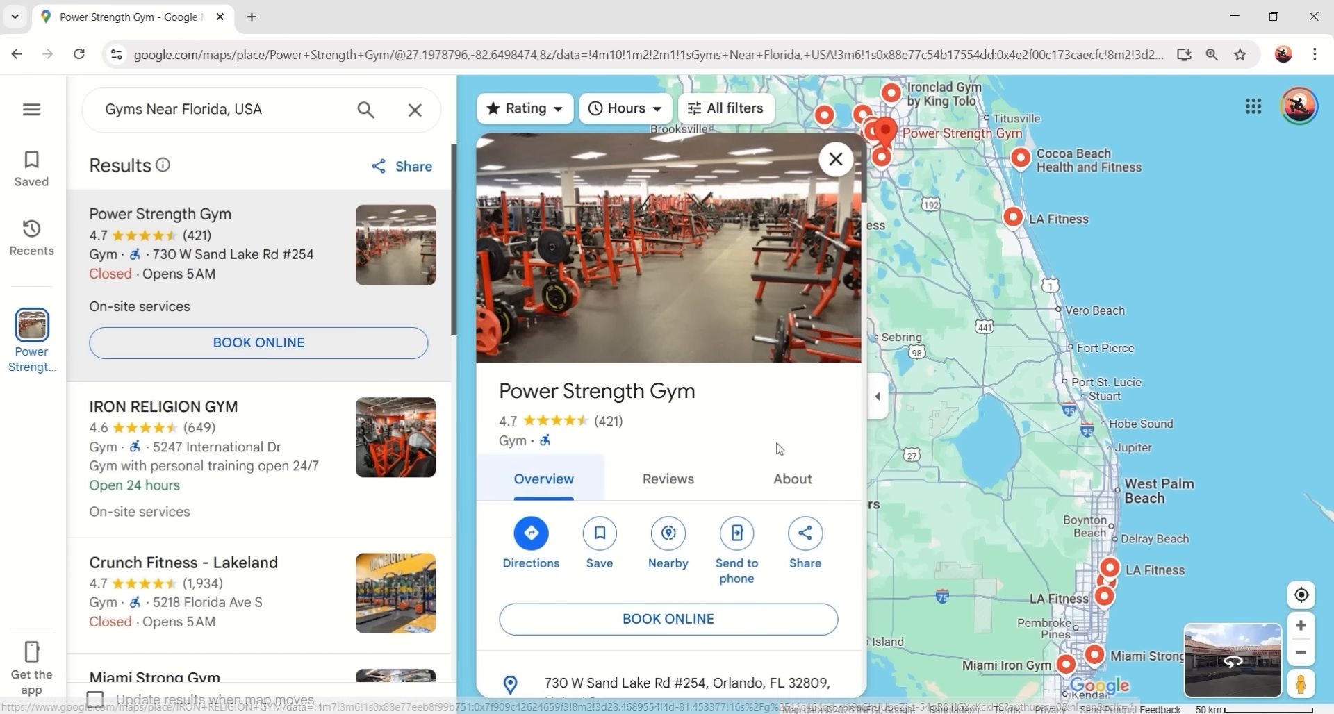
pyautogui.moveTo(515, 391); pyautogui.dragTo(714, 399)
pyautogui.scroll(-5, 699, 417)
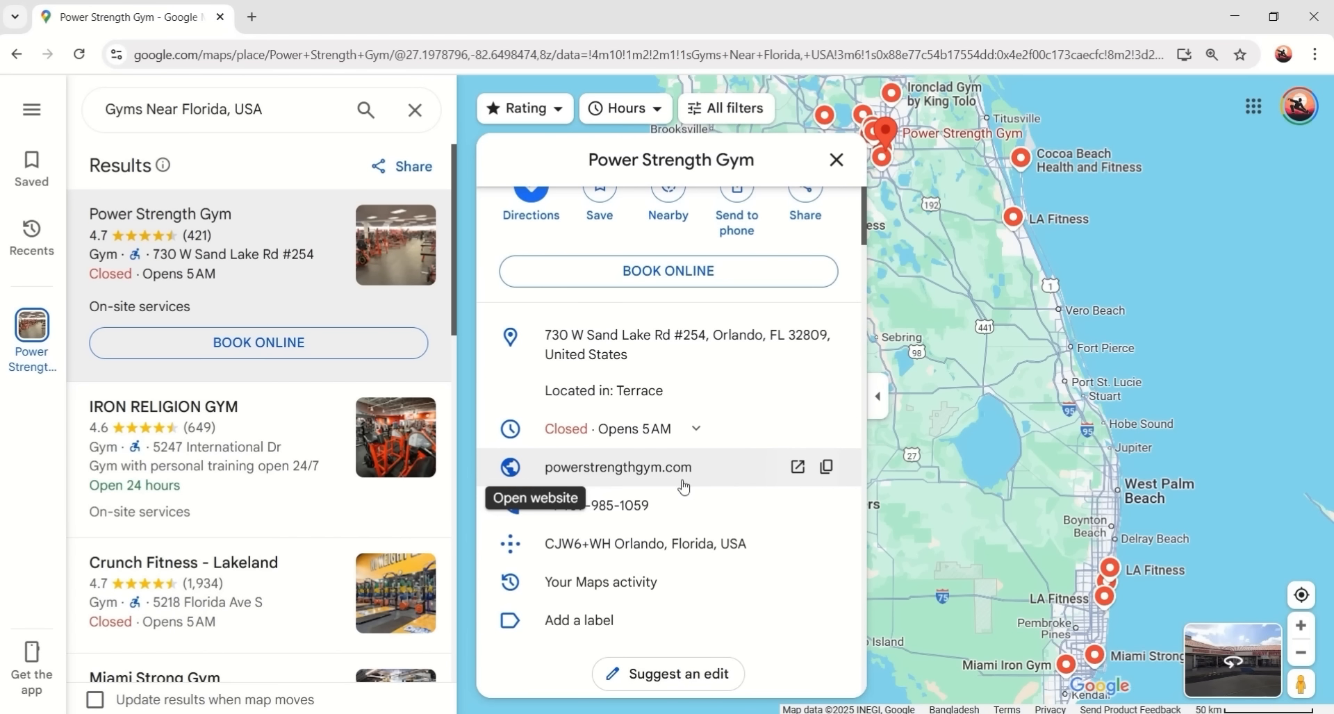
pyautogui.scroll(1, 671, 461)
pyautogui.scroll(-3, 668, 460)
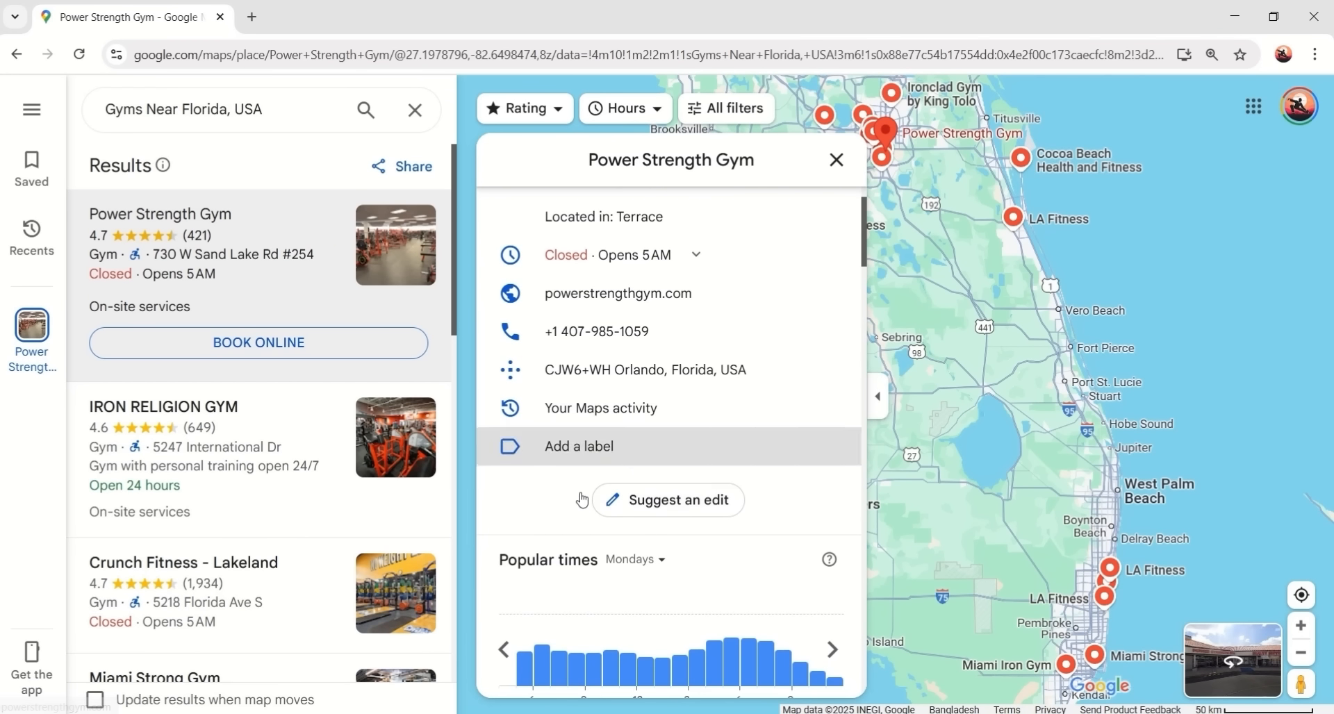
pyautogui.scroll(2, 590, 479)
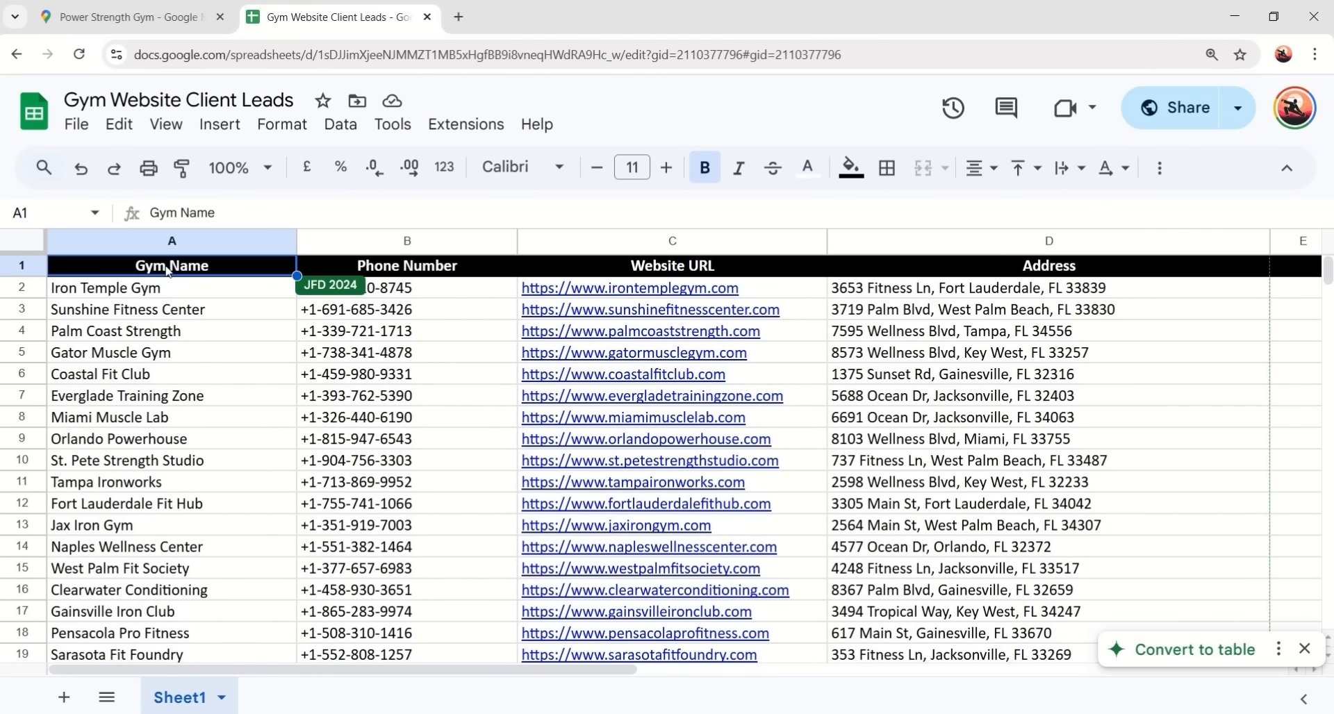
# - Select the Phone Number and Website URL headers, then edit the Address header cell
pyautogui.click(409, 271)
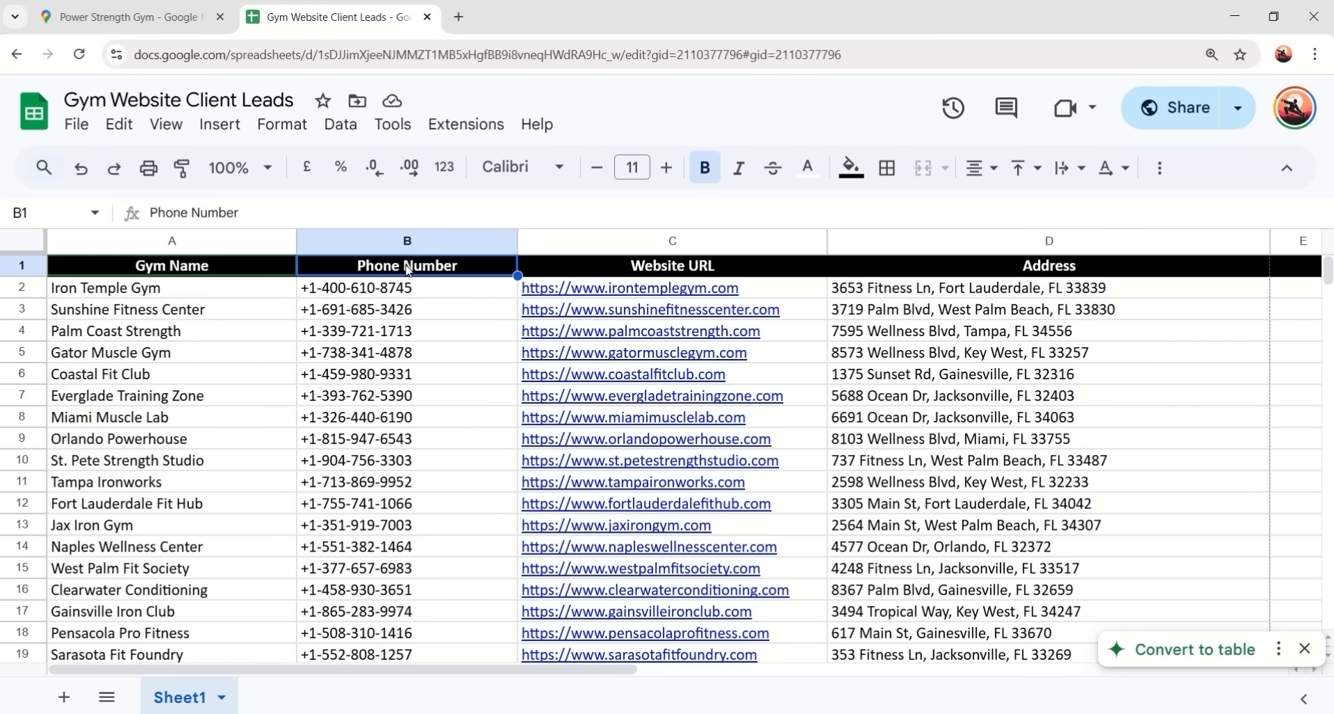
pyautogui.click(643, 268)
pyautogui.doubleClick(989, 268)
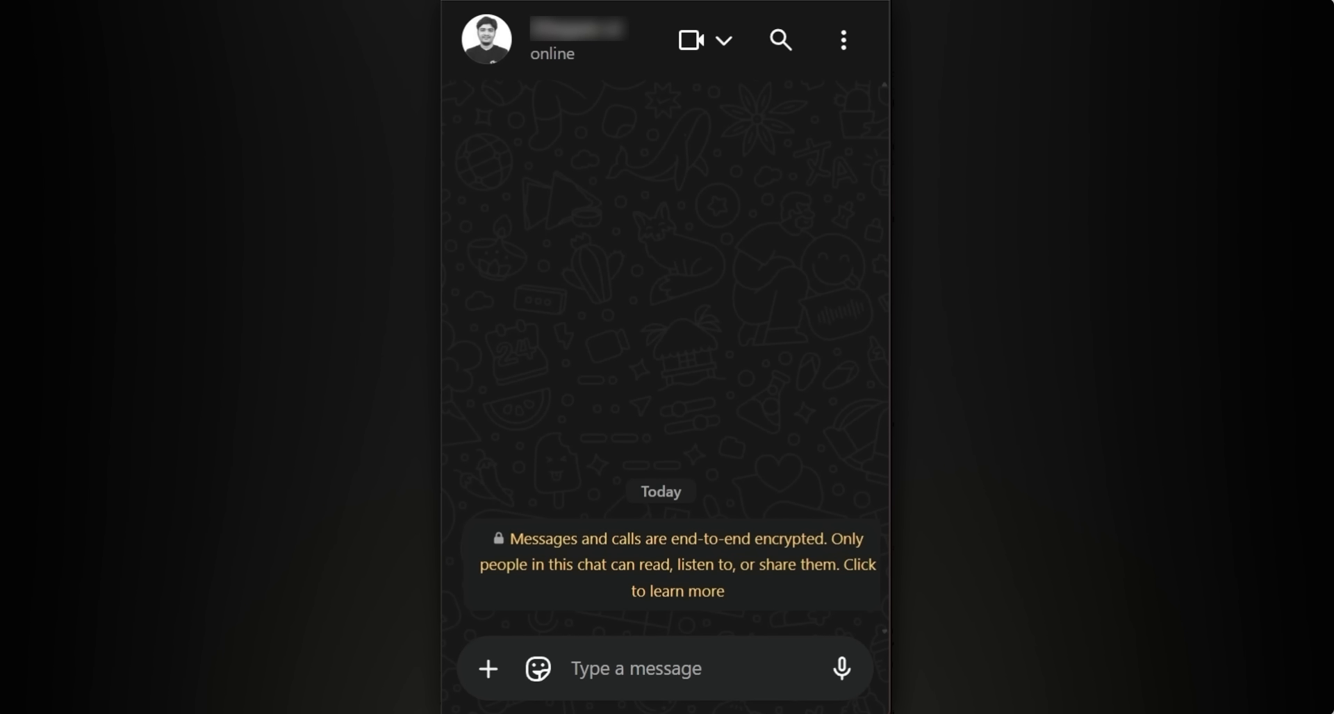
pyautogui.write('Hi, I can make a website for you.')
pyautogui.press('Return')
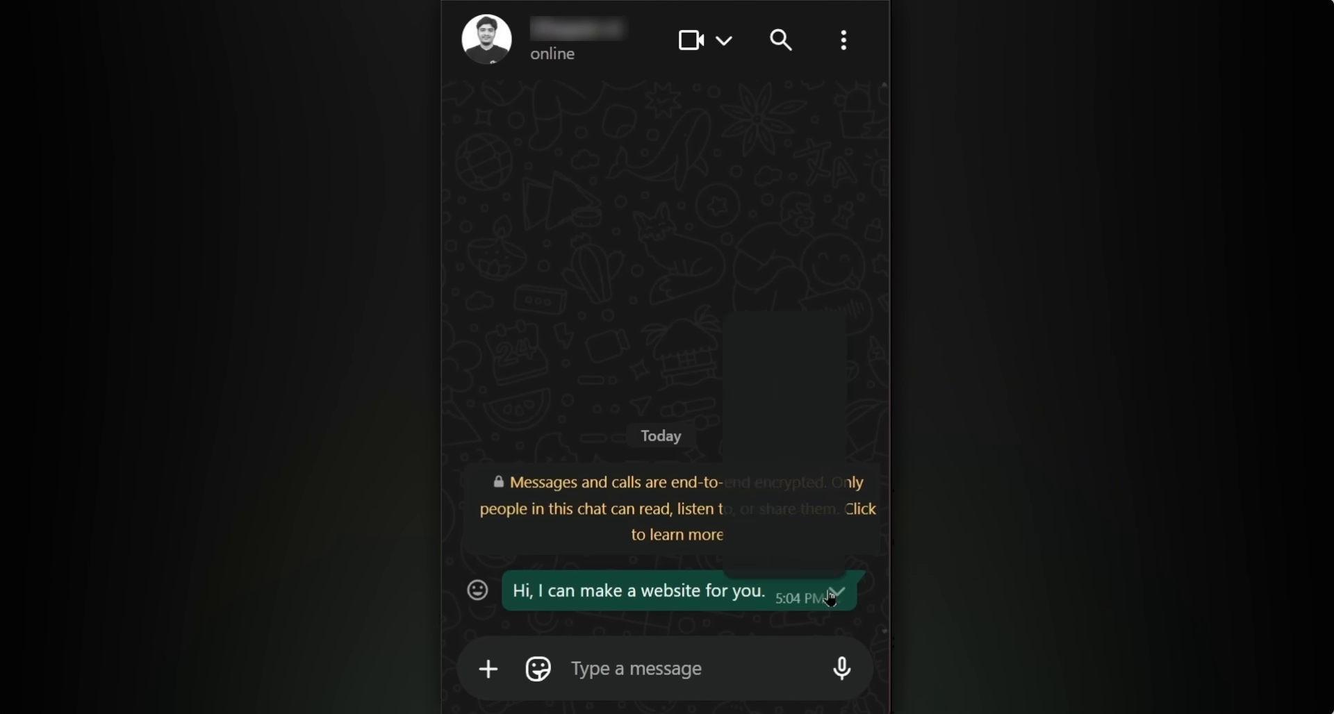
pyautogui.click(831, 596)
pyautogui.click(752, 554)
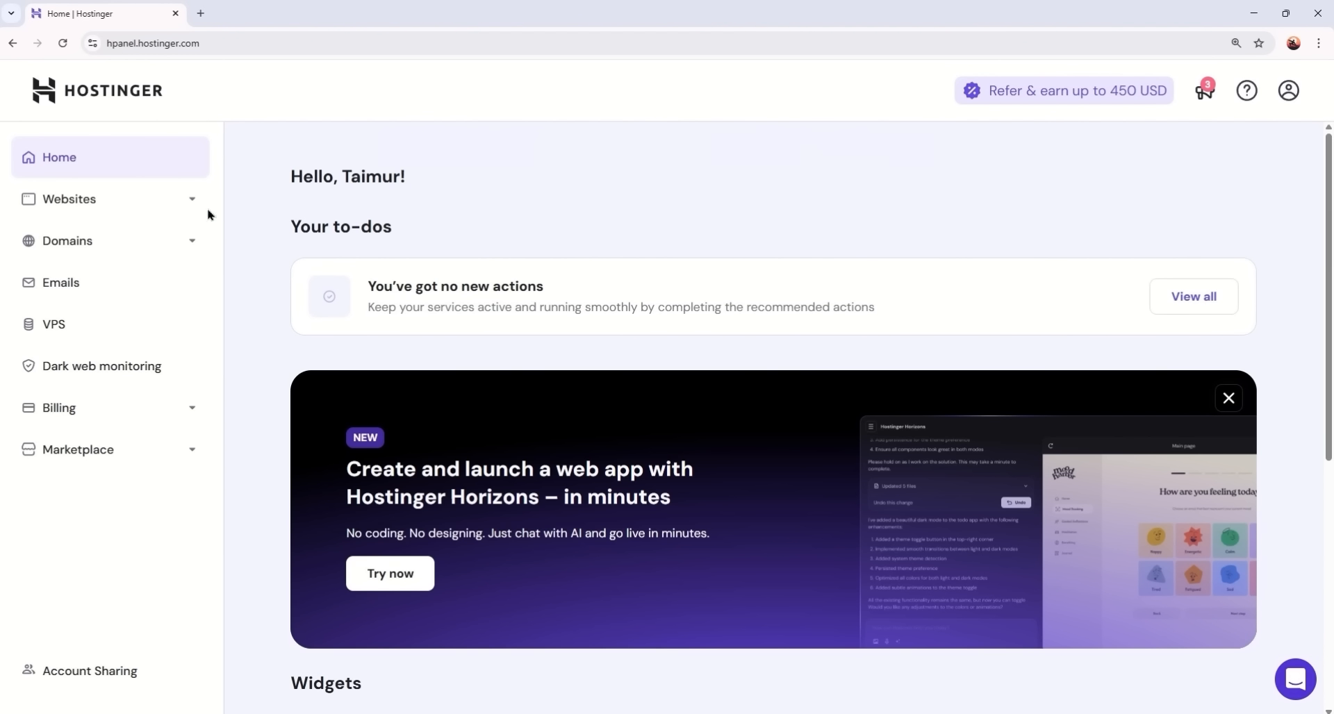
# - Go to the hosted site's WordPress overview in hPanel and start a WordPress install
pyautogui.click(111, 202)
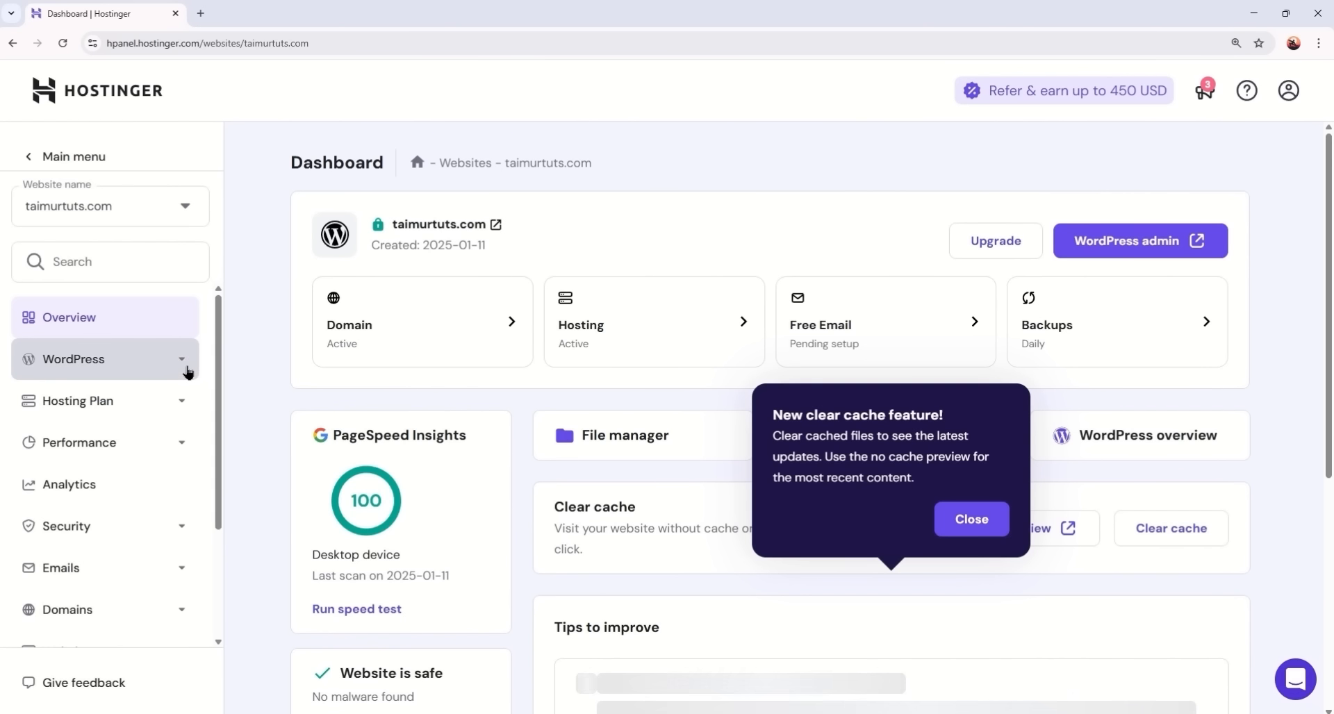
pyautogui.click(186, 370)
pyautogui.click(134, 402)
pyautogui.scroll(-12, 698, 415)
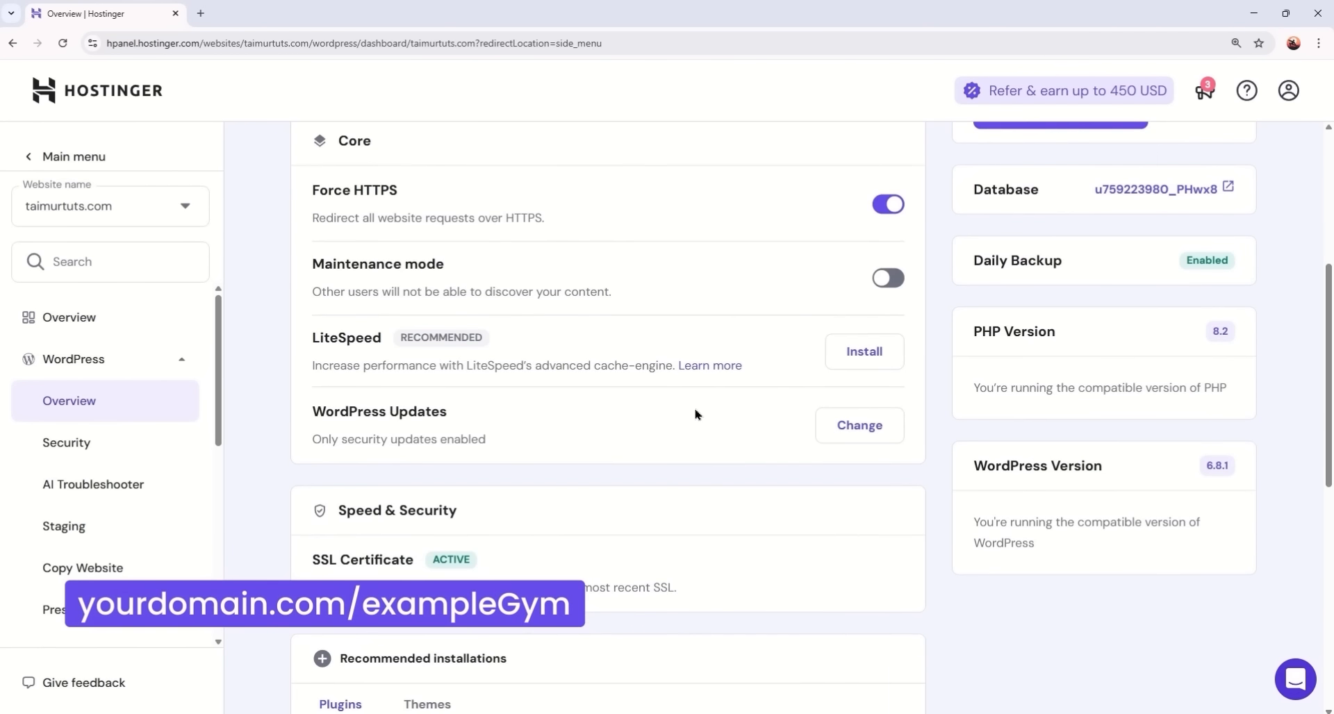
pyautogui.click(853, 589)
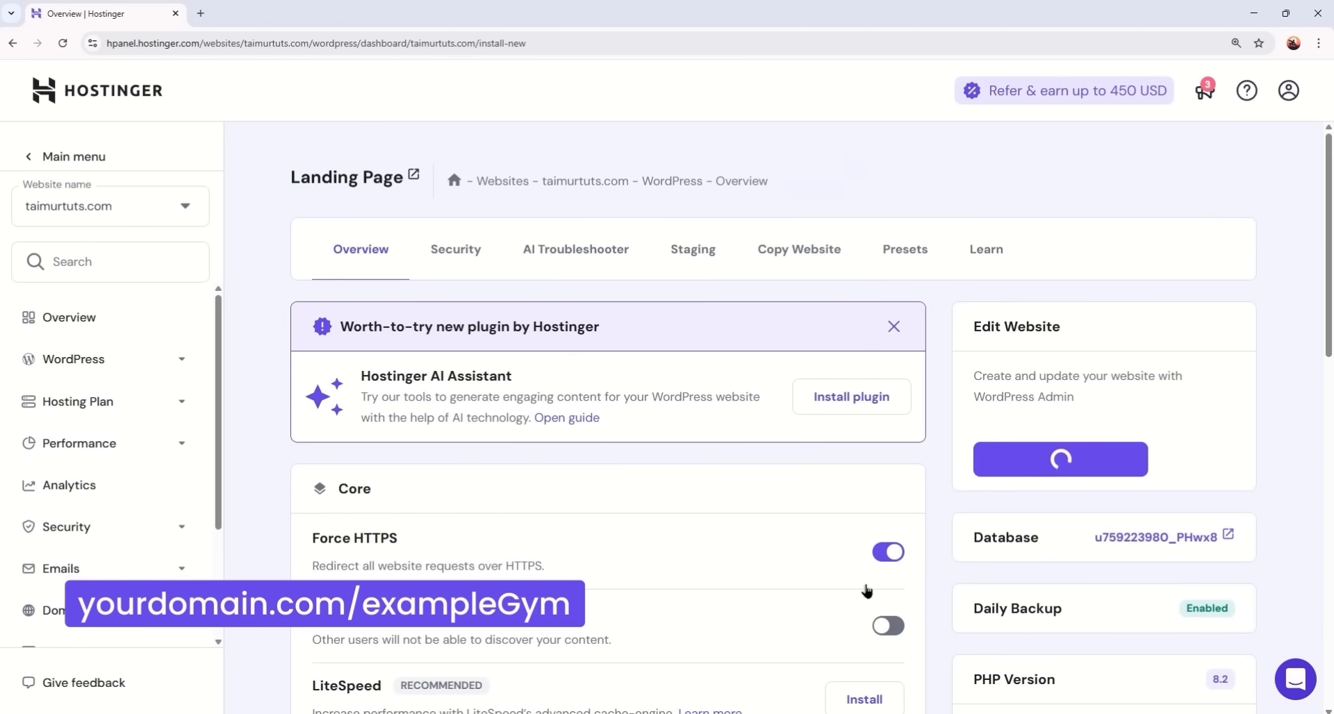
# - Title the site 'Gym And Fitness Landing Page', set an admin password, and begin the subdirectory
pyautogui.click(447, 348)
pyautogui.click(445, 379)
pyautogui.click(772, 445)
pyautogui.write('••••••••••')
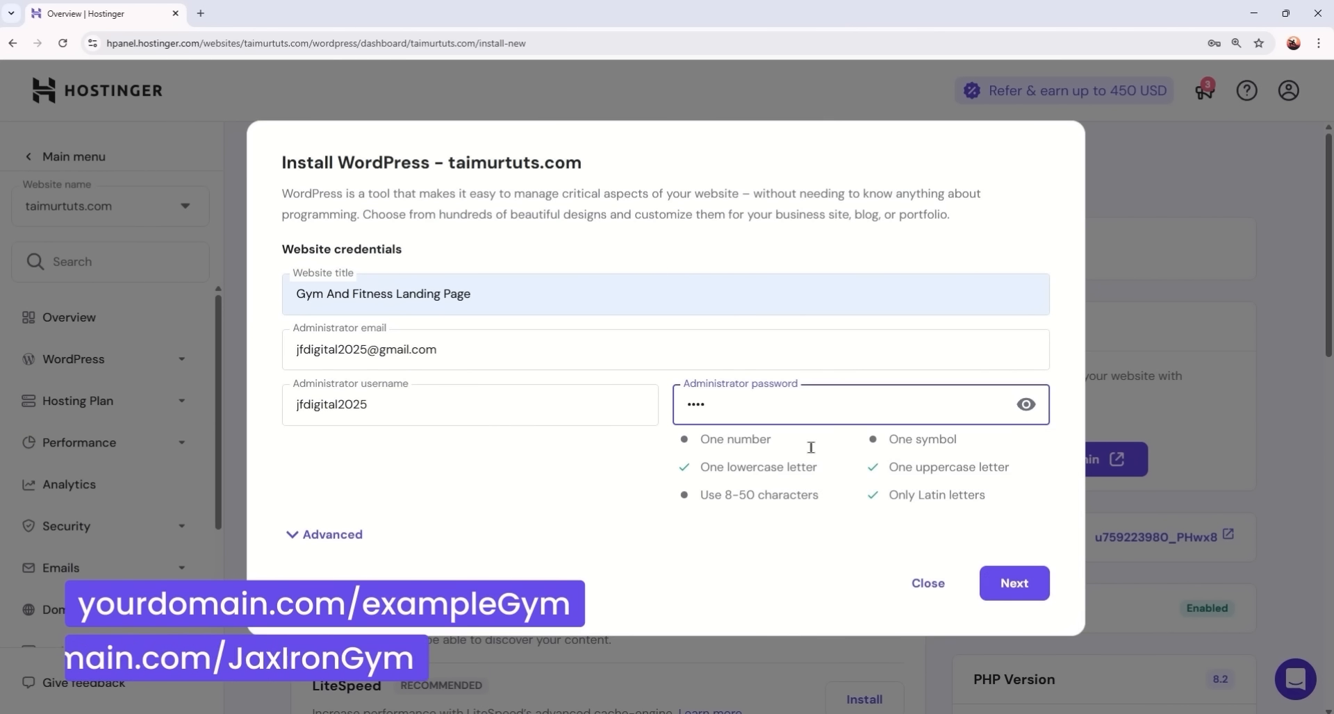
pyautogui.click(324, 534)
pyautogui.click(763, 528)
pyautogui.write('irontemplategym')
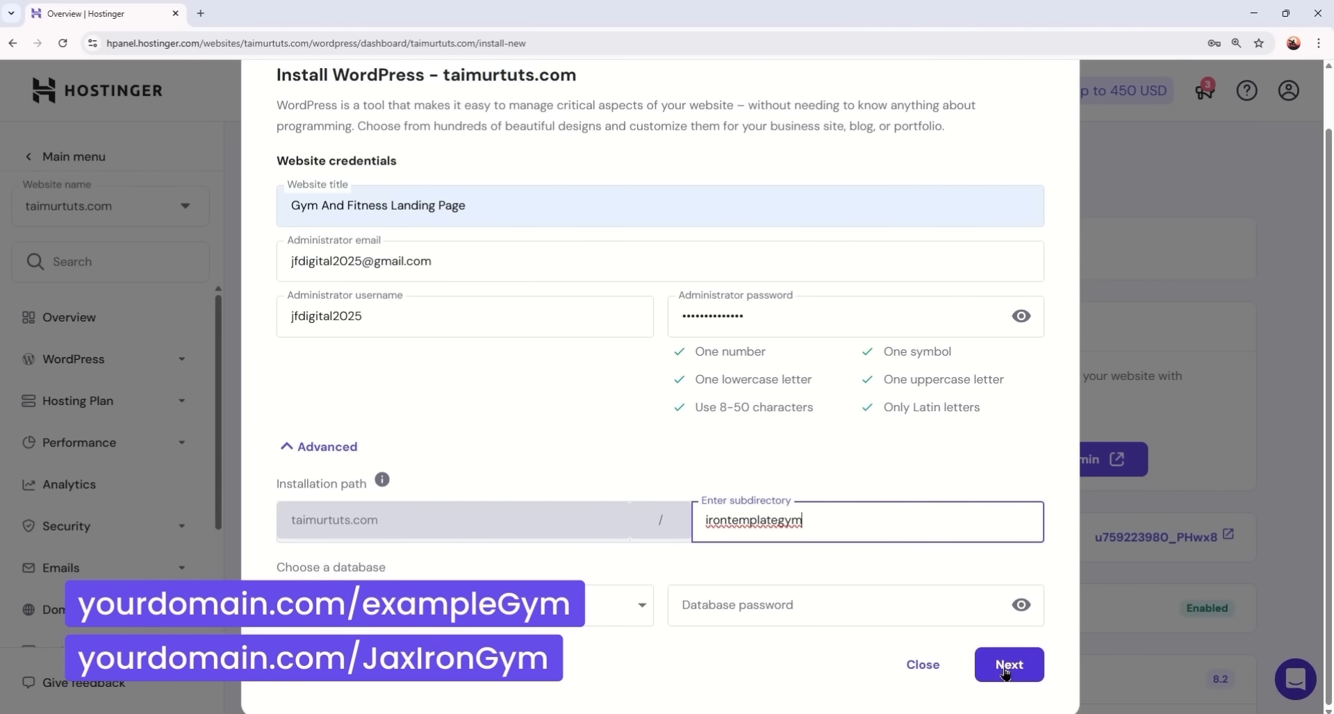
# - In a private window, load the site's /example-gym landing page
pyautogui.hotkey('ctrl', 'shift', 'n')
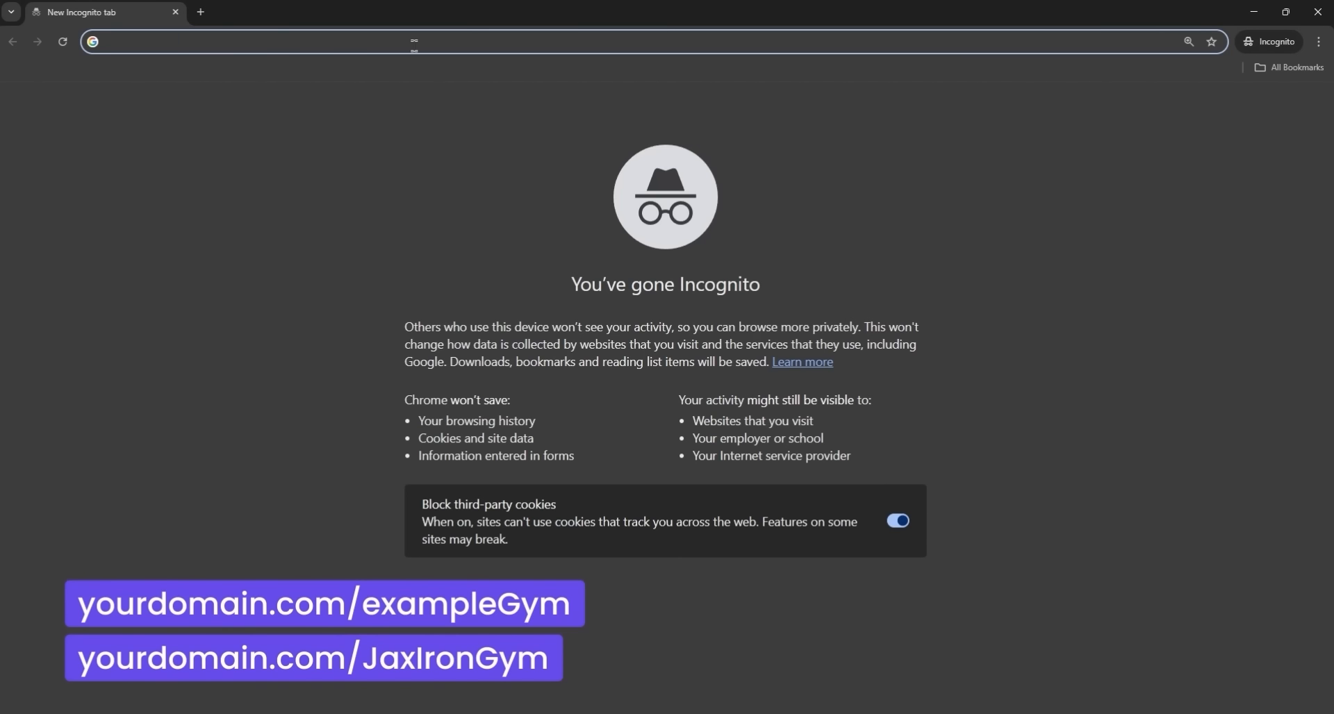
pyautogui.write('taimurtuts.com')
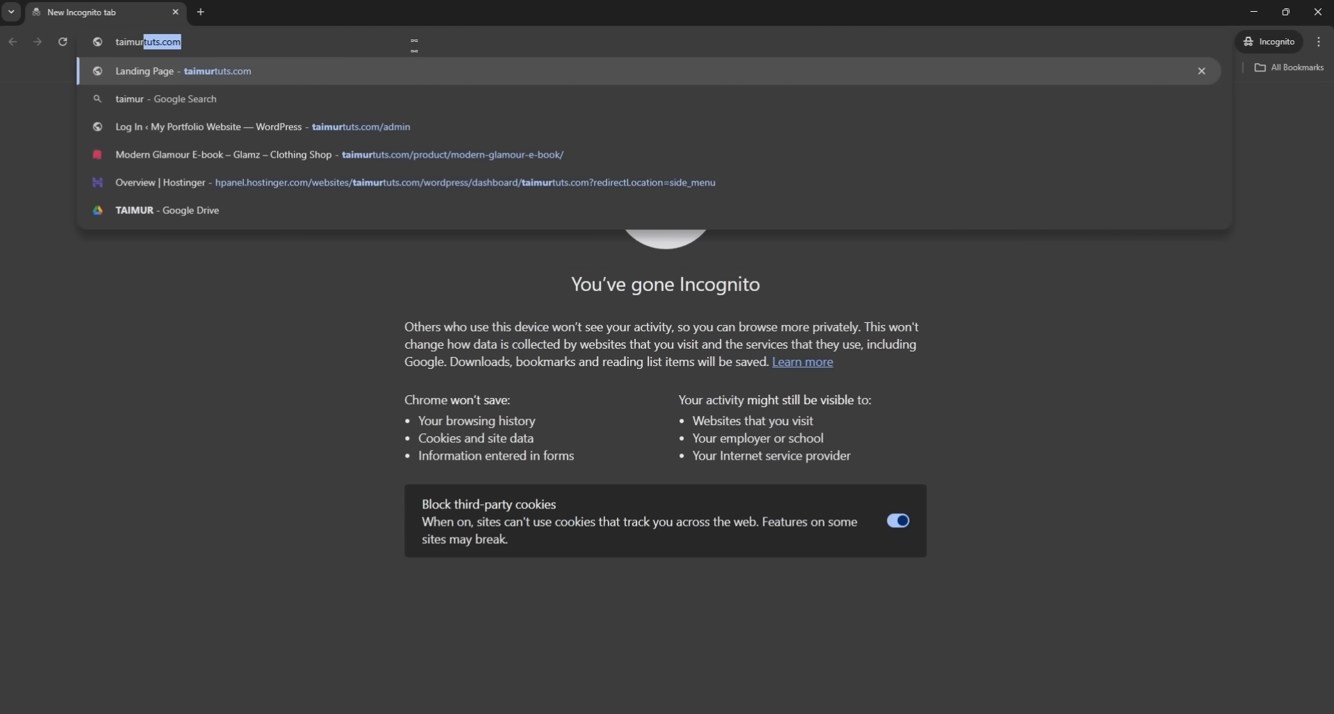
pyautogui.press('Right')
pyautogui.write('/e')
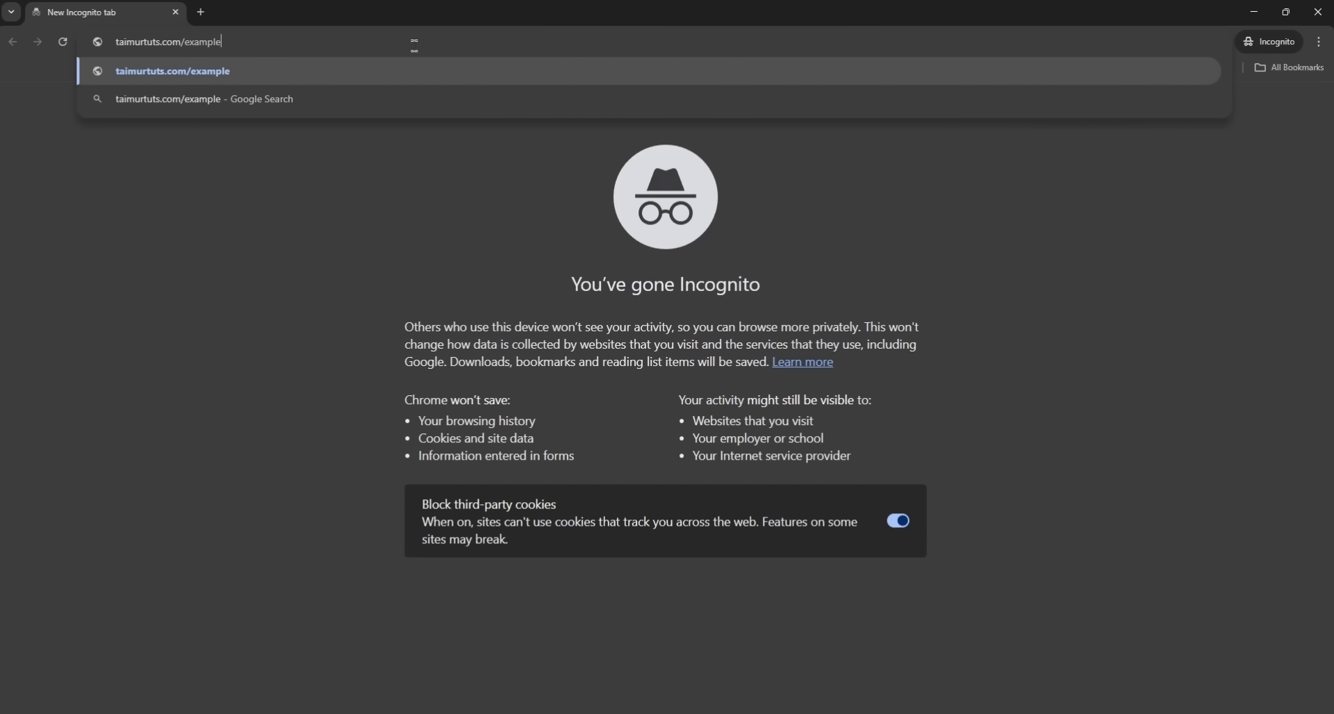
pyautogui.write('xample-gym')
pyautogui.press('Return')
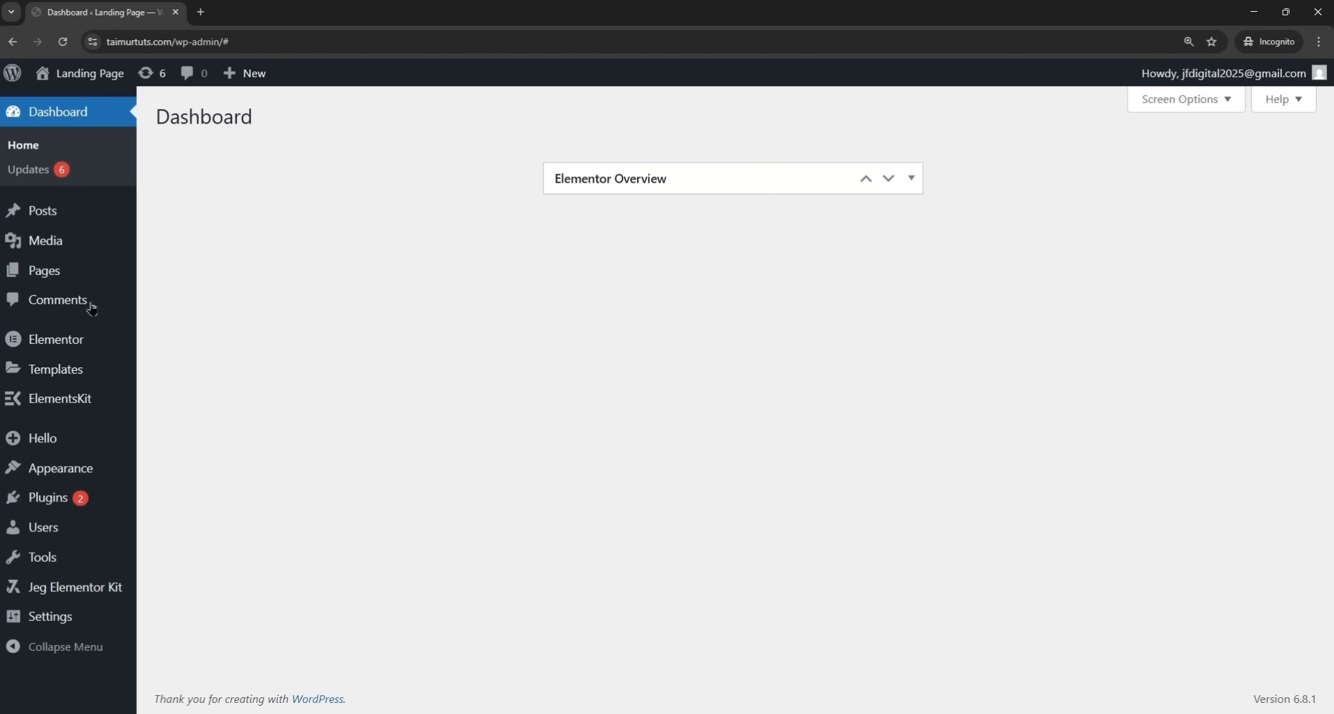
# - Review the POWERON page down through the hero, services and Membership Rates sections
pyautogui.moveTo(39, 278)
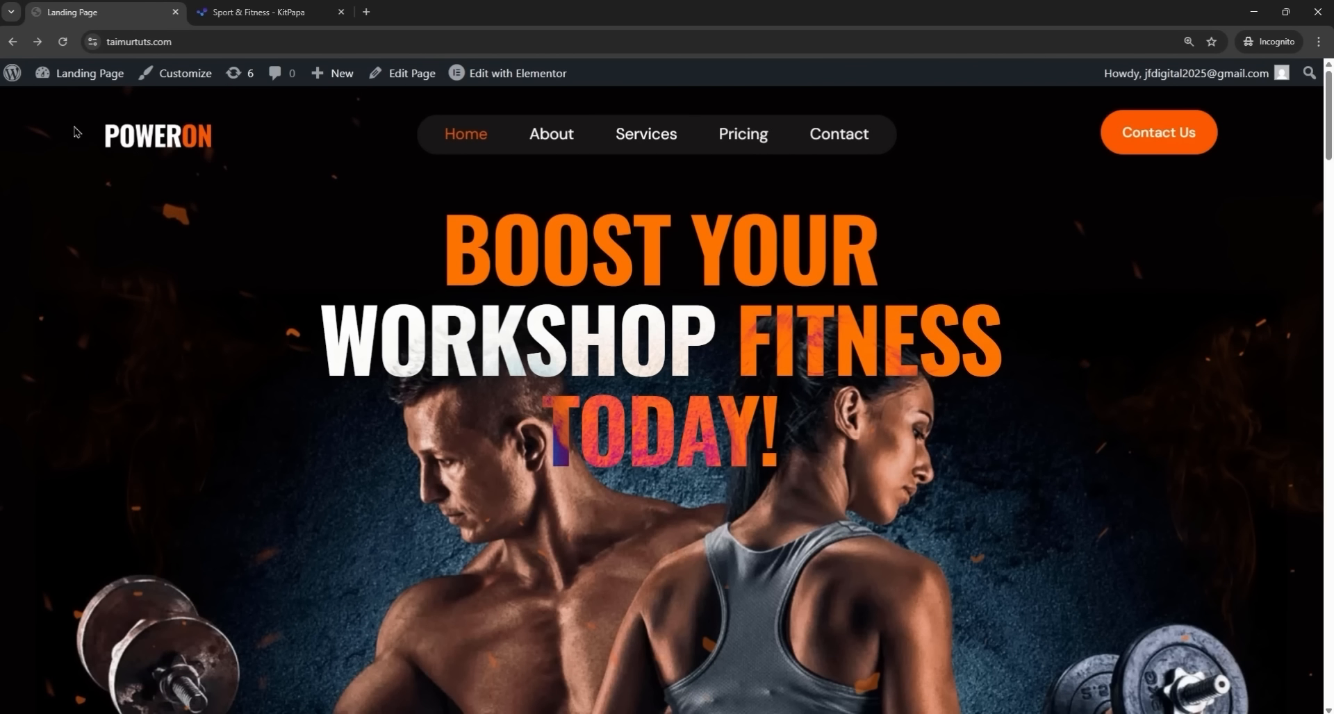
pyautogui.moveTo(77, 132); pyautogui.dragTo(251, 160)
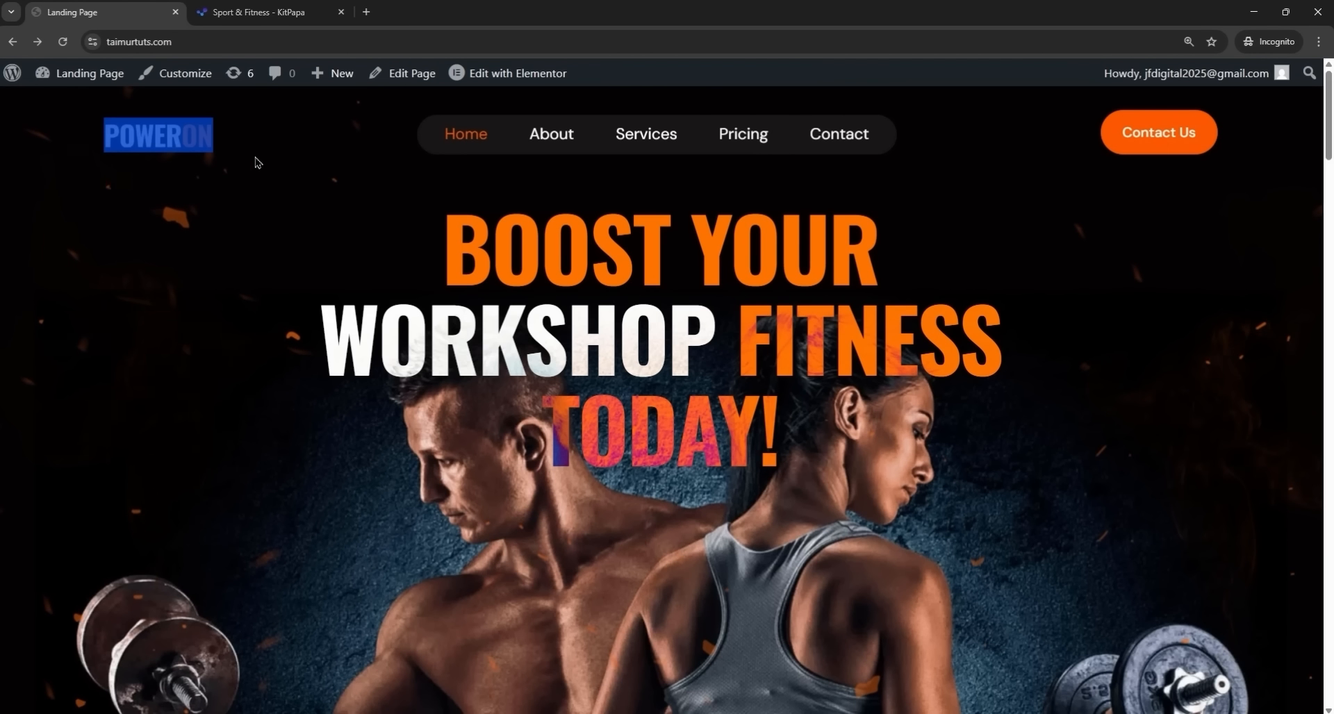
pyautogui.click(289, 187)
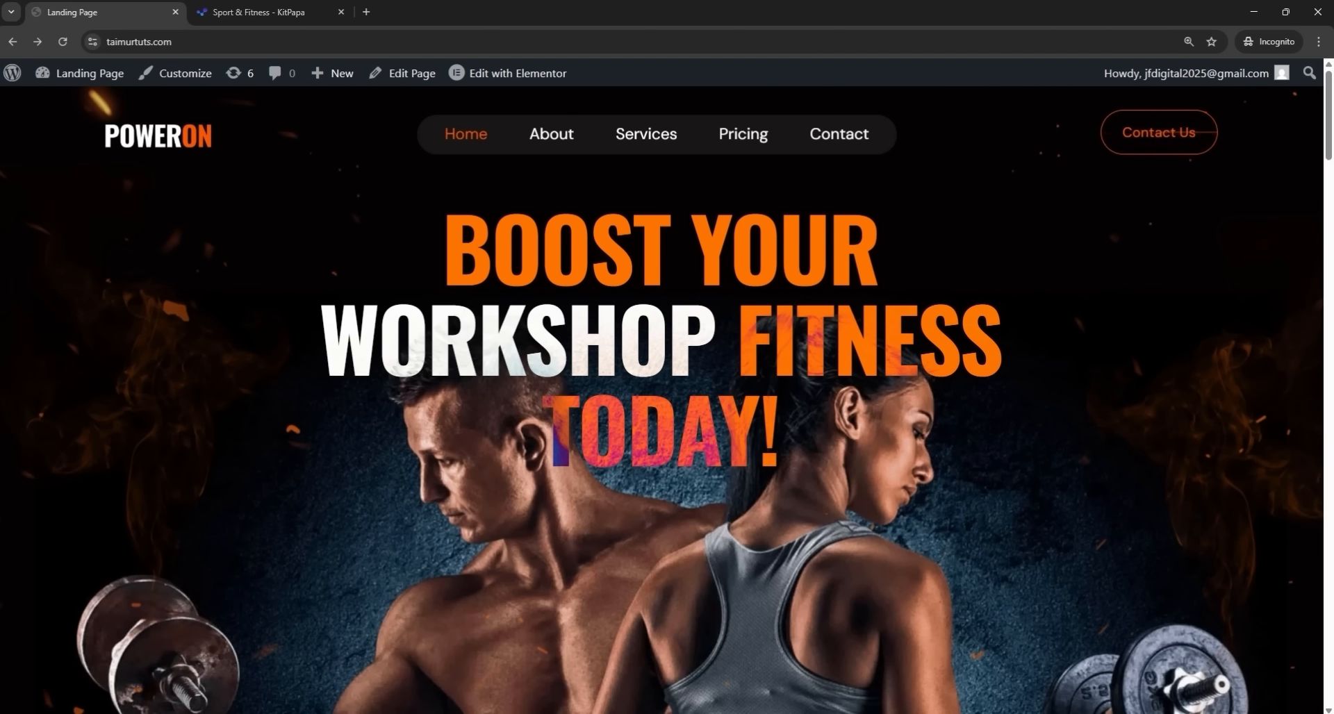
pyautogui.scroll(-10, 1145, 158)
pyautogui.scroll(-20, 667, 400)
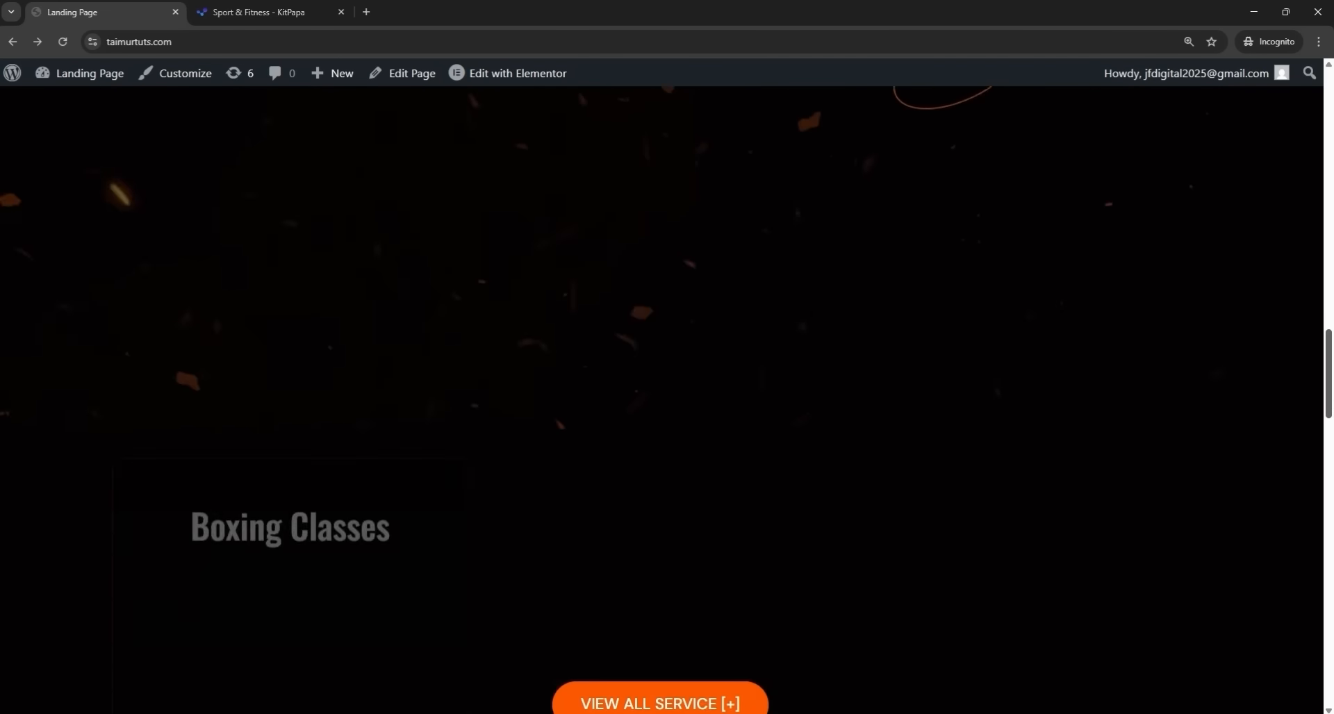
pyautogui.scroll(-8, 667, 400)
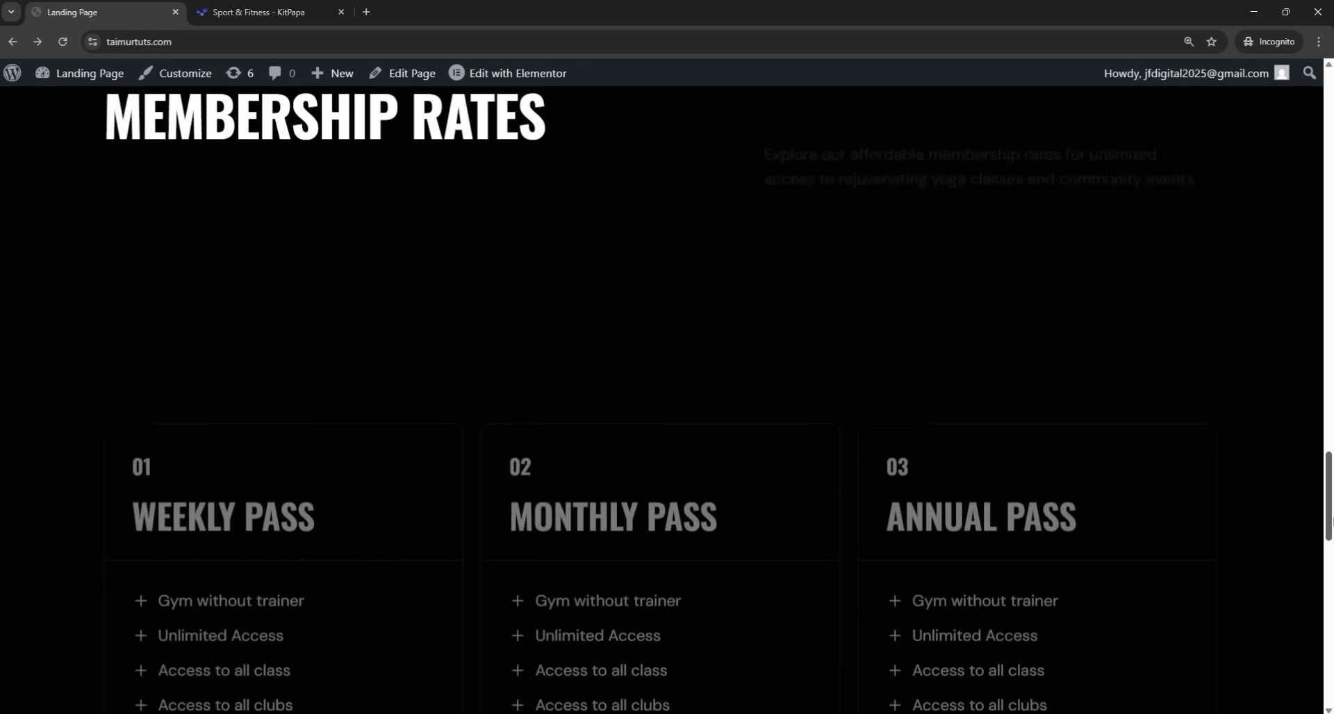
pyautogui.scroll(-10, 1325, 591)
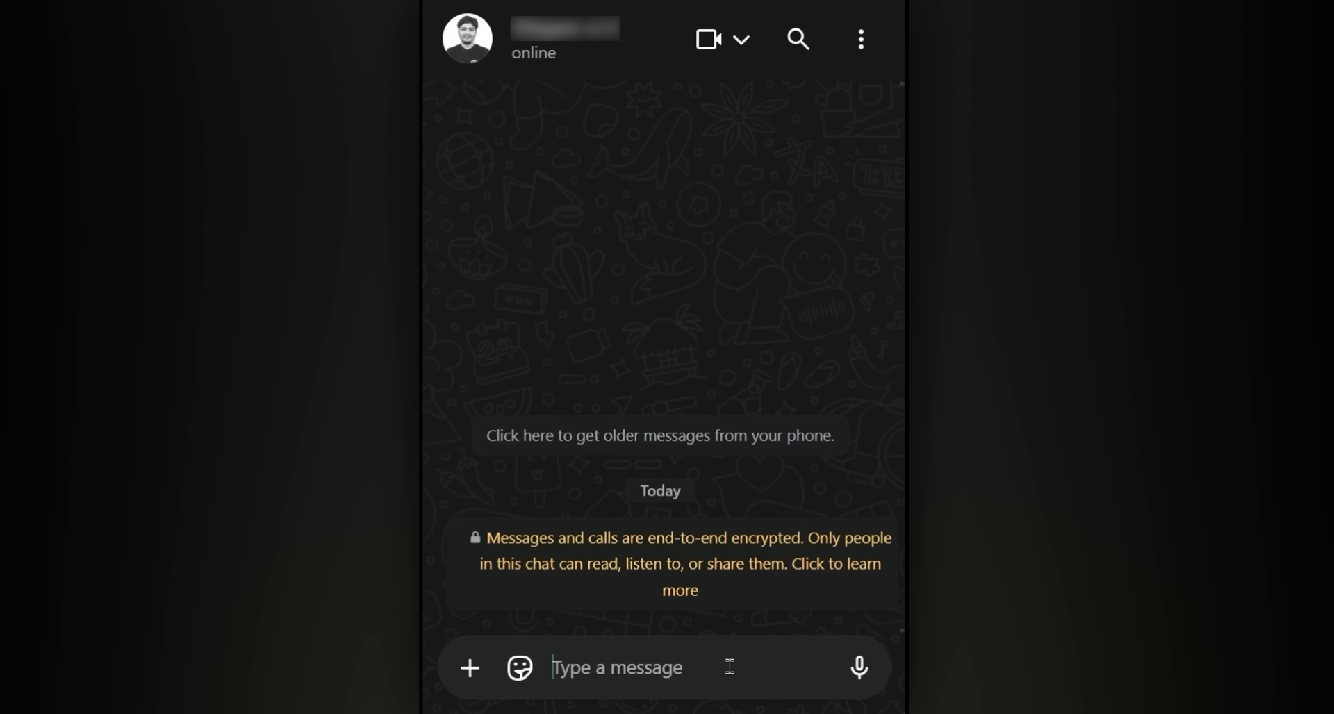
# - Send the pitch, then a follow-up 'Here's the link:' with the landing page URL
pyautogui.write('Hey! I’ve already created a custom landing page for your gym. It’s fully working. Please take a look and let me know if you’d like me to make any tweaks or build out the full site.')
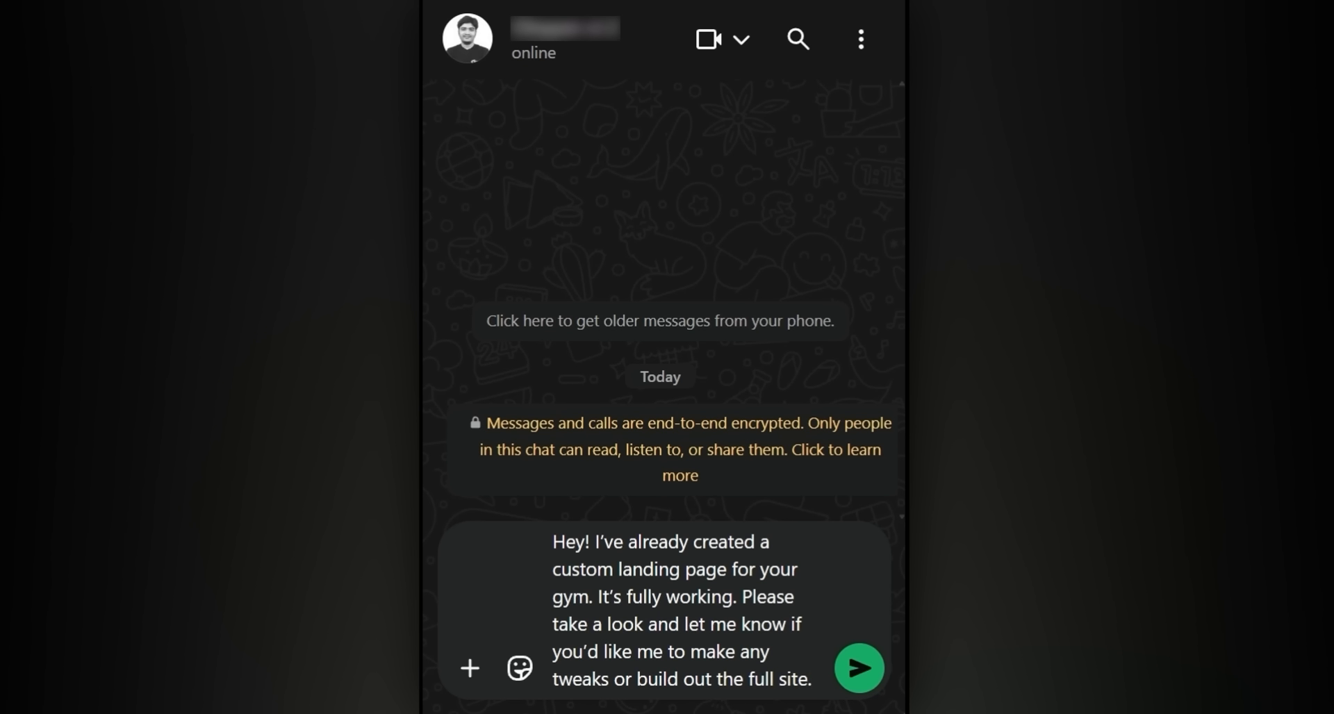
pyautogui.click(863, 683)
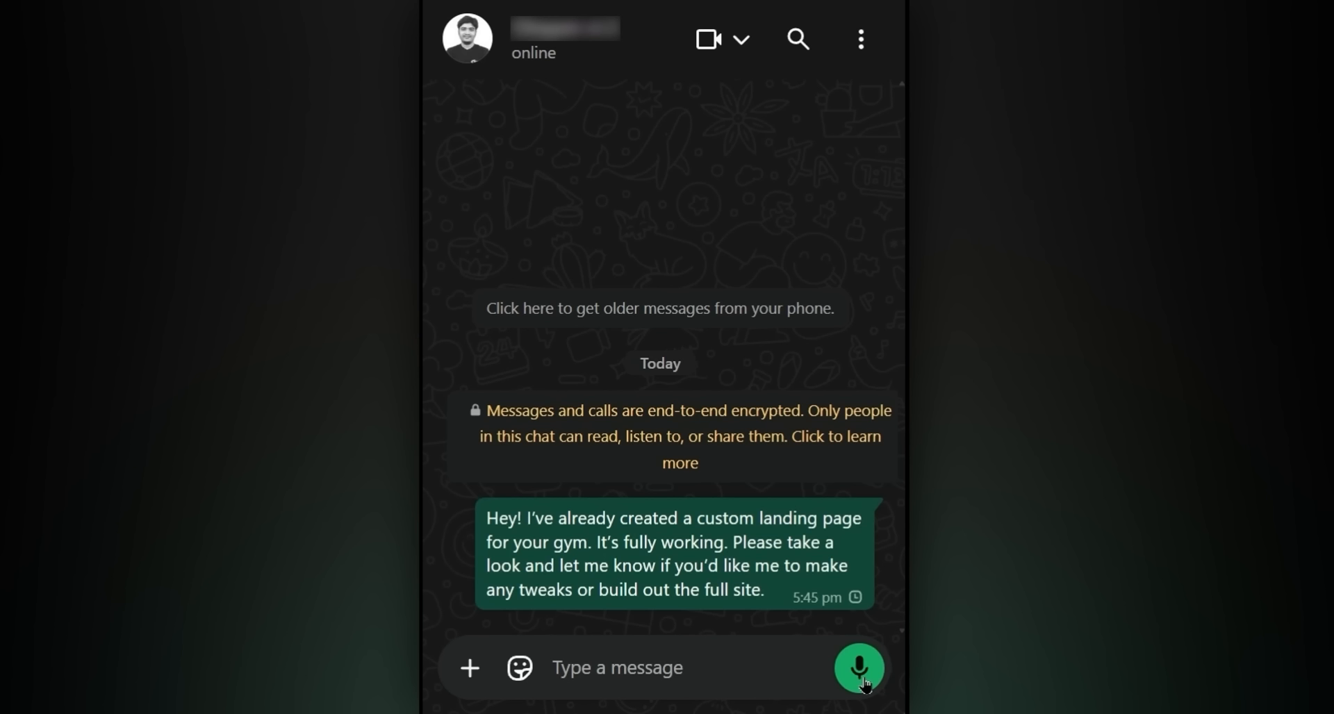
pyautogui.write("Here's the link:")
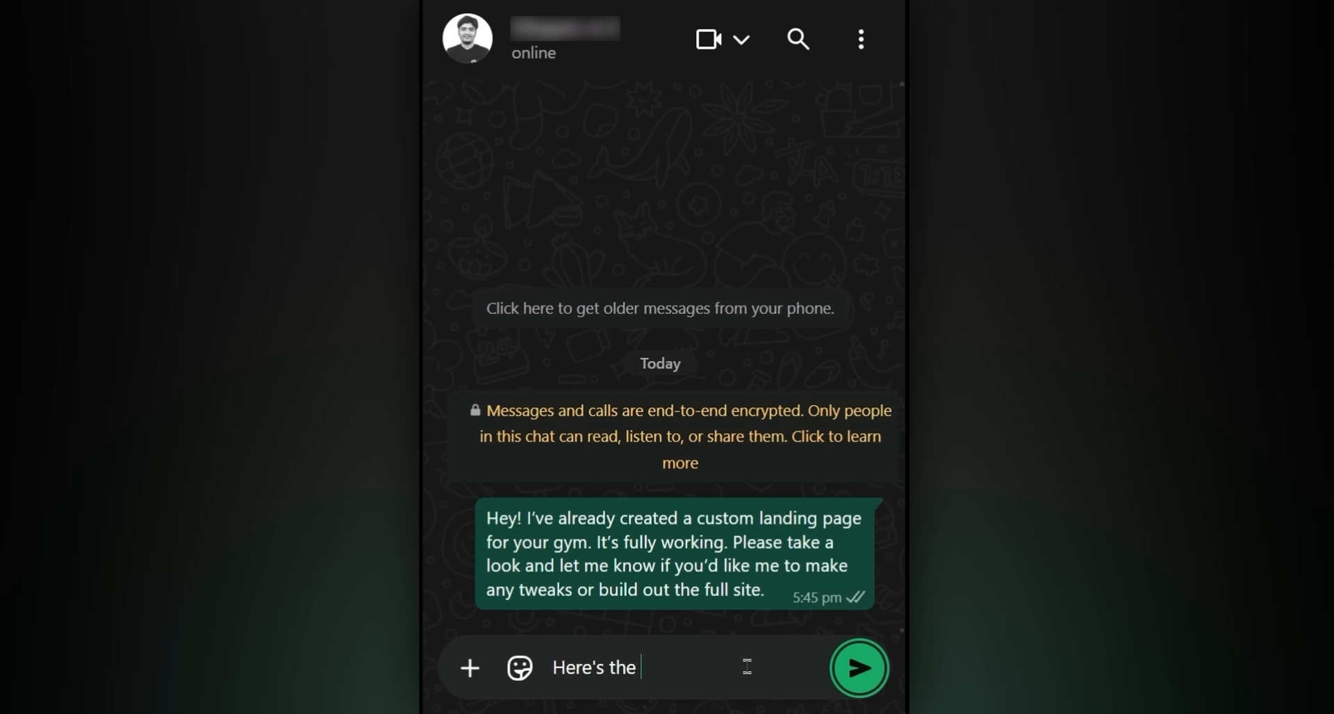
pyautogui.hotkey('shift', 'Return')
pyautogui.write('https://taimurtuts.com/sunshinegym.com')
pyautogui.press('Return')
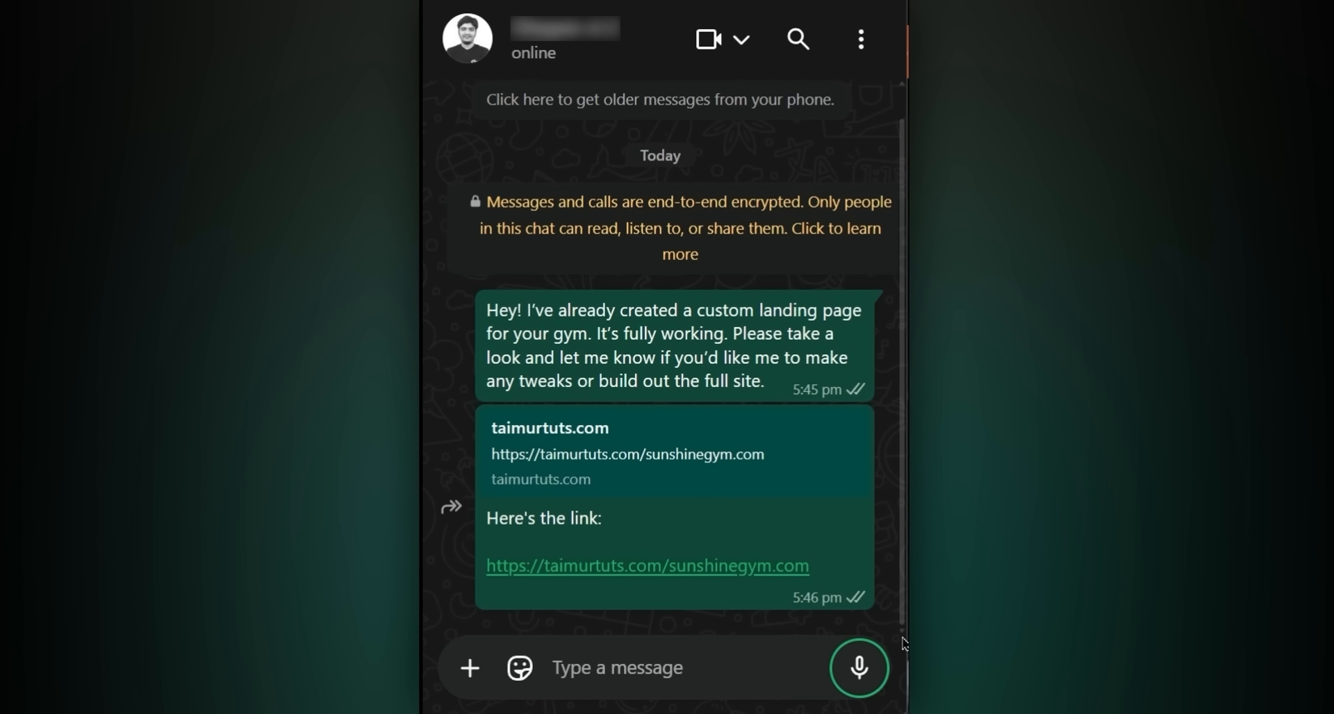
# - Open the shared landing page link and scroll through the page
pyautogui.click(689, 566)
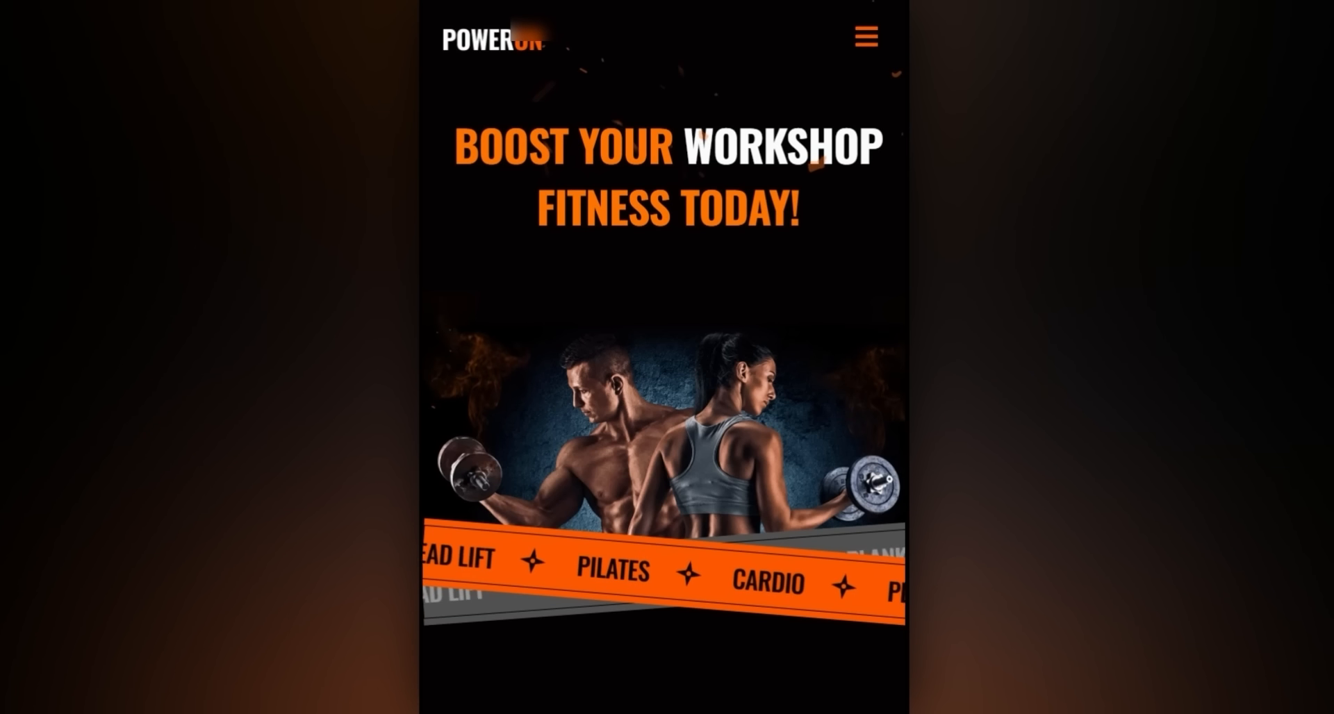
pyautogui.scroll(-15, 801, 414)
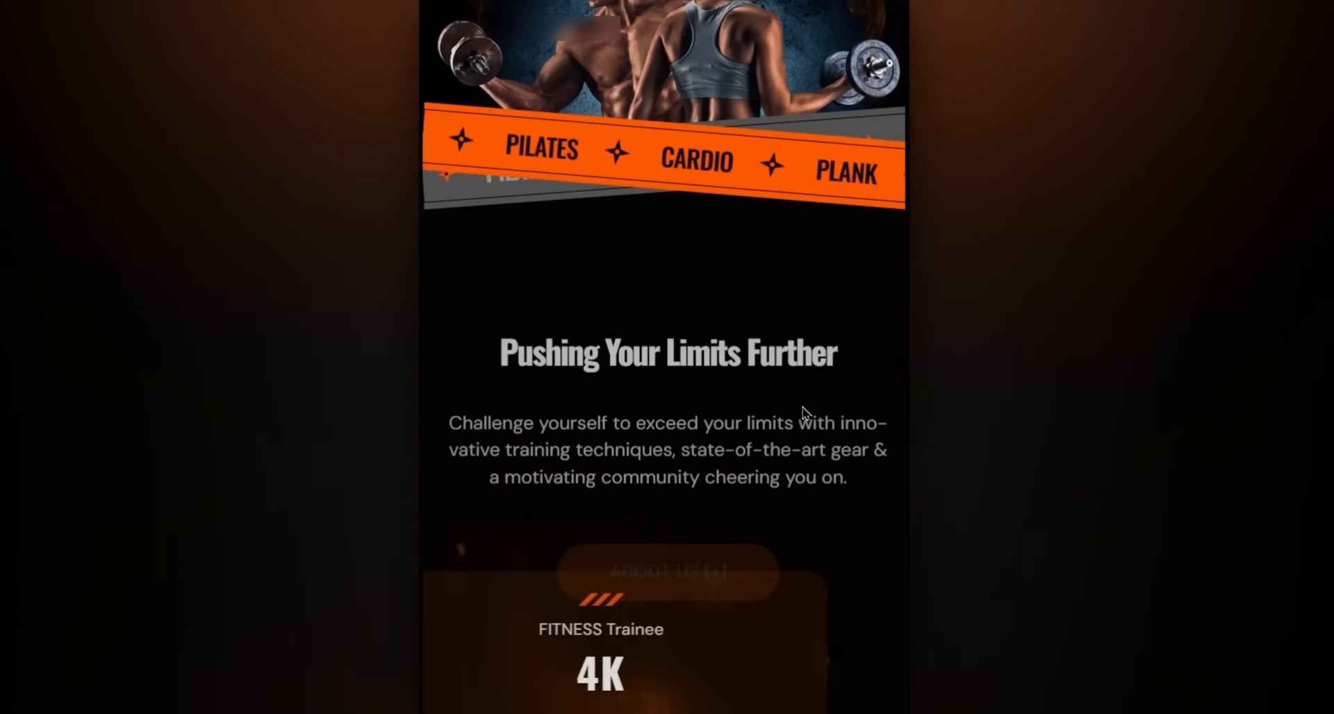
pyautogui.scroll(-20, 803, 445)
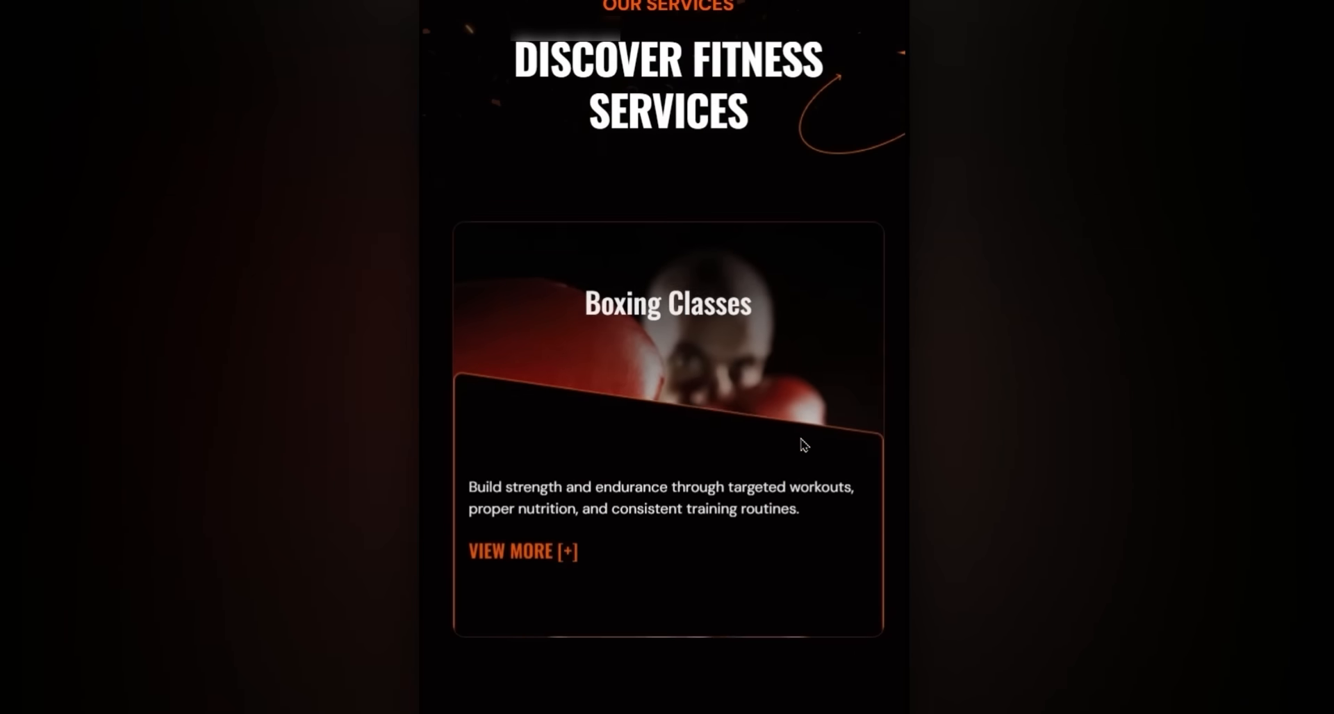
pyautogui.scroll(-15, 822, 474)
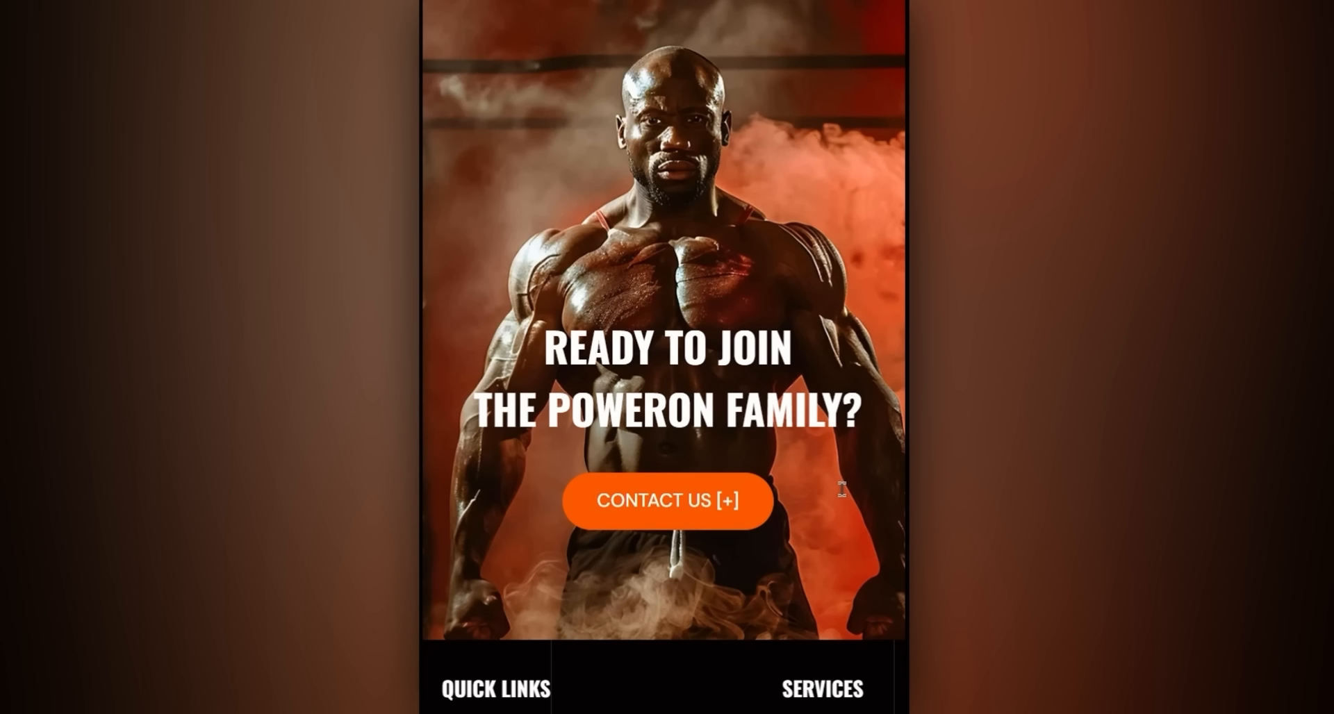
pyautogui.scroll(1, 841, 489)
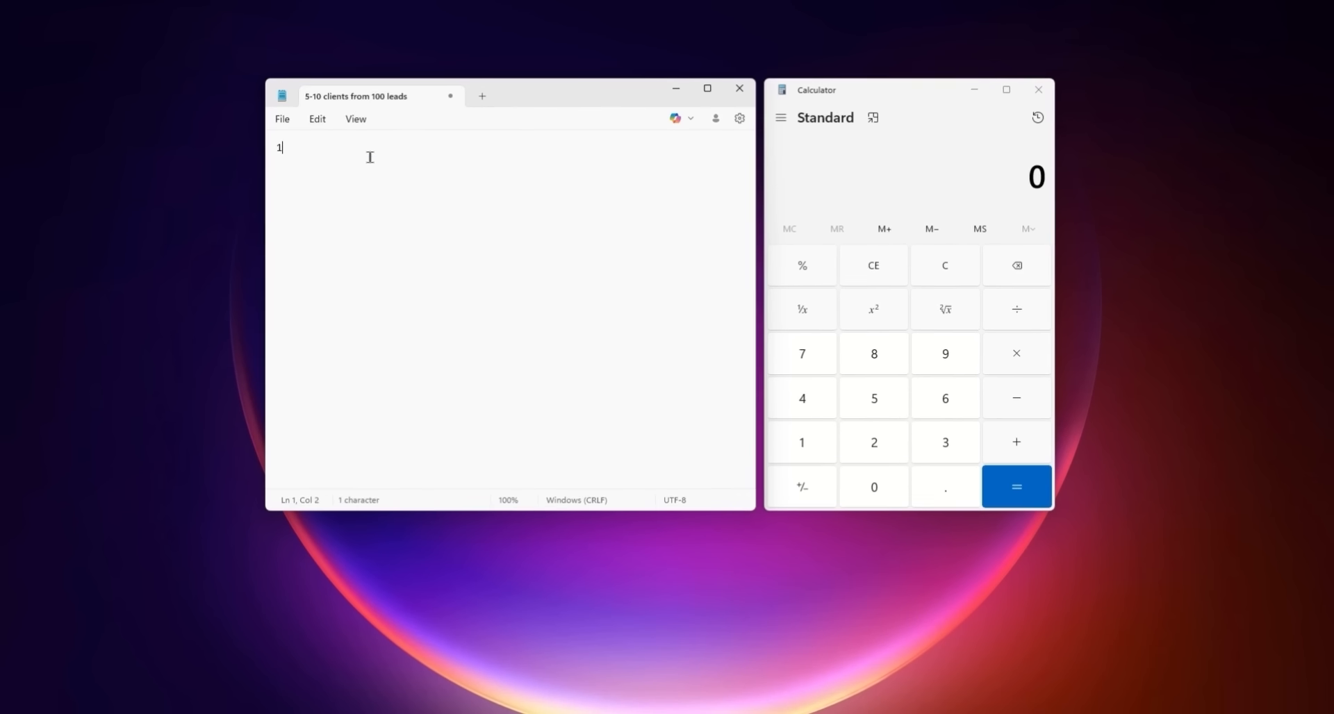
# - Write '100 leads = 5-10 clients' and '1 project = $500' in Notepad
pyautogui.write('00 1')
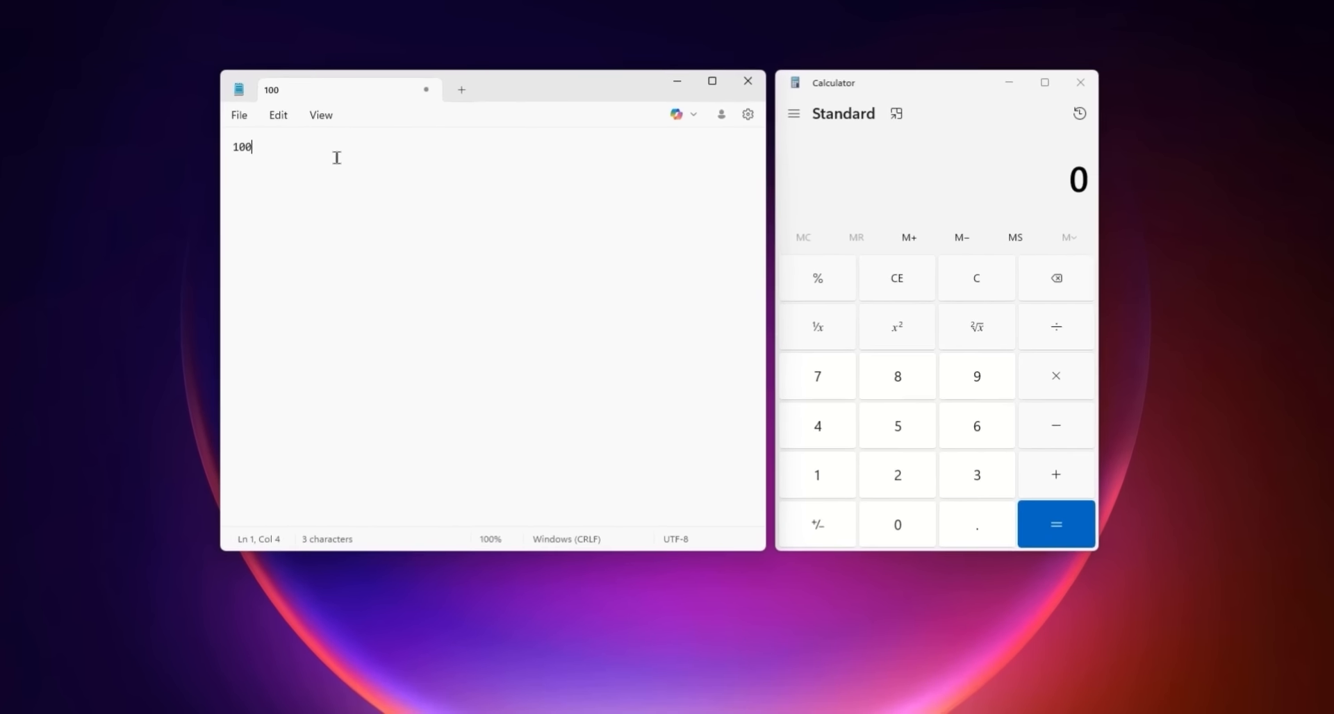
pyautogui.write('eads = ')
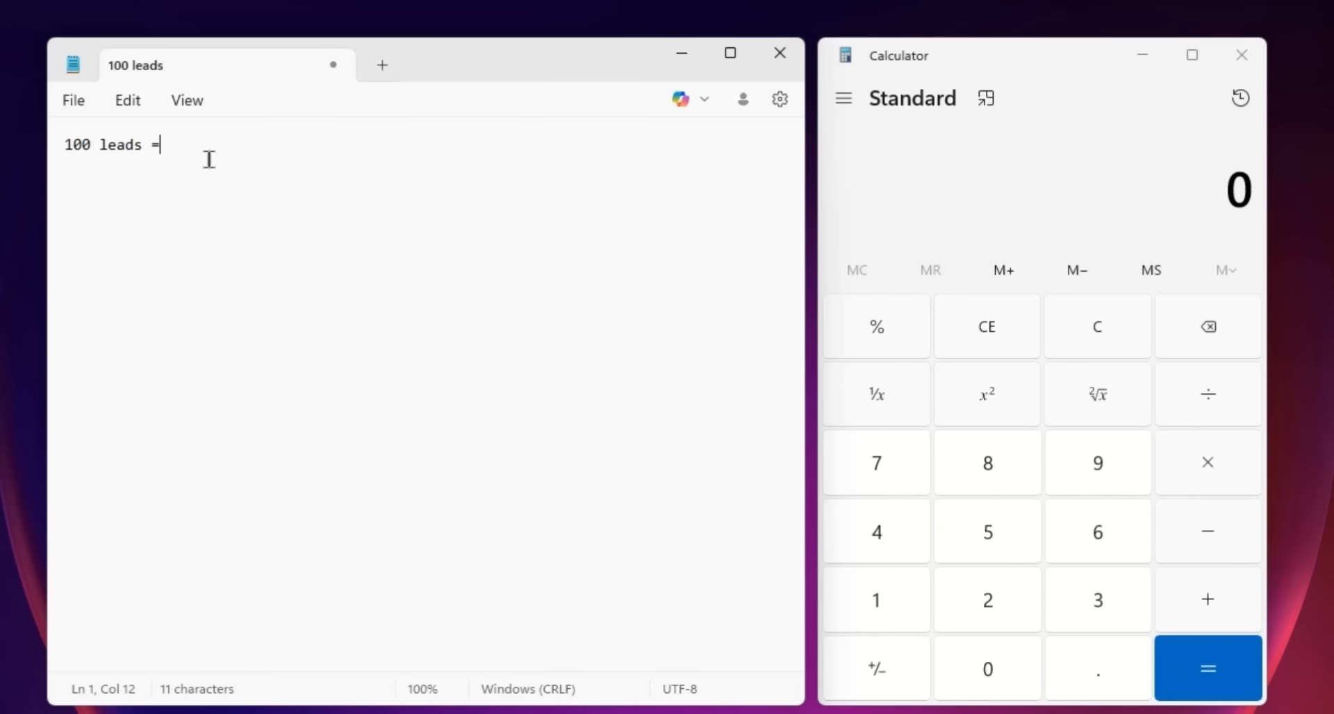
pyautogui.write('5-10 clients')
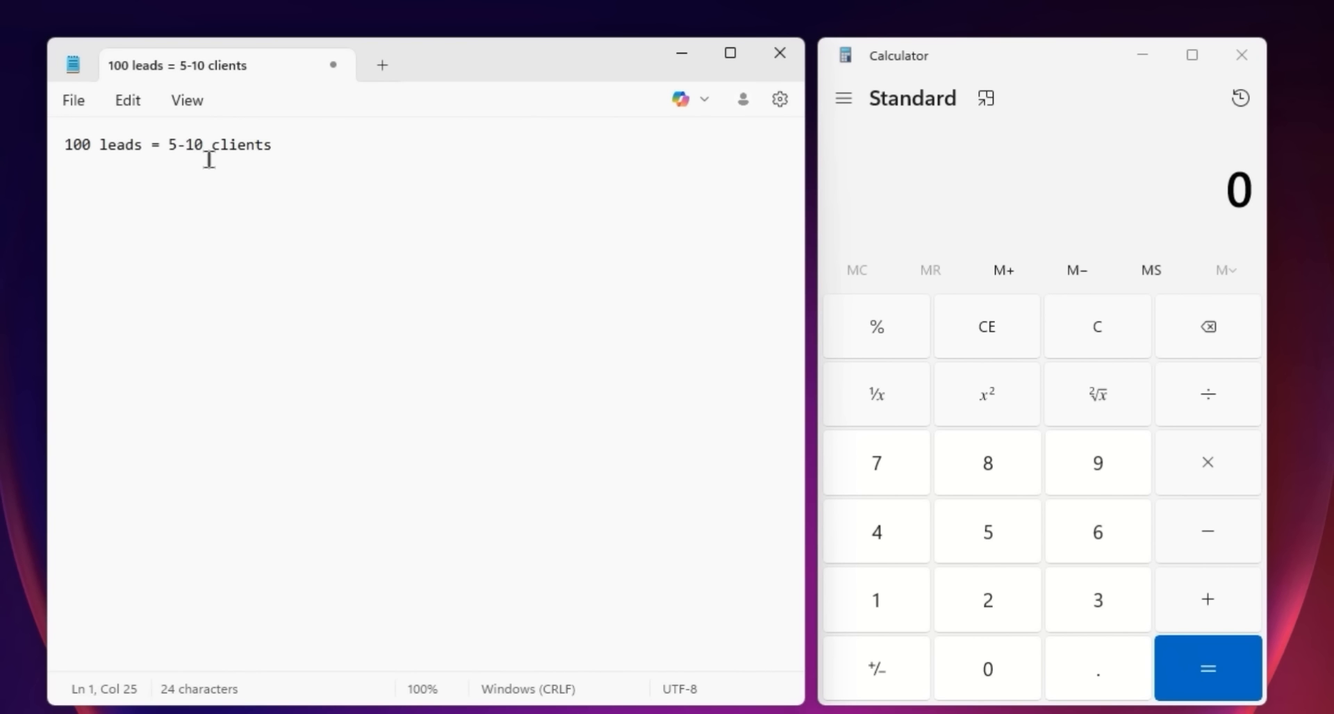
pyautogui.press('Return')
pyautogui.write('1 project = $500')
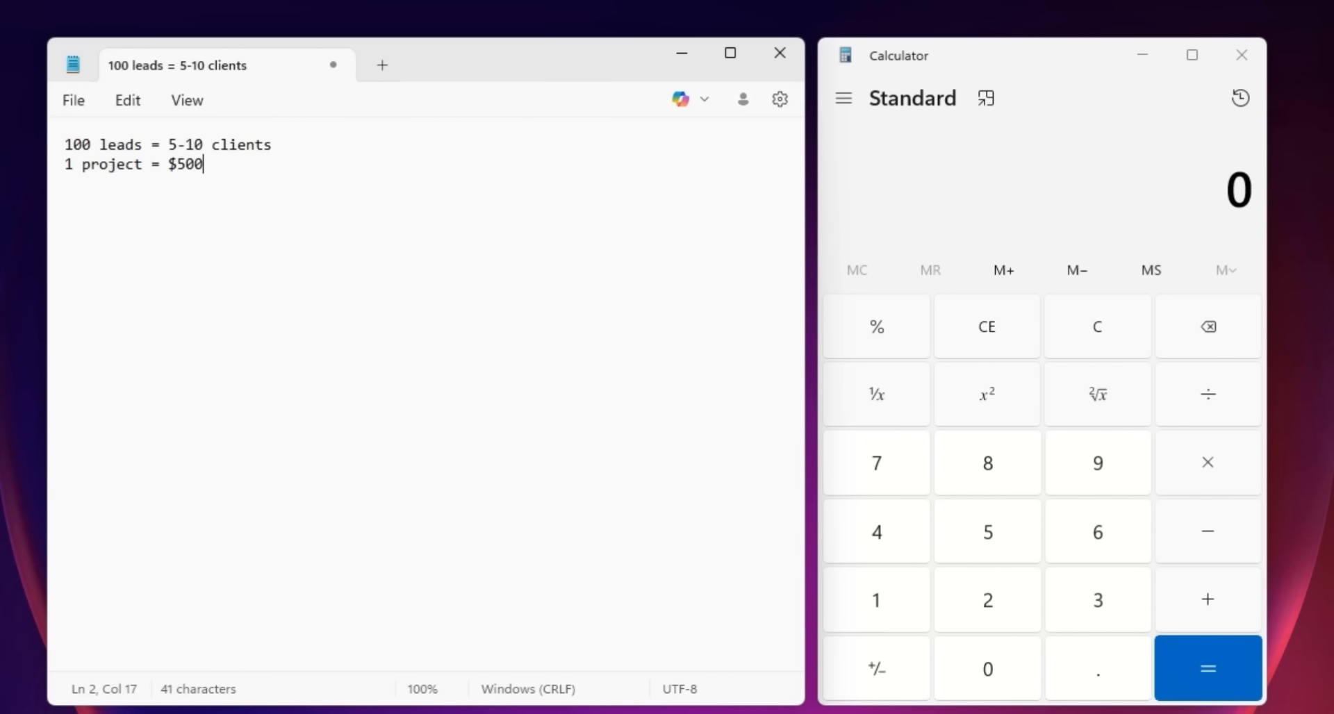
# - Compute 5 × 500 = 2,500 in Calculator
pyautogui.click(988, 531)
pyautogui.click(1210, 472)
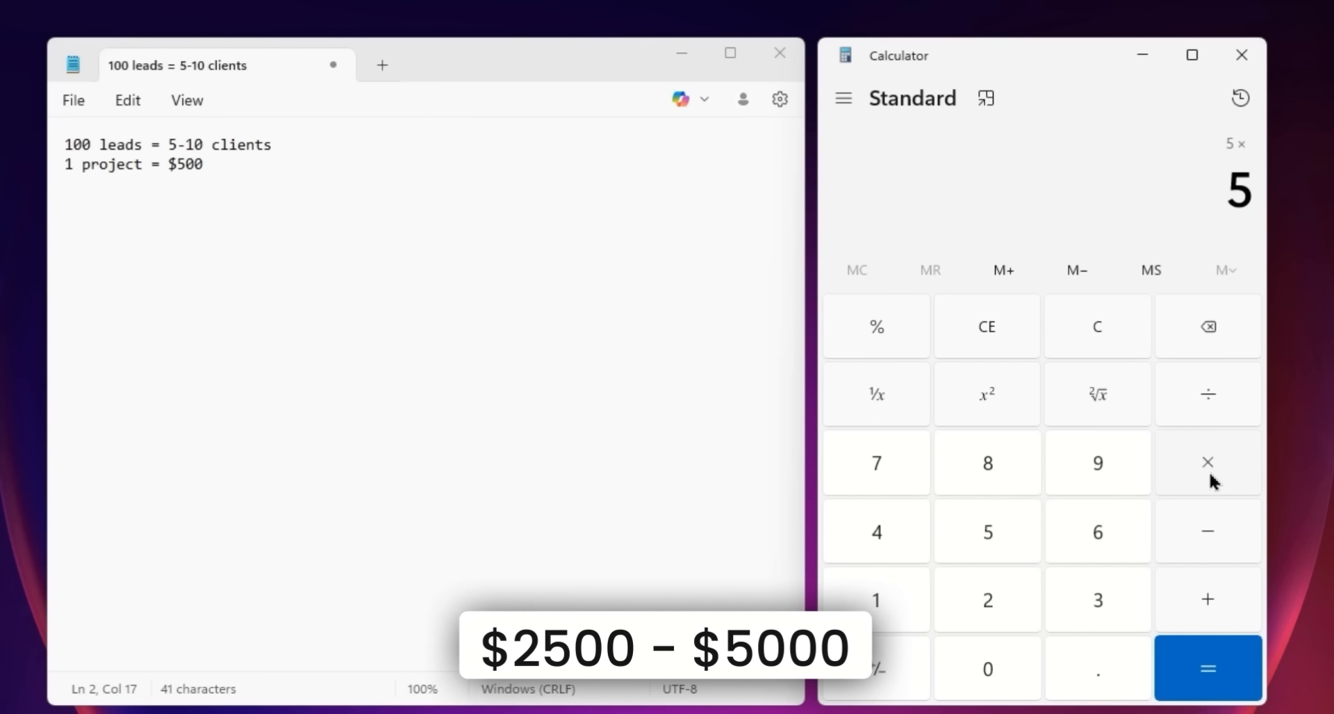
pyautogui.click(979, 537)
pyautogui.click(986, 663)
pyautogui.click(986, 663)
pyautogui.click(1187, 664)
pyautogui.moveTo(1130, 194); pyautogui.dragTo(1270, 202)
# - Compute 10 × 500 = 5,000 in Calculator
pyautogui.click(878, 598)
pyautogui.click(987, 666)
pyautogui.click(1195, 469)
pyautogui.click(1014, 532)
pyautogui.click(998, 660)
pyautogui.click(998, 661)
pyautogui.click(1180, 667)
pyautogui.moveTo(1254, 195); pyautogui.dragTo(1149, 283)
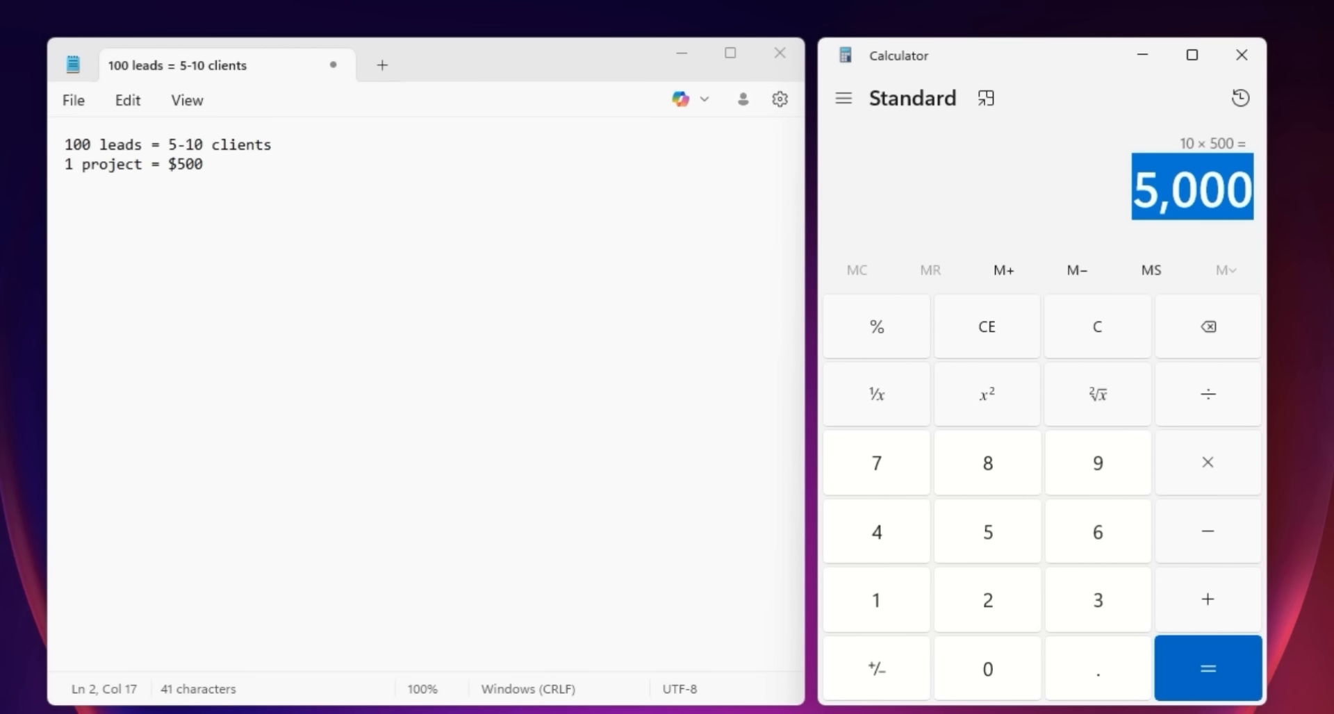
# - Add a third Notepad line reading '1 project = $???'
pyautogui.click(276, 179)
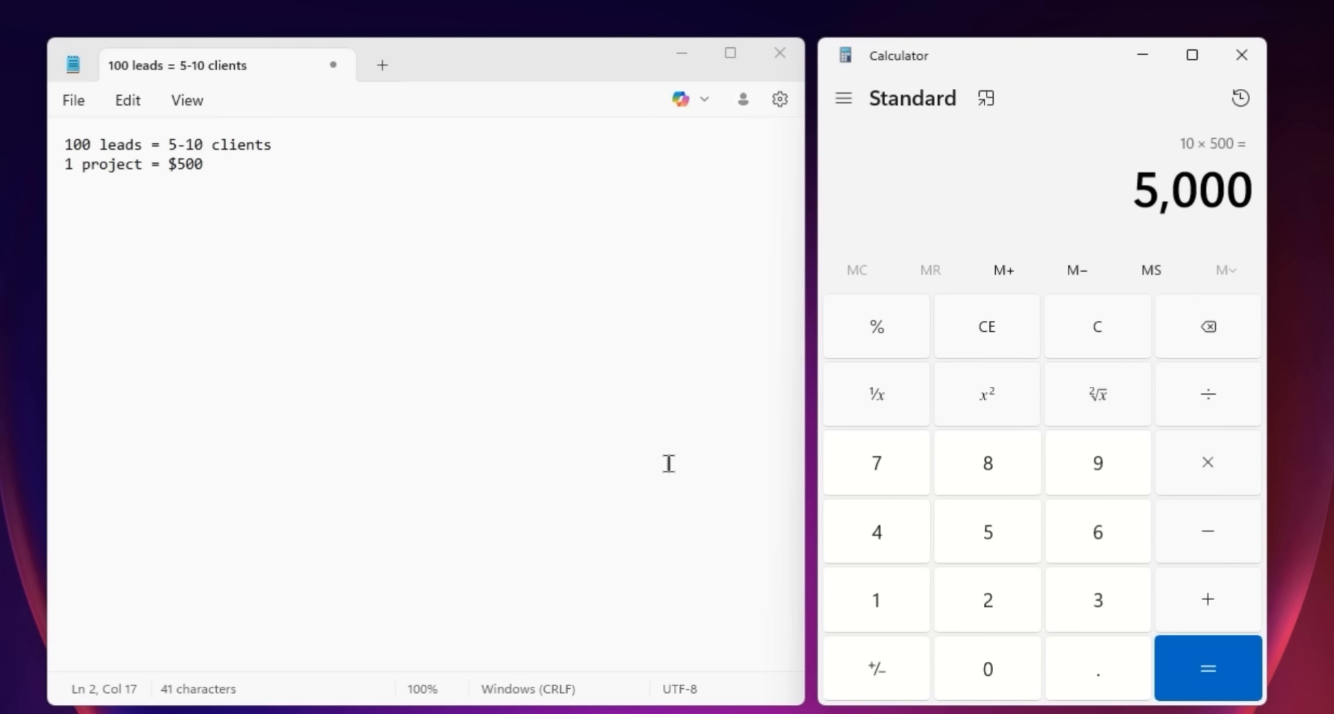
pyautogui.press('Return')
pyautogui.write('1 project = $???')
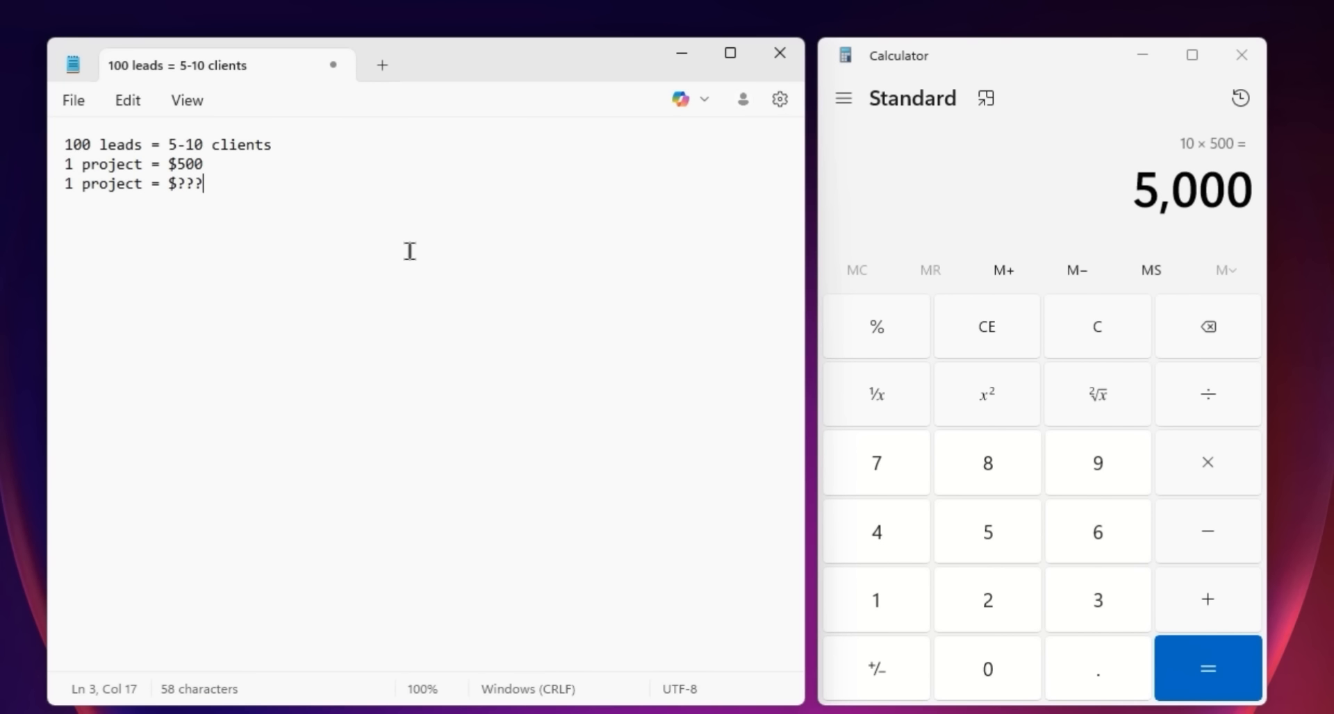